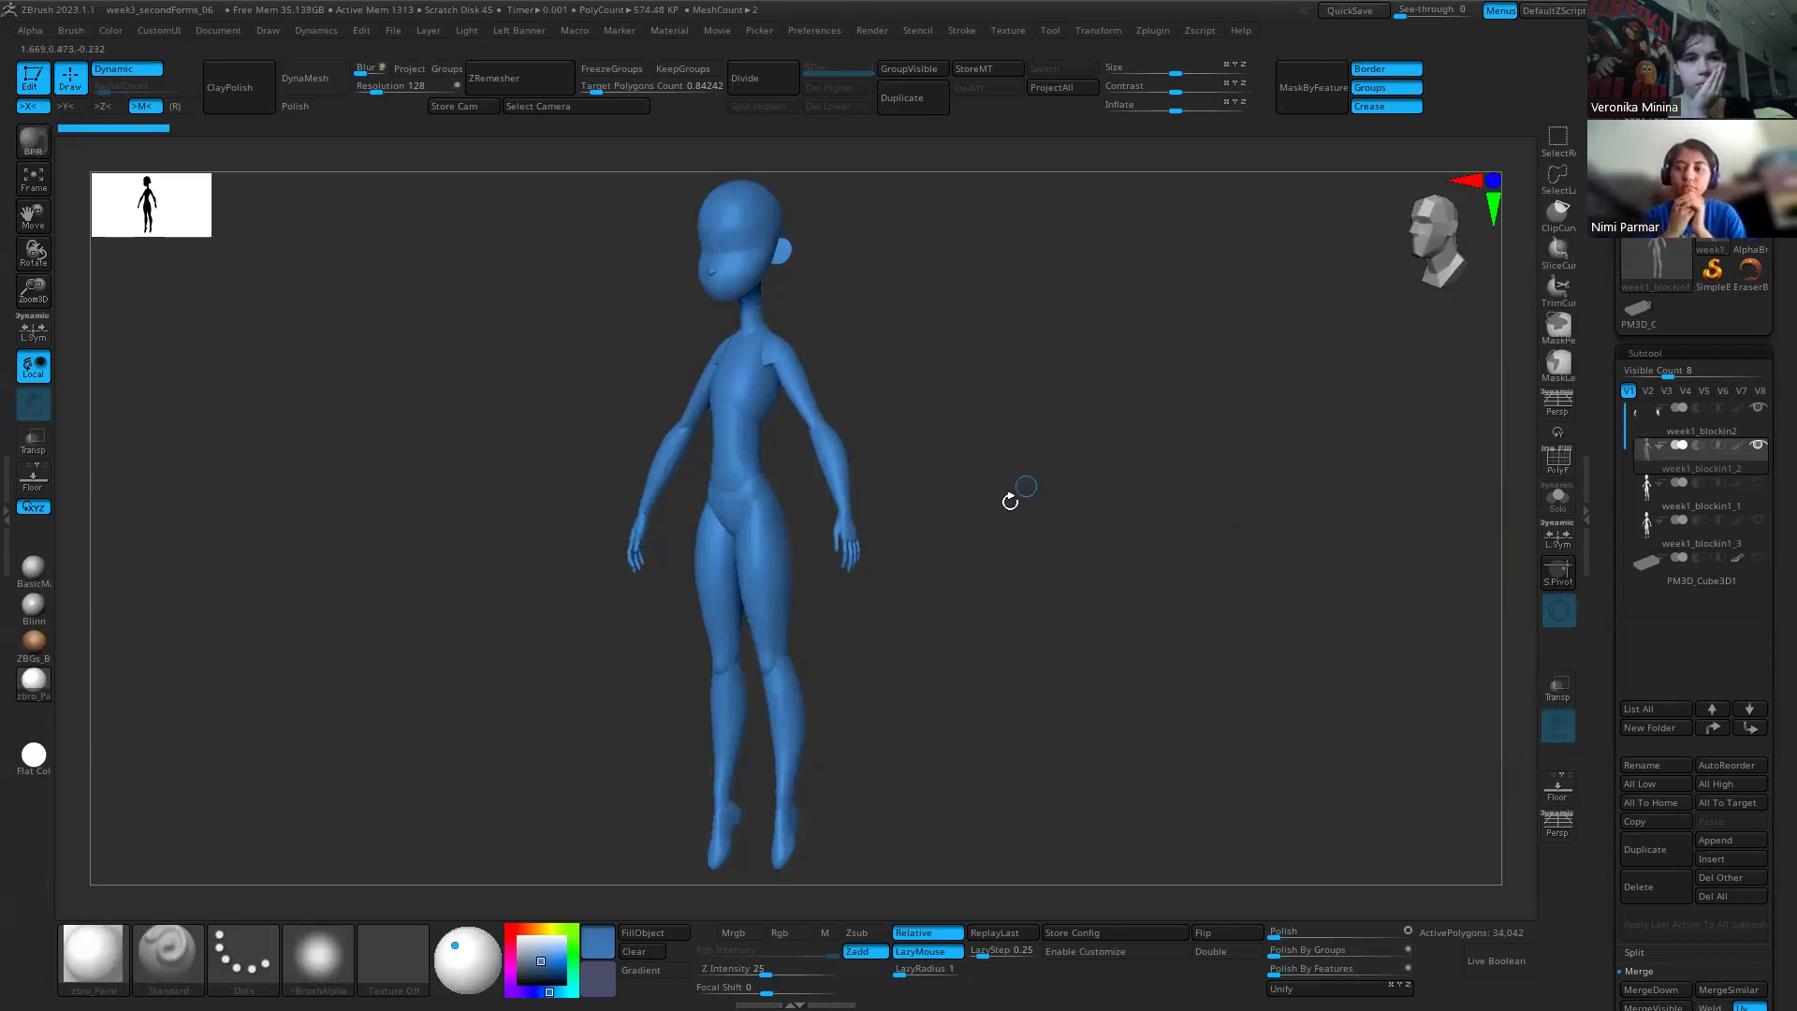
Step: Choose the Move Topological brush for sculpting the blue character figure
{"action": "mouse_move", "coordinate": [1006, 502]}
{"action": "left_mouse_down"}
{"action": "mouse_move", "coordinate": [1077, 499]}
{"action": "mouse_move", "coordinate": [1062, 499]}
{"action": "left_mouse_up"}
{"action": "key", "text": "s"}
{"action": "left_click_drag", "start_coordinate": [921, 597], "coordinate": [1051, 721]}
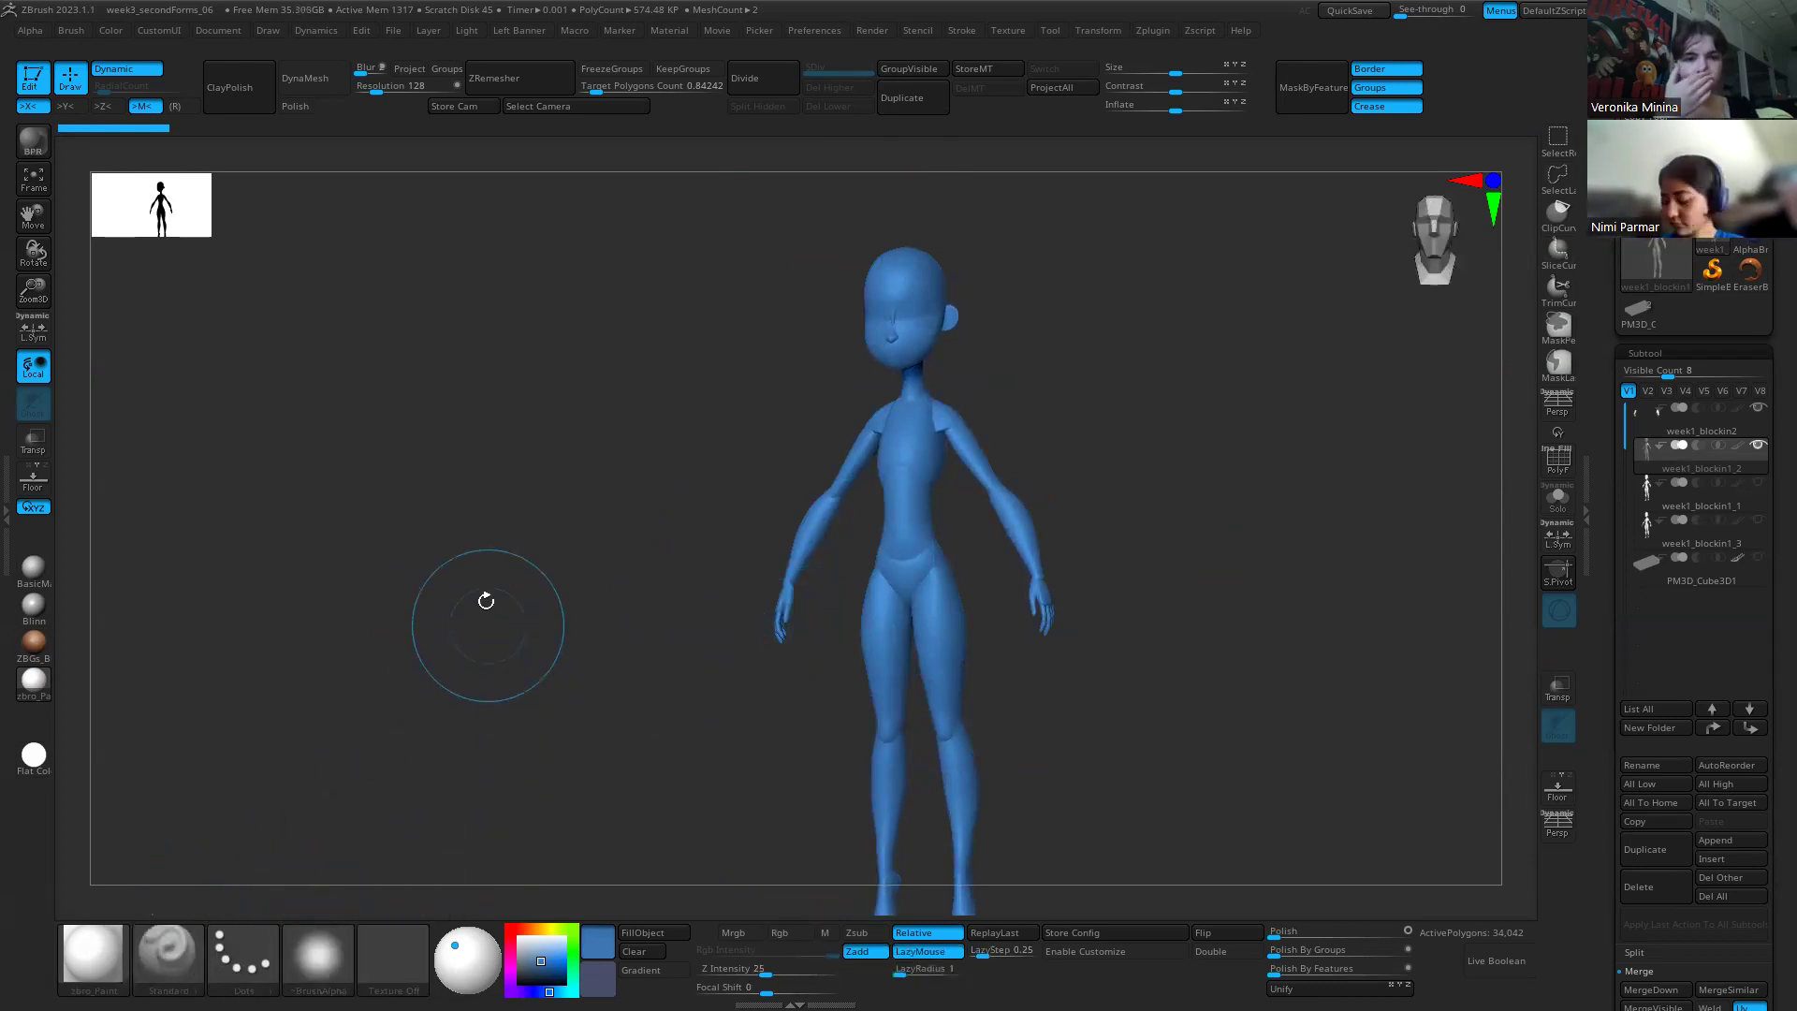
{"action": "key", "text": "b"}
{"action": "key", "text": "m"}
{"action": "key", "text": "t"}
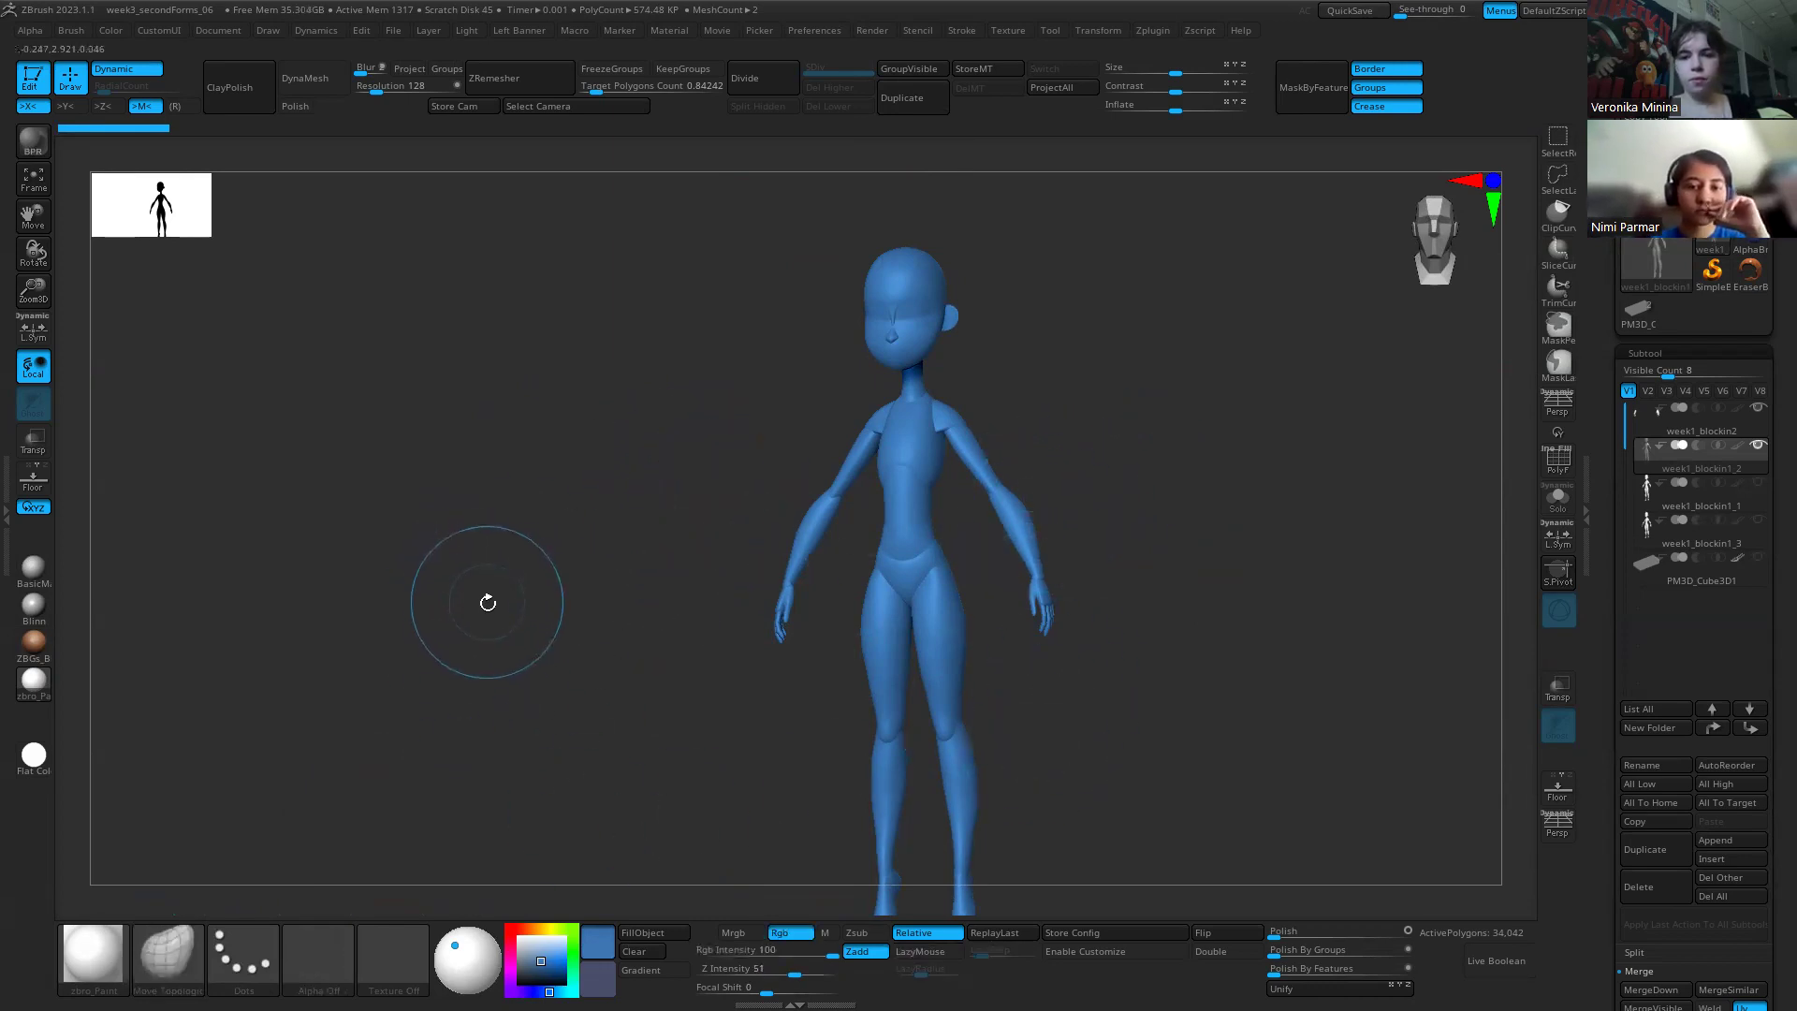
Step: Cycle through the ClayBuildup, hPolish, TrimDynamic and Standard brushes and return to Move Topological
{"action": "key", "text": "b"}
{"action": "key", "text": "c"}
{"action": "key", "text": "l"}
{"action": "key", "text": "b"}
{"action": "key", "text": "c"}
{"action": "key", "text": "b"}
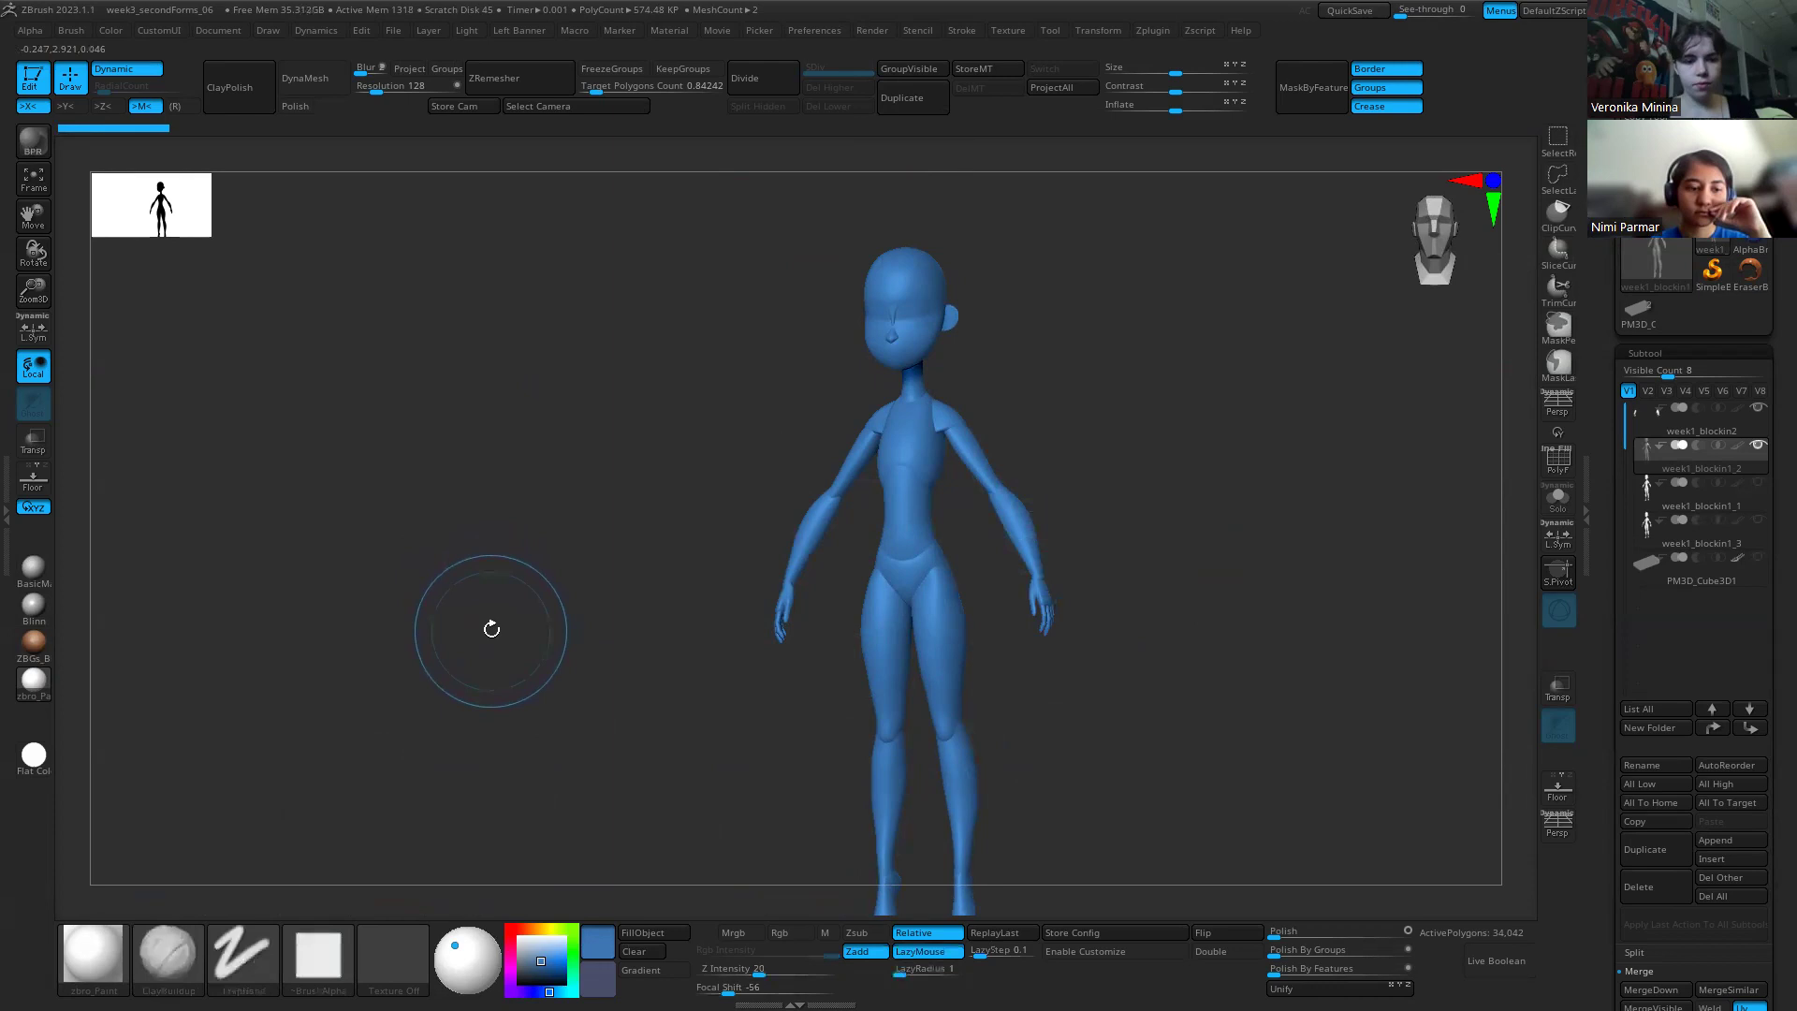
{"action": "key", "text": "b"}
{"action": "key", "text": "h"}
{"action": "key", "text": "p"}
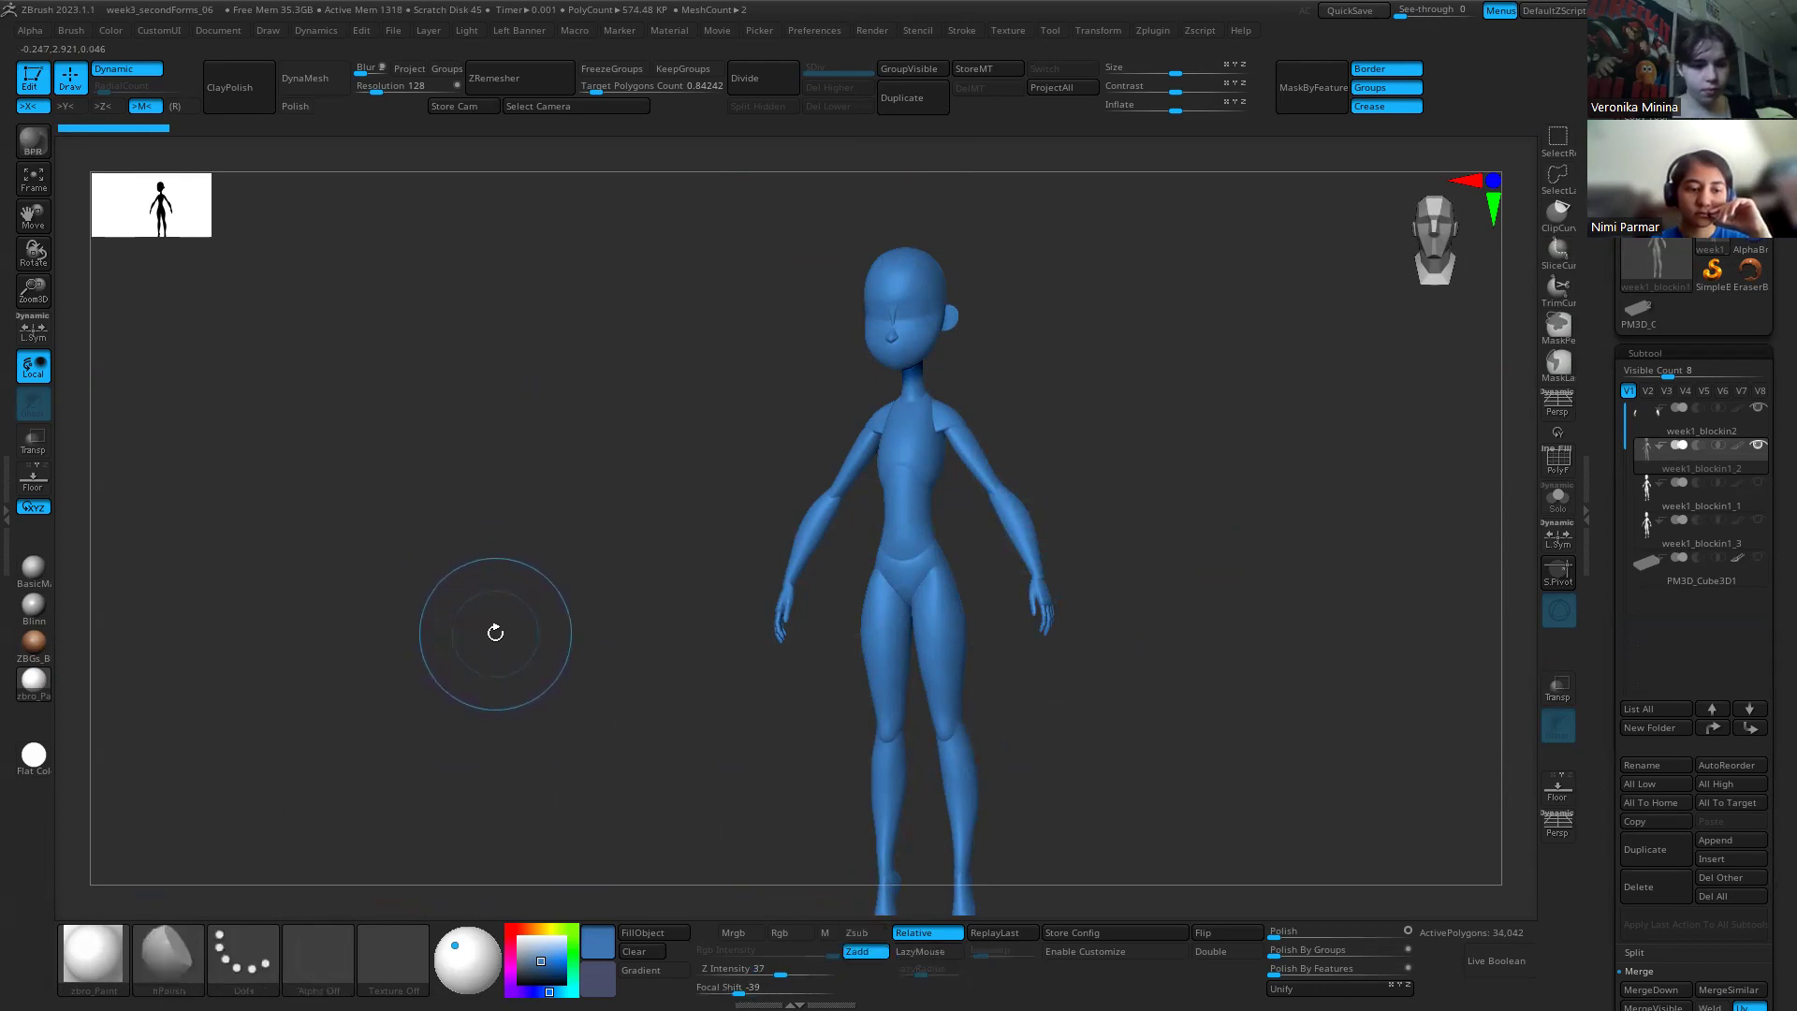
{"action": "key", "text": "b"}
{"action": "key", "text": "t"}
{"action": "key", "text": "d"}
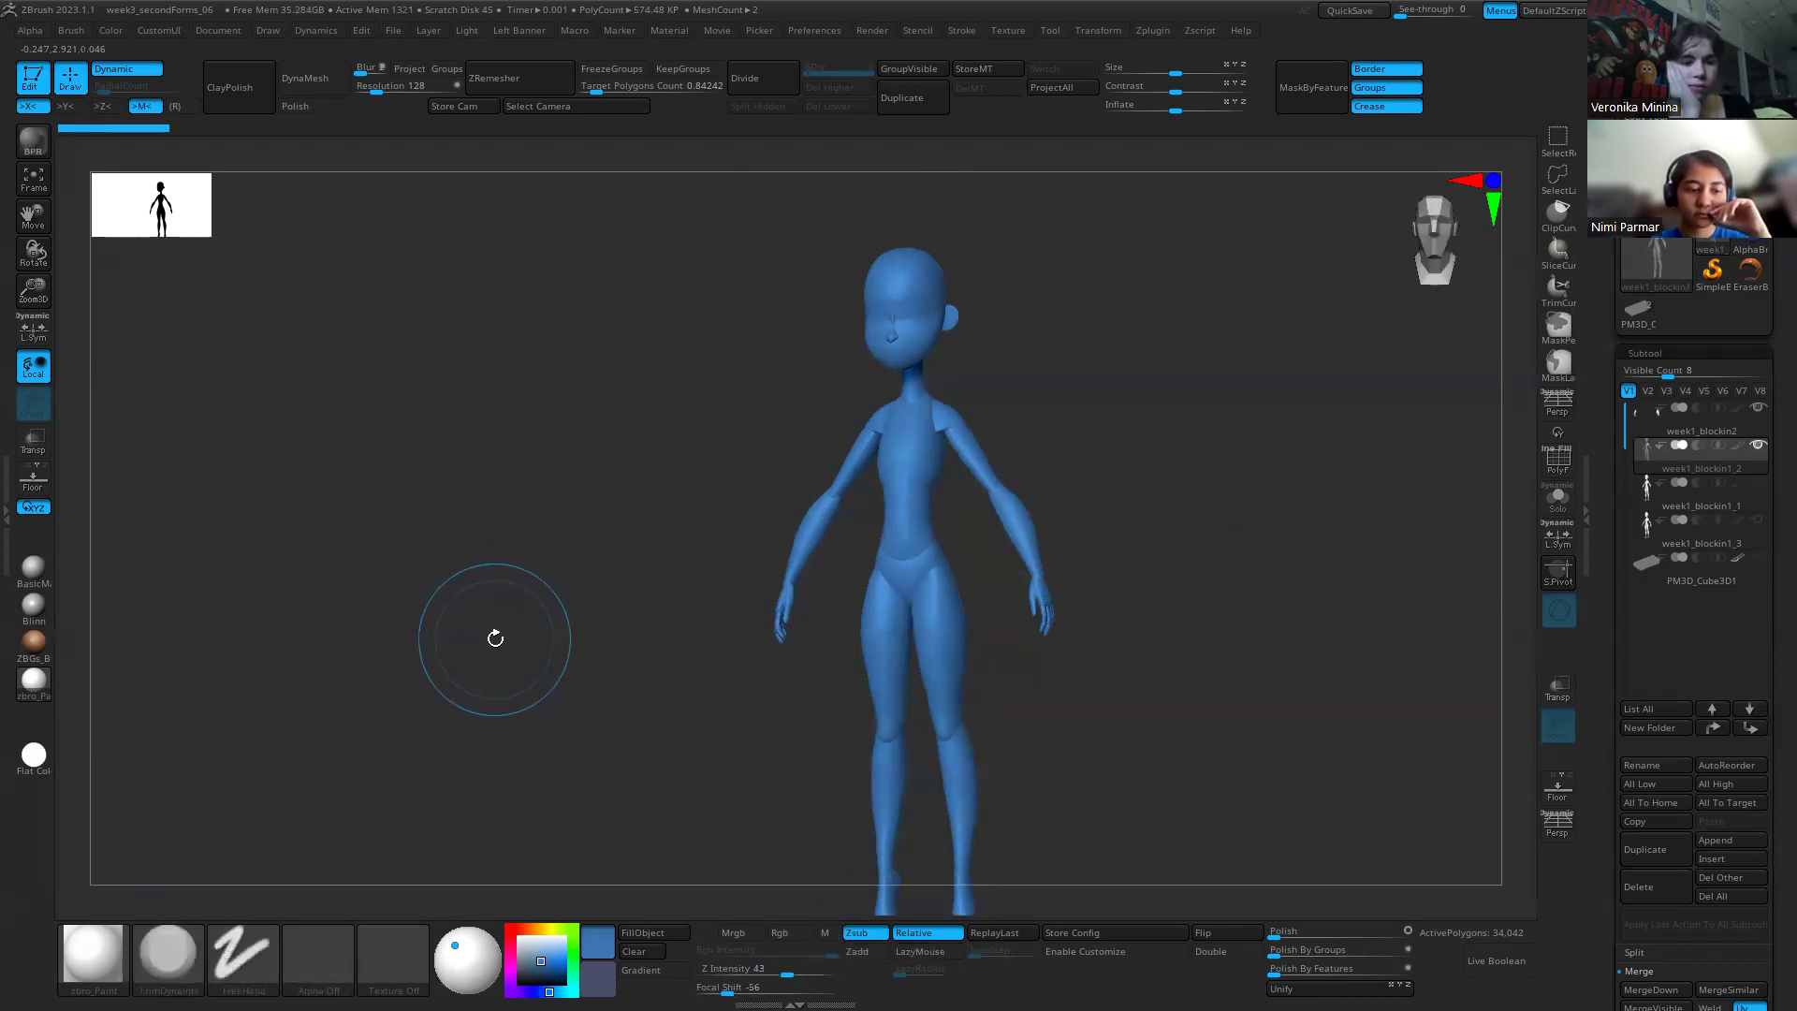
{"action": "key", "text": "b"}
{"action": "key", "text": "s"}
{"action": "key", "text": "t"}
{"action": "key", "text": "b"}
{"action": "key", "text": "m"}
{"action": "key", "text": "t"}
Step: Bring up the transform gizmo on the figure and return to brush drawing mode
{"action": "left_click_drag", "start_coordinate": [1008, 441], "coordinate": [1013, 593]}
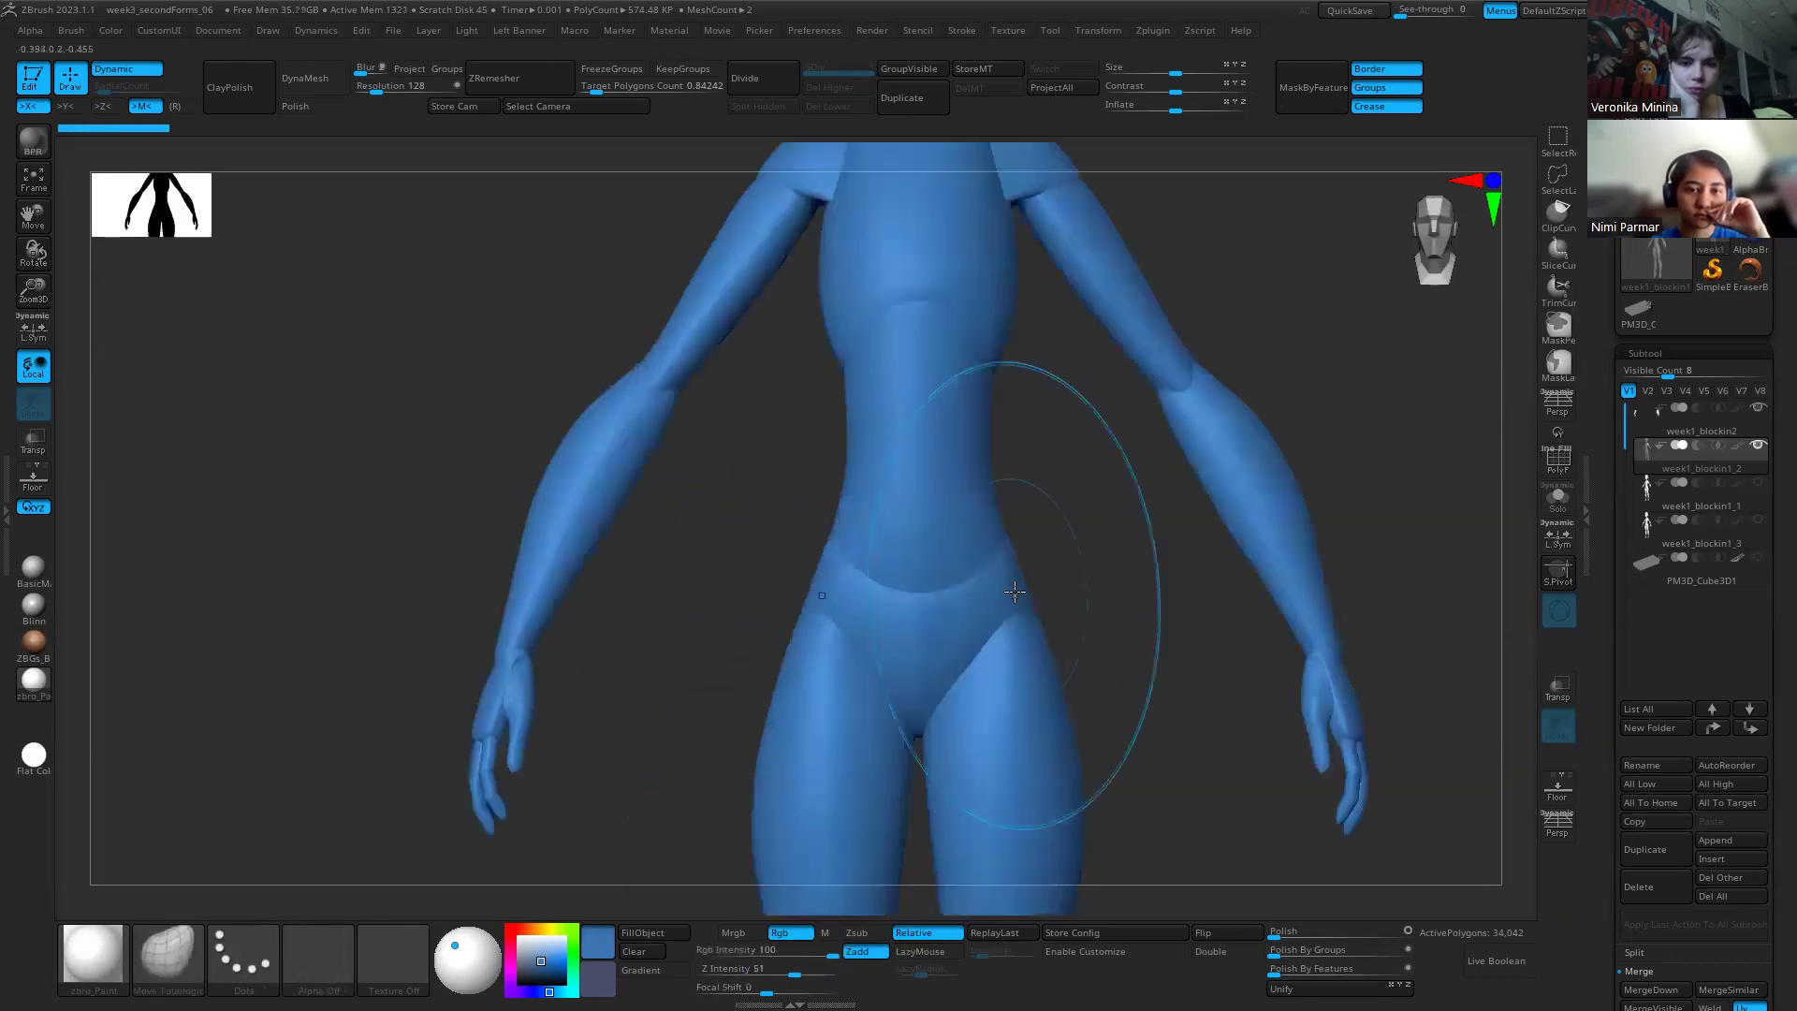
{"action": "key", "text": "w"}
{"action": "mouse_move", "coordinate": [887, 500]}
{"action": "right_mouse_down", "text": "ctrl"}
{"action": "mouse_move", "coordinate": [875, 402]}
{"action": "mouse_move", "coordinate": [847, 415]}
{"action": "right_mouse_up", "text": "ctrl"}
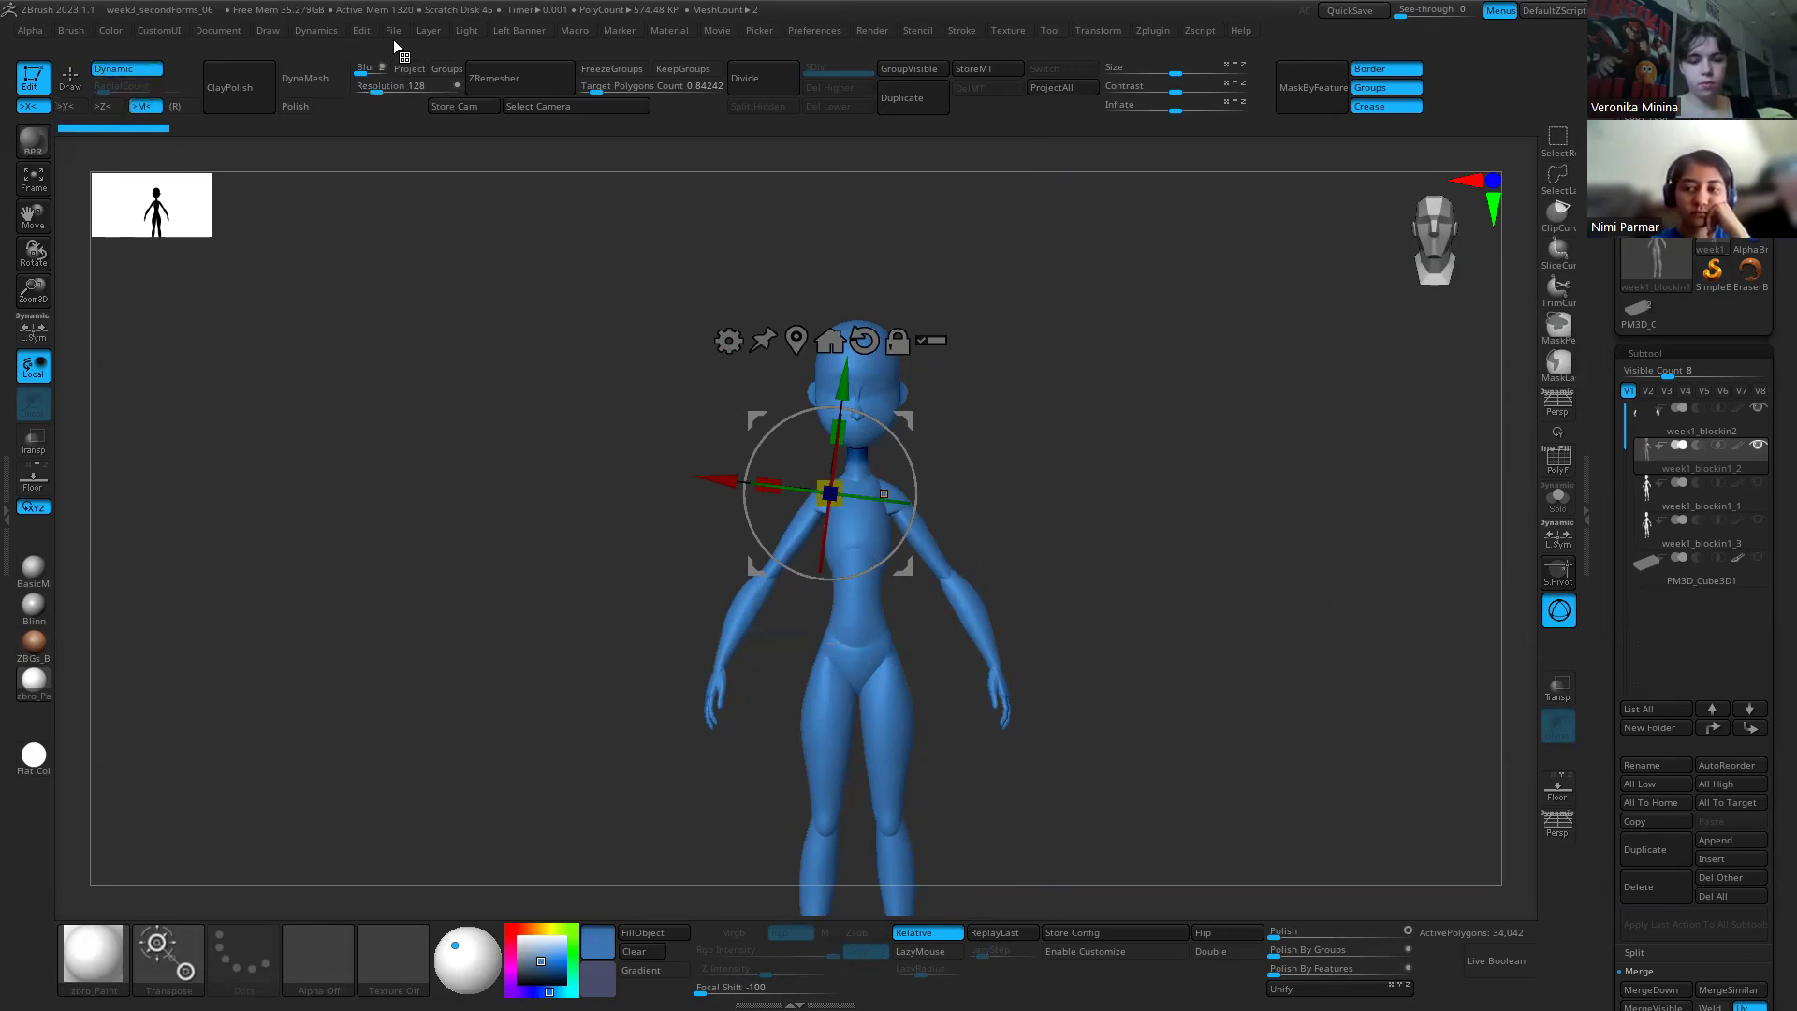
{"action": "mouse_move", "coordinate": [1076, 510]}
{"action": "left_mouse_down"}
{"action": "mouse_move", "coordinate": [1043, 553]}
{"action": "mouse_move", "coordinate": [998, 466]}
{"action": "mouse_move", "coordinate": [1027, 593]}
{"action": "mouse_move", "coordinate": [963, 521]}
{"action": "mouse_move", "coordinate": [922, 691]}
{"action": "left_mouse_up"}
{"action": "key", "text": "q"}
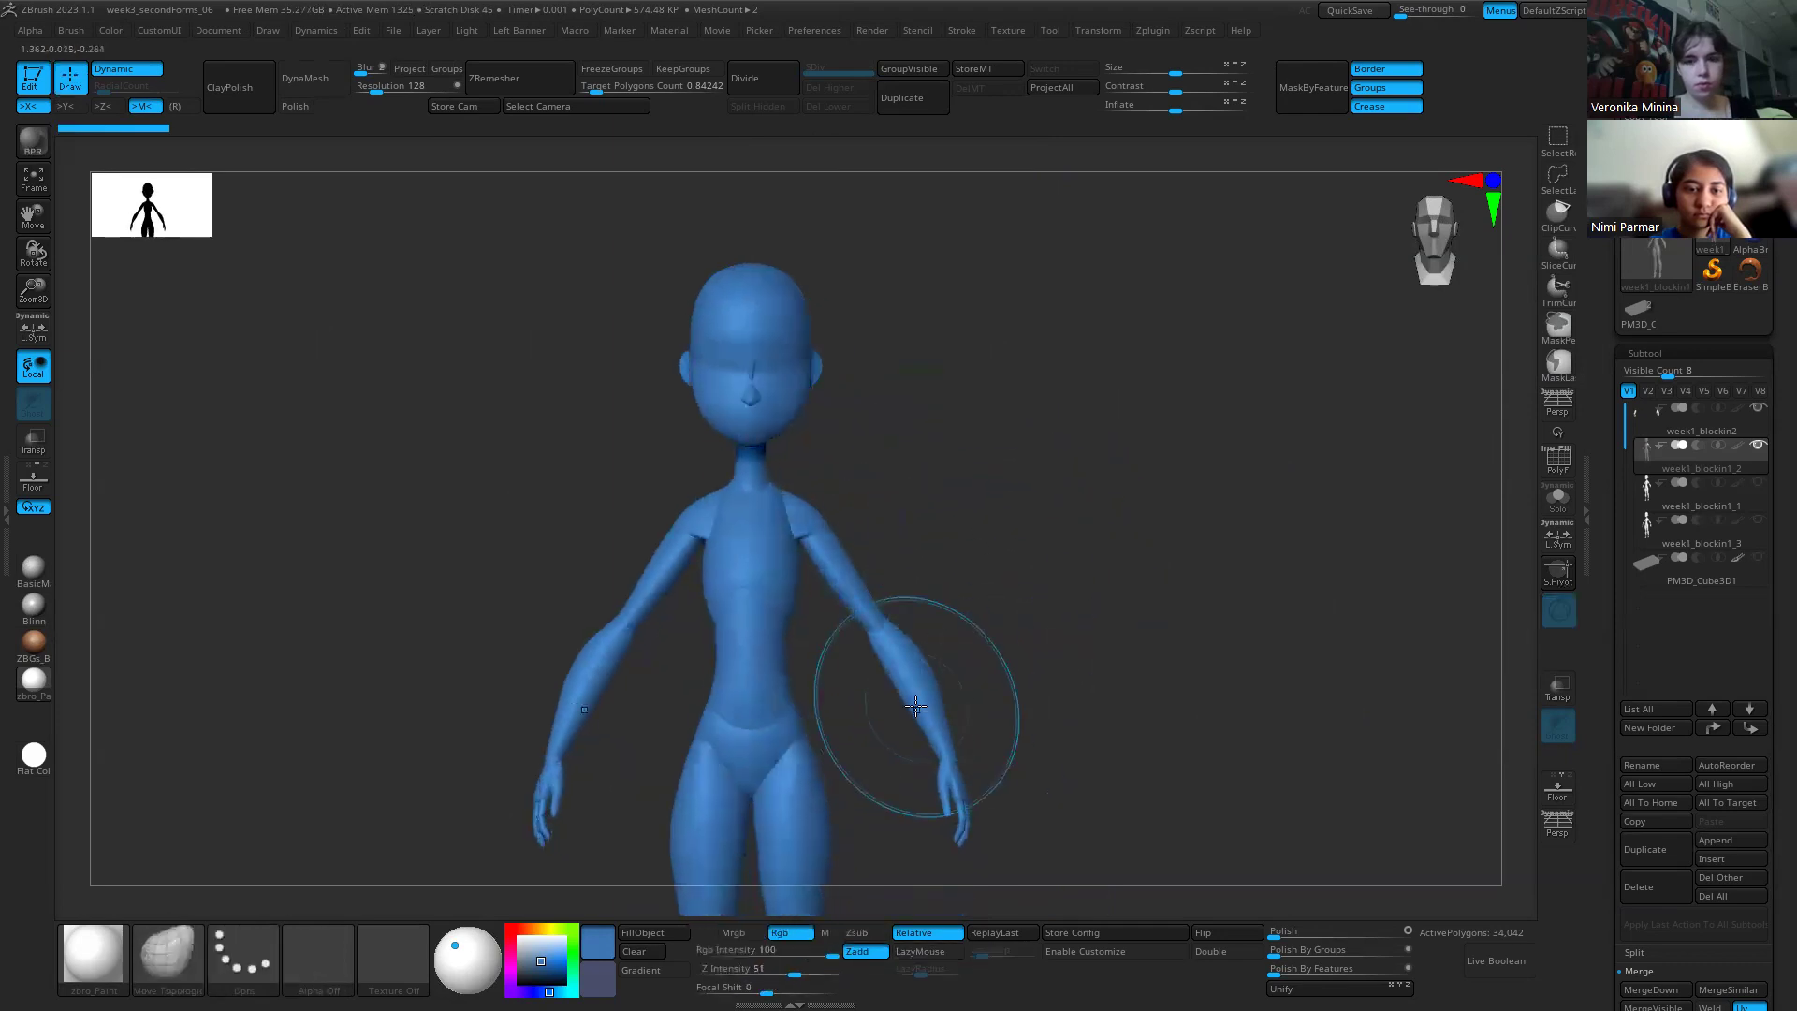
Step: Inspect the blockout figure's proportions and silhouette from the front and three-quarter views
{"action": "mouse_move", "coordinate": [1207, 633]}
{"action": "left_mouse_down"}
{"action": "mouse_move", "coordinate": [1107, 629]}
{"action": "mouse_move", "coordinate": [1167, 510]}
{"action": "mouse_move", "coordinate": [1211, 508]}
{"action": "mouse_move", "coordinate": [1143, 514]}
{"action": "mouse_move", "coordinate": [1139, 465]}
{"action": "mouse_move", "coordinate": [1167, 494]}
{"action": "mouse_move", "coordinate": [1119, 525]}
{"action": "mouse_move", "coordinate": [1191, 570]}
{"action": "mouse_move", "coordinate": [1127, 514]}
{"action": "mouse_move", "coordinate": [1238, 573]}
{"action": "left_mouse_up"}
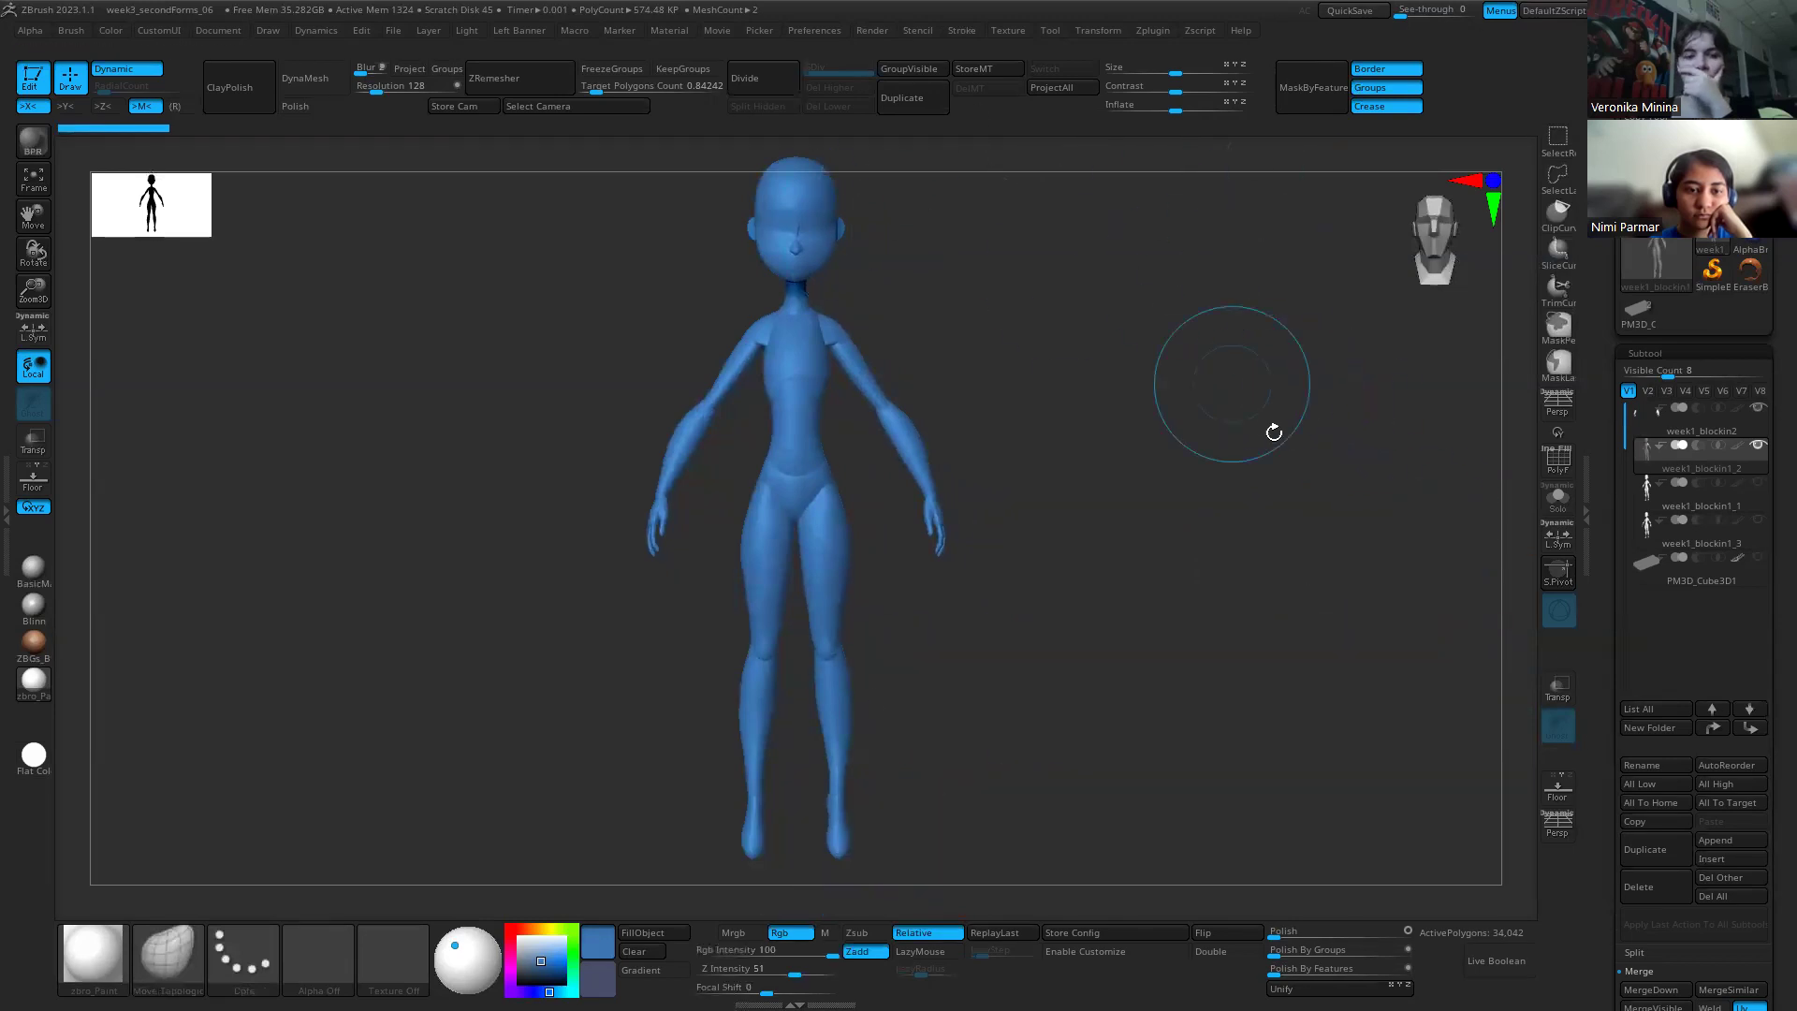
{"action": "left_click_drag", "start_coordinate": [1025, 644], "coordinate": [1076, 627]}
{"action": "key", "text": "space"}
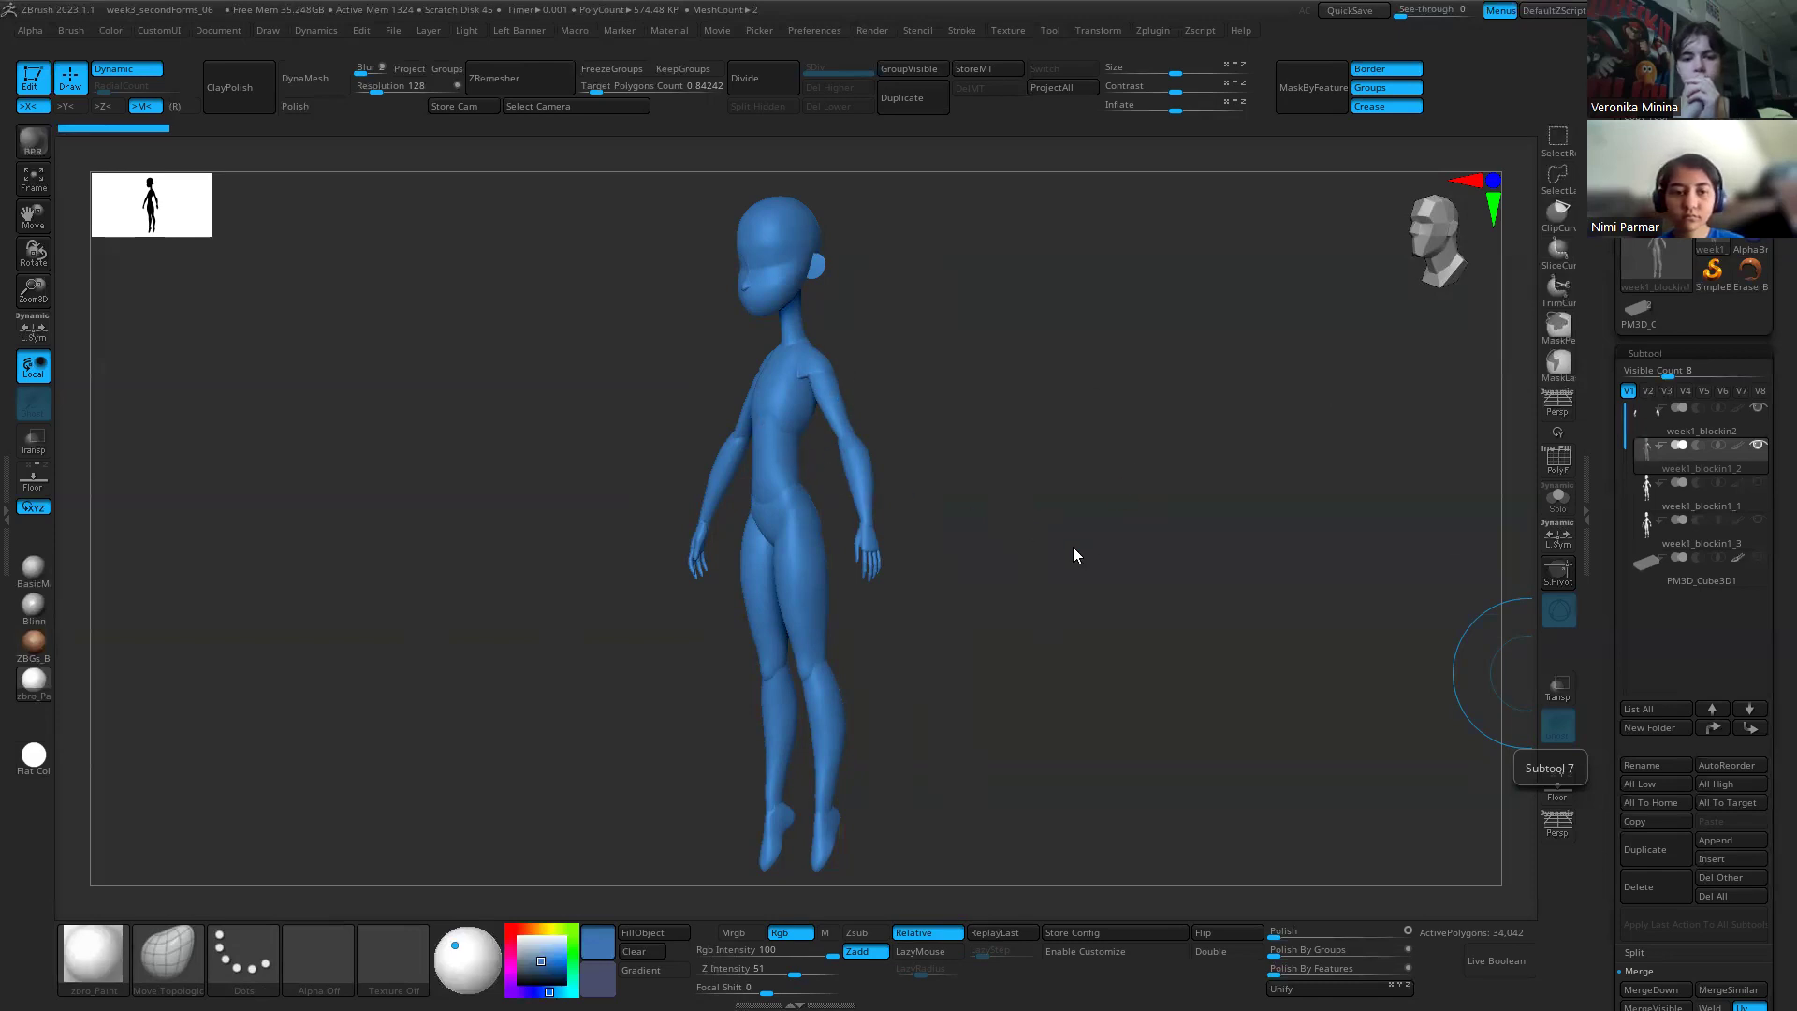
{"action": "left_click_drag", "start_coordinate": [1015, 559], "coordinate": [829, 560]}
{"action": "left_click_drag", "start_coordinate": [1057, 611], "coordinate": [1127, 704], "text": "alt"}
{"action": "left_click_drag", "start_coordinate": [1135, 634], "coordinate": [1267, 634]}
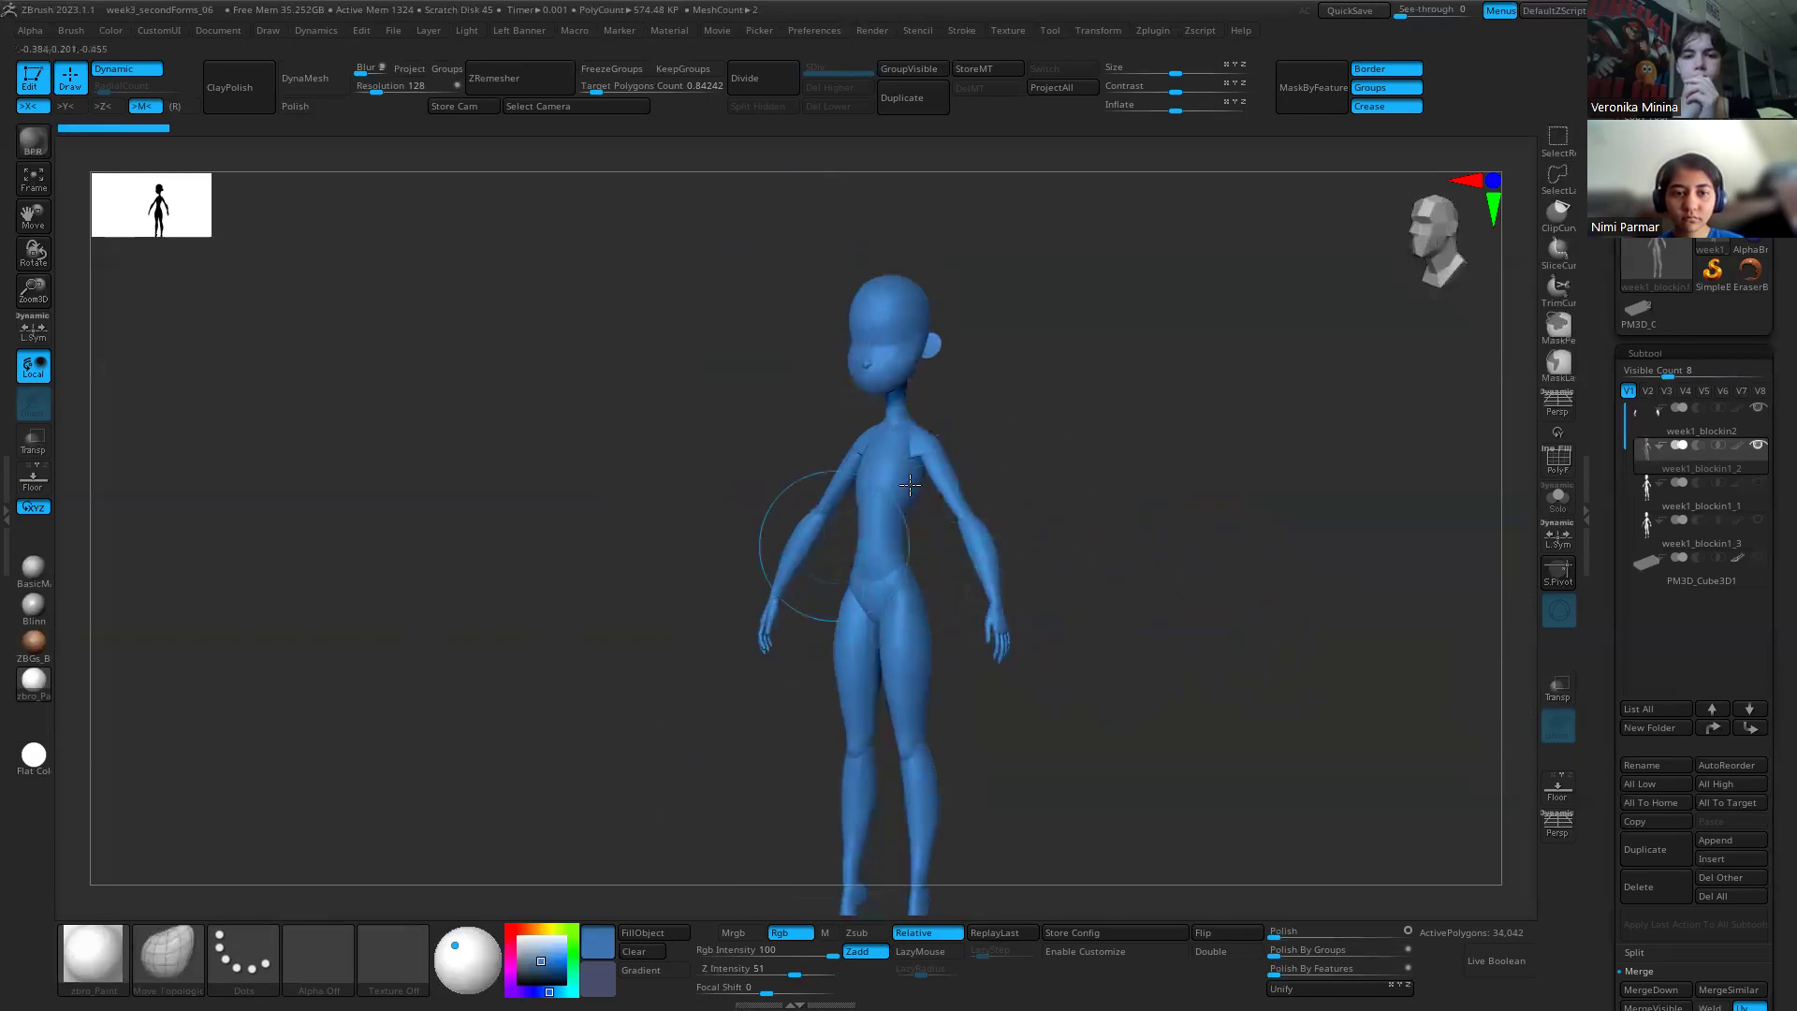
{"action": "left_click_drag", "start_coordinate": [1079, 533], "coordinate": [1143, 473]}
{"action": "left_click_drag", "start_coordinate": [1333, 470], "coordinate": [1255, 466]}
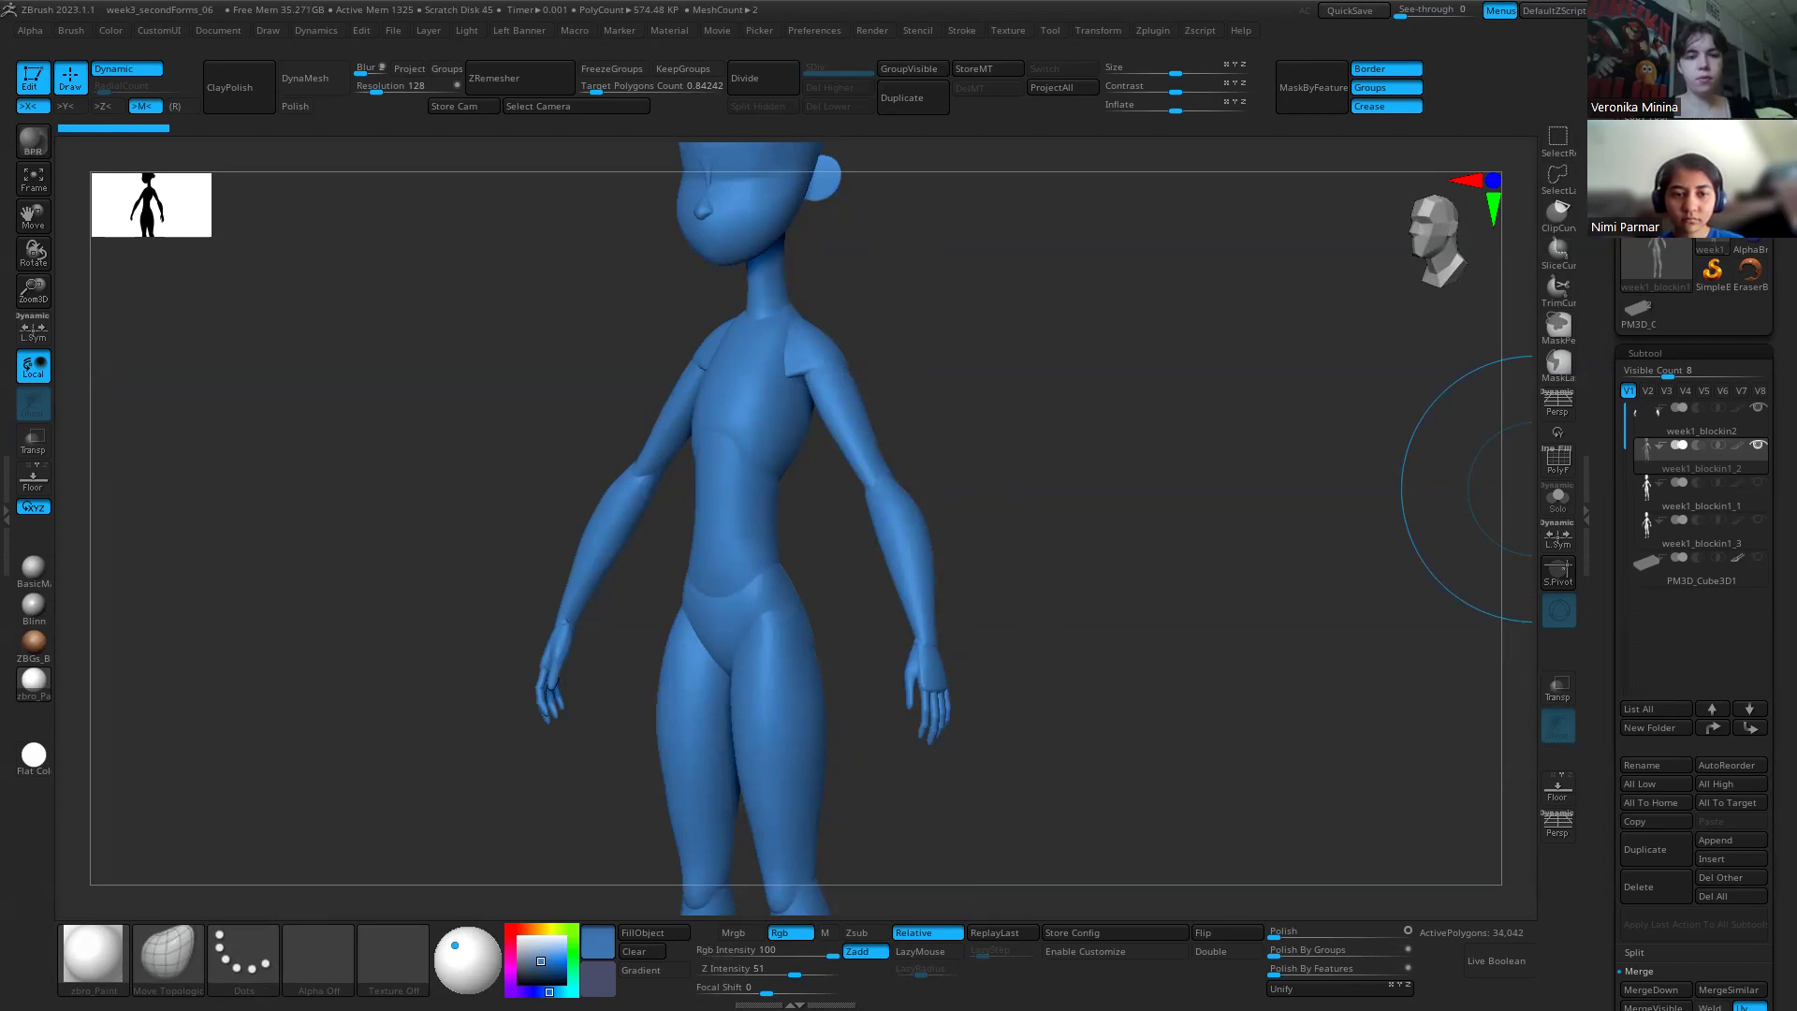
Step: Switch to BlockoutNotes.pdf in the browser and read the section "01 - Creating a Base Mesh"
{"action": "key", "text": "alt+Tab"}
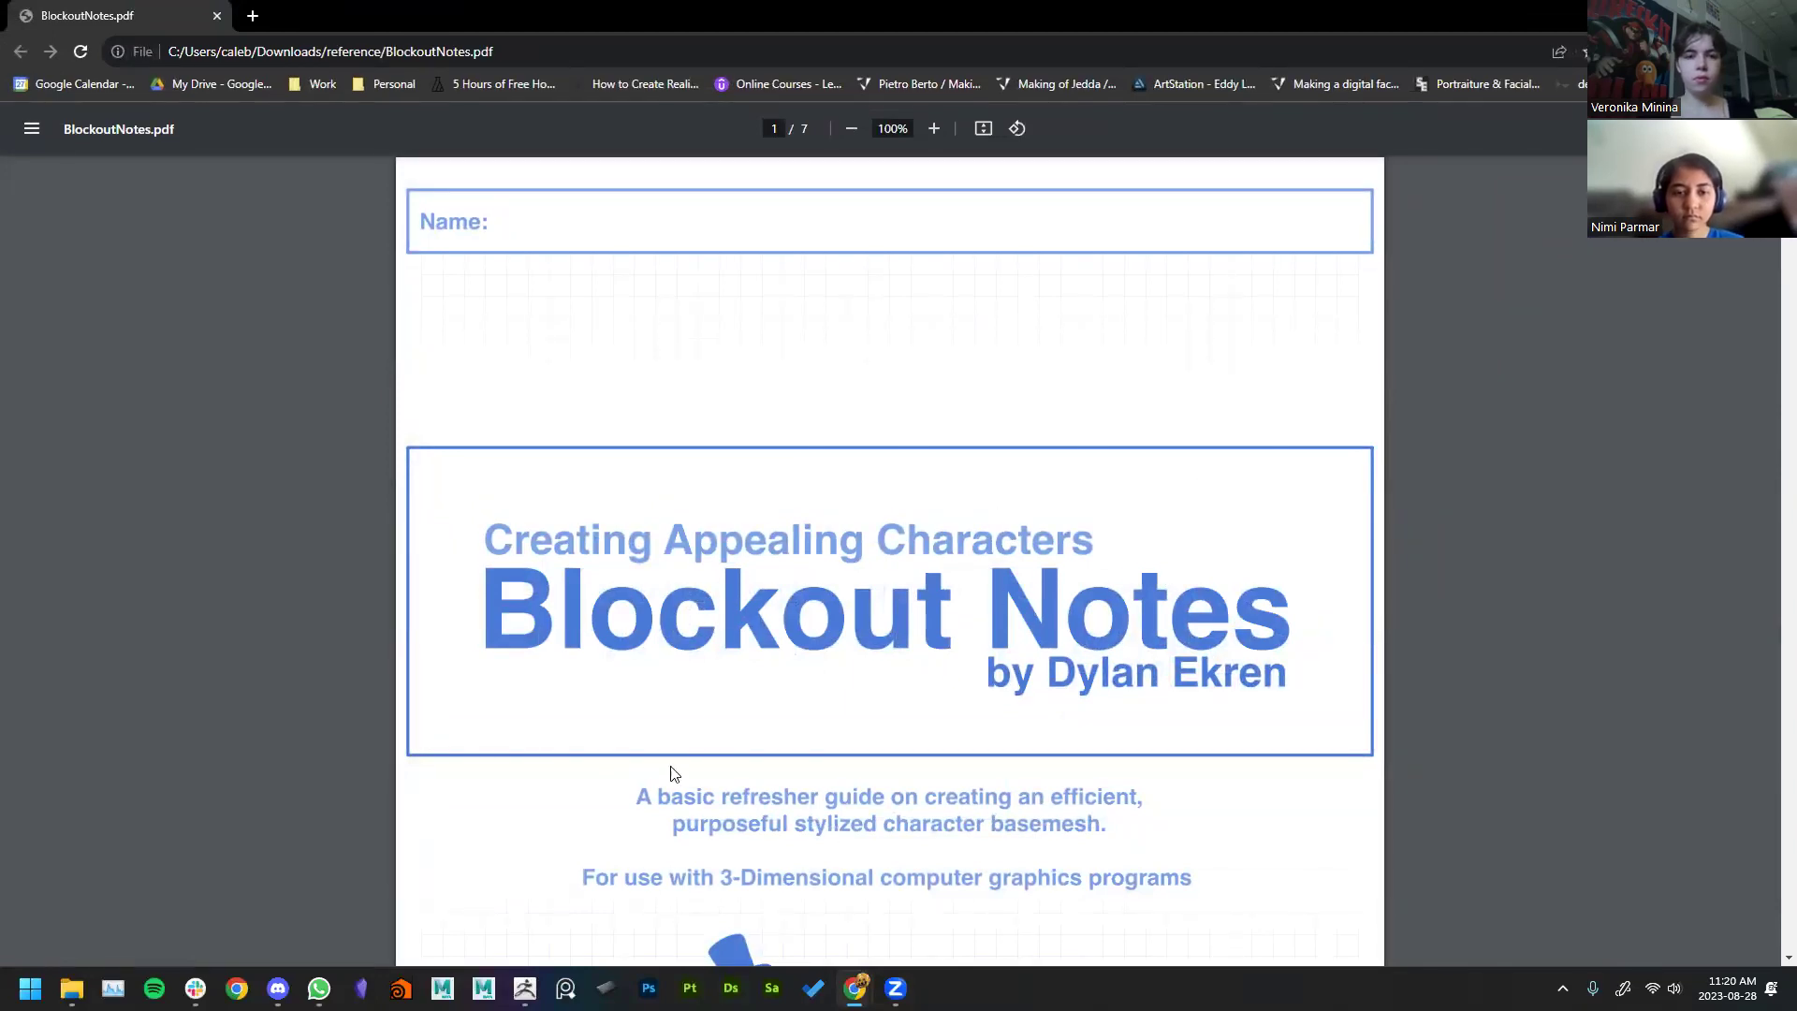
{"action": "scroll", "coordinate": [692, 710], "scroll_direction": "down", "scroll_amount": 3}
{"action": "scroll", "coordinate": [655, 709], "scroll_direction": "down", "scroll_amount": 4}
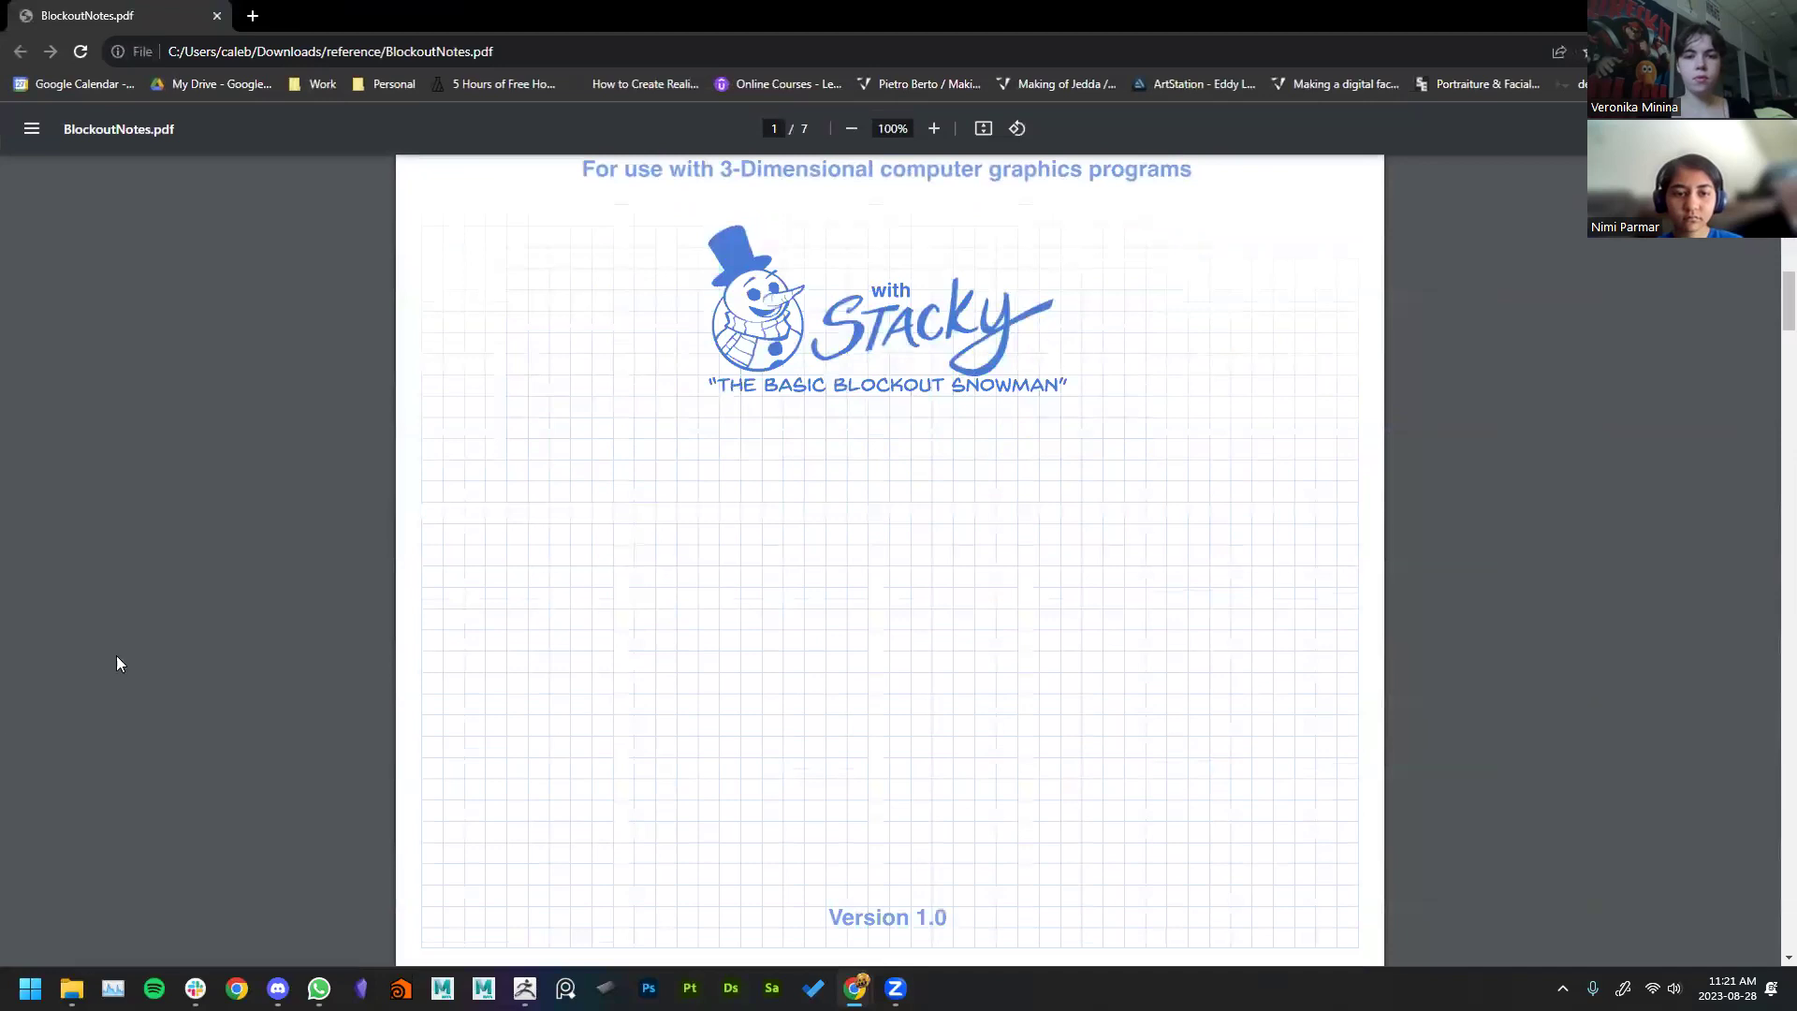
{"action": "scroll", "coordinate": [1513, 560], "scroll_direction": "down", "scroll_amount": 10}
{"action": "scroll", "coordinate": [1553, 515], "scroll_direction": "up", "scroll_amount": 1}
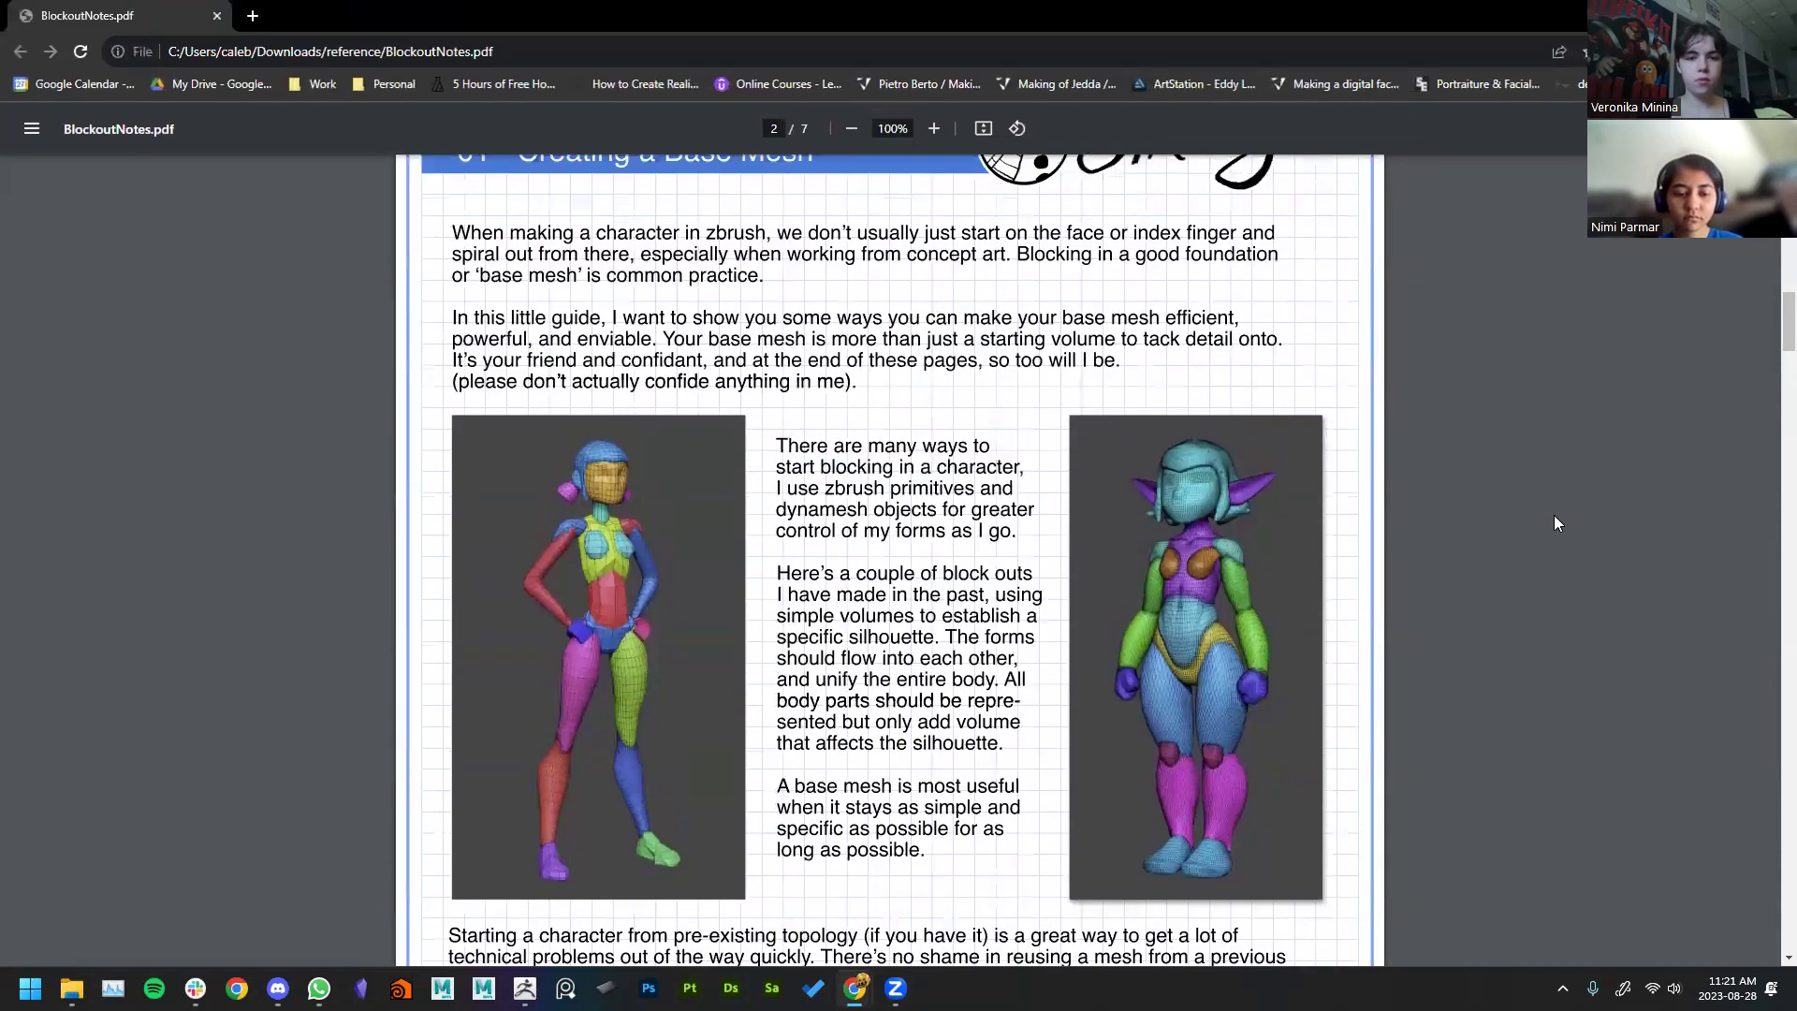
{"action": "scroll", "coordinate": [1271, 717], "scroll_direction": "up", "scroll_amount": 1}
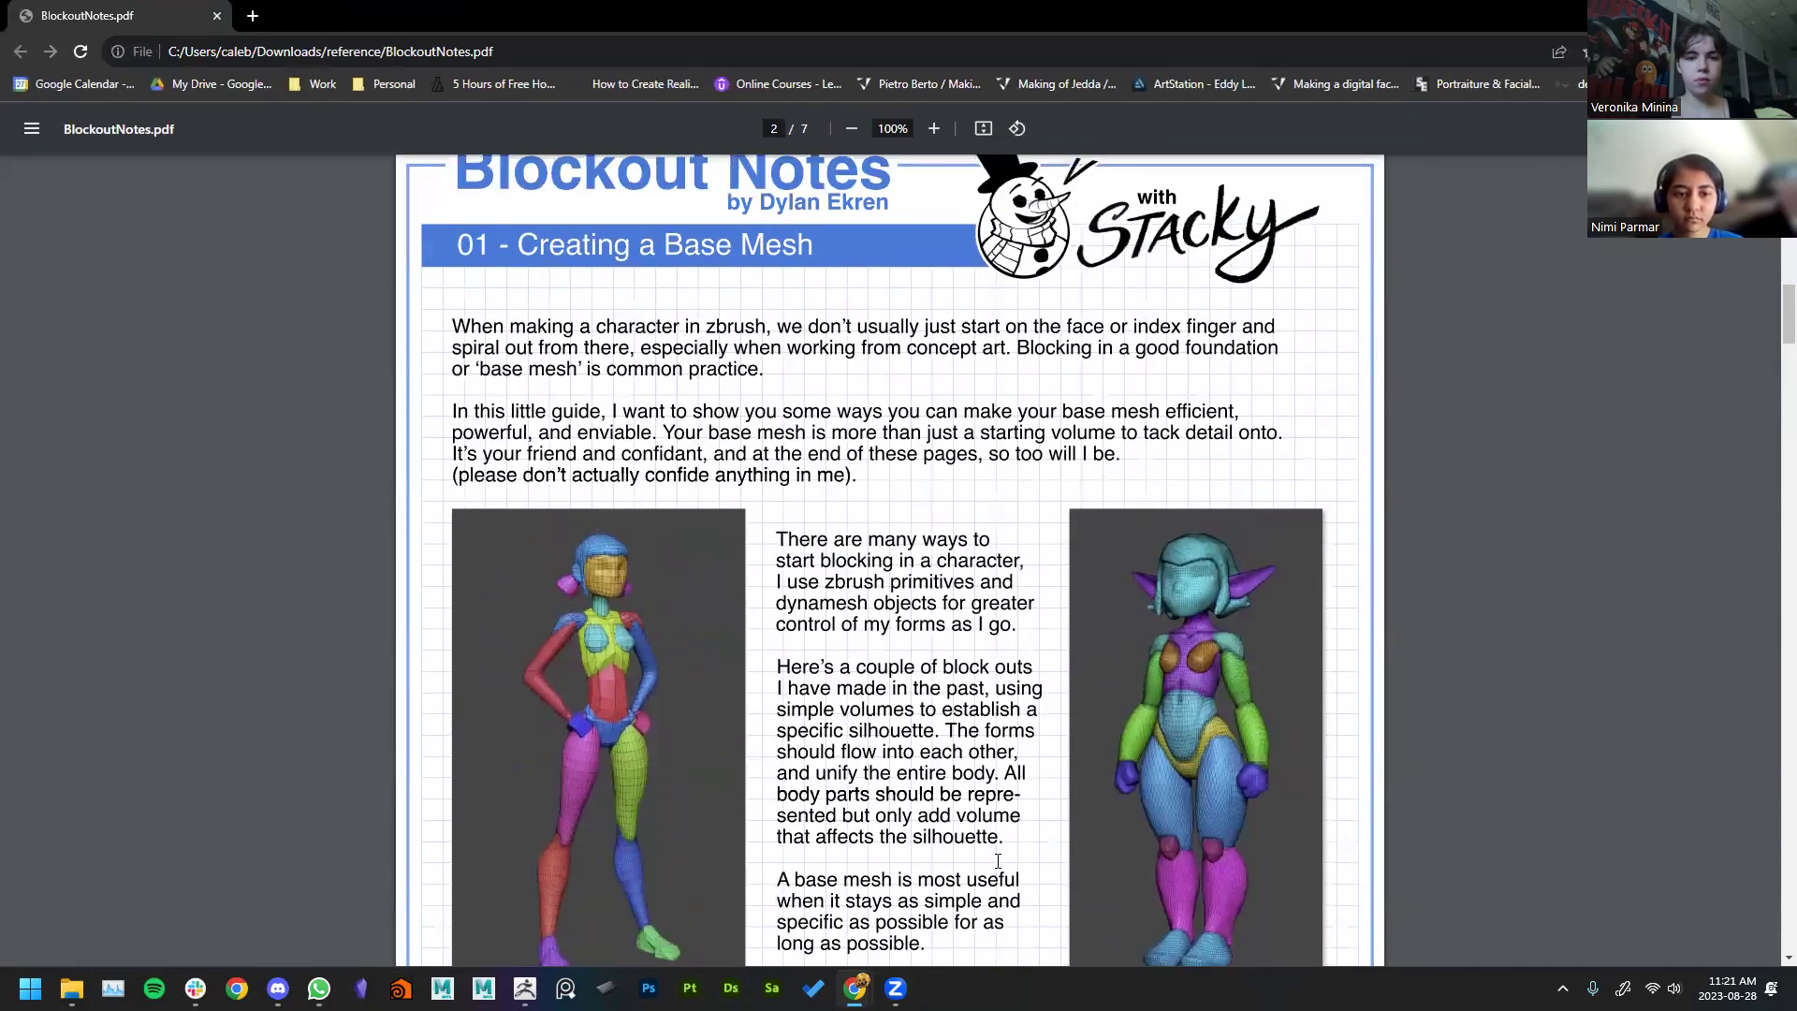
{"action": "scroll", "coordinate": [522, 709], "scroll_direction": "down", "scroll_amount": 1}
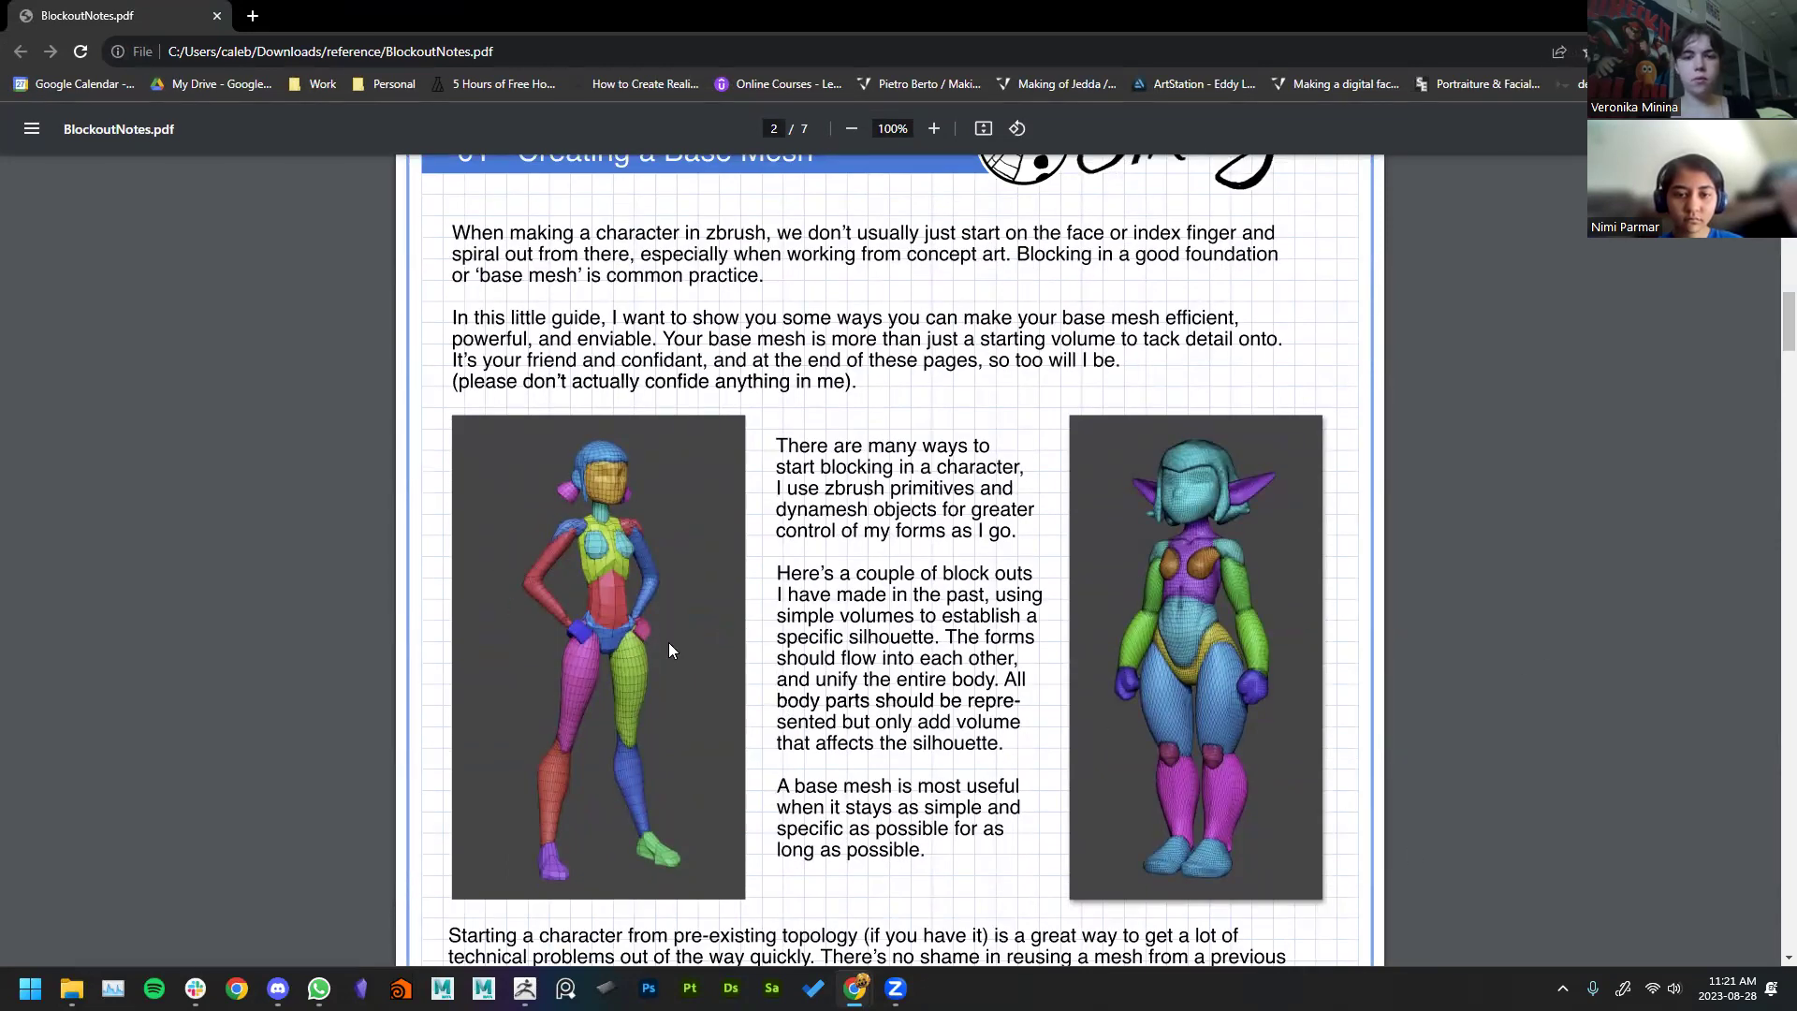
{"action": "scroll", "coordinate": [586, 606], "scroll_direction": "up", "scroll_amount": 1}
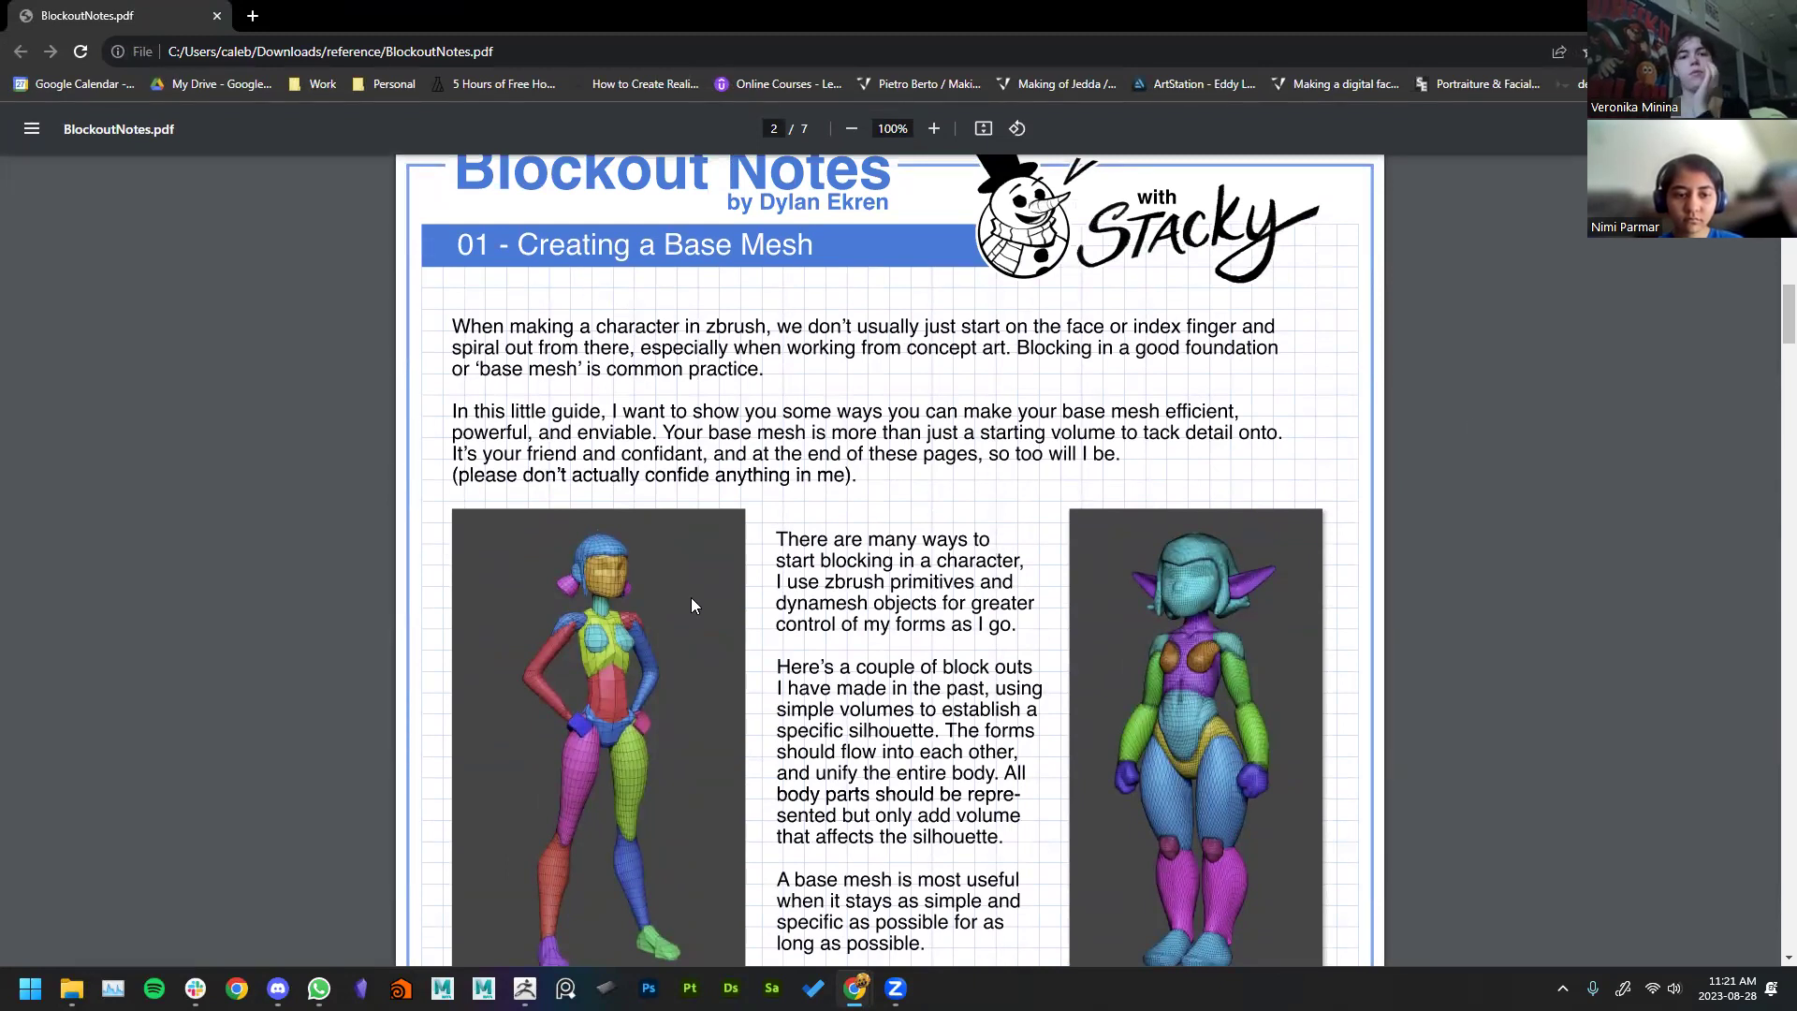
{"action": "scroll", "coordinate": [481, 560], "scroll_direction": "down", "scroll_amount": 1}
{"action": "scroll", "coordinate": [482, 561], "scroll_direction": "down", "scroll_amount": 1}
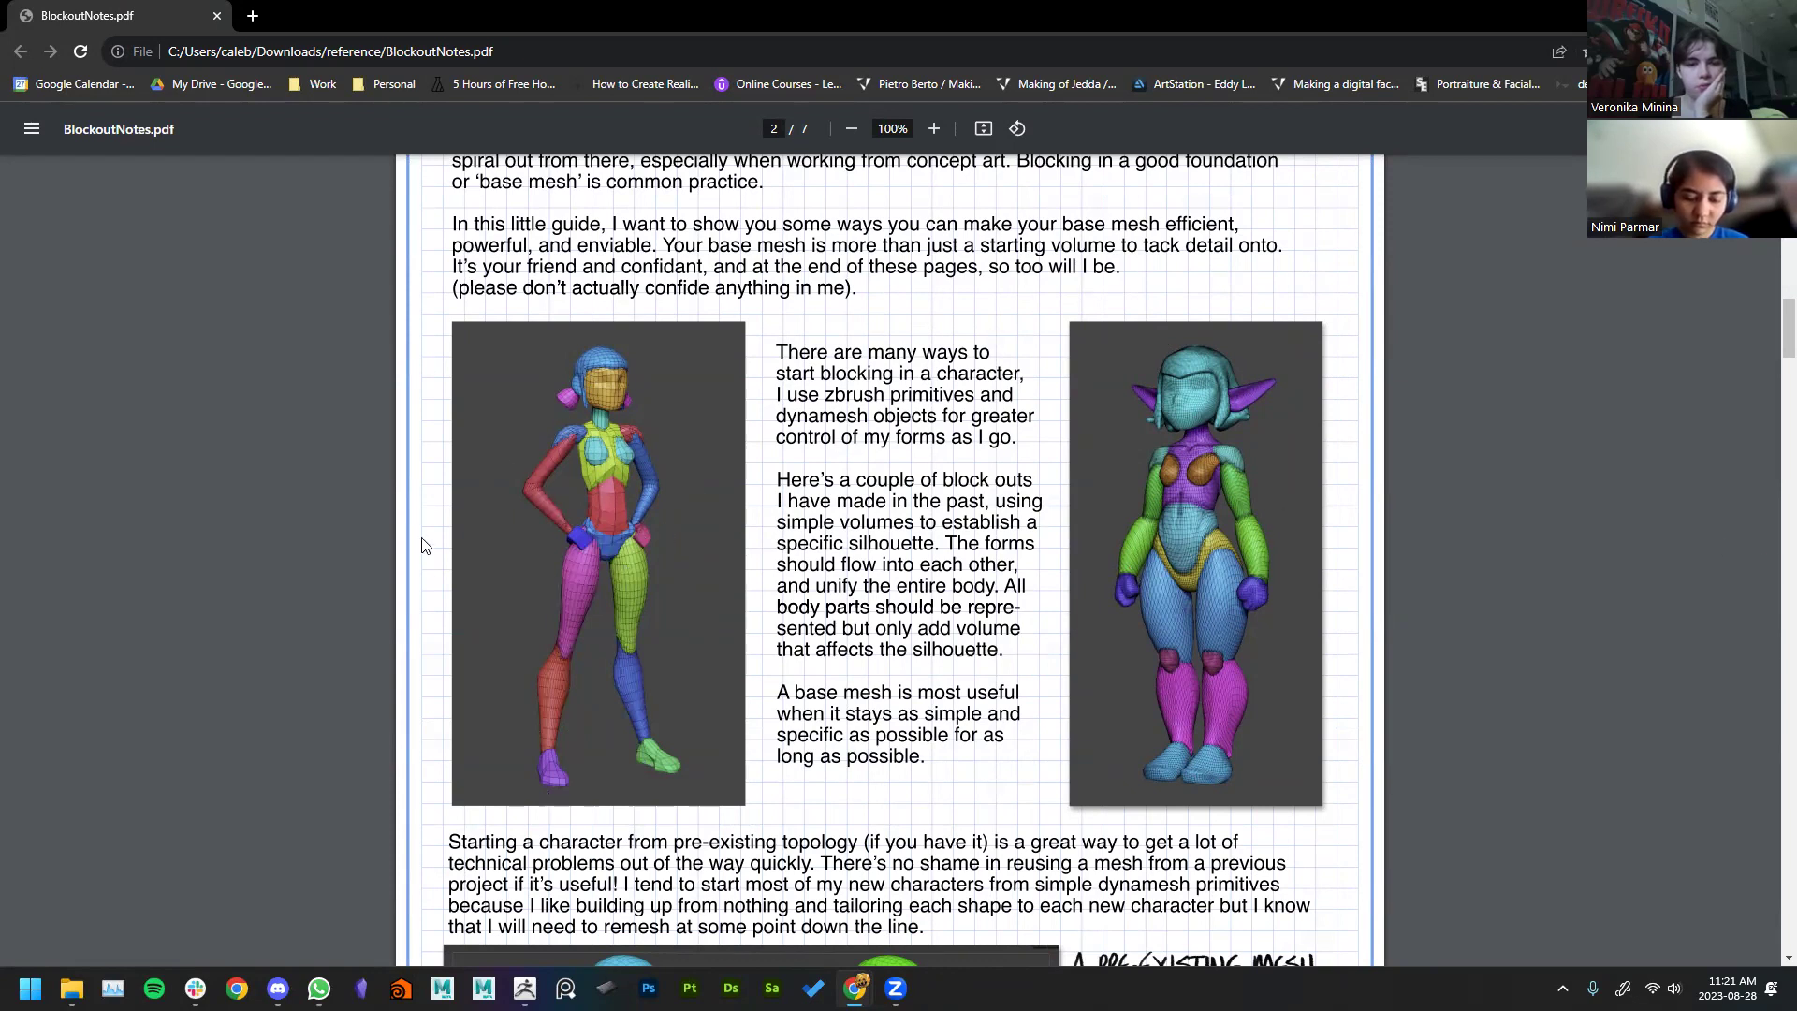
{"action": "scroll", "coordinate": [440, 543], "scroll_direction": "down", "scroll_amount": 5}
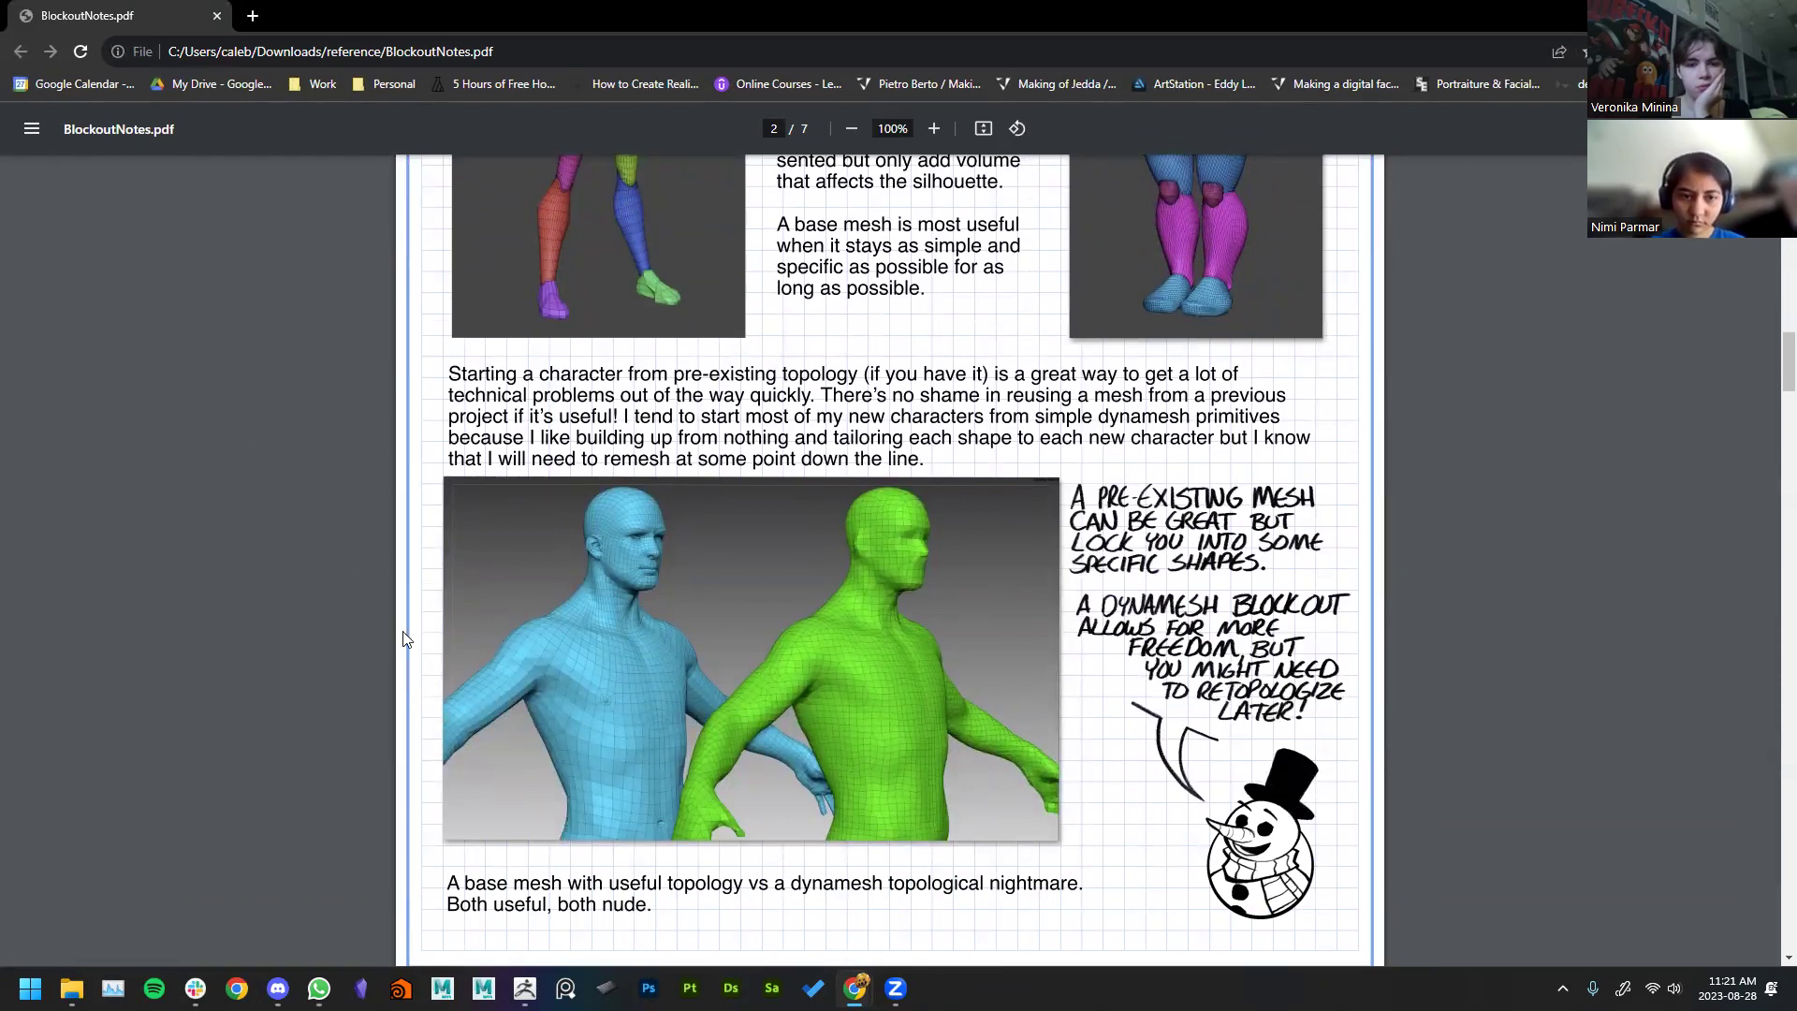
Step: Read the section "02 - Parting Out Your Character", including its example drawings and the over-parted model
{"action": "scroll", "coordinate": [263, 639], "scroll_direction": "down", "scroll_amount": 1}
{"action": "scroll", "coordinate": [947, 614], "scroll_direction": "down", "scroll_amount": 8}
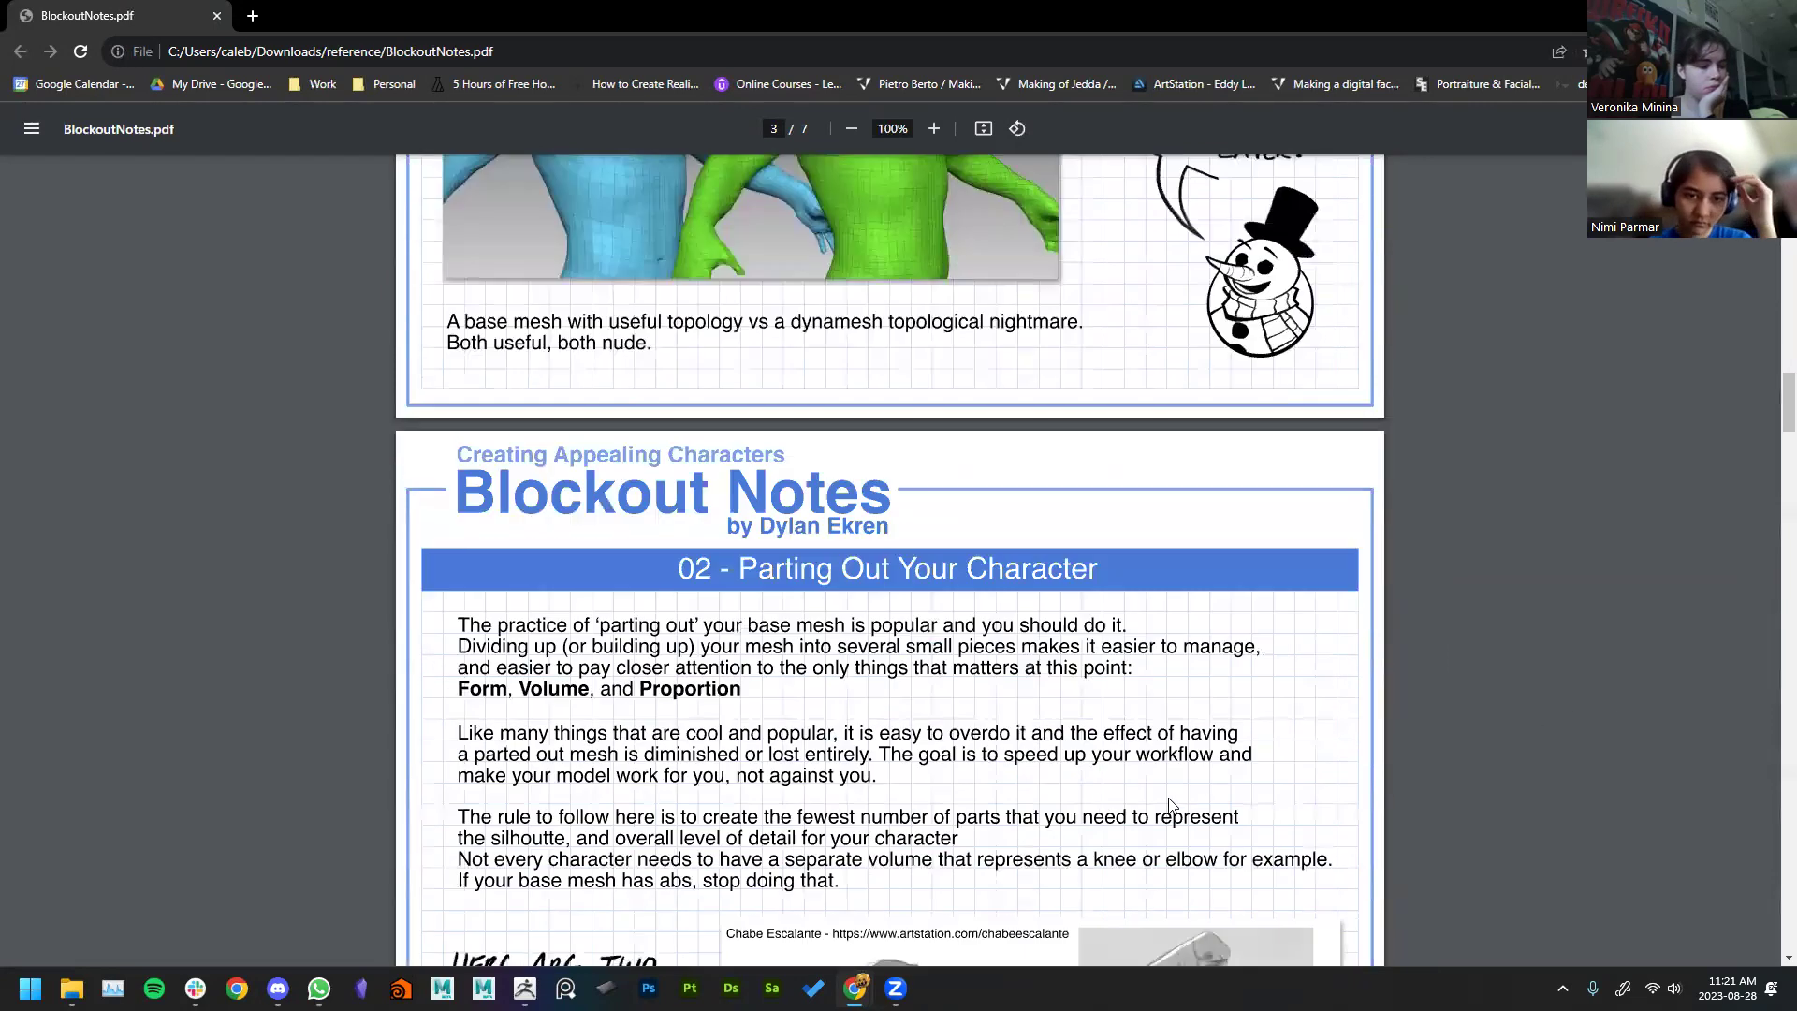
{"action": "scroll", "coordinate": [1509, 731], "scroll_direction": "down", "scroll_amount": 1}
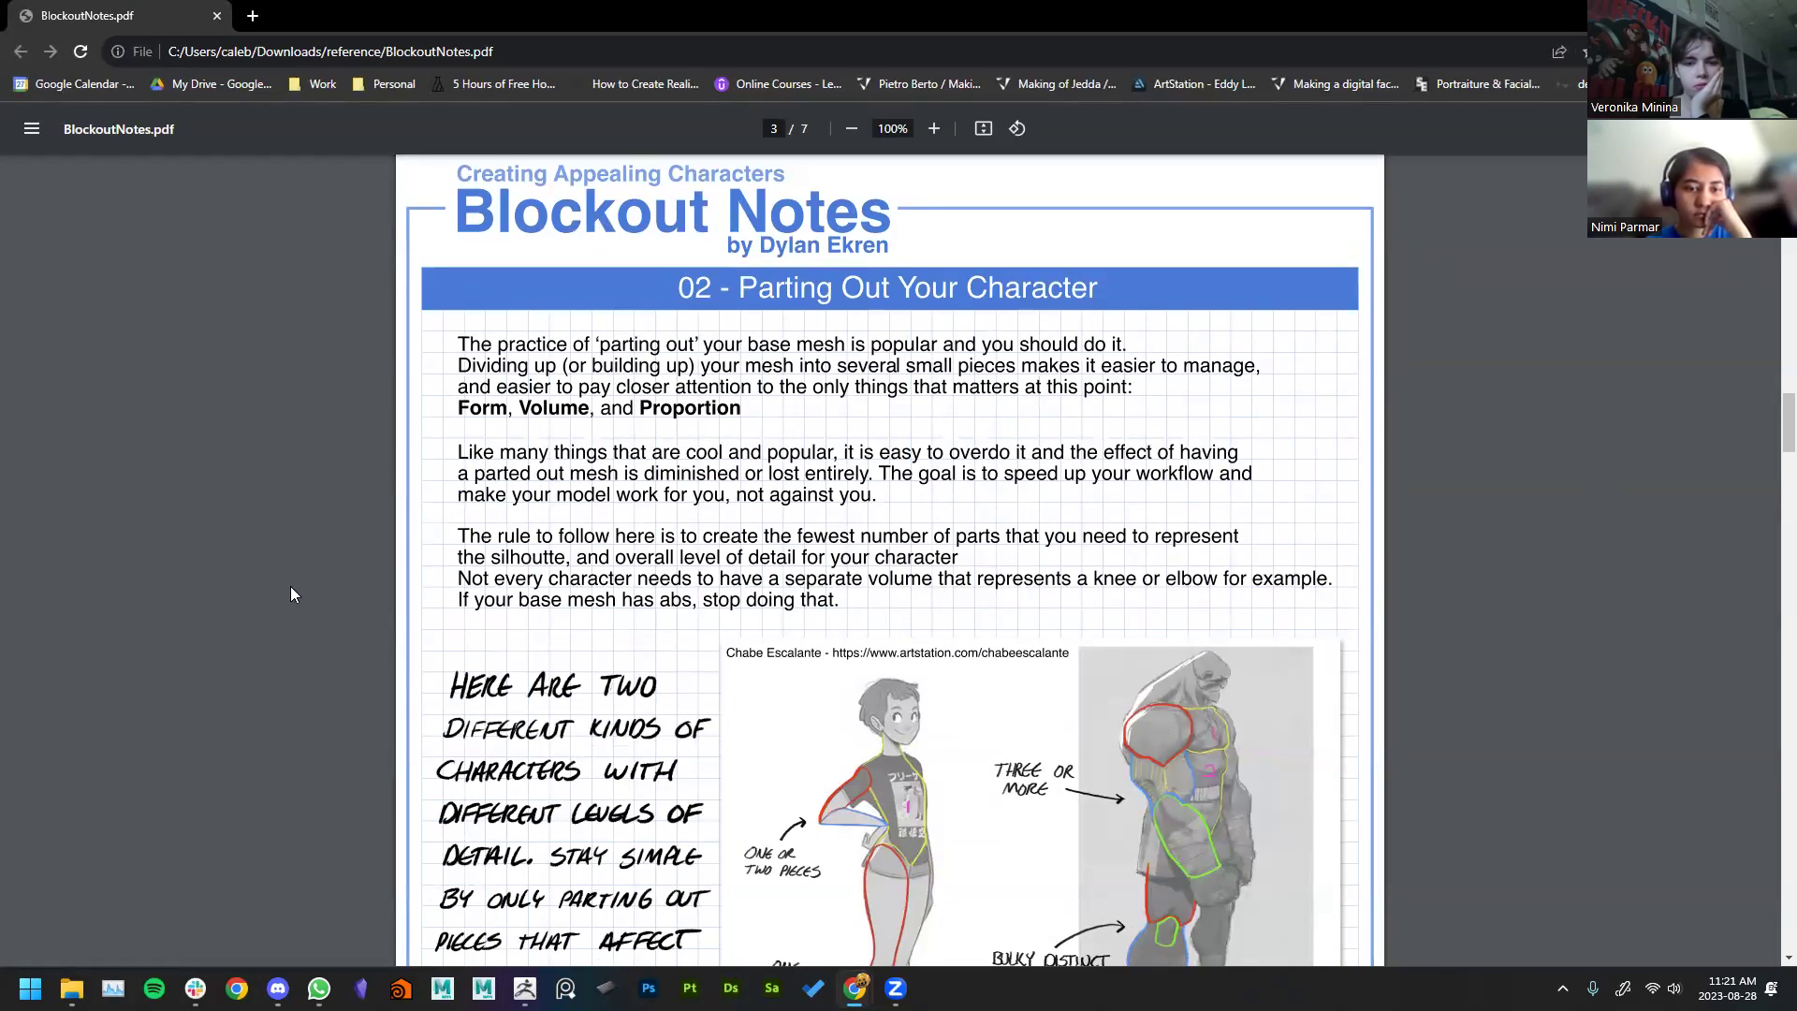
{"action": "scroll", "coordinate": [276, 589], "scroll_direction": "down", "scroll_amount": 2}
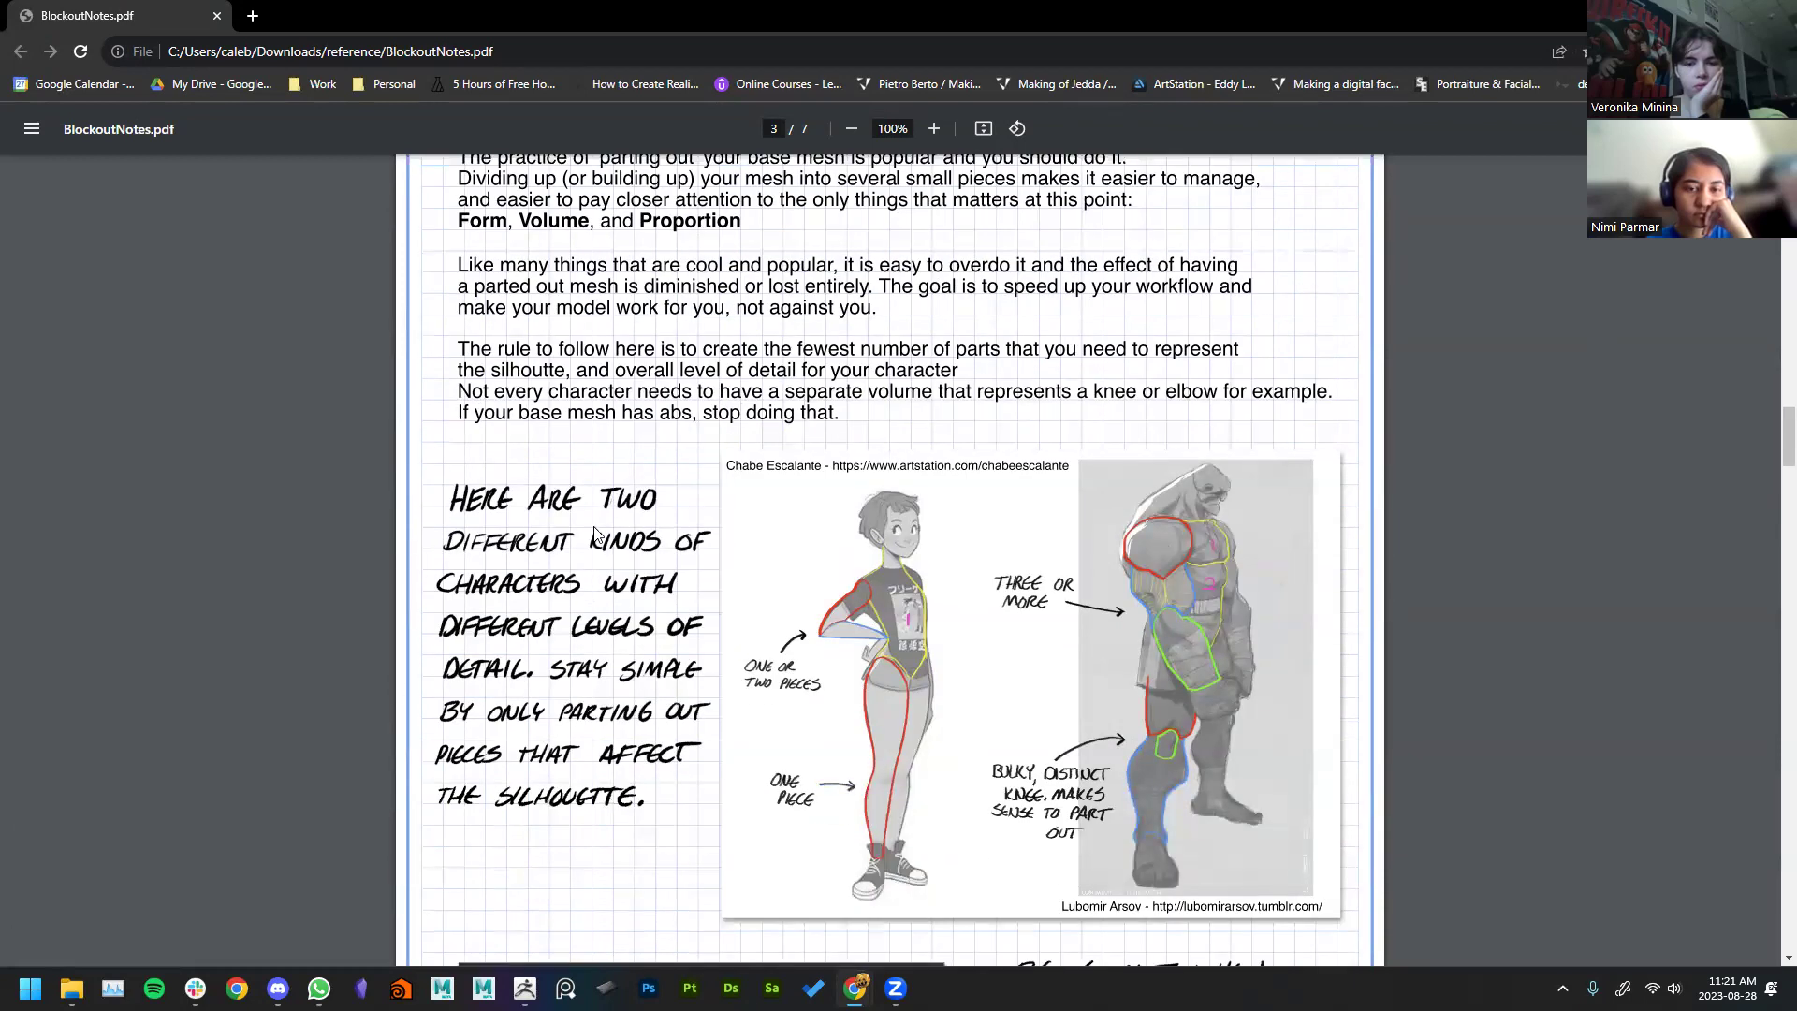
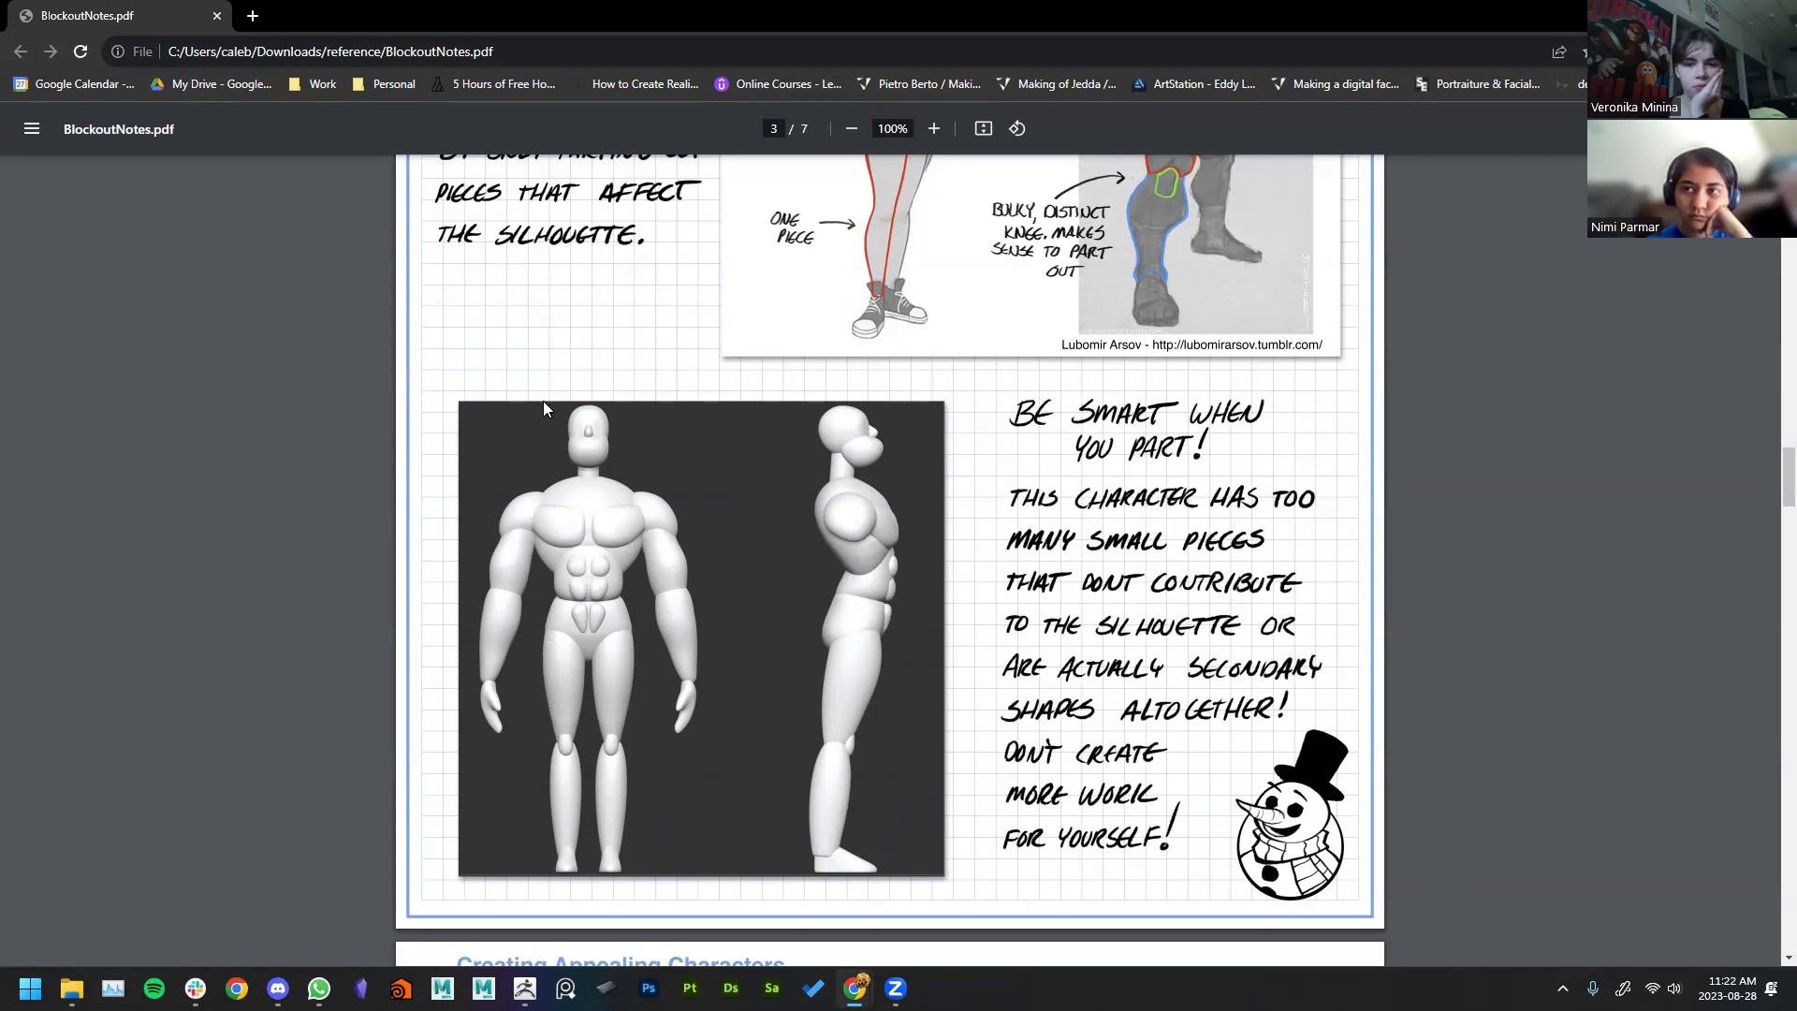
{"action": "scroll", "coordinate": [258, 546], "scroll_direction": "down", "scroll_amount": 5}
{"action": "scroll", "coordinate": [1035, 329], "scroll_direction": "up", "scroll_amount": 5}
Step: Examine the section "03 - The Snowman effect of Stacking" and its annotated BAD blockout example
{"action": "scroll", "coordinate": [348, 586], "scroll_direction": "down", "scroll_amount": 10}
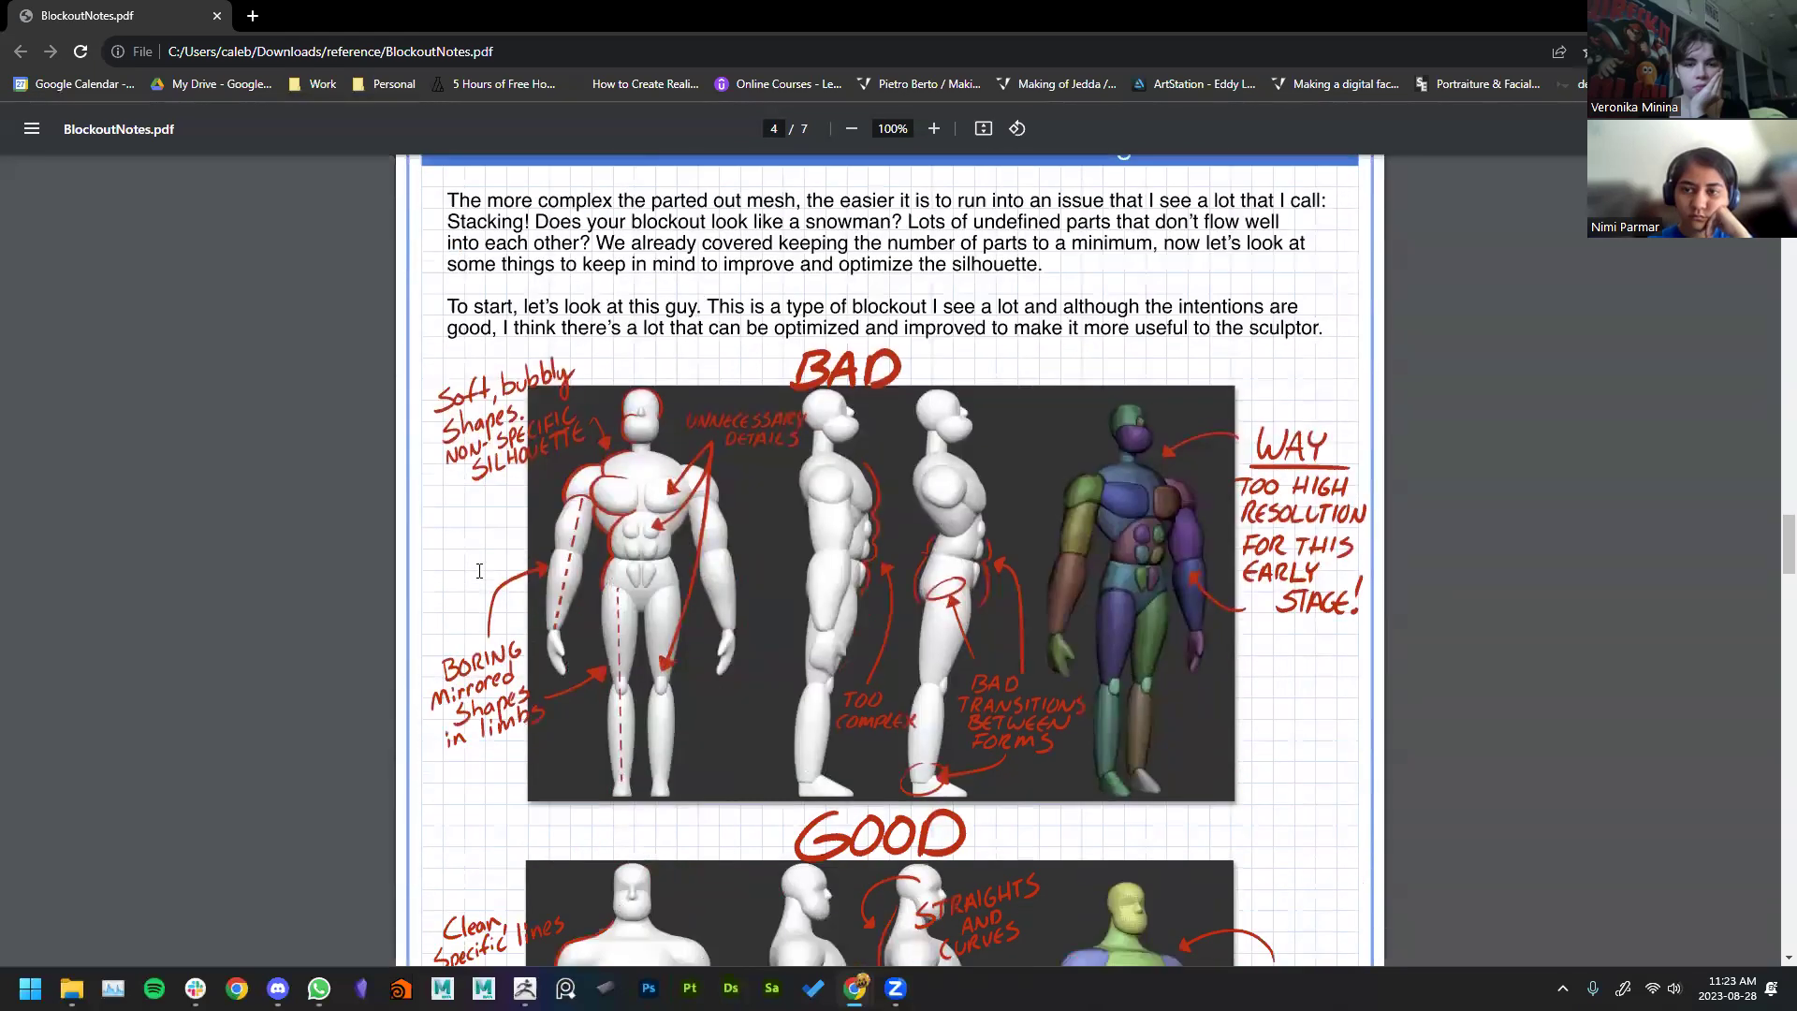
{"action": "scroll", "coordinate": [347, 615], "scroll_direction": "up", "scroll_amount": 1}
{"action": "scroll", "coordinate": [835, 241], "scroll_direction": "up", "scroll_amount": 1}
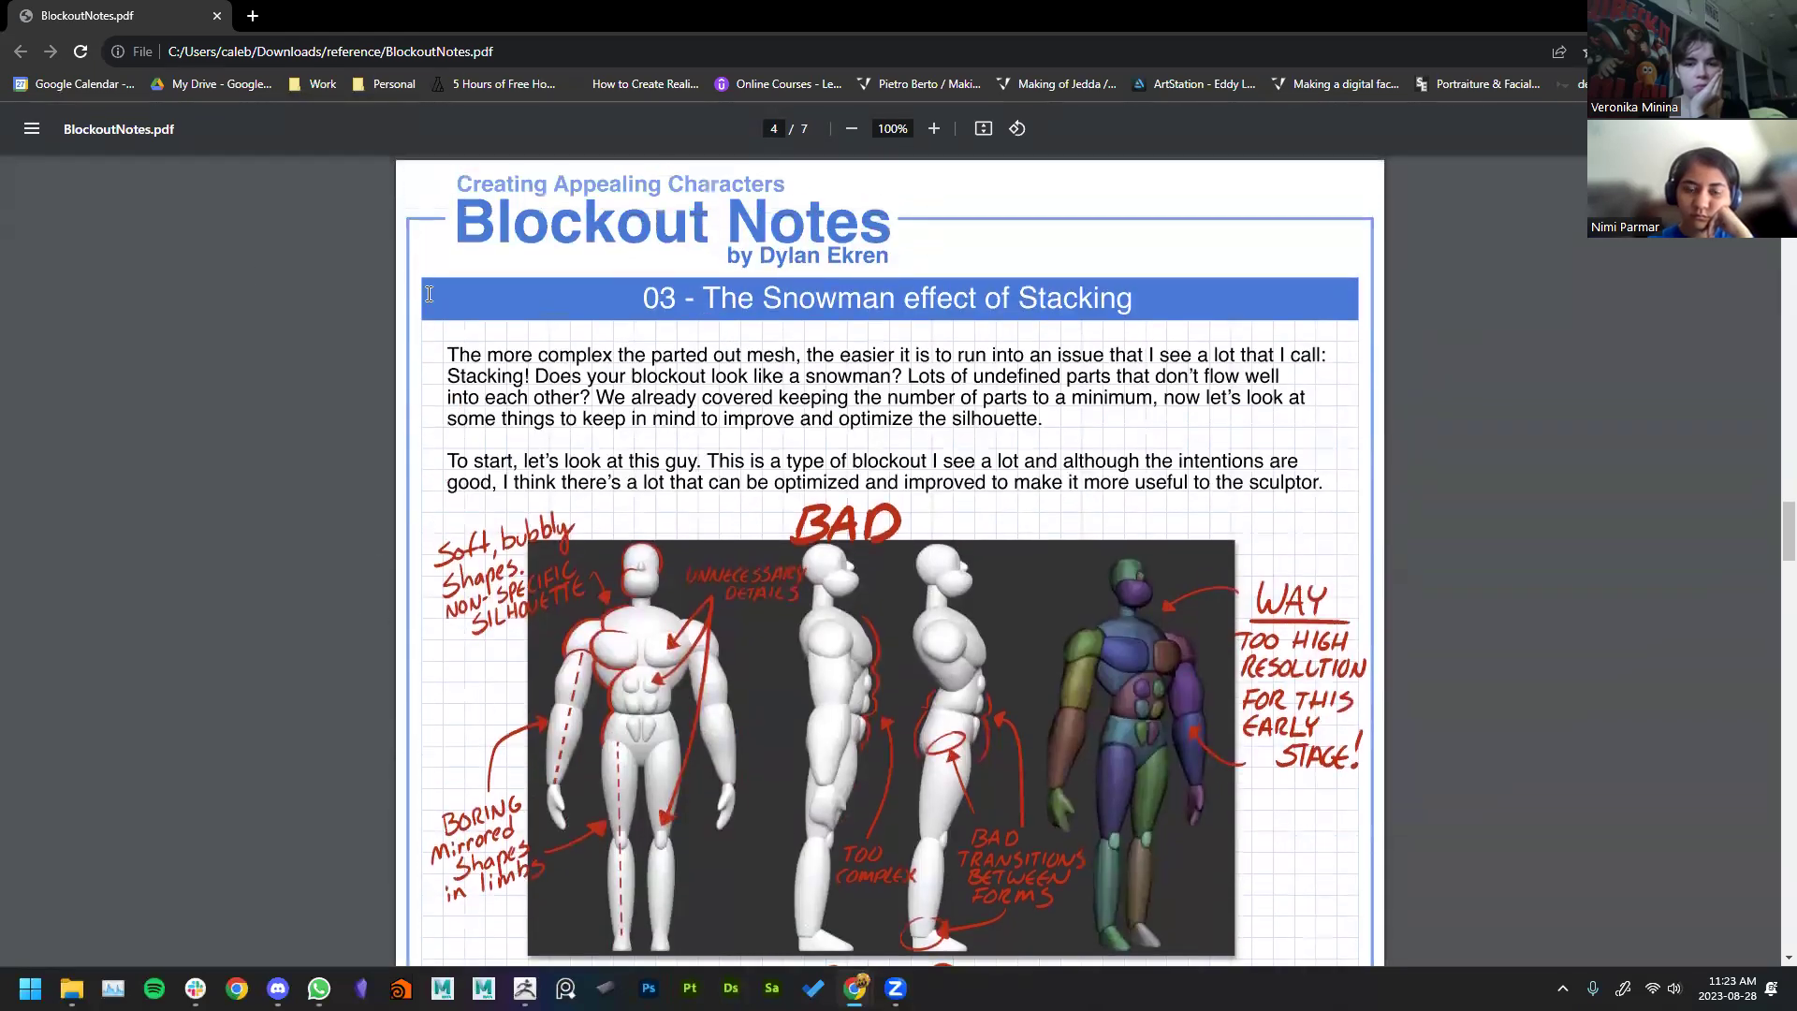
{"action": "scroll", "coordinate": [1004, 503], "scroll_direction": "up", "scroll_amount": 4}
{"action": "scroll", "coordinate": [1004, 504], "scroll_direction": "down", "scroll_amount": 4}
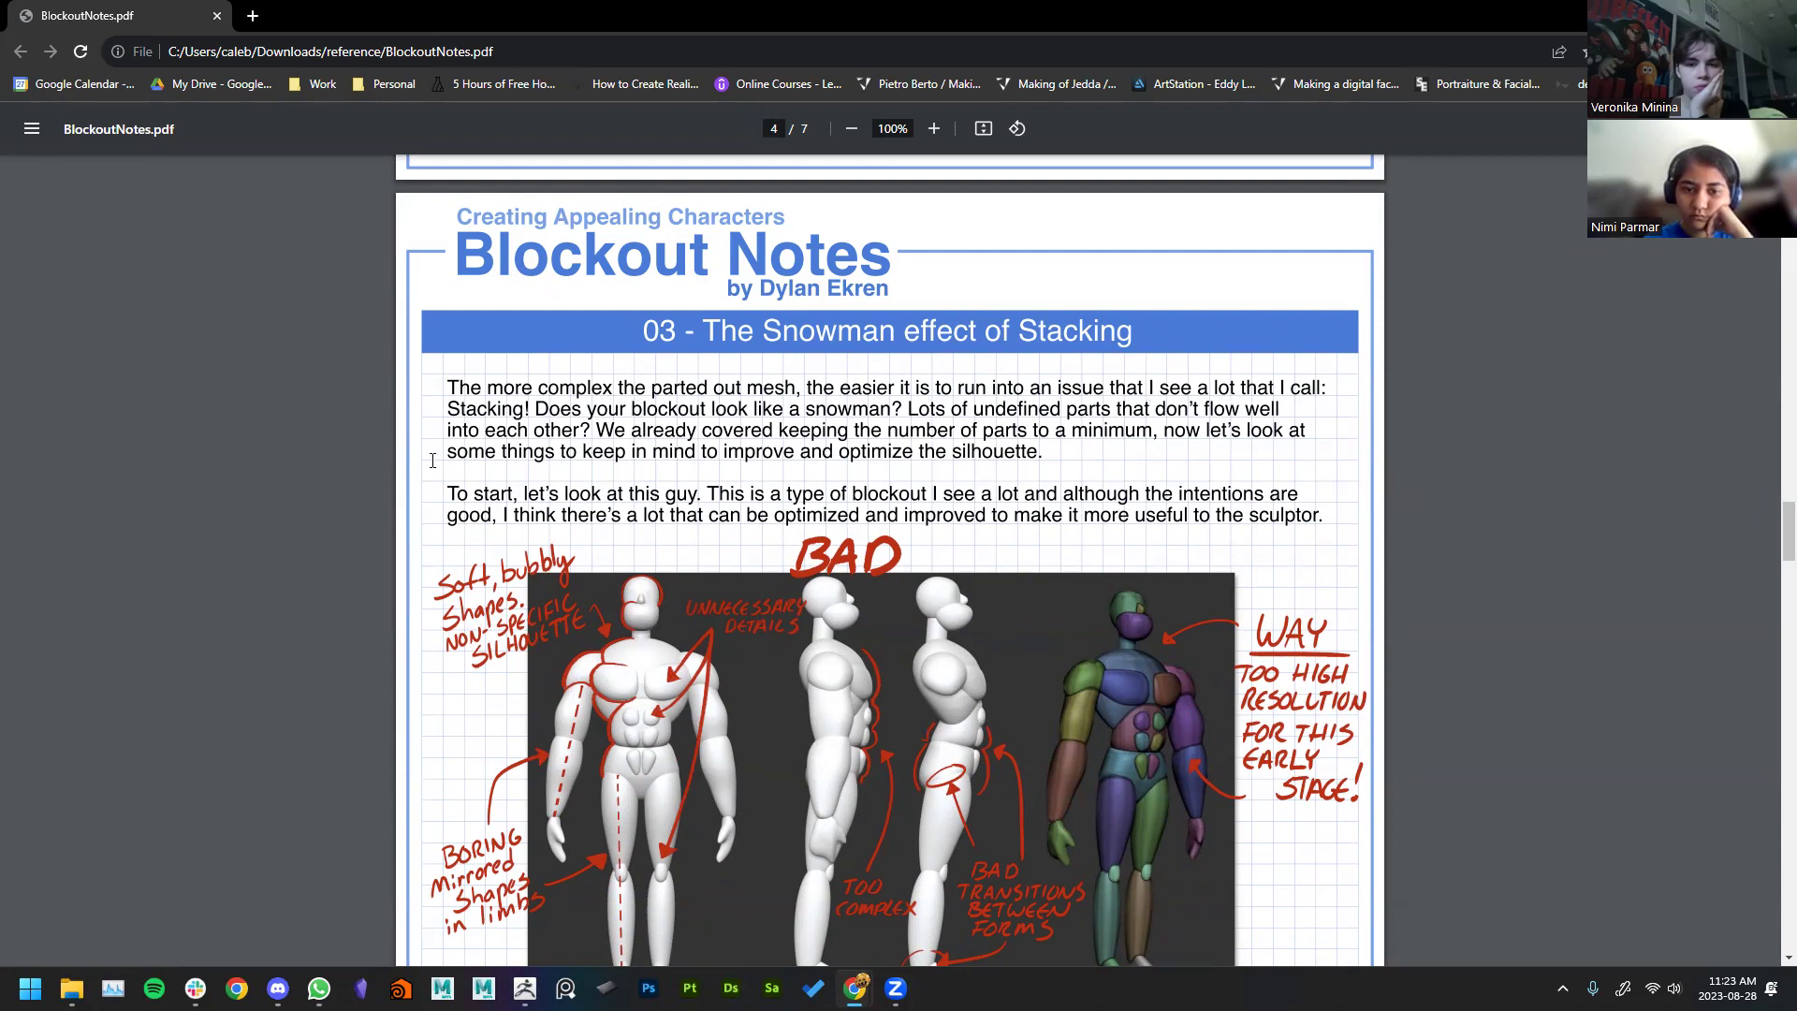
{"action": "scroll", "coordinate": [1345, 331], "scroll_direction": "down", "scroll_amount": 1}
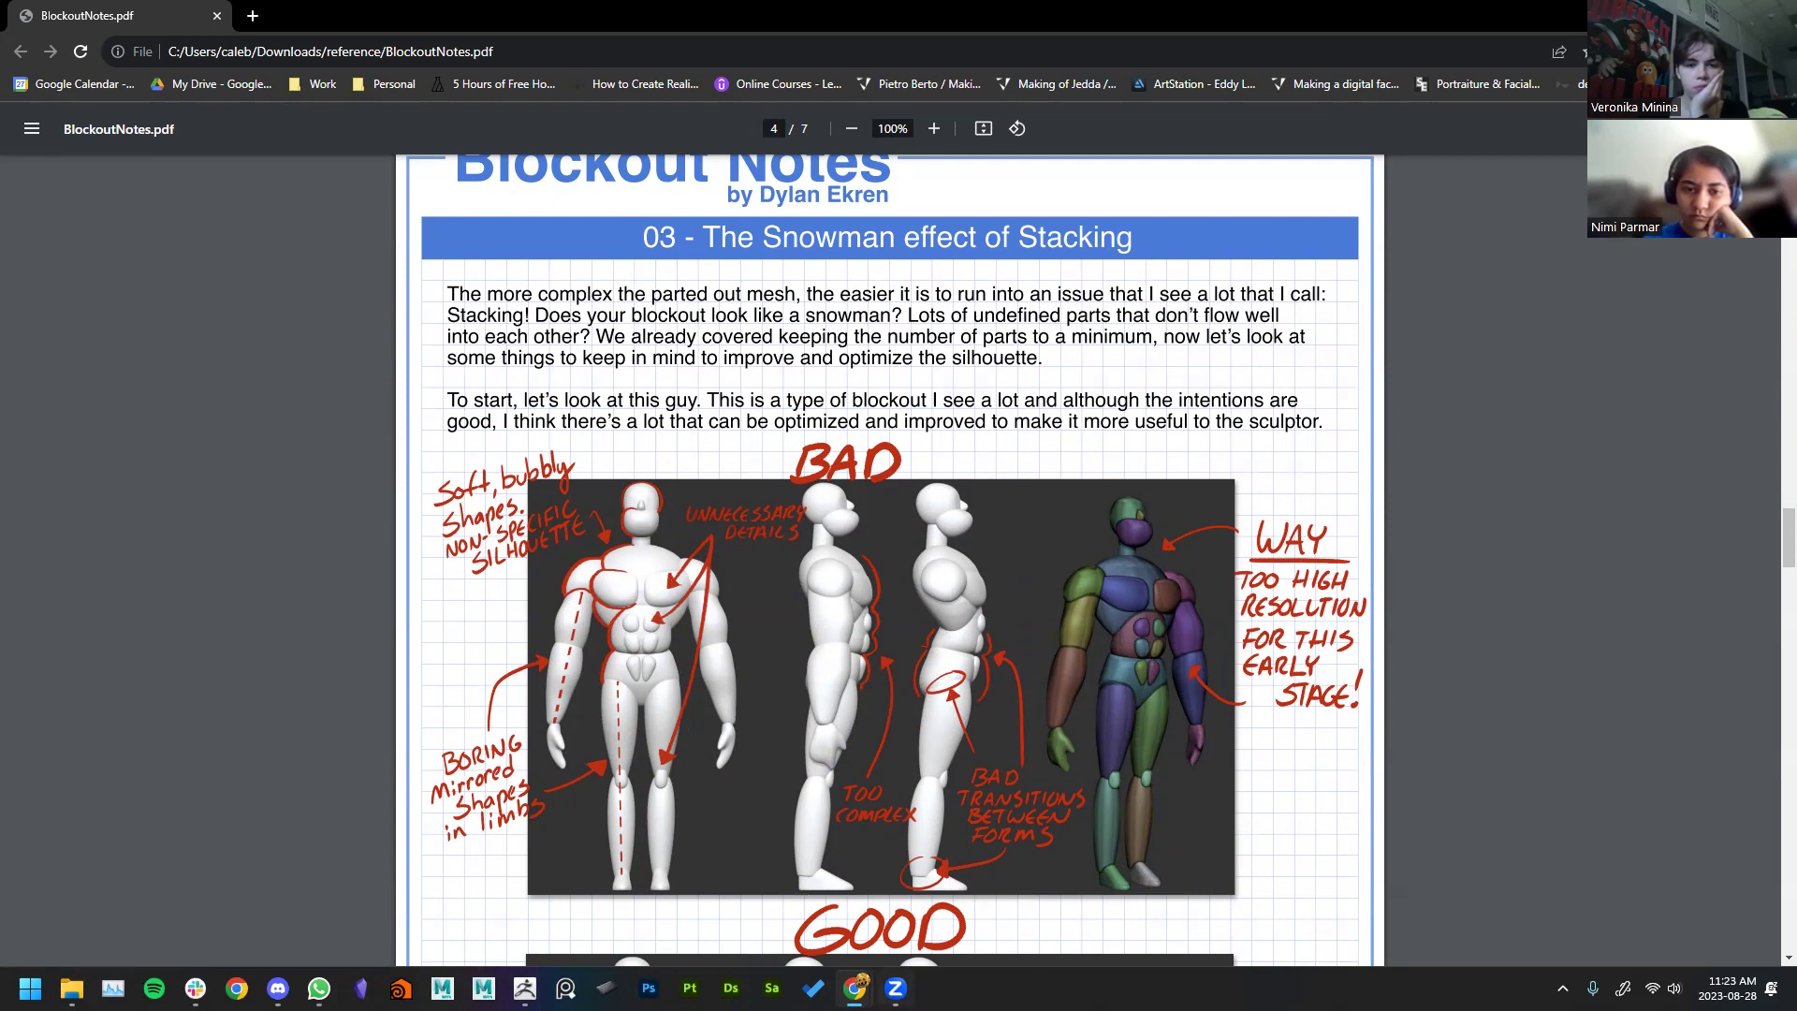
Step: Return to ZBrush and examine the character's torso and limbs from the side, back and front
{"action": "left_click", "coordinate": [527, 985]}
{"action": "left_click_drag", "start_coordinate": [1143, 609], "coordinate": [666, 453]}
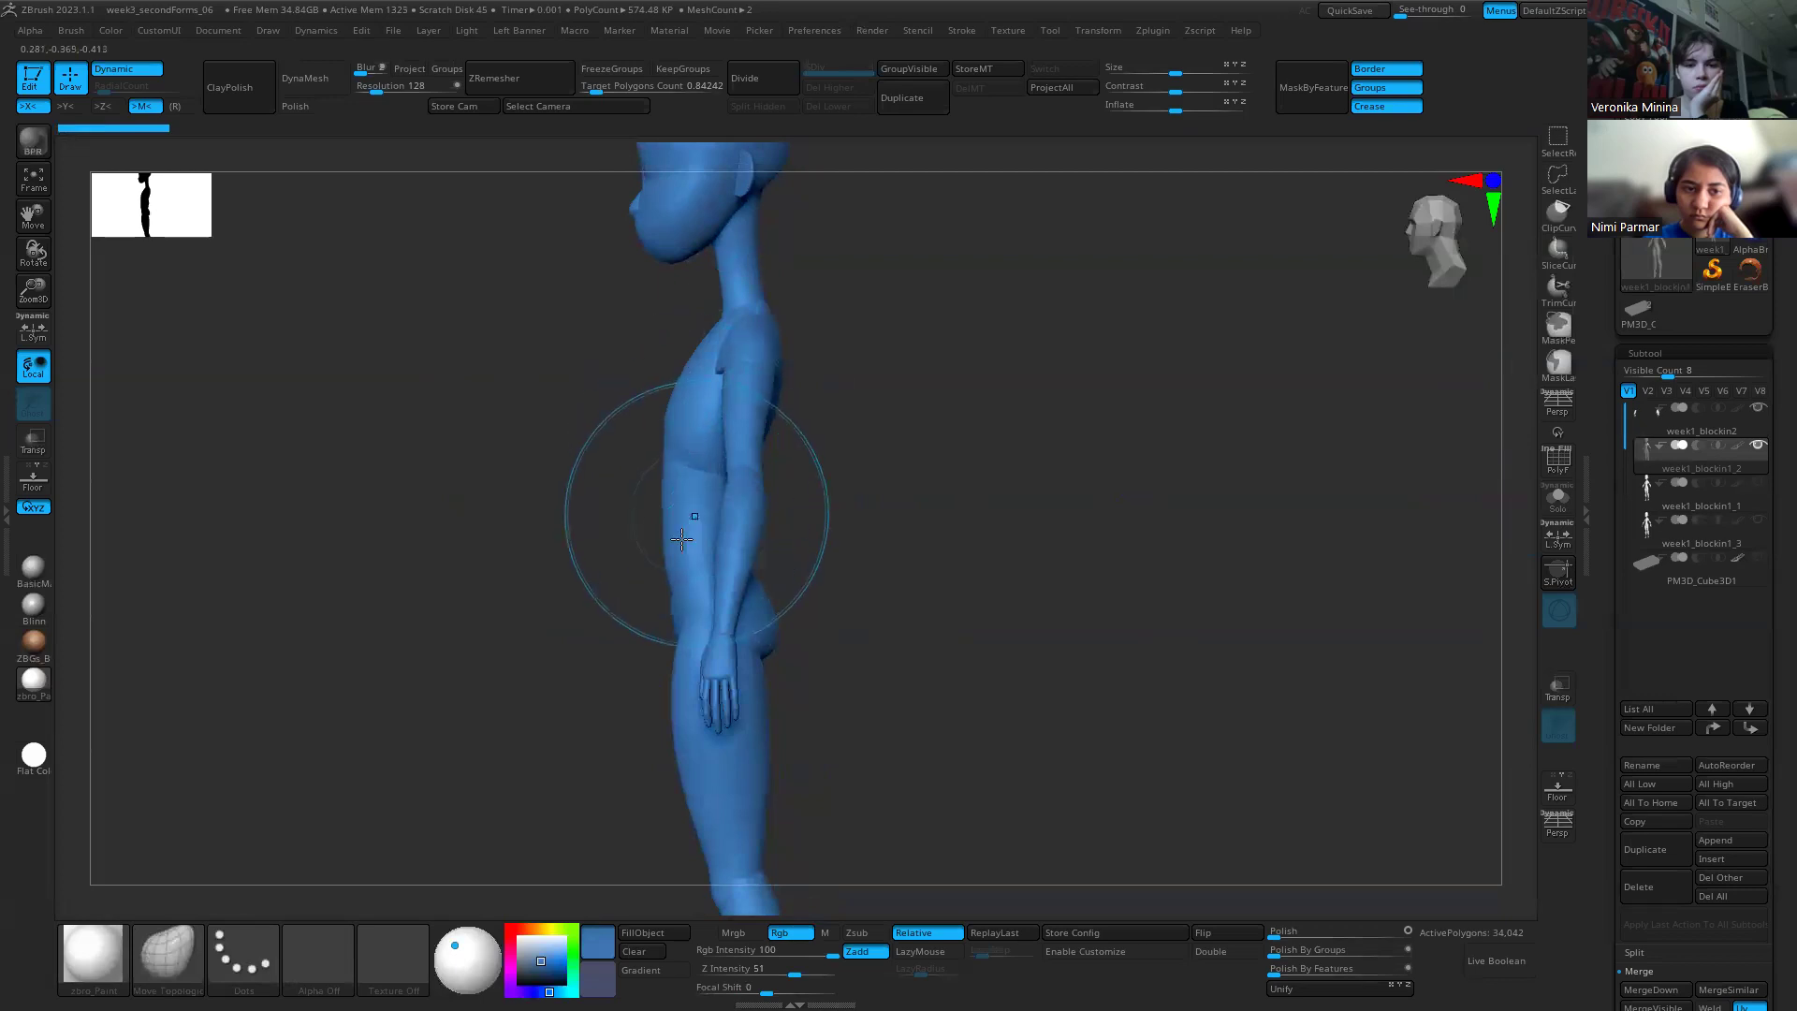
{"action": "left_click_drag", "start_coordinate": [923, 601], "coordinate": [902, 580]}
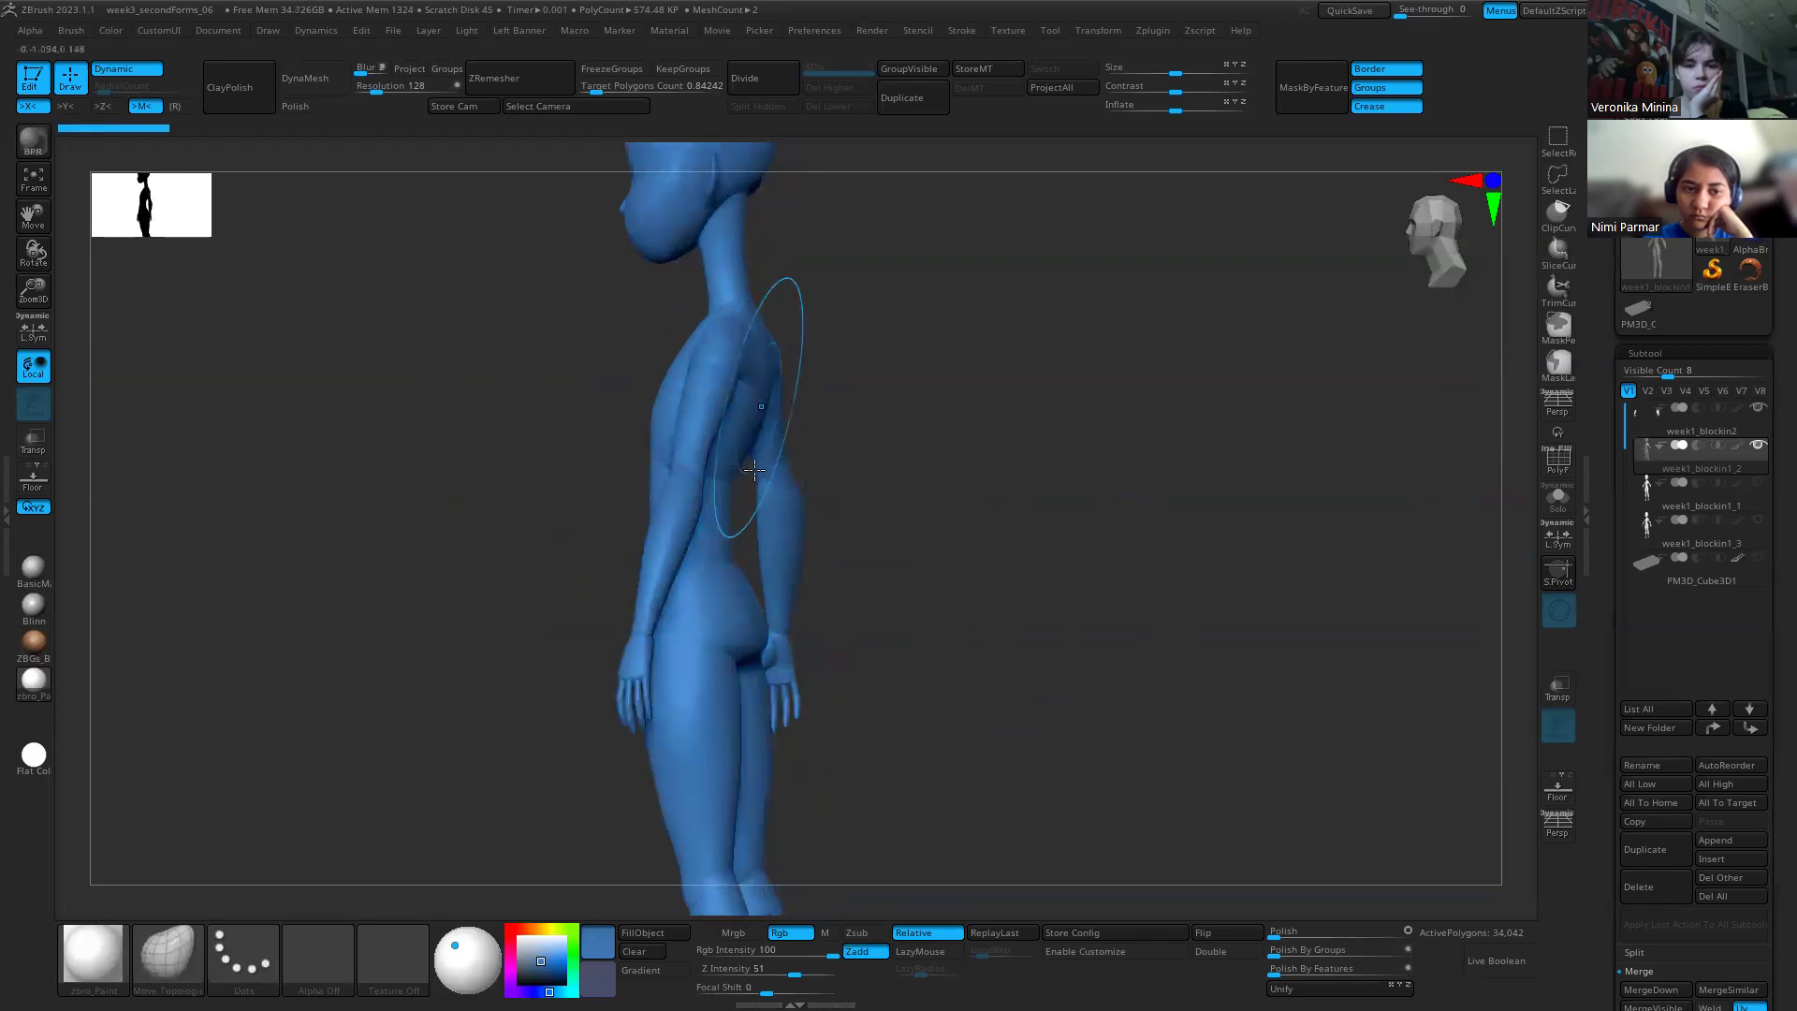
{"action": "mouse_move", "coordinate": [1118, 599]}
{"action": "left_mouse_down"}
{"action": "mouse_move", "coordinate": [1231, 590]}
{"action": "mouse_move", "coordinate": [1103, 594]}
{"action": "mouse_move", "coordinate": [1140, 591]}
{"action": "left_mouse_up"}
{"action": "mouse_move", "coordinate": [739, 299]}
{"action": "left_mouse_down"}
{"action": "mouse_move", "coordinate": [1050, 492]}
{"action": "mouse_move", "coordinate": [936, 487]}
{"action": "left_mouse_up"}
{"action": "mouse_move", "coordinate": [716, 437]}
{"action": "left_mouse_down"}
{"action": "mouse_move", "coordinate": [690, 581]}
{"action": "mouse_move", "coordinate": [674, 481]}
{"action": "mouse_move", "coordinate": [694, 597]}
{"action": "left_mouse_up"}
{"action": "mouse_move", "coordinate": [376, 362]}
{"action": "left_mouse_down", "text": "alt"}
{"action": "mouse_move", "coordinate": [300, 353]}
{"action": "mouse_move", "coordinate": [294, 328]}
{"action": "left_mouse_up", "text": "alt"}
{"action": "left_click_drag", "start_coordinate": [779, 441], "coordinate": [1049, 437], "text": "alt"}
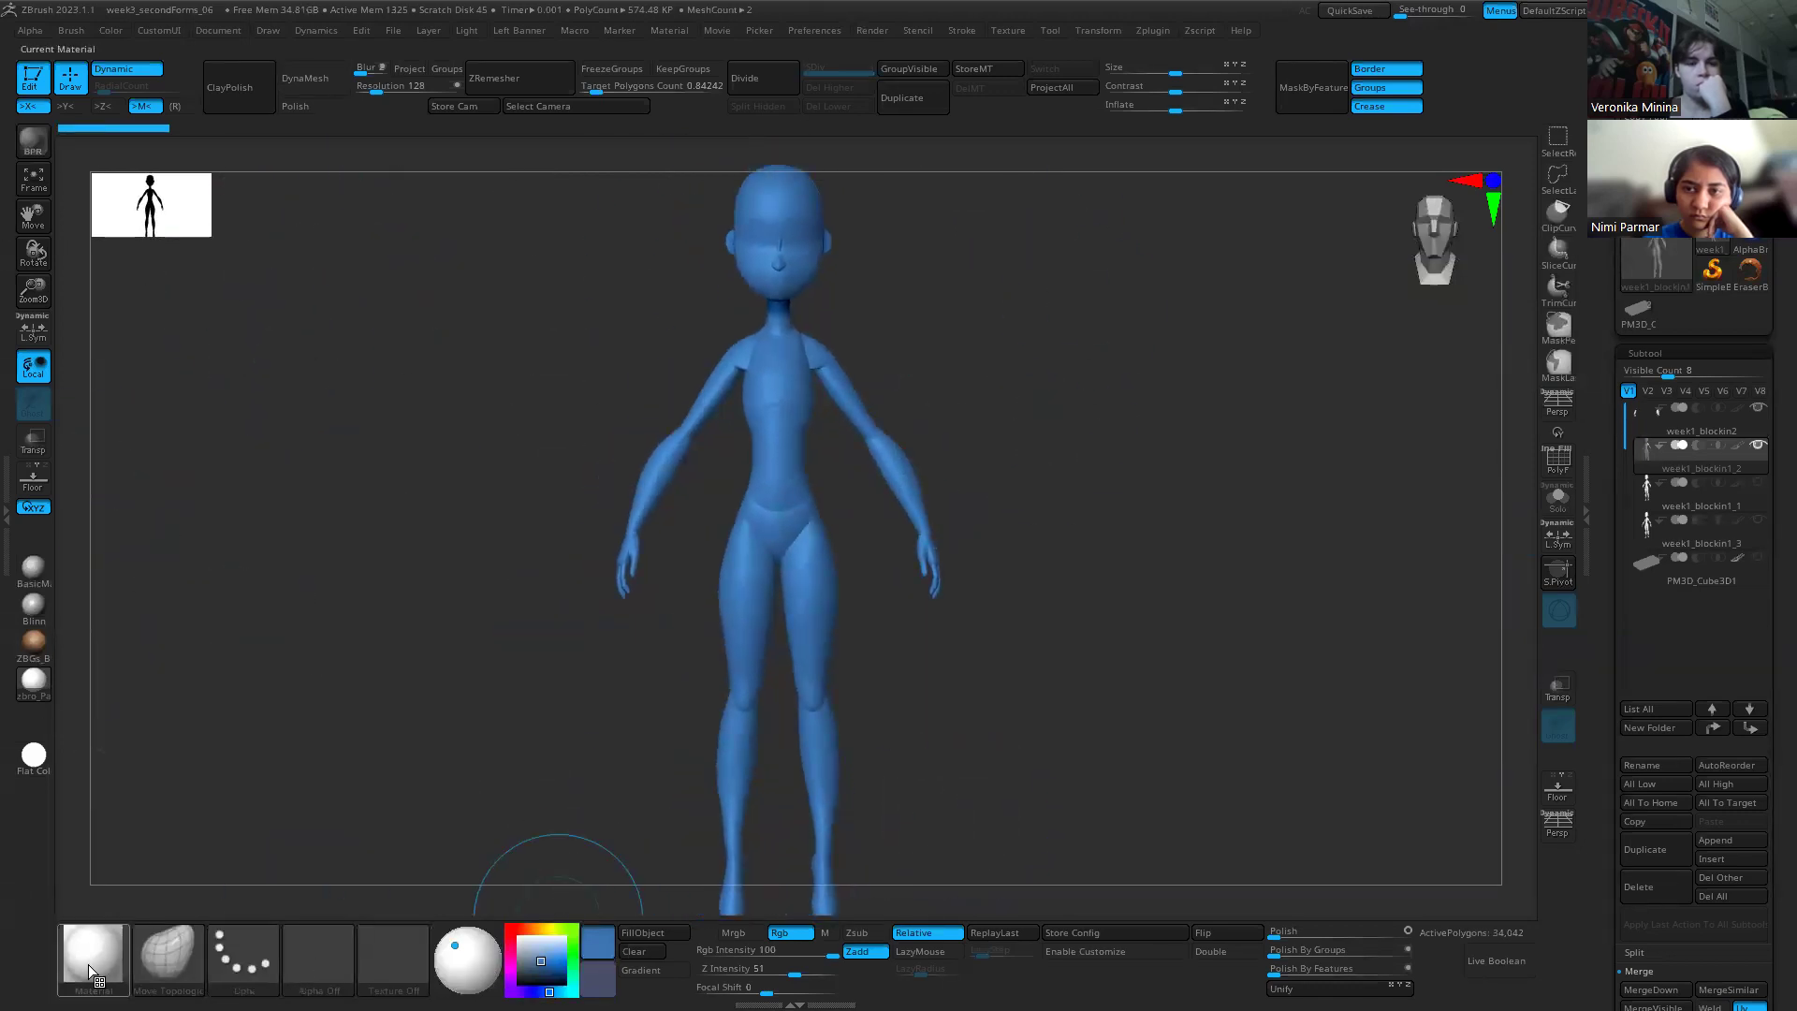
Step: Give the figure the zbro_Silhouette material to check its silhouette, and replace it with Outline Thin
{"action": "left_click", "coordinate": [467, 959]}
{"action": "left_click", "coordinate": [661, 515]}
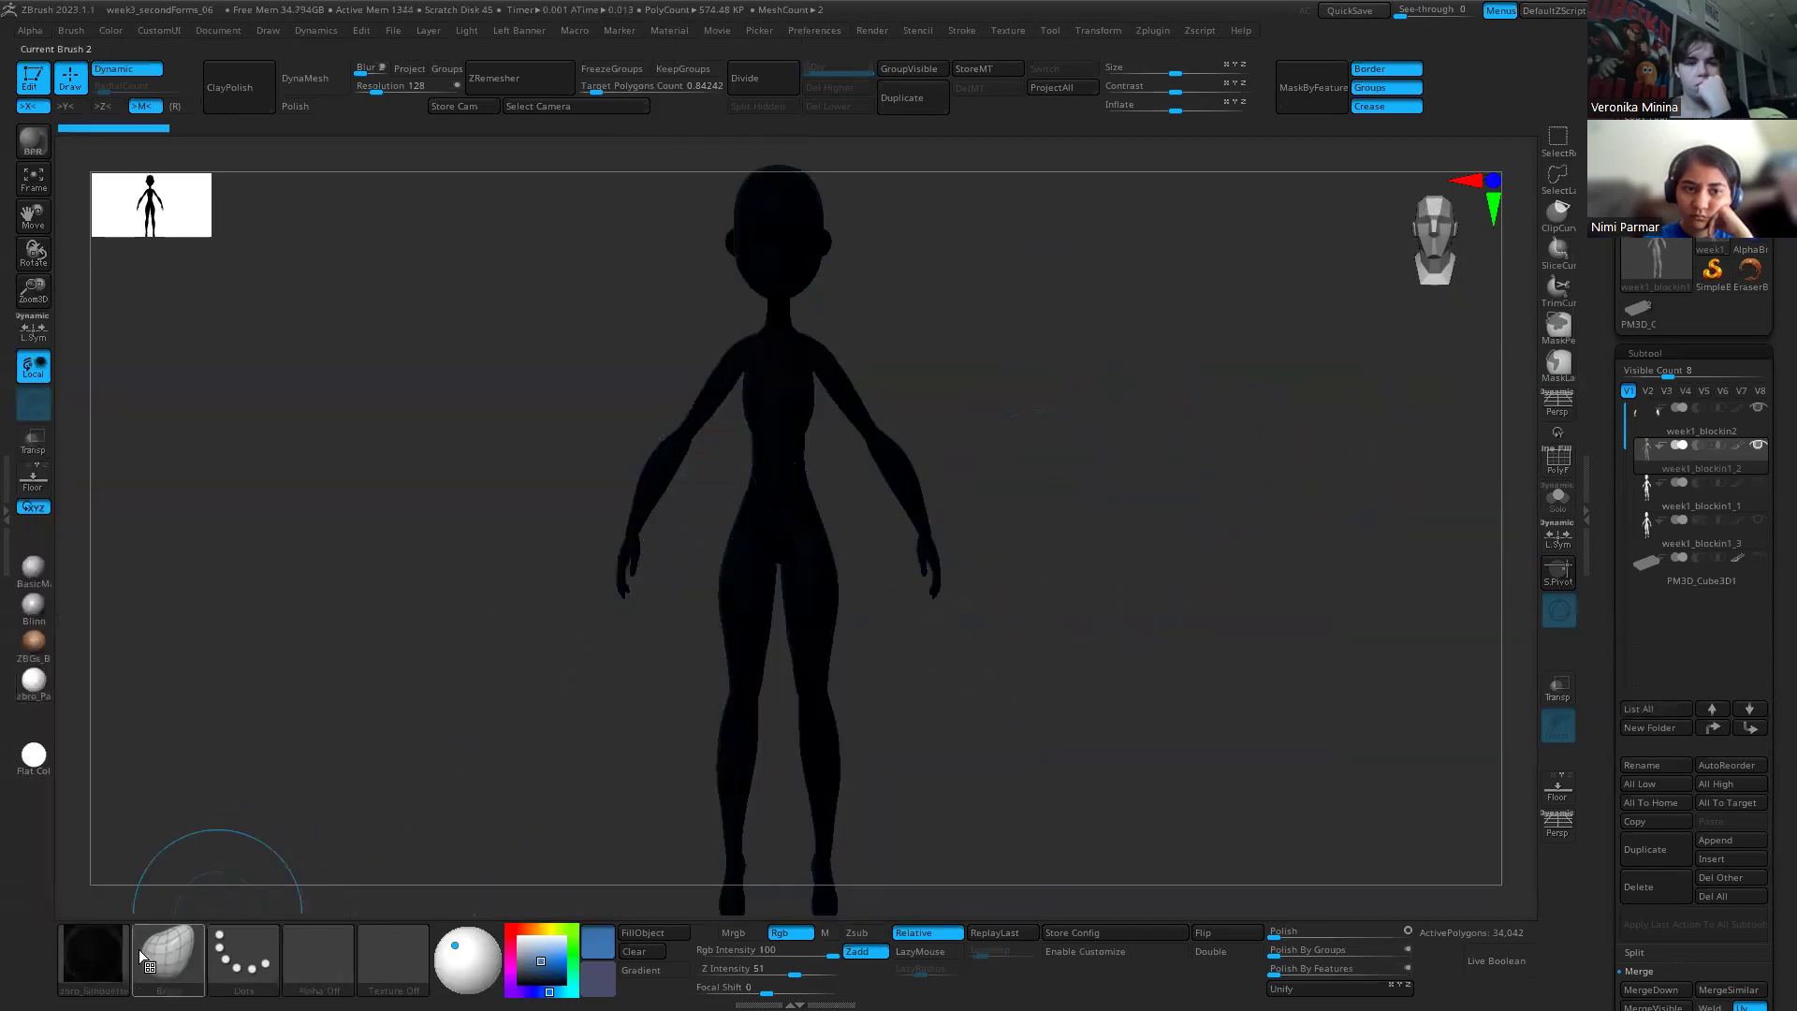
{"action": "left_click", "coordinate": [94, 956]}
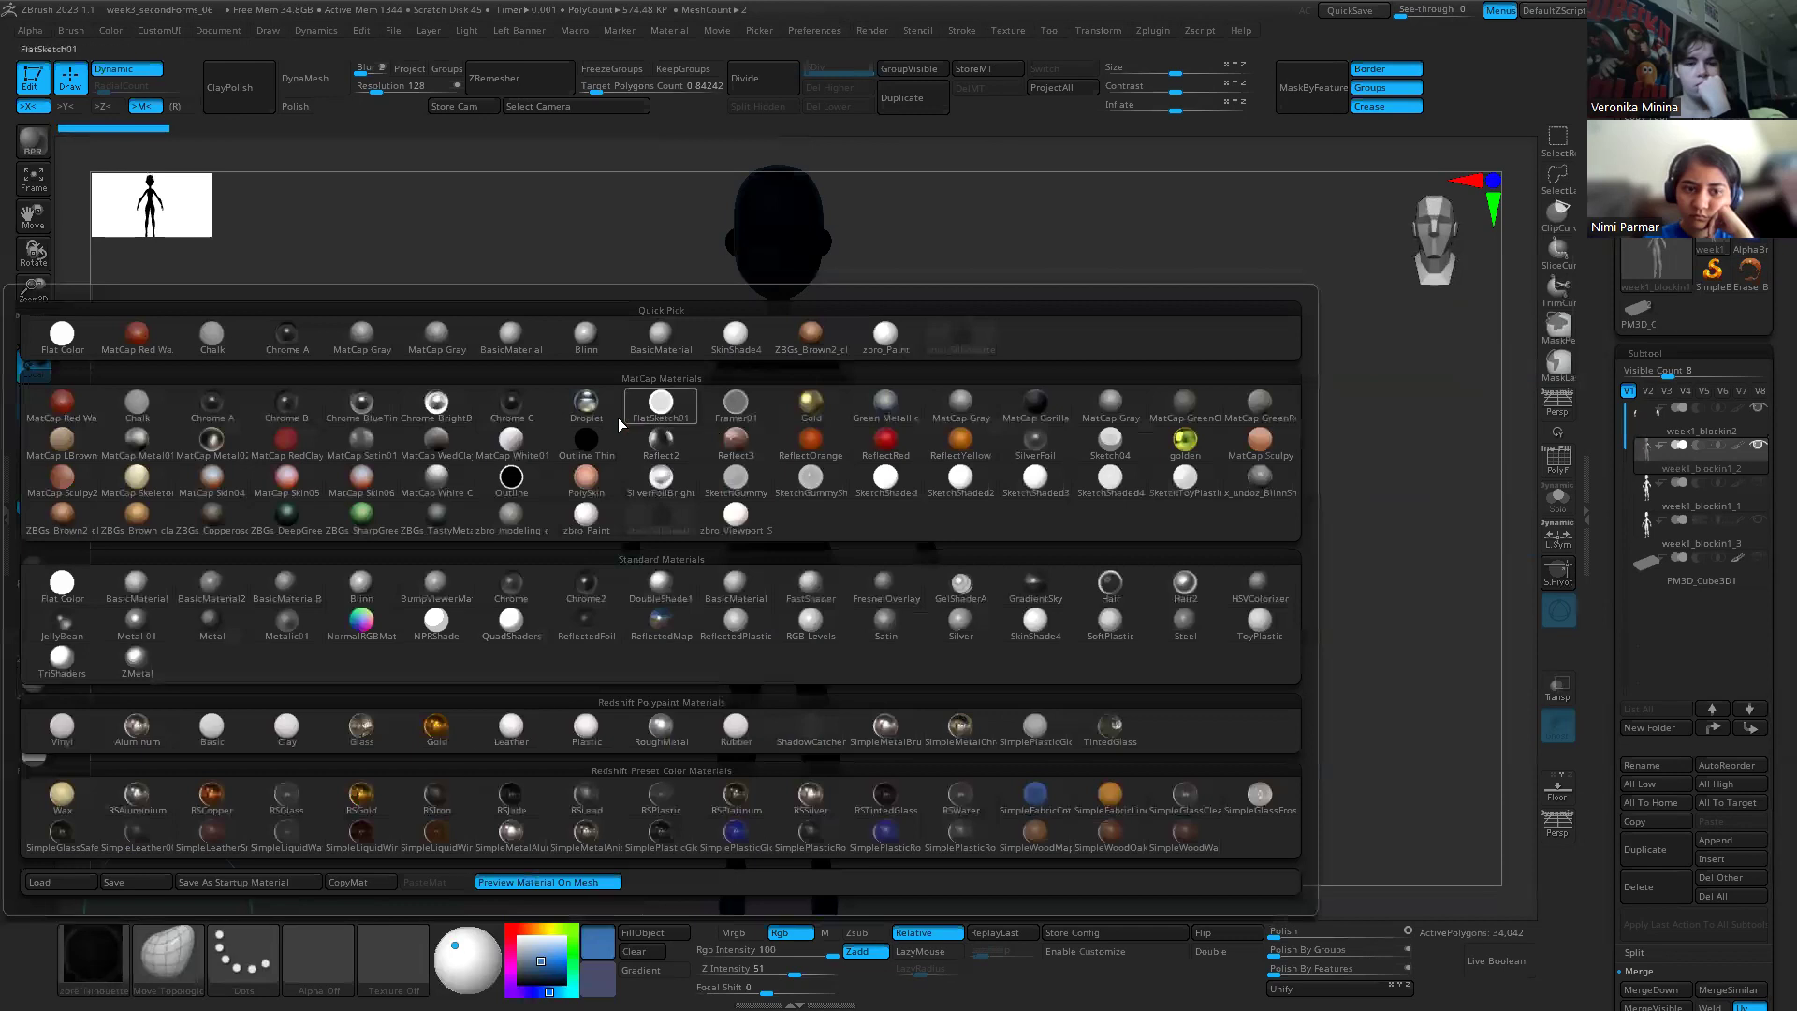
{"action": "left_click", "coordinate": [574, 440]}
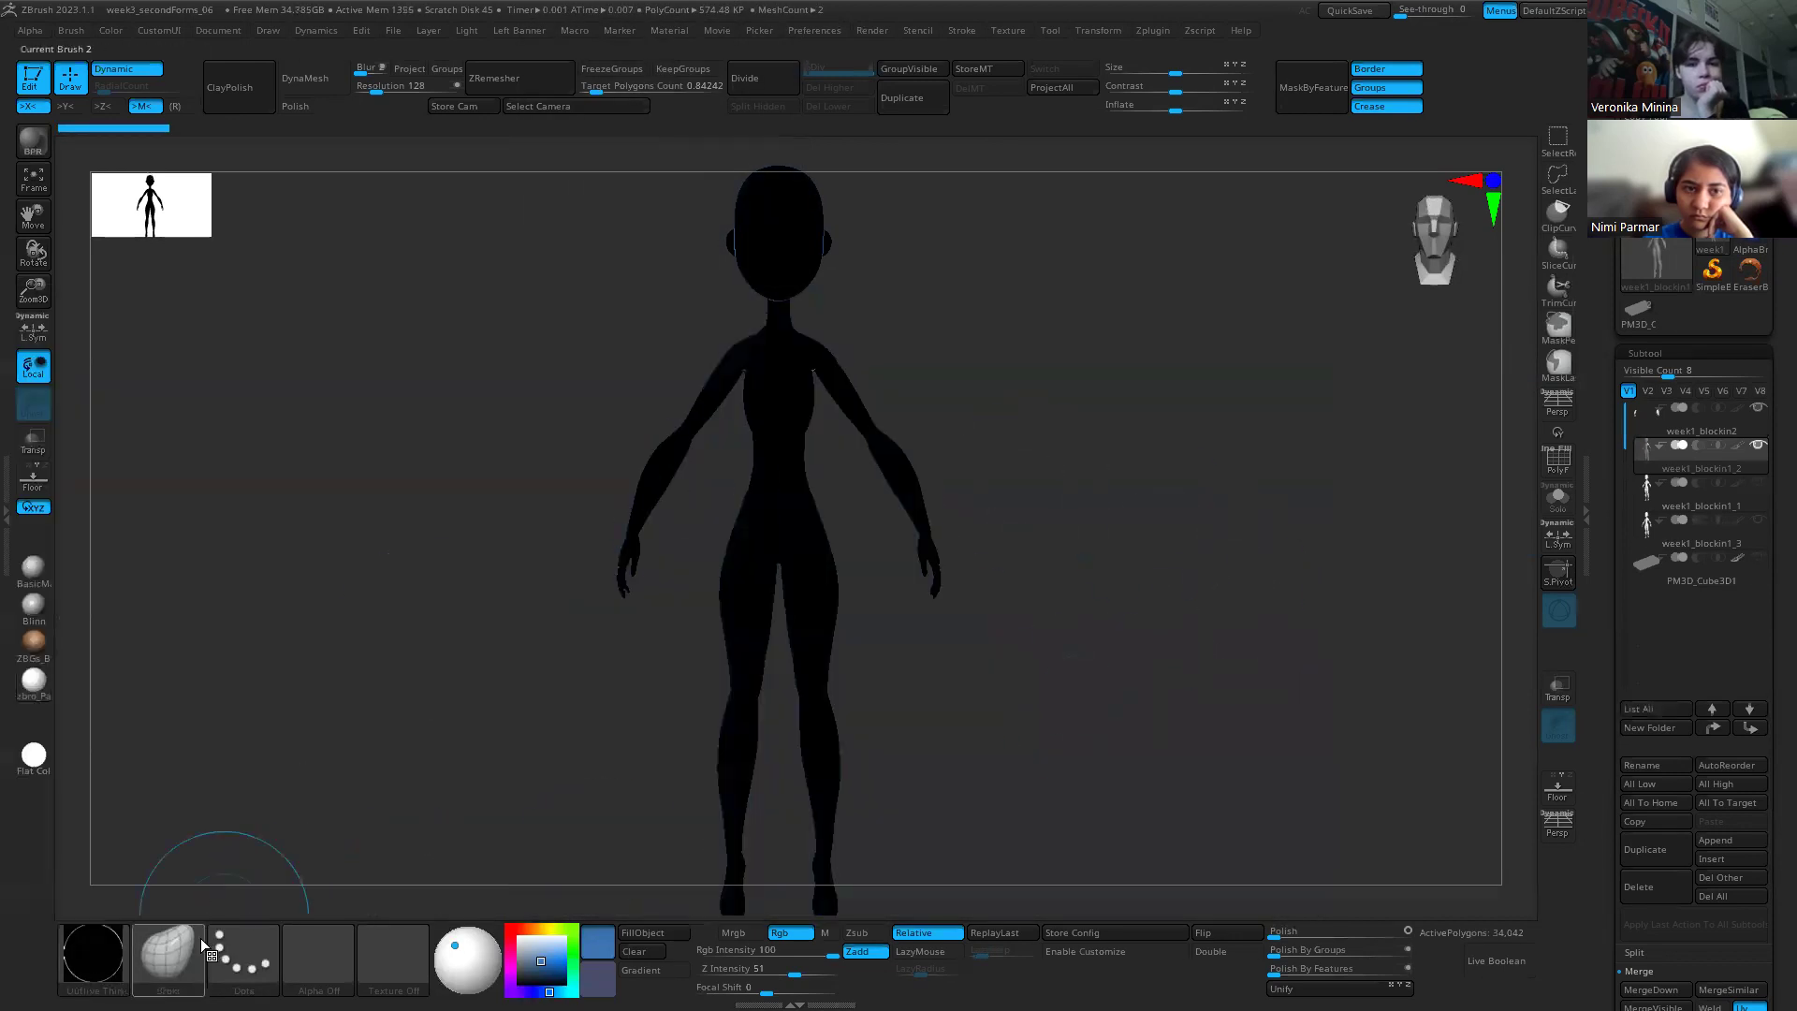
Step: Replace the figure's black outline material with zbro_Paint so its forms are shaded again
{"action": "left_click", "coordinate": [94, 957]}
{"action": "left_click", "coordinate": [94, 956]}
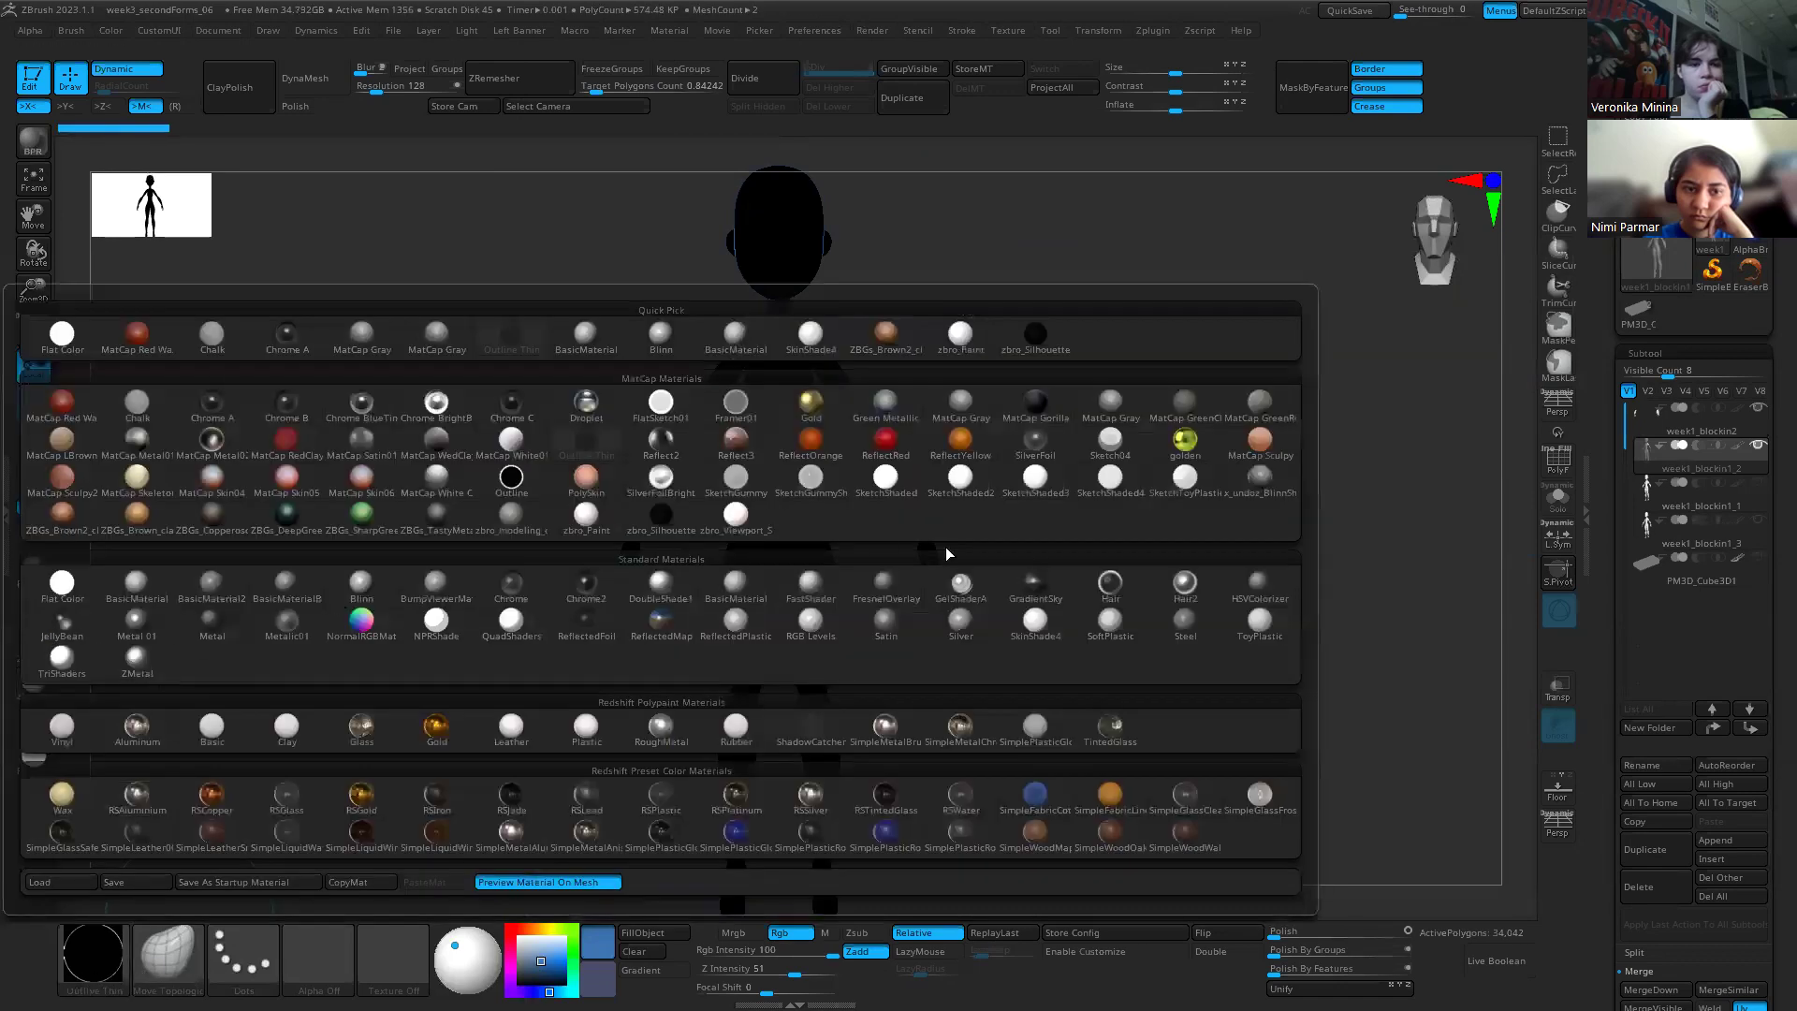
{"action": "left_click", "coordinate": [586, 515]}
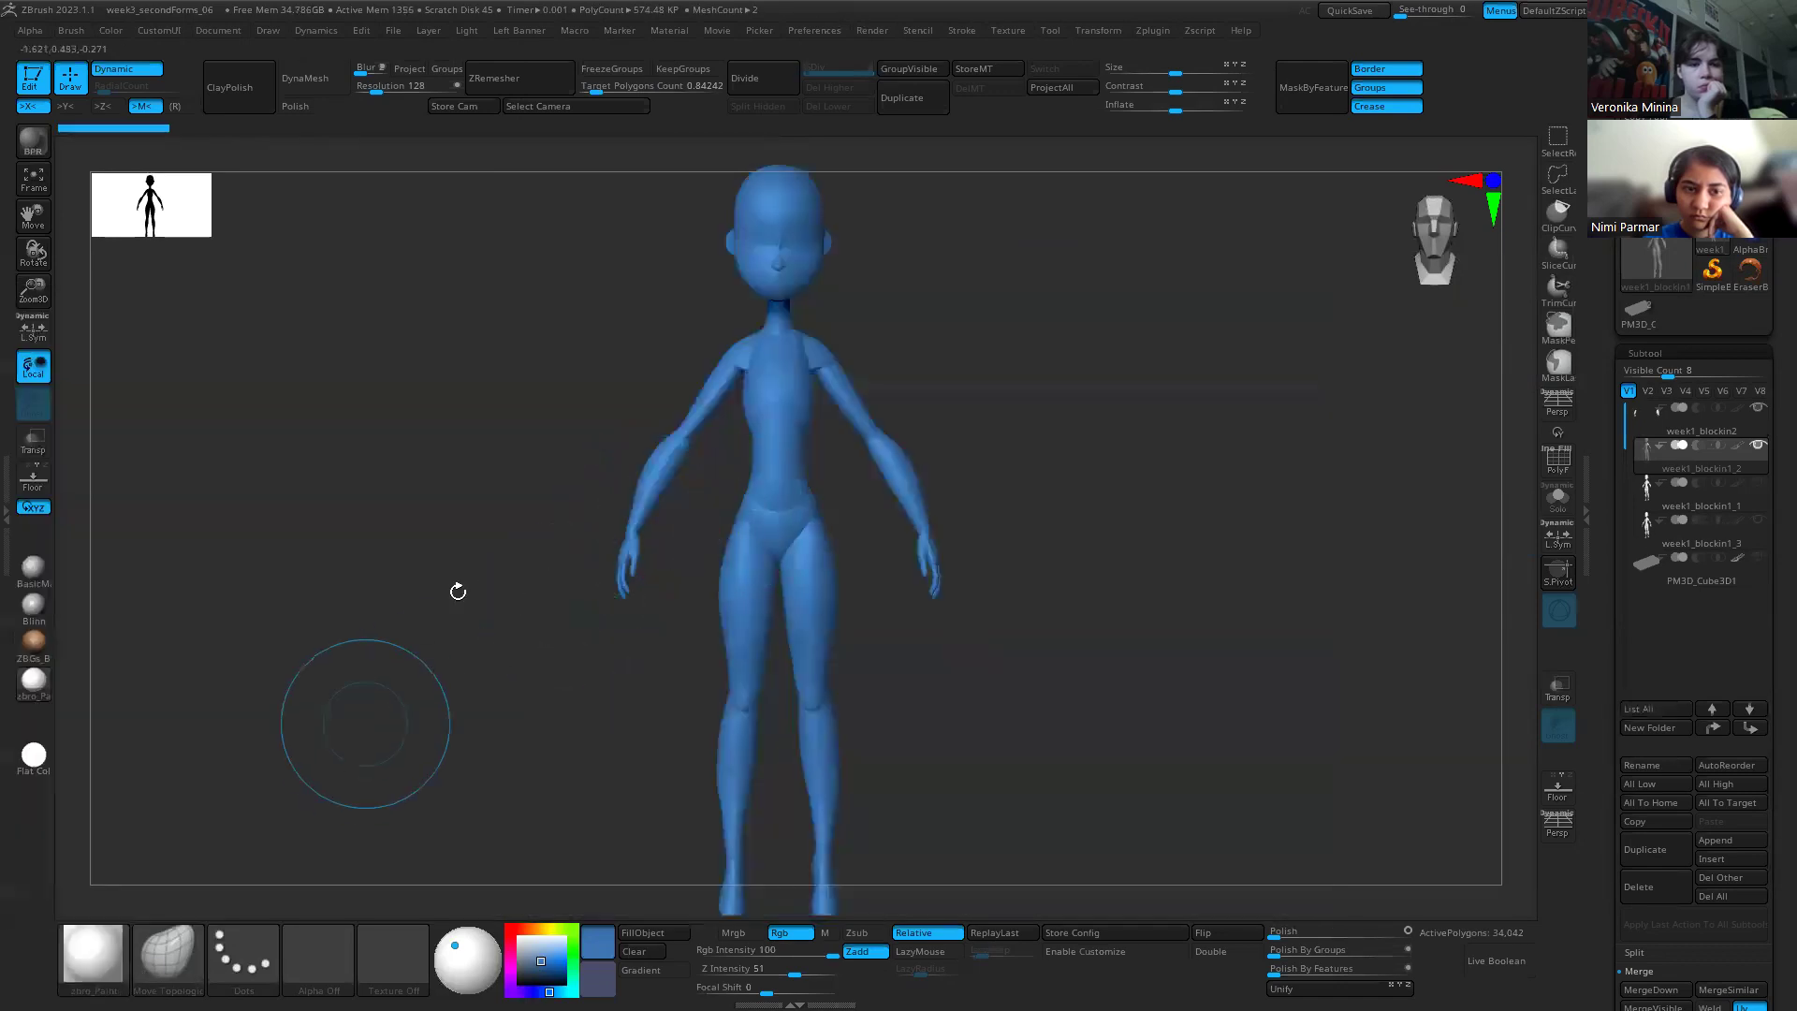
Step: Enlarge the silhouette thumbnail to size 512 and check the figure's outline in it from the side, three-quarter and front
{"action": "left_click_drag", "start_coordinate": [580, 548], "coordinate": [1094, 668]}
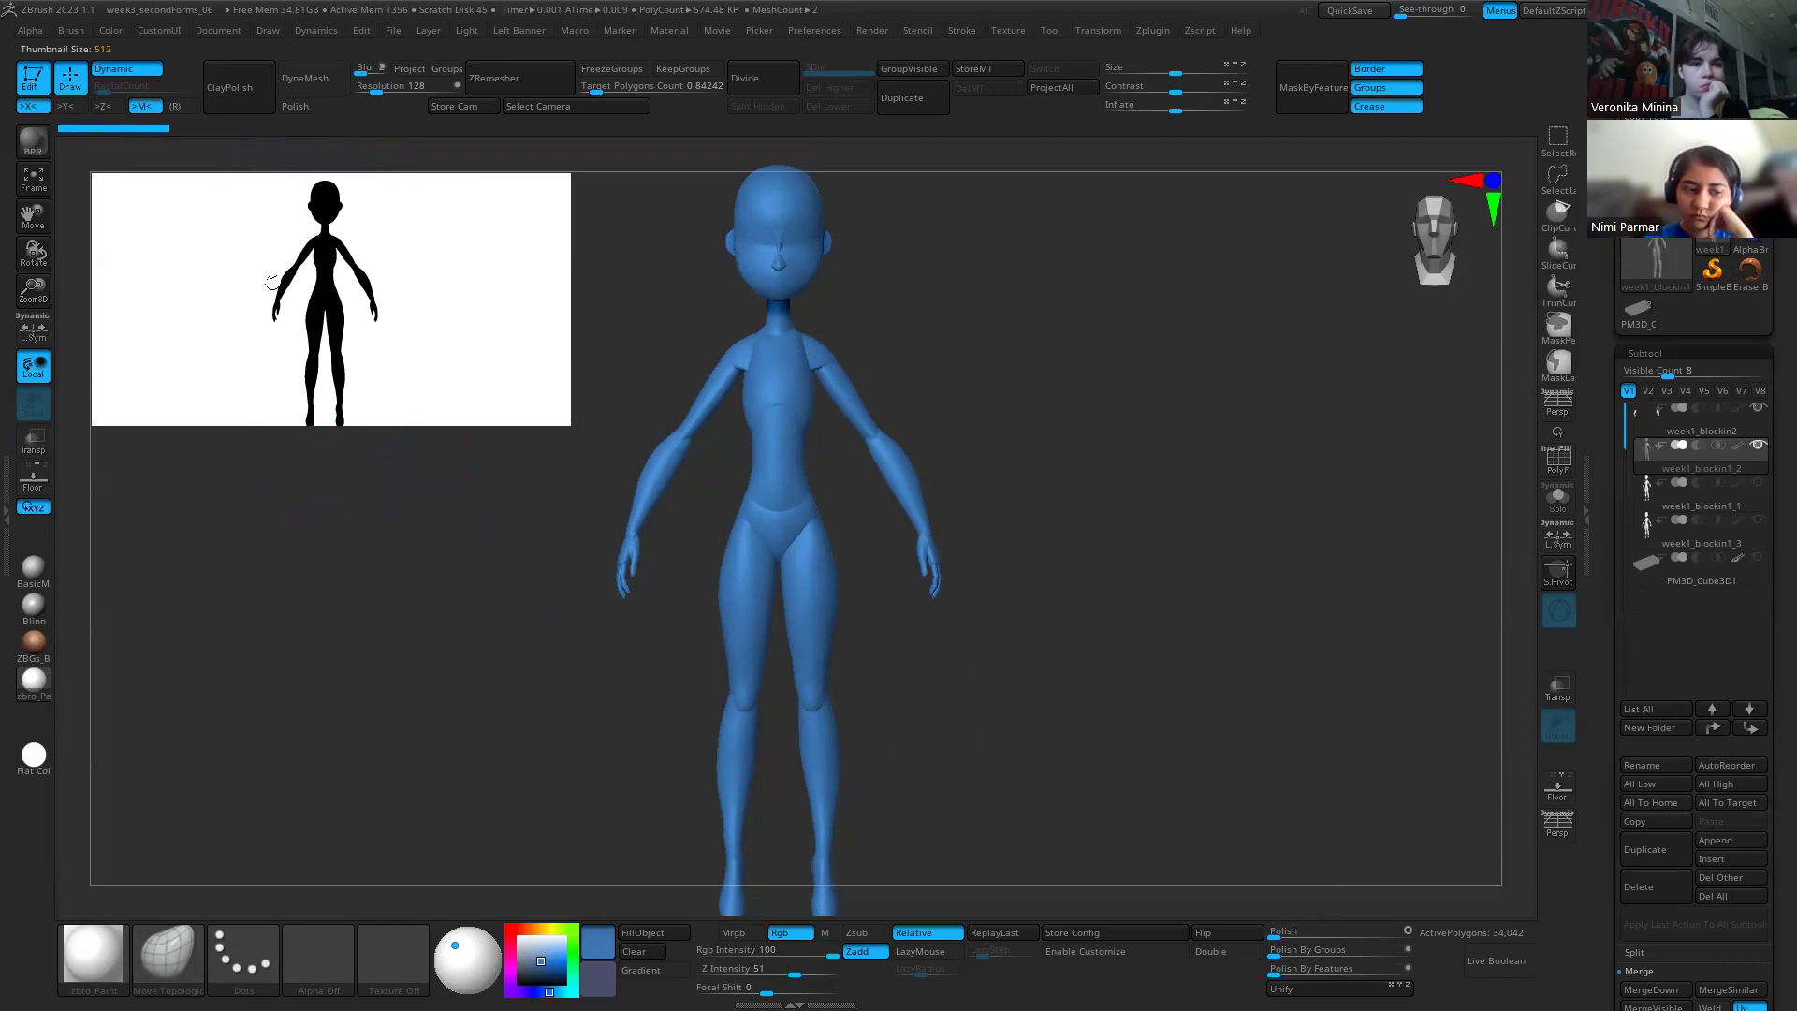
{"action": "left_click_drag", "start_coordinate": [902, 614], "coordinate": [1014, 642]}
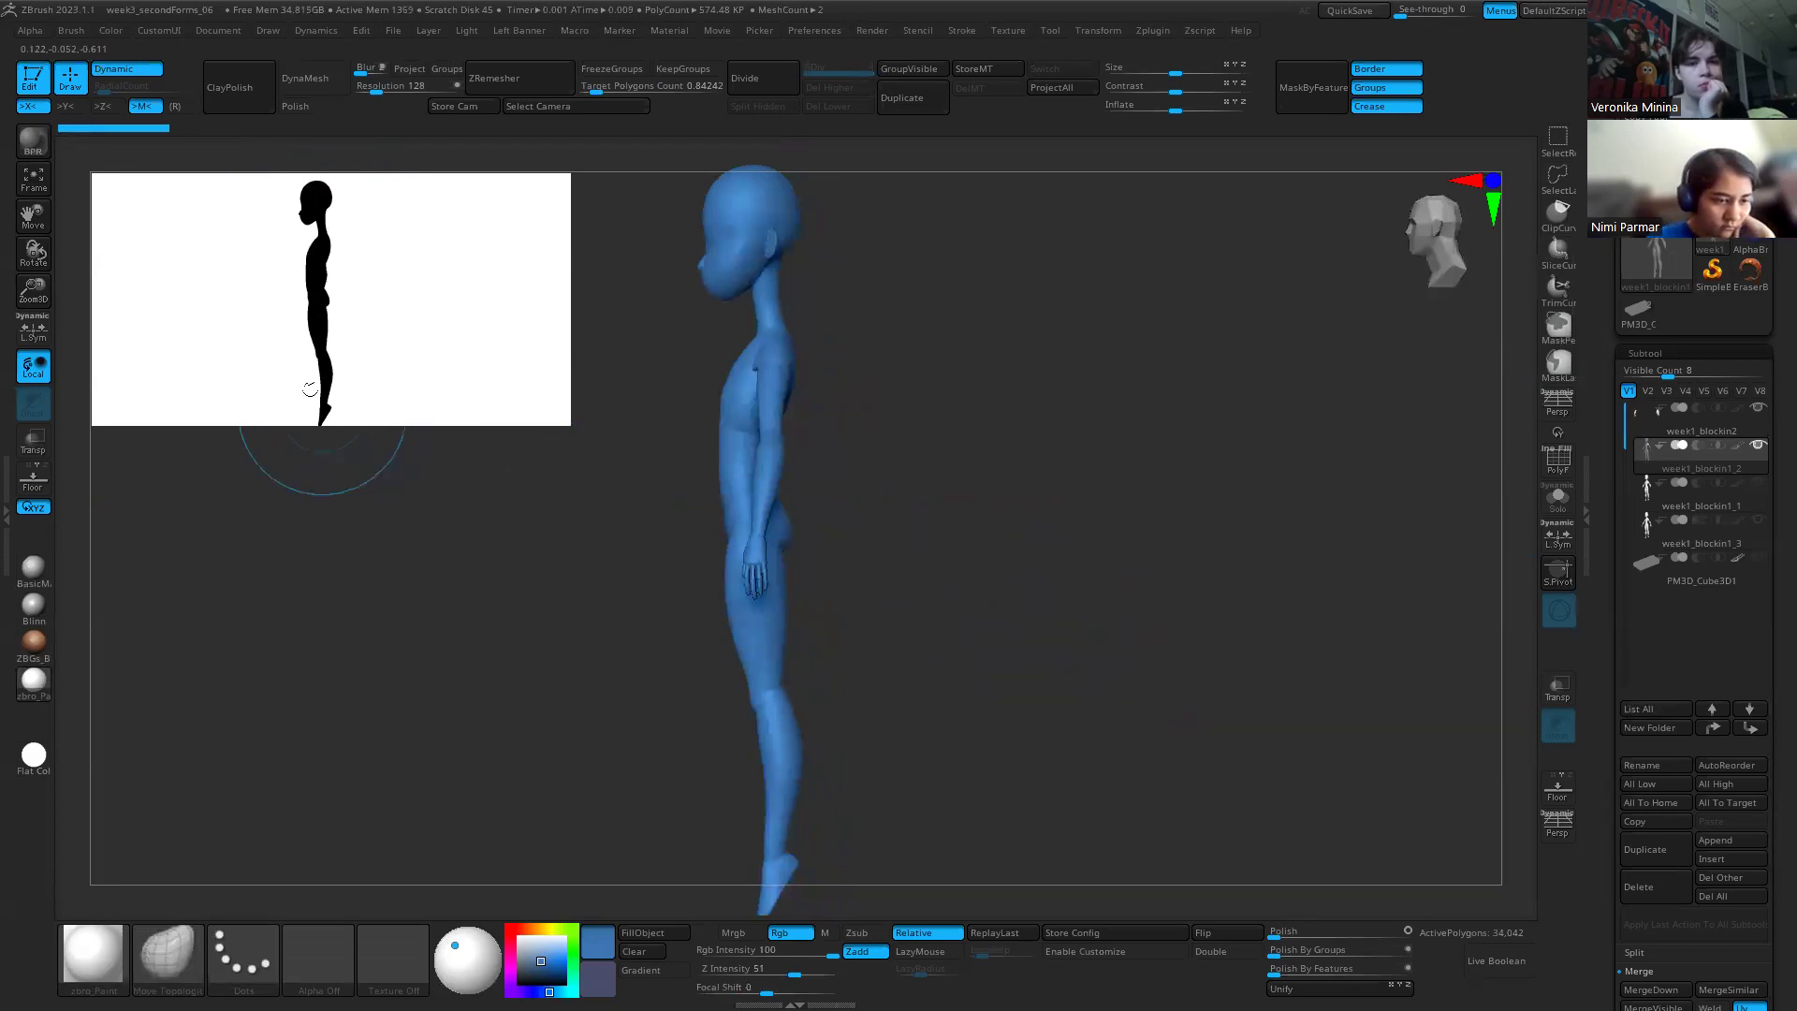
{"action": "left_click_drag", "start_coordinate": [1160, 492], "coordinate": [1035, 545]}
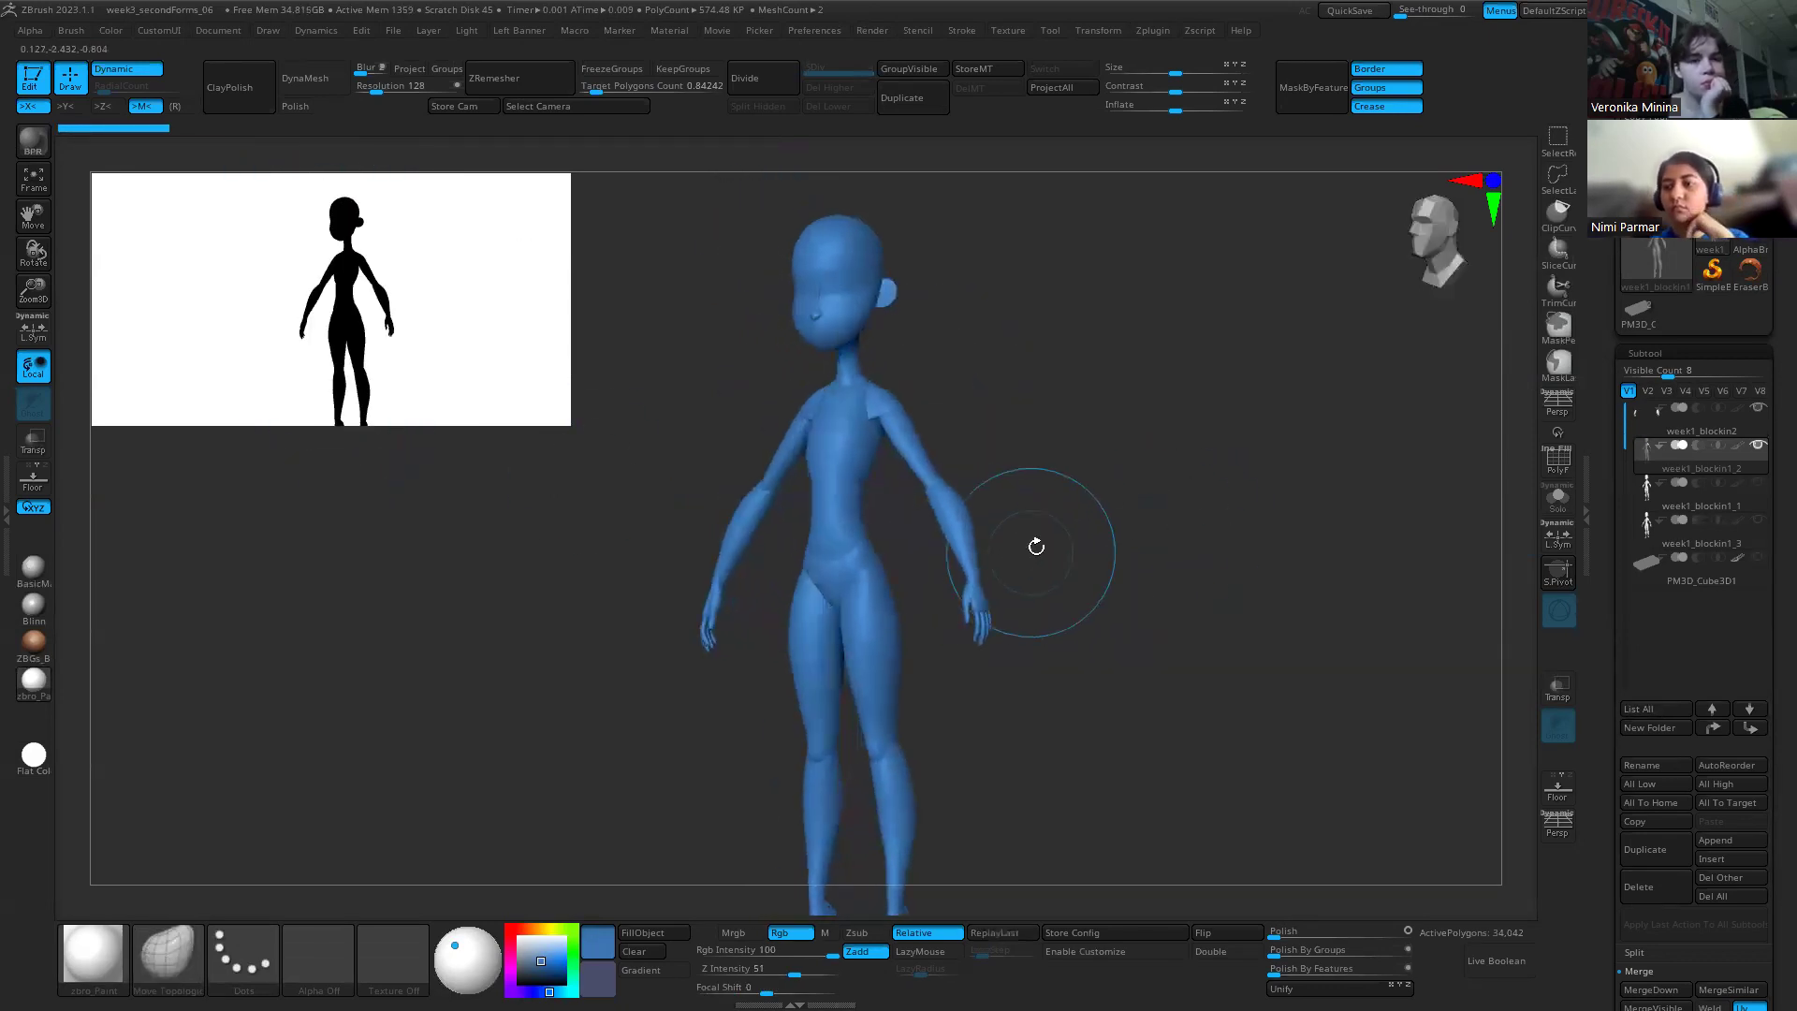
{"action": "left_click_drag", "start_coordinate": [1139, 518], "coordinate": [959, 453]}
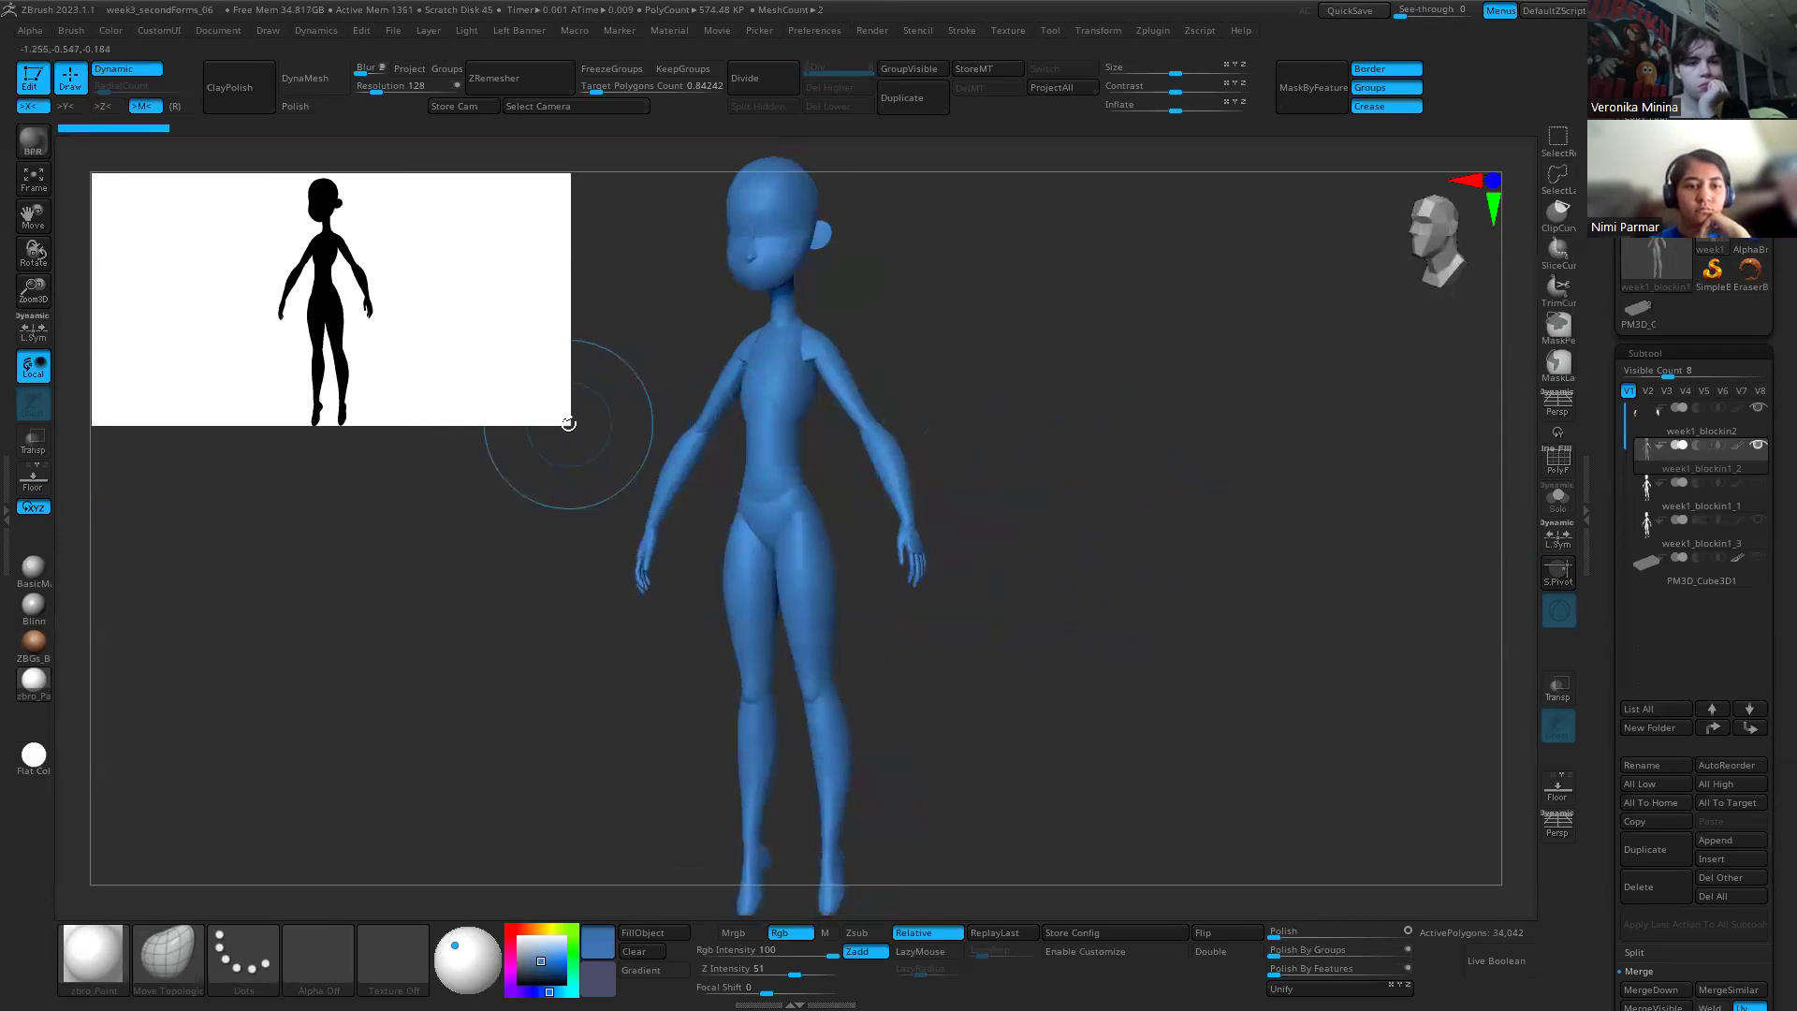
{"action": "left_click_drag", "start_coordinate": [544, 404], "coordinate": [424, 339]}
Step: Switch to BlockoutNotes.pdf in Chrome and examine the annotated BAD and GOOD blockouts on page 4, down to the snowman's SNOW reminder
{"action": "key", "text": "alt+Tab"}
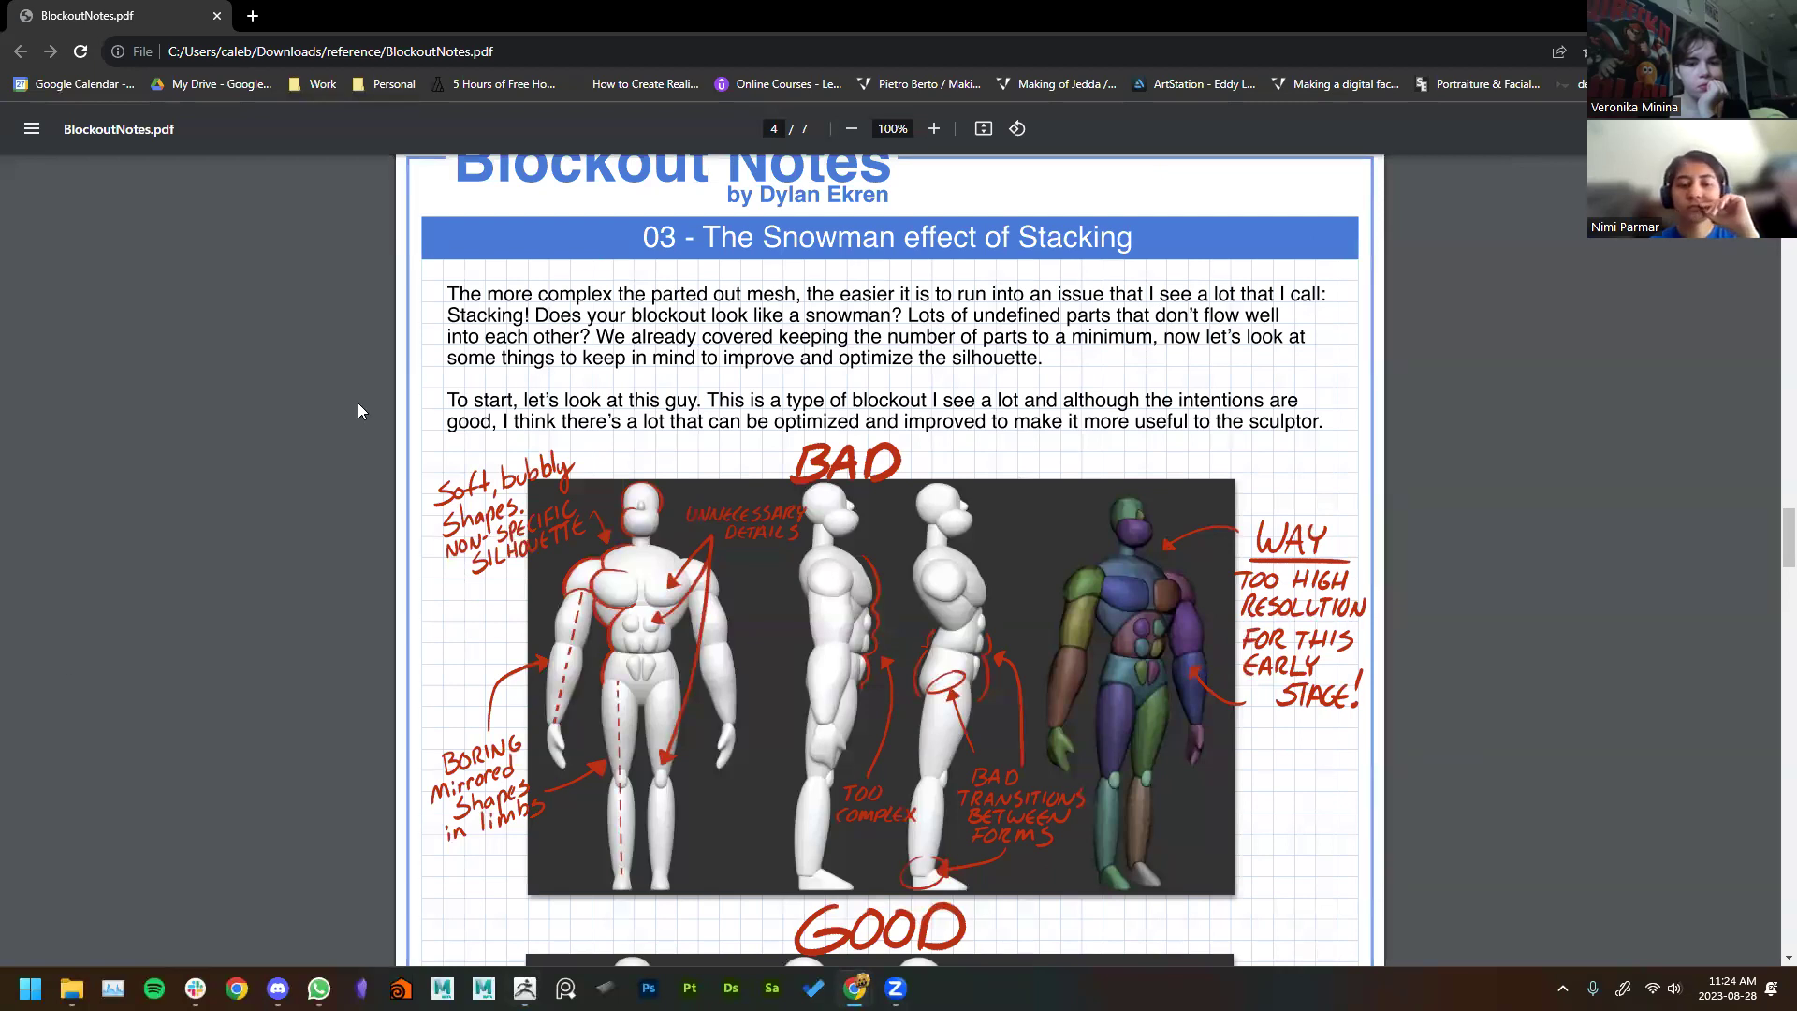
{"action": "scroll", "coordinate": [423, 461], "scroll_direction": "down", "scroll_amount": 1}
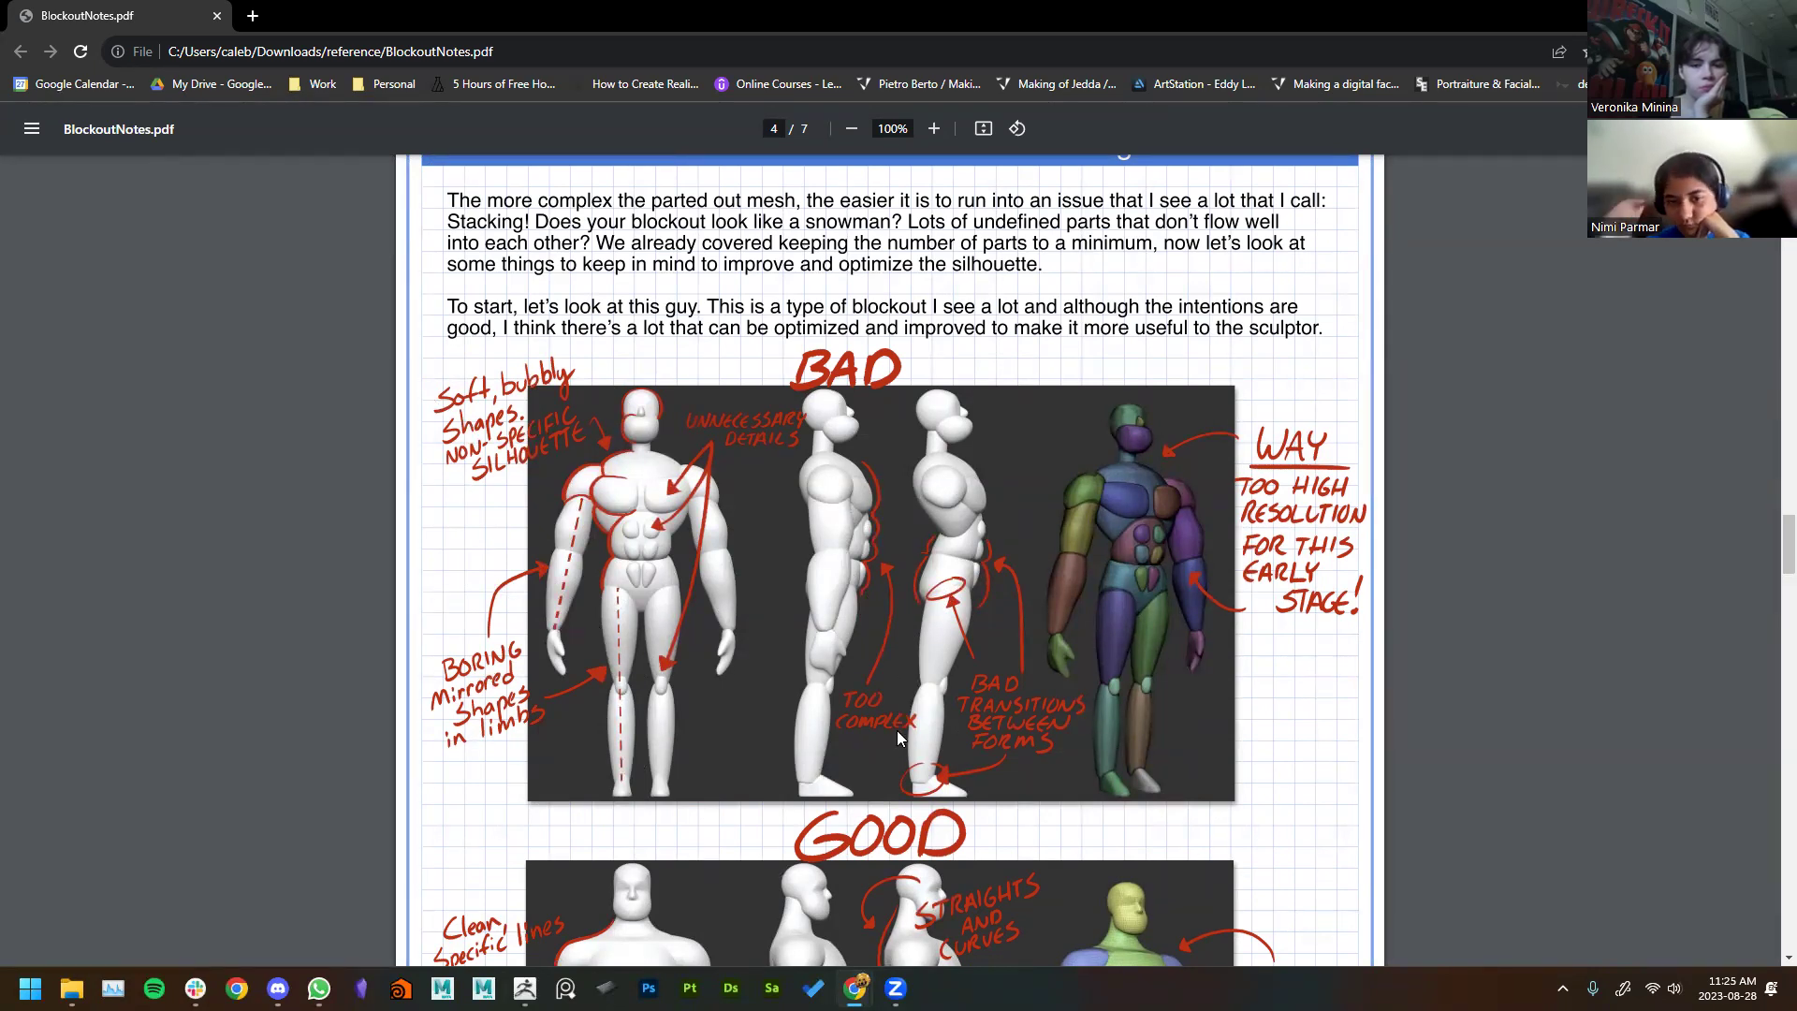
{"action": "scroll", "coordinate": [1319, 646], "scroll_direction": "down", "scroll_amount": 5}
{"action": "scroll", "coordinate": [1369, 566], "scroll_direction": "up", "scroll_amount": 5}
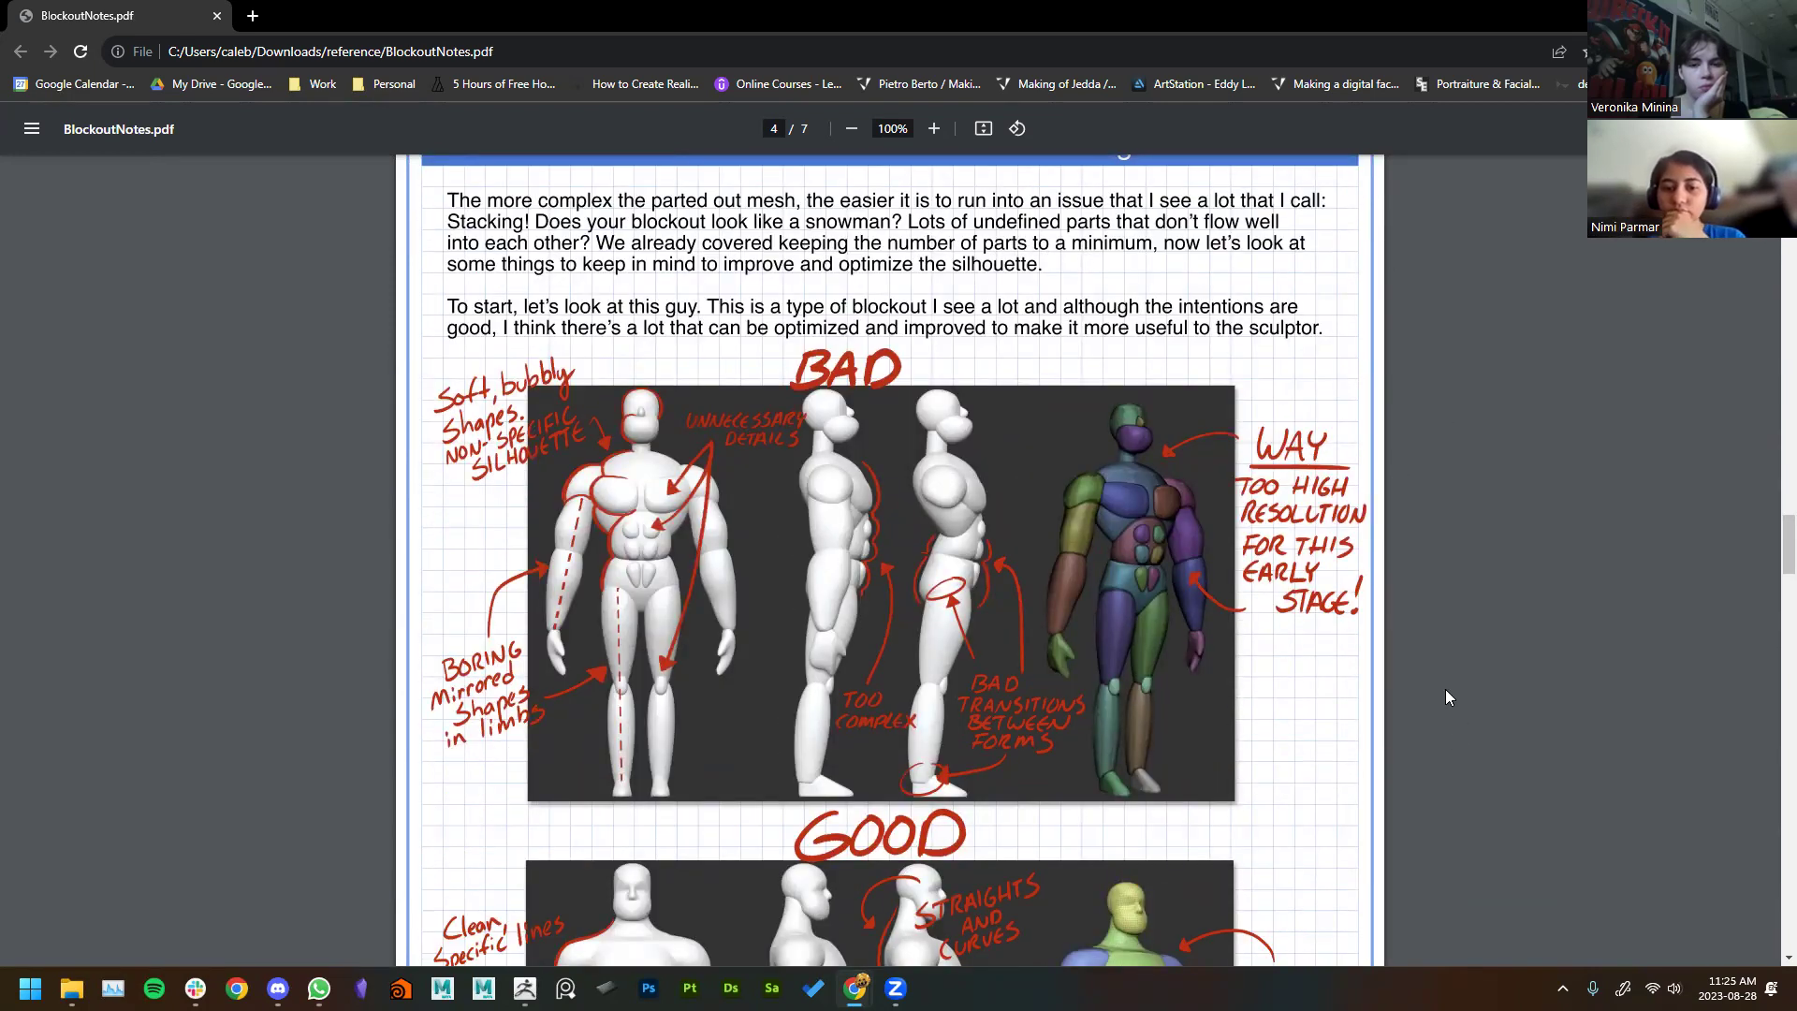
{"action": "scroll", "coordinate": [976, 636], "scroll_direction": "down", "scroll_amount": 1}
{"action": "scroll", "coordinate": [977, 636], "scroll_direction": "down", "scroll_amount": 3}
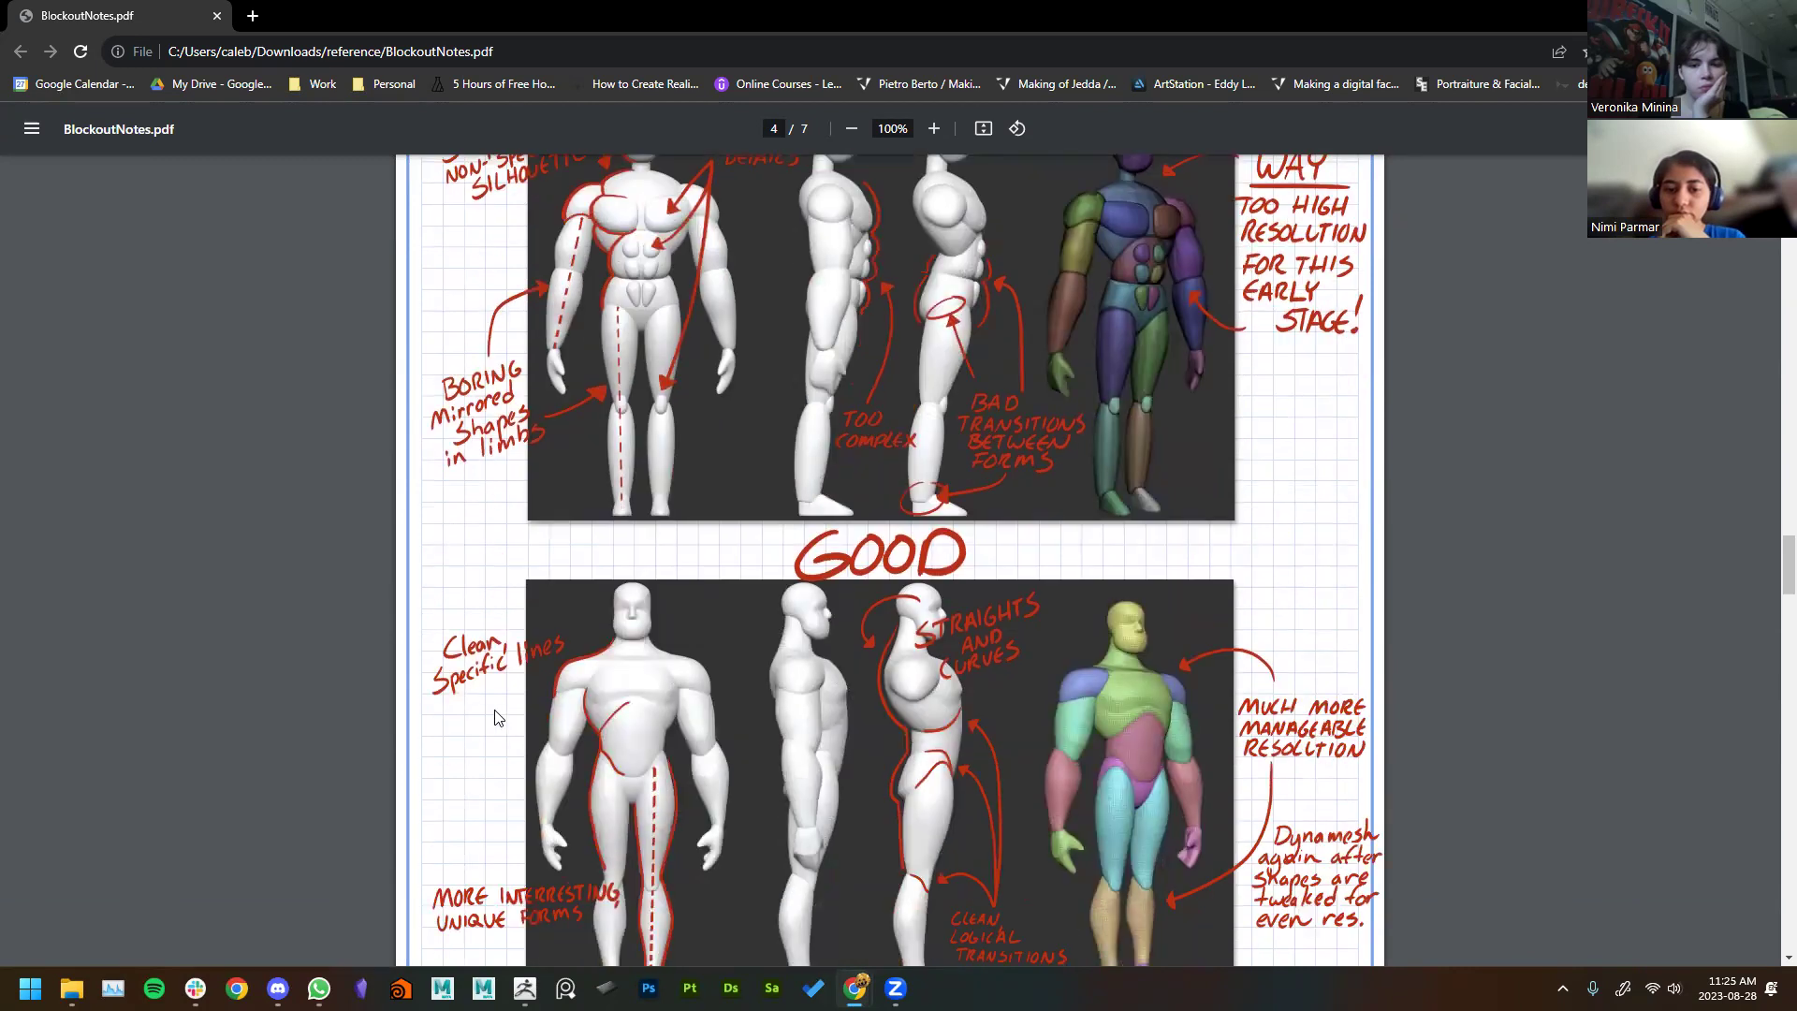
{"action": "scroll", "coordinate": [498, 718], "scroll_direction": "down", "scroll_amount": 1}
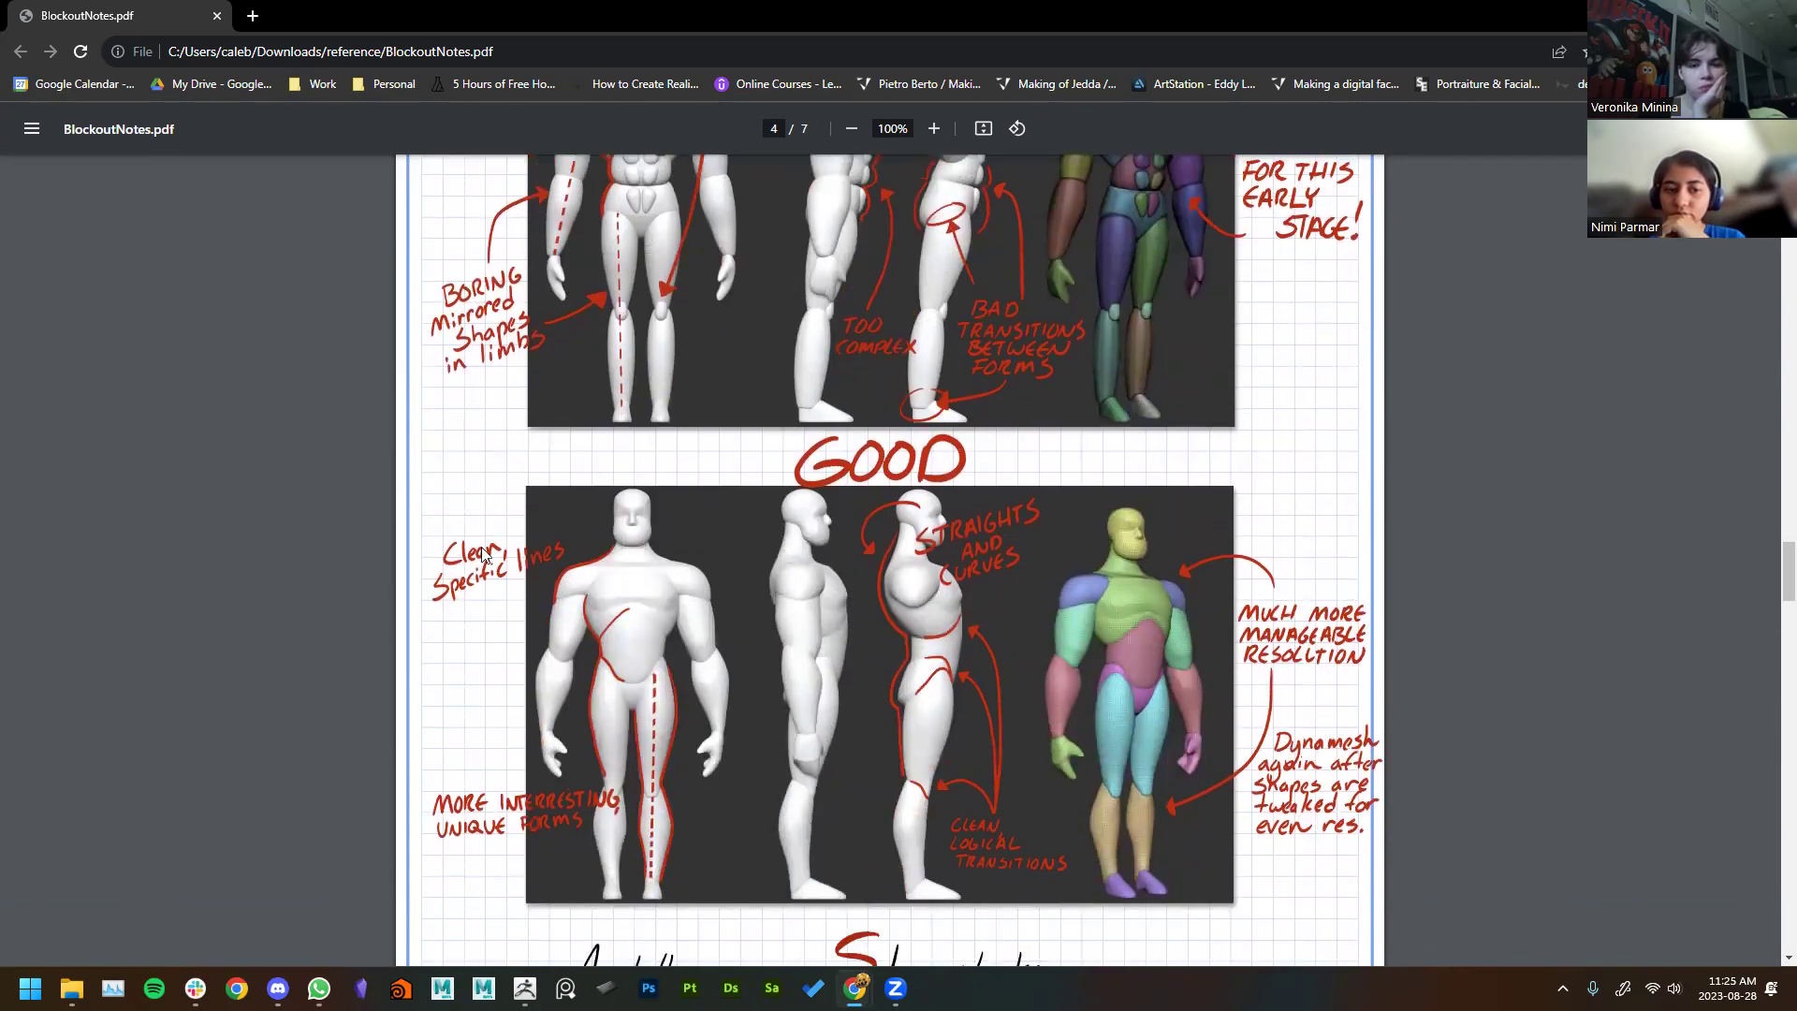
{"action": "scroll", "coordinate": [482, 524], "scroll_direction": "up", "scroll_amount": 4}
{"action": "scroll", "coordinate": [478, 524], "scroll_direction": "down", "scroll_amount": 4}
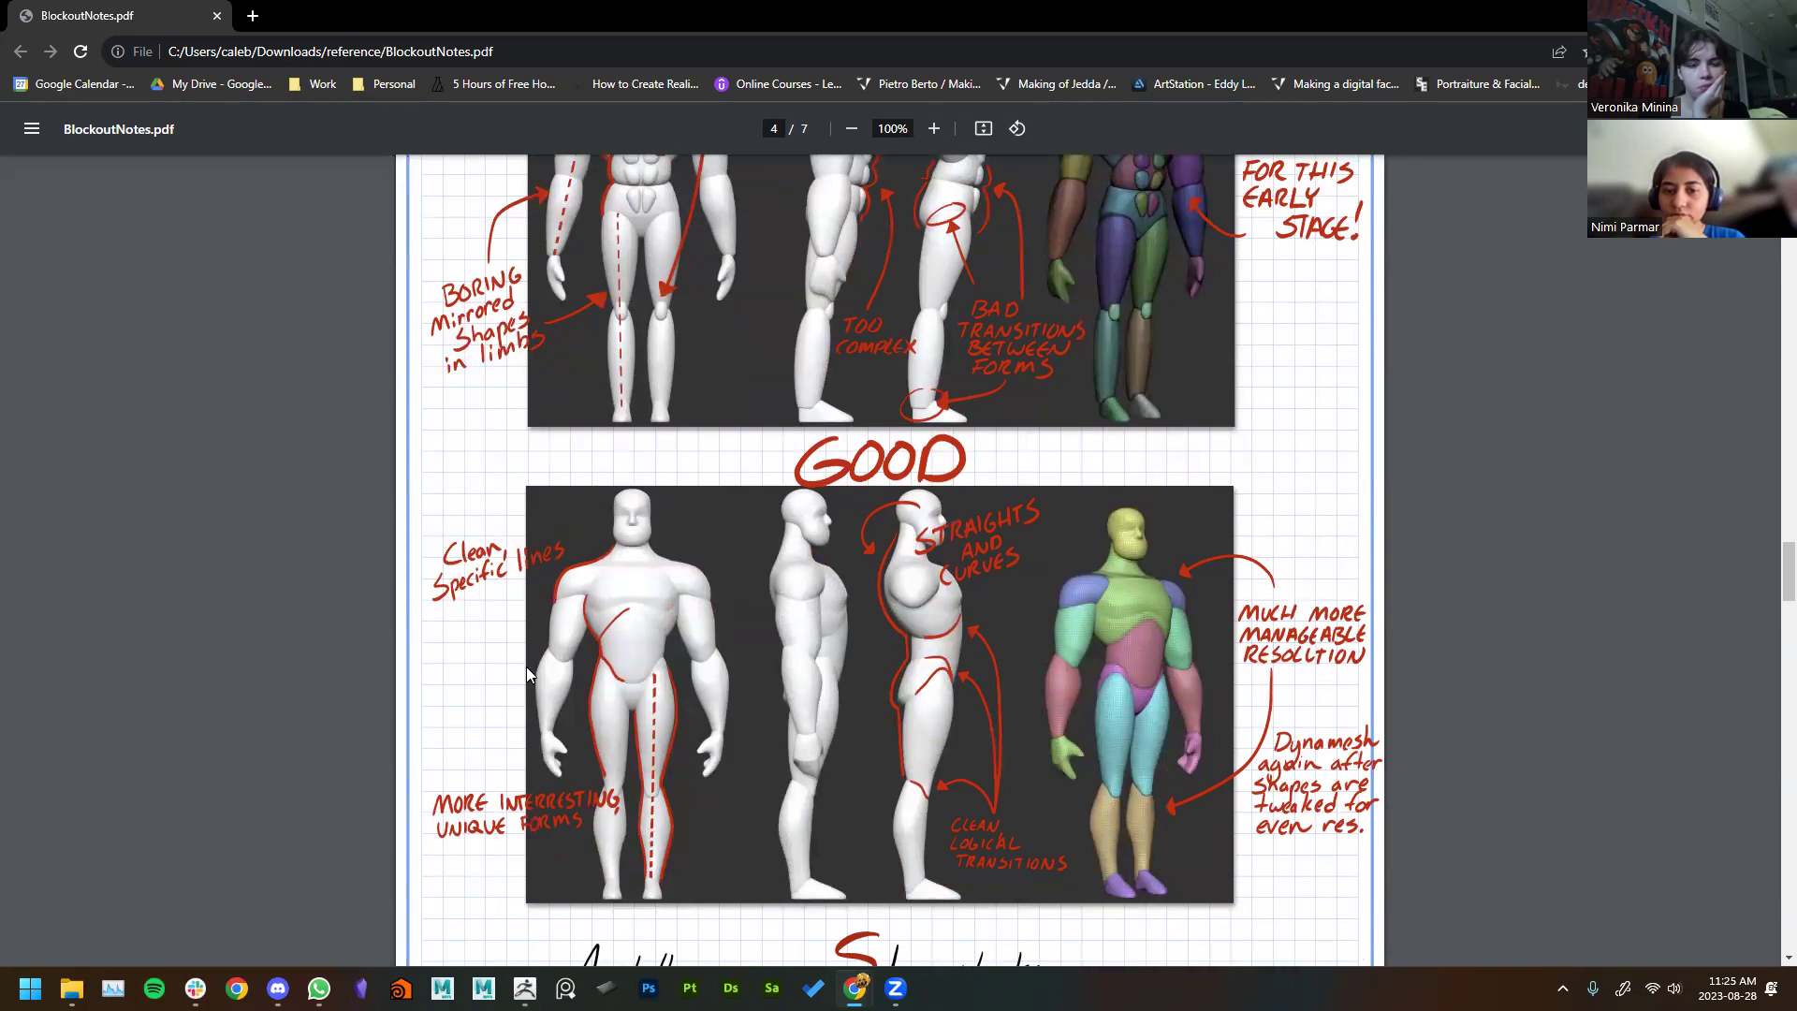
{"action": "scroll", "coordinate": [528, 655], "scroll_direction": "down", "scroll_amount": 3}
{"action": "scroll", "coordinate": [430, 754], "scroll_direction": "up", "scroll_amount": 1}
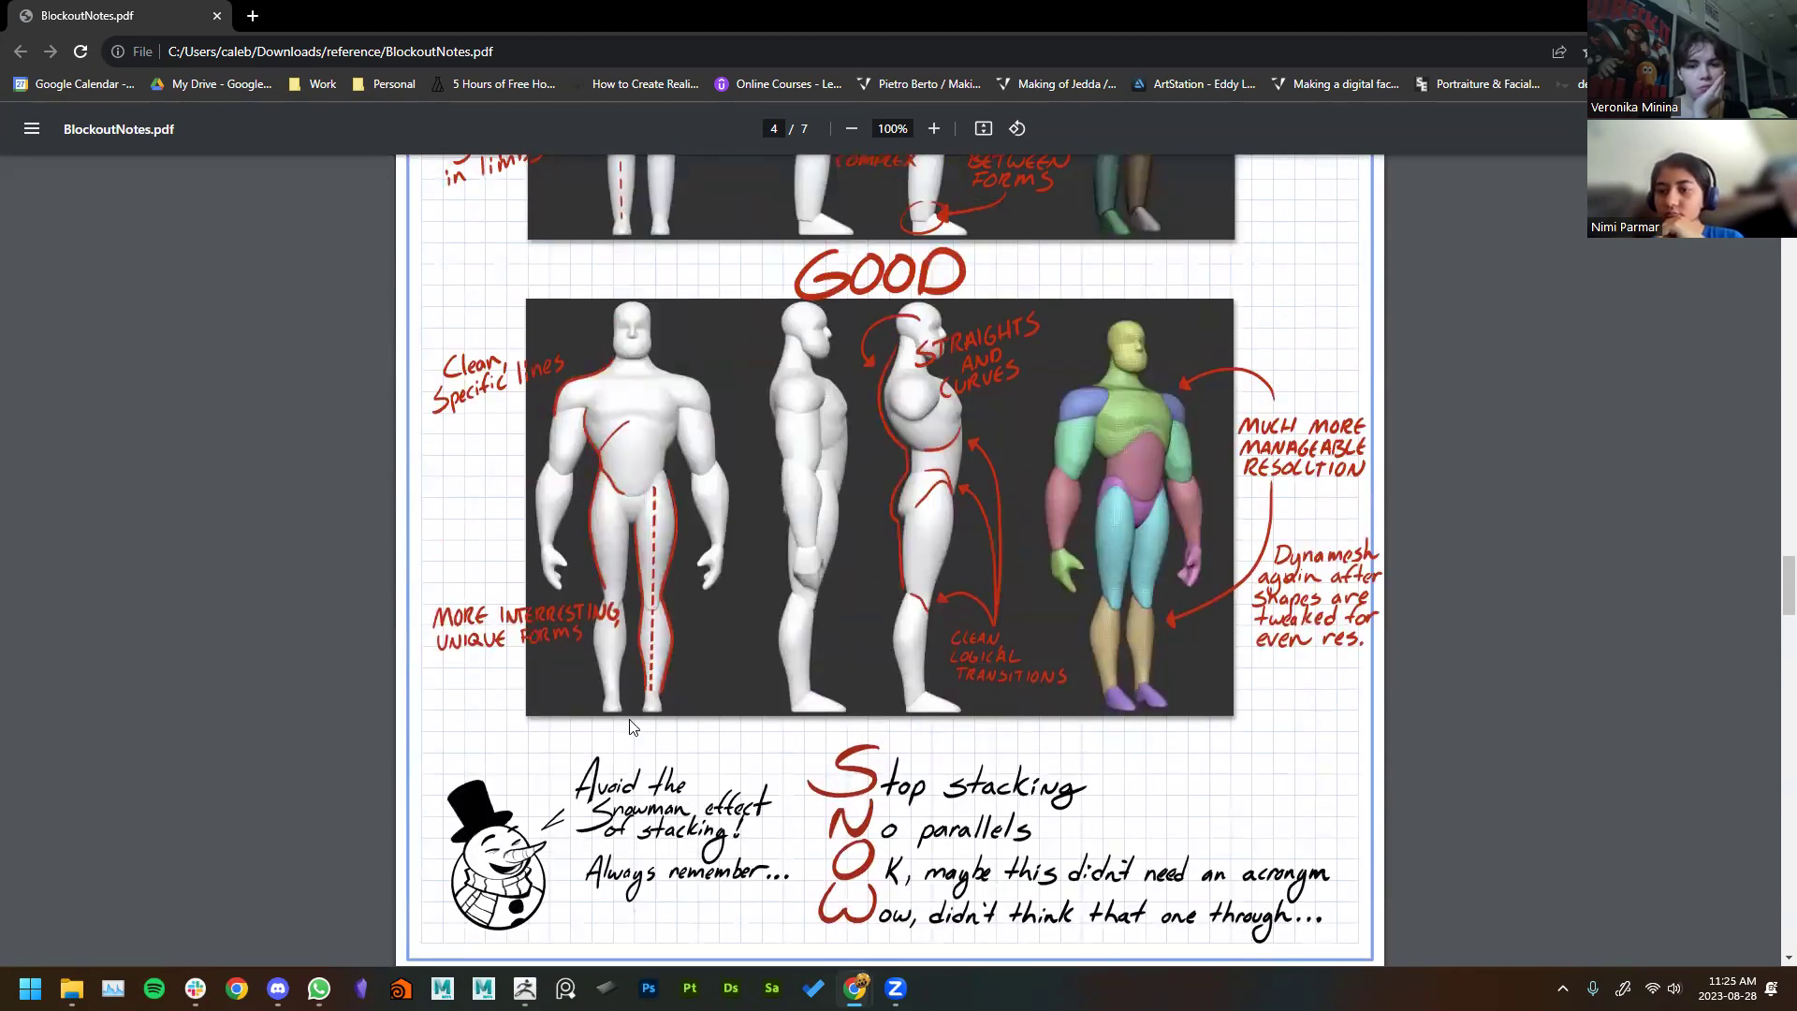
{"action": "scroll", "coordinate": [207, 597], "scroll_direction": "up", "scroll_amount": 1}
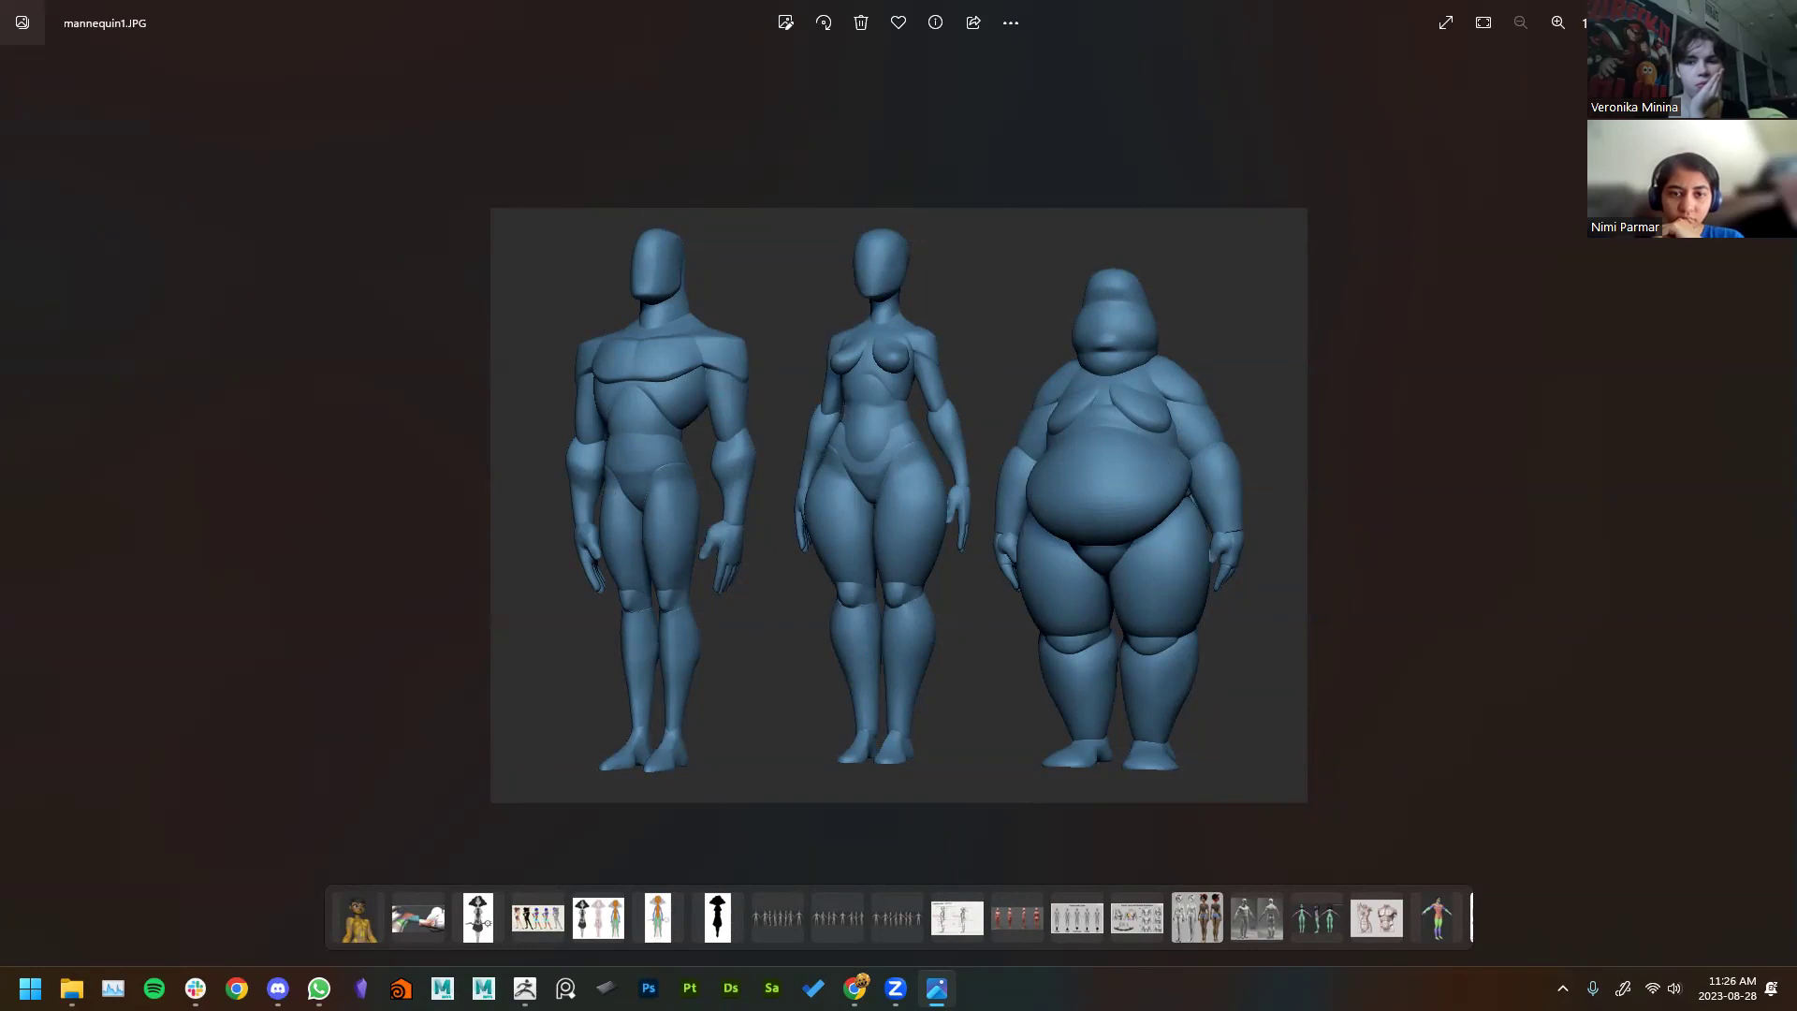
Step: Close the mannequin1.JPG reference and compare limb shapes, form transitions and resolution between the BAD and GOOD blockouts
{"action": "key", "text": "alt+F4"}
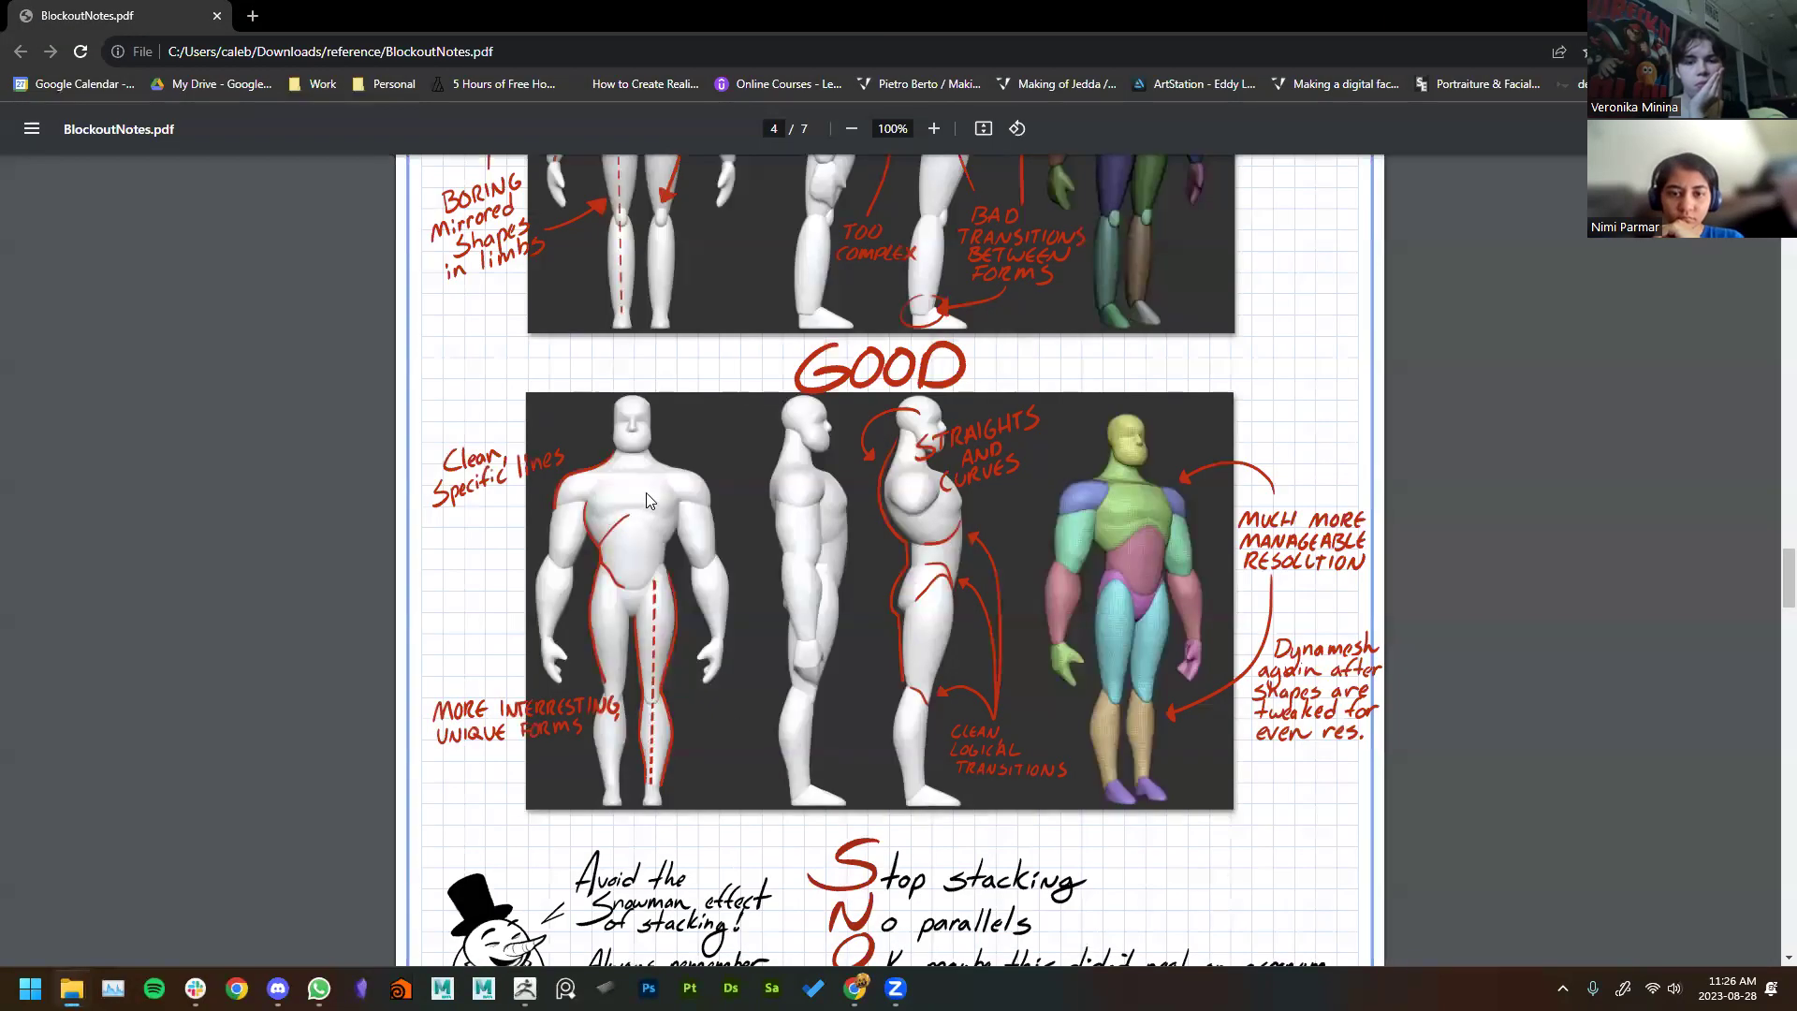
{"action": "scroll", "coordinate": [562, 561], "scroll_direction": "up", "scroll_amount": 4}
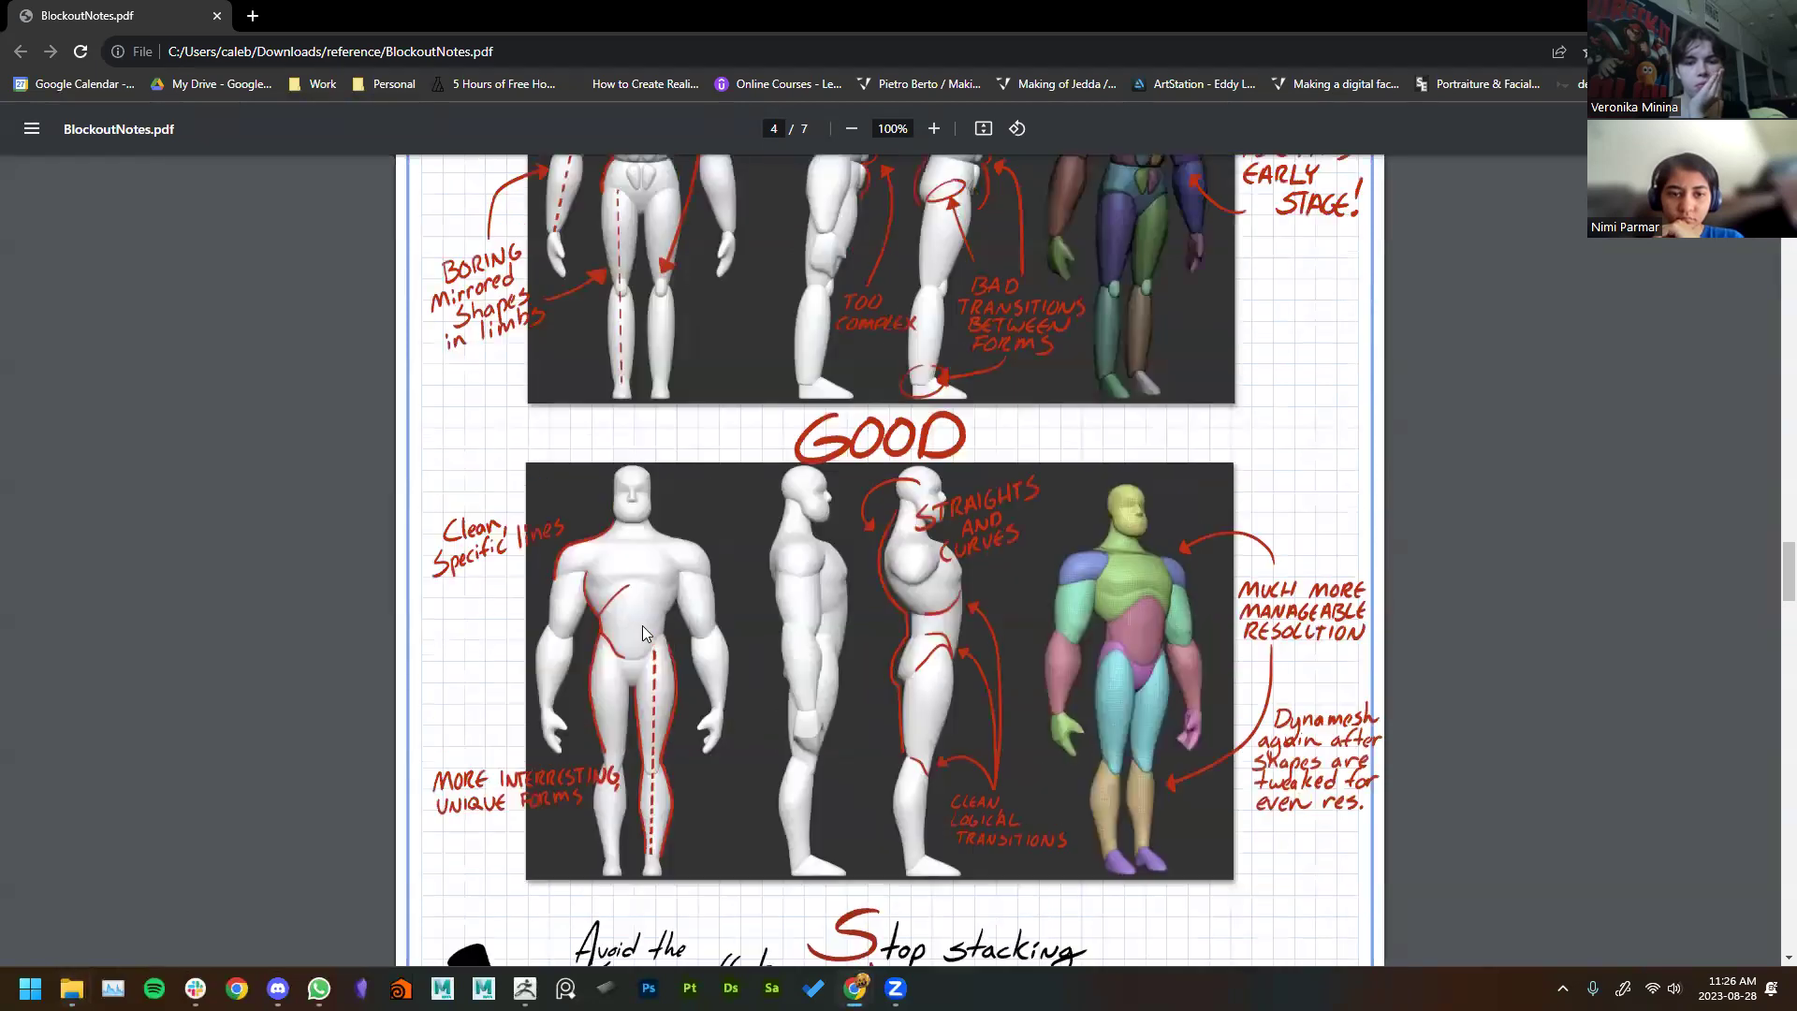
{"action": "scroll", "coordinate": [554, 496], "scroll_direction": "down", "scroll_amount": 4}
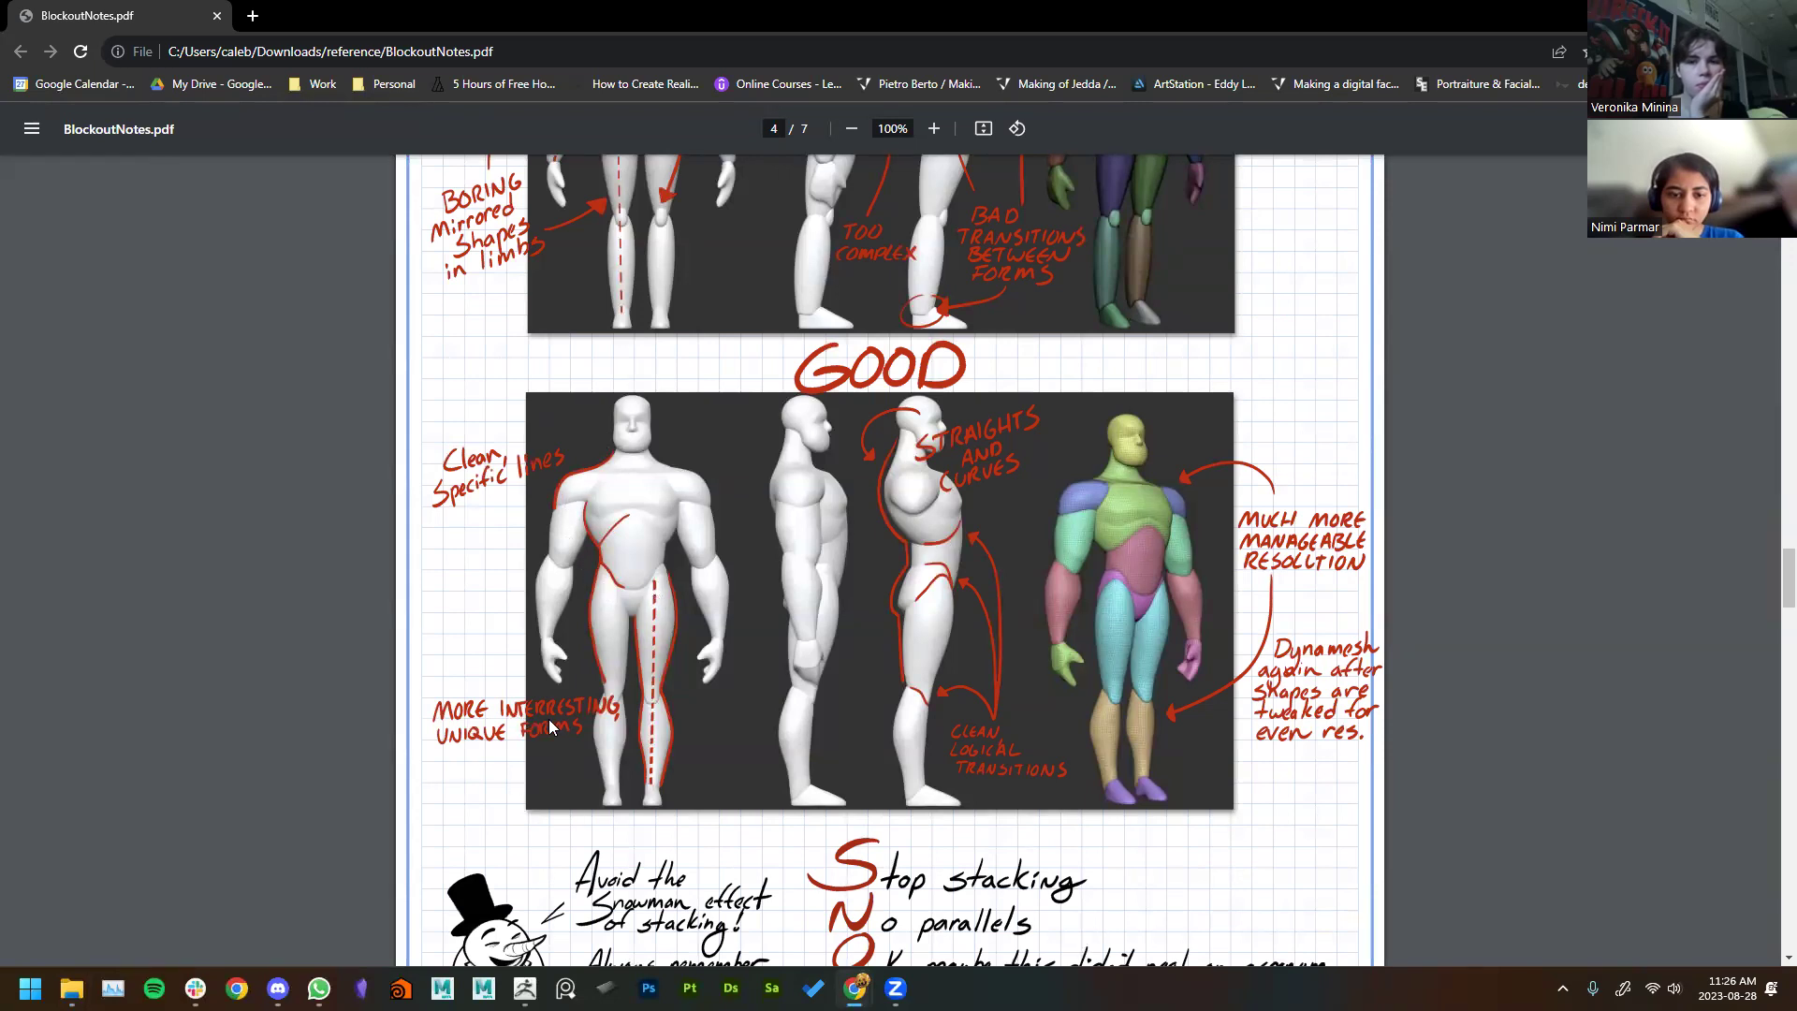
{"action": "scroll", "coordinate": [618, 281], "scroll_direction": "up", "scroll_amount": 2}
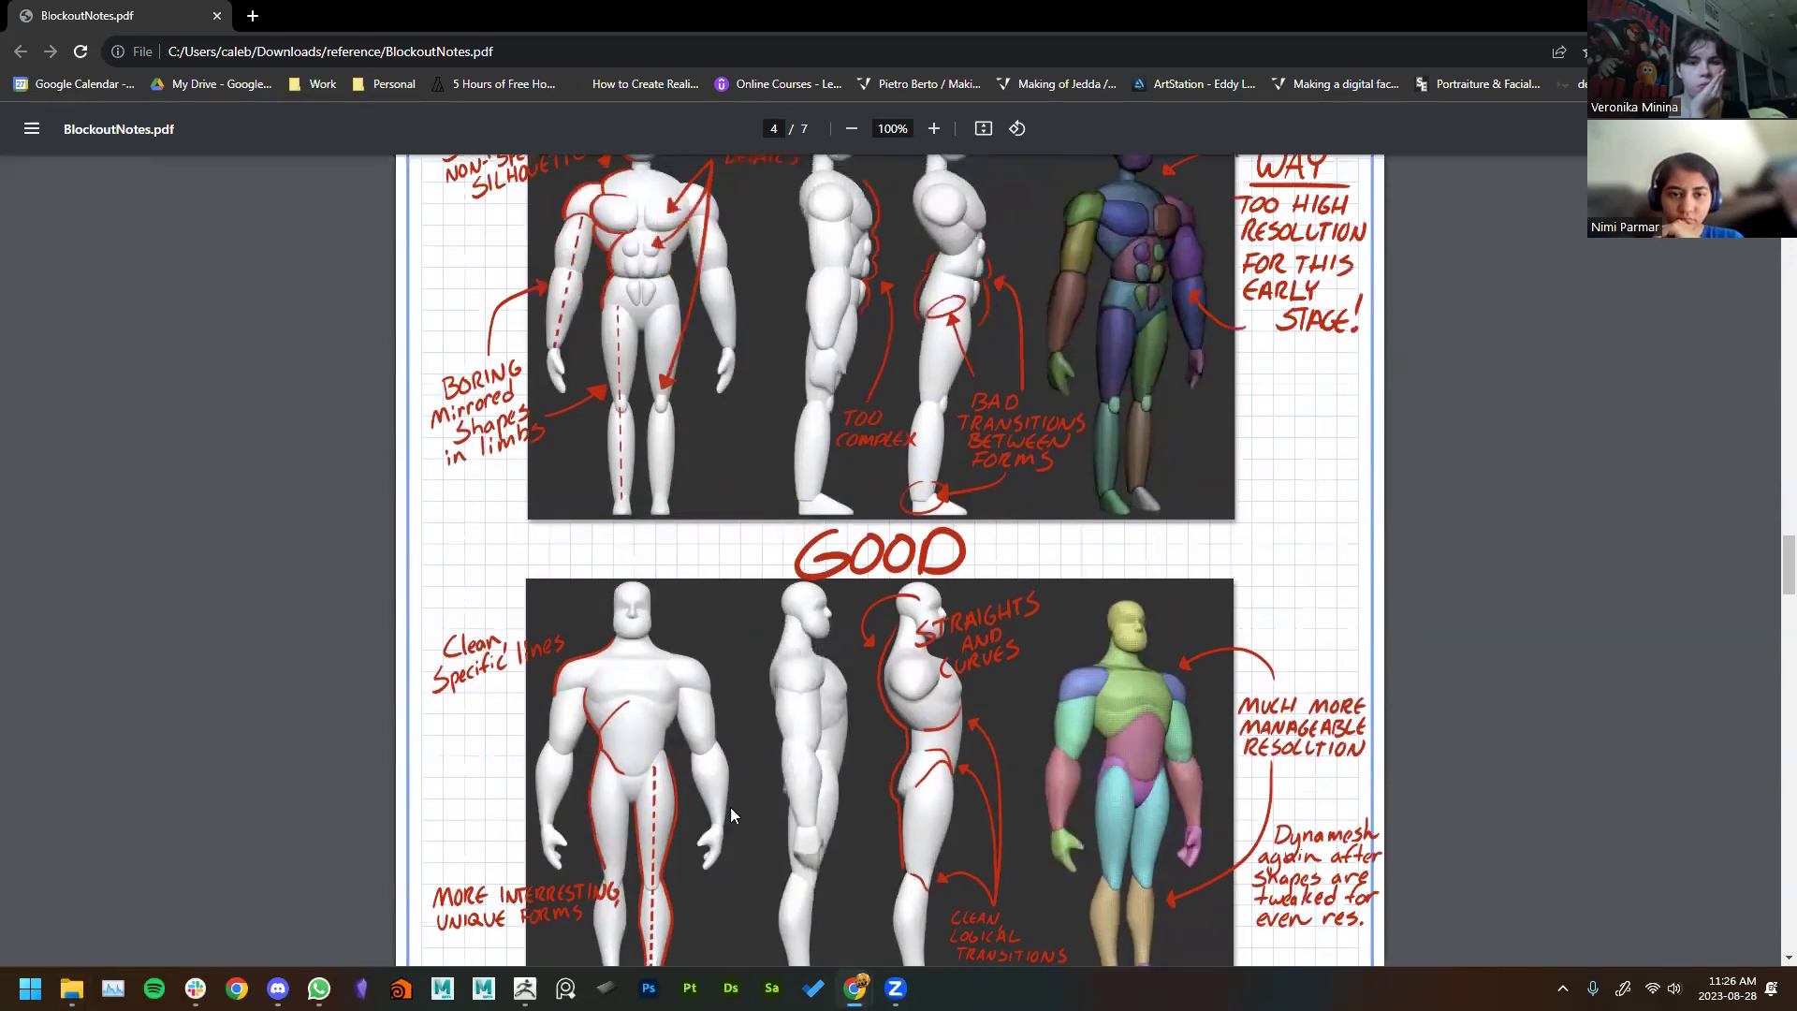
{"action": "scroll", "coordinate": [612, 501], "scroll_direction": "down", "scroll_amount": 3}
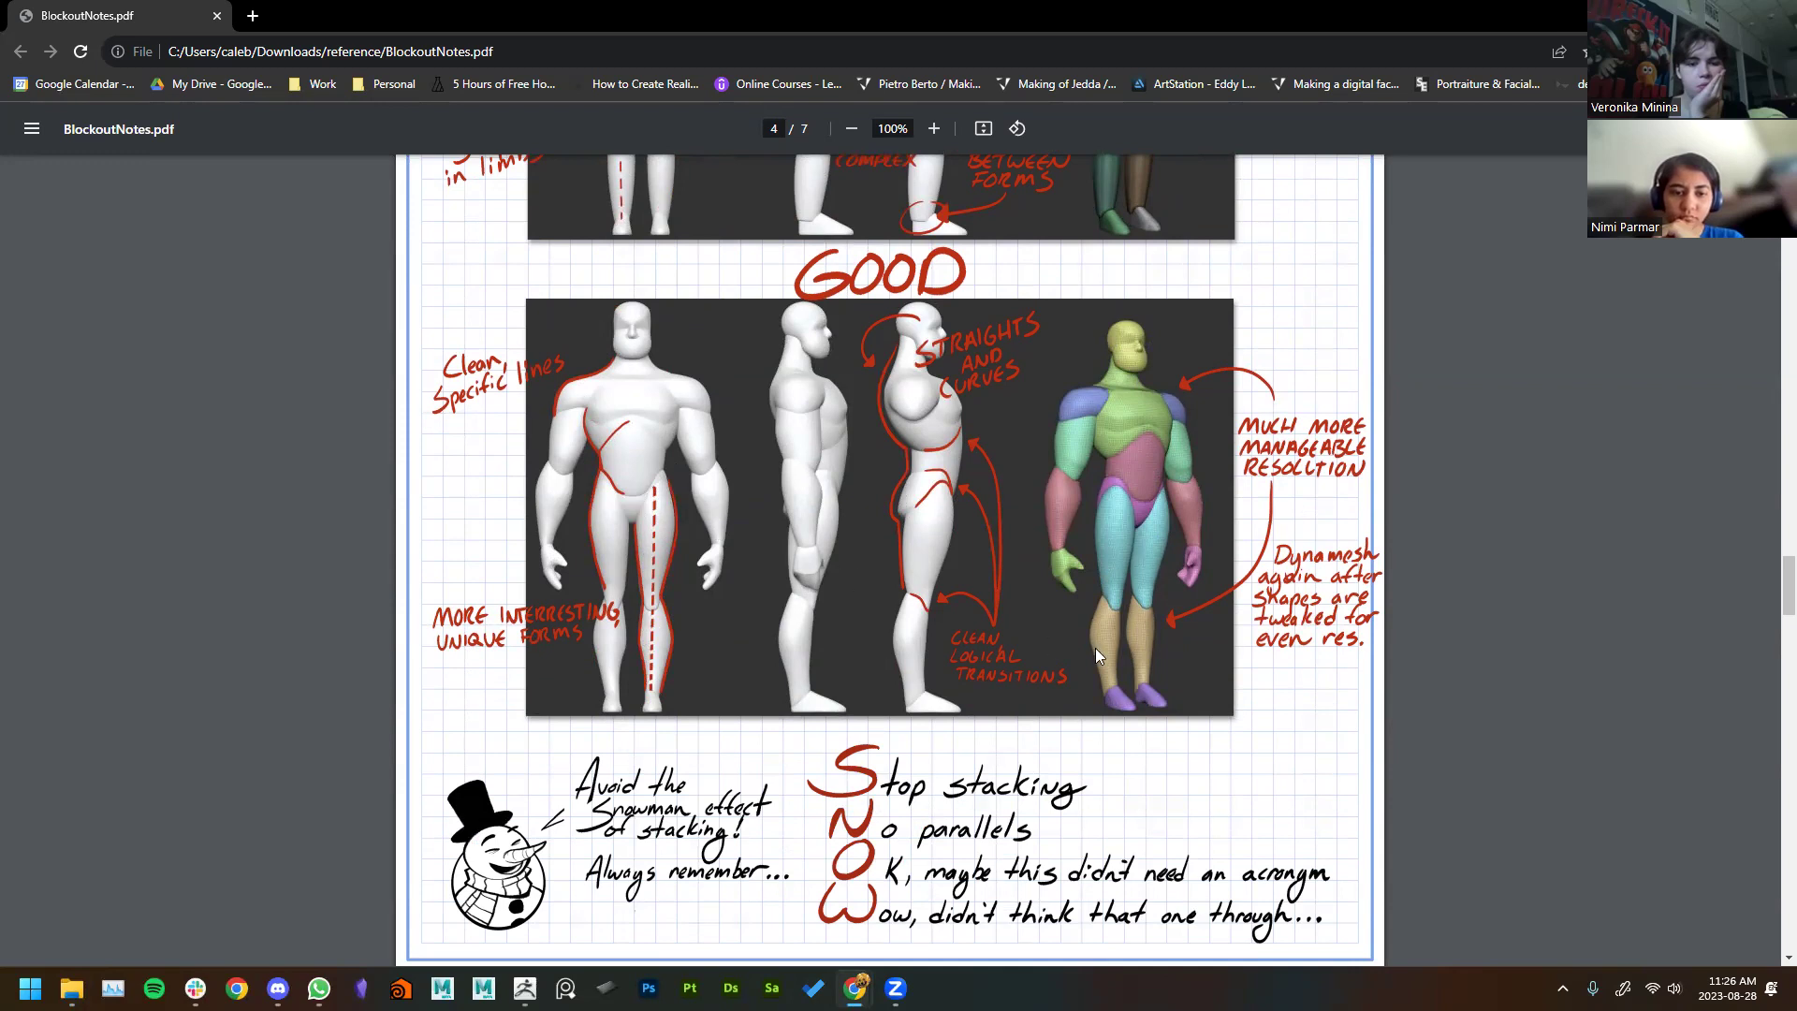
{"action": "scroll", "coordinate": [1091, 707], "scroll_direction": "up", "scroll_amount": 4}
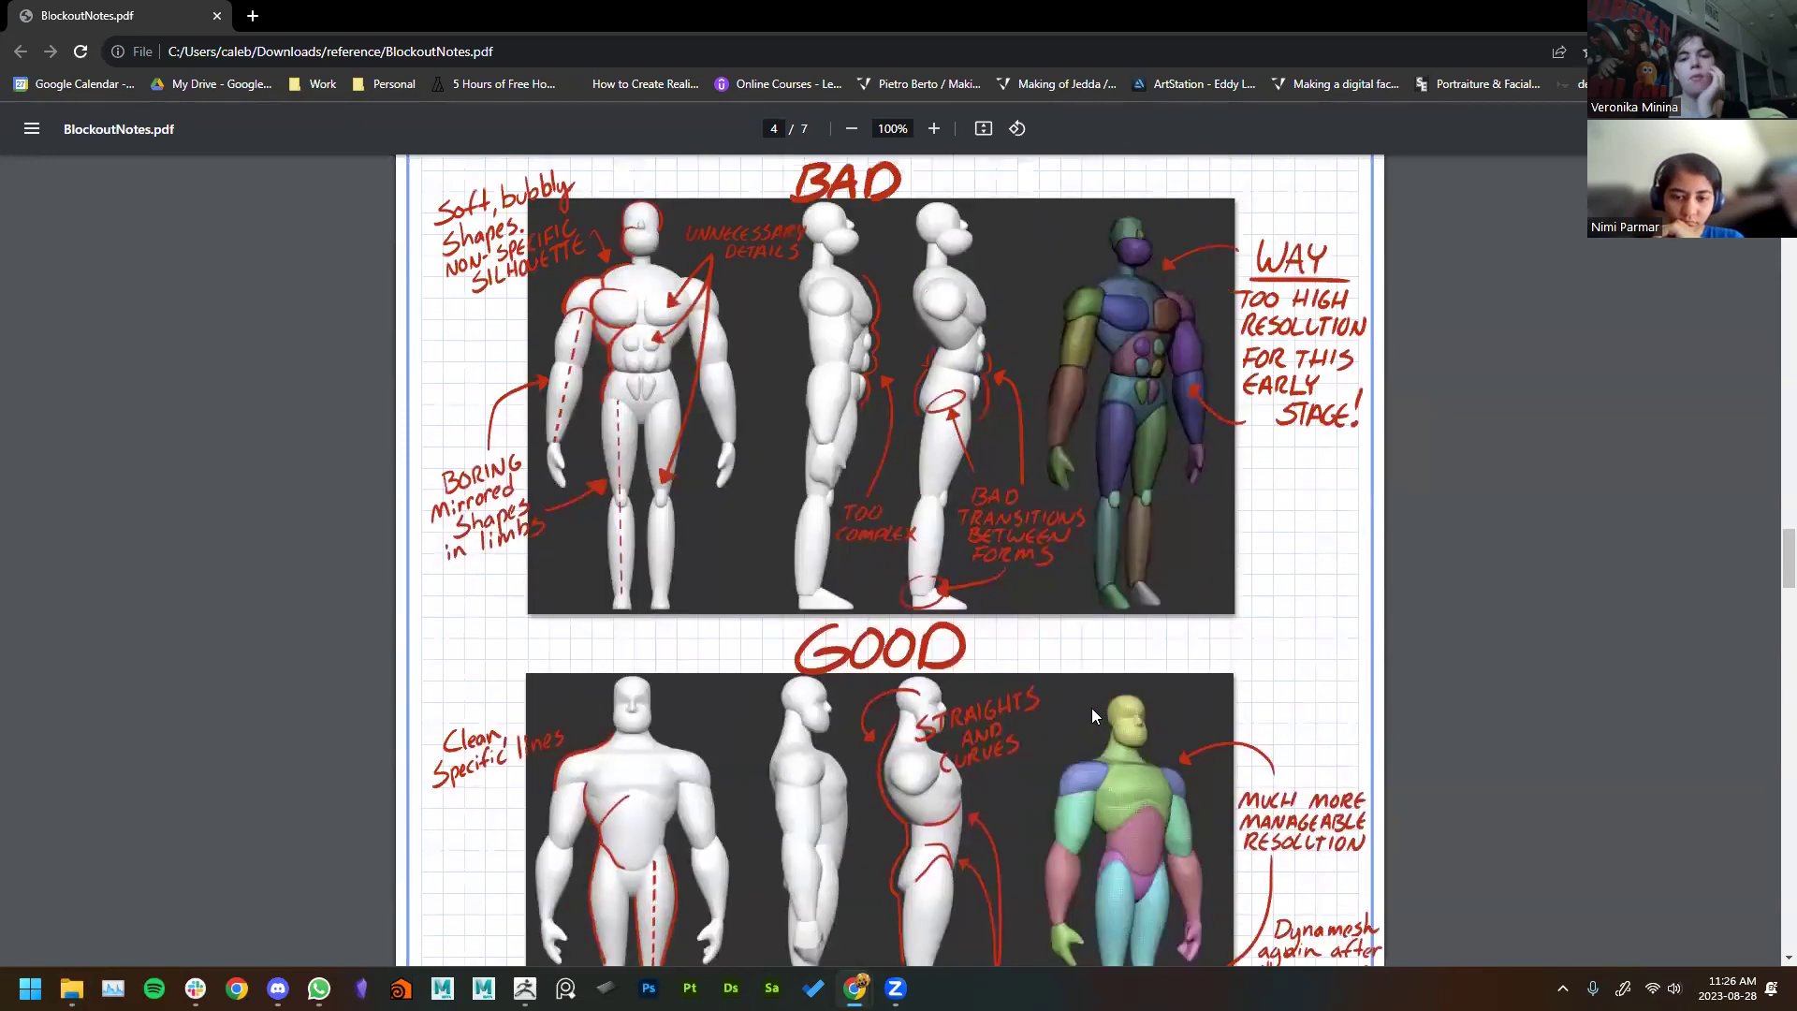
{"action": "scroll", "coordinate": [1061, 735], "scroll_direction": "down", "scroll_amount": 1}
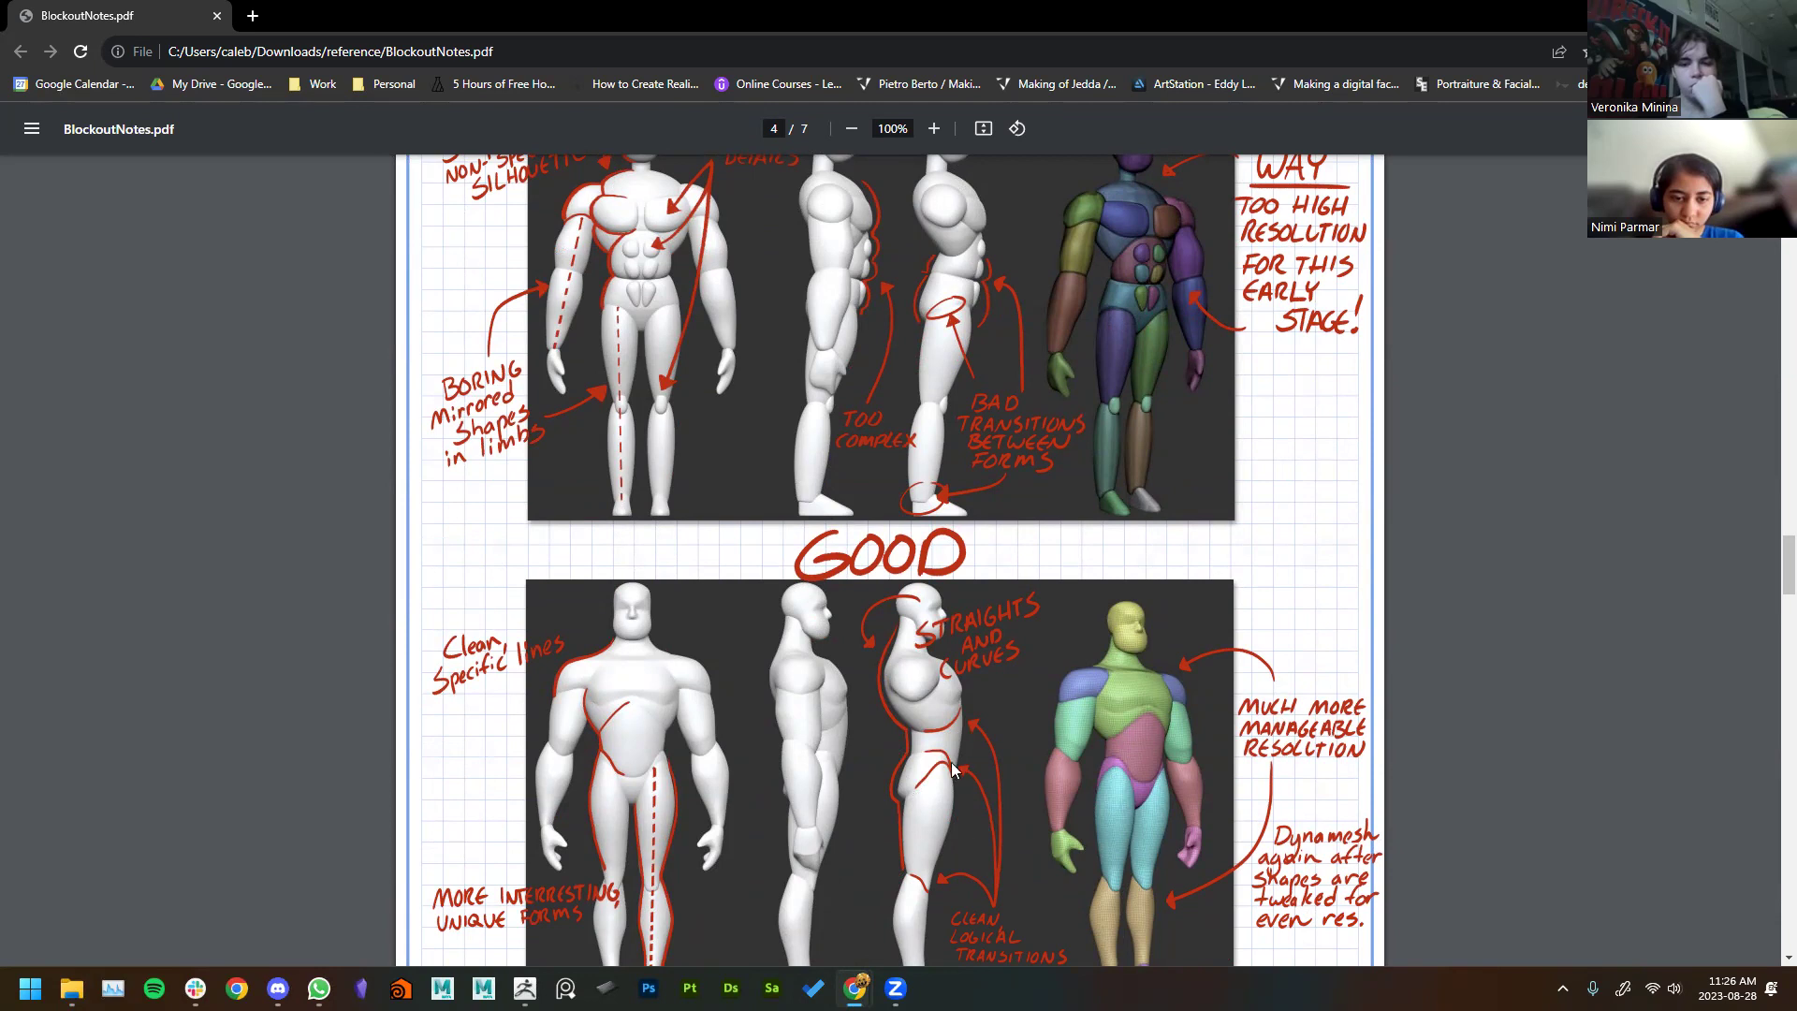
{"action": "scroll", "coordinate": [1012, 786], "scroll_direction": "down", "scroll_amount": 2}
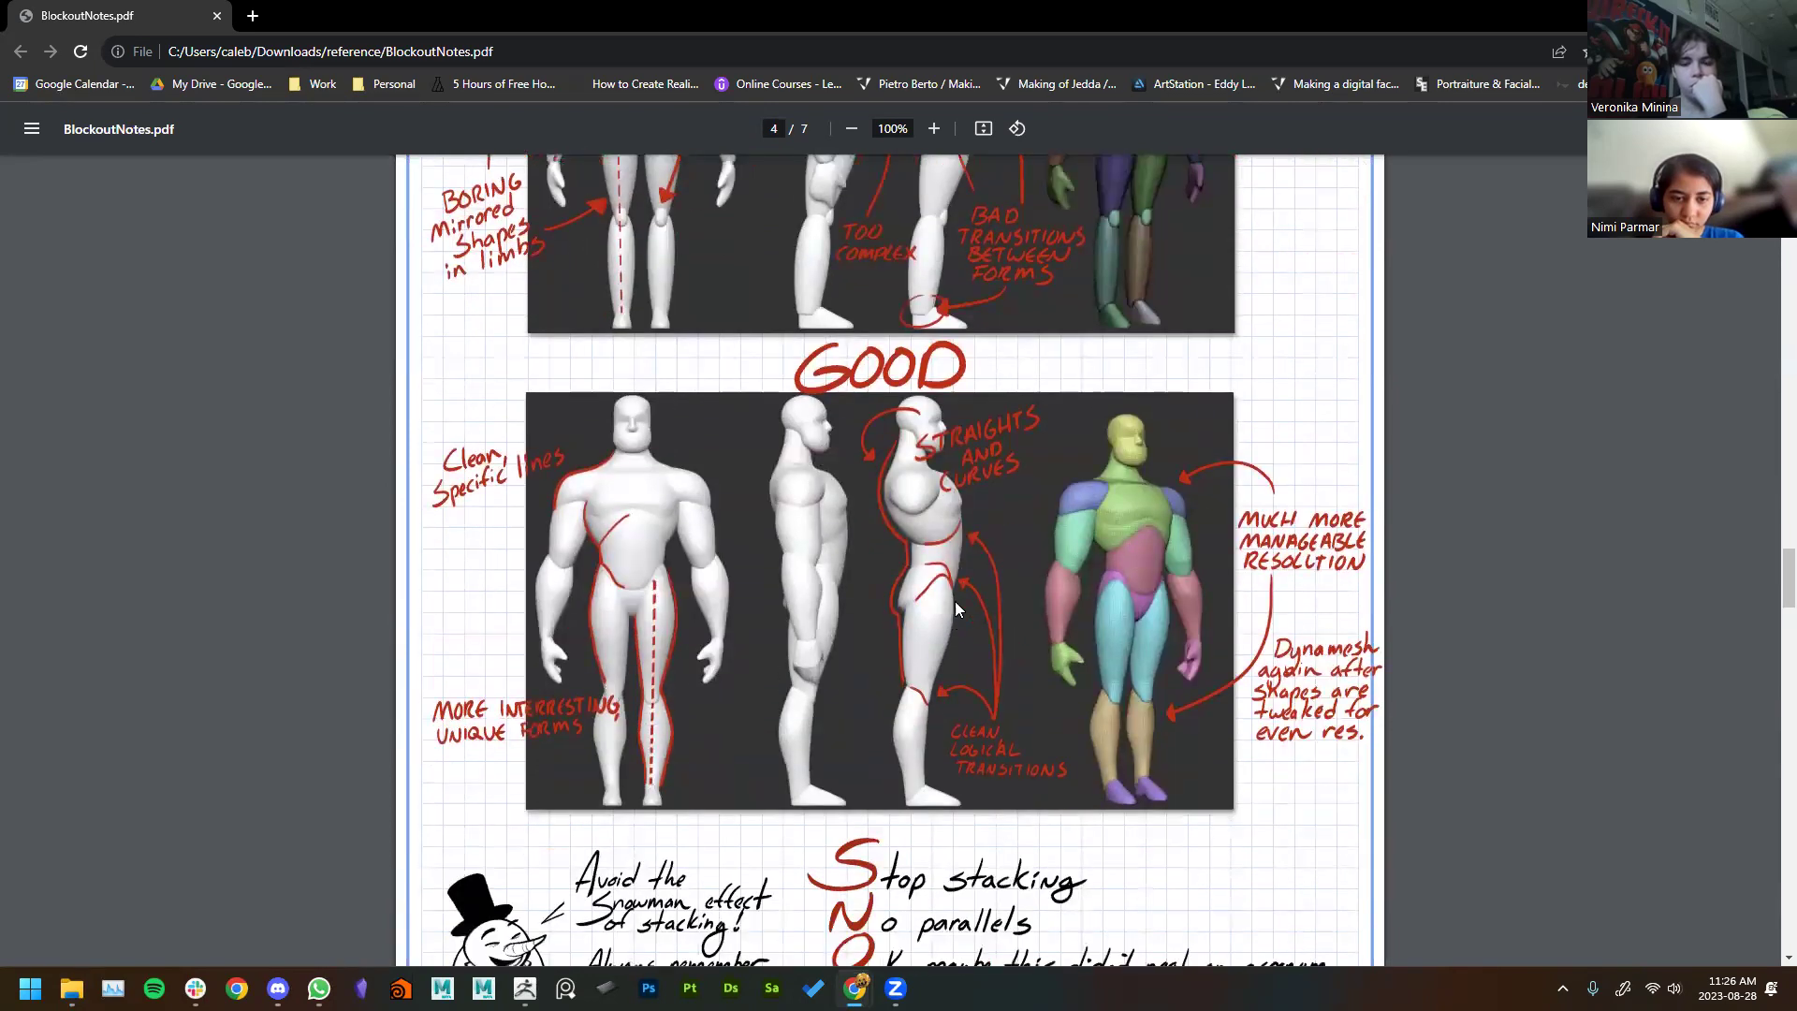
{"action": "scroll", "coordinate": [975, 571], "scroll_direction": "up", "scroll_amount": 2}
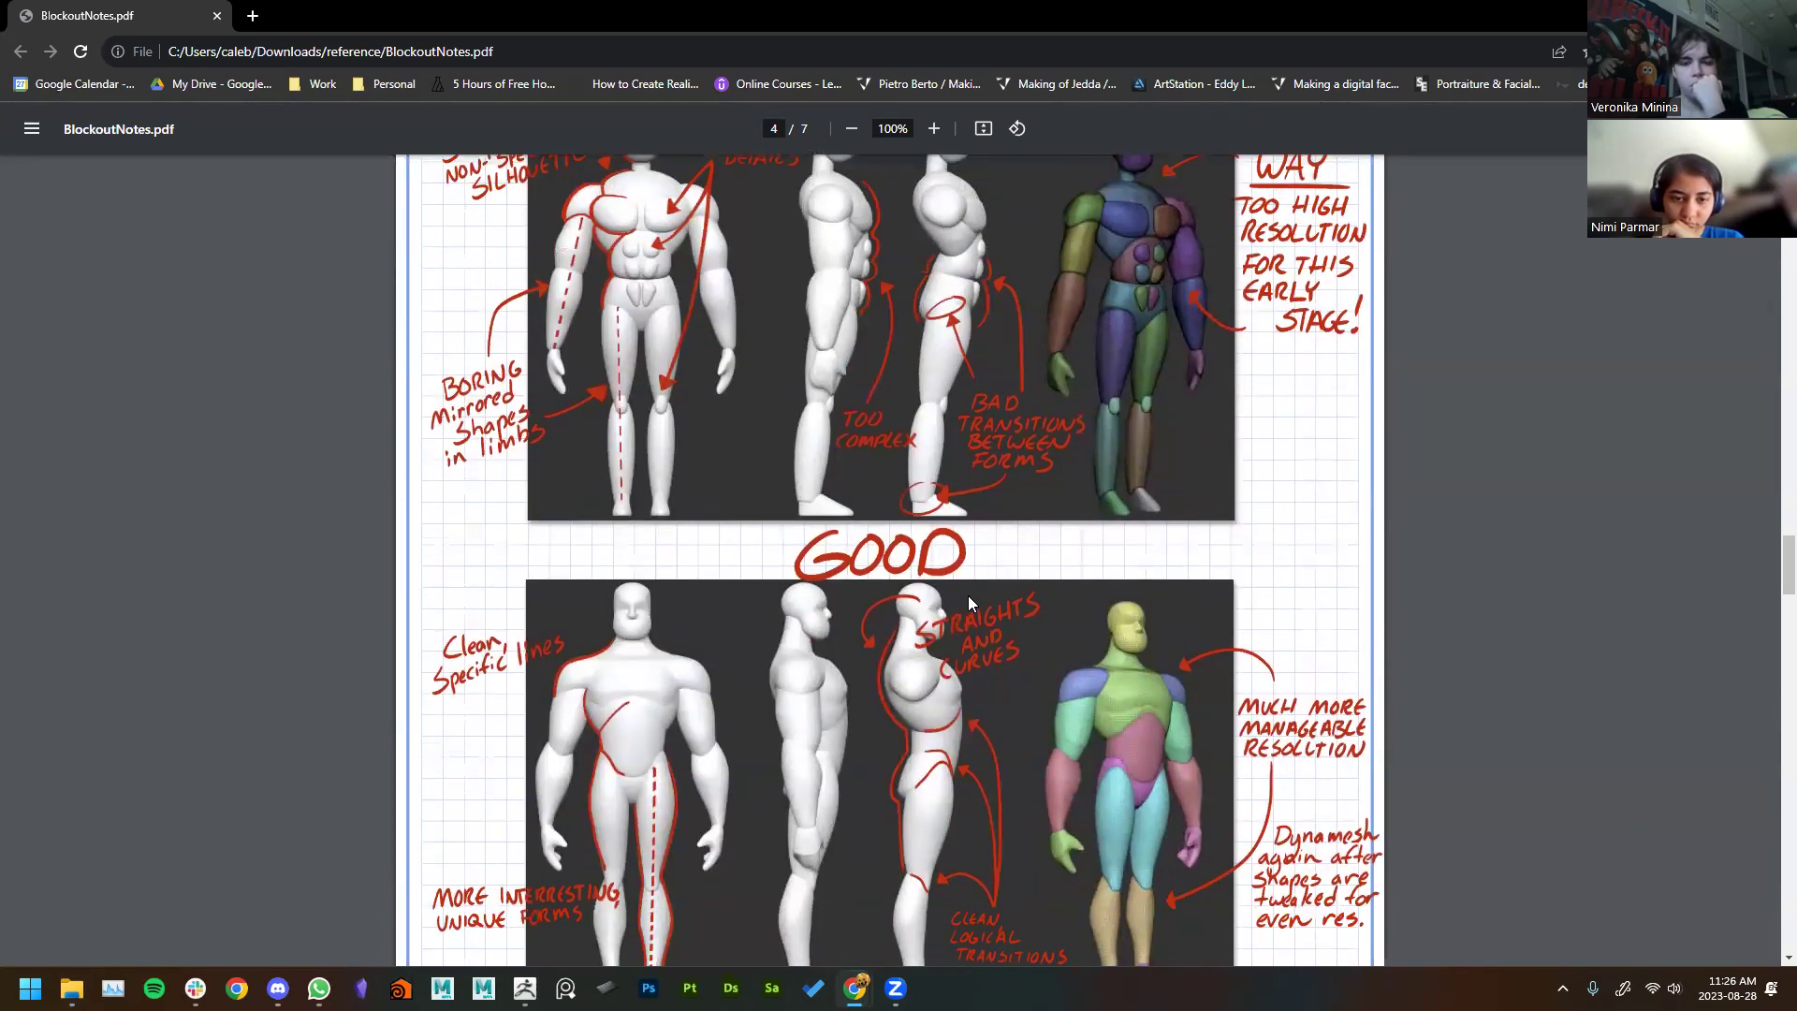
{"action": "scroll", "coordinate": [964, 735], "scroll_direction": "up", "scroll_amount": 1}
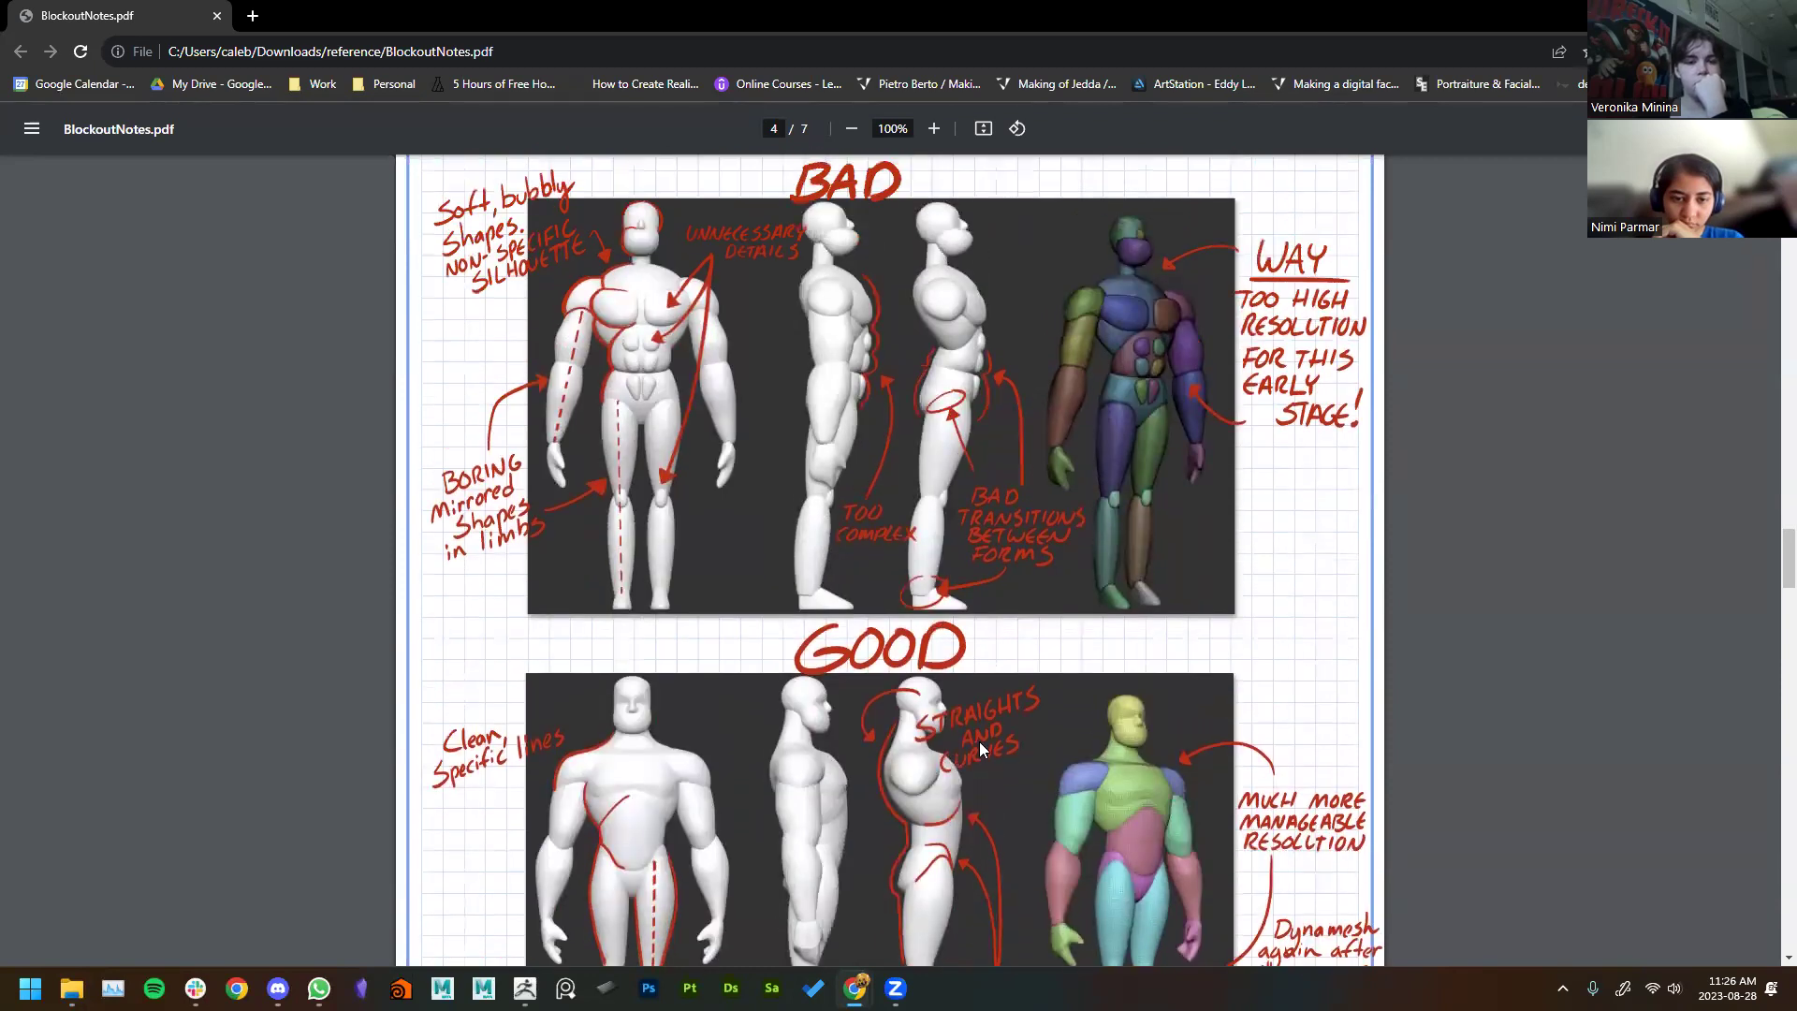
{"action": "scroll", "coordinate": [1029, 753], "scroll_direction": "down", "scroll_amount": 2}
{"action": "scroll", "coordinate": [1084, 760], "scroll_direction": "up", "scroll_amount": 3}
{"action": "scroll", "coordinate": [915, 590], "scroll_direction": "down", "scroll_amount": 3}
{"action": "scroll", "coordinate": [1020, 603], "scroll_direction": "up", "scroll_amount": 3}
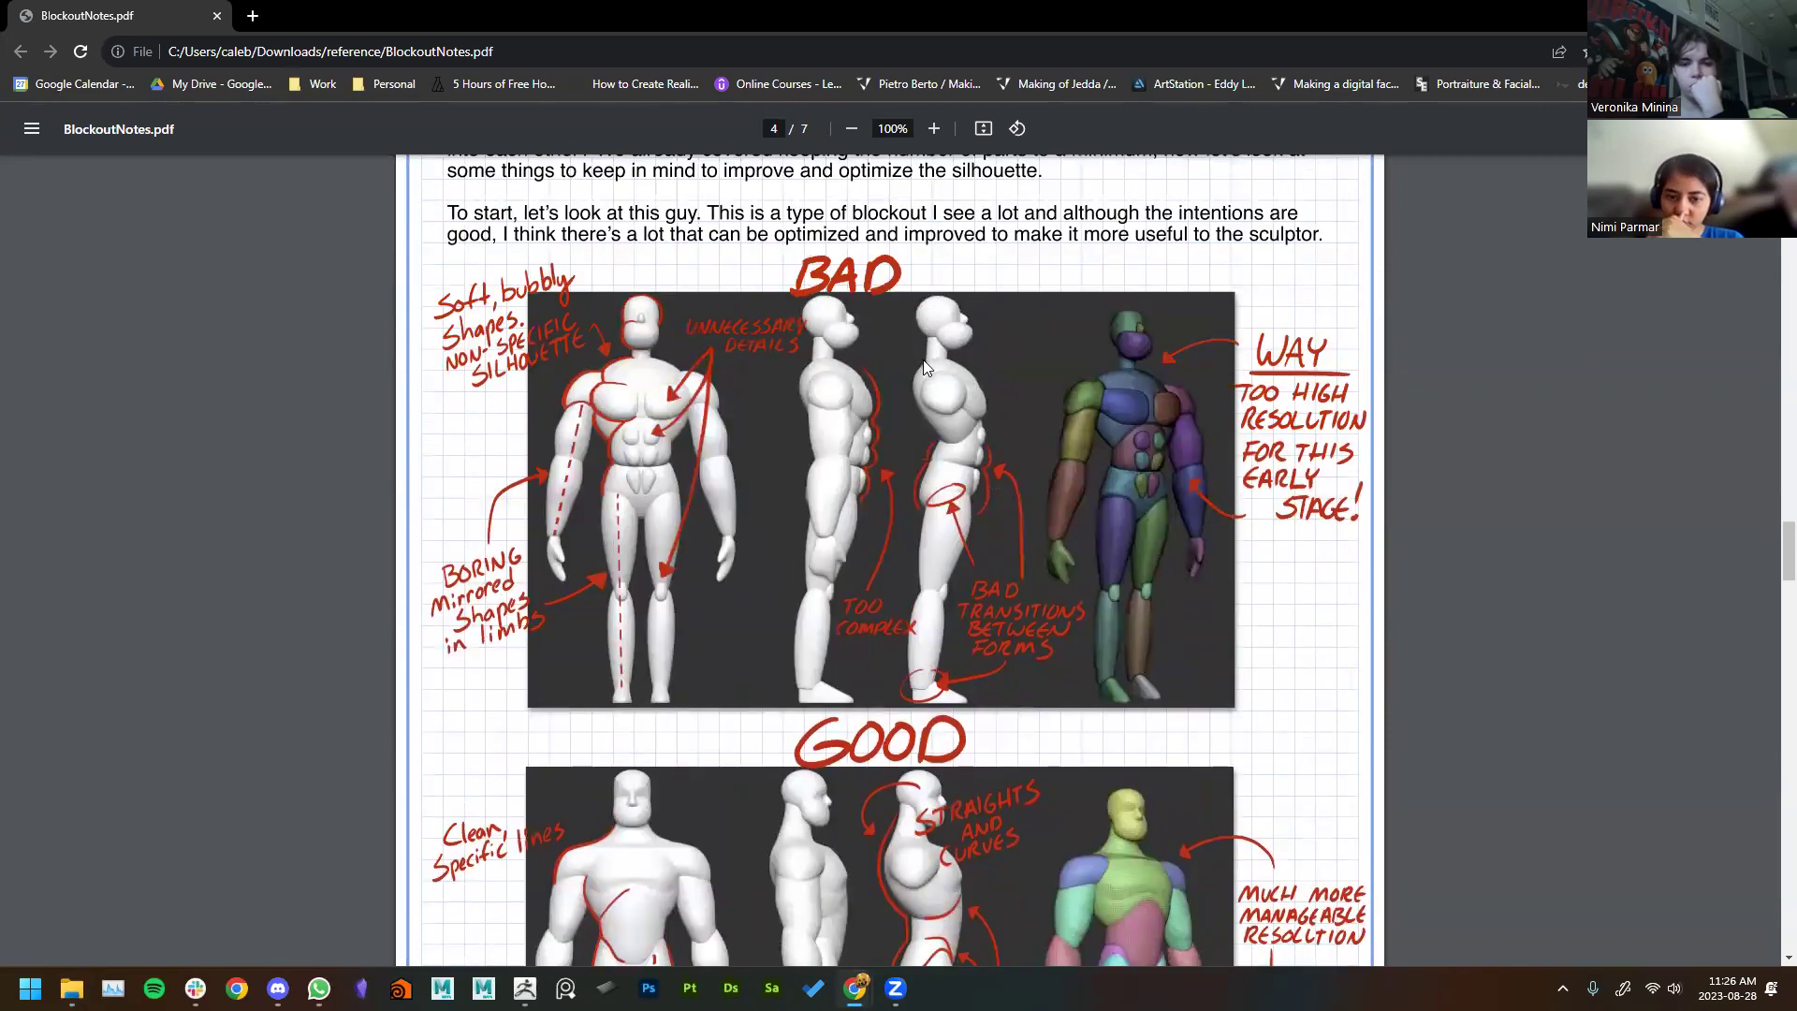
{"action": "scroll", "coordinate": [1083, 619], "scroll_direction": "down", "scroll_amount": 3}
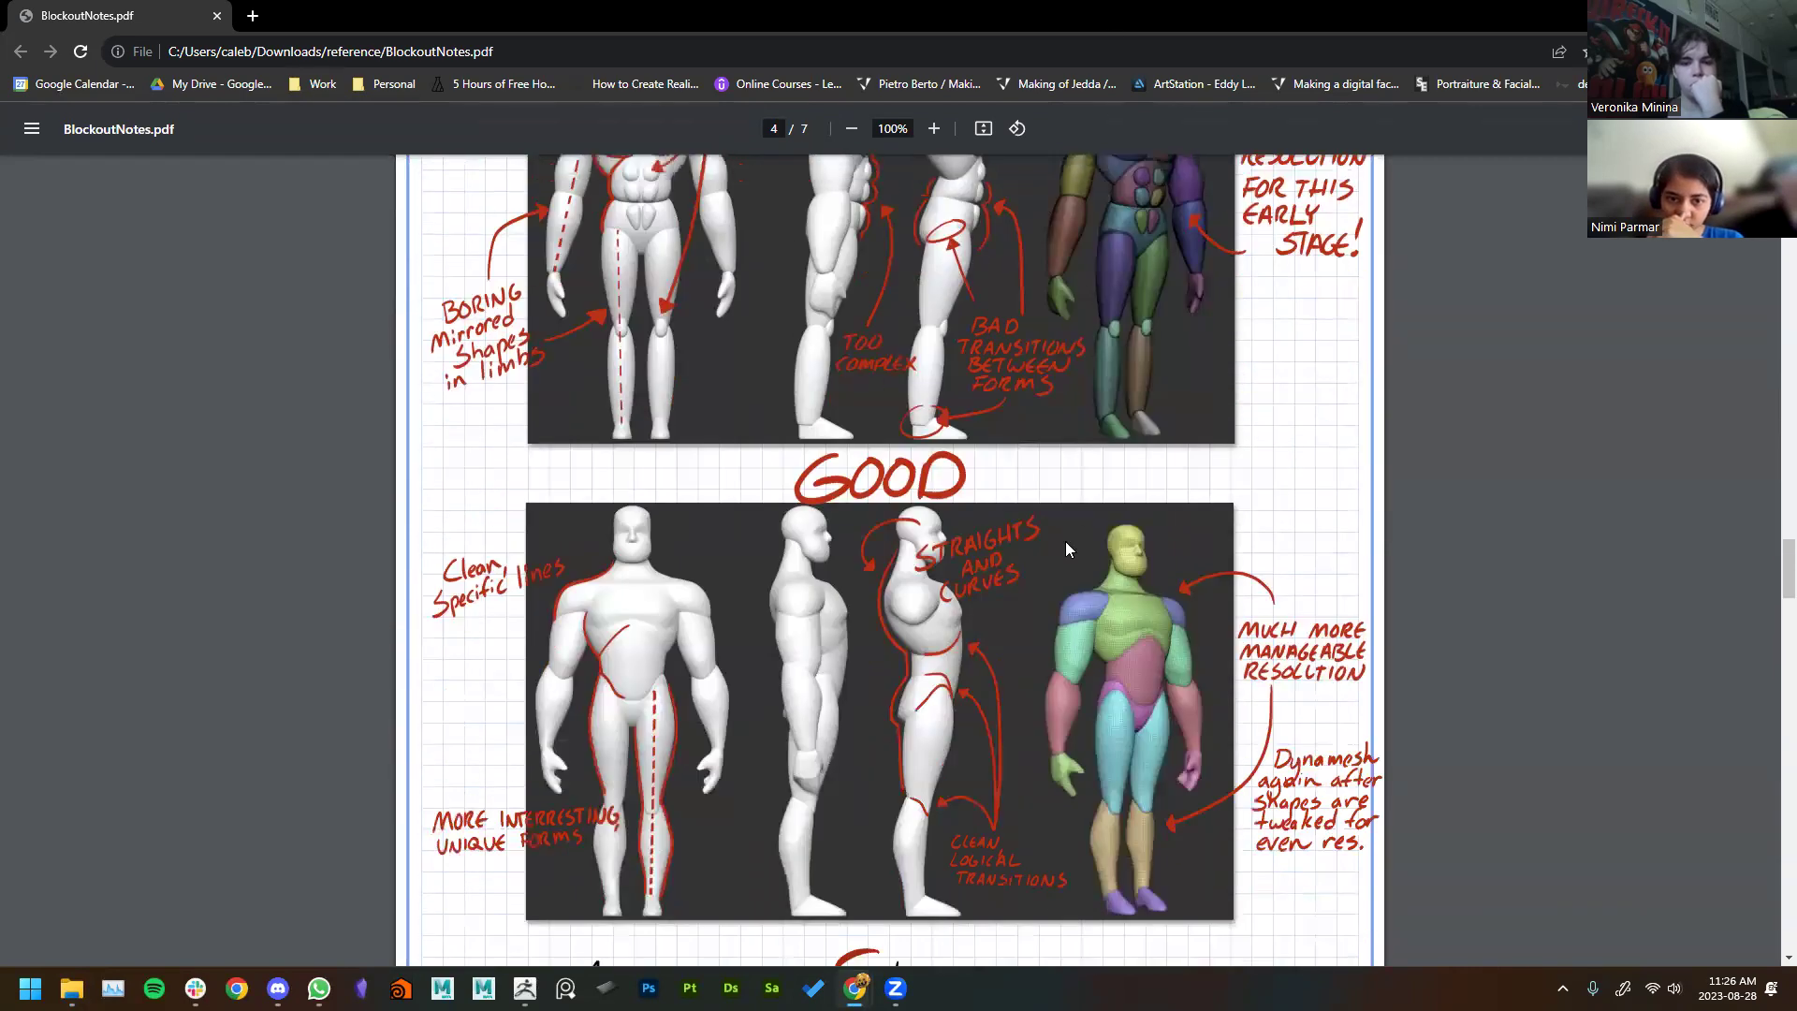
{"action": "scroll", "coordinate": [1020, 533], "scroll_direction": "up", "scroll_amount": 3}
{"action": "scroll", "coordinate": [977, 572], "scroll_direction": "down", "scroll_amount": 4}
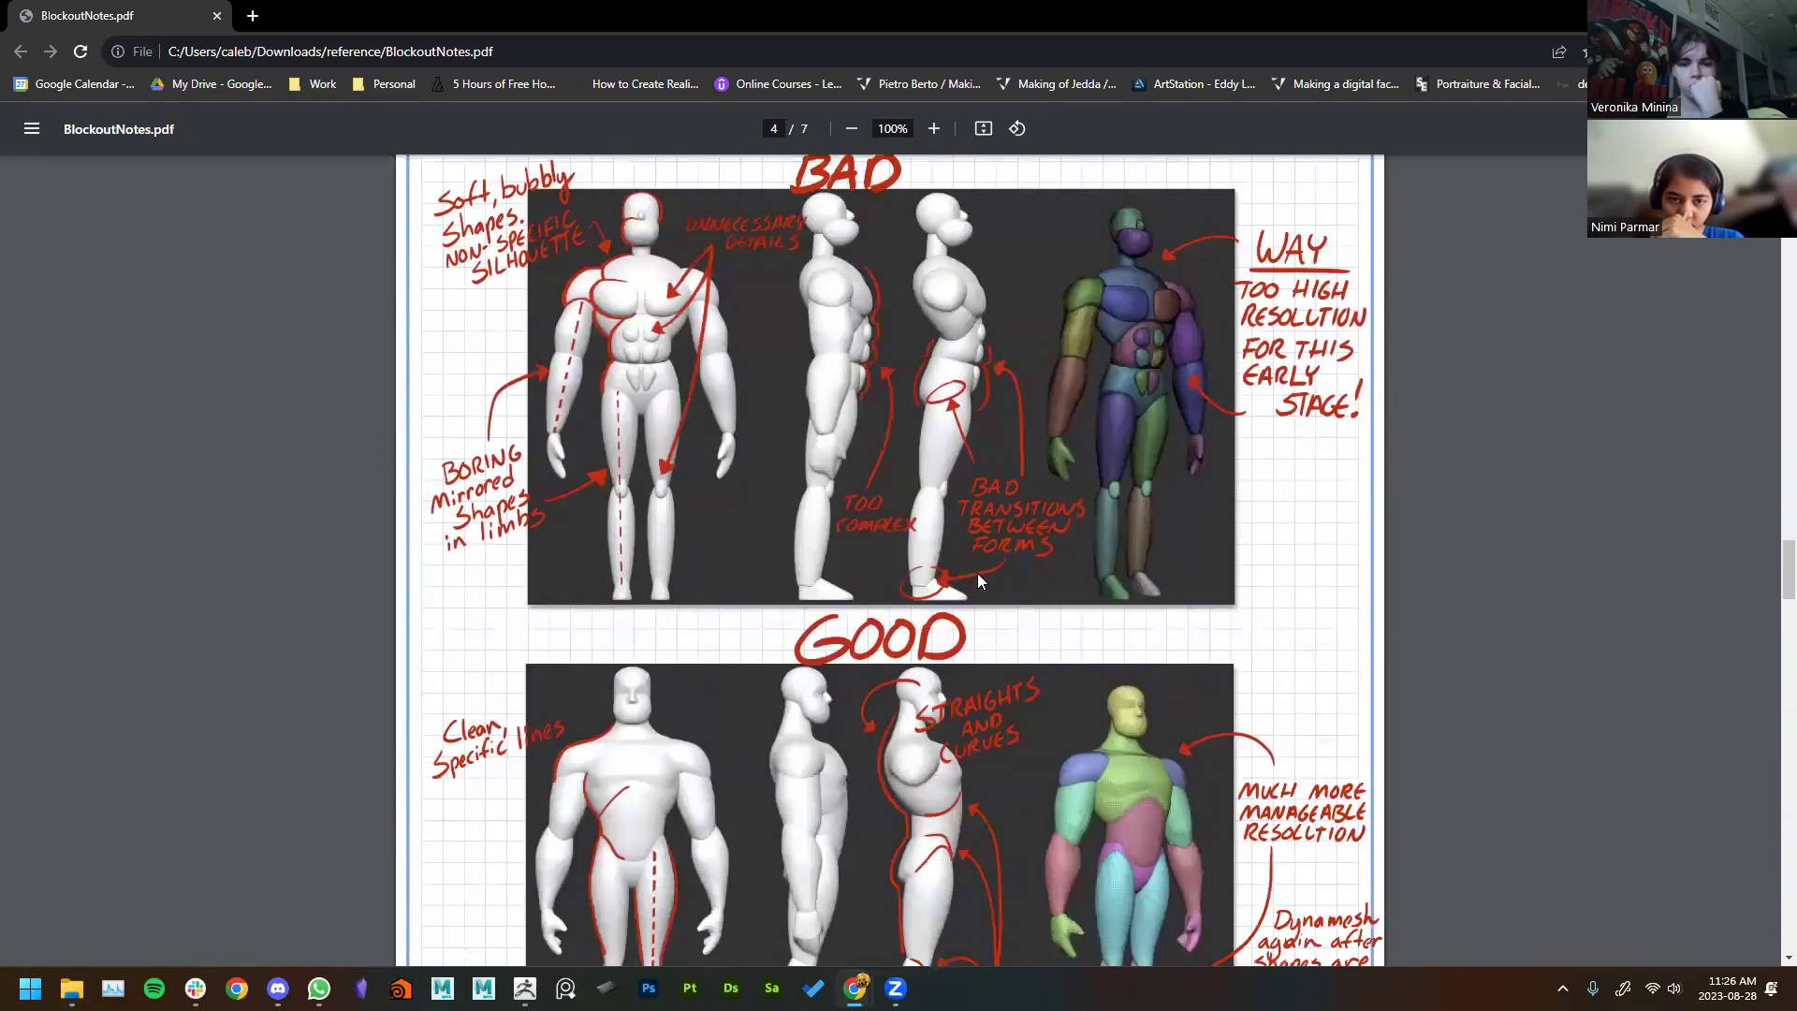
{"action": "scroll", "coordinate": [698, 490], "scroll_direction": "up", "scroll_amount": 3}
{"action": "scroll", "coordinate": [1140, 456], "scroll_direction": "down", "scroll_amount": 2}
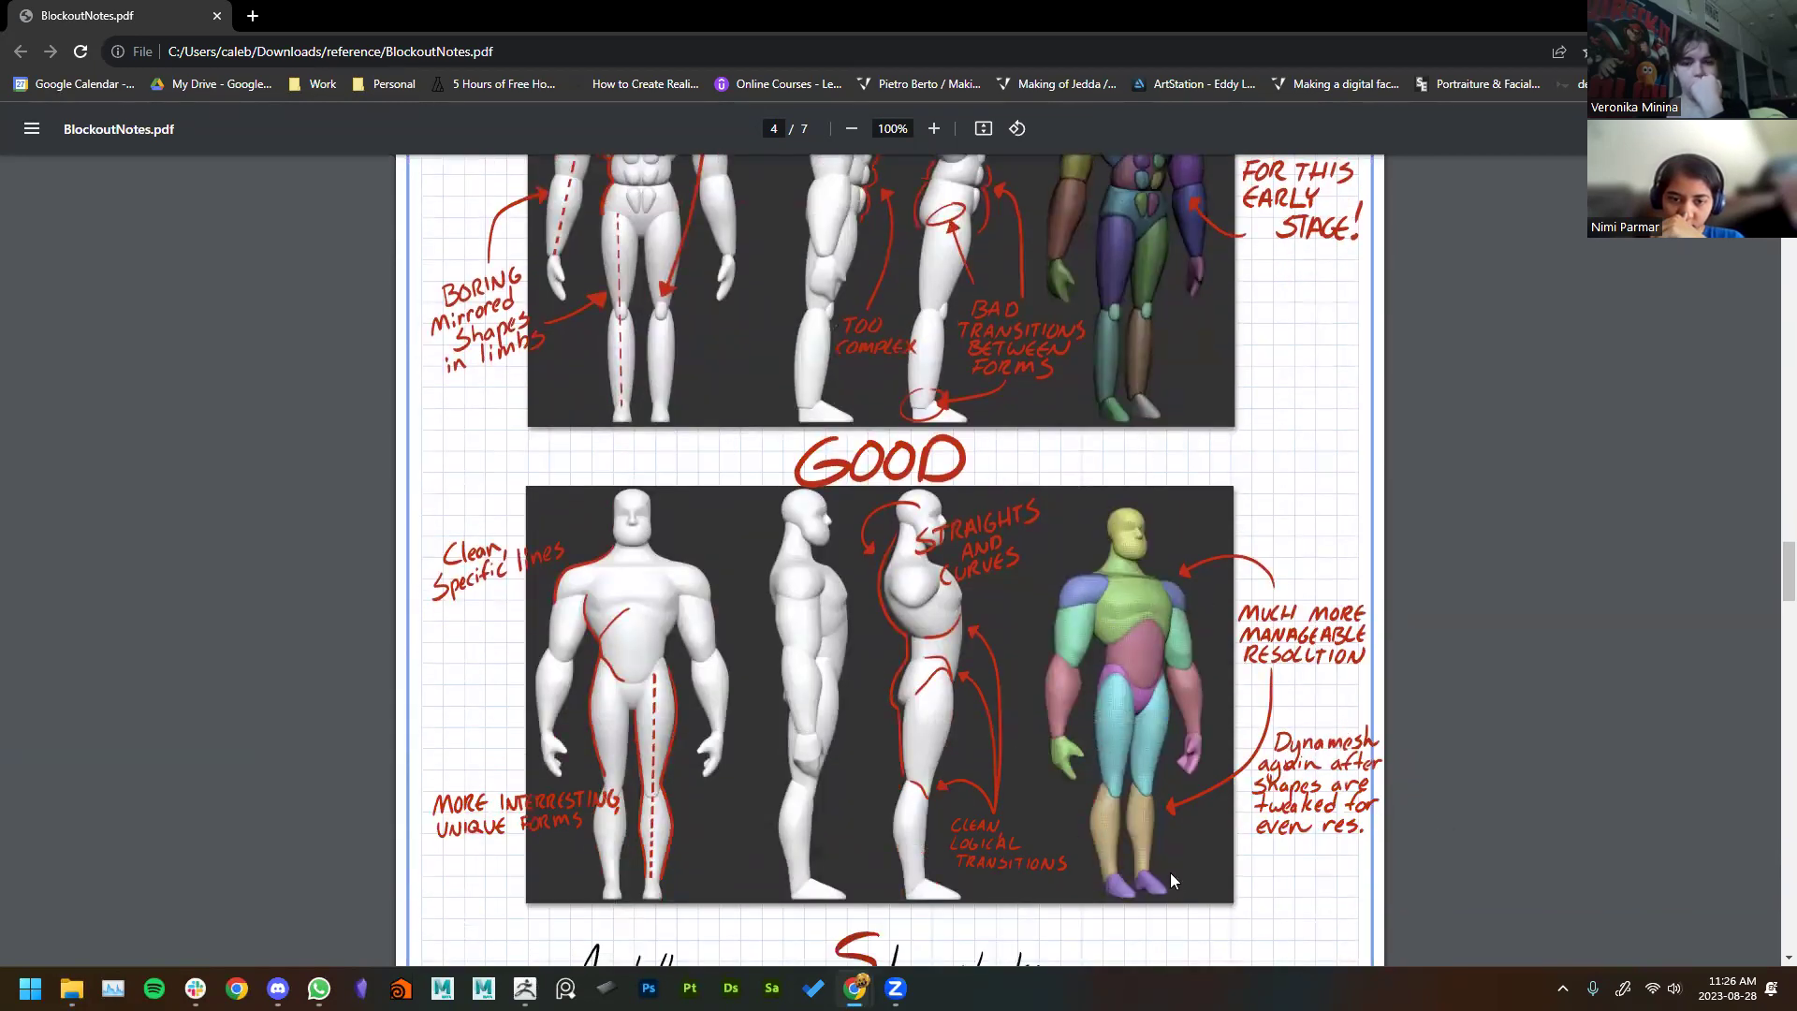
{"action": "scroll", "coordinate": [1110, 636], "scroll_direction": "up", "scroll_amount": 5}
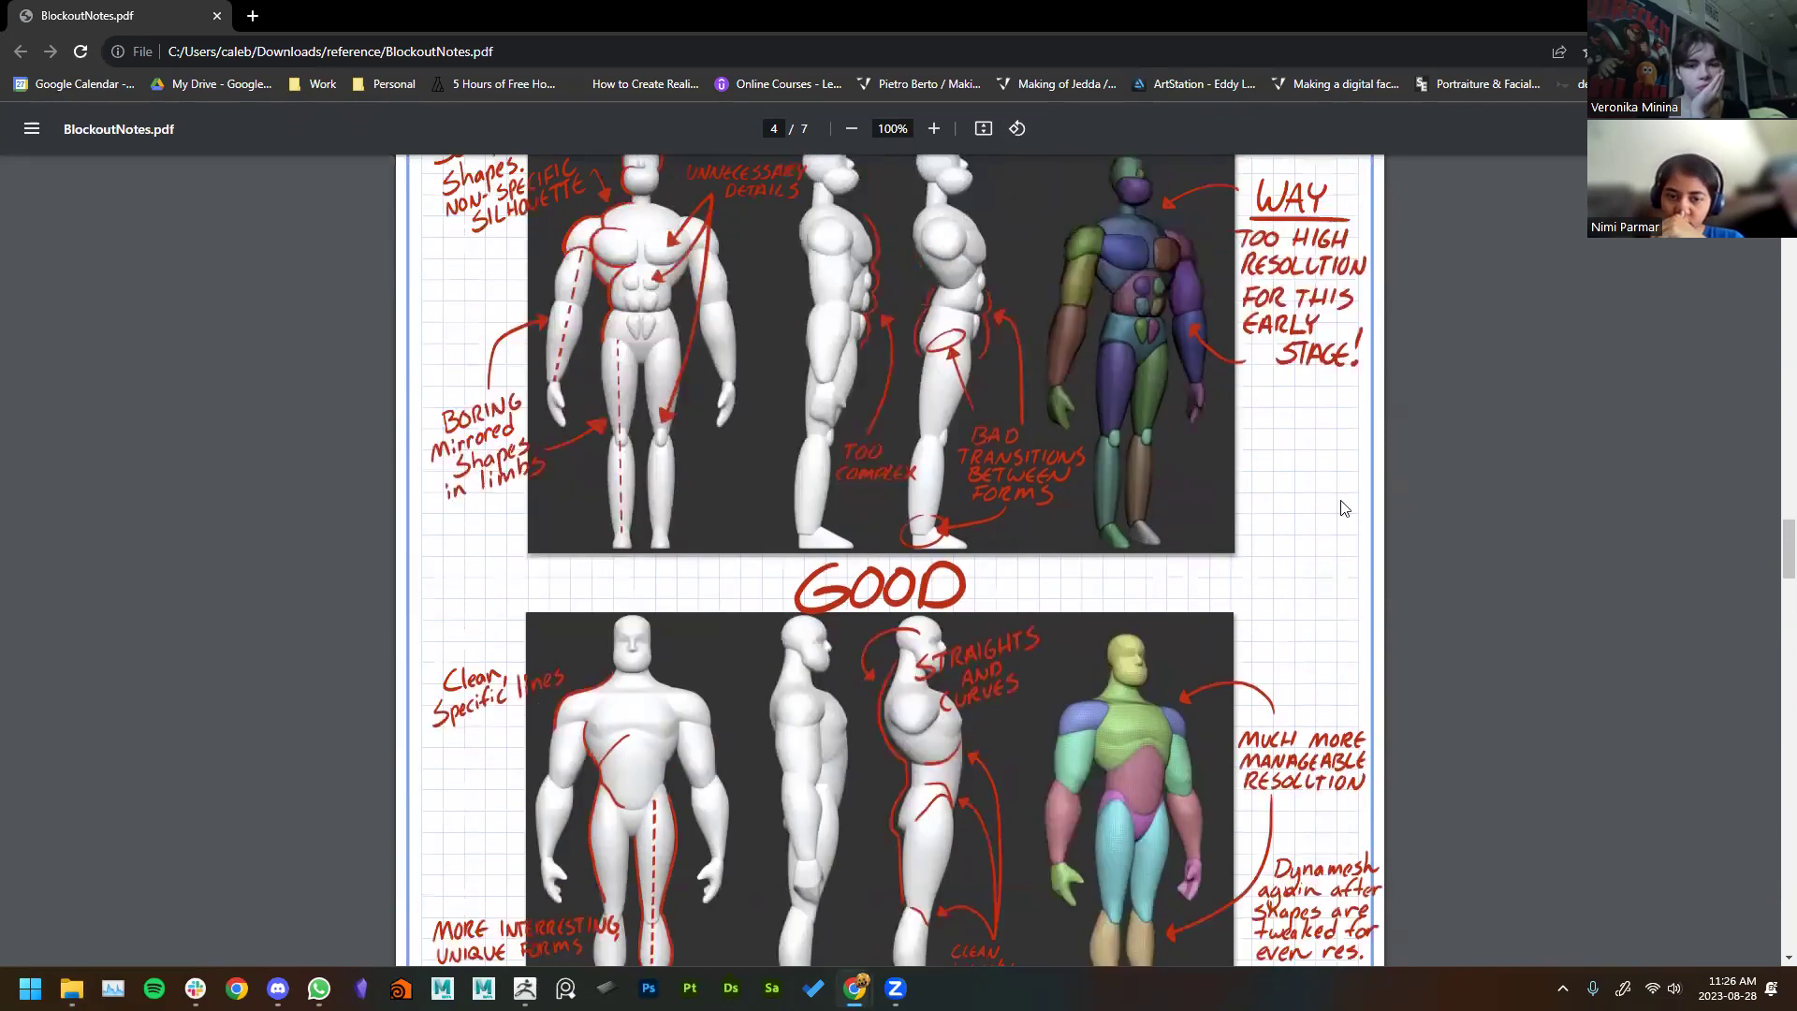
Step: Read the section "04 - The Whole Thing" and its example of a body design with and without costume
{"action": "scroll", "coordinate": [1110, 636], "scroll_direction": "down", "scroll_amount": 7}
{"action": "scroll", "coordinate": [945, 729], "scroll_direction": "down", "scroll_amount": 12}
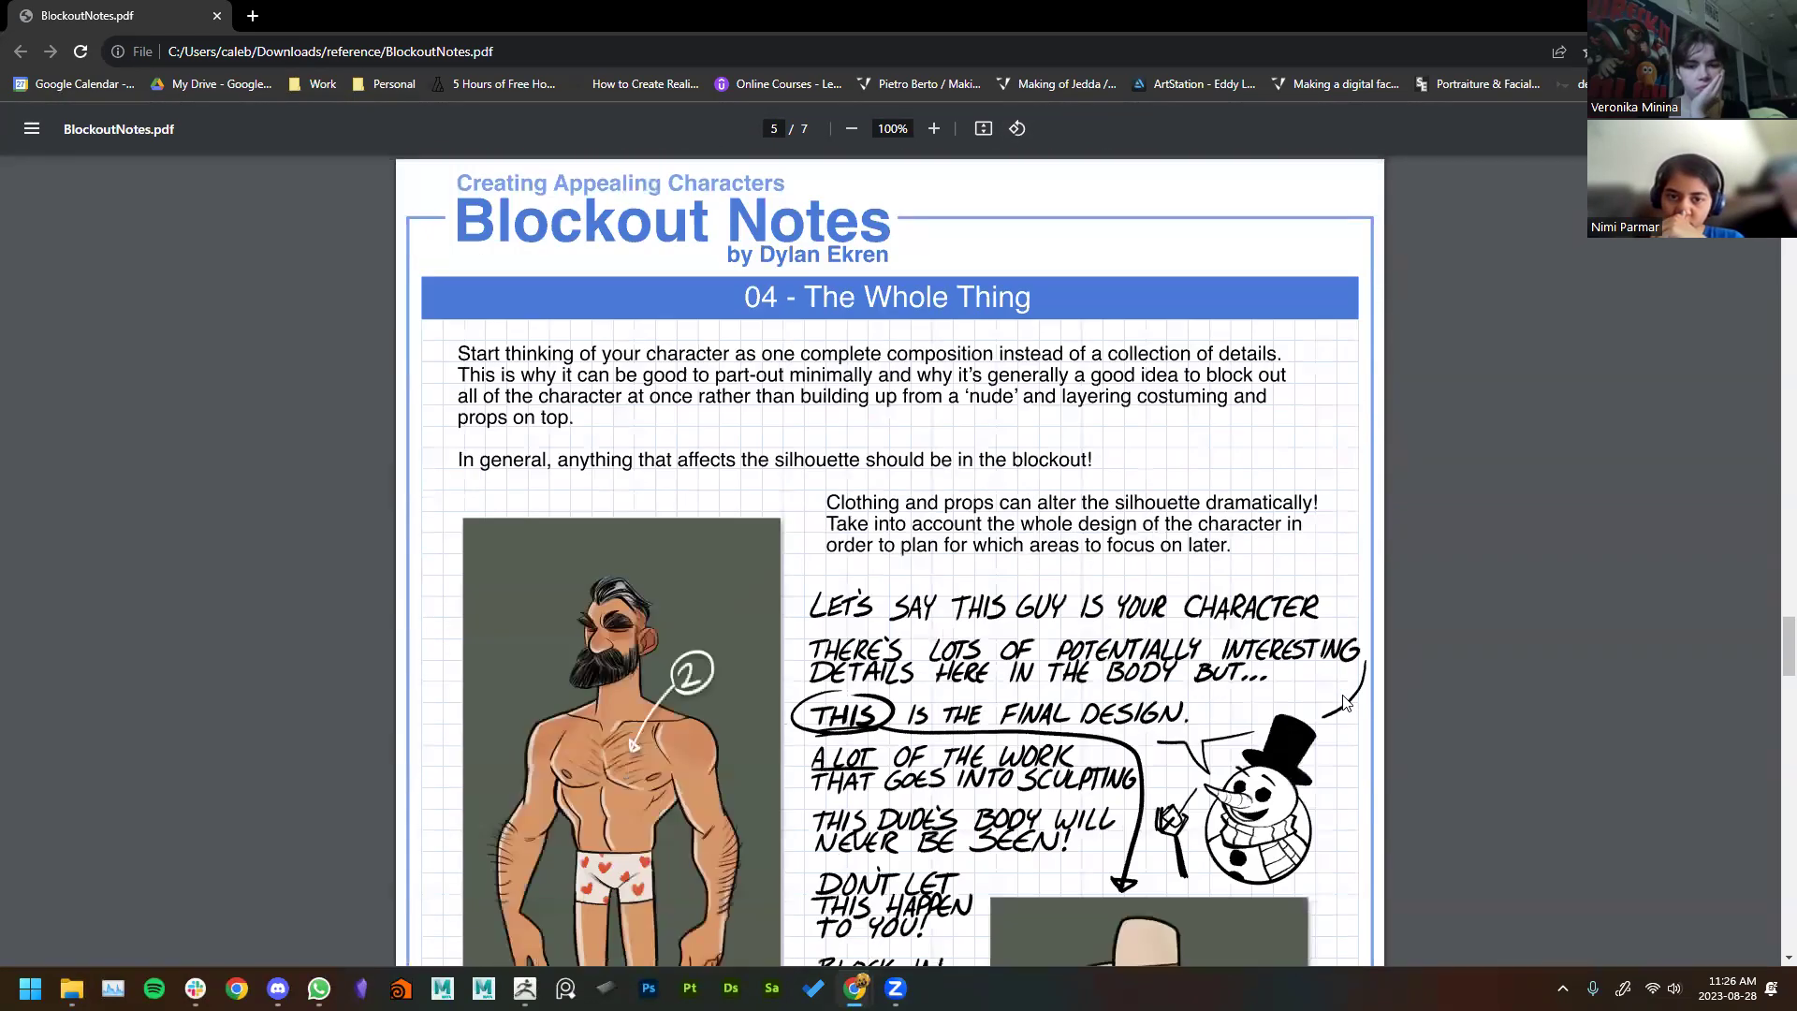
{"action": "scroll", "coordinate": [1346, 707], "scroll_direction": "up", "scroll_amount": 2}
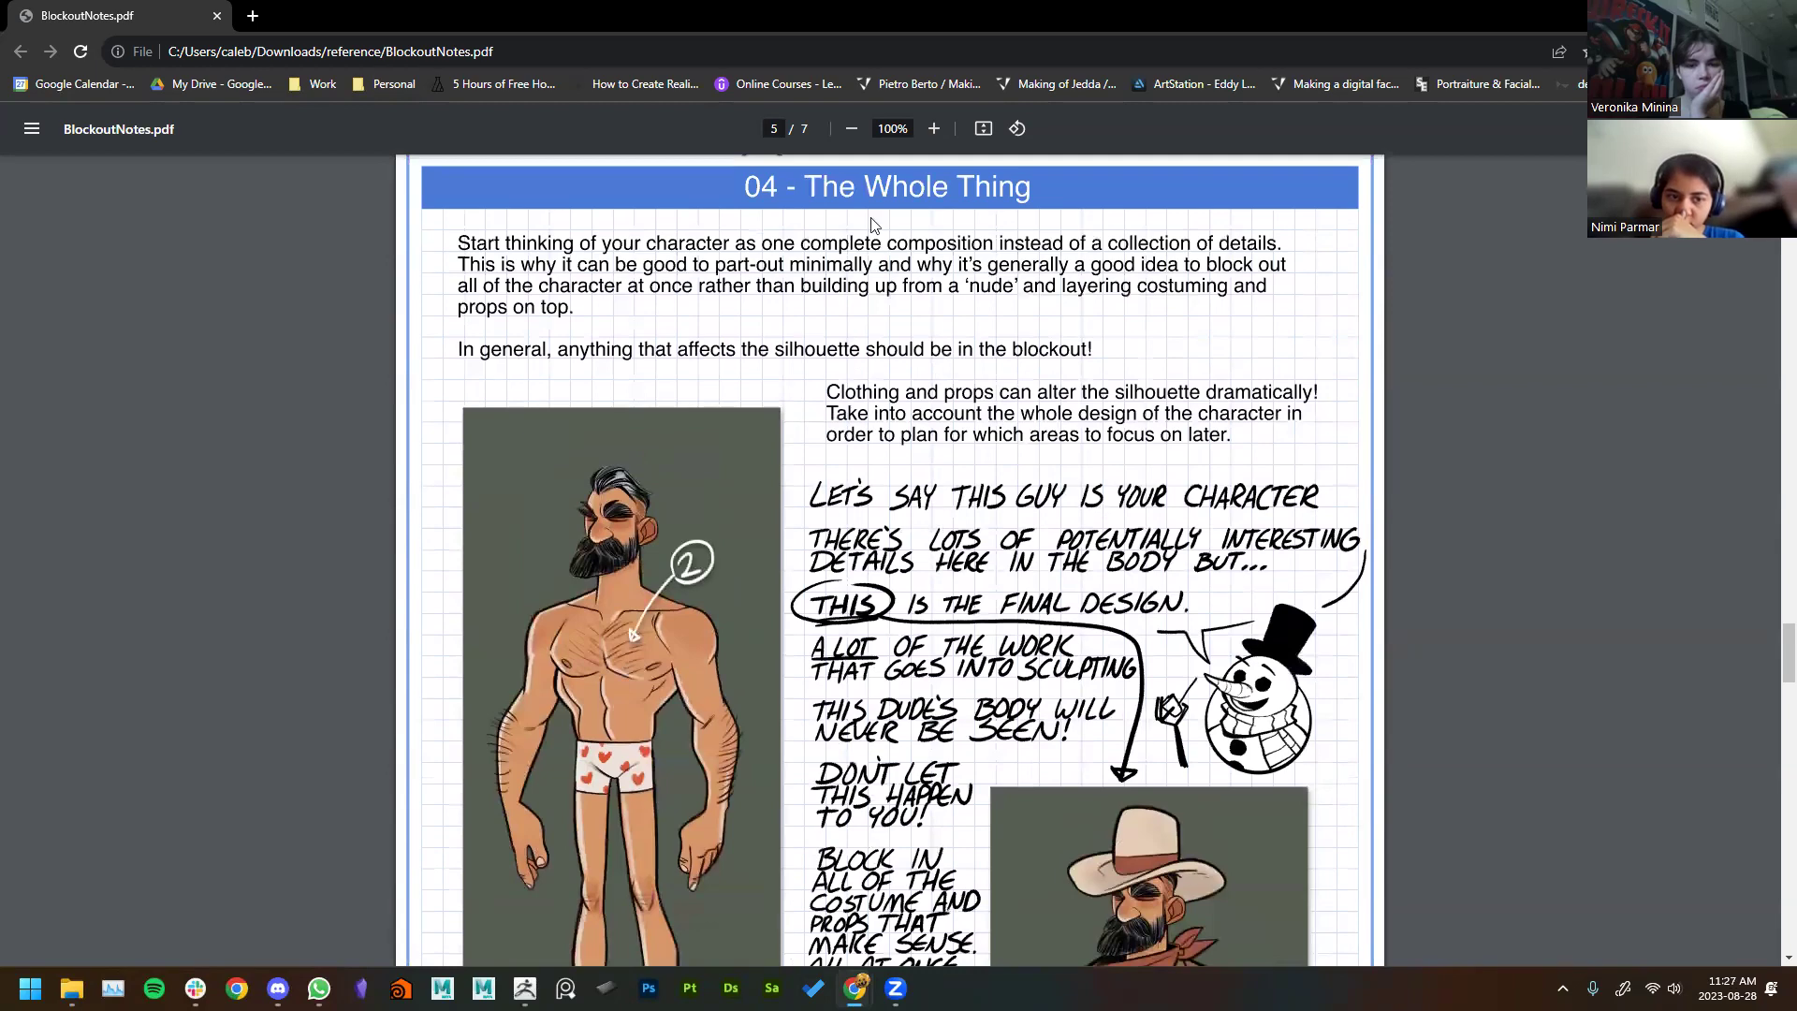
{"action": "scroll", "coordinate": [994, 627], "scroll_direction": "down", "scroll_amount": 8}
Step: Read the section "05 - Balance and Rhythm" and compare its GOOD and BAD line-of-action drawings
{"action": "scroll", "coordinate": [405, 700], "scroll_direction": "down", "scroll_amount": 13}
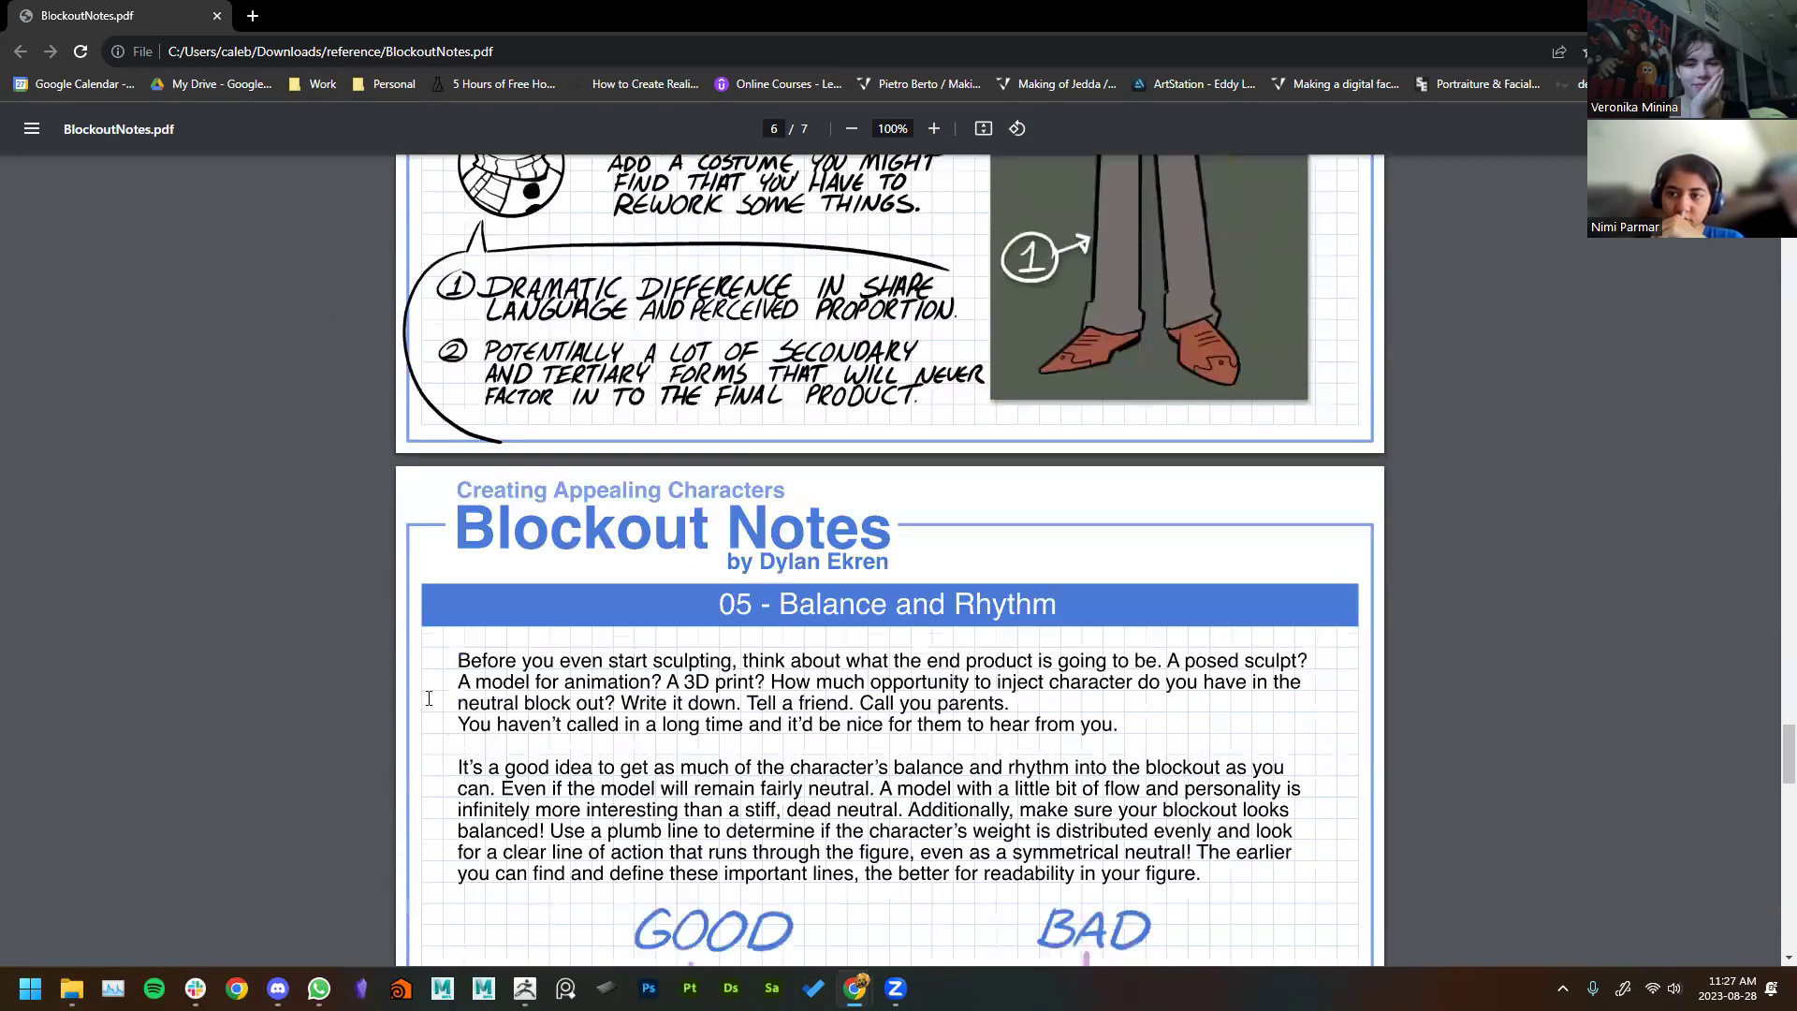
{"action": "scroll", "coordinate": [1100, 696], "scroll_direction": "up", "scroll_amount": 5}
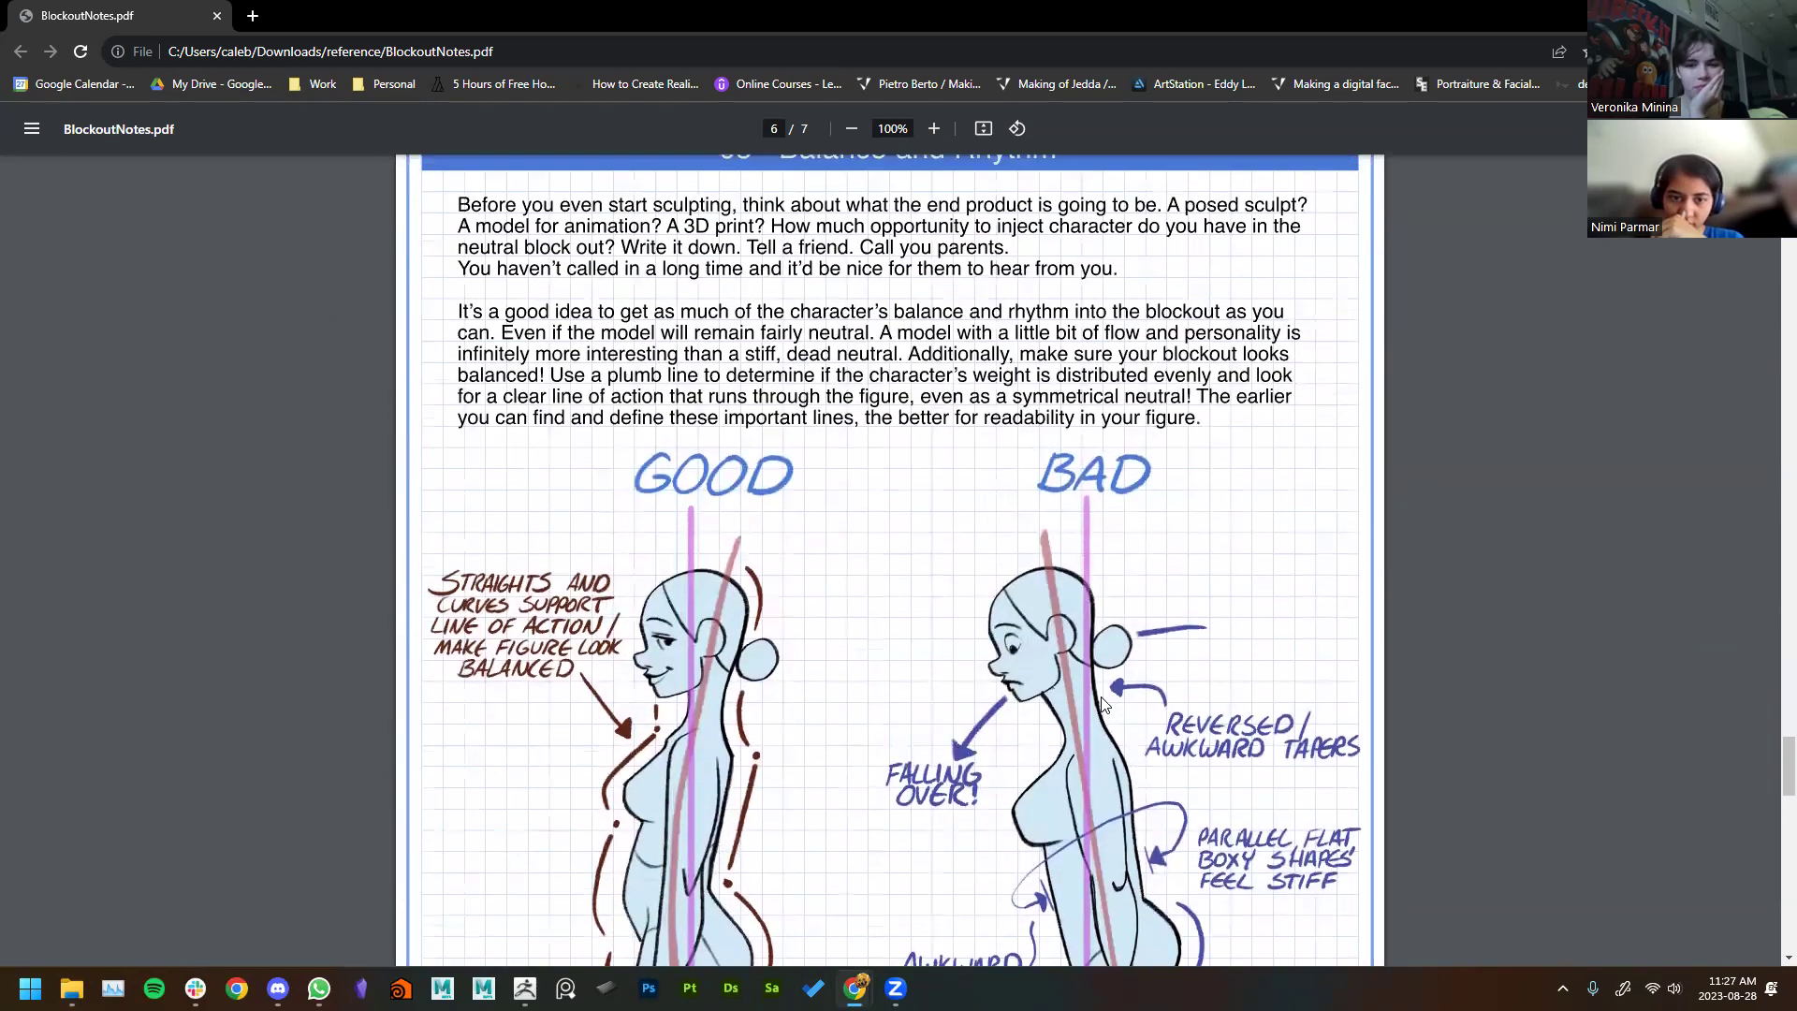
{"action": "scroll", "coordinate": [984, 672], "scroll_direction": "up", "scroll_amount": 3}
{"action": "scroll", "coordinate": [870, 500], "scroll_direction": "down", "scroll_amount": 3}
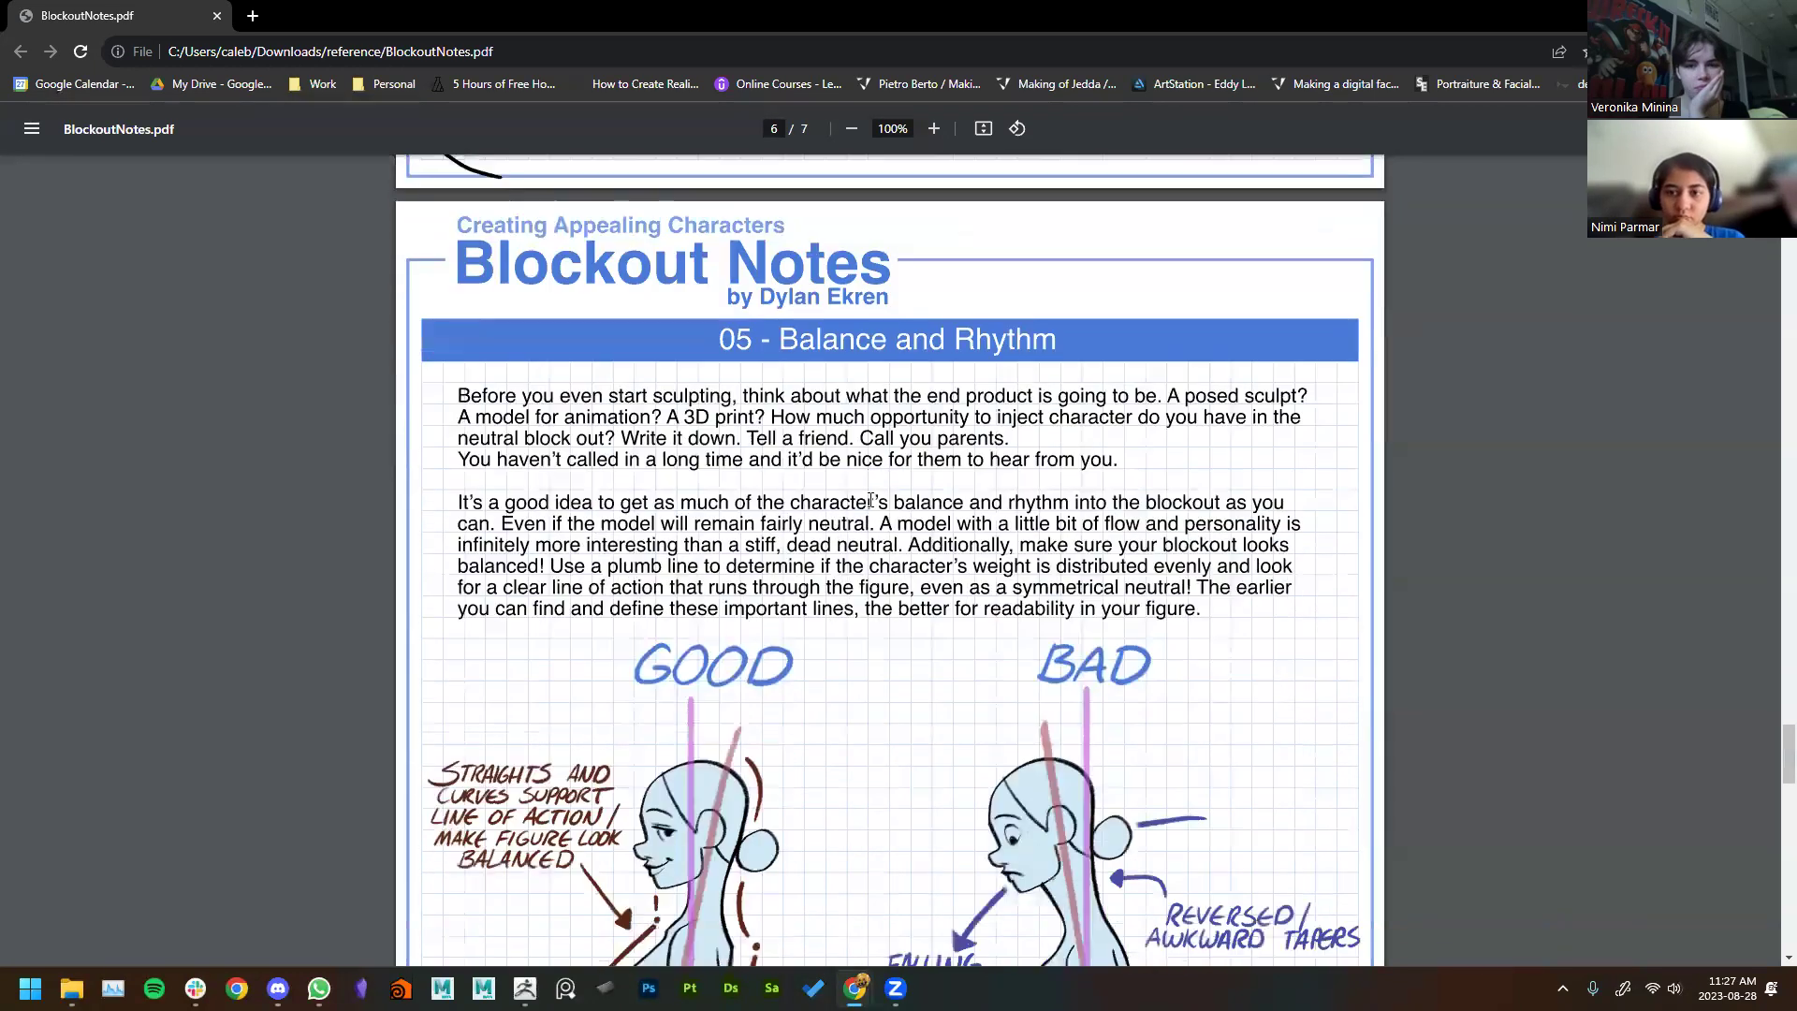
{"action": "scroll", "coordinate": [870, 501], "scroll_direction": "down", "scroll_amount": 3}
{"action": "scroll", "coordinate": [870, 500], "scroll_direction": "up", "scroll_amount": 3}
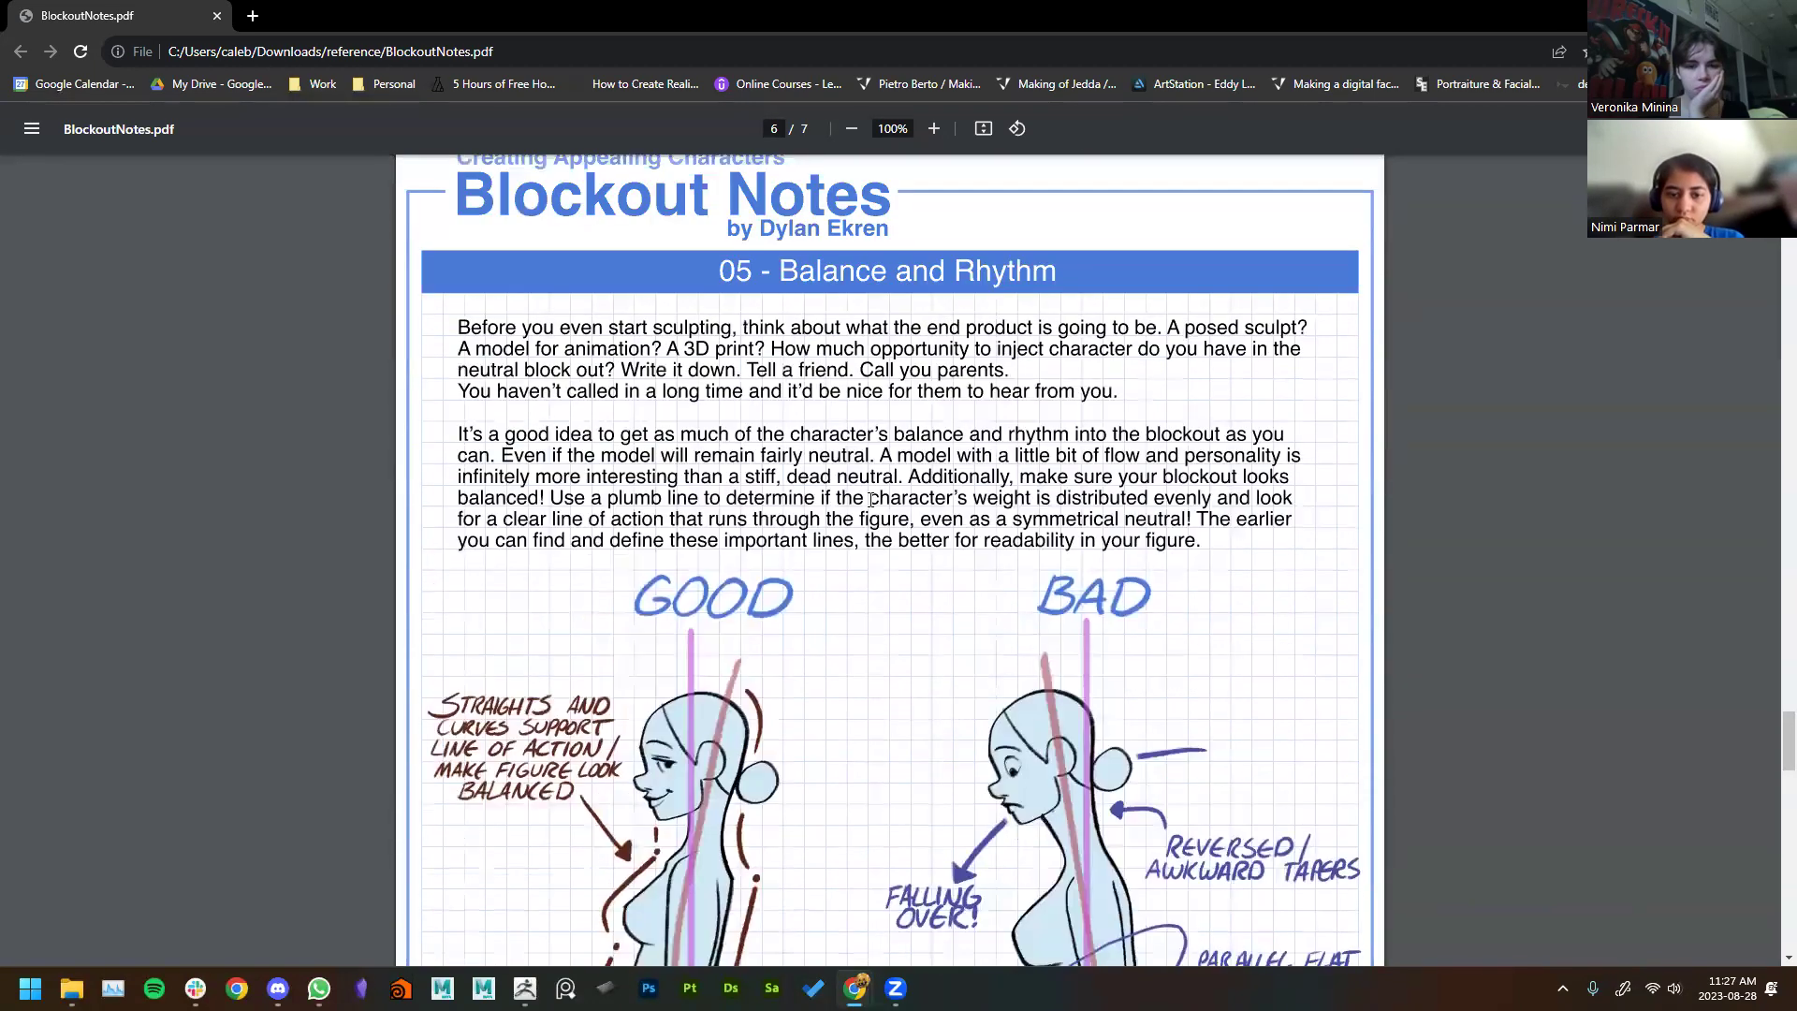
Step: Examine the plumb line and line of action annotations on the GOOD and BAD figures from head to feet
{"action": "scroll", "coordinate": [738, 613], "scroll_direction": "down", "scroll_amount": 1}
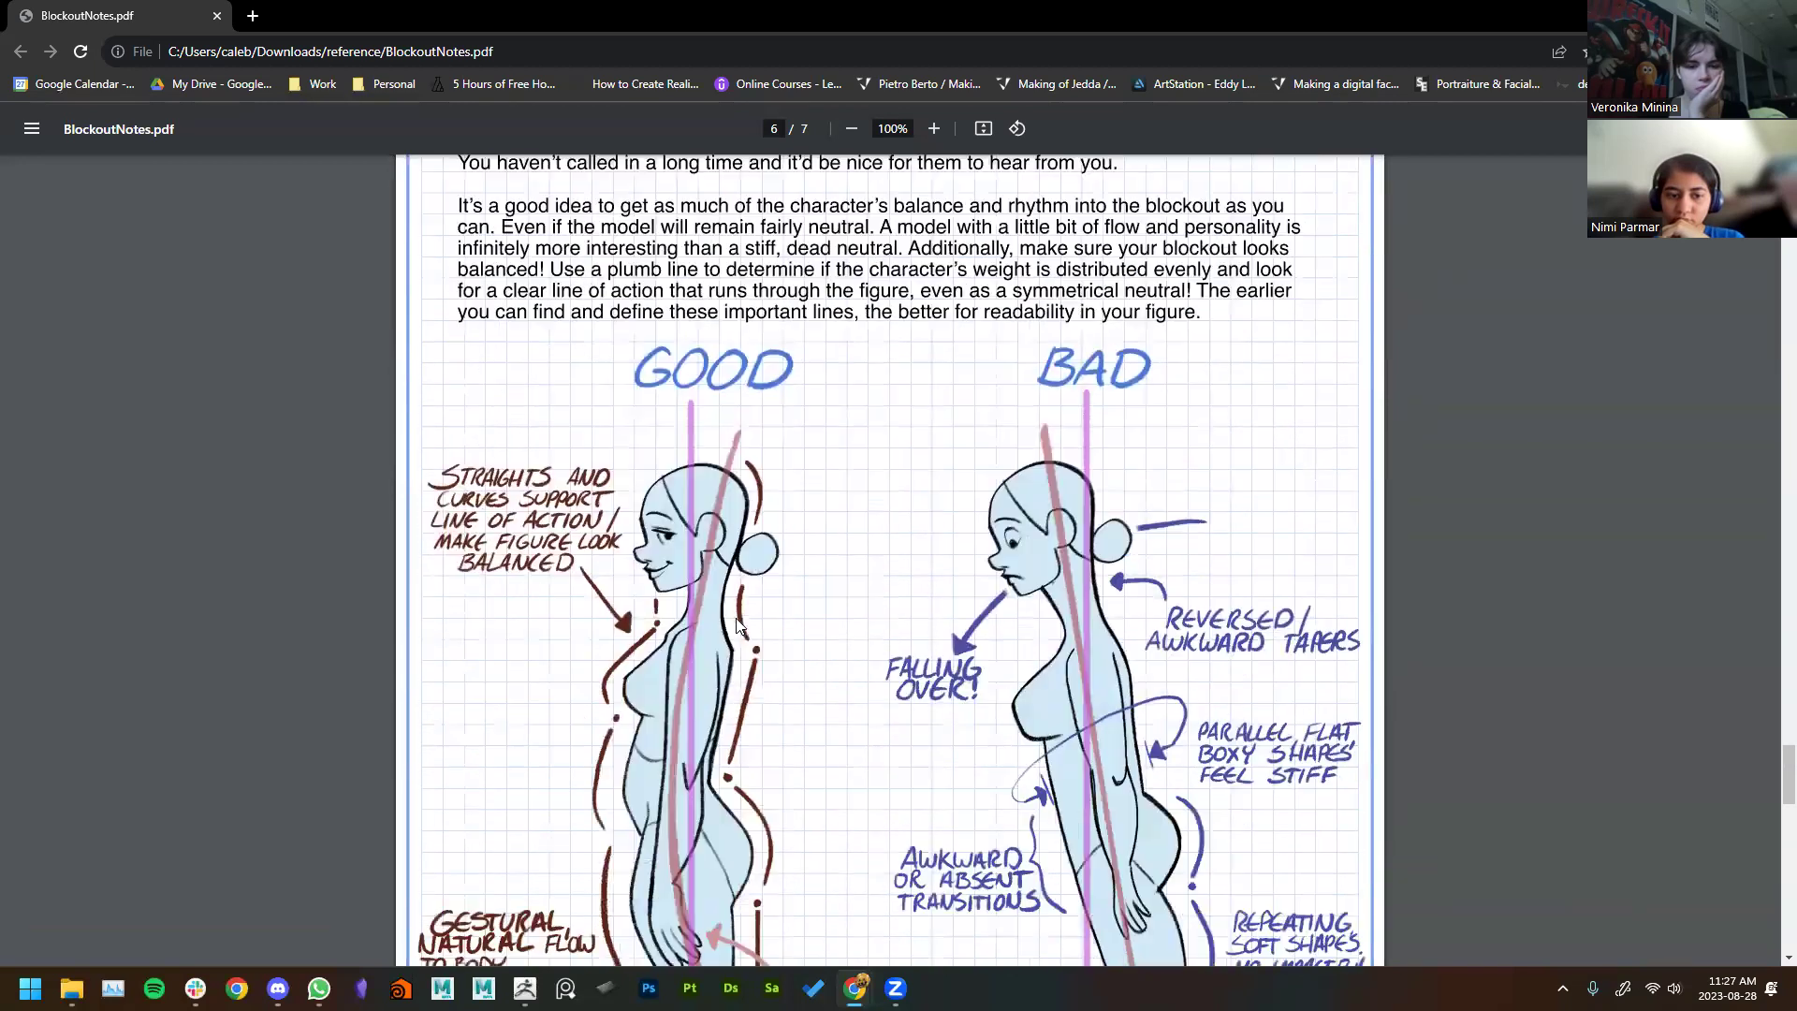
{"action": "scroll", "coordinate": [743, 358], "scroll_direction": "down", "scroll_amount": 4}
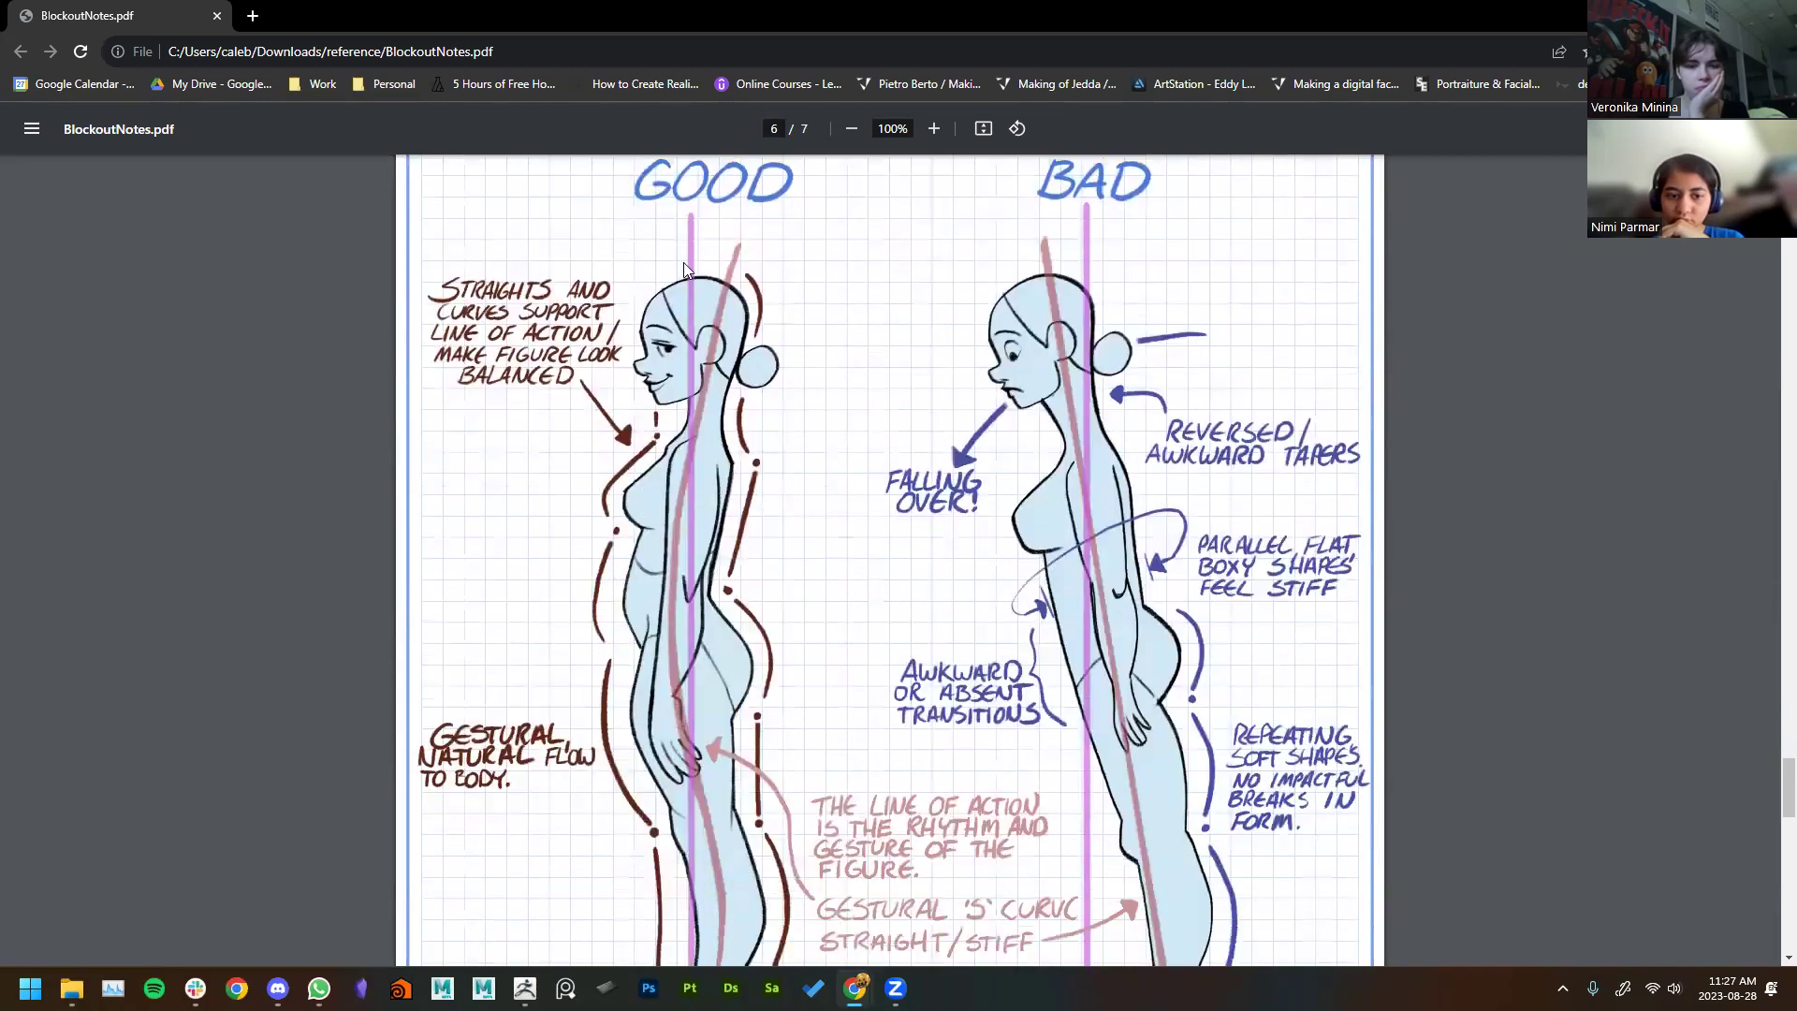
{"action": "scroll", "coordinate": [694, 808], "scroll_direction": "down", "scroll_amount": 3}
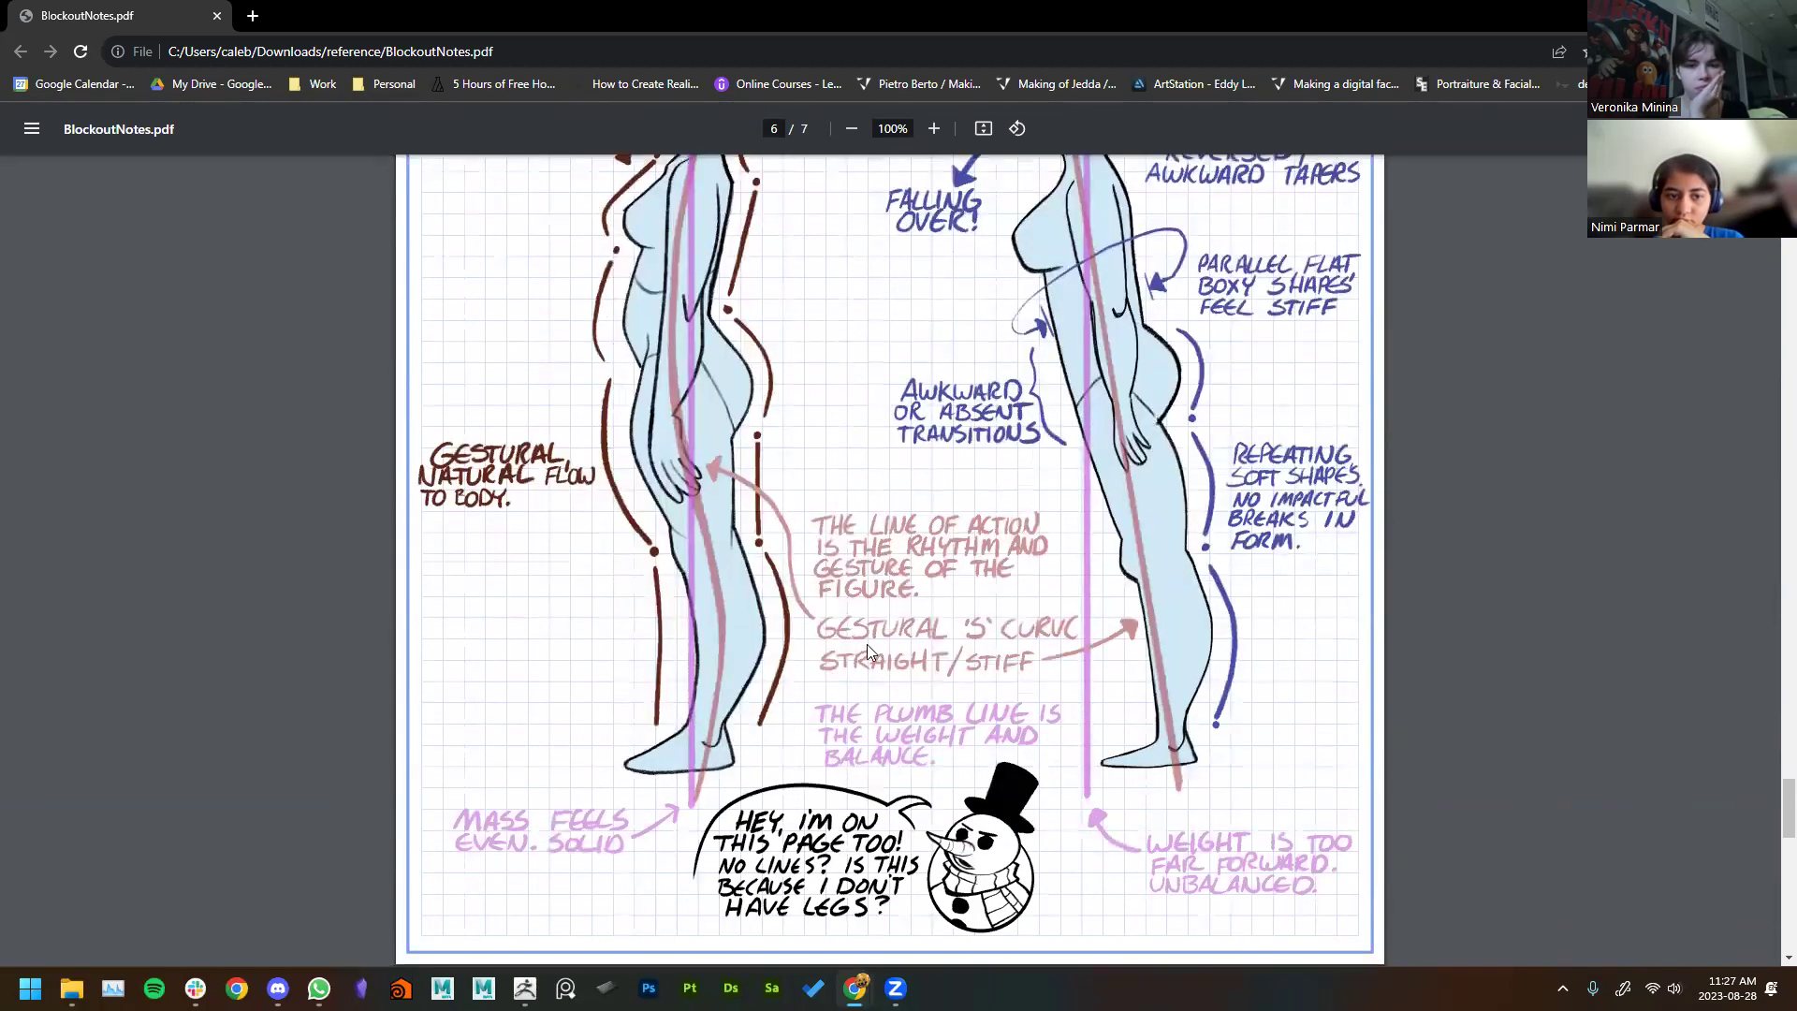
{"action": "scroll", "coordinate": [664, 531], "scroll_direction": "up", "scroll_amount": 4}
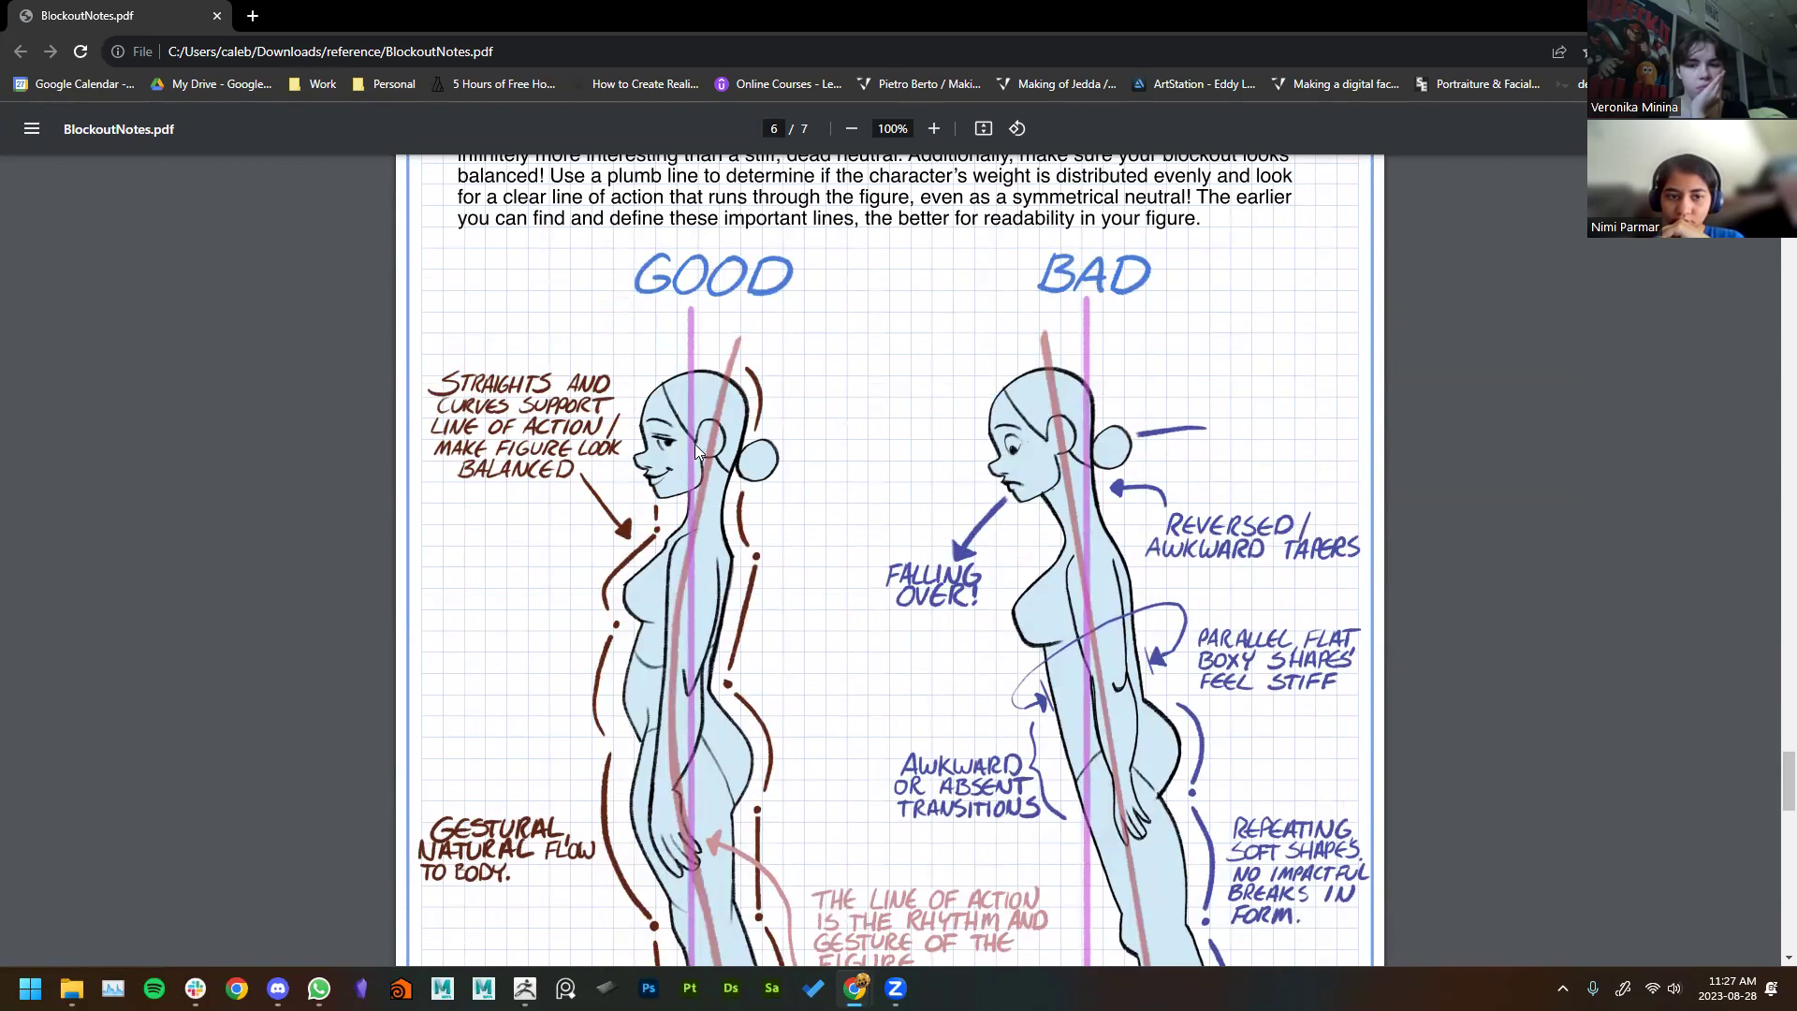
{"action": "scroll", "coordinate": [695, 444], "scroll_direction": "down", "scroll_amount": 5}
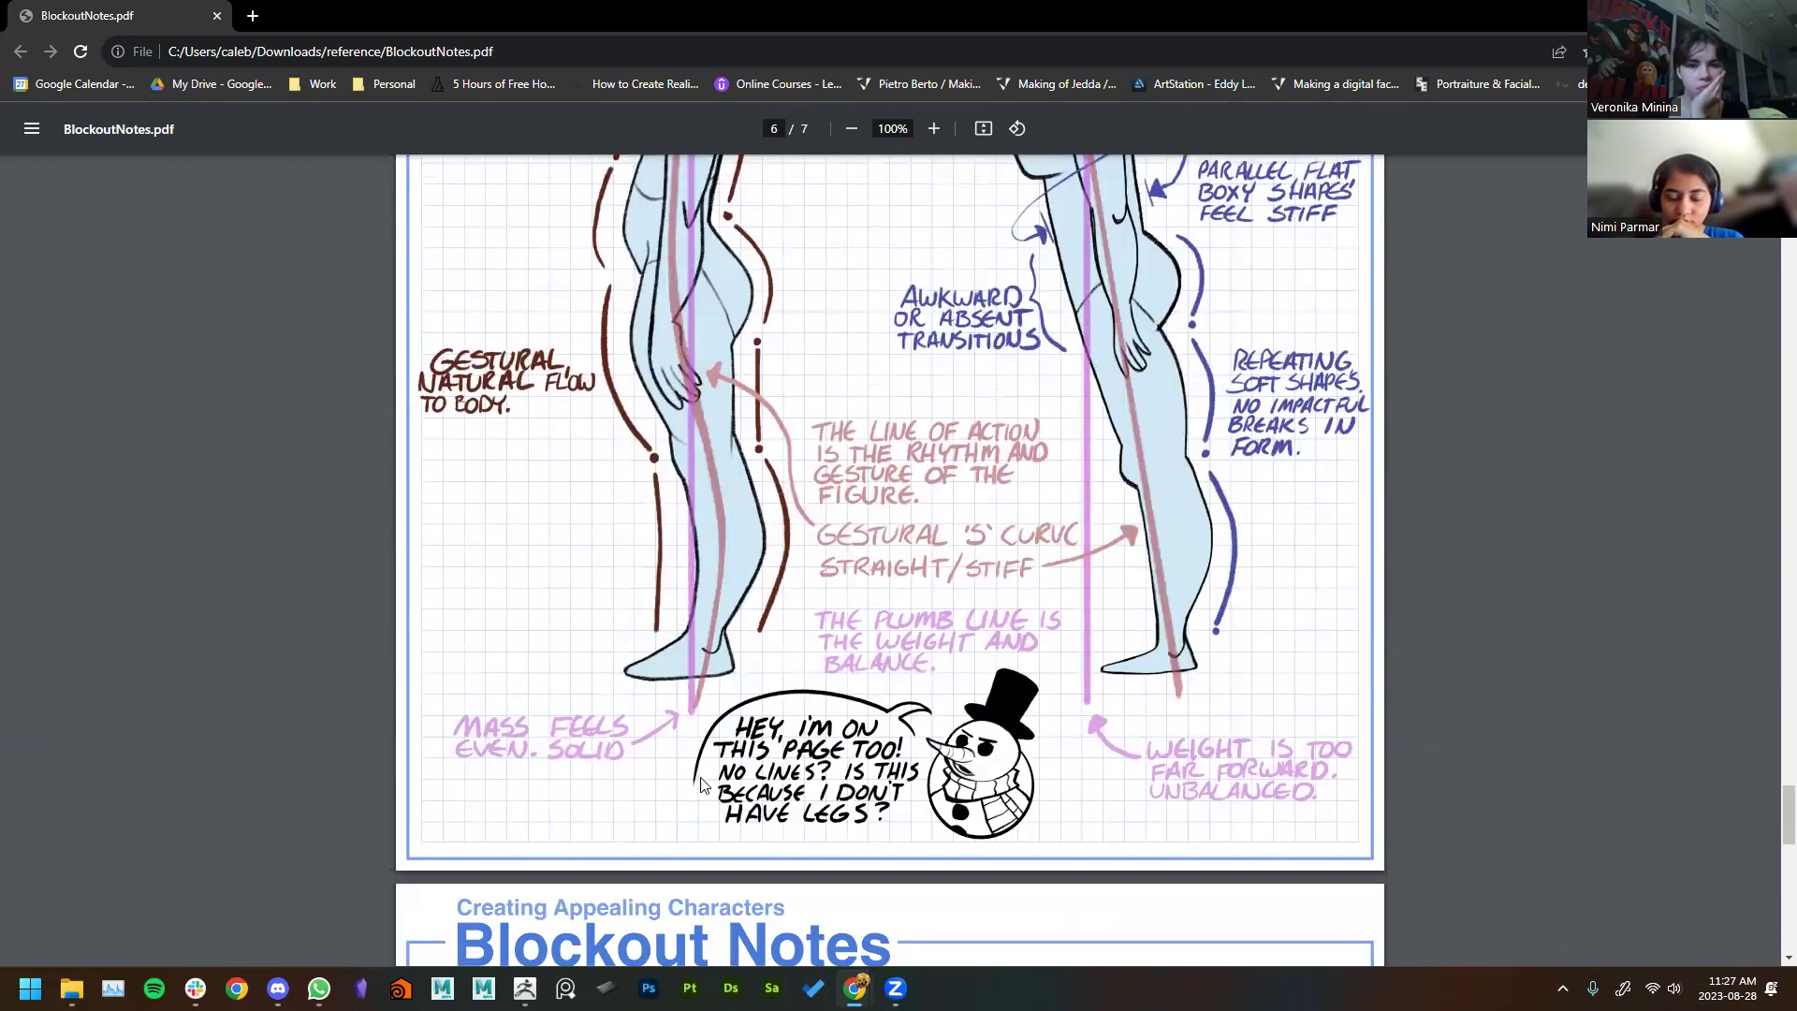
{"action": "scroll", "coordinate": [674, 688], "scroll_direction": "up", "scroll_amount": 3}
{"action": "scroll", "coordinate": [710, 713], "scroll_direction": "down", "scroll_amount": 1}
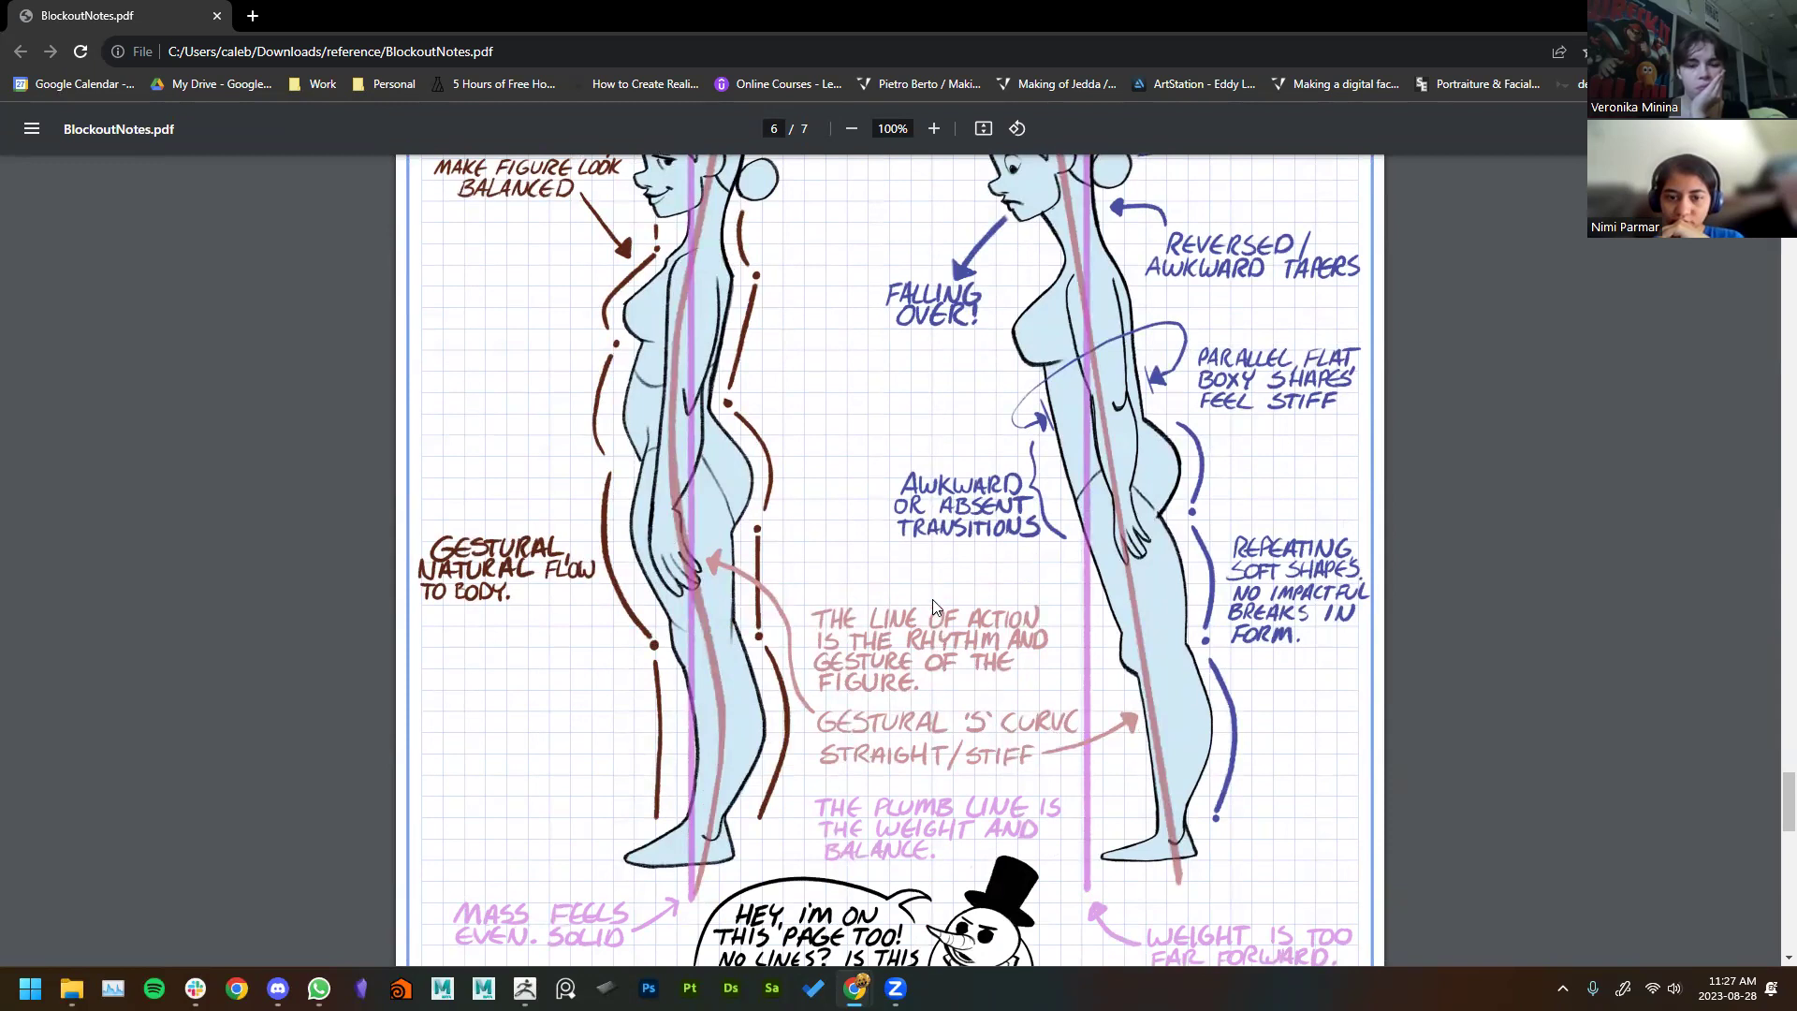
Step: Study the GOOD figure's gestural S curve and how its straights and curves support the balance down to the feet
{"action": "scroll", "coordinate": [932, 598], "scroll_direction": "up", "scroll_amount": 1}
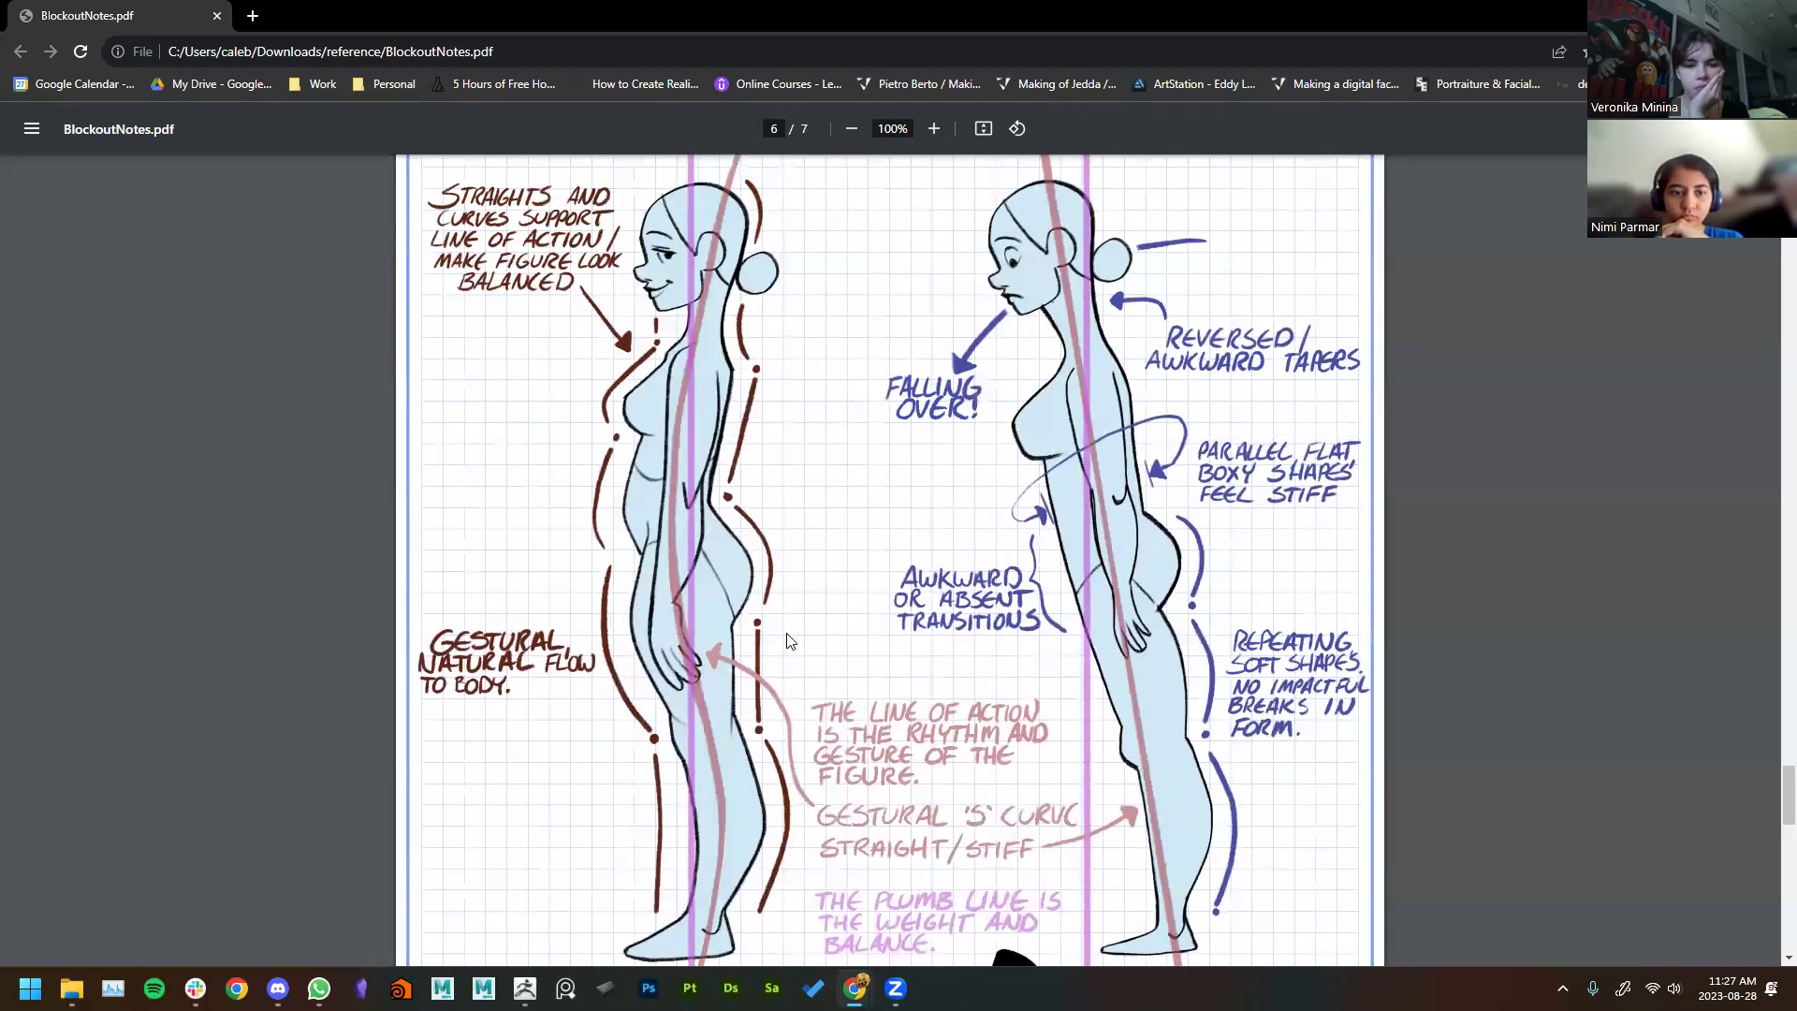
{"action": "scroll", "coordinate": [747, 251], "scroll_direction": "up", "scroll_amount": 2}
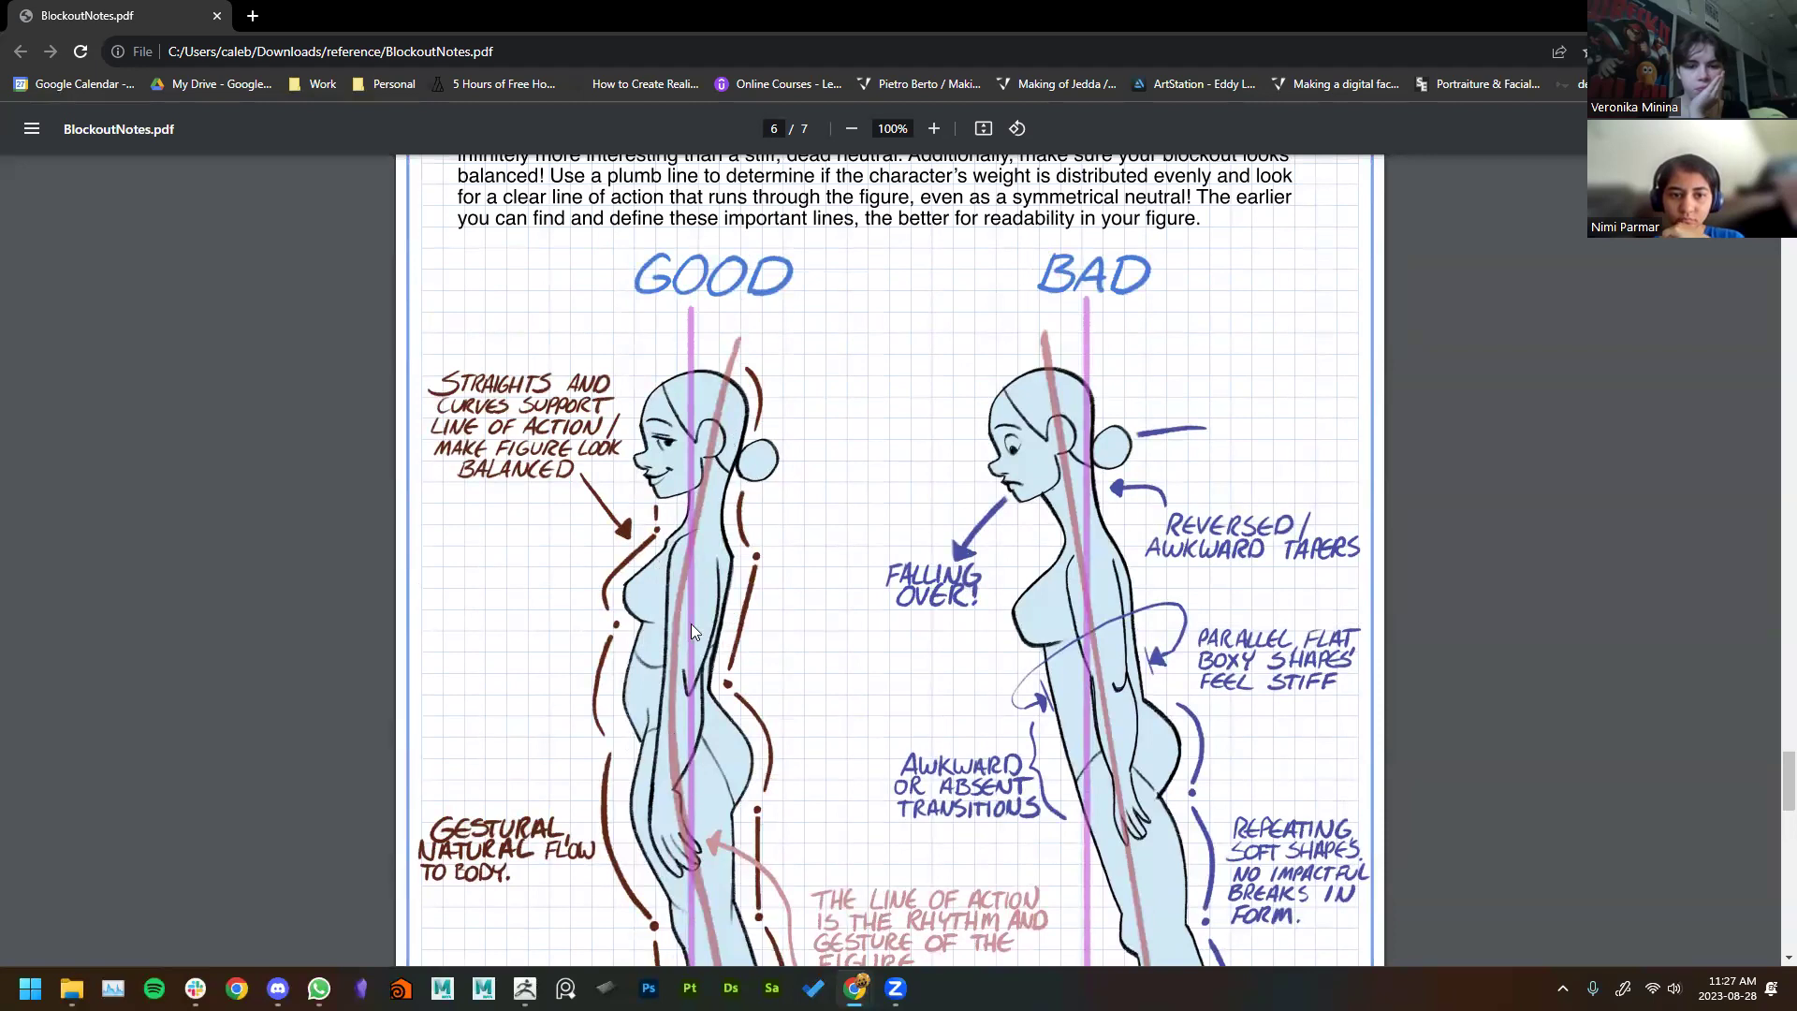
{"action": "scroll", "coordinate": [735, 420], "scroll_direction": "down", "scroll_amount": 3}
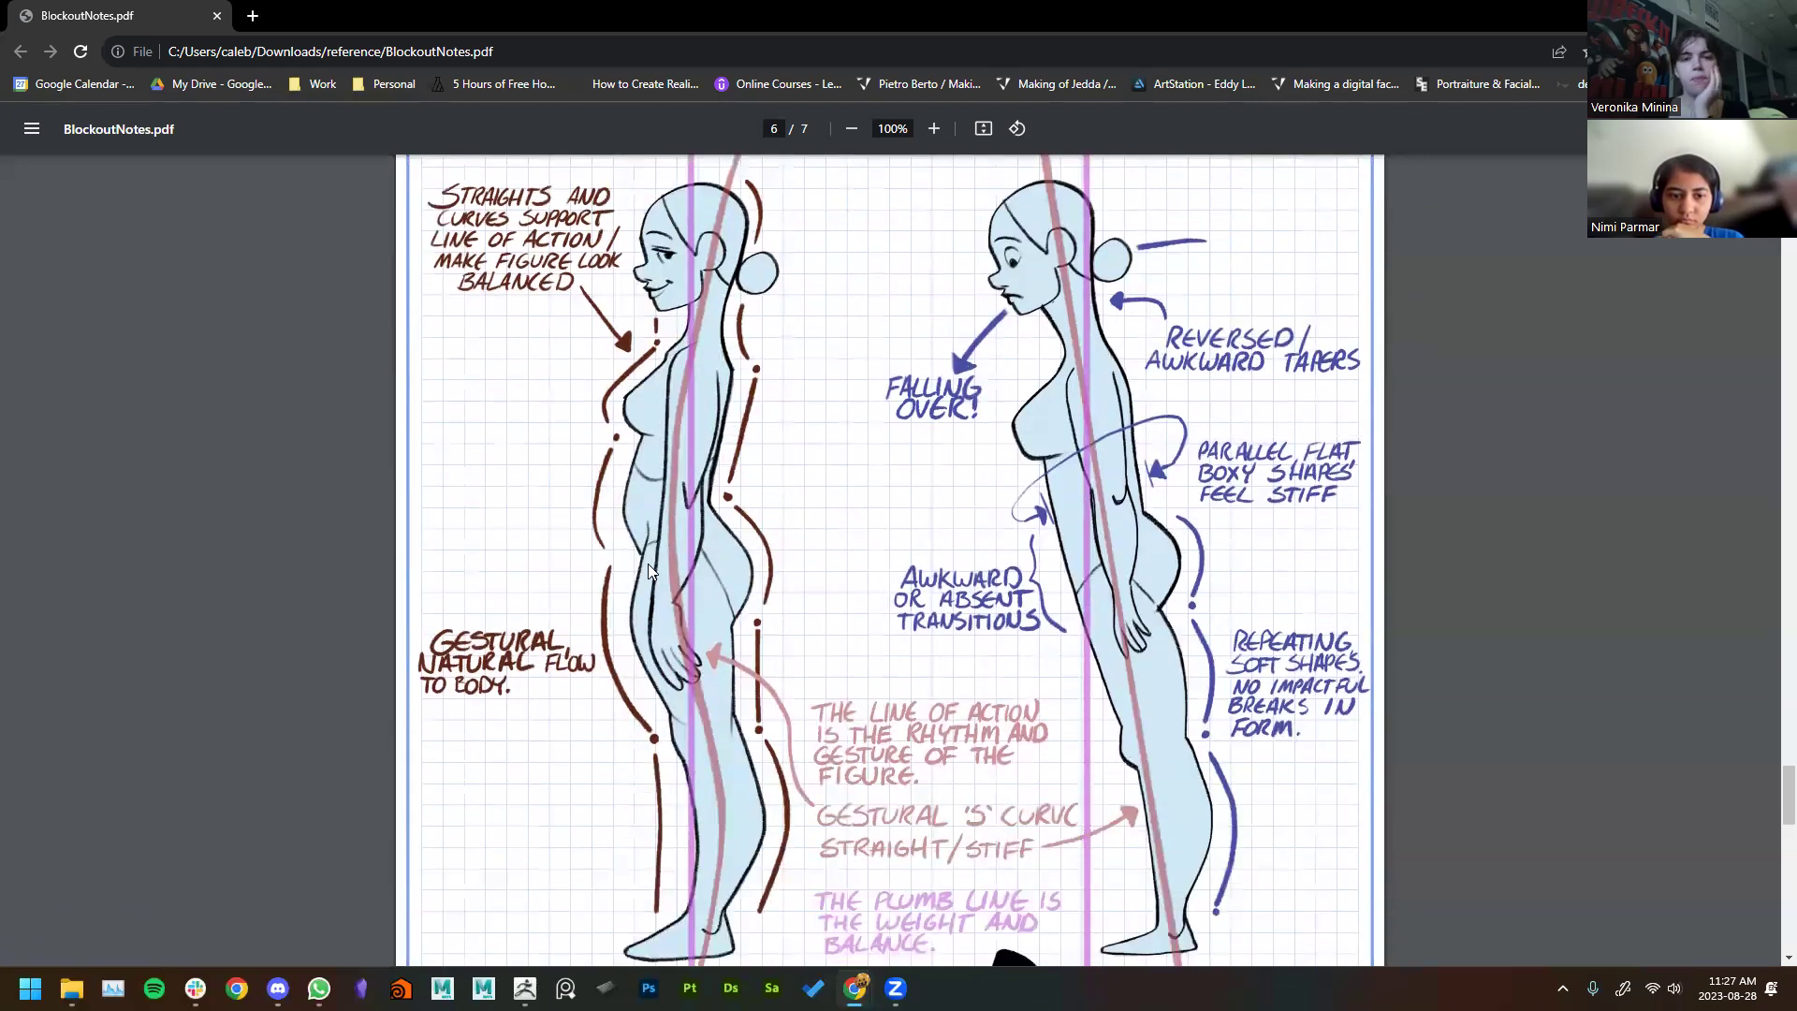
{"action": "scroll", "coordinate": [694, 603], "scroll_direction": "up", "scroll_amount": 3}
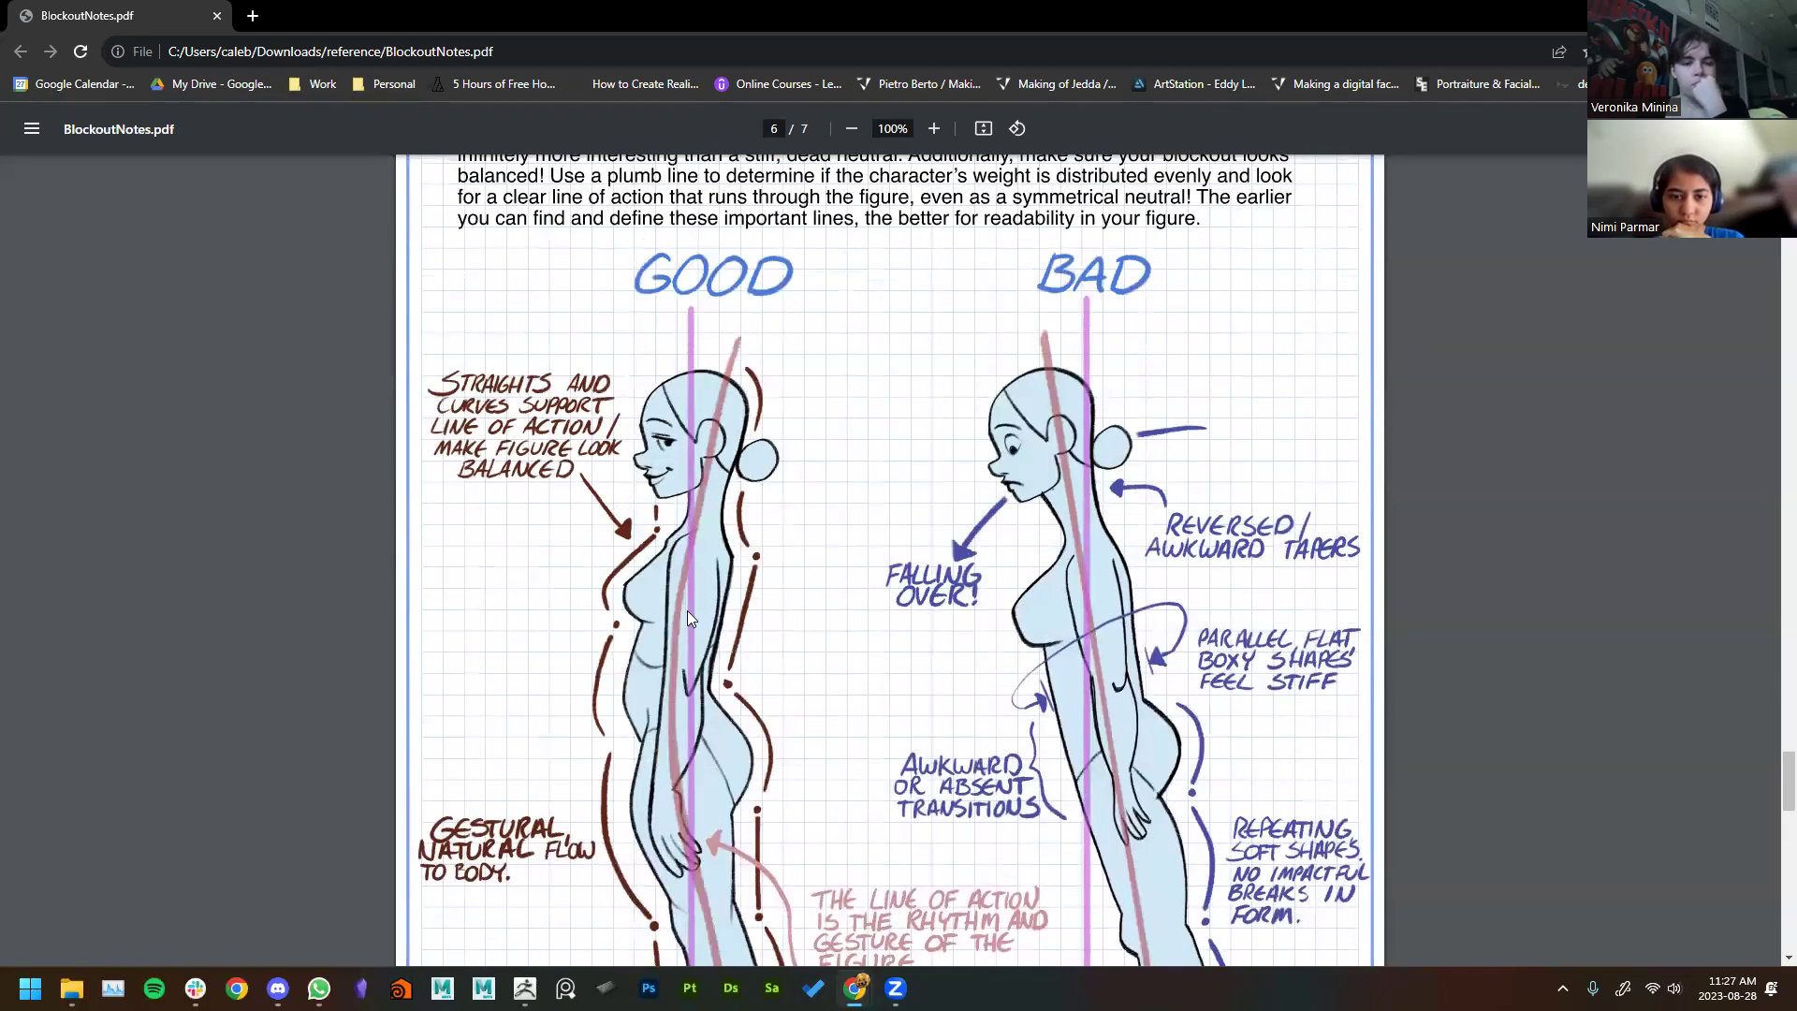
{"action": "scroll", "coordinate": [686, 610], "scroll_direction": "down", "scroll_amount": 4}
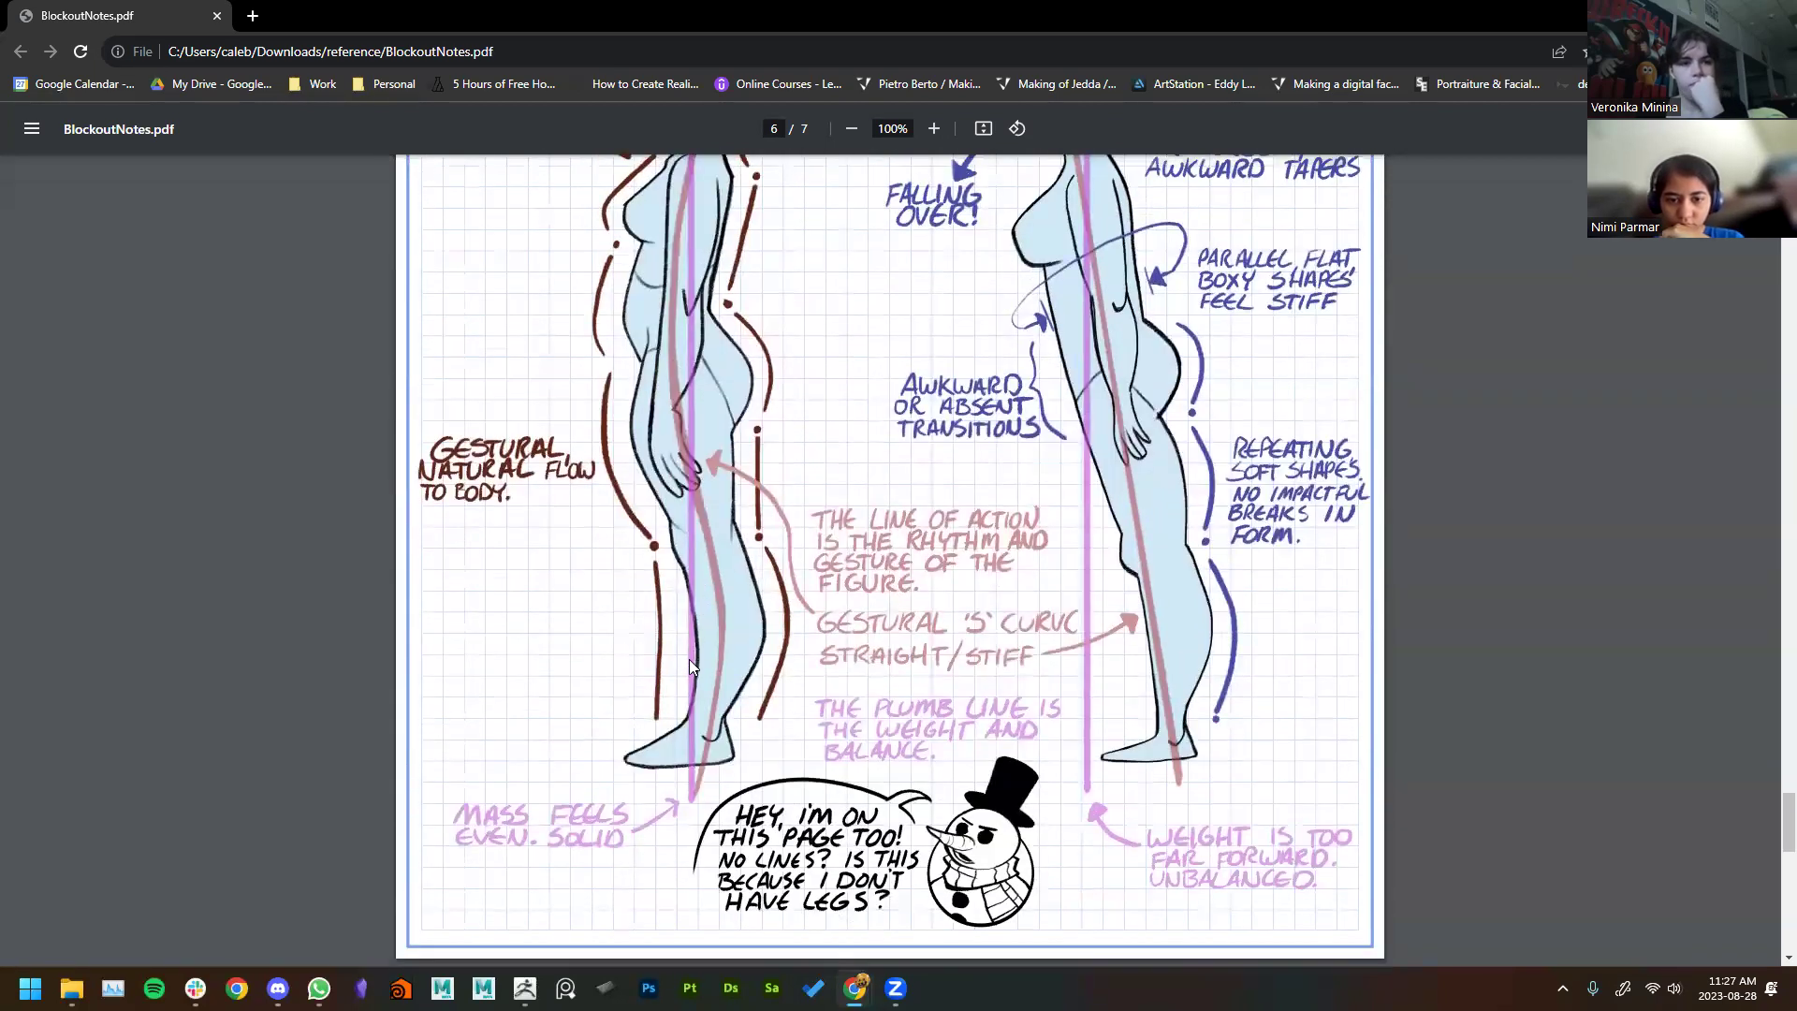
{"action": "scroll", "coordinate": [1432, 704], "scroll_direction": "down", "scroll_amount": 5}
{"action": "scroll", "coordinate": [1175, 645], "scroll_direction": "up", "scroll_amount": 7}
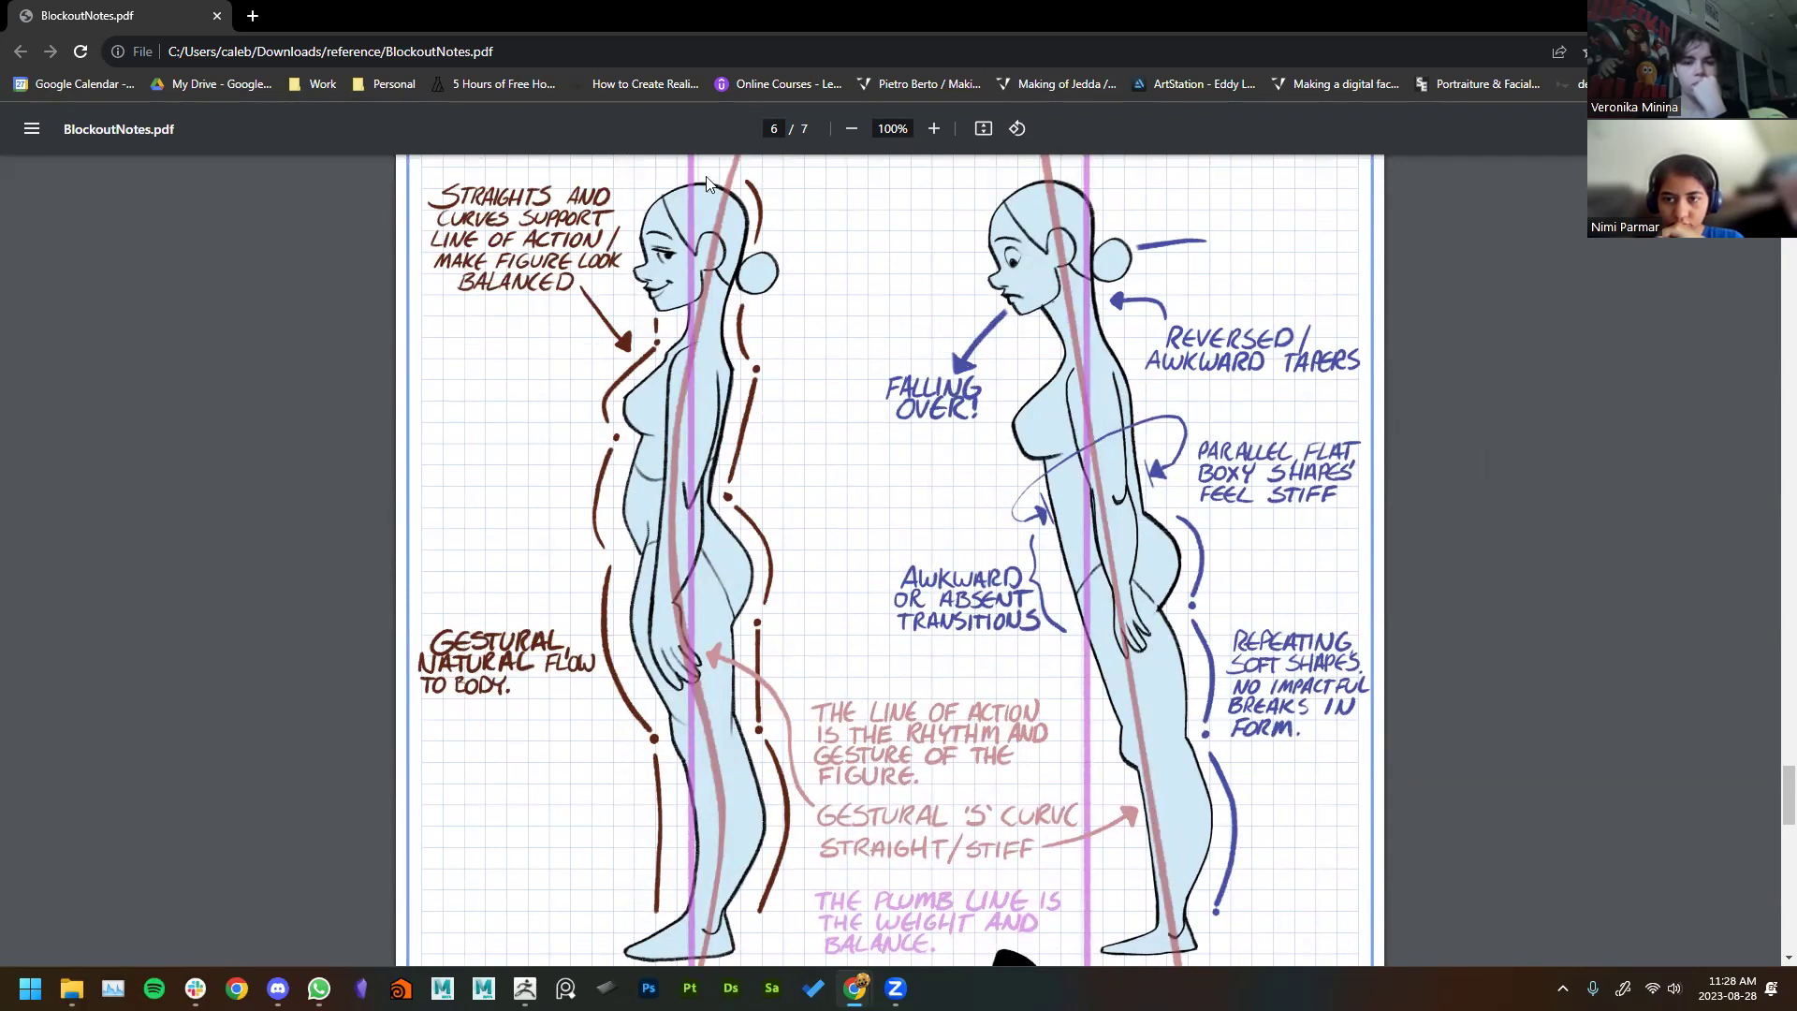
Step: Compare the BAD figure's tapers, transitions and parallel boxy shapes with the GOOD figure's contours
{"action": "scroll", "coordinate": [920, 454], "scroll_direction": "up", "scroll_amount": 5}
{"action": "scroll", "coordinate": [840, 267], "scroll_direction": "down", "scroll_amount": 5}
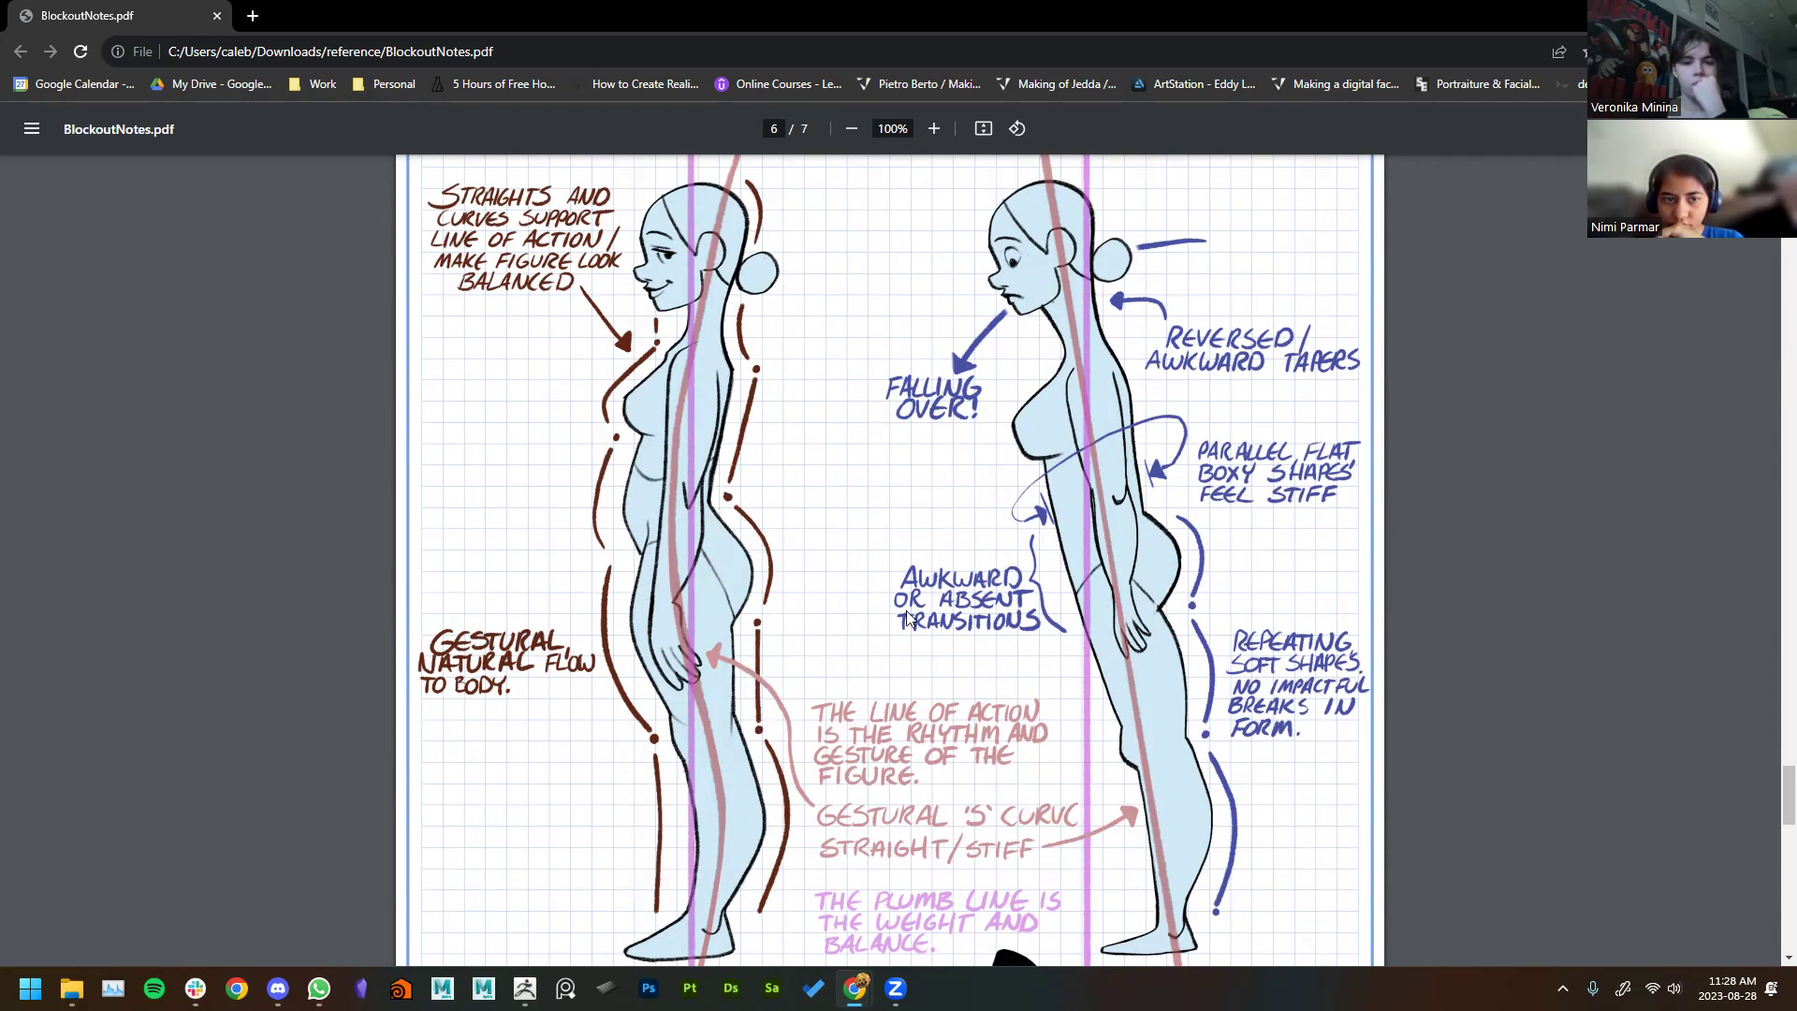
{"action": "scroll", "coordinate": [715, 451], "scroll_direction": "up", "scroll_amount": 1}
{"action": "scroll", "coordinate": [715, 451], "scroll_direction": "down", "scroll_amount": 3}
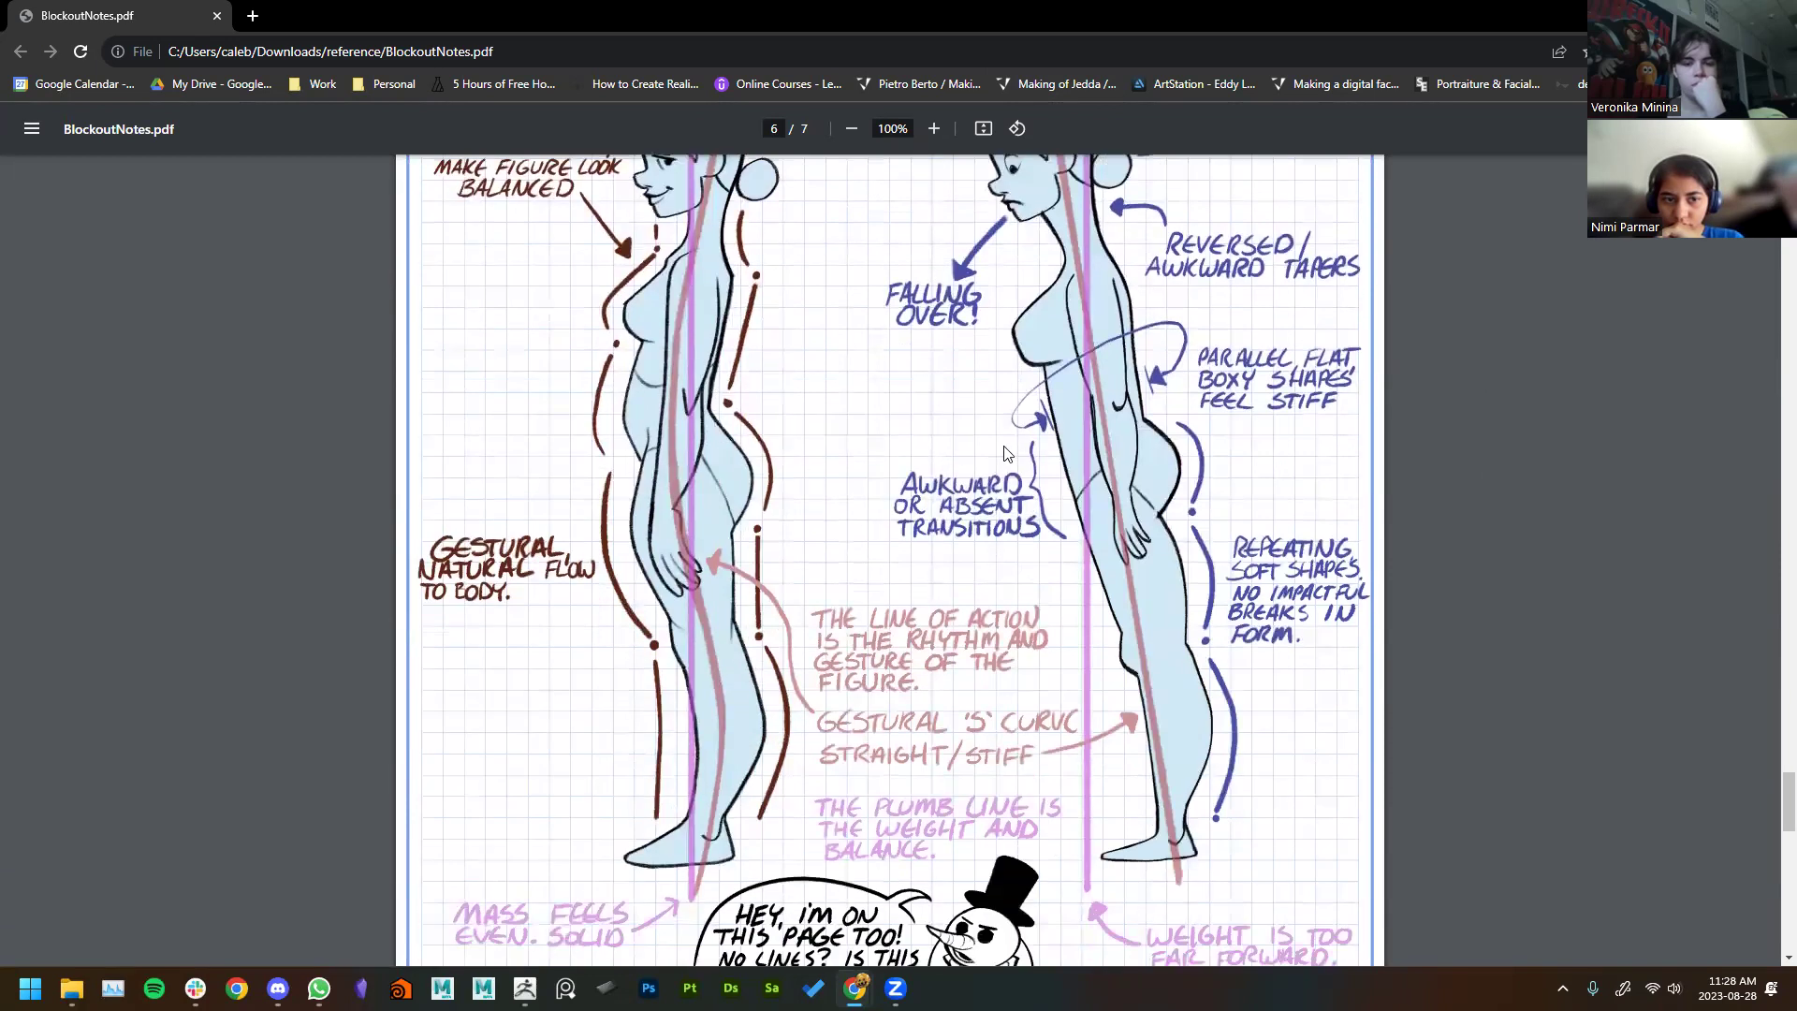
{"action": "scroll", "coordinate": [1442, 422], "scroll_direction": "up", "scroll_amount": 2}
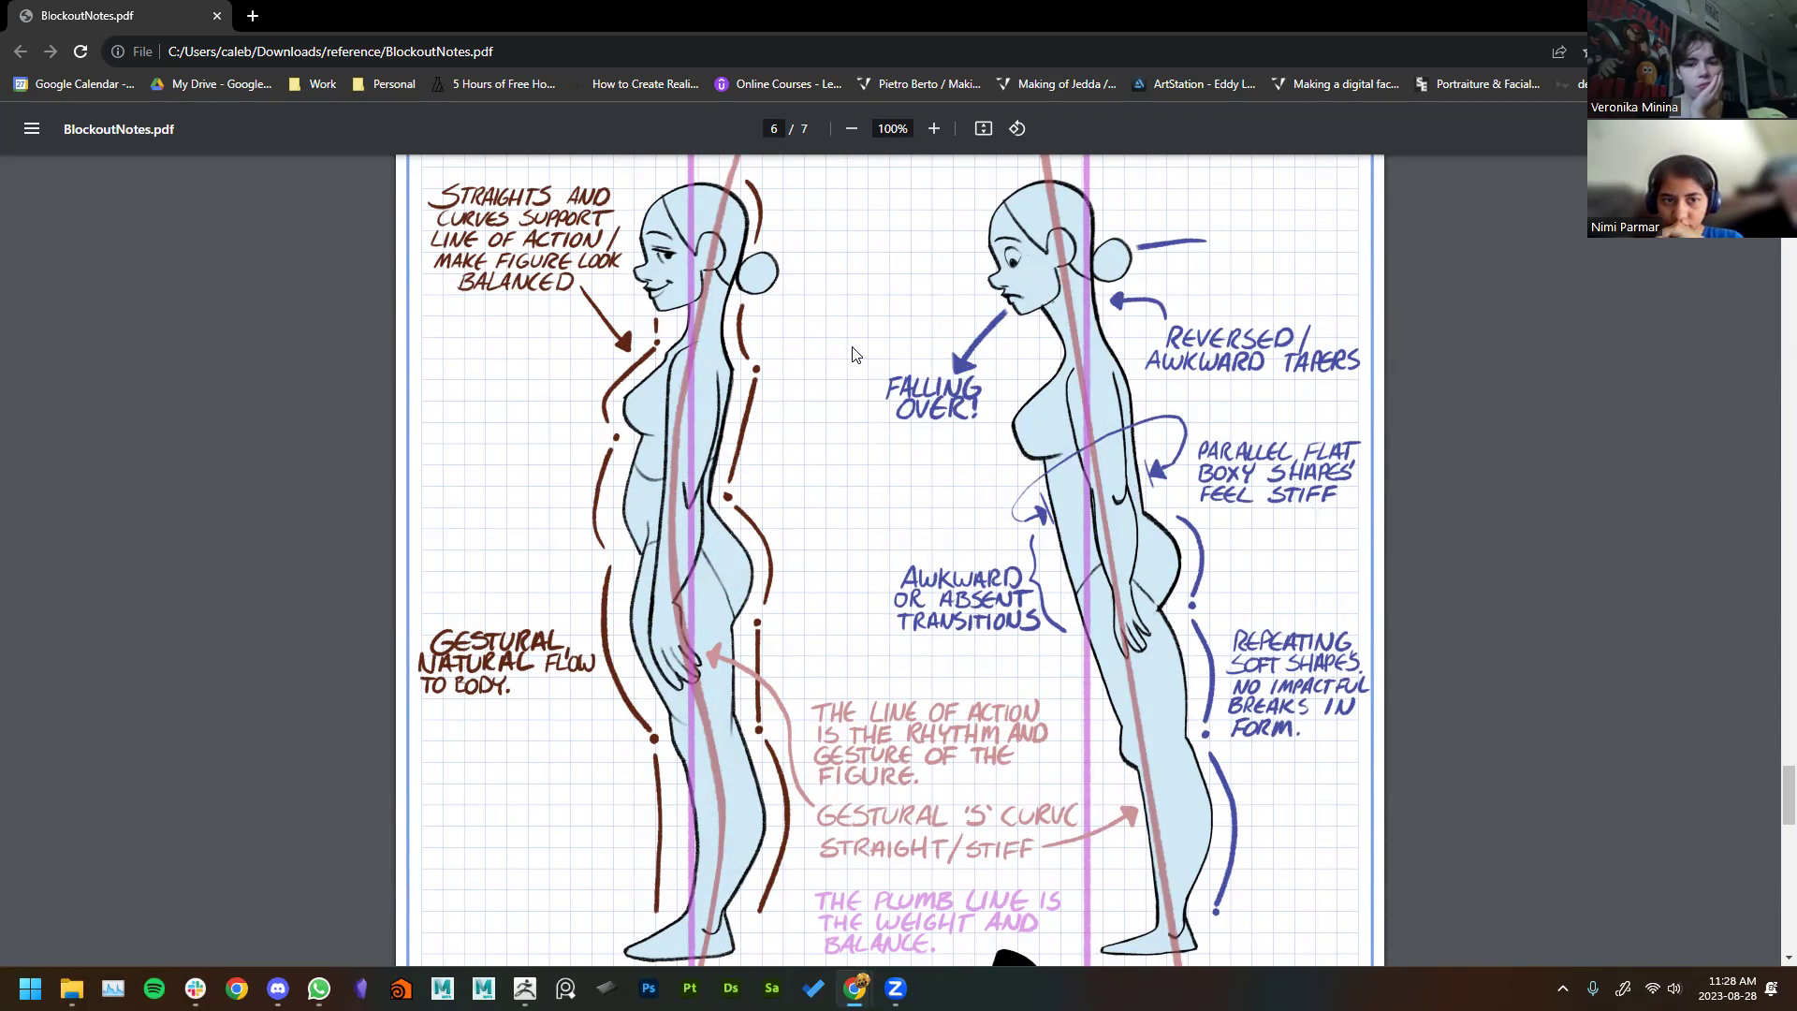
{"action": "scroll", "coordinate": [1254, 618], "scroll_direction": "up", "scroll_amount": 1}
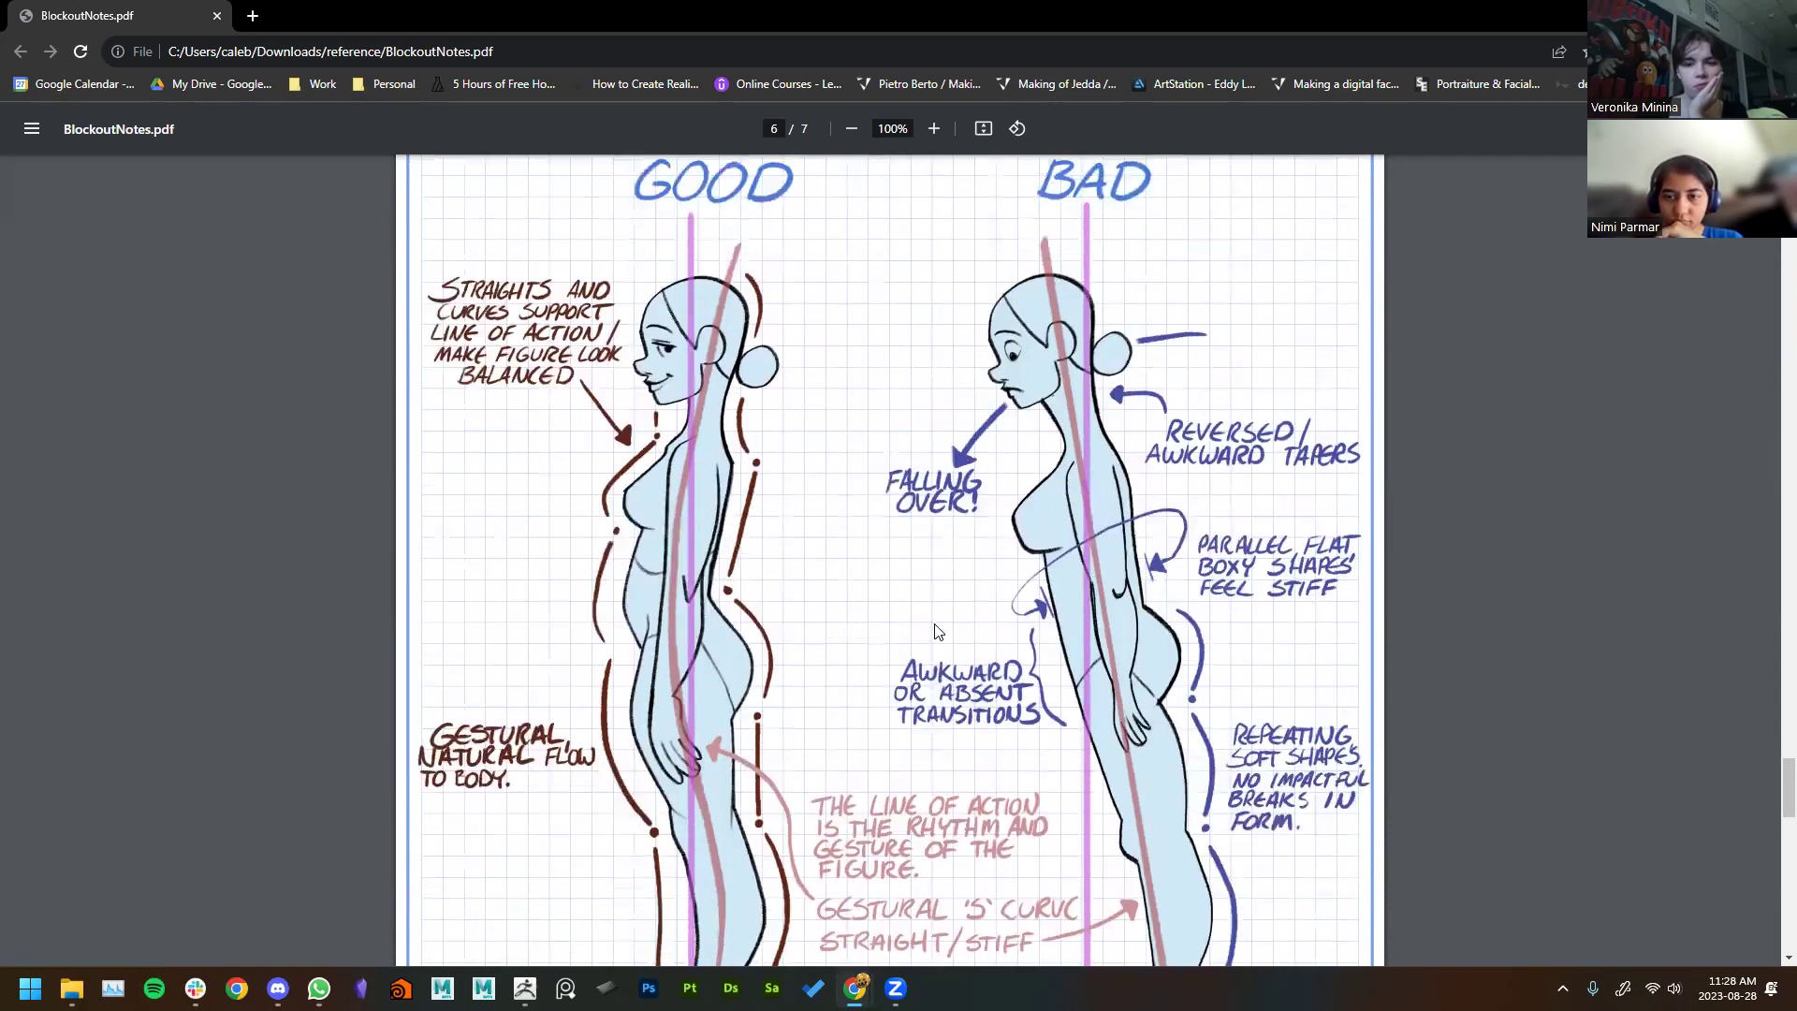
Step: Go back to page 4 and review the GOOD blockout's straights and curves, form transitions and resolution notes
{"action": "scroll", "coordinate": [1138, 788], "scroll_direction": "up", "scroll_amount": 10}
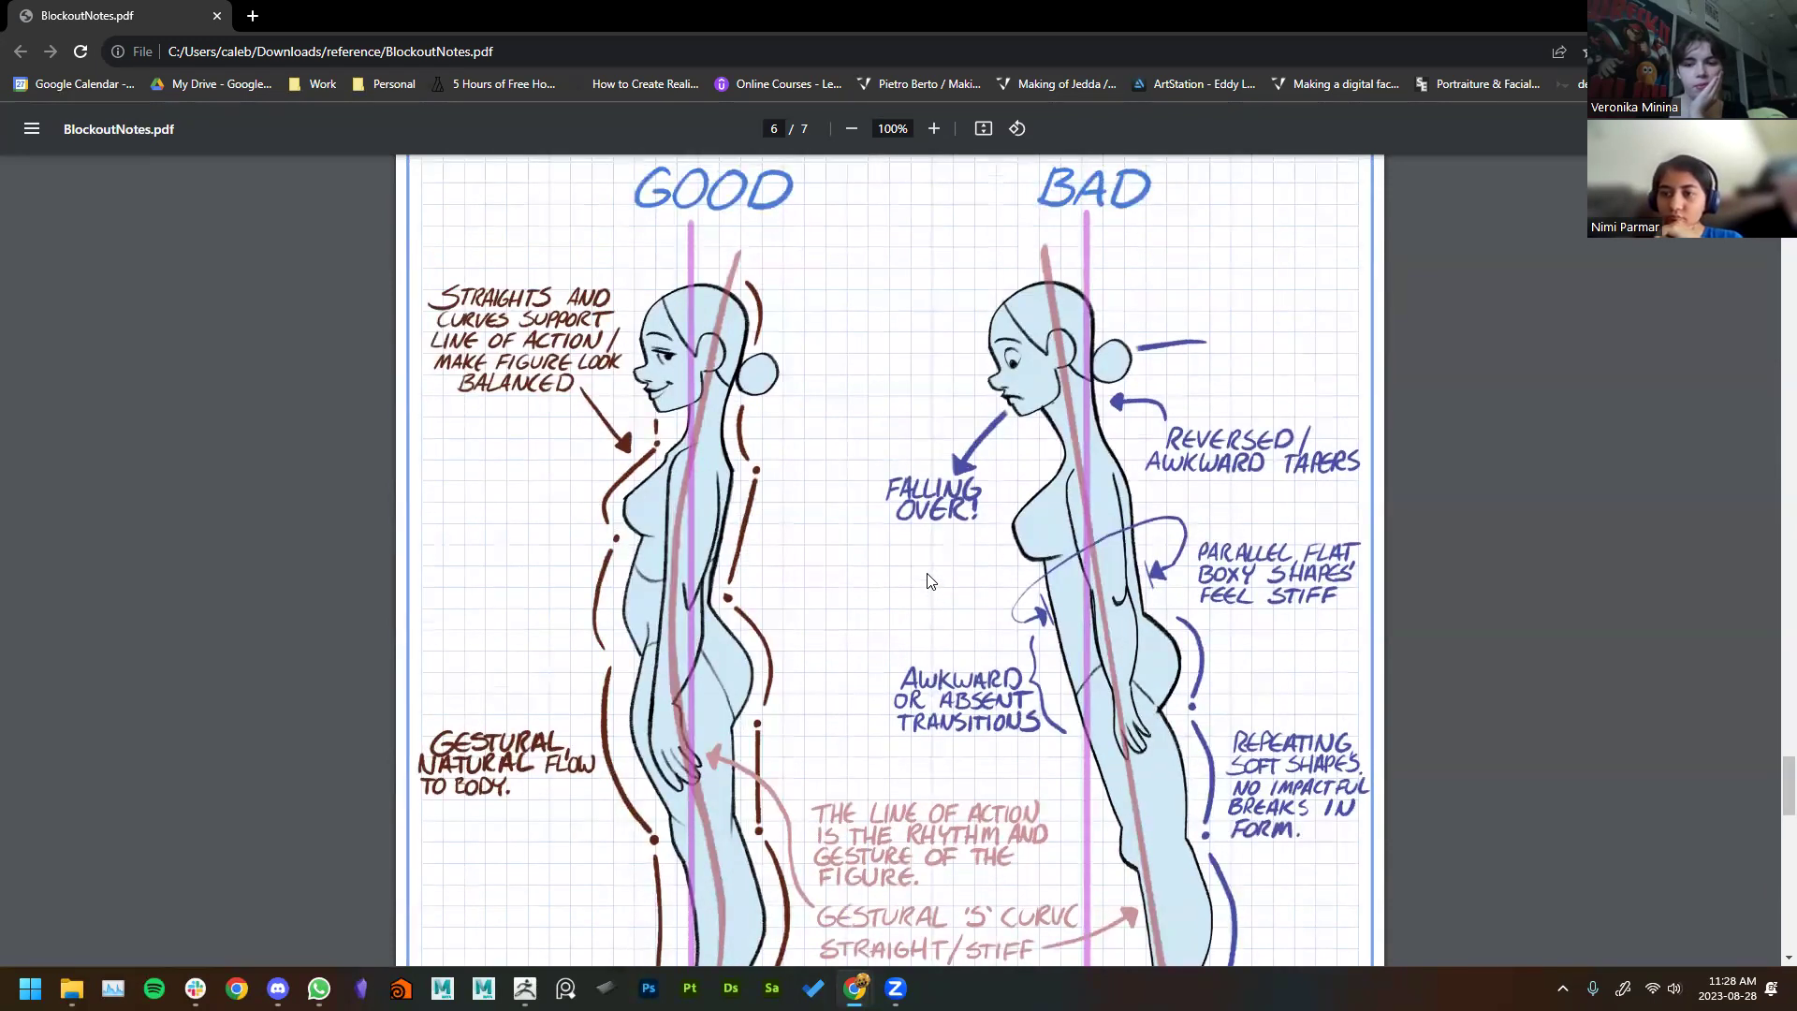
{"action": "scroll", "coordinate": [1151, 623], "scroll_direction": "up", "scroll_amount": 20}
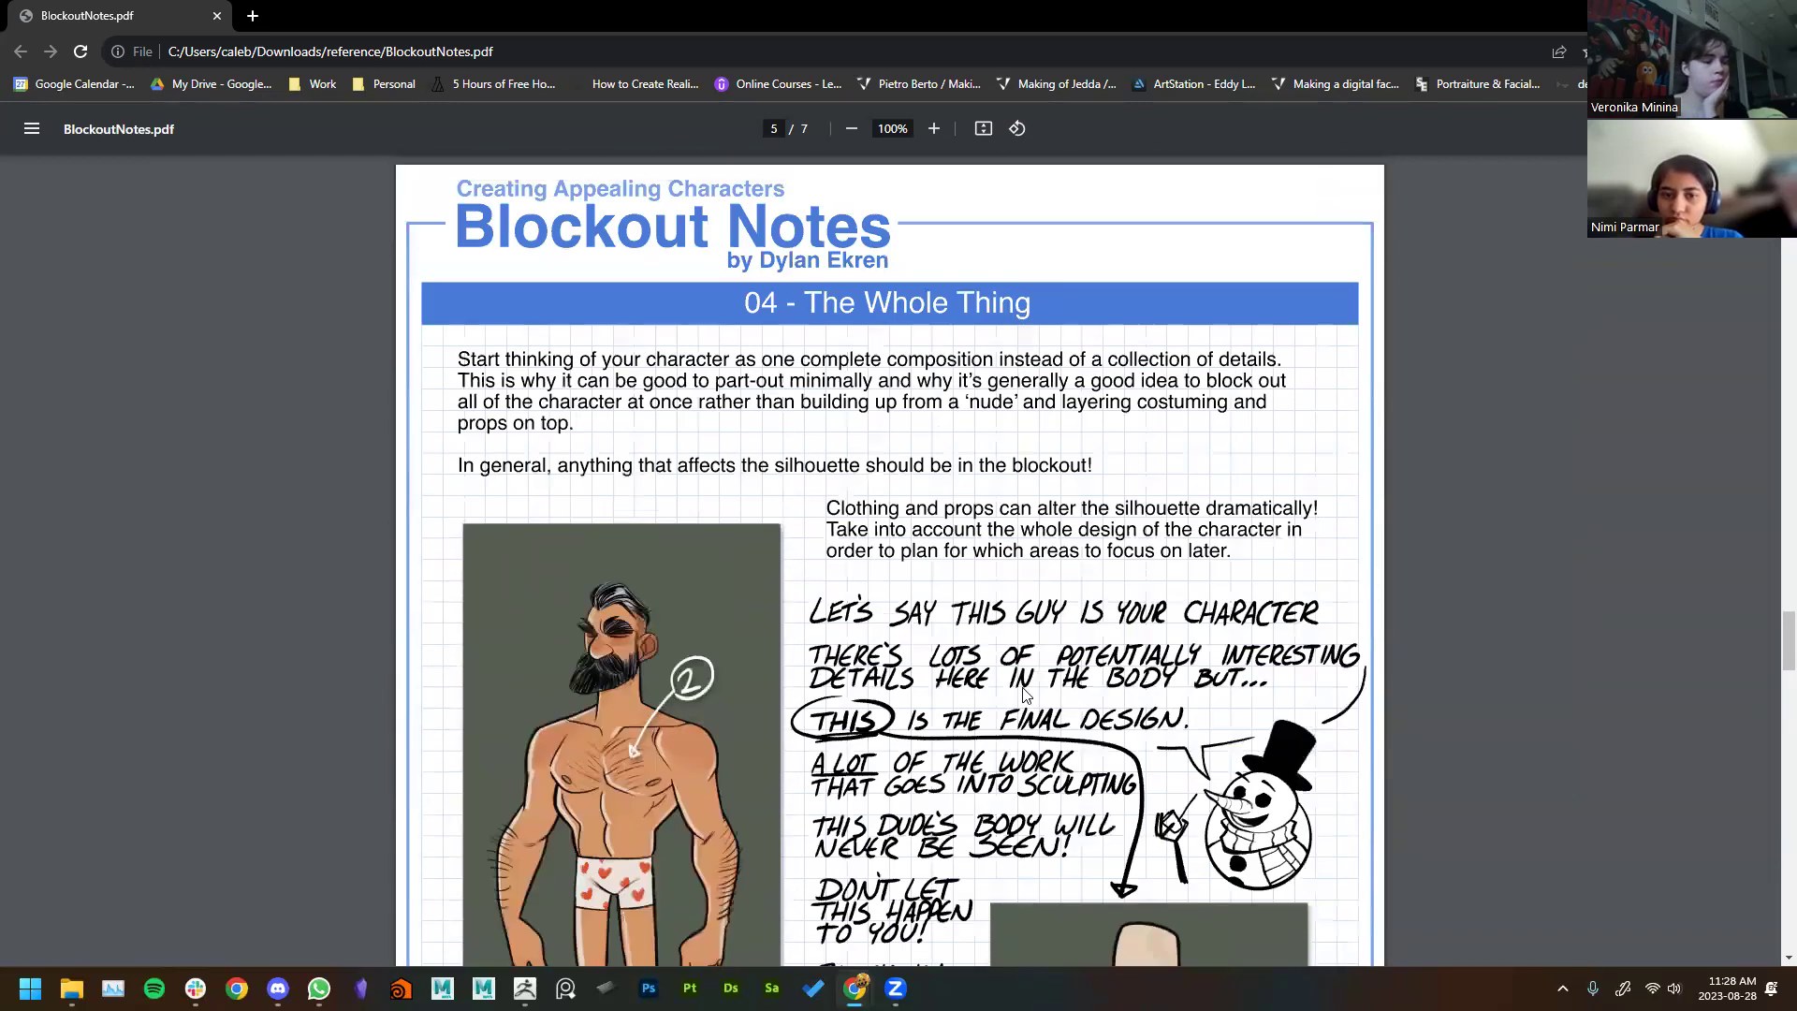
{"action": "scroll", "coordinate": [961, 572], "scroll_direction": "down", "scroll_amount": 6}
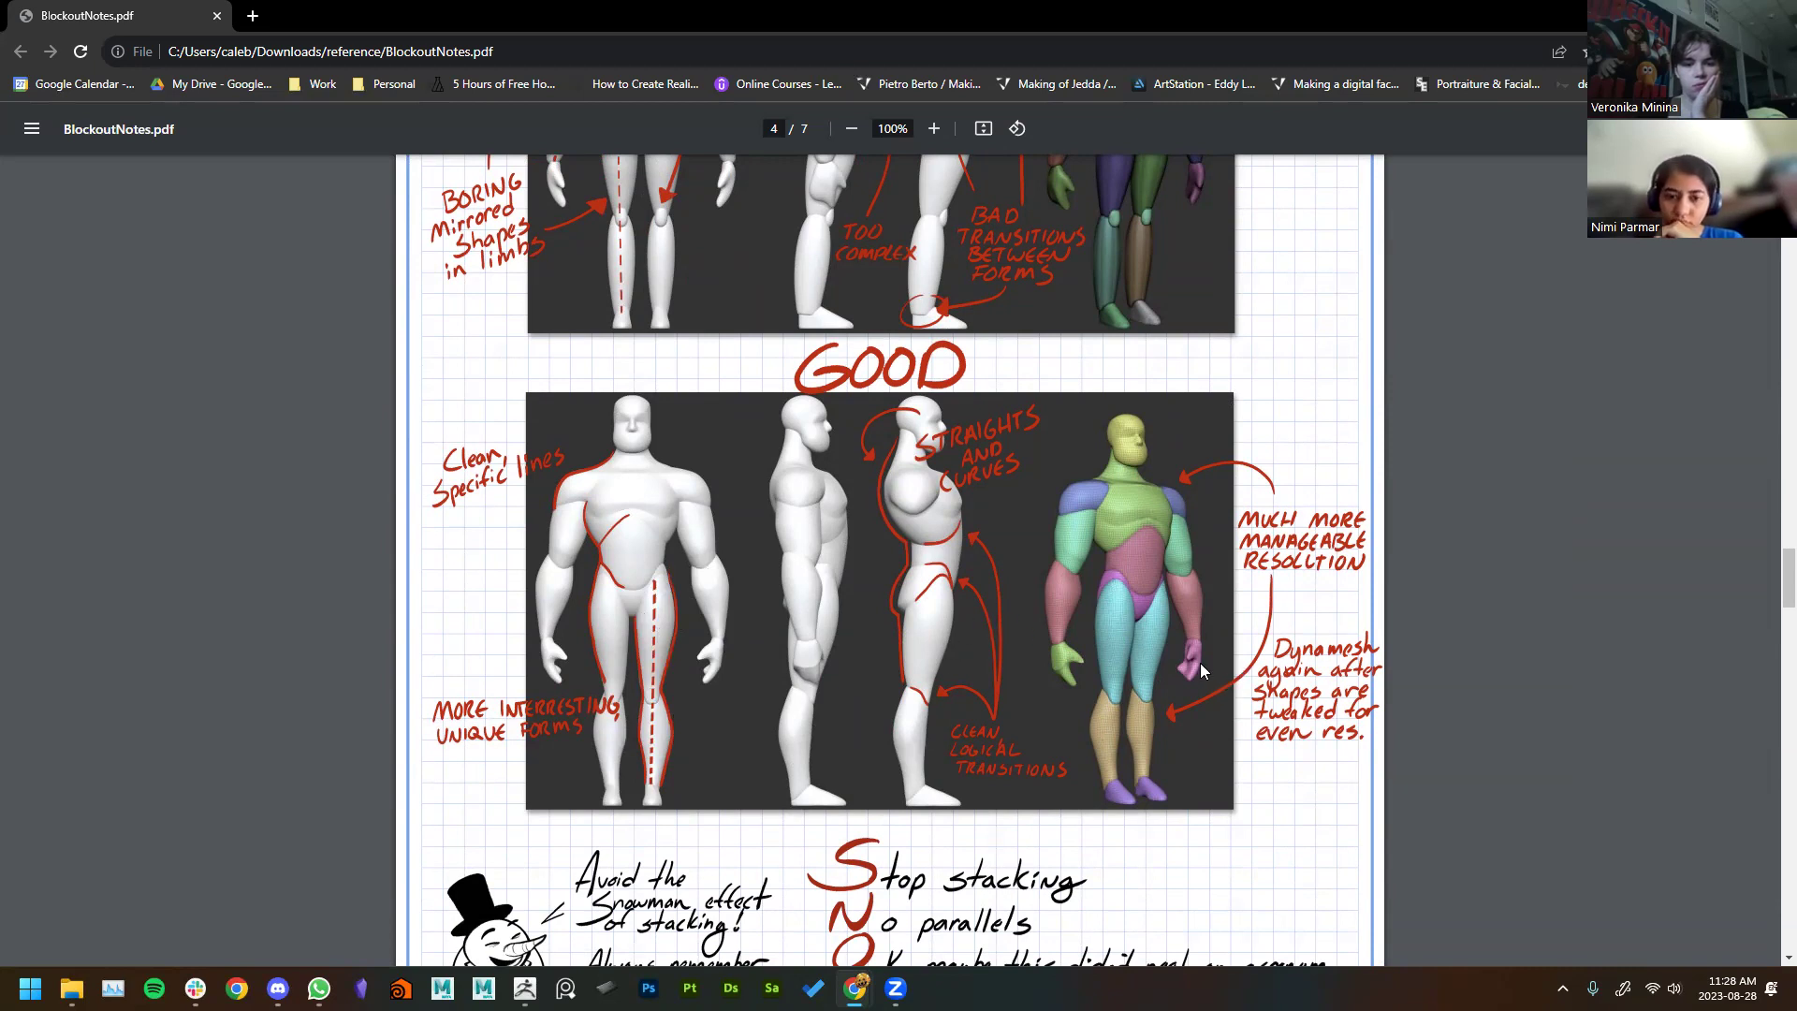
{"action": "scroll", "coordinate": [911, 592], "scroll_direction": "down", "scroll_amount": 1}
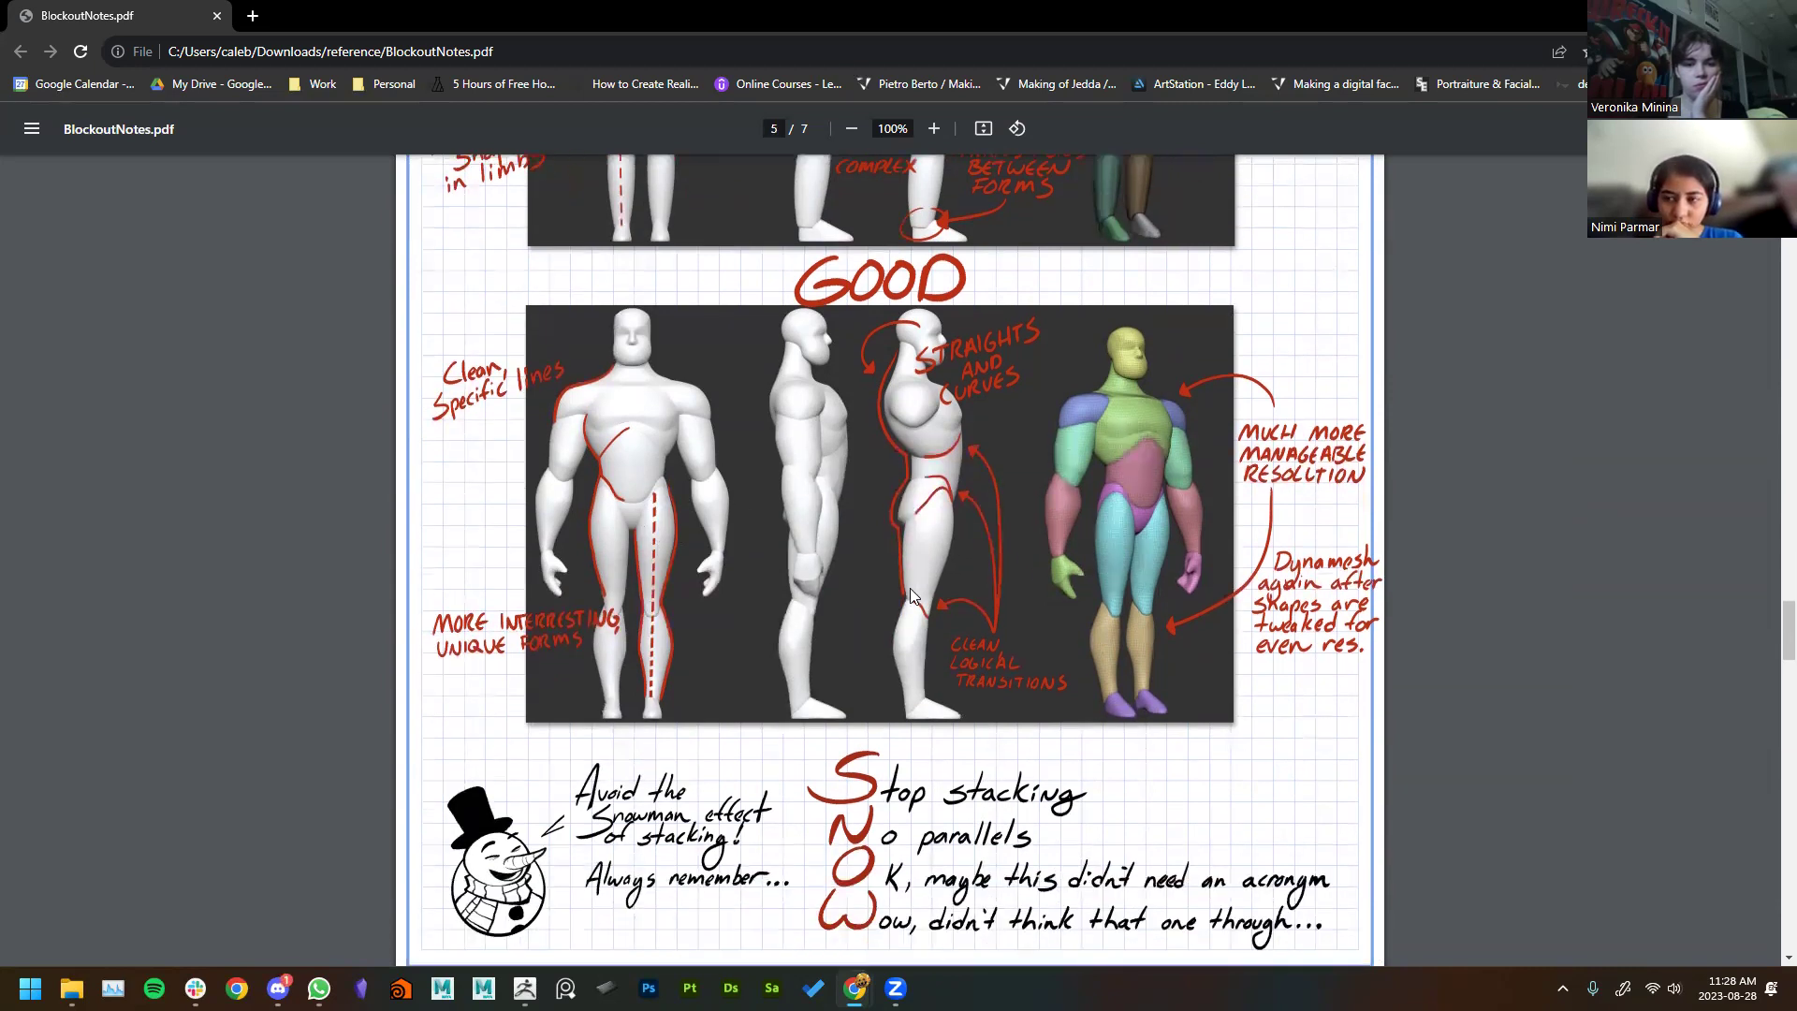
Step: Return to page 6 and re-examine the body contours of the GOOD and BAD balance figures
{"action": "scroll", "coordinate": [910, 588], "scroll_direction": "down", "scroll_amount": 10}
{"action": "scroll", "coordinate": [623, 673], "scroll_direction": "down", "scroll_amount": 15}
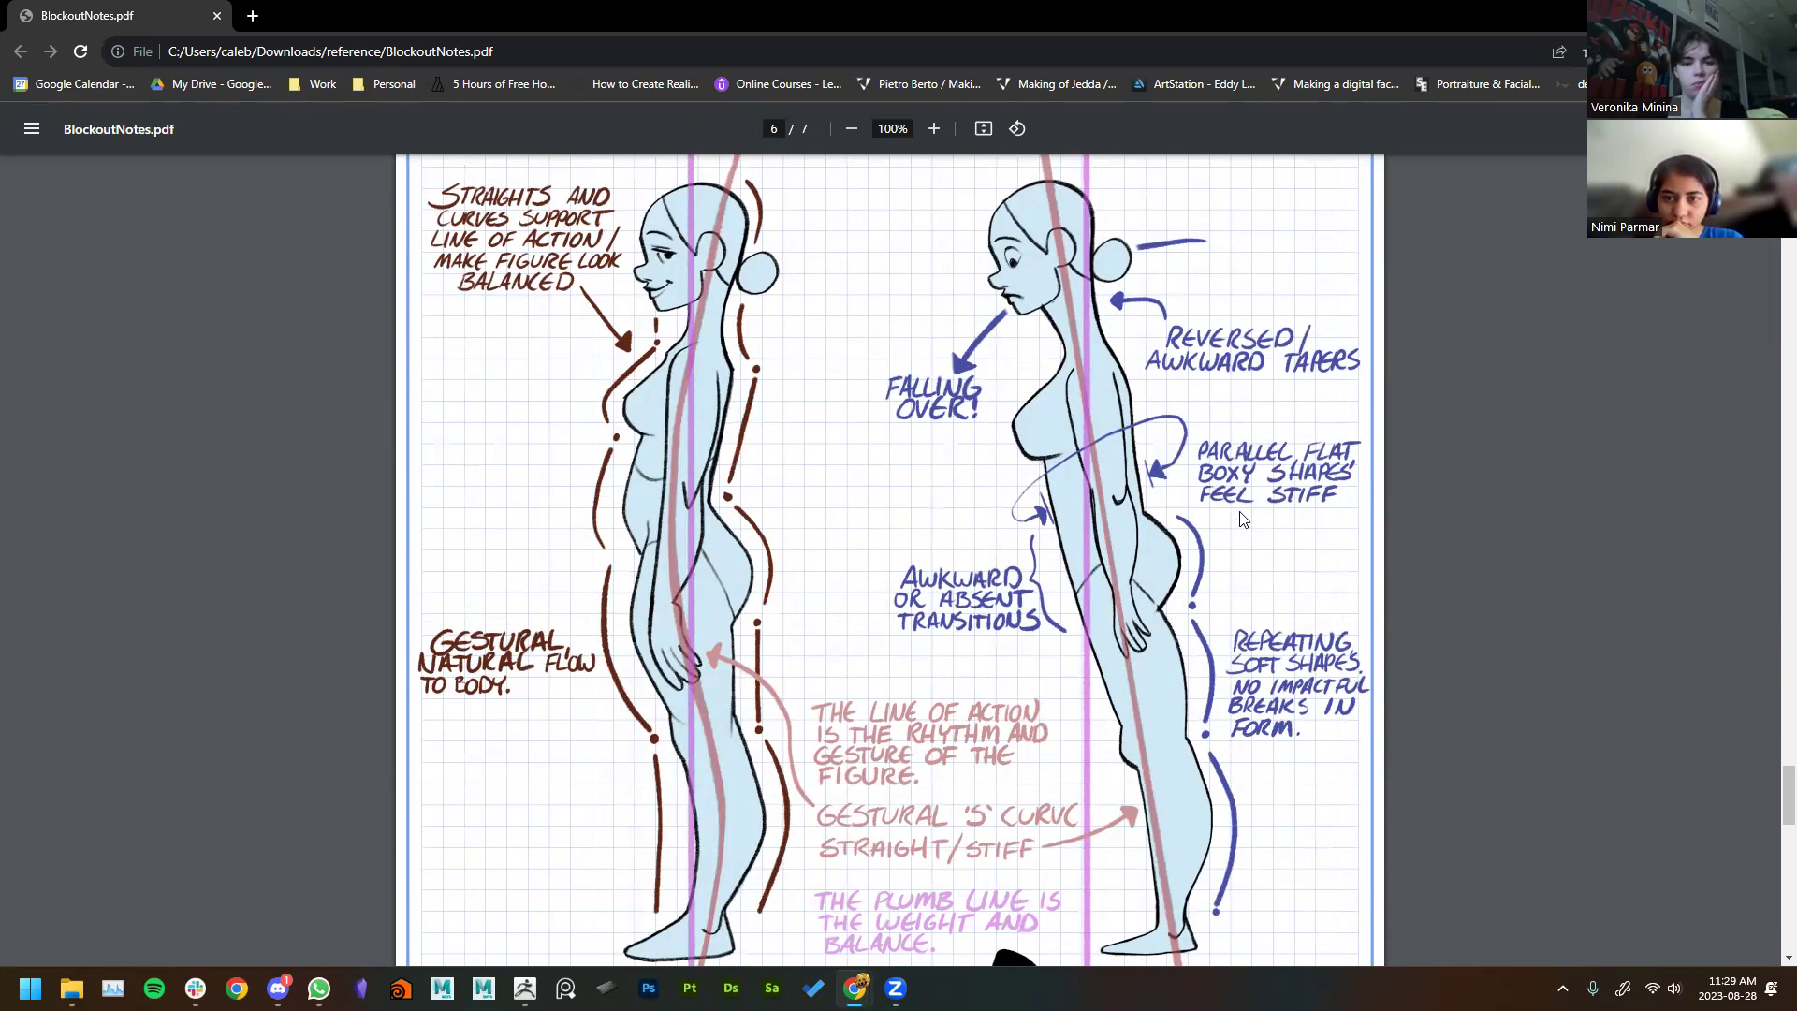
{"action": "scroll", "coordinate": [1245, 524], "scroll_direction": "down", "scroll_amount": 3}
{"action": "scroll", "coordinate": [1219, 529], "scroll_direction": "up", "scroll_amount": 4}
{"action": "scroll", "coordinate": [1187, 629], "scroll_direction": "down", "scroll_amount": 2}
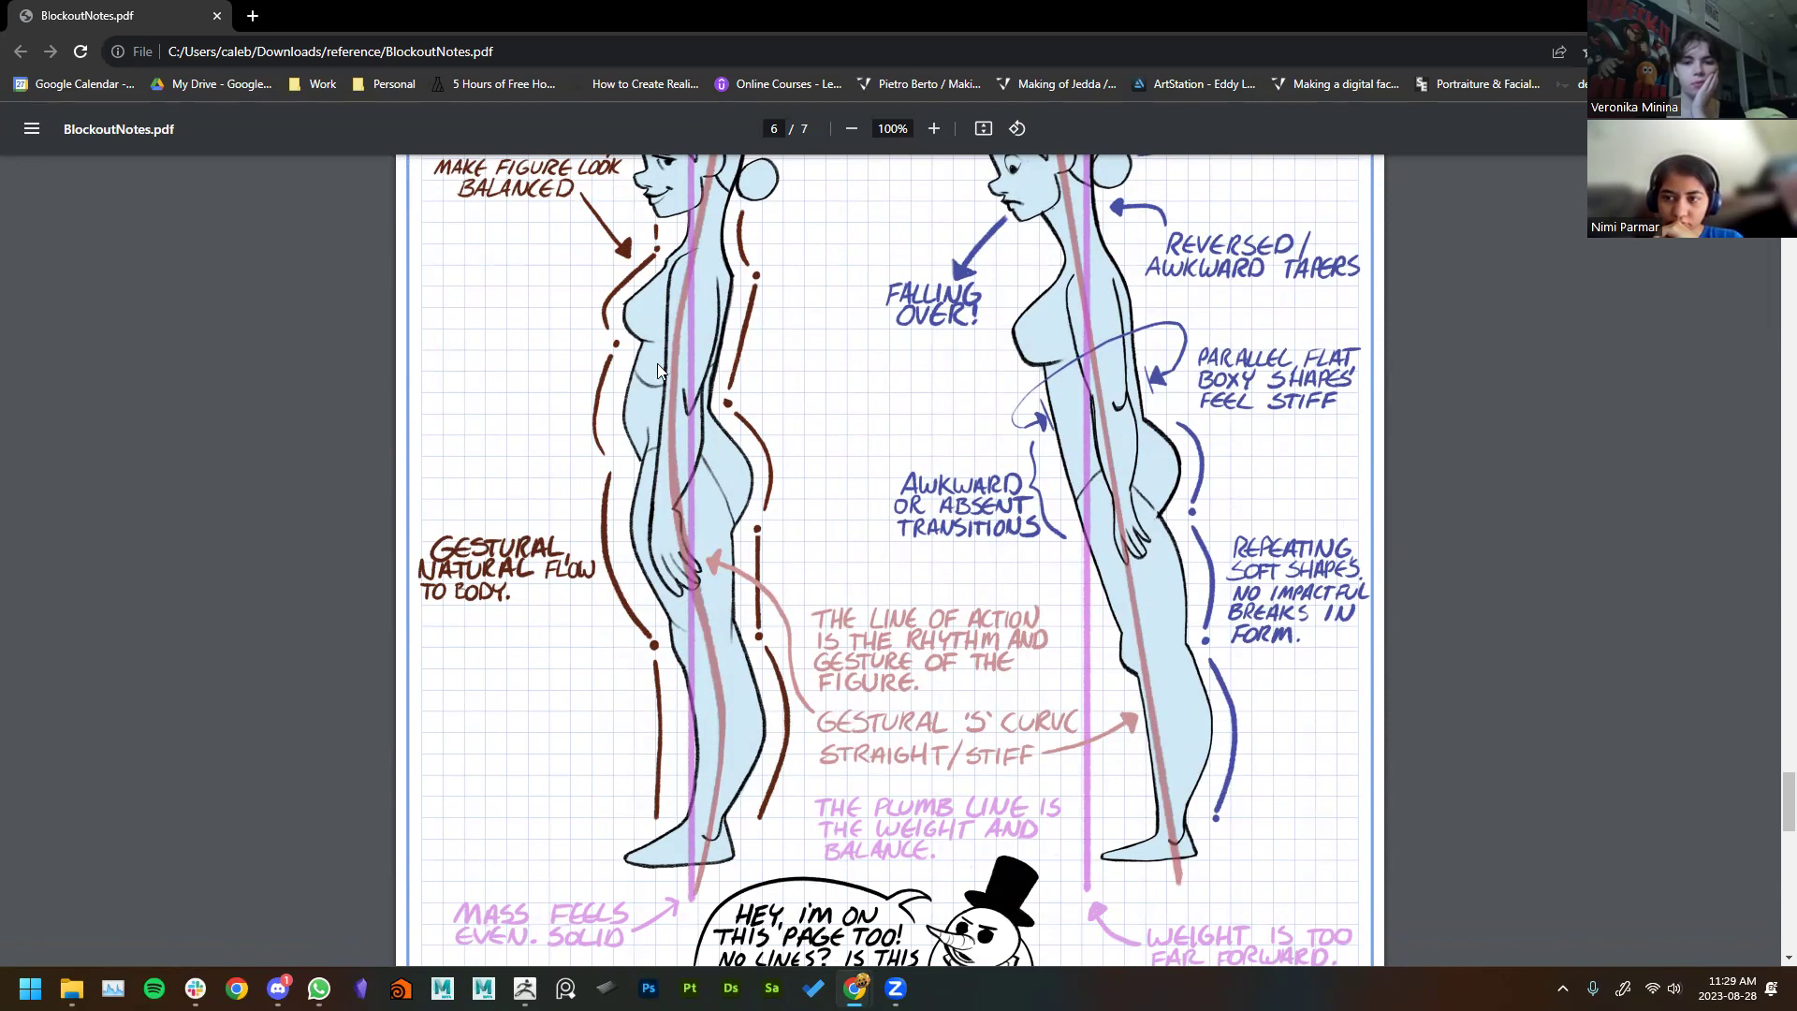
{"action": "scroll", "coordinate": [676, 357], "scroll_direction": "up", "scroll_amount": 2}
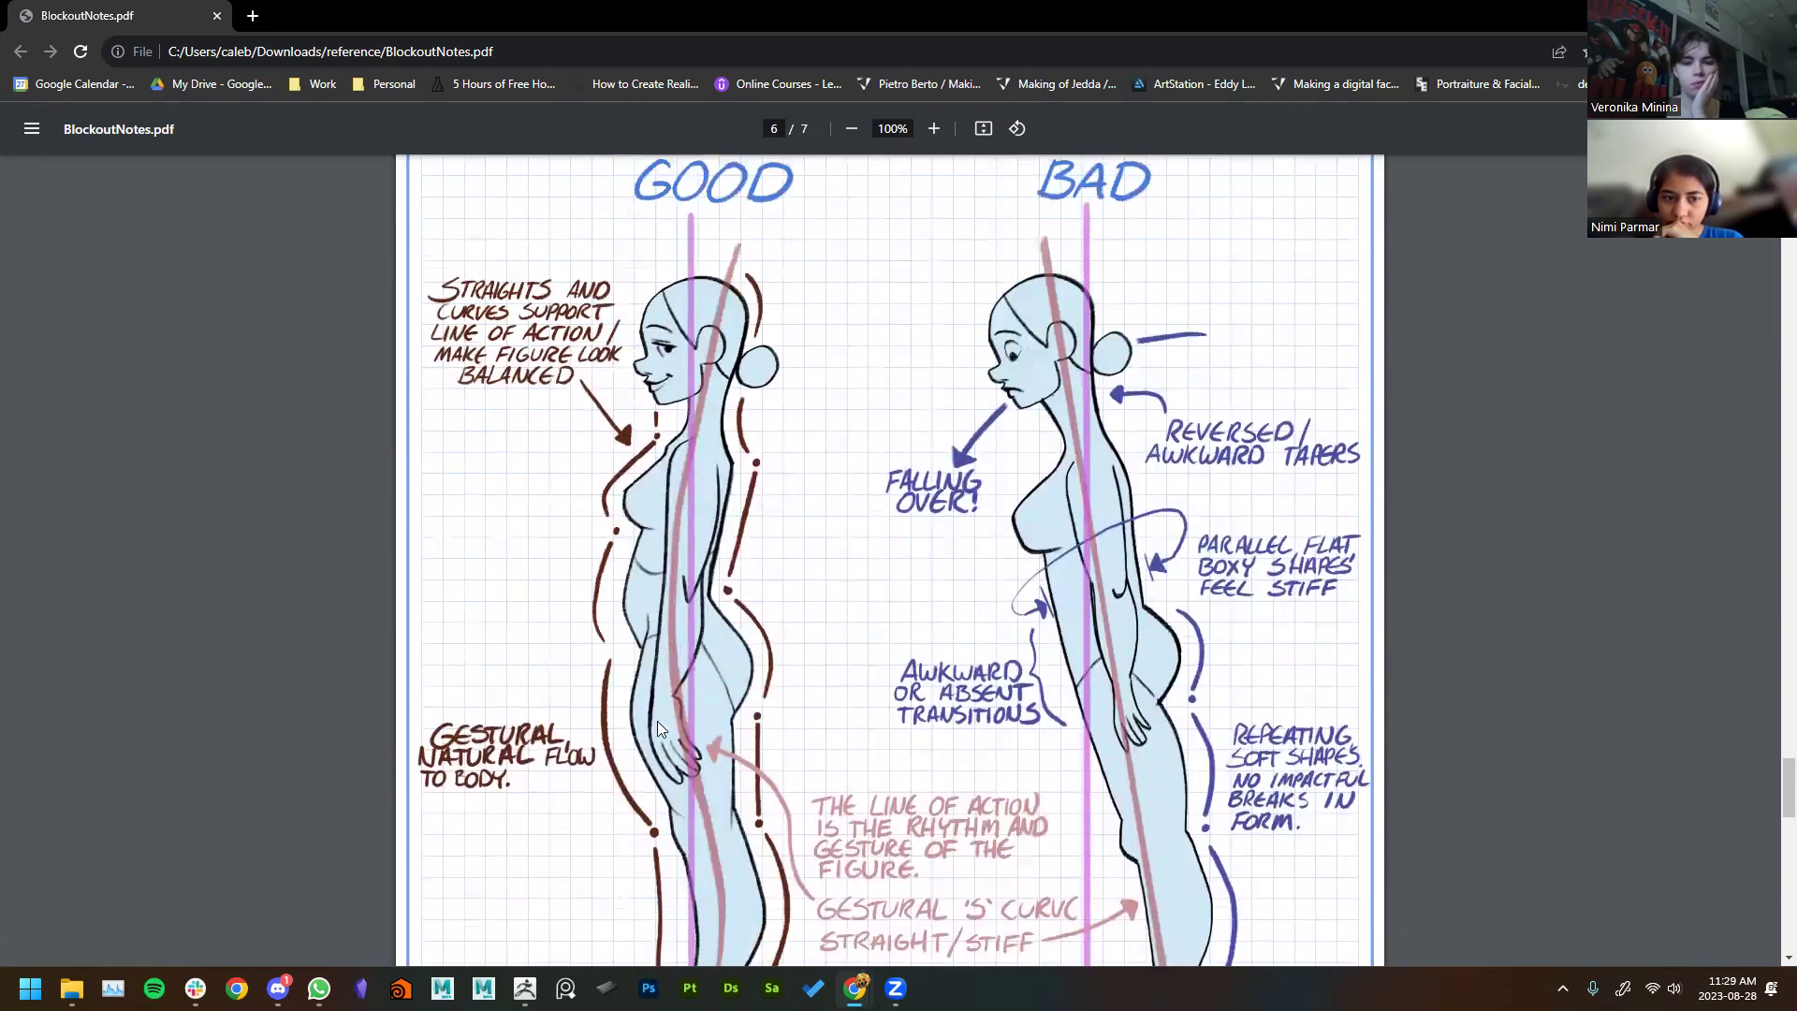
Step: Read the section "06 - How neutral is too neutral" and compare the stiff figure with the more gestural neutral pose
{"action": "scroll", "coordinate": [721, 741], "scroll_direction": "down", "scroll_amount": 15}
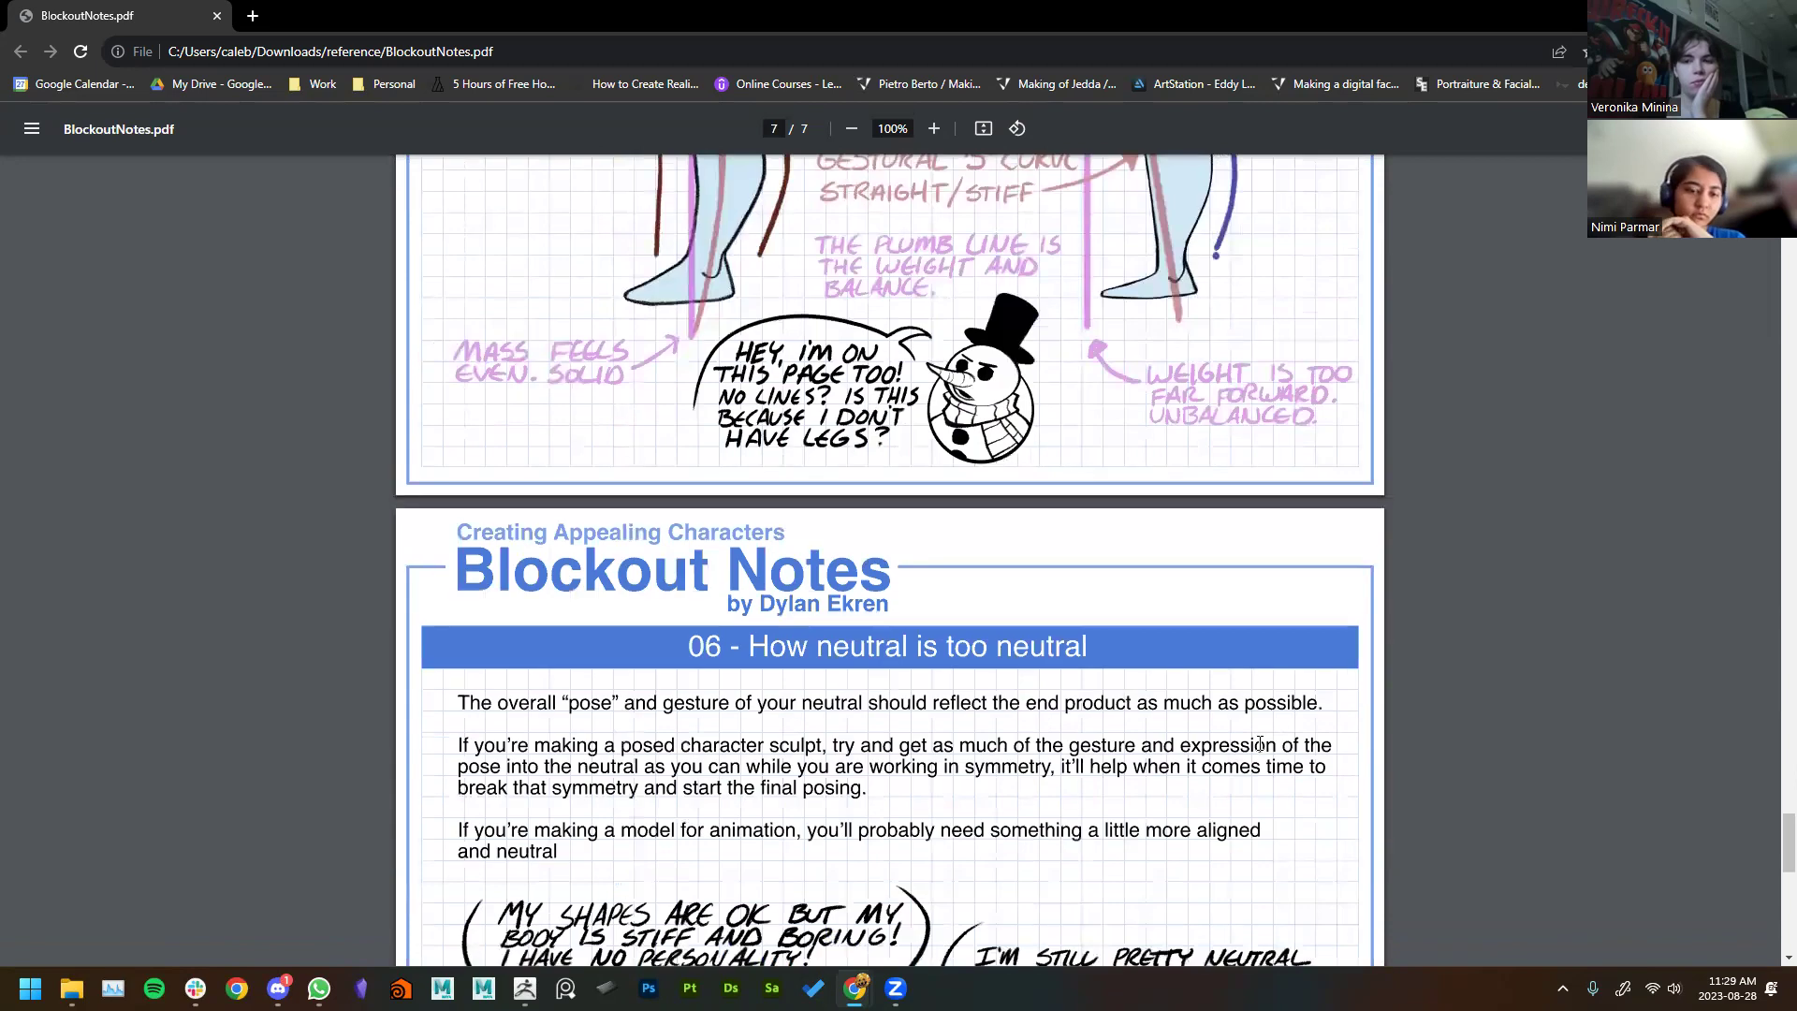
{"action": "scroll", "coordinate": [1258, 746], "scroll_direction": "down", "scroll_amount": 4}
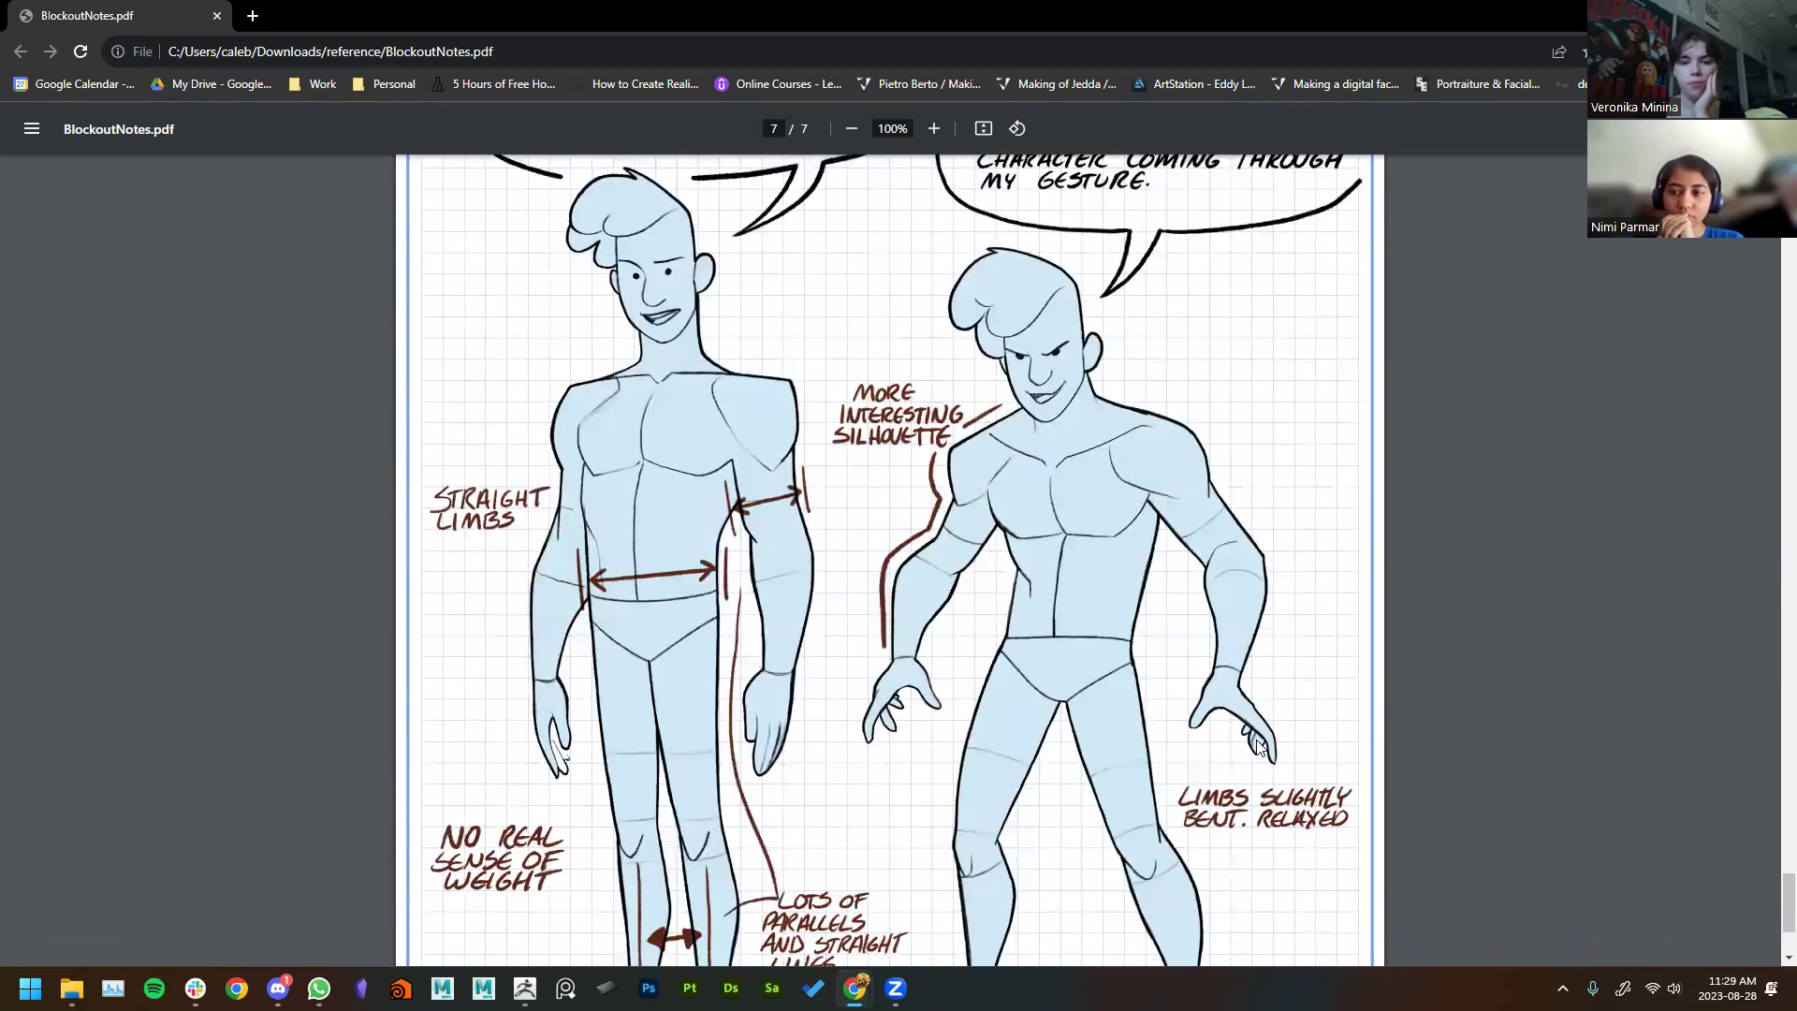
{"action": "scroll", "coordinate": [1259, 745], "scroll_direction": "down", "scroll_amount": 2}
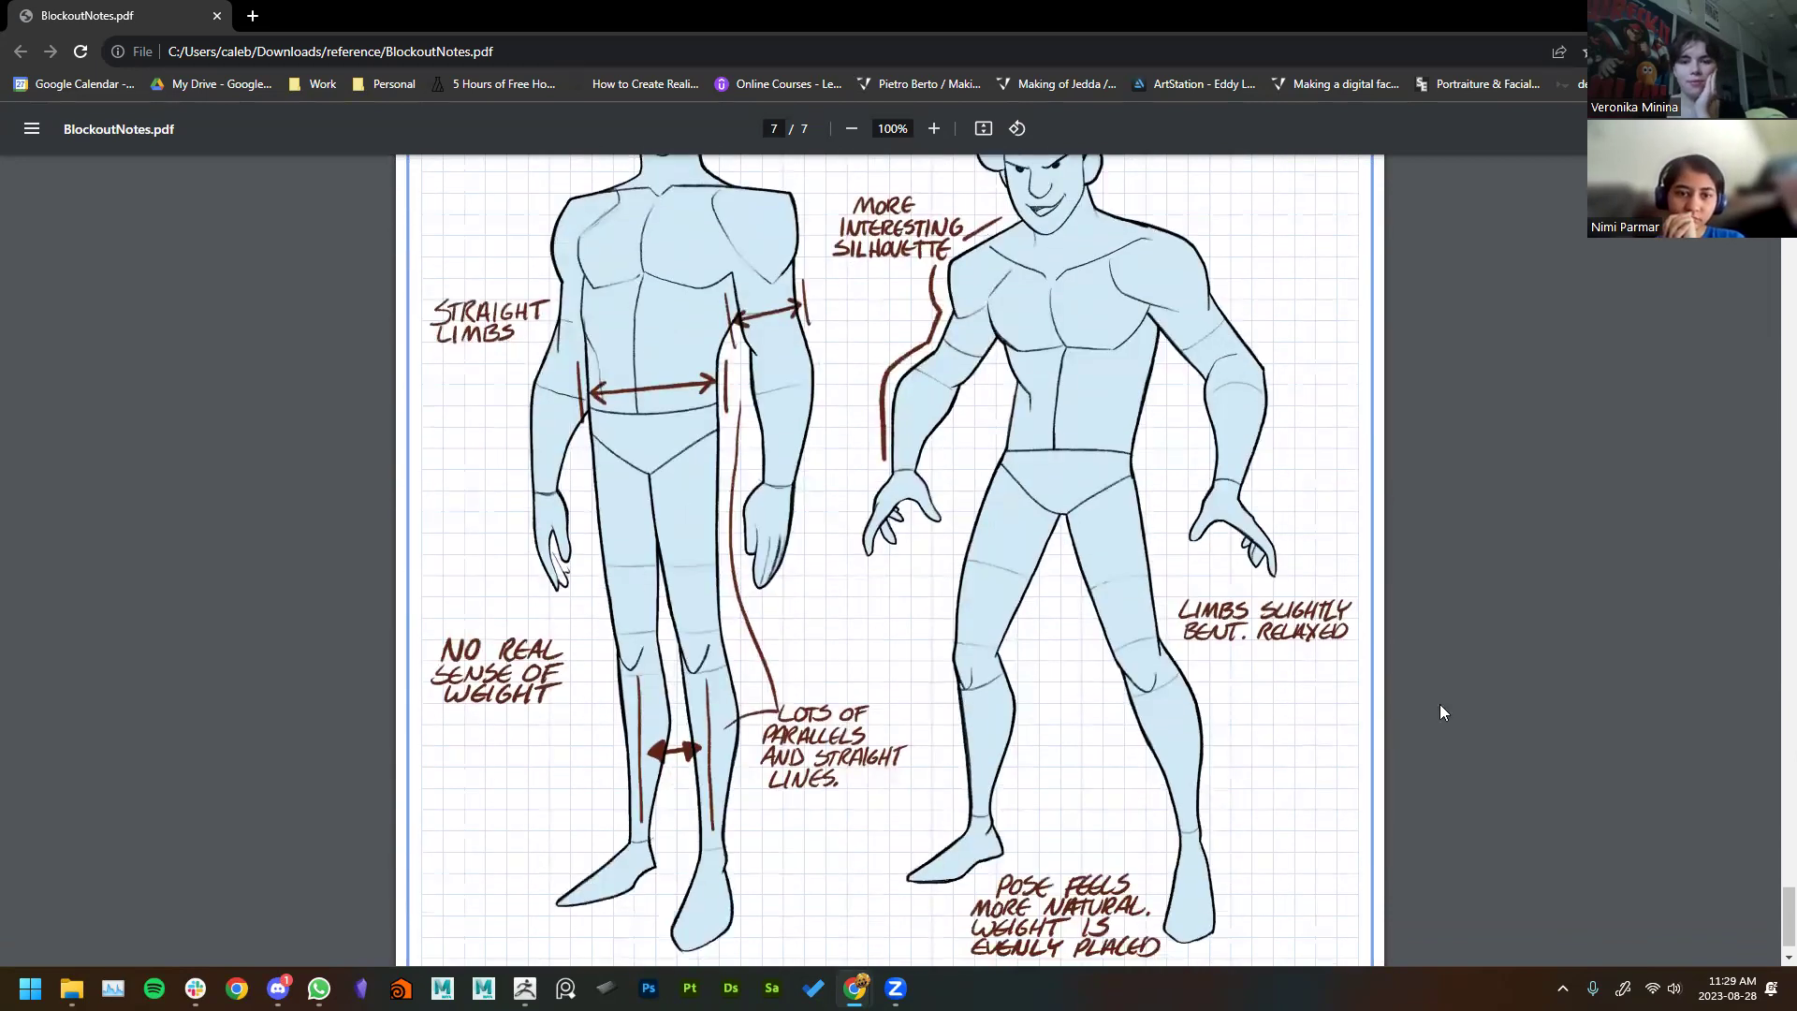
{"action": "scroll", "coordinate": [1327, 722], "scroll_direction": "up", "scroll_amount": 6}
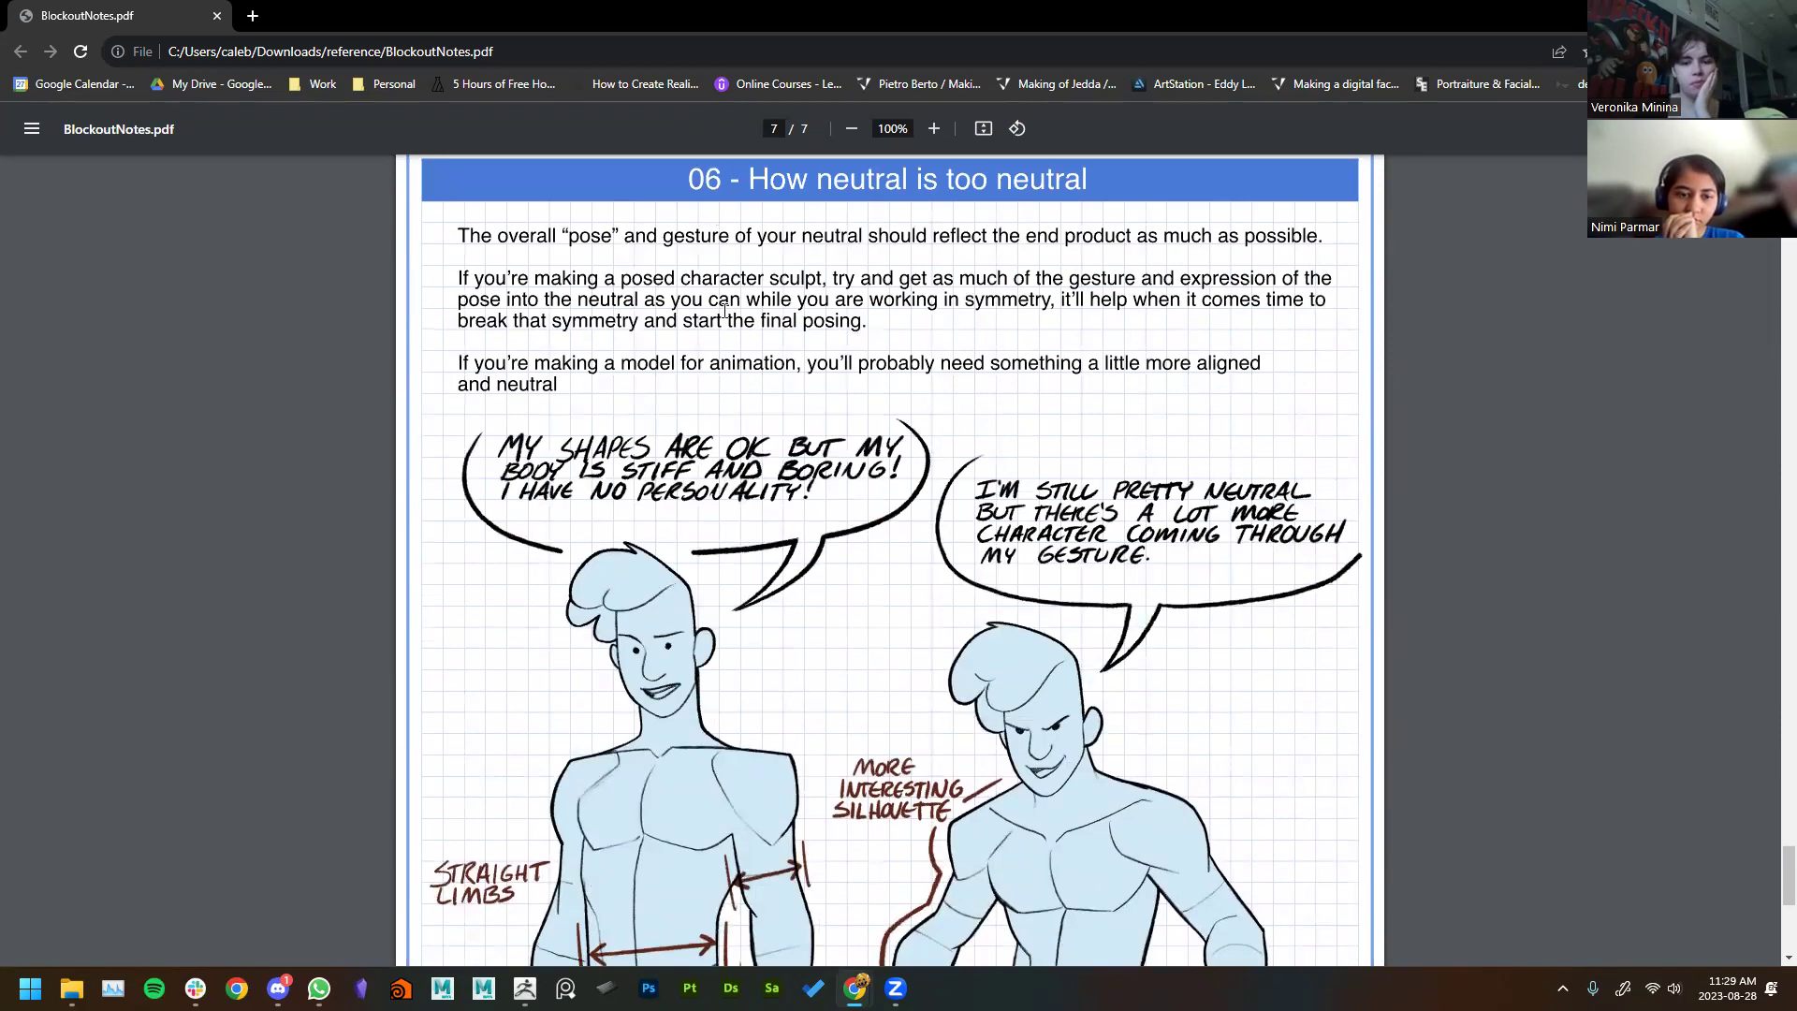
{"action": "scroll", "coordinate": [1408, 745], "scroll_direction": "down", "scroll_amount": 5}
{"action": "scroll", "coordinate": [1119, 623], "scroll_direction": "down", "scroll_amount": 2}
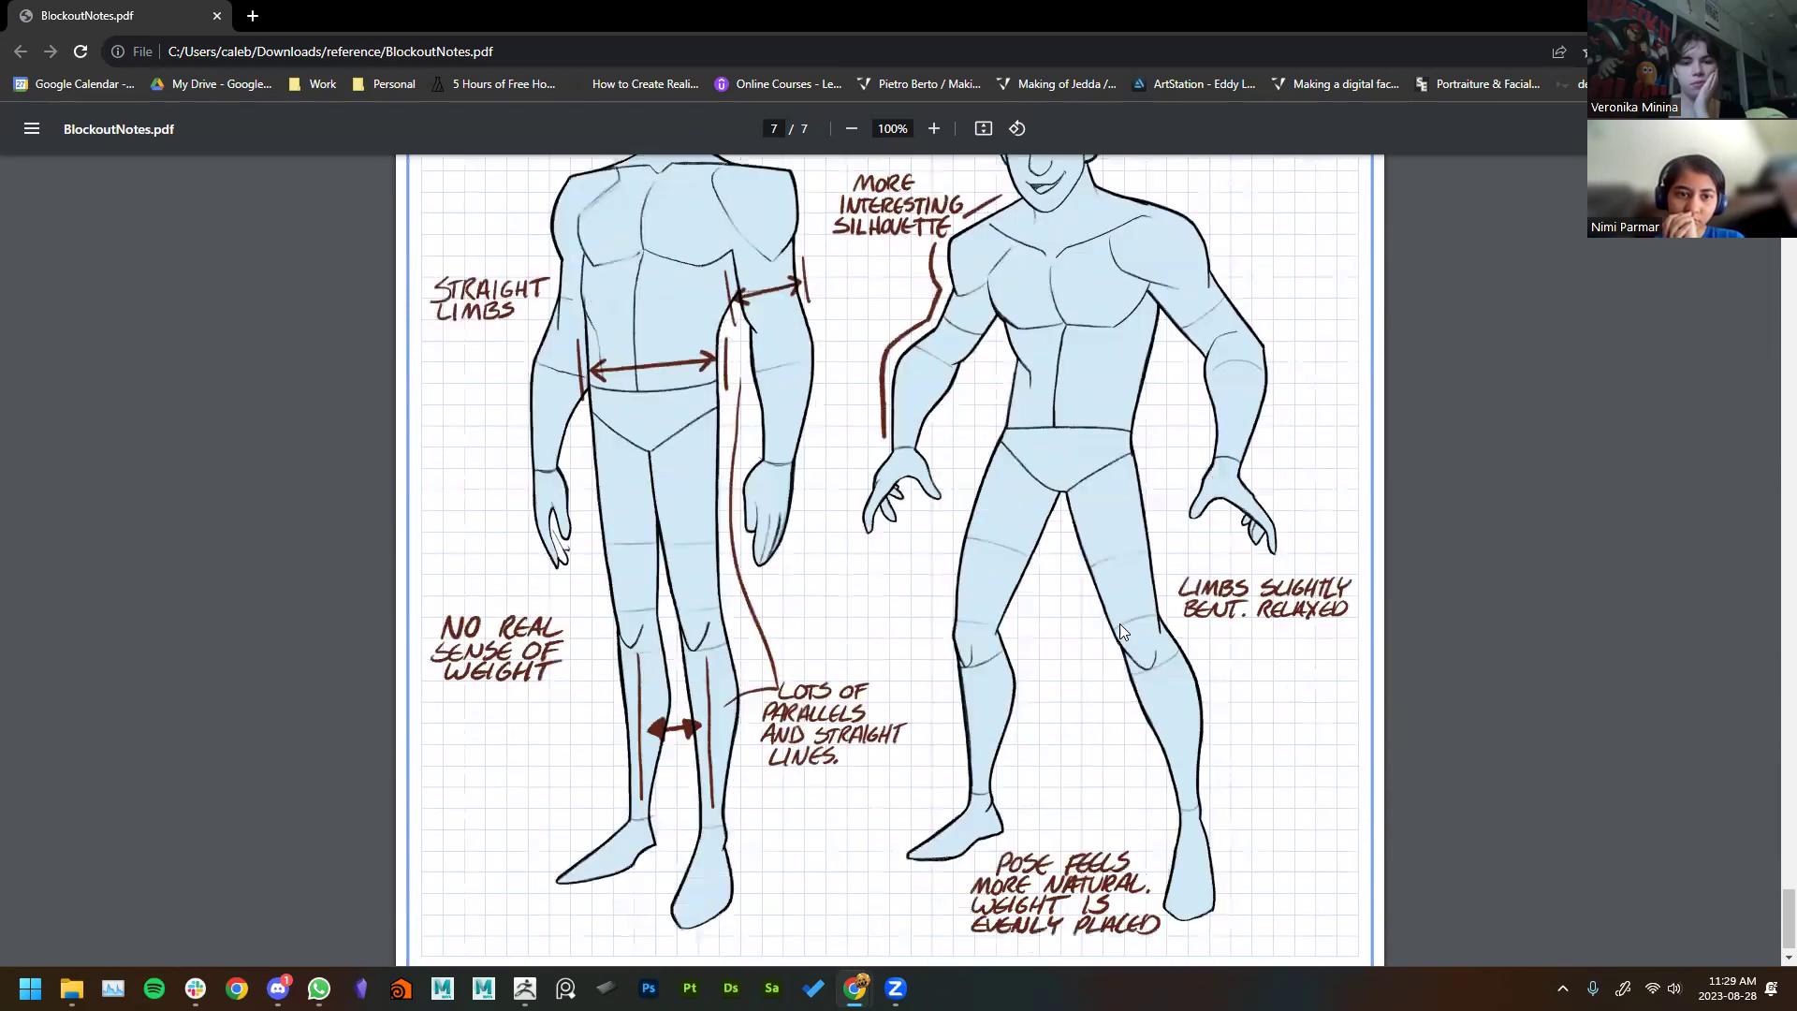
{"action": "scroll", "coordinate": [1106, 620], "scroll_direction": "up", "scroll_amount": 9}
{"action": "scroll", "coordinate": [955, 432], "scroll_direction": "down", "scroll_amount": 6}
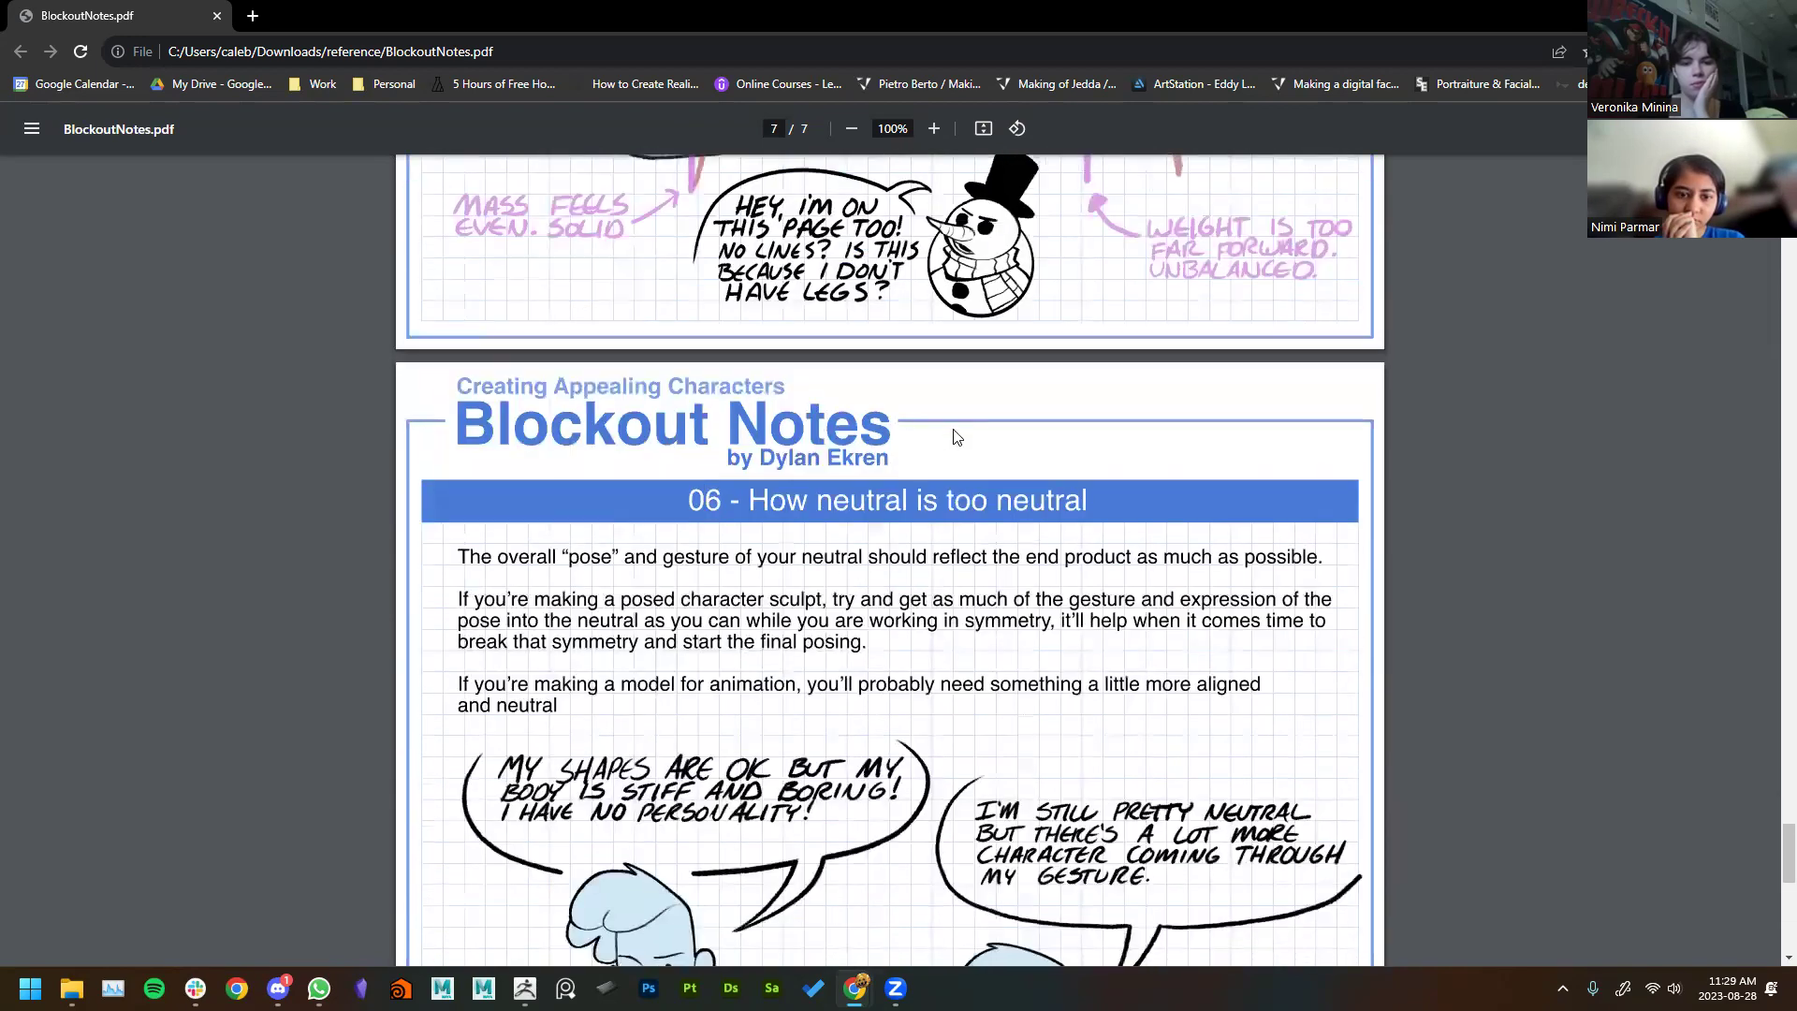
{"action": "scroll", "coordinate": [642, 541], "scroll_direction": "down", "scroll_amount": 4}
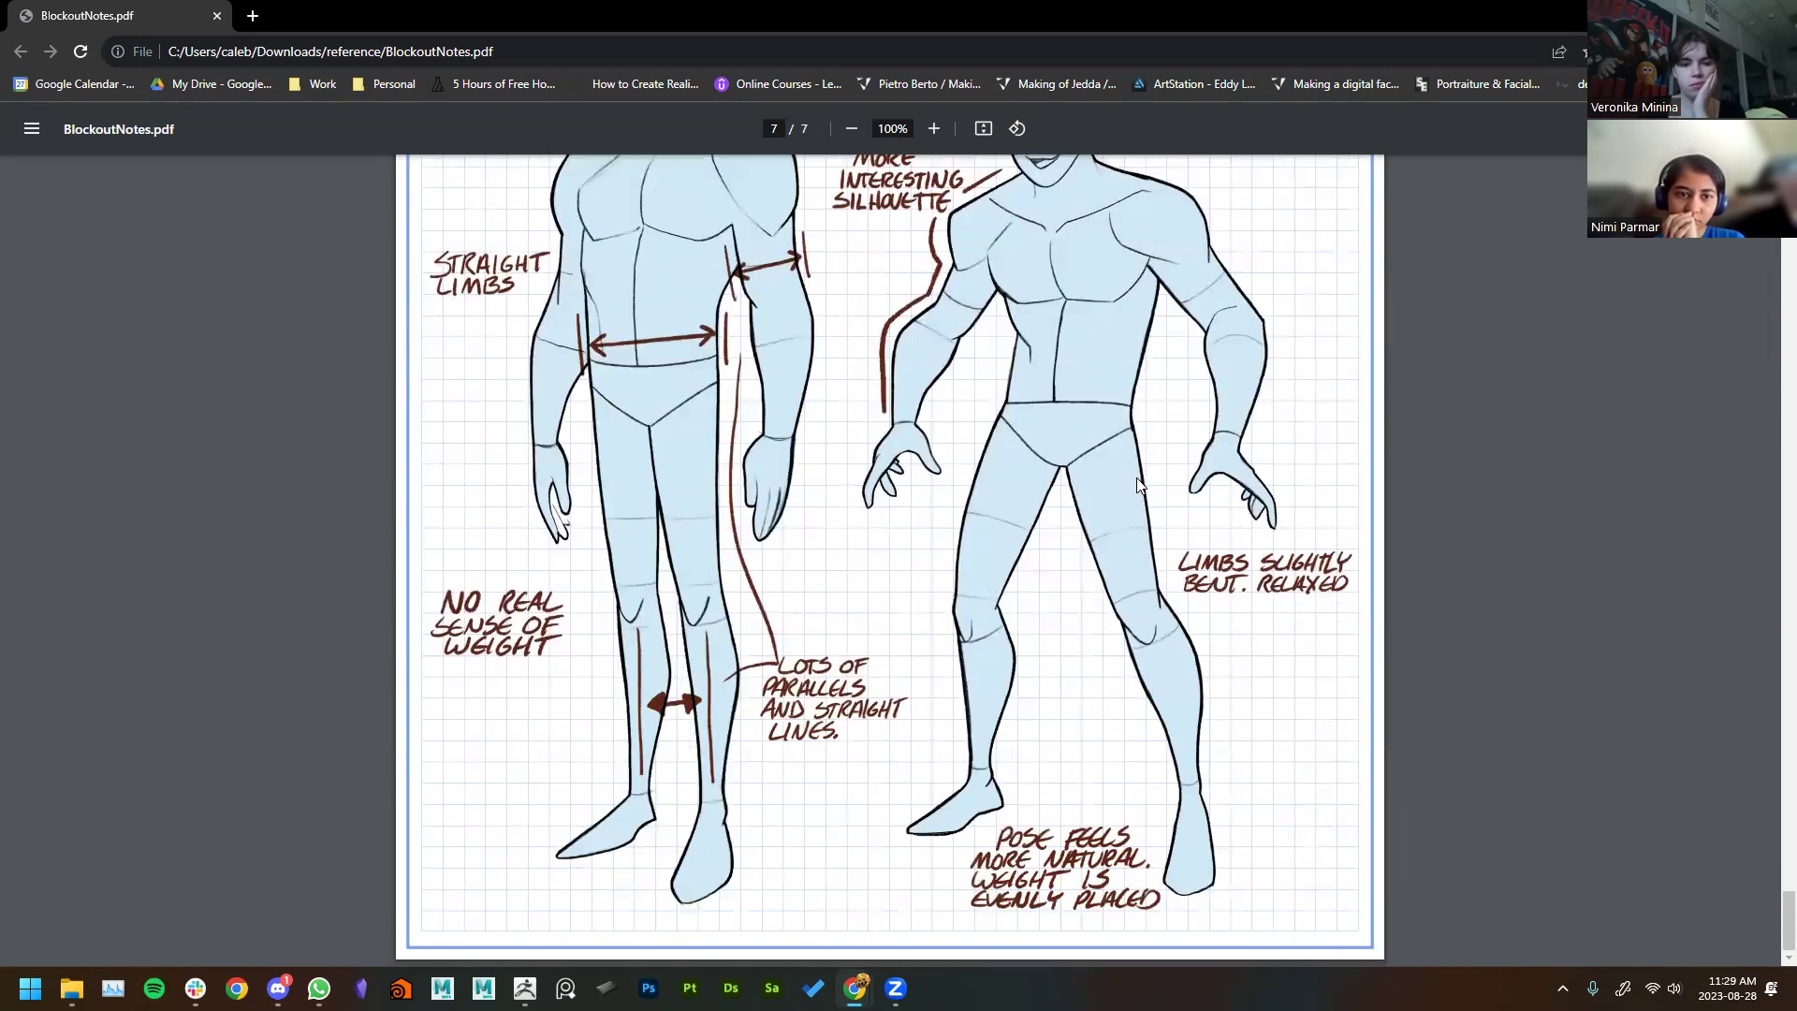
{"action": "scroll", "coordinate": [1195, 587], "scroll_direction": "up", "scroll_amount": 5}
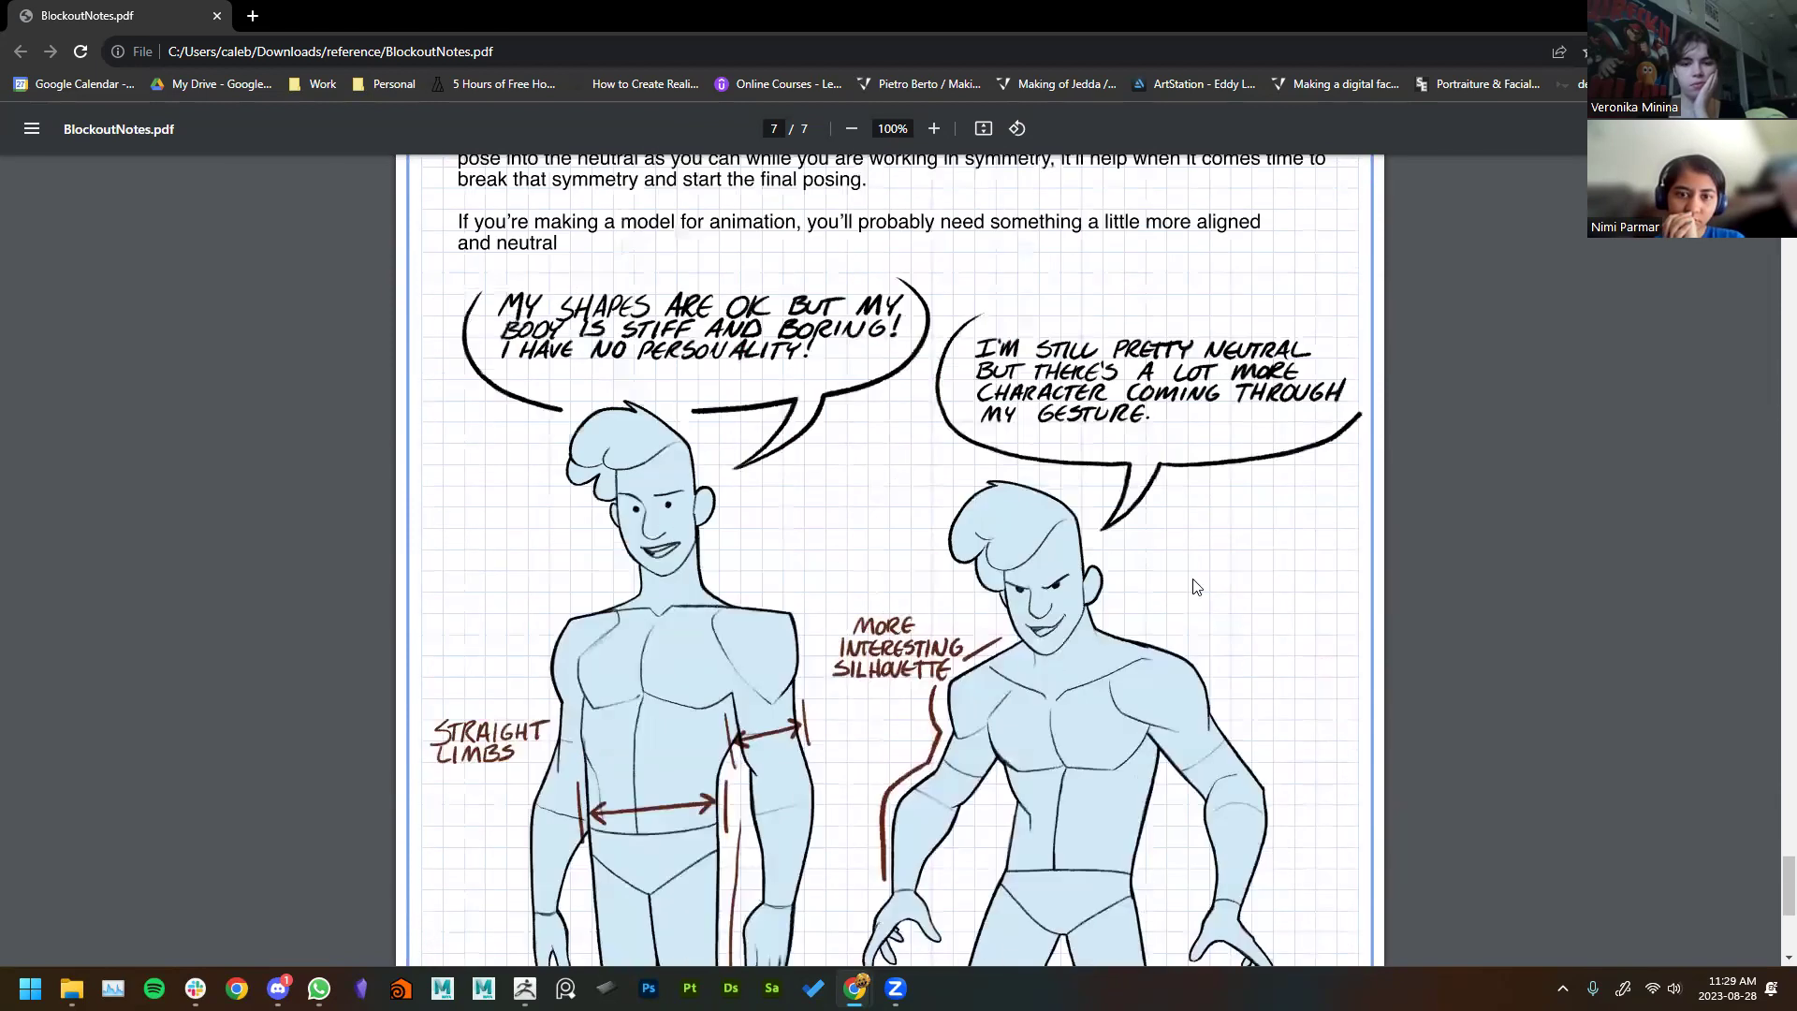
{"action": "scroll", "coordinate": [1254, 511], "scroll_direction": "up", "scroll_amount": 14}
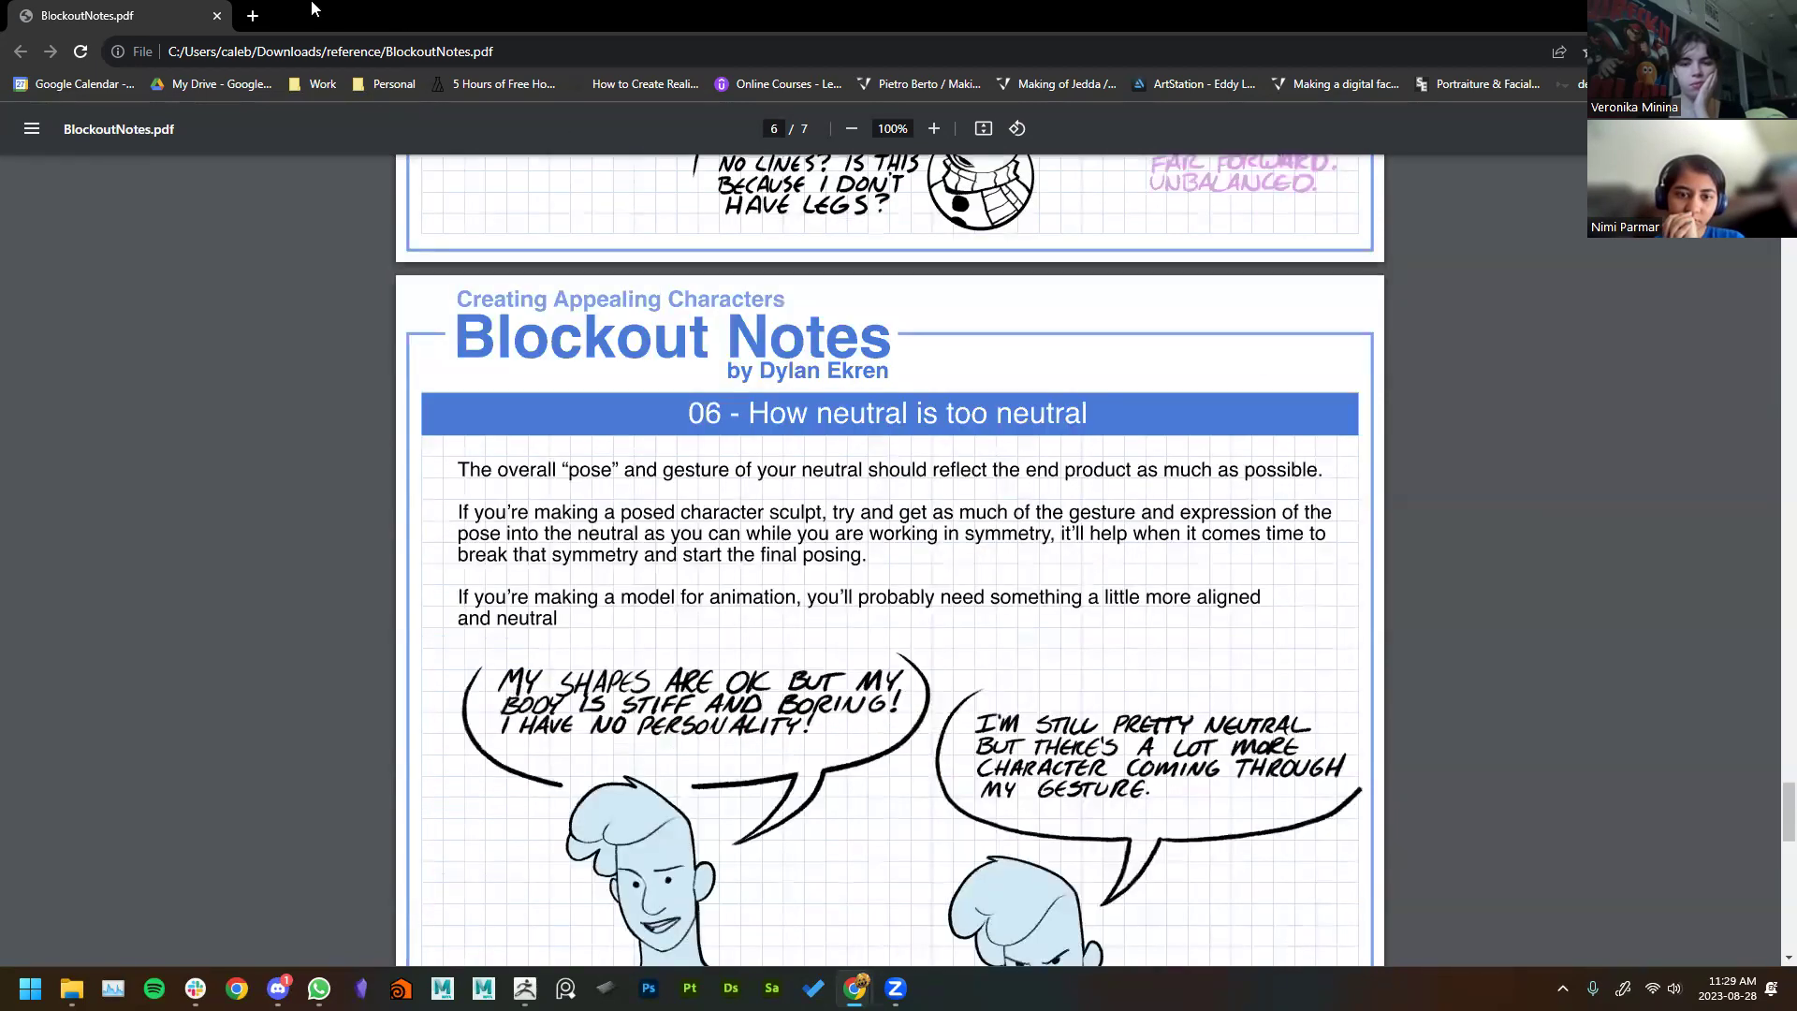
Step: Open Pinterest in a new browser tab and submit a date of birth in the birthdate form
{"action": "left_click", "coordinate": [253, 16]}
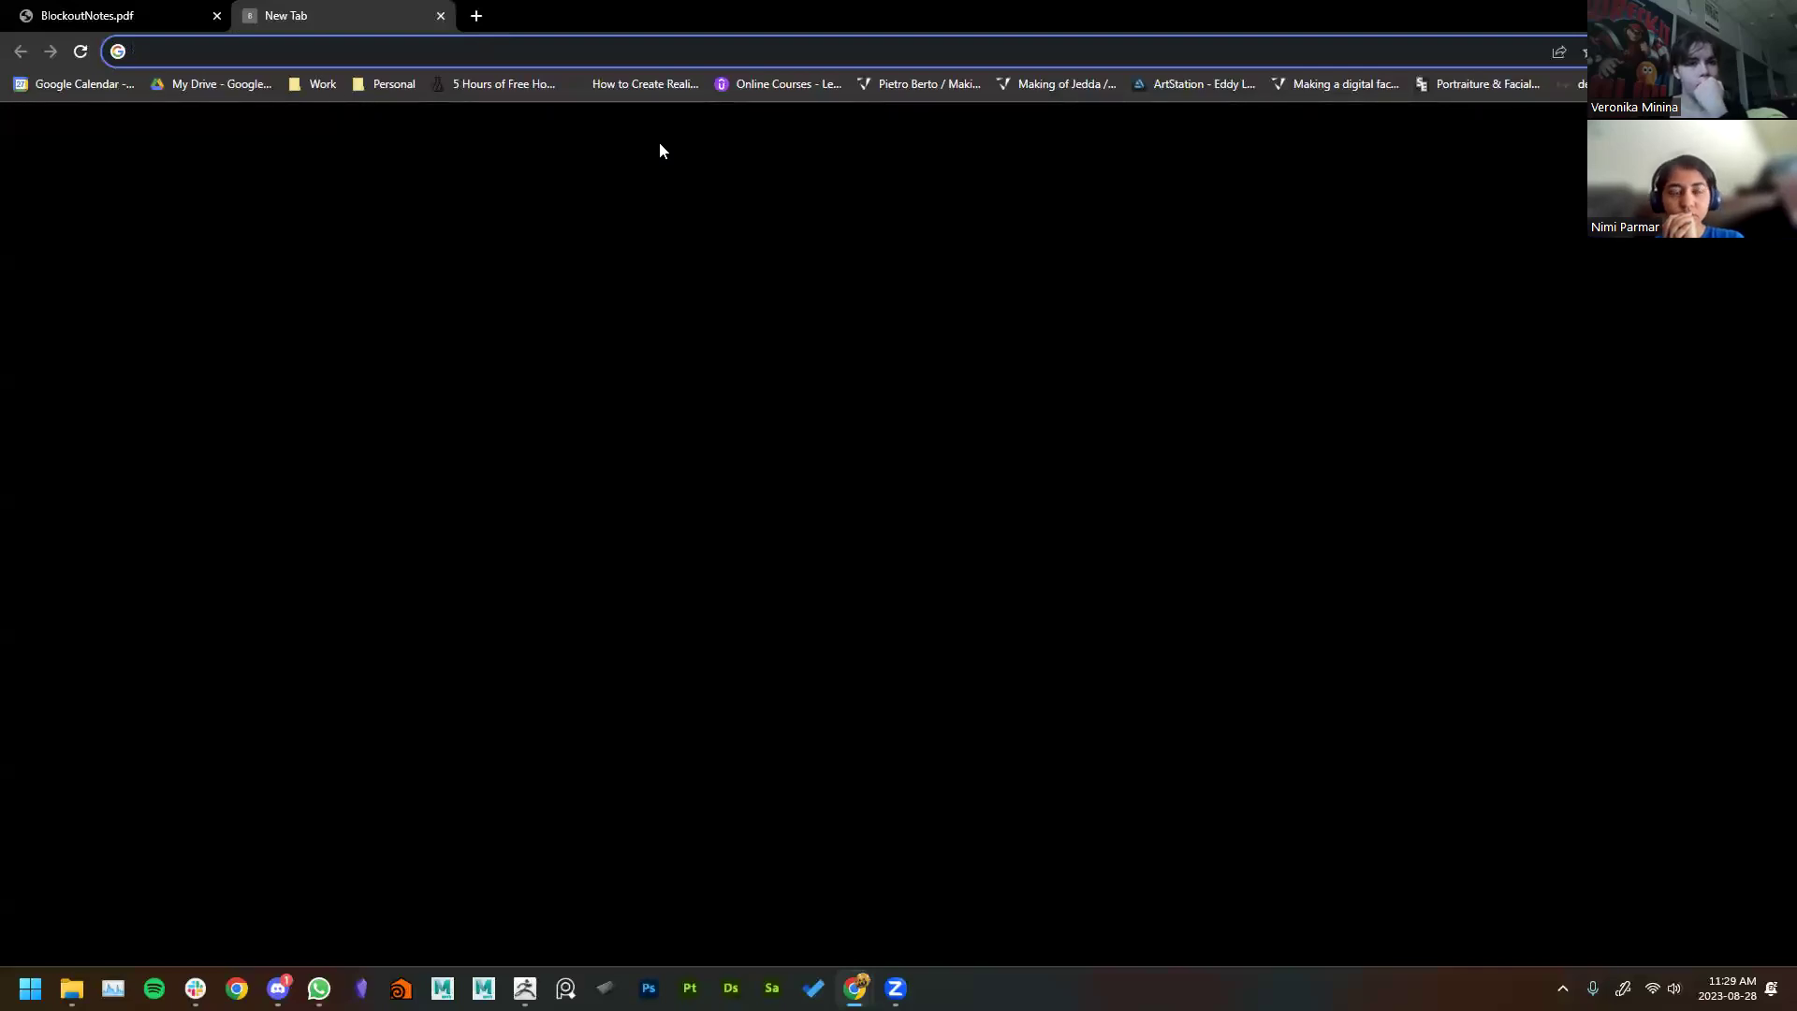
{"action": "type", "text": "pint"}
{"action": "key", "text": "Return"}
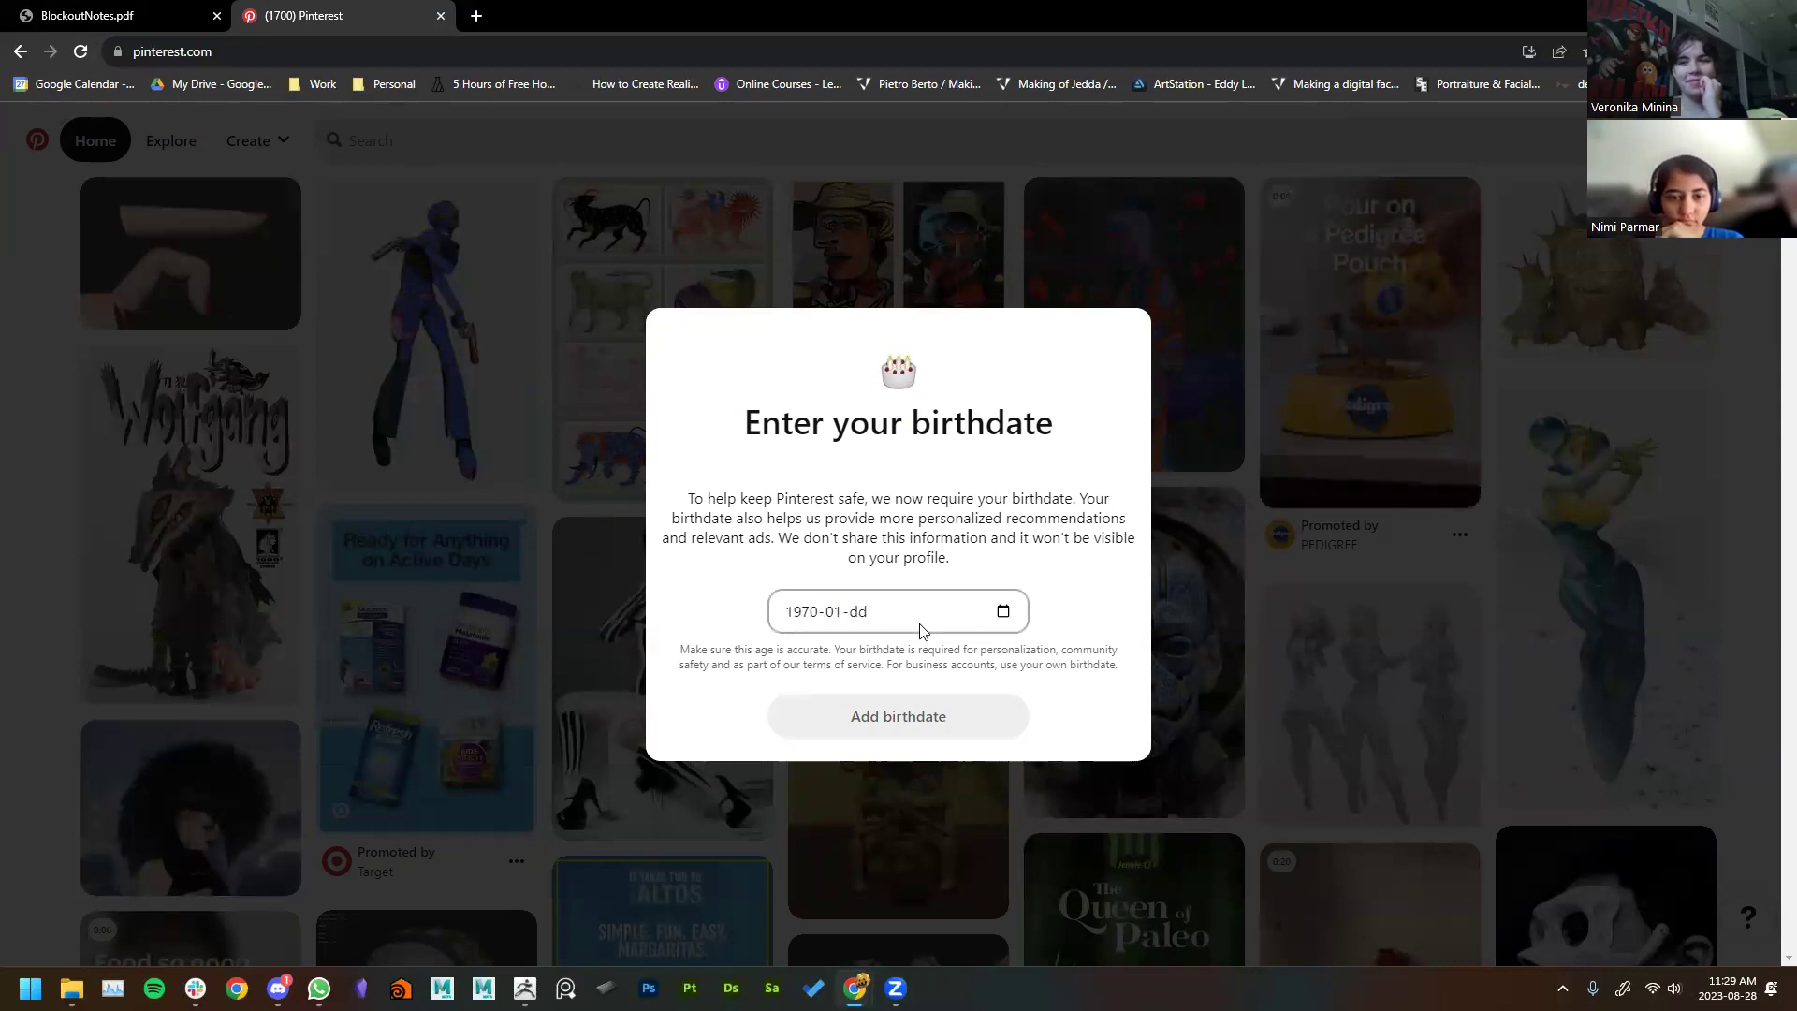
{"action": "left_click", "coordinate": [858, 611]}
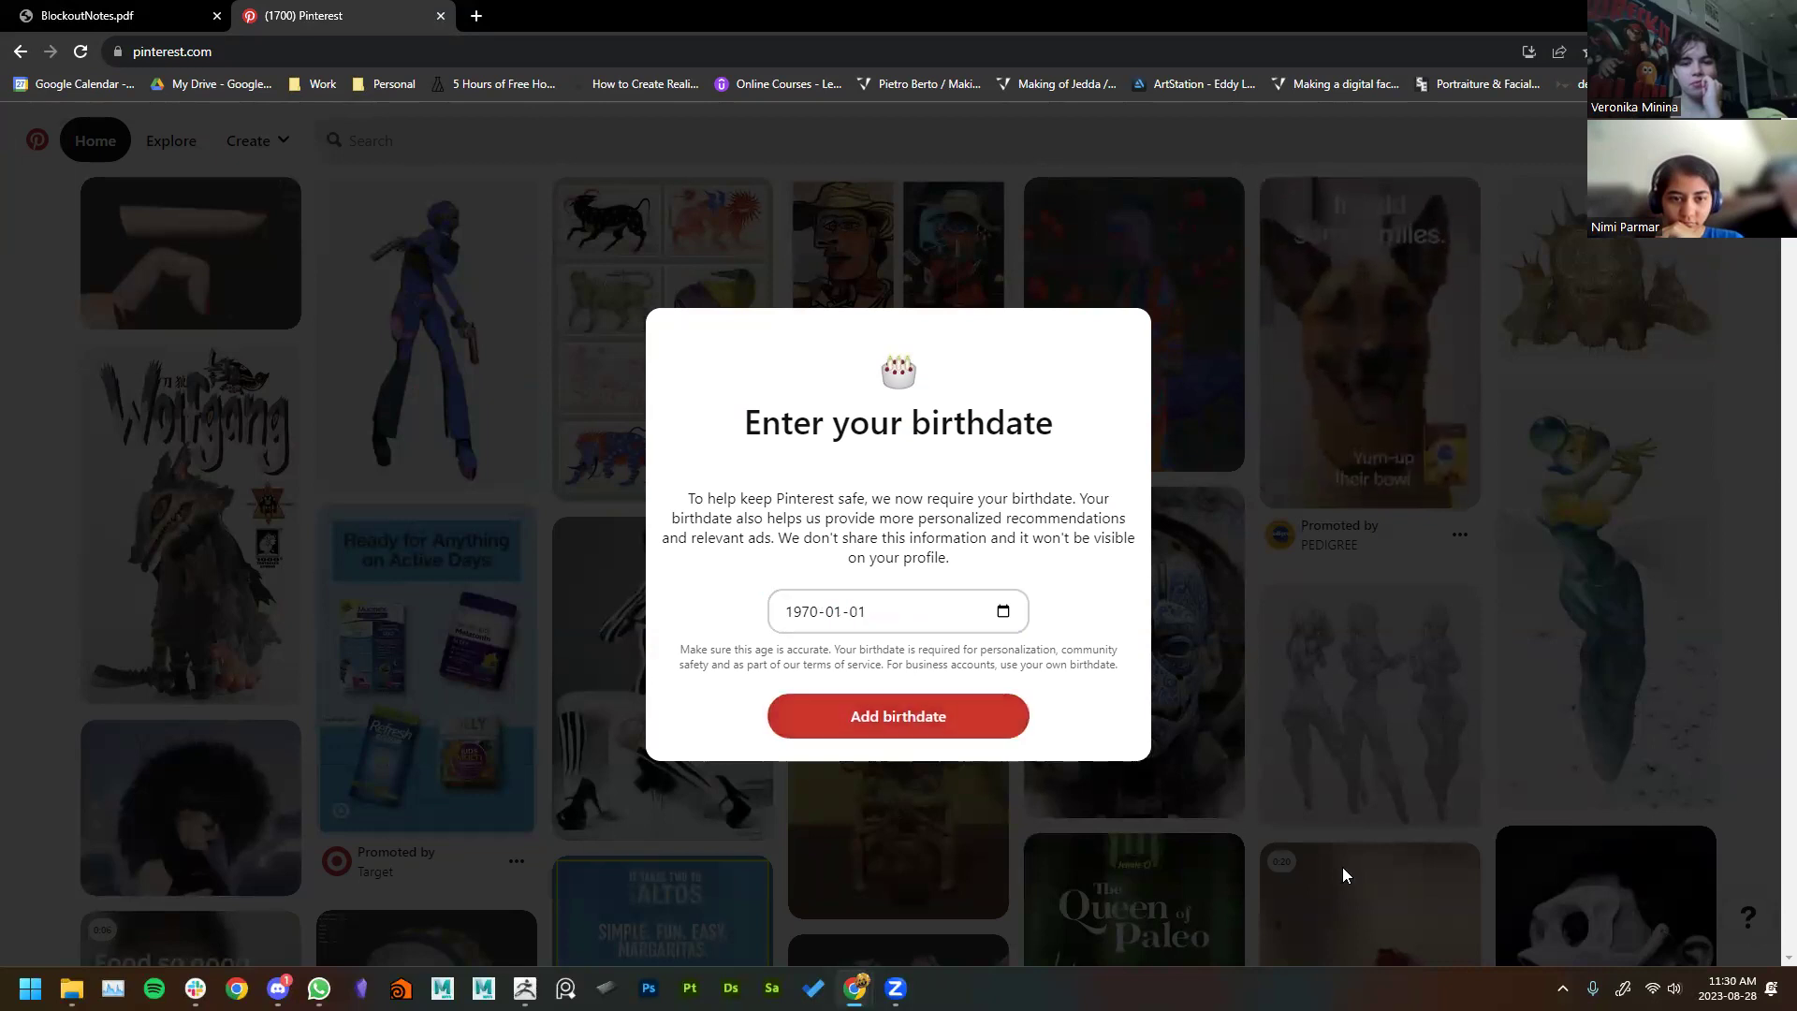
{"action": "key", "text": "Return"}
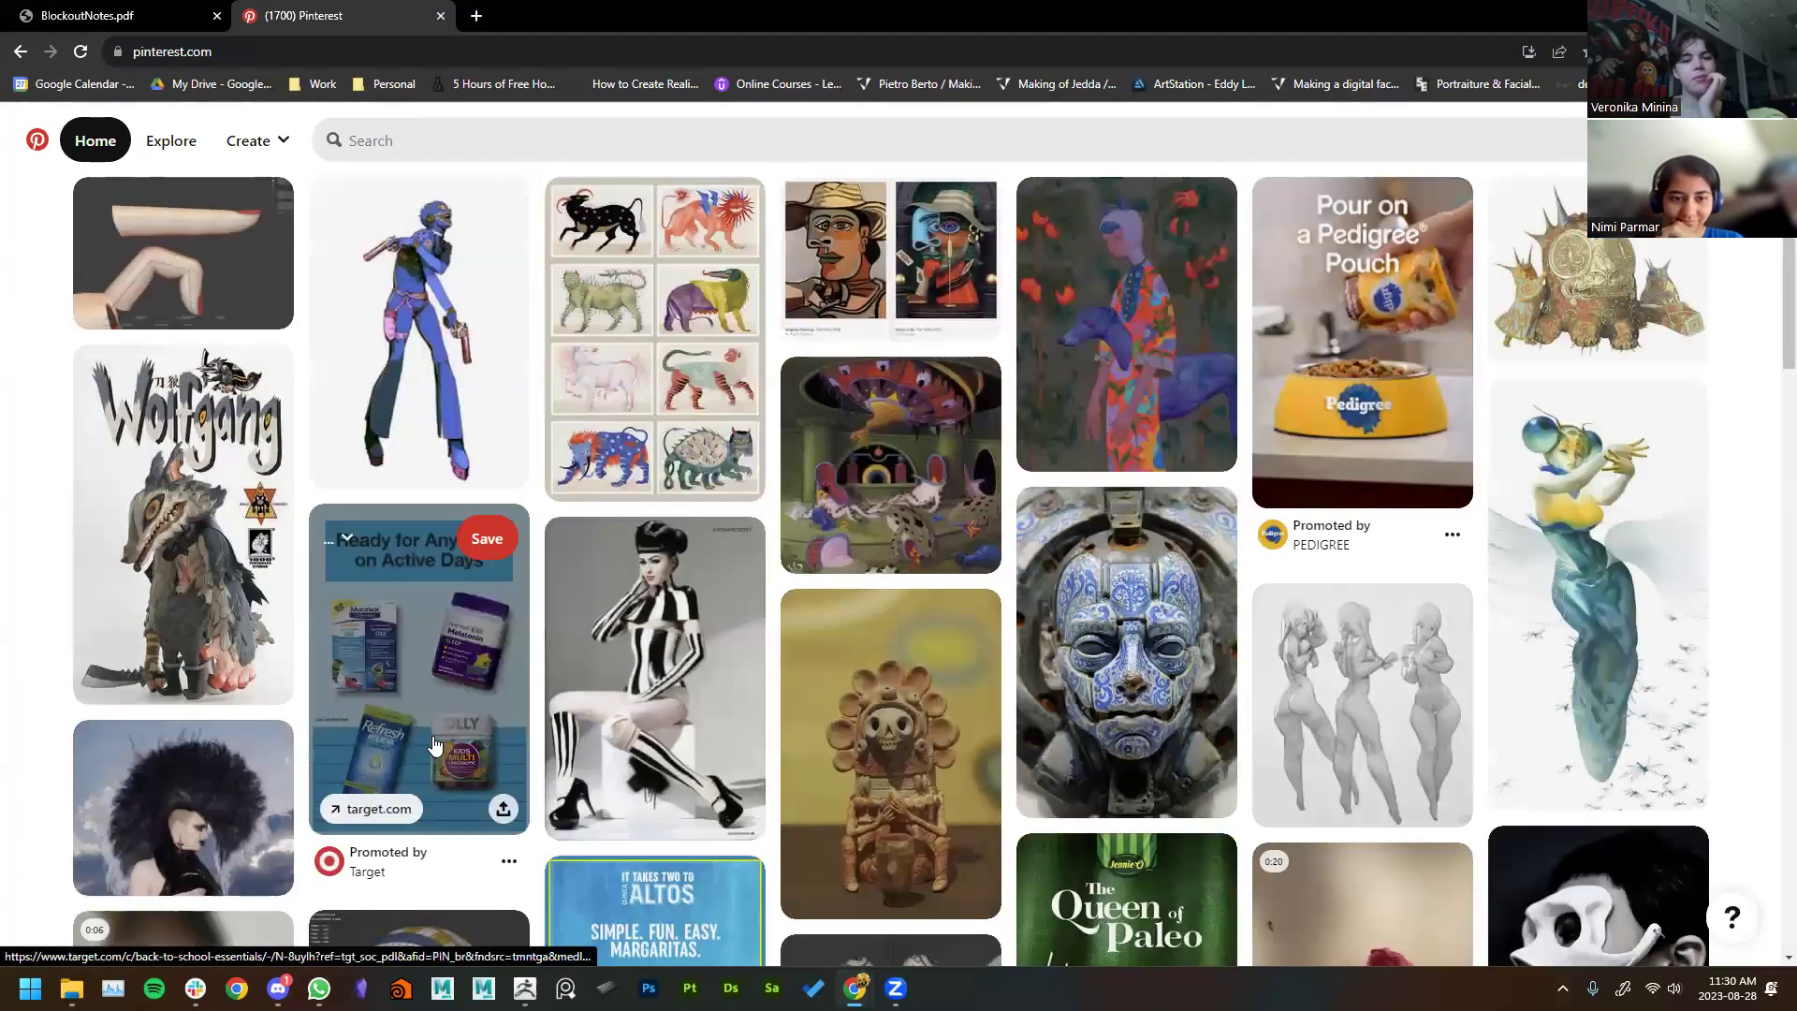
Step: Search Pinterest for "planes of the torso"
{"action": "left_click", "coordinate": [512, 125]}
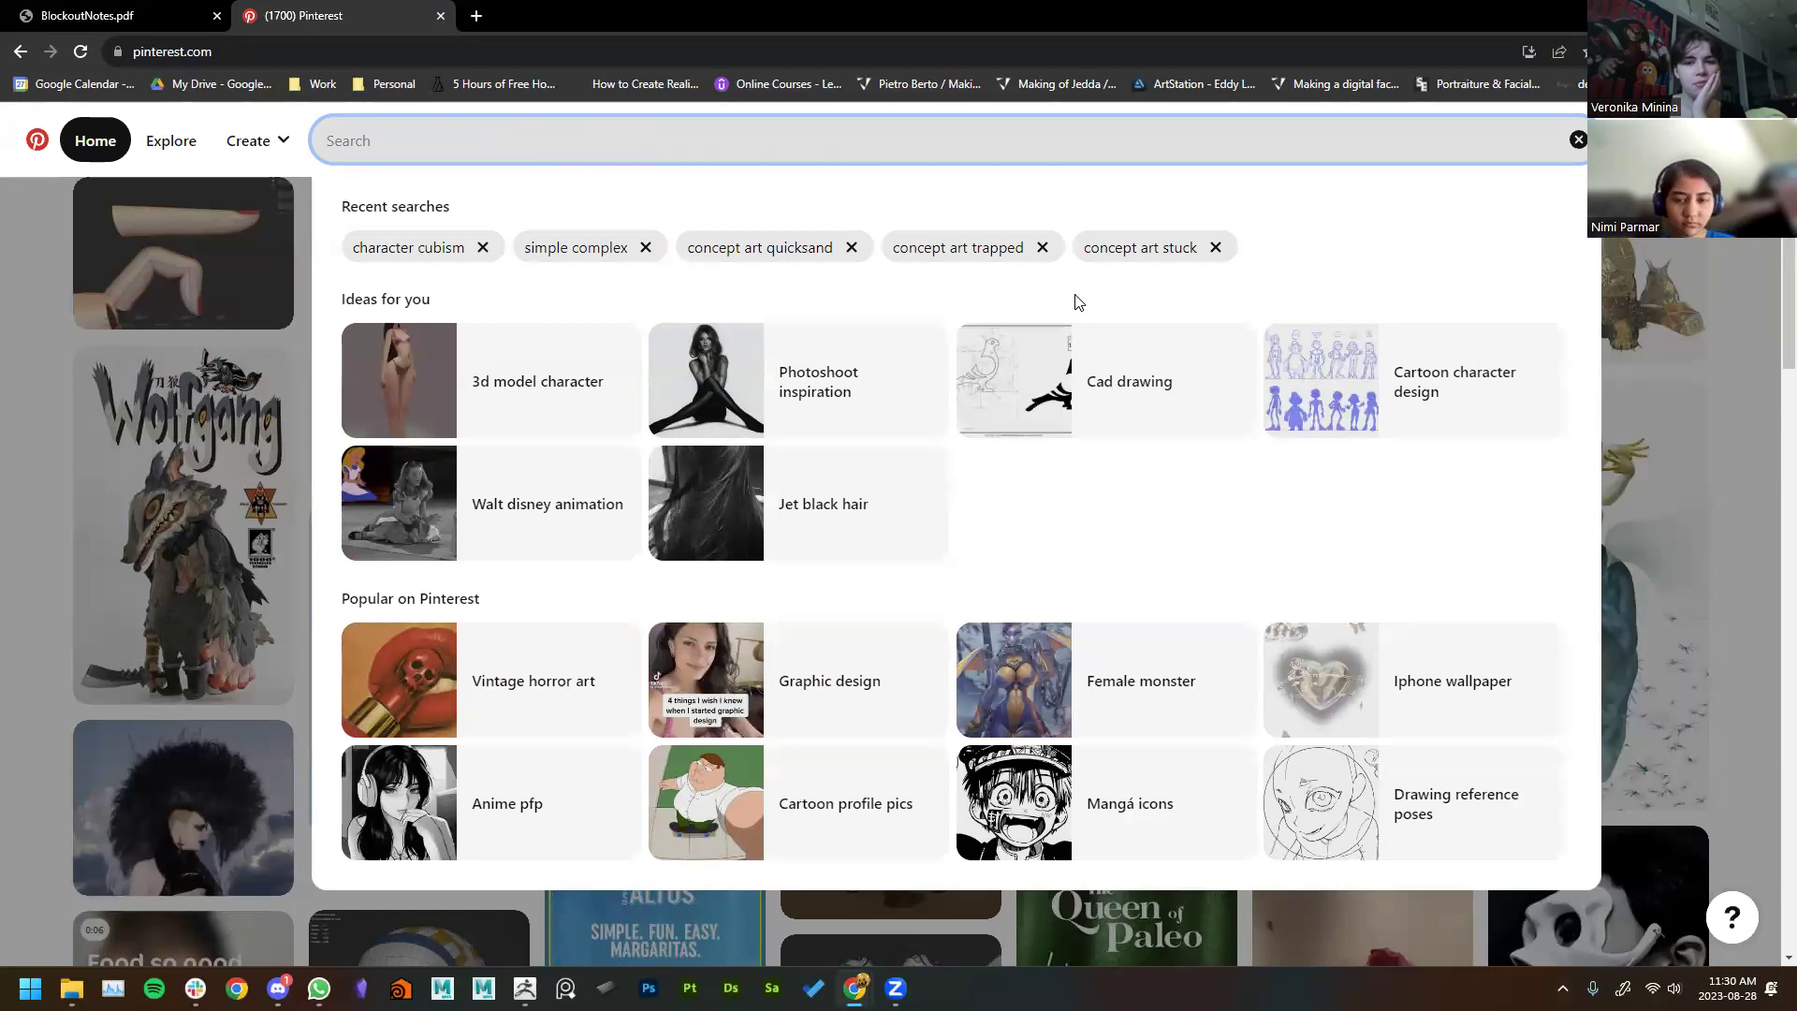
{"action": "type", "text": "plae"}
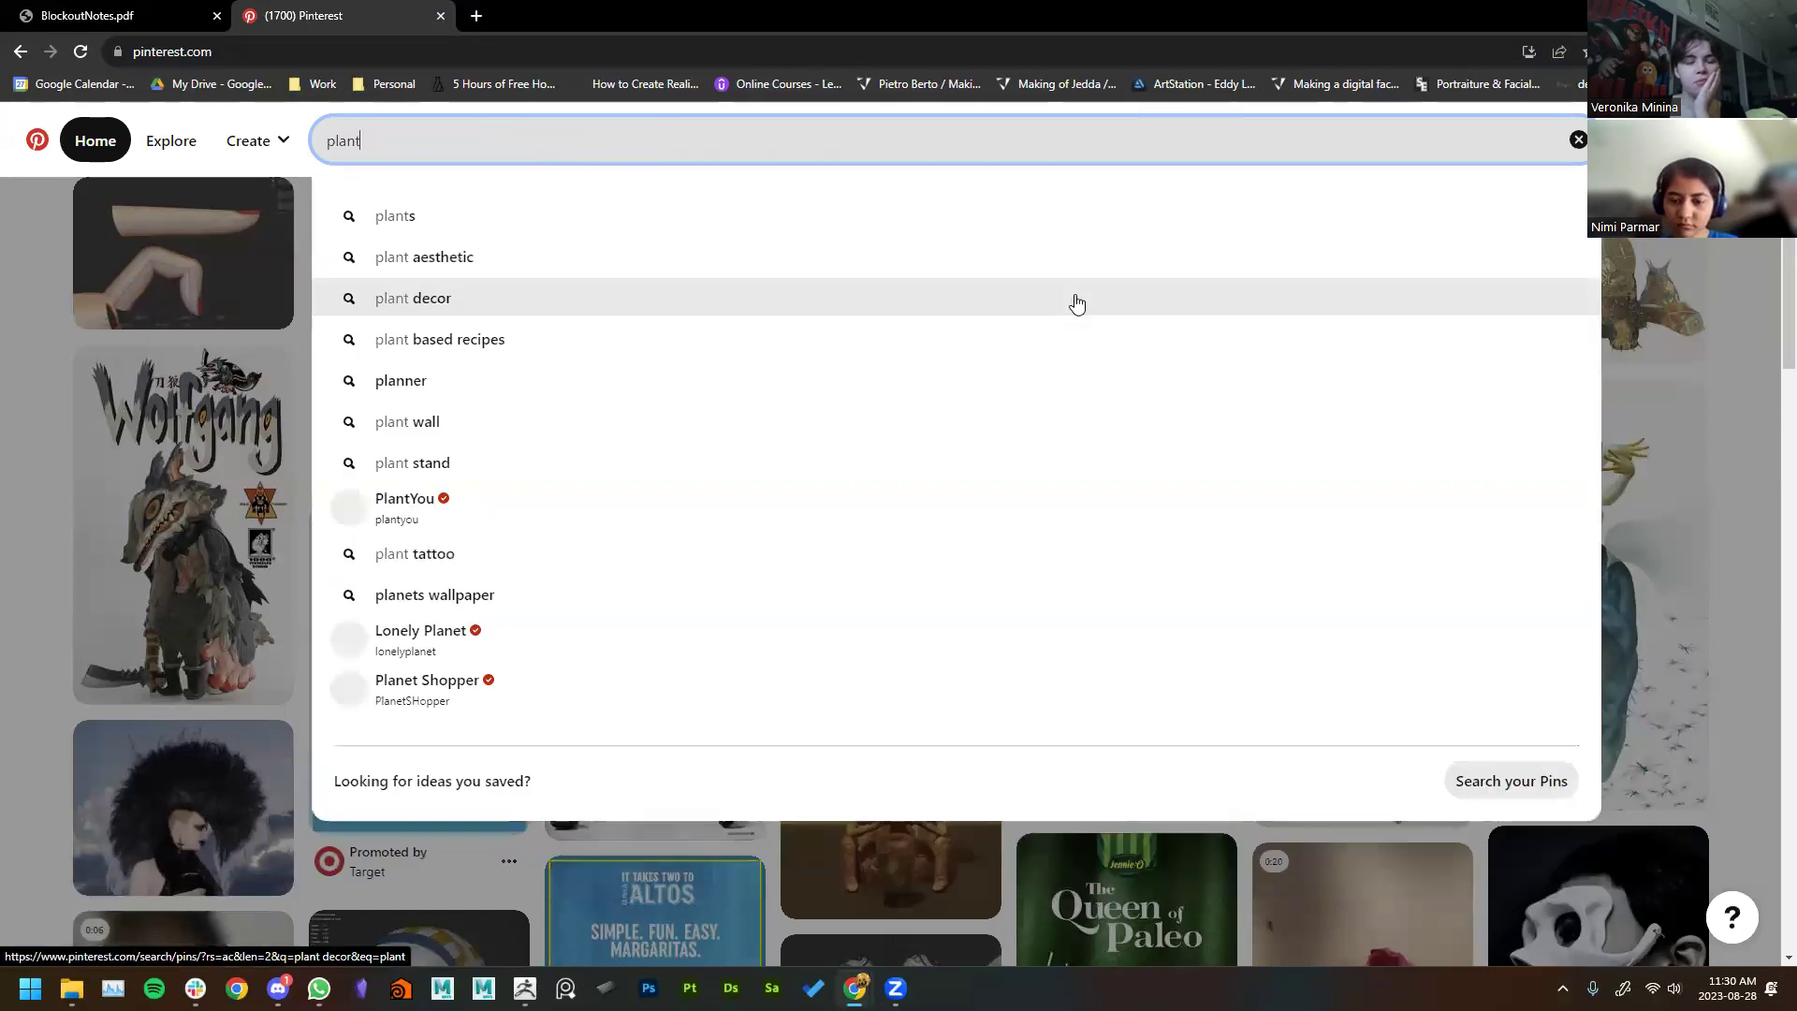
{"action": "key", "text": "BackSpace"}
{"action": "type", "text": "nes of the to"}
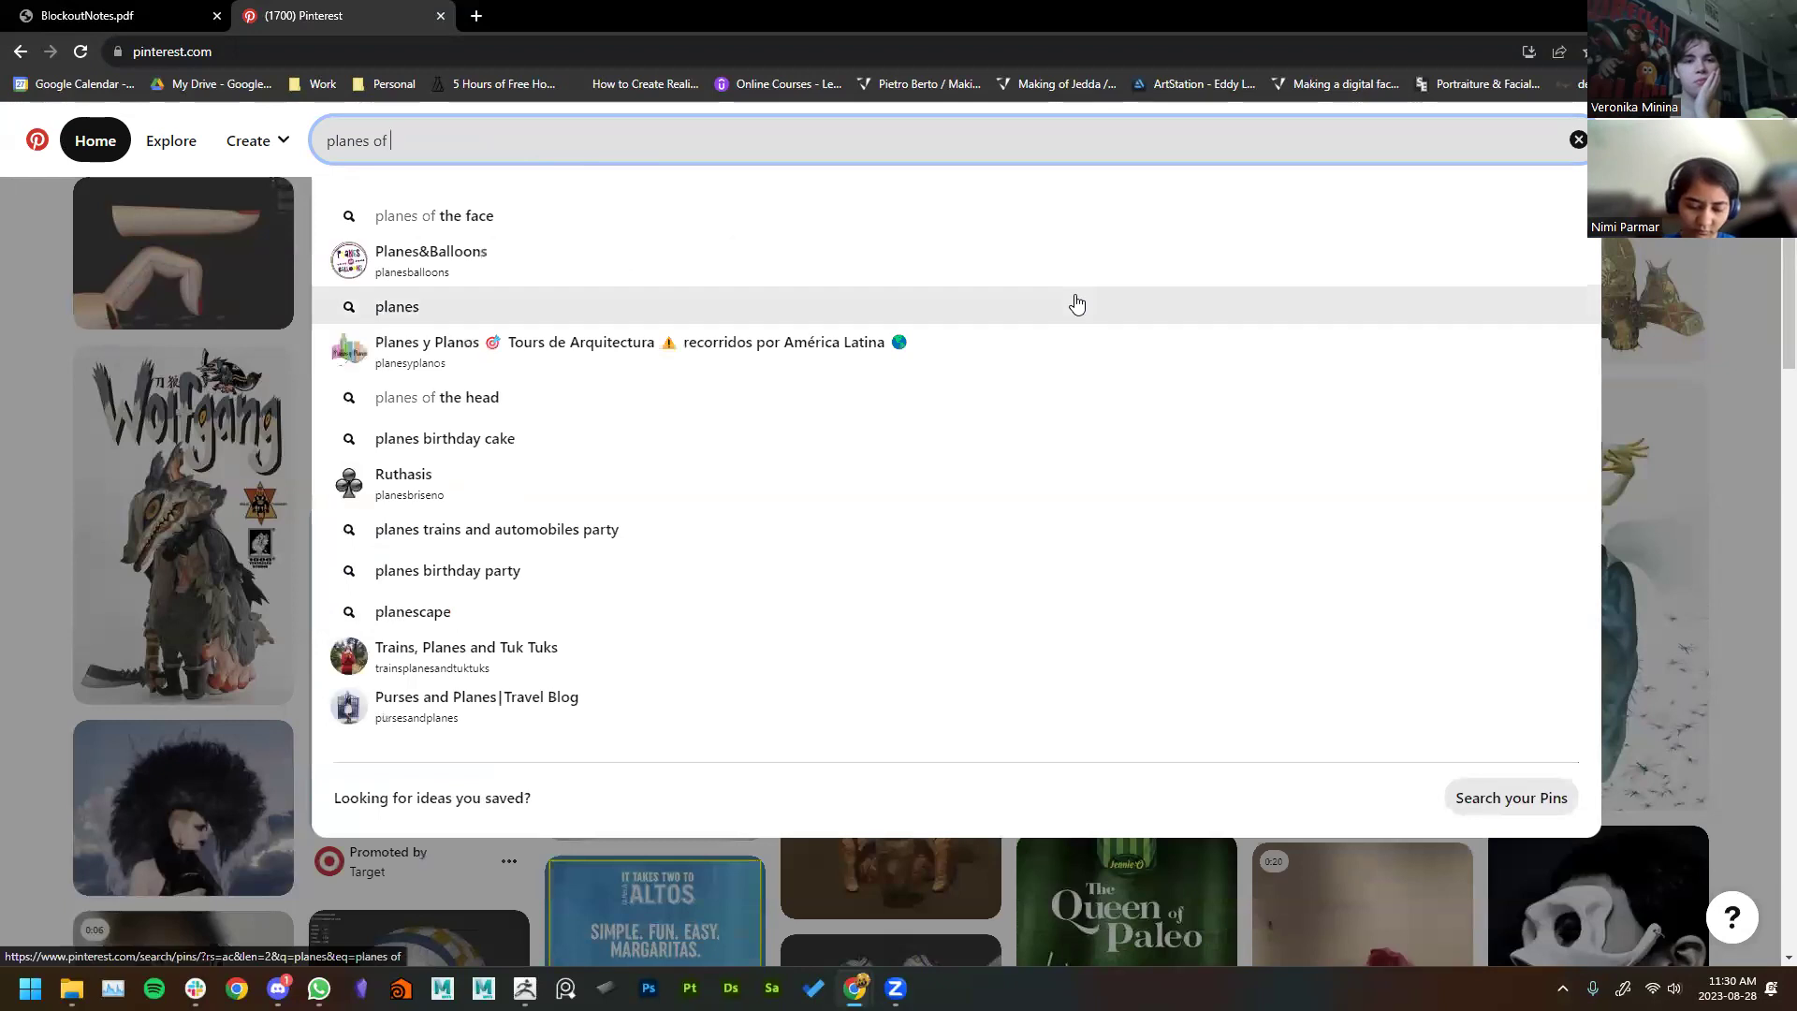
{"action": "type", "text": "rso"}
{"action": "key", "text": "Return"}
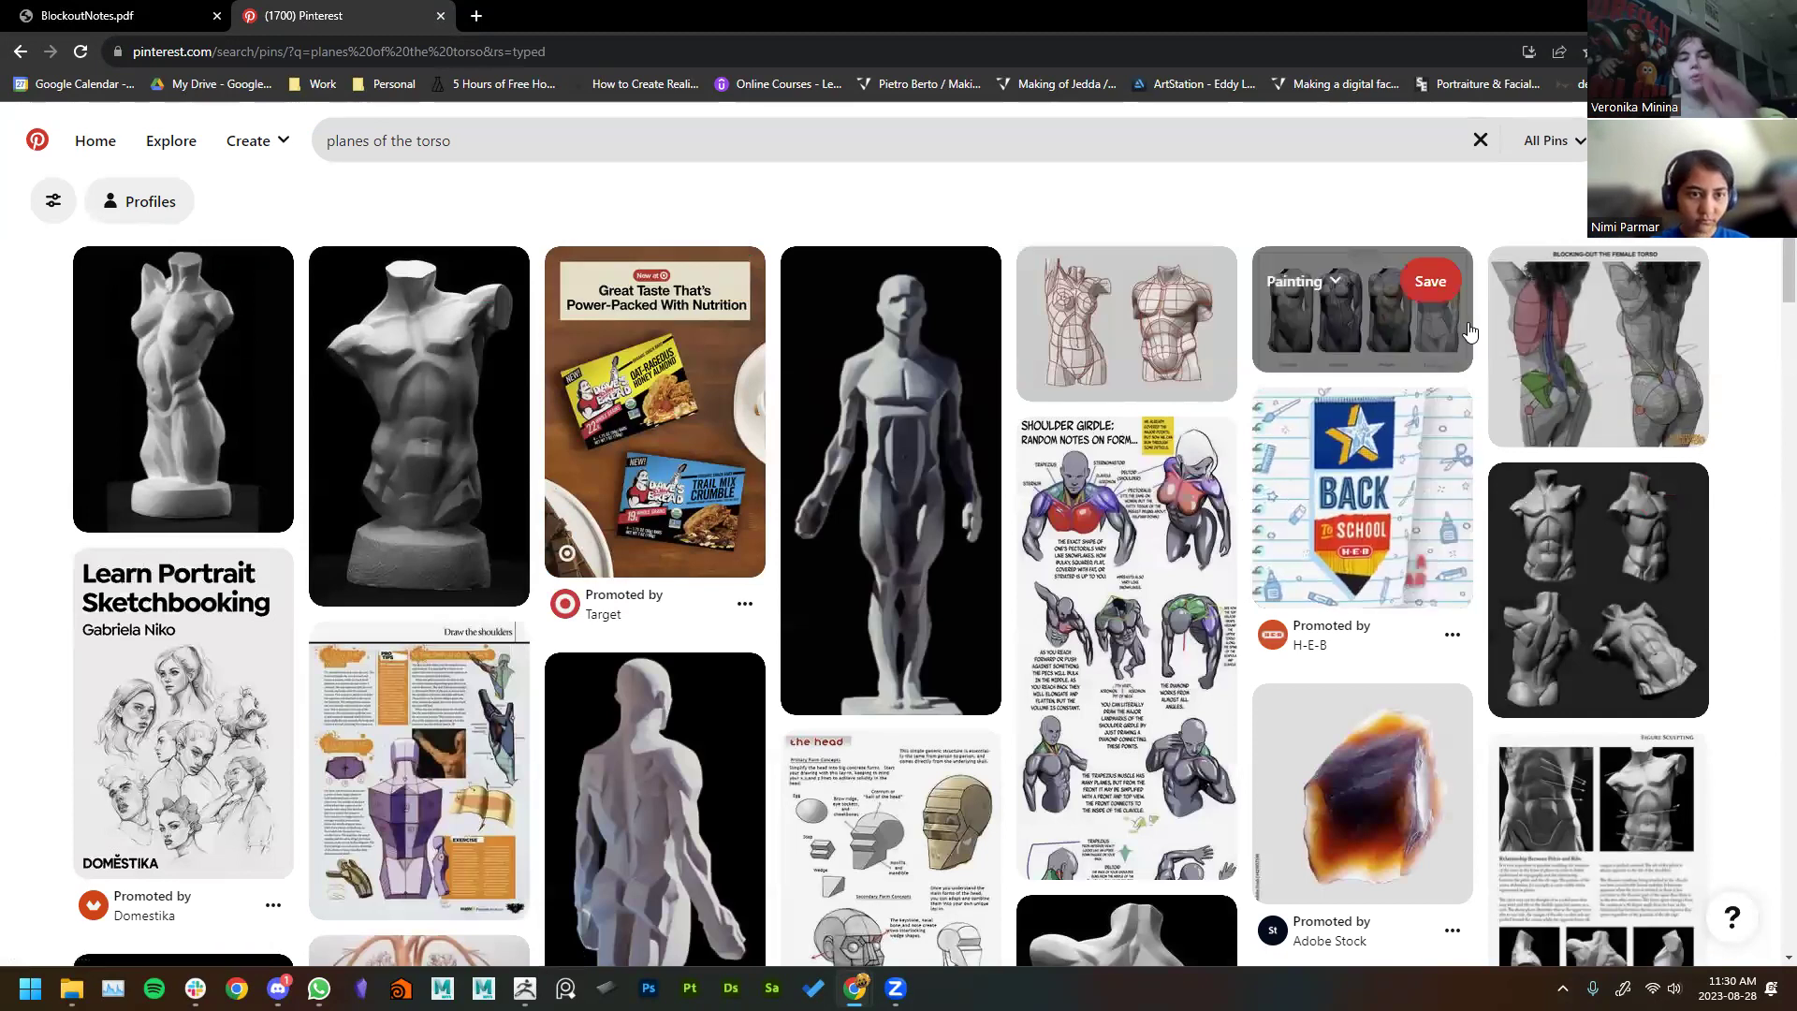
Step: Browse the torso plane results for useful form references and open a promising pin in a separate tab
{"action": "scroll", "coordinate": [1622, 676], "scroll_direction": "down", "scroll_amount": 2}
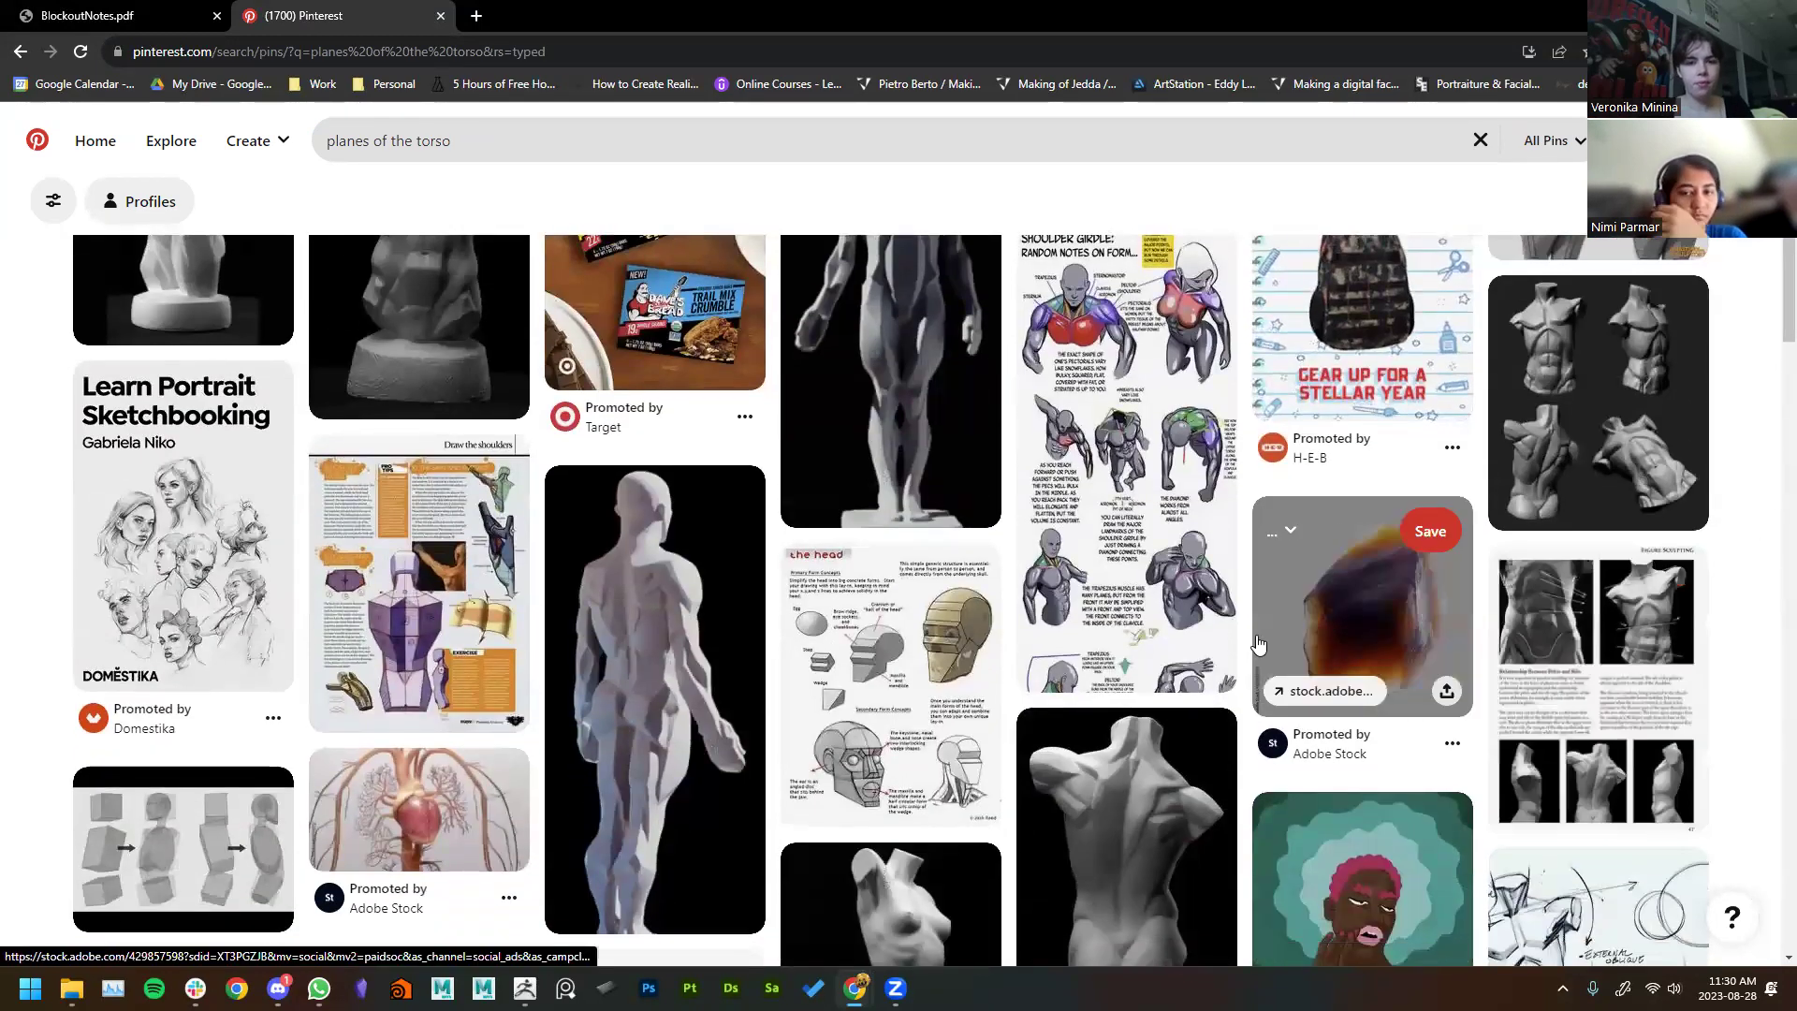
{"action": "scroll", "coordinate": [1183, 569], "scroll_direction": "down", "scroll_amount": 5}
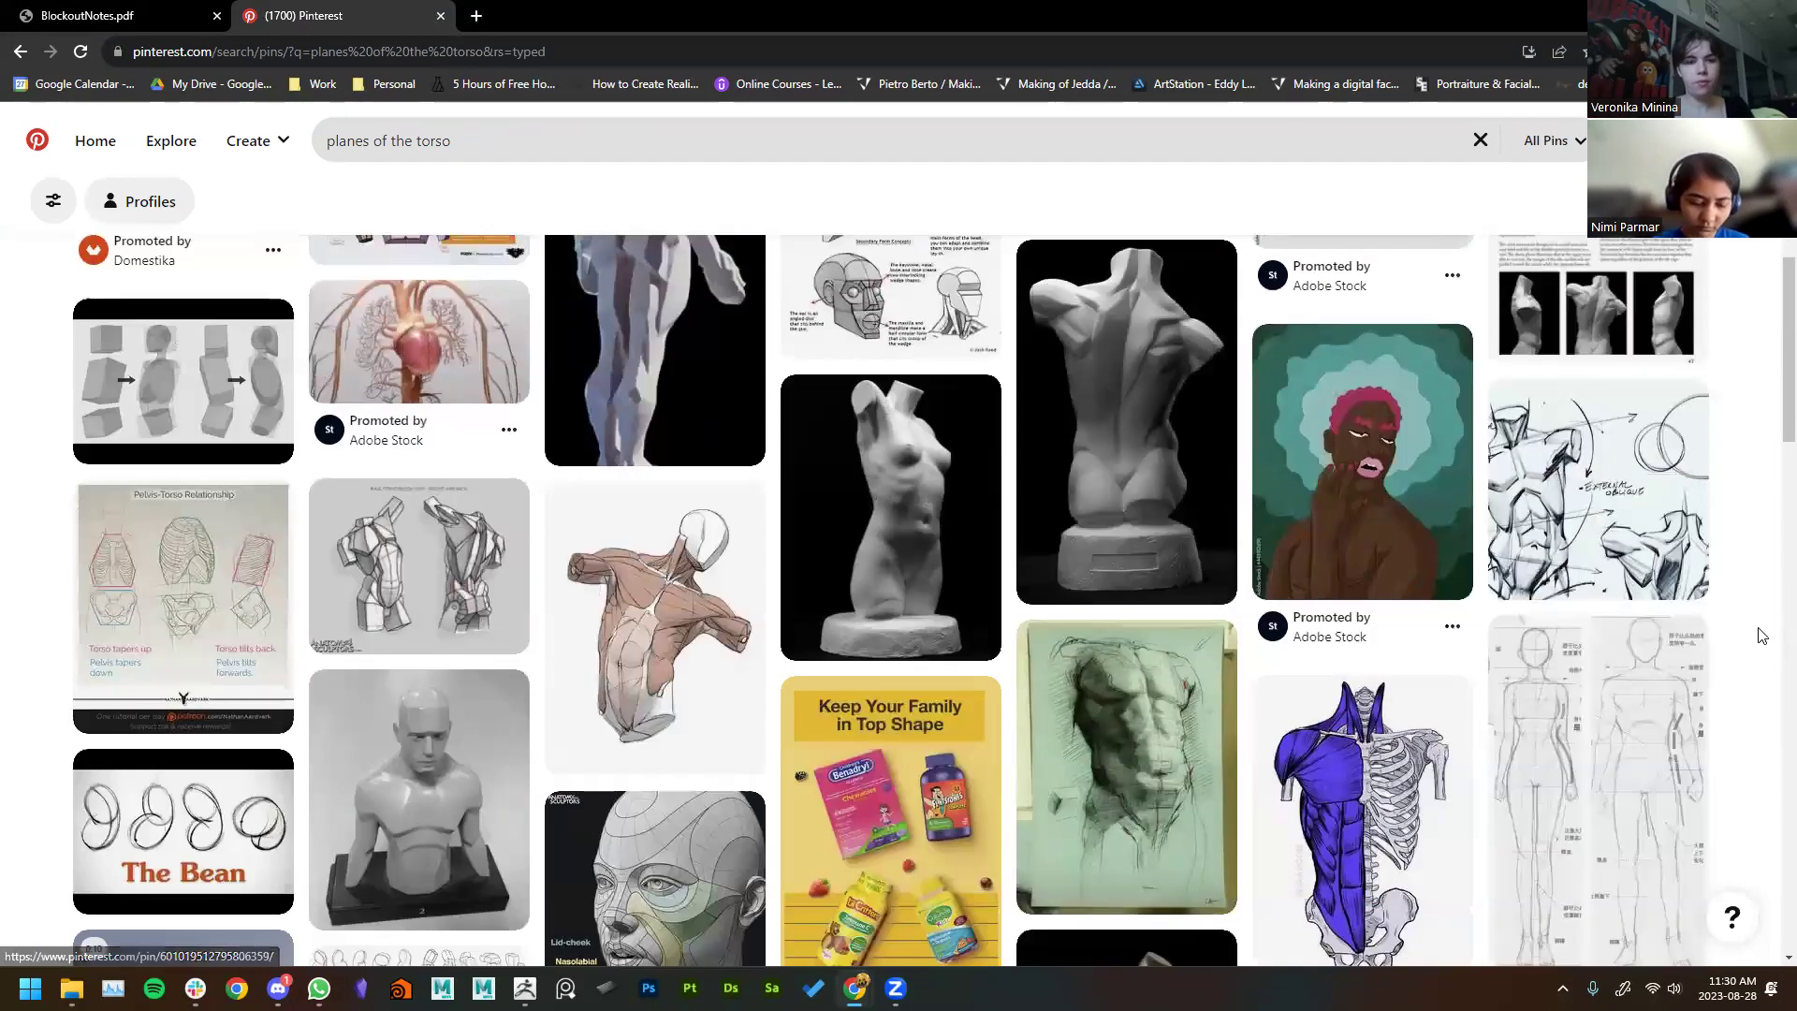
{"action": "scroll", "coordinate": [1756, 630], "scroll_direction": "down", "scroll_amount": 4}
{"action": "scroll", "coordinate": [2, 625], "scroll_direction": "up", "scroll_amount": 2}
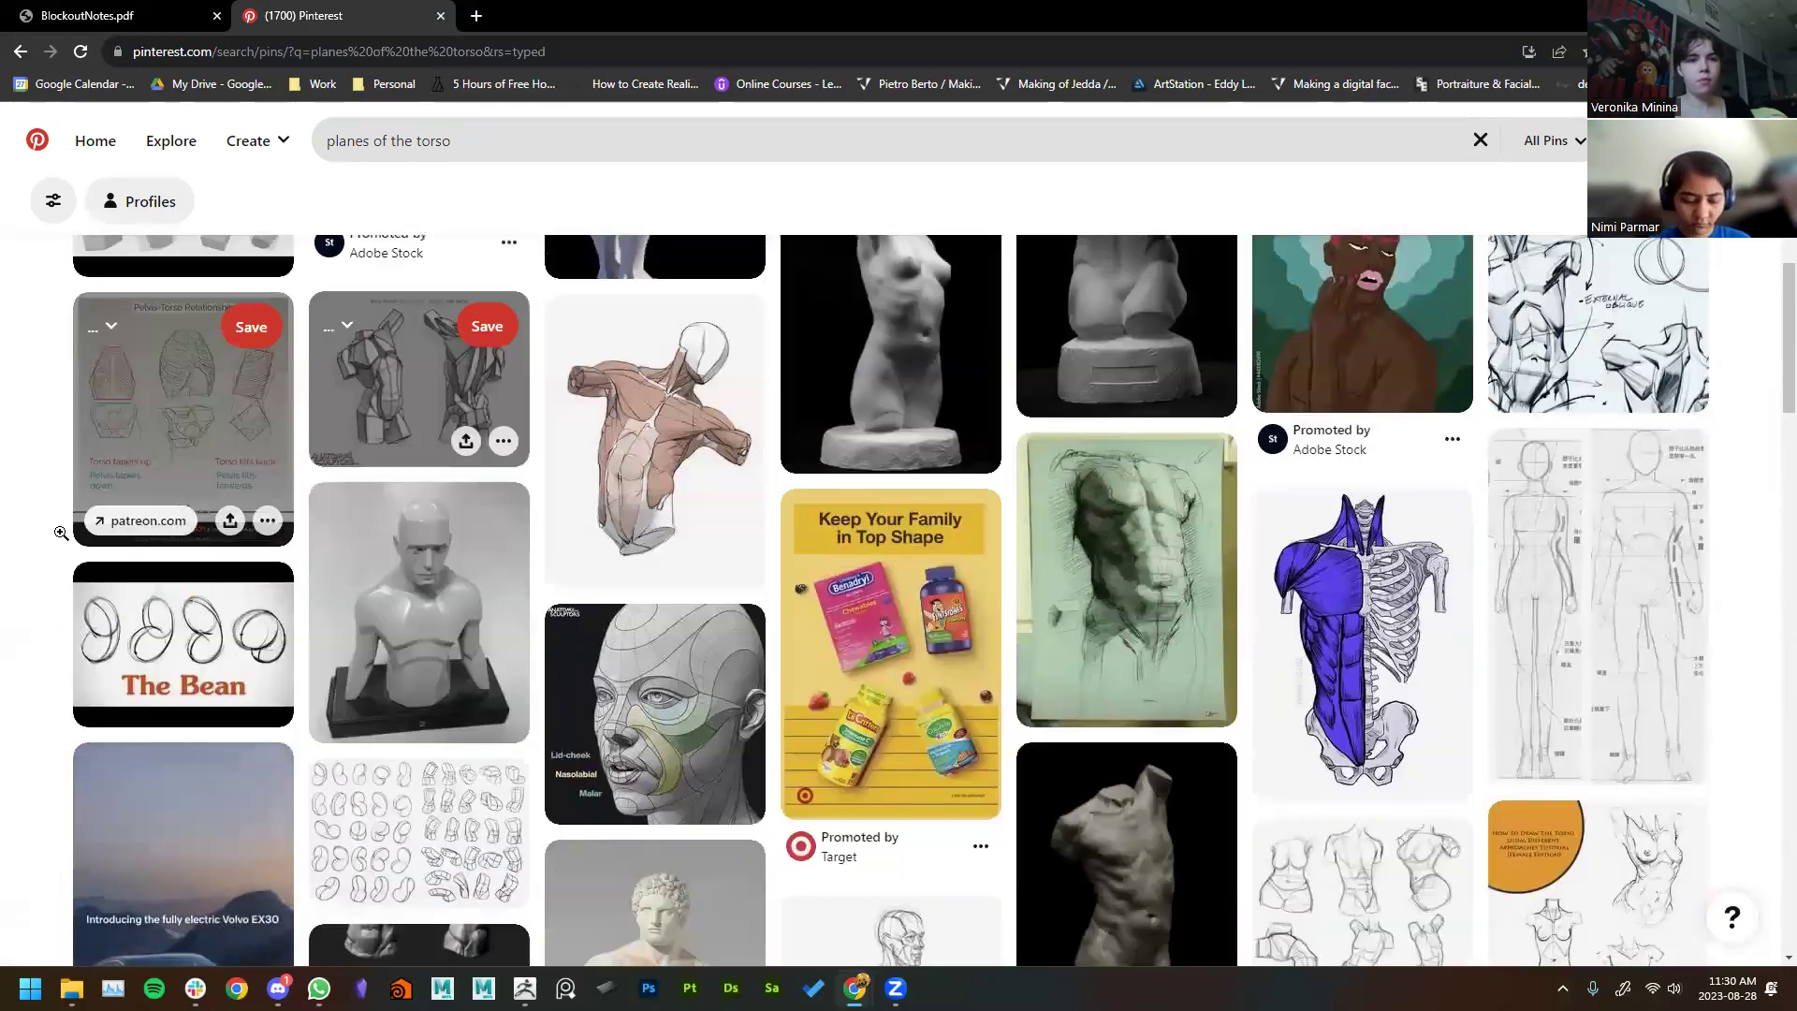
{"action": "scroll", "coordinate": [20, 521], "scroll_direction": "down", "scroll_amount": 6}
{"action": "scroll", "coordinate": [18, 524], "scroll_direction": "down", "scroll_amount": 3}
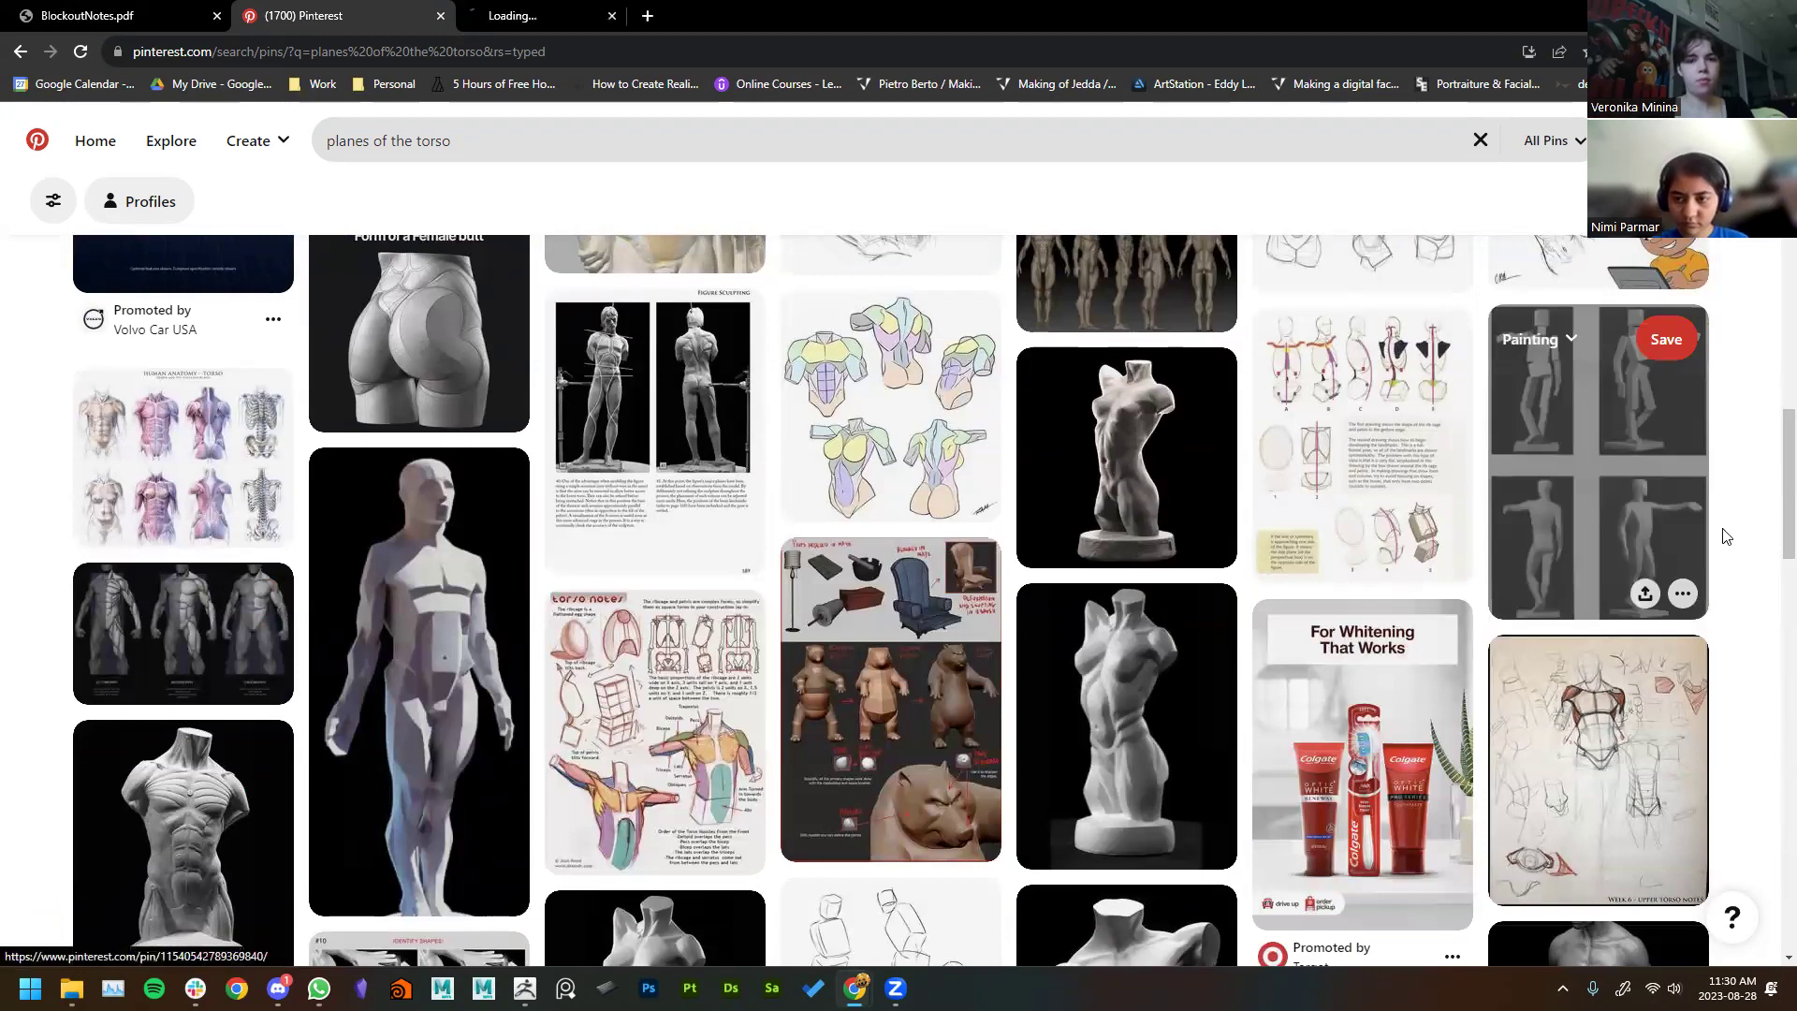
{"action": "scroll", "coordinate": [1731, 562], "scroll_direction": "down", "scroll_amount": 4}
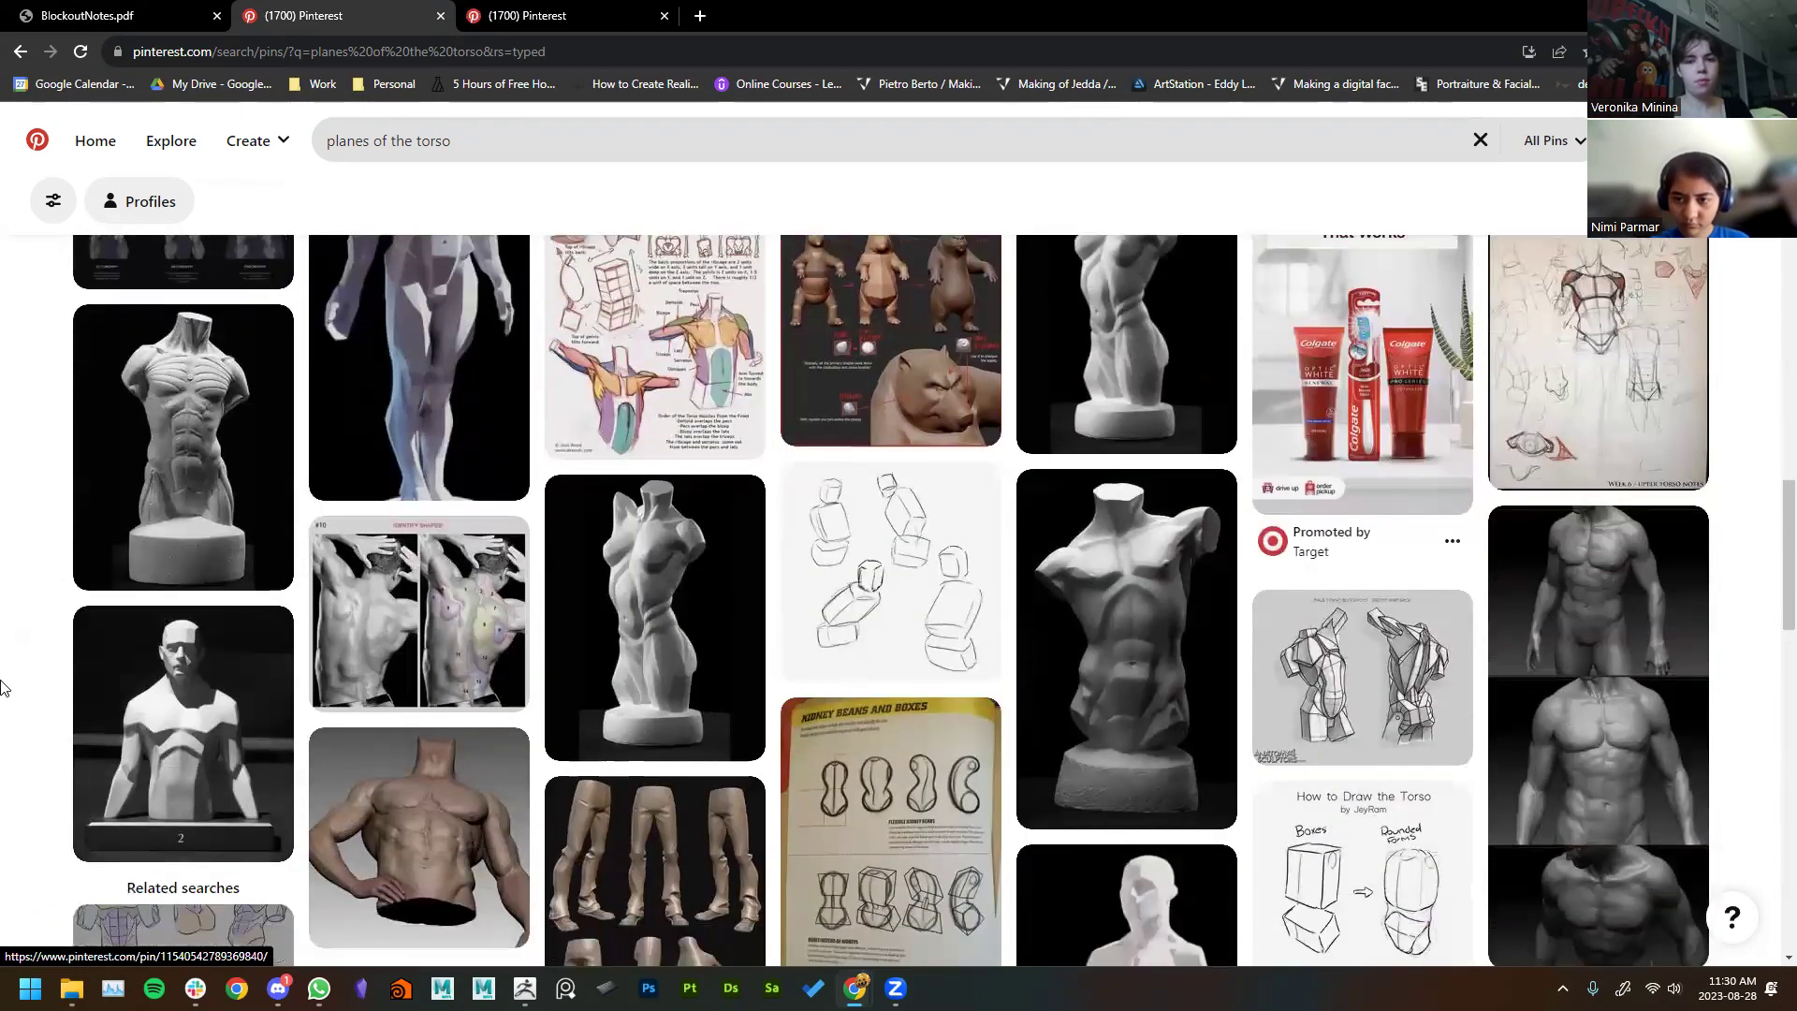
{"action": "scroll", "coordinate": [187, 562], "scroll_direction": "down", "scroll_amount": 6}
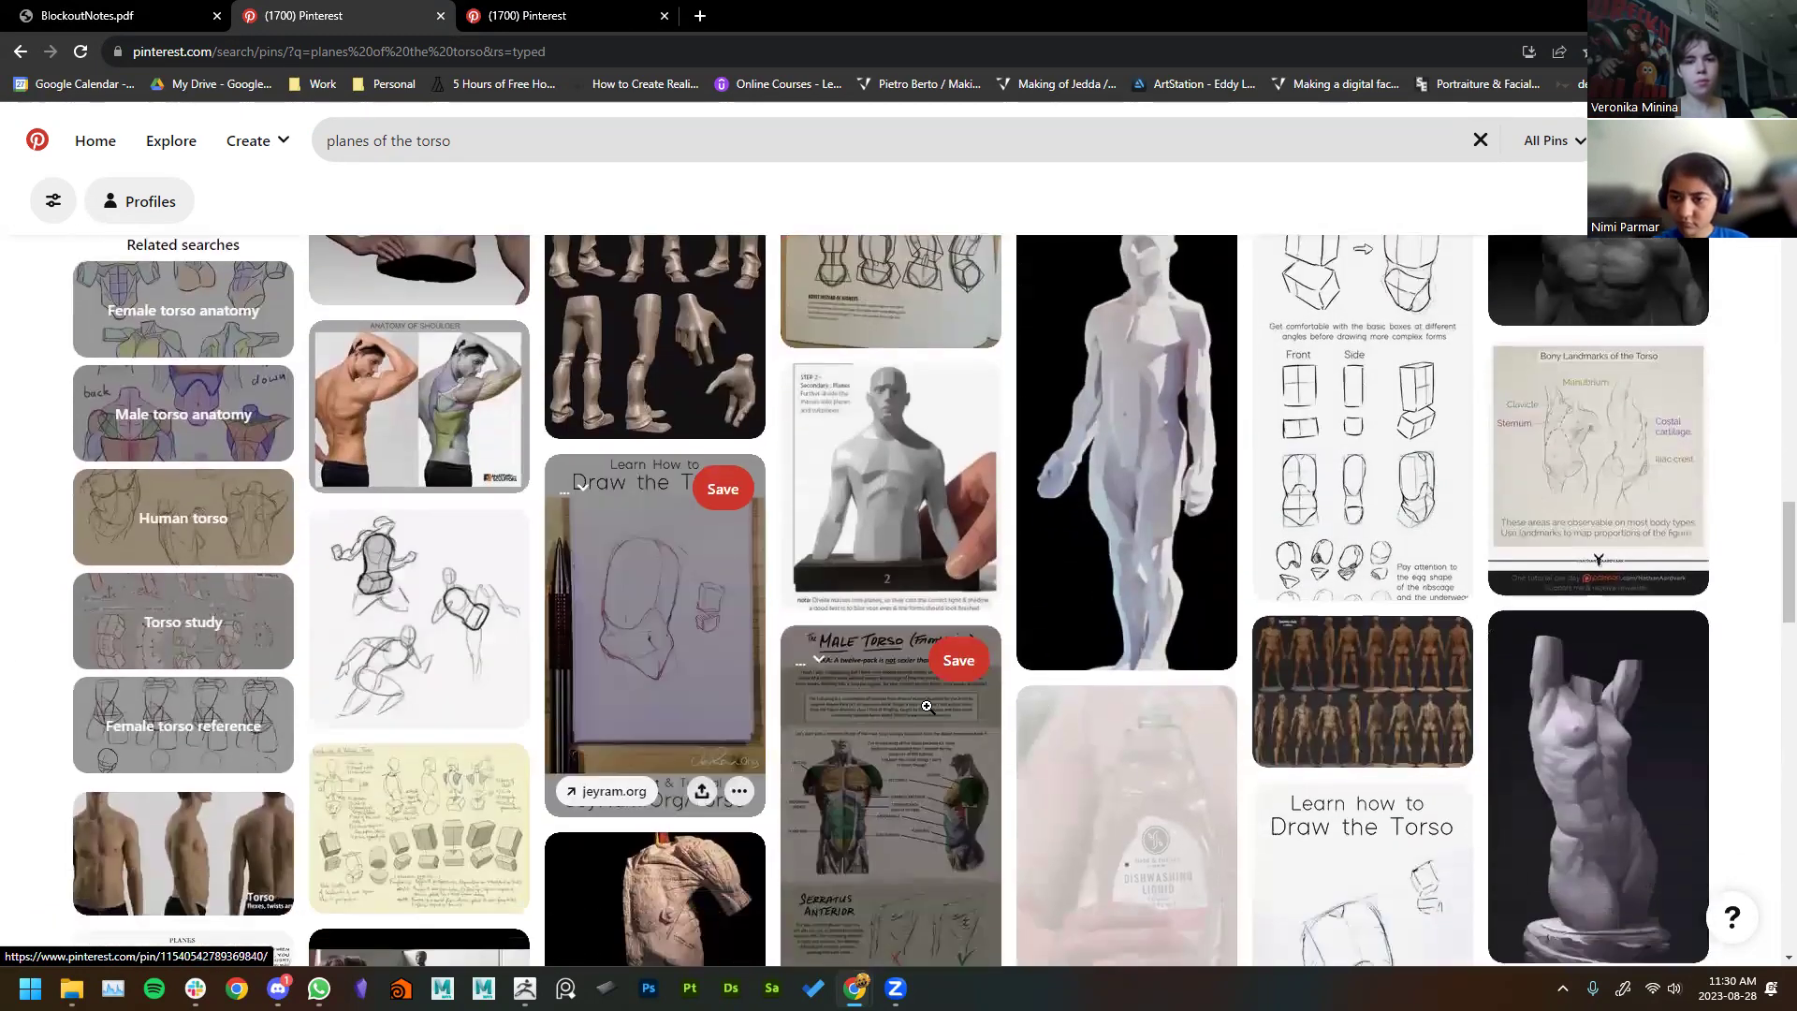
{"action": "scroll", "coordinate": [926, 707], "scroll_direction": "down", "scroll_amount": 10}
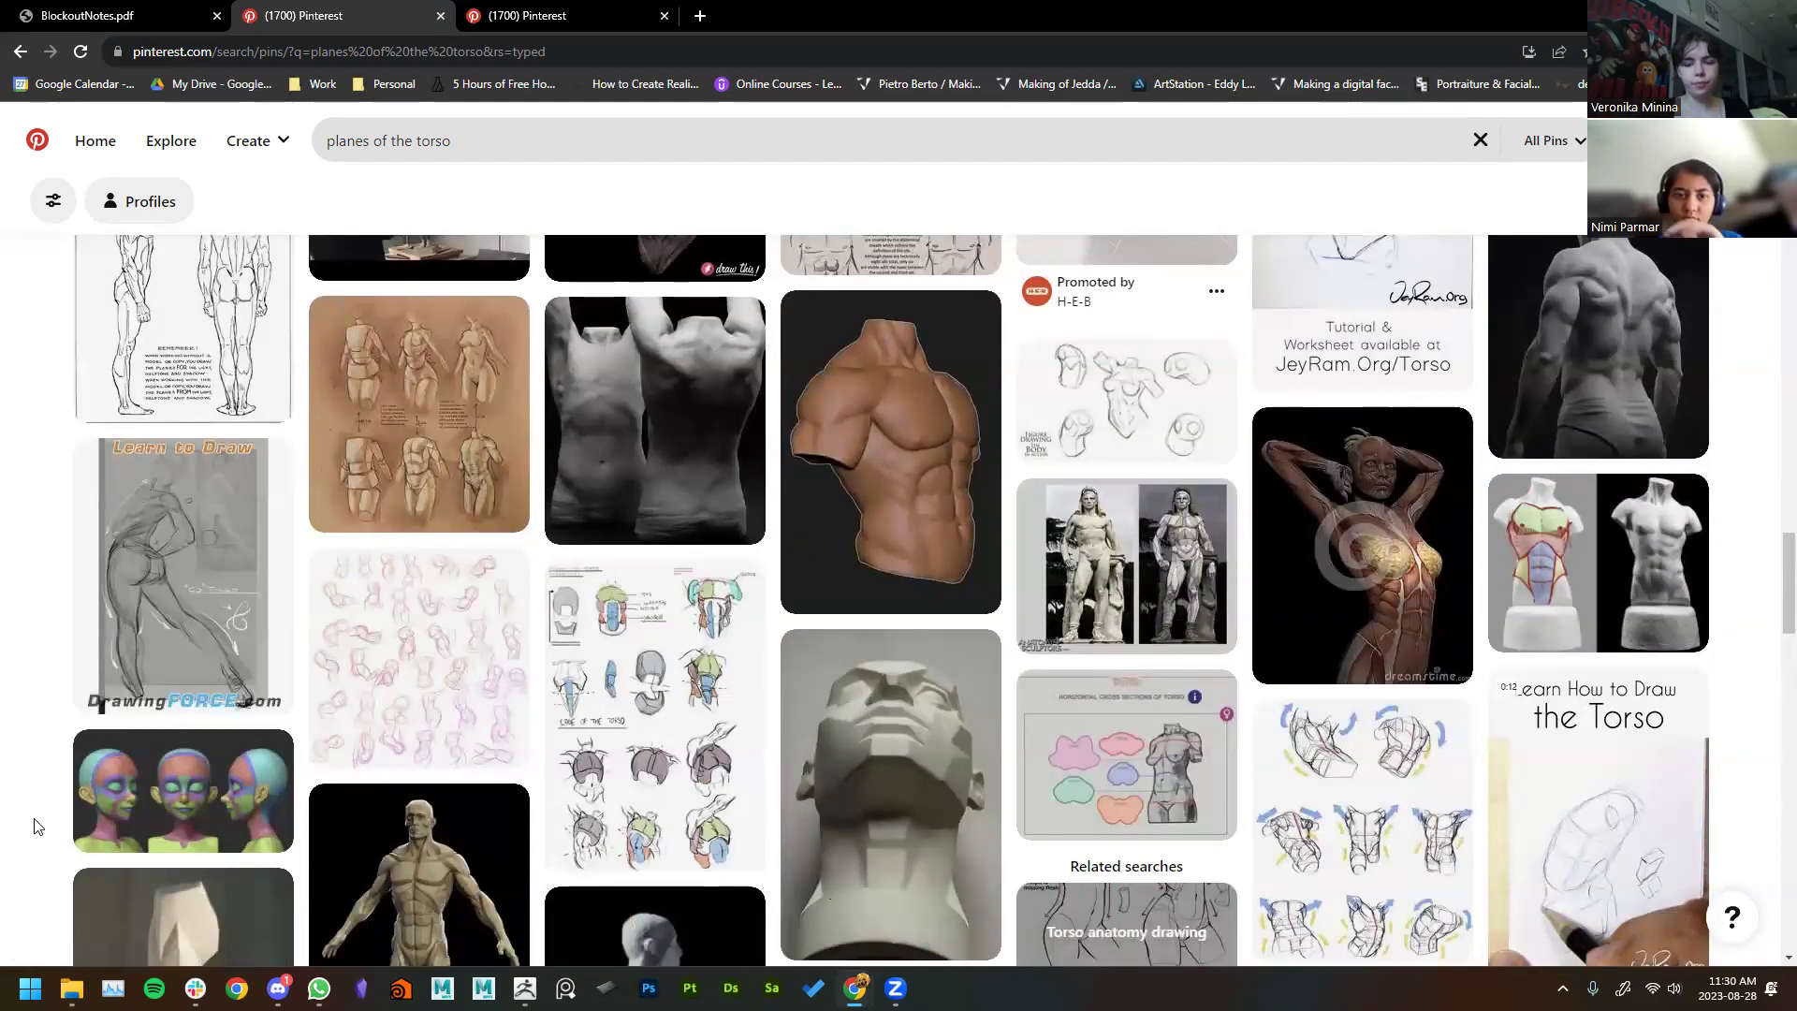
Step: Replace the Pinterest search with "stylized anatomy"
{"action": "key", "text": "Home"}
{"action": "left_click", "coordinate": [494, 142]}
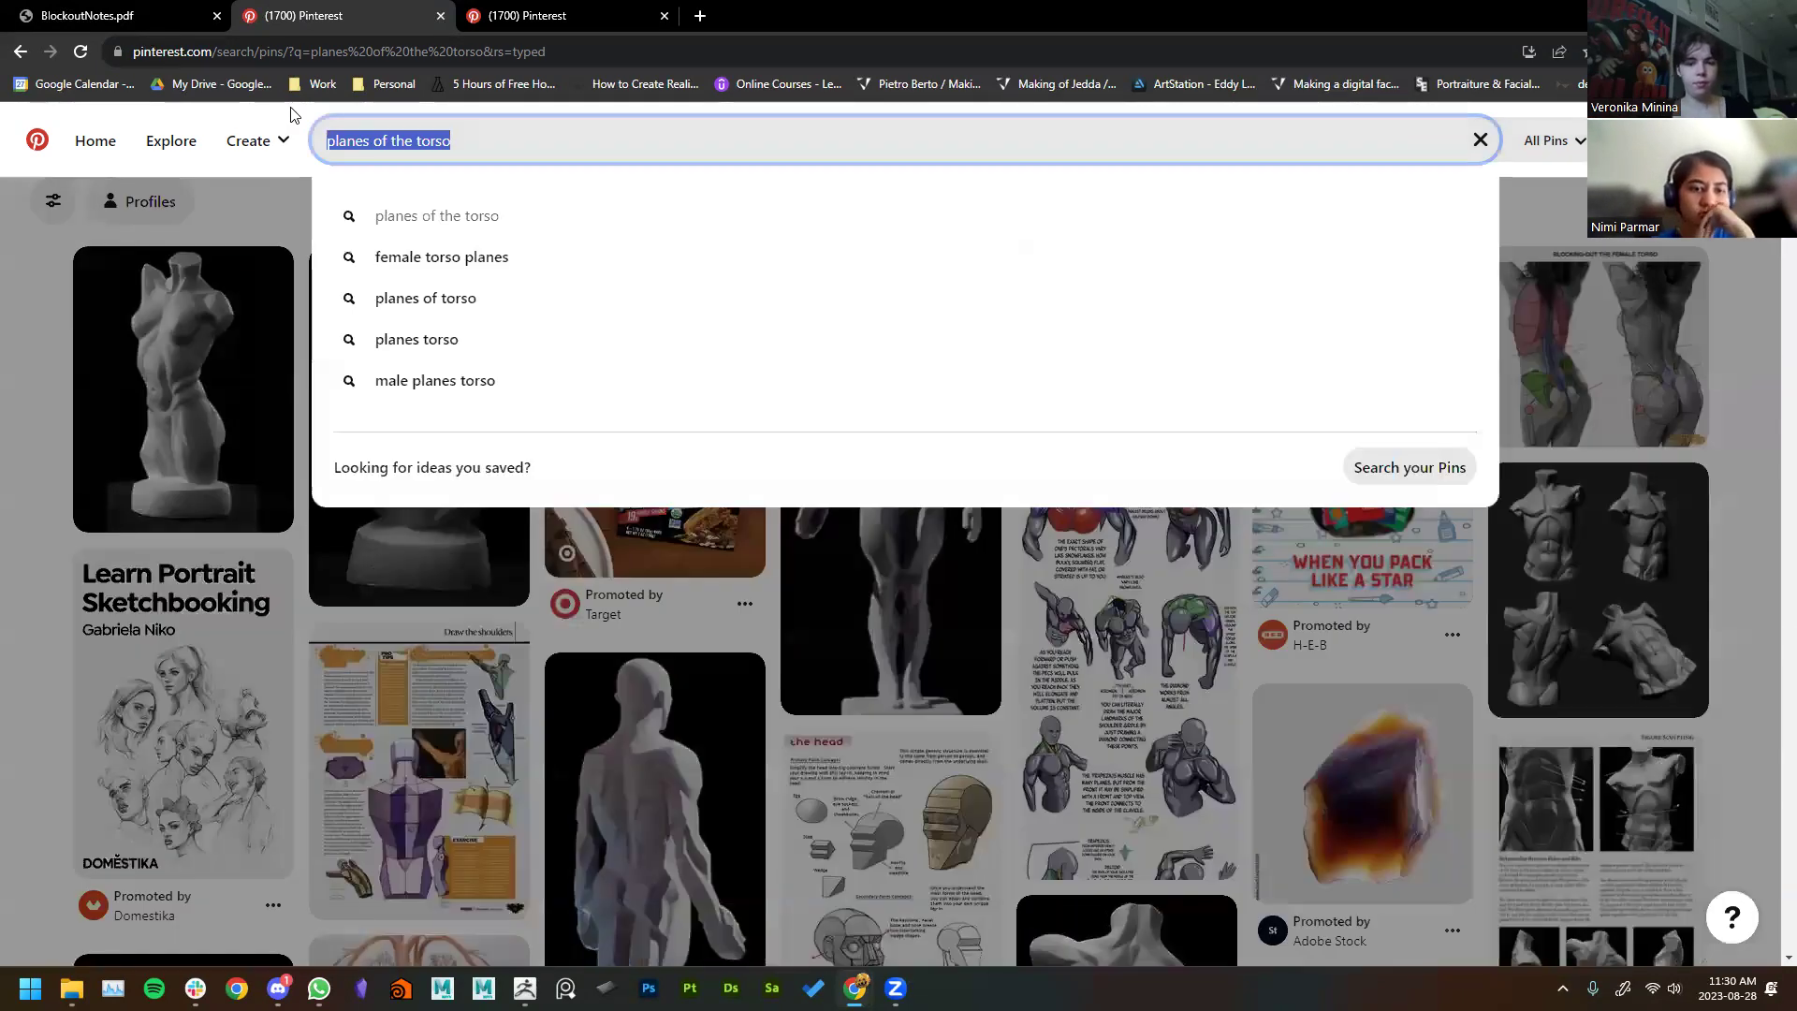
{"action": "type", "text": "stylized anatomy"}
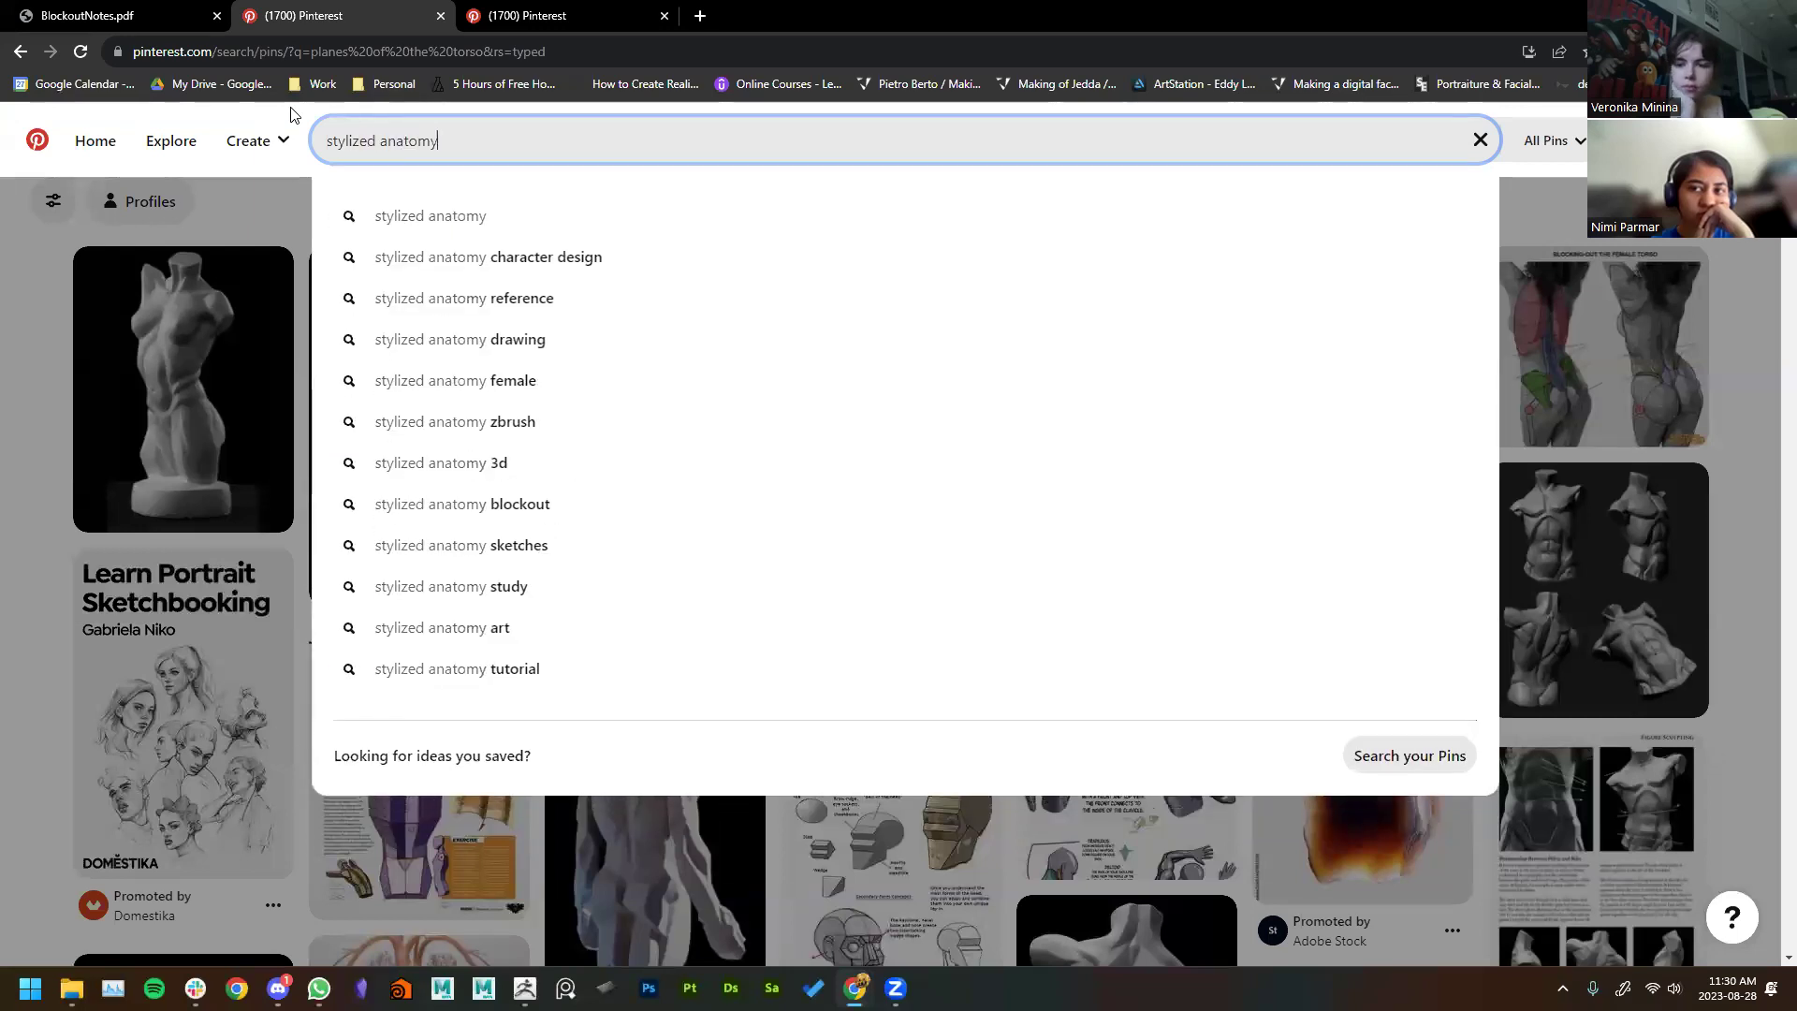
{"action": "key", "text": "Return"}
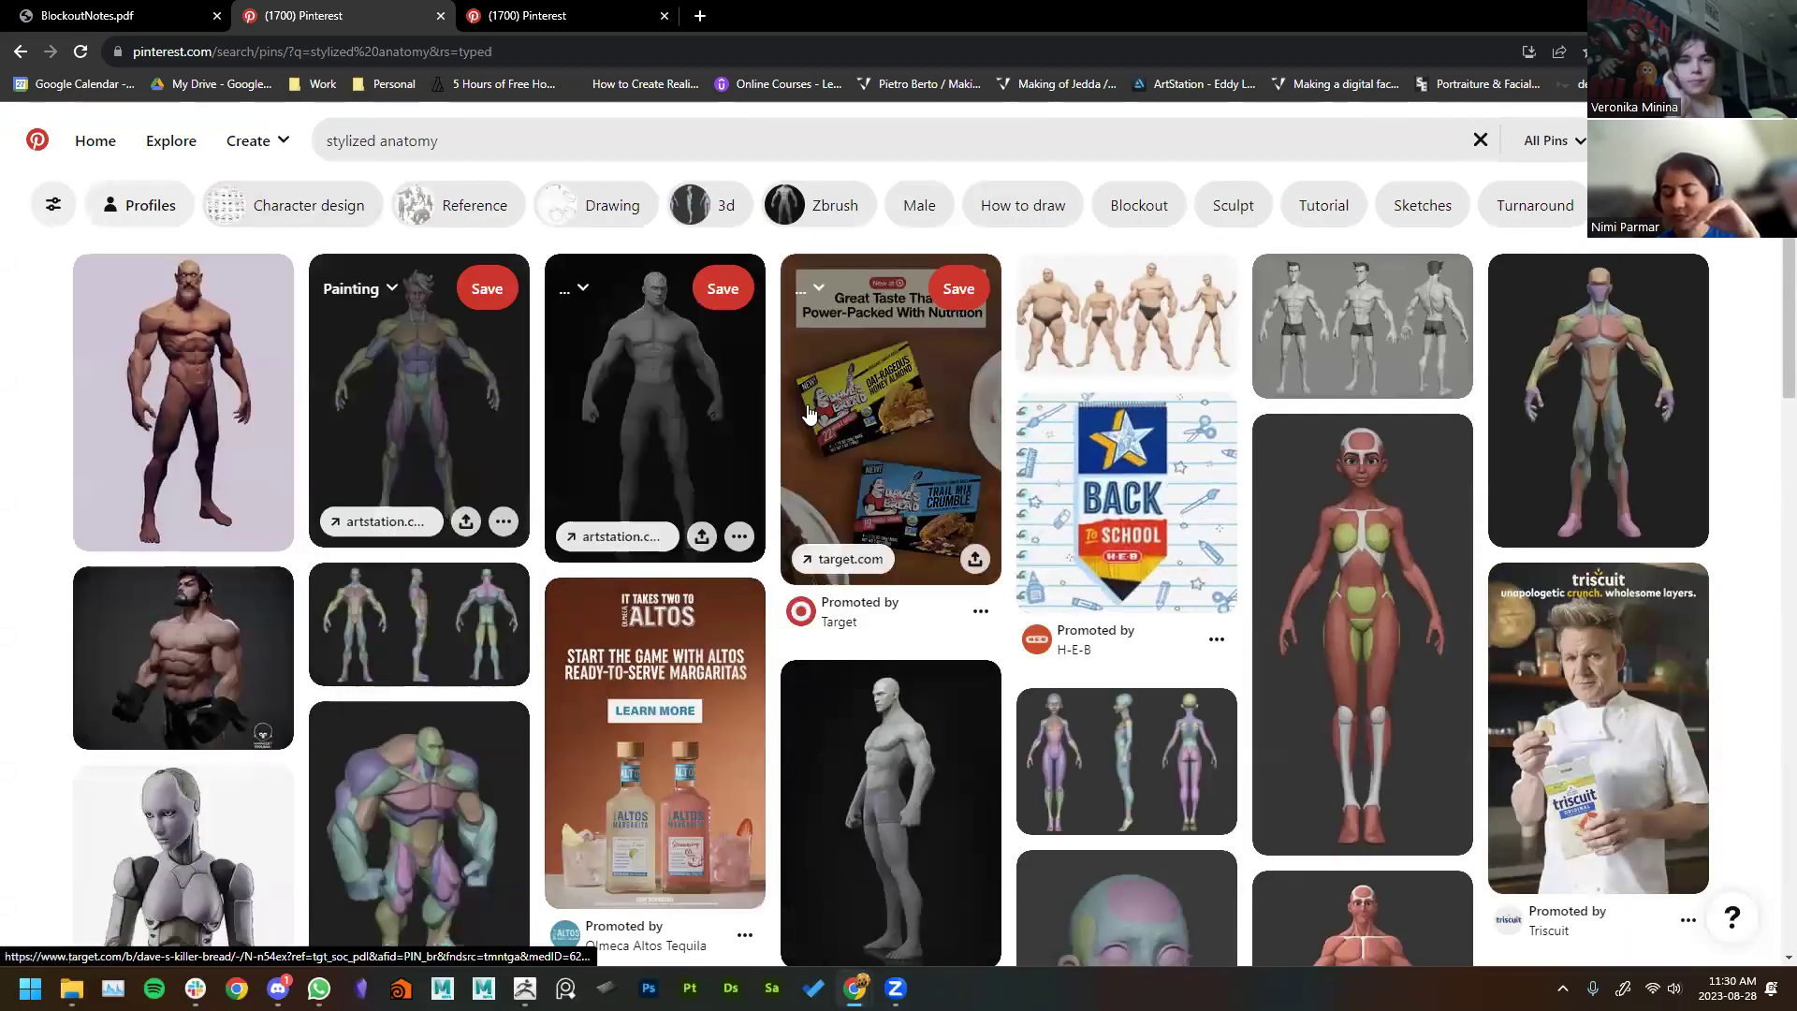
Step: Examine the first stylized anatomy results and open the multi-view simplified anatomy model sheet in a separate tab
{"action": "scroll", "coordinate": [37, 527], "scroll_direction": "down", "scroll_amount": 1}
{"action": "scroll", "coordinate": [36, 527], "scroll_direction": "up", "scroll_amount": 1}
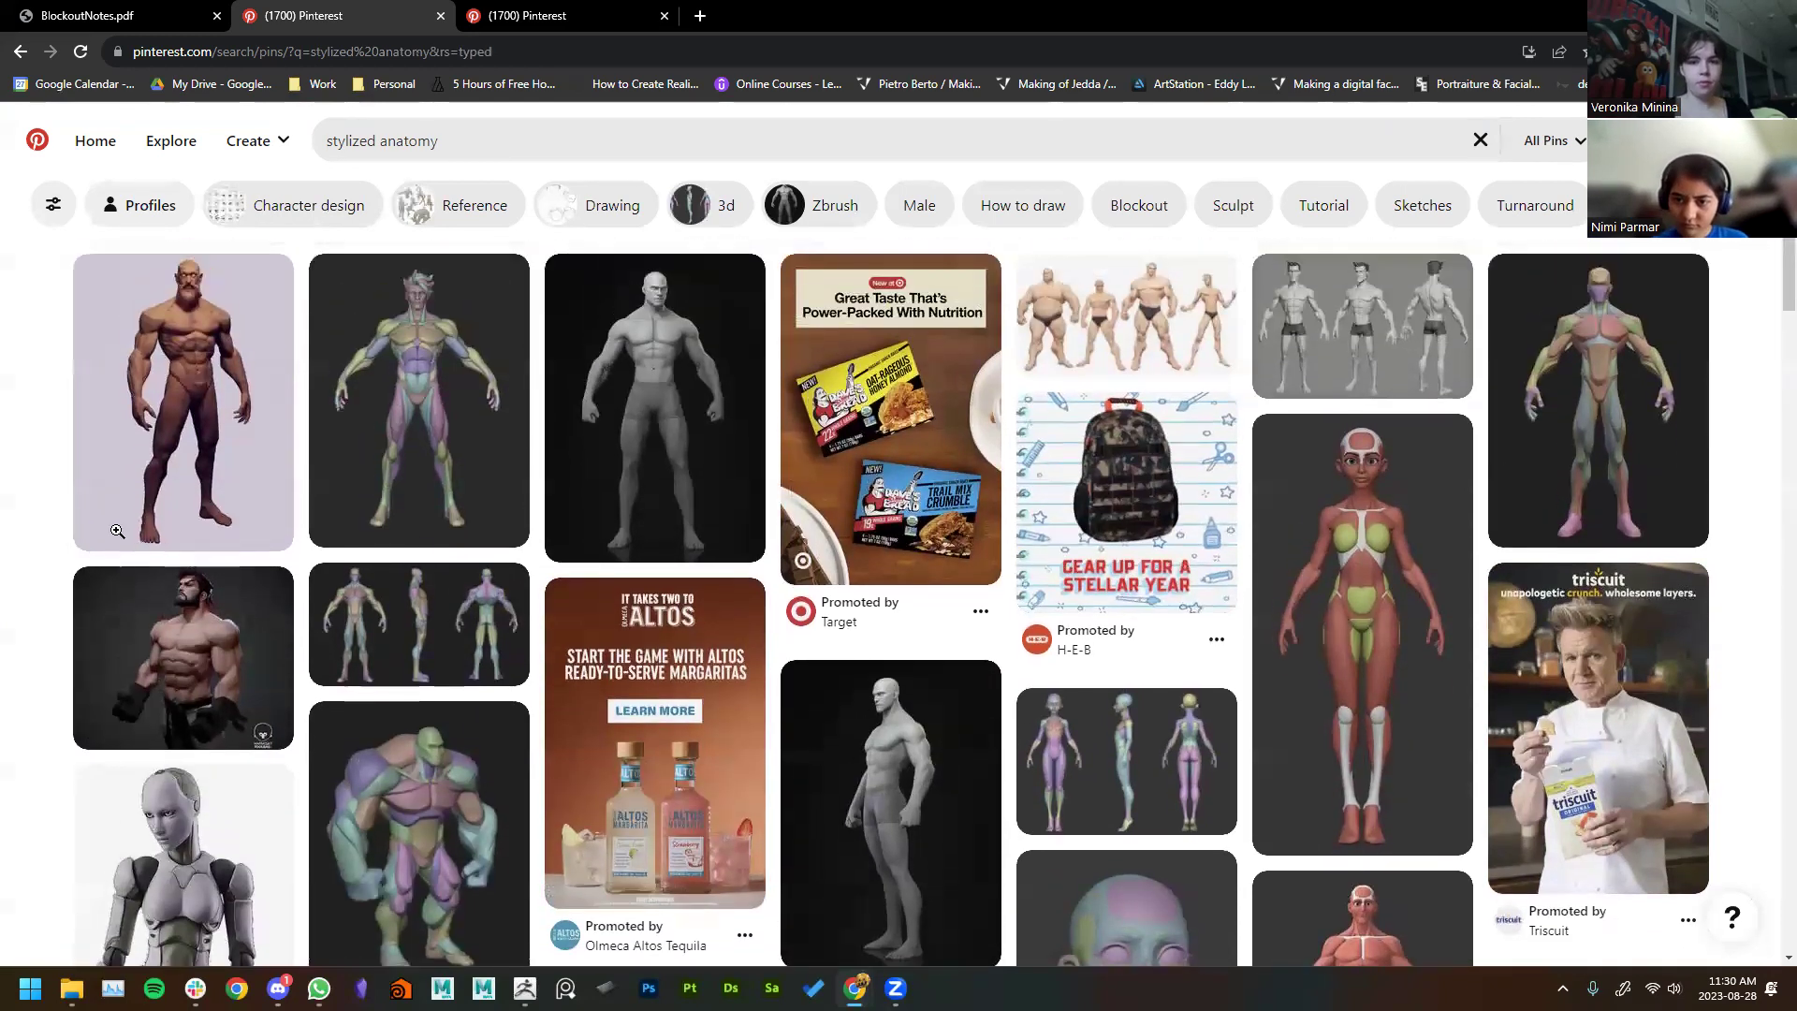
{"action": "scroll", "coordinate": [431, 553], "scroll_direction": "down", "scroll_amount": 4}
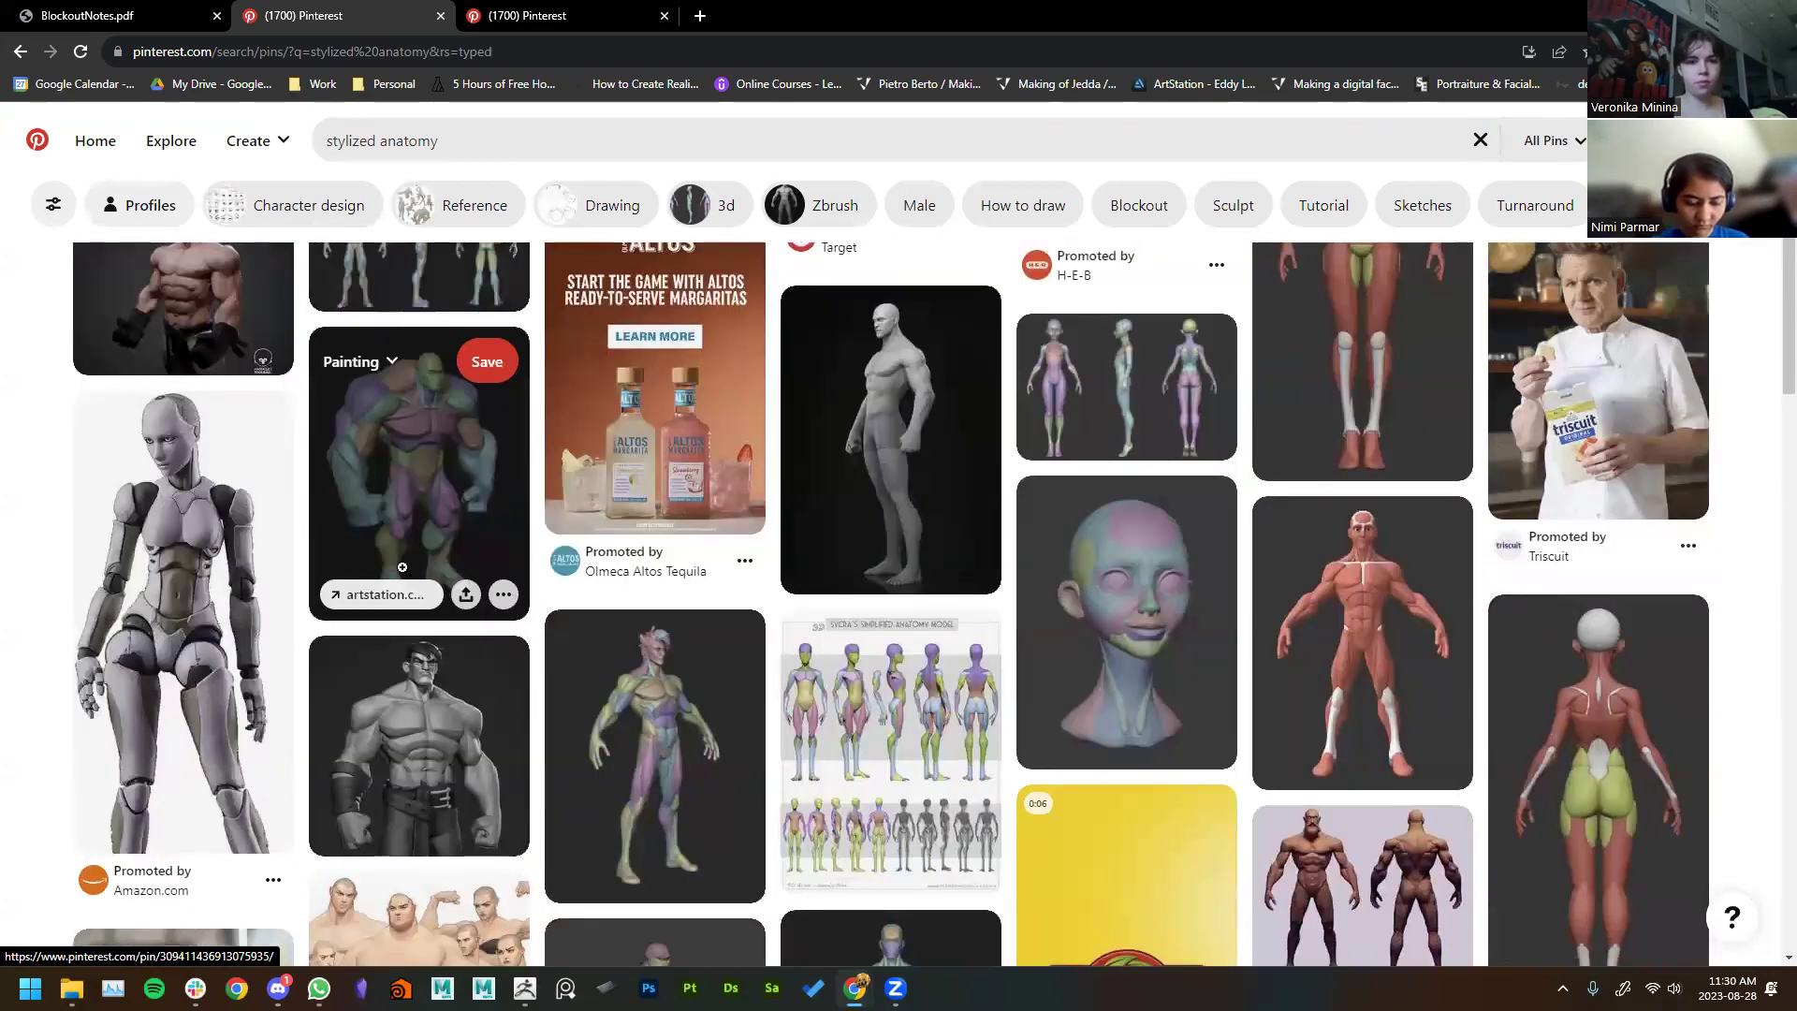
{"action": "scroll", "coordinate": [9, 593], "scroll_direction": "down", "scroll_amount": 1}
{"action": "scroll", "coordinate": [16, 586], "scroll_direction": "up", "scroll_amount": 2}
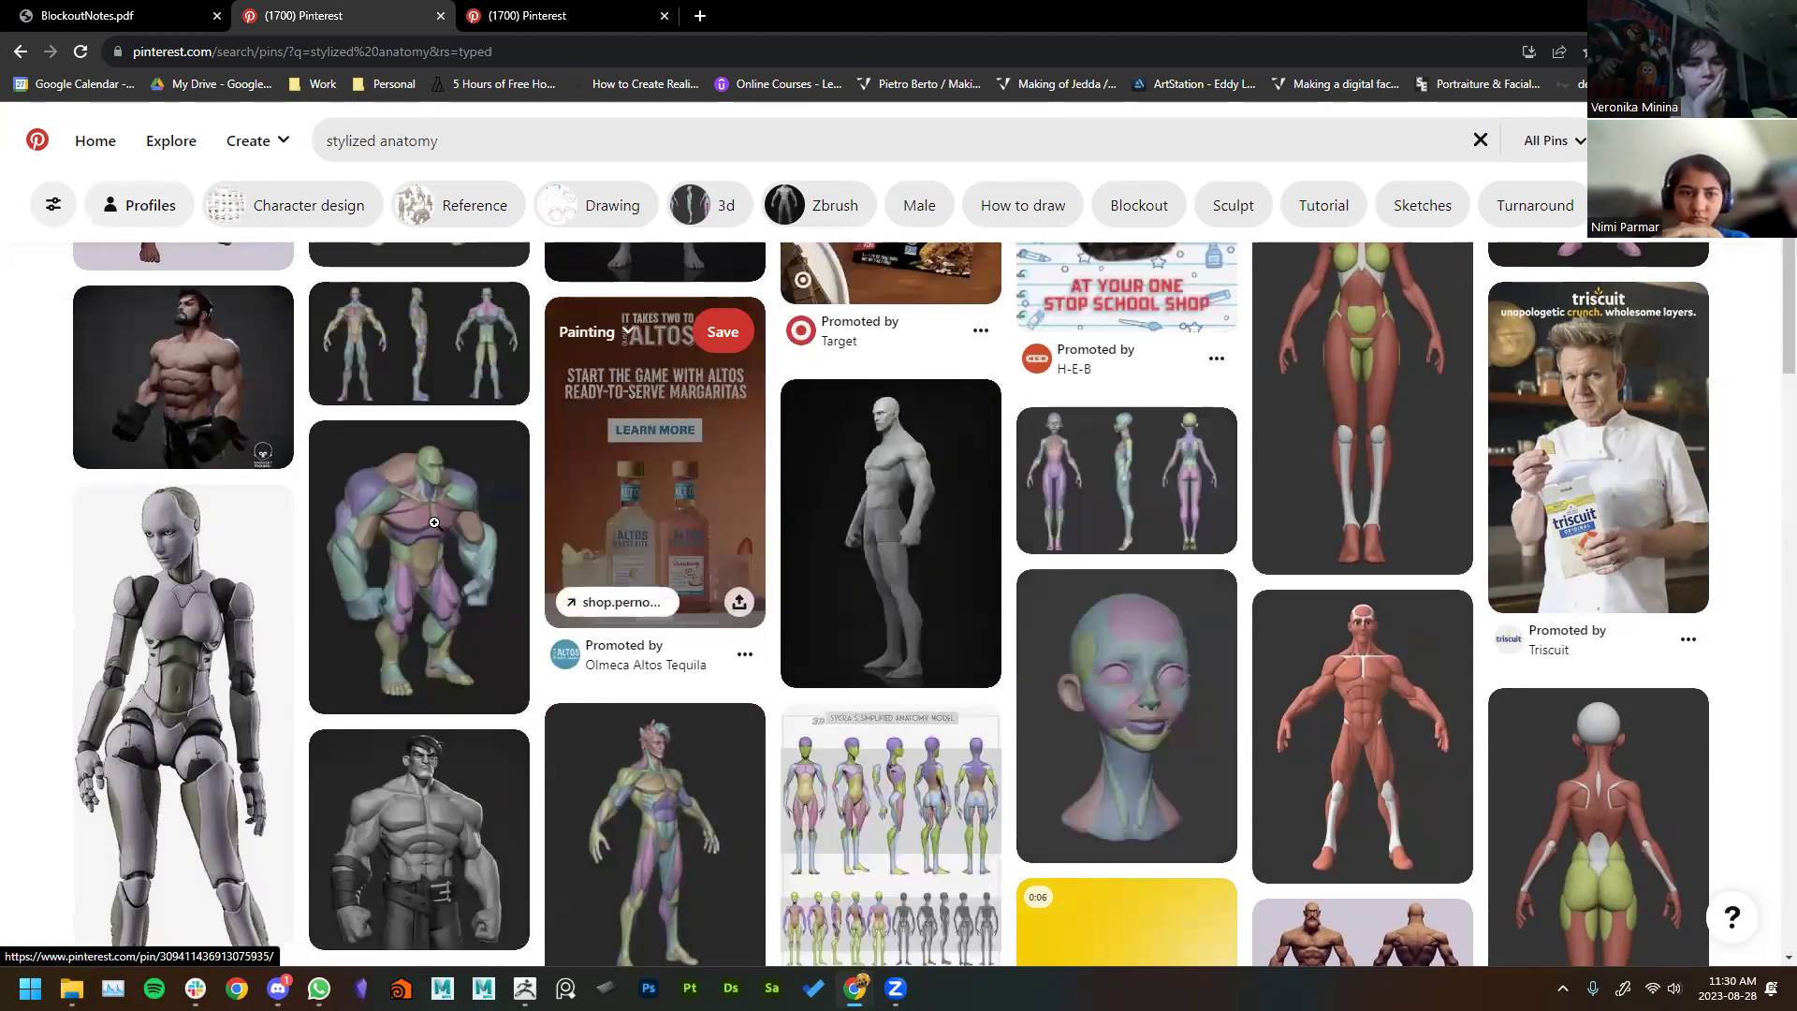
{"action": "scroll", "coordinate": [550, 524], "scroll_direction": "down", "scroll_amount": 1}
{"action": "scroll", "coordinate": [550, 524], "scroll_direction": "down", "scroll_amount": 1}
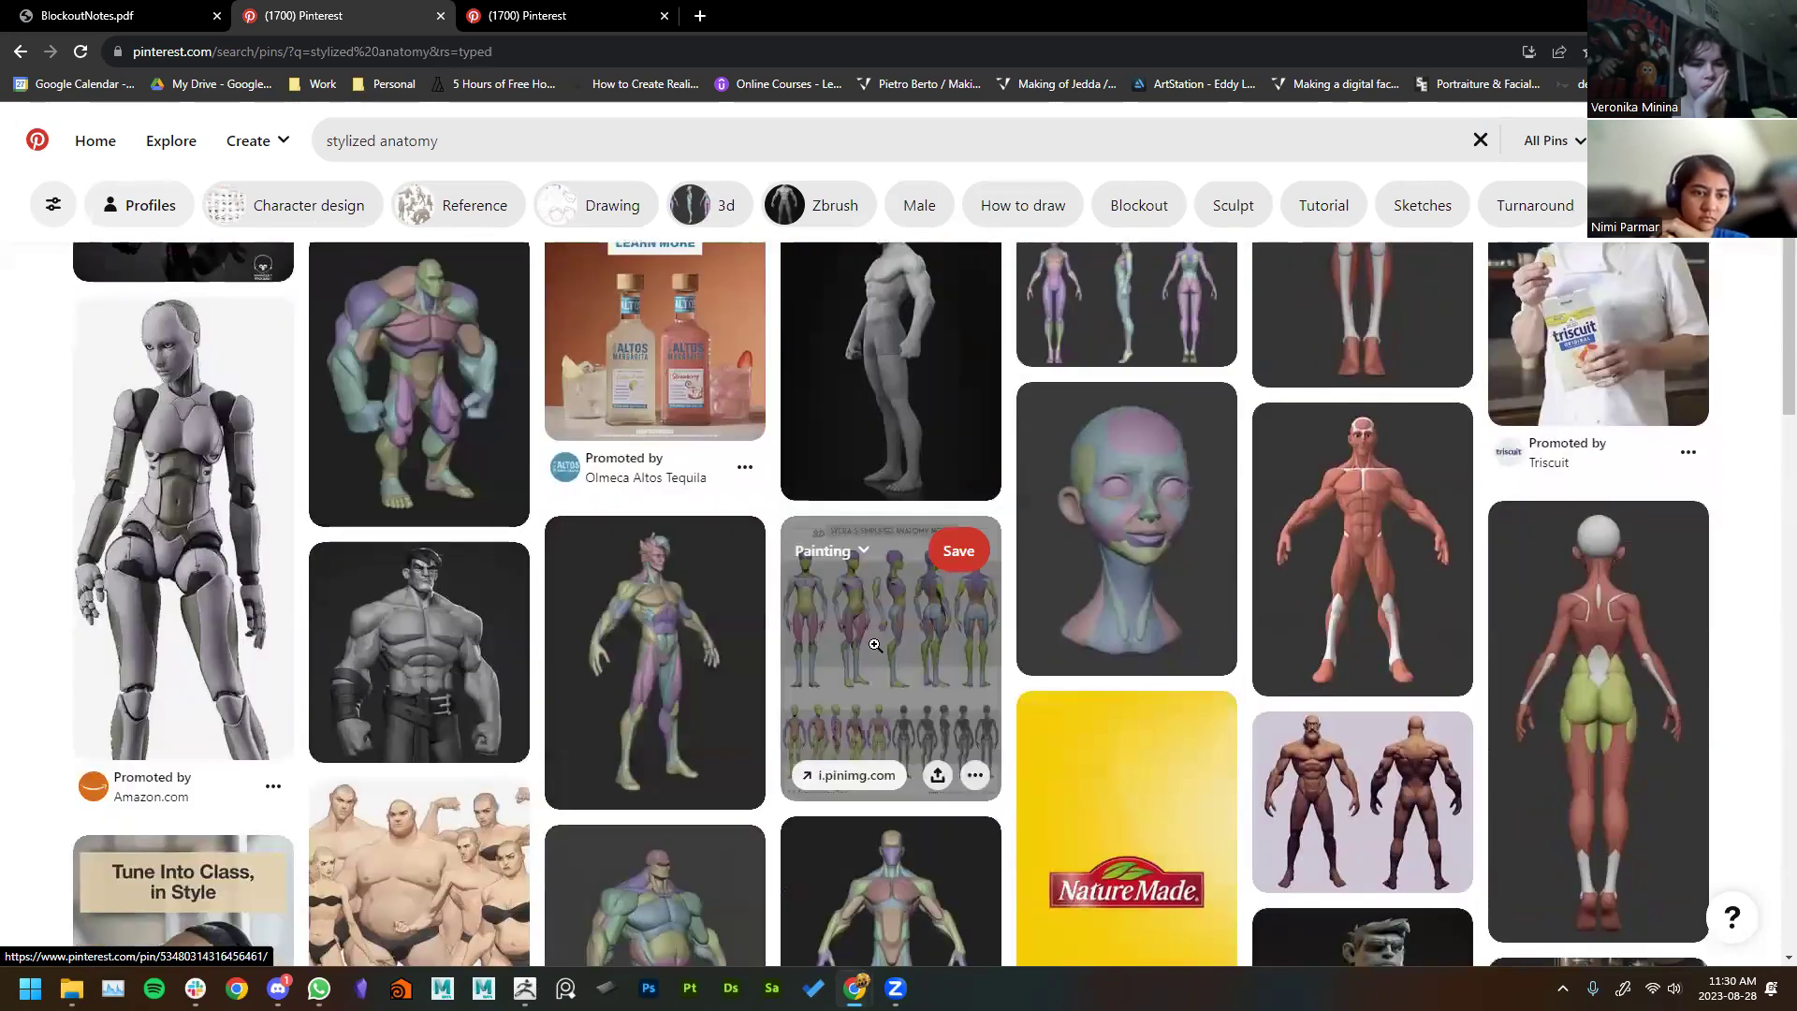
{"action": "scroll", "coordinate": [629, 642], "scroll_direction": "down", "scroll_amount": 4}
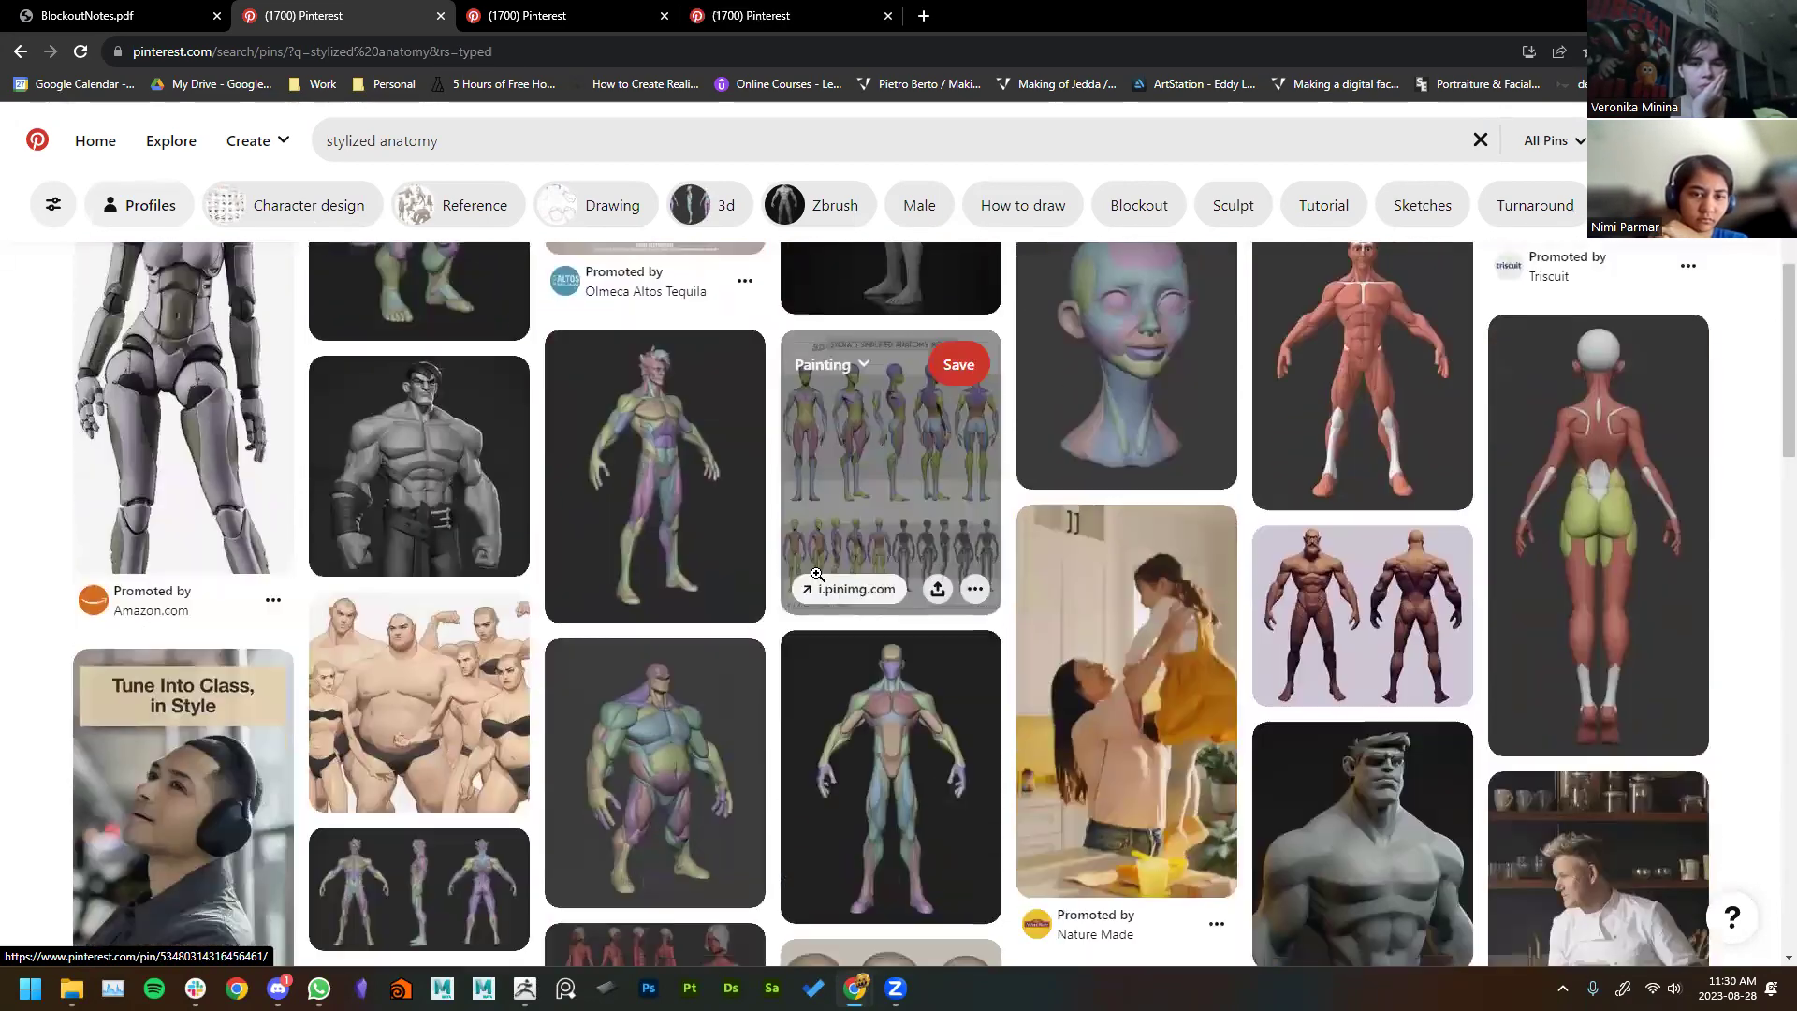
Step: Look further through the stylized anatomy pins, opening the female anatomy turnaround and the brown female figure in separate tabs
{"action": "scroll", "coordinate": [629, 642], "scroll_direction": "down", "scroll_amount": 6}
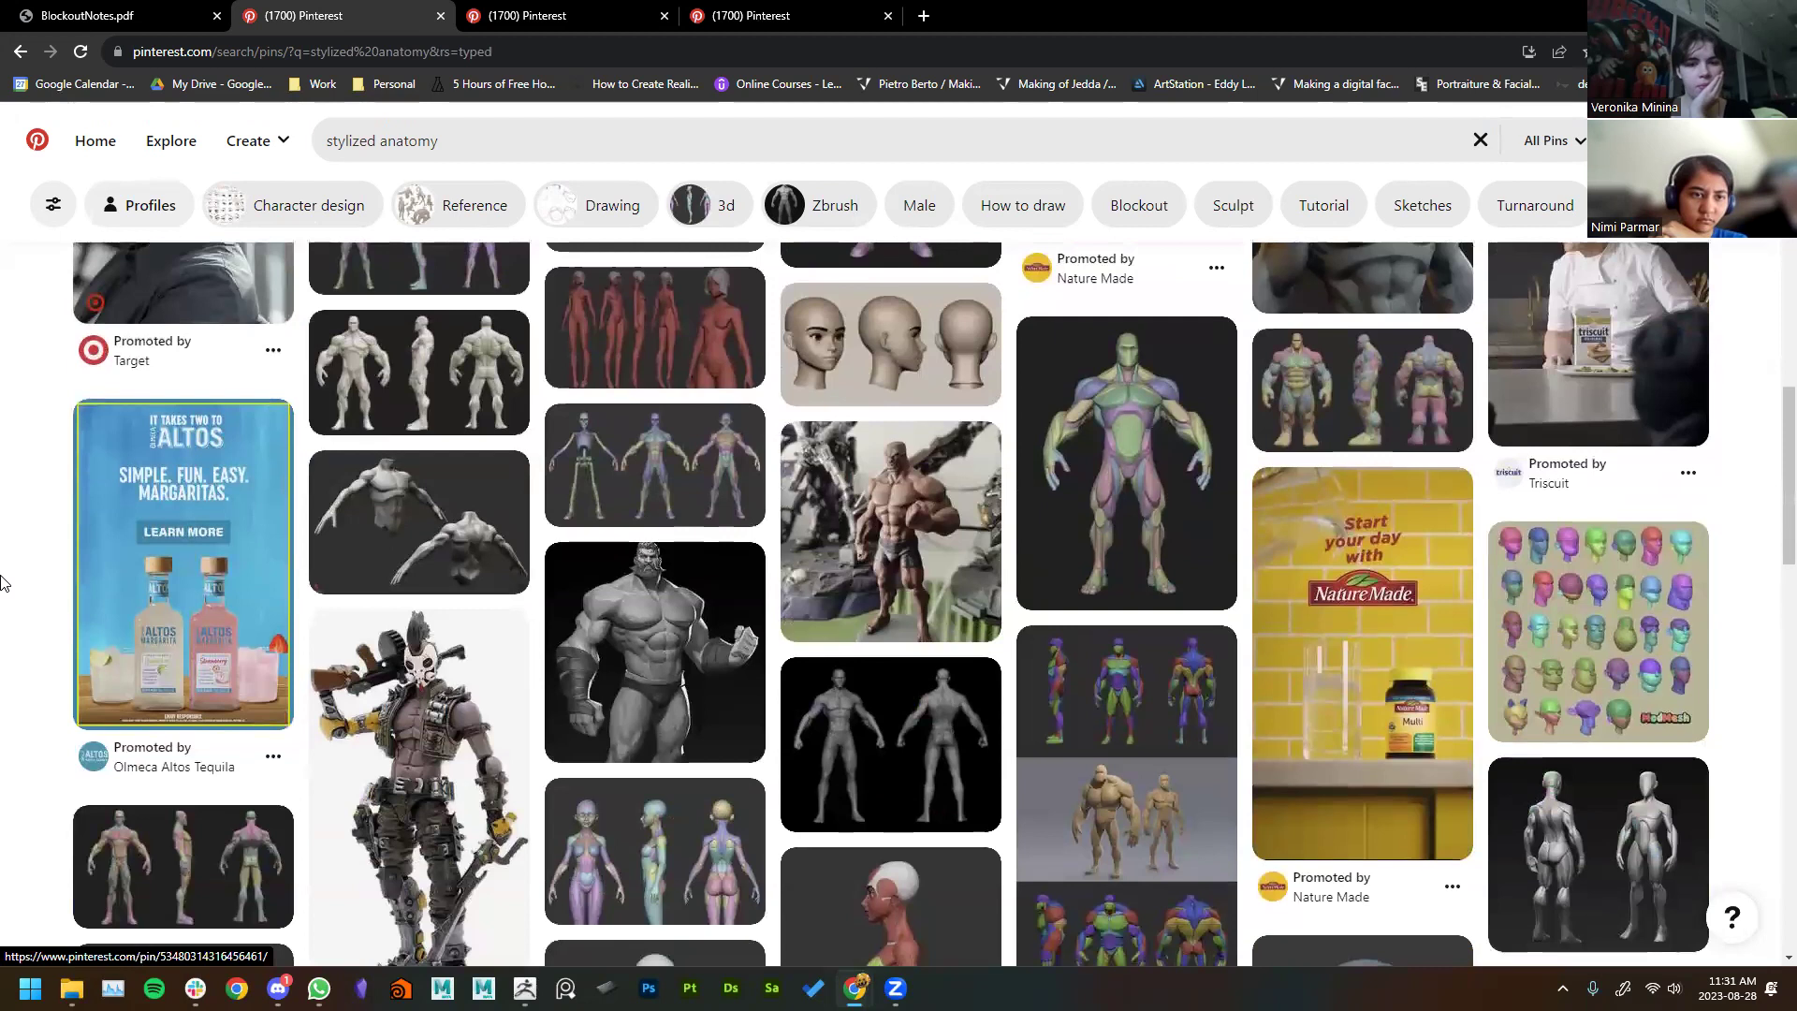
{"action": "scroll", "coordinate": [5, 590], "scroll_direction": "down", "scroll_amount": 2}
{"action": "scroll", "coordinate": [1015, 545], "scroll_direction": "up", "scroll_amount": 1}
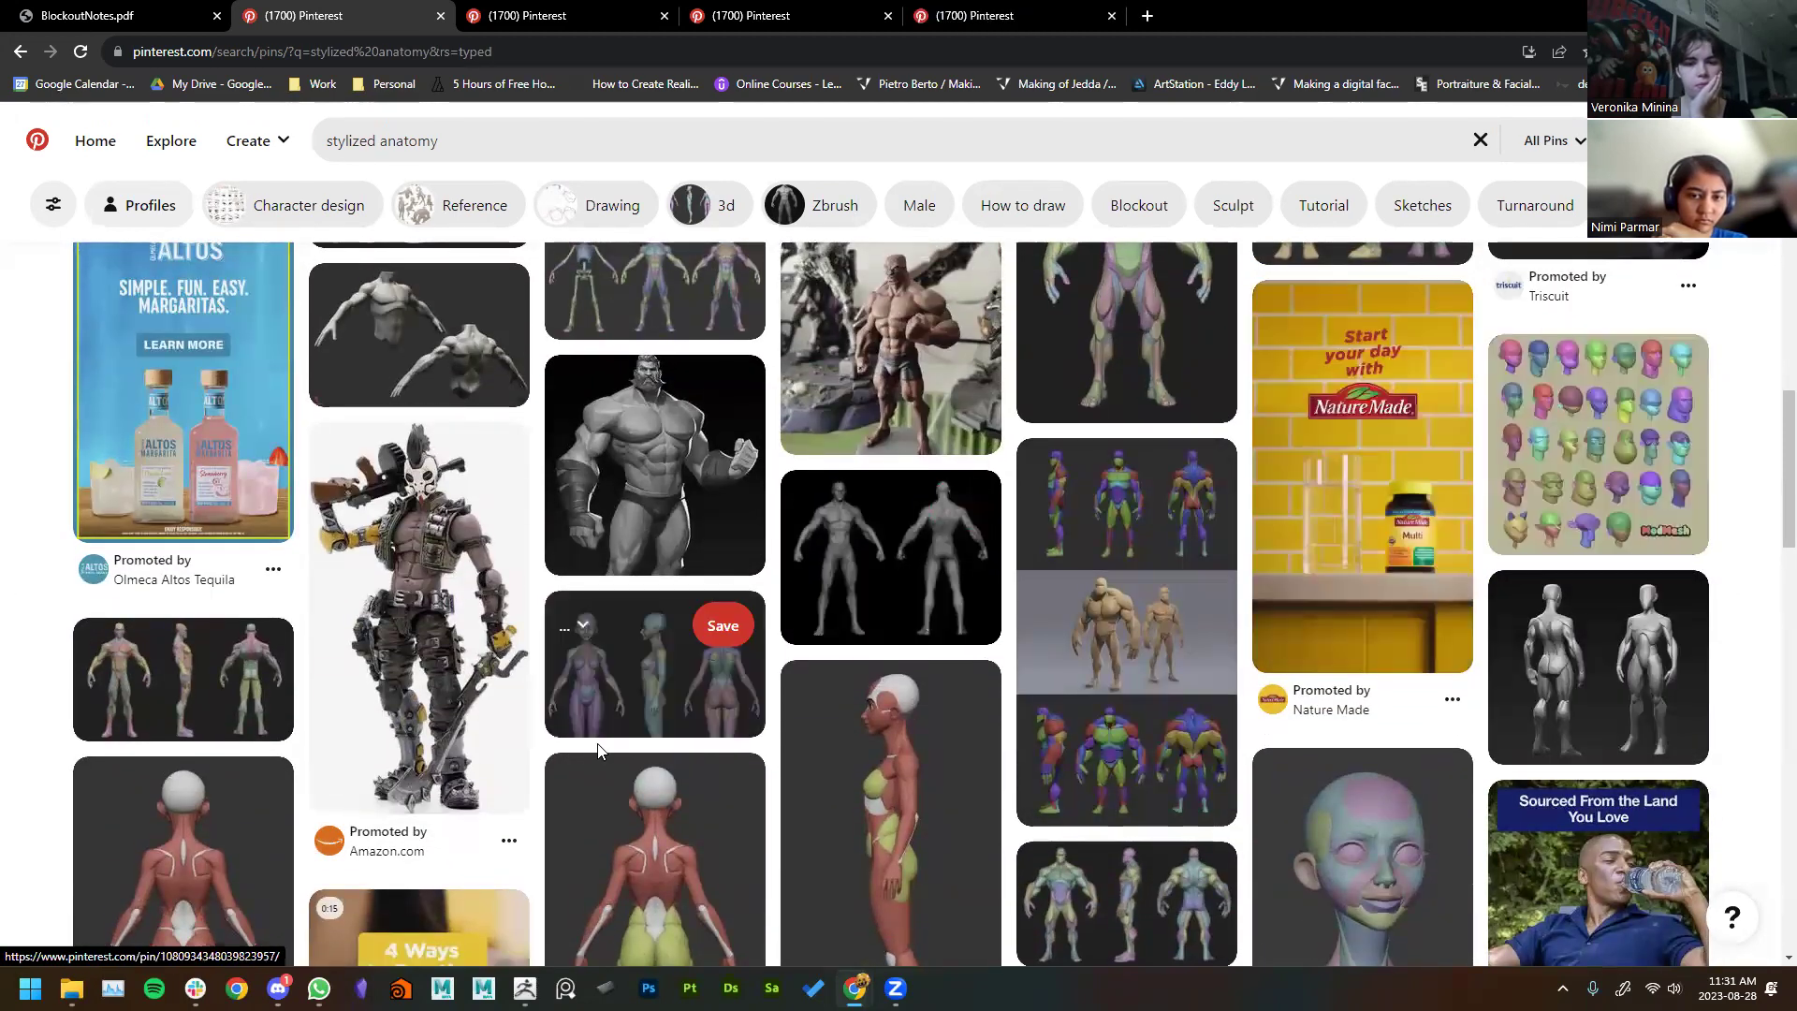
{"action": "scroll", "coordinate": [3, 730], "scroll_direction": "down", "scroll_amount": 3}
{"action": "scroll", "coordinate": [3, 730], "scroll_direction": "down", "scroll_amount": 8}
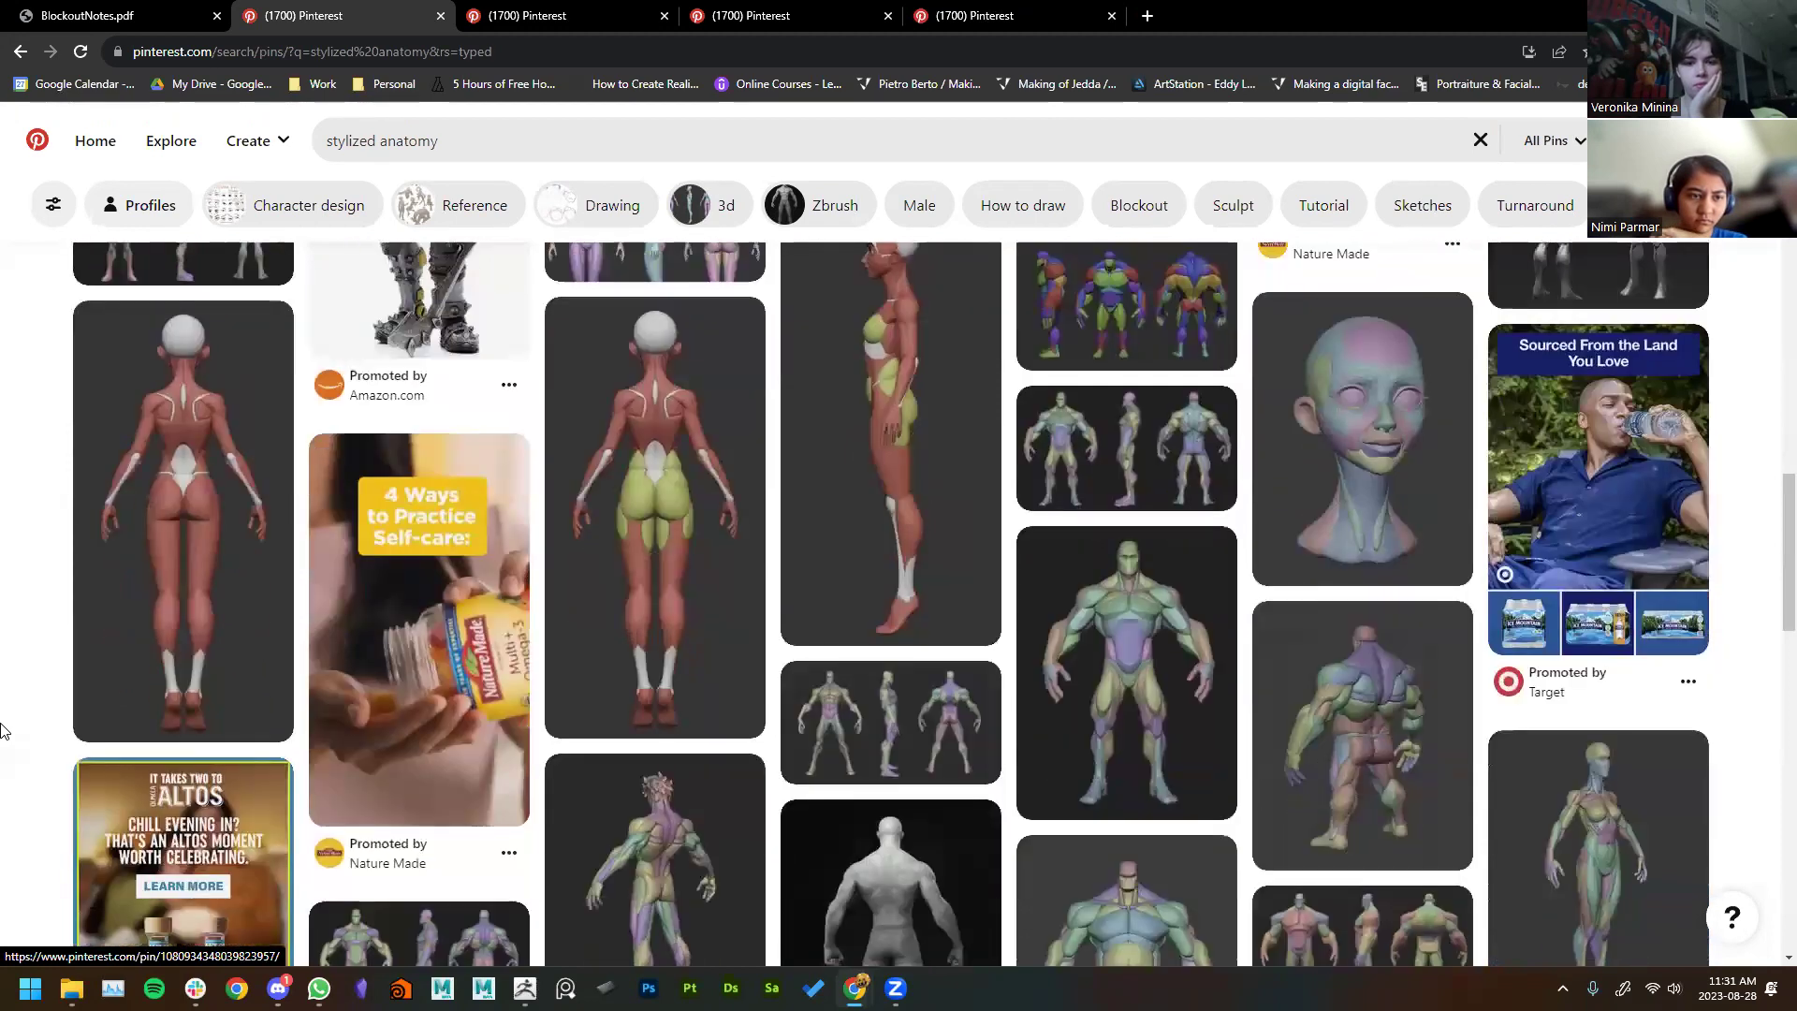
{"action": "scroll", "coordinate": [3, 730], "scroll_direction": "up", "scroll_amount": 2}
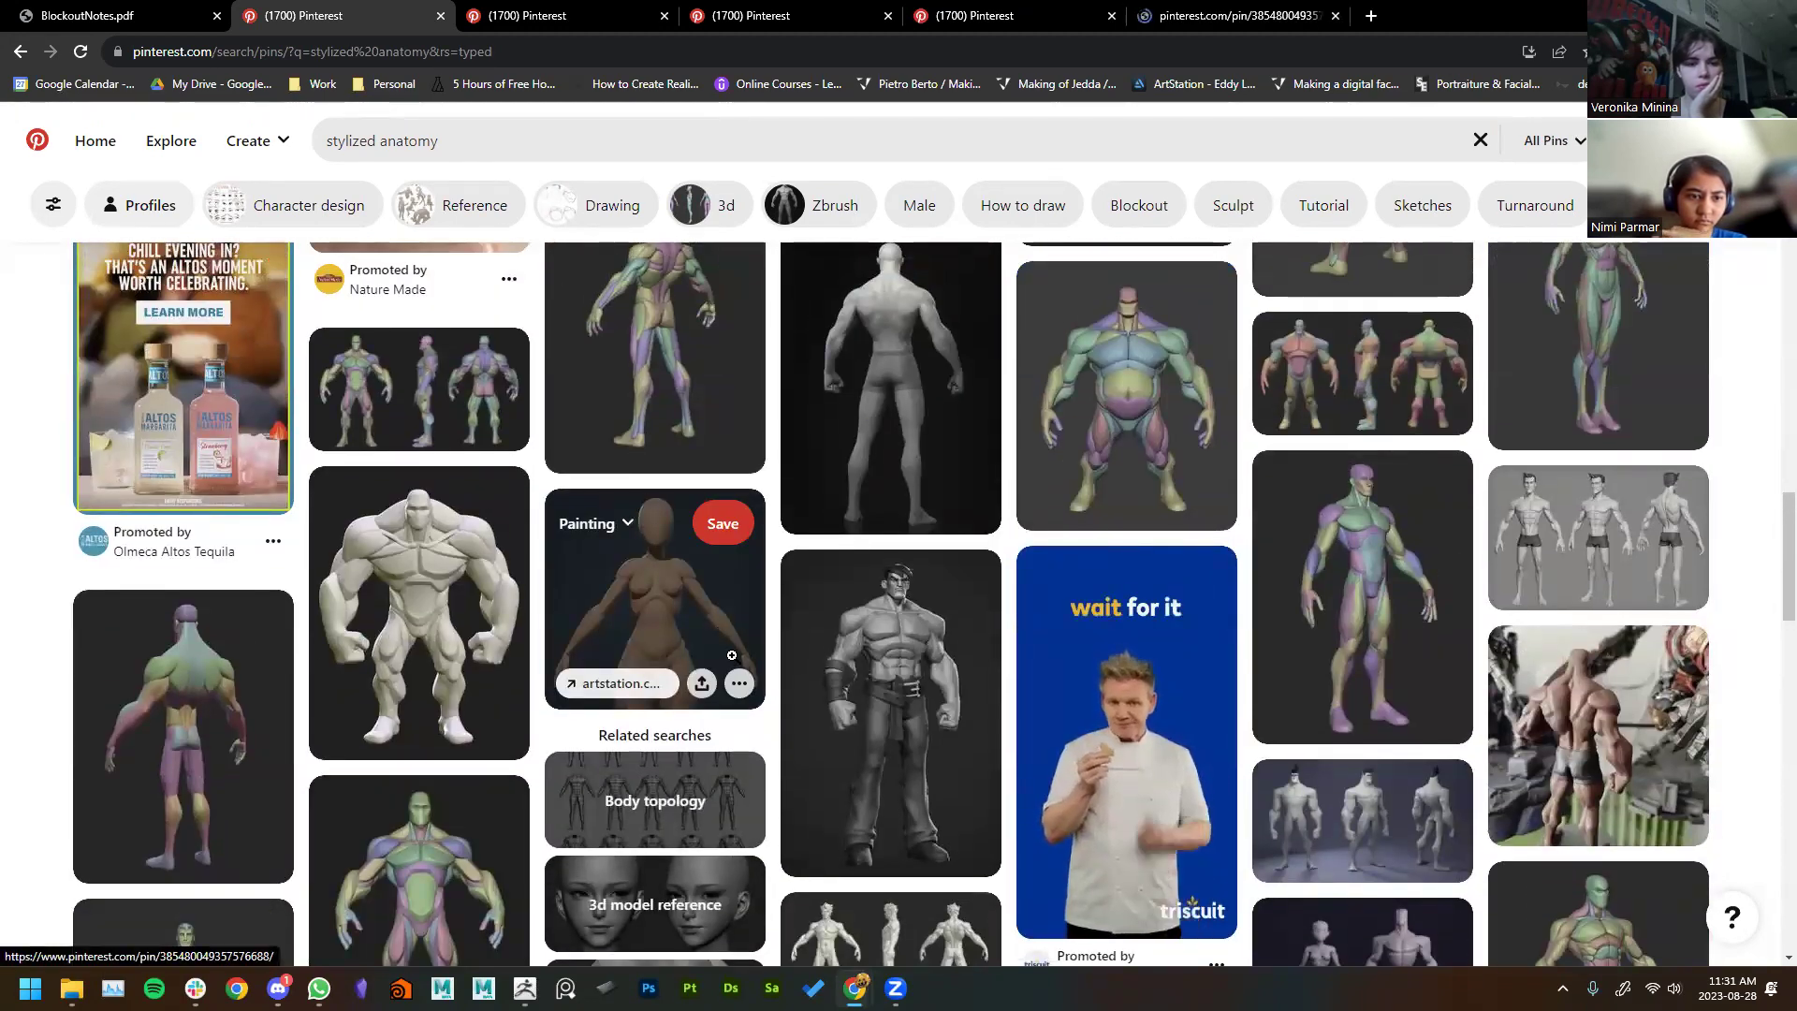
{"action": "scroll", "coordinate": [3, 758], "scroll_direction": "down", "scroll_amount": 4}
{"action": "scroll", "coordinate": [5, 810], "scroll_direction": "down", "scroll_amount": 2}
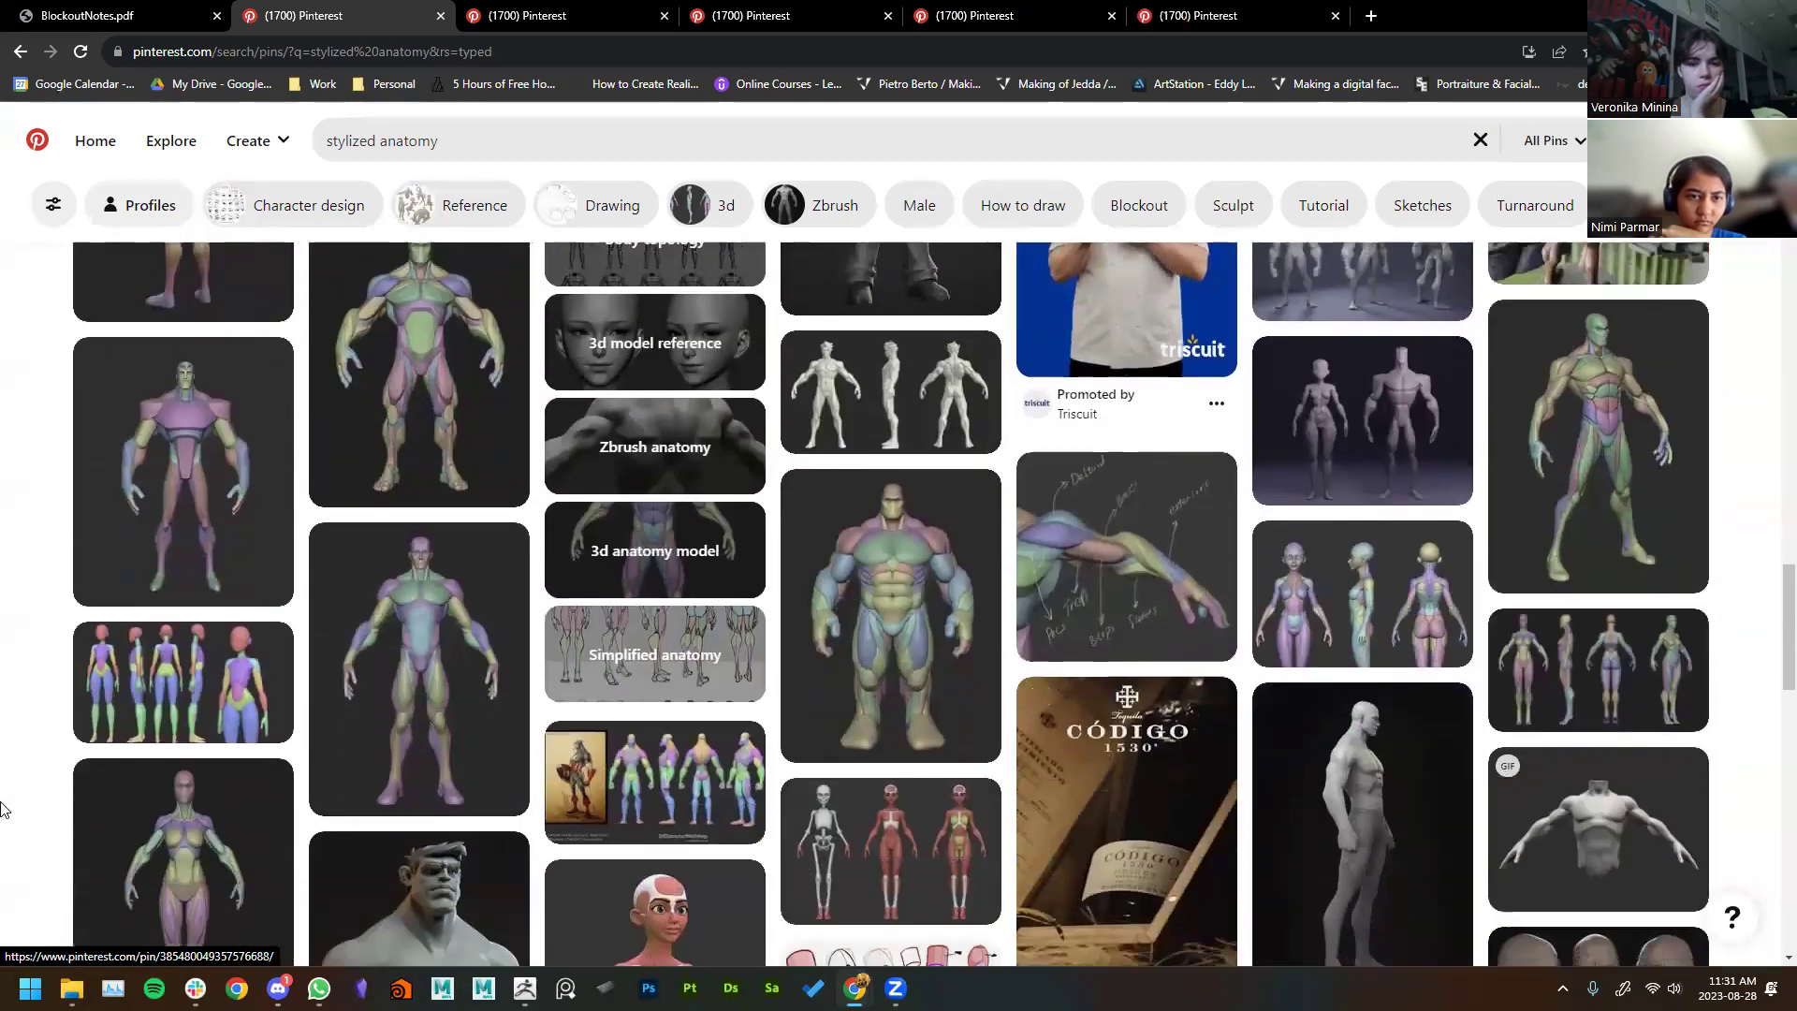
Step: Find the grey paired male and female blockout and the grey three-view character study, and open both pins in separate tabs
{"action": "scroll", "coordinate": [5, 811], "scroll_direction": "up", "scroll_amount": 1}
{"action": "middle_click", "coordinate": [1366, 477]}
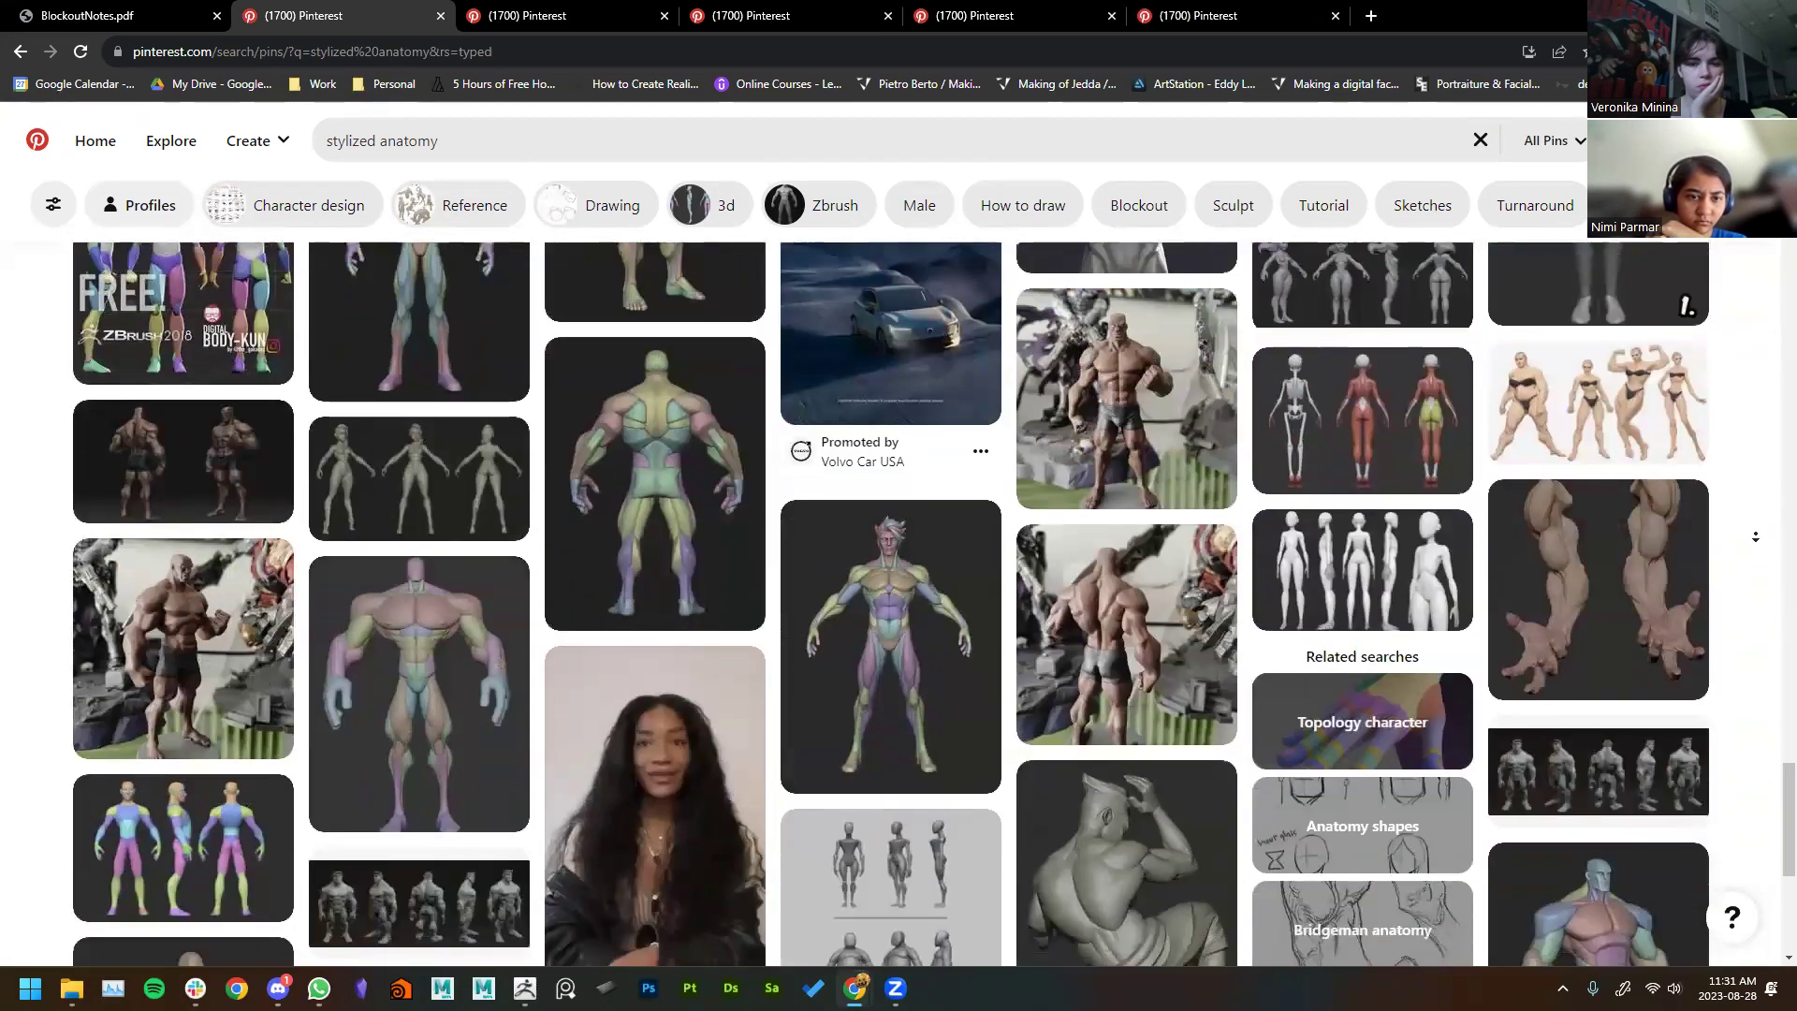
{"action": "middle_click", "coordinate": [1751, 606]}
{"action": "scroll", "coordinate": [1751, 607], "scroll_direction": "up", "scroll_amount": 20}
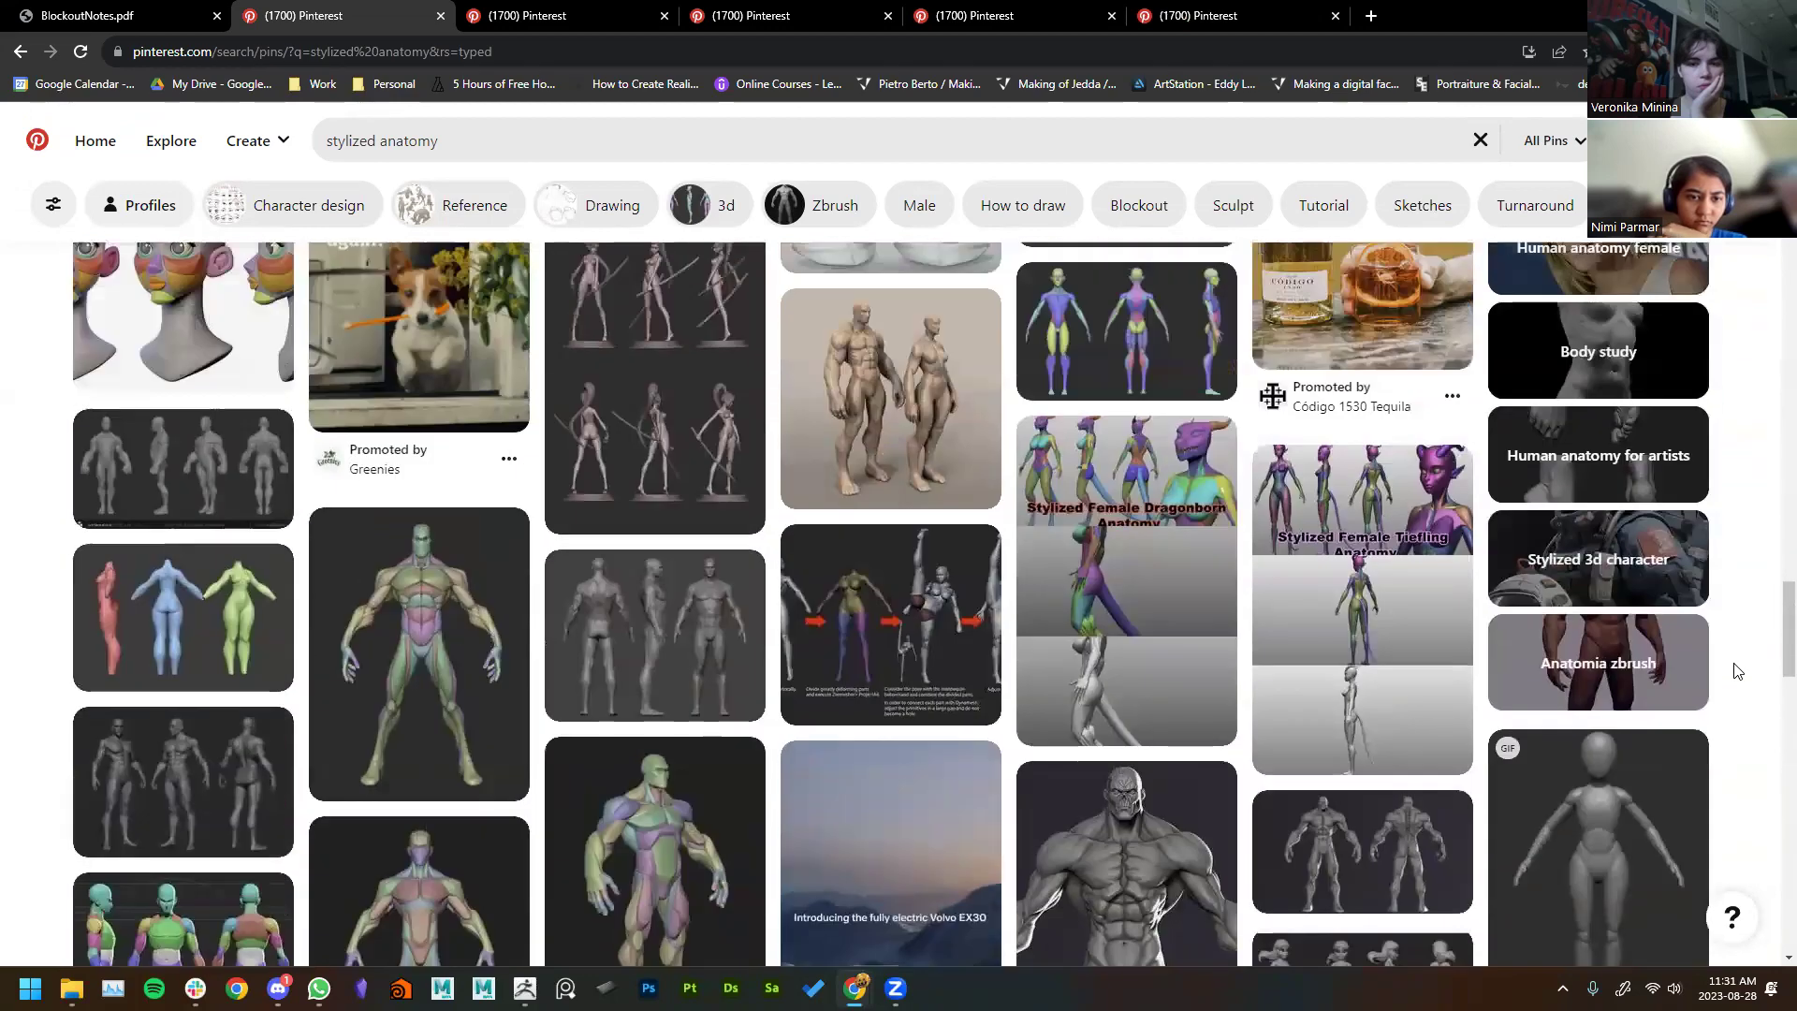
{"action": "scroll", "coordinate": [1732, 683], "scroll_direction": "up", "scroll_amount": 1}
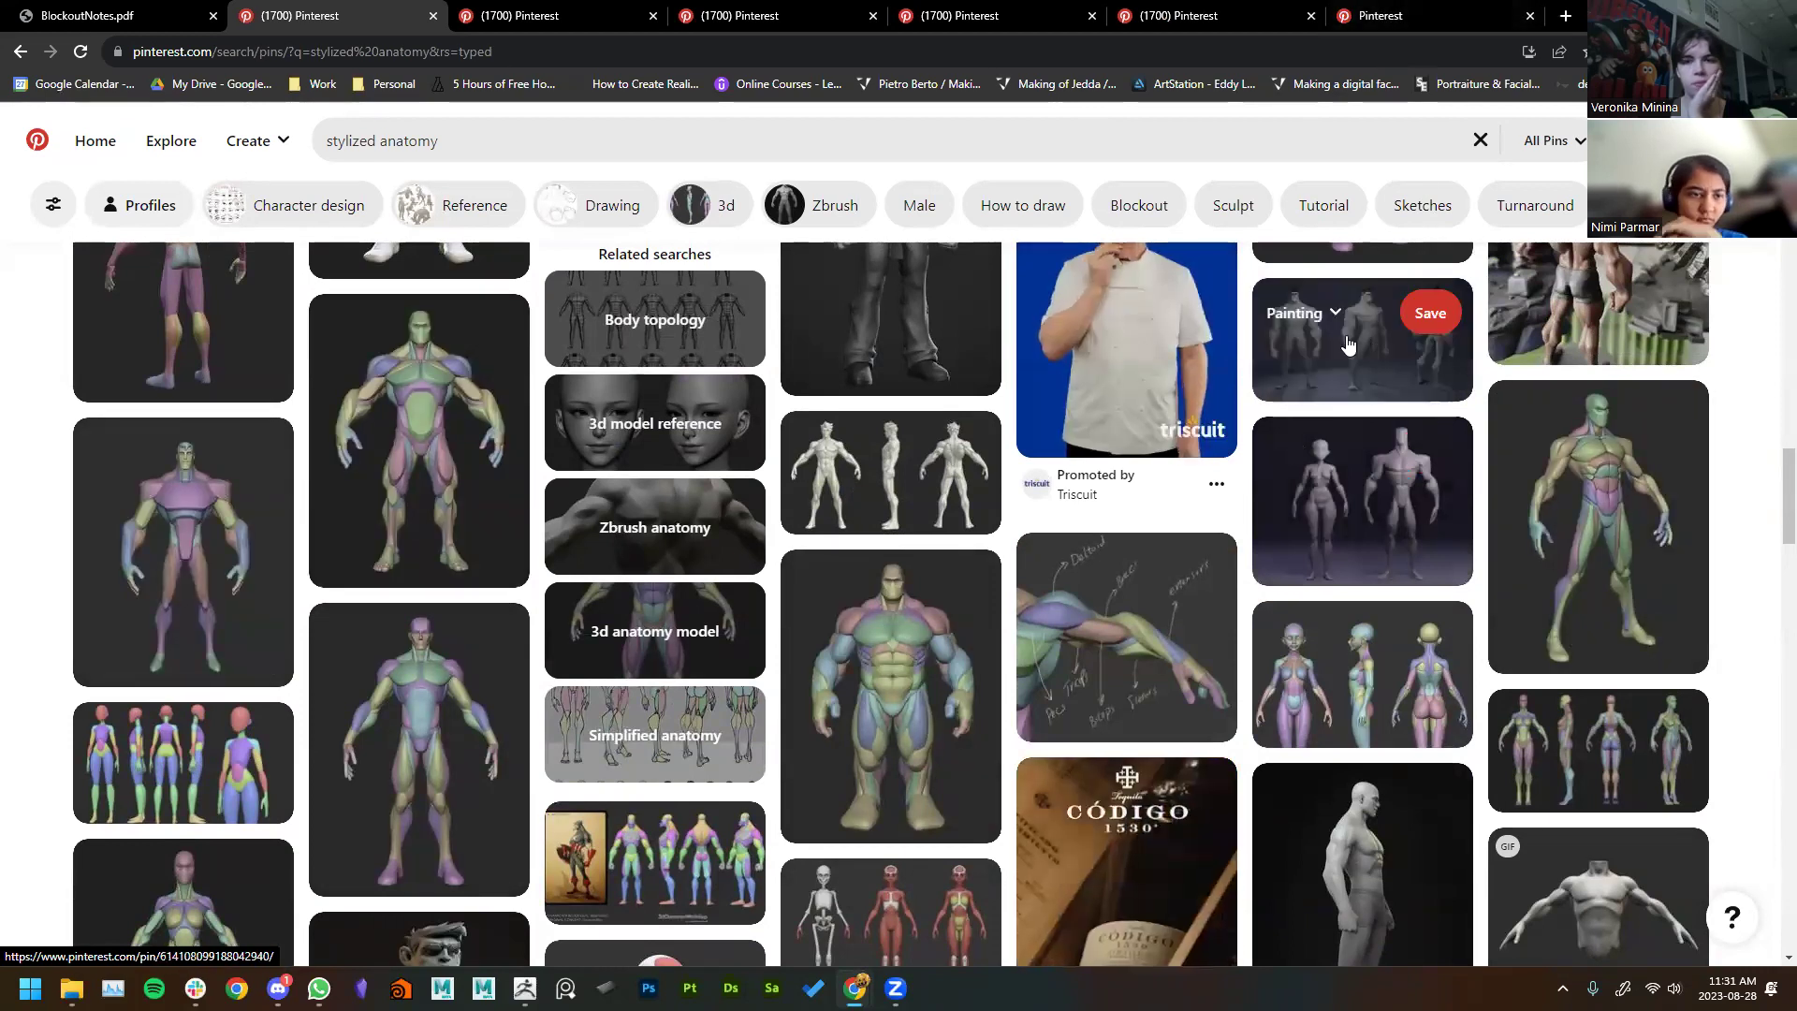
Step: View the Stylized Anatomy Study pin and the Male Character Blockout pin, and open the blockout's source page on ArtStation
{"action": "left_click", "coordinate": [1466, 9]}
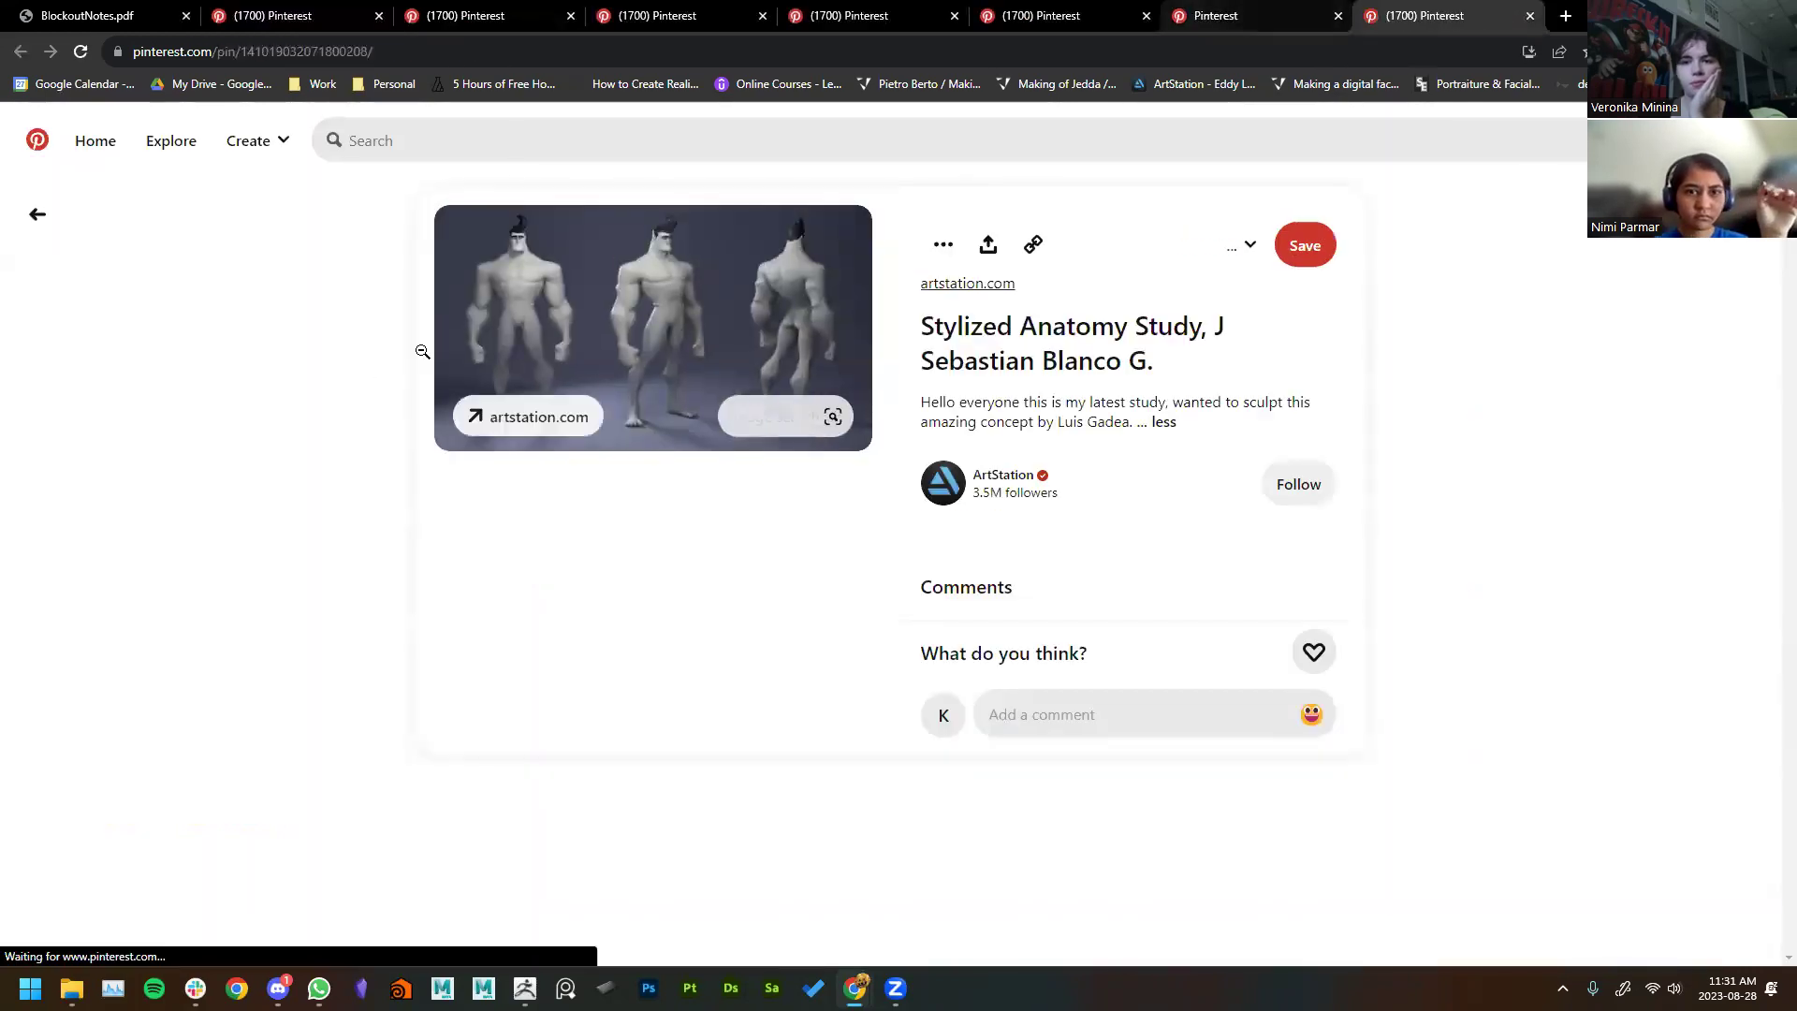
{"action": "left_click", "coordinate": [1306, 19]}
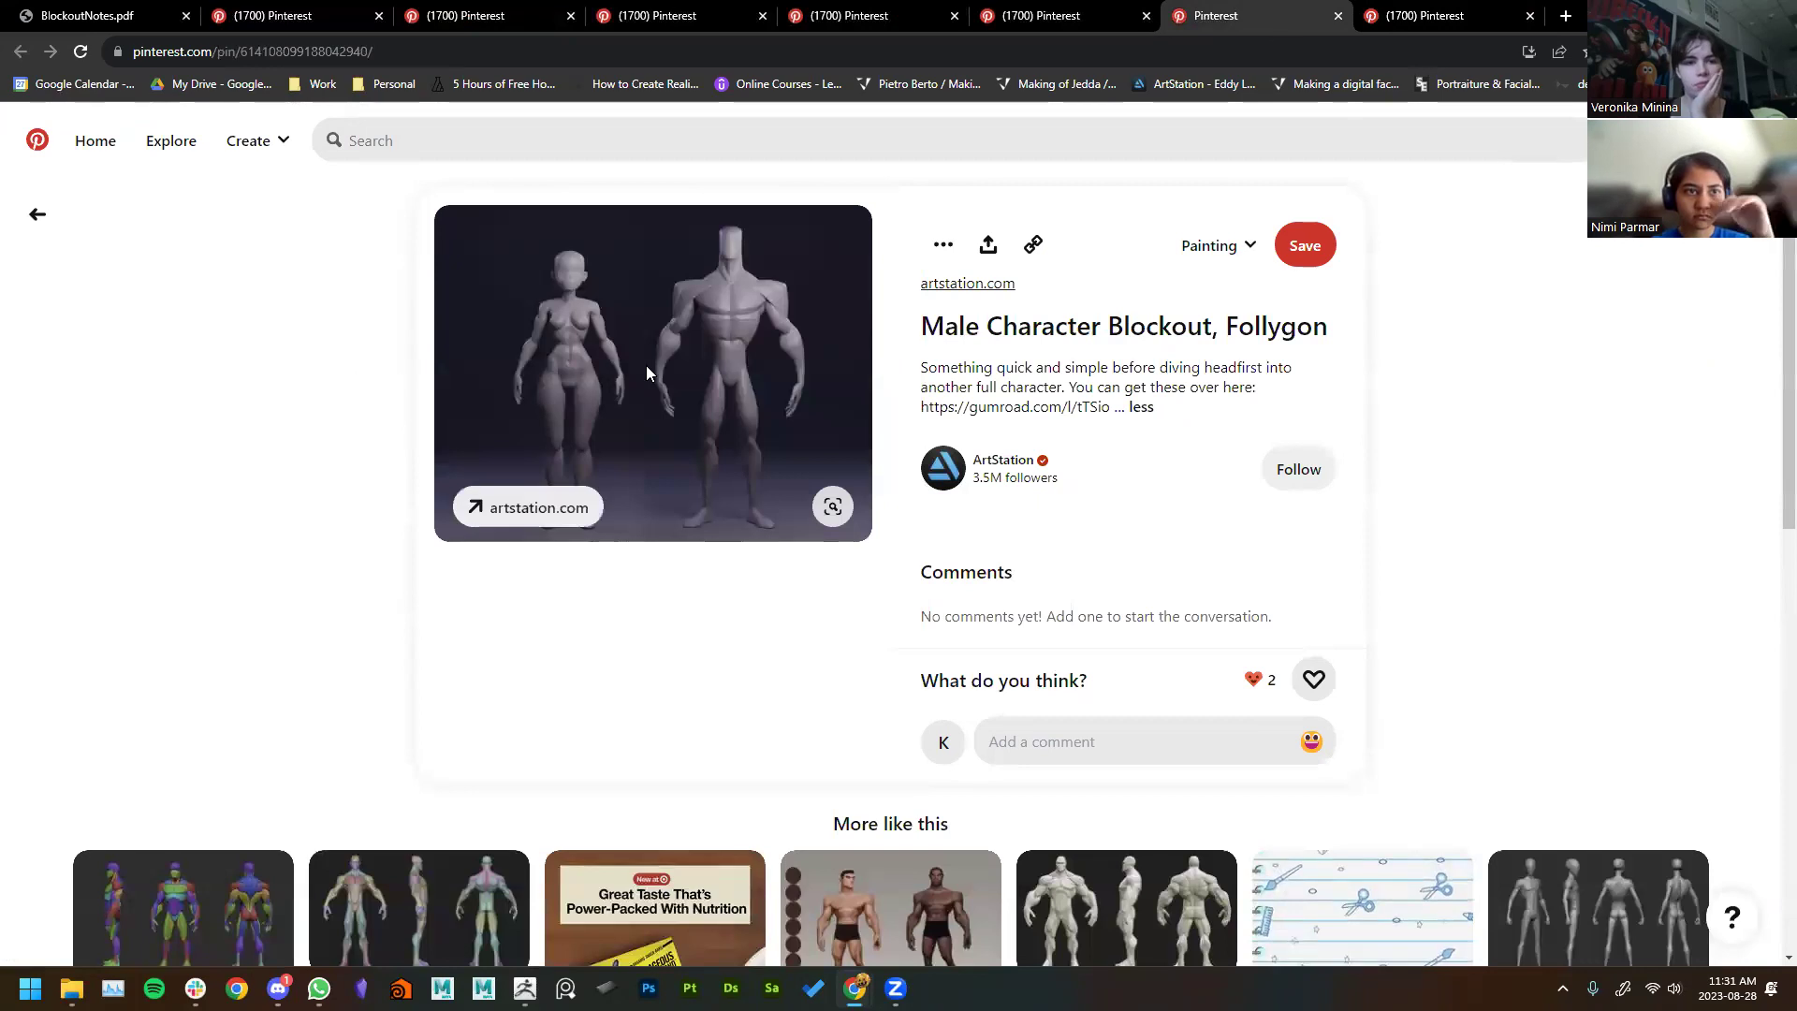
{"action": "left_click", "coordinate": [1007, 344]}
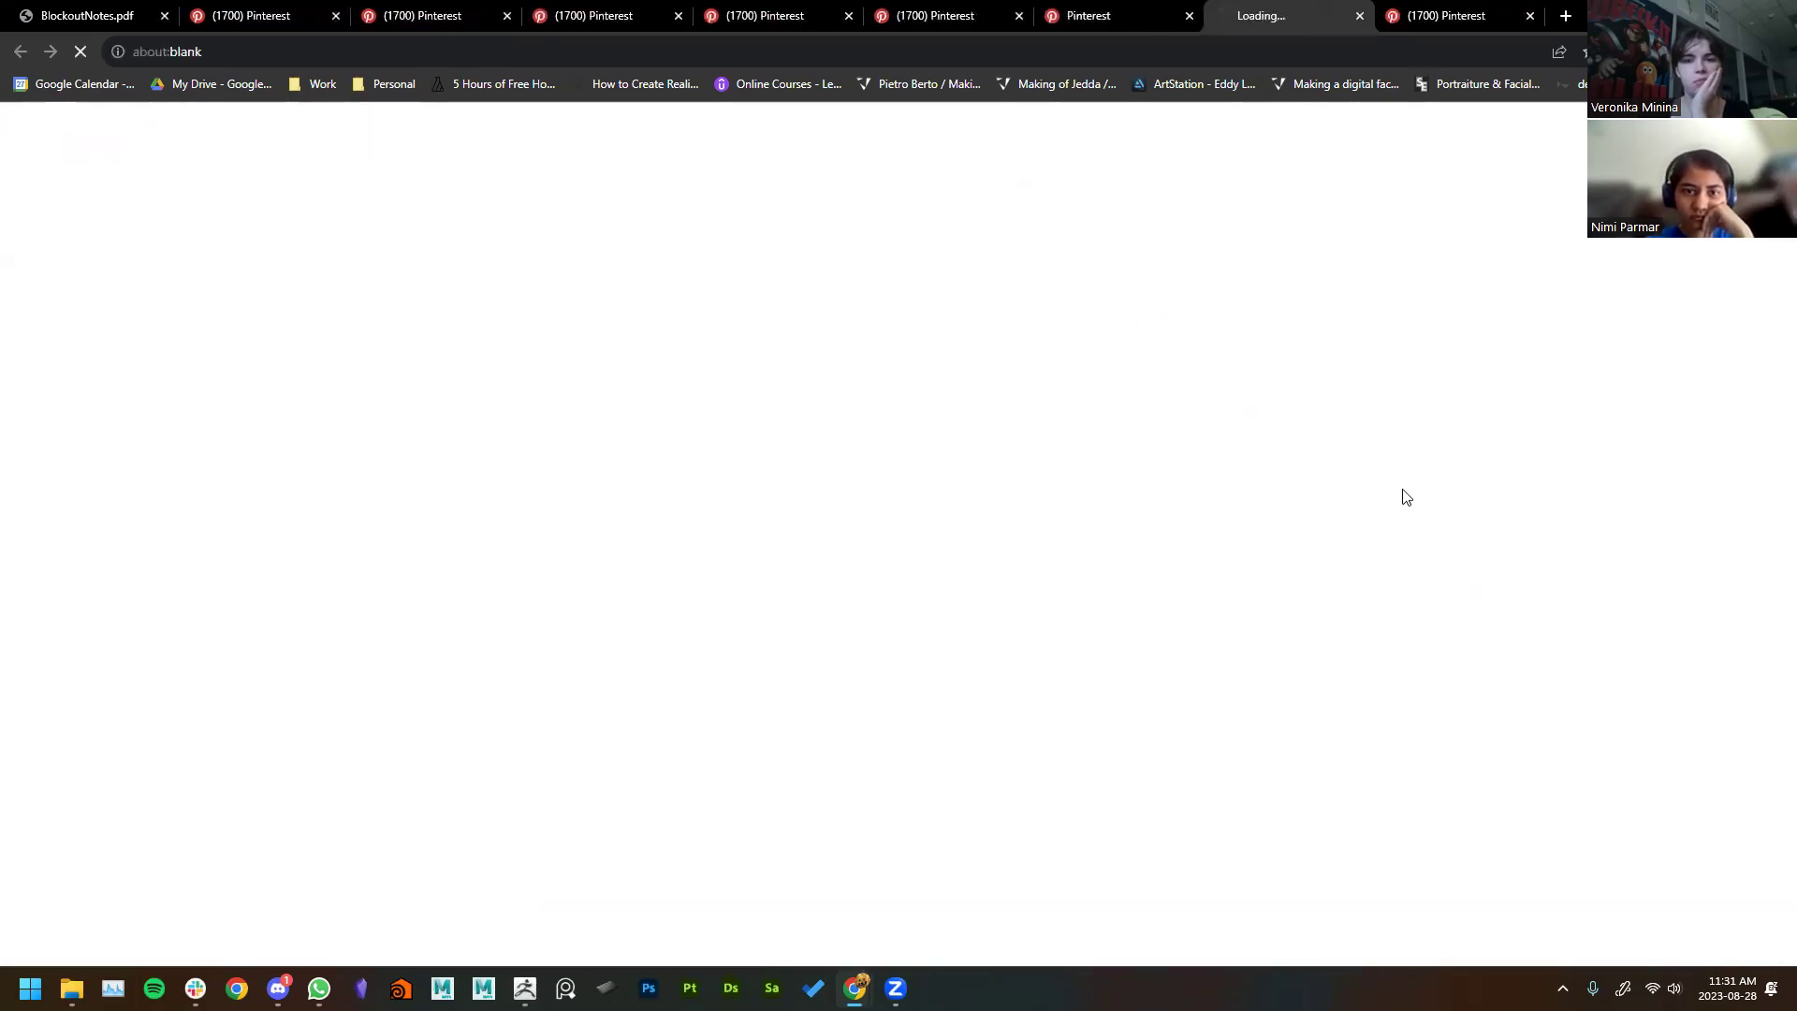
{"action": "left_click", "coordinate": [1168, 18]}
{"action": "left_click", "coordinate": [1189, 18]}
{"action": "key", "text": "ctrl+shift+t"}
{"action": "left_click", "coordinate": [1295, 13]}
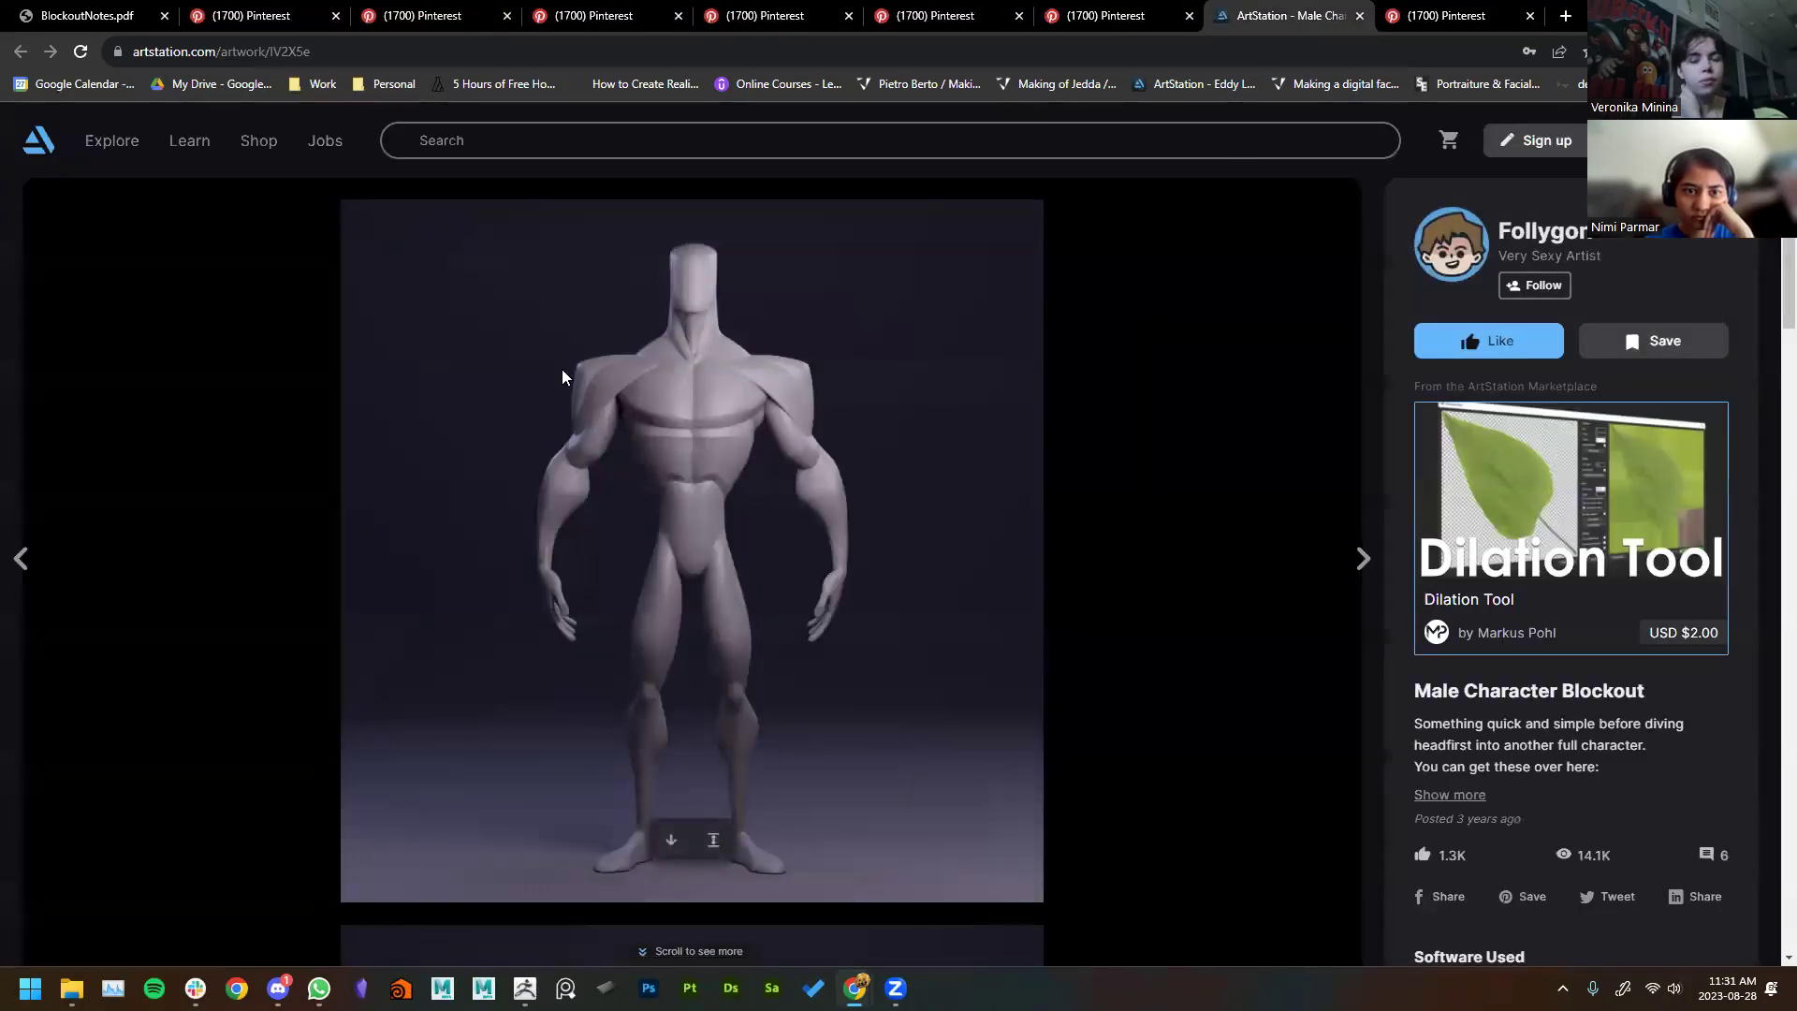
Step: Examine the front, side and back views and the paired female and male figures in the Male Character Blockout artwork
{"action": "scroll", "coordinate": [310, 678], "scroll_direction": "down", "scroll_amount": 10}
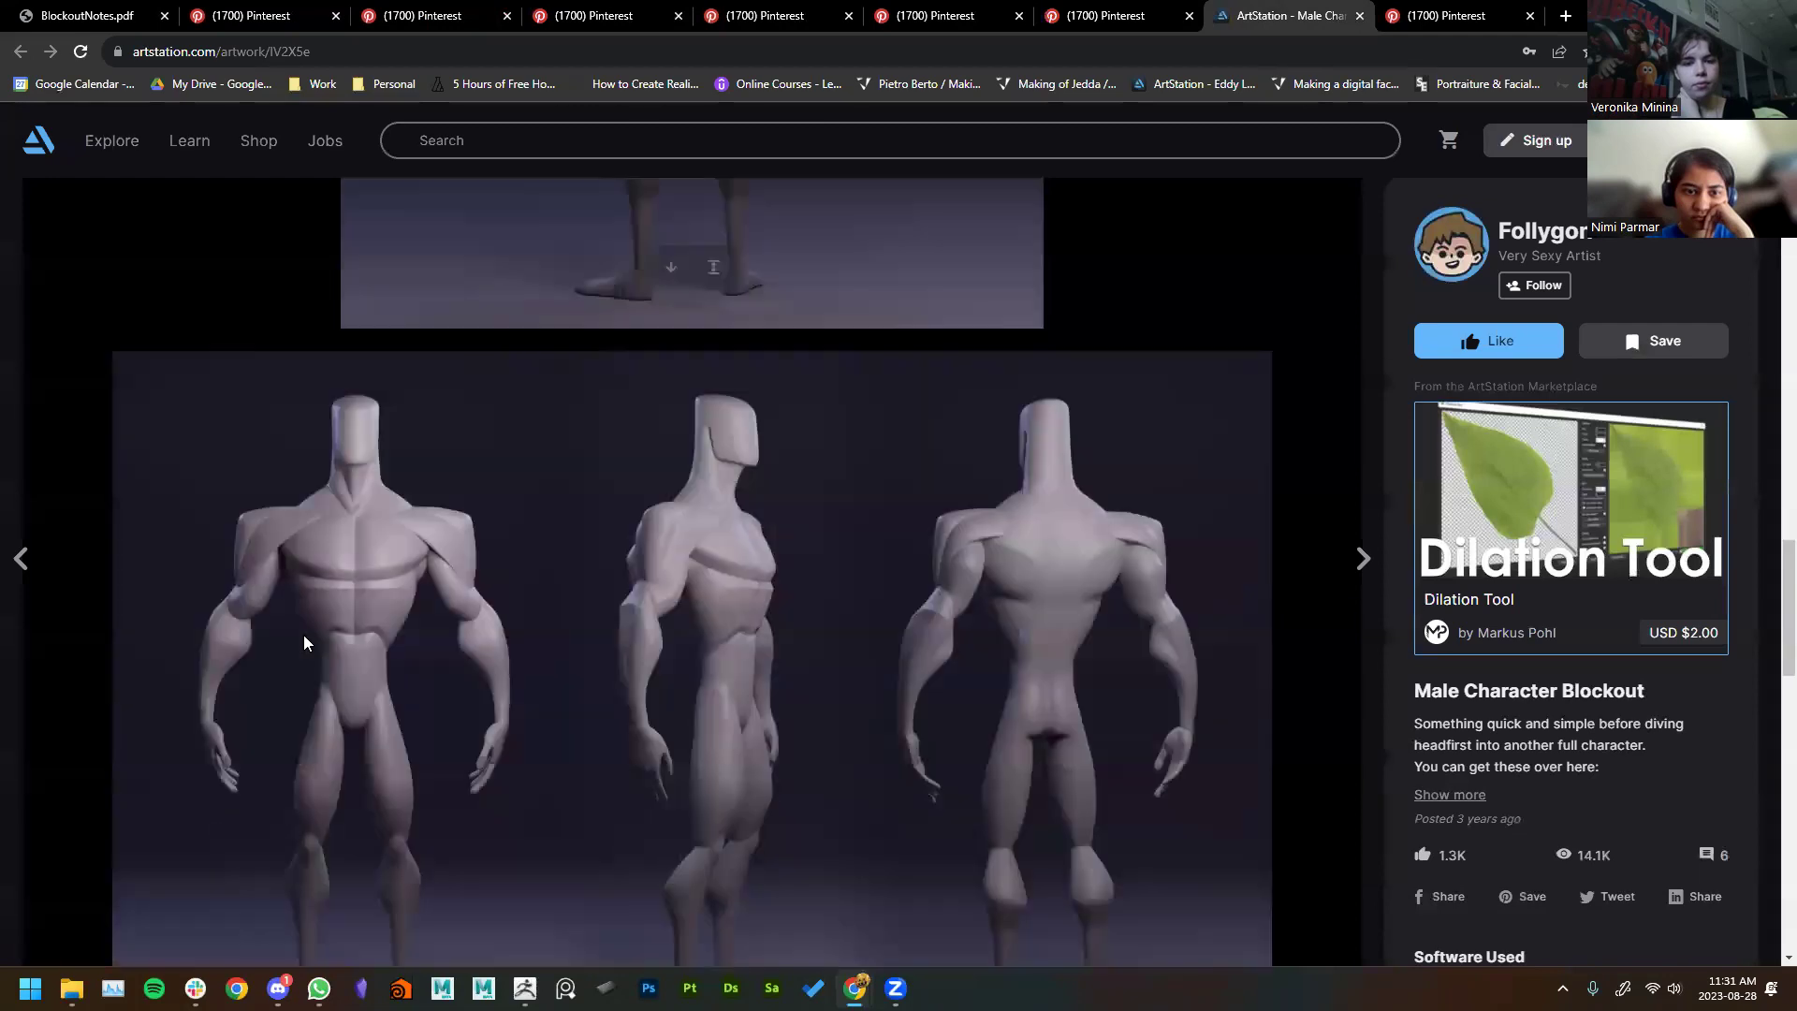
{"action": "scroll", "coordinate": [316, 696], "scroll_direction": "down", "scroll_amount": 8}
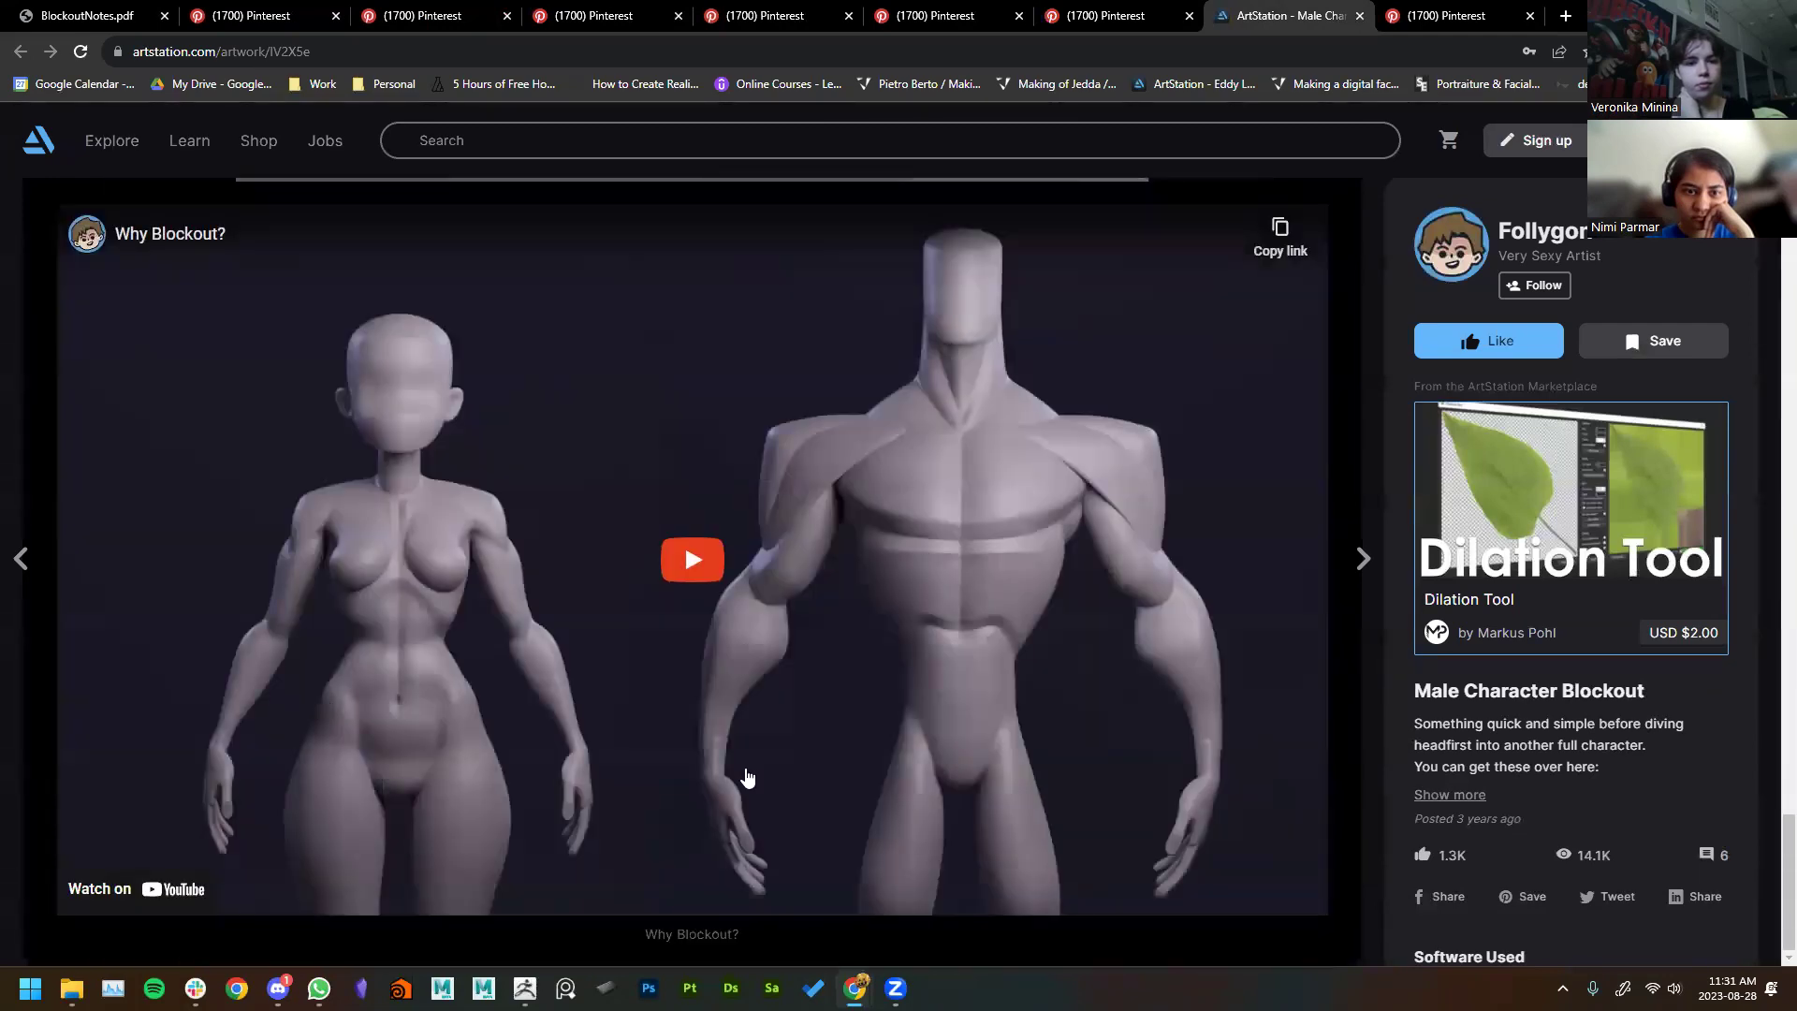
{"action": "scroll", "coordinate": [1178, 695], "scroll_direction": "up", "scroll_amount": 8}
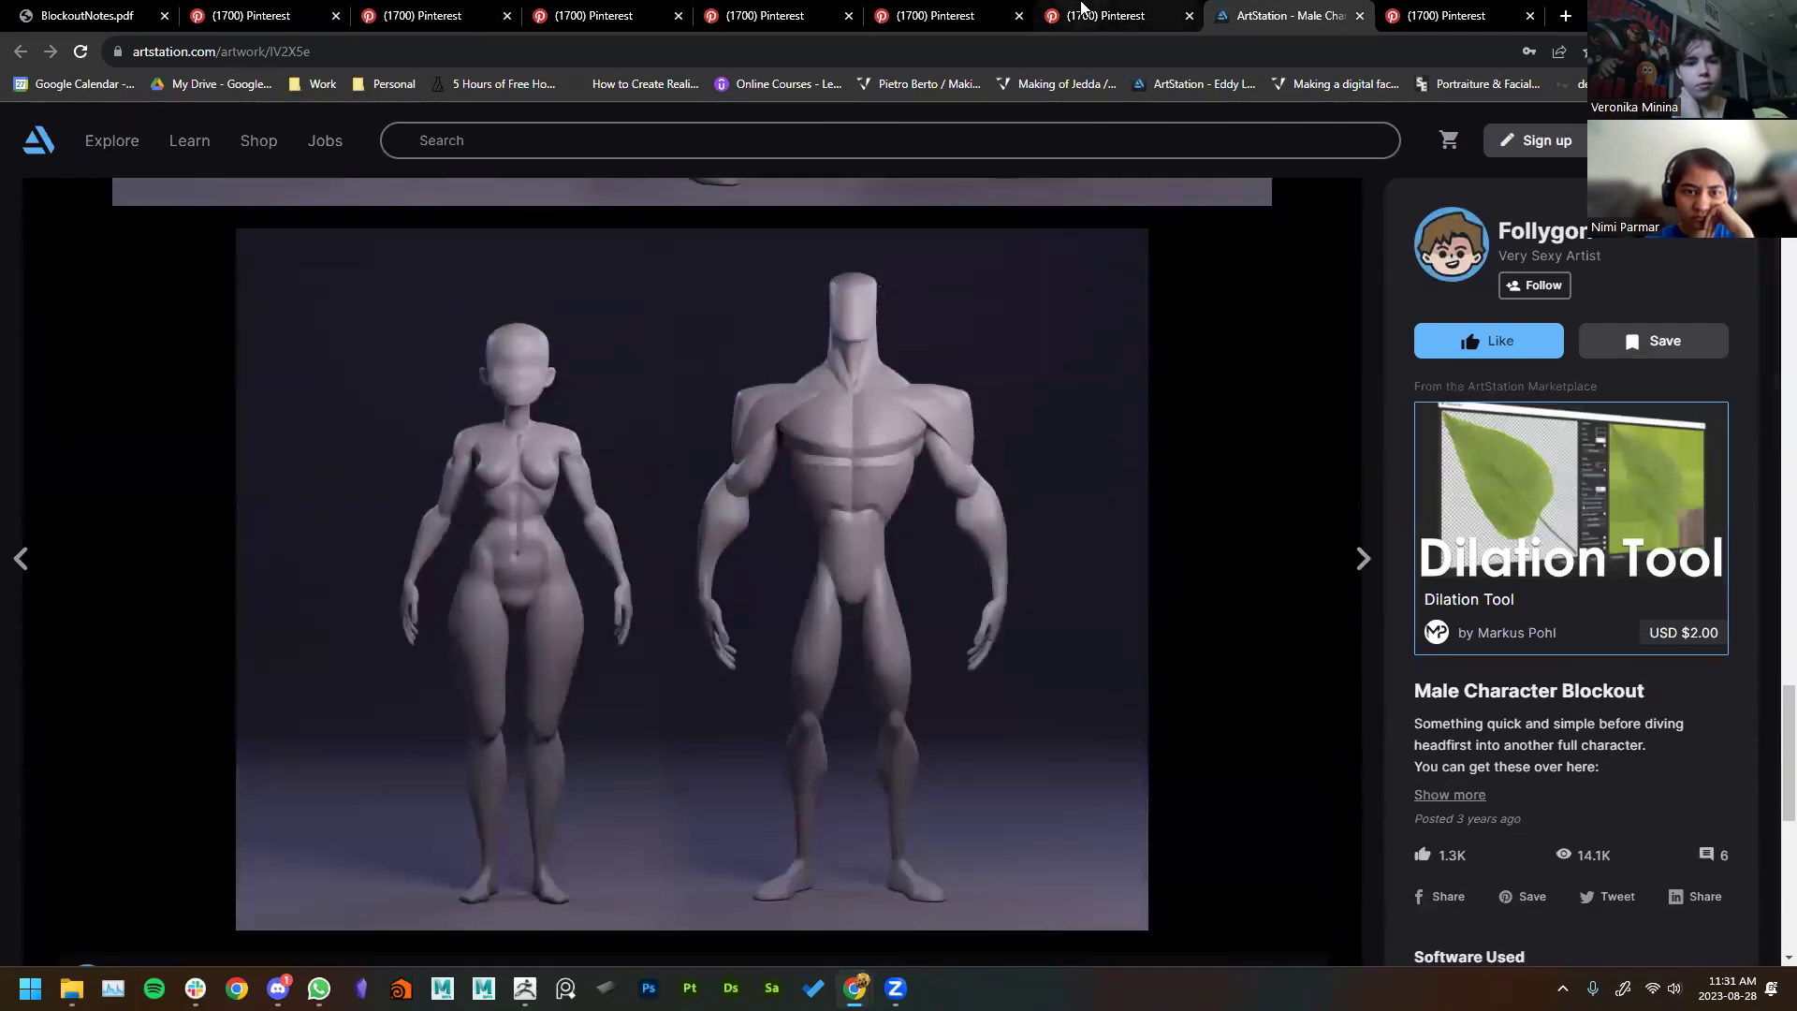
Step: Return to the Pinterest anatomy pin, look through its related pins and open the Body Mechanics Rigs pin in a separate tab
{"action": "left_click", "coordinate": [1083, 9]}
{"action": "scroll", "coordinate": [57, 577], "scroll_direction": "down", "scroll_amount": 5}
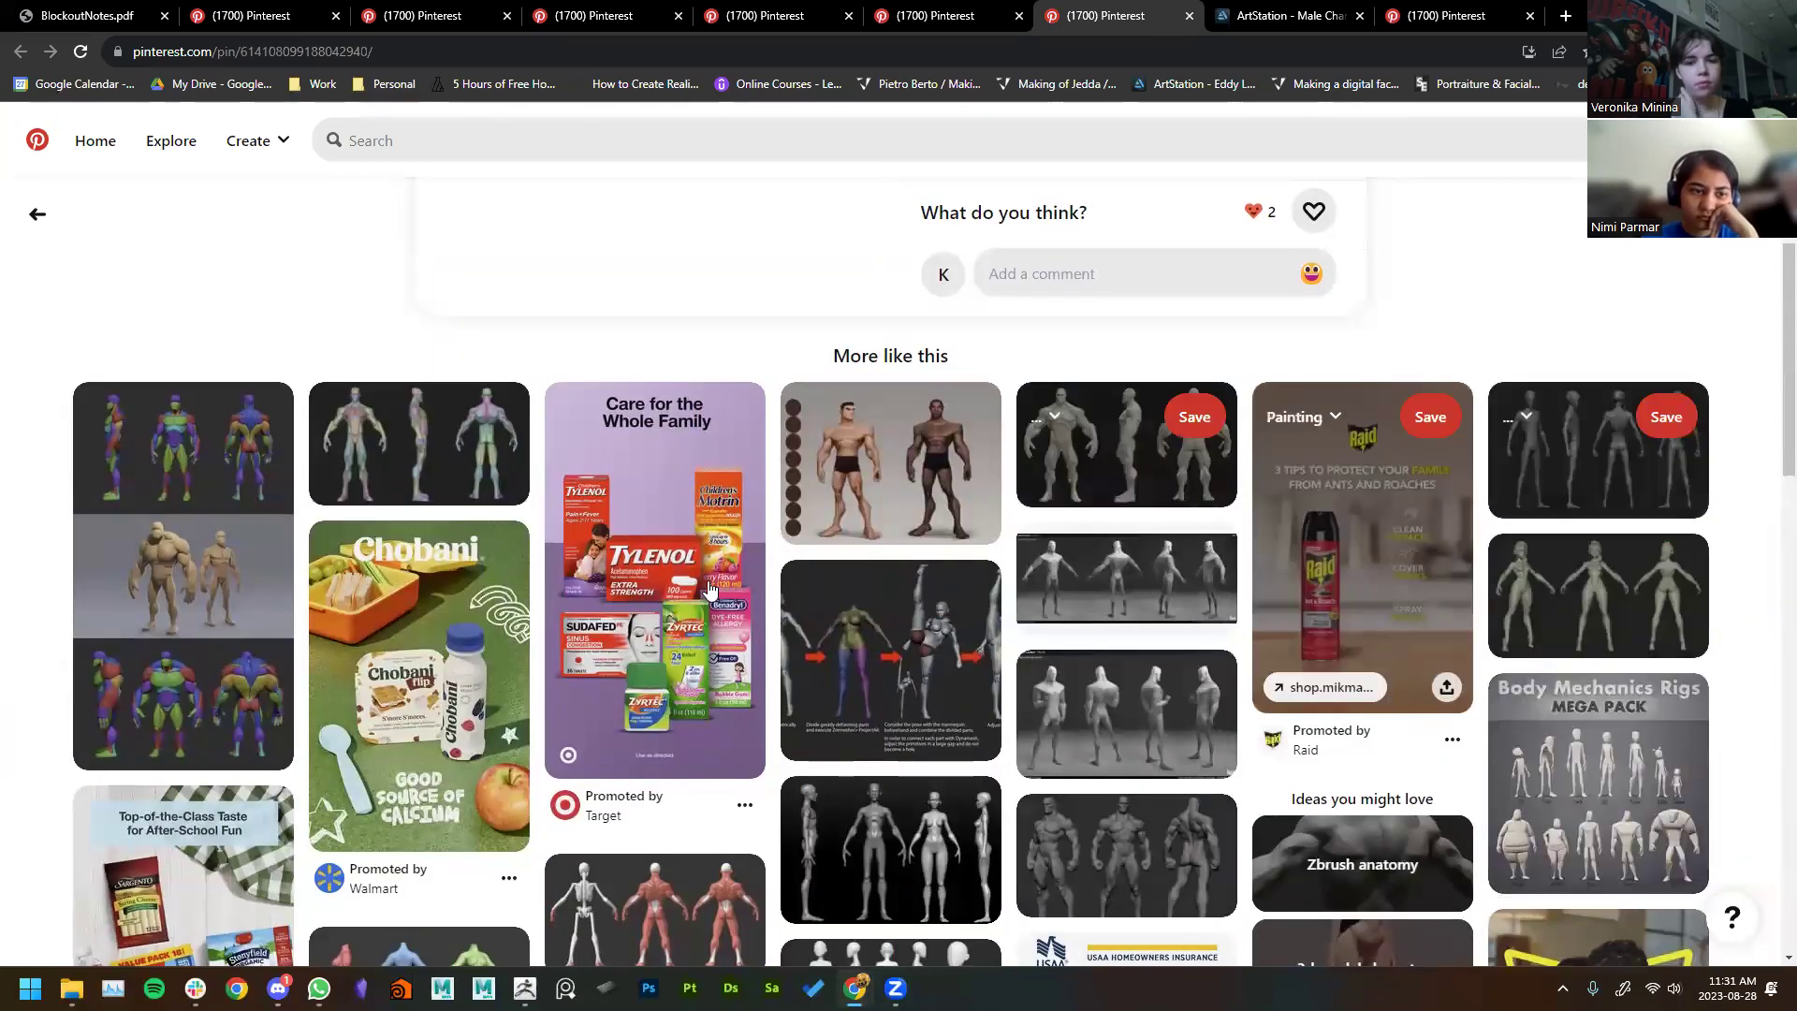
{"action": "scroll", "coordinate": [1711, 926], "scroll_direction": "down", "scroll_amount": 7}
{"action": "scroll", "coordinate": [1604, 683], "scroll_direction": "up", "scroll_amount": 5}
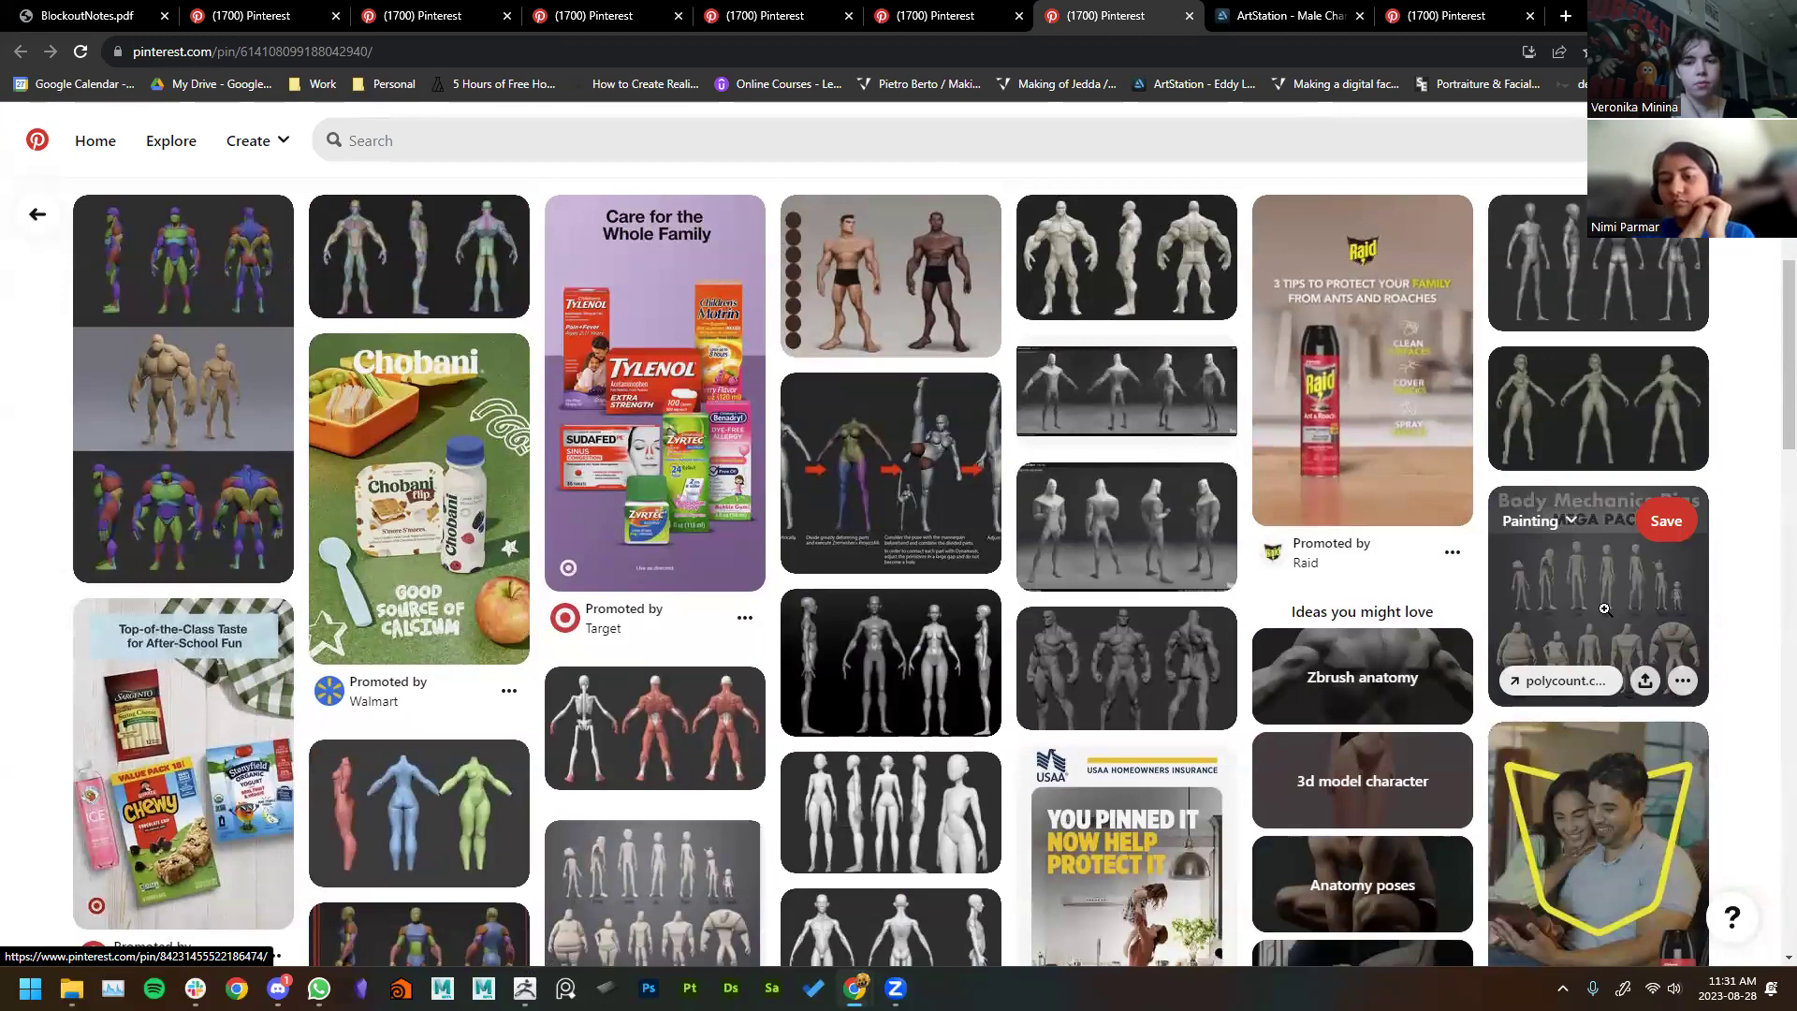
Step: Examine the remaining related pins for body blockout, color-coded anatomy and stylized figure references
{"action": "scroll", "coordinate": [1303, 650], "scroll_direction": "down", "scroll_amount": 12}
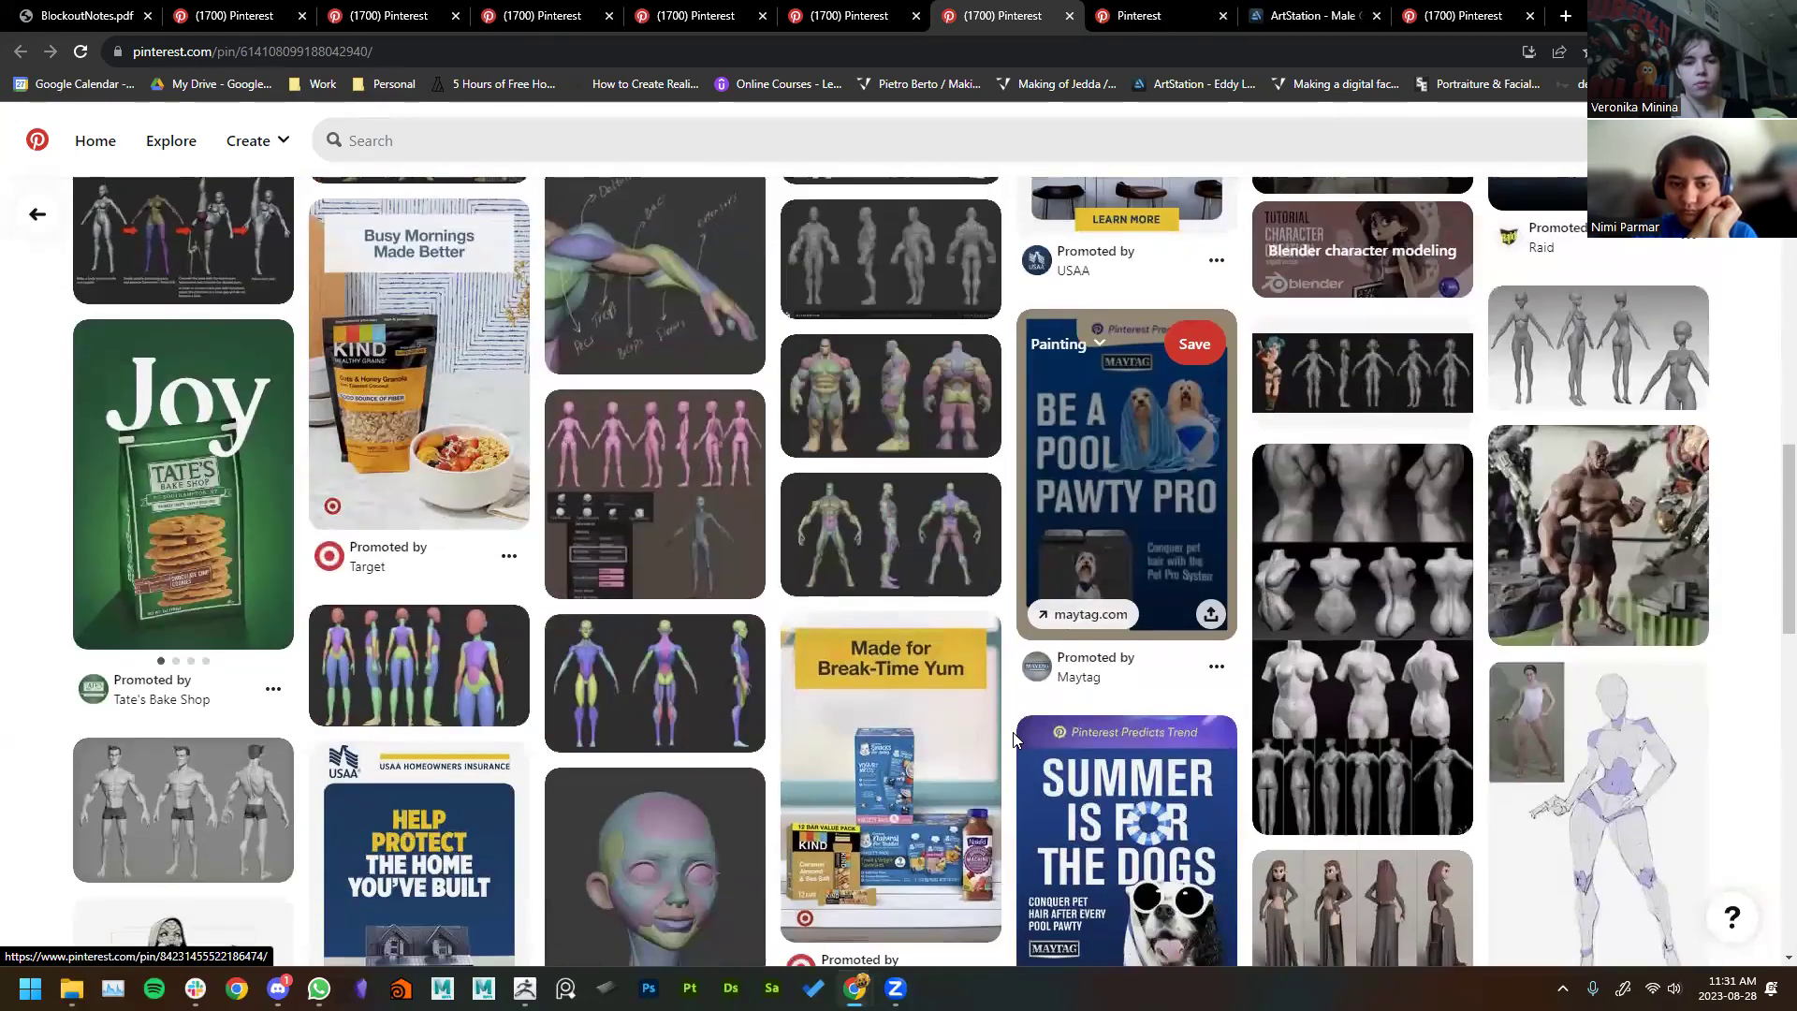
{"action": "scroll", "coordinate": [1013, 729], "scroll_direction": "down", "scroll_amount": 2}
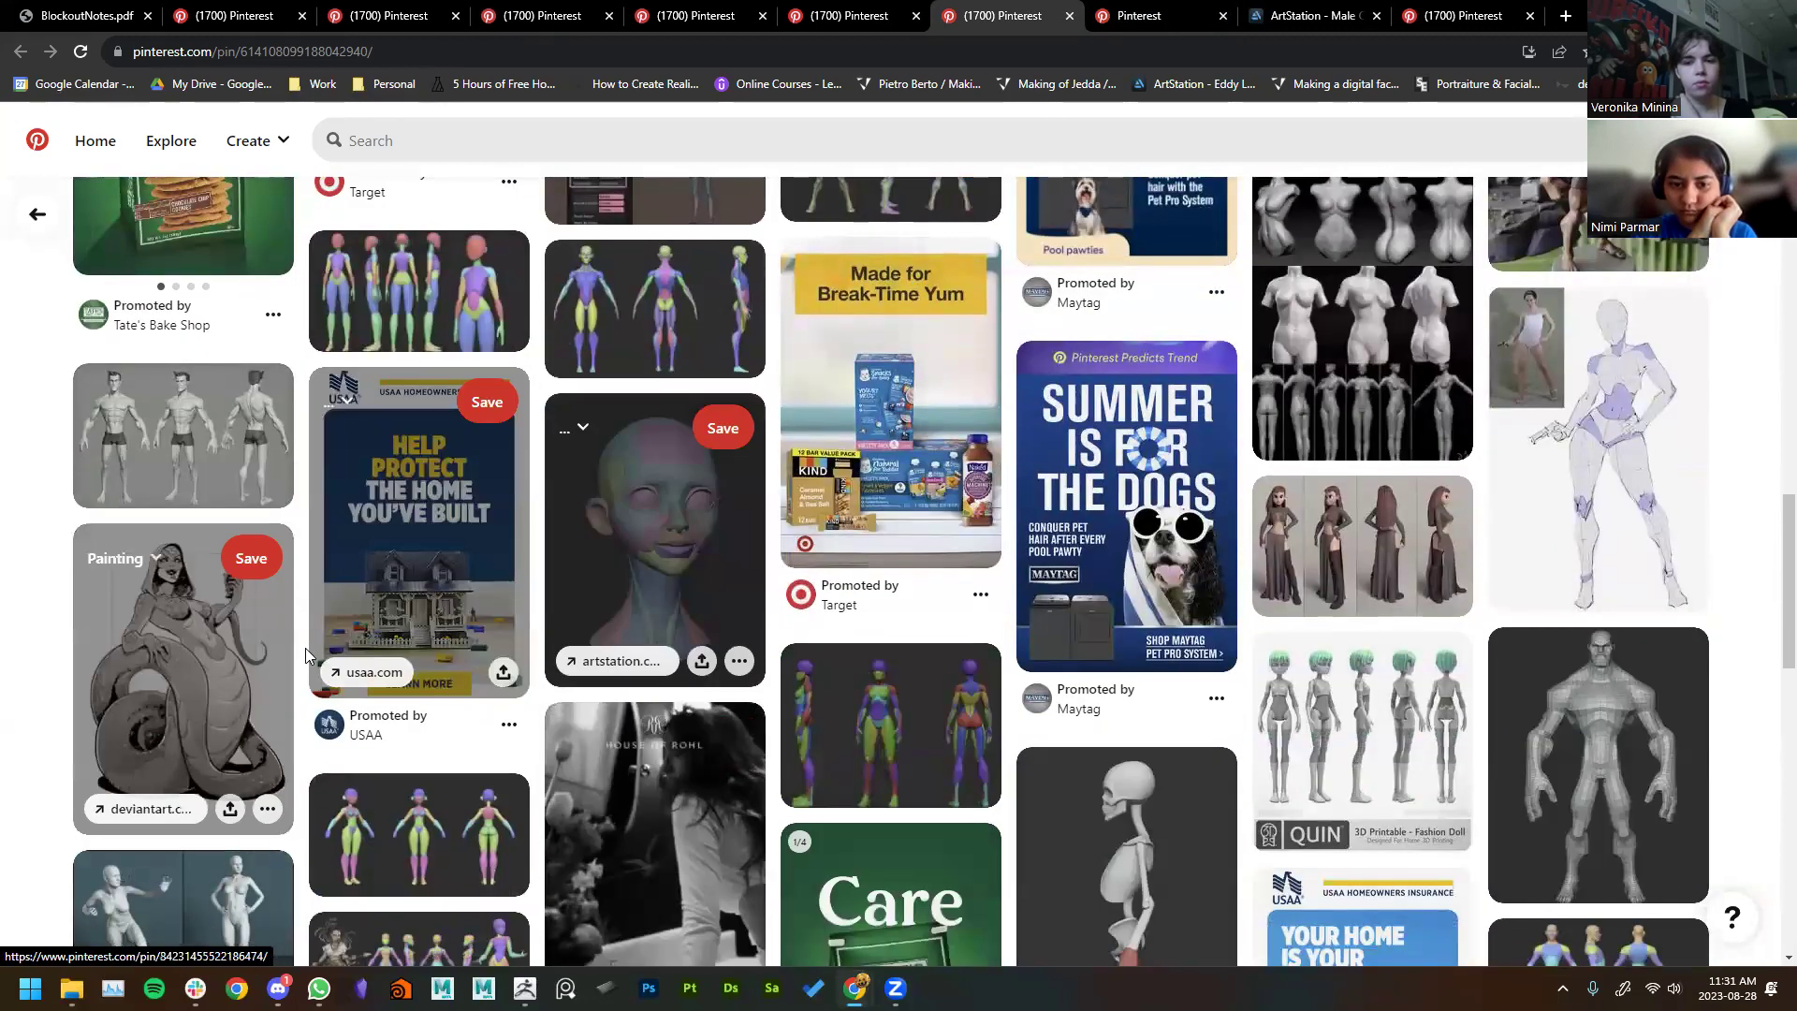
{"action": "scroll", "coordinate": [1022, 829], "scroll_direction": "down", "scroll_amount": 5}
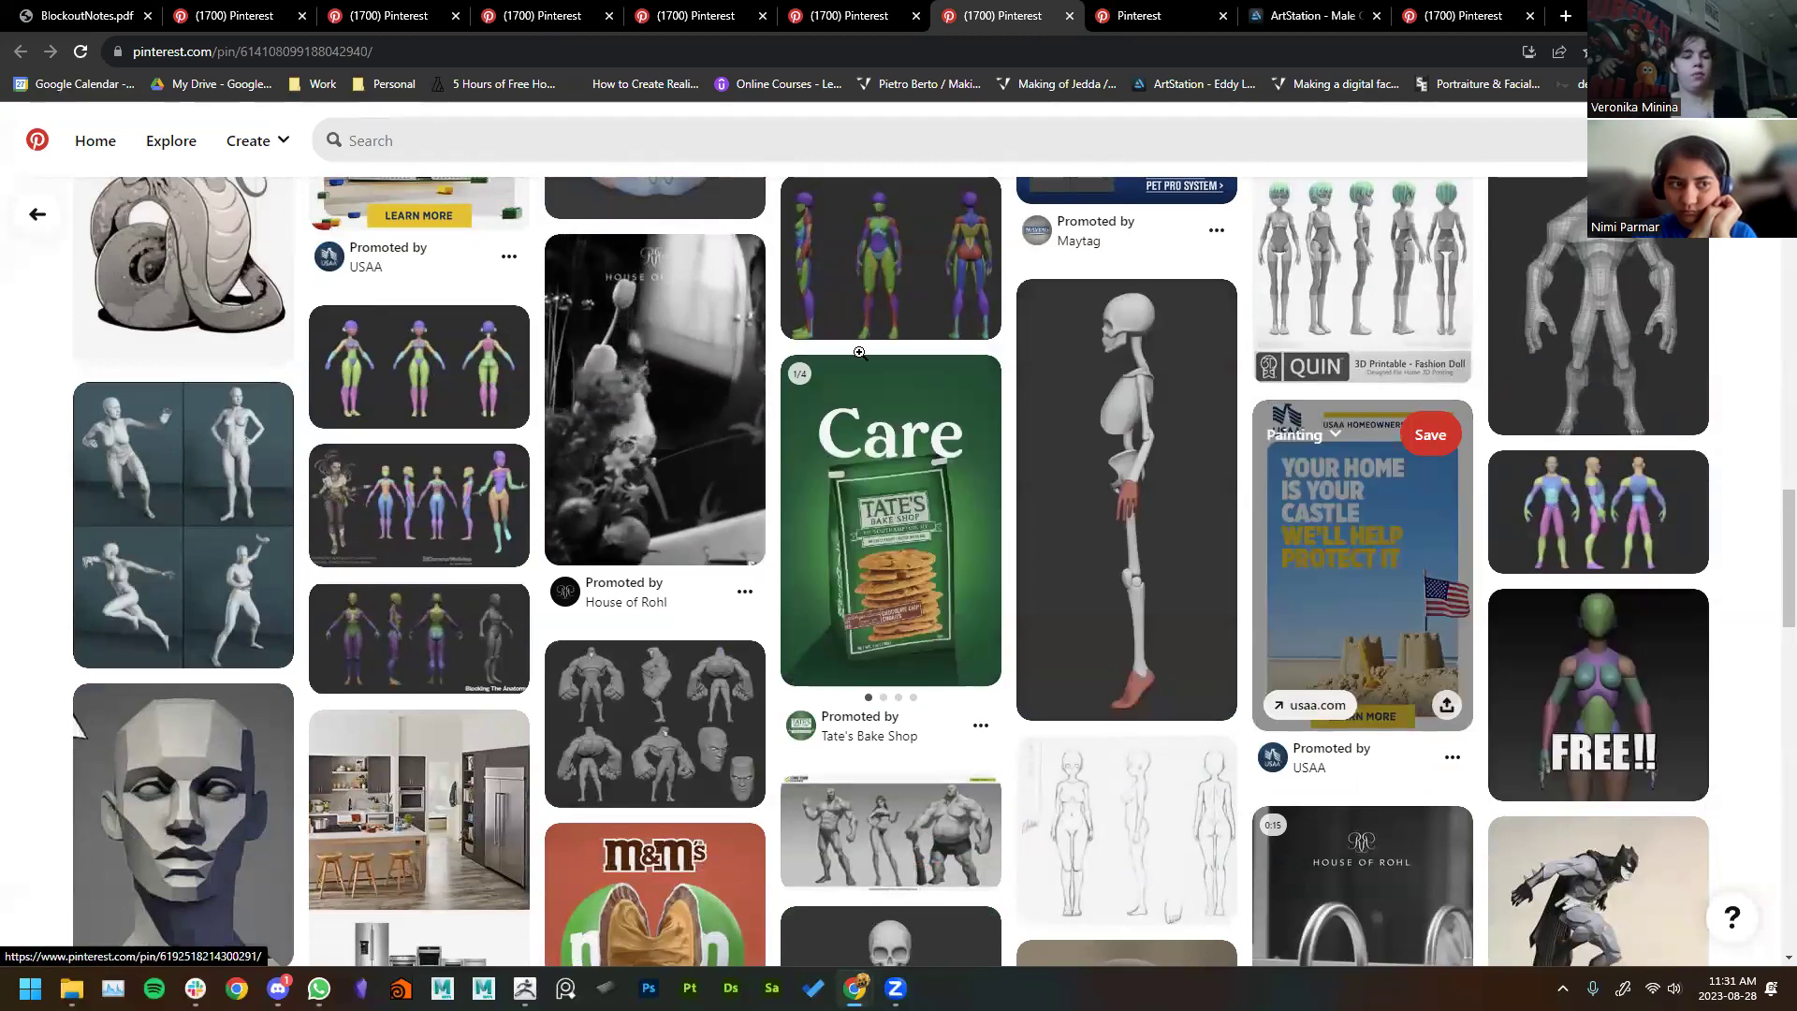
{"action": "scroll", "coordinate": [712, 655], "scroll_direction": "down", "scroll_amount": 4}
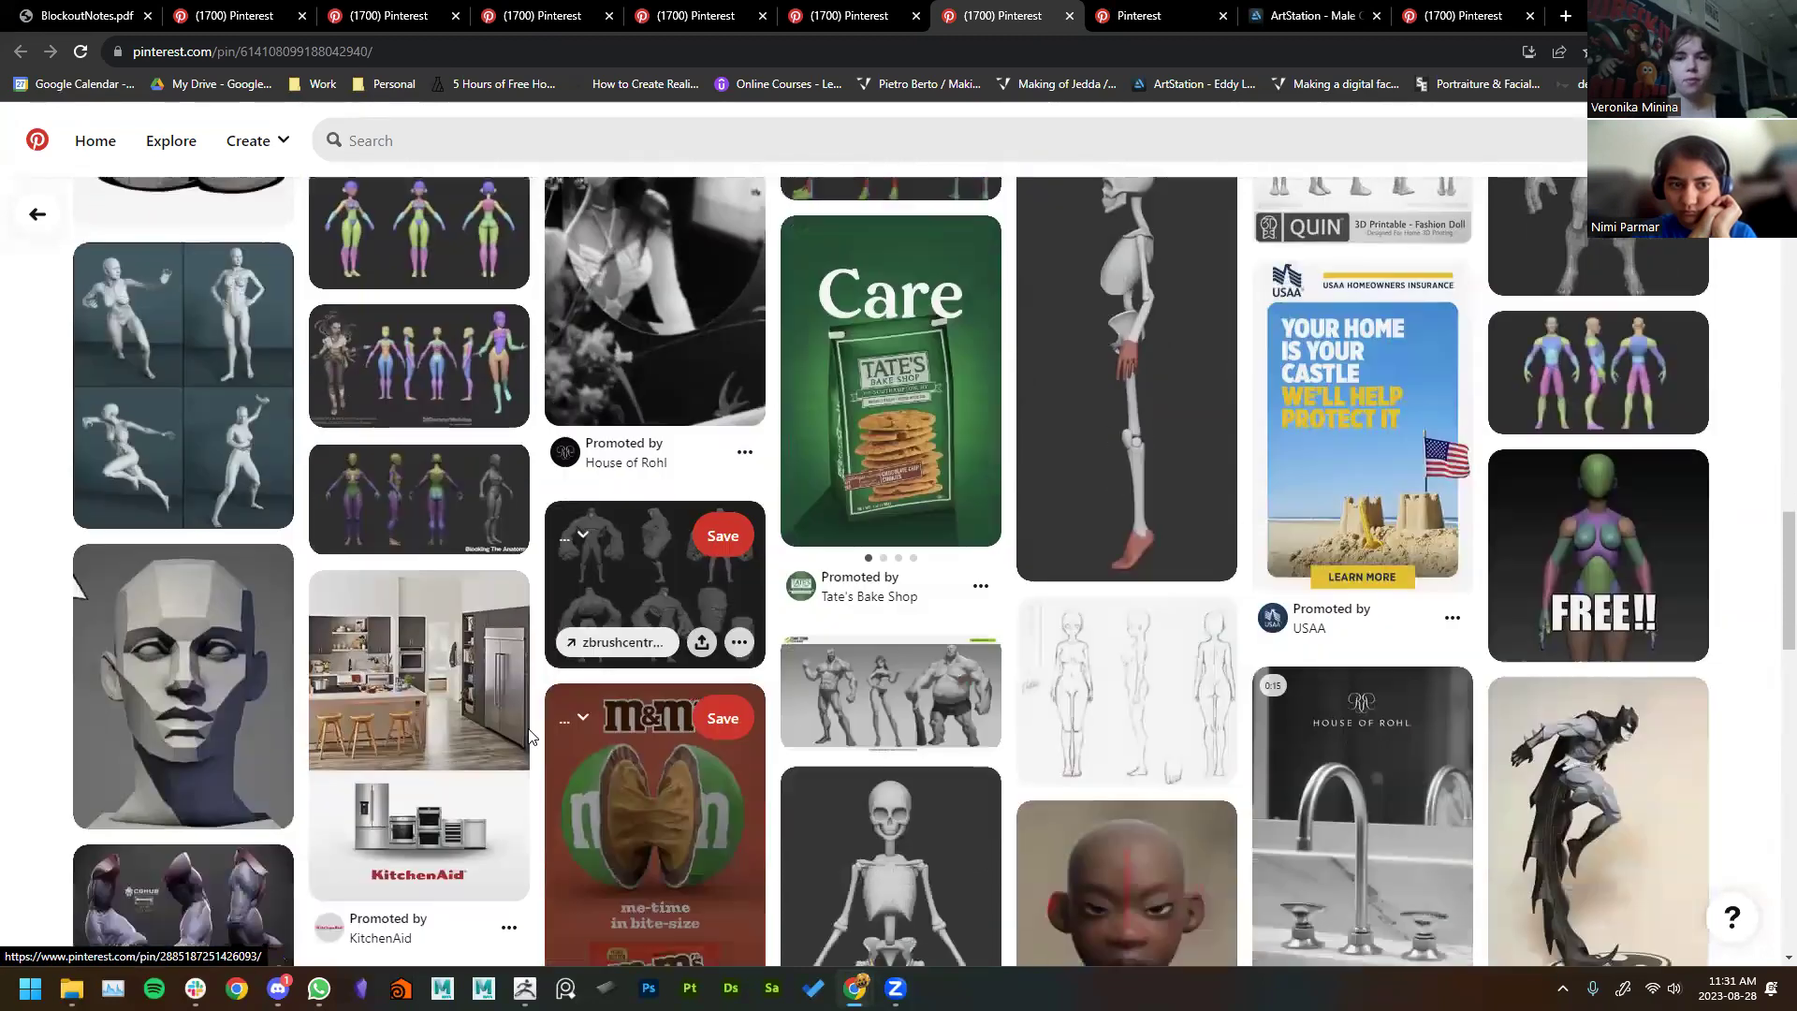
{"action": "scroll", "coordinate": [470, 439], "scroll_direction": "down", "scroll_amount": 3}
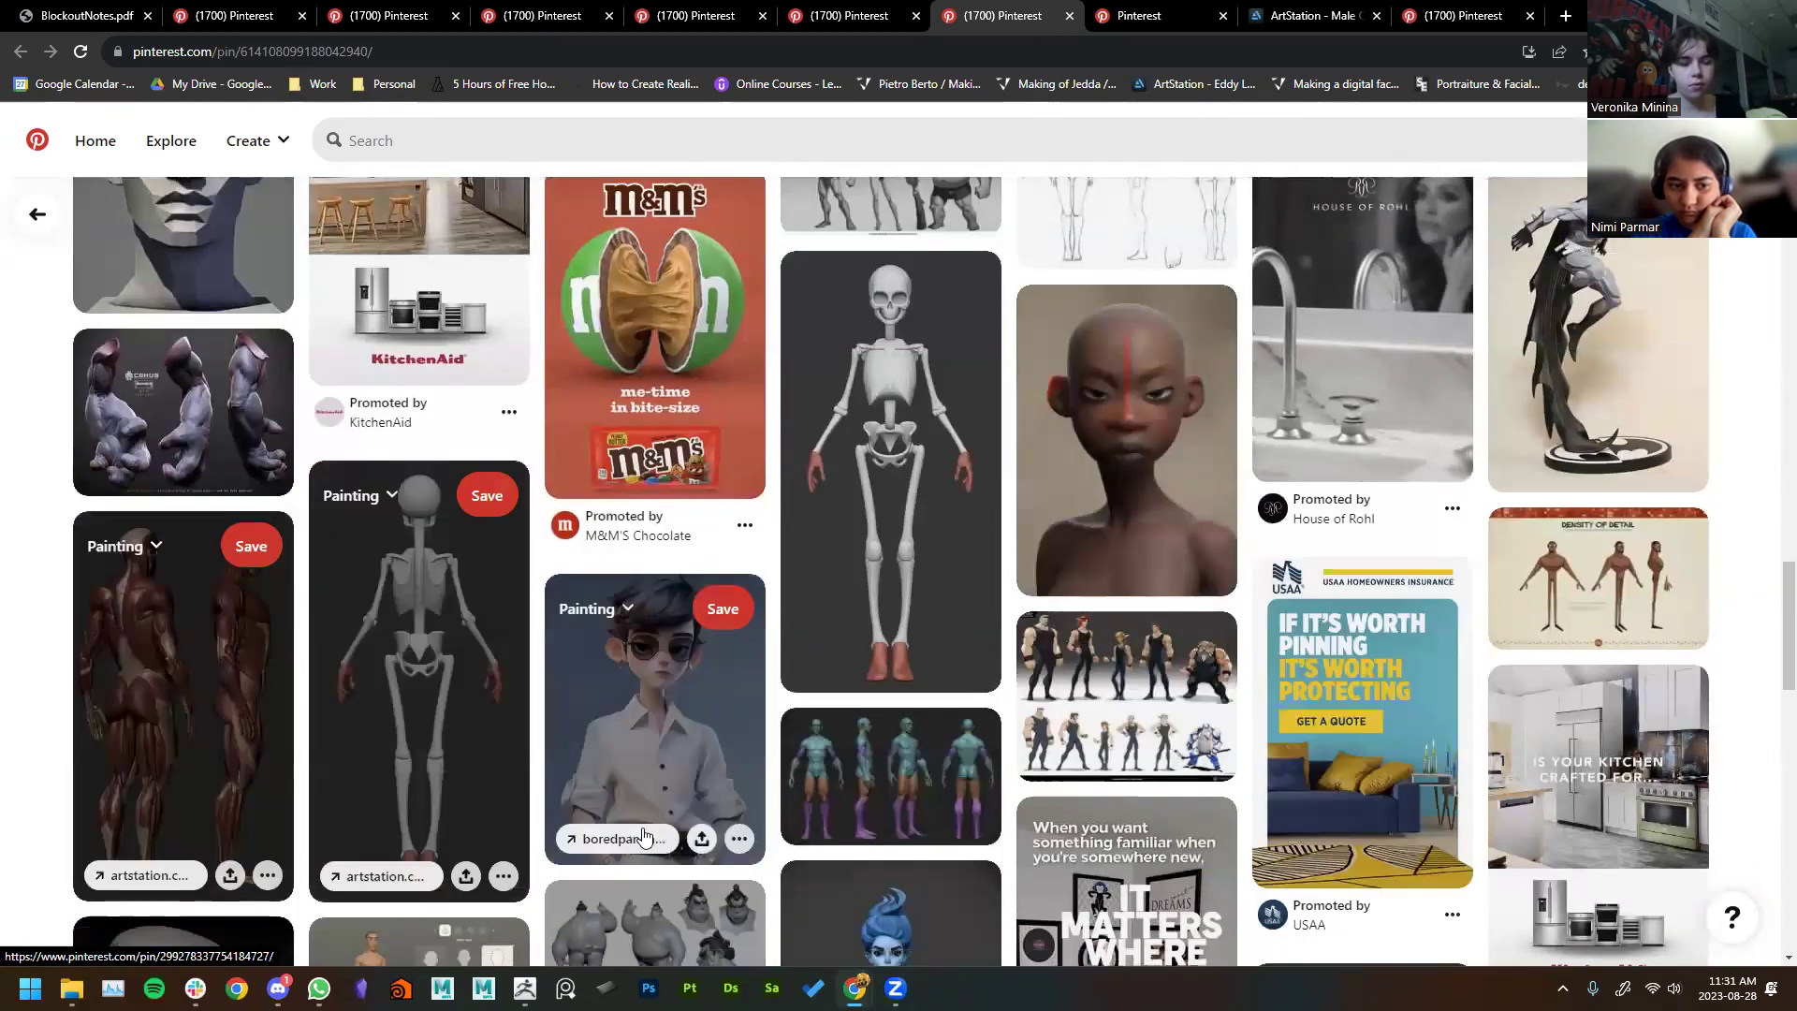
{"action": "scroll", "coordinate": [1123, 823], "scroll_direction": "down", "scroll_amount": 5}
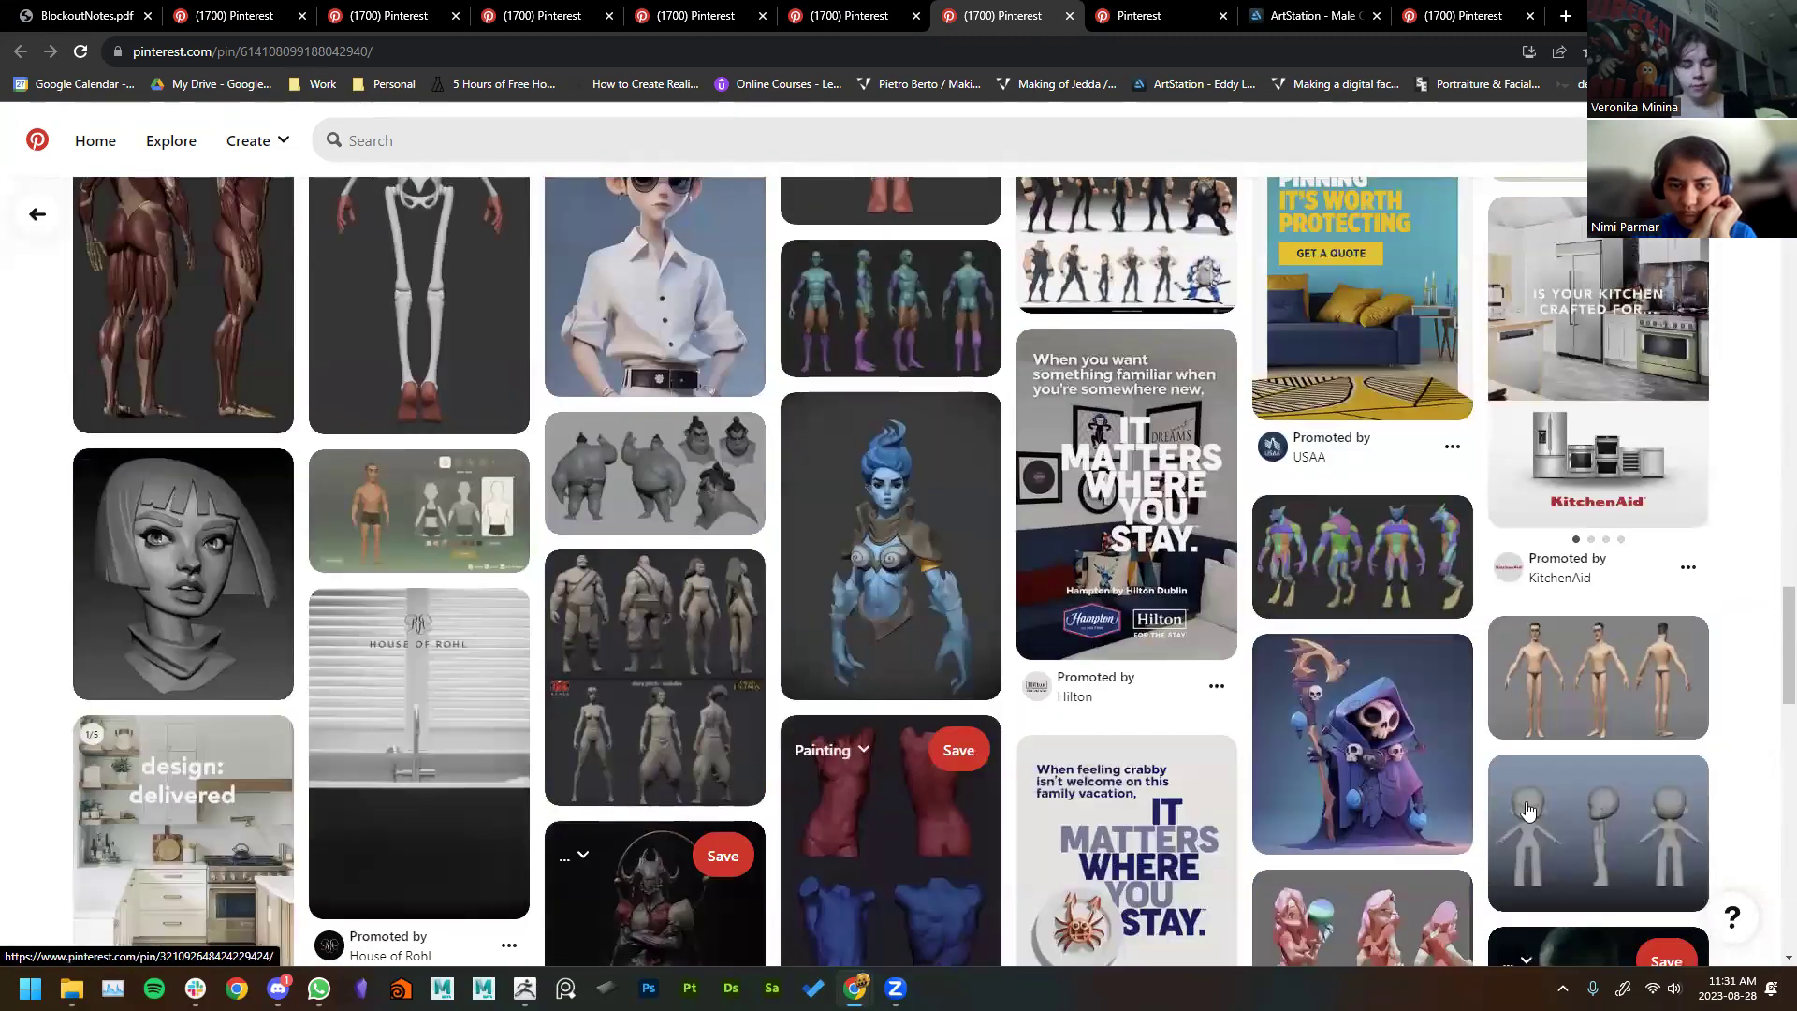
{"action": "scroll", "coordinate": [696, 618], "scroll_direction": "up", "scroll_amount": 10}
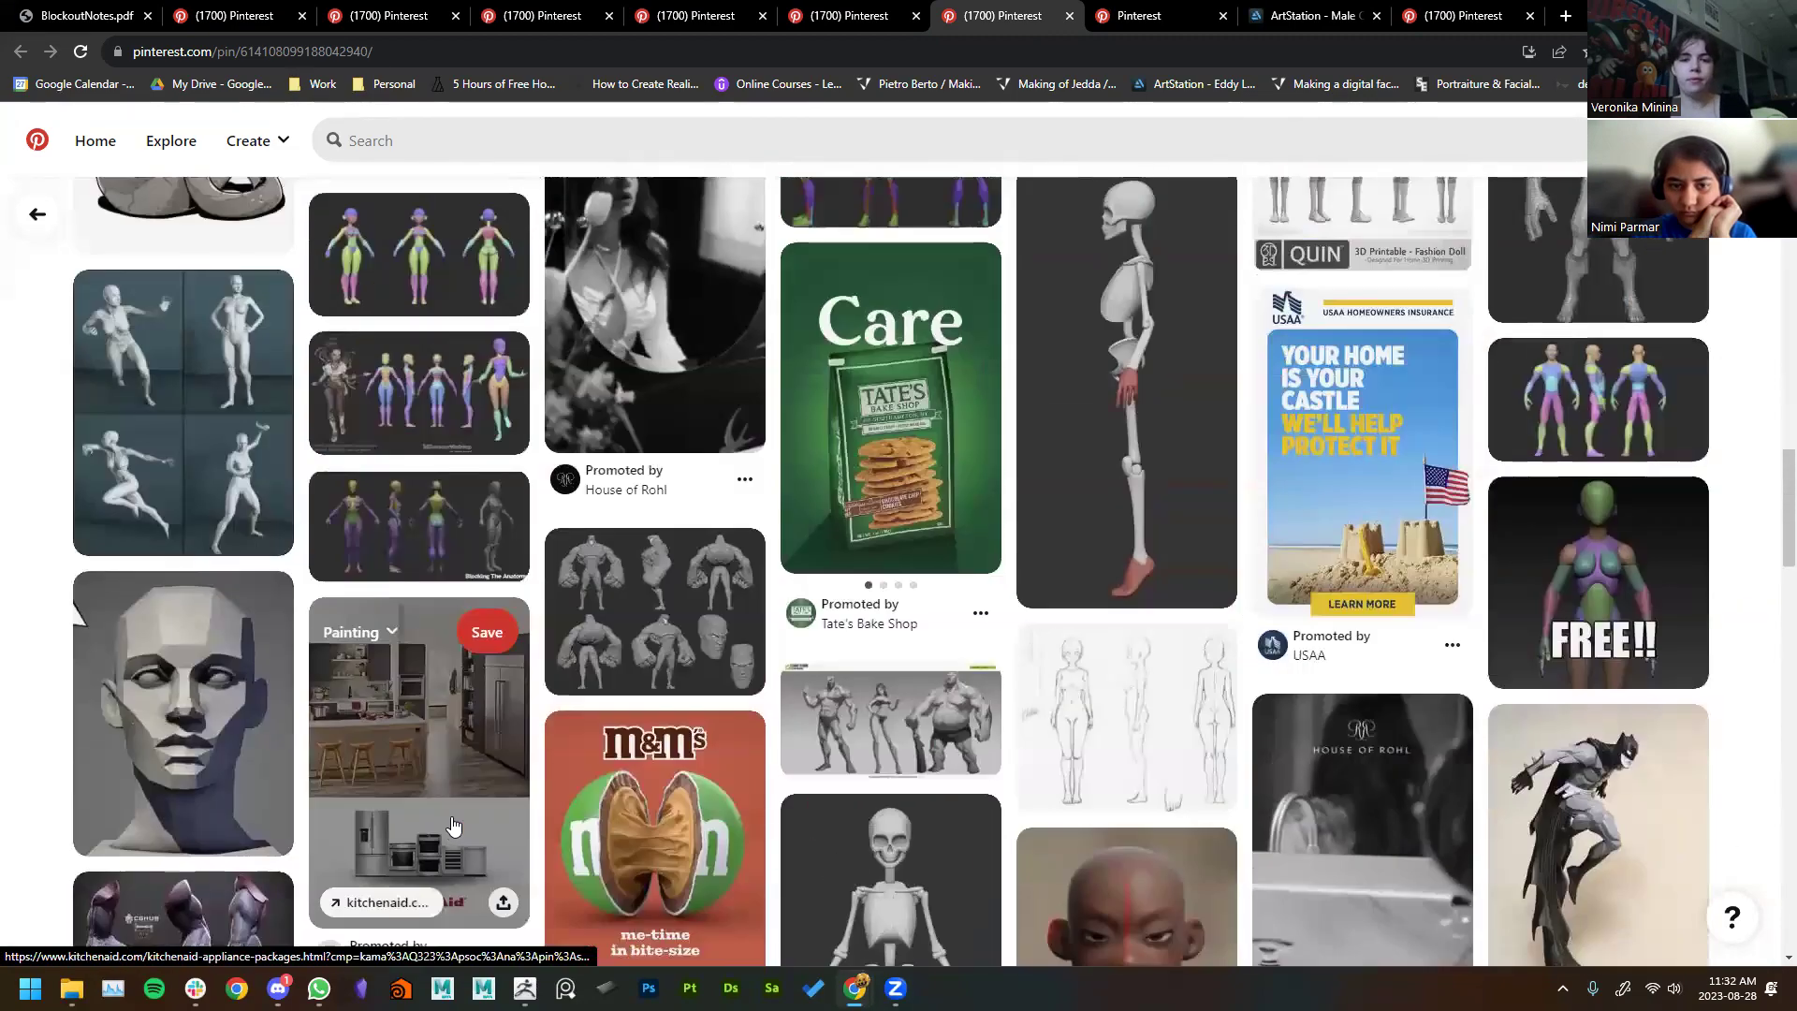
{"action": "scroll", "coordinate": [697, 618], "scroll_direction": "up", "scroll_amount": 10}
Step: Search Pinterest for "kim anatomy disney"
{"action": "left_click", "coordinate": [468, 142]}
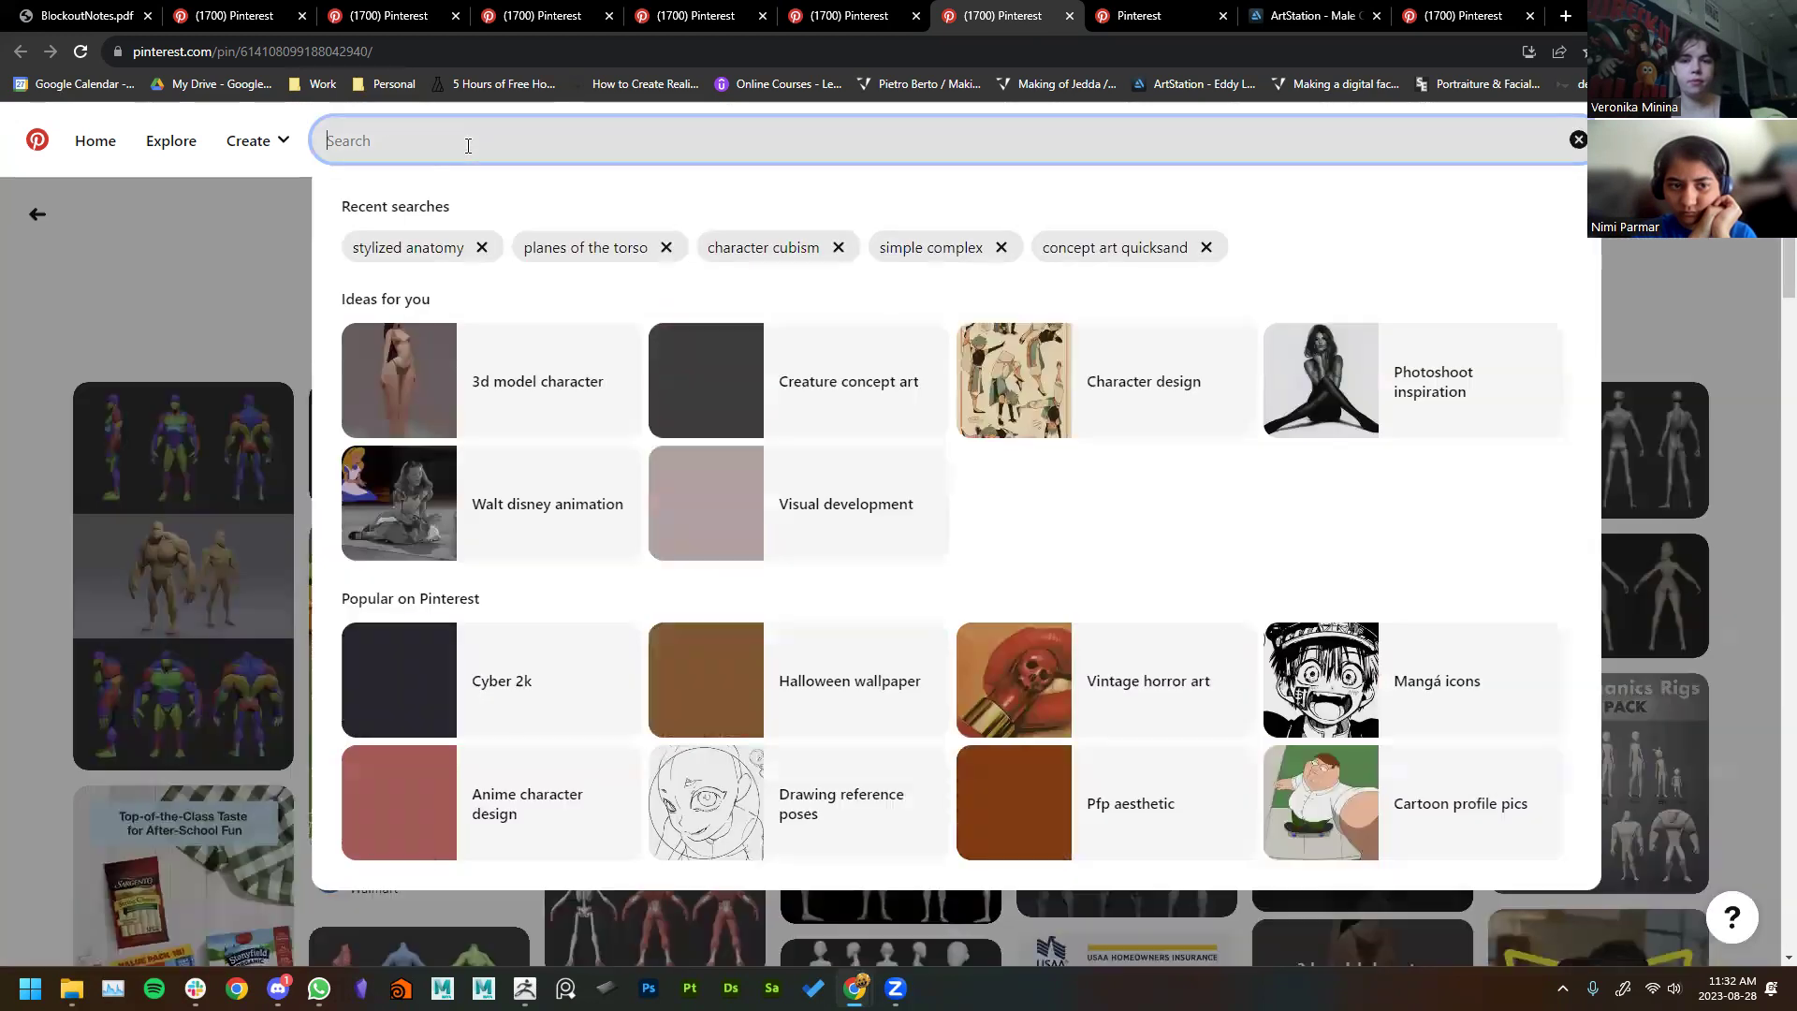
{"action": "type", "text": "shi"}
{"action": "key", "text": "BackSpace"}
{"action": "key", "text": "BackSpace"}
{"action": "type", "text": "kim anatomy "}
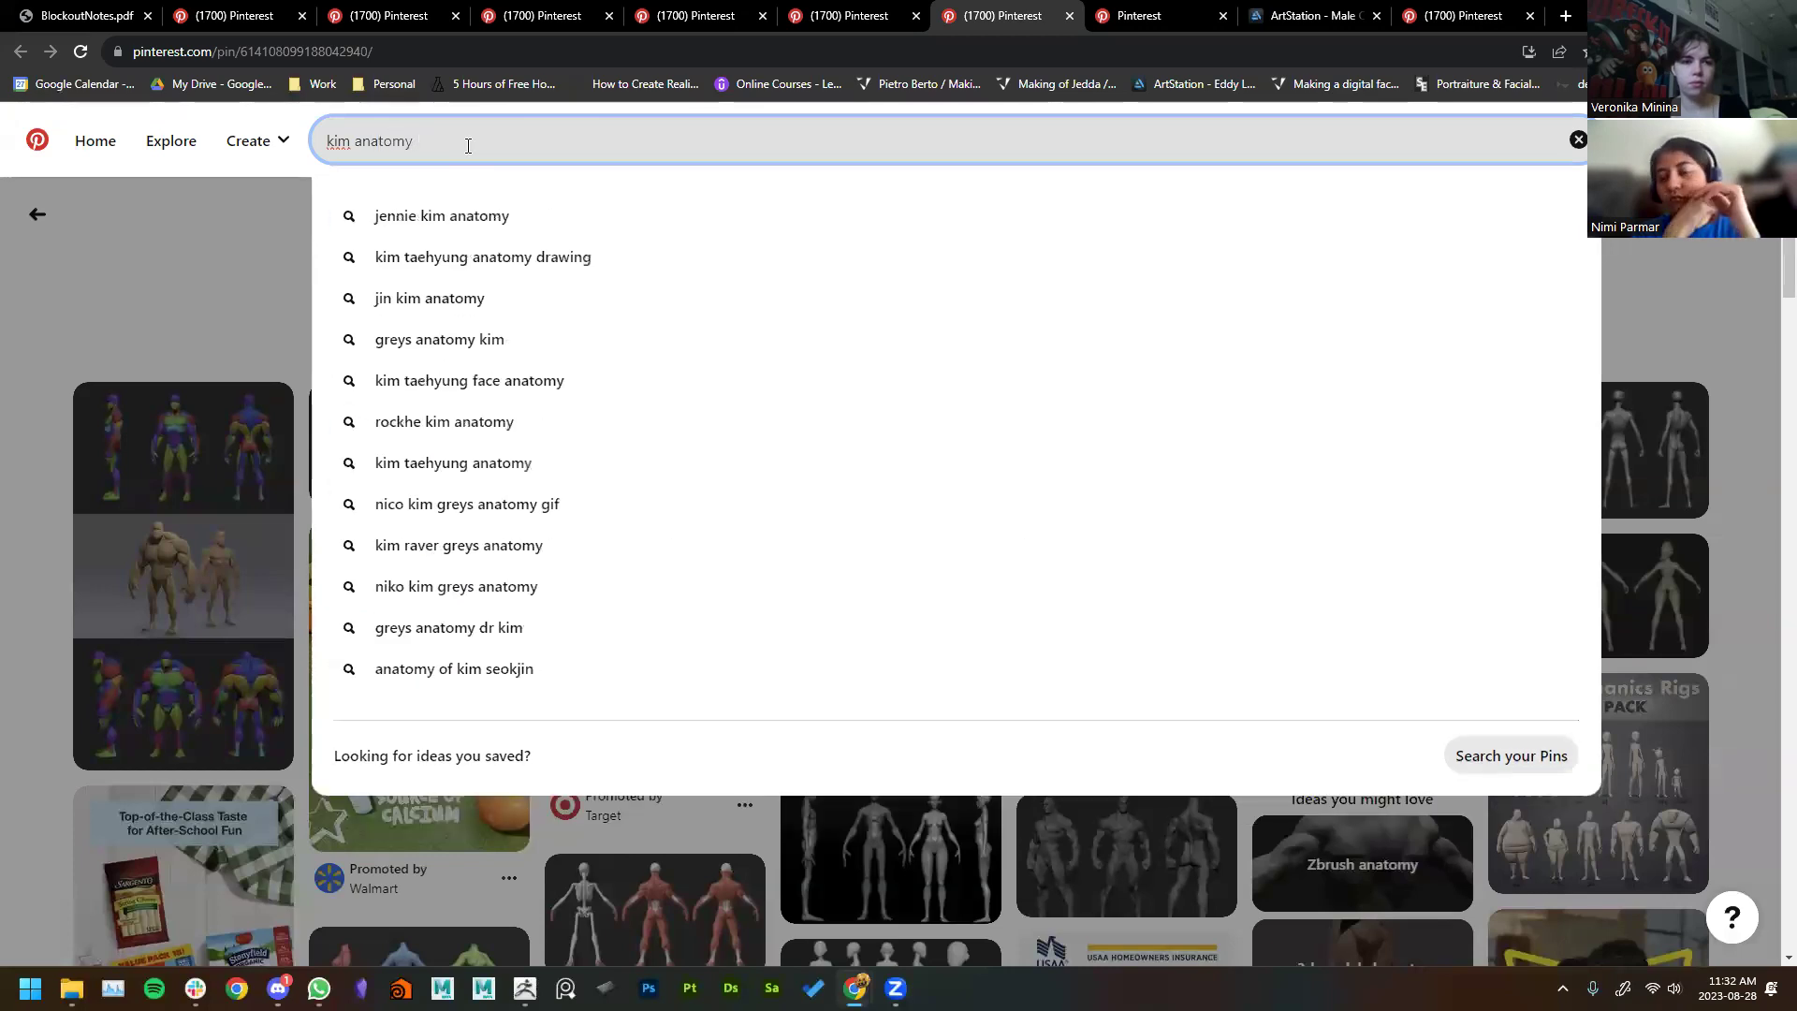
{"action": "type", "text": "di"}
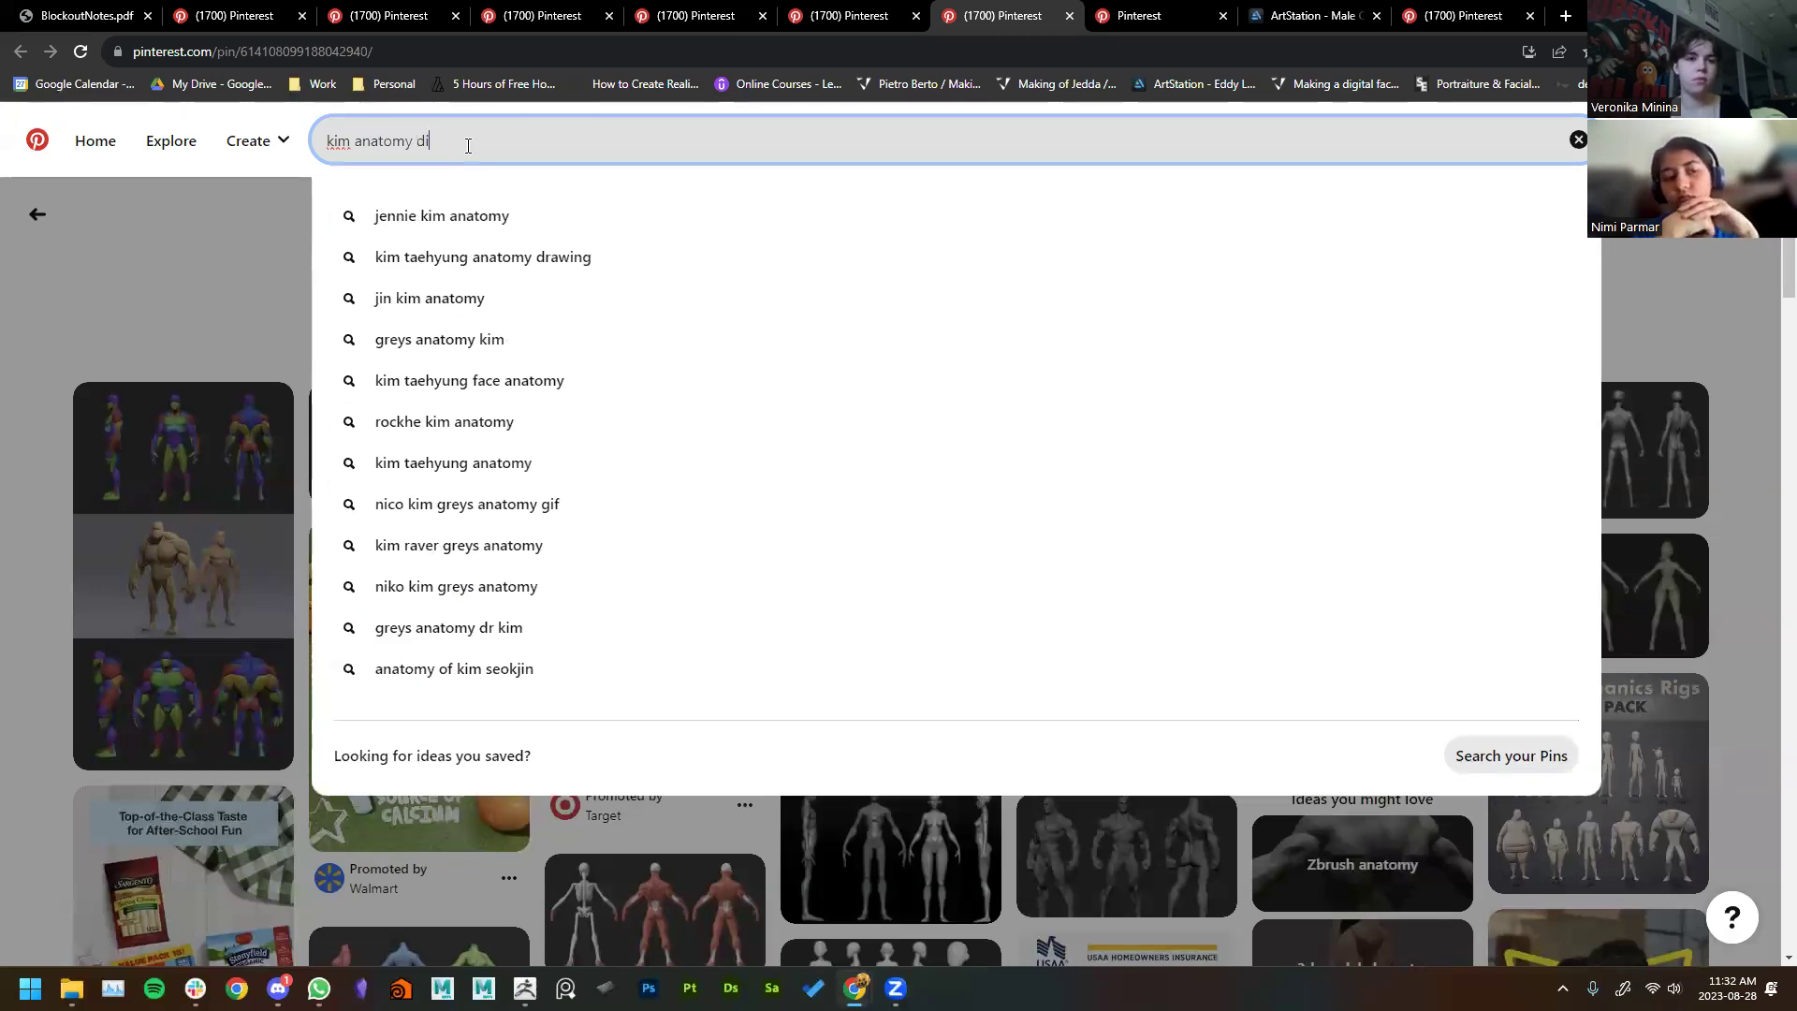
{"action": "type", "text": "sney"}
{"action": "key", "text": "Return"}
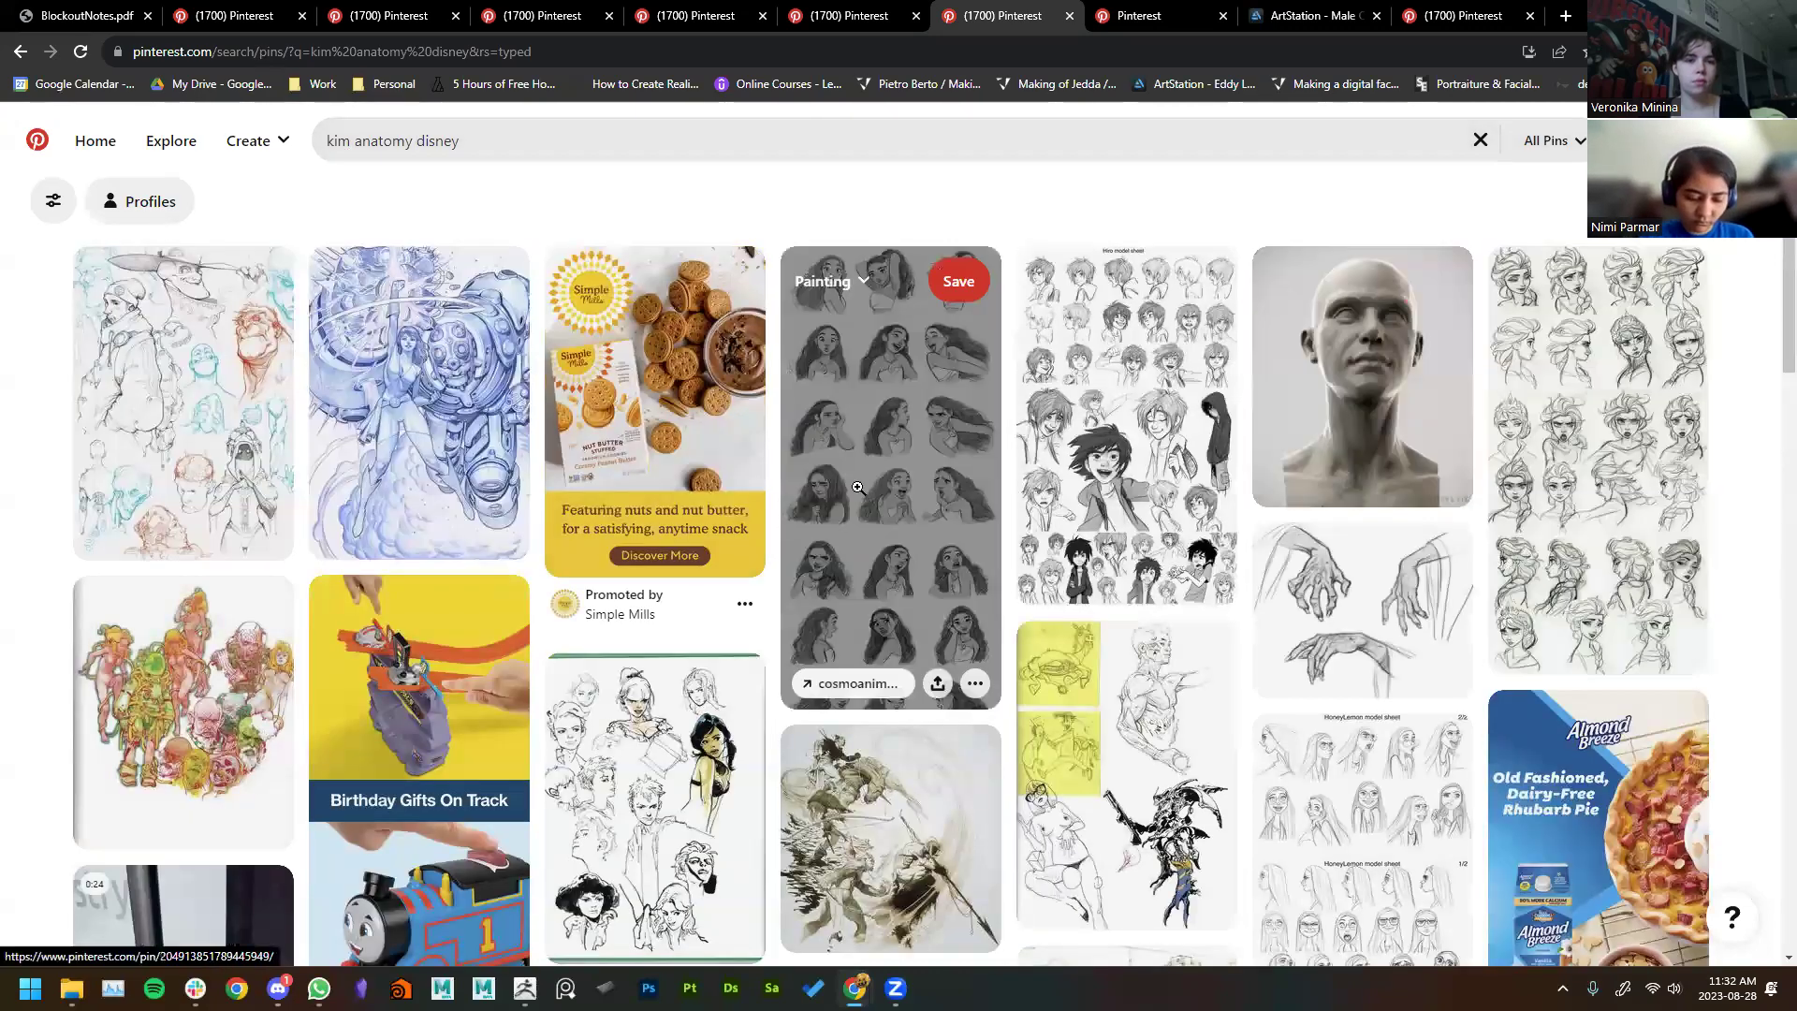
Step: Look through the search results and open the annotated form-sculpting diagram with red headings in a separate tab
{"action": "scroll", "coordinate": [750, 426], "scroll_direction": "down", "scroll_amount": 7}
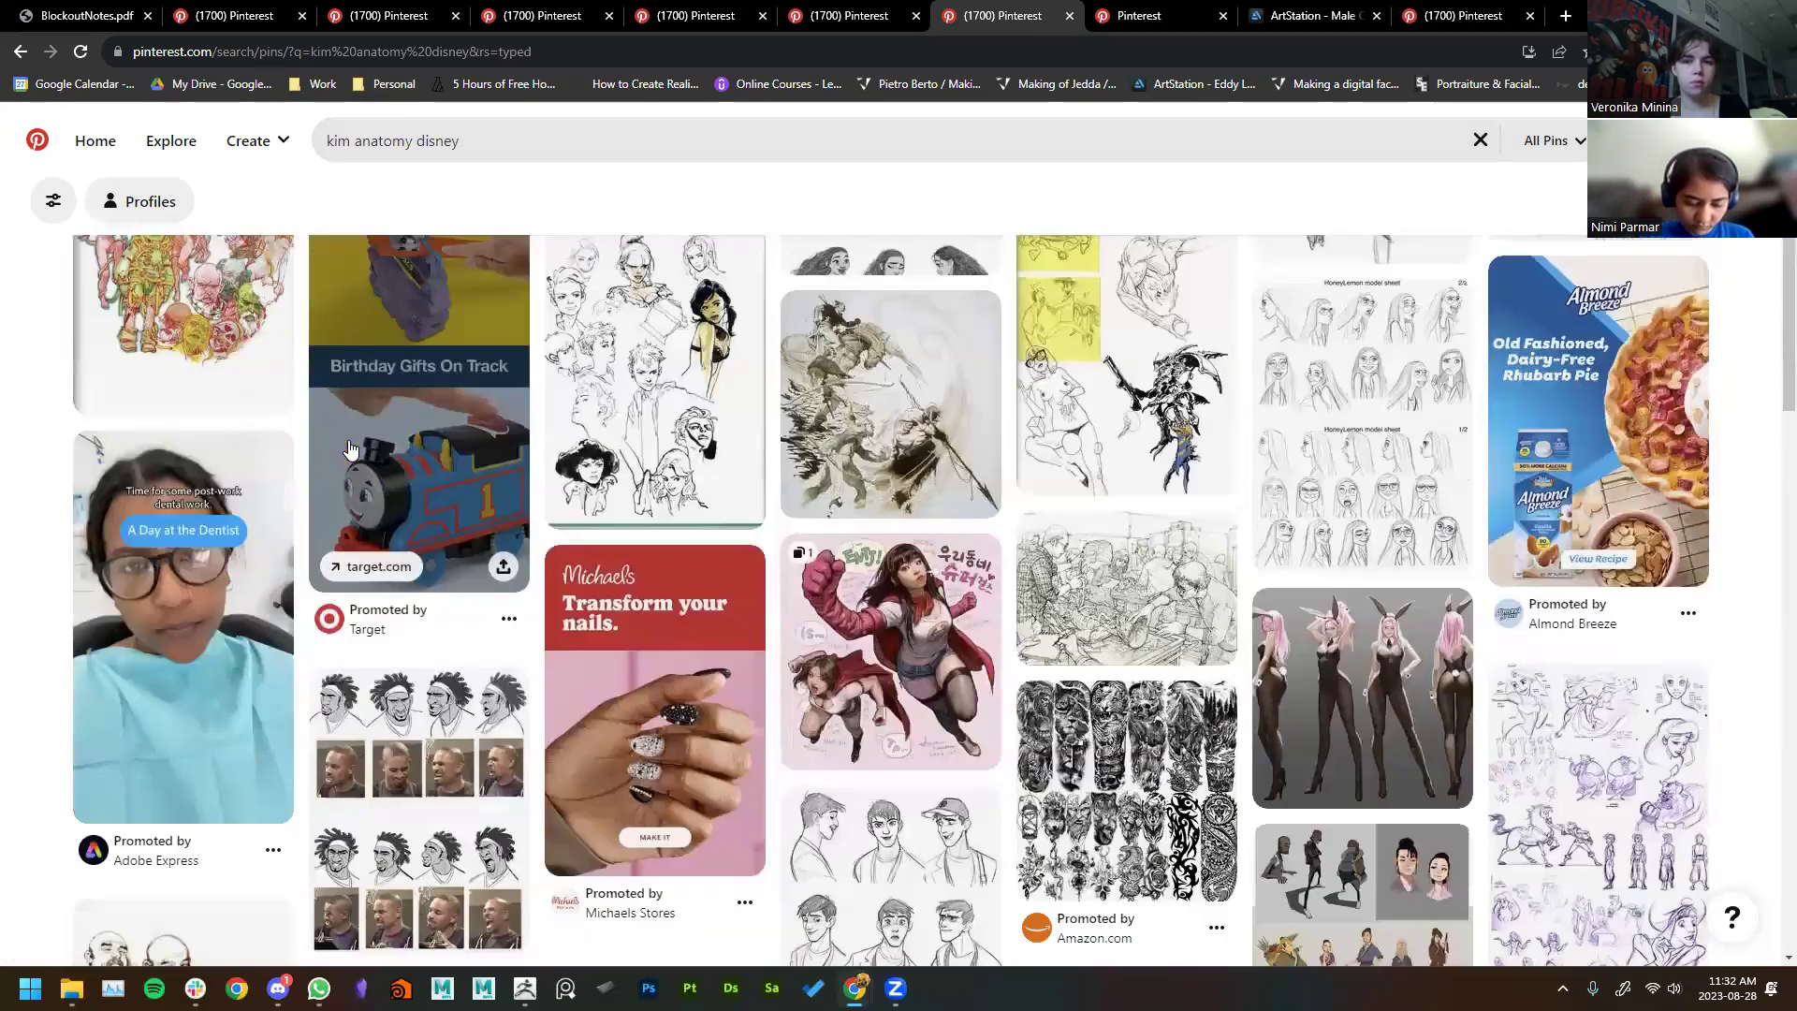
{"action": "scroll", "coordinate": [749, 426], "scroll_direction": "down", "scroll_amount": 15}
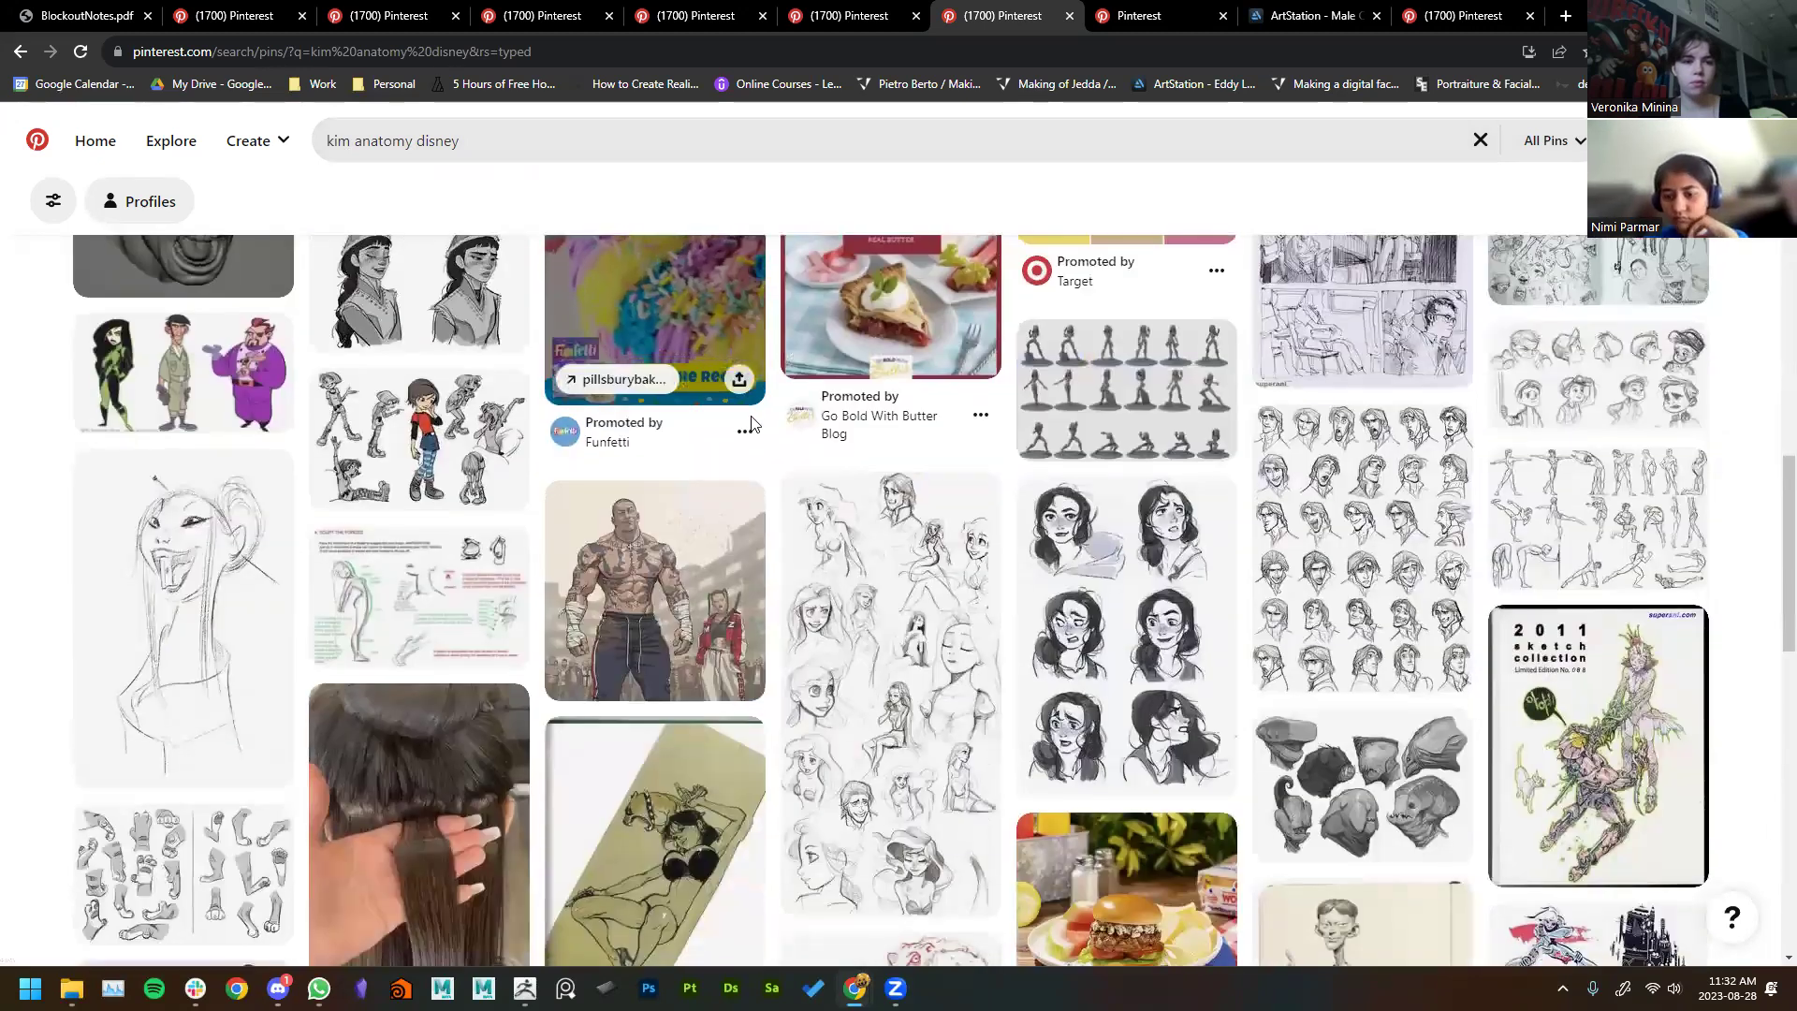
{"action": "scroll", "coordinate": [752, 416], "scroll_direction": "up", "scroll_amount": 5}
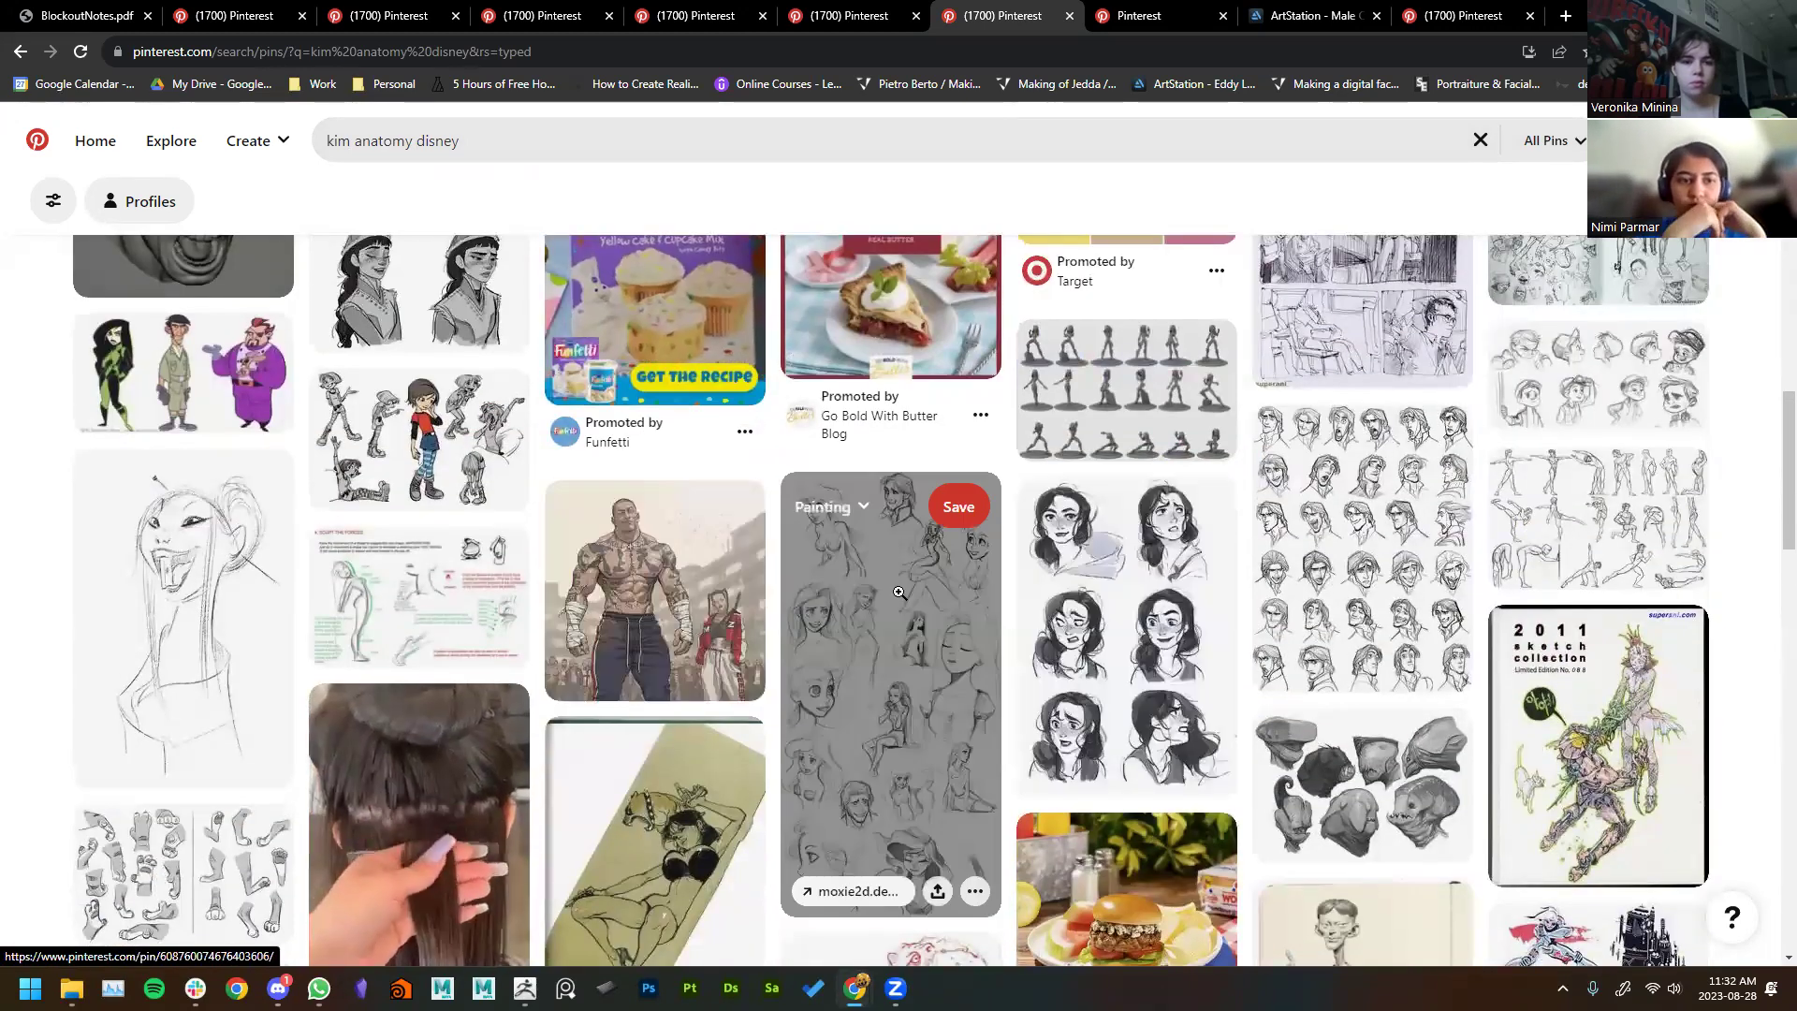
{"action": "middle_click", "coordinate": [363, 597]}
Step: Look further through the Disney anatomy results and open the sheet of heavyset man sketches in a separate tab
{"action": "scroll", "coordinate": [1046, 559], "scroll_direction": "down", "scroll_amount": 10}
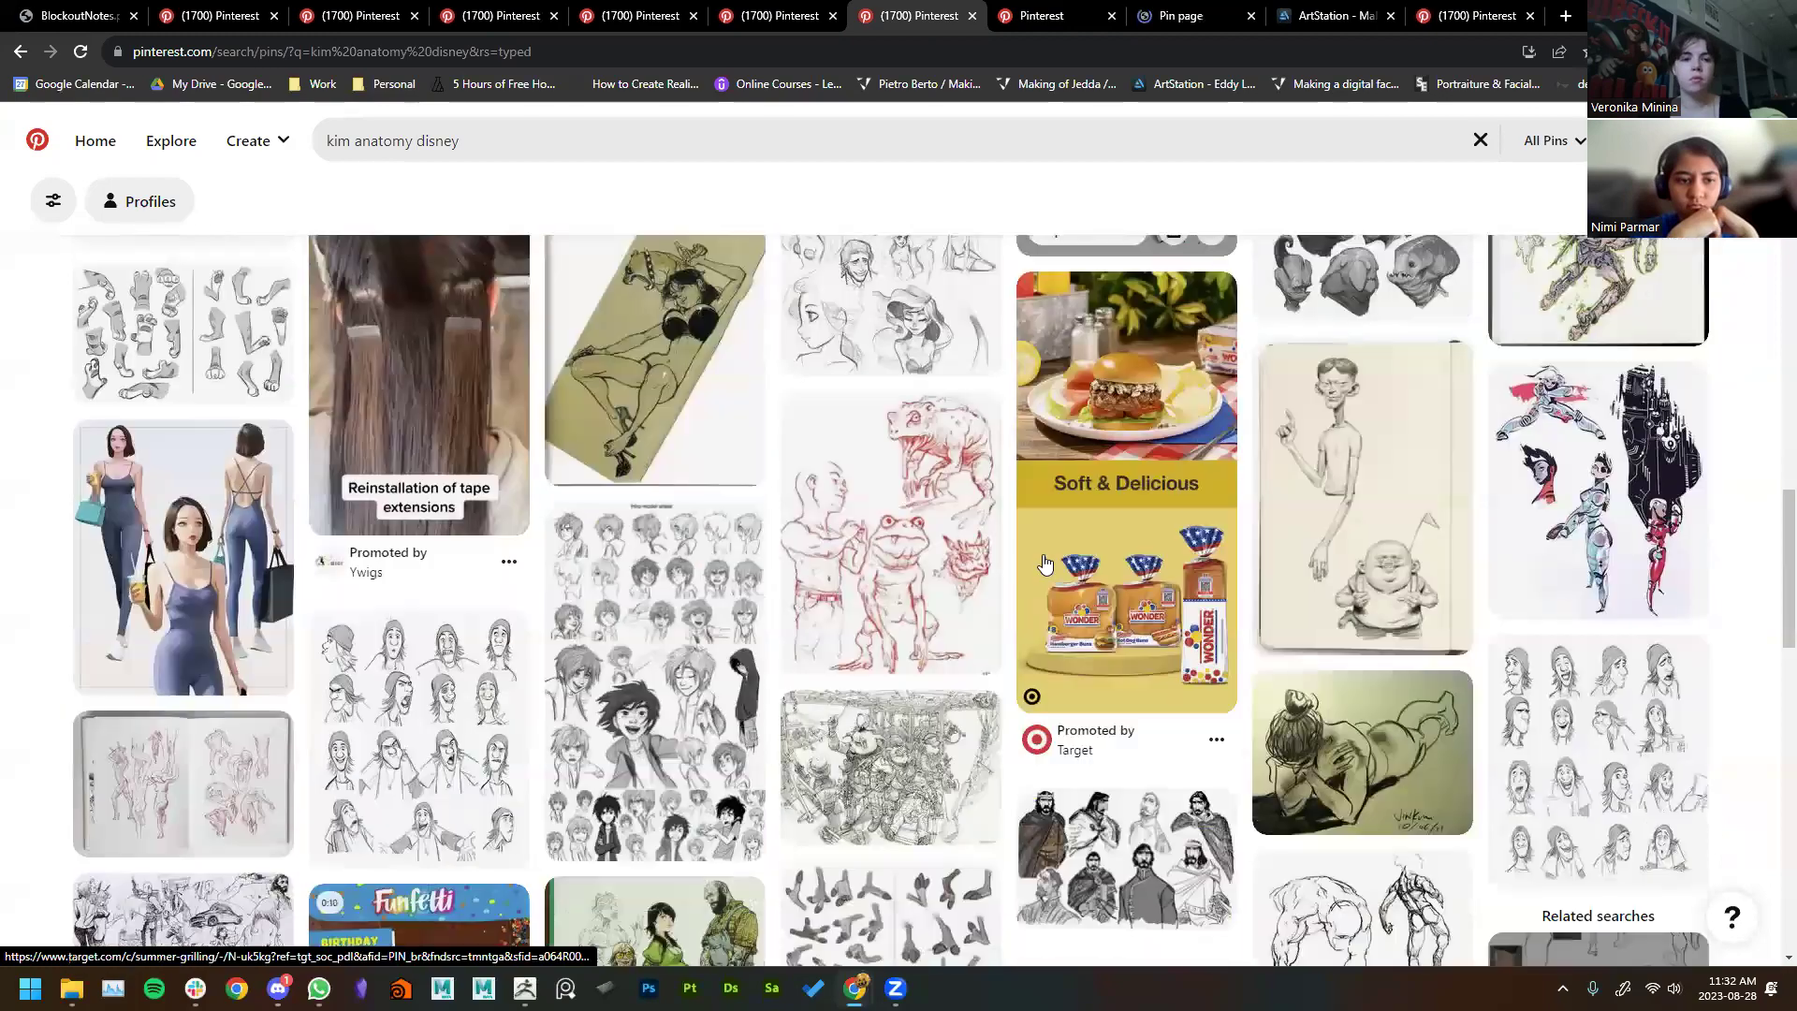
{"action": "scroll", "coordinate": [1046, 559], "scroll_direction": "down", "scroll_amount": 4}
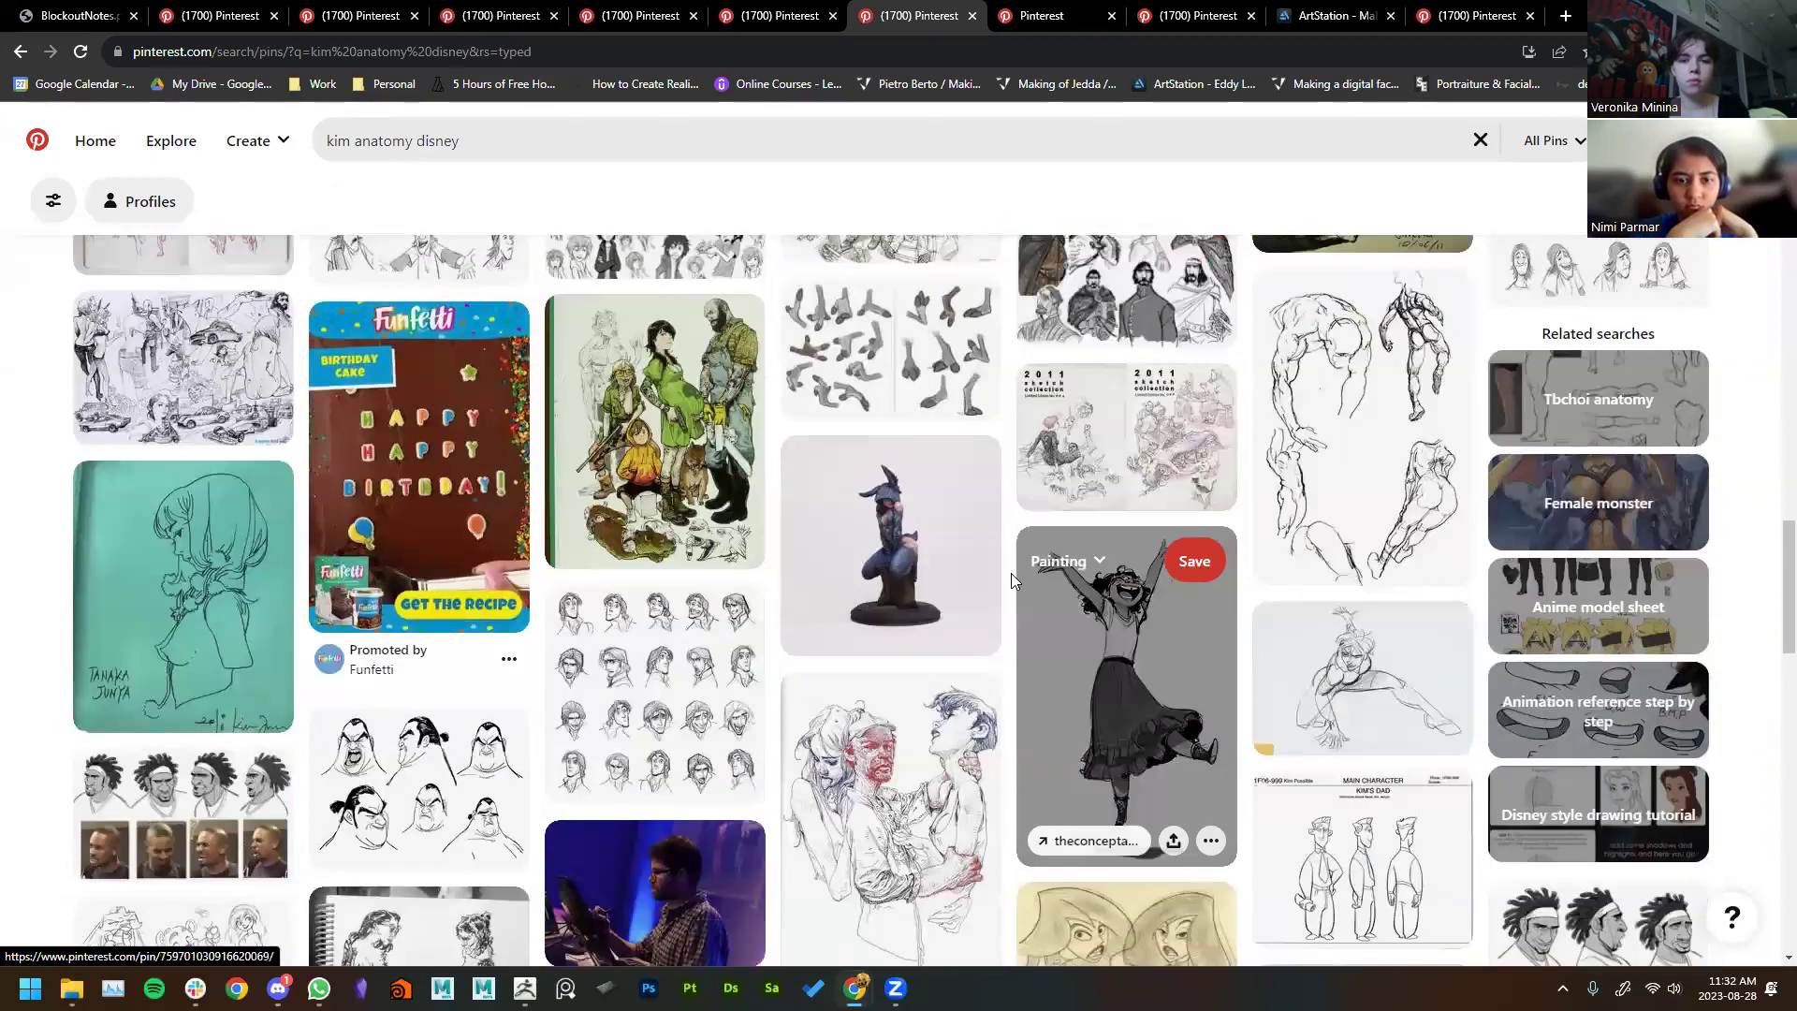
{"action": "scroll", "coordinate": [1010, 580], "scroll_direction": "down", "scroll_amount": 6}
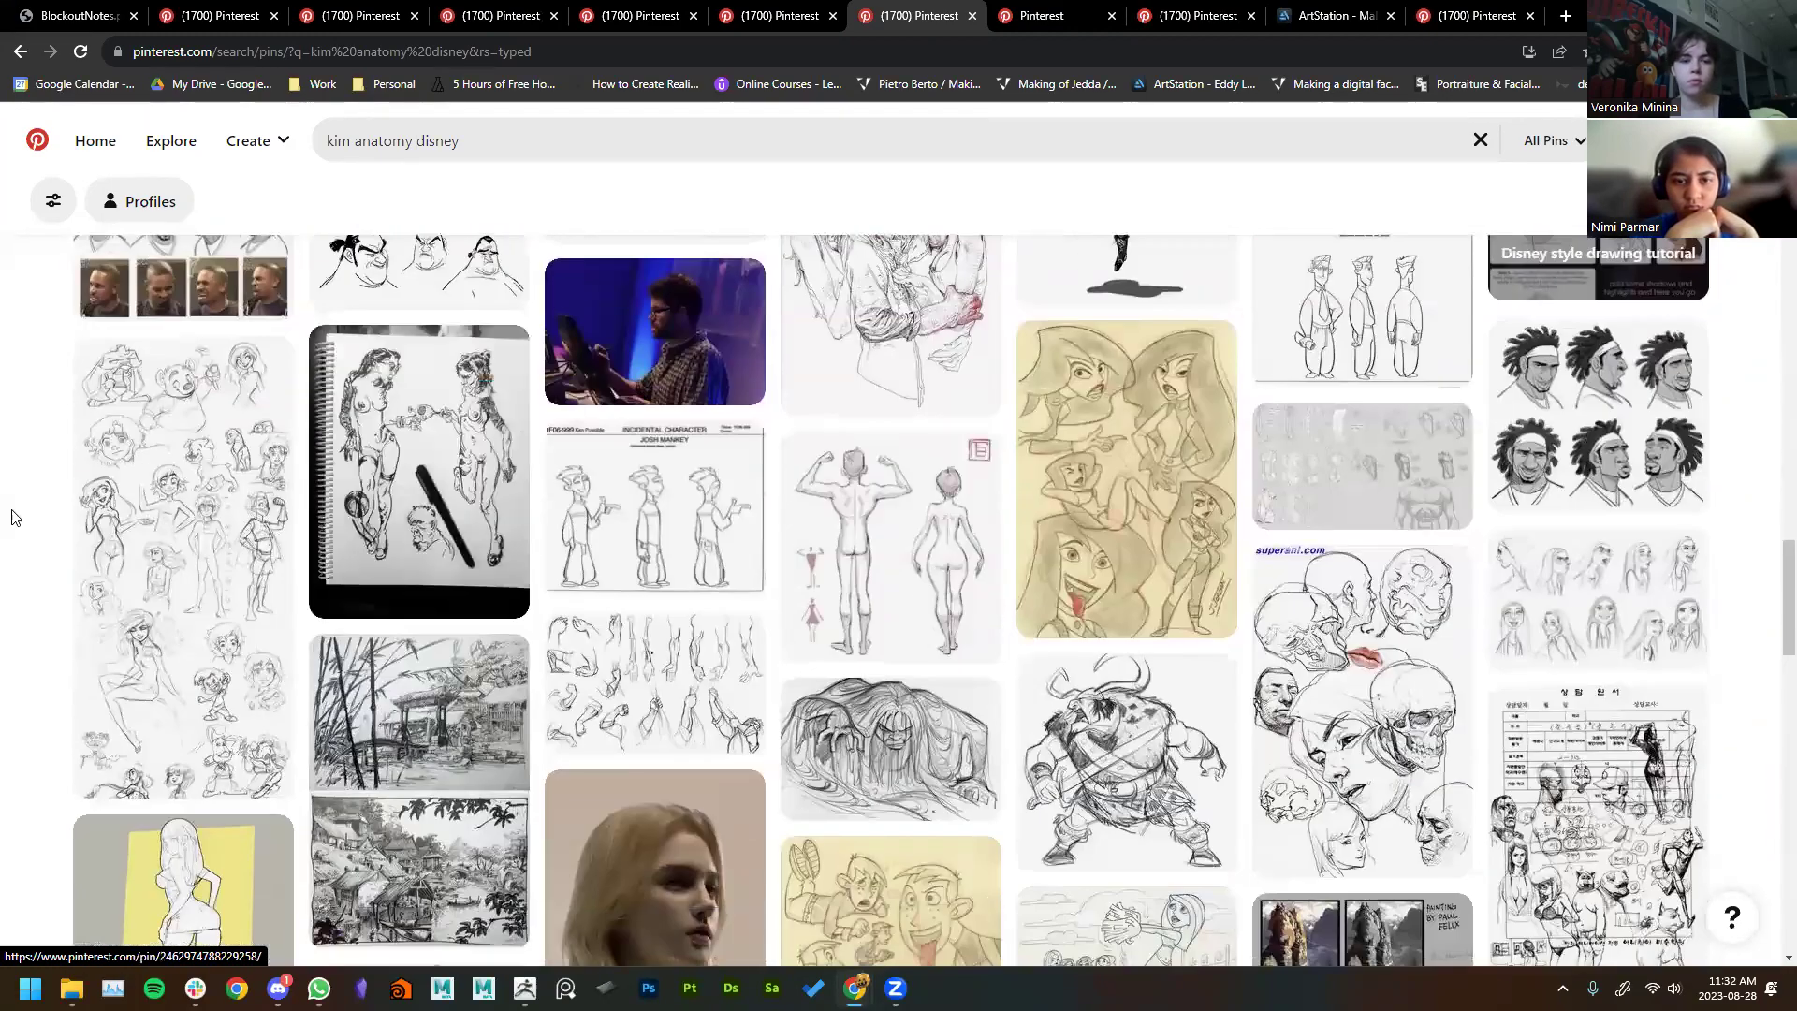
{"action": "scroll", "coordinate": [13, 515], "scroll_direction": "down", "scroll_amount": 4}
{"action": "scroll", "coordinate": [13, 515], "scroll_direction": "down", "scroll_amount": 10}
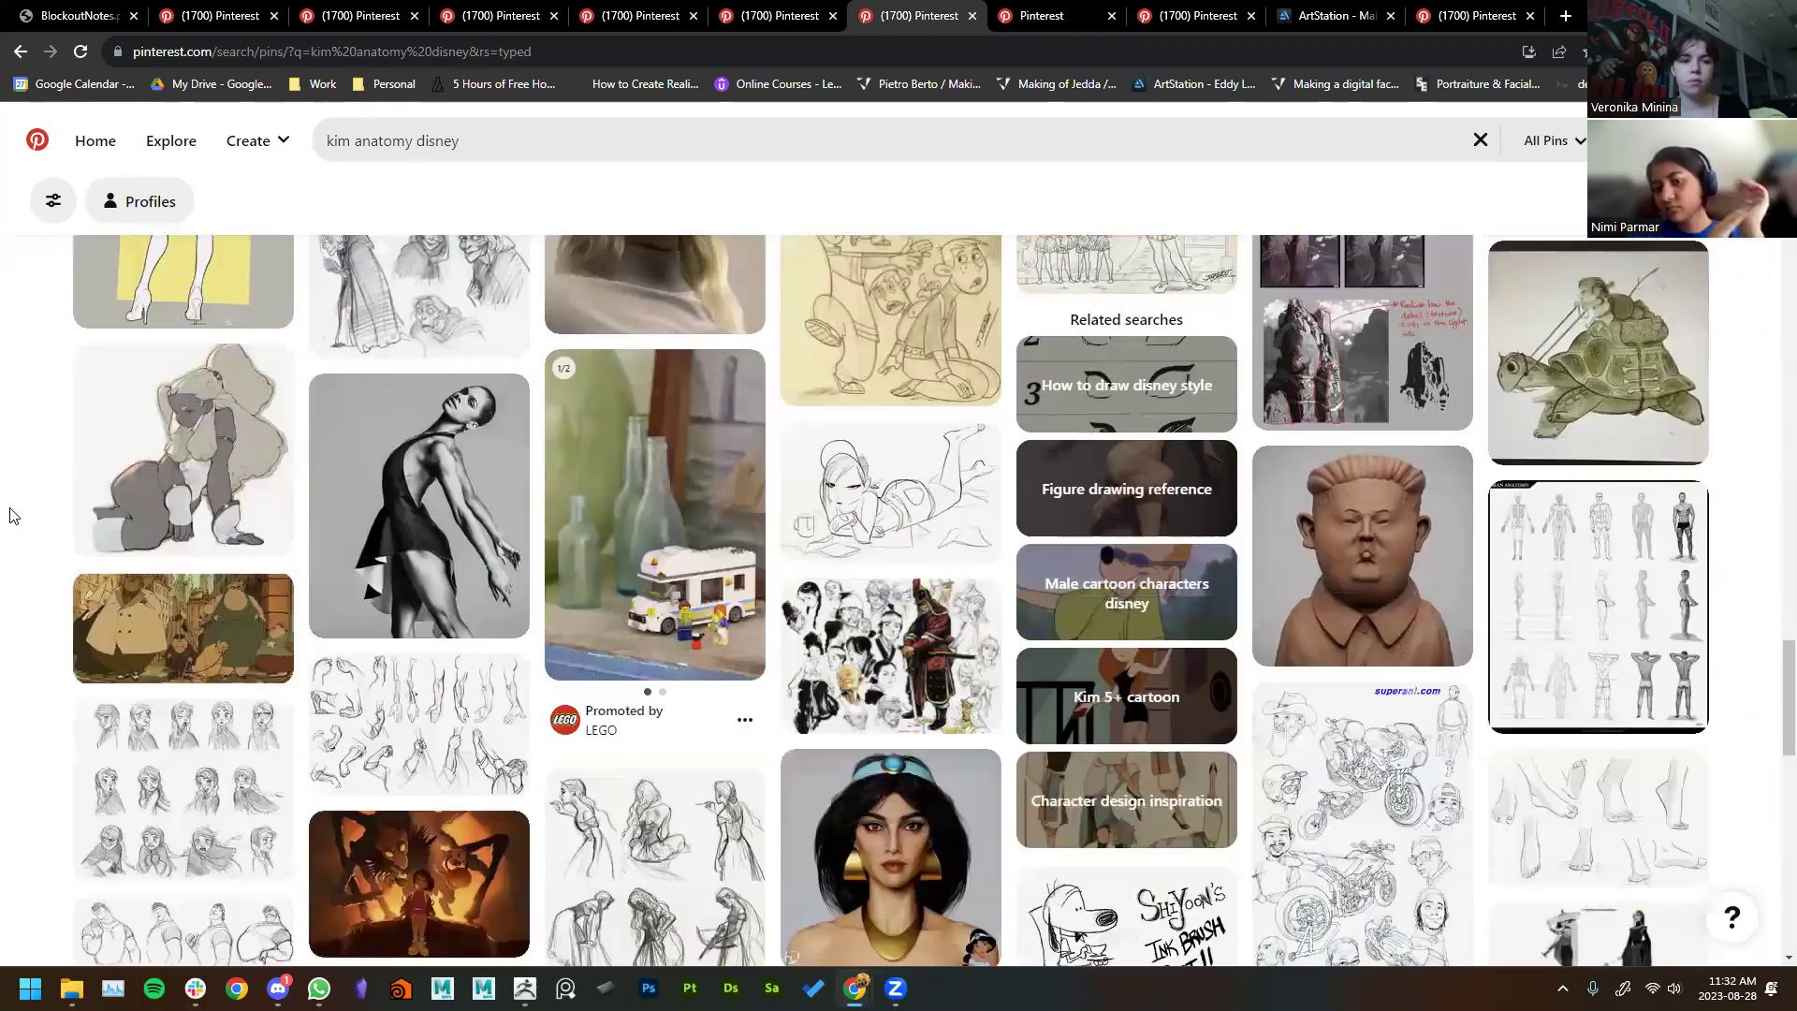
{"action": "scroll", "coordinate": [13, 515], "scroll_direction": "down", "scroll_amount": 10}
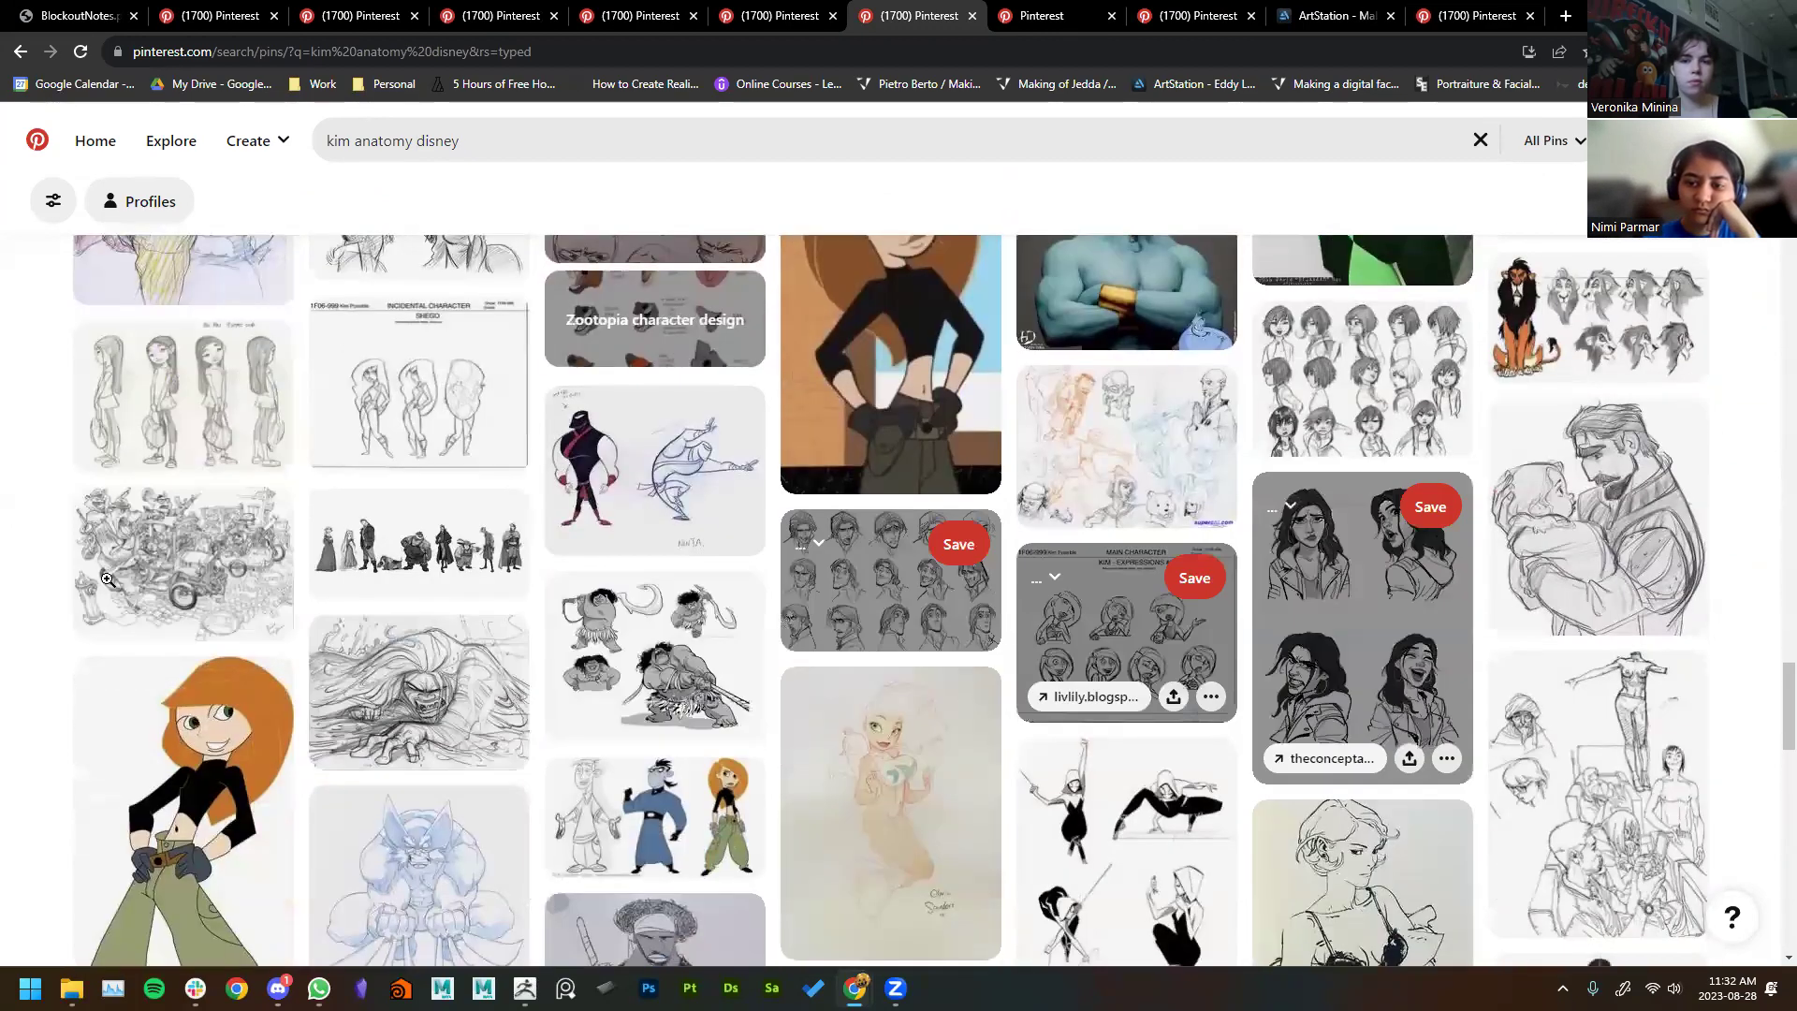
{"action": "scroll", "coordinate": [19, 587], "scroll_direction": "up", "scroll_amount": 10}
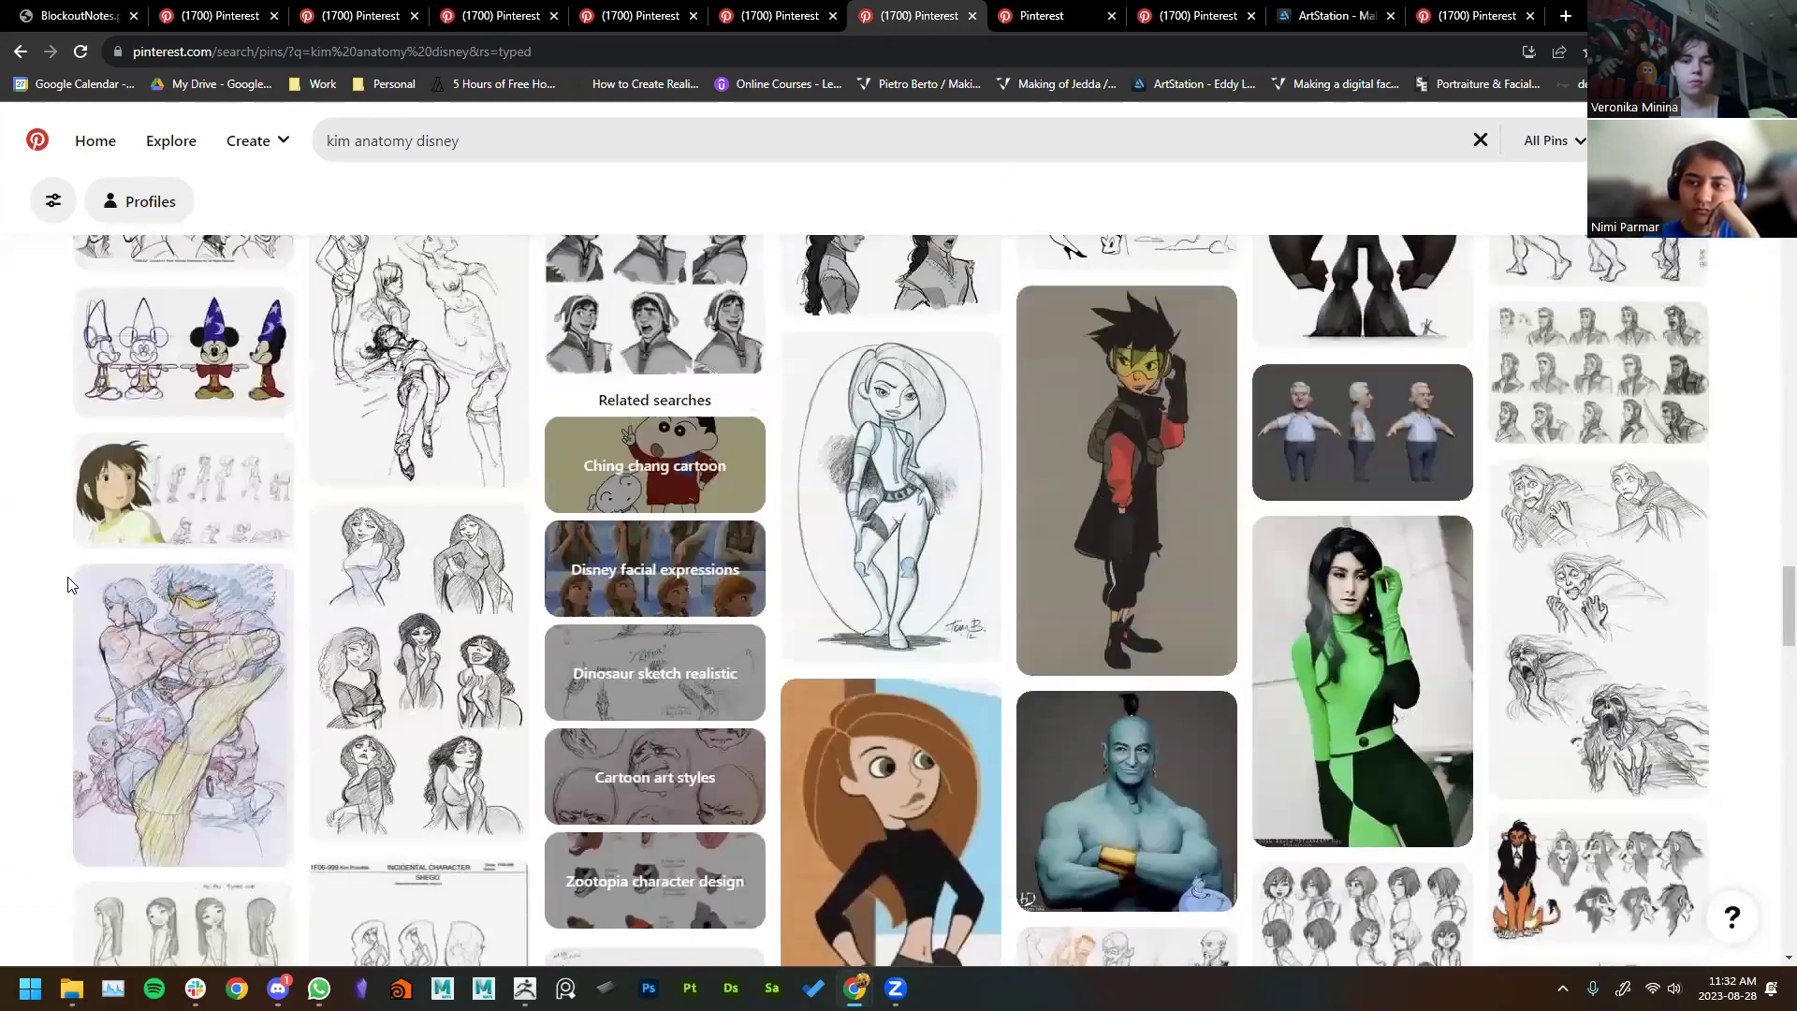
{"action": "scroll", "coordinate": [193, 609], "scroll_direction": "up", "scroll_amount": 2}
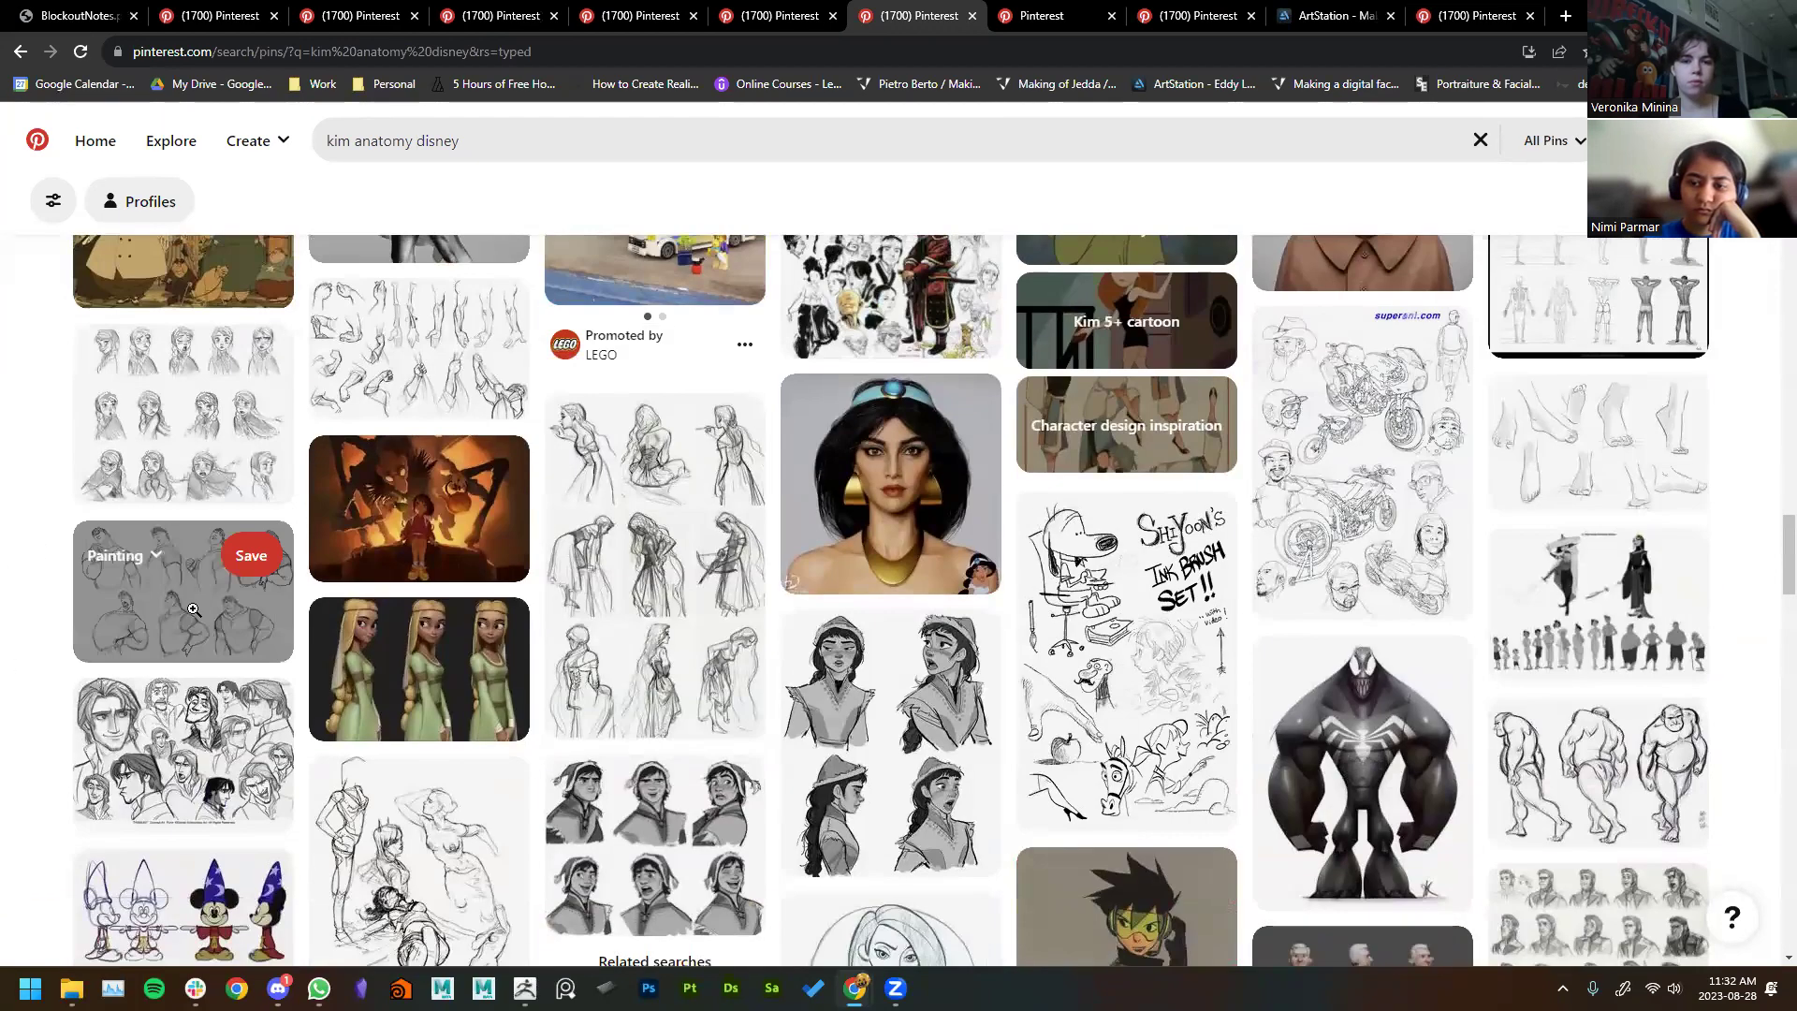
Step: View the heavyset man sketch pin and open the sheet of varied male body shapes from its related pins in a separate tab
{"action": "left_click", "coordinate": [1352, 15]}
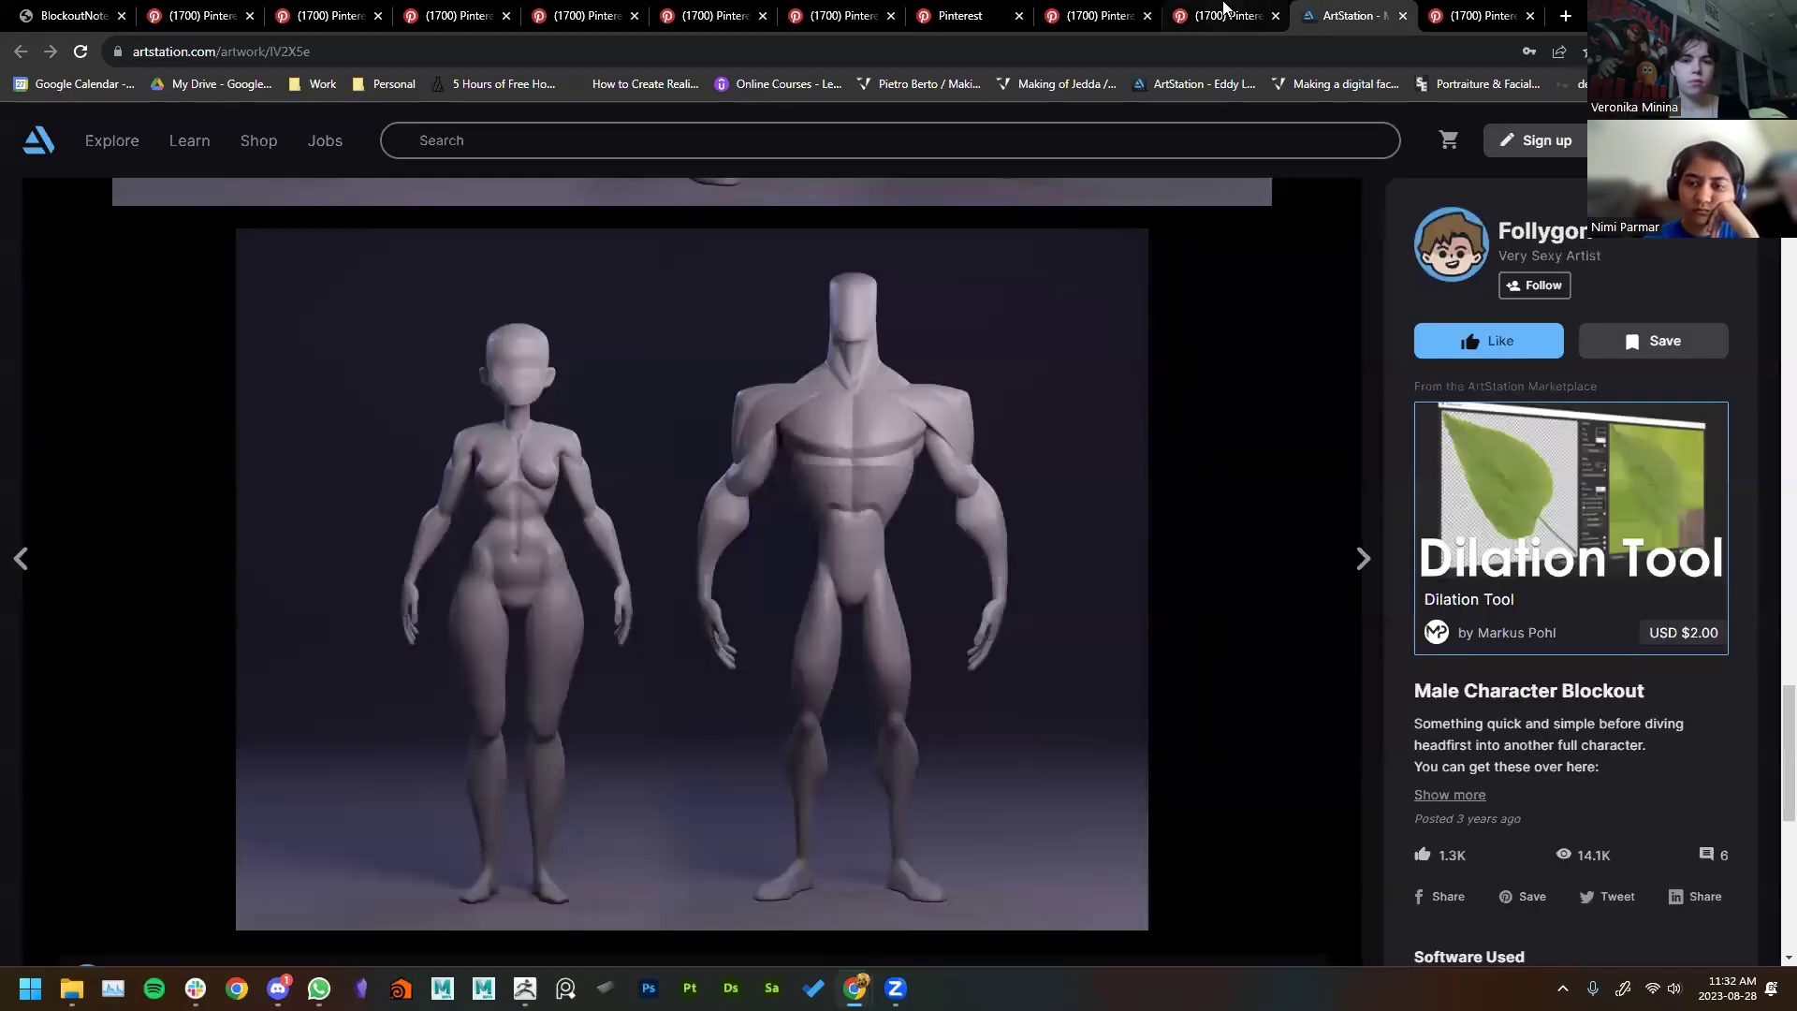
{"action": "left_click", "coordinate": [1217, 15]}
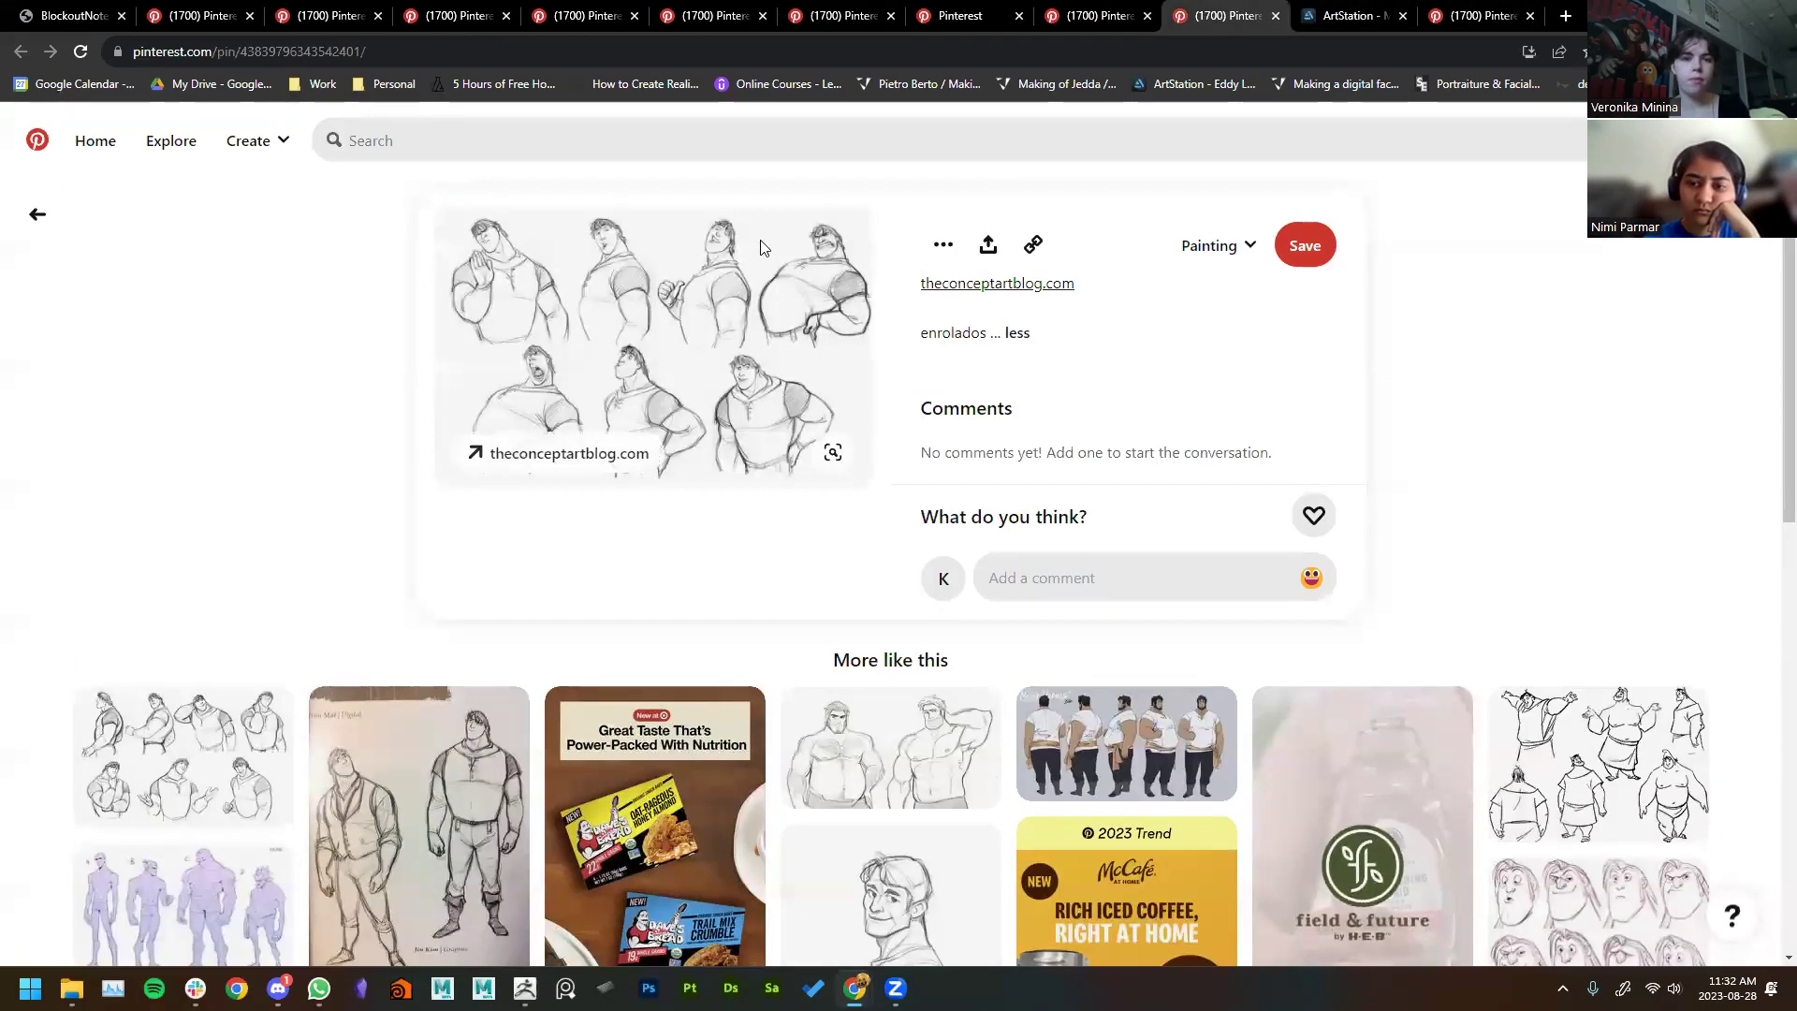
{"action": "scroll", "coordinate": [241, 415], "scroll_direction": "down", "scroll_amount": 2}
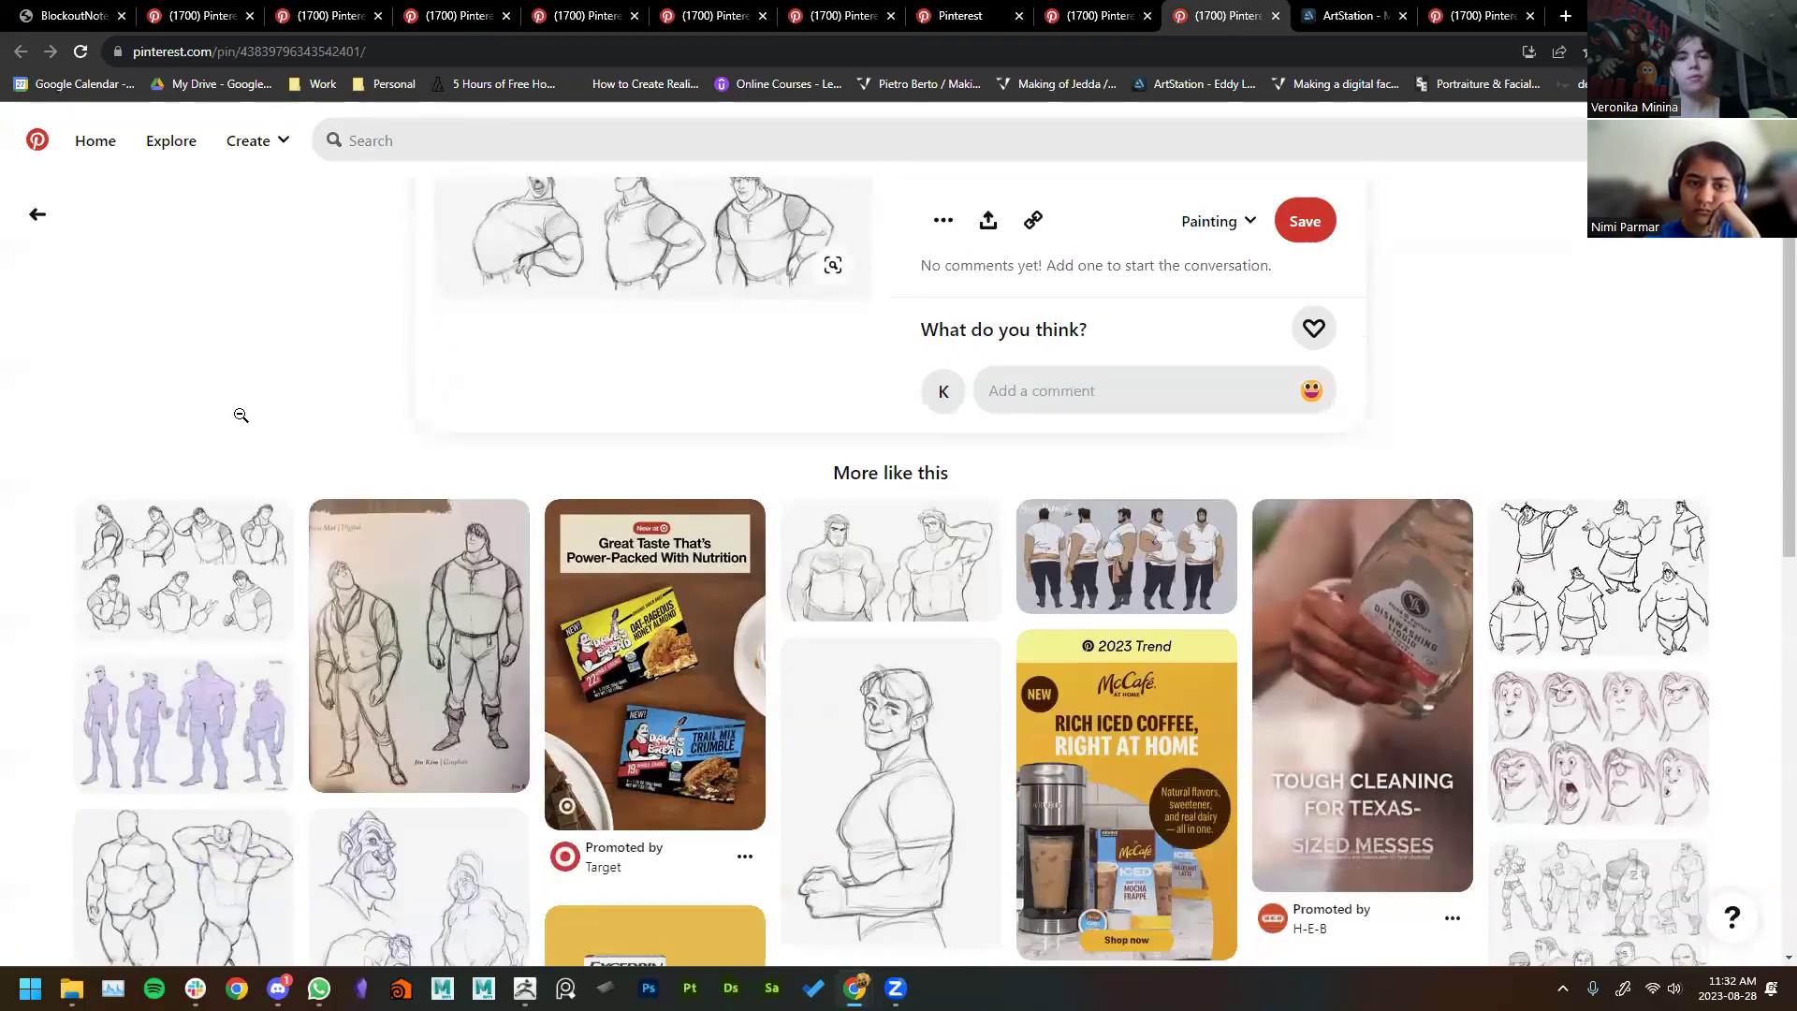
{"action": "scroll", "coordinate": [14, 599], "scroll_direction": "down", "scroll_amount": 5}
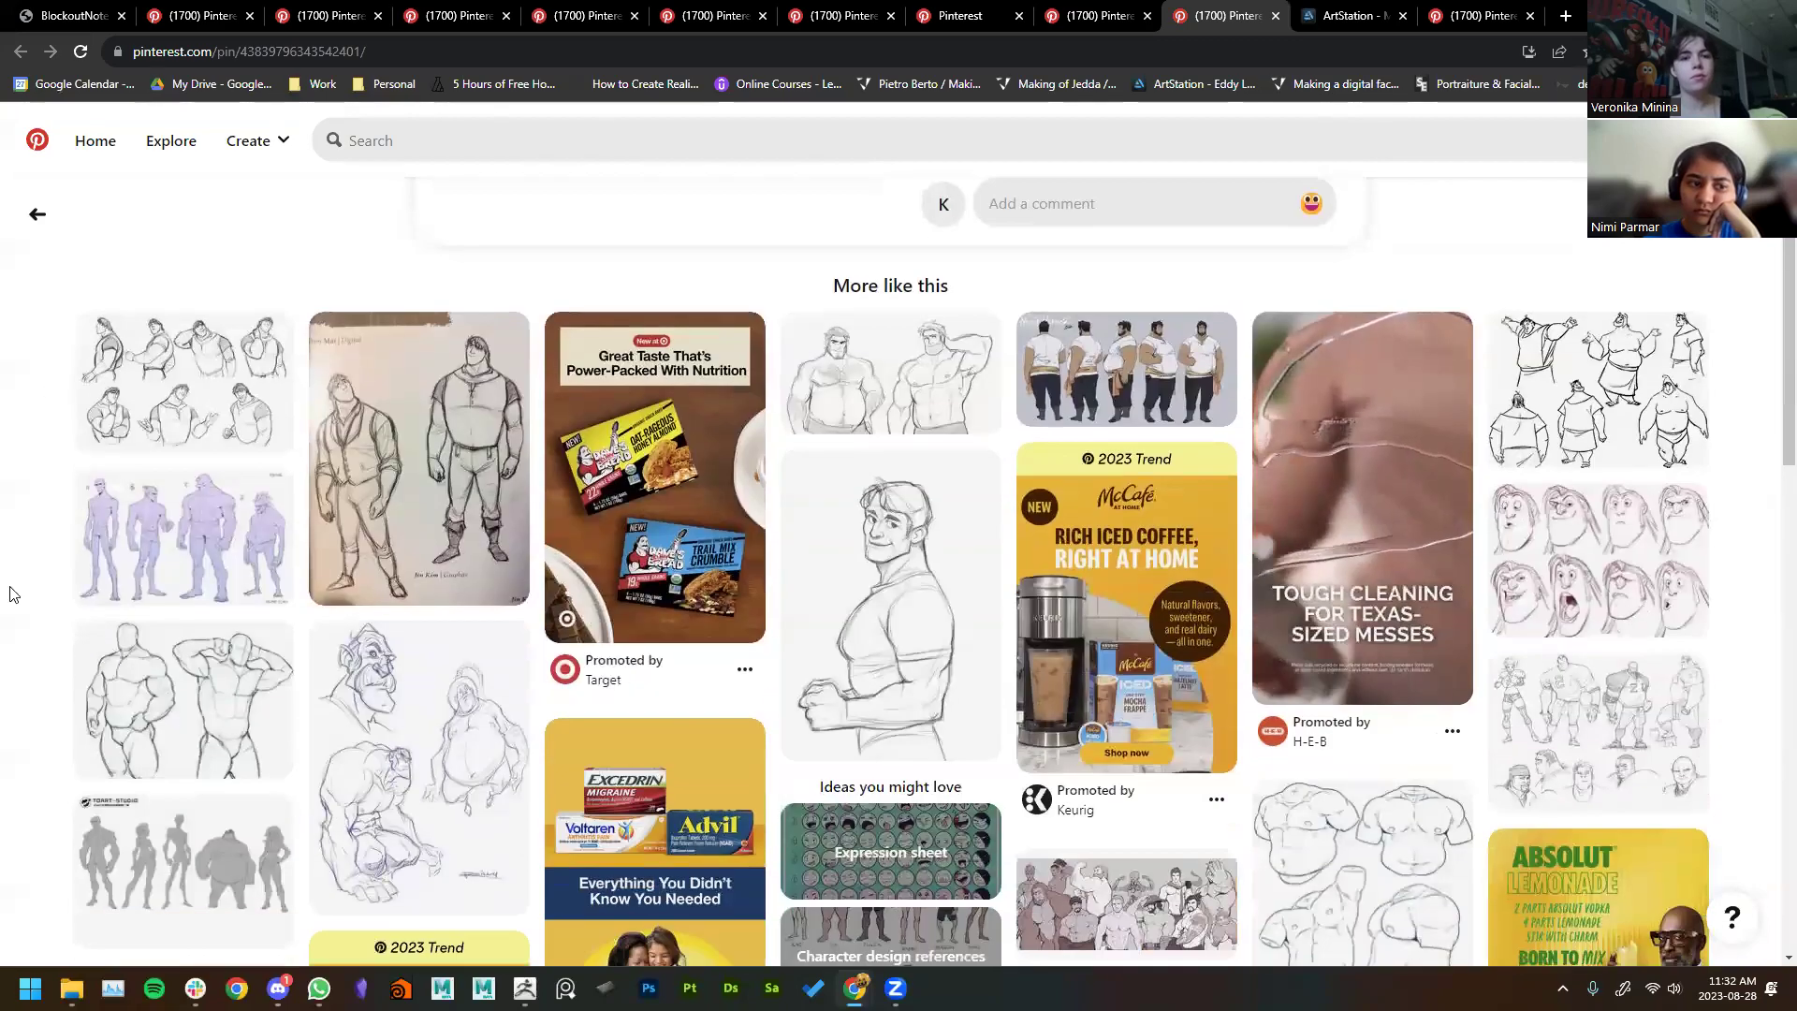
{"action": "scroll", "coordinate": [33, 791], "scroll_direction": "down", "scroll_amount": 8}
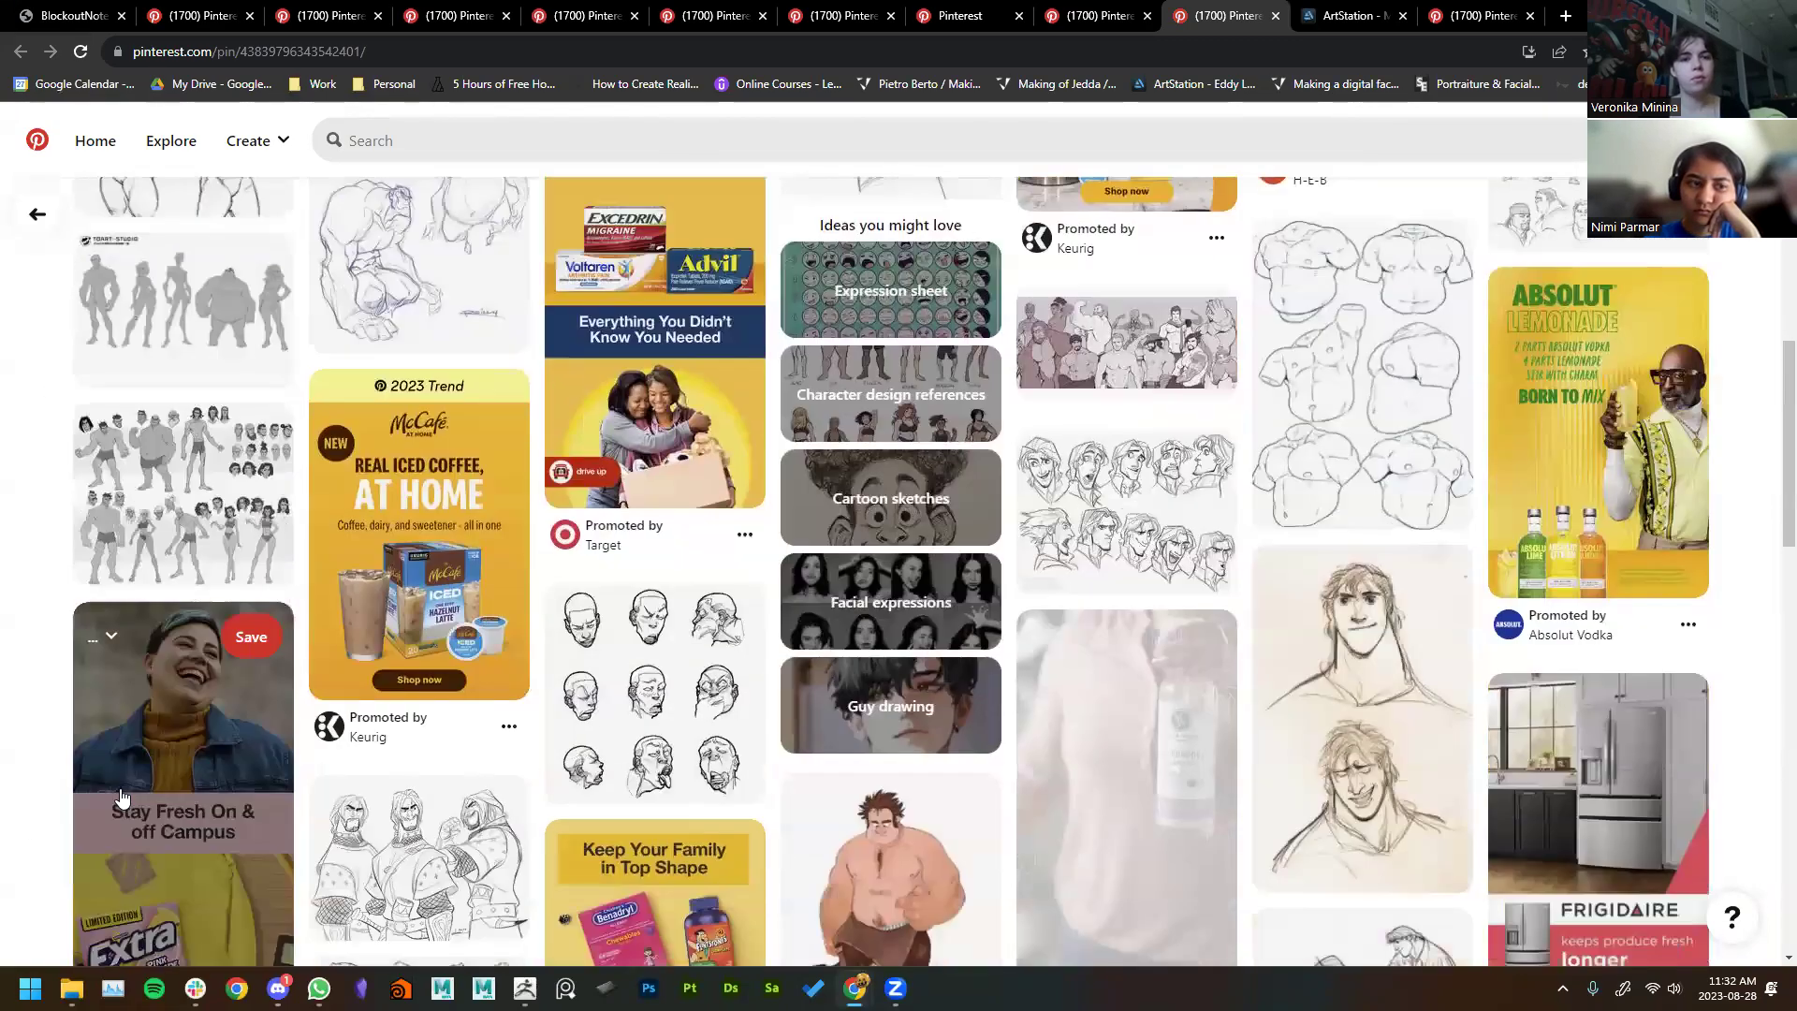
{"action": "scroll", "coordinate": [444, 799], "scroll_direction": "down", "scroll_amount": 3}
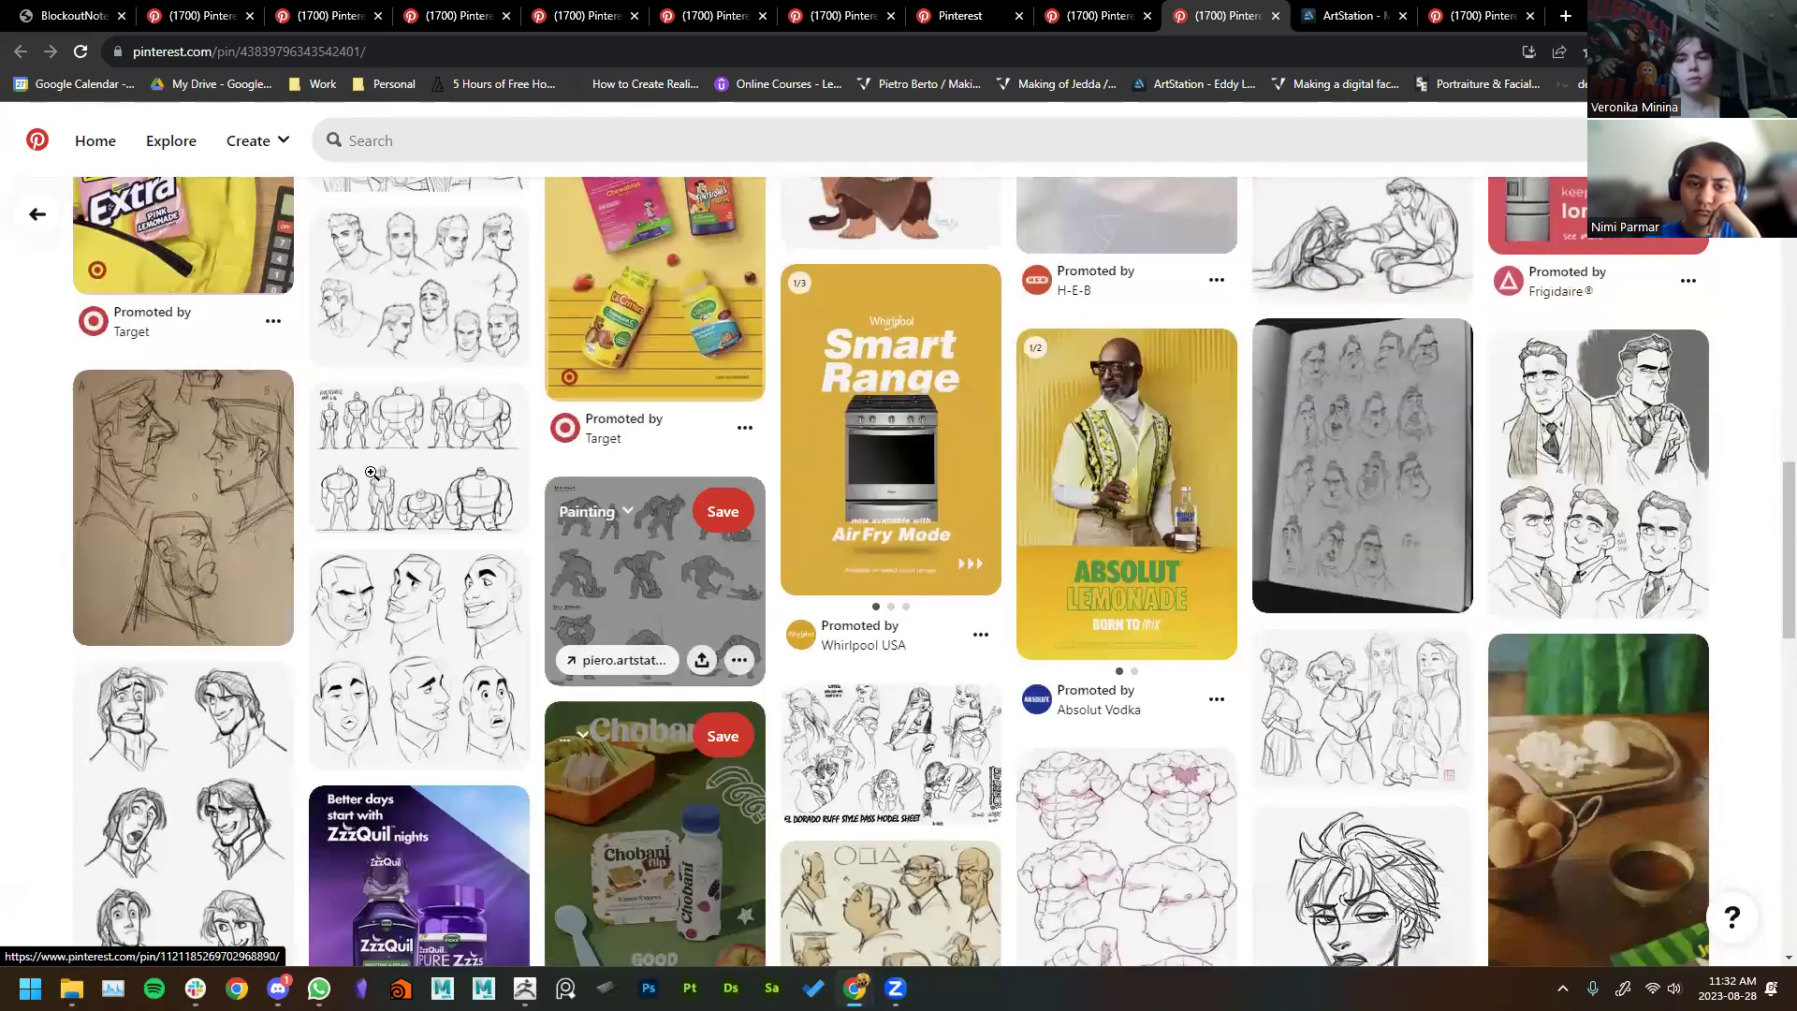
{"action": "middle_click", "coordinate": [435, 491]}
Step: View the male body shapes pin, open its image in a separate tab, and open related body-type pins in separate tabs
{"action": "left_click", "coordinate": [1252, 15]}
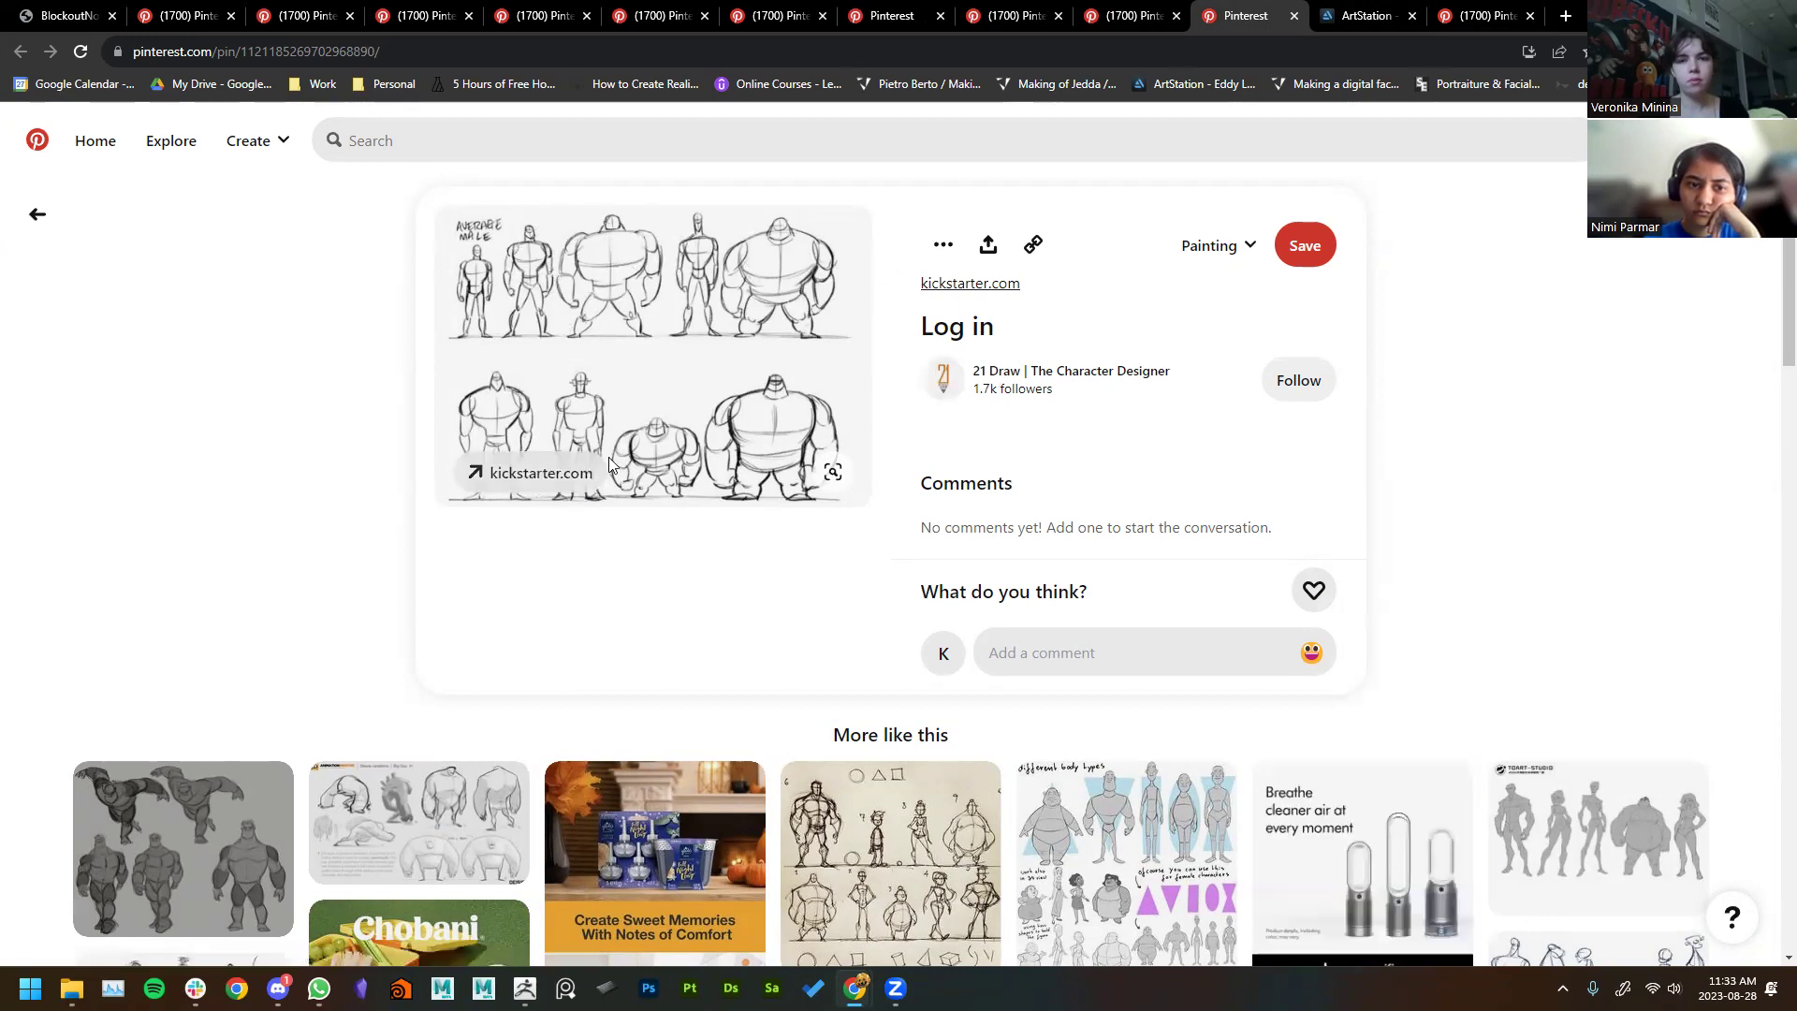
{"action": "right_click", "coordinate": [637, 394]}
{"action": "left_click", "coordinate": [693, 409]}
{"action": "scroll", "coordinate": [260, 457], "scroll_direction": "down", "scroll_amount": 4}
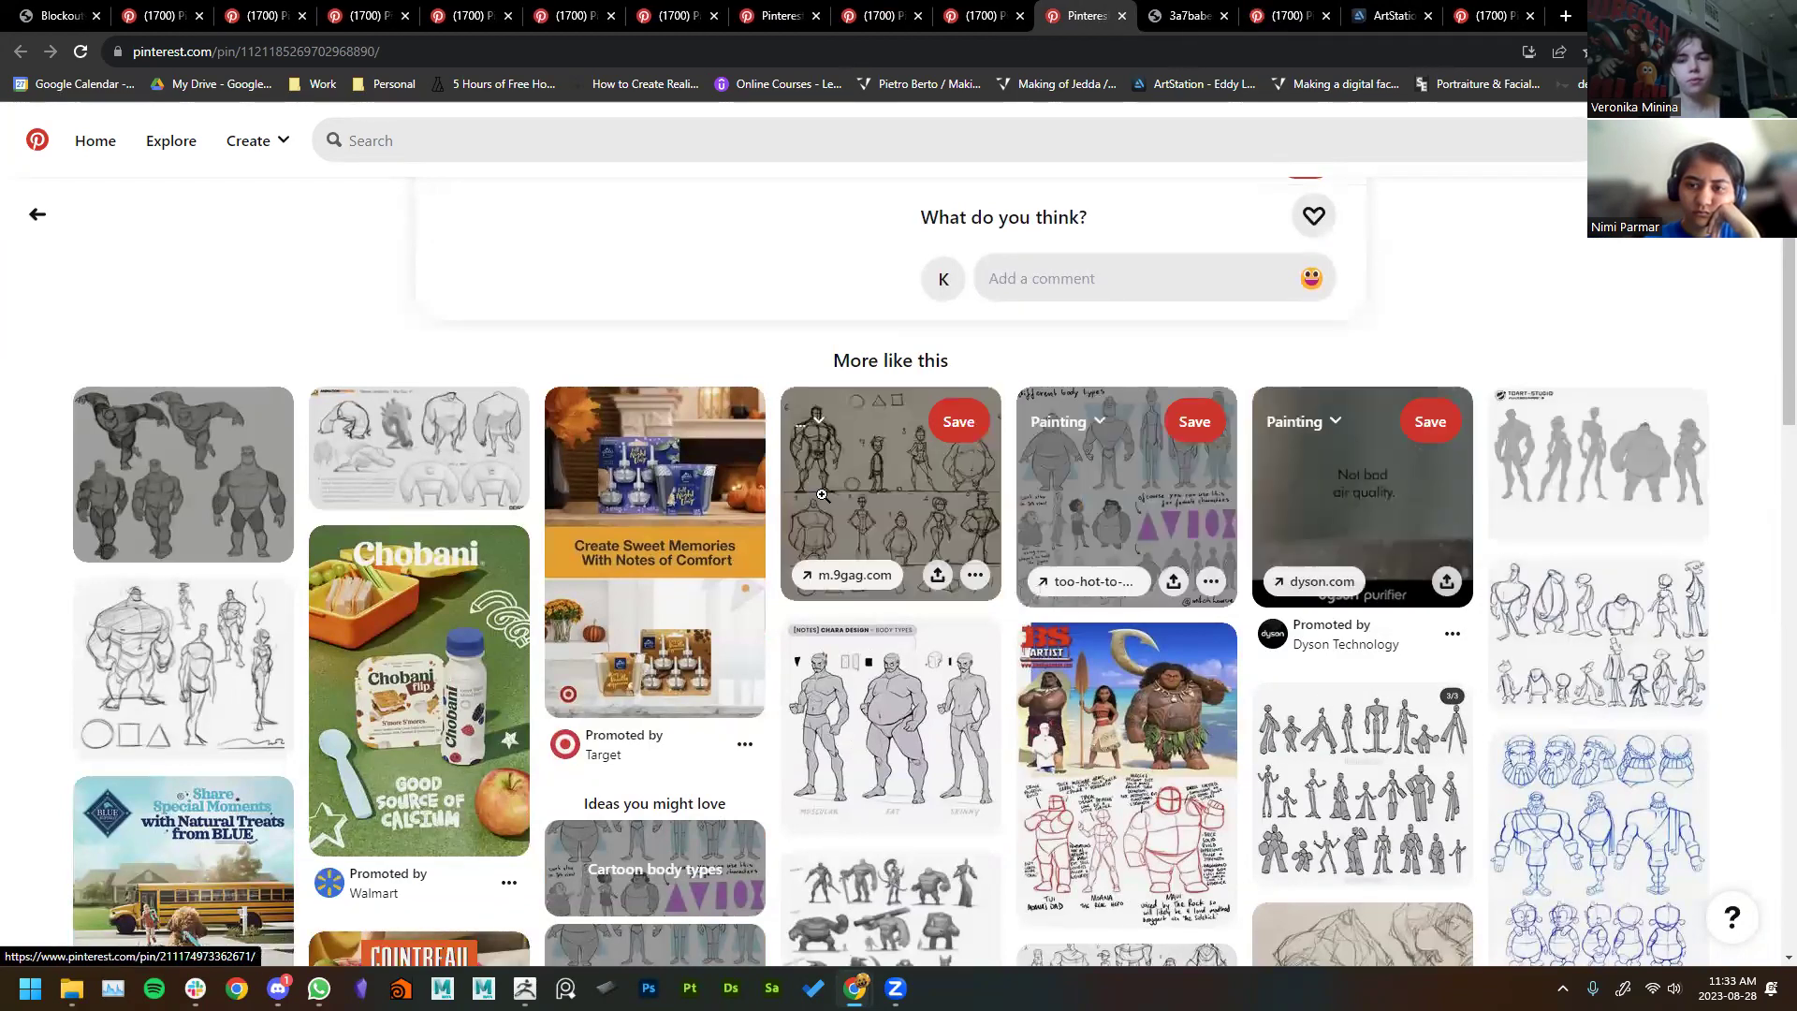
{"action": "scroll", "coordinate": [5, 702], "scroll_direction": "down", "scroll_amount": 6}
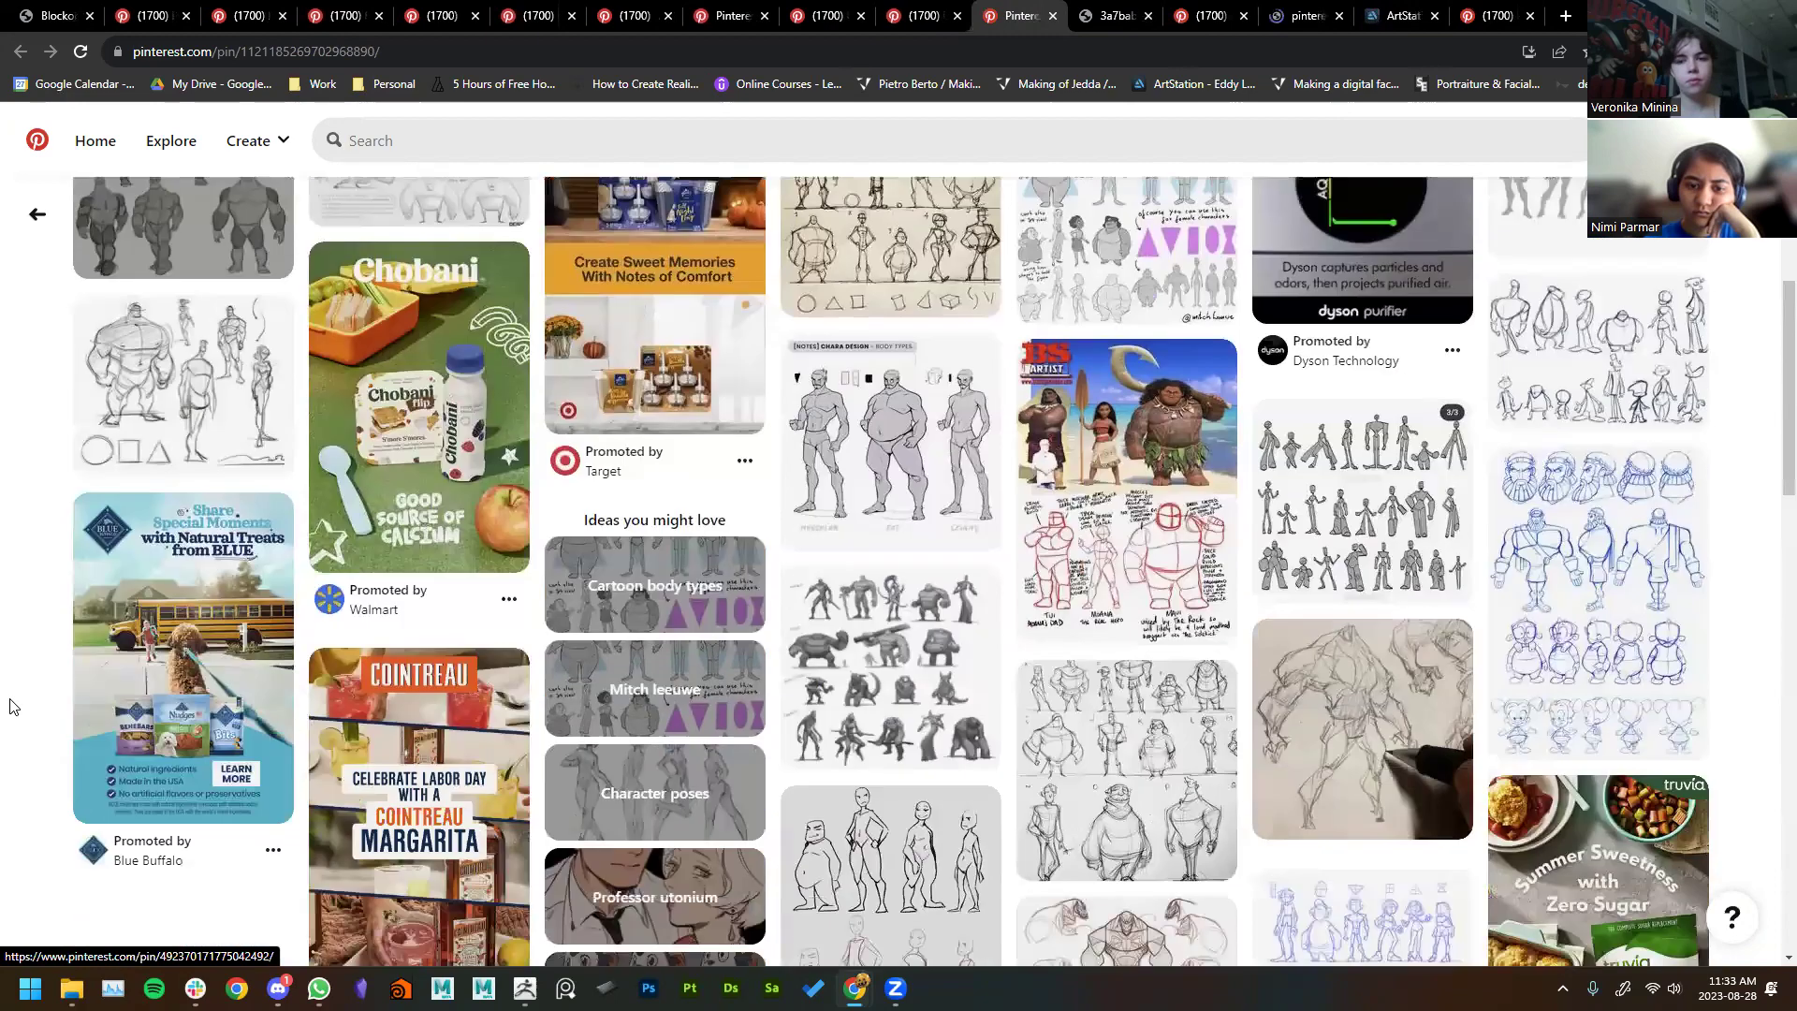
Step: Open the four-figure body outline sheet and the planar head studies from the related pins in separate tabs
{"action": "scroll", "coordinate": [4, 702], "scroll_direction": "down", "scroll_amount": 3}
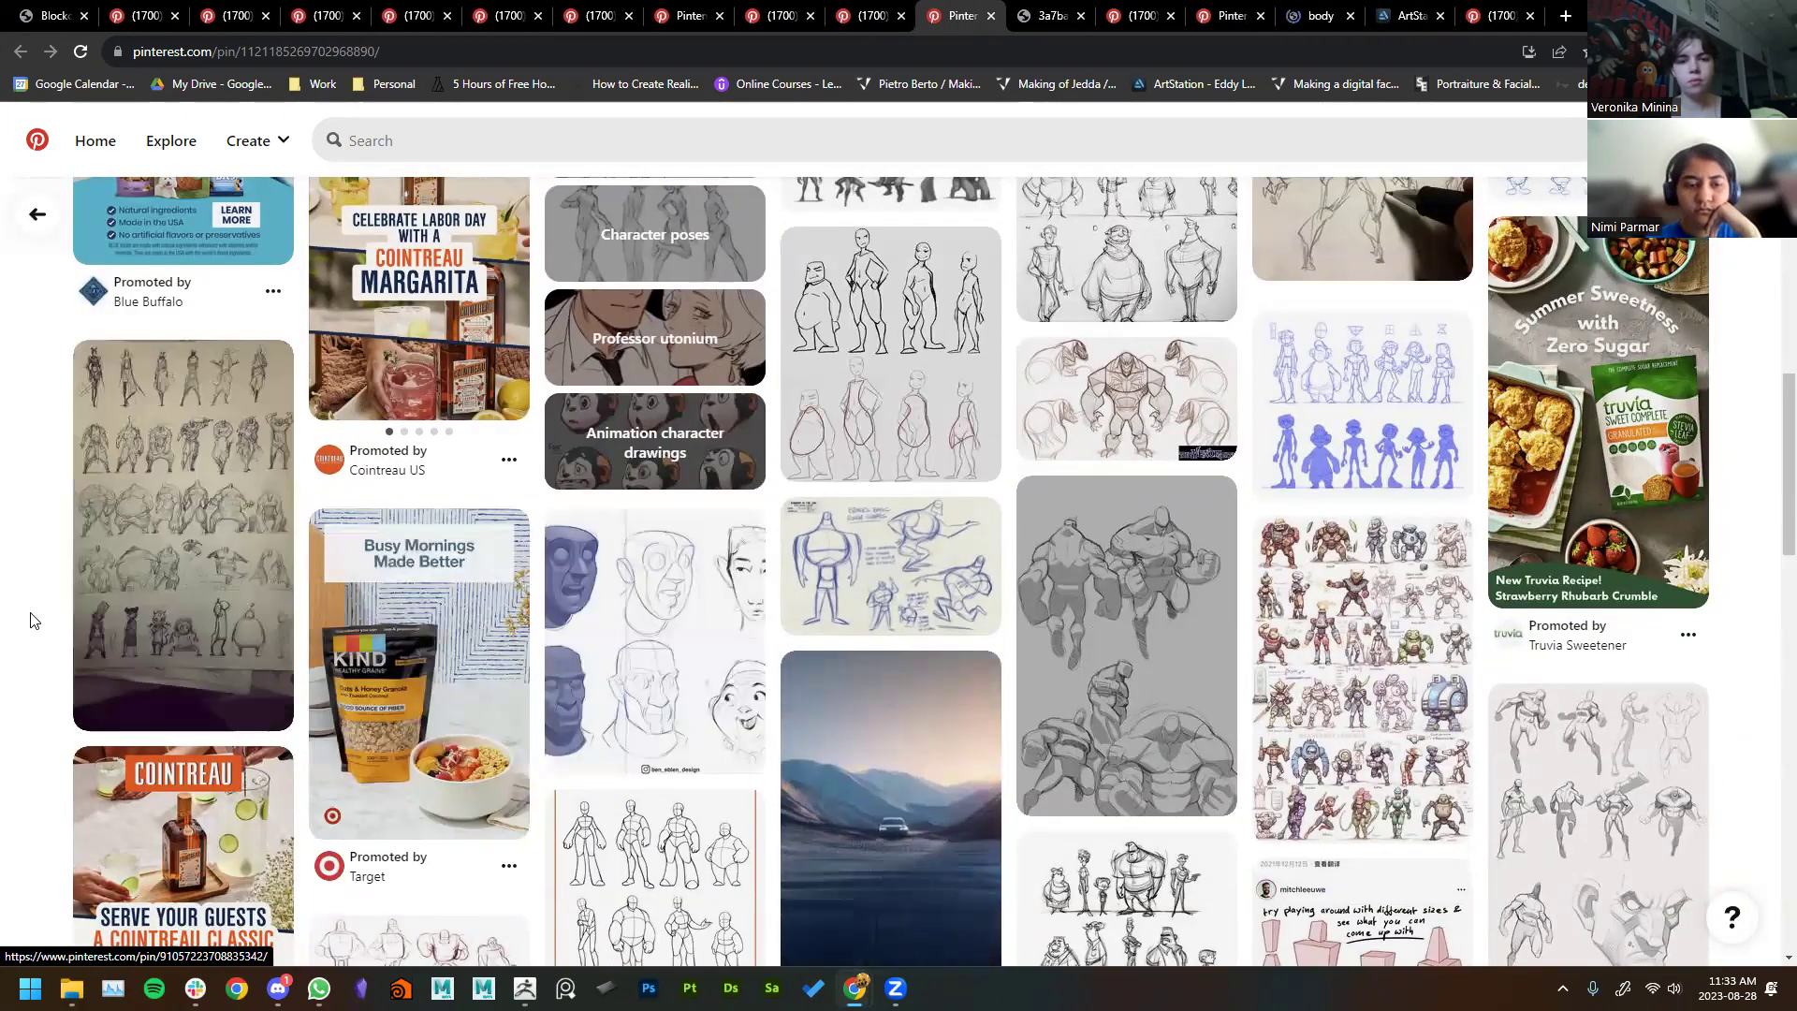
{"action": "scroll", "coordinate": [28, 618], "scroll_direction": "down", "scroll_amount": 2}
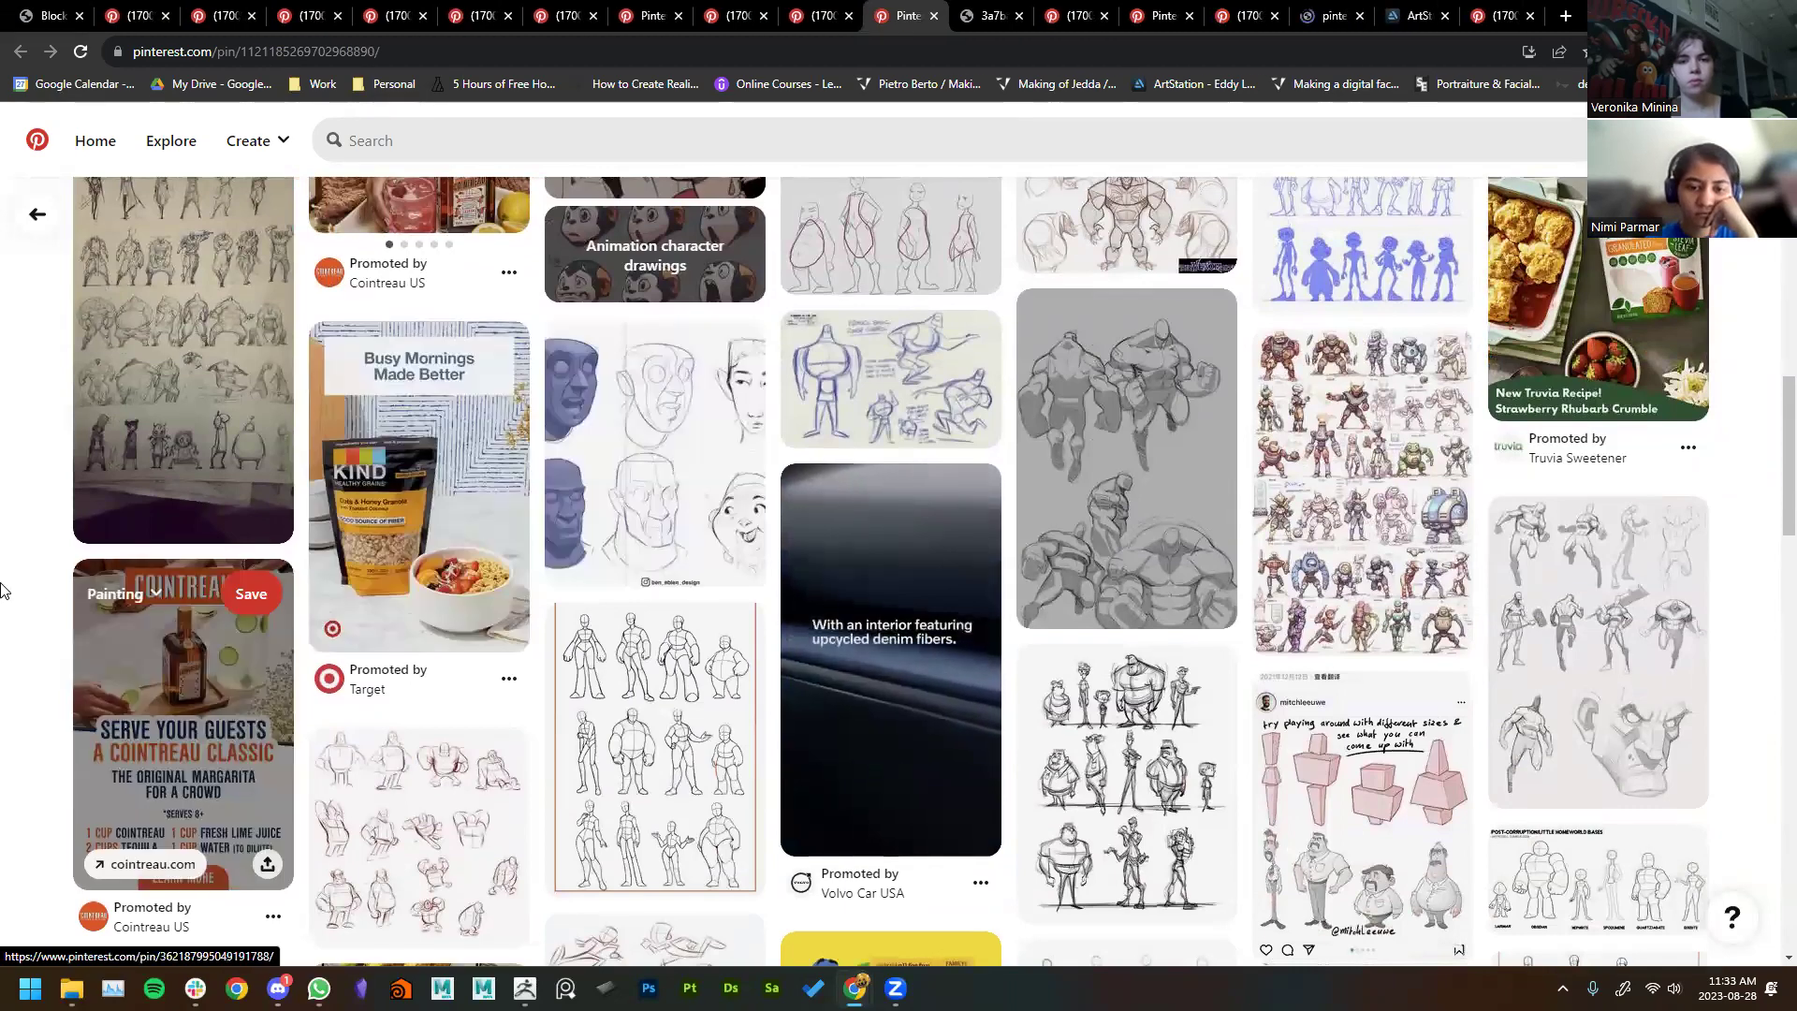
{"action": "scroll", "coordinate": [4, 589], "scroll_direction": "down", "scroll_amount": 5}
Step: Look further through the male body shapes pin's related pins for stylized anatomy and body-type references
{"action": "scroll", "coordinate": [50, 691], "scroll_direction": "down", "scroll_amount": 4}
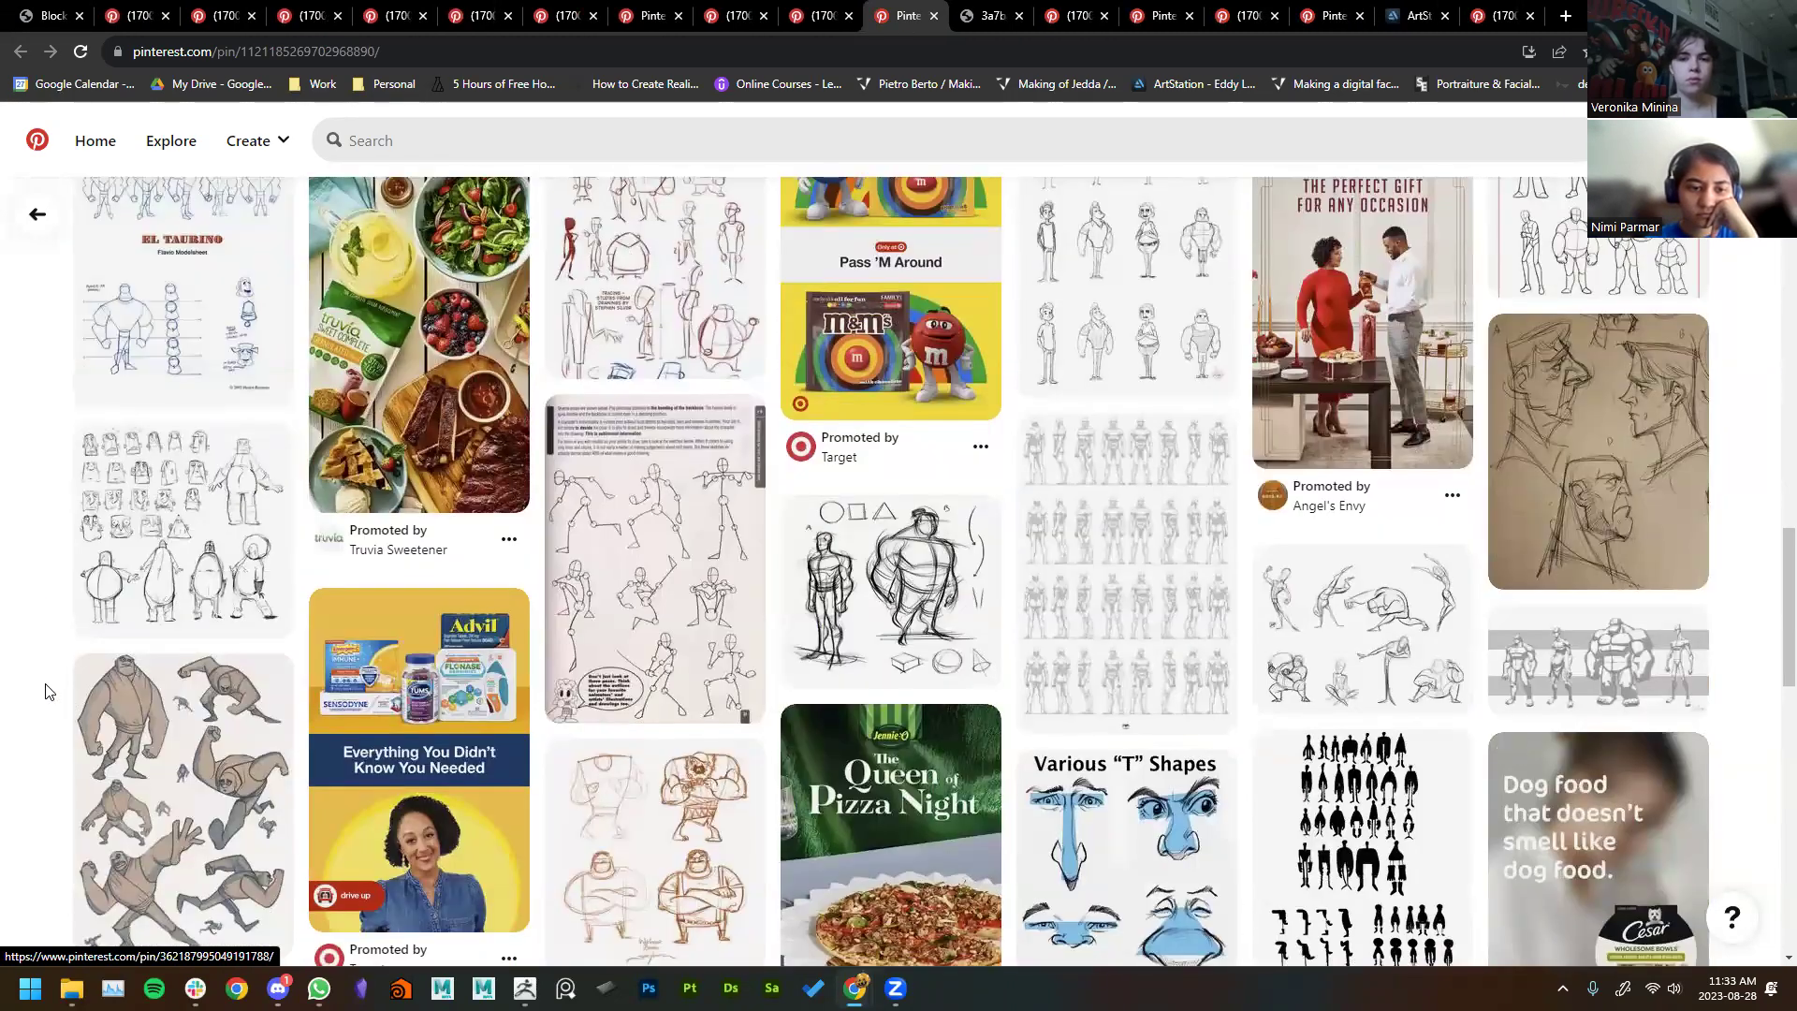
{"action": "scroll", "coordinate": [51, 691], "scroll_direction": "down", "scroll_amount": 3}
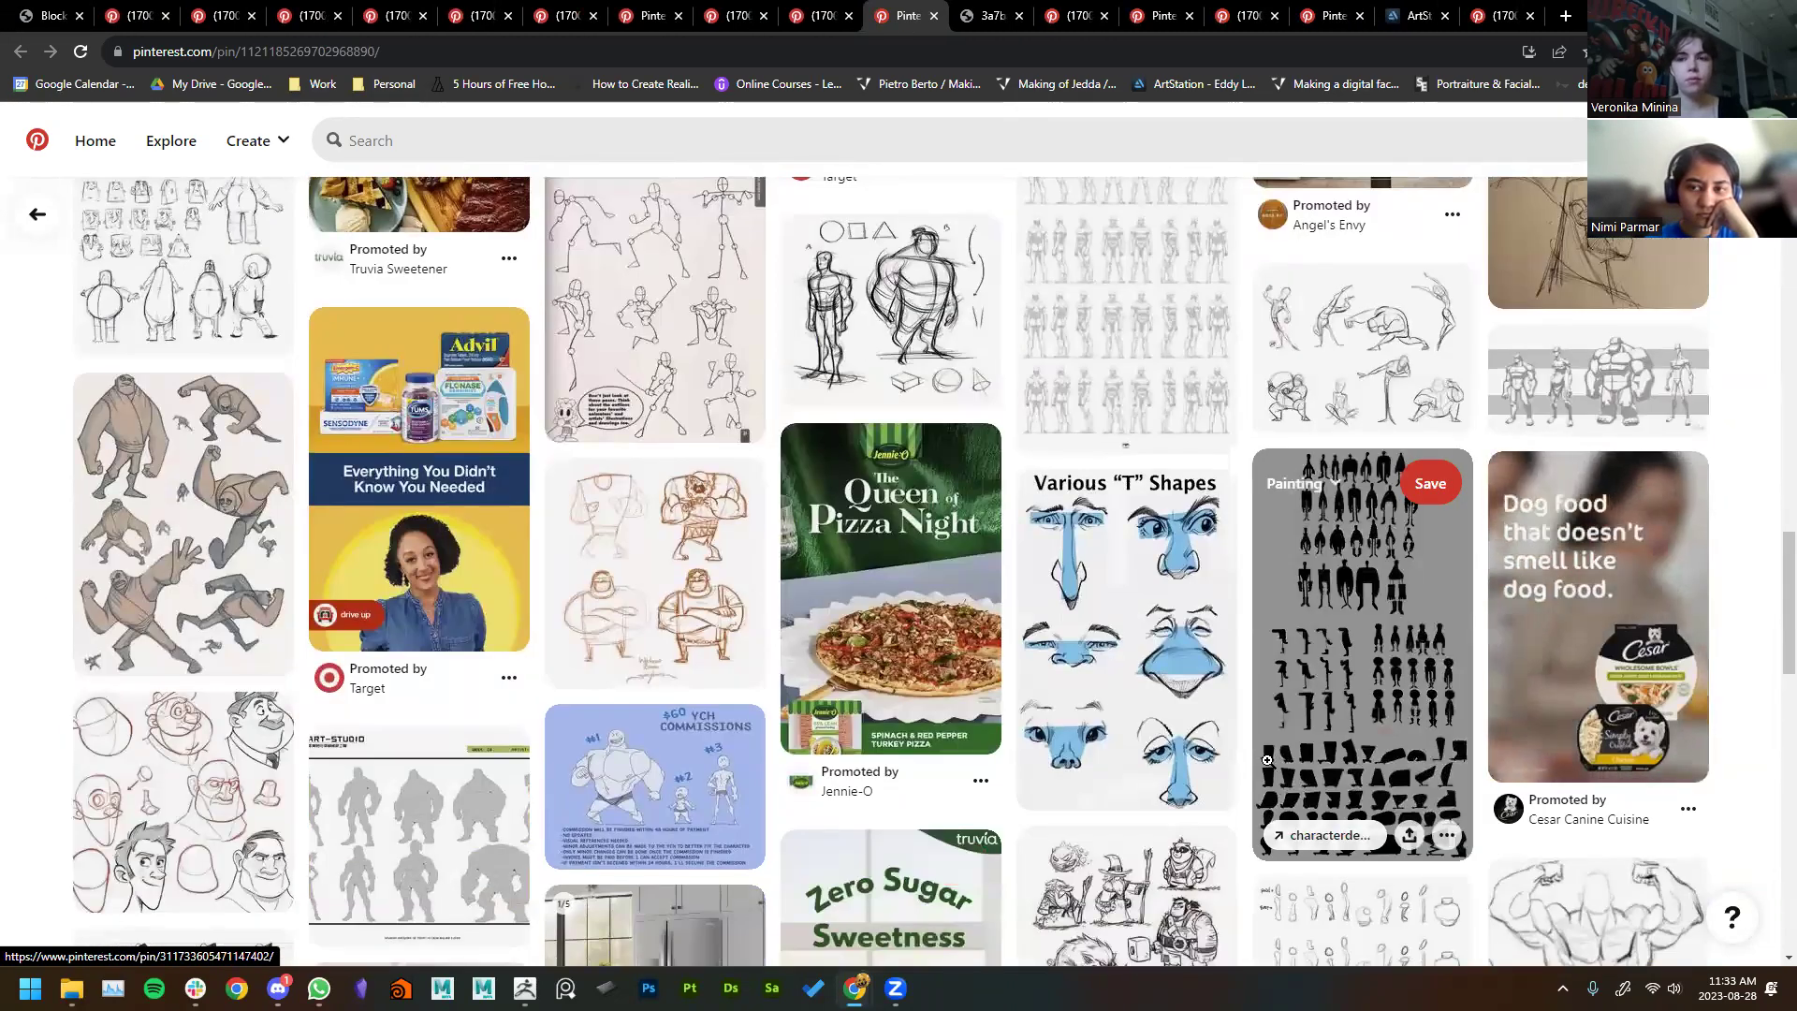
{"action": "scroll", "coordinate": [1255, 750], "scroll_direction": "down", "scroll_amount": 3}
{"action": "scroll", "coordinate": [1255, 750], "scroll_direction": "down", "scroll_amount": 3}
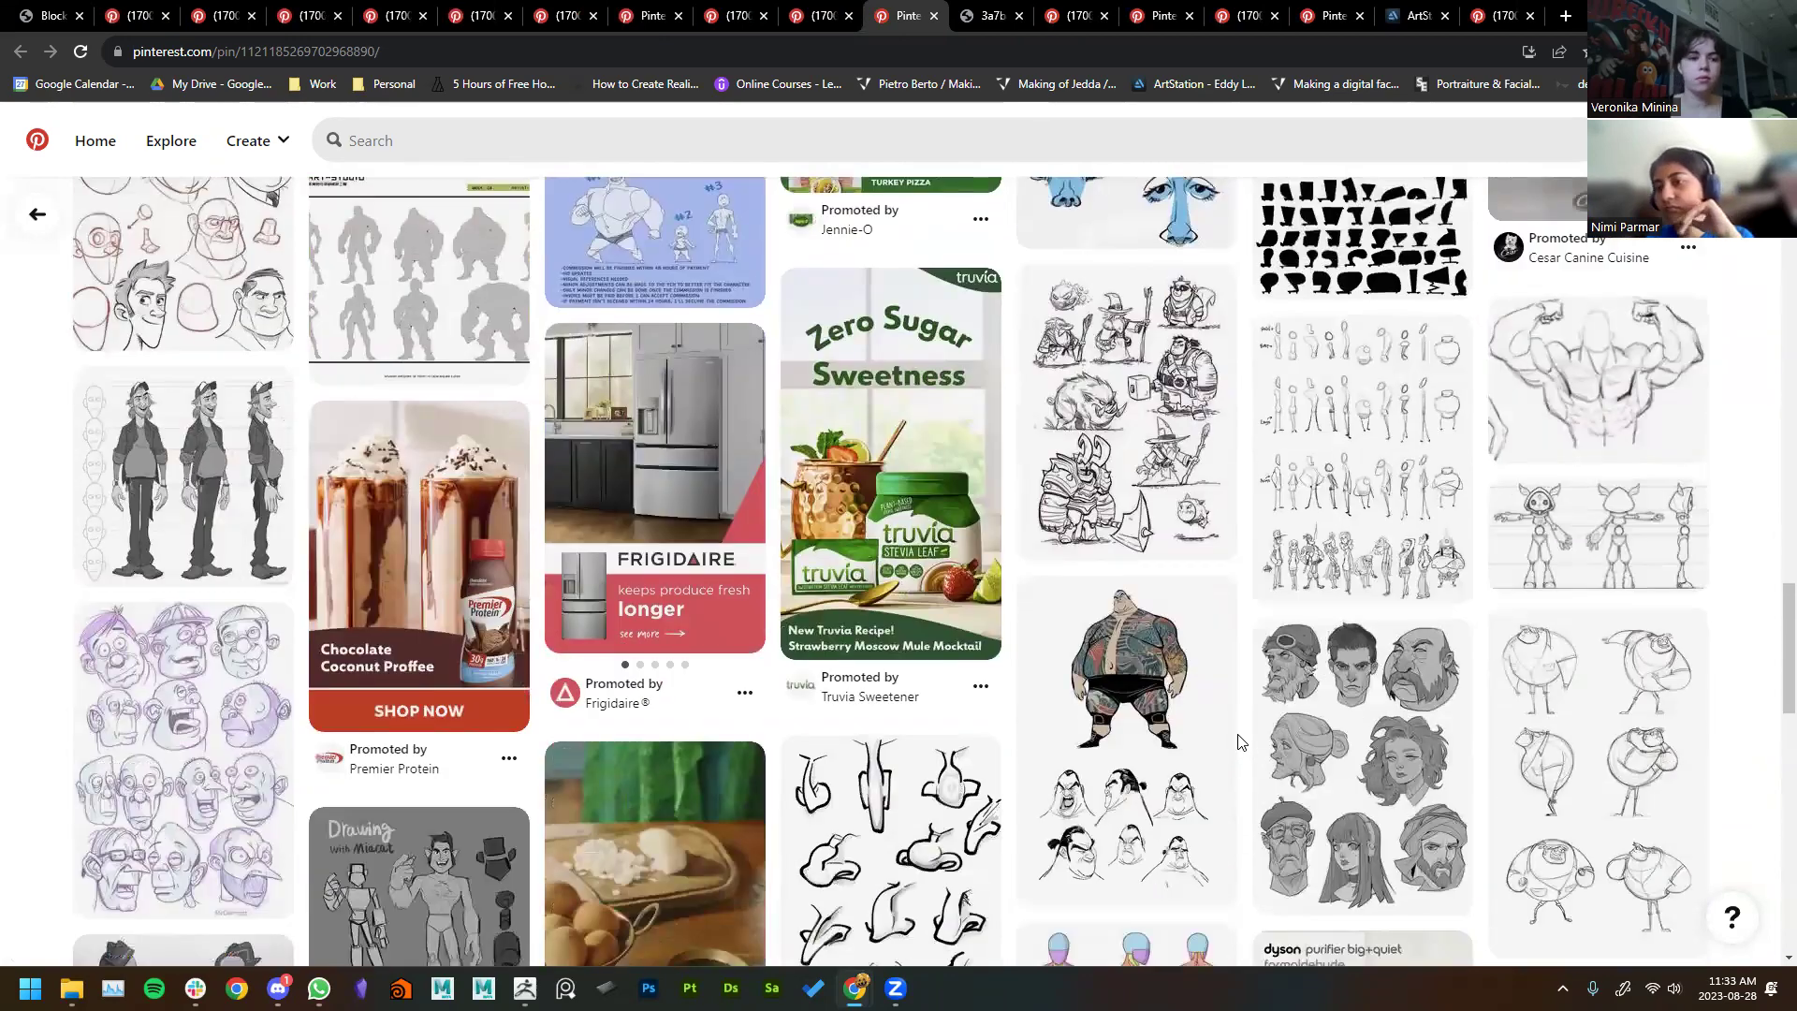
{"action": "scroll", "coordinate": [1236, 739], "scroll_direction": "down", "scroll_amount": 5}
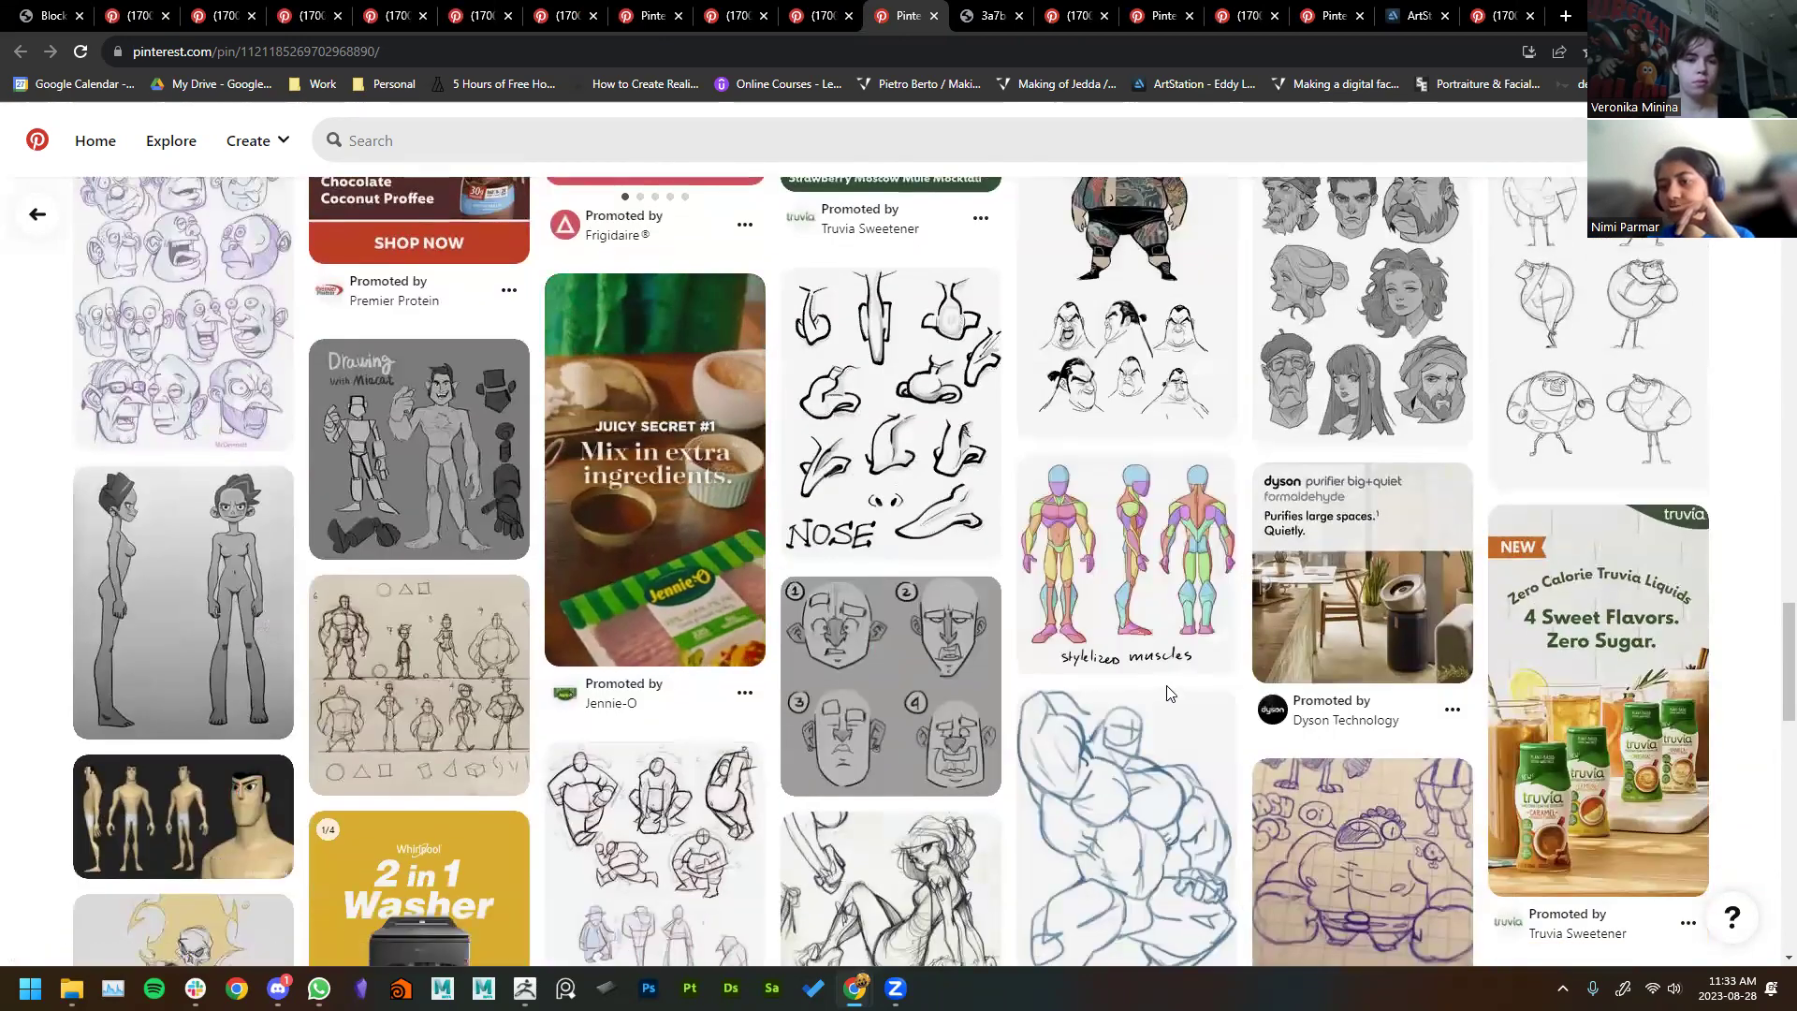
{"action": "scroll", "coordinate": [1169, 694], "scroll_direction": "down", "scroll_amount": 4}
{"action": "scroll", "coordinate": [1166, 686], "scroll_direction": "down", "scroll_amount": 2}
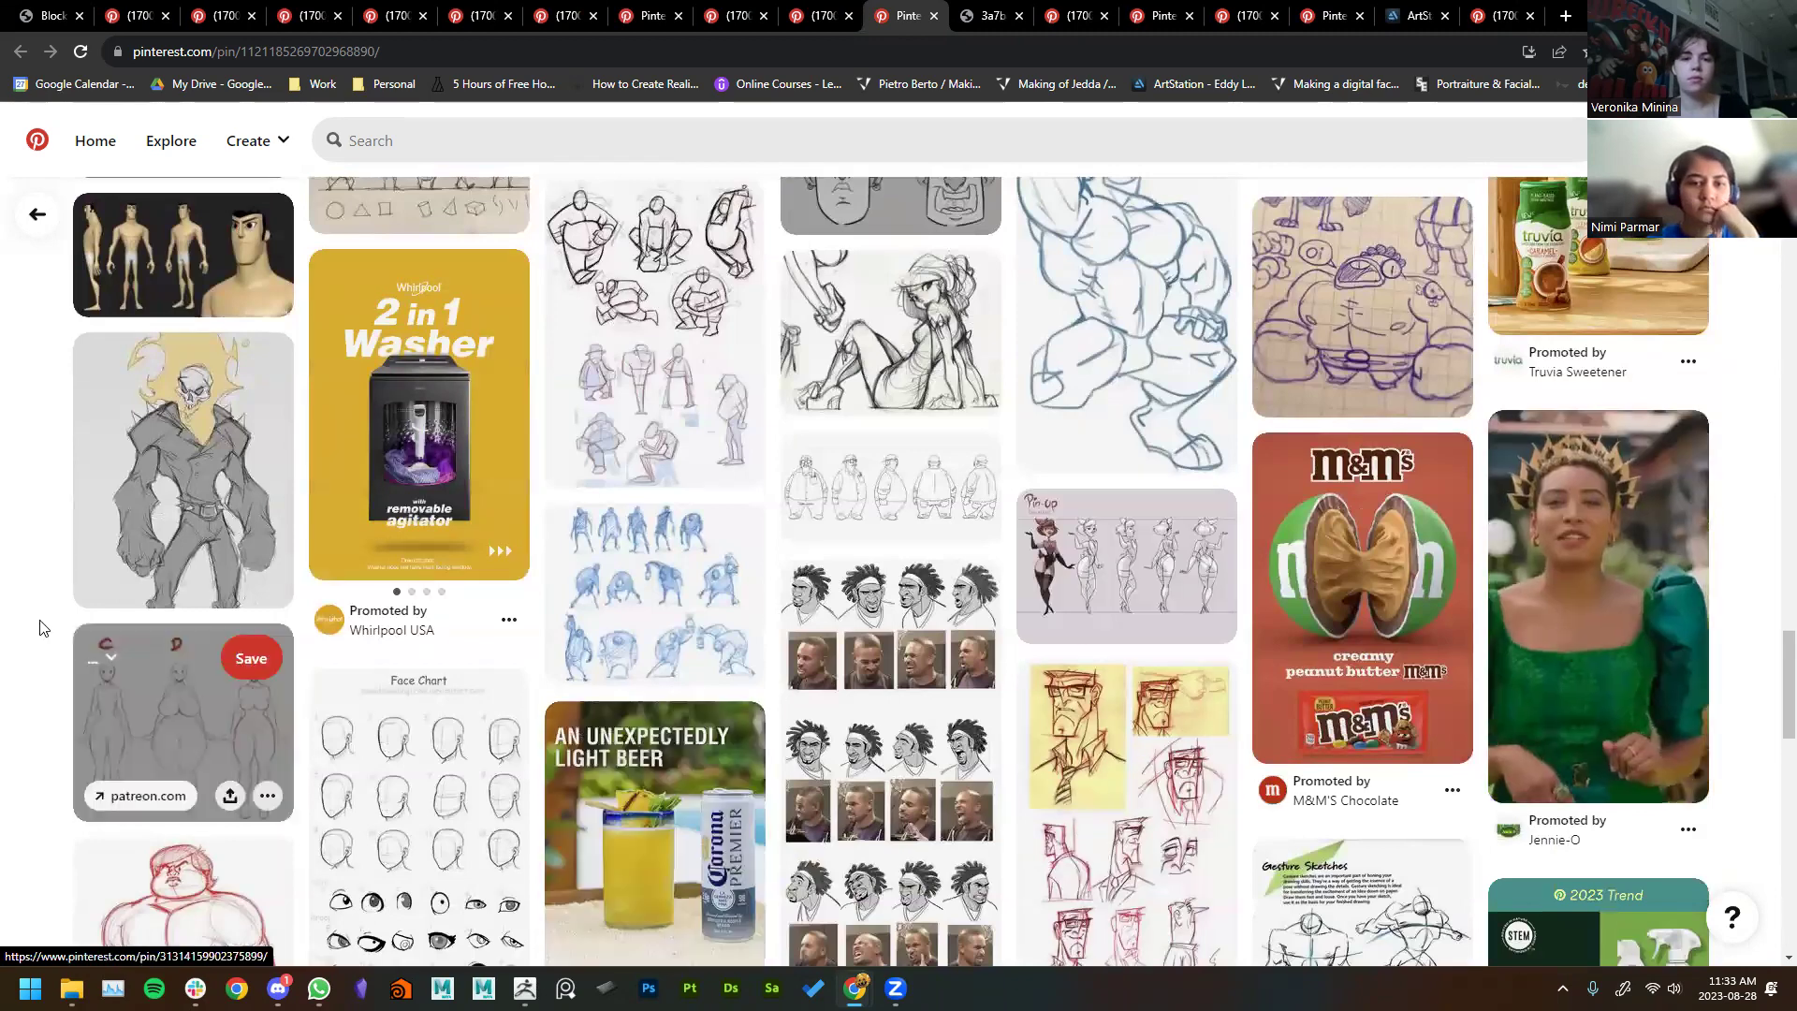
{"action": "scroll", "coordinate": [40, 622], "scroll_direction": "down", "scroll_amount": 5}
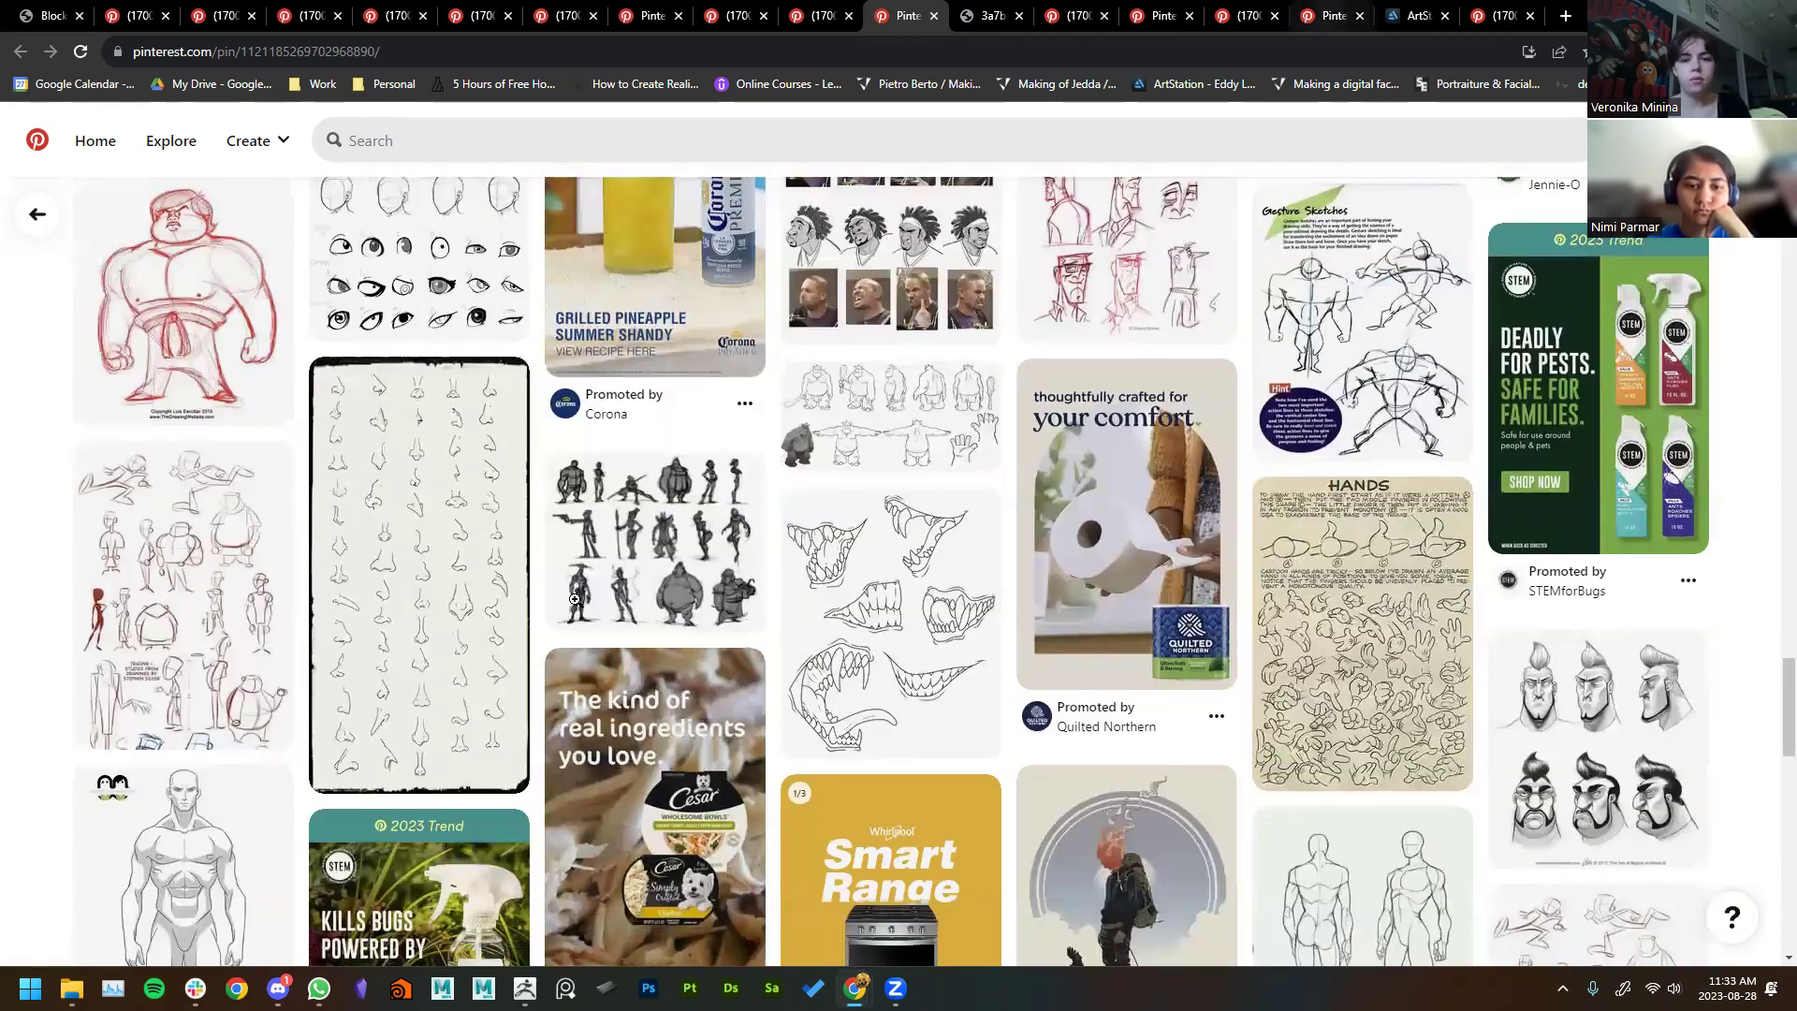
Step: Review the open reference tabs, from the different body types and head studies to the Male Character Blockout and average male sheet
{"action": "left_click", "coordinate": [1000, 21]}
{"action": "left_click", "coordinate": [1070, 15]}
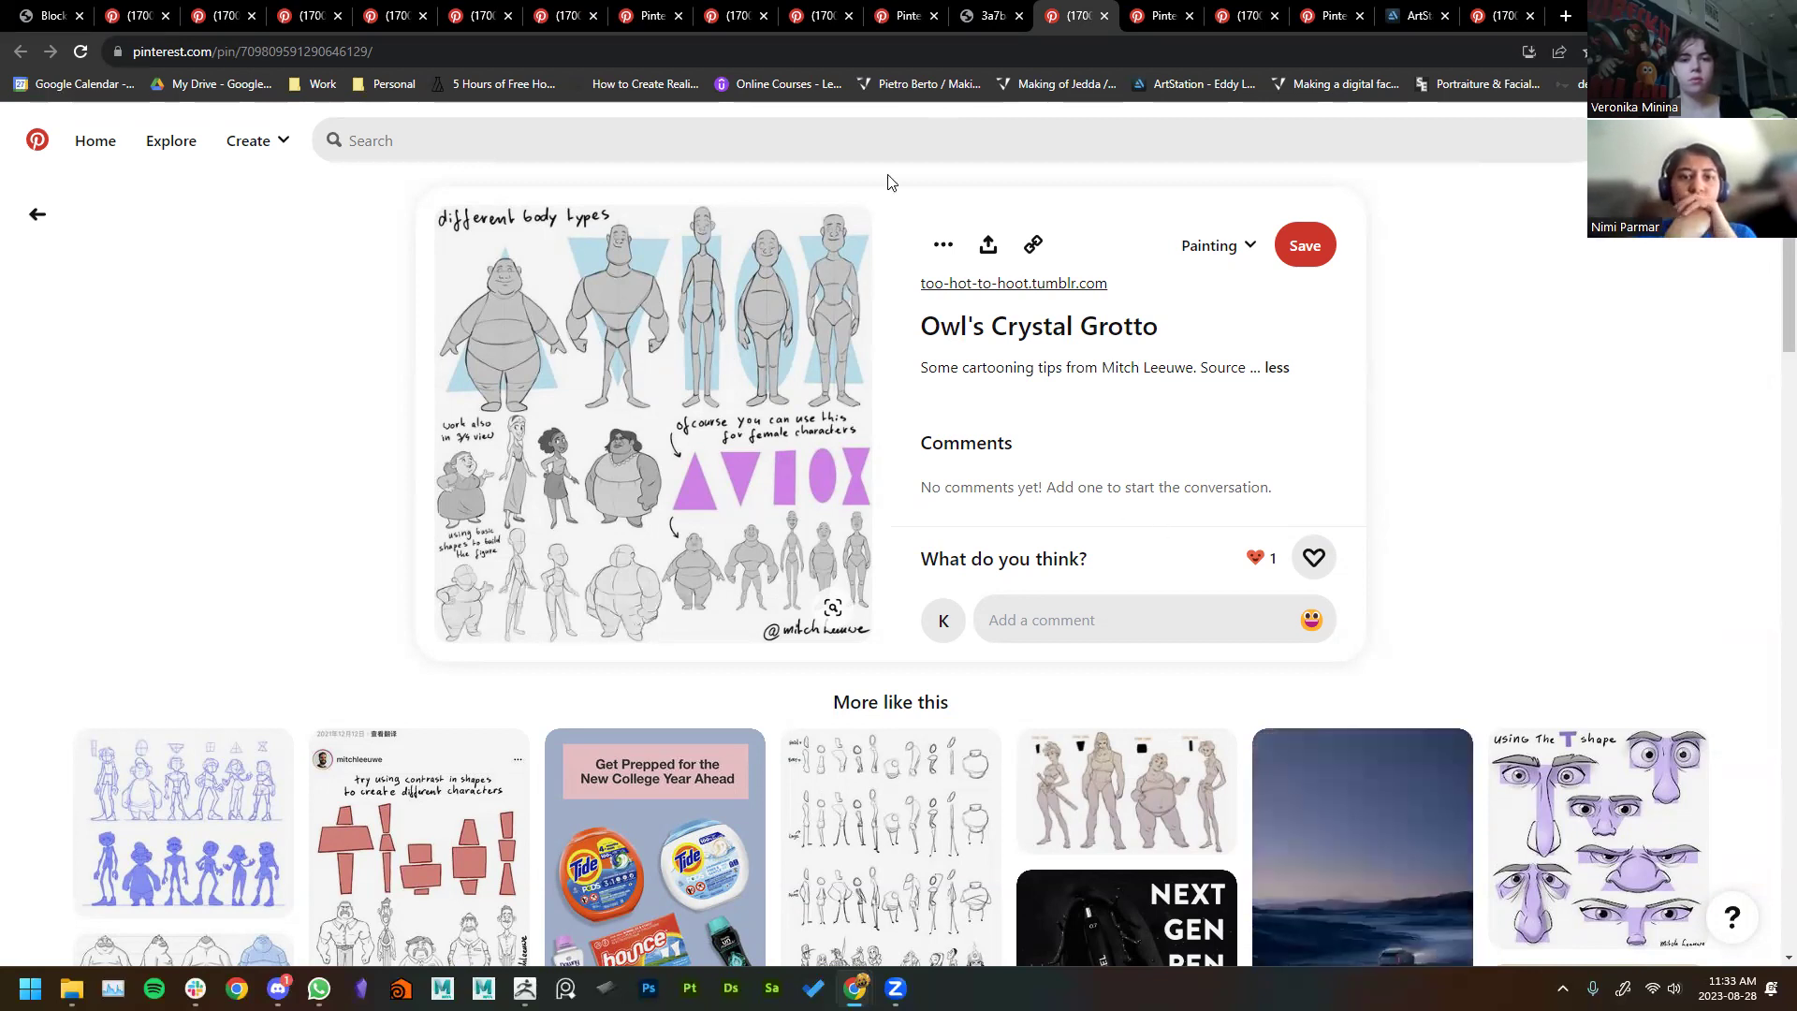
{"action": "left_click", "coordinate": [1168, 10]}
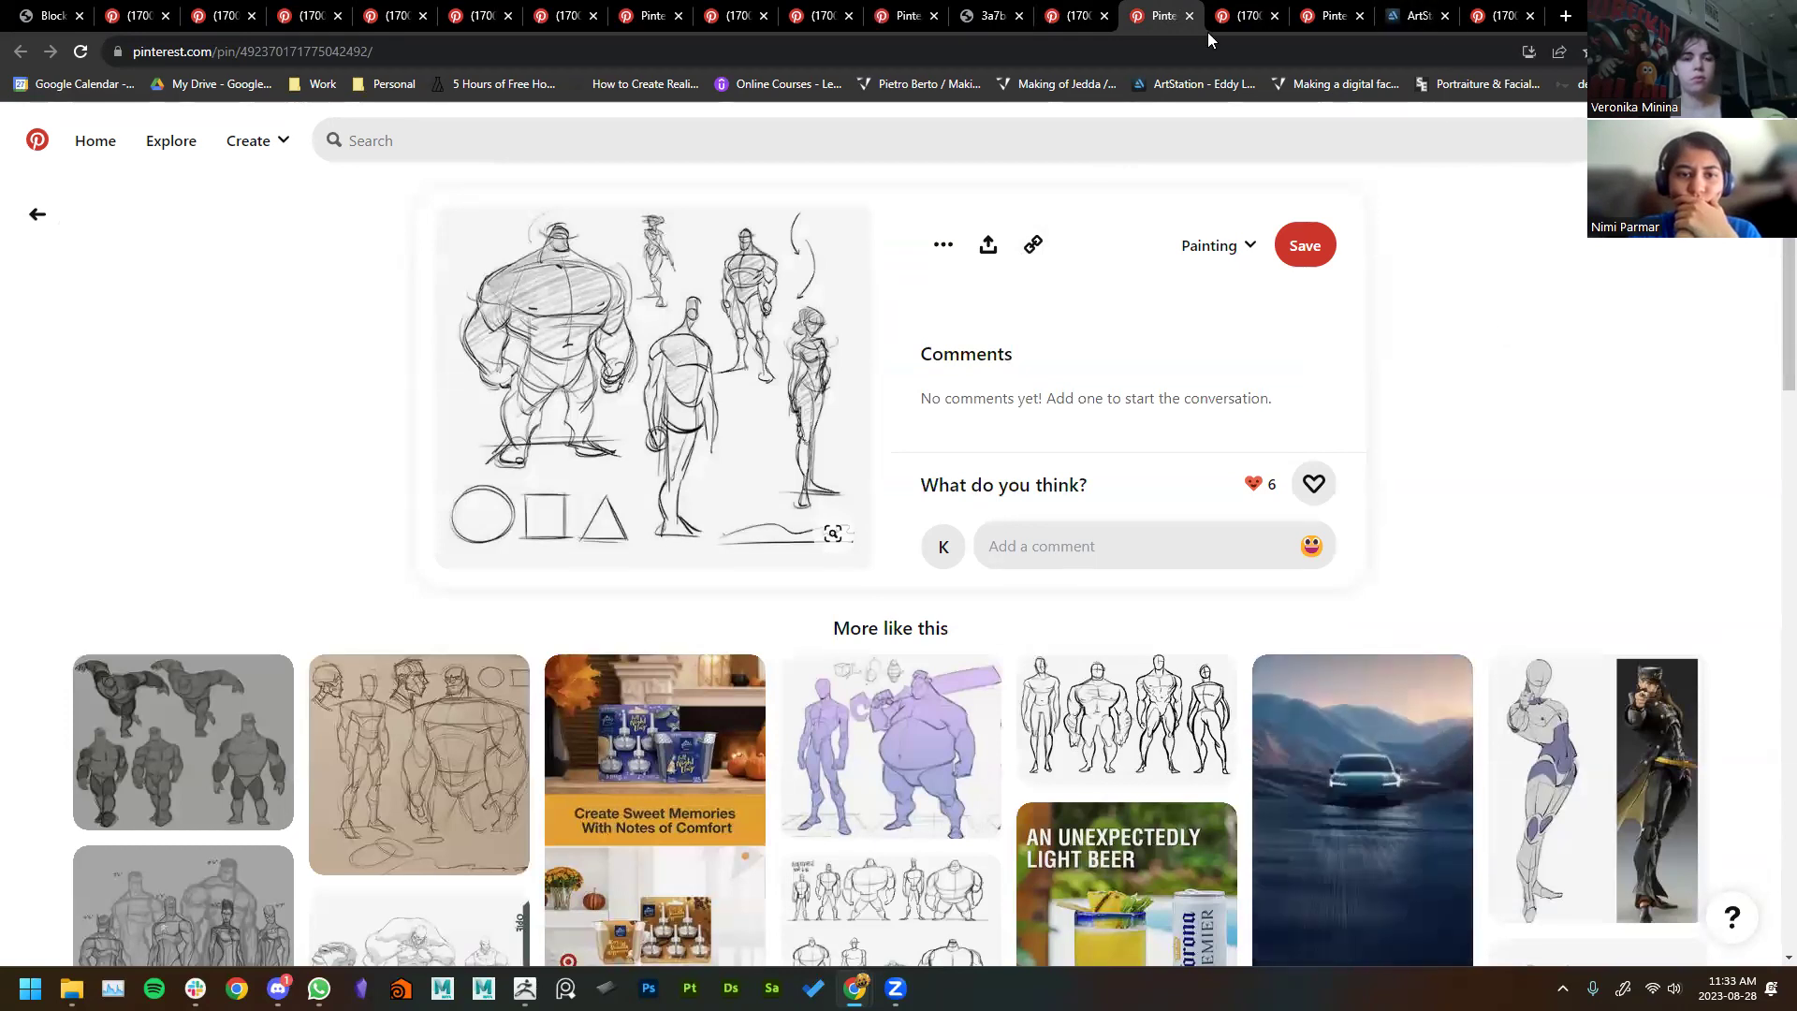
{"action": "left_click", "coordinate": [1229, 11]}
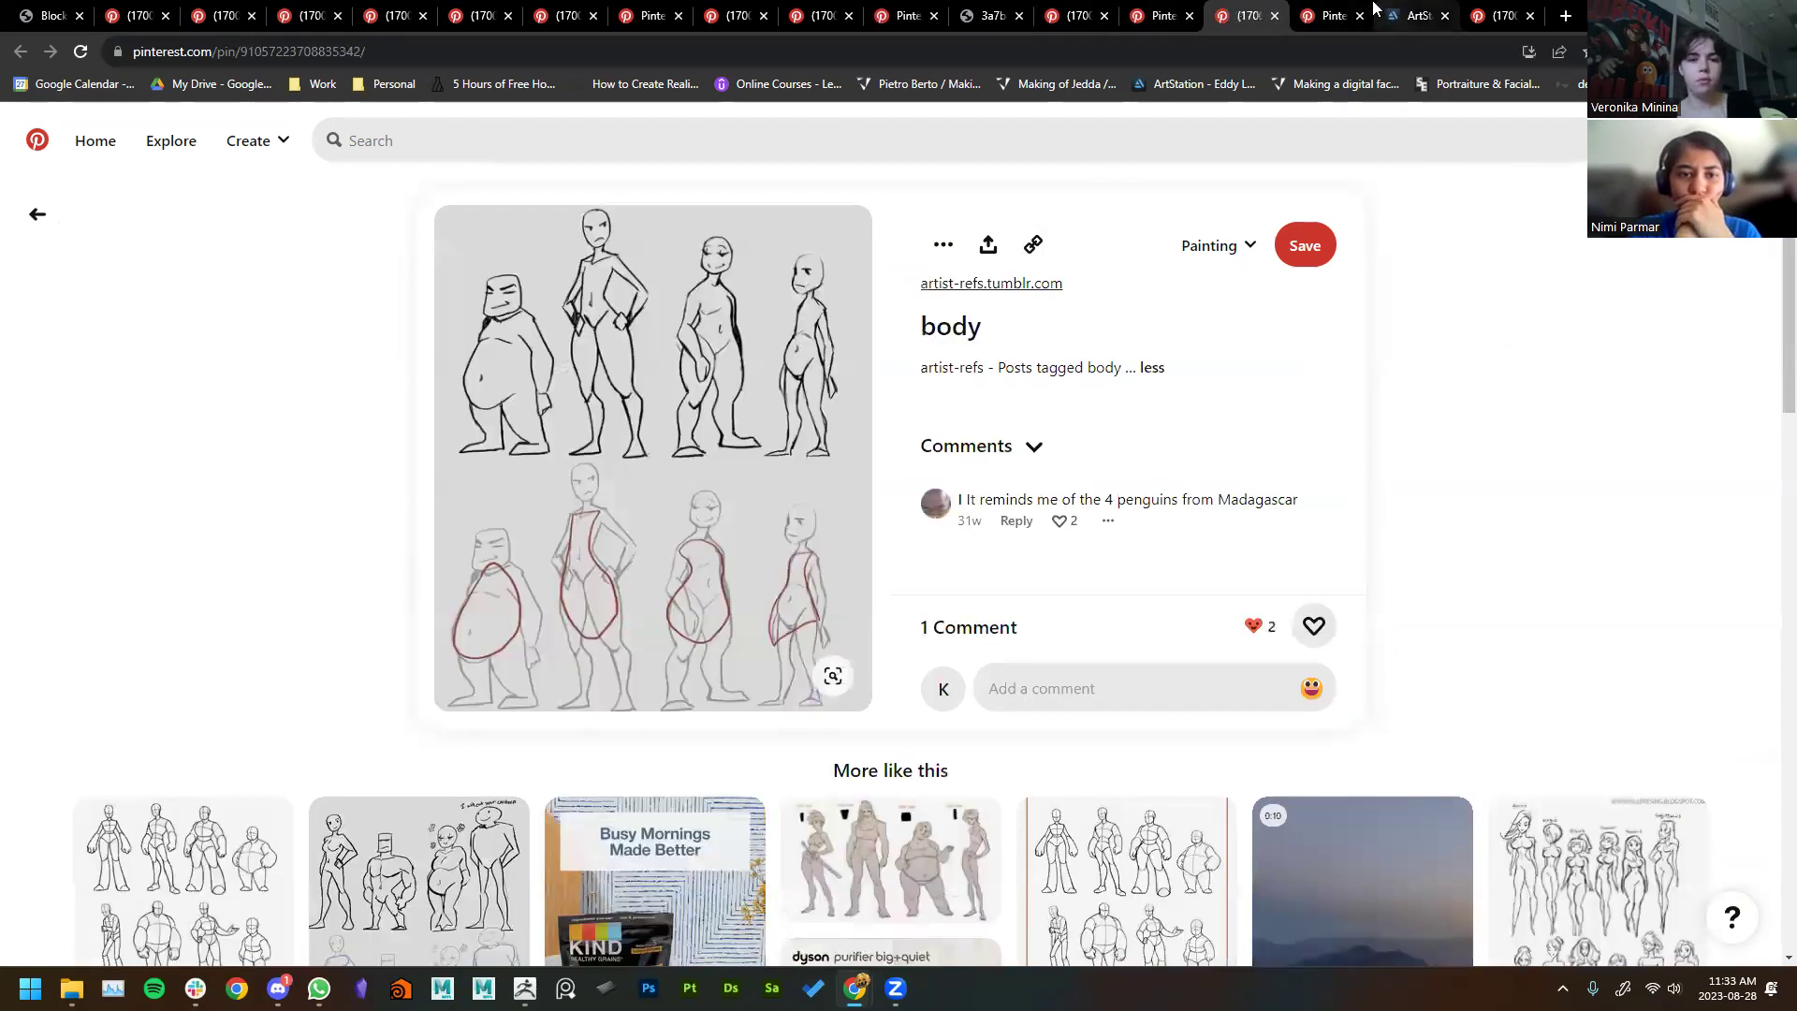
{"action": "left_click", "coordinate": [1319, 13]}
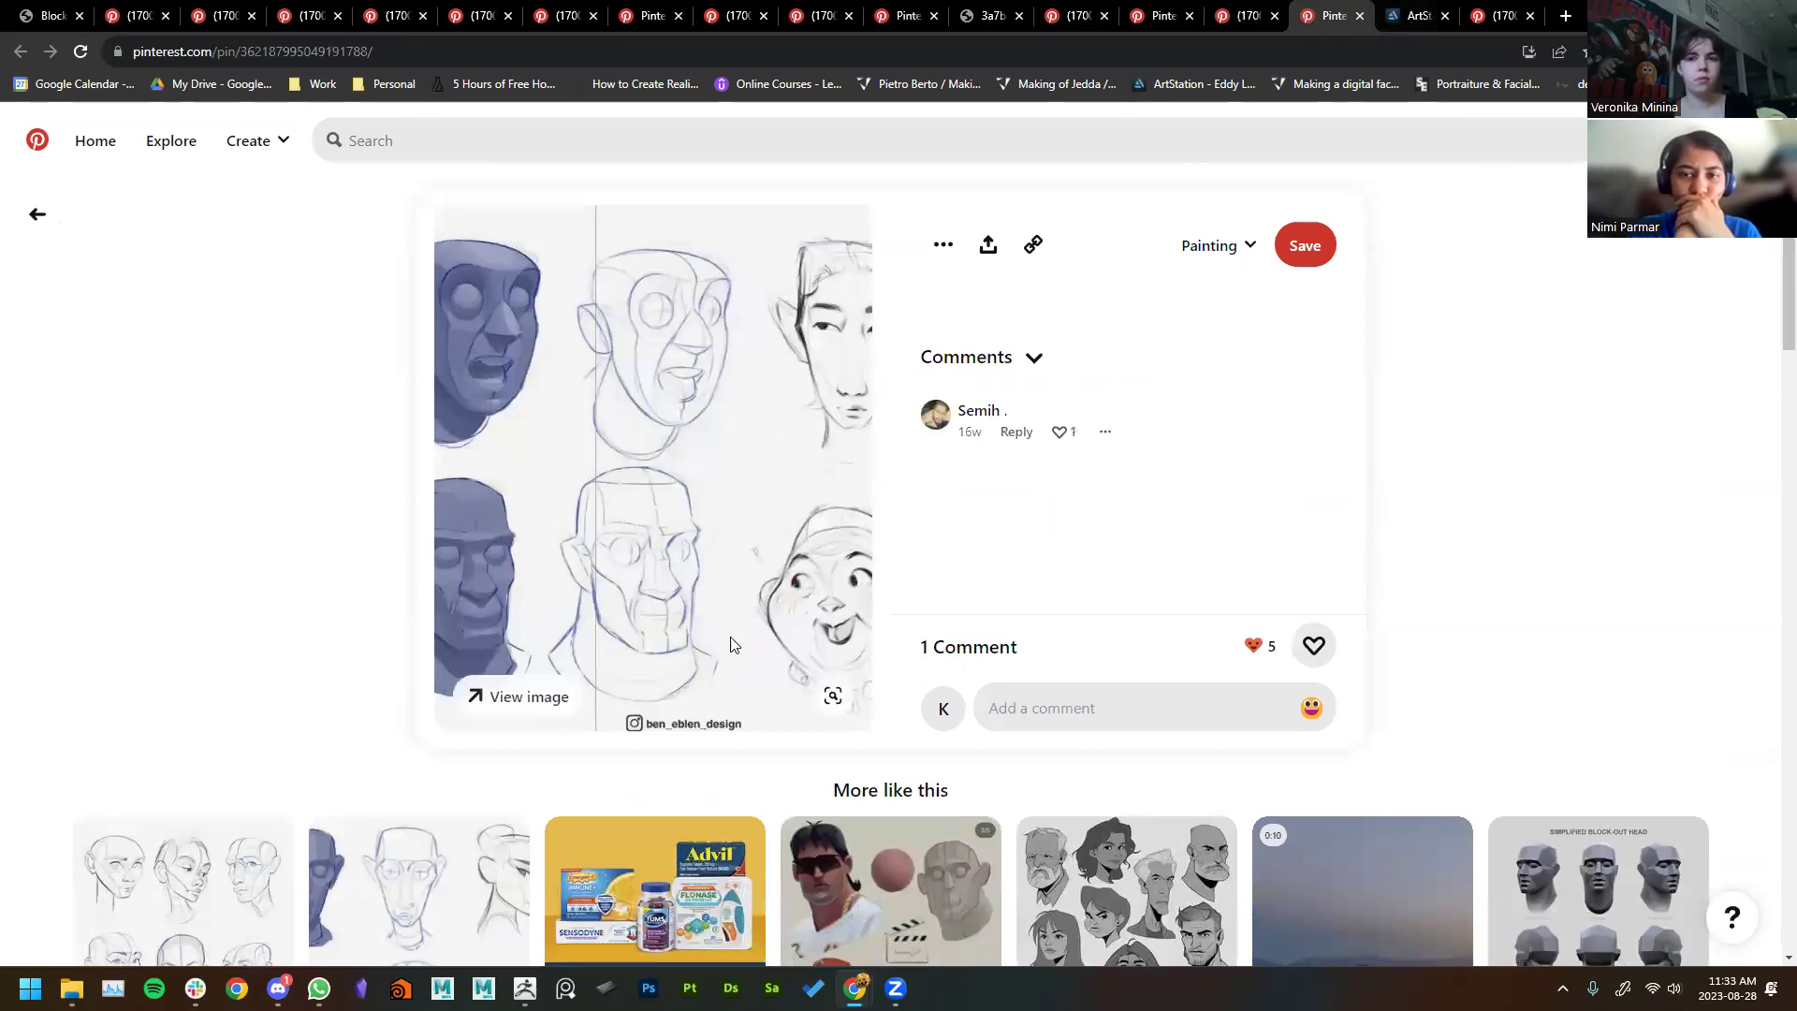
{"action": "left_click", "coordinate": [1396, 11]}
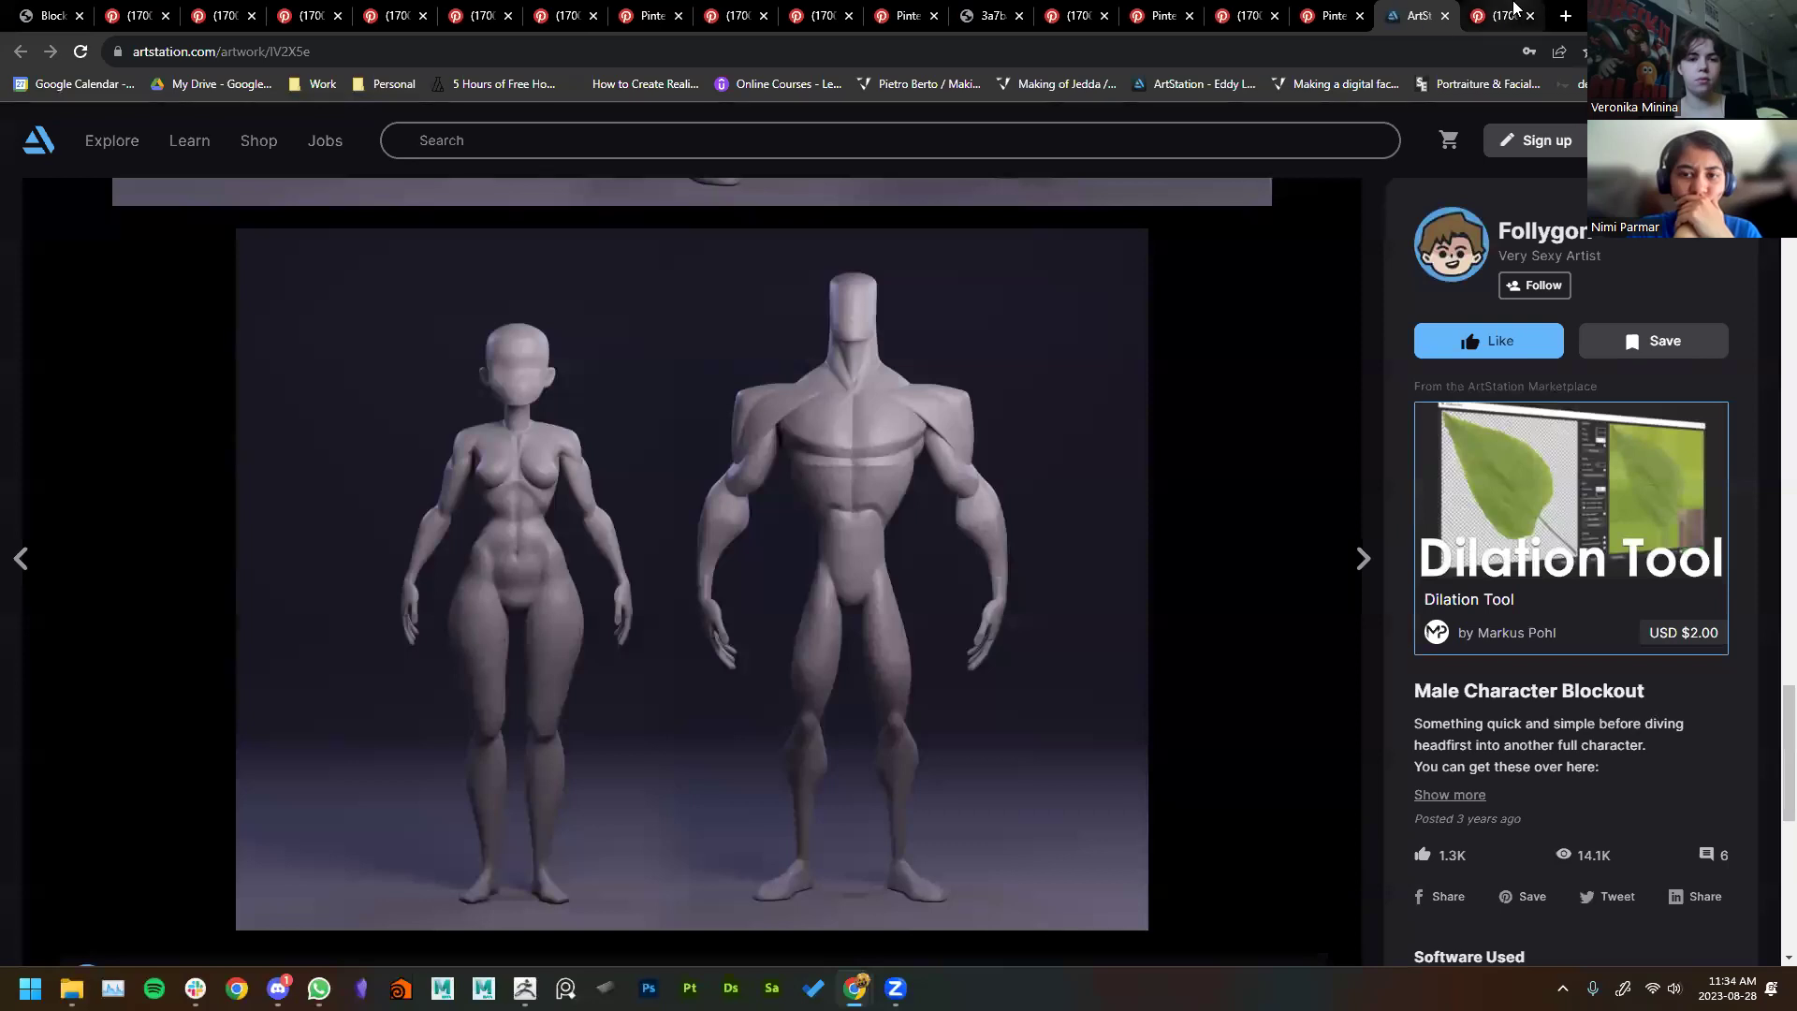
{"action": "left_click", "coordinate": [1514, 8]}
{"action": "left_click", "coordinate": [1090, 9]}
{"action": "left_click", "coordinate": [985, 9]}
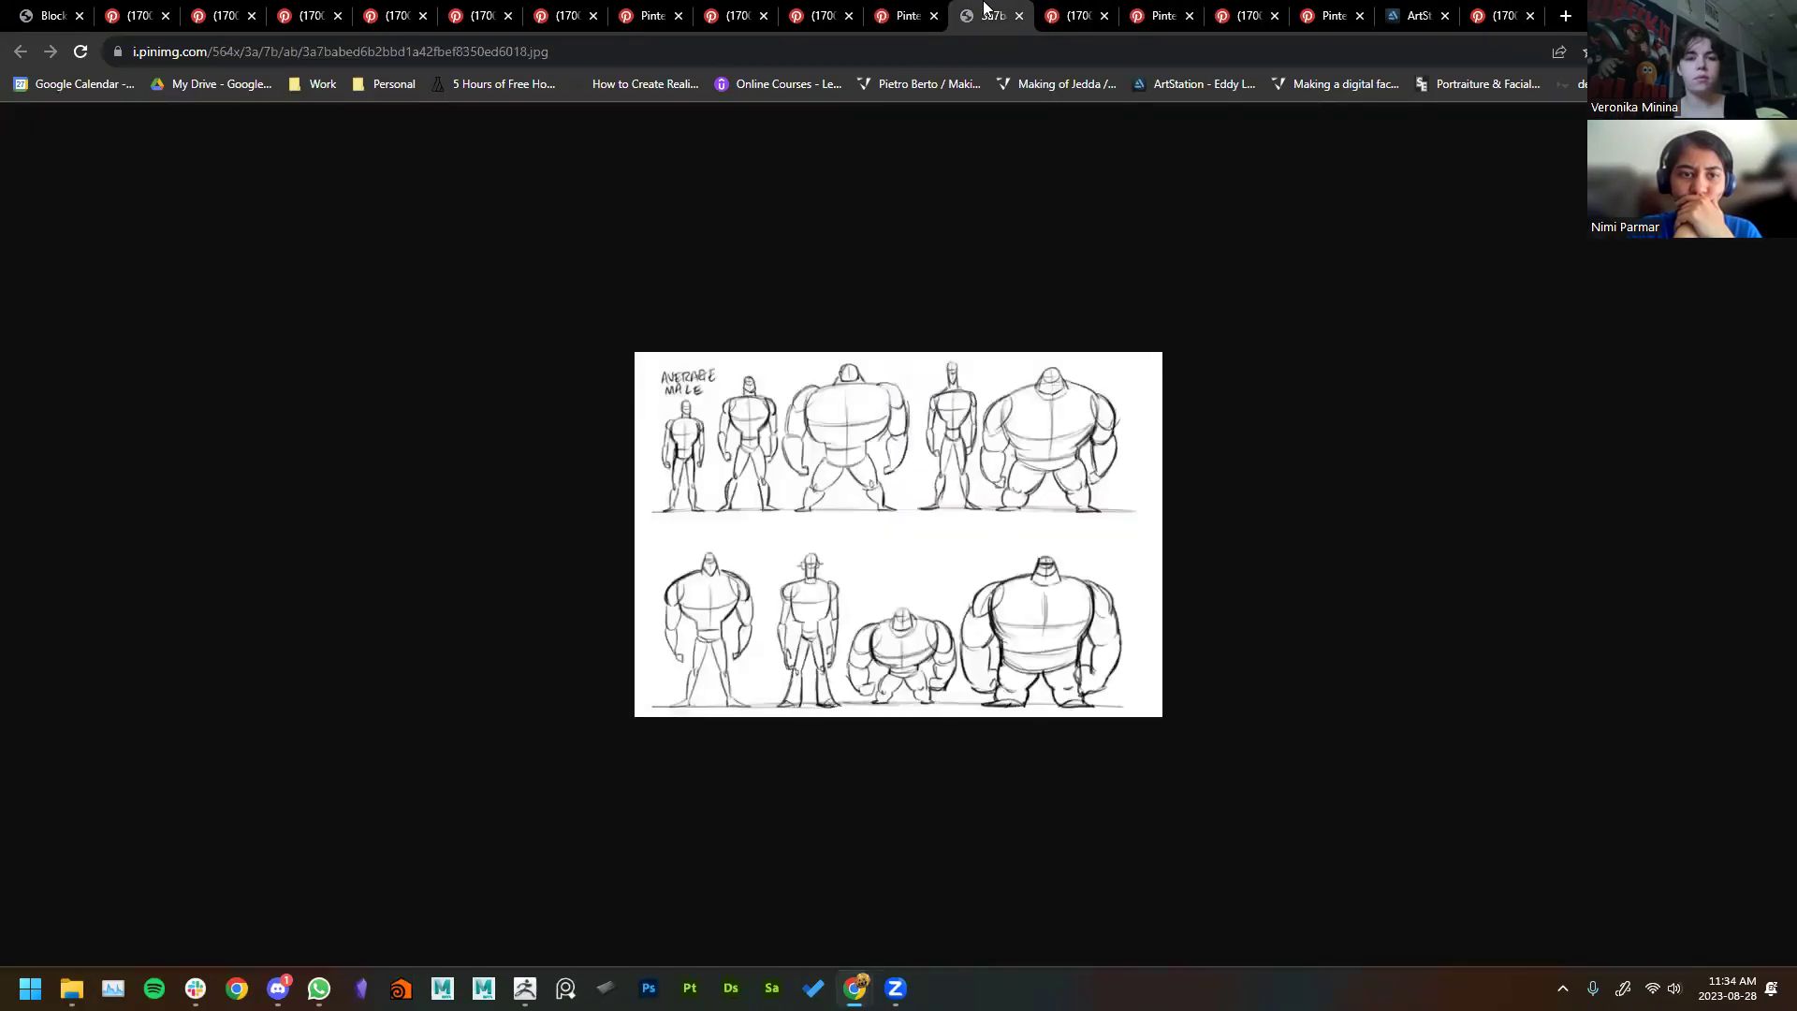
Step: Close the male body shapes pin's tab and return to the annotated form-sculpting diagram pin
{"action": "left_click", "coordinate": [921, 8]}
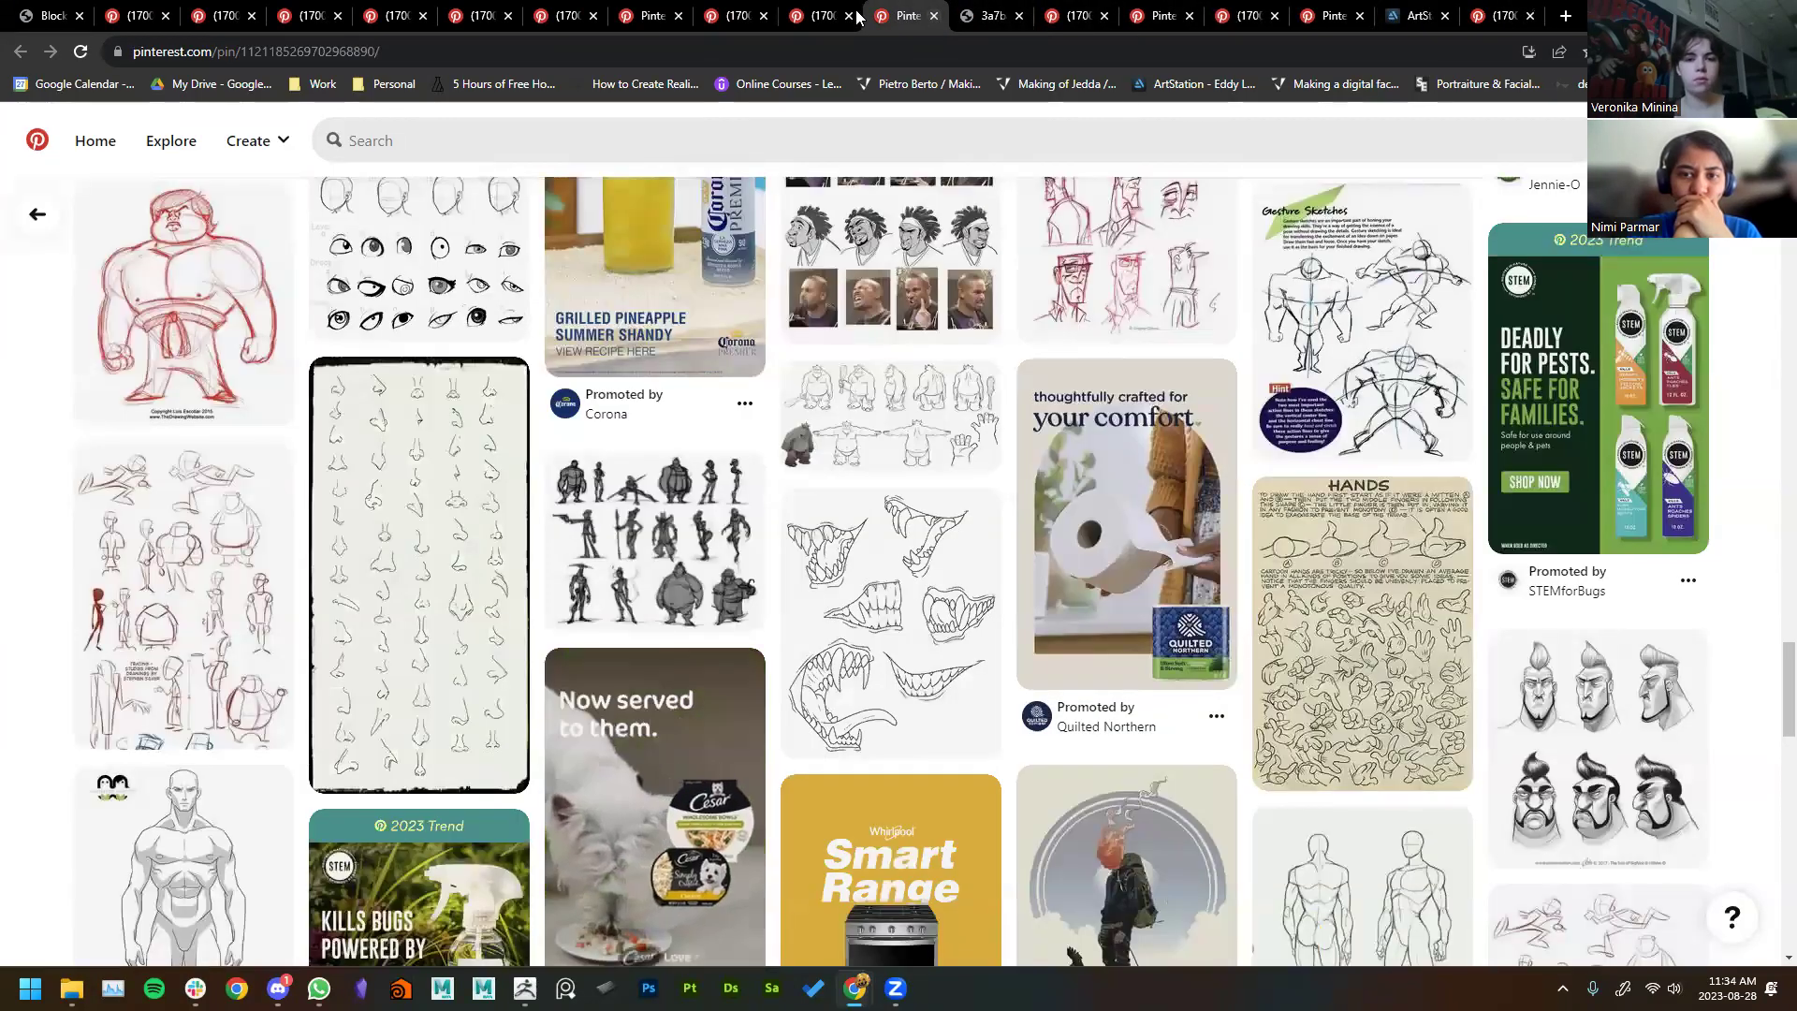
{"action": "left_click", "coordinate": [933, 15]}
{"action": "left_click", "coordinate": [853, 11]}
{"action": "left_click", "coordinate": [777, 15]}
{"action": "left_click", "coordinate": [421, 459]}
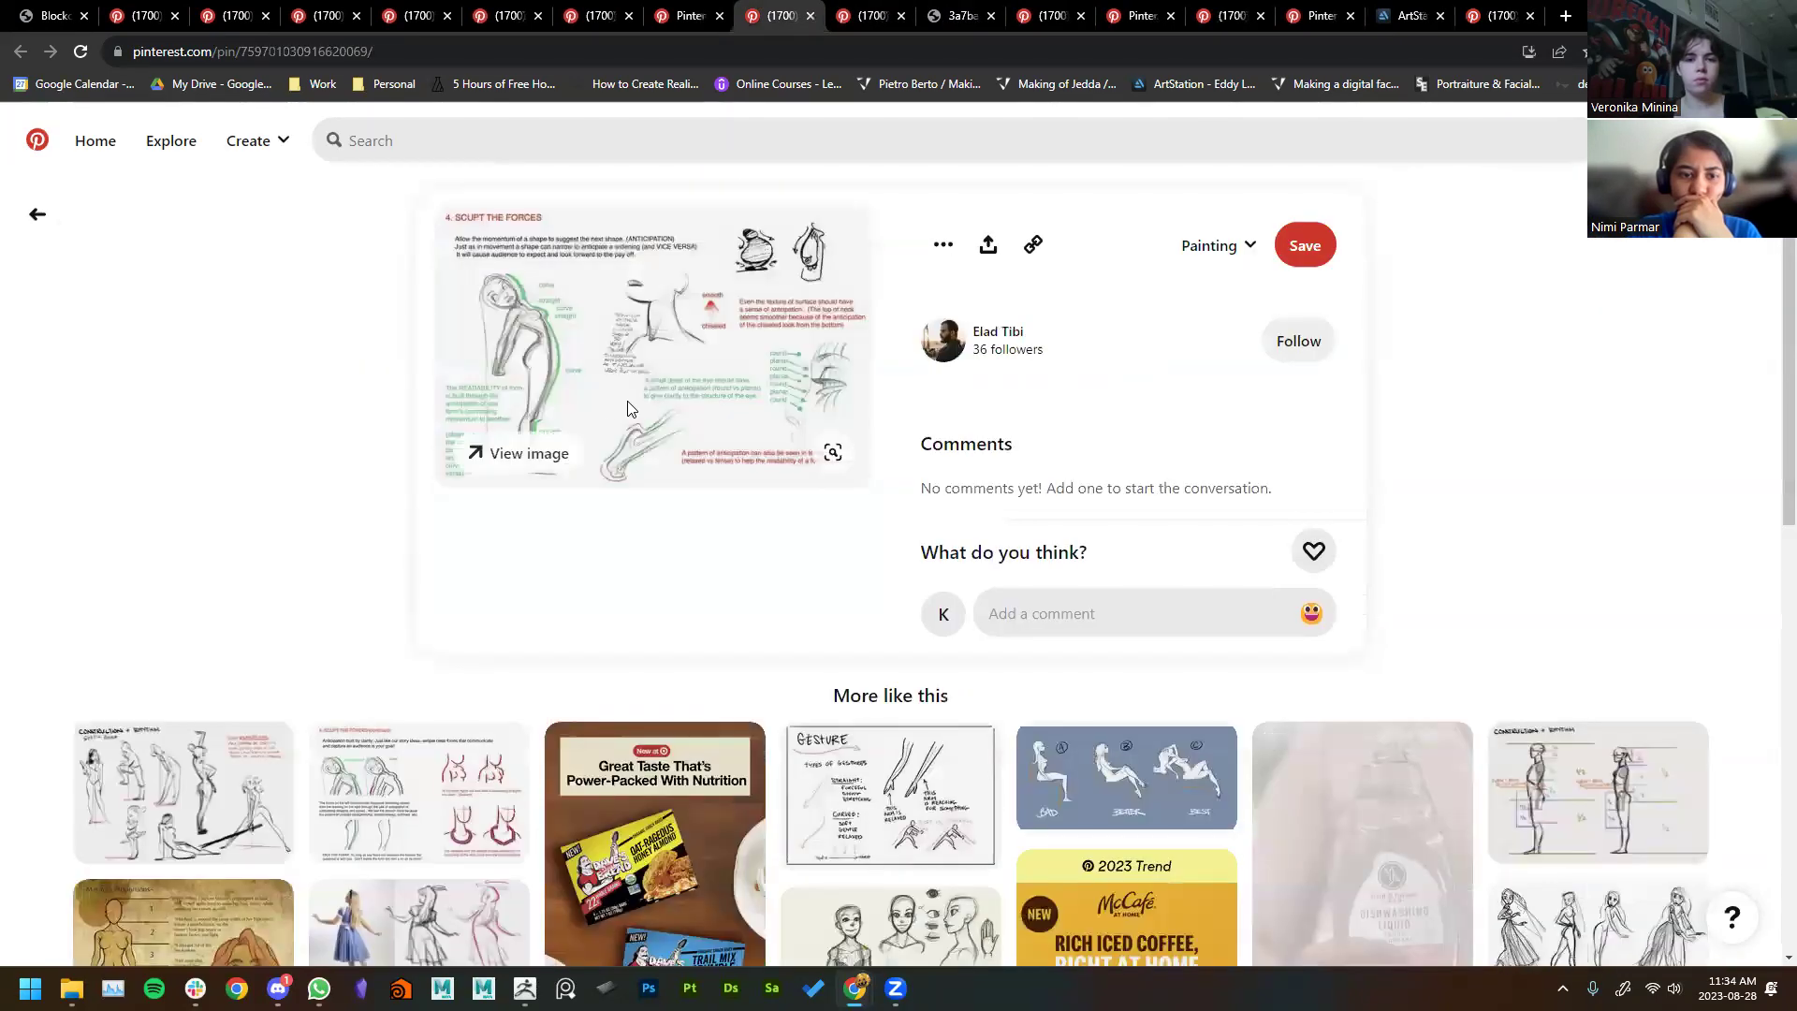
Step: Look through the form-sculpting diagram's related pins and open the Helpful Hints figure sheet in a separate tab
{"action": "scroll", "coordinate": [38, 594], "scroll_direction": "down", "scroll_amount": 4}
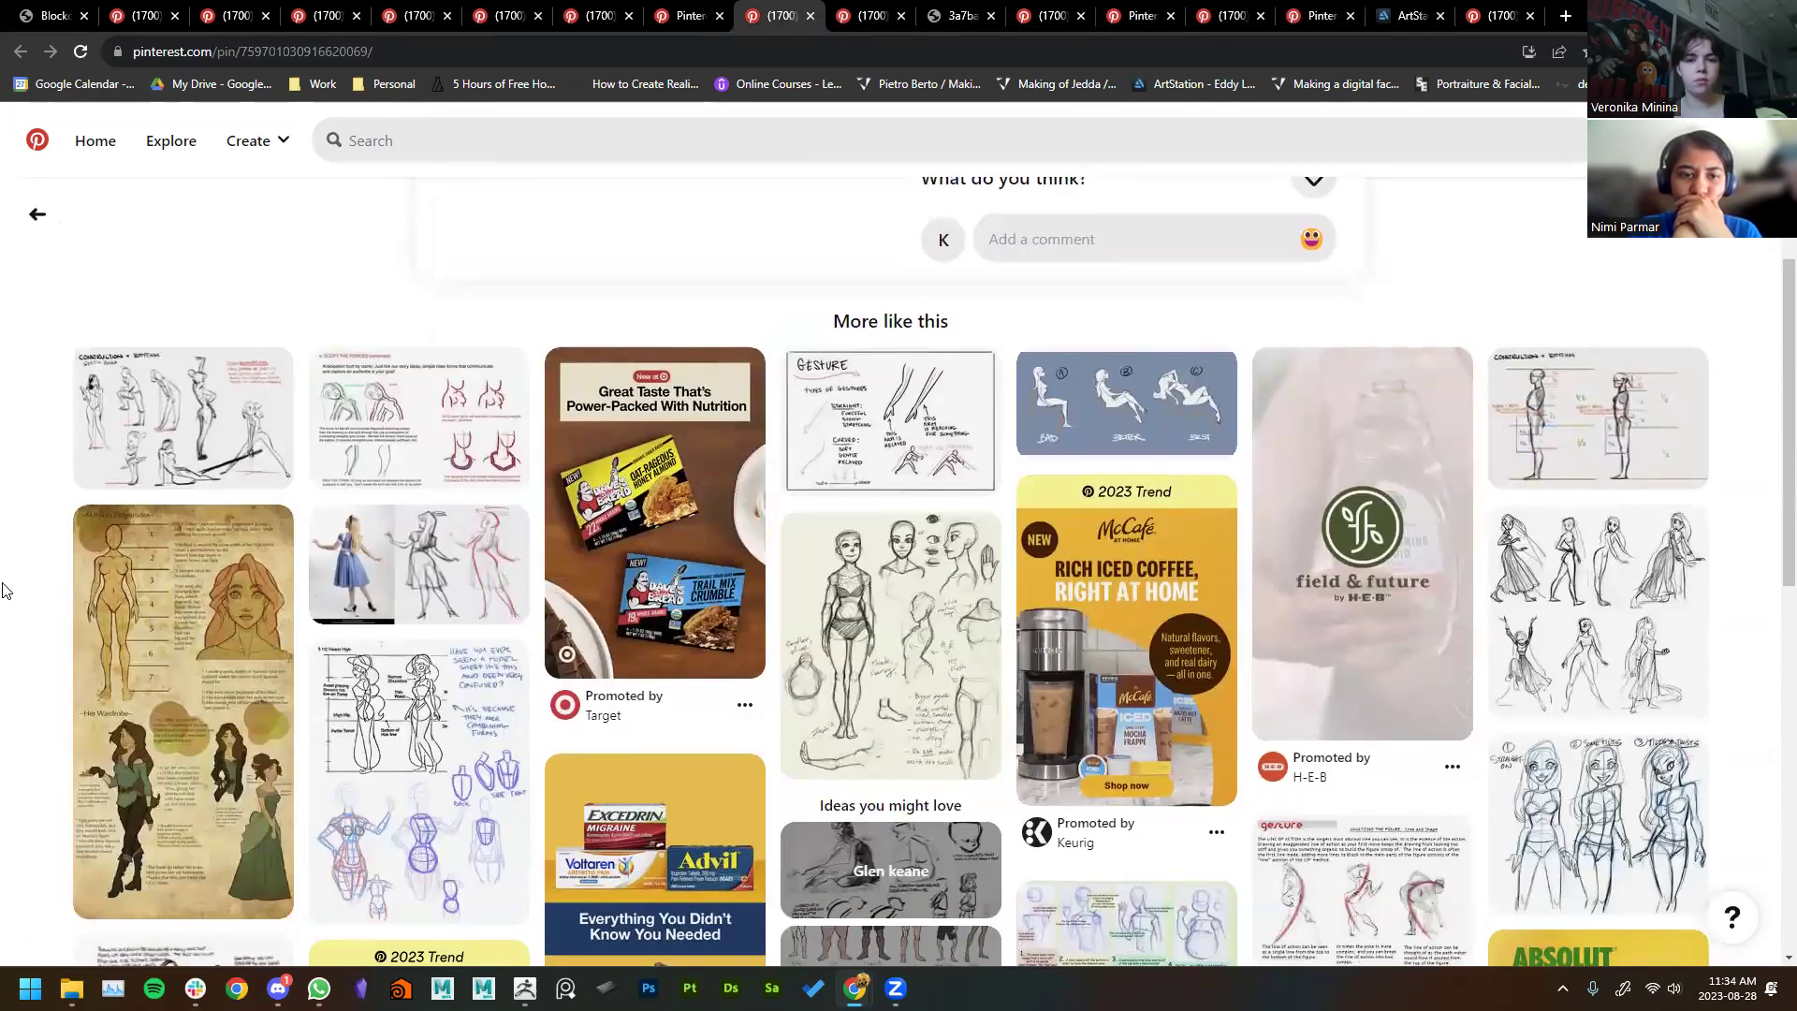
{"action": "scroll", "coordinate": [2, 593], "scroll_direction": "down", "scroll_amount": 3}
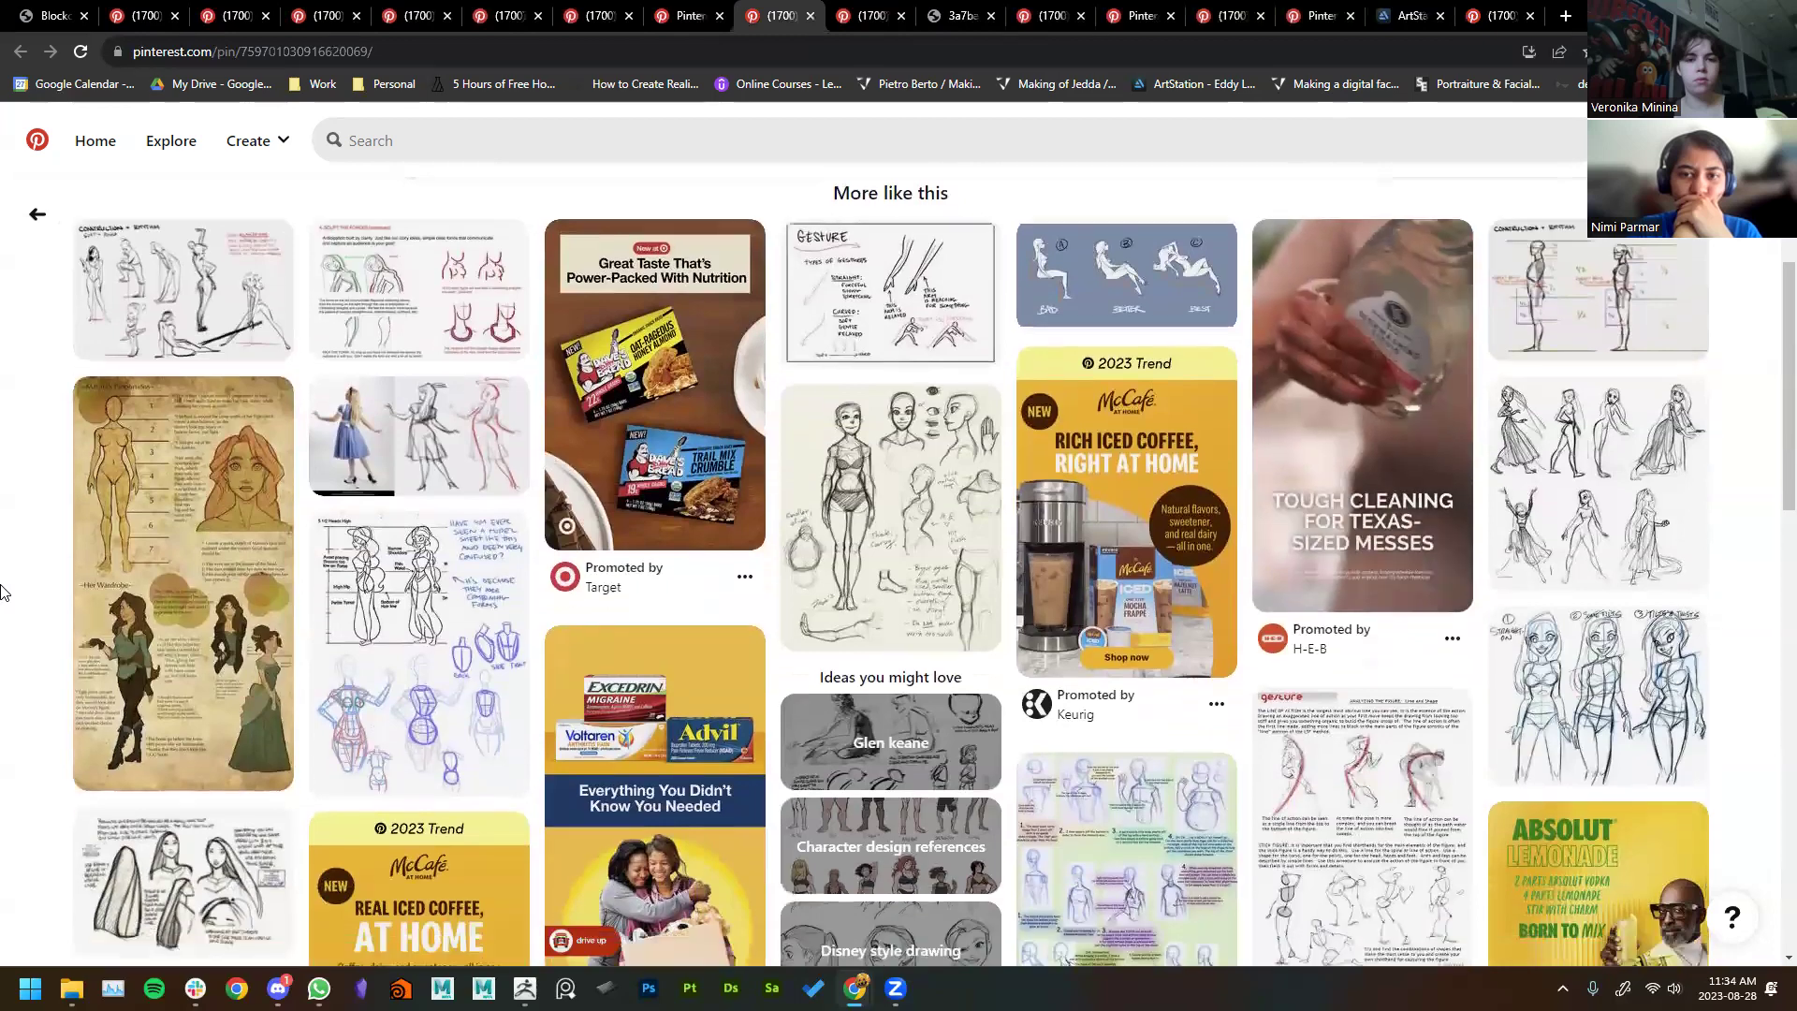
{"action": "scroll", "coordinate": [2, 593], "scroll_direction": "down", "scroll_amount": 6}
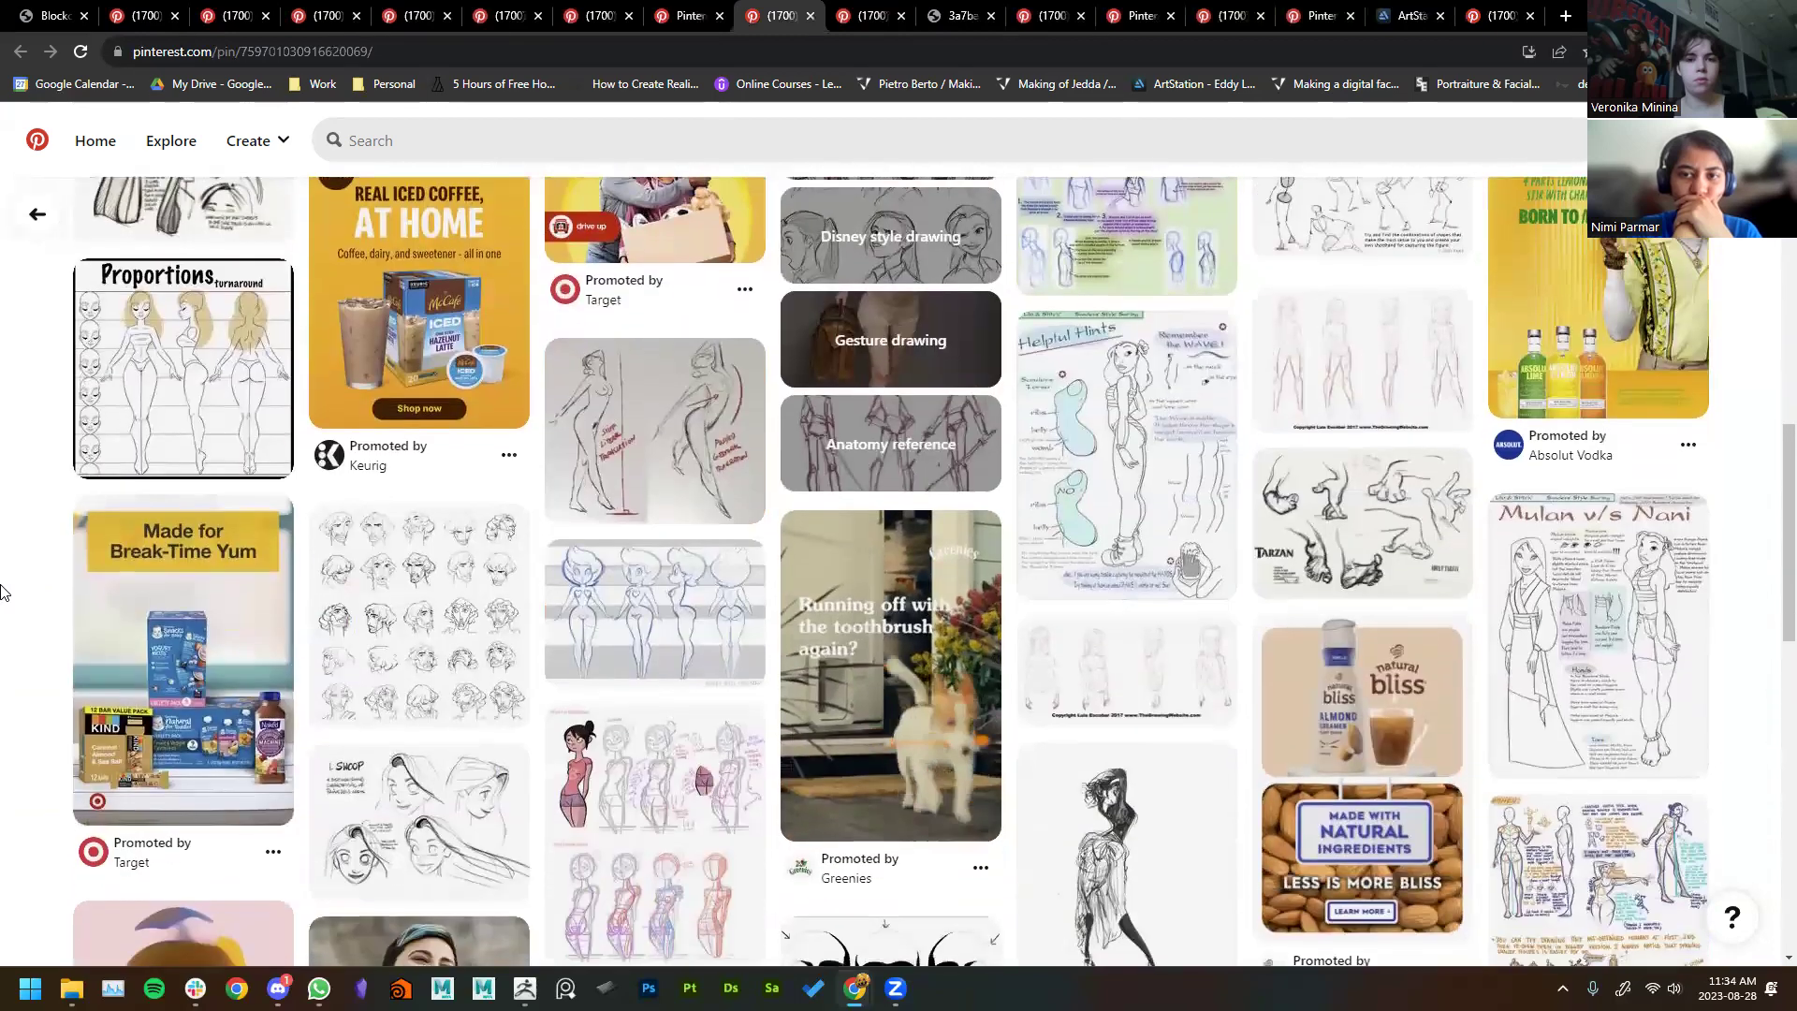
{"action": "mouse_move", "coordinate": [1111, 375]}
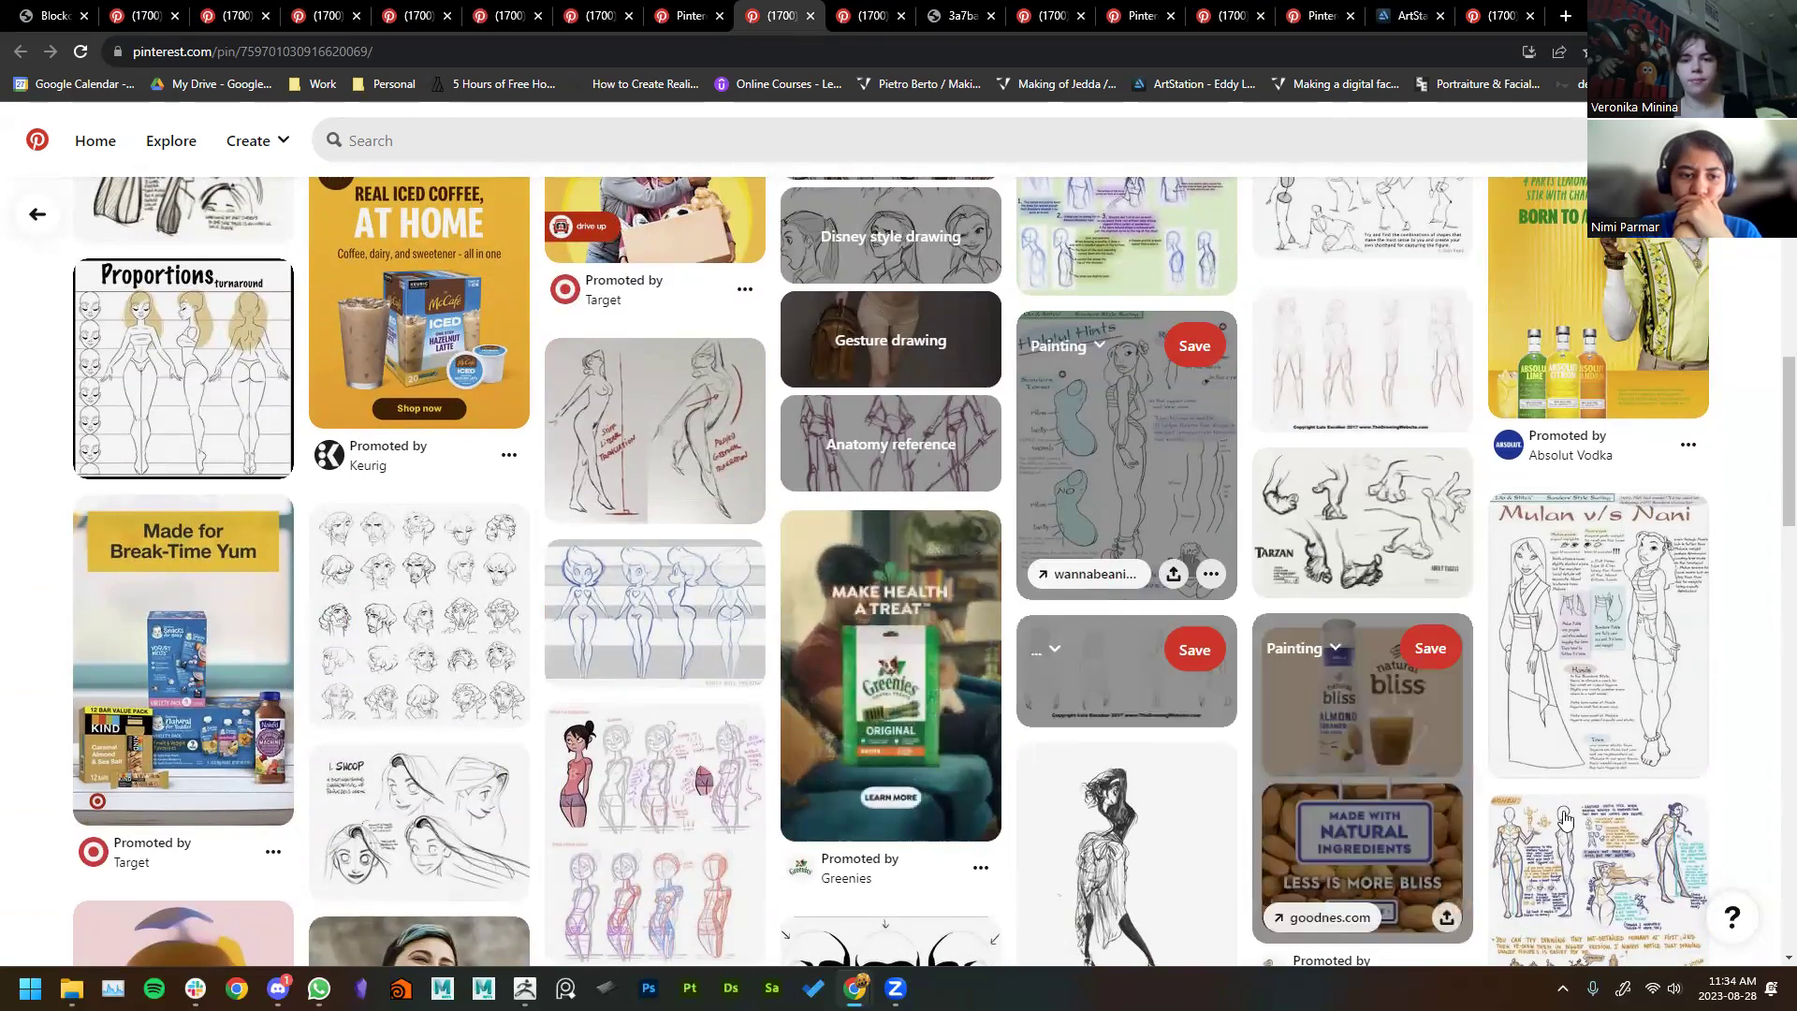
{"action": "middle_click", "coordinate": [1104, 403]}
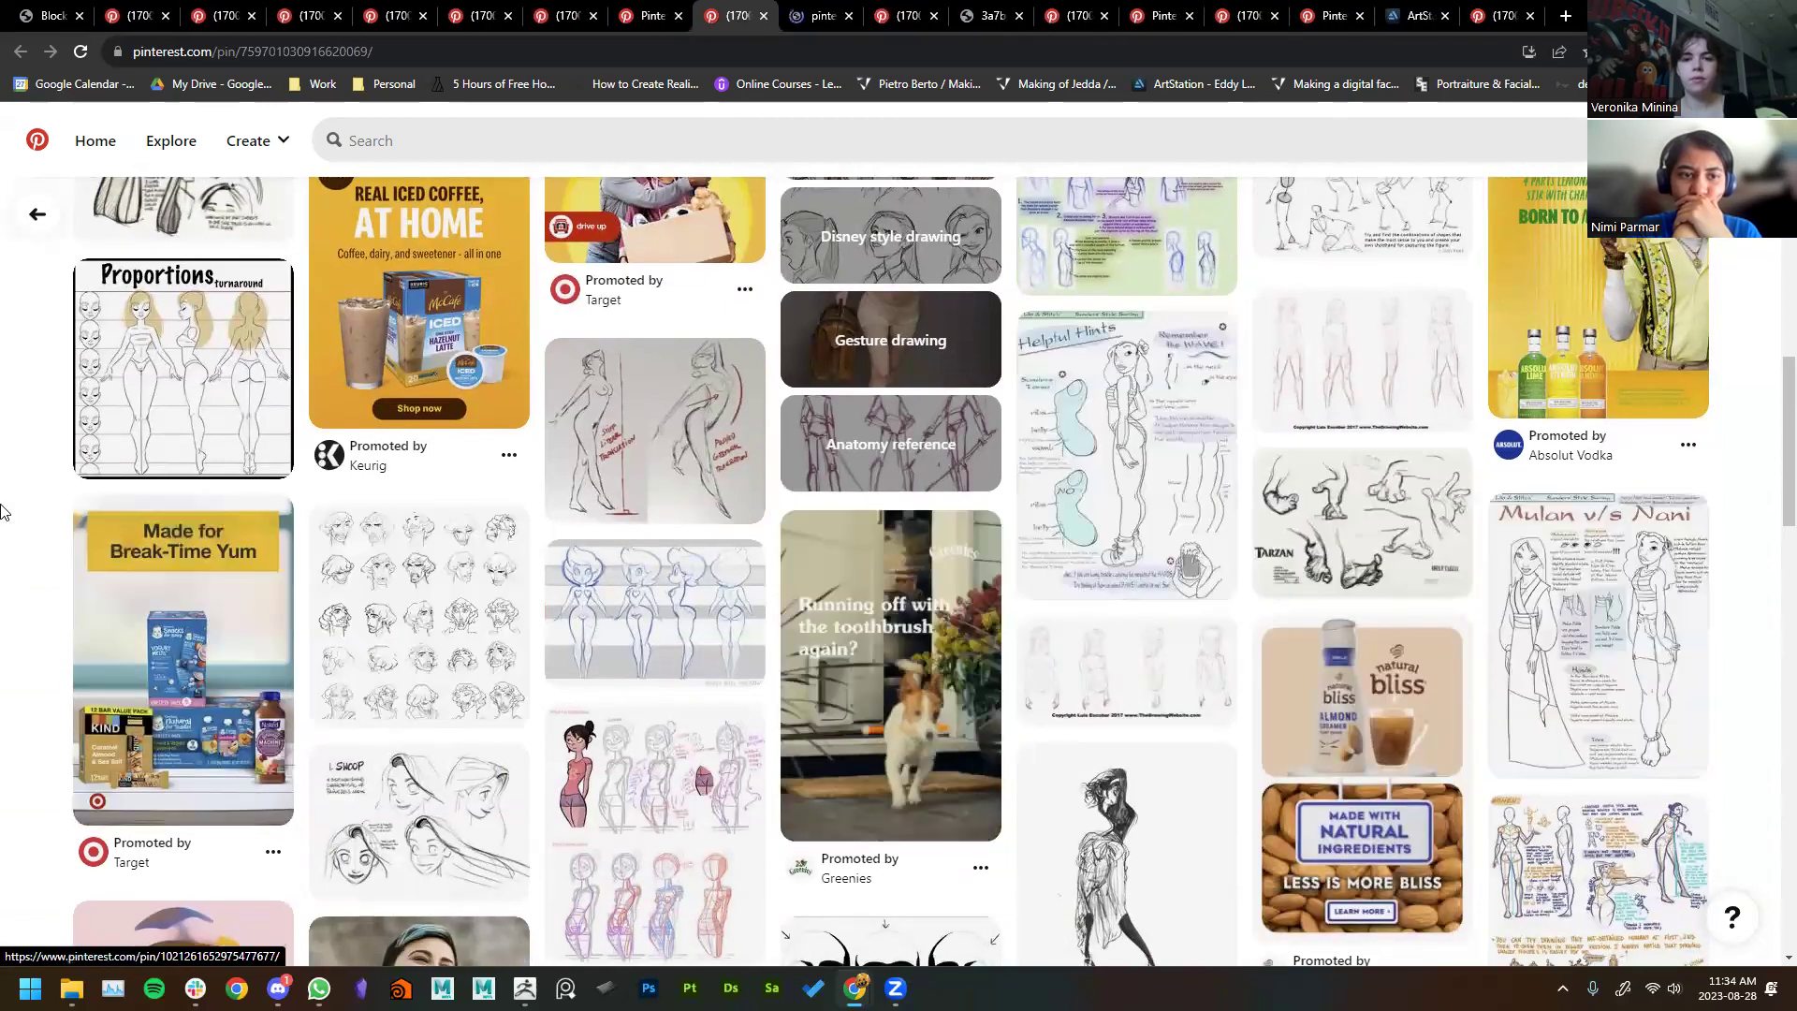
Step: Look further through the related pins and open the figure proportions sheet in a separate tab
{"action": "scroll", "coordinate": [2, 510], "scroll_direction": "down", "scroll_amount": 10}
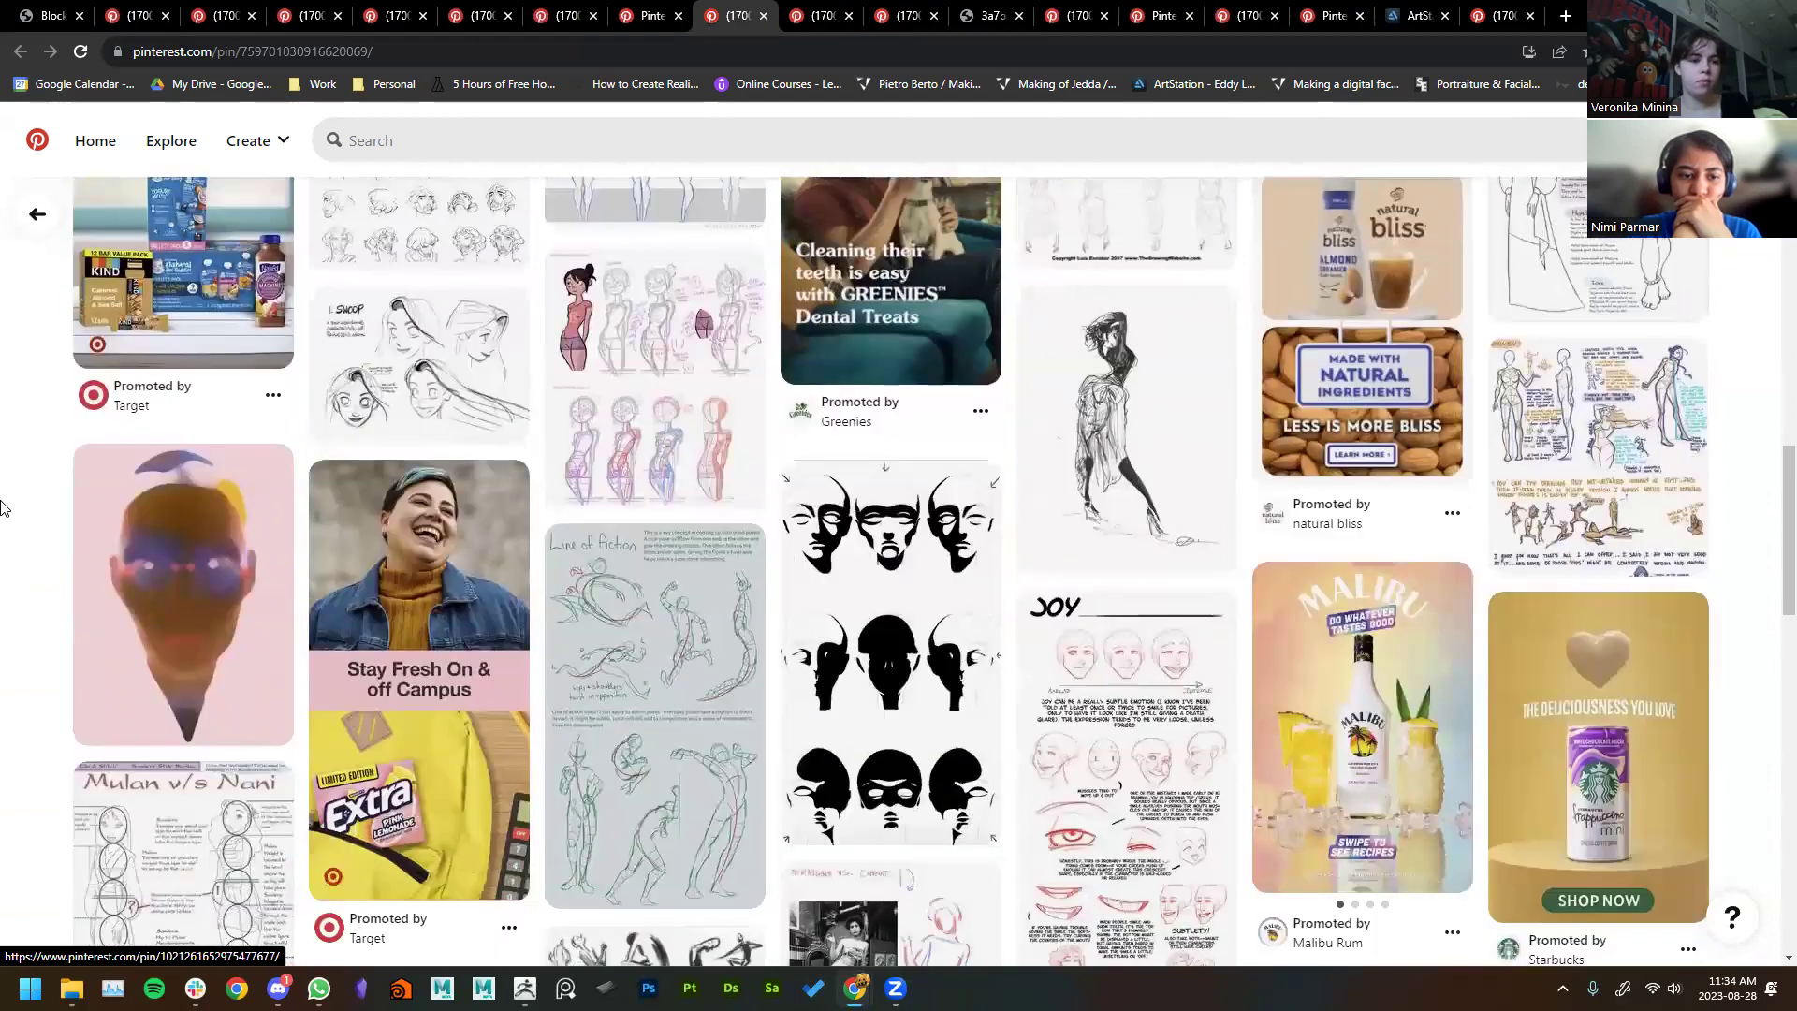
{"action": "scroll", "coordinate": [2, 510], "scroll_direction": "down", "scroll_amount": 5}
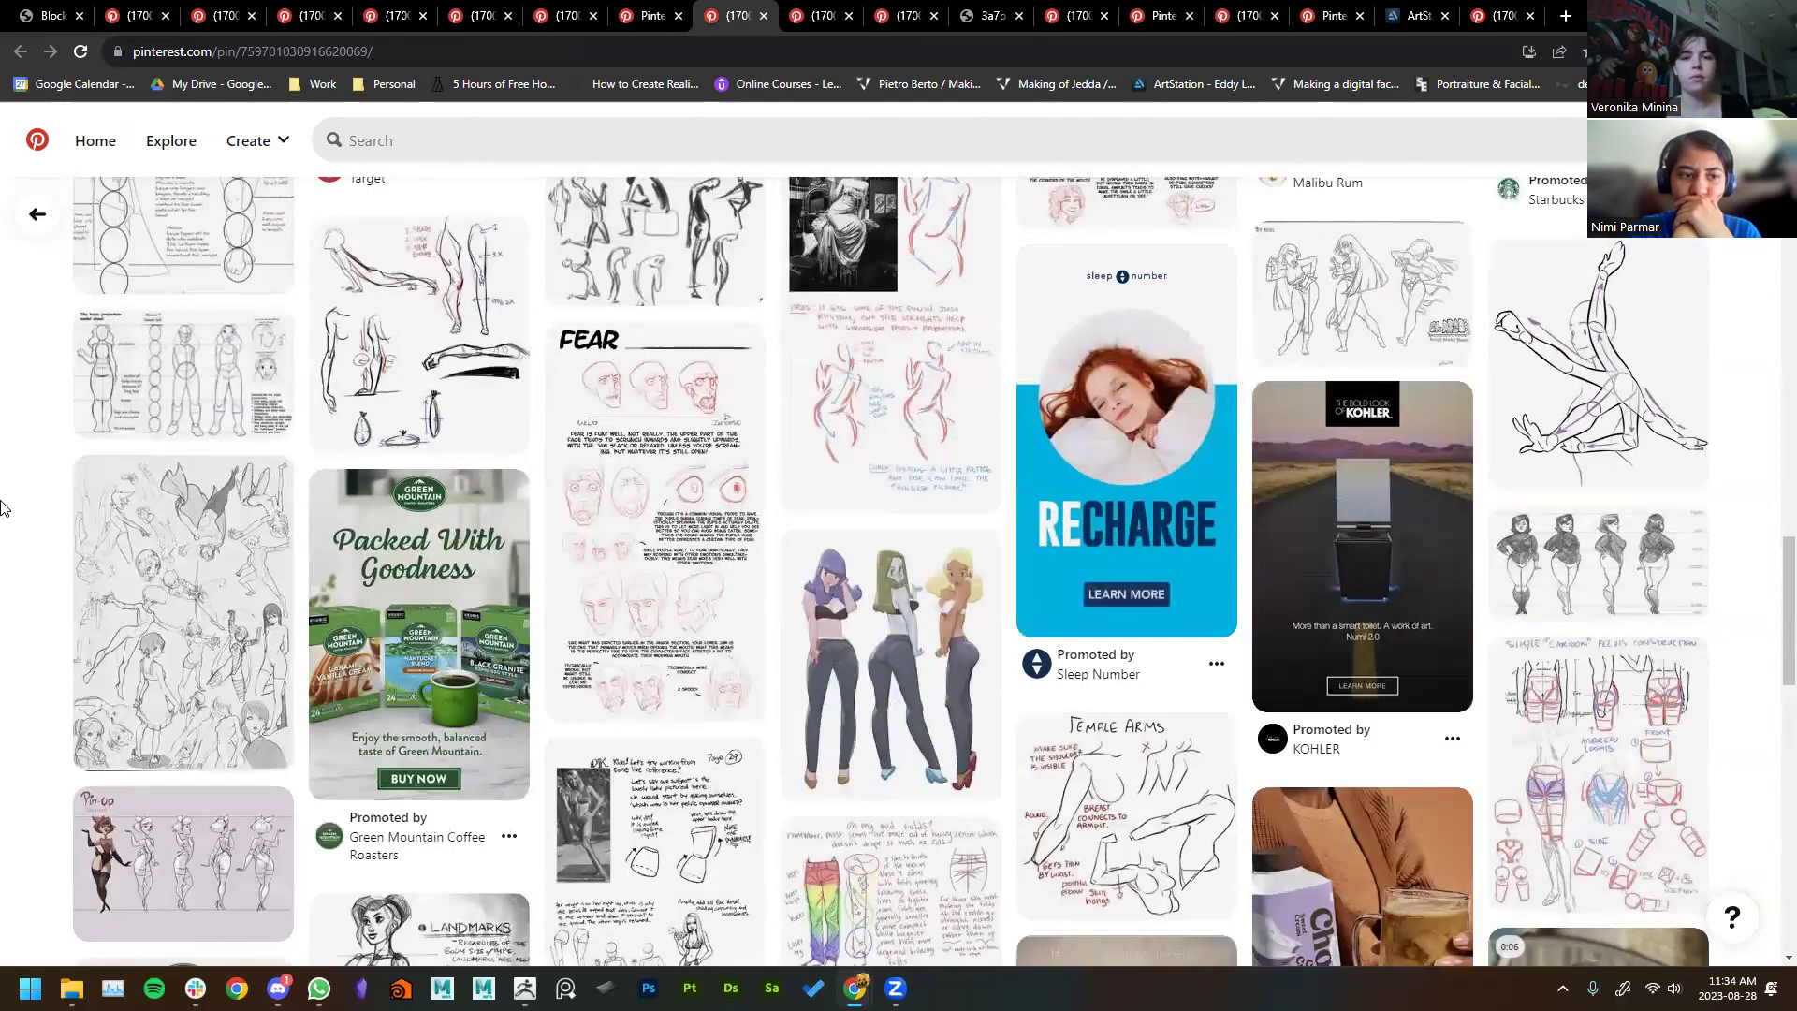
{"action": "scroll", "coordinate": [2, 510], "scroll_direction": "down", "scroll_amount": 3}
{"action": "scroll", "coordinate": [156, 493], "scroll_direction": "up", "scroll_amount": 4}
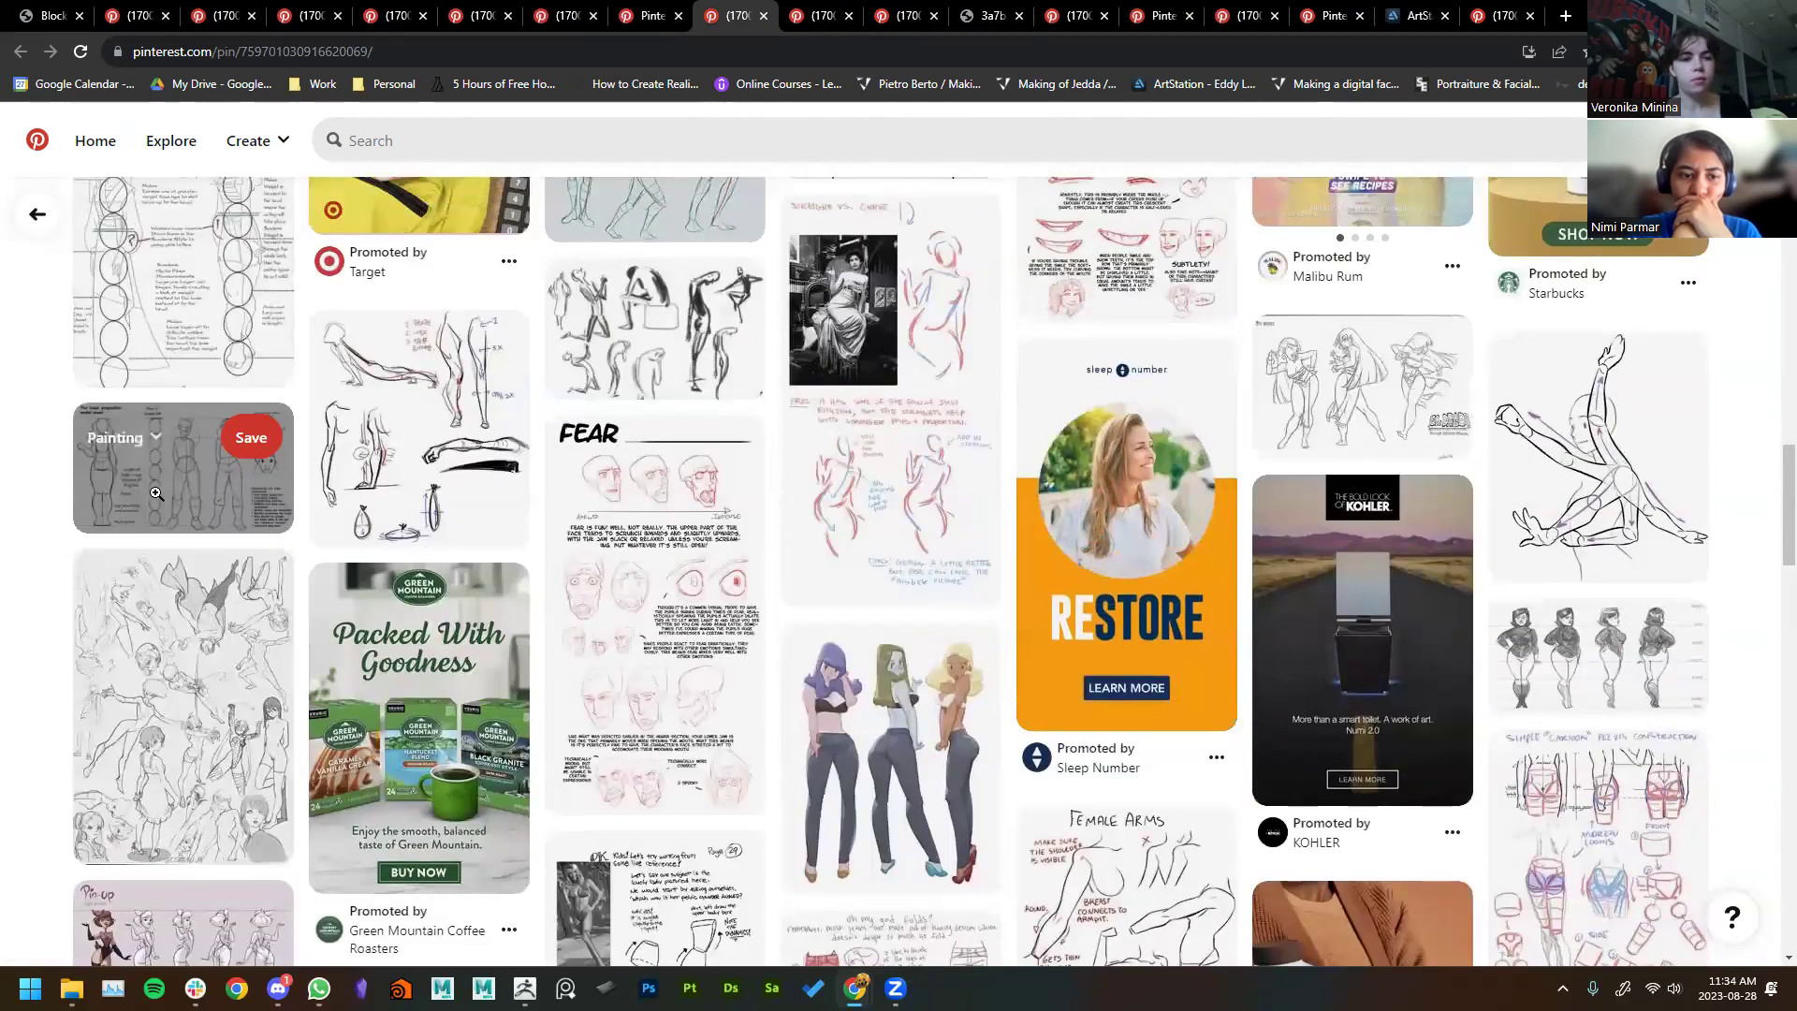
{"action": "scroll", "coordinate": [17, 669], "scroll_direction": "down", "scroll_amount": 5}
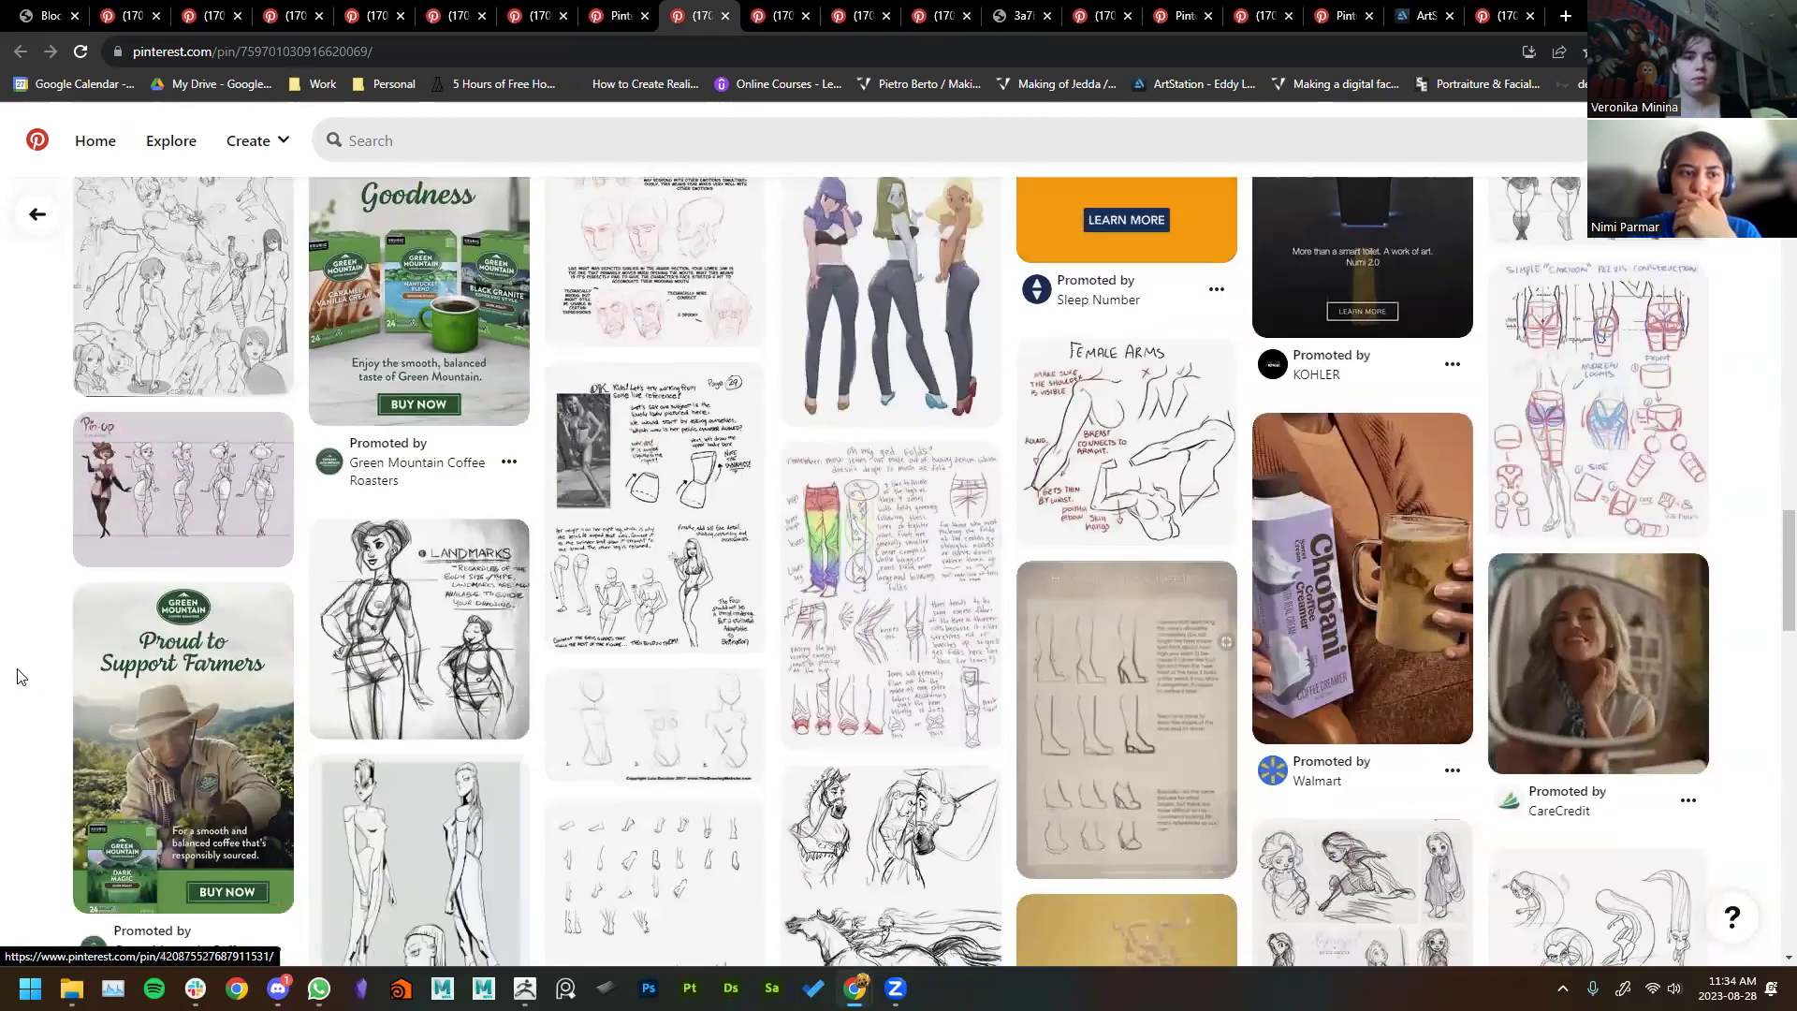
{"action": "scroll", "coordinate": [16, 675], "scroll_direction": "down", "scroll_amount": 5}
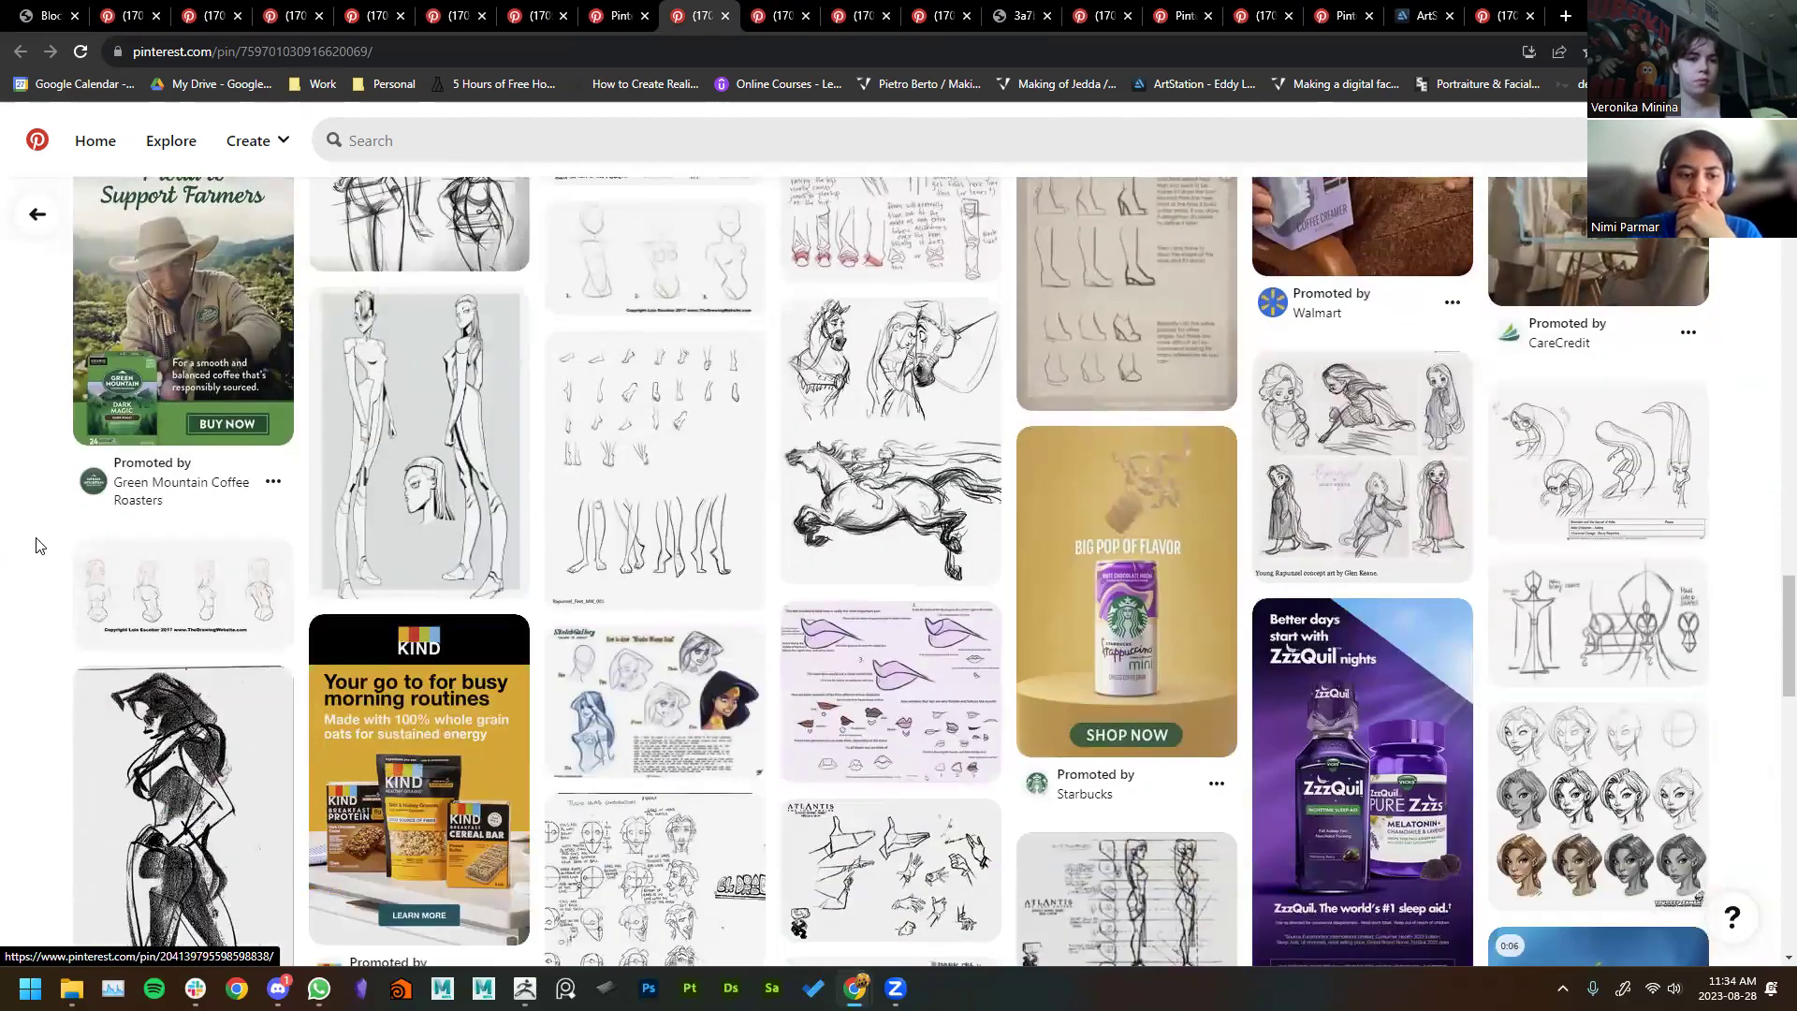
{"action": "scroll", "coordinate": [36, 544], "scroll_direction": "down", "scroll_amount": 7}
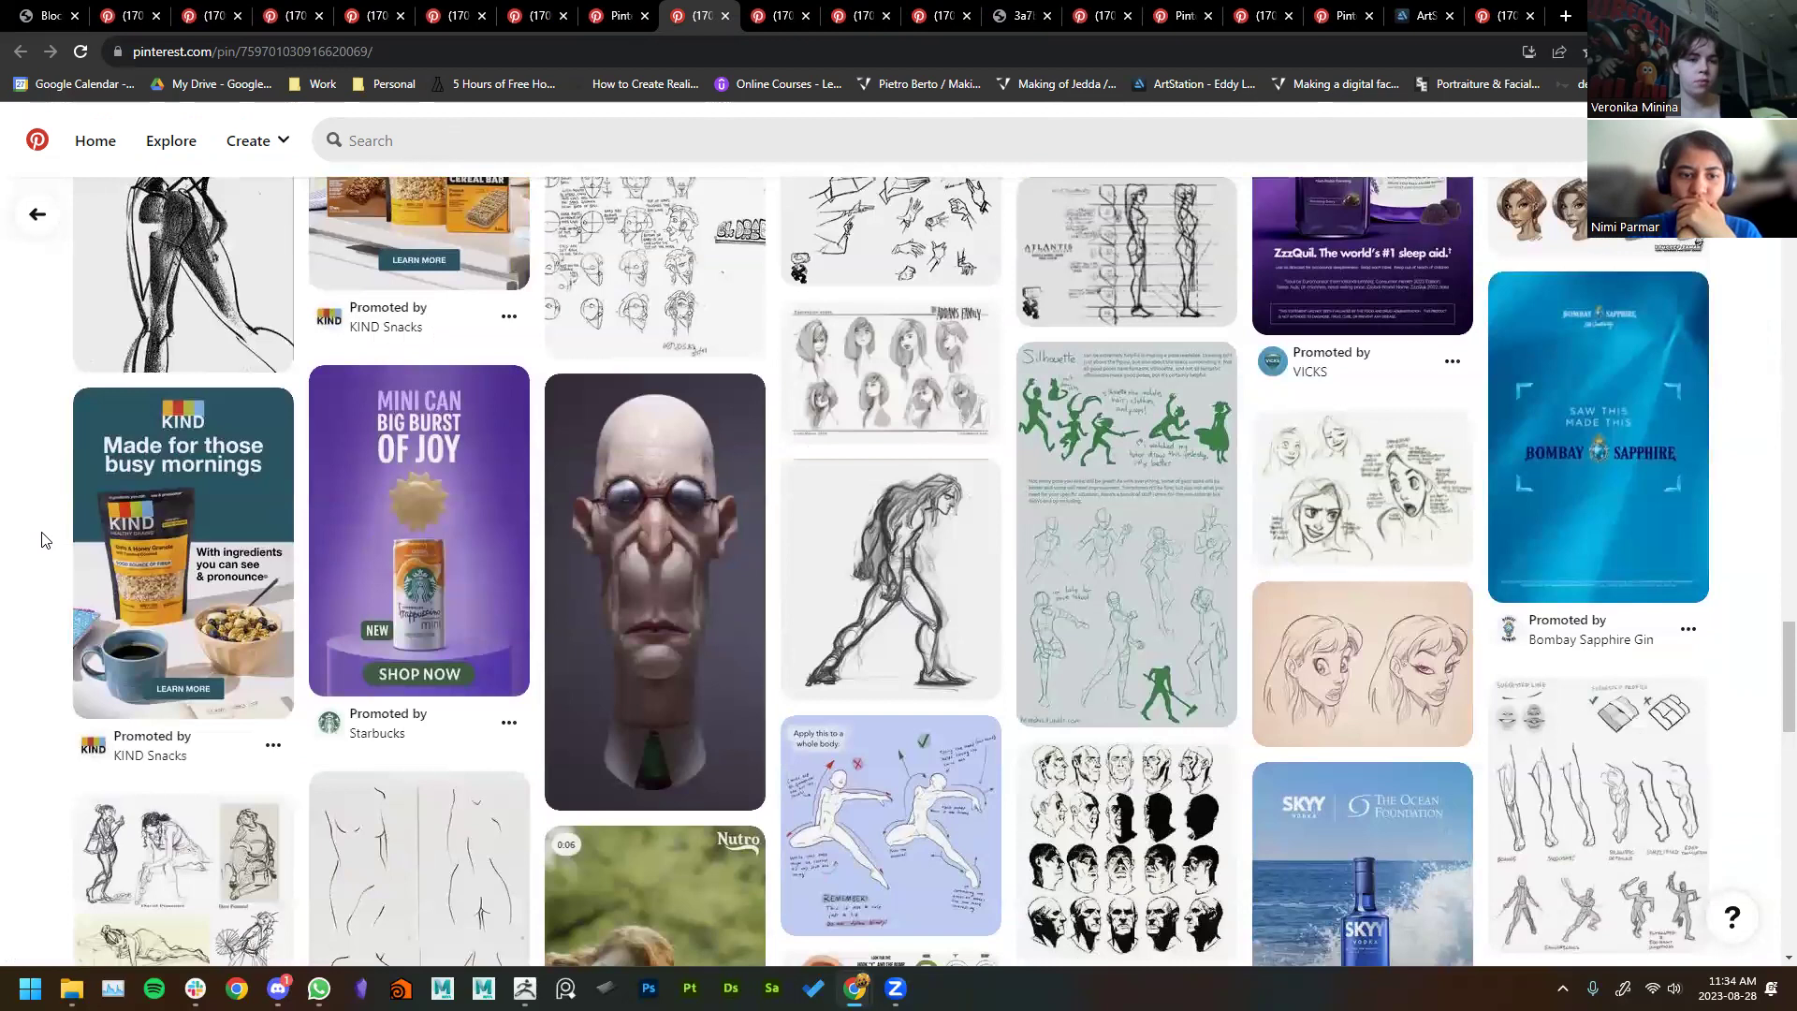
Step: View the Body Mechanics Rigs Mega Pack pin and close the pin tab just before it
{"action": "key", "text": "ctrl+shift+Tab"}
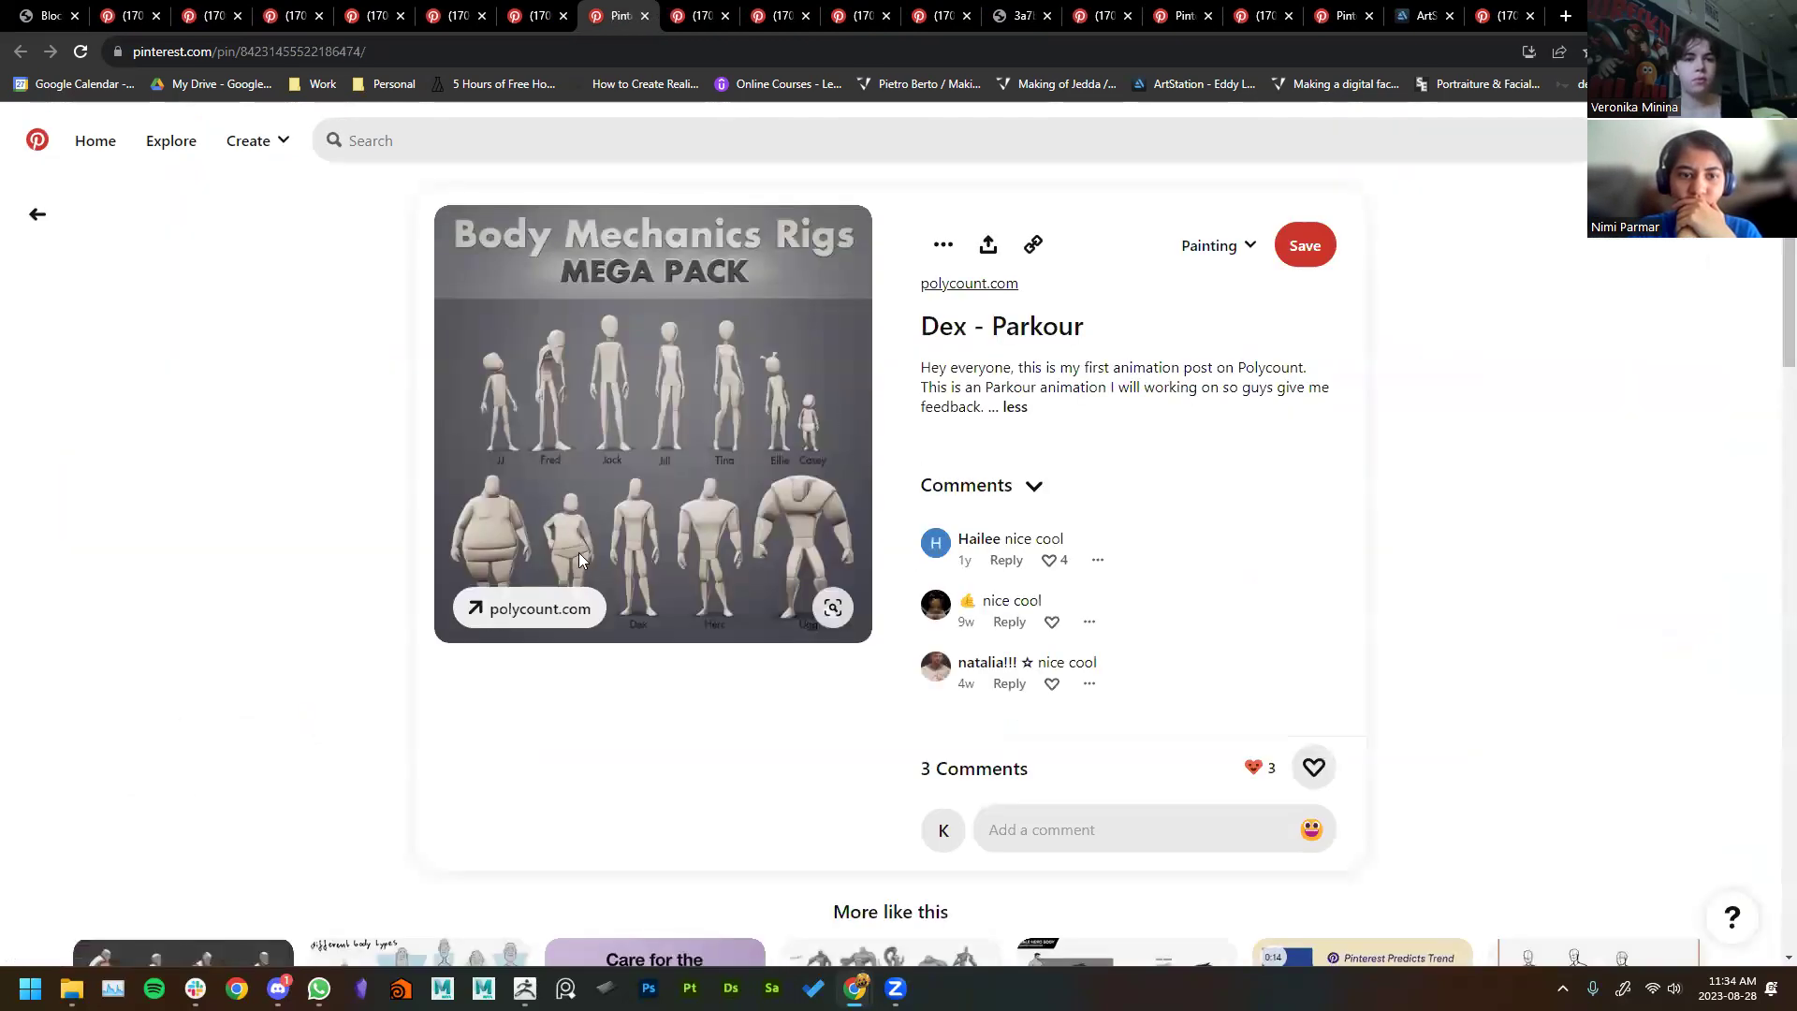
{"action": "left_click", "coordinate": [173, 458]}
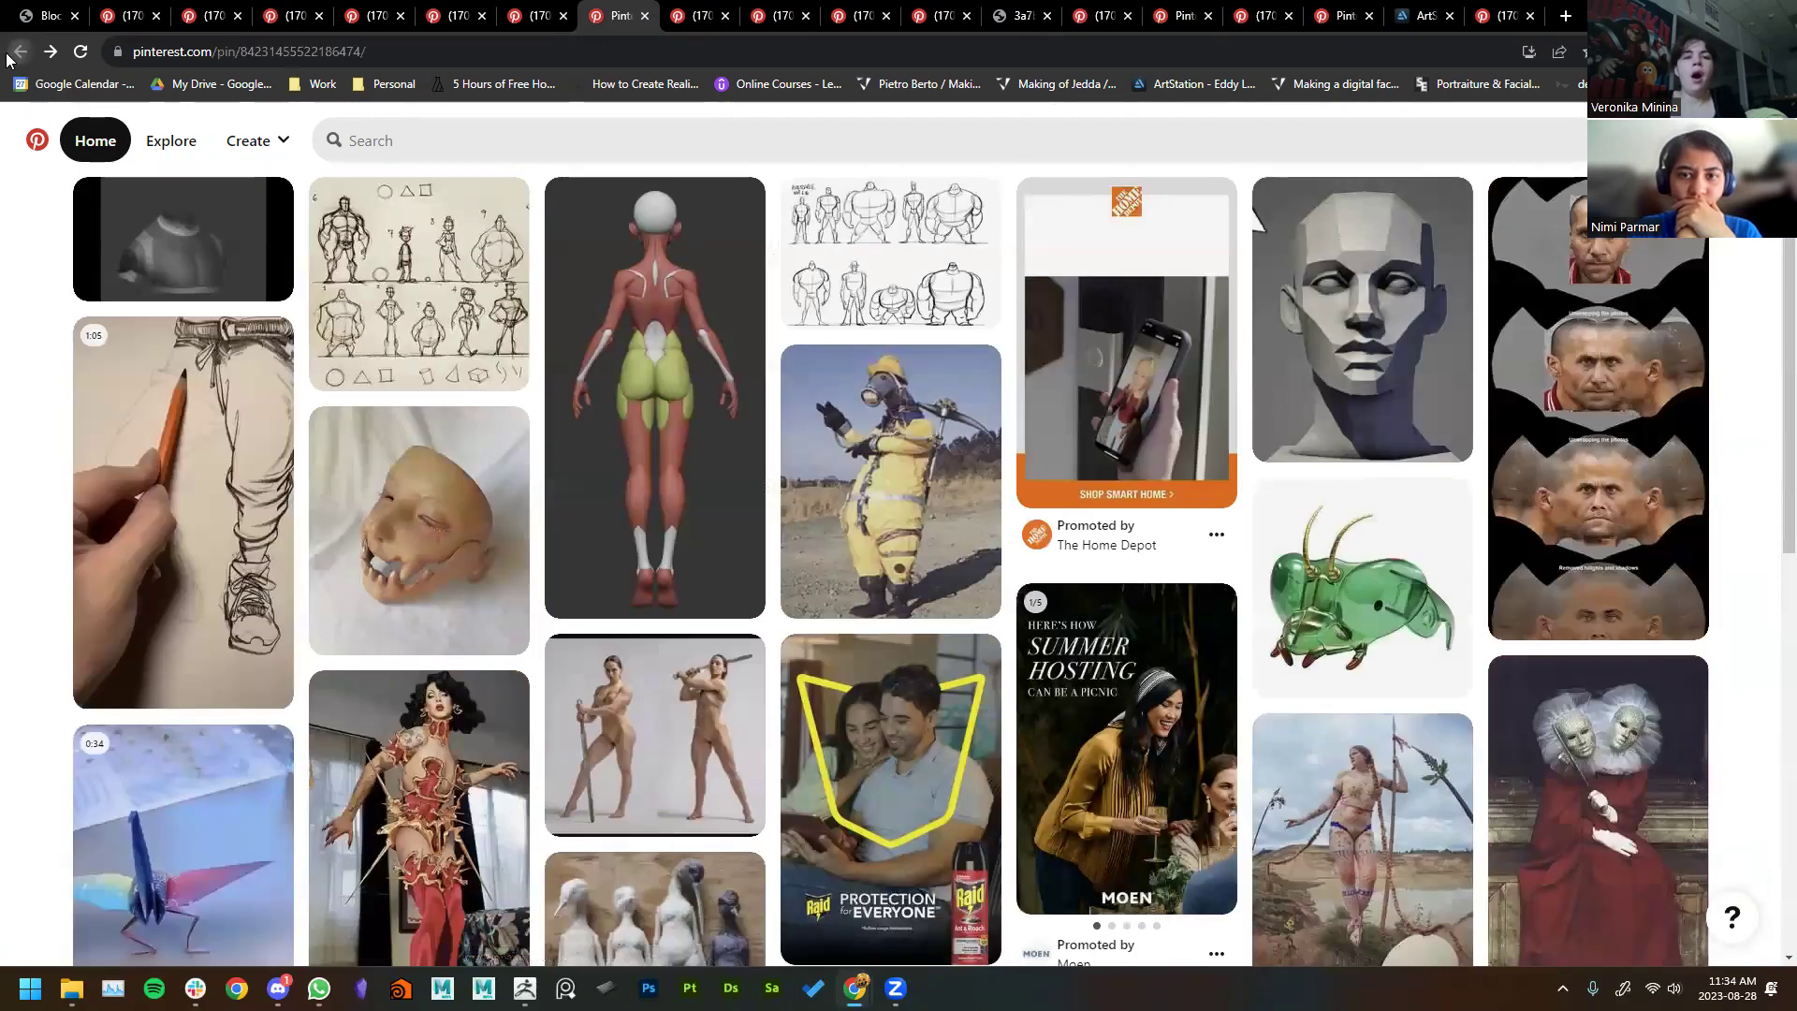
{"action": "left_click", "coordinate": [20, 52]}
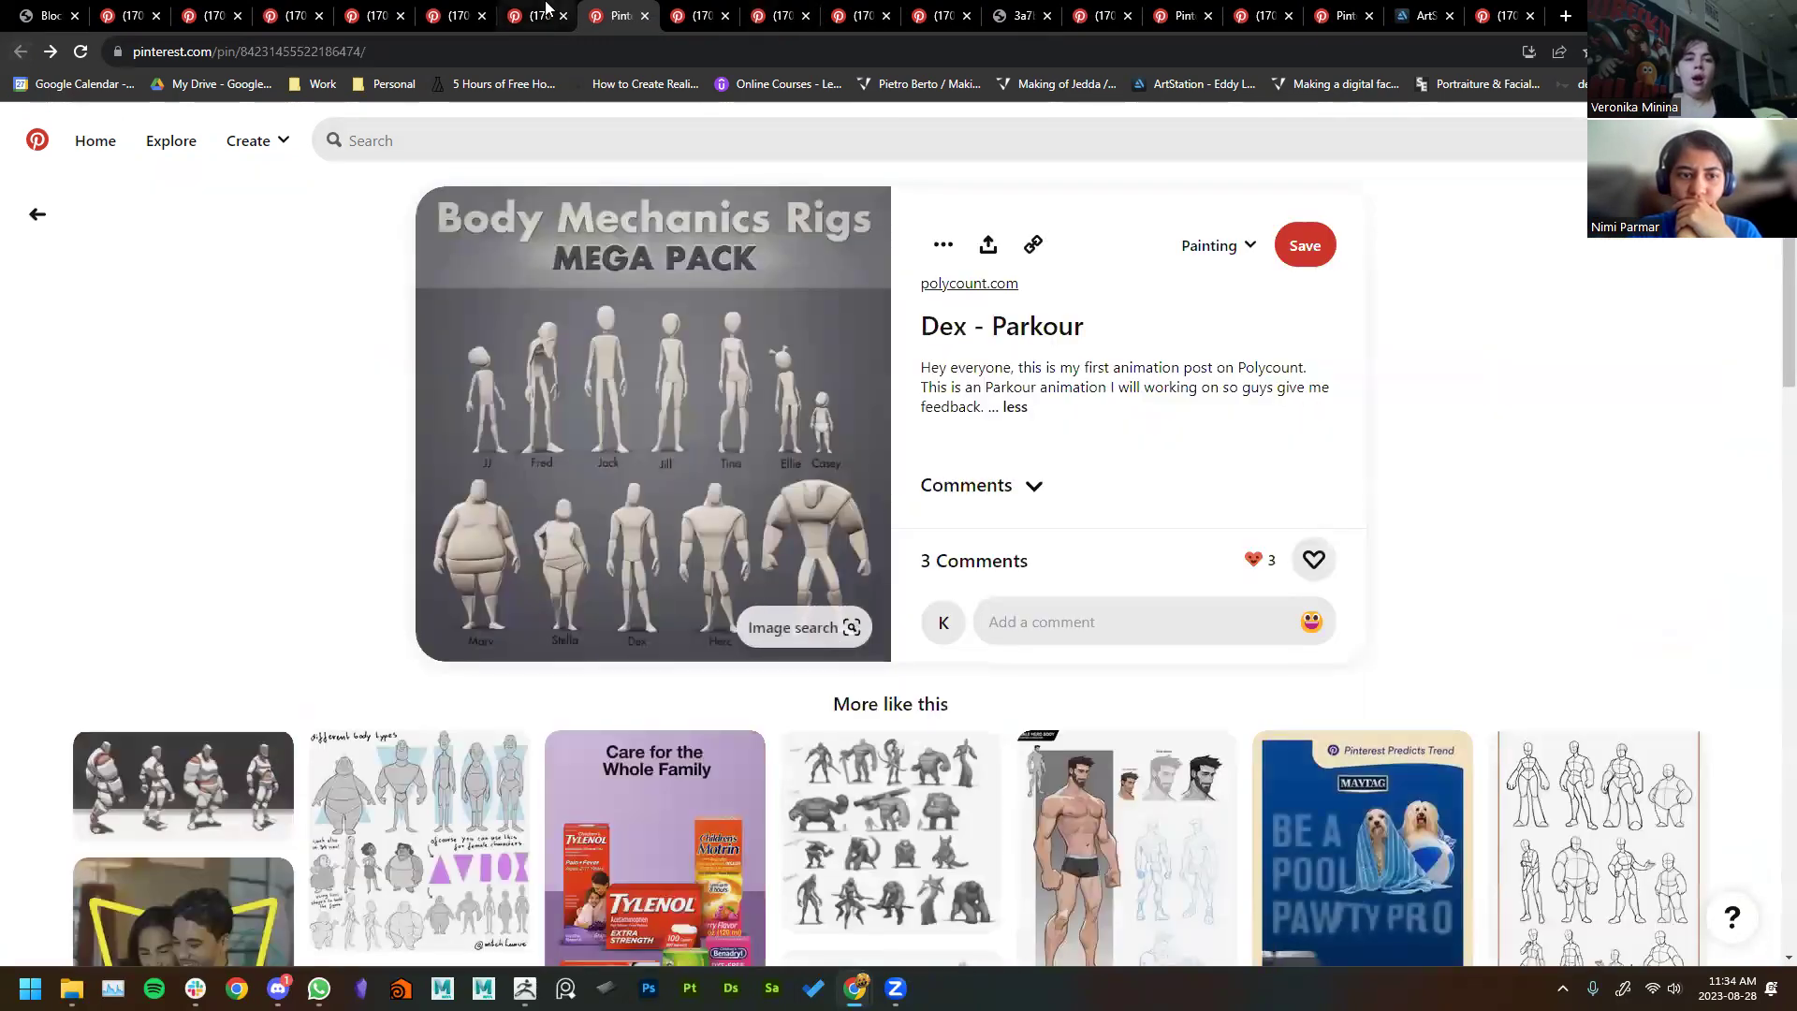
{"action": "left_click", "coordinate": [546, 8]}
{"action": "key", "text": "ctrl+w"}
Step: View the Stylized Female Modular Base Mesh pin and open its ArtStation source page in a separate tab
{"action": "left_click", "coordinate": [475, 11]}
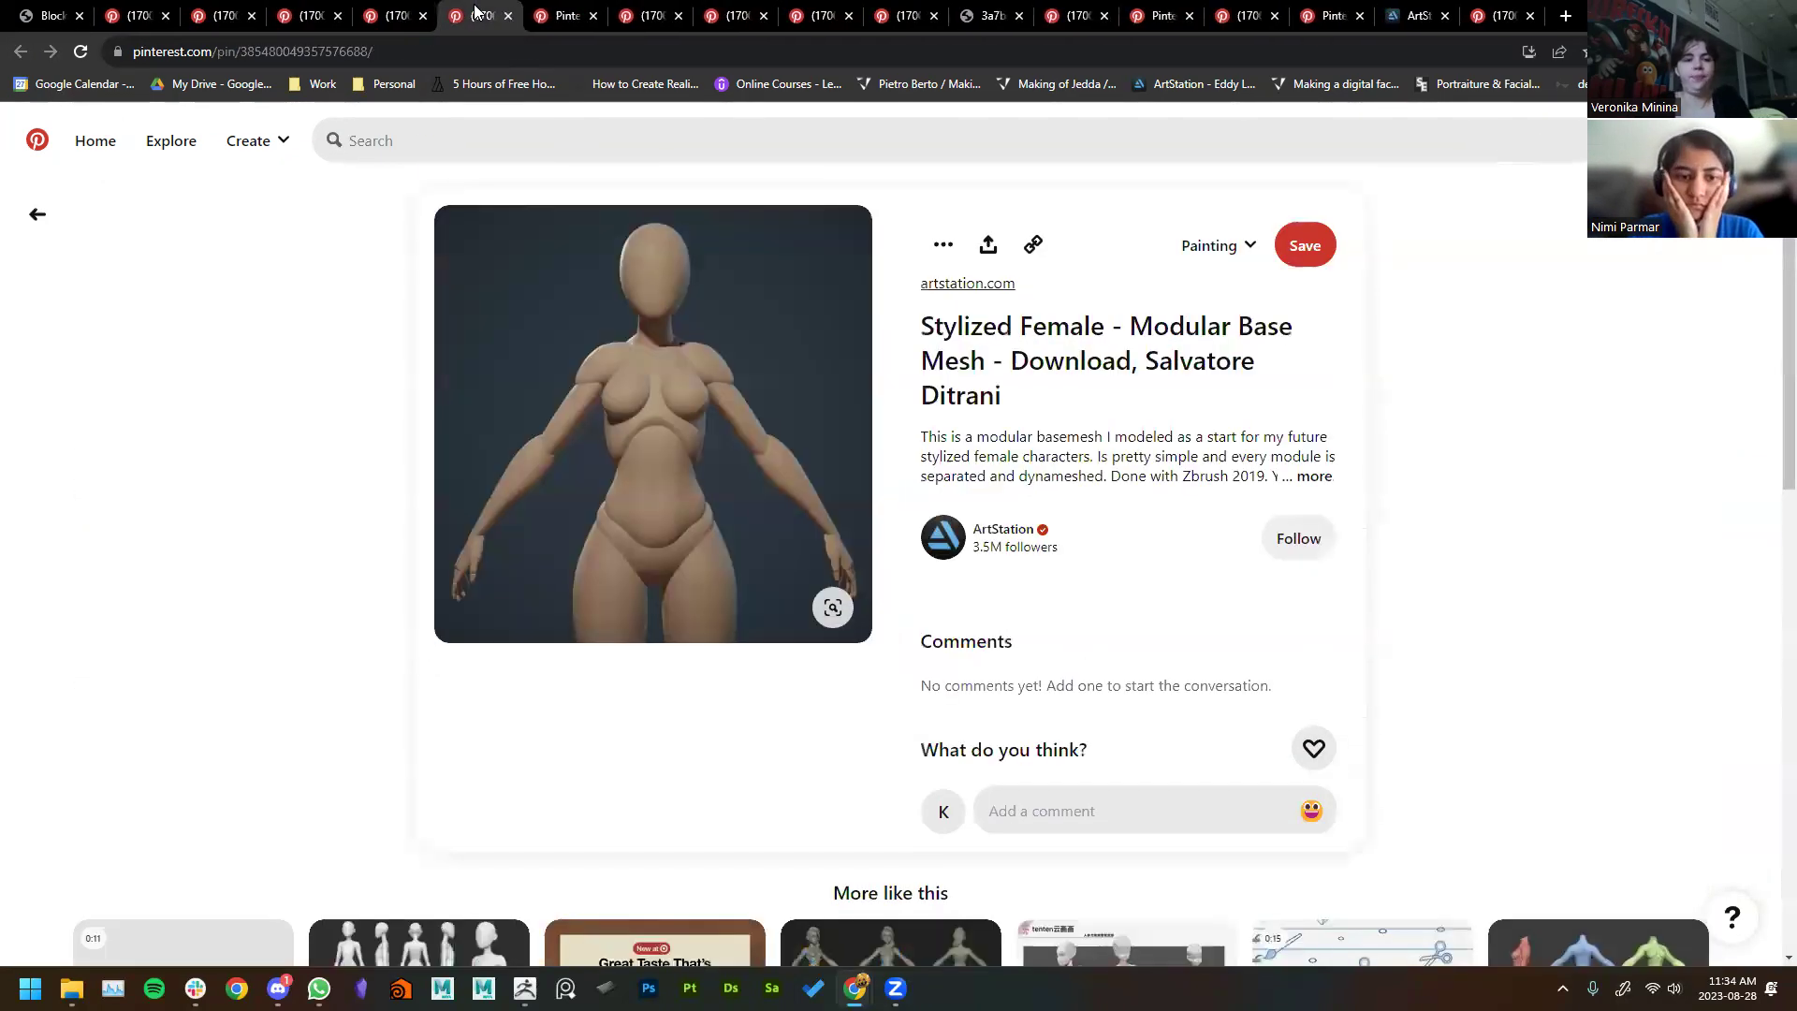
{"action": "scroll", "coordinate": [23, 530], "scroll_direction": "down", "scroll_amount": 5}
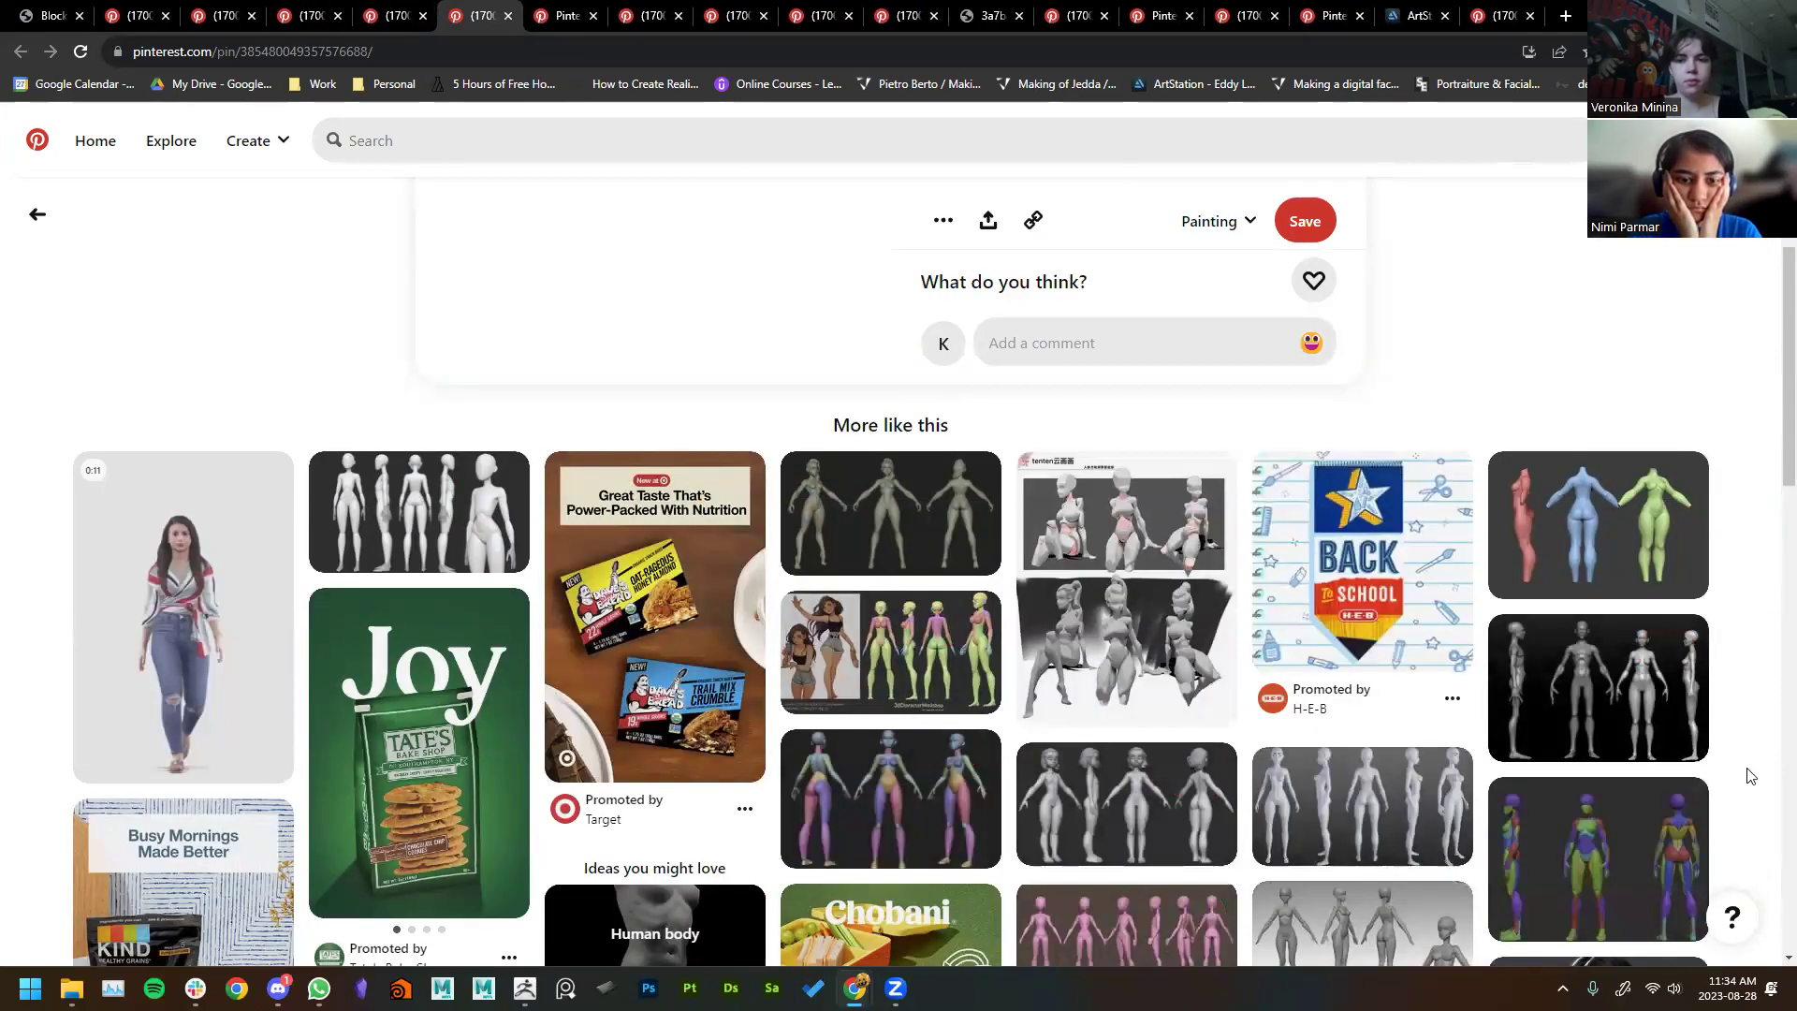
{"action": "scroll", "coordinate": [593, 313], "scroll_direction": "up", "scroll_amount": 5}
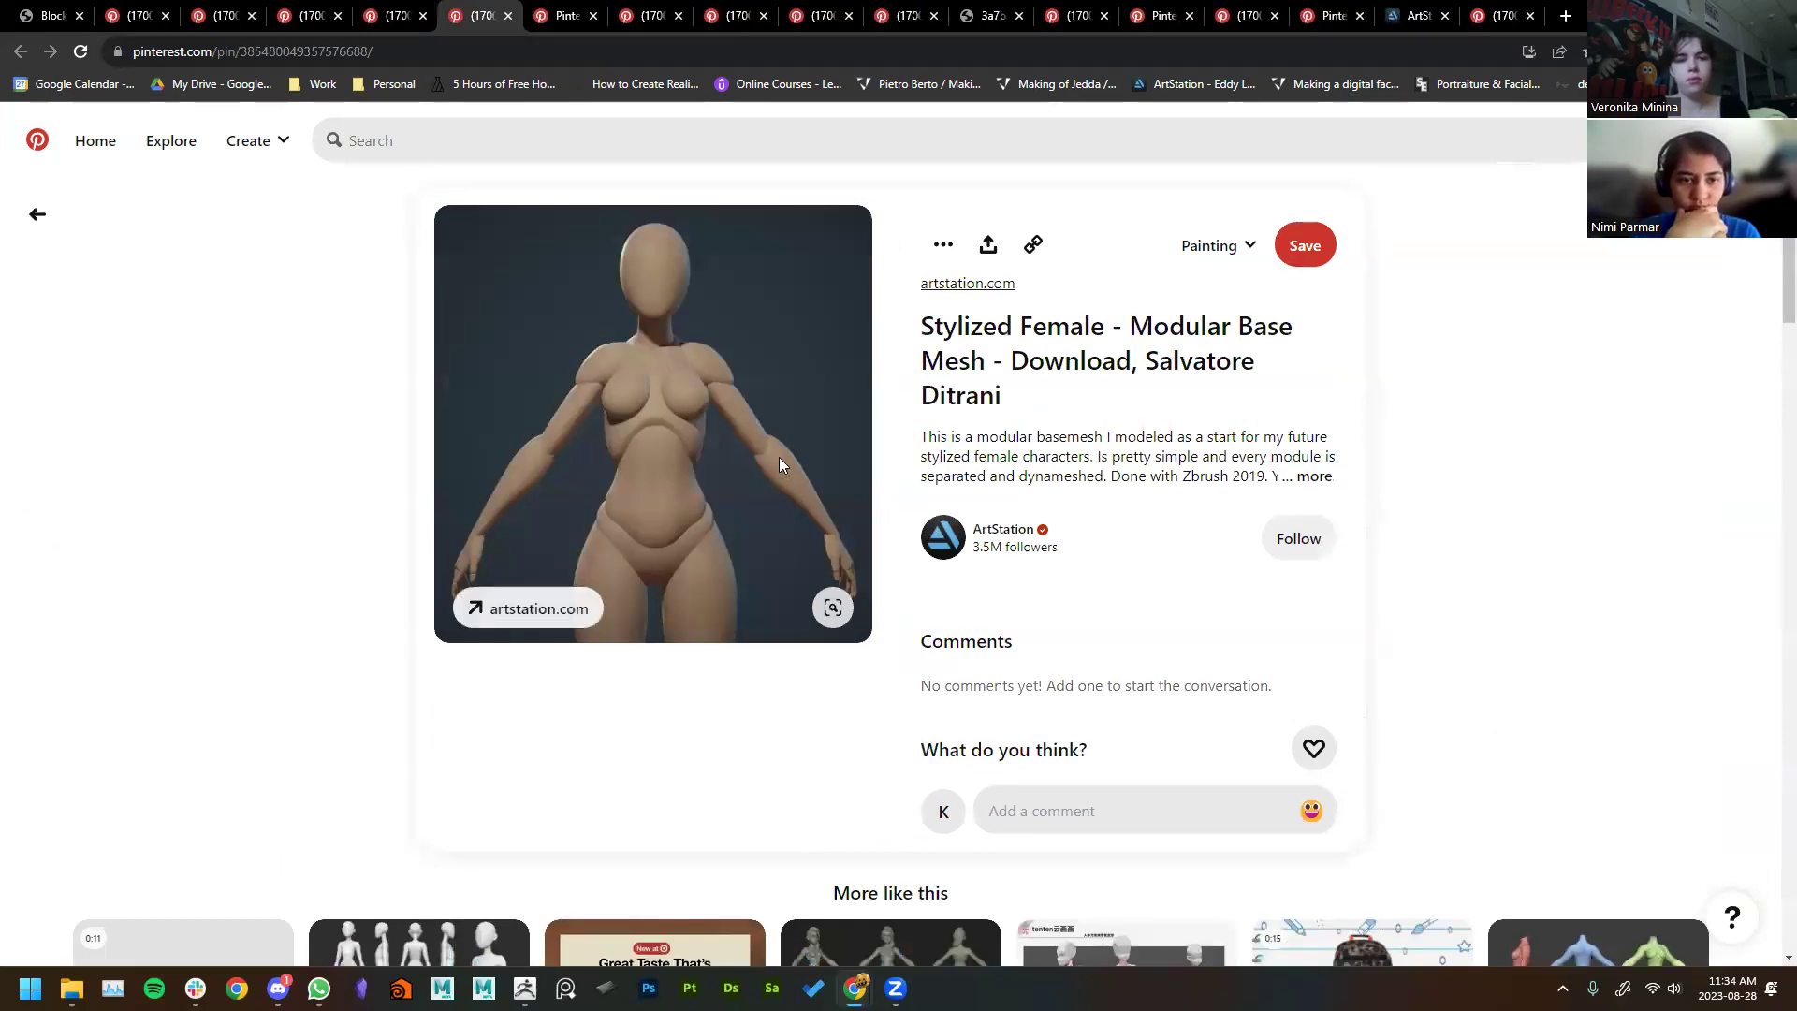
{"action": "right_click", "coordinate": [1018, 323]}
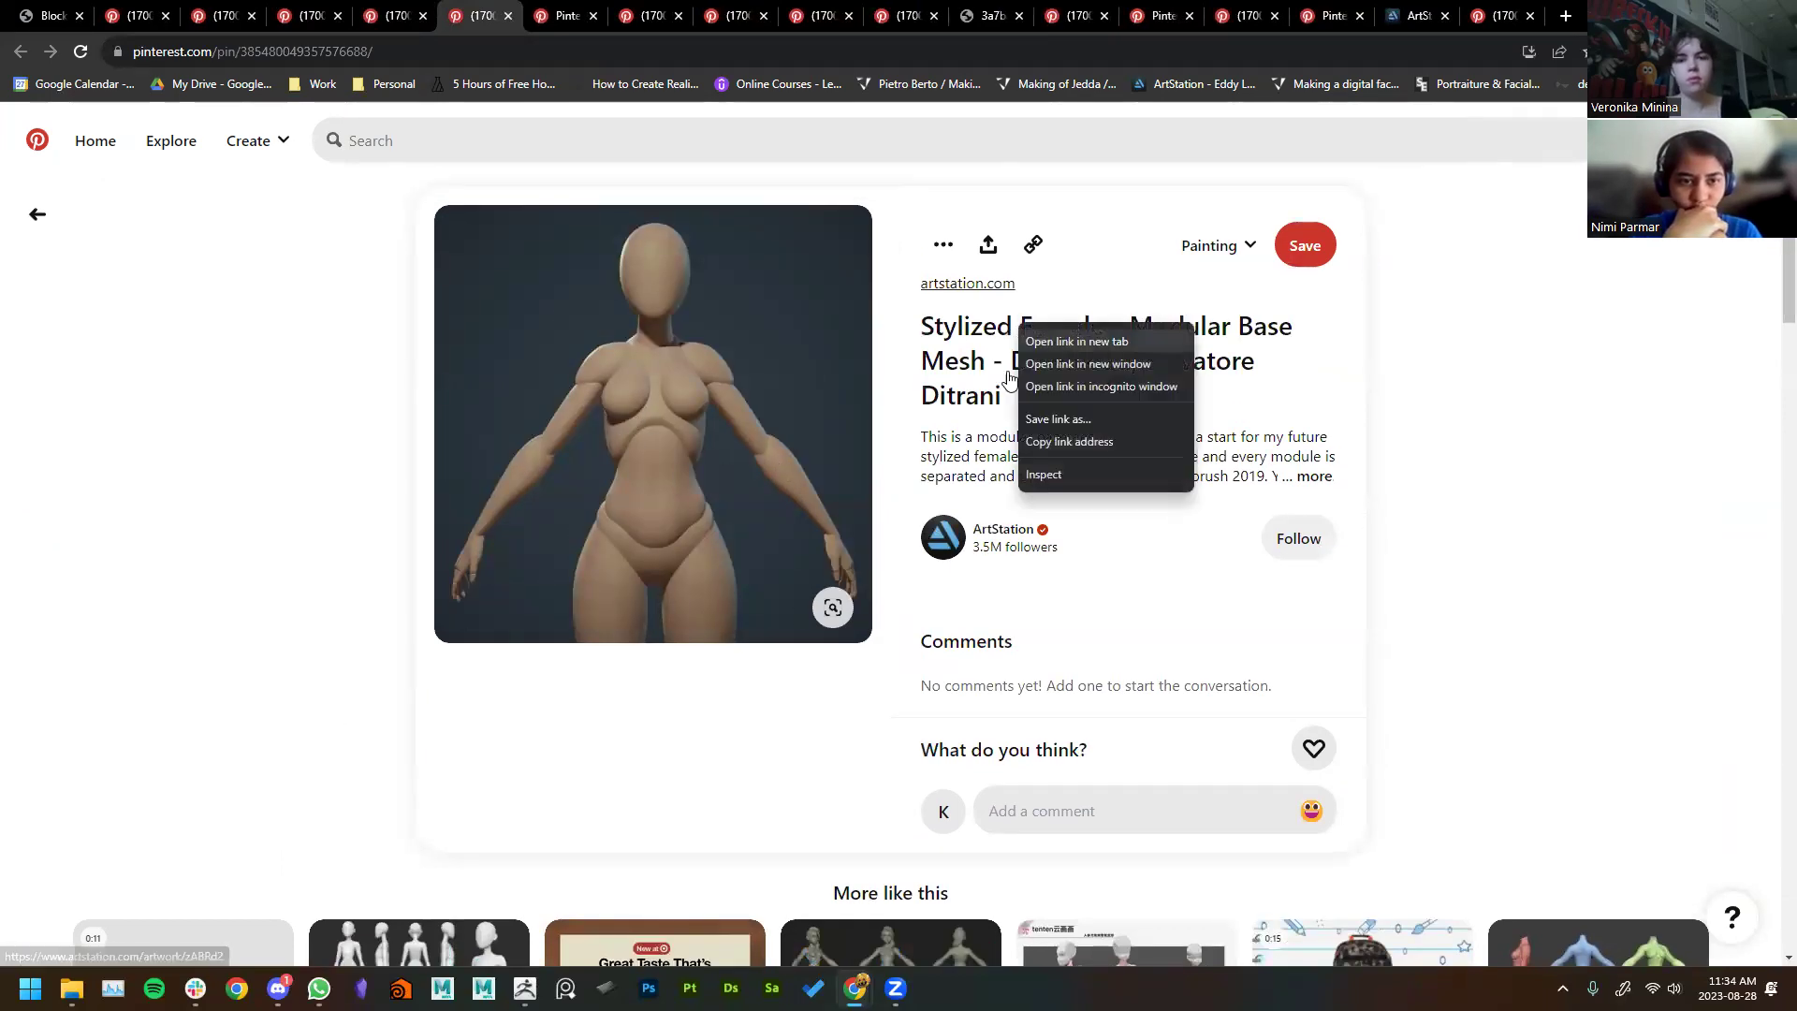
{"action": "left_click", "coordinate": [345, 602]}
Step: Look through the modular base mesh's related pins and open the grey four-view female and red, blue and green body pins in separate tabs
{"action": "scroll", "coordinate": [345, 602], "scroll_direction": "down", "scroll_amount": 7}
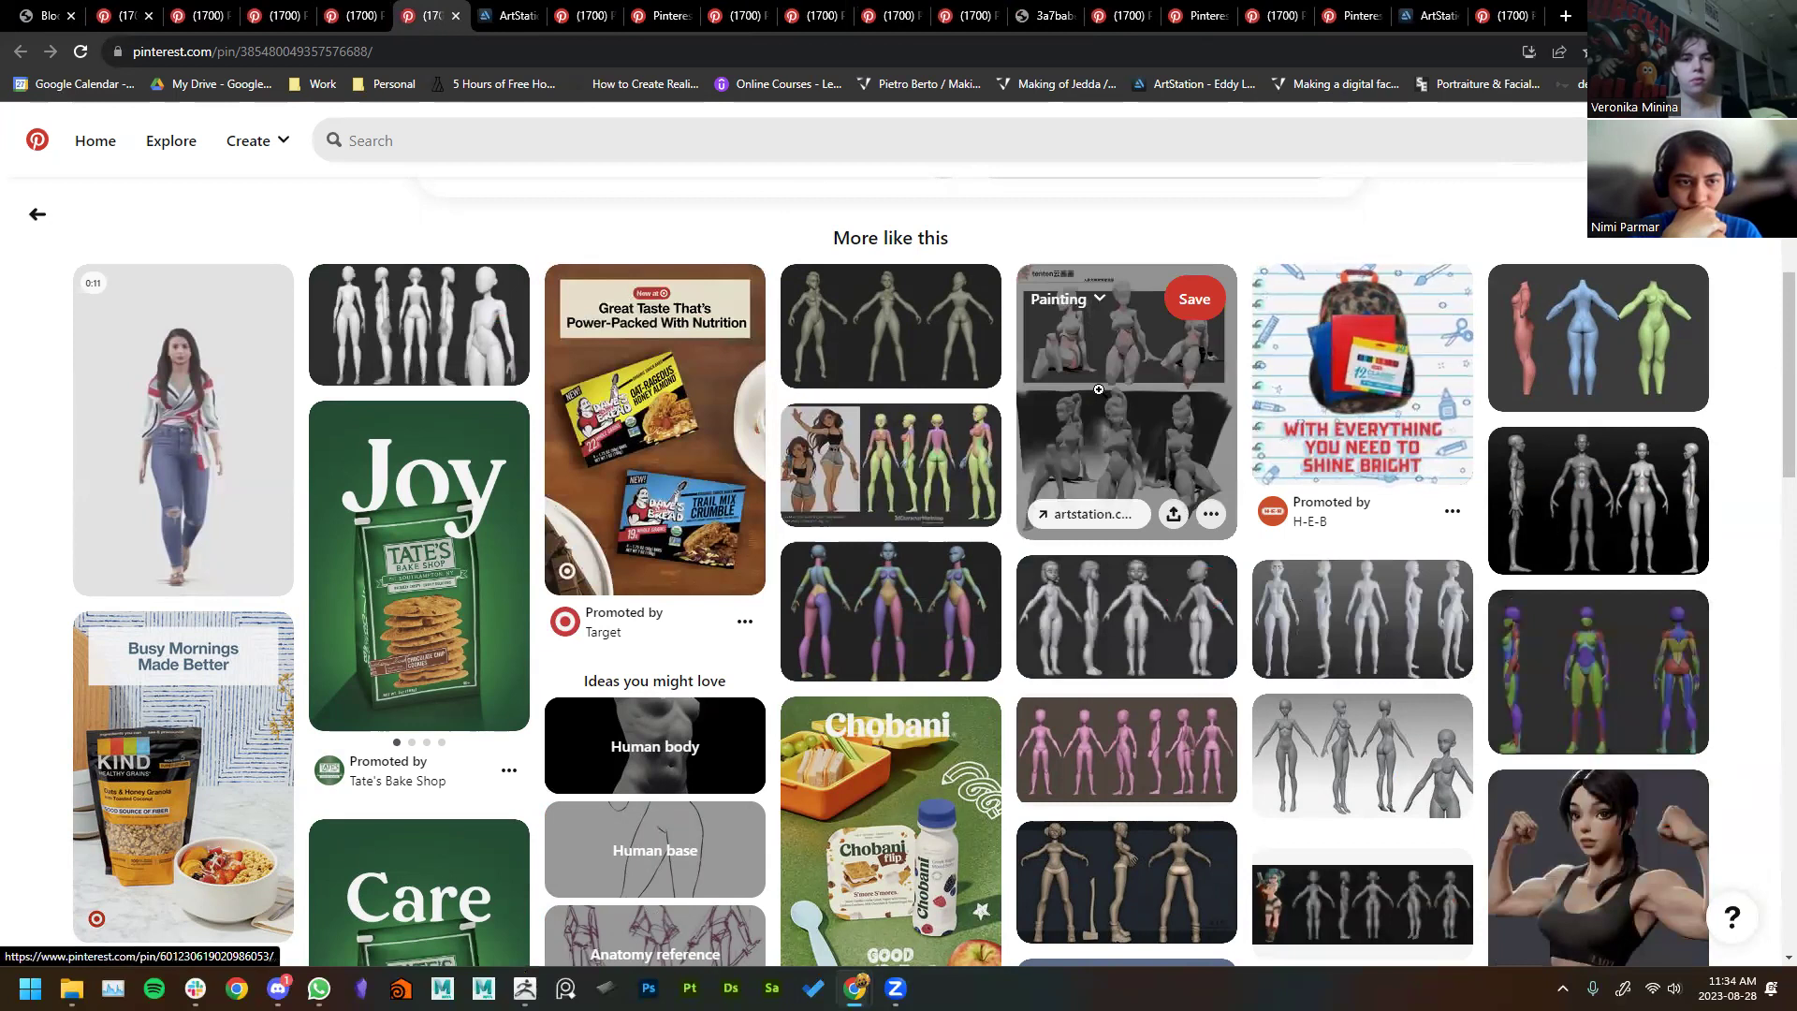
{"action": "scroll", "coordinate": [1113, 468], "scroll_direction": "down", "scroll_amount": 1}
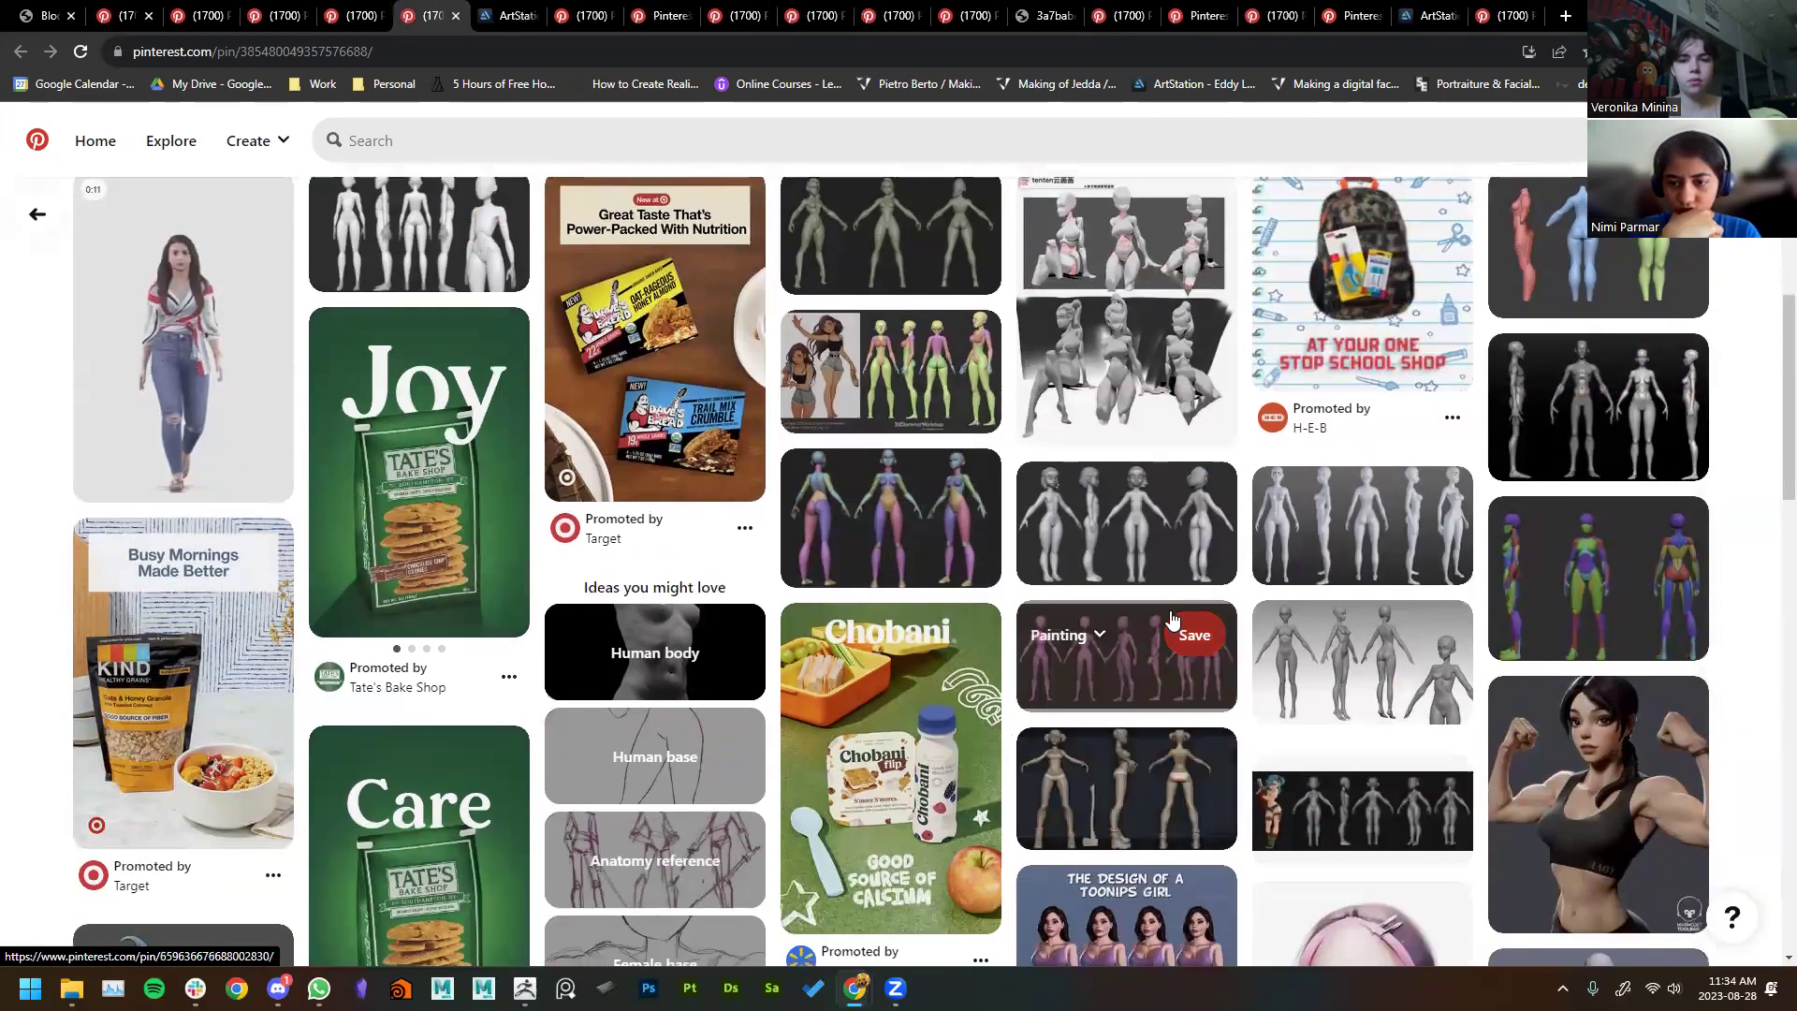
{"action": "scroll", "coordinate": [889, 608], "scroll_direction": "down", "scroll_amount": 2}
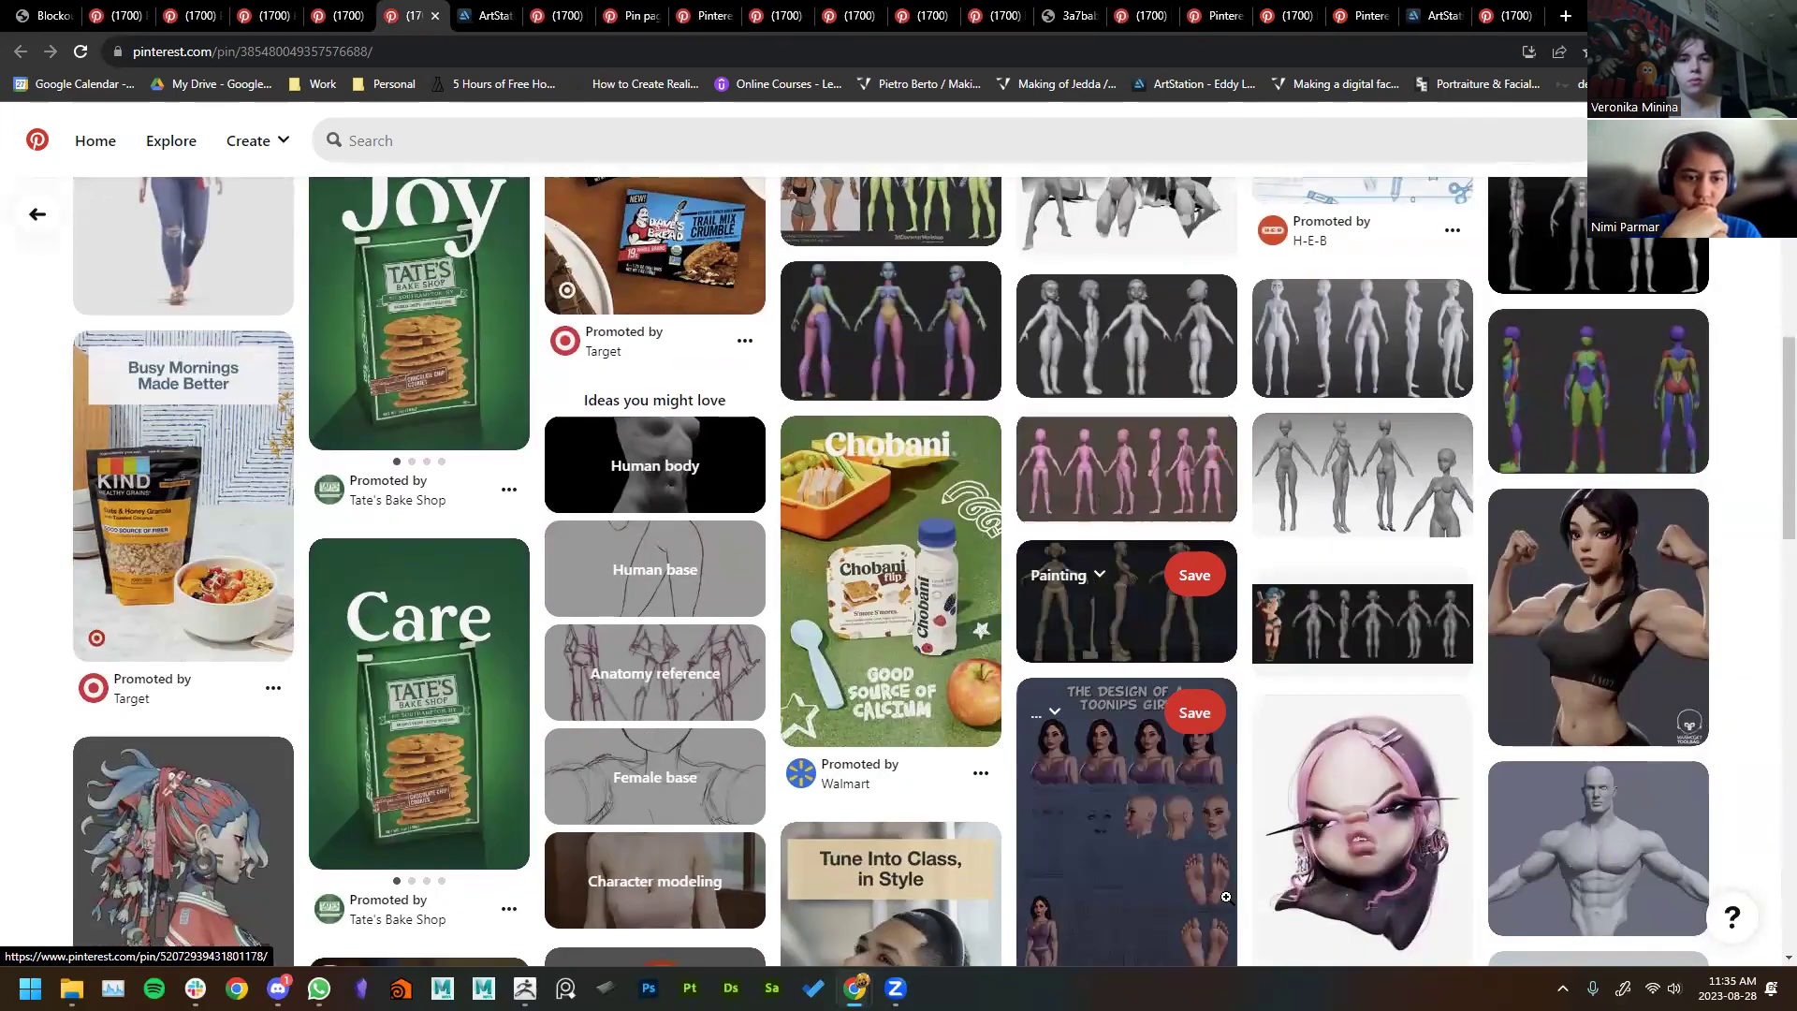
{"action": "scroll", "coordinate": [384, 874], "scroll_direction": "down", "scroll_amount": 6}
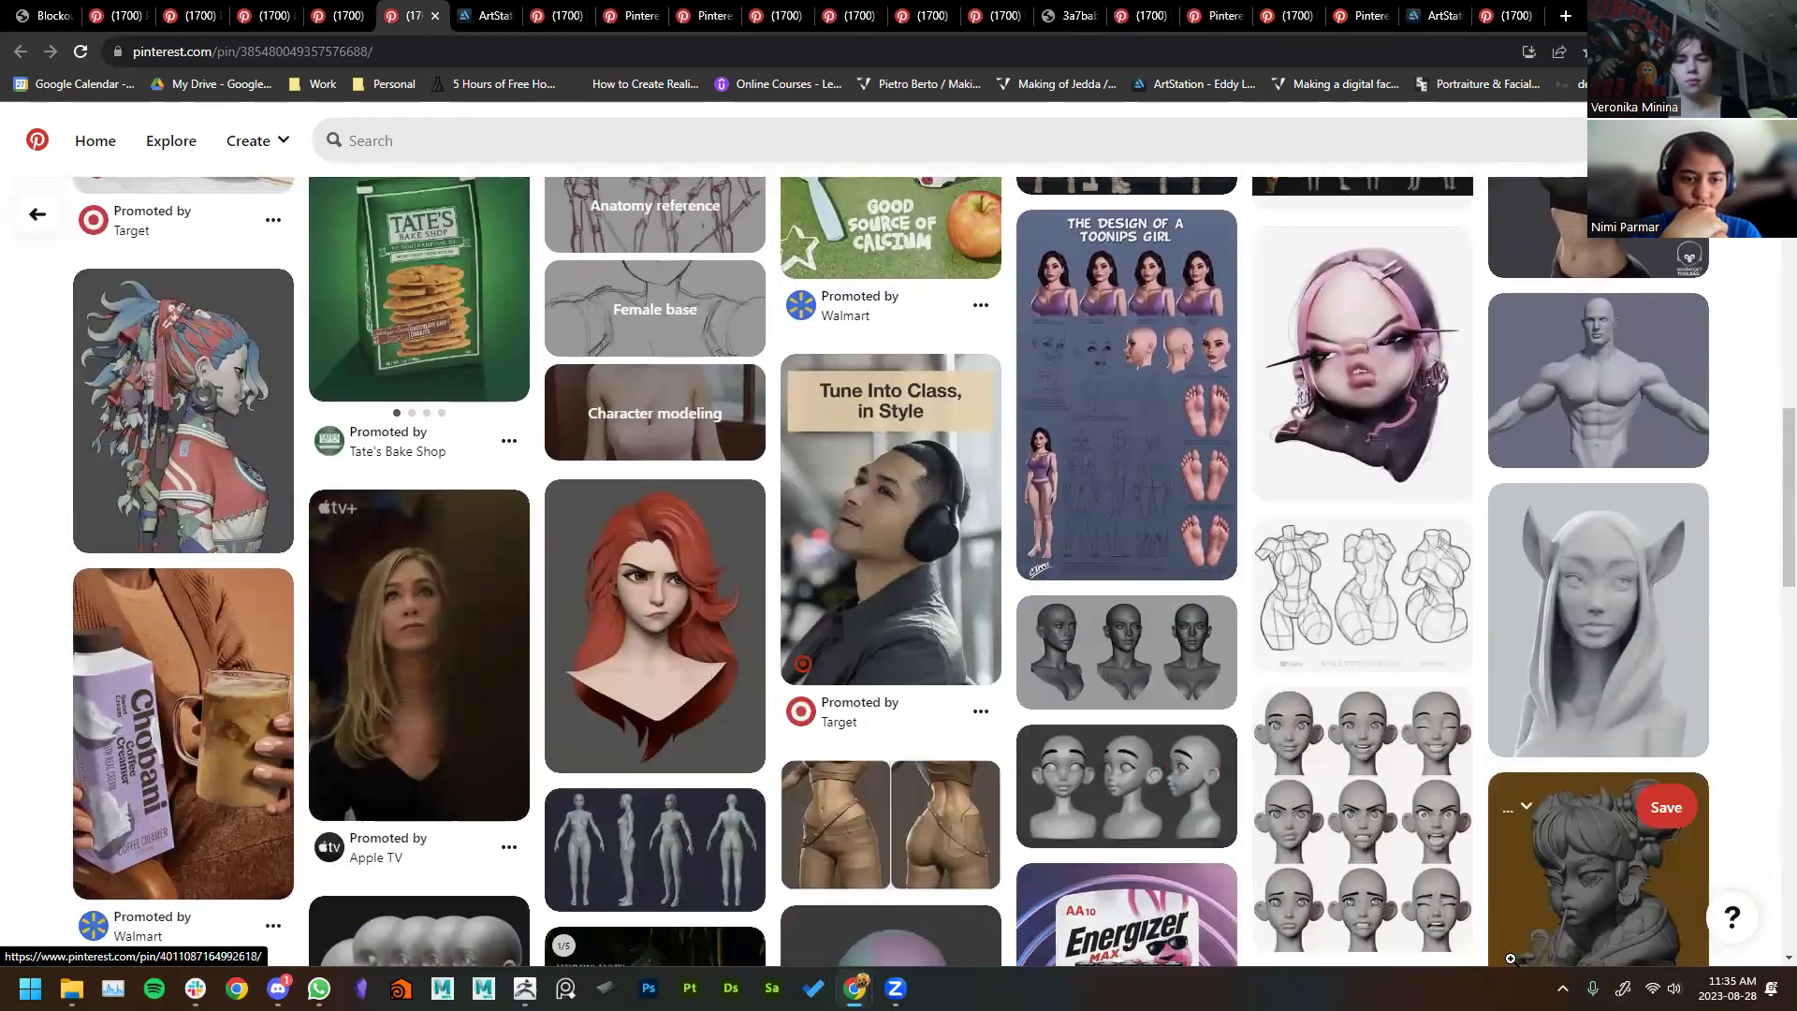
{"action": "scroll", "coordinate": [1165, 869], "scroll_direction": "down", "scroll_amount": 7}
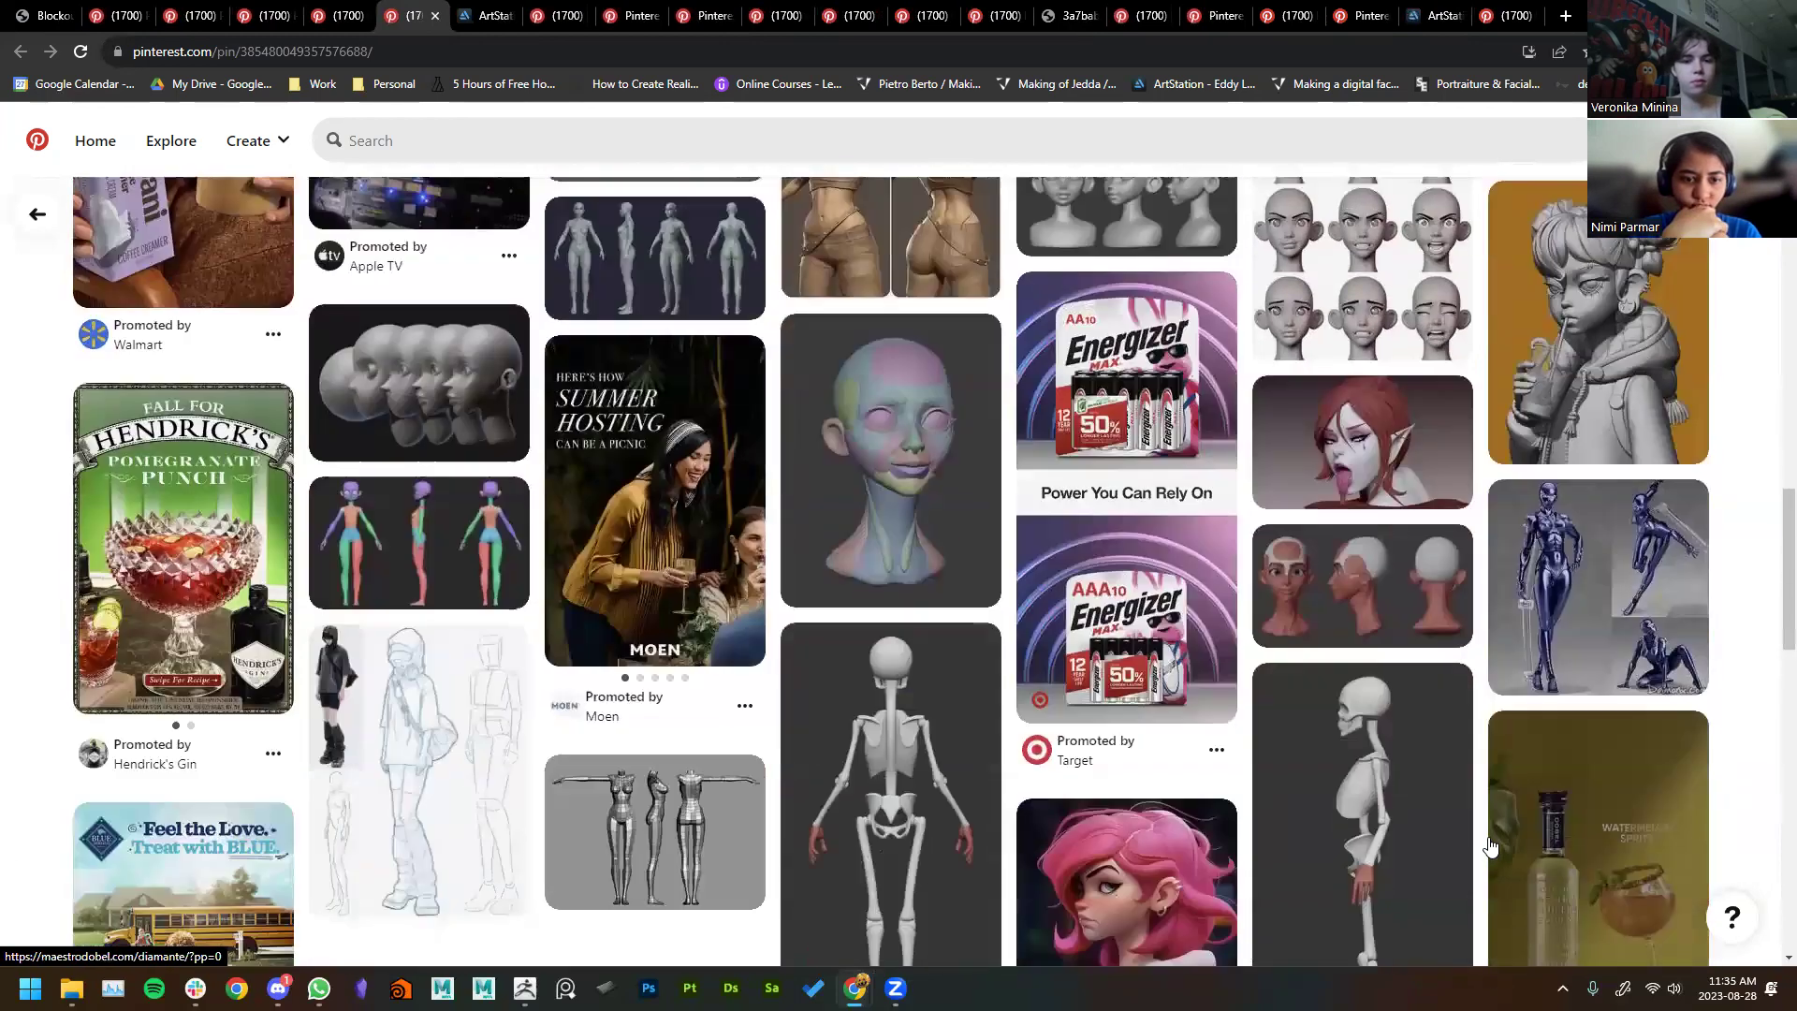
{"action": "scroll", "coordinate": [1431, 760], "scroll_direction": "up", "scroll_amount": 14}
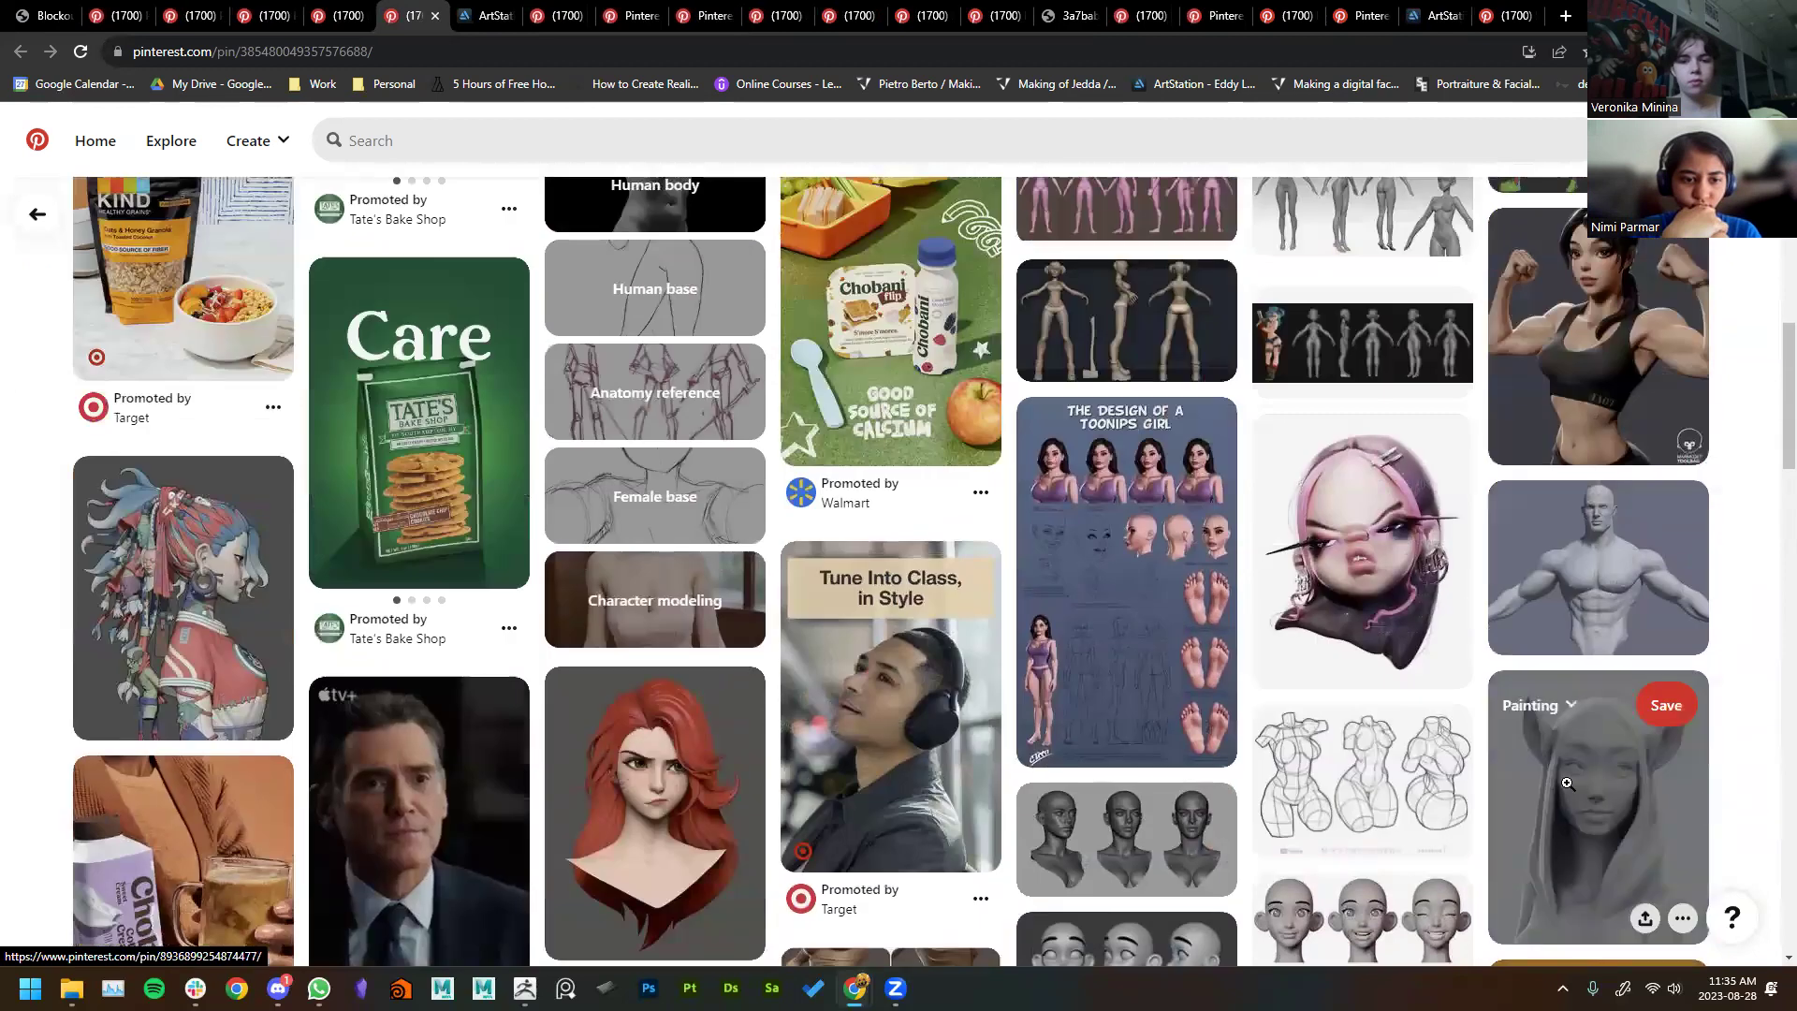
{"action": "scroll", "coordinate": [1431, 760], "scroll_direction": "up", "scroll_amount": 4}
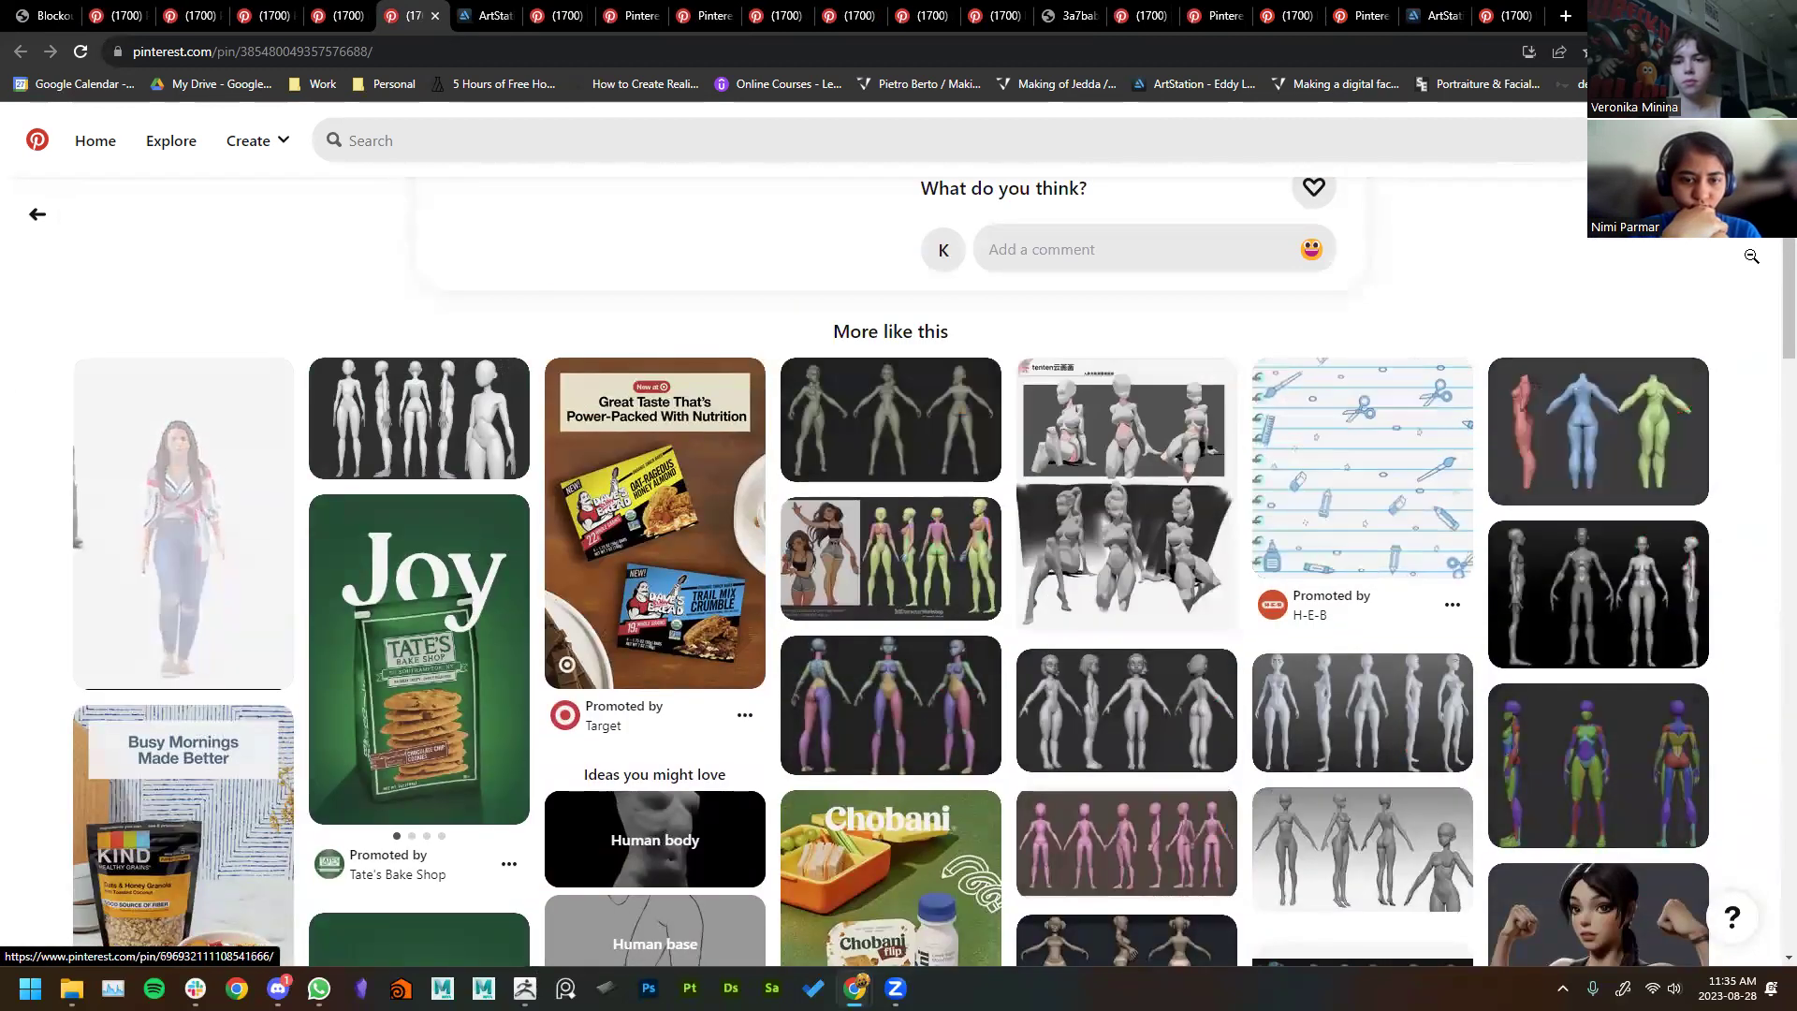
{"action": "middle_click", "coordinate": [1530, 451]}
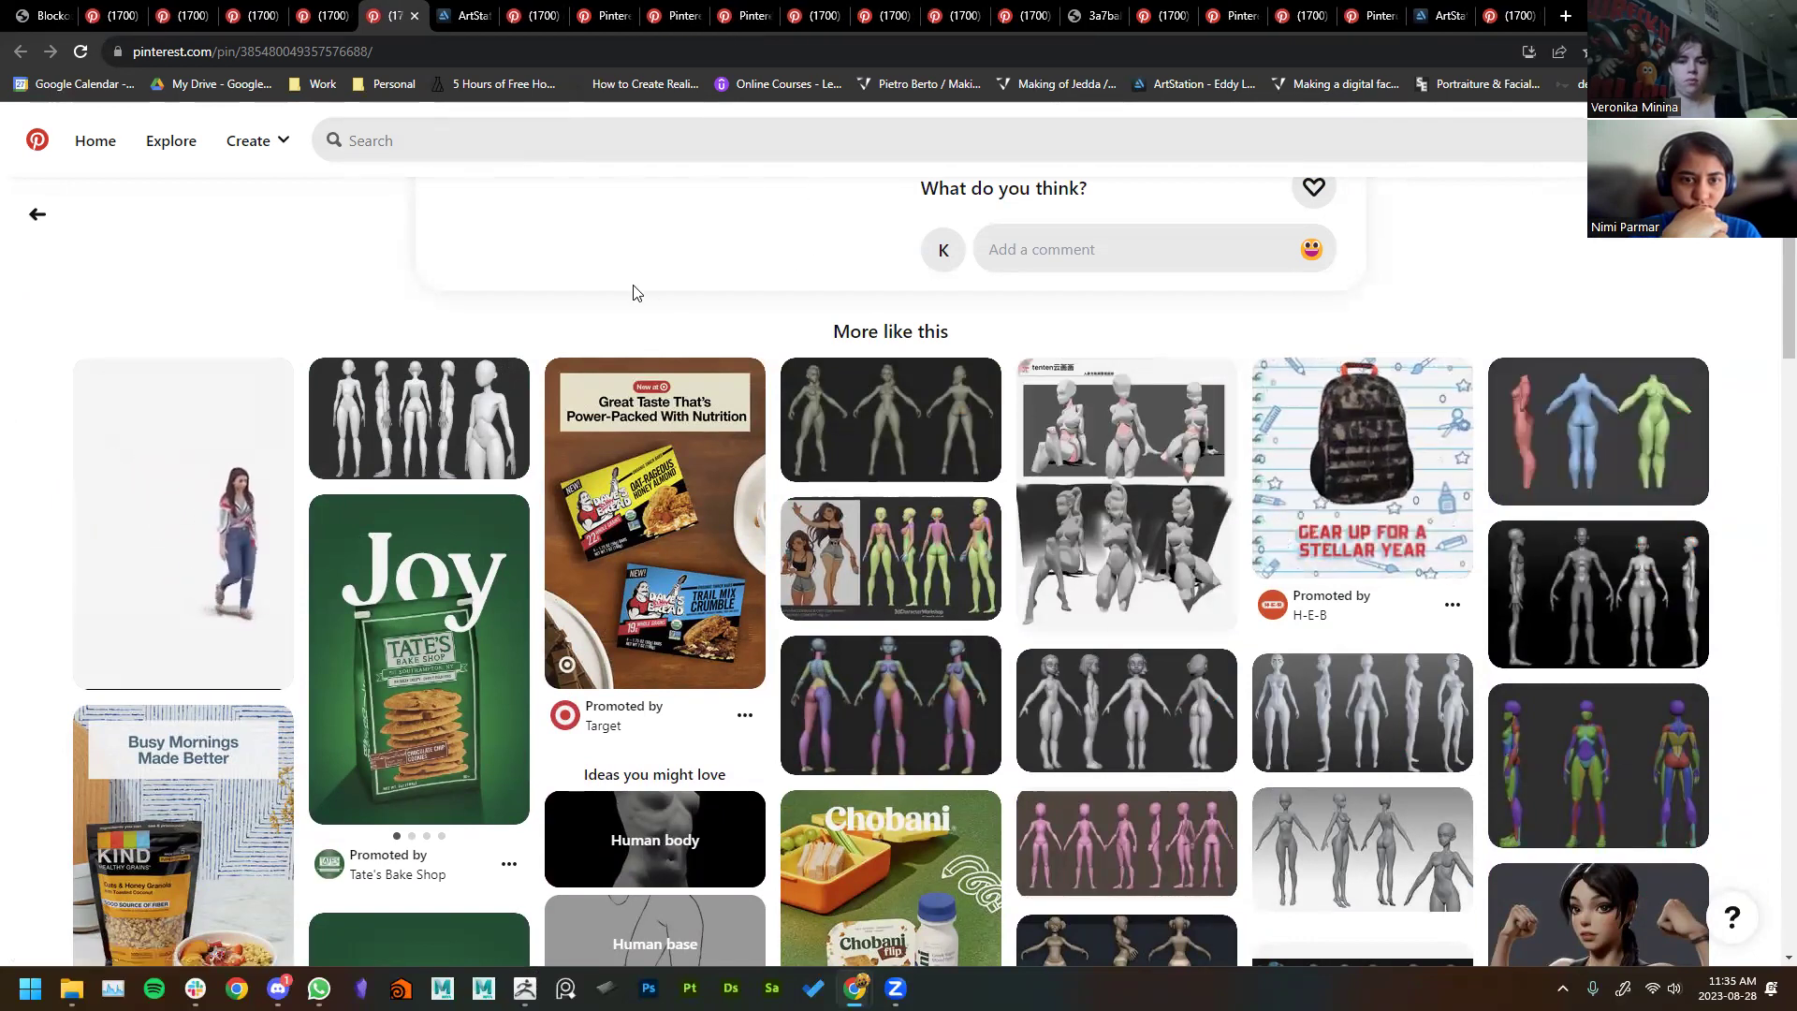
Step: View the red, blue and green female body pin with its related pins, and close its tab
{"action": "left_click", "coordinate": [738, 13]}
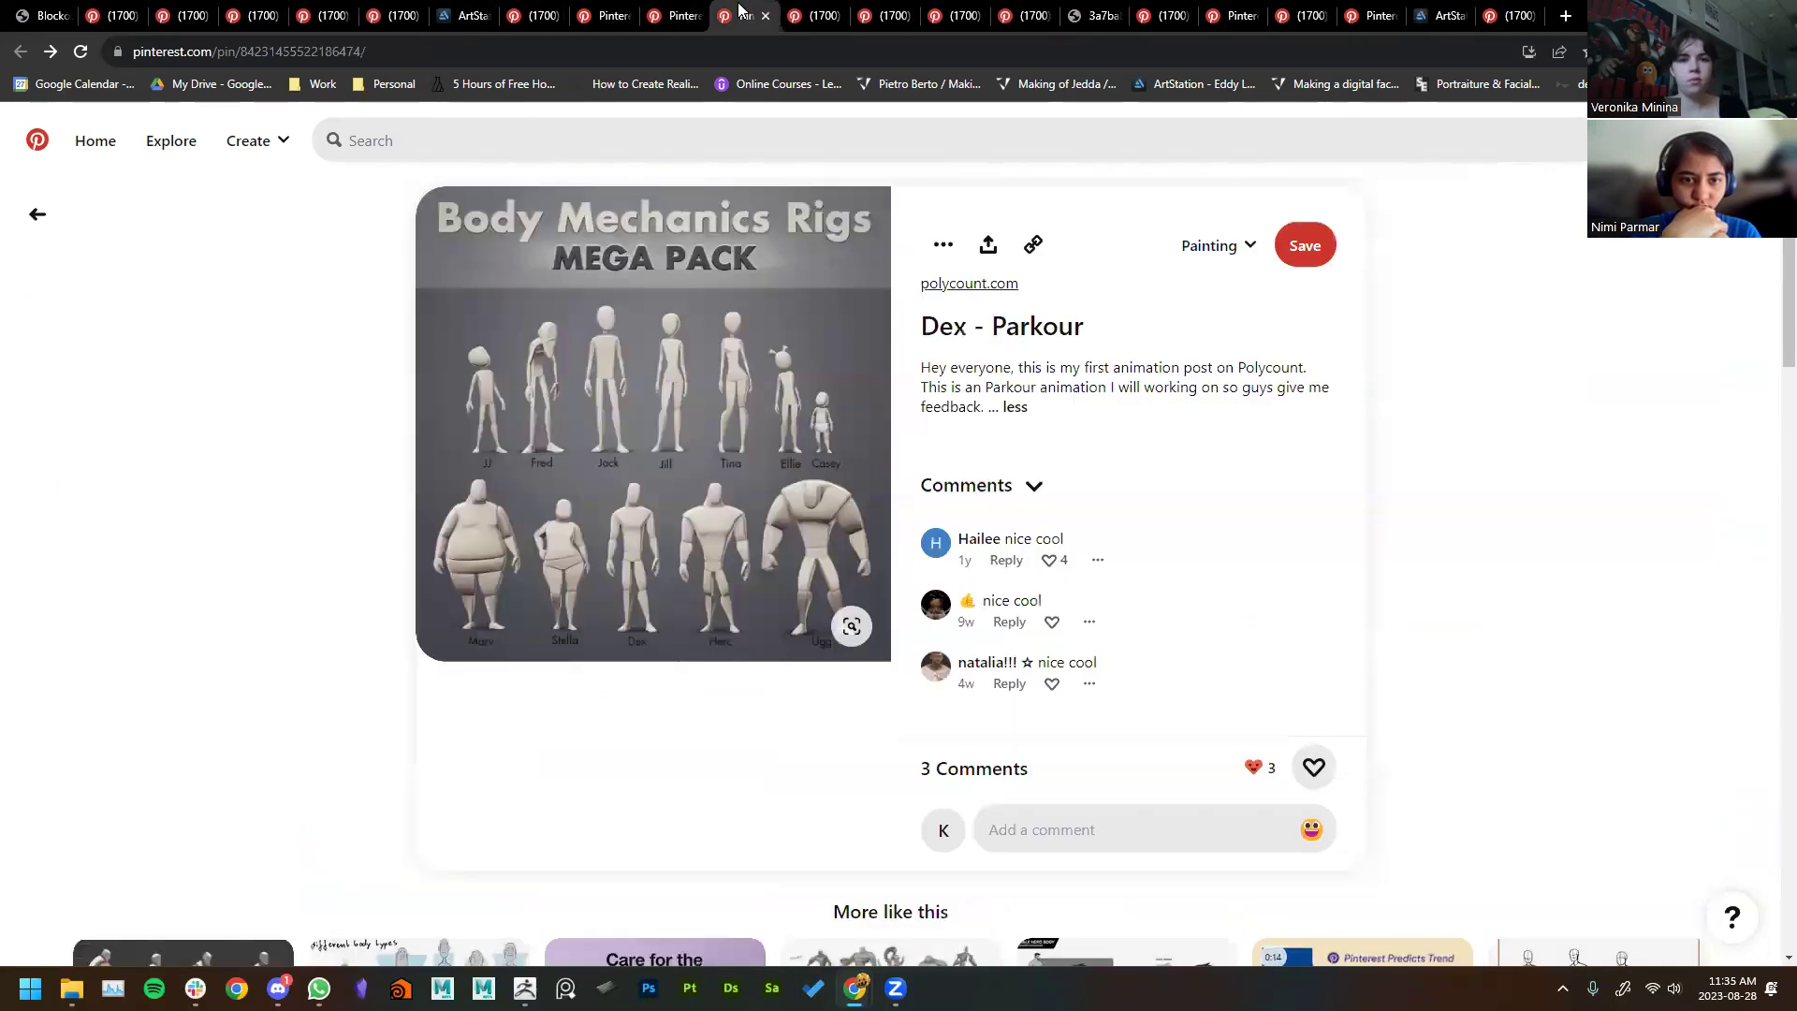
{"action": "left_click", "coordinate": [683, 9]}
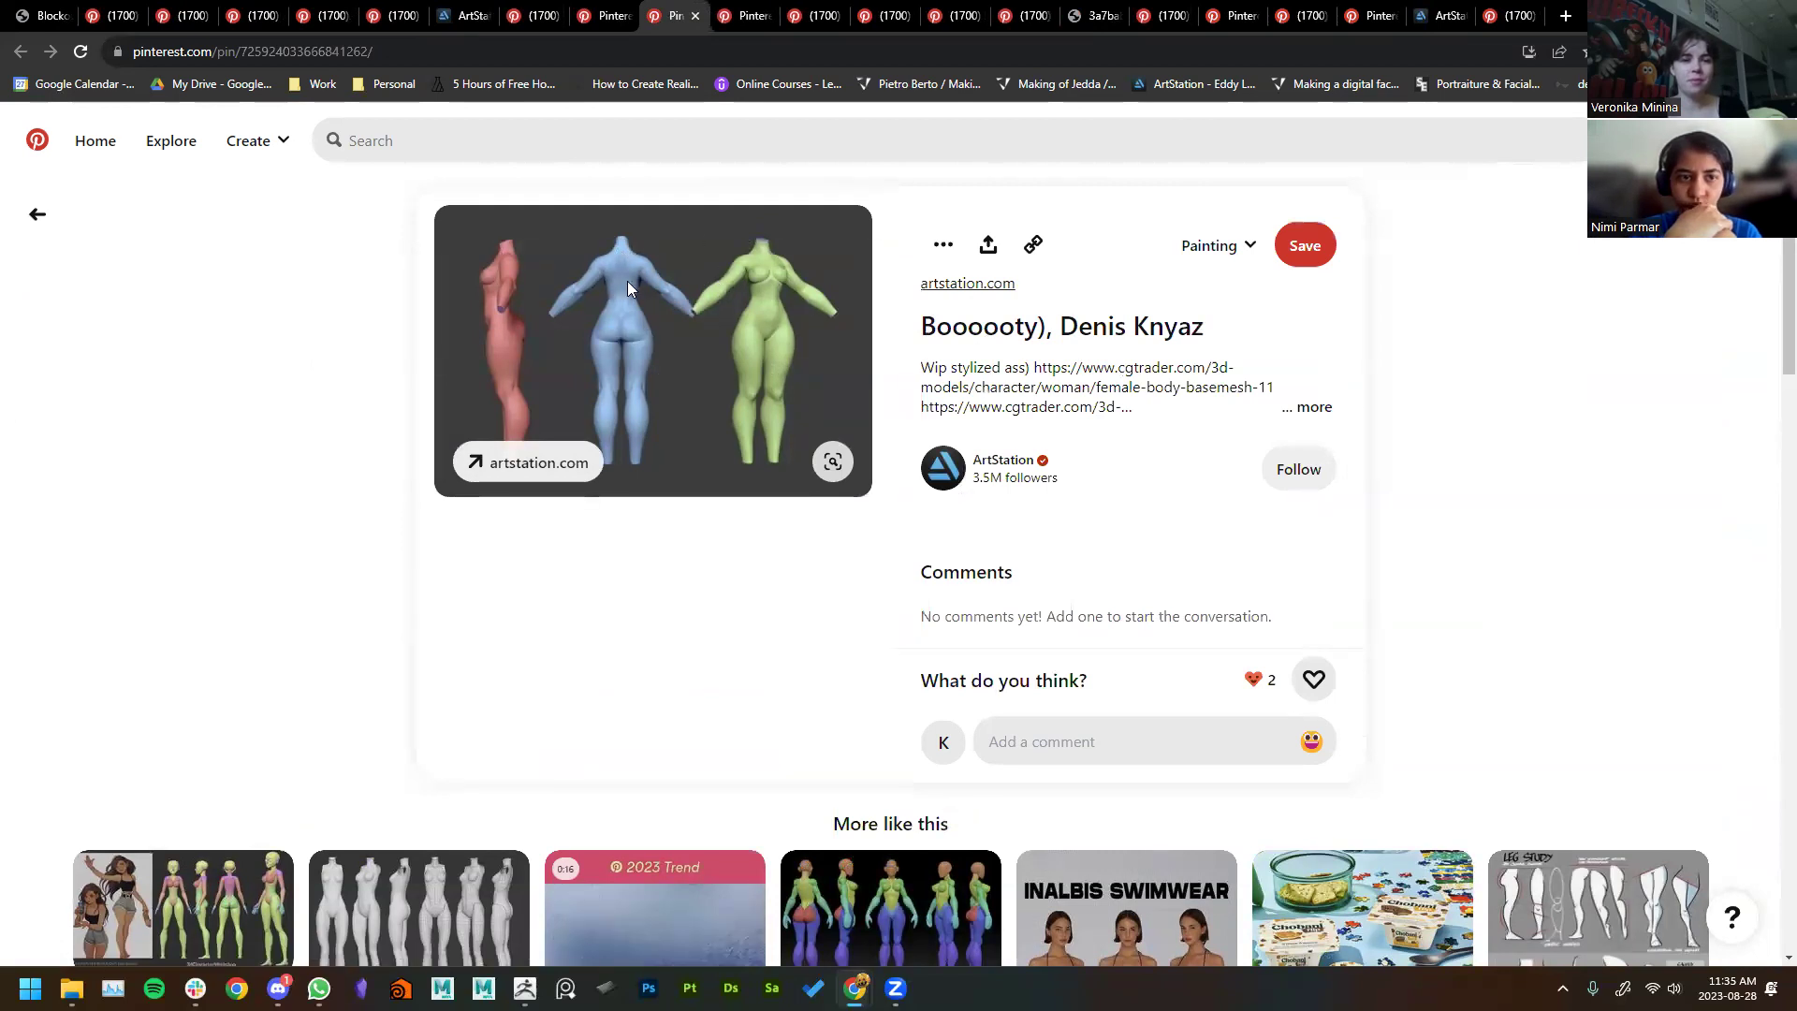
{"action": "scroll", "coordinate": [165, 397], "scroll_direction": "down", "scroll_amount": 4}
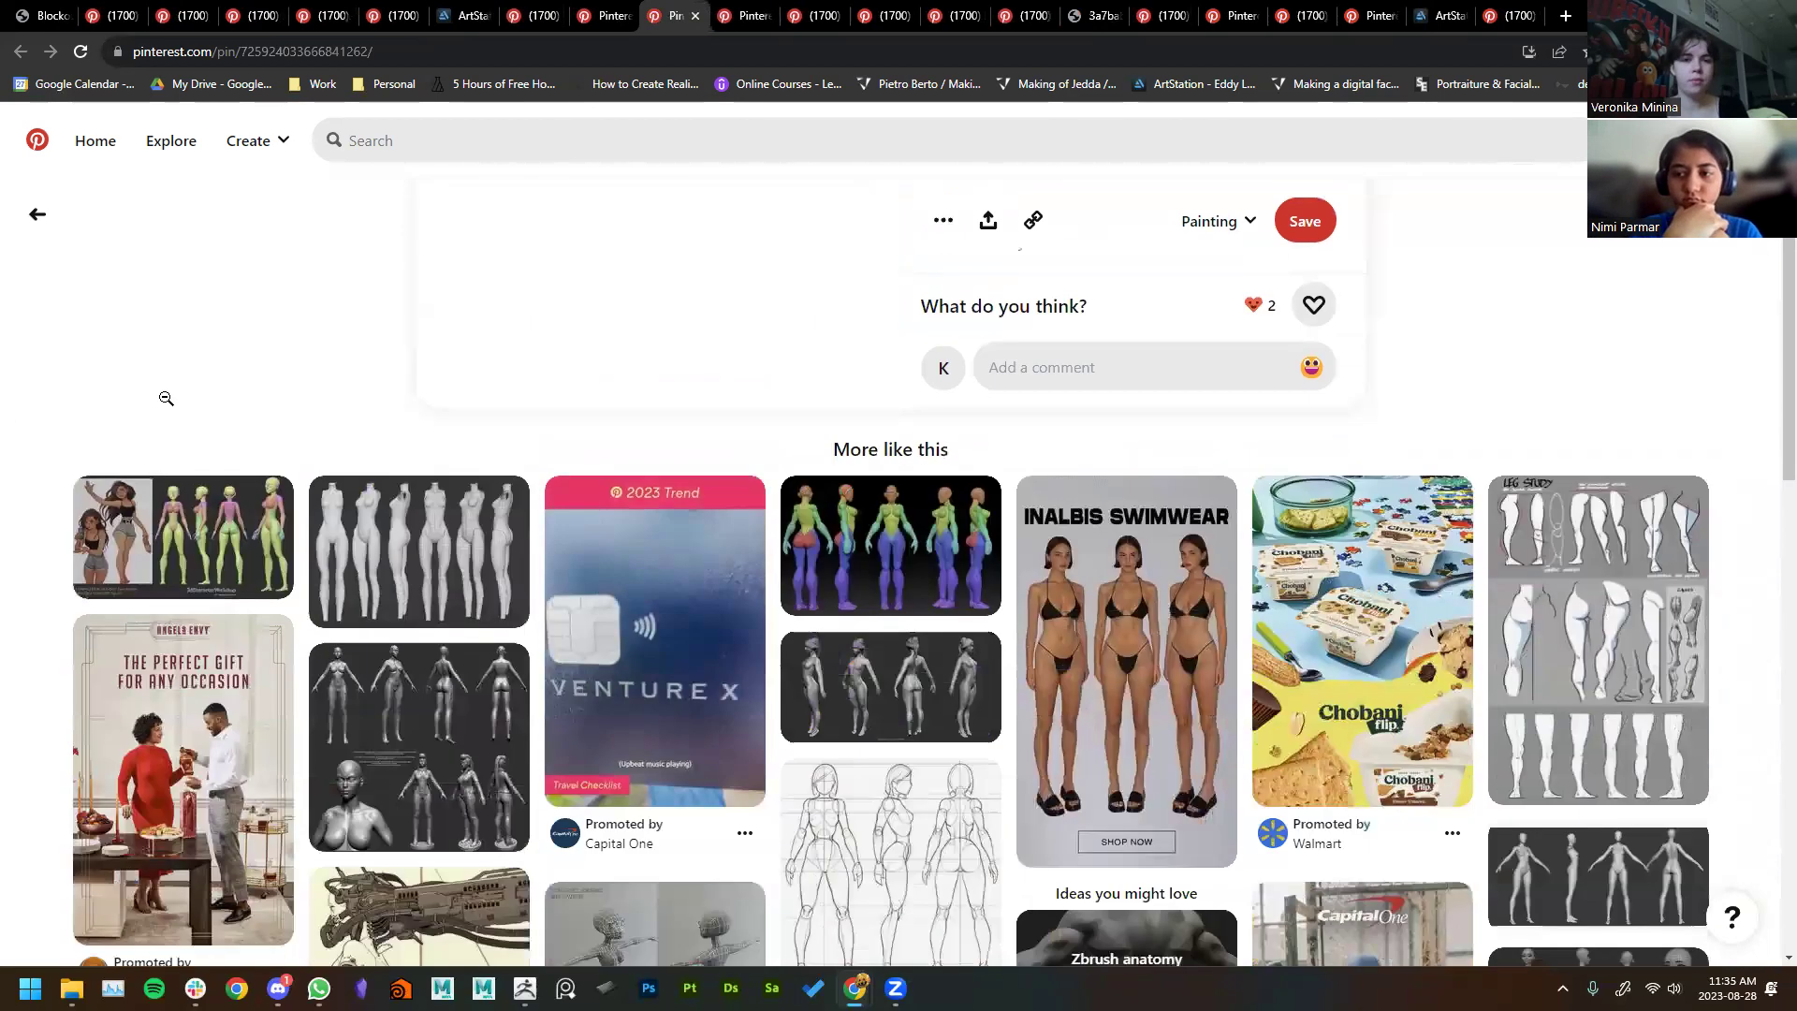
{"action": "key", "text": "alt+Left"}
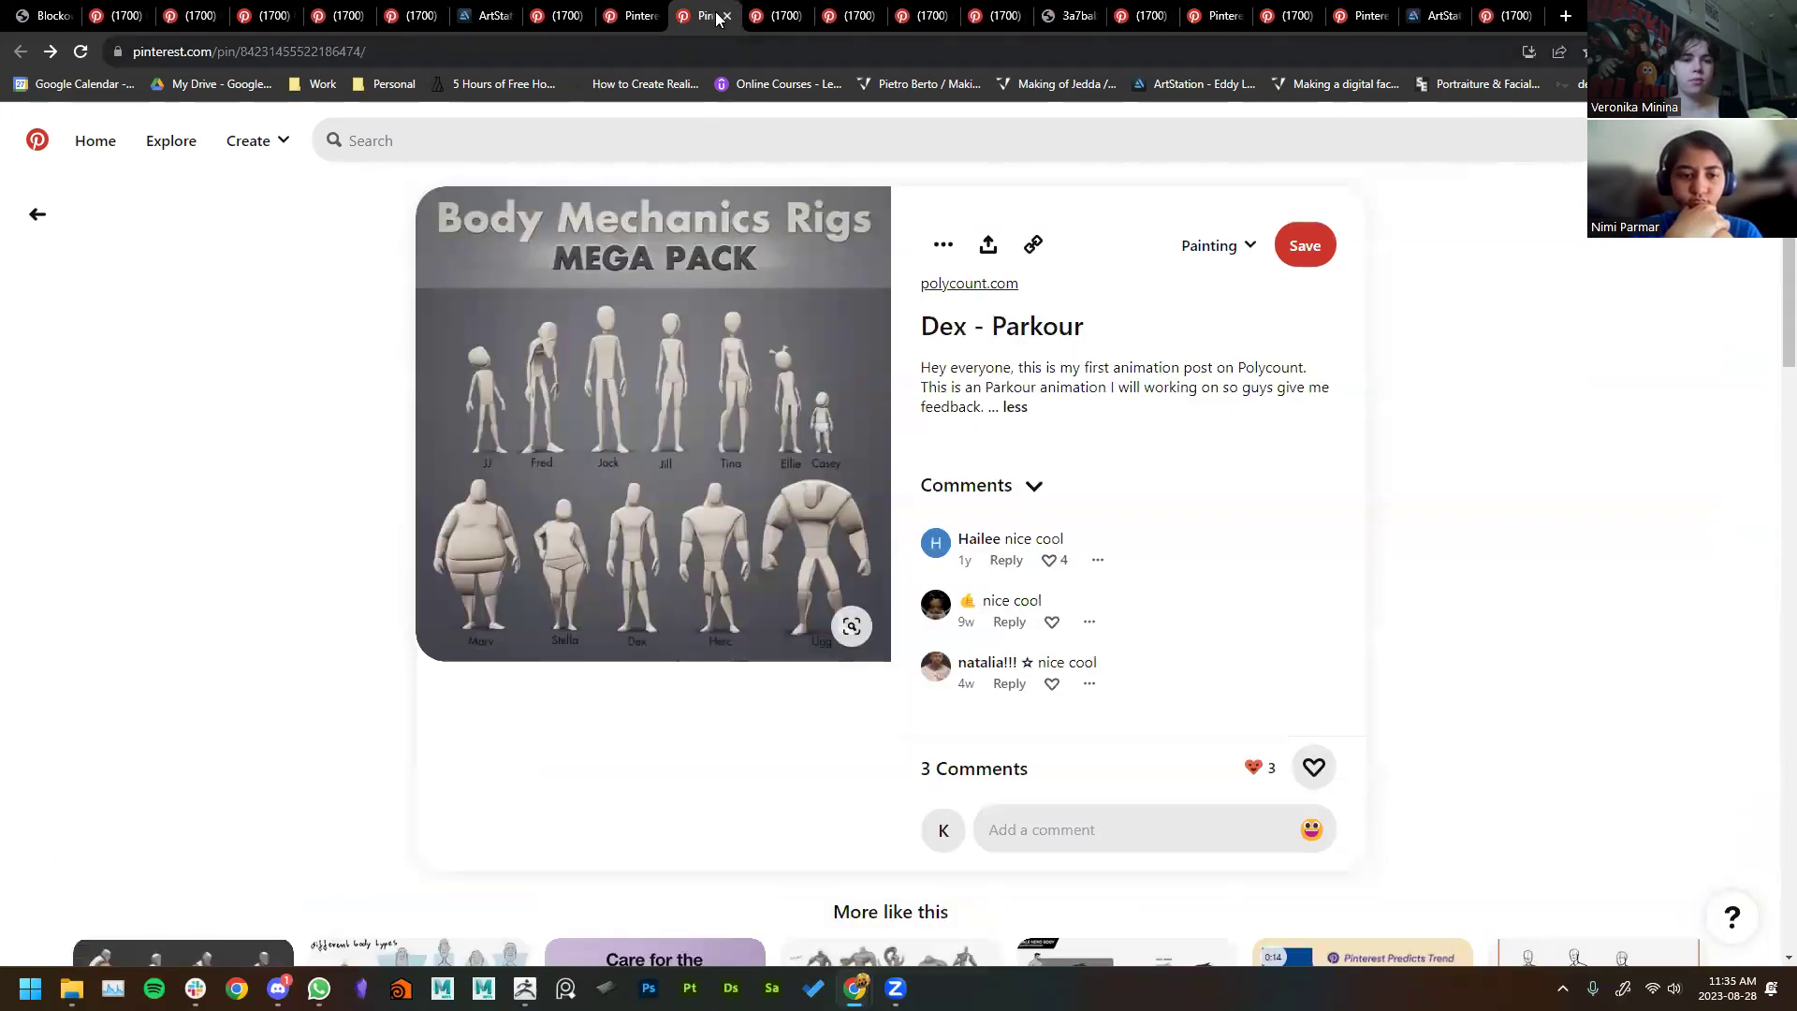
Step: View the grey four-view female base mesh pin, check its evernote.com source page and return to the pin
{"action": "left_click", "coordinate": [622, 11]}
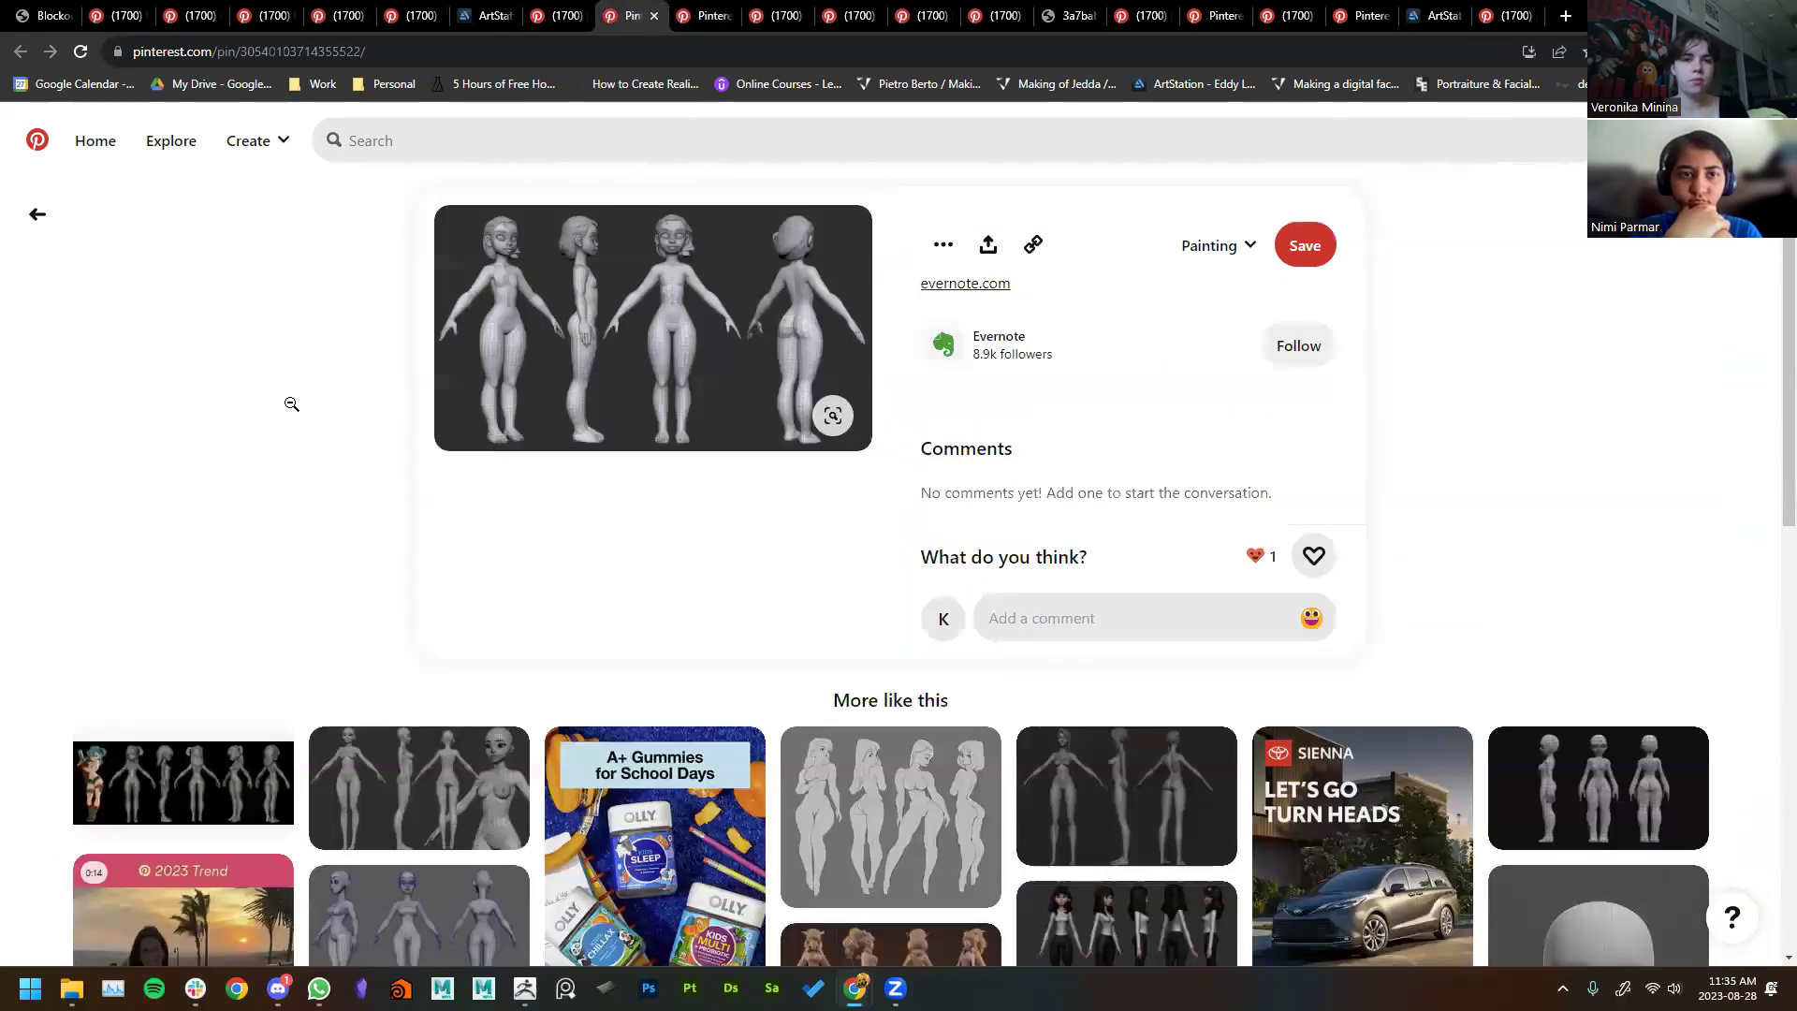
{"action": "left_click", "coordinate": [990, 285]}
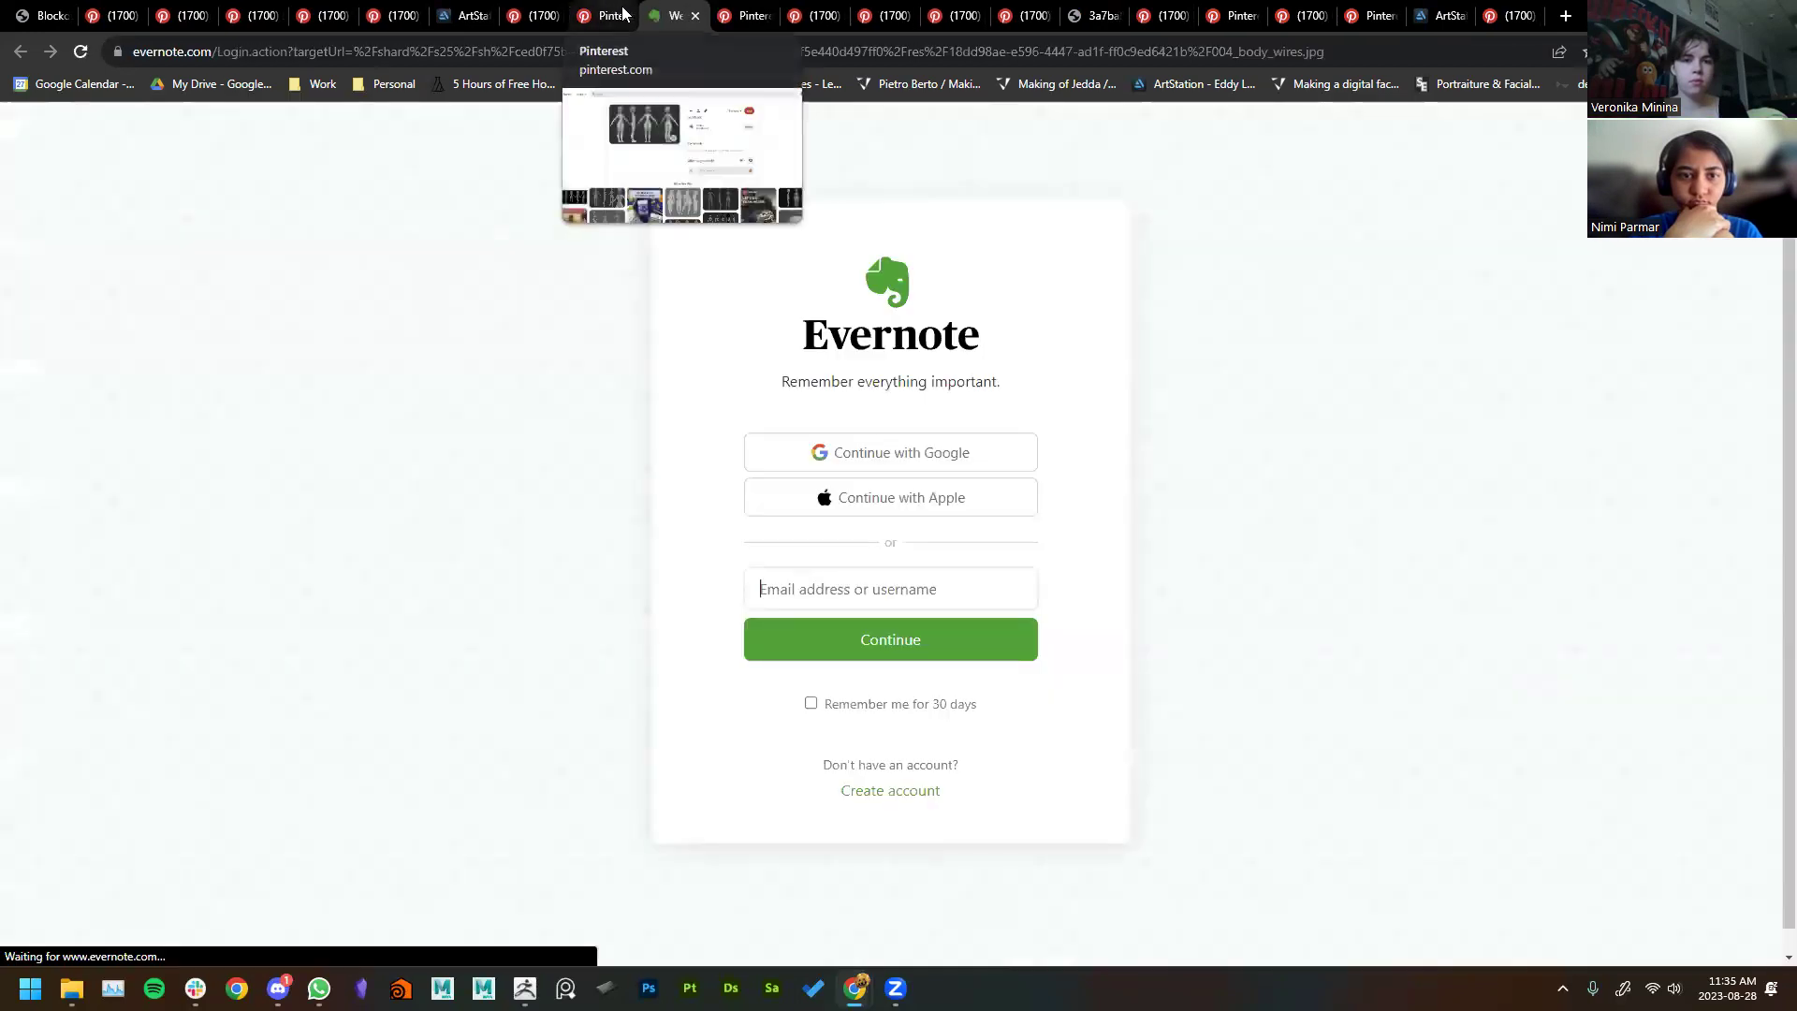
{"action": "left_click", "coordinate": [591, 17]}
{"action": "scroll", "coordinate": [481, 193], "scroll_direction": "down", "scroll_amount": 4}
{"action": "scroll", "coordinate": [449, 159], "scroll_direction": "up", "scroll_amount": 4}
Step: Search Pinterest for "dylan ekren" and open the four-view female character turnaround pin in a separate tab
{"action": "left_click", "coordinate": [430, 140]}
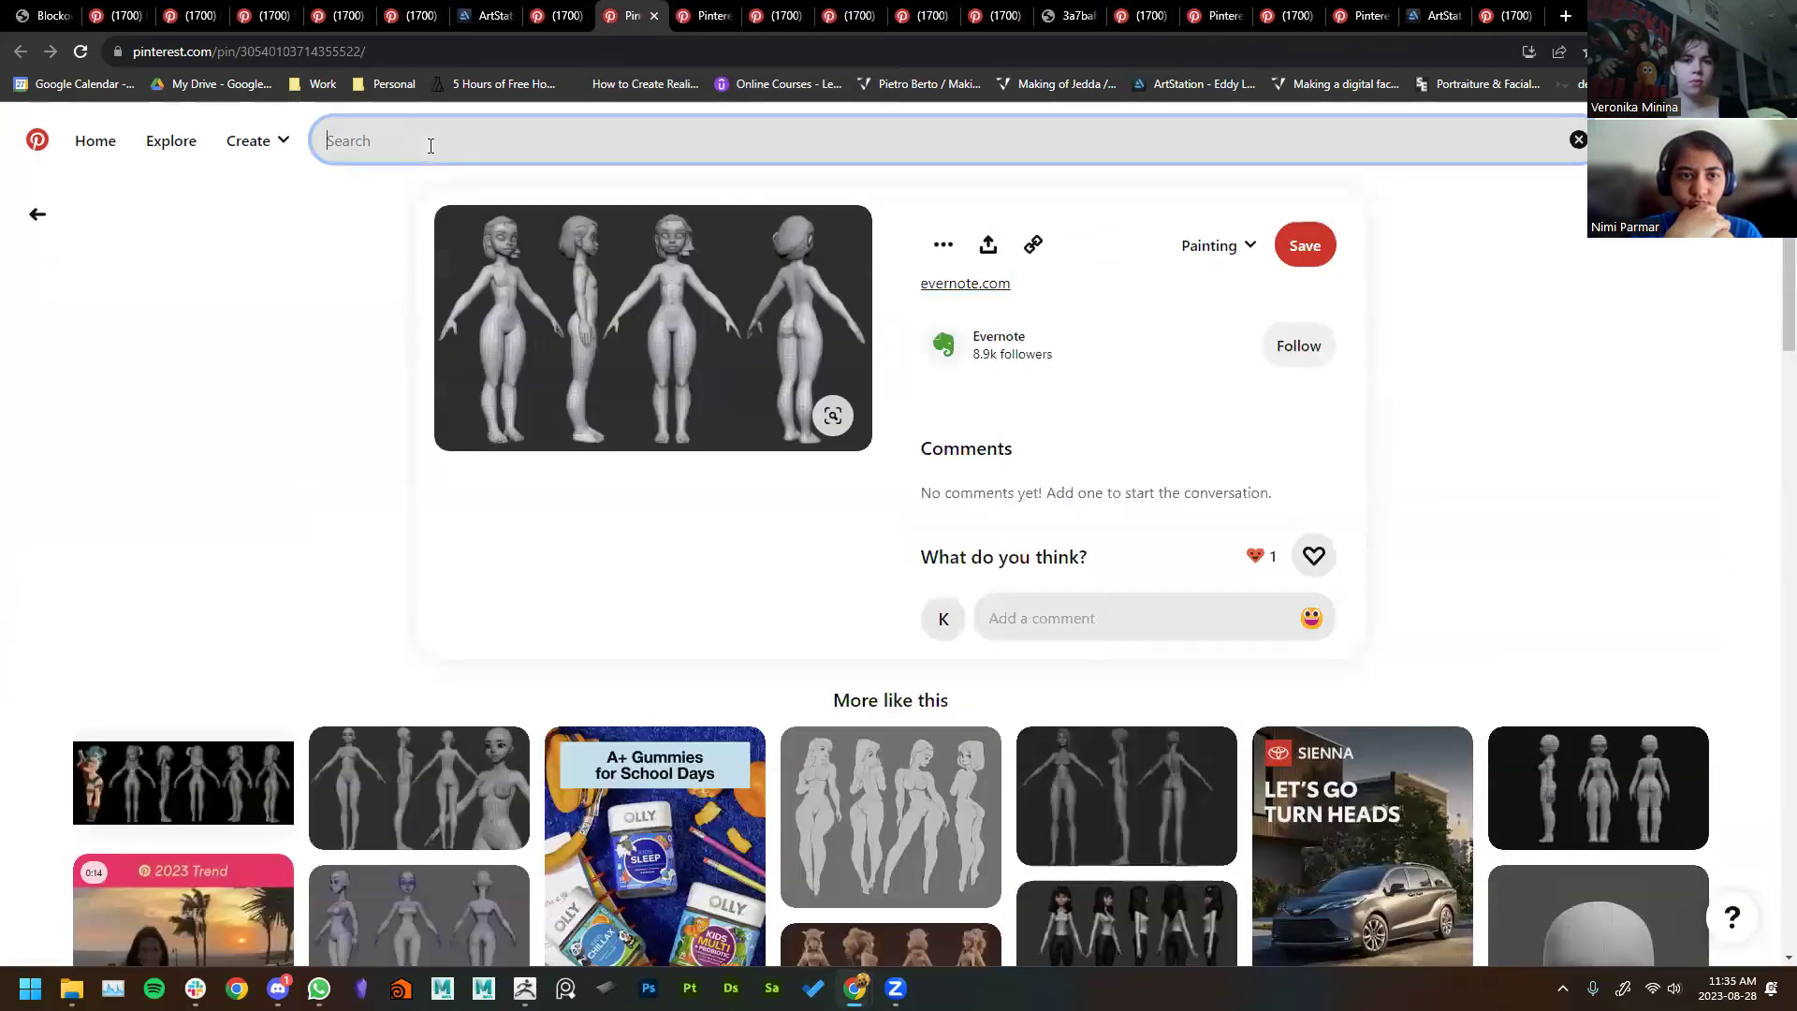
{"action": "type", "text": "dylan ekren"}
{"action": "key", "text": "Return"}
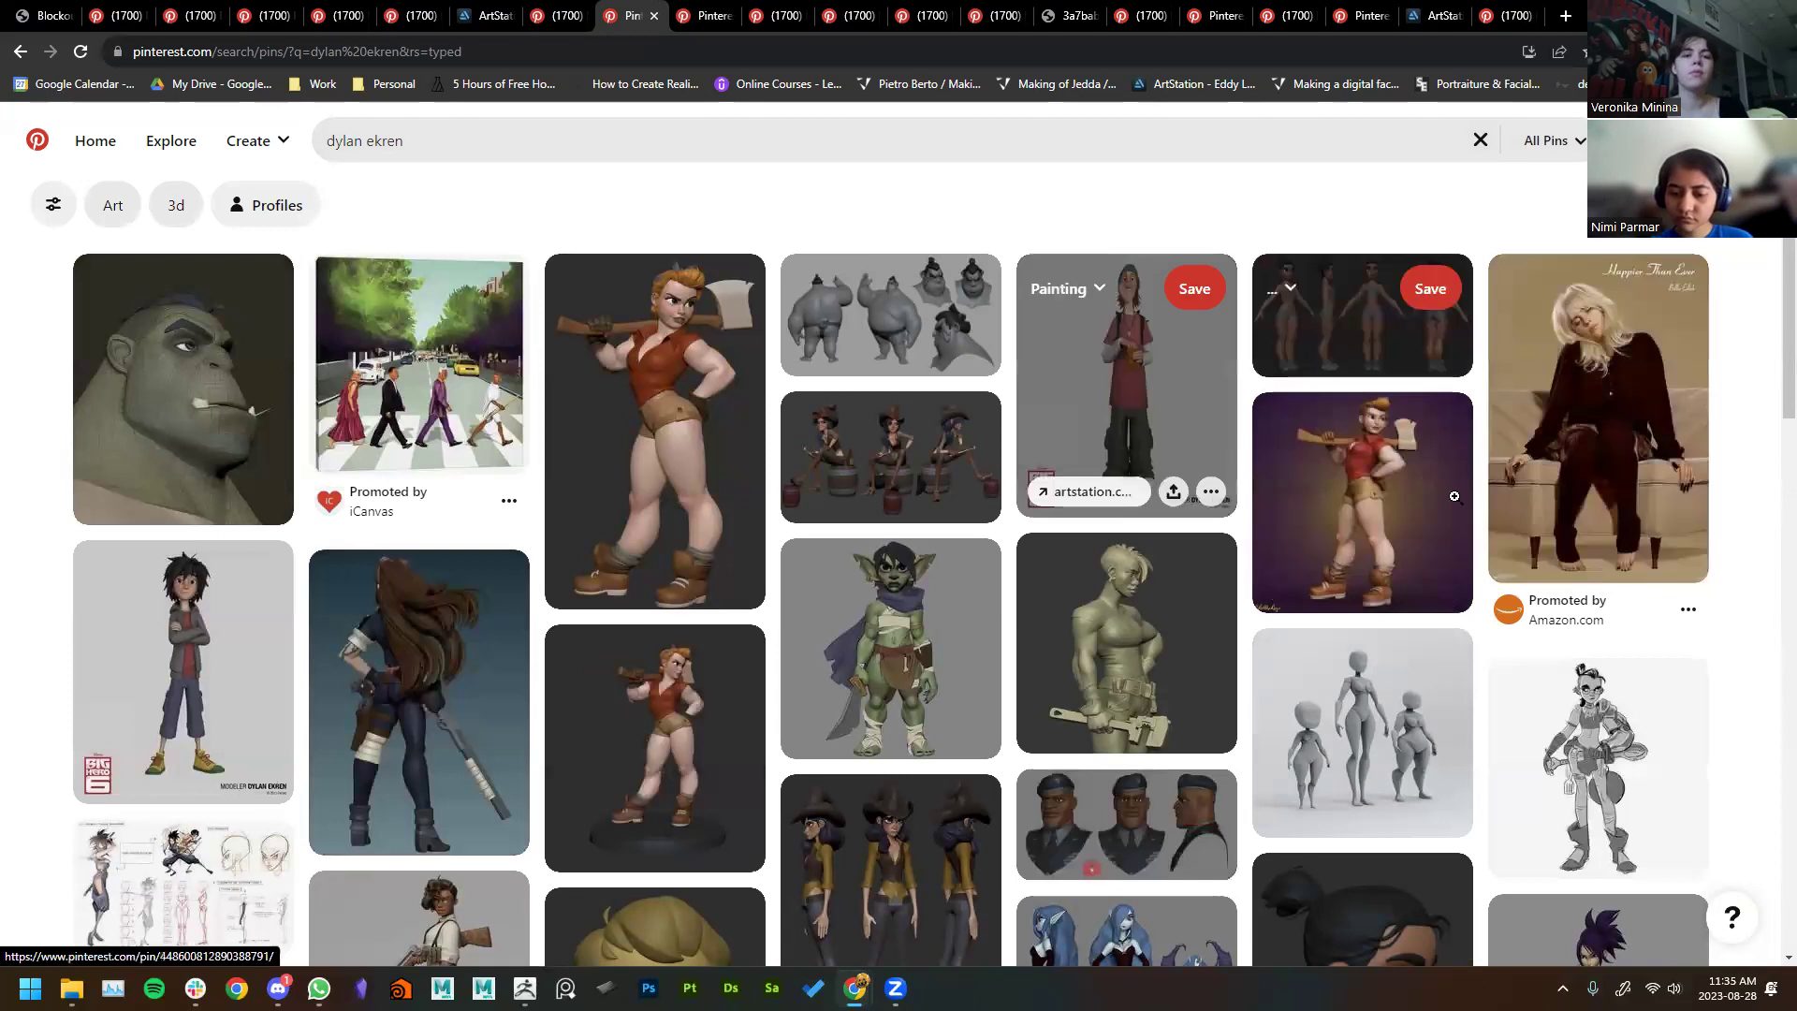
{"action": "right_click", "coordinate": [1286, 318]}
{"action": "left_click", "coordinate": [1338, 212]}
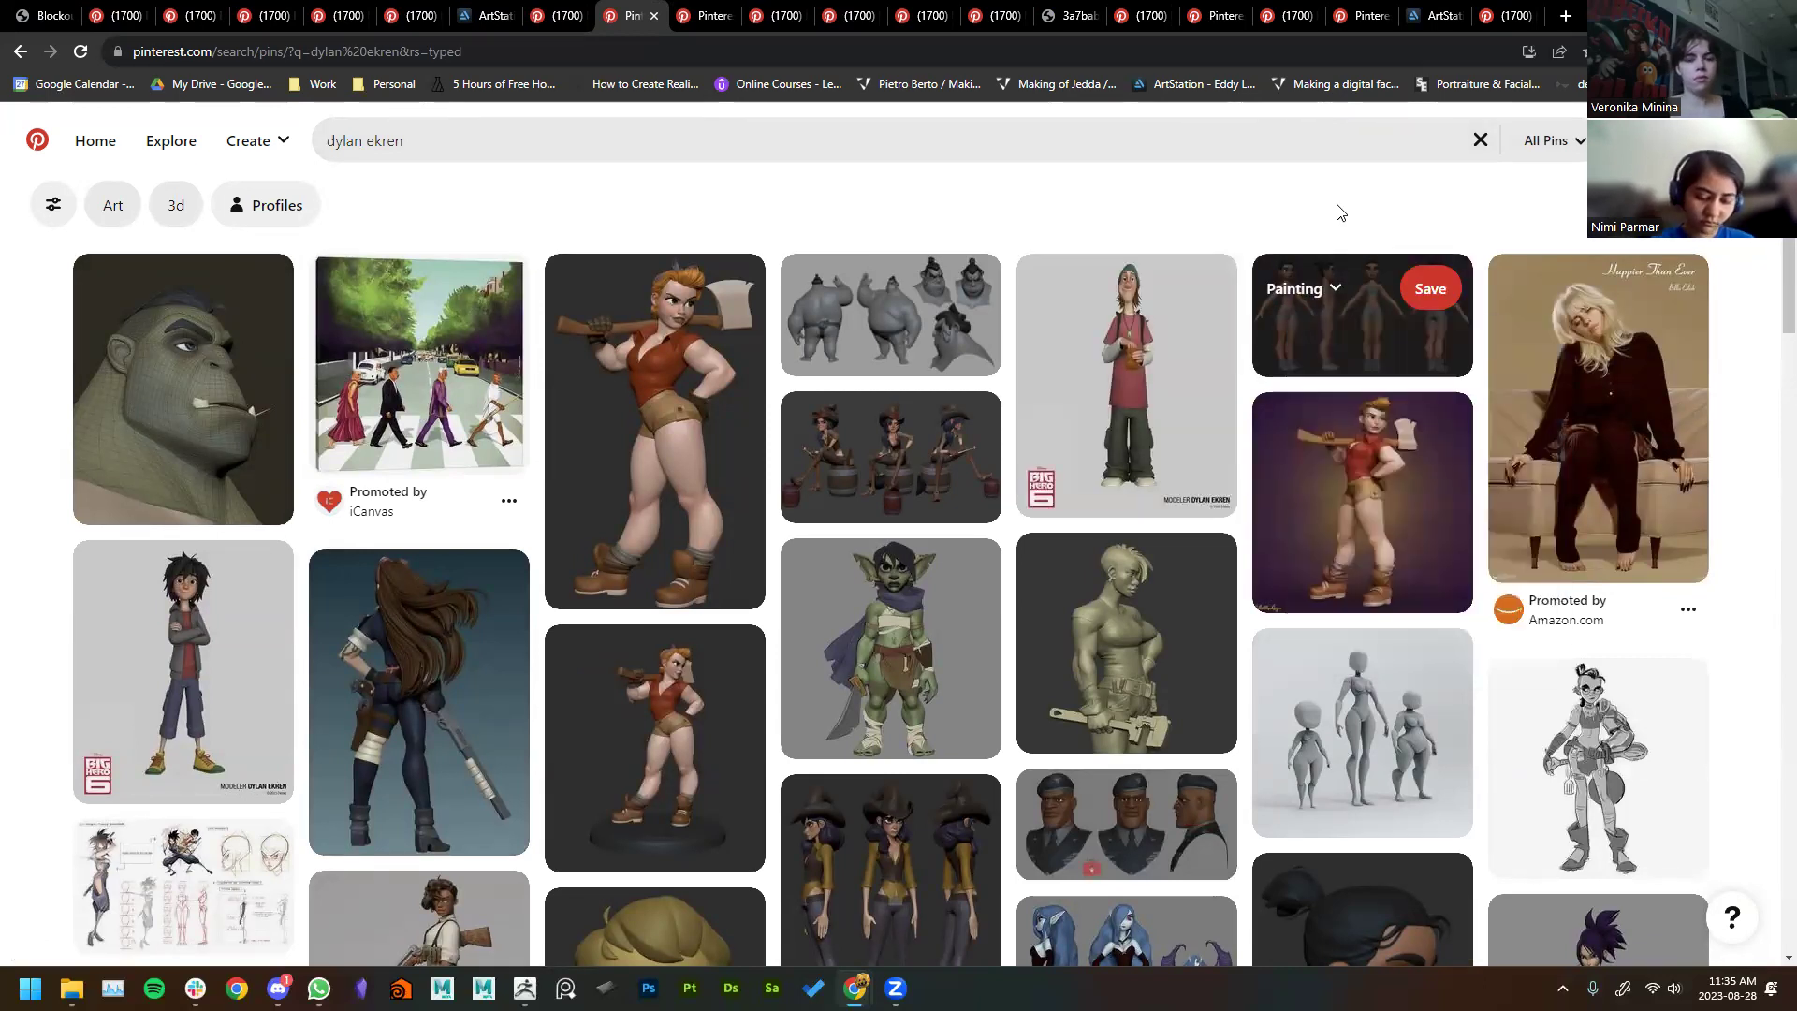
{"action": "middle_click", "coordinate": [1359, 344]}
Step: Look through the dylan ekren results and open the cowgirl turnaround pin in a separate tab
{"action": "scroll", "coordinate": [1076, 608], "scroll_direction": "down", "scroll_amount": 3}
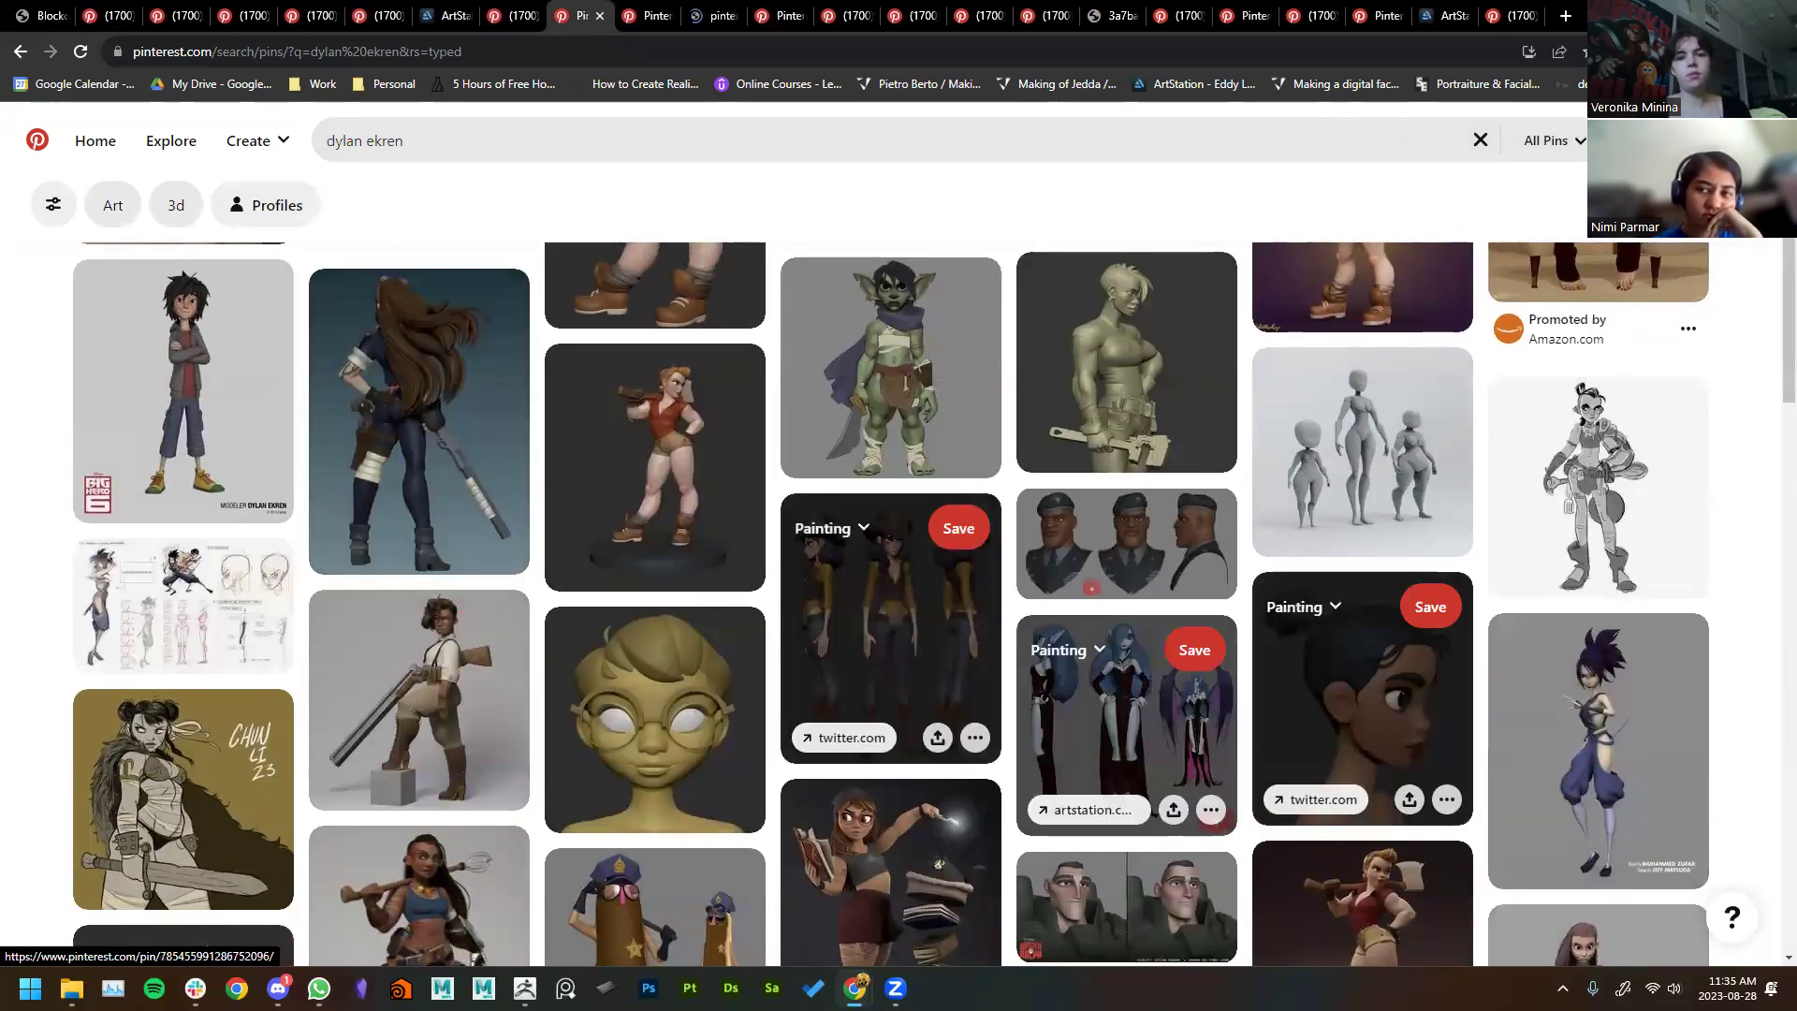
{"action": "scroll", "coordinate": [4, 477], "scroll_direction": "down", "scroll_amount": 2}
{"action": "scroll", "coordinate": [4, 477], "scroll_direction": "down", "scroll_amount": 3}
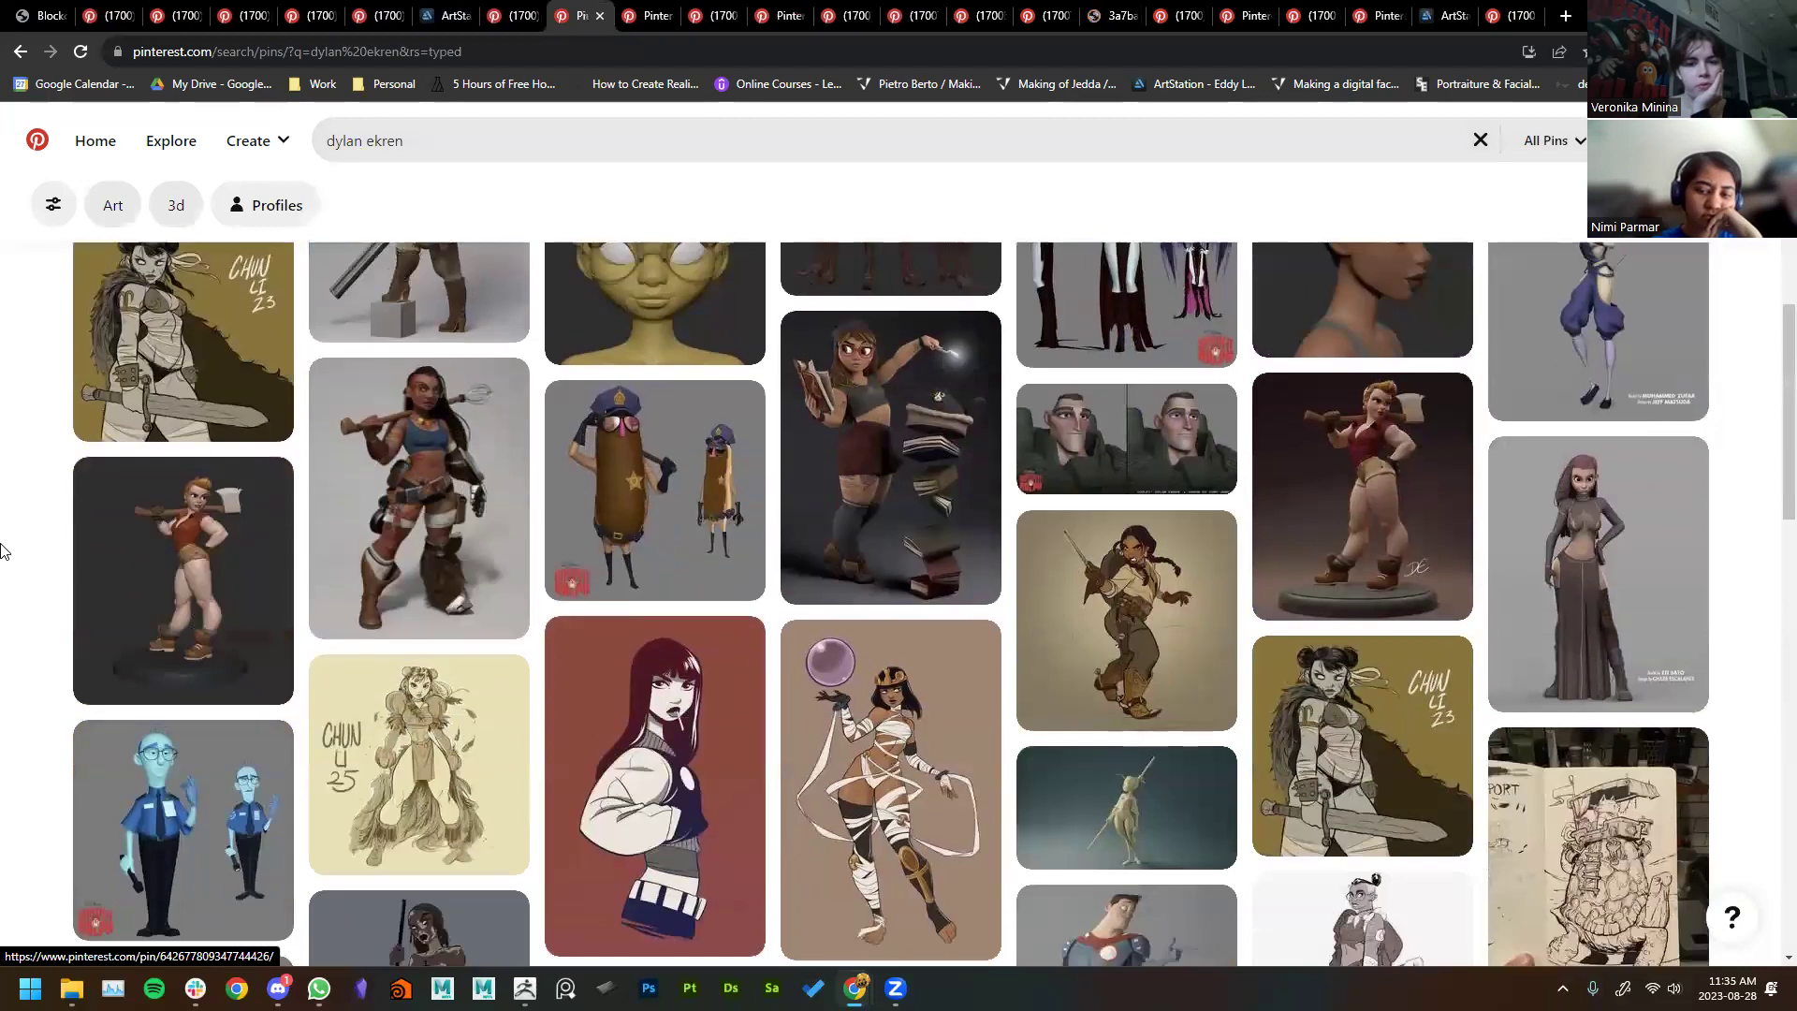
{"action": "scroll", "coordinate": [138, 658], "scroll_direction": "up", "scroll_amount": 3}
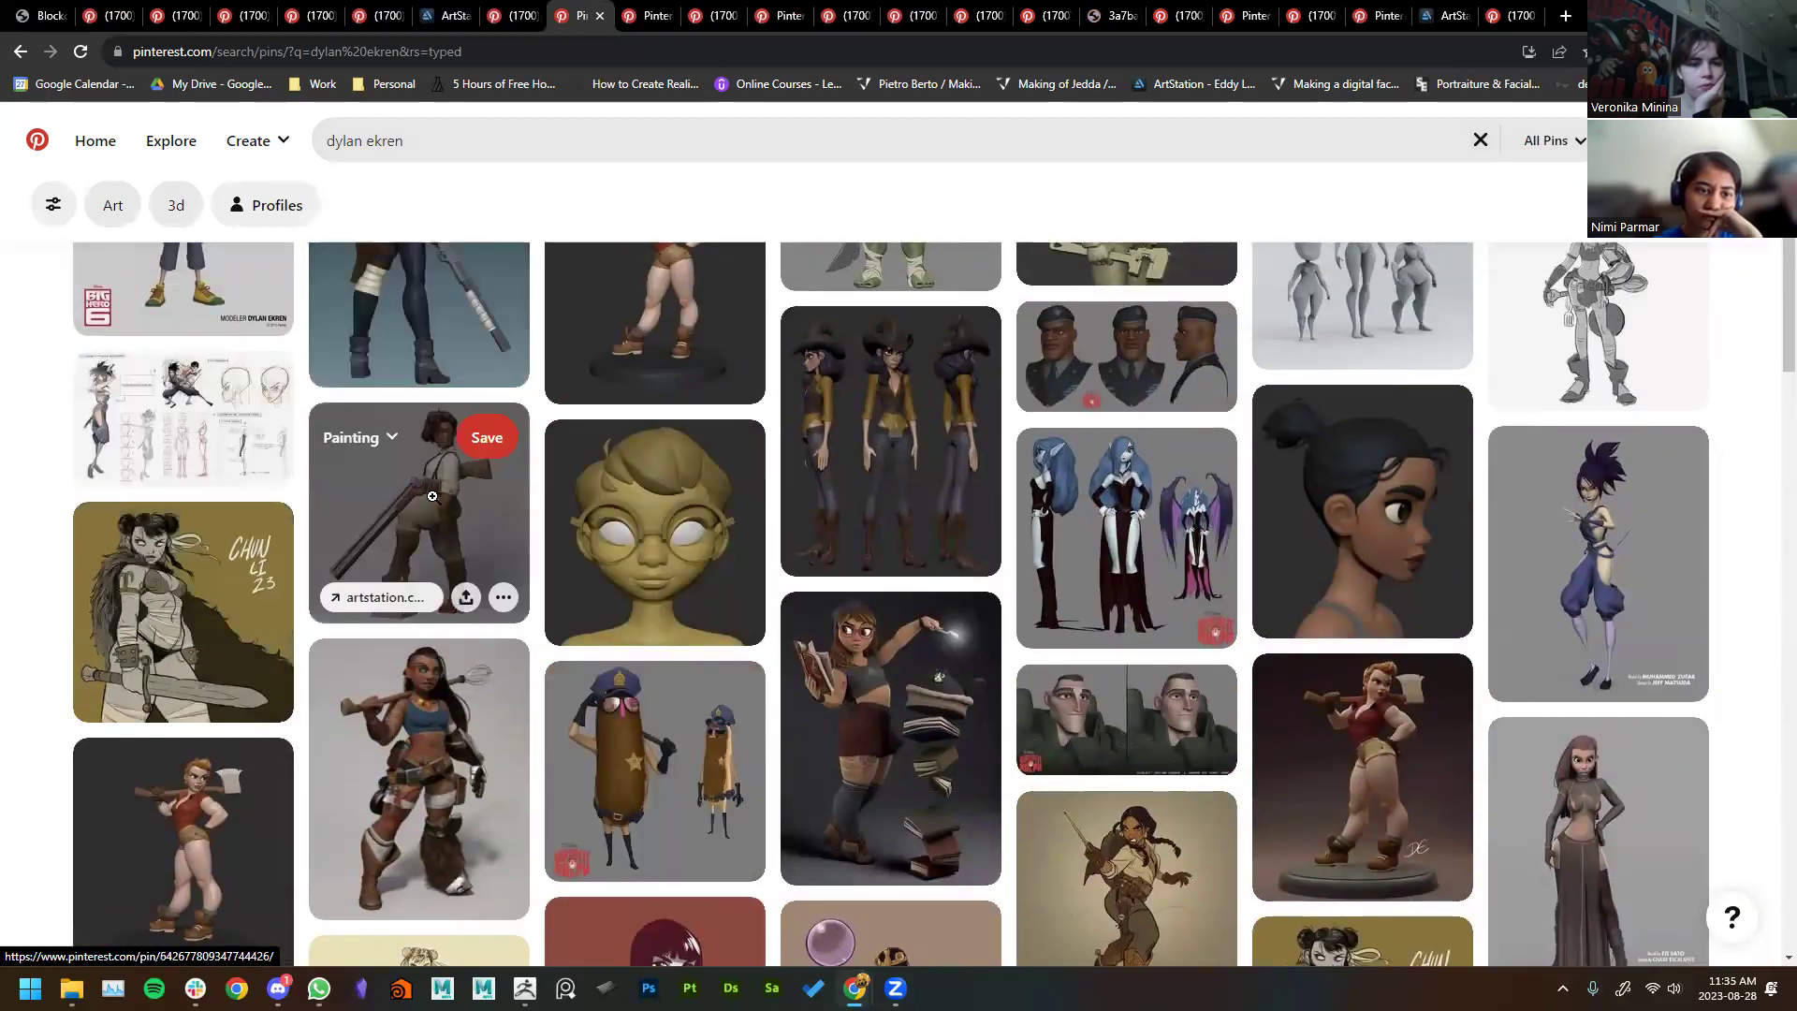
{"action": "scroll", "coordinate": [393, 495], "scroll_direction": "down", "scroll_amount": 5}
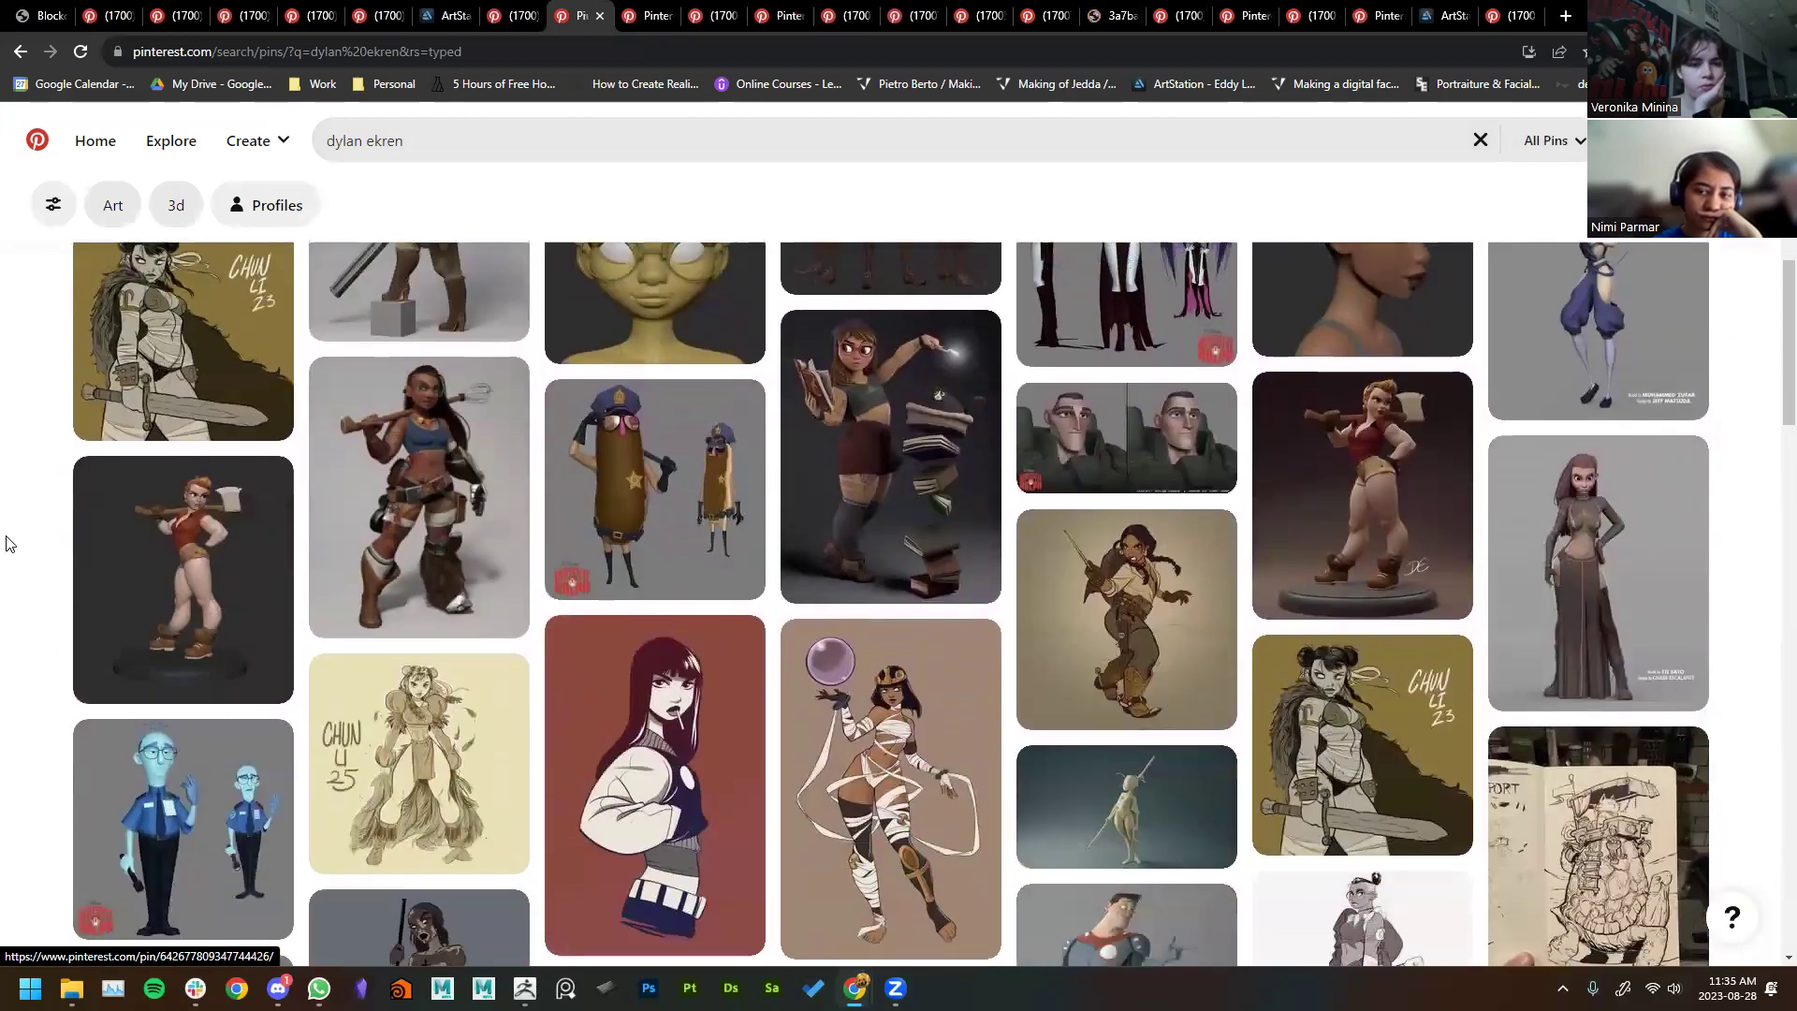
{"action": "scroll", "coordinate": [7, 625], "scroll_direction": "down", "scroll_amount": 3}
{"action": "scroll", "coordinate": [7, 625], "scroll_direction": "down", "scroll_amount": 6}
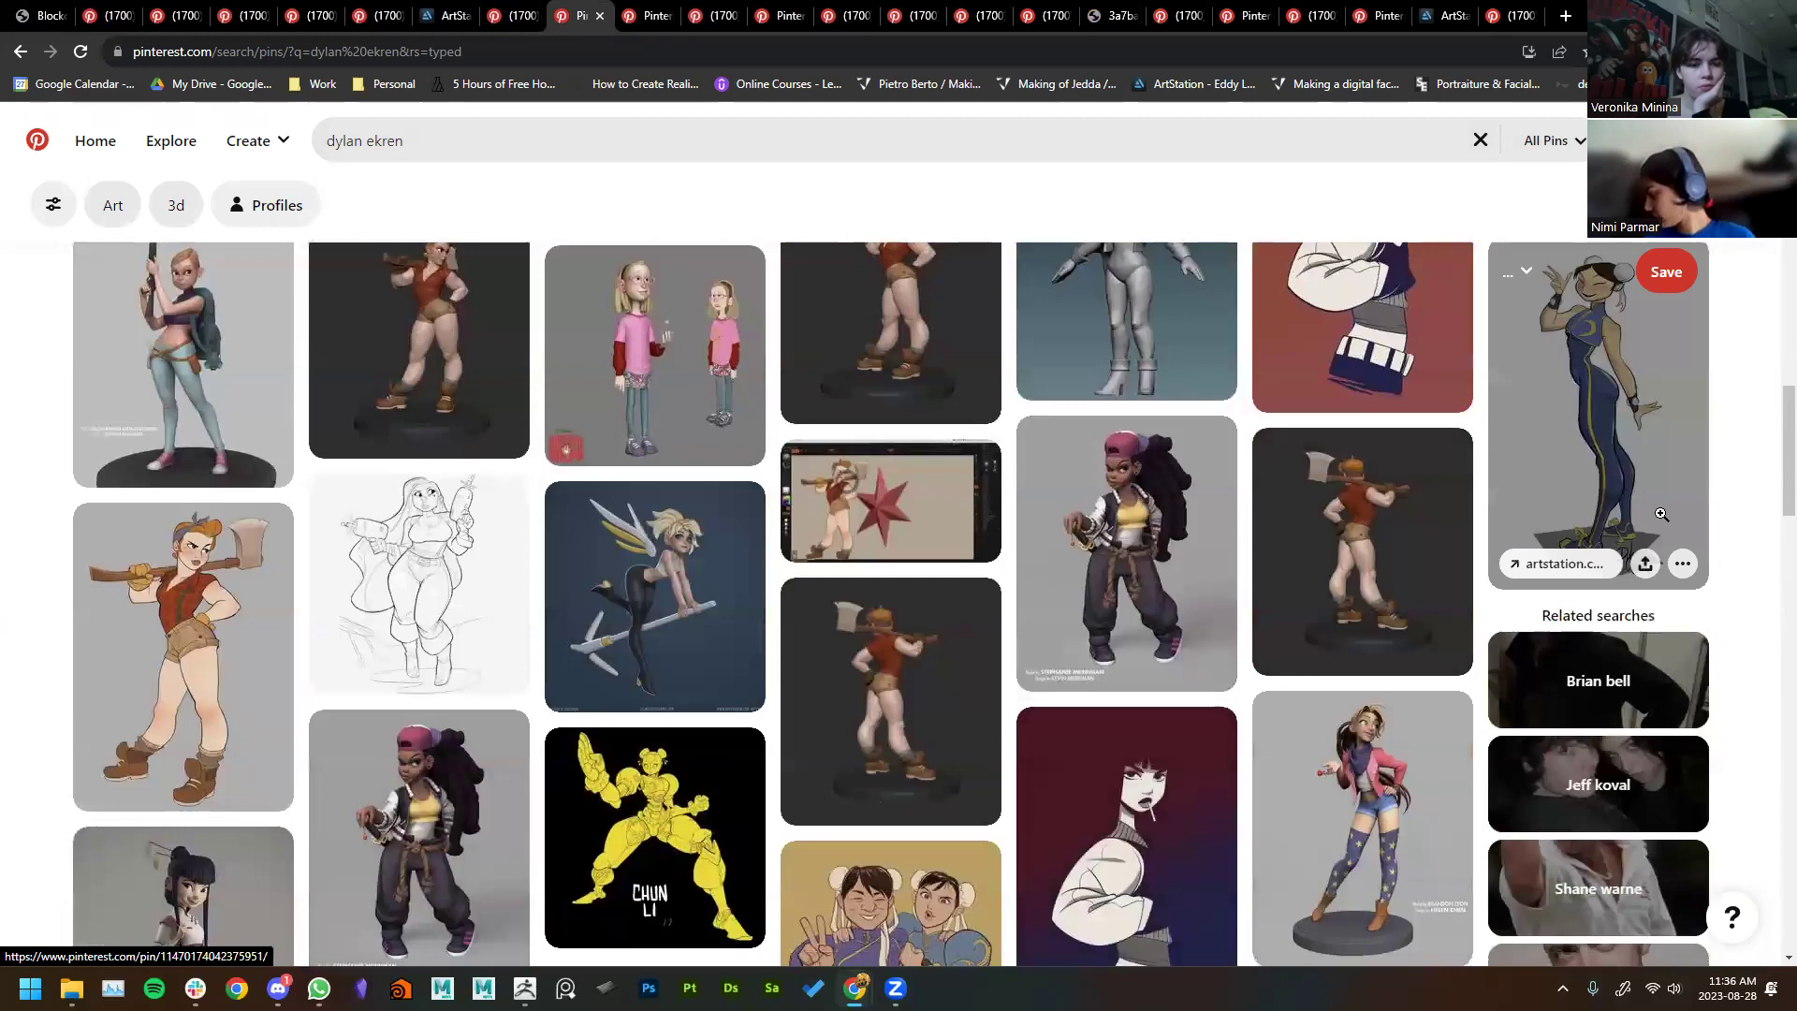
{"action": "scroll", "coordinate": [1596, 765], "scroll_direction": "down", "scroll_amount": 5}
{"action": "scroll", "coordinate": [13, 617], "scroll_direction": "down", "scroll_amount": 6}
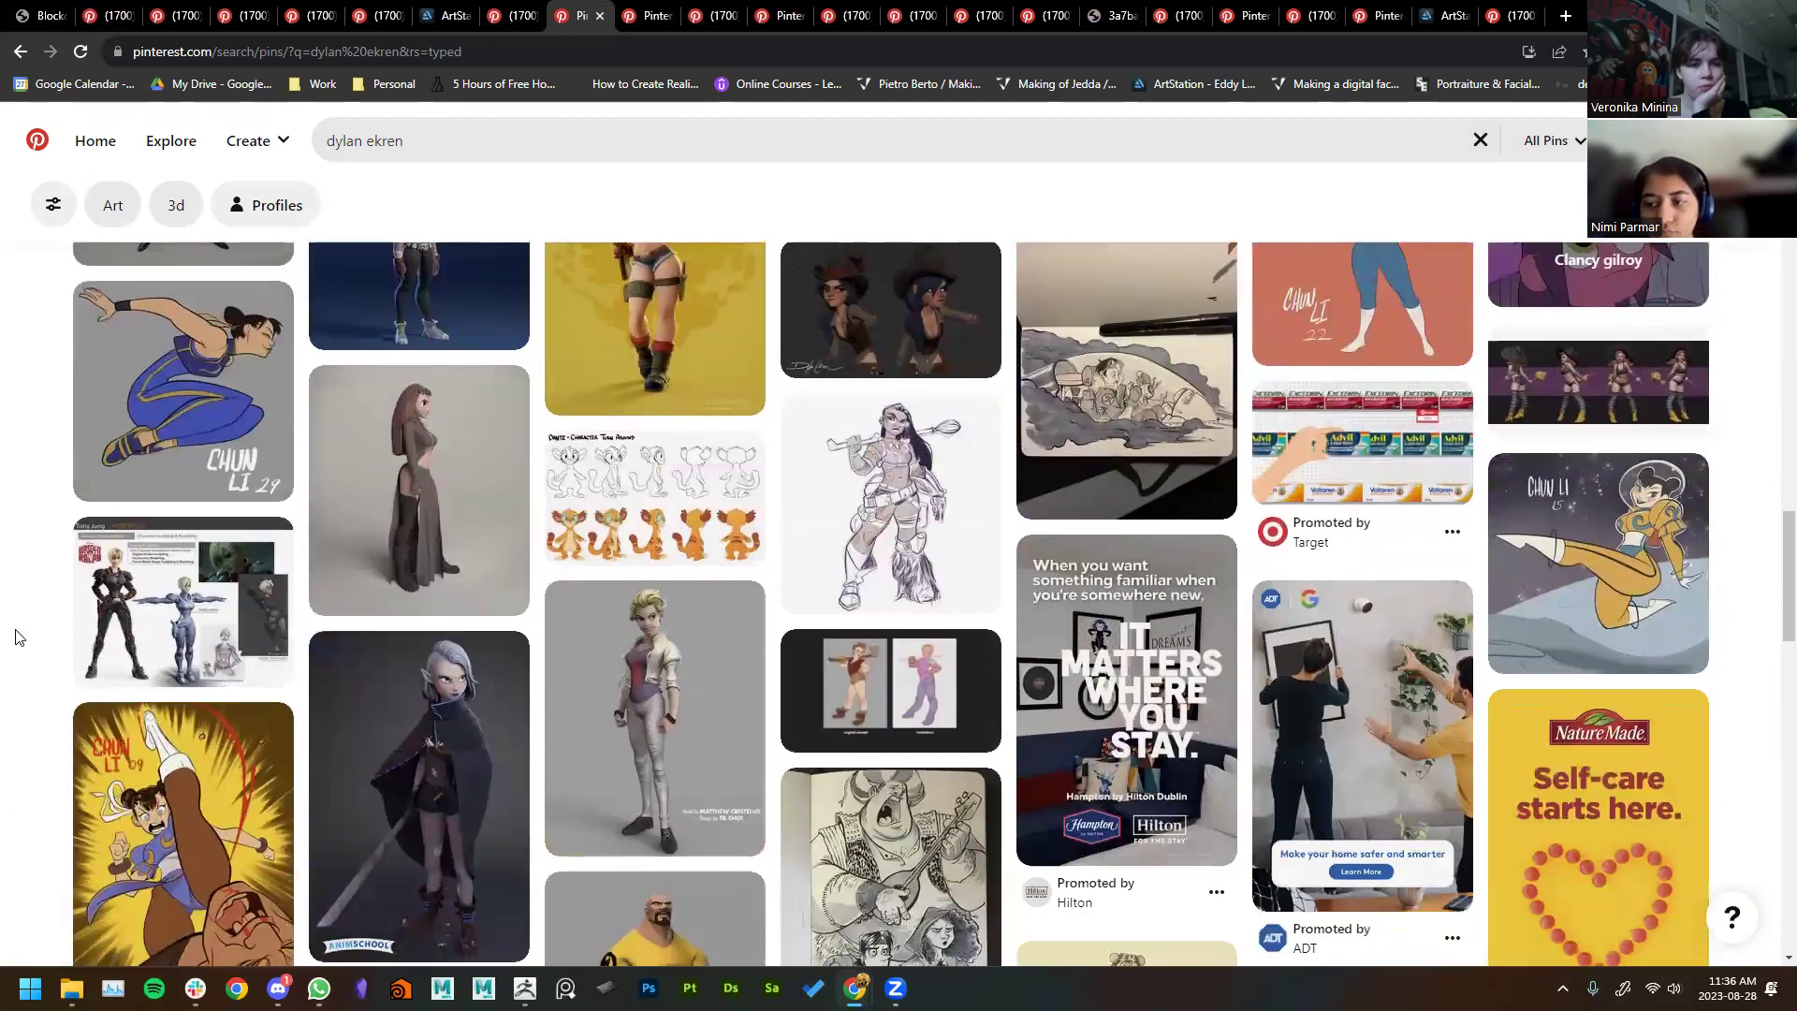
Step: Look further down the dylan ekren results and open more stylized character pins in separate tabs
{"action": "scroll", "coordinate": [17, 646], "scroll_direction": "down", "scroll_amount": 6}
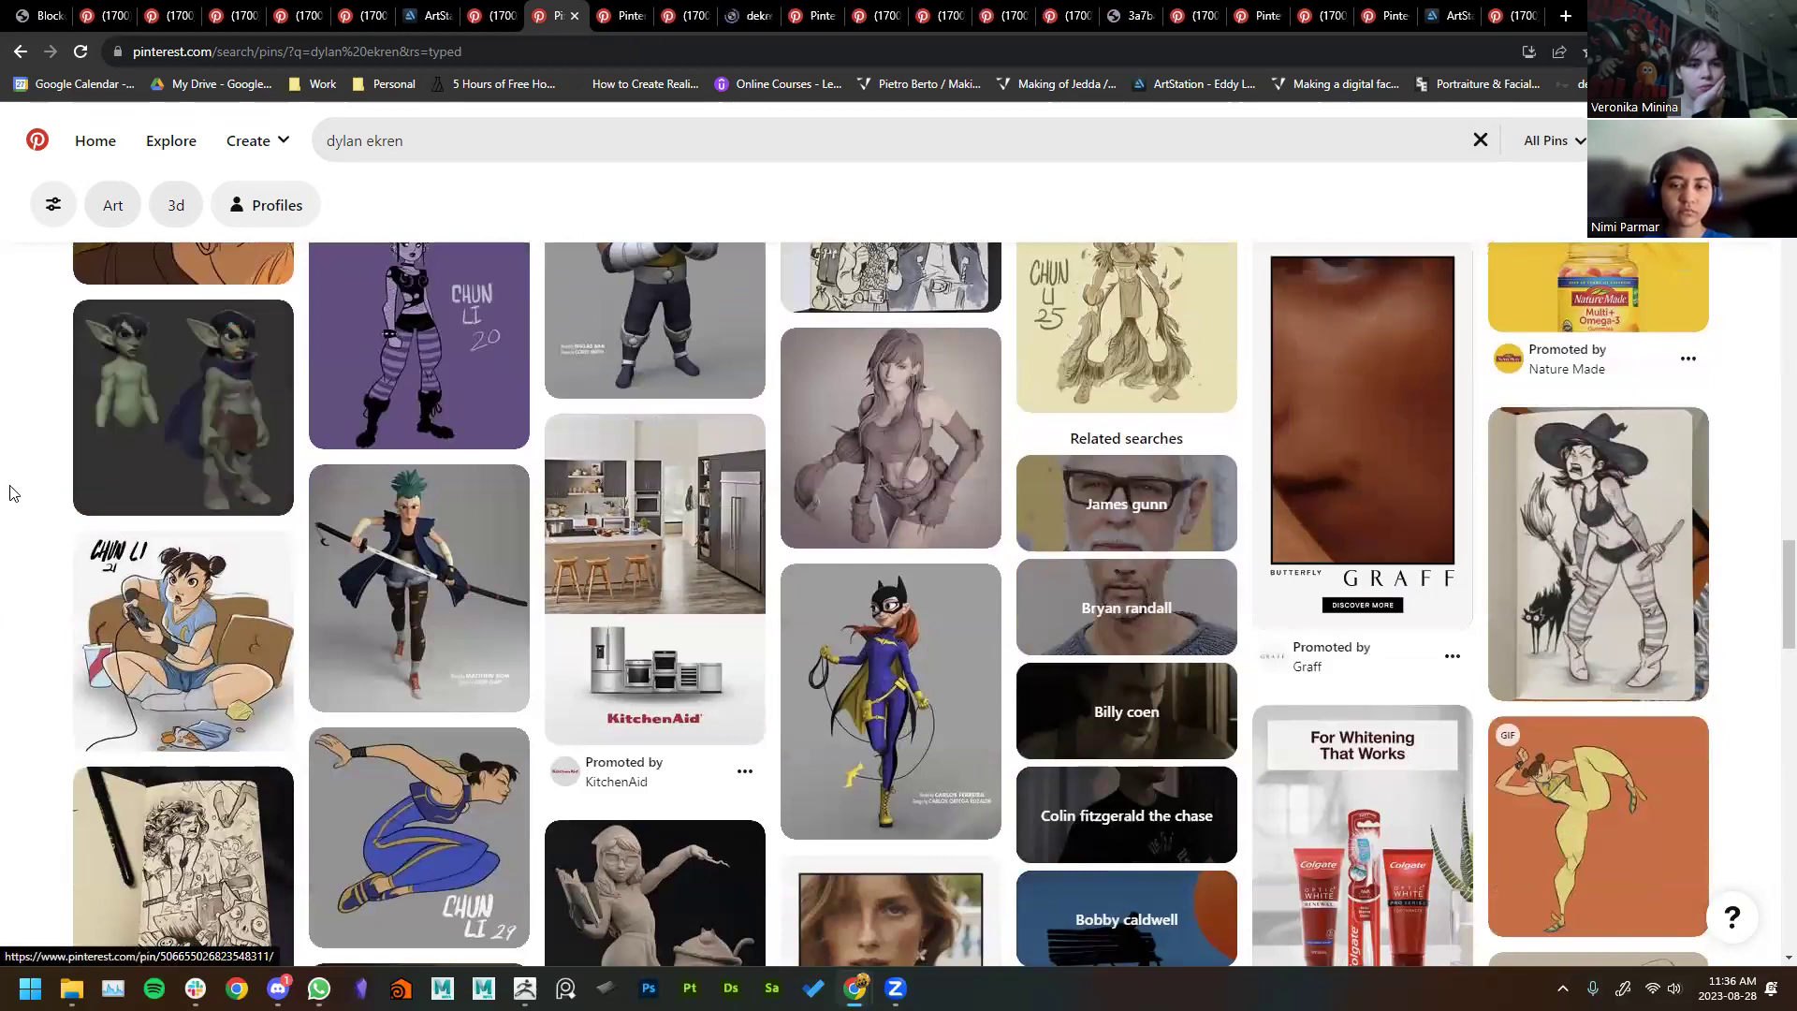
{"action": "scroll", "coordinate": [13, 493], "scroll_direction": "down", "scroll_amount": 4}
{"action": "scroll", "coordinate": [13, 493], "scroll_direction": "down", "scroll_amount": 14}
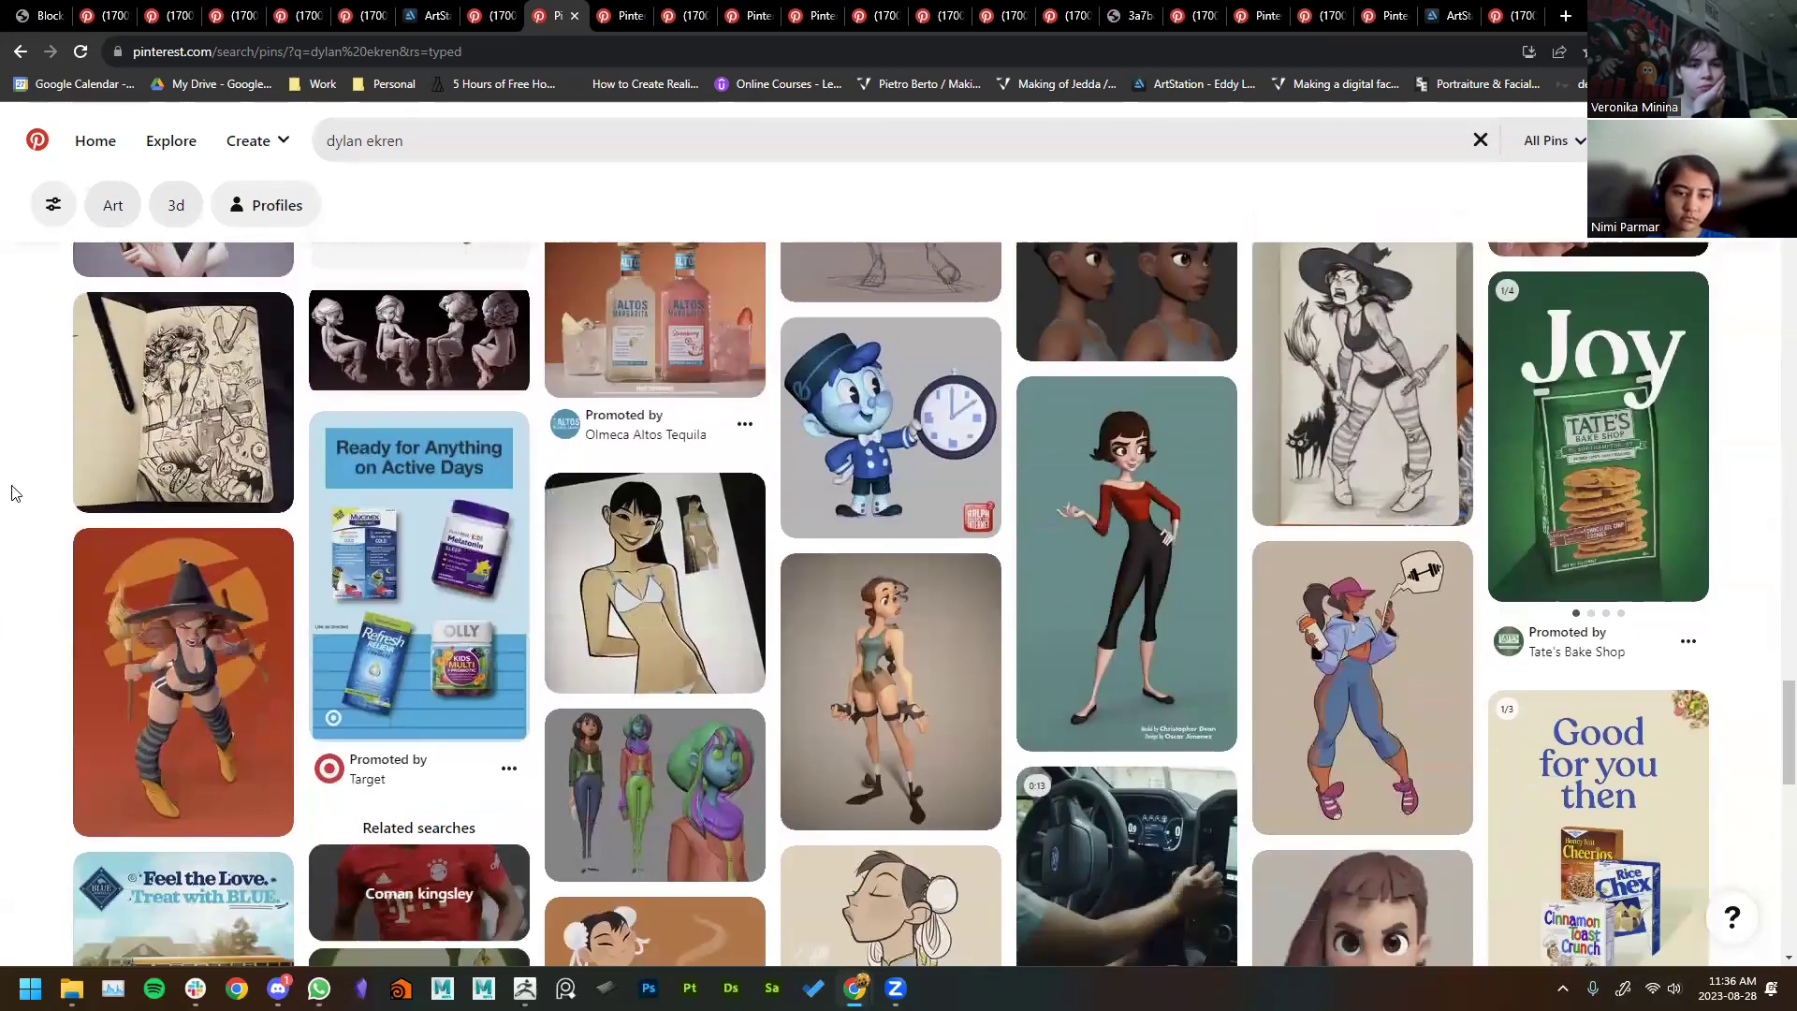
{"action": "scroll", "coordinate": [13, 493], "scroll_direction": "up", "scroll_amount": 2}
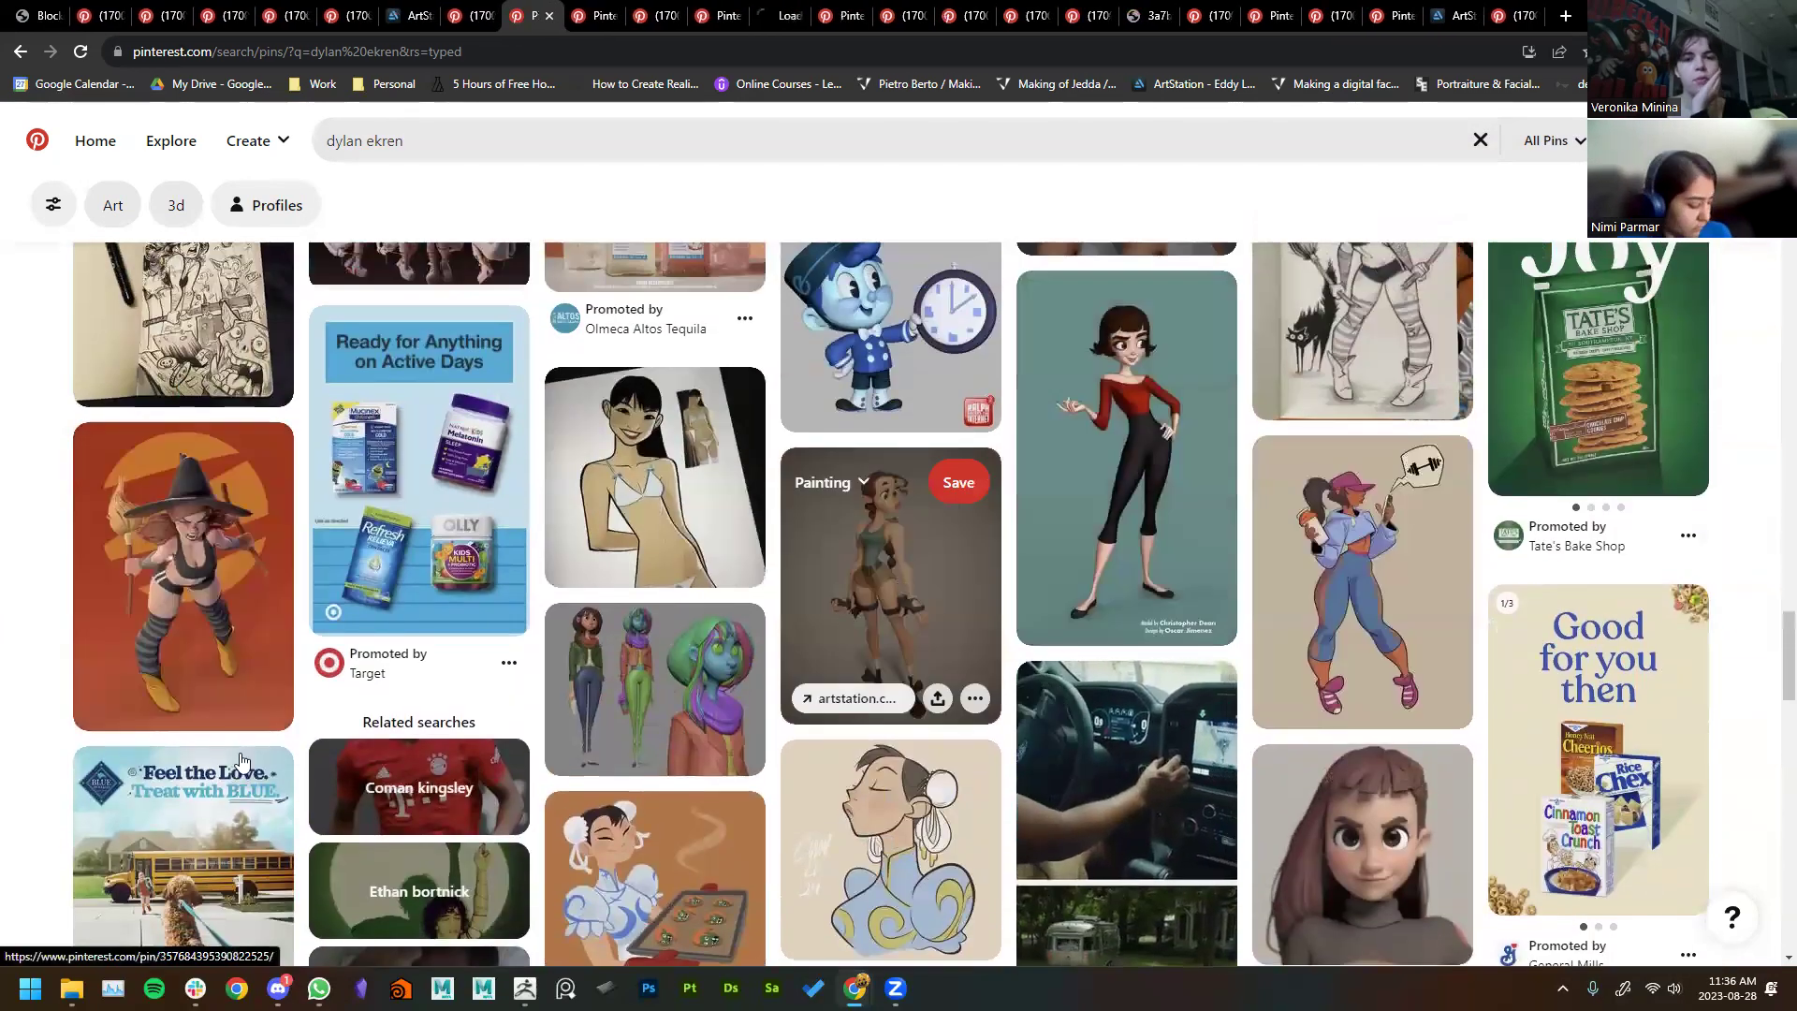
{"action": "scroll", "coordinate": [3, 606], "scroll_direction": "down", "scroll_amount": 3}
{"action": "scroll", "coordinate": [94, 561], "scroll_direction": "down", "scroll_amount": 15}
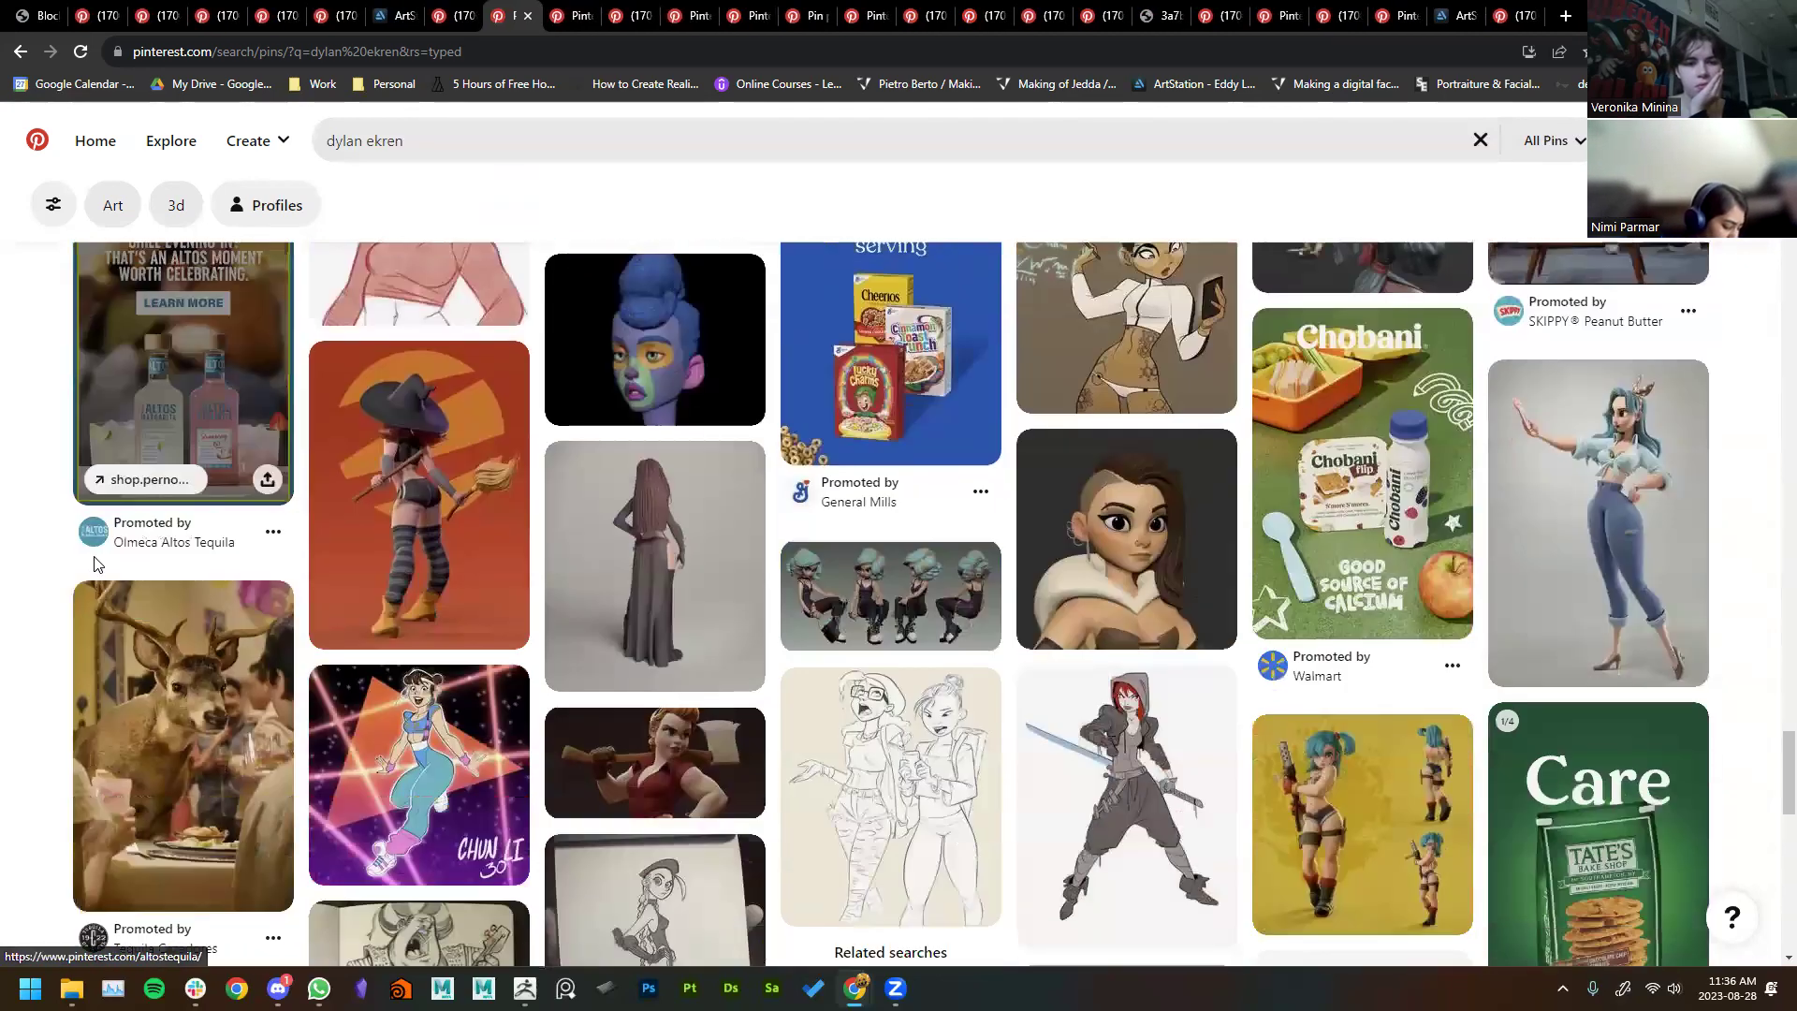
Step: Open the full-size images of the four-view female turnaround and the cowgirl turnaround pins in separate tabs
{"action": "left_click", "coordinate": [573, 15]}
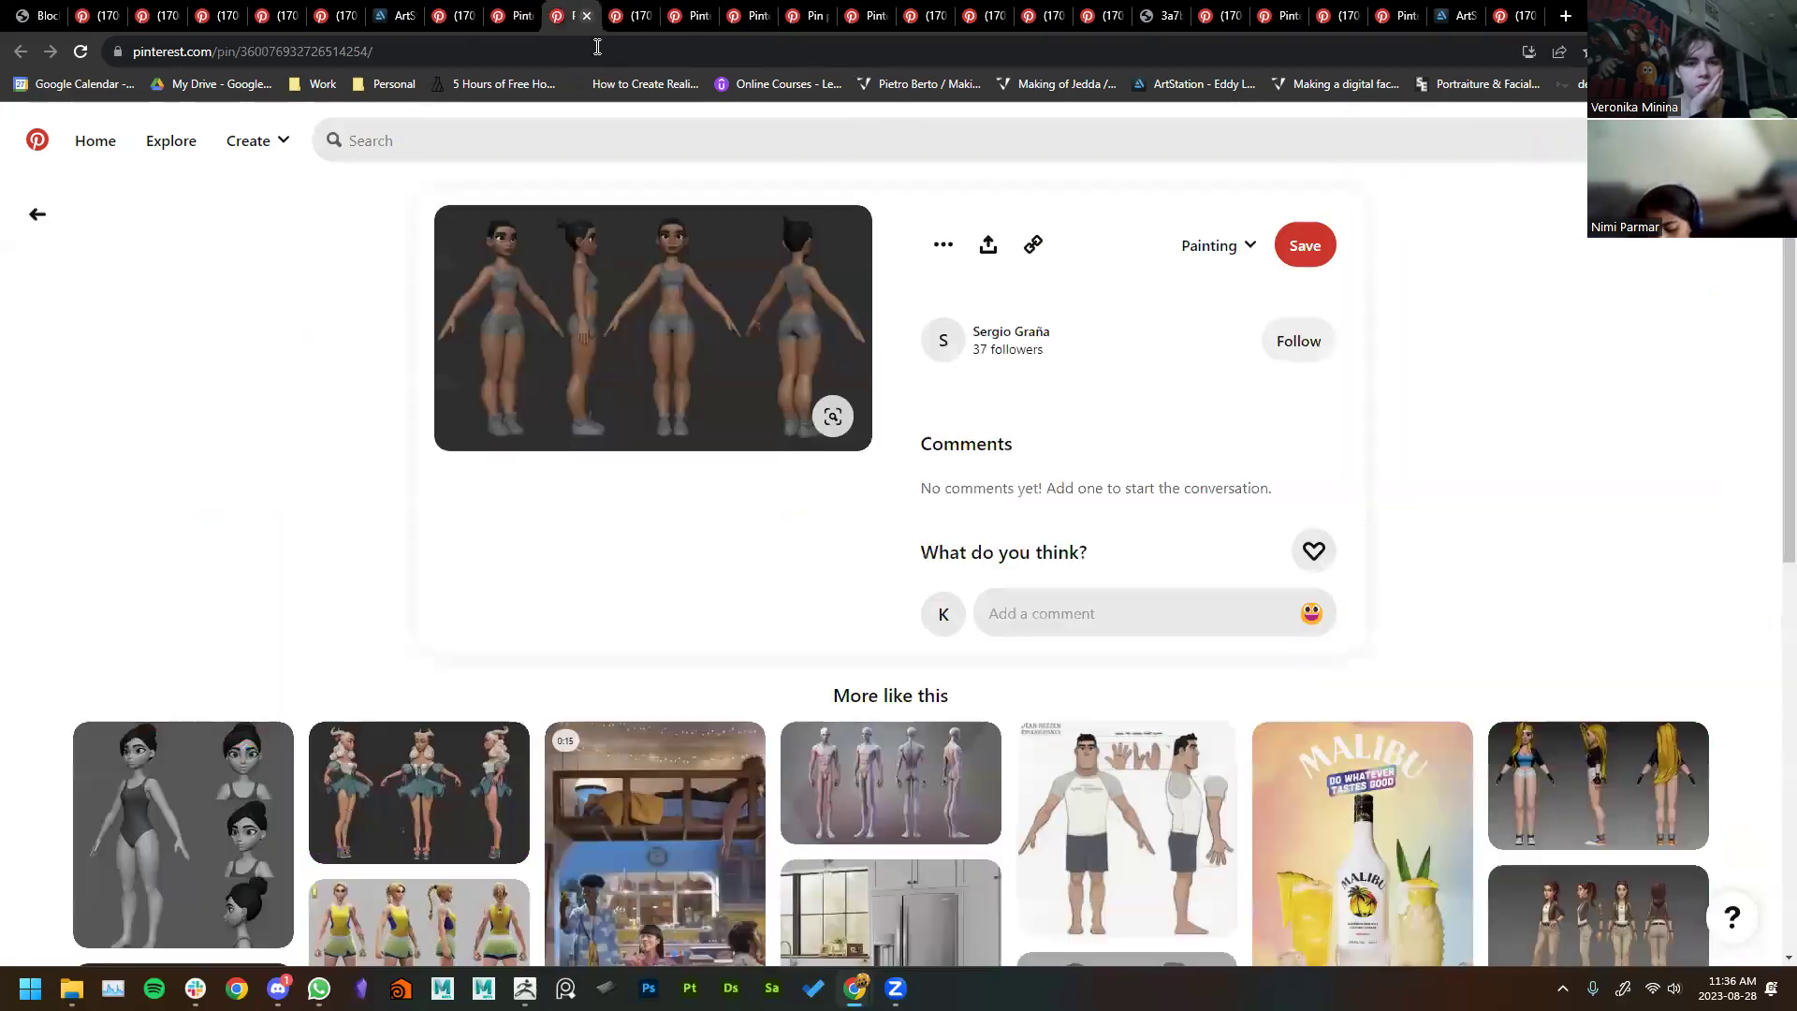
{"action": "left_click", "coordinate": [524, 412]}
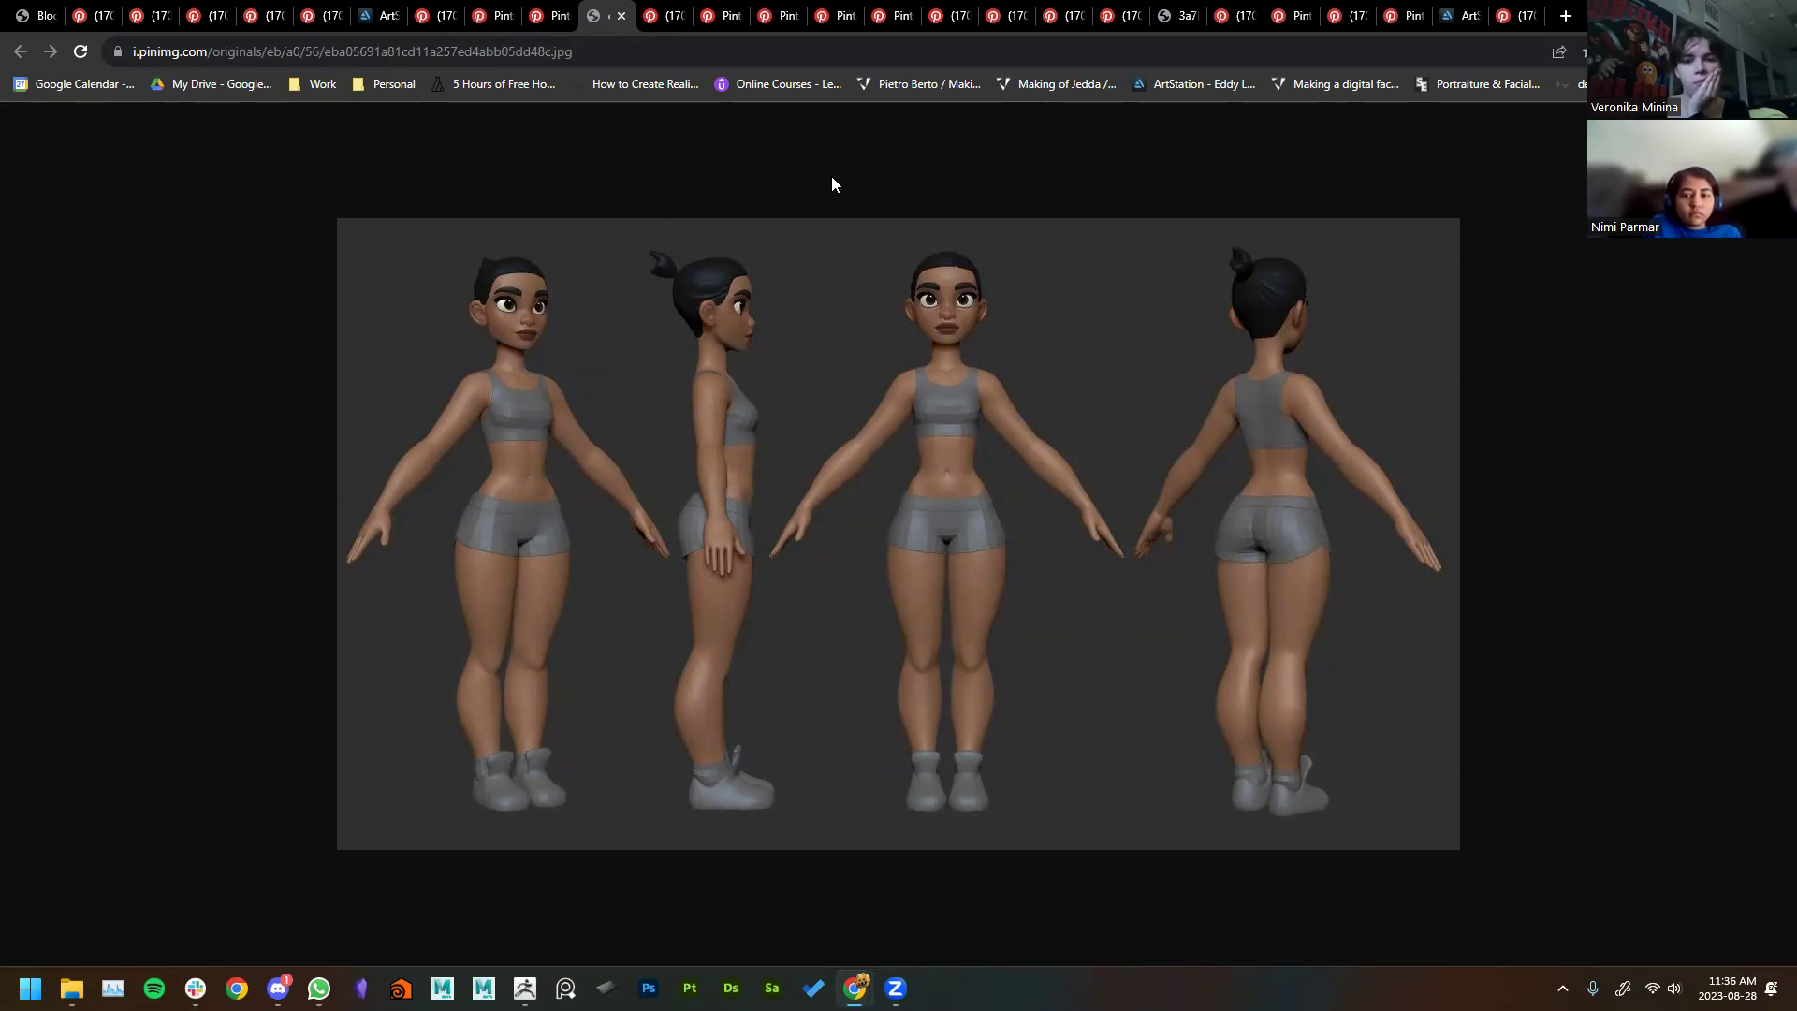
{"action": "left_click", "coordinate": [670, 13]}
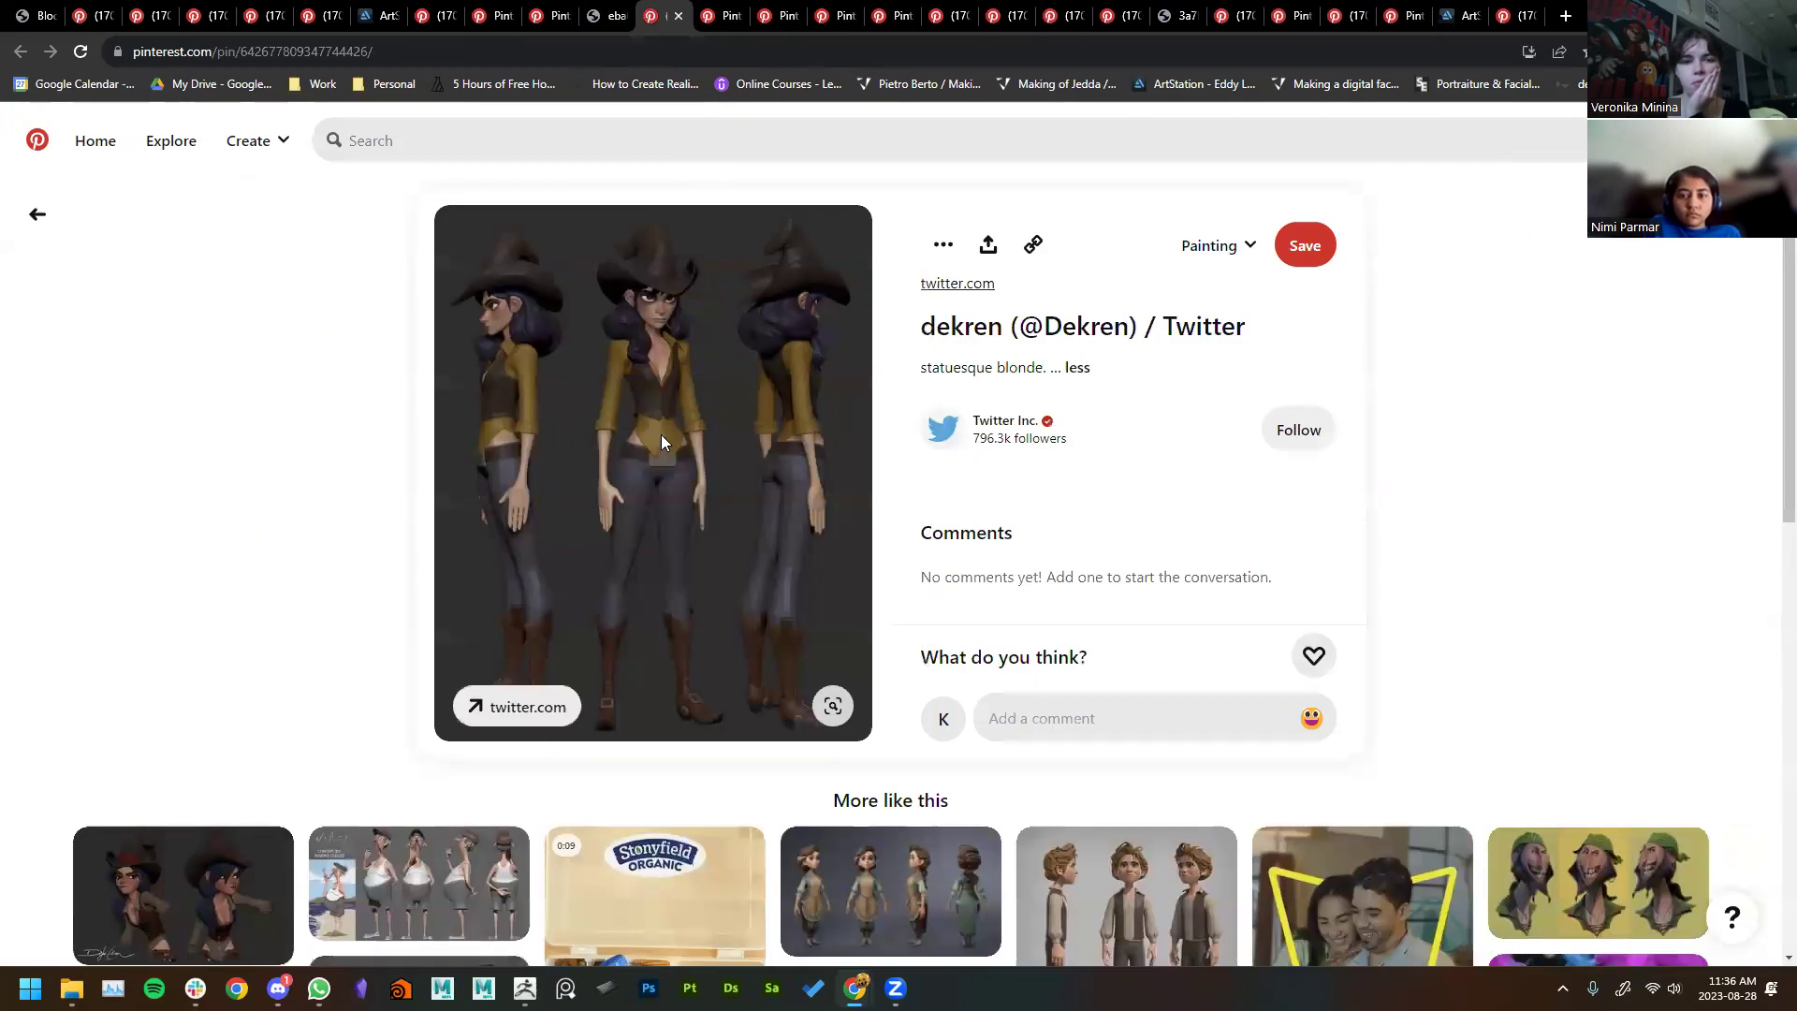
{"action": "right_click", "coordinate": [623, 367]}
{"action": "left_click", "coordinate": [658, 378]}
{"action": "scroll", "coordinate": [330, 398], "scroll_direction": "down", "scroll_amount": 3}
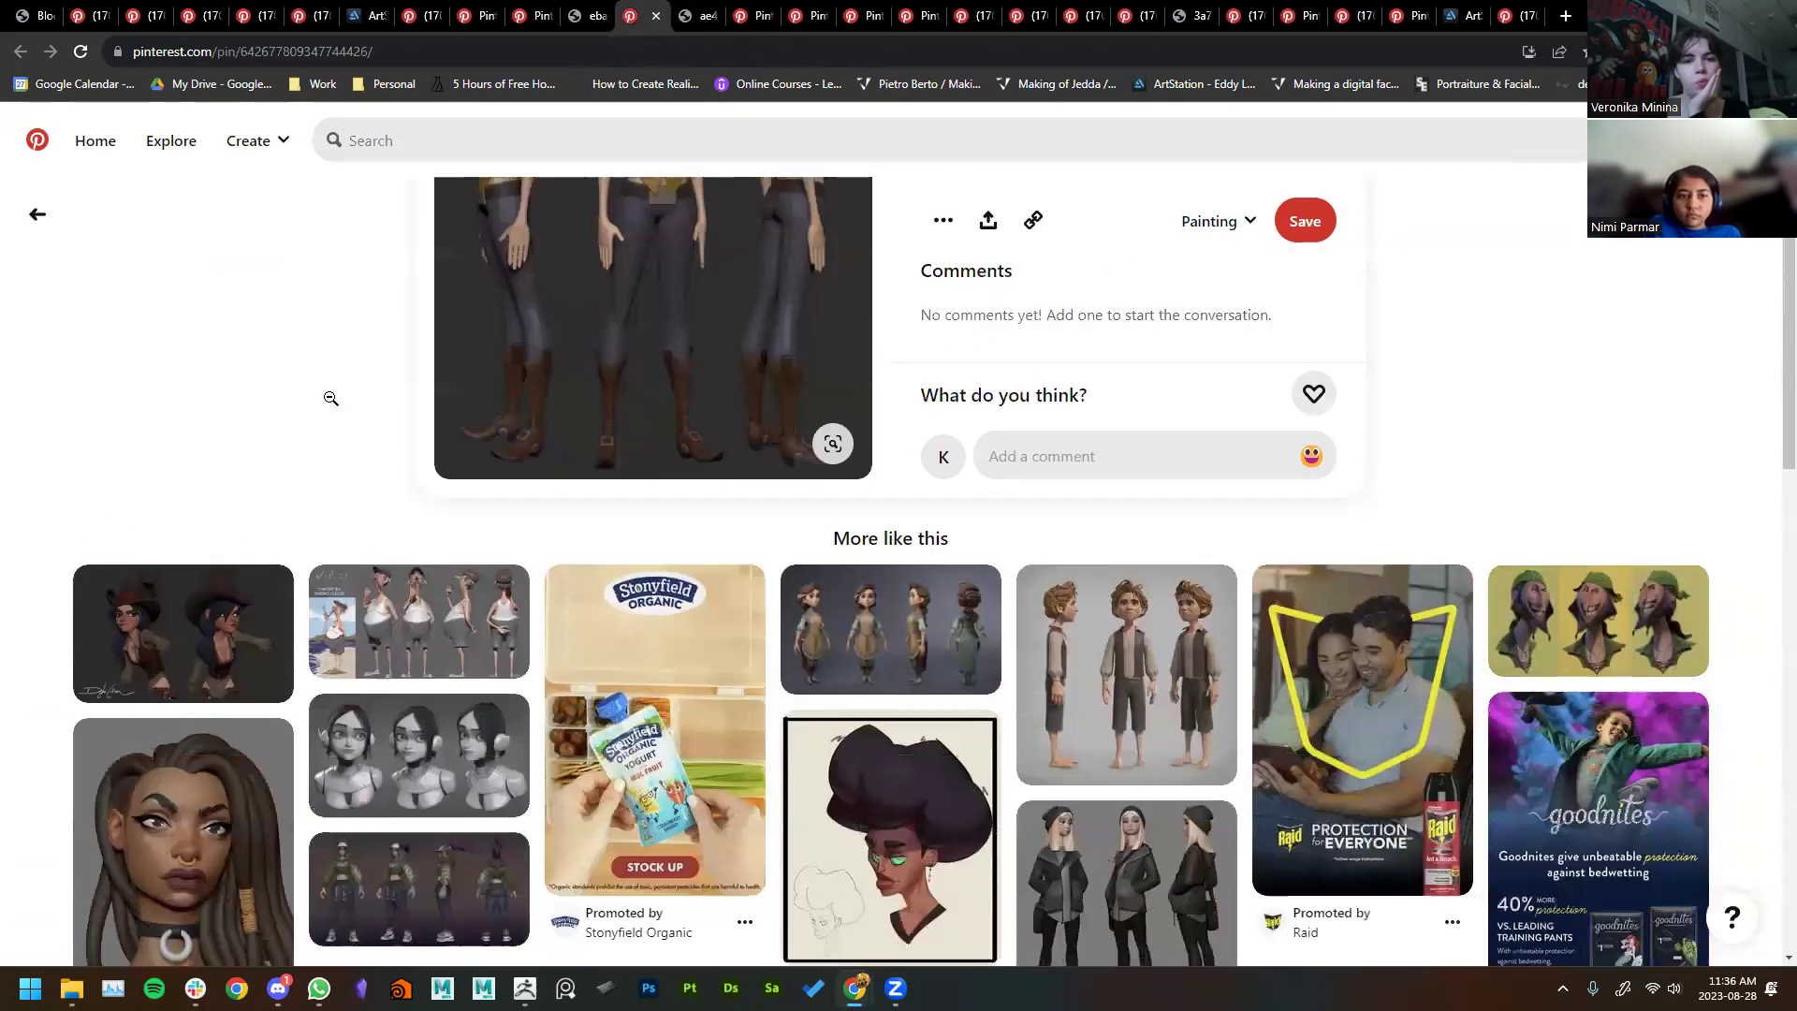
Step: Close the cowgirl turnaround pin and open the goblin character pin's full-size image in a separate tab
{"action": "scroll", "coordinate": [515, 288], "scroll_direction": "up", "scroll_amount": 4}
{"action": "left_click", "coordinate": [696, 15]}
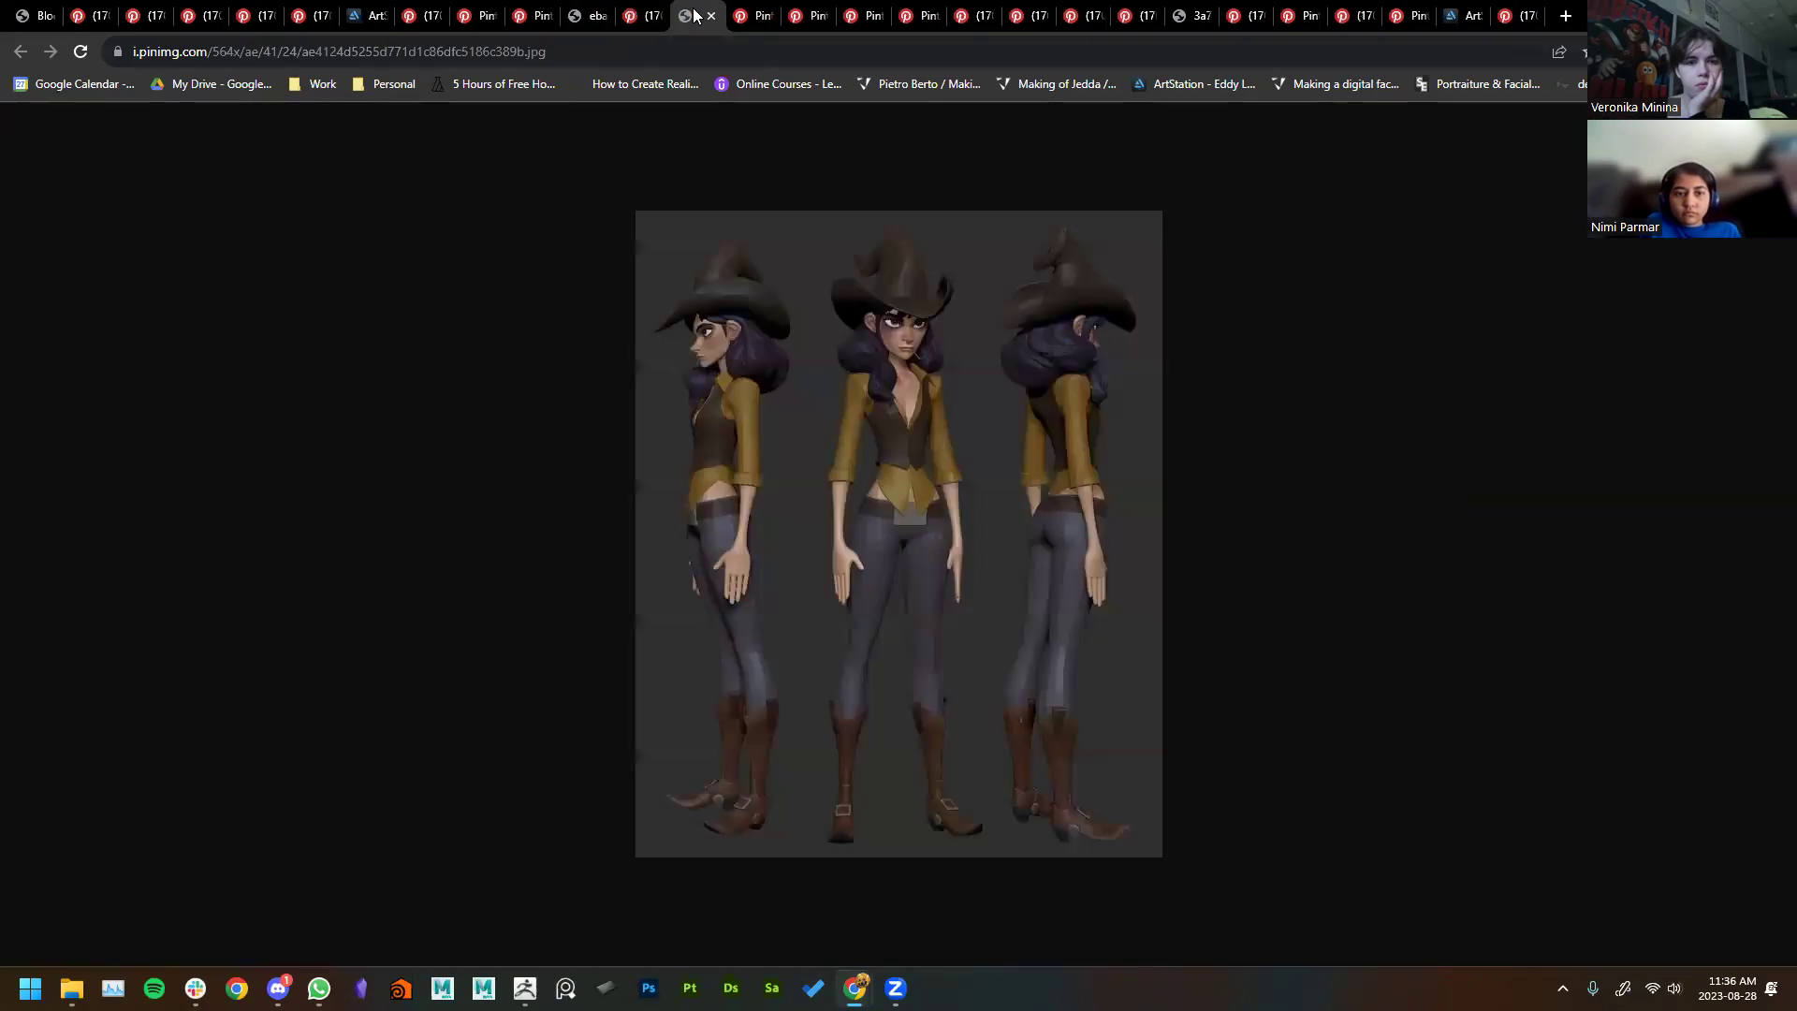
{"action": "left_click_drag", "start_coordinate": [659, 16], "coordinate": [711, 17]}
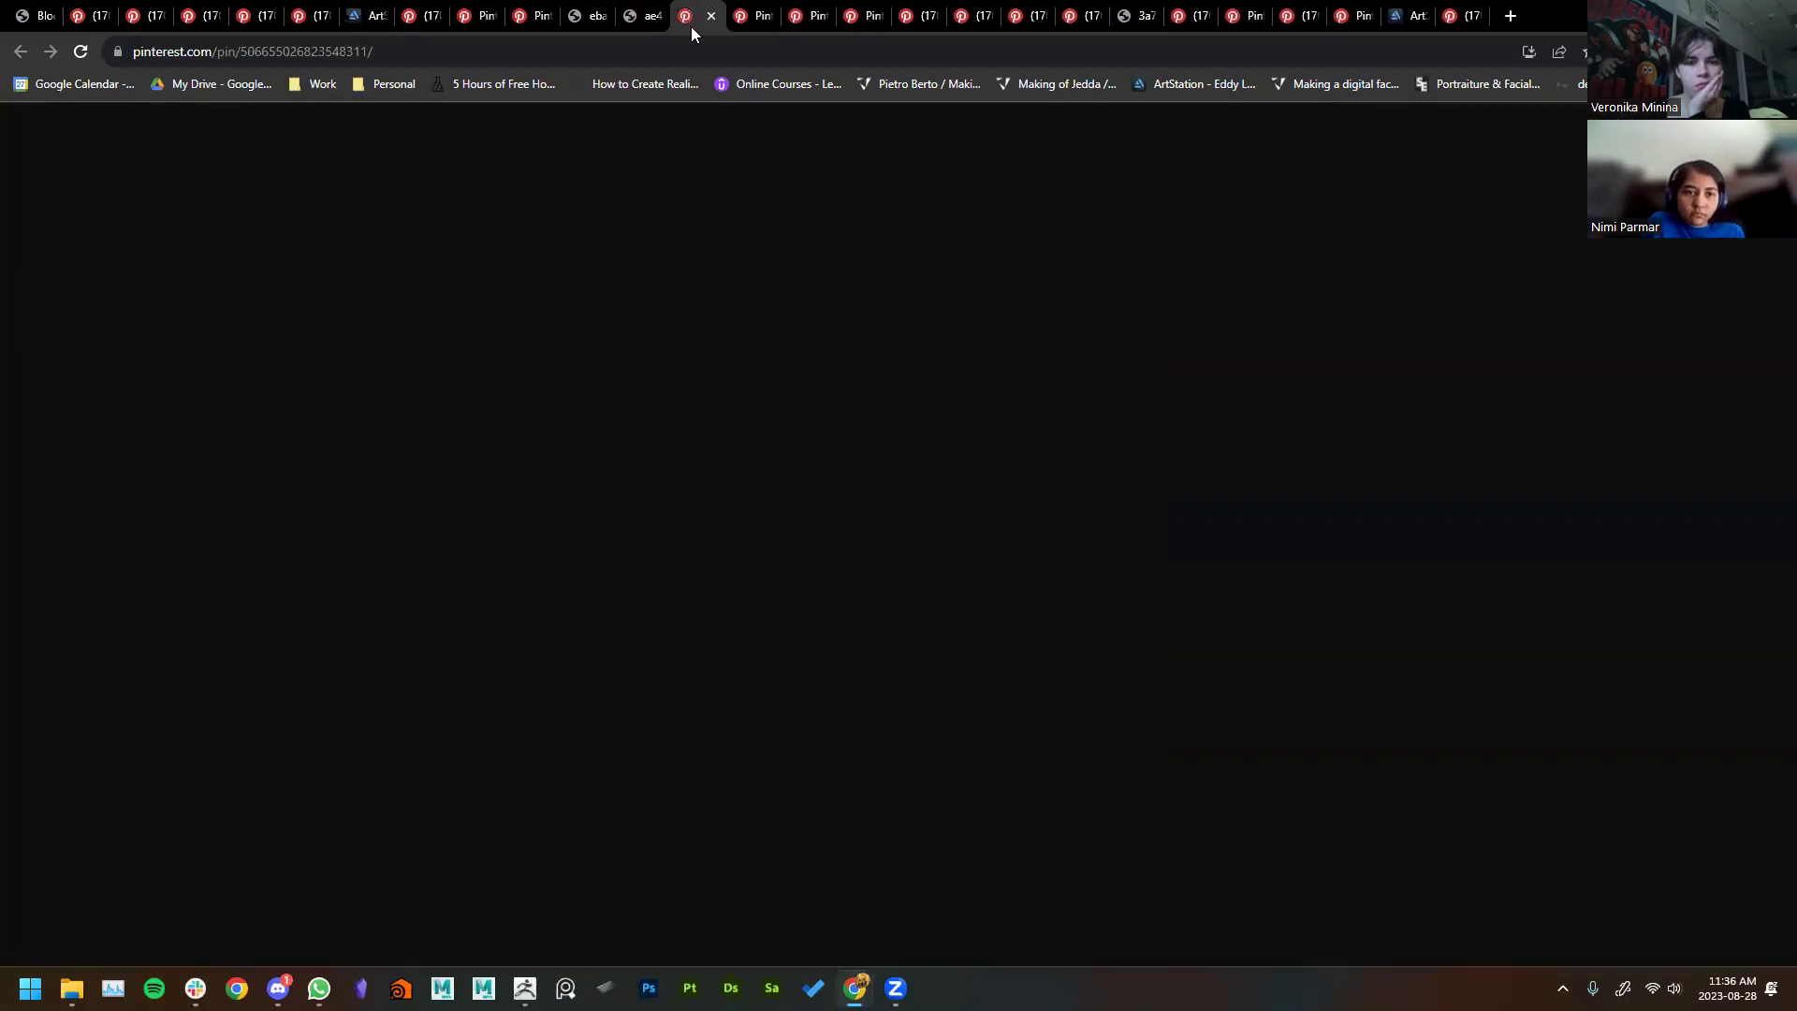
{"action": "right_click", "coordinate": [707, 376]}
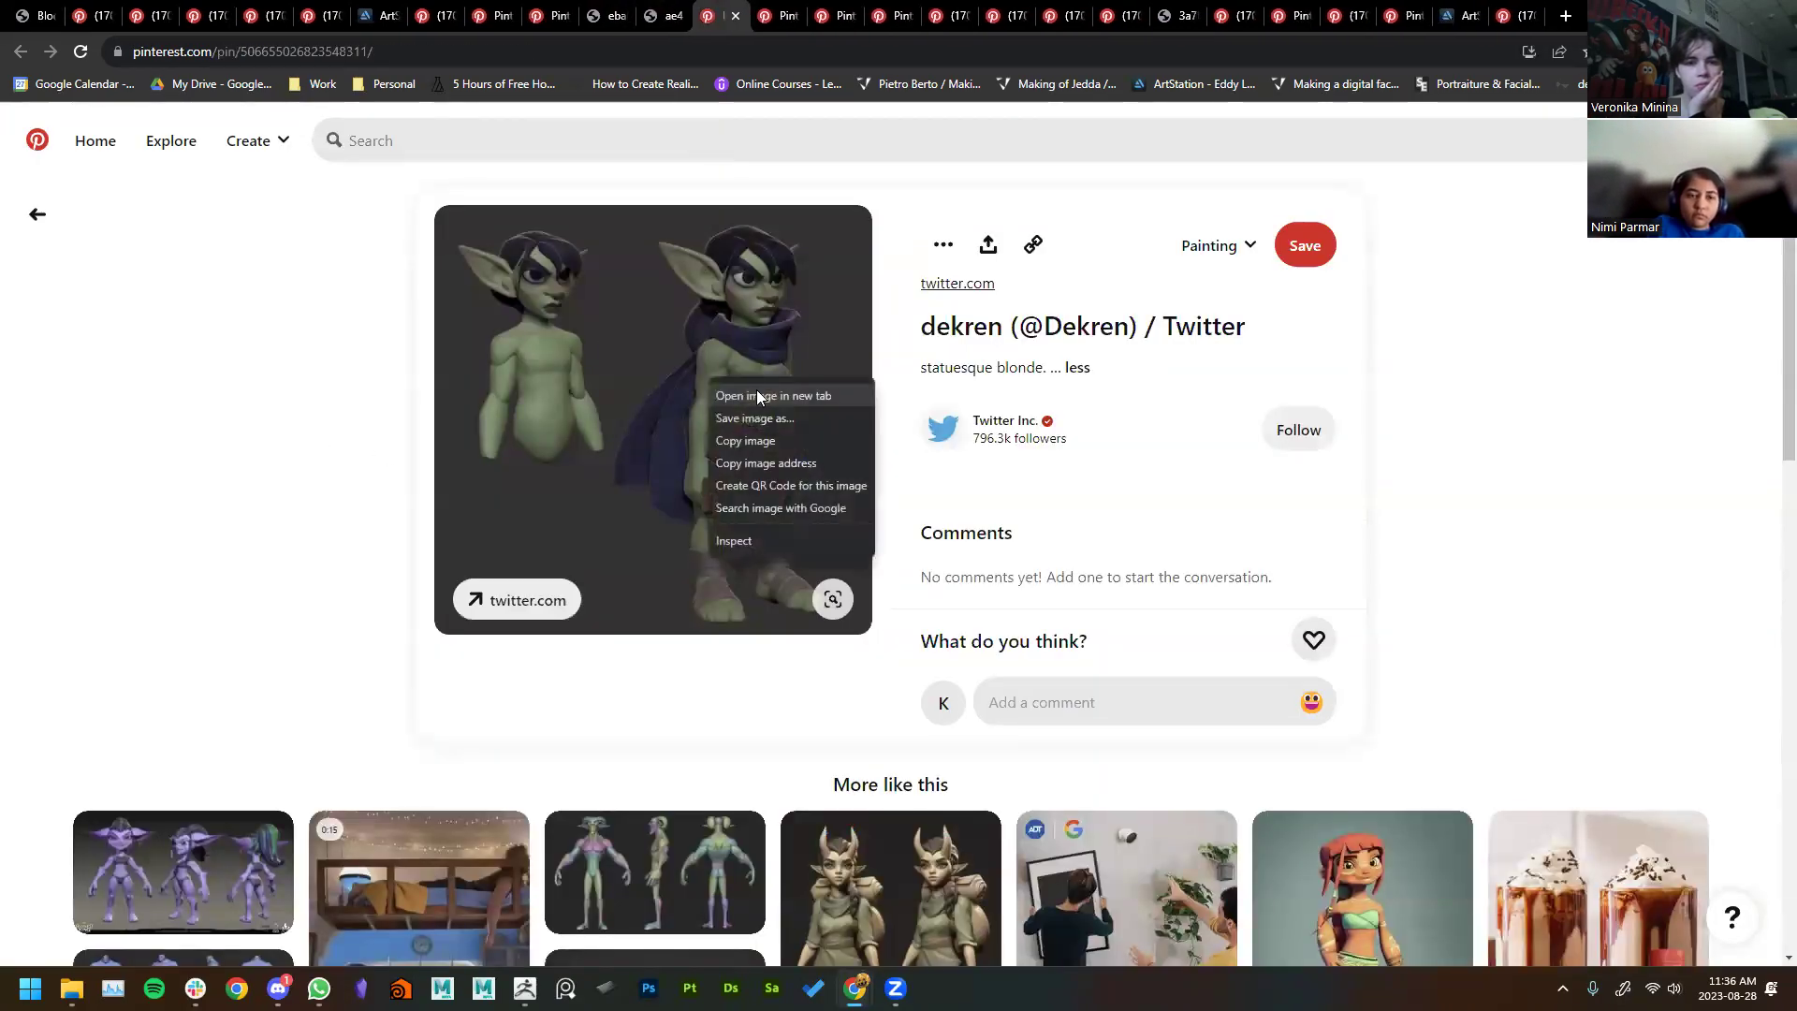
{"action": "left_click", "coordinate": [756, 389]}
Step: Look through the pins related to the goblin character and close that pin, keeping its full-size image open
{"action": "scroll", "coordinate": [244, 382], "scroll_direction": "down", "scroll_amount": 1}
{"action": "scroll", "coordinate": [244, 382], "scroll_direction": "down", "scroll_amount": 5}
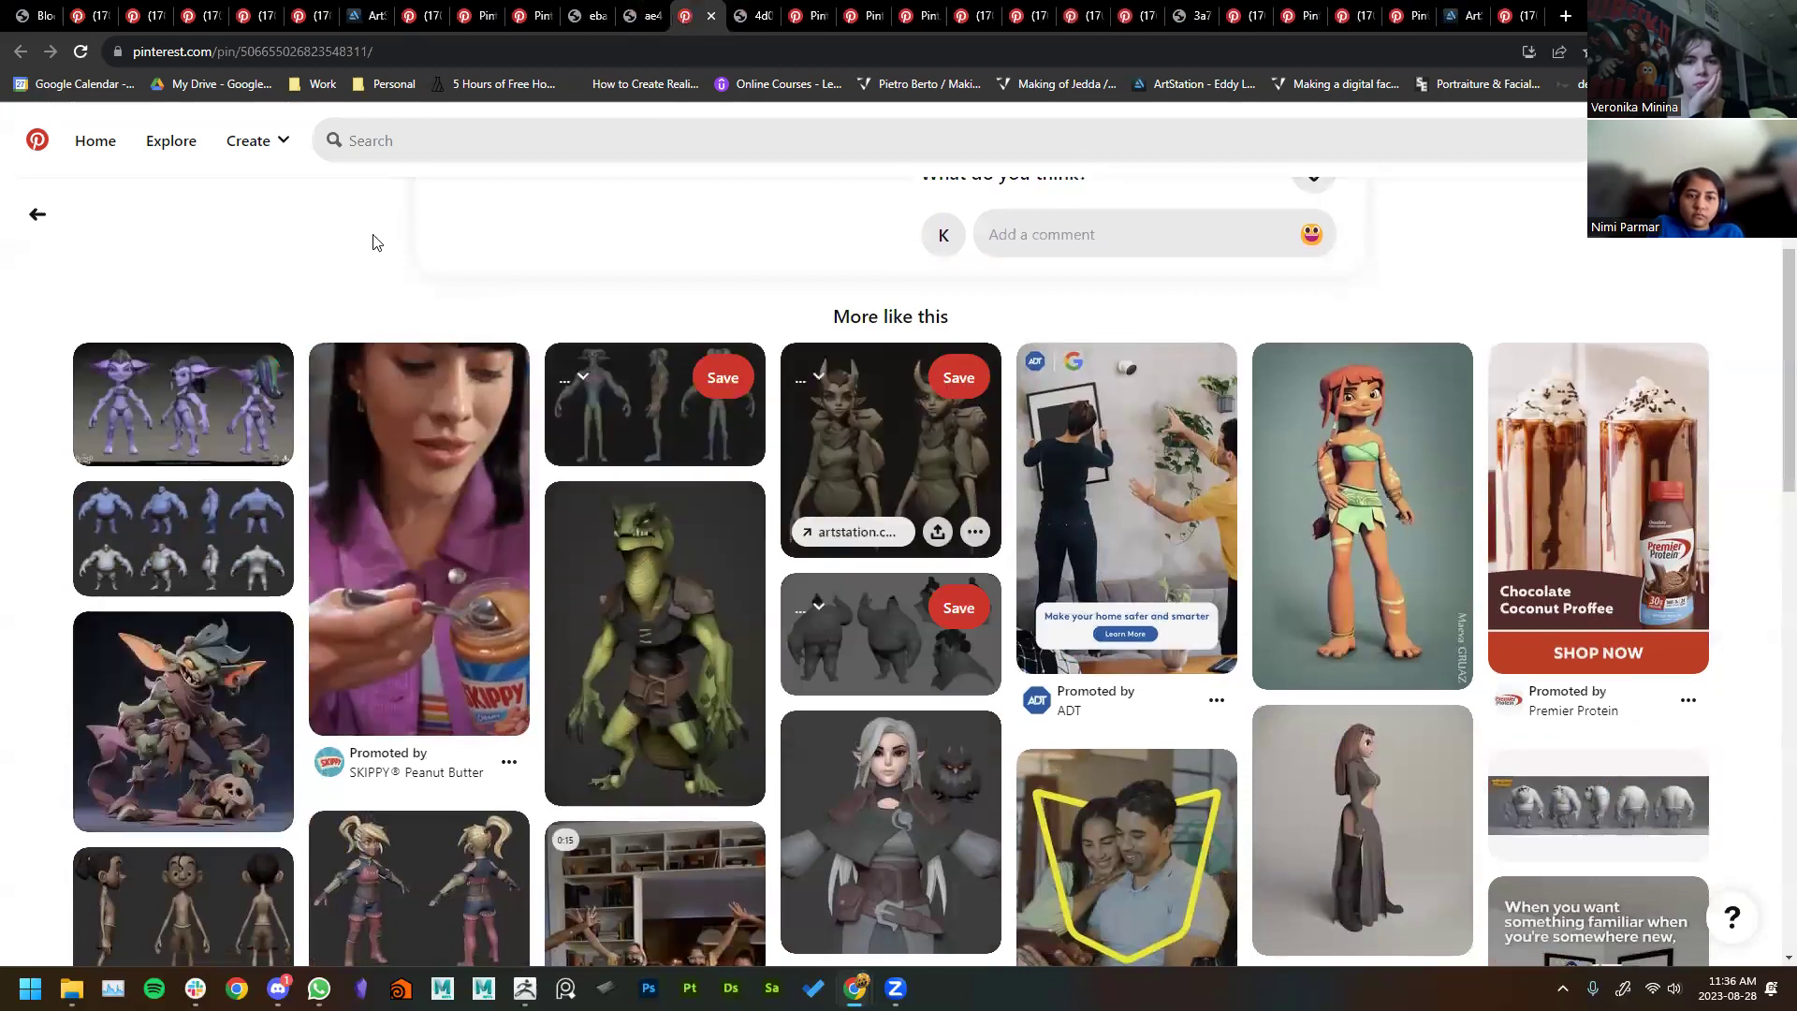
{"action": "scroll", "coordinate": [272, 265], "scroll_direction": "down", "scroll_amount": 3}
{"action": "scroll", "coordinate": [312, 289], "scroll_direction": "up", "scroll_amount": 6}
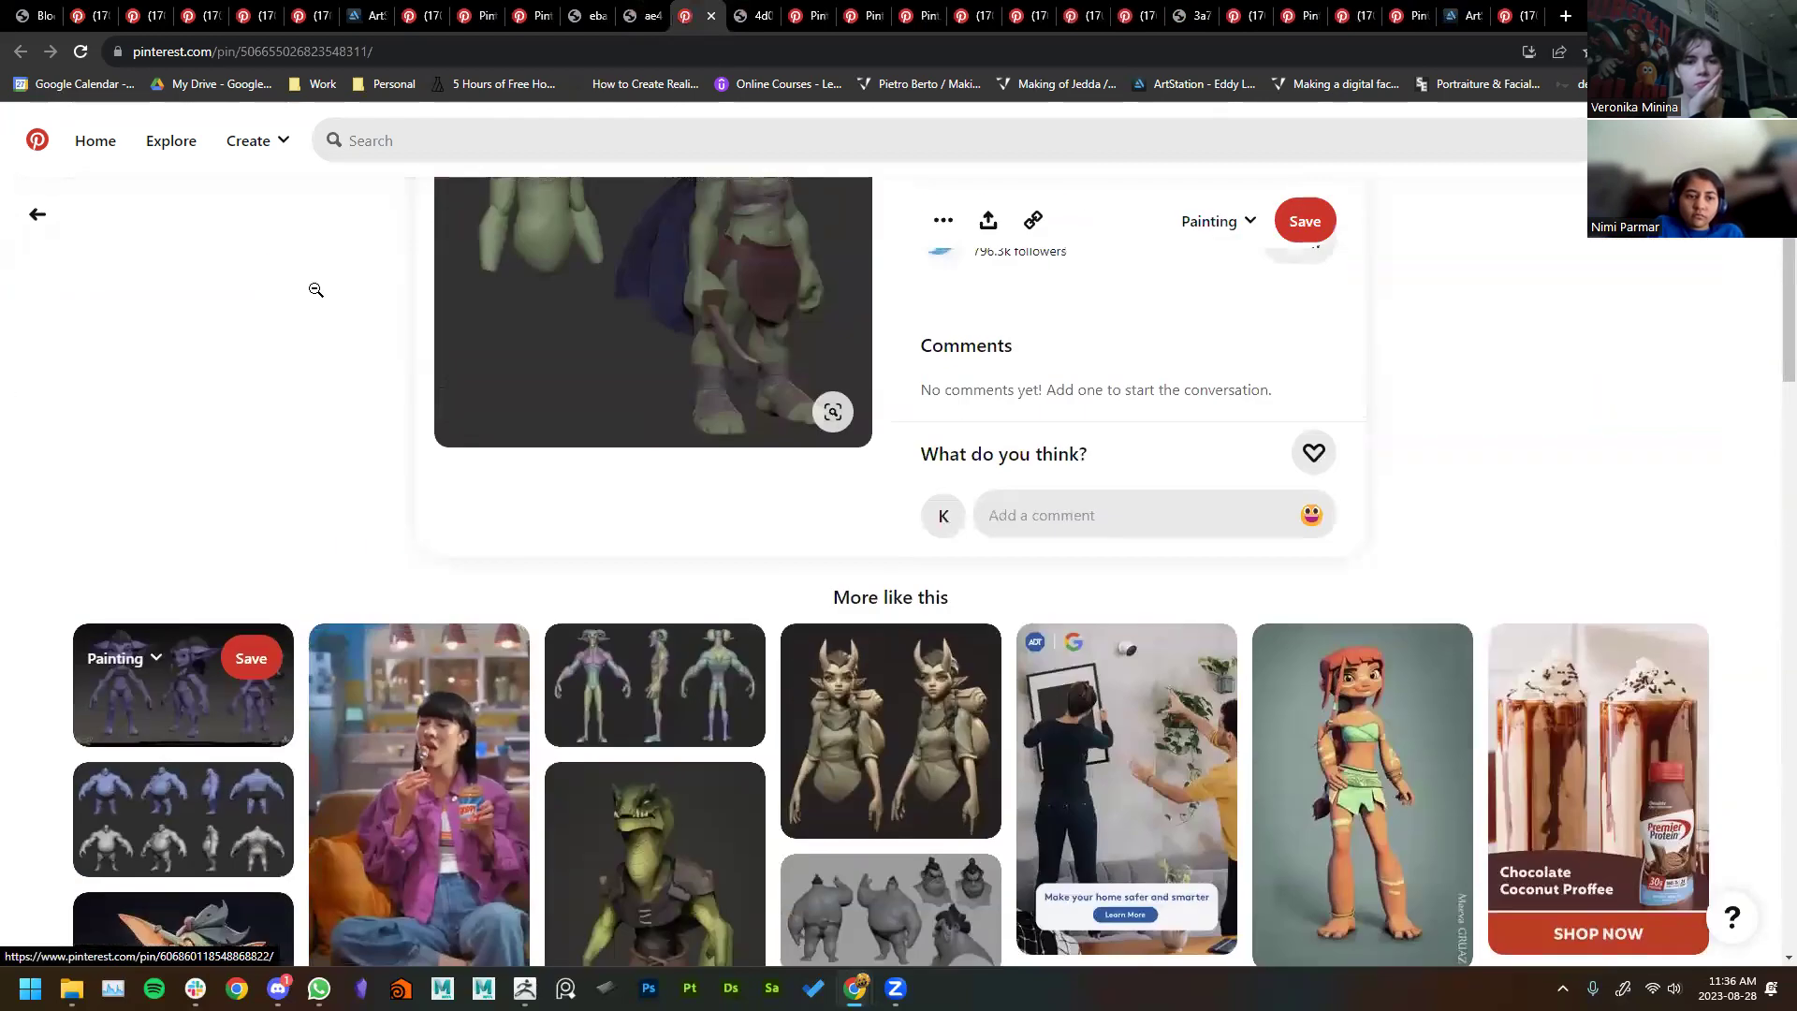
{"action": "key", "text": "ctrl+w"}
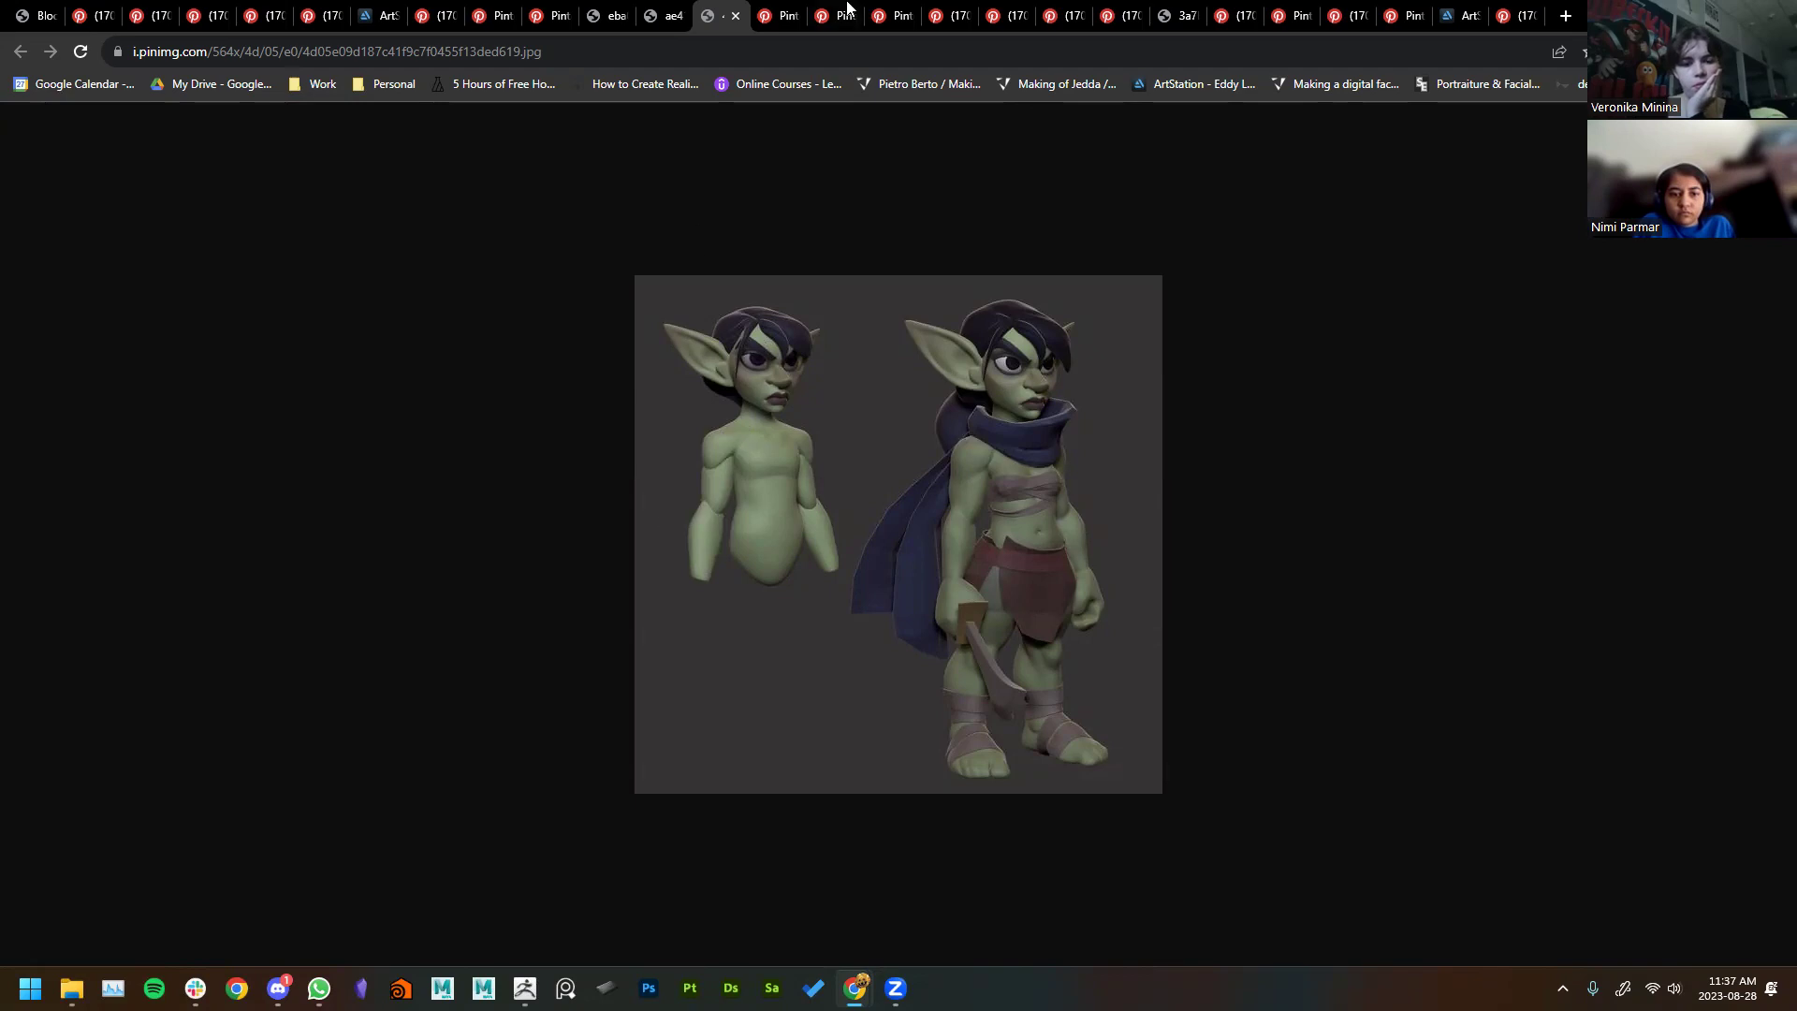
Step: Open the full-size image of the "Raiding tombs" character pin in a separate tab and close the pin
{"action": "left_click", "coordinate": [784, 11]}
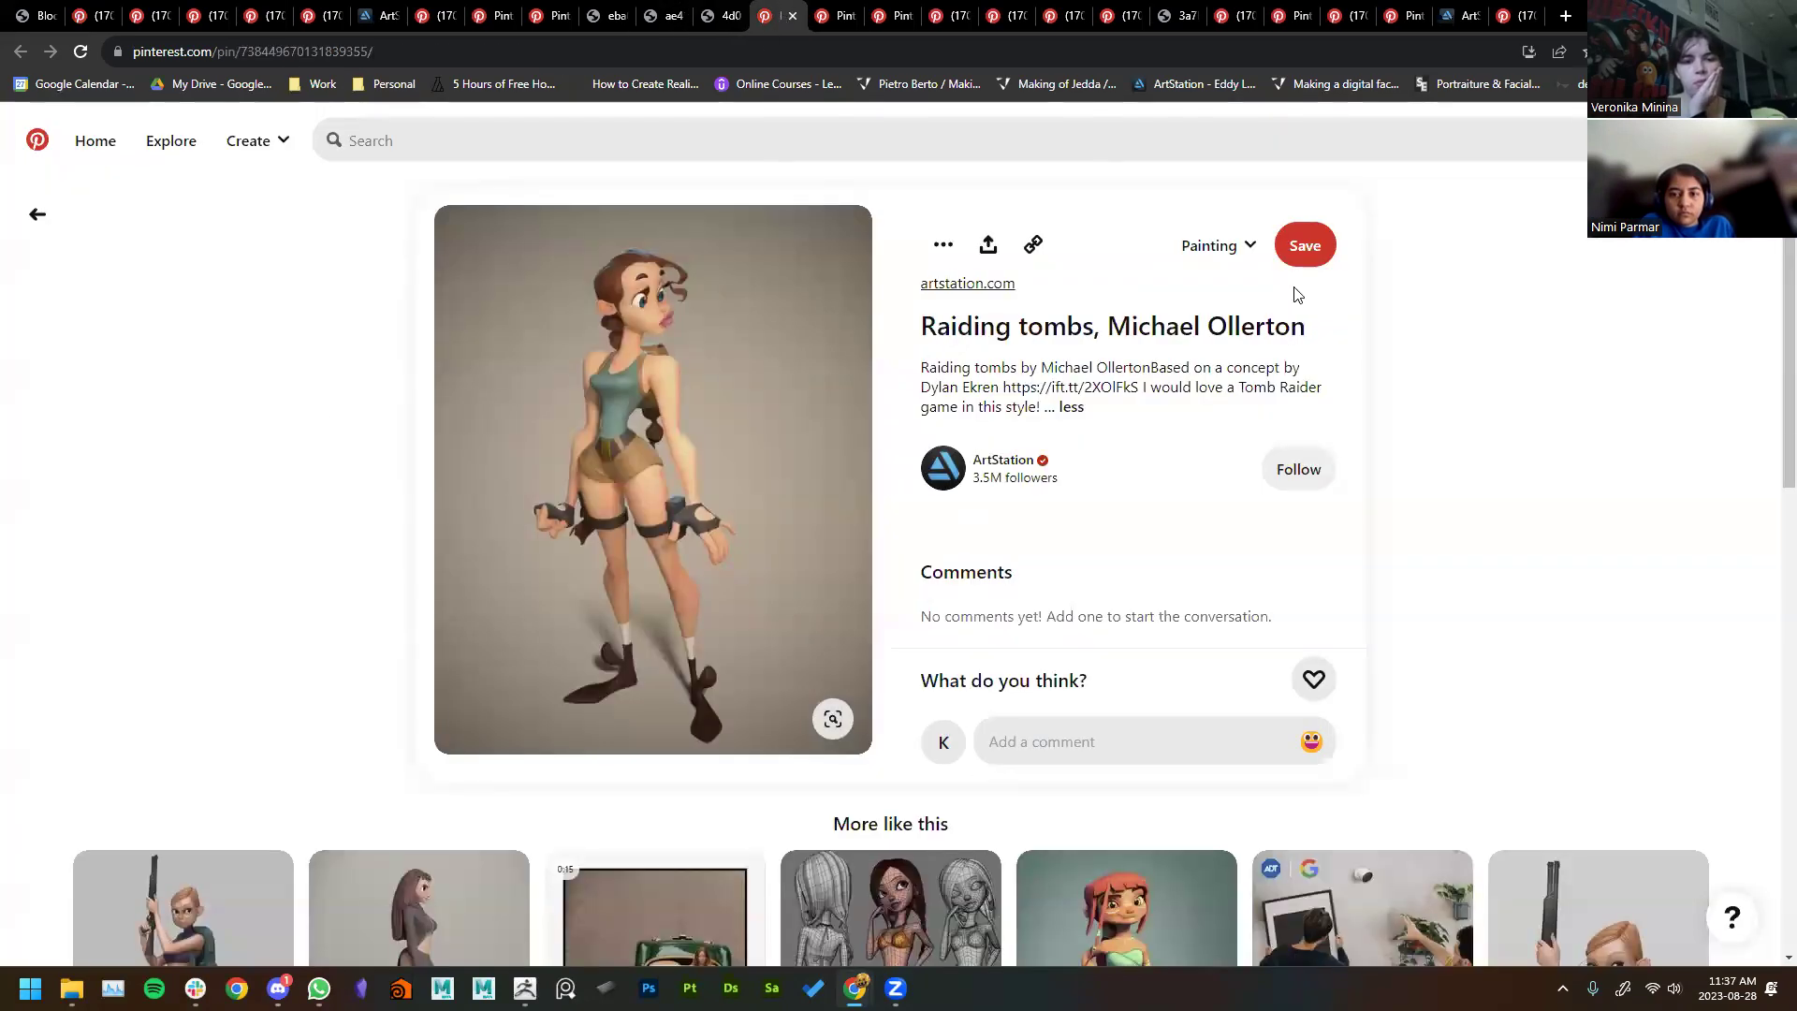
{"action": "mouse_move", "coordinate": [726, 437]}
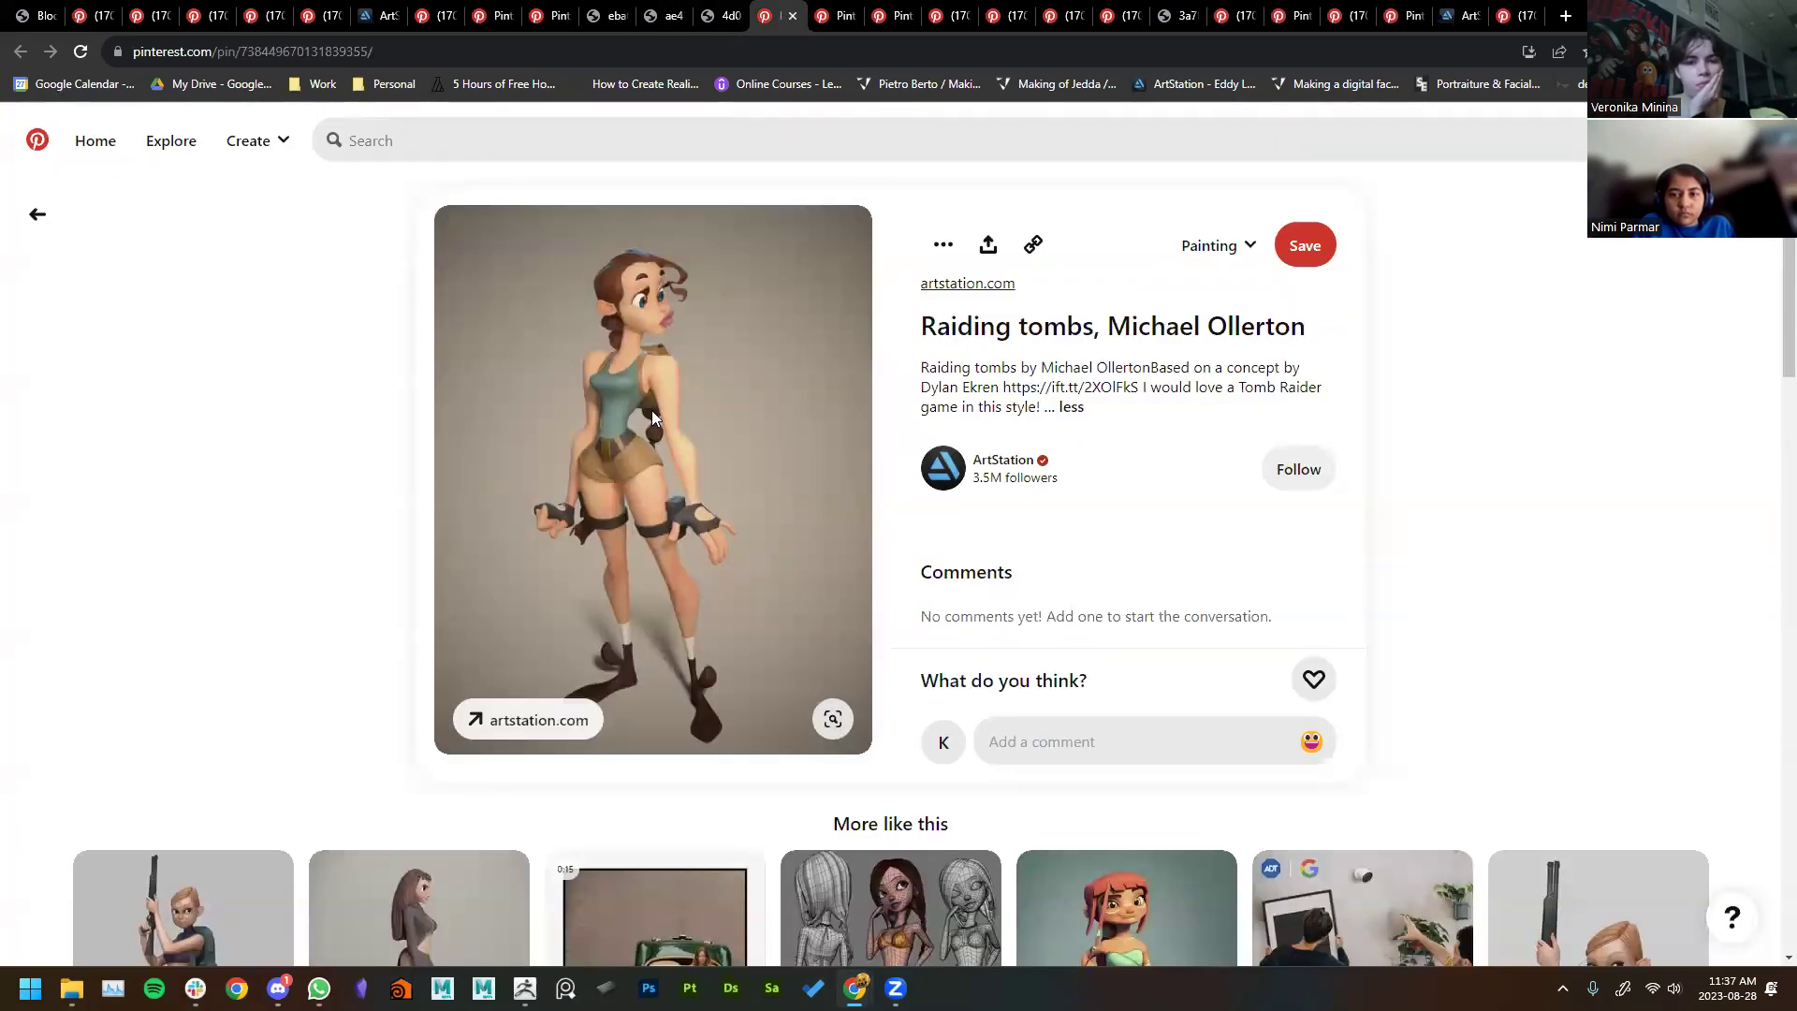
{"action": "scroll", "coordinate": [730, 450], "scroll_direction": "down", "scroll_amount": 2}
{"action": "right_click", "coordinate": [748, 399]}
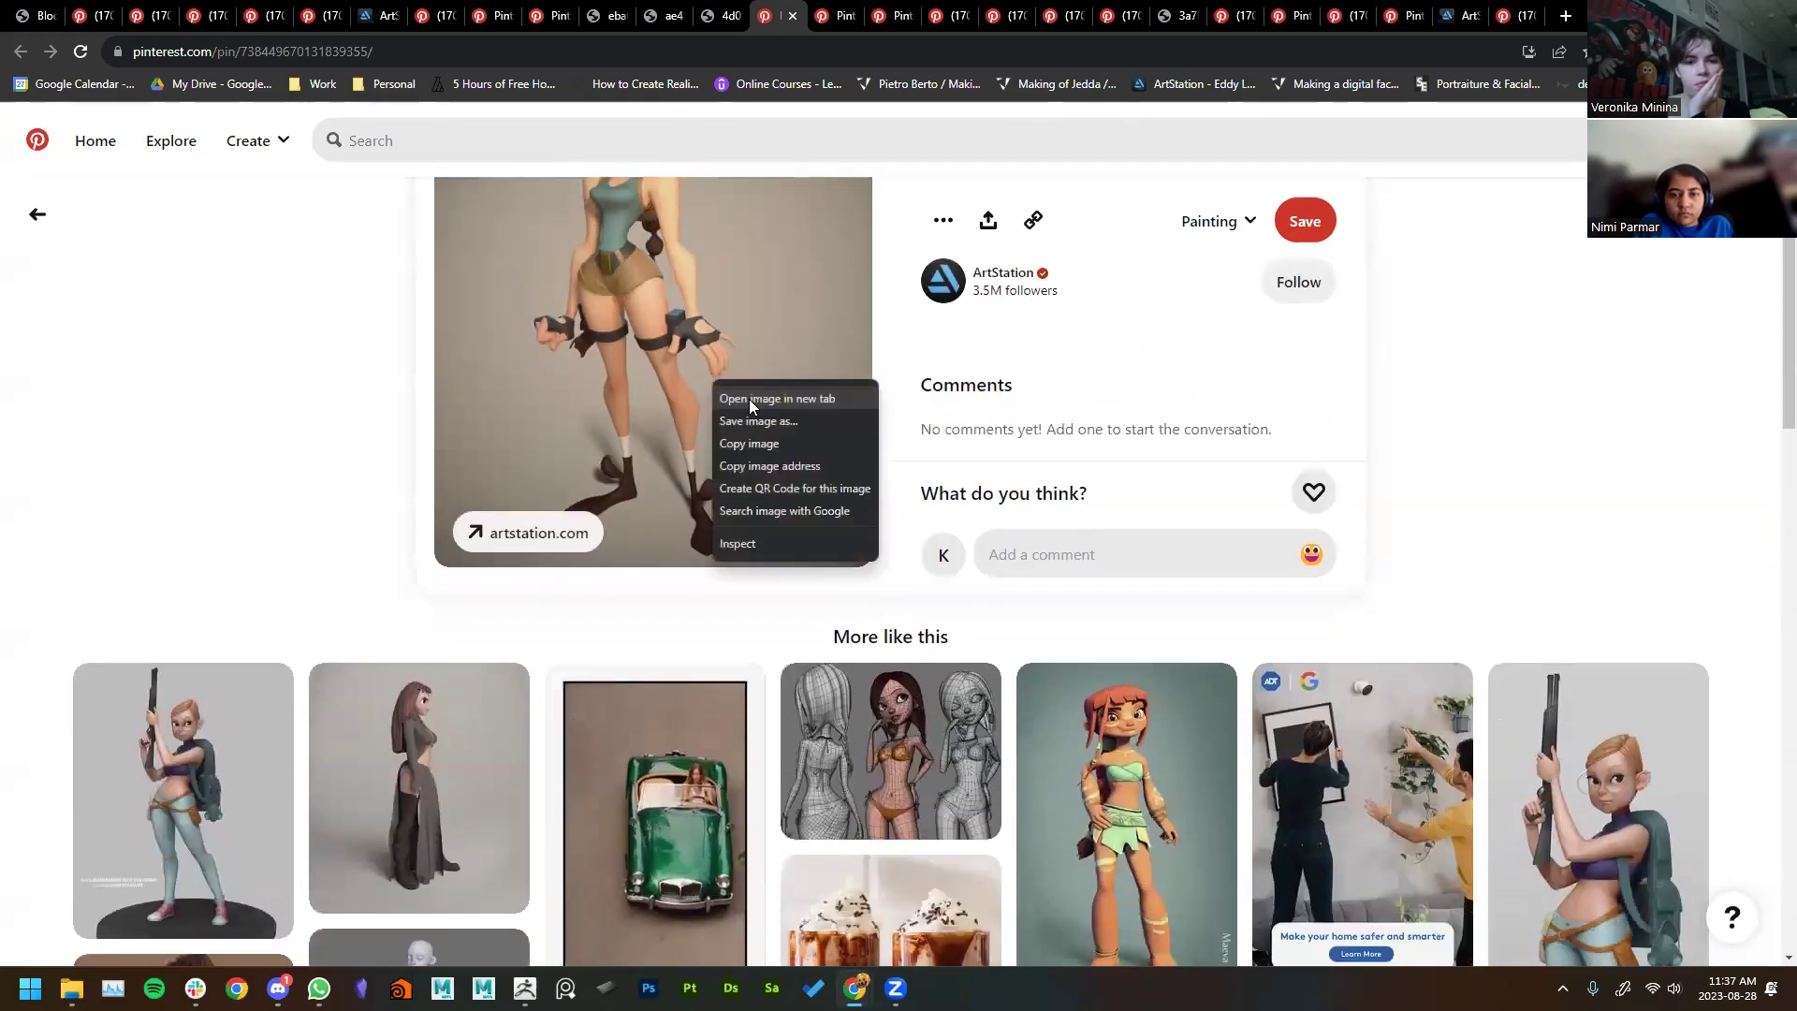
{"action": "left_click", "coordinate": [760, 403]}
{"action": "scroll", "coordinate": [217, 413], "scroll_direction": "down", "scroll_amount": 4}
{"action": "scroll", "coordinate": [682, 365], "scroll_direction": "up", "scroll_amount": 6}
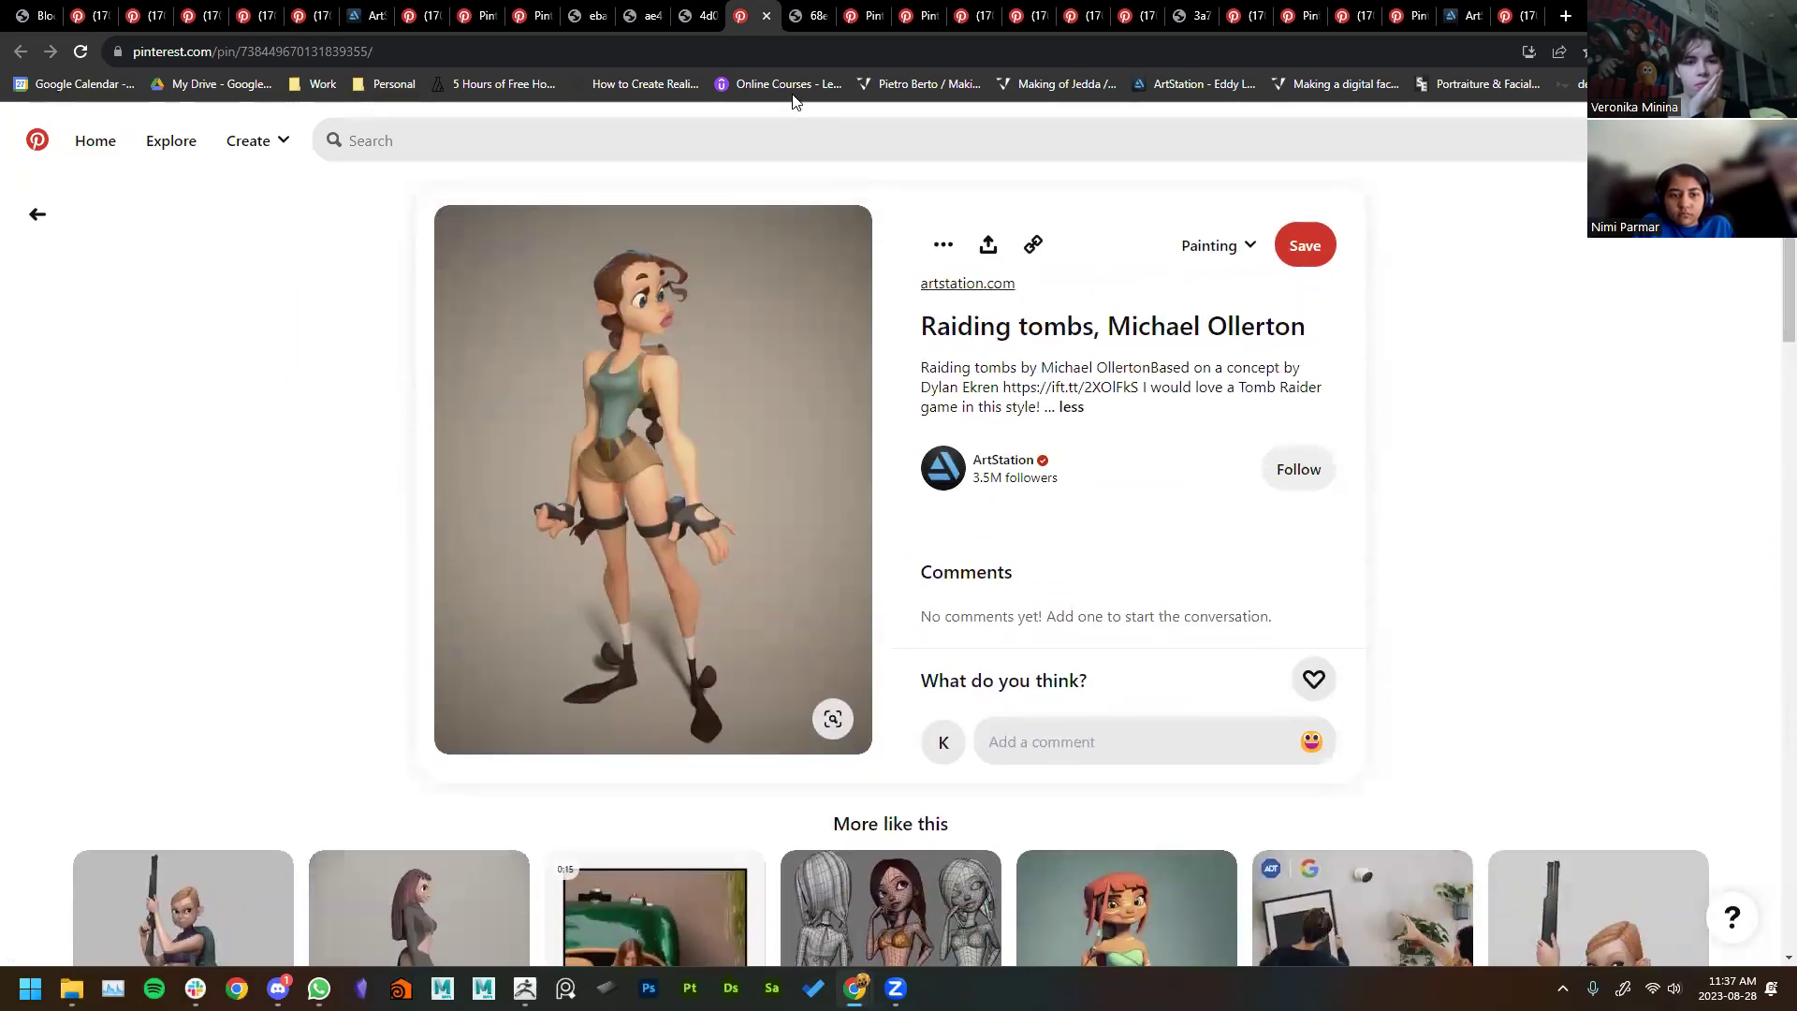
{"action": "left_click", "coordinate": [765, 15]}
Step: Close the colour-coded scarf character pin and search Pinterest for "planes of the arm"
{"action": "left_click", "coordinate": [827, 15]}
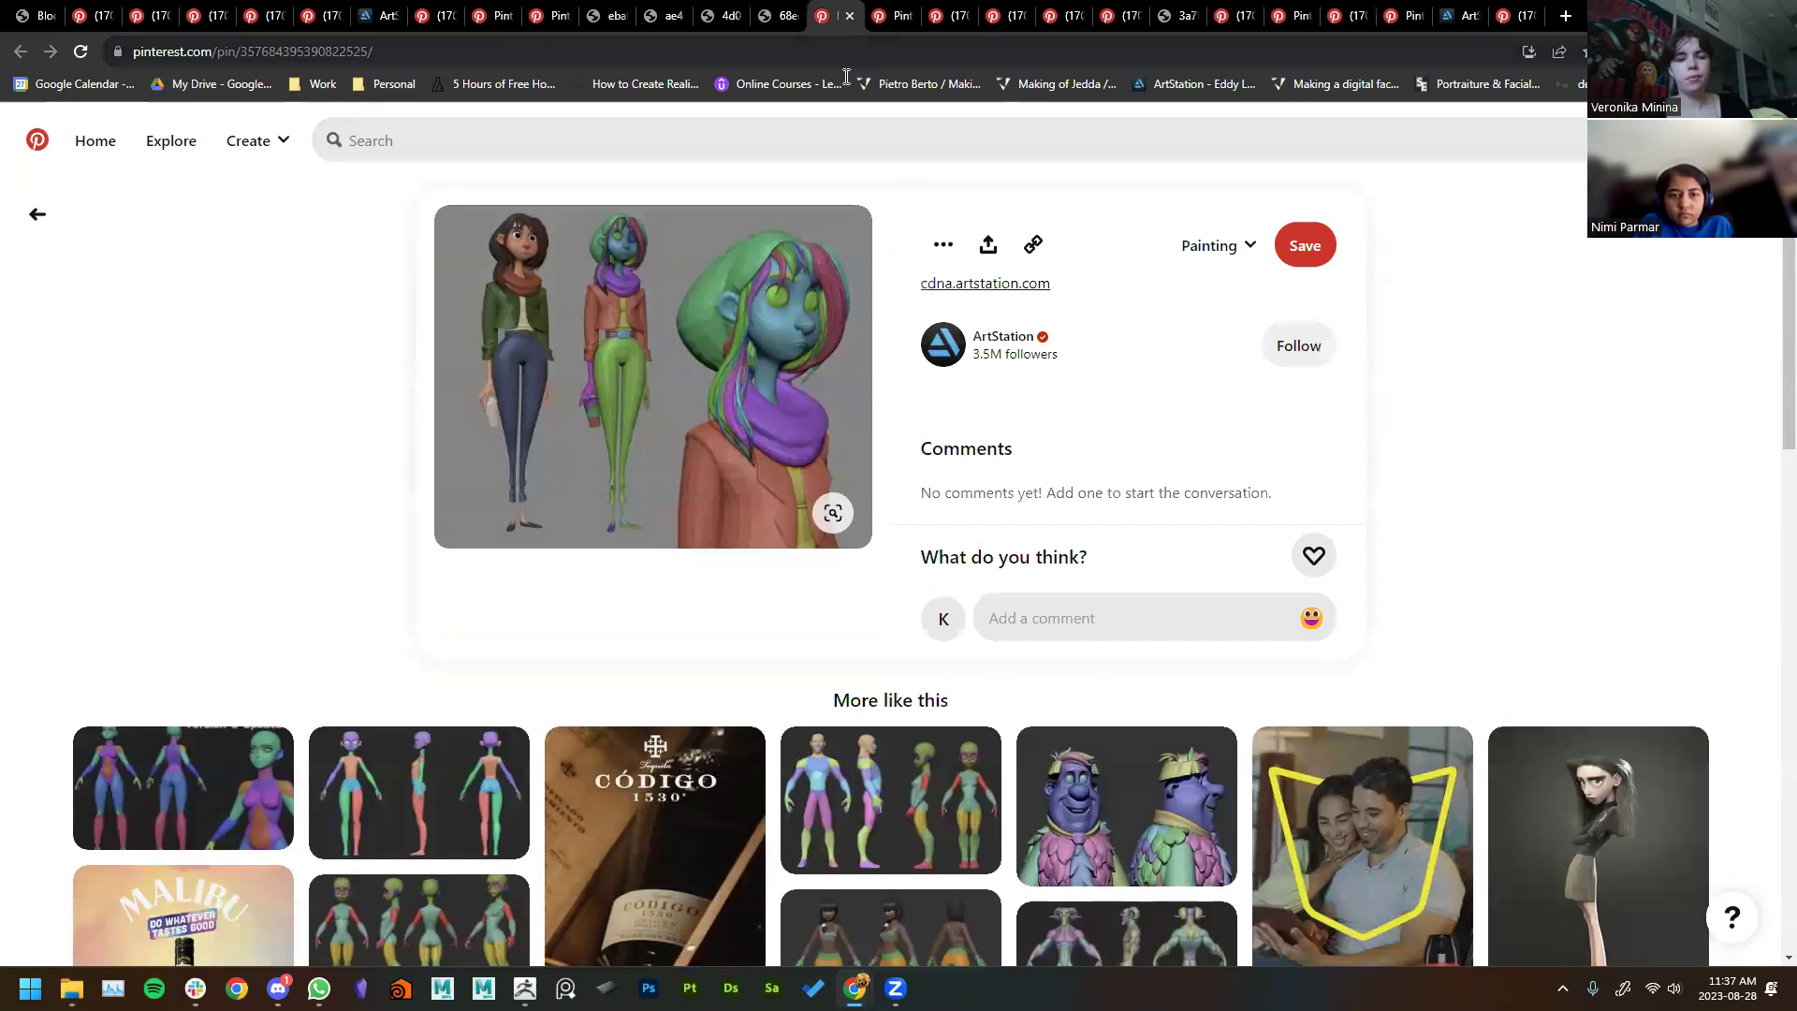
{"action": "key", "text": "ctrl+w"}
{"action": "left_click", "coordinate": [517, 15]}
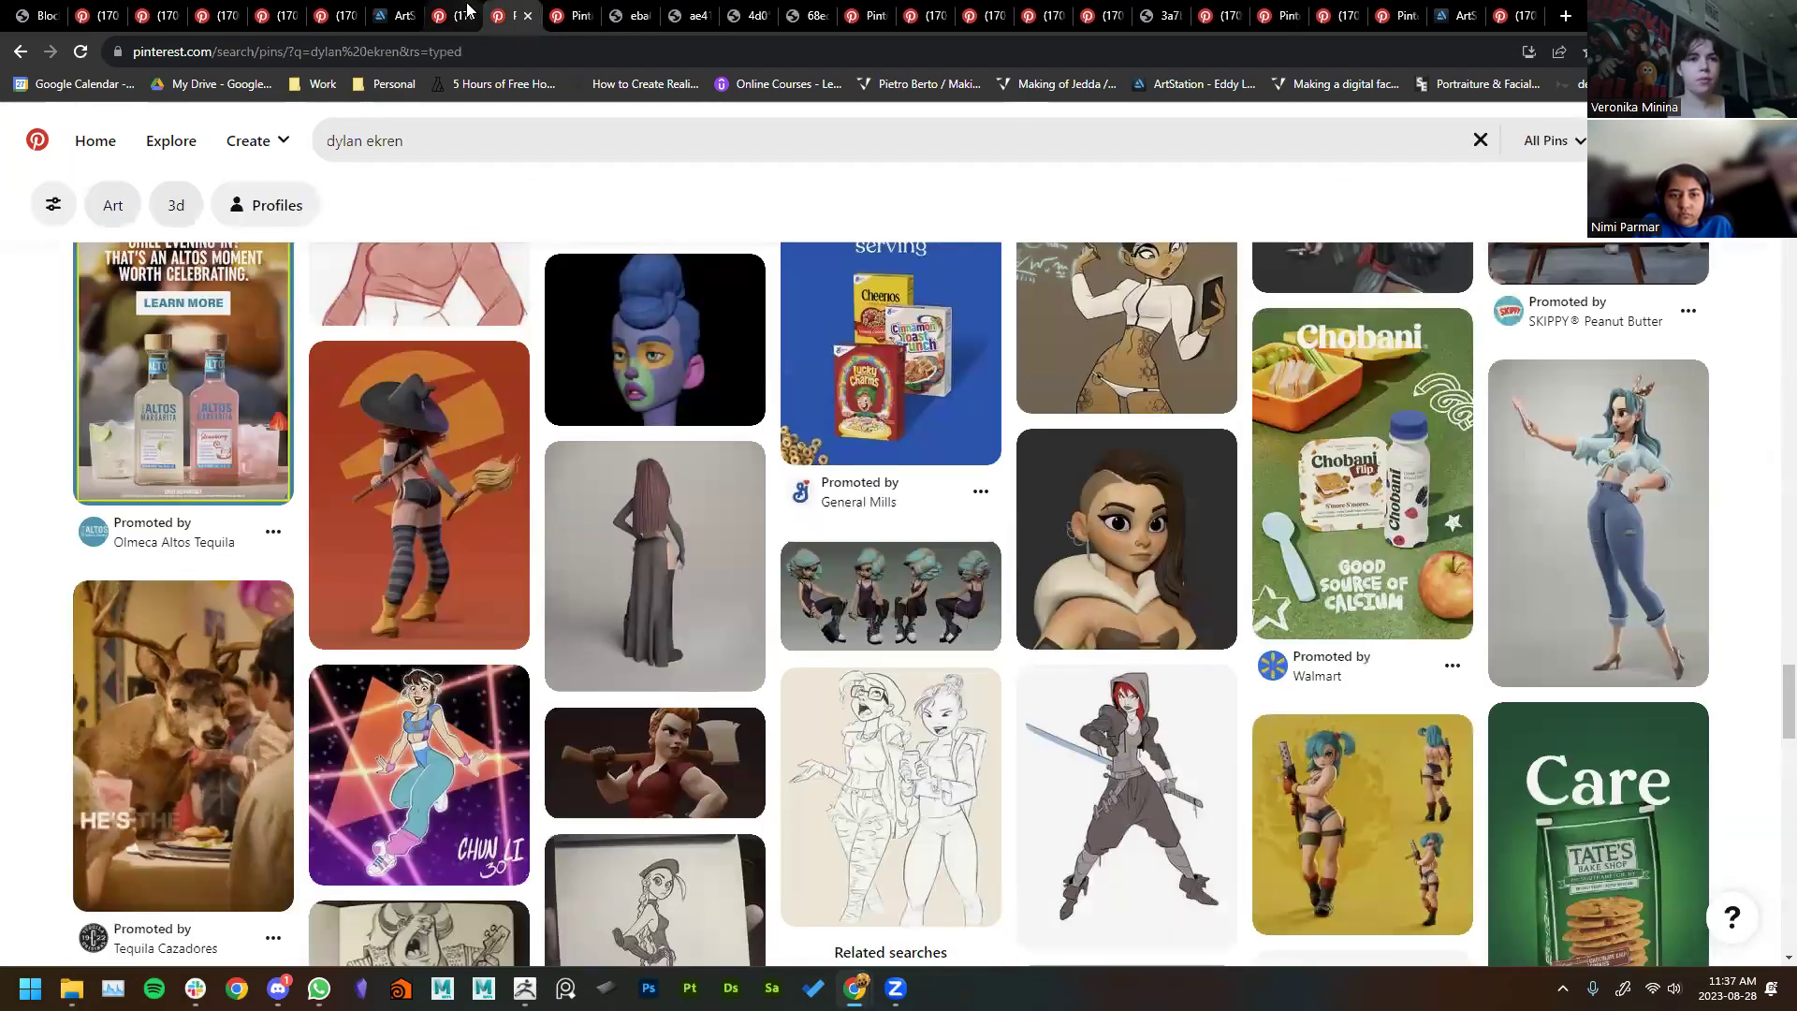
{"action": "type", "text": "planes of the arm"}
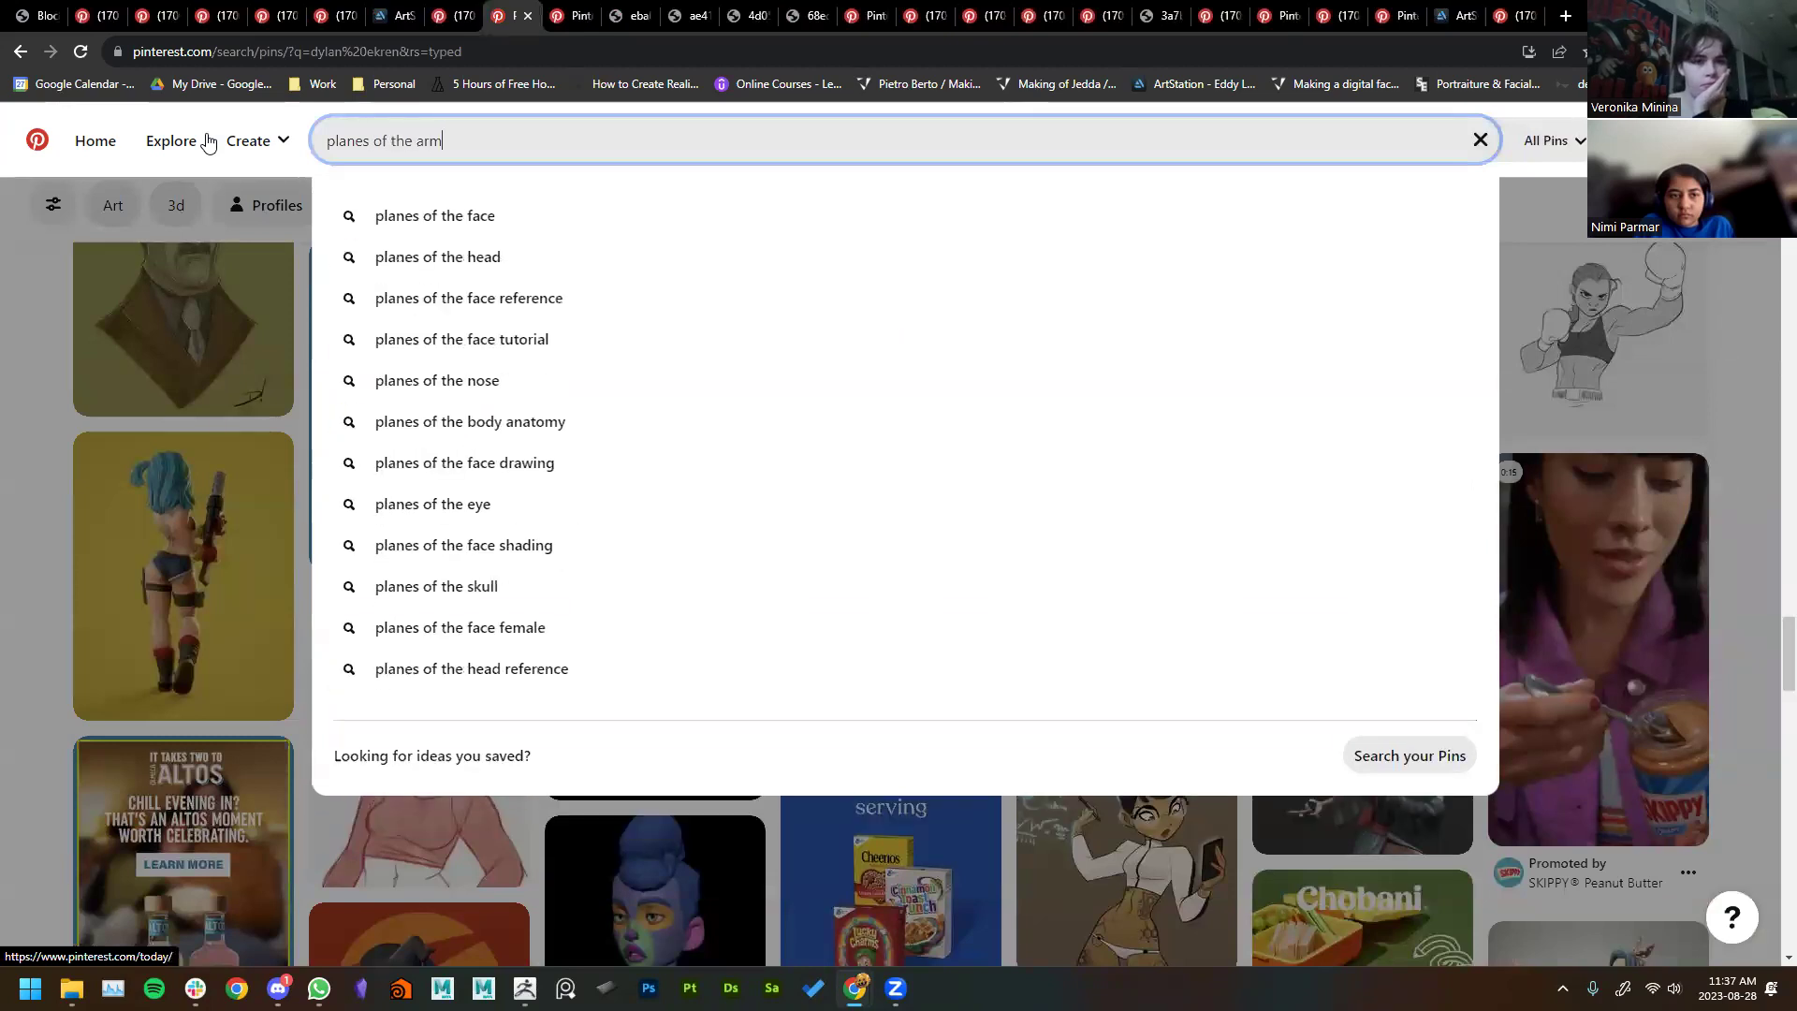
{"action": "key", "text": "Return"}
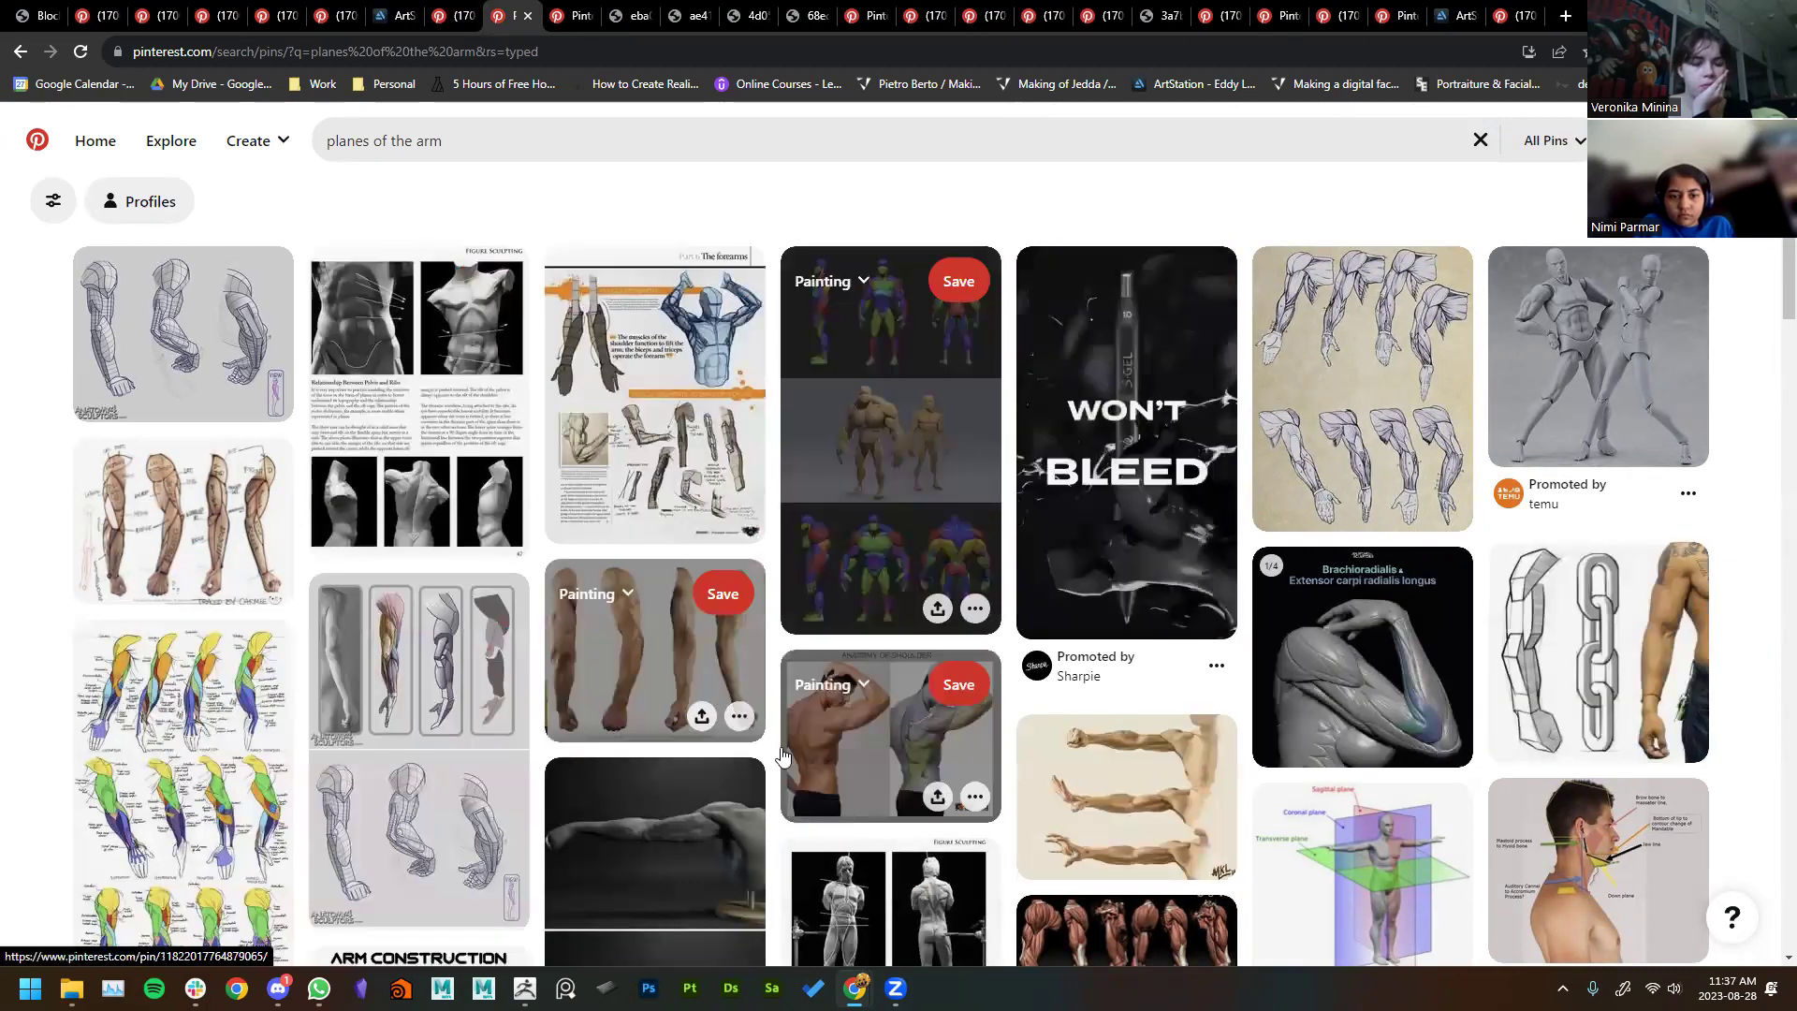
Step: Open the pin comparing an arm to a chain in a separate tab and close the four-view female turnaround pin
{"action": "middle_click", "coordinate": [1591, 646]}
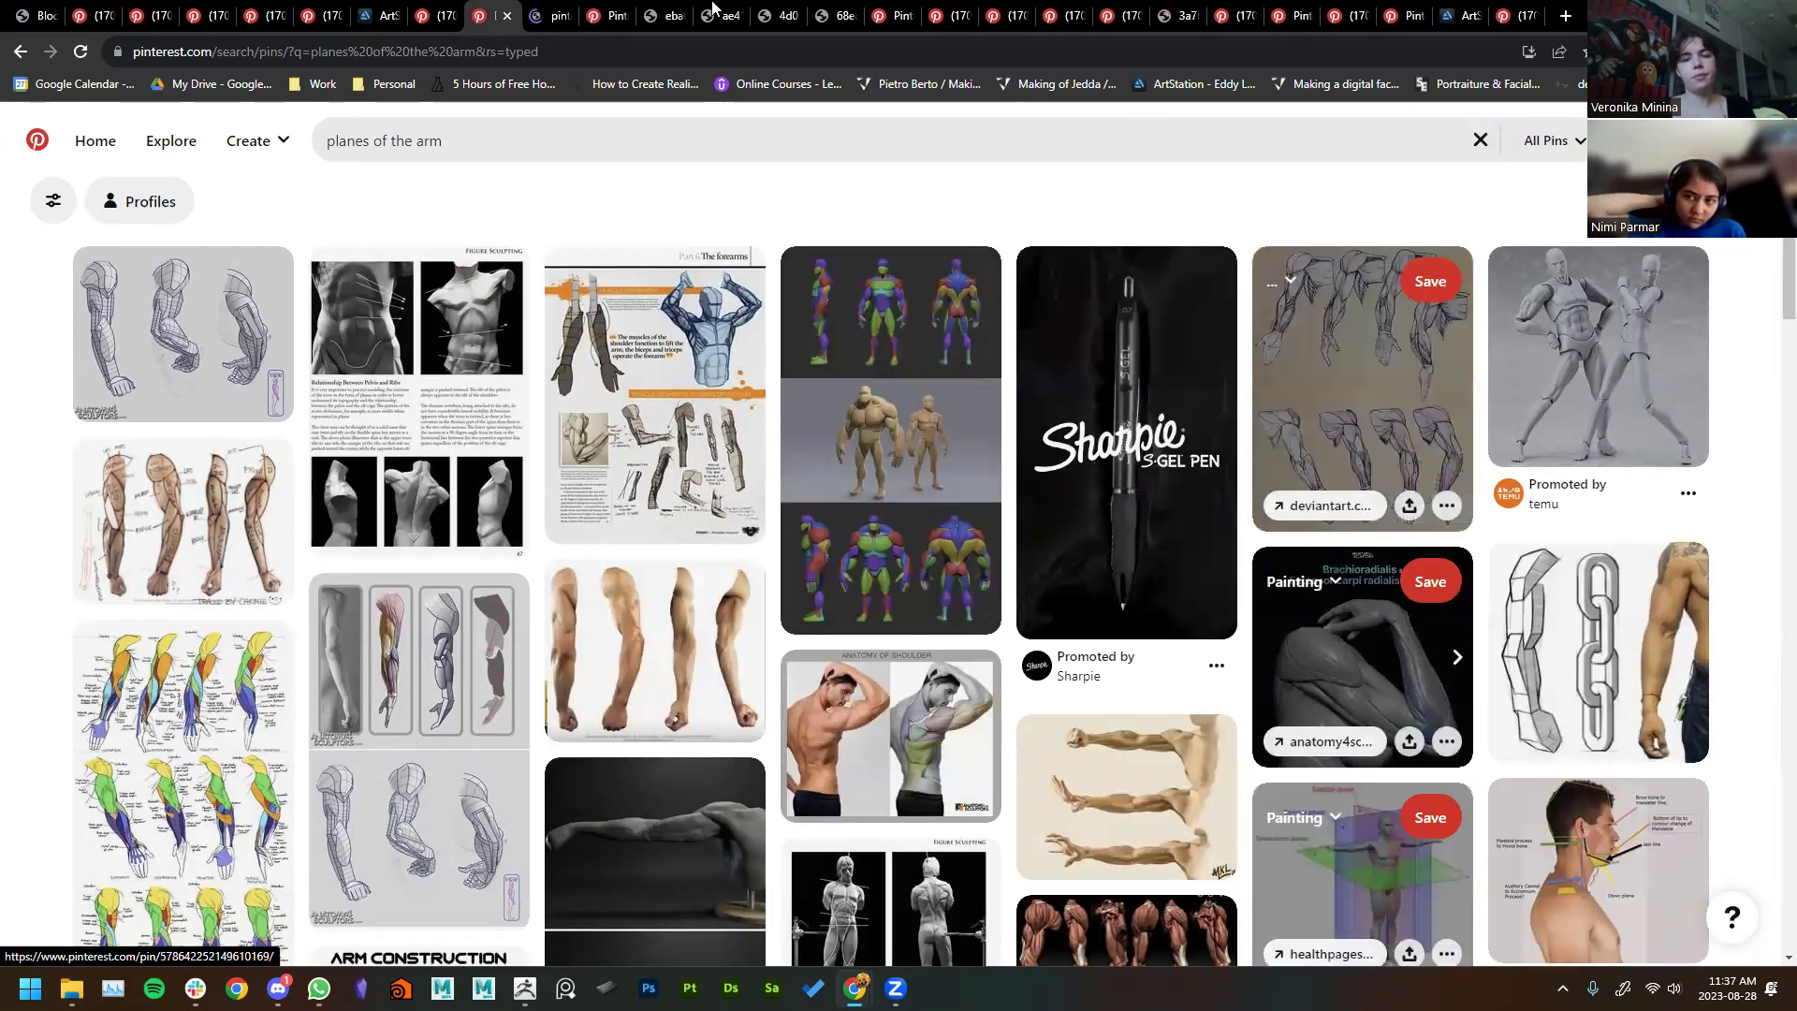
{"action": "left_click", "coordinate": [607, 15]}
{"action": "left_click", "coordinate": [660, 9]}
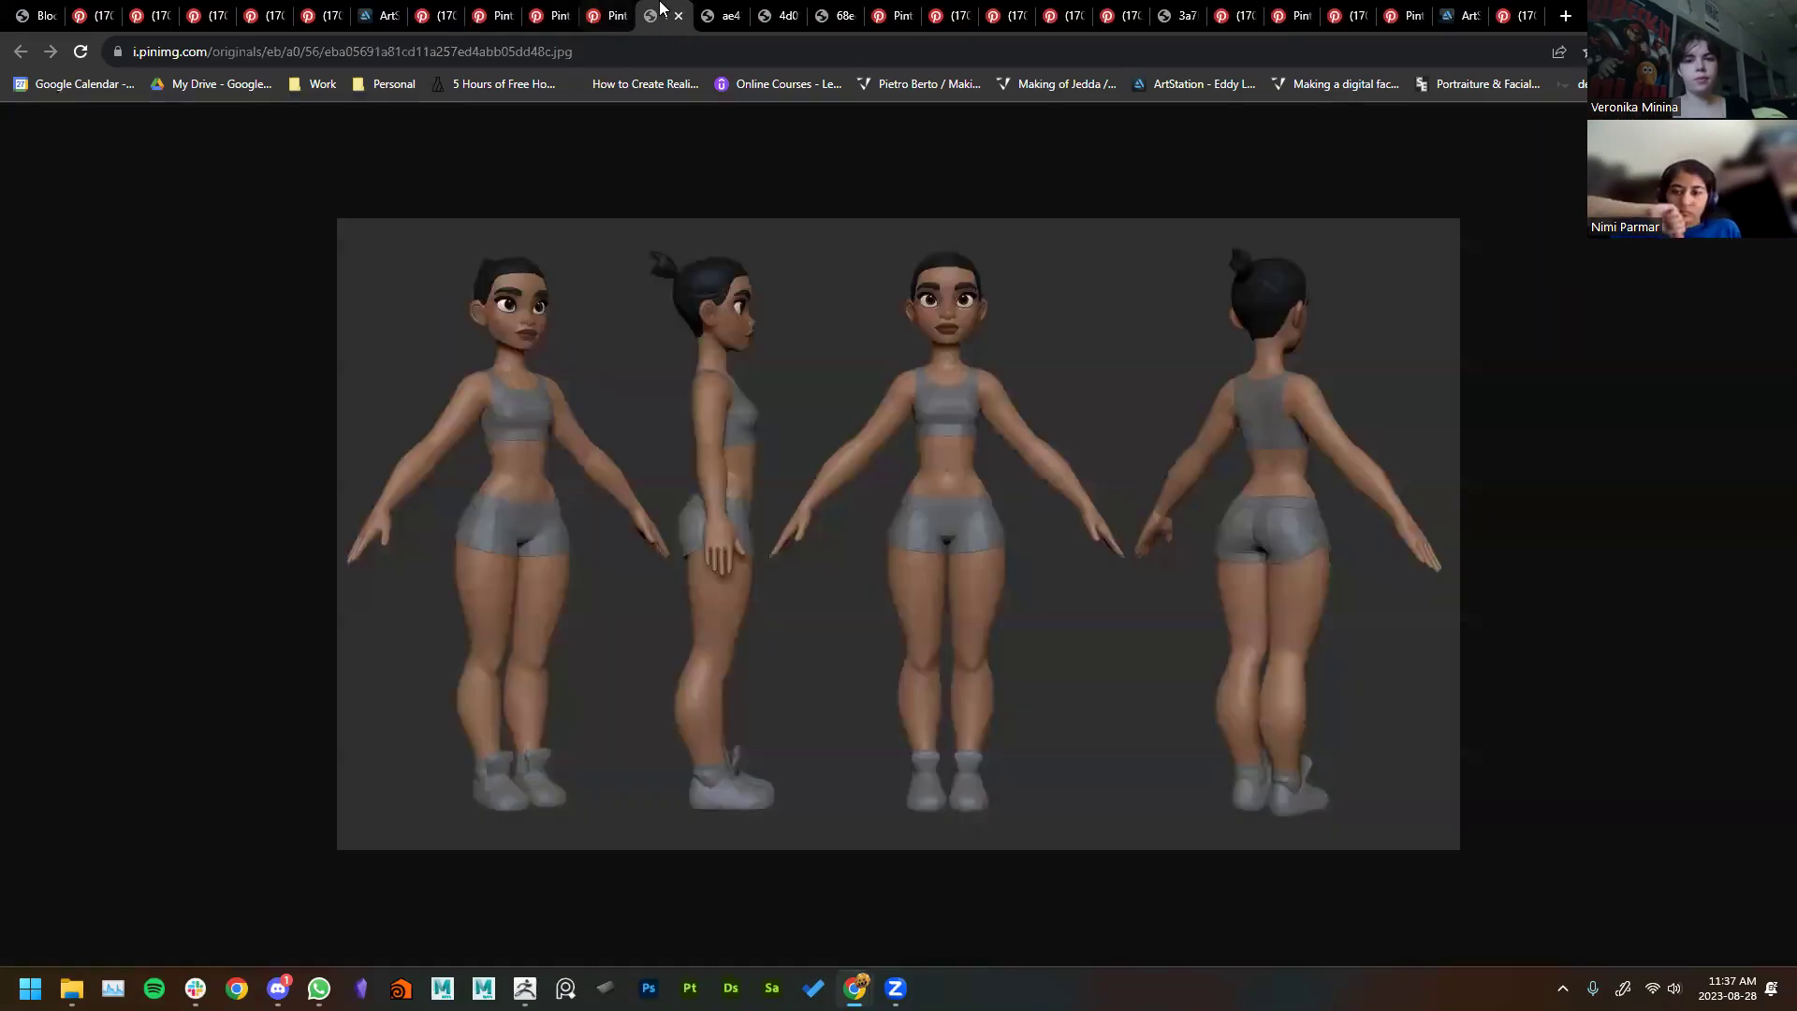
{"action": "left_click", "coordinate": [623, 16]}
{"action": "left_click", "coordinate": [623, 16]}
{"action": "left_click", "coordinate": [660, 16]}
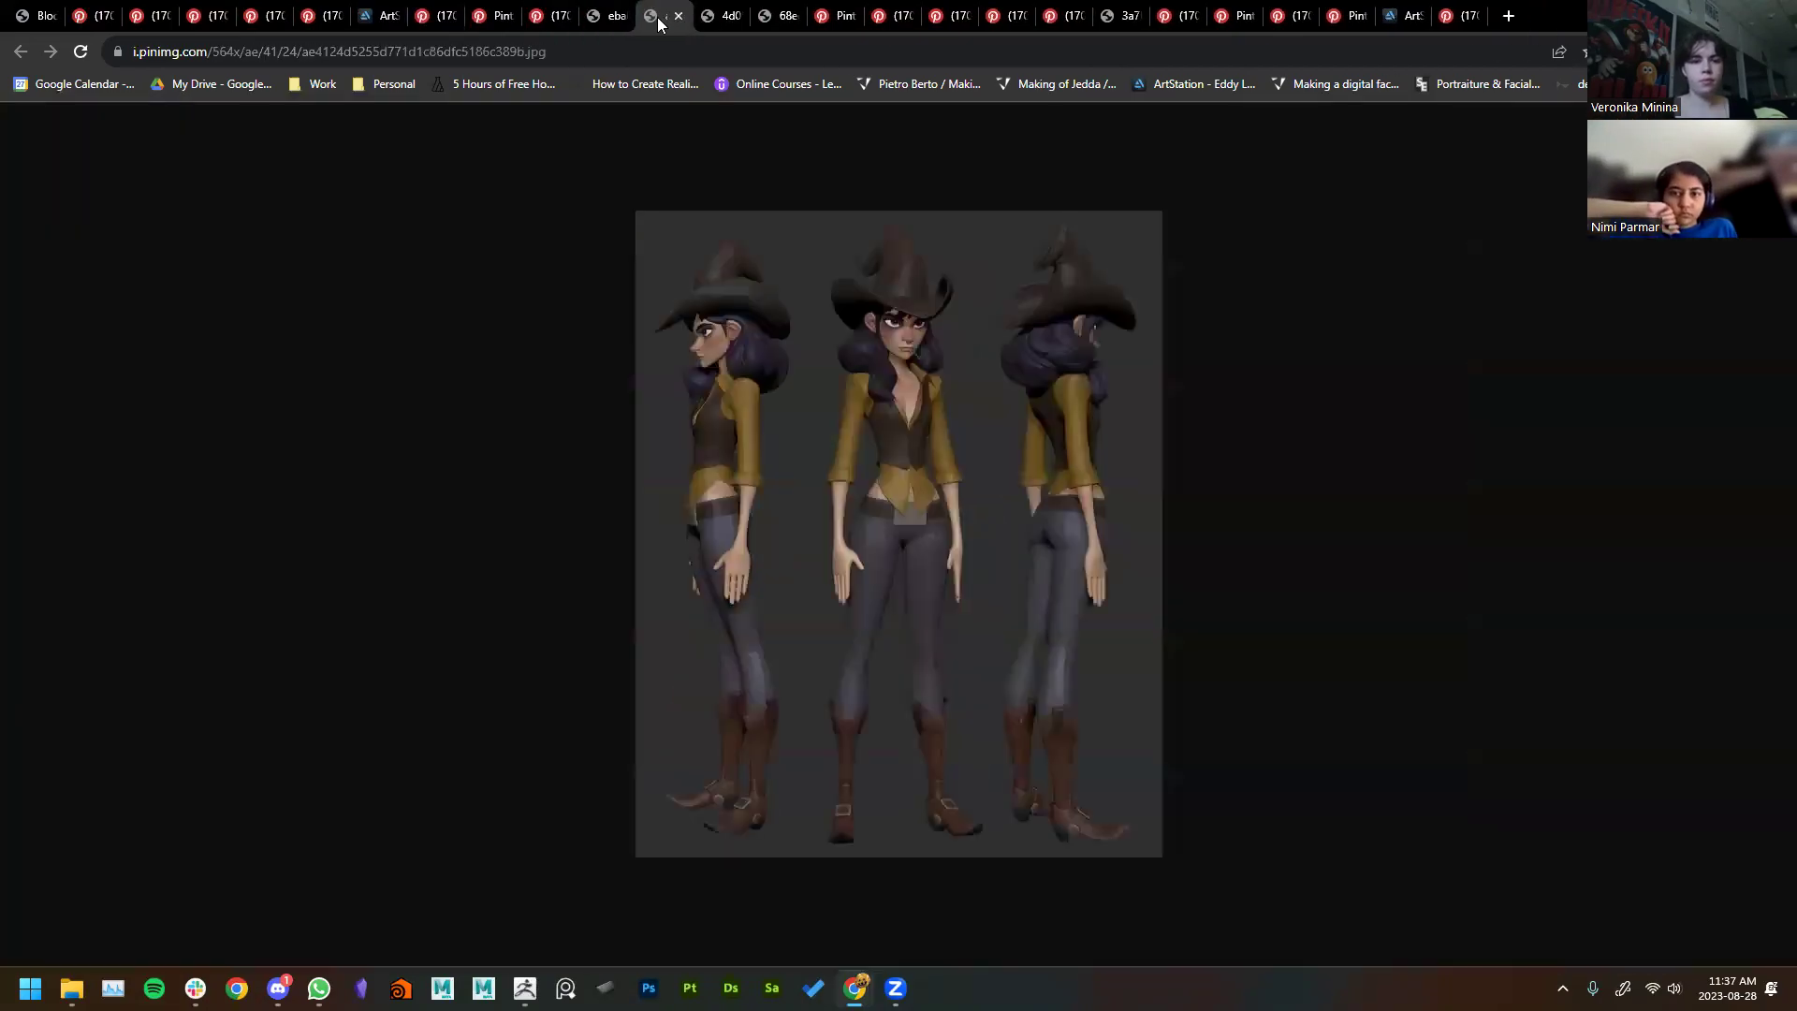
Step: Place the goblin image tab beside the Proko arm-chain pin and compare the goblin's arm forms with the chain diagram
{"action": "left_click", "coordinate": [715, 16]}
{"action": "left_click_drag", "start_coordinate": [715, 17], "coordinate": [599, 17]}
{"action": "left_click", "coordinate": [541, 21]}
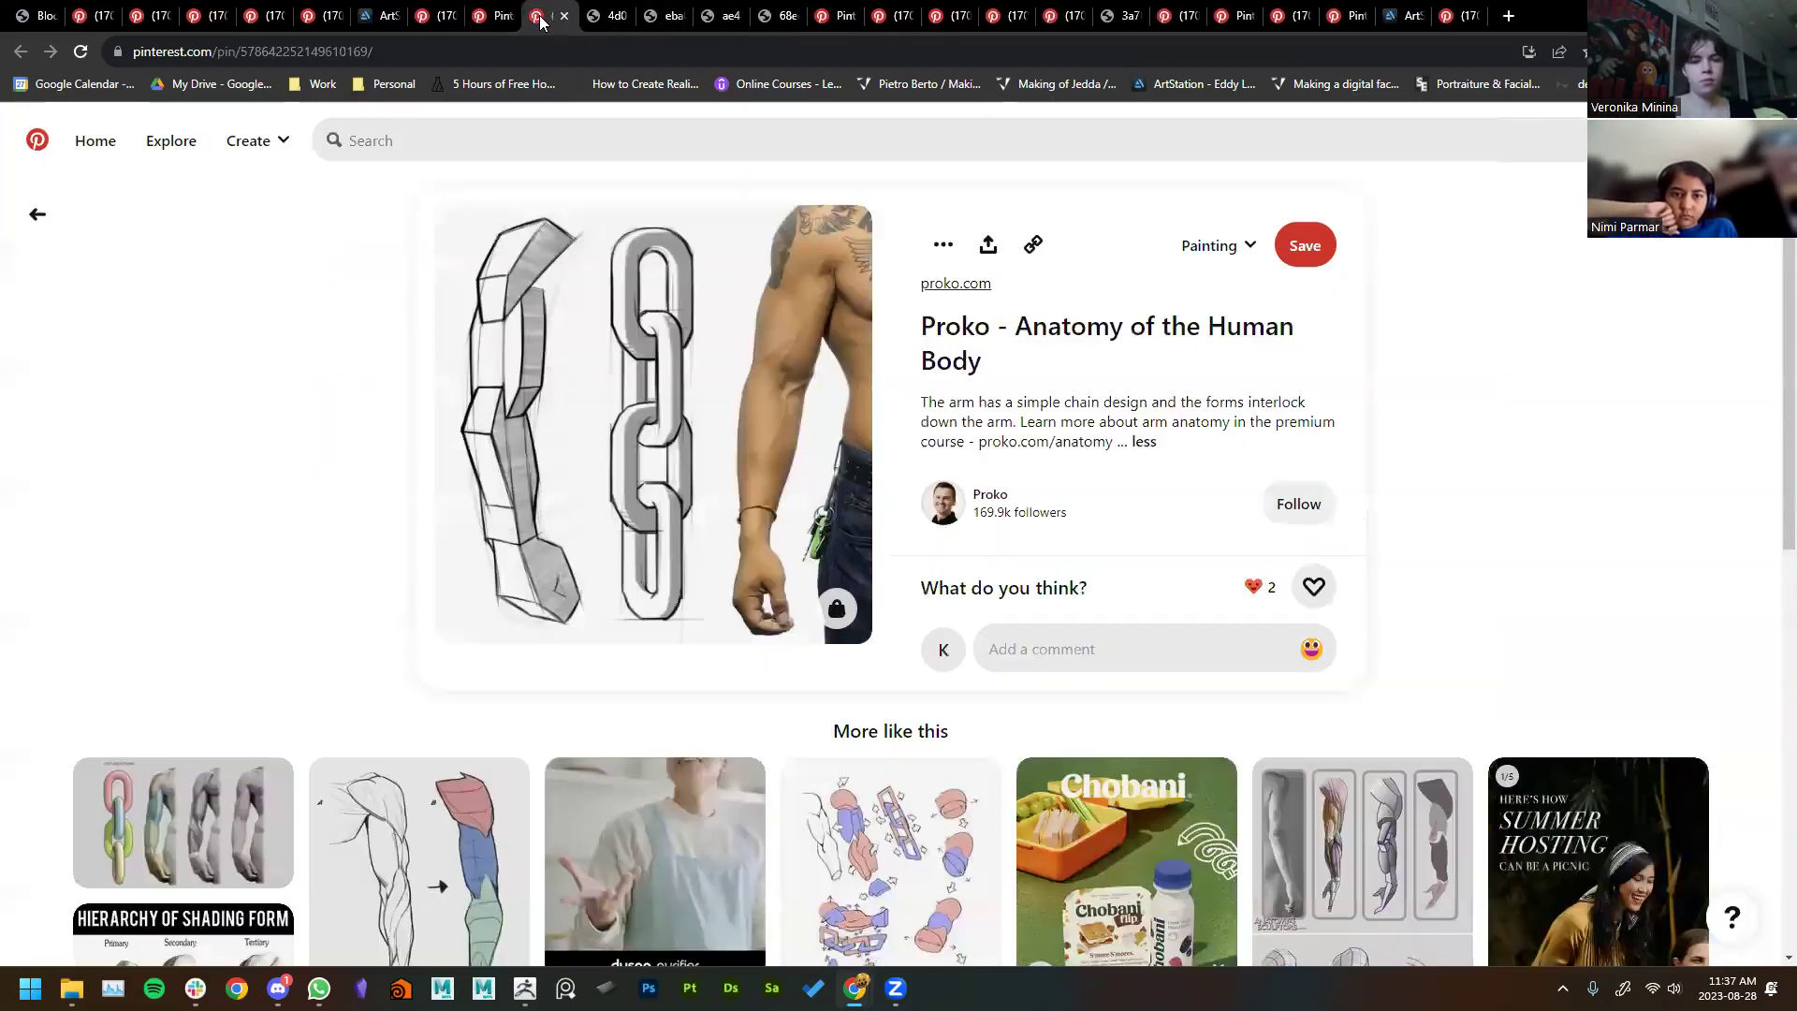
{"action": "left_click", "coordinate": [622, 17]}
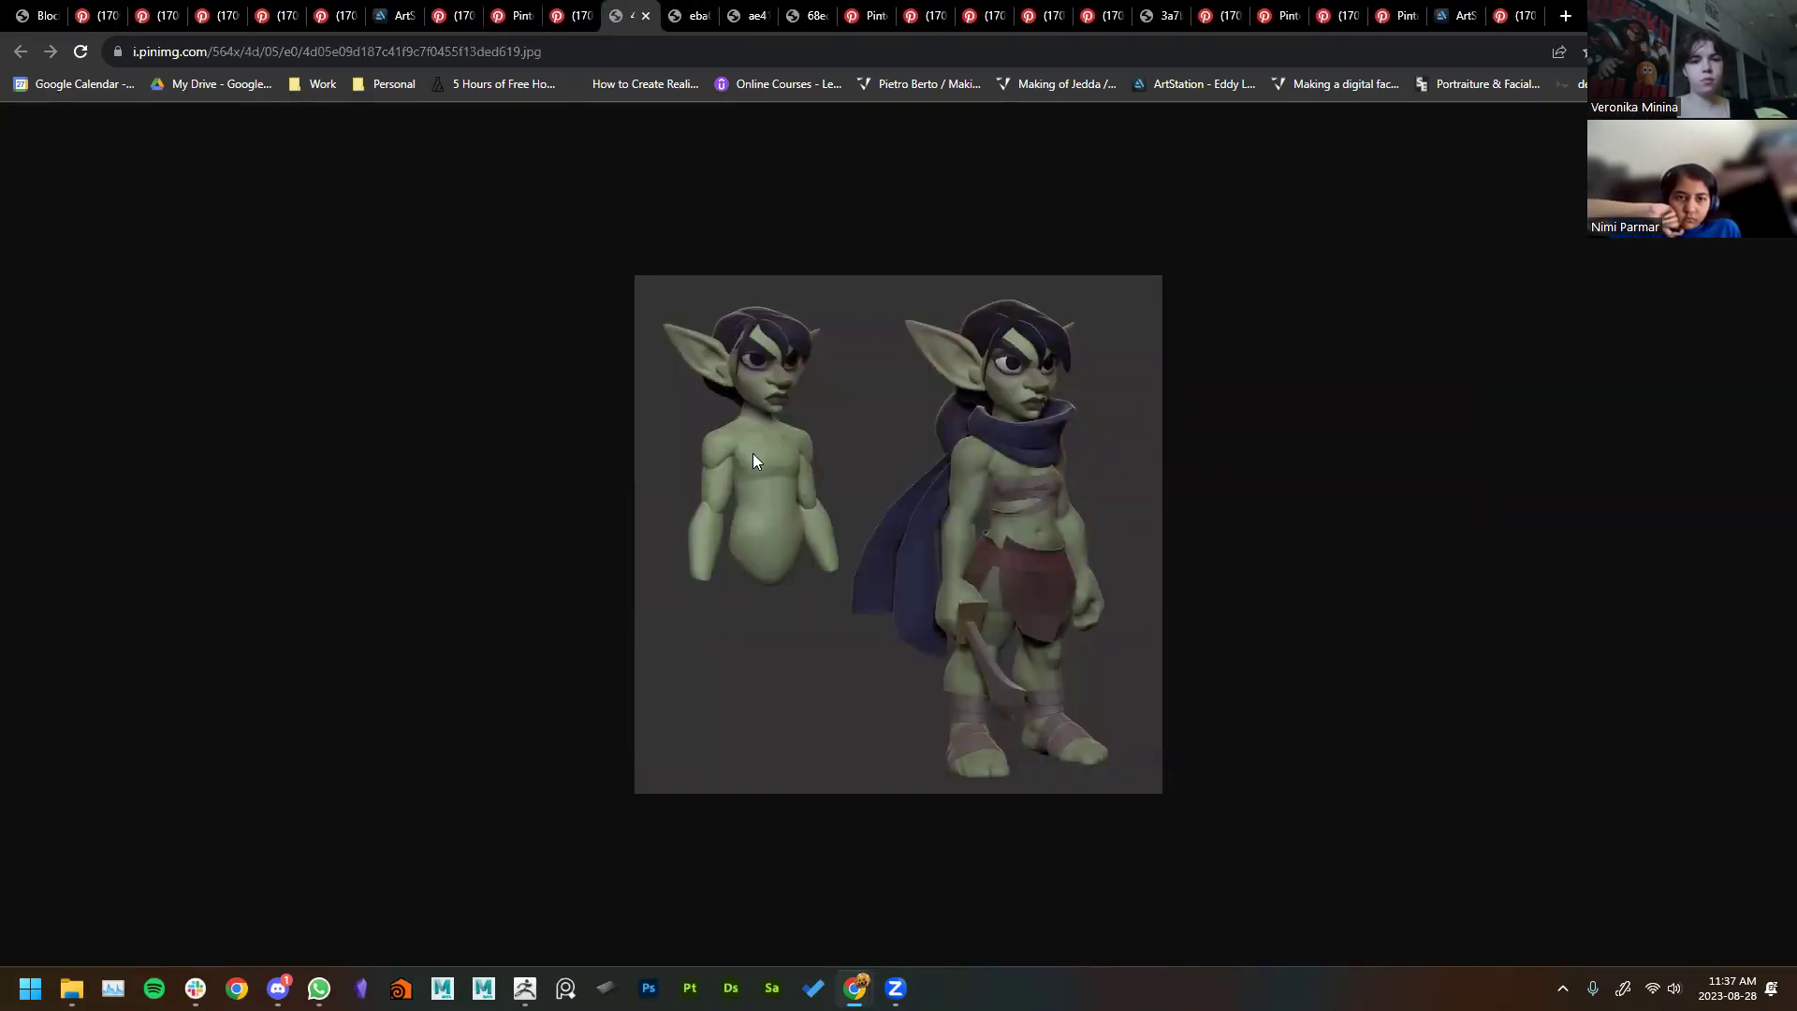
{"action": "scroll", "coordinate": [711, 462], "scroll_direction": "up", "scroll_amount": 5, "text": "ctrl"}
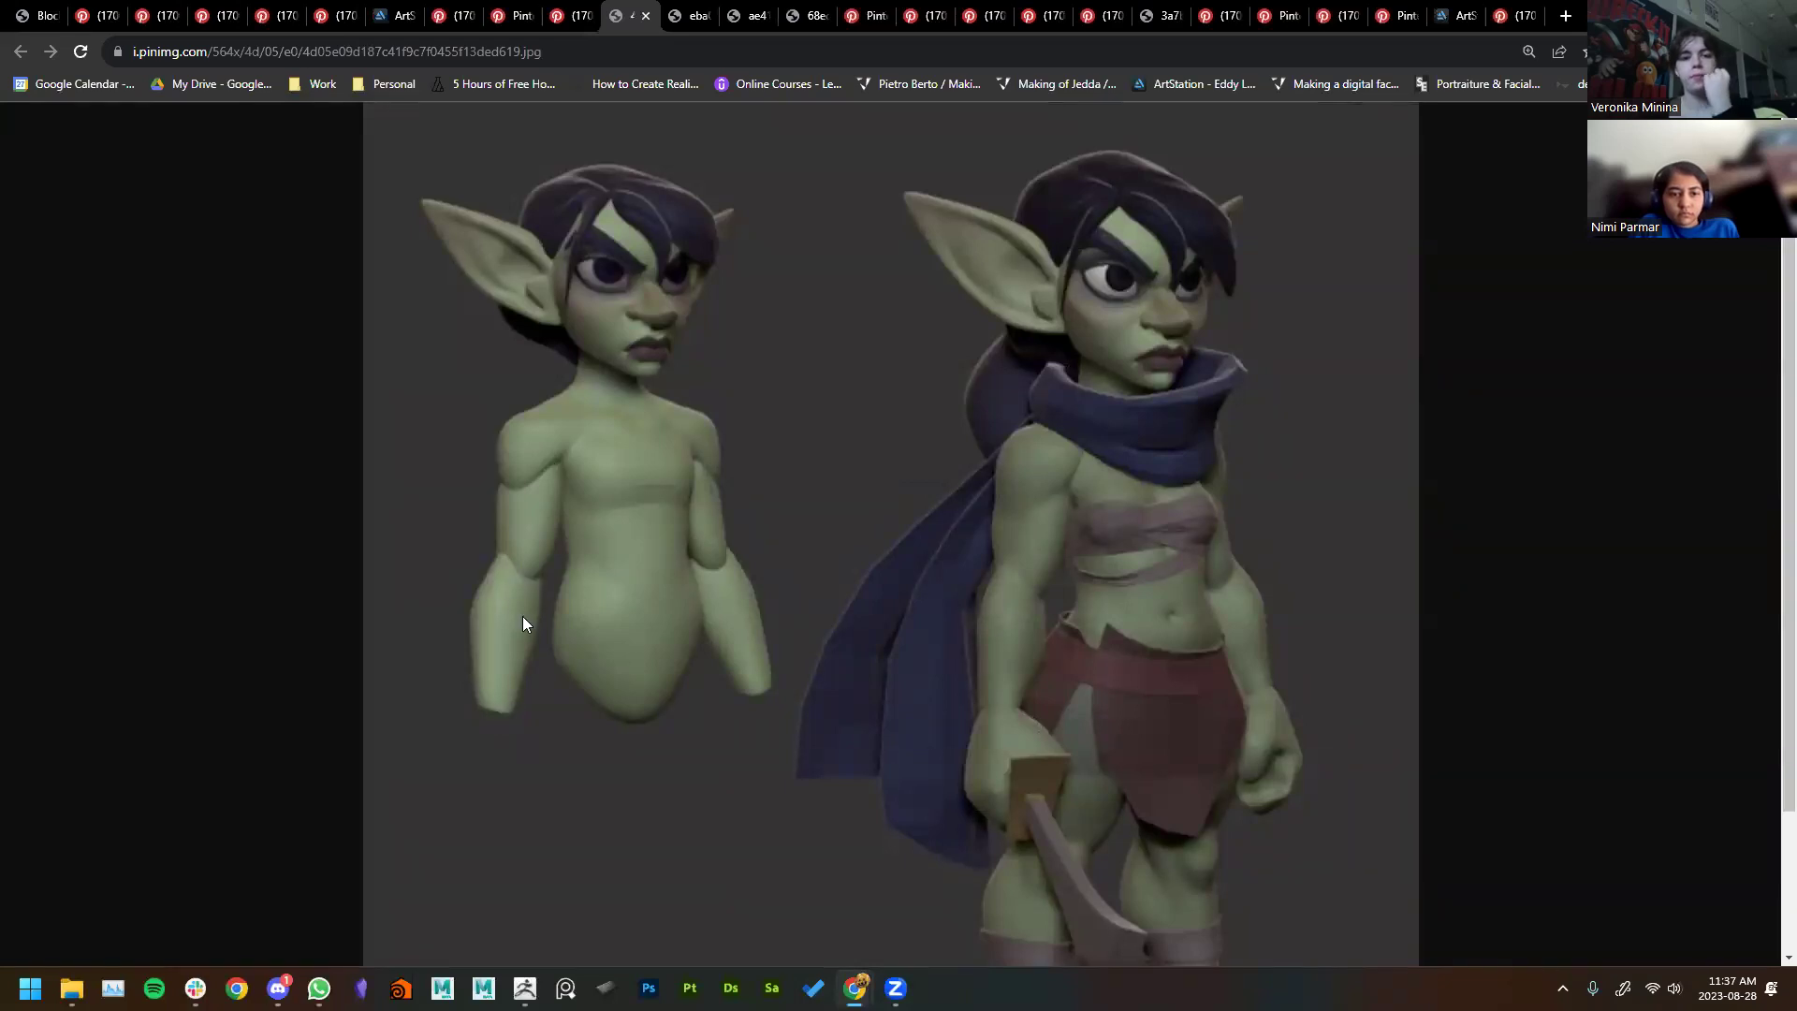
{"action": "left_click", "coordinate": [572, 17]}
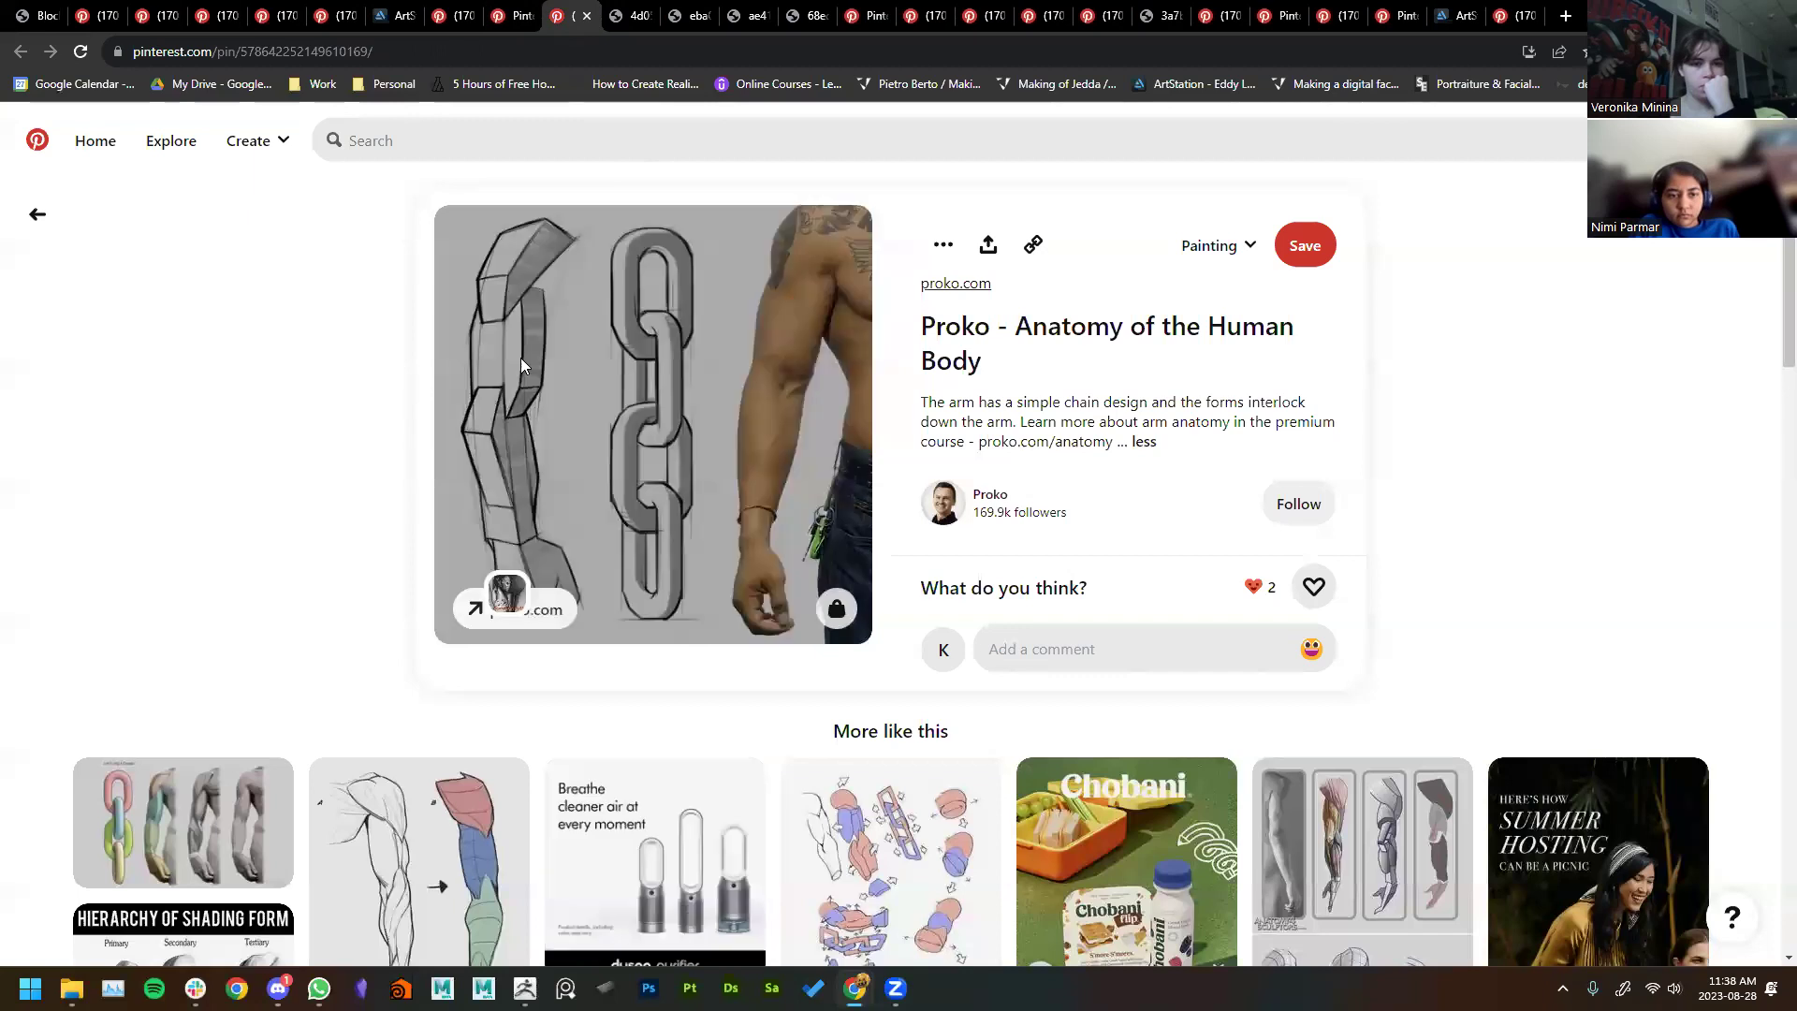
Step: Open the colour-blocked arm drawing, the coloured chain-link arm and the interlocking arm sketch pins in separate tabs
{"action": "scroll", "coordinate": [769, 441], "scroll_direction": "down", "scroll_amount": 4}
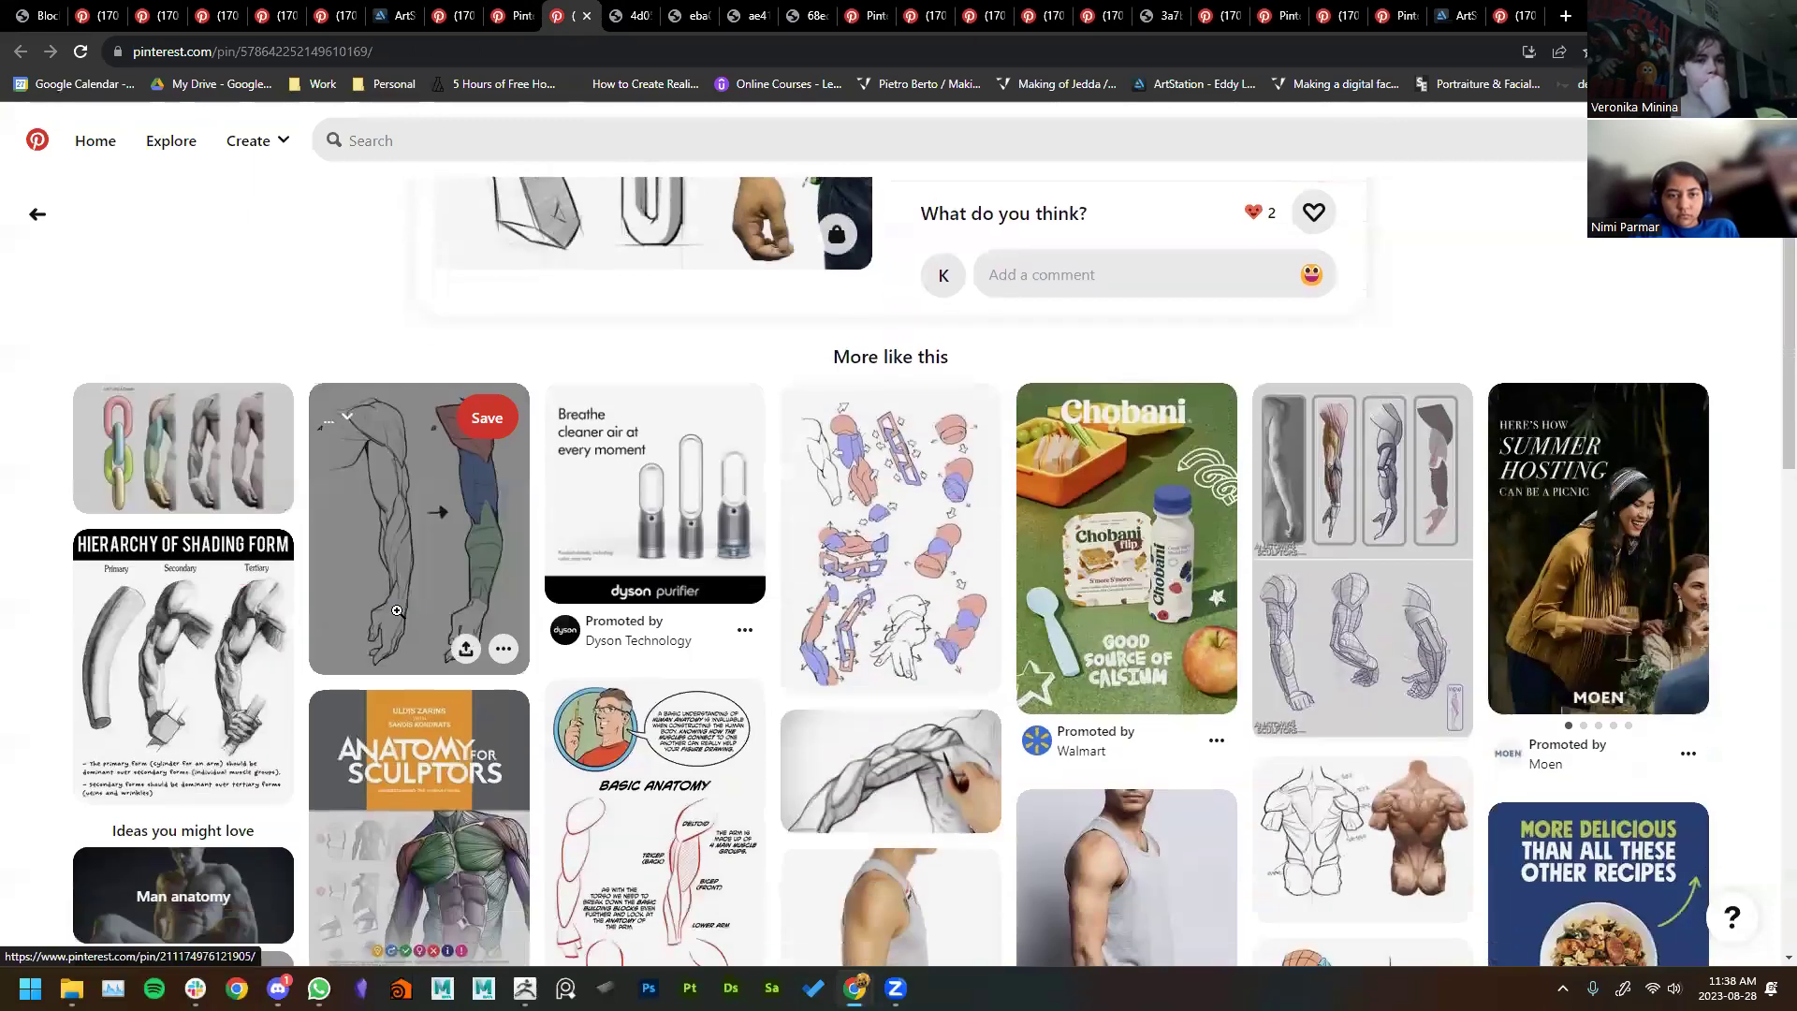
{"action": "middle_click", "coordinate": [442, 511]}
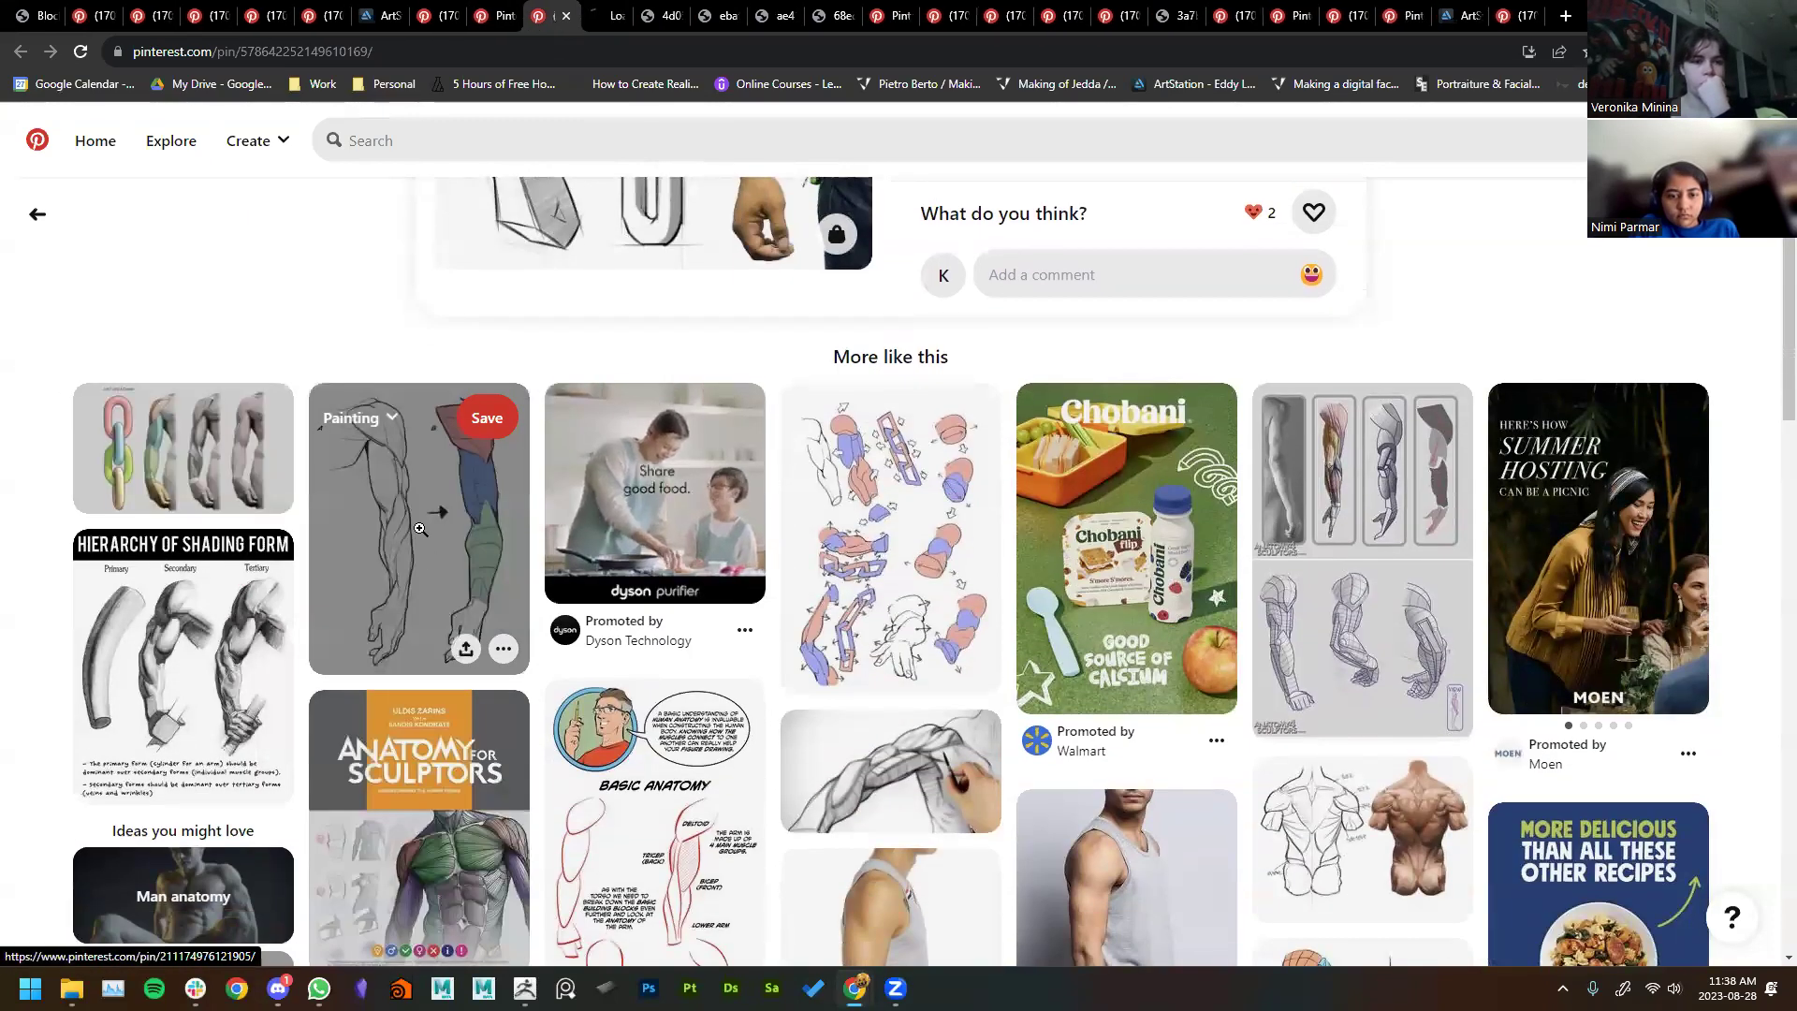
{"action": "middle_click", "coordinate": [190, 482]}
{"action": "scroll", "coordinate": [659, 674], "scroll_direction": "down", "scroll_amount": 3}
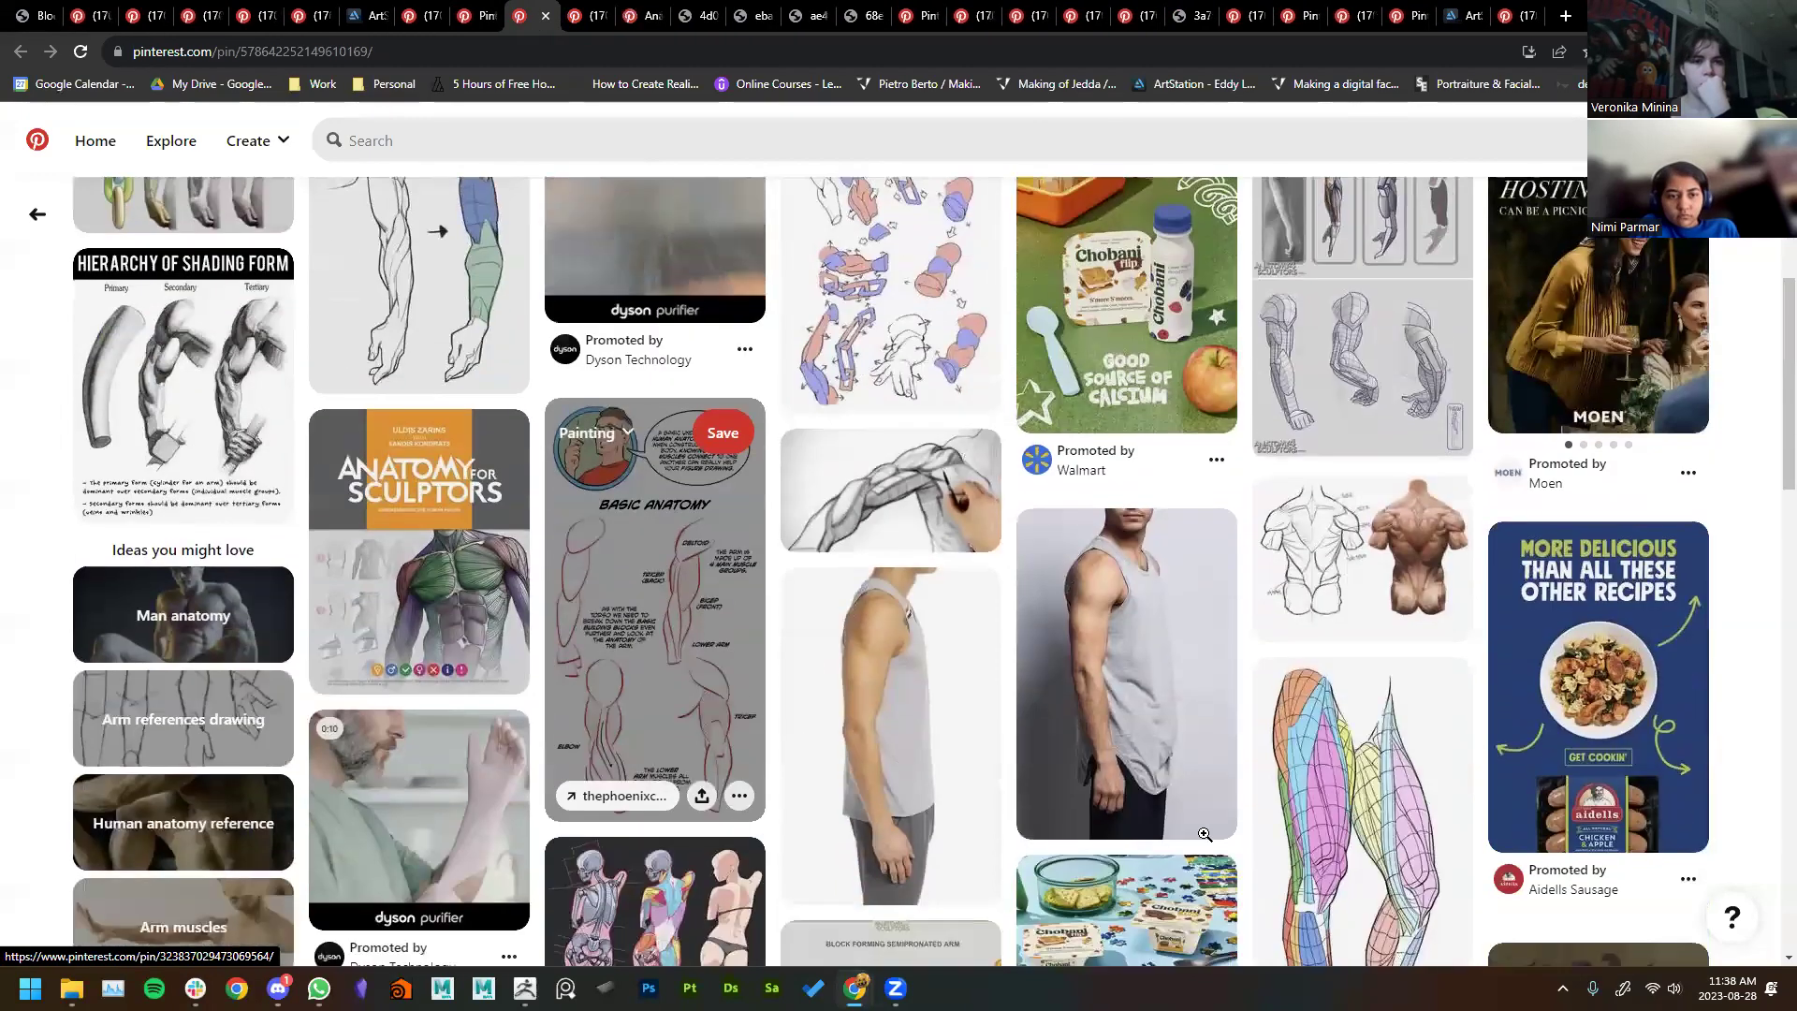
{"action": "middle_click", "coordinate": [898, 506]}
{"action": "scroll", "coordinate": [693, 487], "scroll_direction": "up", "scroll_amount": 7}
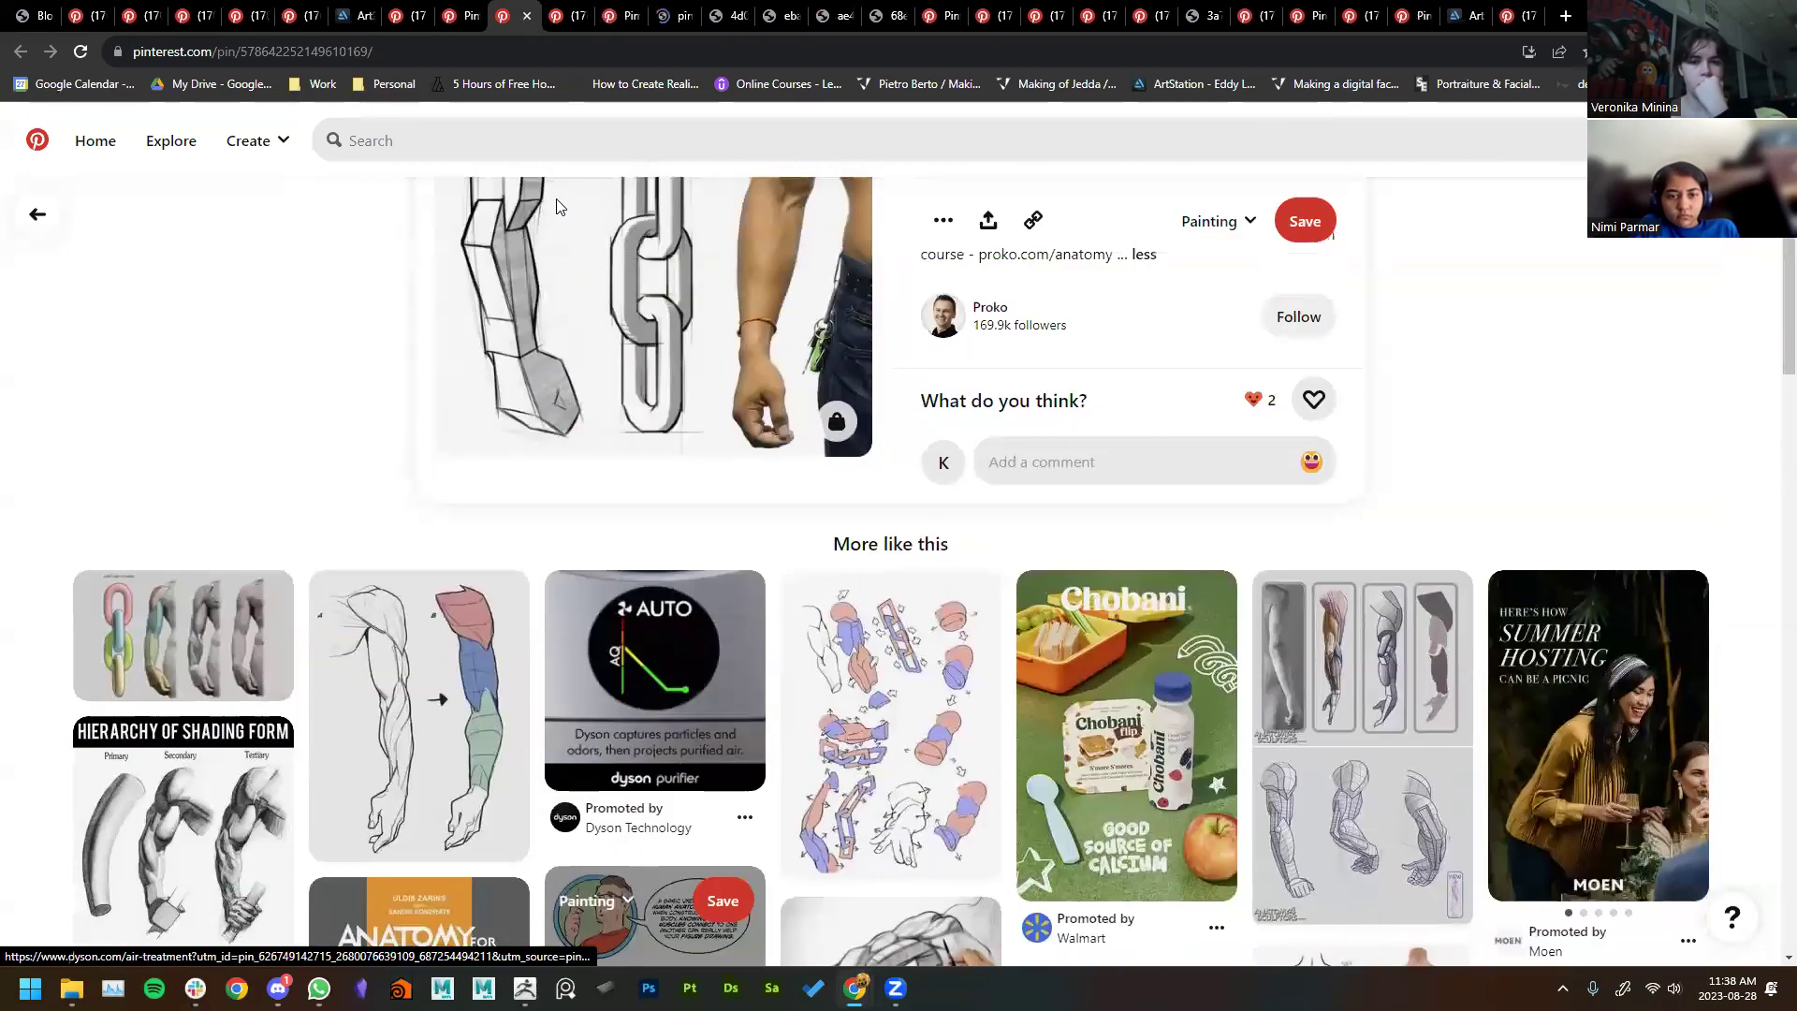
Step: Open the anatomy4sculptors.com article linked from the coloured chain-link arm pin in a separate tab
{"action": "left_click", "coordinate": [669, 11]}
{"action": "left_click", "coordinate": [627, 16]}
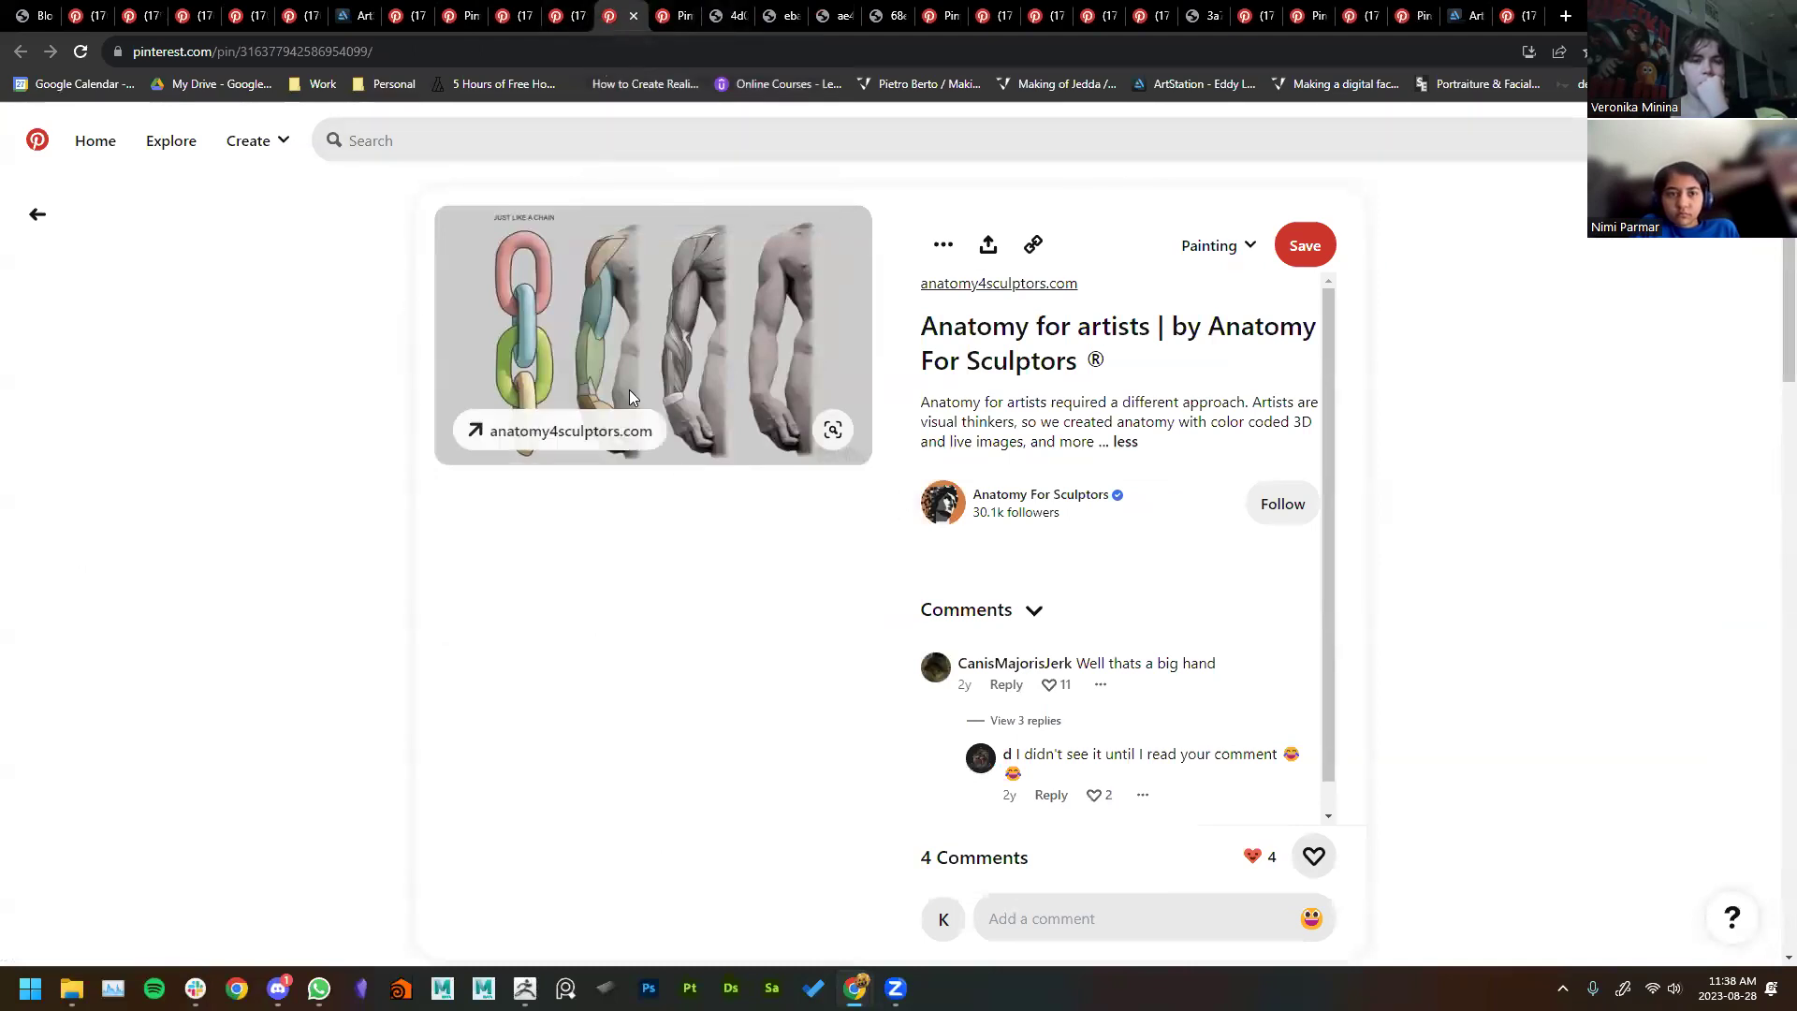
{"action": "right_click", "coordinate": [1045, 287]}
{"action": "left_click", "coordinate": [1085, 305]}
{"action": "key", "text": "ctrl+Tab"}
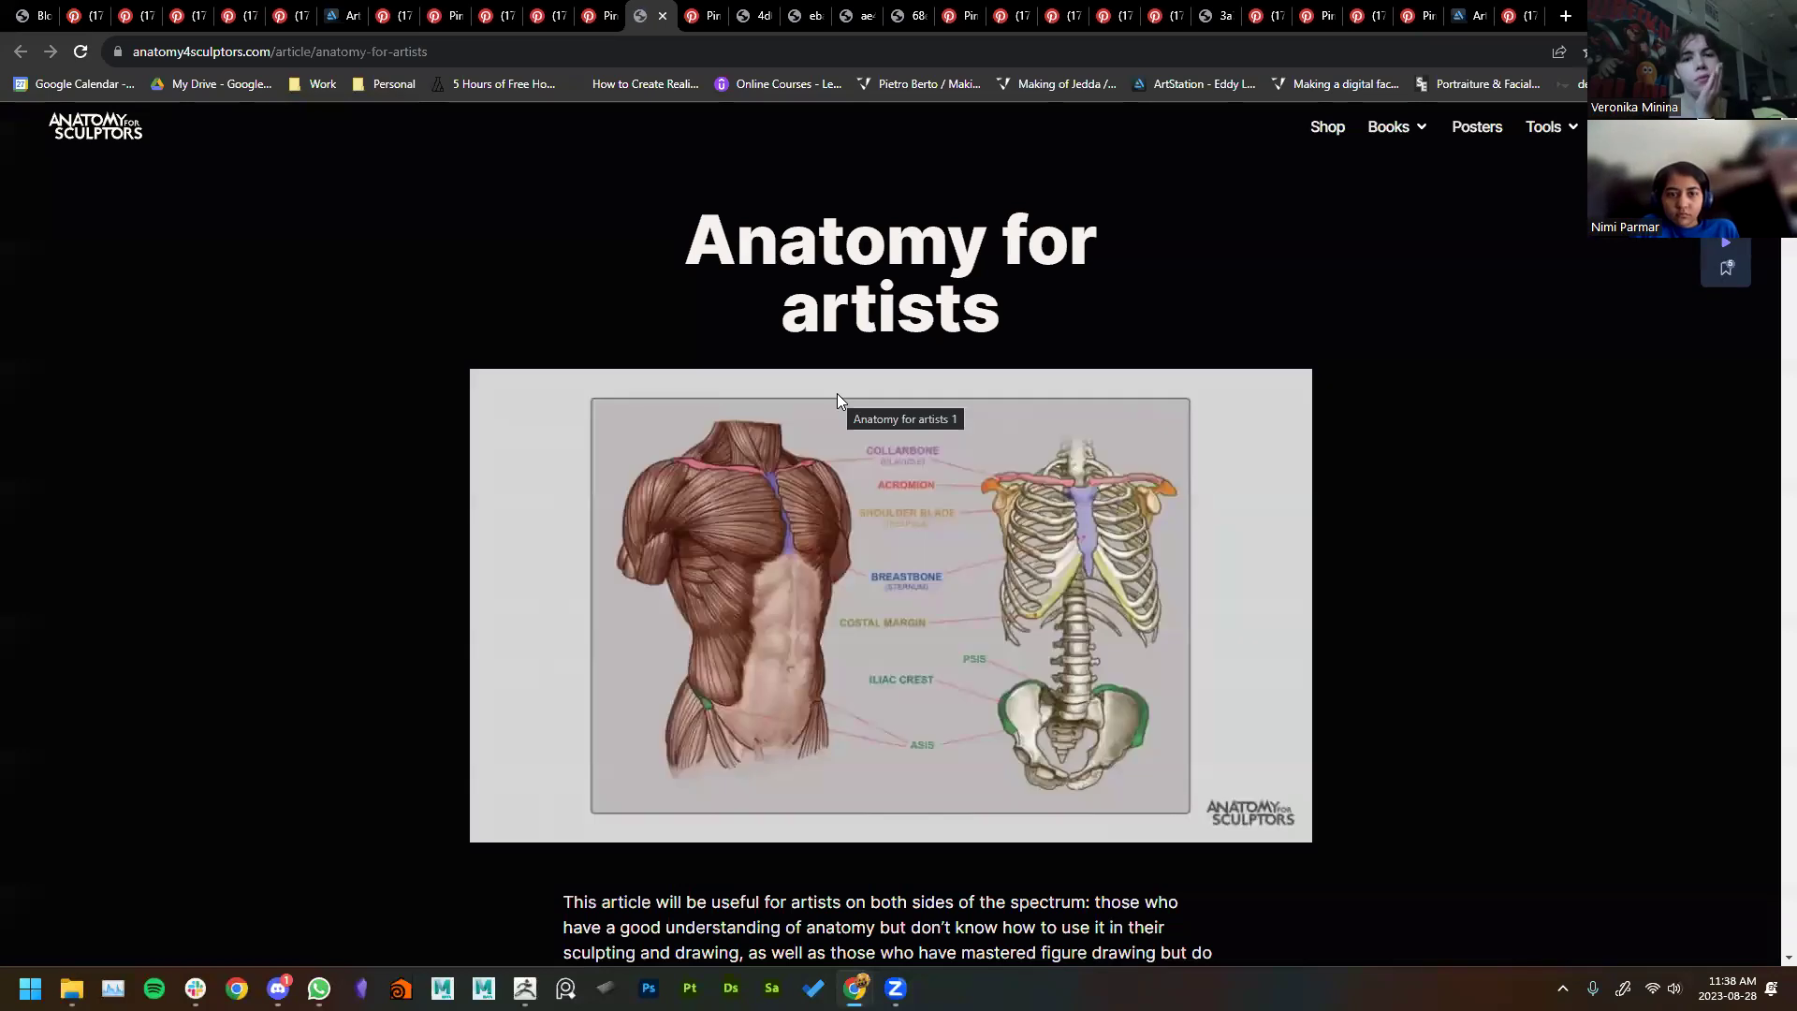
Step: Look through the "Anatomy for artists" article's sections on body proportions and joints, and close it
{"action": "scroll", "coordinate": [837, 393], "scroll_direction": "down", "scroll_amount": 10}
{"action": "scroll", "coordinate": [819, 382], "scroll_direction": "down", "scroll_amount": 10}
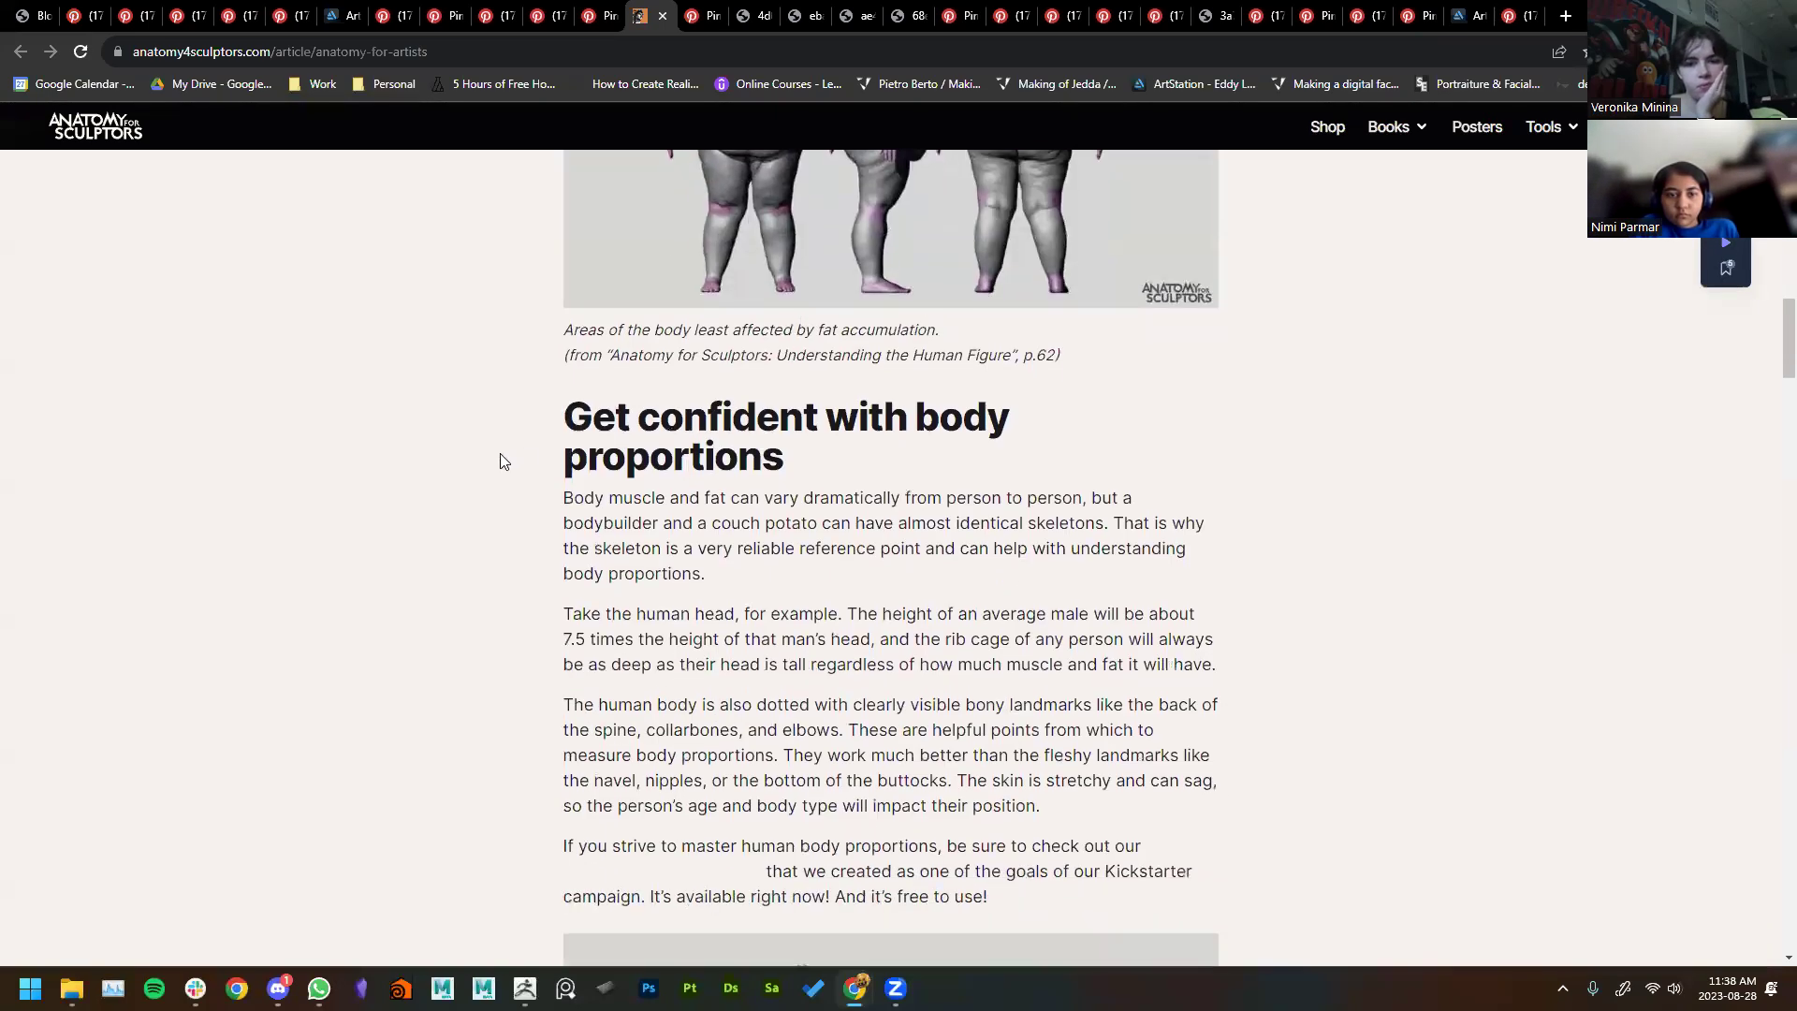
{"action": "scroll", "coordinate": [502, 453], "scroll_direction": "down", "scroll_amount": 8}
{"action": "scroll", "coordinate": [389, 565], "scroll_direction": "down", "scroll_amount": 15}
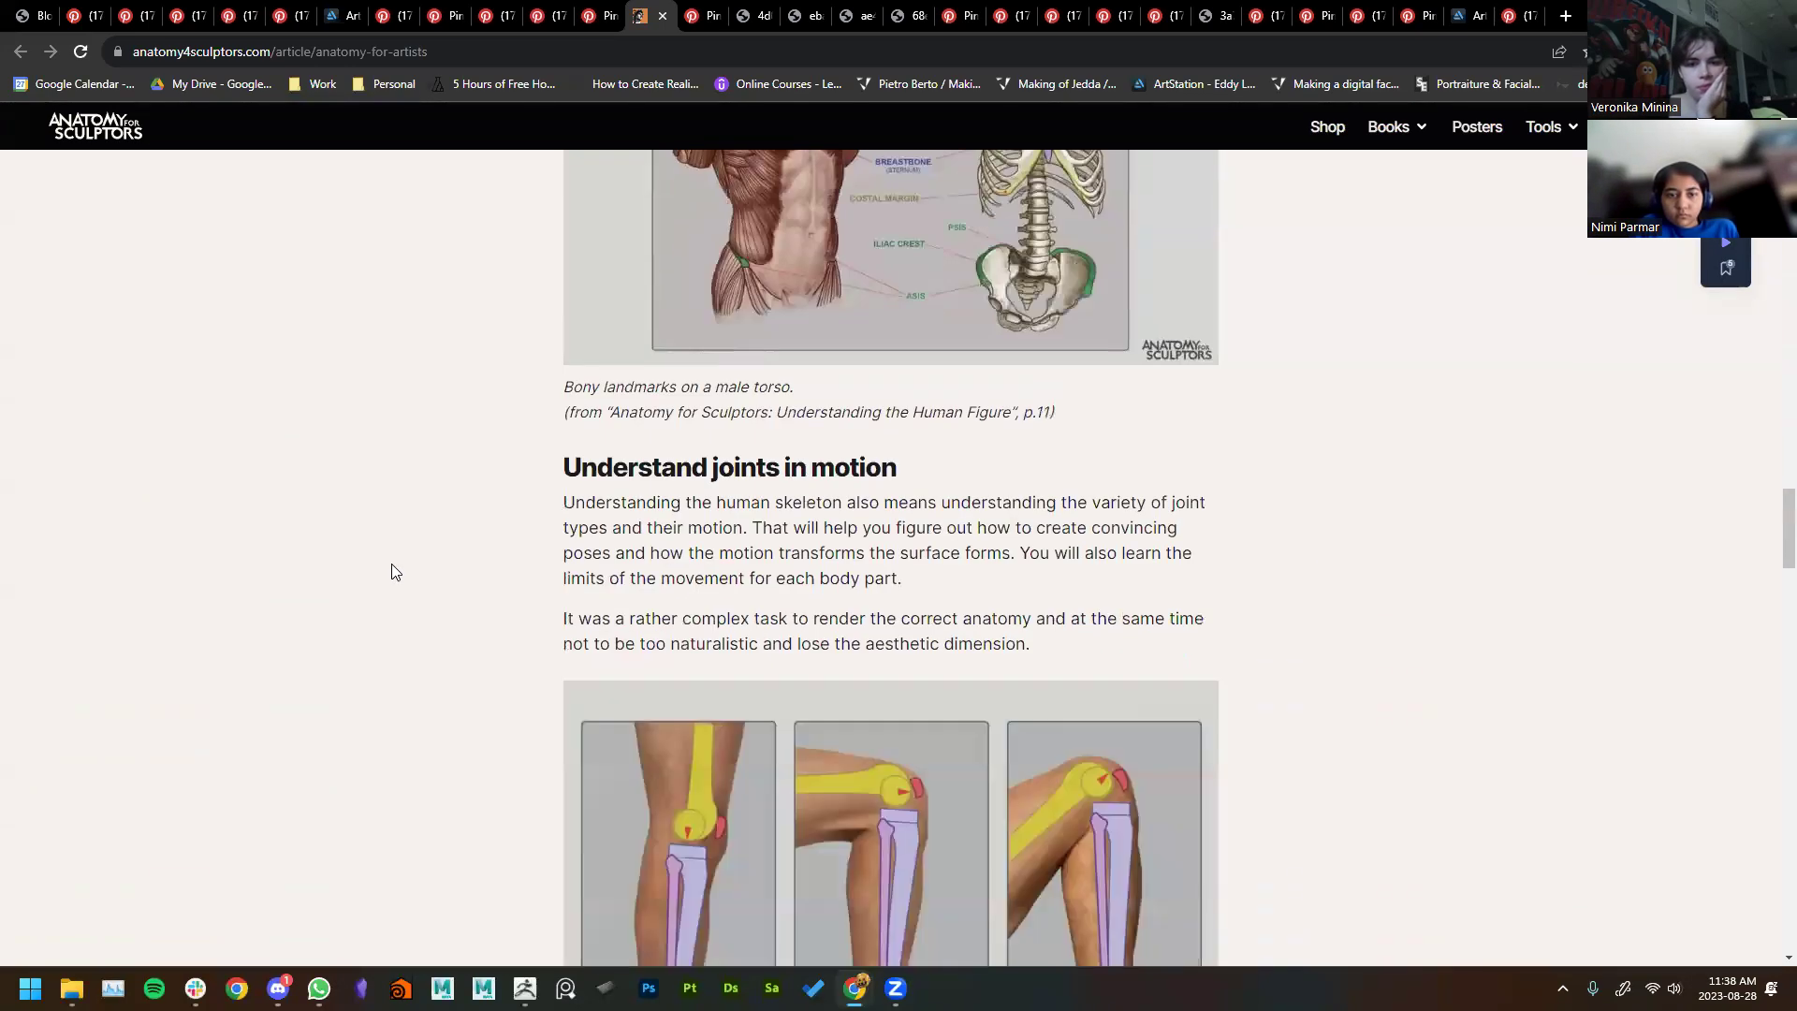
{"action": "key", "text": "ctrl+w"}
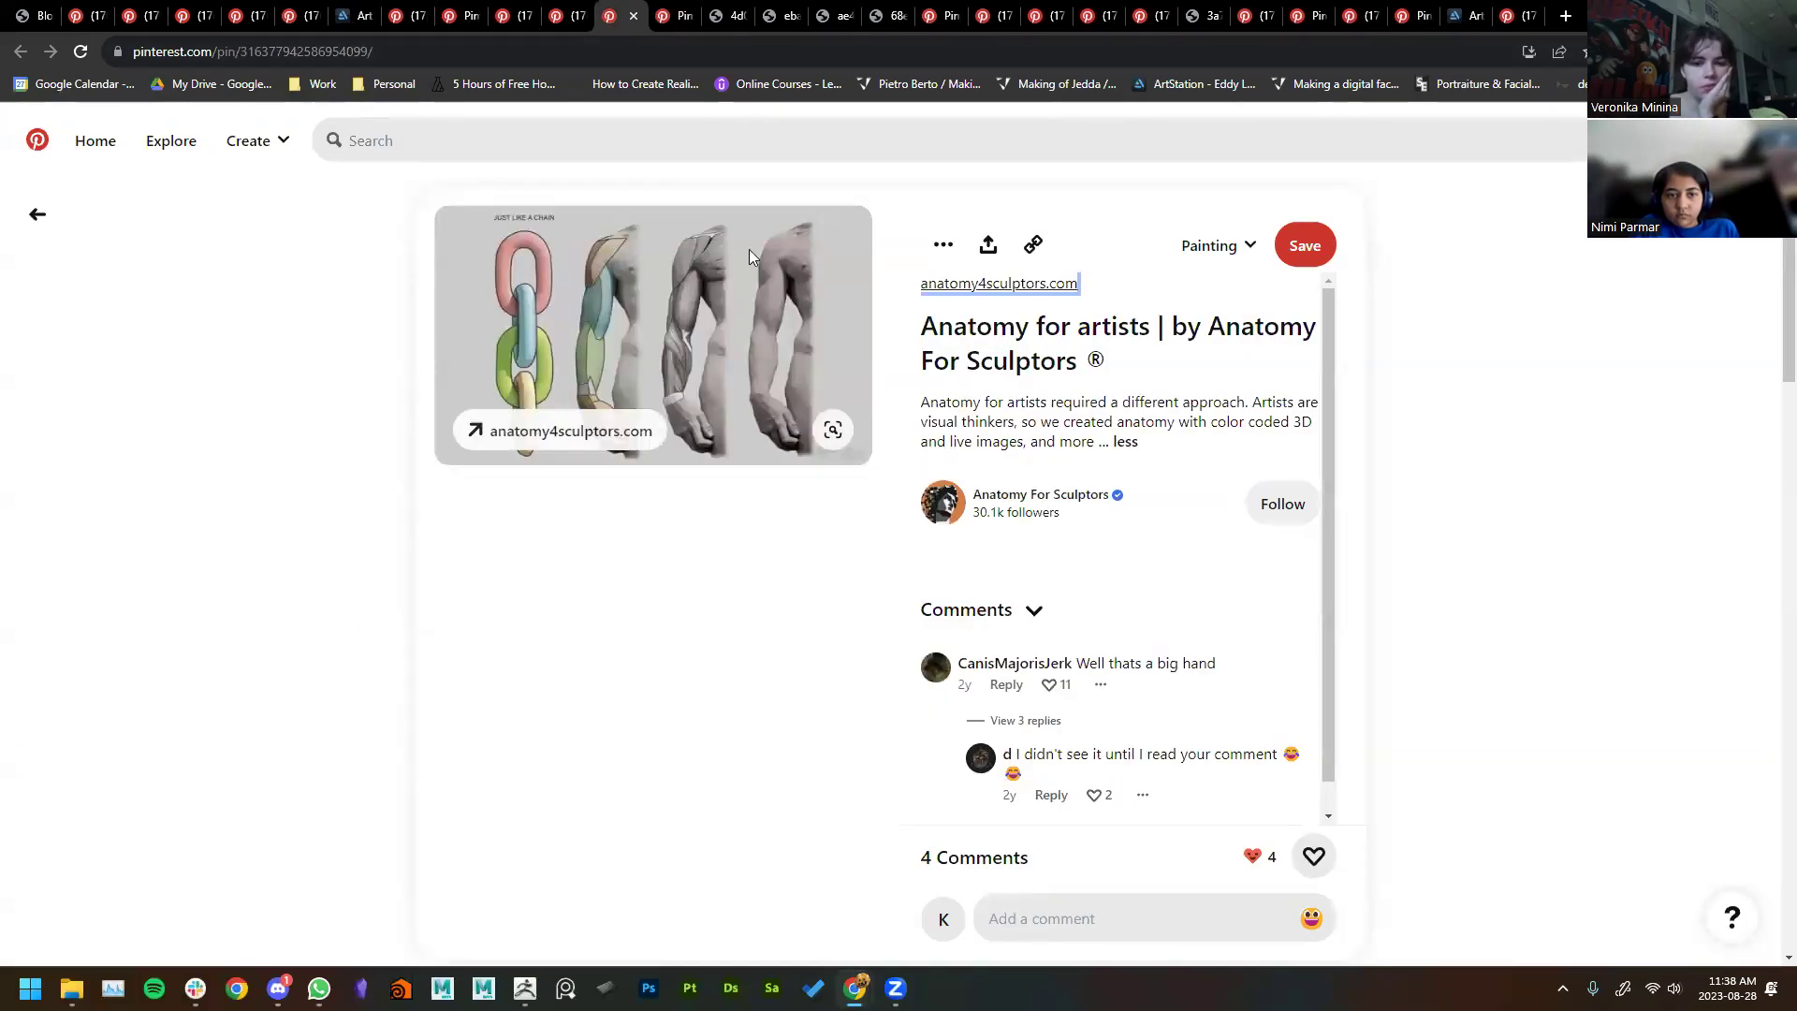
Step: Look through the pins related to the coloured chain-link arm
{"action": "left_click", "coordinate": [209, 493]}
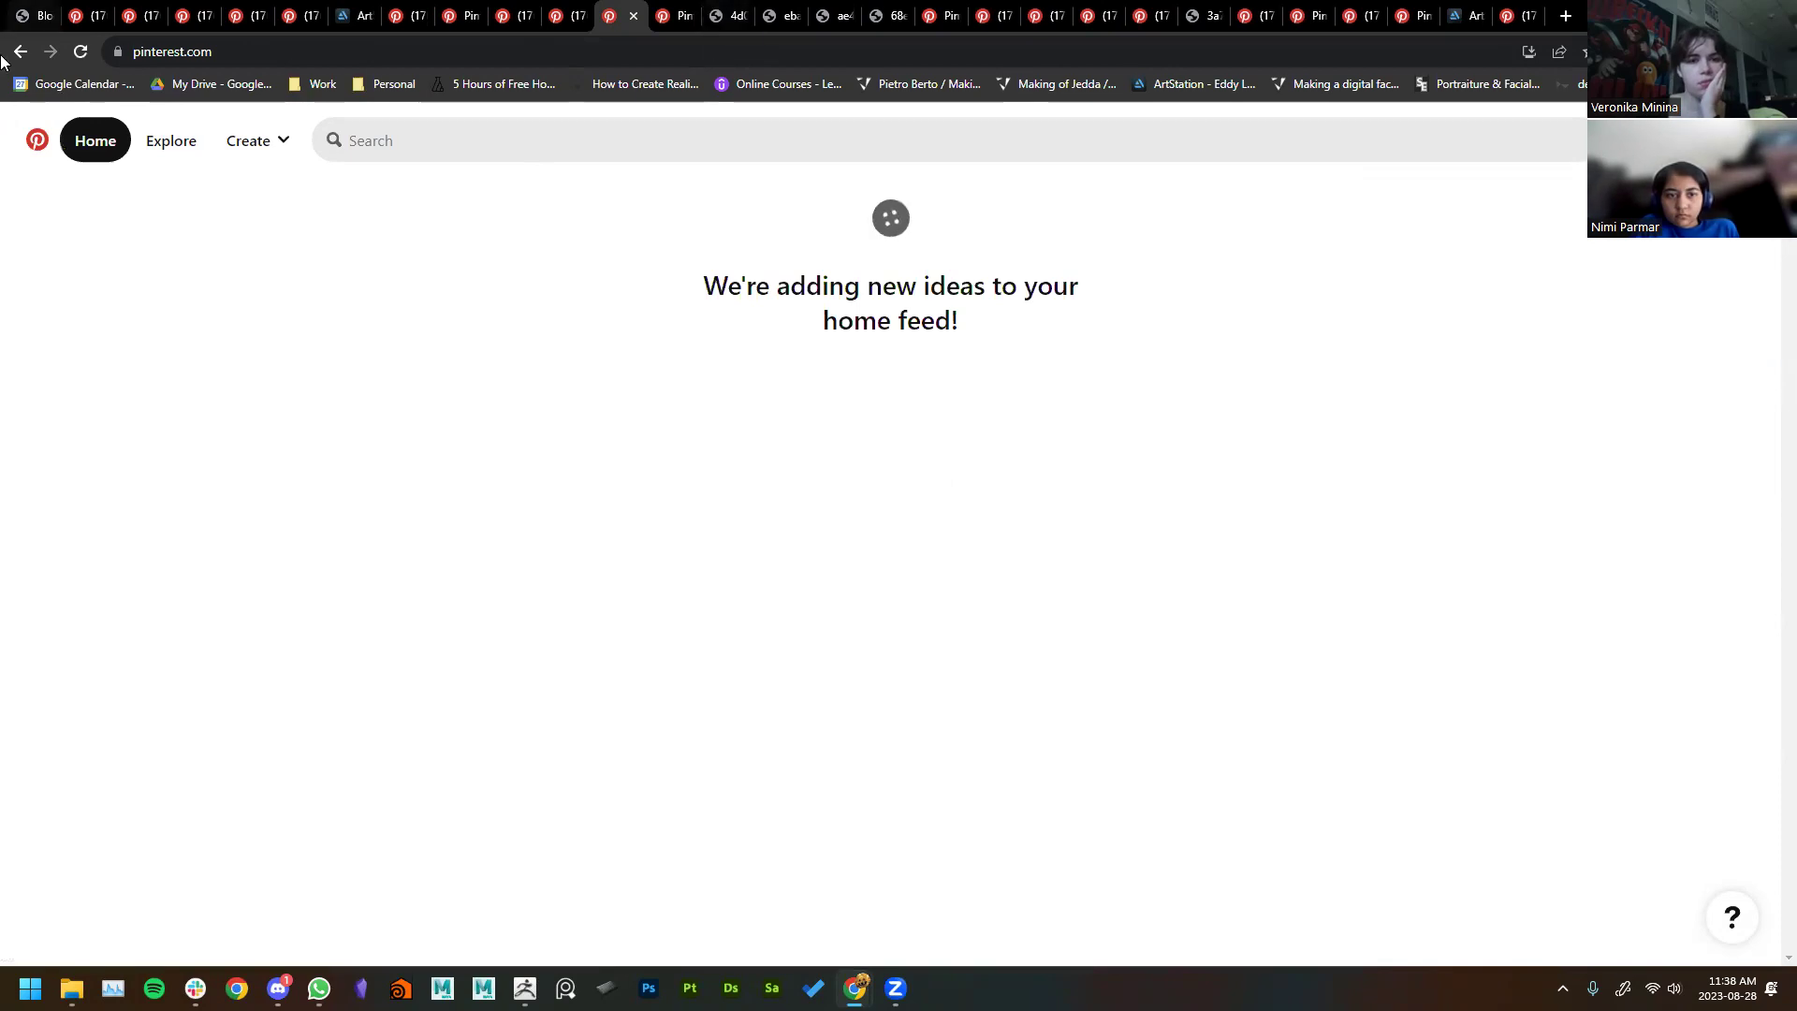
{"action": "key", "text": "alt+Left"}
{"action": "scroll", "coordinate": [632, 458], "scroll_direction": "down", "scroll_amount": 3}
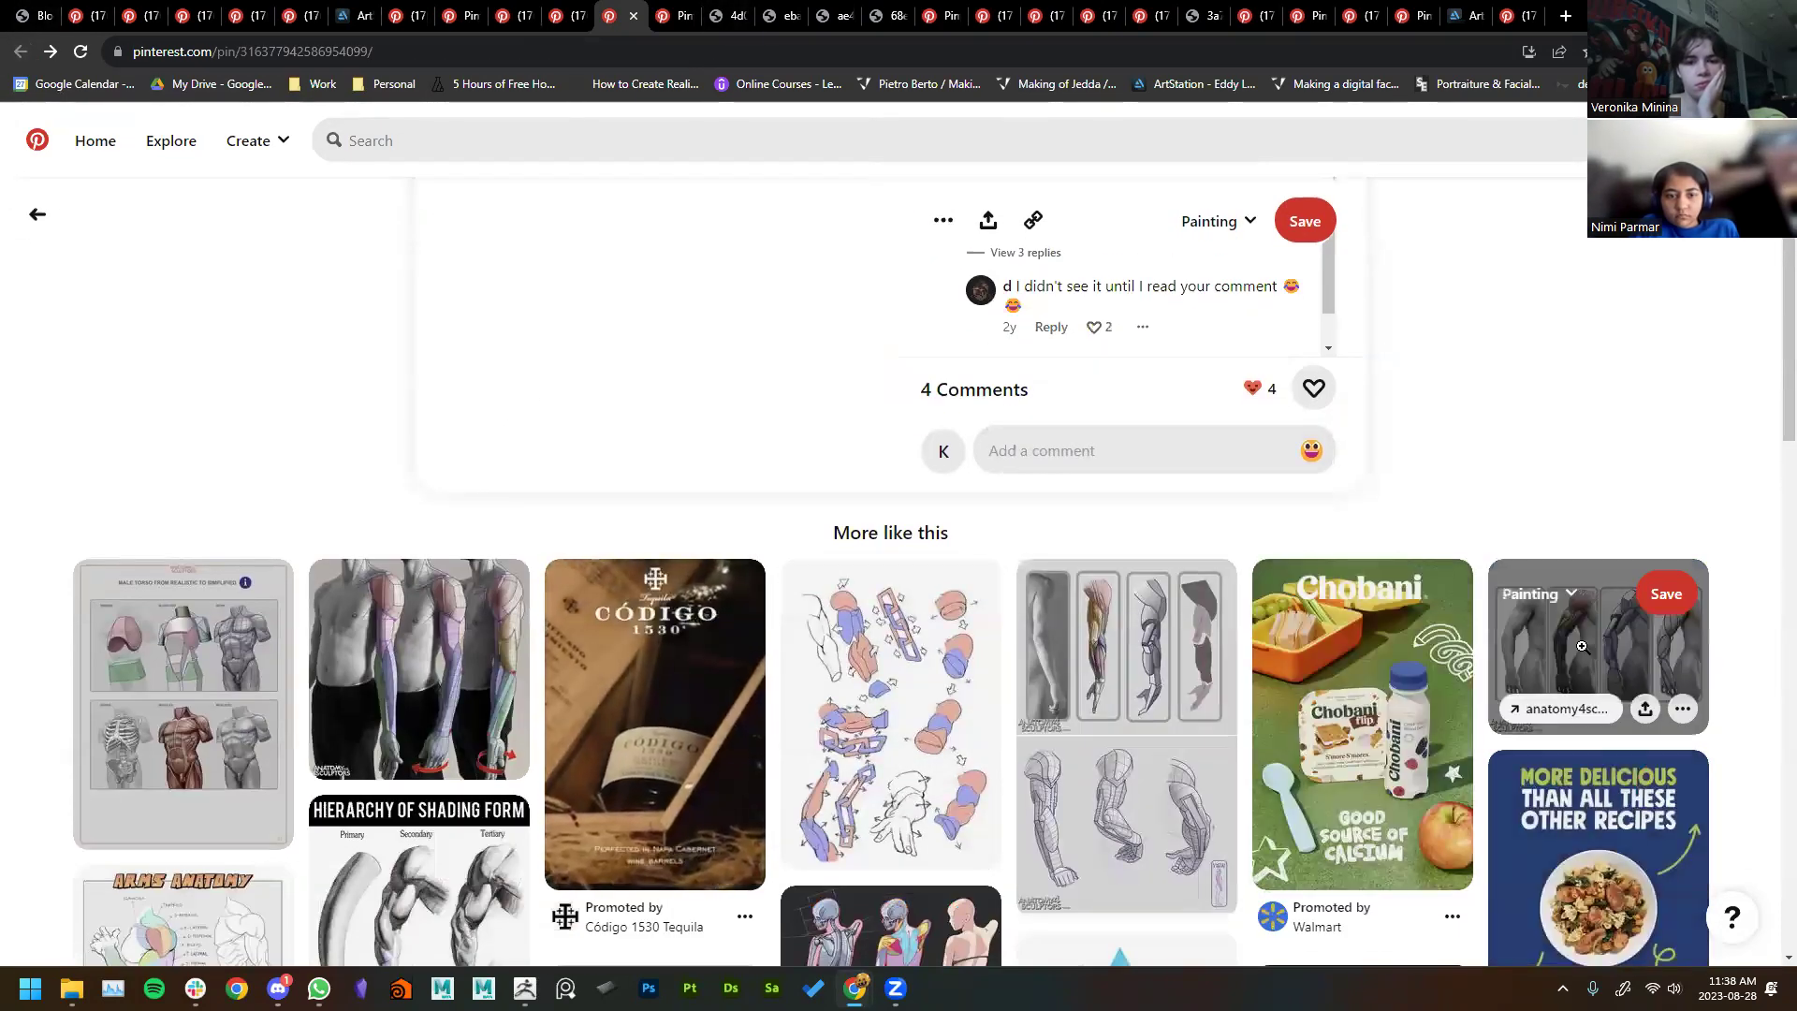
{"action": "scroll", "coordinate": [601, 529], "scroll_direction": "up", "scroll_amount": 5}
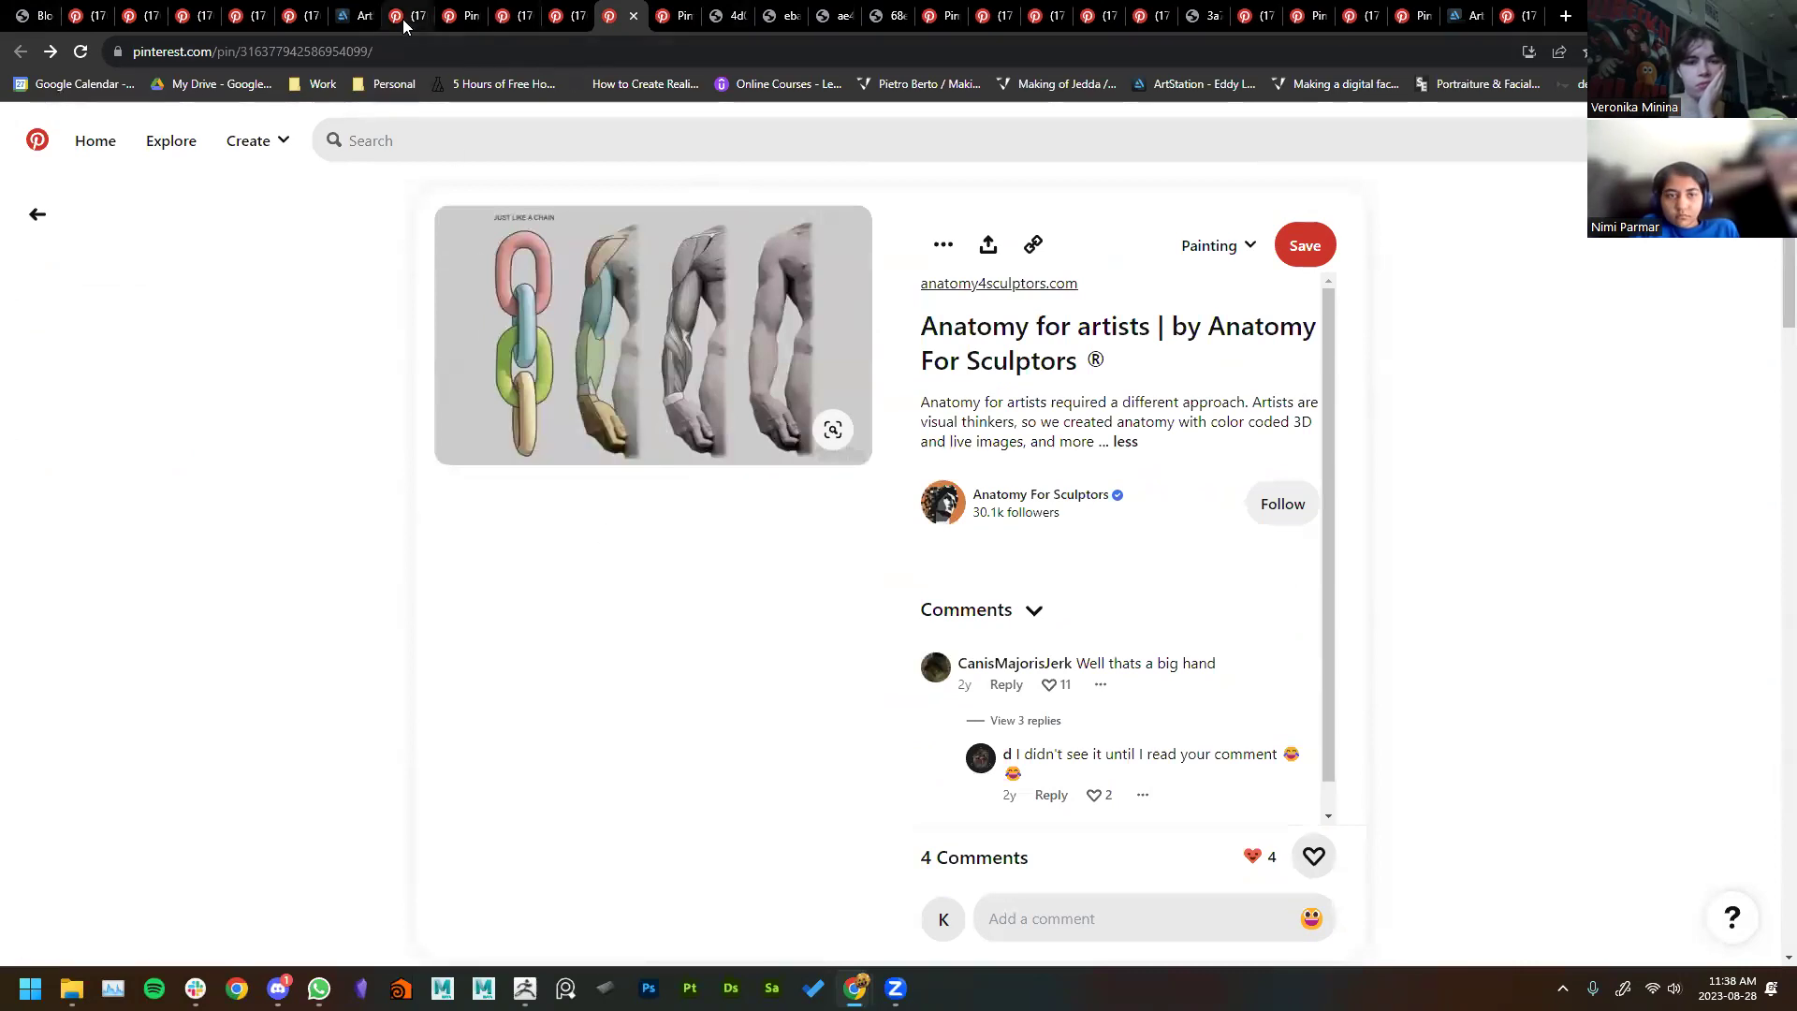
Step: Review the ArtStation stylized female modular base mesh and return to the pin with related body-shape references
{"action": "left_click", "coordinate": [360, 13]}
{"action": "scroll", "coordinate": [473, 265], "scroll_direction": "down", "scroll_amount": 5}
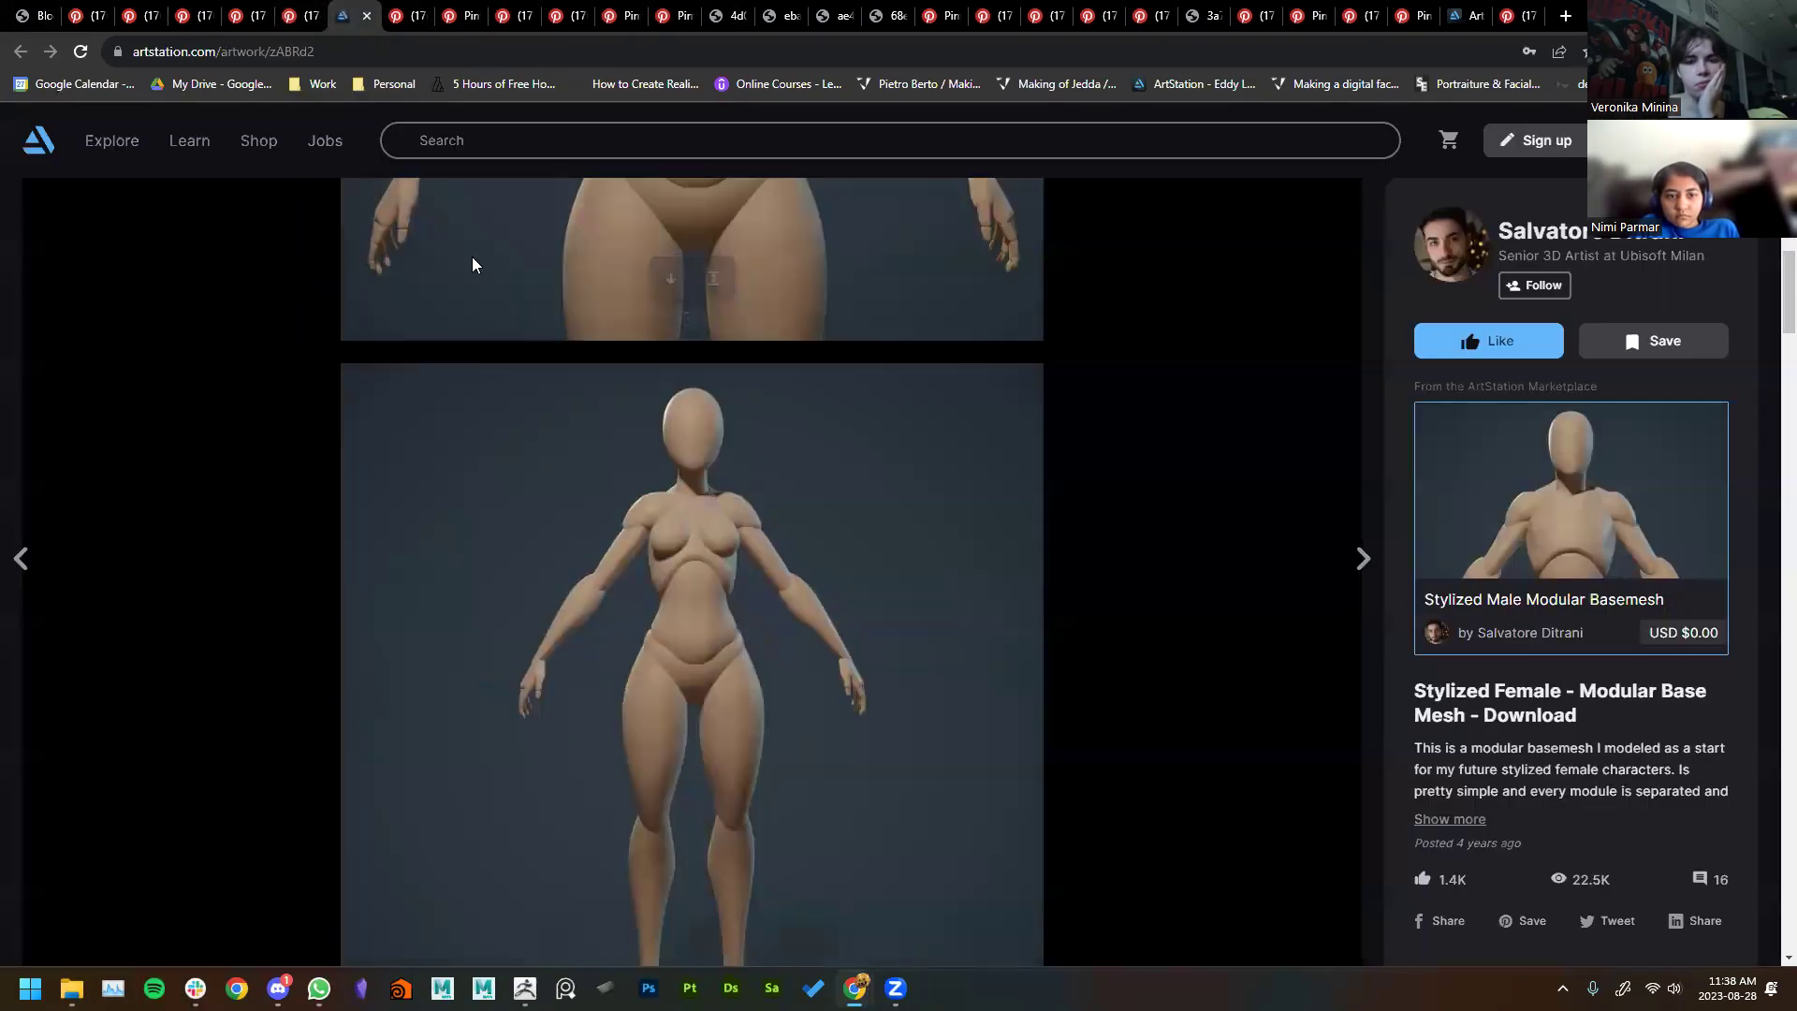
{"action": "left_click", "coordinate": [300, 16]}
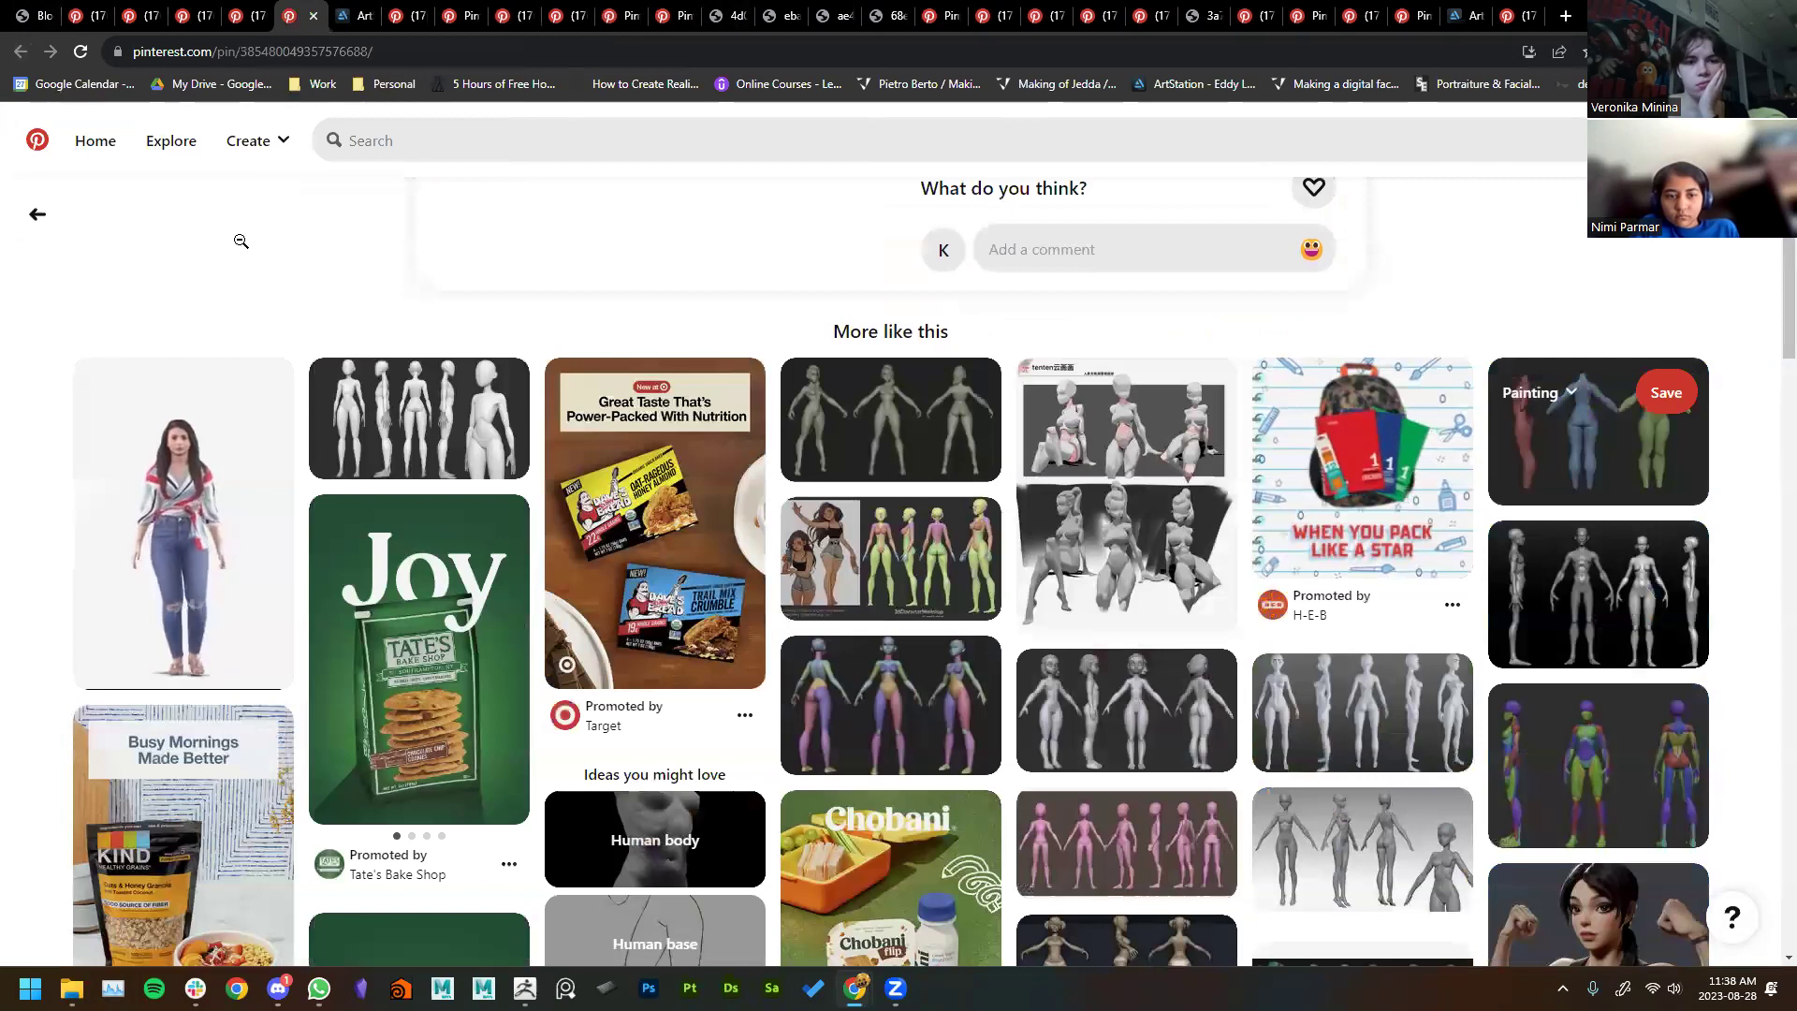
Step: Open the ArtStation page of the Free Stylized Anime Primitive Anatomy pin in a separate tab and return to the pin
{"action": "scroll", "coordinate": [339, 420], "scroll_direction": "up", "scroll_amount": 1}
{"action": "left_click", "coordinate": [412, 532]}
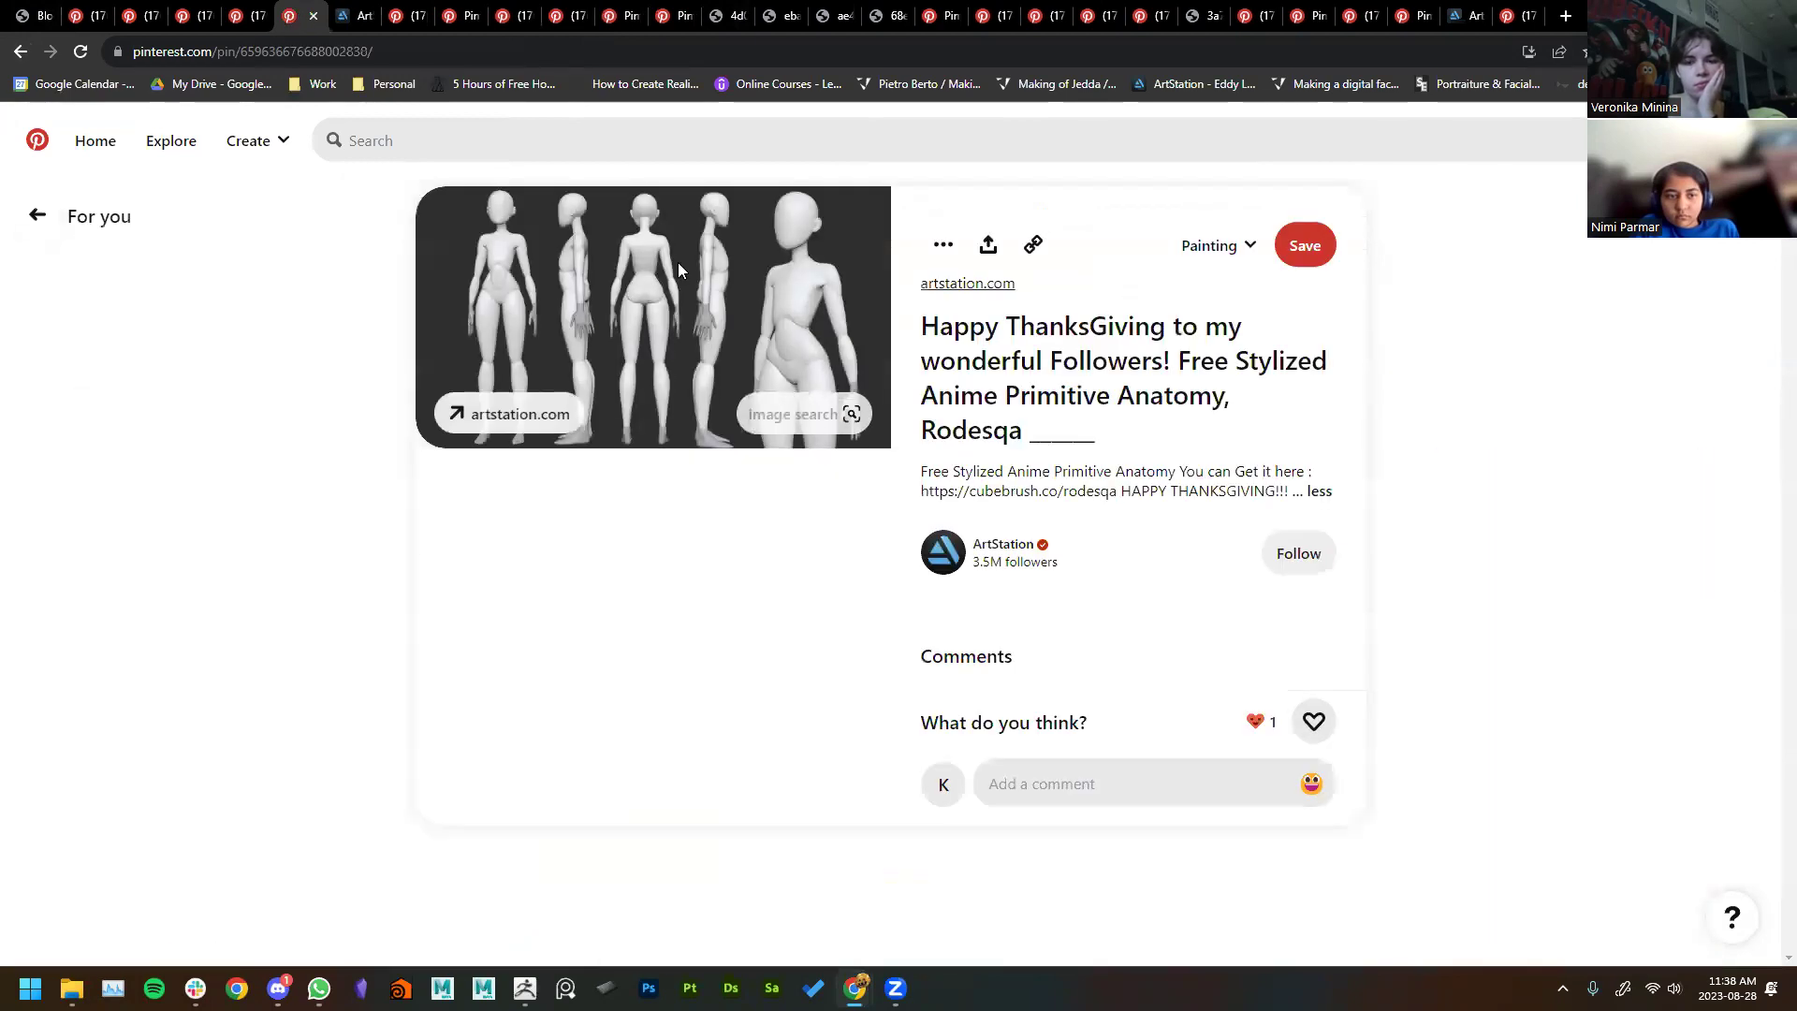
{"action": "left_click", "coordinate": [1007, 285]}
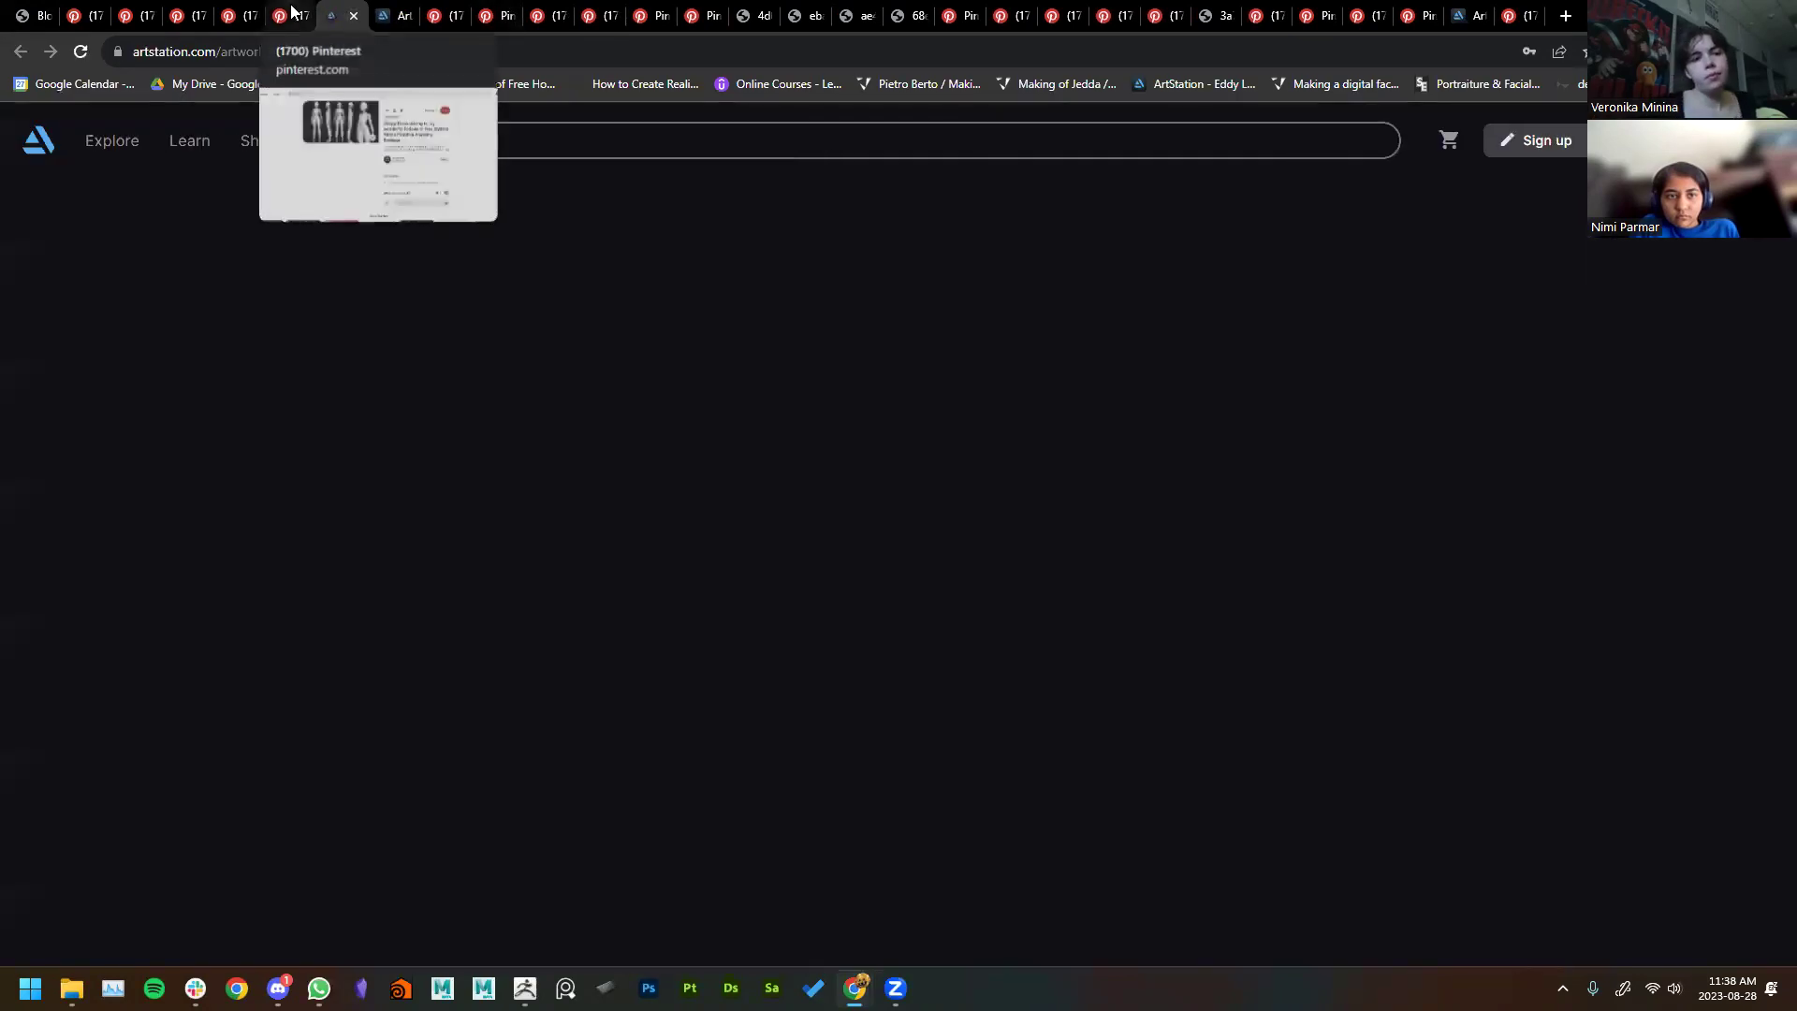
{"action": "left_click", "coordinate": [286, 16]}
Step: Search Pinterest for "saville stylized" and look through the resulting pins
{"action": "left_click", "coordinate": [465, 120]}
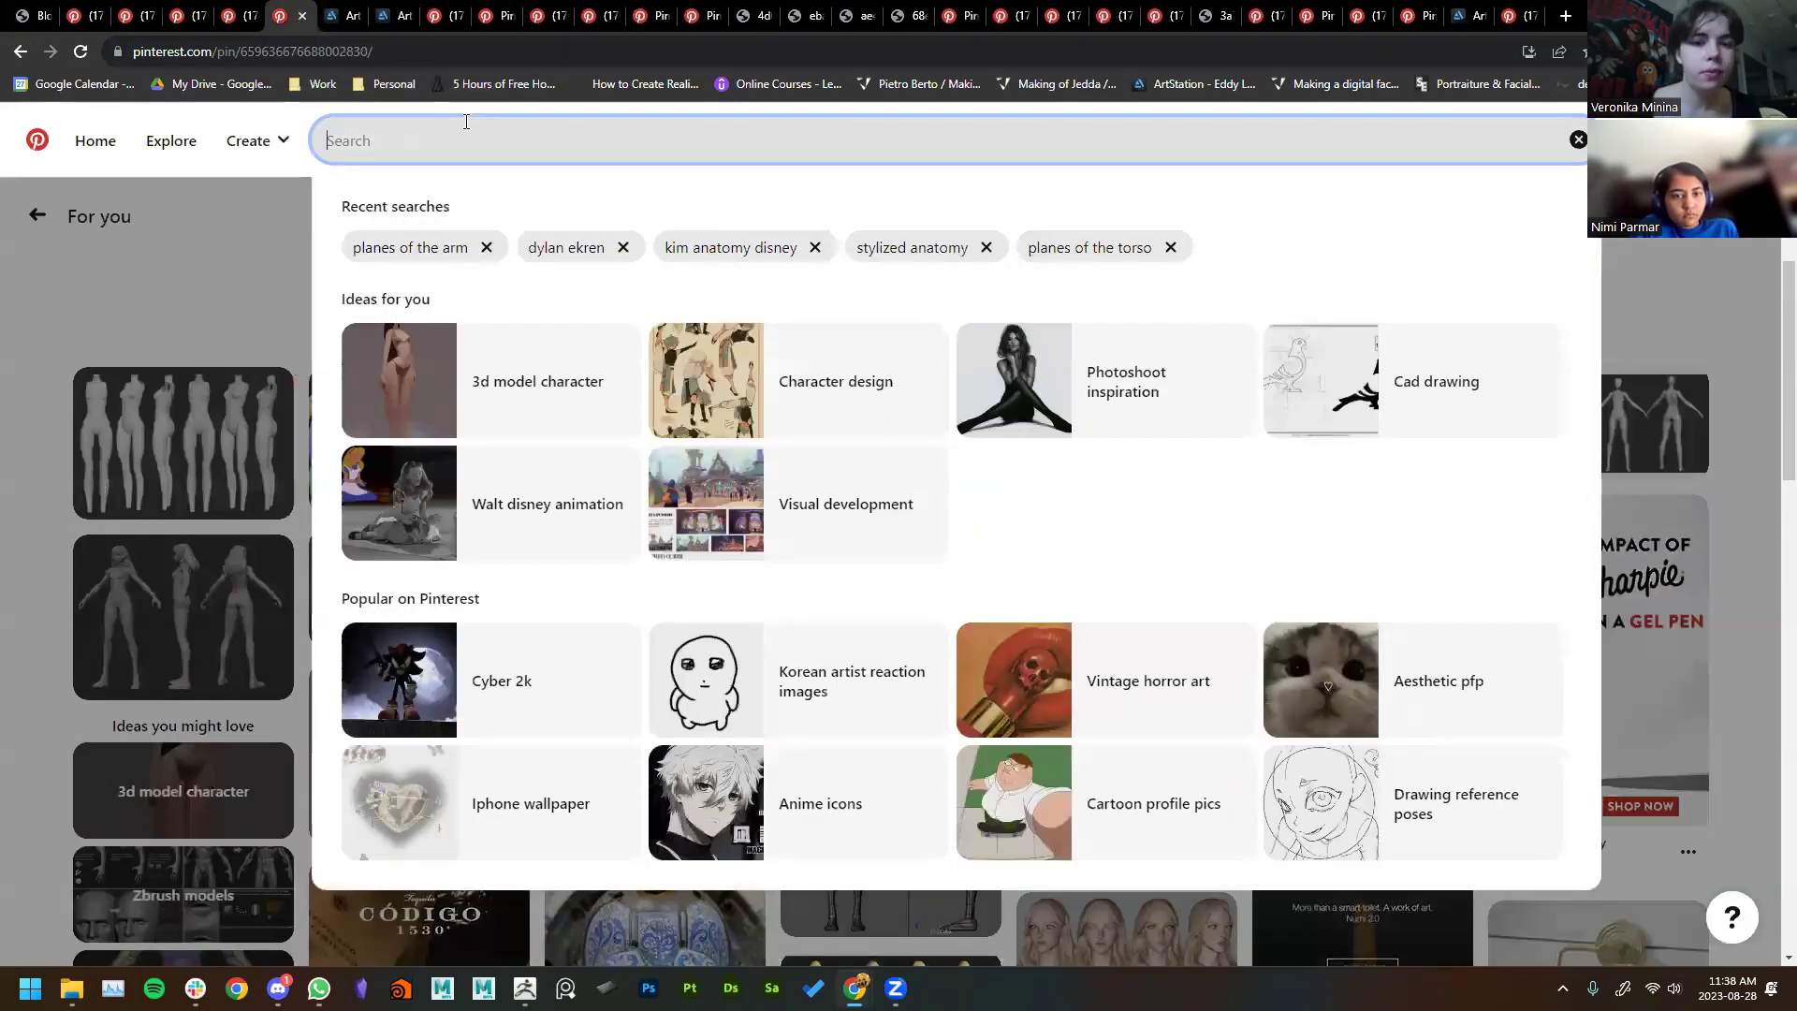
{"action": "type", "text": "saville"}
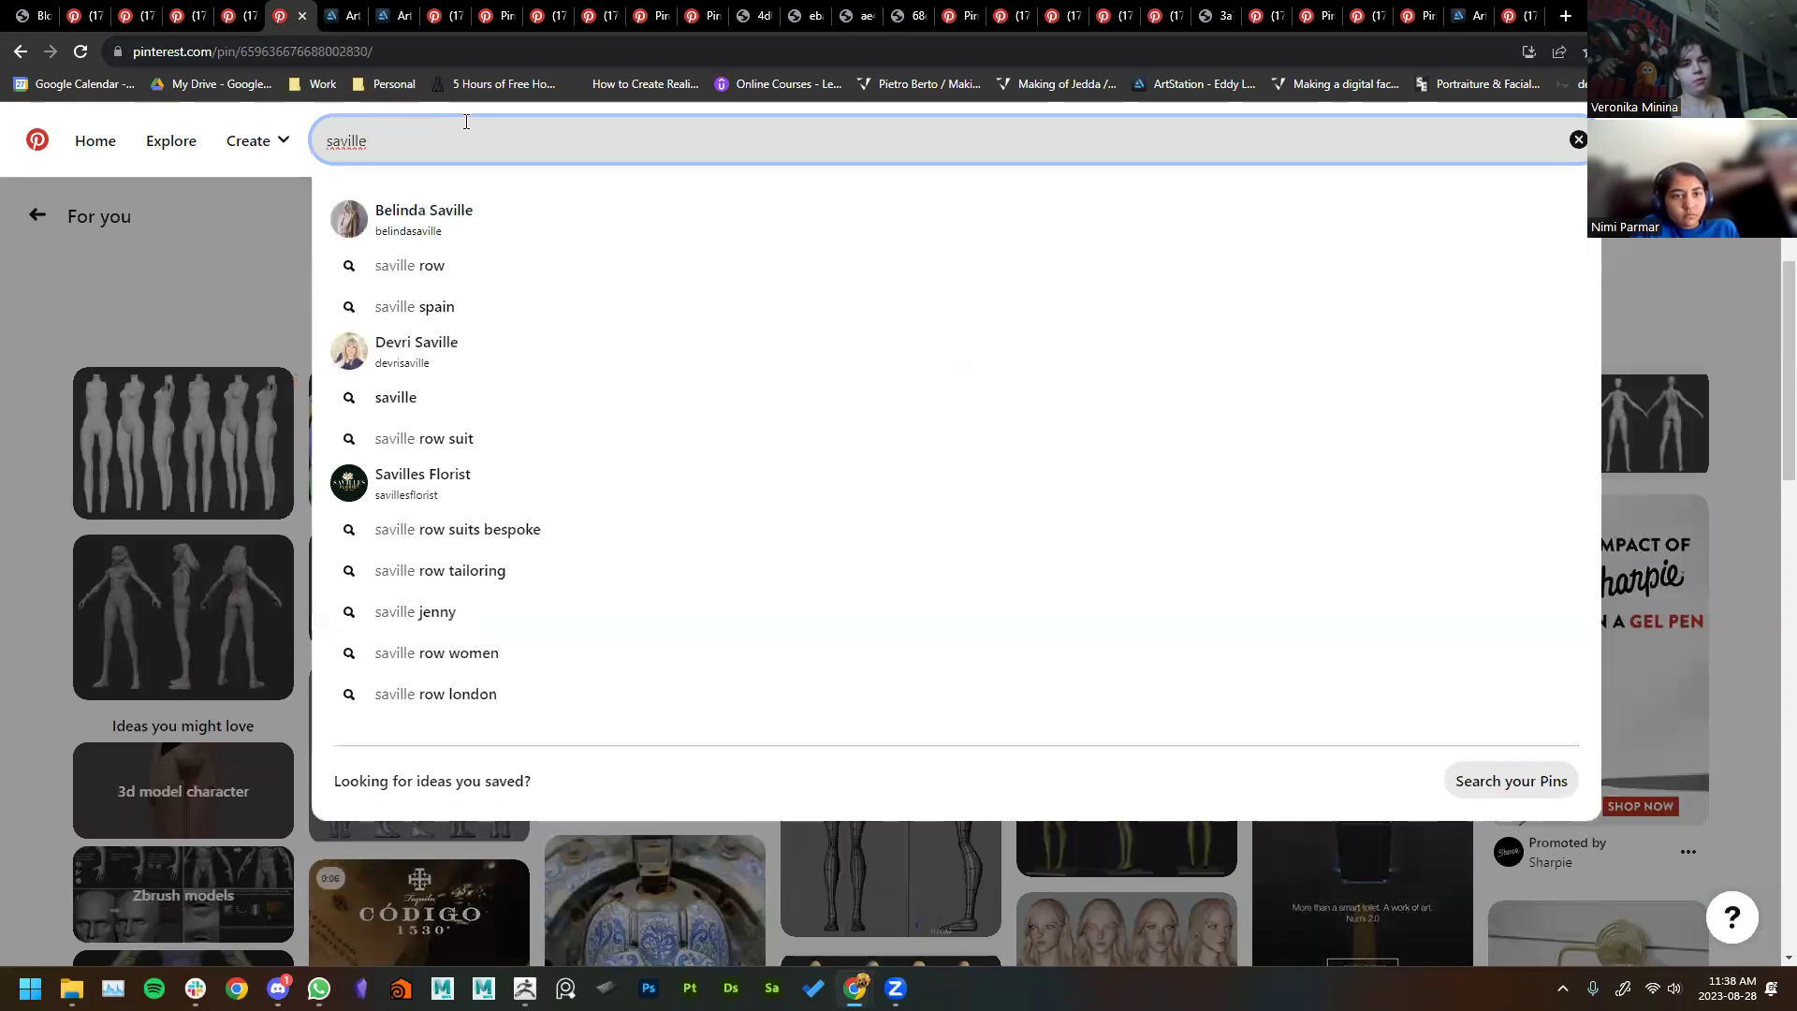
{"action": "type", "text": " stylized"}
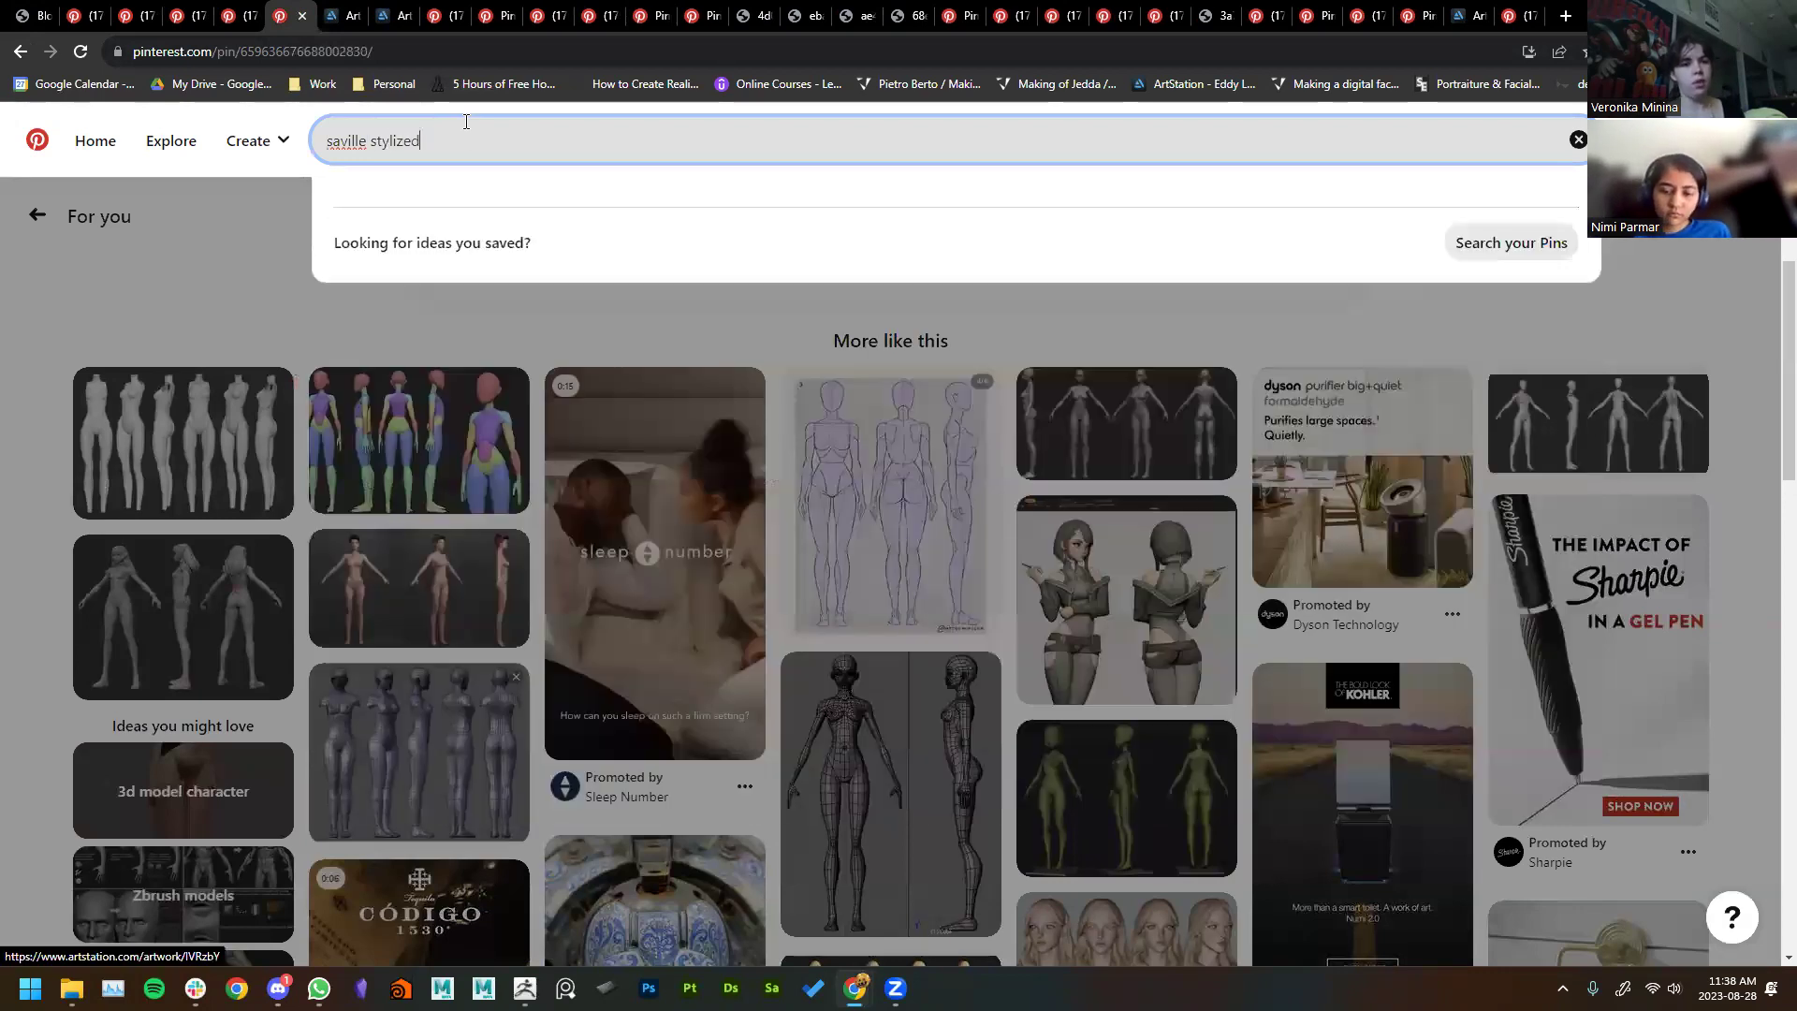
{"action": "key", "text": "Return"}
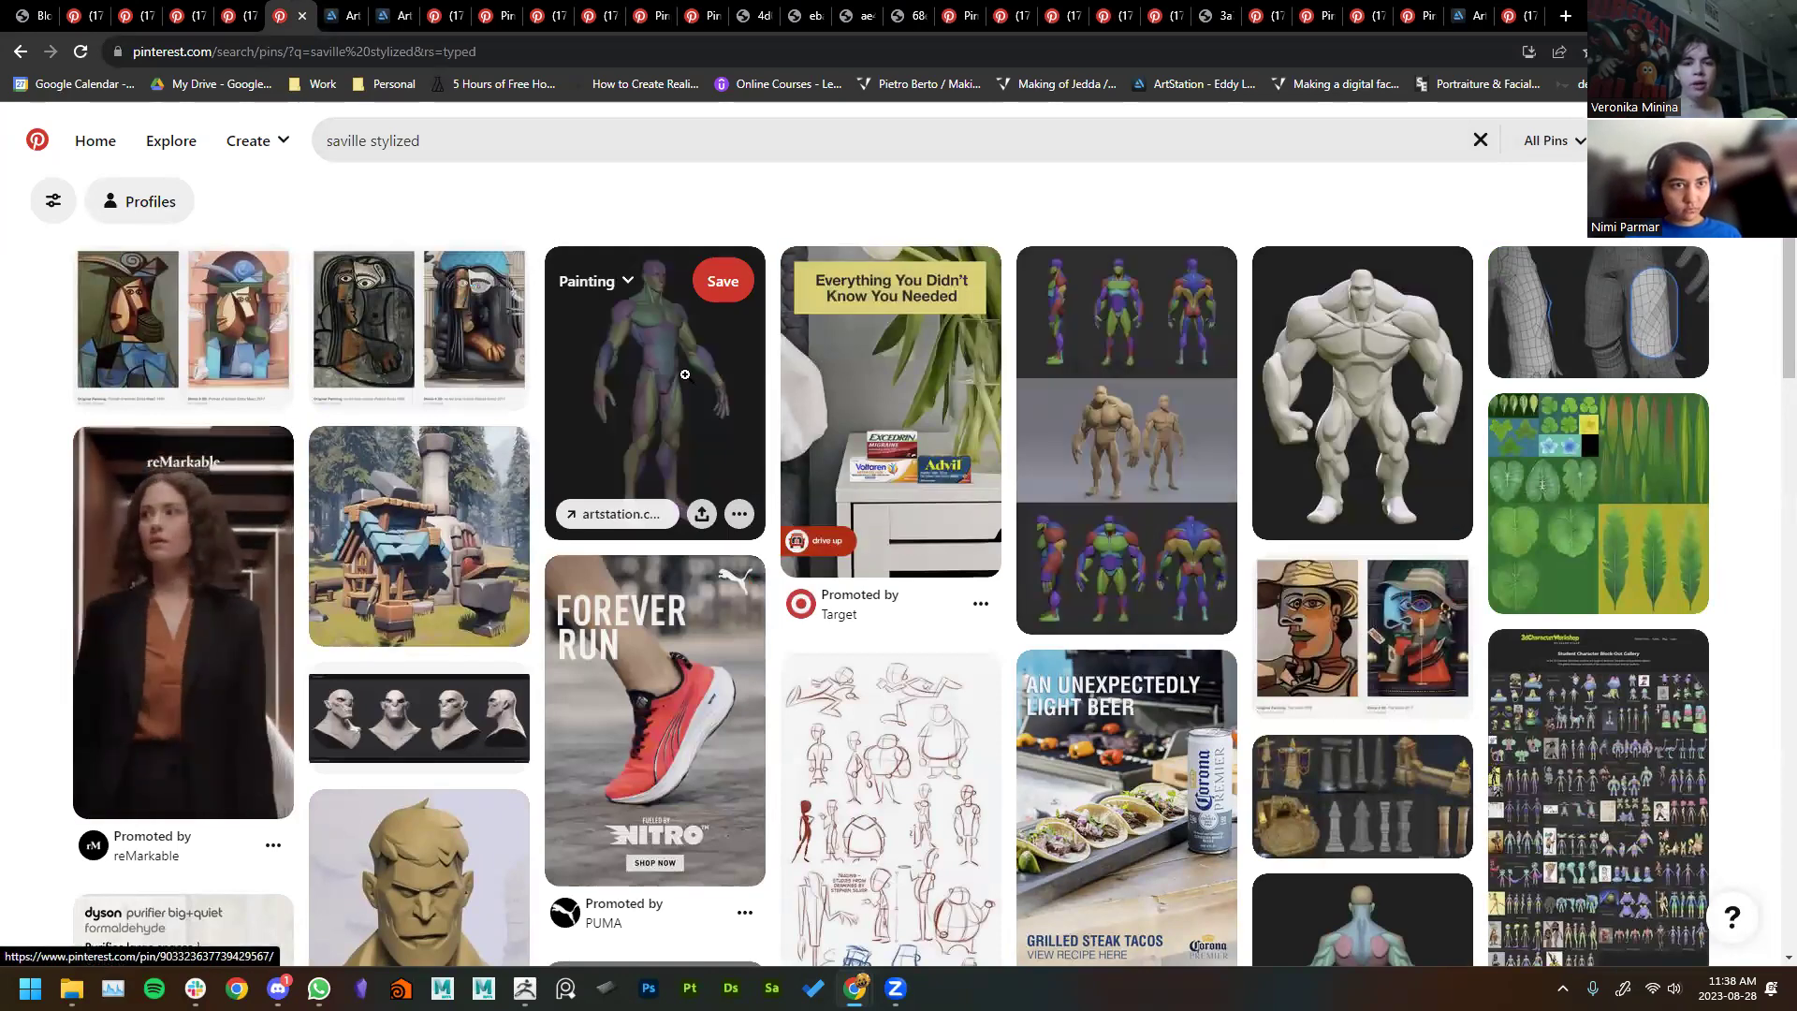
{"action": "scroll", "coordinate": [673, 380], "scroll_direction": "down", "scroll_amount": 4}
{"action": "scroll", "coordinate": [673, 380], "scroll_direction": "down", "scroll_amount": 1}
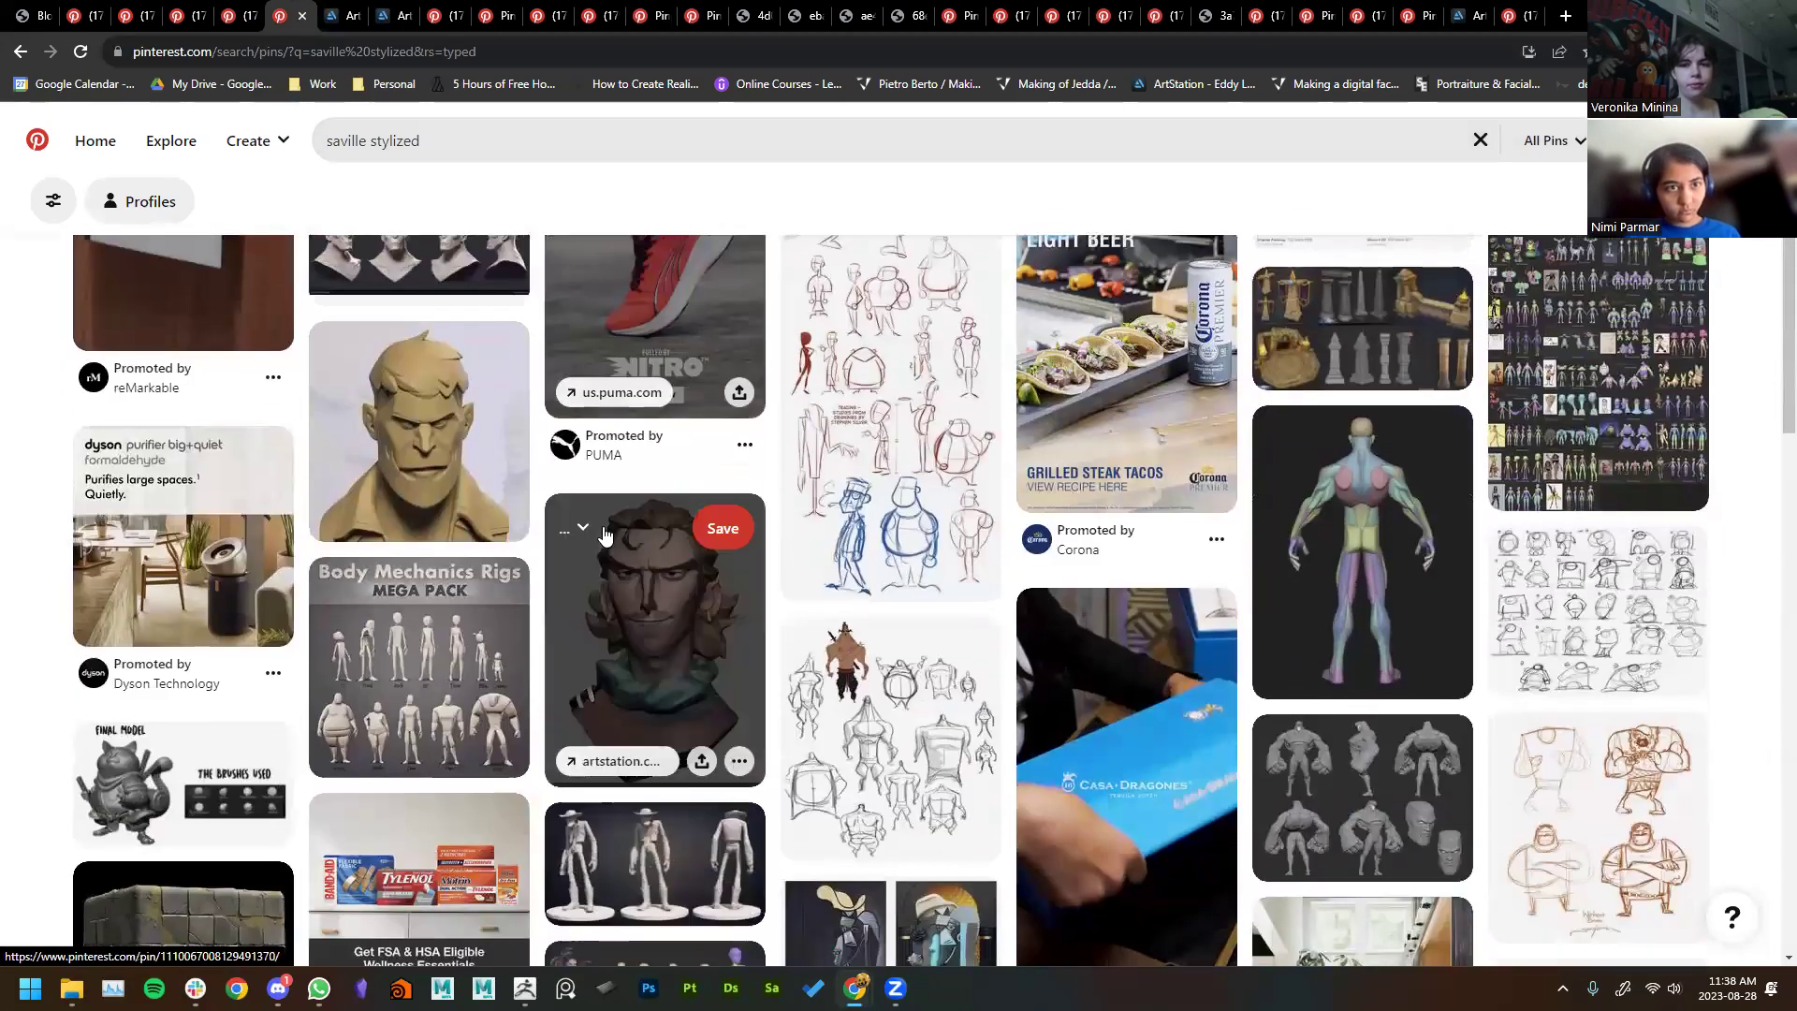
{"action": "scroll", "coordinate": [646, 379], "scroll_direction": "up", "scroll_amount": 4}
Step: Review the Standard Male Stylized Blockout pin and the related TurboSquid male and female base mesh pack with its similar pins
{"action": "left_click", "coordinate": [629, 377]}
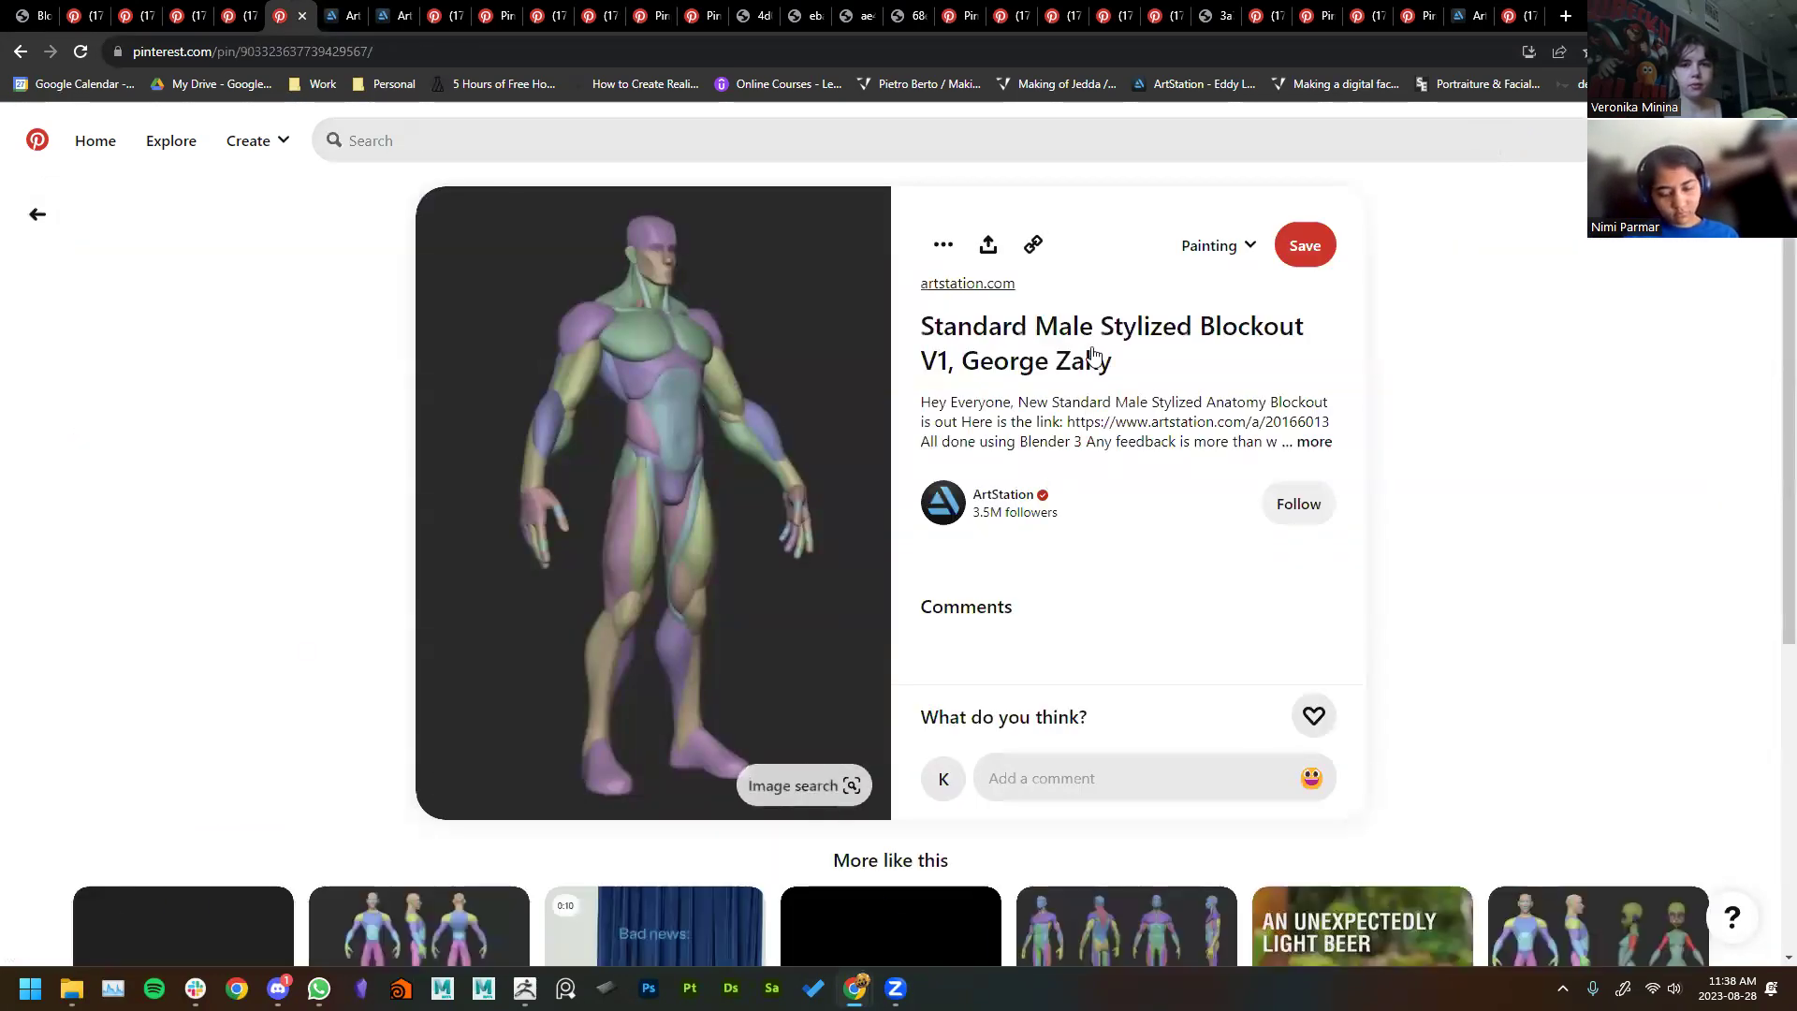
{"action": "scroll", "coordinate": [198, 366], "scroll_direction": "down", "scroll_amount": 5}
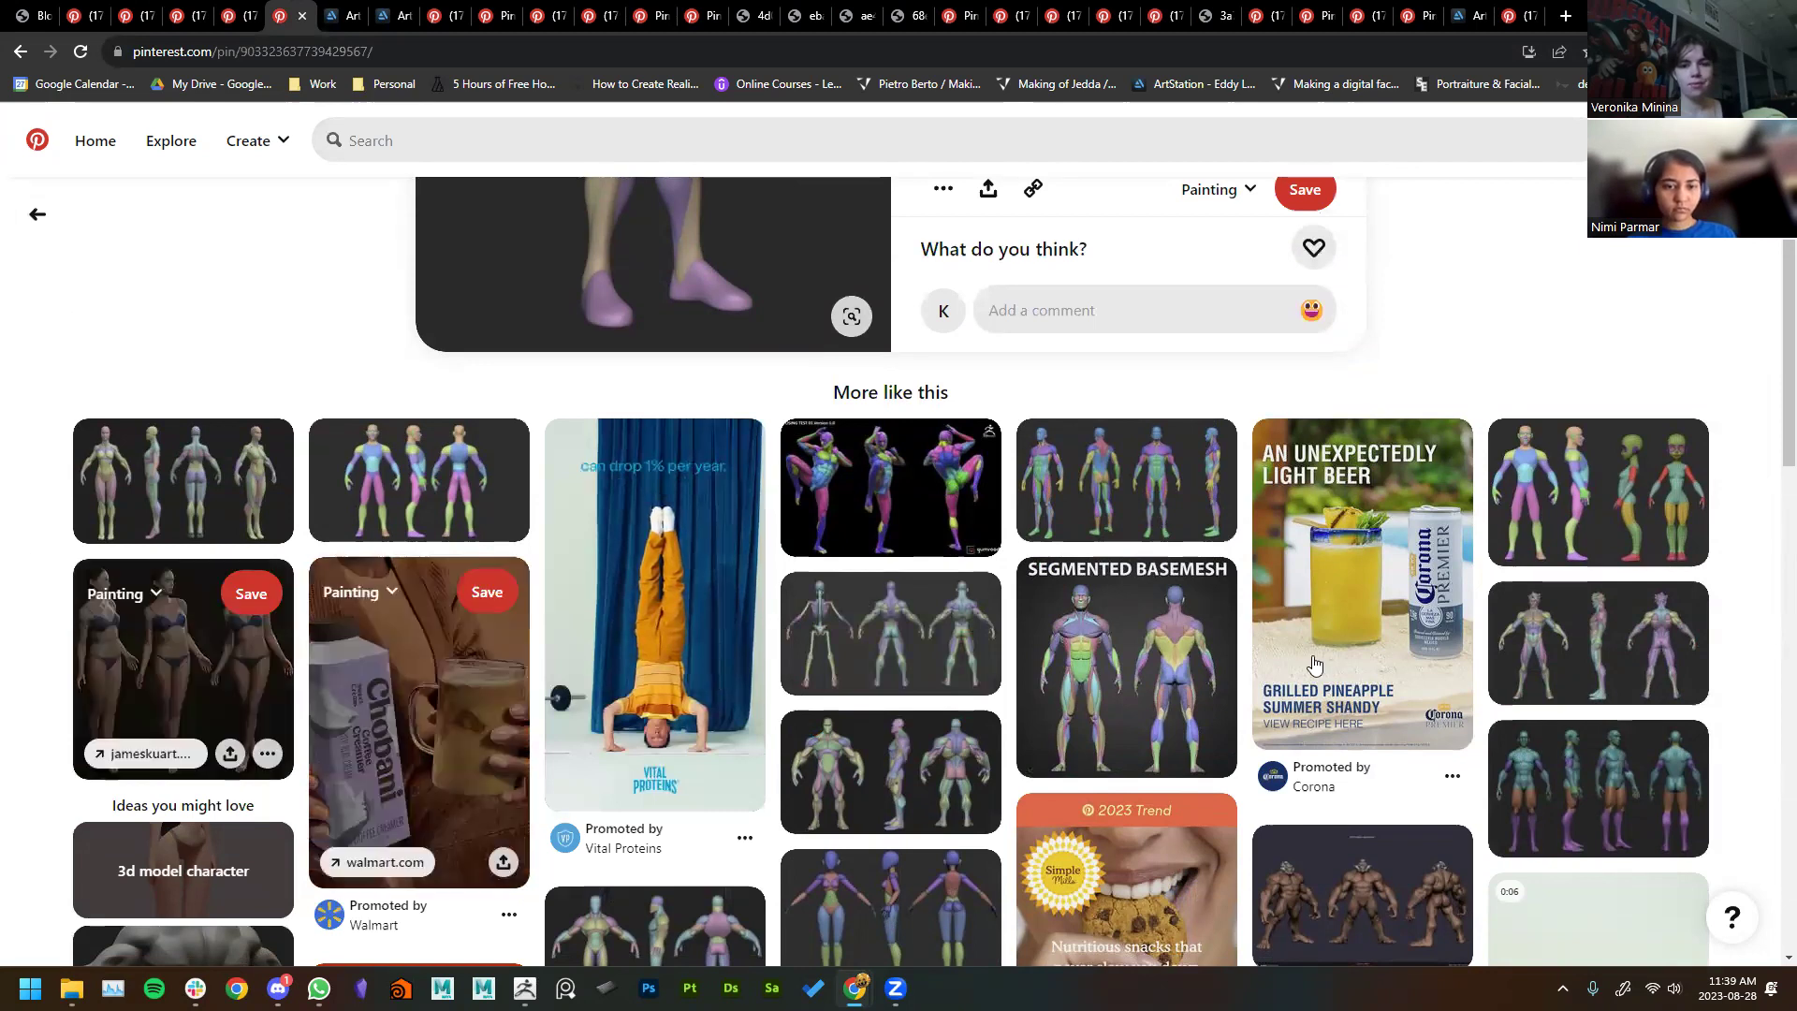
{"action": "left_click", "coordinate": [1590, 509]}
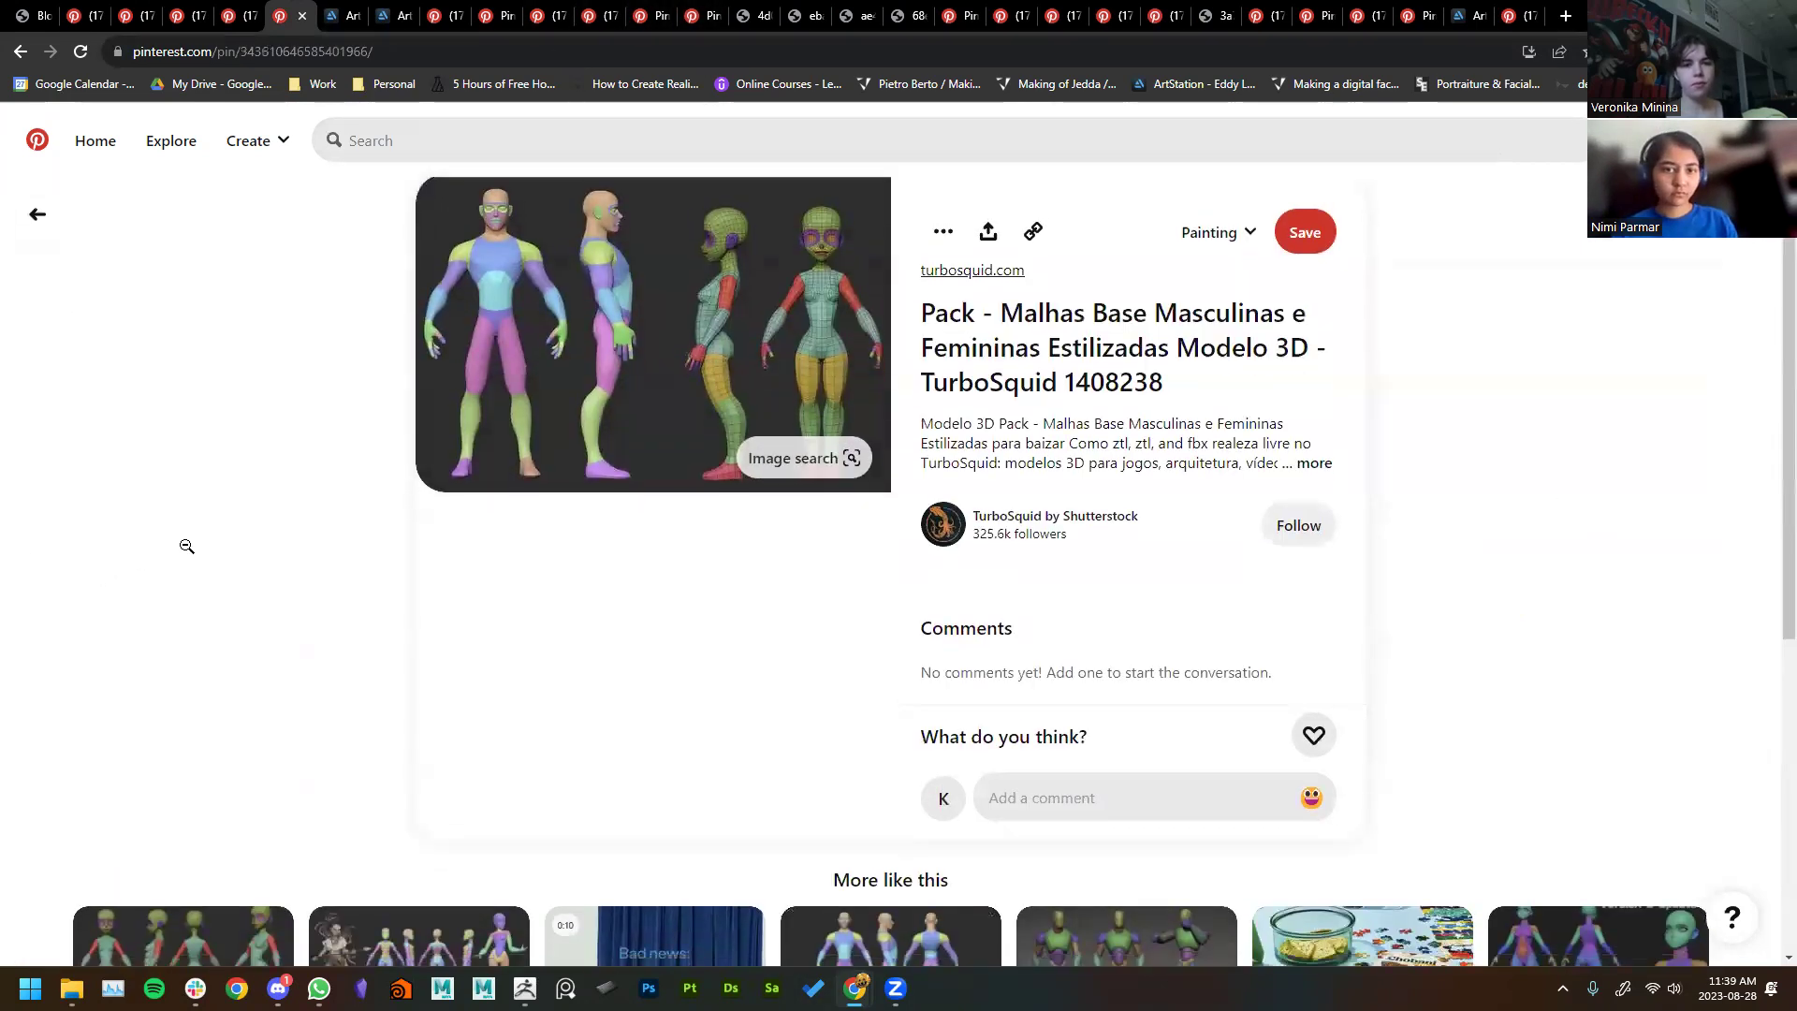
{"action": "scroll", "coordinate": [184, 546], "scroll_direction": "down", "scroll_amount": 5}
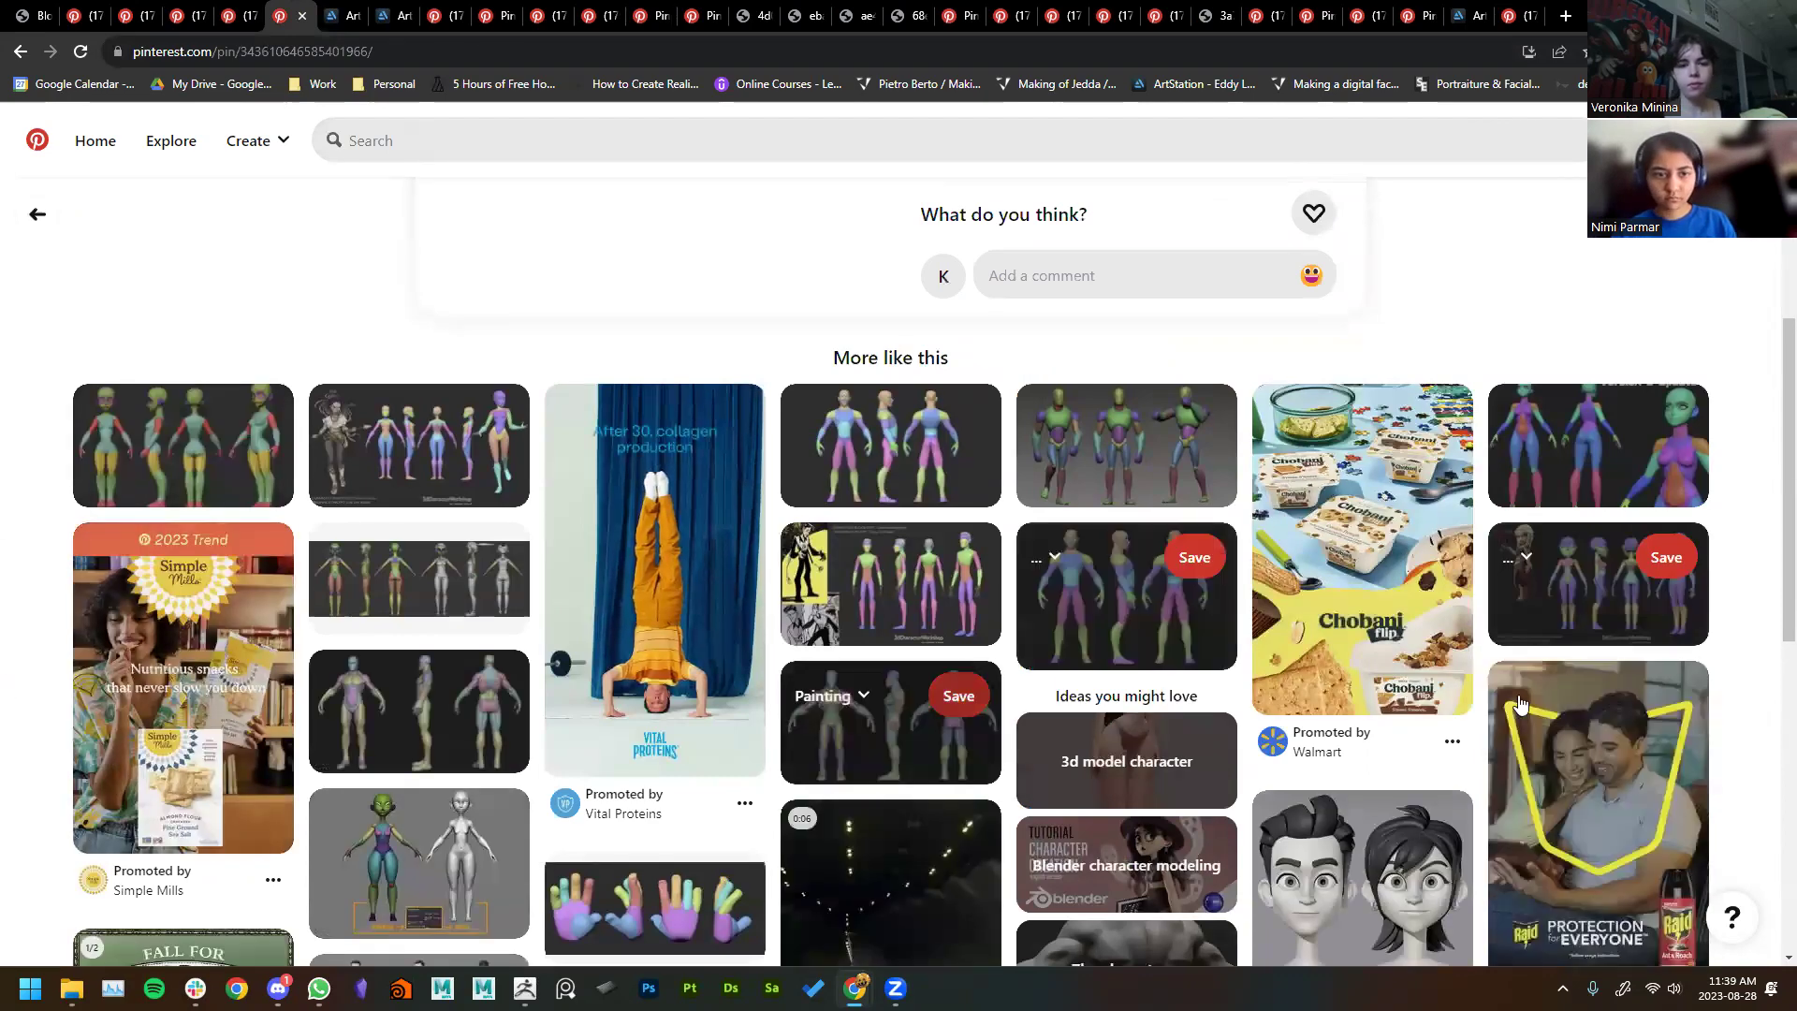
{"action": "scroll", "coordinate": [183, 724], "scroll_direction": "down", "scroll_amount": 6}
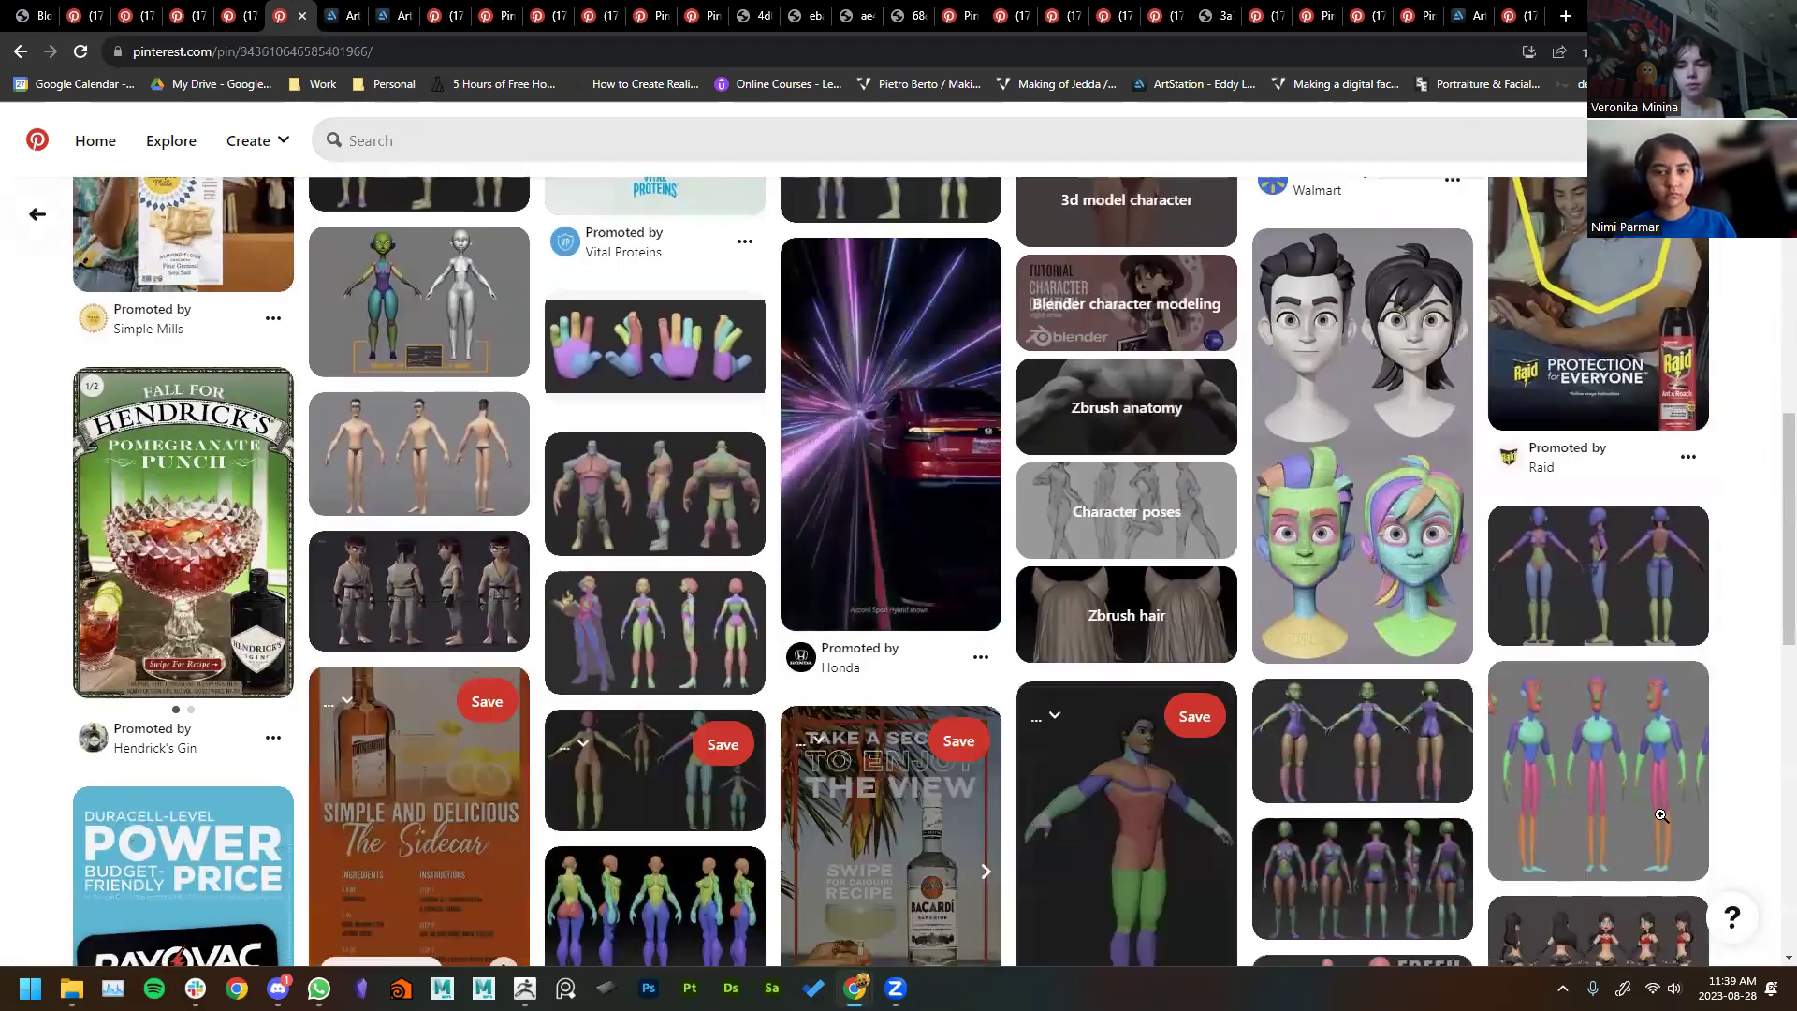
Step: Open the ModMesh pin's ArtStation page in a separate tab, look through the related pins and close the pin
{"action": "left_click", "coordinate": [234, 15]}
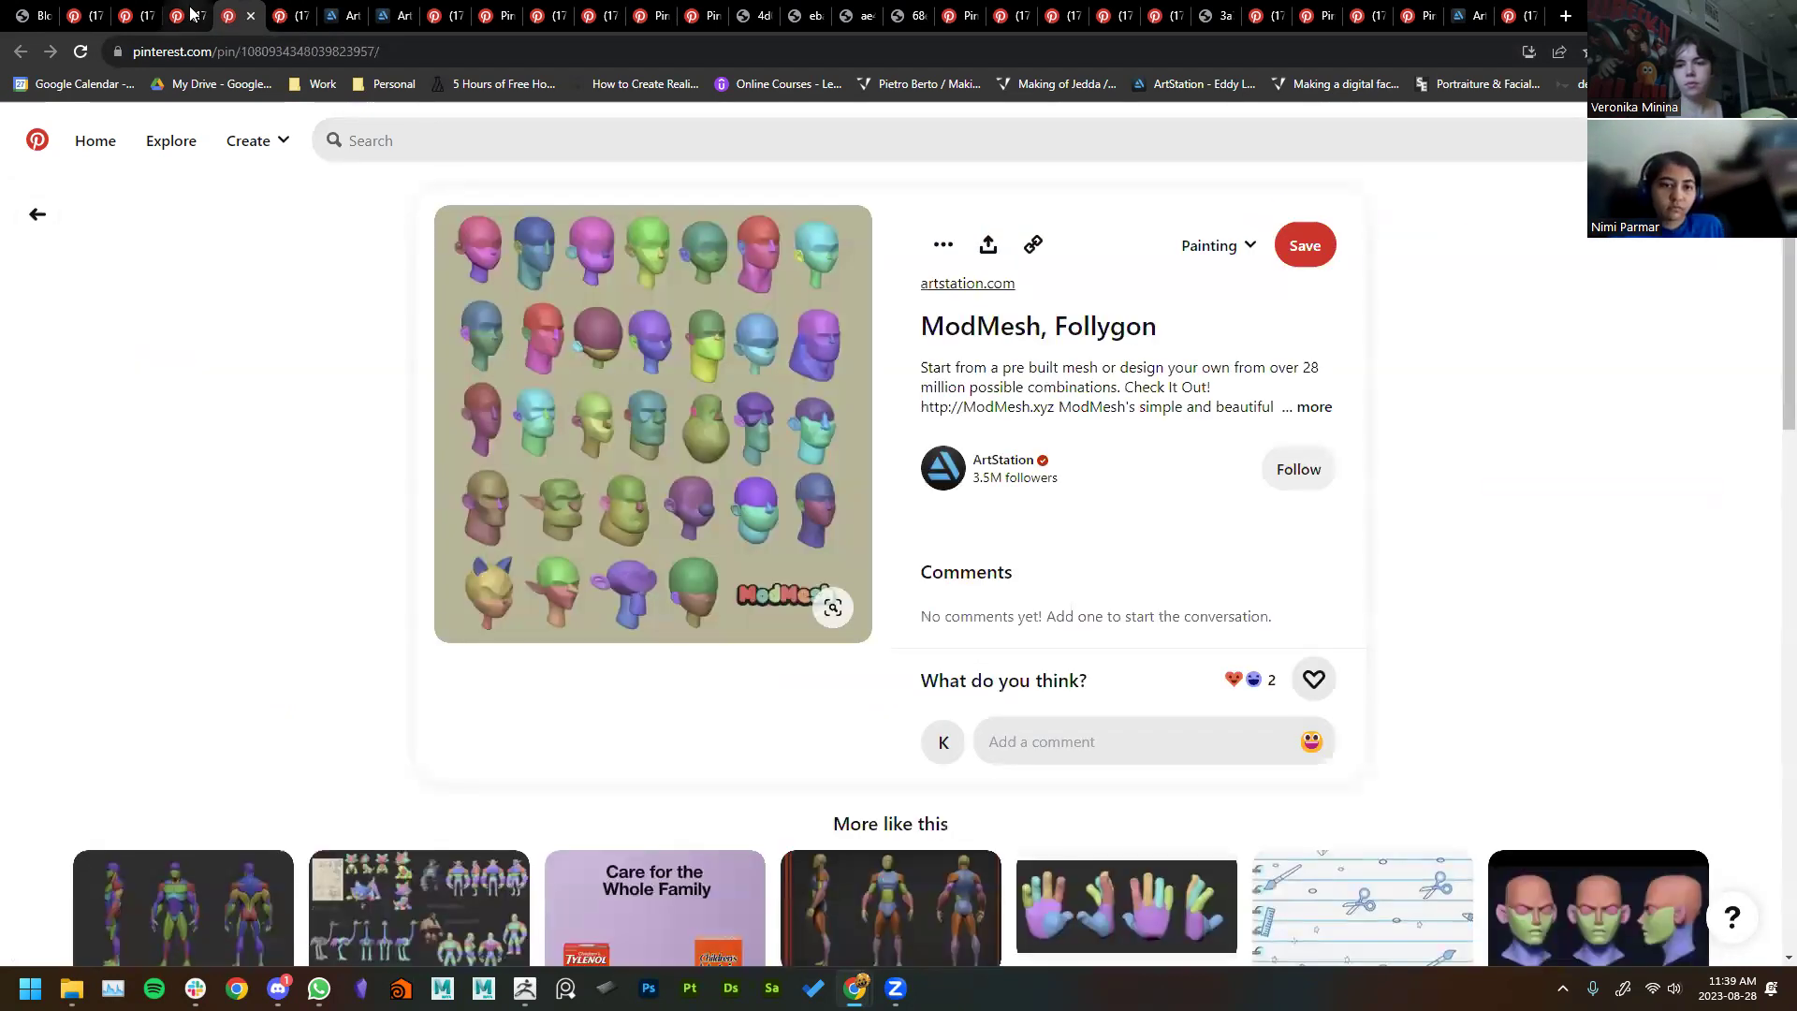
{"action": "left_click", "coordinate": [941, 283]}
{"action": "left_click", "coordinate": [223, 14]}
{"action": "scroll", "coordinate": [464, 487], "scroll_direction": "down", "scroll_amount": 5}
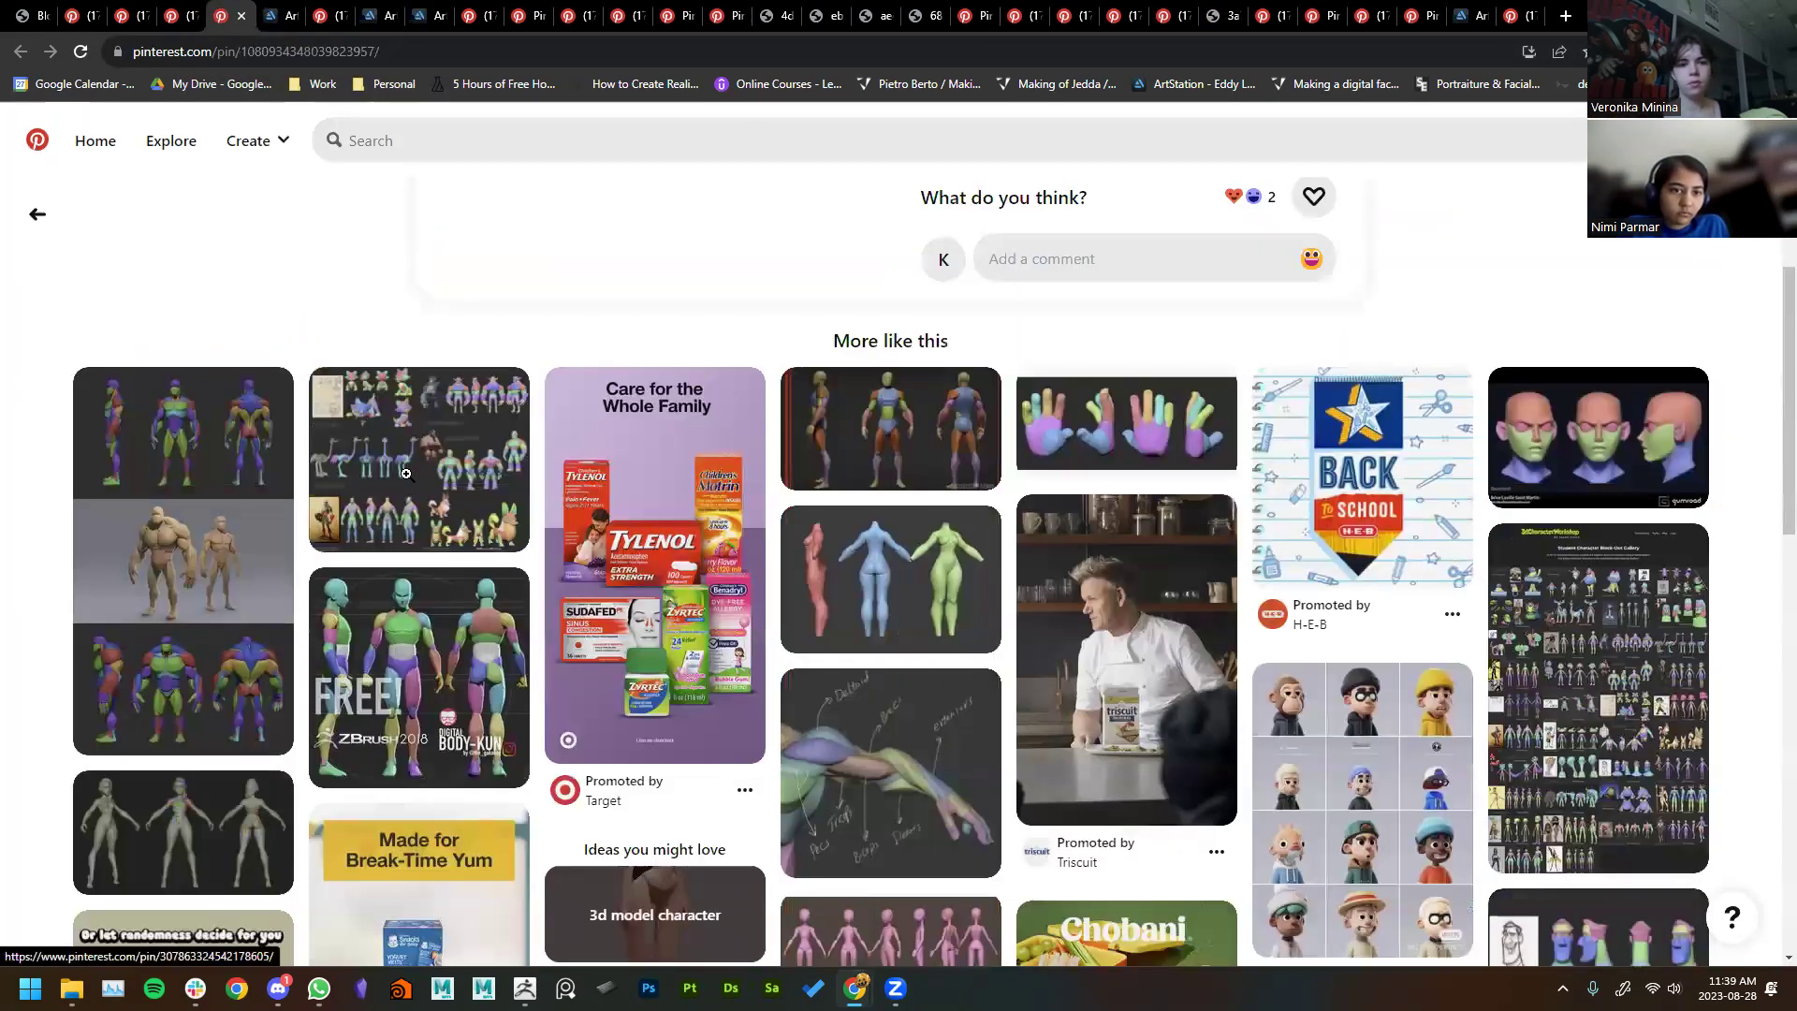
{"action": "left_click", "coordinate": [241, 16]}
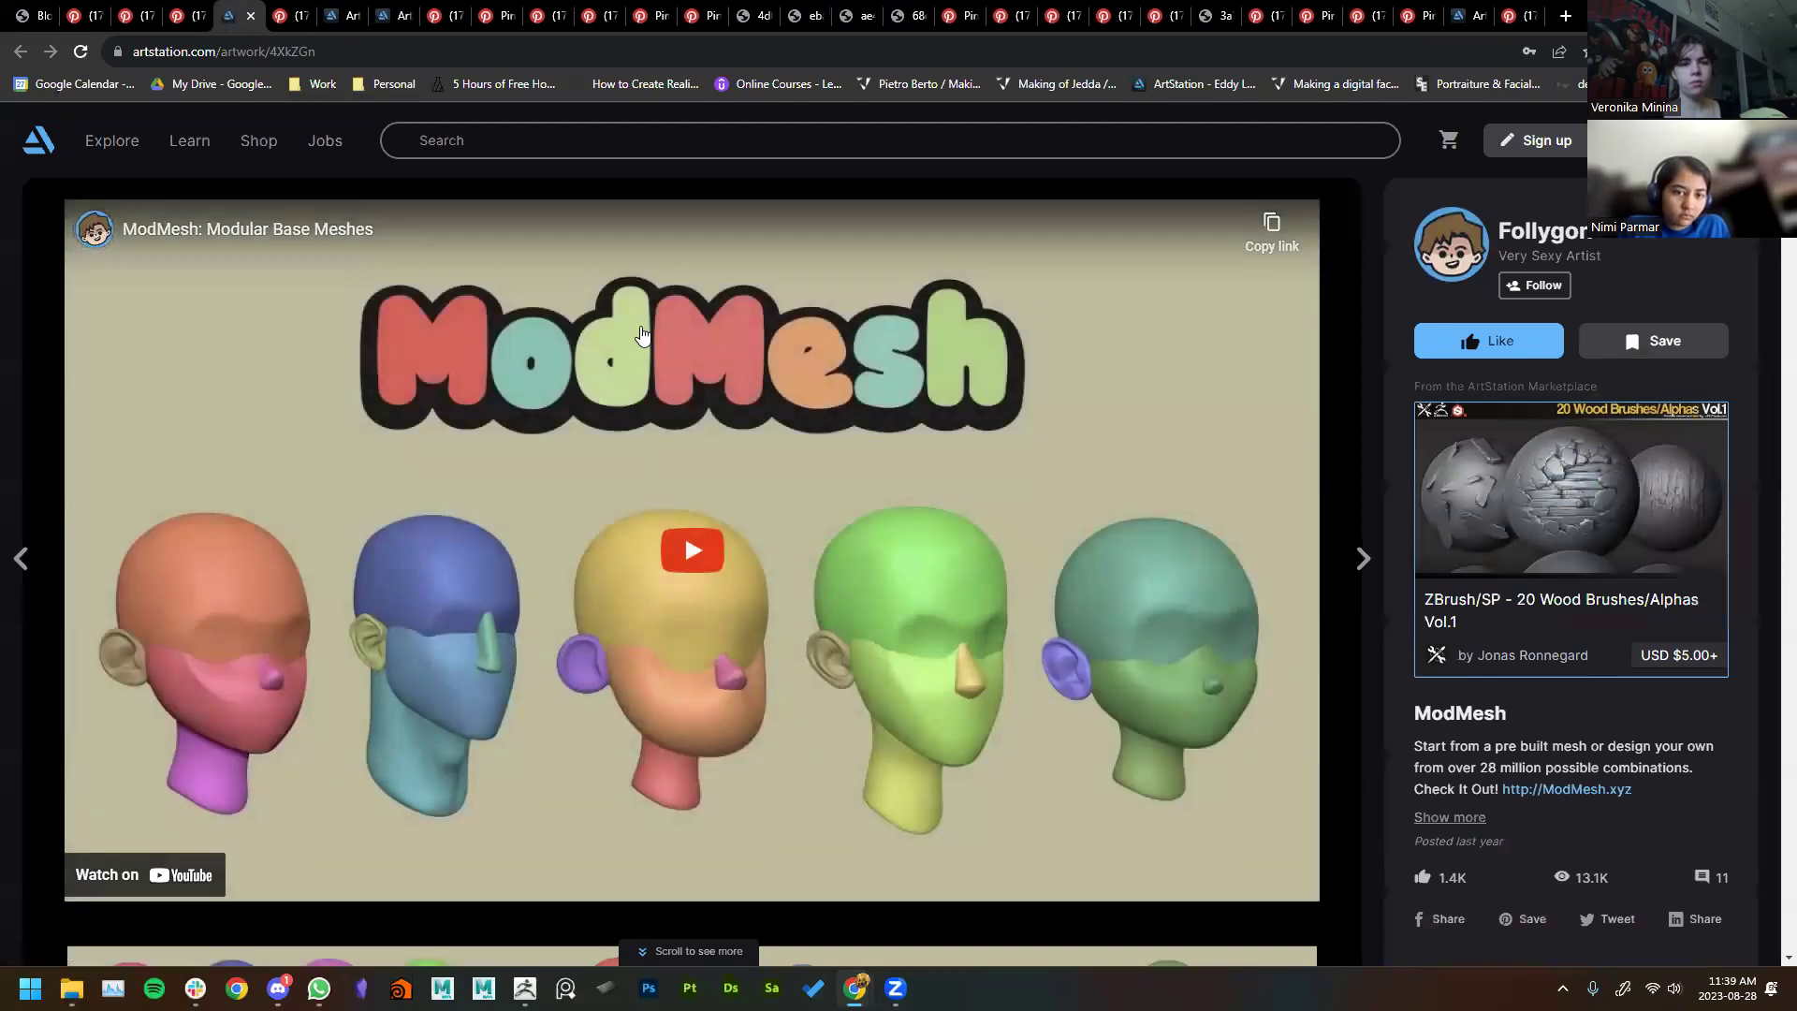
Step: Review the modular head images in the ModMesh artwork and open the Follygon portfolio in a separate tab
{"action": "scroll", "coordinate": [402, 436], "scroll_direction": "down", "scroll_amount": 3}
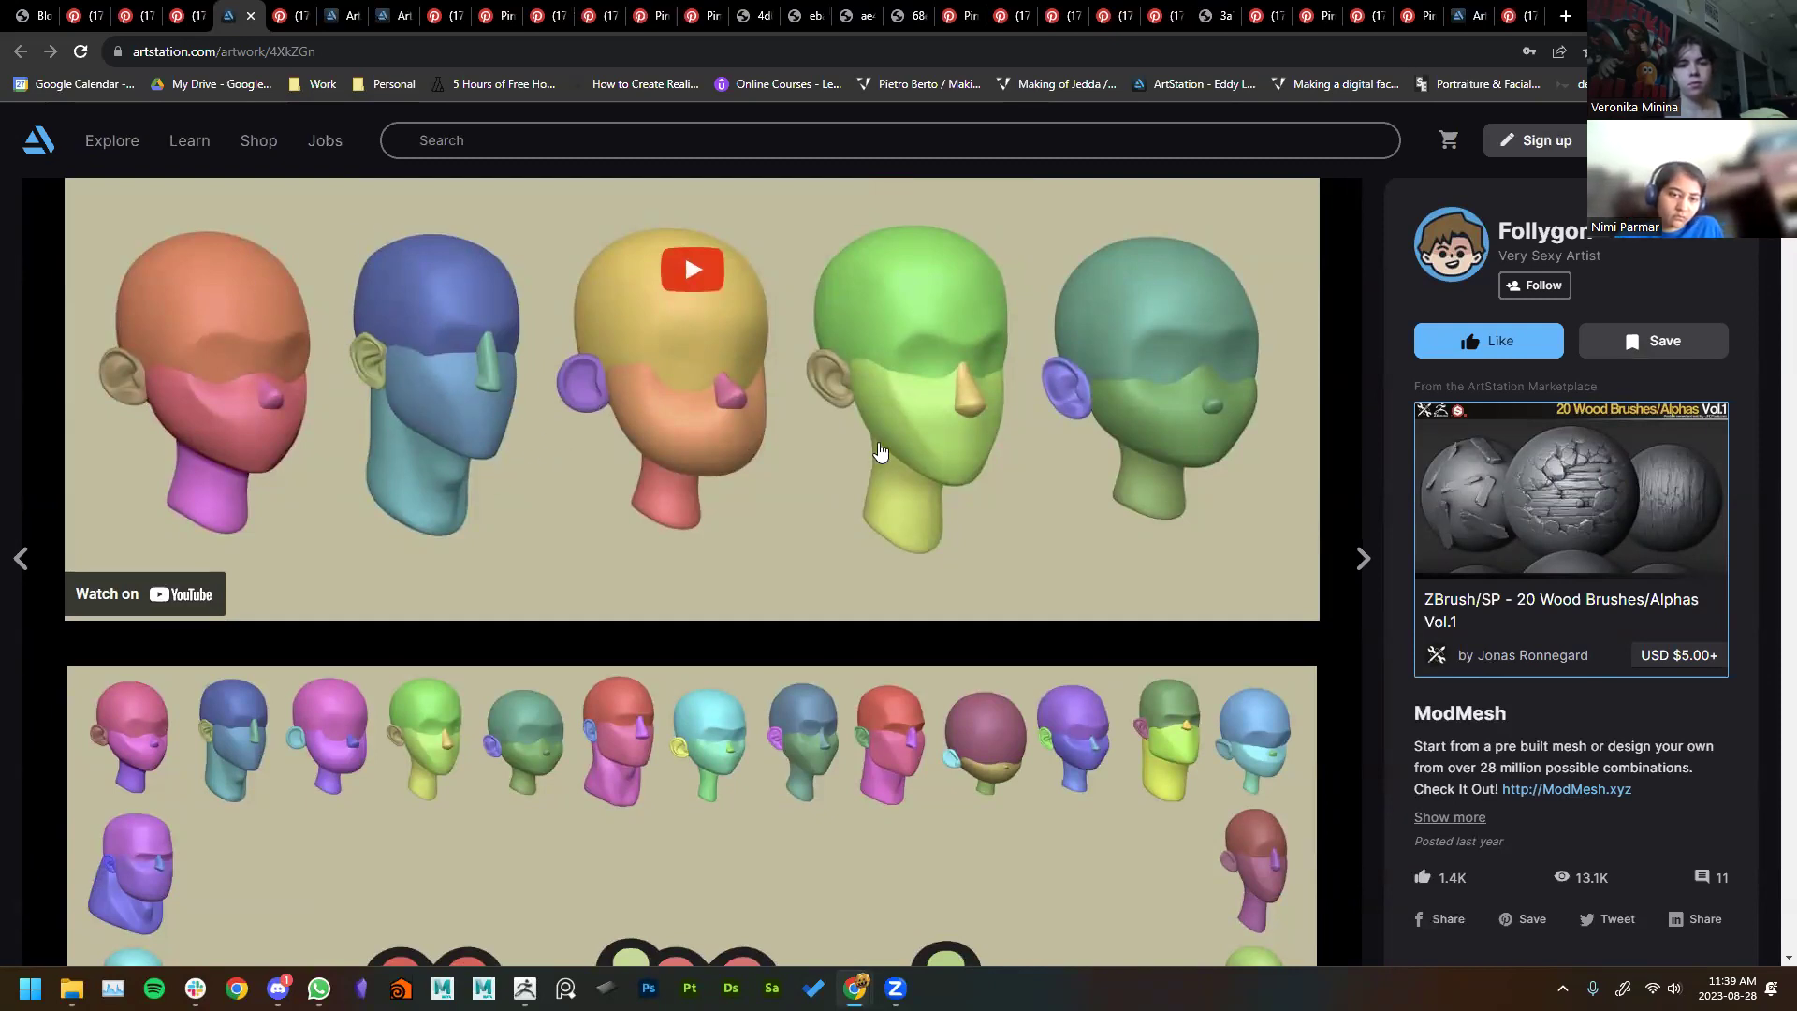
{"action": "scroll", "coordinate": [403, 730], "scroll_direction": "down", "scroll_amount": 20}
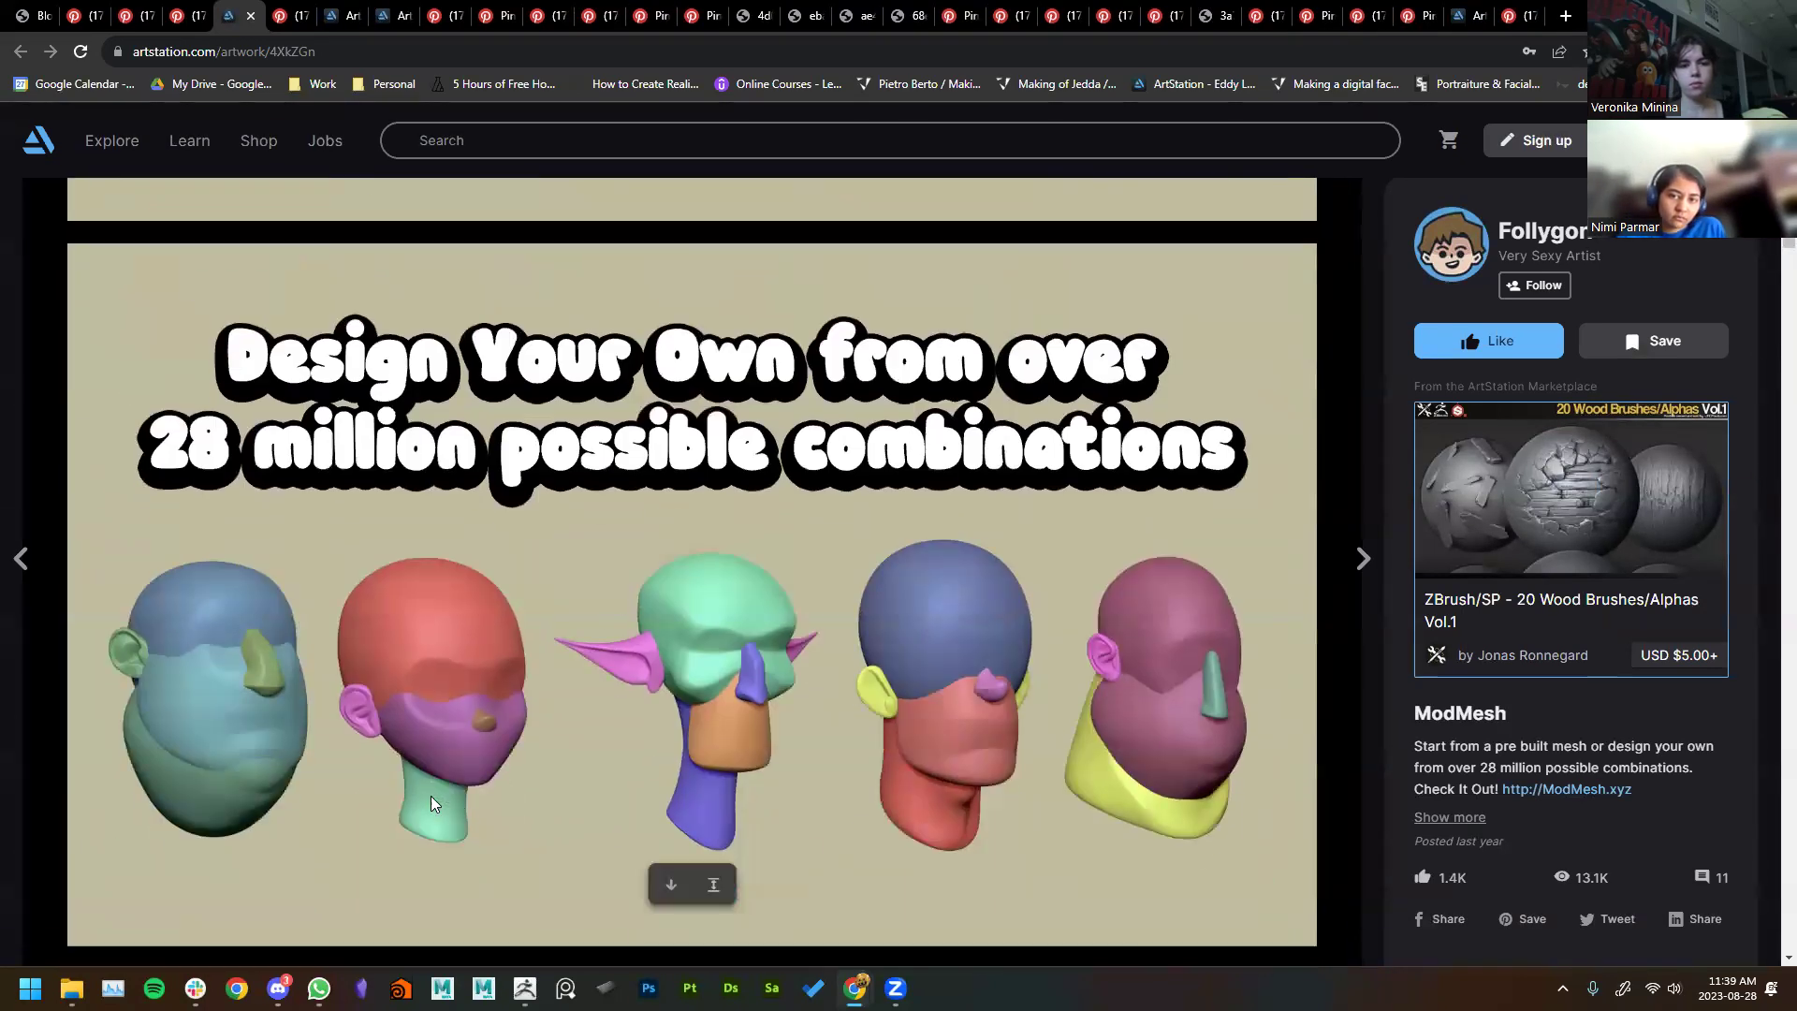
{"action": "left_click", "coordinate": [1539, 231]}
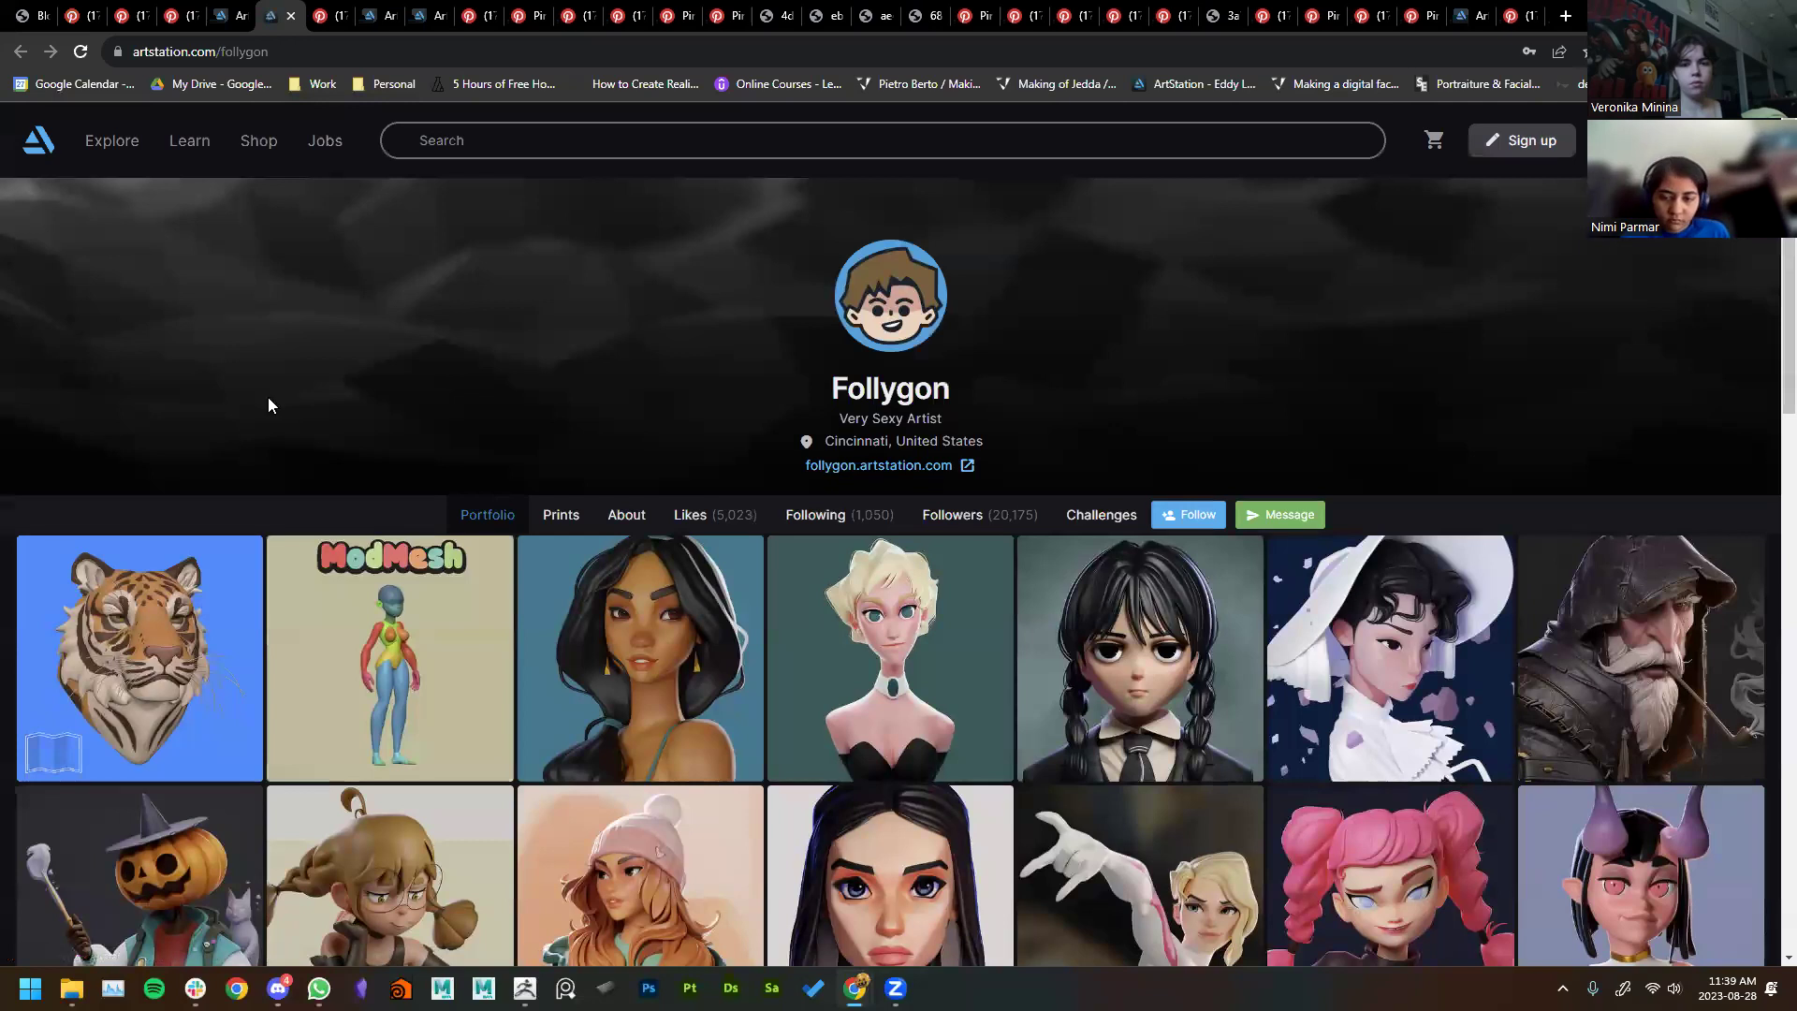
Step: Look through the stylized characters and base meshes in the Follygon portfolio
{"action": "scroll", "coordinate": [87, 561], "scroll_direction": "down", "scroll_amount": 2}
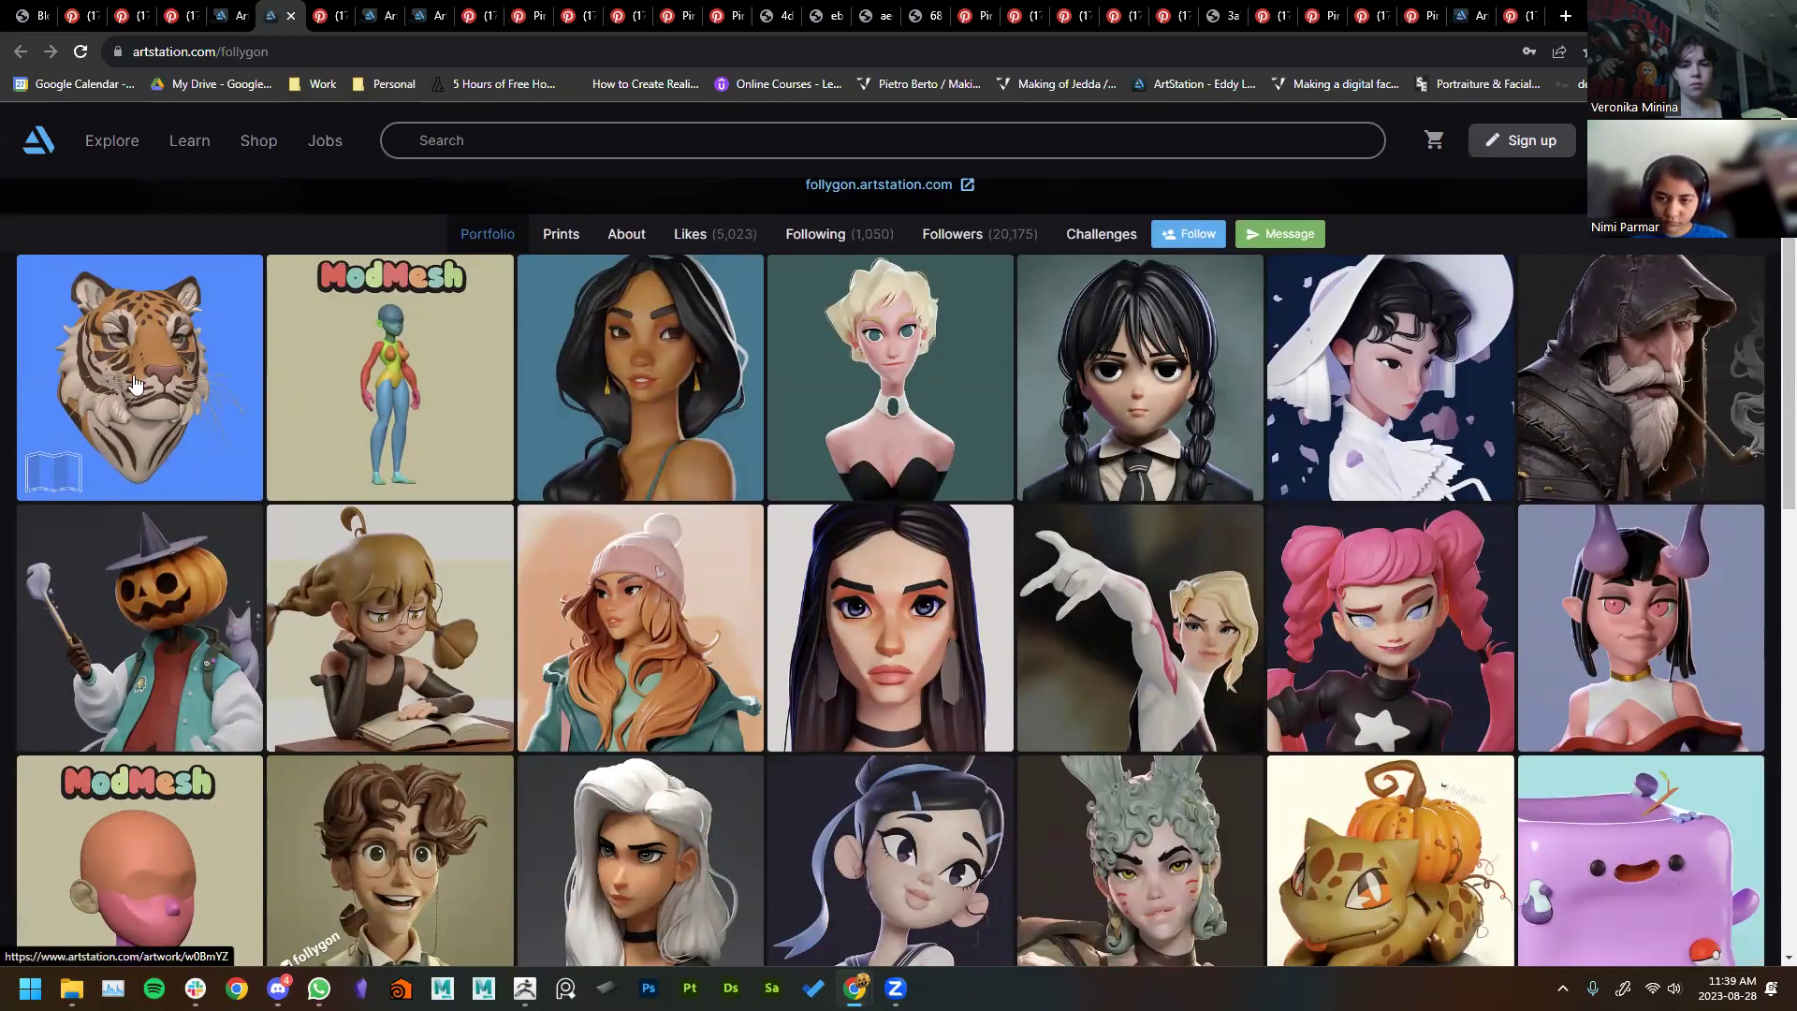
{"action": "scroll", "coordinate": [70, 819], "scroll_direction": "down", "scroll_amount": 2}
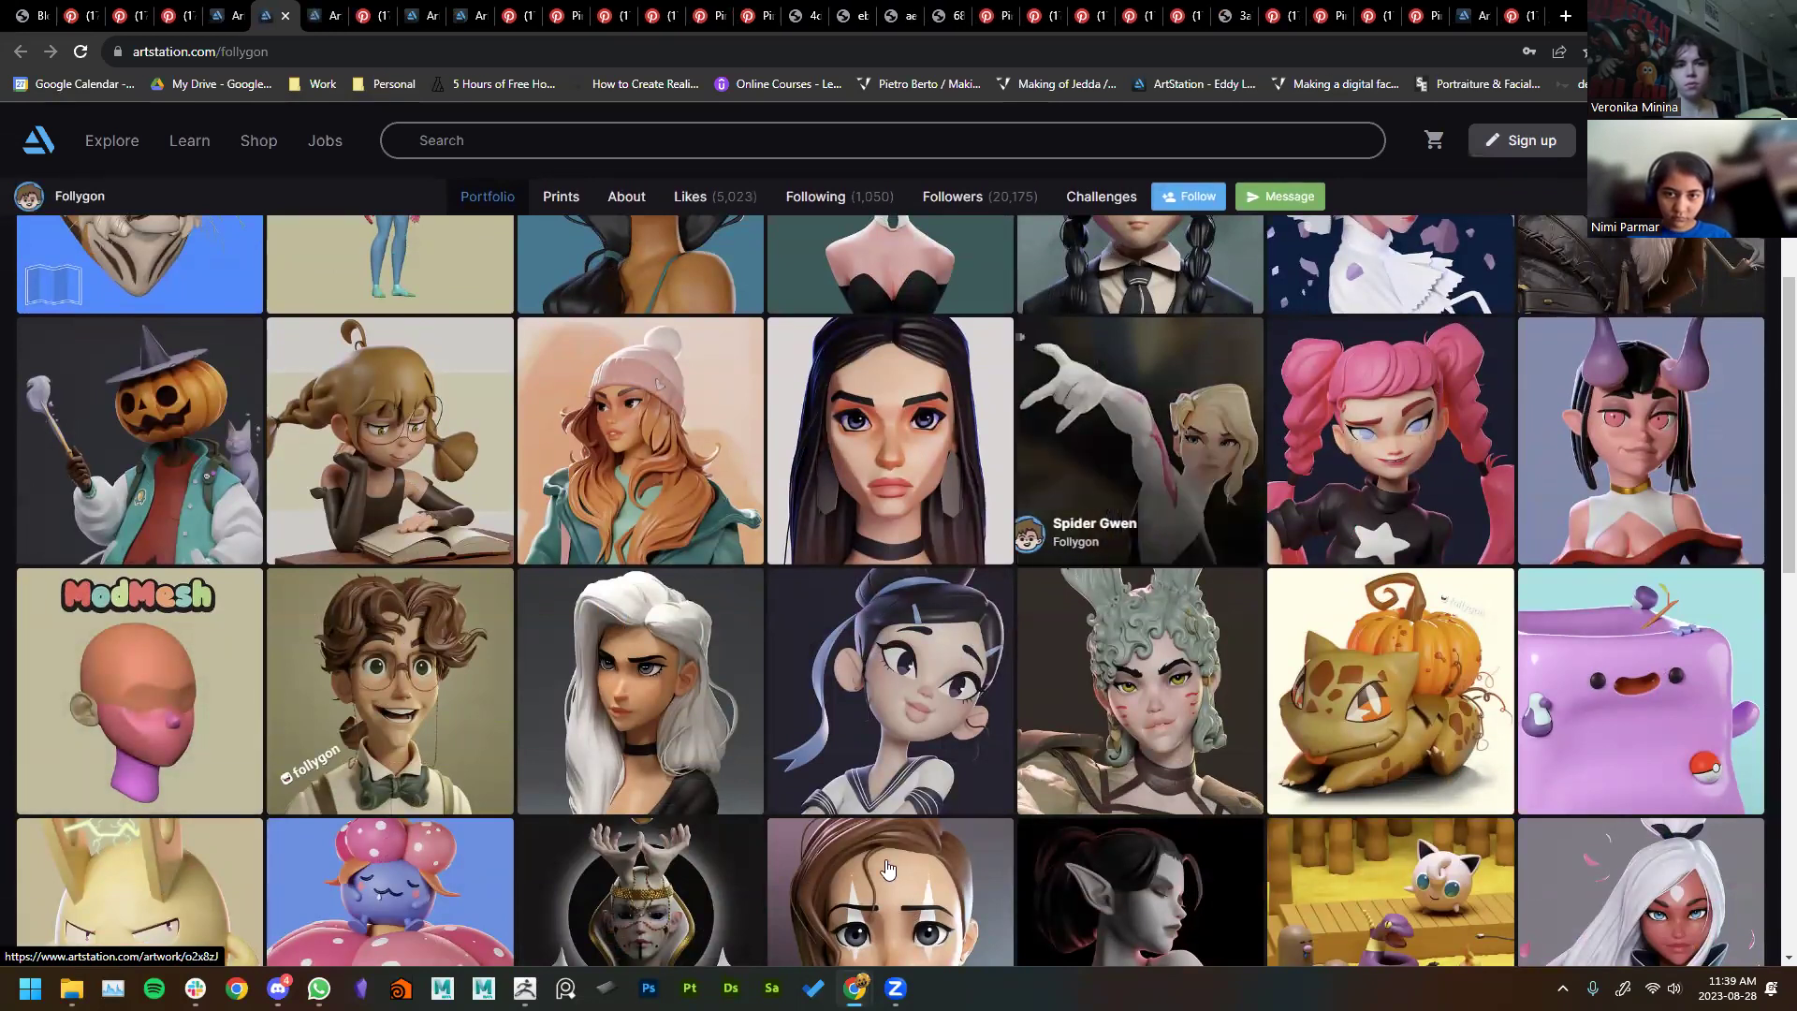
{"action": "scroll", "coordinate": [936, 849], "scroll_direction": "up", "scroll_amount": 2}
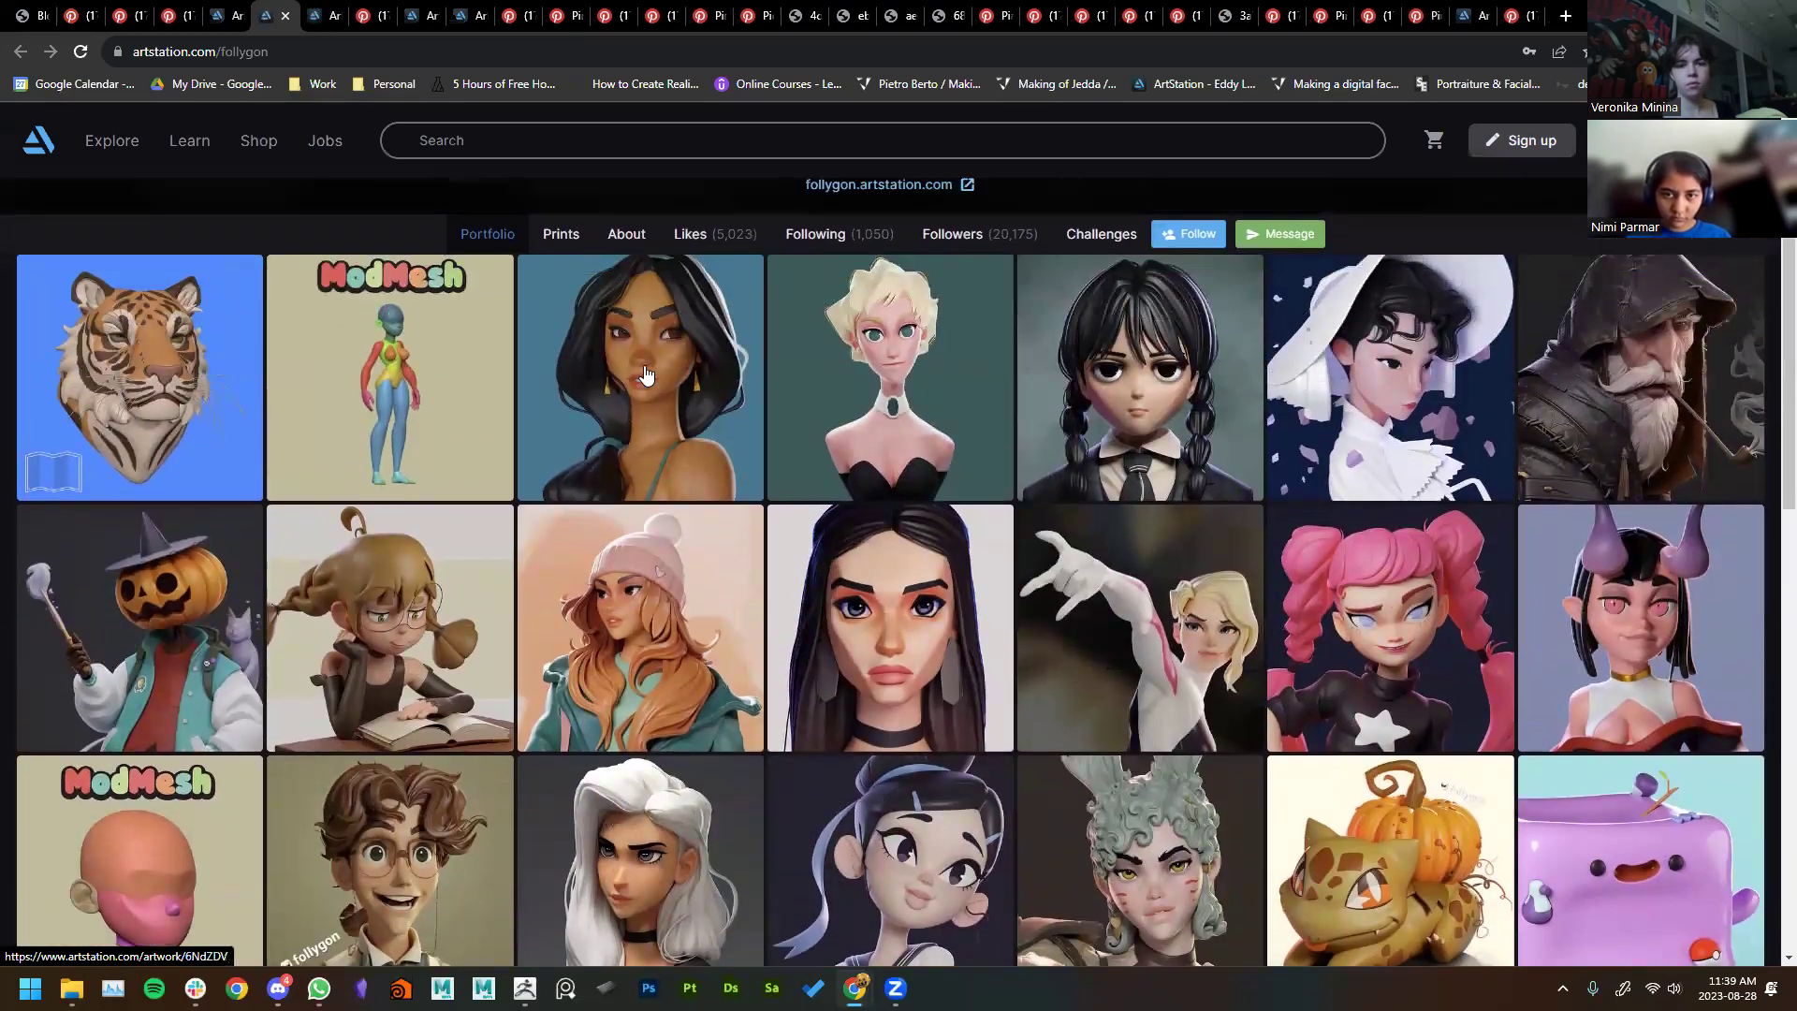
{"action": "scroll", "coordinate": [636, 604], "scroll_direction": "down", "scroll_amount": 4}
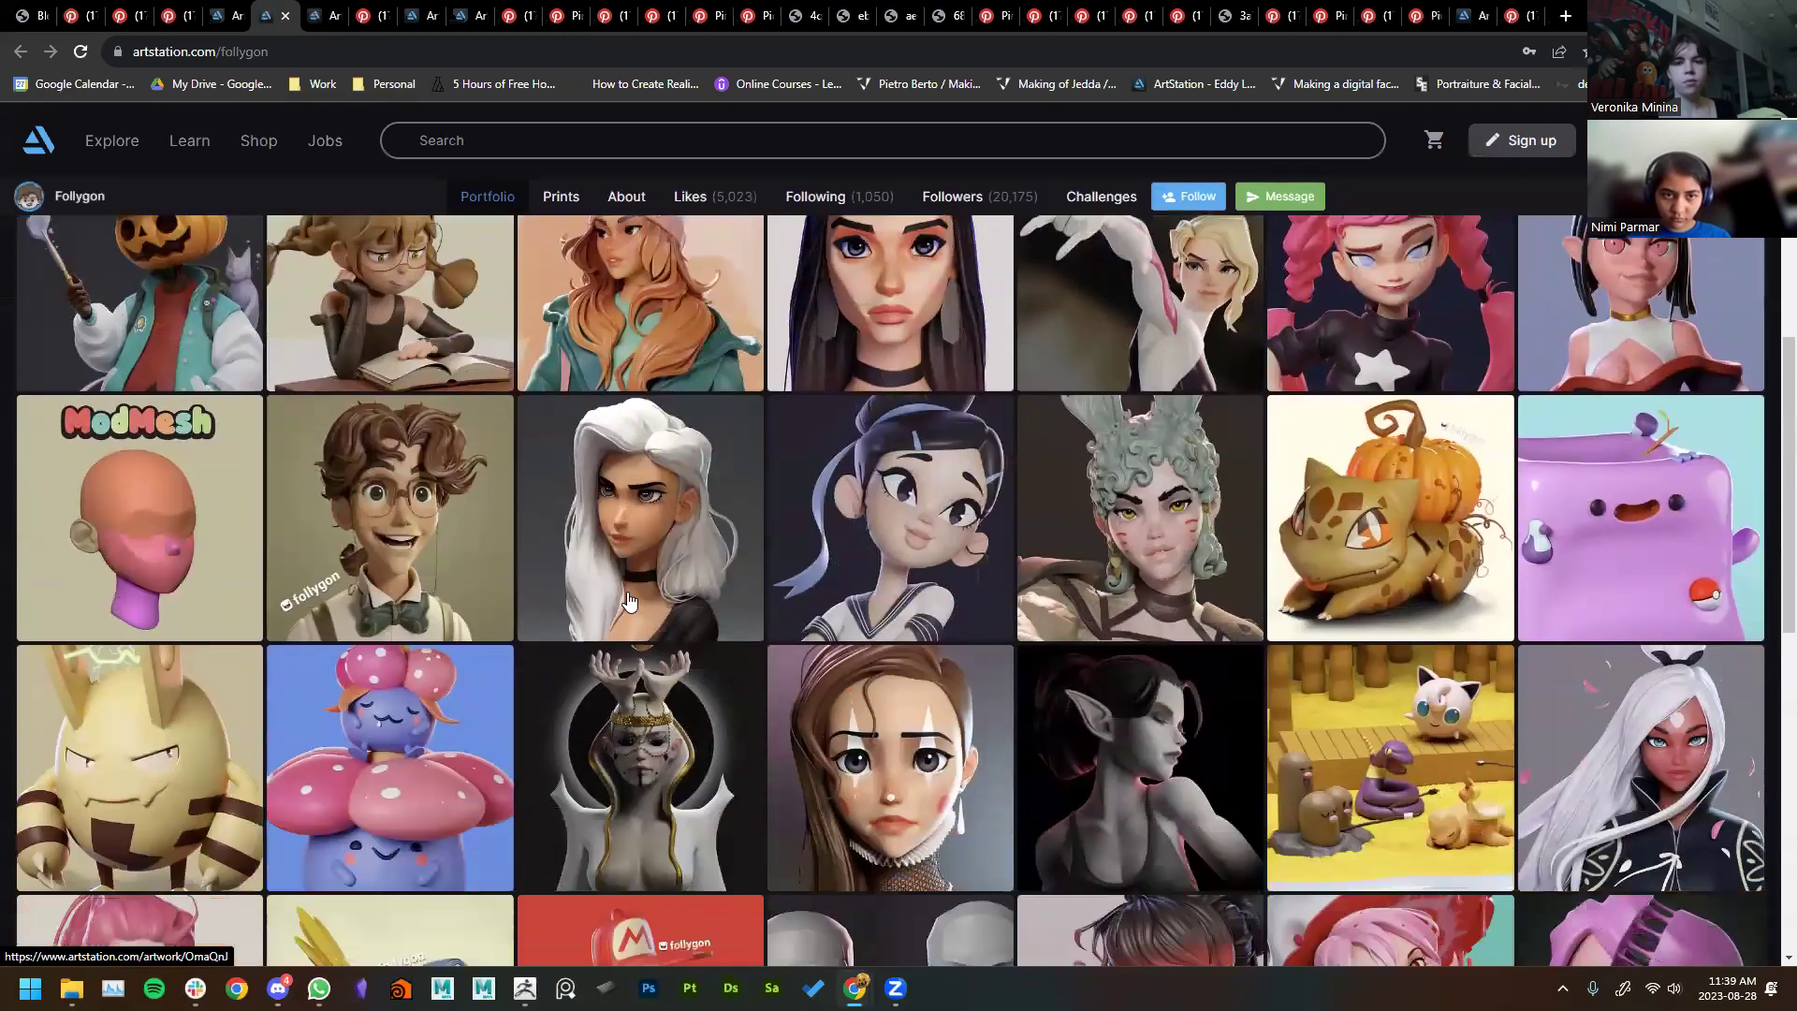
{"action": "scroll", "coordinate": [629, 601], "scroll_direction": "down", "scroll_amount": 2}
{"action": "scroll", "coordinate": [370, 477], "scroll_direction": "up", "scroll_amount": 7}
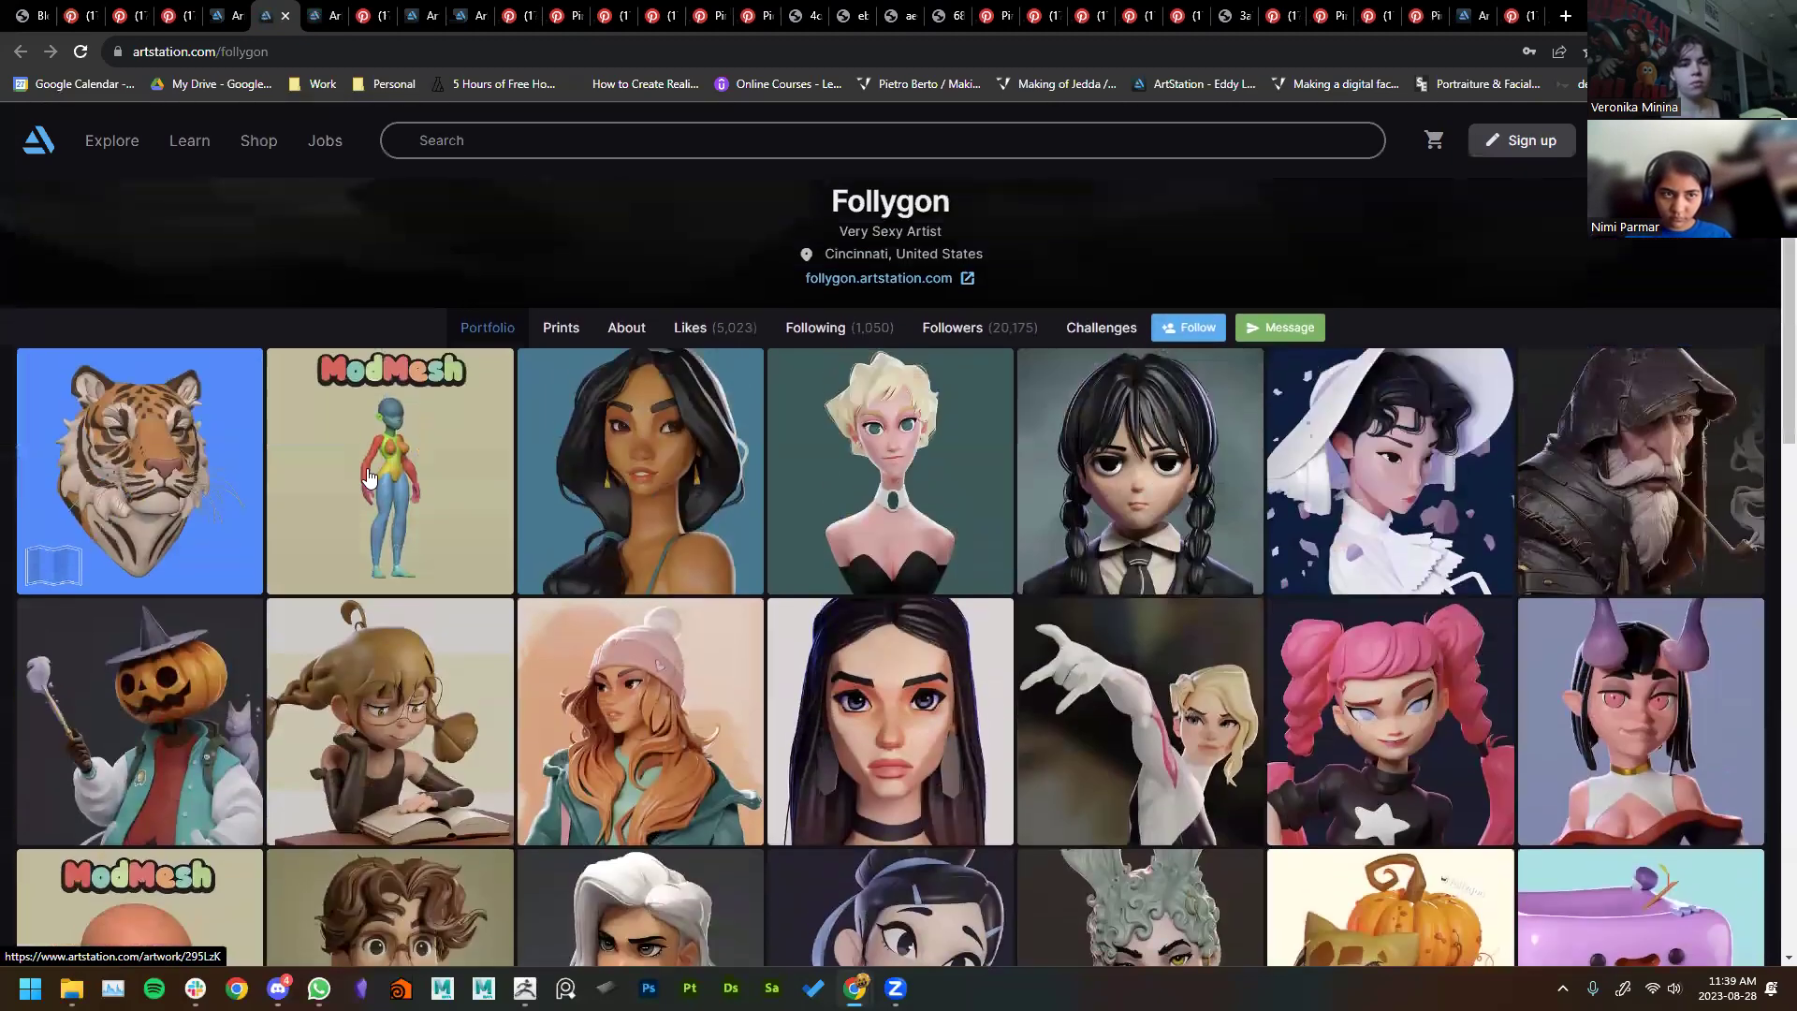
Step: Review the Spider Gwen artwork and the ModMesh: Body Base Meshes artwork for stylized body shapes
{"action": "left_click", "coordinate": [1139, 721]}
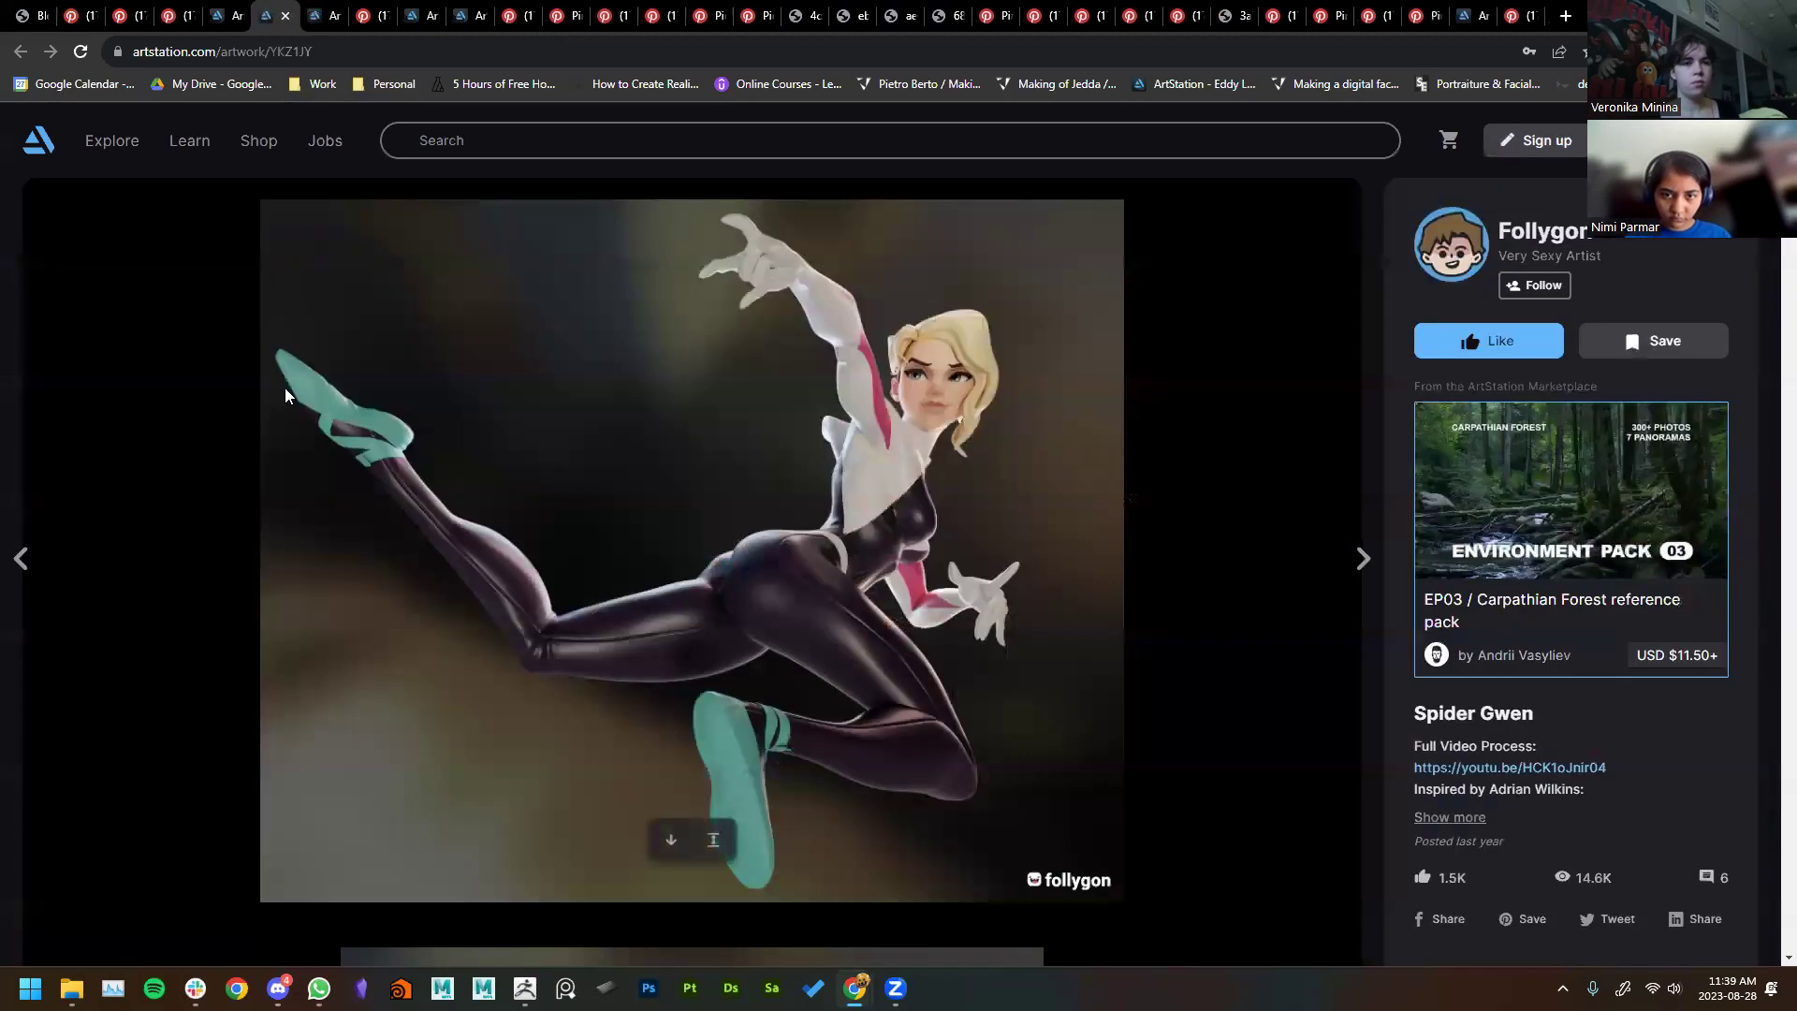
{"action": "scroll", "coordinate": [123, 356], "scroll_direction": "down", "scroll_amount": 6}
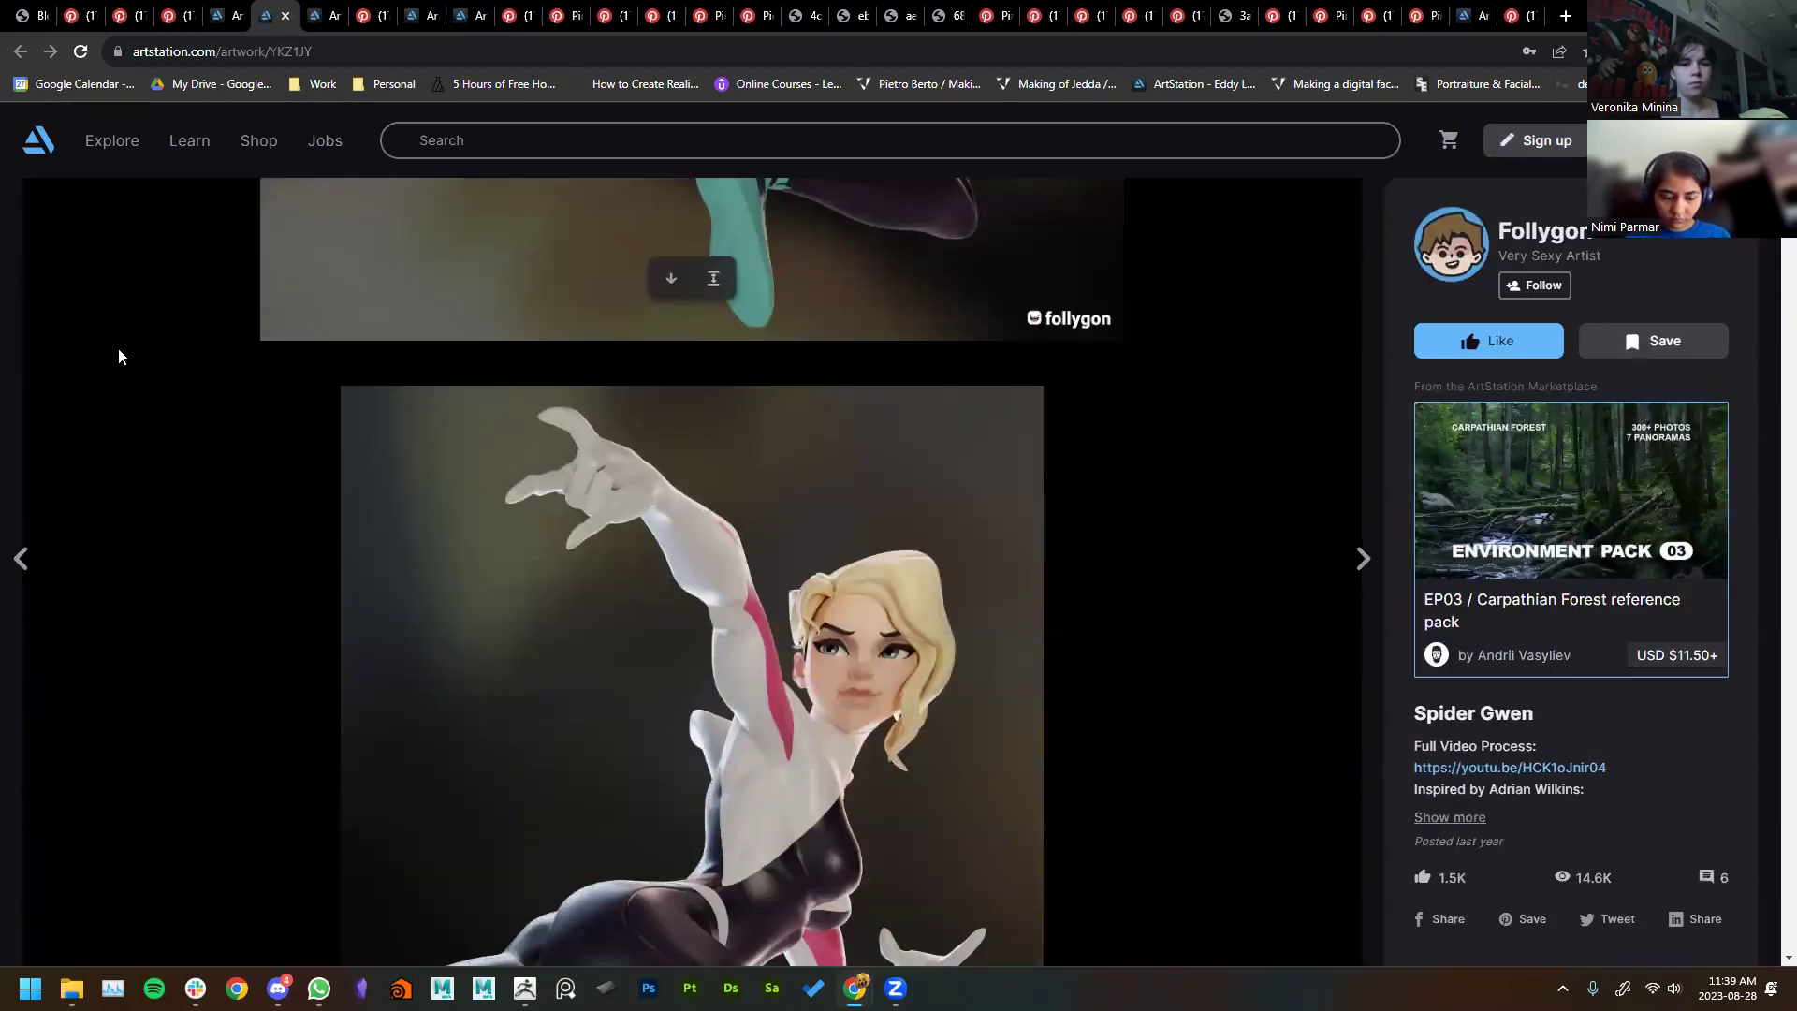
{"action": "left_click", "coordinate": [324, 15]}
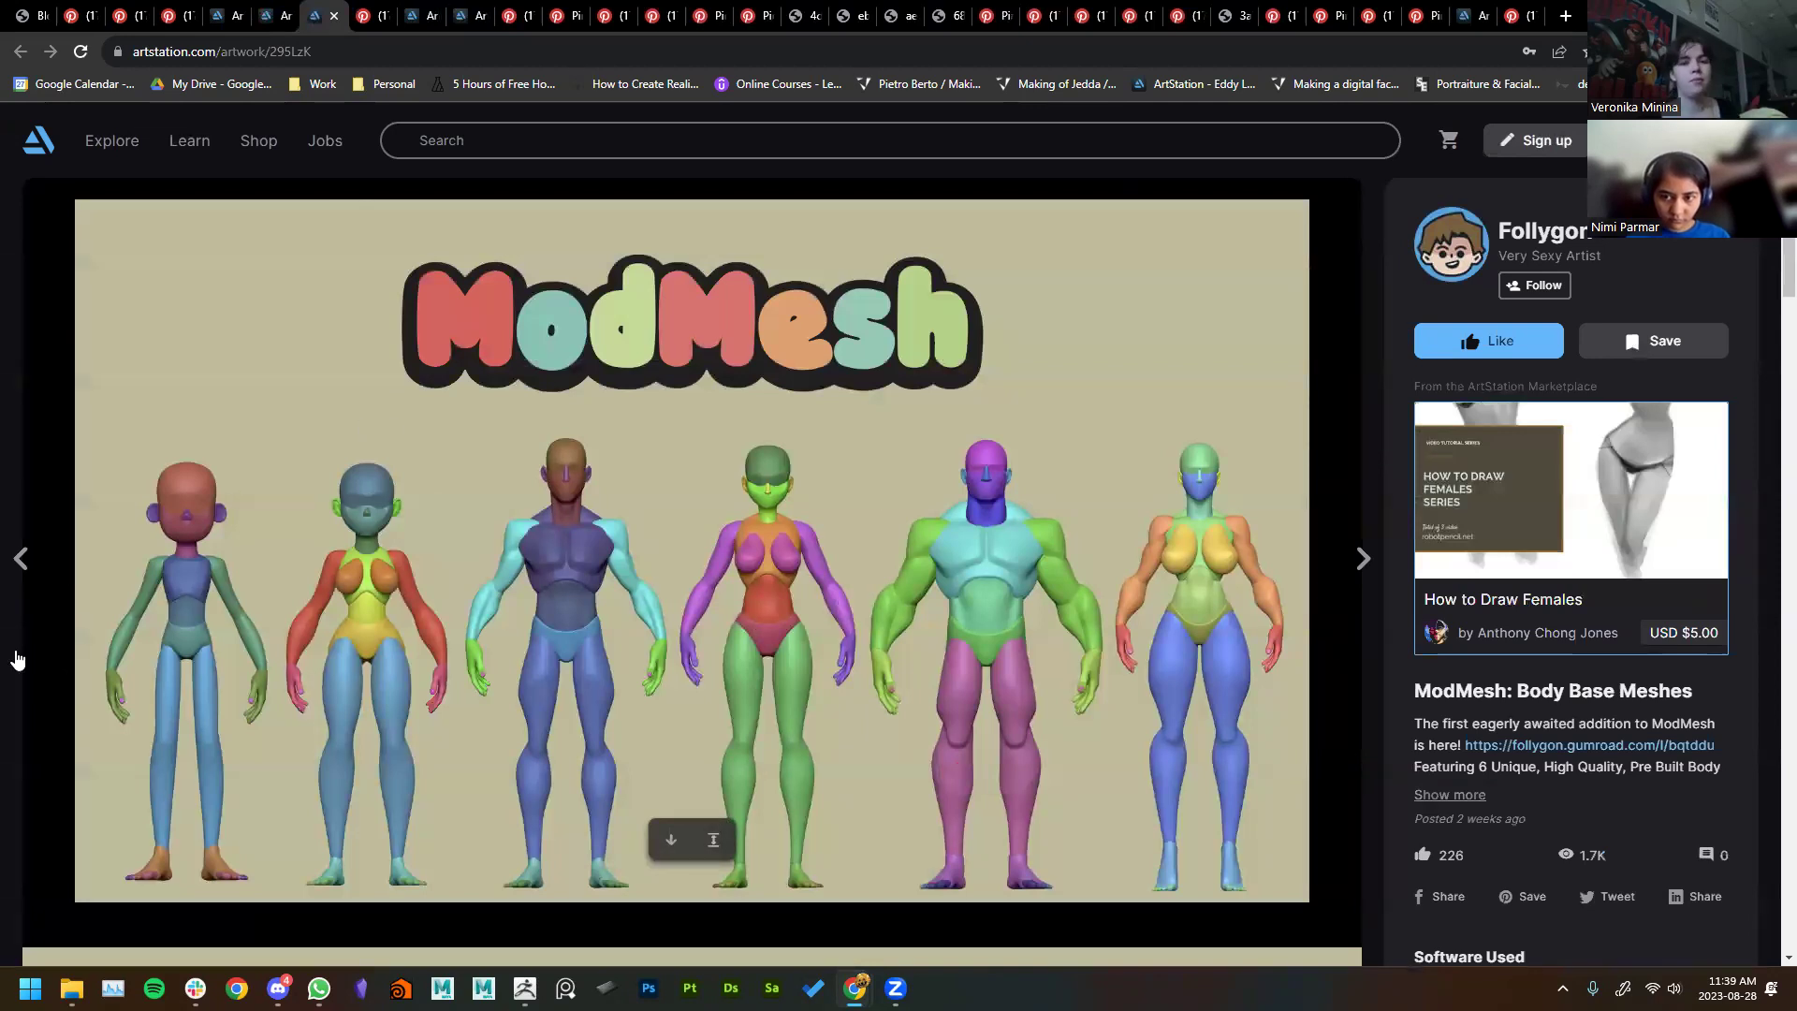
{"action": "scroll", "coordinate": [94, 765], "scroll_direction": "down", "scroll_amount": 2}
{"action": "scroll", "coordinate": [434, 622], "scroll_direction": "down", "scroll_amount": 6}
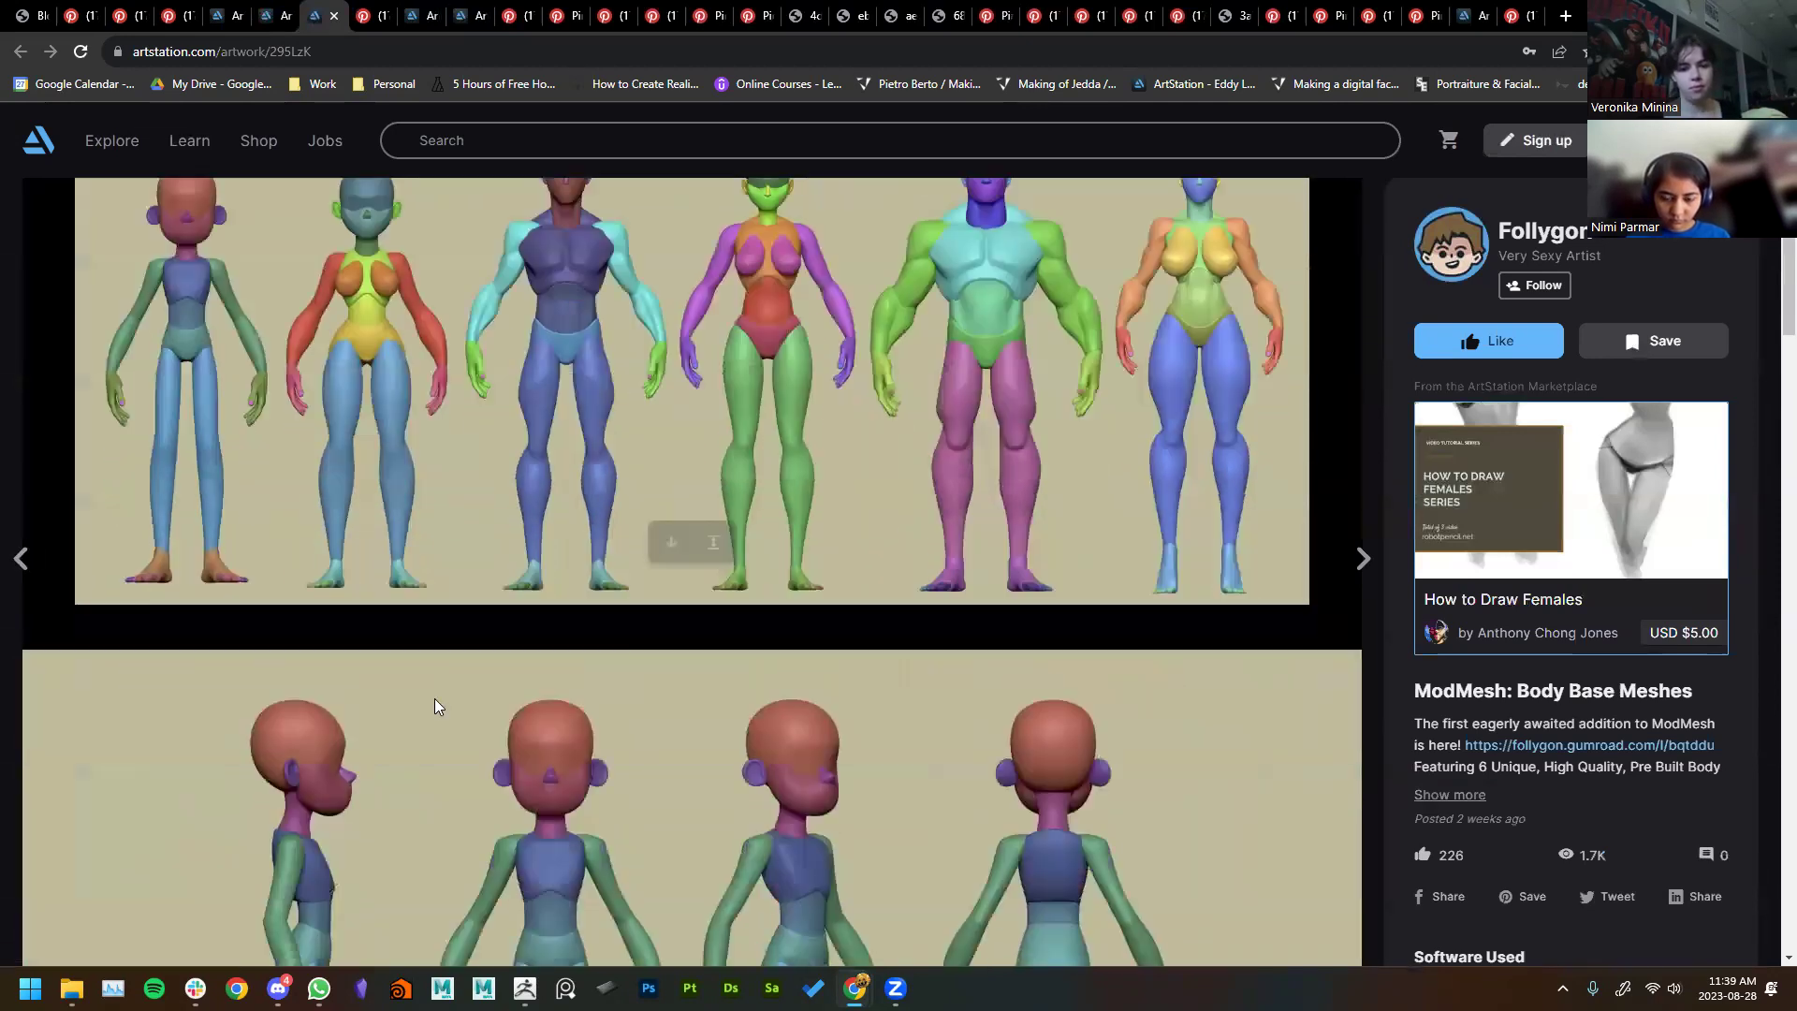
Step: Return to the Sycra's Simplified Anatomy Model pin, look through its related pins and close it
{"action": "left_click", "coordinate": [259, 18]}
{"action": "left_click", "coordinate": [234, 21]}
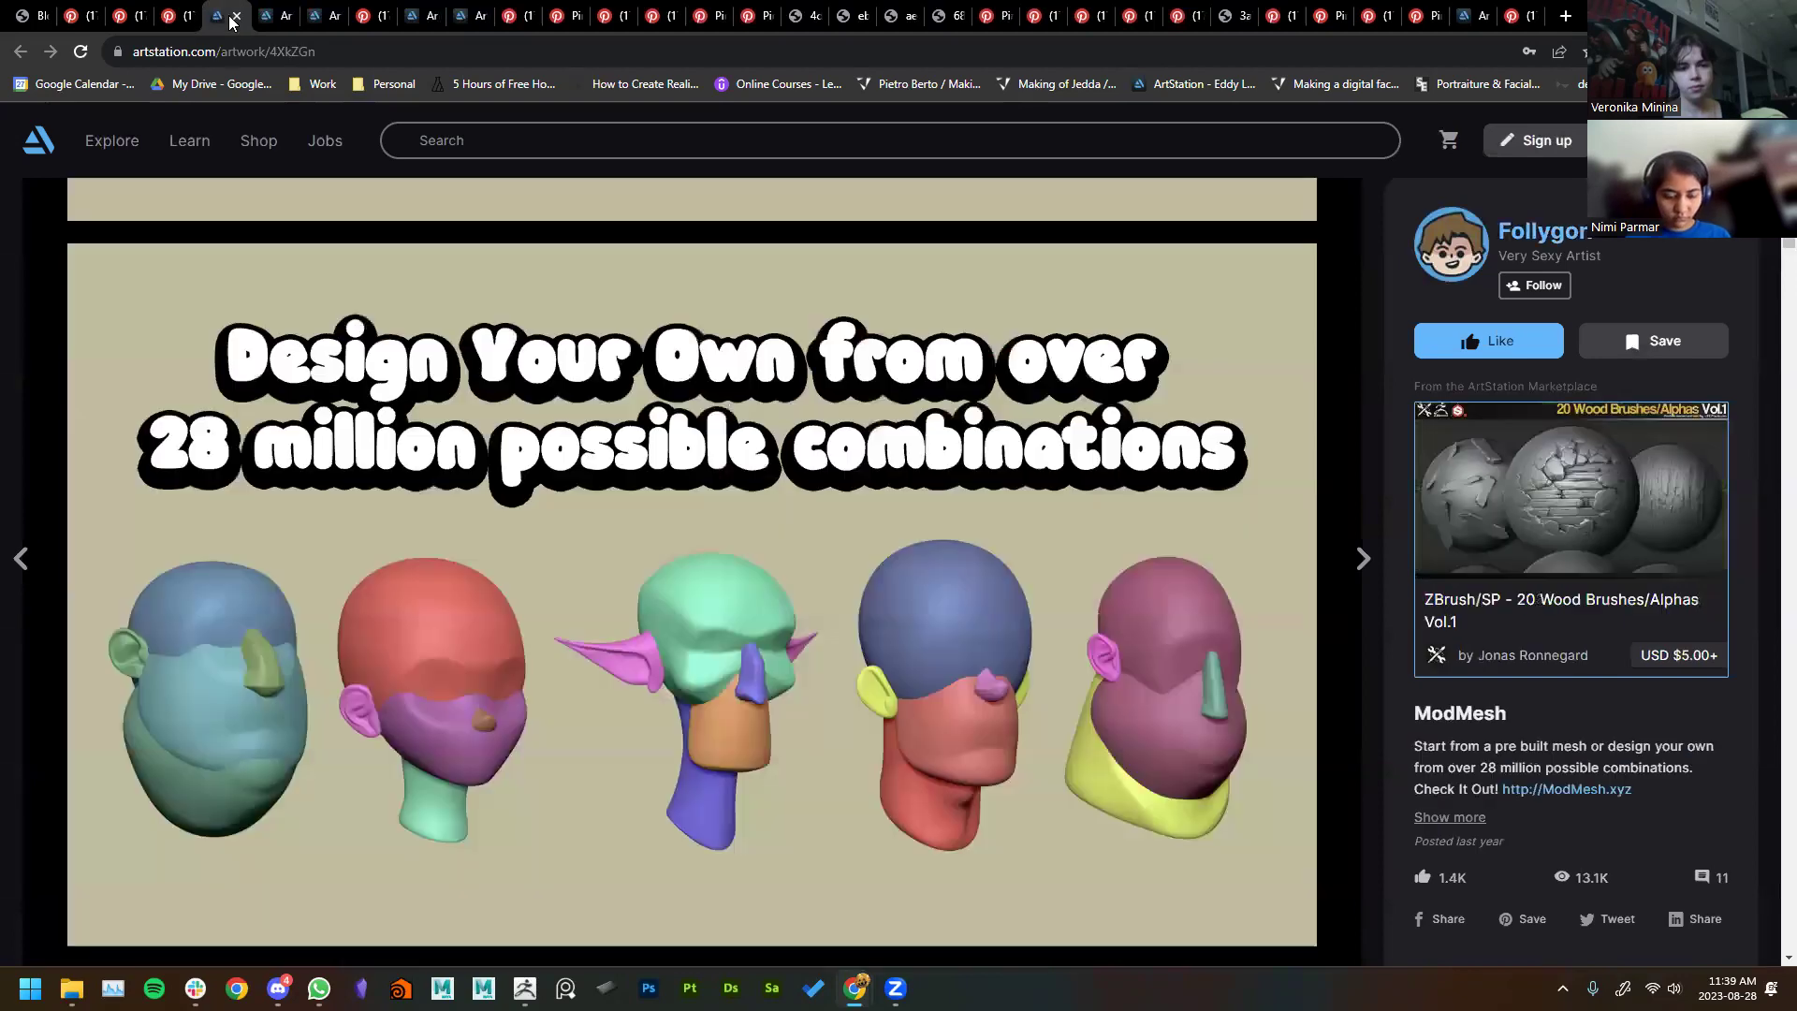
{"action": "left_click", "coordinate": [185, 19]}
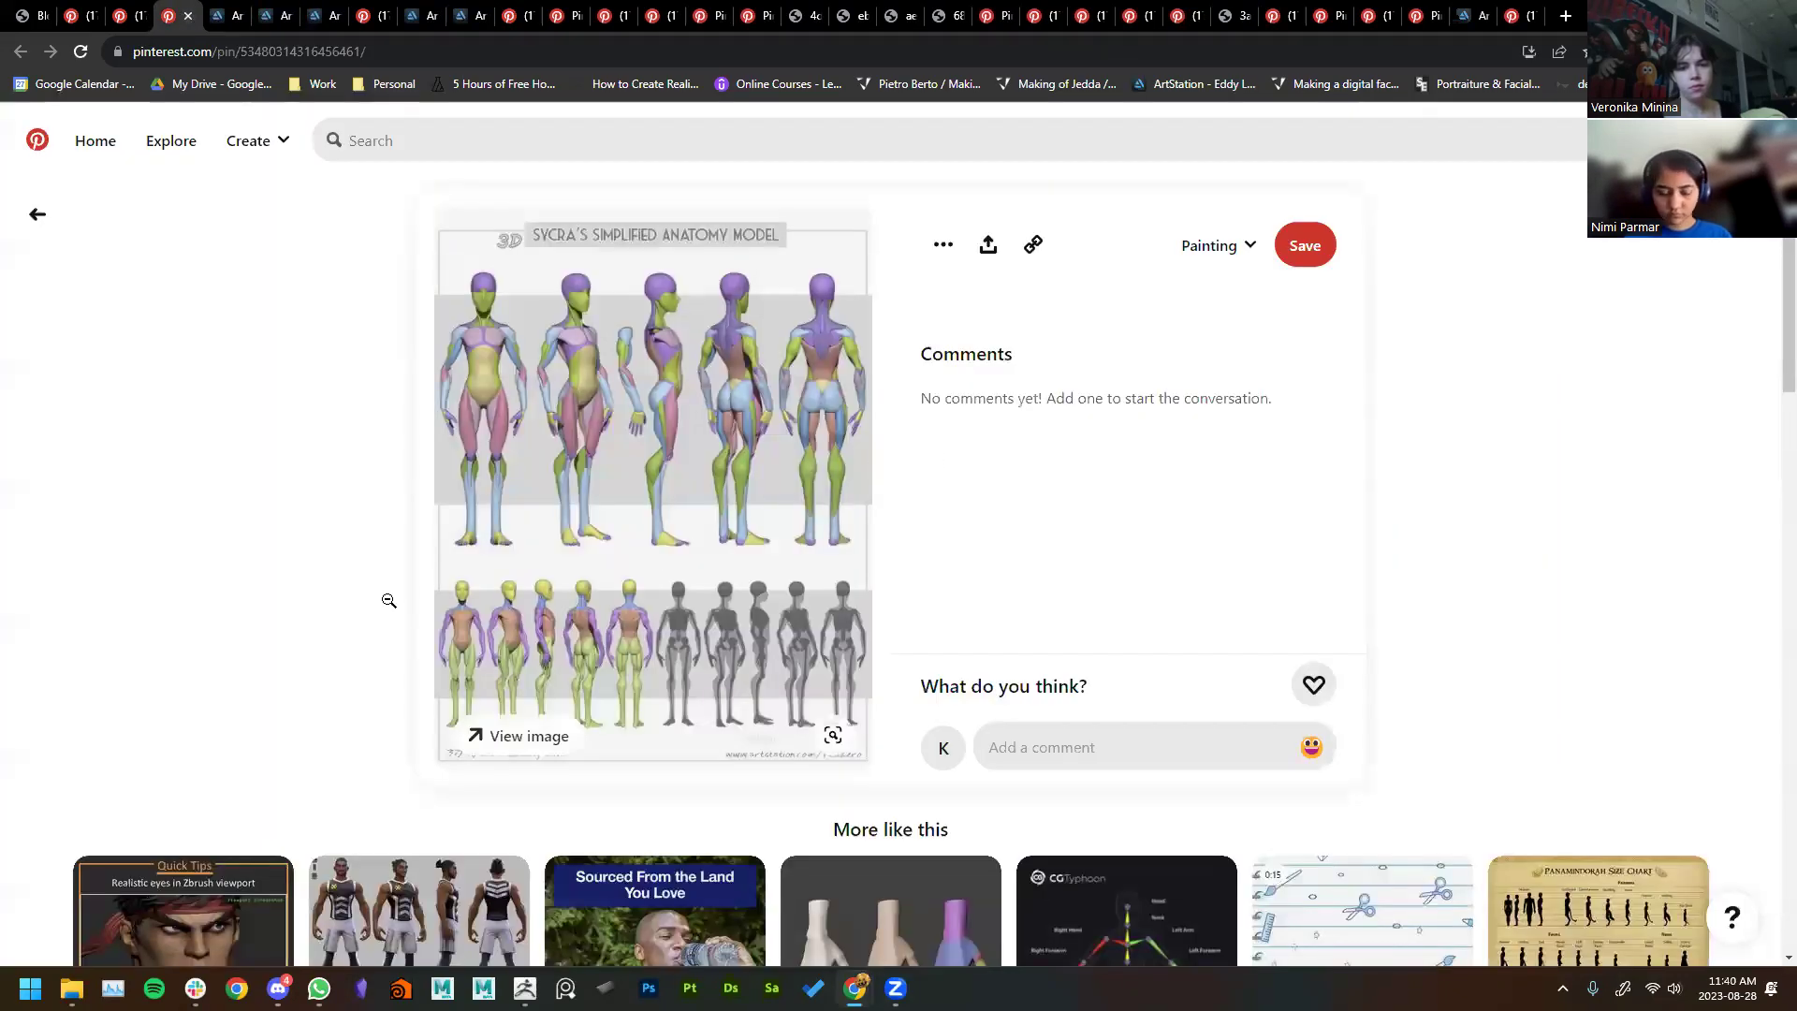
{"action": "scroll", "coordinate": [144, 473], "scroll_direction": "down", "scroll_amount": 5}
{"action": "scroll", "coordinate": [18, 669], "scroll_direction": "down", "scroll_amount": 8}
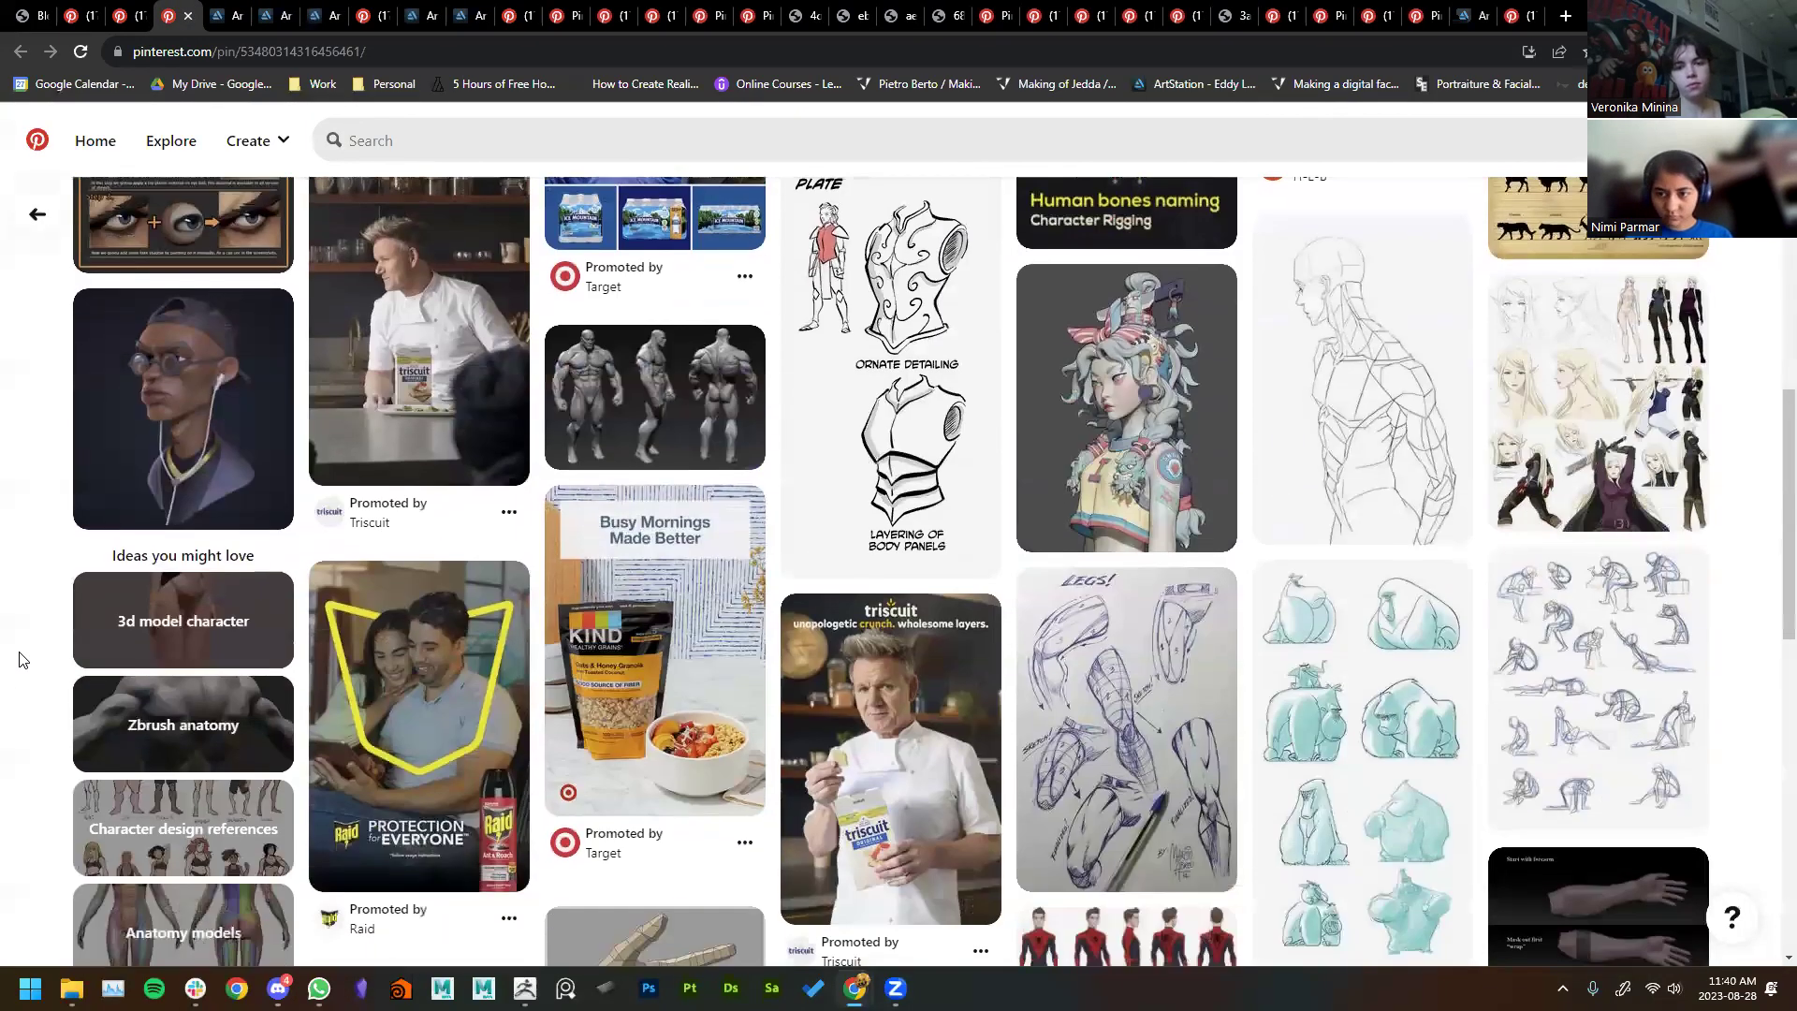
{"action": "scroll", "coordinate": [17, 659], "scroll_direction": "down", "scroll_amount": 5}
{"action": "key", "text": "ctrl+w"}
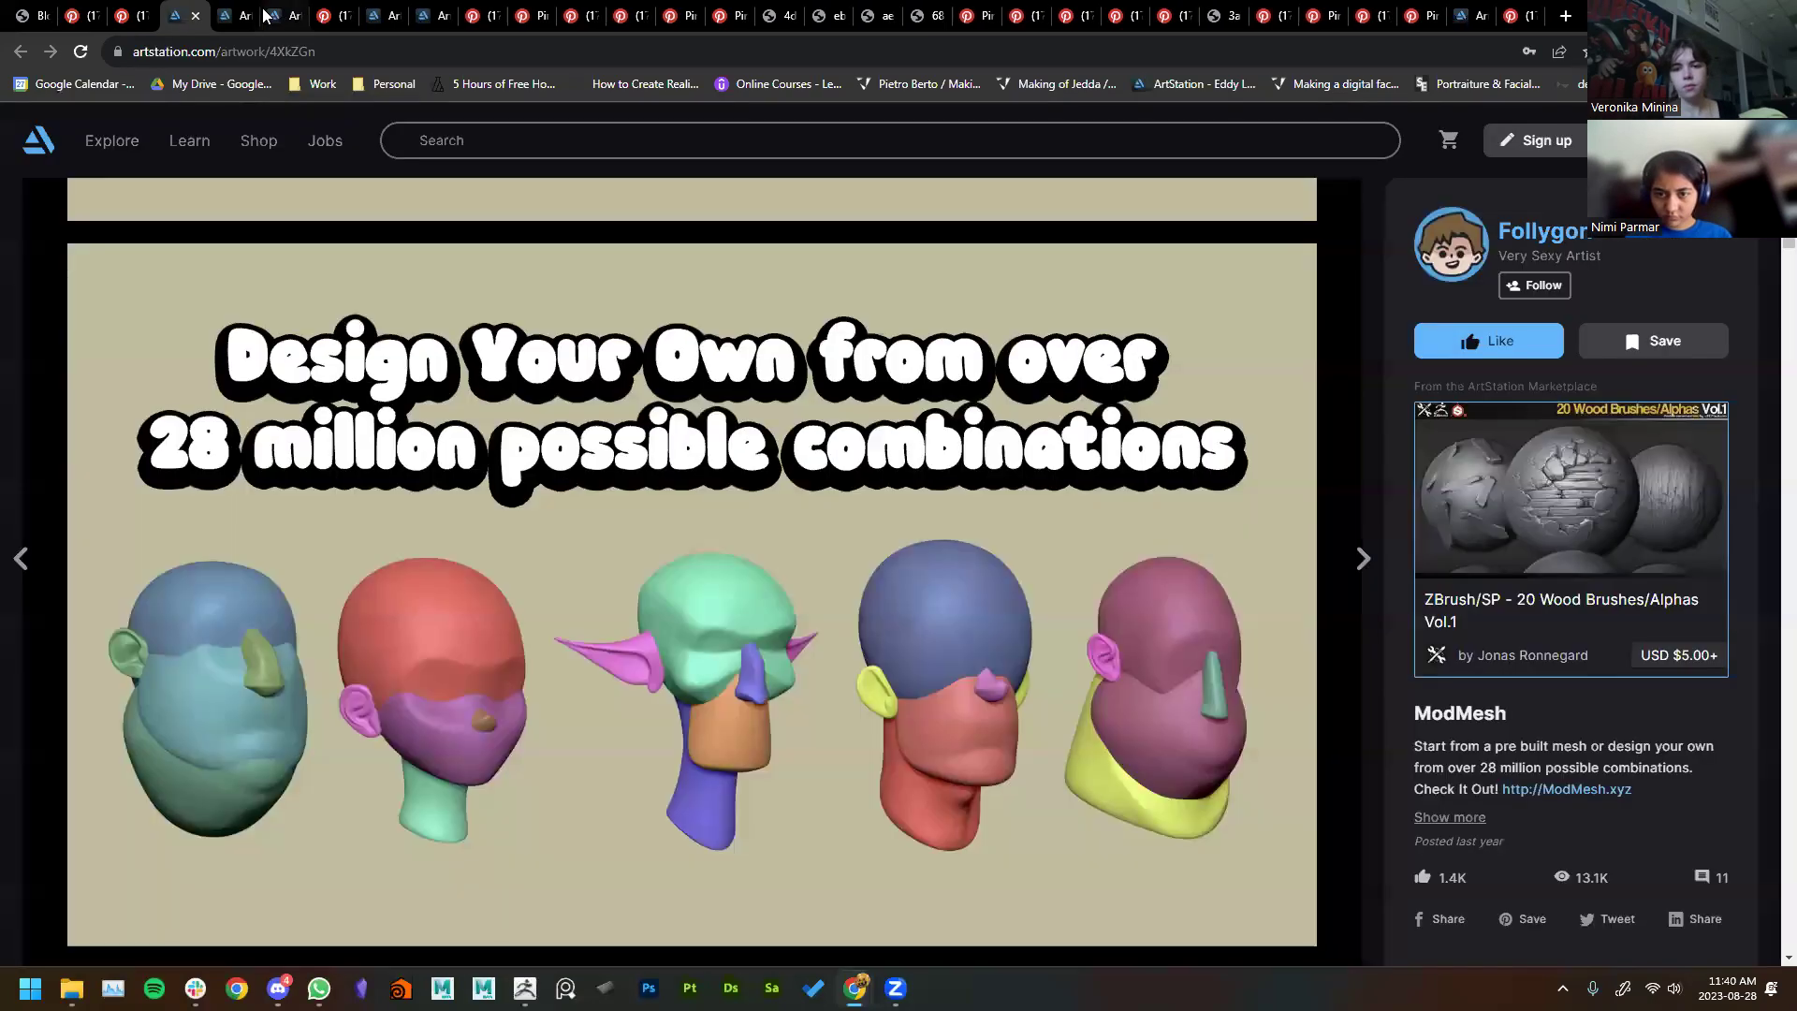
Step: Return to the "stylized anatomy" search results on Pinterest and look through further pins
{"action": "left_click", "coordinate": [117, 19]}
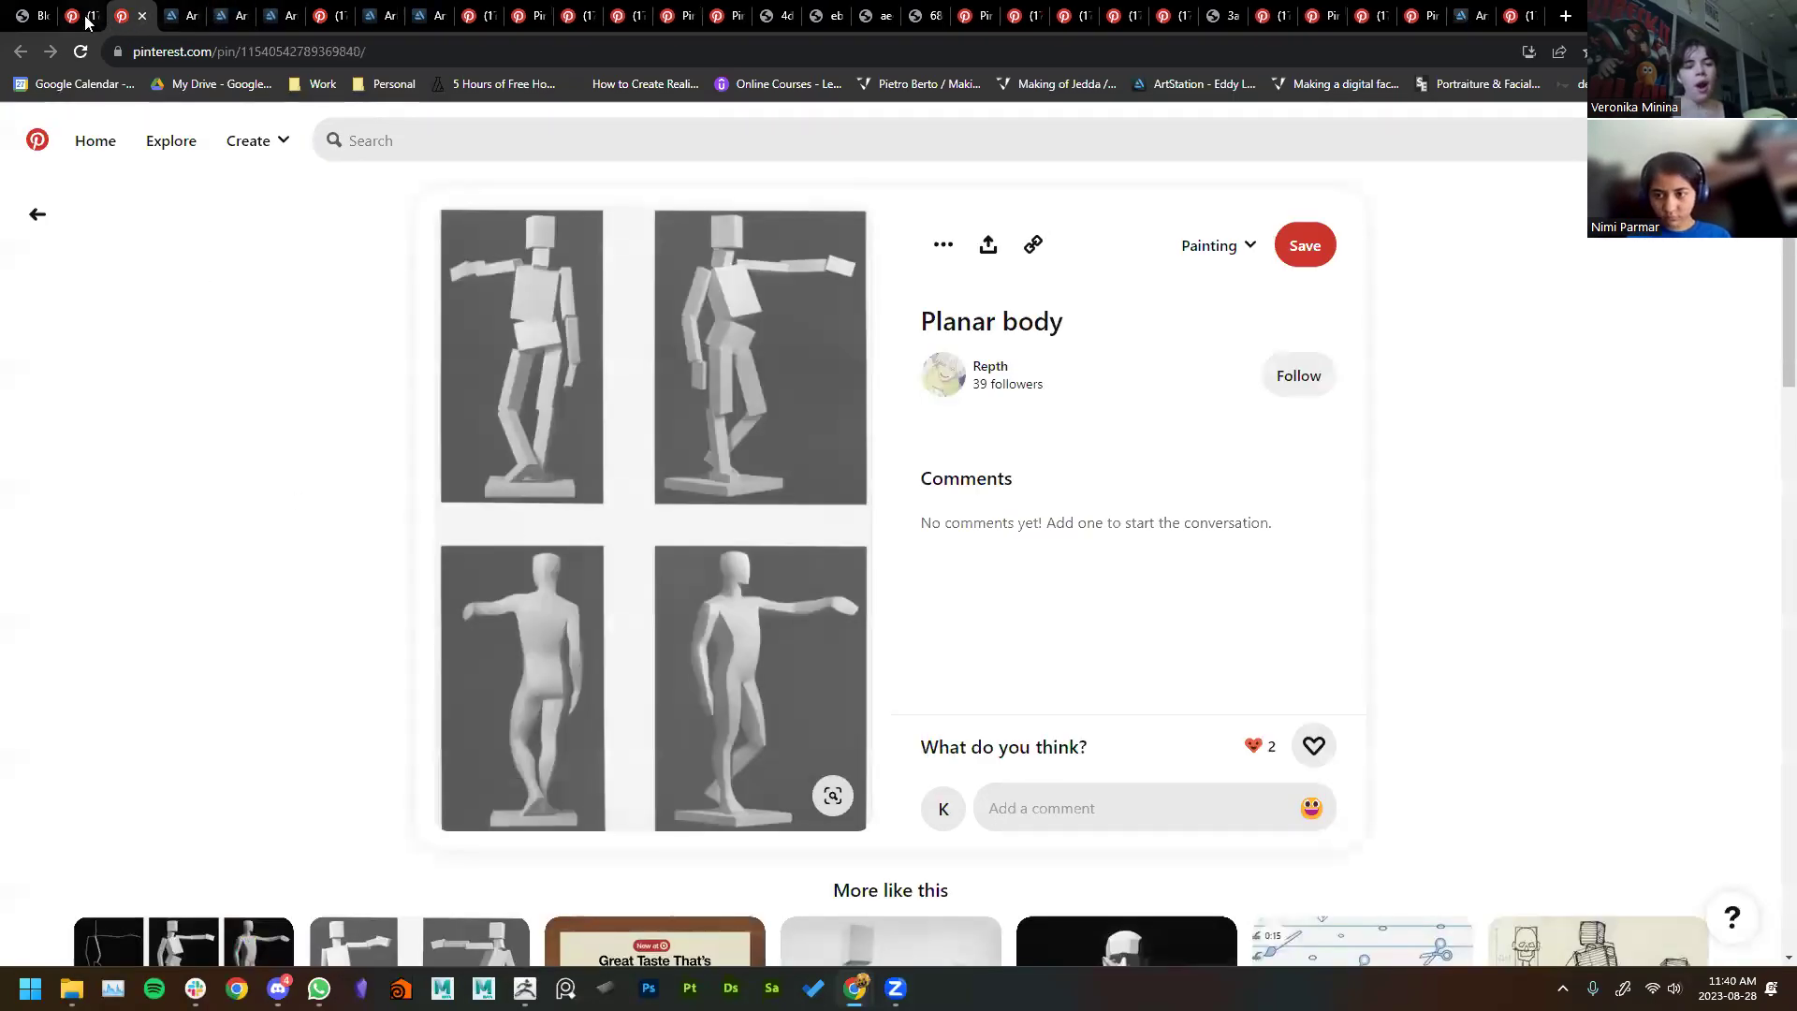
{"action": "left_click", "coordinate": [75, 16]}
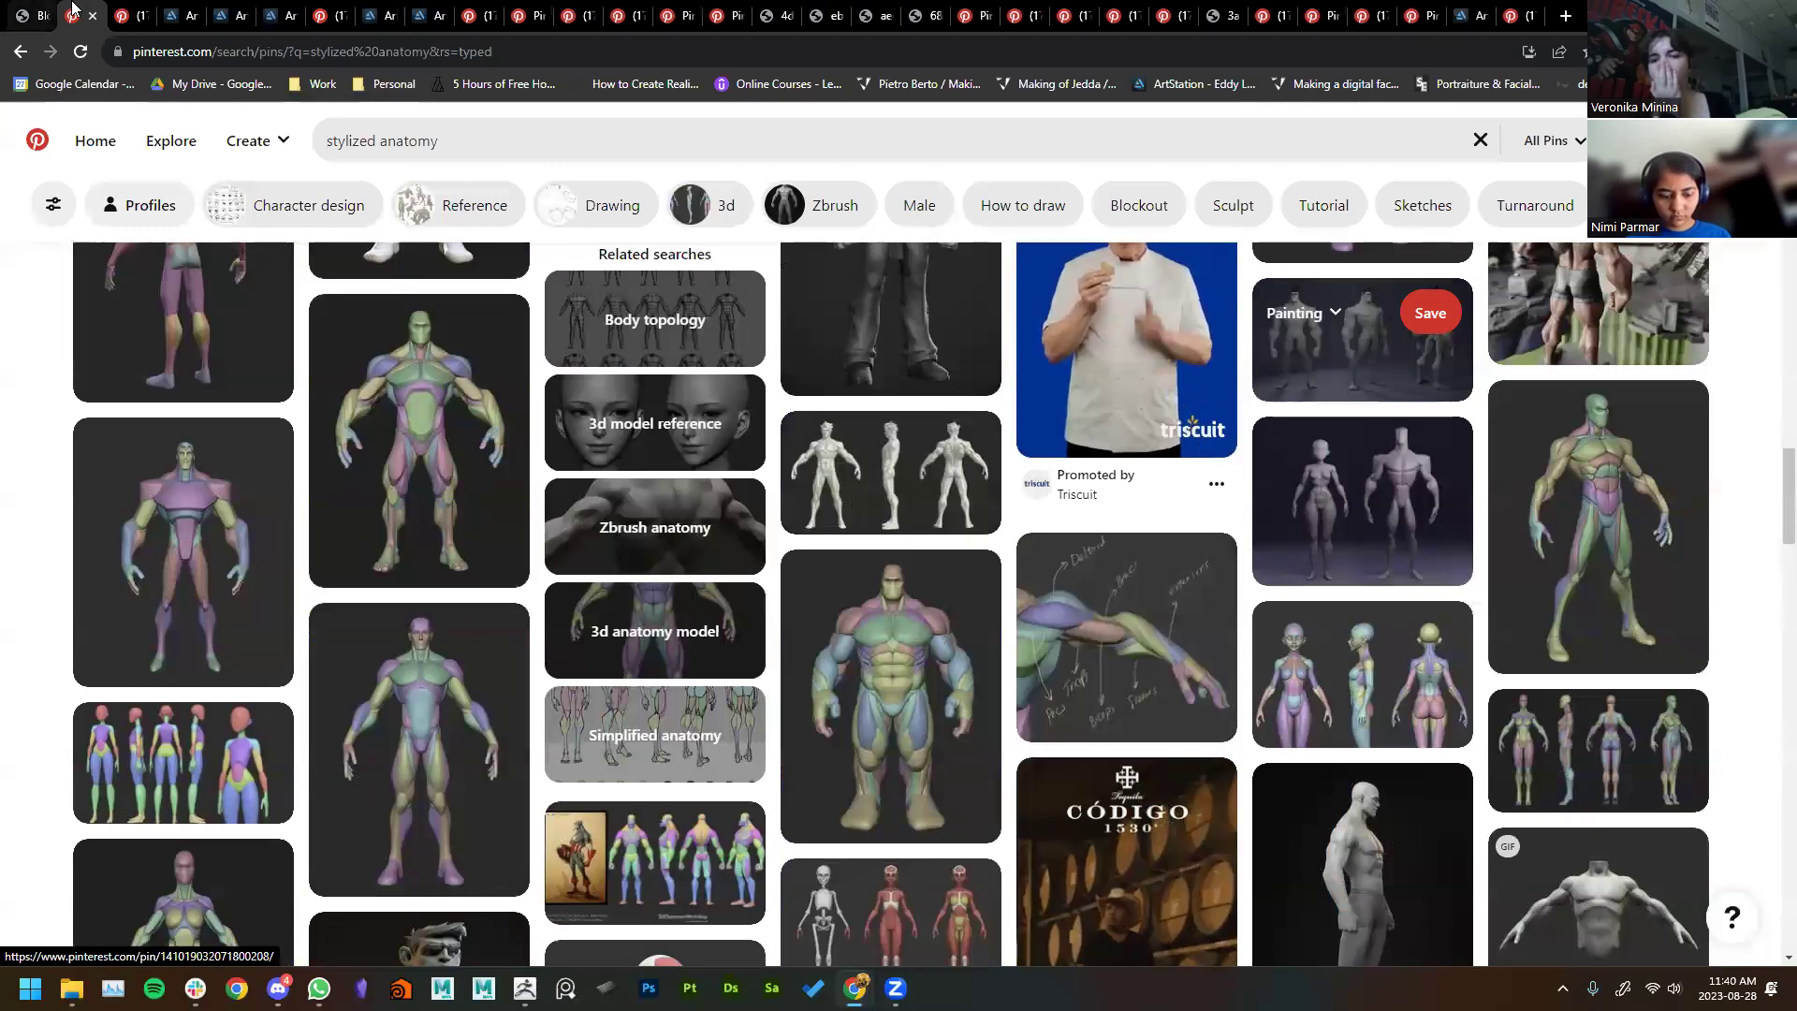
{"action": "left_click", "coordinate": [26, 8]}
{"action": "left_click", "coordinate": [75, 16]}
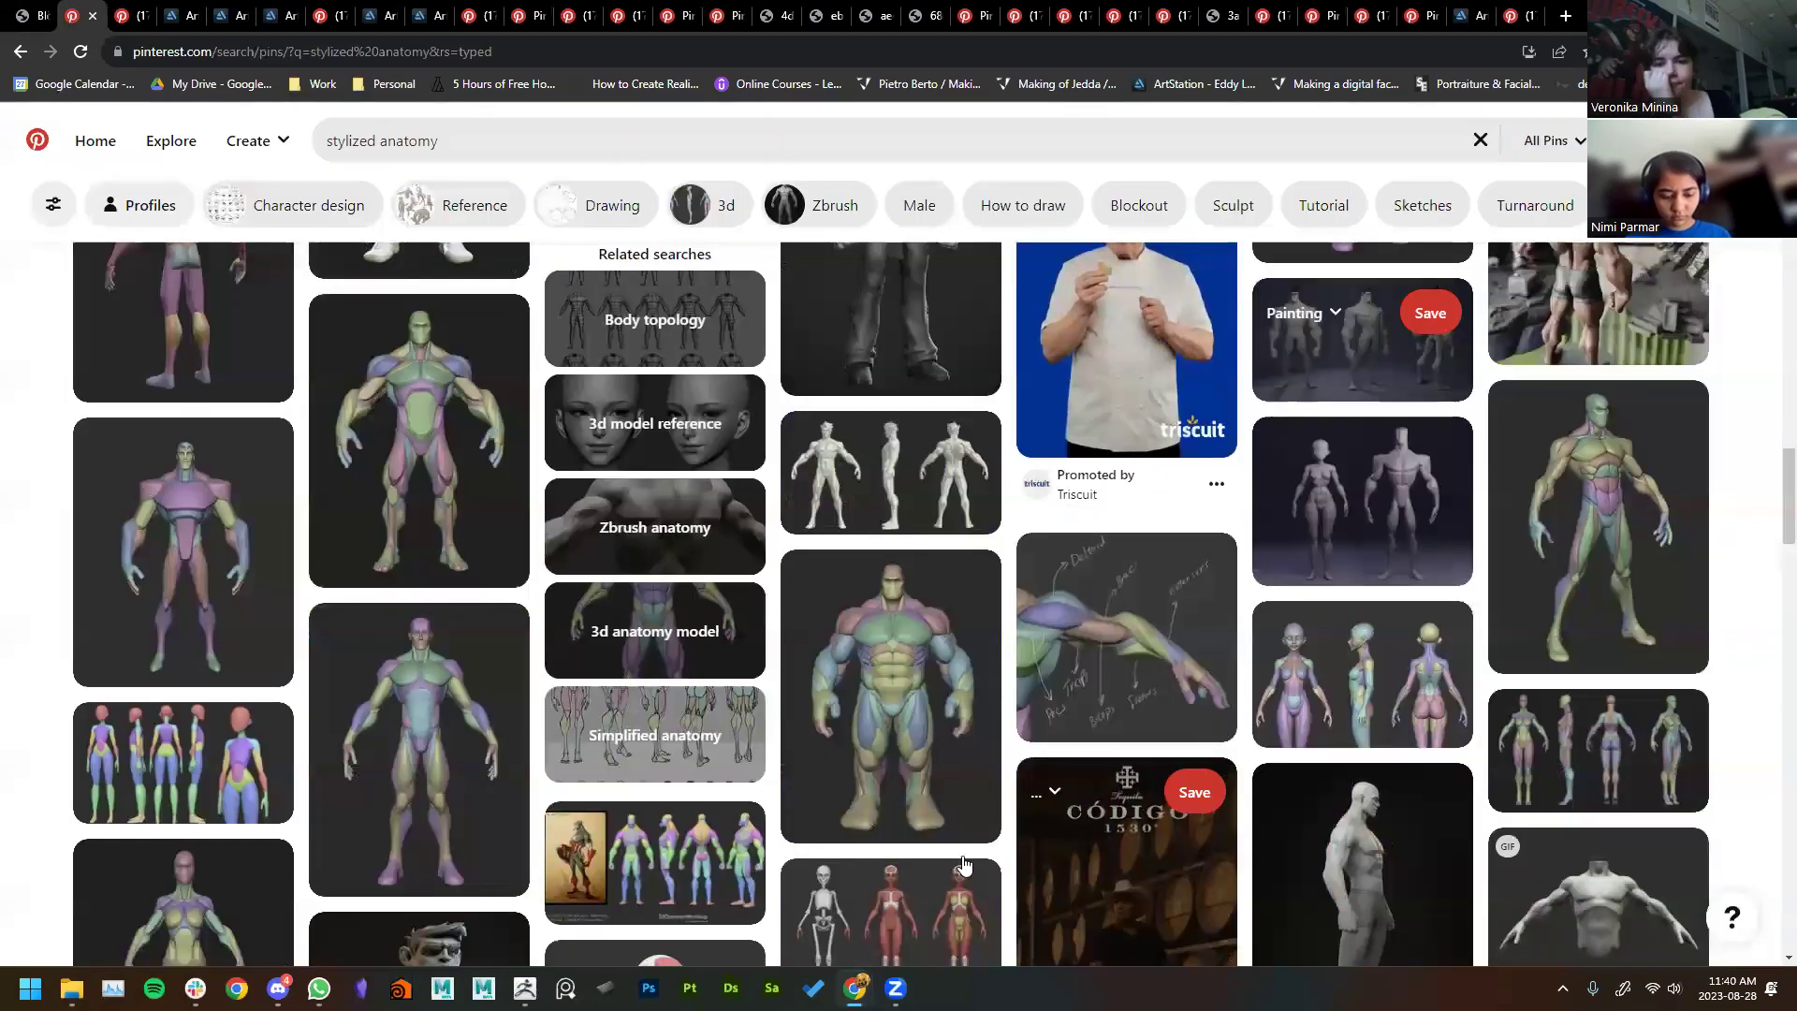
{"action": "scroll", "coordinate": [887, 863], "scroll_direction": "down", "scroll_amount": 5}
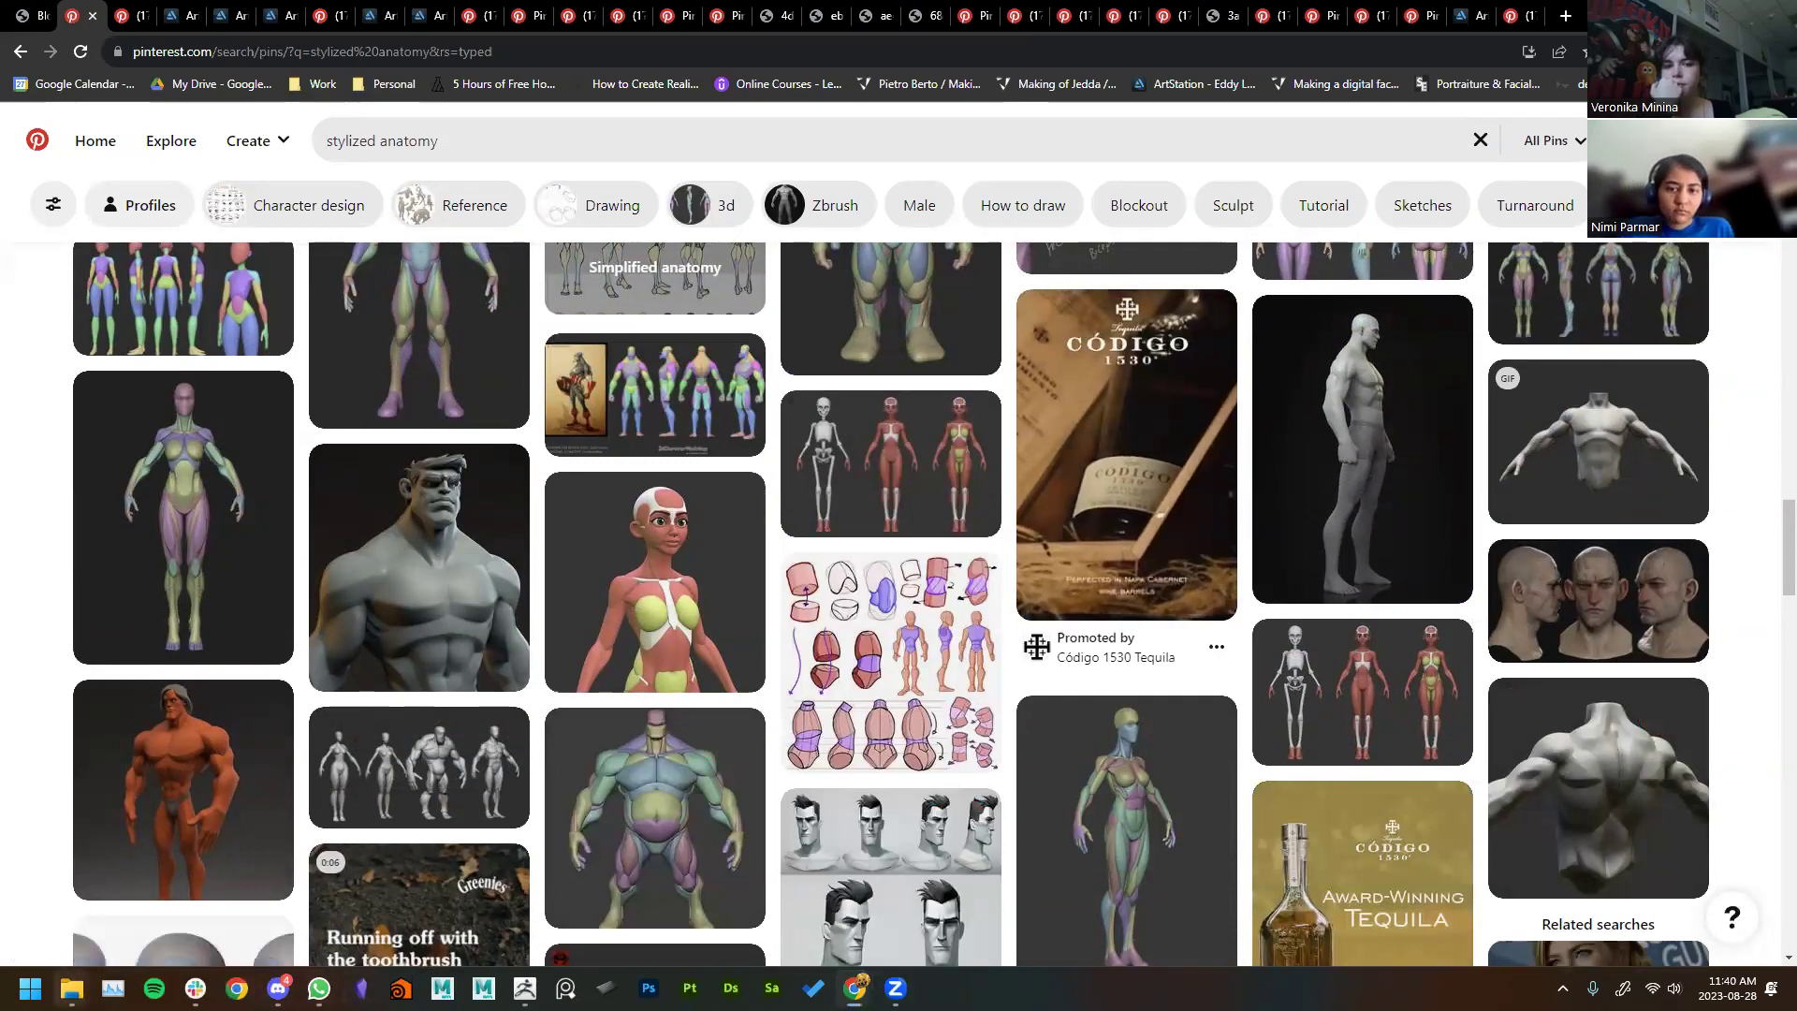
Step: Switch to the reference folder in File Explorer, check brittBlockIn.JPG at full size and look through the other reference images
{"action": "mouse_move", "coordinate": [72, 987]}
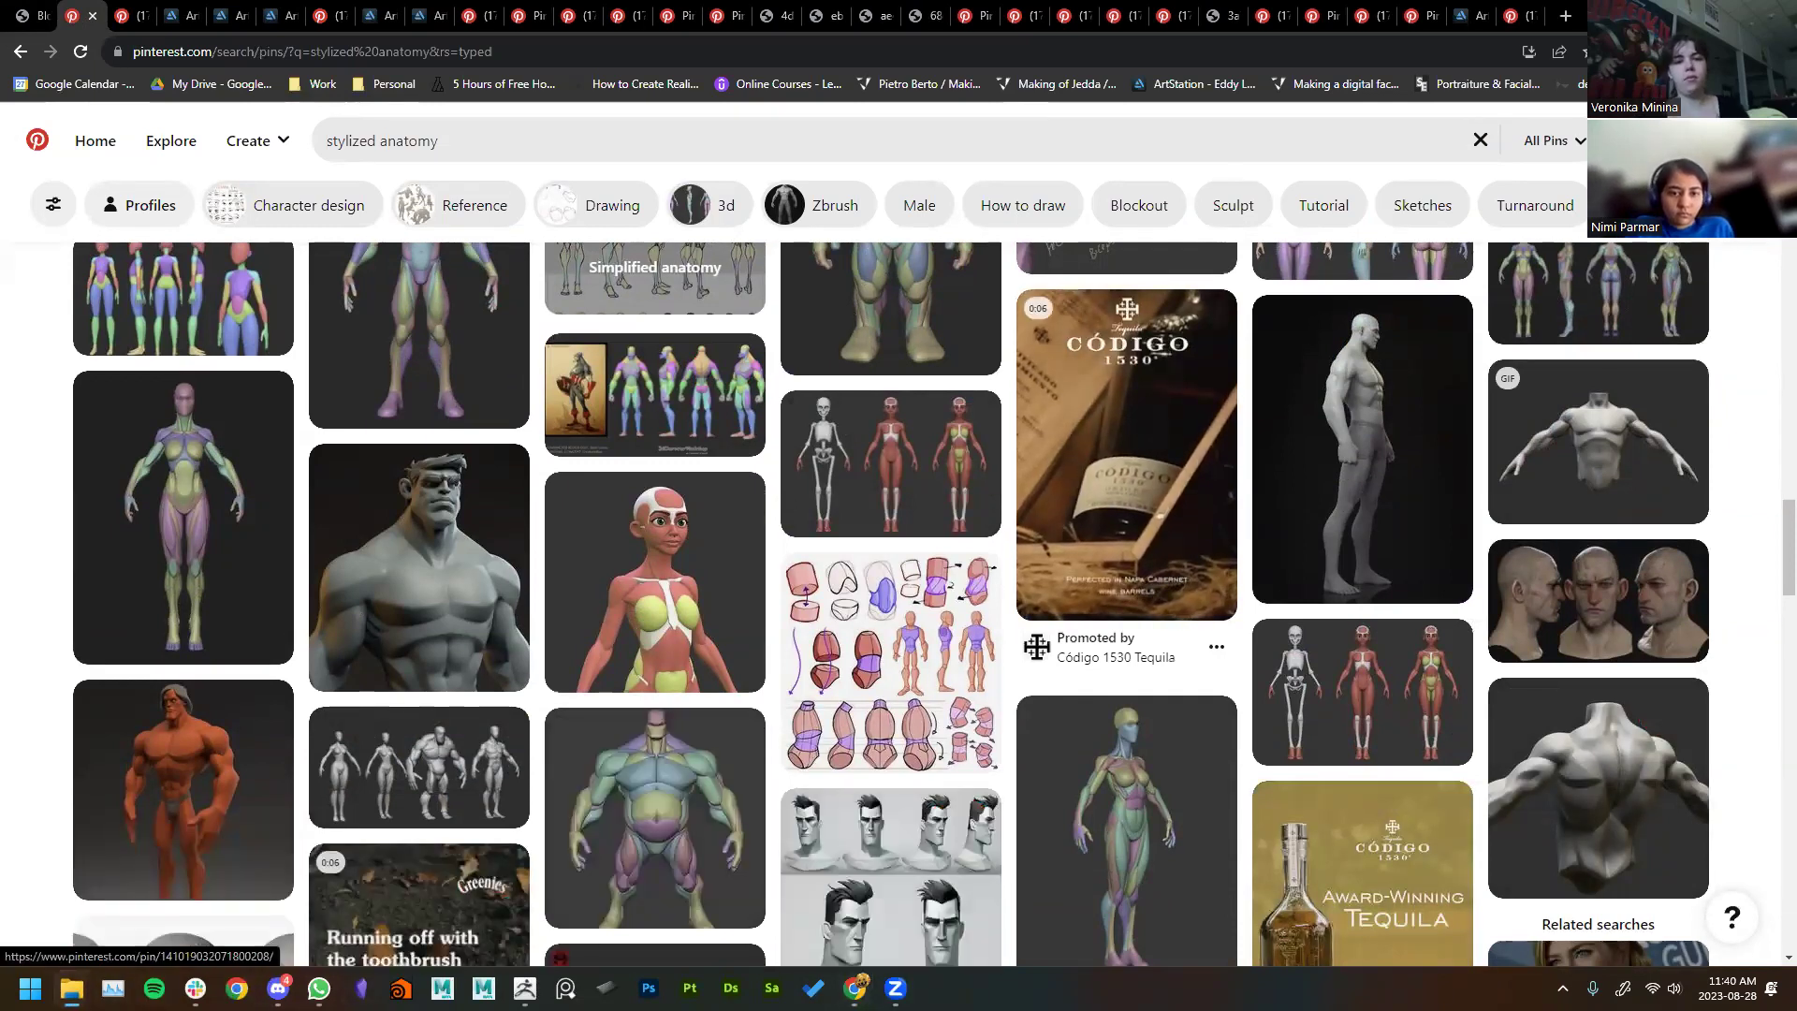
{"action": "key", "text": "alt+Tab"}
{"action": "scroll", "coordinate": [1156, 625], "scroll_direction": "down", "scroll_amount": 3}
{"action": "scroll", "coordinate": [1409, 552], "scroll_direction": "up", "scroll_amount": 5}
{"action": "double_click", "coordinate": [1364, 544]}
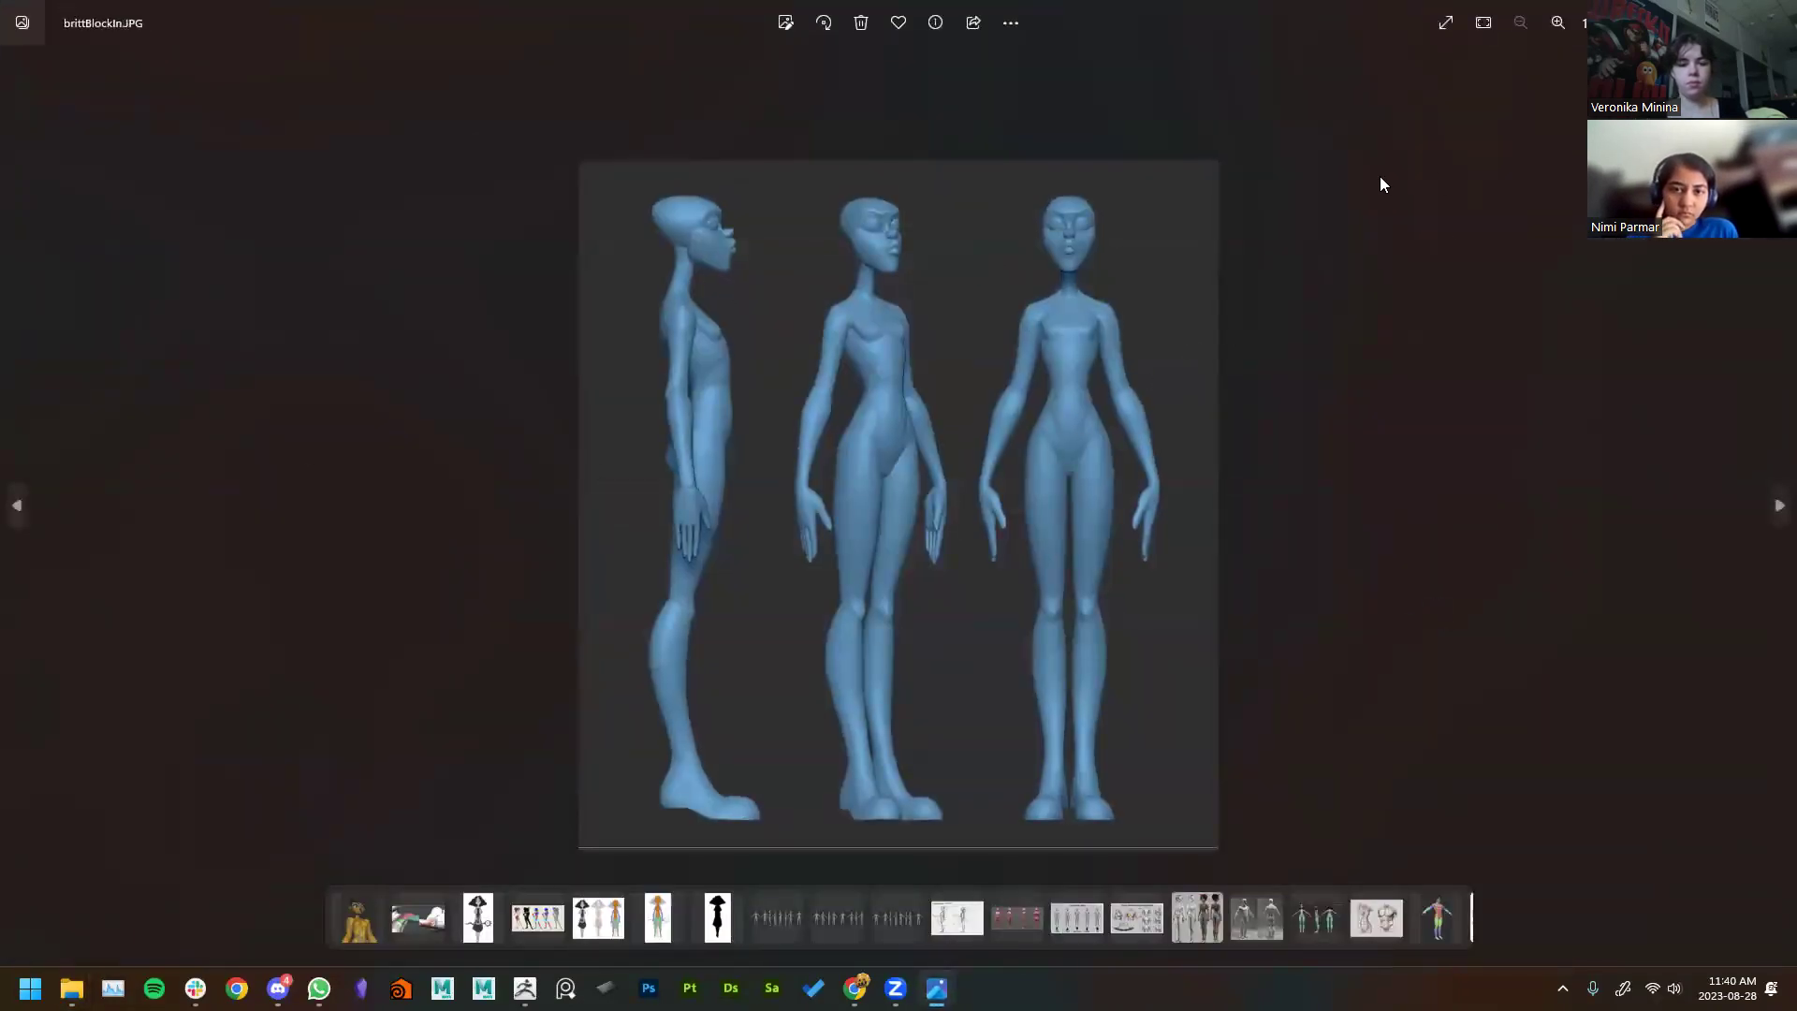
{"action": "key", "text": "alt+F4"}
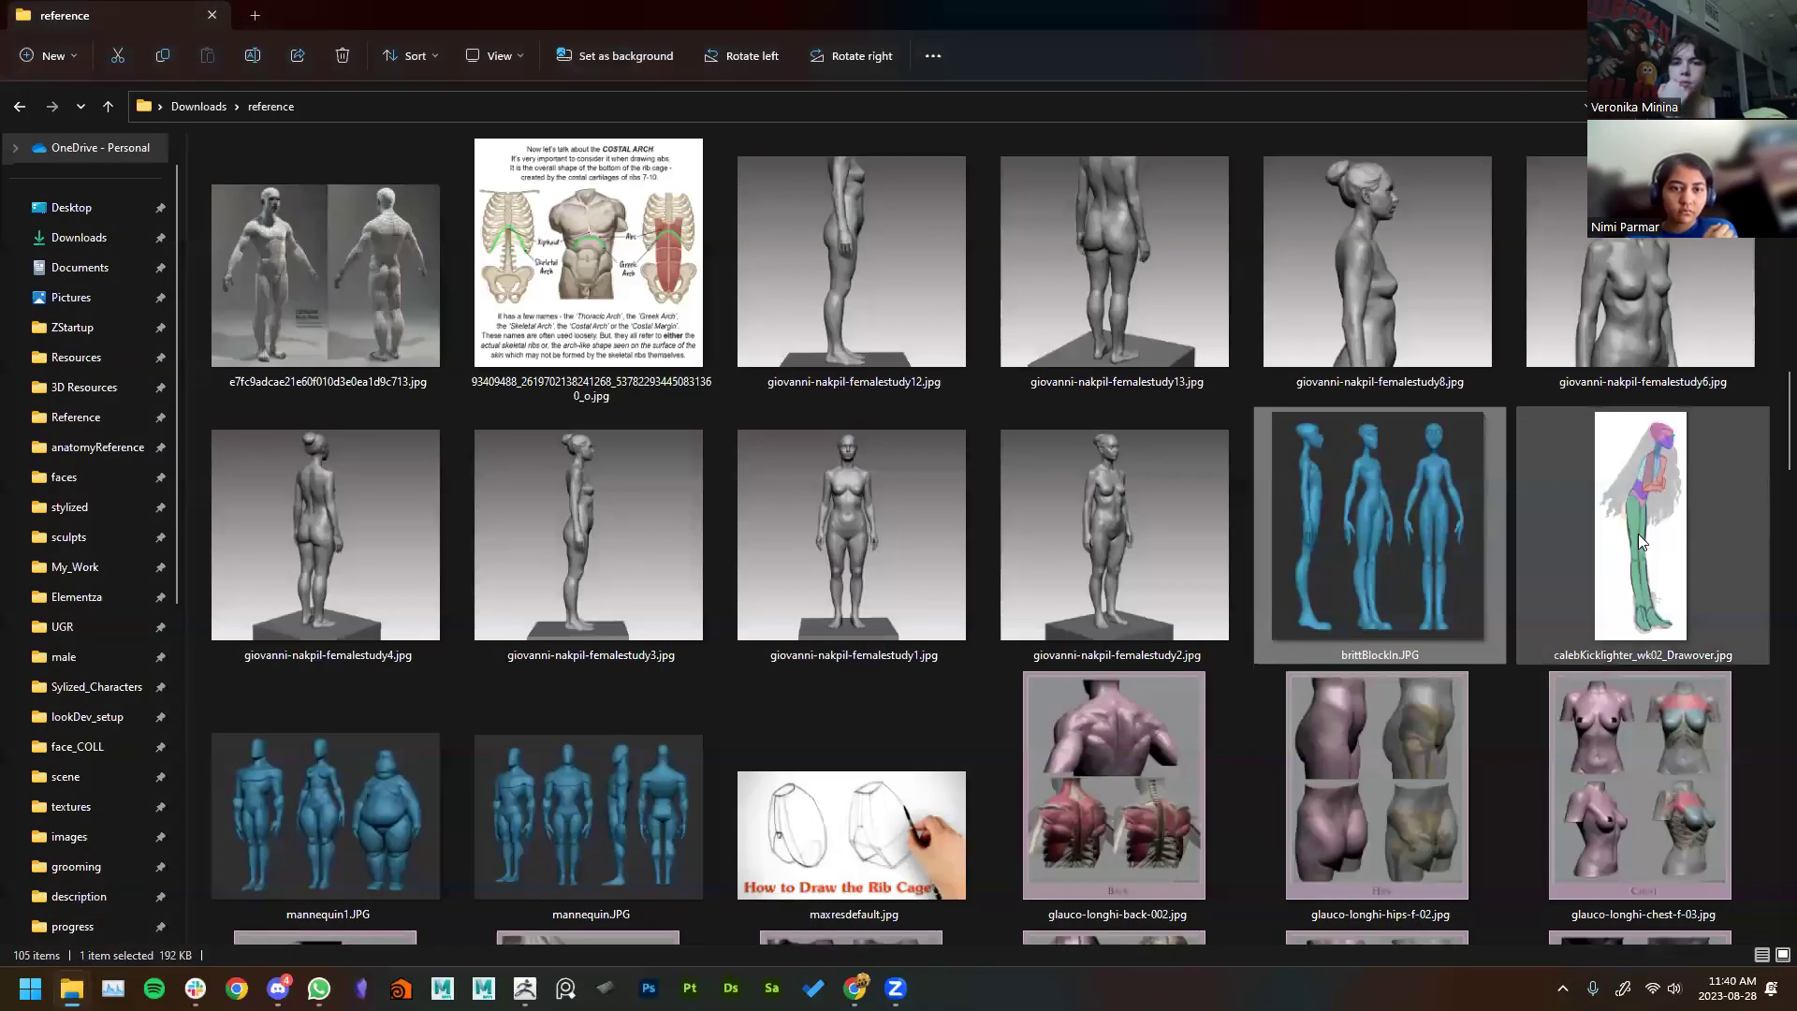
{"action": "scroll", "coordinate": [936, 561], "scroll_direction": "up", "scroll_amount": 10}
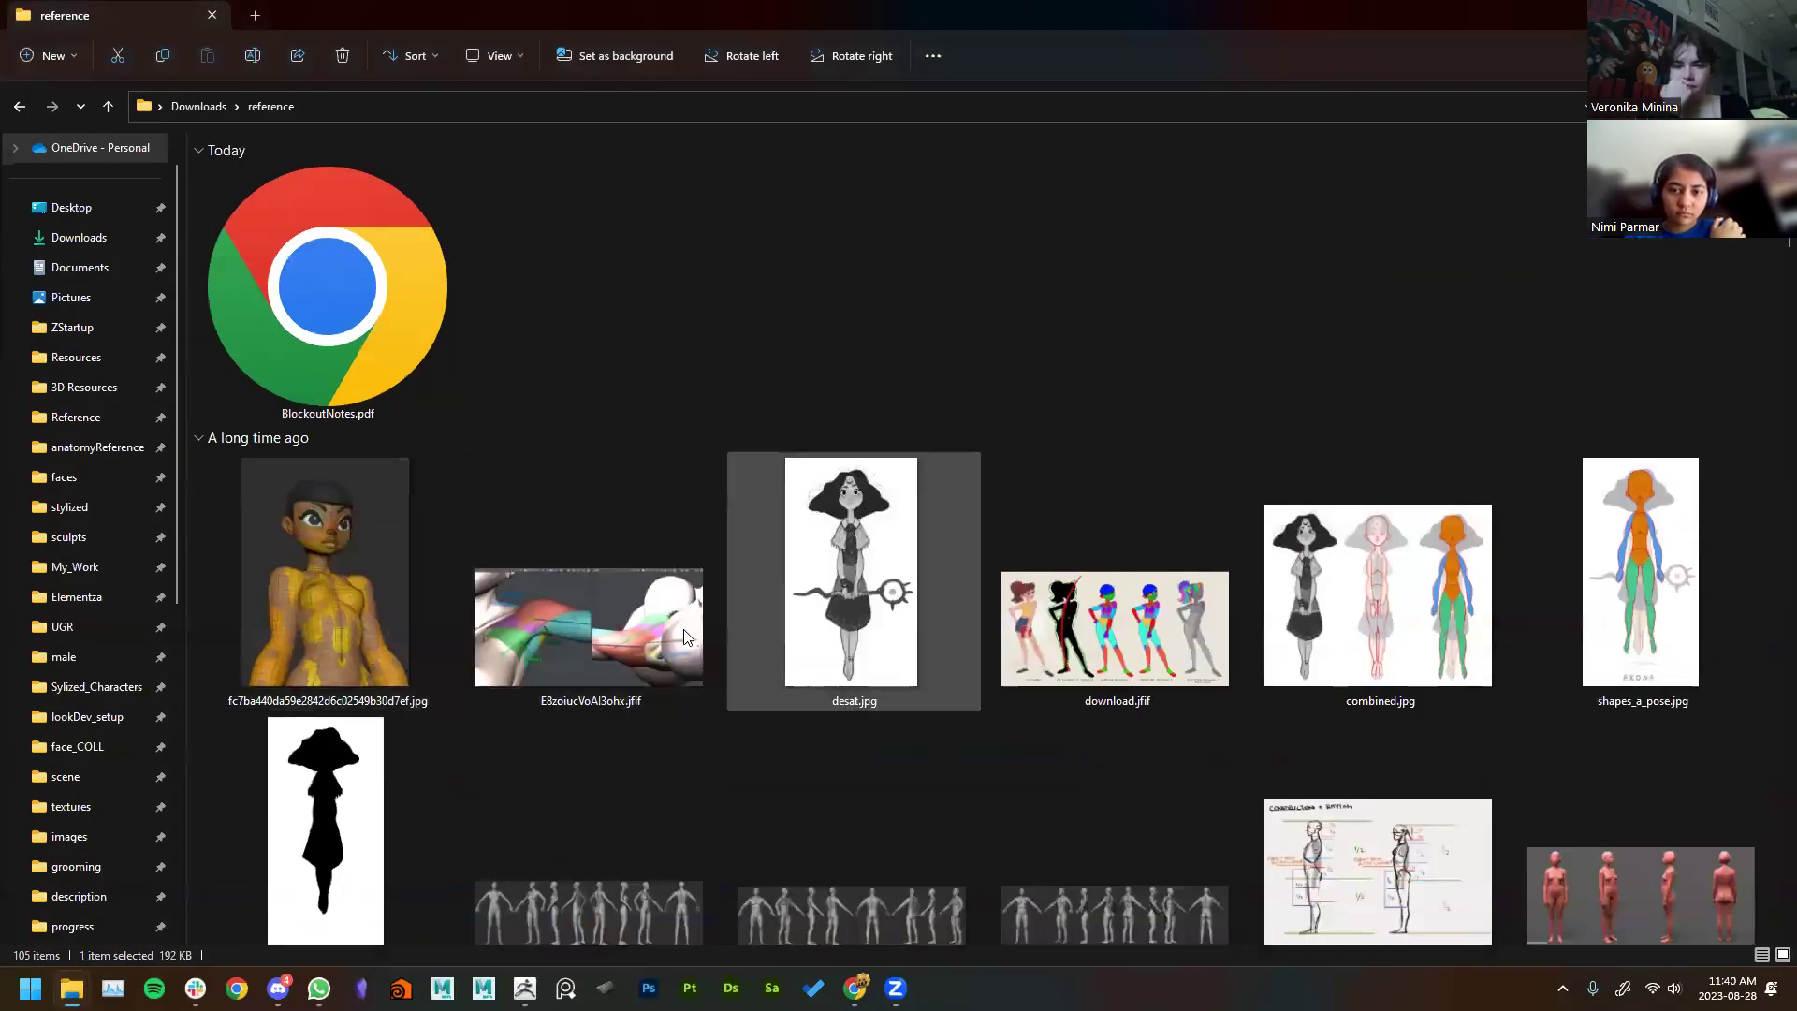
{"action": "scroll", "coordinate": [1432, 646], "scroll_direction": "down", "scroll_amount": 10}
{"action": "scroll", "coordinate": [1432, 636], "scroll_direction": "down", "scroll_amount": 5}
{"action": "scroll", "coordinate": [1432, 634], "scroll_direction": "up", "scroll_amount": 15}
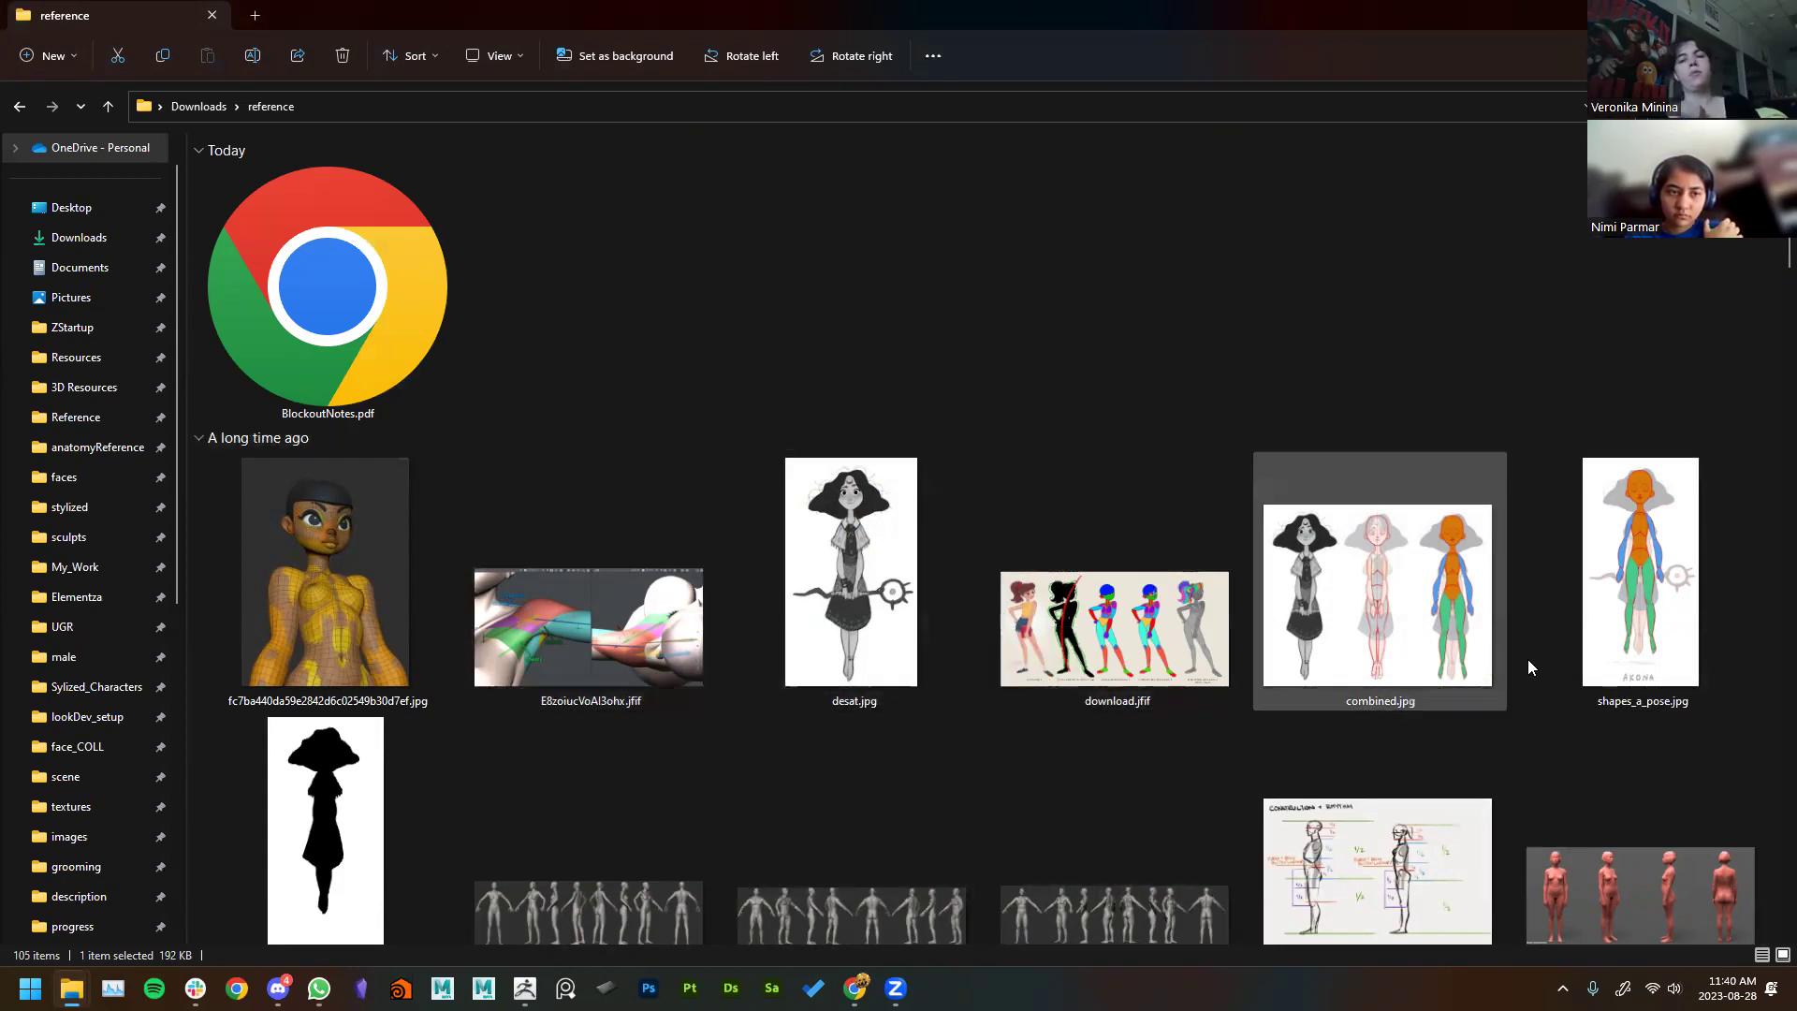
Step: Open desat.jpg, compare the character drawing with the body-shape breakdown in combined.jpg, and view the blockout stages in download.jfif
{"action": "left_click", "coordinate": [852, 580]}
{"action": "key", "text": "Return"}
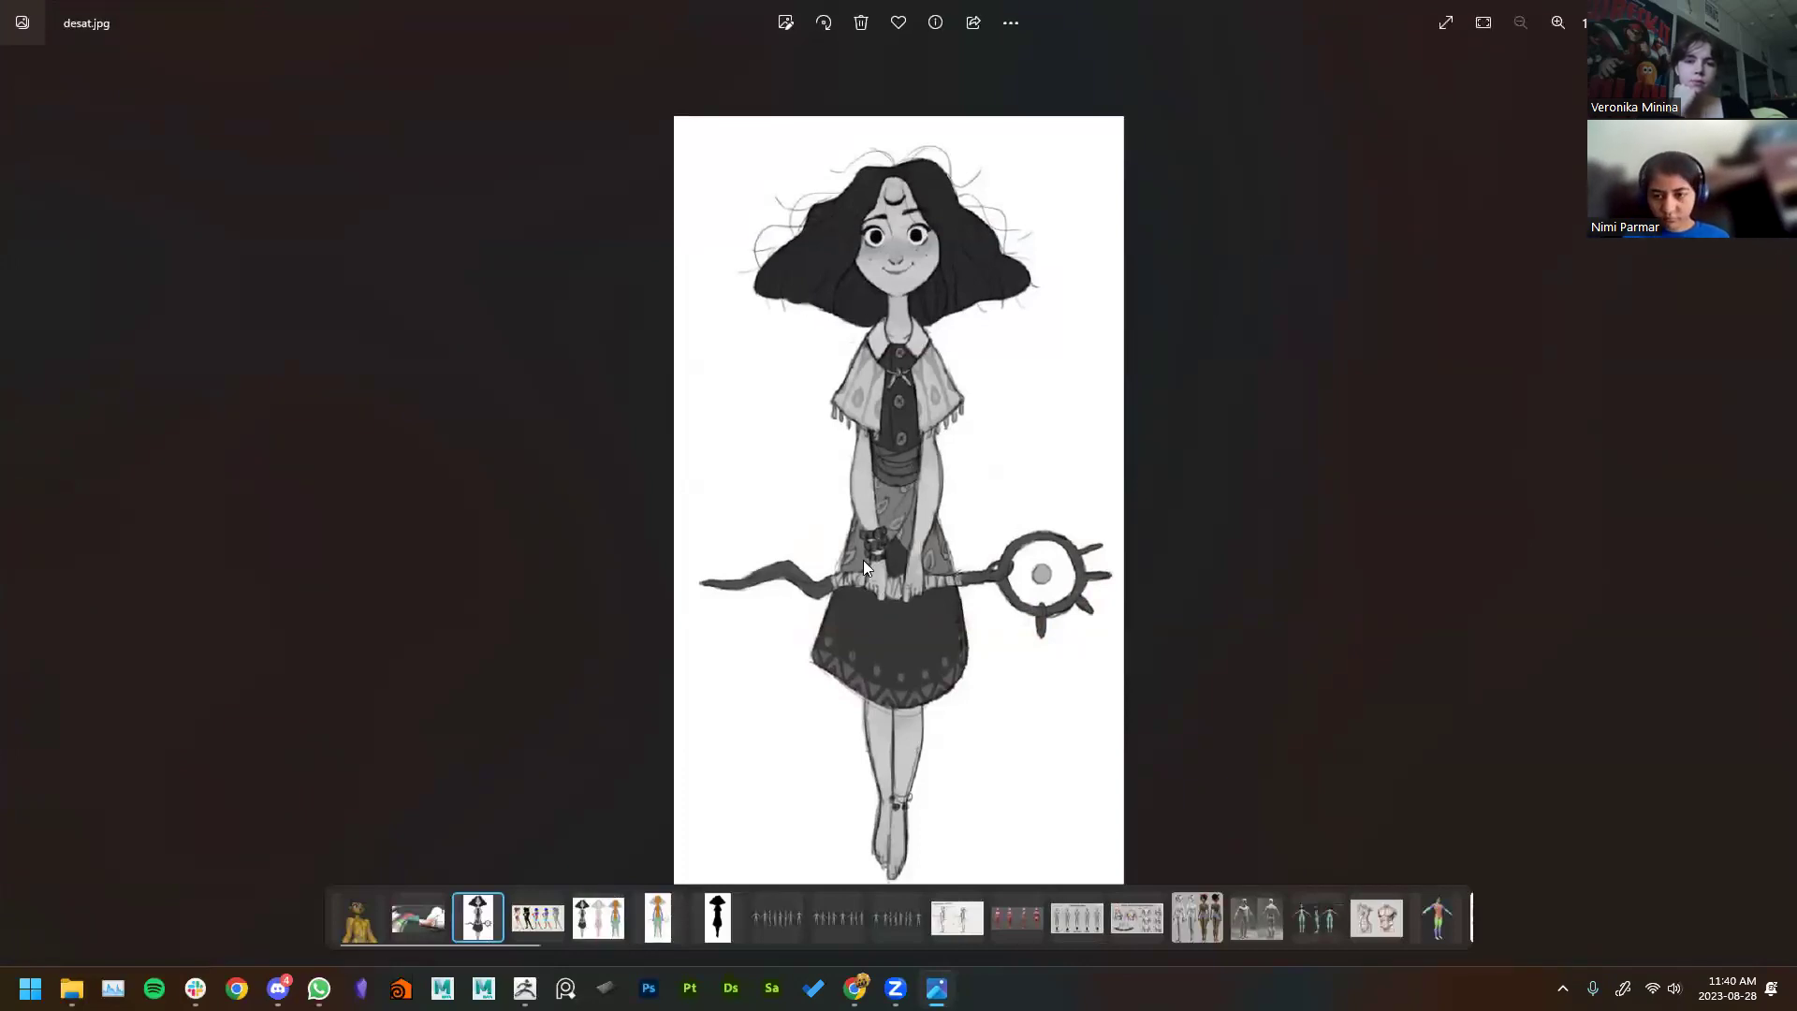
{"action": "left_click", "coordinate": [597, 919]}
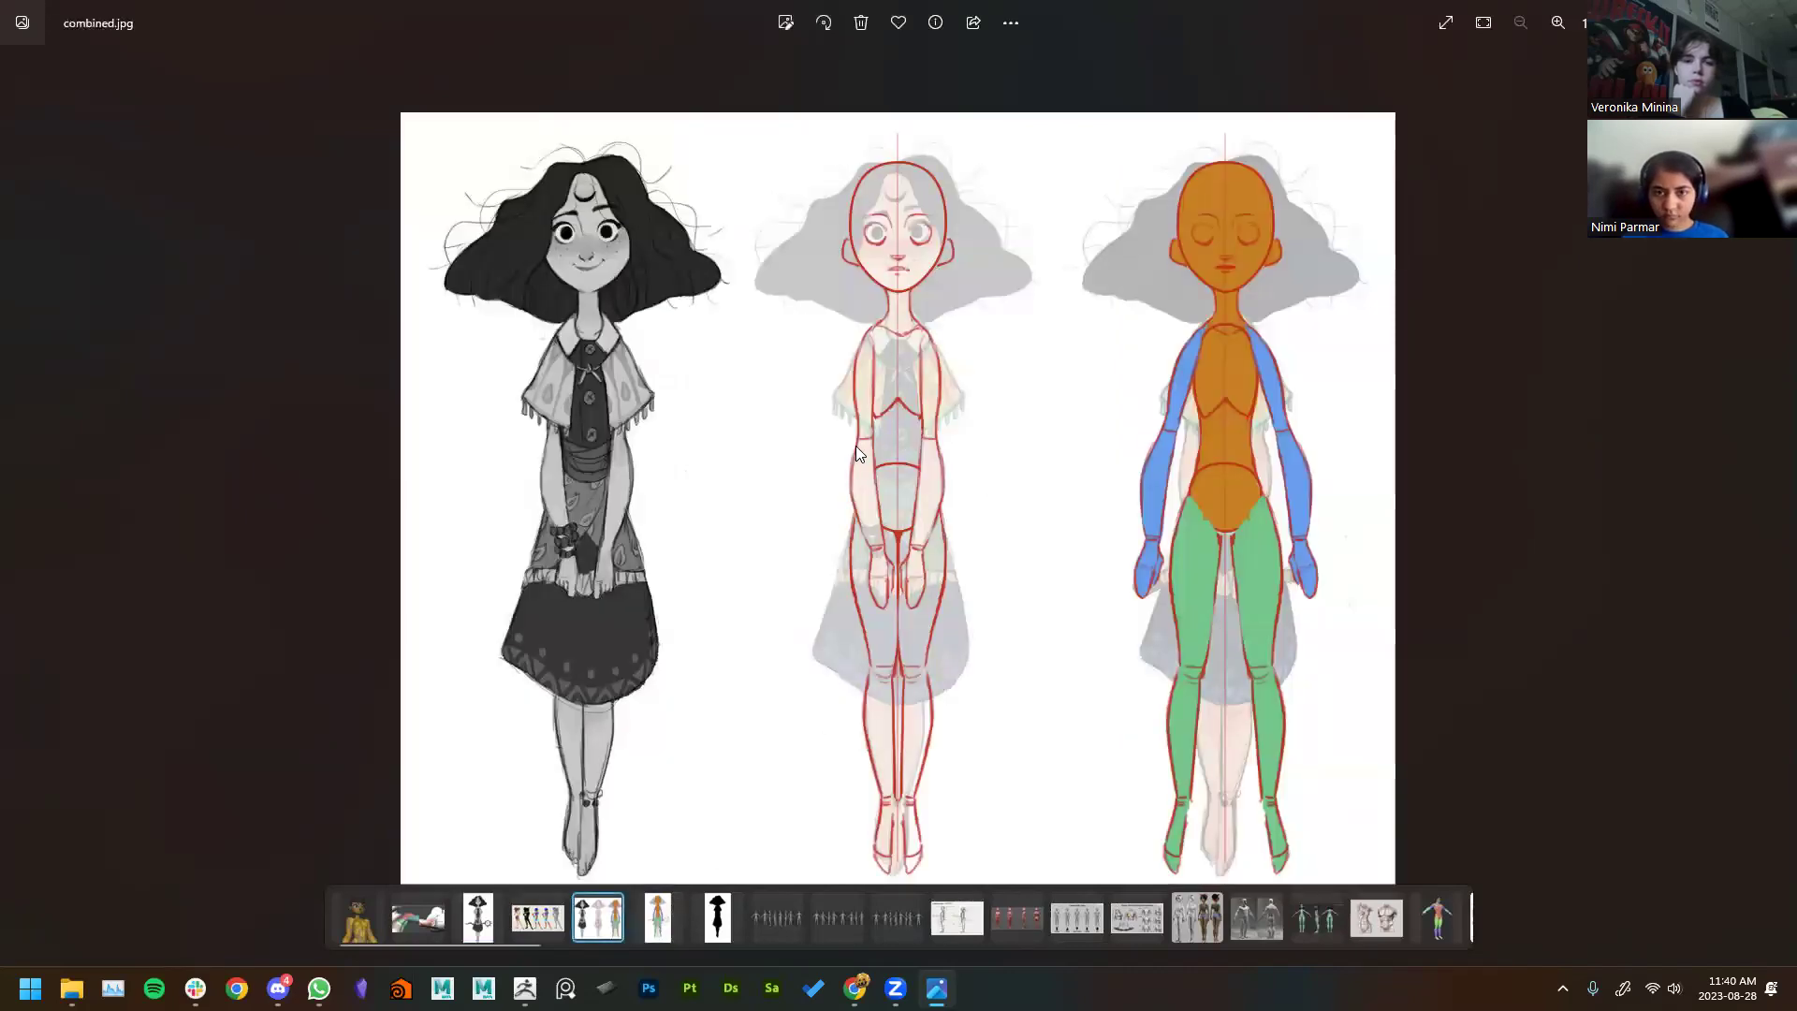
{"action": "left_click", "coordinate": [483, 932]}
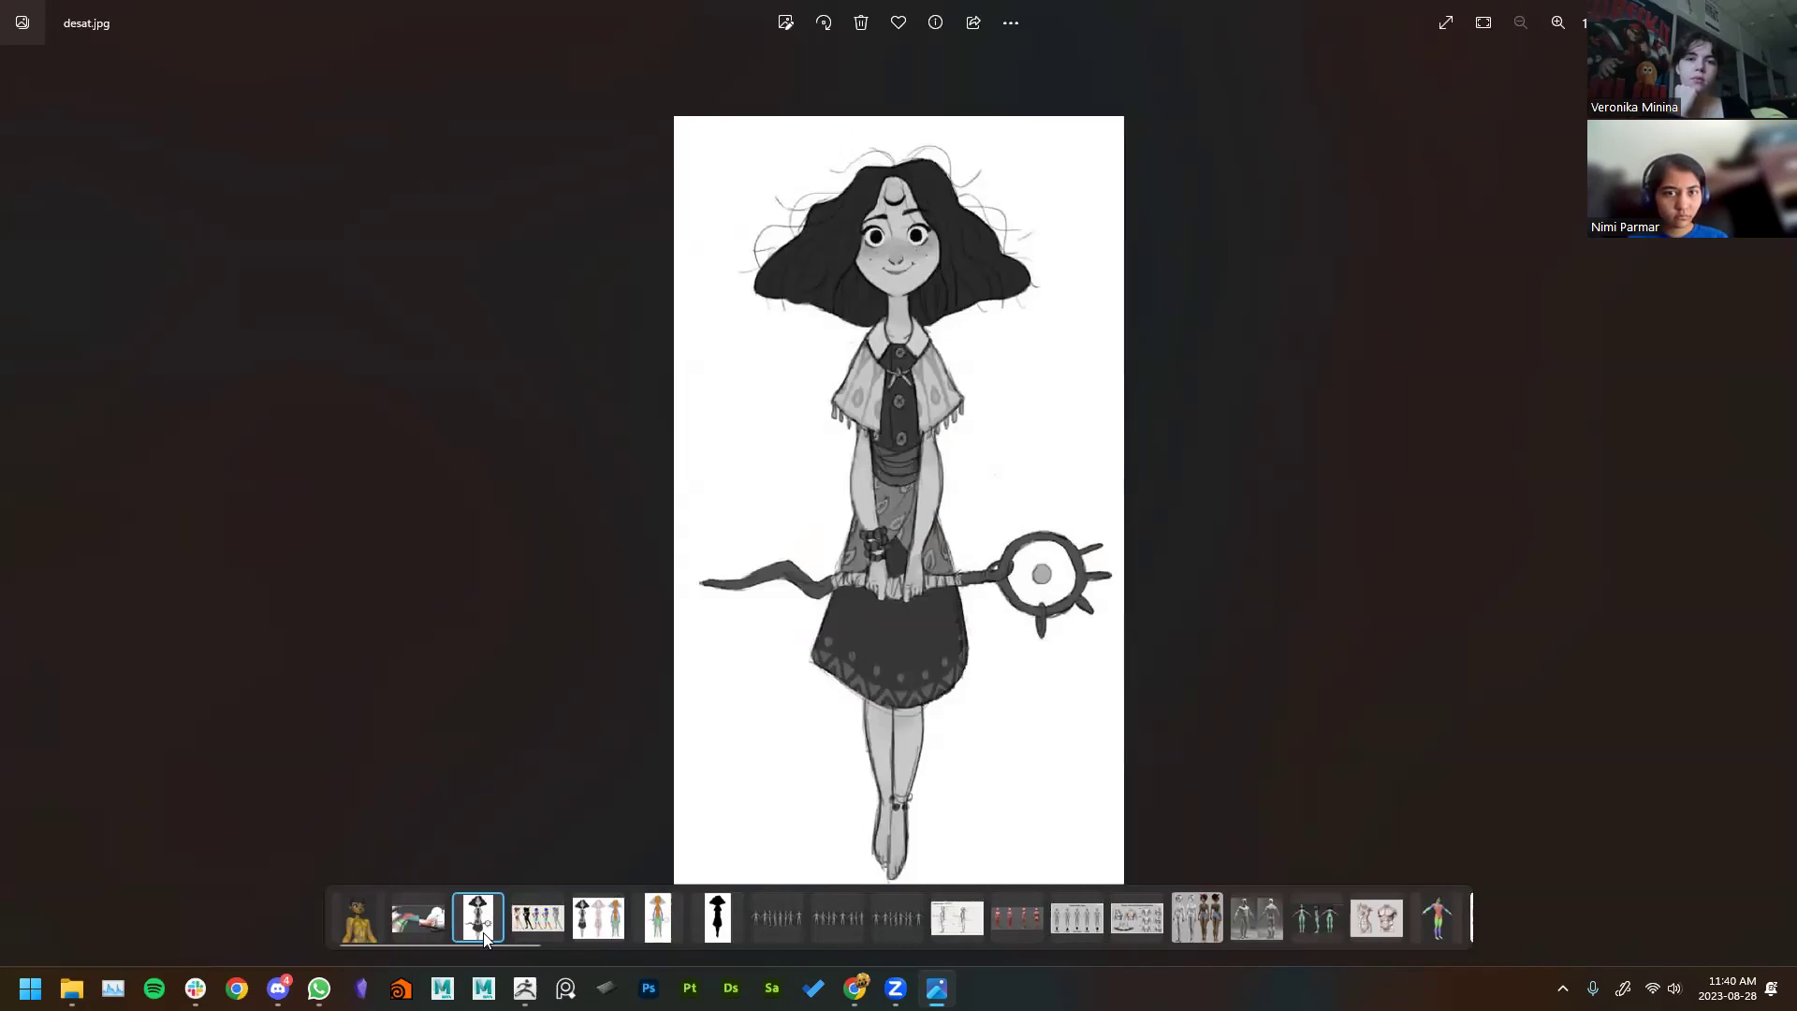
{"action": "left_click", "coordinate": [595, 939]}
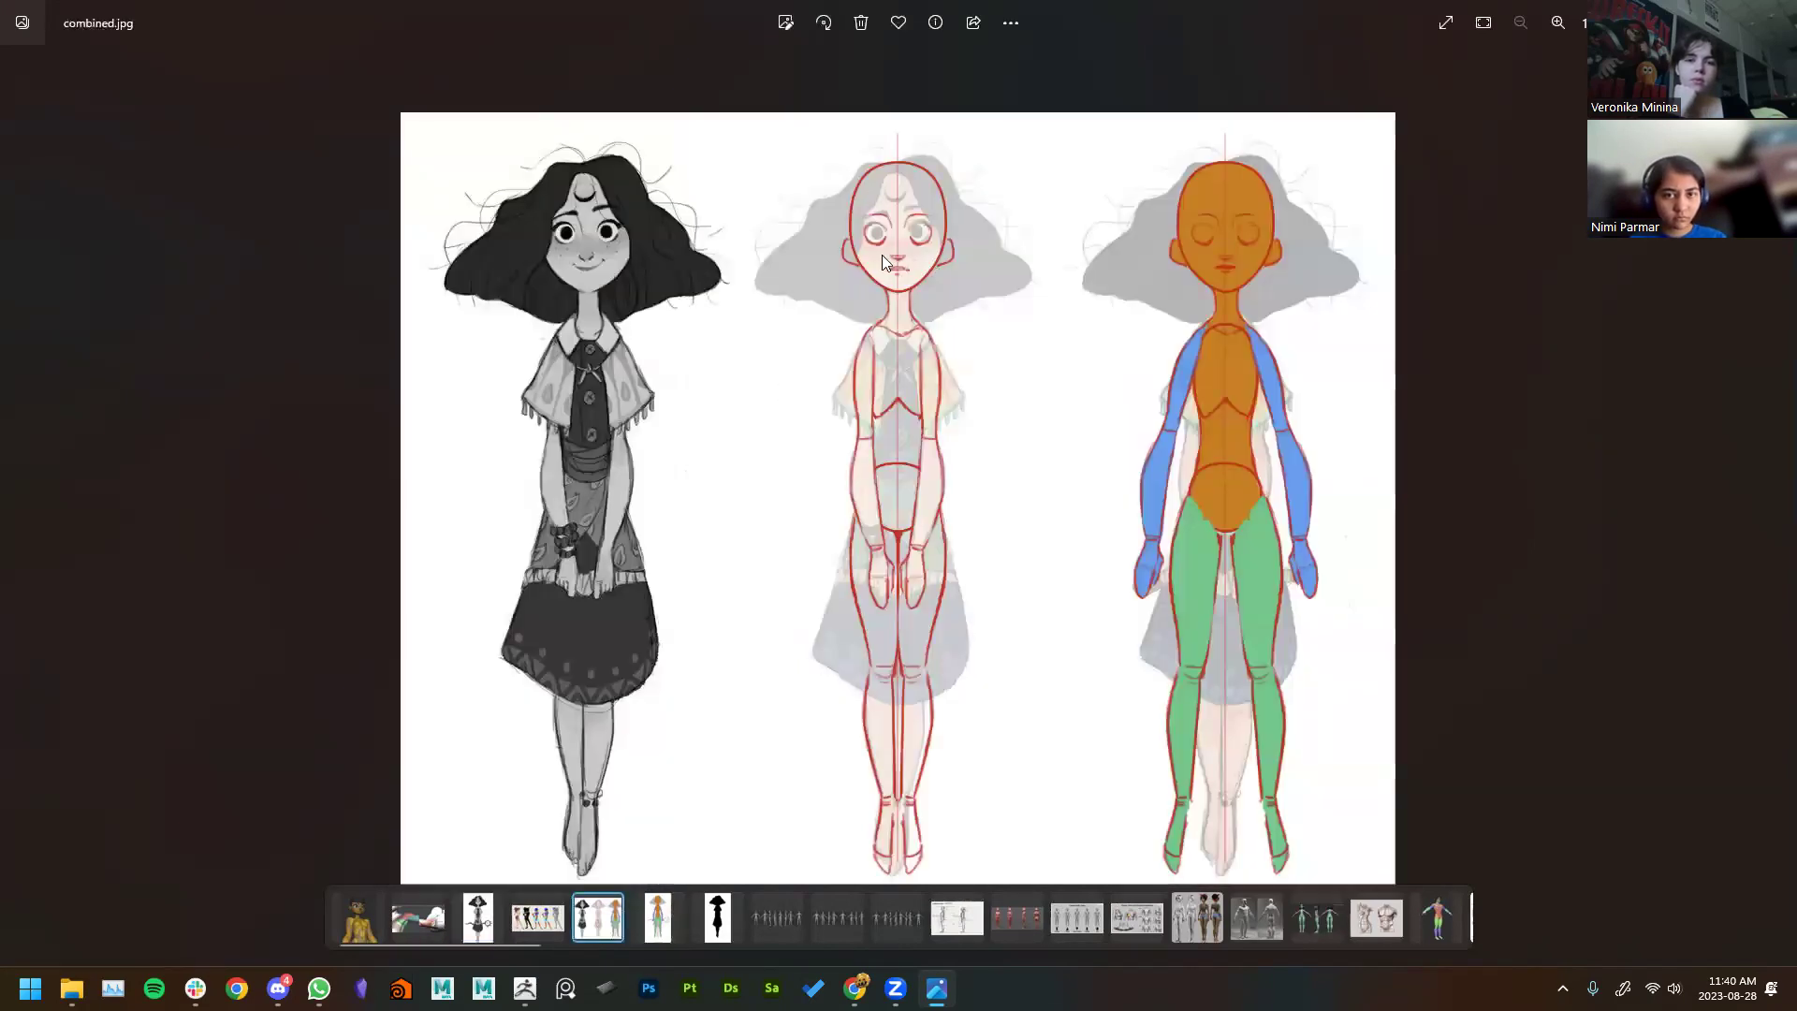
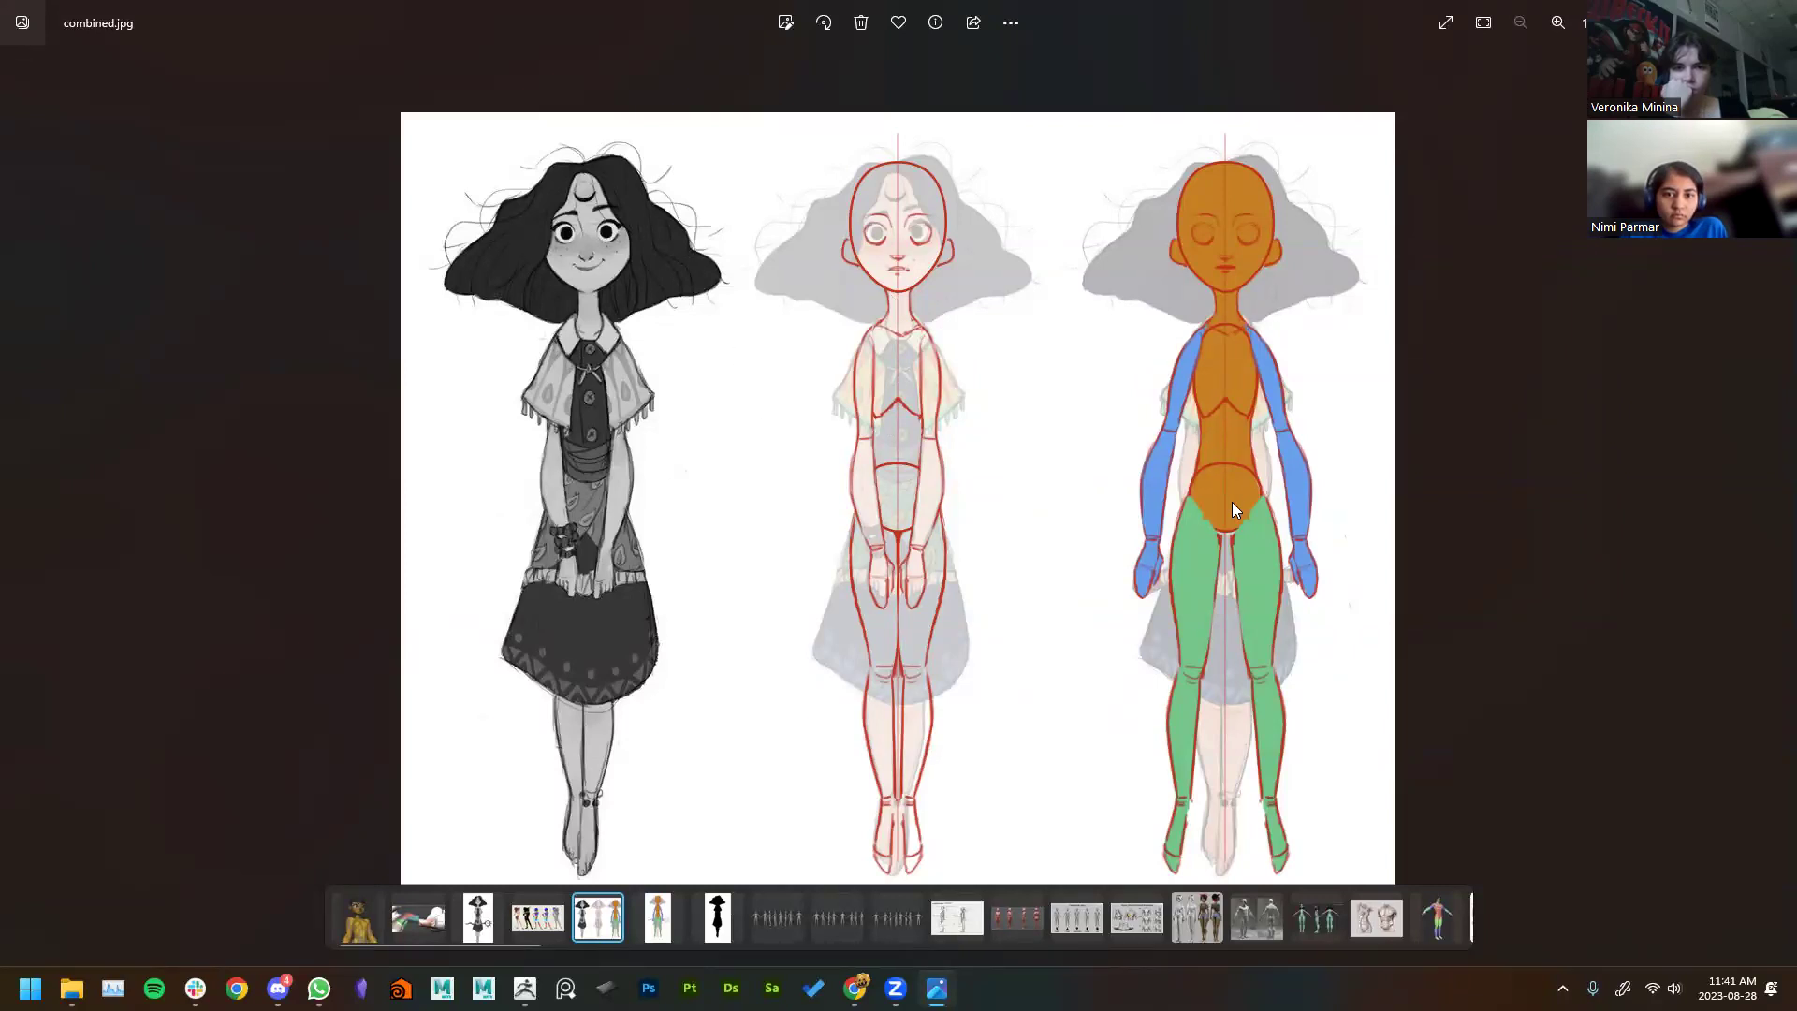
{"action": "left_click", "coordinate": [551, 921]}
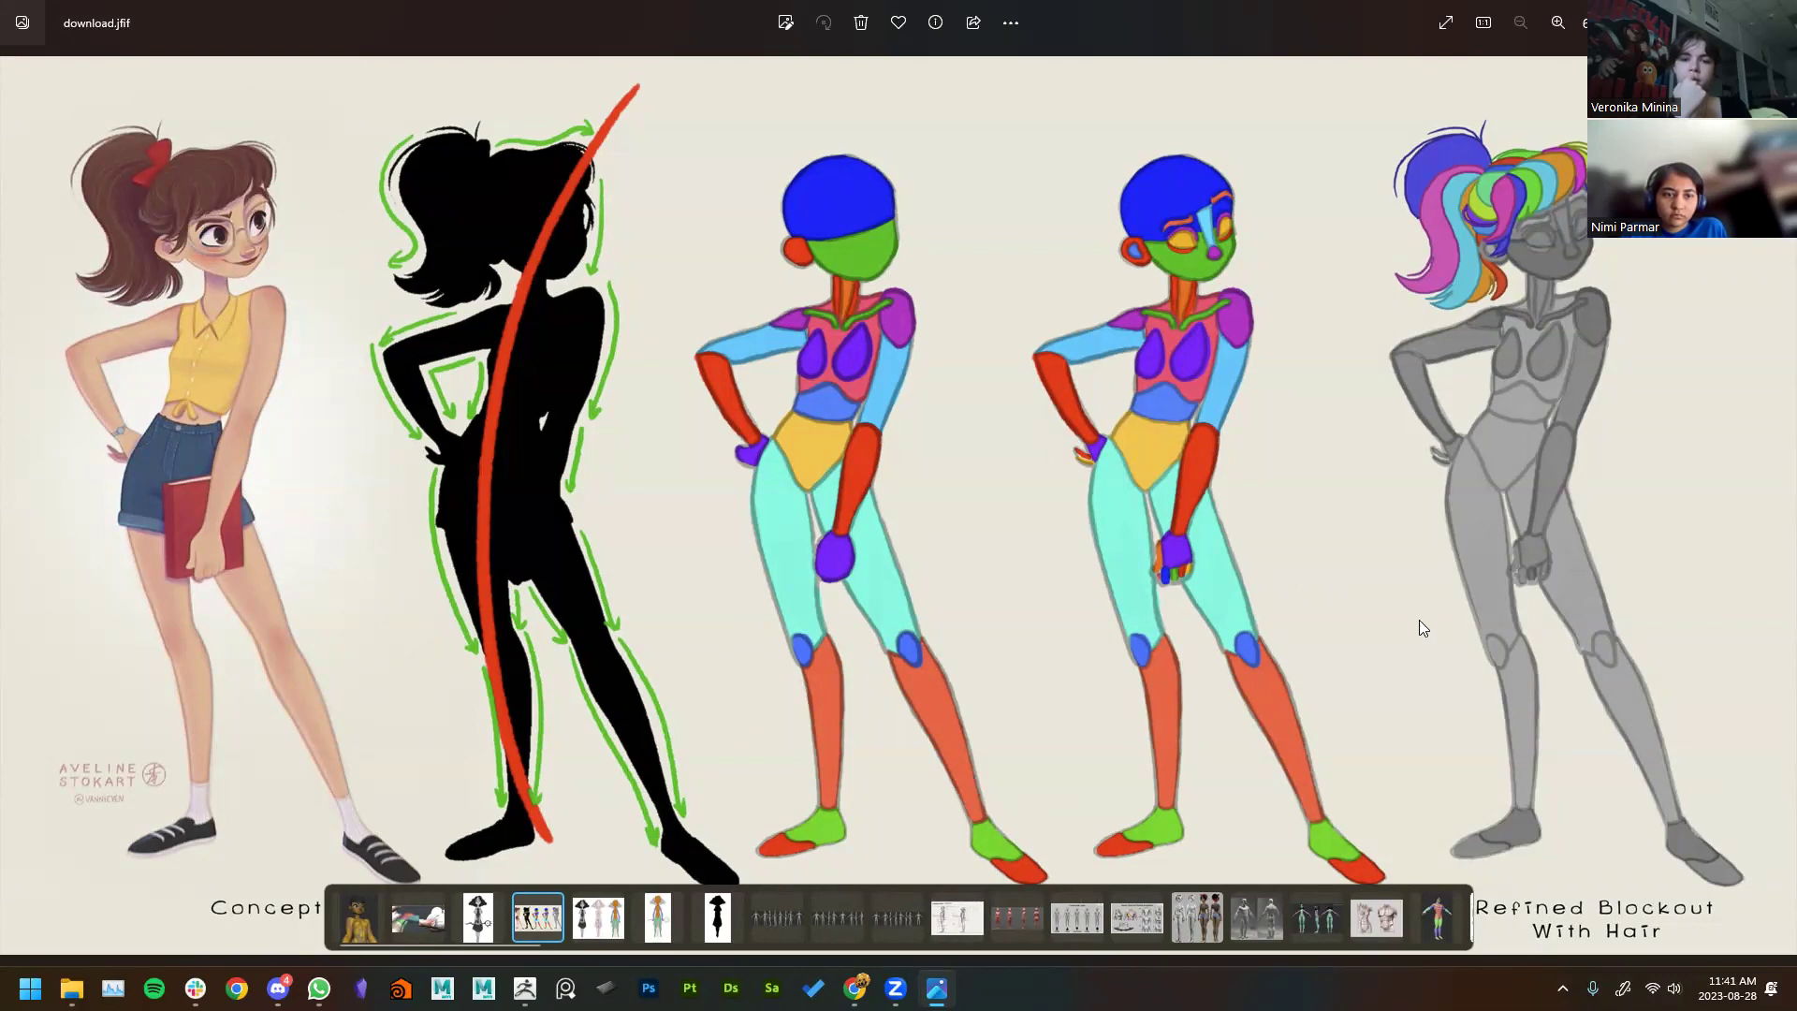
Step: Check the neighbouring anatomy images and delete the small "New topology High res" character turnaround image
{"action": "left_click", "coordinate": [1438, 930]}
{"action": "left_click", "coordinate": [1317, 925]}
{"action": "left_click", "coordinate": [1381, 934]}
{"action": "left_click", "coordinate": [1435, 930]}
{"action": "left_click", "coordinate": [1322, 927]}
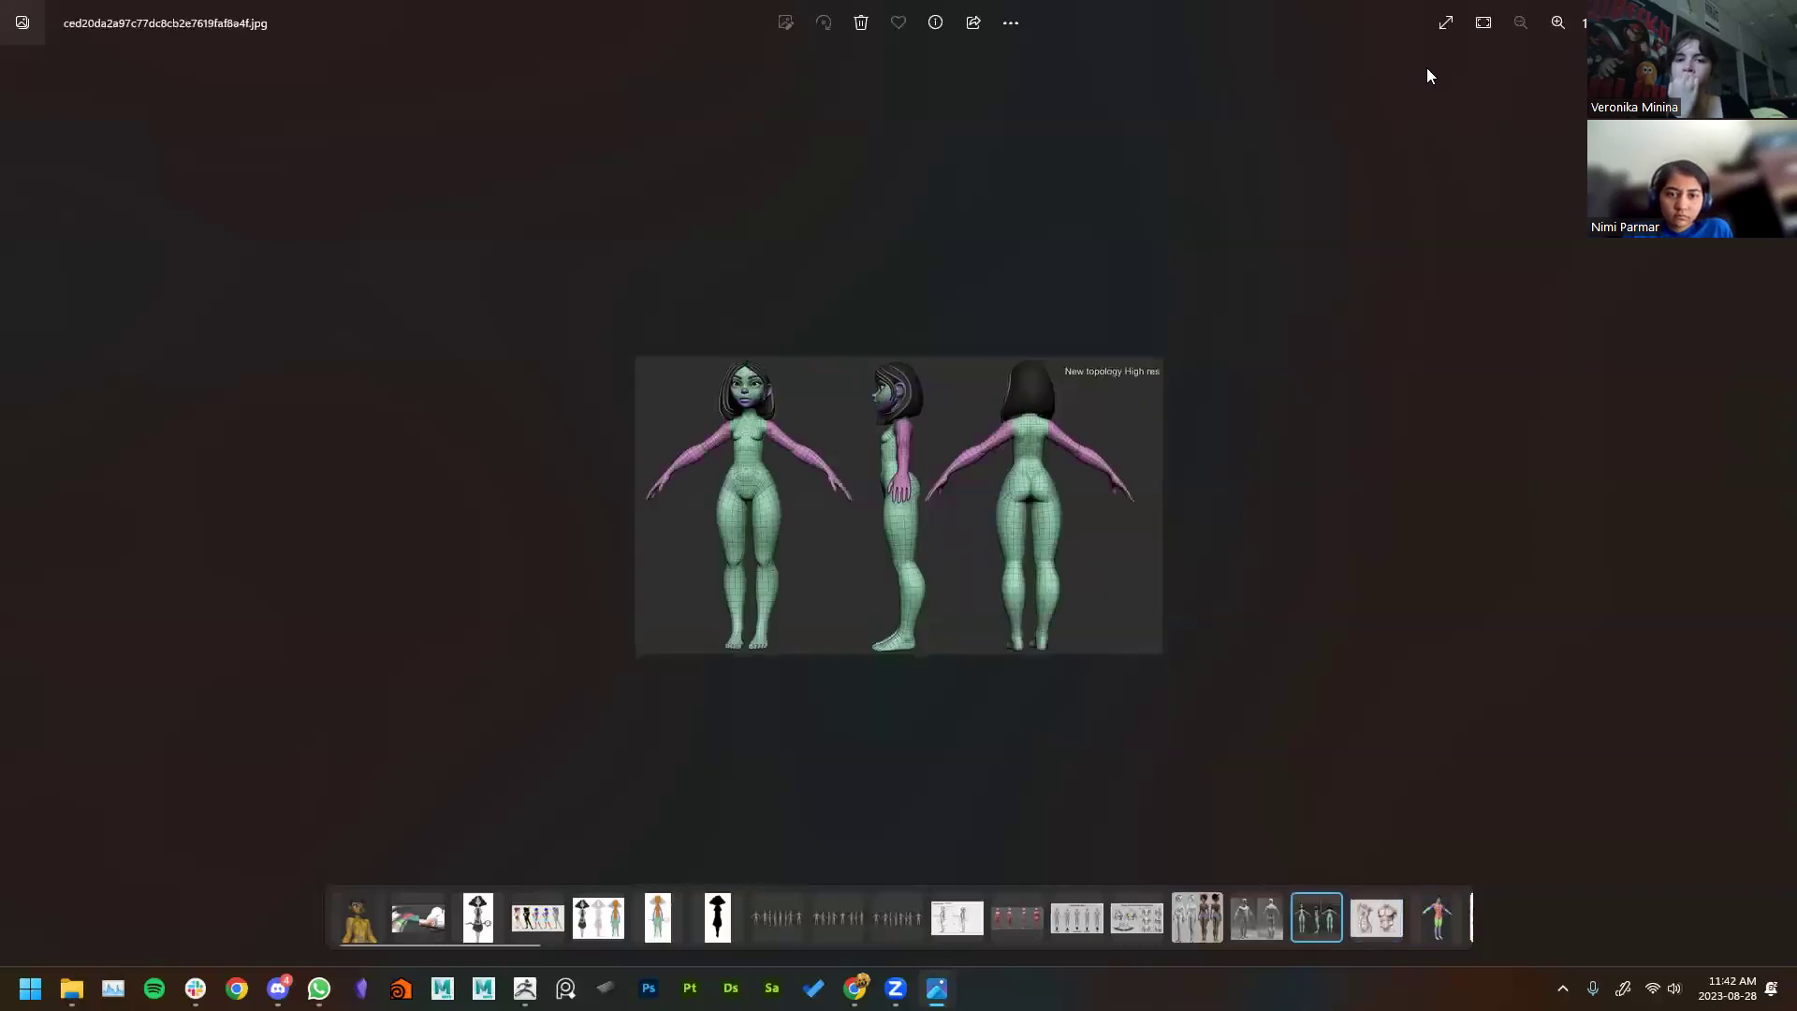
{"action": "left_click", "coordinate": [859, 26]}
Step: View the costal arch sheet, the front-view female figure study, the blue mannequins and the rib cage drawing
{"action": "left_click", "coordinate": [1376, 929]}
{"action": "left_click", "coordinate": [1441, 932]}
{"action": "scroll", "coordinate": [1428, 921], "scroll_direction": "down", "scroll_amount": 6}
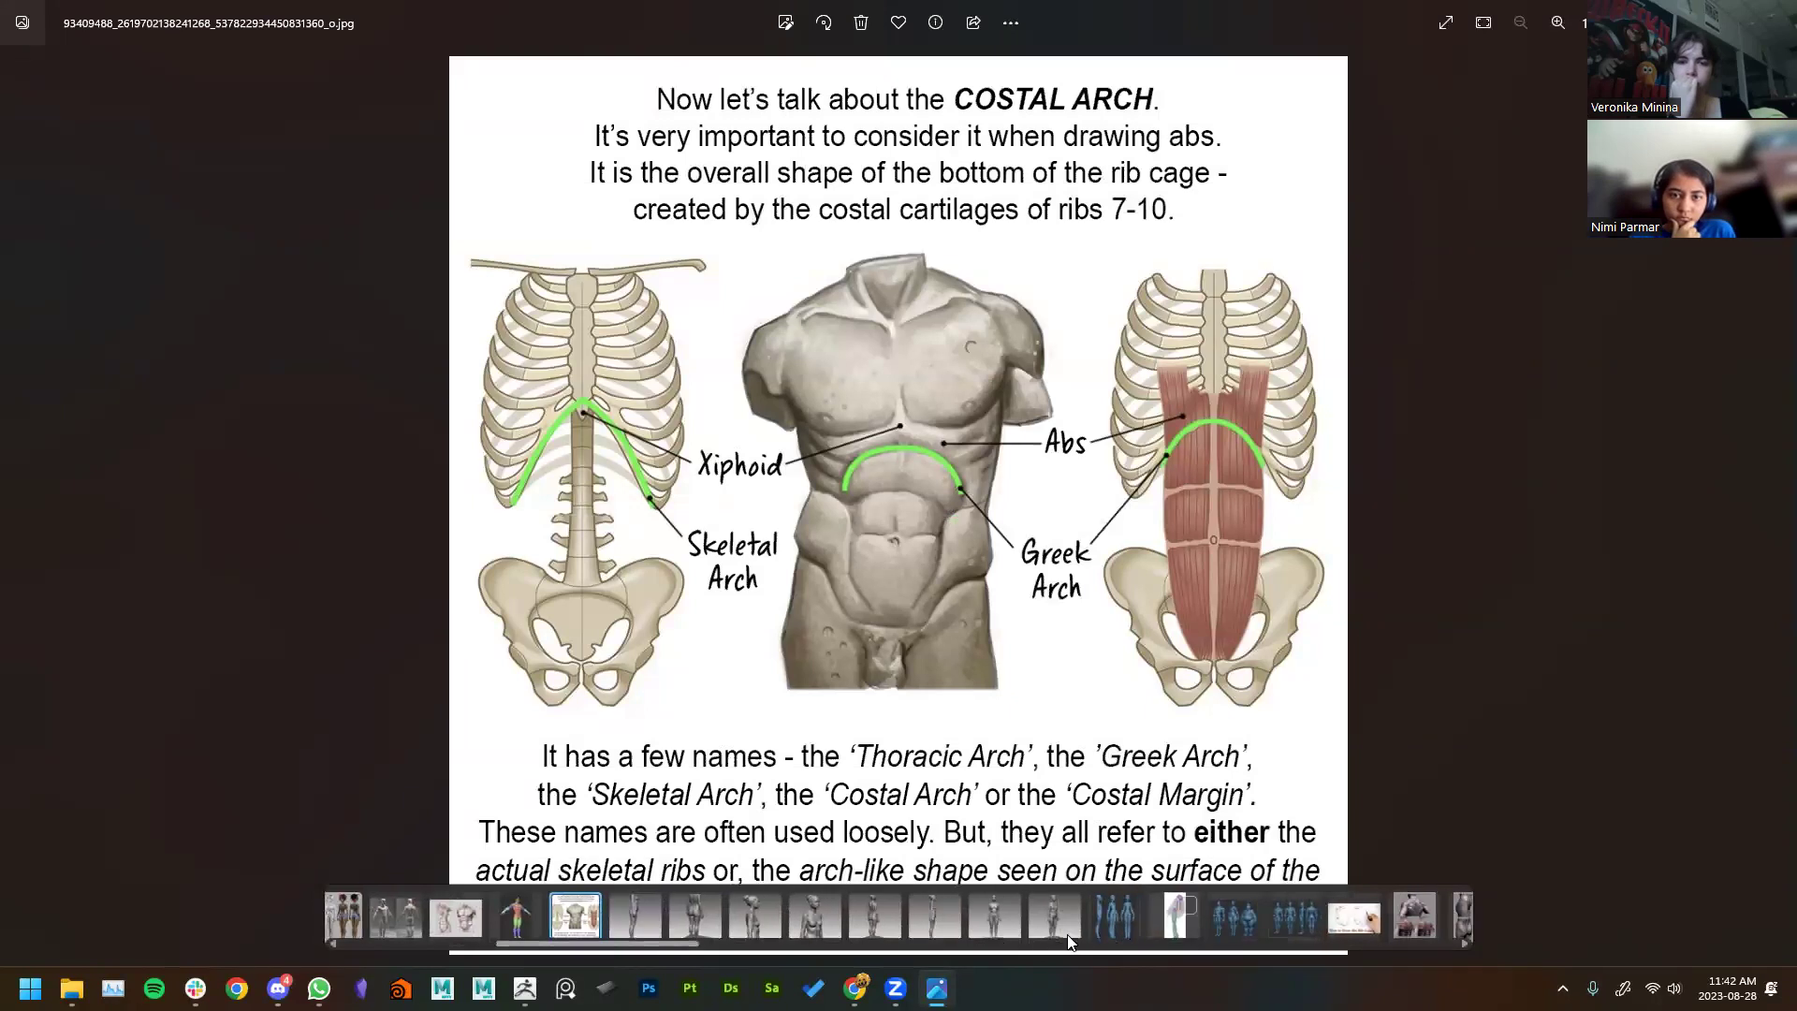
{"action": "left_click", "coordinate": [992, 922]}
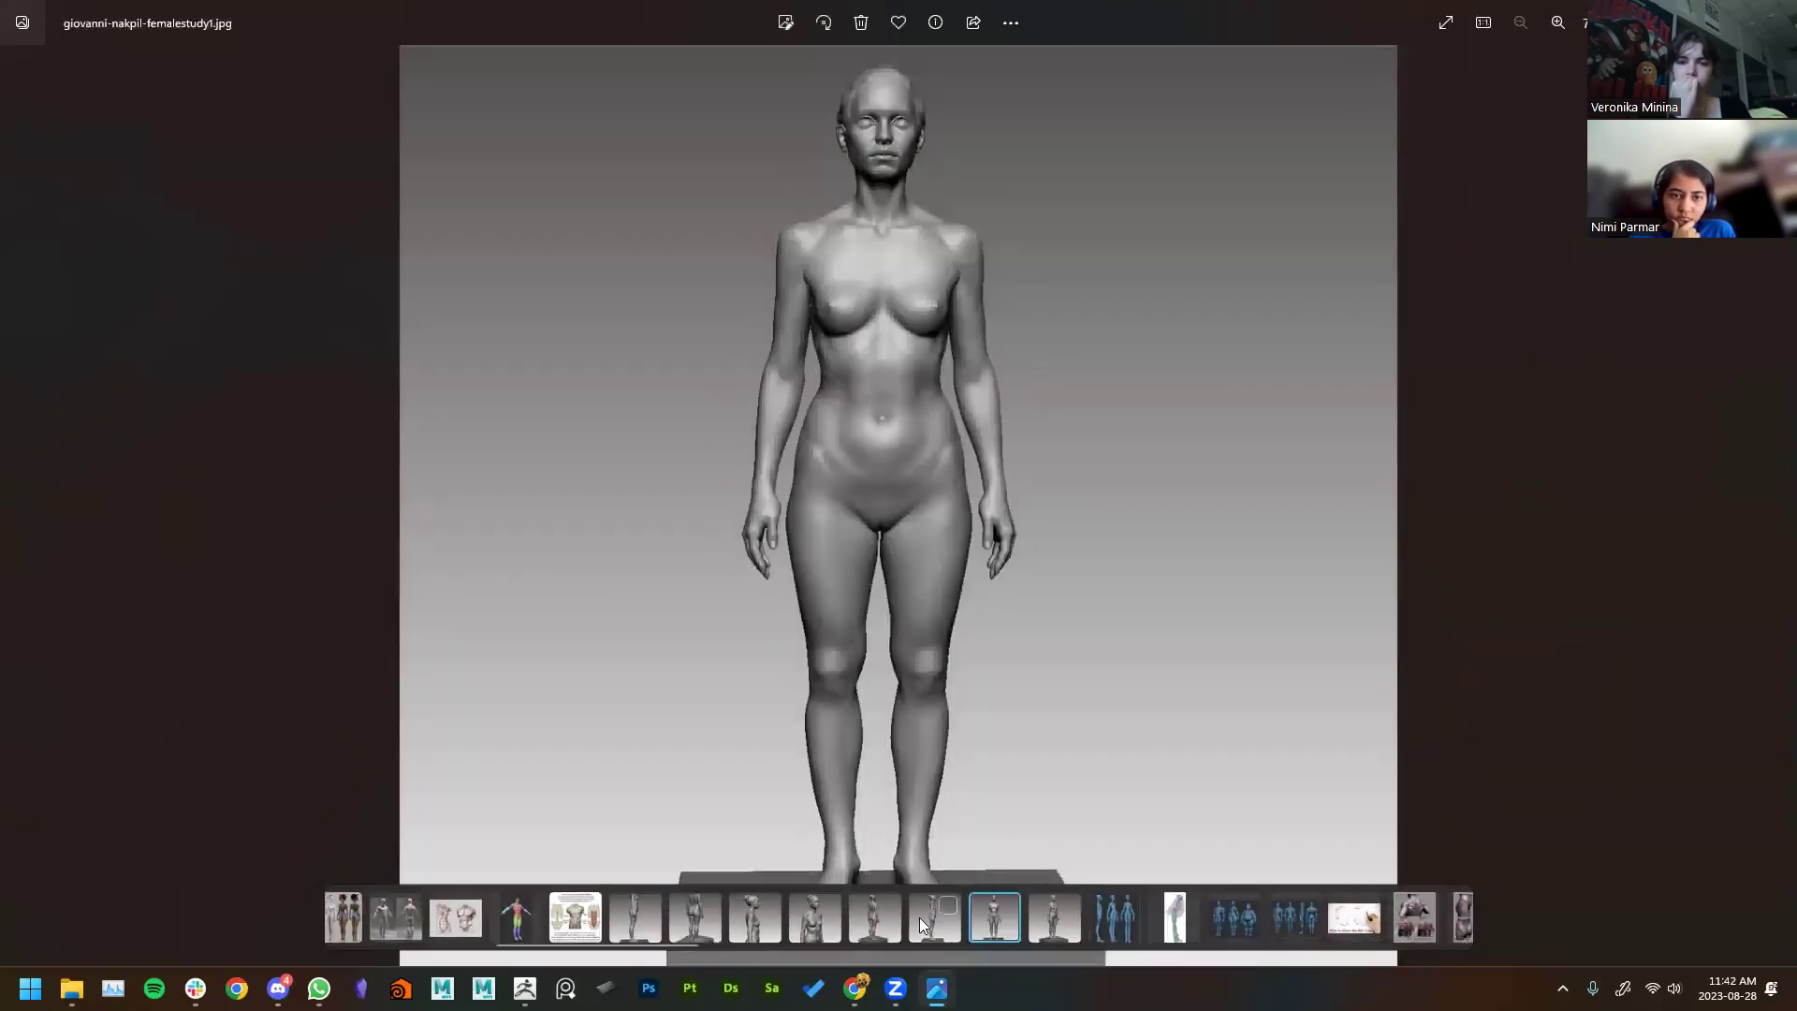
{"action": "left_click", "coordinate": [1294, 923]}
{"action": "left_click", "coordinate": [1374, 930]}
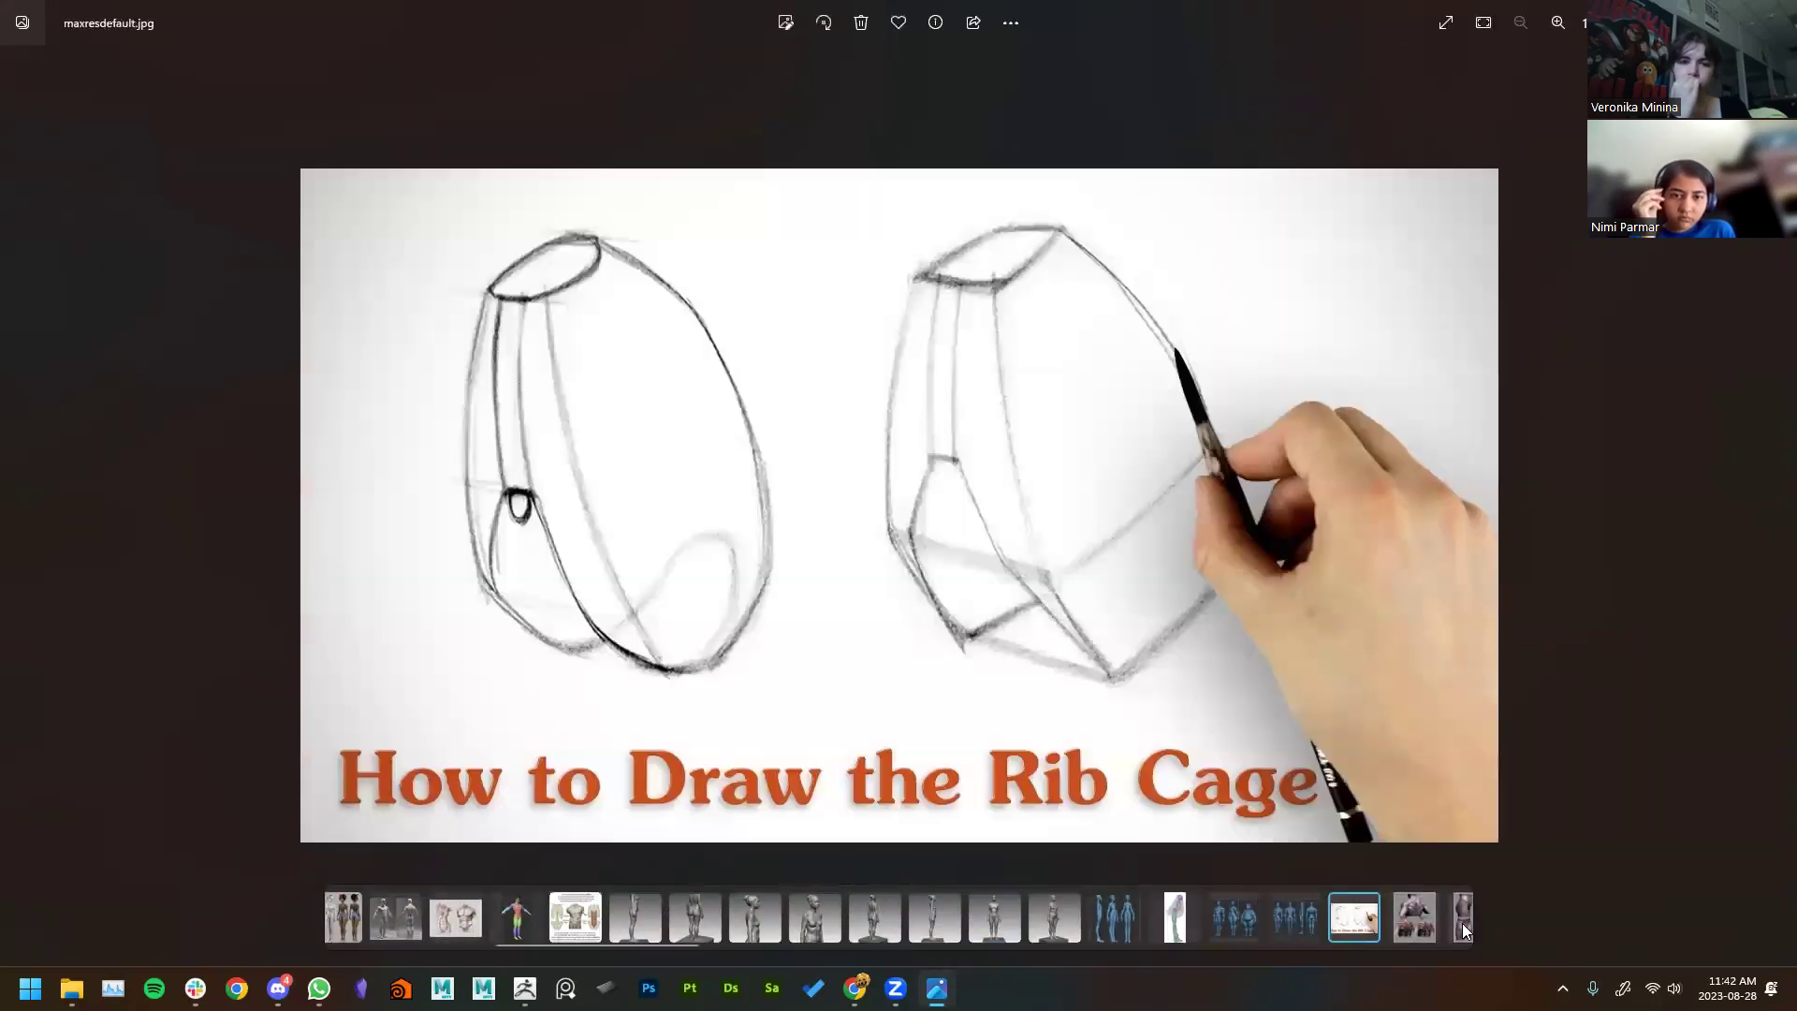
Step: View the hip and shoulder anatomy sheets and the colour-blocked torso sketches in tb-choi-erdr.jpg
{"action": "scroll", "coordinate": [1432, 923], "scroll_direction": "up", "scroll_amount": 3}
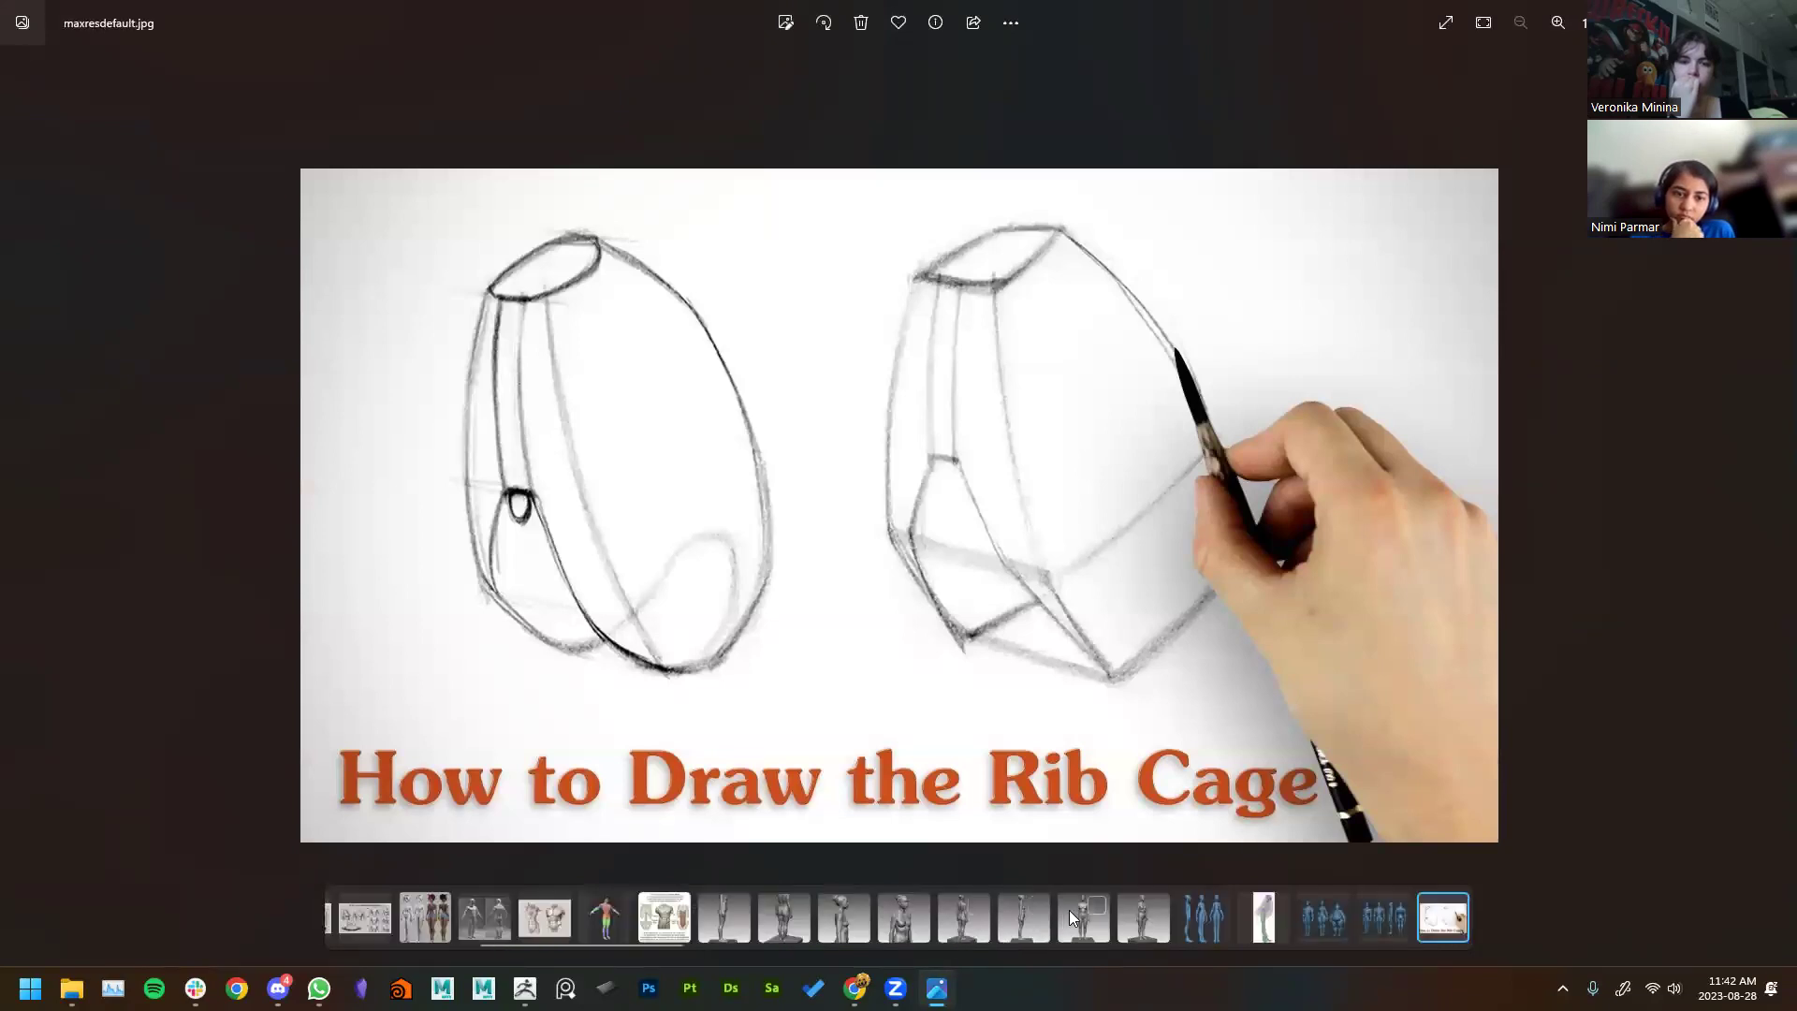
{"action": "scroll", "coordinate": [1069, 910], "scroll_direction": "down", "scroll_amount": 3}
{"action": "left_click", "coordinate": [897, 925]}
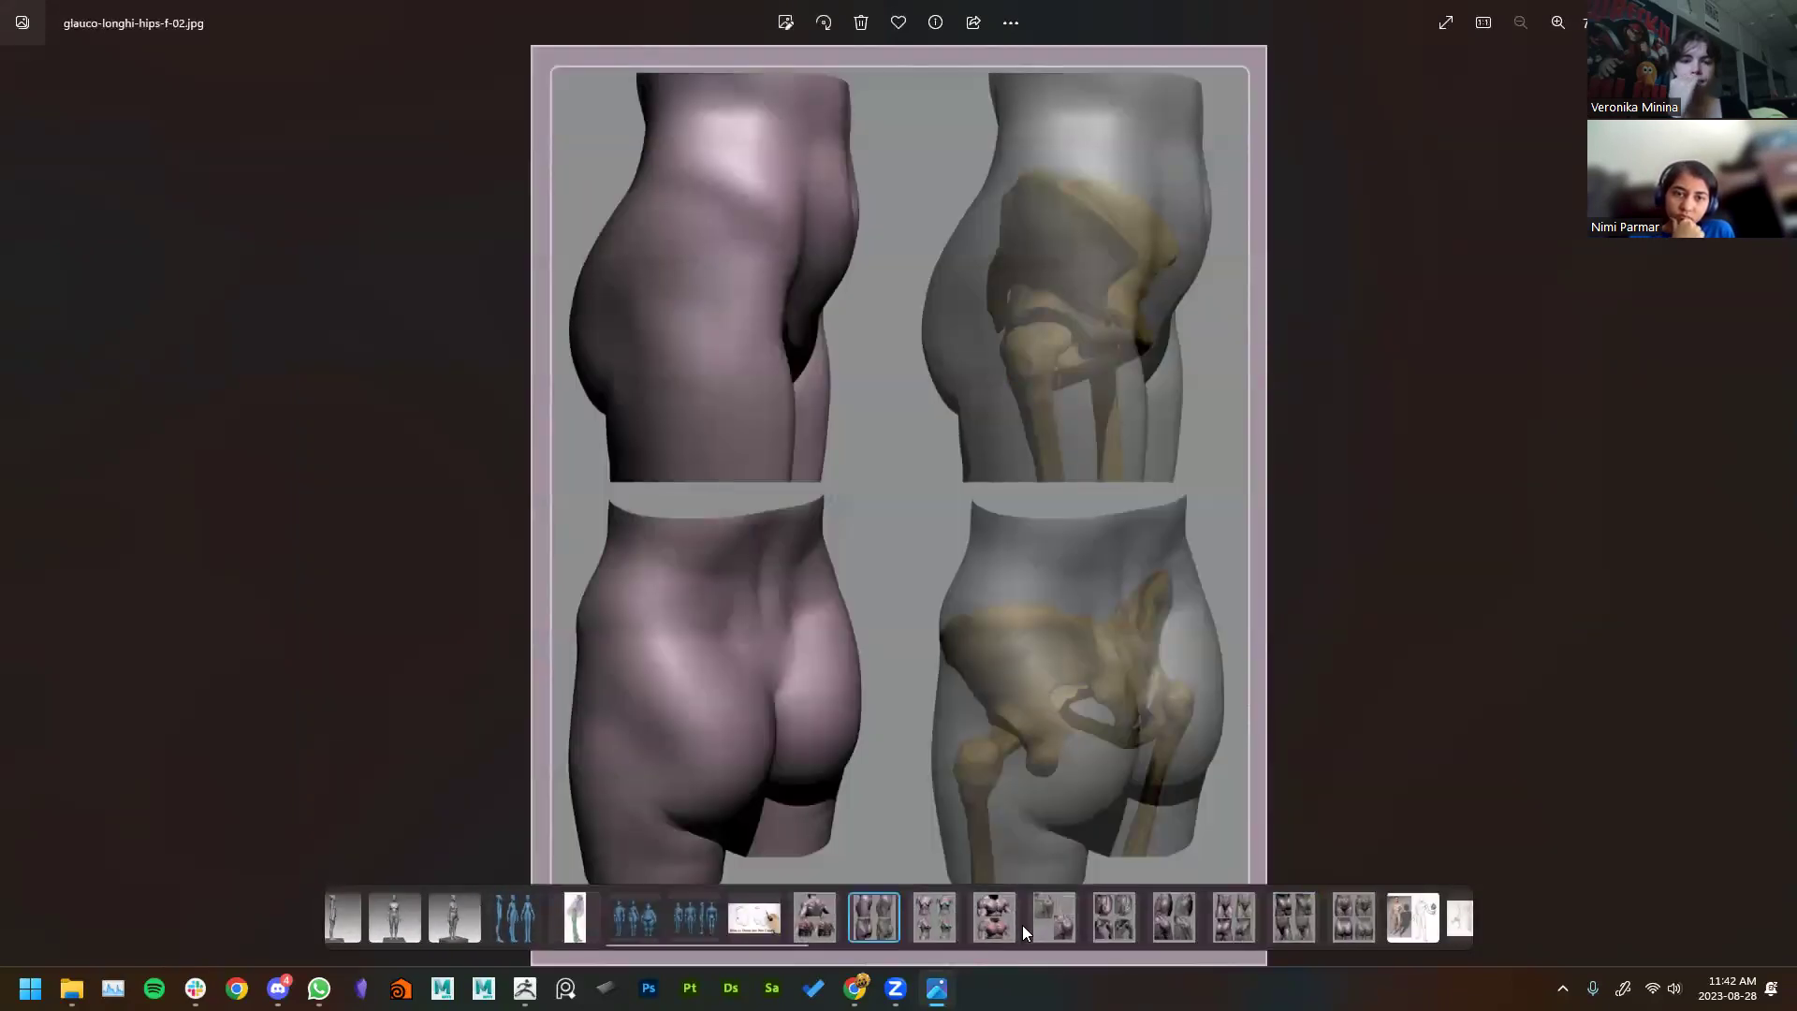
{"action": "left_click", "coordinate": [1012, 929]}
{"action": "left_click", "coordinate": [1061, 928]}
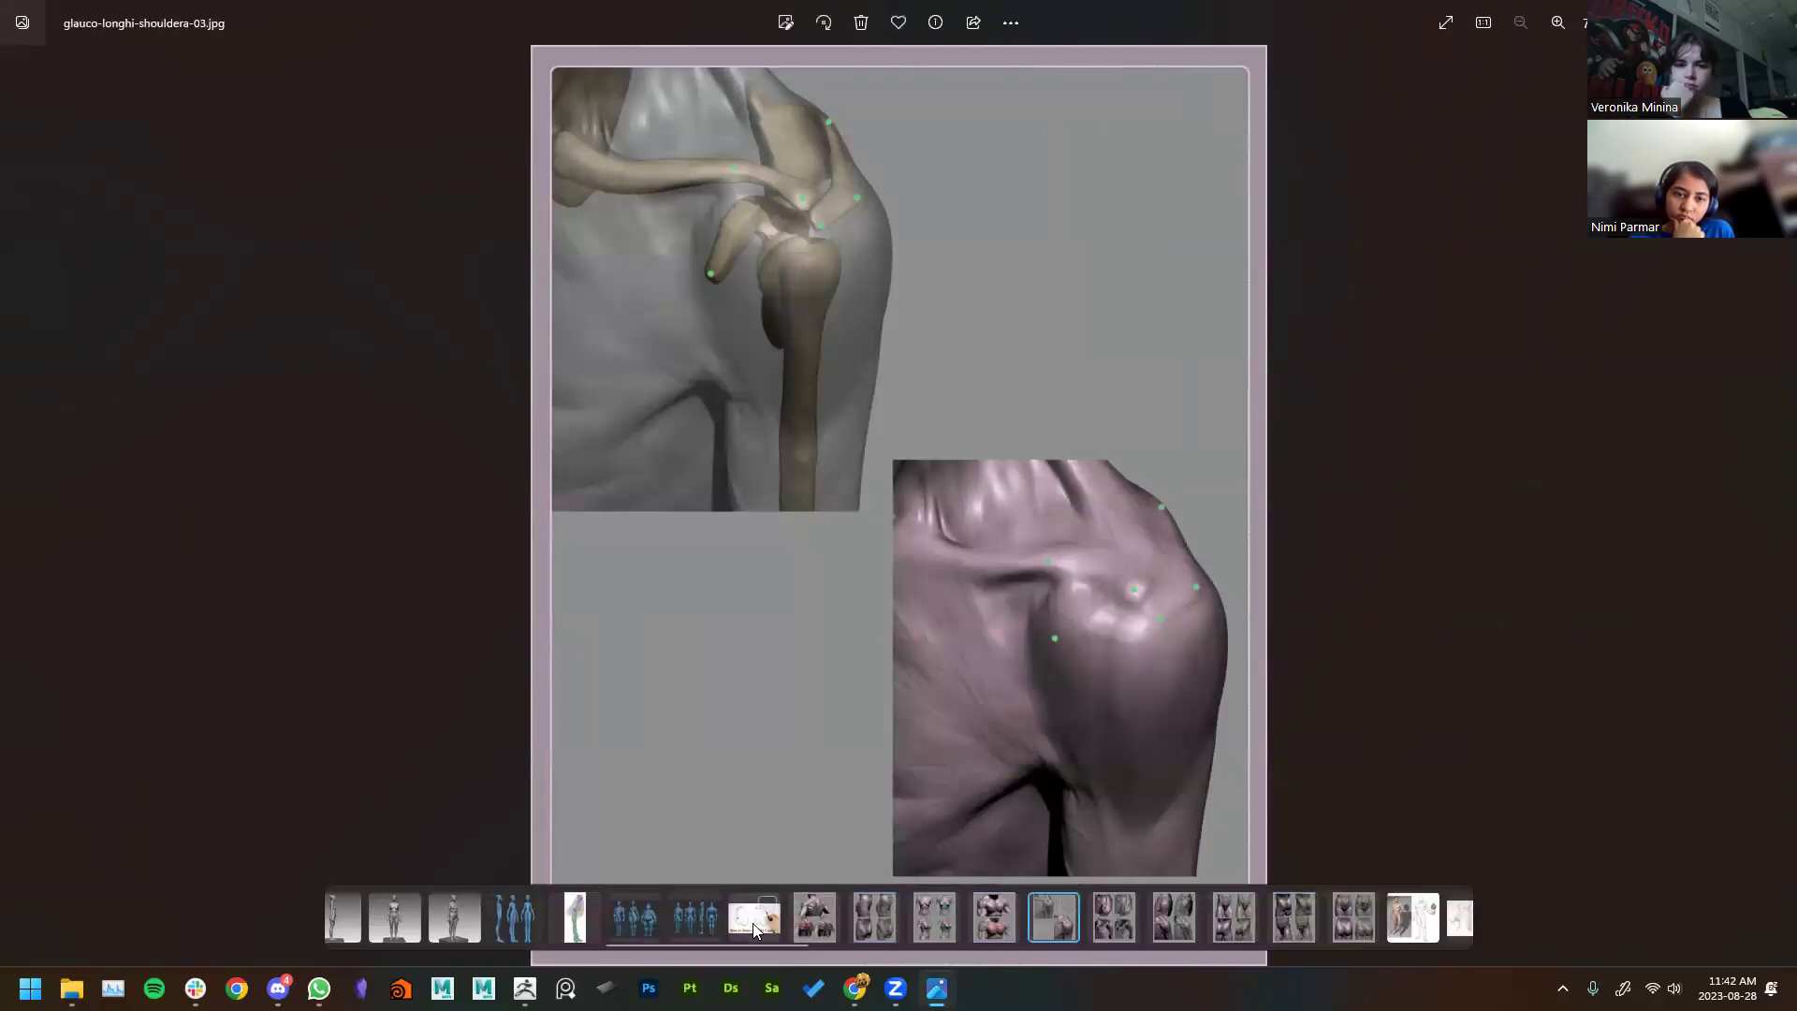
{"action": "scroll", "coordinate": [1420, 912], "scroll_direction": "down", "scroll_amount": 3}
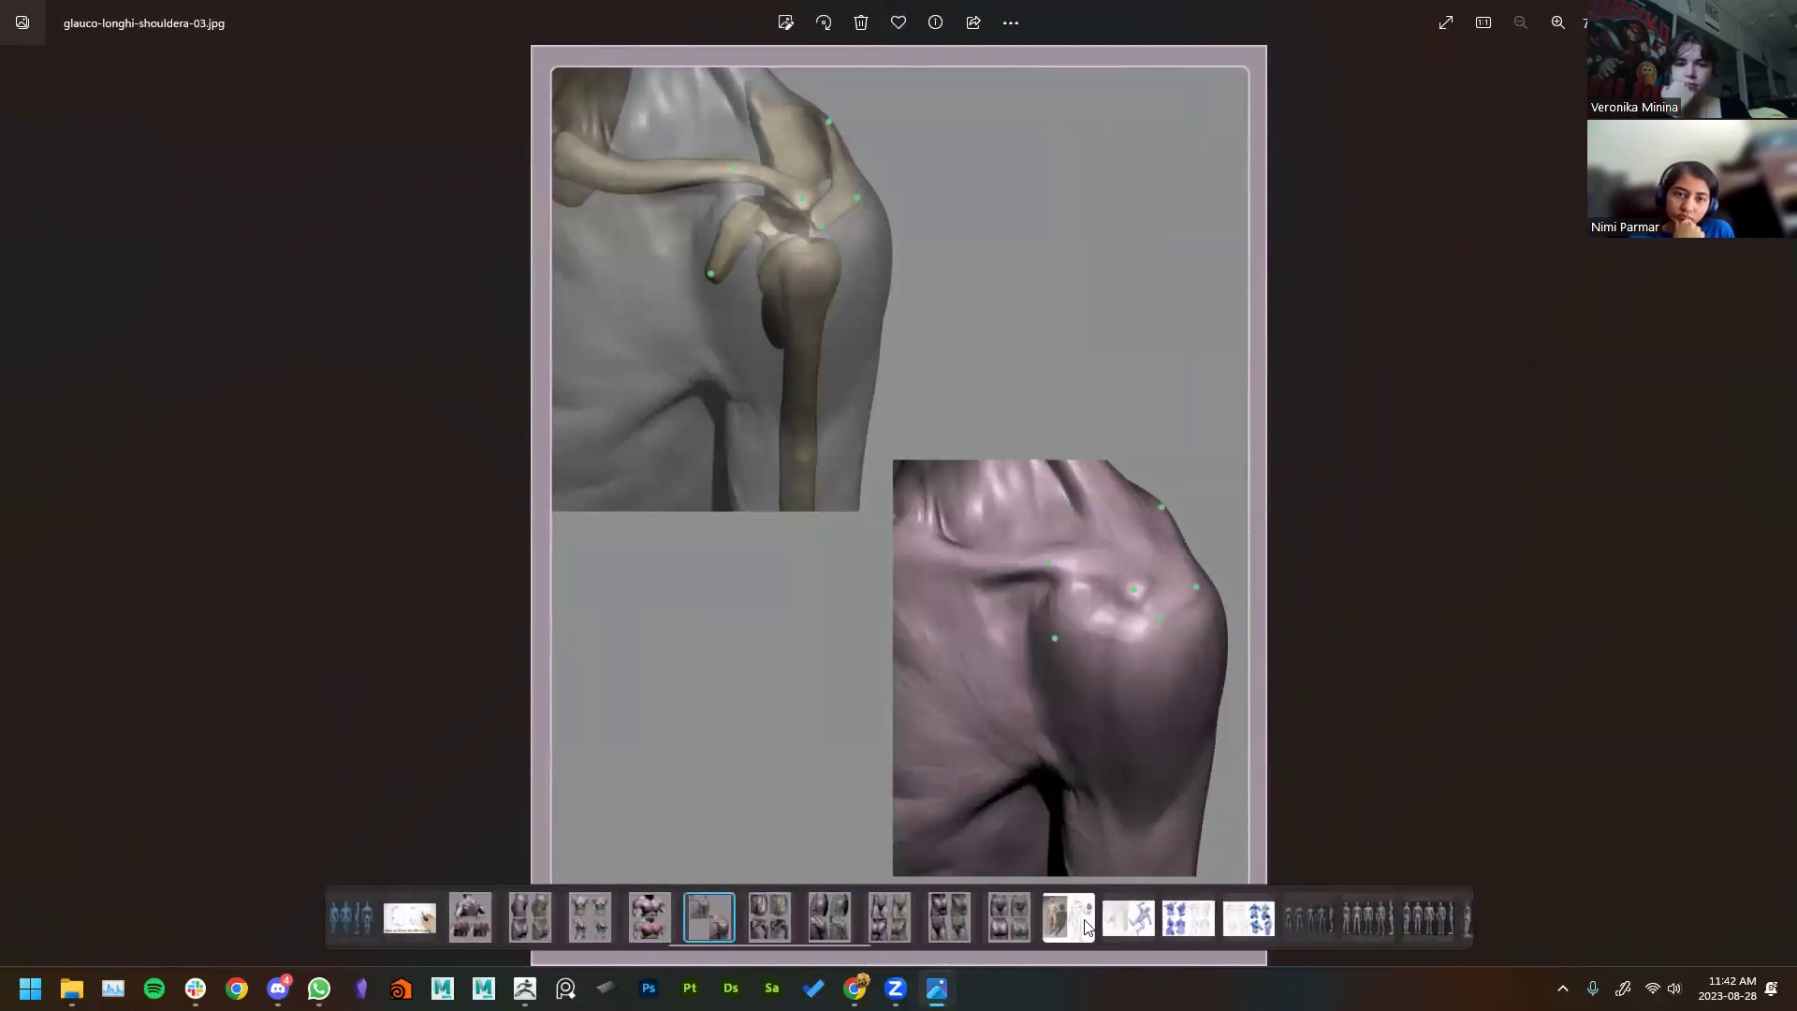
{"action": "left_click", "coordinate": [1190, 921]}
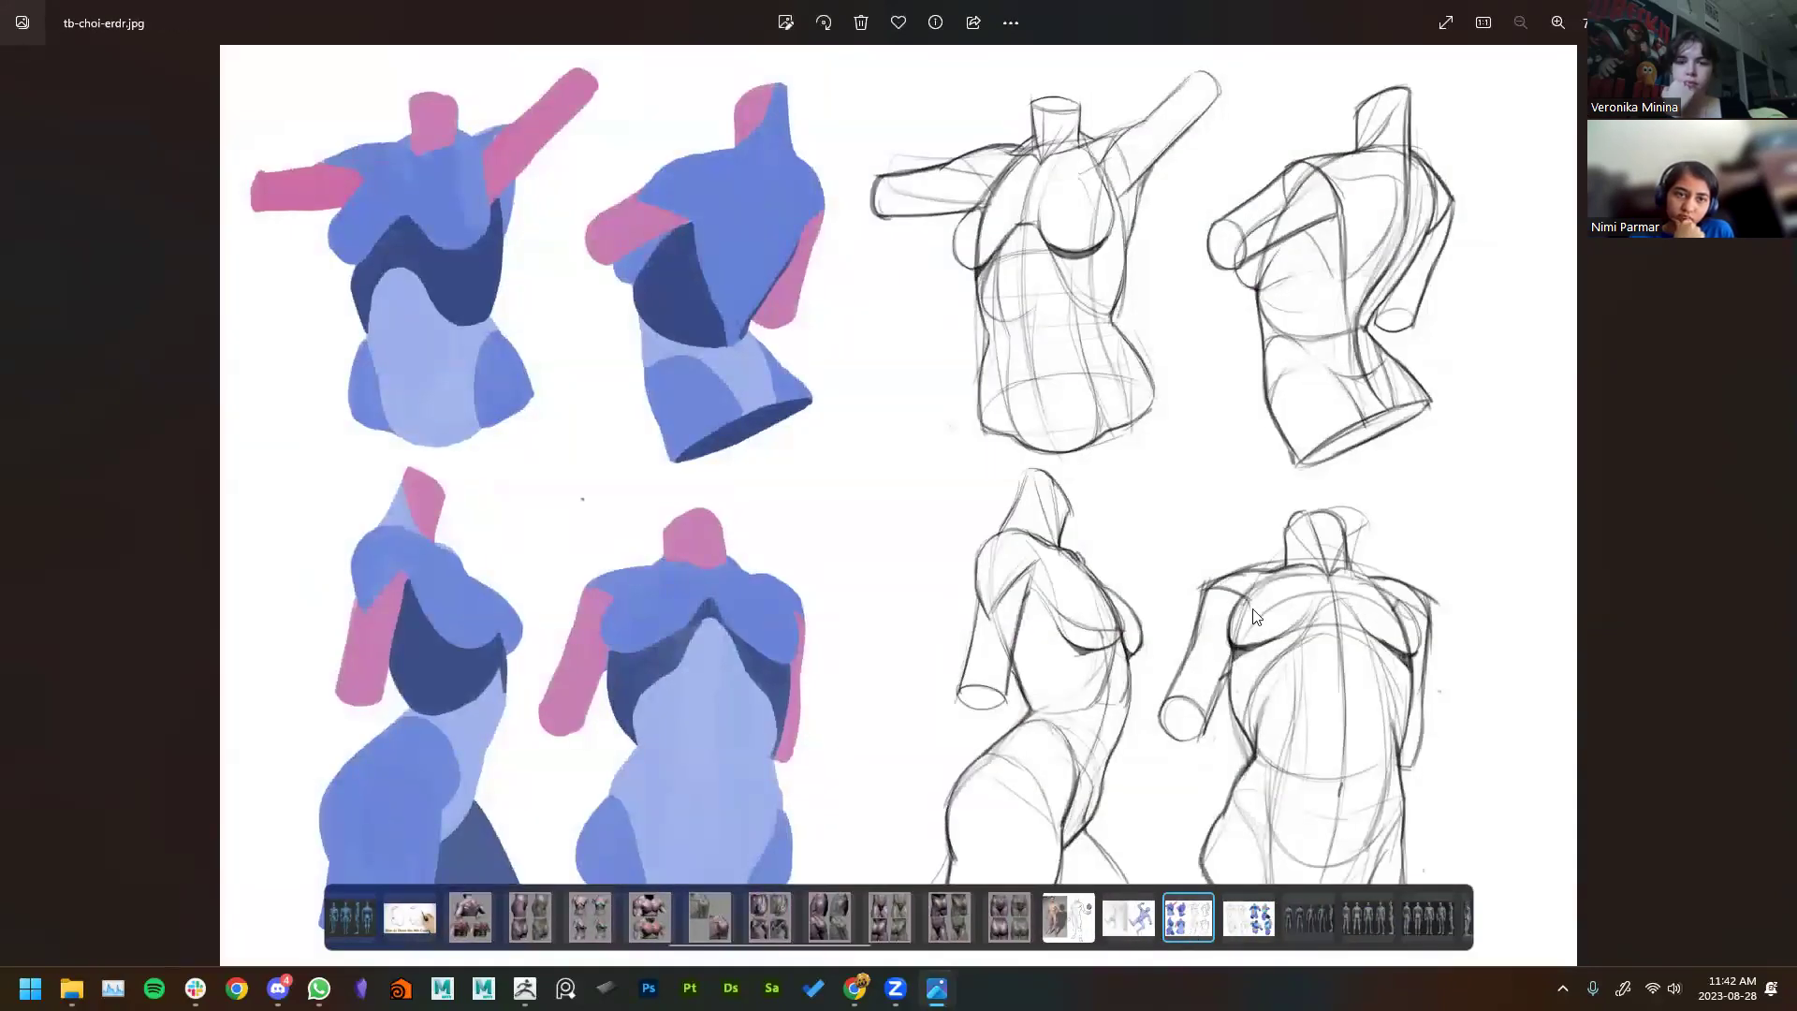
{"action": "right_click", "coordinate": [922, 521]}
{"action": "left_click", "coordinate": [761, 470]}
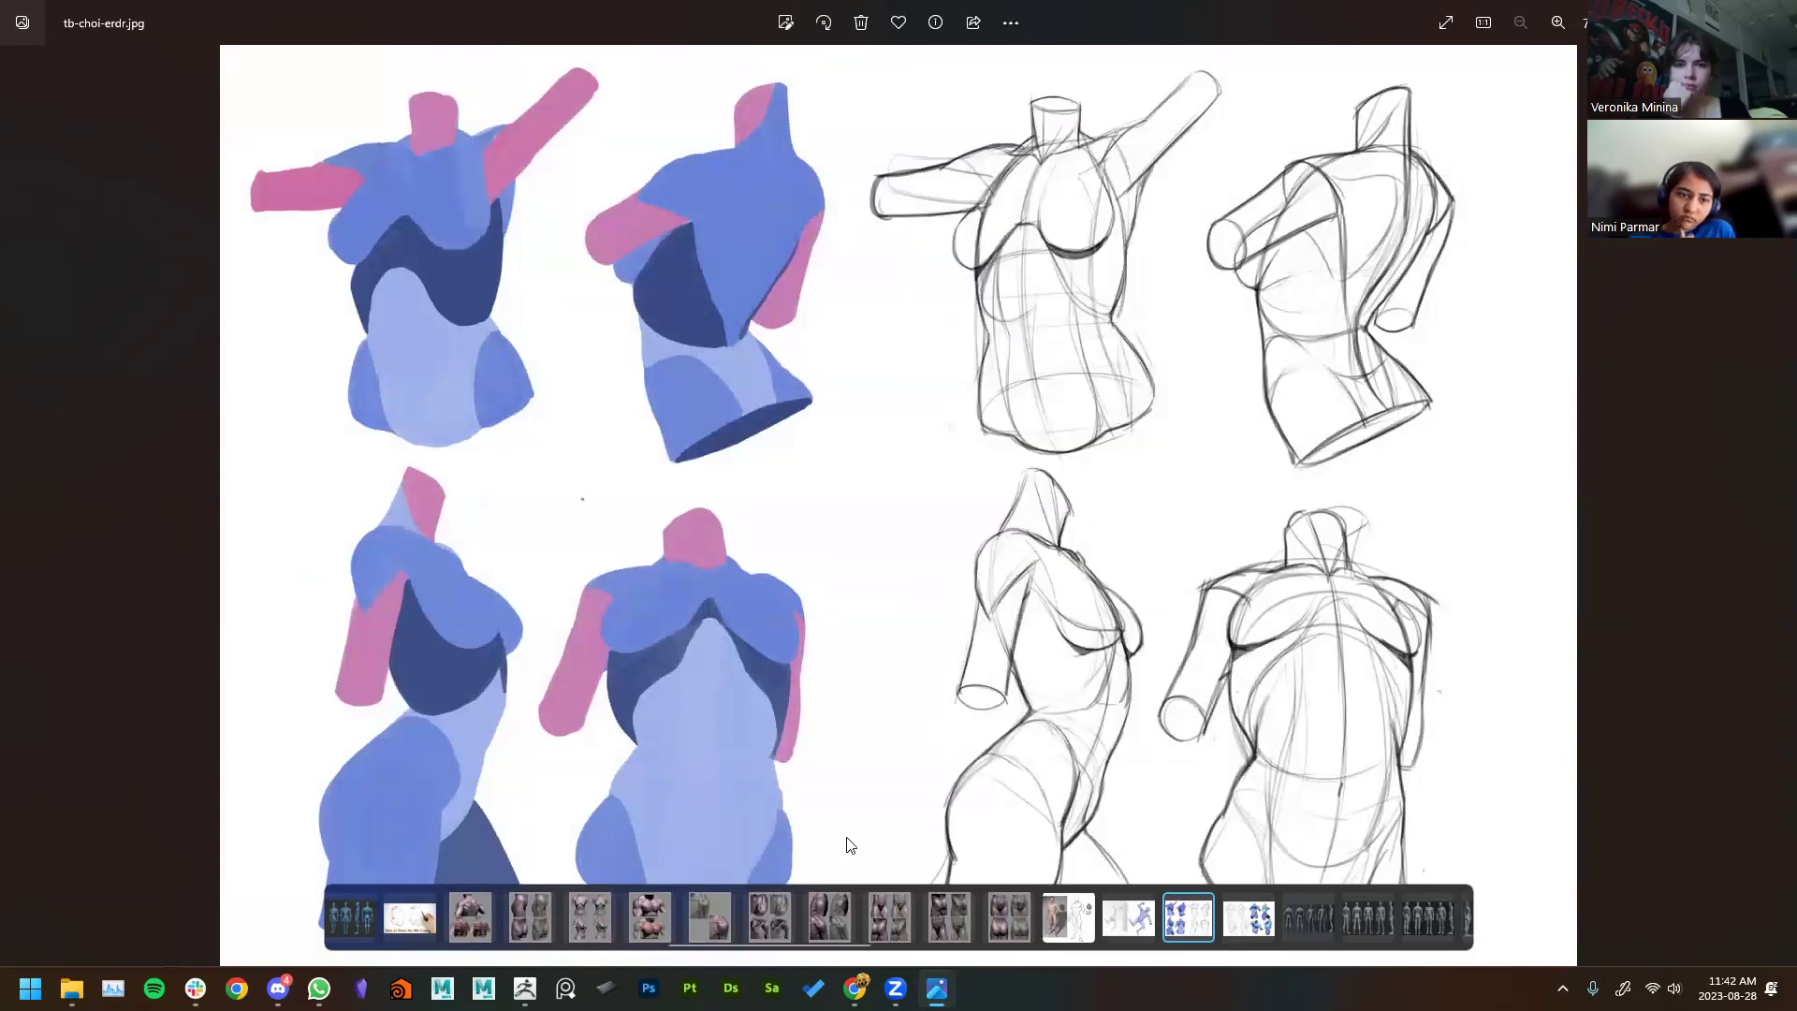
Step: Switch to the Pinterest window in Chrome and search for "tb choi"
{"action": "mouse_move", "coordinate": [855, 988]}
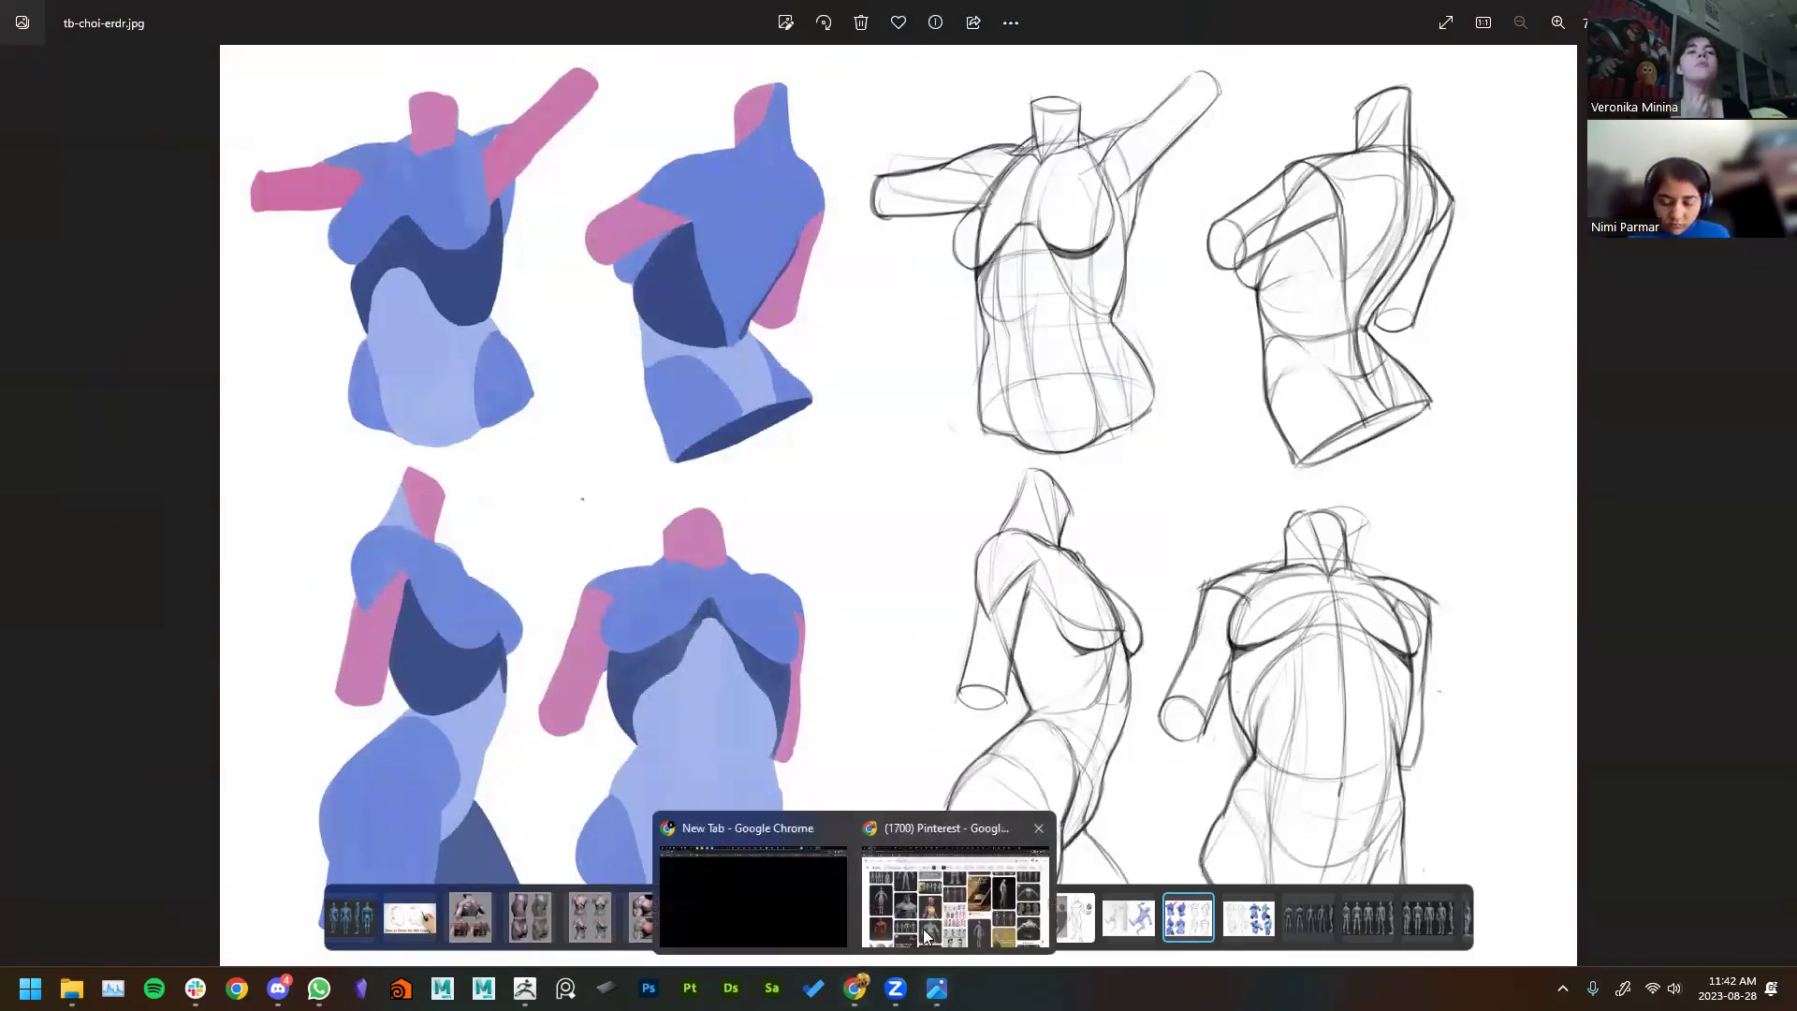
{"action": "left_click", "coordinate": [954, 899]}
{"action": "left_click", "coordinate": [367, 125]}
{"action": "key", "text": "ctrl+a"}
{"action": "type", "text": "tb cho"}
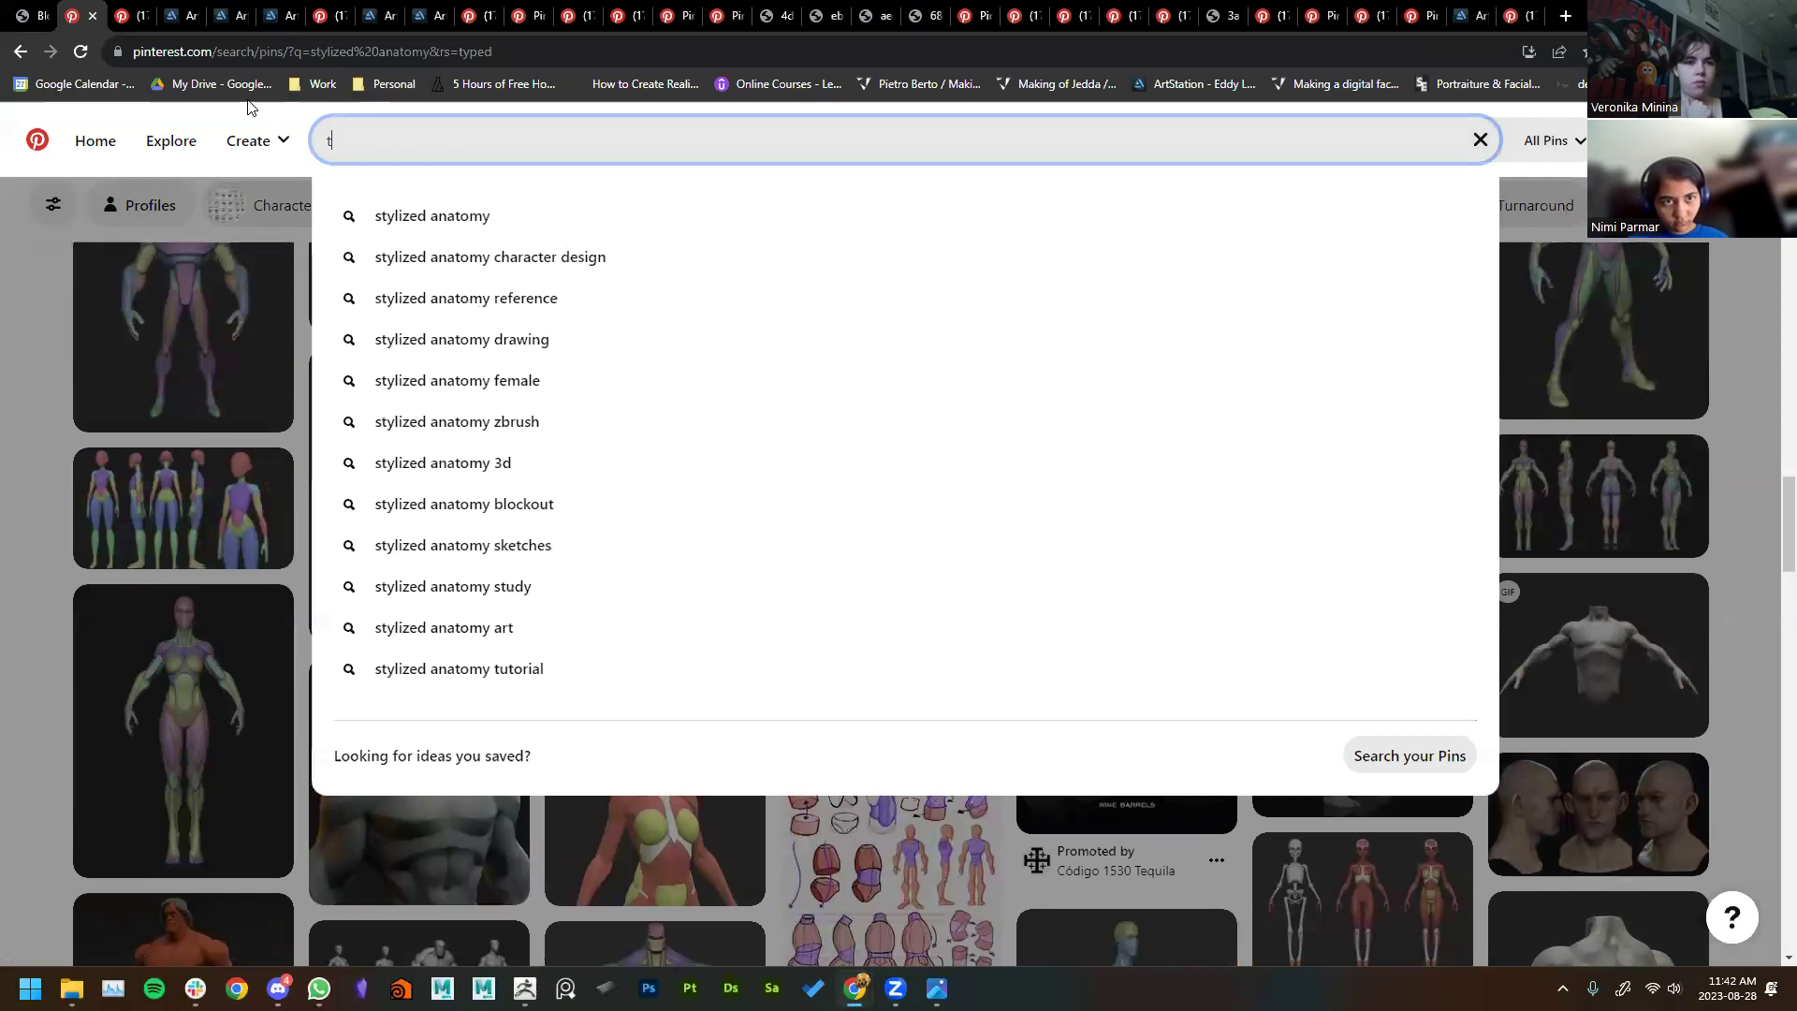
{"action": "type", "text": "i"}
{"action": "key", "text": "Return"}
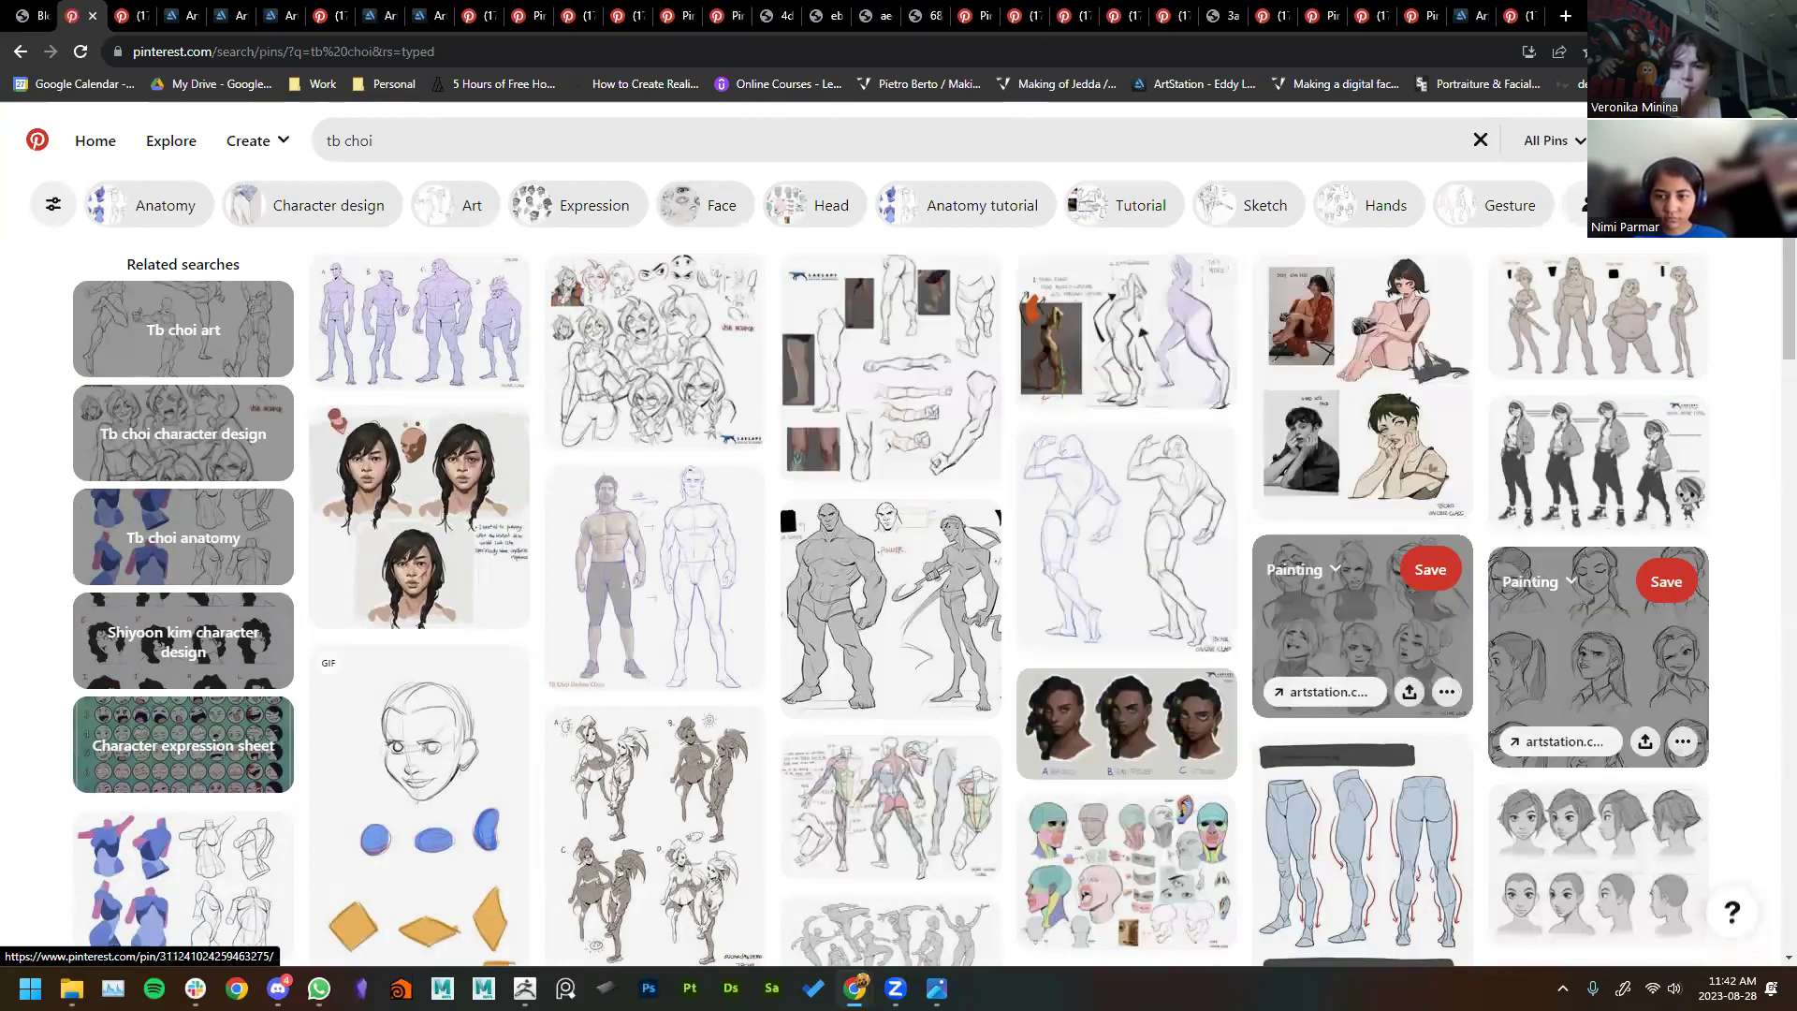
Step: Look through the "tb choi" results and open the leg-shape pin and the back-view figure drawing in new tabs
{"action": "scroll", "coordinate": [827, 957], "scroll_direction": "down", "scroll_amount": 2}
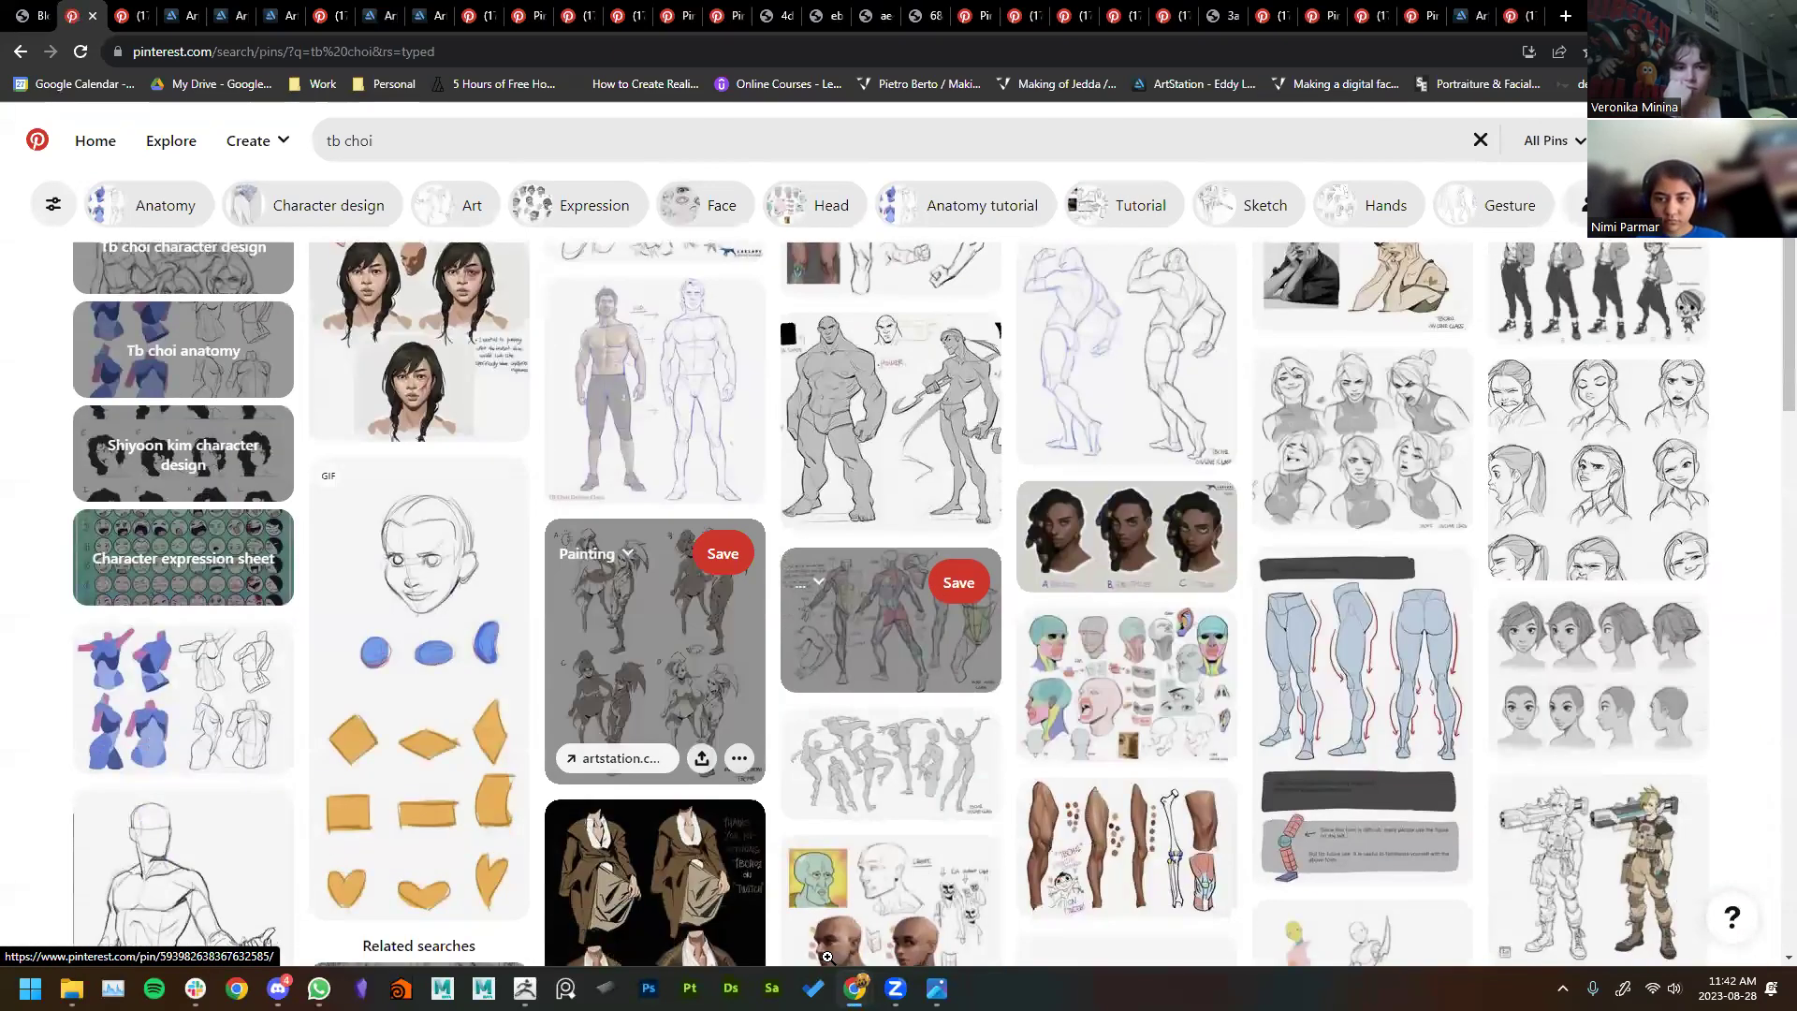
{"action": "middle_click", "coordinate": [1378, 664]}
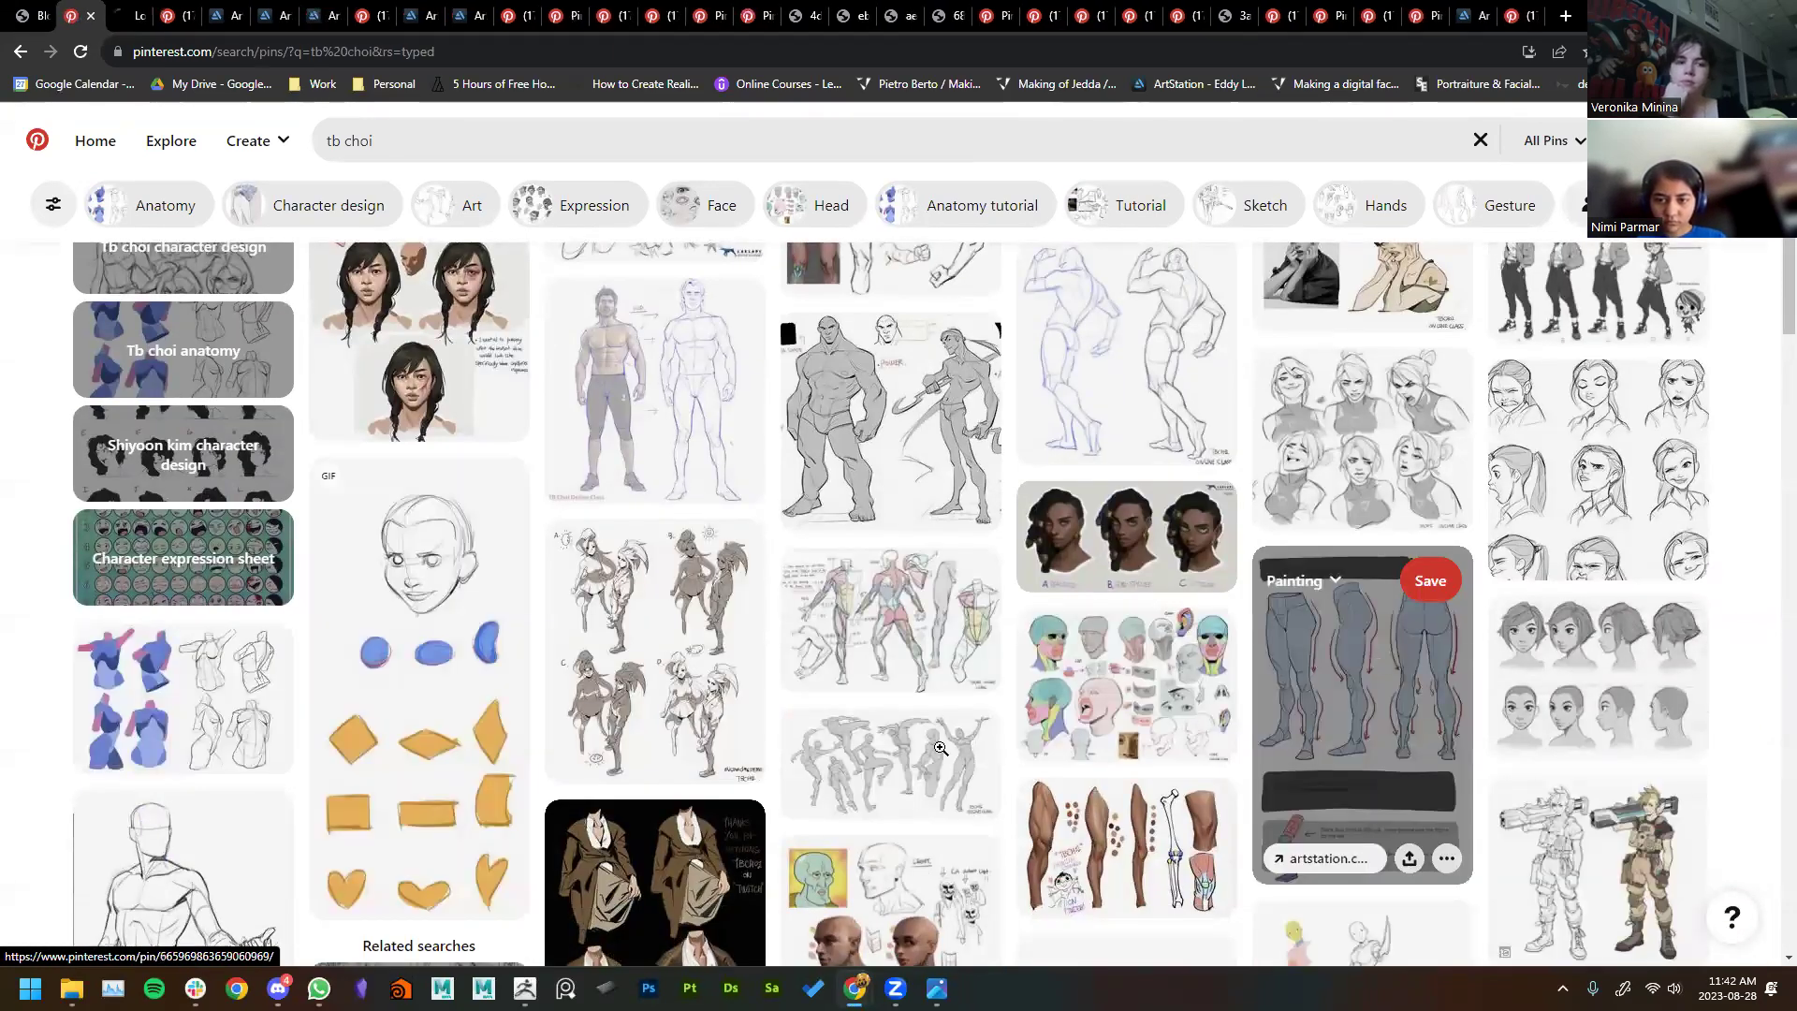
{"action": "scroll", "coordinate": [941, 749], "scroll_direction": "down", "scroll_amount": 4}
{"action": "scroll", "coordinate": [946, 750], "scroll_direction": "up", "scroll_amount": 1}
{"action": "scroll", "coordinate": [959, 756], "scroll_direction": "down", "scroll_amount": 4}
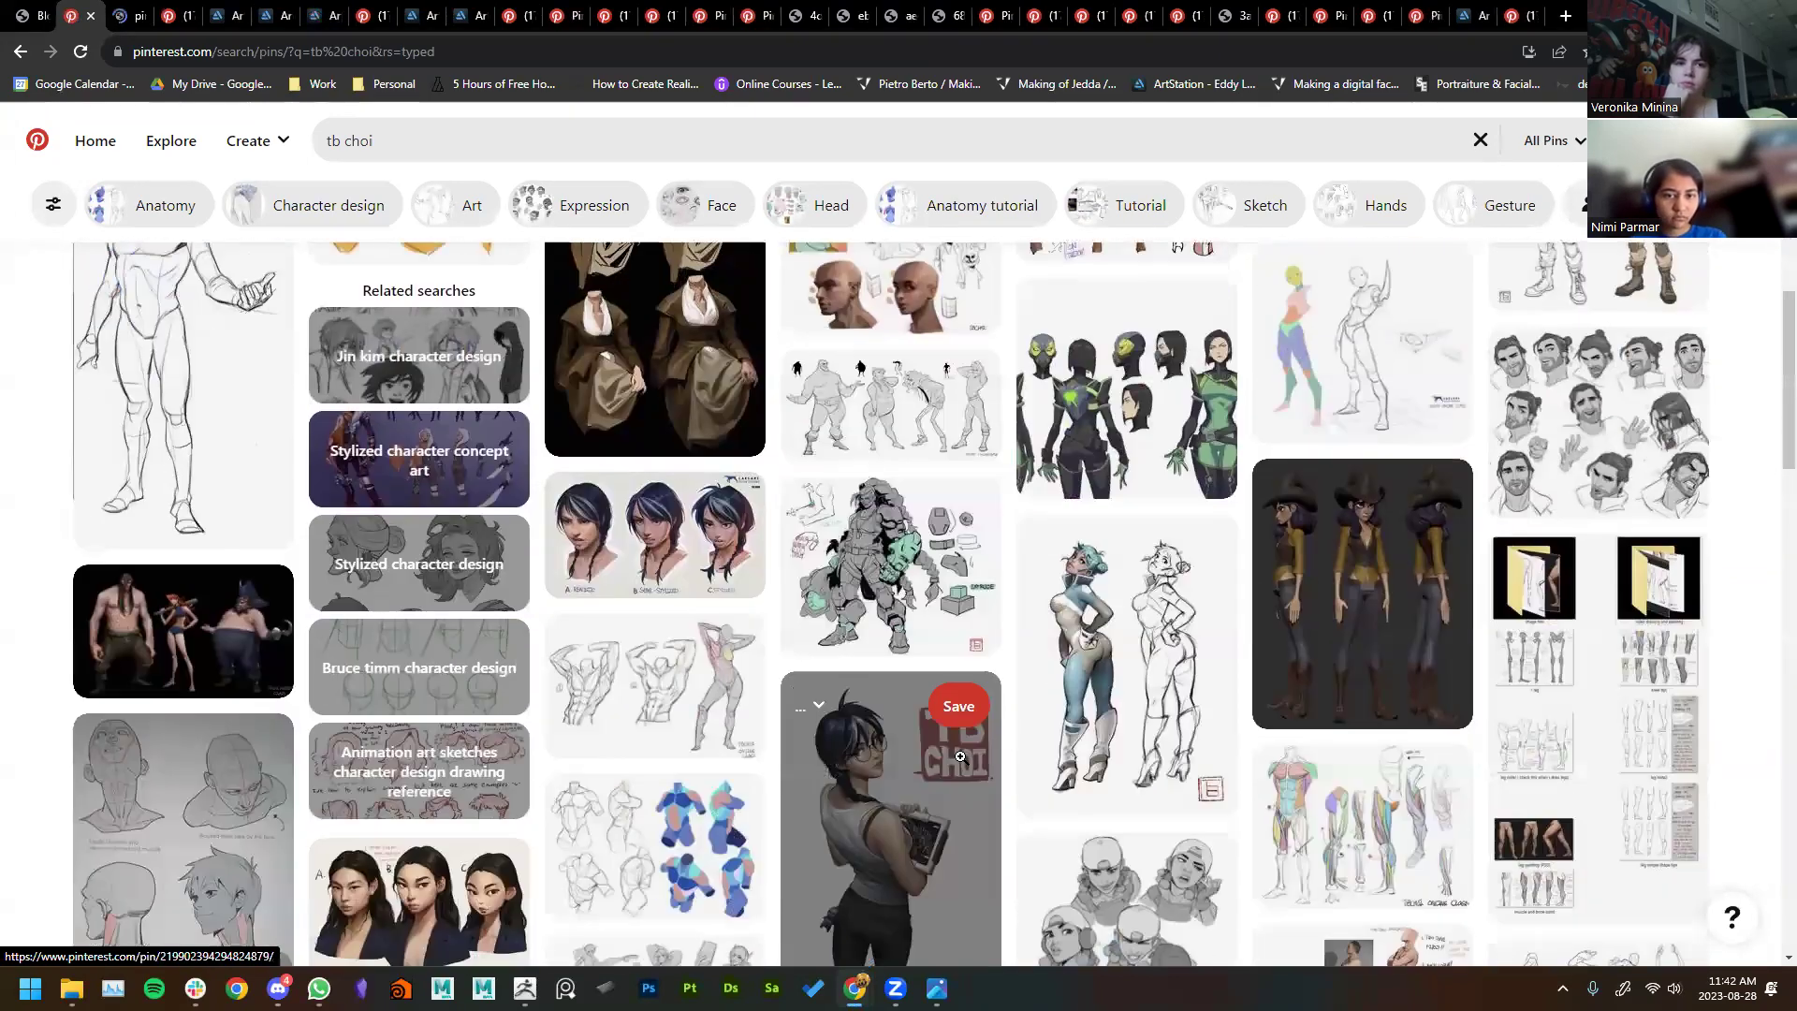
{"action": "scroll", "coordinate": [1073, 709], "scroll_direction": "down", "scroll_amount": 3}
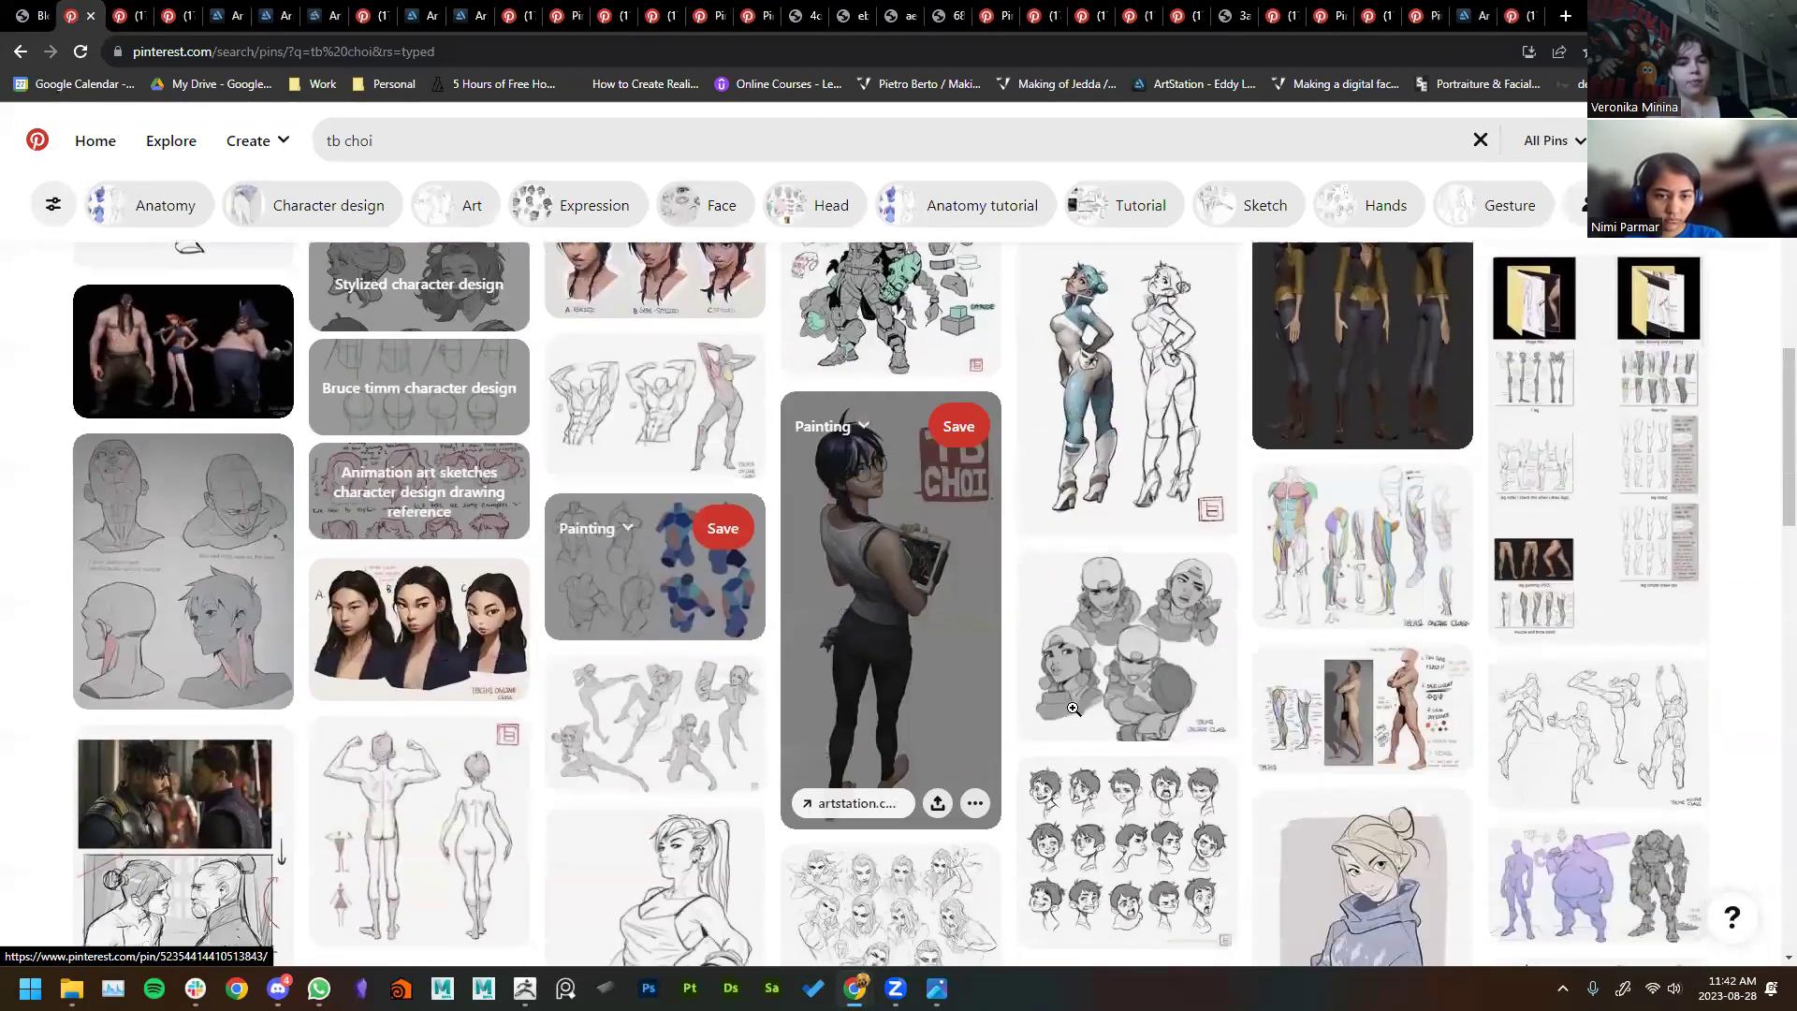
{"action": "scroll", "coordinate": [412, 581], "scroll_direction": "down", "scroll_amount": 3}
{"action": "middle_click", "coordinate": [444, 581]}
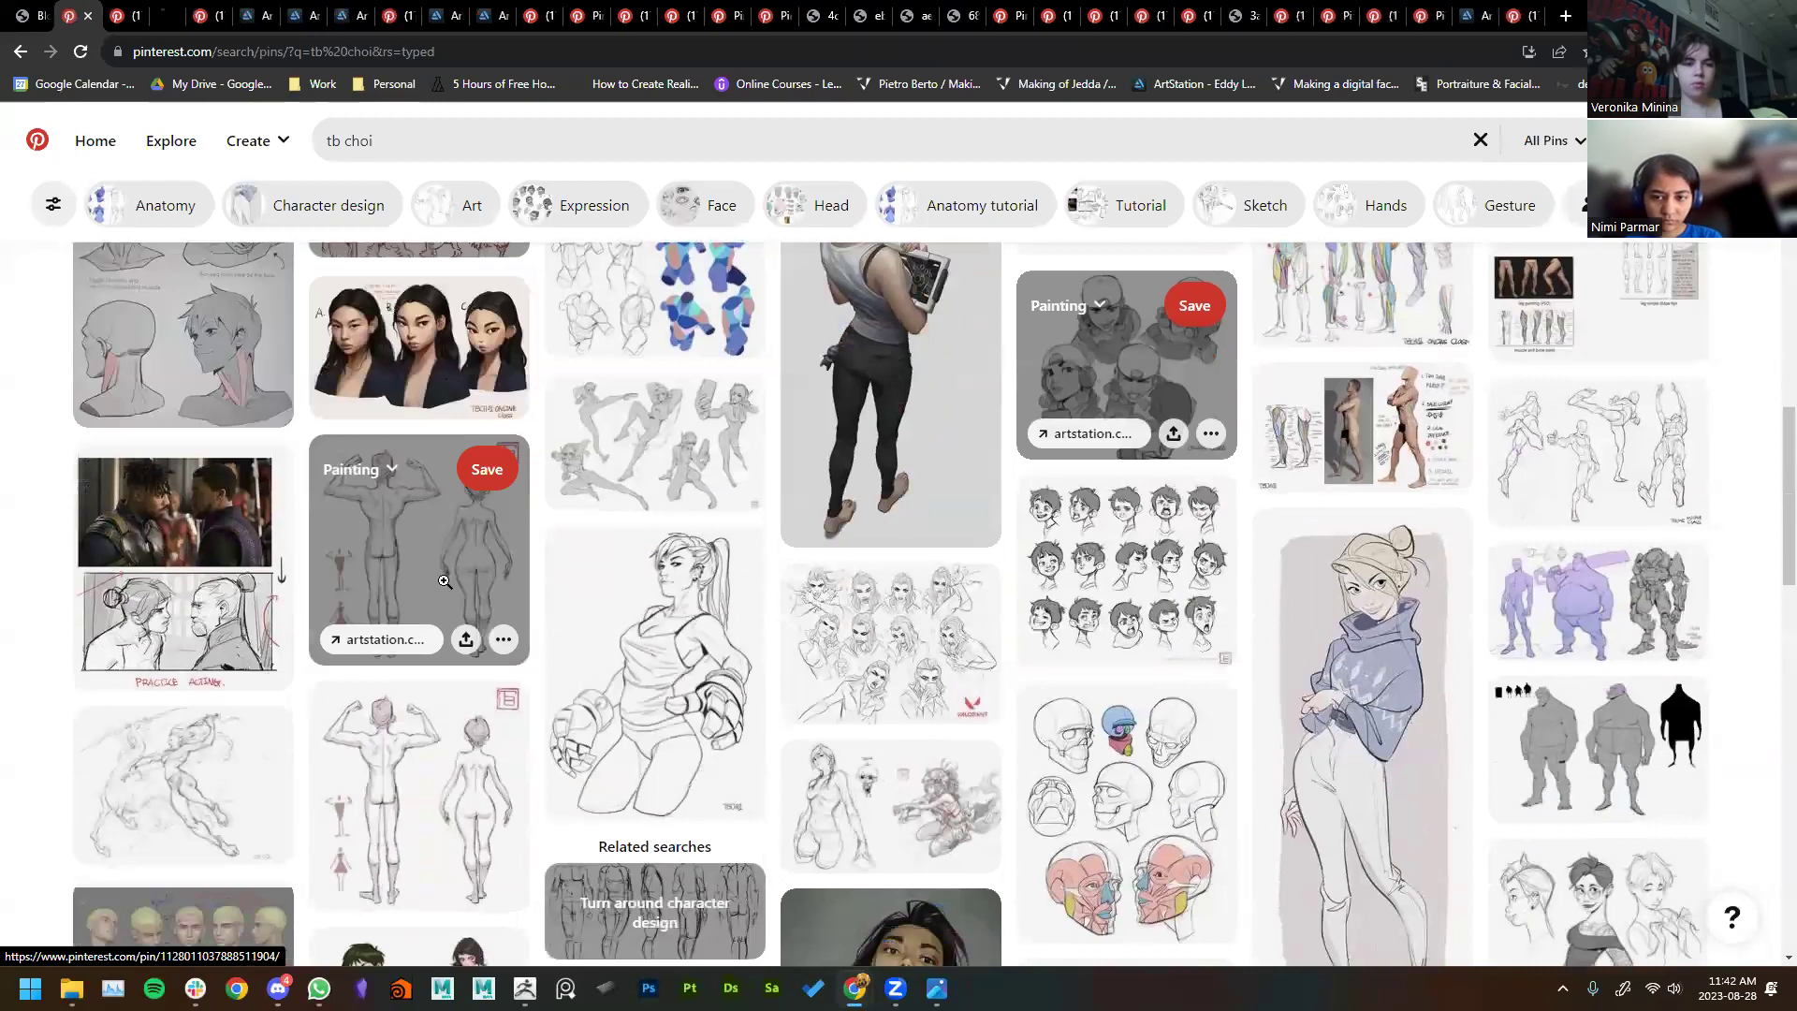
Step: Review the back-view figure drawing by TB Choi and its related pins
{"action": "left_click", "coordinate": [159, 23]}
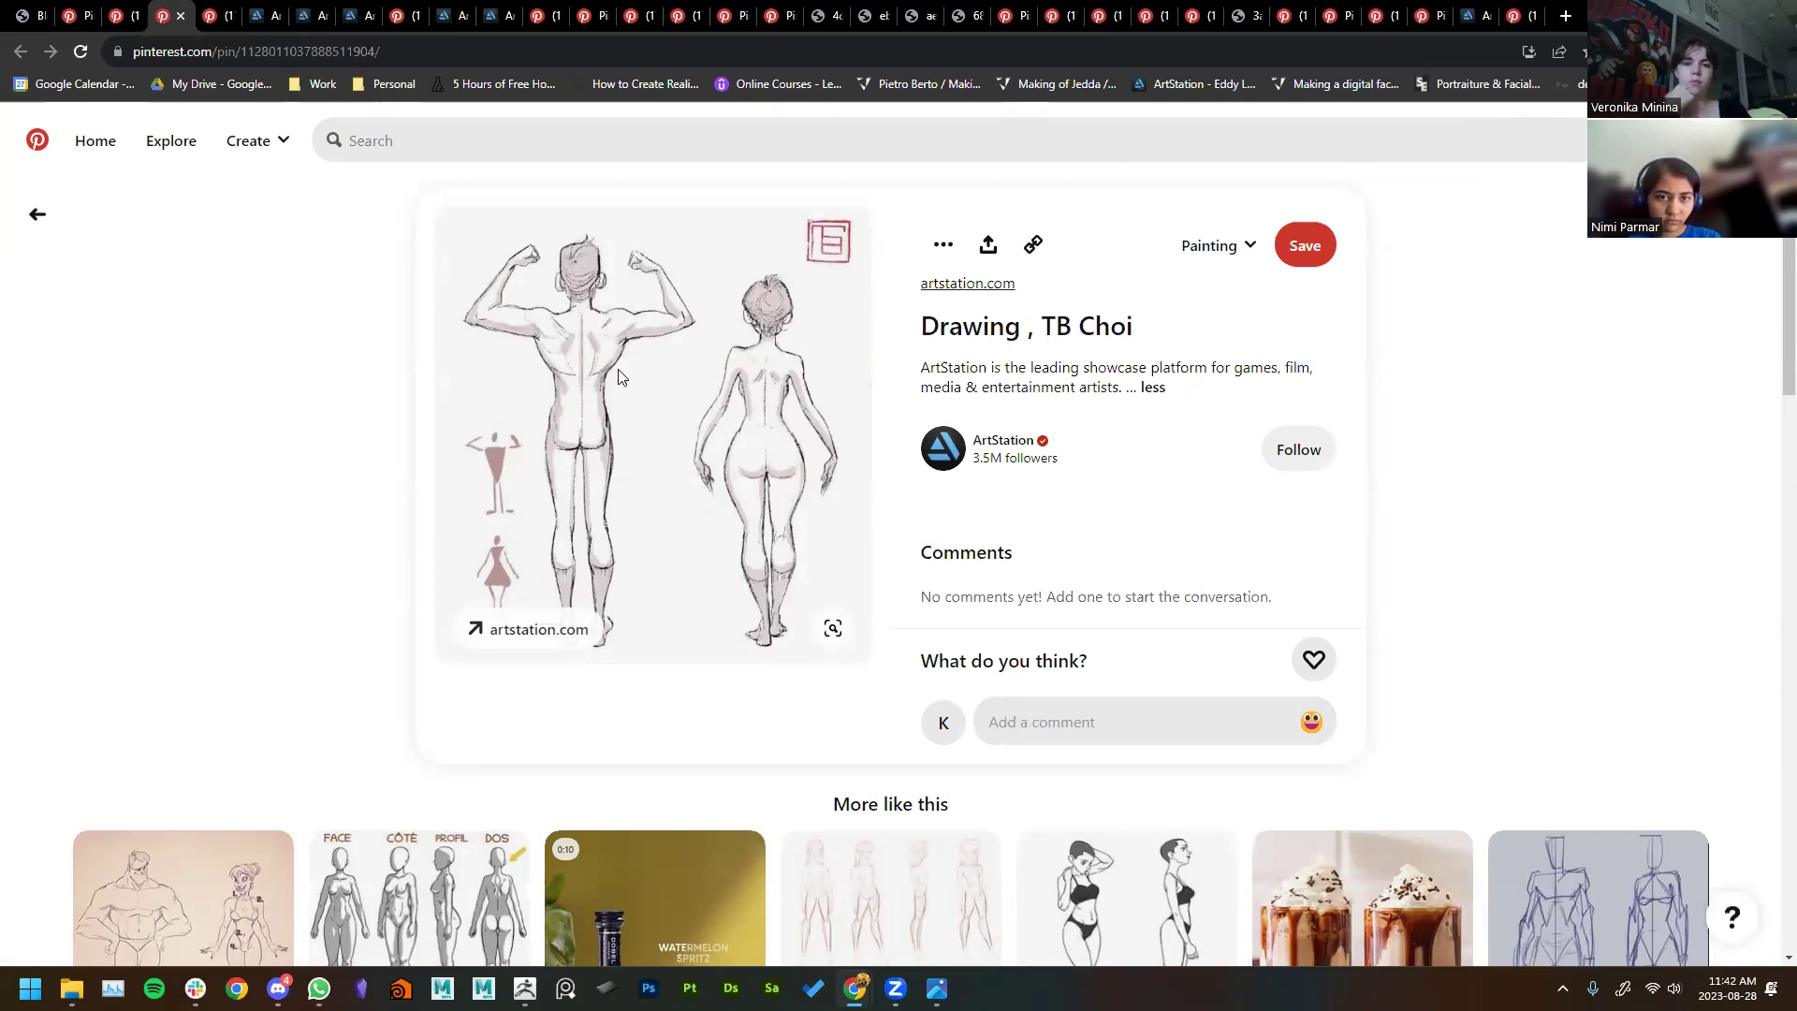
{"action": "scroll", "coordinate": [802, 714], "scroll_direction": "down", "scroll_amount": 6}
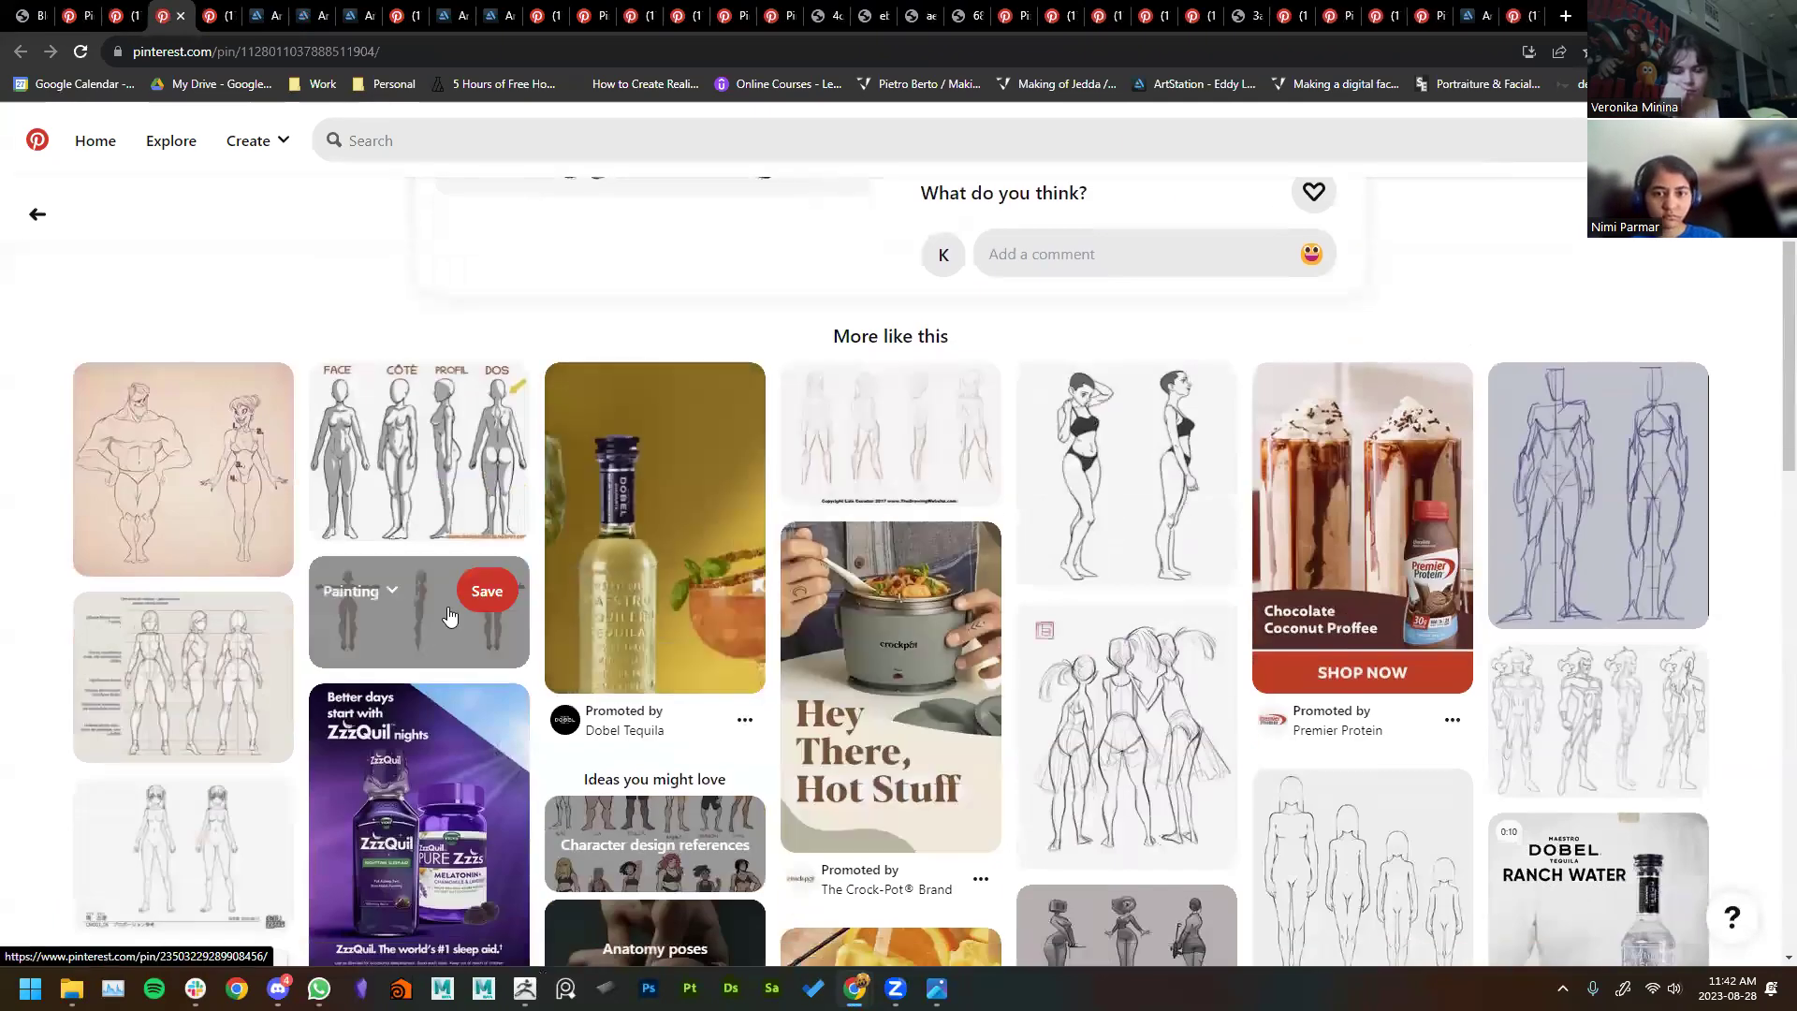
{"action": "scroll", "coordinate": [559, 941], "scroll_direction": "up", "scroll_amount": 4}
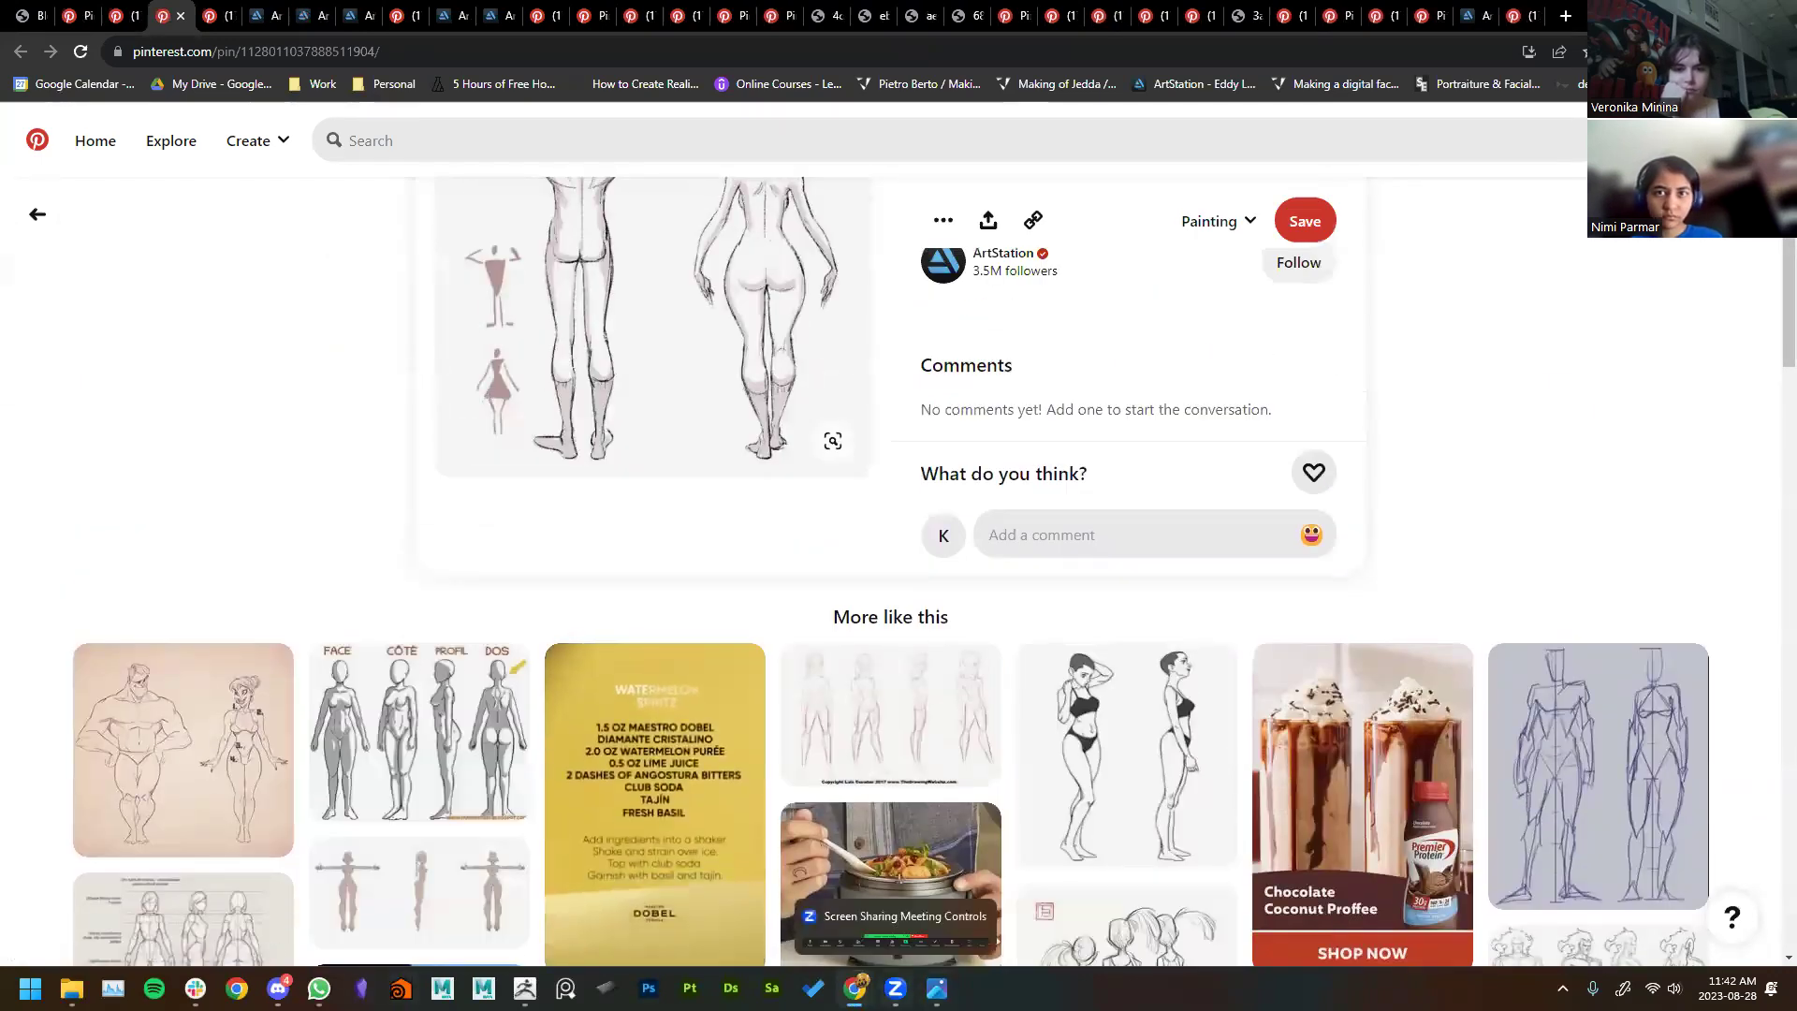
Step: Close the image viewer window and return to the reference folder in File Explorer
{"action": "mouse_move", "coordinate": [936, 988]}
{"action": "left_click", "coordinate": [1018, 835]}
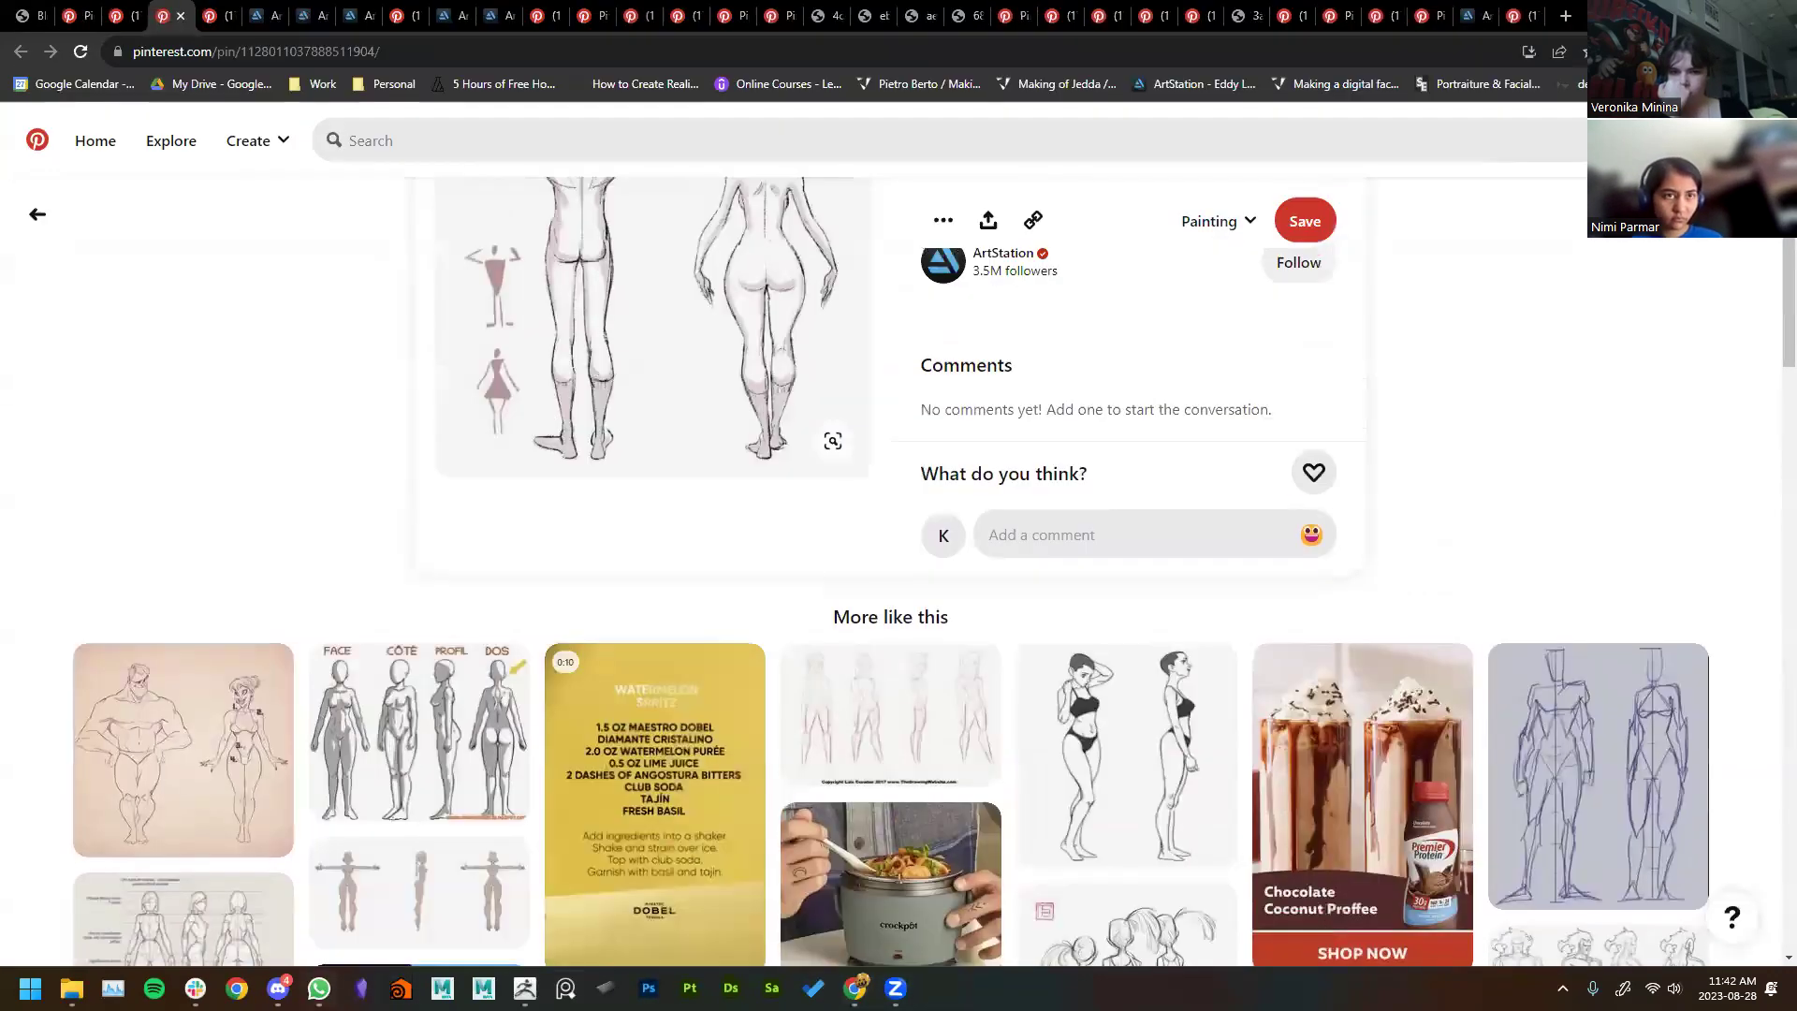
{"action": "key", "text": "alt+Tab"}
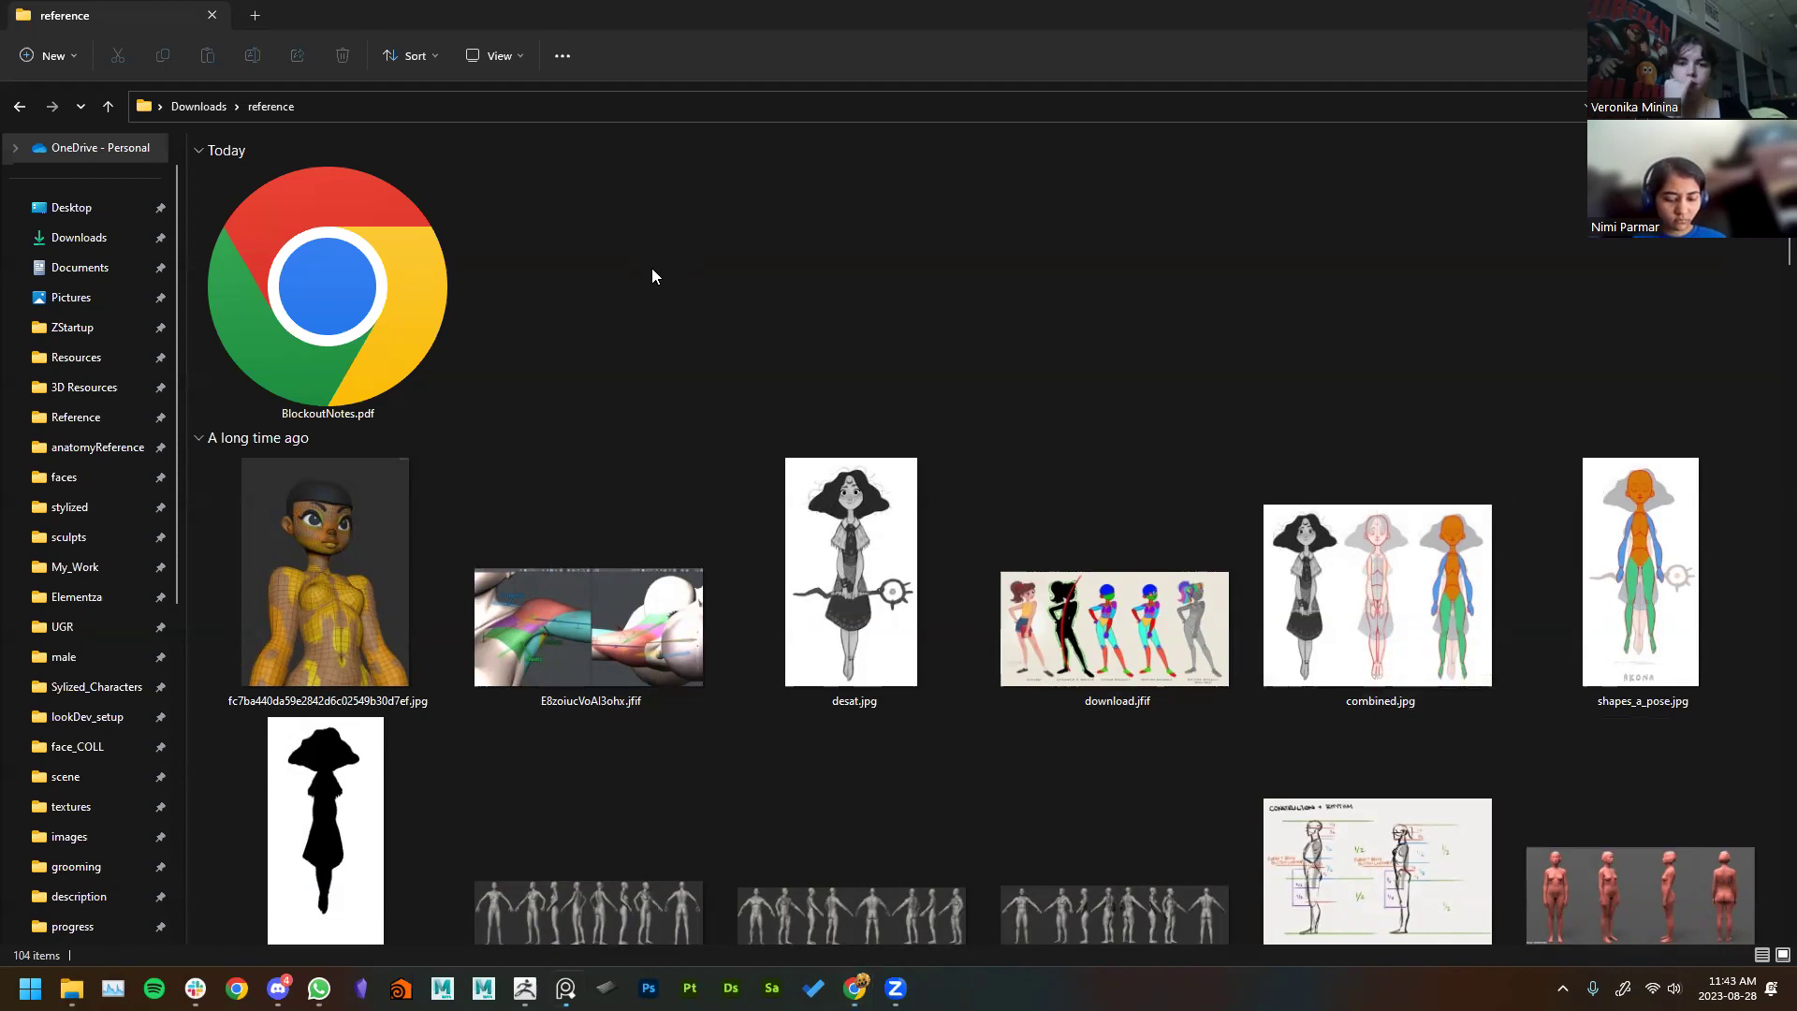
Step: Select all the reference images in the folder, leaving out BlockoutNotes.pdf
{"action": "left_click", "coordinate": [192, 550]}
{"action": "left_click", "coordinate": [336, 620]}
{"action": "scroll", "coordinate": [490, 609], "scroll_direction": "down", "scroll_amount": 5}
{"action": "scroll", "coordinate": [491, 608], "scroll_direction": "down", "scroll_amount": 20}
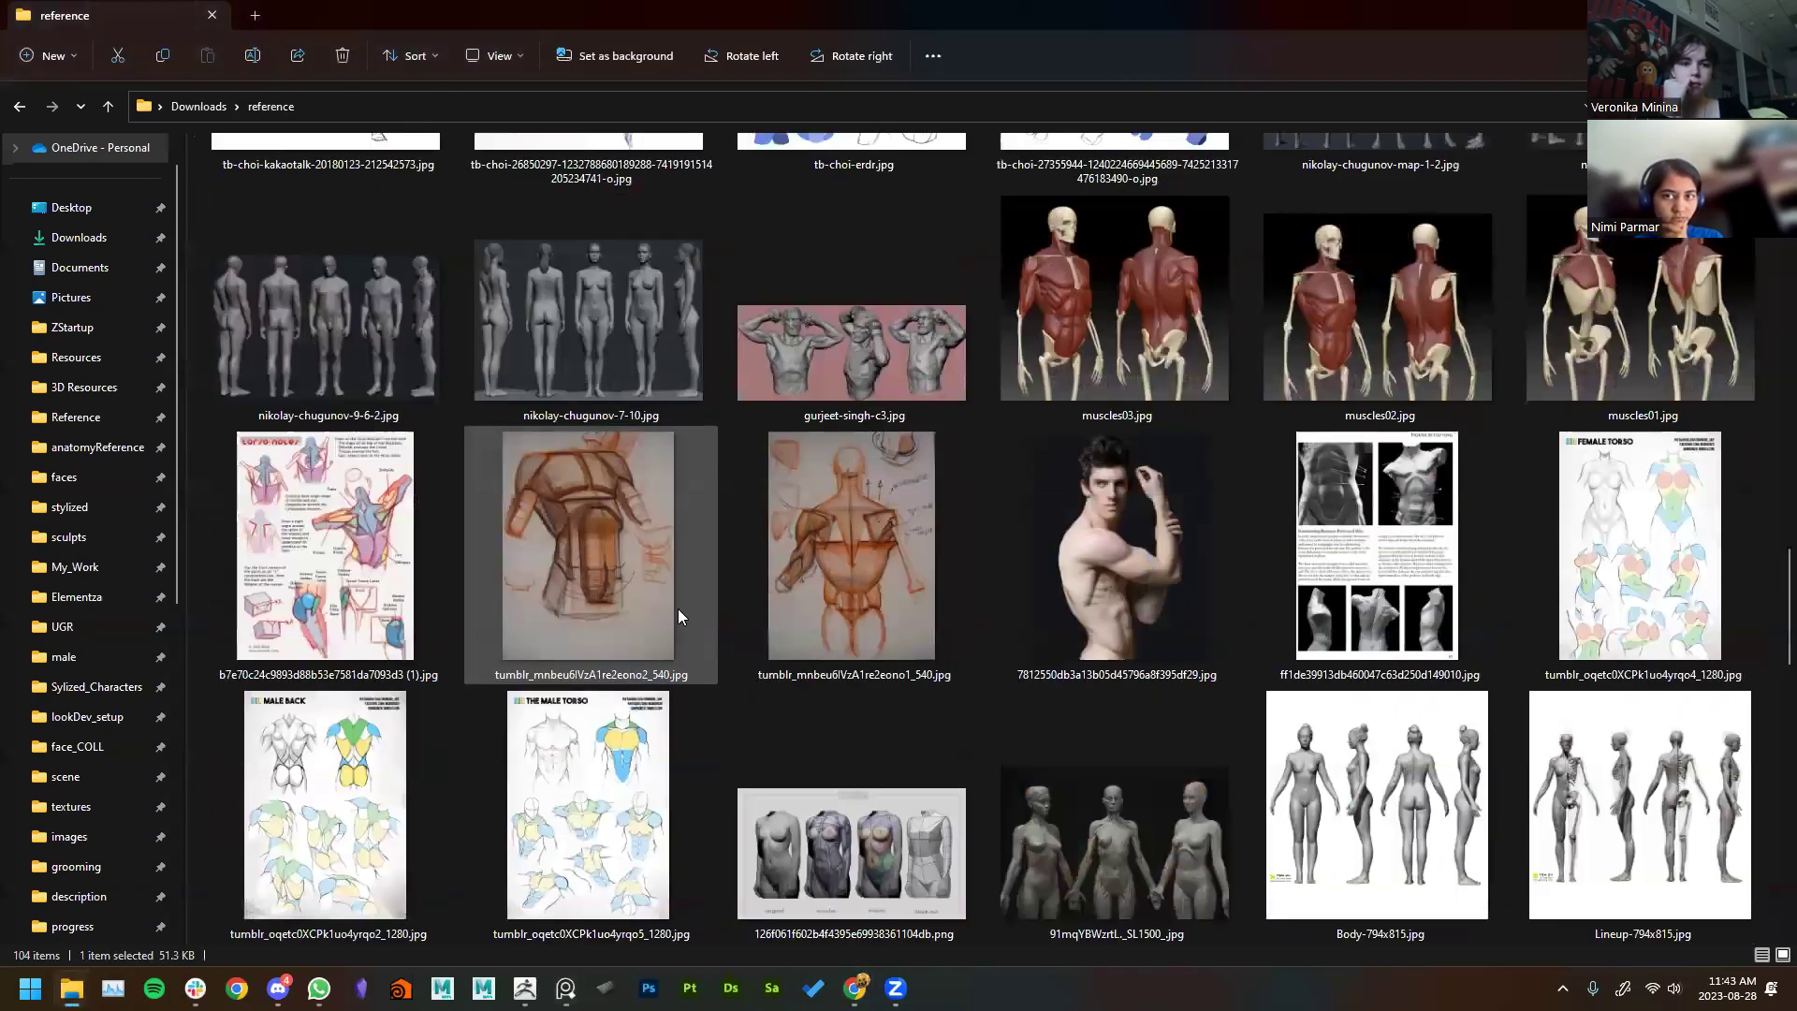
{"action": "key", "text": "shift+End"}
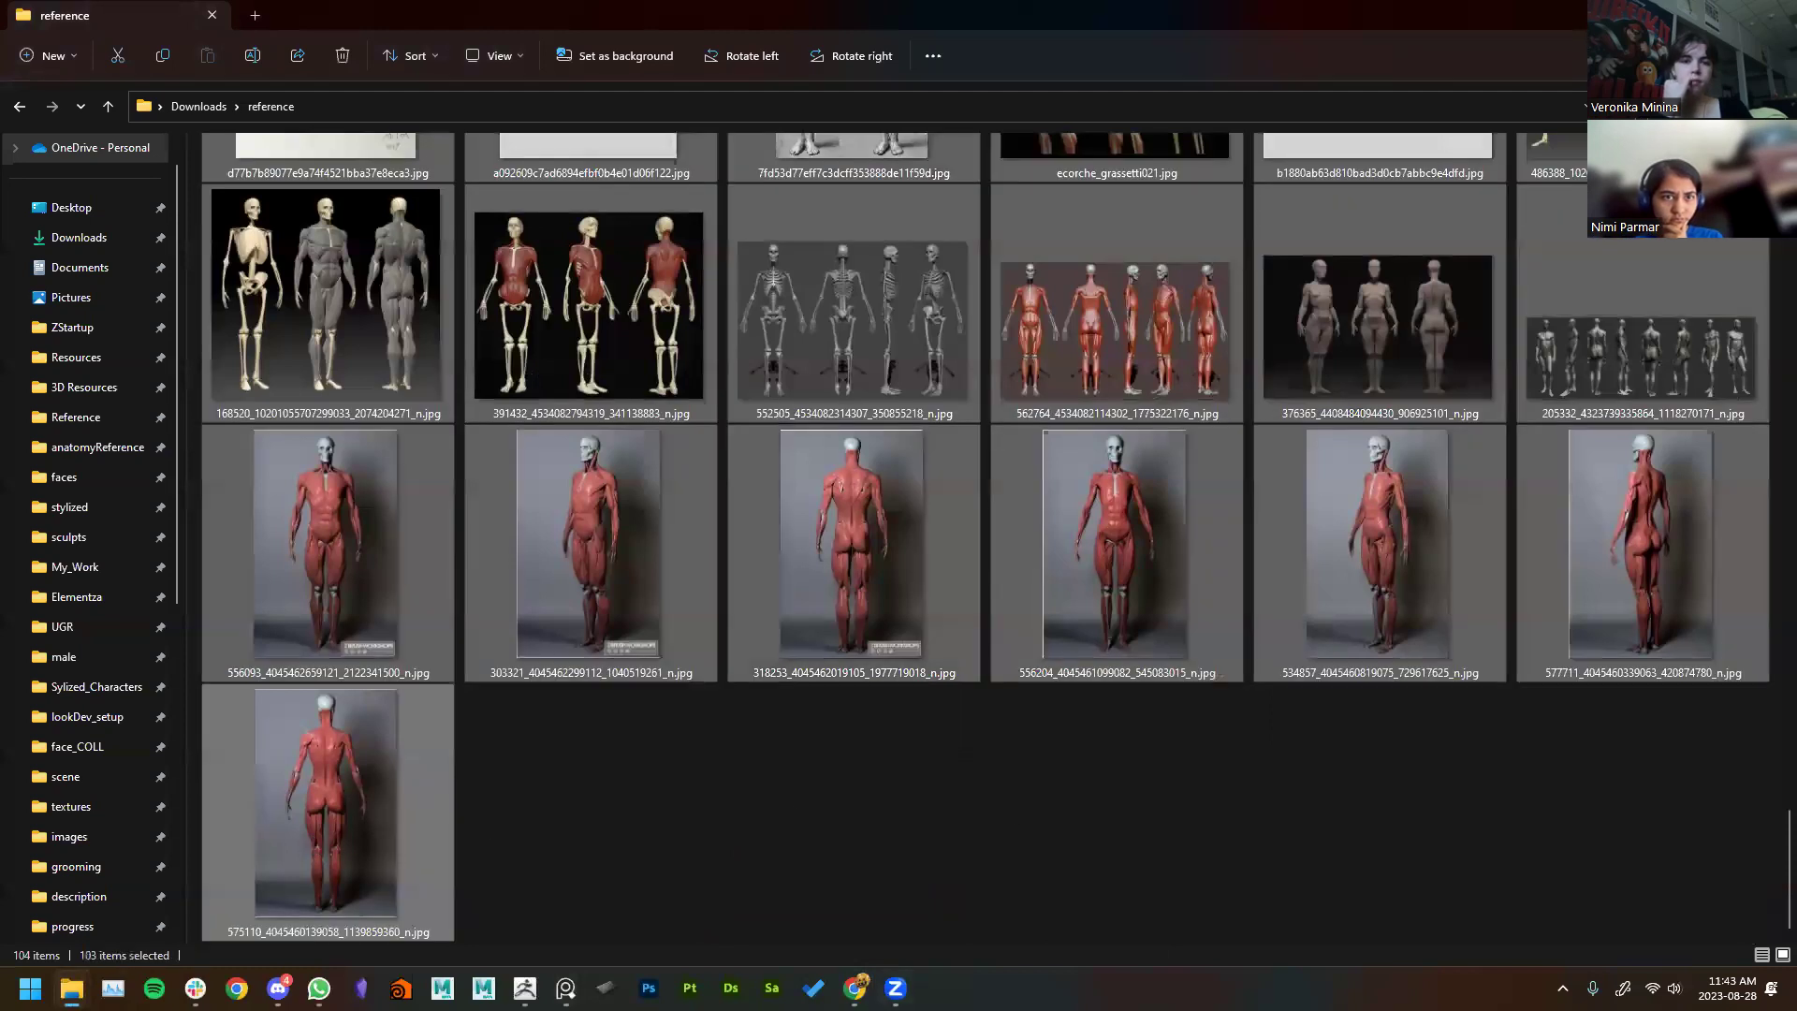
Step: Switch to PureRef and add the selected reference images to the empty board
{"action": "key", "text": "alt+Tab"}
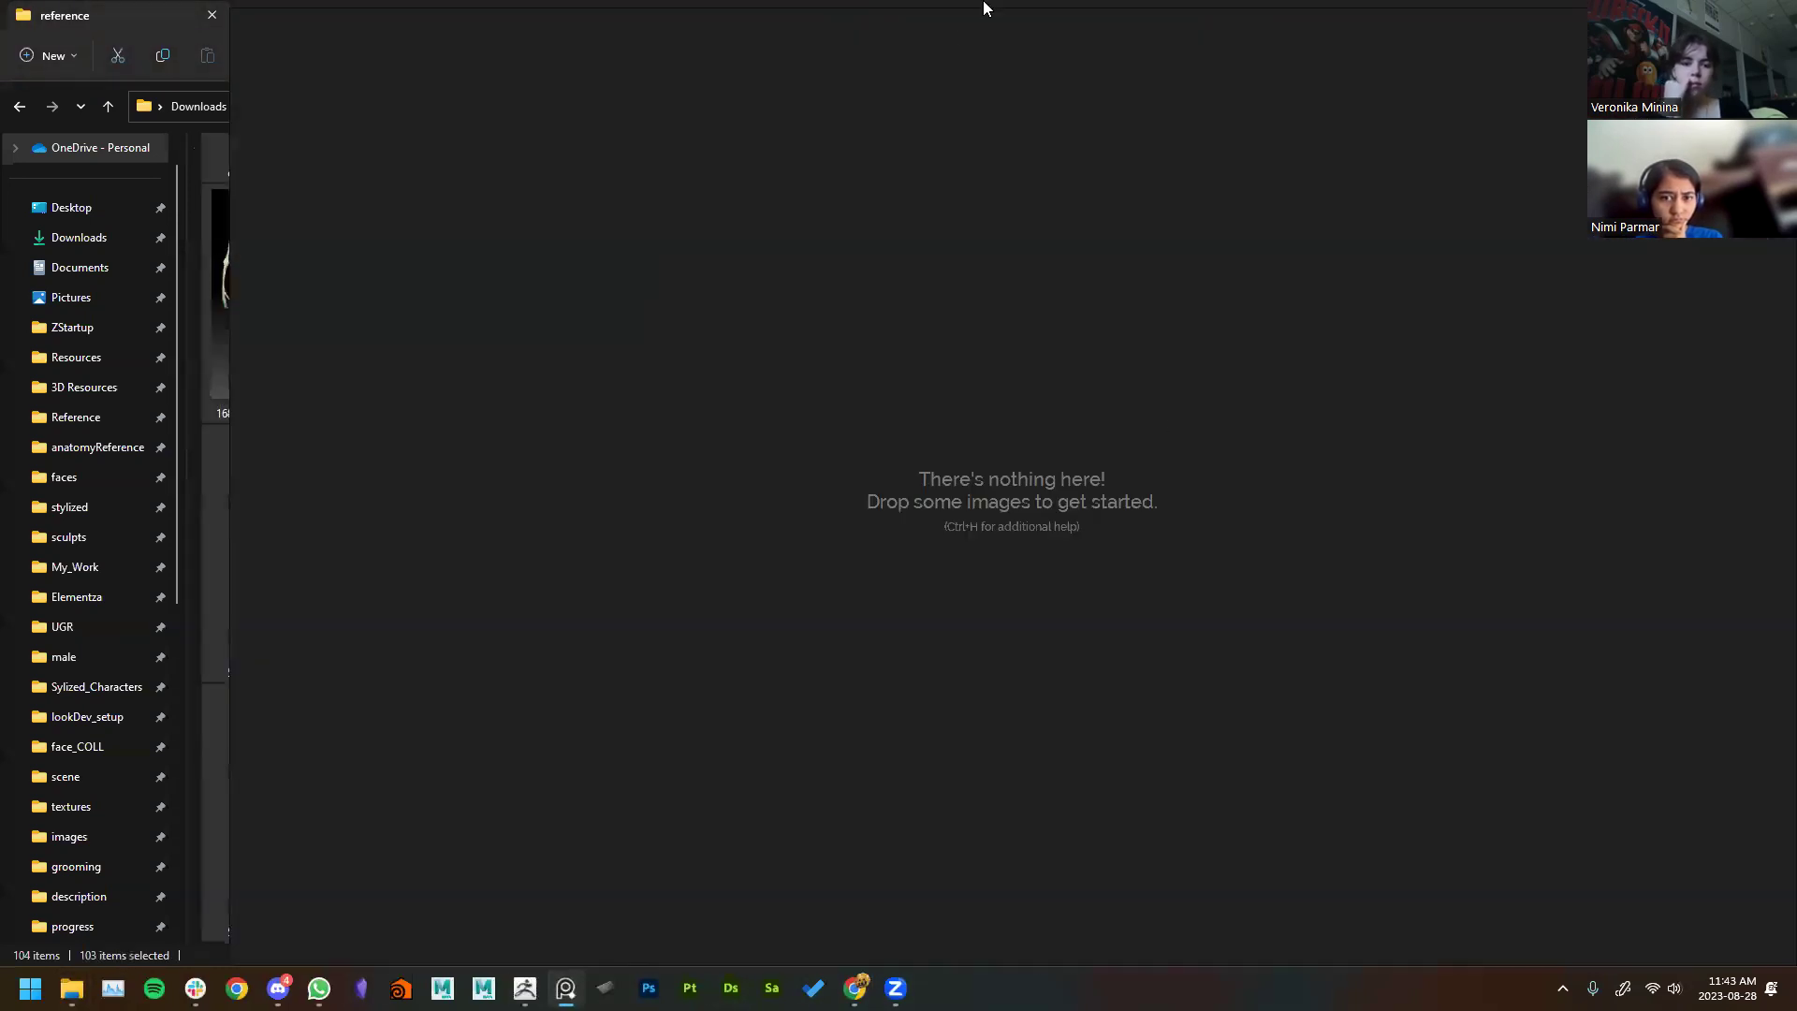
{"action": "key", "text": "alt+Tab"}
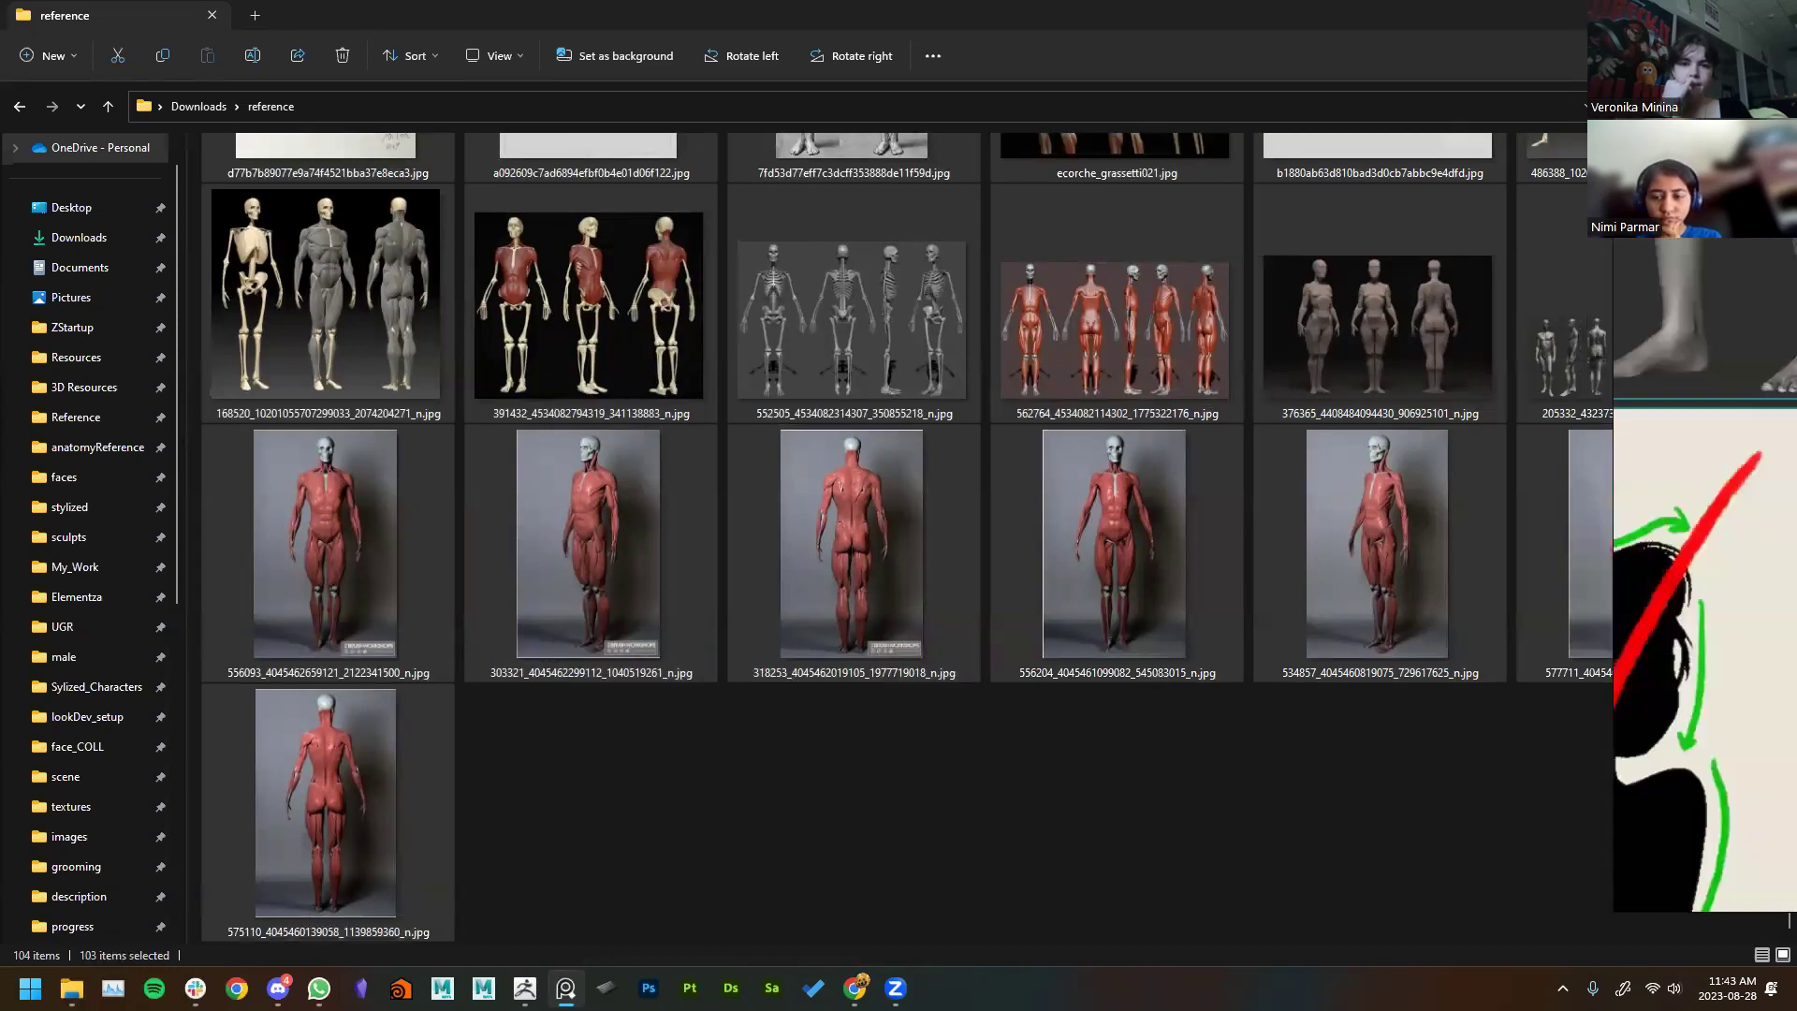
{"action": "key", "text": "alt+Tab"}
{"action": "scroll", "coordinate": [1016, 539], "scroll_direction": "down", "scroll_amount": 10}
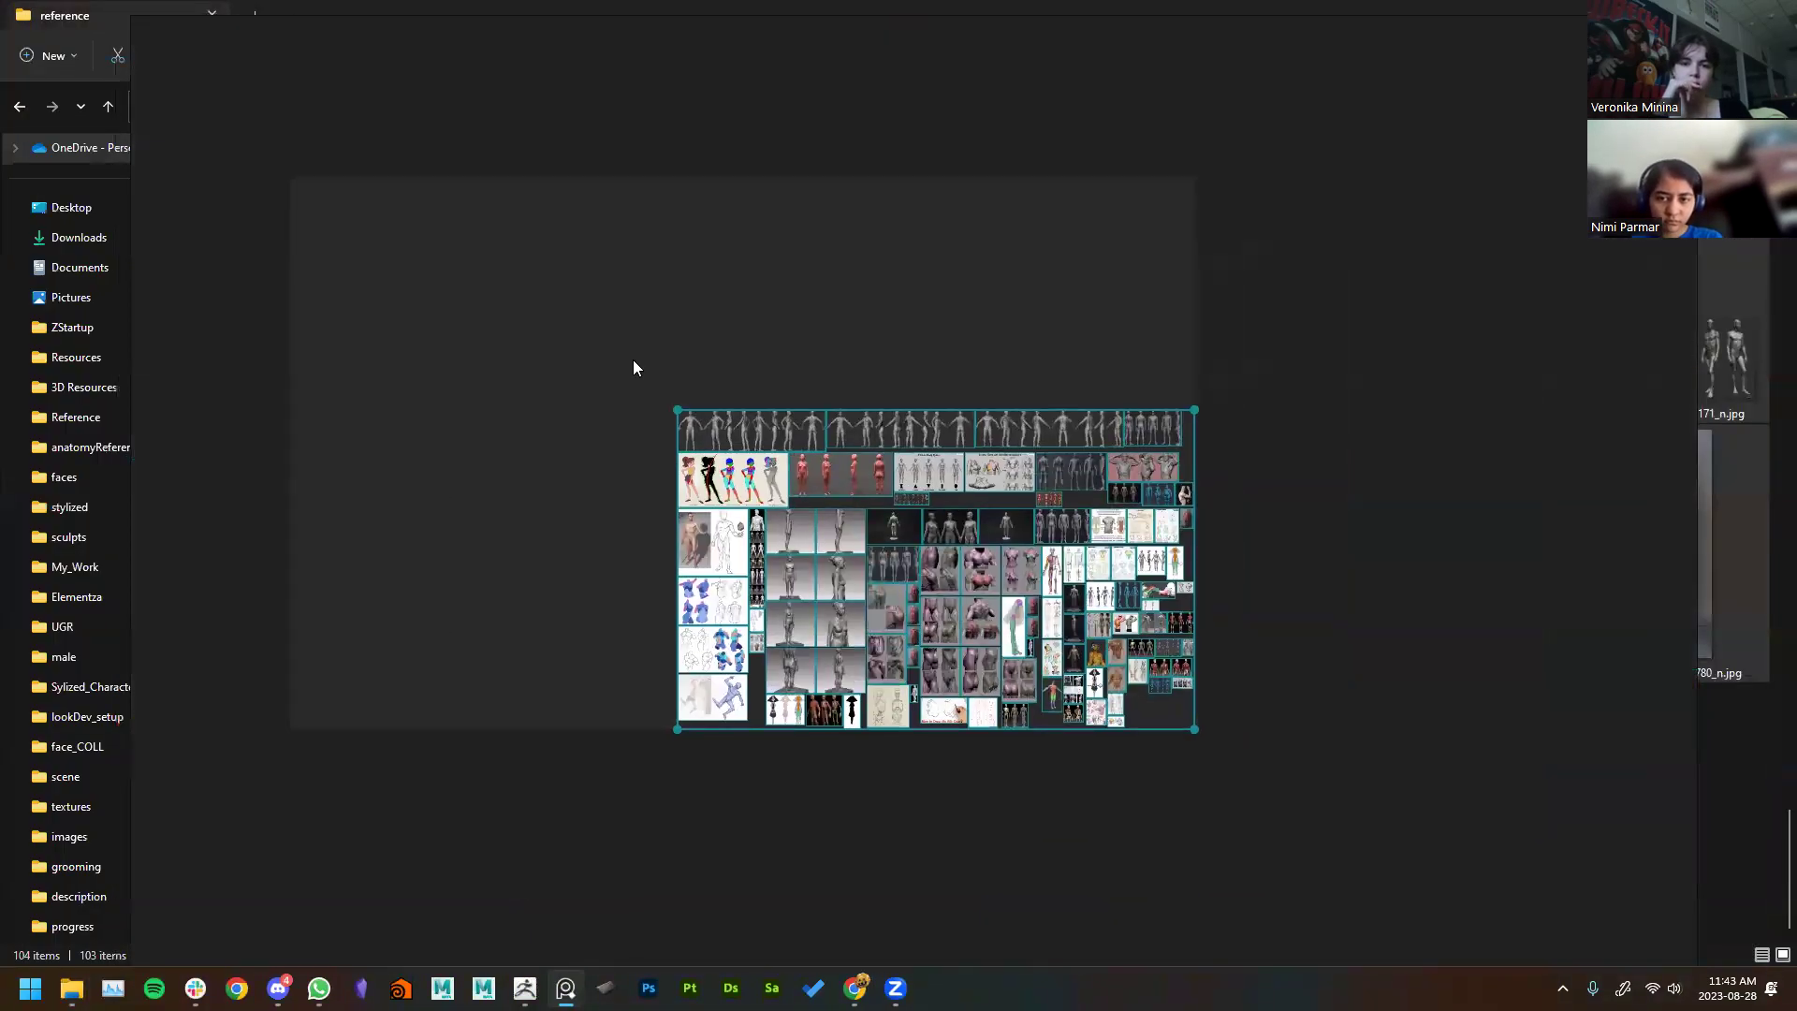
Step: Normalize all the images to the same height and pack them into a compact grid
{"action": "left_click_drag", "start_coordinate": [550, 317], "coordinate": [1406, 799]}
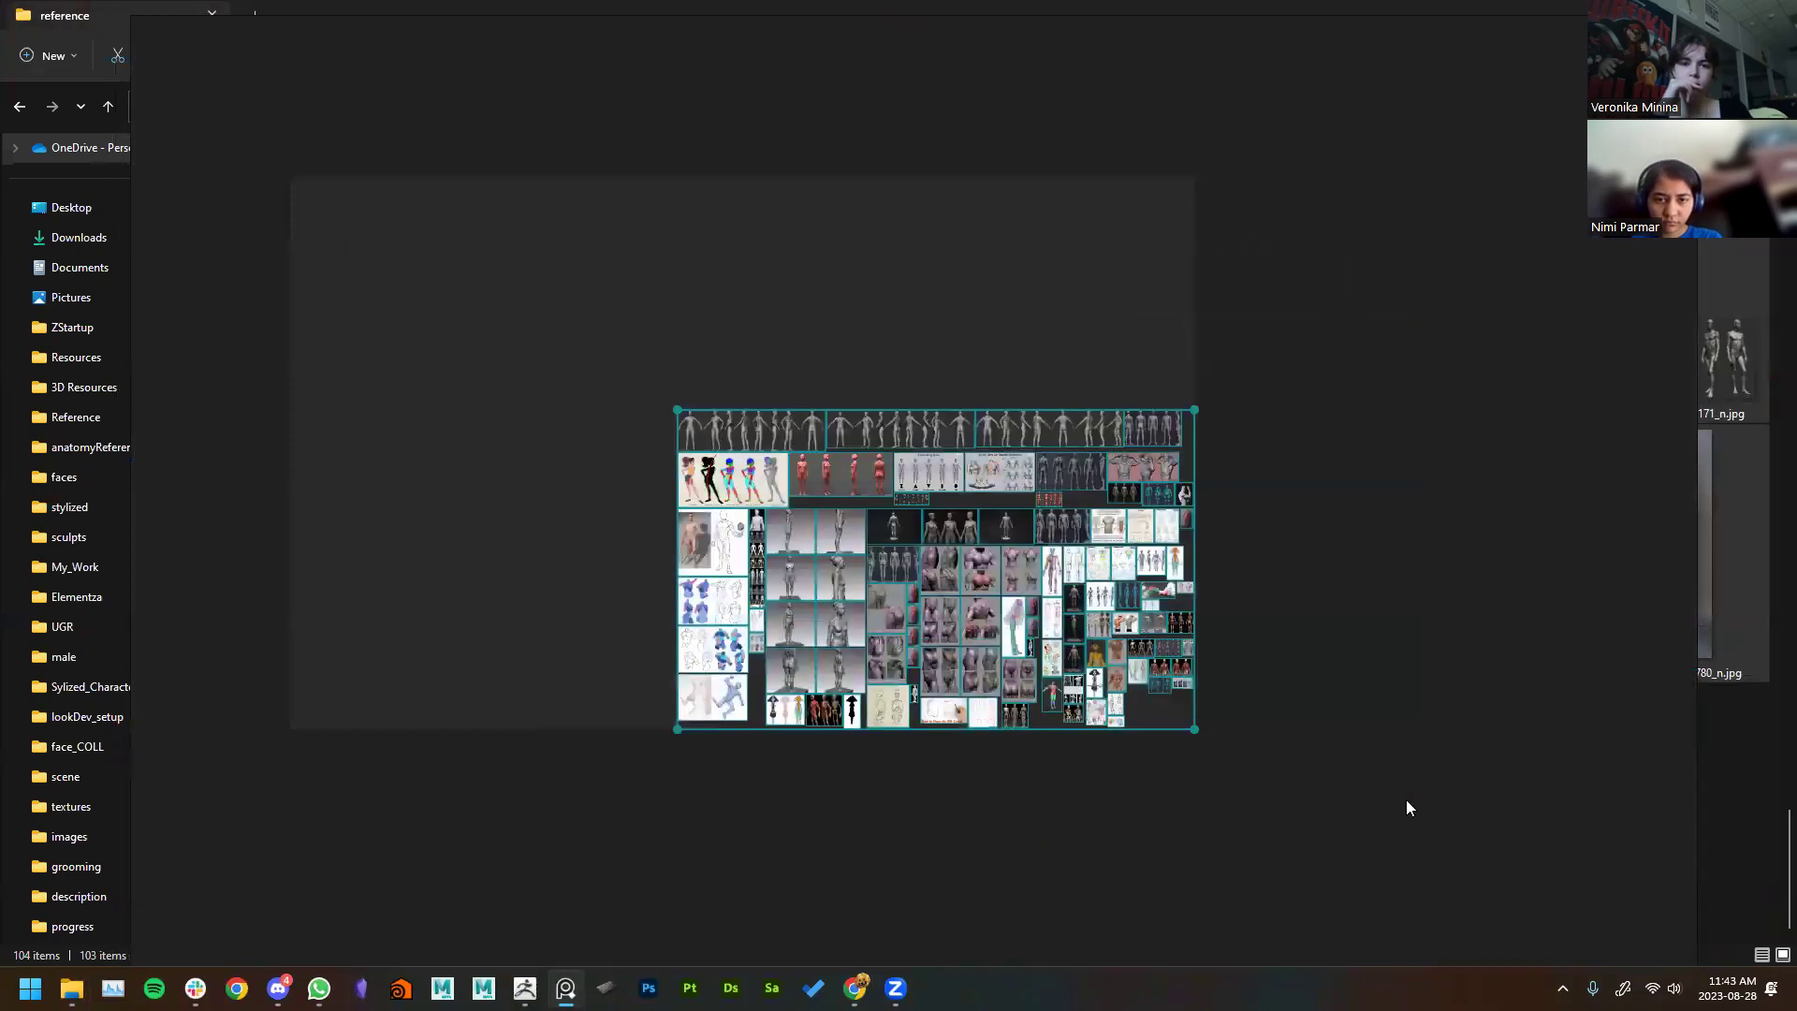
{"action": "key", "text": "ctrl+alt+Left"}
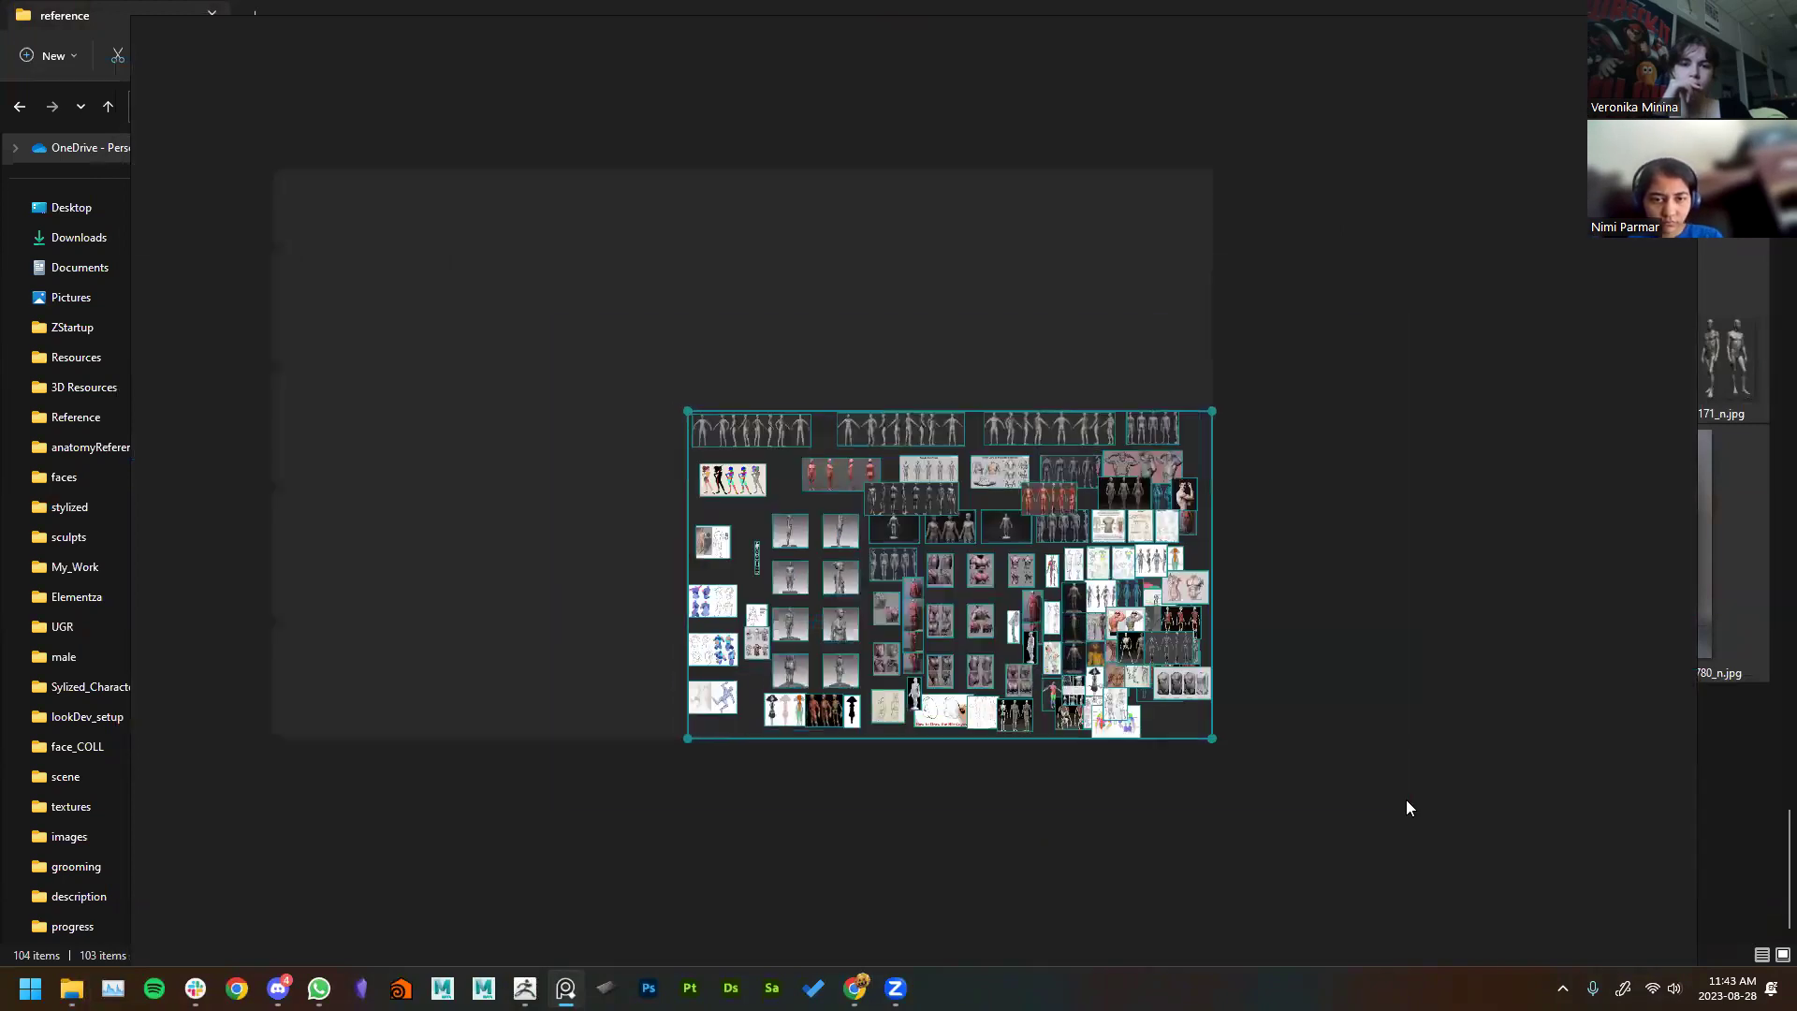
{"action": "key", "text": "ctrl+alt+Right"}
{"action": "key", "text": "ctrl+alt+Left"}
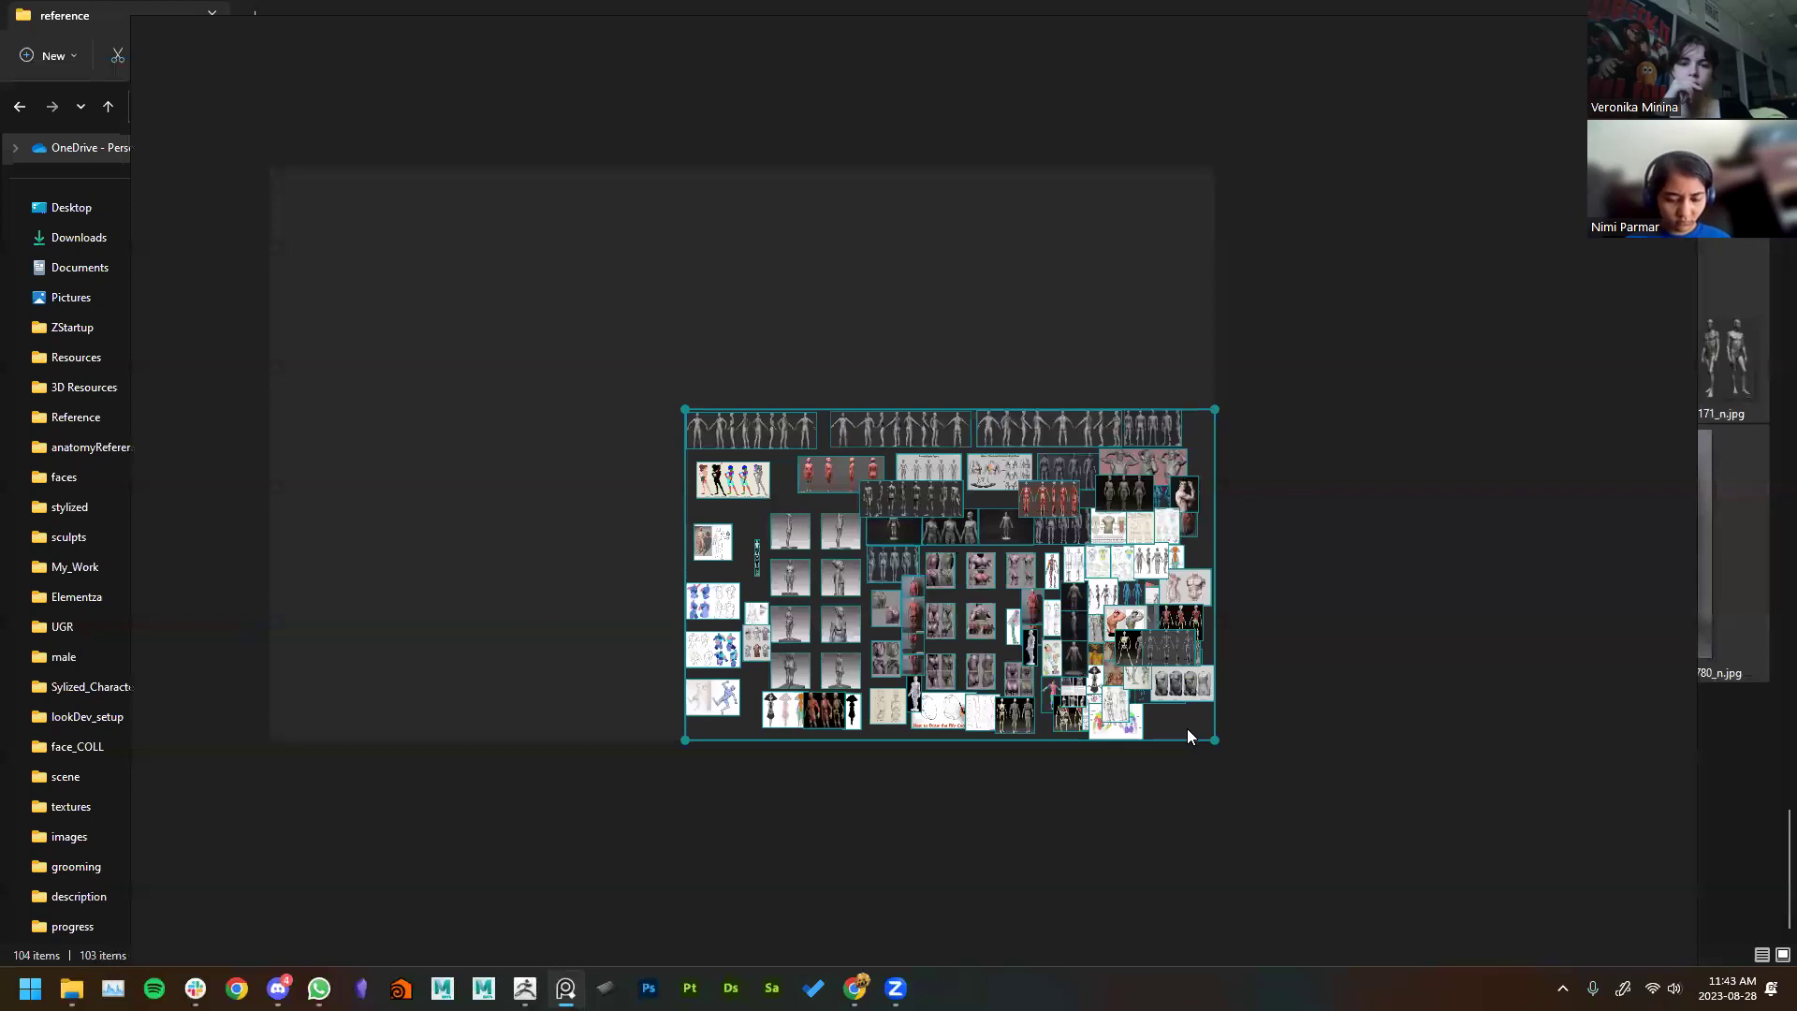
{"action": "key", "text": "ctrl+p"}
{"action": "left_click_drag", "start_coordinate": [965, 520], "coordinate": [660, 359]}
{"action": "scroll", "coordinate": [962, 580], "scroll_direction": "up", "scroll_amount": 3}
{"action": "middle_click_drag", "start_coordinate": [962, 581], "coordinate": [1421, 749]}
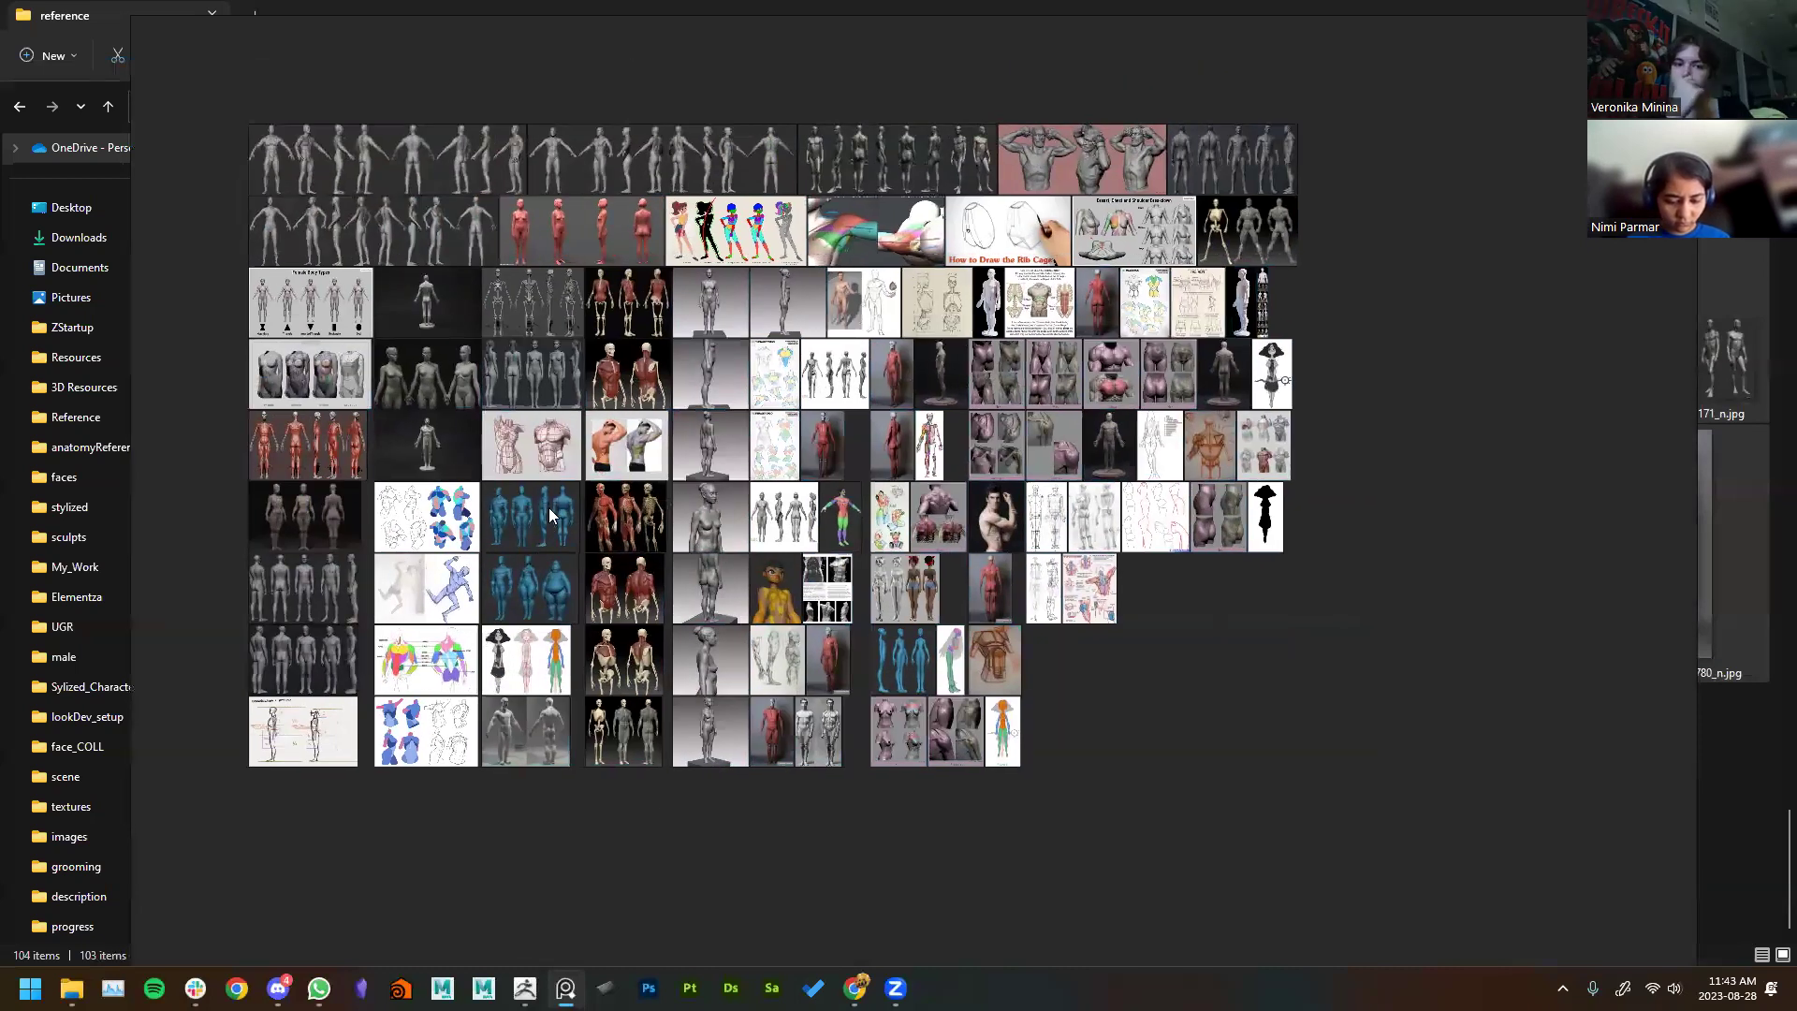
Step: Move two blue body-type lineups, the coloured chest-and-back muscle chart and two blue torso plane studies below the image grid
{"action": "left_click_drag", "start_coordinate": [549, 507], "coordinate": [554, 913]}
{"action": "left_click_drag", "start_coordinate": [528, 587], "coordinate": [642, 919]}
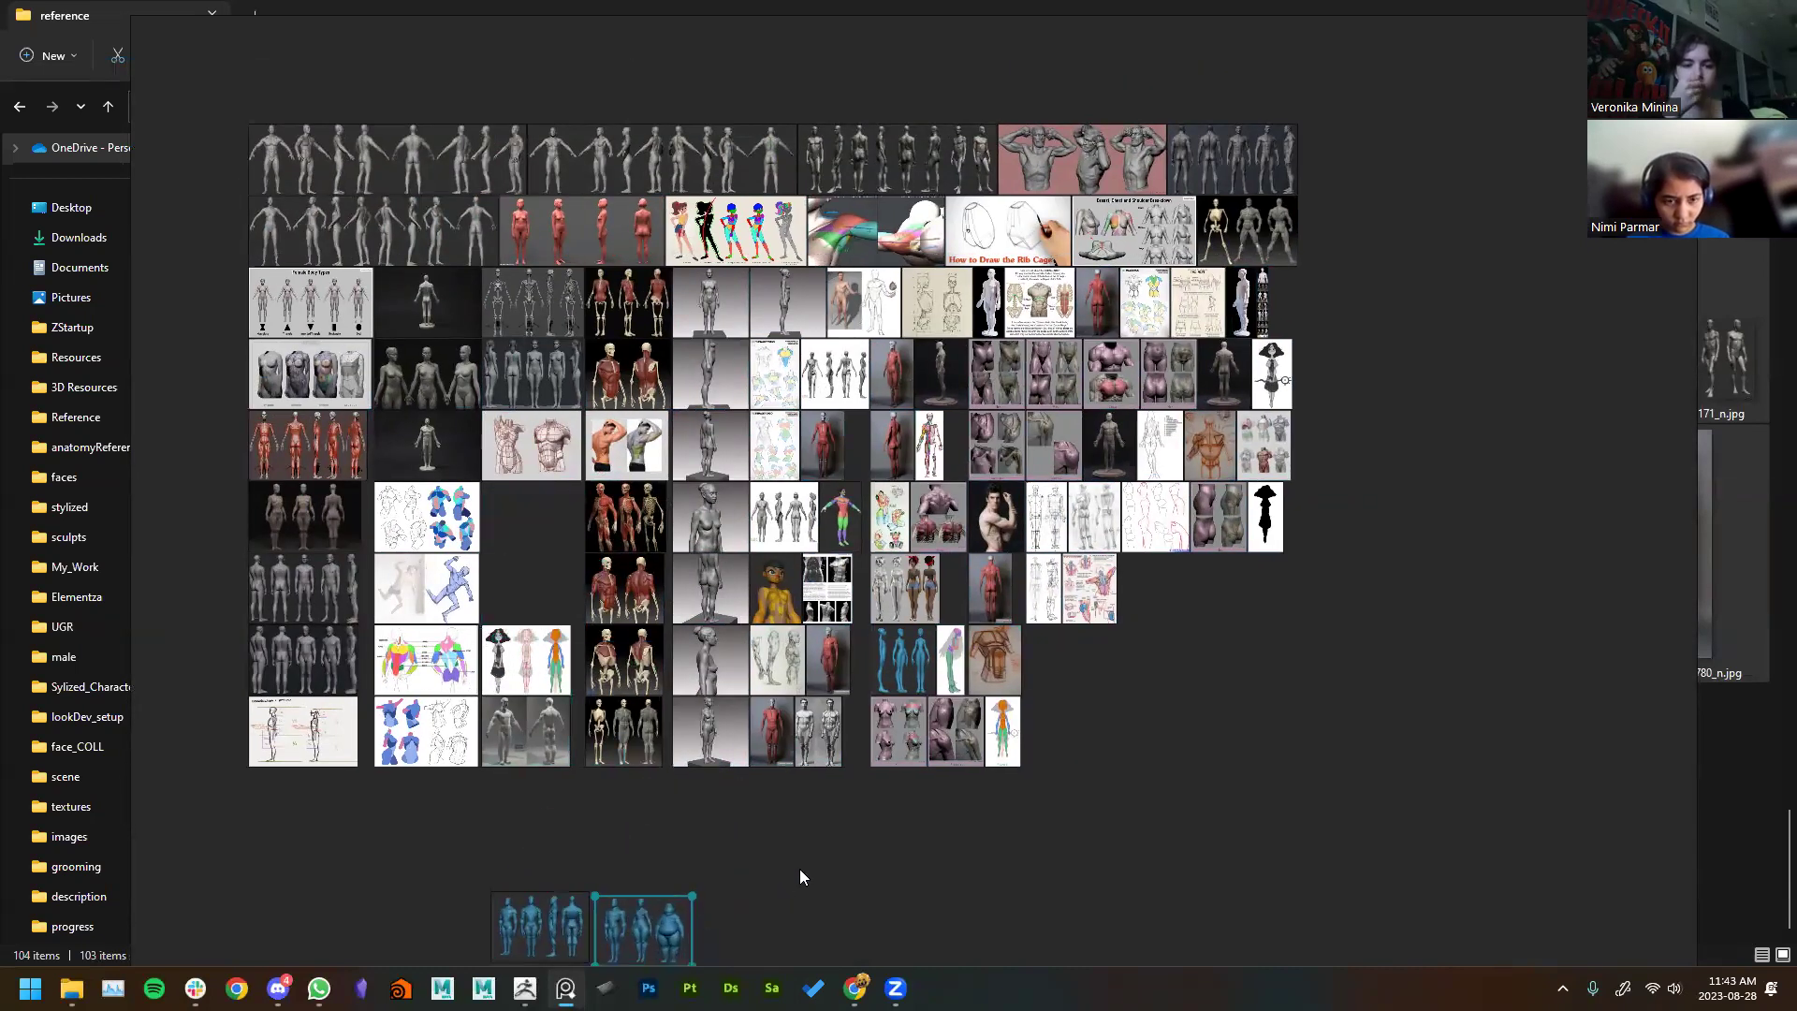
{"action": "middle_click_drag", "start_coordinate": [799, 877], "coordinate": [902, 788]}
{"action": "left_click_drag", "start_coordinate": [538, 572], "coordinate": [776, 772]}
{"action": "mouse_move", "coordinate": [526, 613]}
{"action": "left_mouse_down"}
{"action": "mouse_move", "coordinate": [621, 768]}
{"action": "mouse_move", "coordinate": [650, 736]}
{"action": "left_mouse_up"}
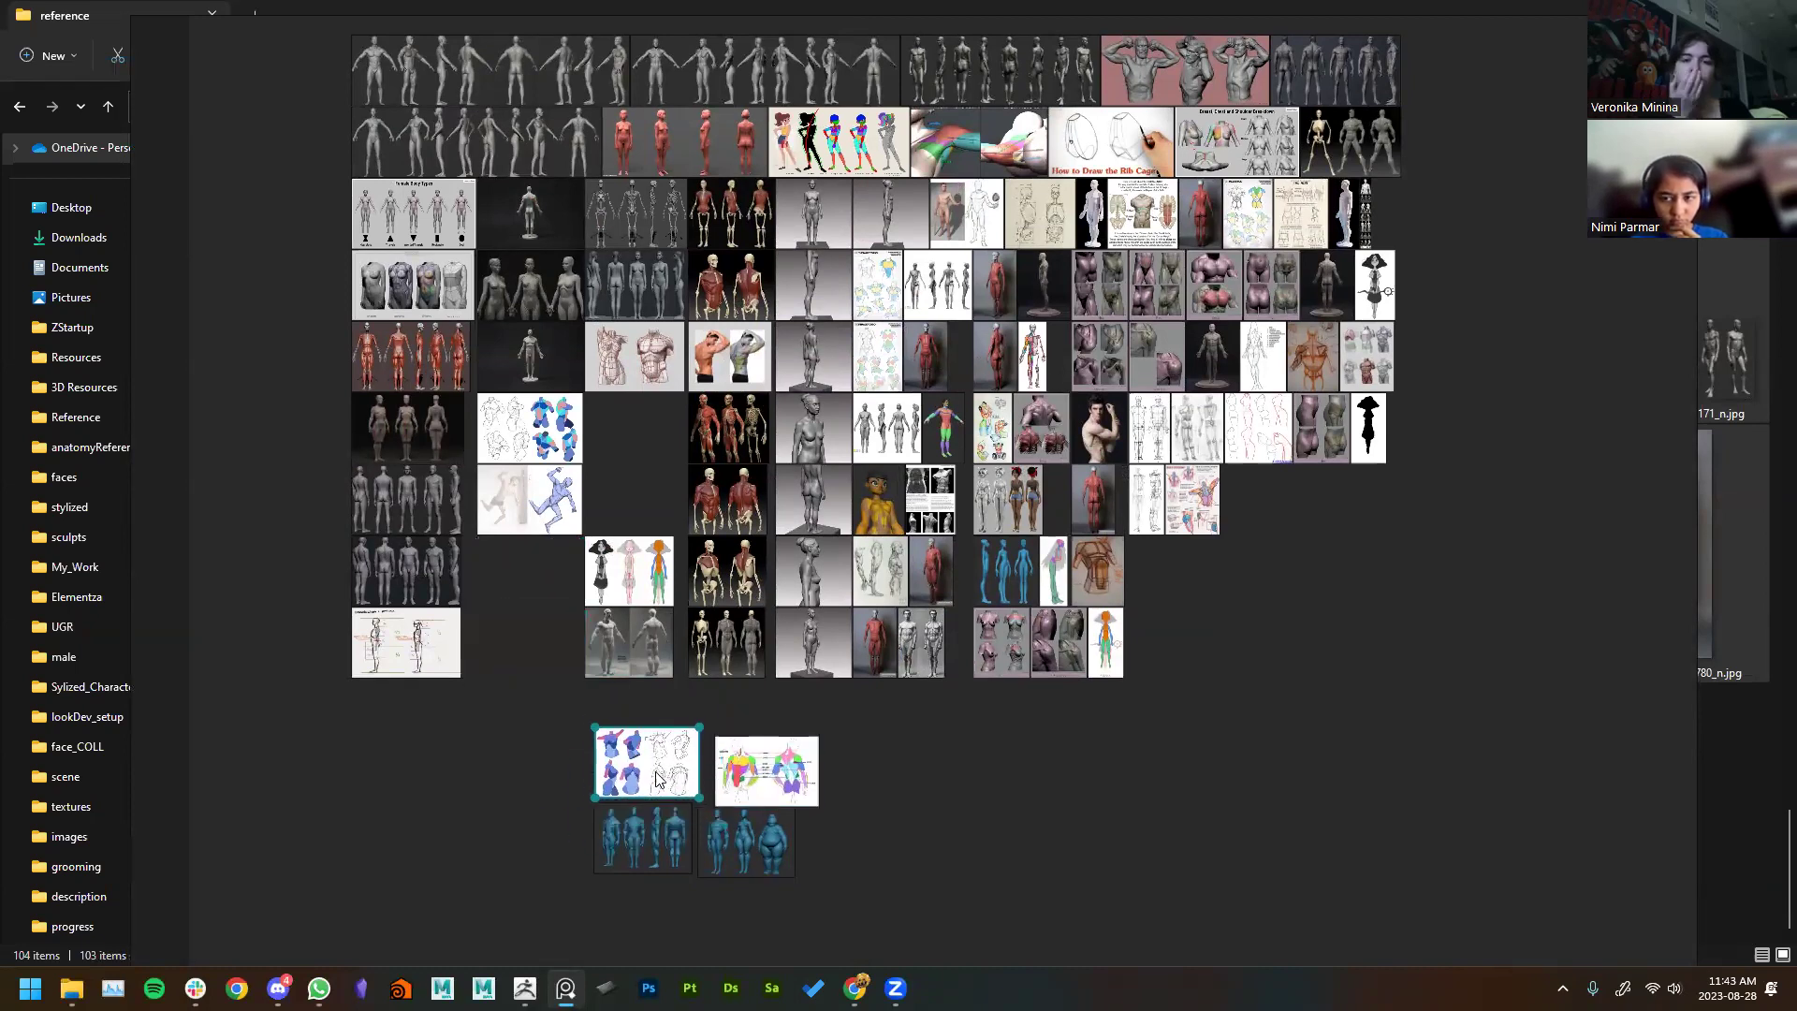
{"action": "mouse_move", "coordinate": [543, 423]}
{"action": "left_mouse_down"}
{"action": "mouse_move", "coordinate": [582, 616]}
{"action": "mouse_move", "coordinate": [938, 917]}
{"action": "mouse_move", "coordinate": [875, 876]}
{"action": "left_mouse_up"}
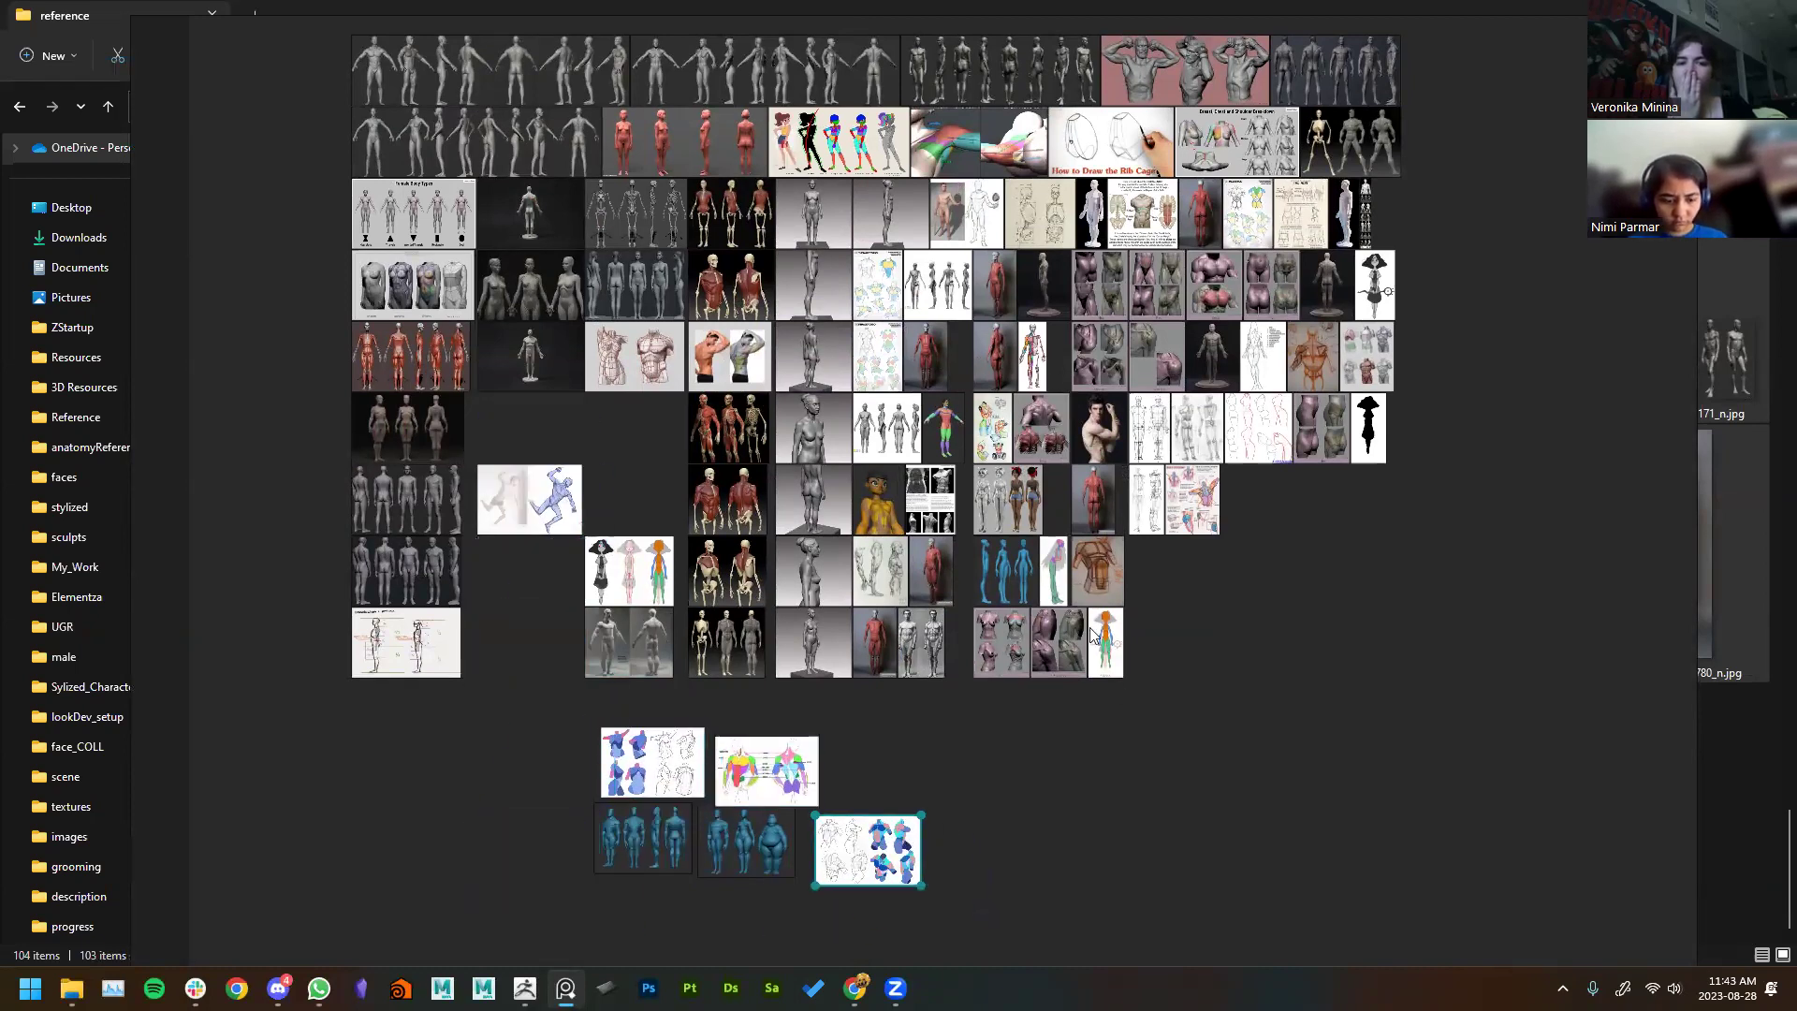
Step: Add the orange-and-green A-pose character, the pink-and-green figure and the blue female lineup to the group below the grid
{"action": "left_click_drag", "start_coordinate": [1105, 644], "coordinate": [573, 840]}
{"action": "mouse_move", "coordinate": [1053, 573]}
{"action": "left_mouse_down"}
{"action": "mouse_move", "coordinate": [539, 780]}
{"action": "mouse_move", "coordinate": [602, 771]}
{"action": "left_mouse_up"}
{"action": "left_click_drag", "start_coordinate": [504, 796], "coordinate": [530, 828]}
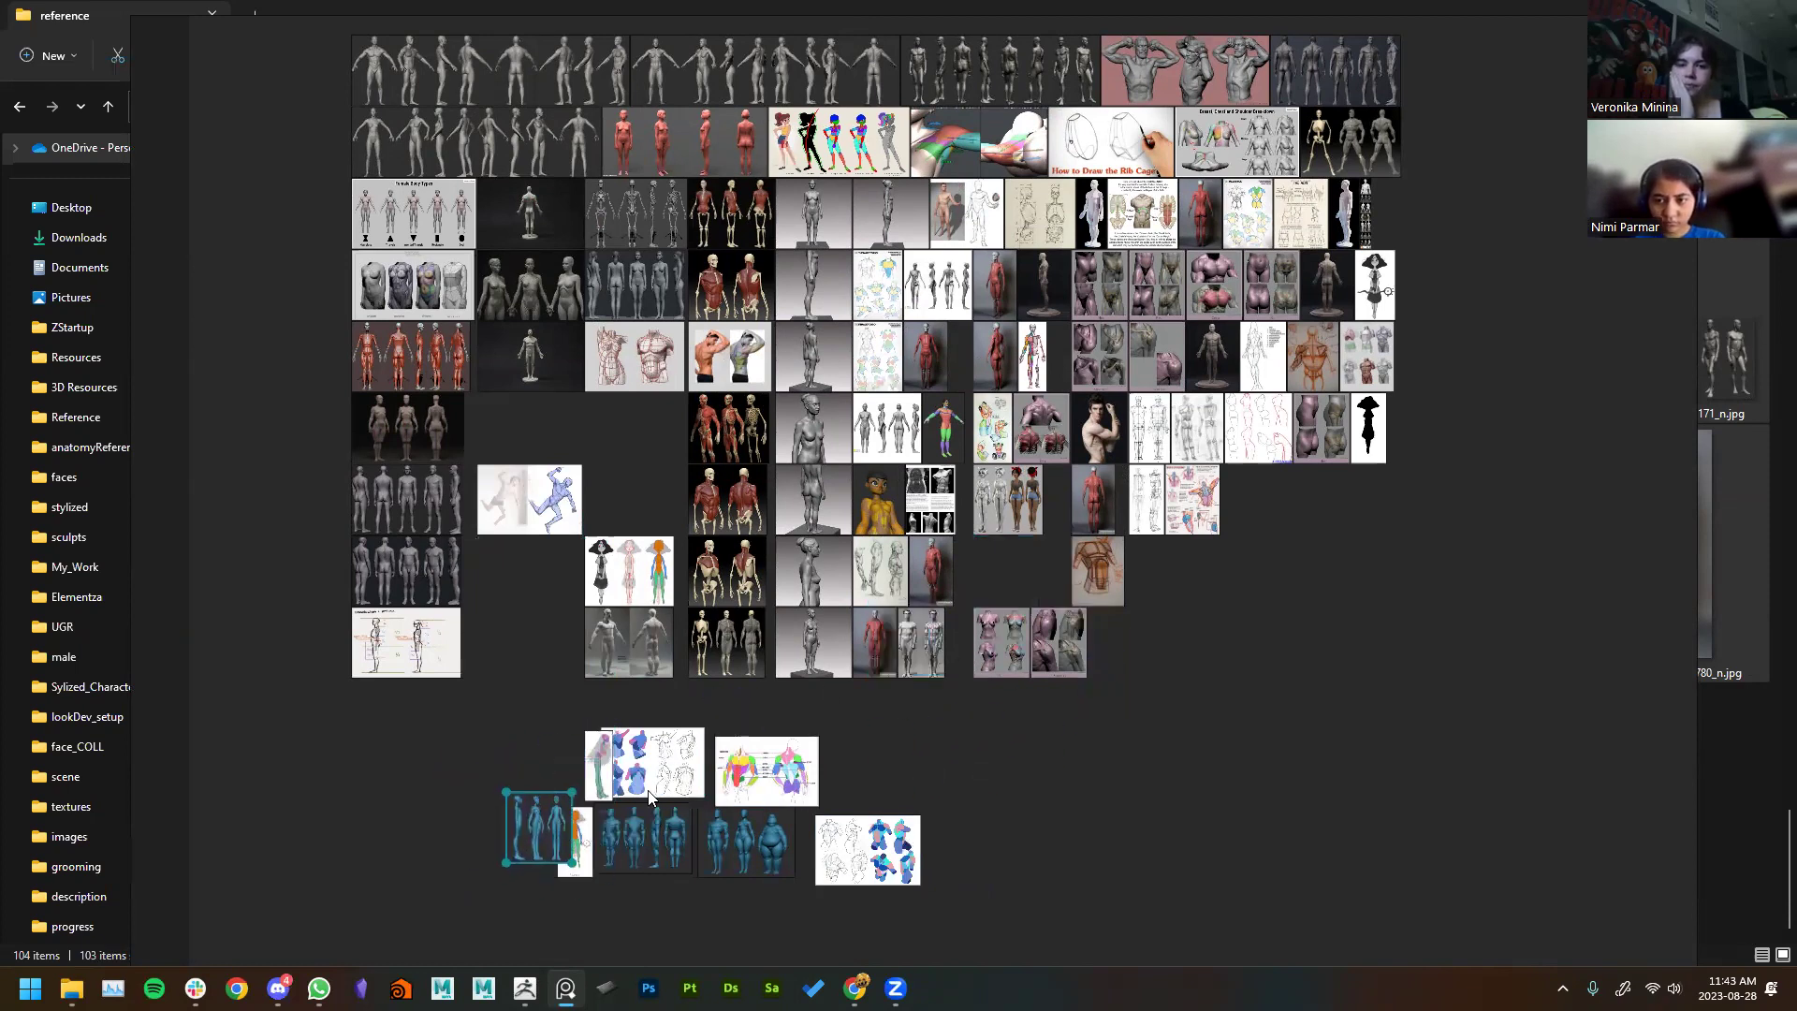
Step: Place the raised-arm photo and the raised-arm muscle overlay side by side, to the right of the grid
{"action": "middle_click_drag", "start_coordinate": [1082, 648], "coordinate": [1005, 798]}
{"action": "left_click_drag", "start_coordinate": [1021, 578], "coordinate": [1505, 372]}
{"action": "left_click_drag", "start_coordinate": [665, 508], "coordinate": [1475, 393]}
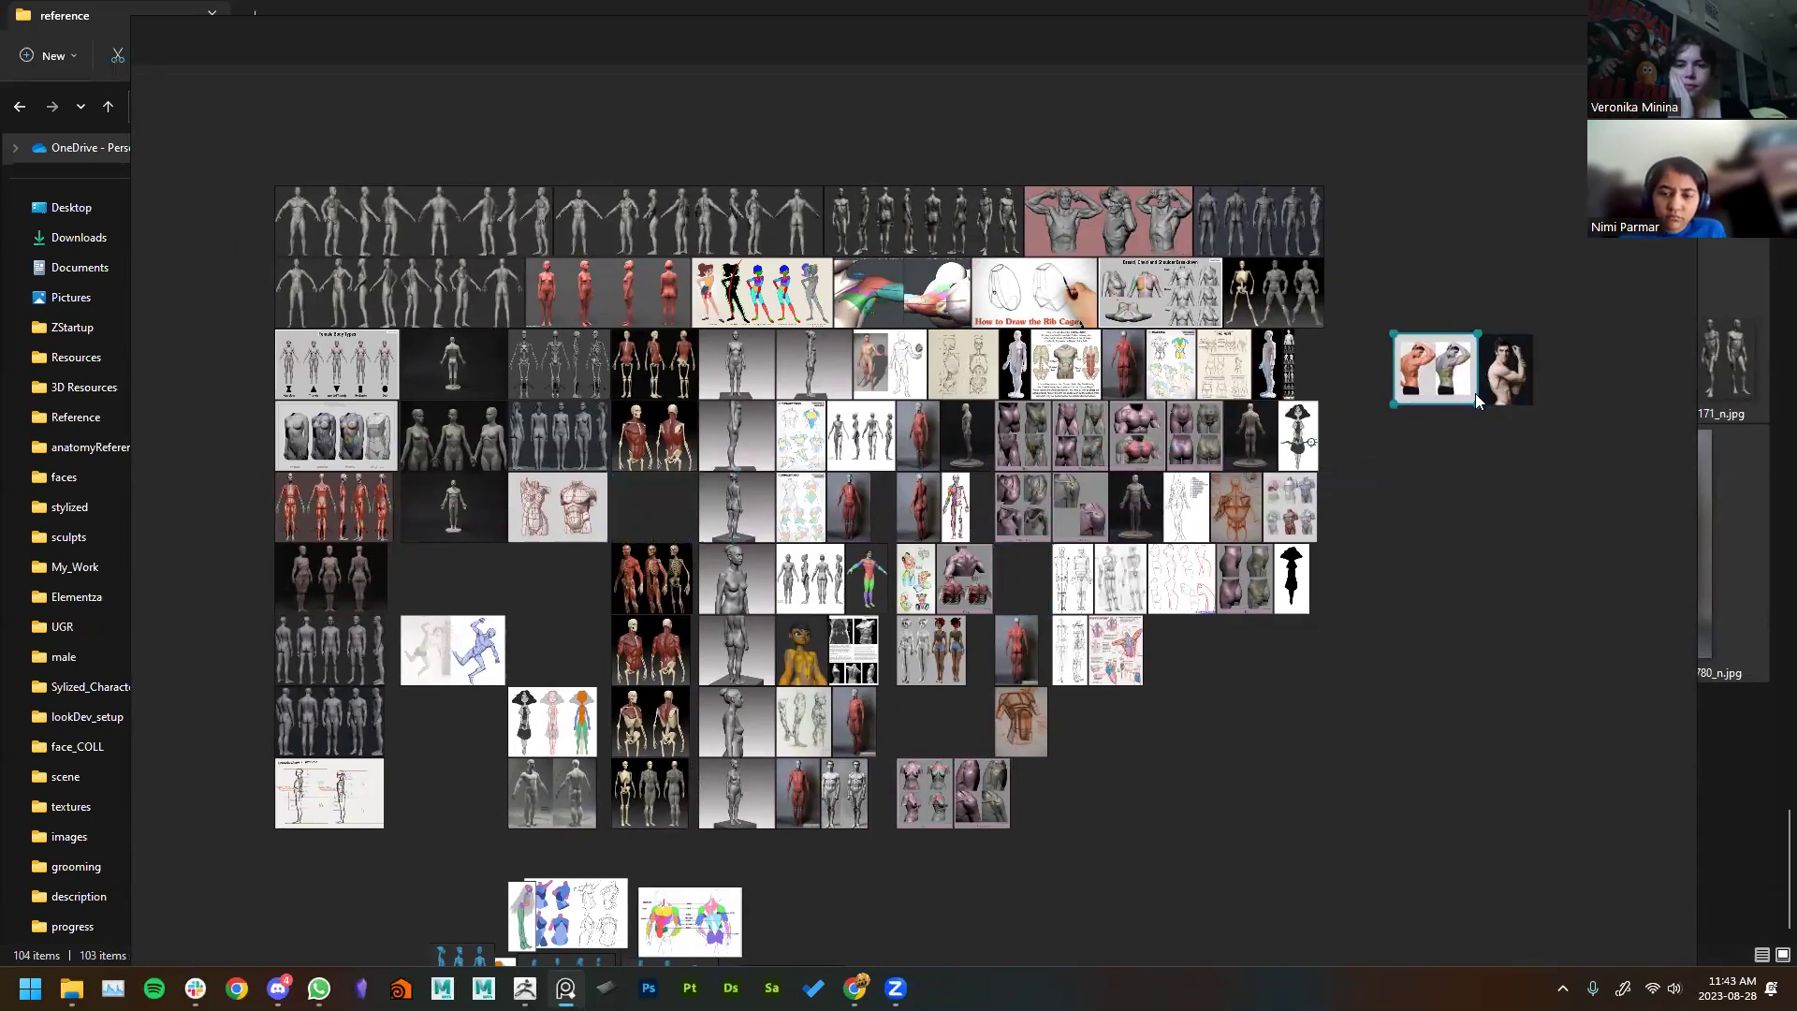
Step: Examine the shoulder and arm shapes in the two raised-arm torso references
{"action": "middle_click_drag", "start_coordinate": [1475, 393], "coordinate": [1020, 661]}
{"action": "scroll", "coordinate": [975, 481], "scroll_direction": "up", "scroll_amount": 4}
{"action": "scroll", "coordinate": [1064, 605], "scroll_direction": "up", "scroll_amount": 5}
{"action": "scroll", "coordinate": [1169, 700], "scroll_direction": "up", "scroll_amount": 1}
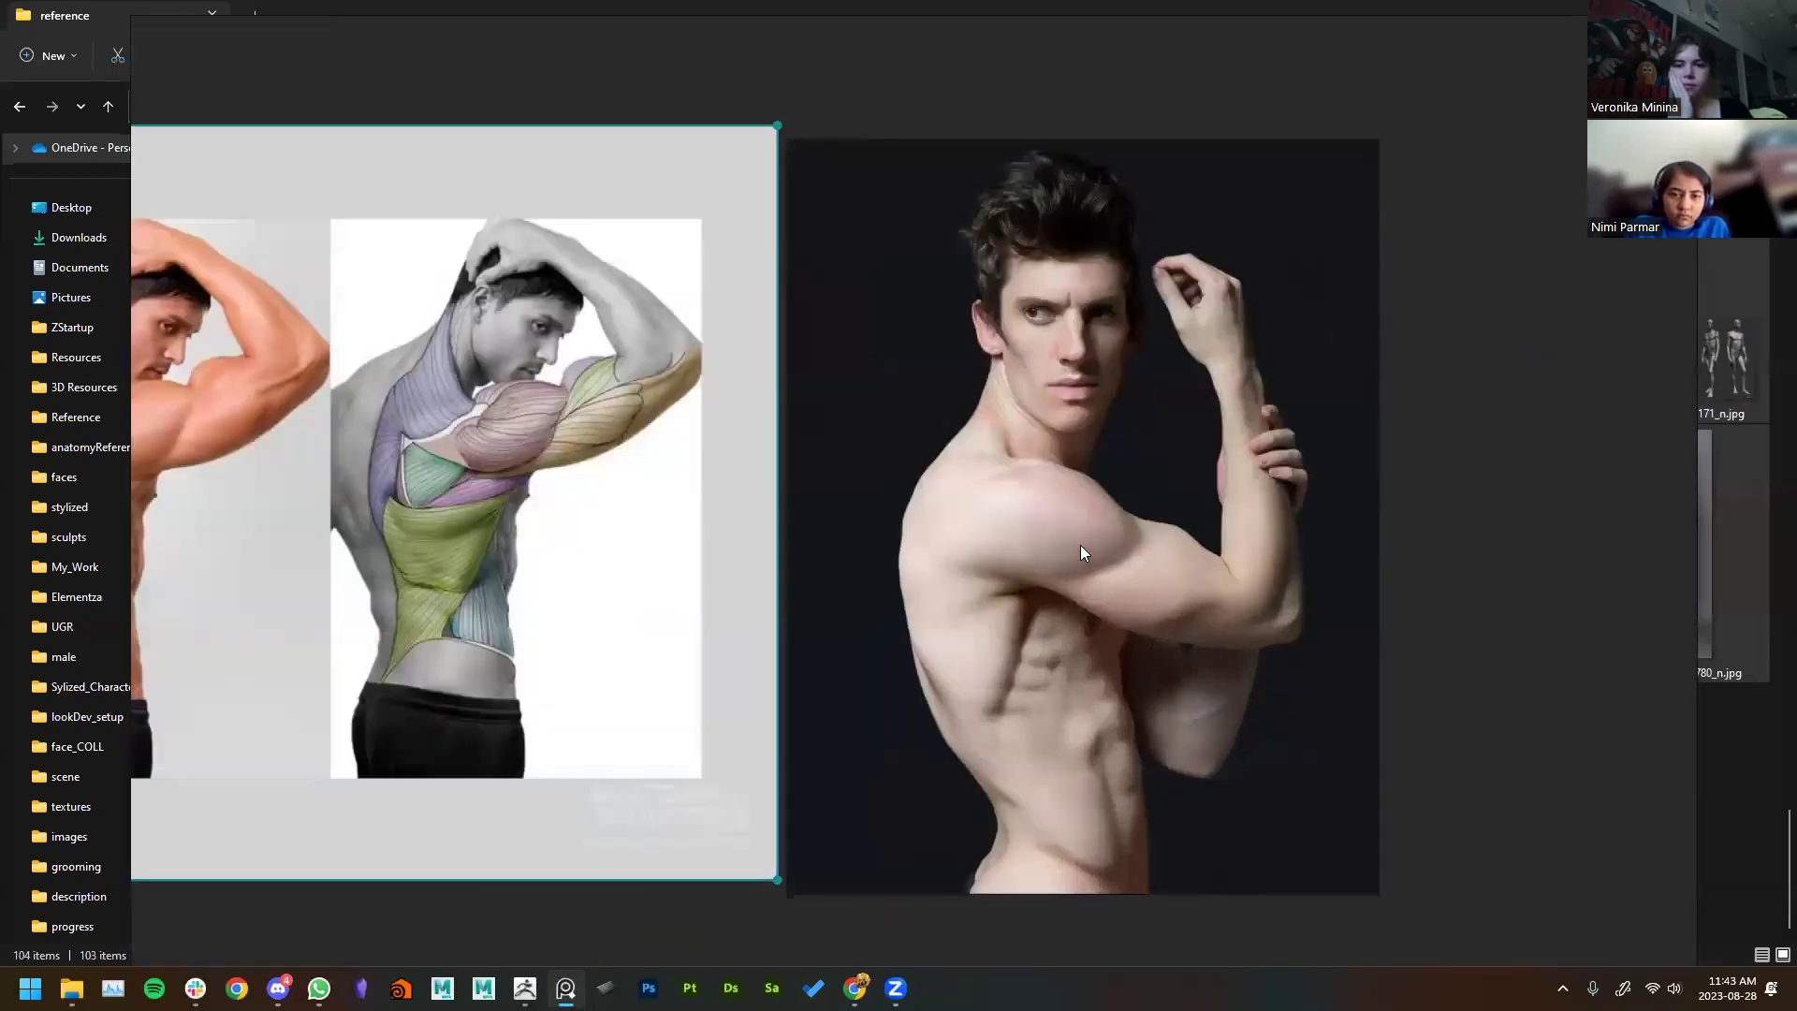
{"action": "scroll", "coordinate": [1080, 545], "scroll_direction": "down", "scroll_amount": 2}
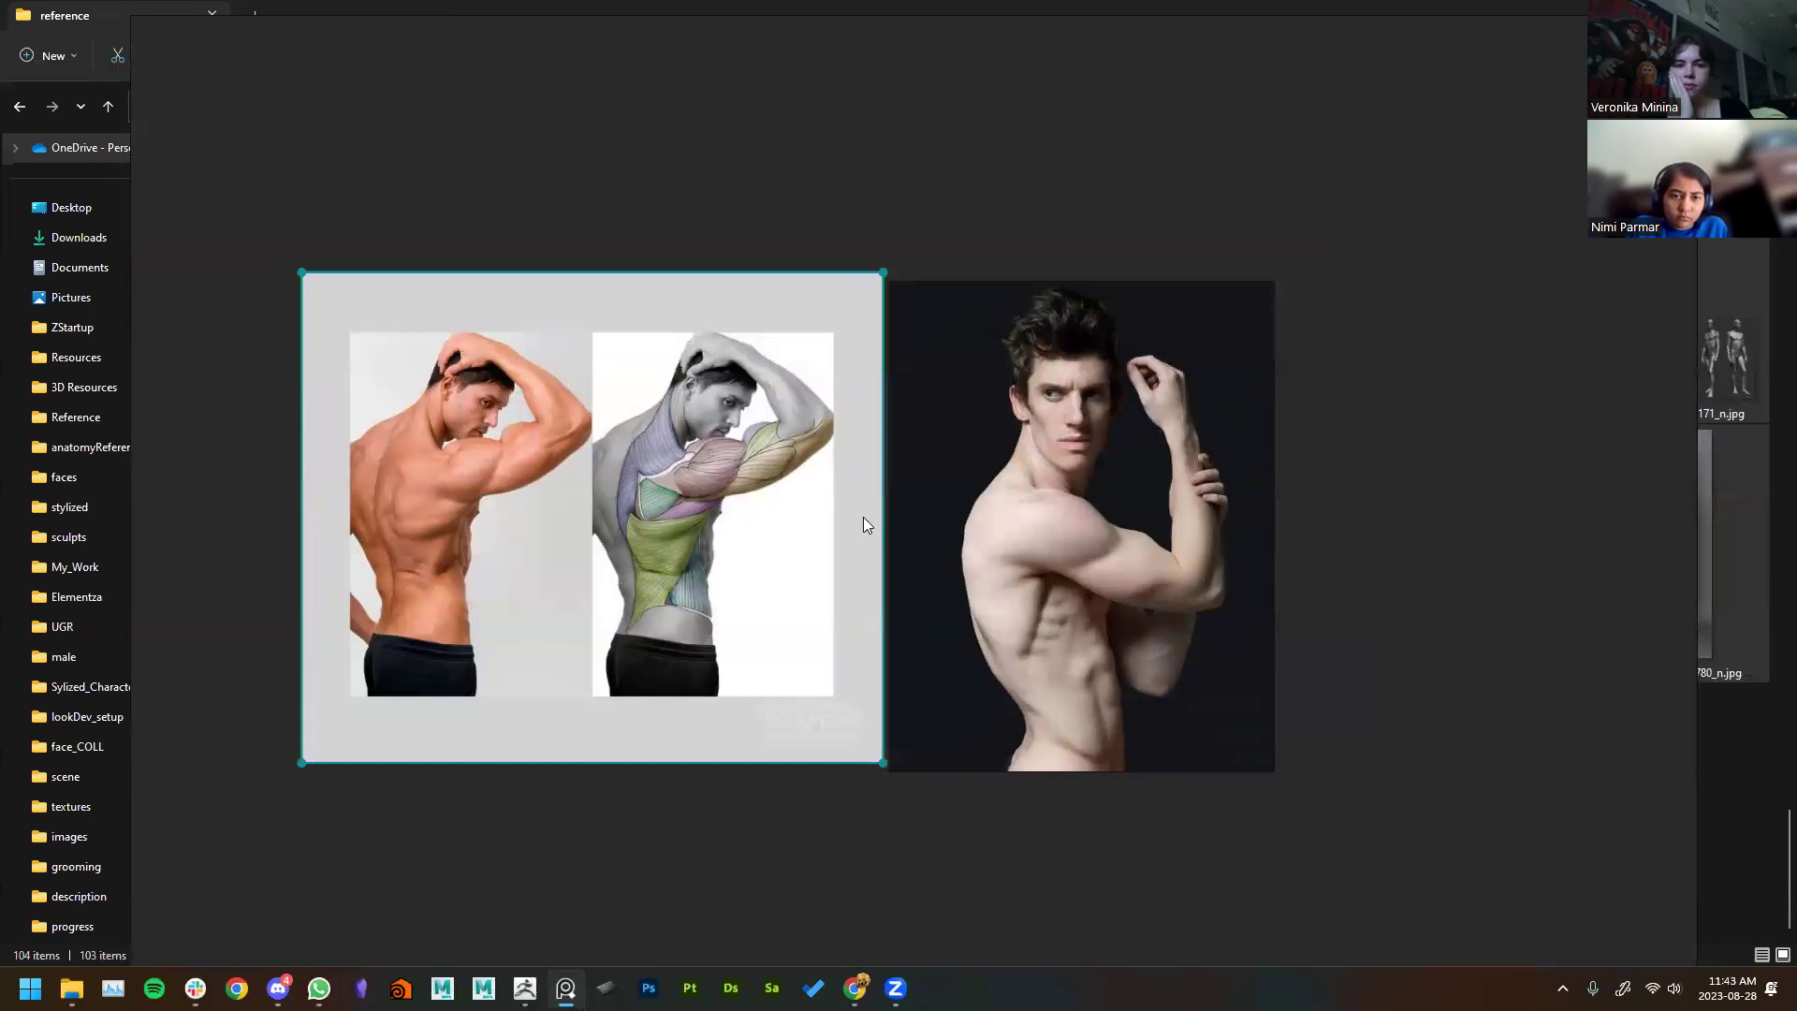
{"action": "scroll", "coordinate": [861, 521], "scroll_direction": "down", "scroll_amount": 5}
{"action": "middle_click_drag", "start_coordinate": [795, 646], "coordinate": [1085, 709]}
{"action": "scroll", "coordinate": [973, 477], "scroll_direction": "down", "scroll_amount": 3}
{"action": "scroll", "coordinate": [949, 492], "scroll_direction": "down", "scroll_amount": 2}
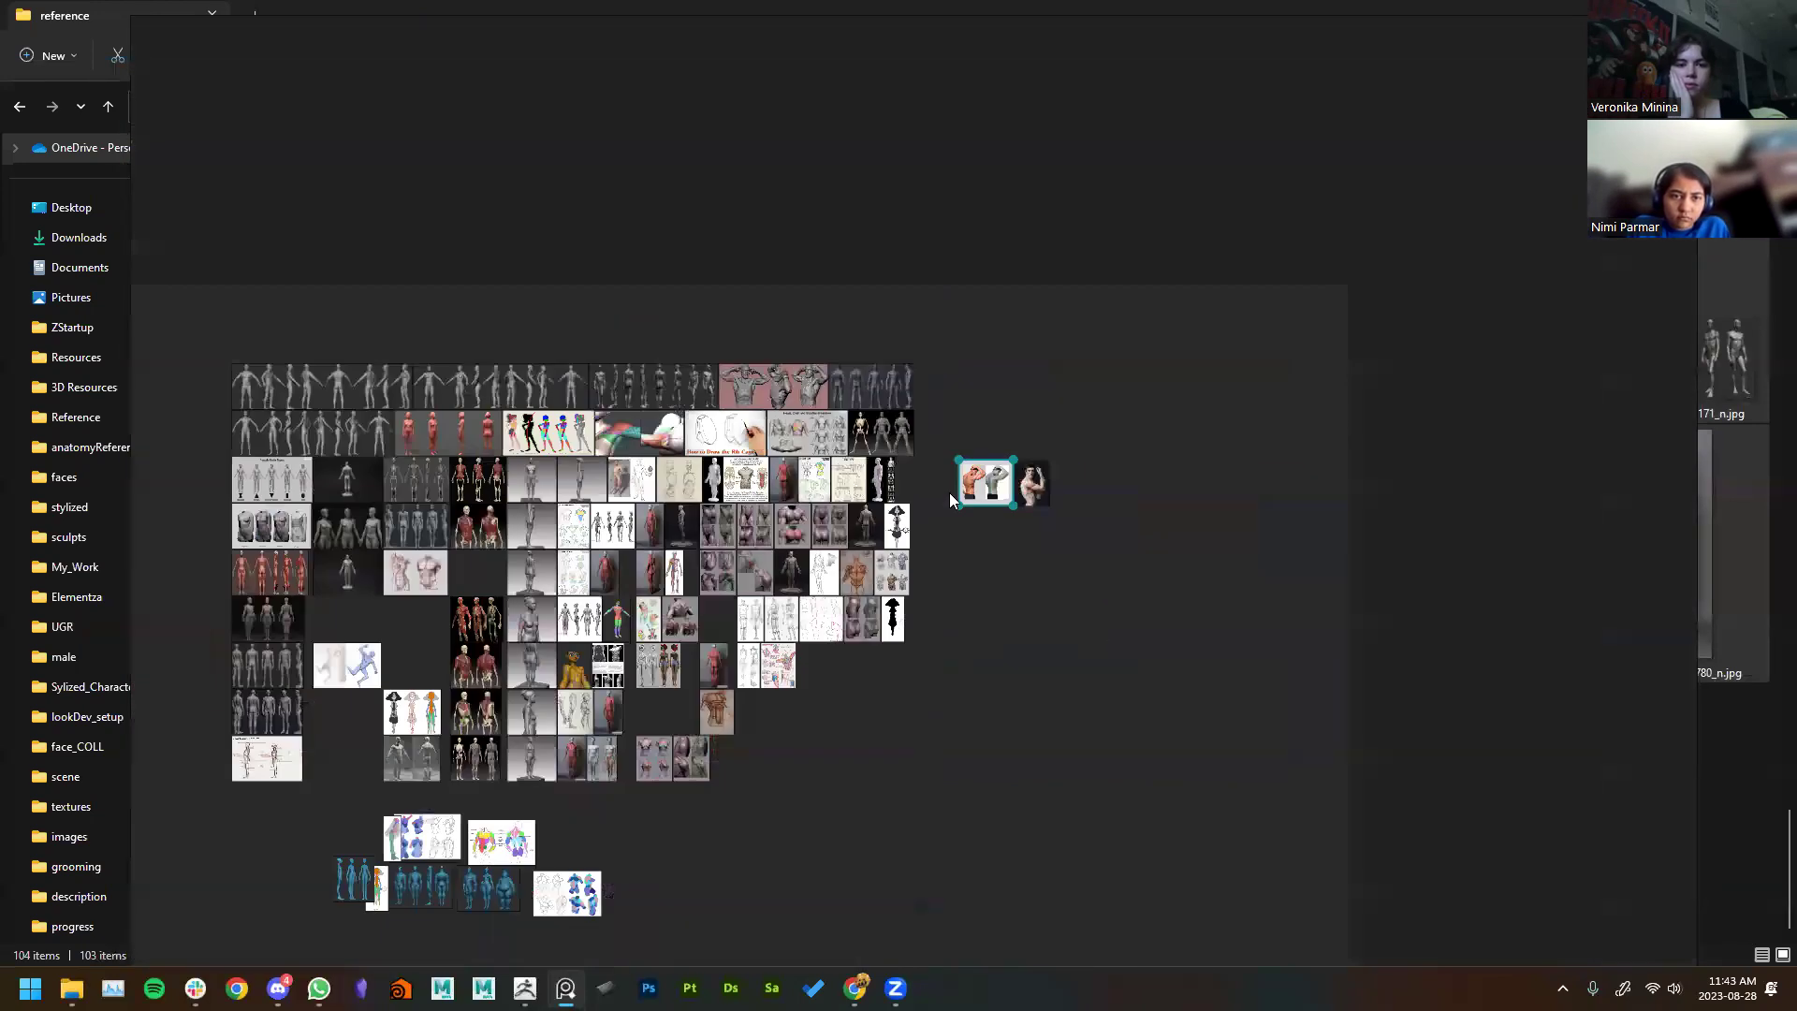
Step: Pull the skeleton and muscular superhero render out of the grid's right end
{"action": "scroll", "coordinate": [997, 361], "scroll_direction": "up", "scroll_amount": 5}
{"action": "scroll", "coordinate": [997, 362], "scroll_direction": "up", "scroll_amount": 2}
{"action": "middle_click_drag", "start_coordinate": [1014, 329], "coordinate": [1123, 599]}
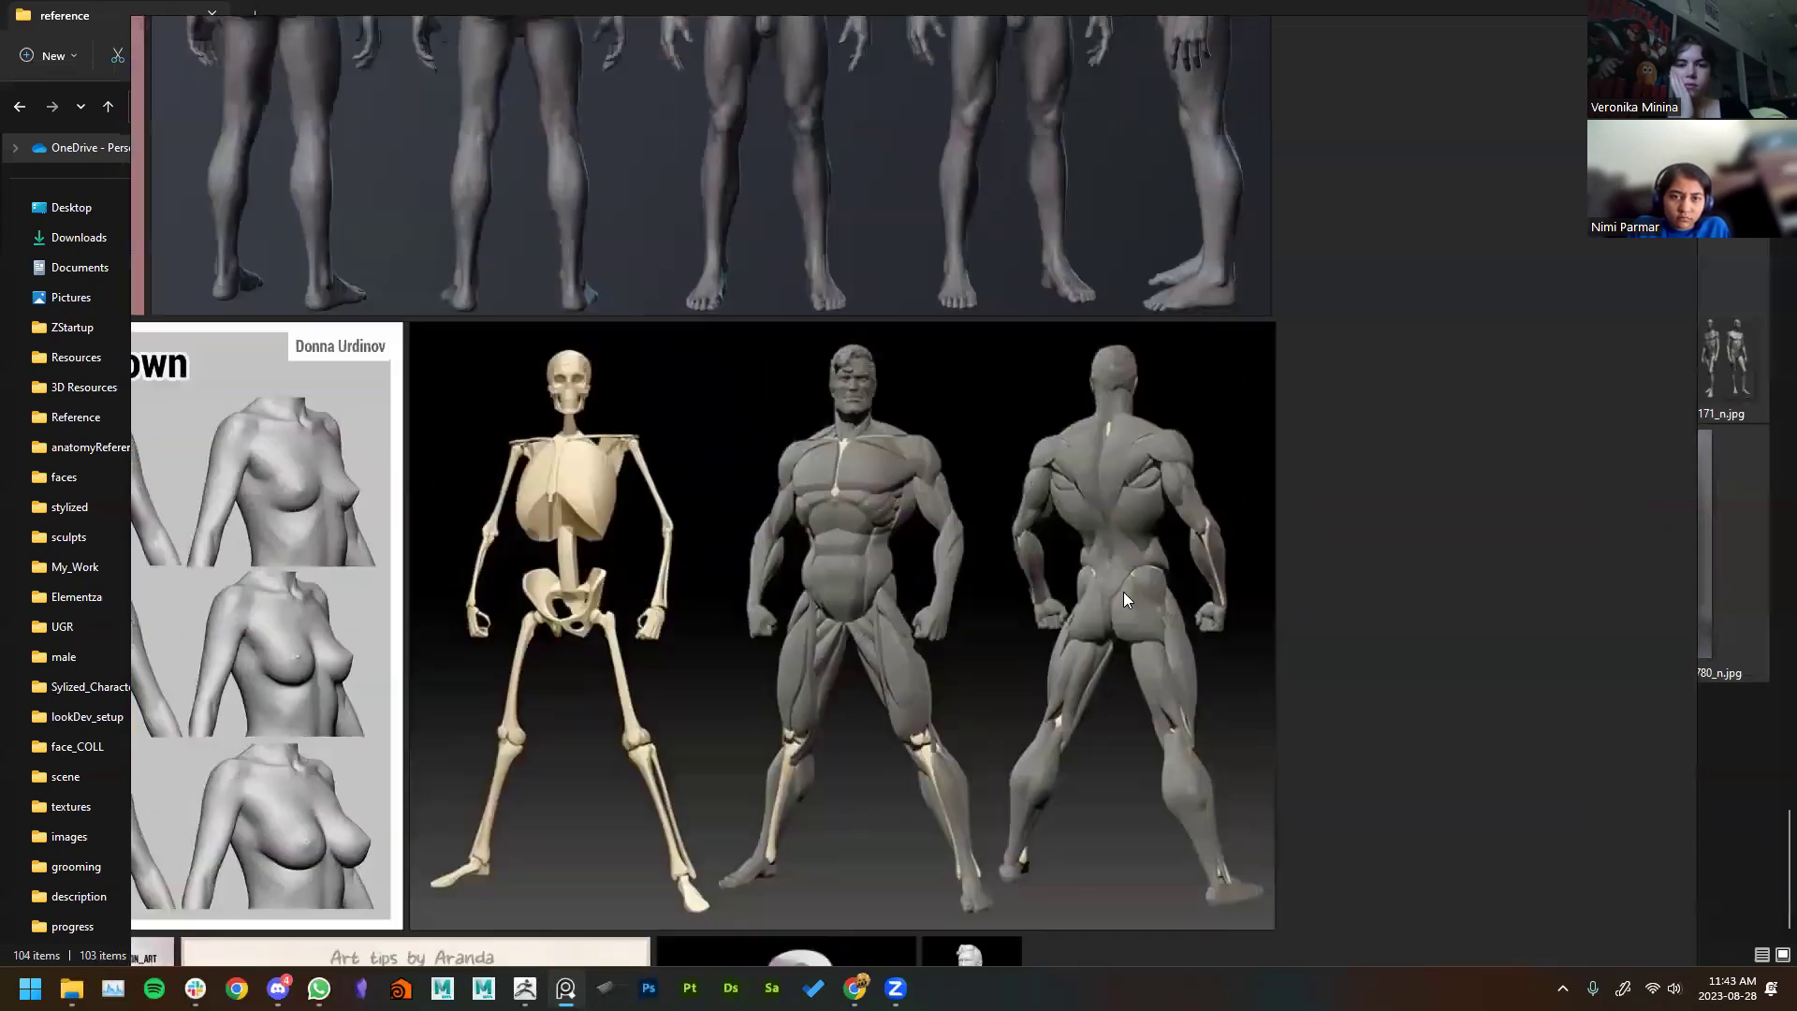
{"action": "left_click_drag", "start_coordinate": [911, 571], "coordinate": [1460, 560]}
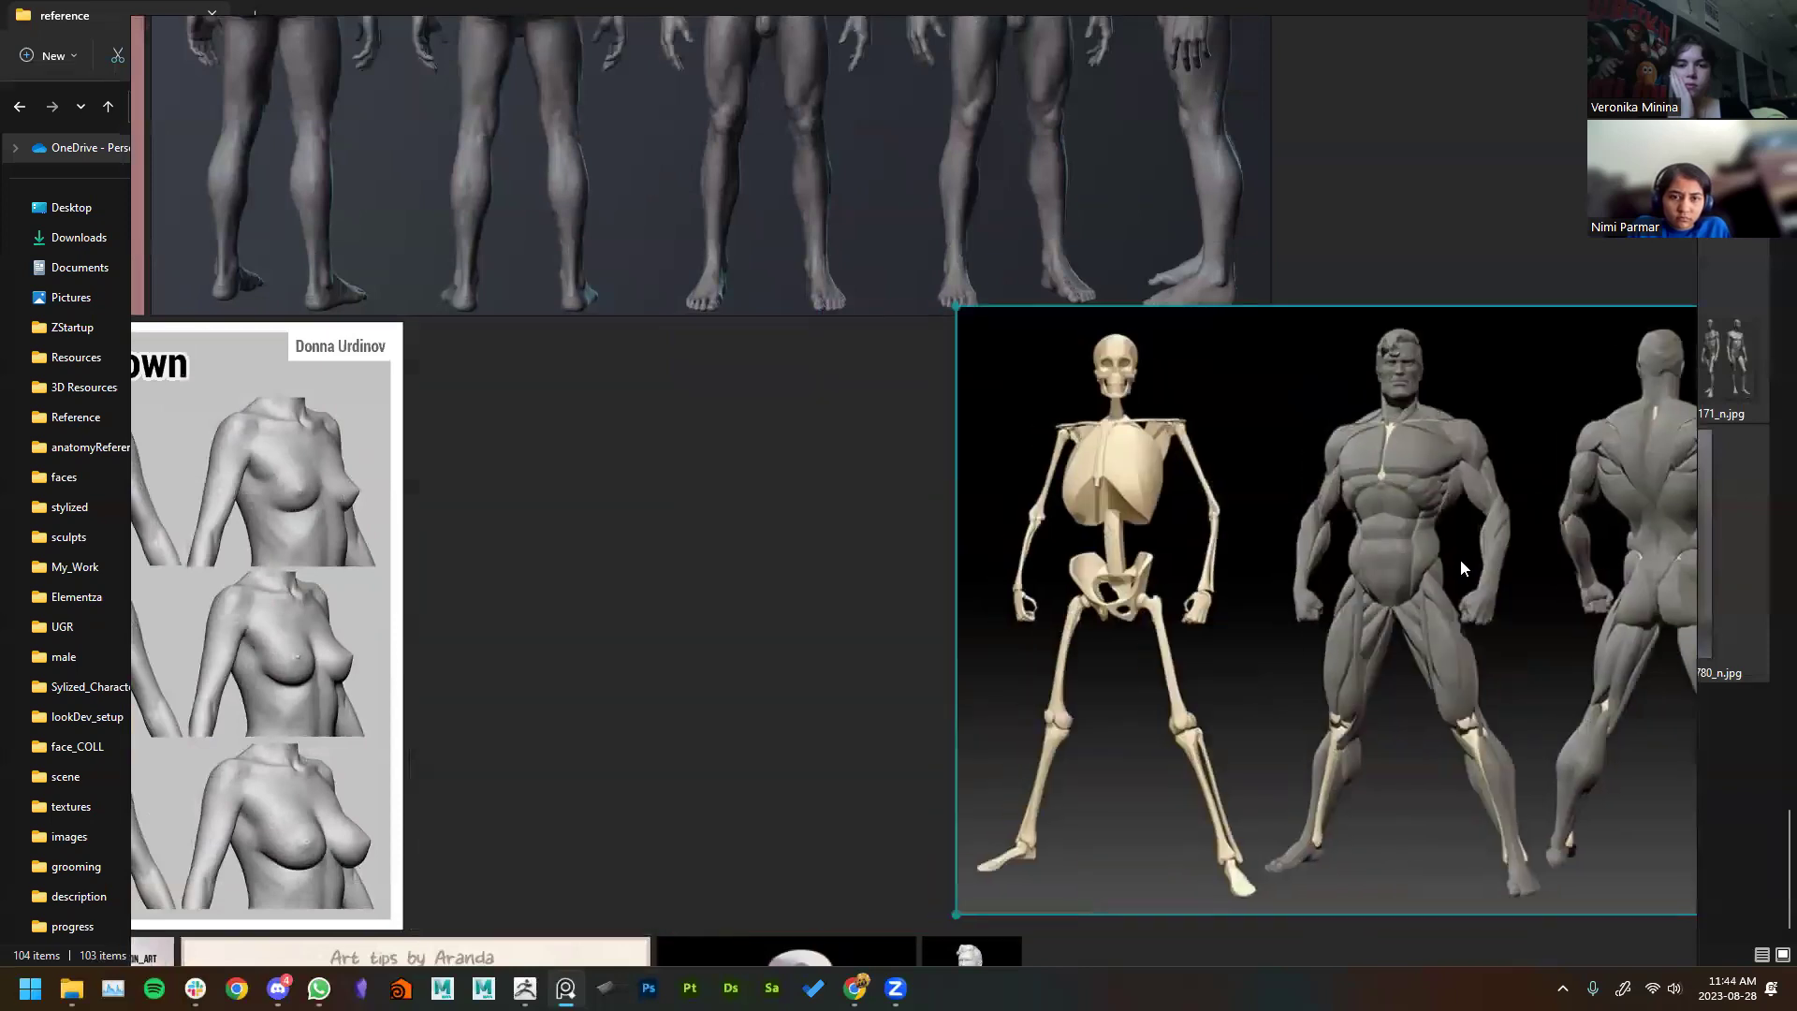
{"action": "scroll", "coordinate": [1385, 516], "scroll_direction": "down", "scroll_amount": 6}
{"action": "left_click_drag", "start_coordinate": [1325, 367], "coordinate": [1511, 374]}
{"action": "key", "text": "ctrl+p"}
Step: Place the coloured shoulder-muscle image under the raised-arm photos and the skeleton and superhero render below the grid's right part
{"action": "scroll", "coordinate": [1207, 571], "scroll_direction": "down", "scroll_amount": 2}
{"action": "left_click_drag", "start_coordinate": [824, 486], "coordinate": [1397, 630]}
{"action": "left_click", "coordinate": [1401, 446]}
{"action": "left_click_drag", "start_coordinate": [1401, 446], "coordinate": [1181, 896]}
{"action": "middle_click_drag", "start_coordinate": [1233, 843], "coordinate": [1347, 687]}
Step: Move the female torso and male torso colour sheets down to the group below the grid
{"action": "scroll", "coordinate": [854, 515], "scroll_direction": "up", "scroll_amount": 4}
{"action": "scroll", "coordinate": [853, 515], "scroll_direction": "down", "scroll_amount": 4}
{"action": "mouse_move", "coordinate": [854, 515]}
{"action": "left_mouse_down"}
{"action": "mouse_move", "coordinate": [859, 977]}
{"action": "mouse_move", "coordinate": [832, 931]}
{"action": "left_mouse_up"}
{"action": "mouse_move", "coordinate": [880, 453]}
{"action": "left_mouse_down"}
{"action": "mouse_move", "coordinate": [861, 927]}
{"action": "mouse_move", "coordinate": [968, 943]}
{"action": "left_mouse_up"}
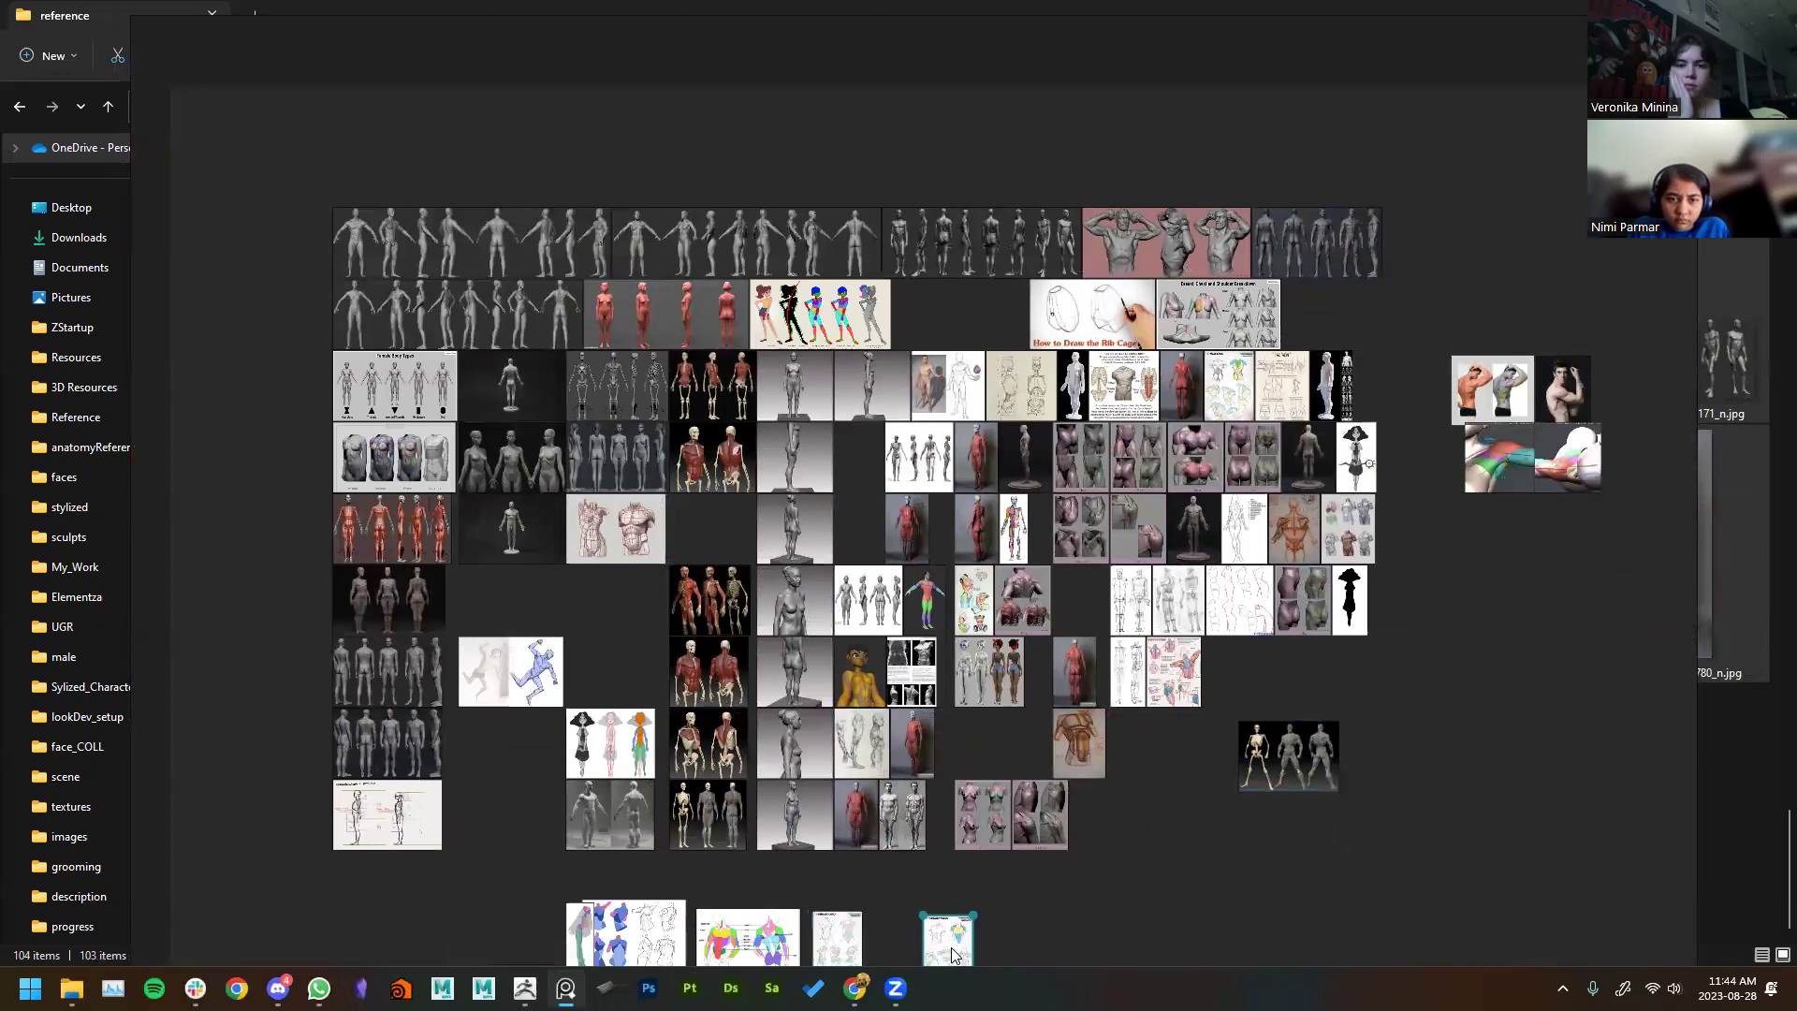
Step: Separate the red muscle-figure lineup, the three-stage character breakdown and the construction and rhythm sheet from the grid
{"action": "middle_click_drag", "start_coordinate": [1096, 946], "coordinate": [1137, 711]}
{"action": "middle_click_drag", "start_coordinate": [452, 213], "coordinate": [645, 363]}
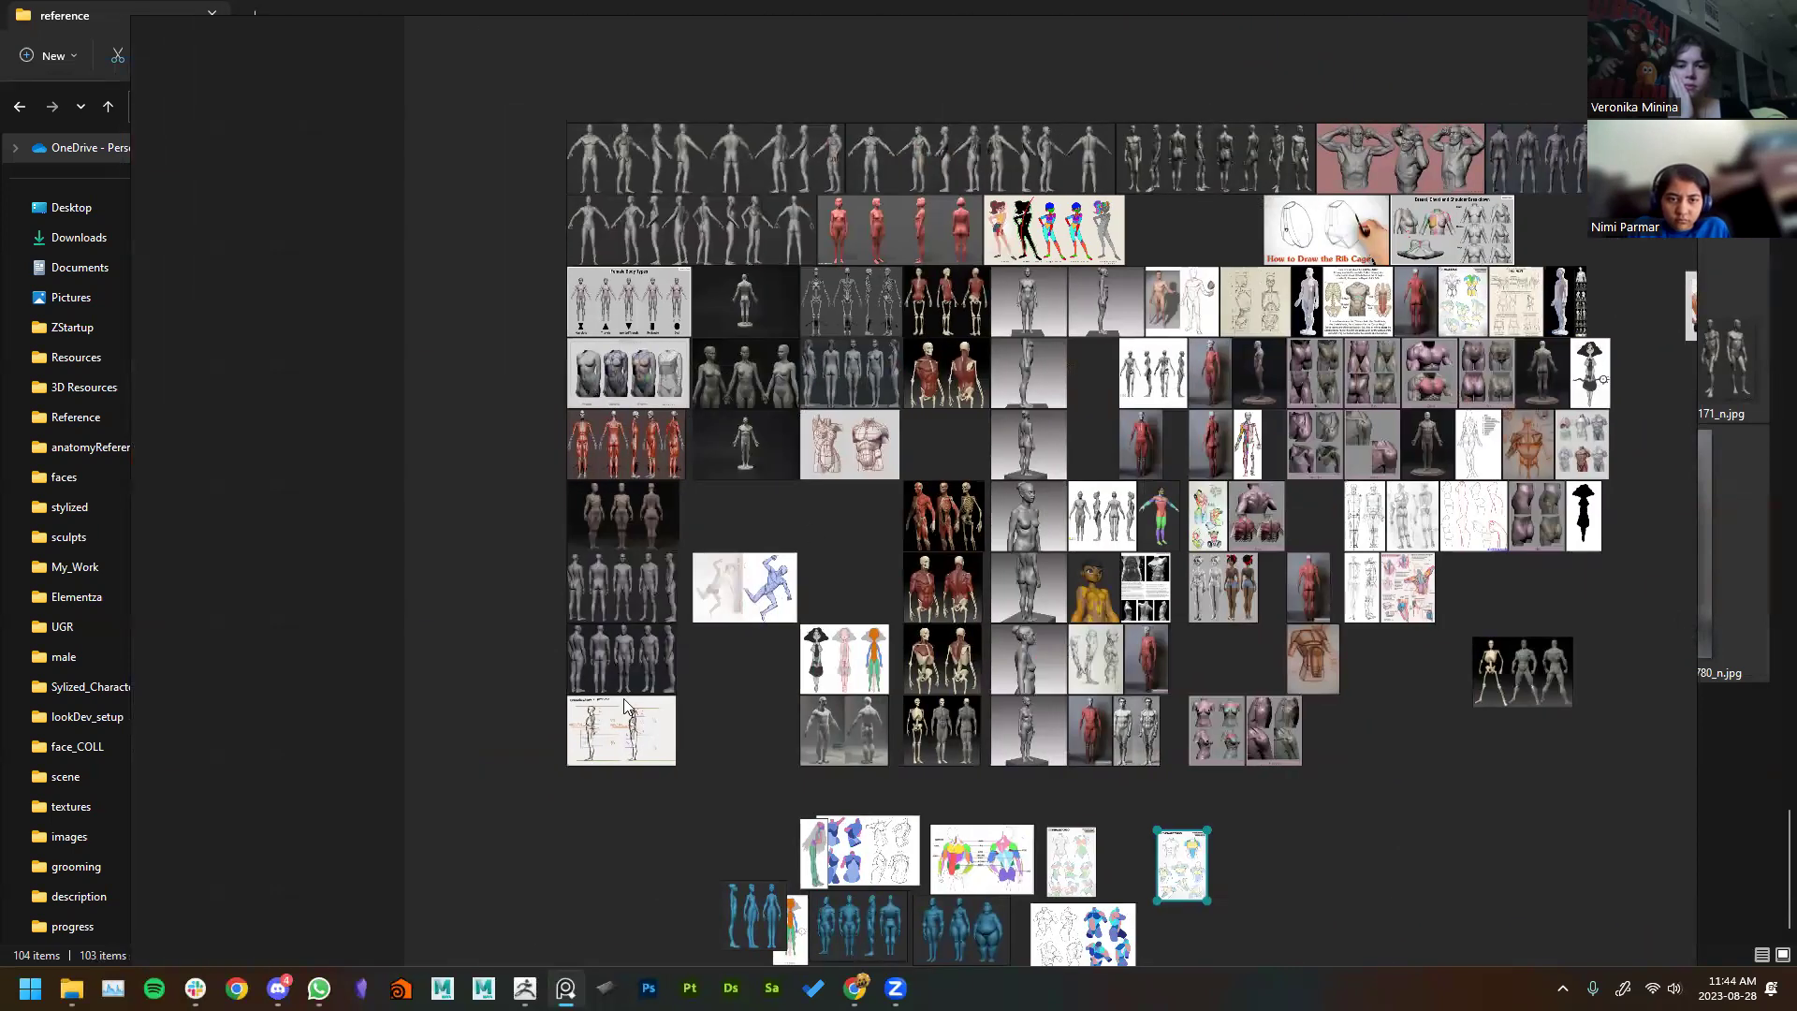
{"action": "middle_click_drag", "start_coordinate": [815, 750], "coordinate": [811, 745]}
{"action": "left_click_drag", "start_coordinate": [593, 434], "coordinate": [646, 889]}
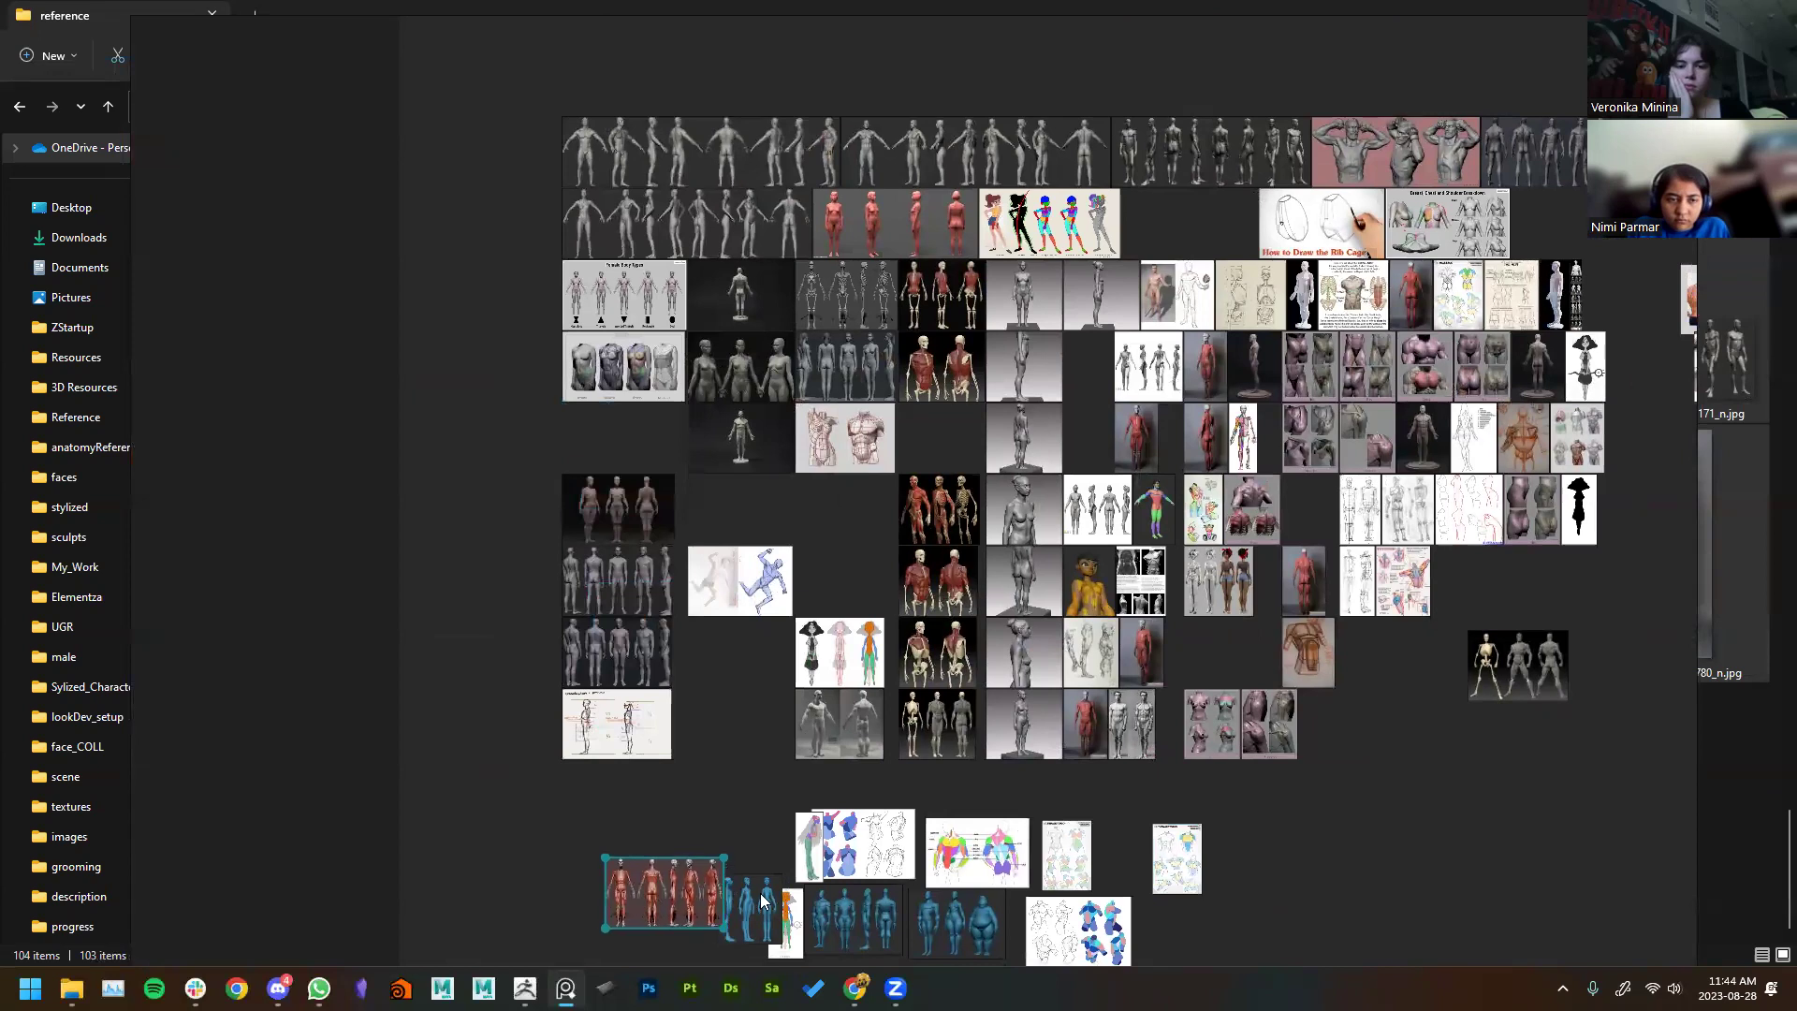
{"action": "scroll", "coordinate": [753, 894], "scroll_direction": "up", "scroll_amount": 6}
{"action": "mouse_move", "coordinate": [655, 767]}
{"action": "left_mouse_down"}
{"action": "mouse_move", "coordinate": [795, 239]}
{"action": "mouse_move", "coordinate": [889, 227]}
{"action": "mouse_move", "coordinate": [569, 785]}
{"action": "left_mouse_up"}
{"action": "scroll", "coordinate": [354, 431], "scroll_direction": "down", "scroll_amount": 5}
{"action": "mouse_move", "coordinate": [354, 431]}
{"action": "left_mouse_down"}
{"action": "mouse_move", "coordinate": [1270, 720]}
{"action": "mouse_move", "coordinate": [1273, 608]}
{"action": "left_mouse_up"}
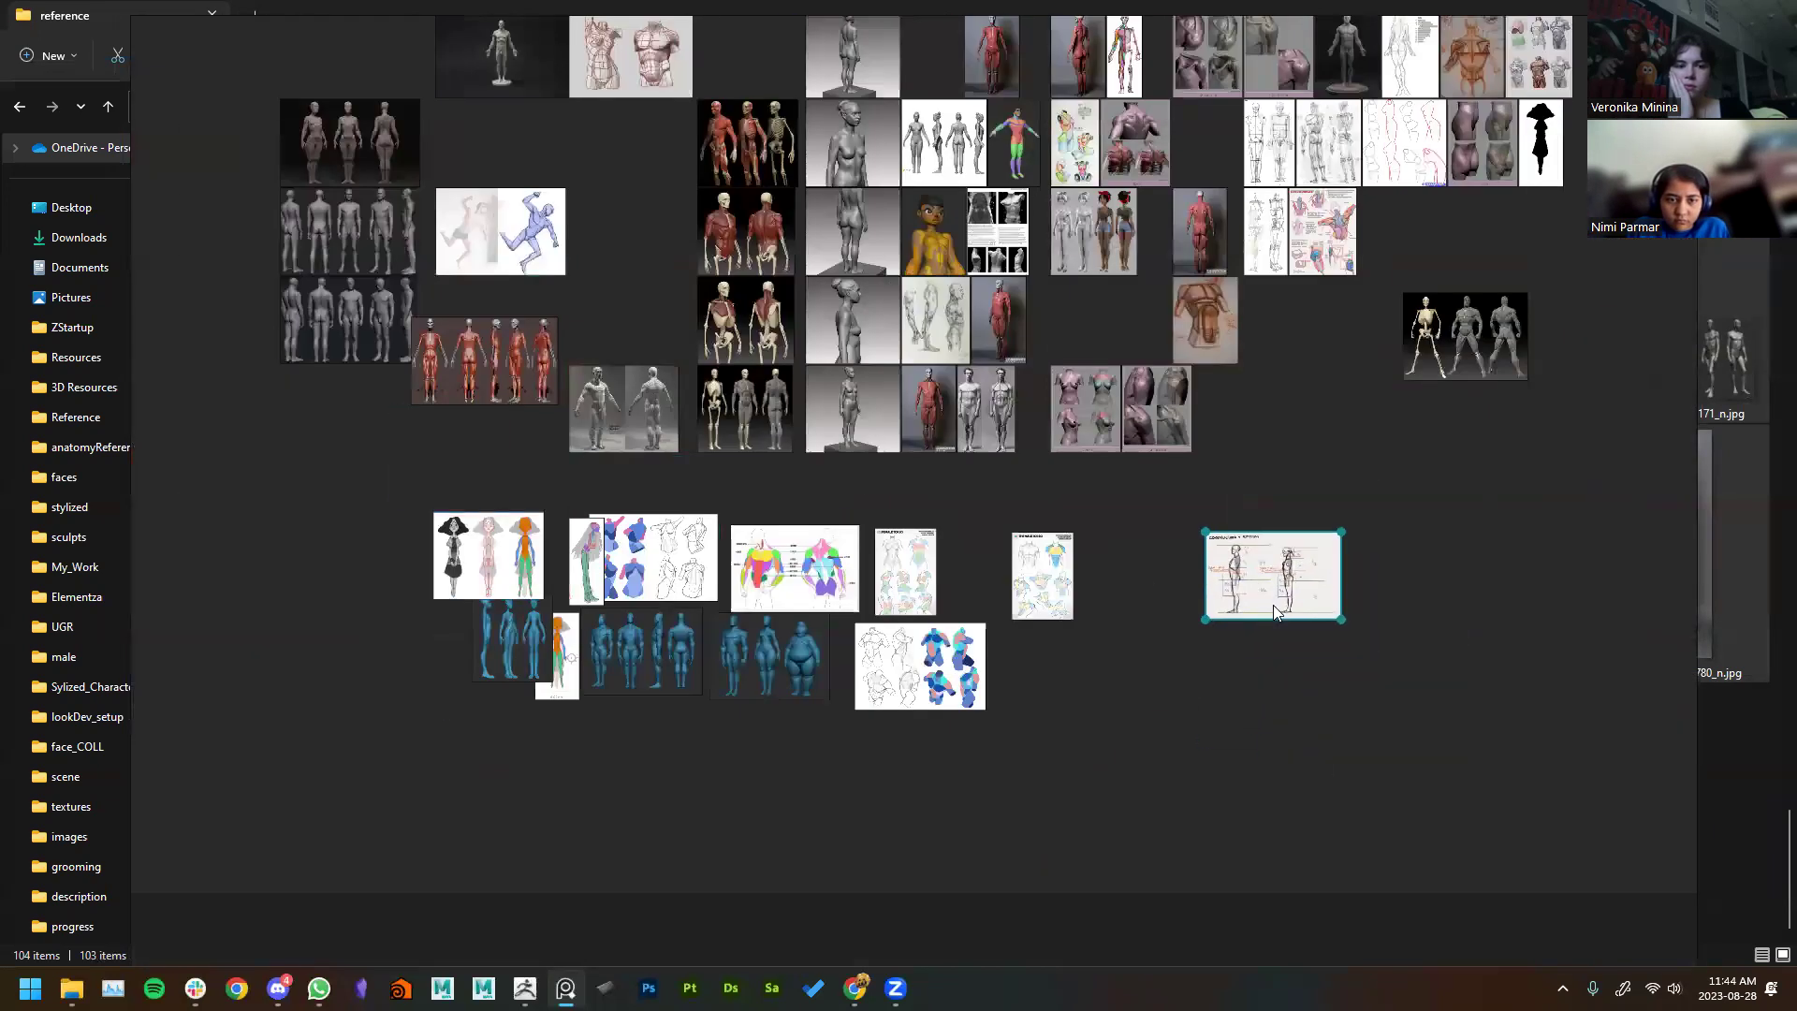
Step: Move the colour-coded half-muscle, half-skeleton figure out of the grid into the empty area below
{"action": "scroll", "coordinate": [1261, 479], "scroll_direction": "up", "scroll_amount": 4}
{"action": "middle_click_drag", "start_coordinate": [1261, 479], "coordinate": [1366, 978]}
{"action": "middle_click_drag", "start_coordinate": [892, 543], "coordinate": [1278, 854]}
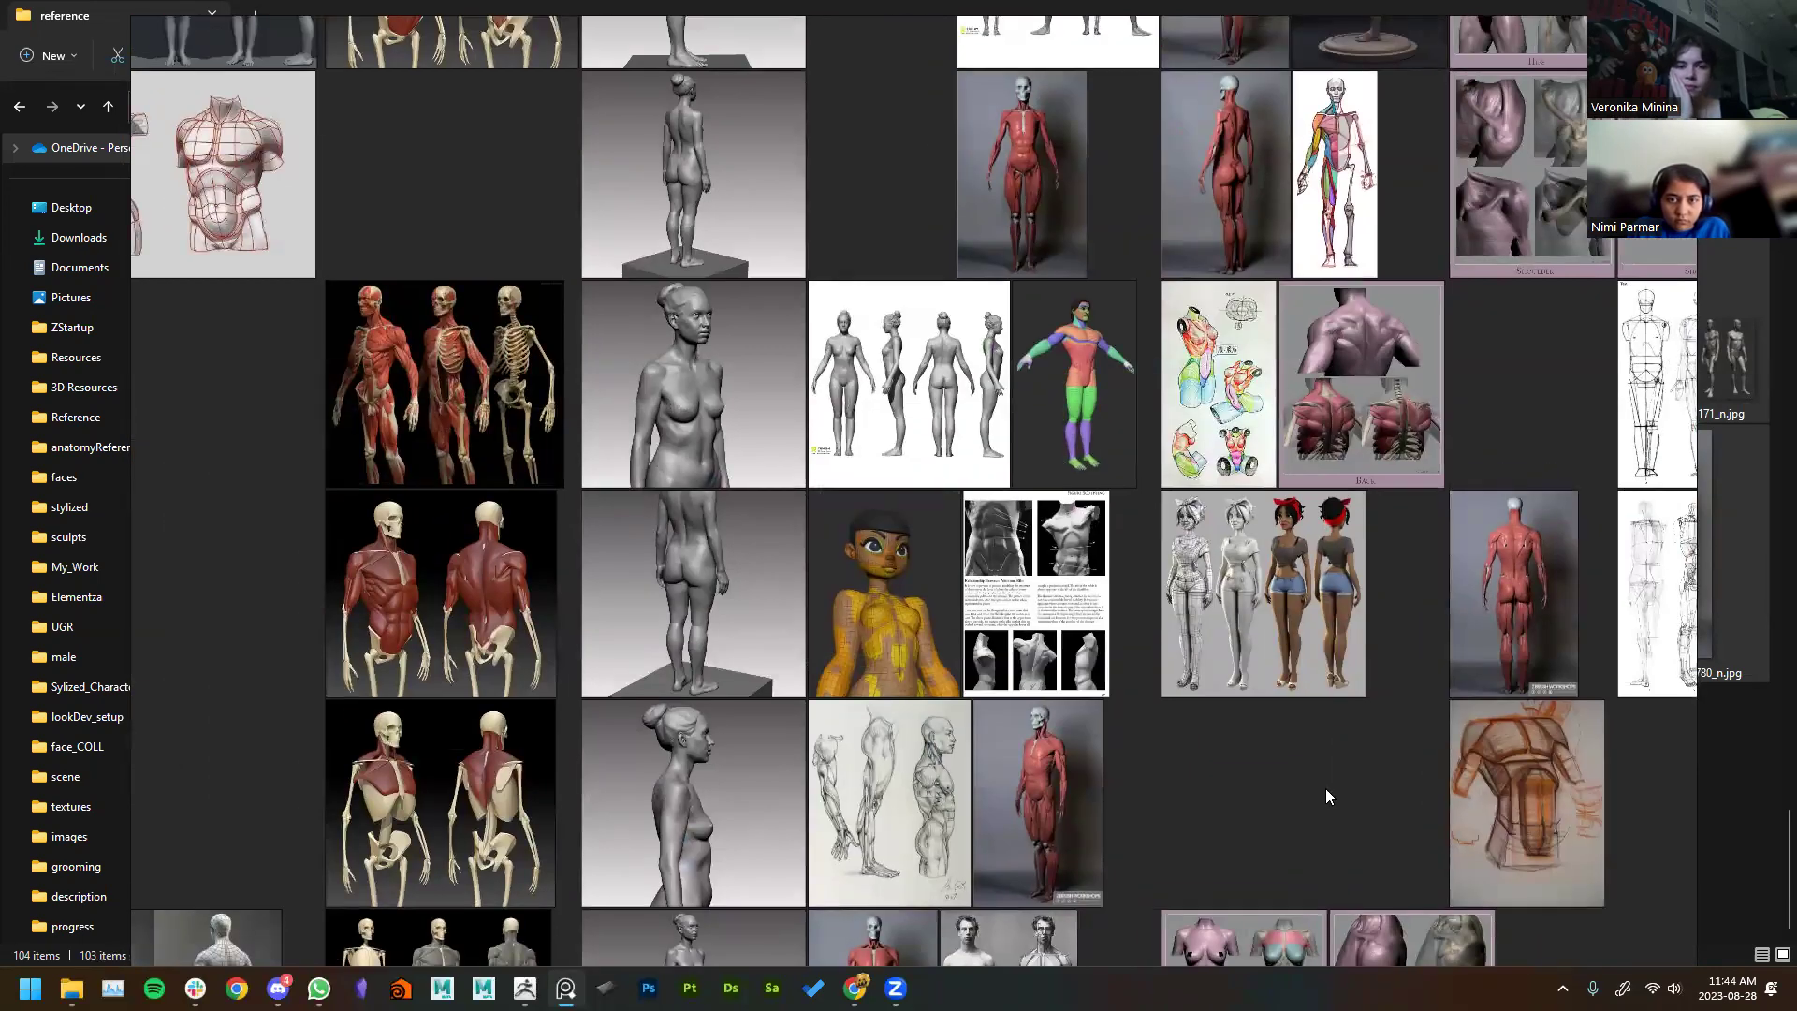
{"action": "scroll", "coordinate": [1325, 788], "scroll_direction": "up", "scroll_amount": 1}
{"action": "middle_click_drag", "start_coordinate": [1325, 788], "coordinate": [1005, 975]}
{"action": "middle_click_drag", "start_coordinate": [1250, 510], "coordinate": [1096, 835]}
{"action": "scroll", "coordinate": [845, 511], "scroll_direction": "down", "scroll_amount": 1}
{"action": "scroll", "coordinate": [845, 513], "scroll_direction": "down", "scroll_amount": 2}
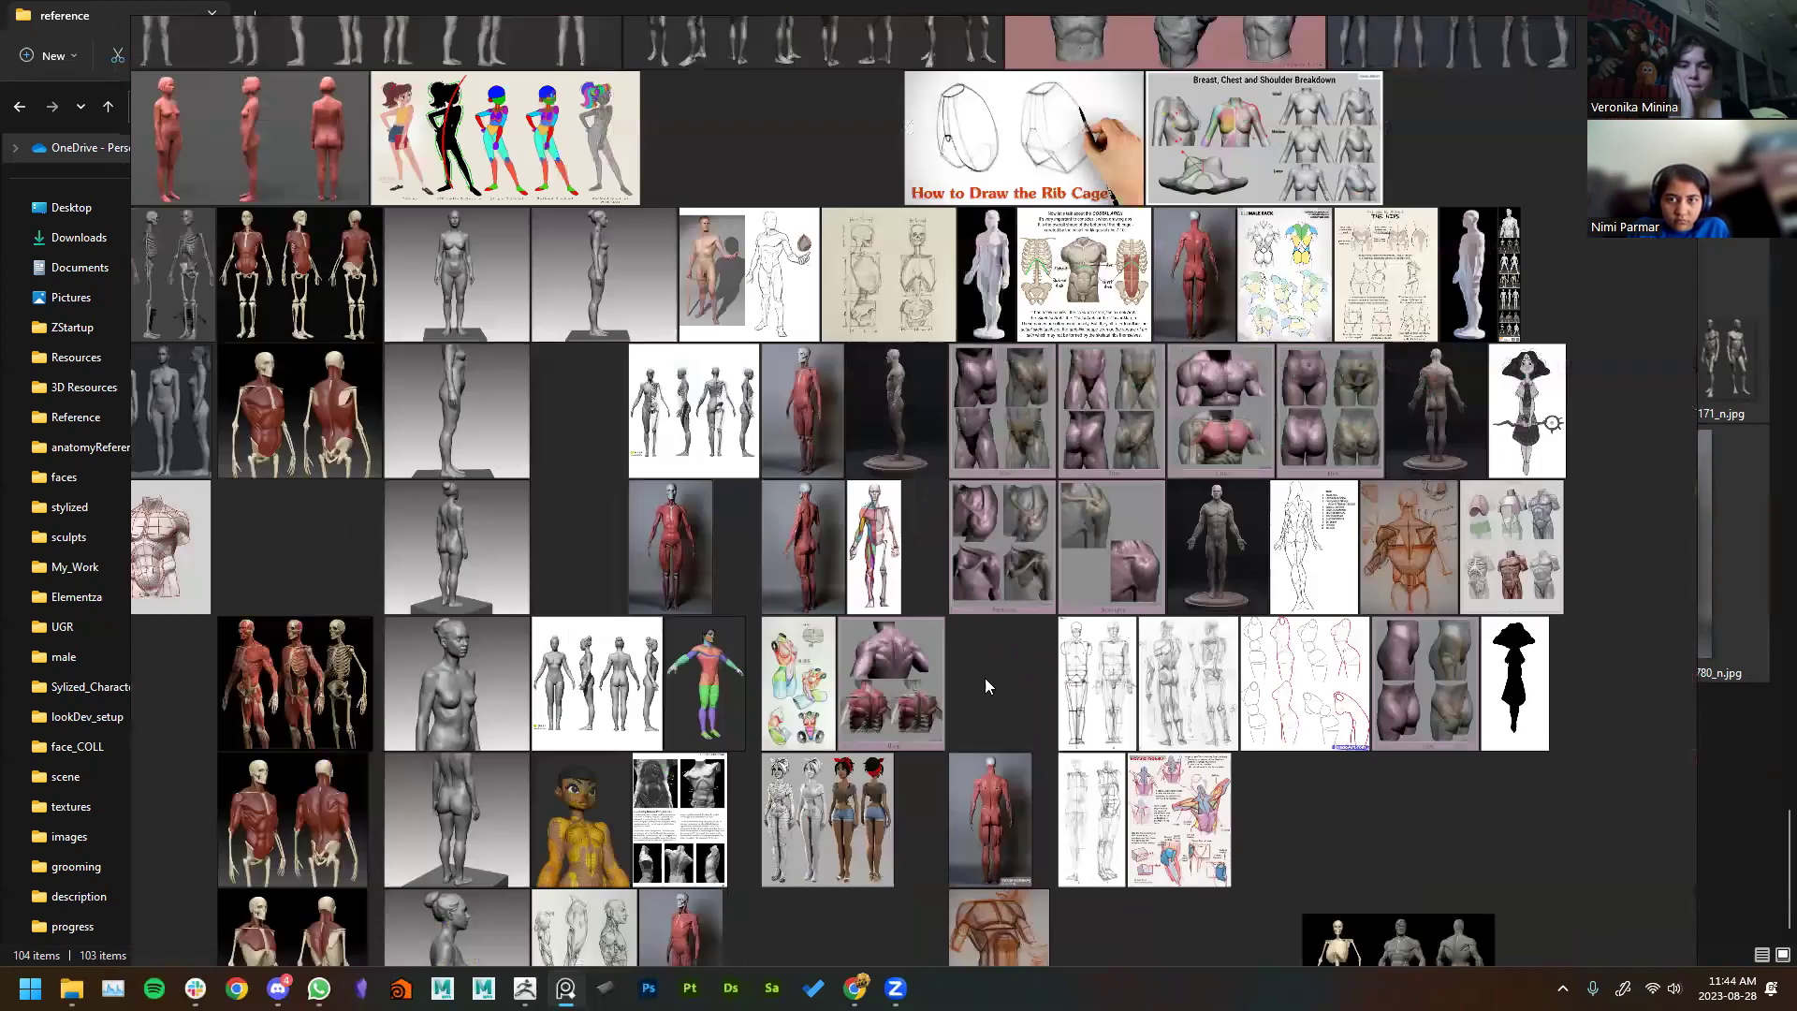
{"action": "middle_click_drag", "start_coordinate": [985, 678], "coordinate": [896, 590]}
{"action": "left_click_drag", "start_coordinate": [810, 453], "coordinate": [1110, 929]}
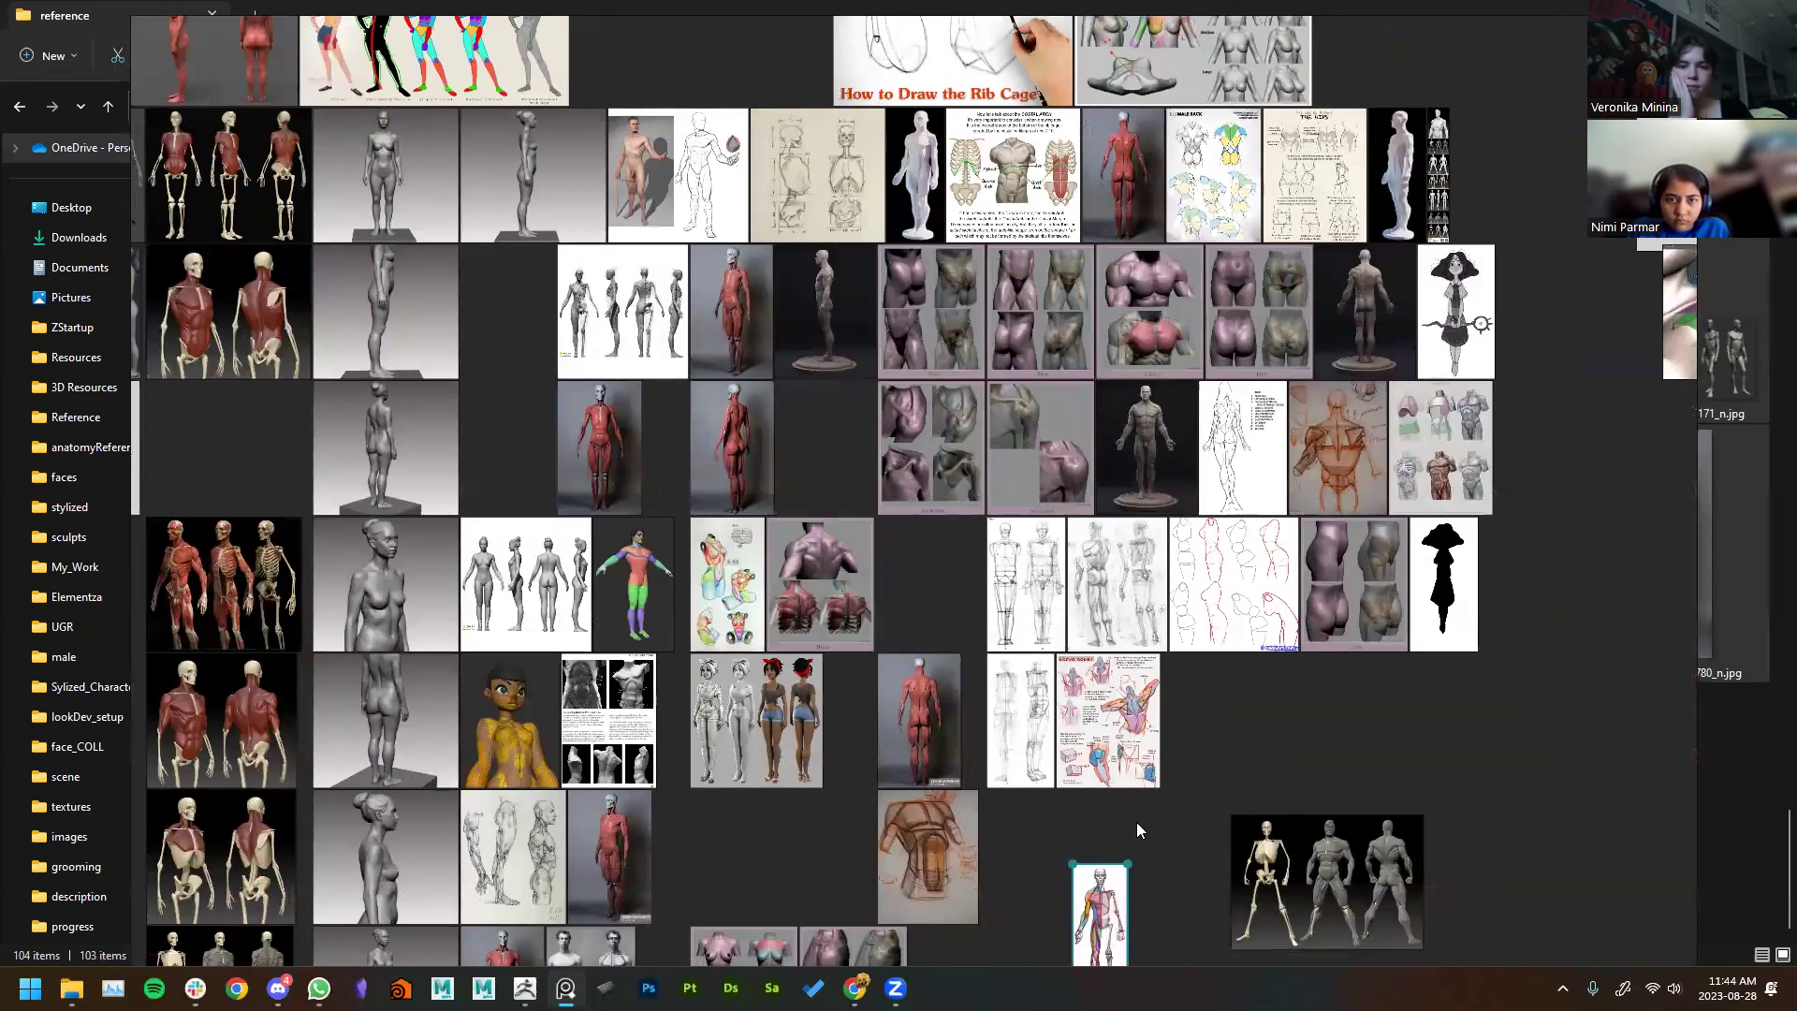
Step: Place the torso breakdown sheet beside the colour-coded muscle figure and the red gesture torsos beside the construction and rhythm sheet
{"action": "middle_click_drag", "start_coordinate": [1415, 549], "coordinate": [1123, 367]}
{"action": "left_click_drag", "start_coordinate": [1191, 277], "coordinate": [957, 956]}
{"action": "middle_click_drag", "start_coordinate": [978, 731], "coordinate": [1099, 446]}
{"action": "left_click_drag", "start_coordinate": [906, 493], "coordinate": [932, 679]}
{"action": "mouse_move", "coordinate": [1089, 97]}
{"action": "left_mouse_down"}
{"action": "mouse_move", "coordinate": [1210, 770]}
{"action": "mouse_move", "coordinate": [1061, 789]}
{"action": "left_mouse_up"}
{"action": "left_click_drag", "start_coordinate": [883, 829], "coordinate": [890, 870]}
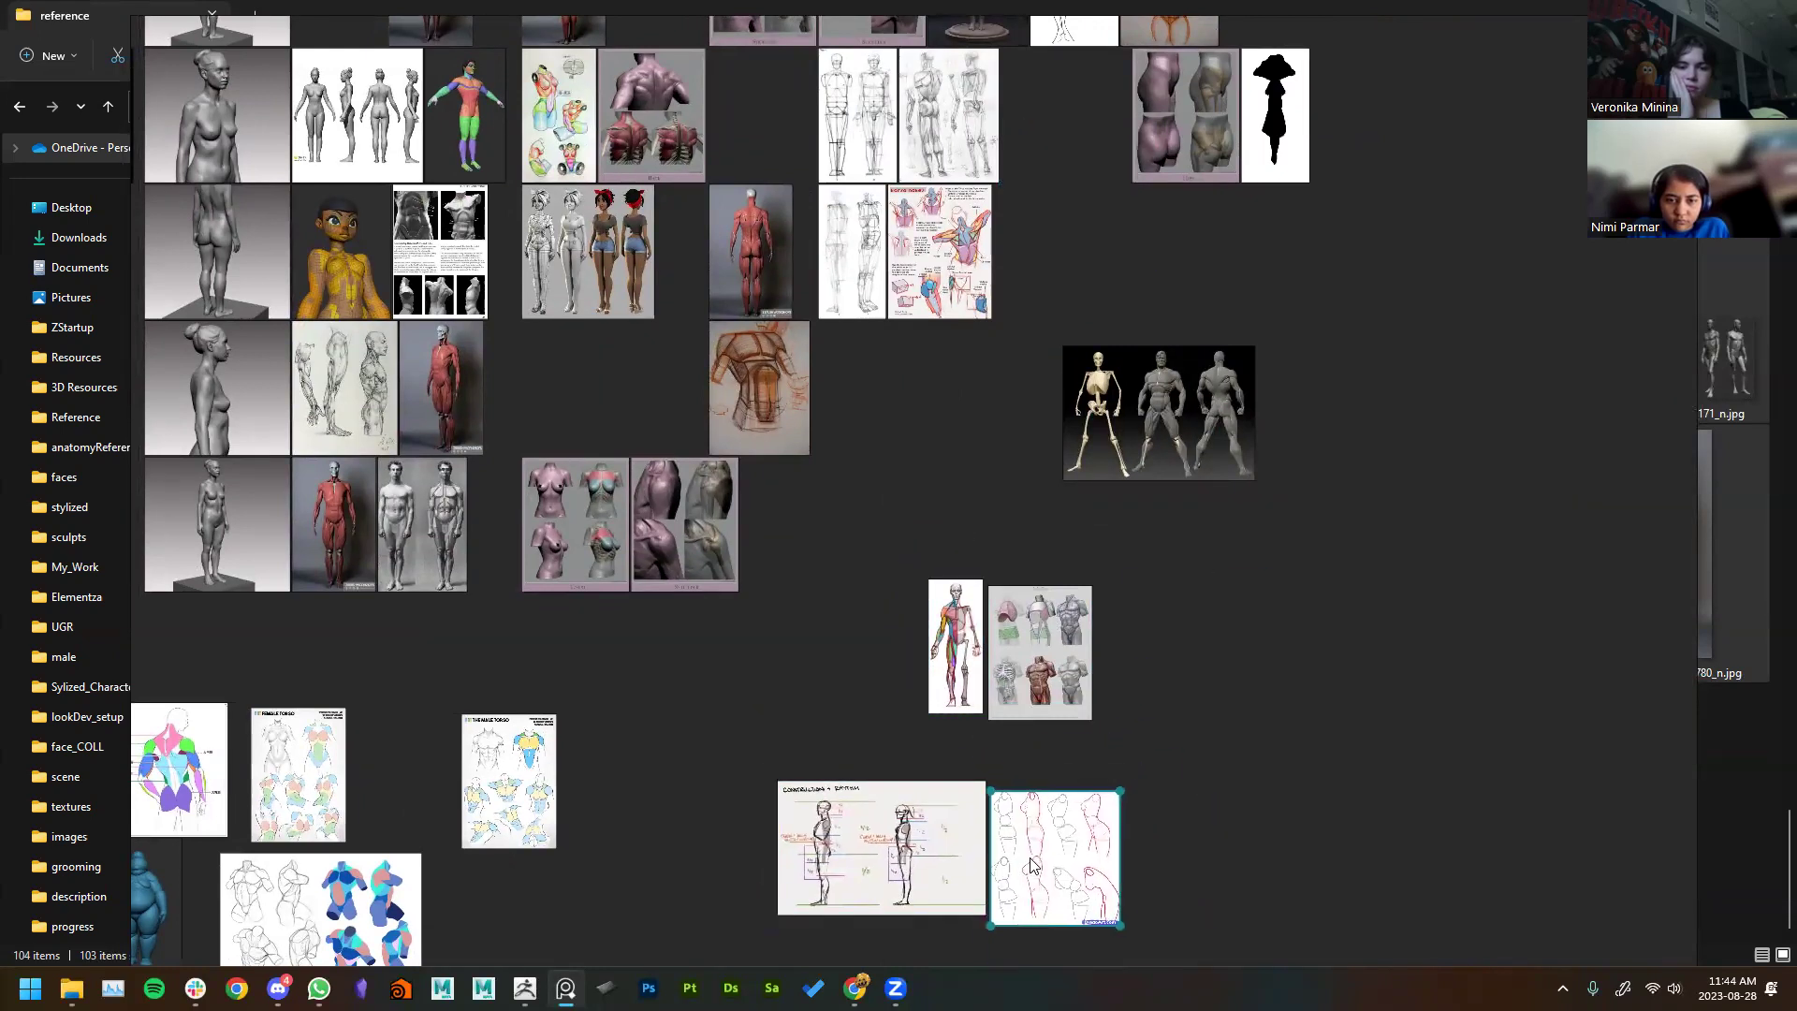
Step: Bring the colour-coded muscle figure and the torso breakdown sheet down against the construction and rhythm sheet and gesture torsos
{"action": "scroll", "coordinate": [1045, 659], "scroll_direction": "up", "scroll_amount": 8}
{"action": "scroll", "coordinate": [966, 559], "scroll_direction": "down", "scroll_amount": 3}
{"action": "scroll", "coordinate": [947, 303], "scroll_direction": "up", "scroll_amount": 6}
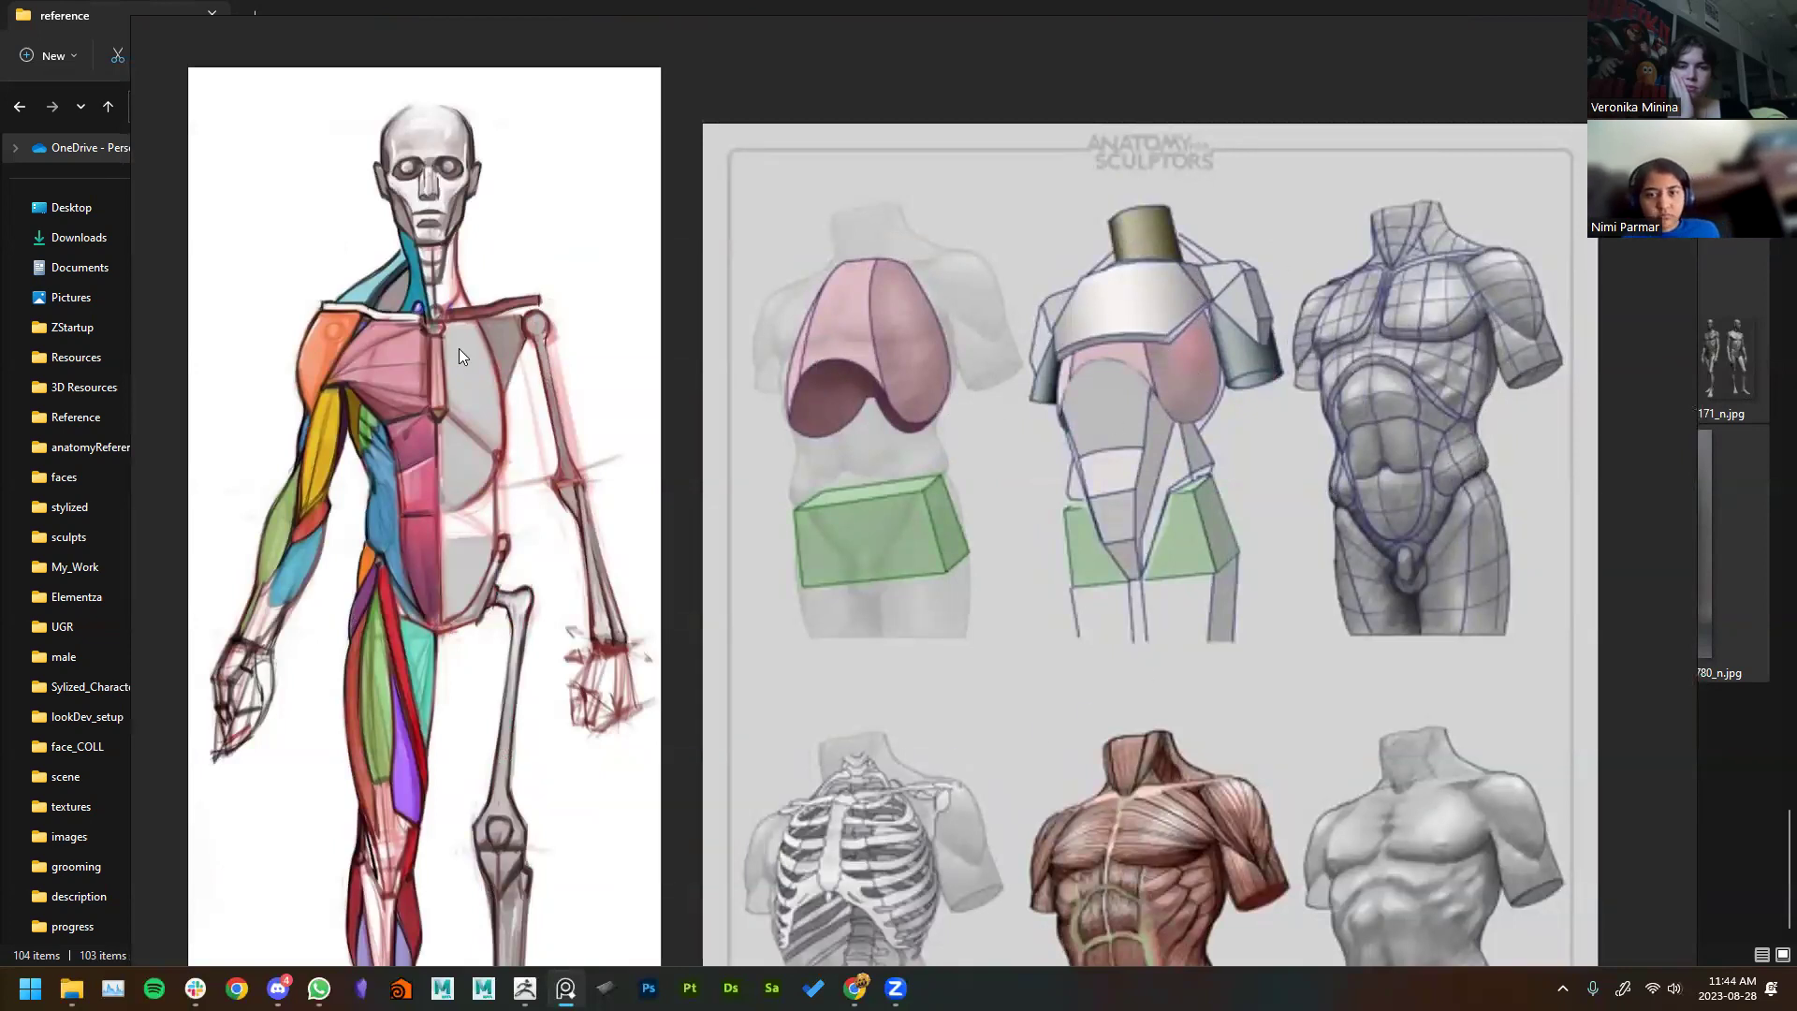
{"action": "scroll", "coordinate": [458, 348], "scroll_direction": "down", "scroll_amount": 4}
{"action": "scroll", "coordinate": [393, 277], "scroll_direction": "up", "scroll_amount": 3}
{"action": "scroll", "coordinate": [513, 688], "scroll_direction": "down", "scroll_amount": 6}
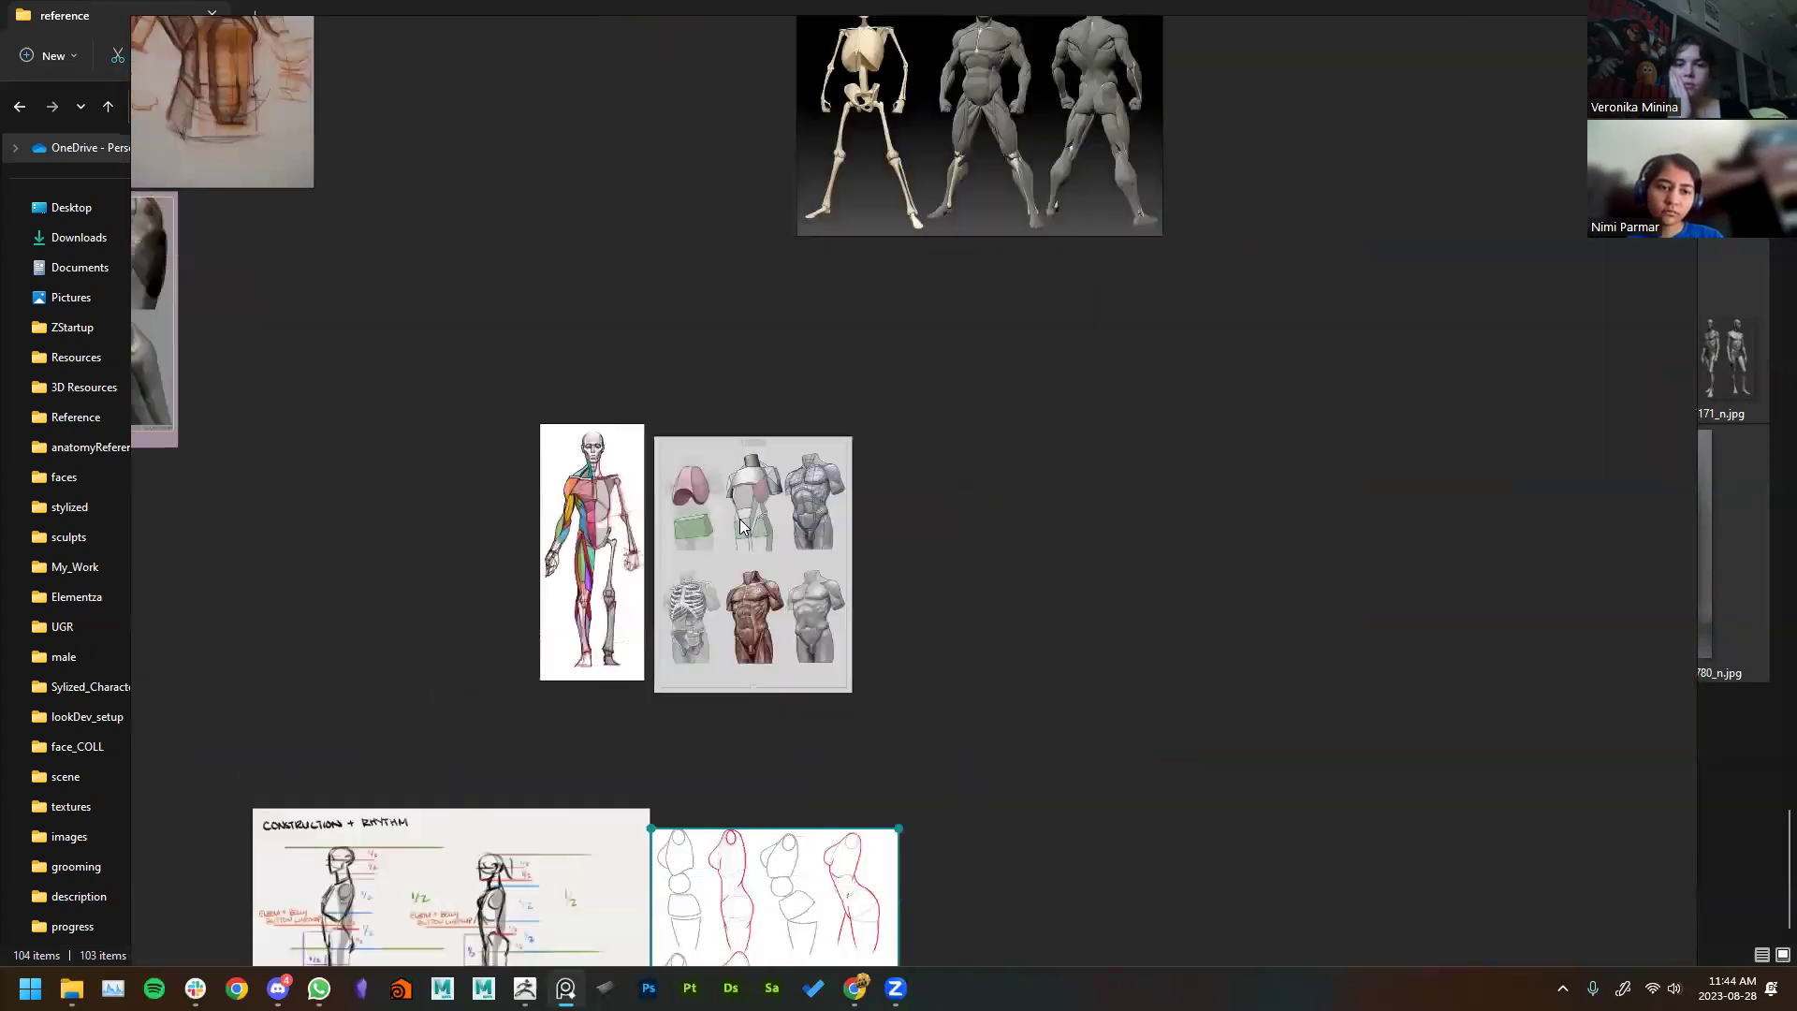
{"action": "middle_click_drag", "start_coordinate": [578, 572], "coordinate": [796, 166]}
{"action": "left_click_drag", "start_coordinate": [796, 166], "coordinate": [794, 294]}
{"action": "left_click_drag", "start_coordinate": [926, 235], "coordinate": [913, 366]}
Step: Place the male torso colour sheet directly beside the female torso colour sheet
{"action": "scroll", "coordinate": [657, 515], "scroll_direction": "up", "scroll_amount": 3}
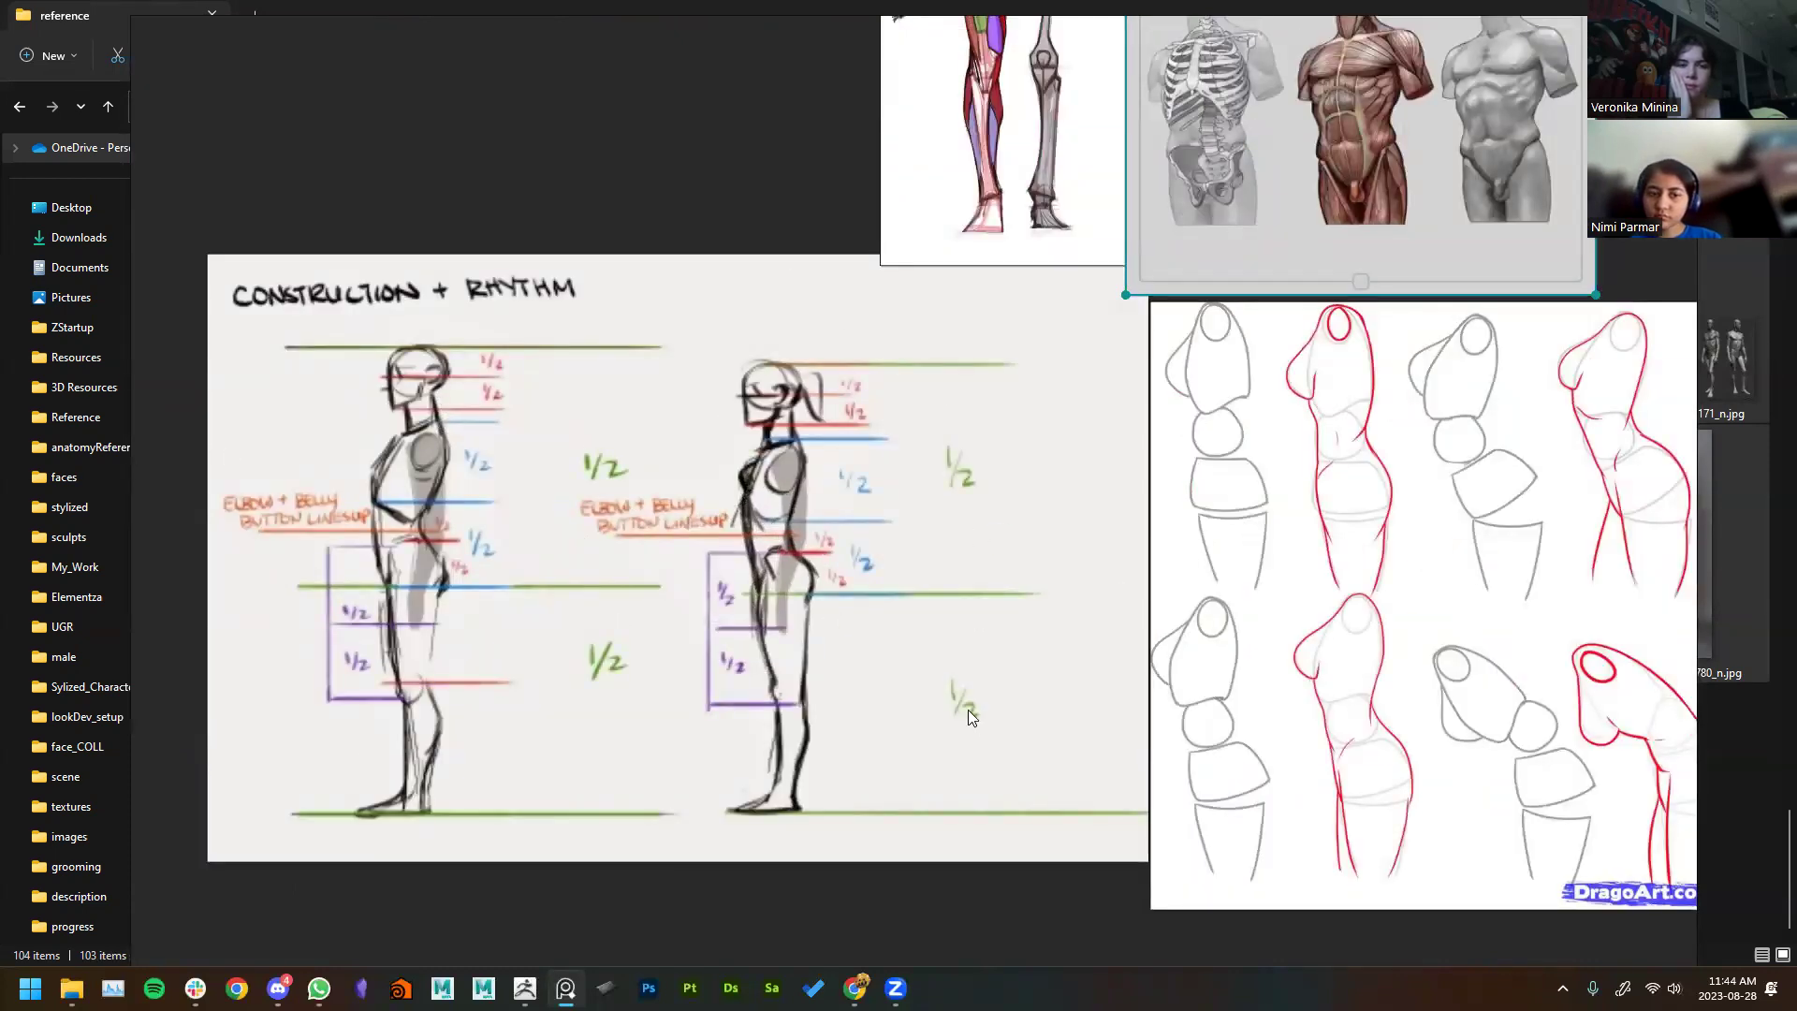
{"action": "scroll", "coordinate": [1241, 754], "scroll_direction": "down", "scroll_amount": 1}
{"action": "scroll", "coordinate": [1242, 755], "scroll_direction": "down", "scroll_amount": 2}
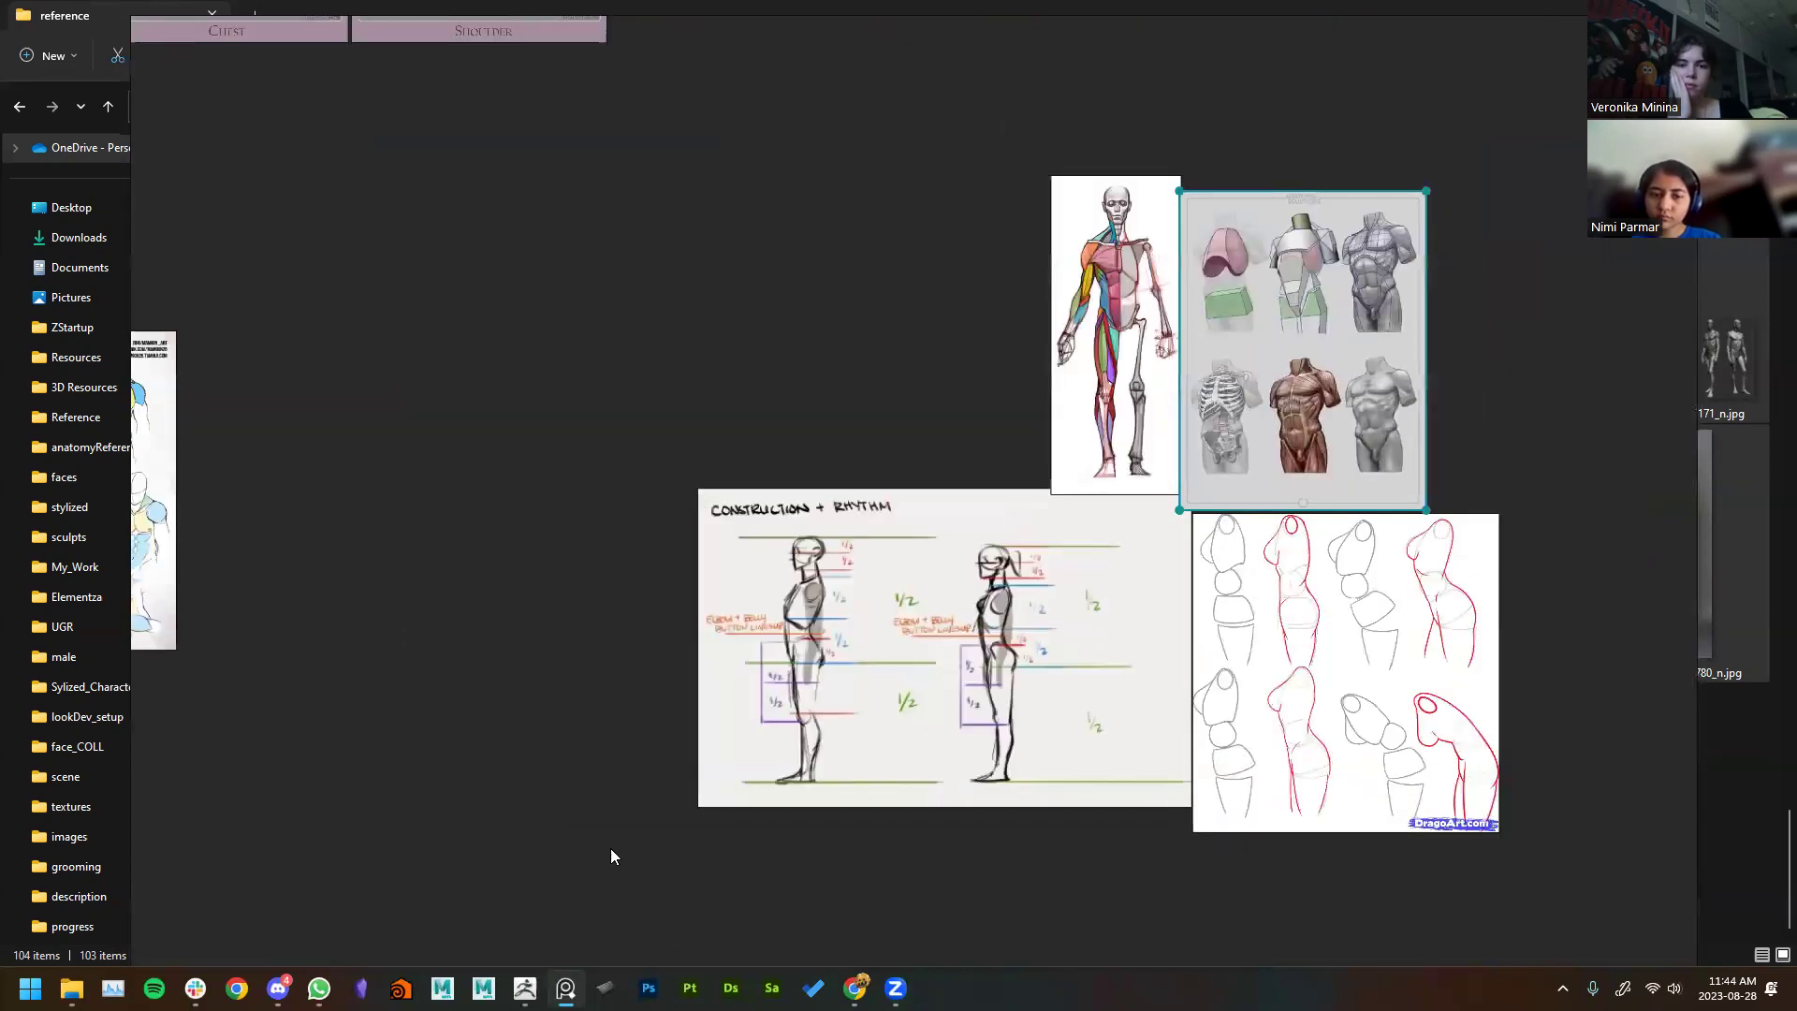
{"action": "middle_click_drag", "start_coordinate": [610, 848], "coordinate": [1340, 924]}
{"action": "left_click_drag", "start_coordinate": [797, 646], "coordinate": [524, 627]}
{"action": "scroll", "coordinate": [728, 668], "scroll_direction": "down", "scroll_amount": 3}
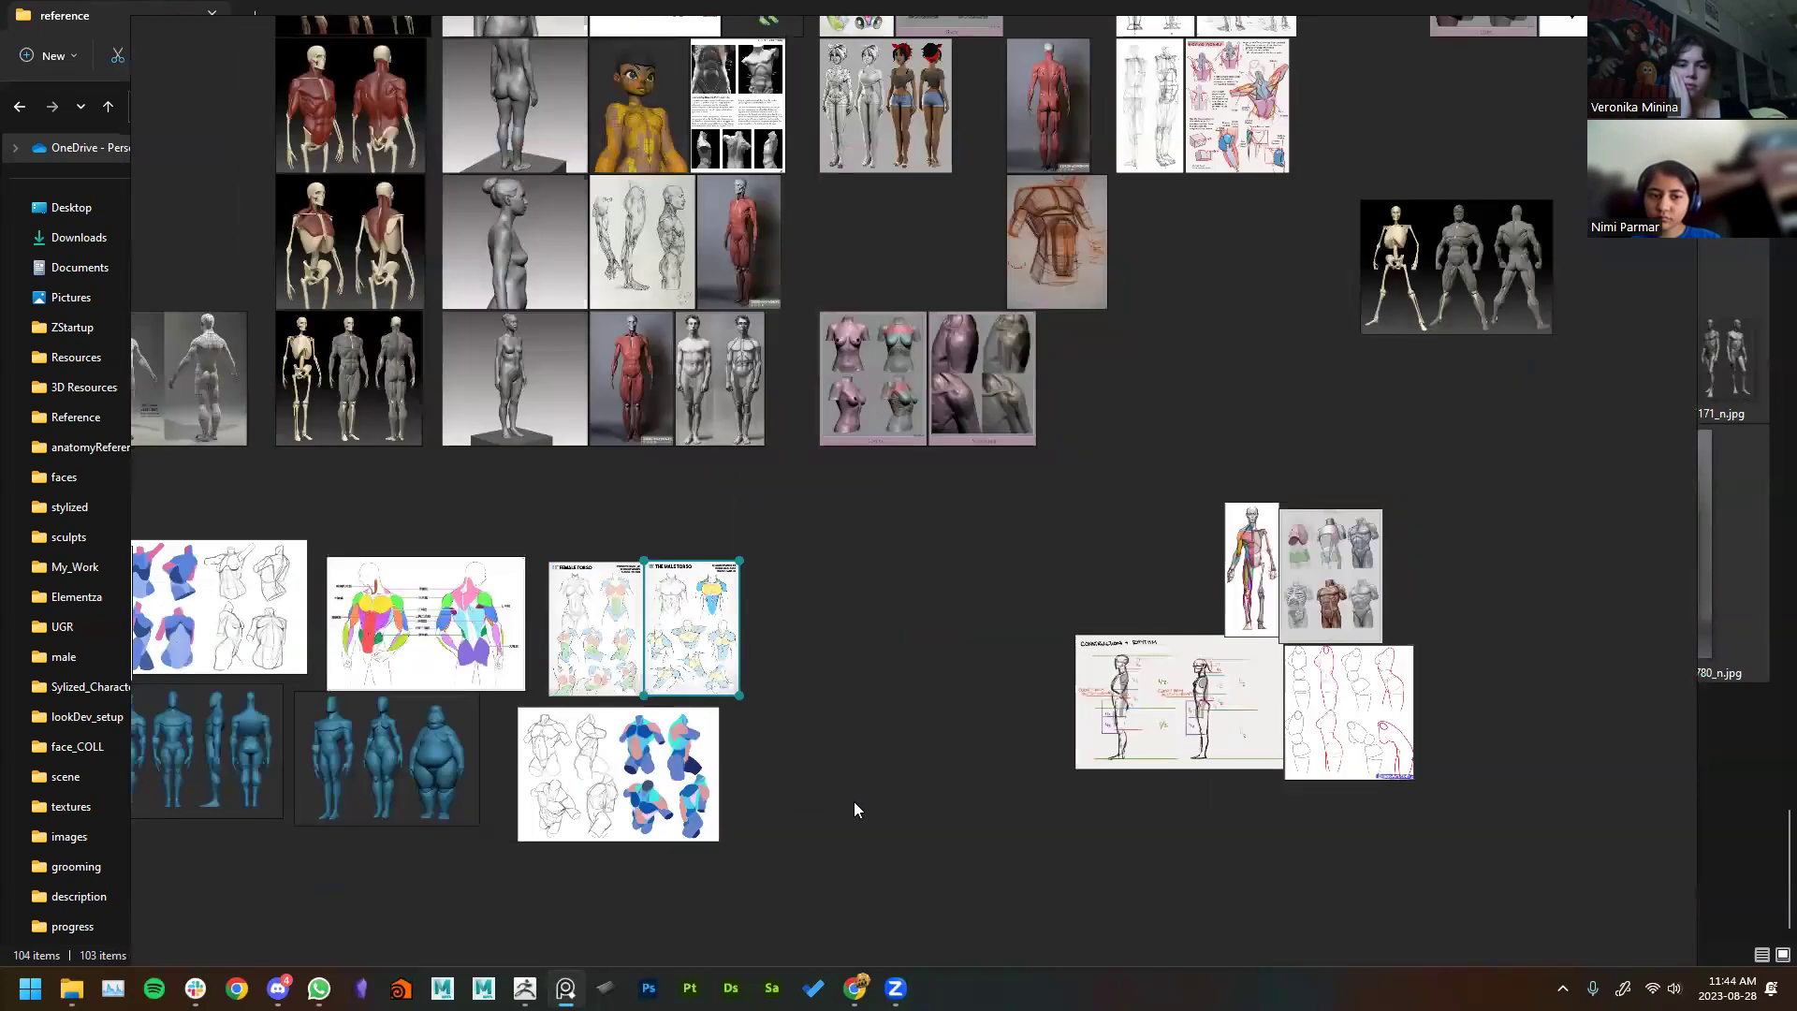
Step: Separate the overlapping pink-and-green figure and blue female lineup, and put the orange-and-green A-pose character beside the three-stage character breakdown
{"action": "middle_click_drag", "start_coordinate": [851, 806], "coordinate": [1250, 812]}
{"action": "left_click_drag", "start_coordinate": [504, 622], "coordinate": [246, 786]}
{"action": "left_click_drag", "start_coordinate": [361, 739], "coordinate": [316, 777]}
{"action": "left_click_drag", "start_coordinate": [455, 782], "coordinate": [432, 629]}
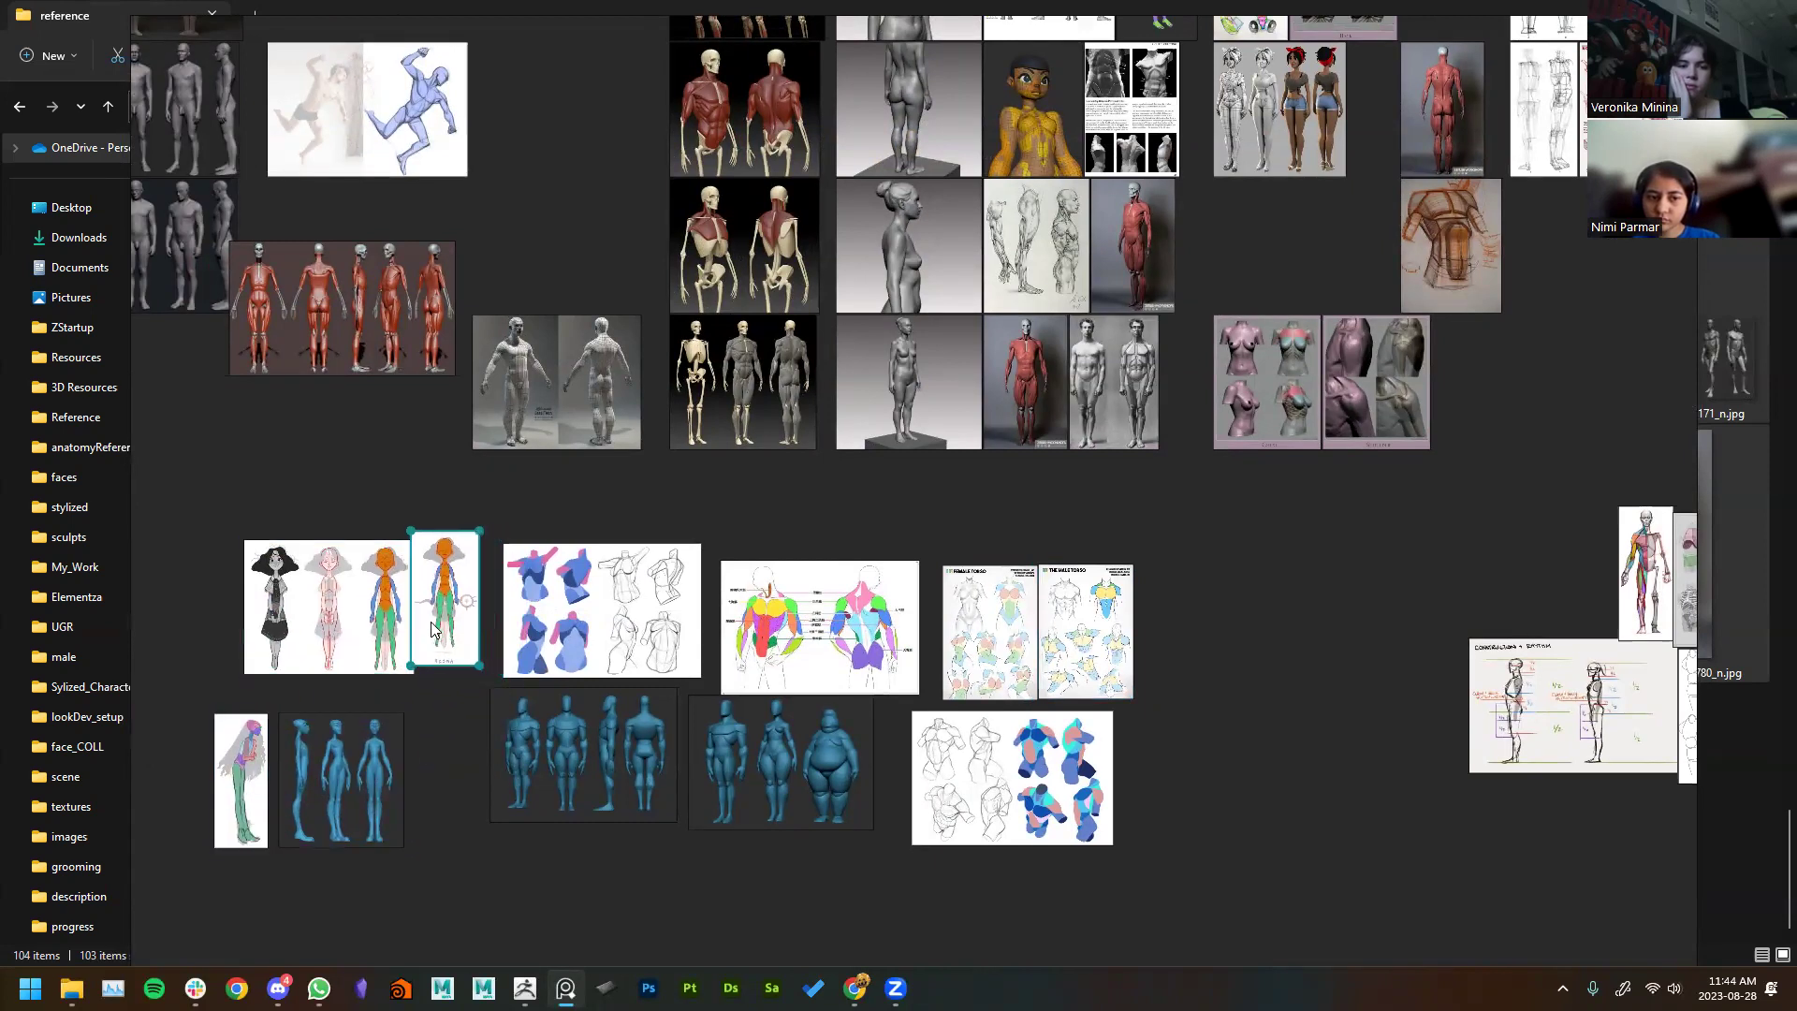
Step: Examine the skeleton, torso muscle and female sculpt references on the board, including the back and shoulder views
{"action": "scroll", "coordinate": [1269, 691], "scroll_direction": "down", "scroll_amount": 2}
{"action": "scroll", "coordinate": [898, 356], "scroll_direction": "up", "scroll_amount": 10}
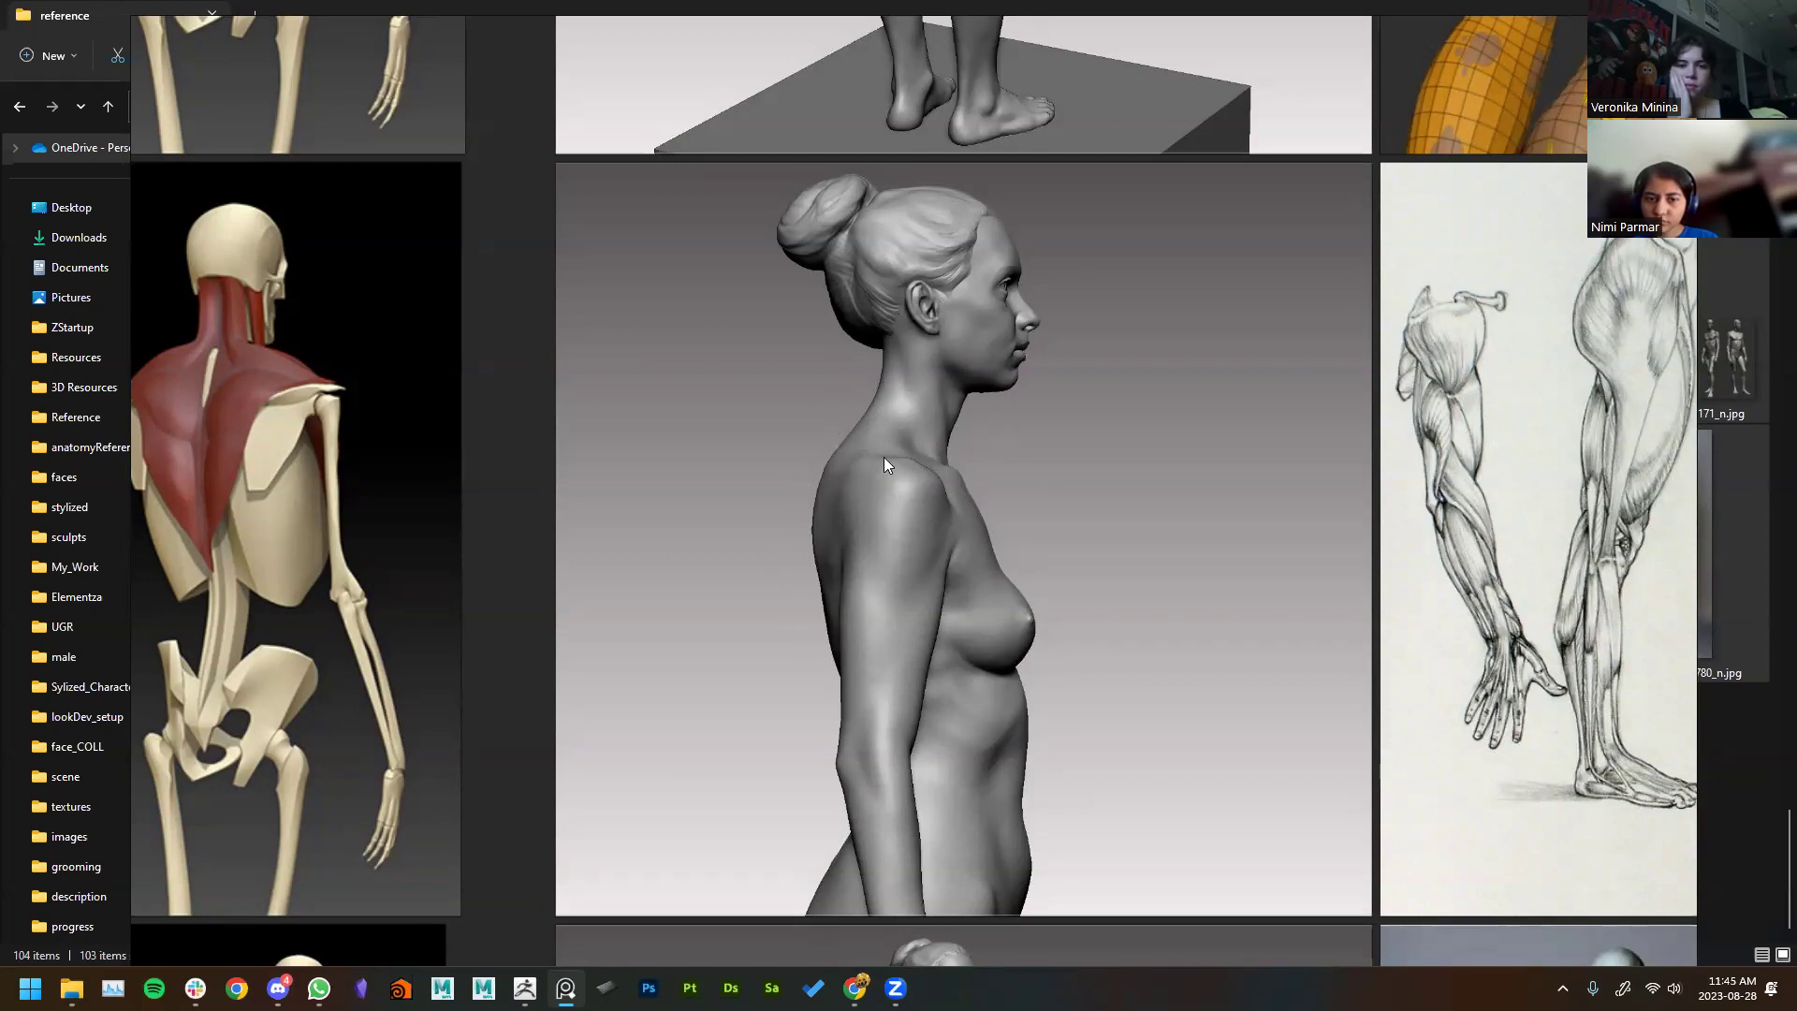
{"action": "scroll", "coordinate": [973, 513], "scroll_direction": "down", "scroll_amount": 3}
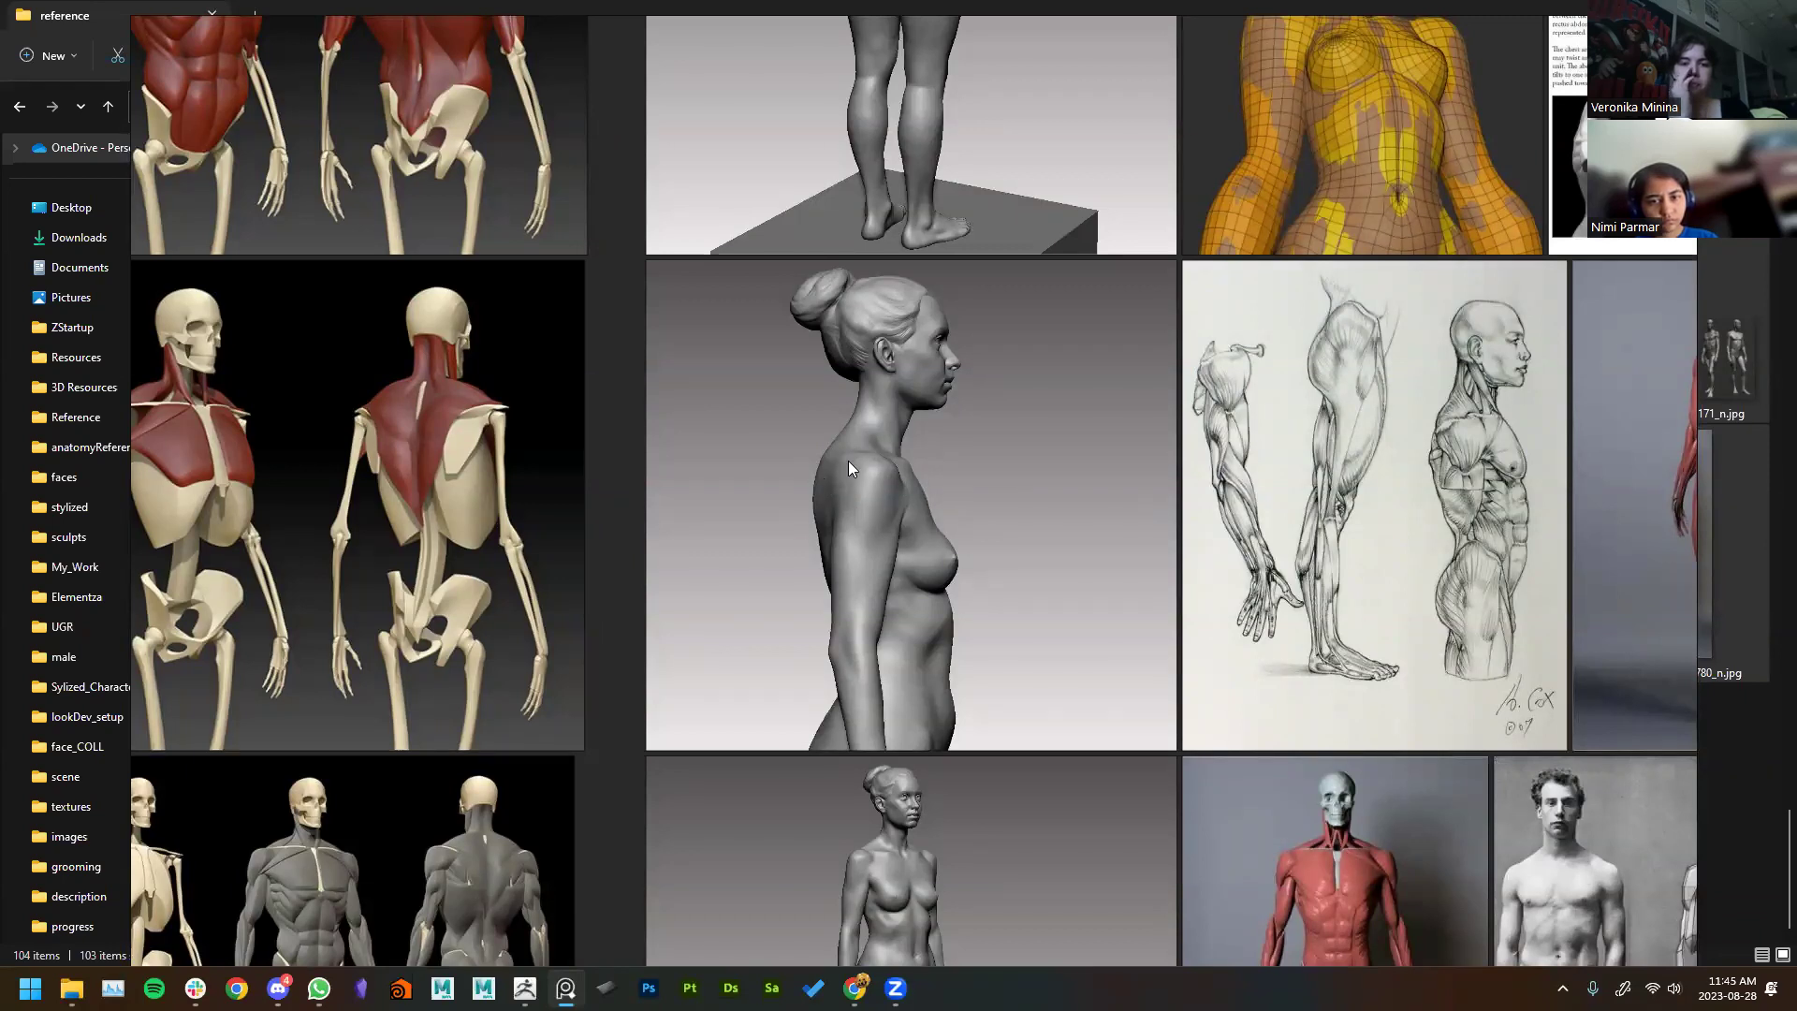
{"action": "scroll", "coordinate": [813, 502], "scroll_direction": "down", "scroll_amount": 4}
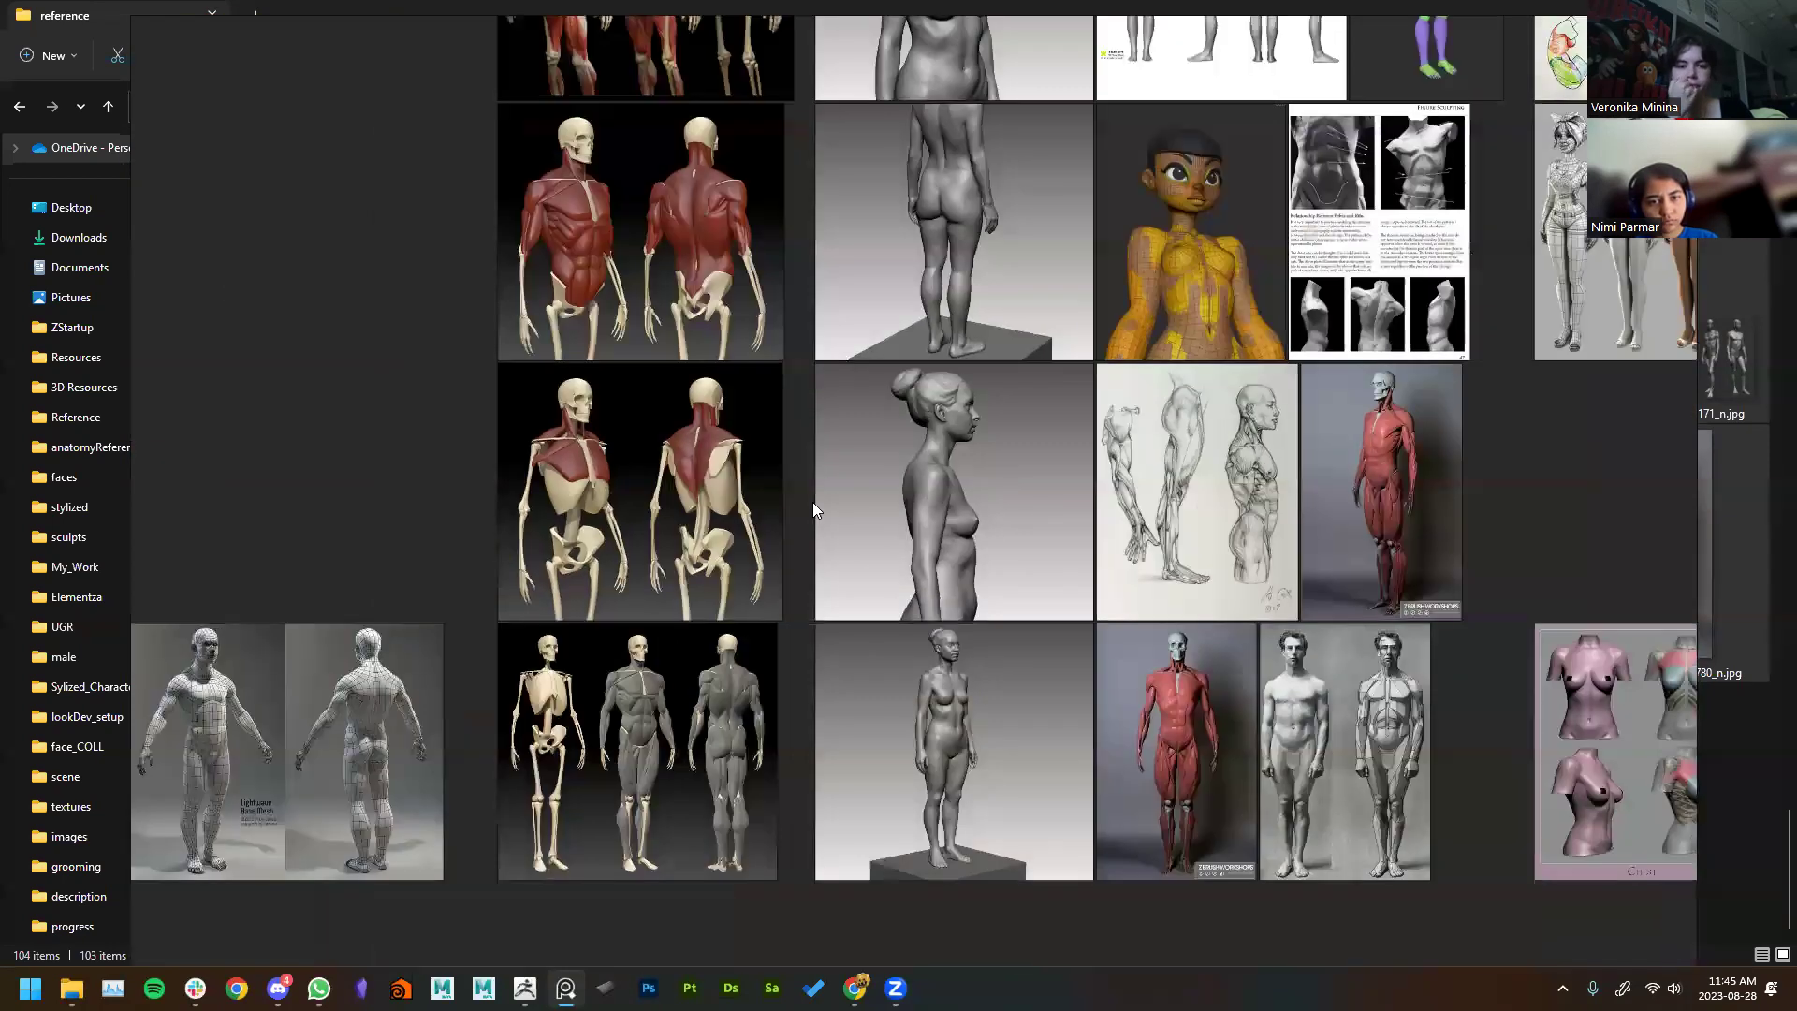
{"action": "middle_click_drag", "start_coordinate": [885, 818], "coordinate": [1065, 466]}
{"action": "scroll", "coordinate": [878, 391], "scroll_direction": "up", "scroll_amount": 3}
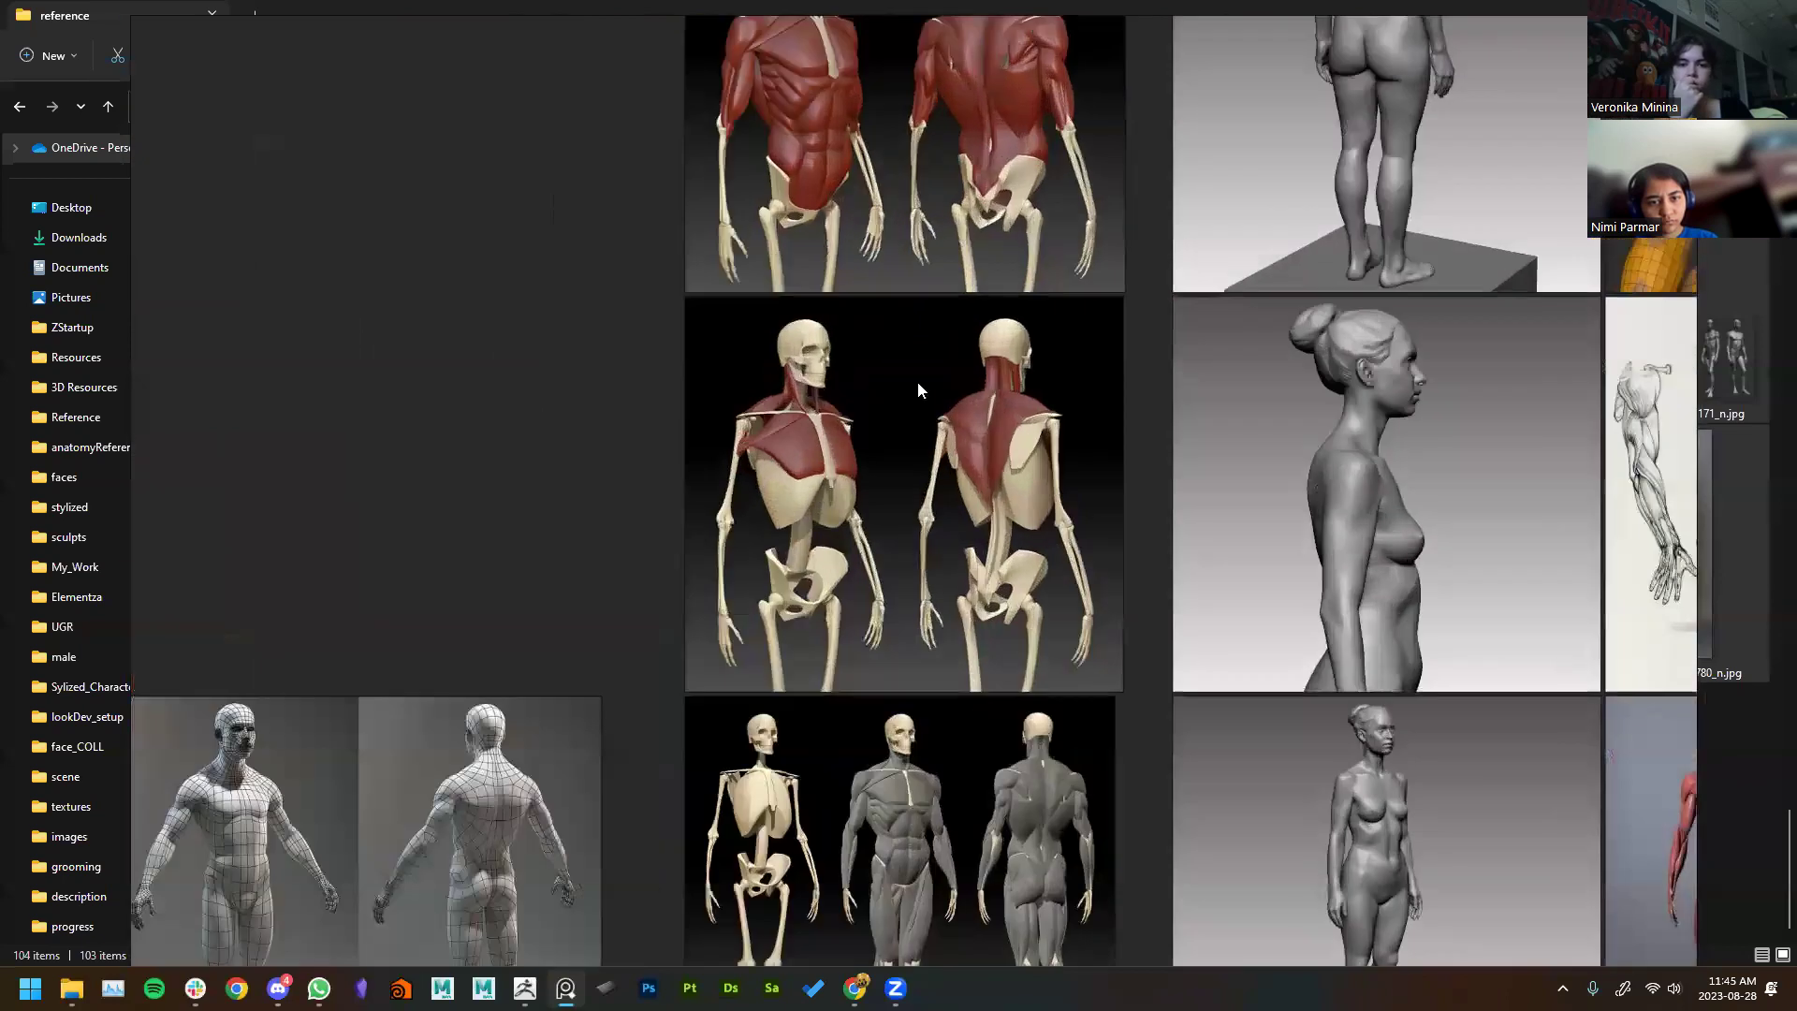
{"action": "scroll", "coordinate": [905, 245], "scroll_direction": "up", "scroll_amount": 2}
{"action": "middle_click_drag", "start_coordinate": [907, 290], "coordinate": [860, 144]}
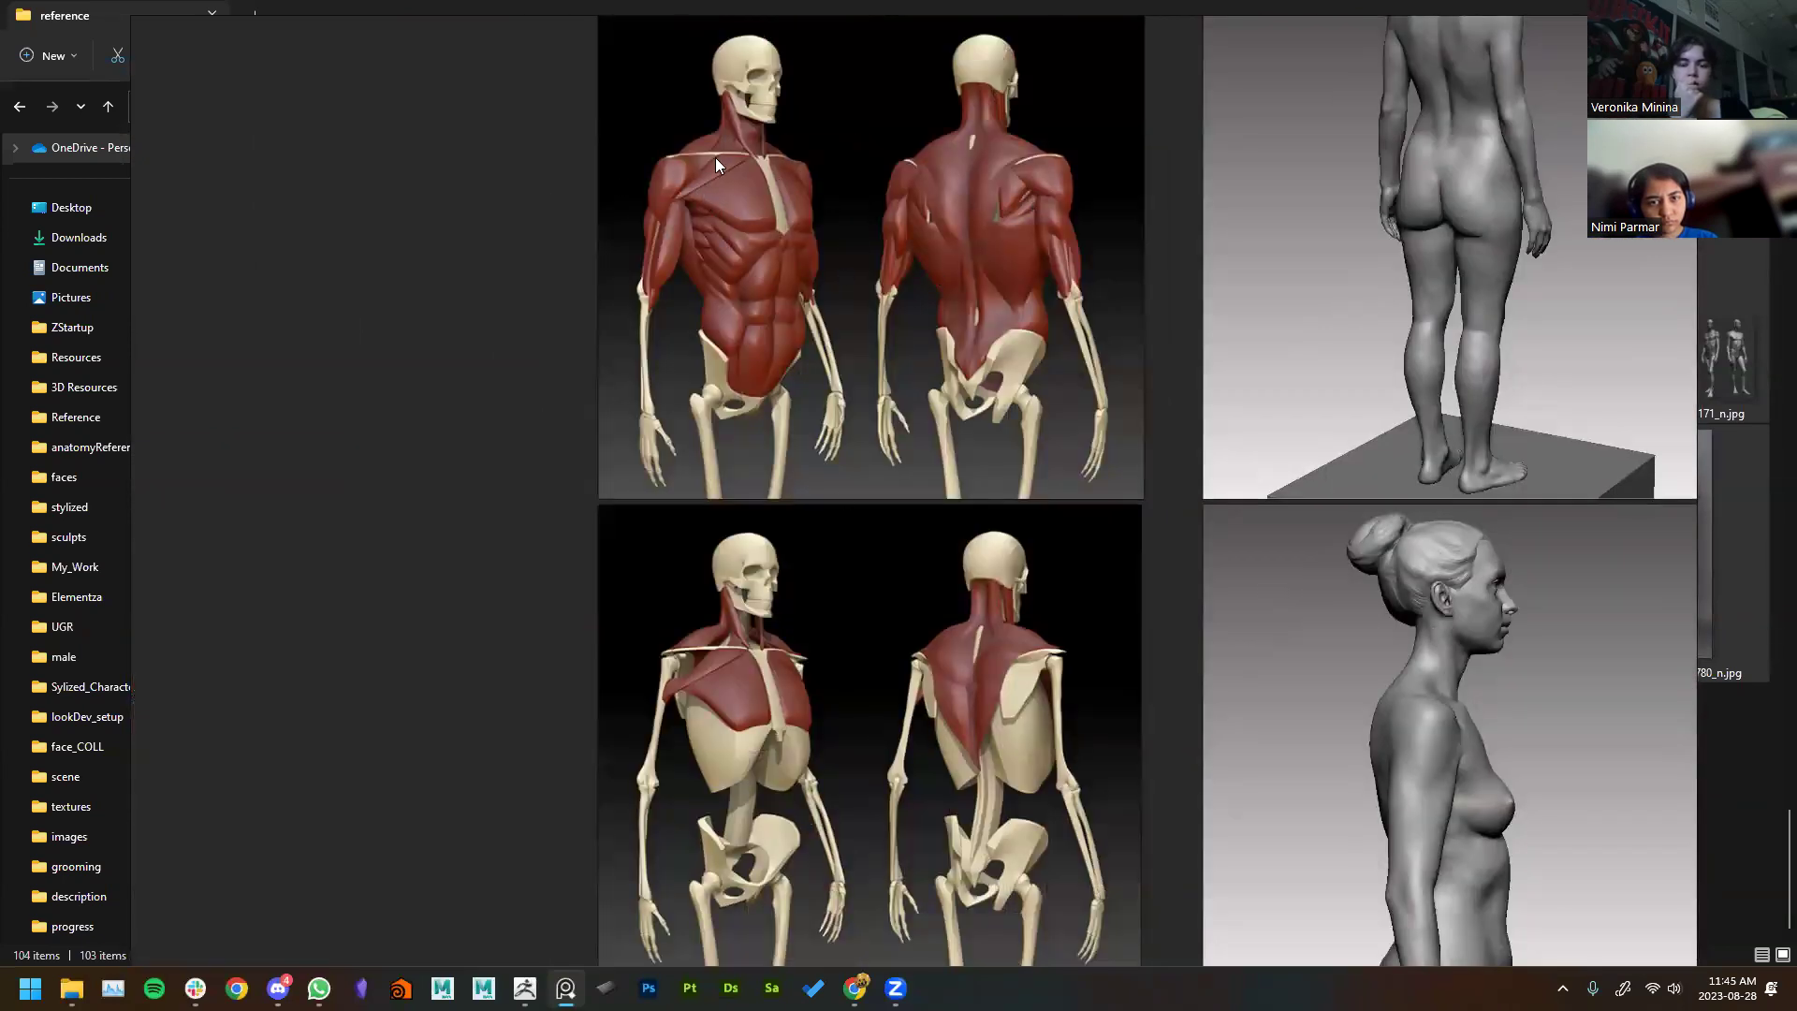
{"action": "scroll", "coordinate": [876, 403], "scroll_direction": "down", "scroll_amount": 6}
{"action": "middle_click_drag", "start_coordinate": [648, 468], "coordinate": [1134, 514]}
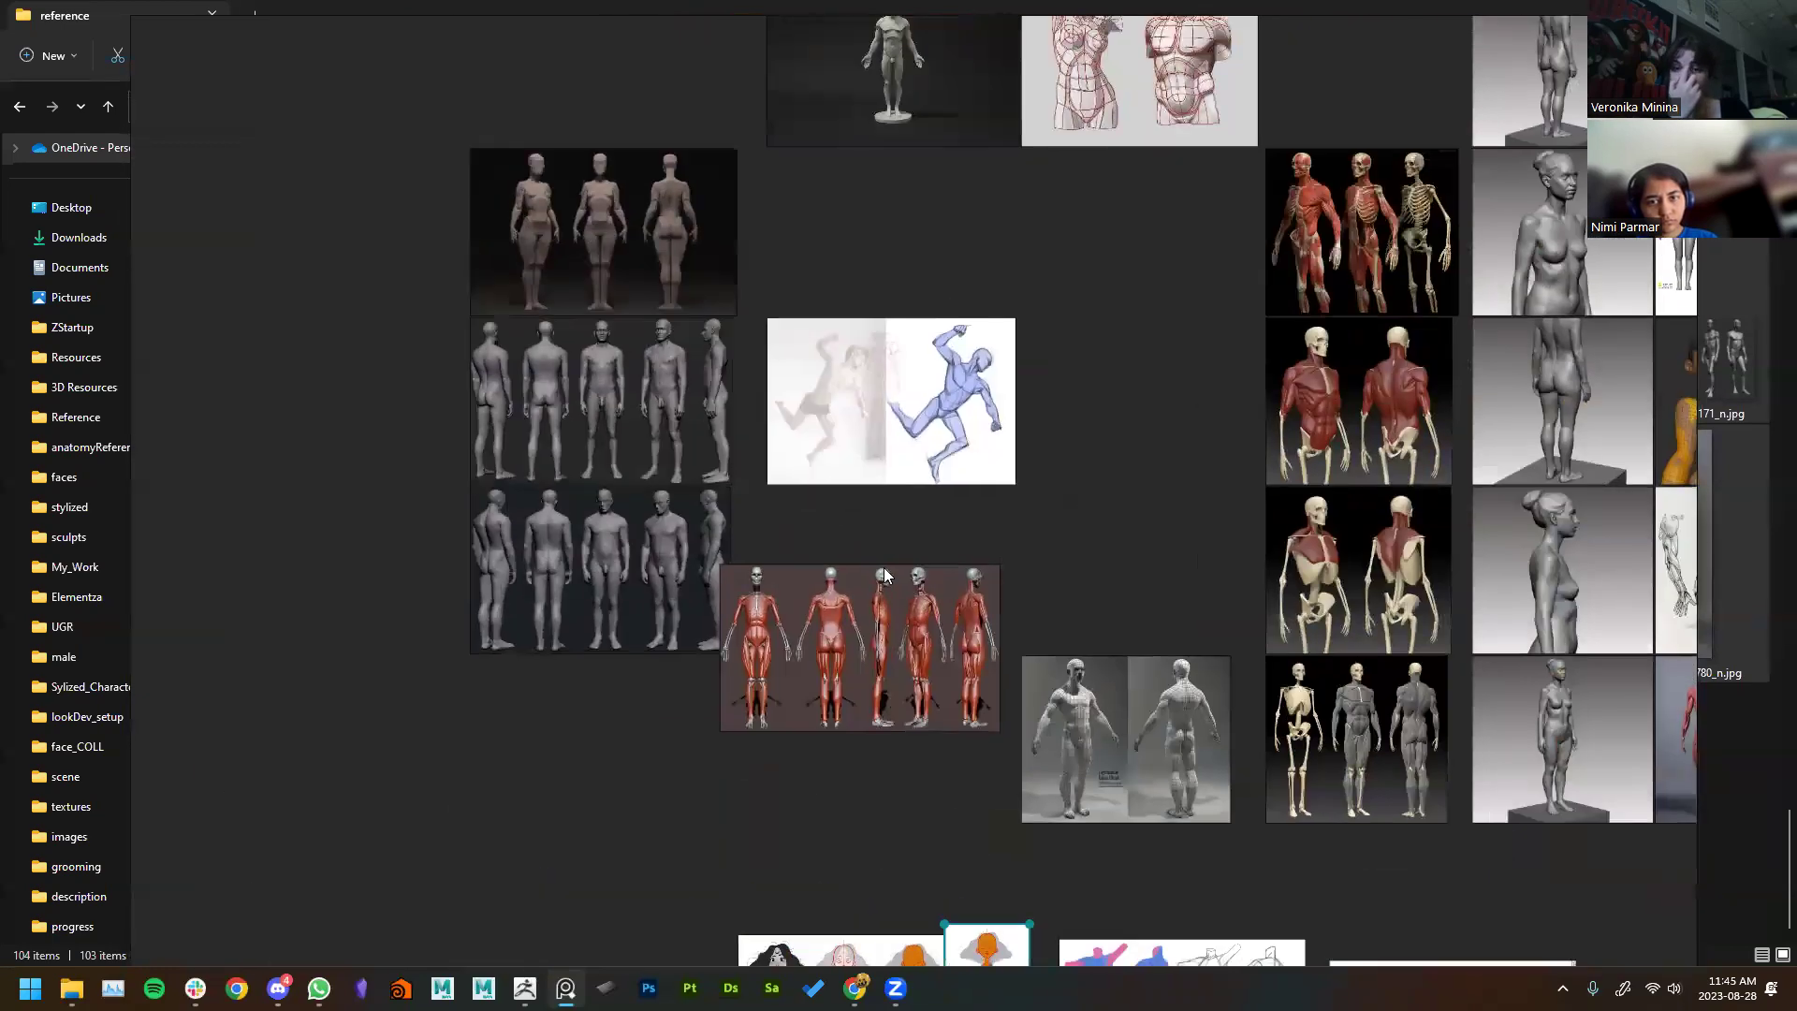
{"action": "middle_click_drag", "start_coordinate": [1075, 408], "coordinate": [784, 677]}
{"action": "scroll", "coordinate": [784, 678], "scroll_direction": "down", "scroll_amount": 1}
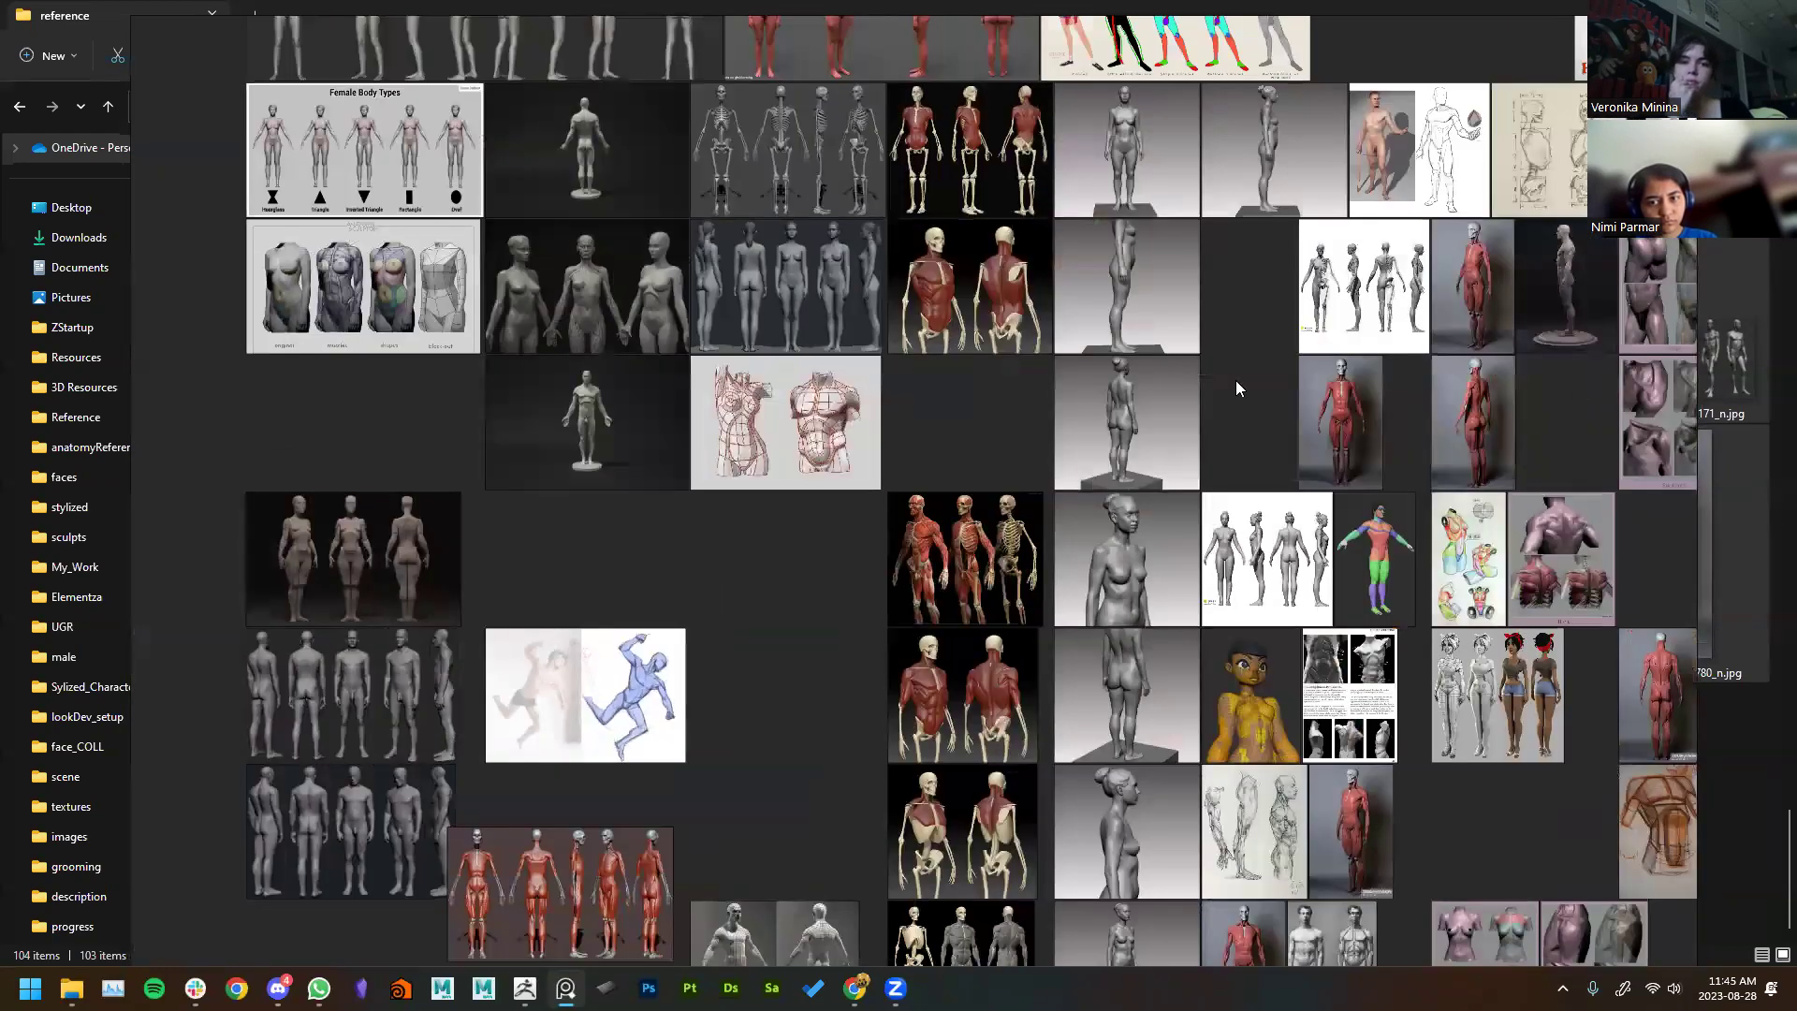
Step: Clear the reference board and folder windows off the screen, switch to ZBrush and shrink the silhouette thumbnail to about size 328
{"action": "right_click_drag", "start_coordinate": [1235, 380], "coordinate": [1796, 389]}
{"action": "left_click", "coordinate": [937, 817]}
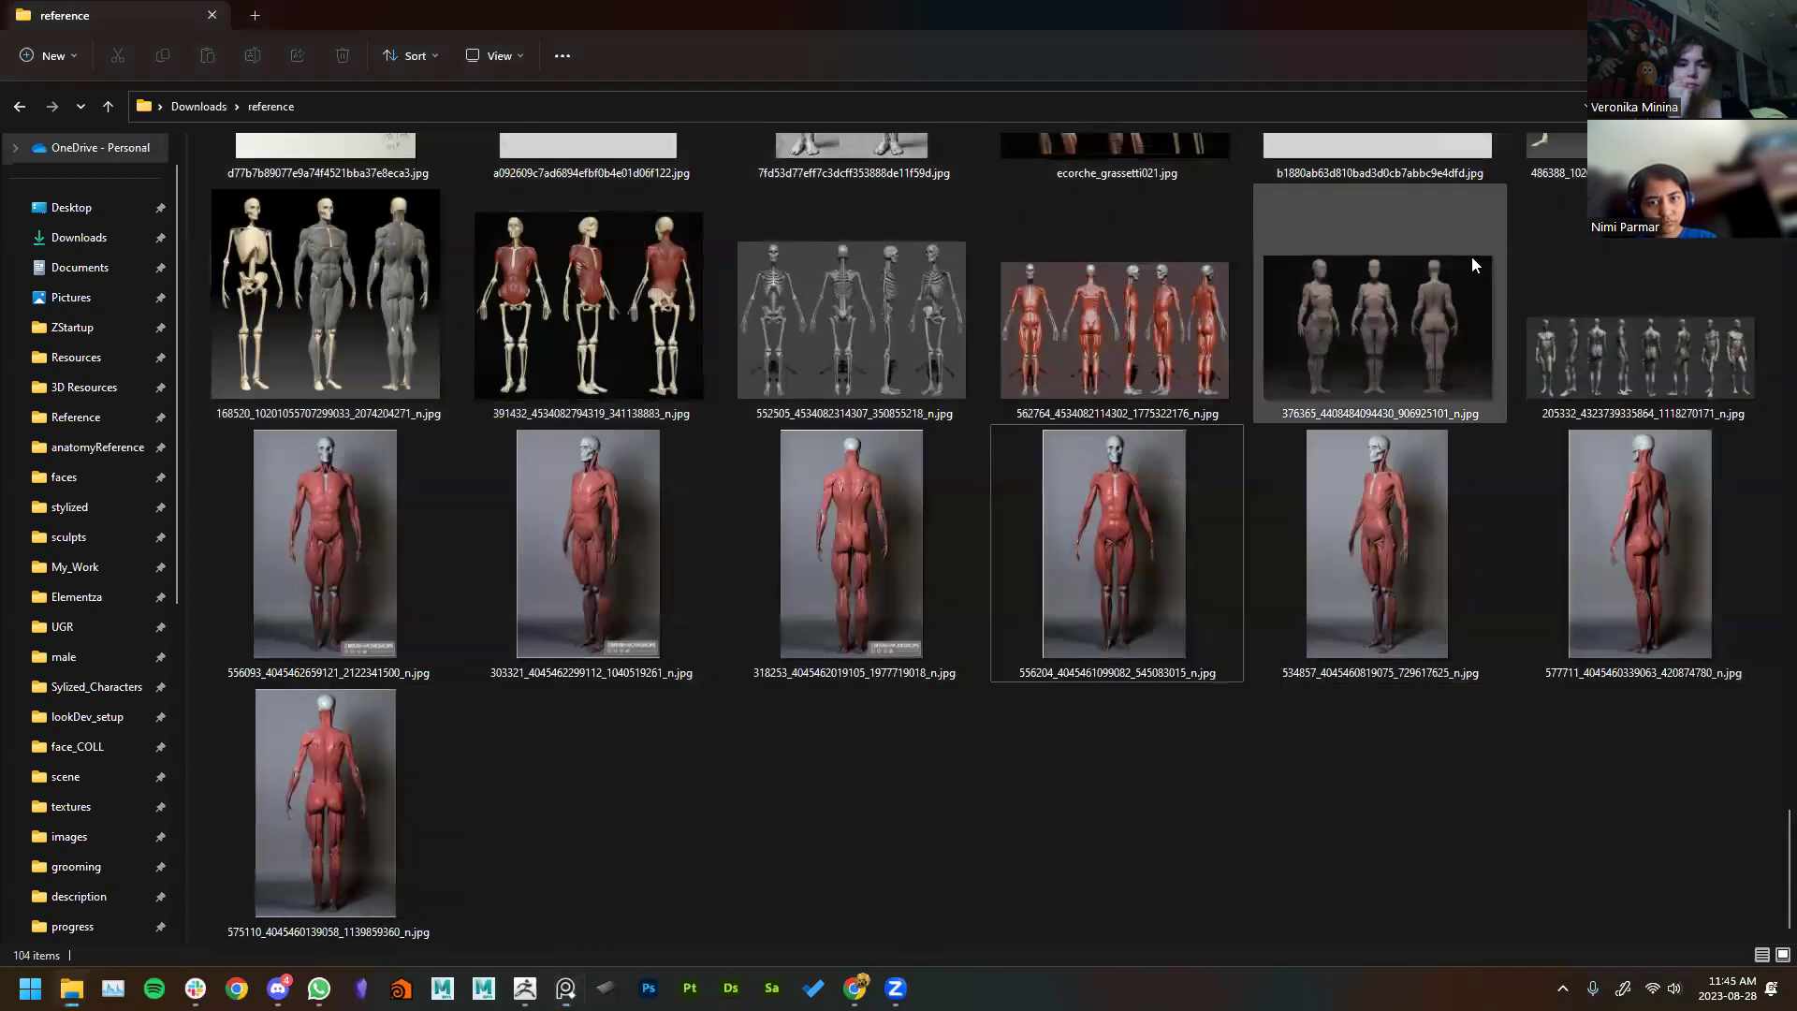
{"action": "key", "text": "super+Down"}
{"action": "key", "text": "super+Down"}
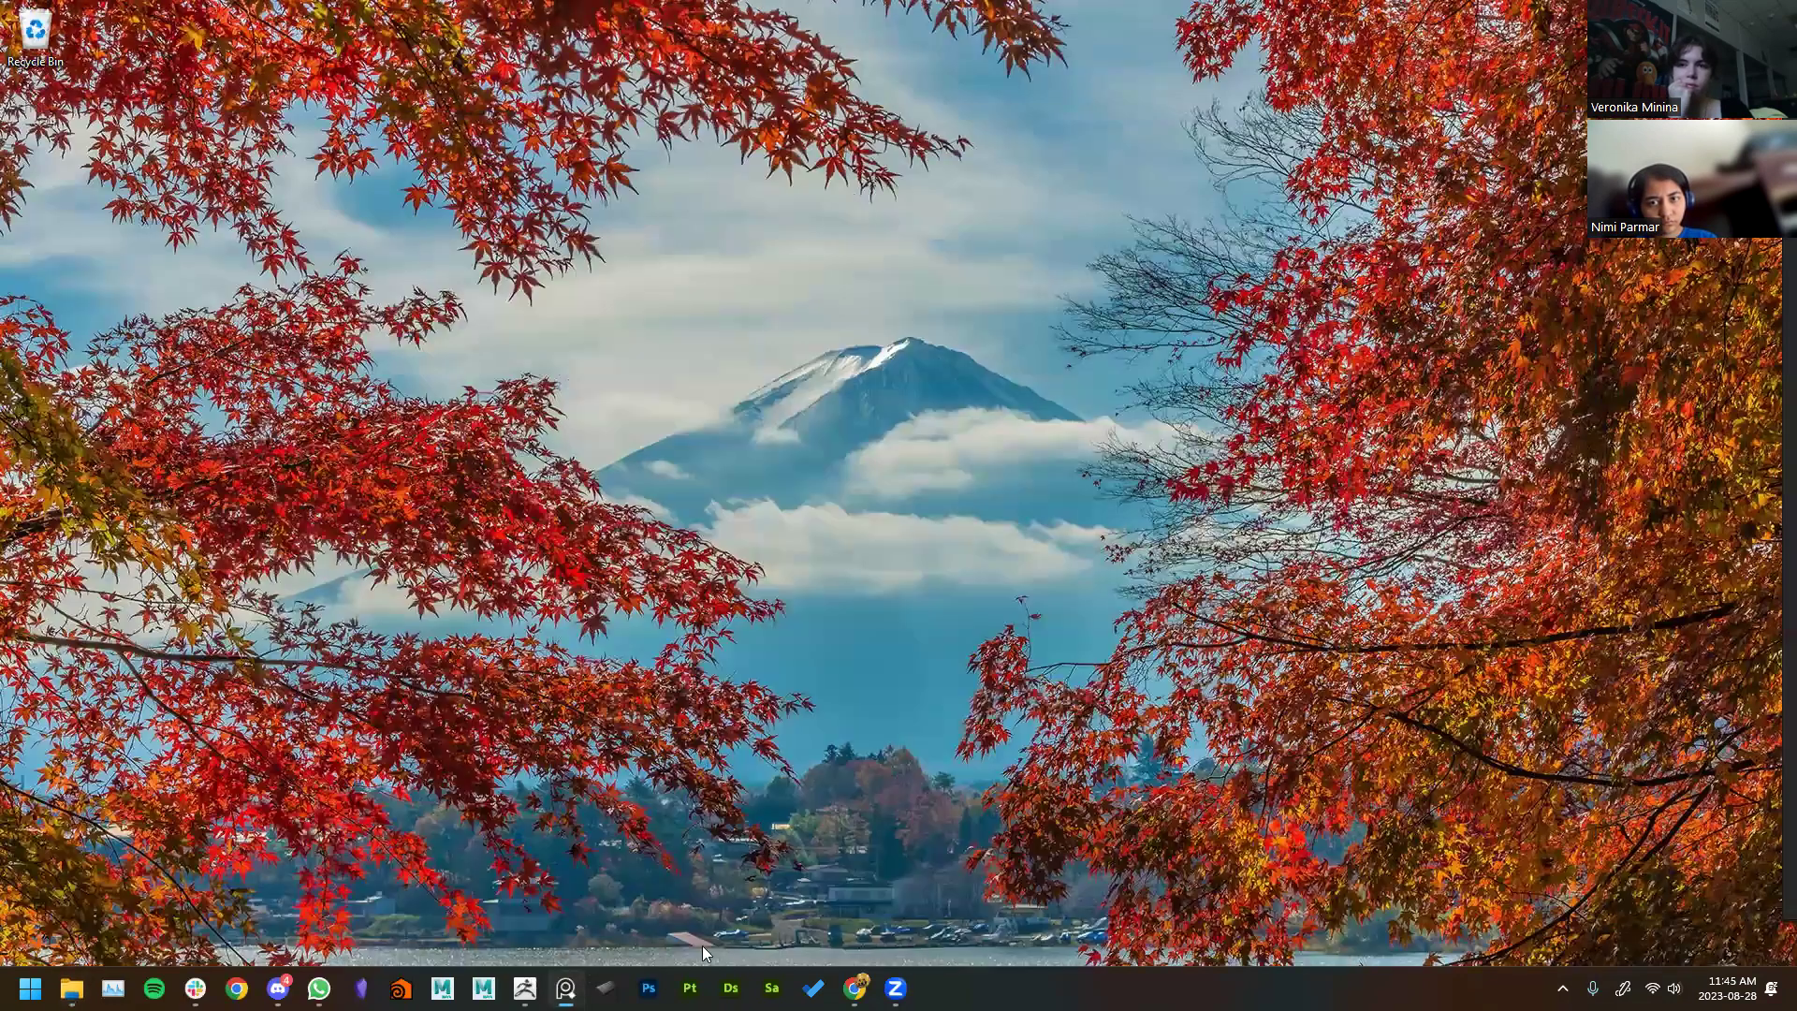
{"action": "left_click", "coordinate": [524, 987]}
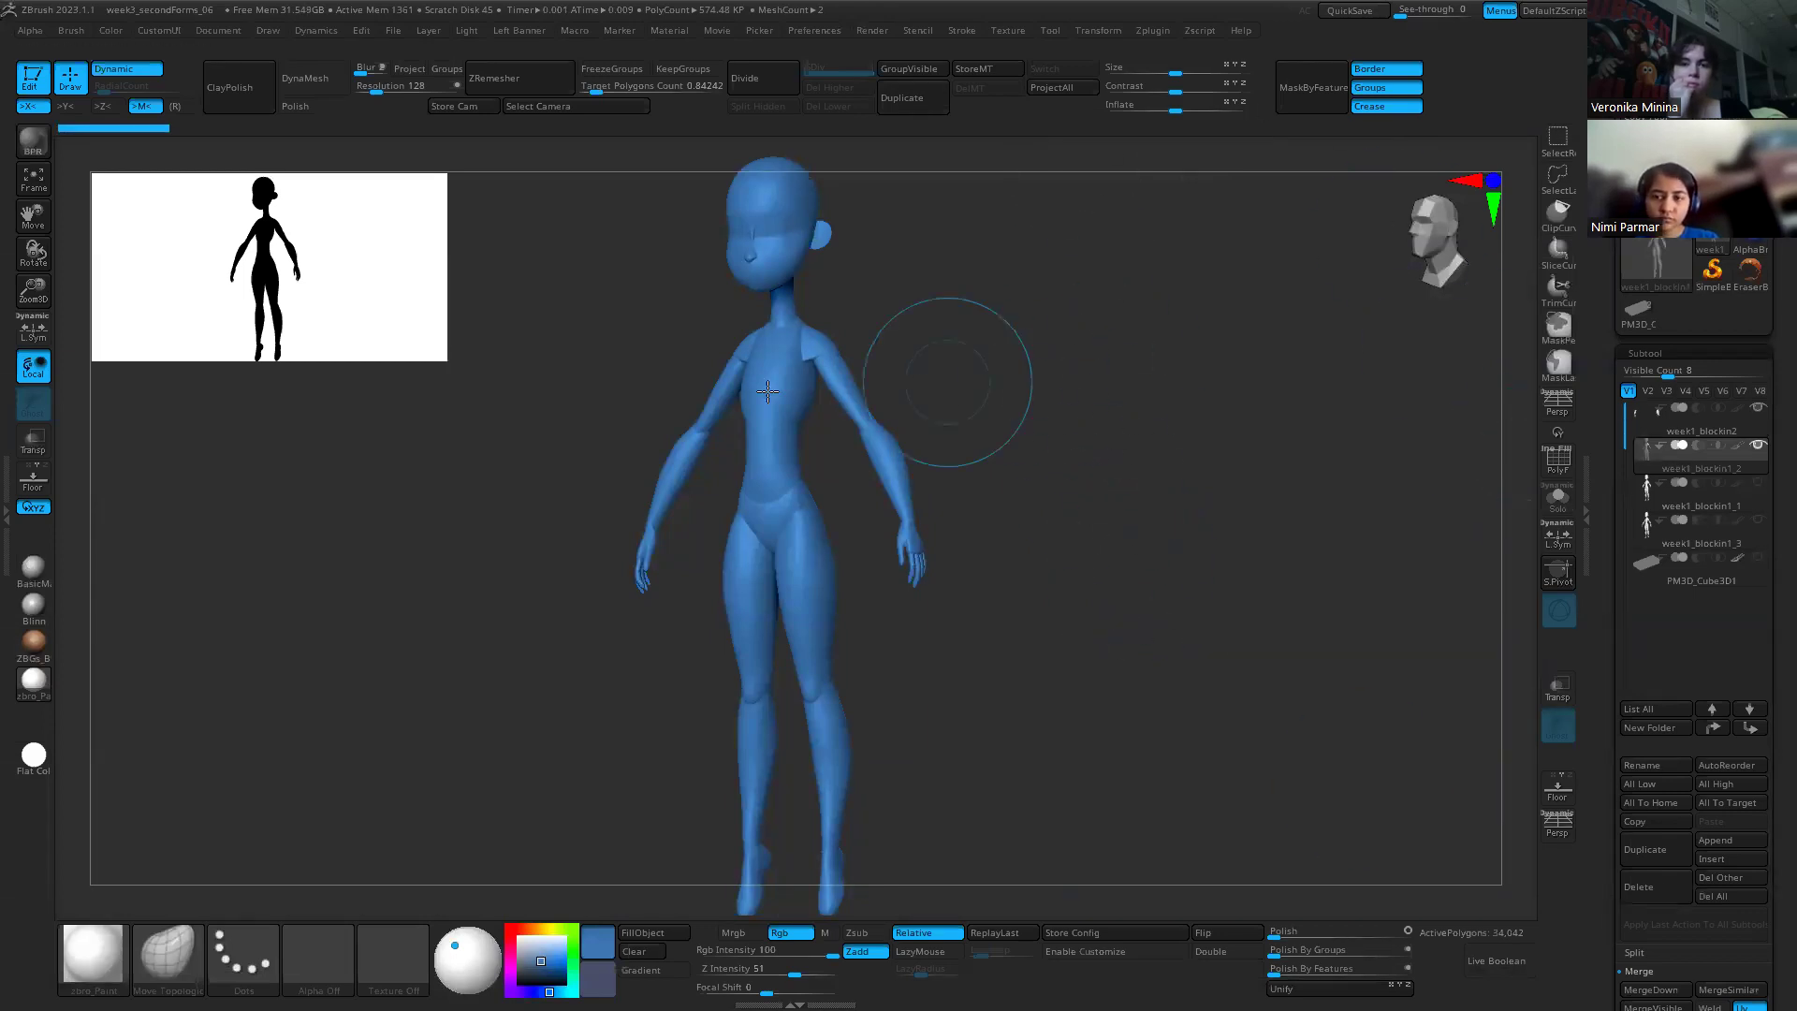
{"action": "left_click_drag", "start_coordinate": [393, 313], "coordinate": [355, 318]}
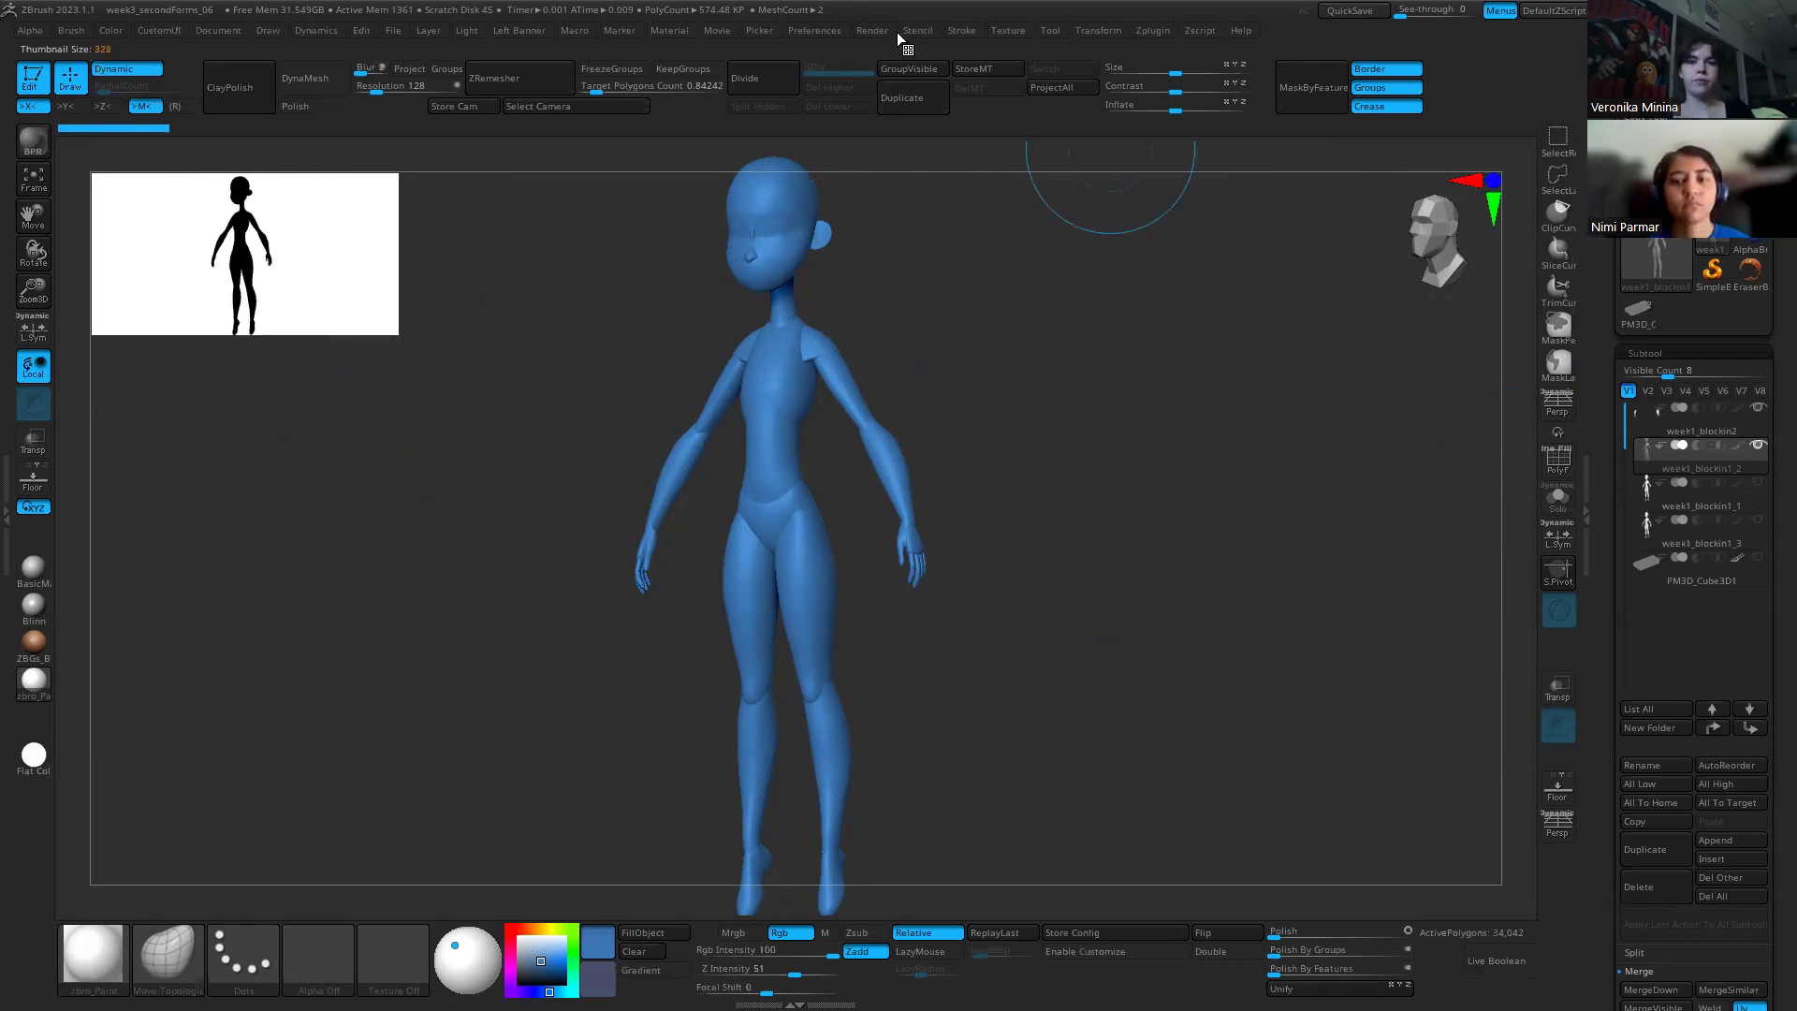
Step: Start a texture import and go to the reference folder inside Downloads
{"action": "left_click", "coordinate": [1015, 31]}
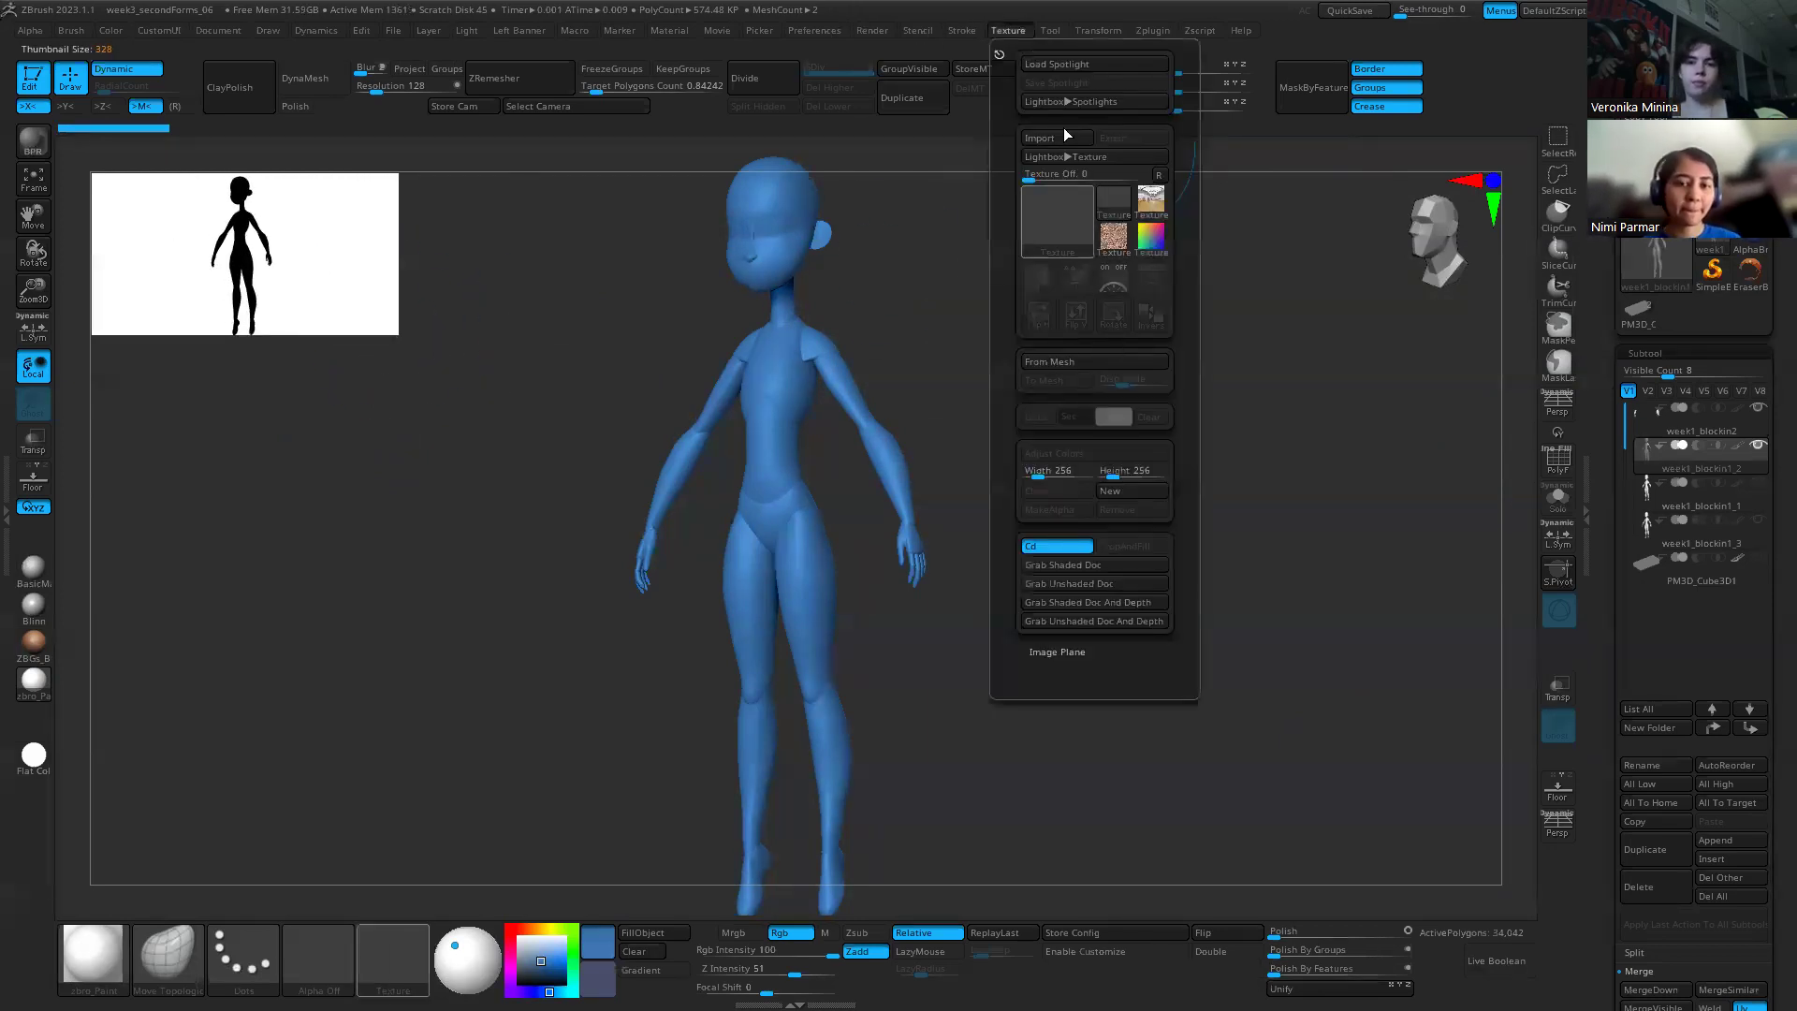
{"action": "left_click", "coordinate": [1055, 137]}
{"action": "left_click_drag", "start_coordinate": [230, 556], "coordinate": [277, 208]}
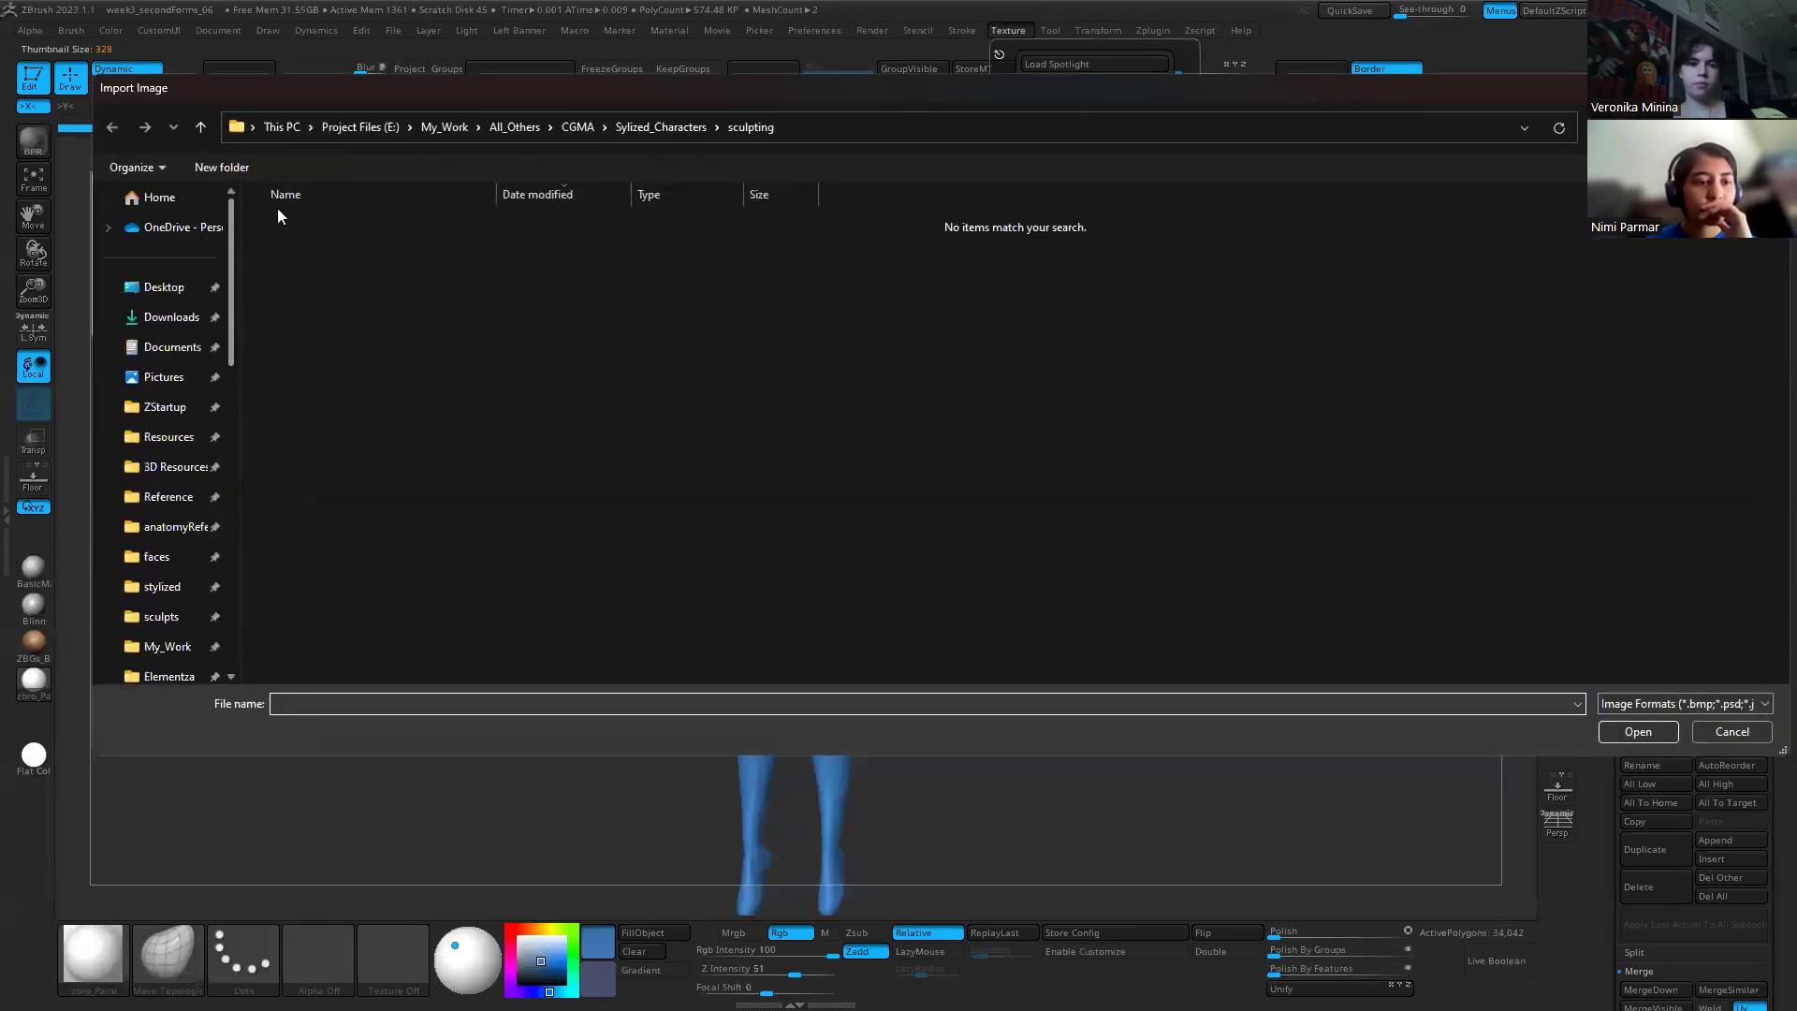
{"action": "left_click", "coordinate": [167, 317]}
{"action": "double_click", "coordinate": [328, 270]}
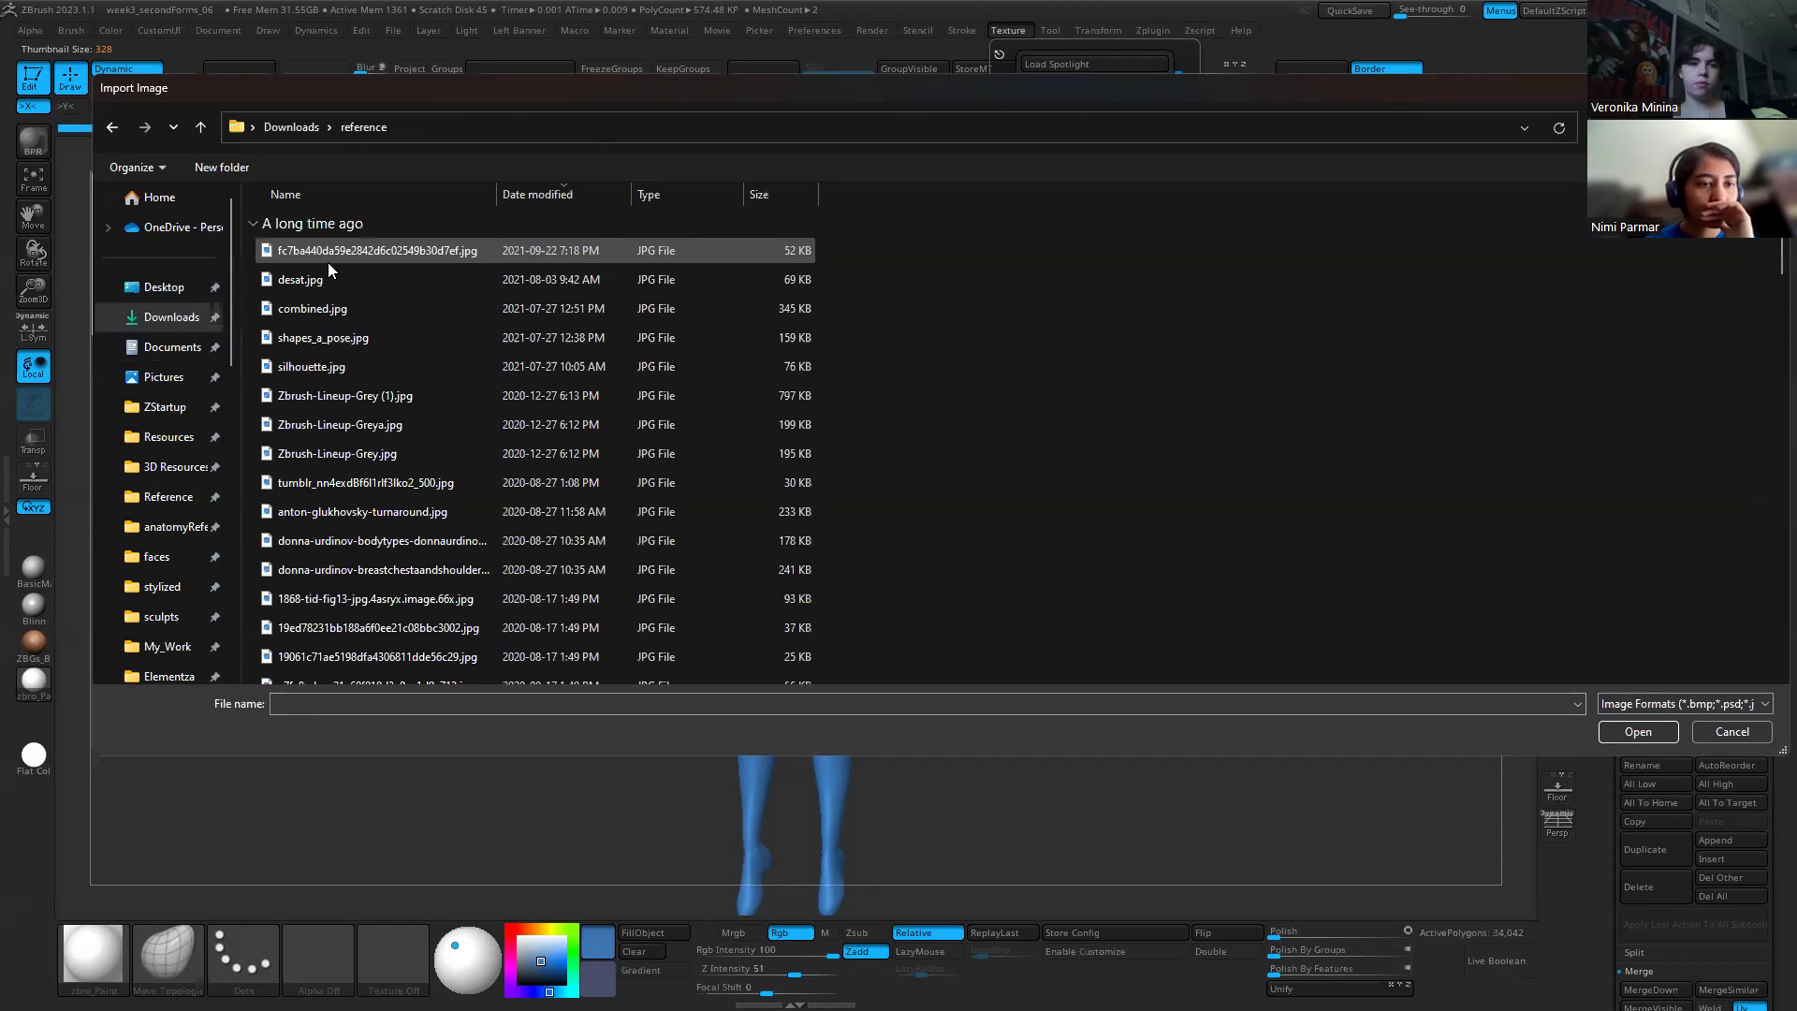
Step: Show the reference folder's images as large thumbnails and look through them for one to import
{"action": "right_click", "coordinate": [1010, 297]}
{"action": "mouse_move", "coordinate": [1067, 310]}
{"action": "left_click", "coordinate": [1288, 312]}
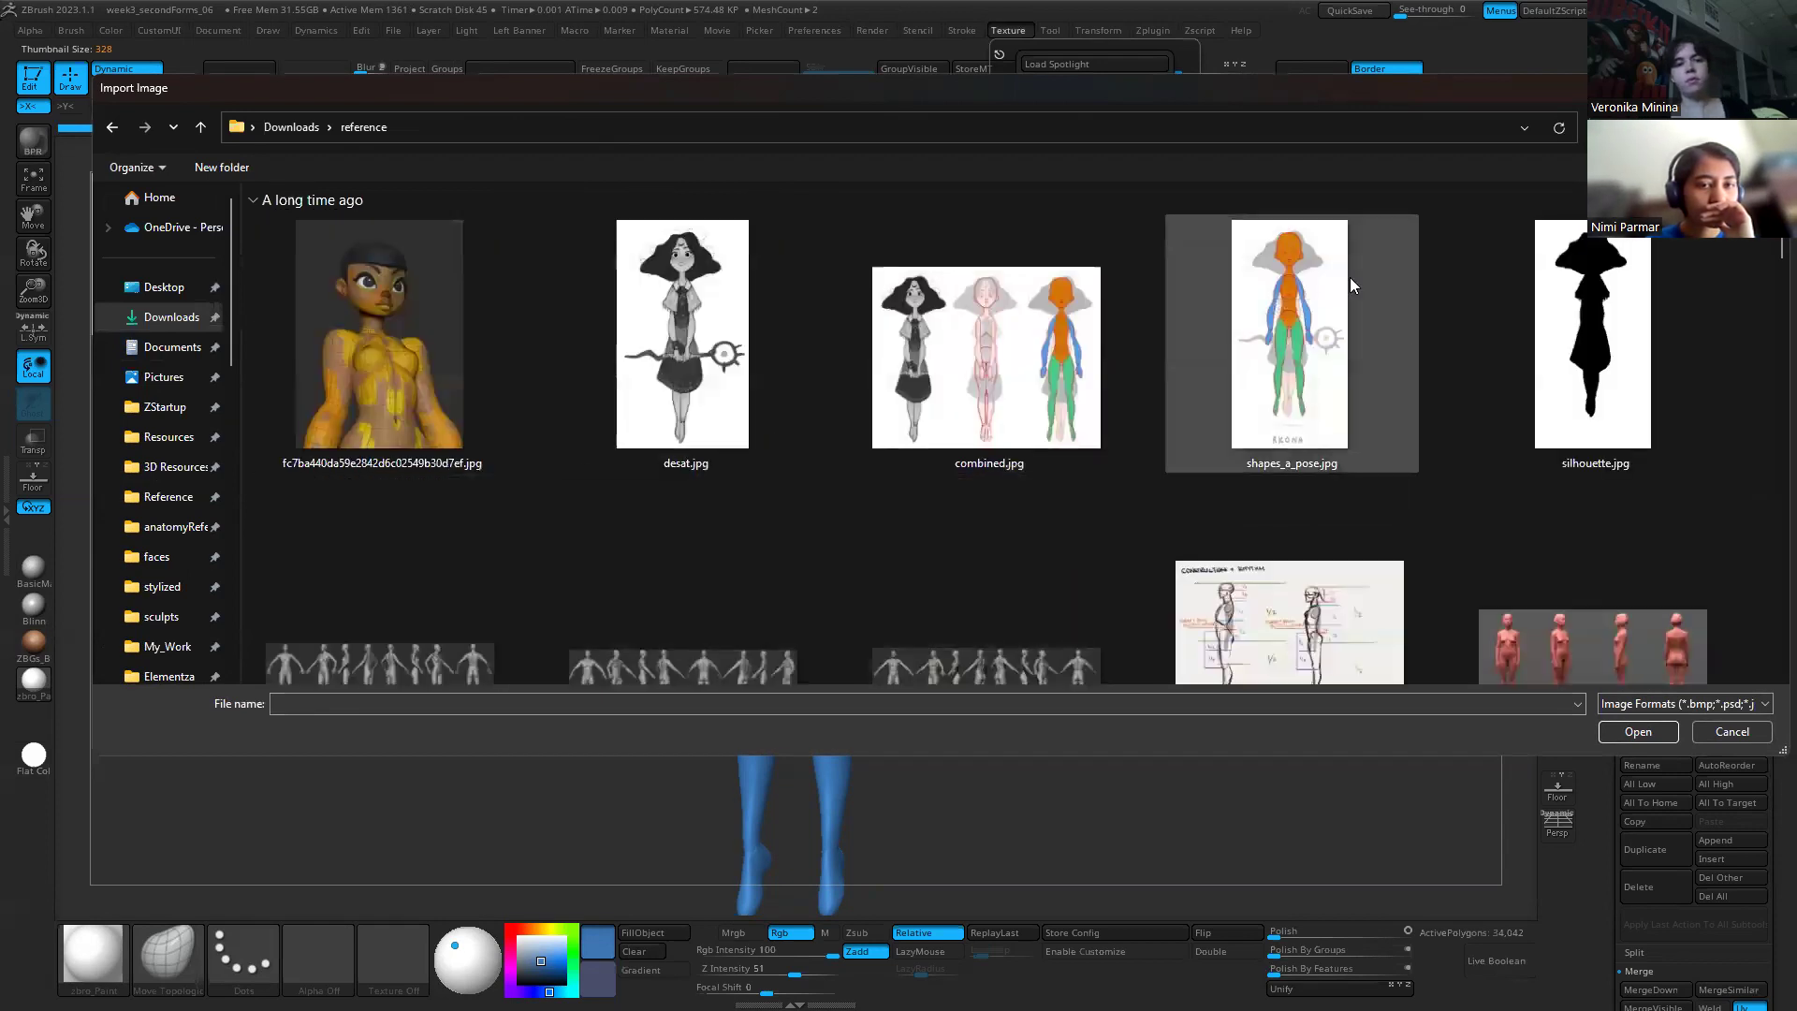
{"action": "scroll", "coordinate": [942, 358], "scroll_direction": "down", "scroll_amount": 5}
{"action": "scroll", "coordinate": [939, 357], "scroll_direction": "up", "scroll_amount": 4}
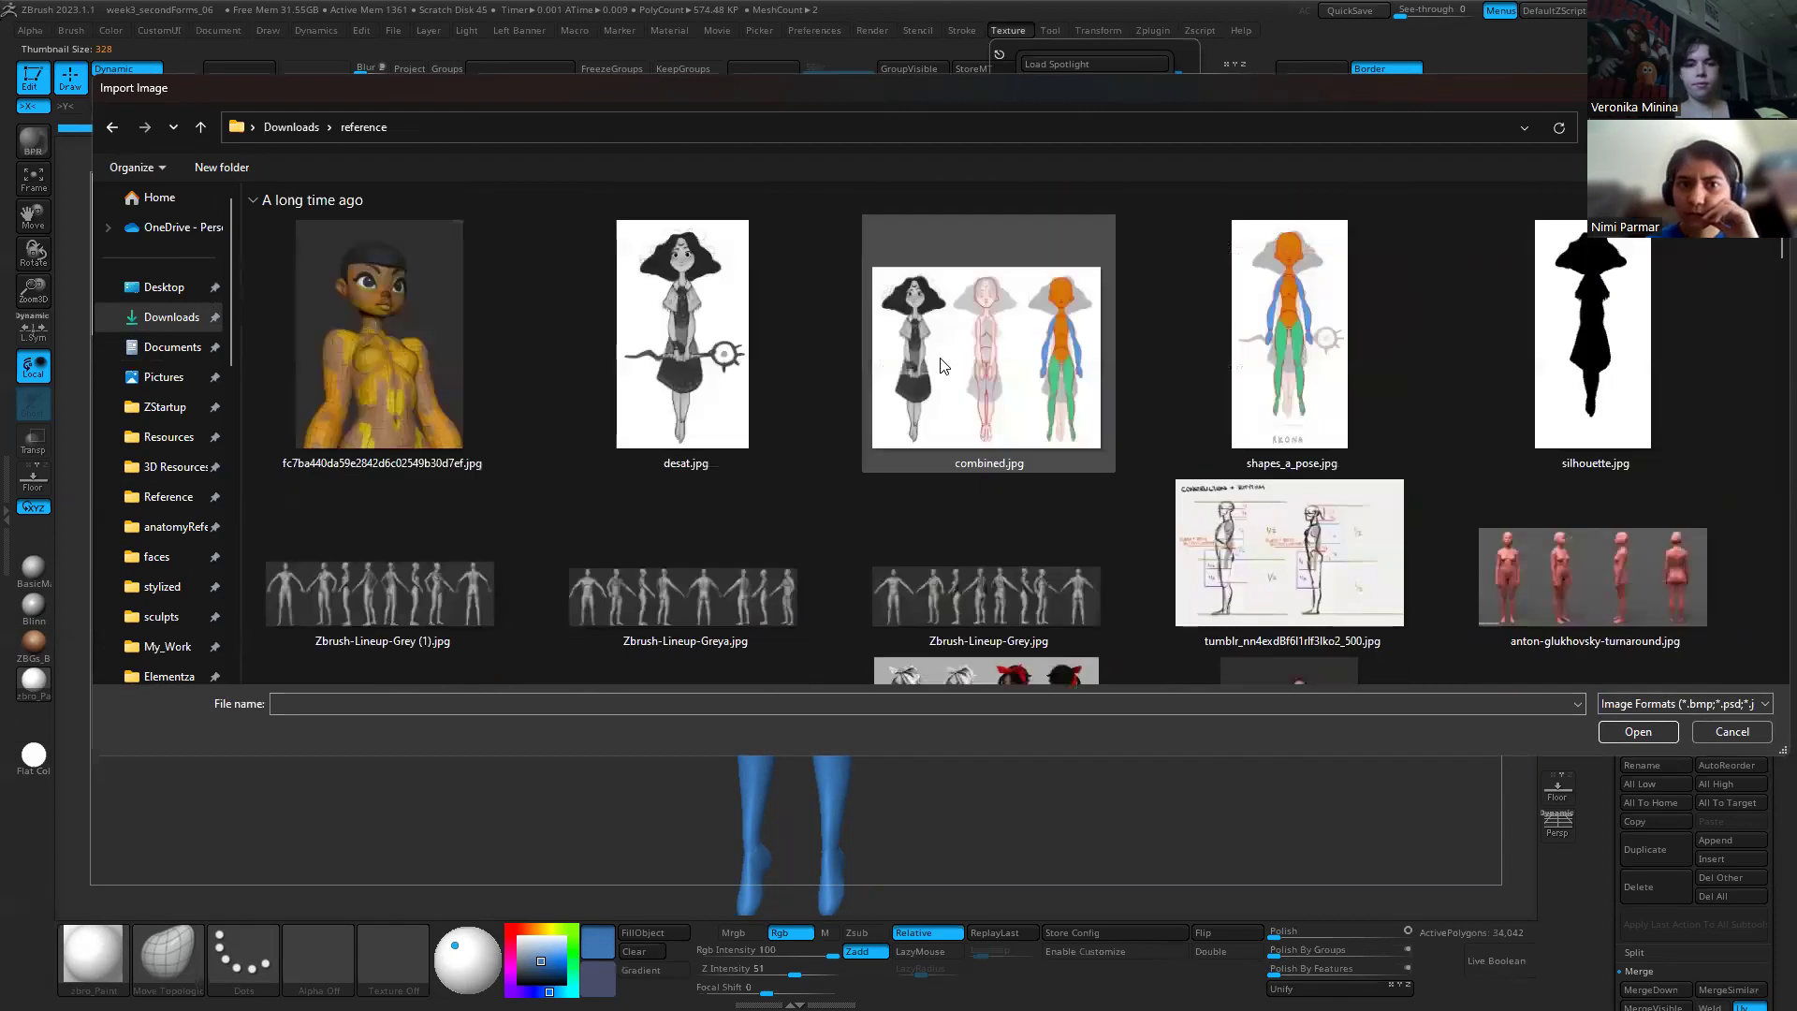
{"action": "scroll", "coordinate": [1221, 530], "scroll_direction": "down", "scroll_amount": 4}
{"action": "scroll", "coordinate": [1217, 520], "scroll_direction": "down", "scroll_amount": 12}
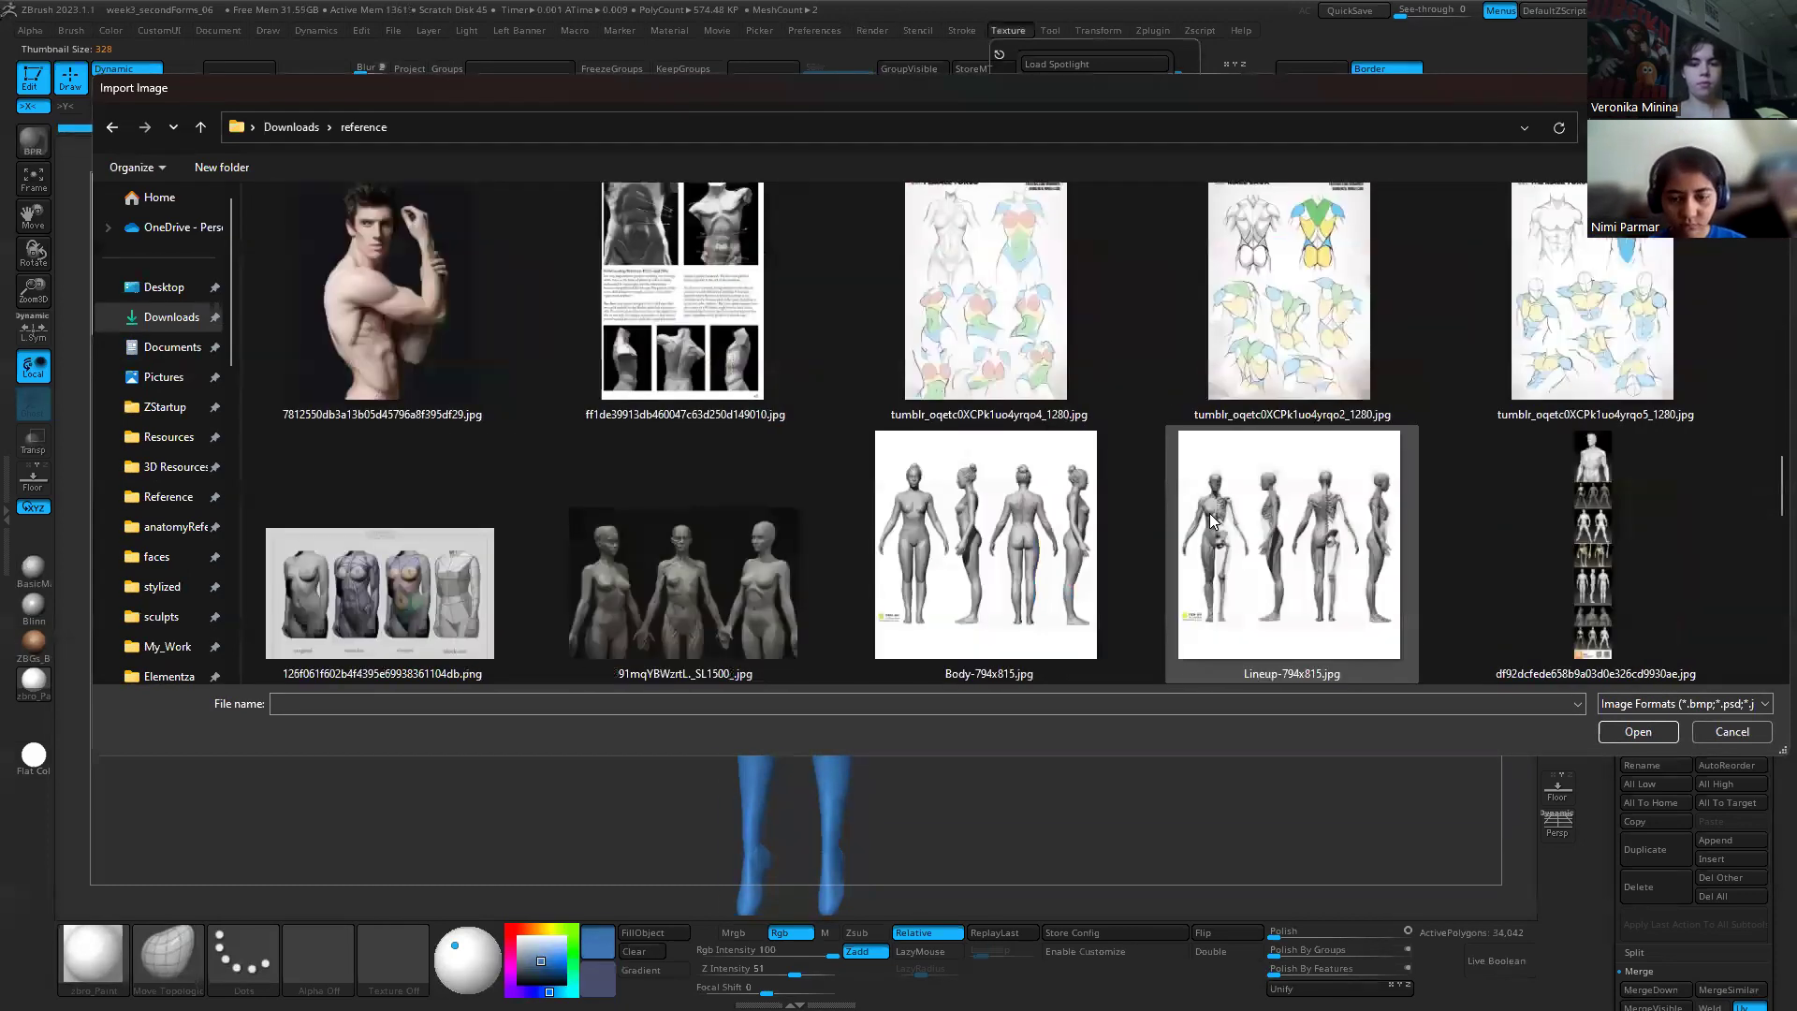
{"action": "scroll", "coordinate": [1210, 520], "scroll_direction": "down", "scroll_amount": 12}
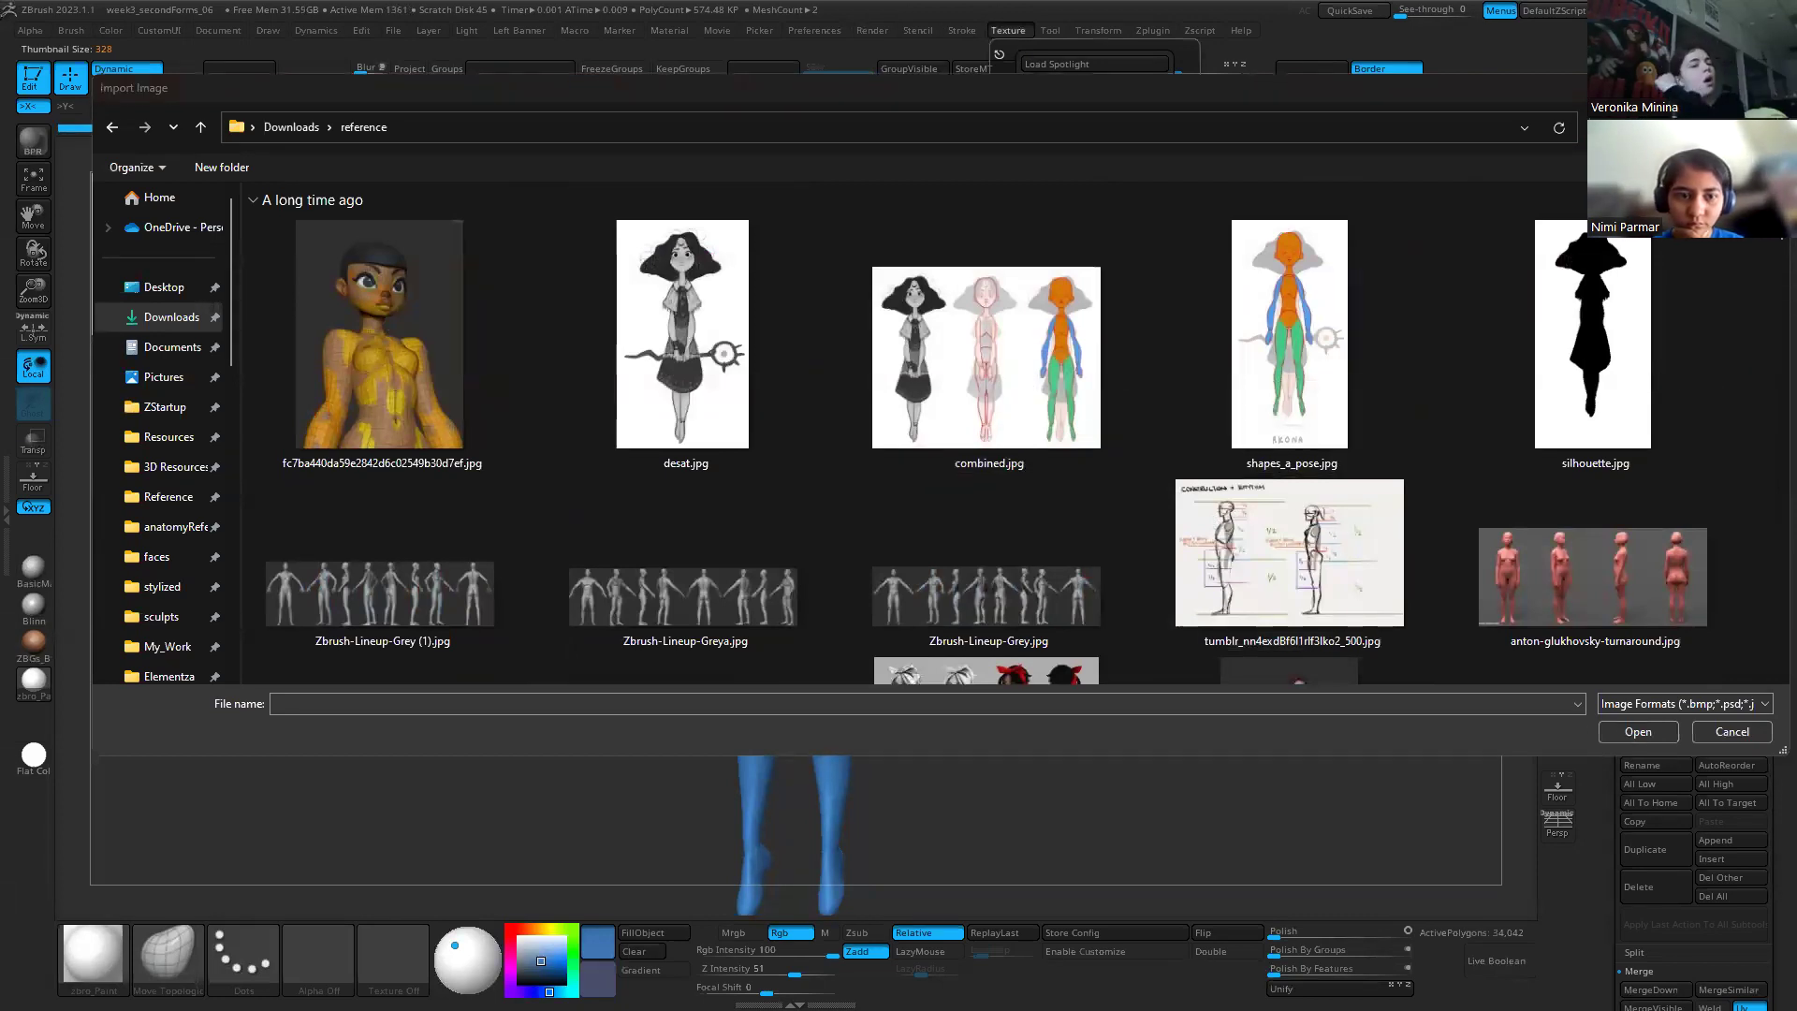
Step: Open combined.jpg from the reference folder in the Photos editor and crop it to the middle red-outlined figure
{"action": "left_click", "coordinate": [72, 987]}
{"action": "scroll", "coordinate": [1187, 703], "scroll_direction": "up", "scroll_amount": 10}
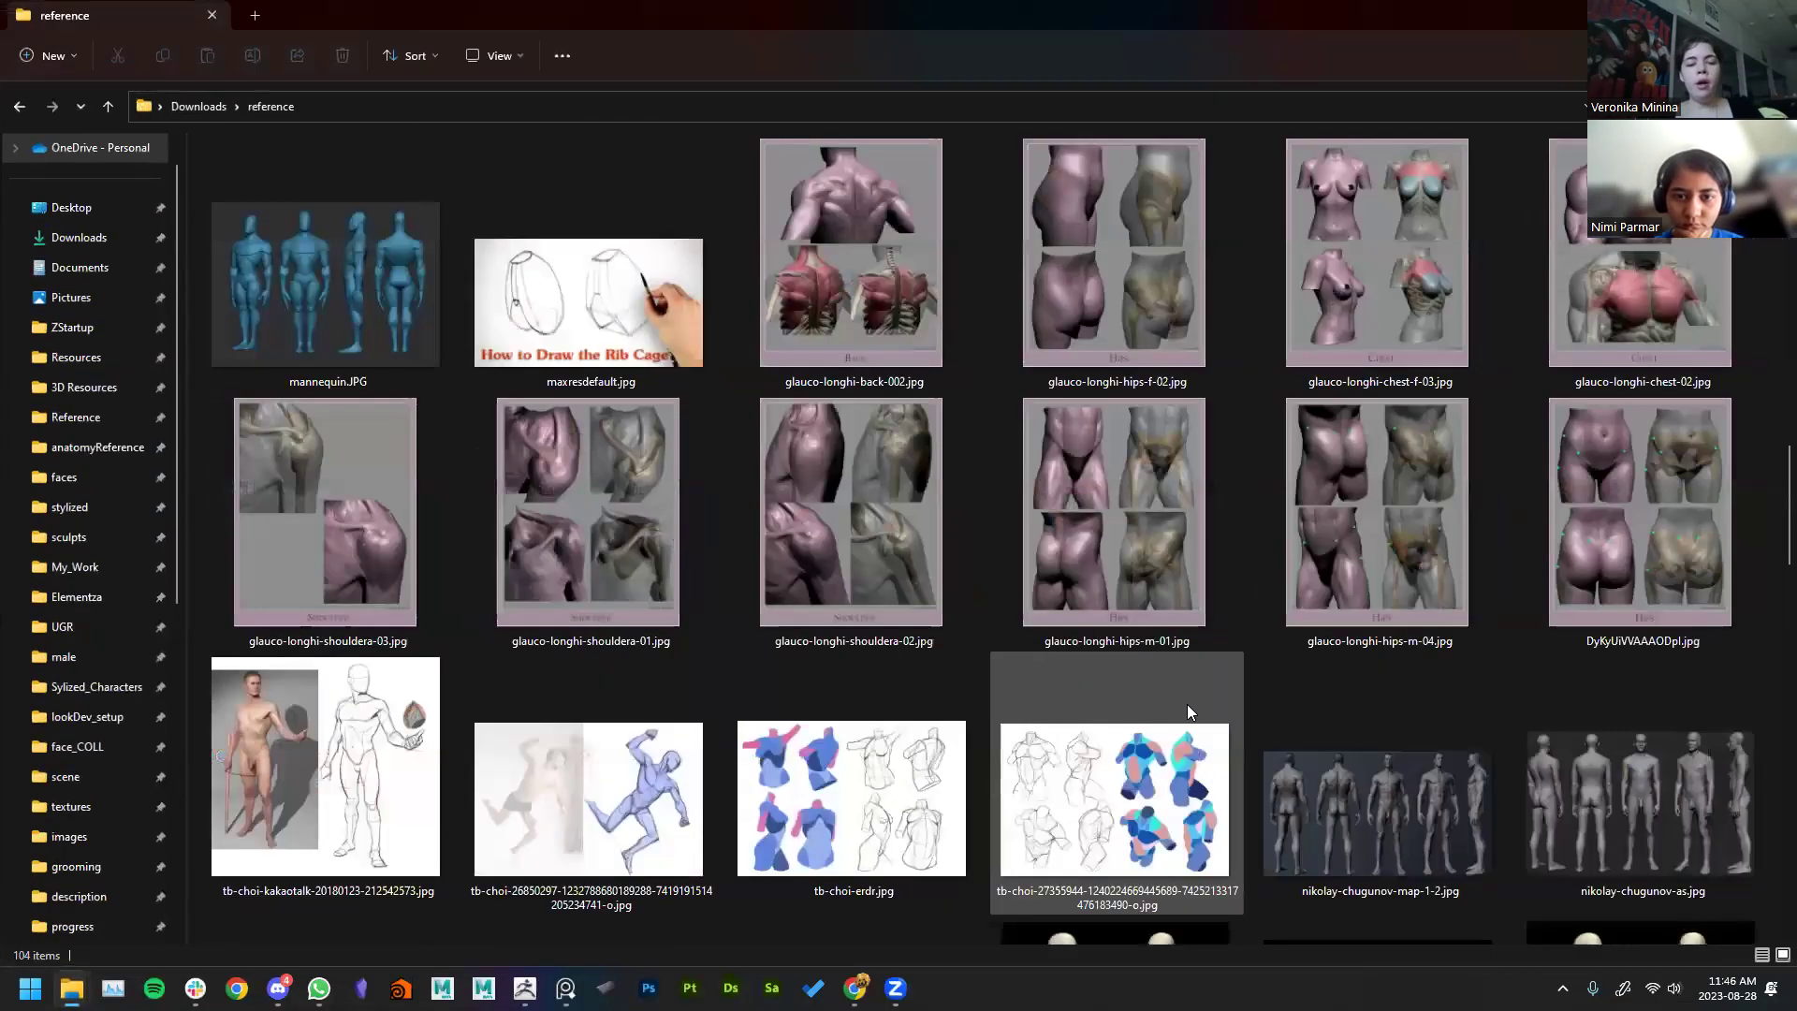
{"action": "right_click", "coordinate": [1404, 599]}
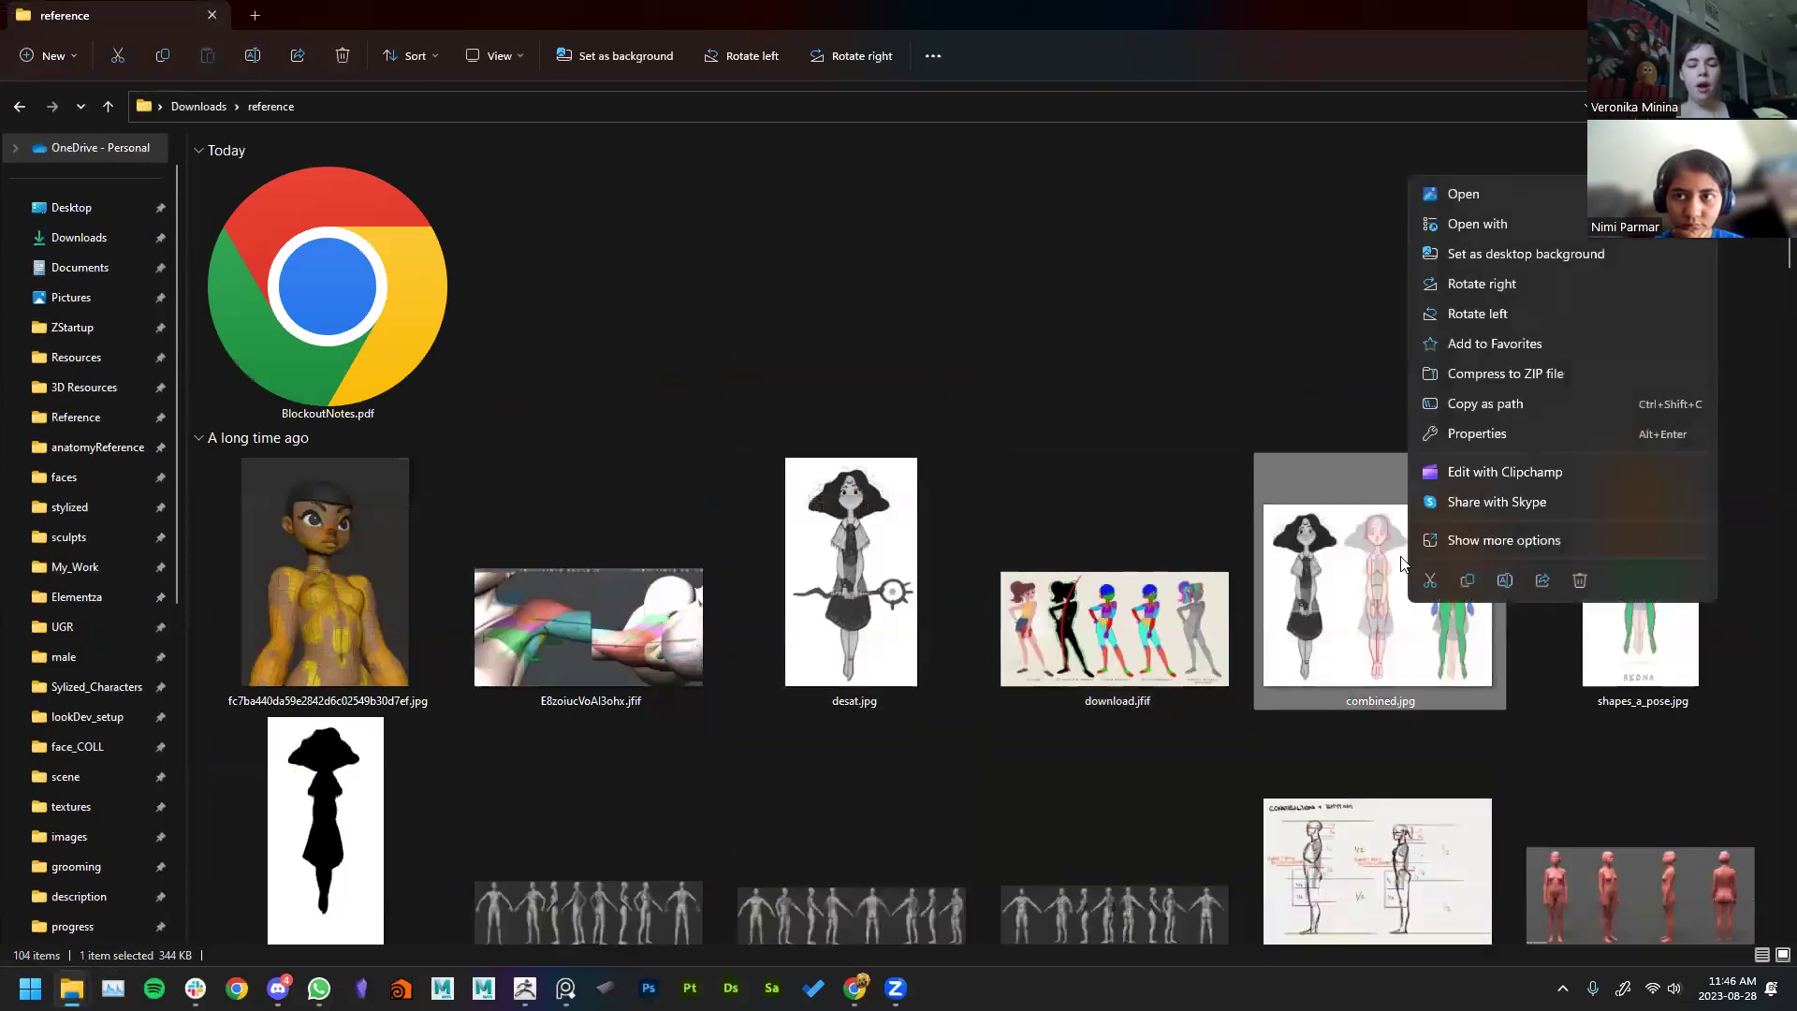
{"action": "left_click", "coordinate": [1463, 194]}
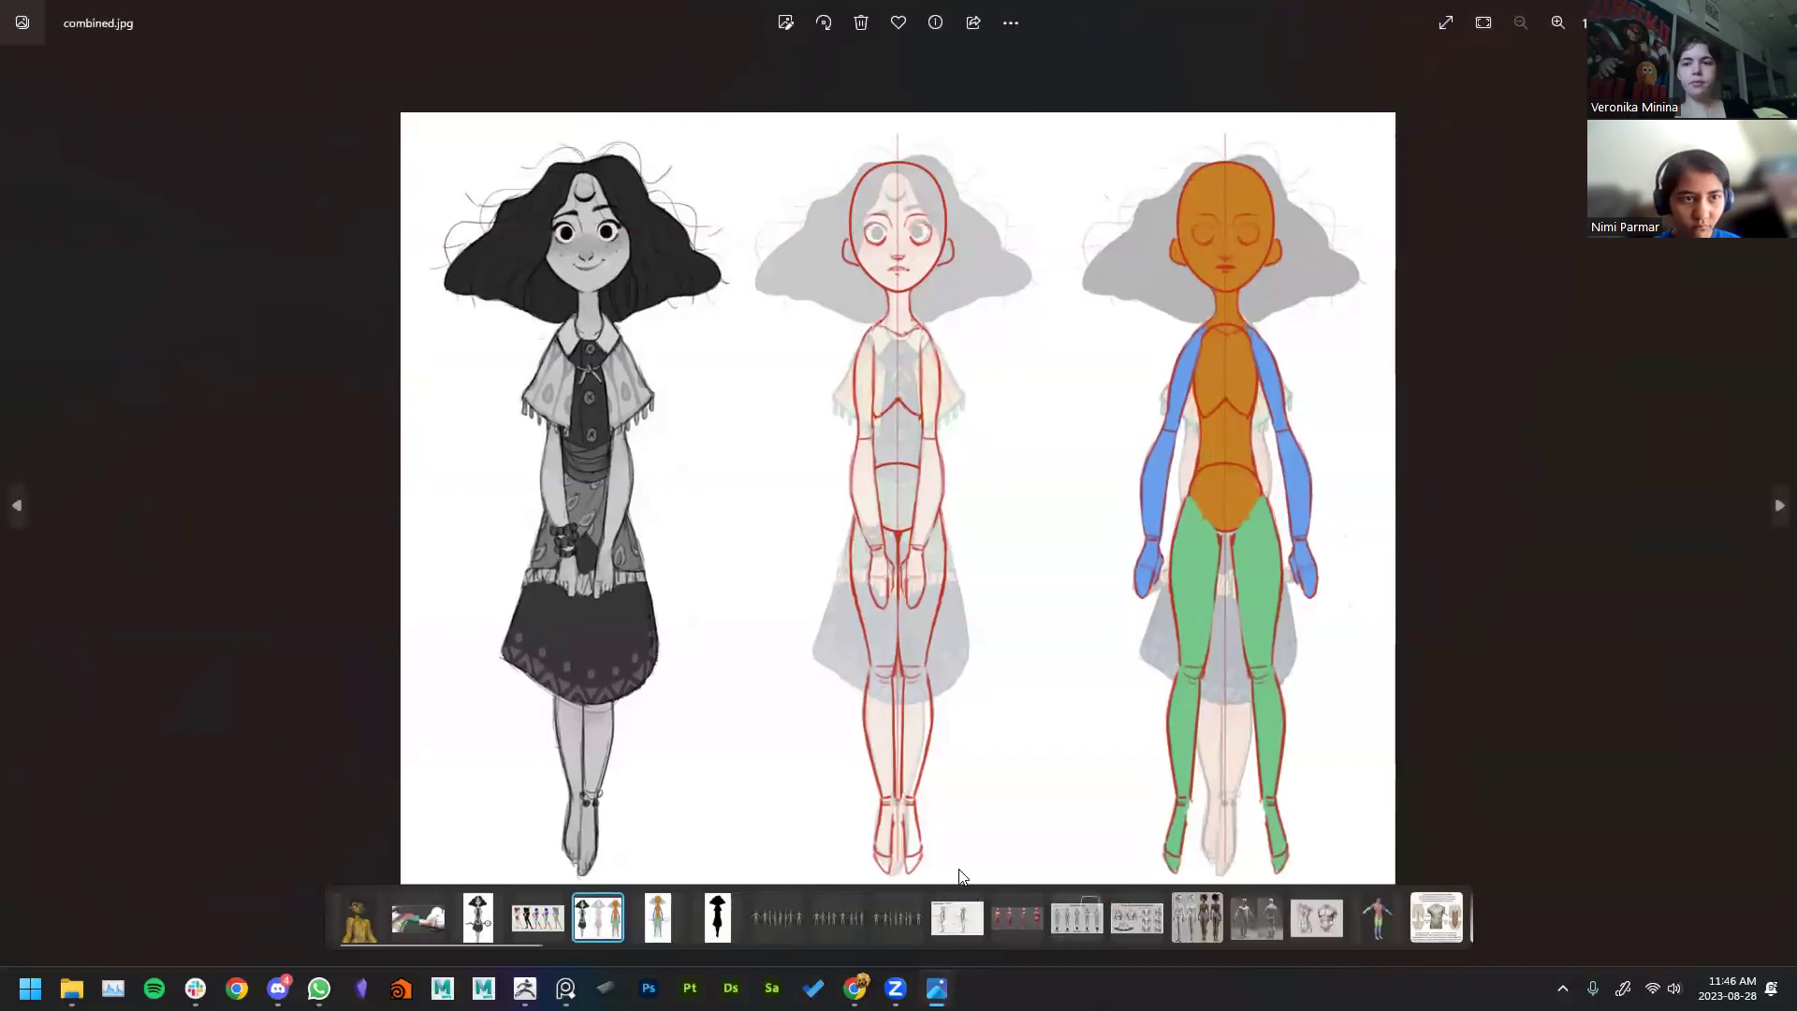
{"action": "left_click", "coordinate": [786, 24]}
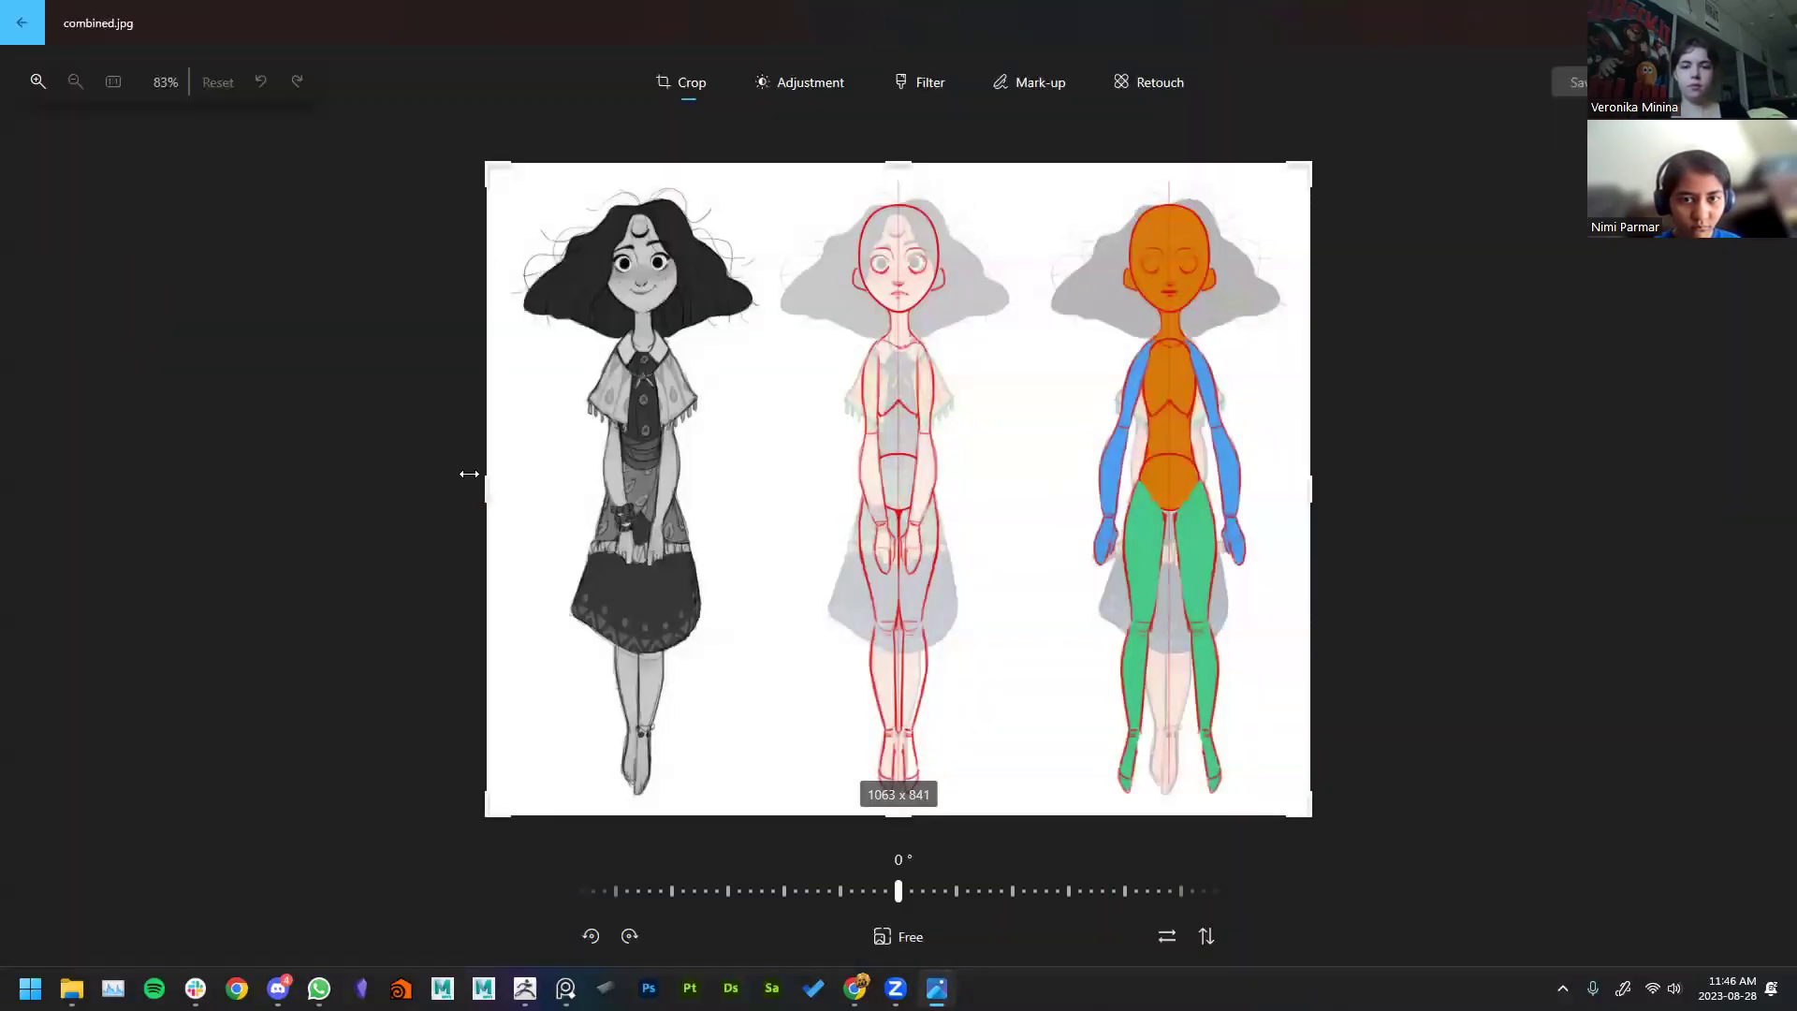
{"action": "left_click_drag", "start_coordinate": [506, 489], "coordinate": [787, 489]}
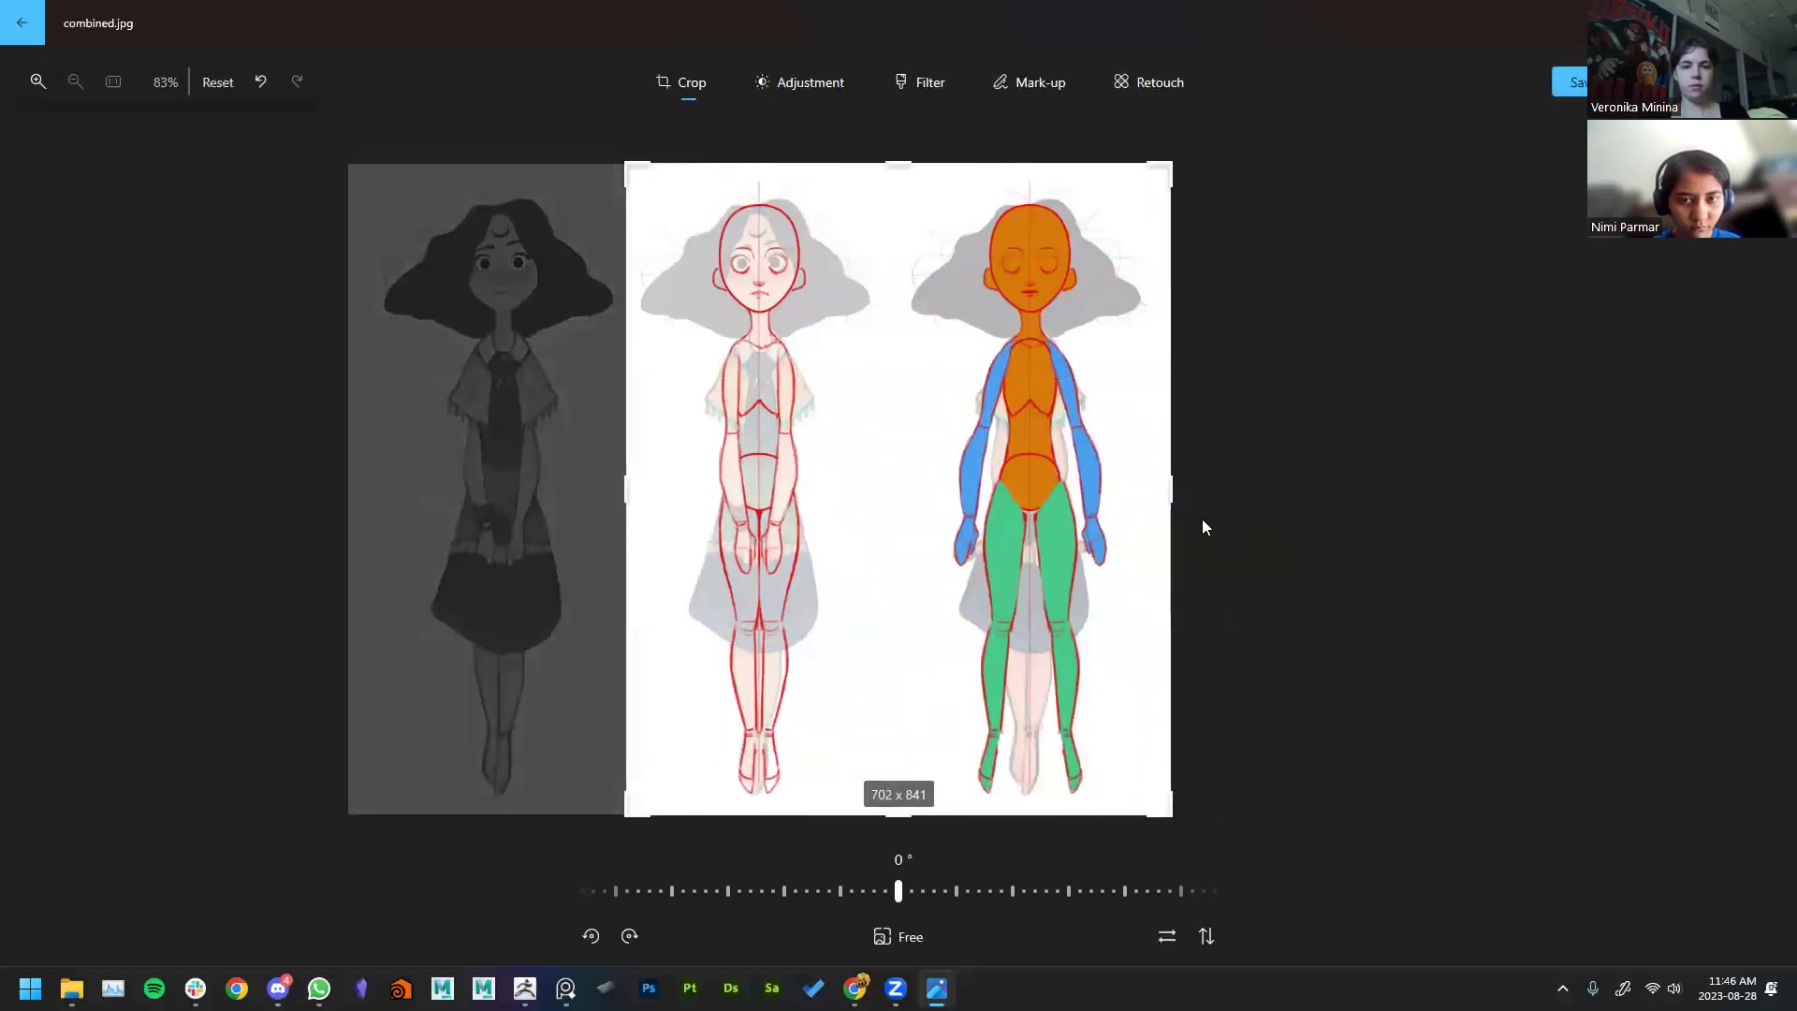
{"action": "left_click_drag", "start_coordinate": [1175, 480], "coordinate": [890, 493]}
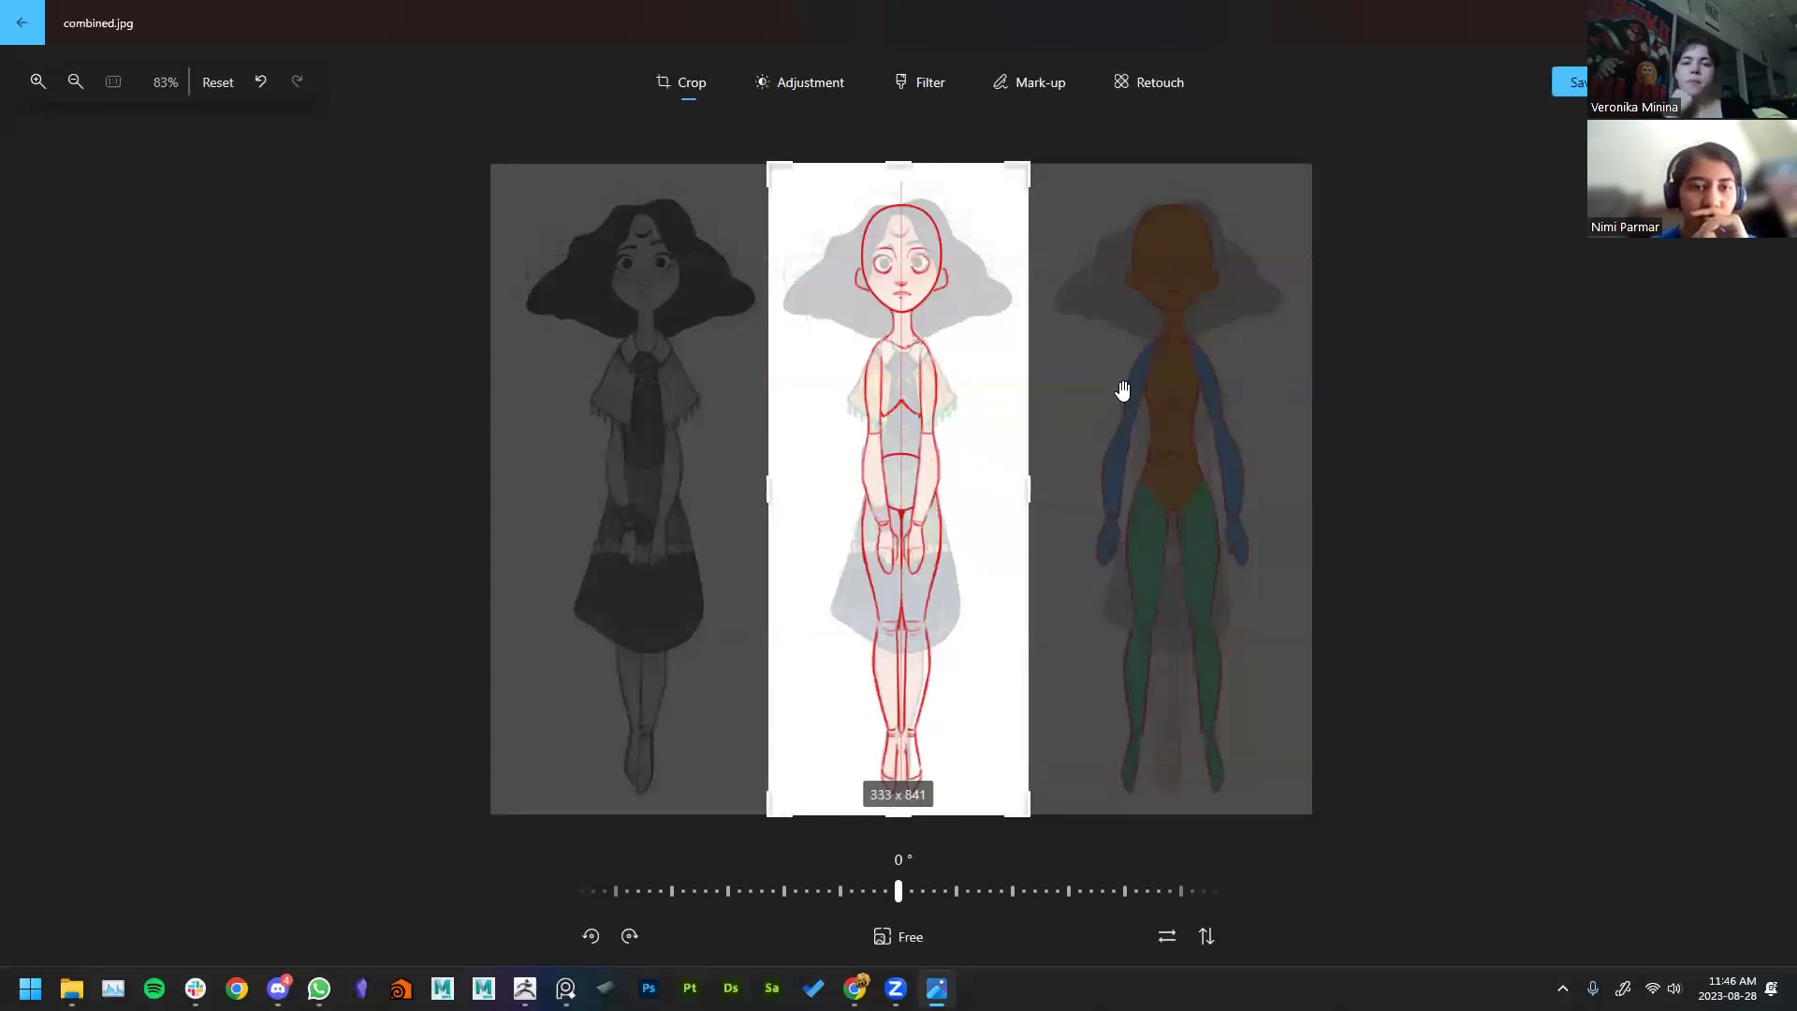
Step: Look at the silhouette, simple blockout and refined blockout stages on the PureRef board and return to the Photos editor
{"action": "key", "text": "alt+Tab"}
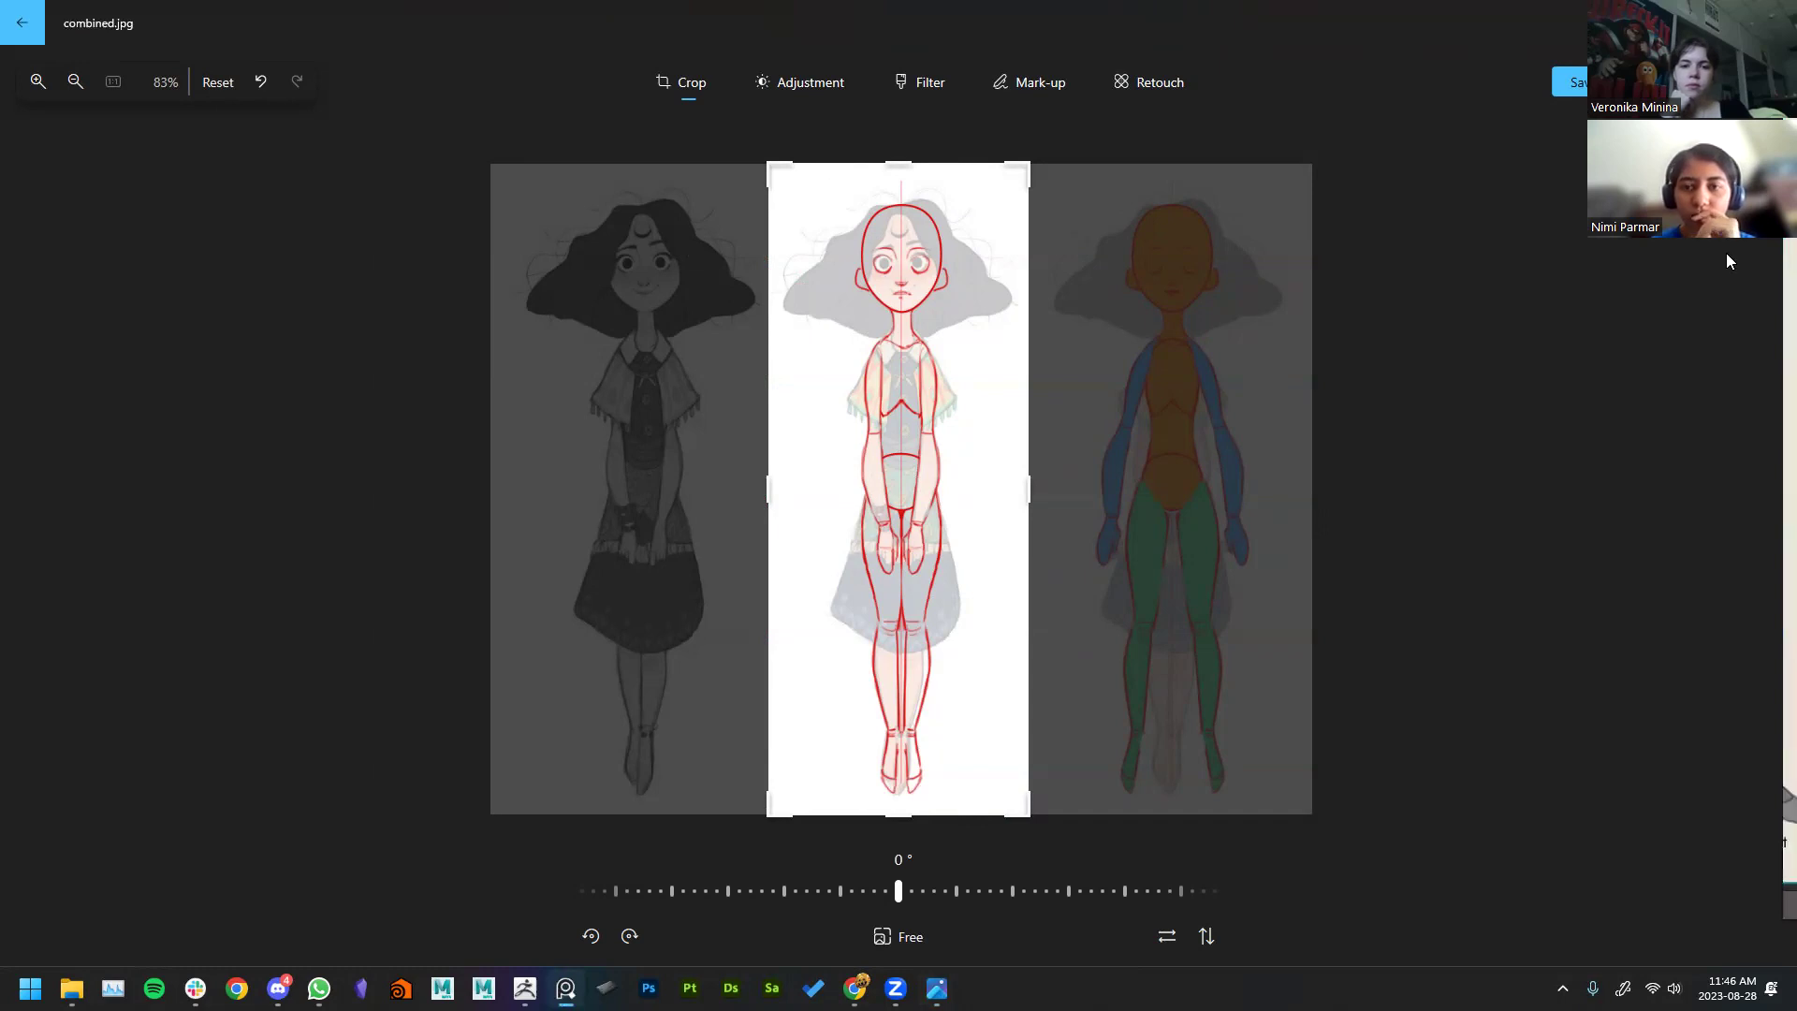
{"action": "right_click_drag", "start_coordinate": [1796, 283], "coordinate": [1117, 286]}
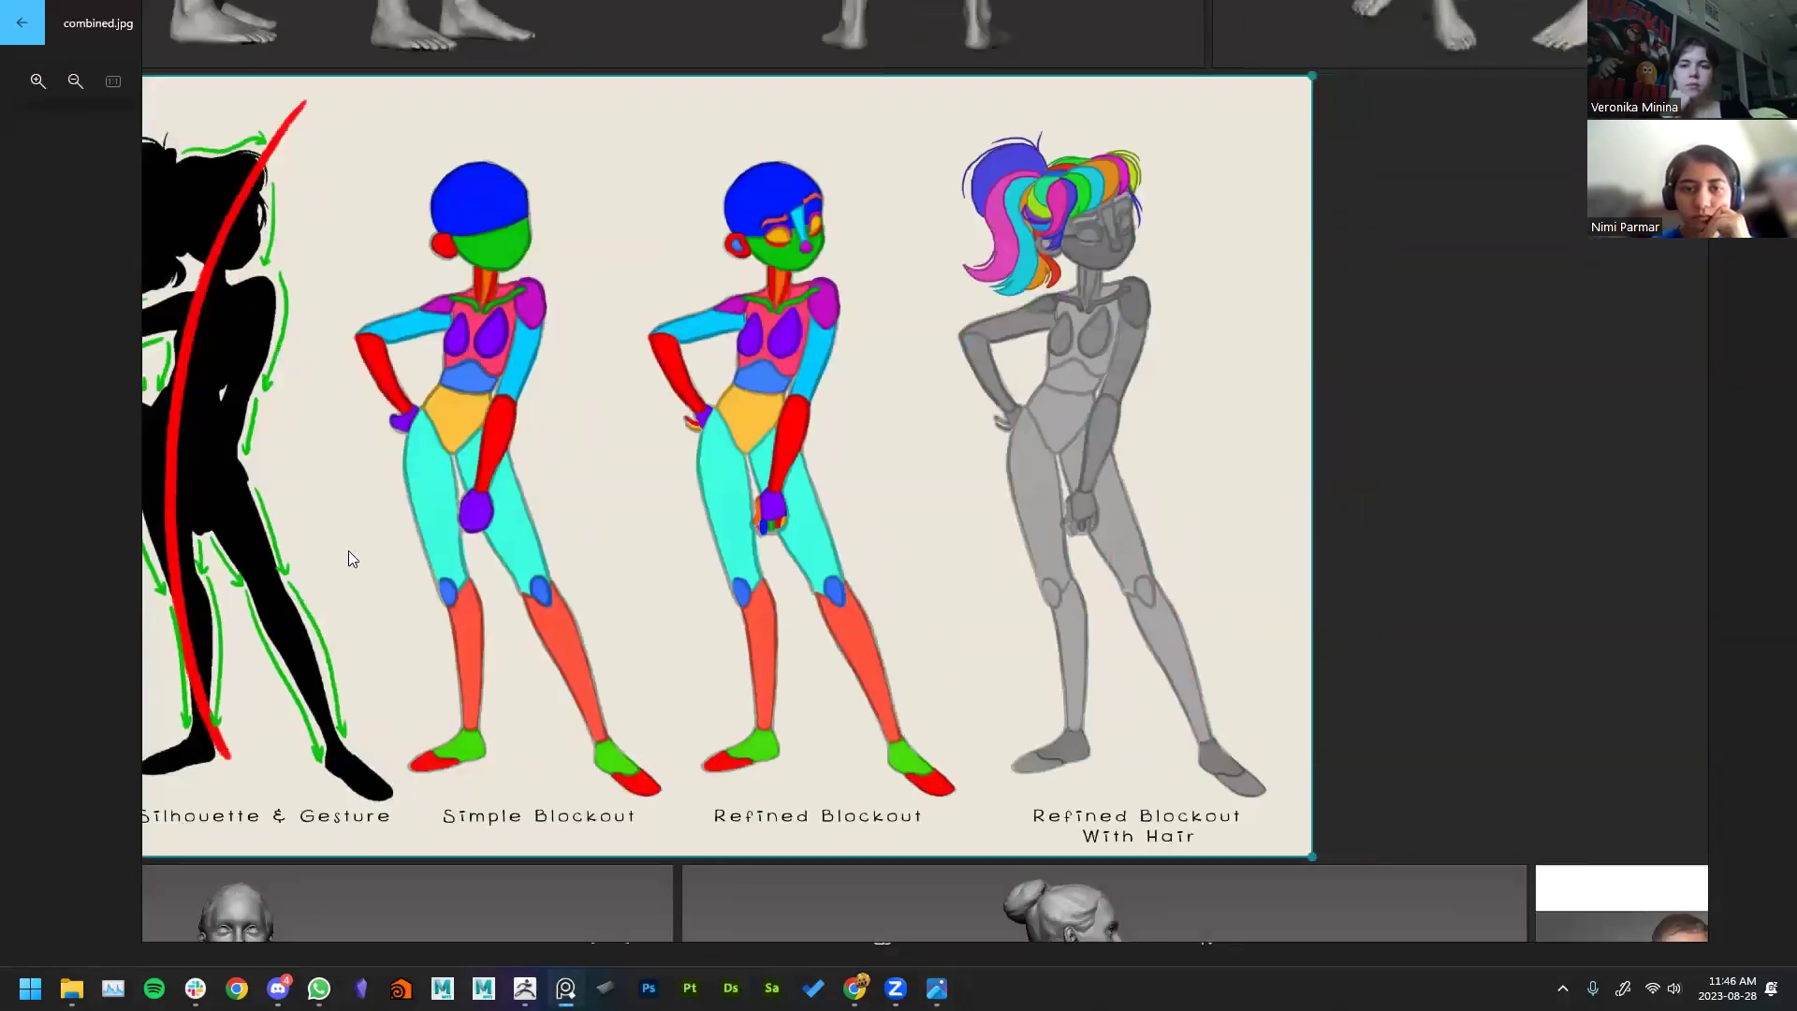
{"action": "key", "text": "alt+Tab"}
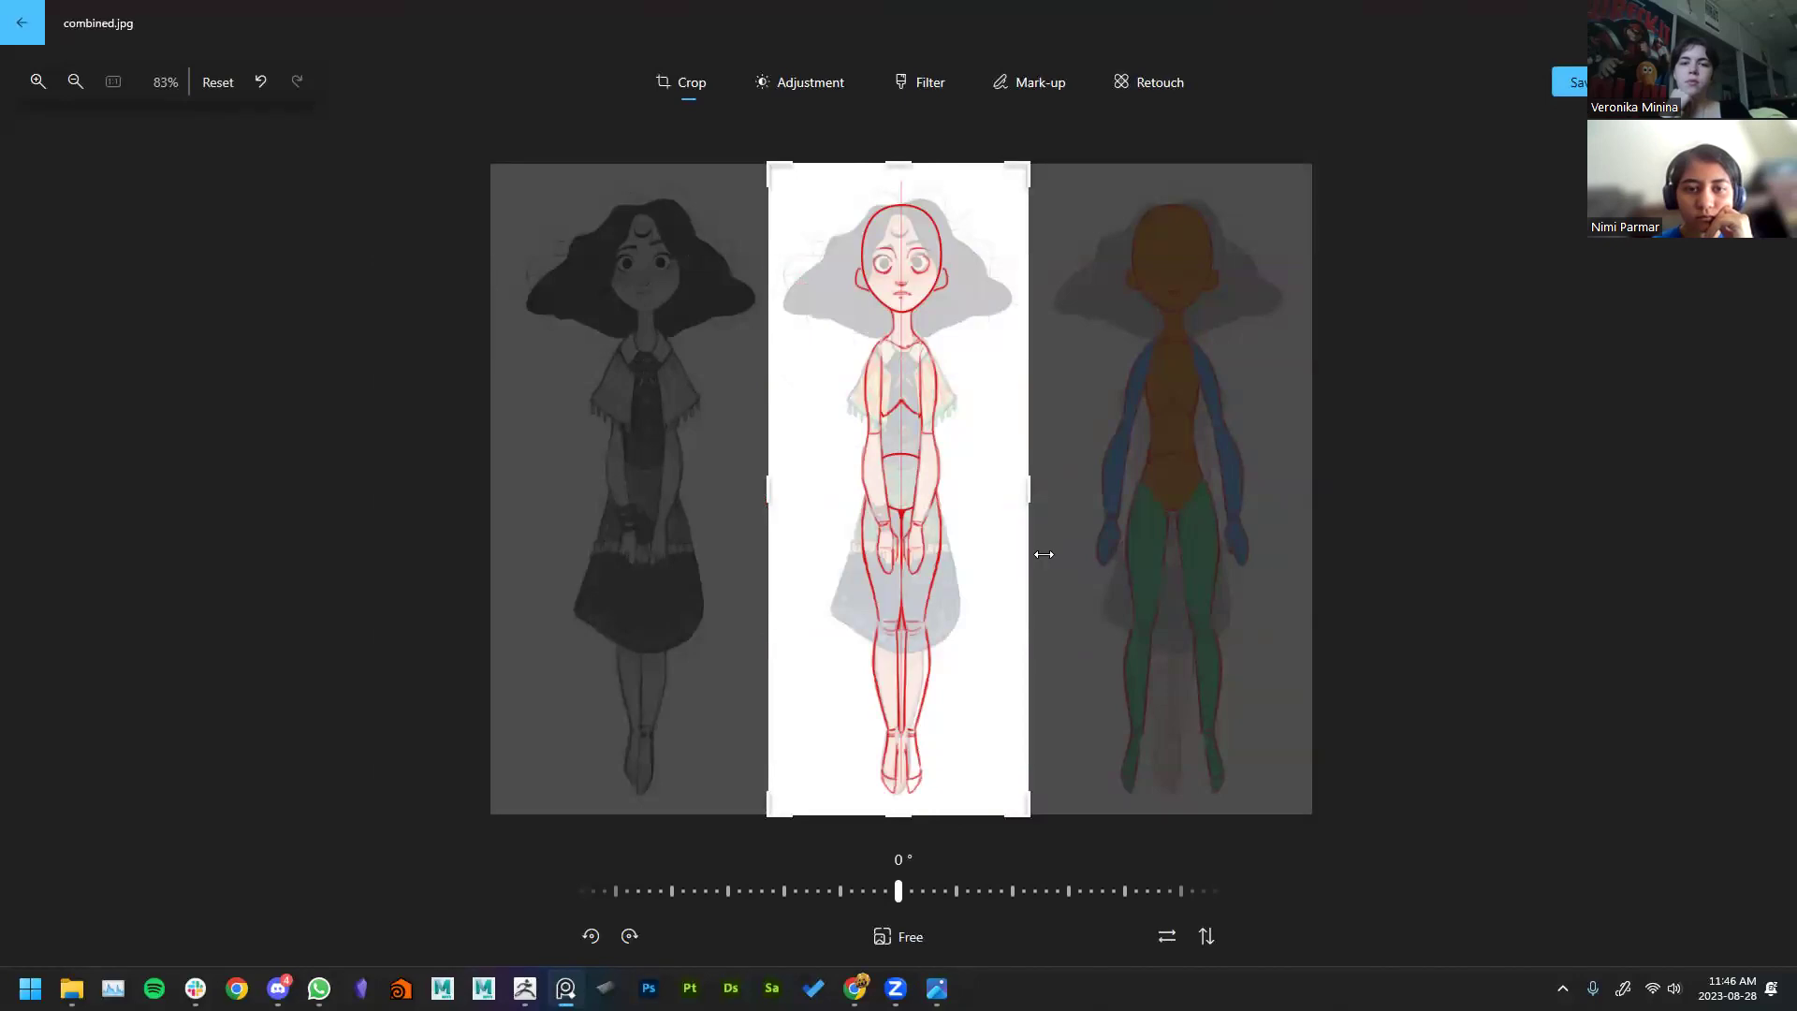
Step: Try cropping combined.jpg to the orange, blue and green figure, and leave the editor without saving
{"action": "left_click_drag", "start_coordinate": [923, 555], "coordinate": [648, 540]}
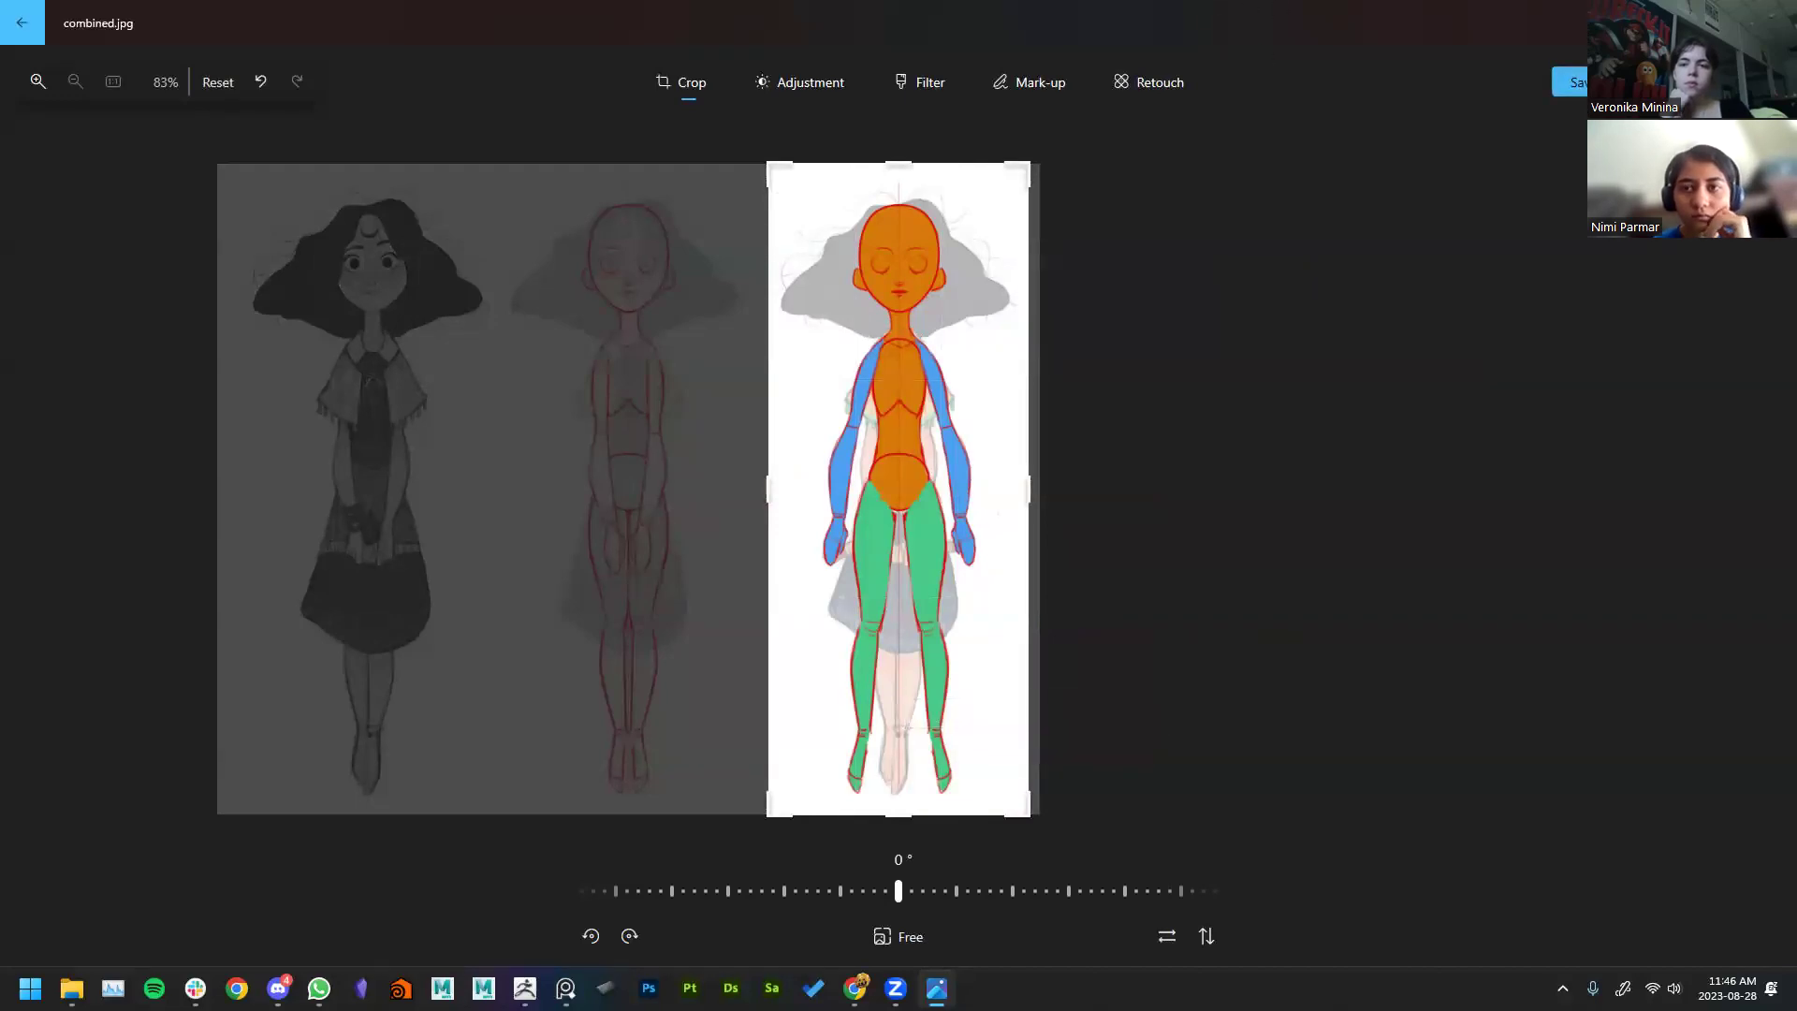
{"action": "left_click", "coordinate": [1570, 83]}
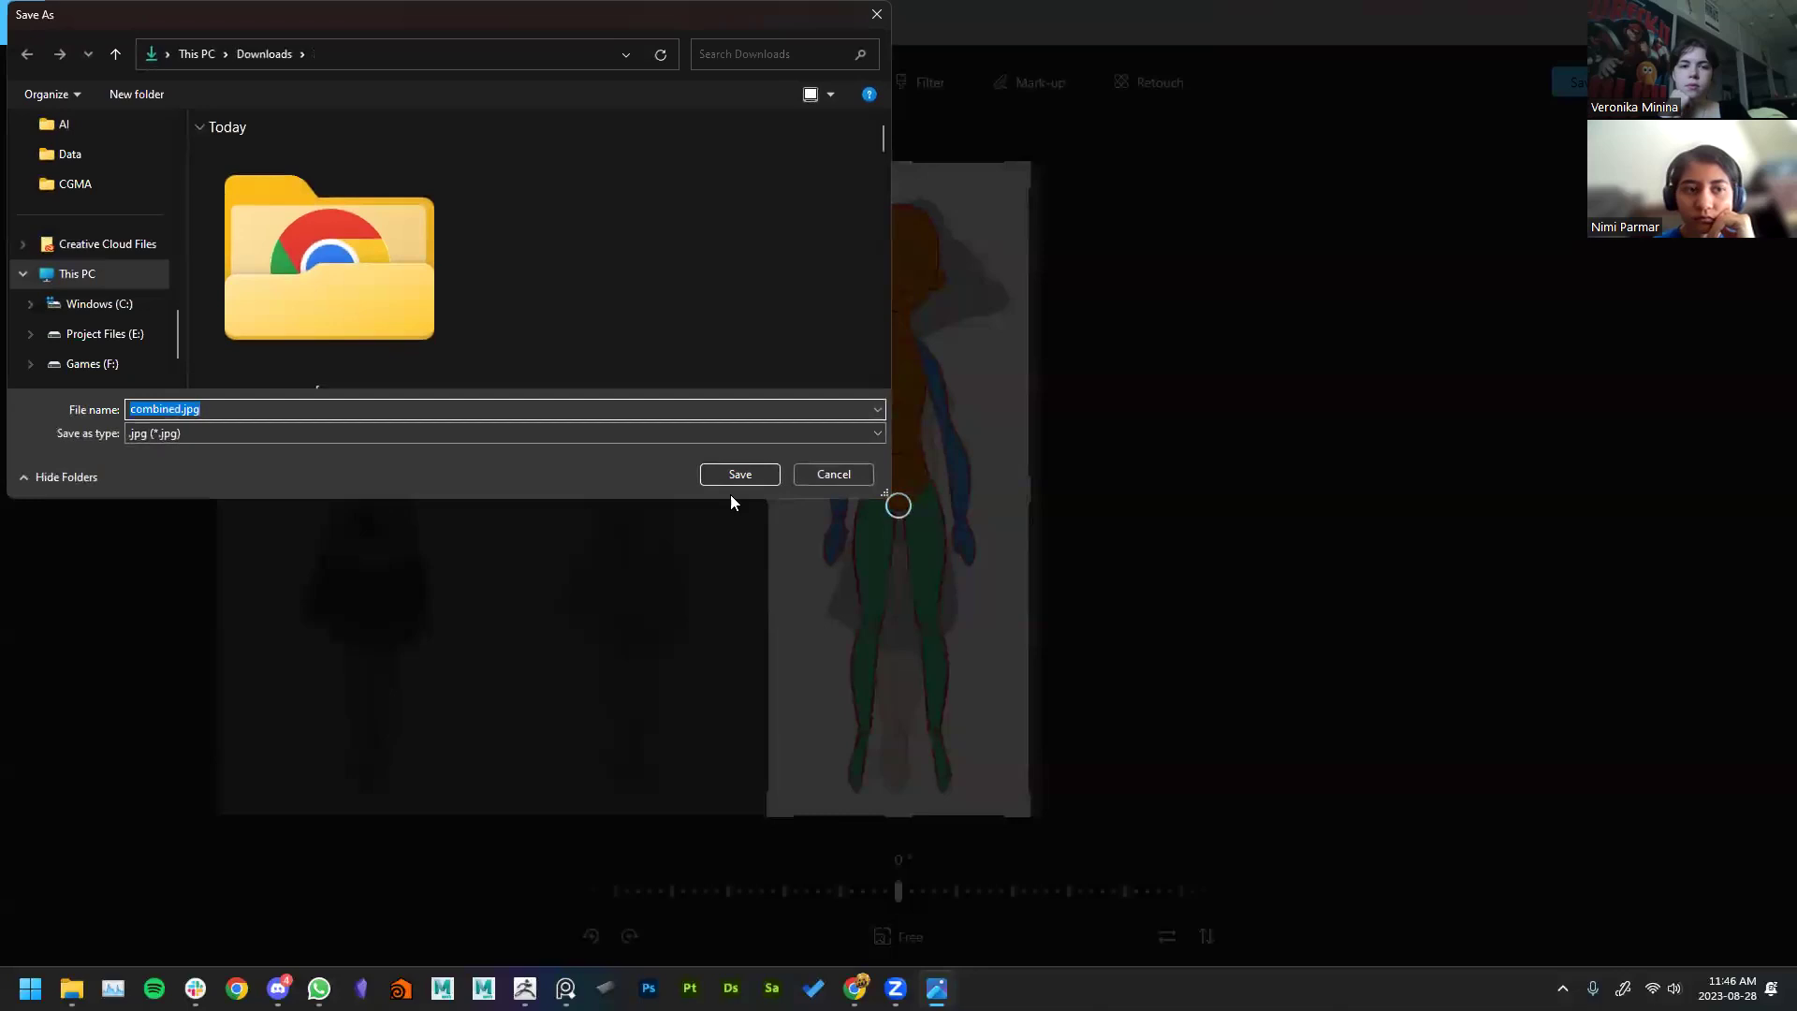
{"action": "left_click", "coordinate": [833, 474]}
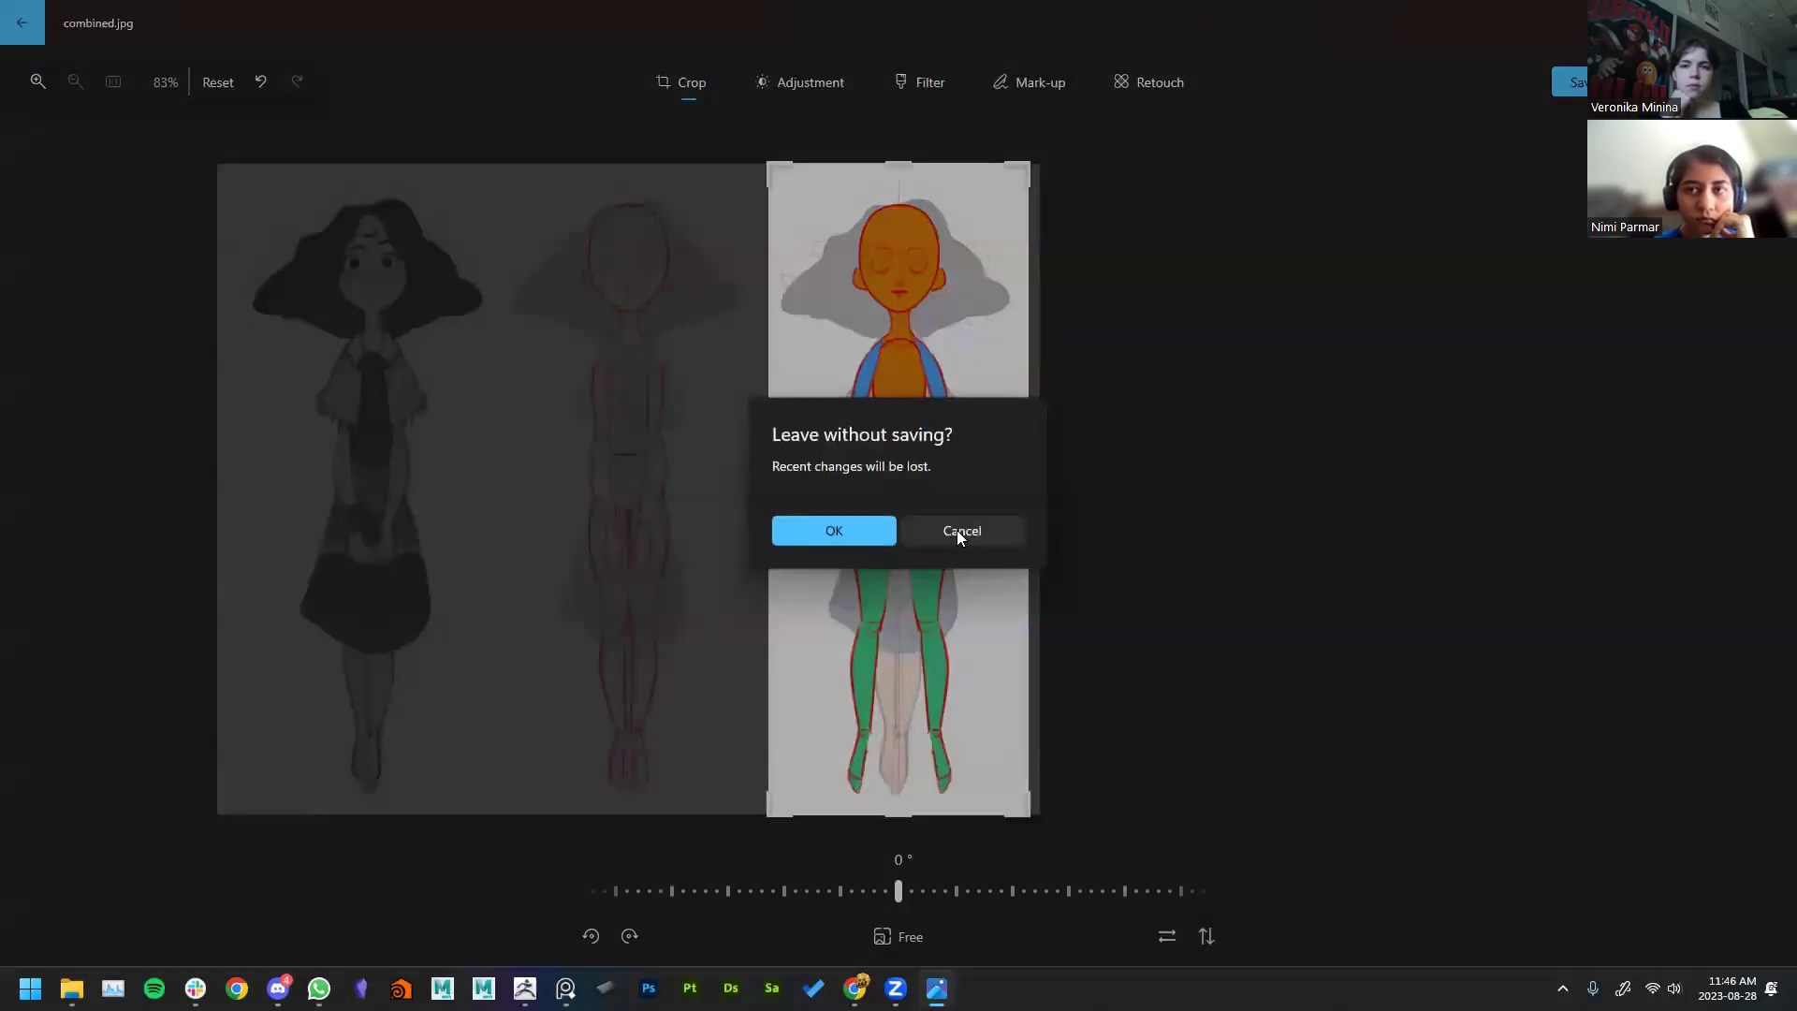
{"action": "left_click", "coordinate": [876, 535]}
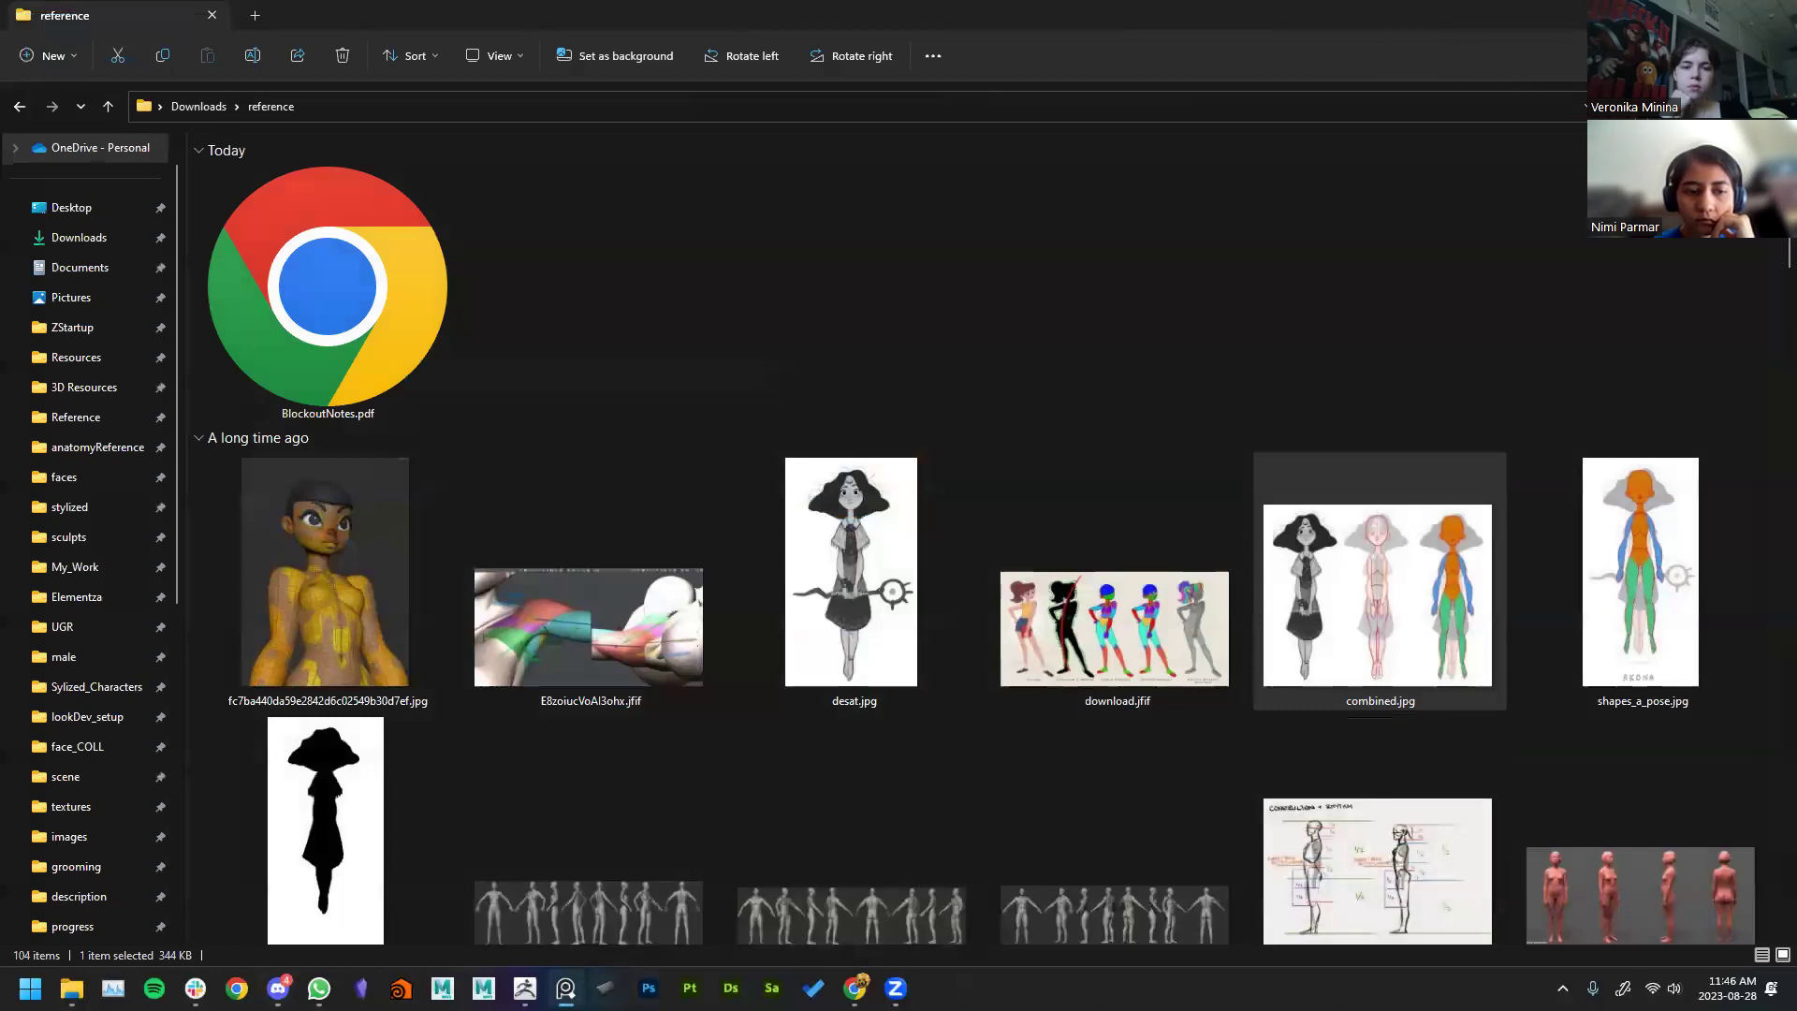
Step: Return to ZBrush, import shapes_a_pose.jpg as a texture and make it the current texture
{"action": "mouse_move", "coordinate": [524, 988]}
{"action": "left_click", "coordinate": [599, 898]}
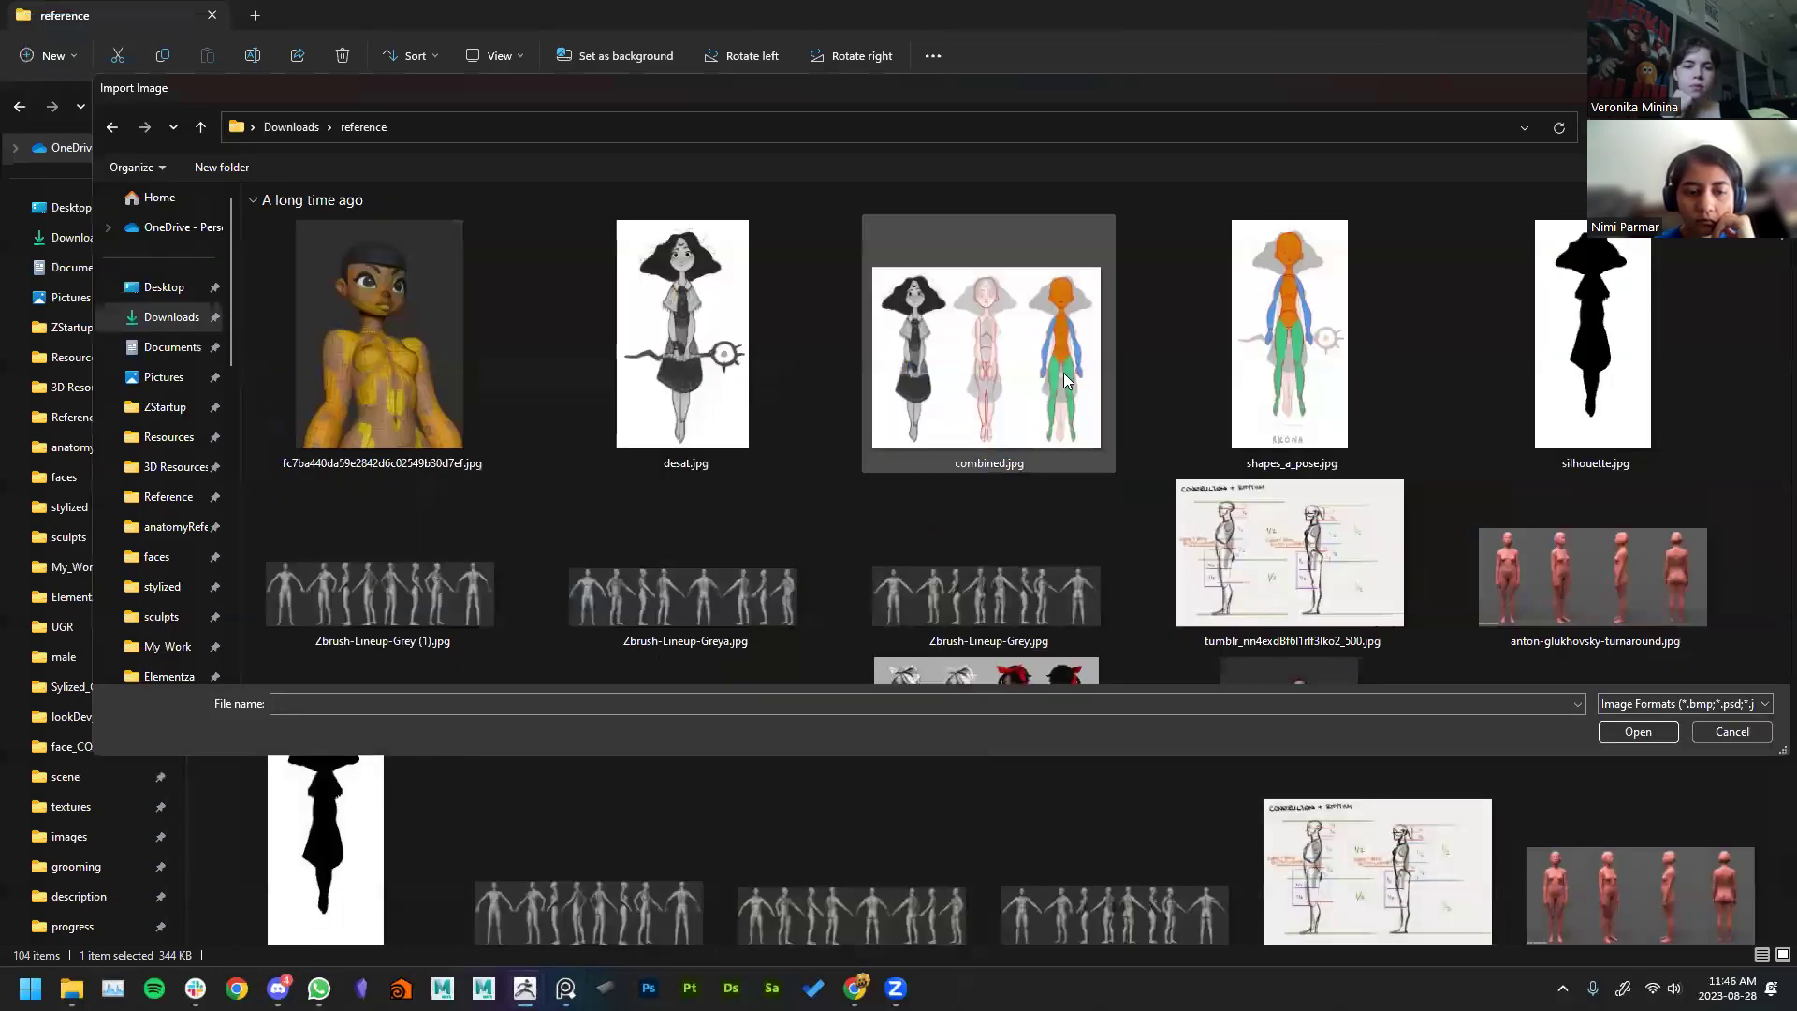
{"action": "double_click", "coordinate": [1338, 343]}
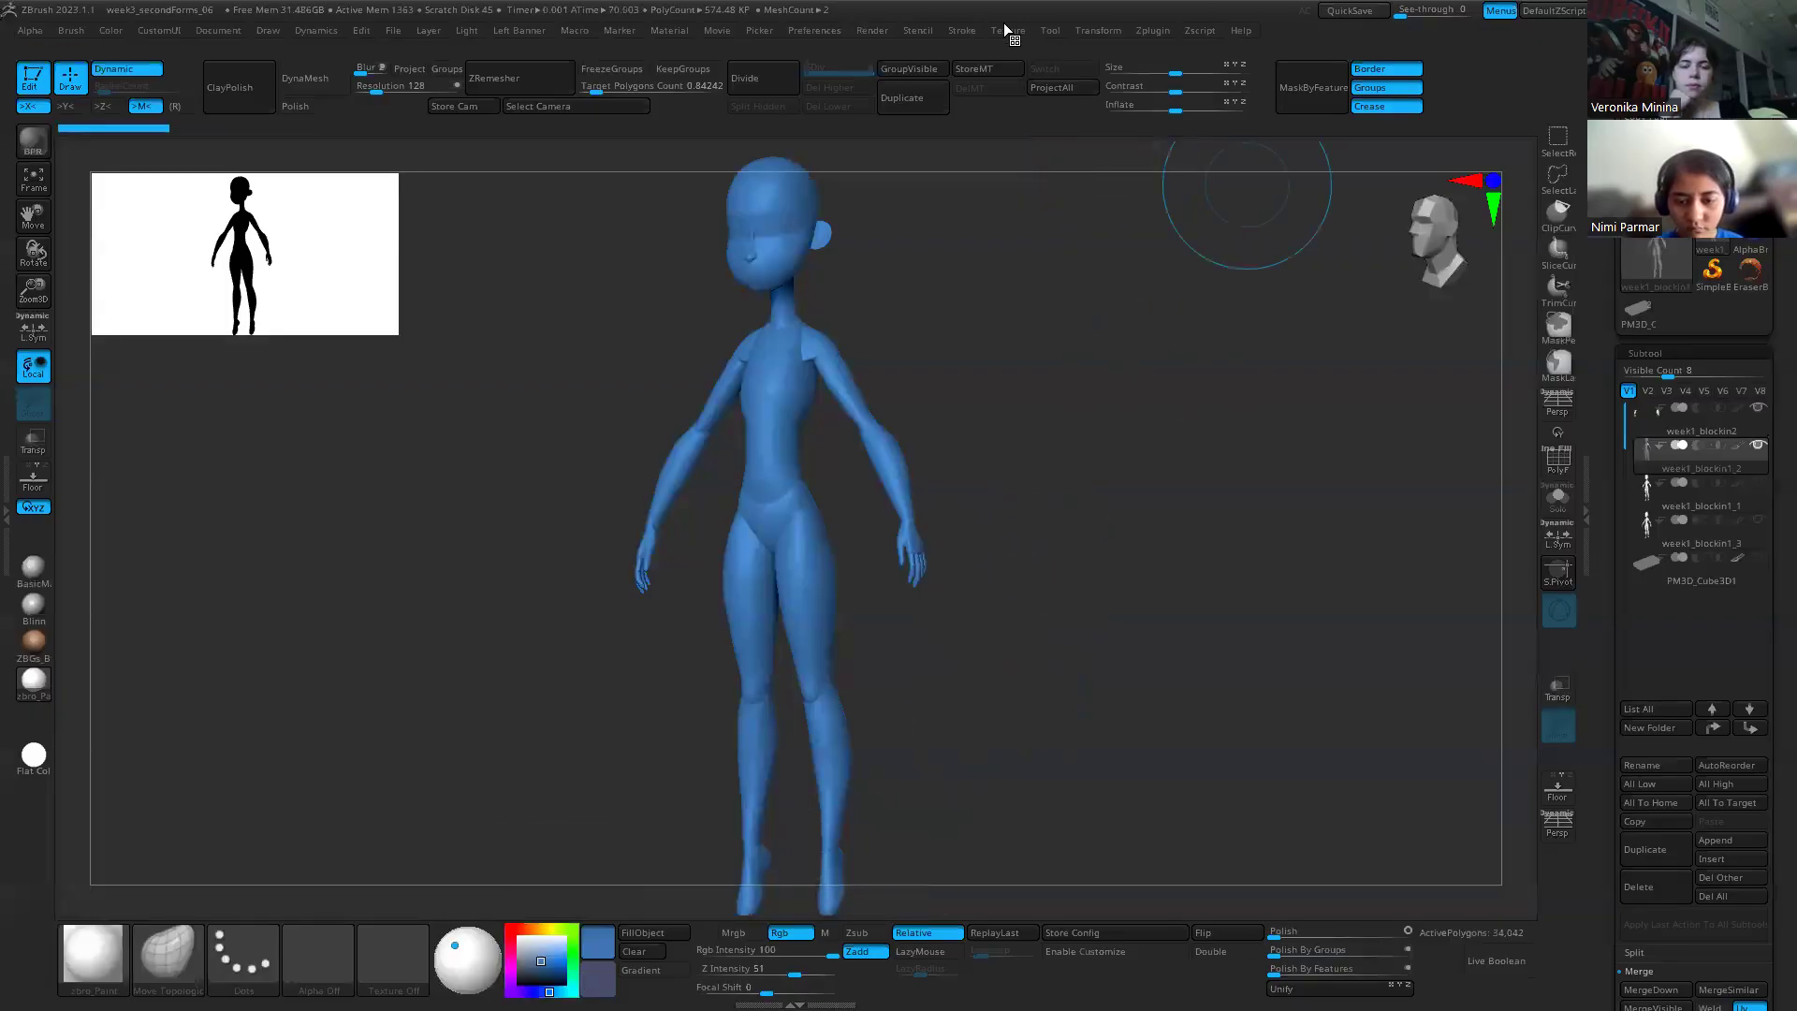
{"action": "left_click", "coordinate": [1007, 31]}
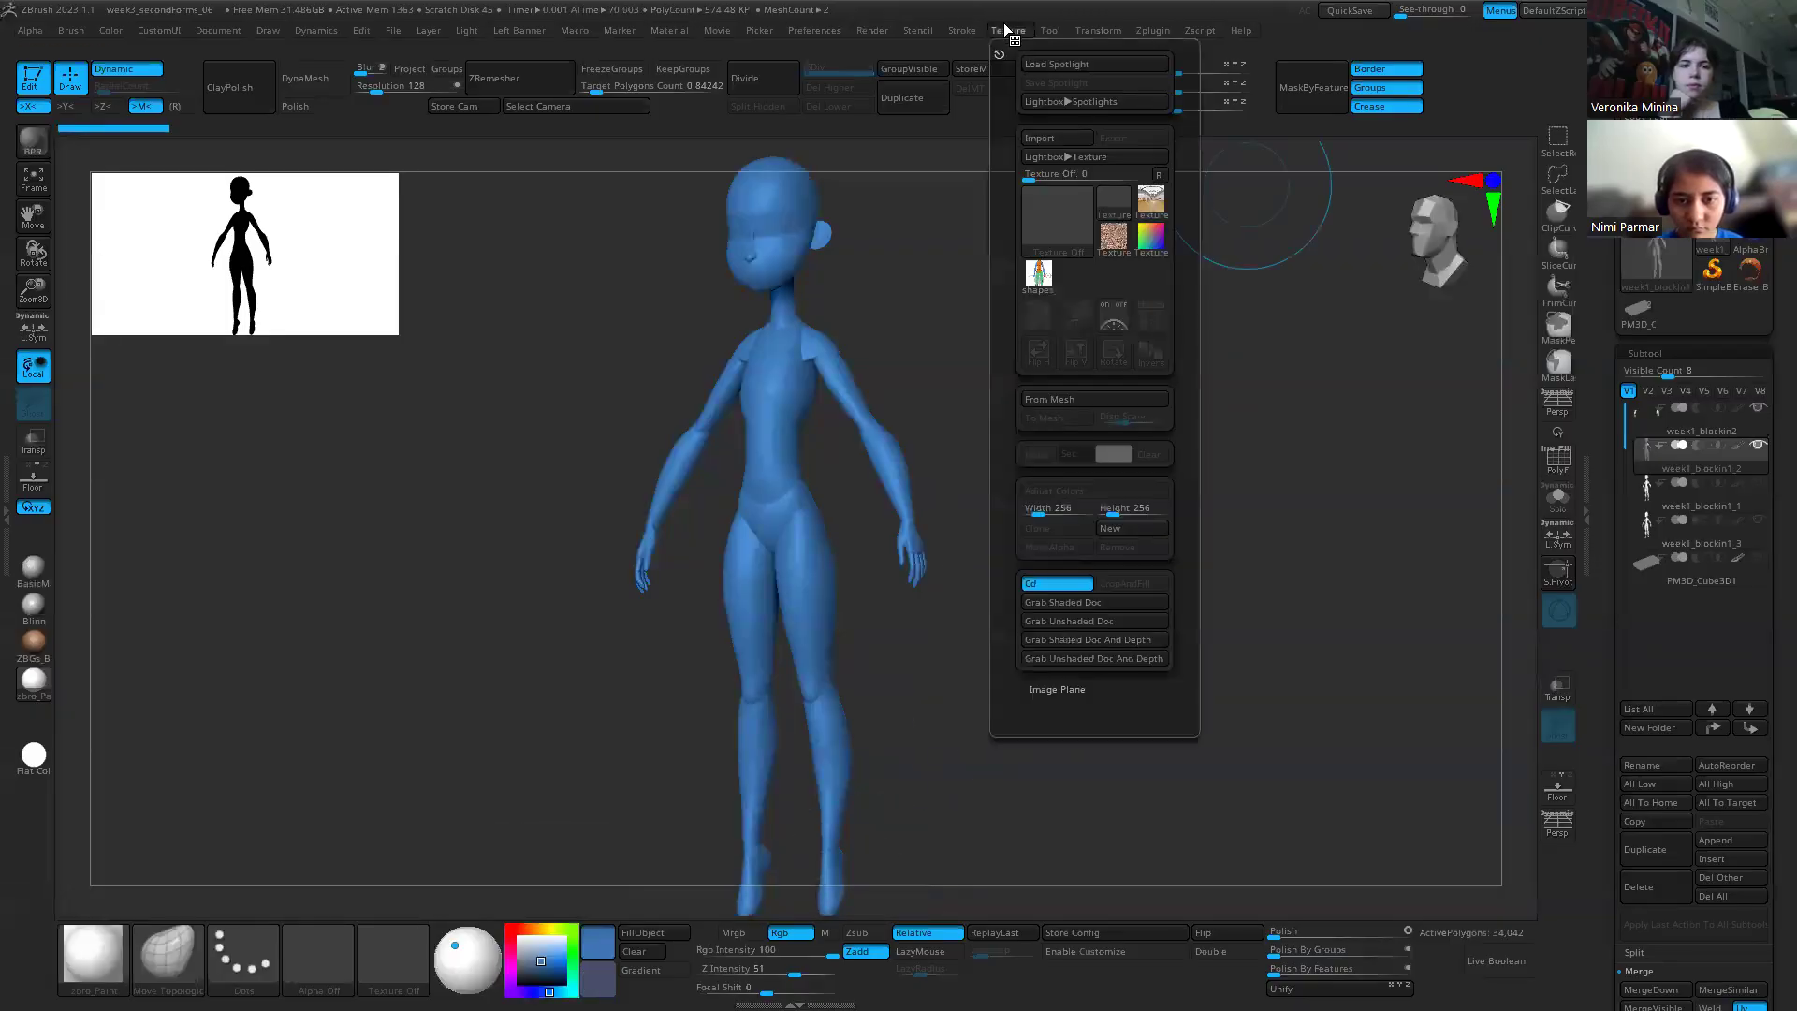
{"action": "left_click", "coordinate": [1042, 289]}
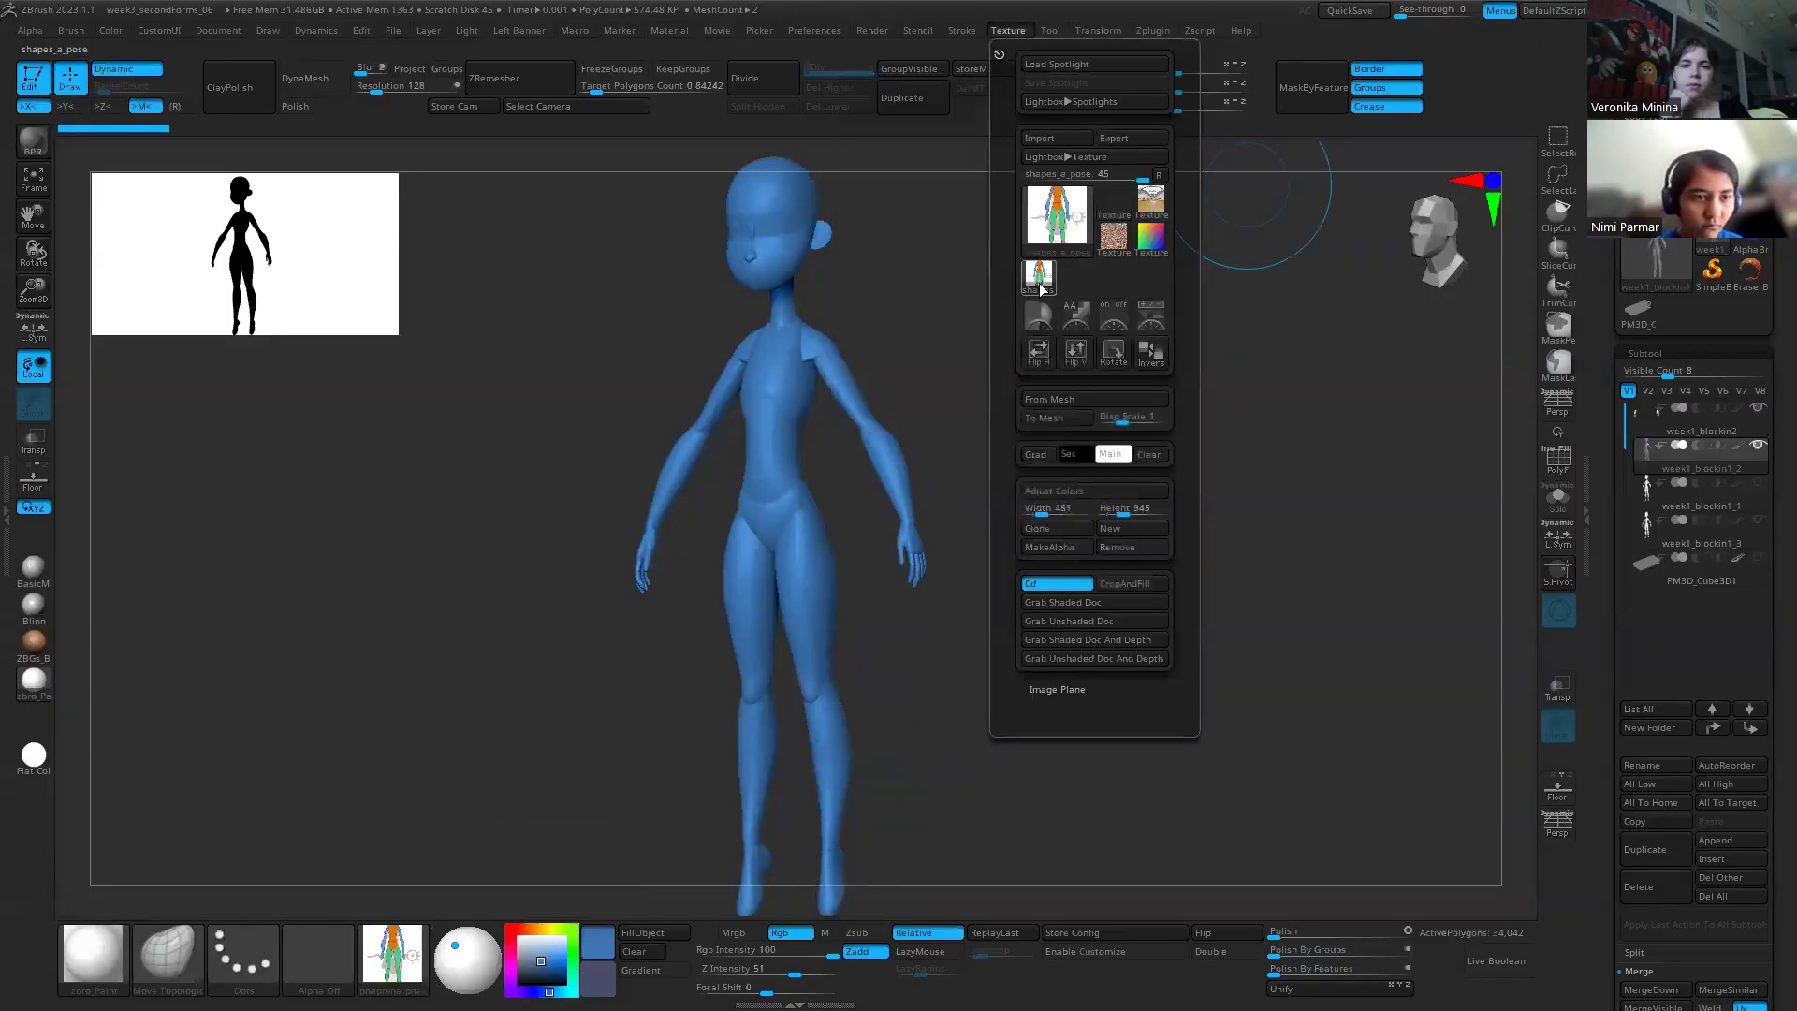
Step: Add the shapes_a_pose texture to Spotlight and toggle the overlay off and on over the model
{"action": "left_click", "coordinate": [1157, 315]}
{"action": "key", "text": "z"}
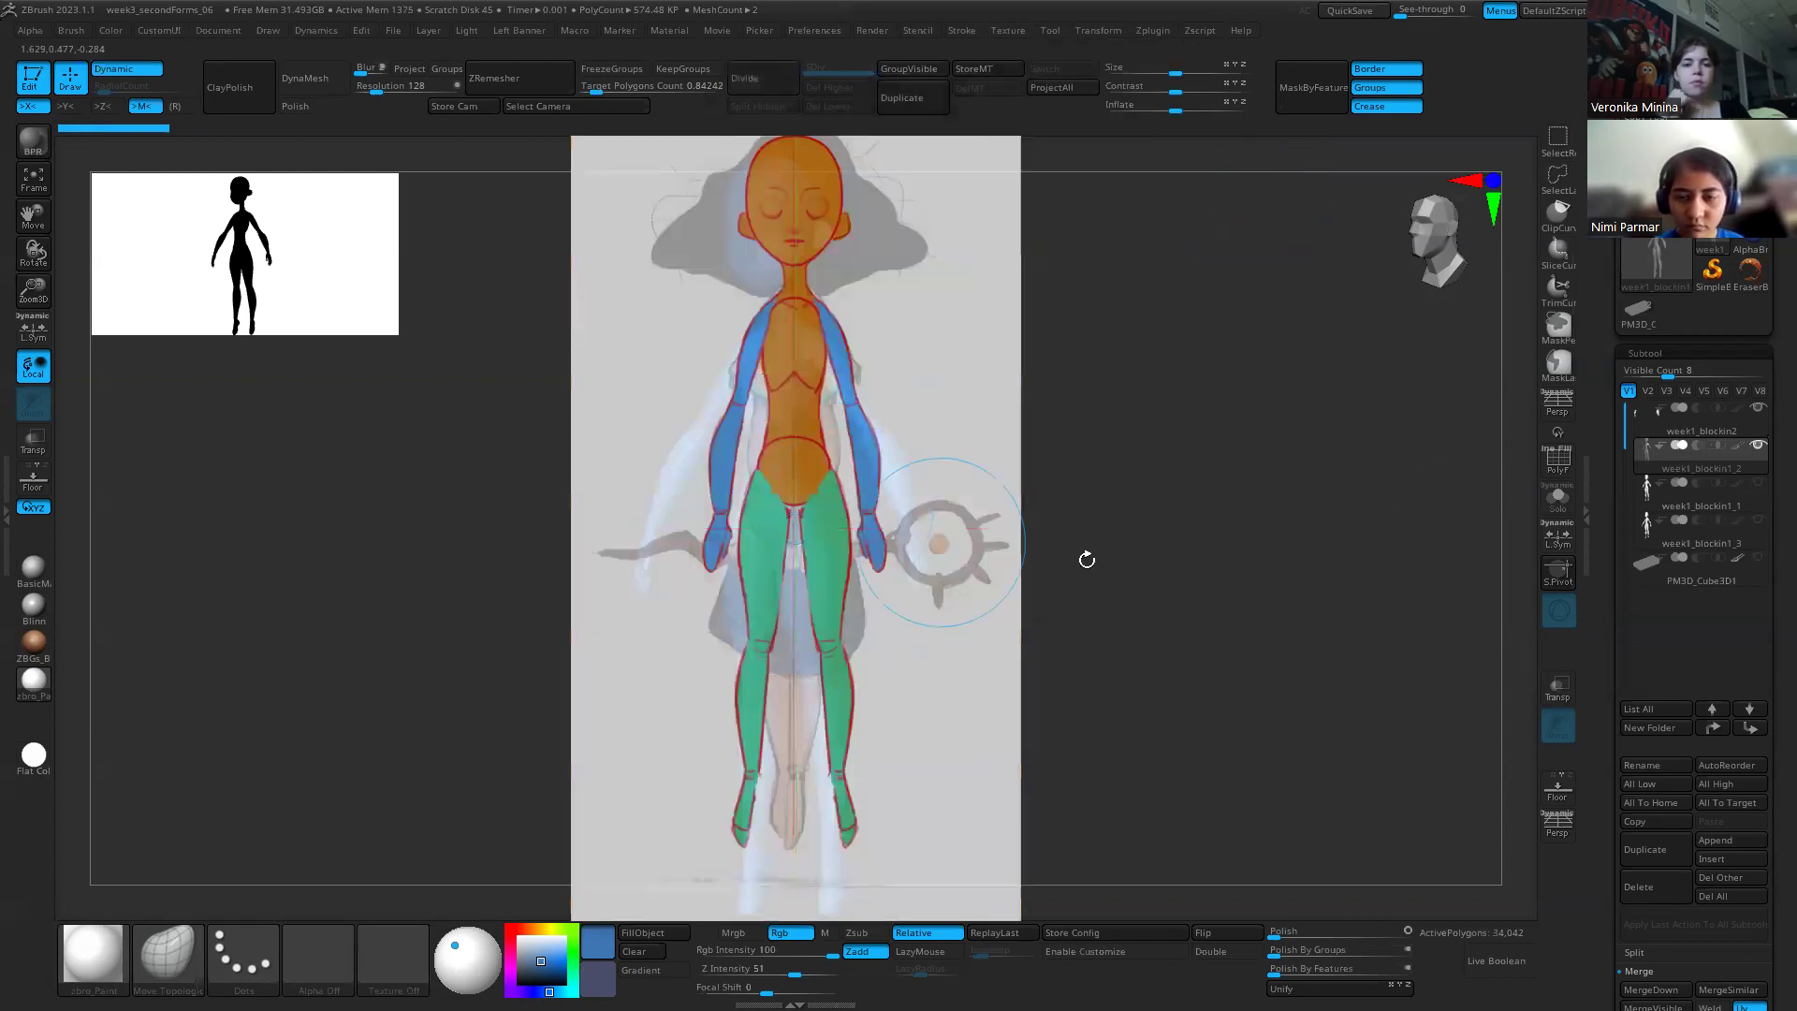
{"action": "key", "text": "shift+z"}
{"action": "key", "text": "shift+z"}
{"action": "key", "text": "shift+z"}
{"action": "key", "text": "shift+z"}
{"action": "key", "text": "shift+z"}
{"action": "key", "text": "shift+z"}
{"action": "key", "text": "shift+z"}
{"action": "key", "text": "shift+z"}
{"action": "key", "text": "shift+z"}
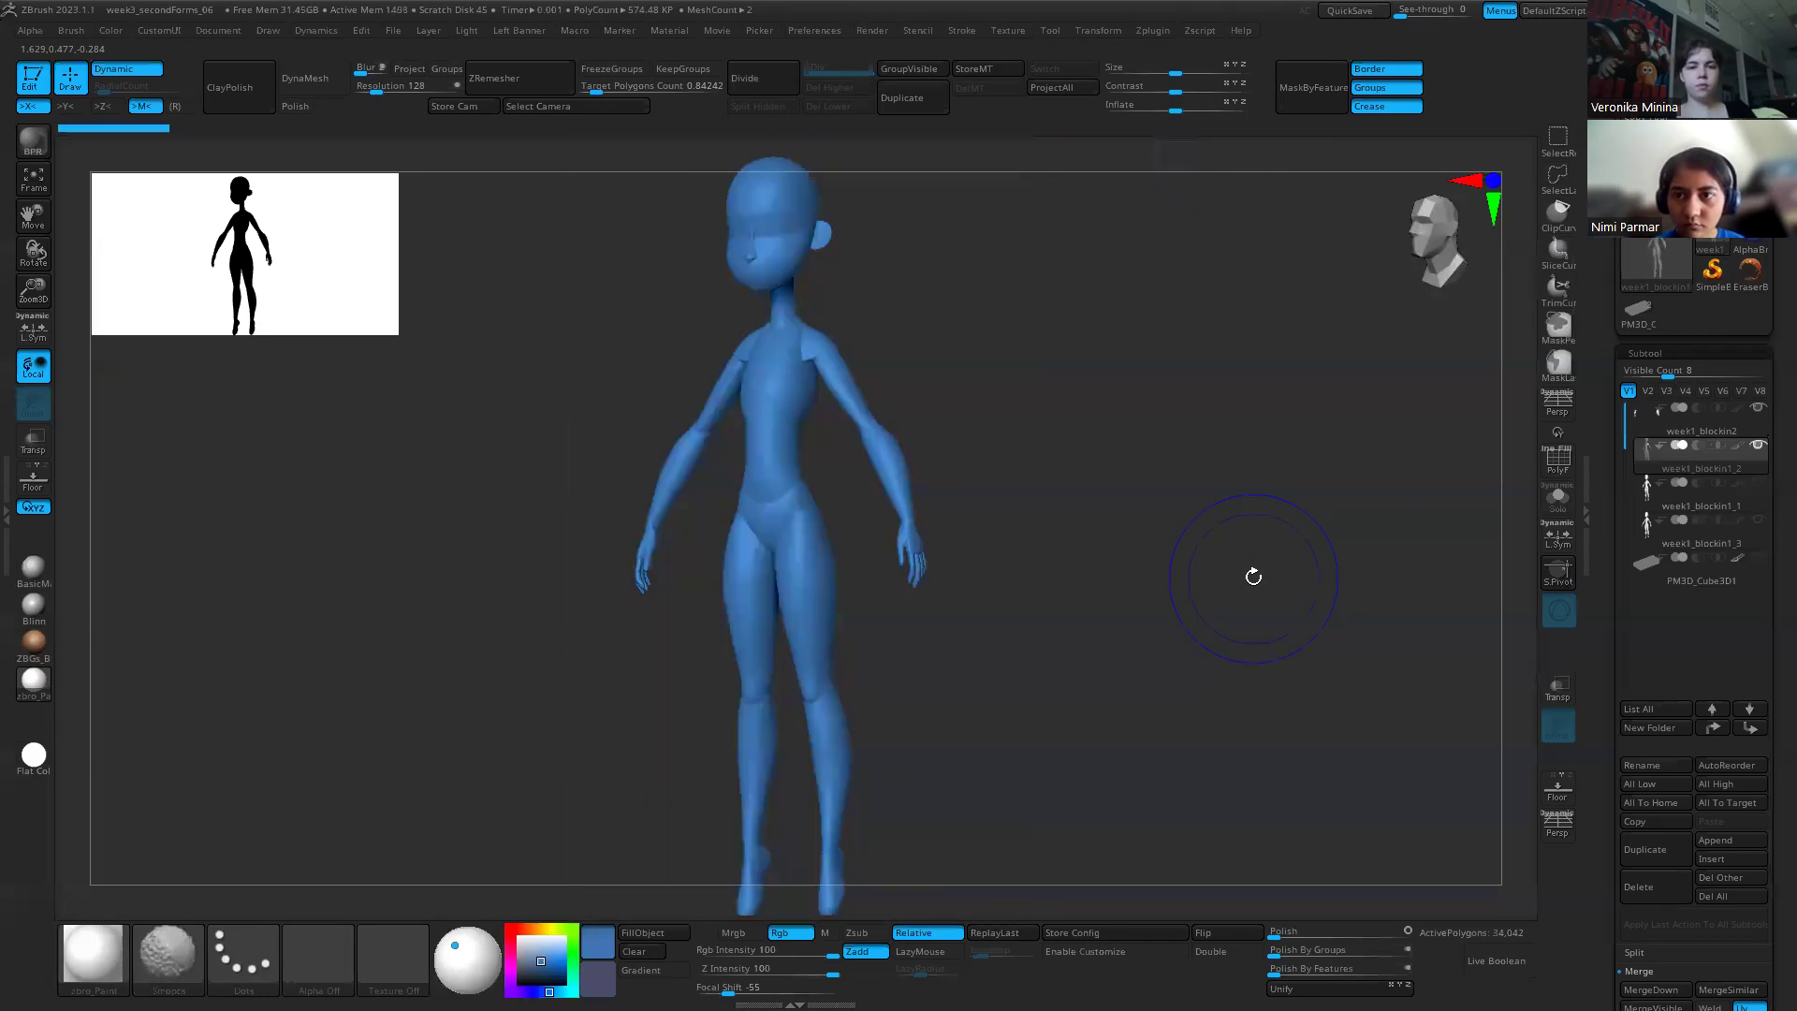
{"action": "key", "text": "shift+z"}
{"action": "key", "text": "shift+z"}
{"action": "key", "text": "shift+z"}
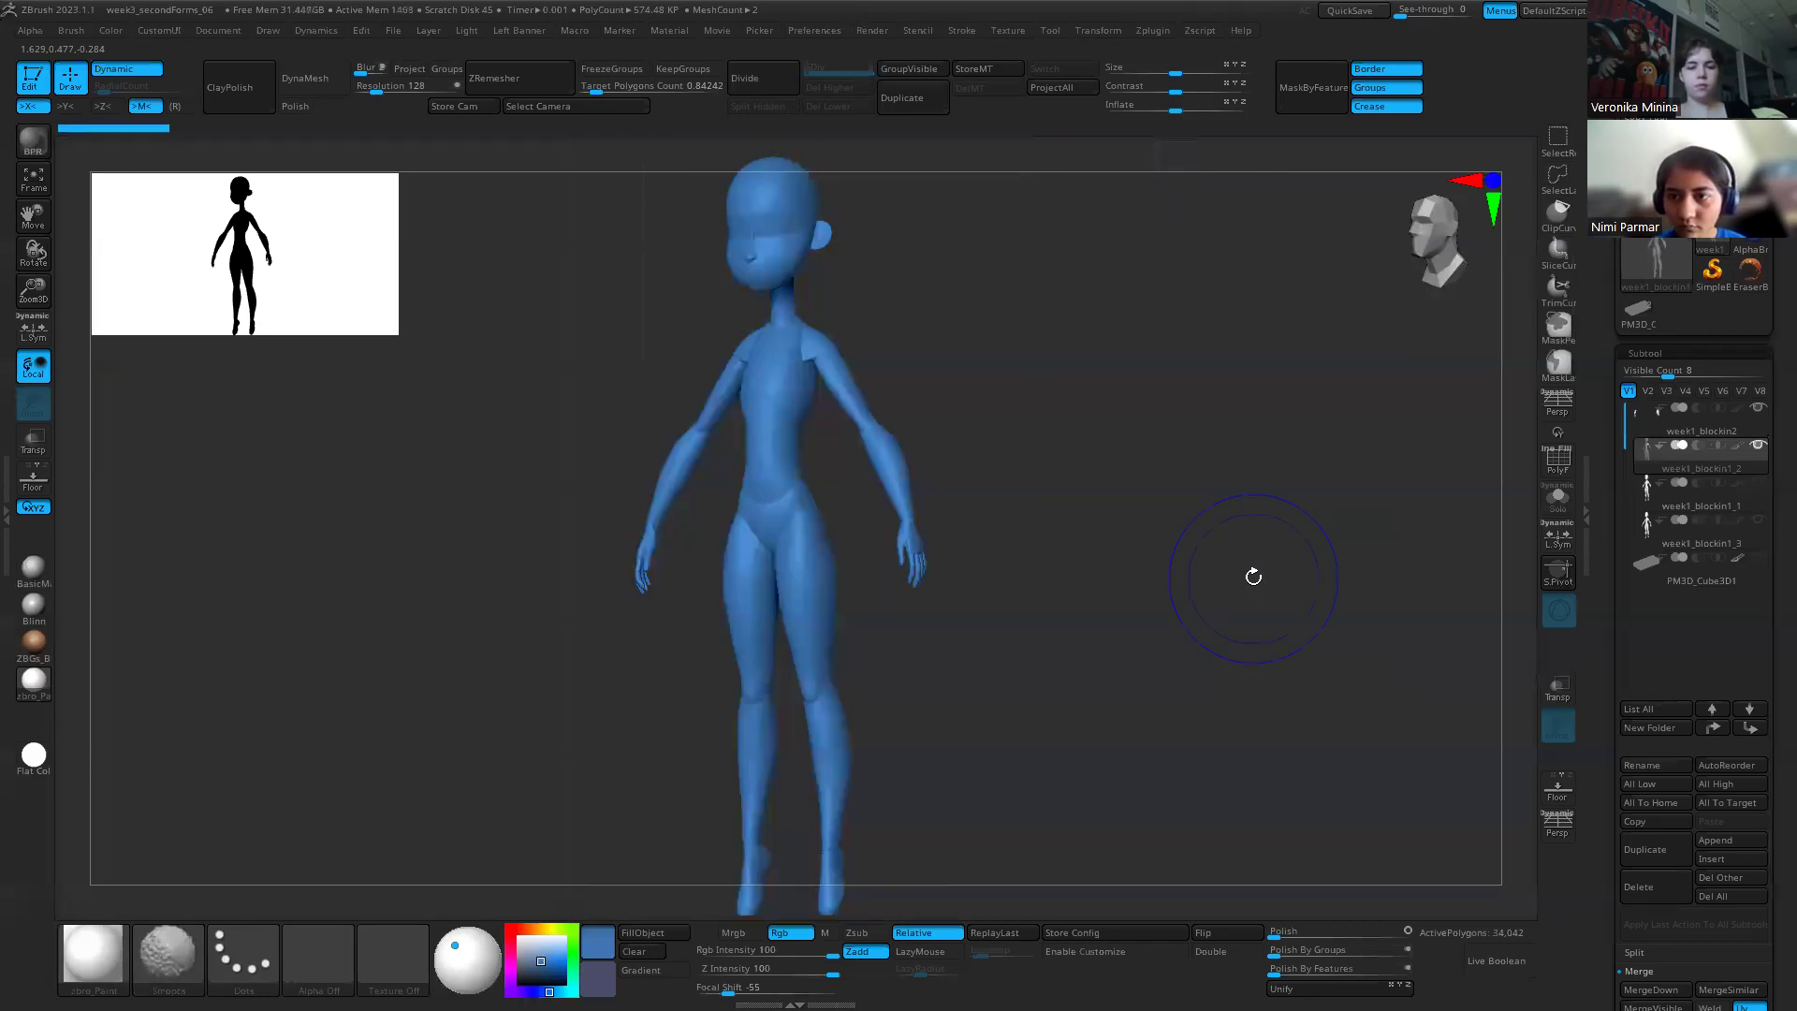
{"action": "key", "text": "z"}
{"action": "key", "text": "z"}
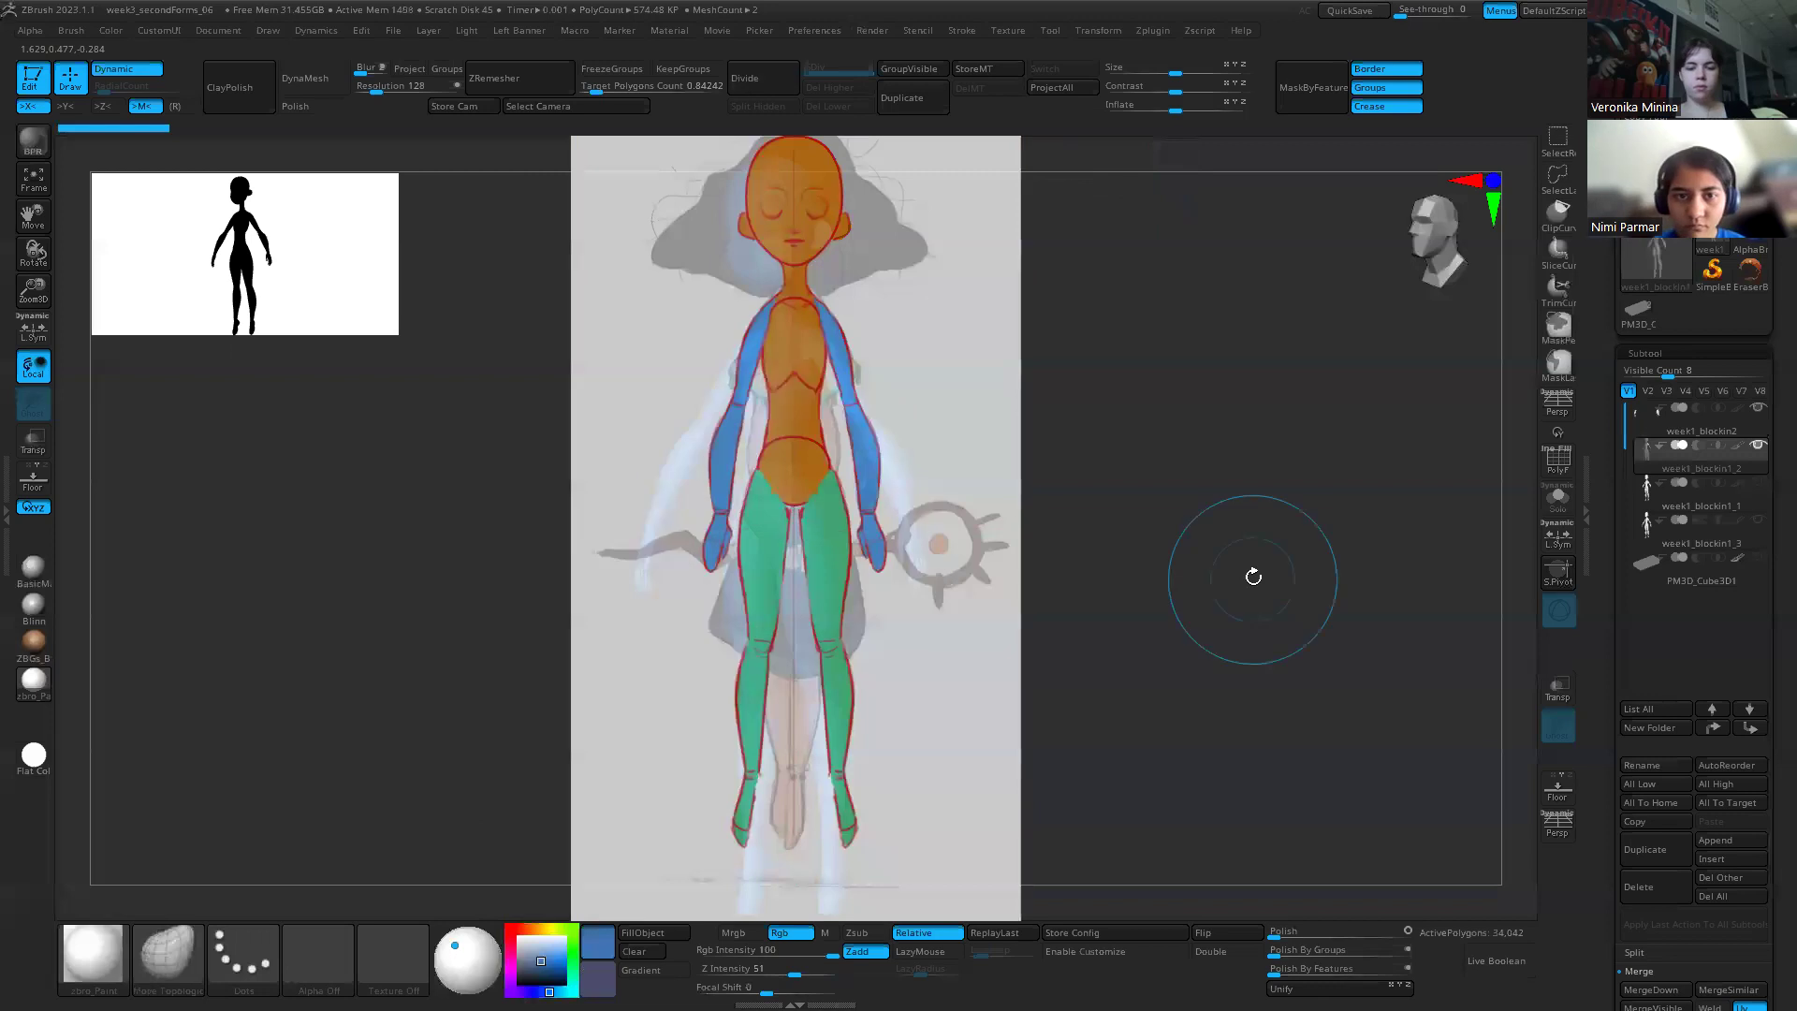
Step: Shrink the A-pose reference in Spotlight, make it more transparent and position it over the figure
{"action": "key", "text": "z"}
{"action": "left_click_drag", "start_coordinate": [835, 395], "coordinate": [552, 660]}
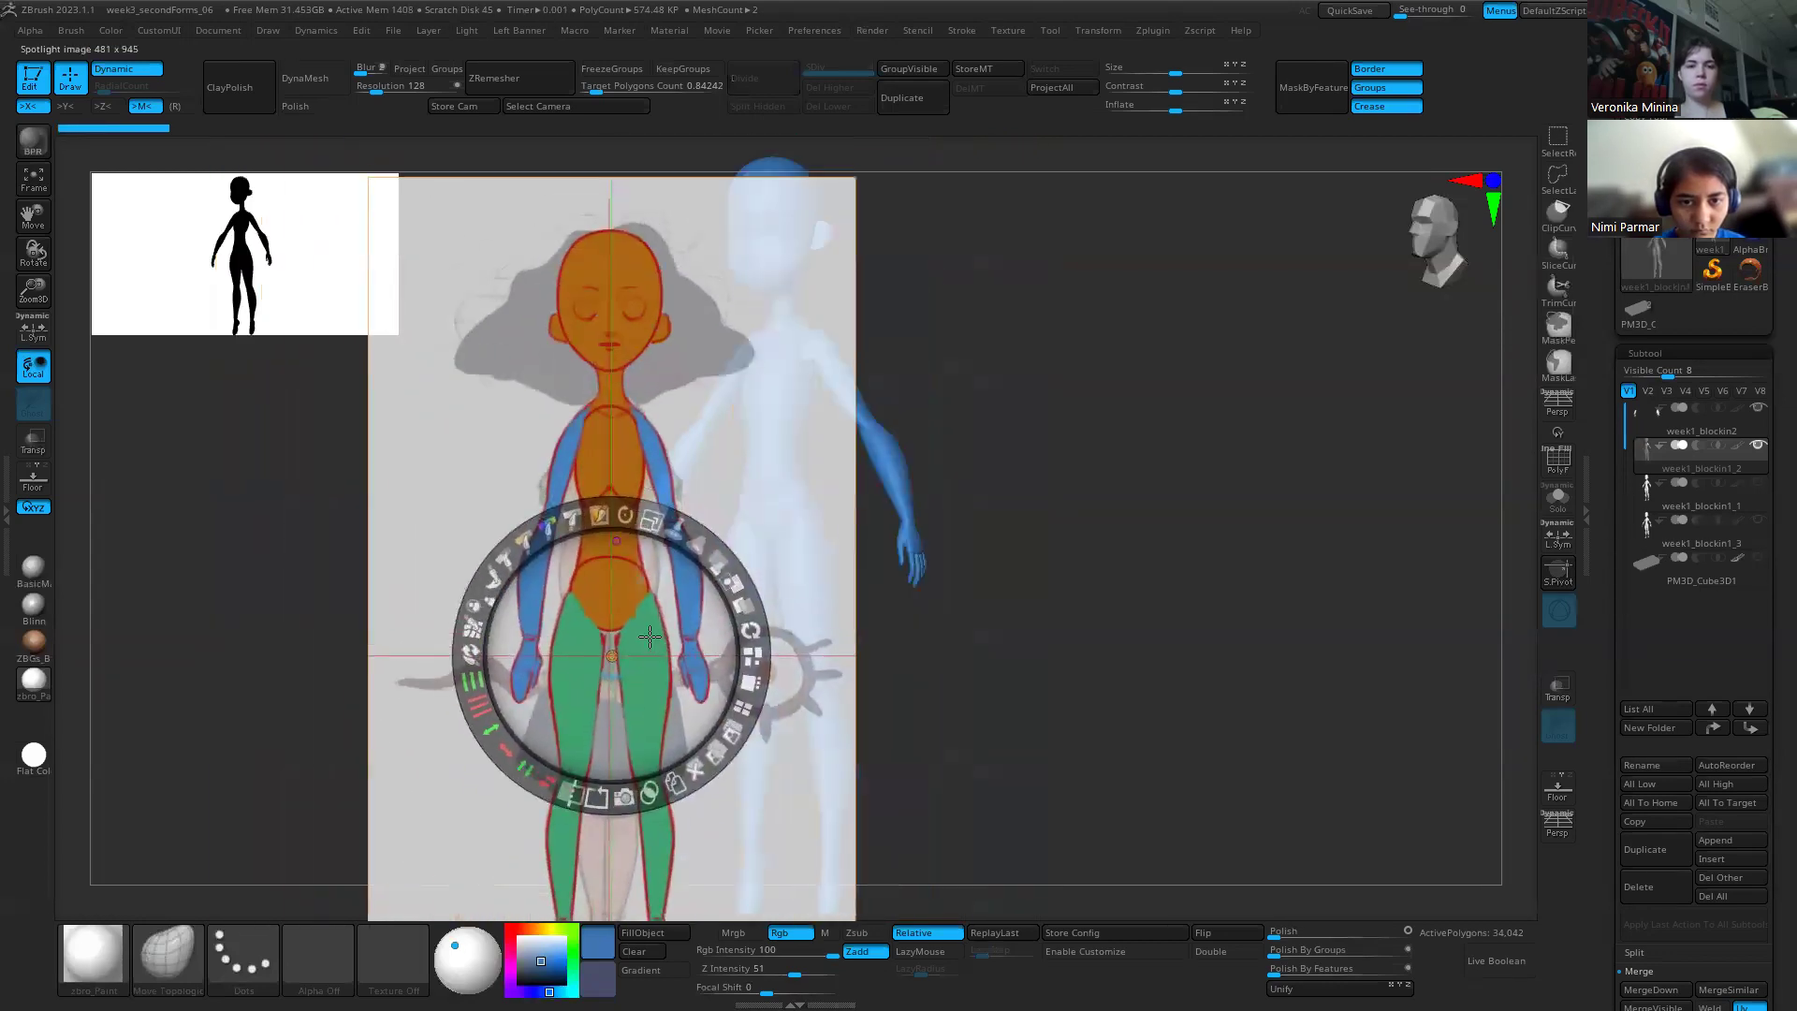
{"action": "left_click_drag", "start_coordinate": [608, 511], "coordinate": [618, 440]}
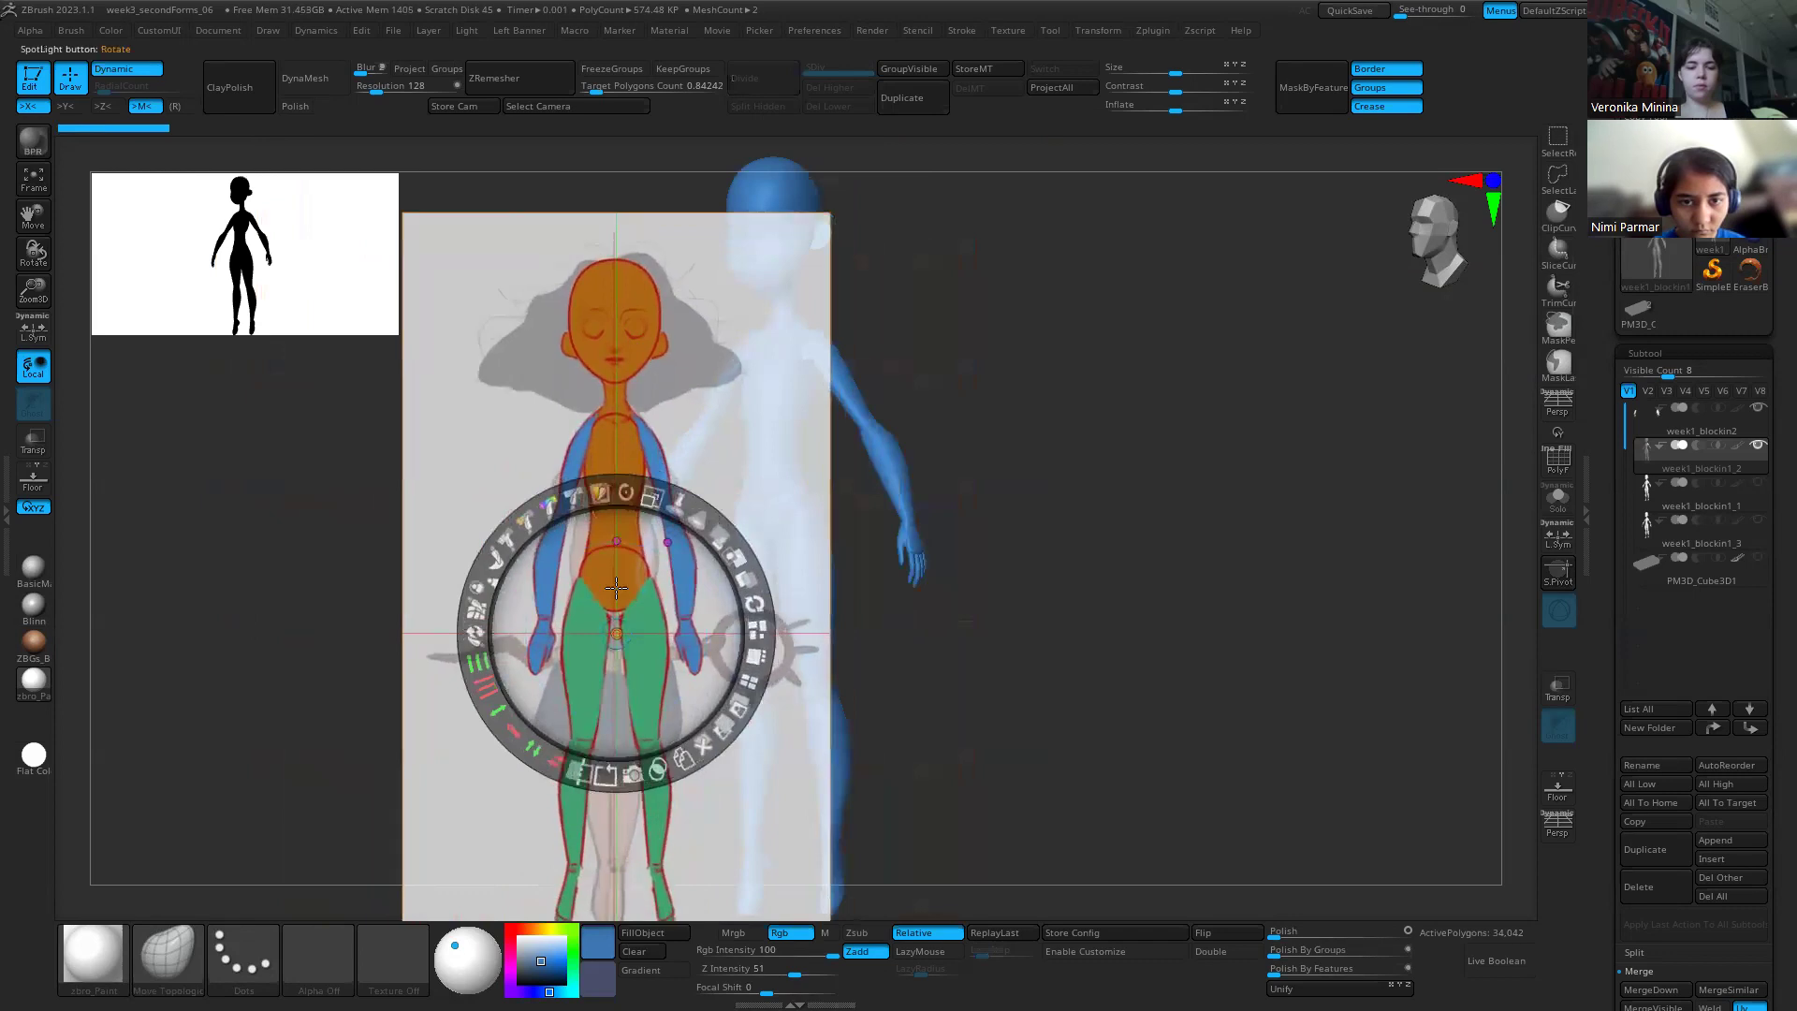
{"action": "left_click_drag", "start_coordinate": [657, 617], "coordinate": [589, 569]}
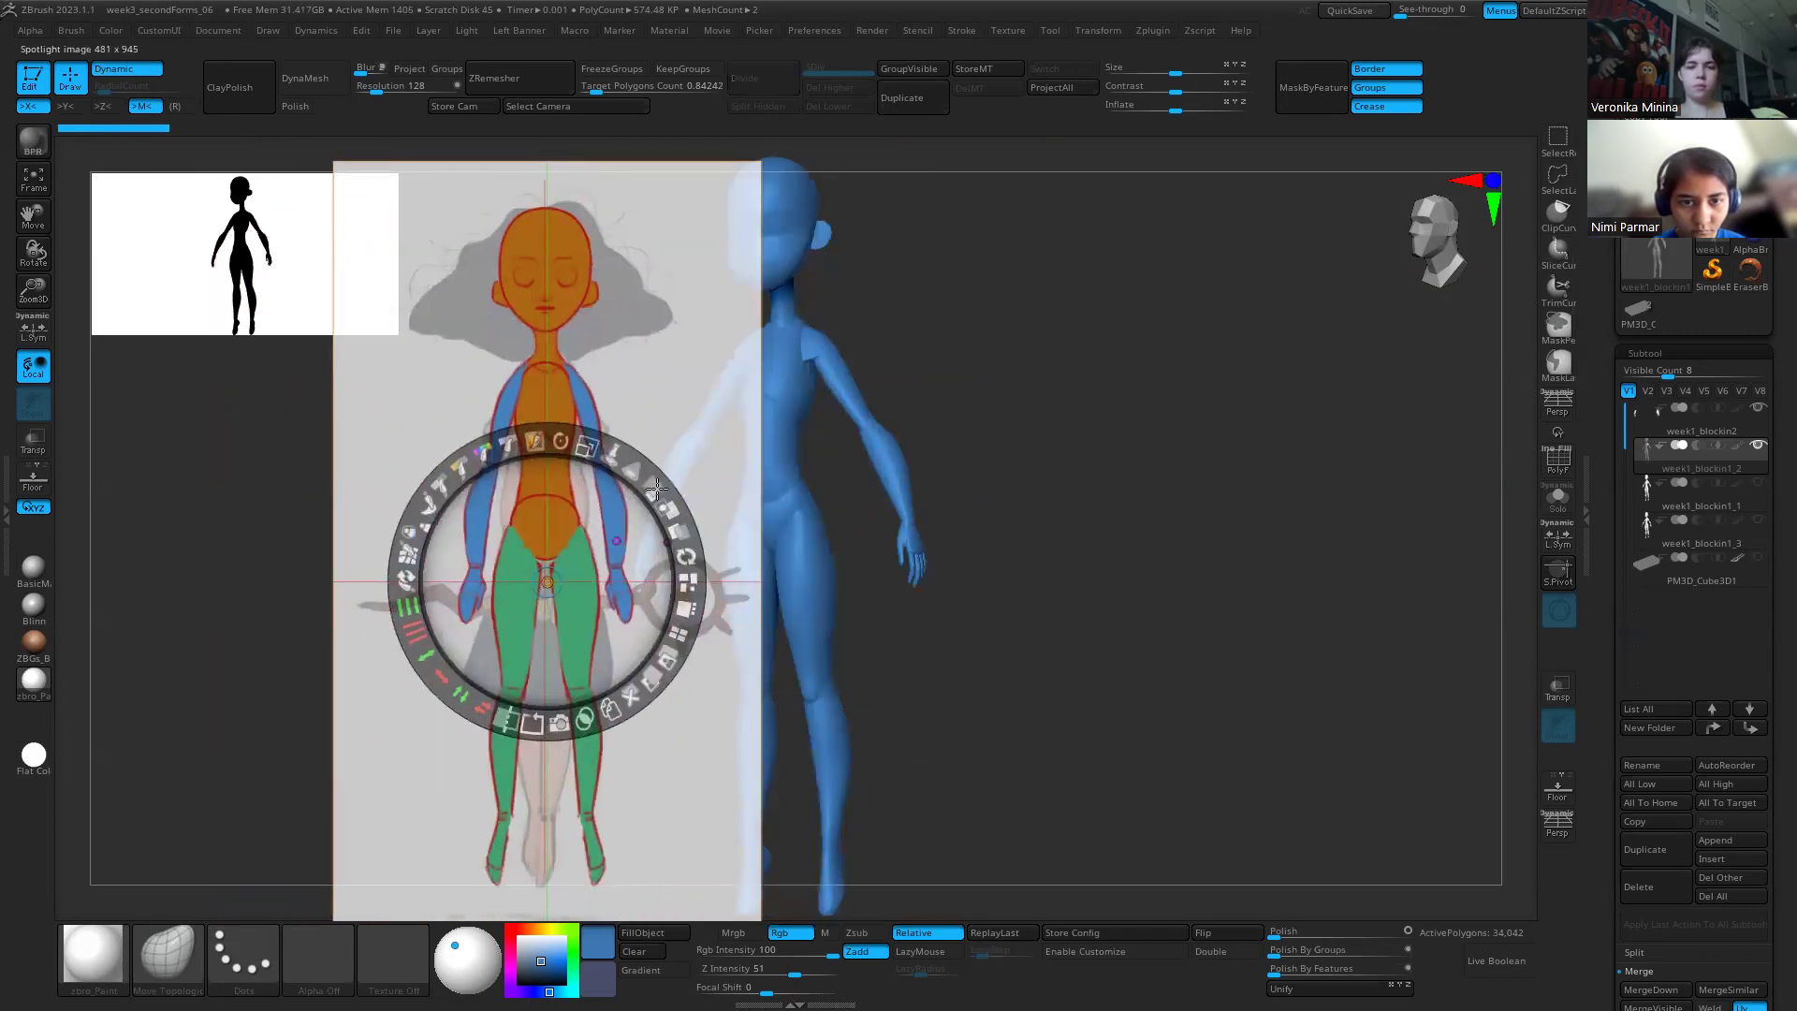
{"action": "left_click_drag", "start_coordinate": [650, 484], "coordinate": [563, 442]}
{"action": "left_click_drag", "start_coordinate": [625, 579], "coordinate": [862, 579]}
Step: Turn the model to a straight front view and line it up with the A-pose overlay
{"action": "key", "text": "shift+z"}
{"action": "key", "text": "z"}
{"action": "left_click_drag", "start_coordinate": [1071, 569], "coordinate": [1163, 529]}
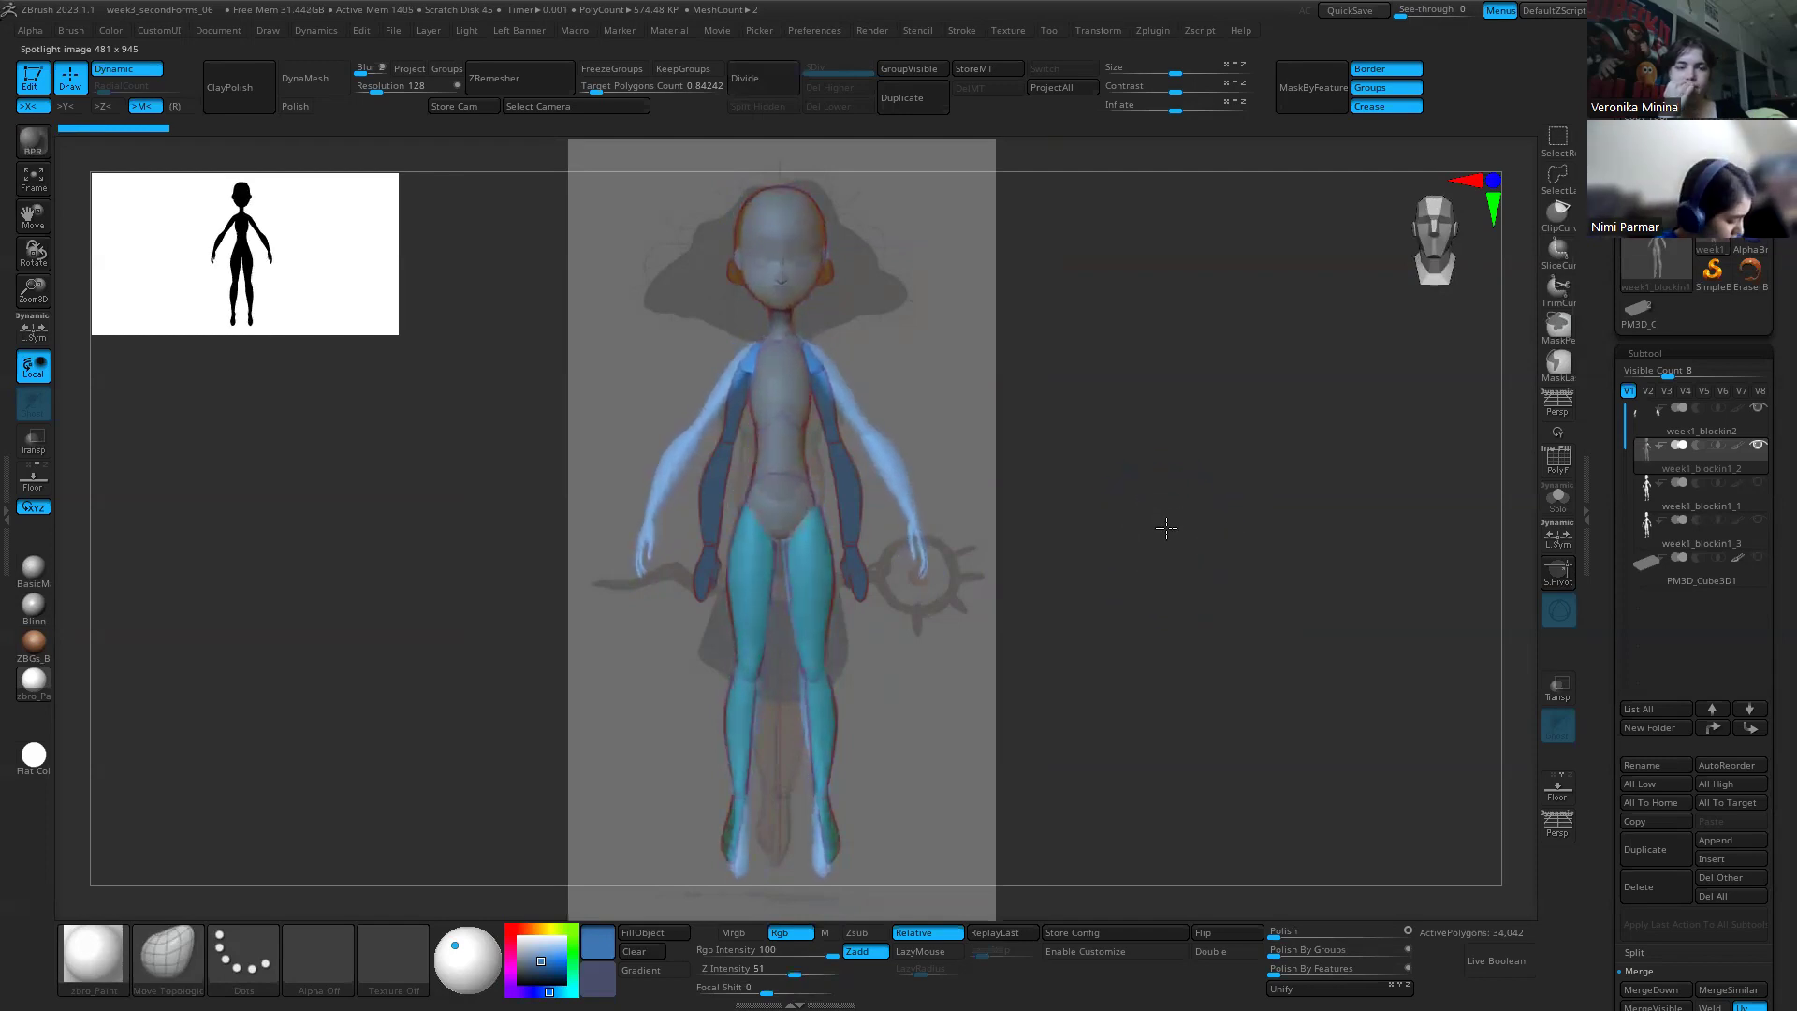
{"action": "left_click_drag", "start_coordinate": [1170, 527], "coordinate": [1165, 521]}
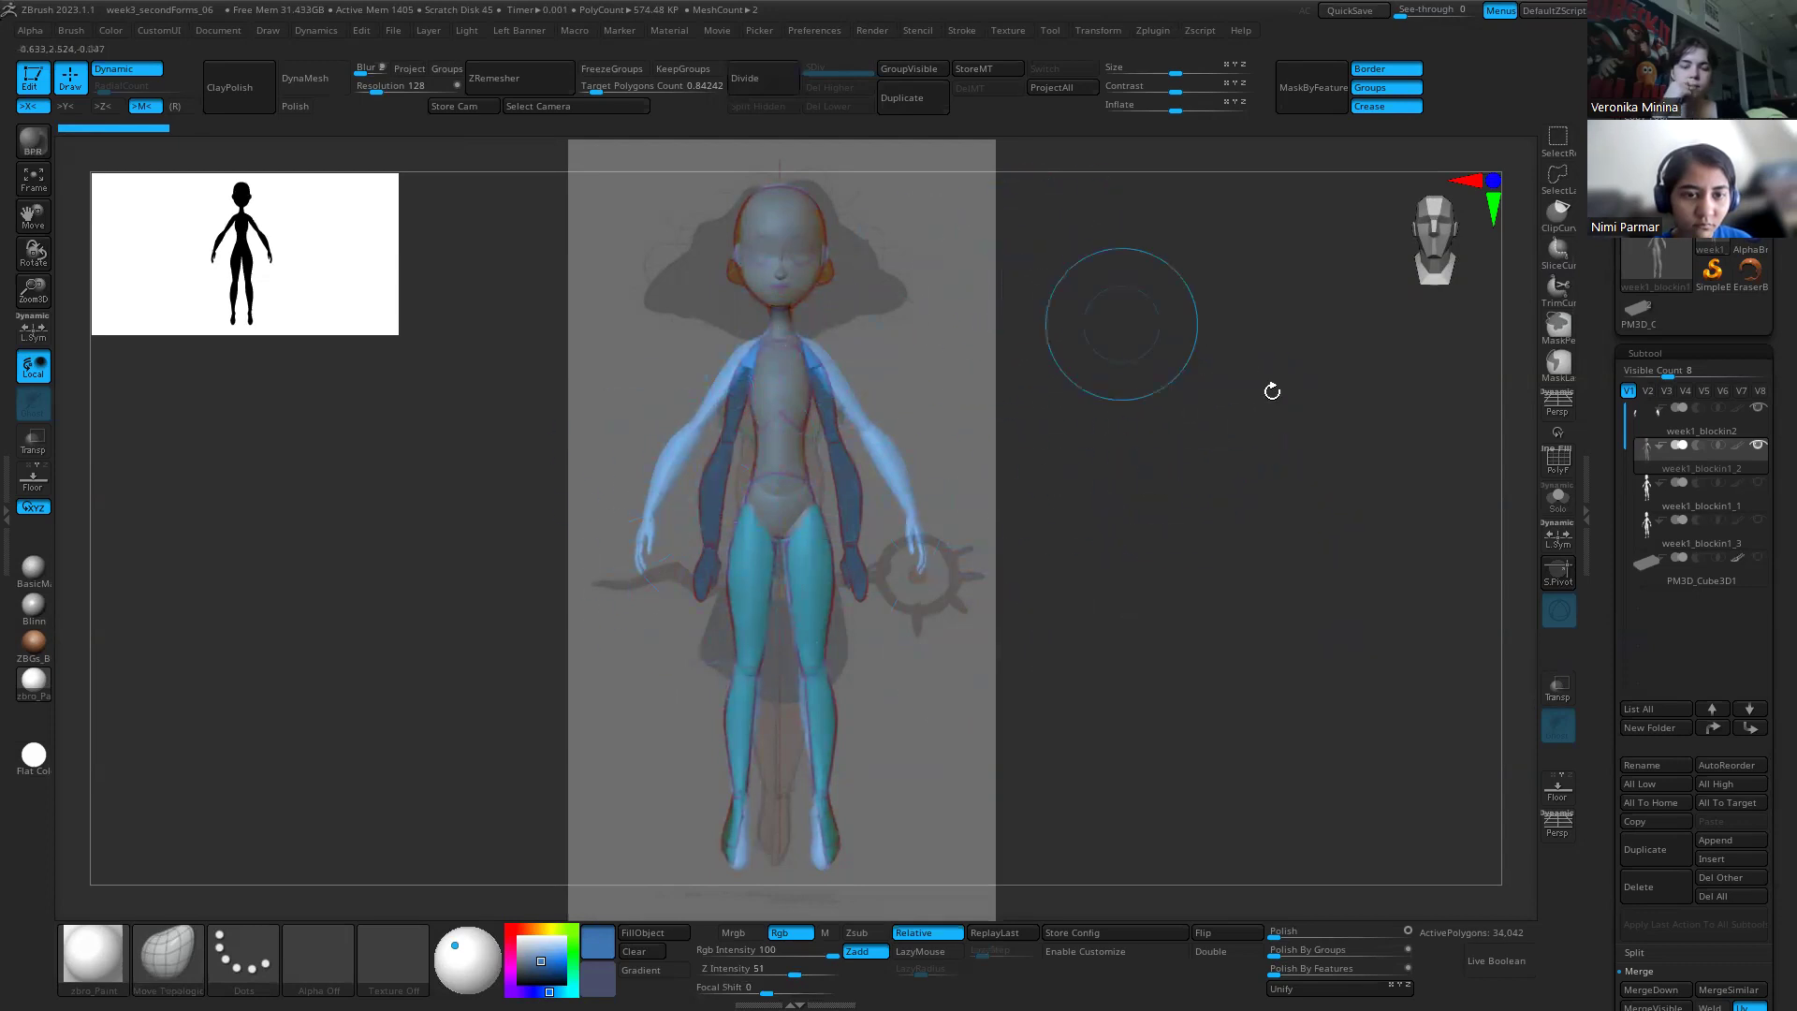
Step: Turn on perspective and fit the front view of the figure to the reference, toggling the overlay to compare them
{"action": "left_click_drag", "start_coordinate": [1267, 509], "coordinate": [1267, 507], "text": "shift"}
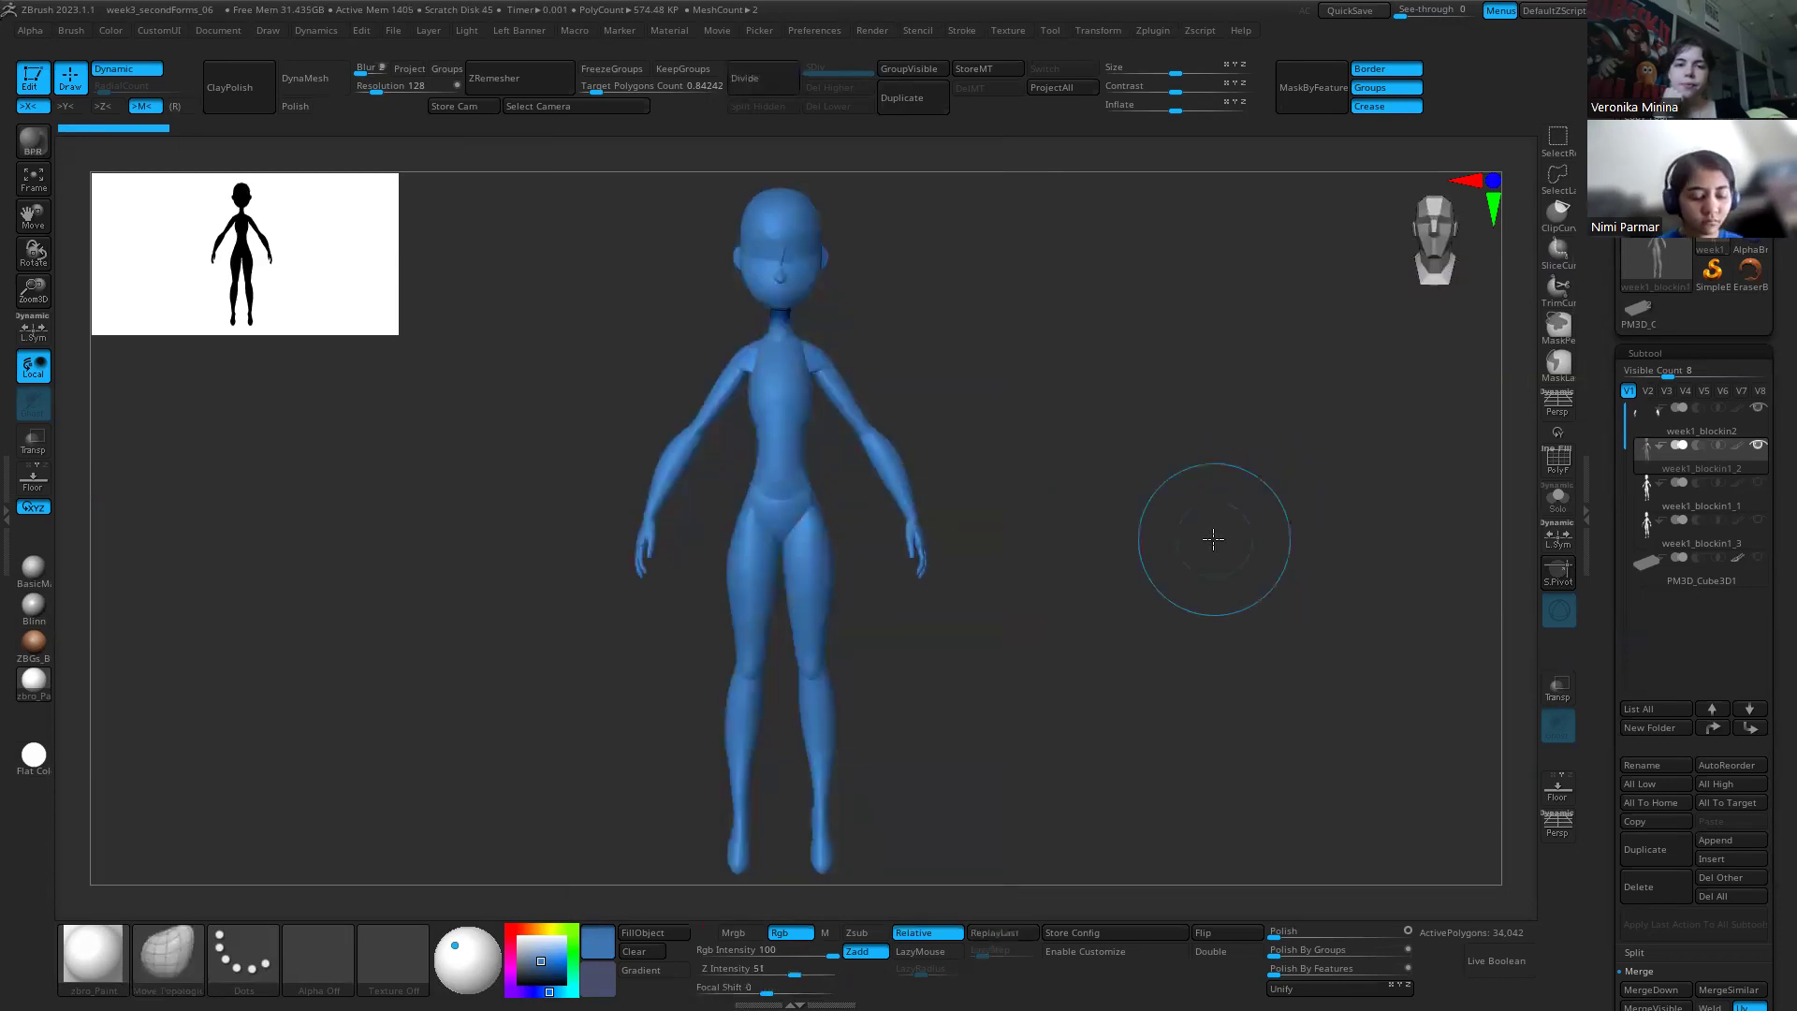
{"action": "key", "text": "p"}
{"action": "key", "text": "p"}
{"action": "key", "text": "p"}
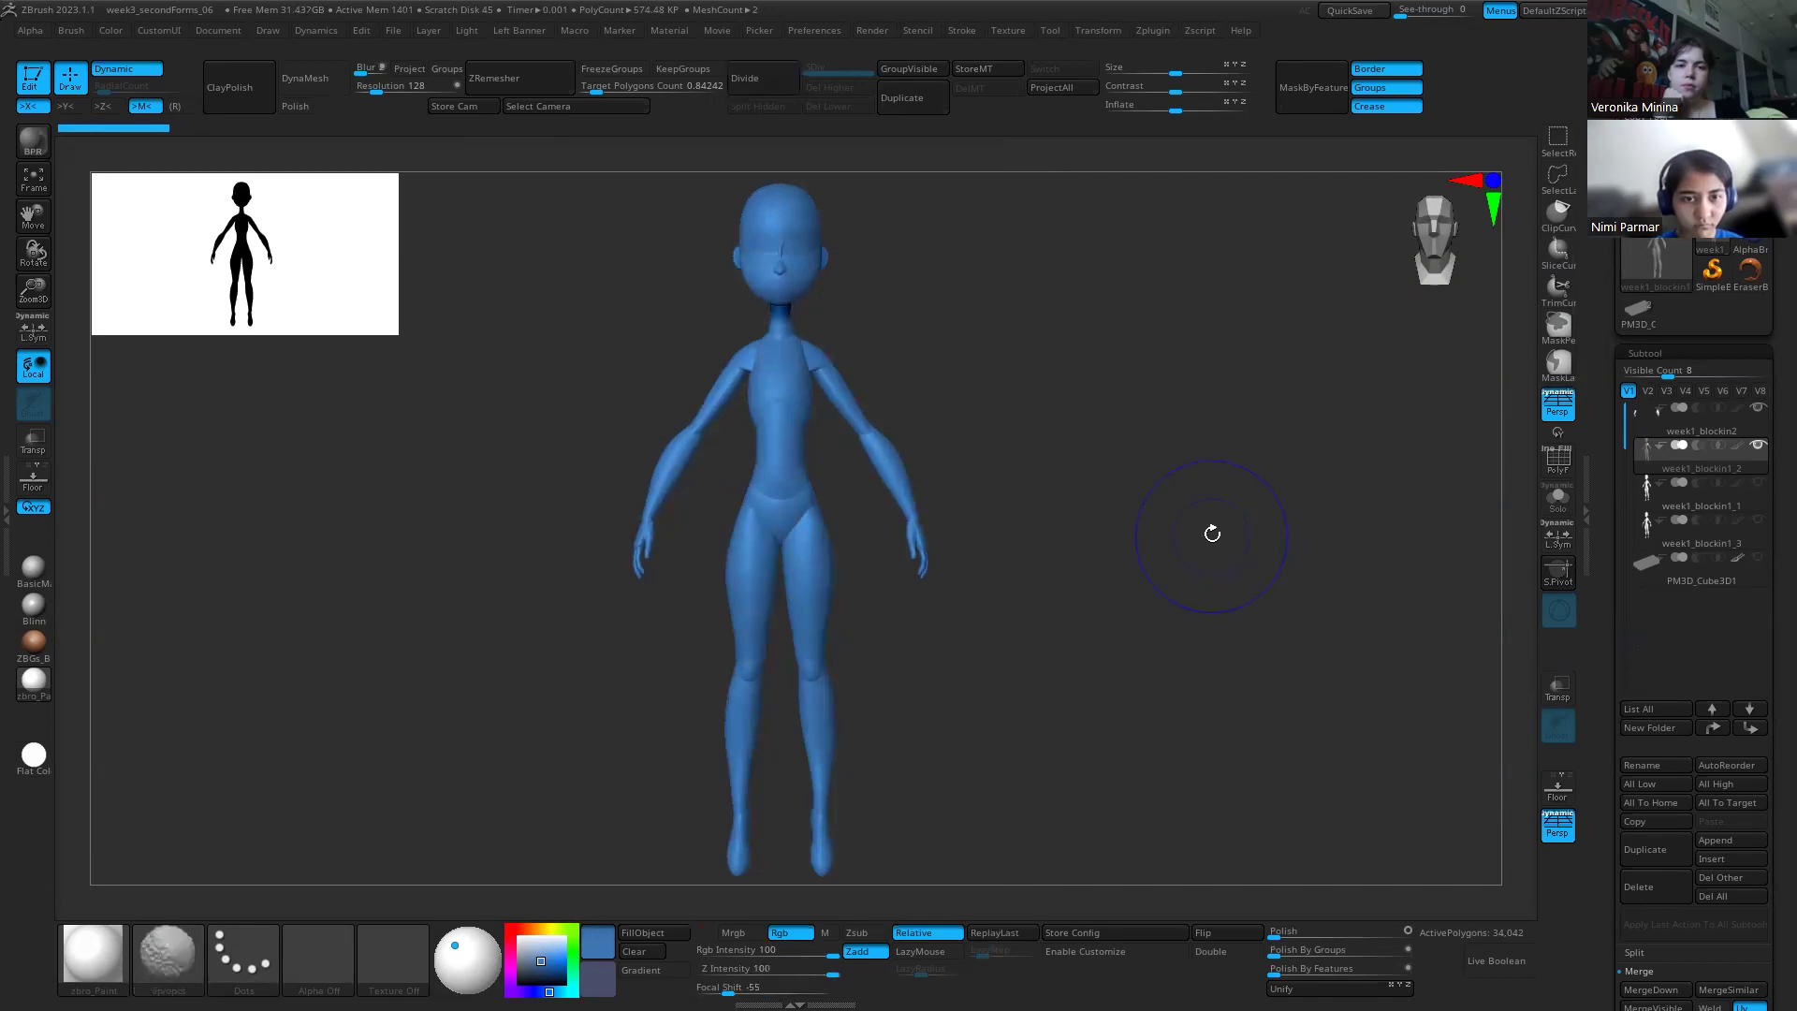
{"action": "key", "text": "shift+z"}
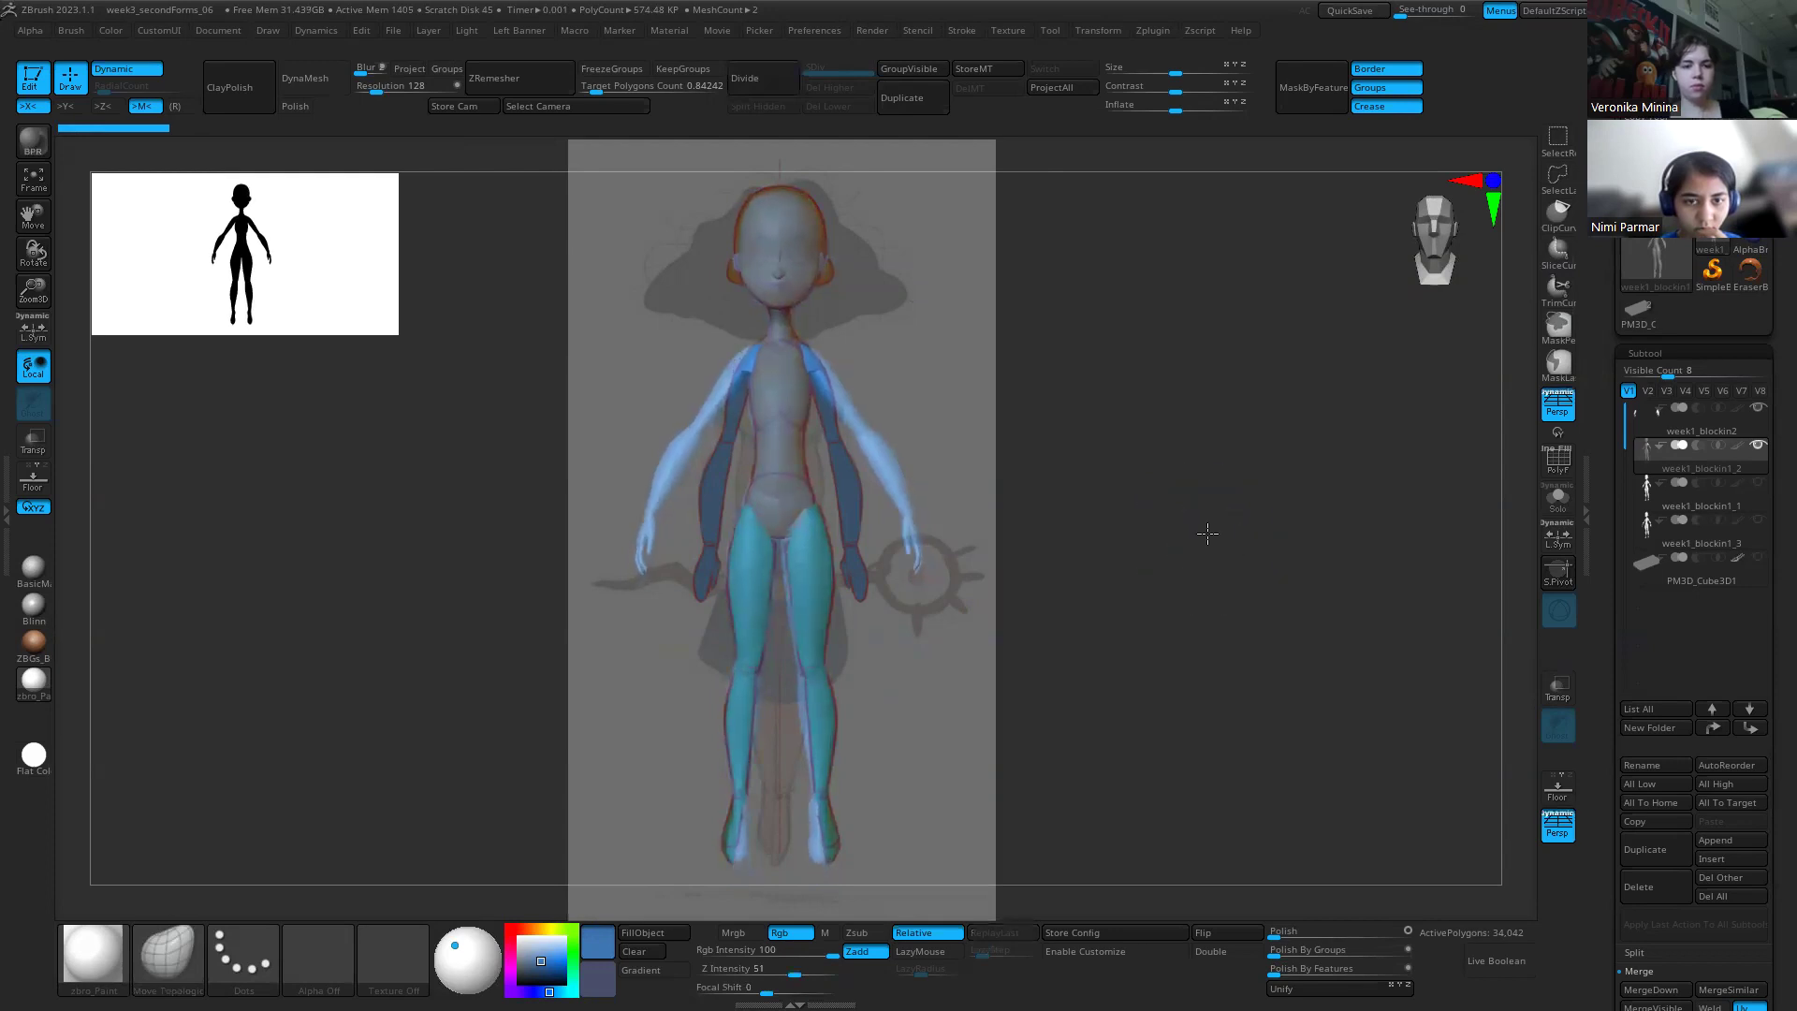
{"action": "key", "text": "shift+z"}
{"action": "key", "text": "shift+z"}
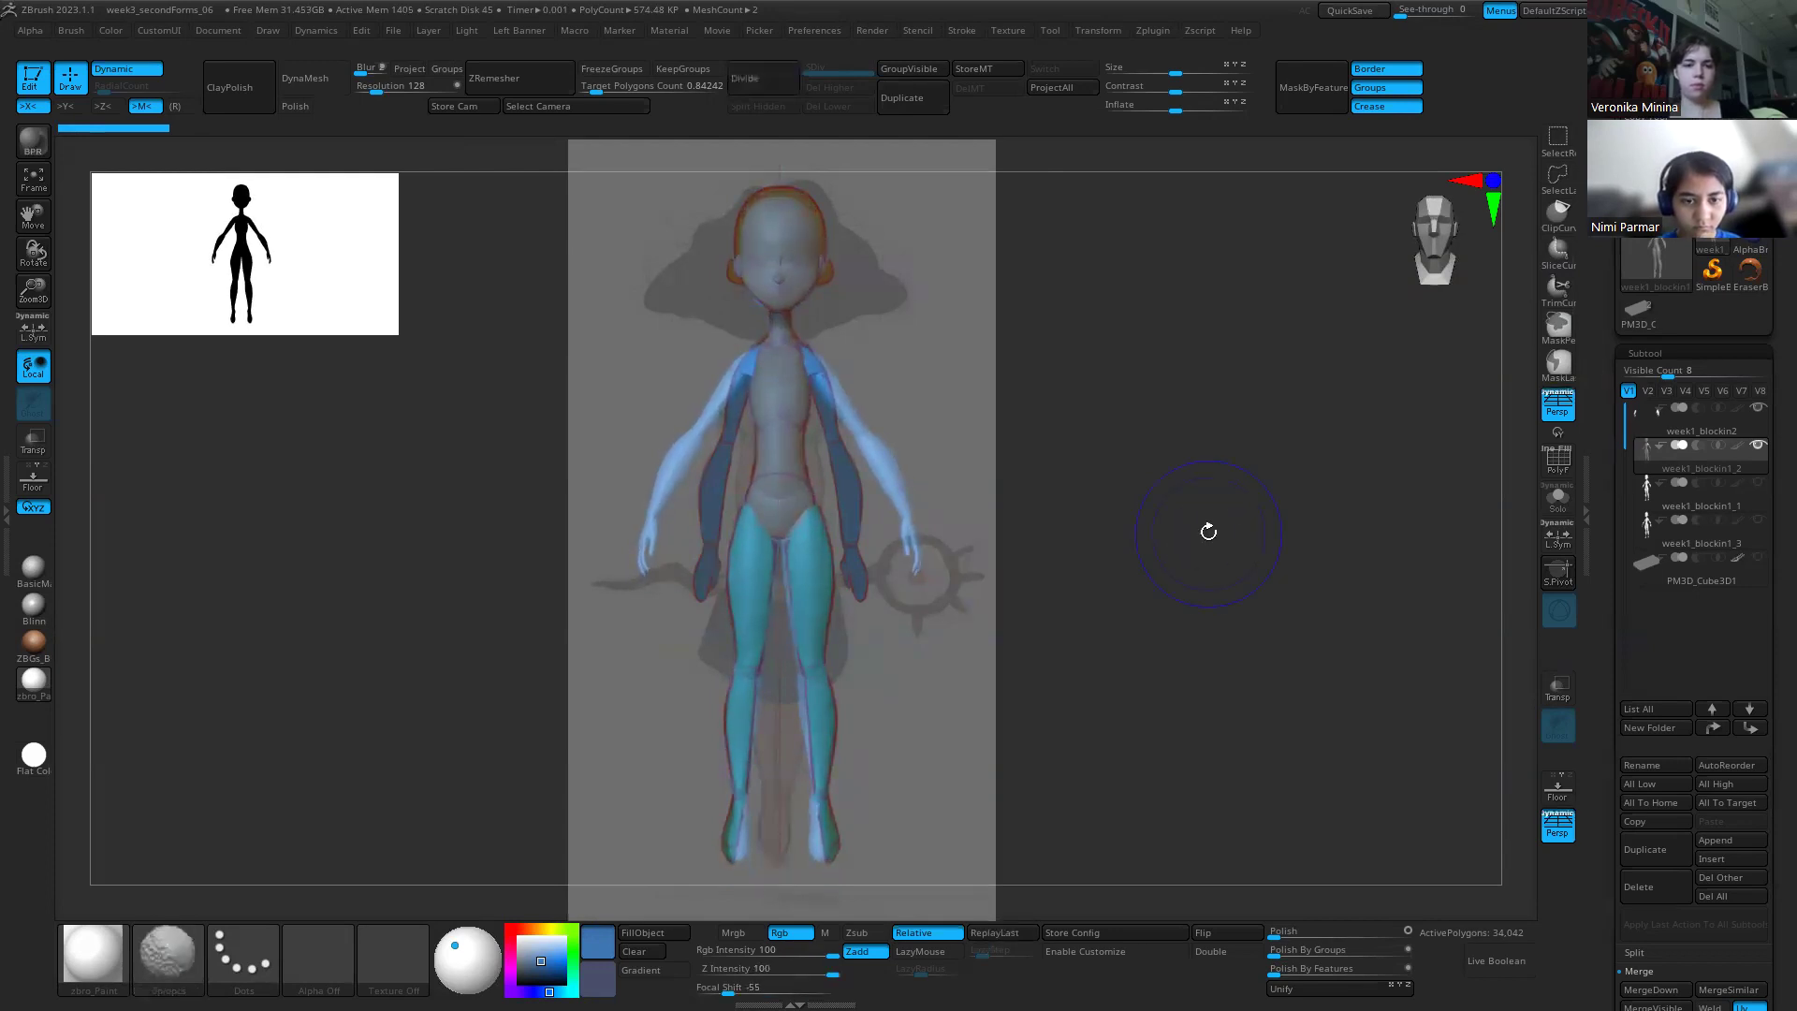
{"action": "key", "text": "shift+z"}
{"action": "key", "text": "shift+z"}
{"action": "key", "text": "shift+z"}
{"action": "key", "text": "shift+z"}
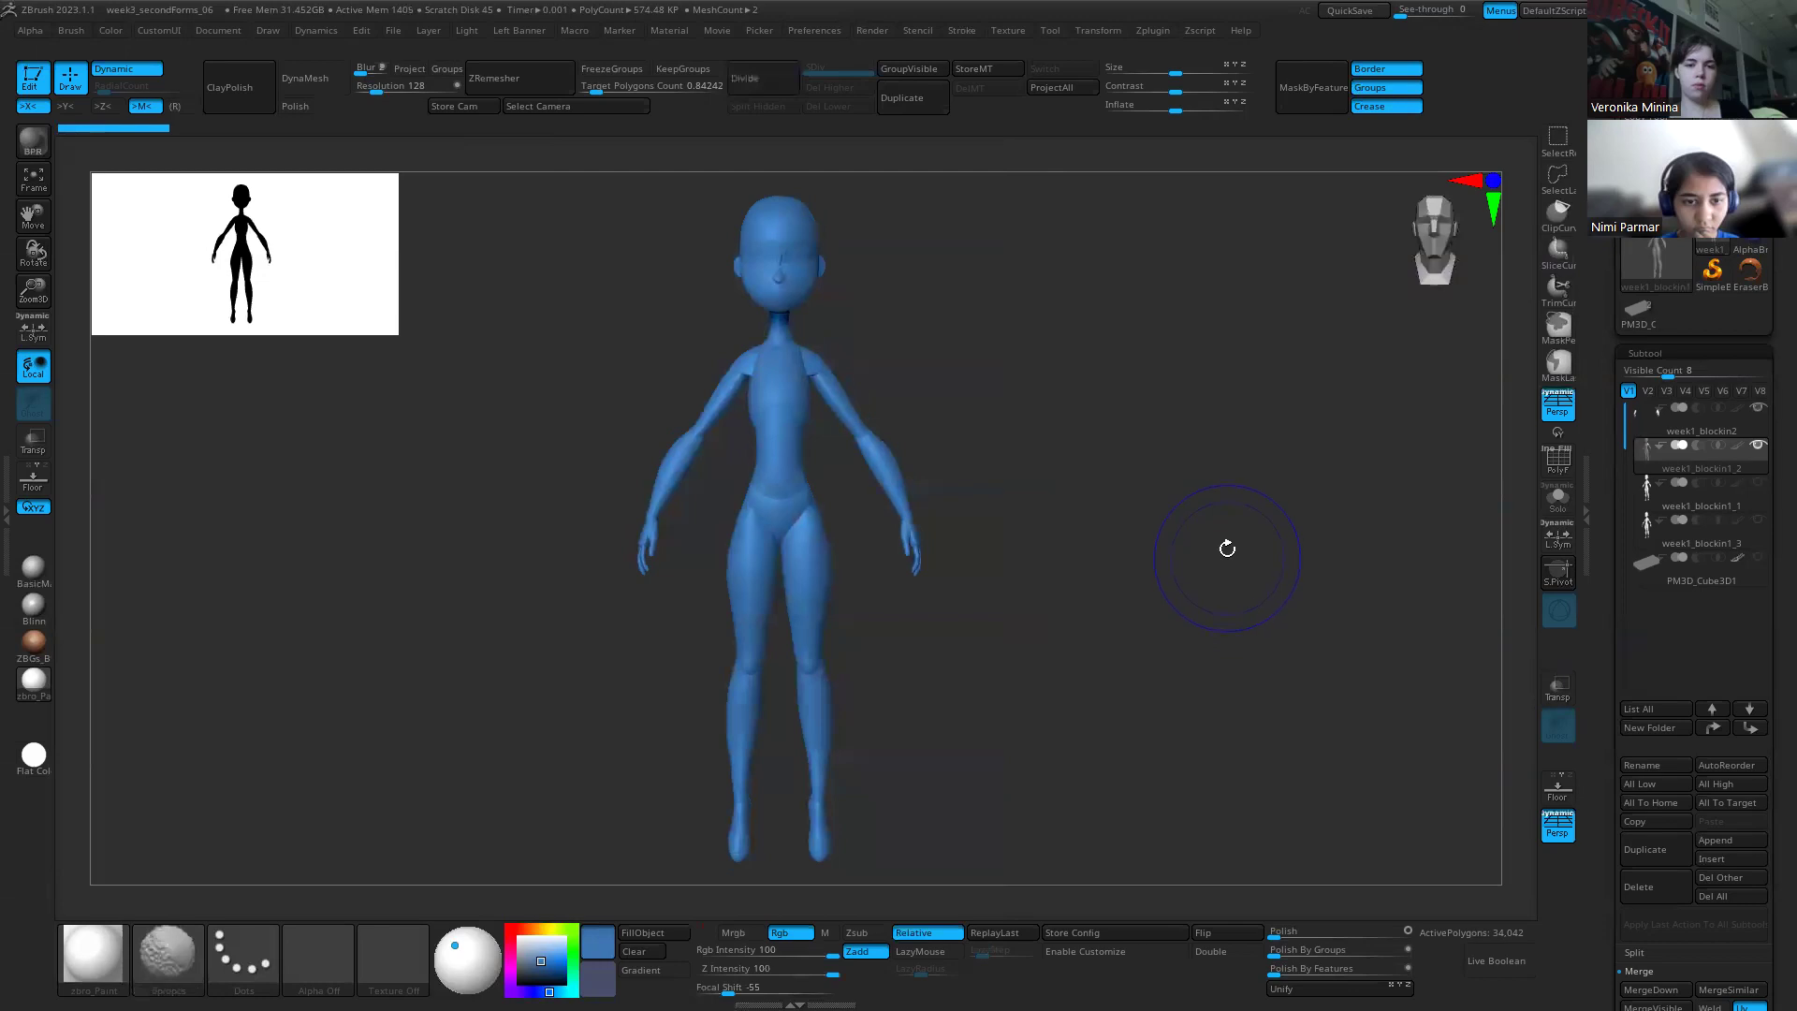
{"action": "key", "text": "shift+z"}
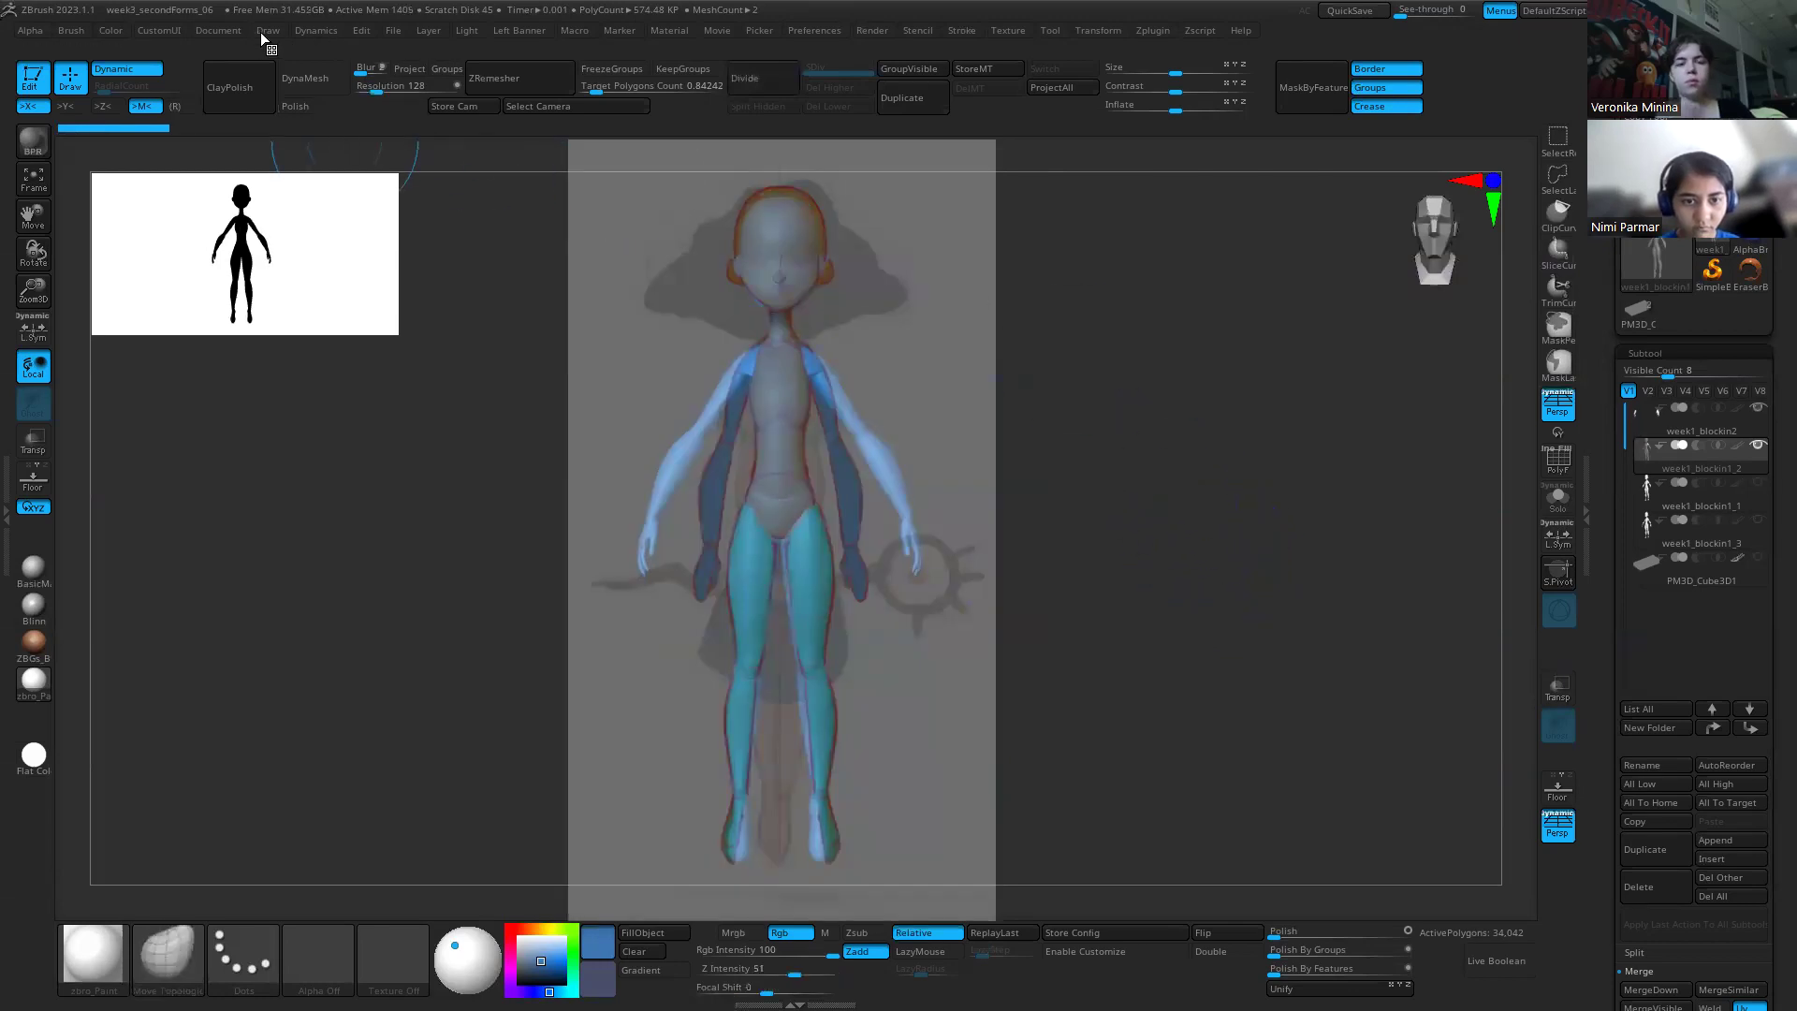
Step: Store the current camera view under the name referenceCheck
{"action": "left_click", "coordinate": [212, 31]}
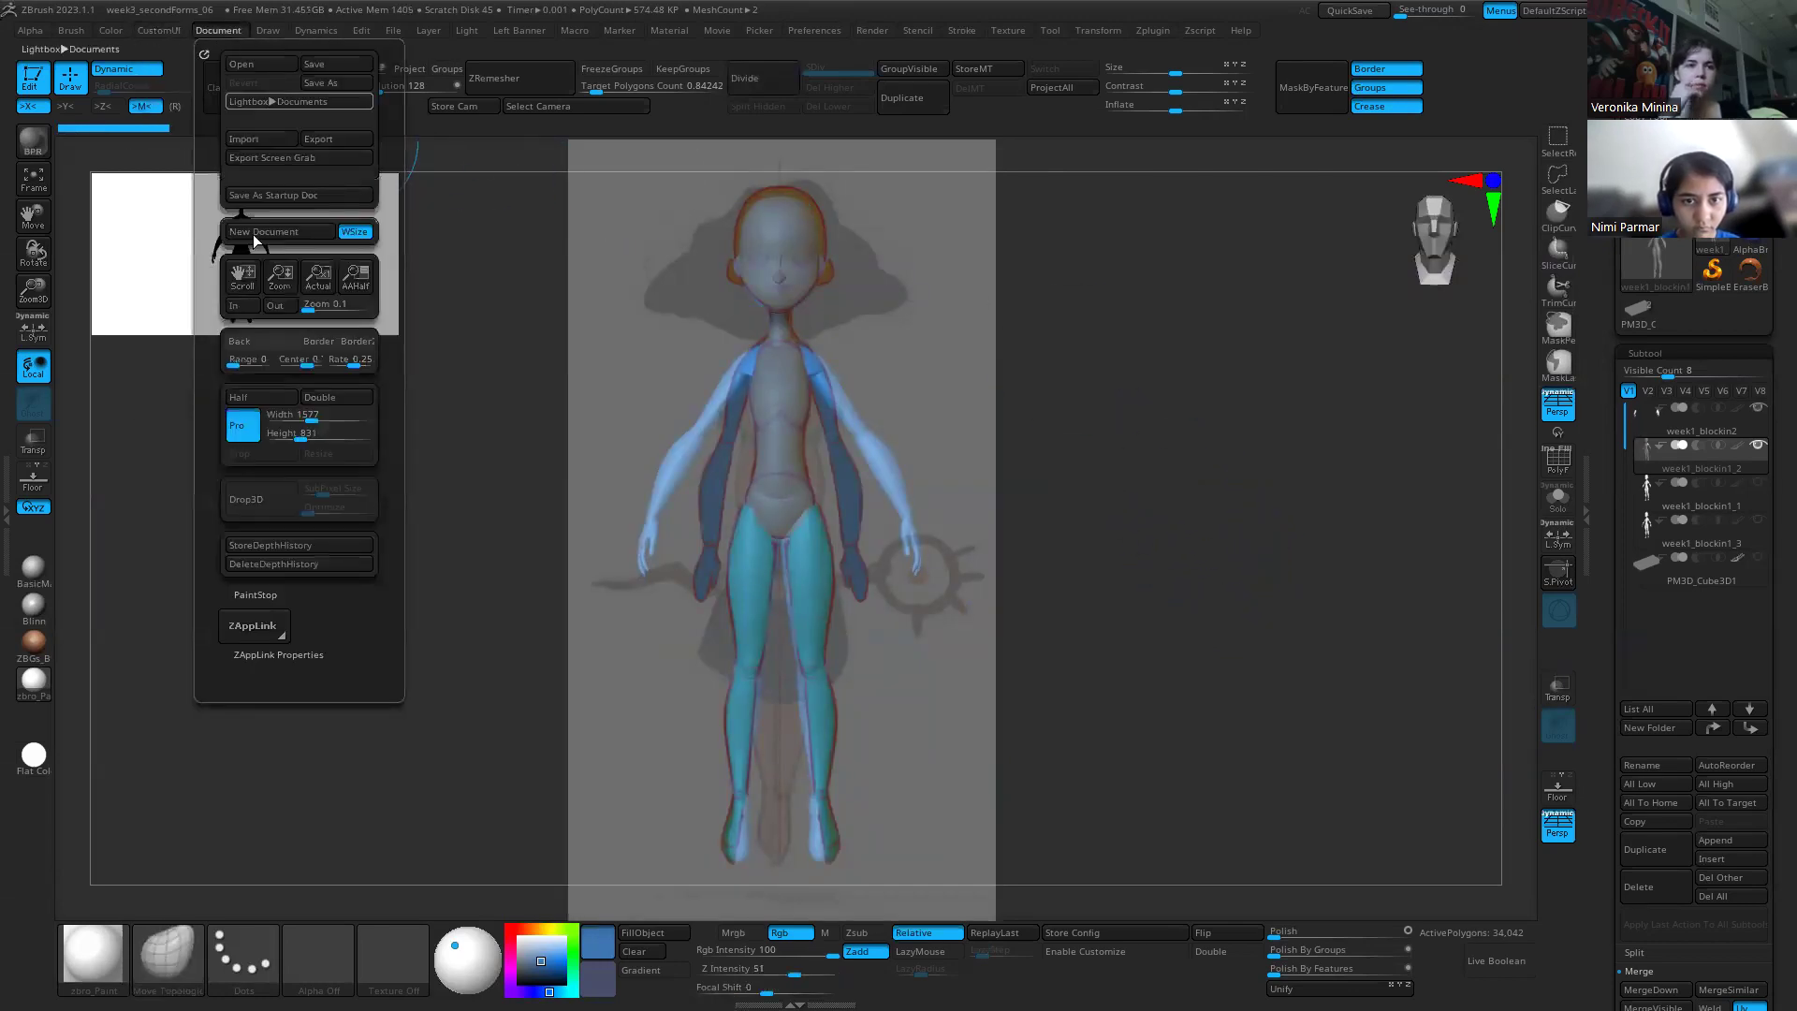
{"action": "left_click", "coordinate": [267, 31]}
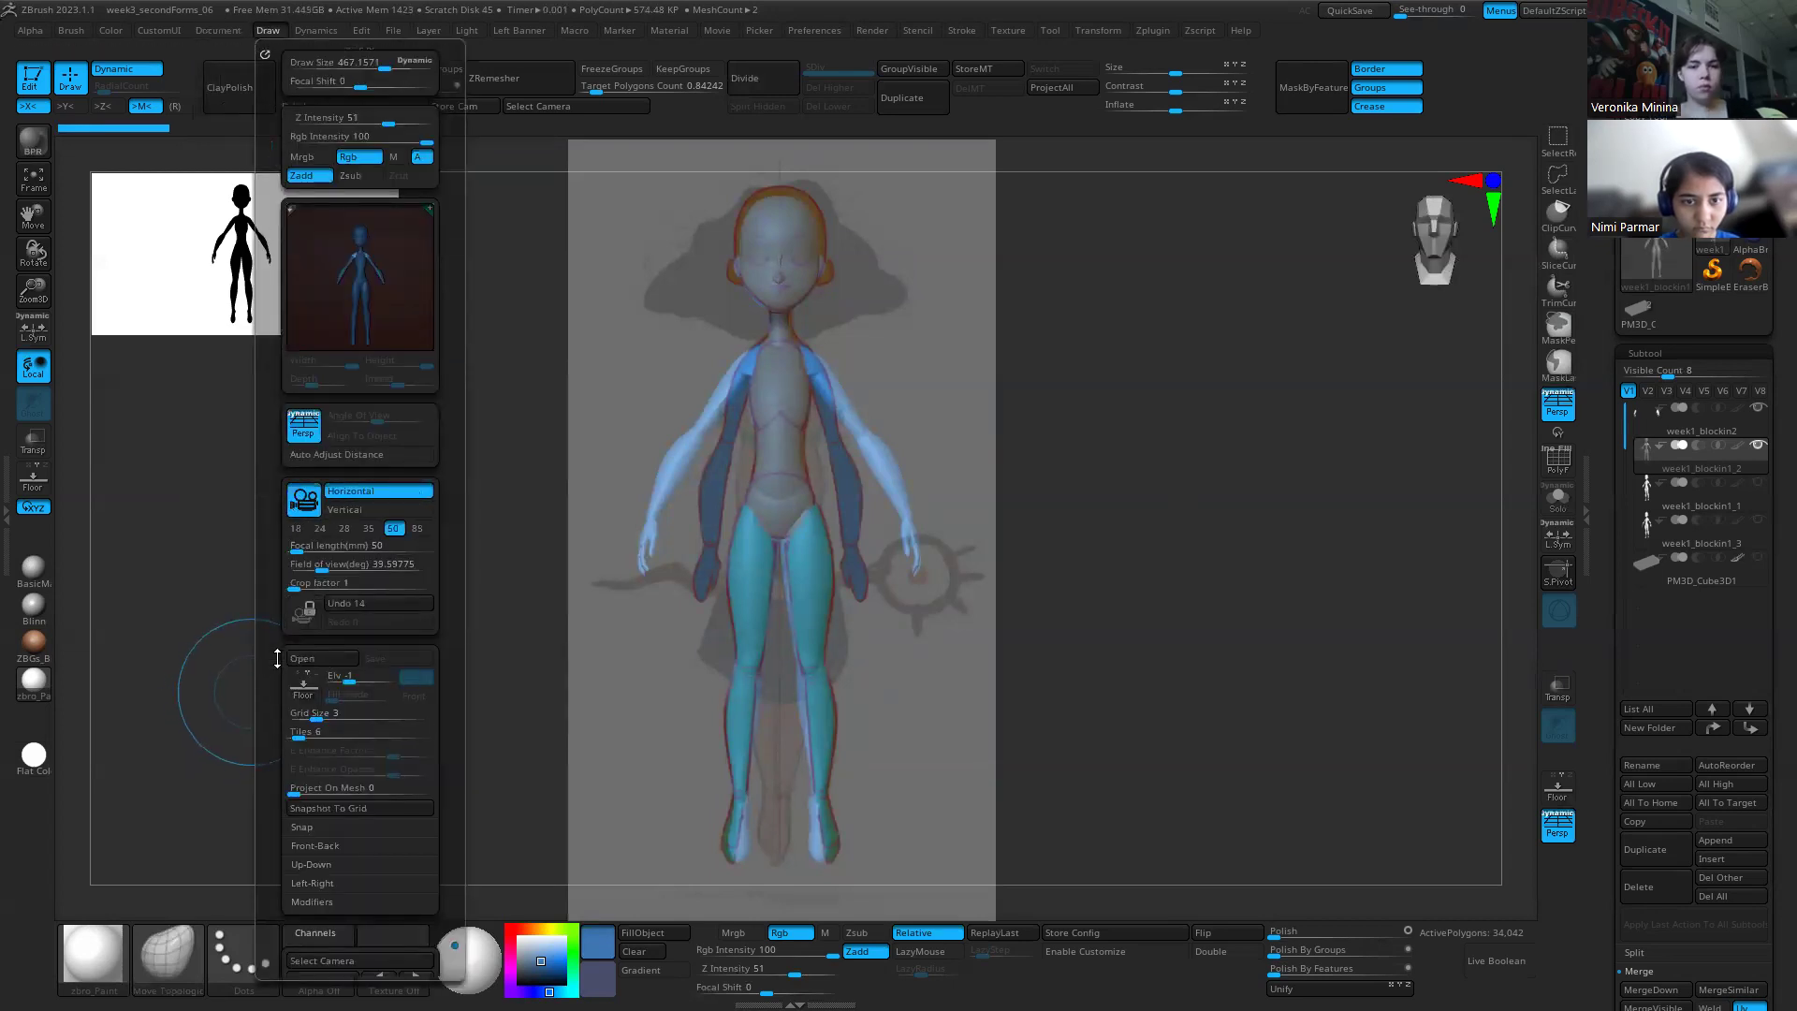
{"action": "left_click_drag", "start_coordinate": [277, 657], "coordinate": [254, 499]}
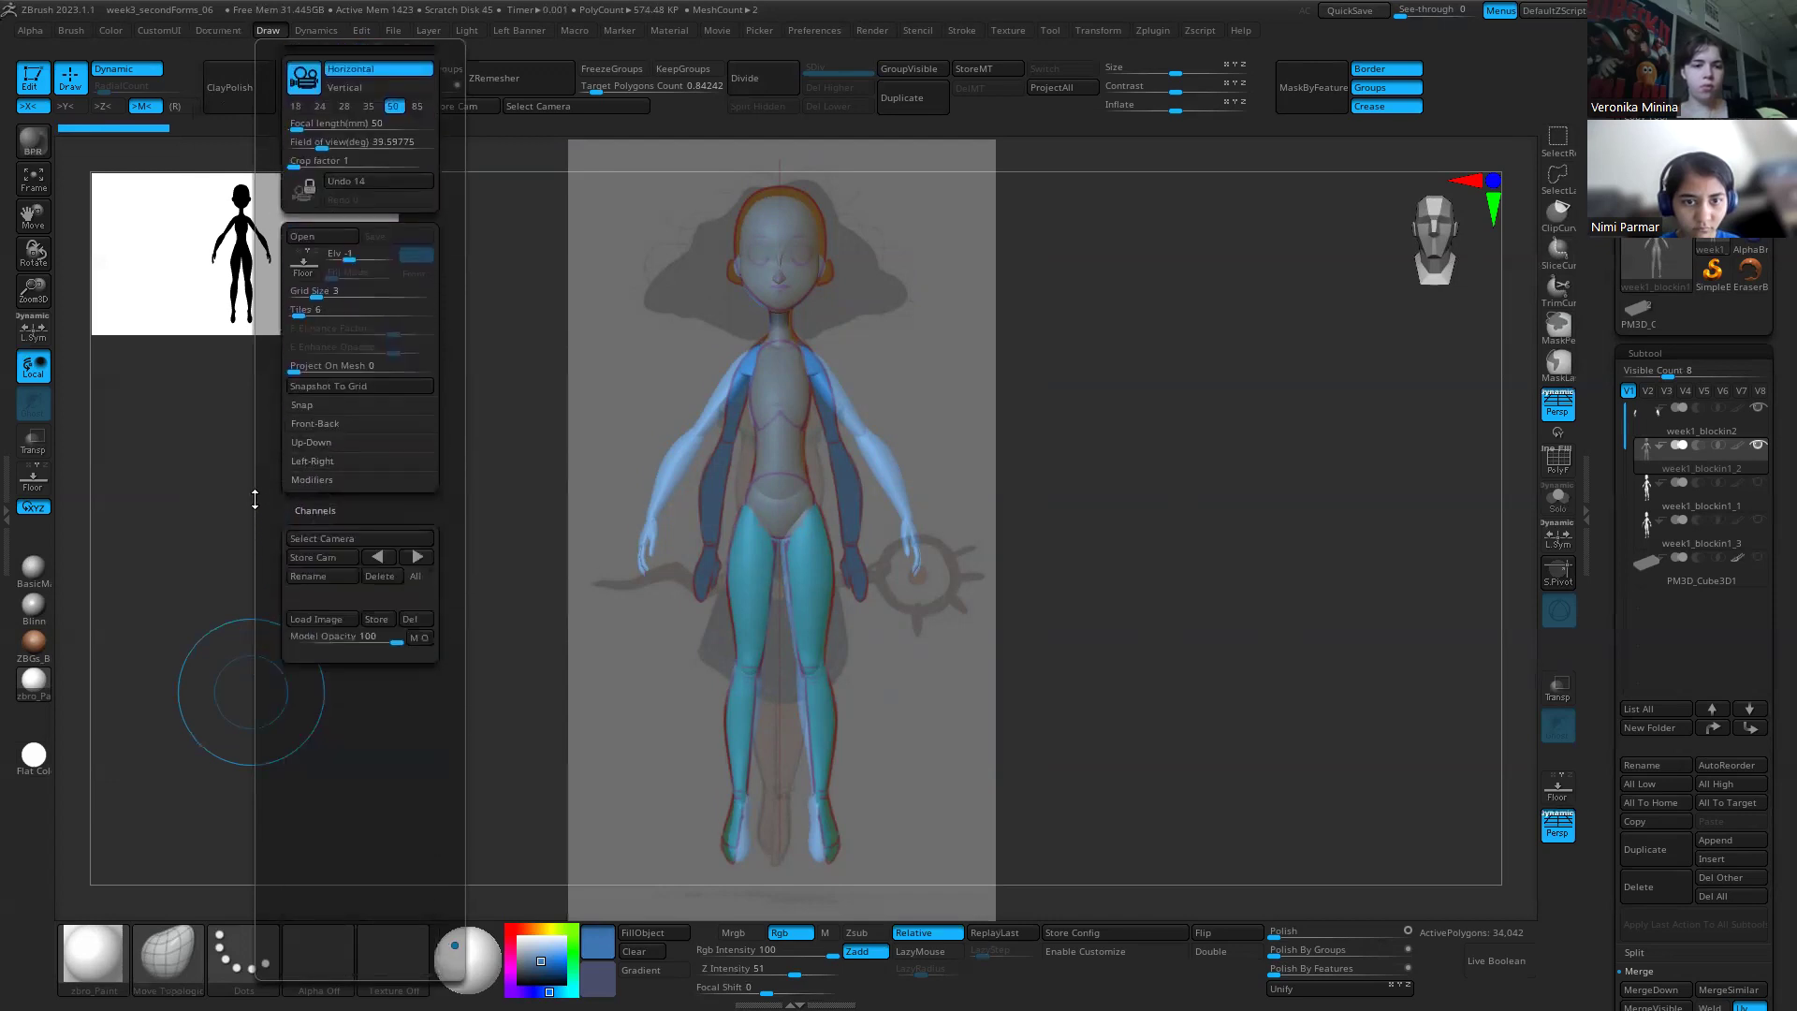
{"action": "left_click", "coordinate": [337, 556]}
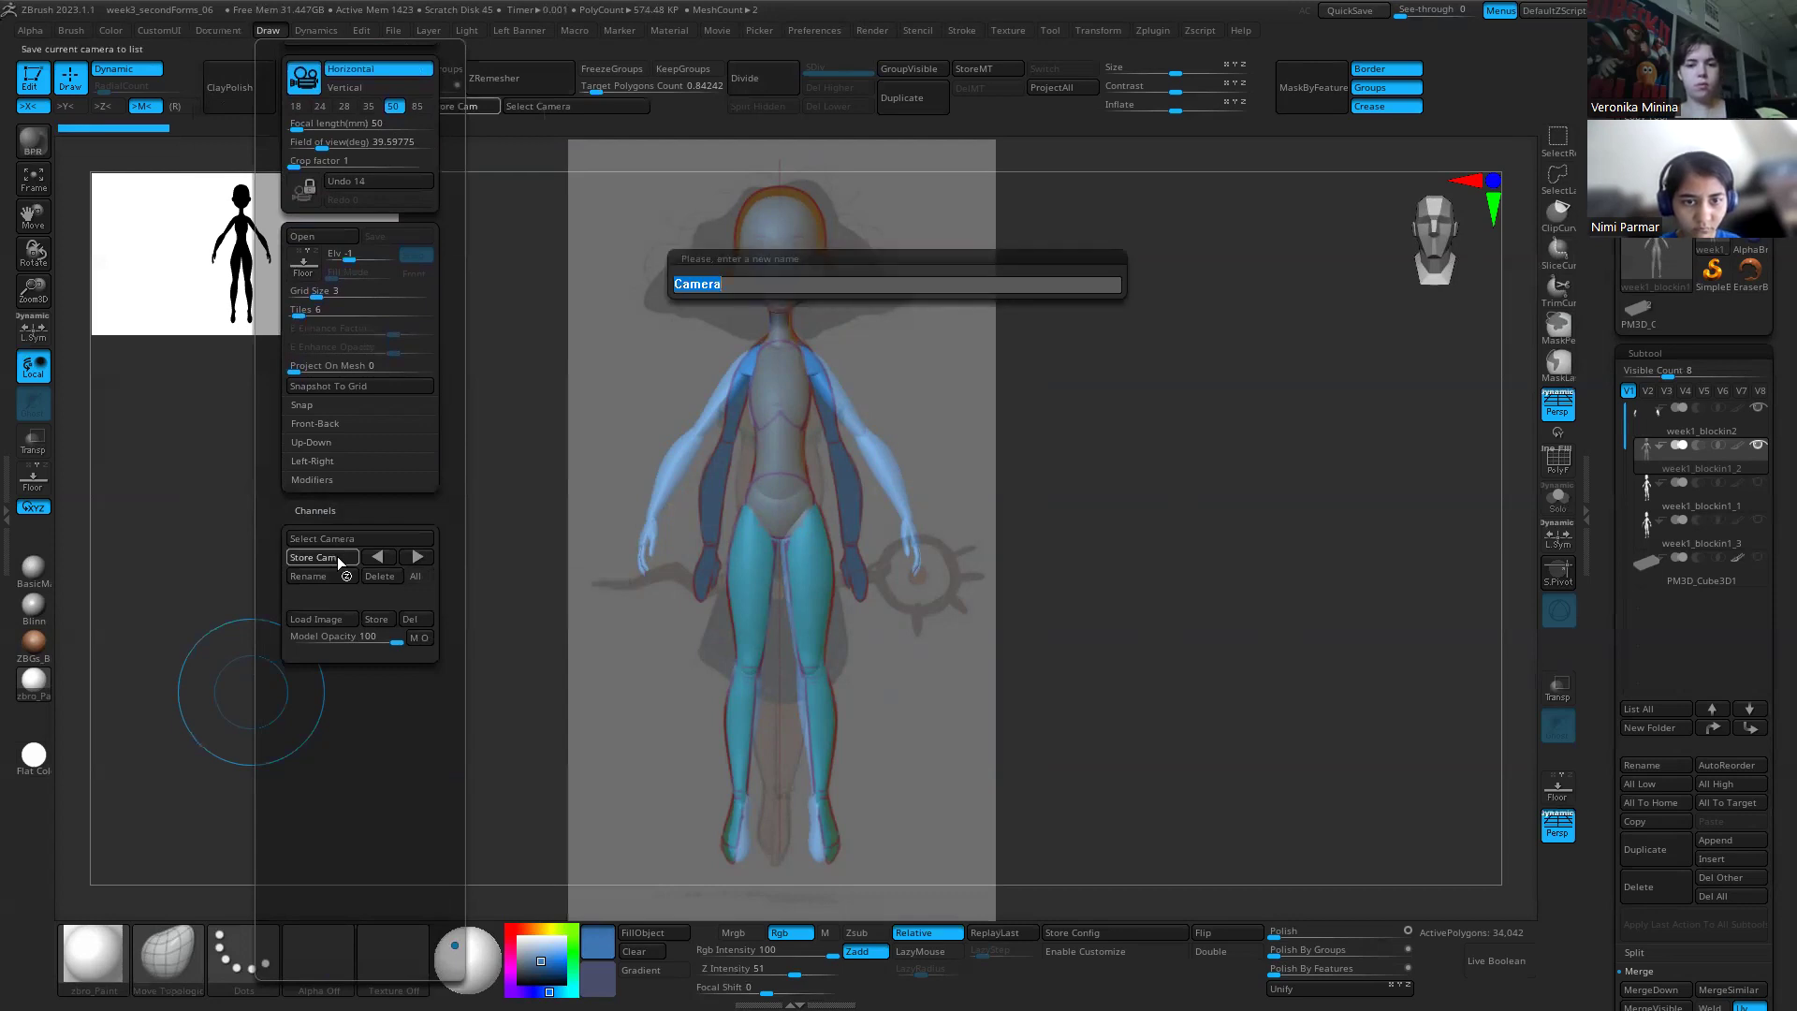
{"action": "type", "text": "referenceCheck"}
{"action": "key", "text": "Return"}
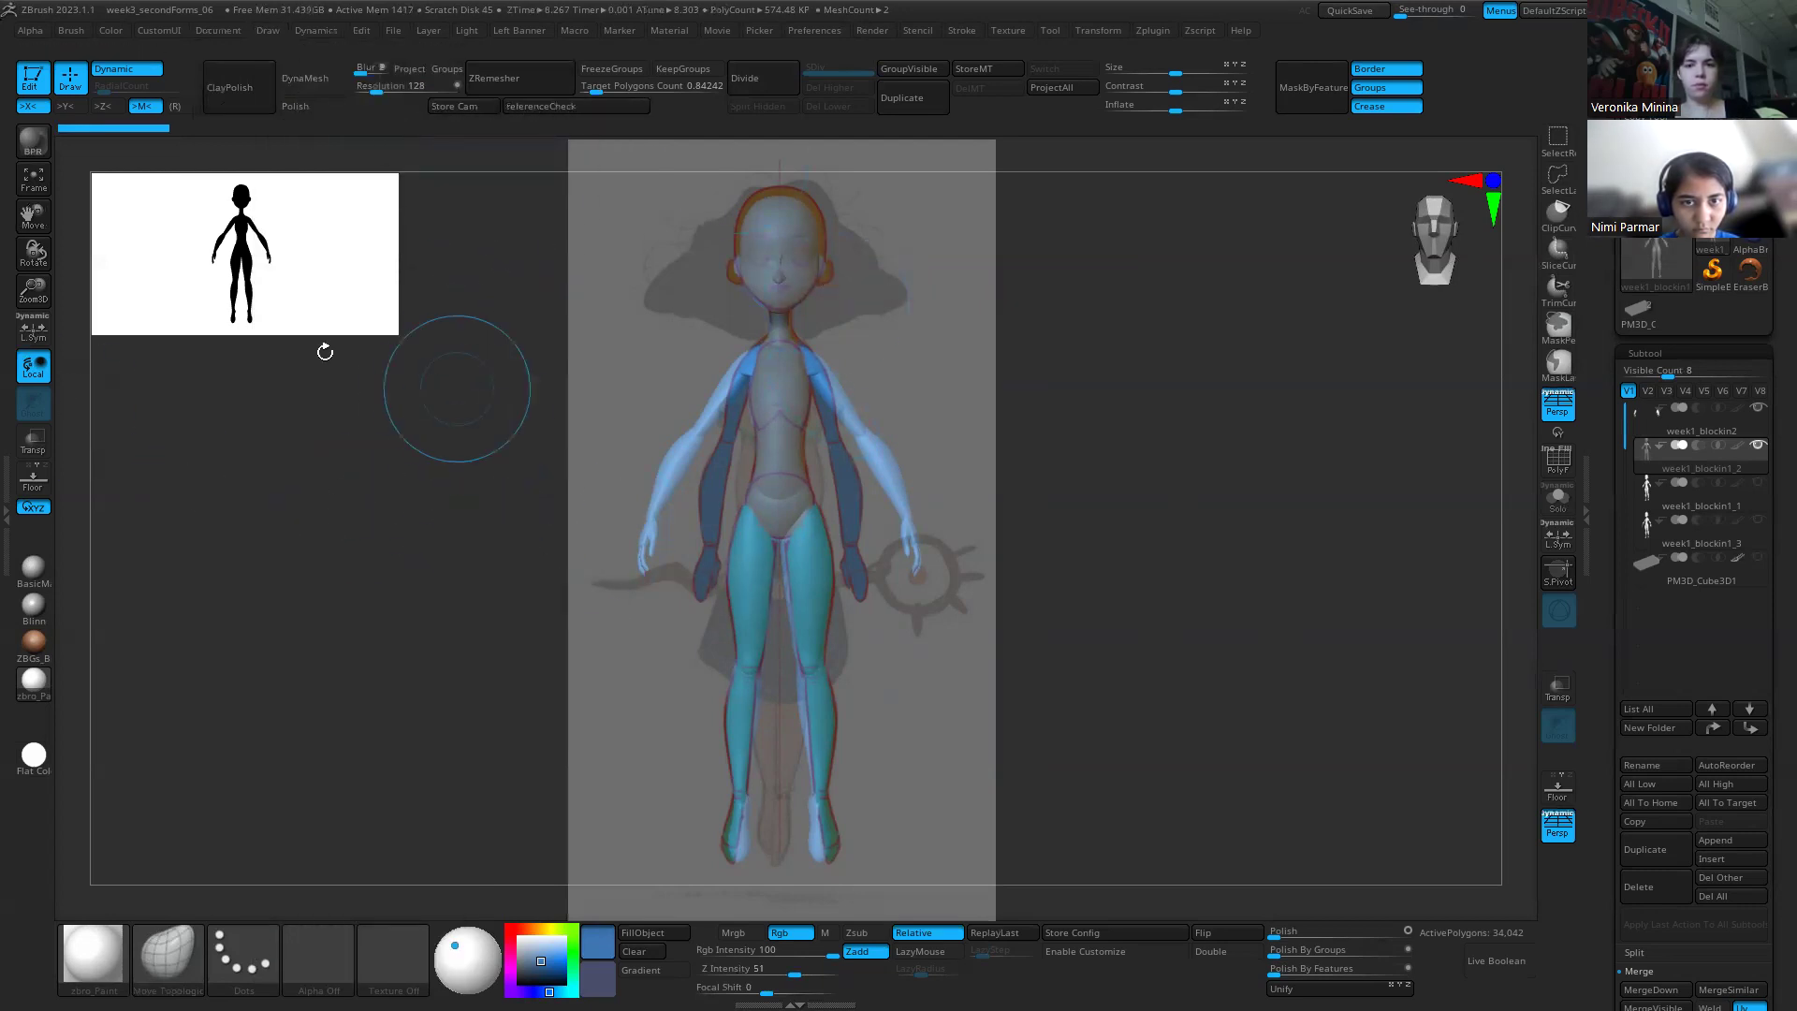
Step: Orbit and zoom away from the front view, restore the referenceCheck camera and toggle the reference overlay to check the match
{"action": "left_click_drag", "start_coordinate": [1223, 609], "coordinate": [703, 167]}
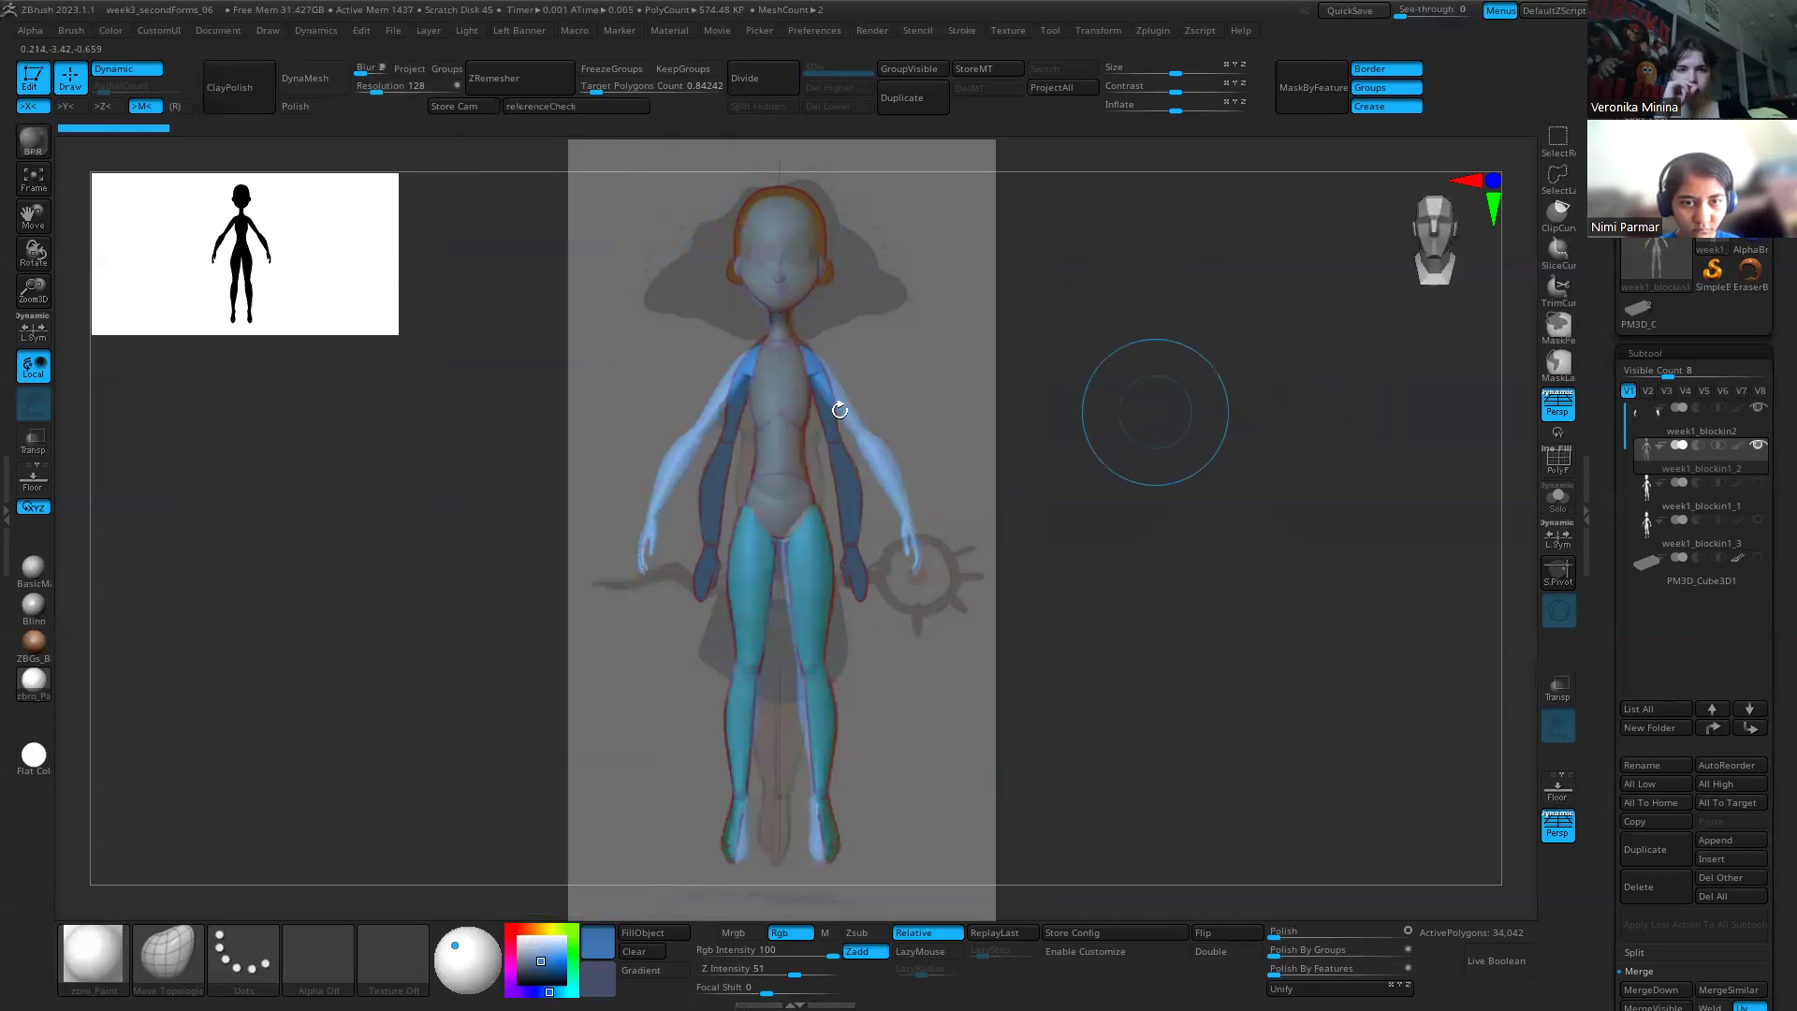
{"action": "key", "text": "shift+z"}
{"action": "key", "text": "shift+z"}
{"action": "key", "text": "shift+z"}
{"action": "key", "text": "shift+z"}
{"action": "key", "text": "shift+z"}
{"action": "left_click_drag", "start_coordinate": [1174, 532], "coordinate": [887, 430]}
{"action": "left_click_drag", "start_coordinate": [642, 381], "coordinate": [1047, 449]}
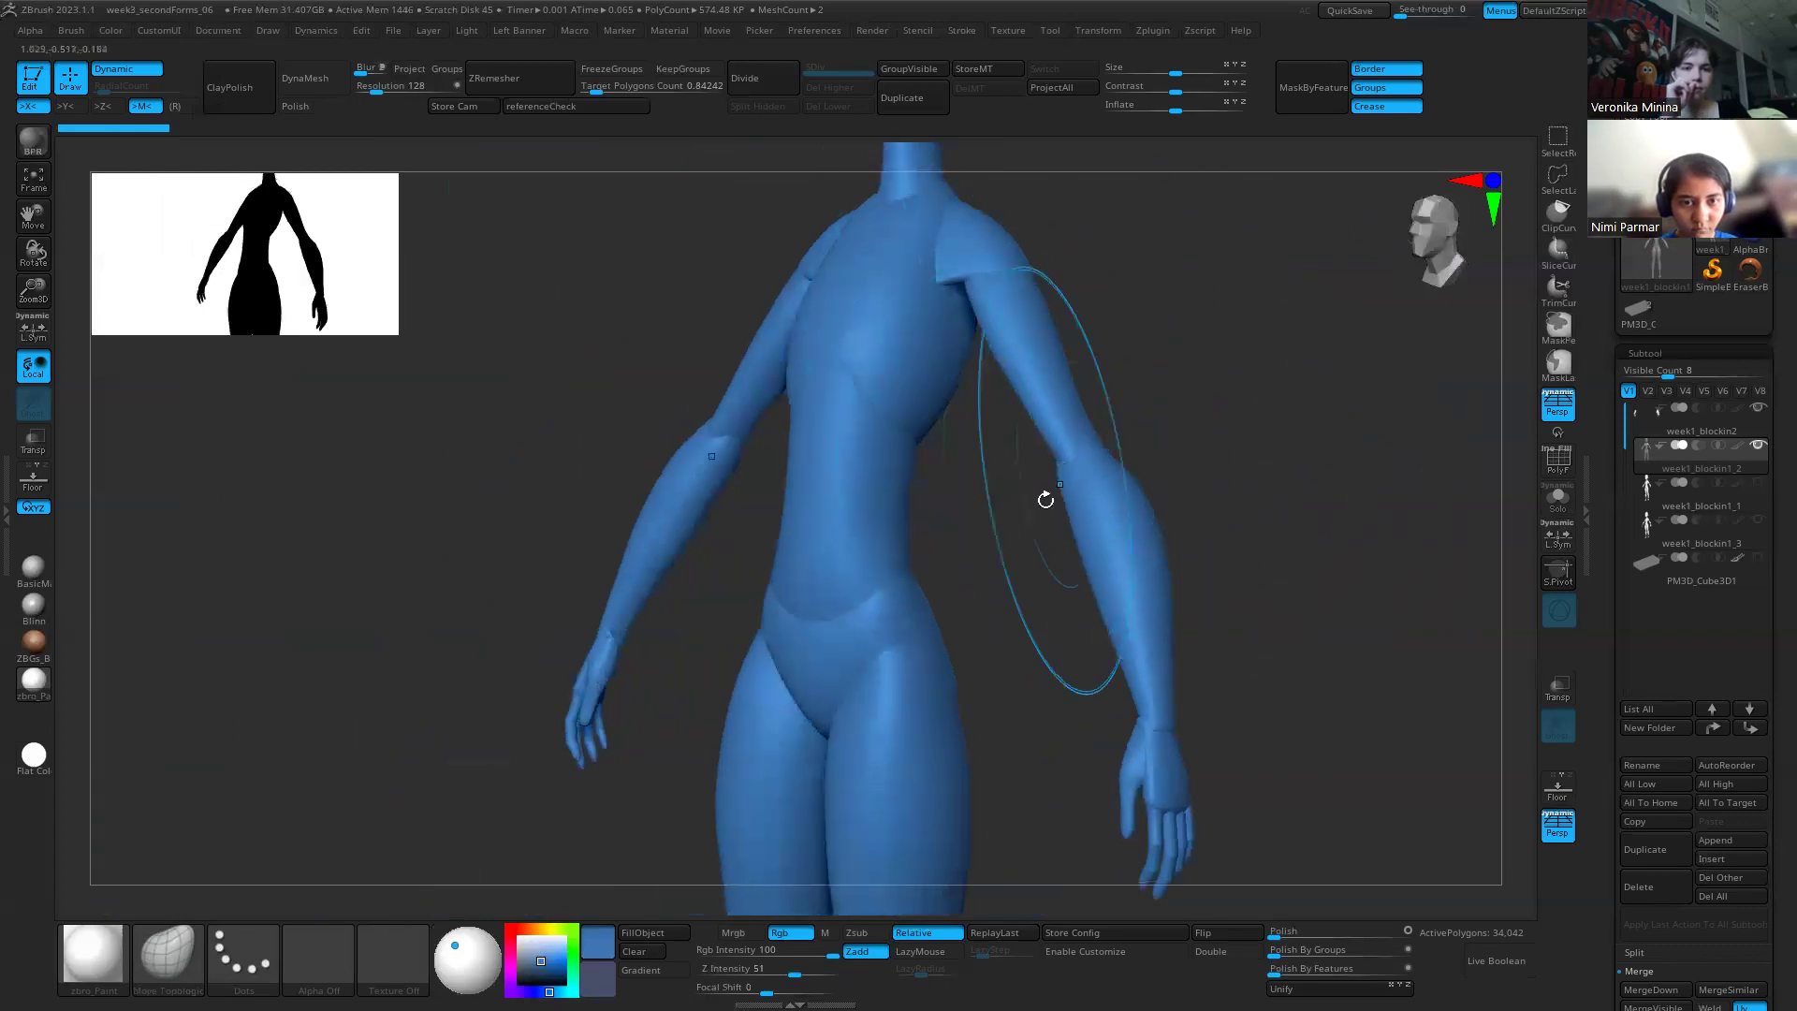
{"action": "left_click", "coordinate": [586, 107]}
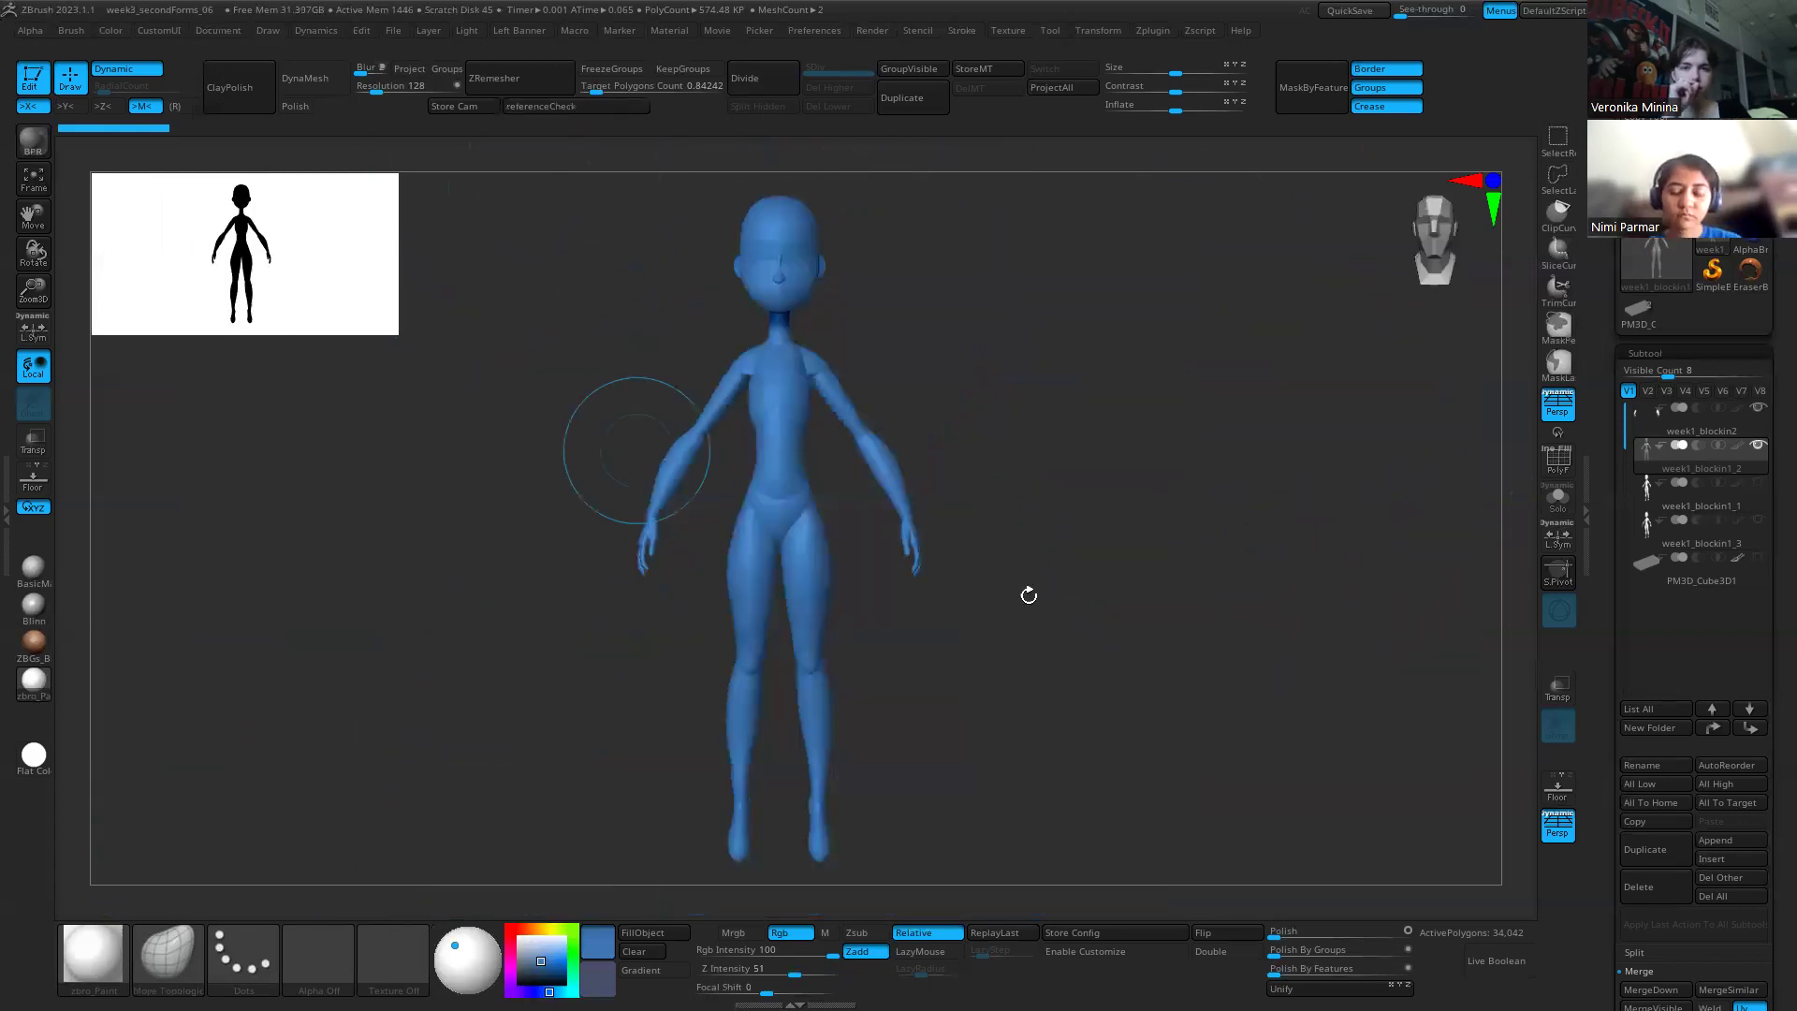
{"action": "key", "text": "shift+z"}
{"action": "key", "text": "shift+z"}
{"action": "key", "text": "shift+z"}
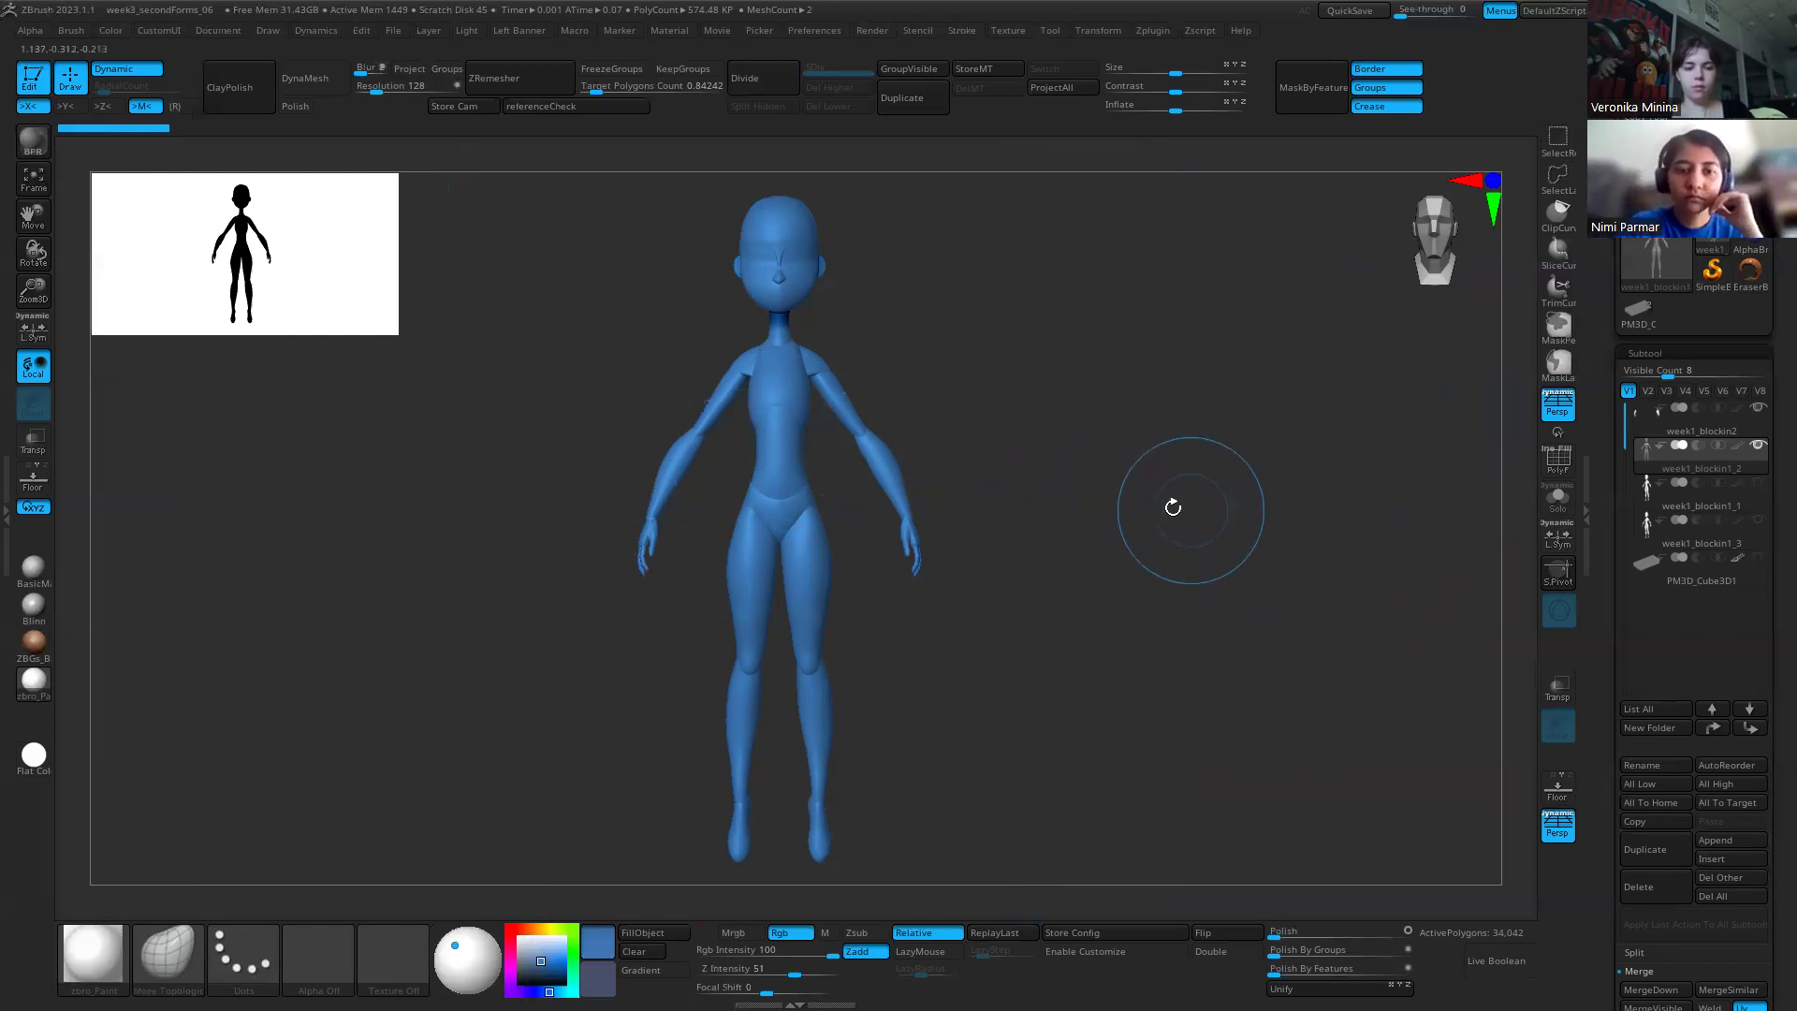
Step: Examine the concept, silhouette and blockout stages on the PureRef board, then return to the ZBrush figure
{"action": "mouse_move", "coordinate": [1184, 554]}
{"action": "left_mouse_down"}
{"action": "mouse_move", "coordinate": [1035, 553]}
{"action": "mouse_move", "coordinate": [1047, 577]}
{"action": "left_mouse_up"}
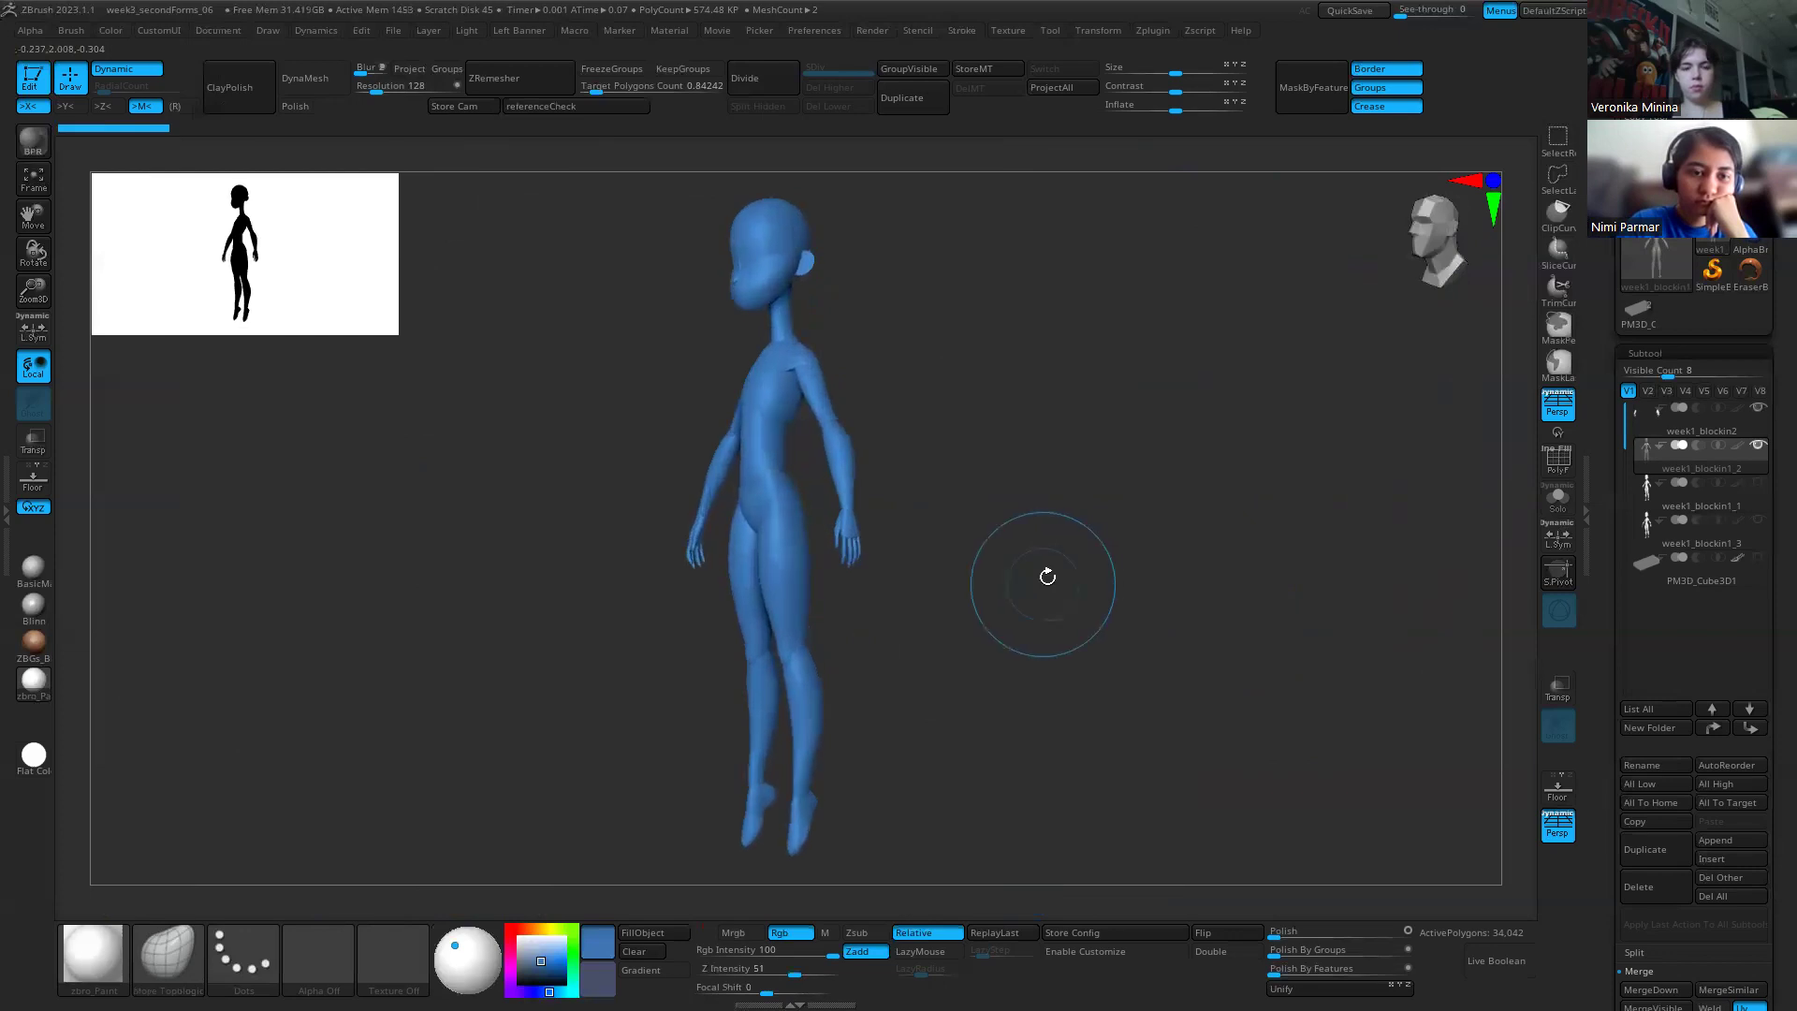
{"action": "right_click_drag", "start_coordinate": [1796, 459], "coordinate": [821, 456]}
{"action": "scroll", "coordinate": [821, 457], "scroll_direction": "down", "scroll_amount": 2}
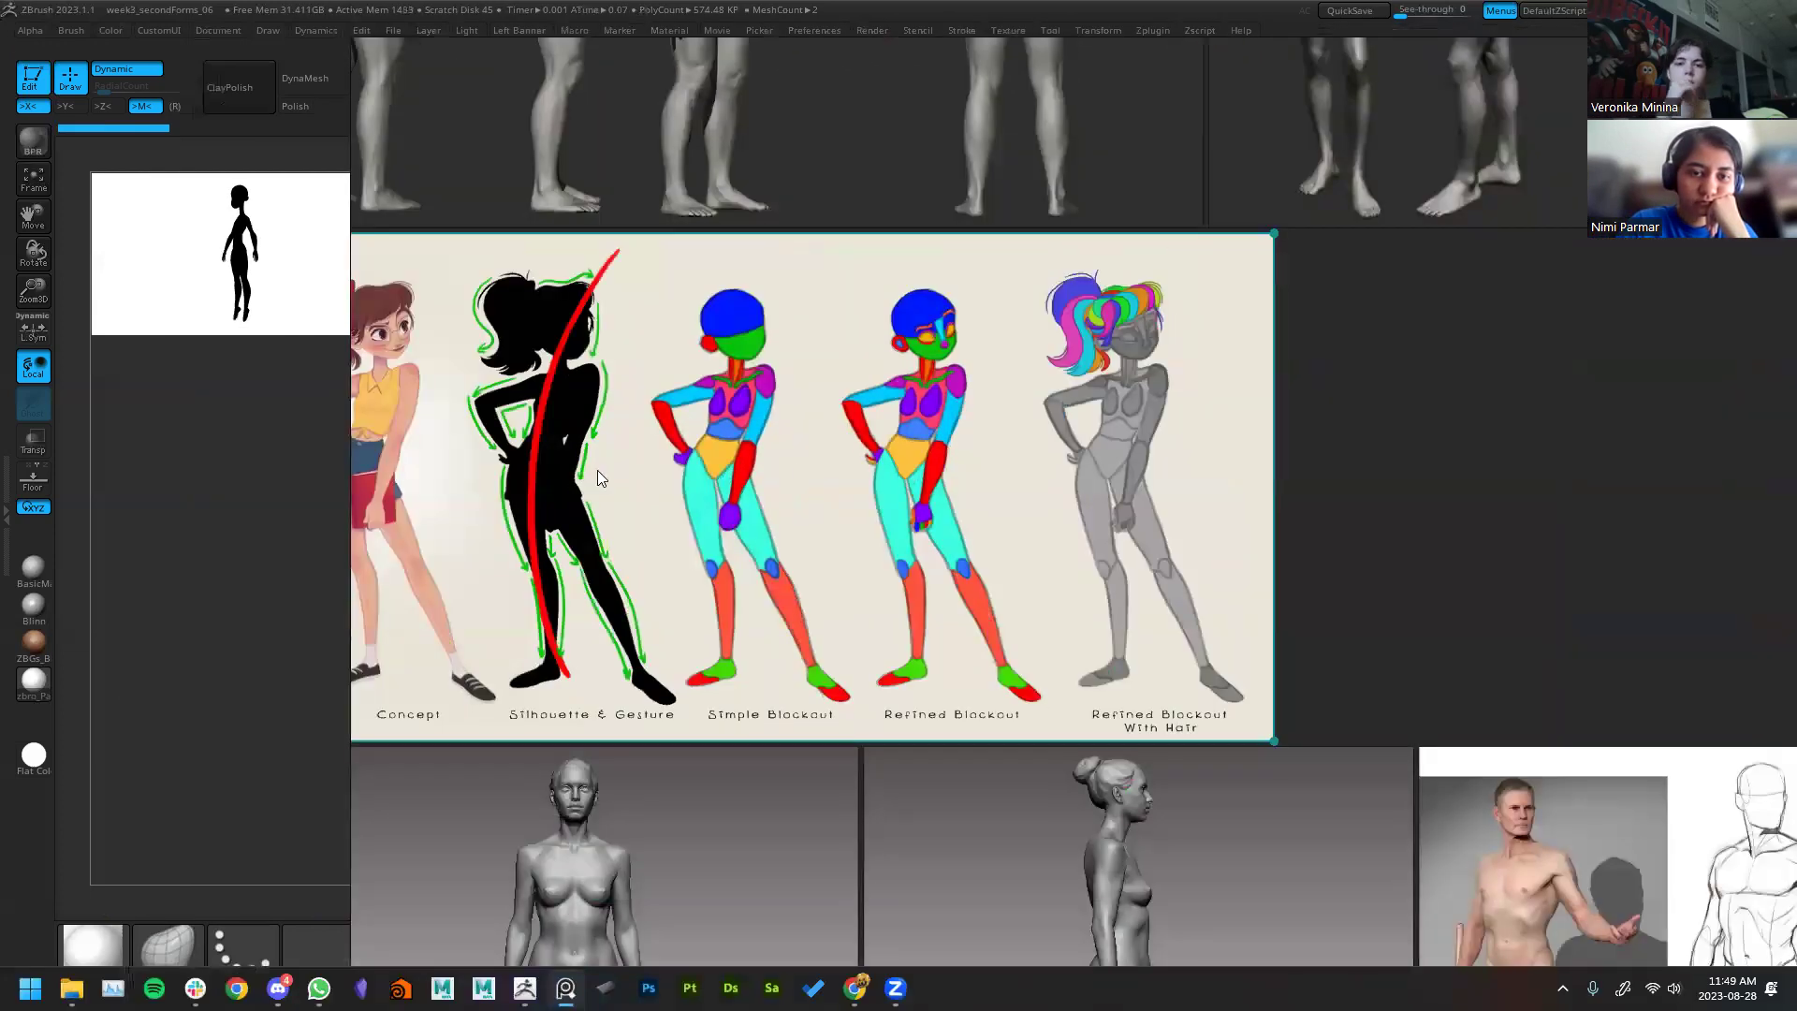
{"action": "scroll", "coordinate": [520, 496], "scroll_direction": "down", "scroll_amount": 2}
{"action": "left_click_drag", "start_coordinate": [522, 508], "coordinate": [660, 520]}
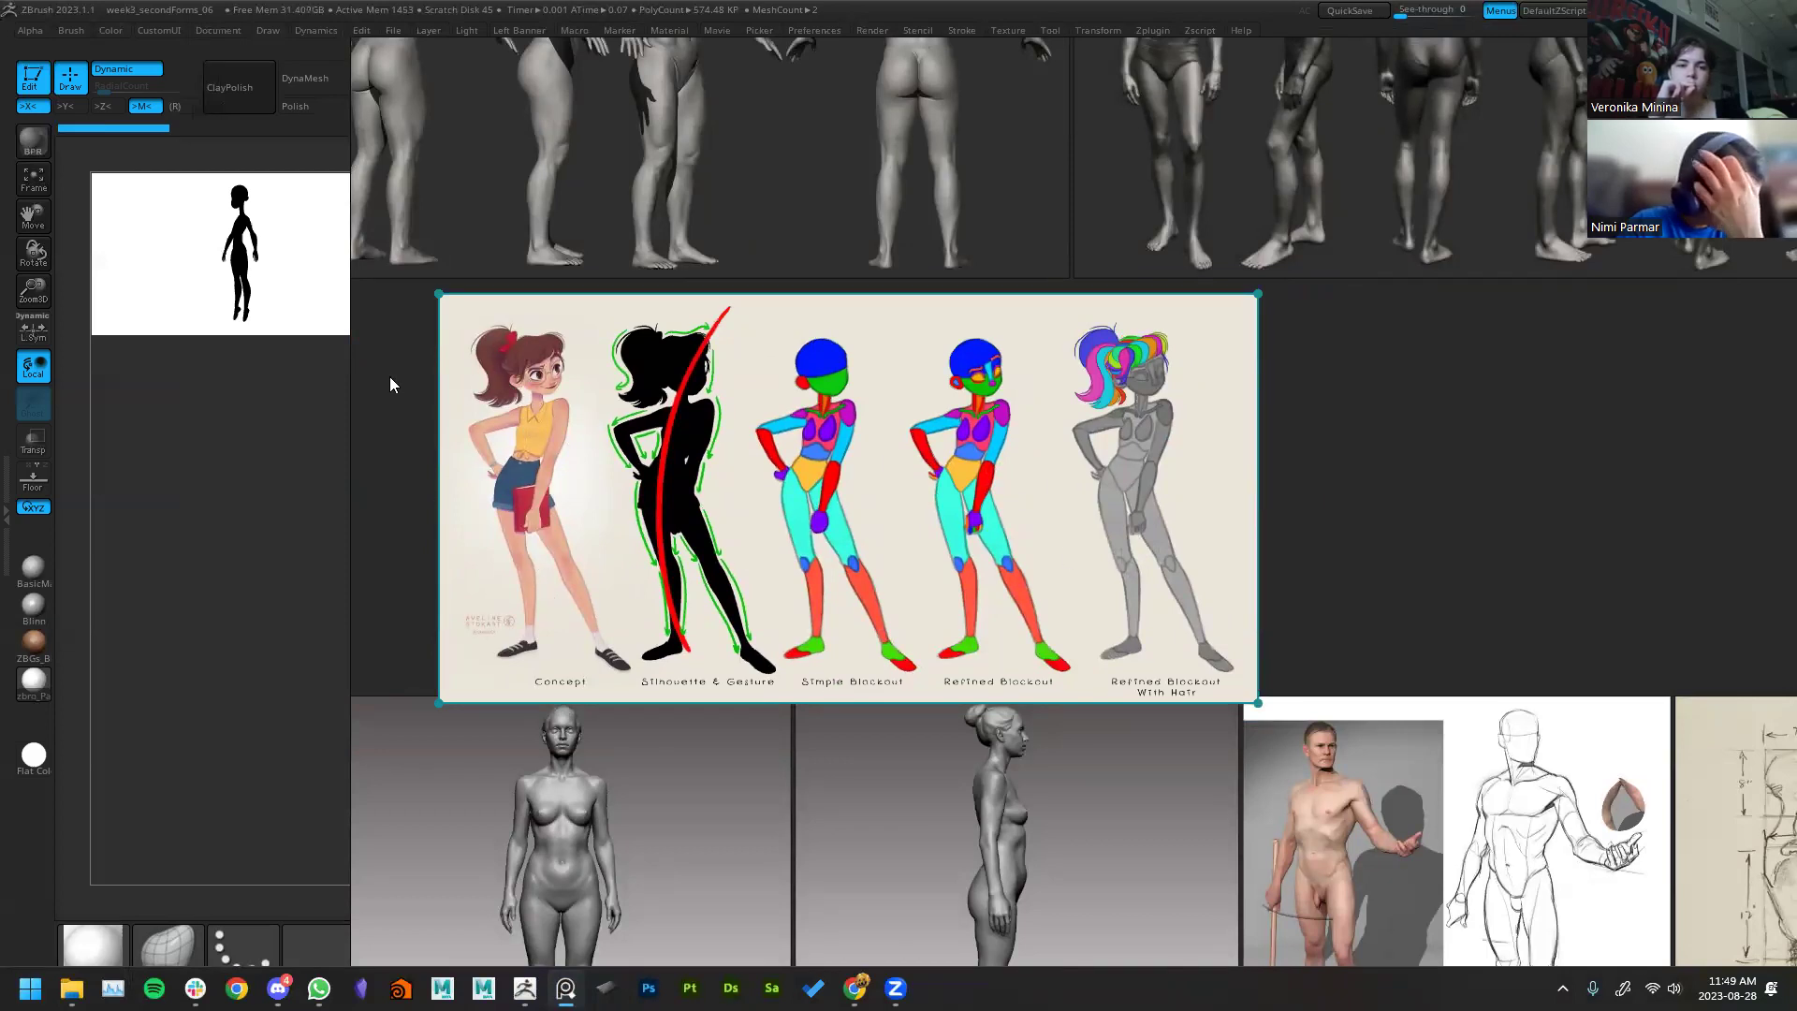
{"action": "left_click_drag", "start_coordinate": [1039, 530], "coordinate": [968, 522]}
{"action": "right_click_drag", "start_coordinate": [1107, 491], "coordinate": [1796, 453]}
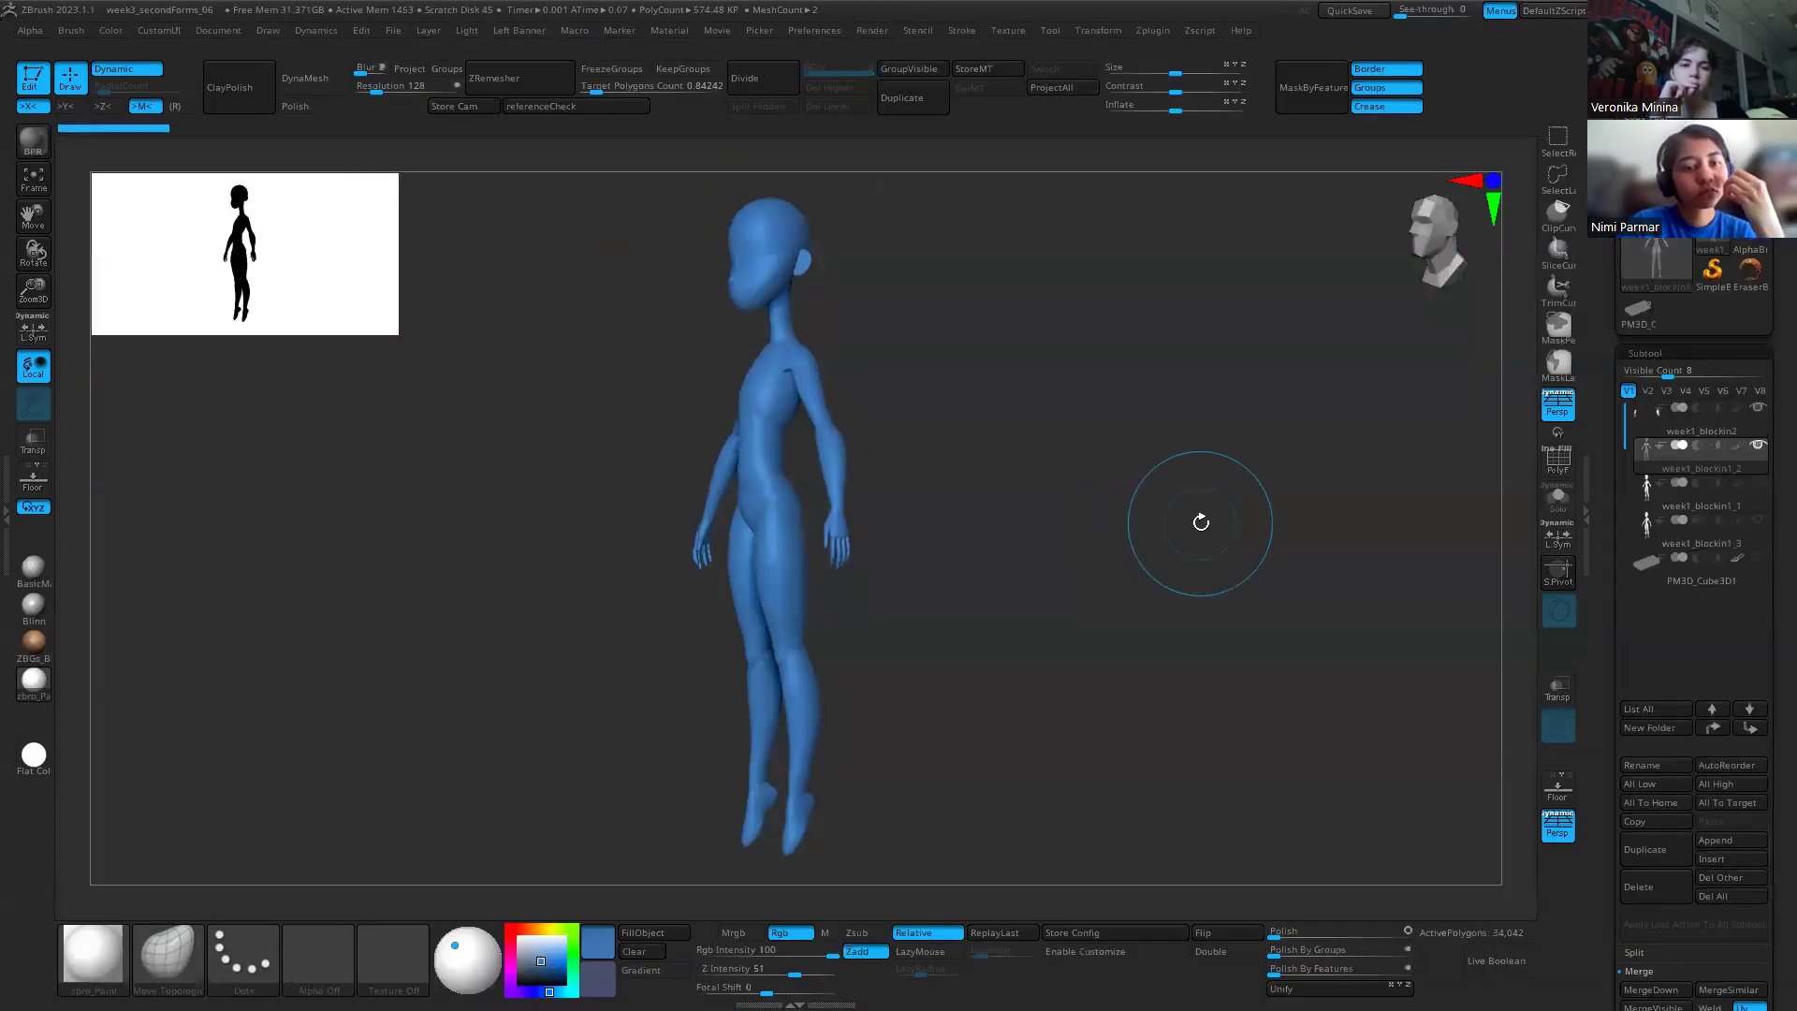
Step: Select the week1_blockin2 subtool and merge it down into the body subtool below it
{"action": "mouse_move", "coordinate": [1047, 522]}
{"action": "left_mouse_down", "text": "shift"}
{"action": "mouse_move", "coordinate": [1082, 522]}
{"action": "mouse_move", "coordinate": [1061, 494]}
{"action": "left_mouse_up", "text": "shift"}
{"action": "left_click_drag", "start_coordinate": [1055, 363], "coordinate": [960, 561], "text": "alt"}
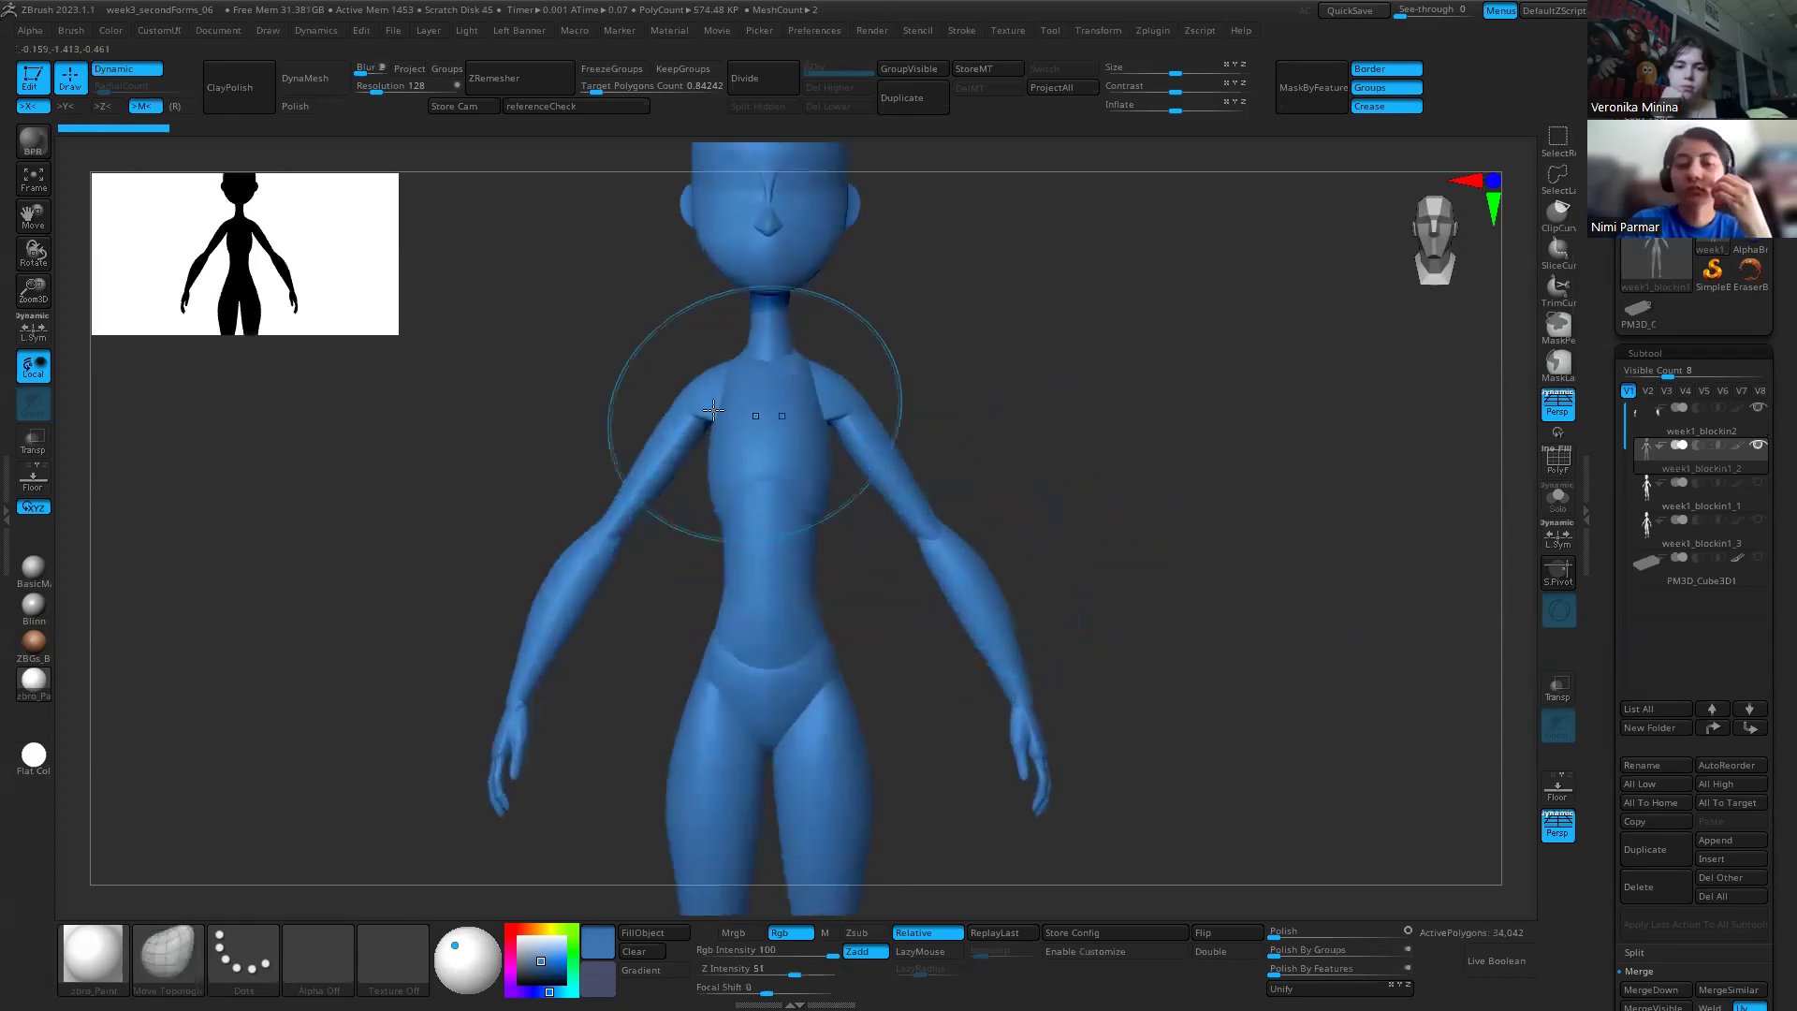
{"action": "left_click_drag", "start_coordinate": [1311, 639], "coordinate": [1218, 520], "text": "alt"}
{"action": "left_click_drag", "start_coordinate": [1315, 405], "coordinate": [1432, 447]}
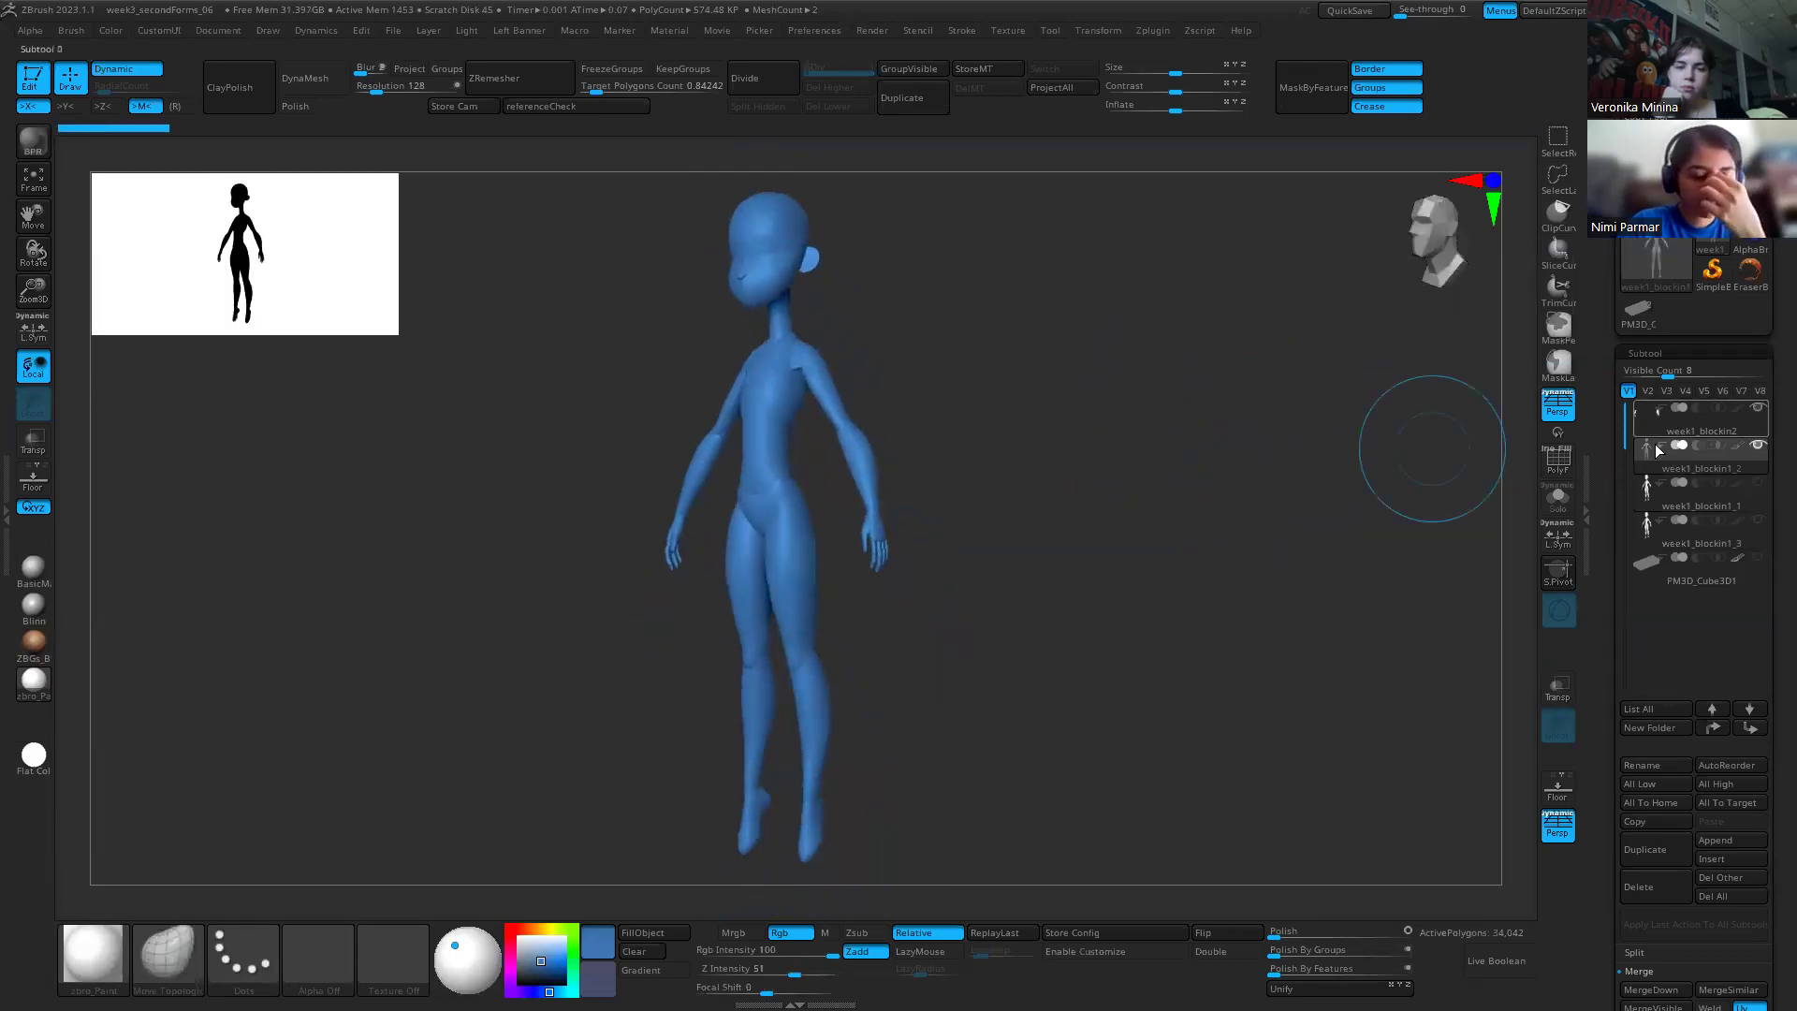
{"action": "left_click", "coordinate": [1671, 419]}
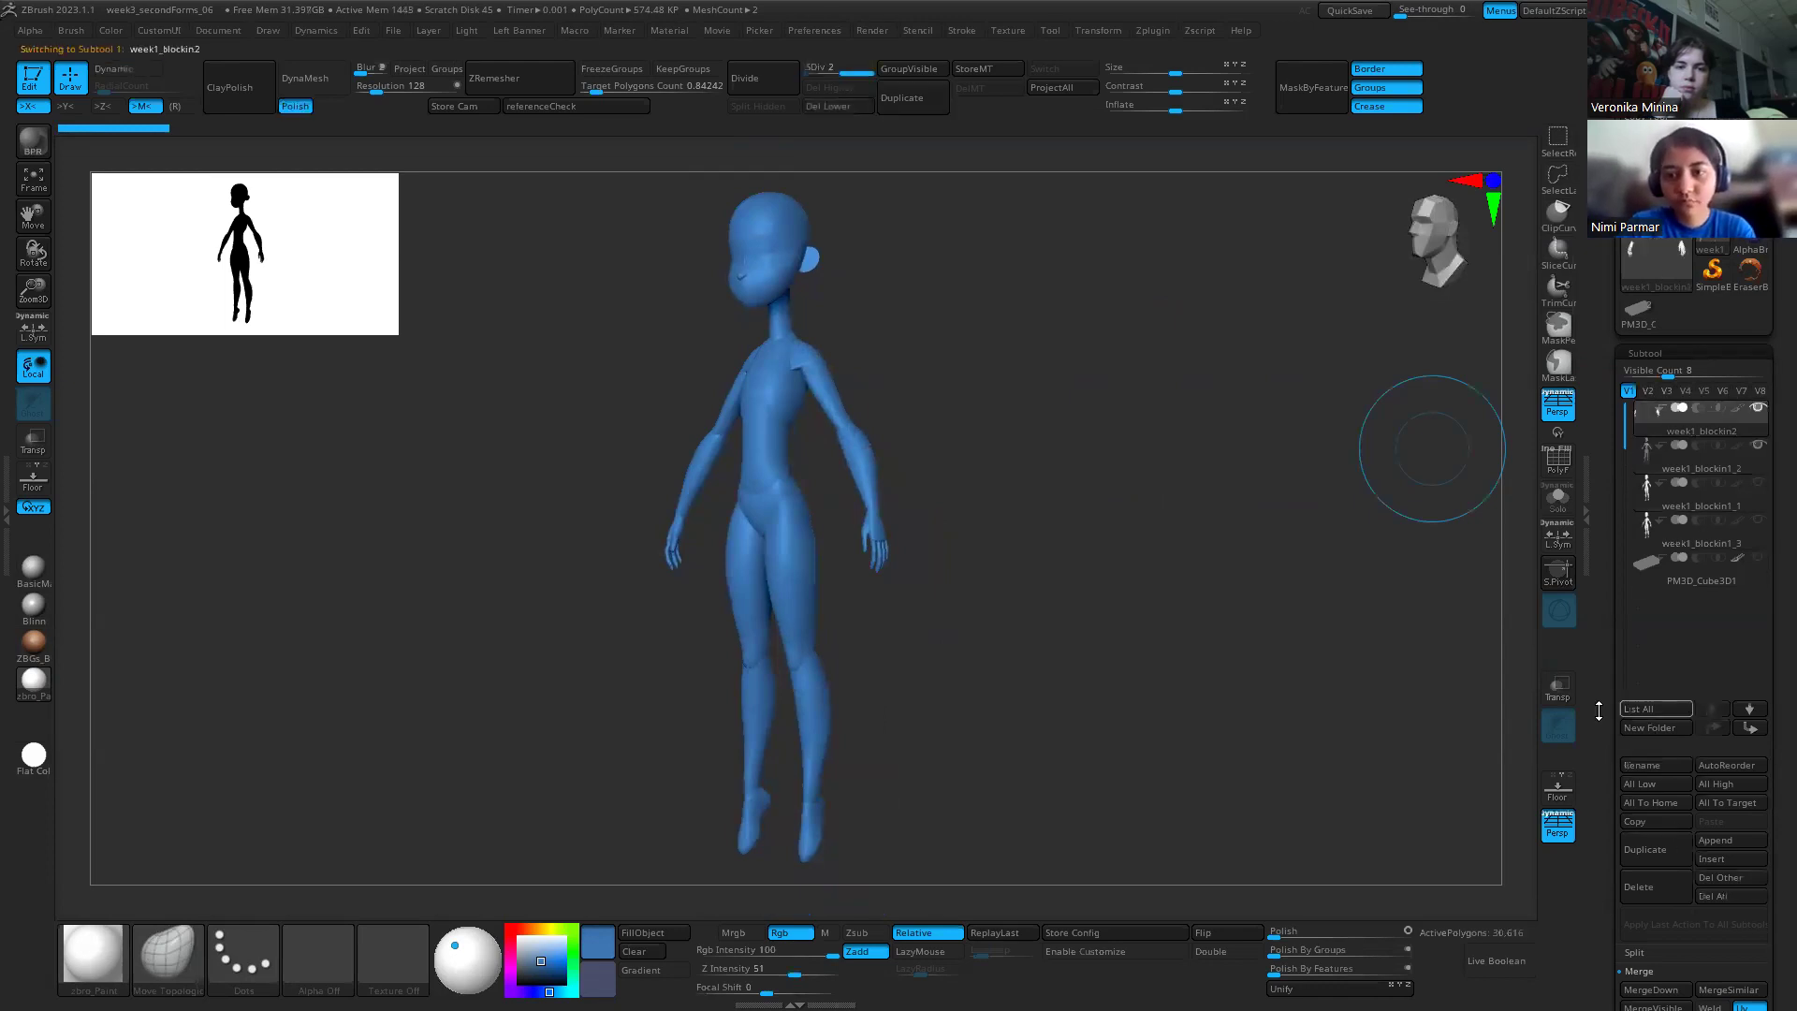
{"action": "key", "text": "Delete"}
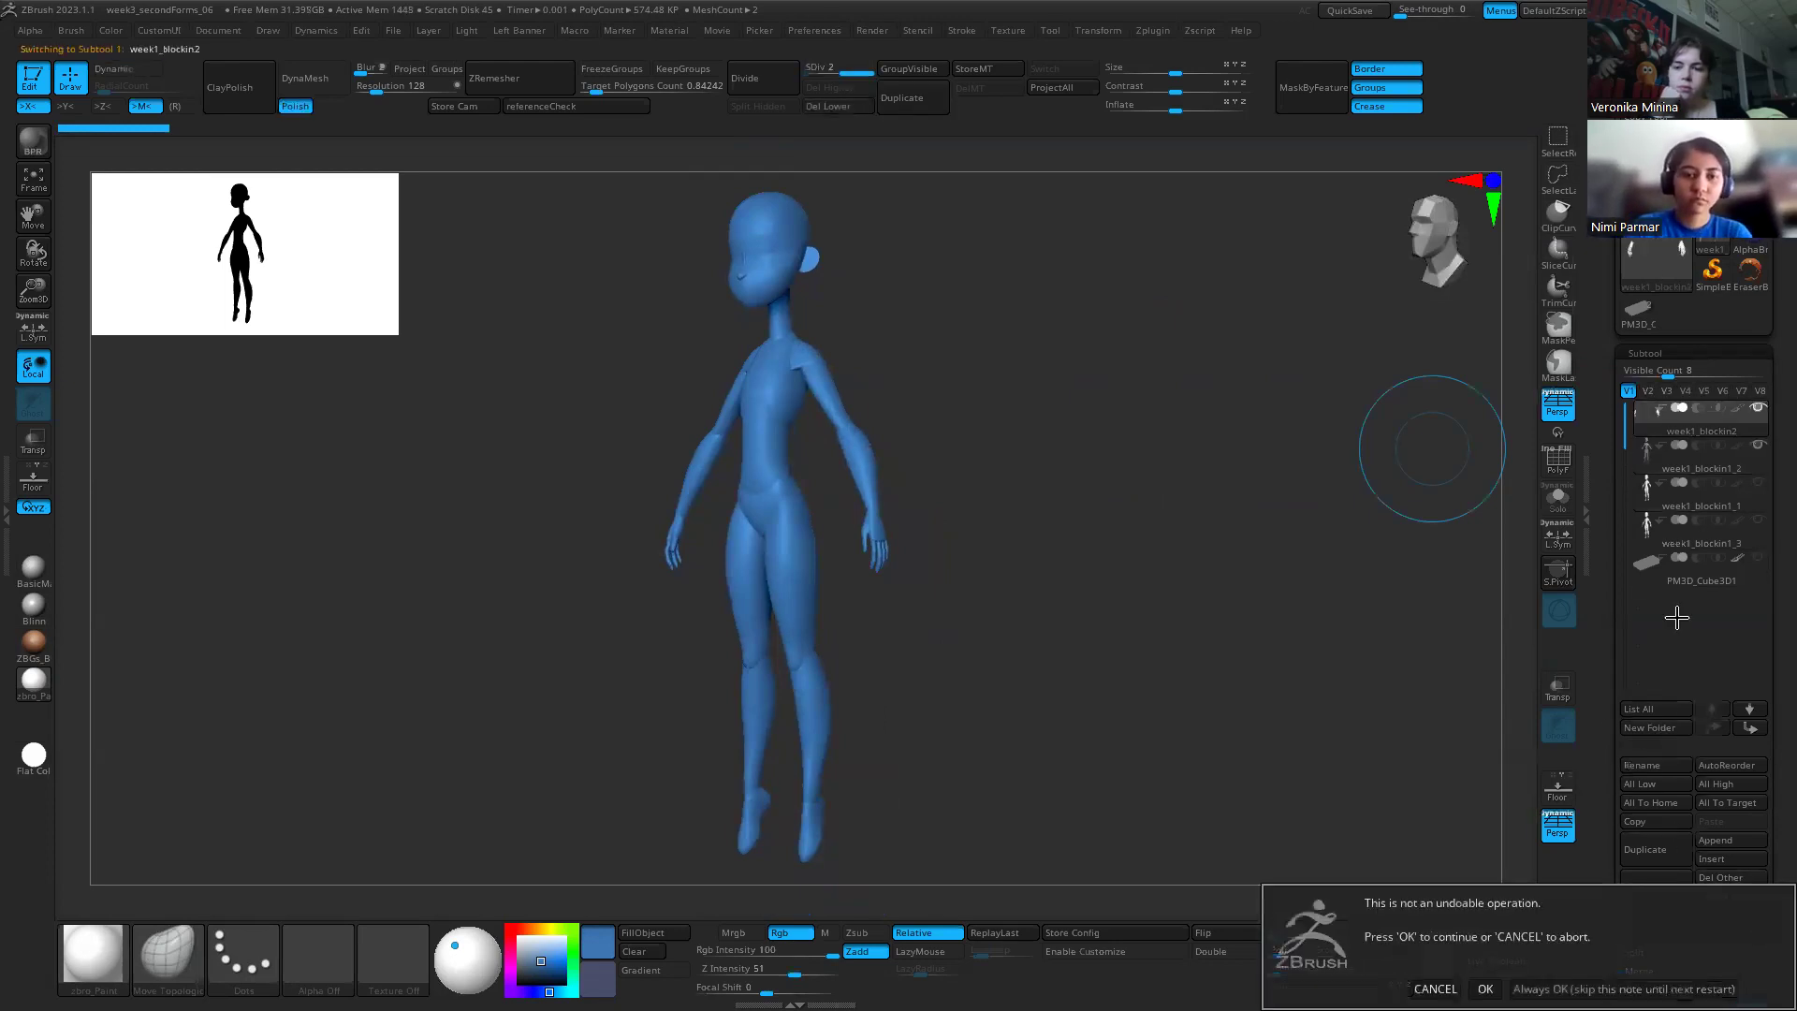
{"action": "left_click", "coordinate": [1484, 987]}
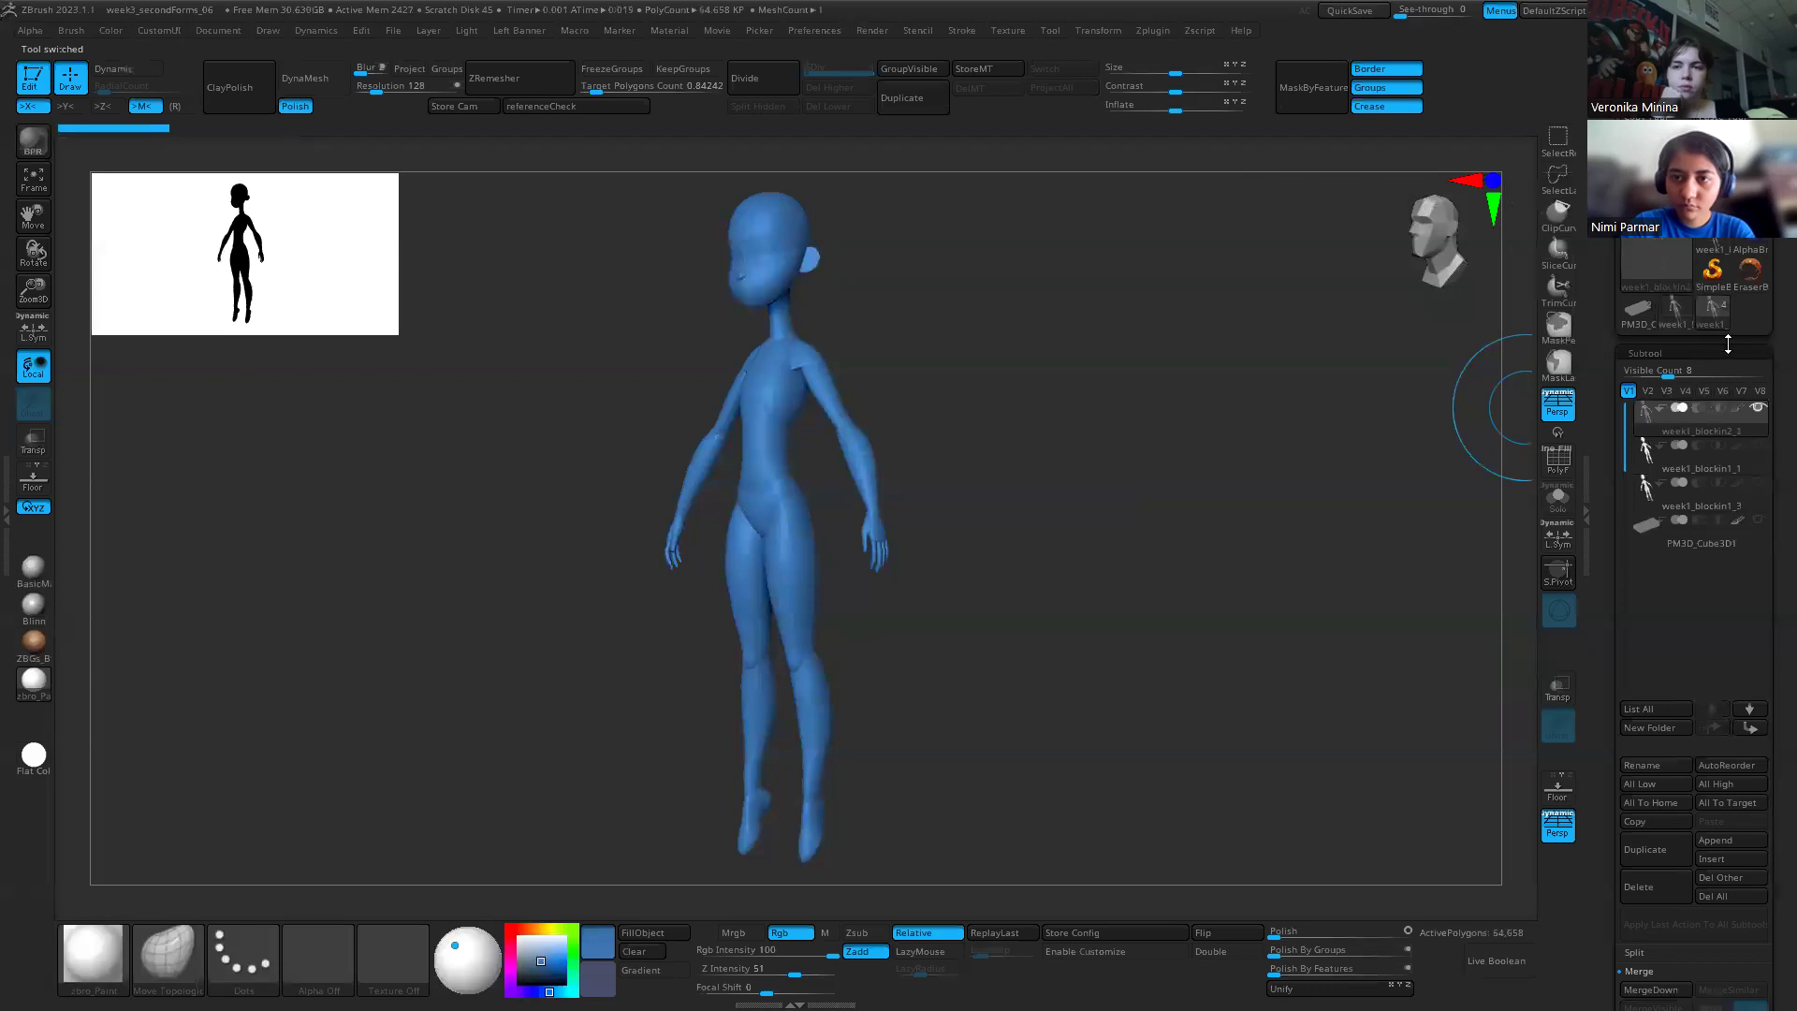
Step: Switch to the separate tool that holds only the merged figure and bring its upper body into close view
{"action": "left_click", "coordinate": [1674, 309]}
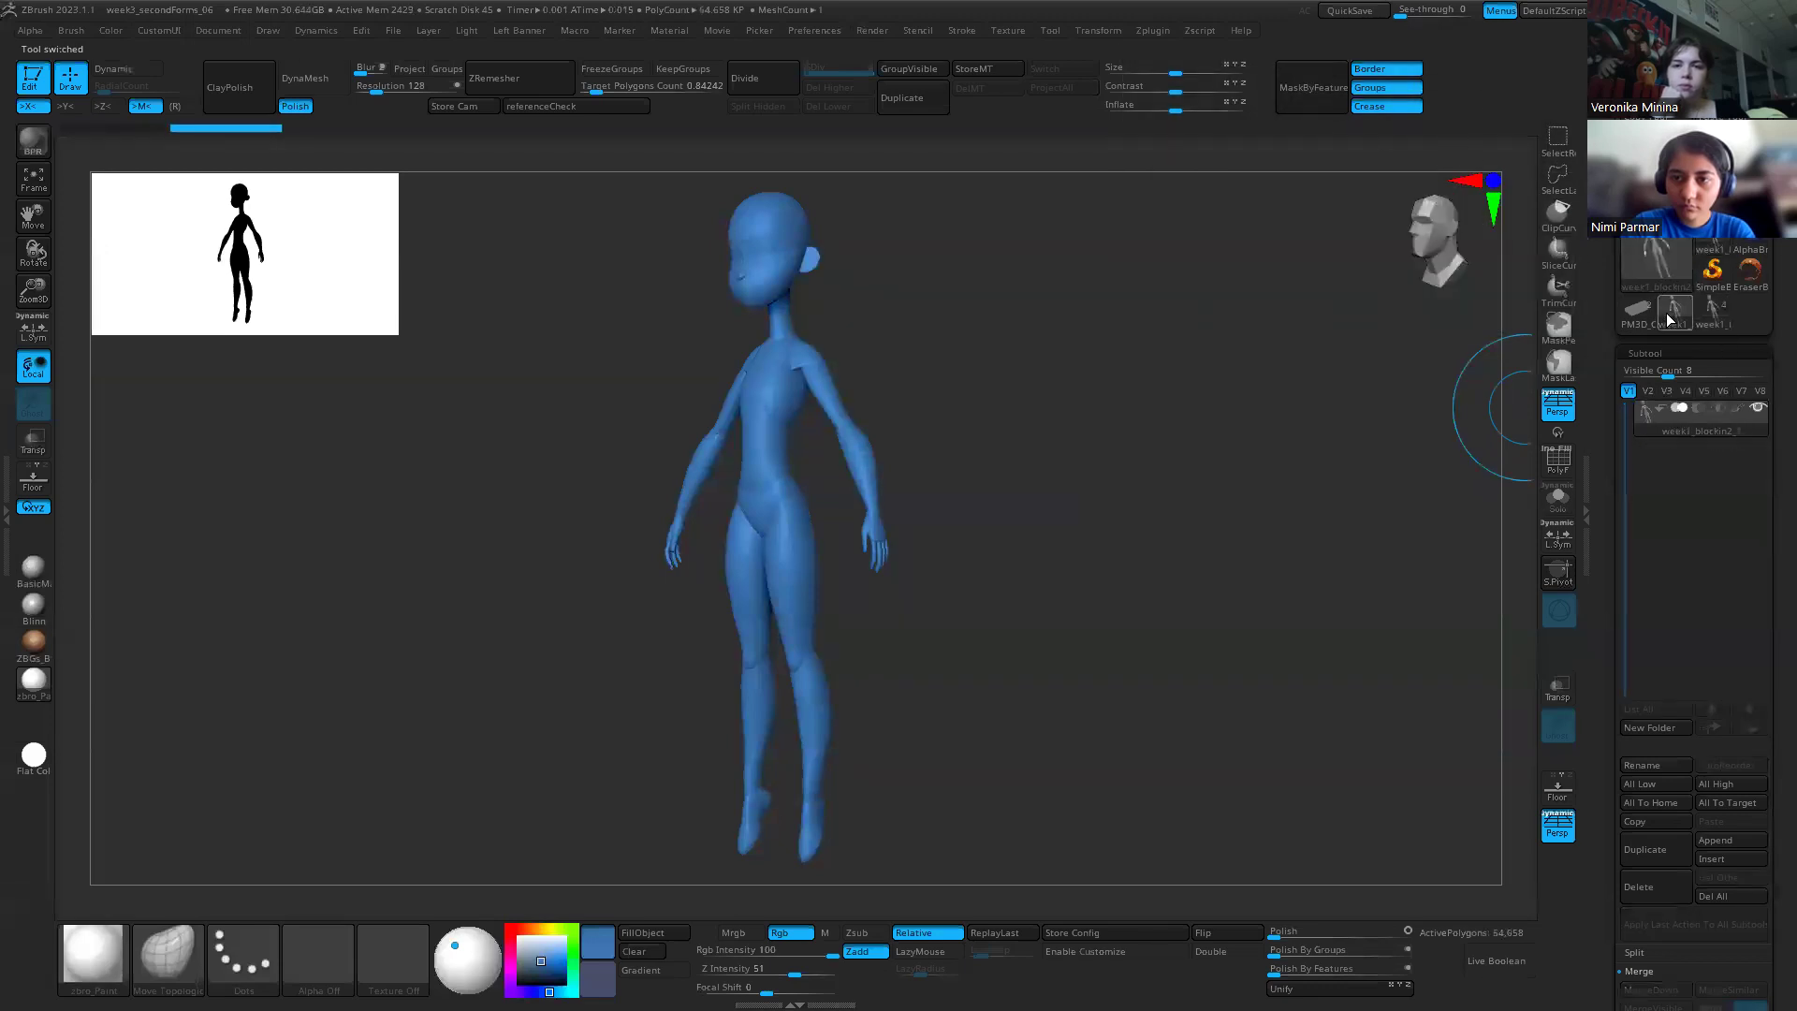
{"action": "mouse_move", "coordinate": [1043, 421]}
{"action": "left_mouse_down"}
{"action": "mouse_move", "coordinate": [1076, 417]}
{"action": "mouse_move", "coordinate": [978, 430]}
{"action": "mouse_move", "coordinate": [1055, 433]}
{"action": "mouse_move", "coordinate": [1120, 477]}
{"action": "mouse_move", "coordinate": [1212, 595]}
{"action": "mouse_move", "coordinate": [1248, 562]}
{"action": "left_mouse_up"}
{"action": "scroll", "coordinate": [1578, 629], "scroll_direction": "down", "scroll_amount": 5}
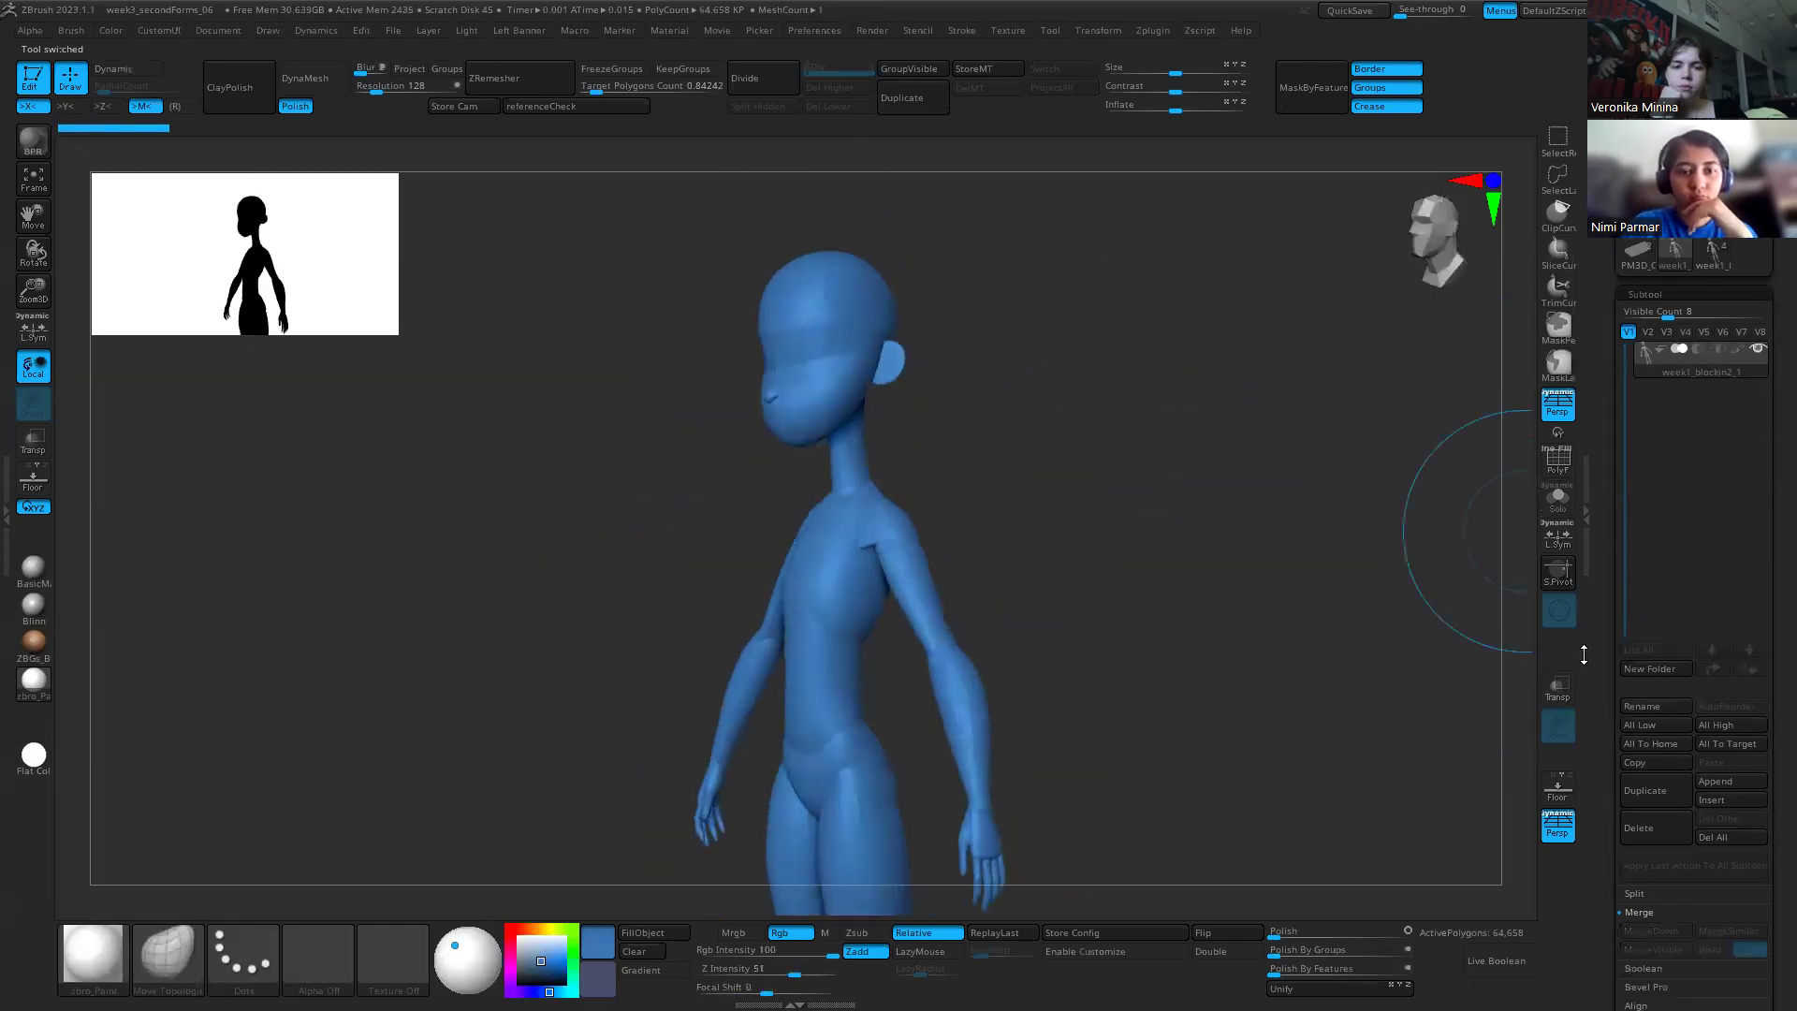
Step: Split the merged figure into separate subtools by similar parts and bring the lowest subtools in the list into view
{"action": "left_click", "coordinate": [1634, 544]}
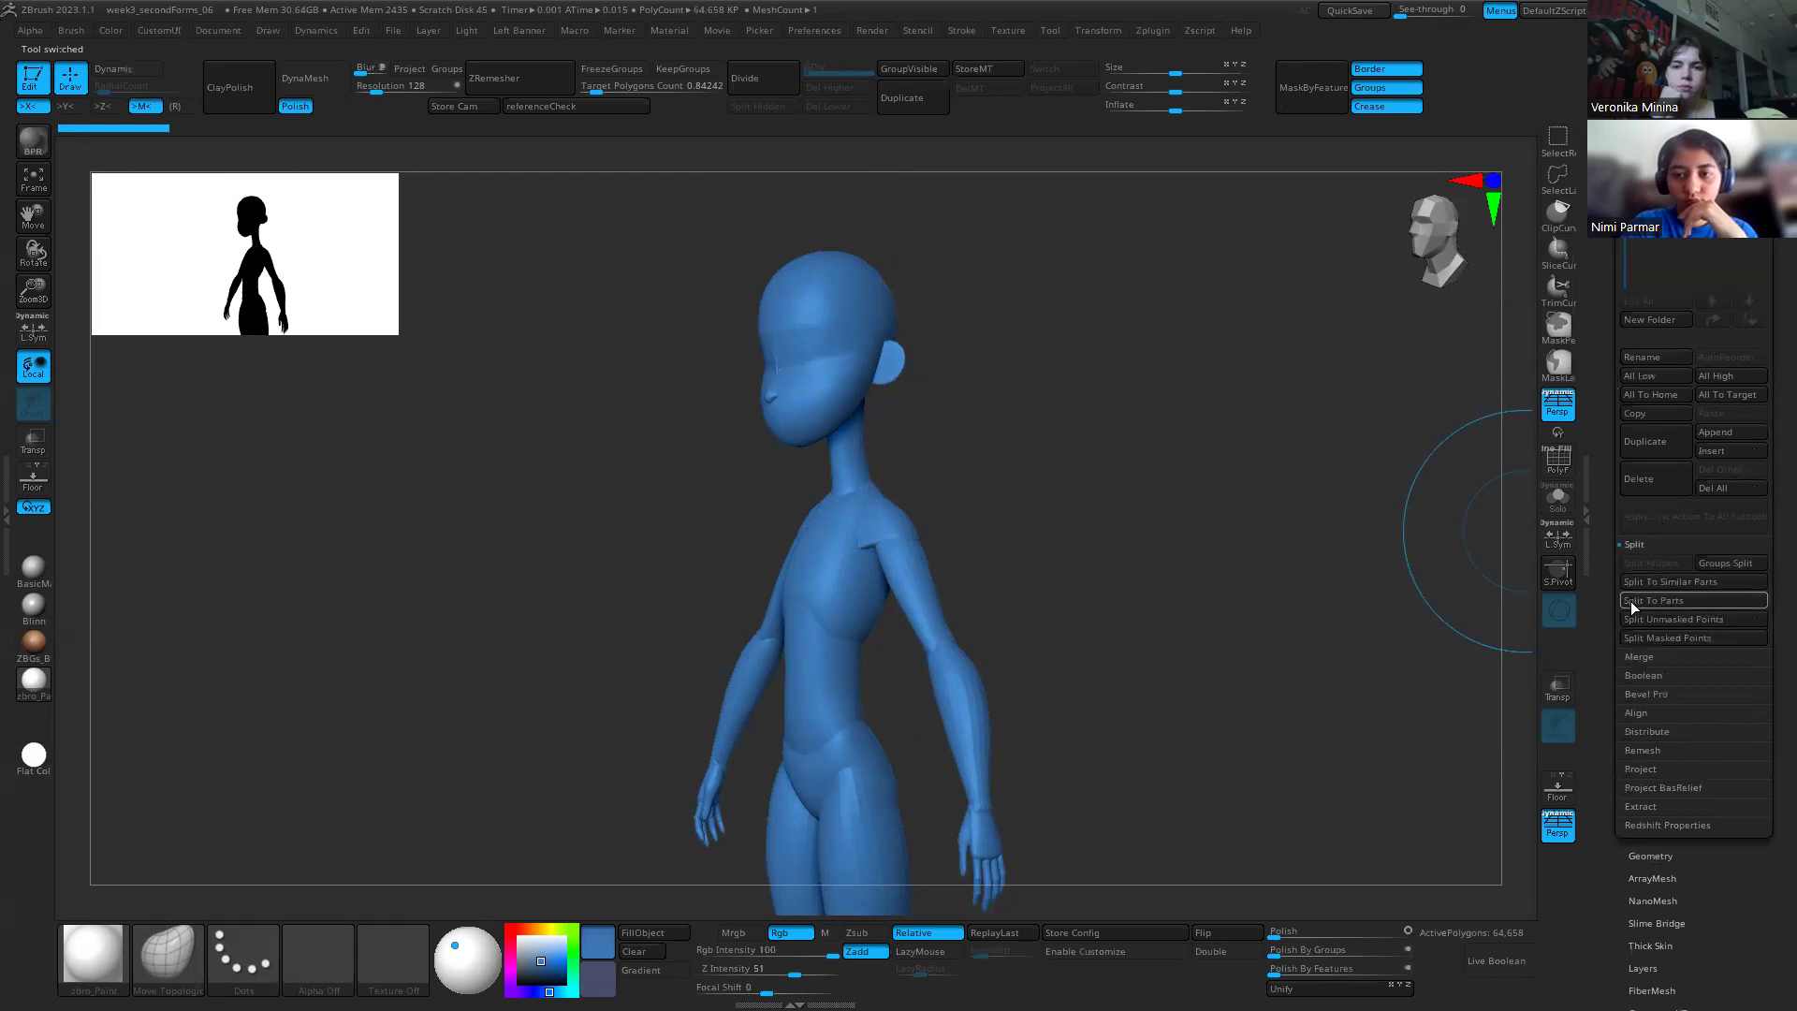
{"action": "left_click", "coordinate": [1727, 581]}
{"action": "left_click", "coordinate": [1490, 625]}
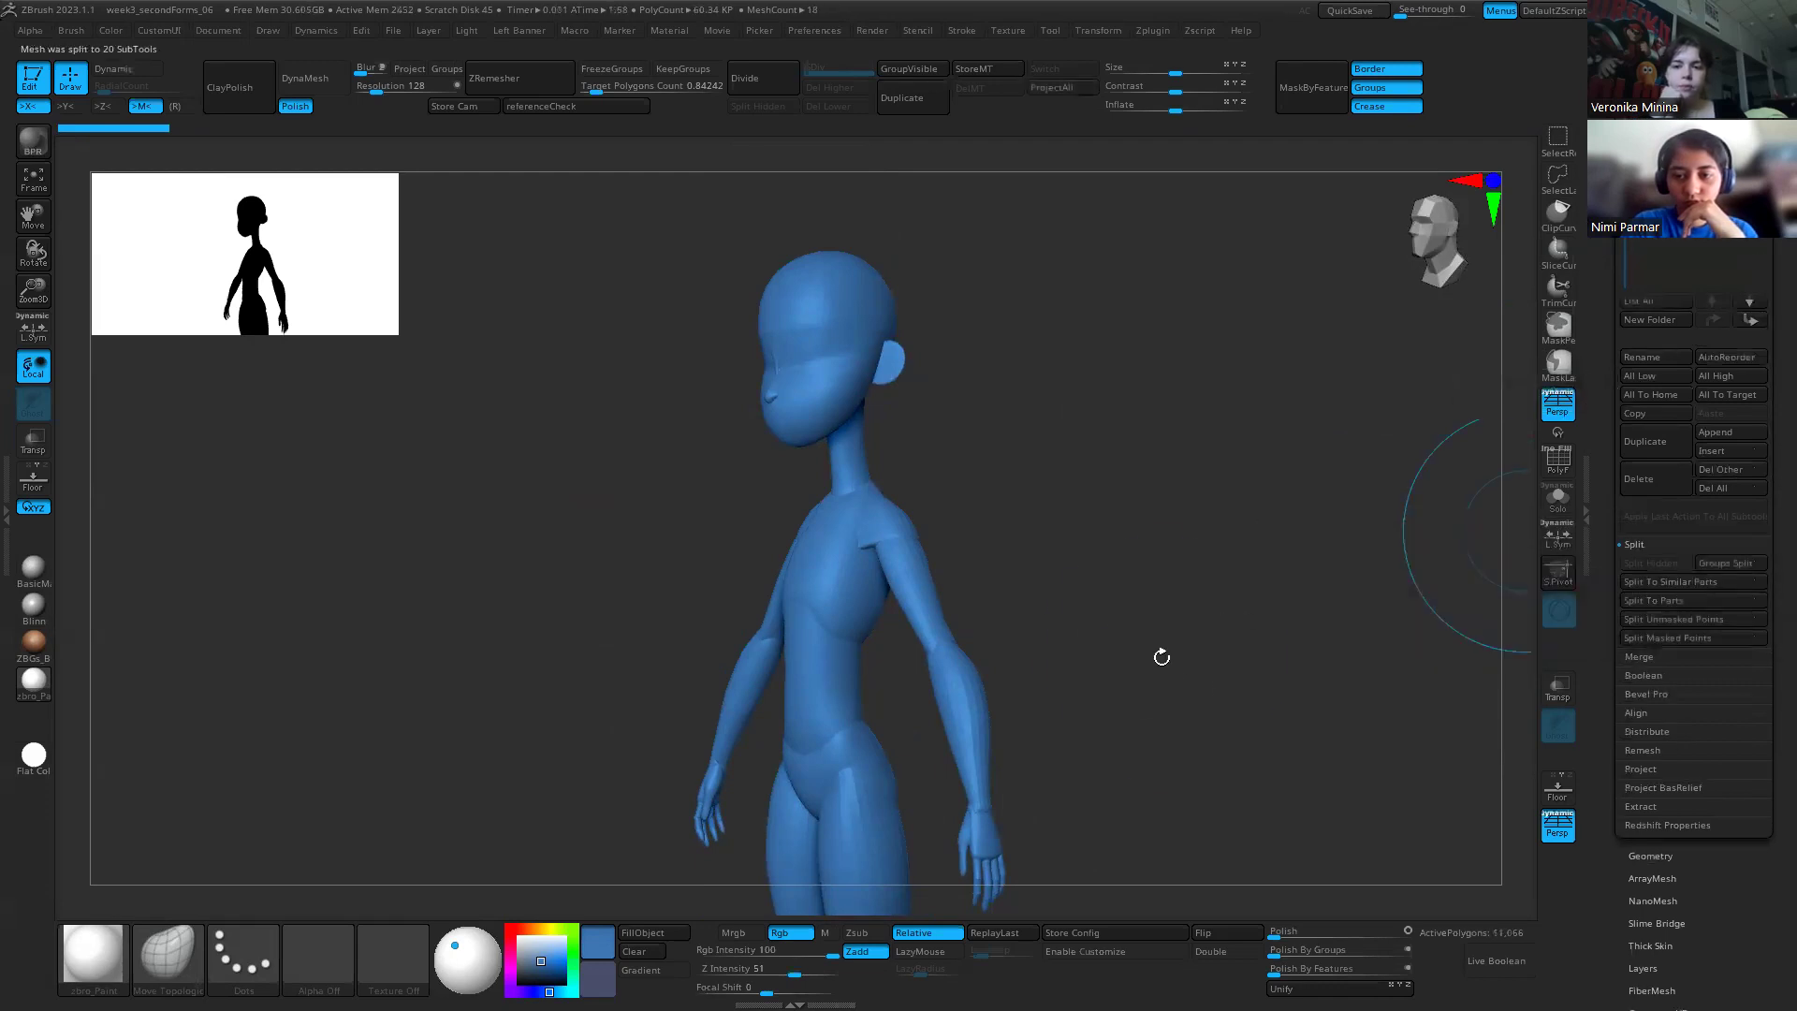
{"action": "left_click_drag", "start_coordinate": [1621, 249], "coordinate": [1624, 419]}
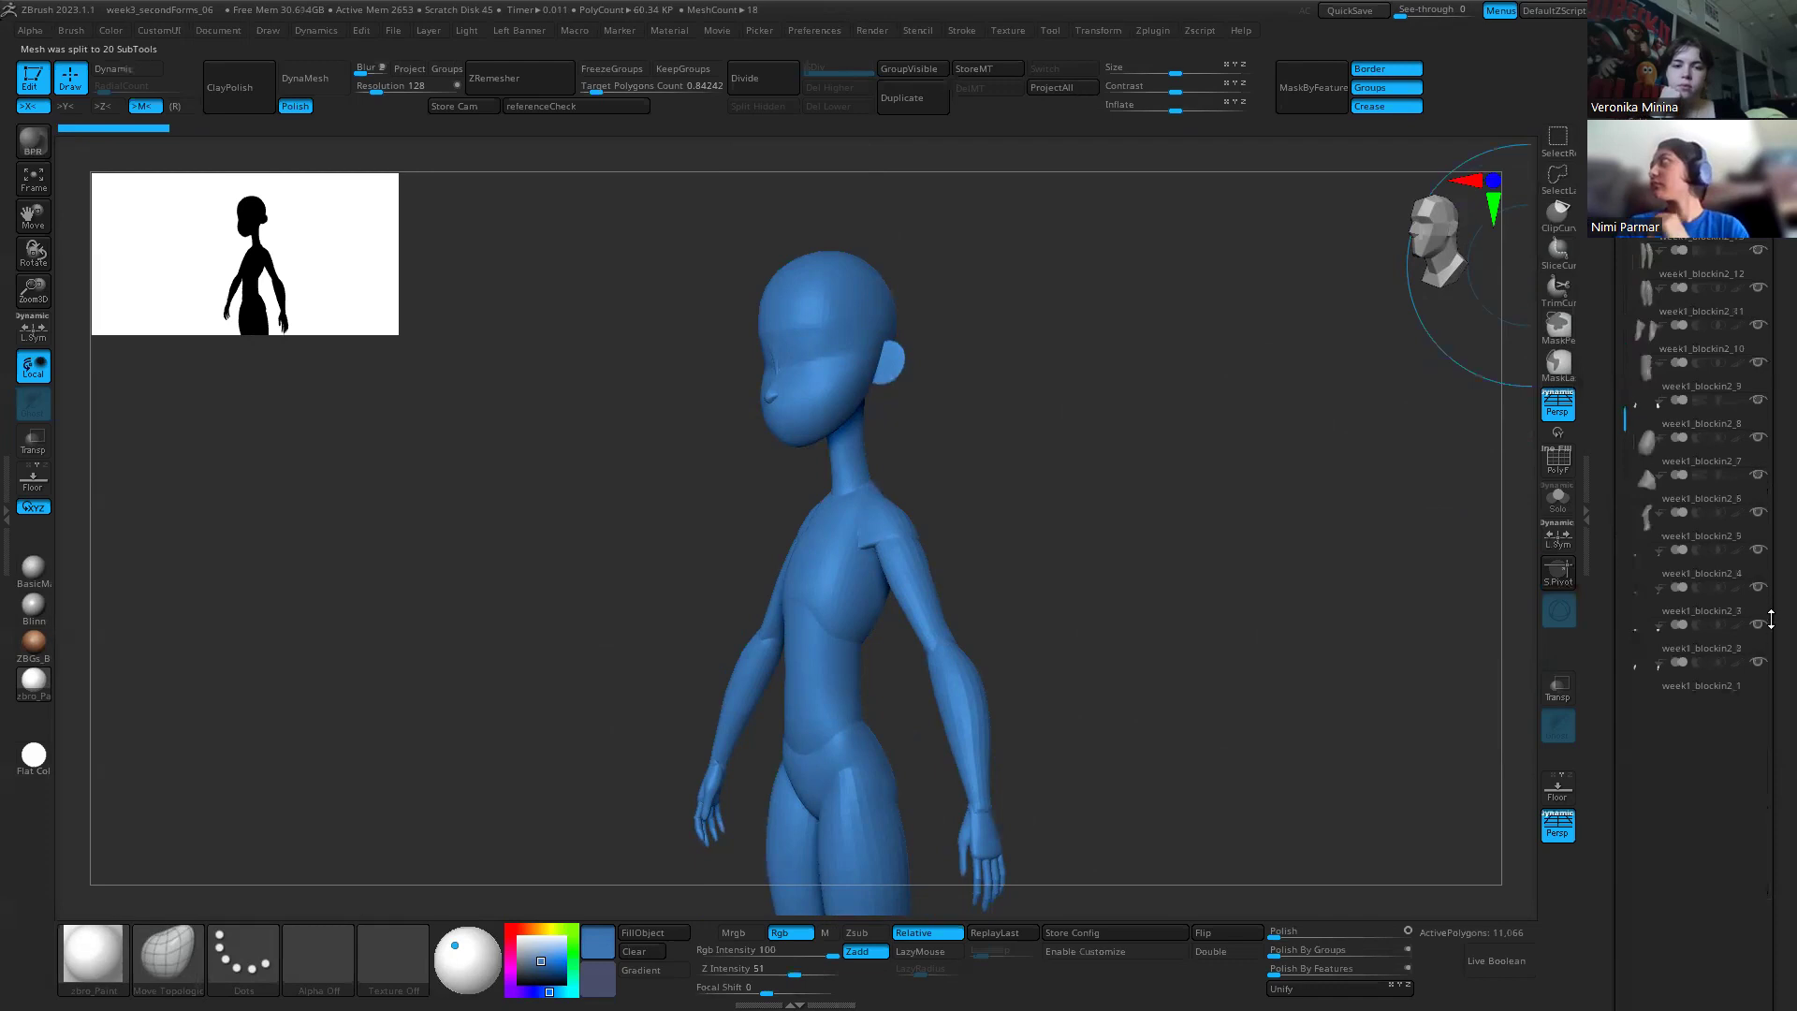
{"action": "mouse_move", "coordinate": [1657, 573]}
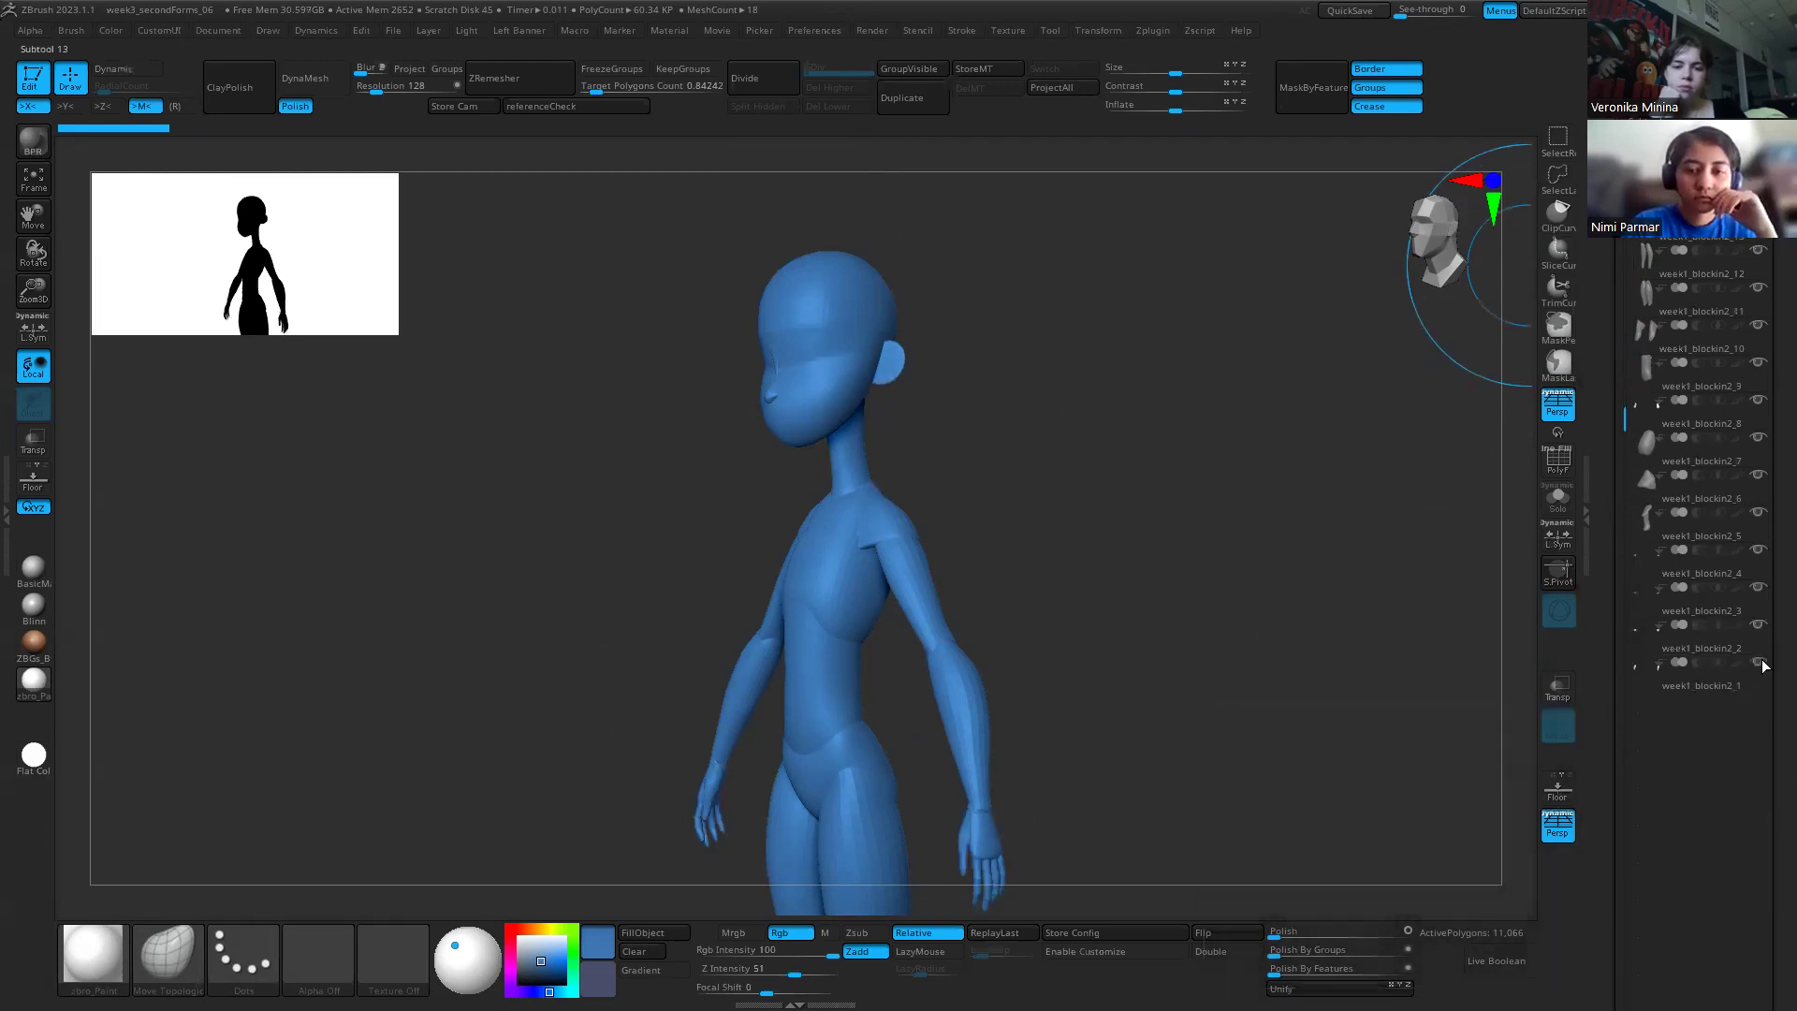
Step: Merge subtool week1_blockin2_4 down with the three small hand-piece subtools below it, one after another
{"action": "left_click", "coordinate": [1645, 552]}
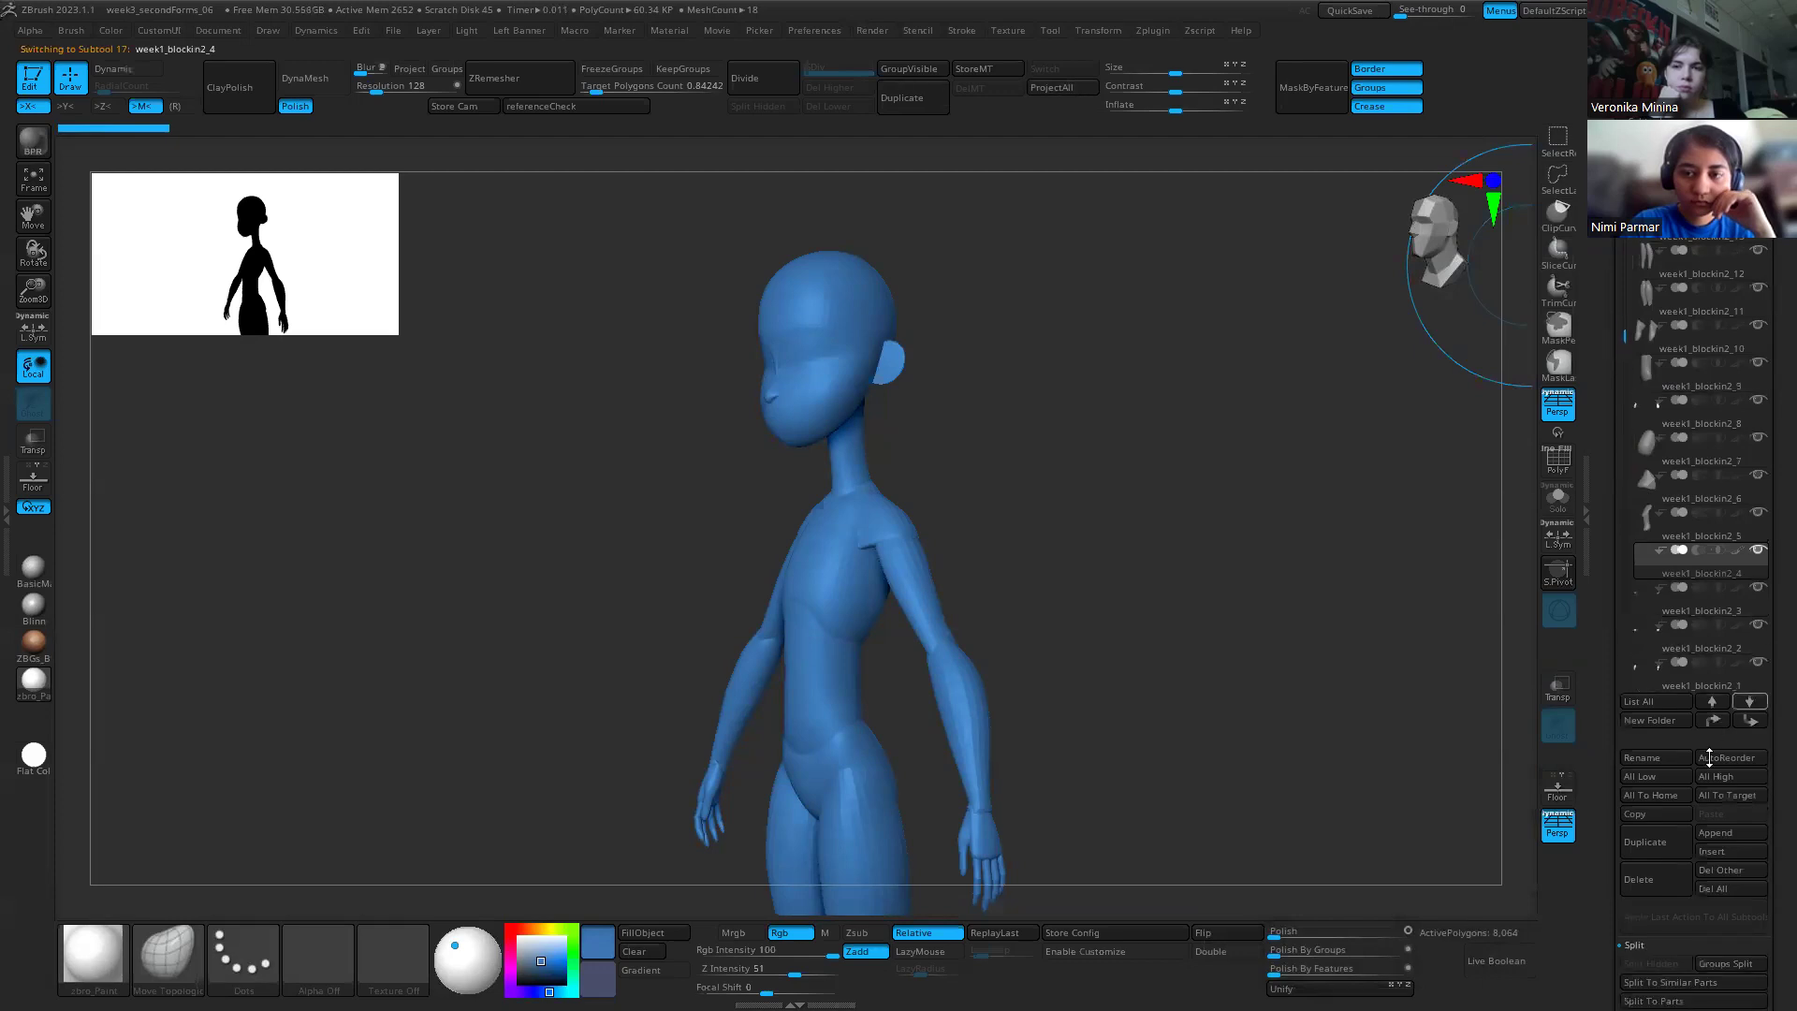
{"action": "left_click_drag", "start_coordinate": [1602, 889], "coordinate": [1620, 745]}
{"action": "left_click", "coordinate": [1655, 797]}
{"action": "left_click", "coordinate": [1652, 717]}
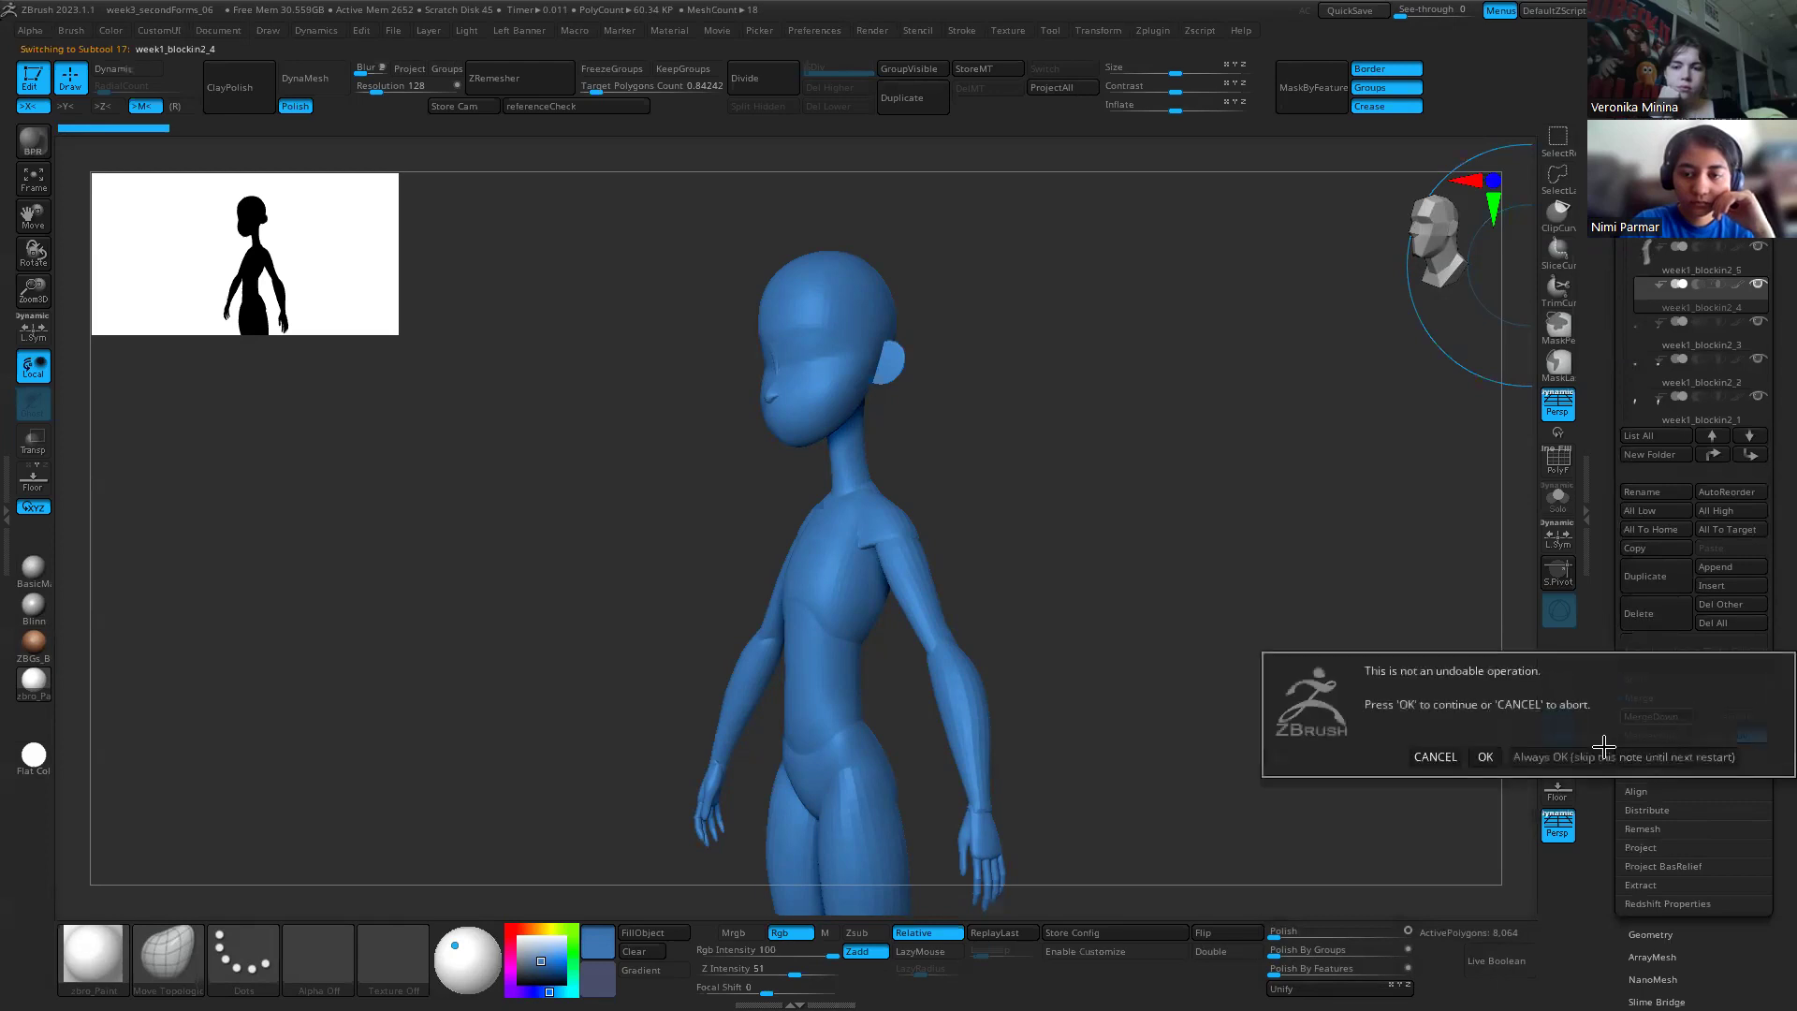
{"action": "left_click", "coordinate": [1490, 758]}
{"action": "left_click", "coordinate": [1649, 721]}
{"action": "left_click", "coordinate": [1485, 753]}
{"action": "left_click", "coordinate": [1651, 717]}
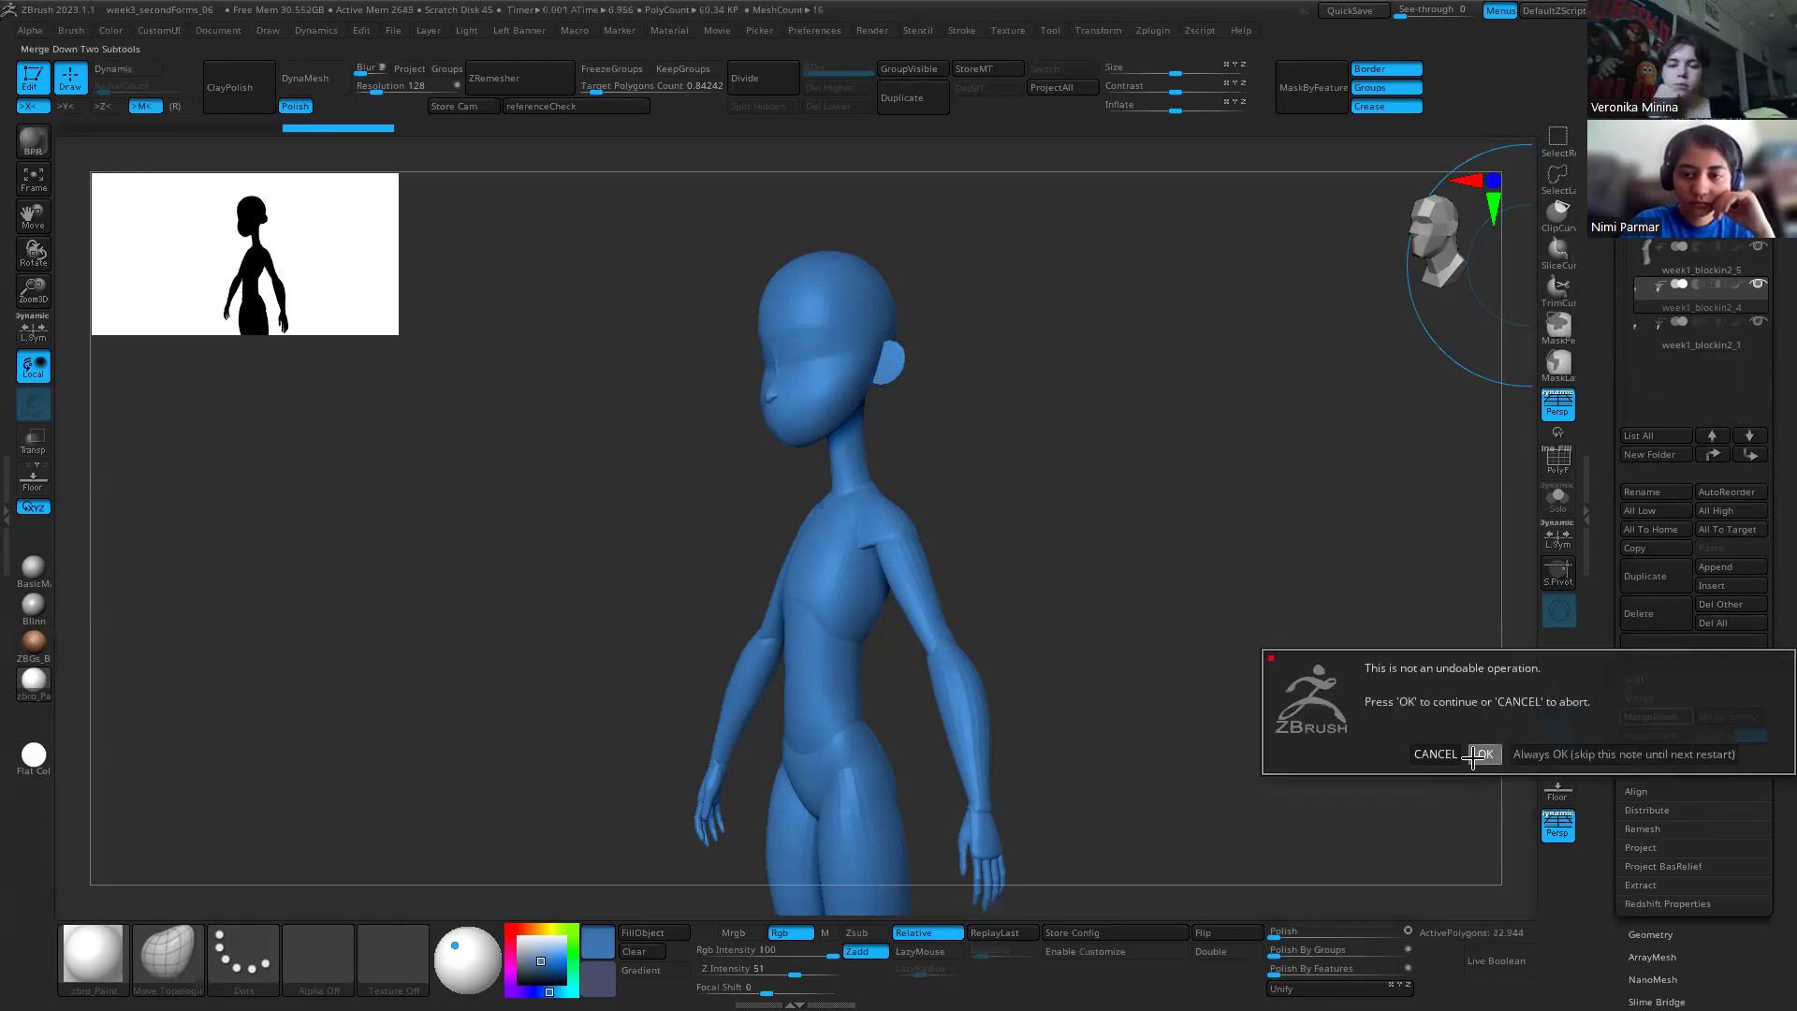
{"action": "left_click", "coordinate": [1478, 755]}
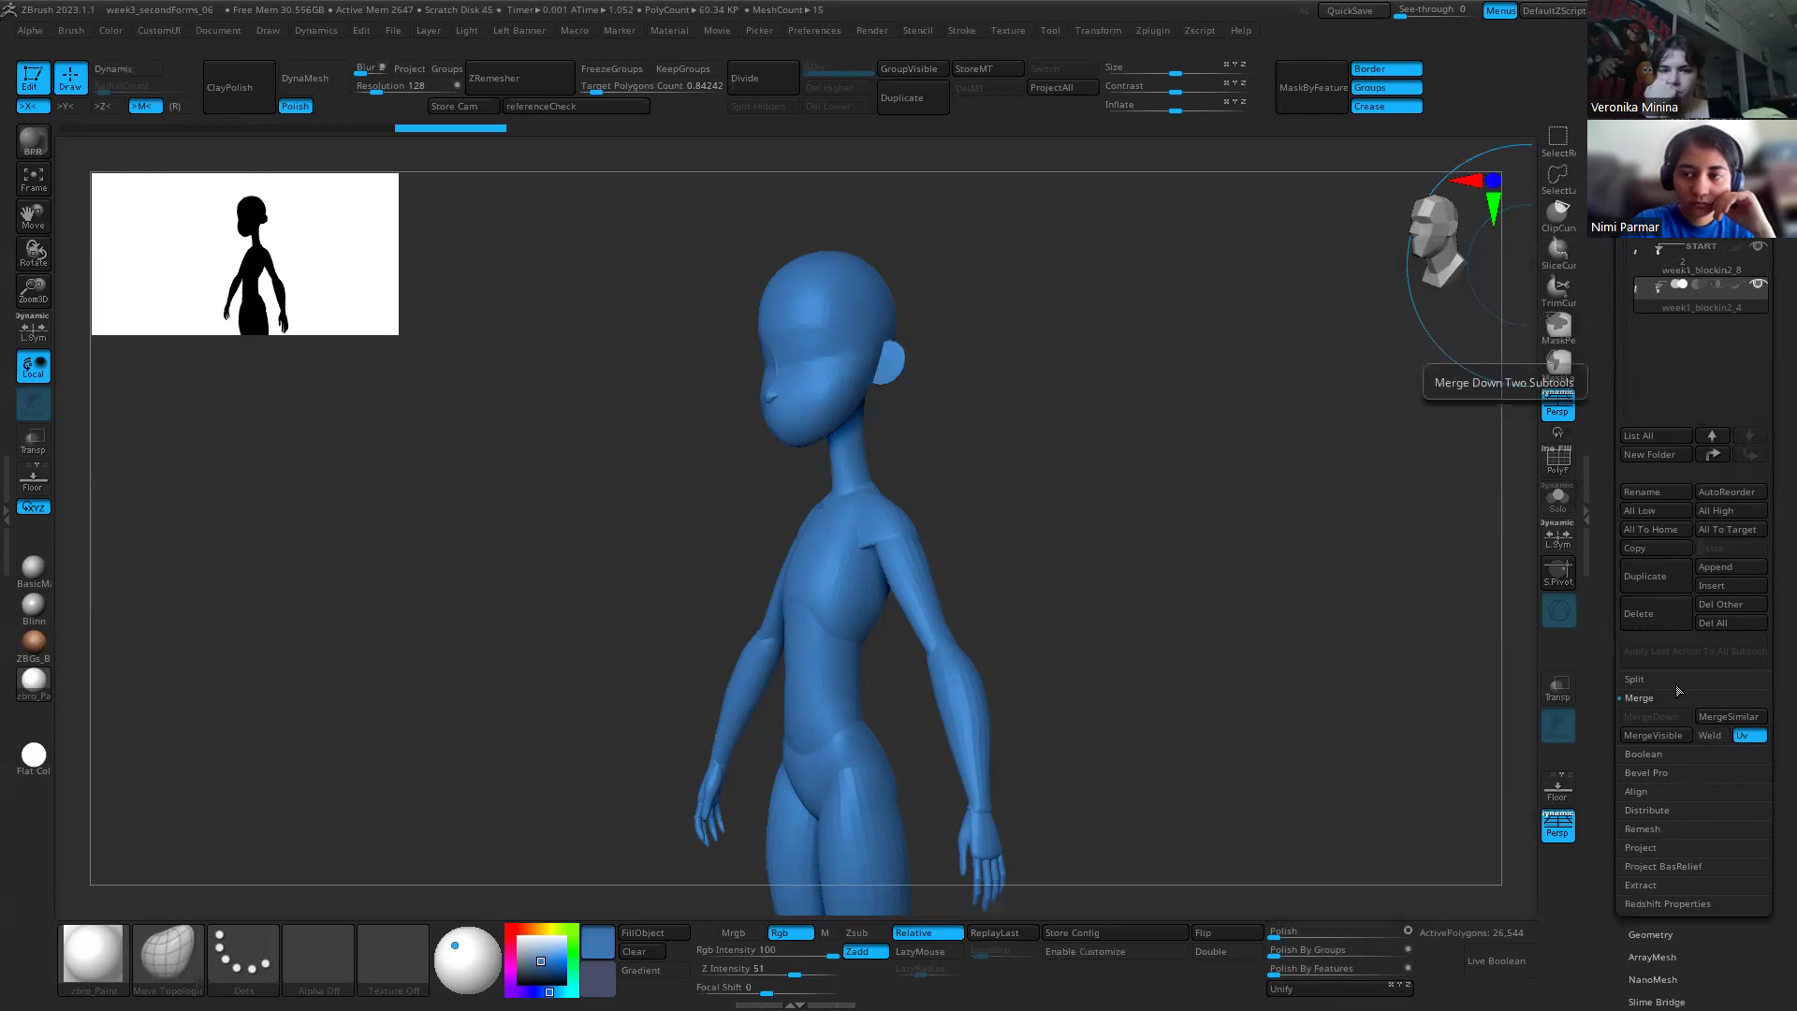
Step: Merge the week1_blockin2_8 subtool down into week1_blockin2_4 to combine all the hand pieces
{"action": "left_click", "coordinate": [1644, 264]}
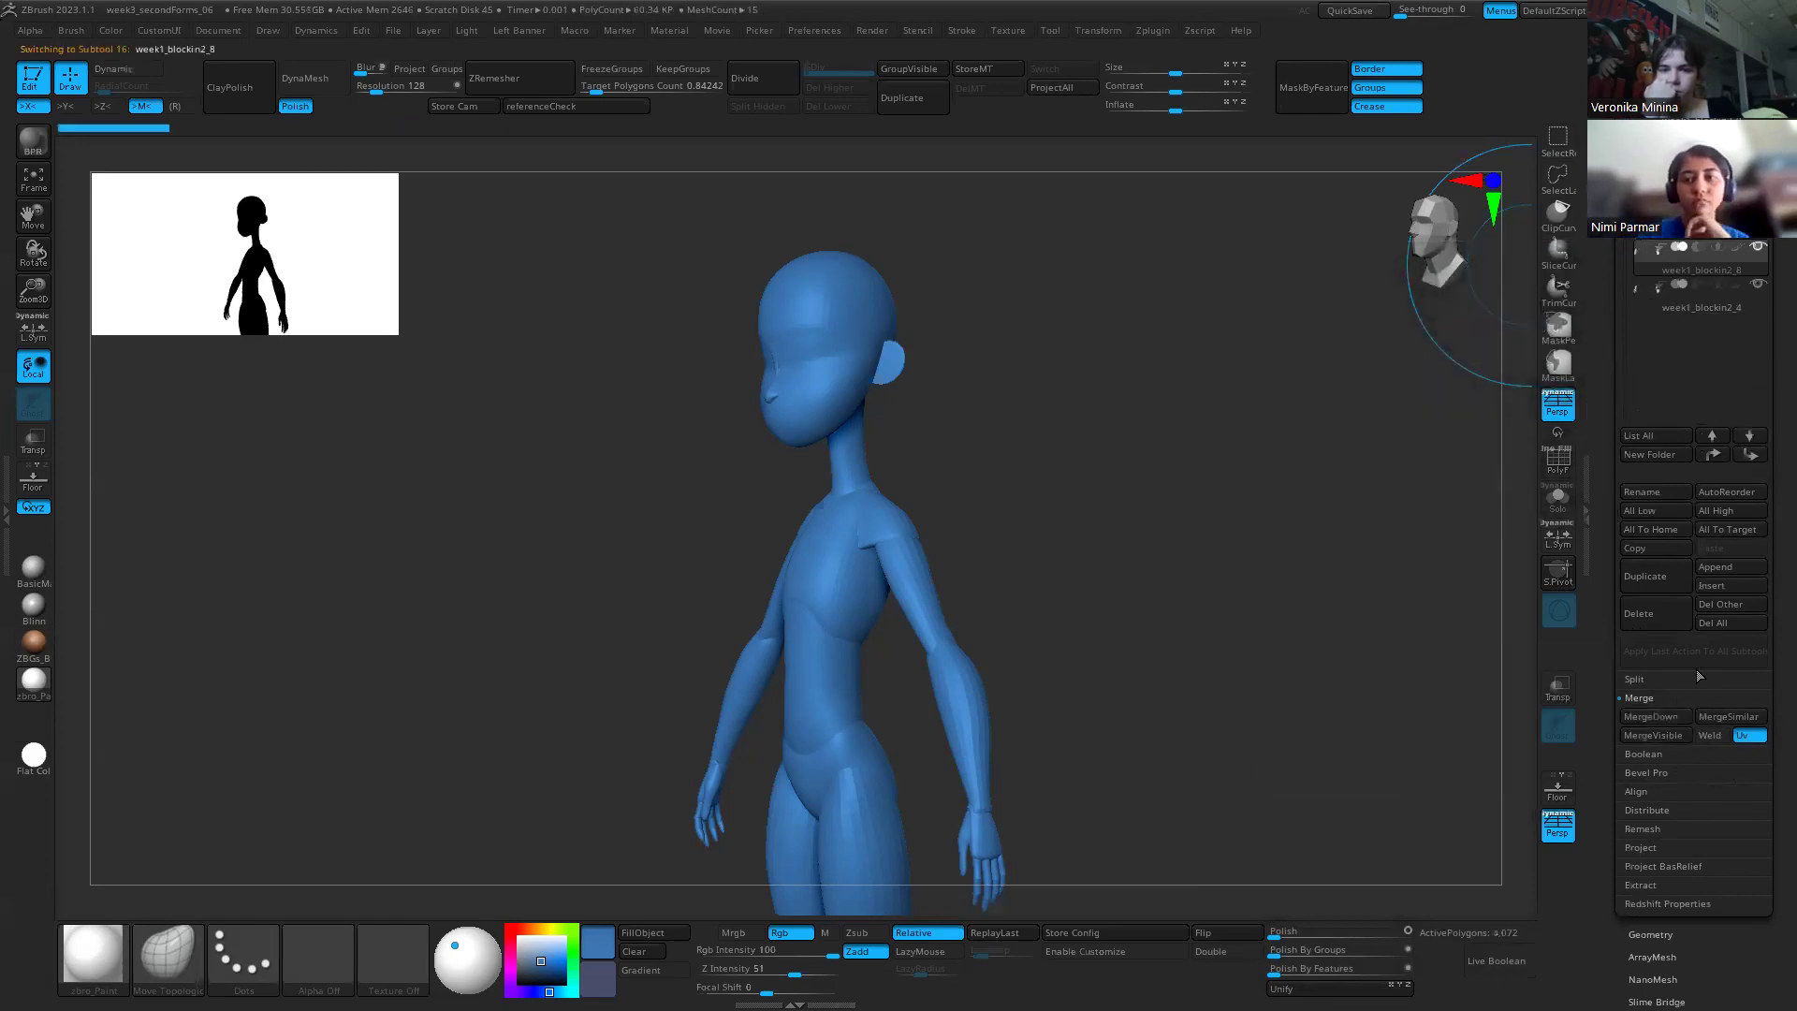
{"action": "left_click", "coordinate": [1651, 716]}
{"action": "left_click", "coordinate": [1480, 759]}
{"action": "scroll", "coordinate": [1631, 271], "scroll_direction": "up", "scroll_amount": 3}
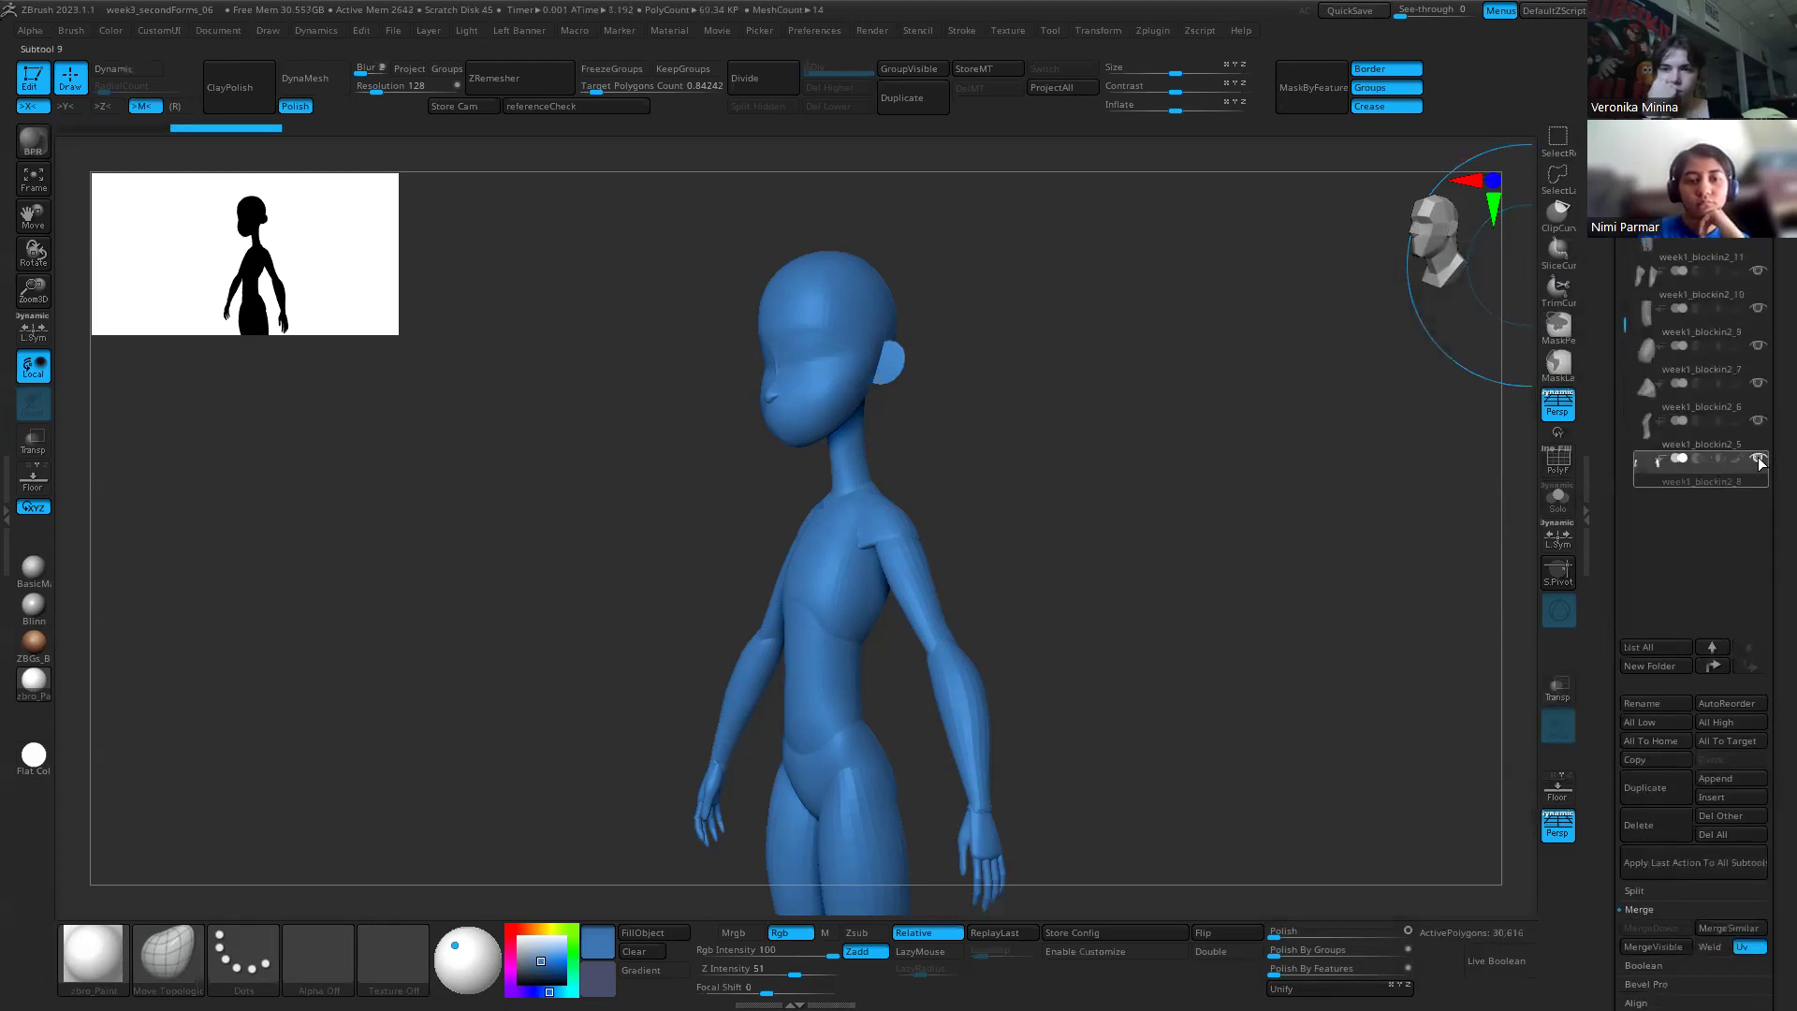
Step: Hide all the other body subtools and make the pelvis subtool week1_blockin2_20 the active, isolated one
{"action": "left_click_drag", "start_coordinate": [1310, 425], "coordinate": [1231, 477], "text": "shift"}
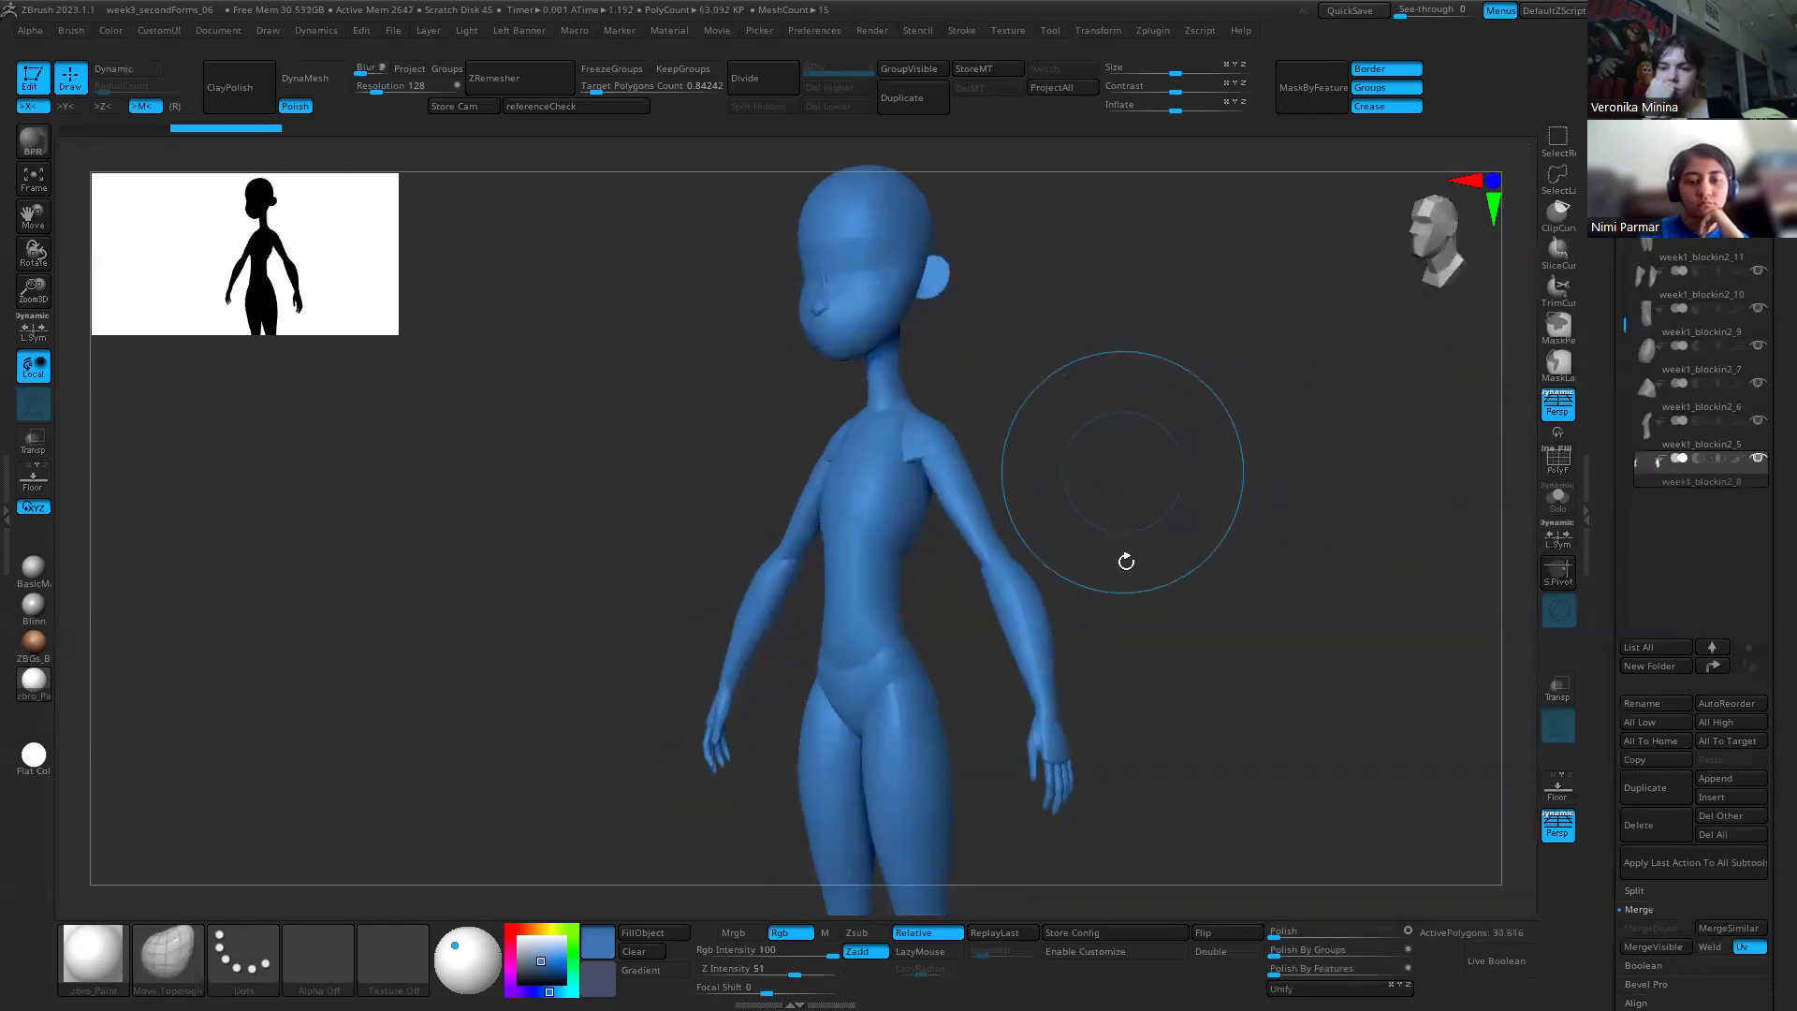
{"action": "left_click_drag", "start_coordinate": [1123, 562], "coordinate": [1146, 423], "text": "alt"}
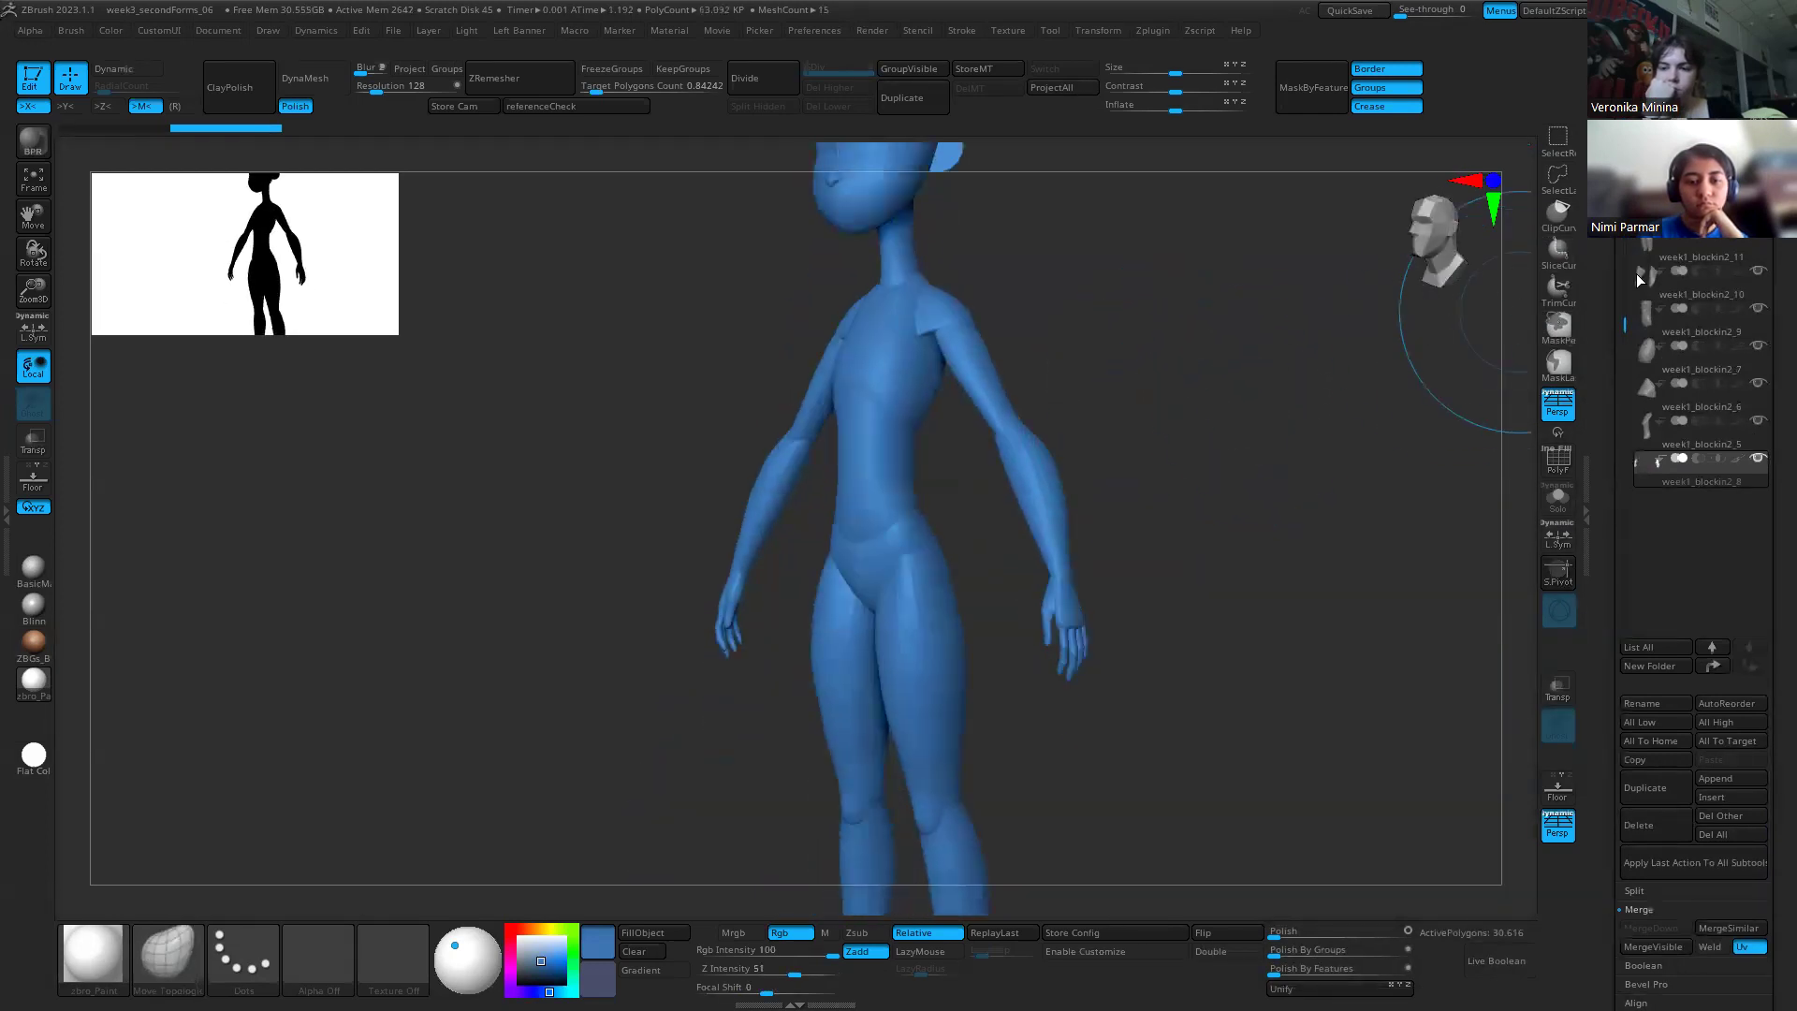
{"action": "left_click_drag", "start_coordinate": [1385, 401], "coordinate": [1360, 485]}
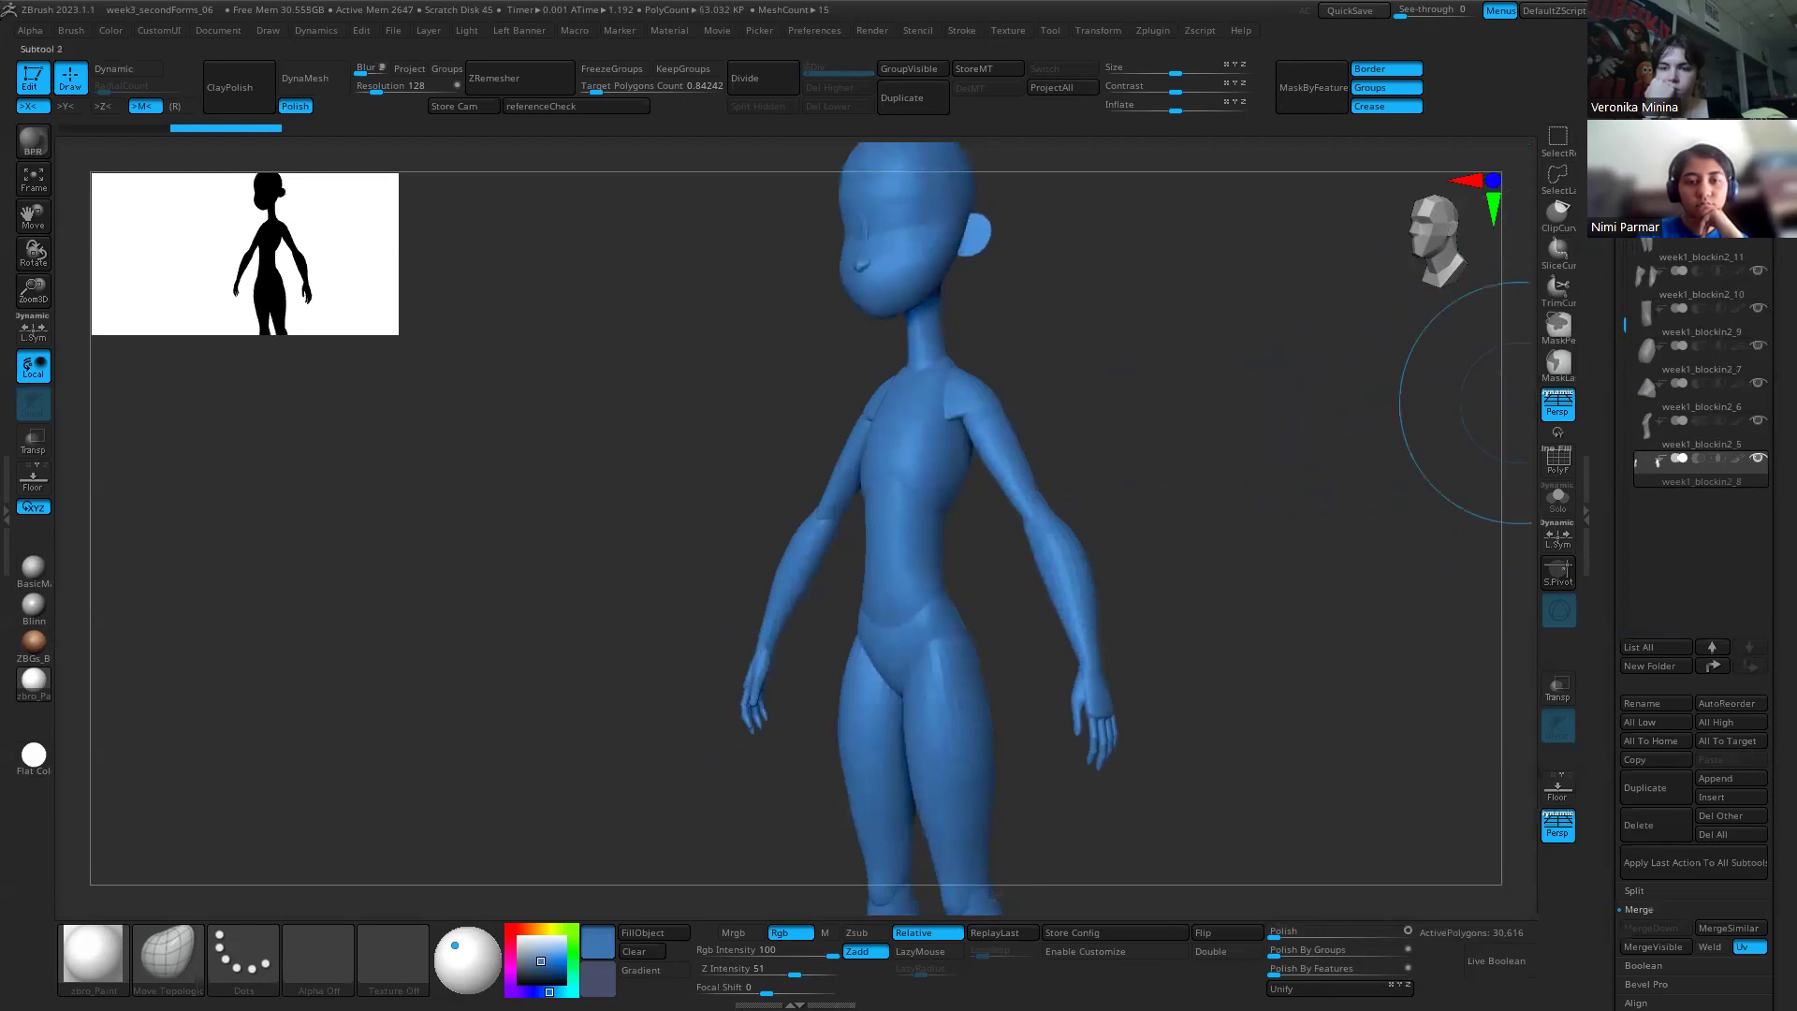
{"action": "left_click_drag", "start_coordinate": [1619, 320], "coordinate": [1620, 543]}
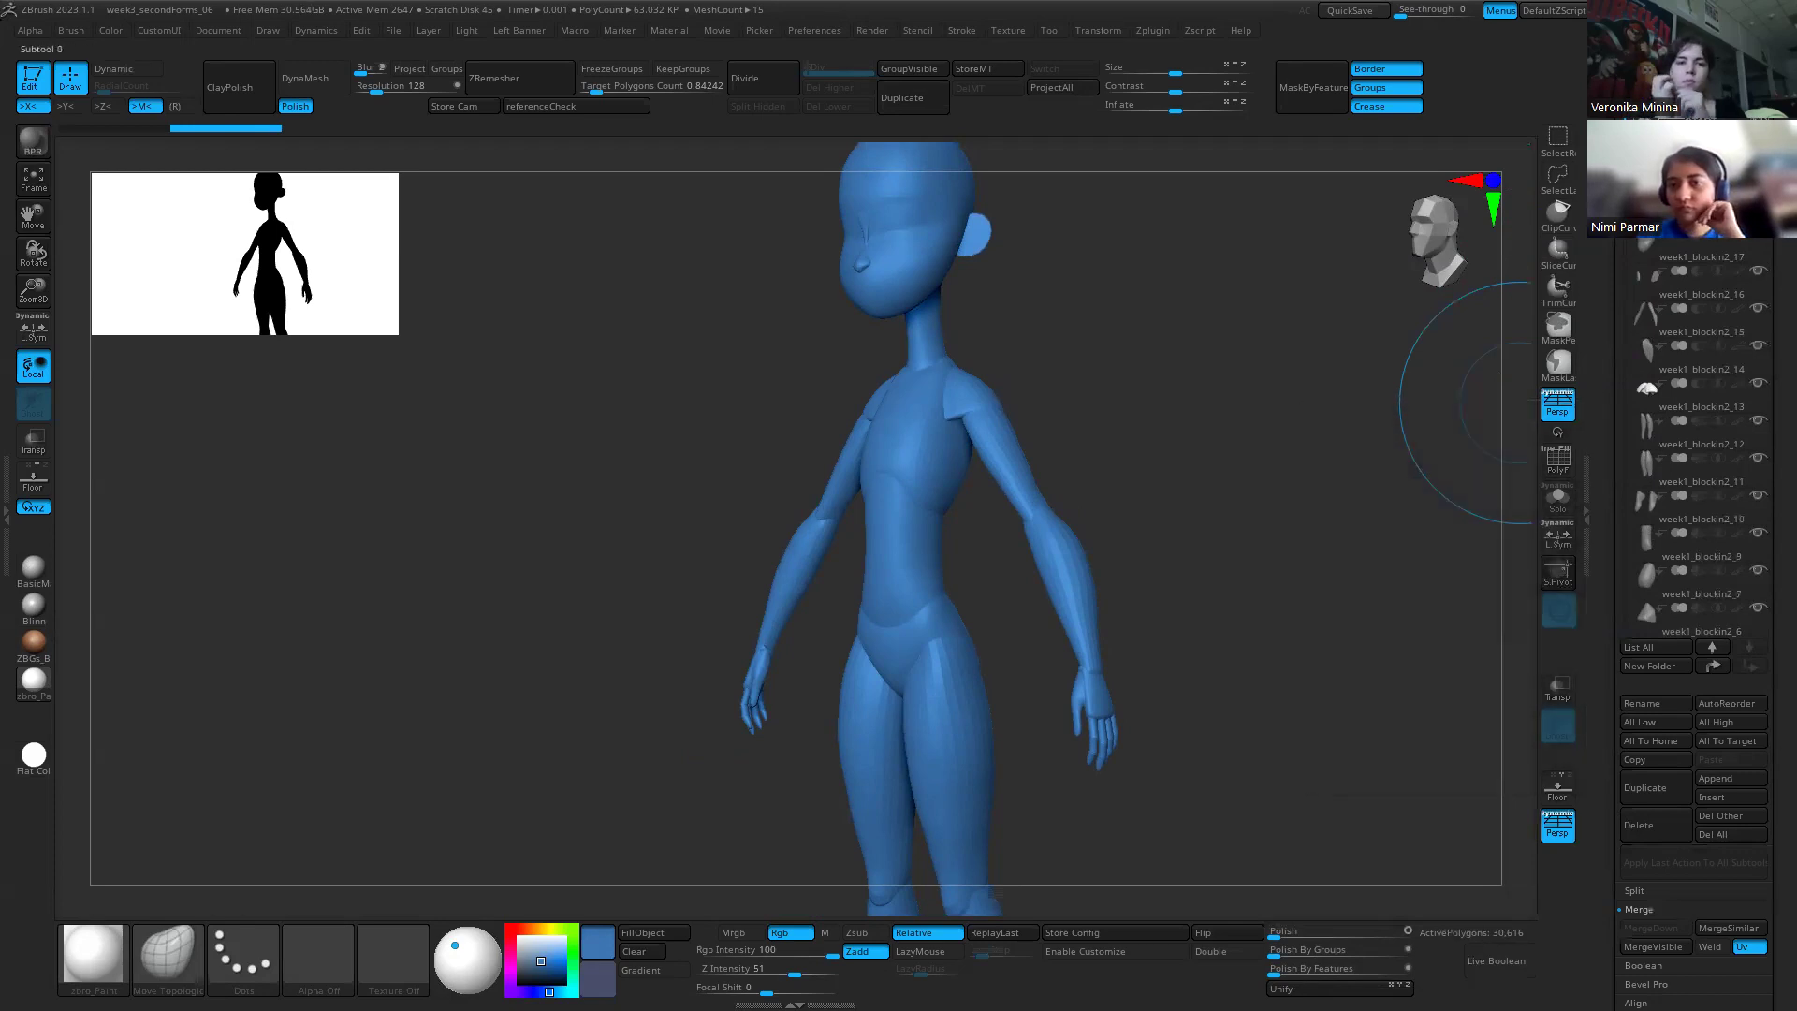
{"action": "left_click", "coordinate": [1759, 121]}
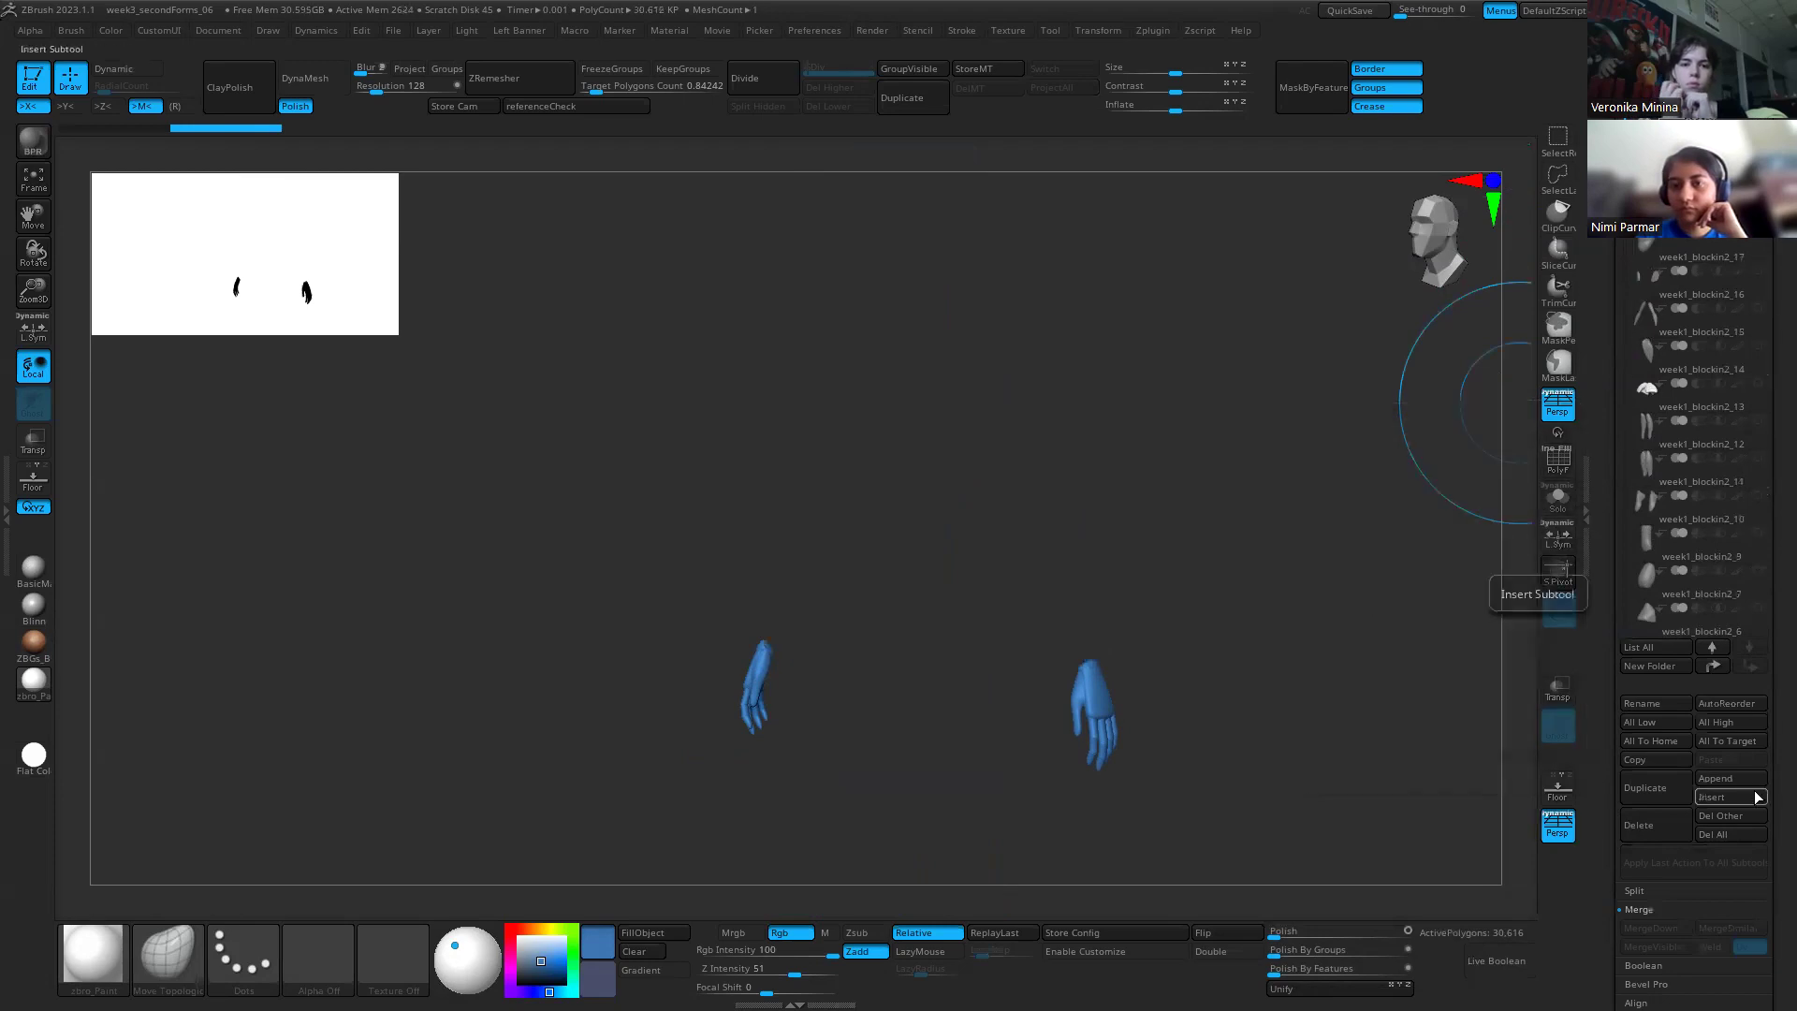
{"action": "scroll", "coordinate": [1628, 312], "scroll_direction": "down", "scroll_amount": 3}
{"action": "scroll", "coordinate": [1628, 311], "scroll_direction": "up", "scroll_amount": 3}
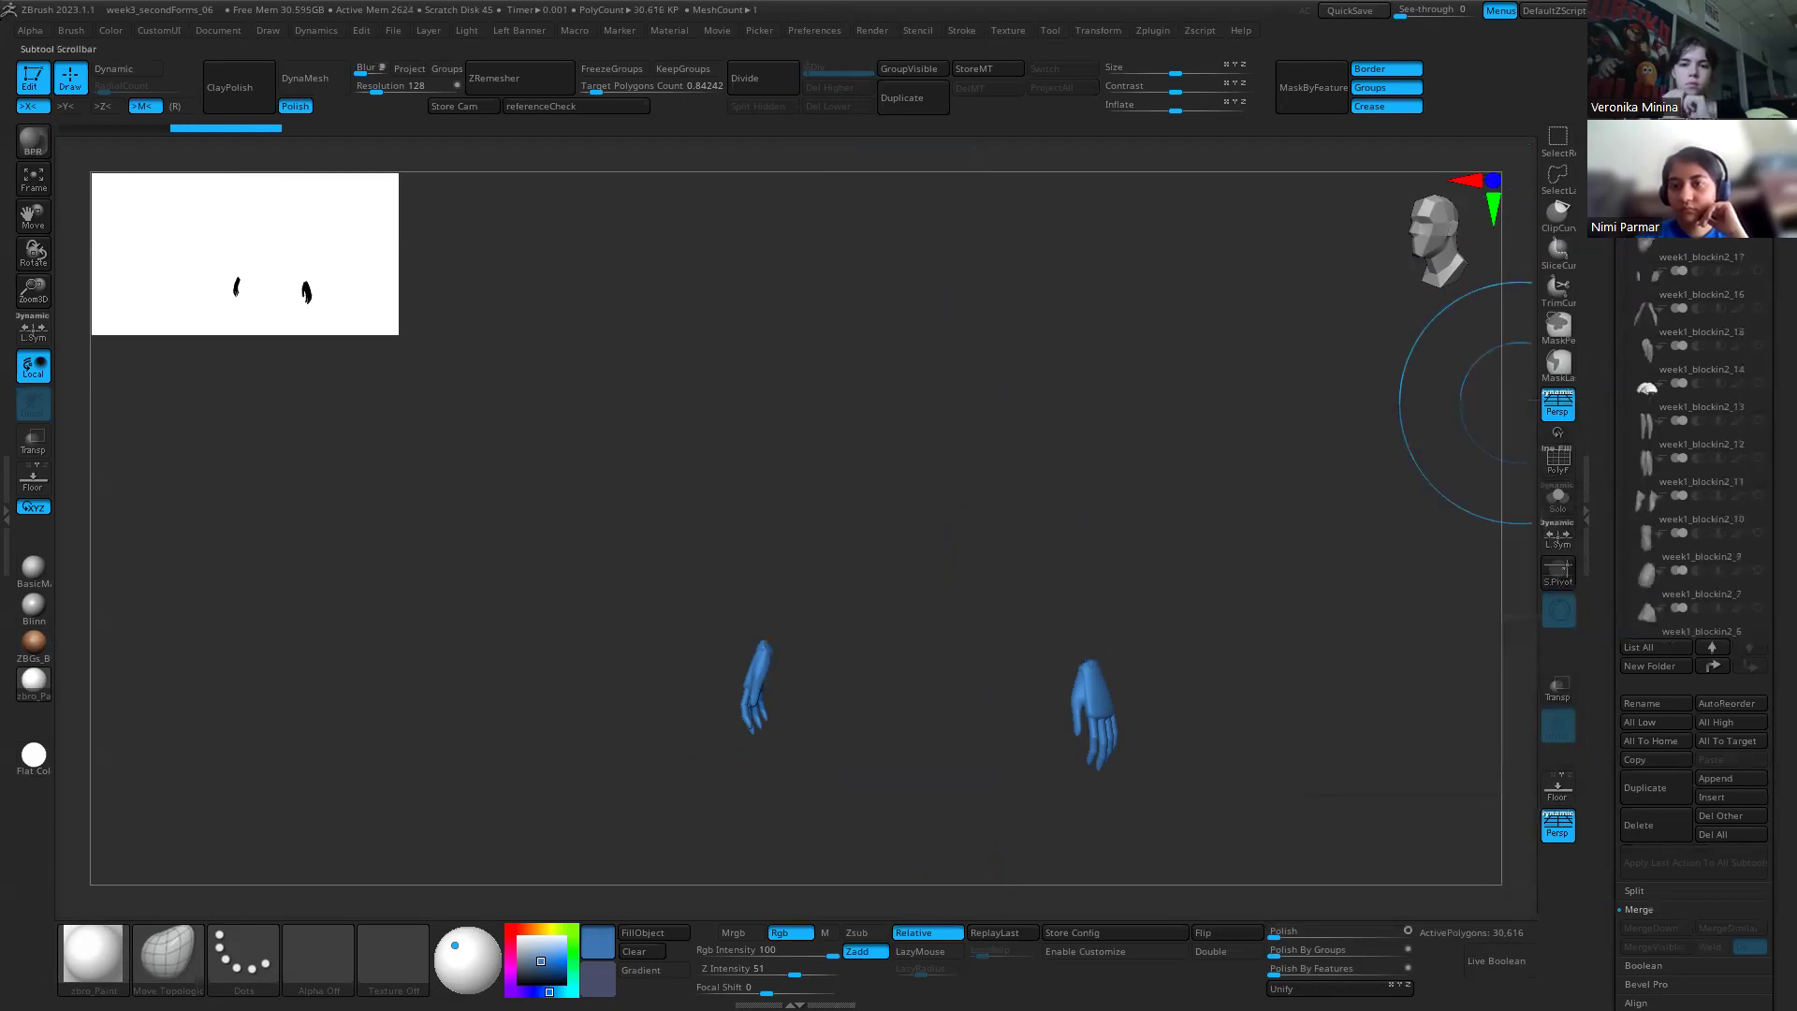
{"action": "left_click", "coordinate": [1758, 121]}
{"action": "left_click", "coordinate": [1758, 121]}
{"action": "left_click", "coordinate": [1758, 120]}
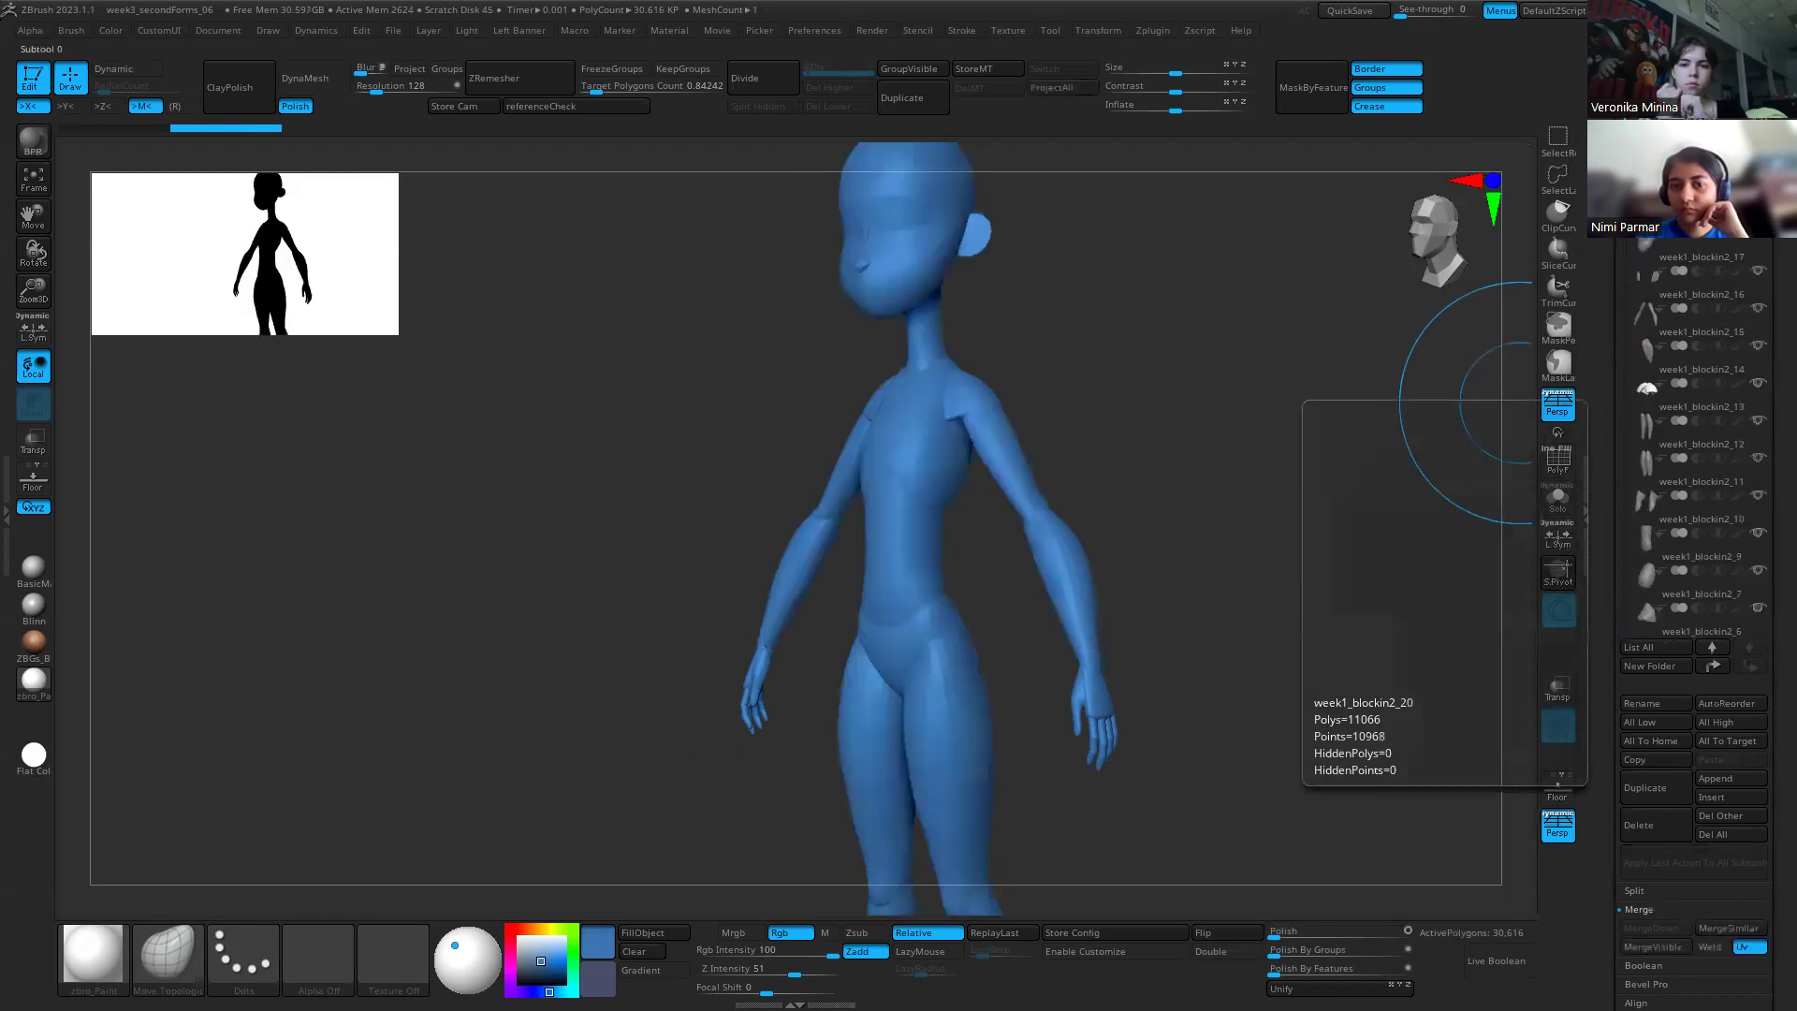
{"action": "left_click", "coordinate": [1759, 121]}
{"action": "left_click", "coordinate": [1701, 150]}
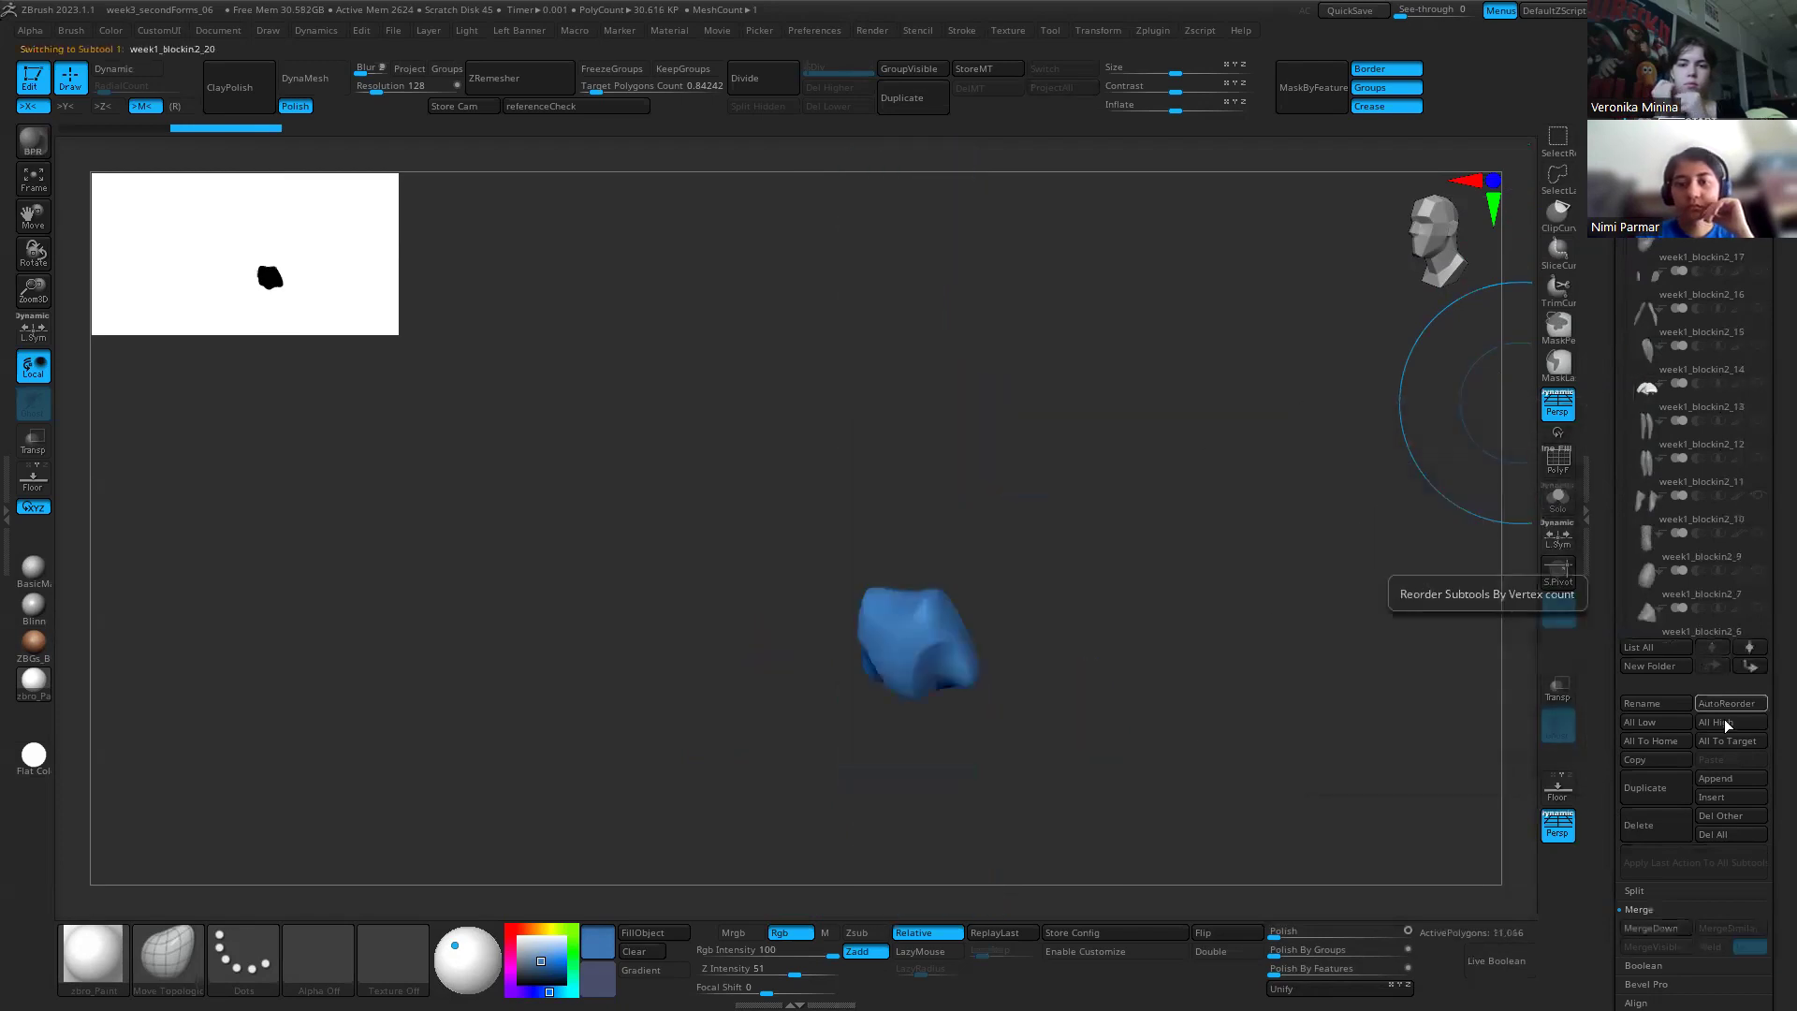
Step: Insert a Sphere3D subtool directly below the pelvis and briefly toggle the reference overlay on and off
{"action": "left_click", "coordinate": [1742, 796]}
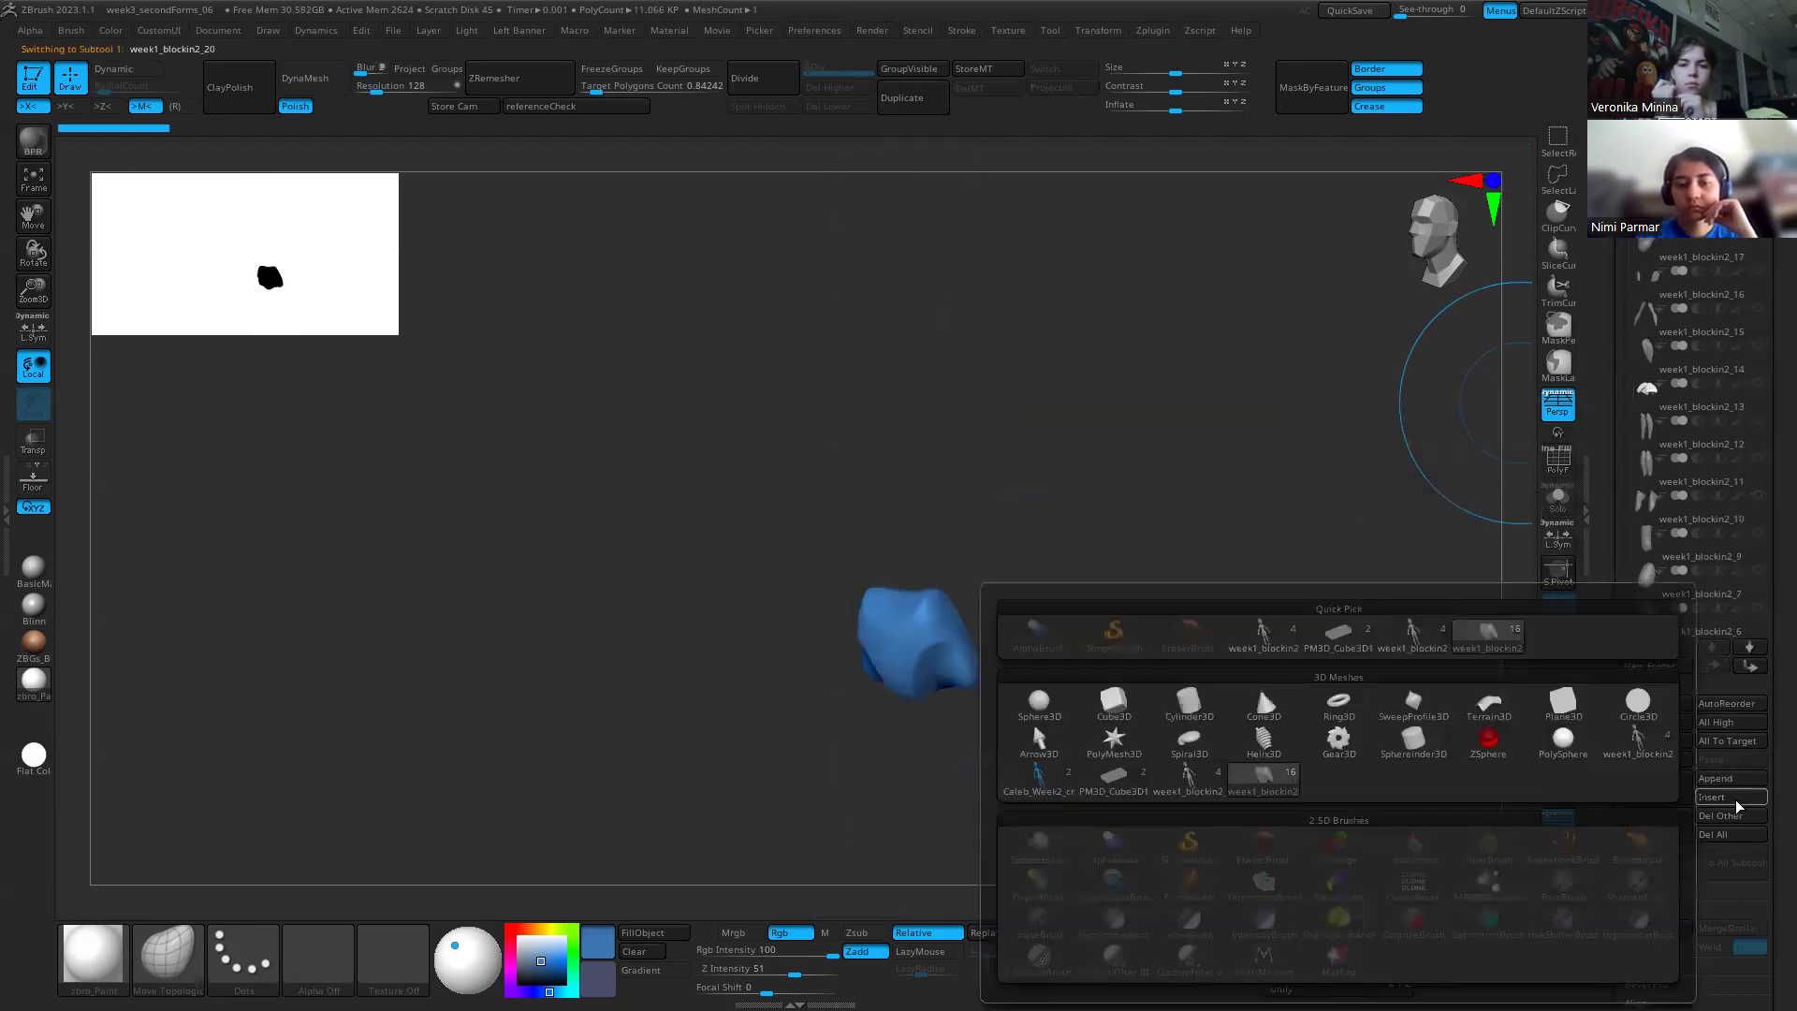
{"action": "left_click", "coordinate": [1038, 702]}
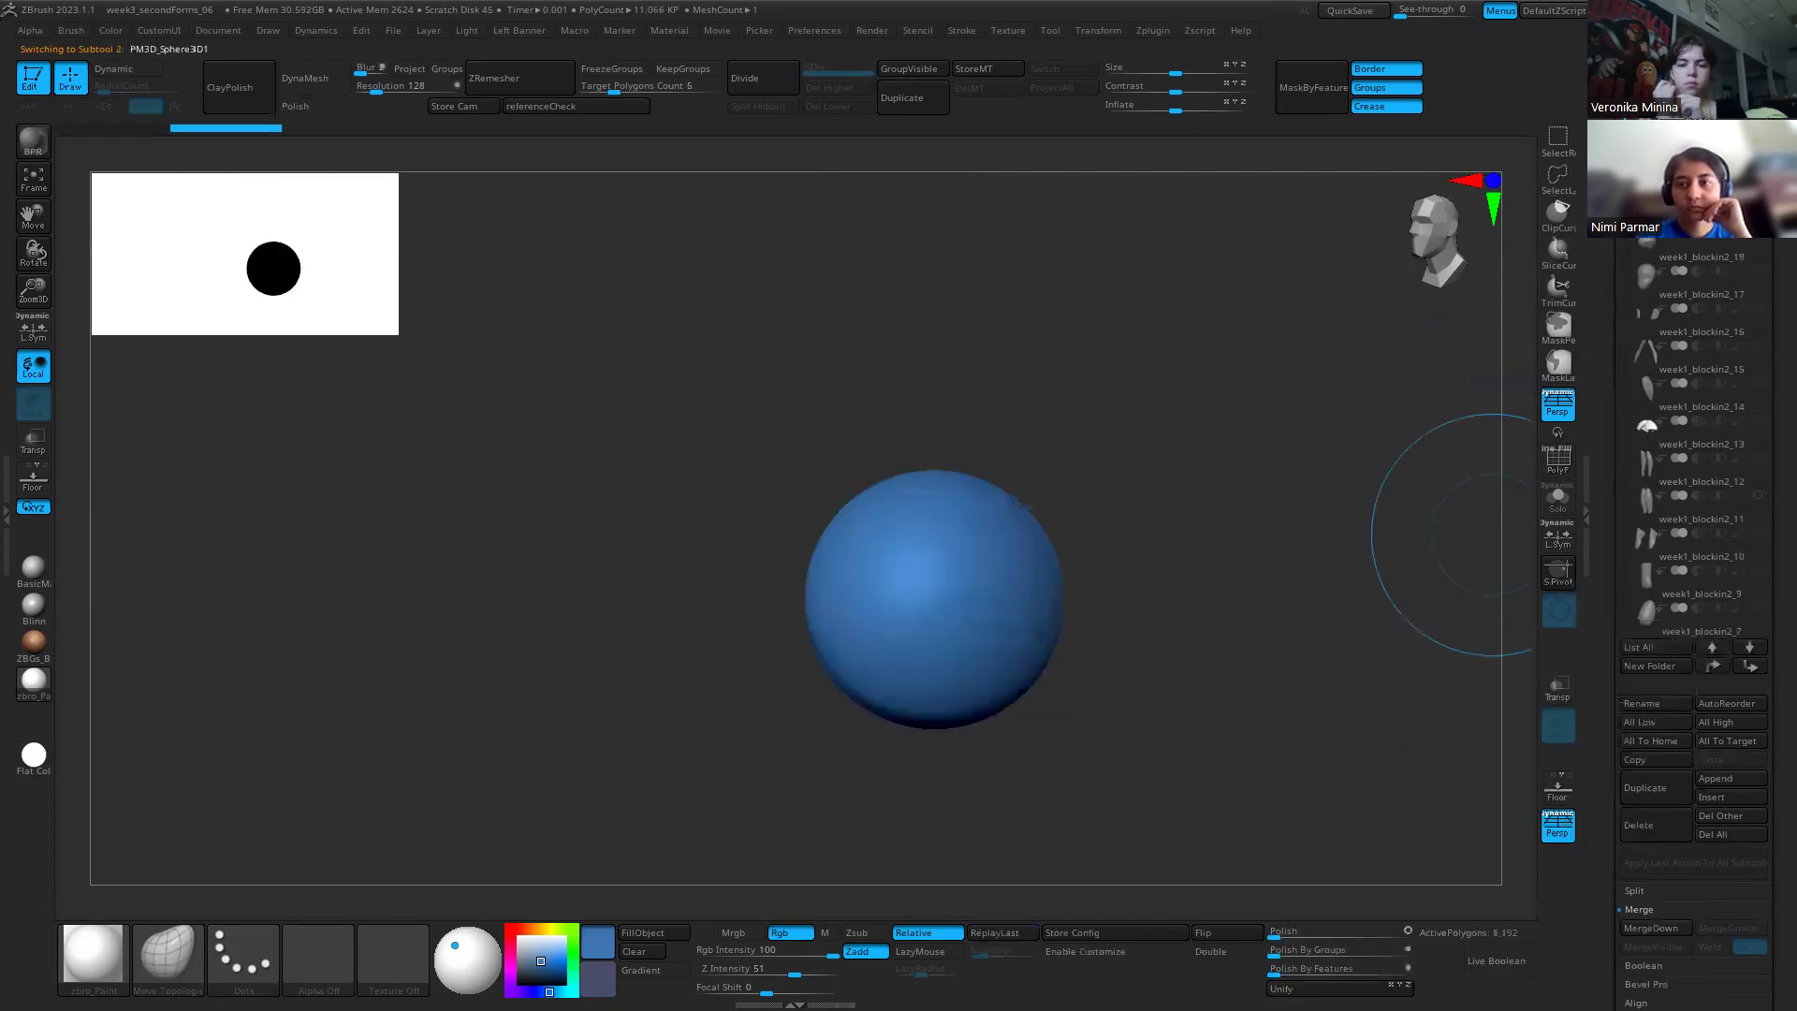
{"action": "key", "text": "shift+z"}
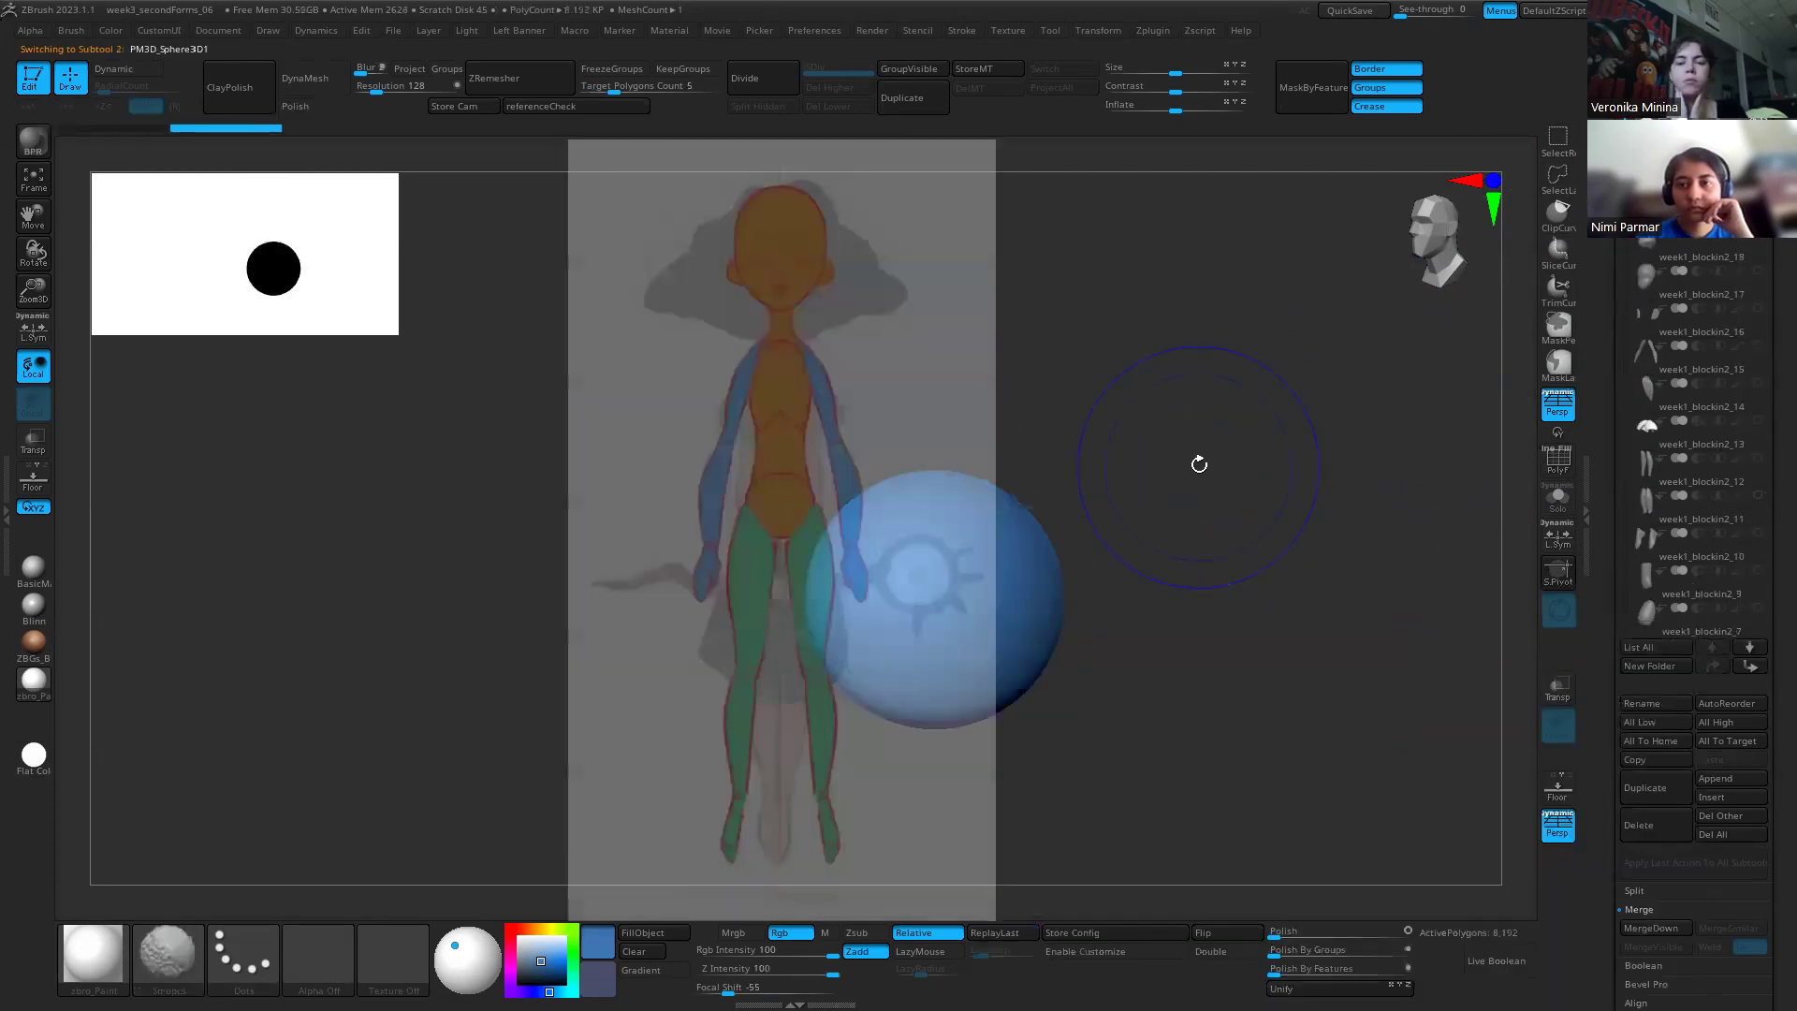
{"action": "key", "text": "shift+z"}
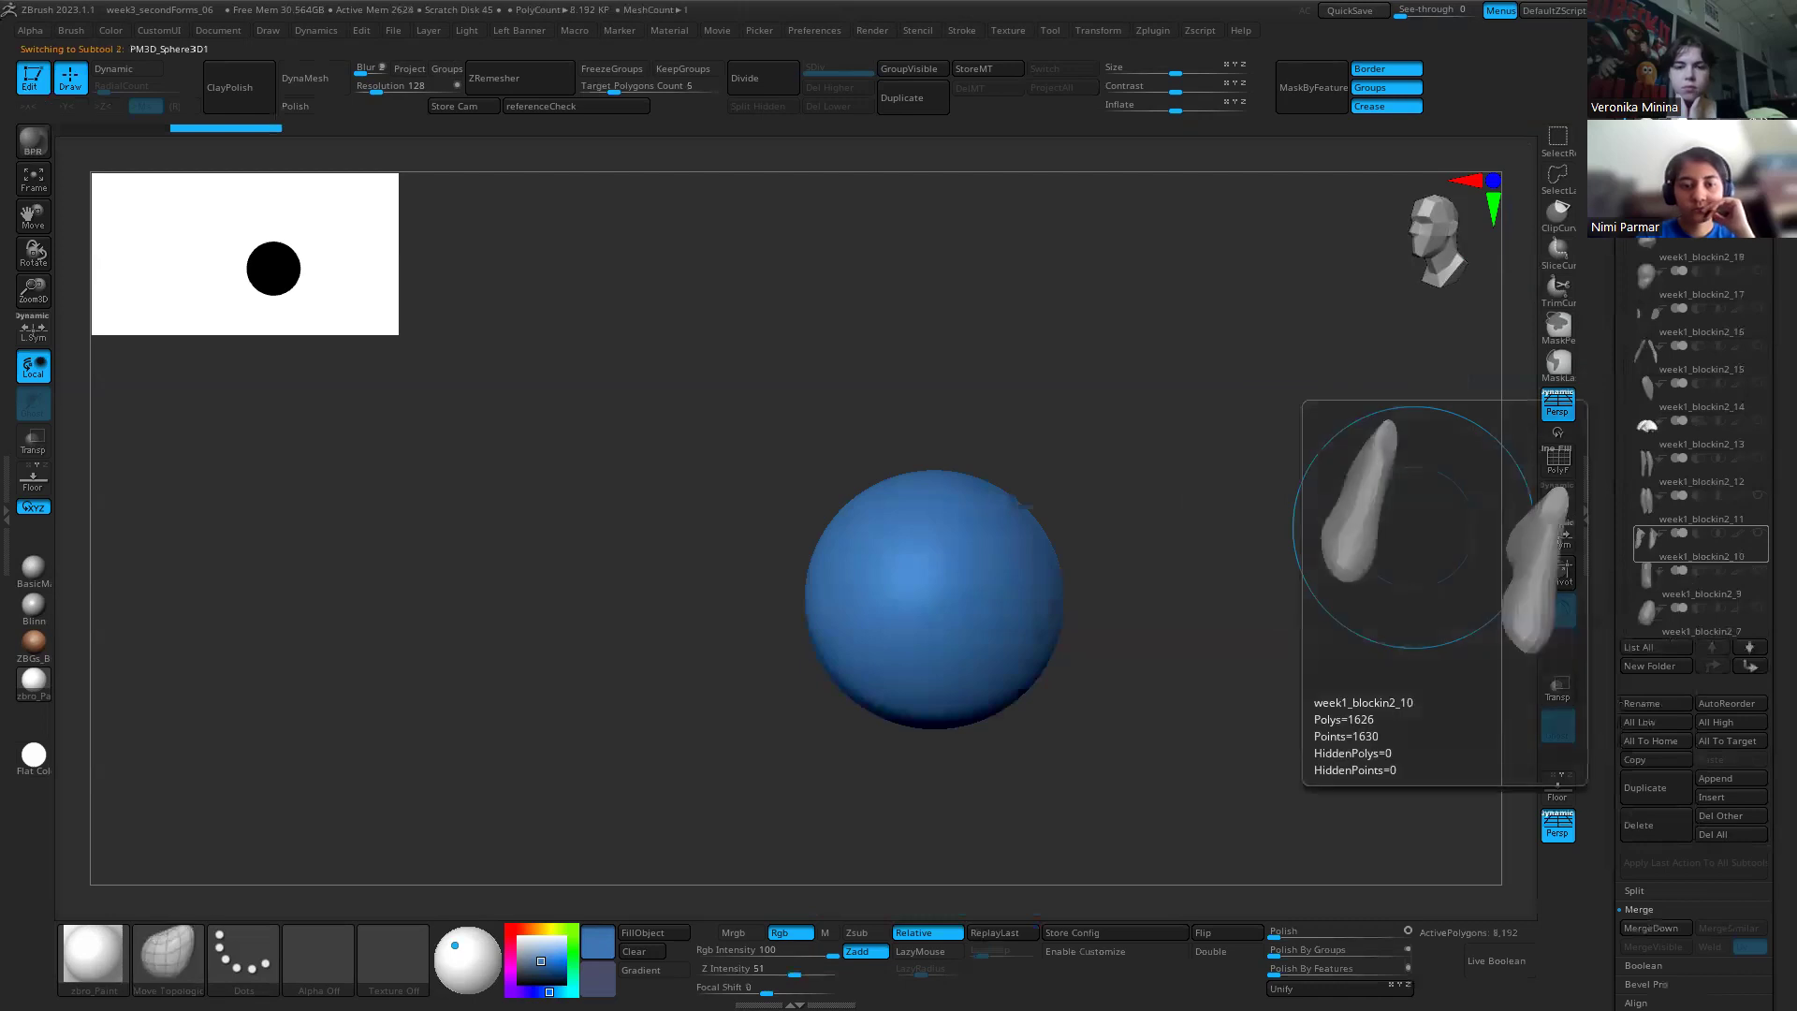
Step: Browse the anatomy images on the PureRef board for the simplified ribcage and pelvis torso breakdown and examine it closely
{"action": "key", "text": "alt+Tab"}
{"action": "scroll", "coordinate": [1298, 619], "scroll_direction": "down", "scroll_amount": 4}
{"action": "scroll", "coordinate": [1249, 586], "scroll_direction": "down", "scroll_amount": 2}
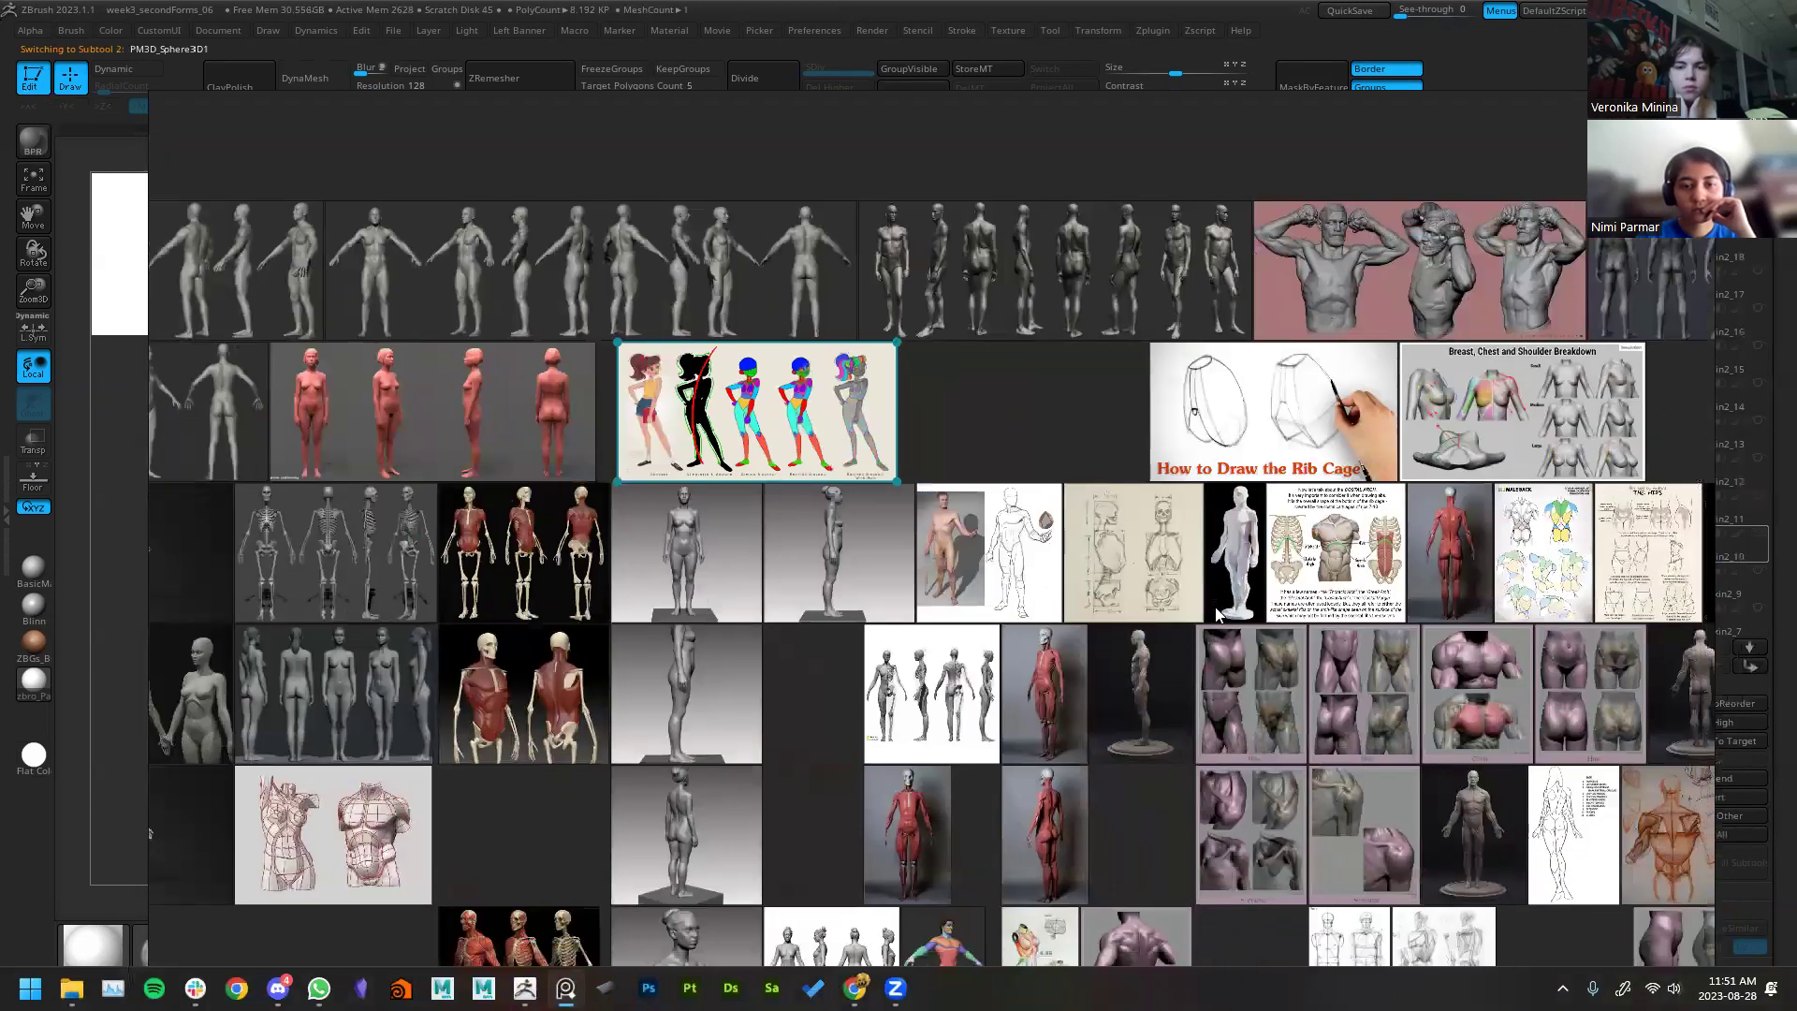
{"action": "scroll", "coordinate": [330, 672], "scroll_direction": "up", "scroll_amount": 3}
{"action": "right_click_drag", "start_coordinate": [329, 672], "coordinate": [1133, 602]}
{"action": "middle_click_drag", "start_coordinate": [1057, 699], "coordinate": [697, 365]}
{"action": "middle_click_drag", "start_coordinate": [863, 643], "coordinate": [761, 502]}
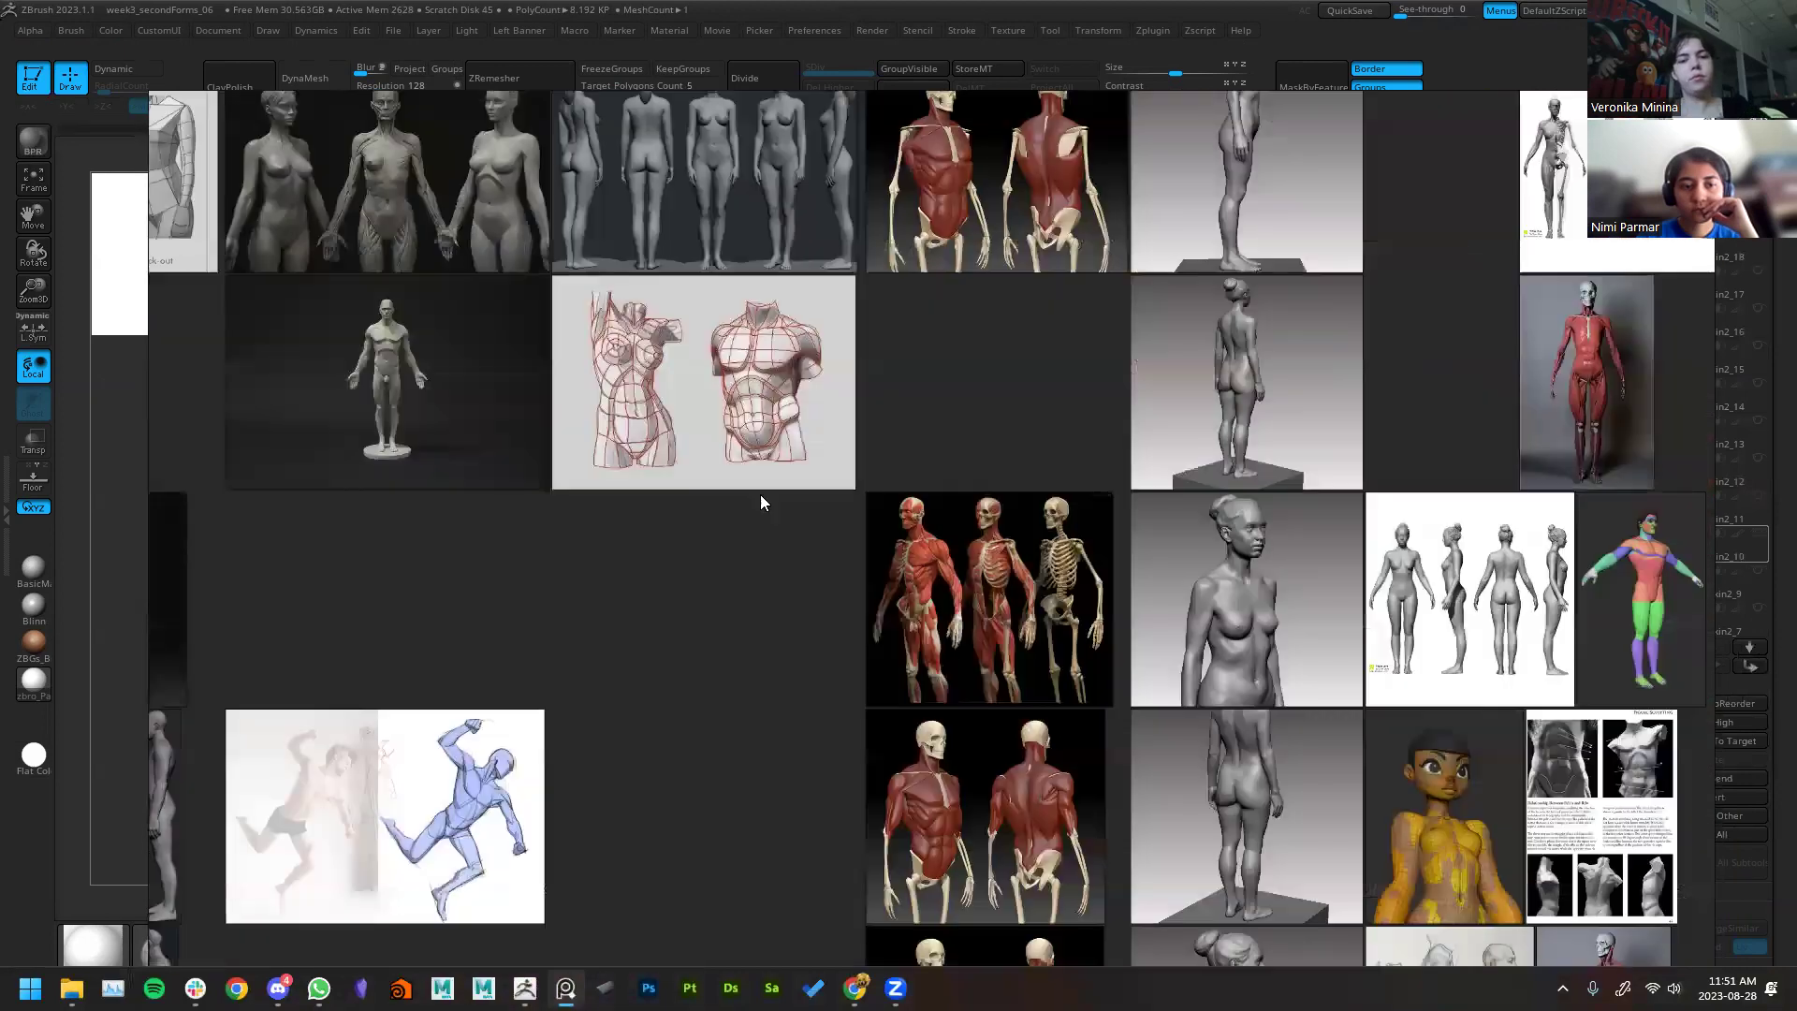
{"action": "middle_click_drag", "start_coordinate": [958, 469], "coordinate": [1267, 425]}
{"action": "scroll", "coordinate": [1140, 562], "scroll_direction": "down", "scroll_amount": 3}
{"action": "middle_click_drag", "start_coordinate": [1138, 564], "coordinate": [842, 193]}
{"action": "scroll", "coordinate": [982, 374], "scroll_direction": "down", "scroll_amount": 1}
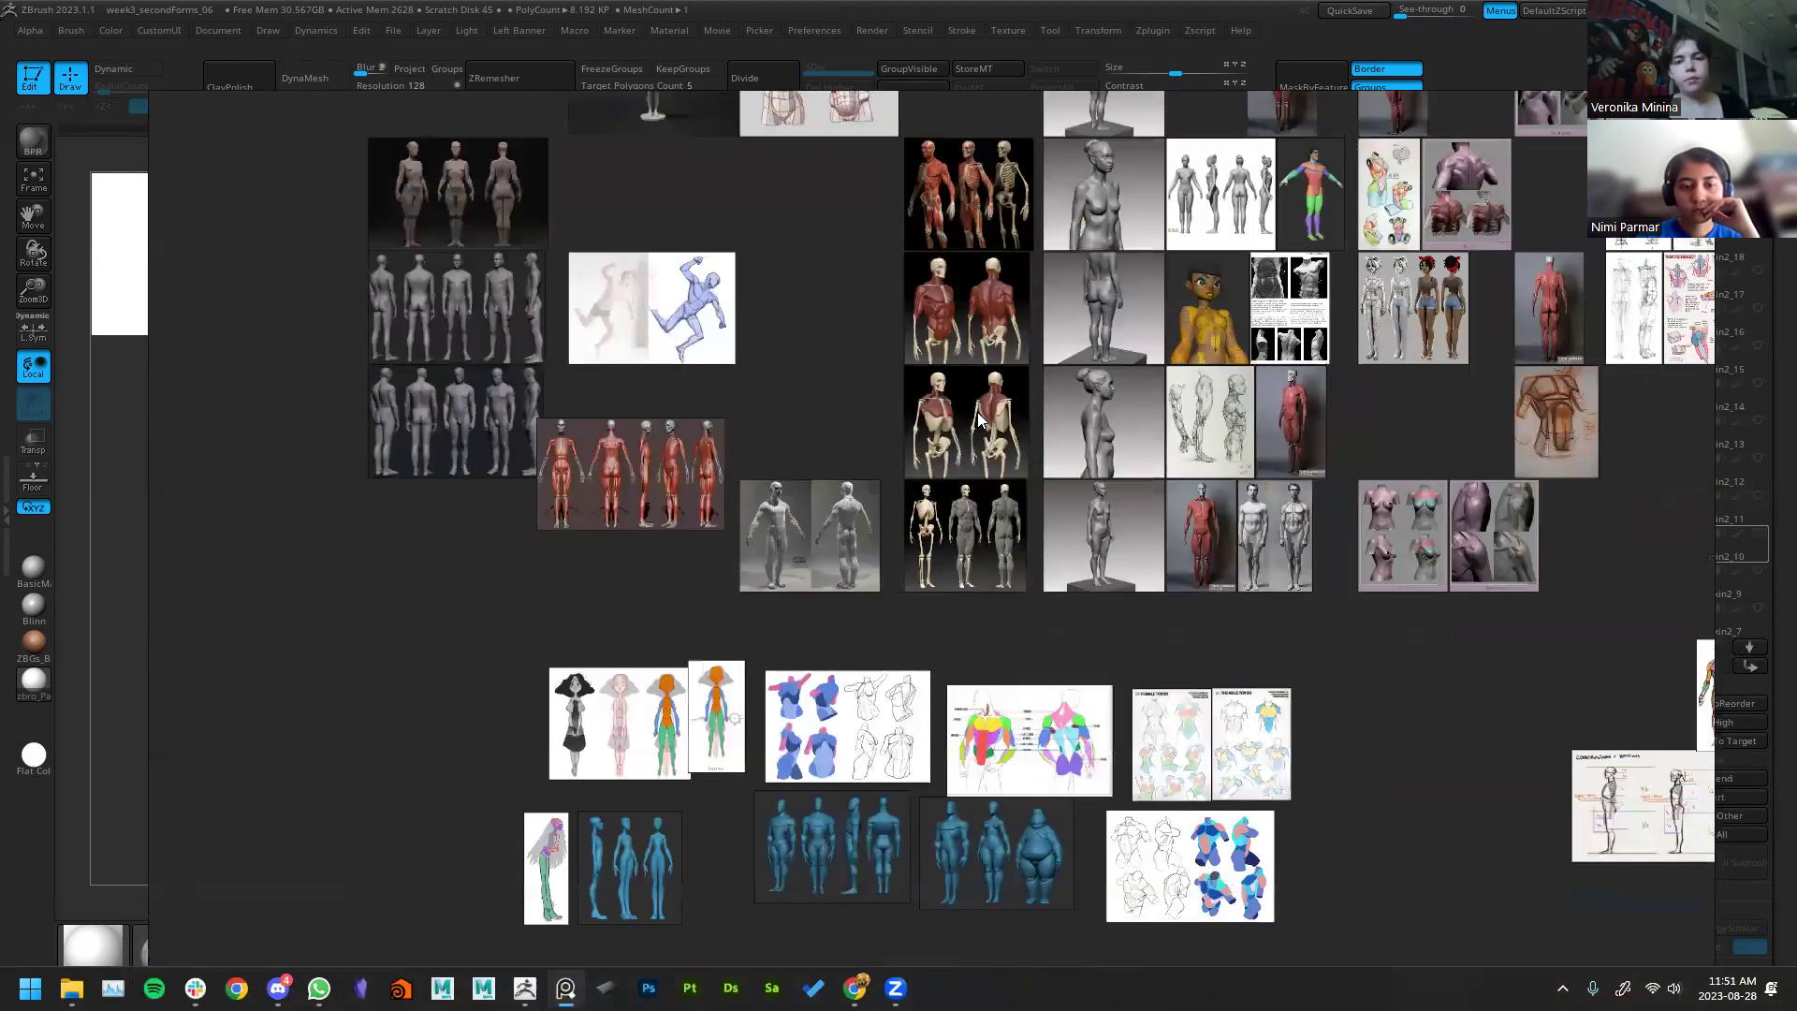
{"action": "middle_click_drag", "start_coordinate": [910, 682], "coordinate": [779, 415]}
{"action": "middle_click_drag", "start_coordinate": [1498, 427], "coordinate": [754, 500]}
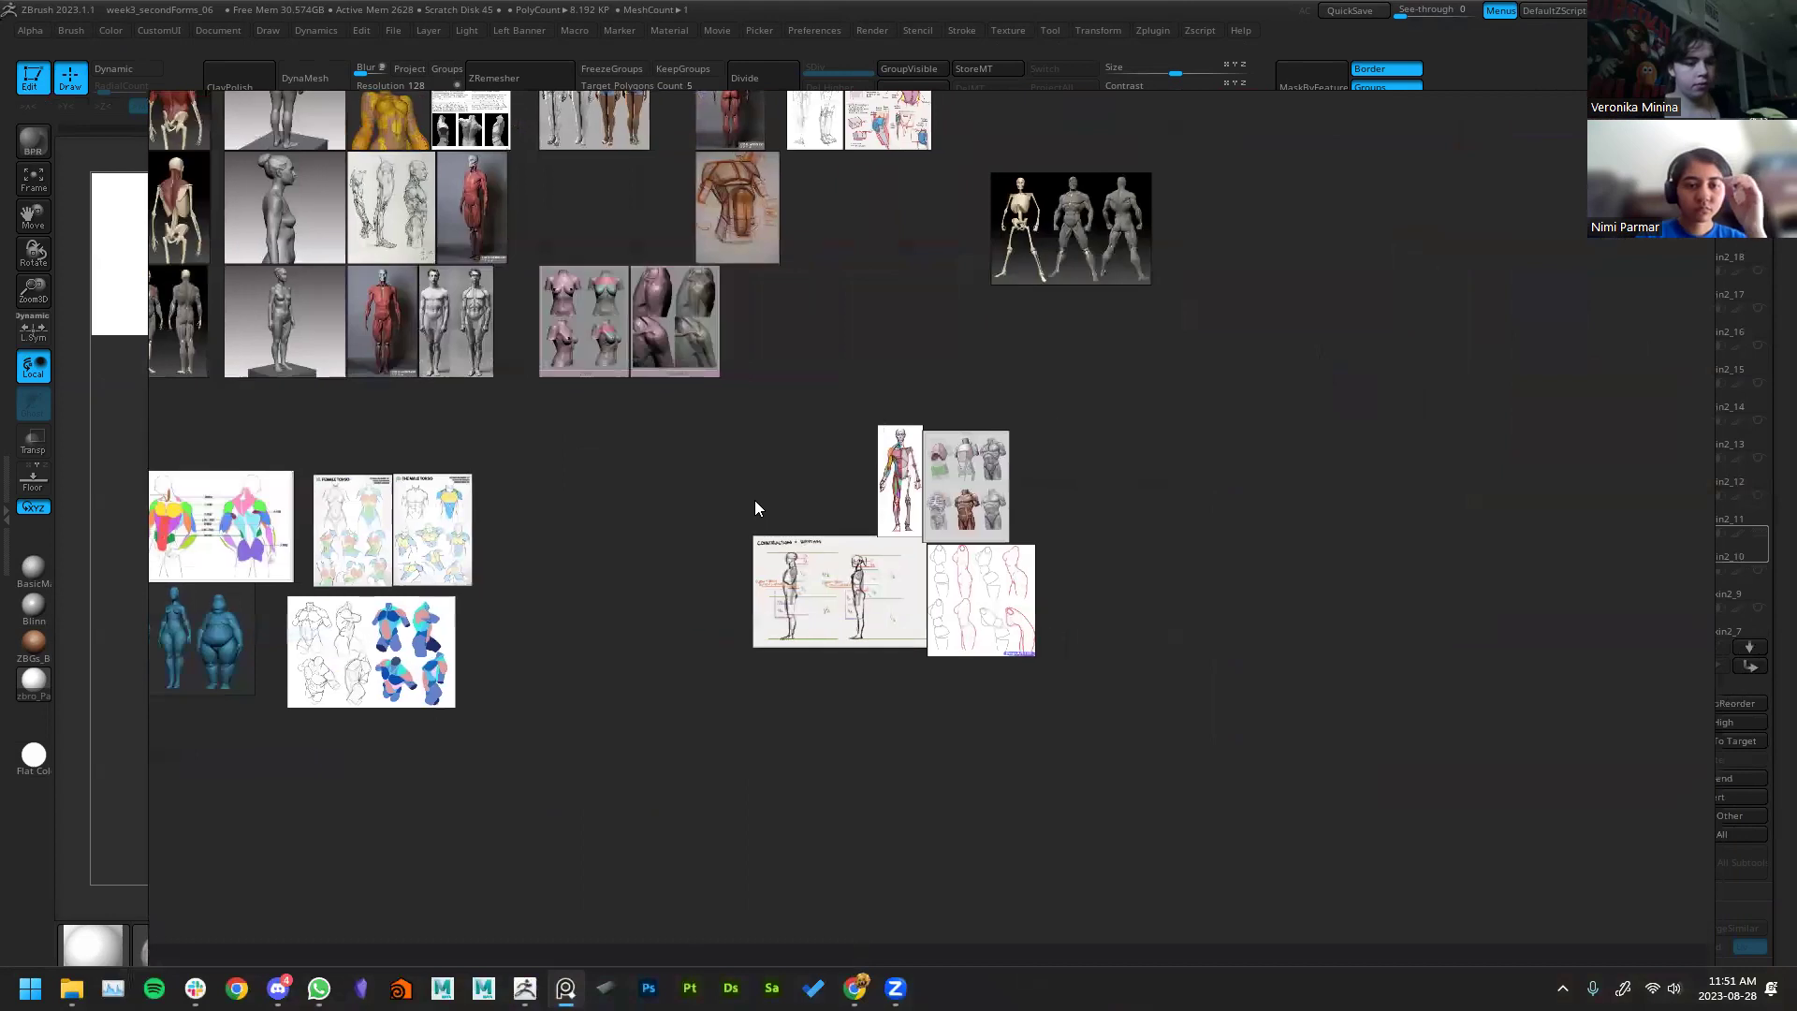
{"action": "scroll", "coordinate": [965, 479], "scroll_direction": "up", "scroll_amount": 3}
{"action": "scroll", "coordinate": [965, 479], "scroll_direction": "up", "scroll_amount": 2}
{"action": "middle_click_drag", "start_coordinate": [983, 519], "coordinate": [1067, 417]}
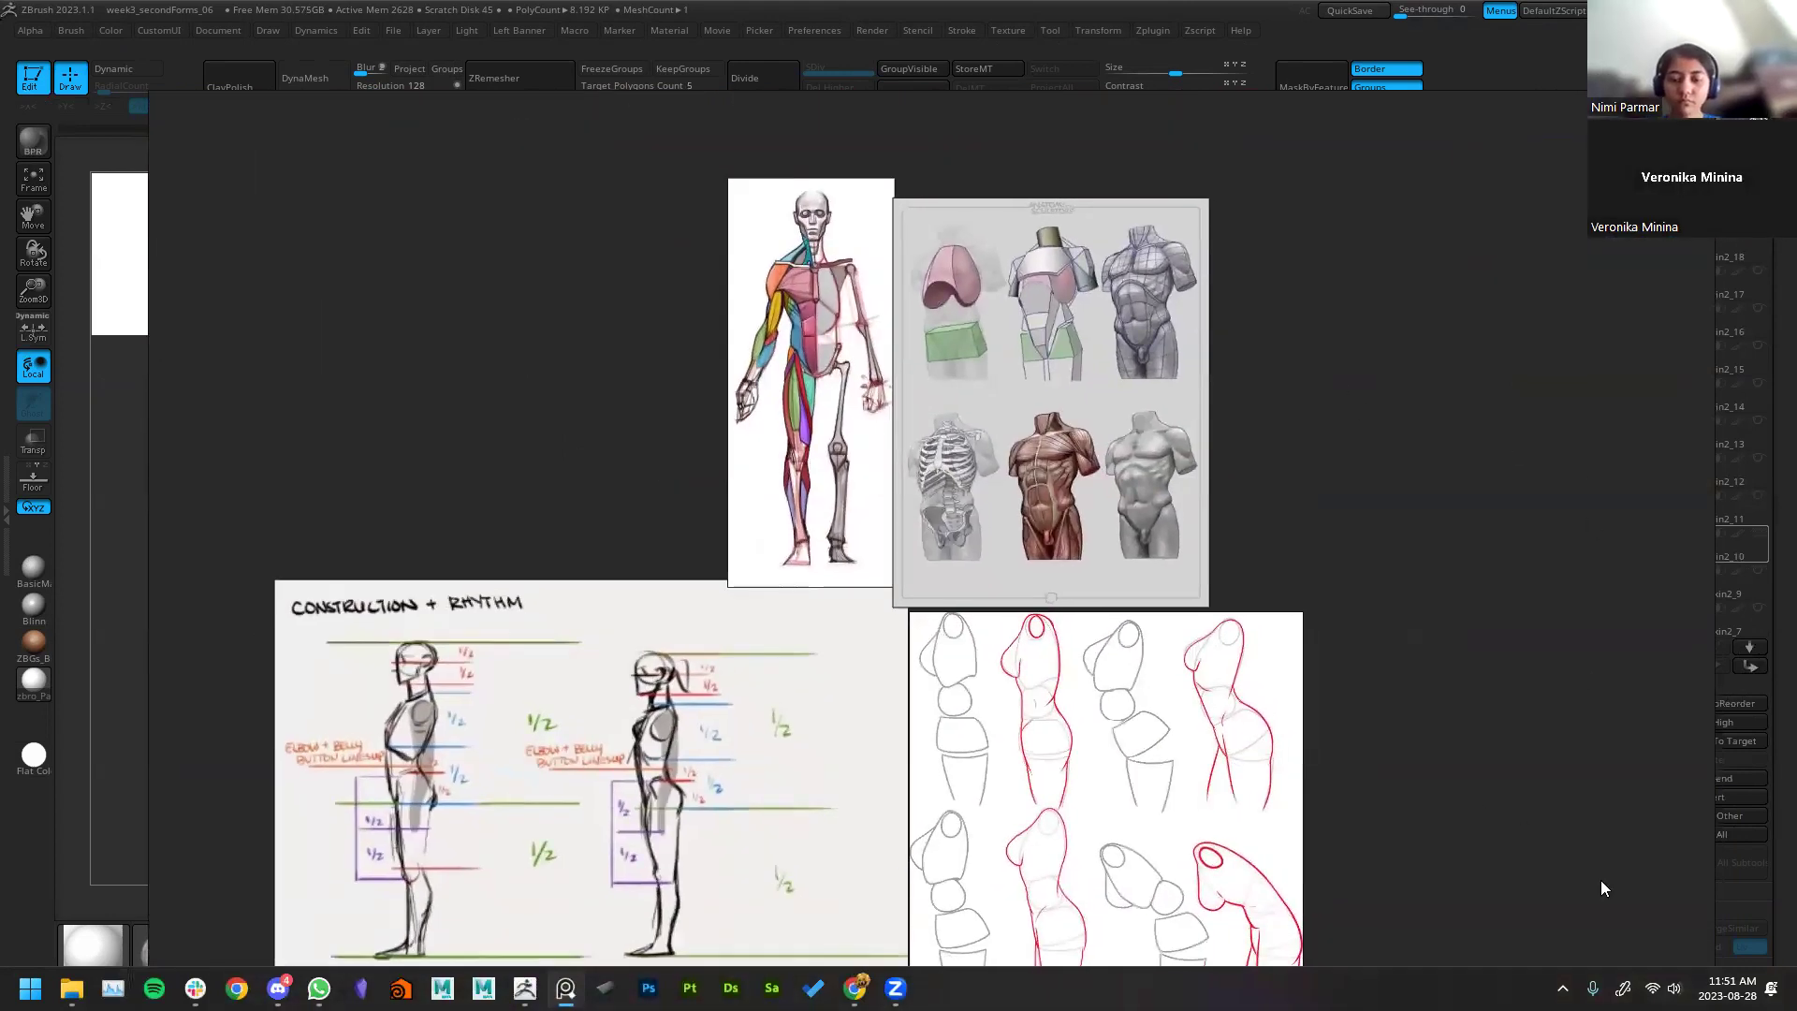
Step: Shrink the PureRef window to a small panel framing the torso breakdown beside the sphere, then return to ZBrush
{"action": "left_click_drag", "start_coordinate": [1694, 947], "coordinate": [1045, 479]}
{"action": "left_click_drag", "start_coordinate": [35, 68], "coordinate": [598, 112]}
{"action": "left_click_drag", "start_coordinate": [880, 148], "coordinate": [434, 566]}
{"action": "middle_click_drag", "start_coordinate": [423, 575], "coordinate": [389, 522]}
{"action": "scroll", "coordinate": [389, 522], "scroll_direction": "down", "scroll_amount": 1}
{"action": "scroll", "coordinate": [389, 522], "scroll_direction": "up", "scroll_amount": 1}
{"action": "left_click", "coordinate": [1215, 807]}
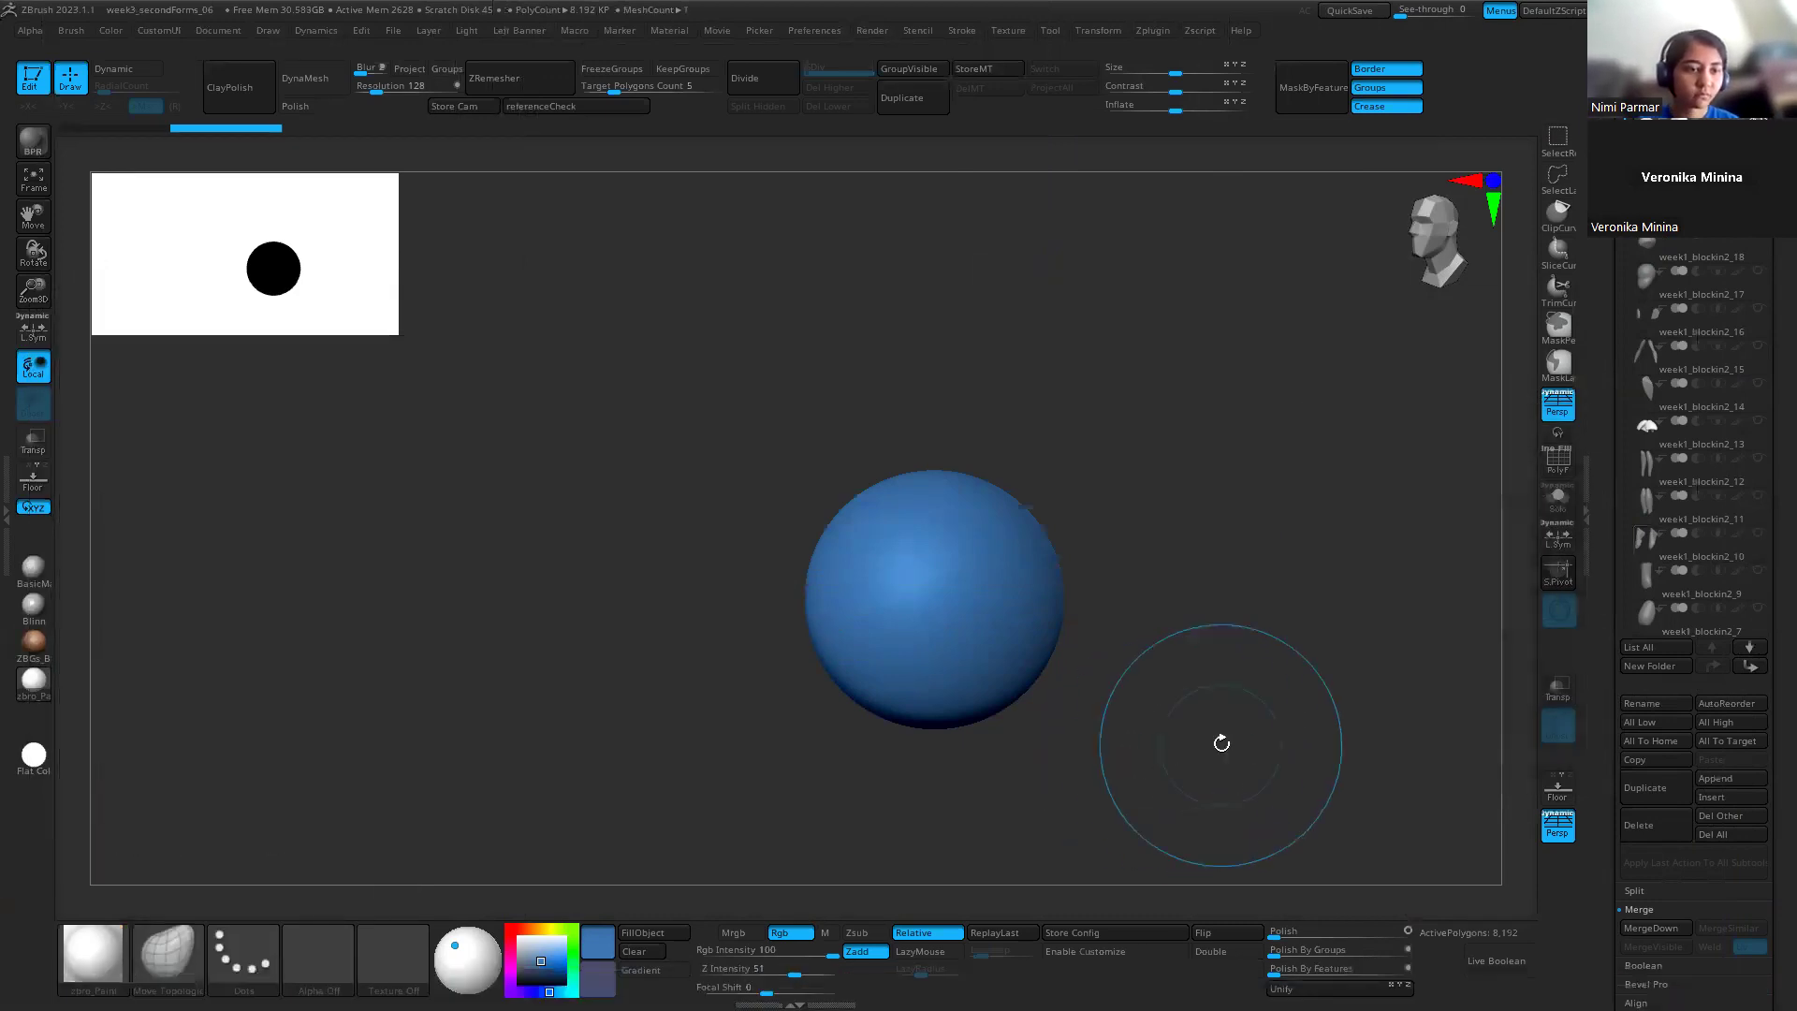
Step: Set the small PureRef window to stay always on top and return to the sphere in ZBrush
{"action": "key", "text": "alt+Tab"}
{"action": "right_click", "coordinate": [299, 599]}
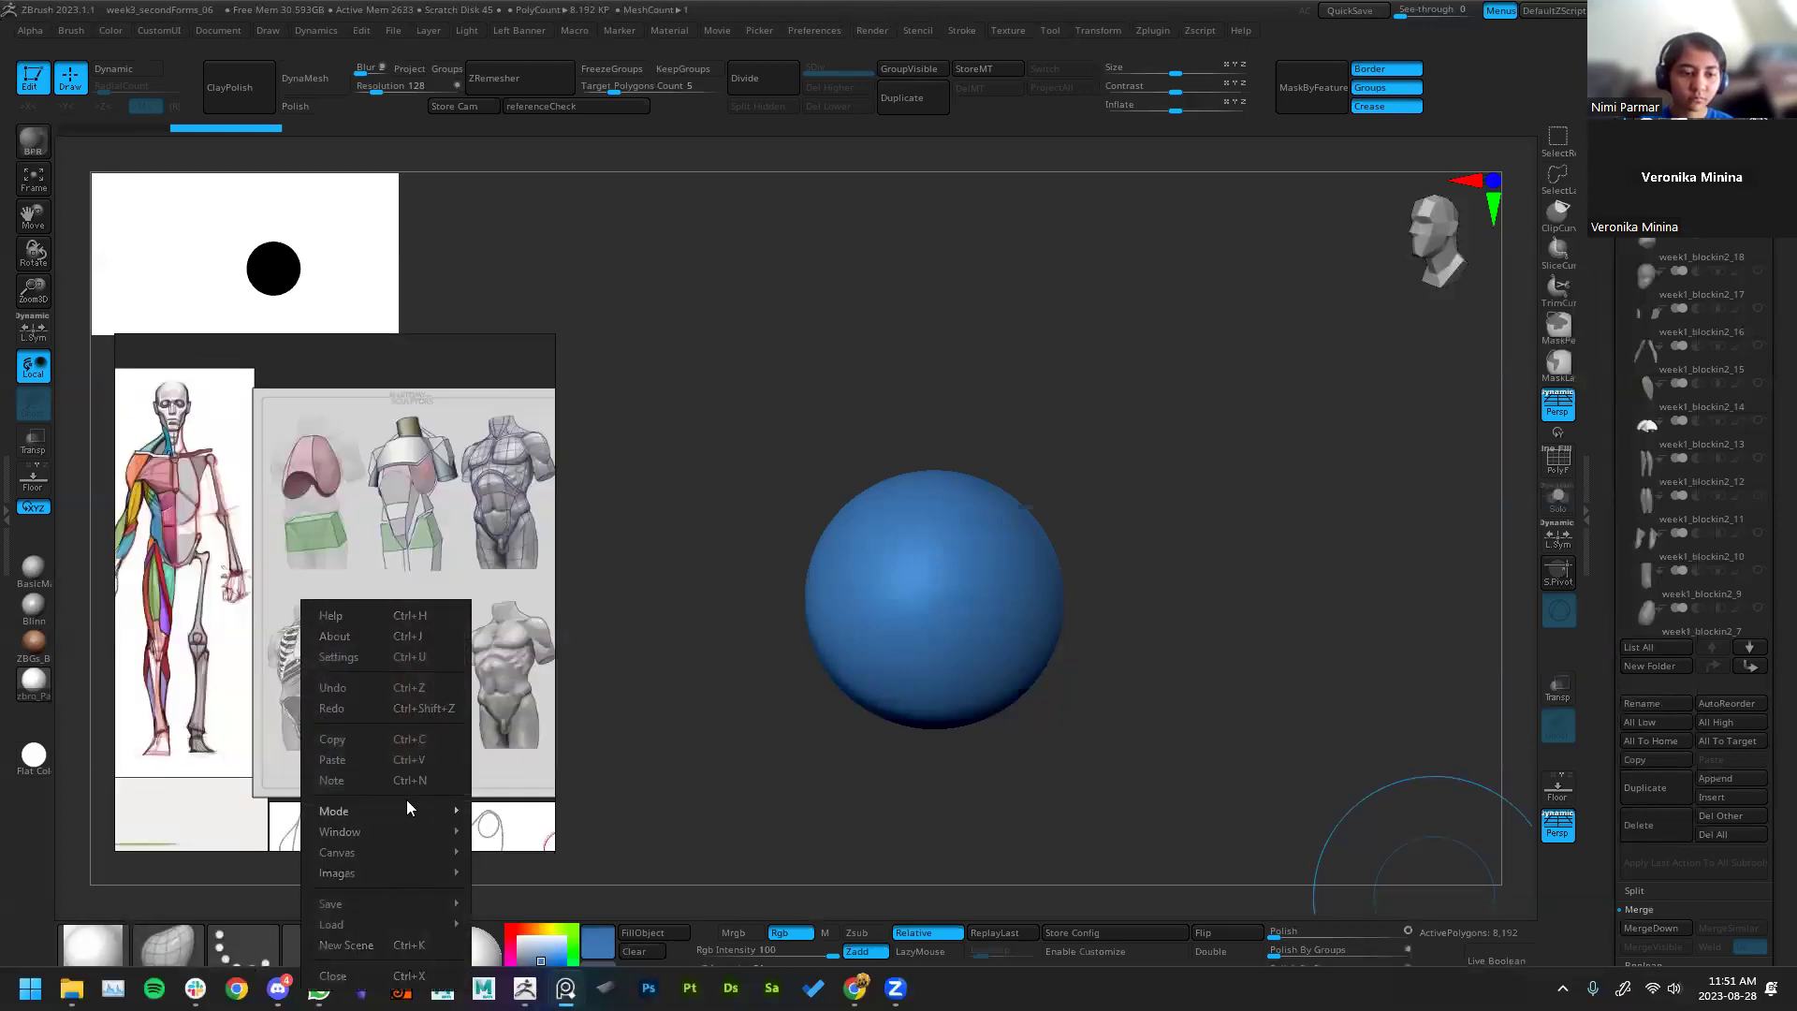
{"action": "mouse_move", "coordinate": [406, 808]}
{"action": "left_click", "coordinate": [569, 853]}
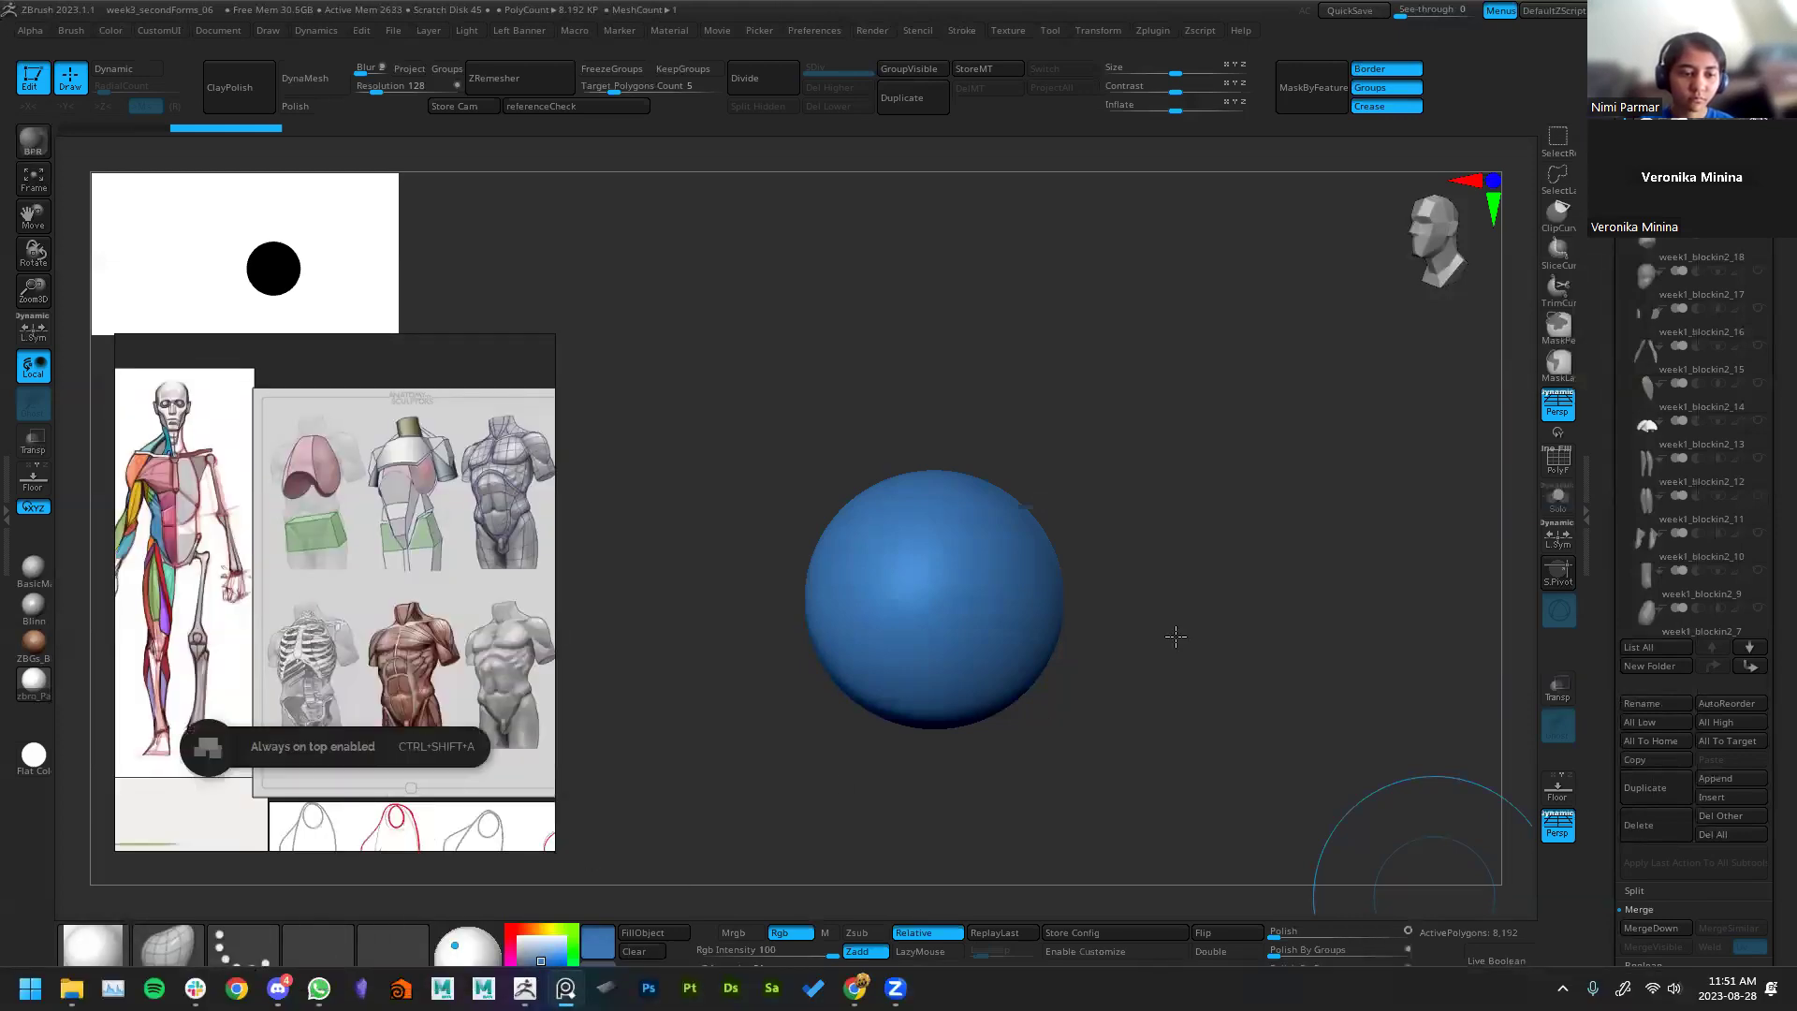
{"action": "left_click", "coordinate": [1175, 637]}
Step: Switch the sphere's material to BasicMaterial and frame it from the front beside the torso reference
{"action": "left_click_drag", "start_coordinate": [1216, 605], "coordinate": [1185, 603]}
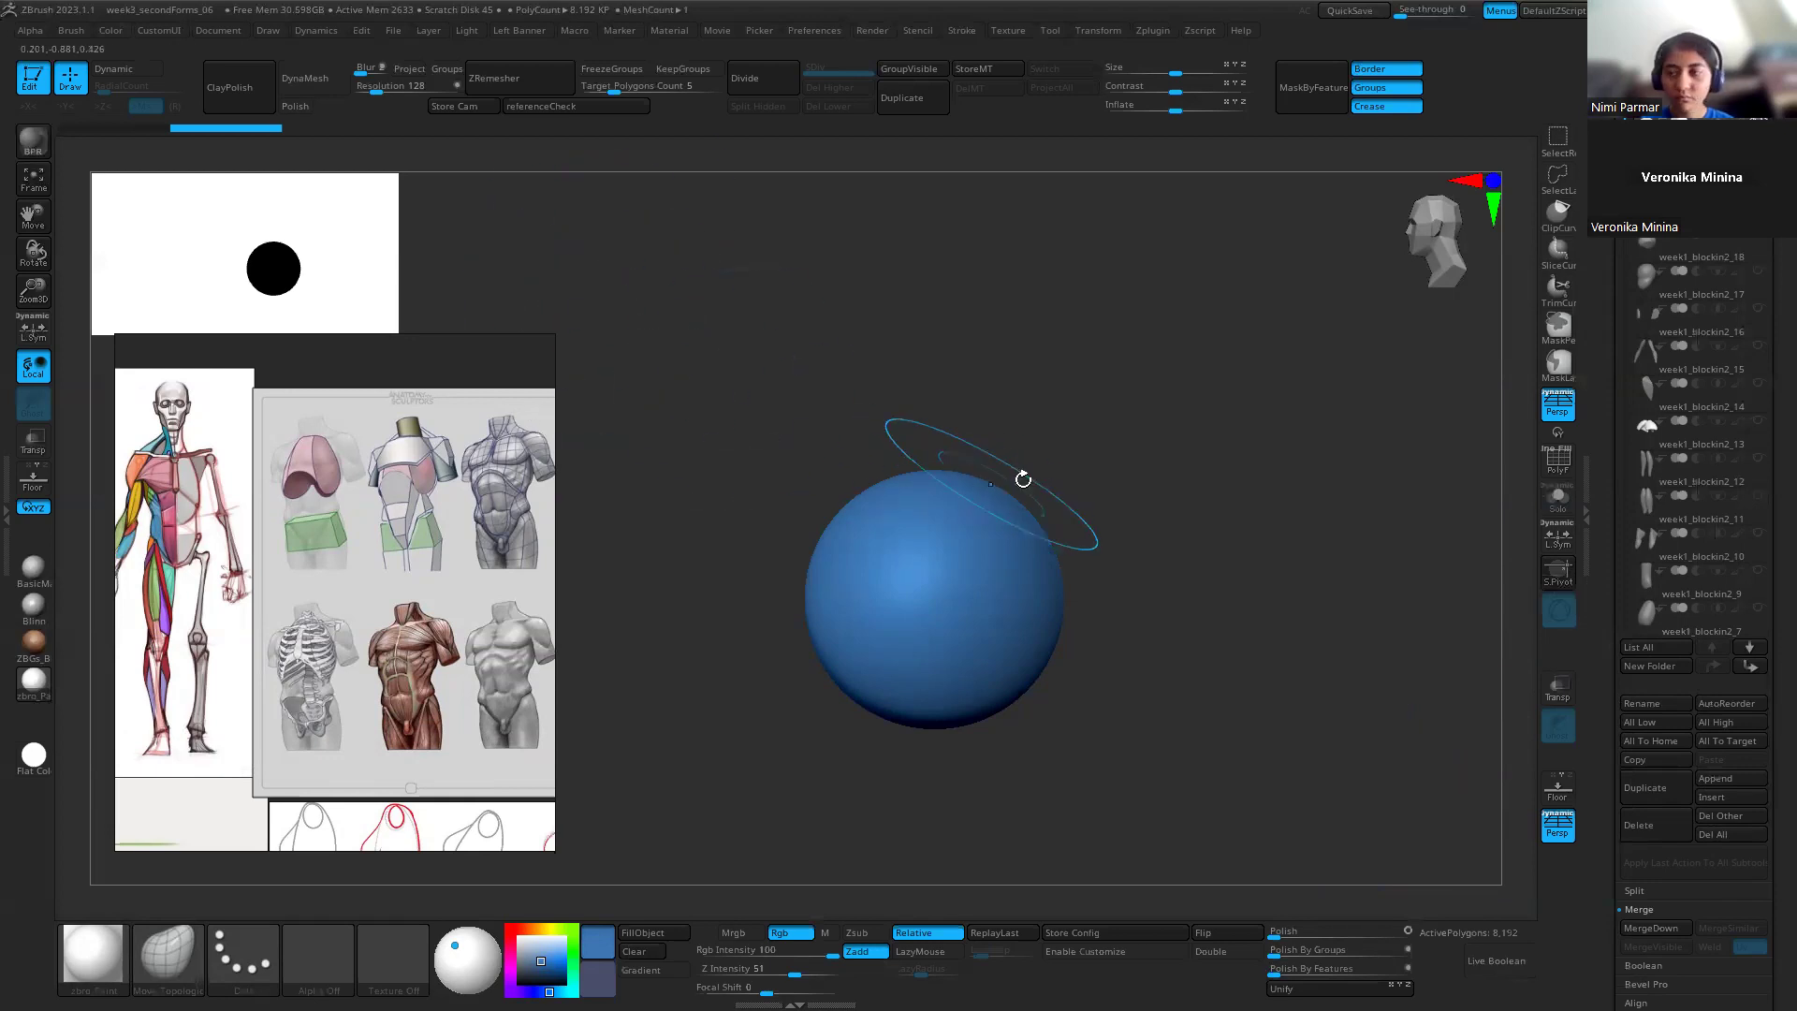
{"action": "left_click_drag", "start_coordinate": [1146, 477], "coordinate": [506, 725], "text": "alt"}
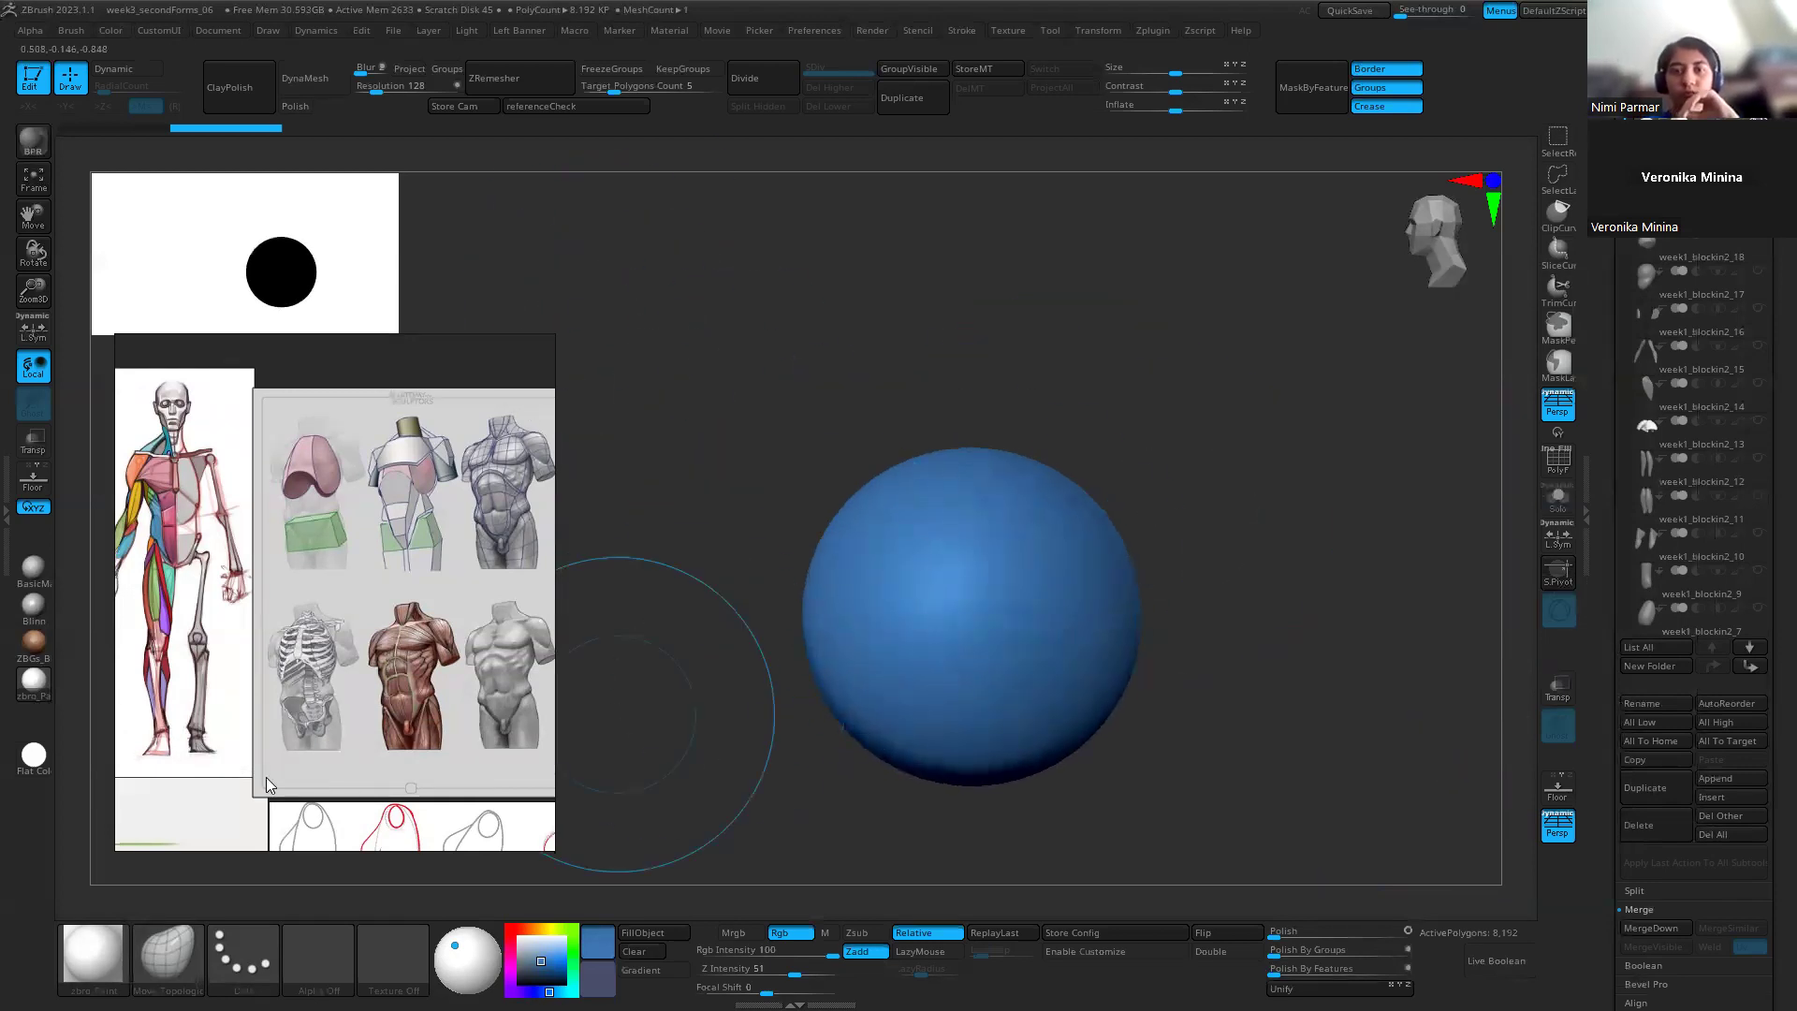
{"action": "left_click", "coordinate": [33, 567]}
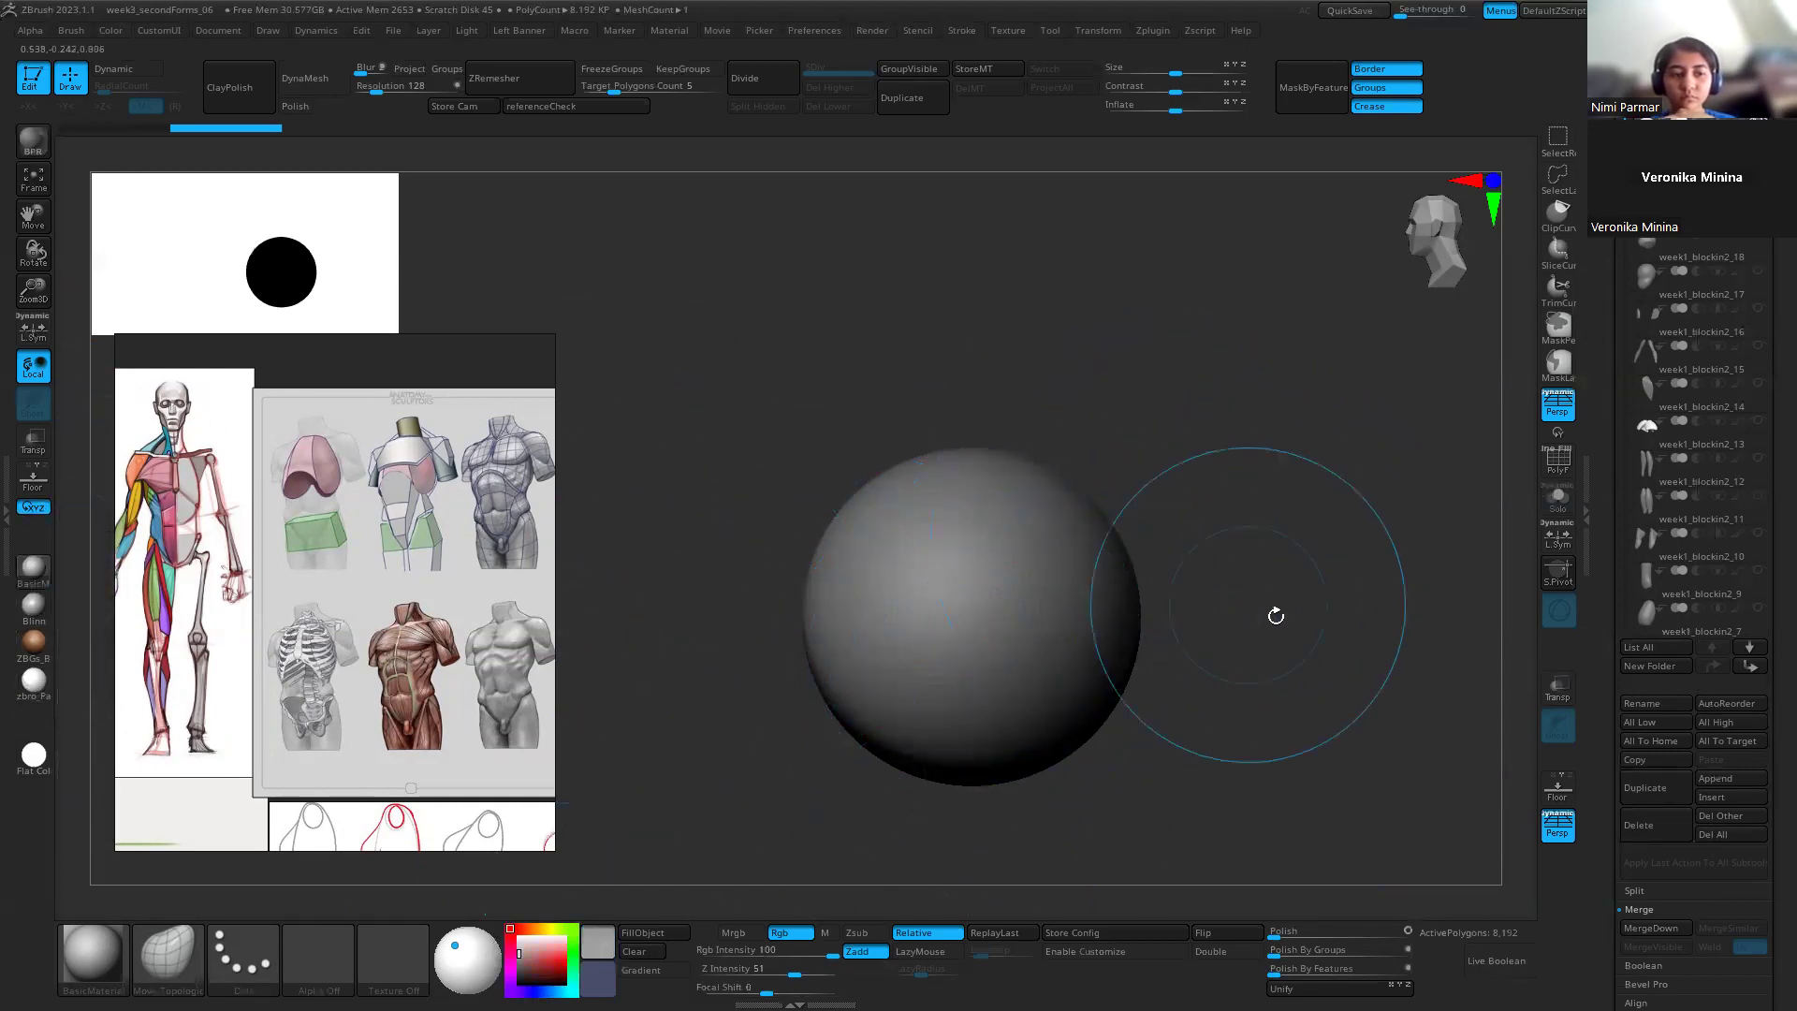
{"action": "right_click_drag", "start_coordinate": [963, 554], "coordinate": [908, 530], "text": "alt"}
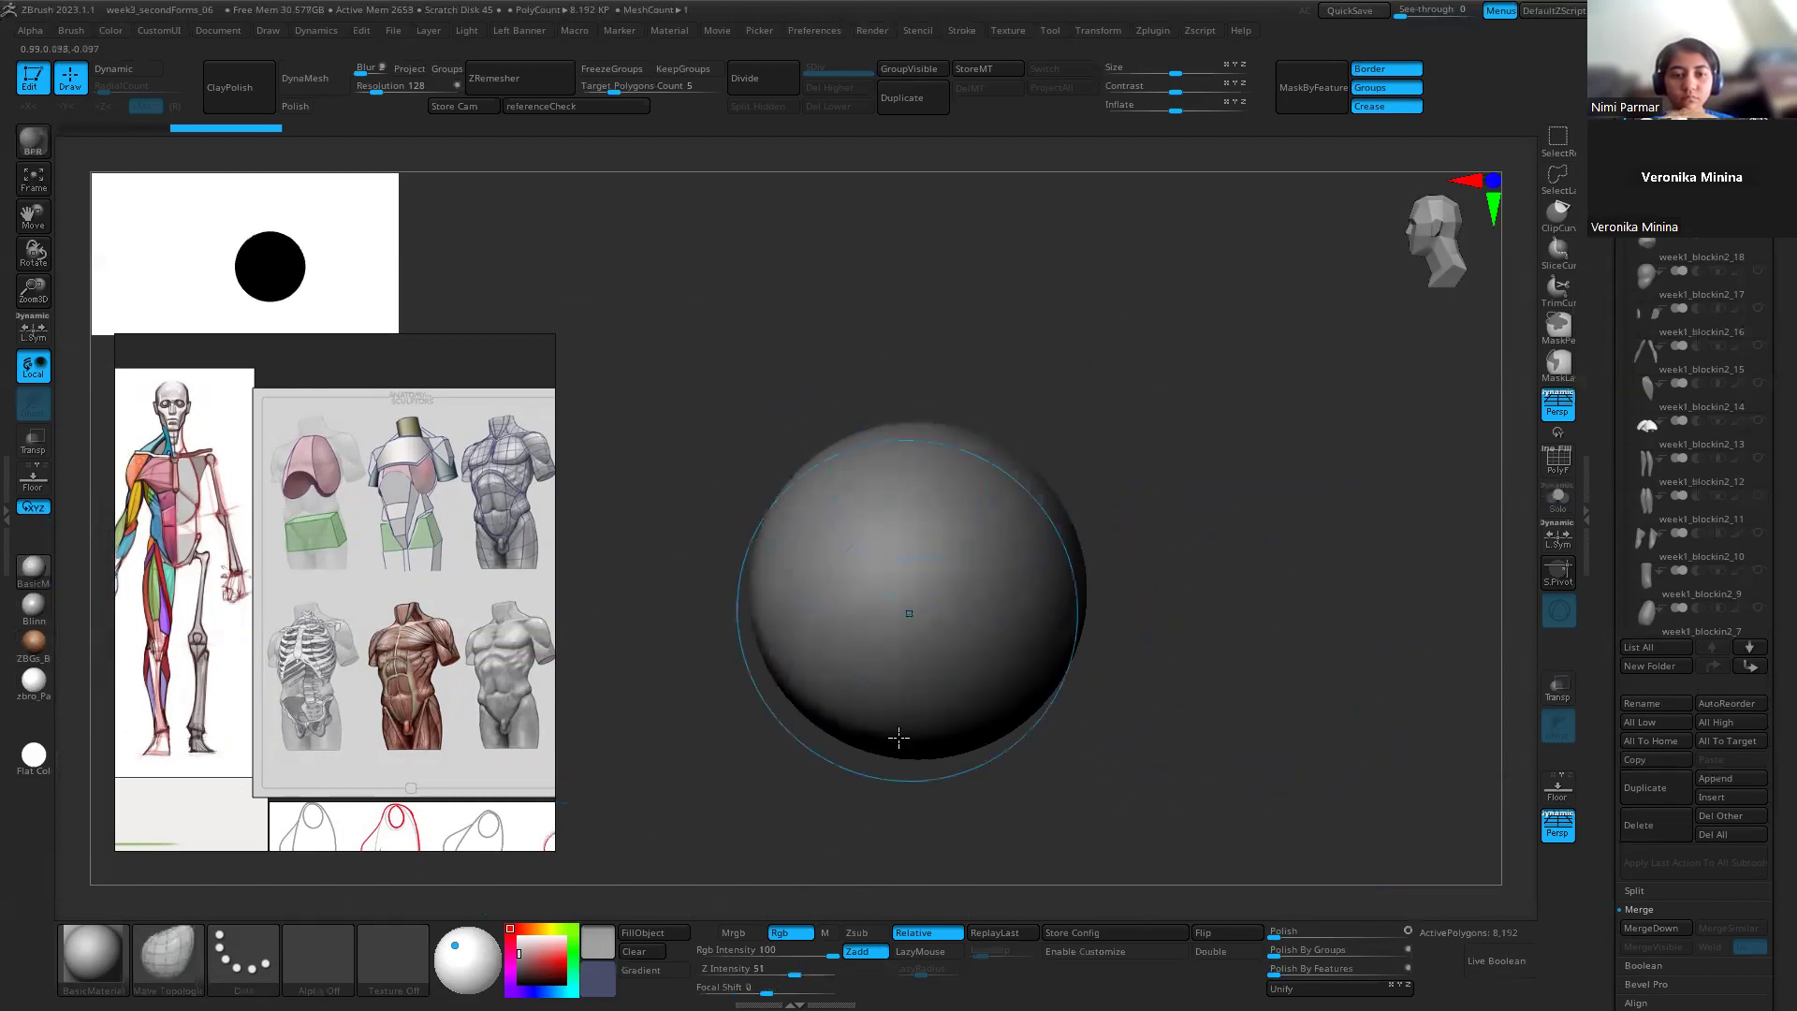
{"action": "right_click_drag", "start_coordinate": [1251, 581], "coordinate": [1329, 582]}
{"action": "right_click_drag", "start_coordinate": [765, 639], "coordinate": [1011, 687], "text": "alt"}
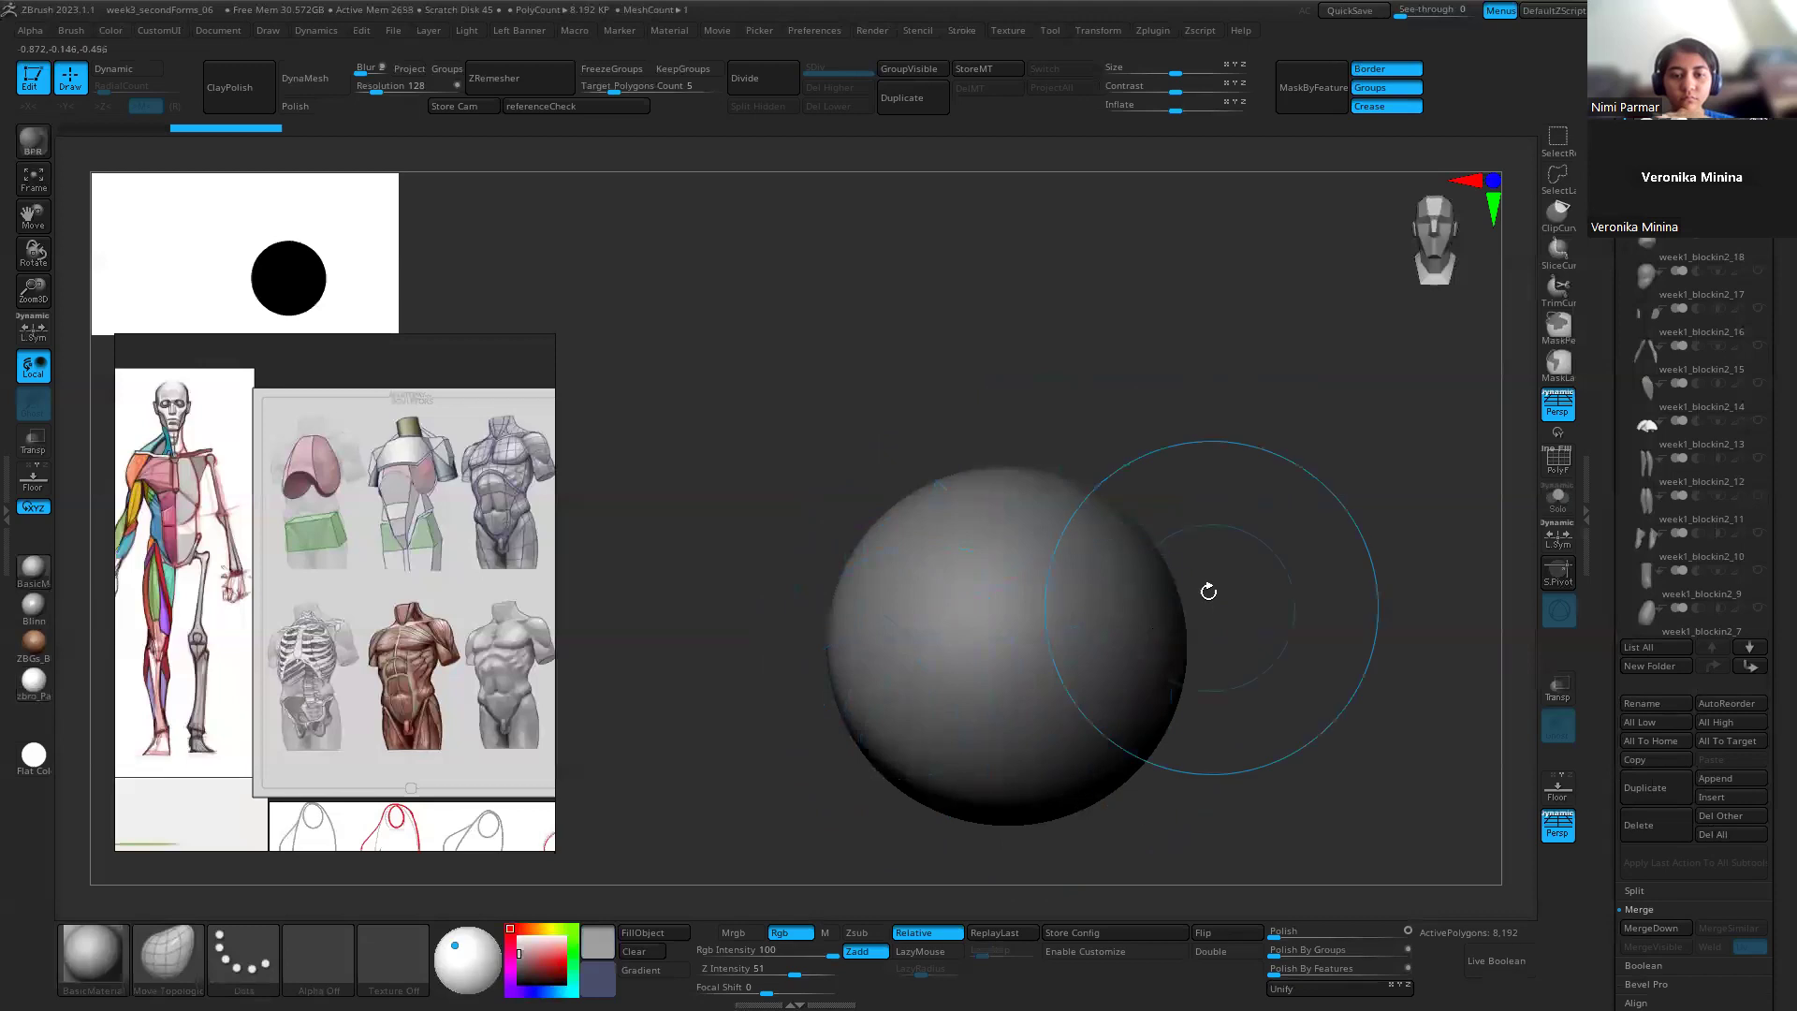
Step: Try the brown and reflective MatCap materials on the sphere, then return it to BasicMaterial
{"action": "right_click_drag", "start_coordinate": [1205, 588], "coordinate": [1106, 489], "text": "alt"}
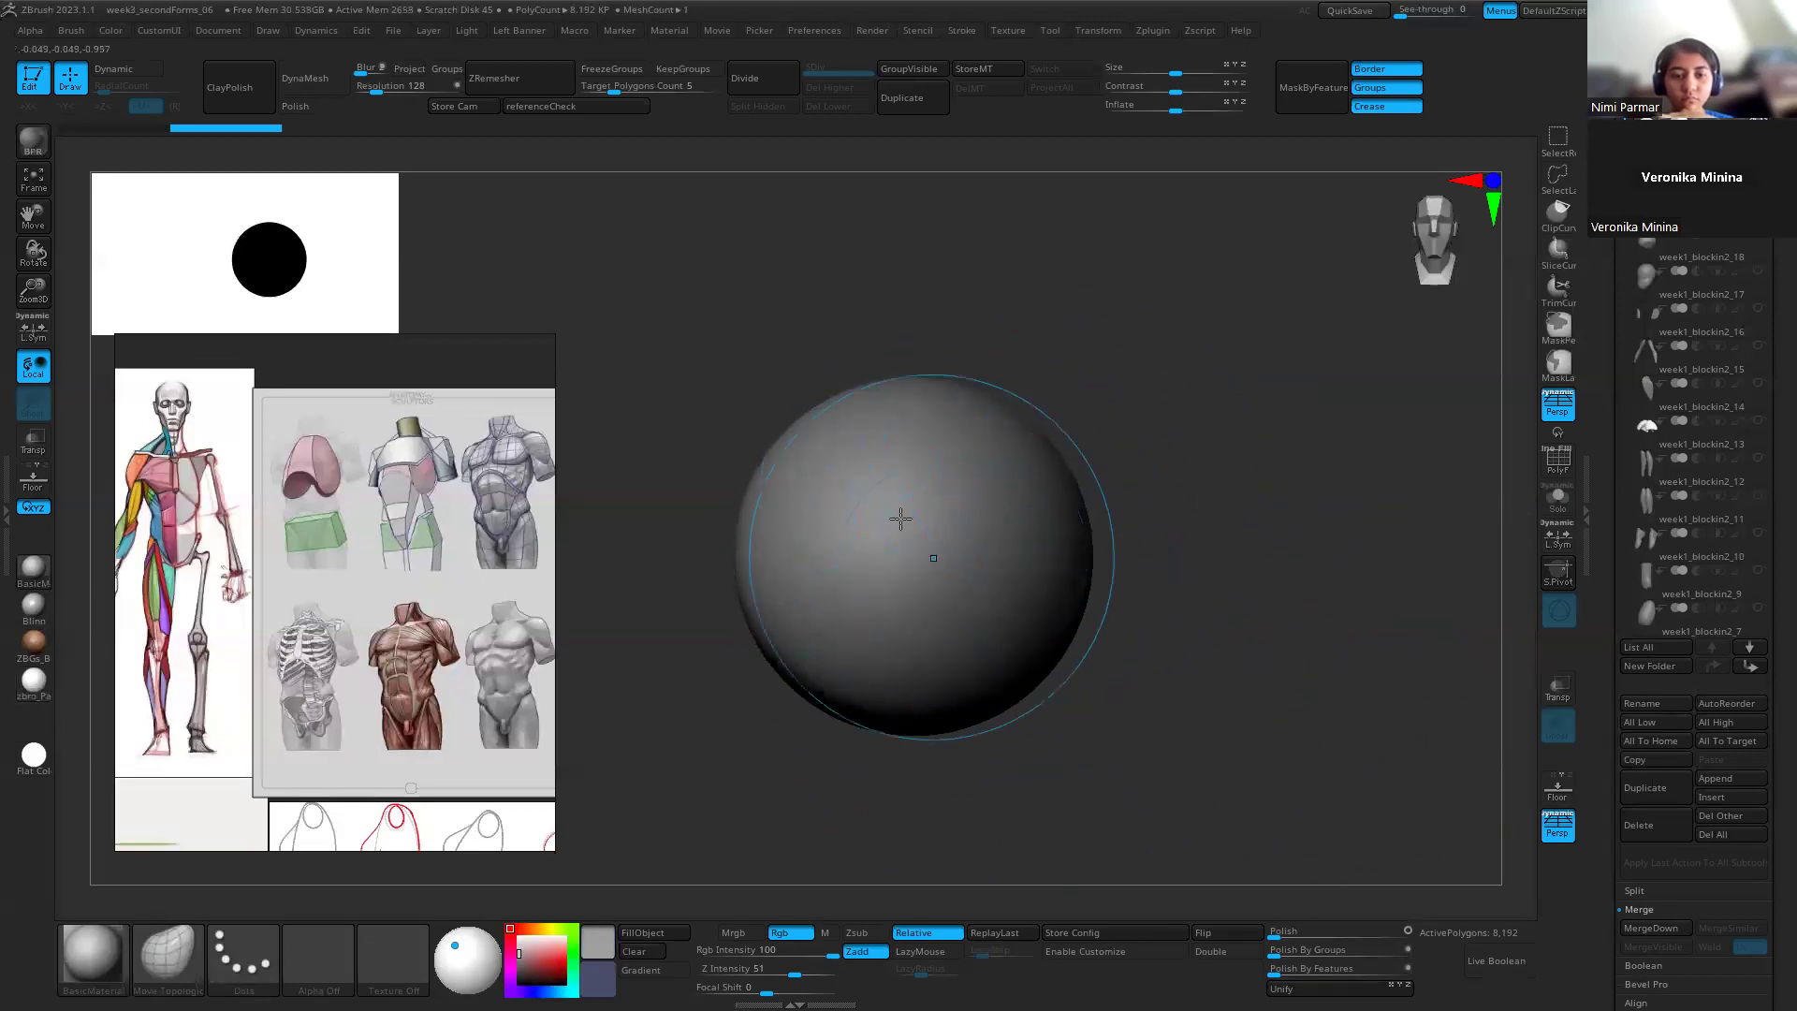
{"action": "left_click", "coordinate": [34, 647]}
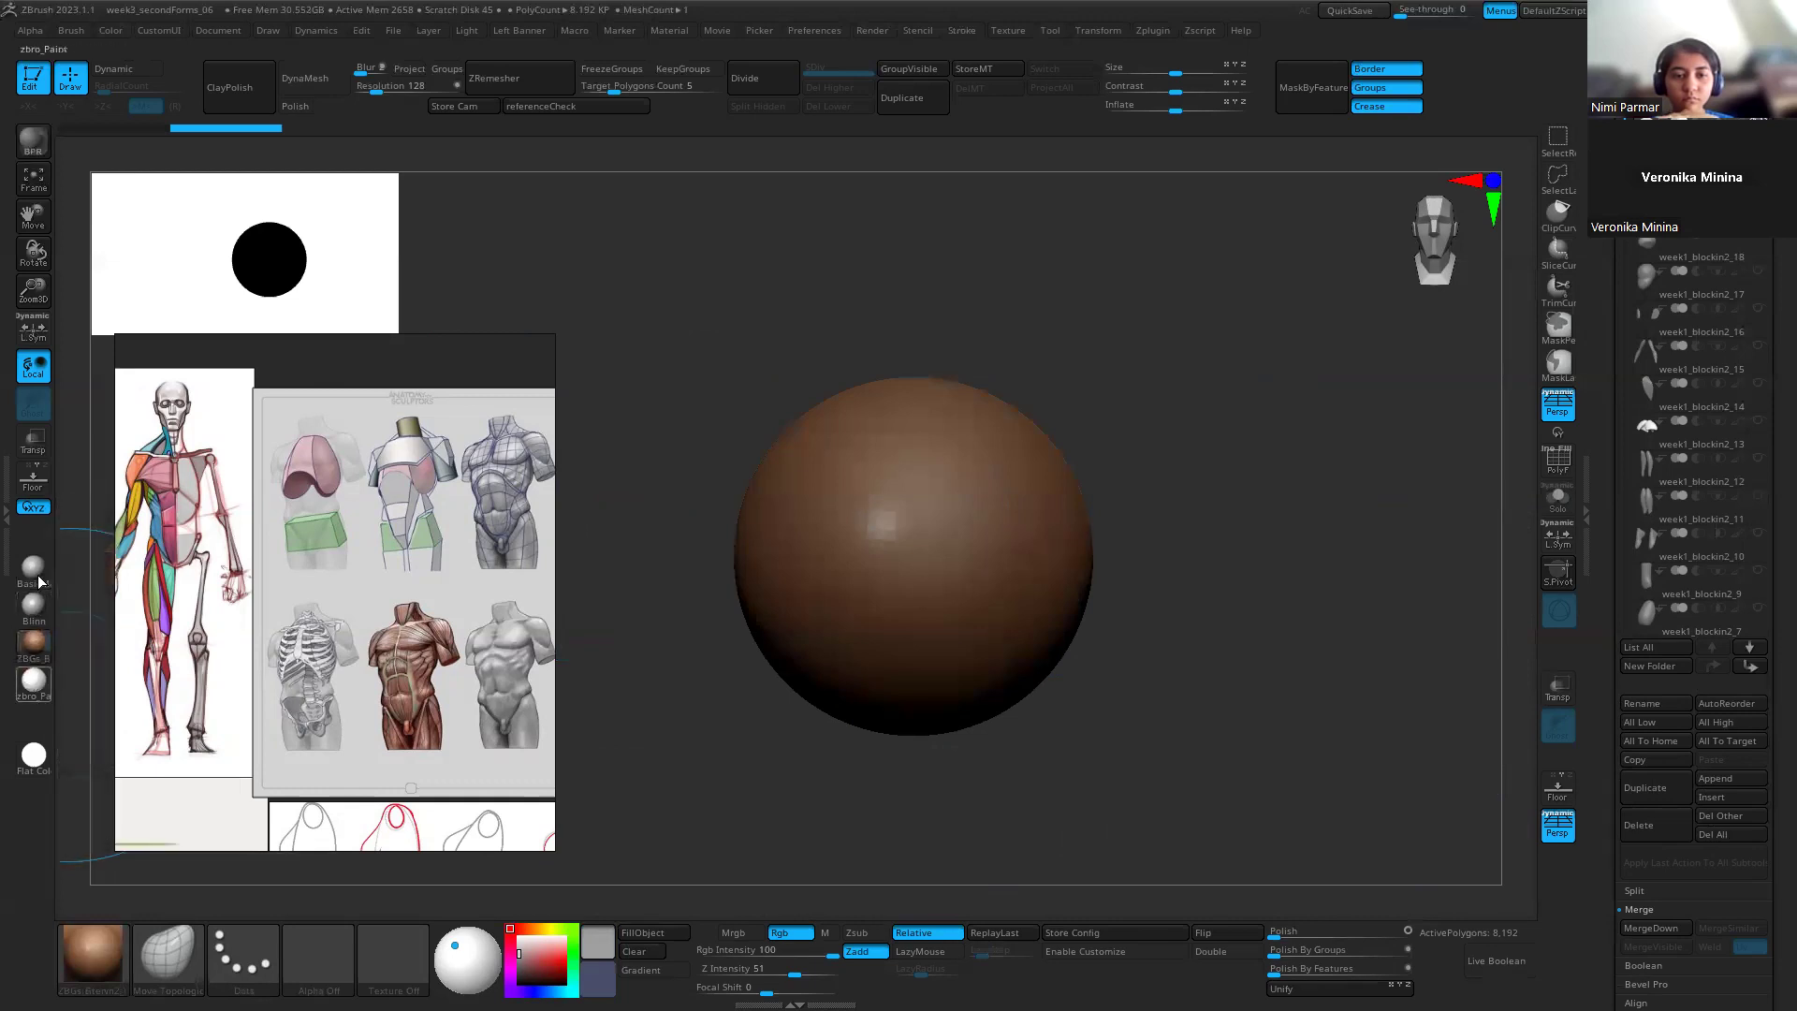
{"action": "left_click", "coordinate": [35, 756]}
{"action": "left_click", "coordinate": [46, 760]}
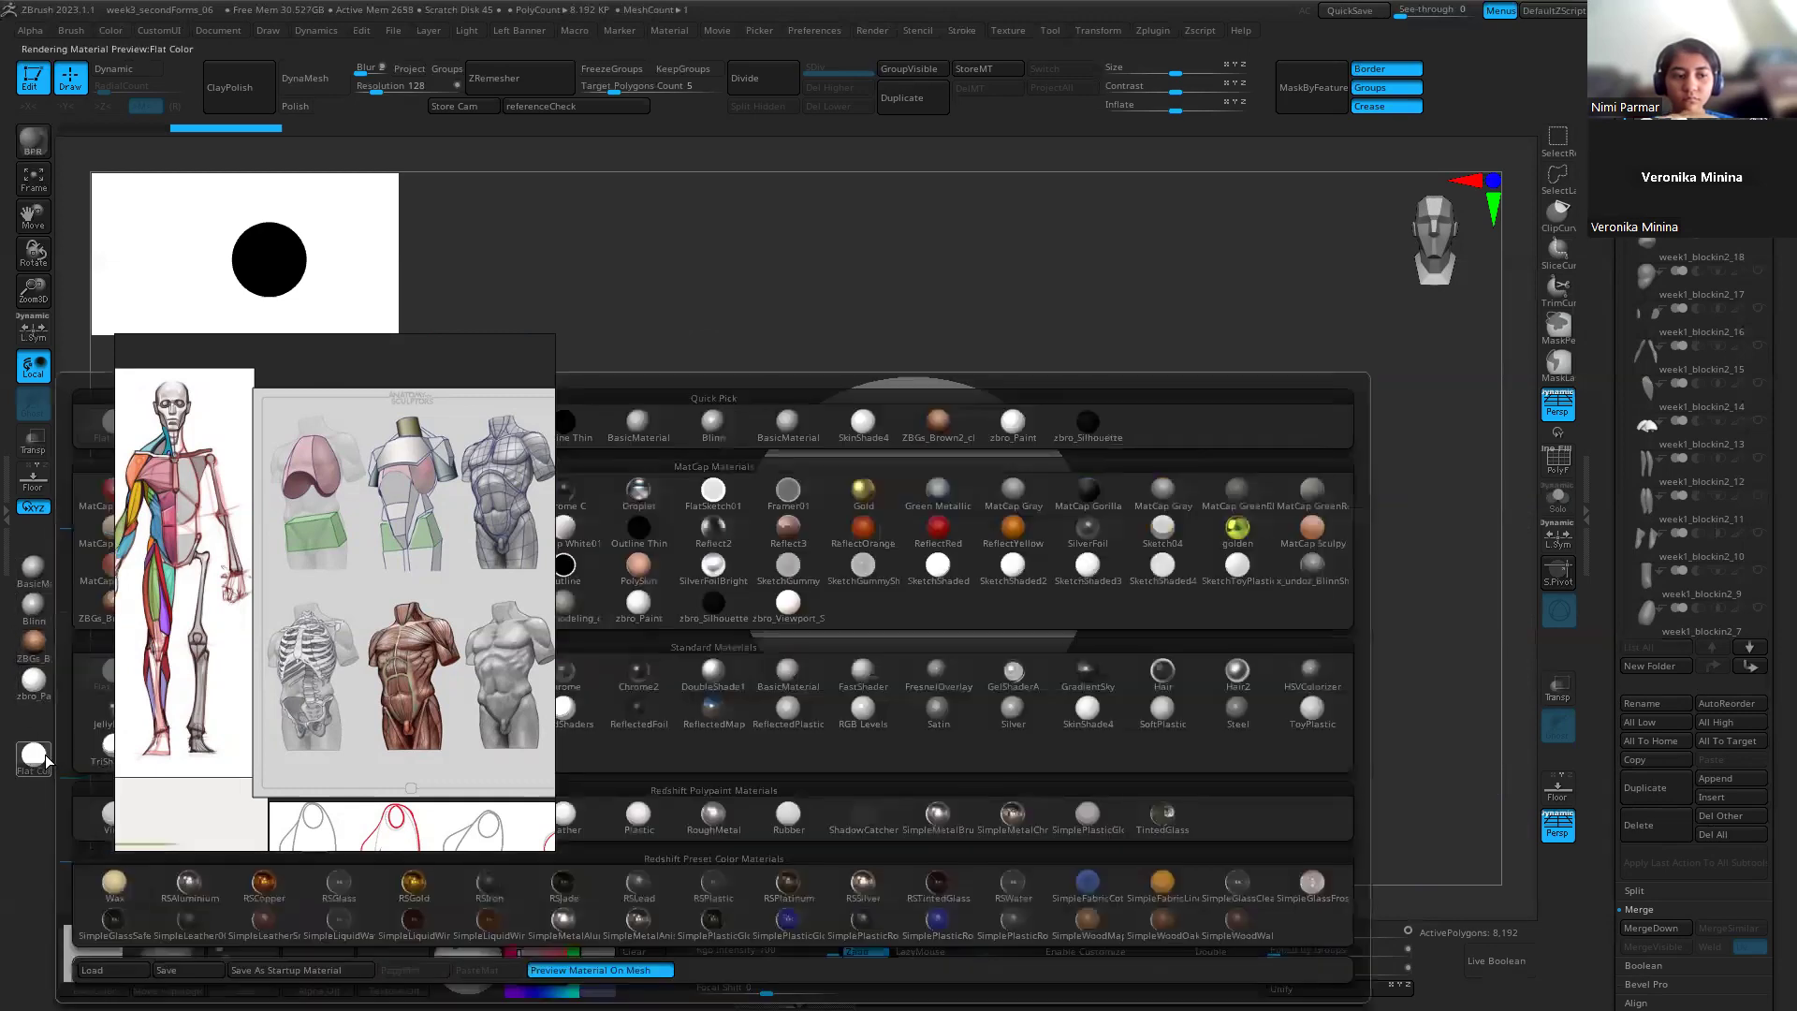
{"action": "left_click", "coordinate": [783, 526]}
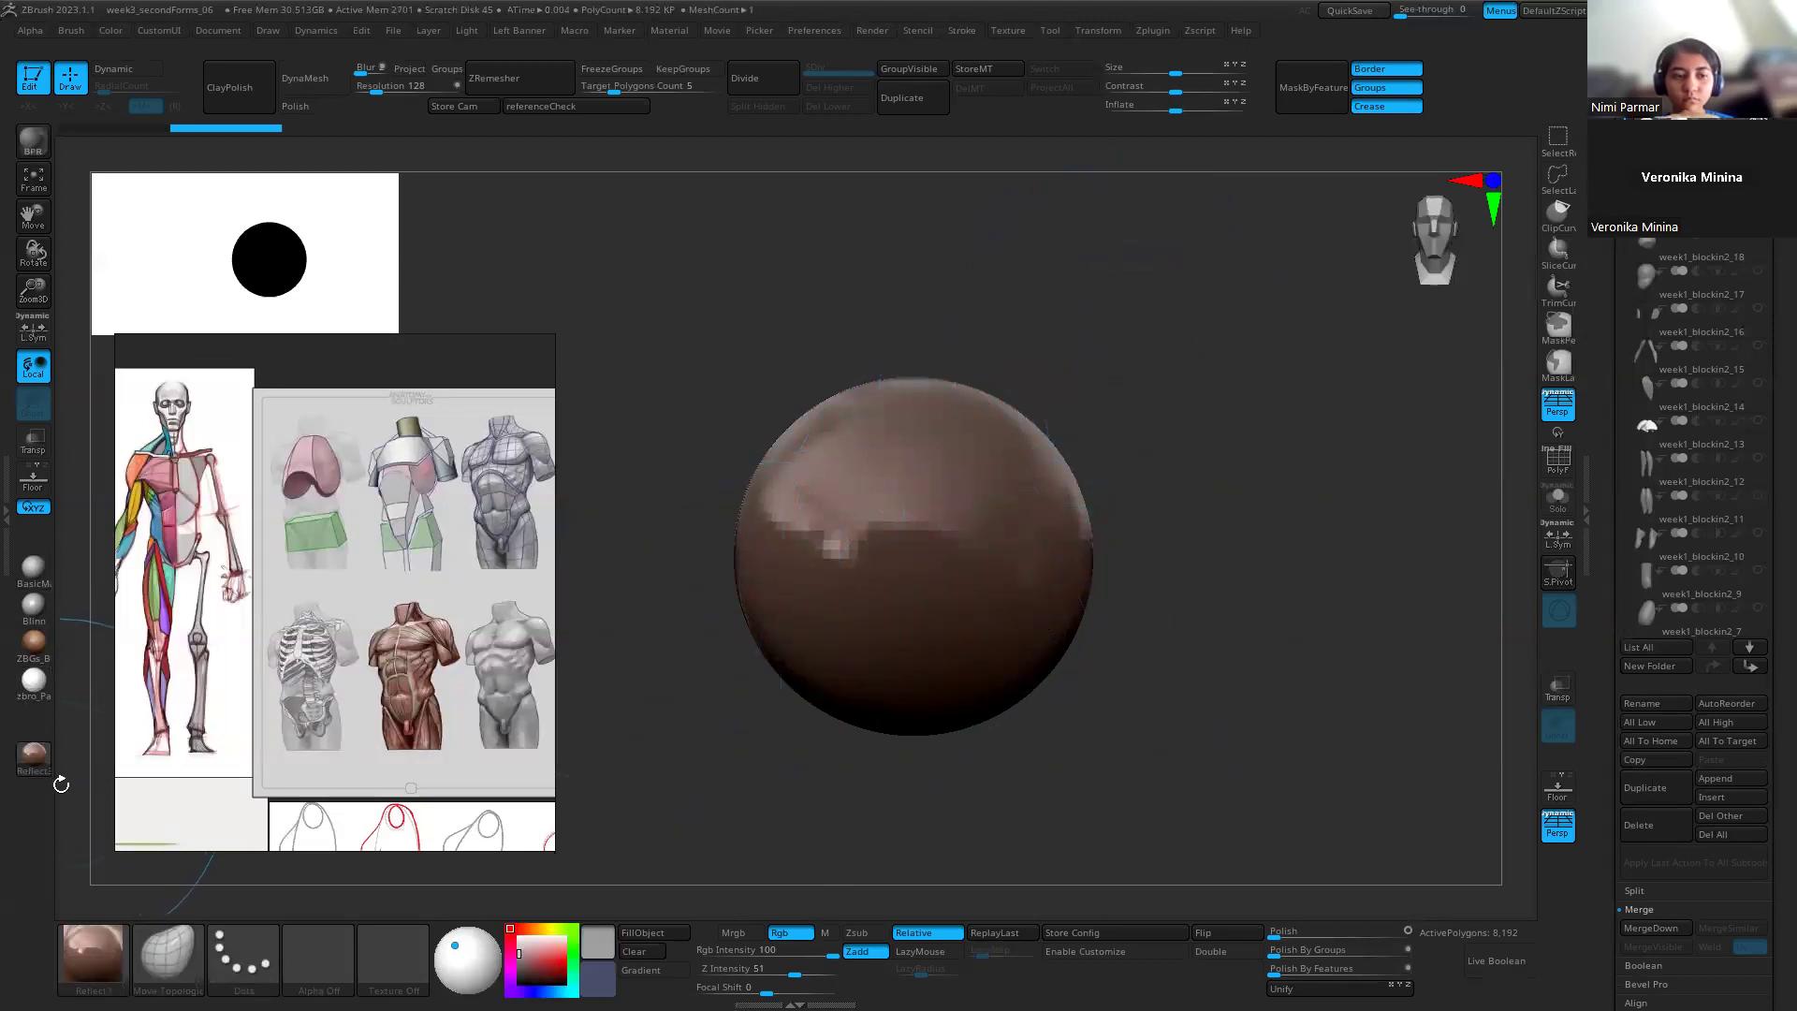
{"action": "left_click", "coordinate": [34, 573]}
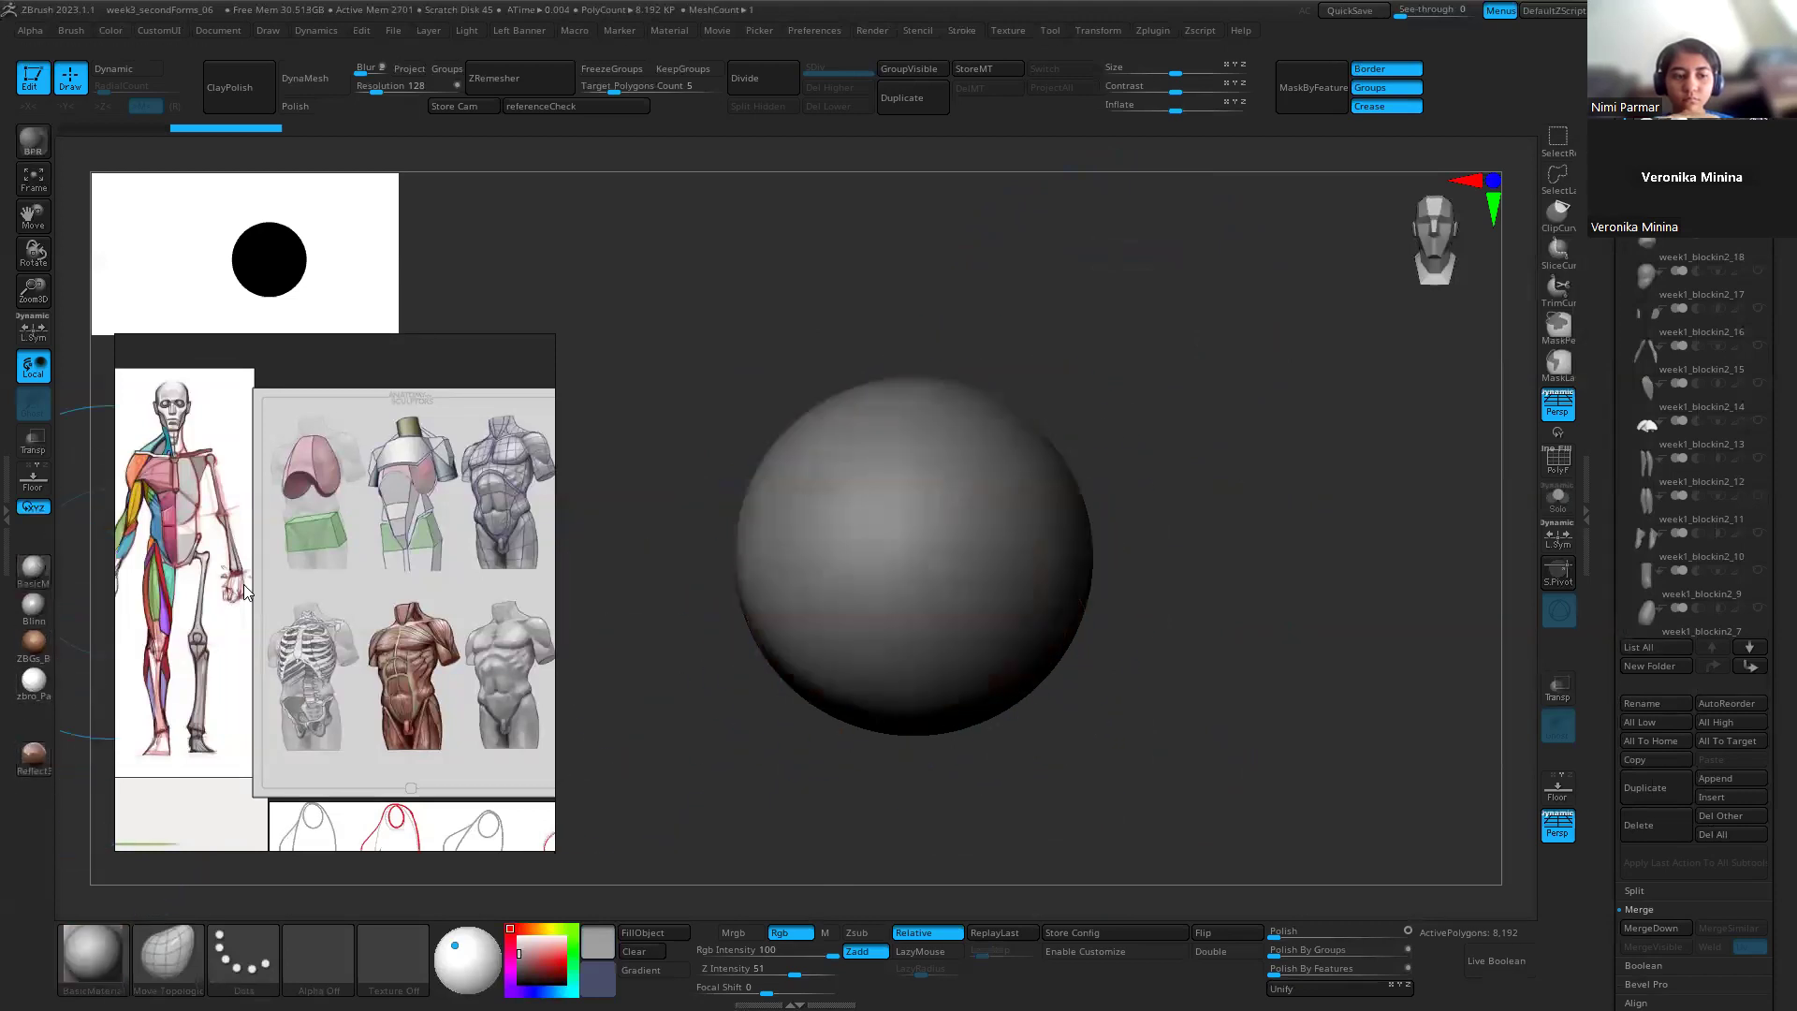
Step: Choose the Move Topological brush and turn on X-axis symmetry for sculpting the sphere
{"action": "left_click_drag", "start_coordinate": [1381, 404], "coordinate": [1580, 319]}
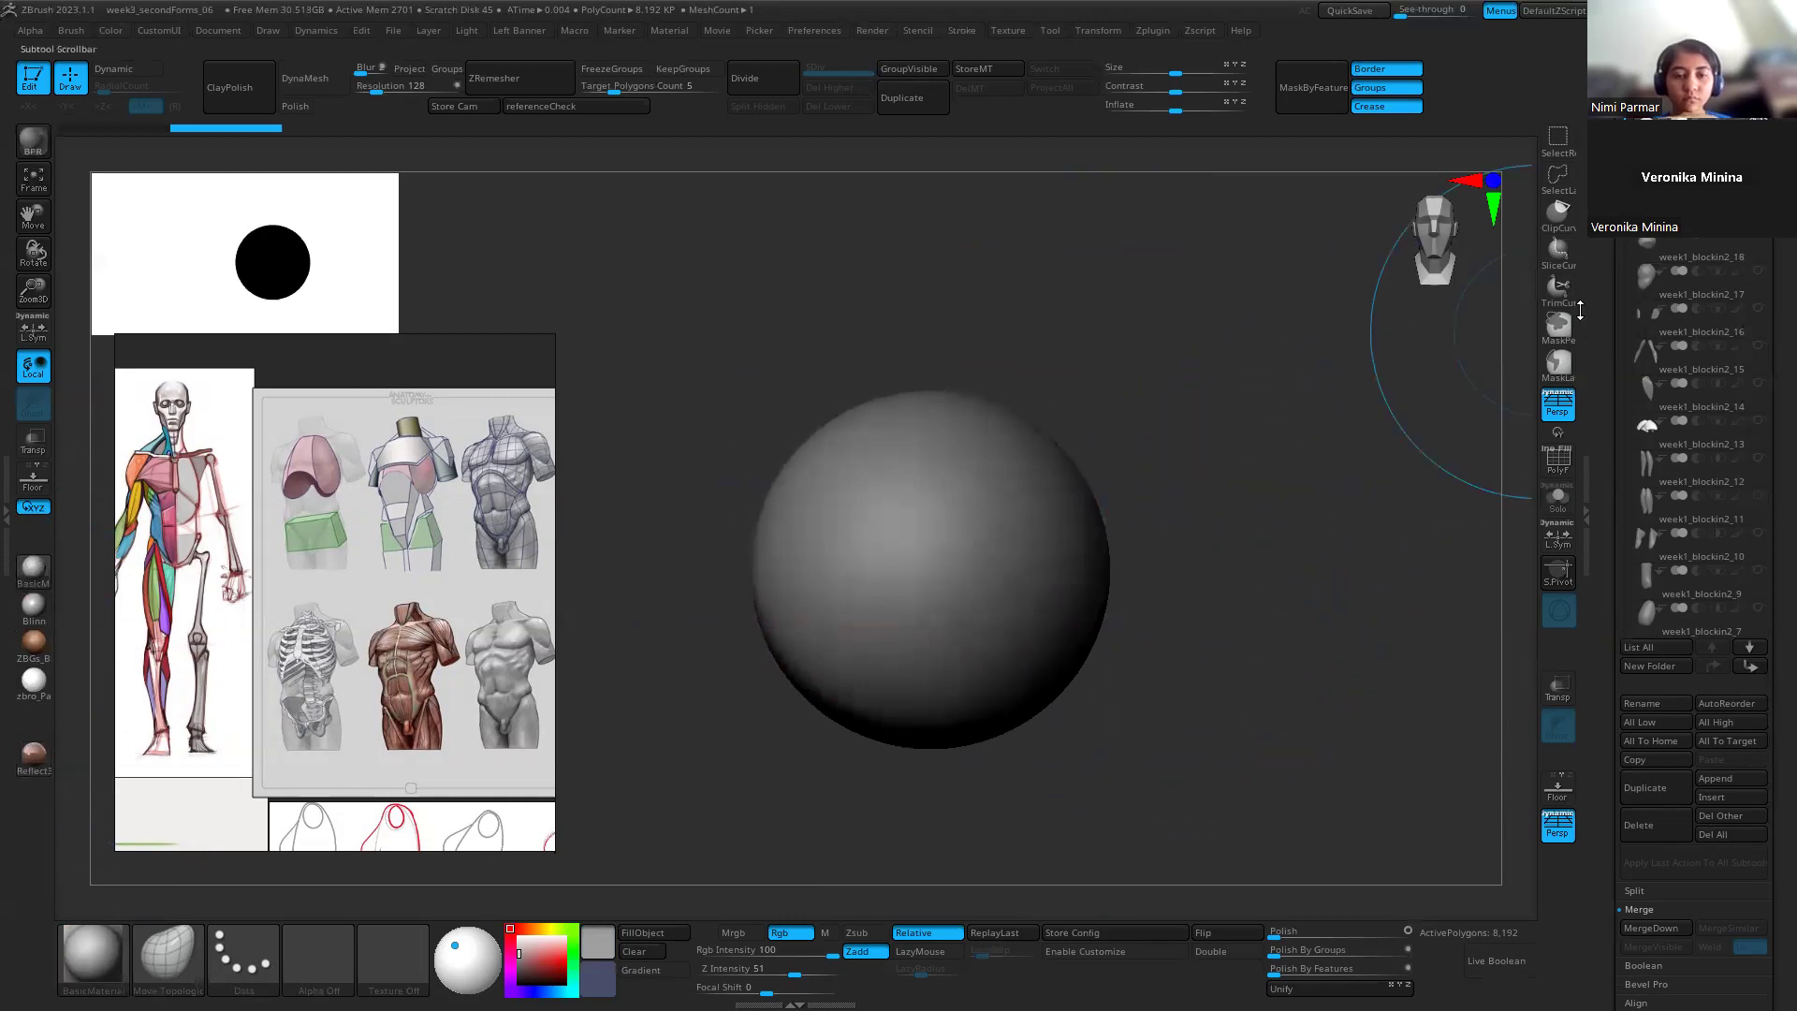
{"action": "key", "text": "b"}
{"action": "key", "text": "s"}
{"action": "key", "text": "h"}
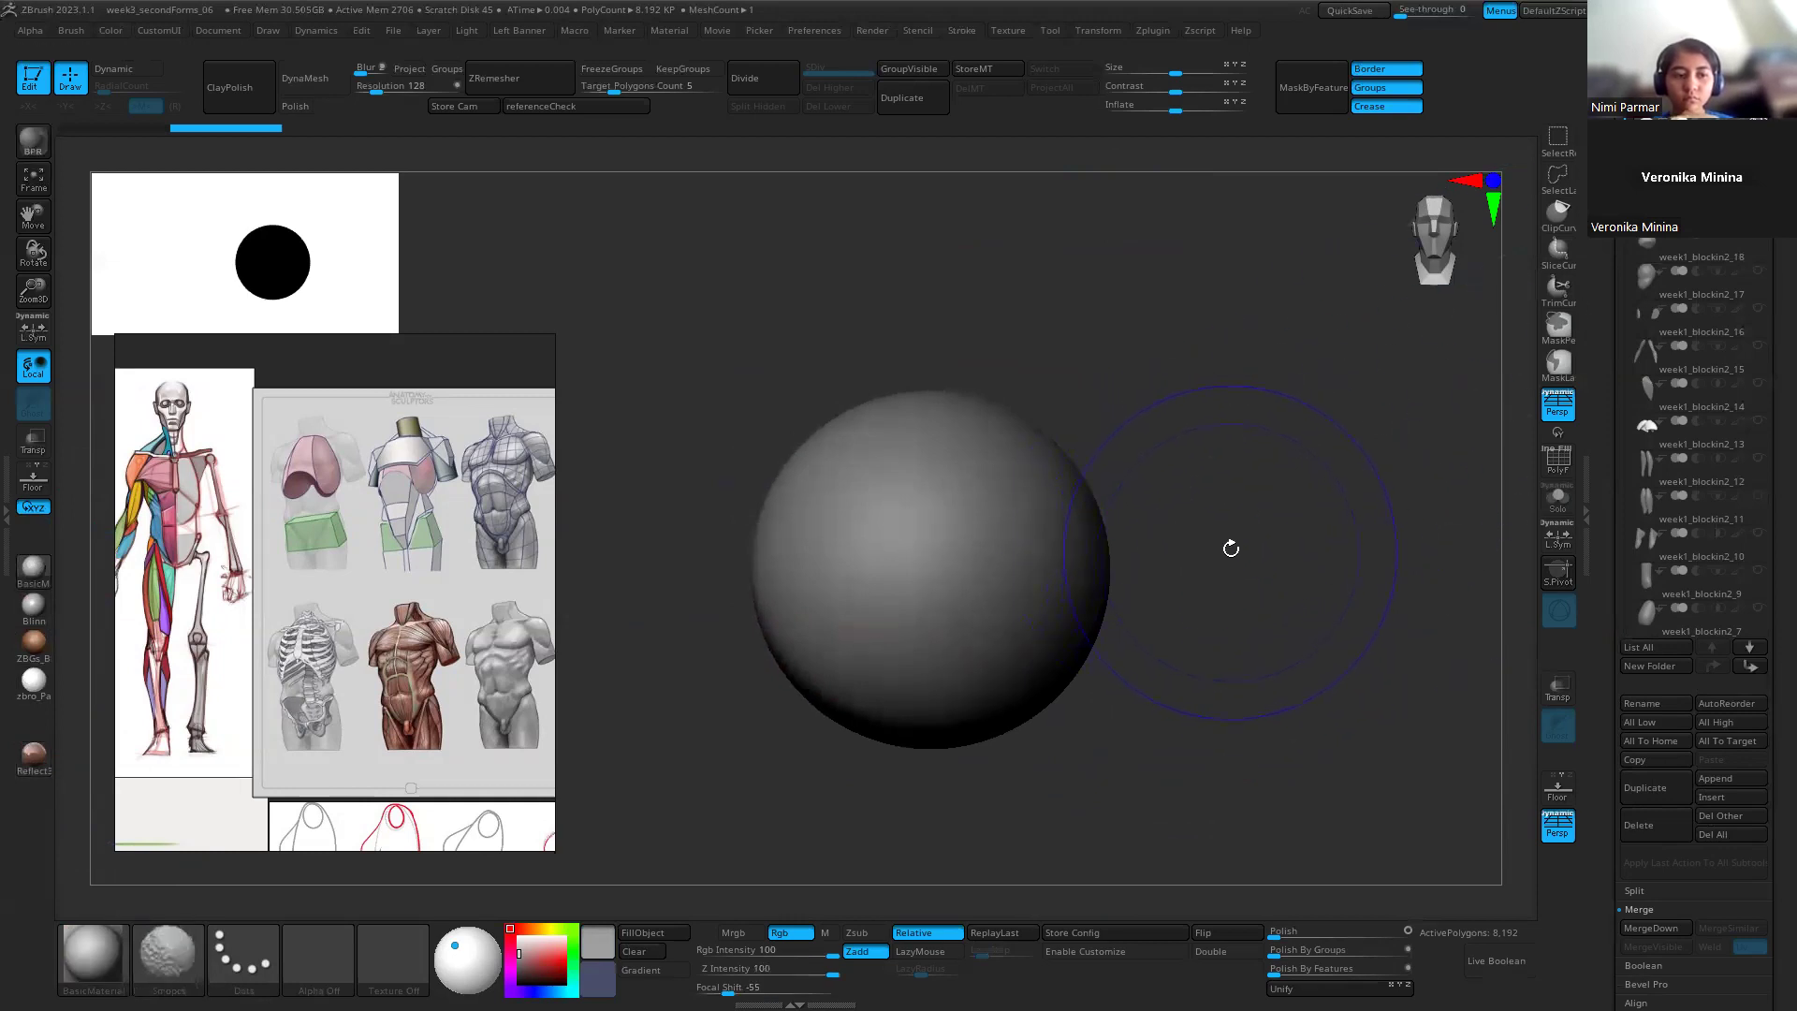
{"action": "key", "text": "b"}
{"action": "key", "text": "m"}
{"action": "key", "text": "t"}
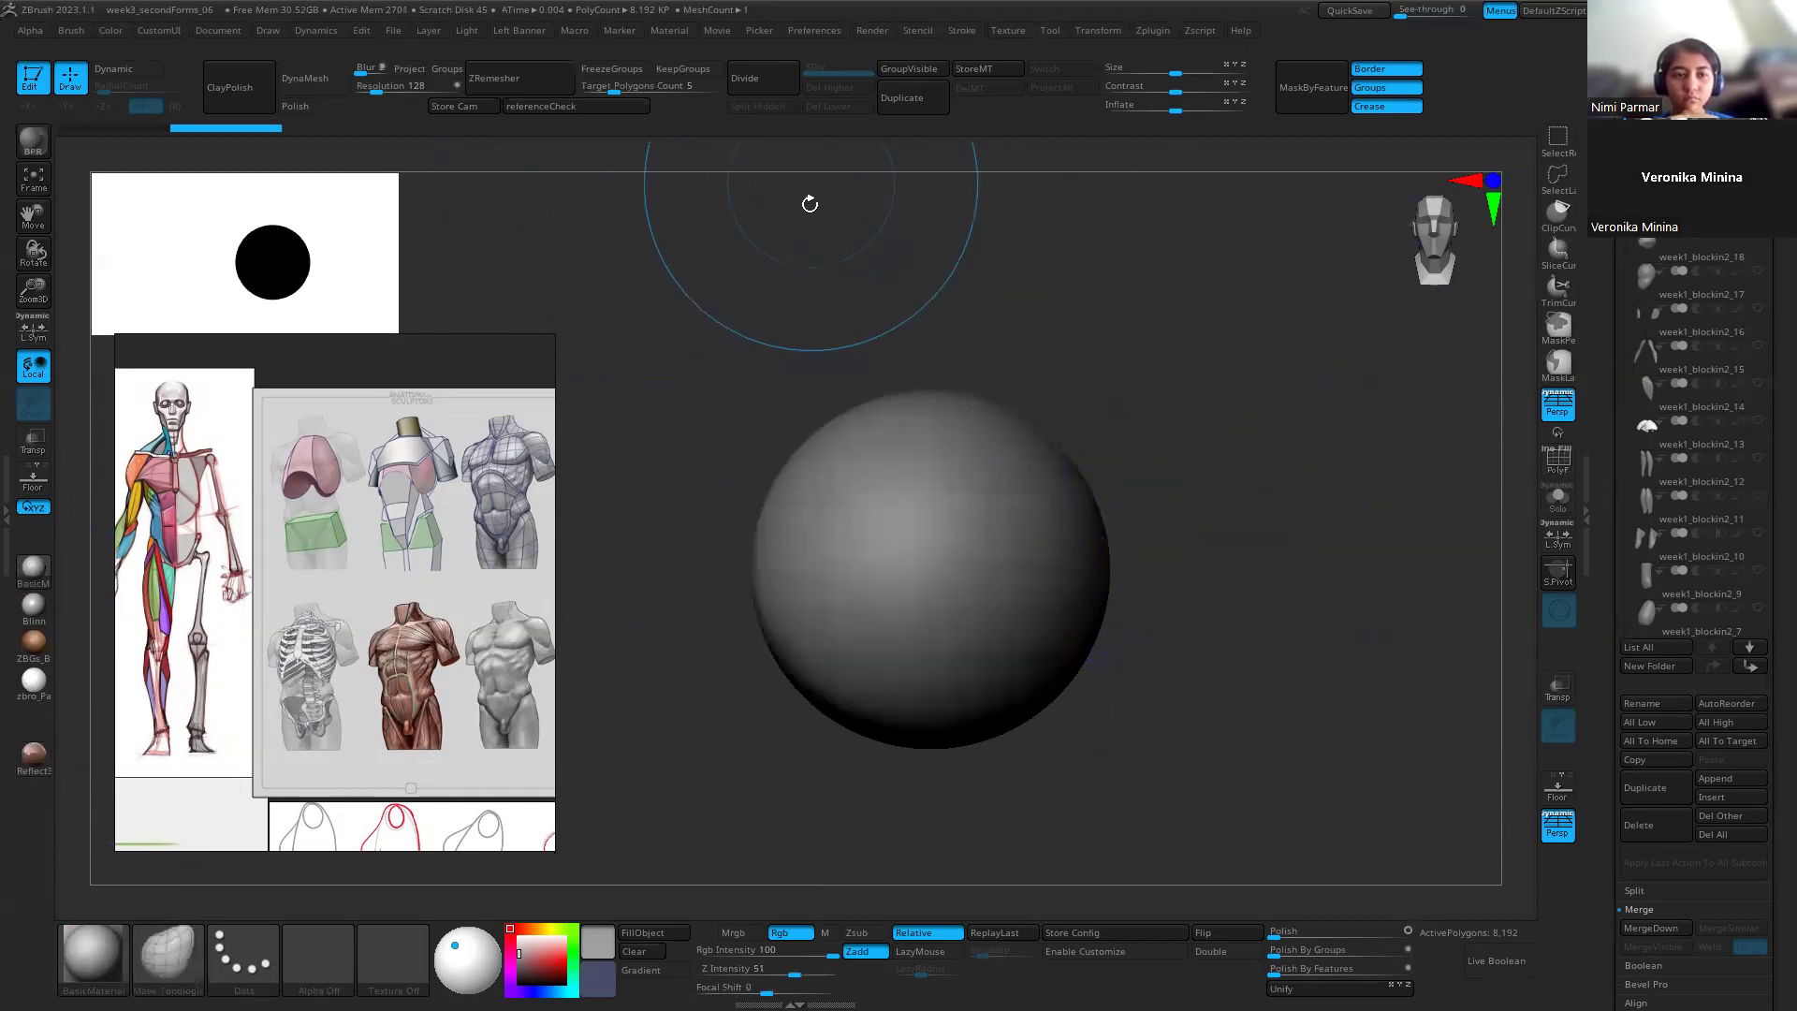
{"action": "key", "text": "x"}
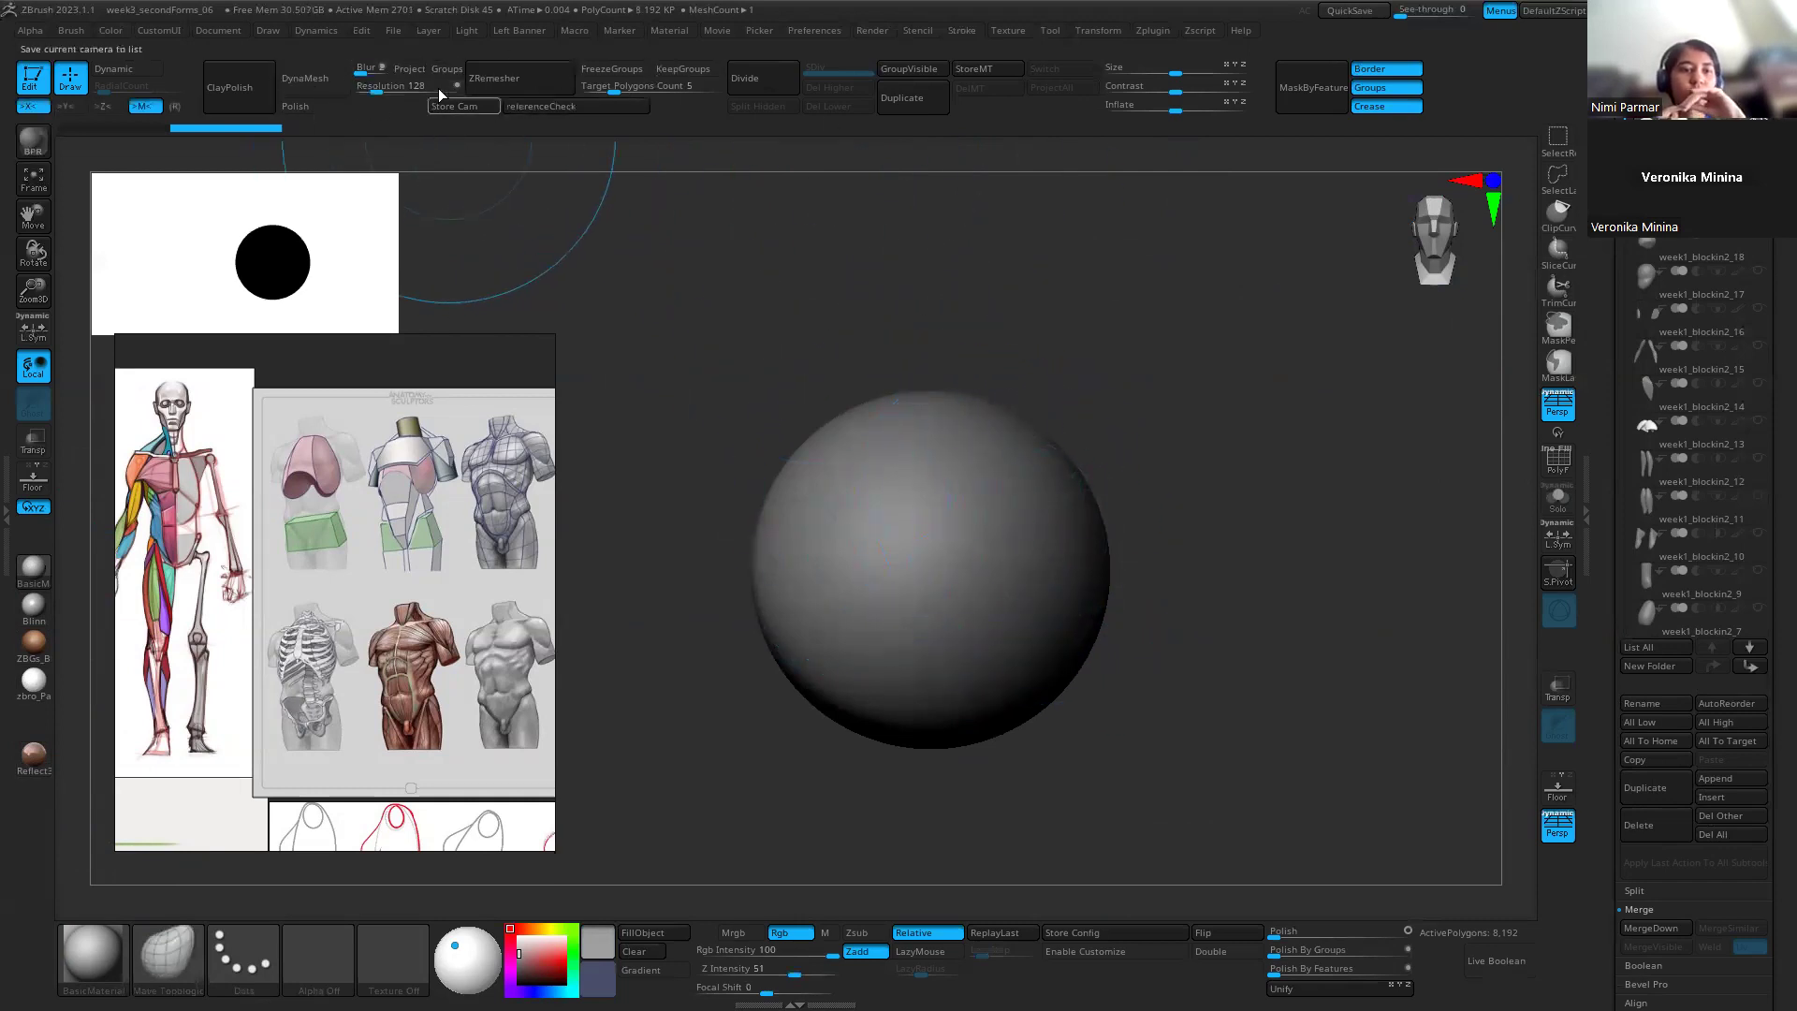
Step: Try remeshing the sphere with DynaMesh at resolution 40, inspect its wireframe, and undo the remesh
{"action": "left_click_drag", "start_coordinate": [376, 92], "coordinate": [355, 77]}
{"action": "left_click", "coordinate": [326, 90]}
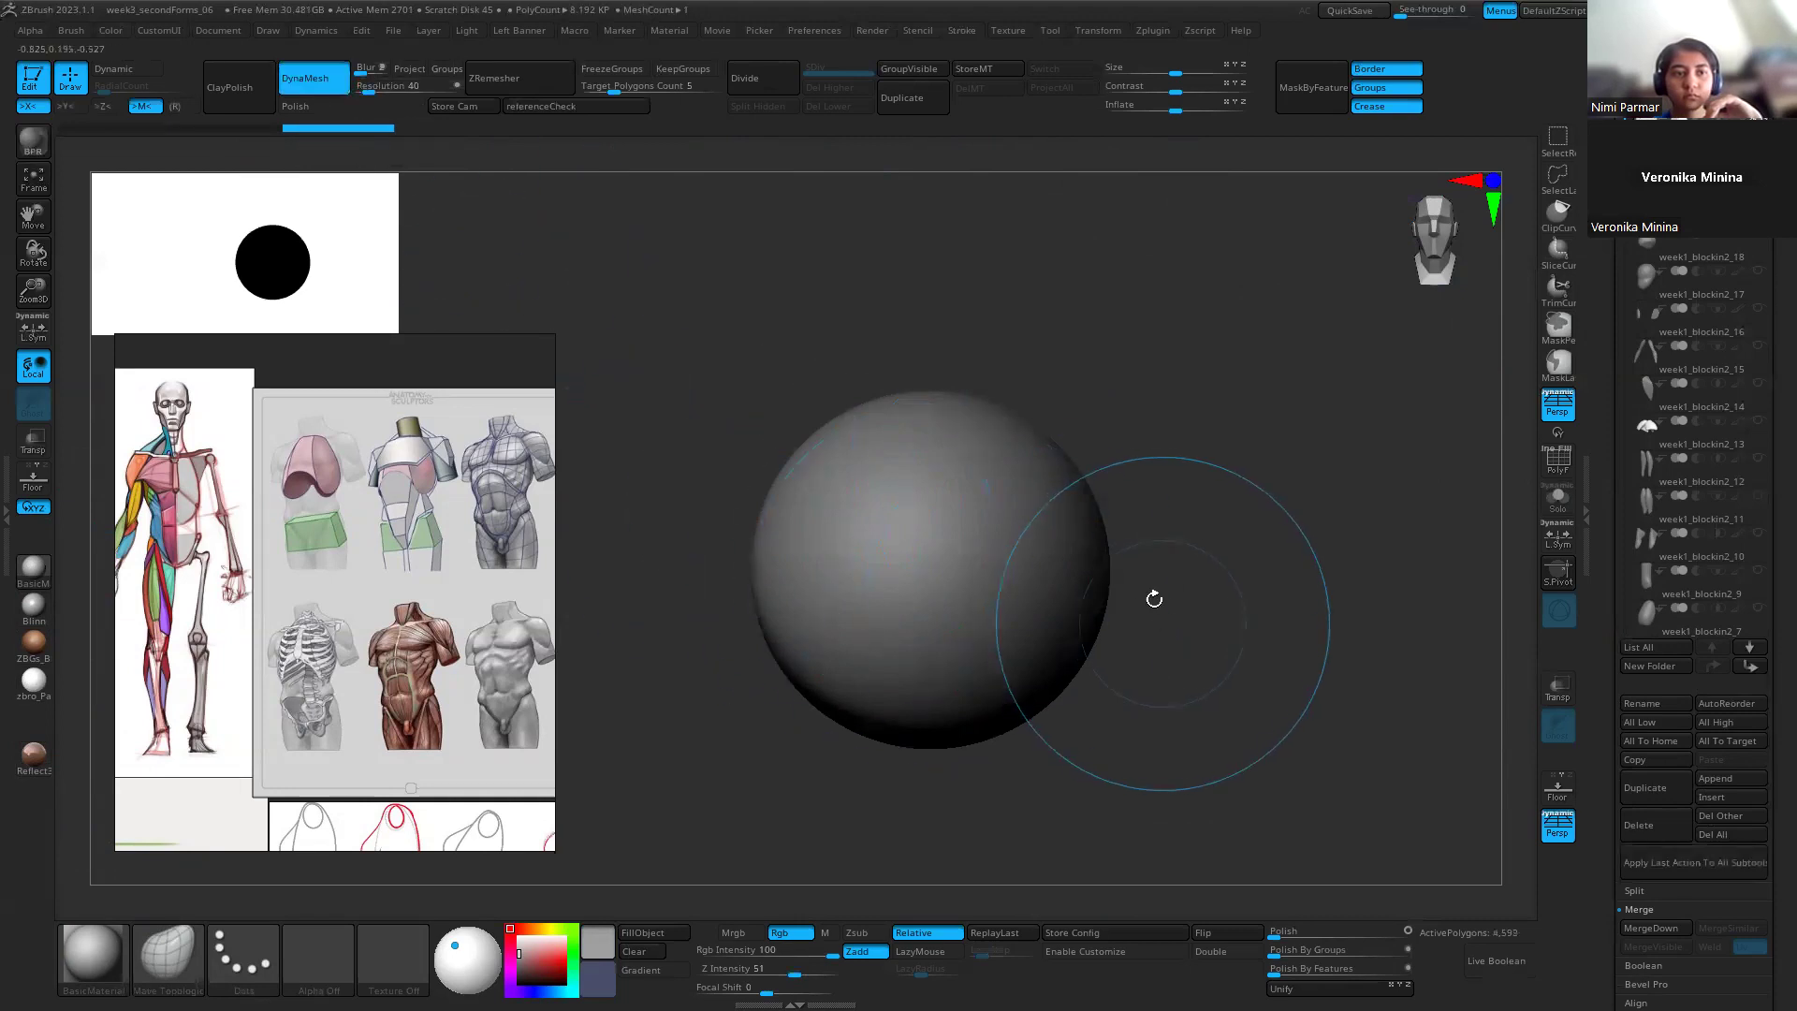
{"action": "key", "text": "shift+f"}
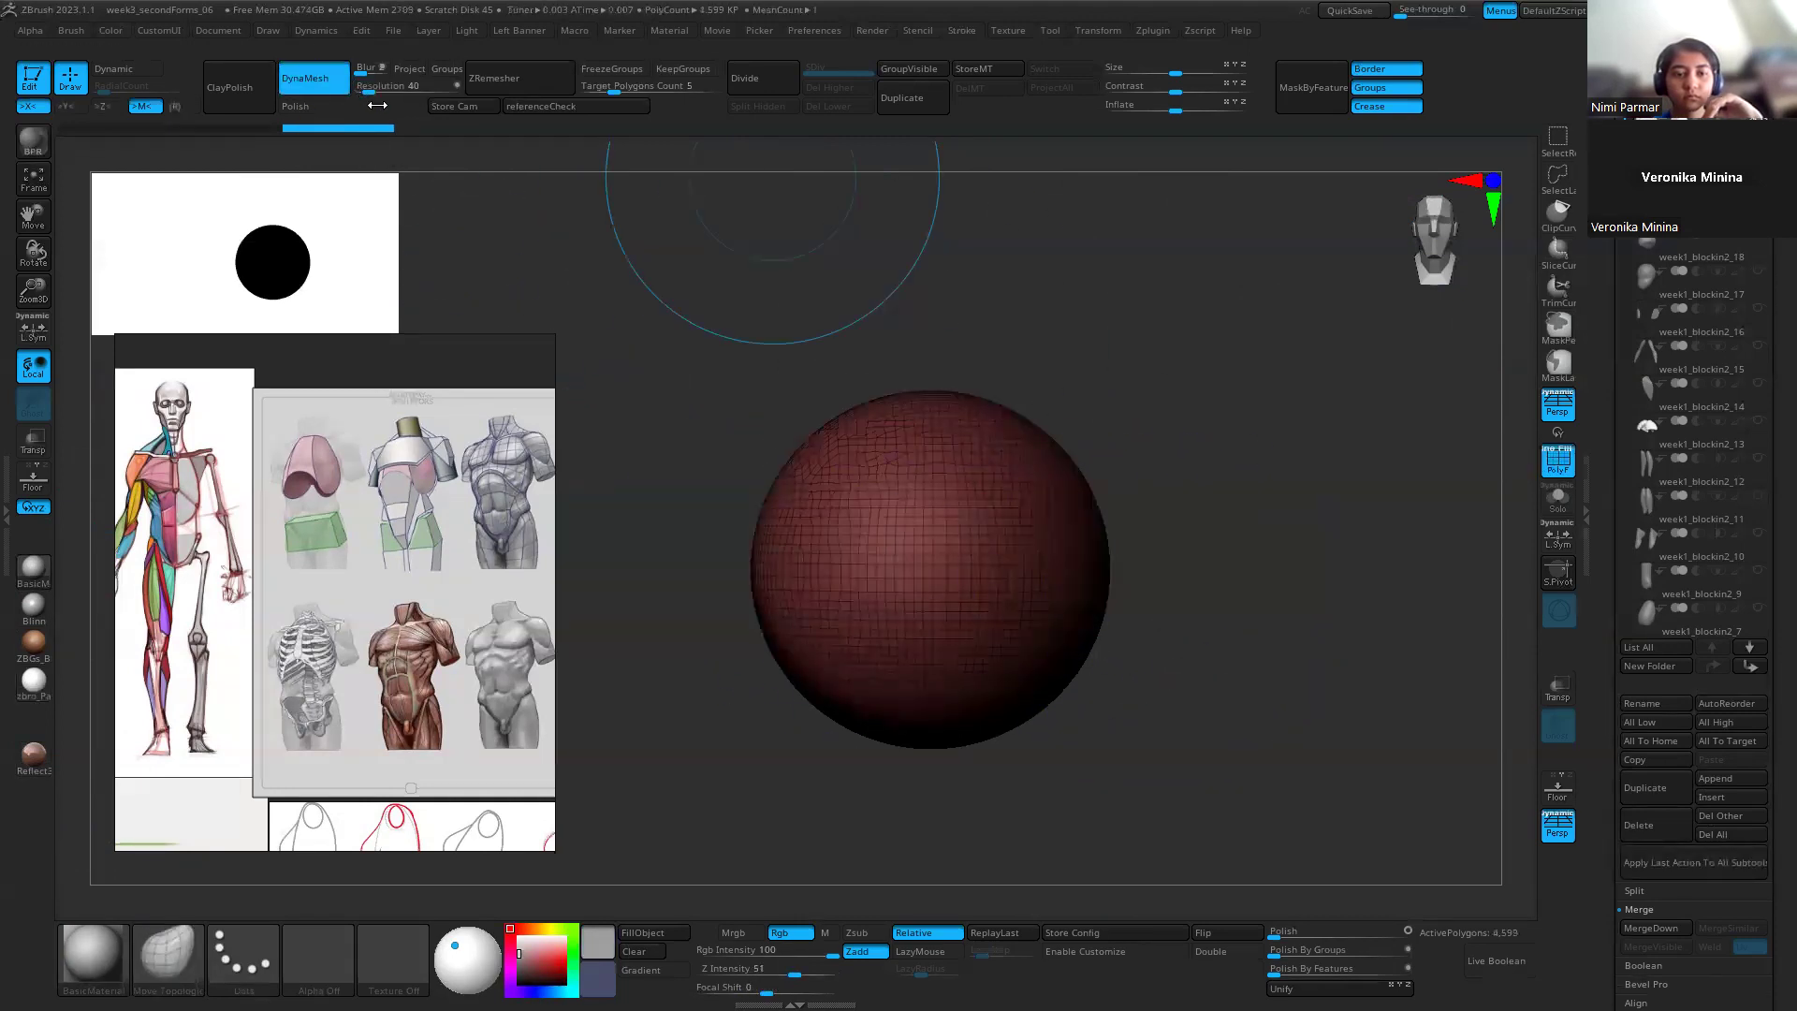
{"action": "key", "text": "ctrl+z"}
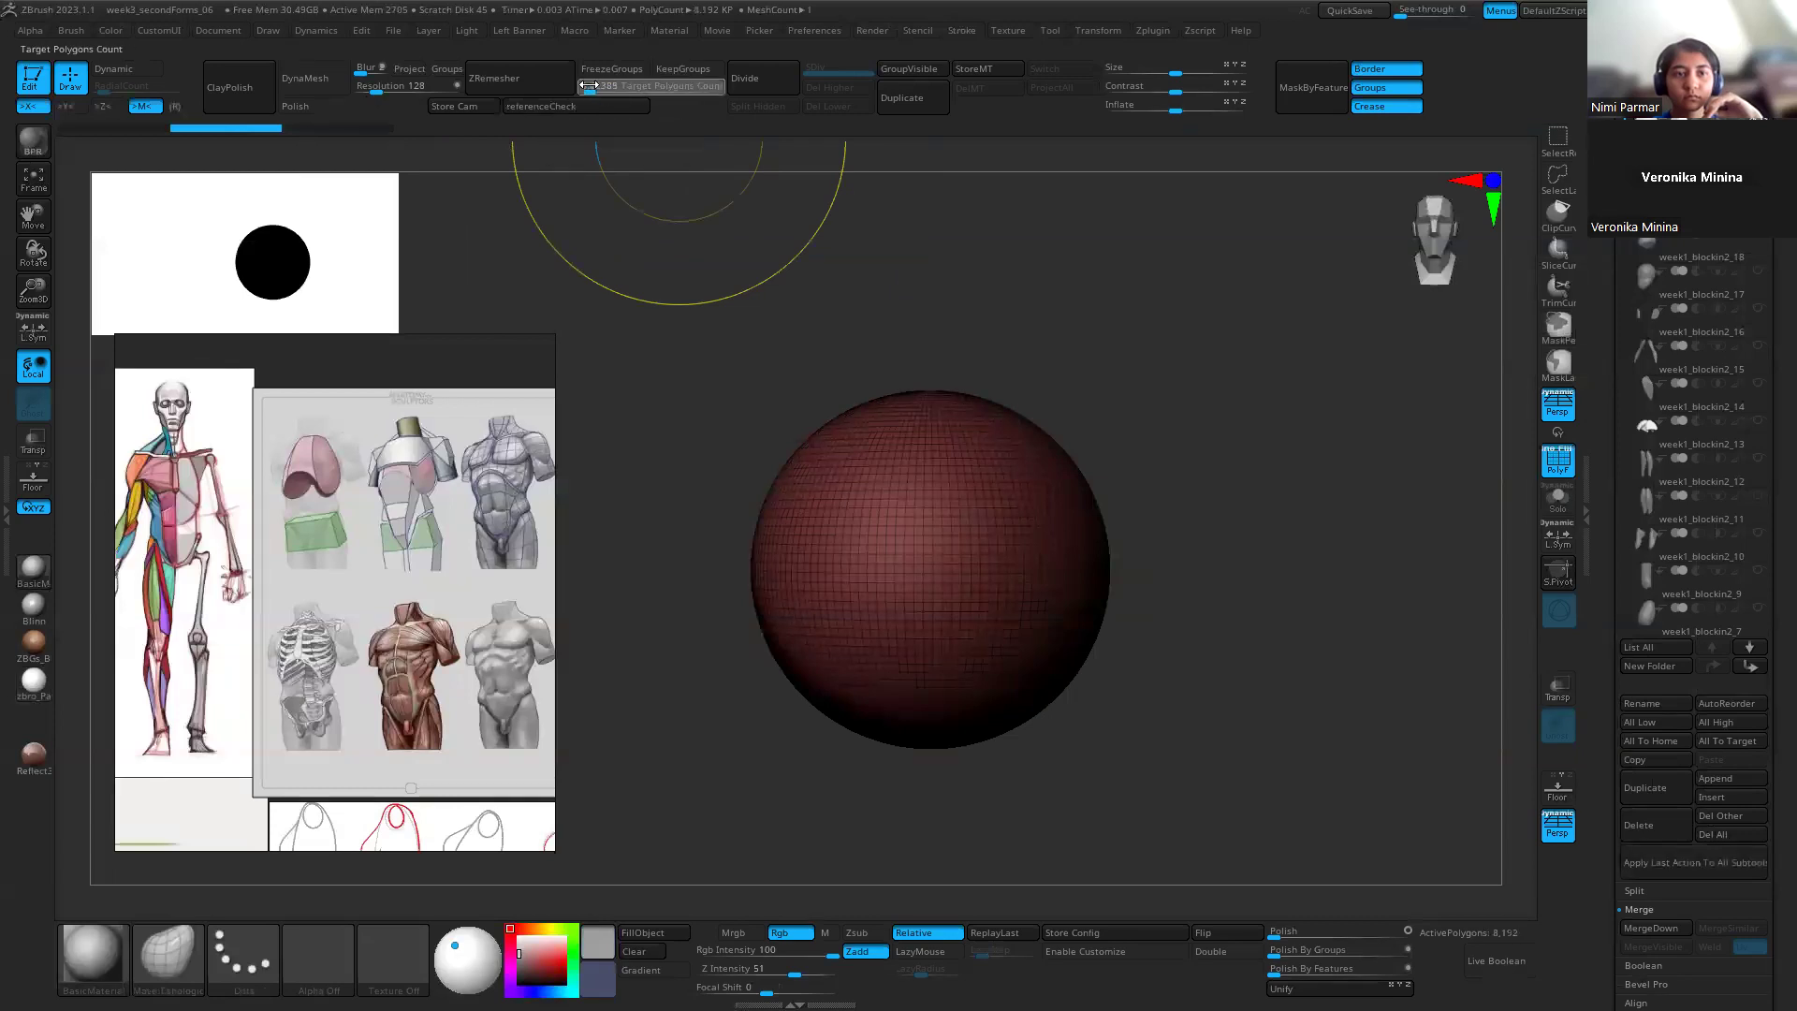
Step: ZRemesh the sphere with a target polygon count of 0.10495, hide its wireframe, and smooth it with Dynamic Subdiv
{"action": "left_click_drag", "start_coordinate": [586, 86], "coordinate": [551, 76]}
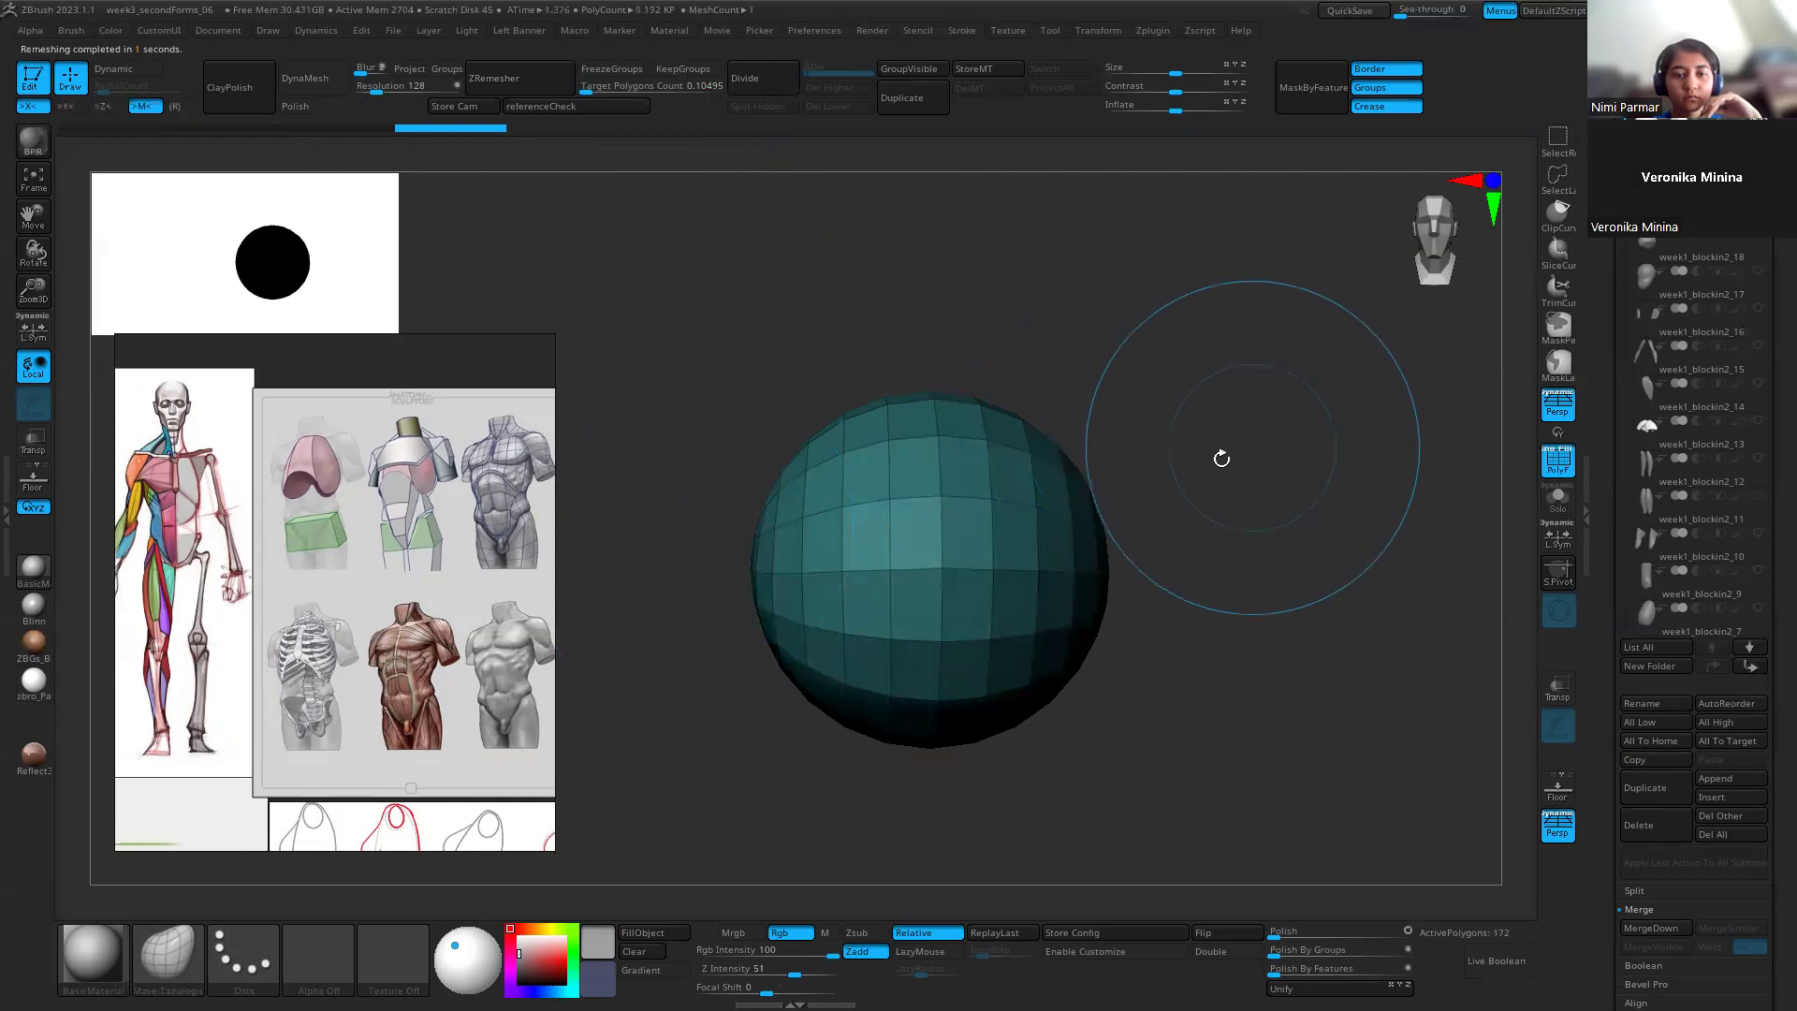
{"action": "key", "text": "shift+f"}
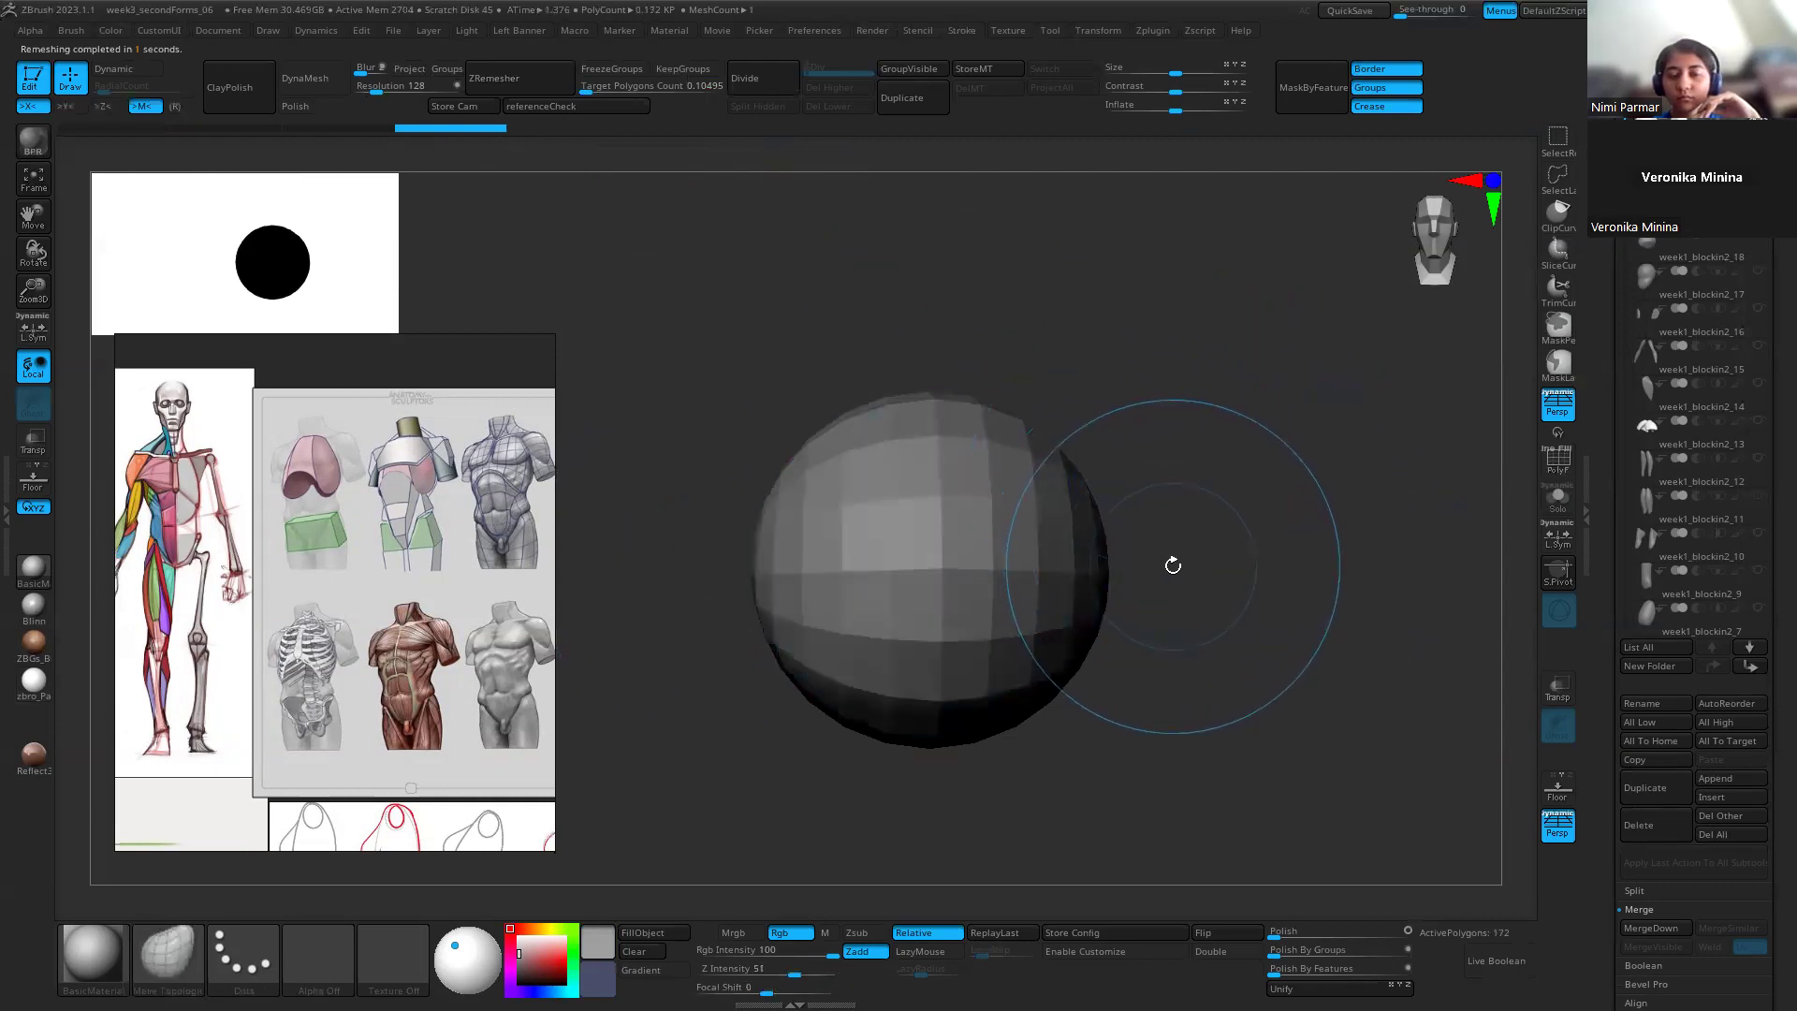
{"action": "key", "text": "d"}
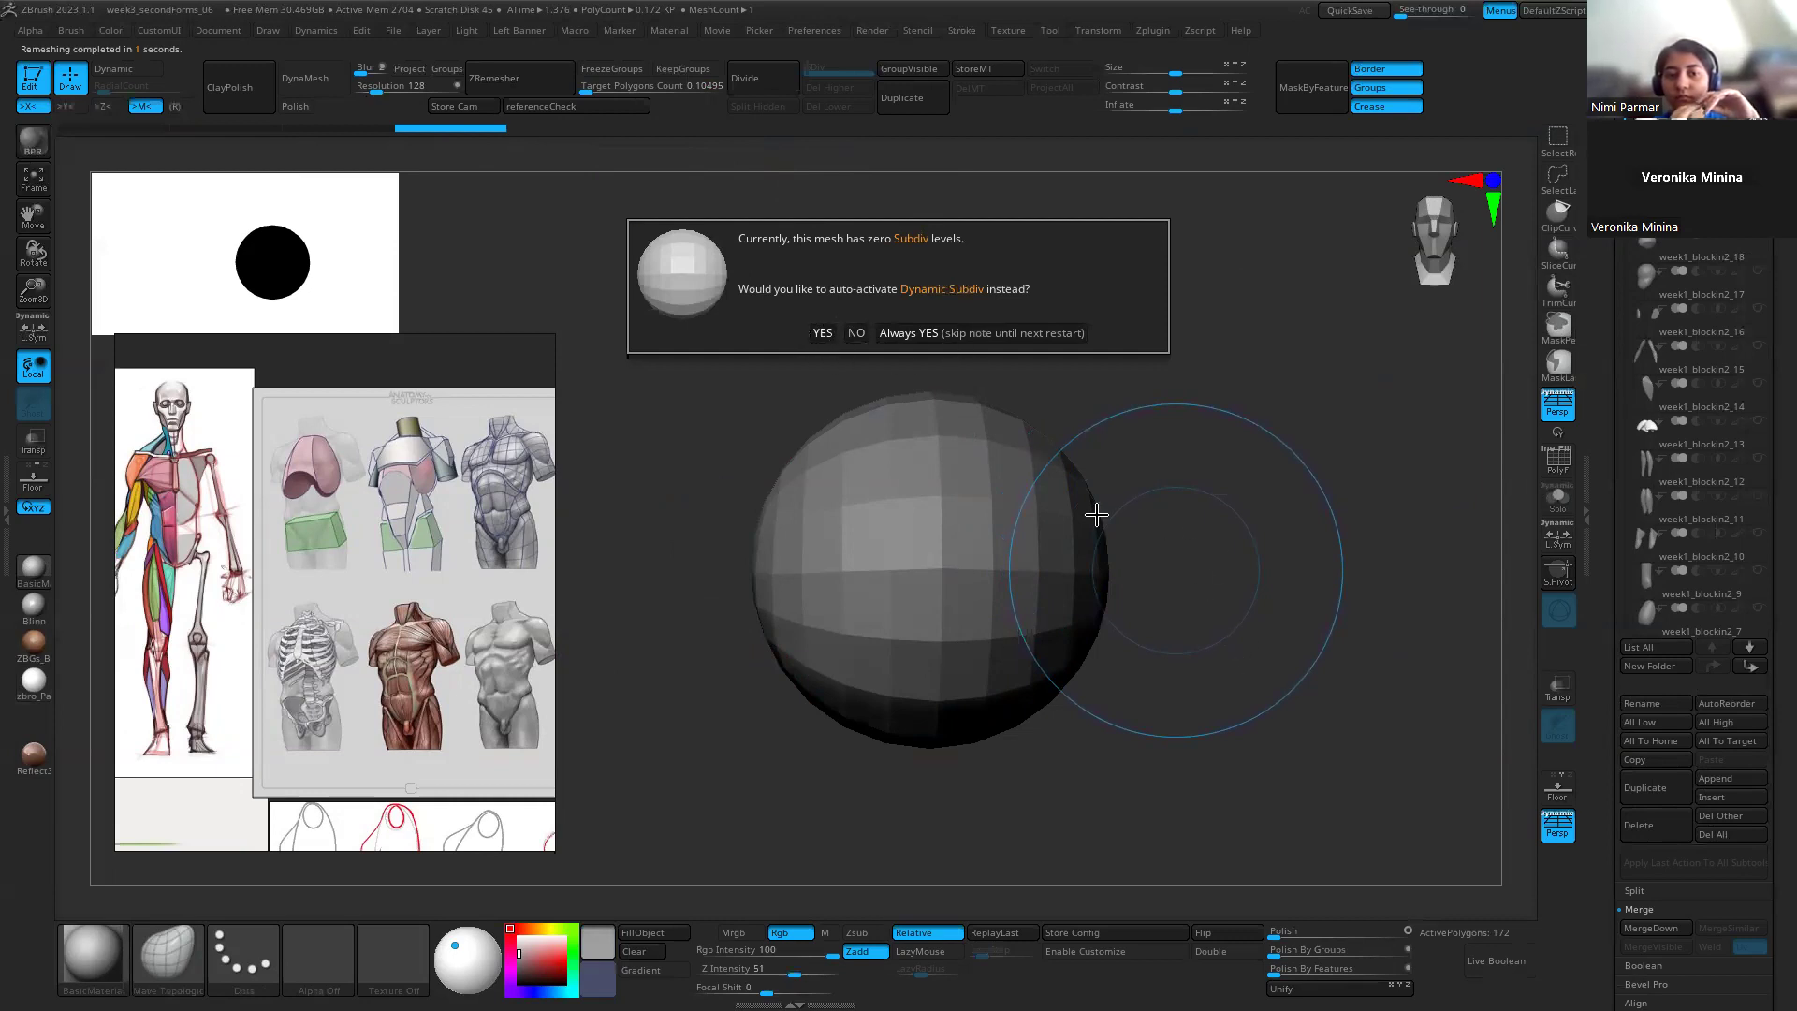
{"action": "key", "text": "Return"}
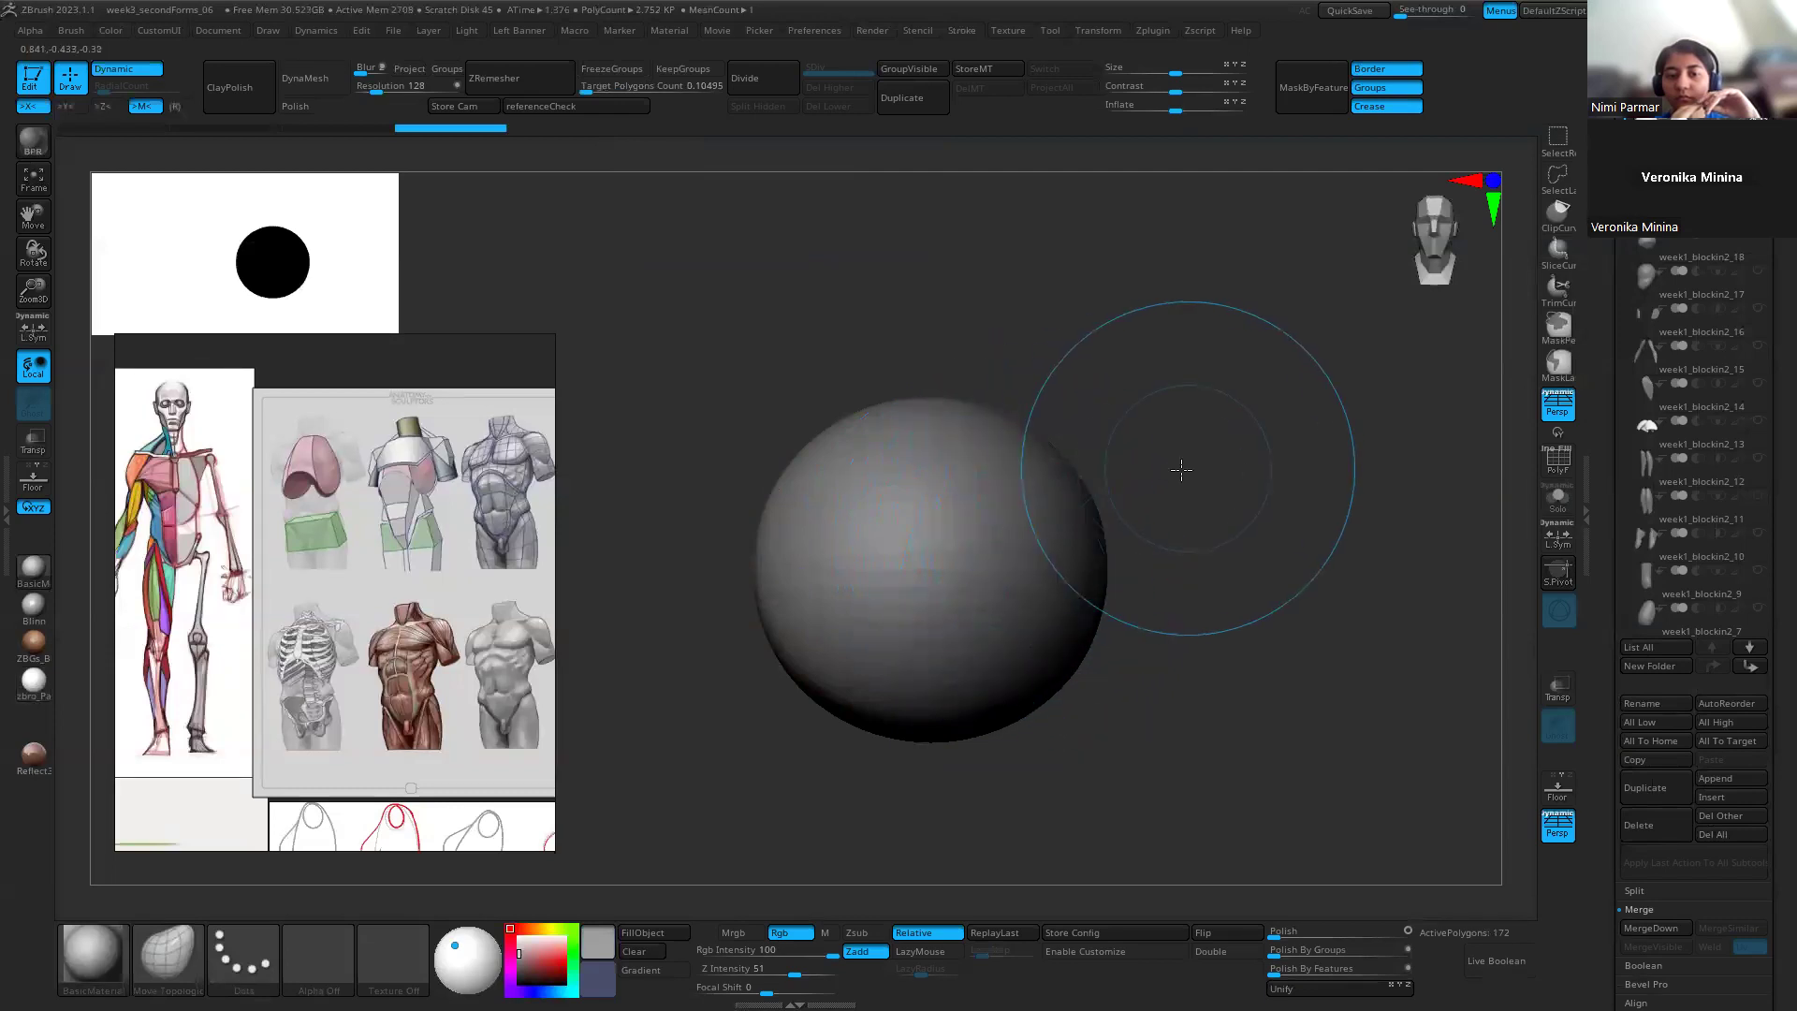
Step: Toggle Dynamic Subdiv off and back on for the sphere, choosing to always auto-activate it until the next restart
{"action": "left_click_drag", "start_coordinate": [1183, 469], "coordinate": [1063, 524]}
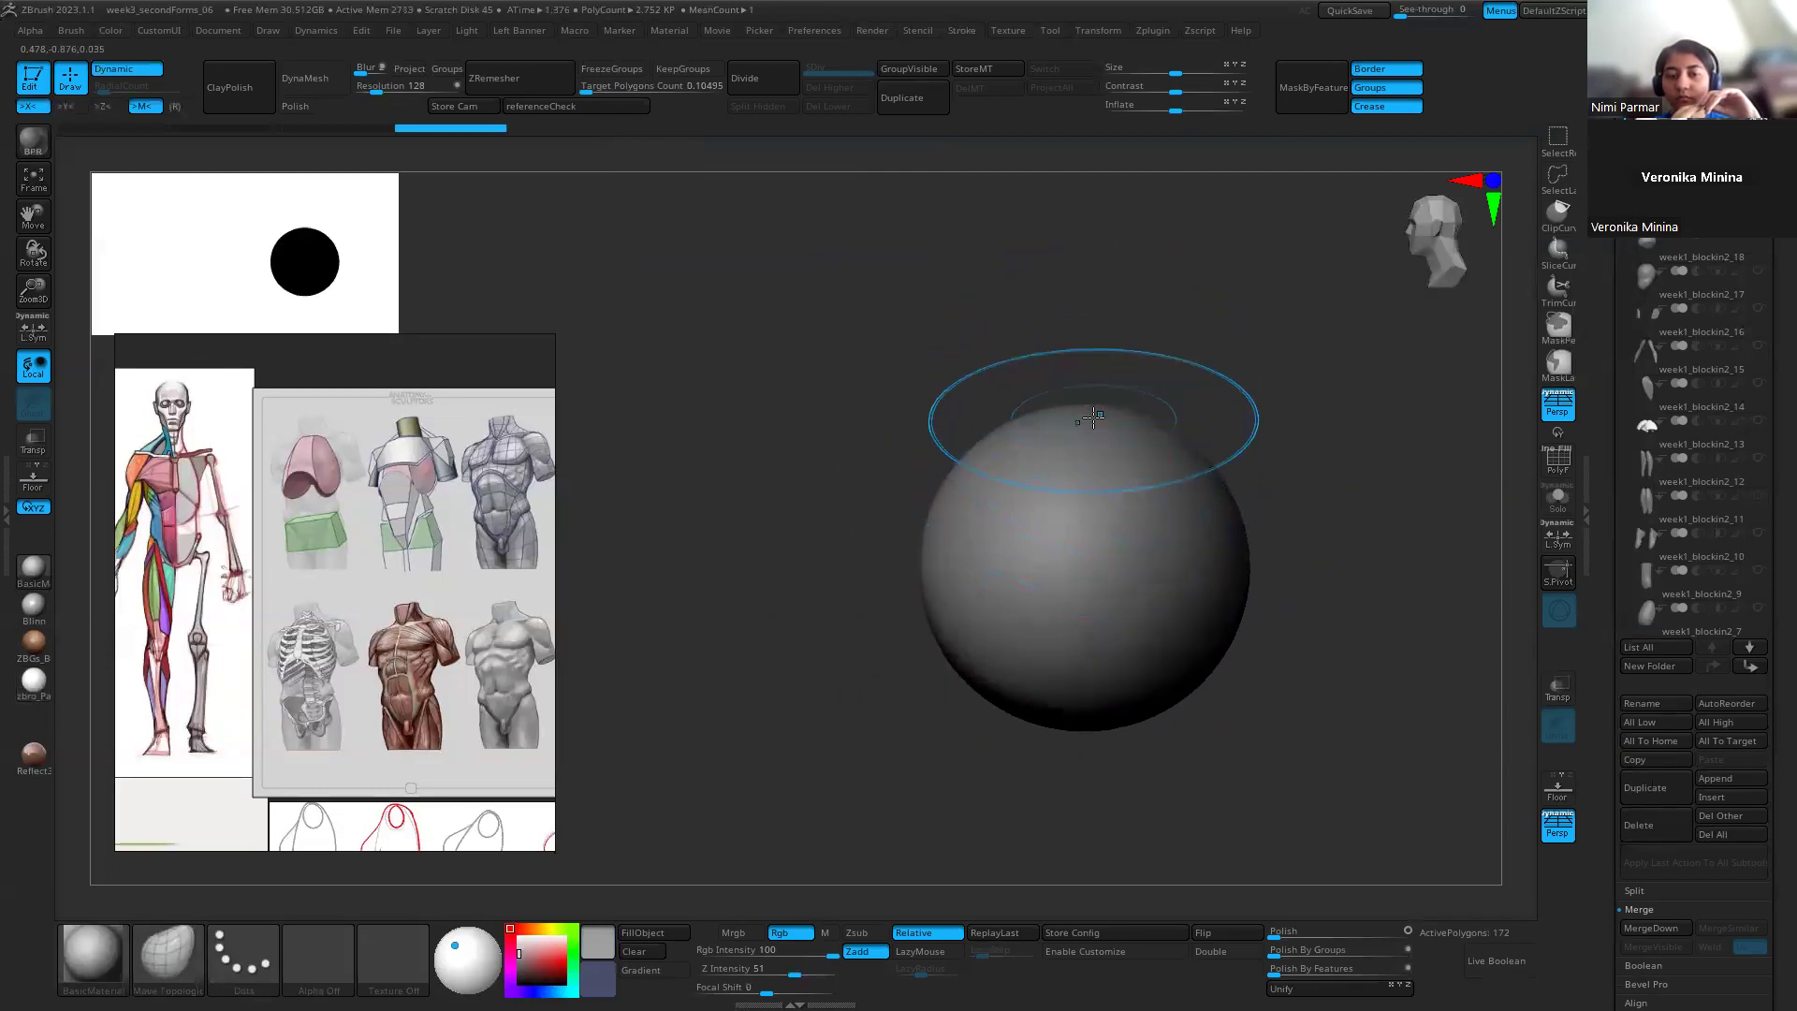
{"action": "key", "text": "shift+d"}
{"action": "right_click_drag", "start_coordinate": [1120, 437], "coordinate": [1129, 475]}
{"action": "key", "text": "d"}
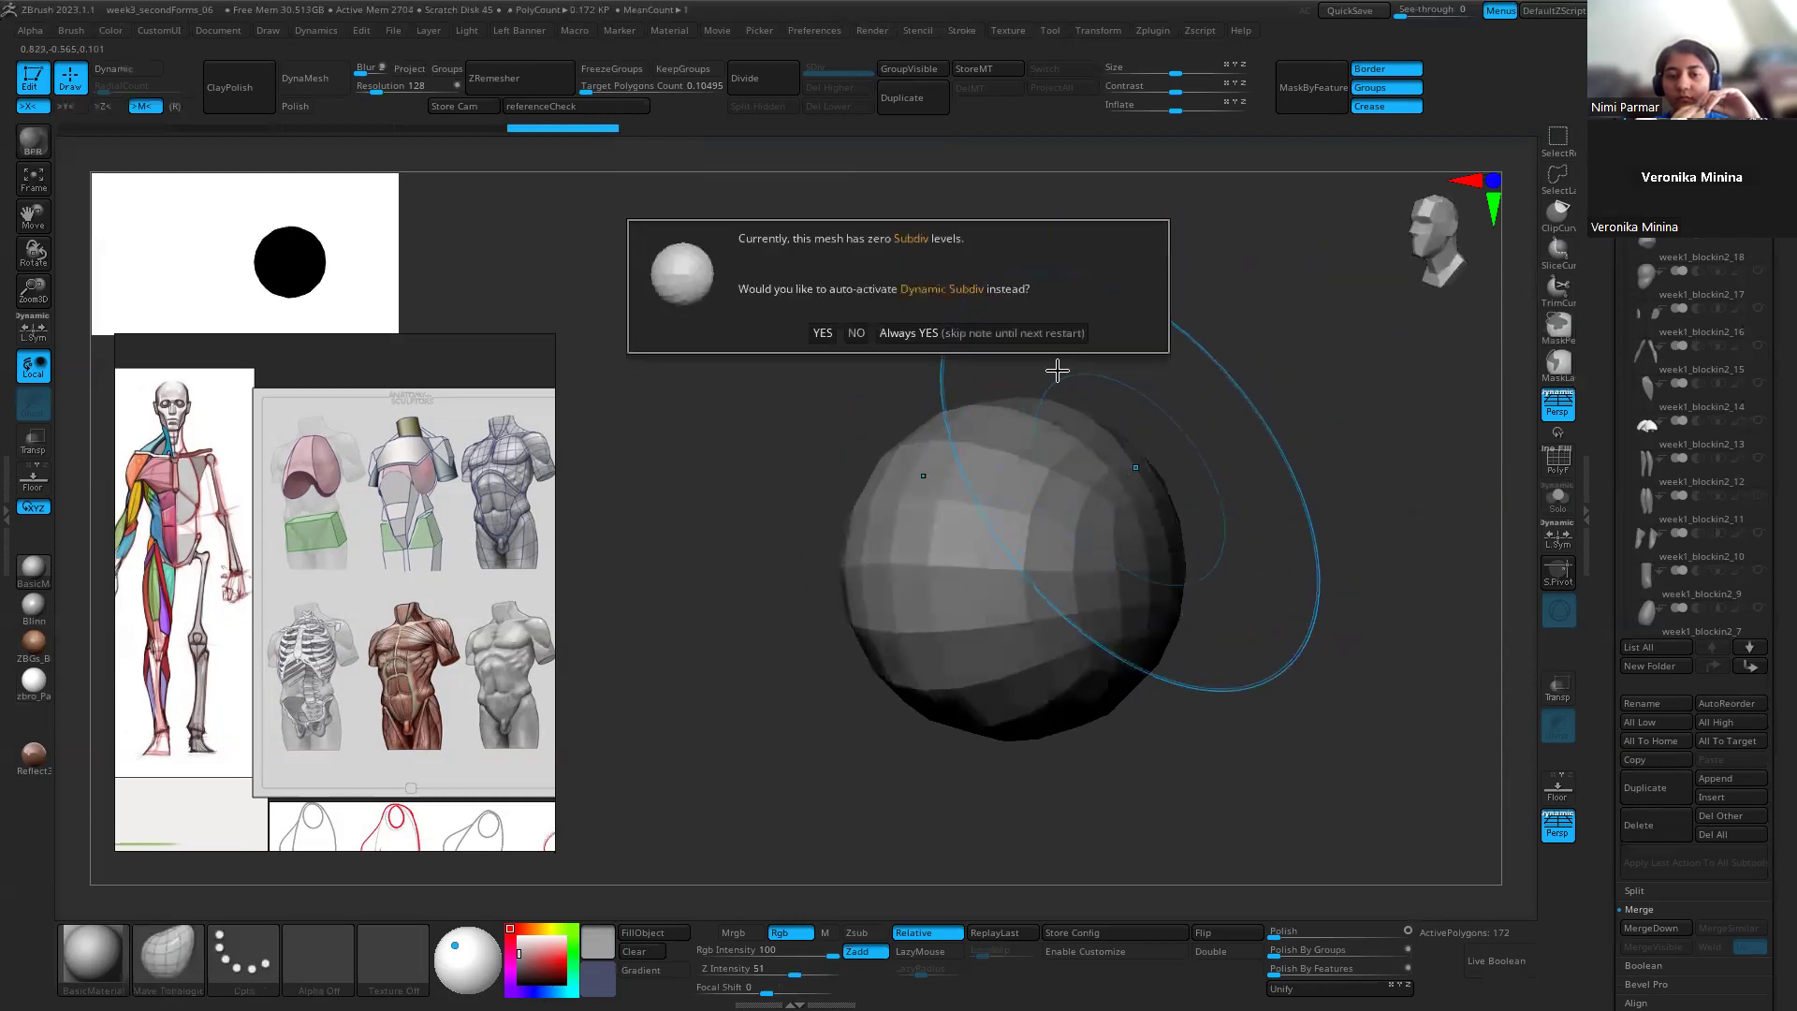
{"action": "left_click", "coordinate": [985, 335]}
Step: Pull the sphere with the Move Topological brush into an elongated ribcage form with a flatter top and rounded base
{"action": "mouse_move", "coordinate": [1119, 334]}
{"action": "left_mouse_down"}
{"action": "mouse_move", "coordinate": [1139, 365]}
{"action": "mouse_move", "coordinate": [1223, 401]}
{"action": "mouse_move", "coordinate": [1175, 379]}
{"action": "mouse_move", "coordinate": [1311, 361]}
{"action": "left_mouse_up"}
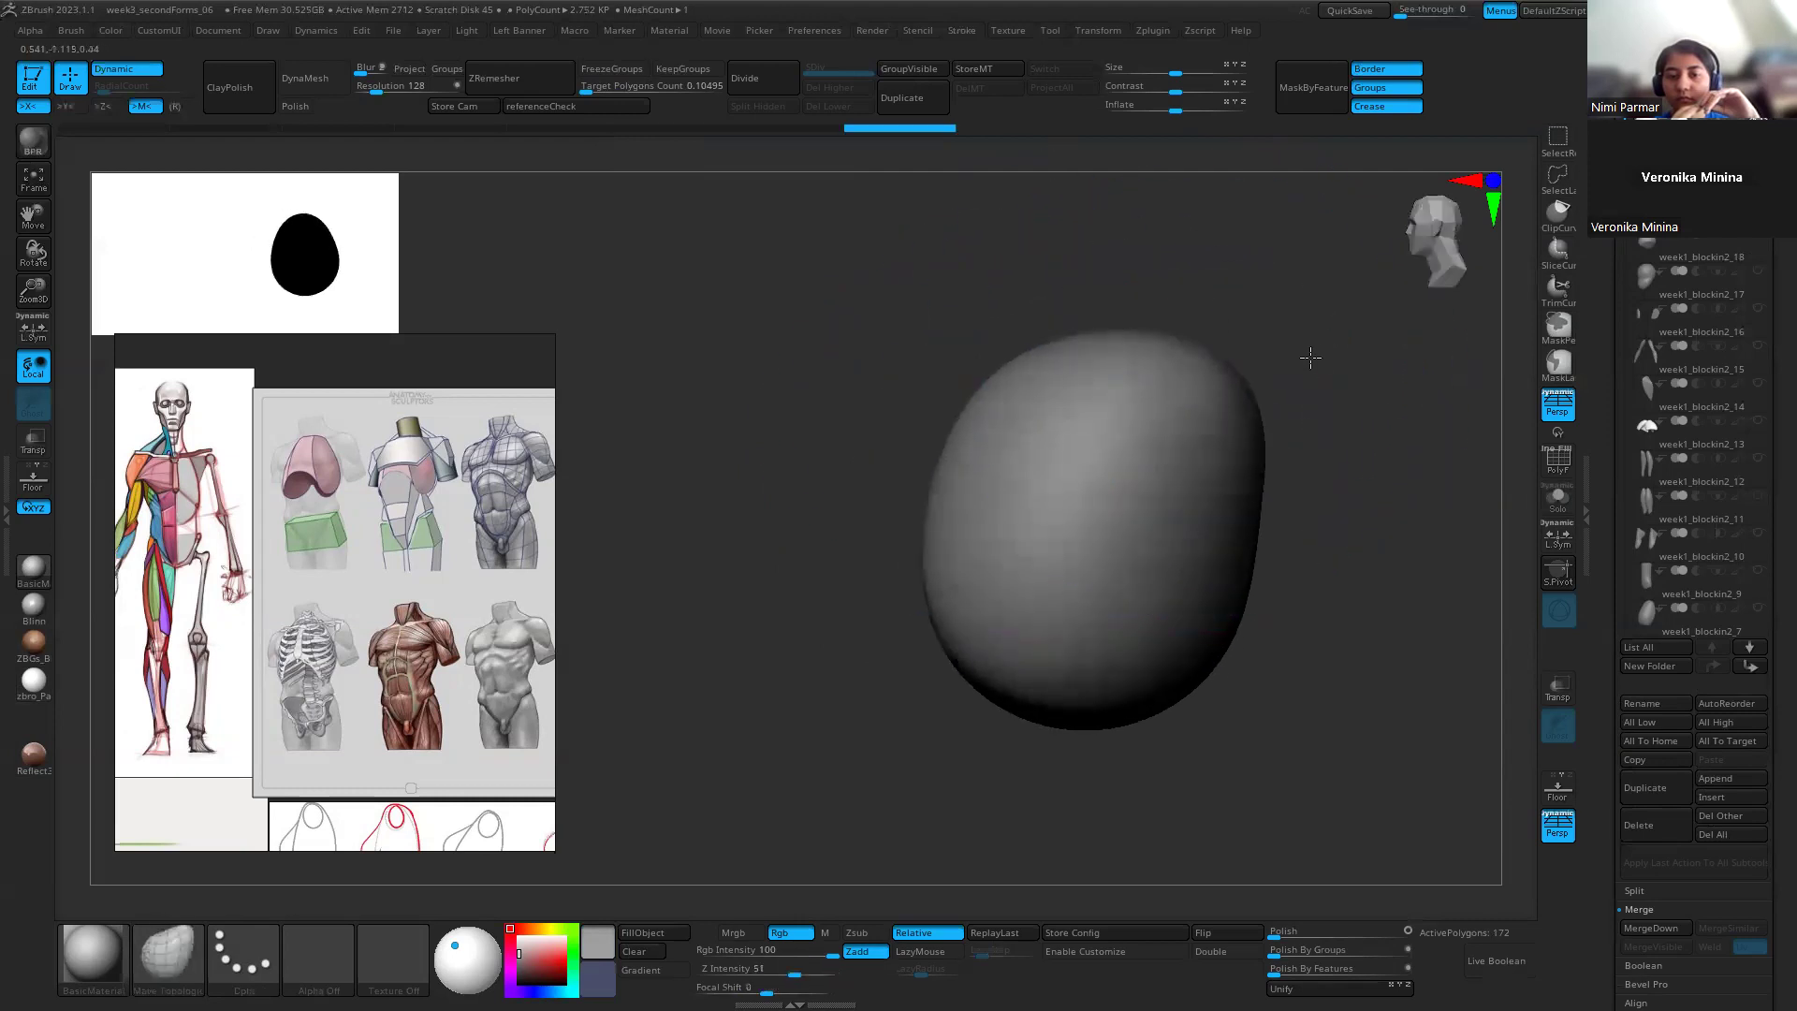
{"action": "right_click_drag", "start_coordinate": [974, 381], "coordinate": [1018, 395]}
{"action": "right_click_drag", "start_coordinate": [1211, 606], "coordinate": [908, 499], "text": "ctrl"}
{"action": "mouse_move", "coordinate": [890, 637]}
{"action": "right_mouse_down", "text": "shift"}
{"action": "mouse_move", "coordinate": [1007, 666]}
{"action": "mouse_move", "coordinate": [966, 578]}
{"action": "right_mouse_up", "text": "shift"}
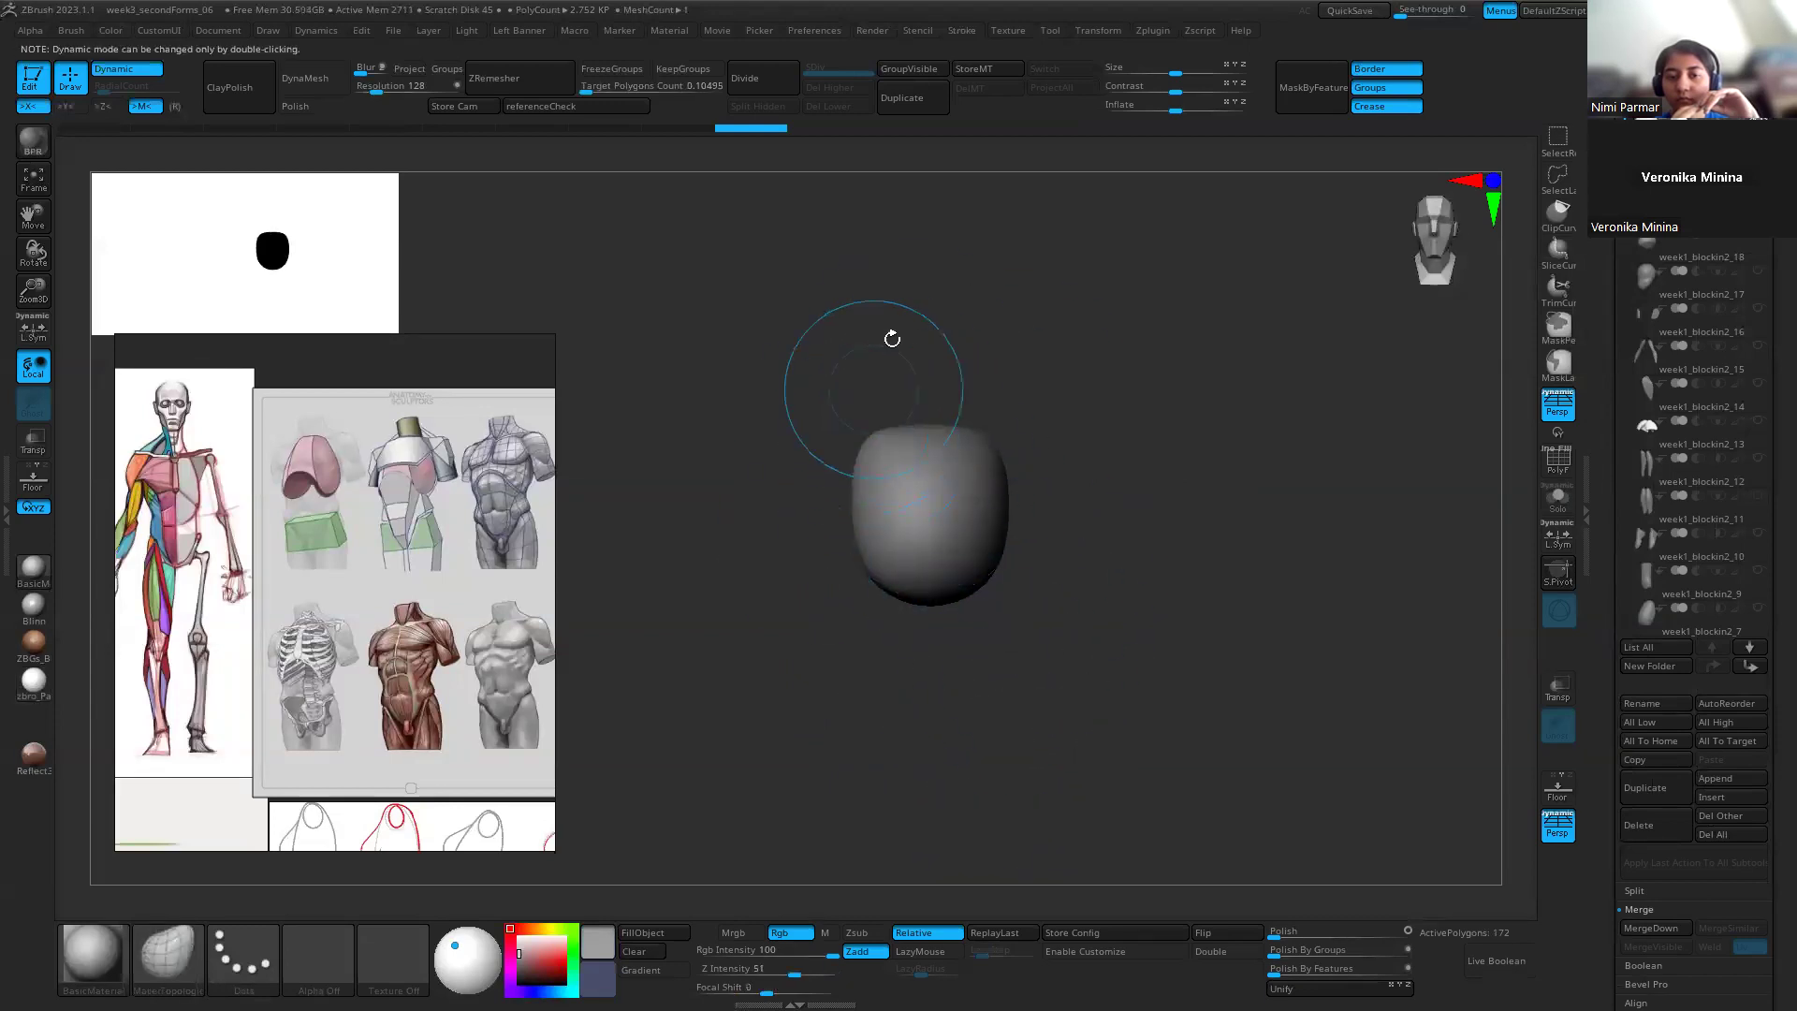
{"action": "right_click_drag", "start_coordinate": [890, 337], "coordinate": [889, 426]}
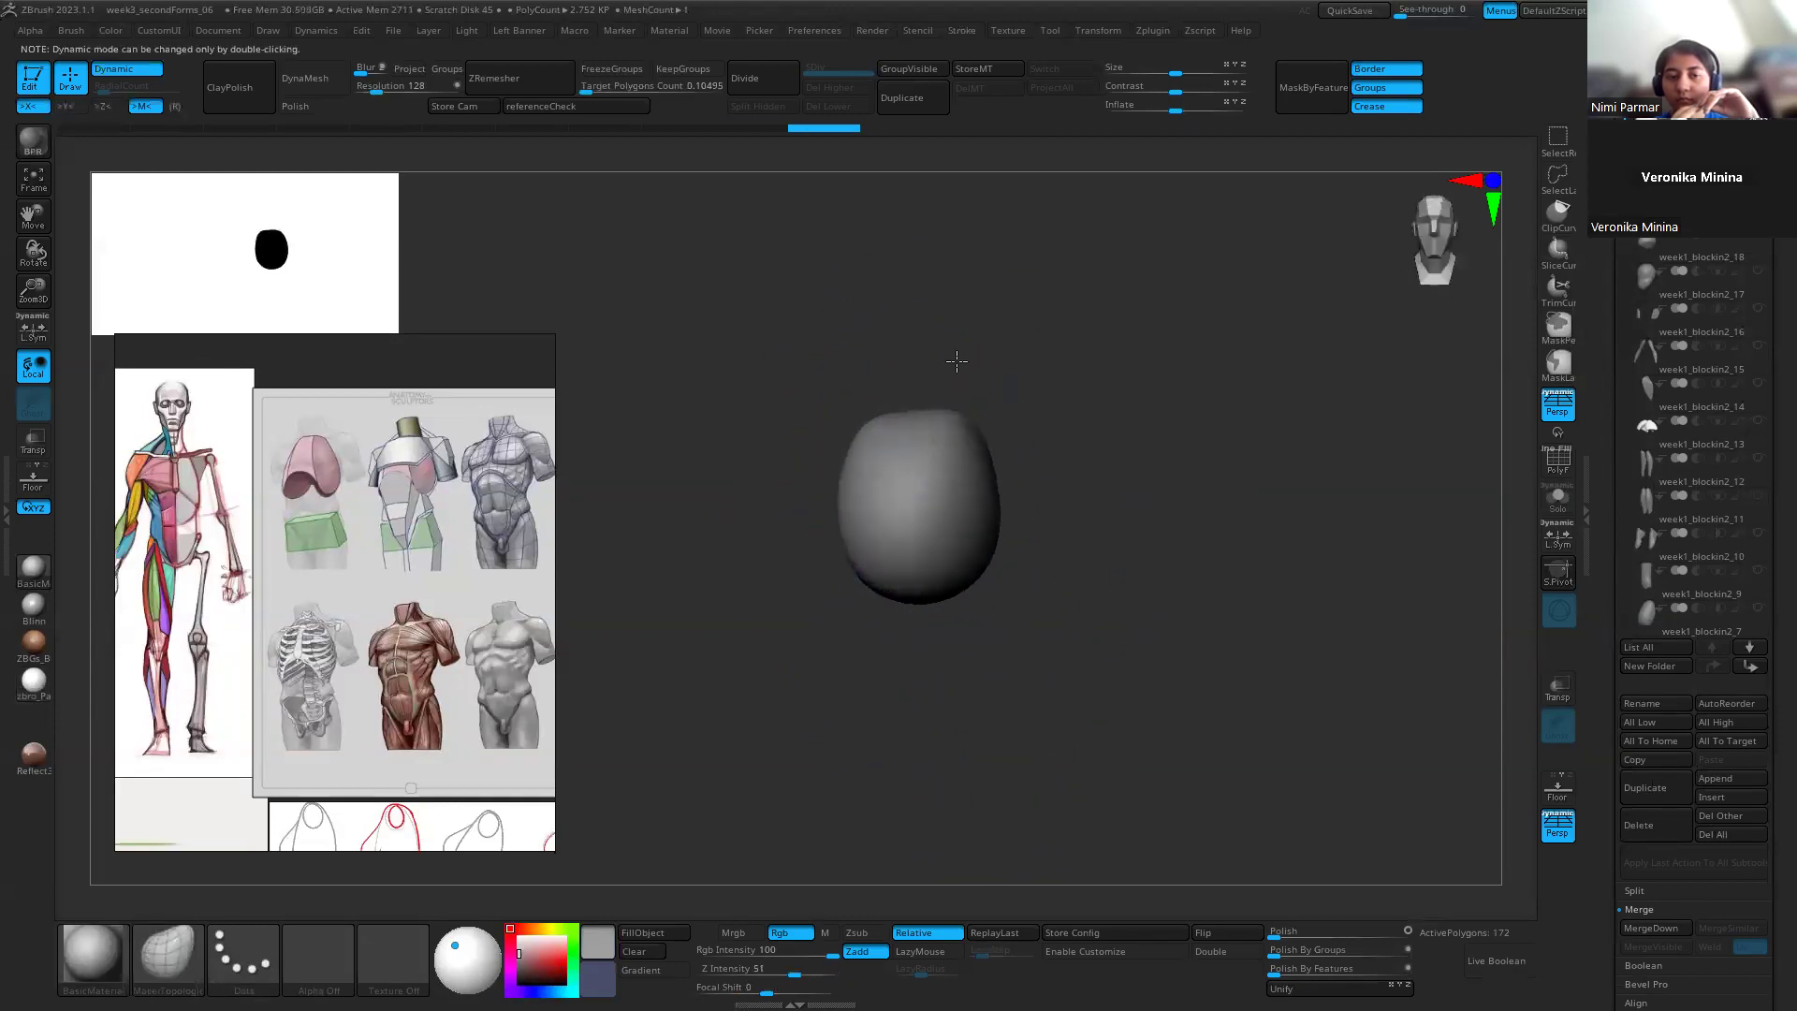
Step: Divide the ribcage form to subdivision level 2 and review its Dynamic Subdiv settings
{"action": "key", "text": "ctrl+d"}
{"action": "right_click_drag", "start_coordinate": [1043, 673], "coordinate": [1015, 726]}
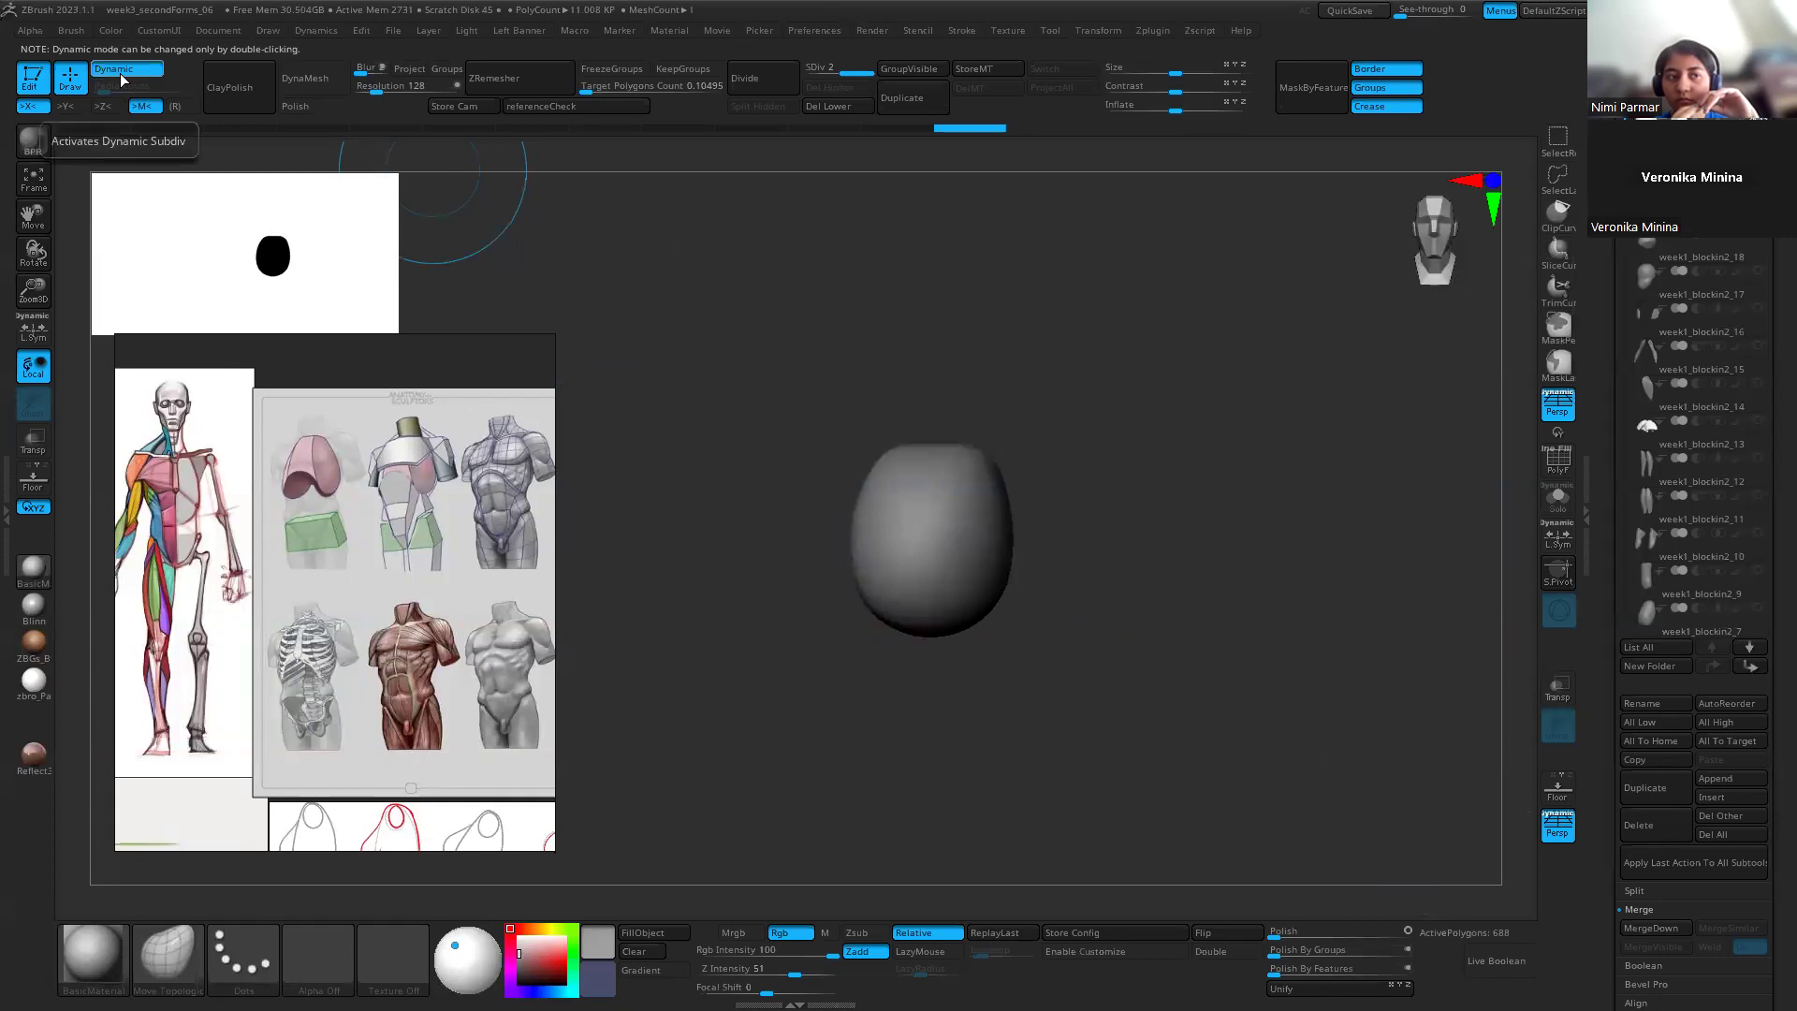
{"action": "scroll", "coordinate": [1620, 720], "scroll_direction": "down", "scroll_amount": 10}
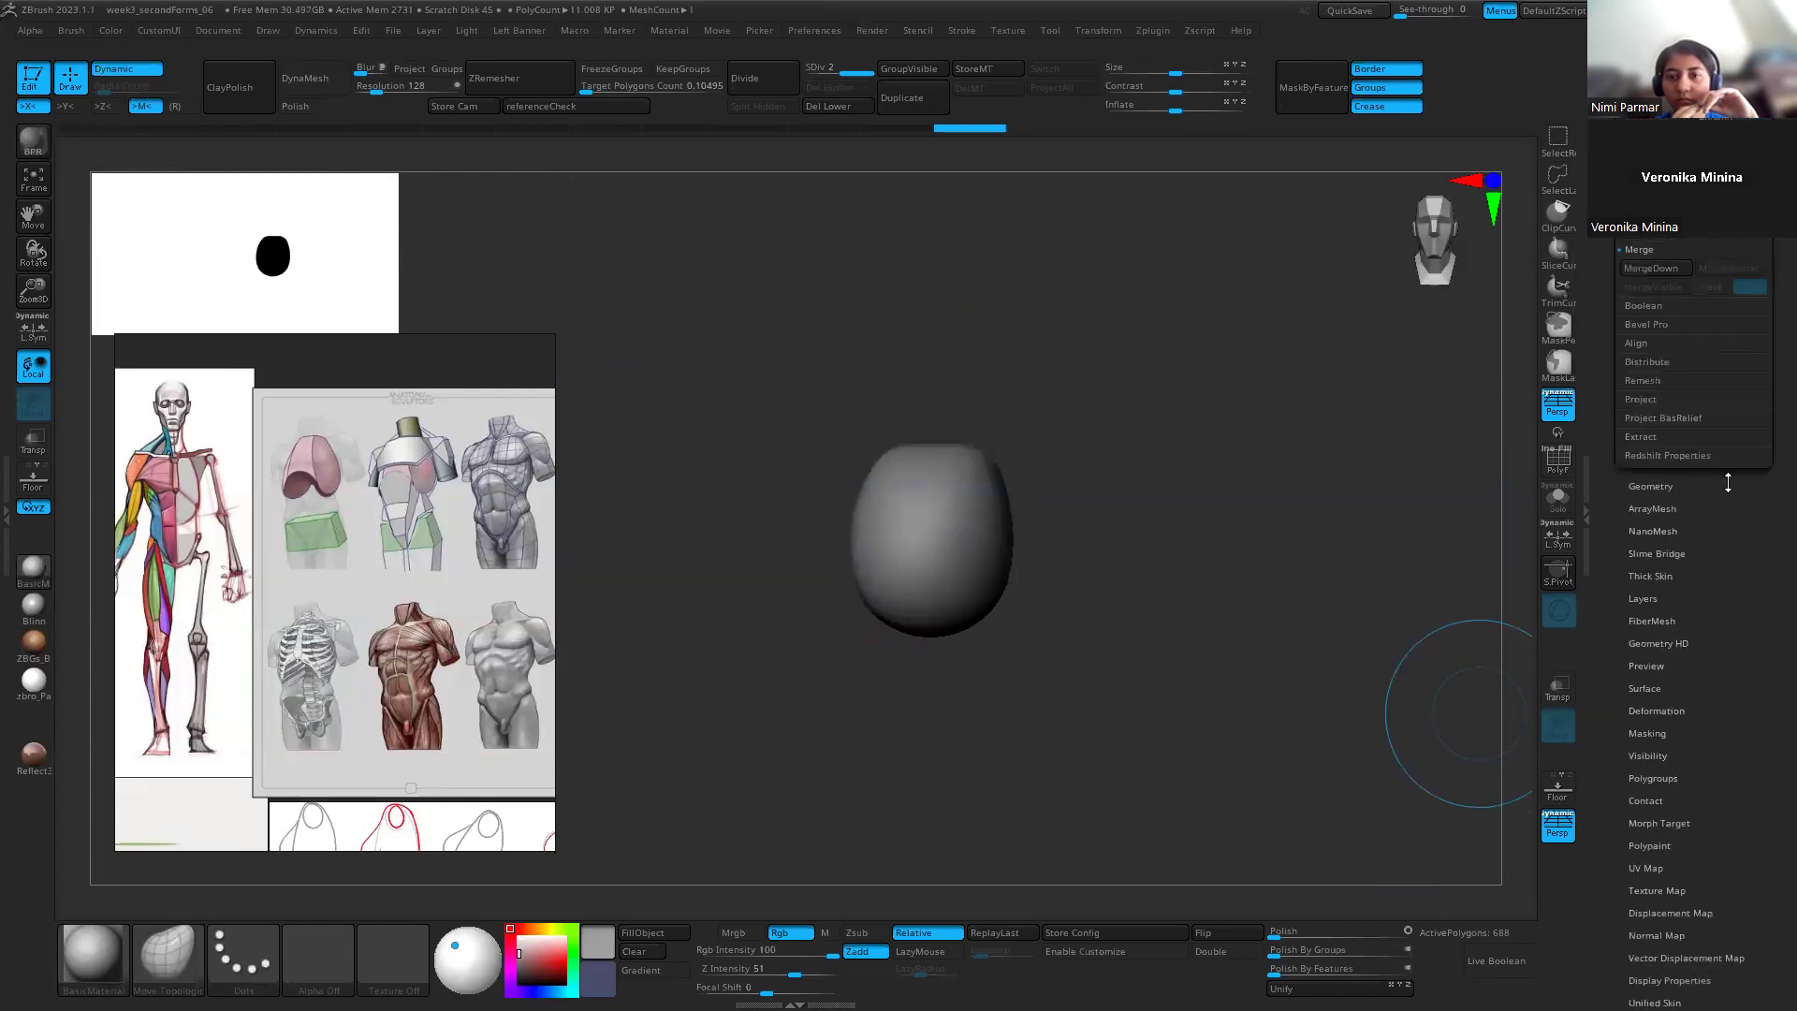
{"action": "left_click", "coordinate": [1650, 324]}
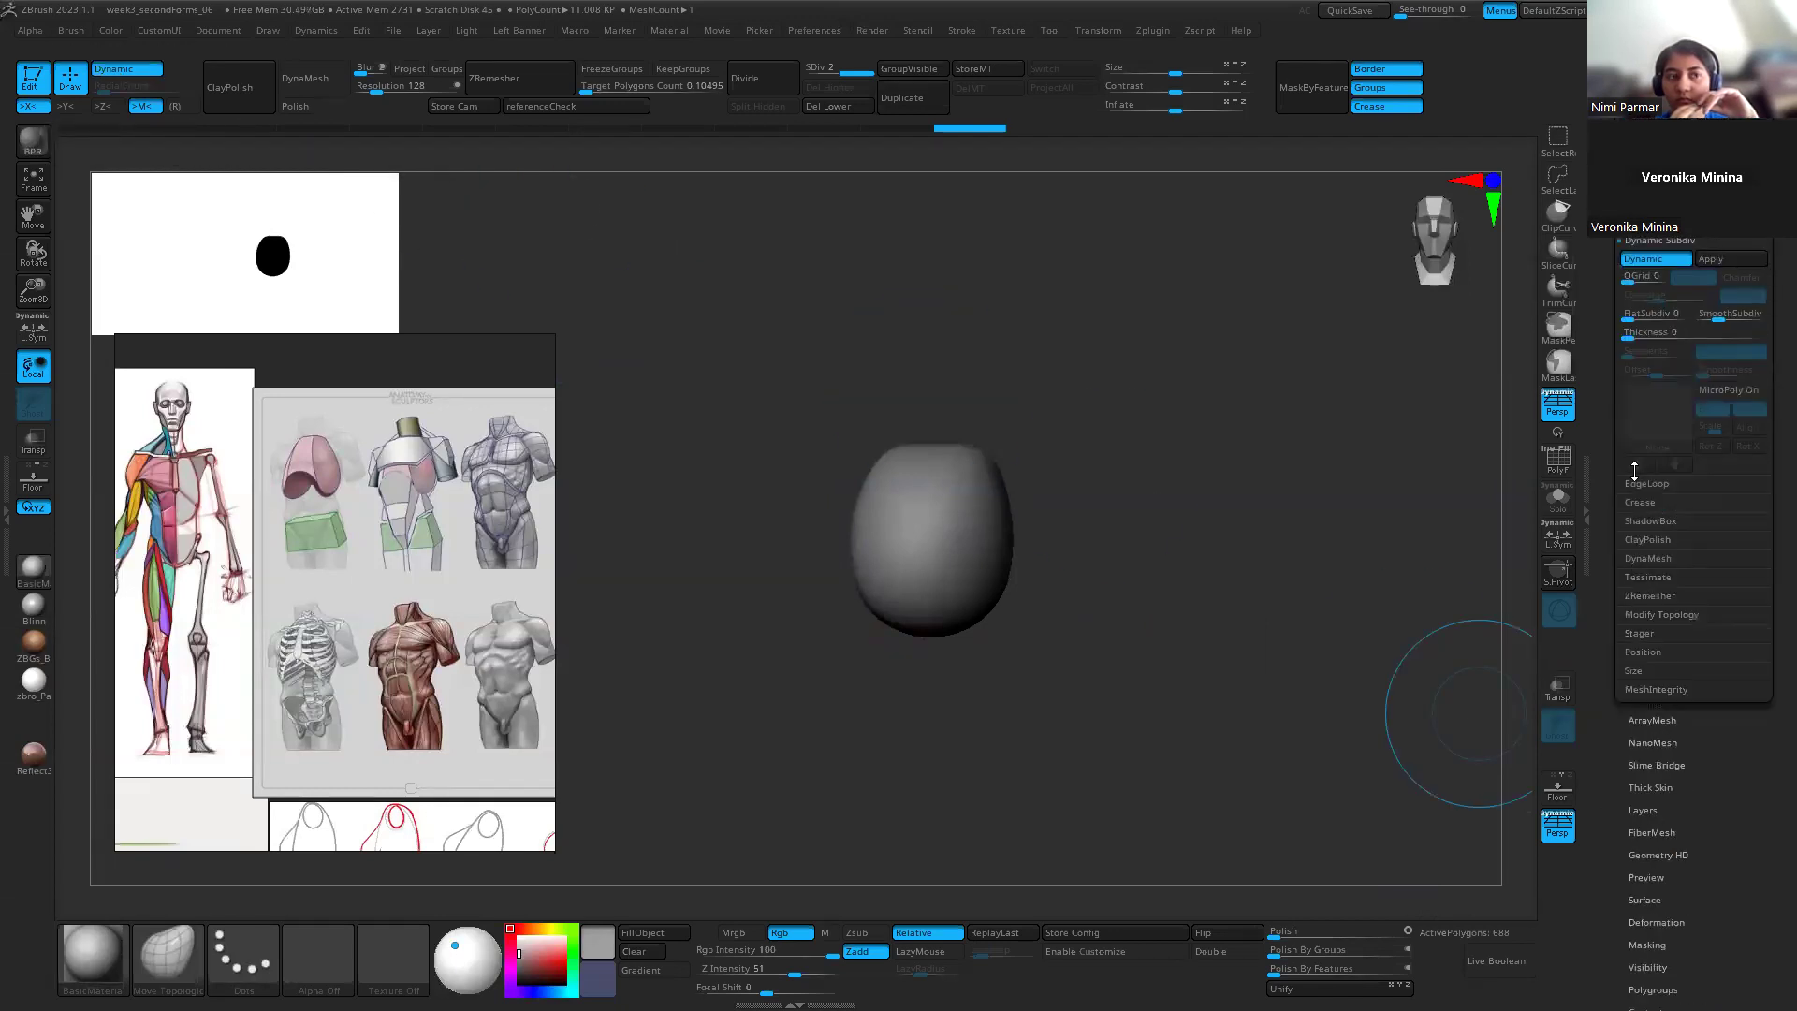
{"action": "left_click", "coordinate": [1685, 243]}
Step: Recall the referenceCheck camera, then scale the ribcage form down and move it over the reference figure's chest
{"action": "left_click_drag", "start_coordinate": [1029, 386], "coordinate": [1181, 463]}
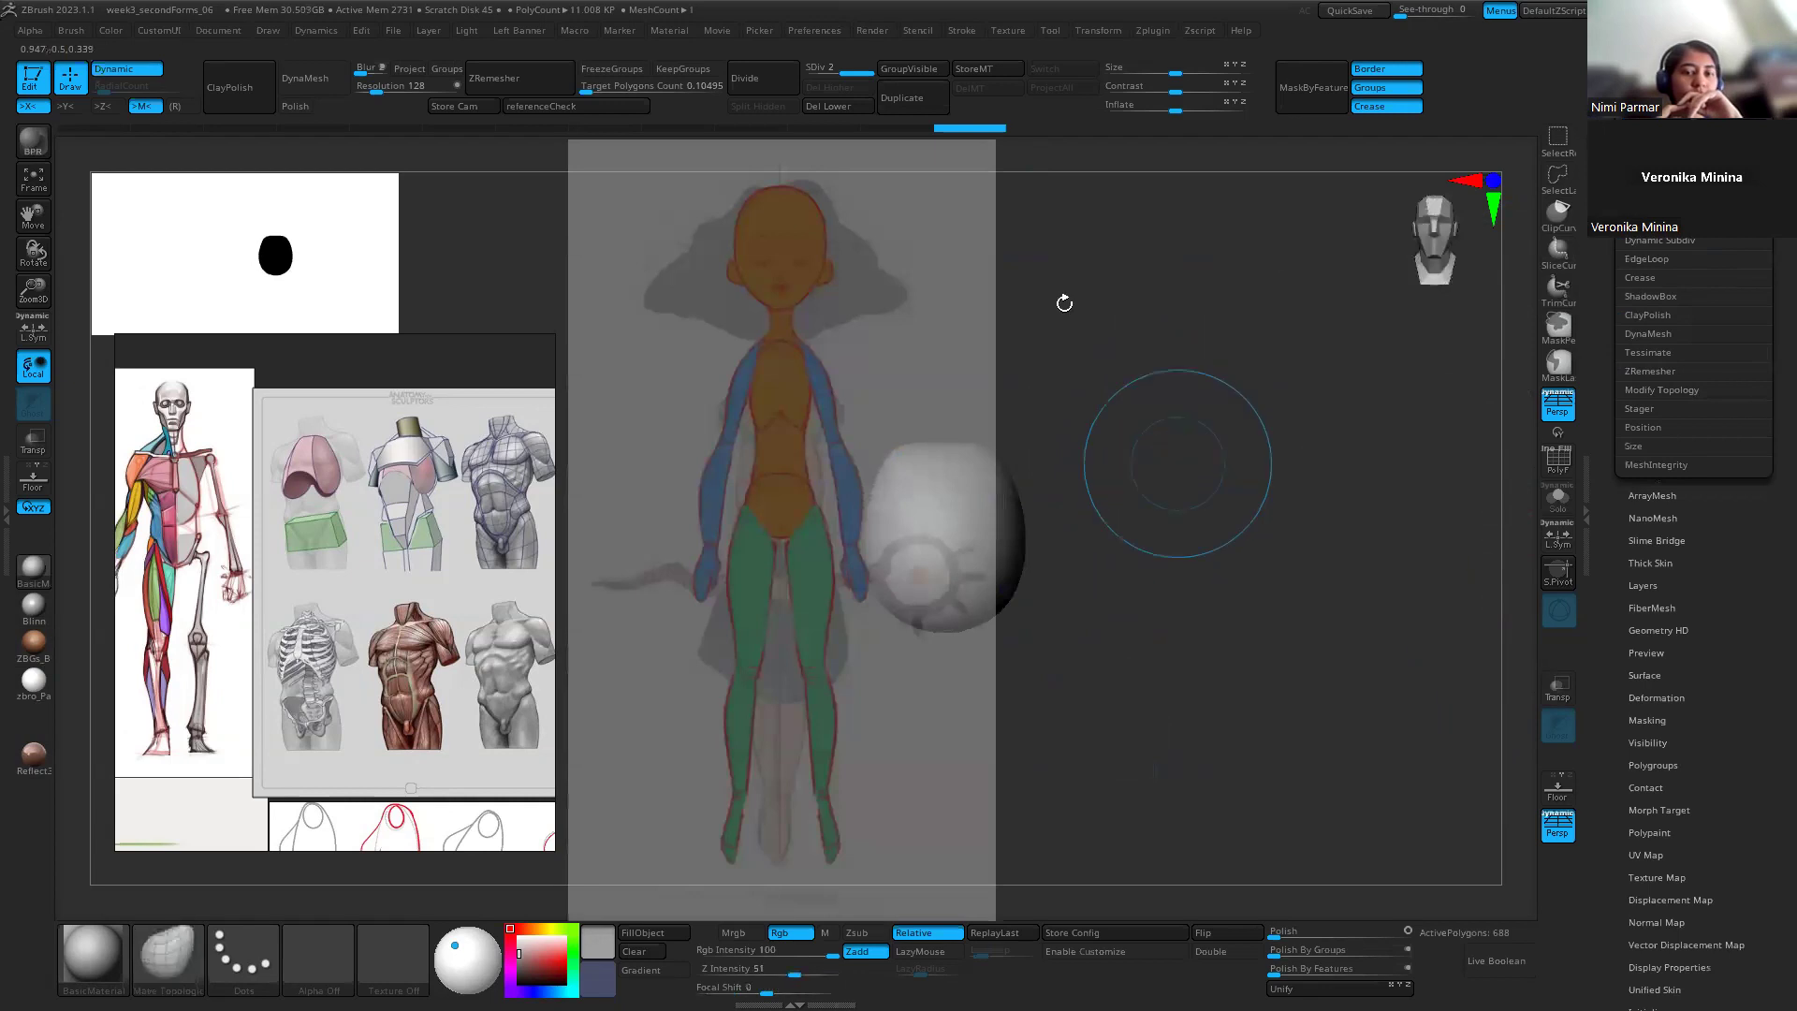
{"action": "left_click", "coordinate": [556, 107]}
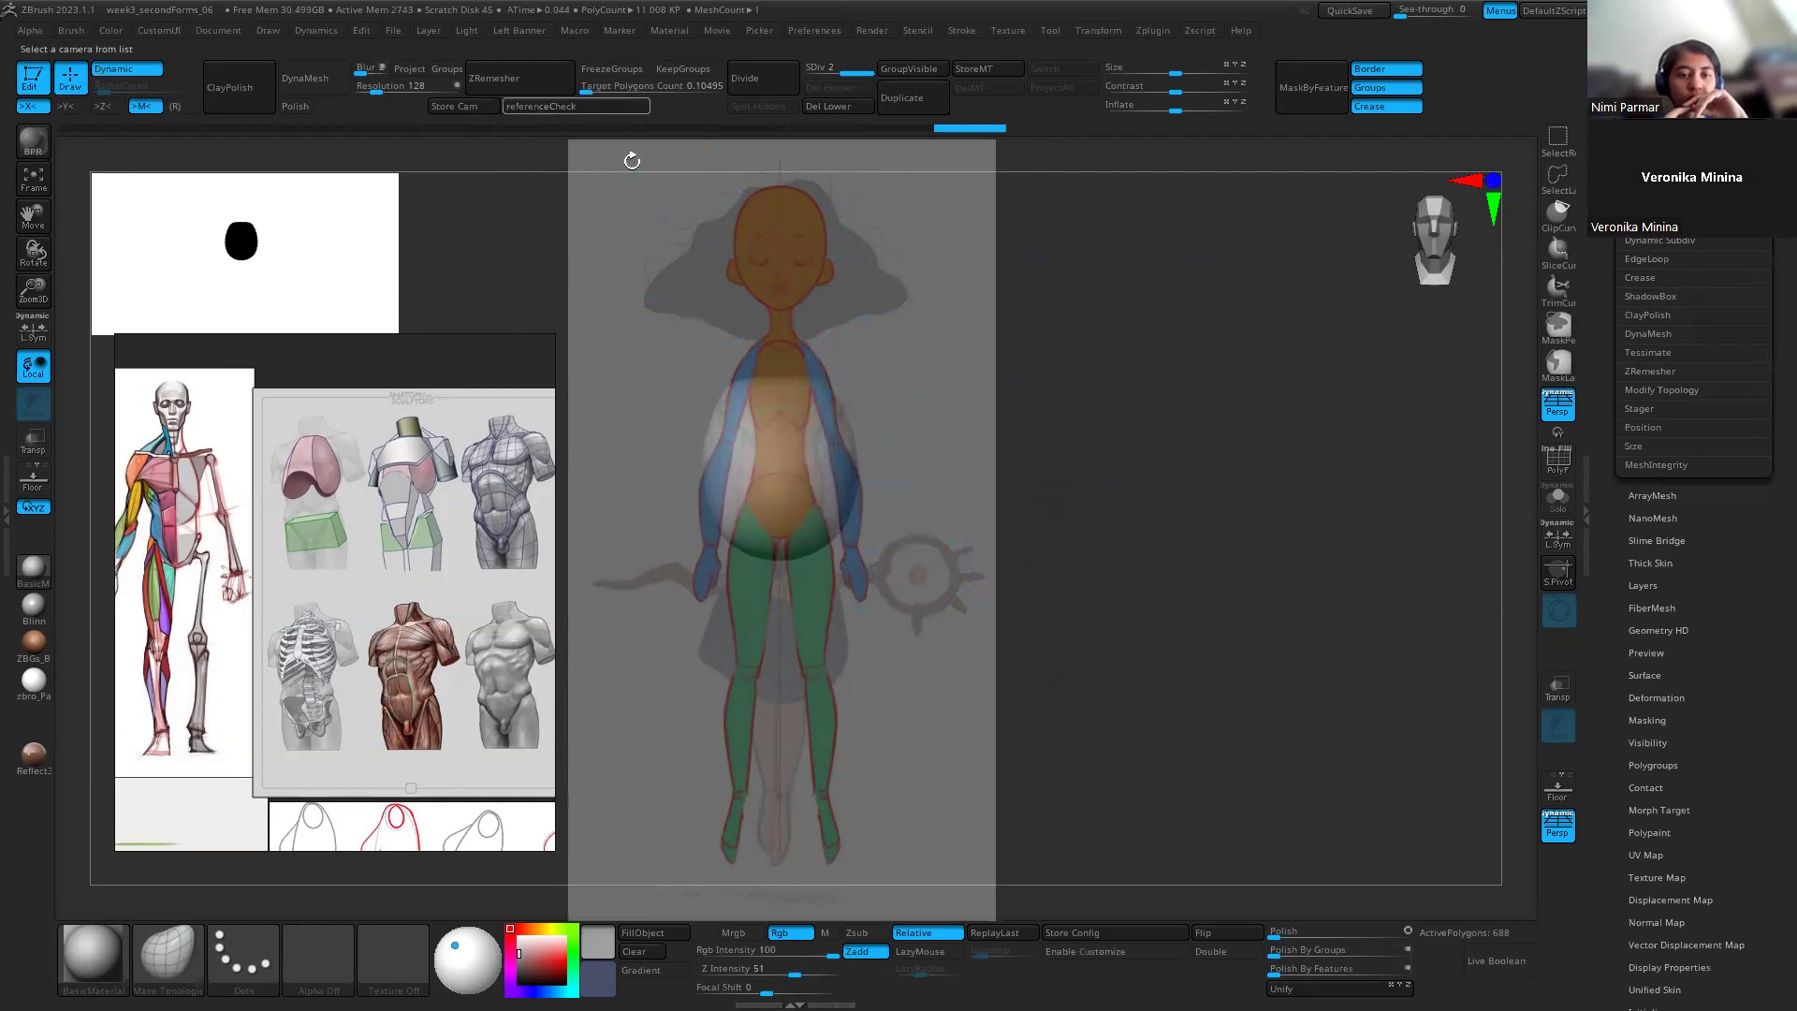
{"action": "key", "text": "w"}
{"action": "left_click_drag", "start_coordinate": [789, 473], "coordinate": [760, 487]}
{"action": "left_click_drag", "start_coordinate": [780, 372], "coordinate": [779, 264]}
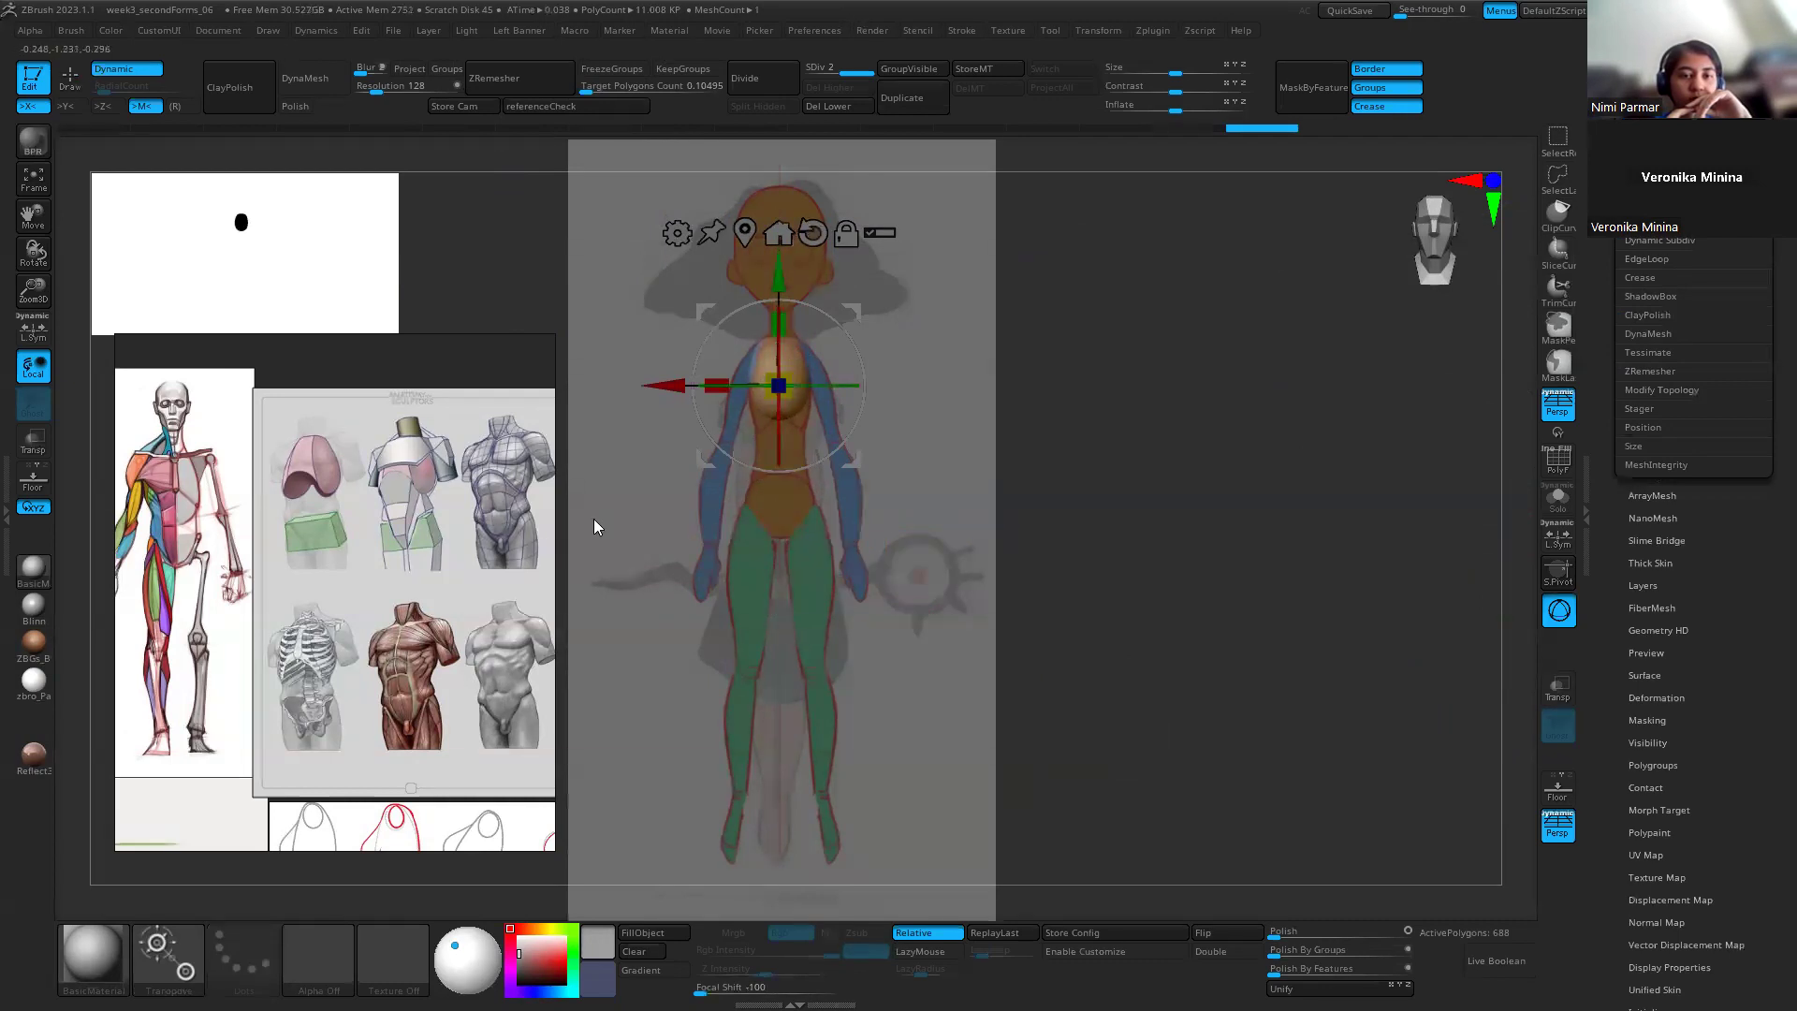
Step: Examine the Construction + Rhythm side-view proportions and the simplified torso line drawings on the PureRef board
{"action": "scroll", "coordinate": [284, 727], "scroll_direction": "down", "scroll_amount": 4}
{"action": "middle_click_drag", "start_coordinate": [316, 742], "coordinate": [438, 655]}
{"action": "scroll", "coordinate": [220, 706], "scroll_direction": "up", "scroll_amount": 2}
{"action": "middle_click_drag", "start_coordinate": [347, 756], "coordinate": [167, 690]}
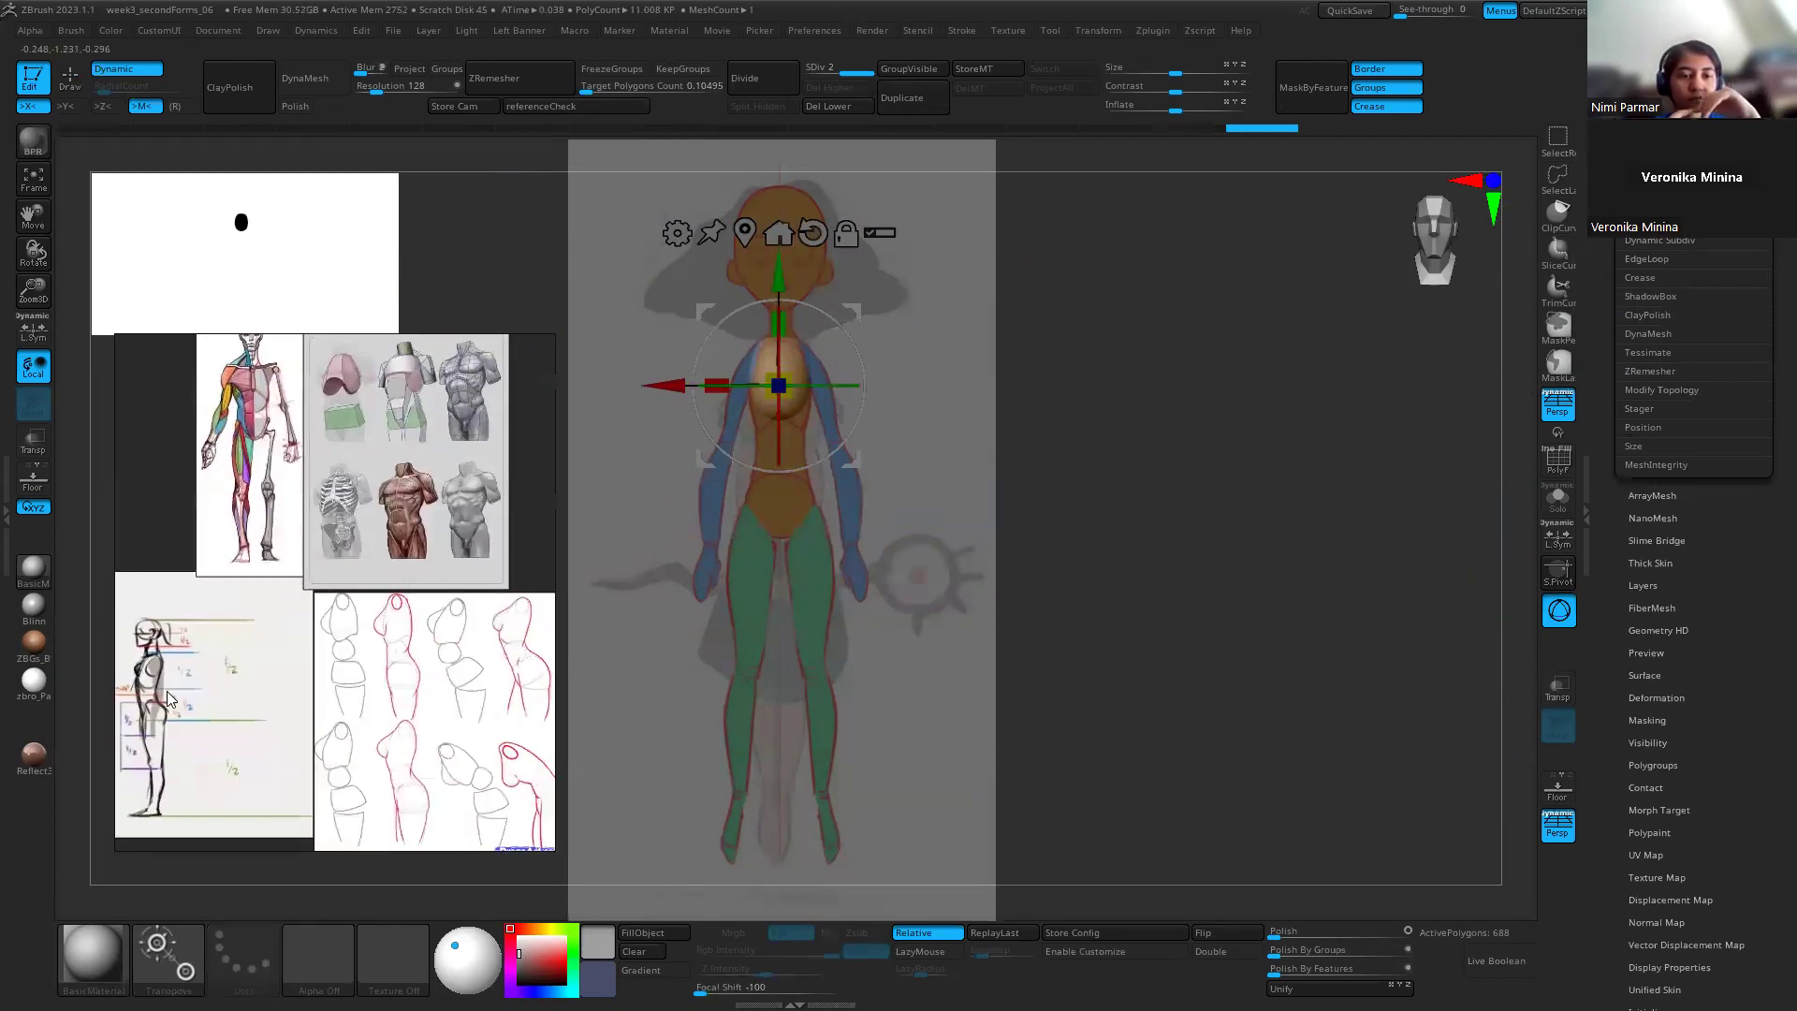
{"action": "scroll", "coordinate": [335, 678], "scroll_direction": "up", "scroll_amount": 3}
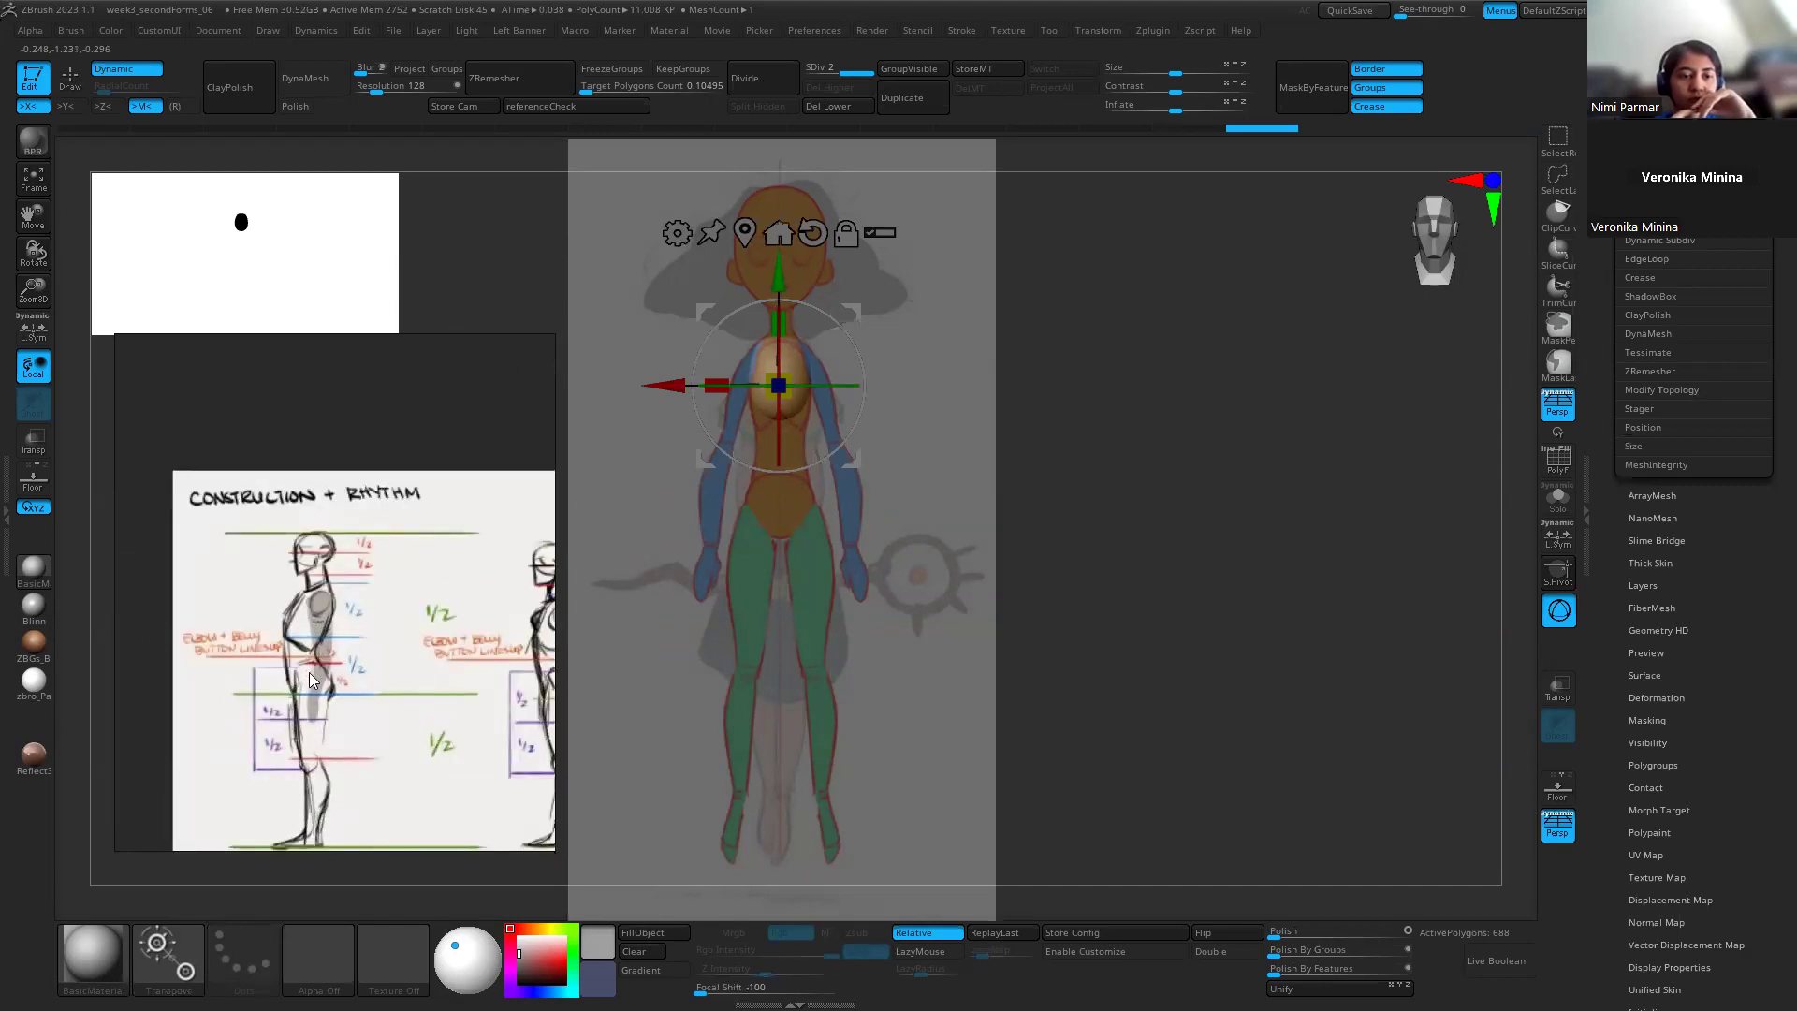
{"action": "mouse_move", "coordinate": [384, 680]}
{"action": "middle_mouse_down"}
{"action": "mouse_move", "coordinate": [148, 670]}
{"action": "mouse_move", "coordinate": [403, 663]}
{"action": "mouse_move", "coordinate": [226, 666]}
{"action": "middle_mouse_up"}
{"action": "mouse_move", "coordinate": [494, 672]}
{"action": "middle_mouse_down"}
{"action": "mouse_move", "coordinate": [269, 666]}
{"action": "mouse_move", "coordinate": [298, 666]}
{"action": "middle_mouse_up"}
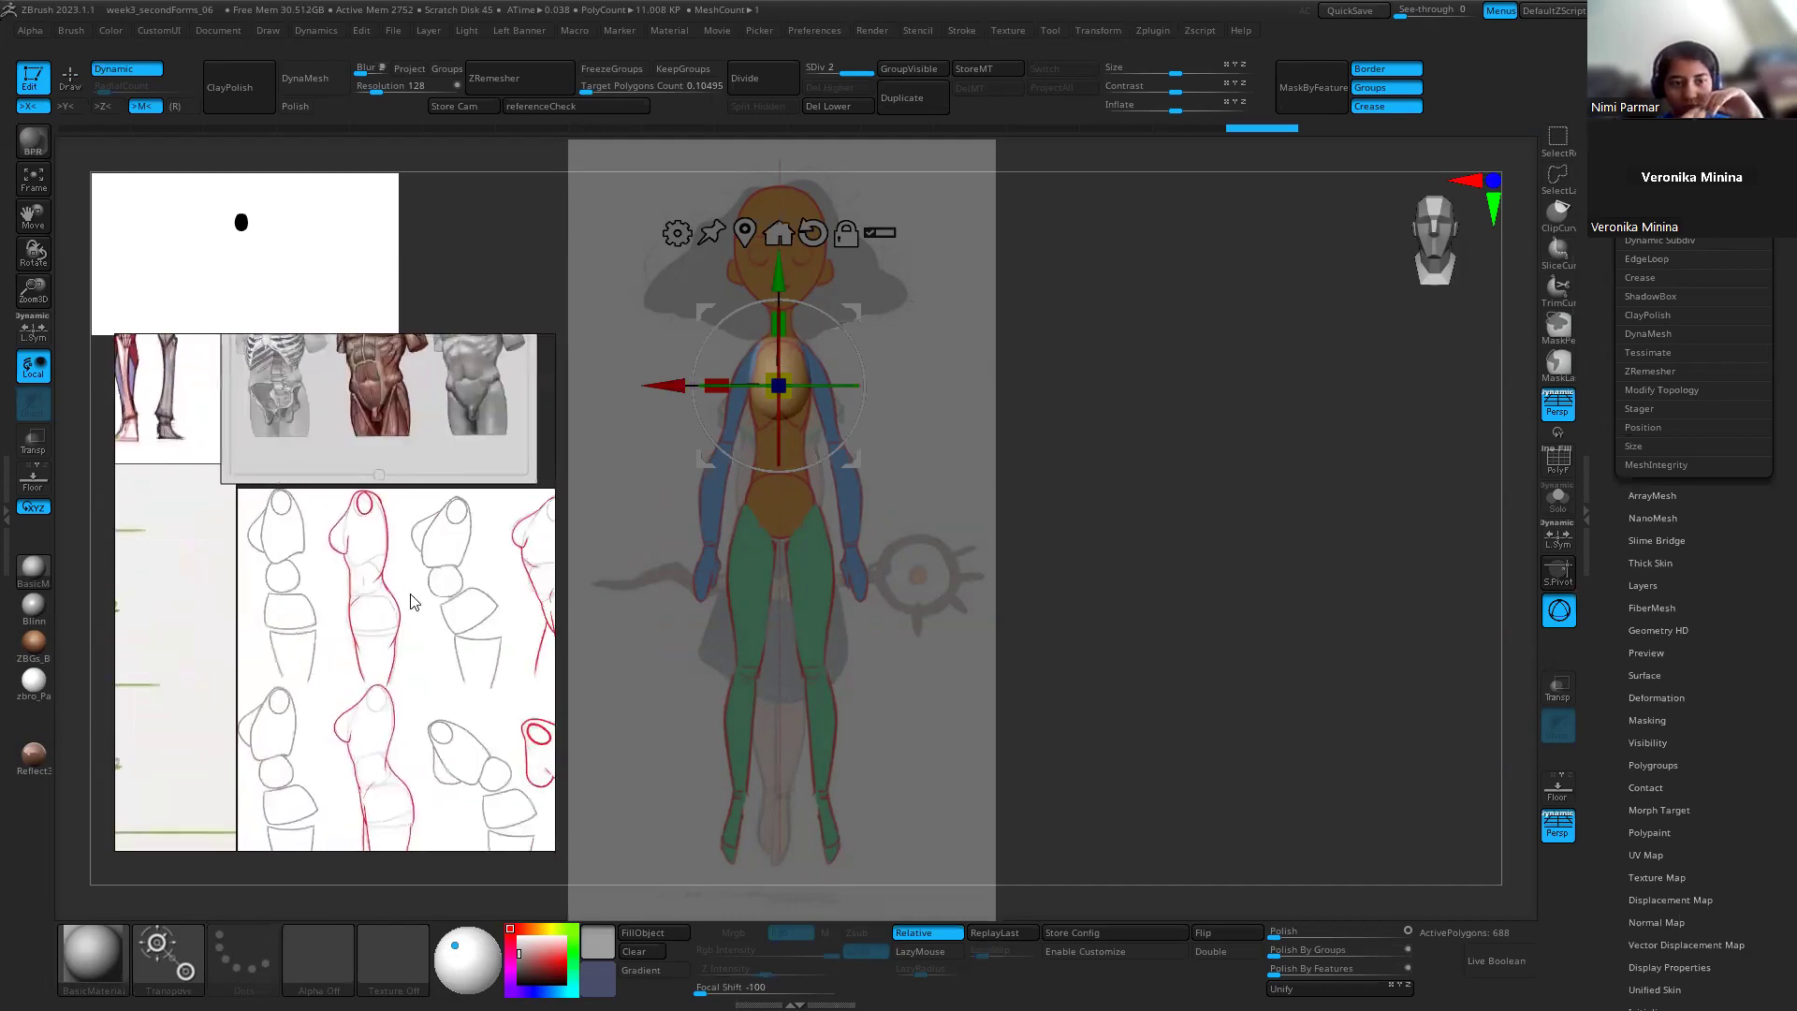
Step: Paste the white mannequin turnaround, the tan female figure render and the coloured hip-and-torso anatomy sketch onto the PureRef board
{"action": "scroll", "coordinate": [413, 602], "scroll_direction": "down", "scroll_amount": 5}
{"action": "middle_click_drag", "start_coordinate": [341, 582], "coordinate": [419, 664]}
{"action": "scroll", "coordinate": [419, 665], "scroll_direction": "up", "scroll_amount": 3}
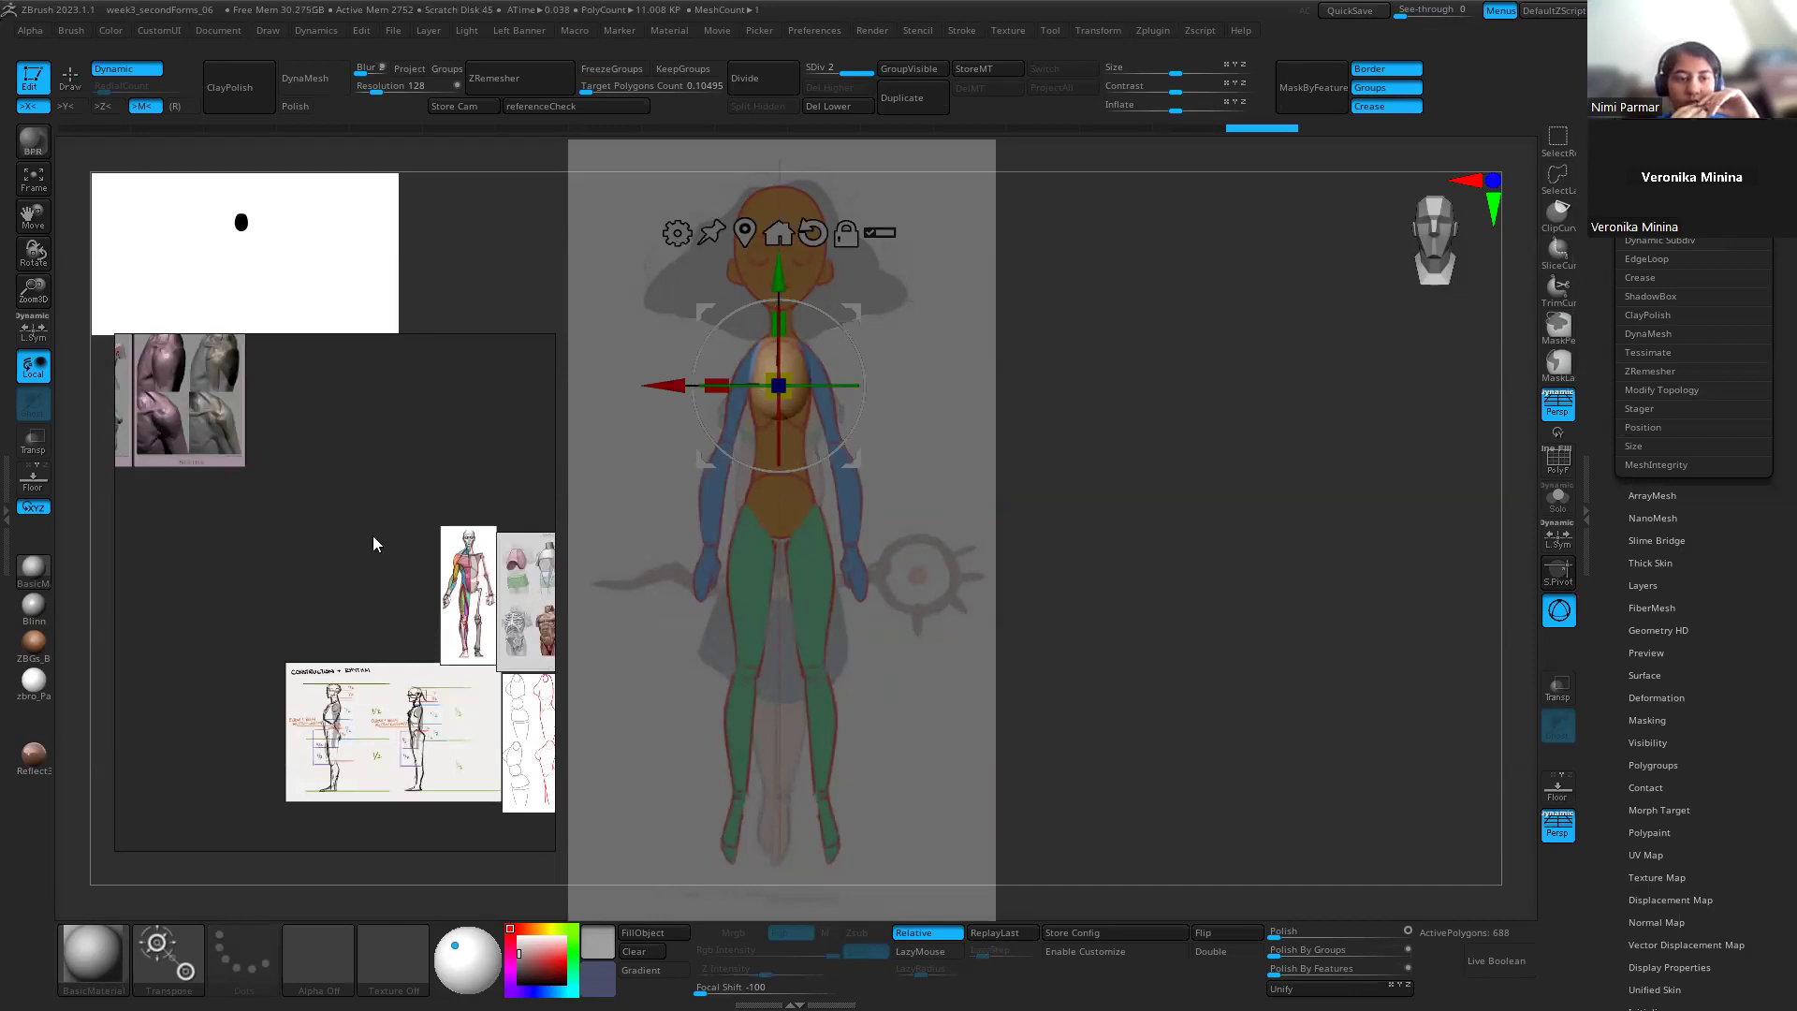
{"action": "key", "text": "ctrl+v"}
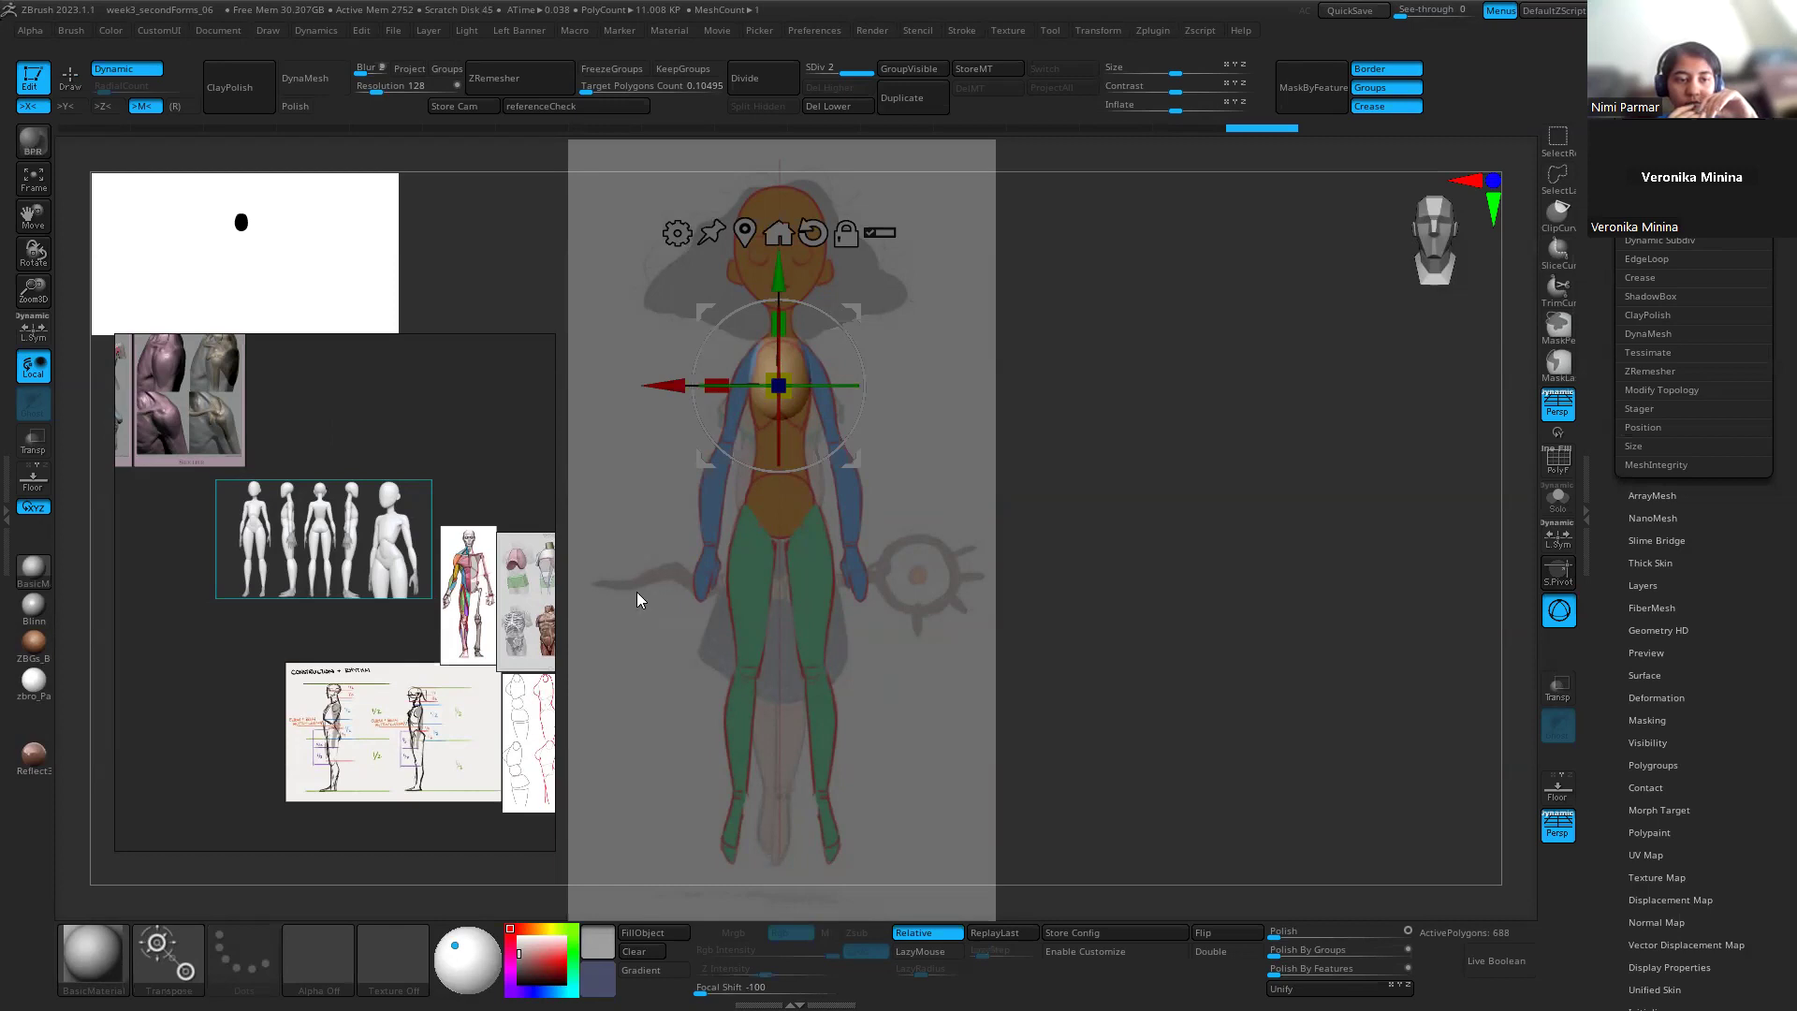
{"action": "left_click", "coordinate": [191, 620]}
{"action": "key", "text": "ctrl+v"}
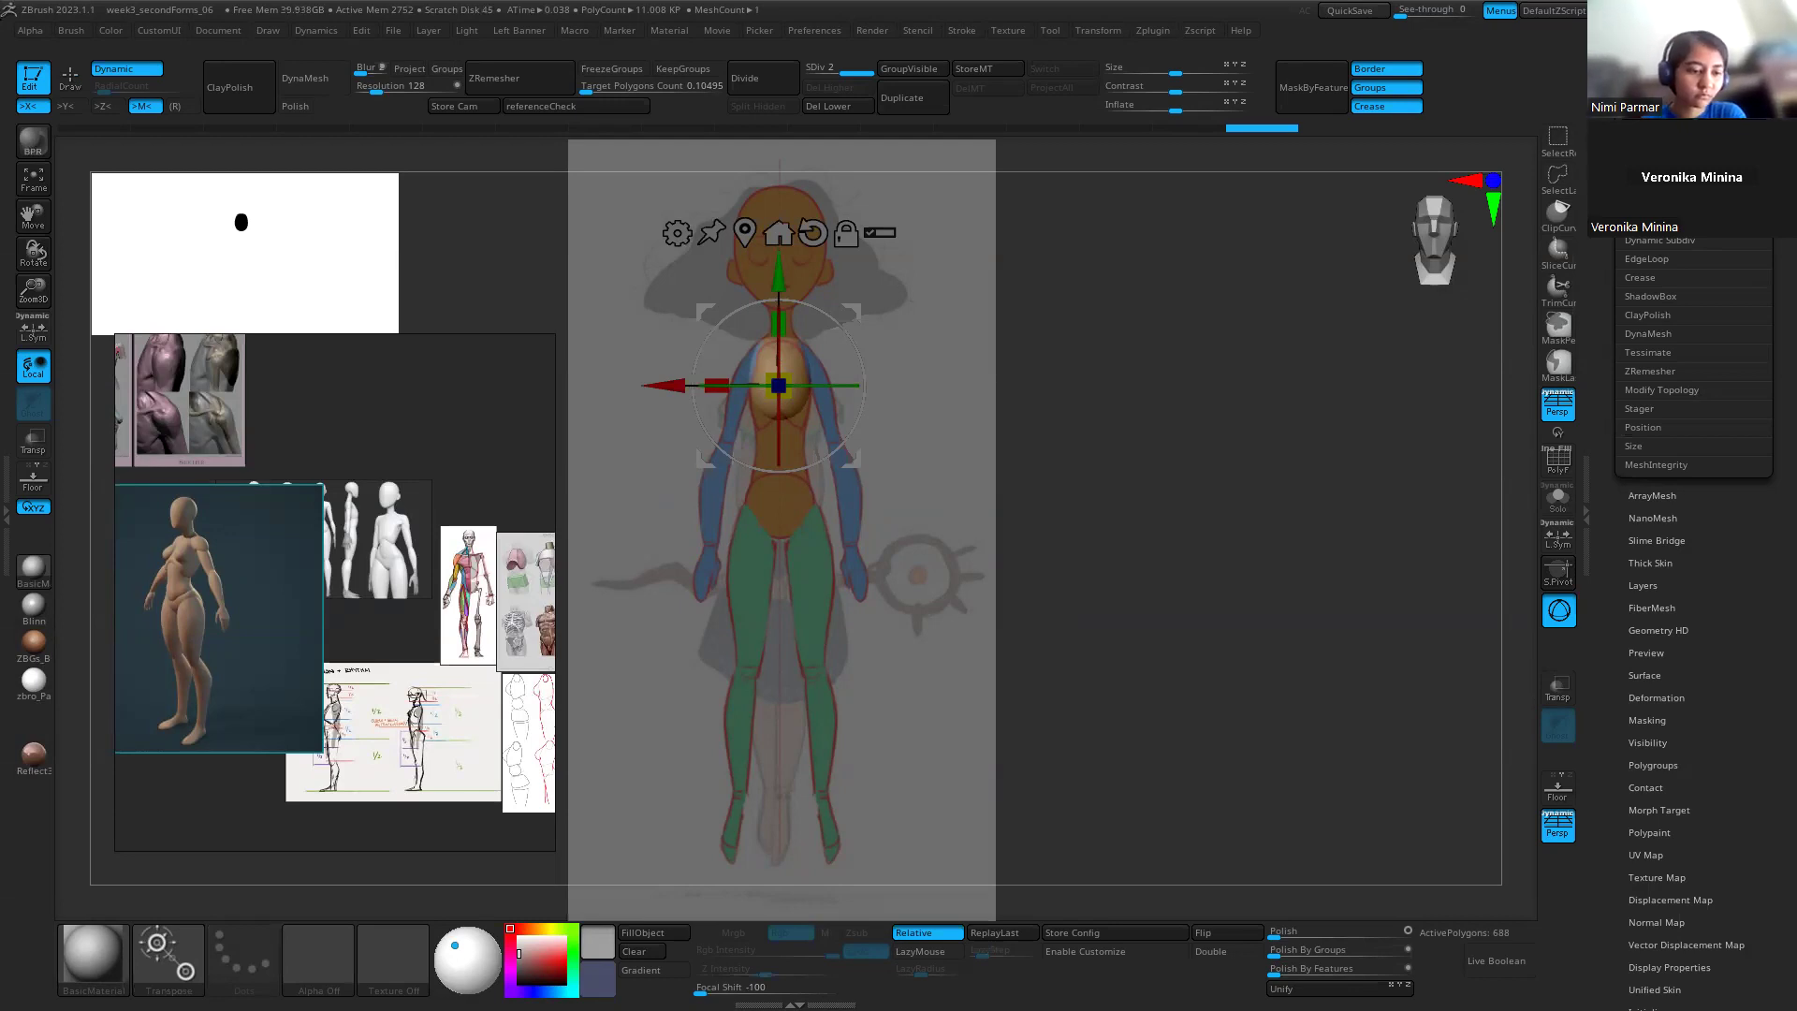
{"action": "left_click", "coordinate": [200, 795]}
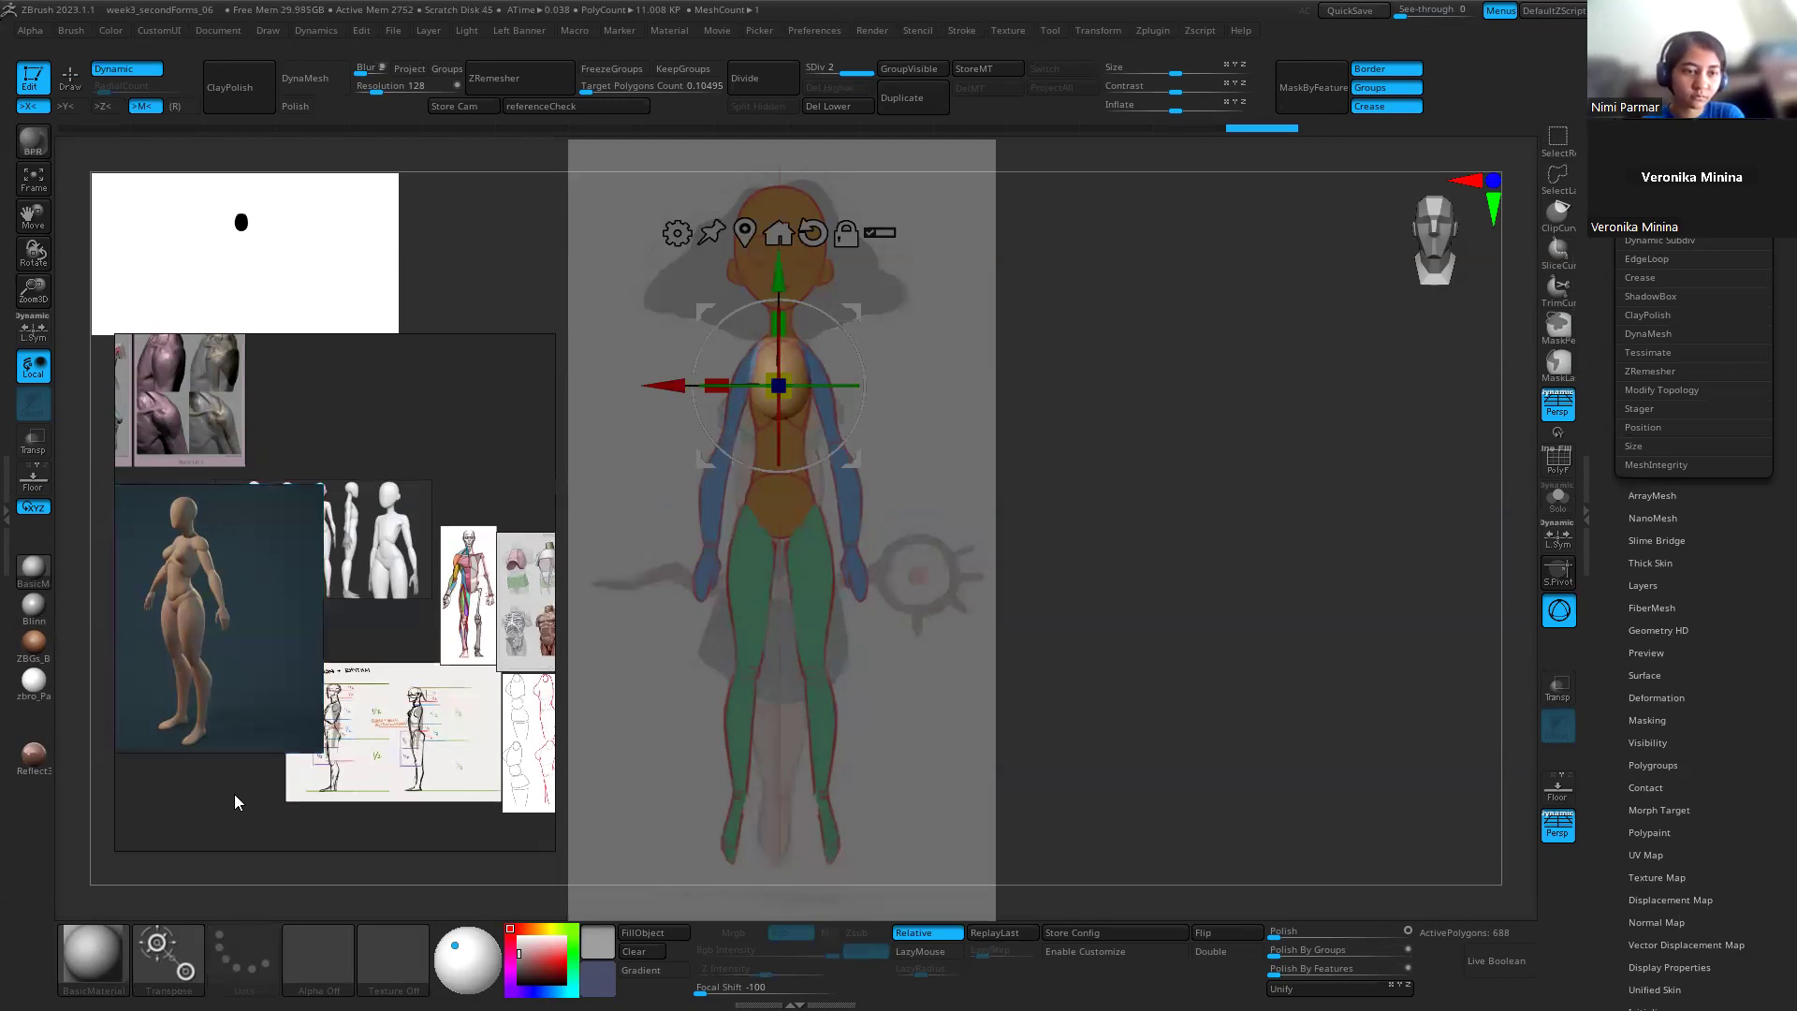
{"action": "key", "text": "ctrl+v"}
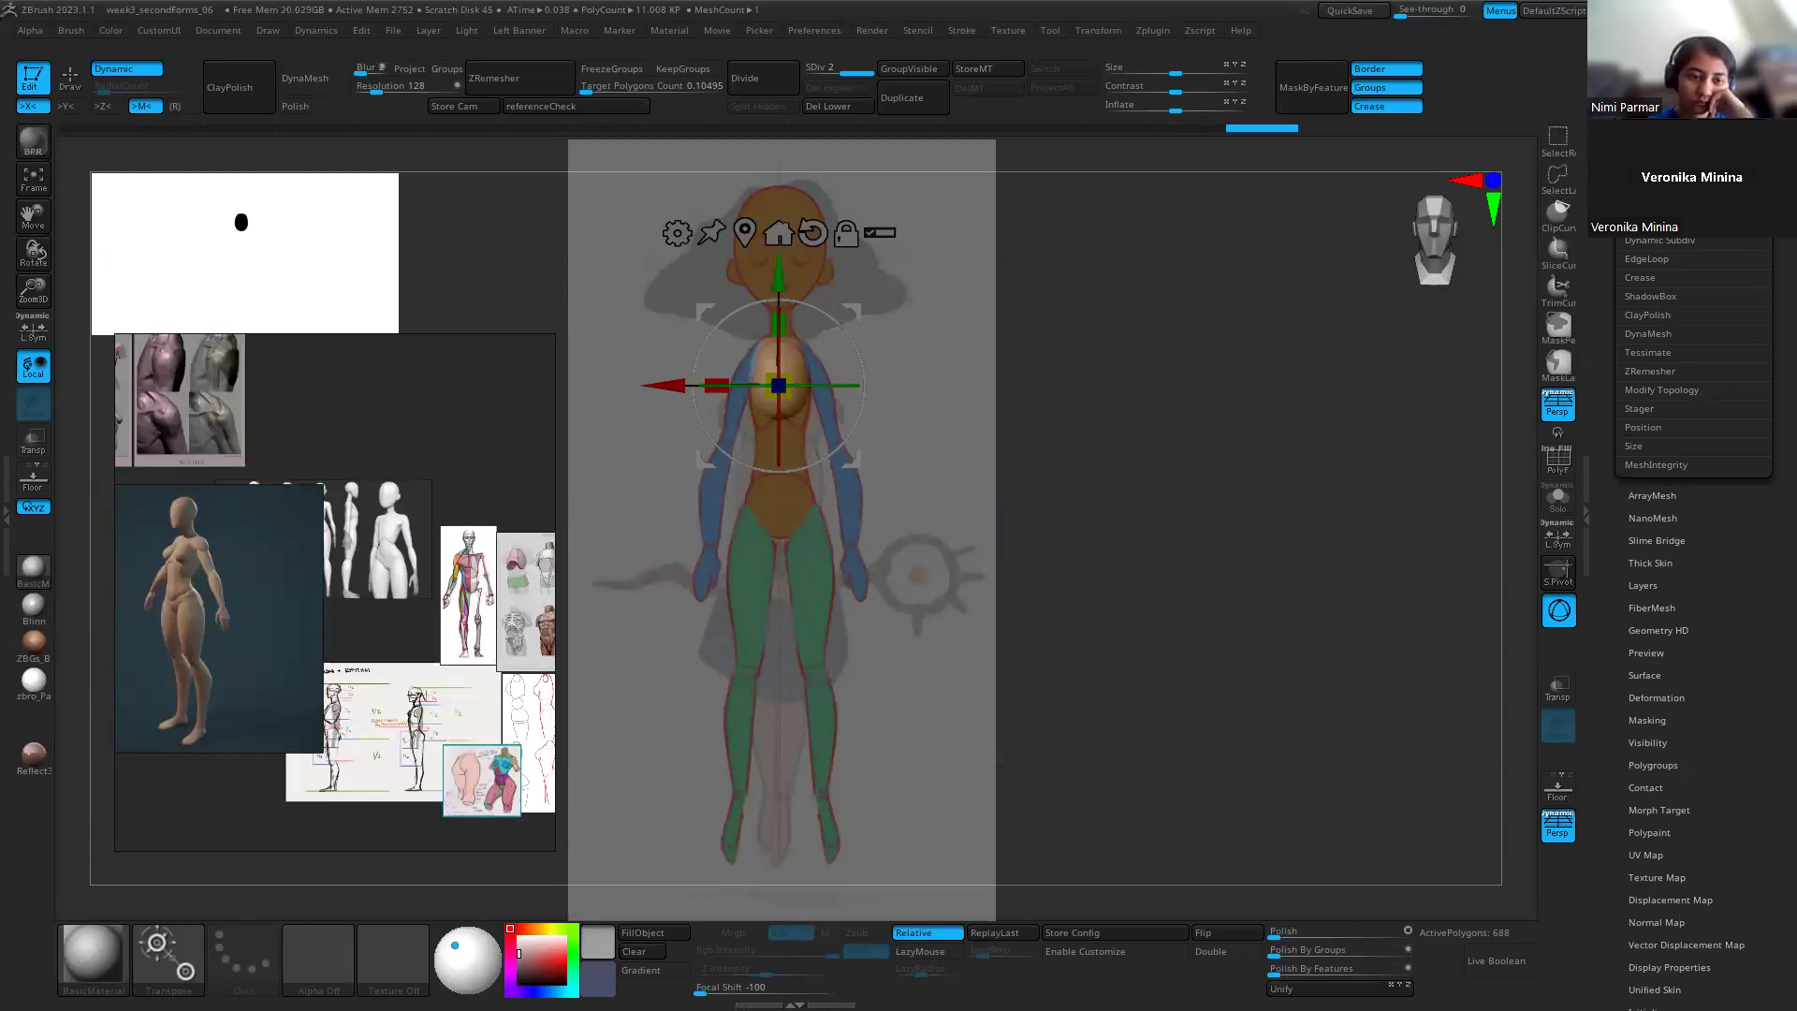
Step: Paste the female and male colour-coded figure construction drawings onto the PureRef board below the tan figure render
{"action": "left_click", "coordinate": [237, 842]}
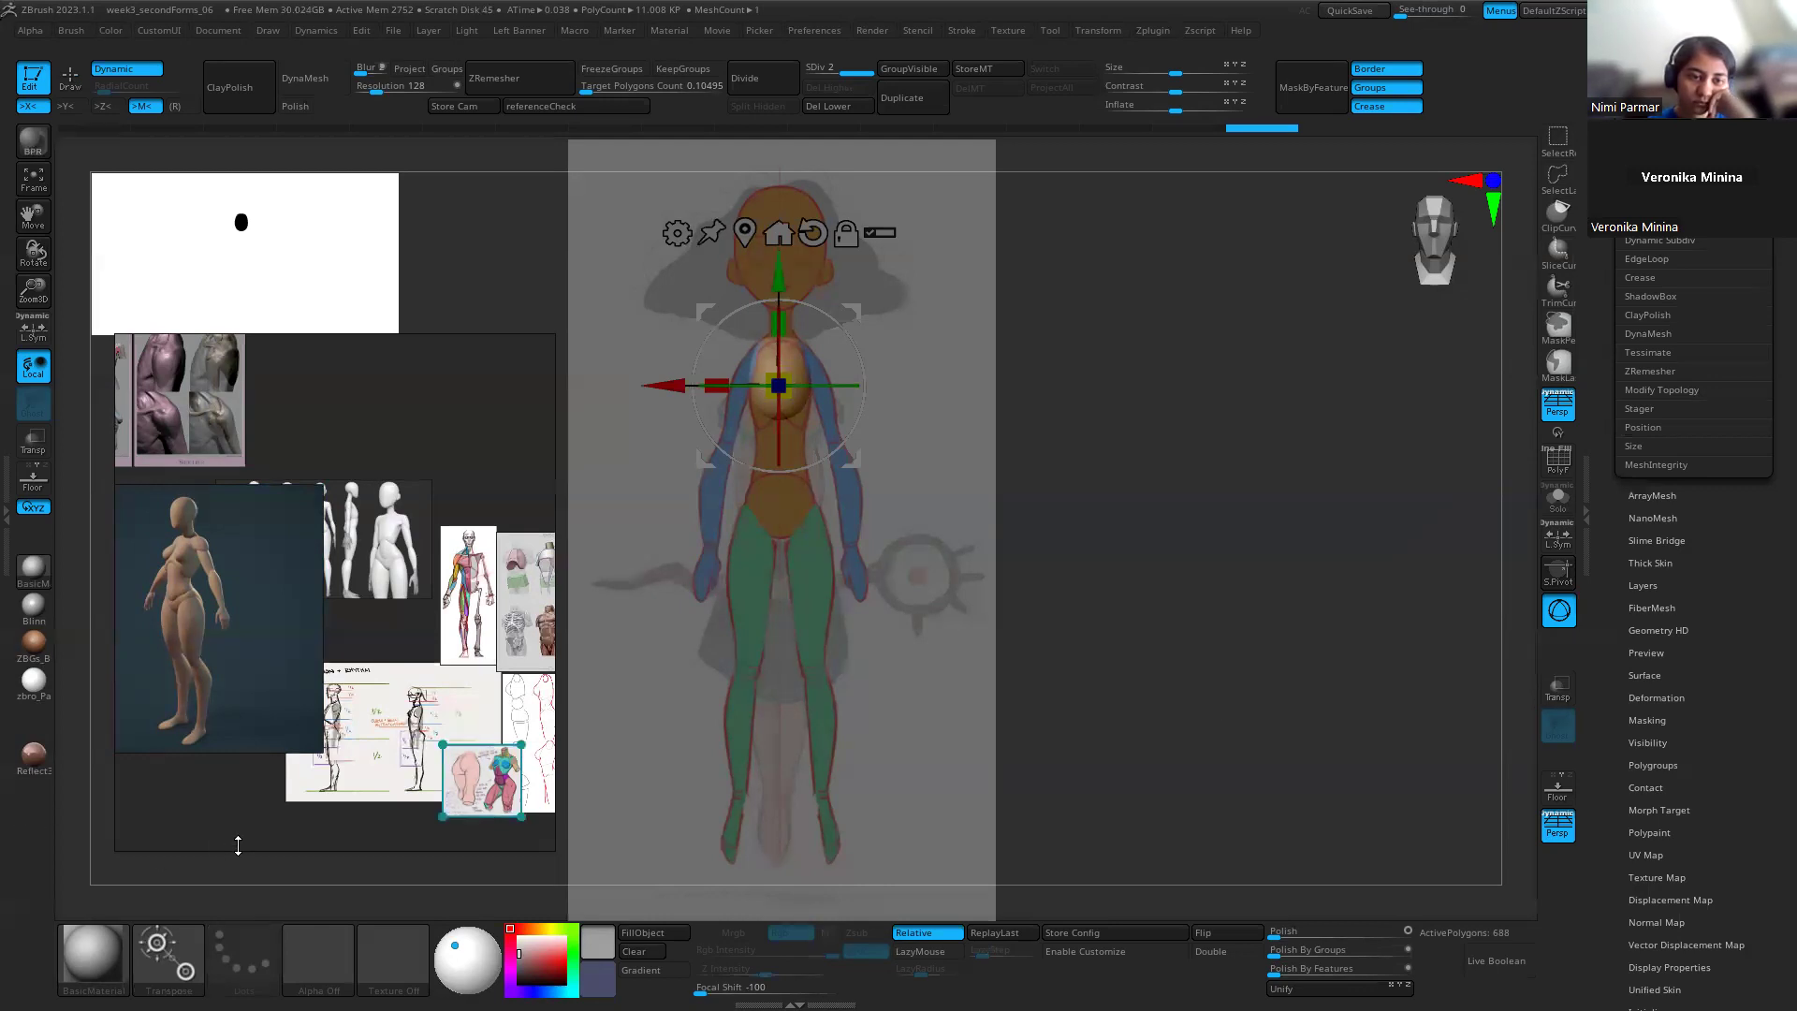
{"action": "key", "text": "ctrl+v"}
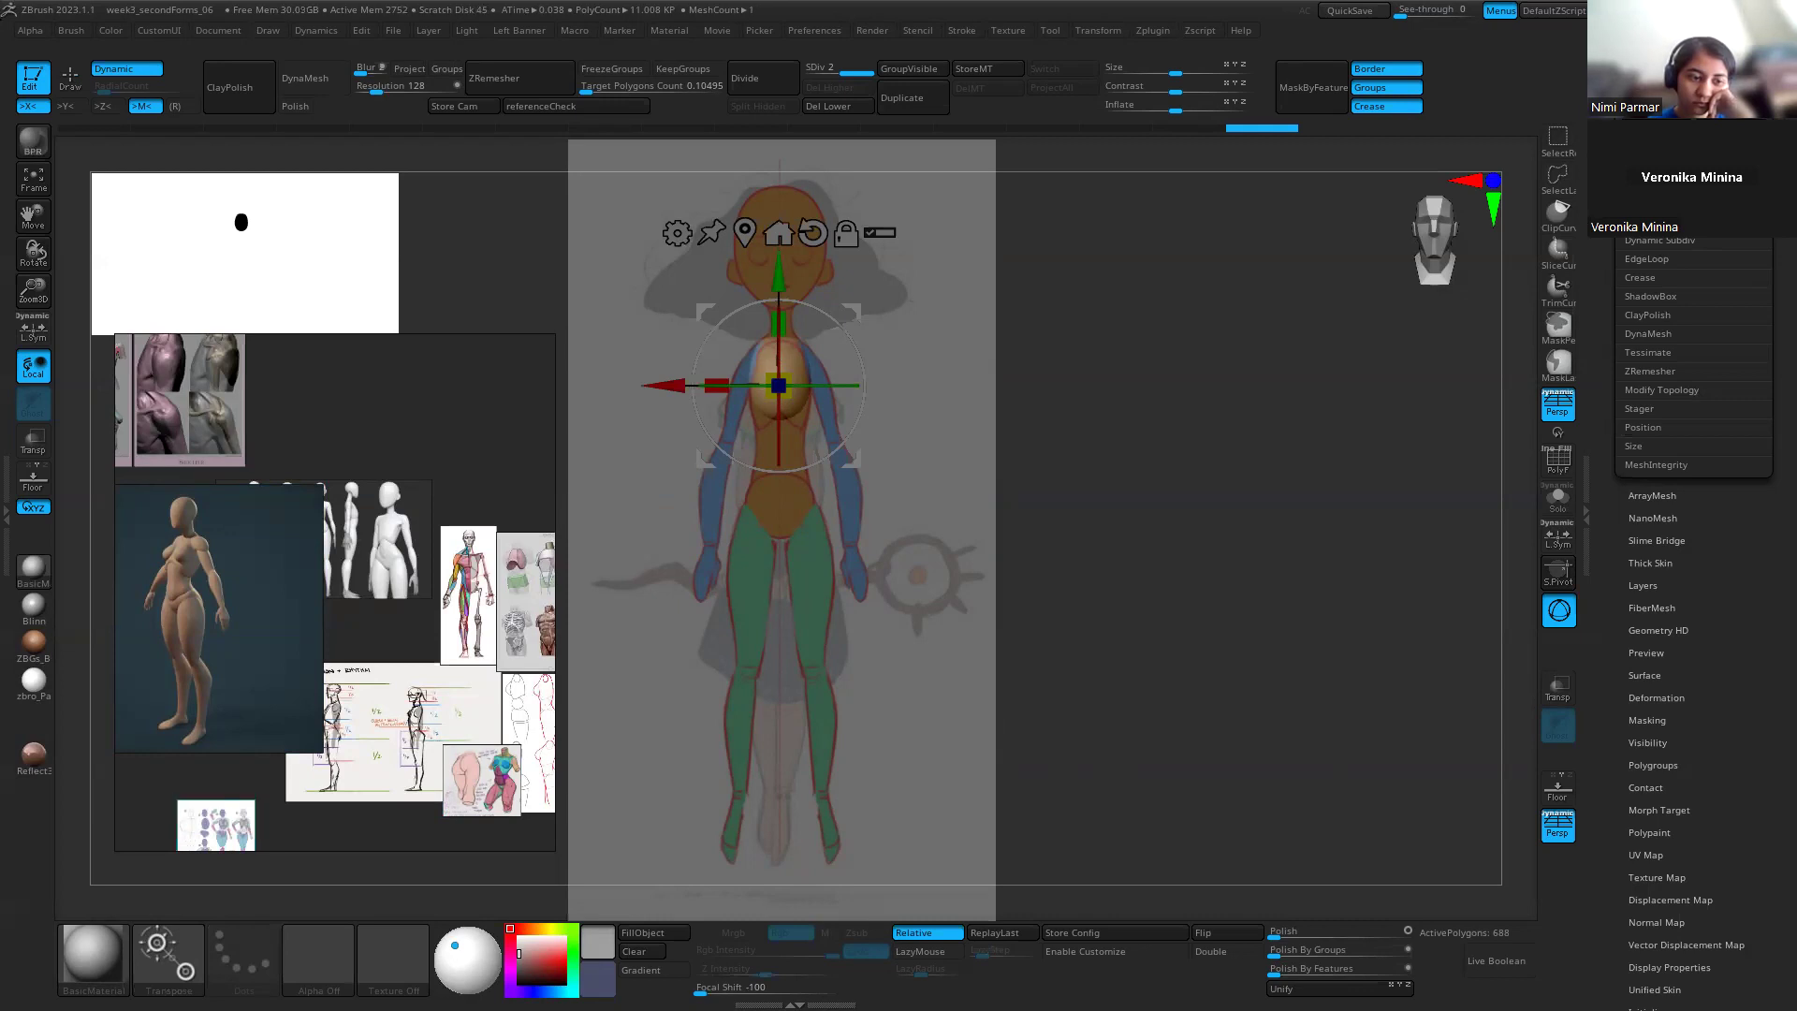
{"action": "key", "text": "ctrl+v"}
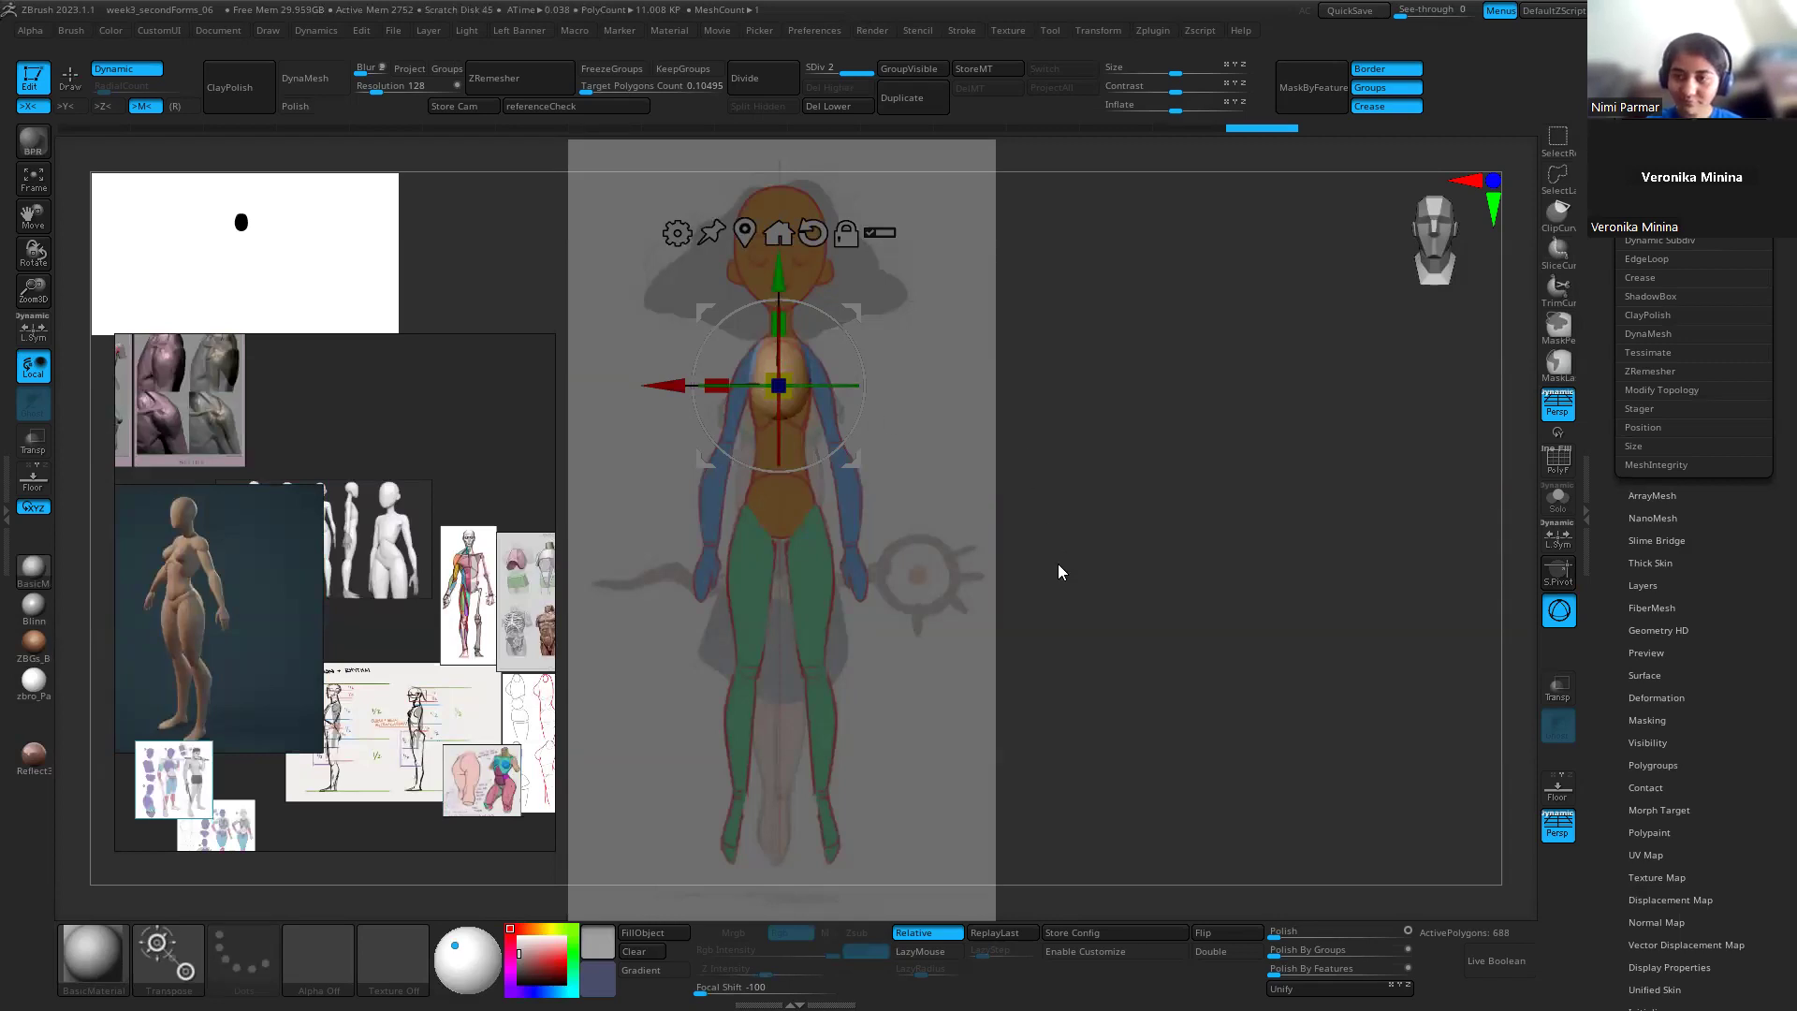
Step: Make the PureRef board taller, then select the newly pasted references, normalize their sizes and pack them into a compact grid
{"action": "left_click", "coordinate": [276, 608]}
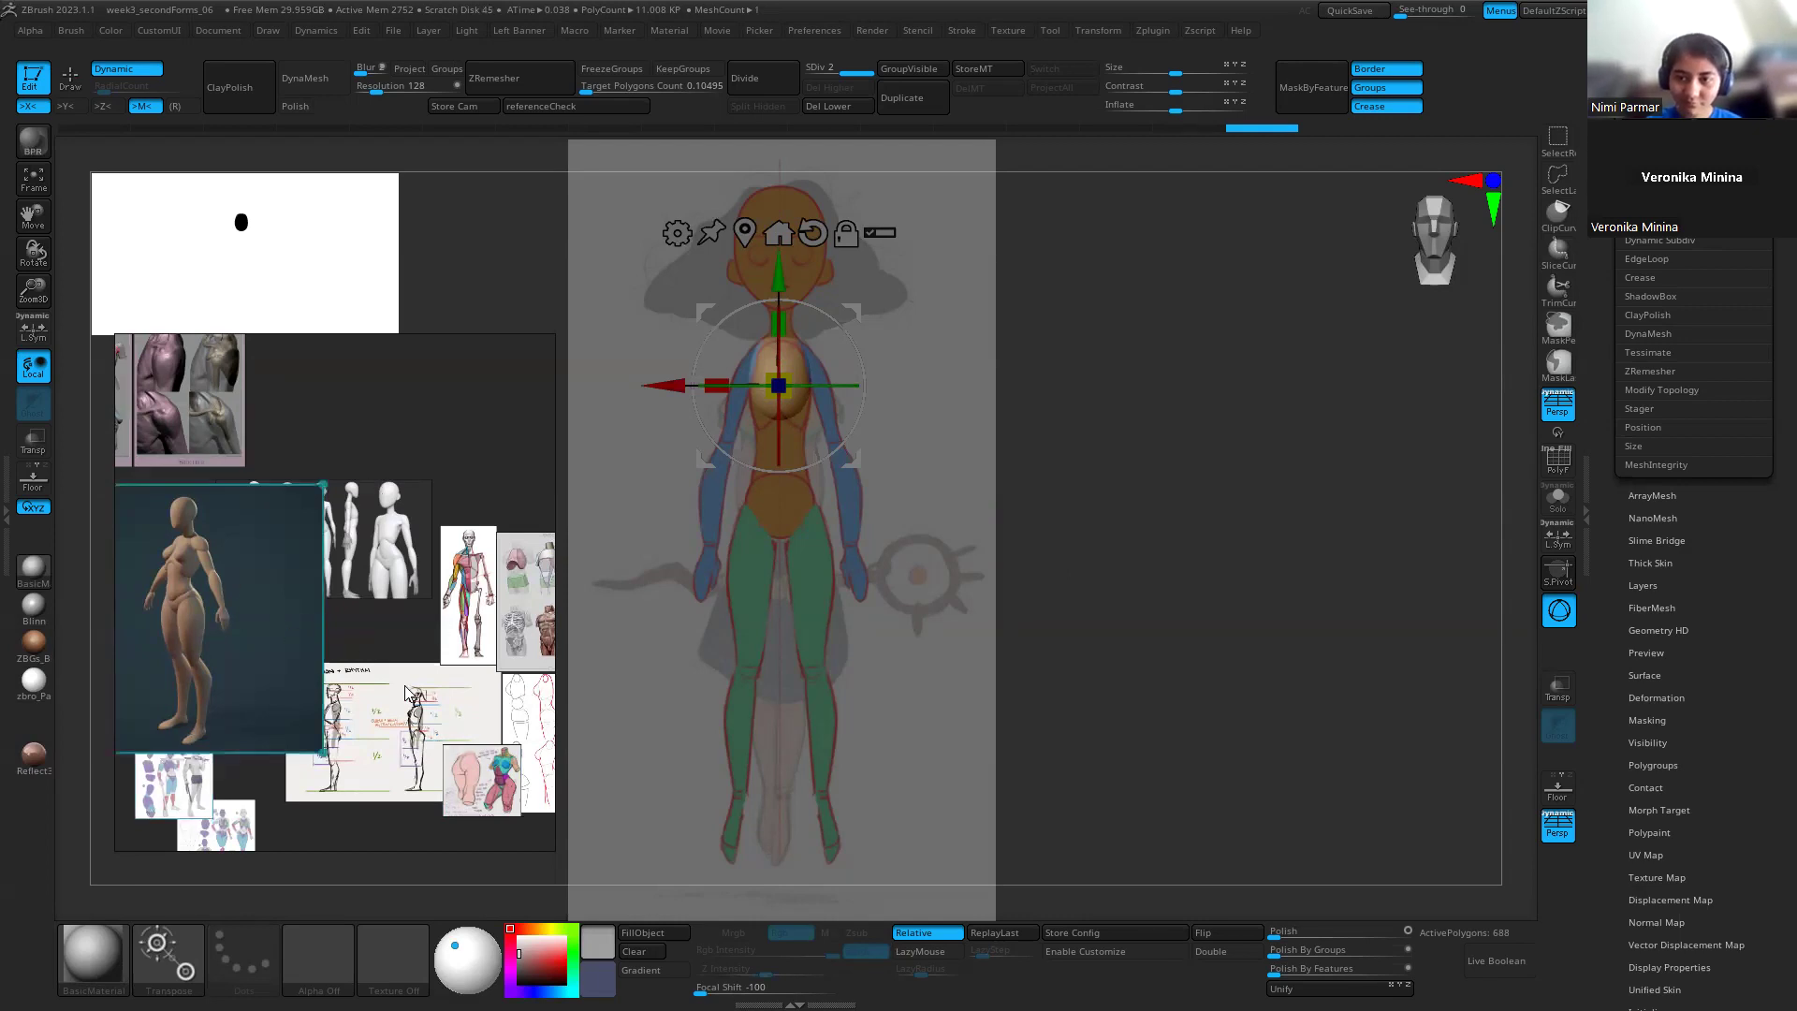
{"action": "left_click_drag", "start_coordinate": [515, 854], "coordinate": [328, 896]}
{"action": "left_click_drag", "start_coordinate": [501, 869], "coordinate": [182, 562]}
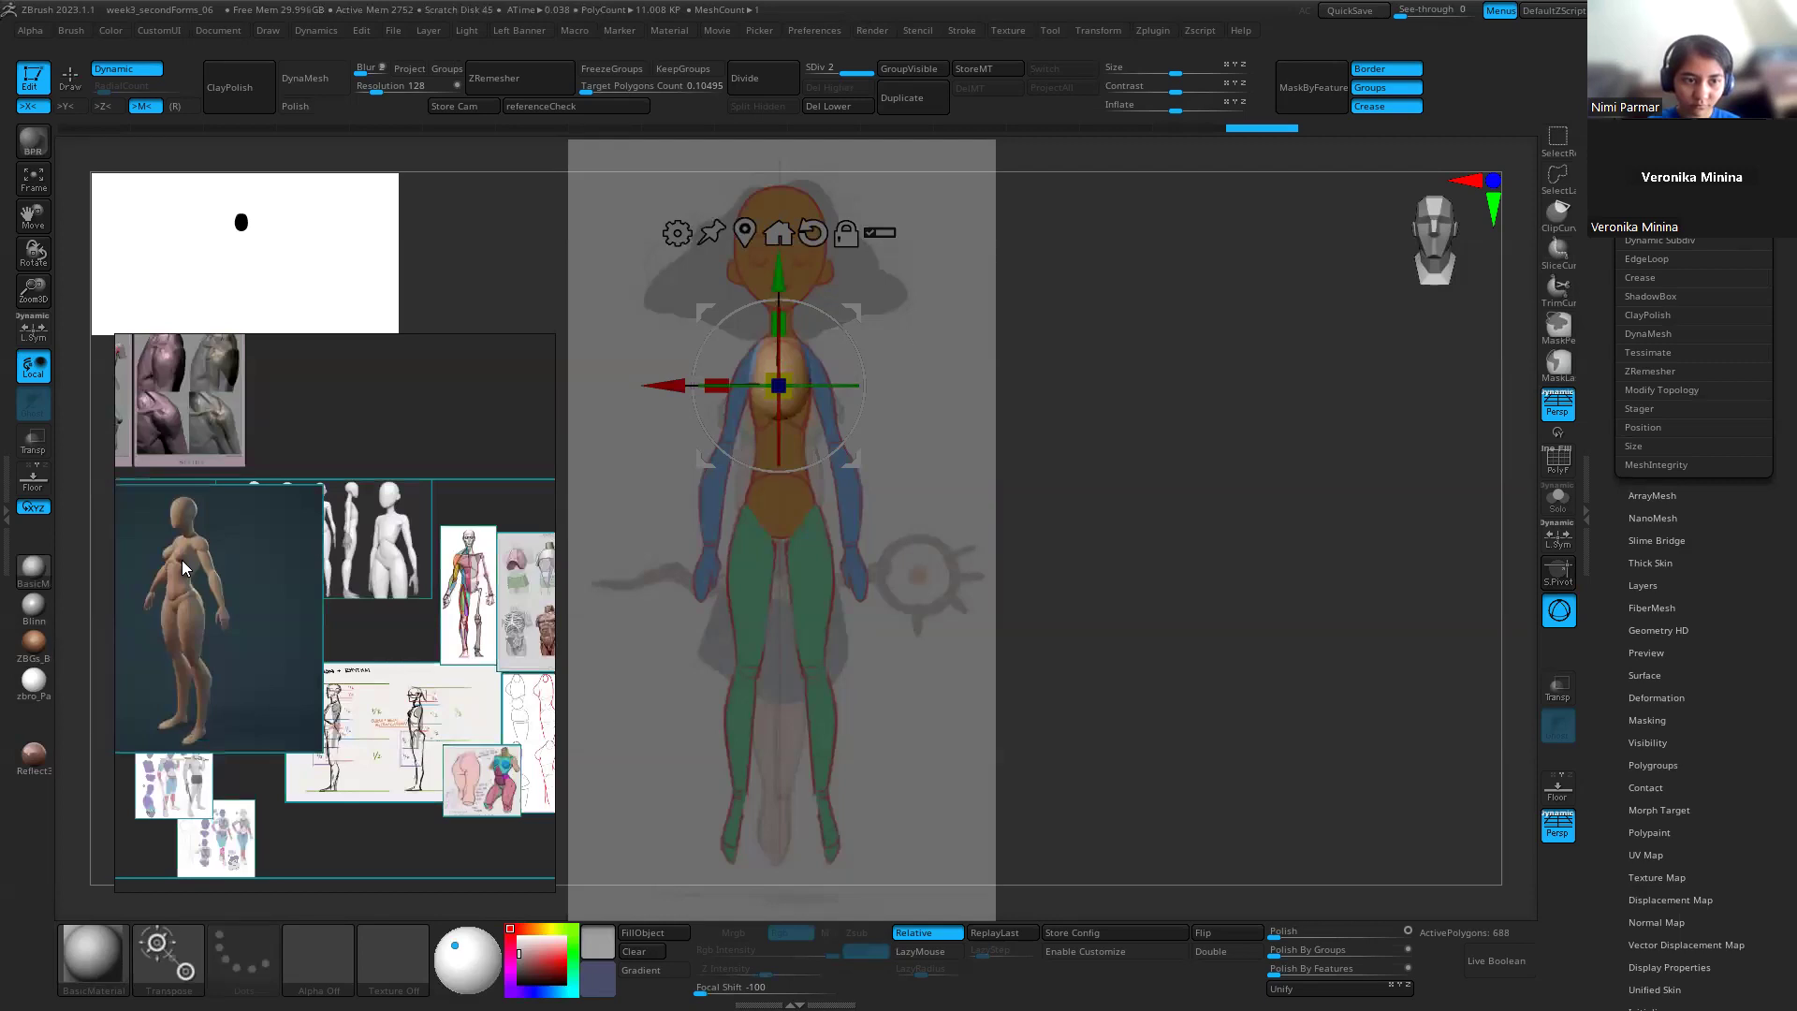
{"action": "key", "text": "ctrl+p"}
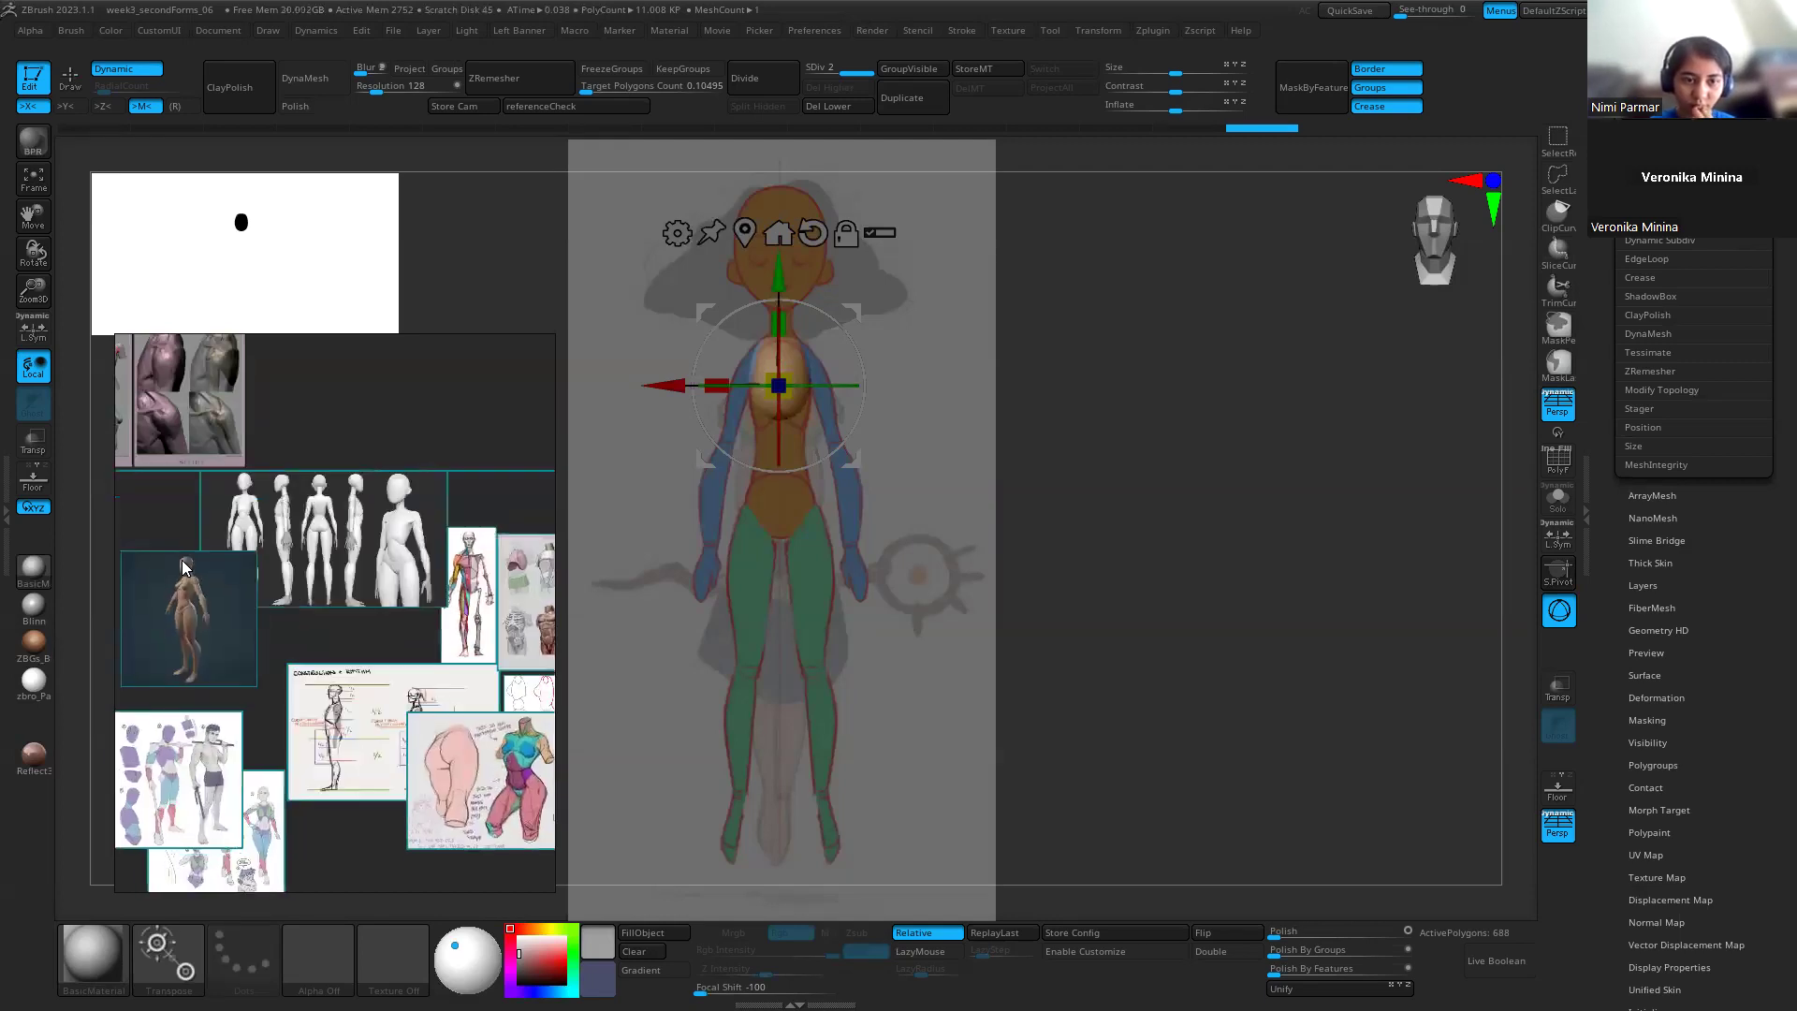
{"action": "key", "text": "ctrl+p"}
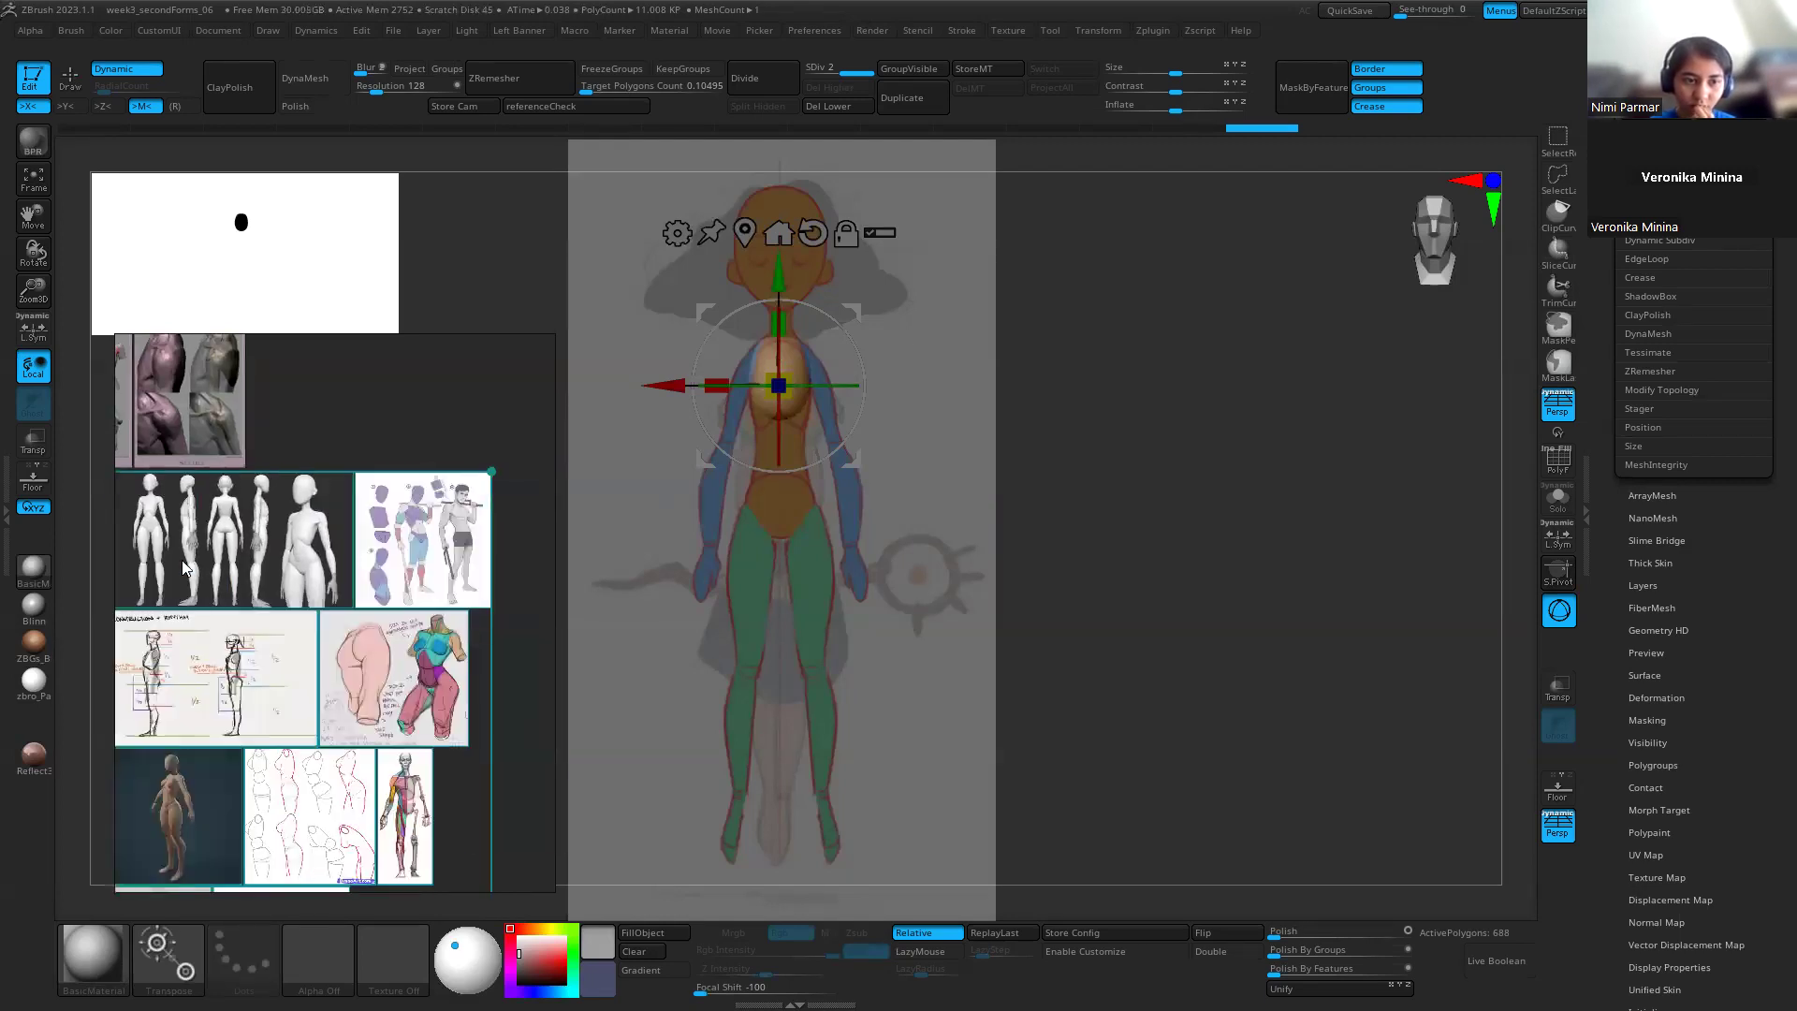
{"action": "key", "text": "ctrl+p"}
Step: Examine the head, ribcage and pelvis blocks in the female and male figure construction drawings on the PureRef board
{"action": "scroll", "coordinate": [404, 741], "scroll_direction": "up", "scroll_amount": 3}
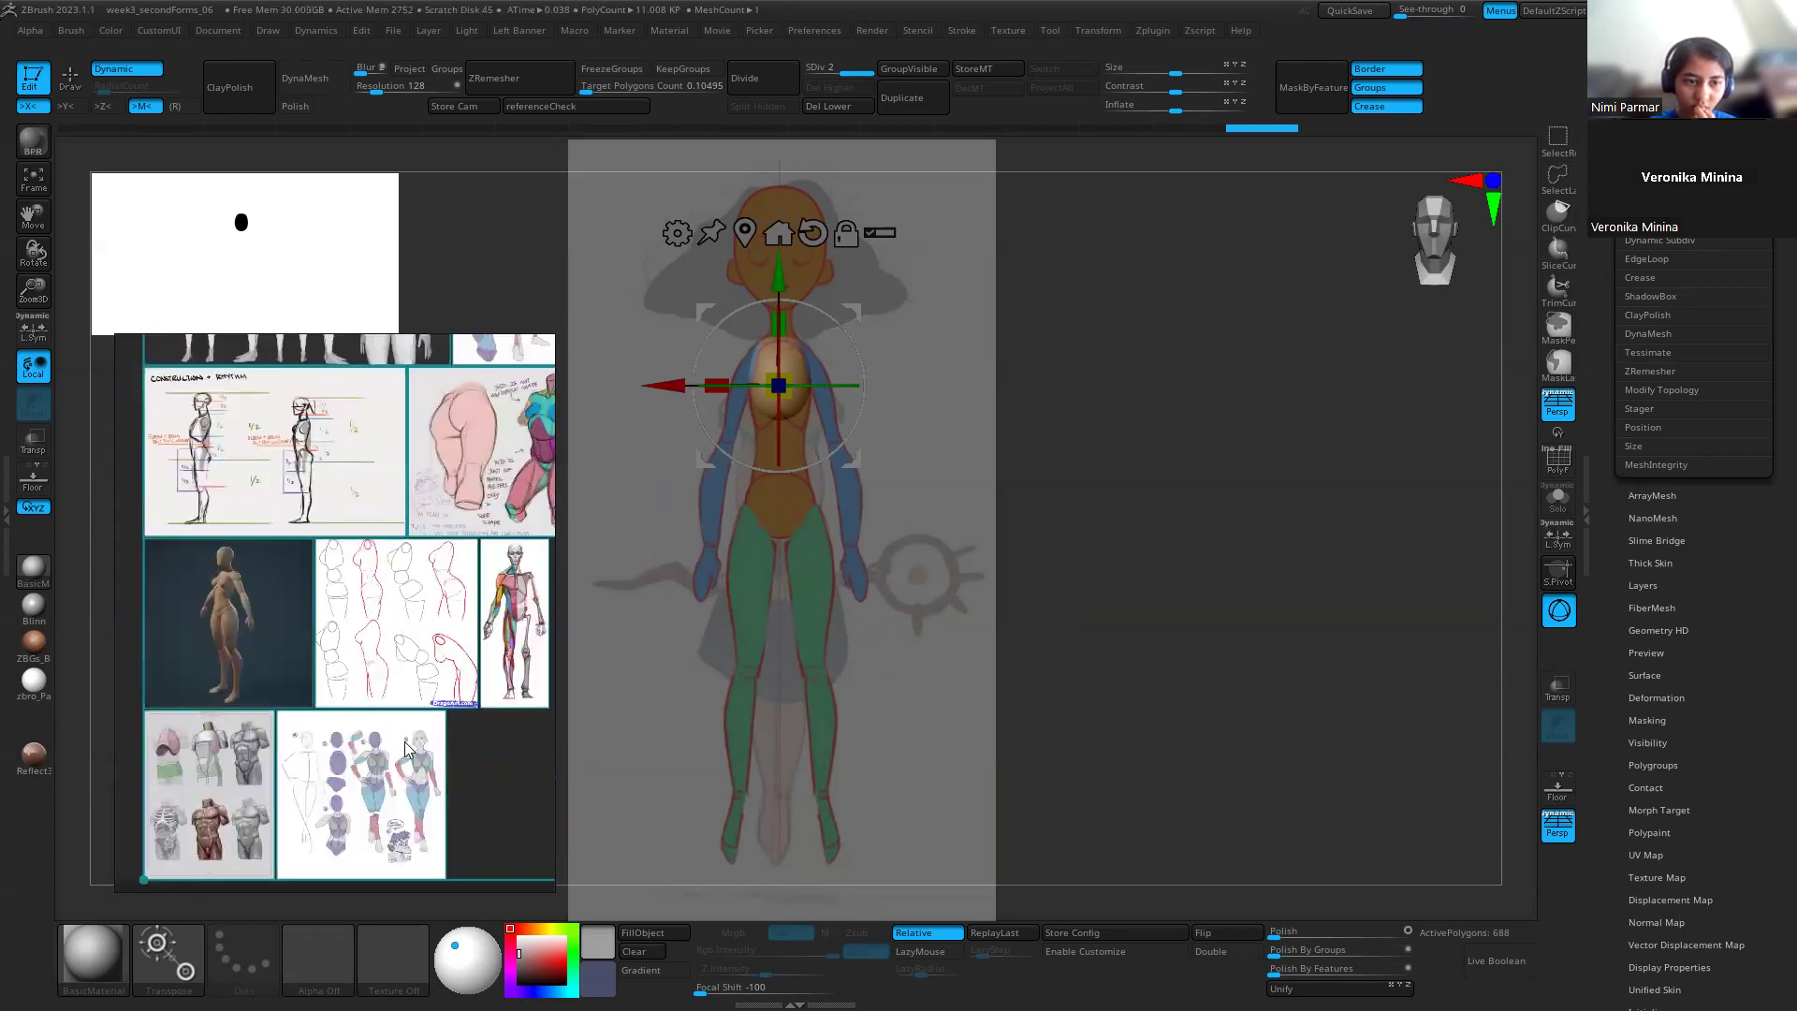
{"action": "scroll", "coordinate": [404, 741], "scroll_direction": "up", "scroll_amount": 3}
{"action": "middle_click_drag", "start_coordinate": [321, 749], "coordinate": [365, 496]}
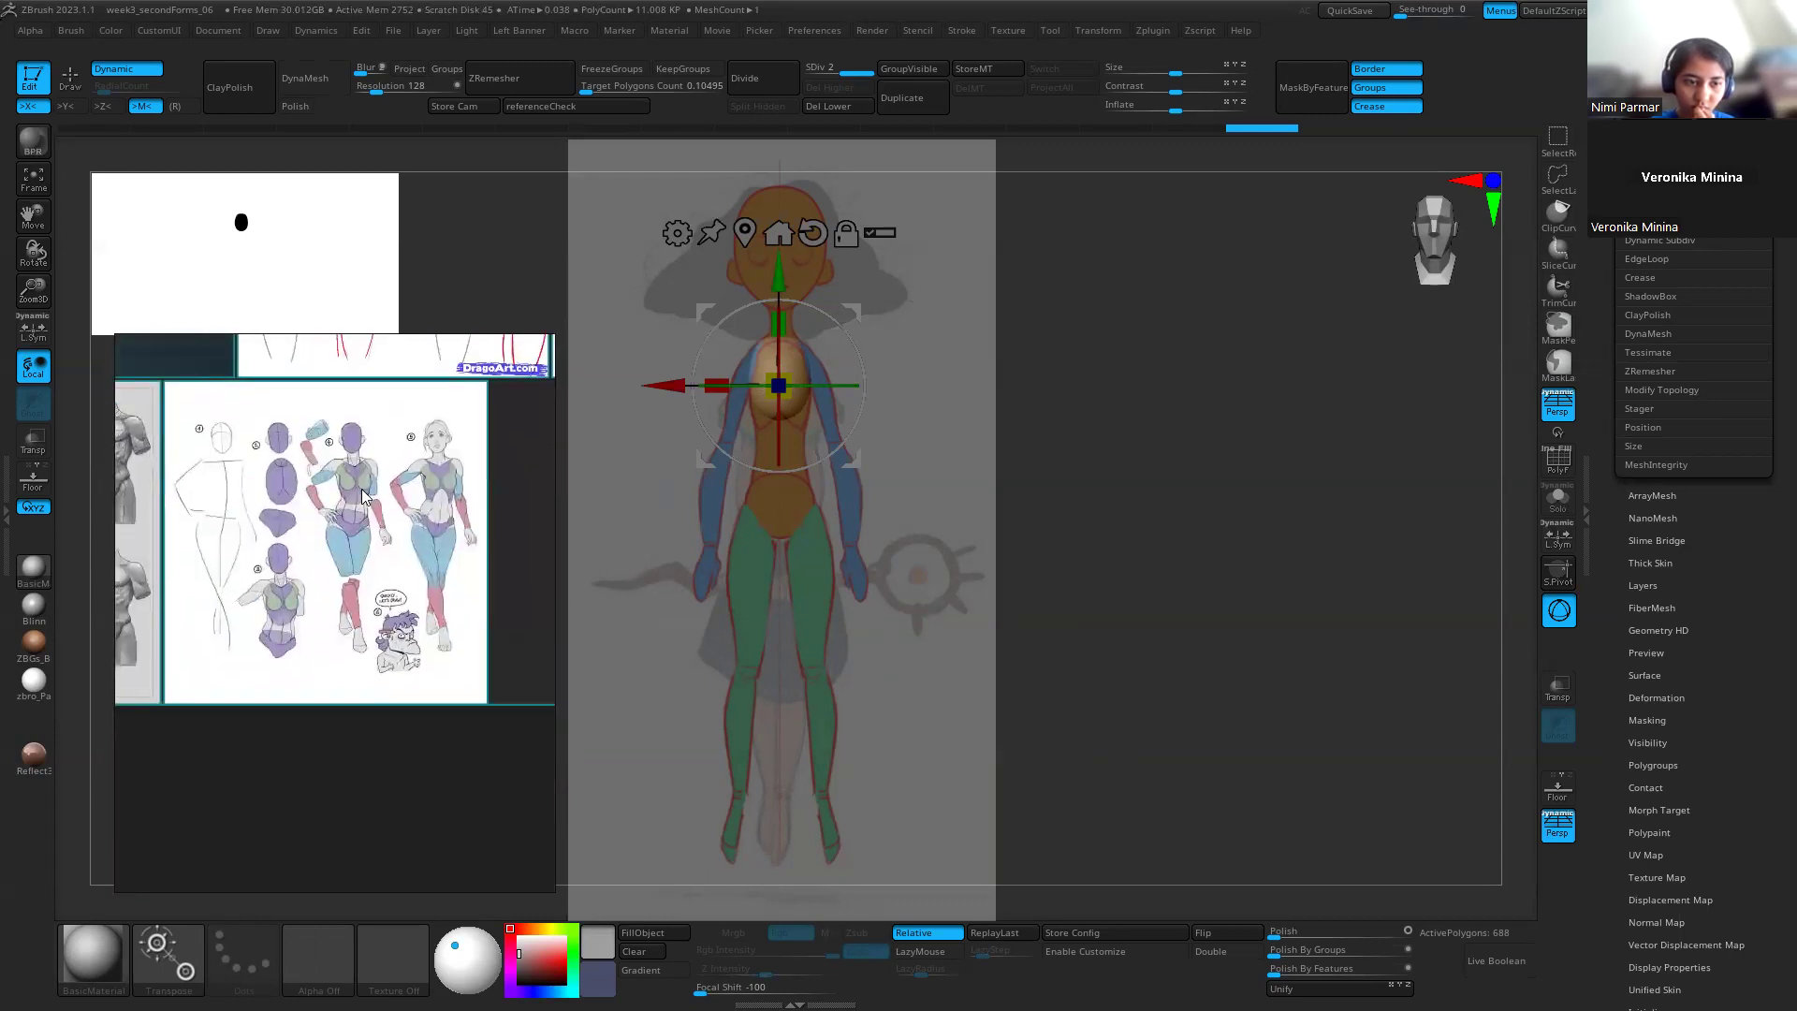
{"action": "scroll", "coordinate": [340, 615], "scroll_direction": "up", "scroll_amount": 3}
{"action": "middle_click_drag", "start_coordinate": [391, 620], "coordinate": [302, 704]}
{"action": "middle_click_drag", "start_coordinate": [263, 646], "coordinate": [275, 562]}
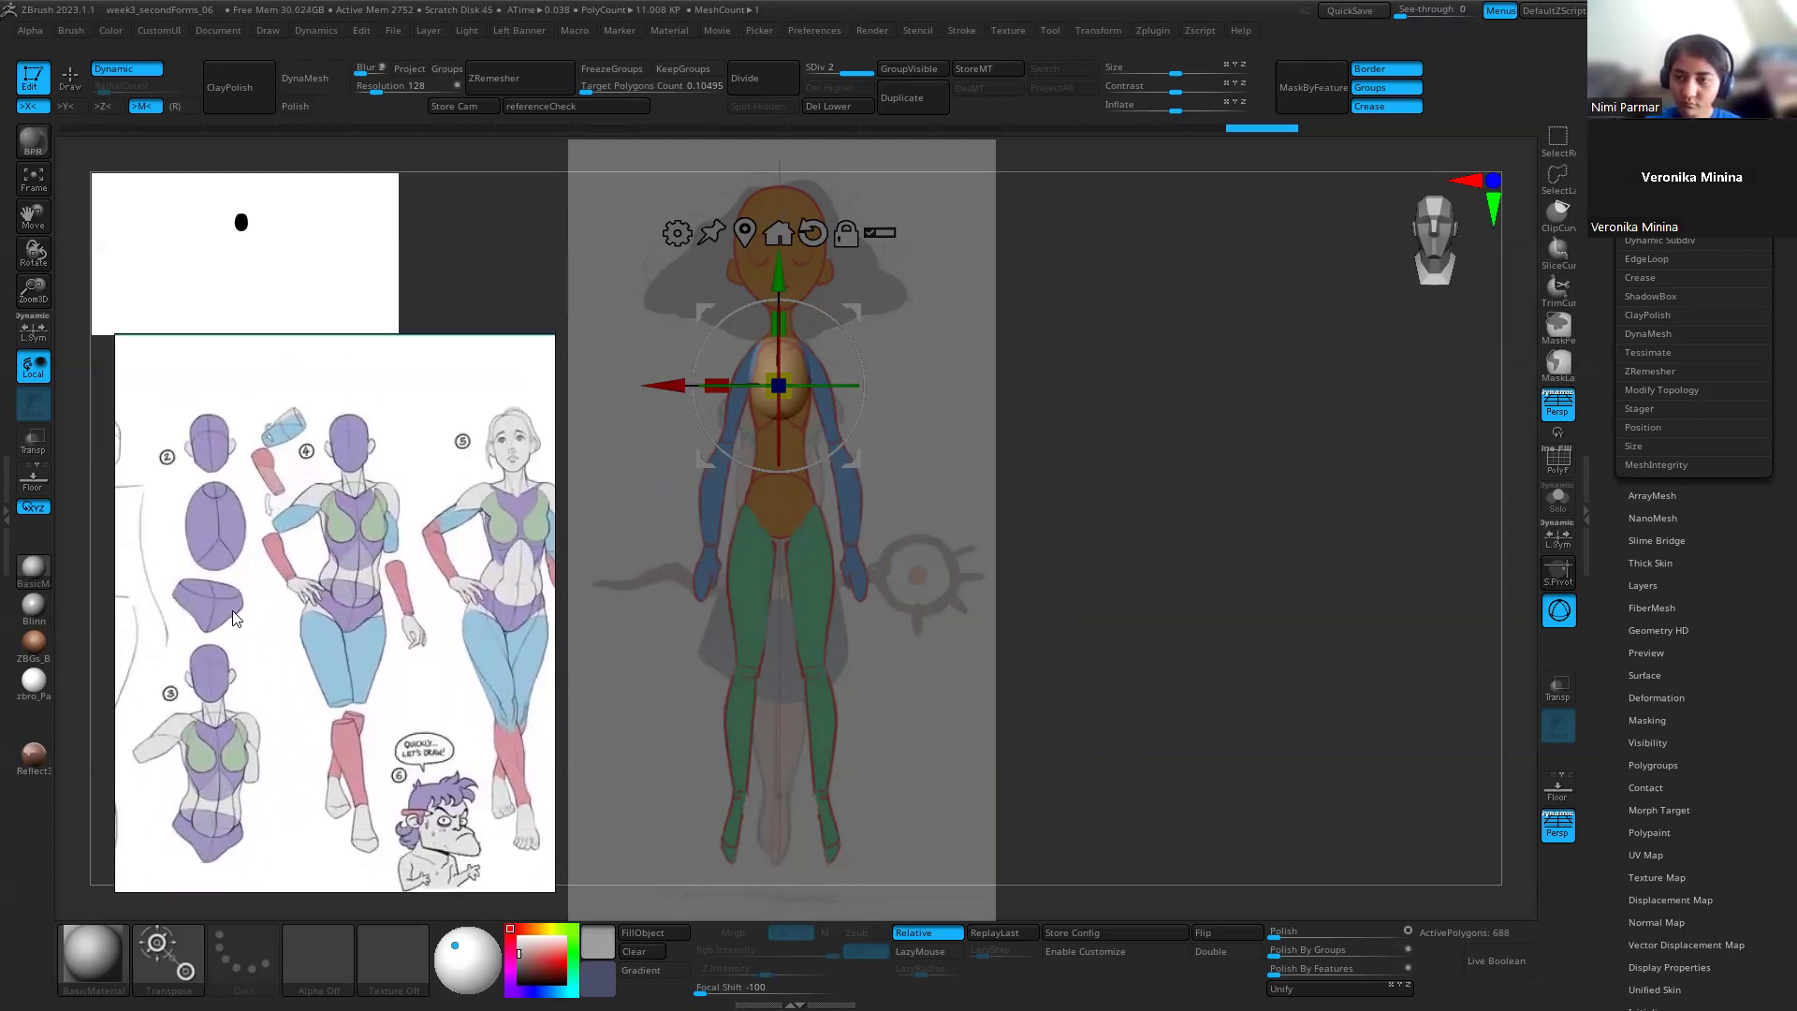
{"action": "scroll", "coordinate": [265, 650], "scroll_direction": "down", "scroll_amount": 4}
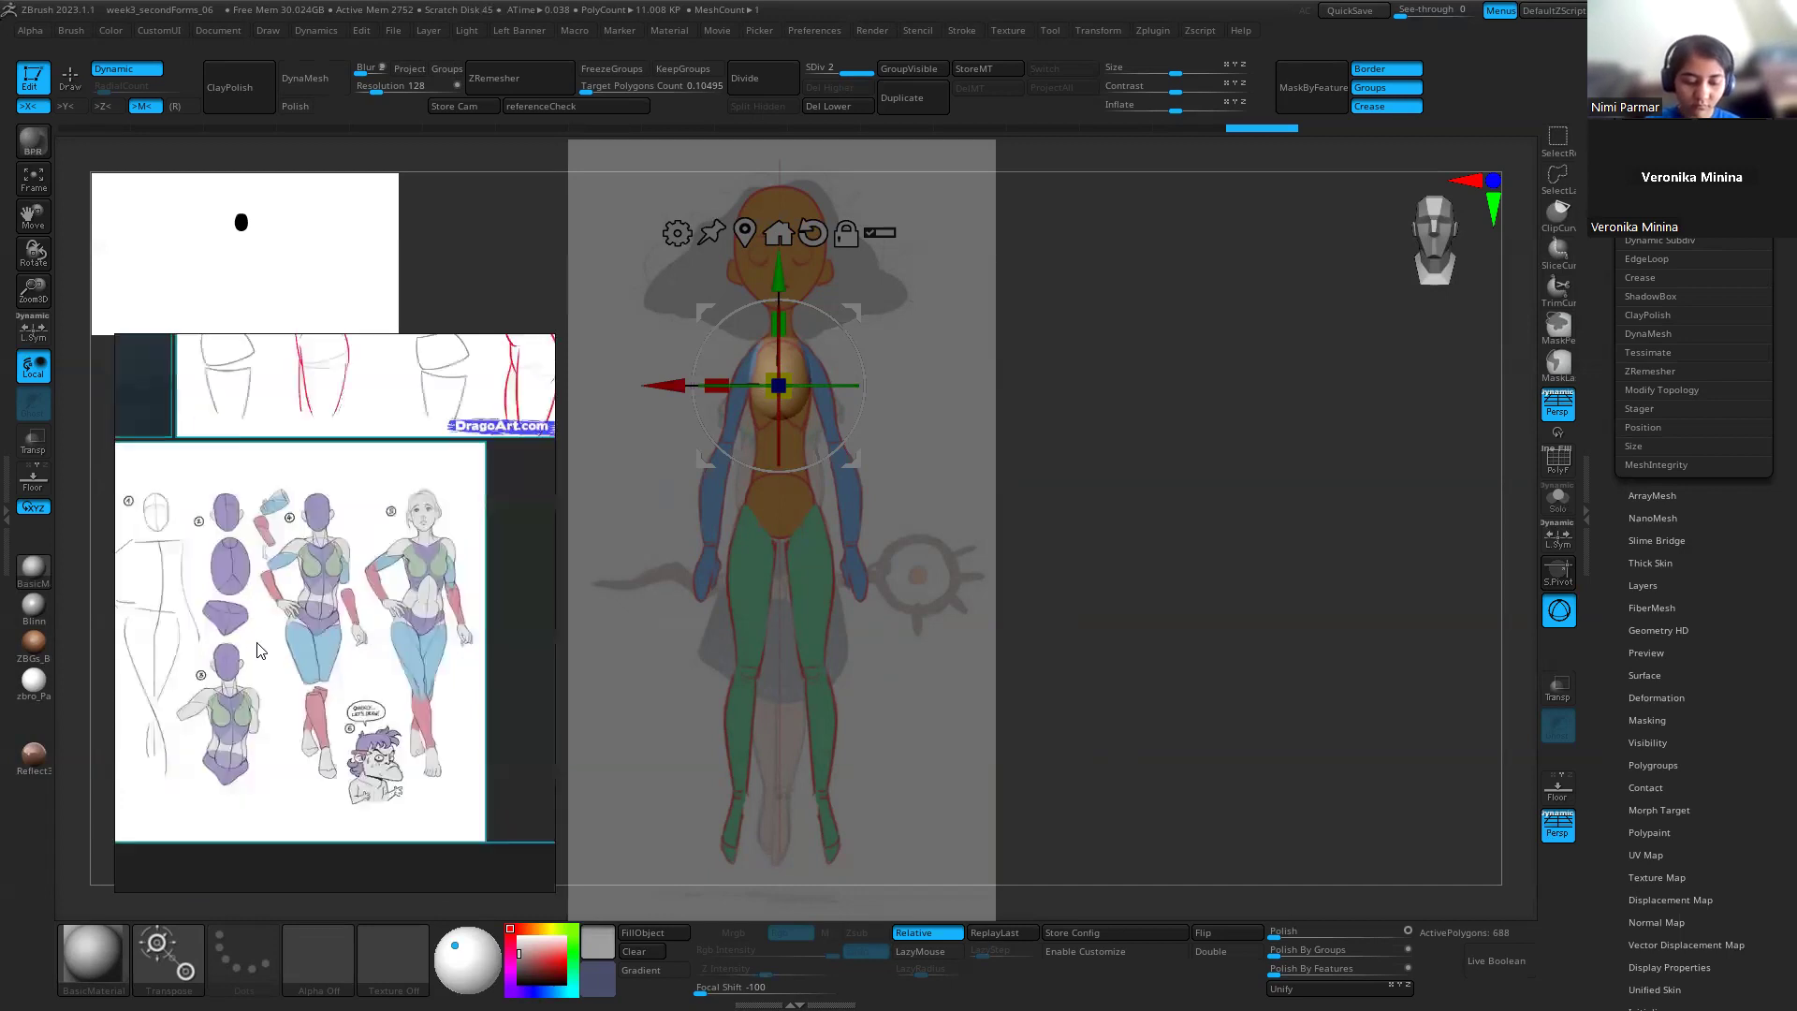
{"action": "middle_click_drag", "start_coordinate": [417, 494], "coordinate": [318, 580]}
{"action": "scroll", "coordinate": [309, 582], "scroll_direction": "up", "scroll_amount": 5}
{"action": "scroll", "coordinate": [365, 476], "scroll_direction": "down", "scroll_amount": 2}
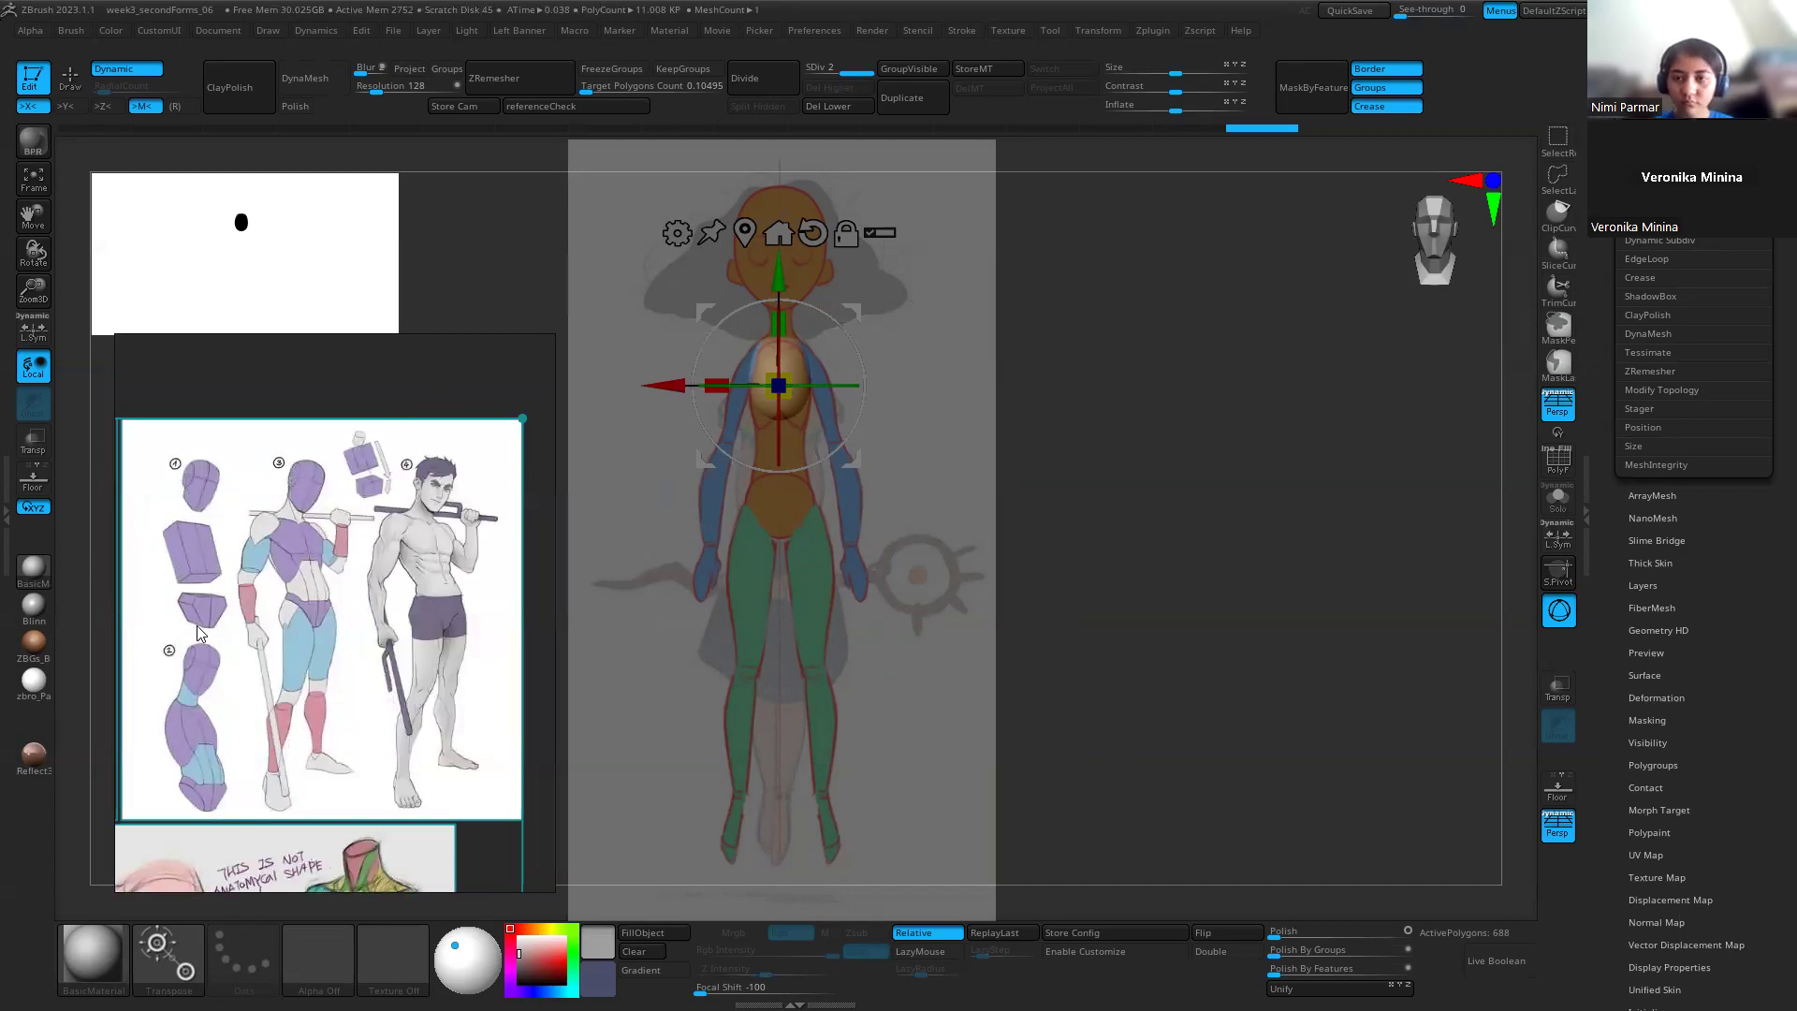
Step: Examine the coloured hip-and-torso sketch, the white mannequin turnaround and the Construction + Rhythm proportions on the reference board
{"action": "scroll", "coordinate": [198, 634], "scroll_direction": "down", "scroll_amount": 2}
{"action": "middle_click_drag", "start_coordinate": [325, 756], "coordinate": [368, 662]}
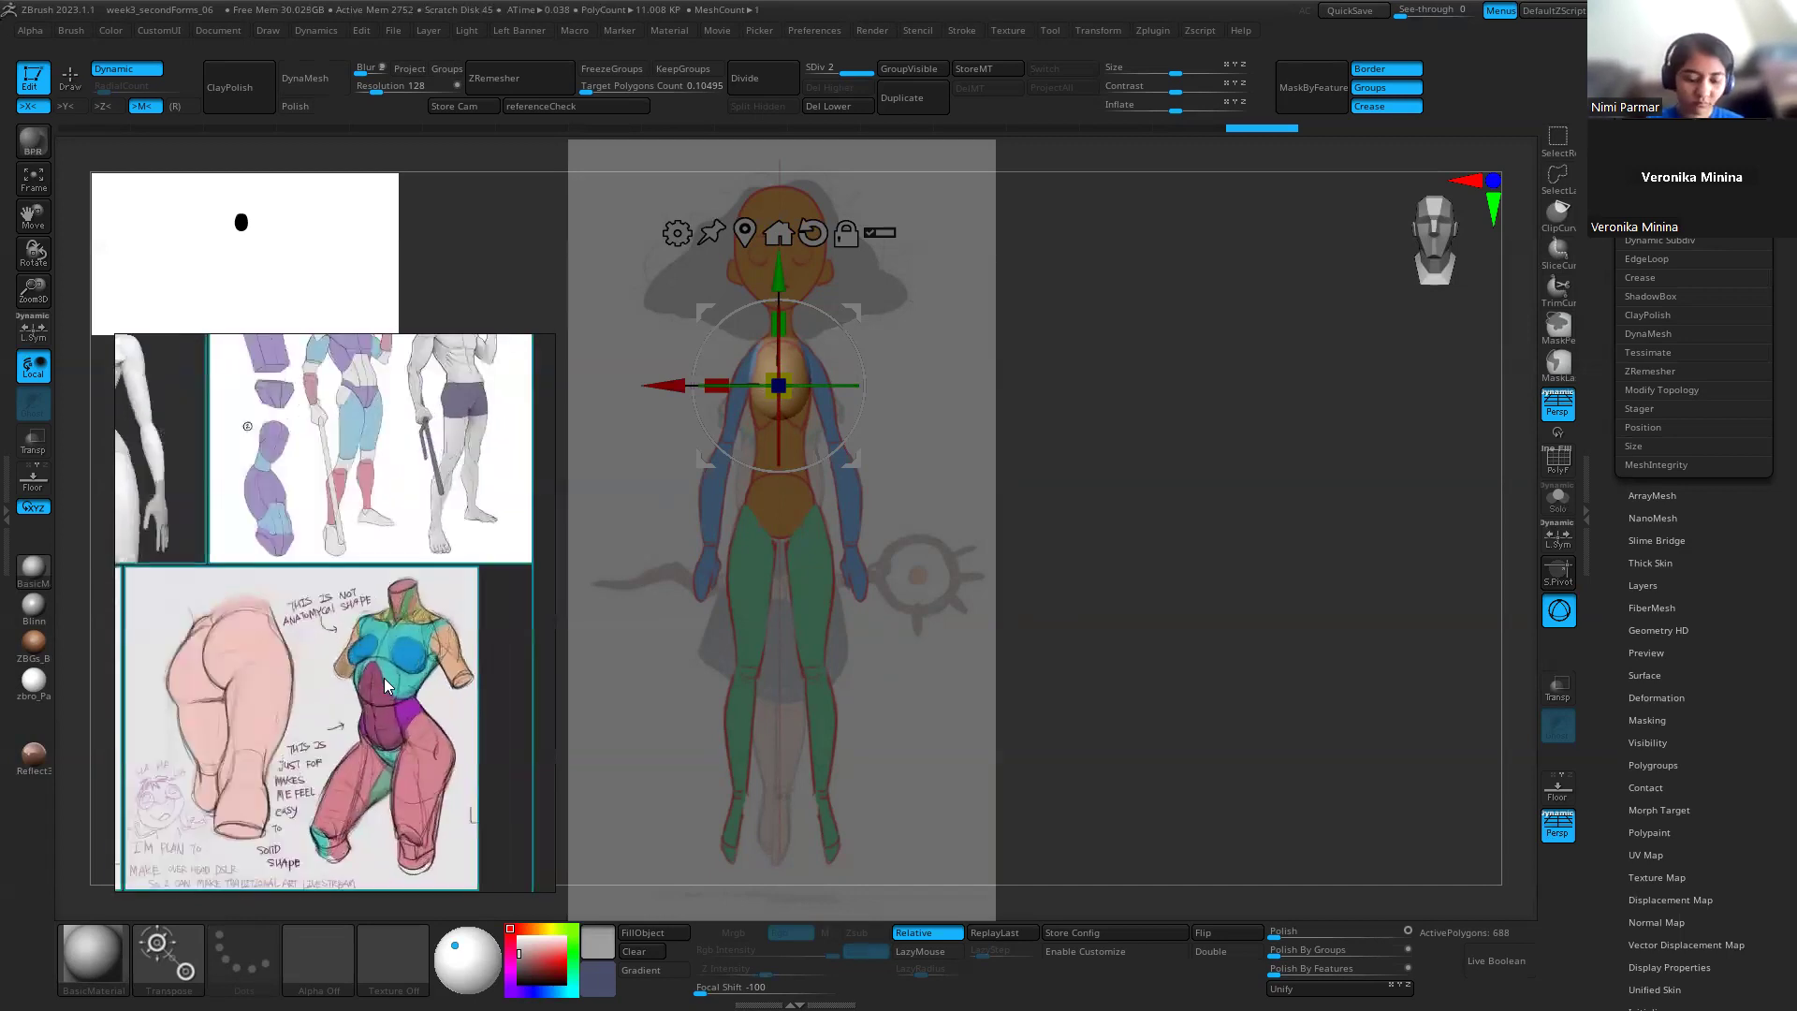
{"action": "scroll", "coordinate": [363, 713], "scroll_direction": "up", "scroll_amount": 3}
{"action": "middle_click_drag", "start_coordinate": [253, 749], "coordinate": [292, 701]}
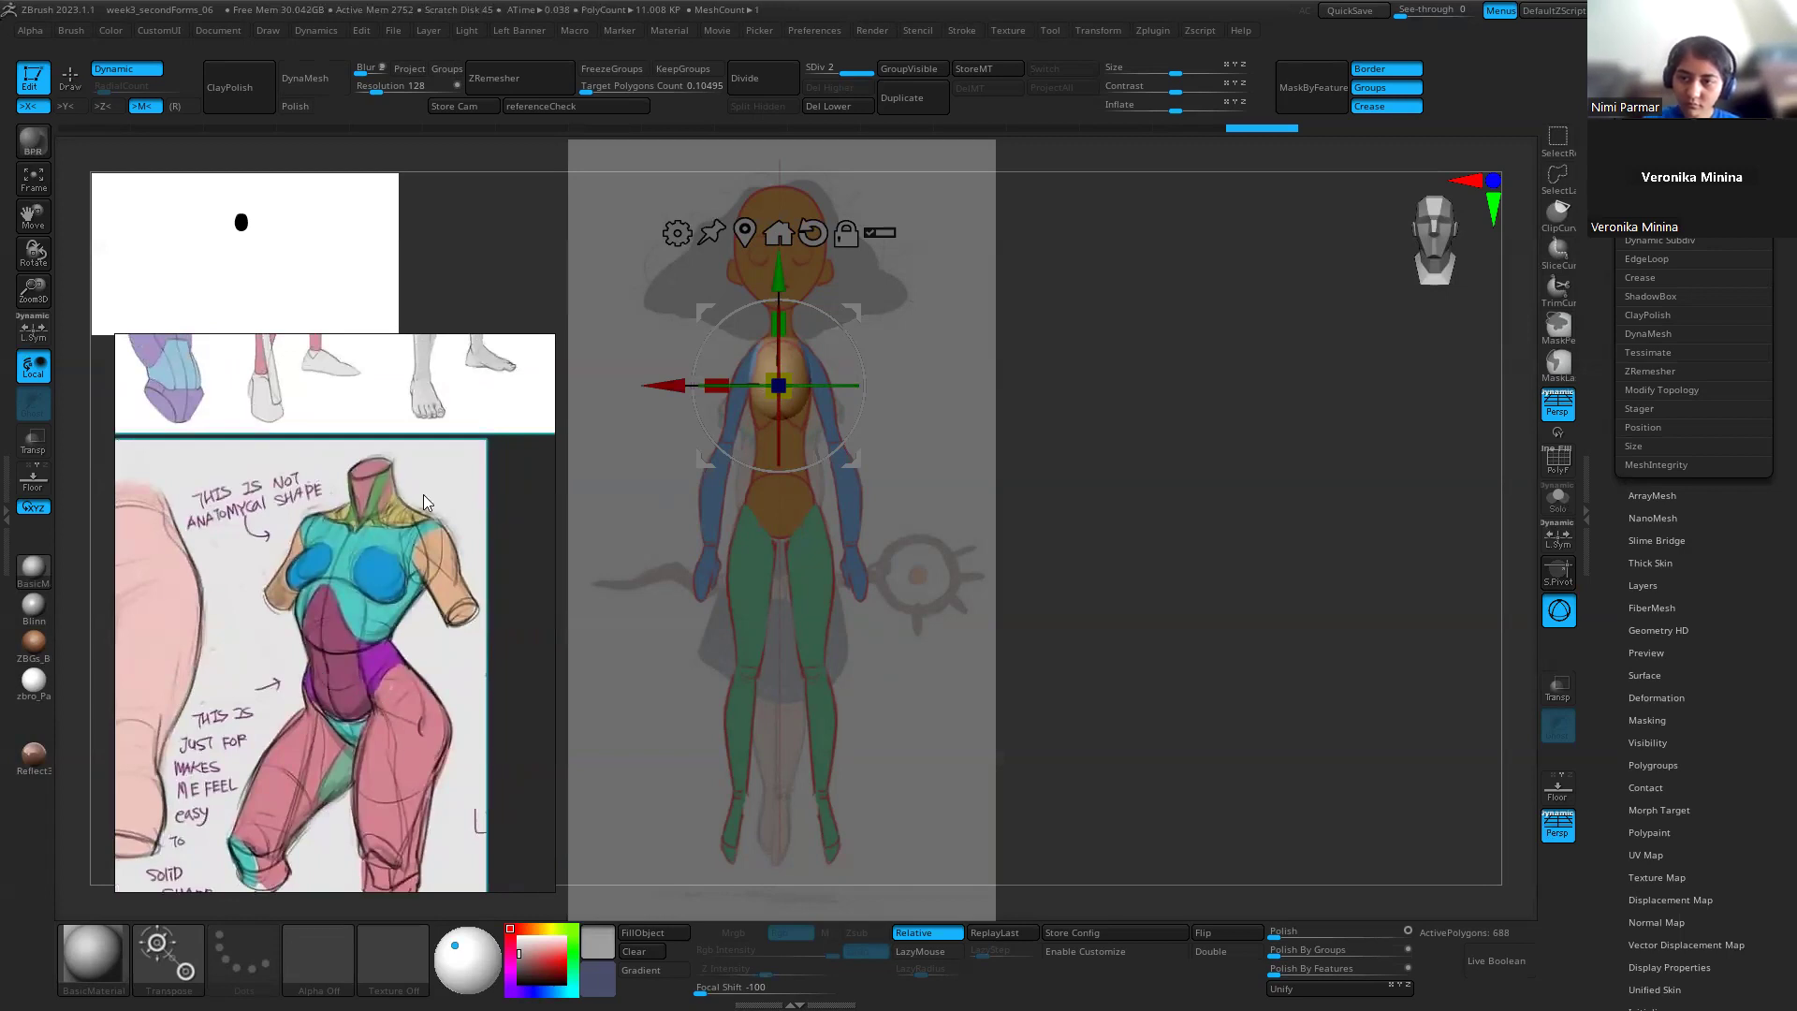
{"action": "scroll", "coordinate": [279, 735], "scroll_direction": "down", "scroll_amount": 4}
{"action": "scroll", "coordinate": [350, 756], "scroll_direction": "up", "scroll_amount": 5}
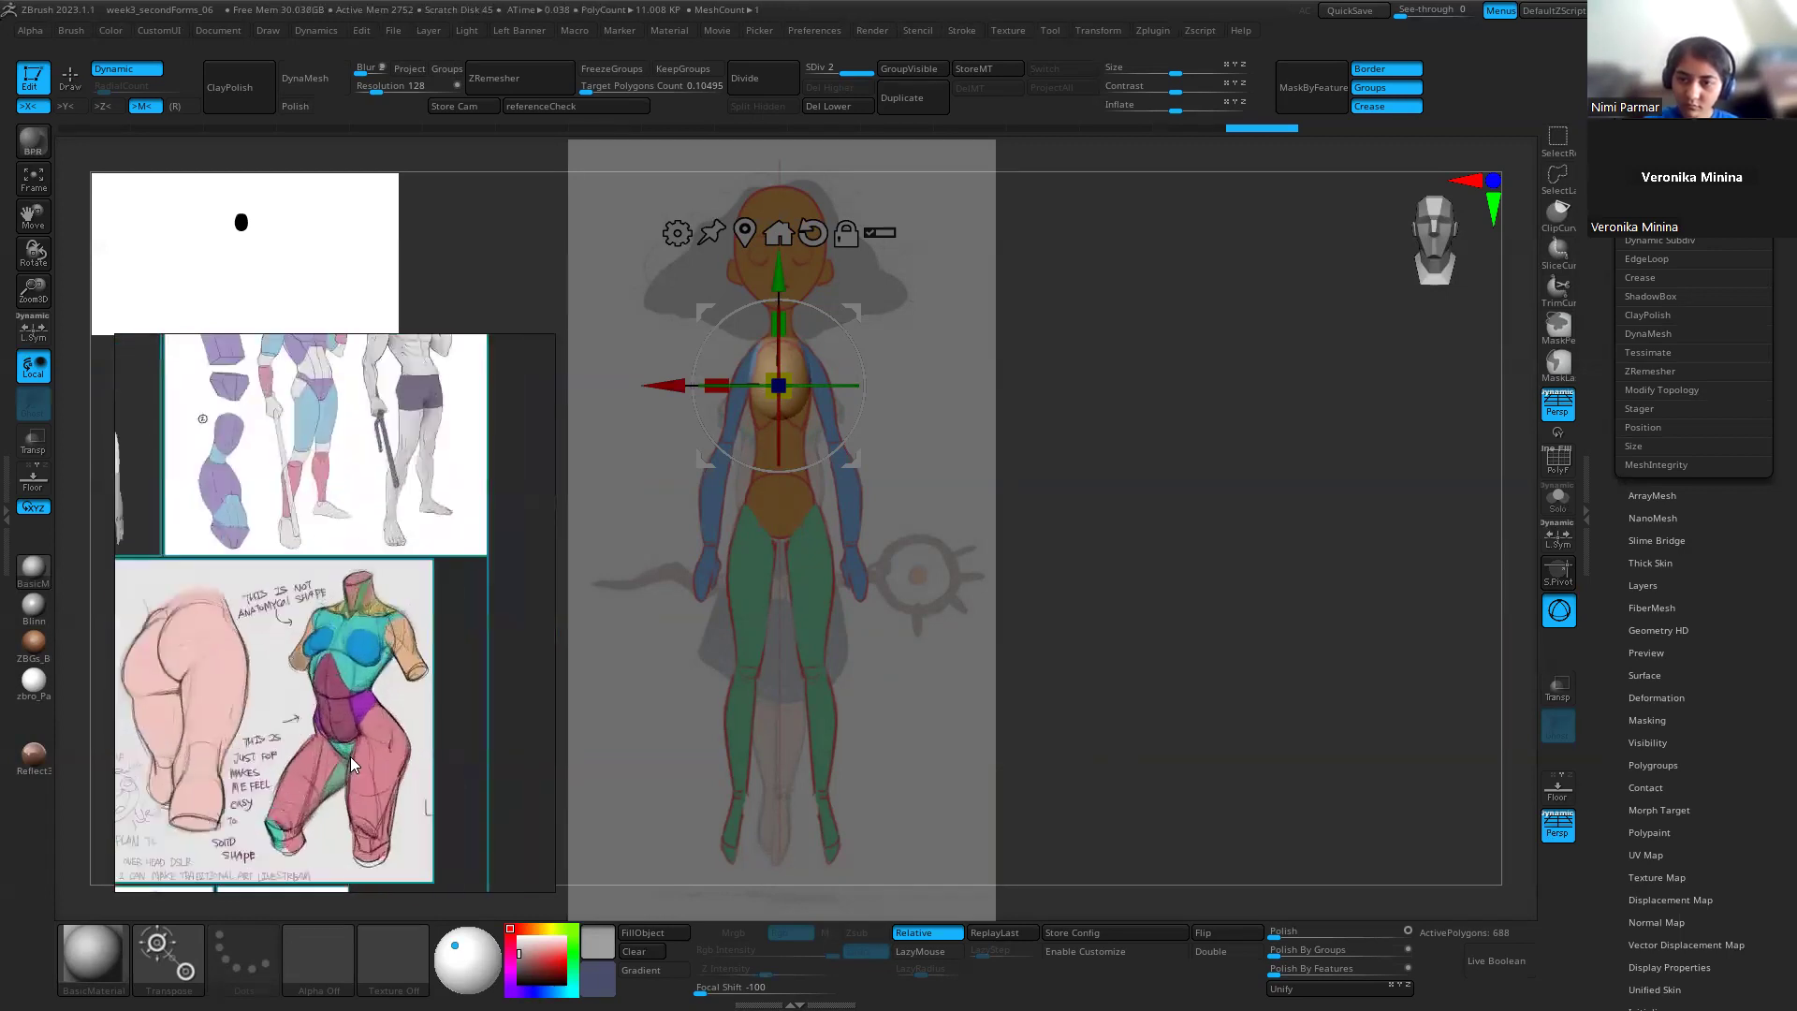
{"action": "scroll", "coordinate": [350, 756], "scroll_direction": "down", "scroll_amount": 5}
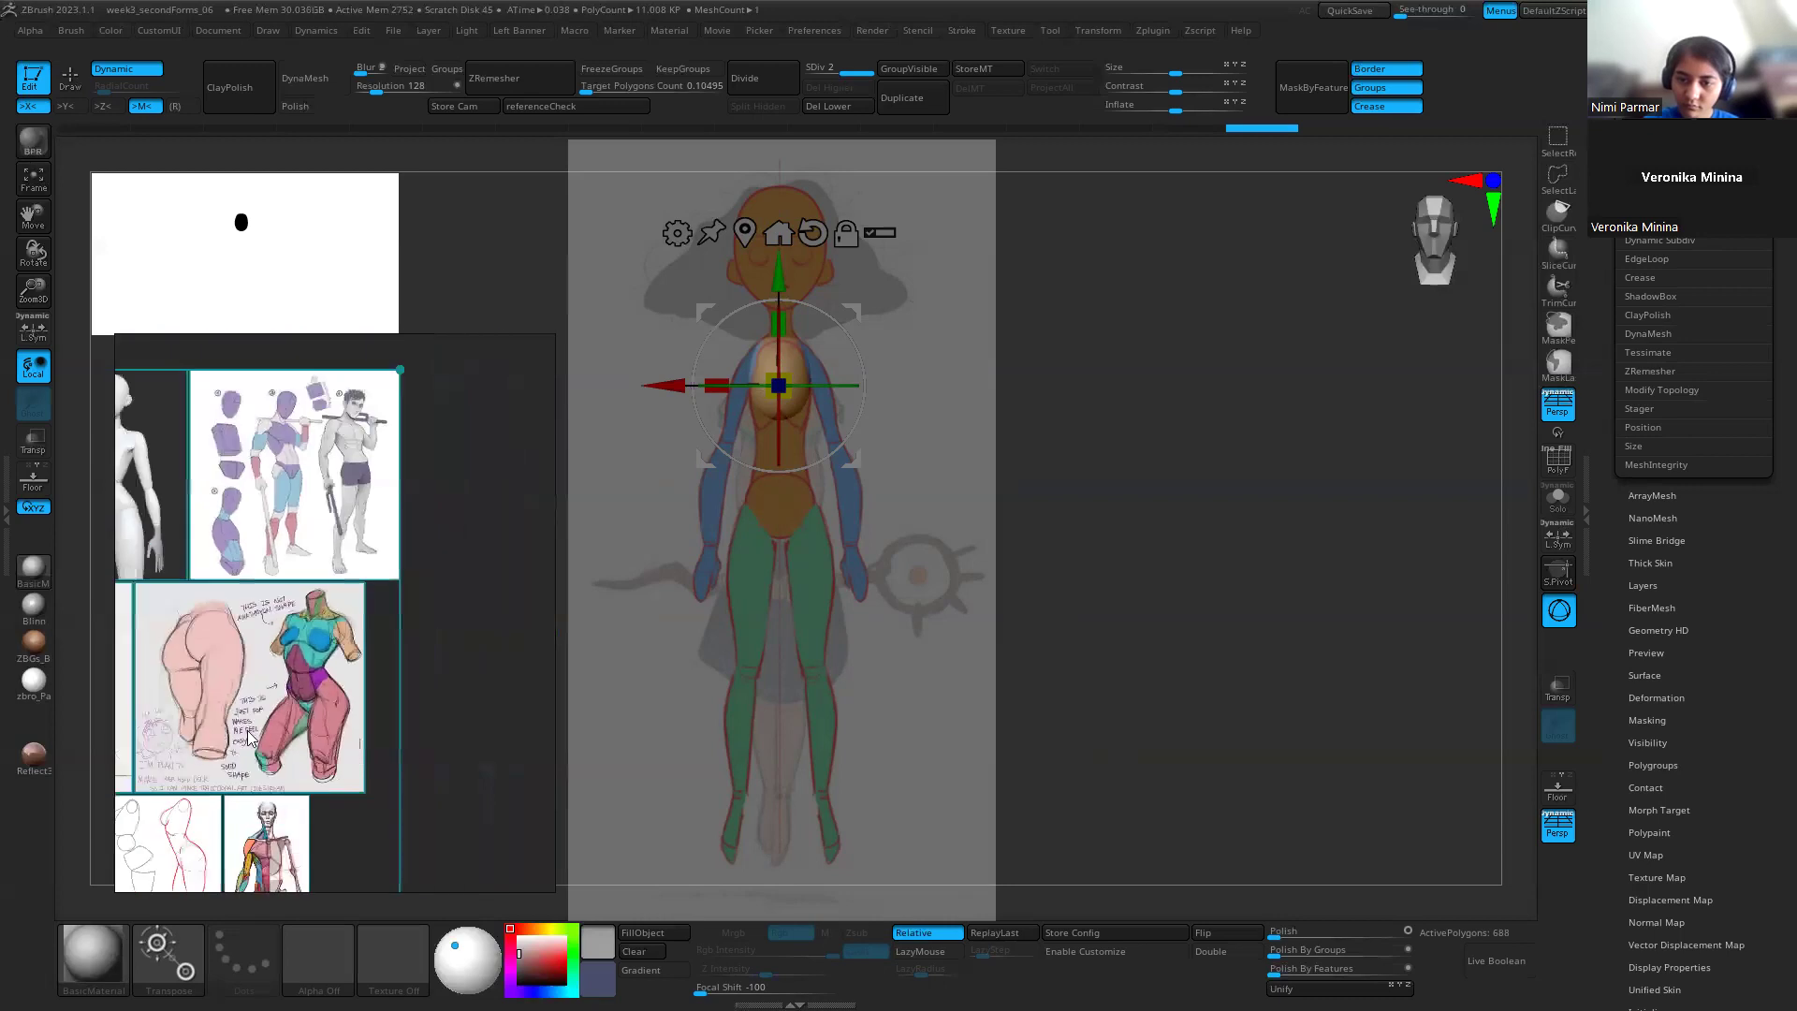
{"action": "scroll", "coordinate": [534, 702], "scroll_direction": "up", "scroll_amount": 2}
{"action": "scroll", "coordinate": [318, 603], "scroll_direction": "up", "scroll_amount": 3}
{"action": "scroll", "coordinate": [417, 736], "scroll_direction": "down", "scroll_amount": 2}
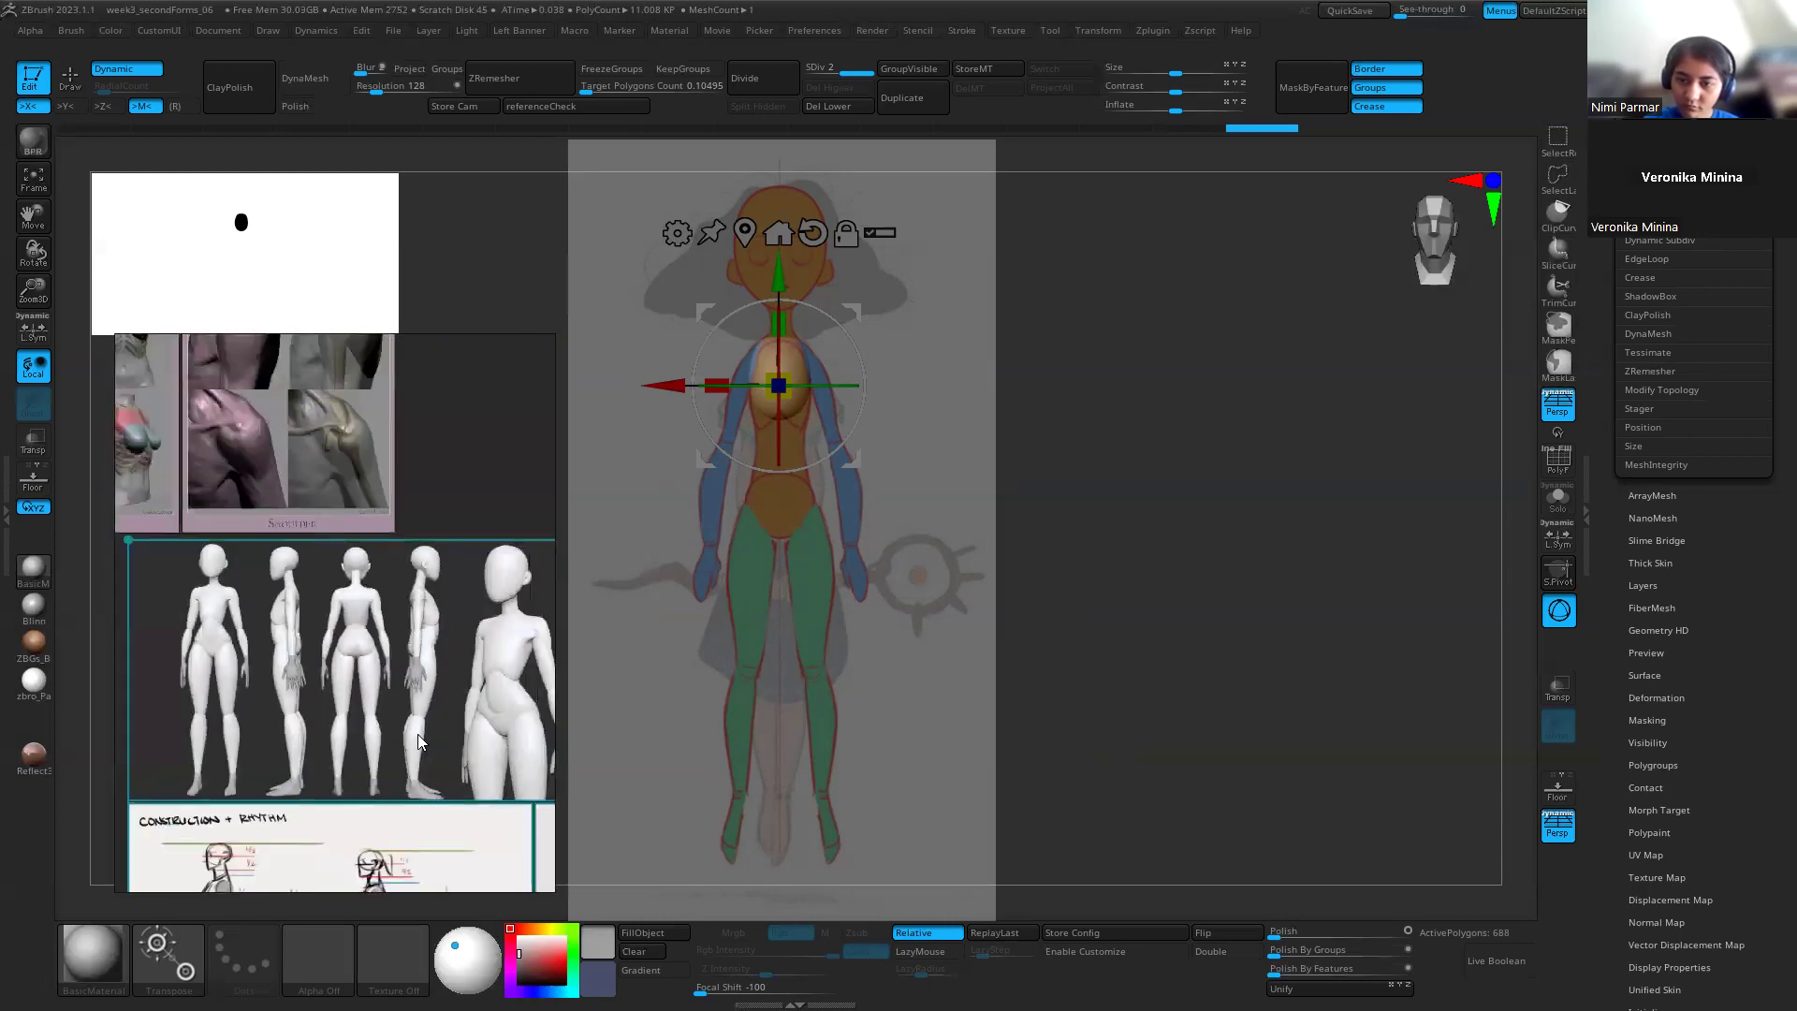
{"action": "scroll", "coordinate": [223, 560], "scroll_direction": "down", "scroll_amount": 2}
{"action": "right_click_drag", "start_coordinate": [297, 642], "coordinate": [414, 553]}
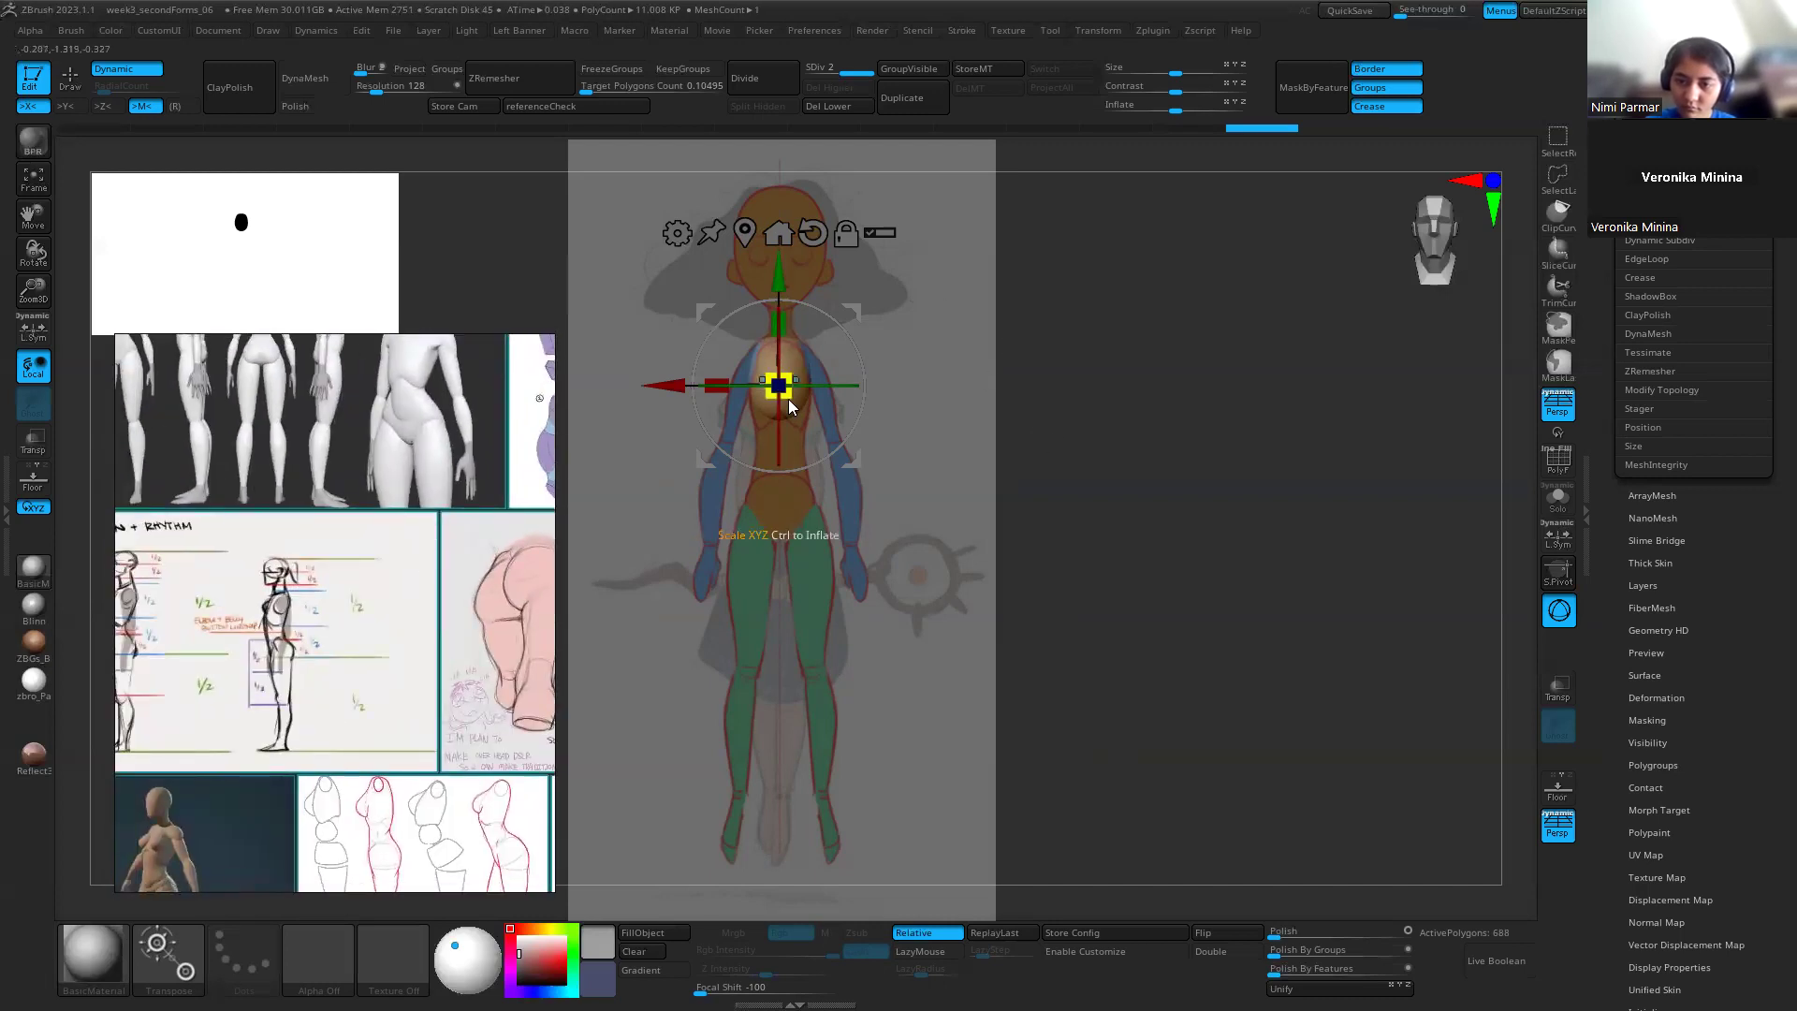
Step: Hide the reference figure overlay and switch from the transform gizmo to the Move Topological brush for the ribcage form
{"action": "key", "text": "q"}
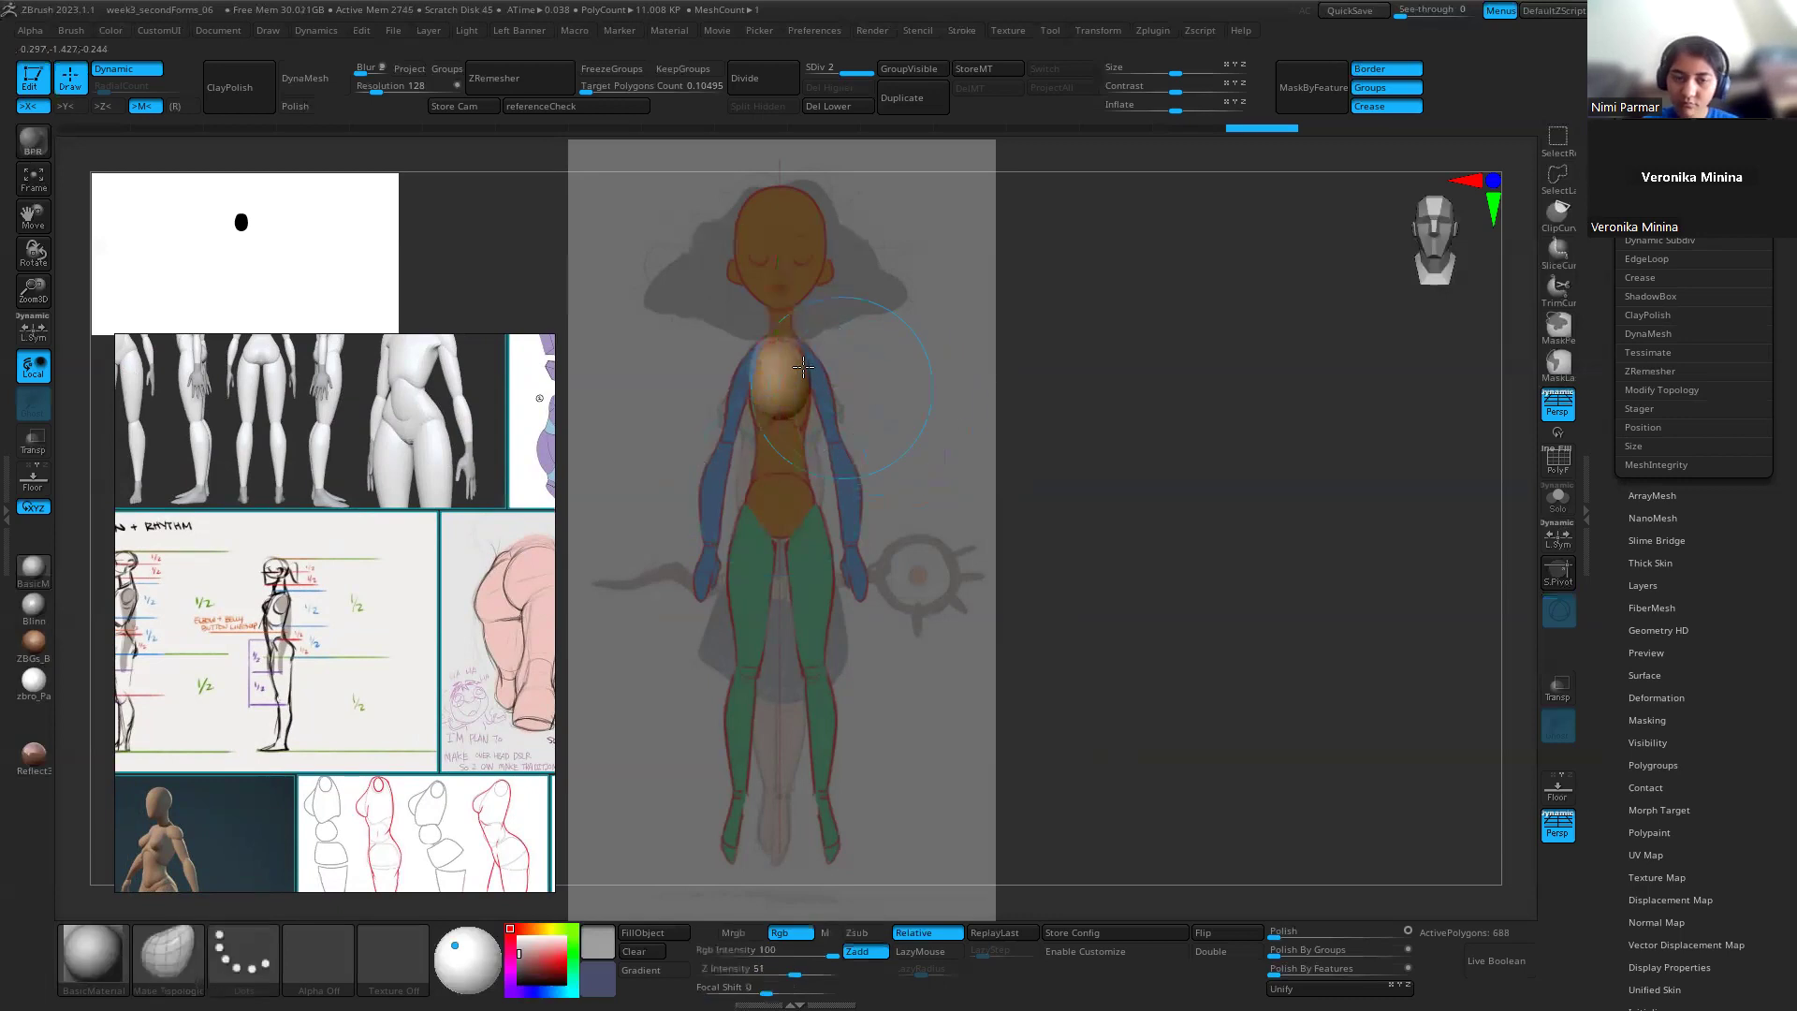
{"action": "key", "text": "w"}
{"action": "key", "text": "q"}
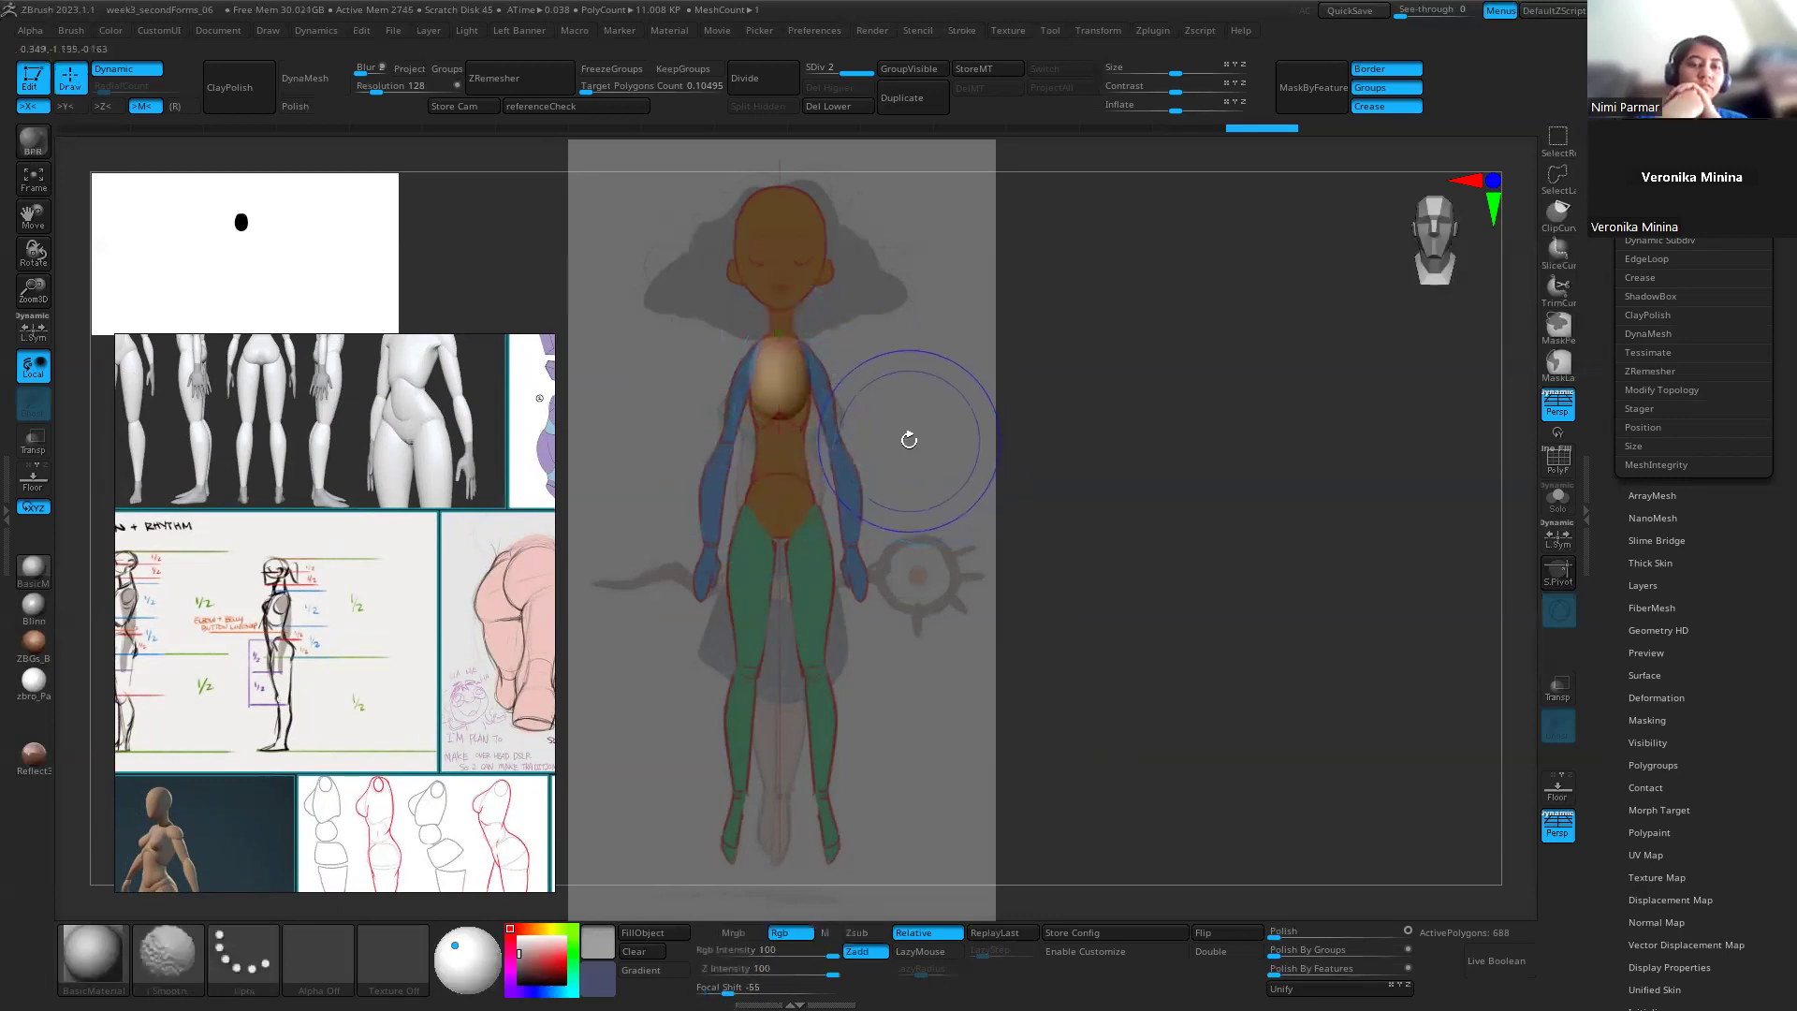
{"action": "key", "text": "w"}
{"action": "key", "text": "shift+z"}
{"action": "key", "text": "q"}
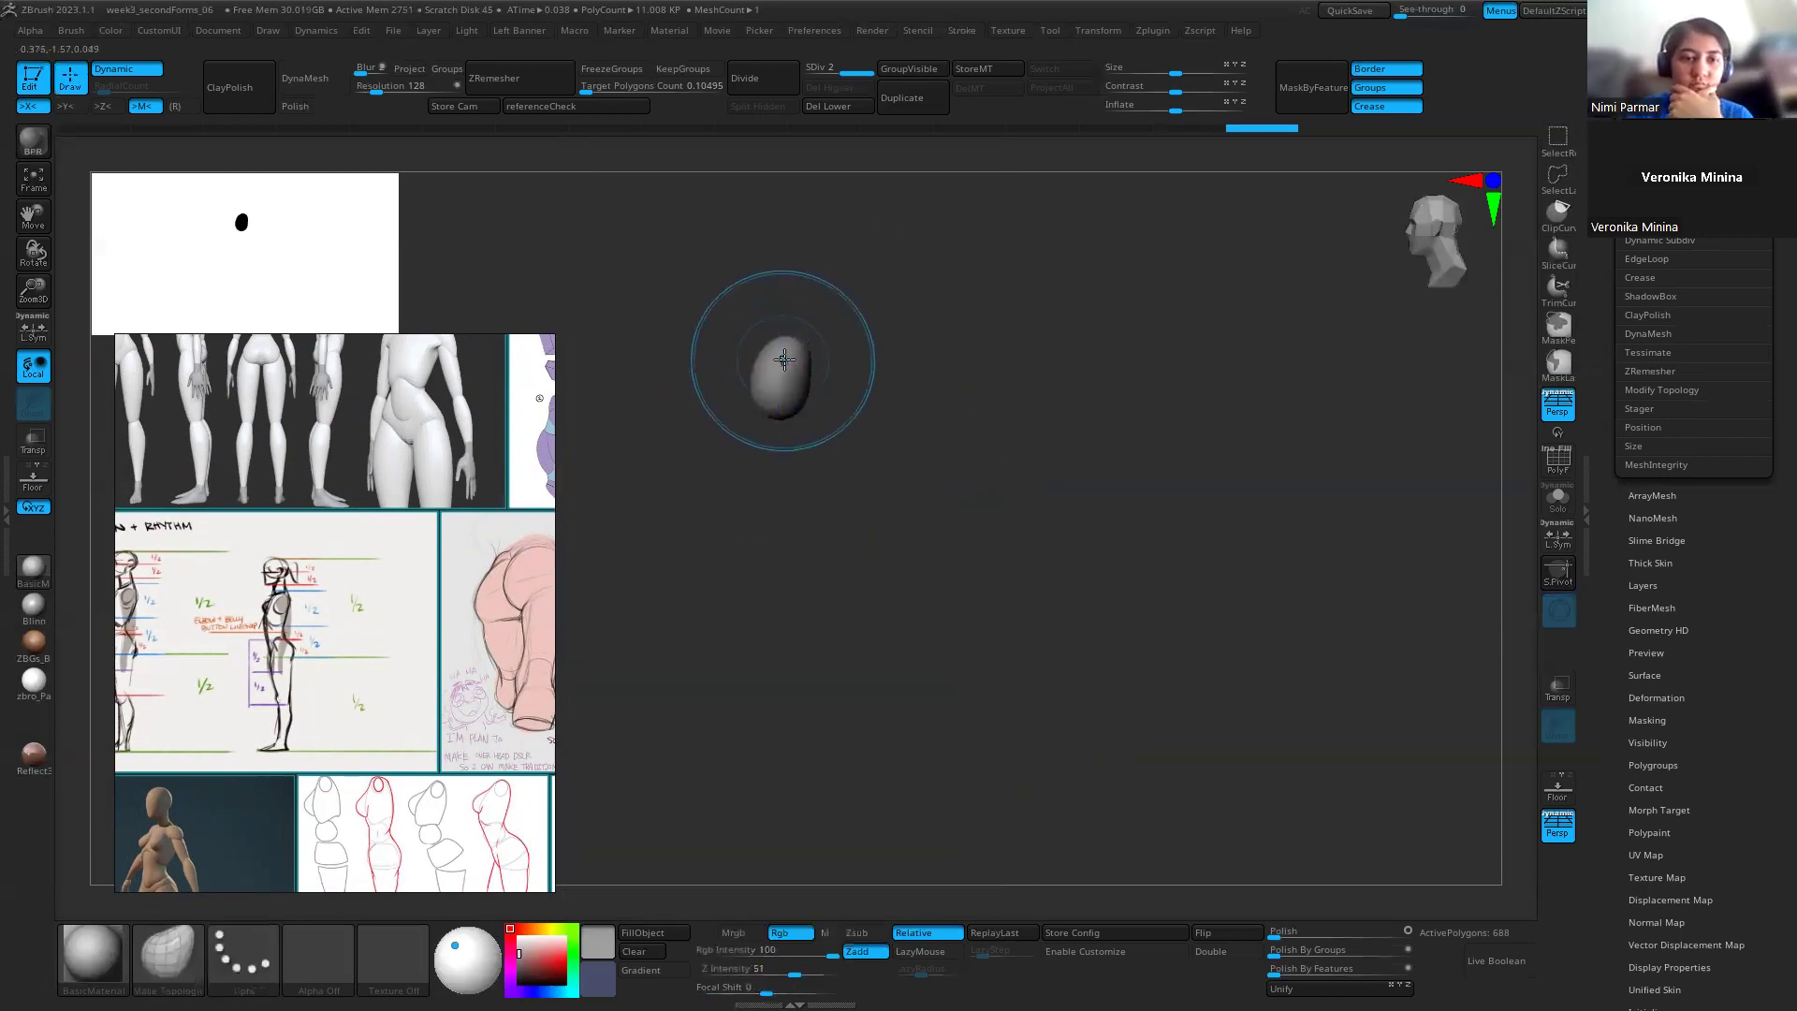
Step: Broaden the ribcage form's upper corners and round its lower end with the Move Topological brush, checking front and side
{"action": "mouse_move", "coordinate": [568, 509]}
{"action": "left_mouse_down", "text": "alt"}
{"action": "mouse_move", "coordinate": [850, 473]}
{"action": "mouse_move", "coordinate": [955, 577]}
{"action": "left_mouse_up", "text": "alt"}
{"action": "mouse_move", "coordinate": [999, 500]}
{"action": "left_mouse_down"}
{"action": "mouse_move", "coordinate": [1127, 558]}
{"action": "mouse_move", "coordinate": [726, 421]}
{"action": "left_mouse_up"}
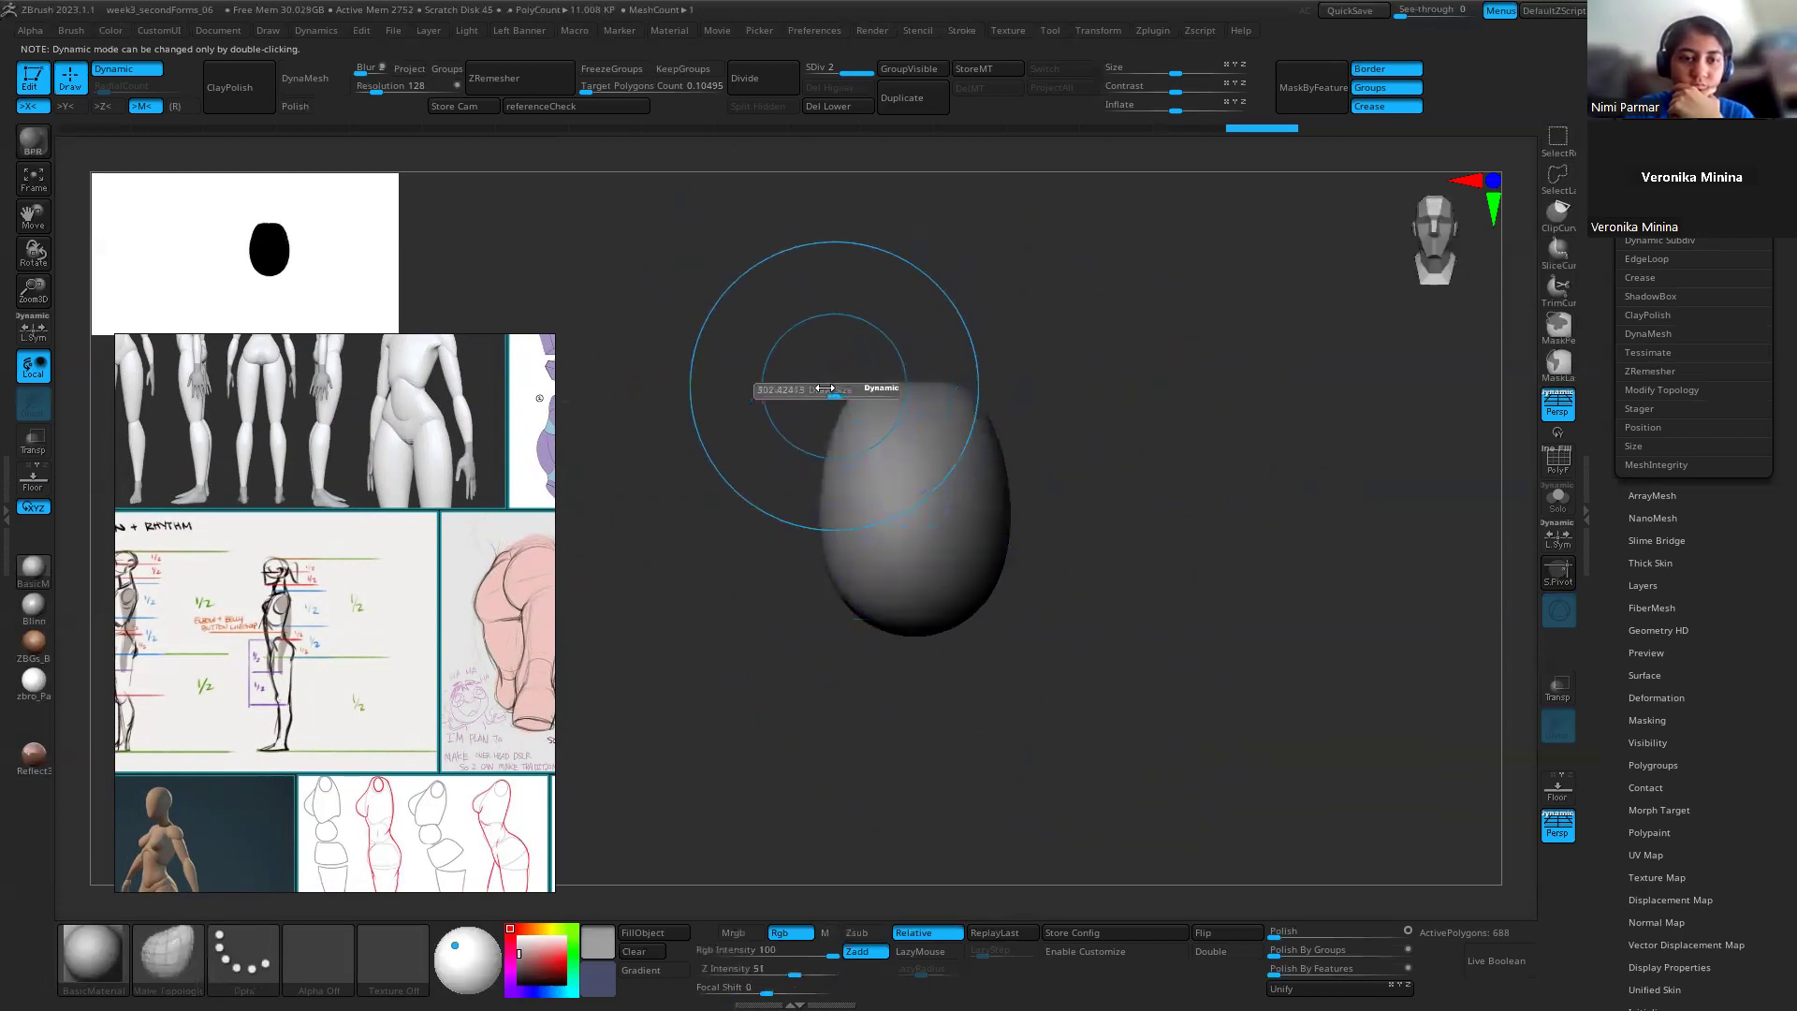
{"action": "mouse_move", "coordinate": [829, 395]}
{"action": "left_mouse_down"}
{"action": "mouse_move", "coordinate": [824, 436]}
{"action": "mouse_move", "coordinate": [814, 409]}
{"action": "mouse_move", "coordinate": [899, 367]}
{"action": "mouse_move", "coordinate": [1023, 373]}
{"action": "left_mouse_up"}
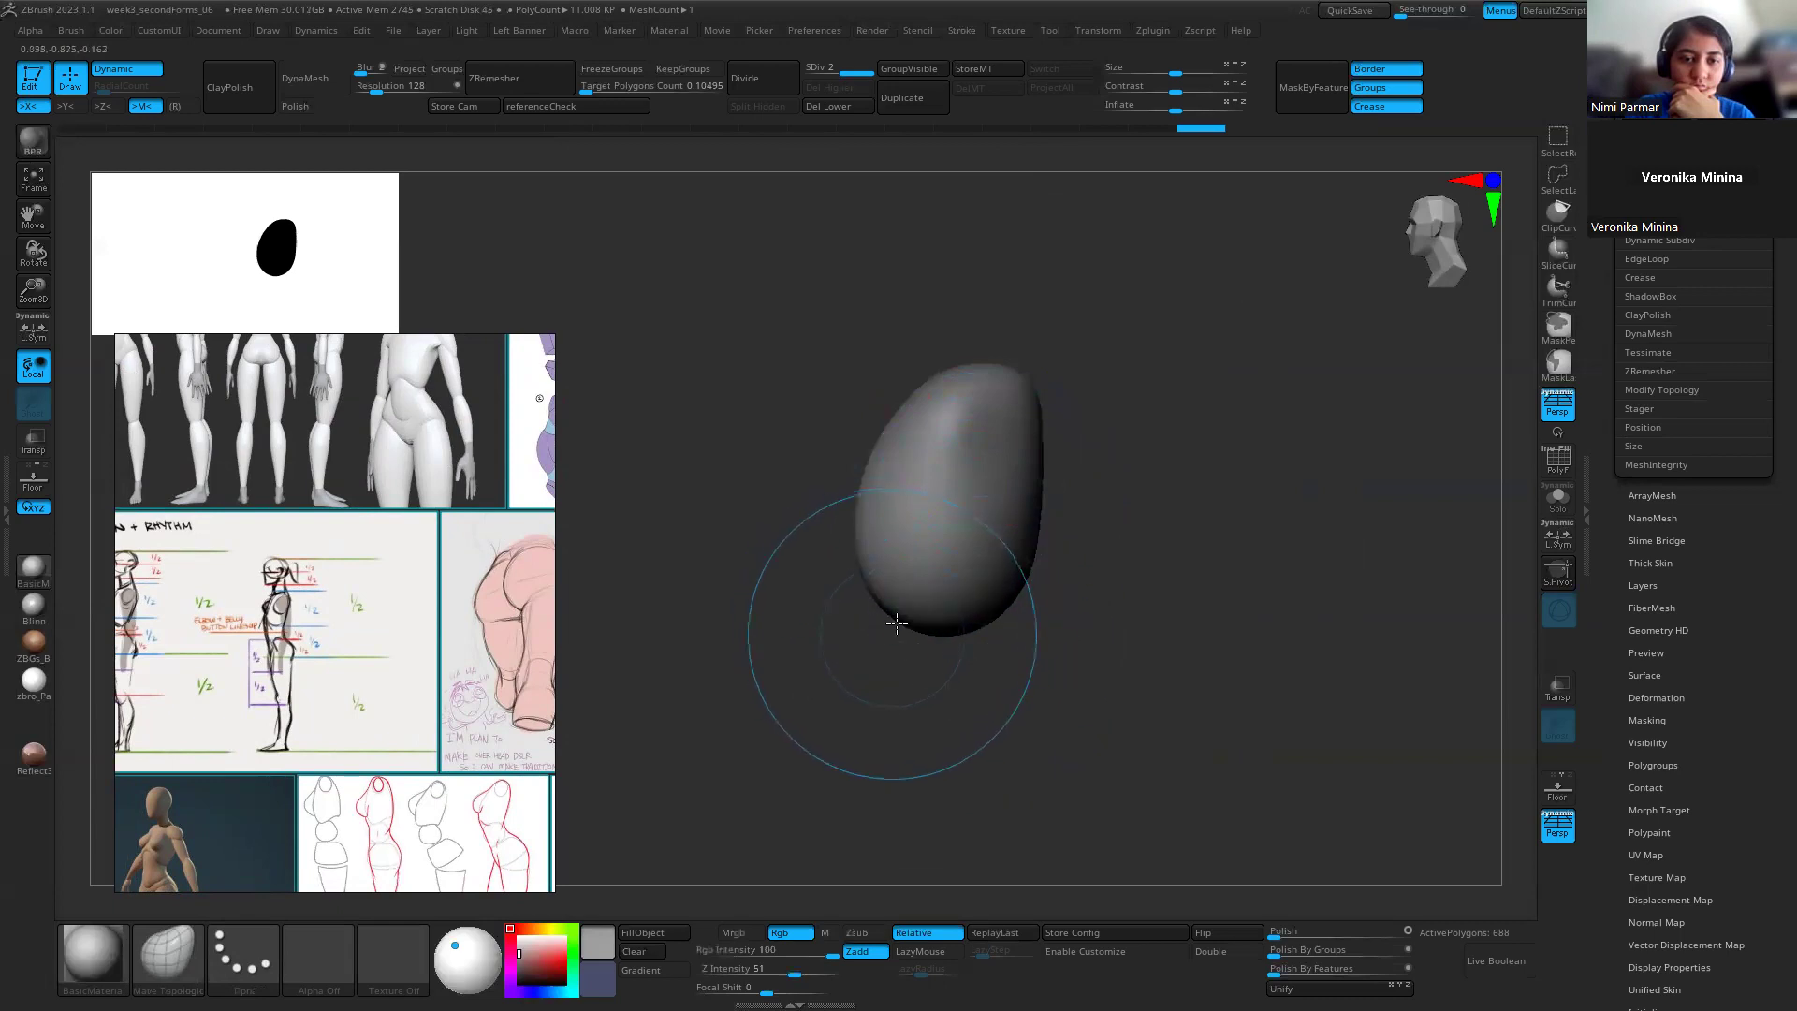
{"action": "left_click_drag", "start_coordinate": [896, 622], "coordinate": [893, 622], "text": "shift"}
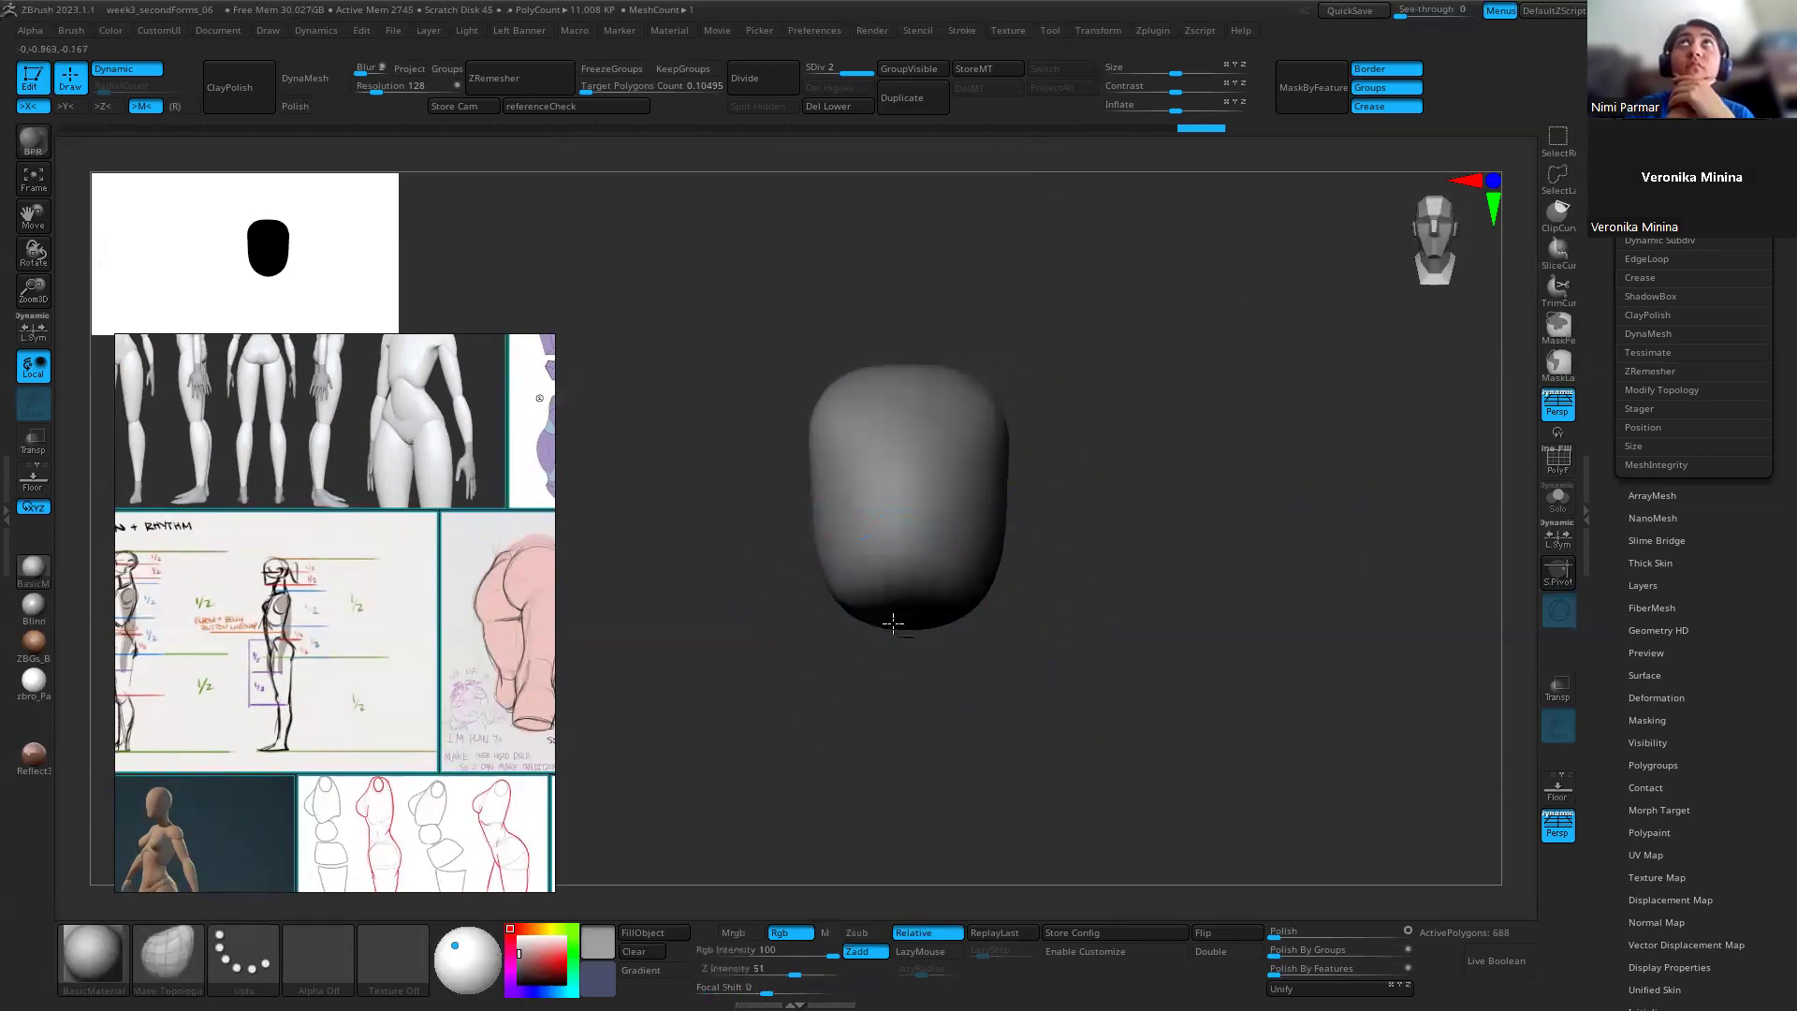
{"action": "mouse_move", "coordinate": [902, 614]}
{"action": "left_mouse_down"}
{"action": "mouse_move", "coordinate": [870, 481]}
{"action": "mouse_move", "coordinate": [902, 502]}
{"action": "mouse_move", "coordinate": [866, 542]}
{"action": "mouse_move", "coordinate": [1000, 533]}
{"action": "mouse_move", "coordinate": [886, 517]}
{"action": "mouse_move", "coordinate": [914, 727]}
{"action": "mouse_move", "coordinate": [951, 609]}
{"action": "left_mouse_up"}
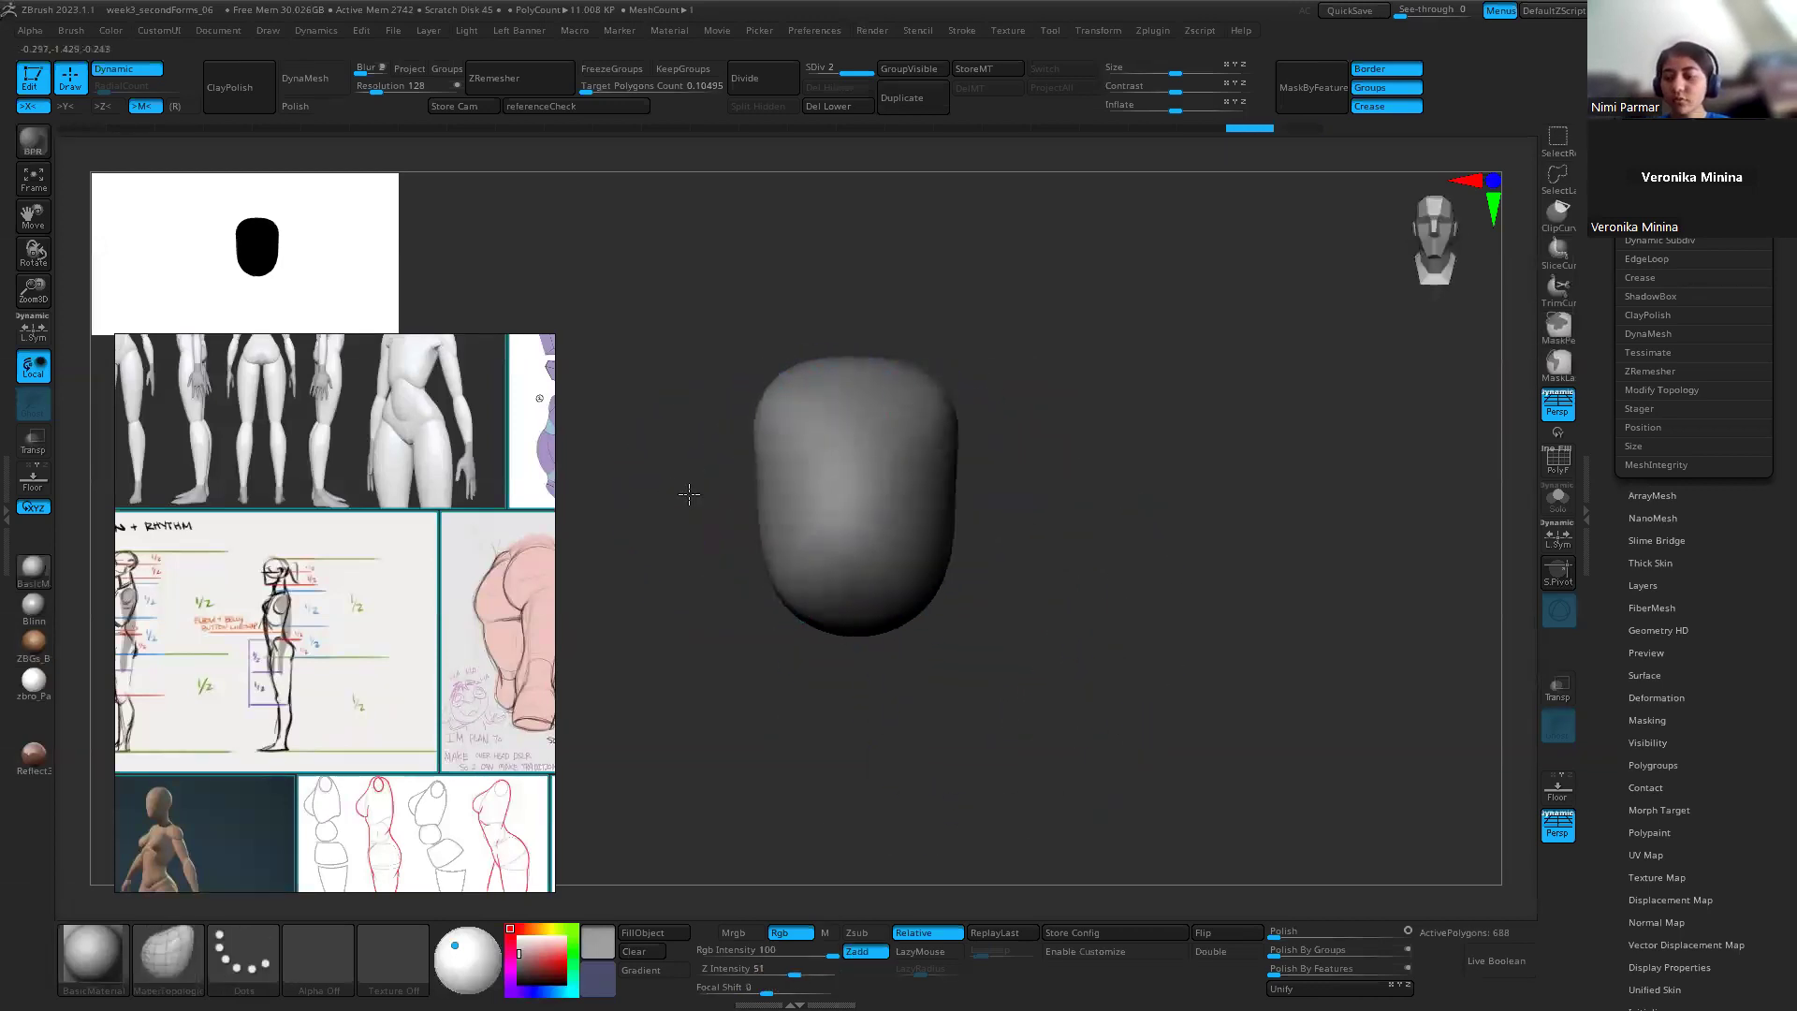
Step: Try to reshape the lower end of the ribcage form from an angled view, and undo the strokes
{"action": "left_click_drag", "start_coordinate": [1031, 682], "coordinate": [868, 560]}
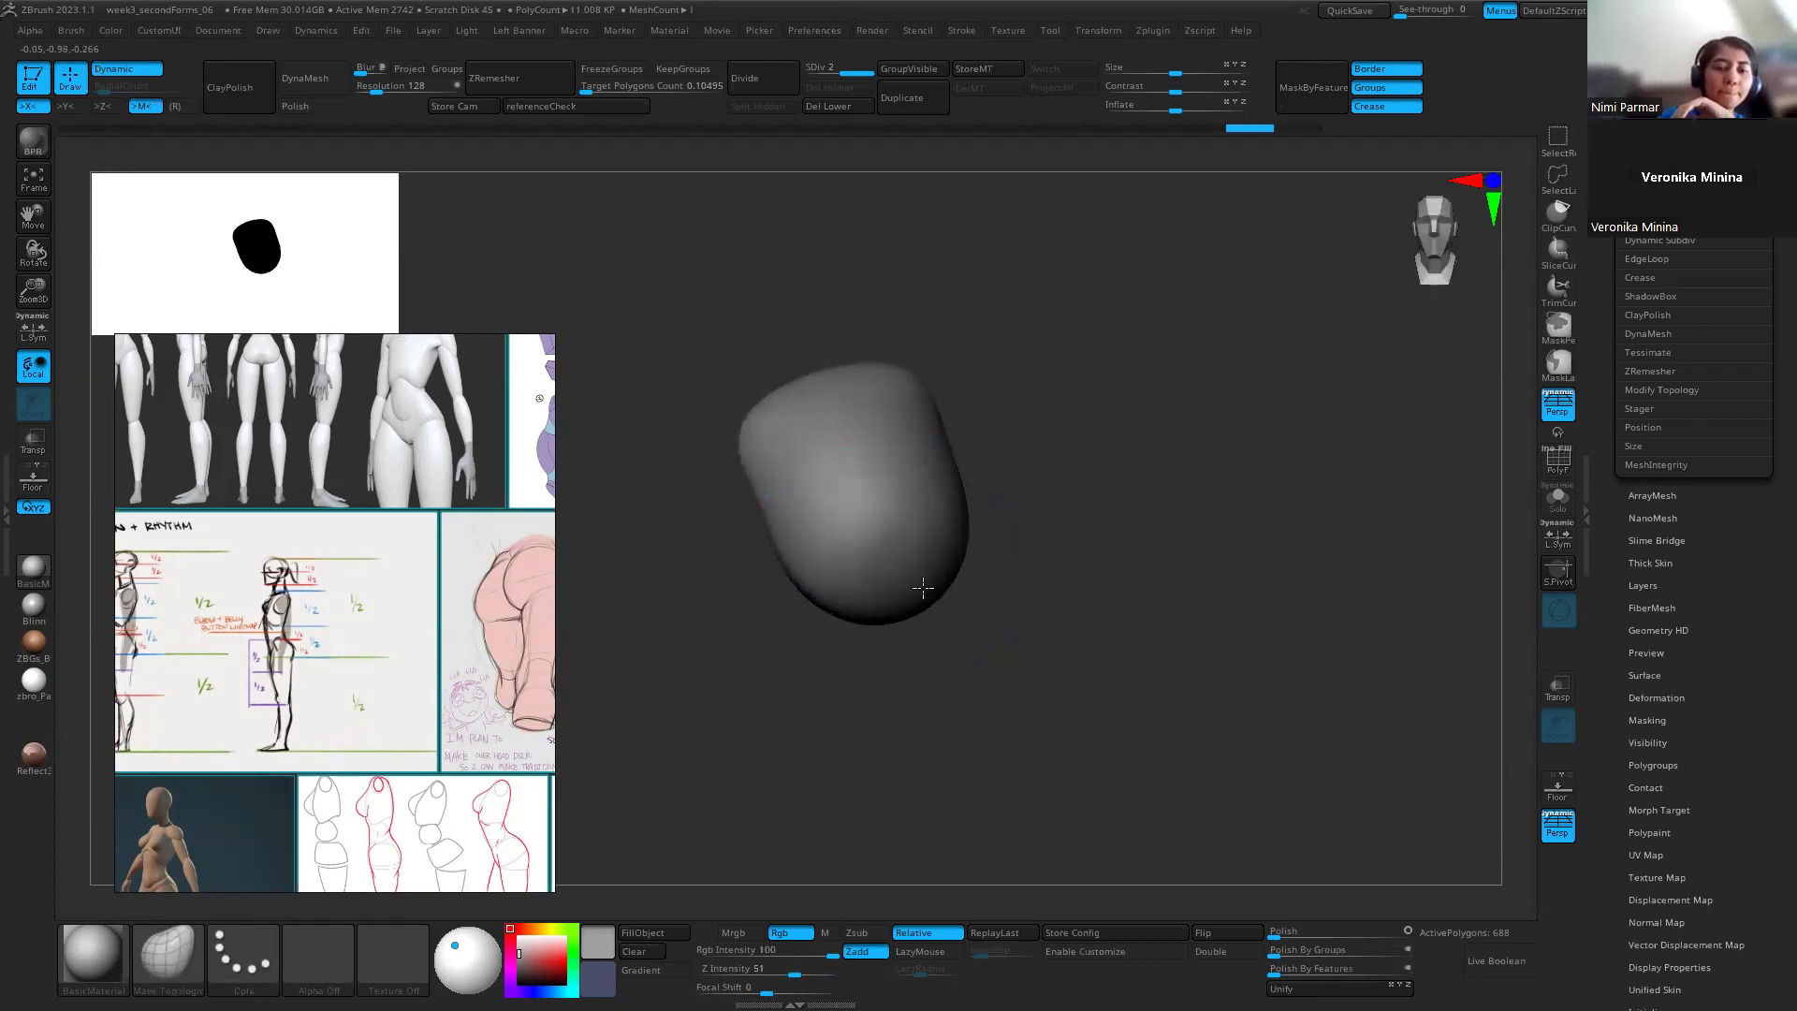
{"action": "left_click_drag", "start_coordinate": [965, 634], "coordinate": [992, 561]}
{"action": "mouse_move", "coordinate": [1030, 655]}
{"action": "left_mouse_down"}
{"action": "mouse_move", "coordinate": [1037, 591]}
{"action": "mouse_move", "coordinate": [1000, 574]}
{"action": "mouse_move", "coordinate": [990, 477]}
{"action": "left_mouse_up"}
{"action": "key", "text": "ctrl+z"}
{"action": "key", "text": "ctrl+z"}
{"action": "key", "text": "ctrl+z"}
{"action": "key", "text": "ctrl+z"}
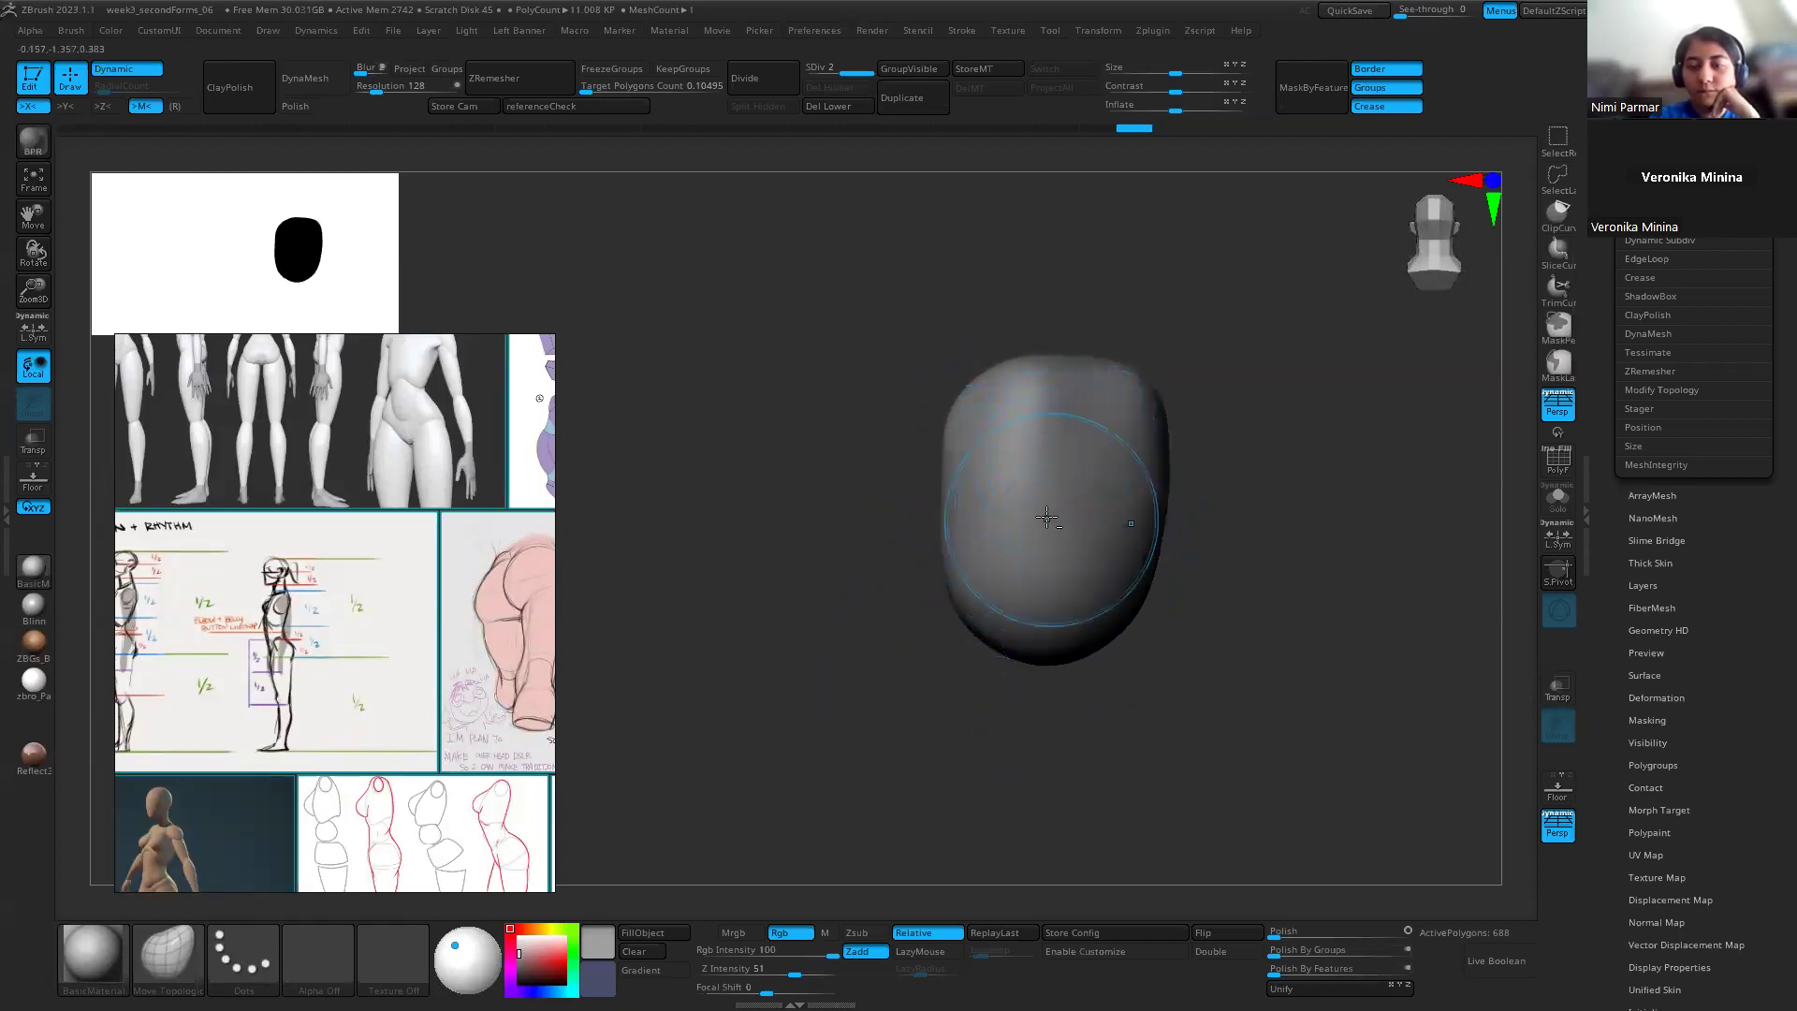
Step: Refine the ribcage form's side profile with Move Topological, tapering it into a tilted egg shape
{"action": "left_click_drag", "start_coordinate": [1201, 721], "coordinate": [1091, 569]}
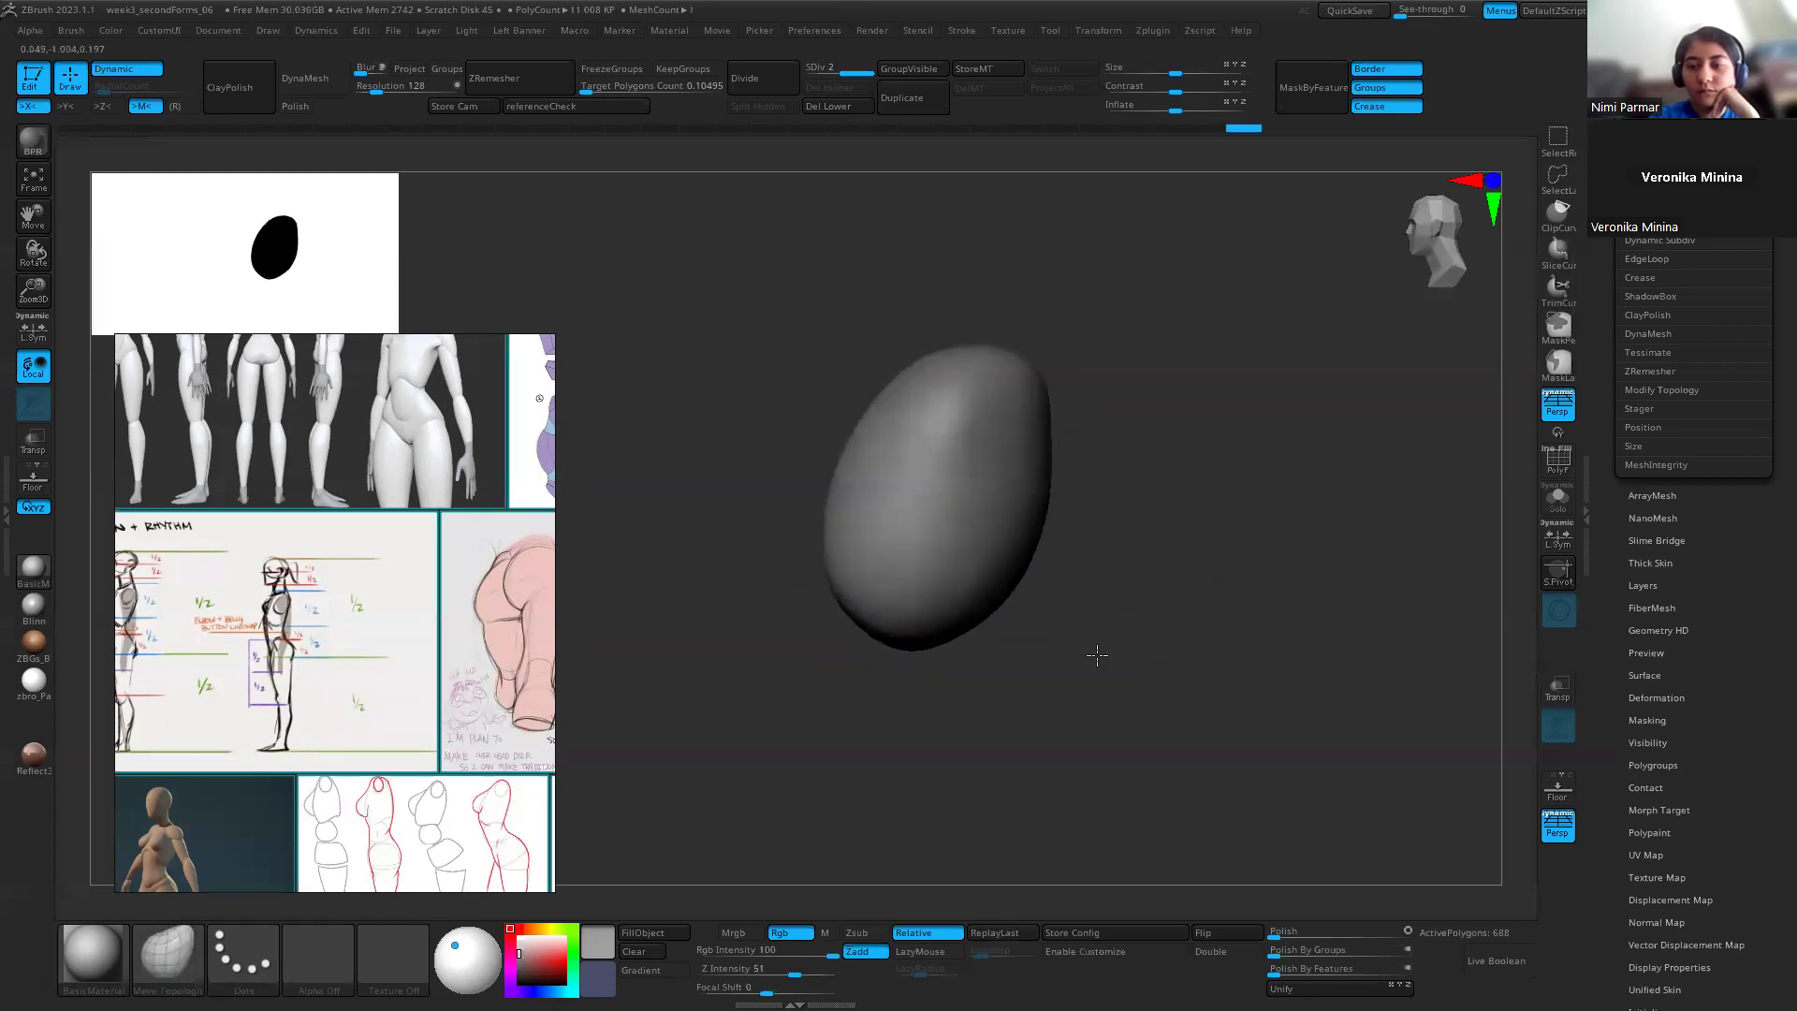
{"action": "left_click_drag", "start_coordinate": [1091, 650], "coordinate": [1163, 652]}
{"action": "left_click_drag", "start_coordinate": [942, 301], "coordinate": [1135, 476]}
Step: With a smaller brush, pull the ribcage form's top into a narrower dome, following the purple ribcage in the female construction drawing
{"action": "scroll", "coordinate": [234, 655], "scroll_direction": "down", "scroll_amount": 4}
{"action": "scroll", "coordinate": [234, 656], "scroll_direction": "up", "scroll_amount": 6}
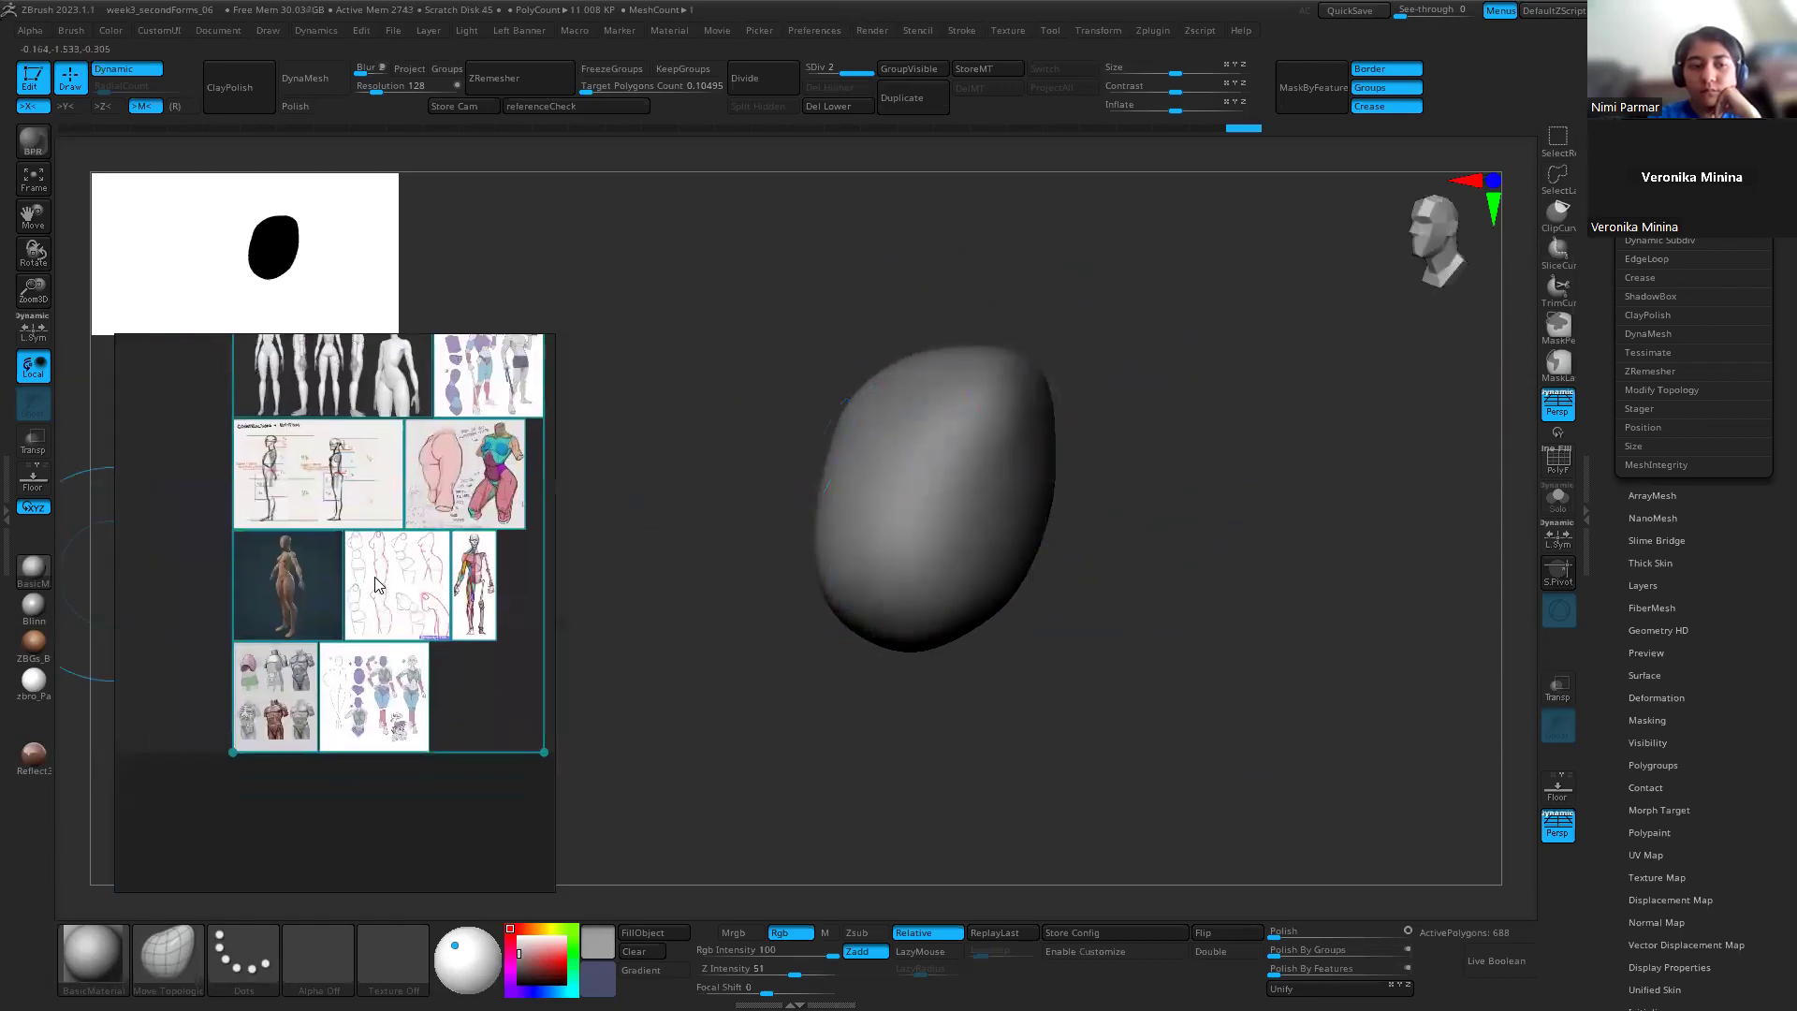
{"action": "scroll", "coordinate": [232, 657], "scroll_direction": "up", "scroll_amount": 5}
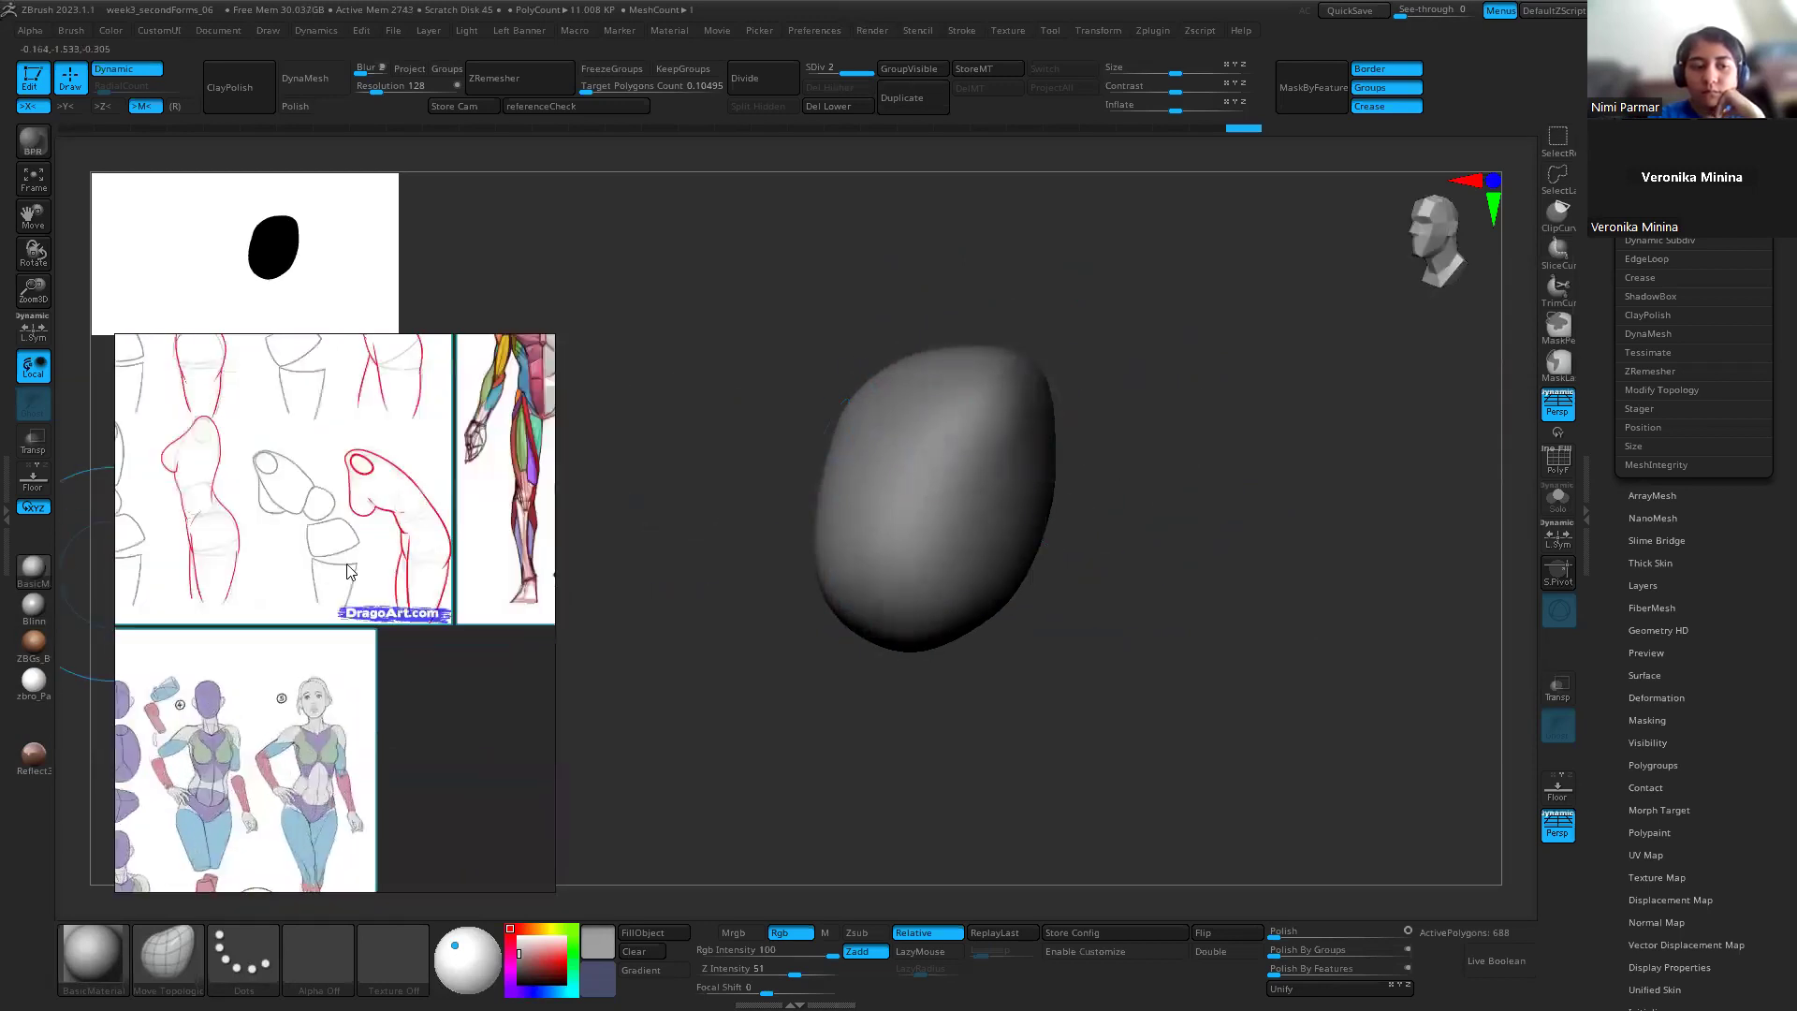
{"action": "scroll", "coordinate": [272, 661], "scroll_direction": "down", "scroll_amount": 10}
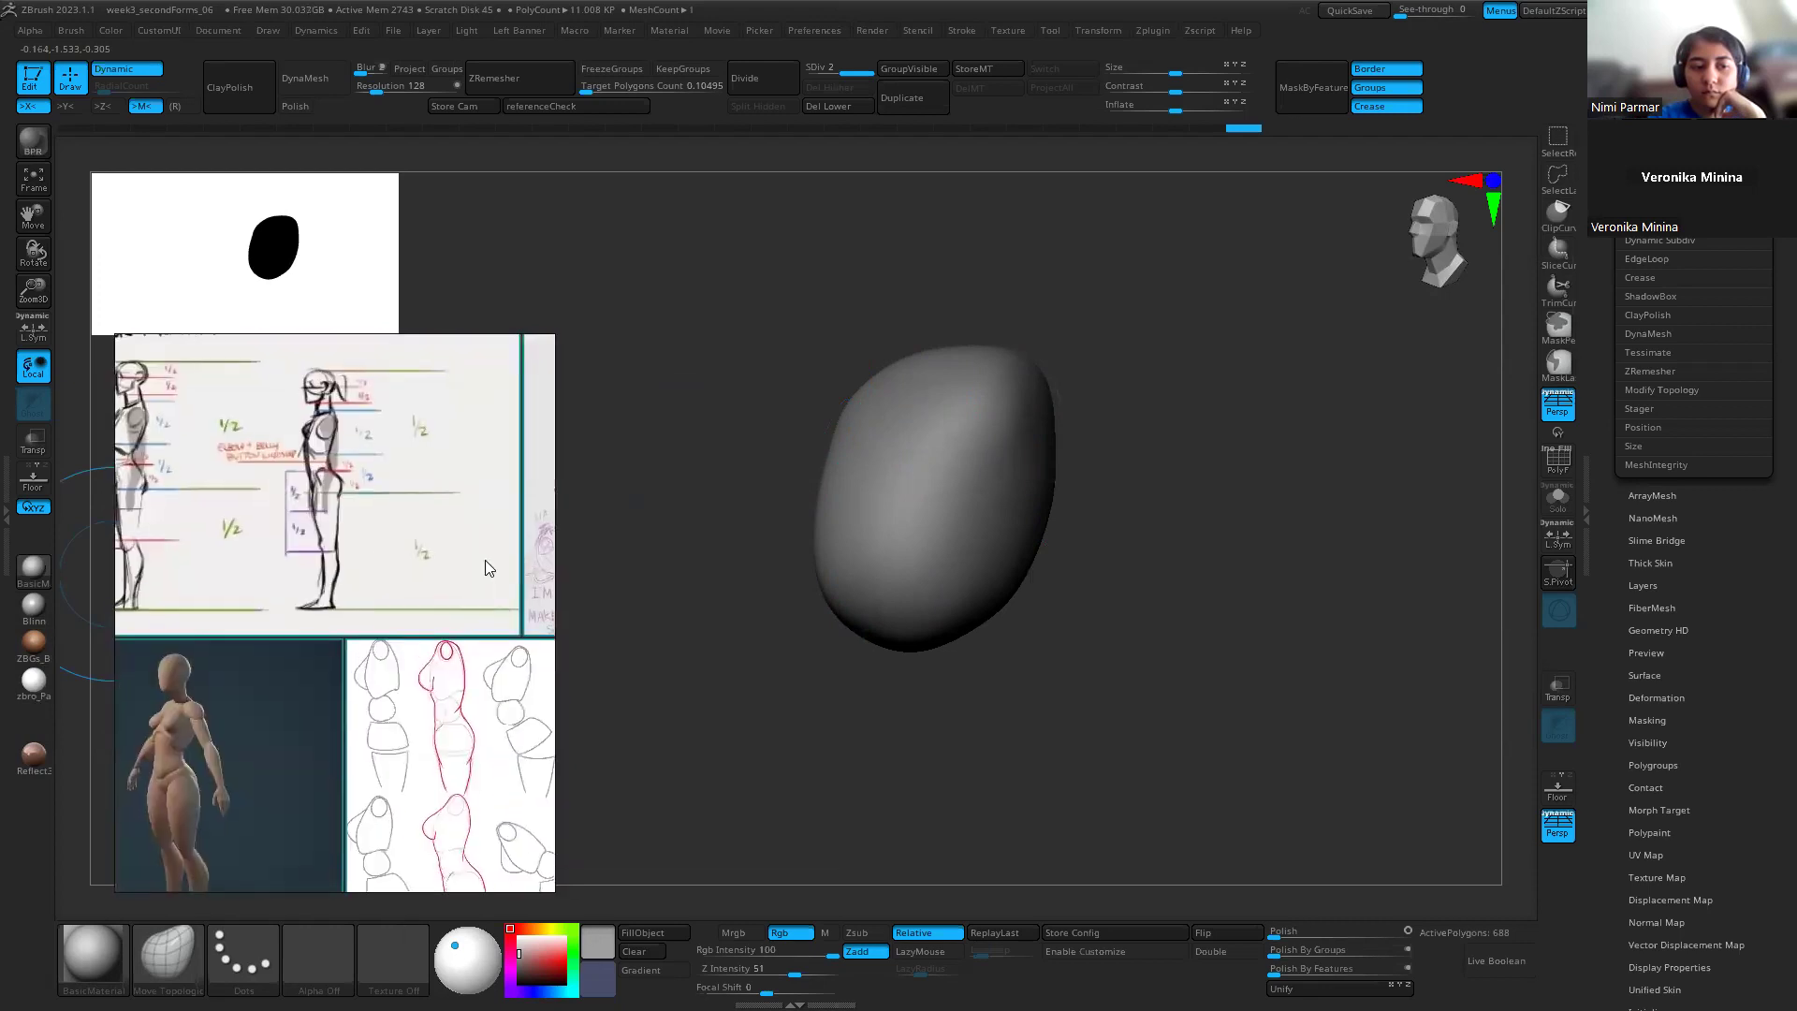
{"action": "scroll", "coordinate": [360, 667], "scroll_direction": "up", "scroll_amount": 8}
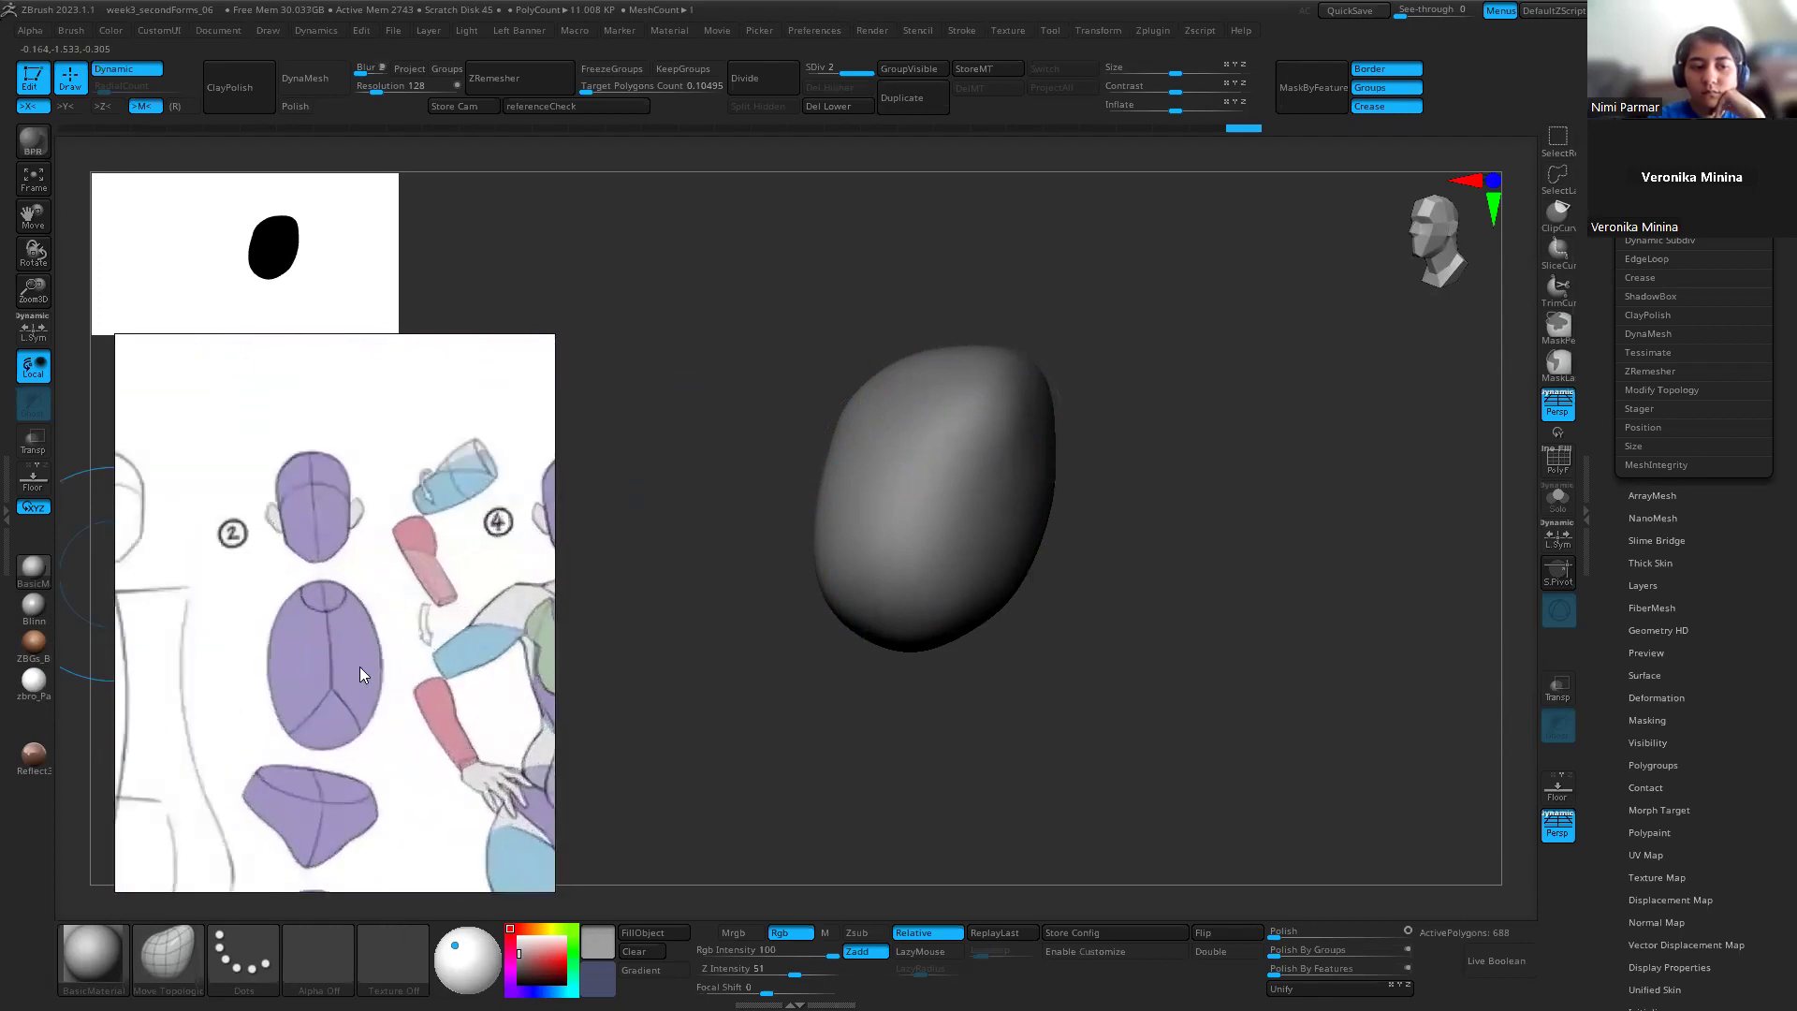
{"action": "left_click_drag", "start_coordinate": [1032, 667], "coordinate": [1076, 667], "text": "shift"}
{"action": "key", "text": "s"}
{"action": "mouse_move", "coordinate": [980, 363]}
{"action": "left_mouse_down"}
{"action": "mouse_move", "coordinate": [948, 330]}
{"action": "mouse_move", "coordinate": [914, 328]}
{"action": "left_mouse_up"}
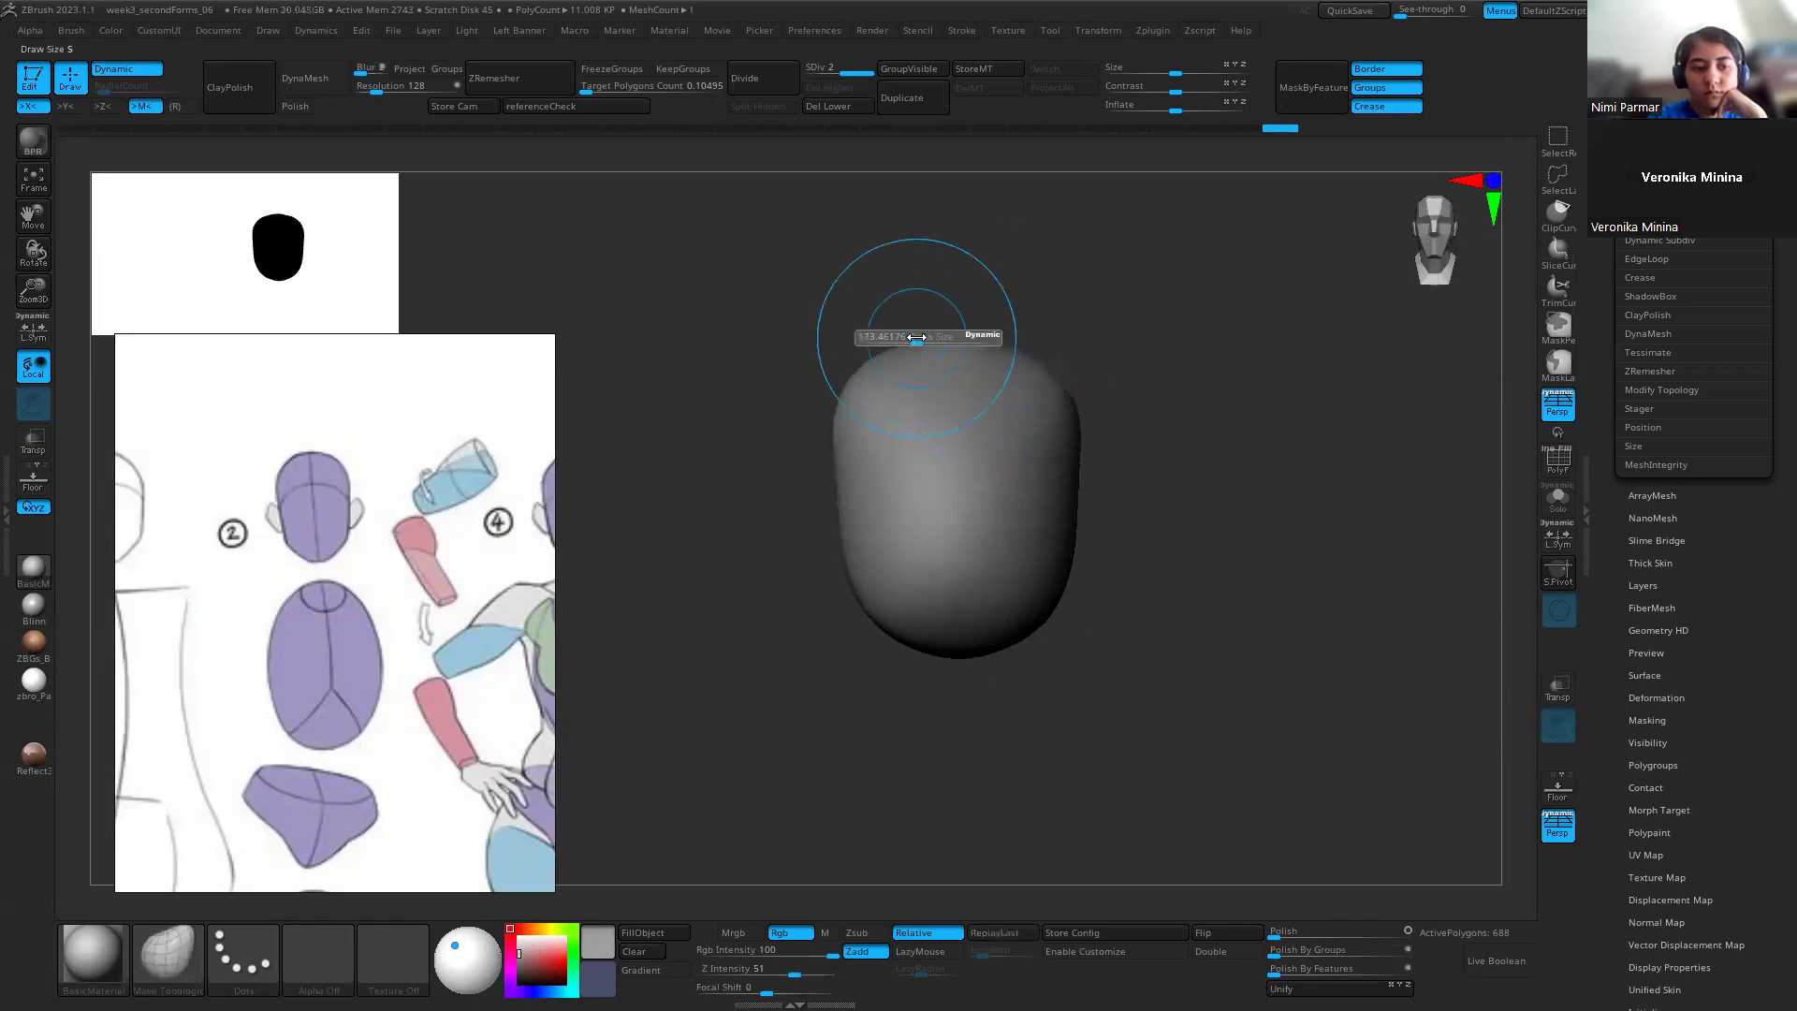
{"action": "left_click_drag", "start_coordinate": [435, 685], "coordinate": [277, 639]}
{"action": "scroll", "coordinate": [277, 638], "scroll_direction": "down", "scroll_amount": 3}
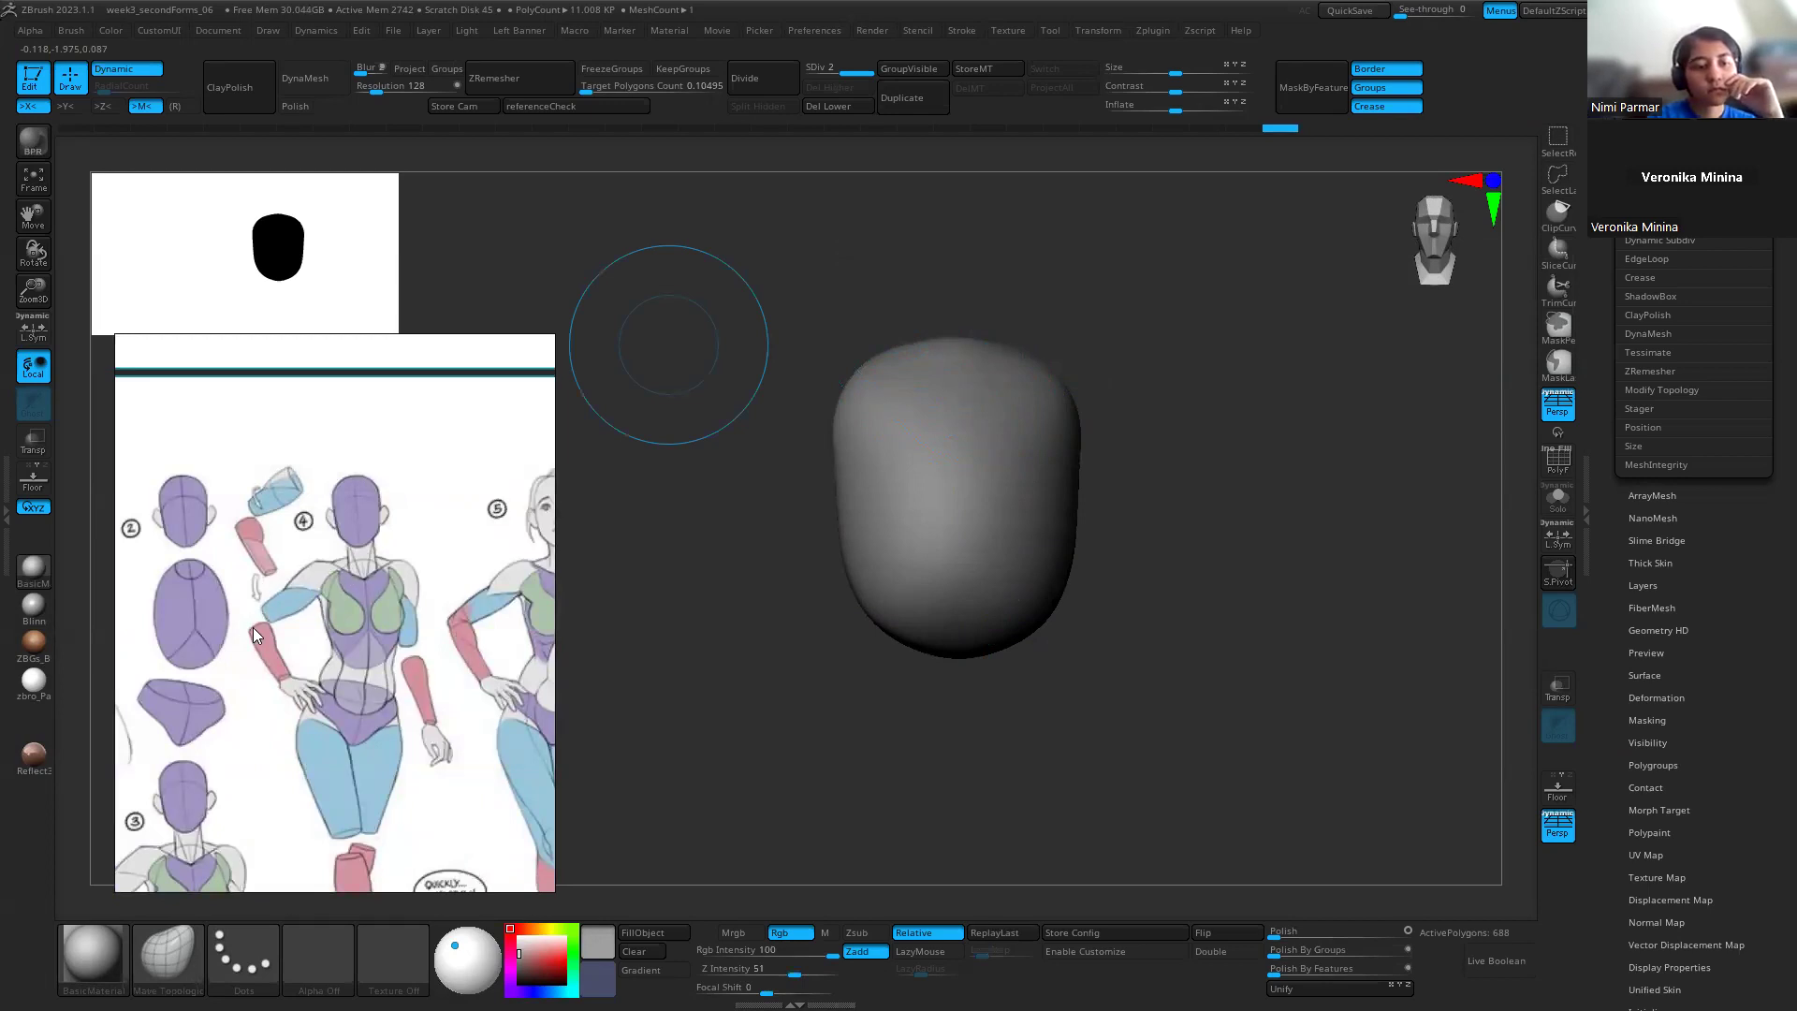
{"action": "left_click_drag", "start_coordinate": [912, 347], "coordinate": [904, 337]}
{"action": "right_click_drag", "start_coordinate": [923, 353], "coordinate": [970, 312]}
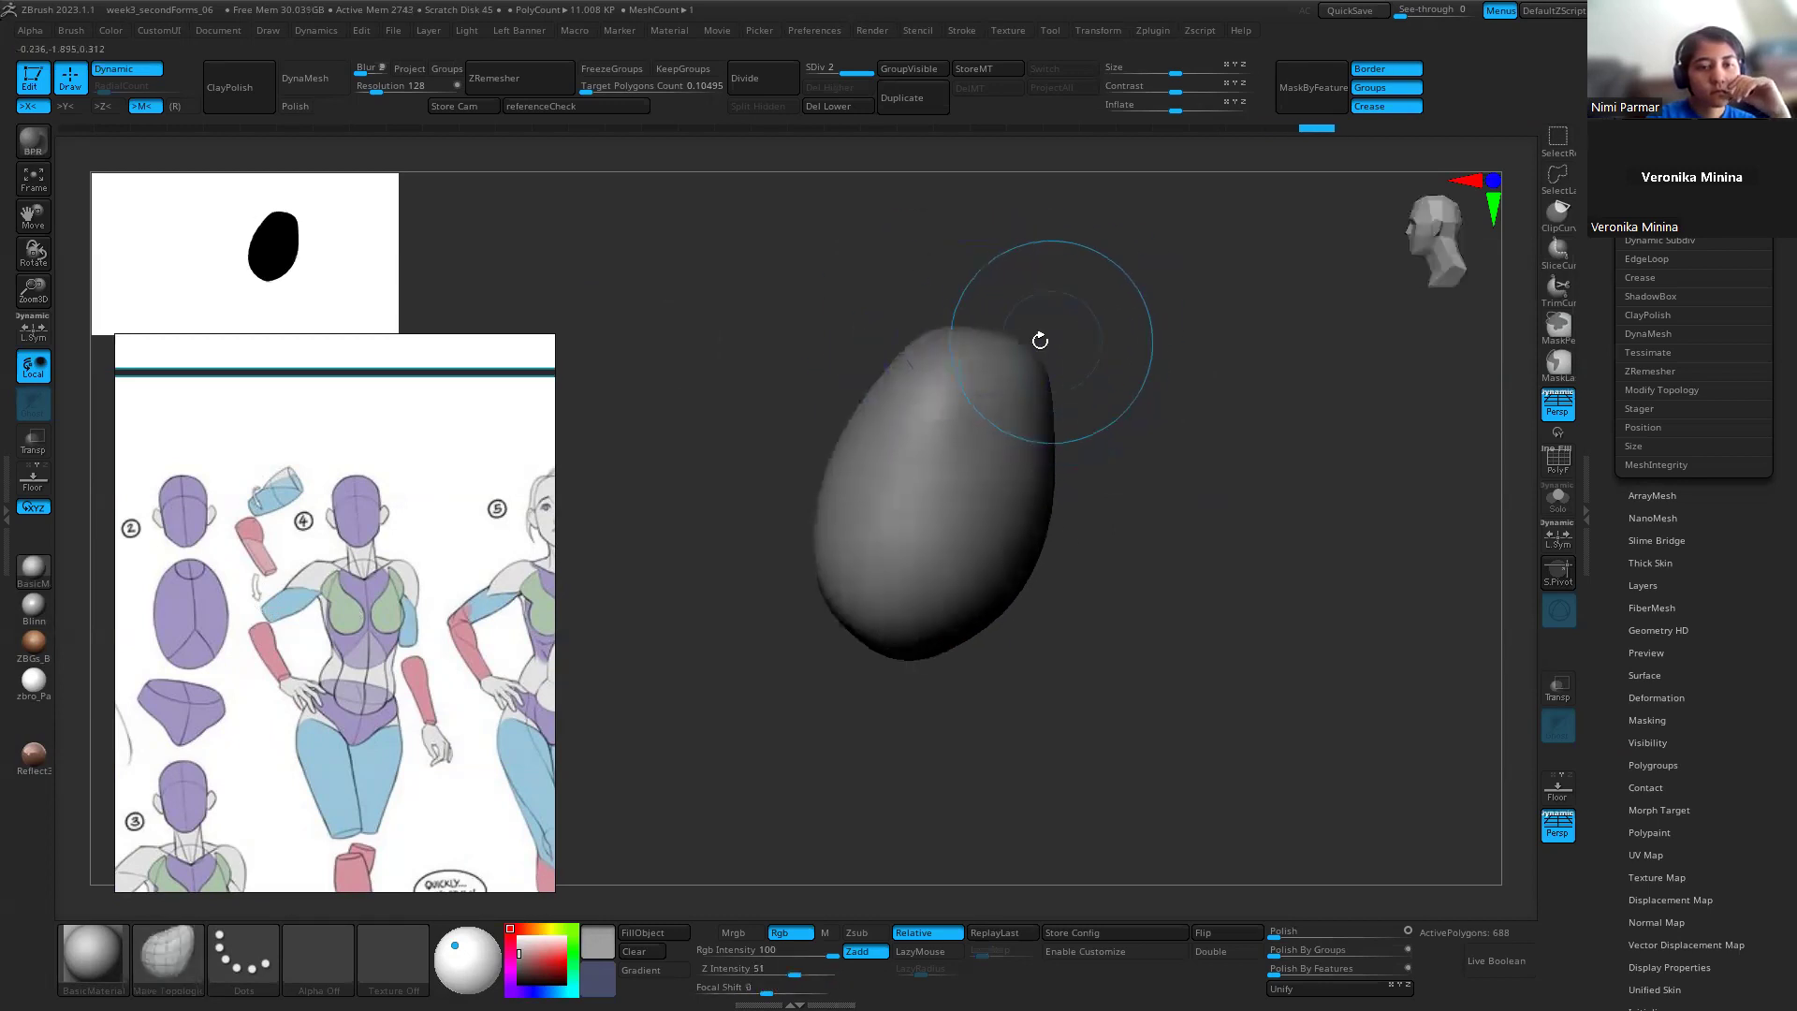
Step: Reshape the top of the ribcage form from the side with a resized Move Topological brush
{"action": "key", "text": "s"}
{"action": "mouse_move", "coordinate": [922, 313]}
{"action": "left_mouse_down"}
{"action": "mouse_move", "coordinate": [943, 313]}
{"action": "mouse_move", "coordinate": [943, 345]}
{"action": "left_mouse_up"}
{"action": "right_click_drag", "start_coordinate": [922, 338], "coordinate": [862, 316], "text": "ctrl"}
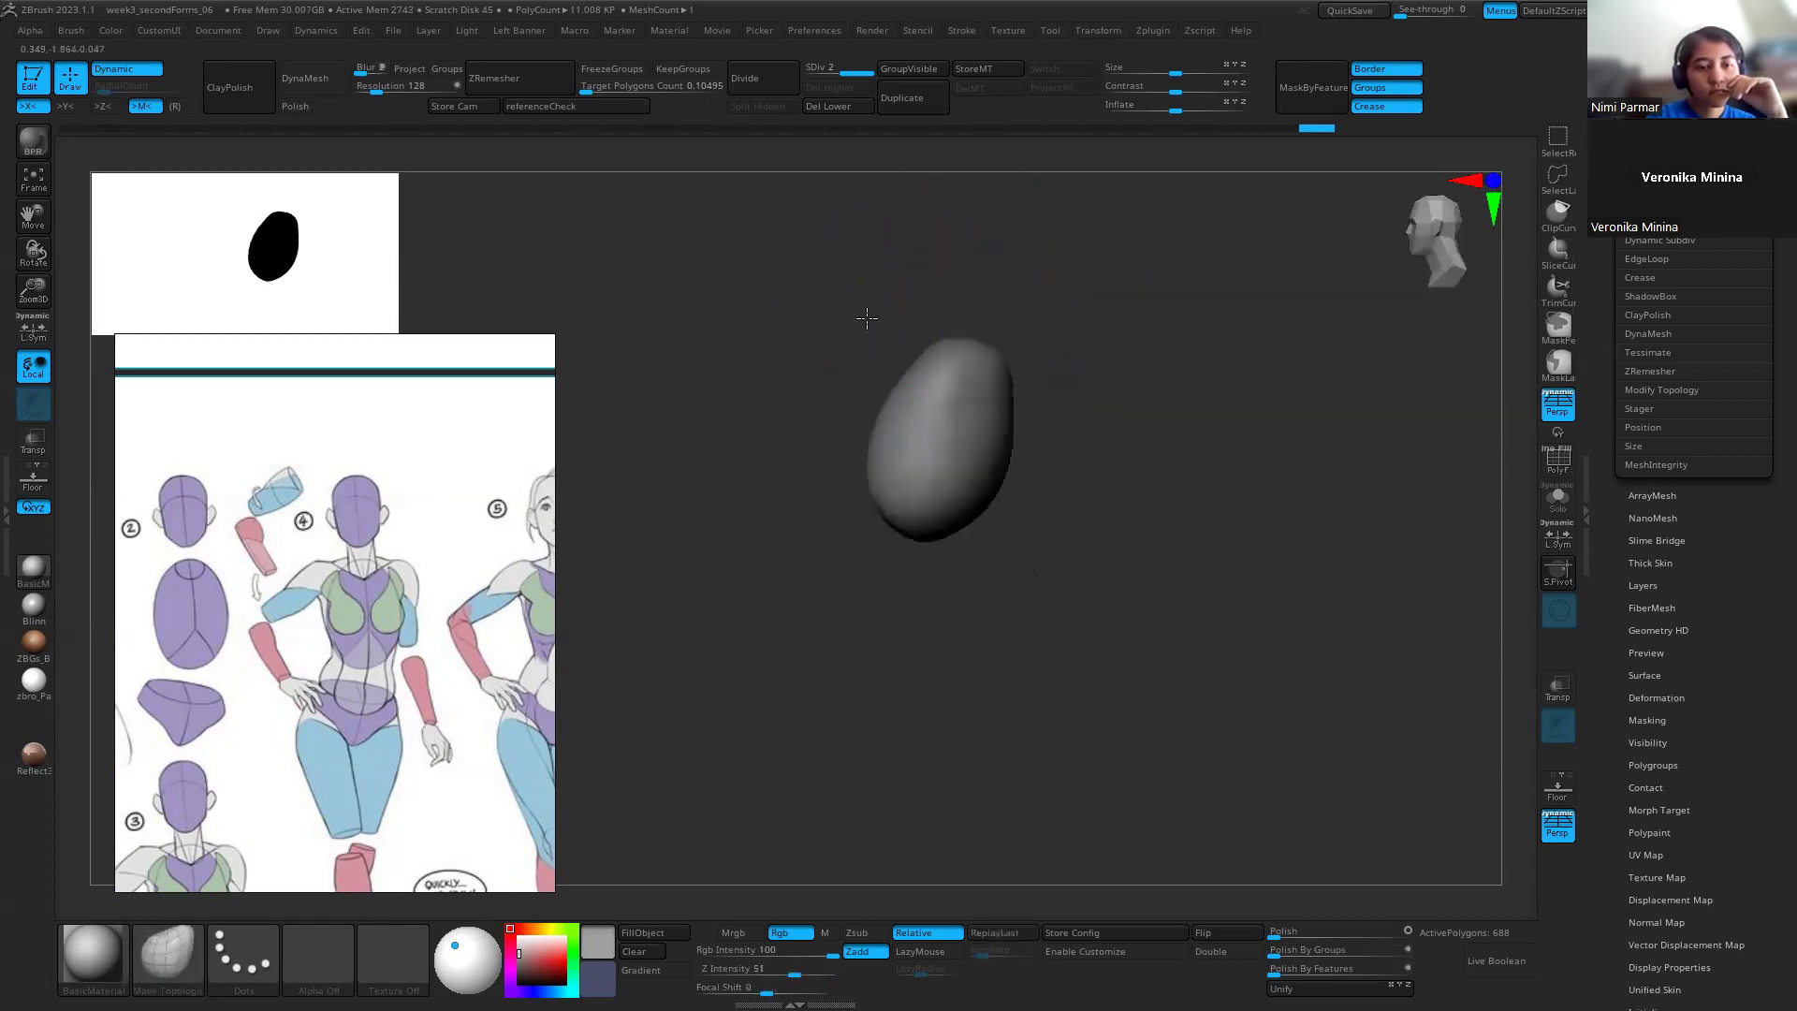
Step: Slim and lengthen the ribcage form over the front reference image in the saved referenceCheck view, and check its side profile
{"action": "key", "text": "shift+z"}
{"action": "key", "text": "shift+z"}
{"action": "key", "text": "shift+z"}
{"action": "right_click_drag", "start_coordinate": [1151, 570], "coordinate": [1251, 569], "text": "shift"}
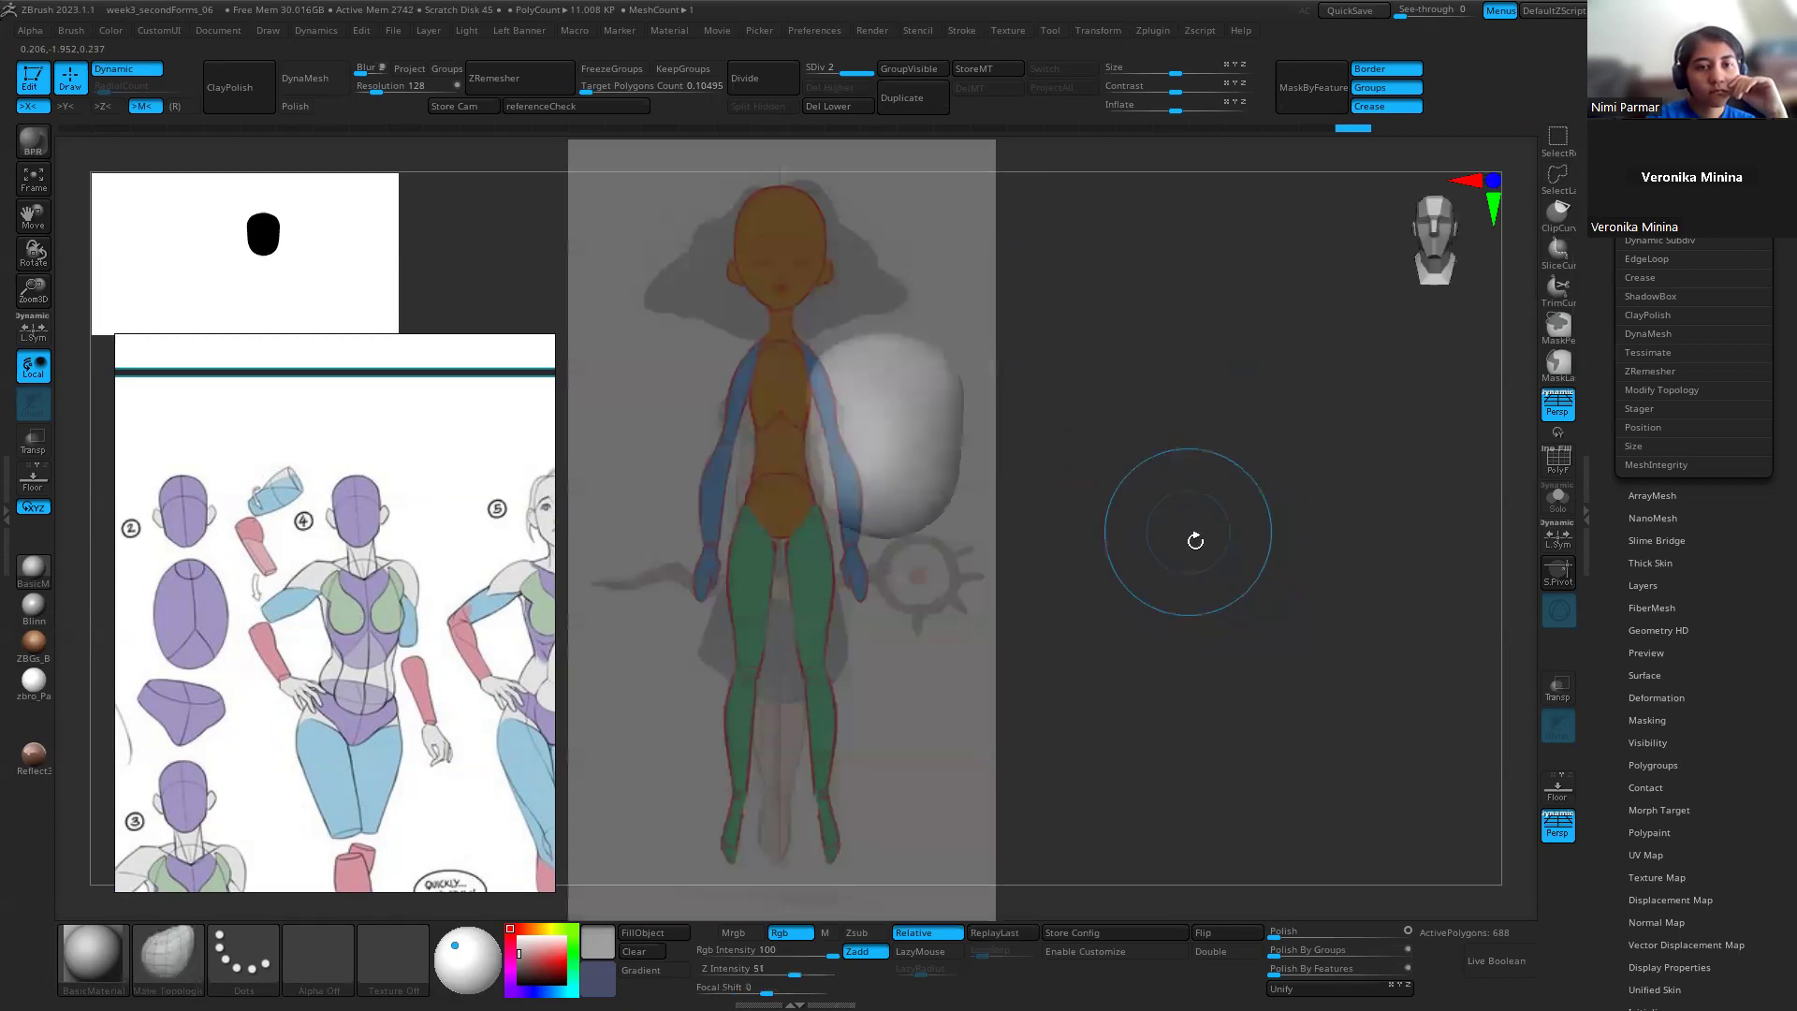
{"action": "left_click", "coordinate": [556, 107]}
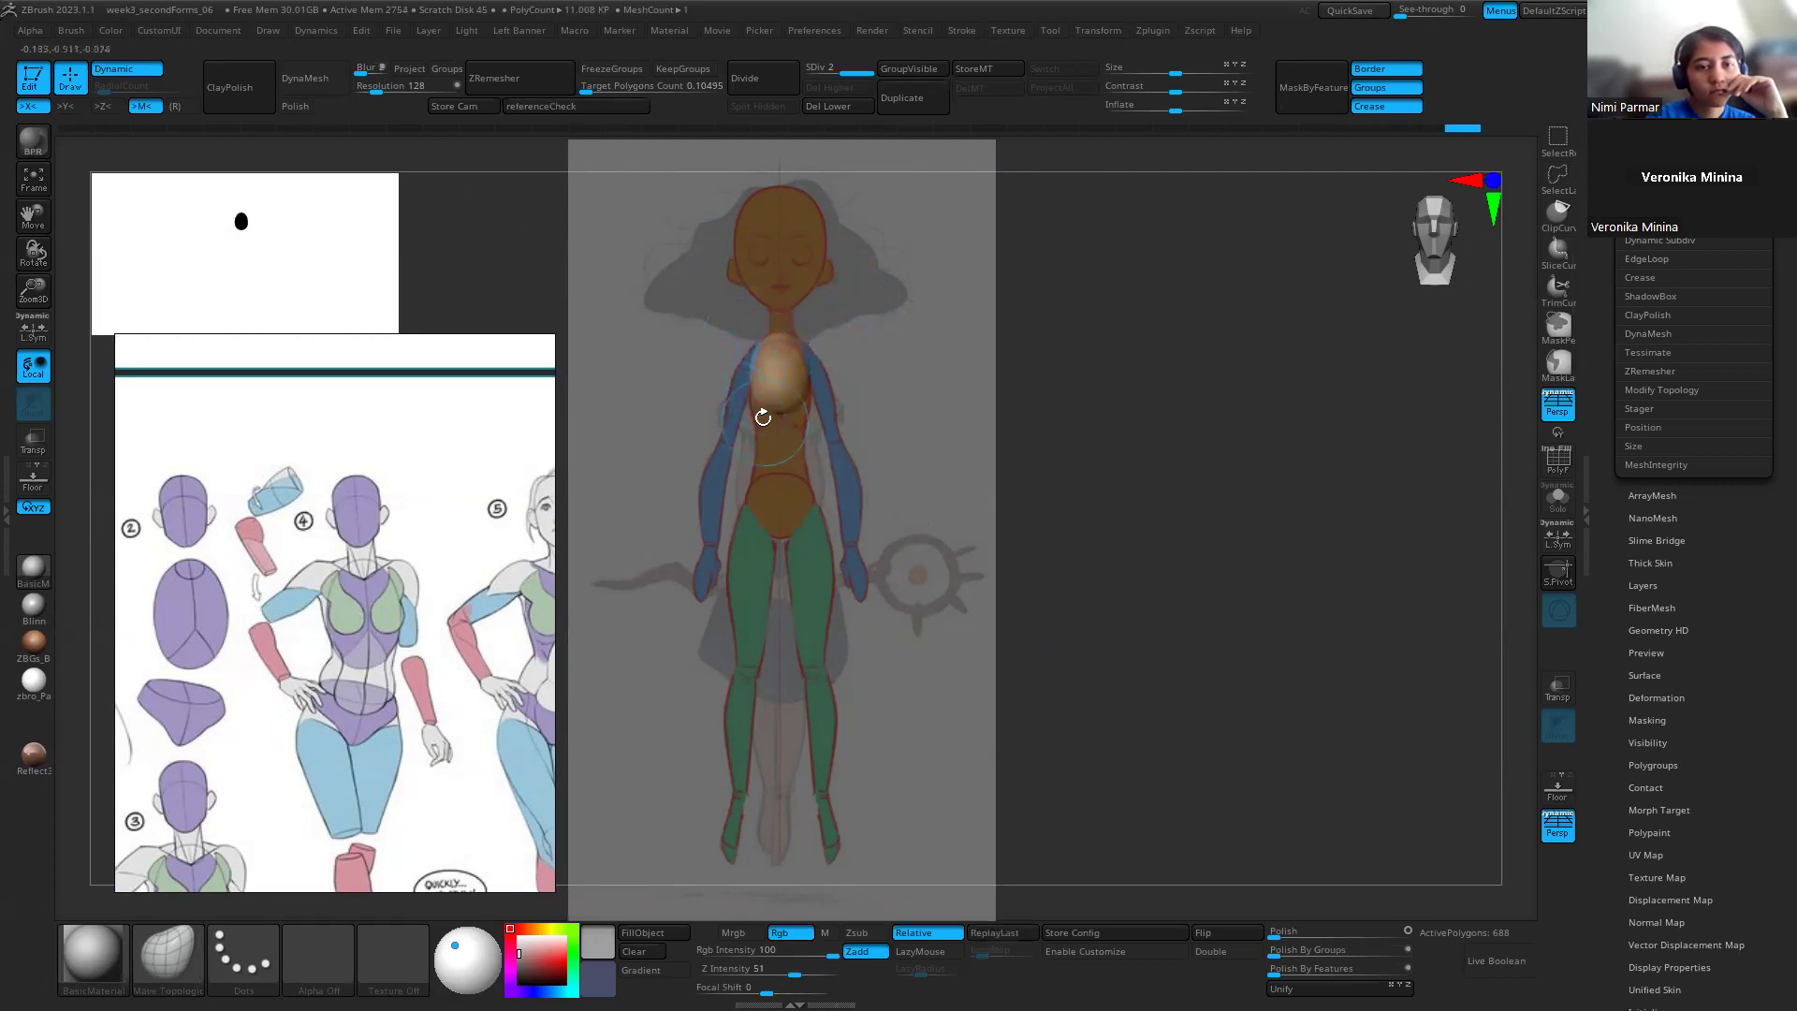
{"action": "key", "text": "s"}
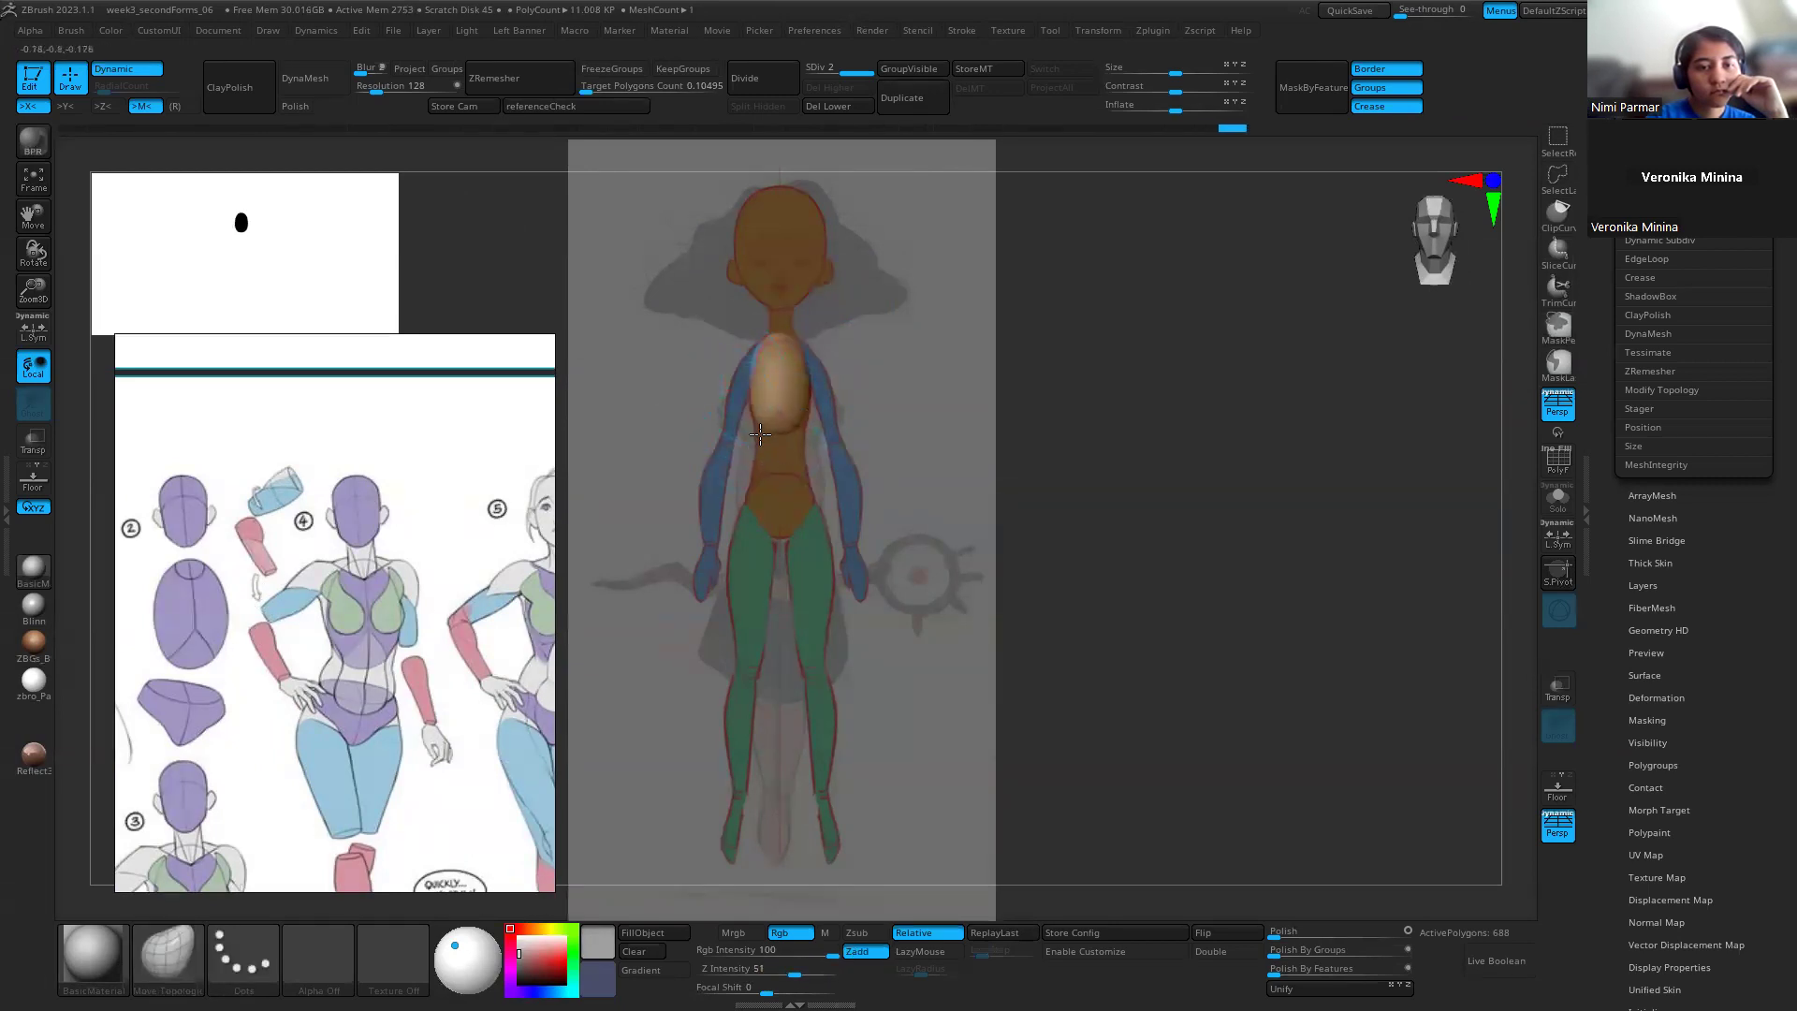
{"action": "mouse_move", "coordinate": [976, 393]}
{"action": "left_mouse_down"}
{"action": "mouse_move", "coordinate": [1070, 417]}
{"action": "mouse_move", "coordinate": [883, 430]}
{"action": "mouse_move", "coordinate": [1076, 513]}
{"action": "mouse_move", "coordinate": [947, 542]}
{"action": "left_mouse_up"}
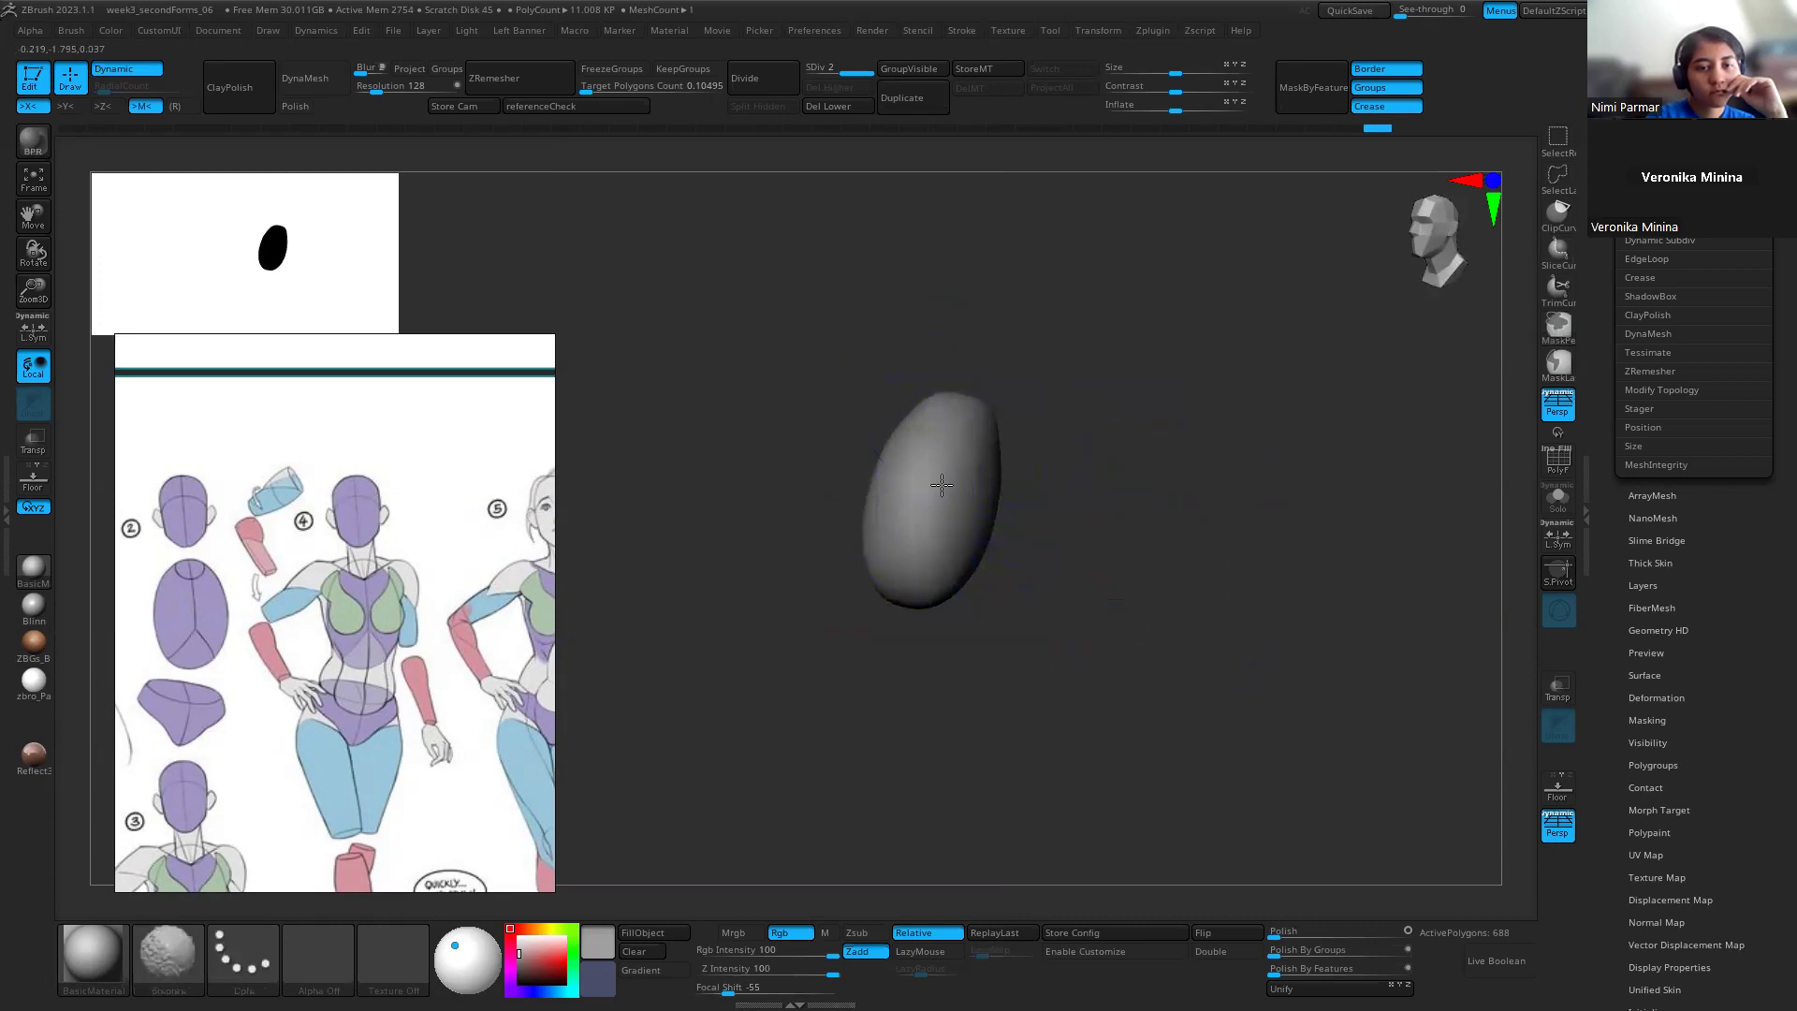
{"action": "mouse_move", "coordinate": [1035, 608]}
{"action": "left_mouse_down"}
{"action": "mouse_move", "coordinate": [1223, 549]}
{"action": "mouse_move", "coordinate": [883, 481]}
{"action": "left_mouse_up"}
{"action": "mouse_move", "coordinate": [1180, 554]}
{"action": "left_mouse_down"}
{"action": "mouse_move", "coordinate": [1067, 558]}
{"action": "mouse_move", "coordinate": [1030, 421]}
{"action": "mouse_move", "coordinate": [1163, 532]}
{"action": "mouse_move", "coordinate": [1083, 521]}
{"action": "mouse_move", "coordinate": [995, 559]}
{"action": "left_mouse_up"}
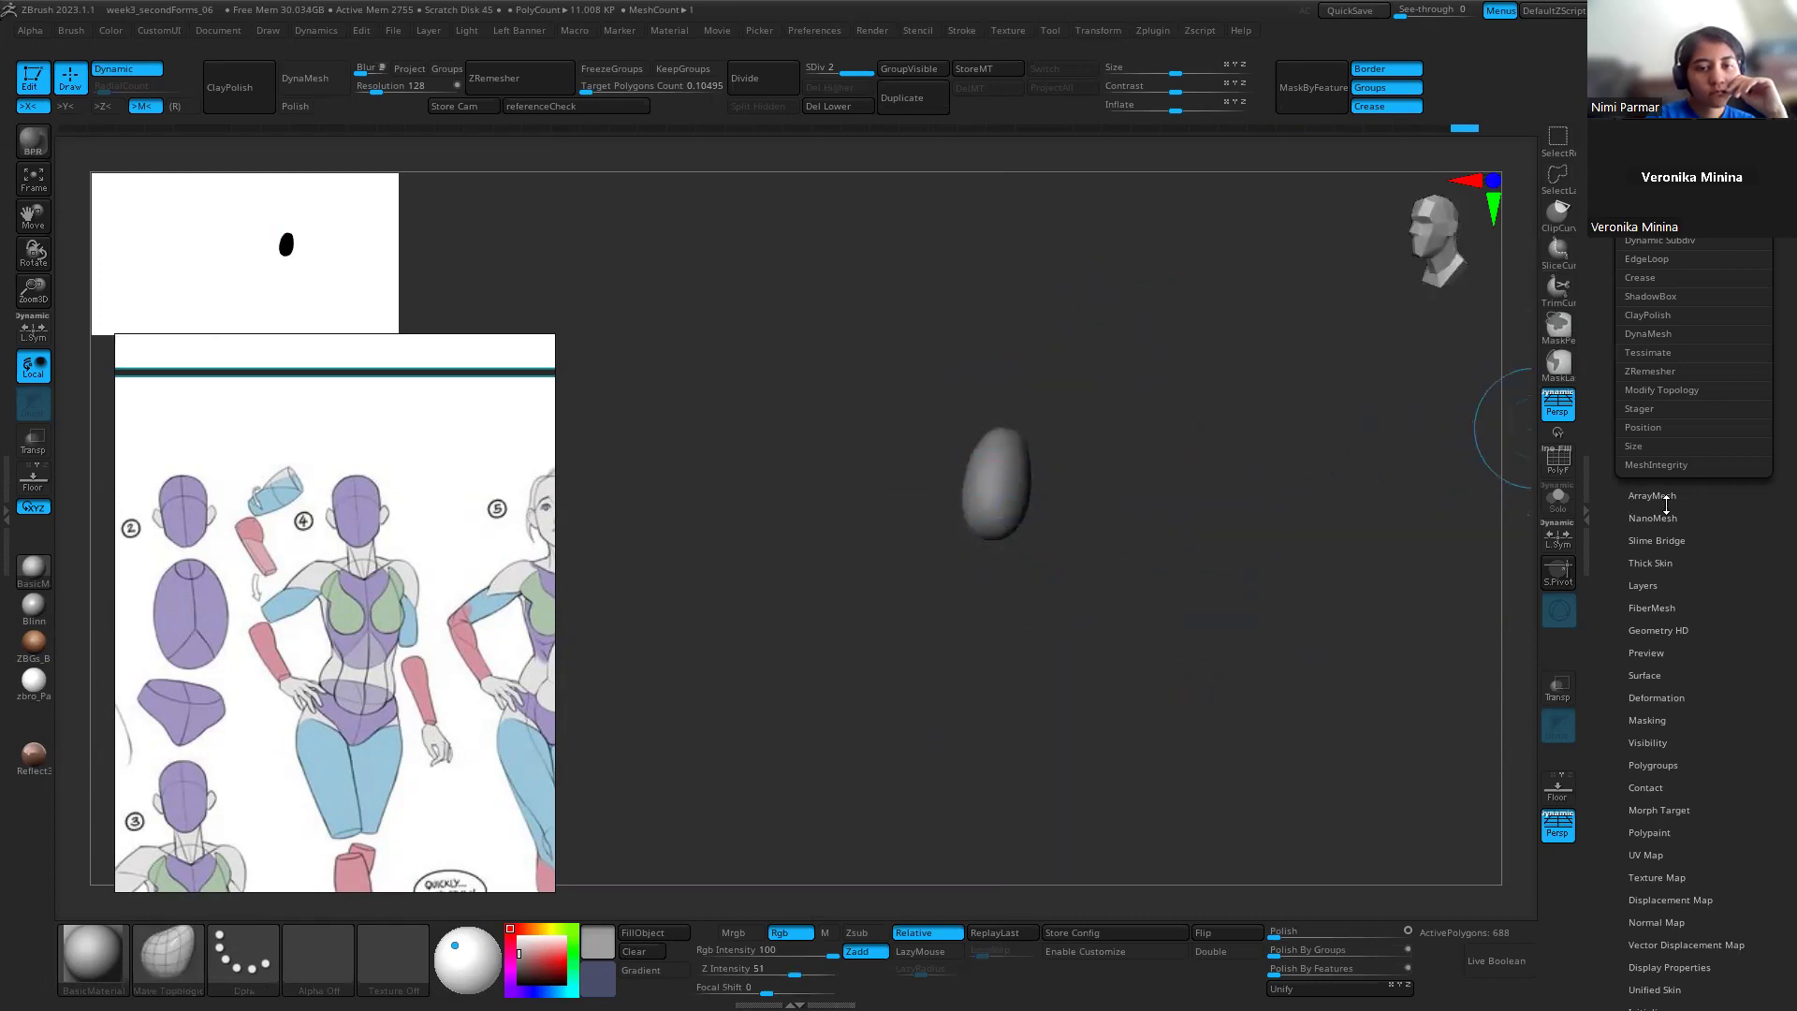
Step: Set the ribcage form to its lowest subdivision level and delete the higher levels so a copy can be made
{"action": "left_click_drag", "start_coordinate": [1619, 75], "coordinate": [1619, 306]}
{"action": "left_click", "coordinate": [1645, 353]}
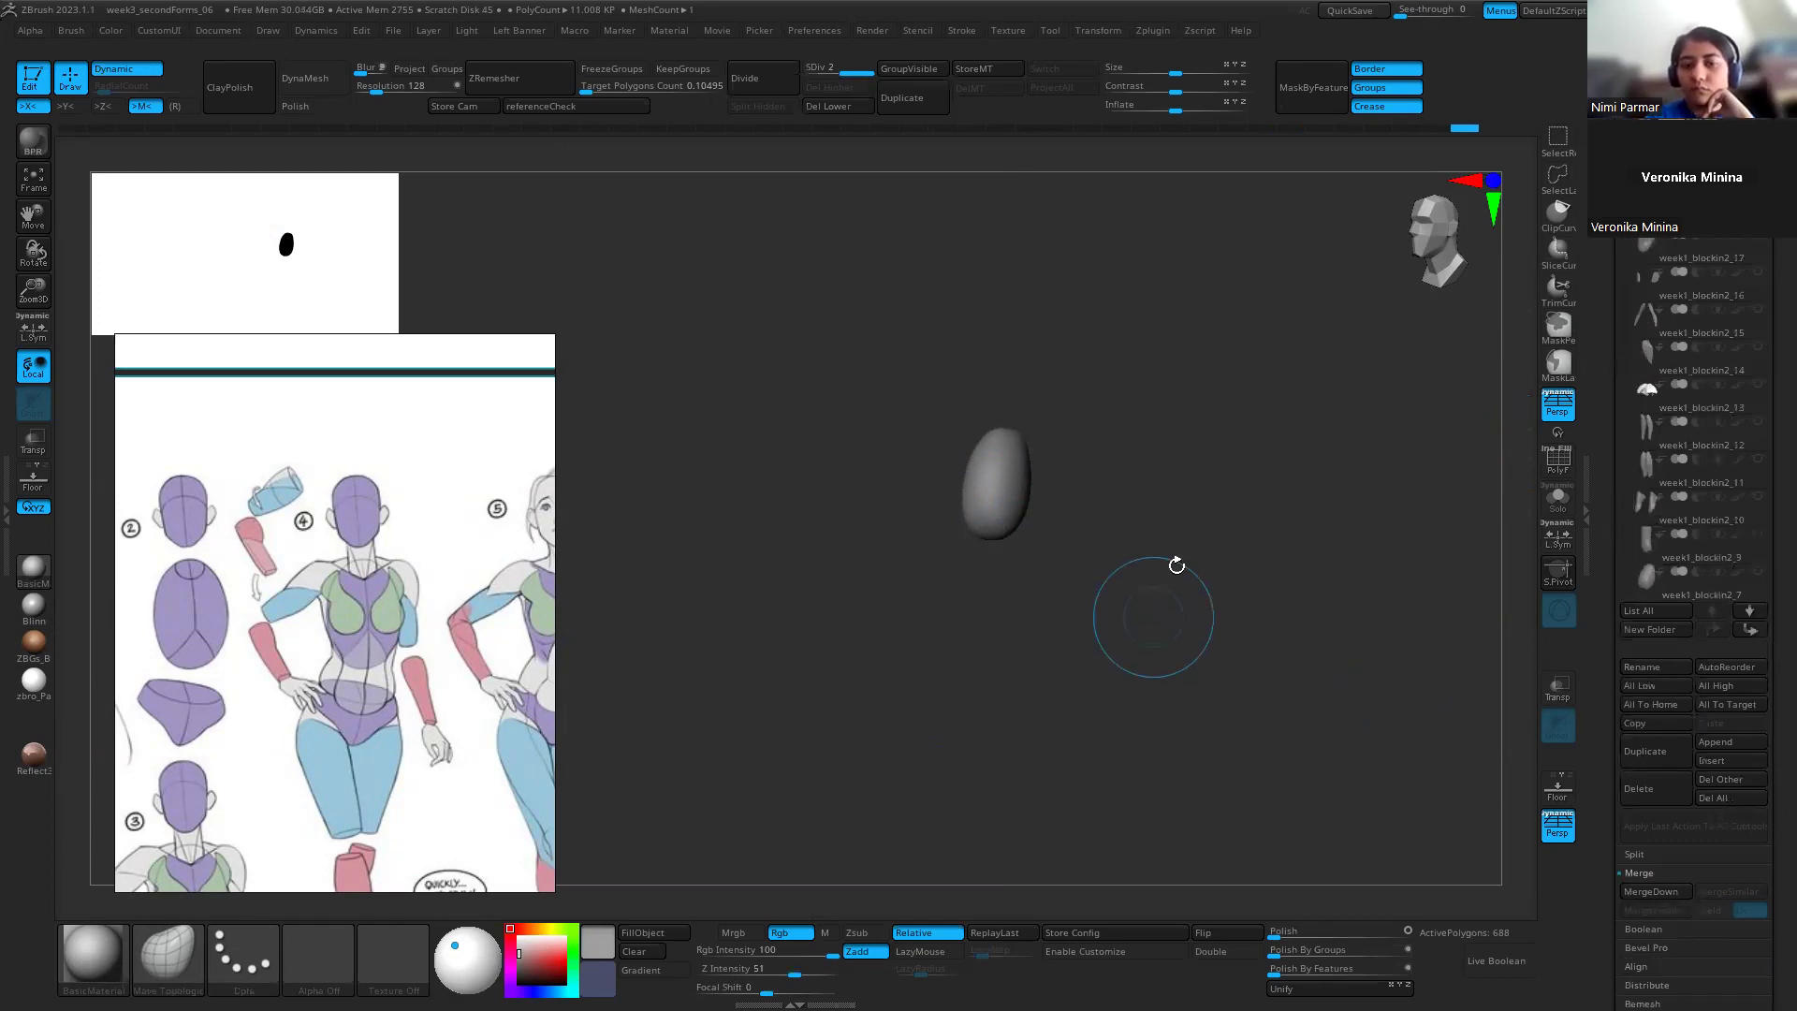
{"action": "left_click_drag", "start_coordinate": [1176, 562], "coordinate": [1256, 575]}
{"action": "left_click_drag", "start_coordinate": [1149, 501], "coordinate": [1177, 574], "text": "alt"}
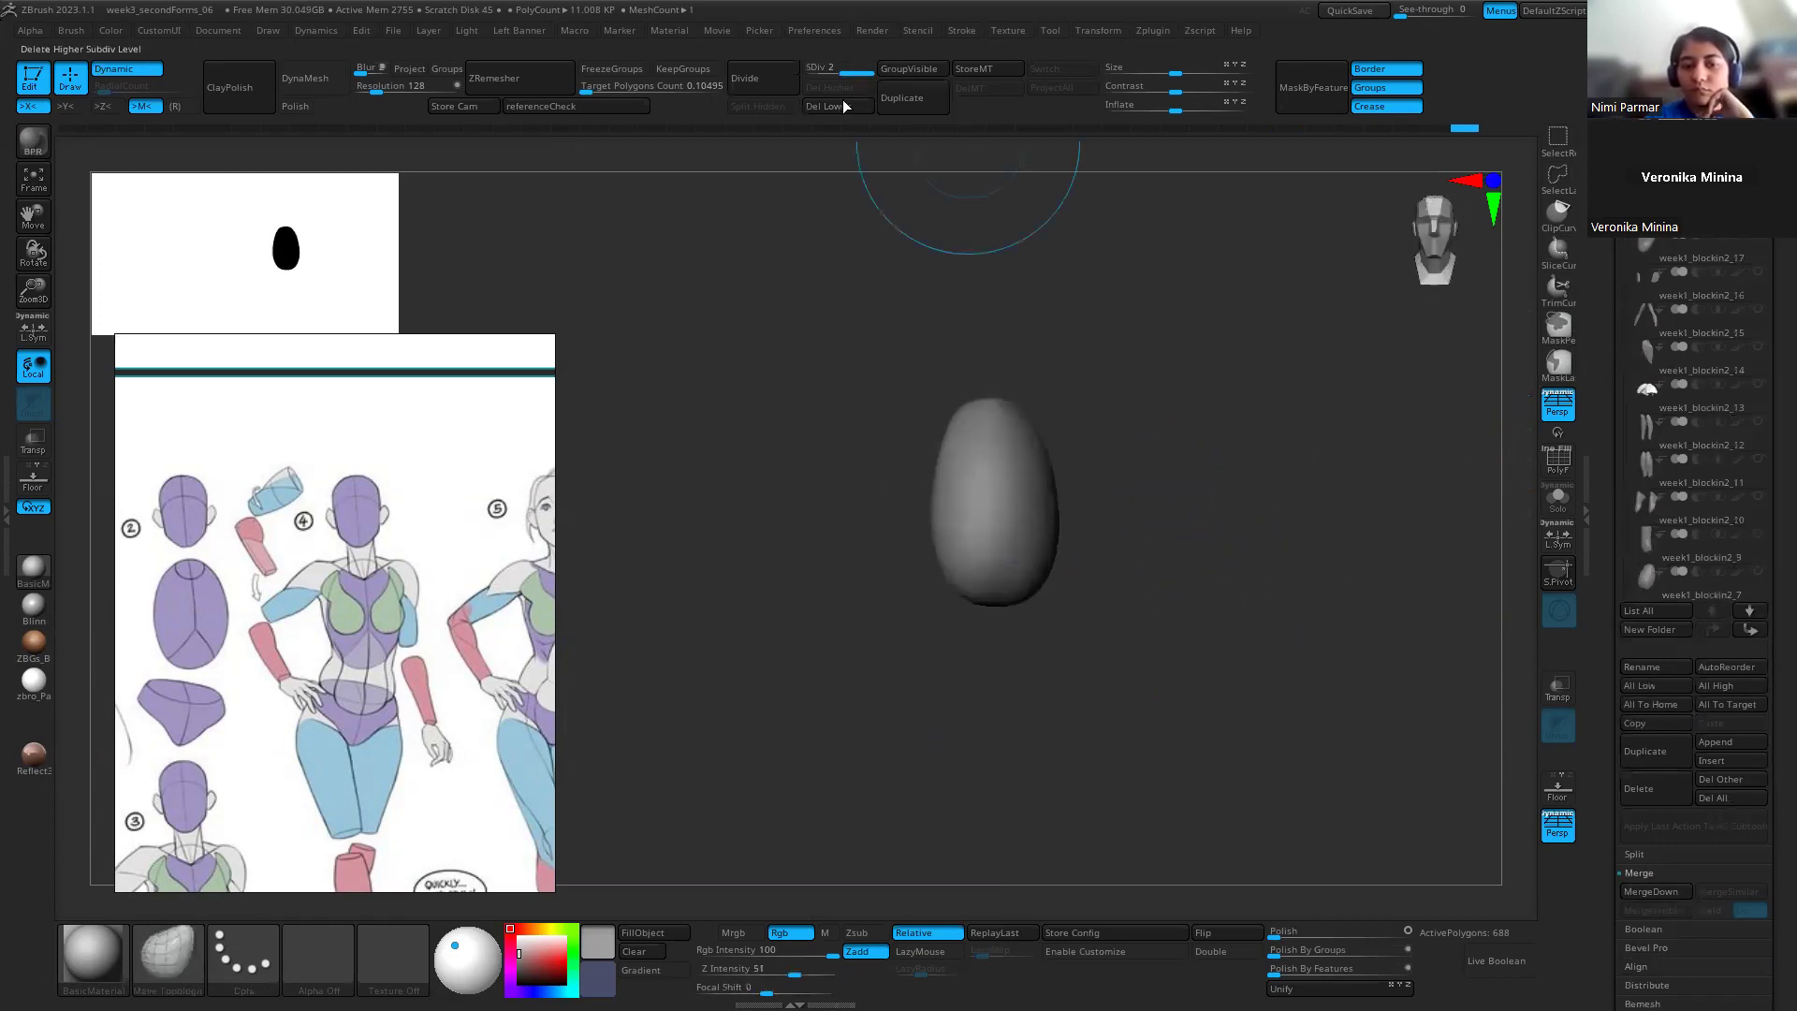
{"action": "left_click_drag", "start_coordinate": [898, 360], "coordinate": [805, 345], "text": "alt"}
{"action": "key", "text": "w"}
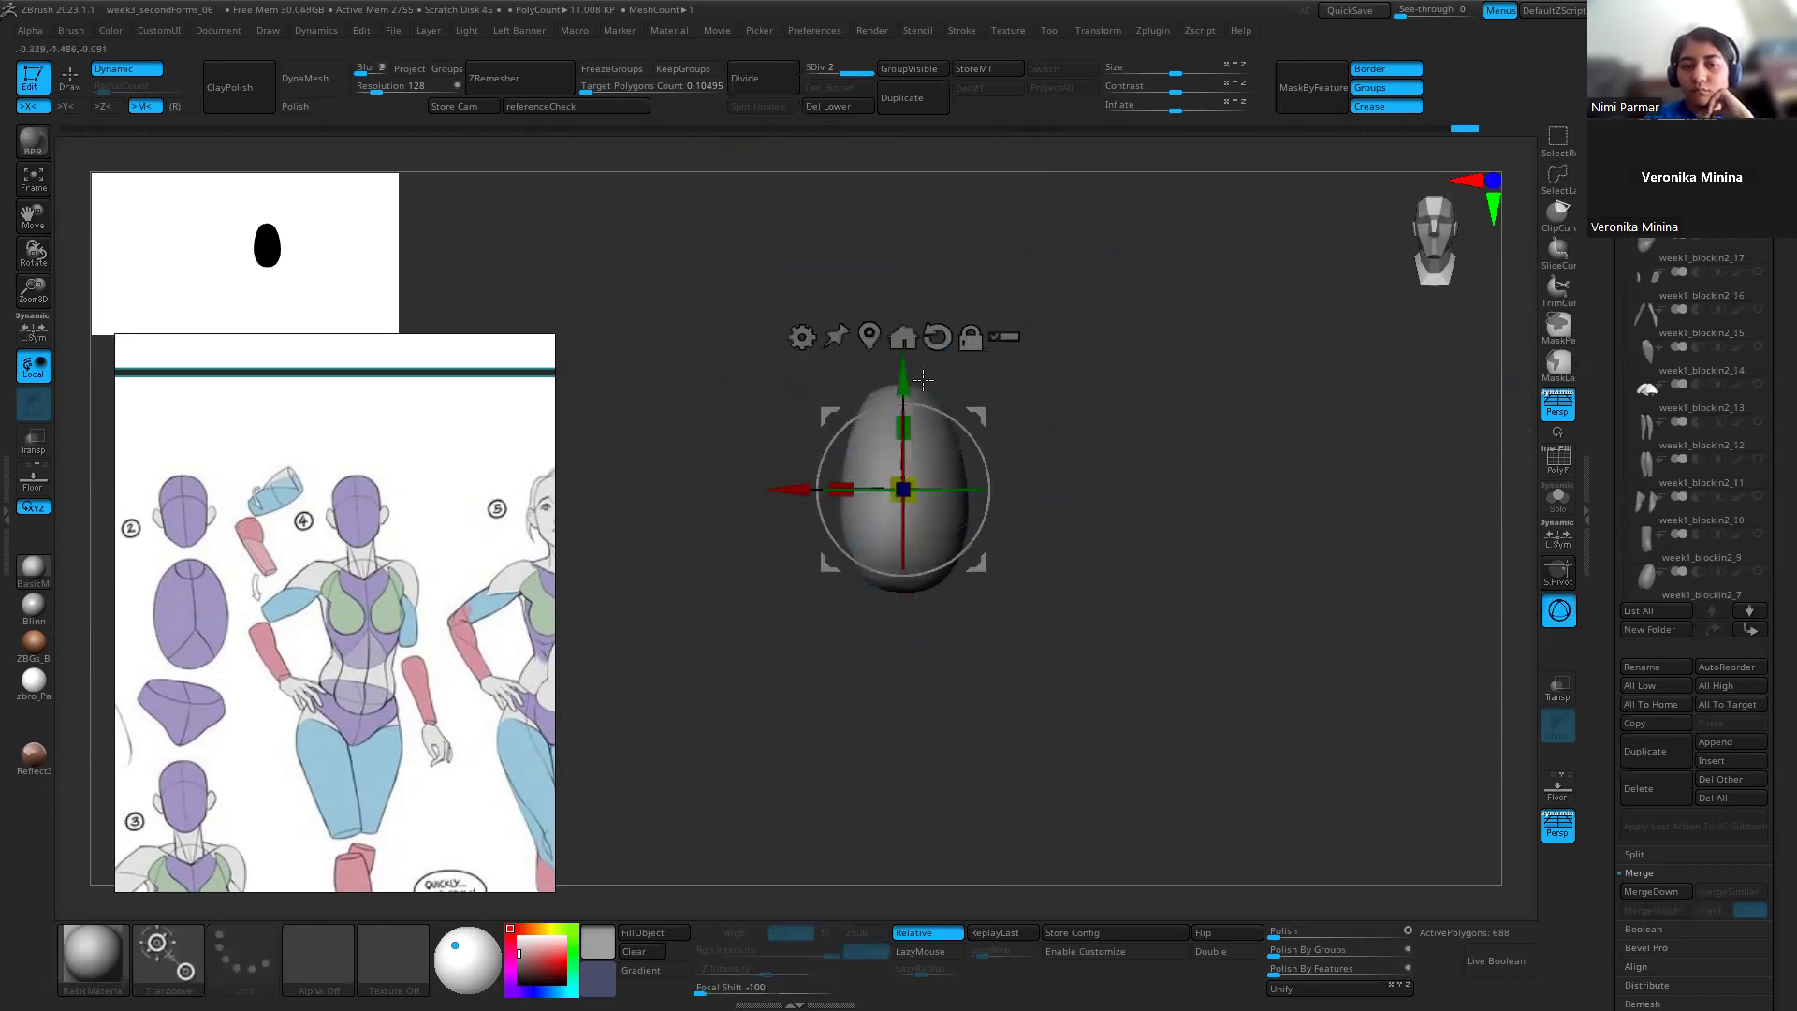
{"action": "left_click_drag", "start_coordinate": [906, 674], "coordinate": [906, 675], "text": "ctrl"}
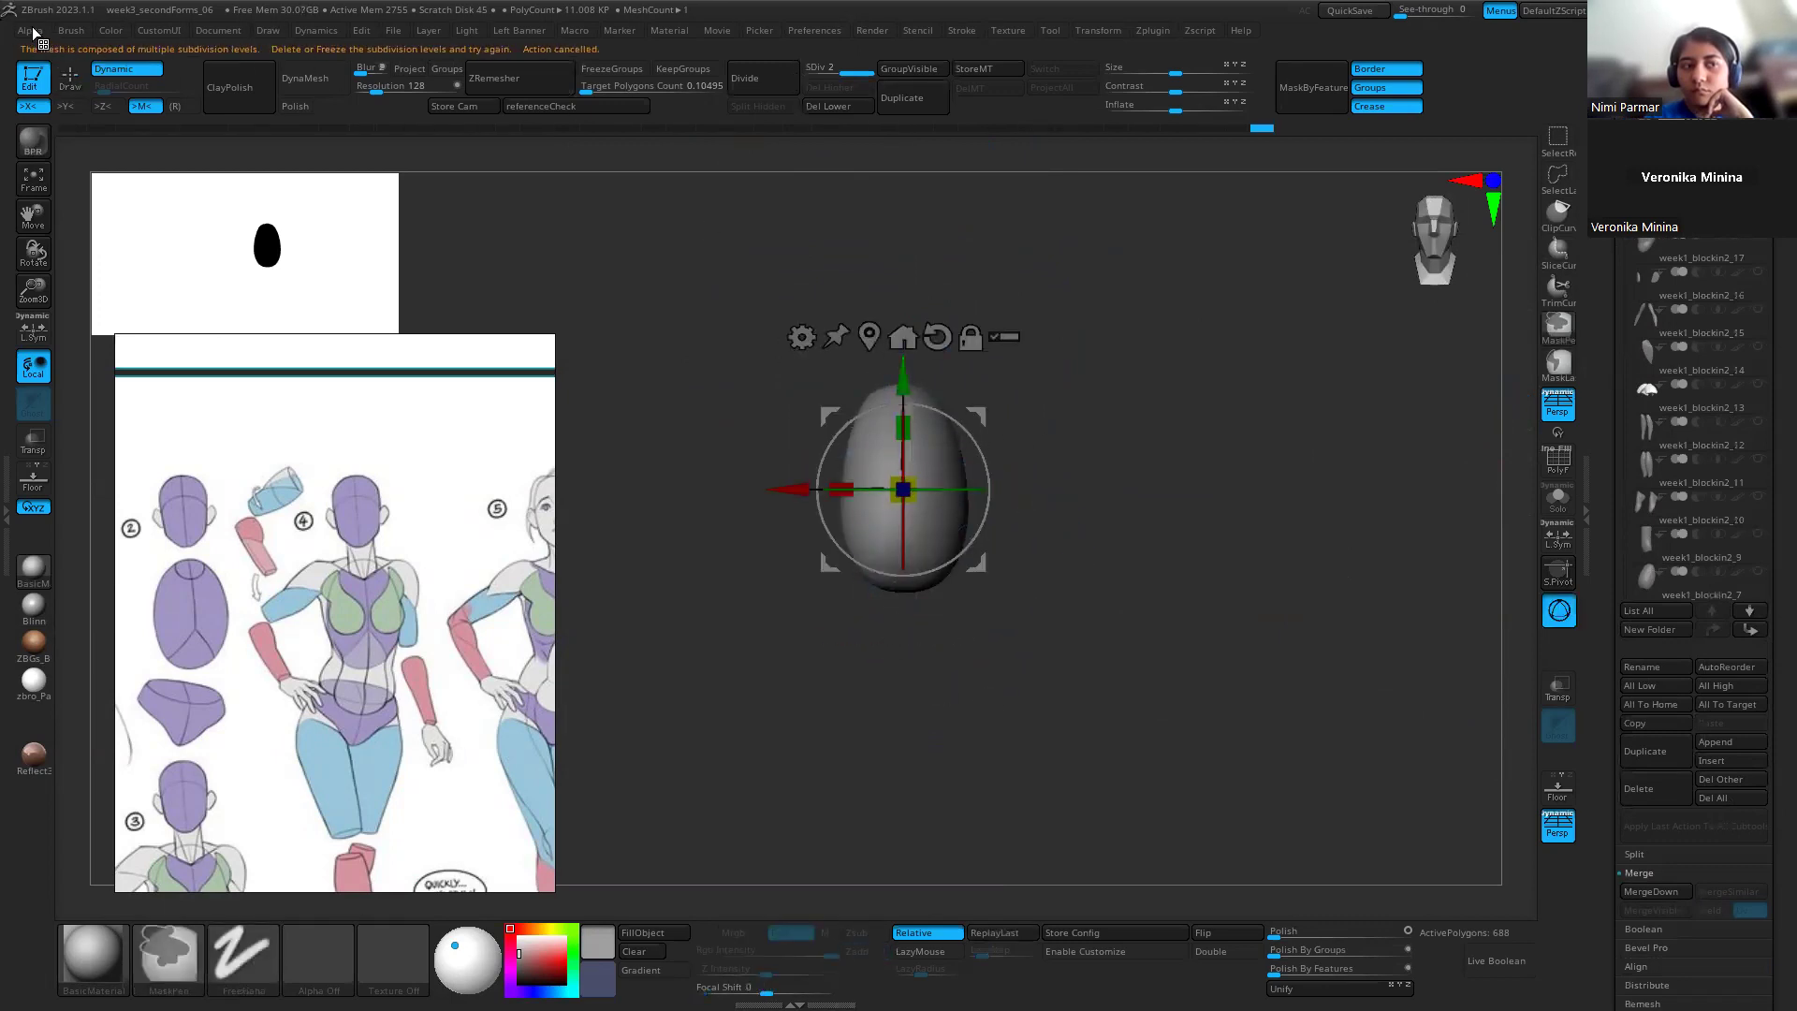
{"action": "key", "text": "shift+d"}
{"action": "left_click", "coordinate": [857, 87]}
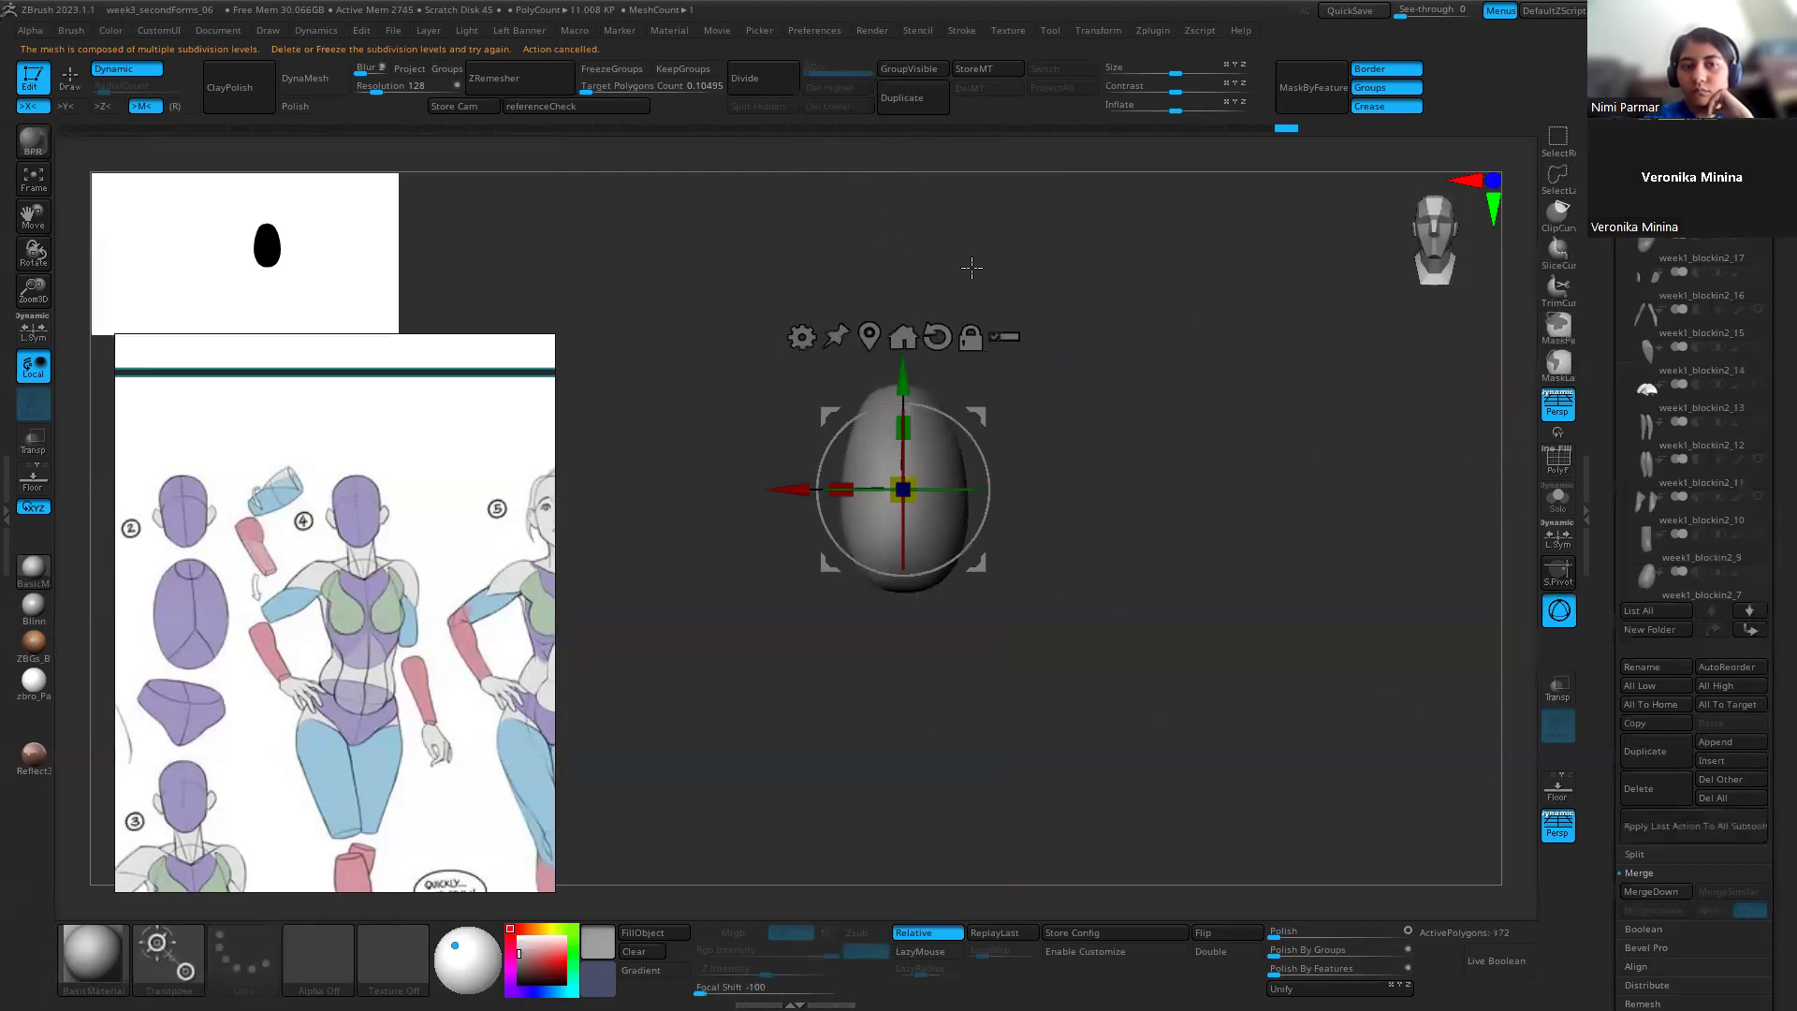
Step: Duplicate the ribcage form, place the copy over the hips of the front reference, and shorten it into a rounded pelvis mass
{"action": "left_click_drag", "start_coordinate": [900, 367], "coordinate": [900, 585], "text": "ctrl"}
{"action": "key", "text": "ctrl+z"}
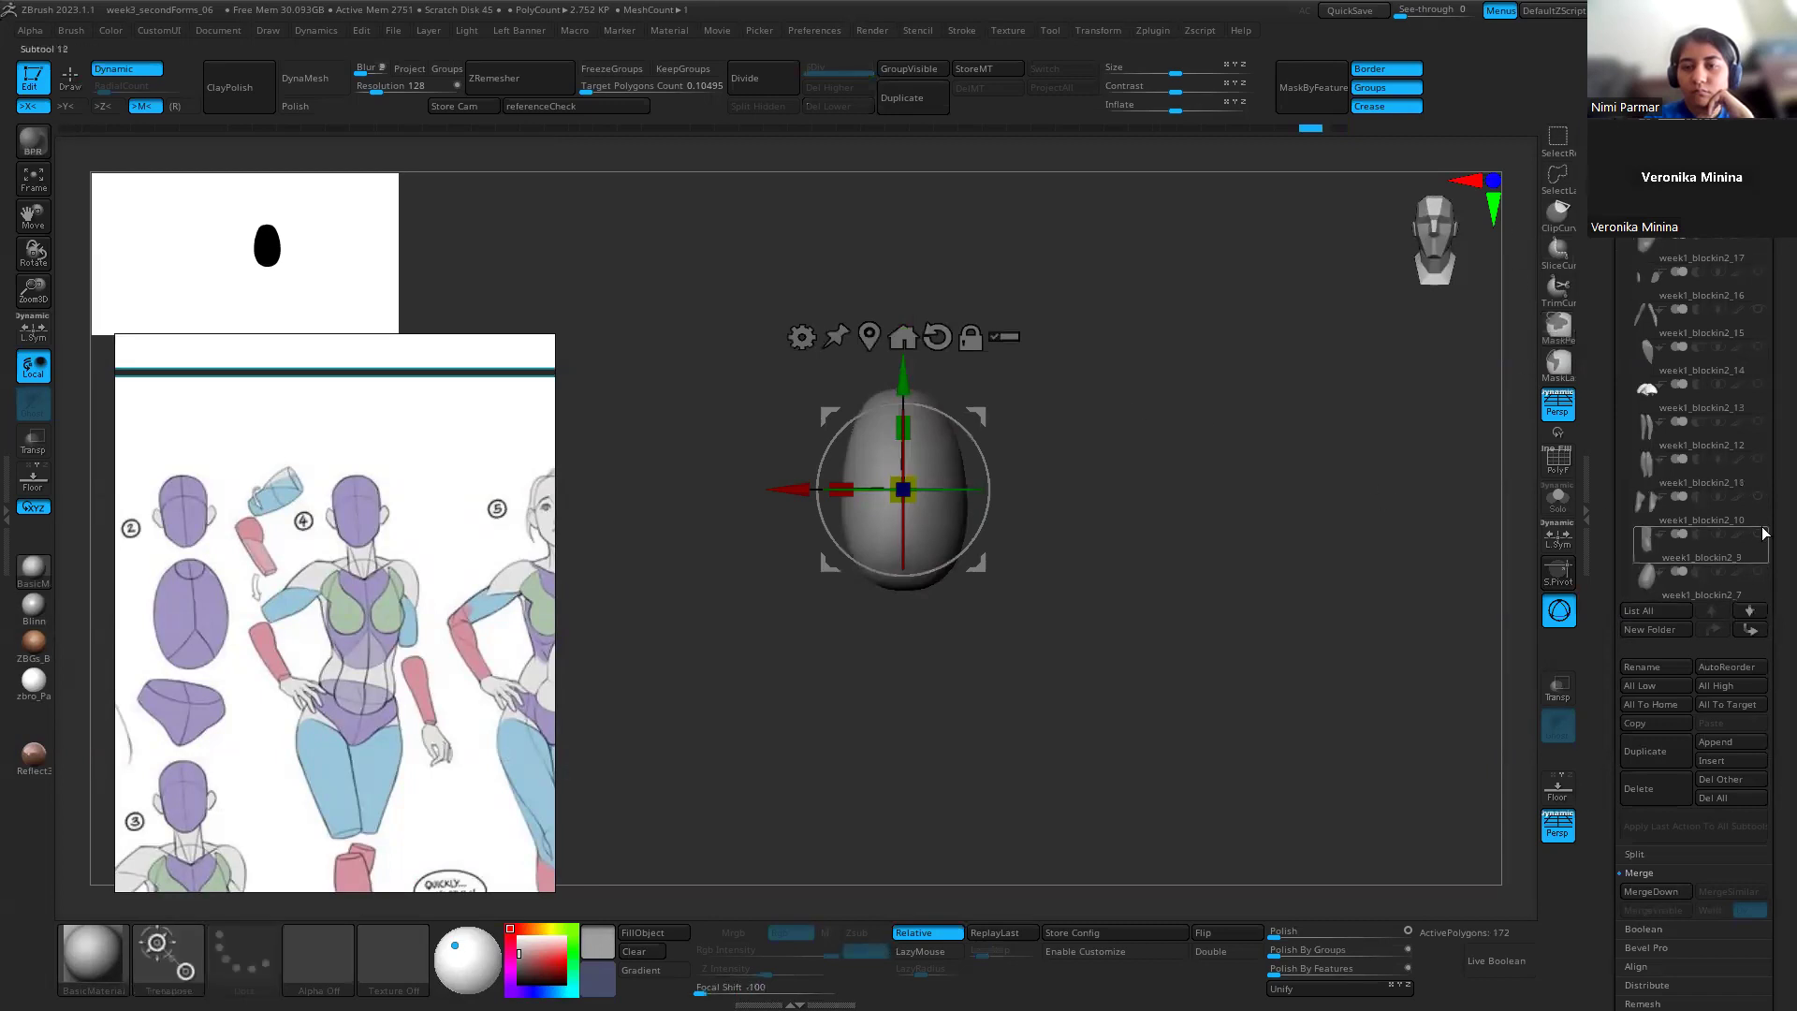
{"action": "left_click", "coordinate": [1649, 741]}
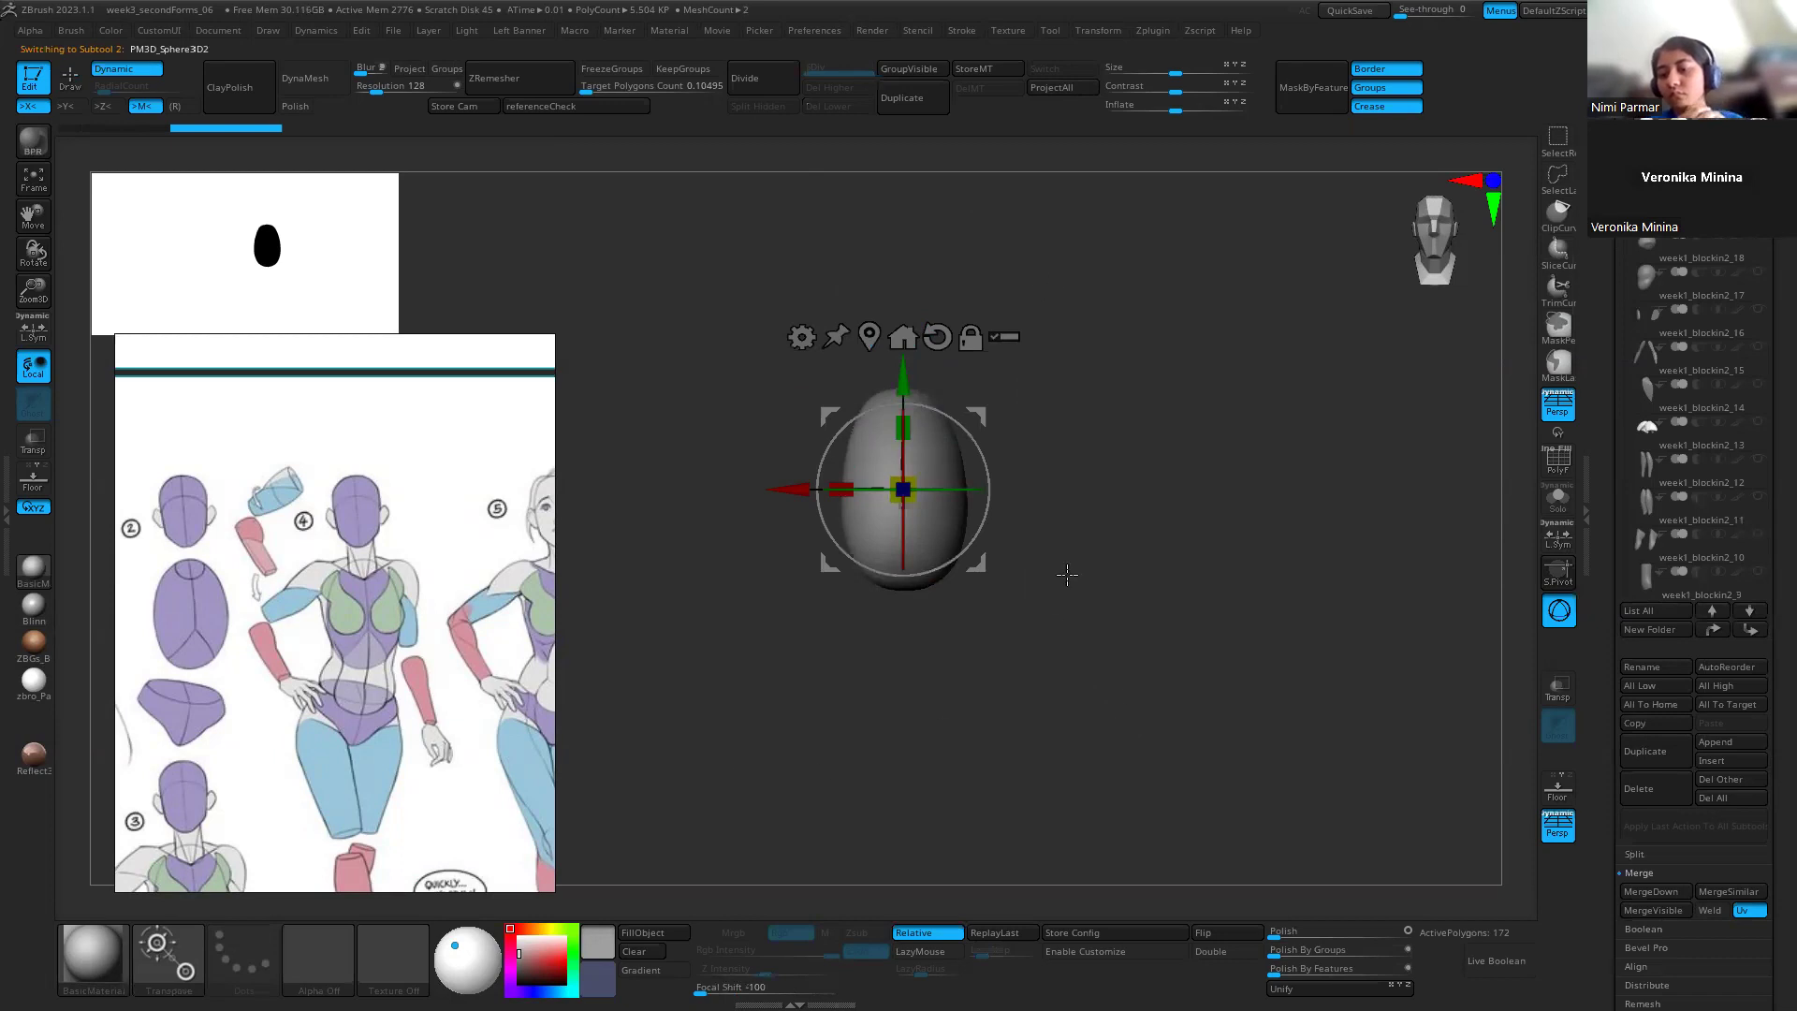
{"action": "left_click", "coordinate": [563, 110]}
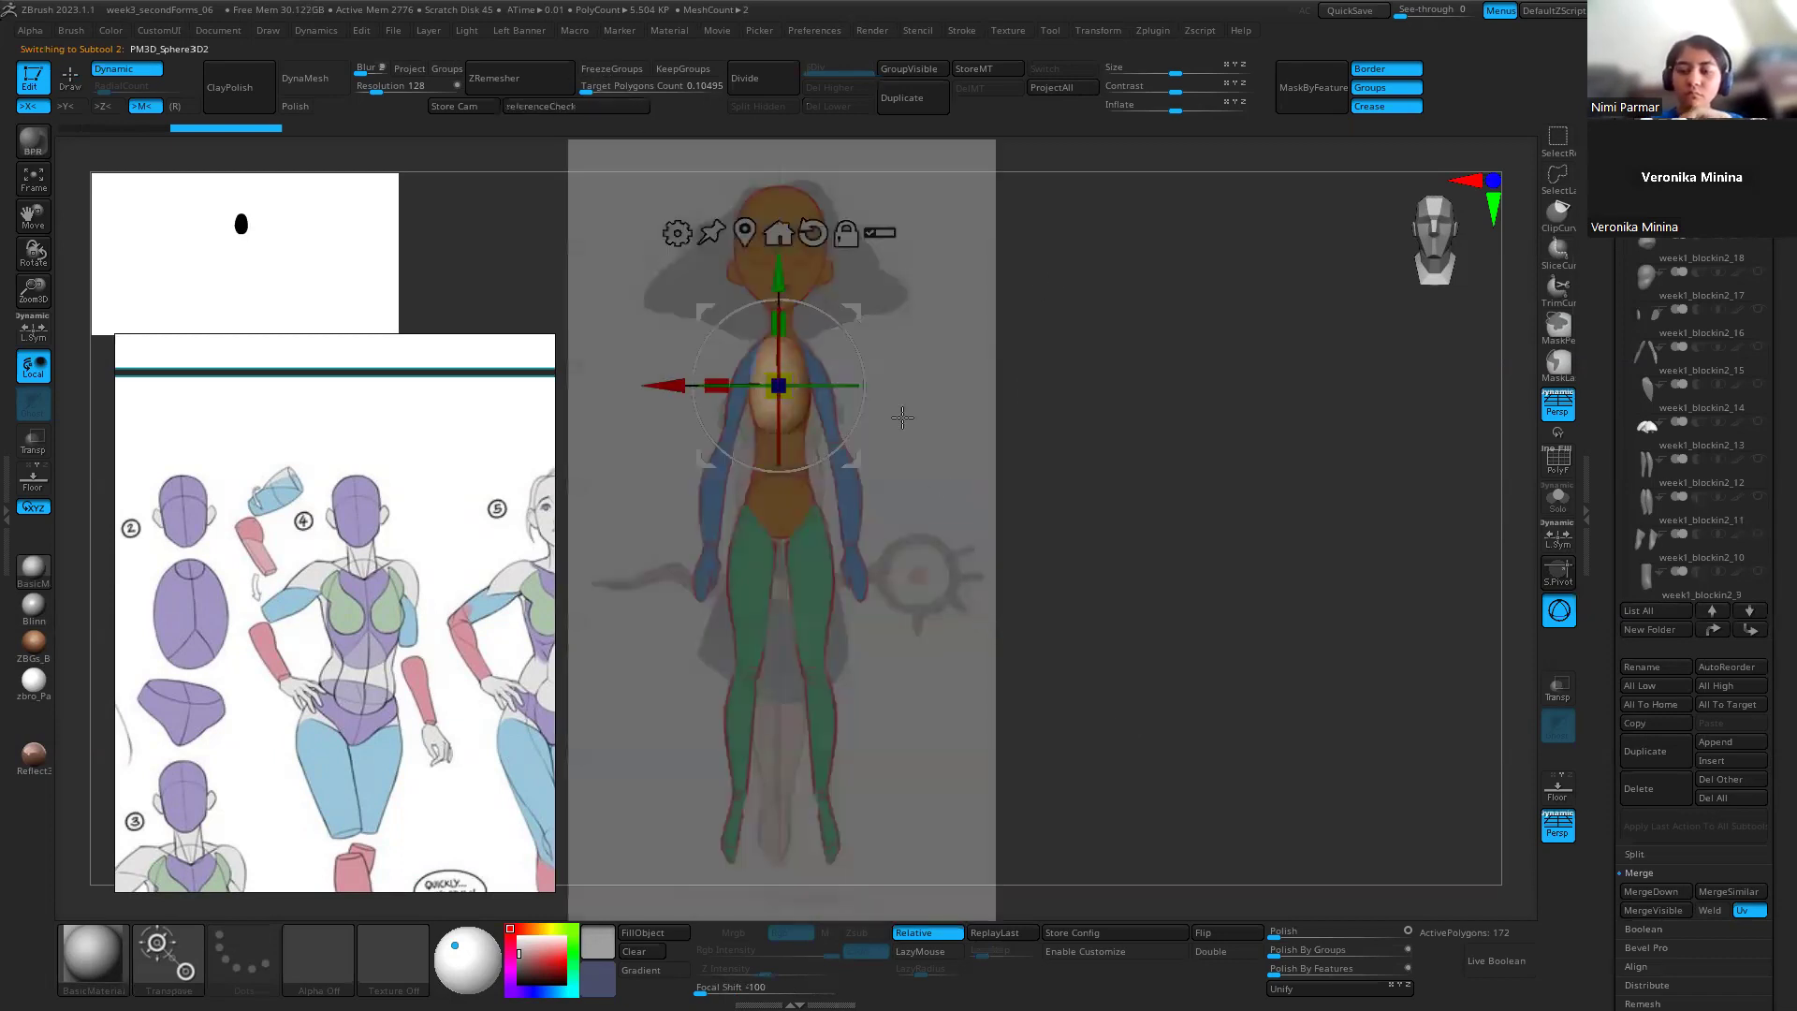
{"action": "left_click_drag", "start_coordinate": [778, 276], "coordinate": [776, 384]}
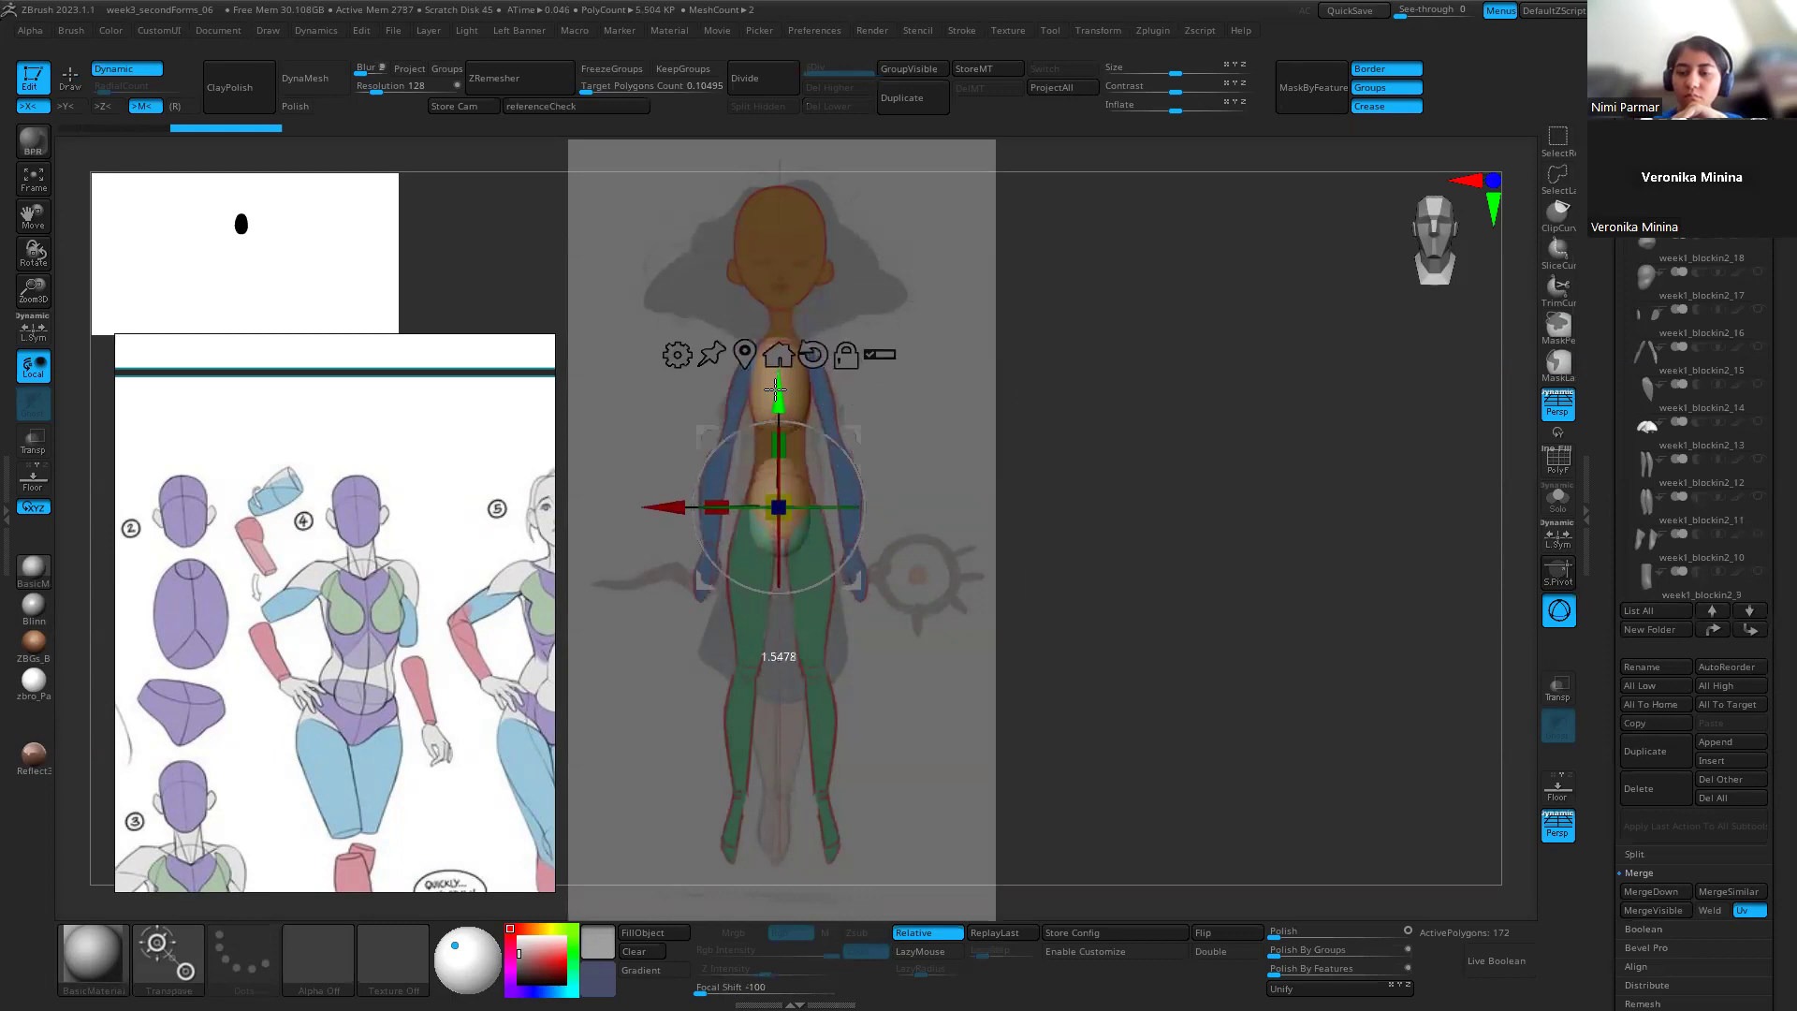
{"action": "key", "text": "q"}
{"action": "key", "text": "s"}
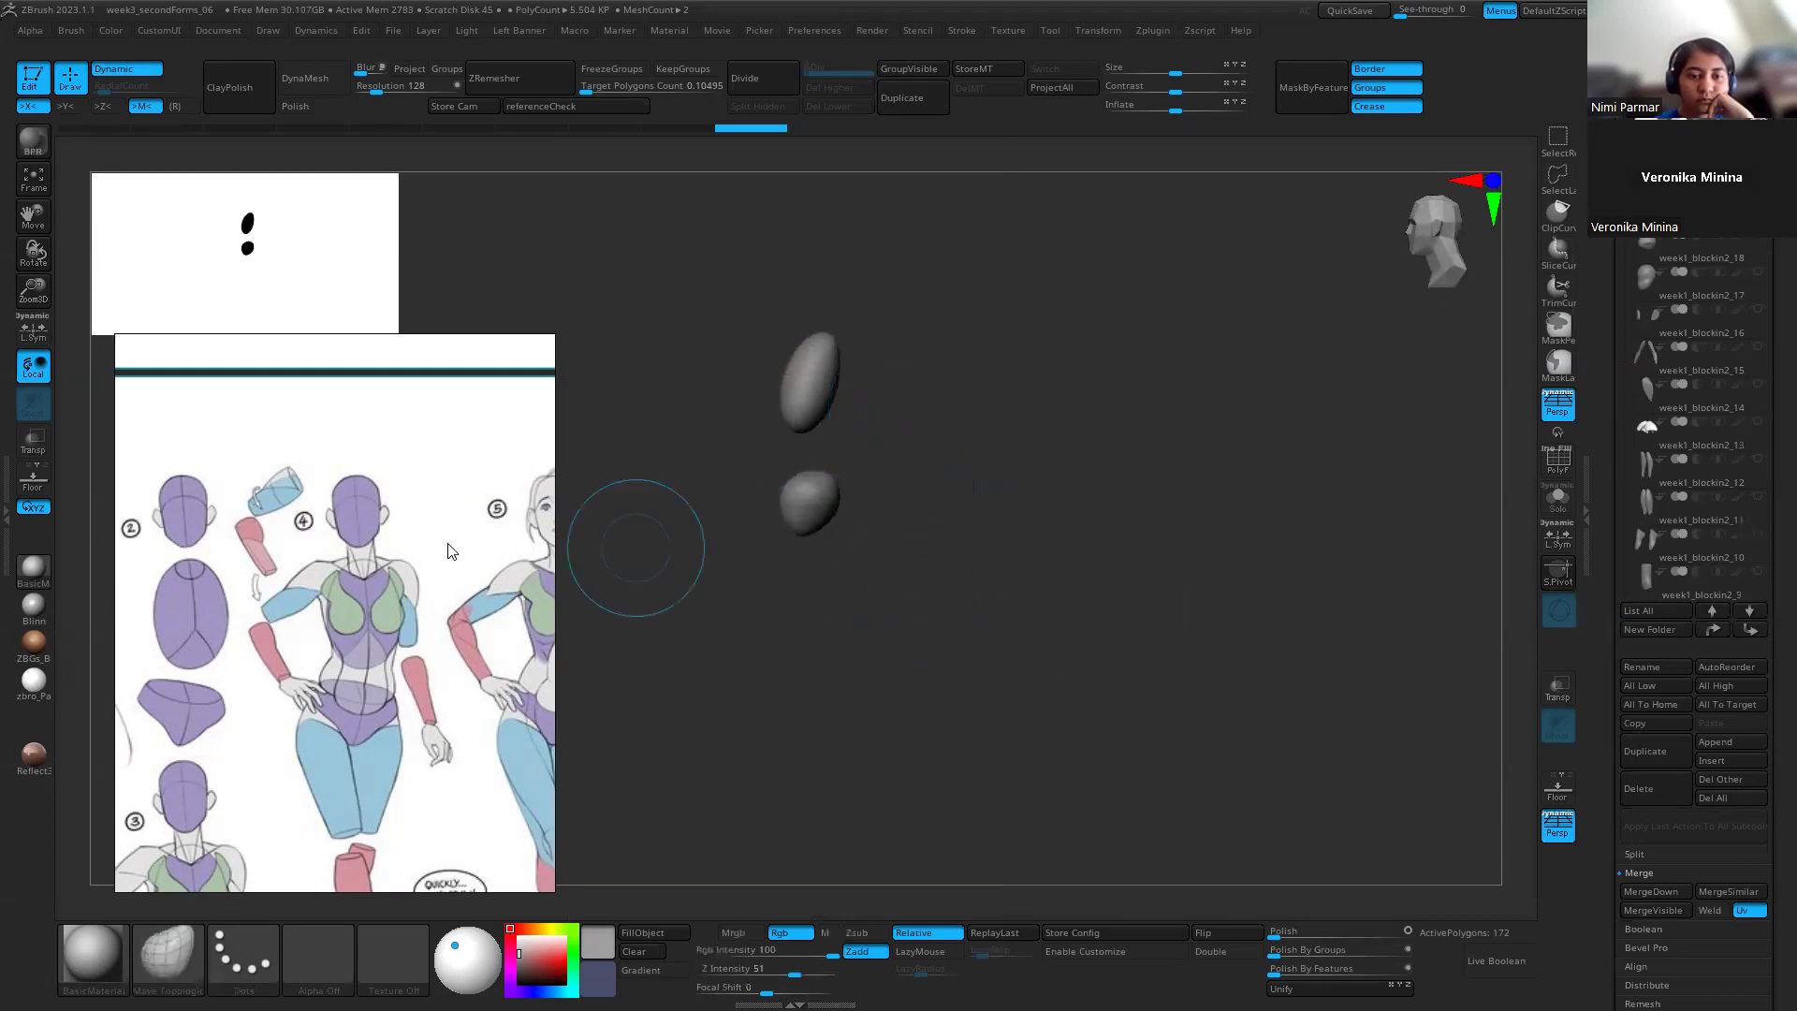
Step: Browse the PureRef board for a pelvis reference, and examine the blocked-out female figures in front and back view
{"action": "scroll", "coordinate": [344, 490], "scroll_direction": "down", "scroll_amount": 5}
{"action": "scroll", "coordinate": [252, 501], "scroll_direction": "down", "scroll_amount": 3}
{"action": "middle_click_drag", "start_coordinate": [253, 502], "coordinate": [270, 647]}
{"action": "scroll", "coordinate": [326, 555], "scroll_direction": "up", "scroll_amount": 4}
{"action": "scroll", "coordinate": [285, 530], "scroll_direction": "down", "scroll_amount": 5}
{"action": "scroll", "coordinate": [285, 530], "scroll_direction": "down", "scroll_amount": 6}
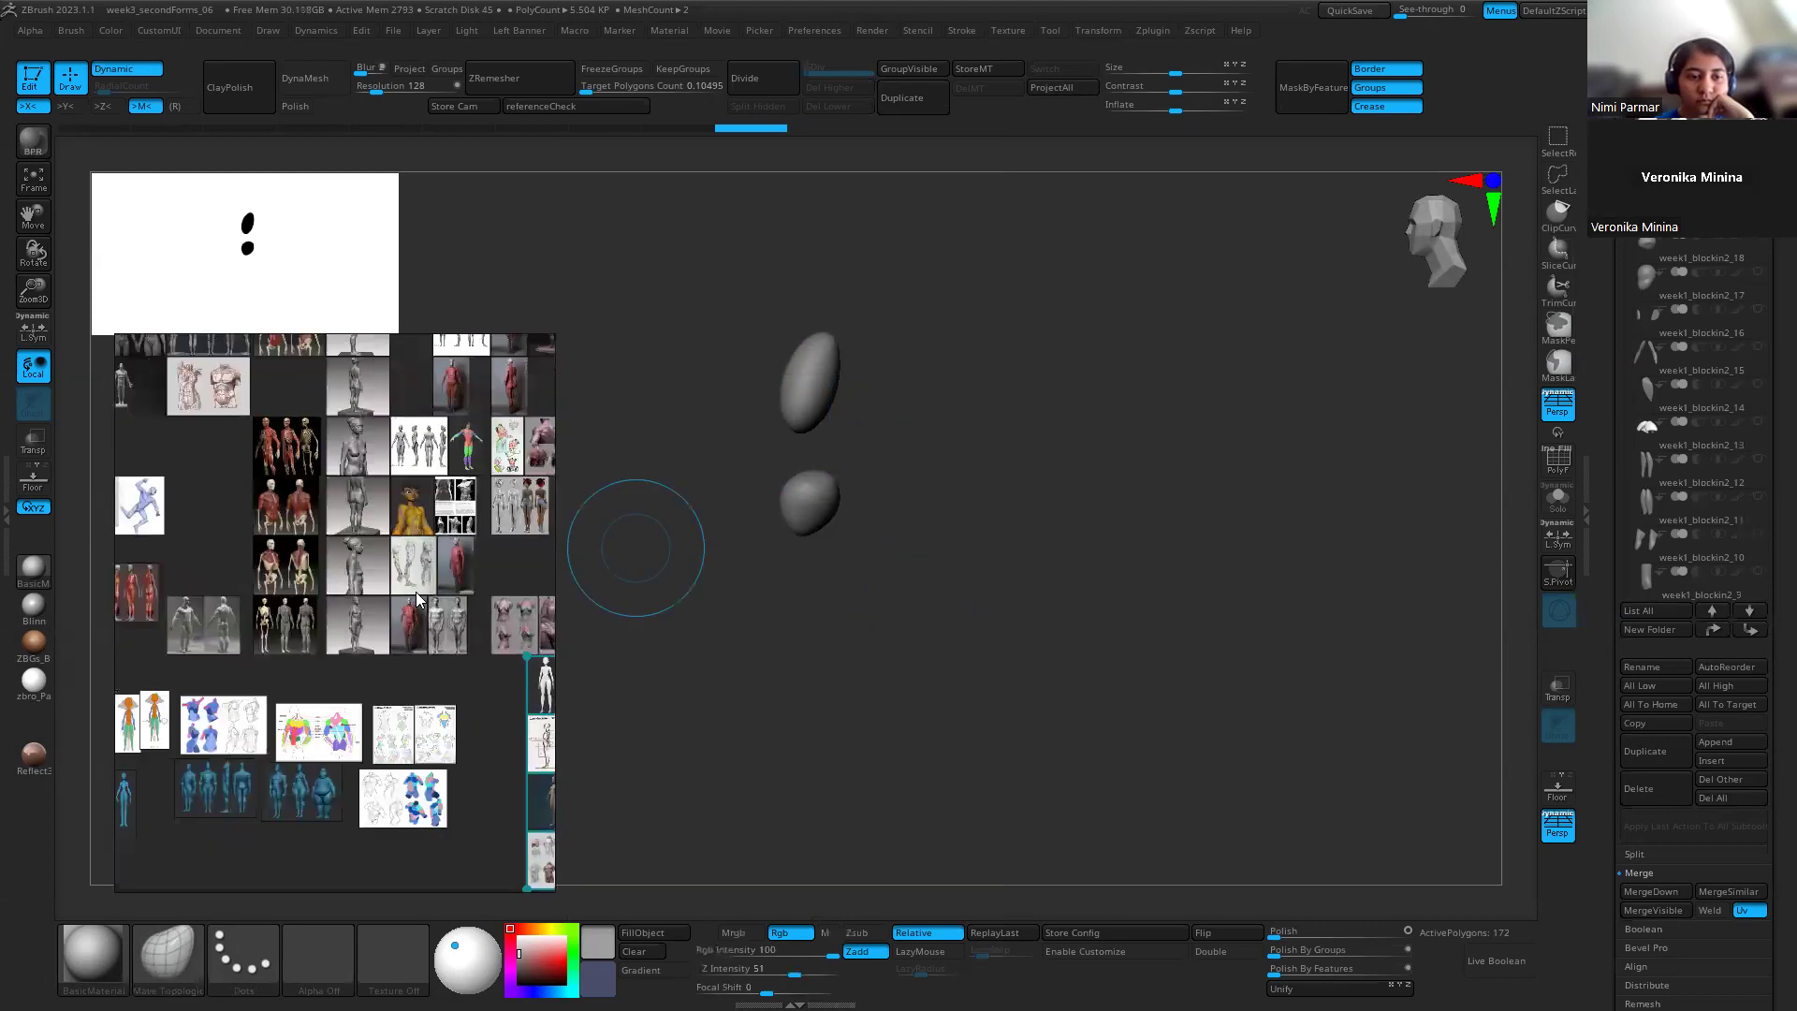
{"action": "scroll", "coordinate": [311, 530], "scroll_direction": "up", "scroll_amount": 8}
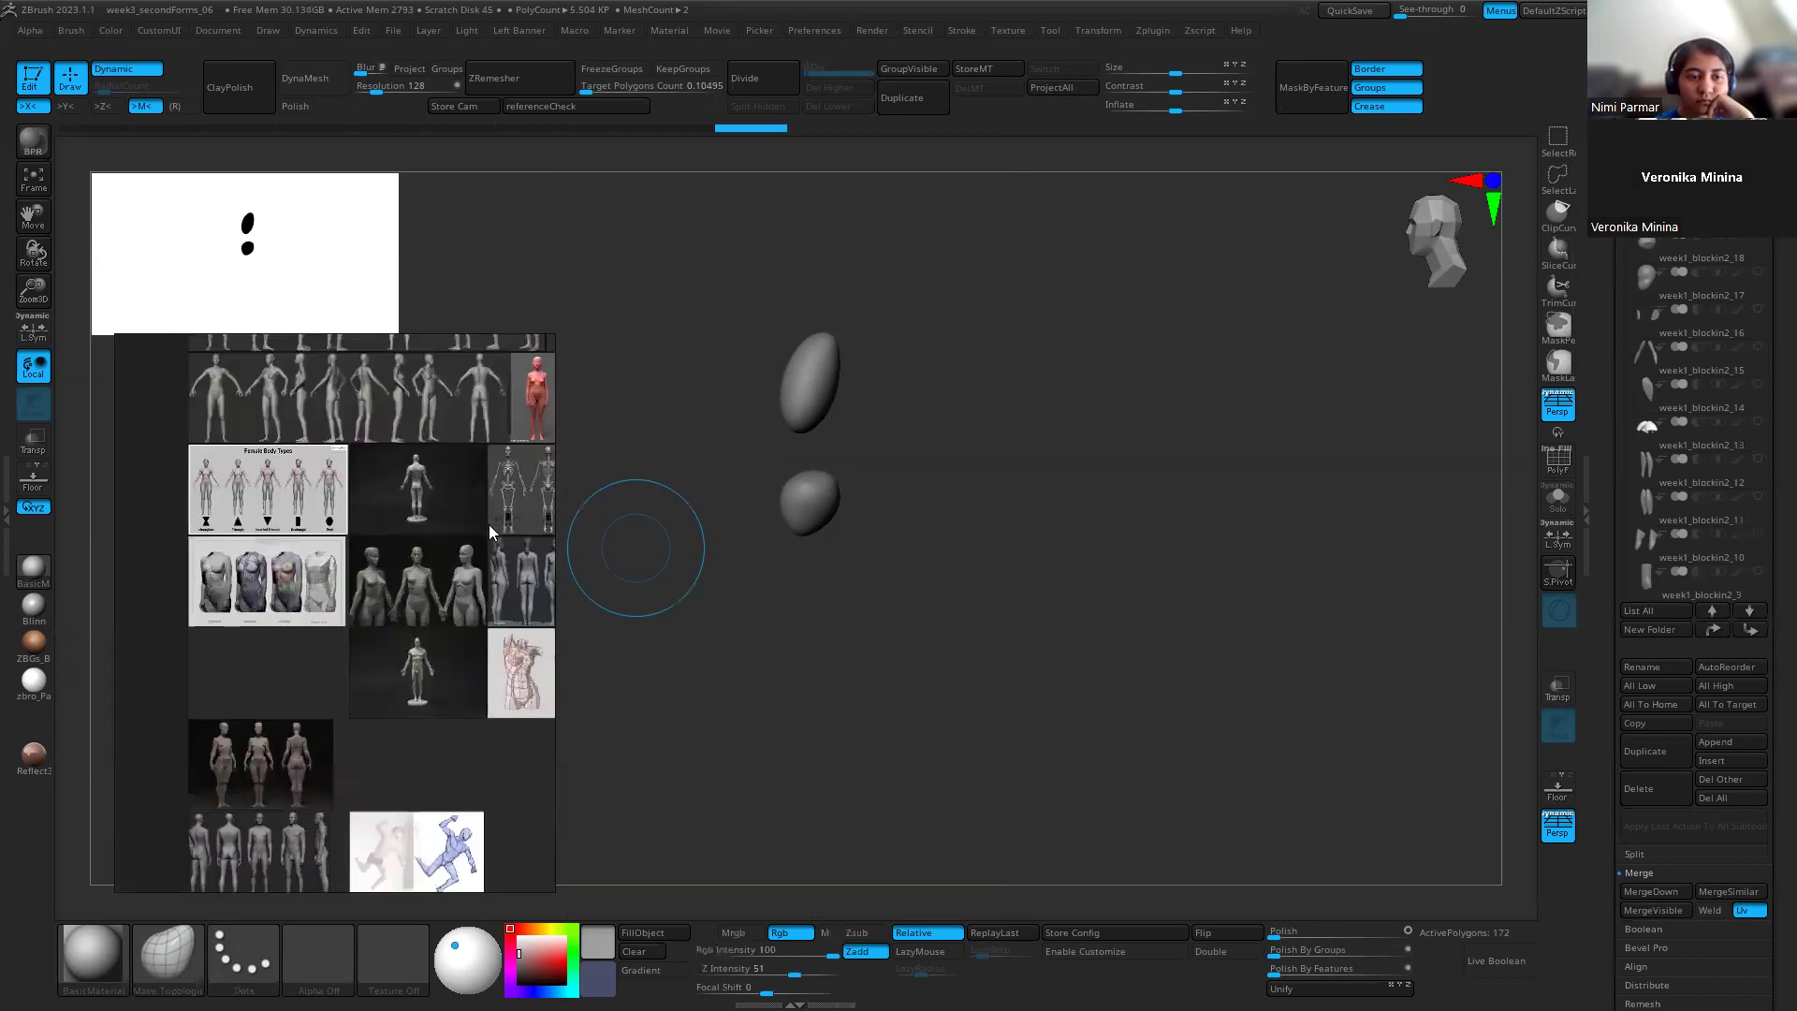
{"action": "mouse_move", "coordinate": [446, 788]}
{"action": "middle_mouse_down"}
{"action": "mouse_move", "coordinate": [297, 696]}
{"action": "mouse_move", "coordinate": [299, 642]}
{"action": "mouse_move", "coordinate": [92, 509]}
{"action": "mouse_move", "coordinate": [245, 678]}
{"action": "mouse_move", "coordinate": [150, 695]}
{"action": "middle_mouse_up"}
{"action": "scroll", "coordinate": [149, 694], "scroll_direction": "down", "scroll_amount": 3}
{"action": "scroll", "coordinate": [292, 687], "scroll_direction": "up", "scroll_amount": 4}
{"action": "middle_click_drag", "start_coordinate": [429, 636], "coordinate": [240, 672]}
{"action": "middle_click_drag", "start_coordinate": [486, 693], "coordinate": [114, 582]}
{"action": "mouse_move", "coordinate": [303, 787]}
{"action": "middle_mouse_down"}
{"action": "mouse_move", "coordinate": [498, 664]}
{"action": "mouse_move", "coordinate": [351, 537]}
{"action": "mouse_move", "coordinate": [345, 681]}
{"action": "mouse_move", "coordinate": [496, 613]}
{"action": "middle_mouse_up"}
{"action": "middle_click_drag", "start_coordinate": [363, 707], "coordinate": [499, 652]}
{"action": "mouse_move", "coordinate": [366, 756]}
{"action": "middle_mouse_down"}
{"action": "mouse_move", "coordinate": [463, 558]}
{"action": "mouse_move", "coordinate": [249, 629]}
{"action": "mouse_move", "coordinate": [315, 663]}
{"action": "mouse_move", "coordinate": [552, 513]}
{"action": "mouse_move", "coordinate": [357, 405]}
{"action": "mouse_move", "coordinate": [752, 799]}
{"action": "mouse_move", "coordinate": [312, 648]}
{"action": "mouse_move", "coordinate": [294, 709]}
{"action": "middle_mouse_up"}
{"action": "scroll", "coordinate": [310, 704], "scroll_direction": "up", "scroll_amount": 4}
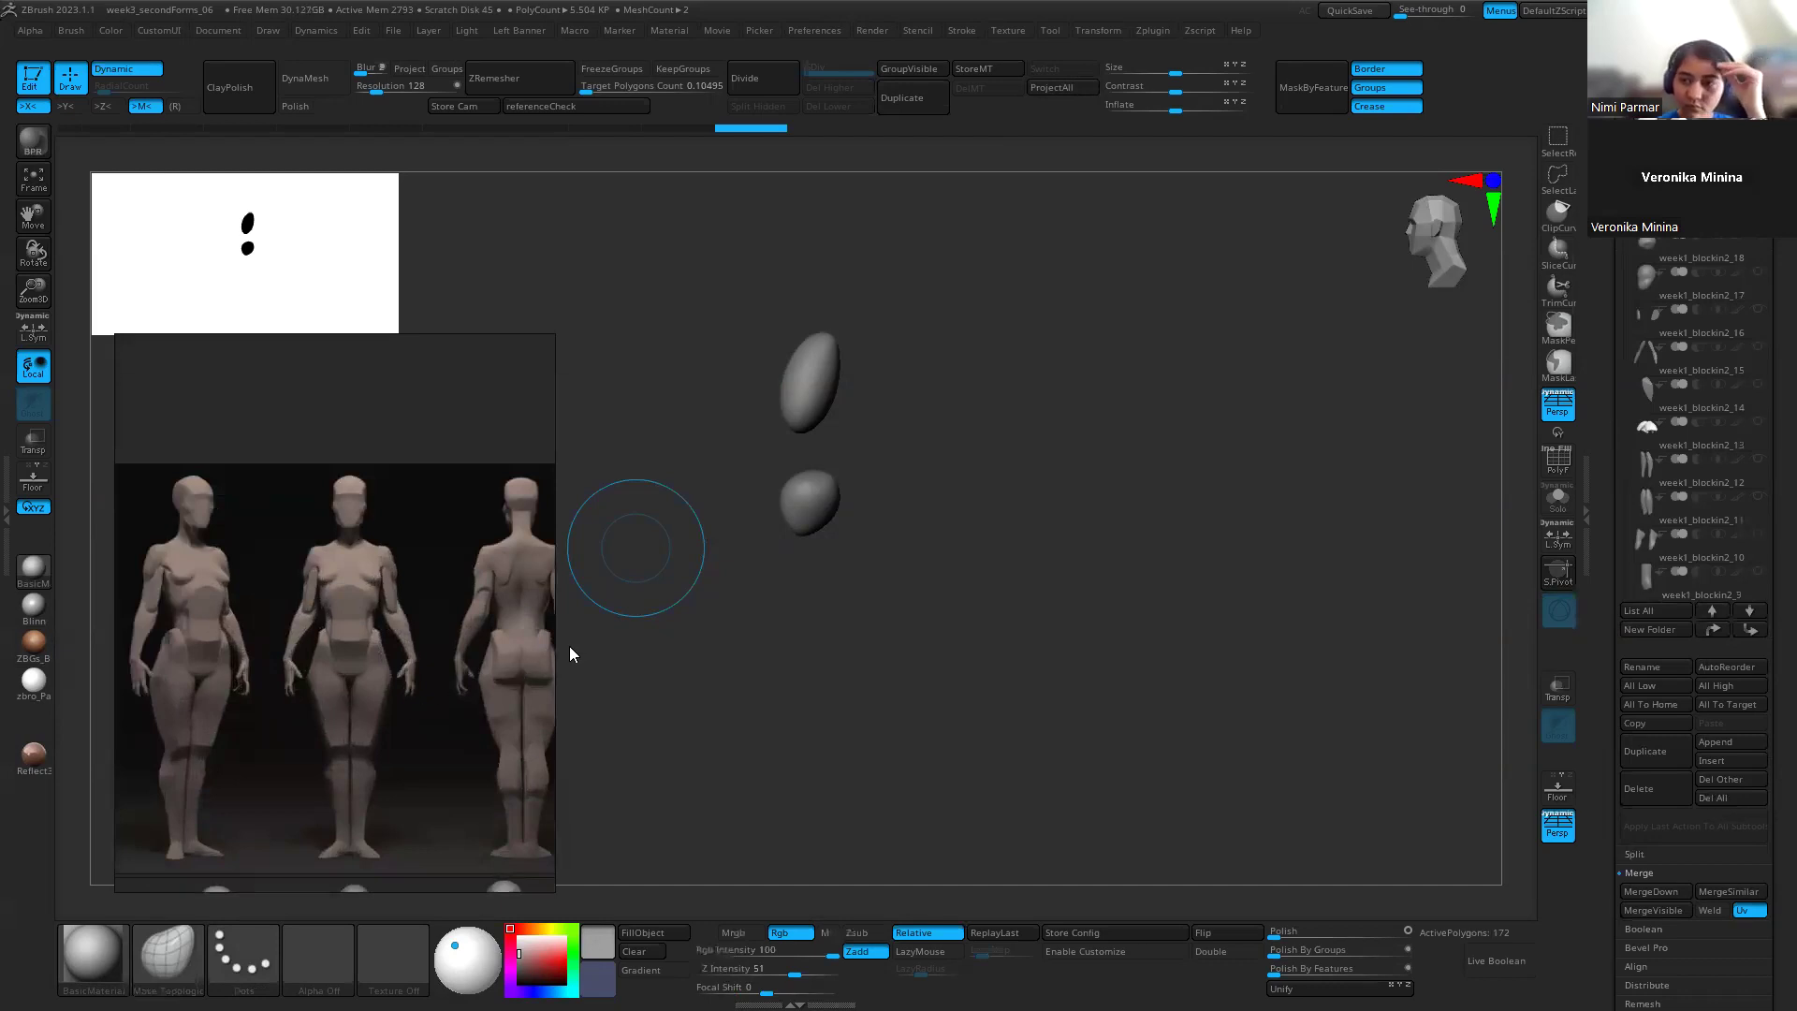
Step: Widen the PureRef window to fit all three blocked-out female figures, and frame them for the pelvis comparison
{"action": "left_click_drag", "start_coordinate": [566, 643], "coordinate": [665, 631]}
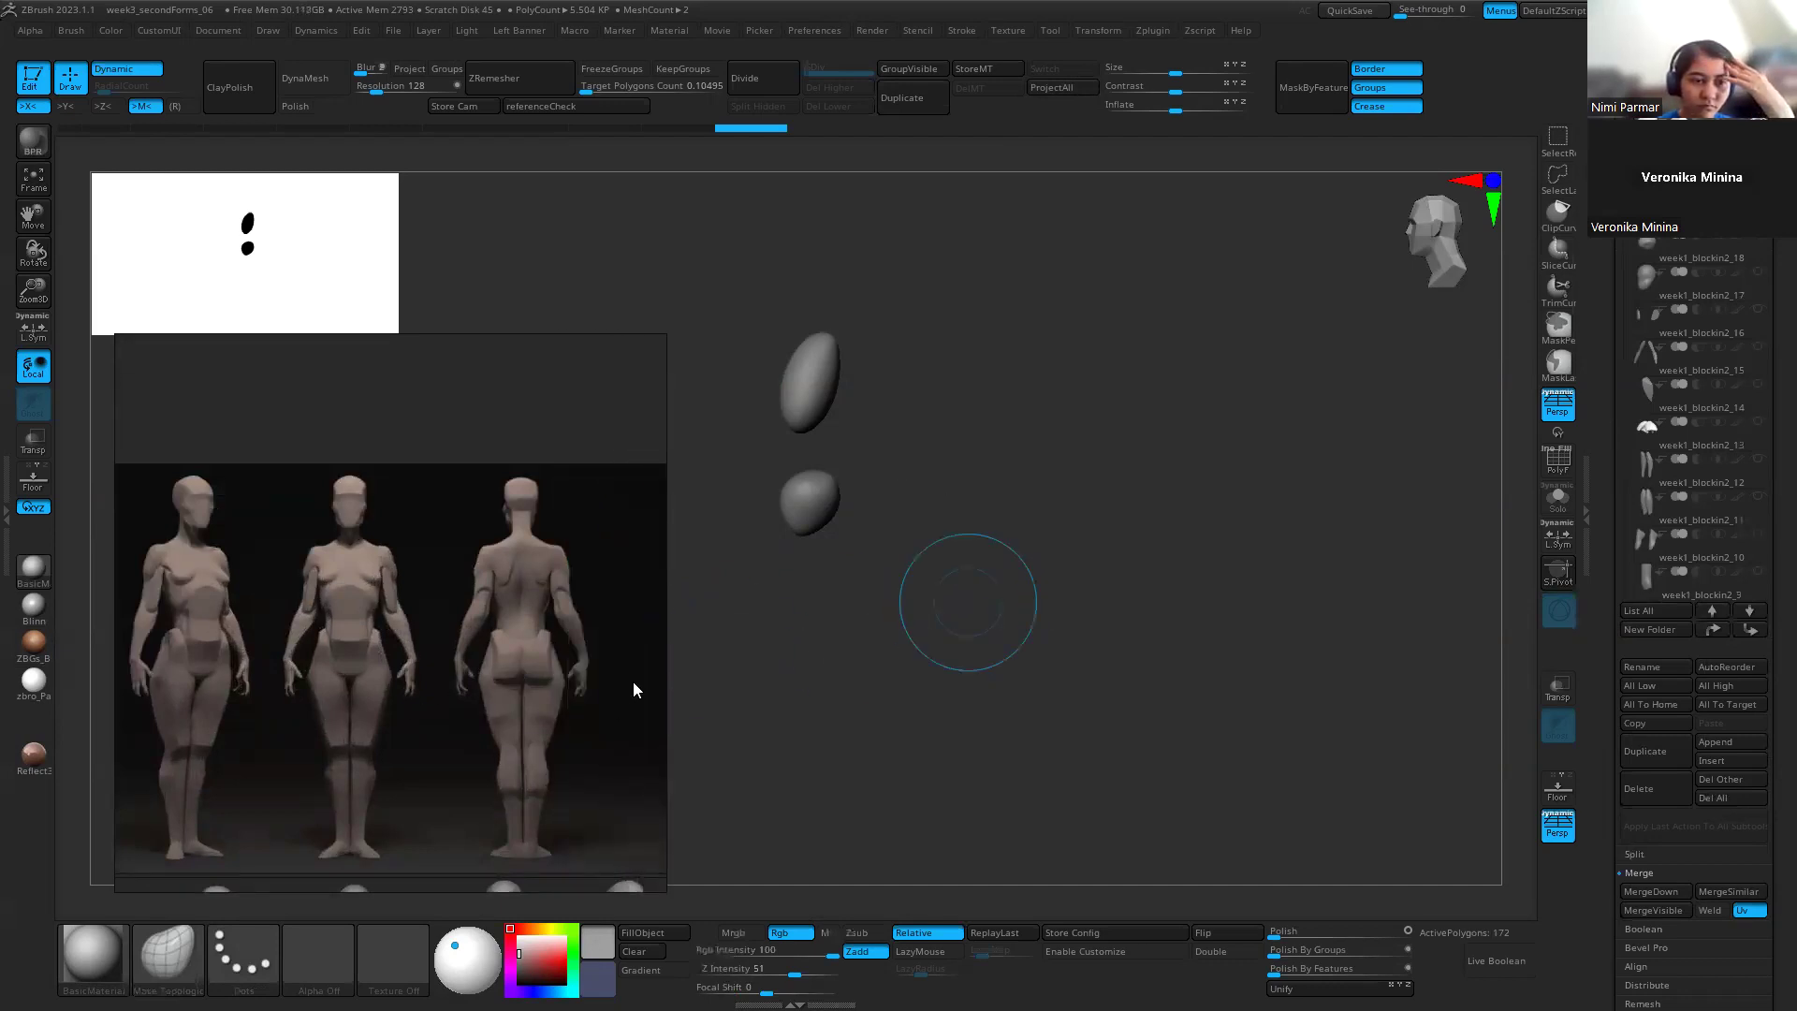
{"action": "scroll", "coordinate": [505, 666], "scroll_direction": "down", "scroll_amount": 2}
{"action": "scroll", "coordinate": [489, 672], "scroll_direction": "up", "scroll_amount": 2}
{"action": "scroll", "coordinate": [469, 650], "scroll_direction": "down", "scroll_amount": 2}
{"action": "scroll", "coordinate": [498, 634], "scroll_direction": "up", "scroll_amount": 2}
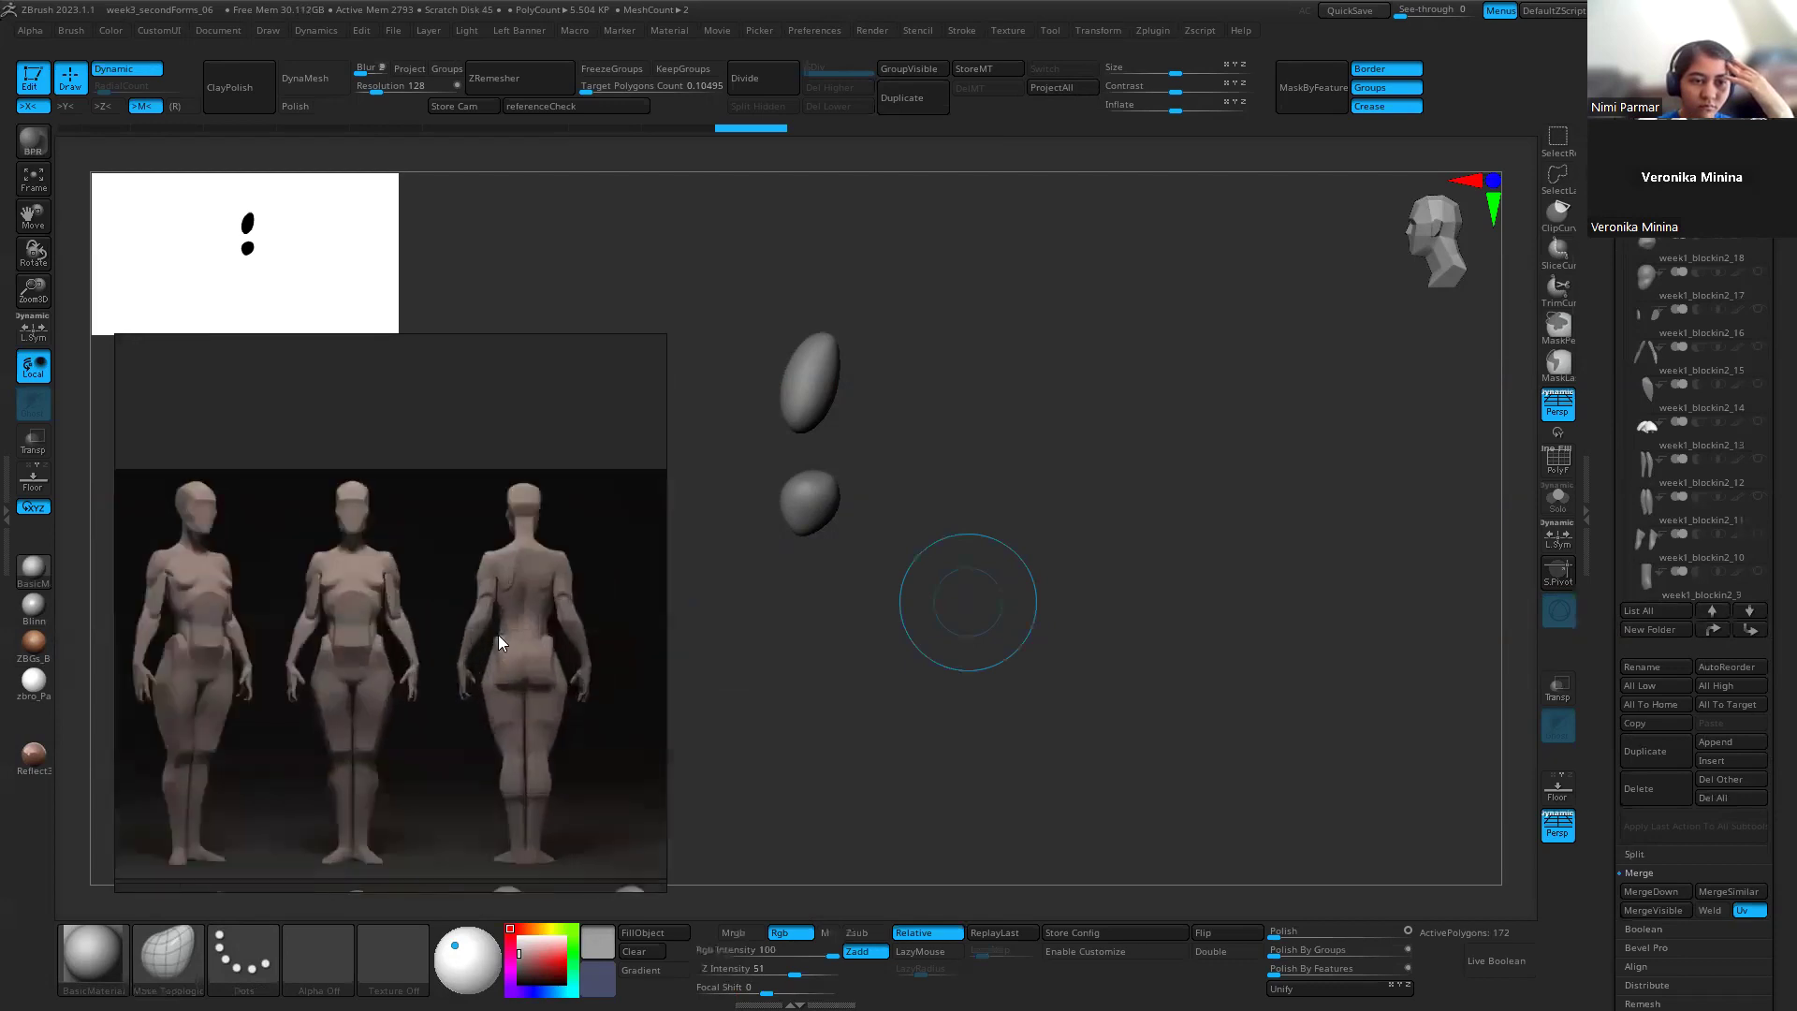
{"action": "scroll", "coordinate": [898, 682], "scroll_direction": "up", "scroll_amount": 3}
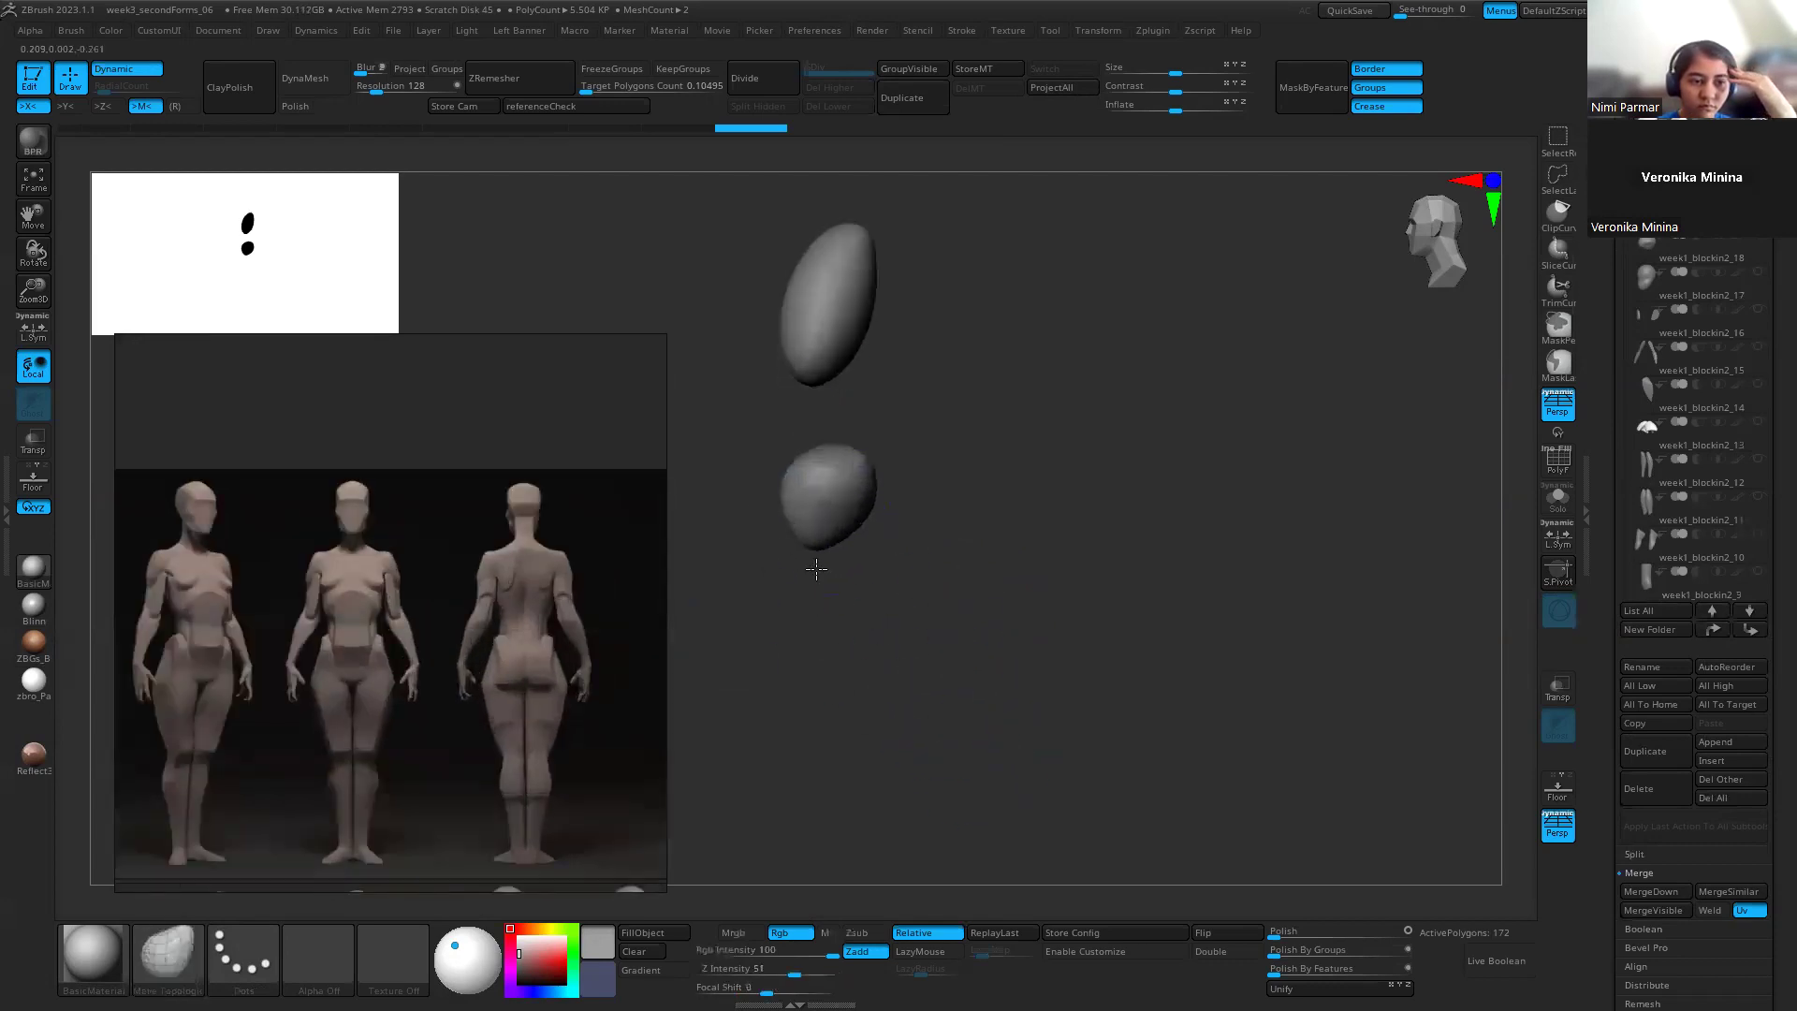
Step: Shape the pelvis mass with Move Topological from side and front, giving it a broad, flattened top and a narrower lower end
{"action": "mouse_move", "coordinate": [811, 603]}
{"action": "left_mouse_down"}
{"action": "mouse_move", "coordinate": [834, 623]}
{"action": "mouse_move", "coordinate": [936, 586]}
{"action": "mouse_move", "coordinate": [908, 590]}
{"action": "left_mouse_up"}
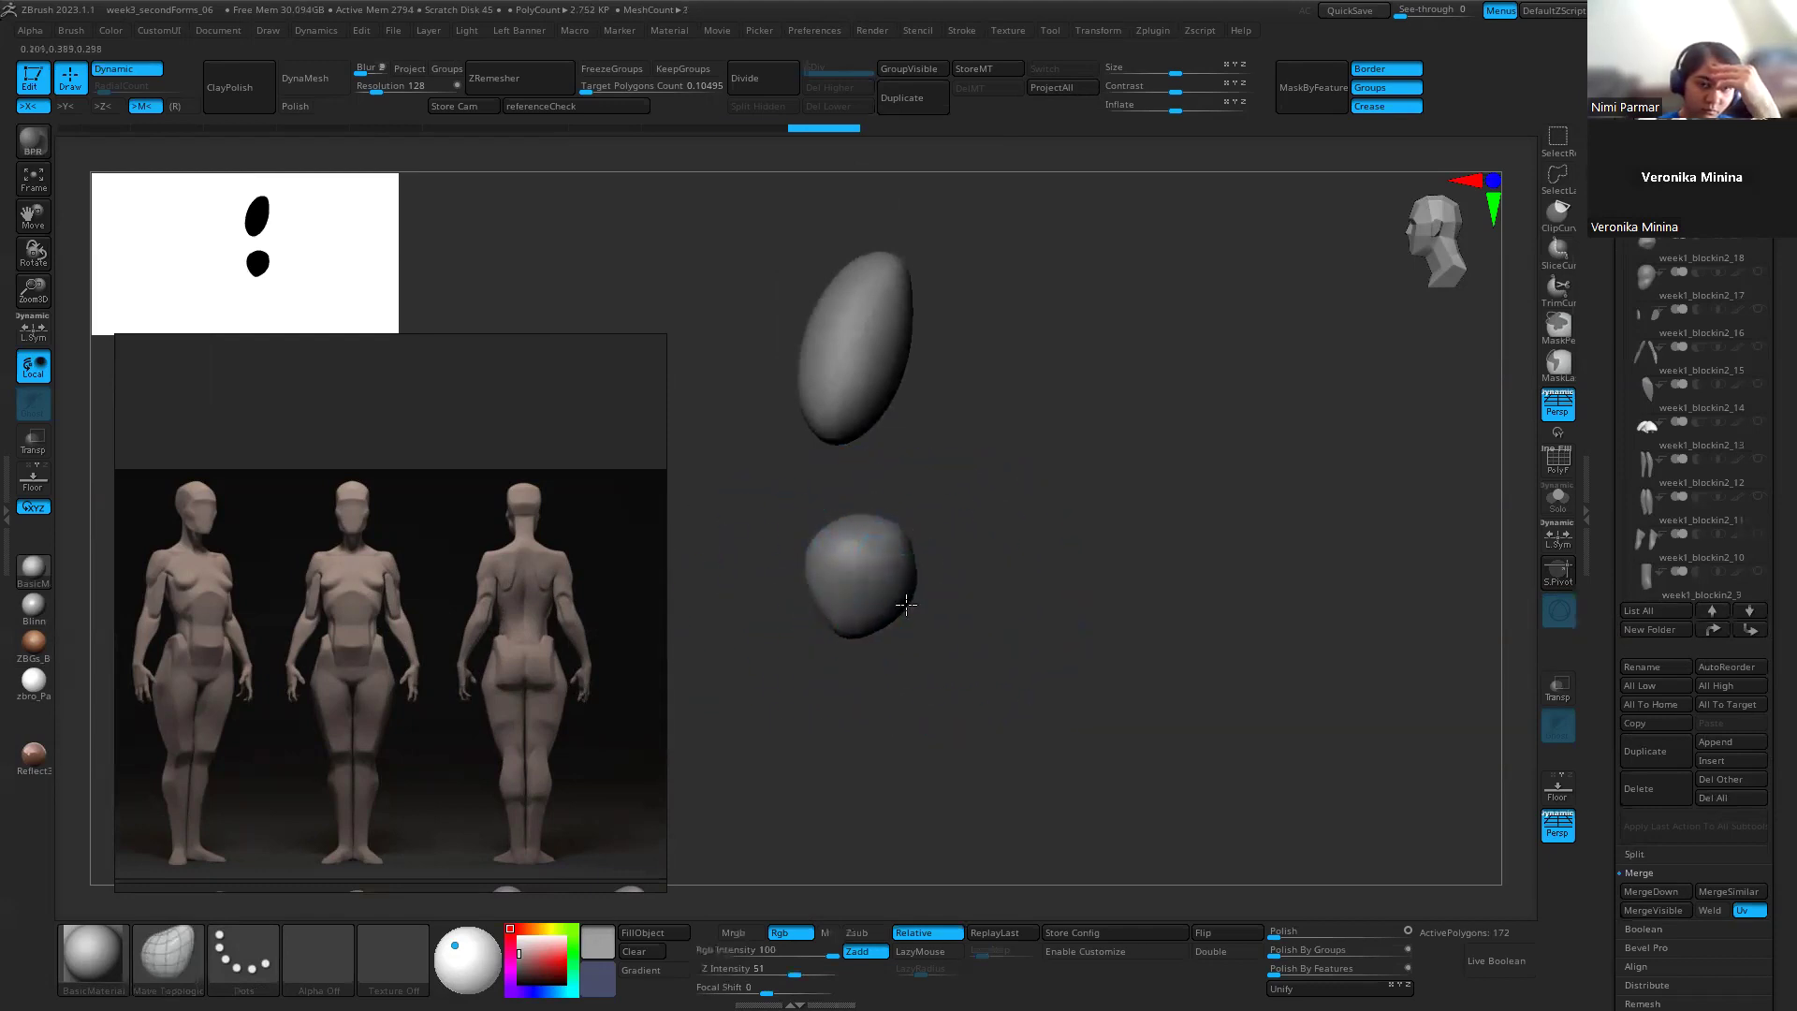
{"action": "mouse_move", "coordinate": [971, 489]}
{"action": "left_mouse_down", "text": "shift"}
{"action": "mouse_move", "coordinate": [796, 522]}
{"action": "mouse_move", "coordinate": [871, 525]}
{"action": "left_mouse_up", "text": "shift"}
{"action": "mouse_move", "coordinate": [954, 583]}
{"action": "left_mouse_down"}
{"action": "mouse_move", "coordinate": [902, 601]}
{"action": "mouse_move", "coordinate": [926, 594]}
{"action": "left_mouse_up"}
{"action": "mouse_move", "coordinate": [957, 664]}
{"action": "left_mouse_down", "text": "shift"}
{"action": "mouse_move", "coordinate": [702, 594]}
{"action": "mouse_move", "coordinate": [726, 609]}
{"action": "mouse_move", "coordinate": [712, 582]}
{"action": "left_mouse_up", "text": "shift"}
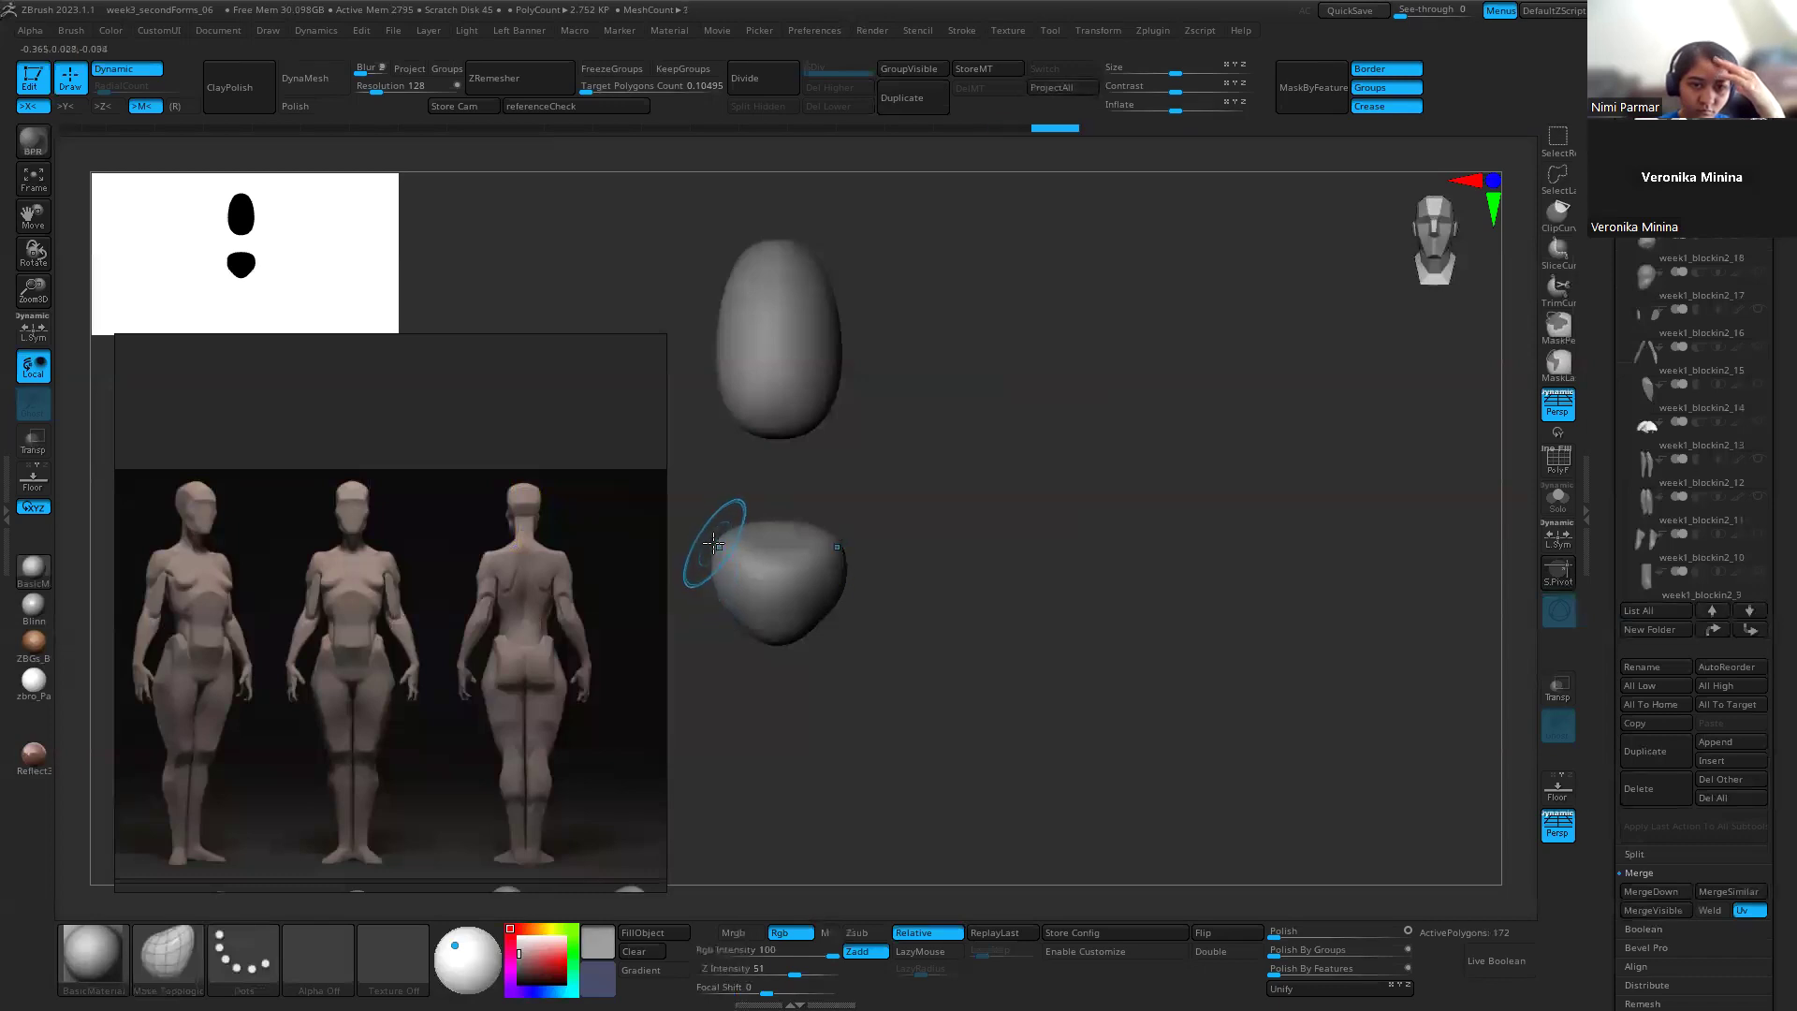
{"action": "left_click_drag", "start_coordinate": [718, 538], "coordinate": [715, 557]}
{"action": "right_click_drag", "start_coordinate": [717, 603], "coordinate": [821, 665], "text": "alt"}
{"action": "key", "text": "s"}
{"action": "left_click_drag", "start_coordinate": [815, 586], "coordinate": [826, 588]}
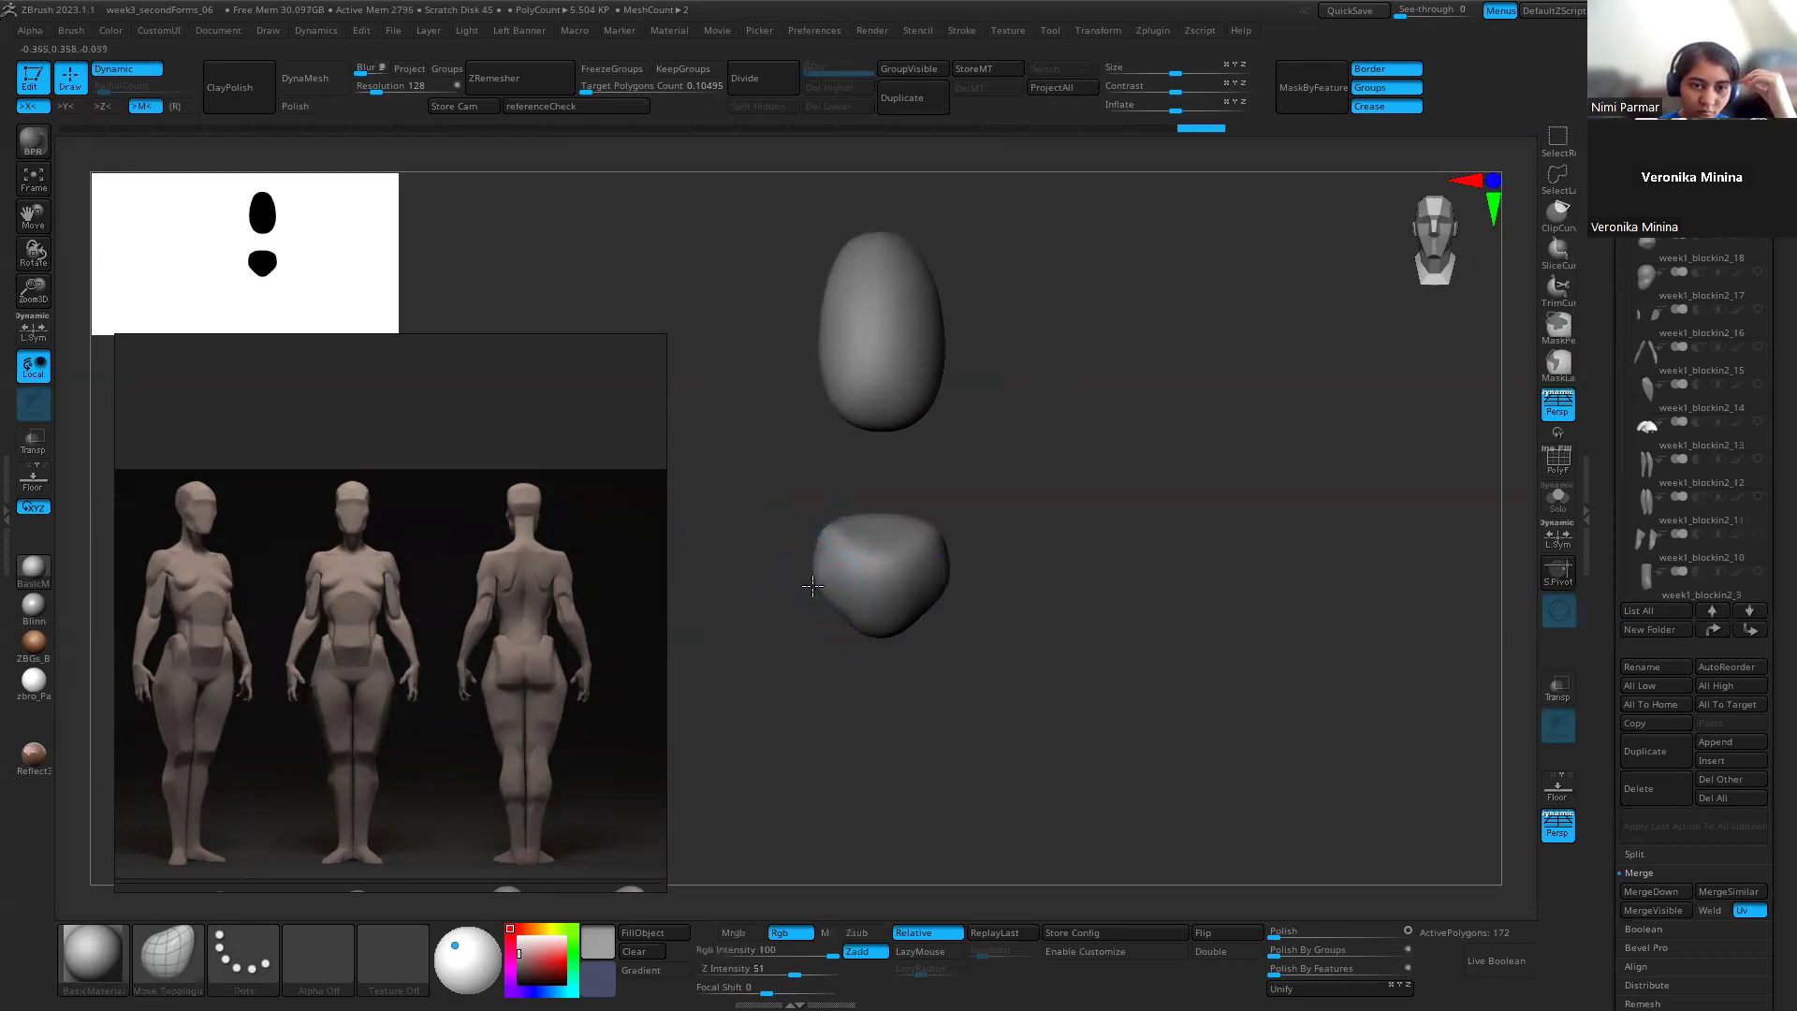
{"action": "right_click_drag", "start_coordinate": [822, 653], "coordinate": [803, 588]}
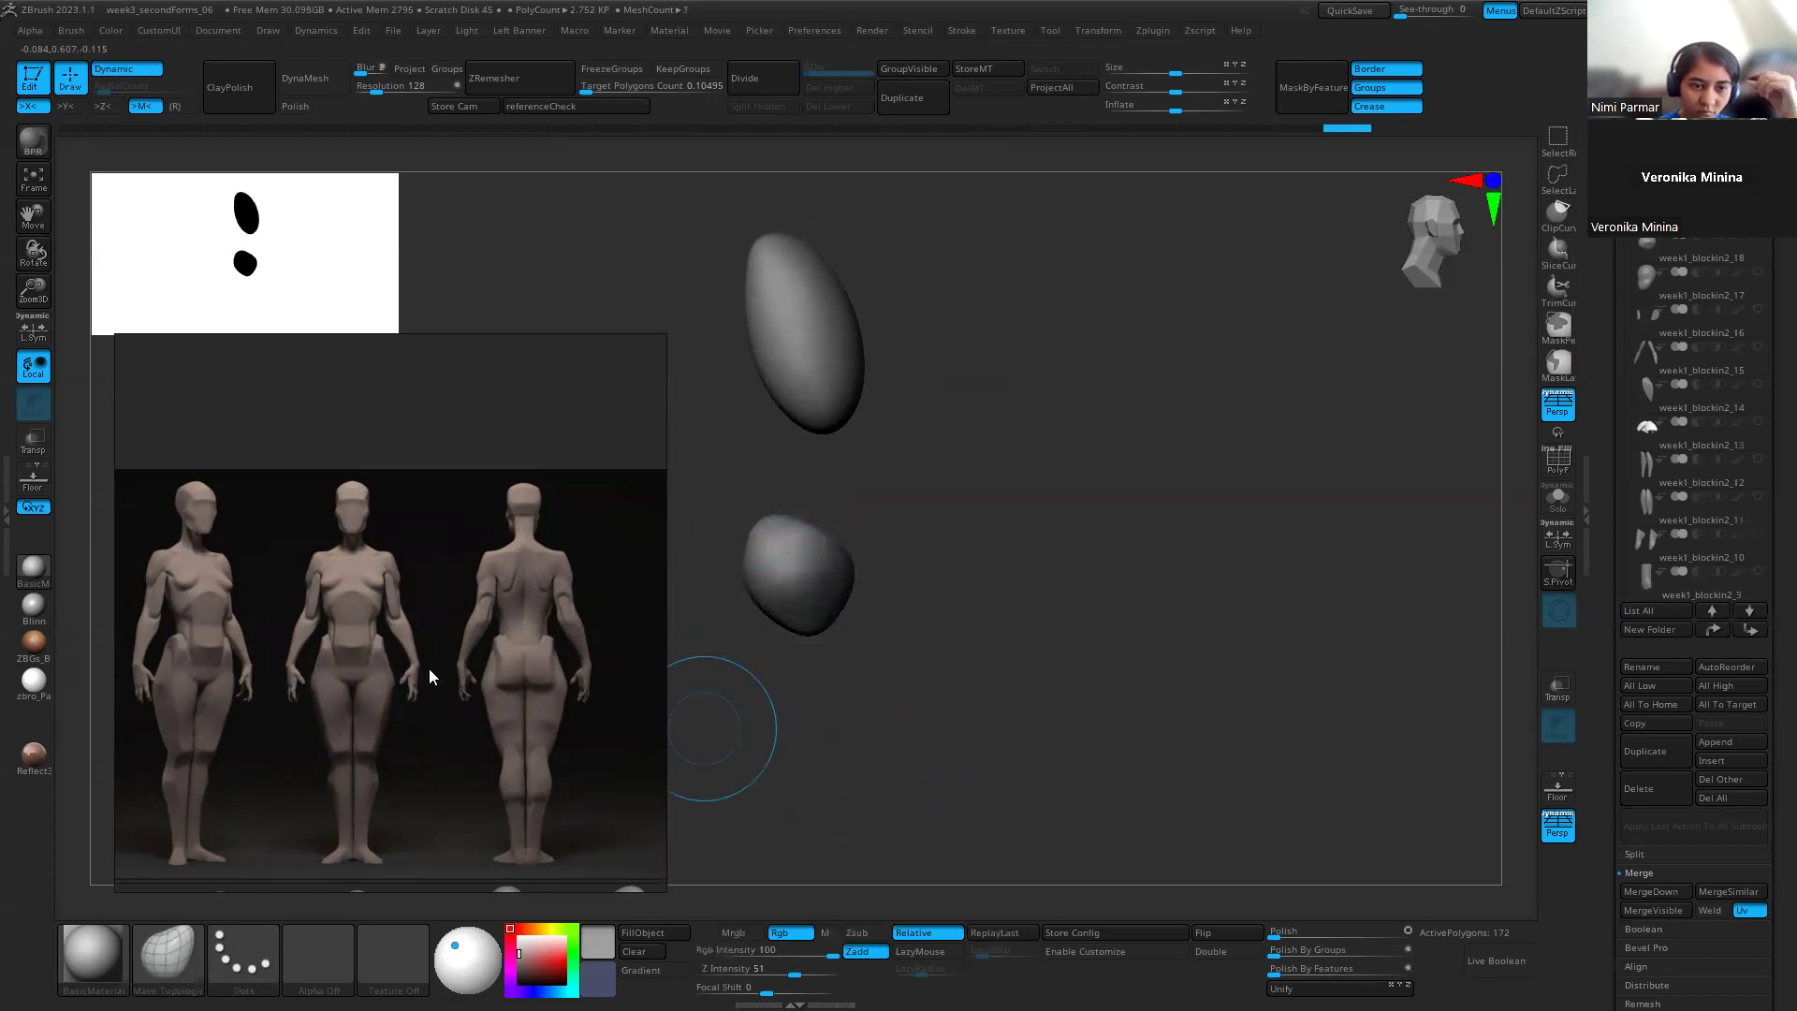
Step: Examine the pelvis in the skeleton reference and compare it with the pelvis mass in front view
{"action": "left_click", "coordinate": [617, 423]}
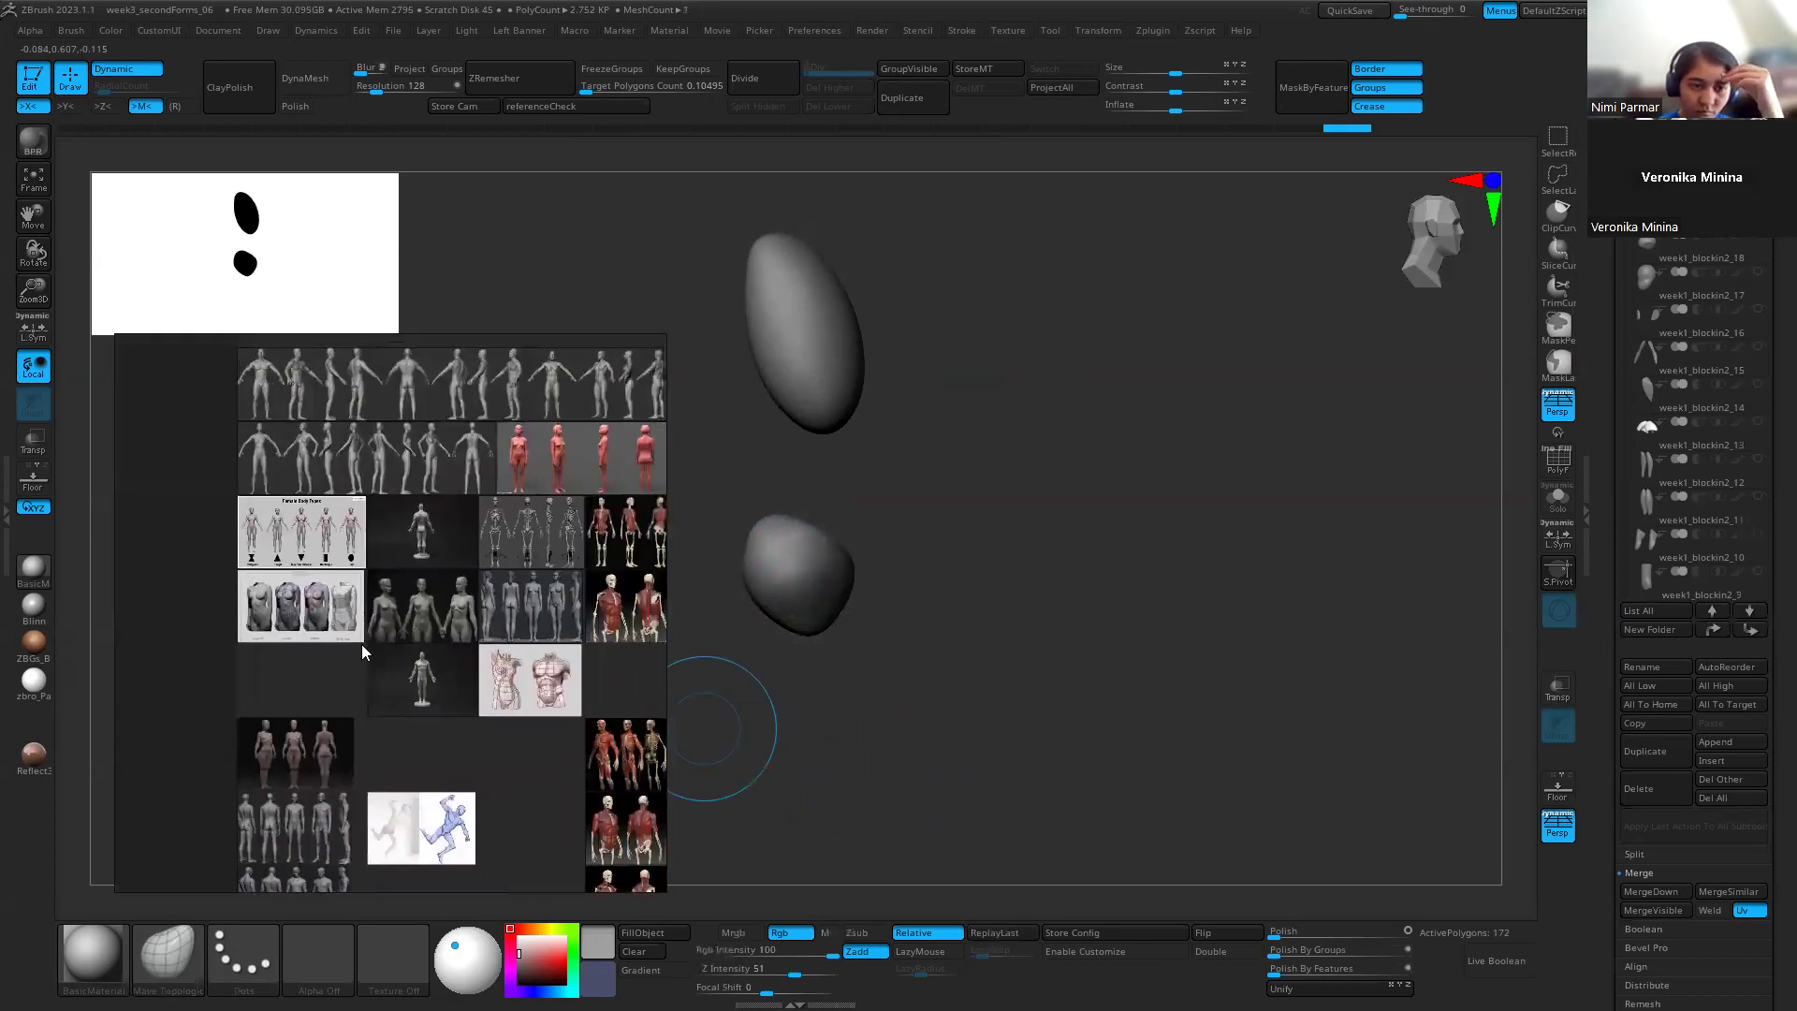
{"action": "scroll", "coordinate": [443, 557], "scroll_direction": "up", "scroll_amount": 5}
{"action": "scroll", "coordinate": [386, 590], "scroll_direction": "down", "scroll_amount": 1}
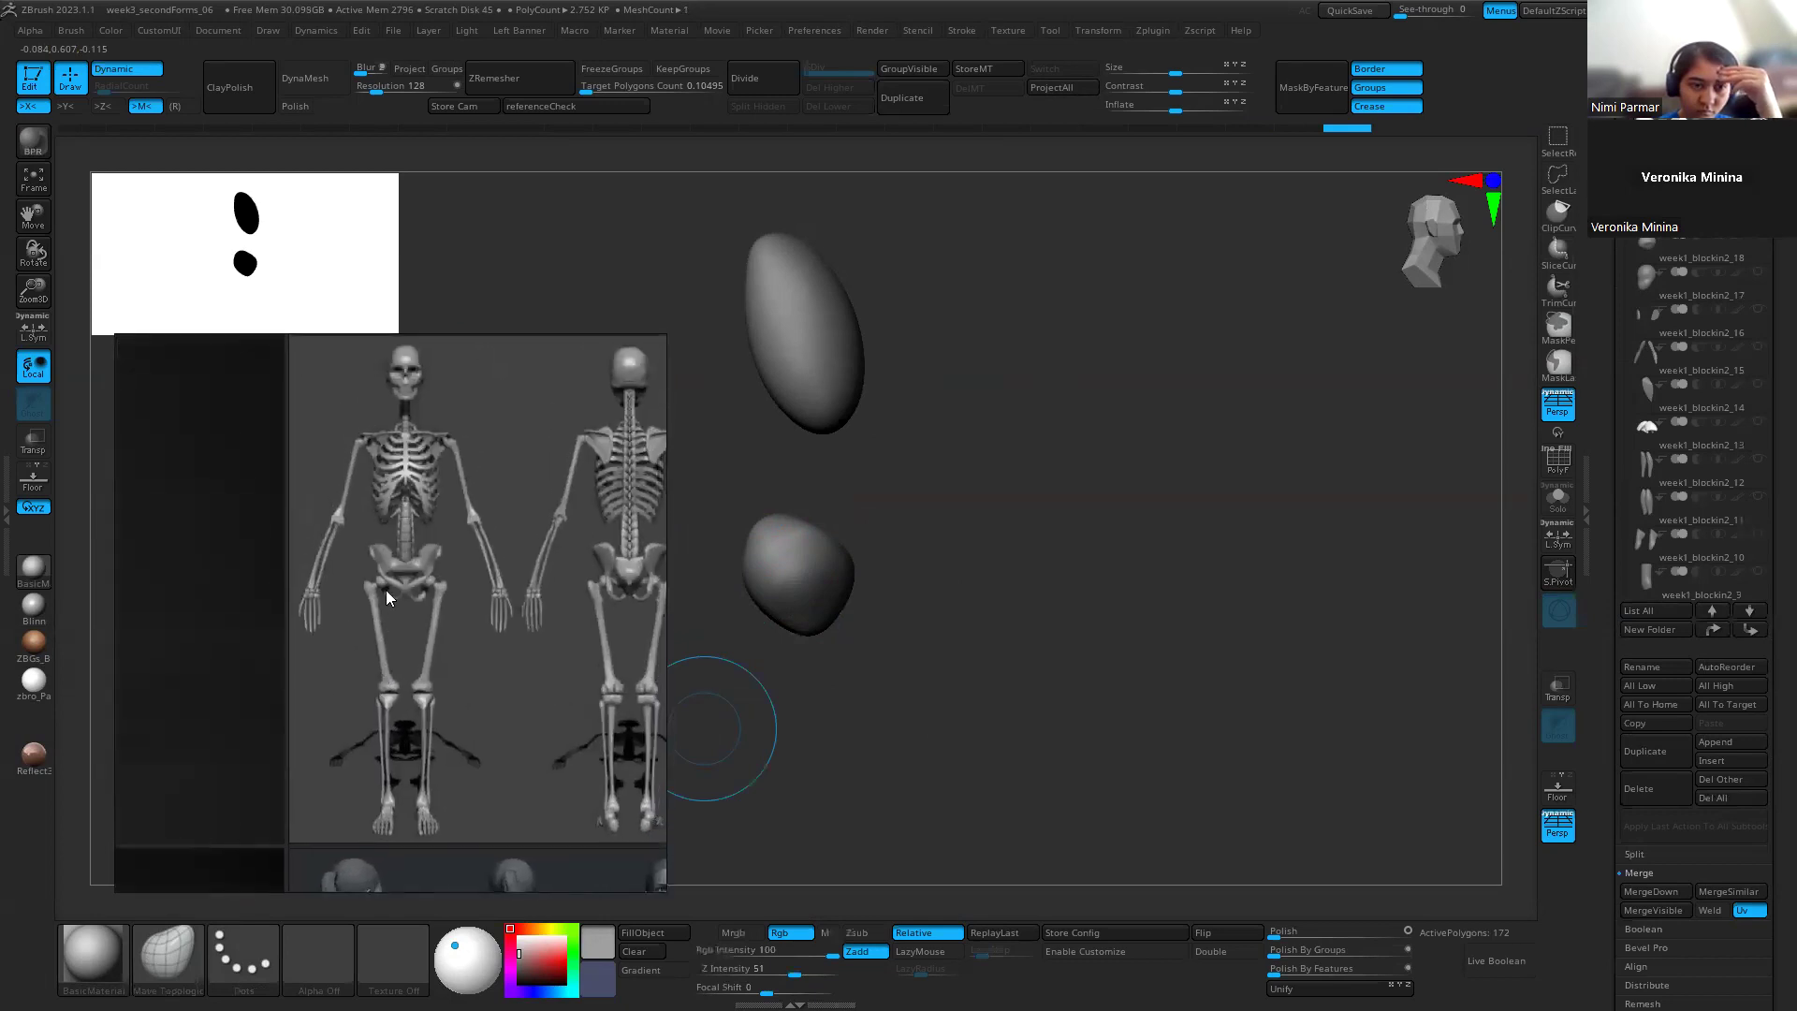
{"action": "scroll", "coordinate": [373, 556], "scroll_direction": "up", "scroll_amount": 2}
{"action": "left_click_drag", "start_coordinate": [1039, 650], "coordinate": [1003, 649], "text": "shift"}
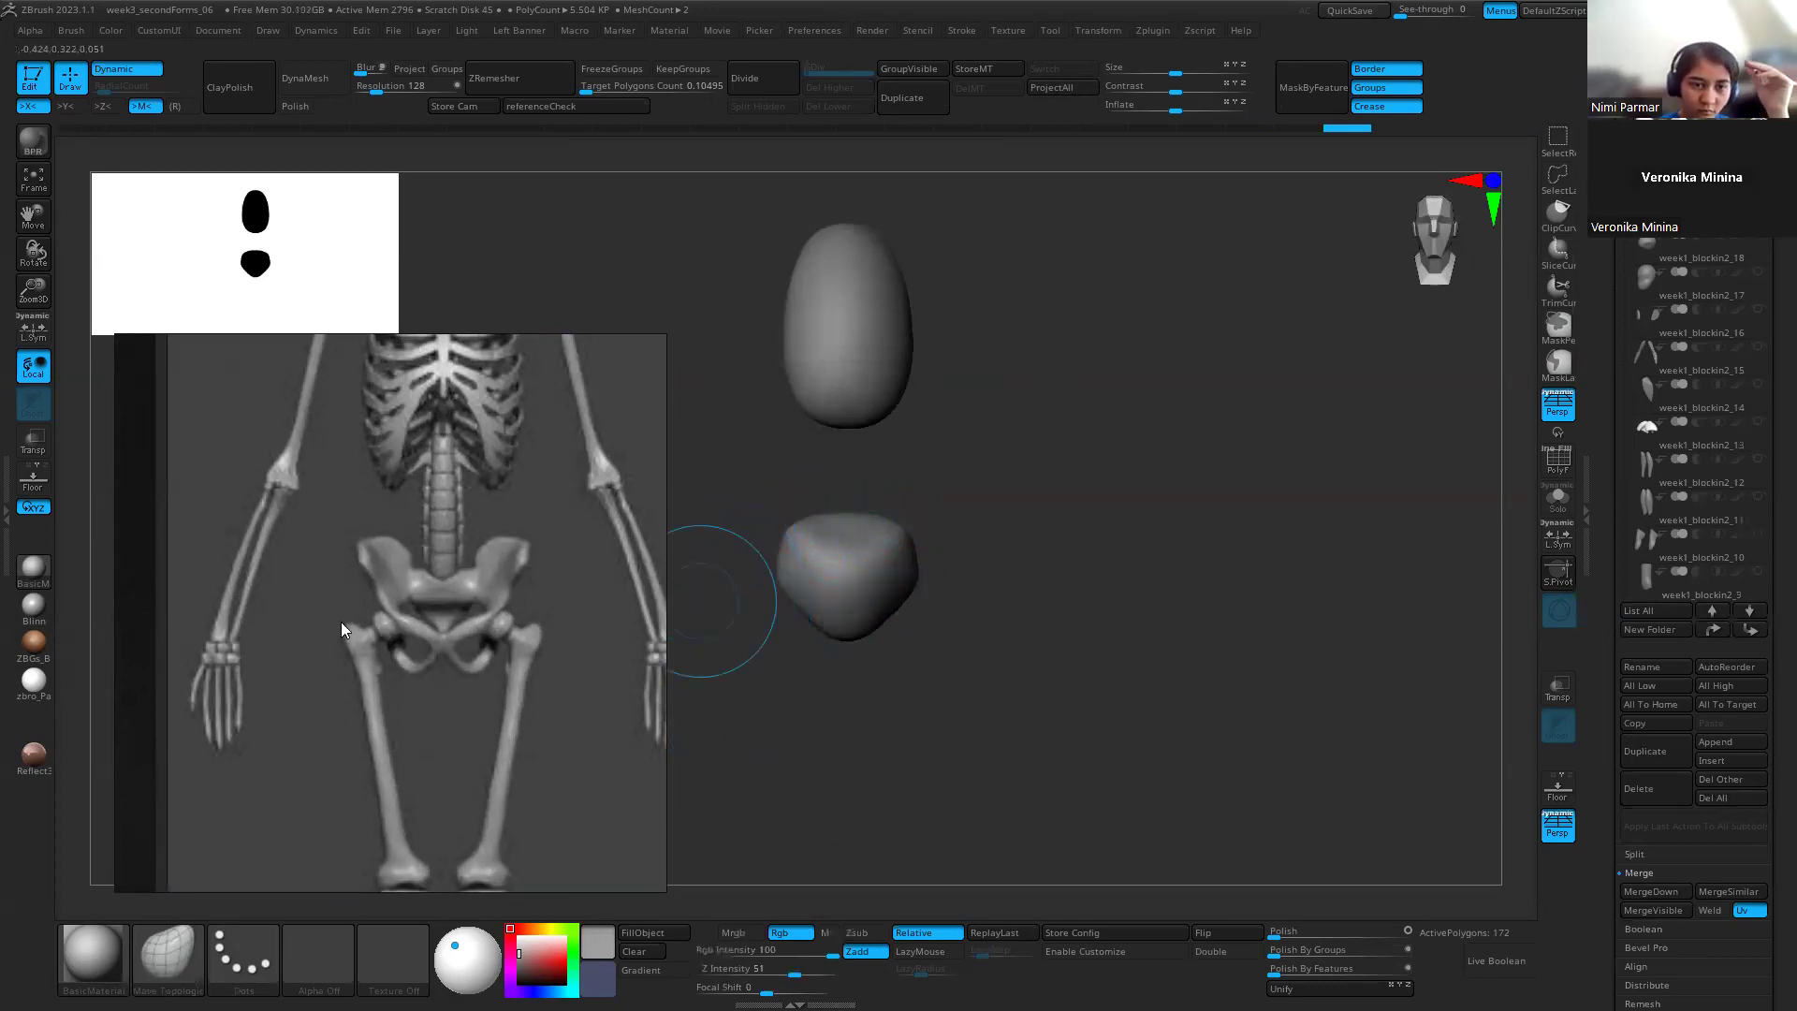
{"action": "scroll", "coordinate": [340, 622], "scroll_direction": "down", "scroll_amount": 4}
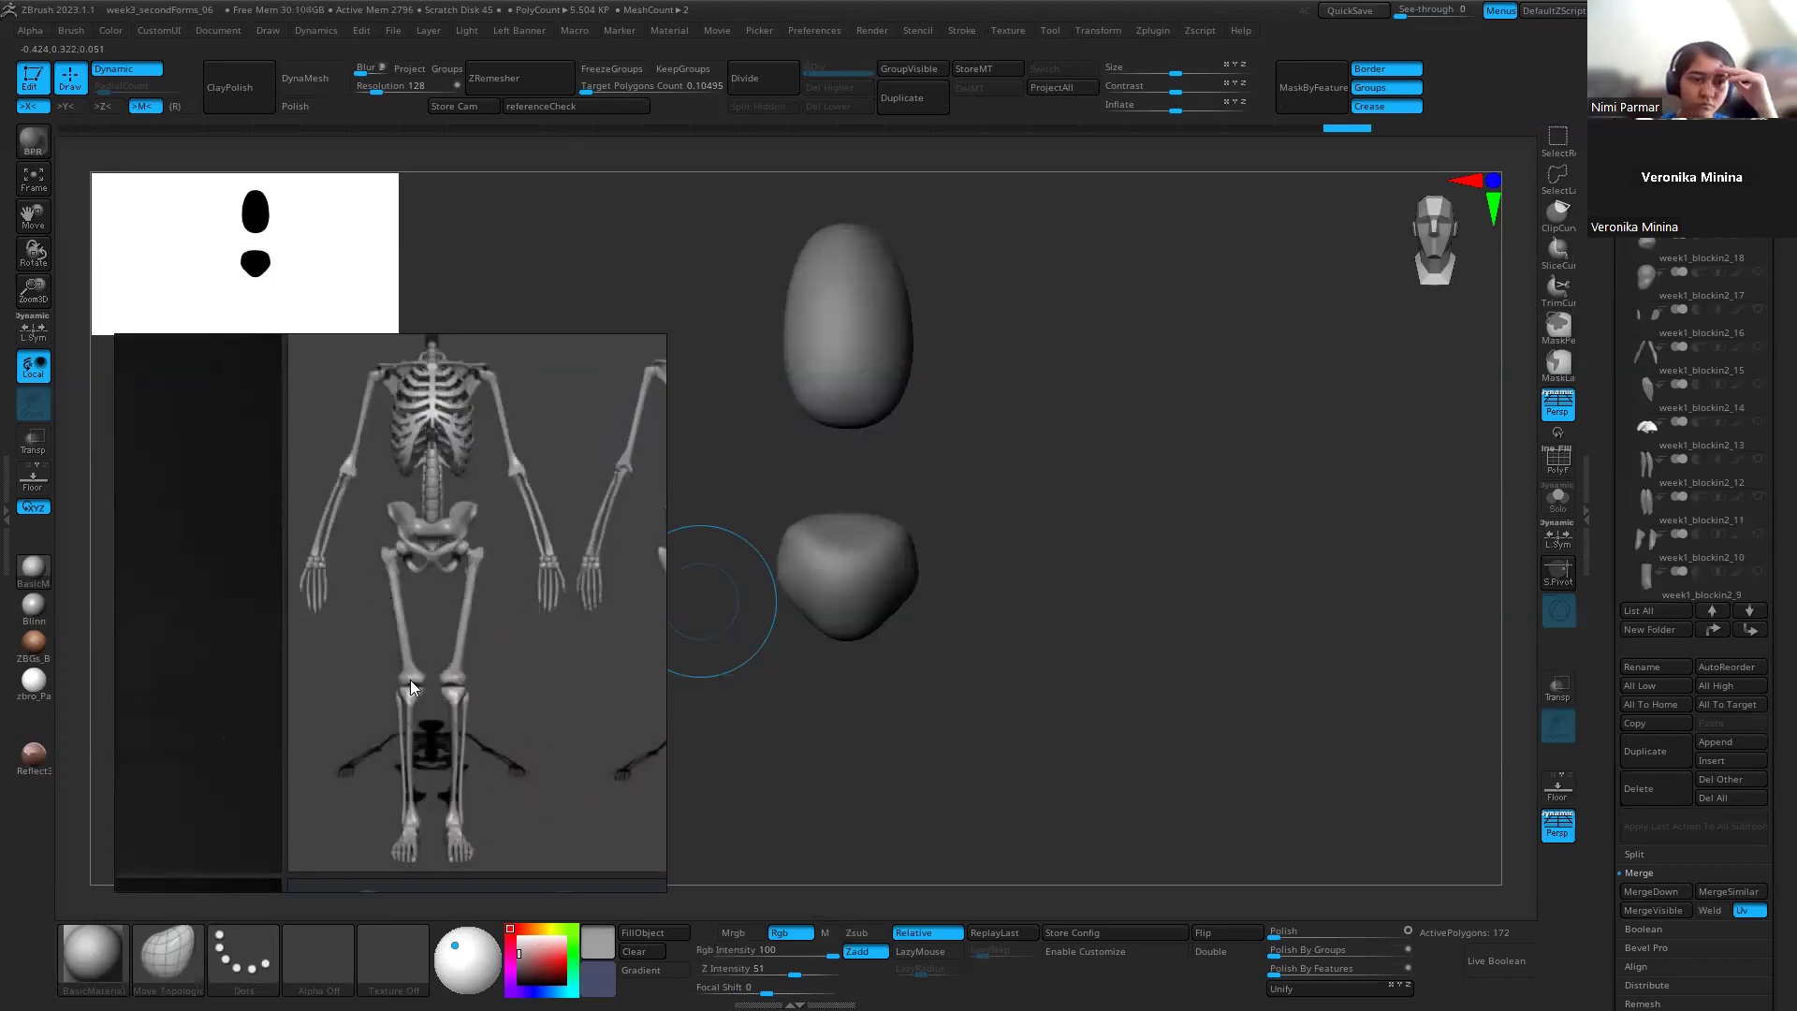
{"action": "scroll", "coordinate": [560, 725], "scroll_direction": "down", "scroll_amount": 3}
{"action": "middle_click_drag", "start_coordinate": [559, 724], "coordinate": [432, 716]}
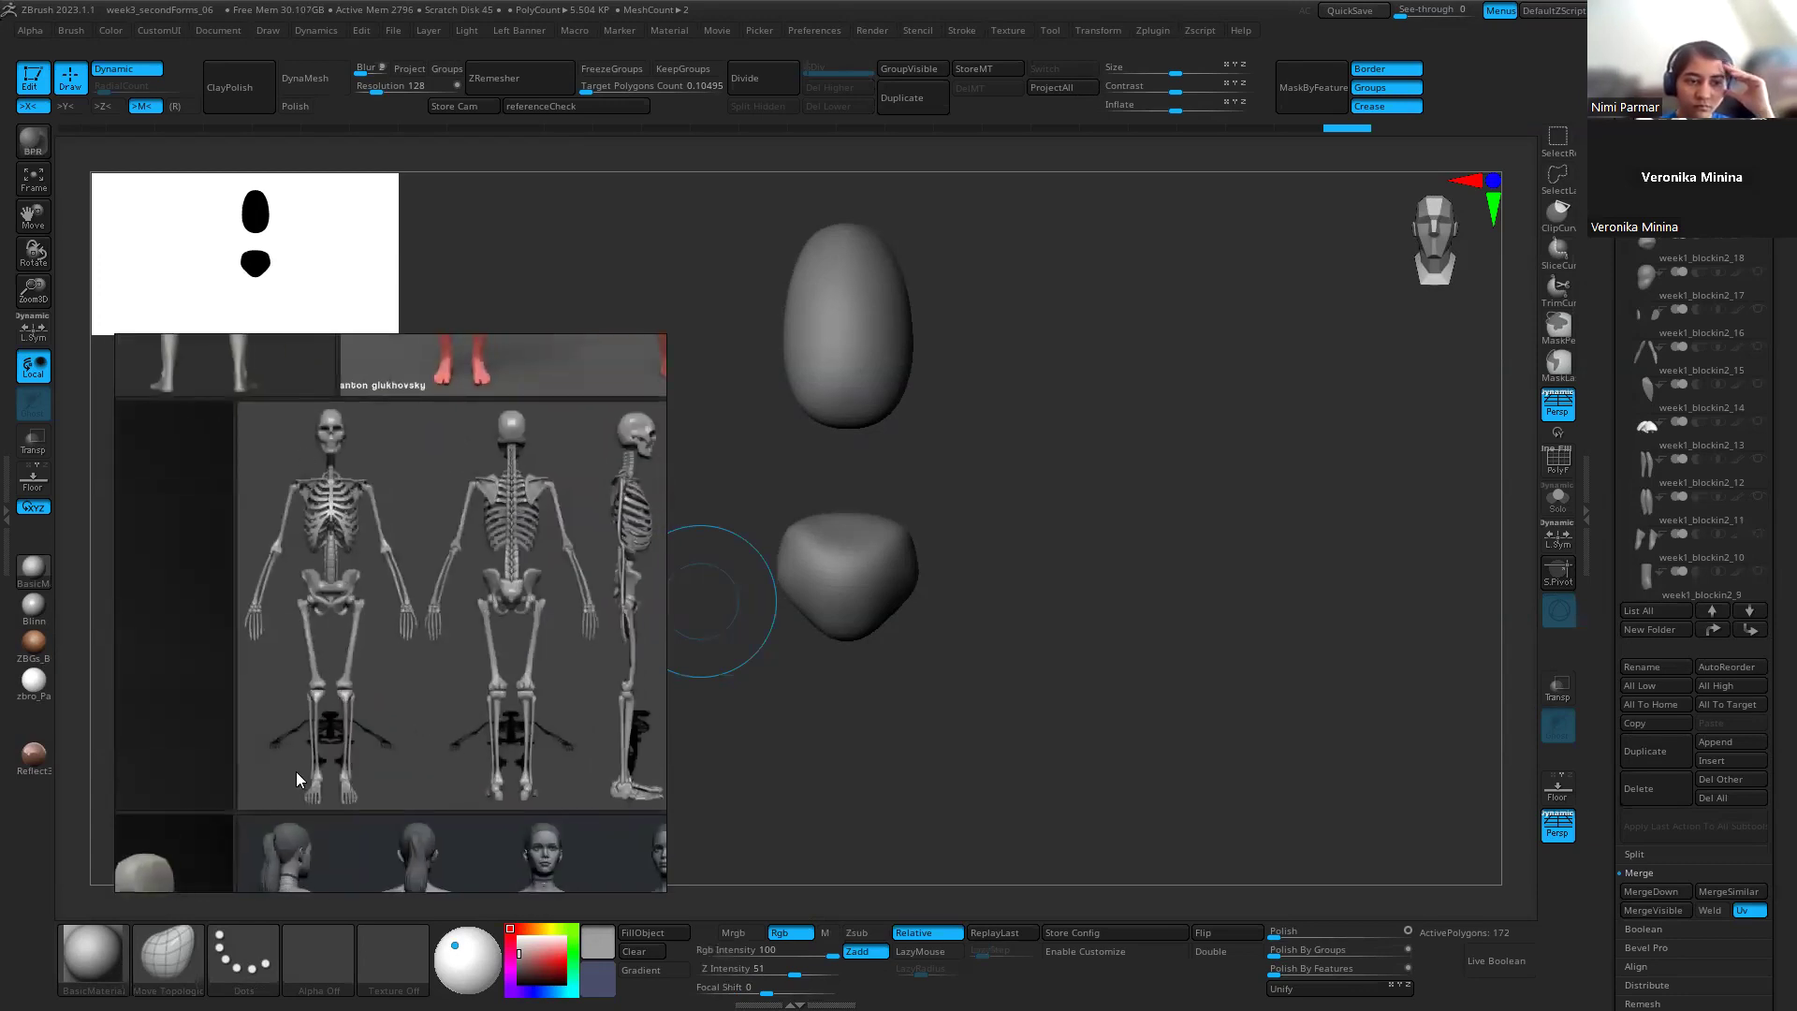
Step: Compare the hip proportions across the female body references, from the red figure and body-type chart to the blocked-out figures
{"action": "scroll", "coordinate": [496, 571], "scroll_direction": "down", "scroll_amount": 2}
{"action": "scroll", "coordinate": [416, 547], "scroll_direction": "up", "scroll_amount": 5}
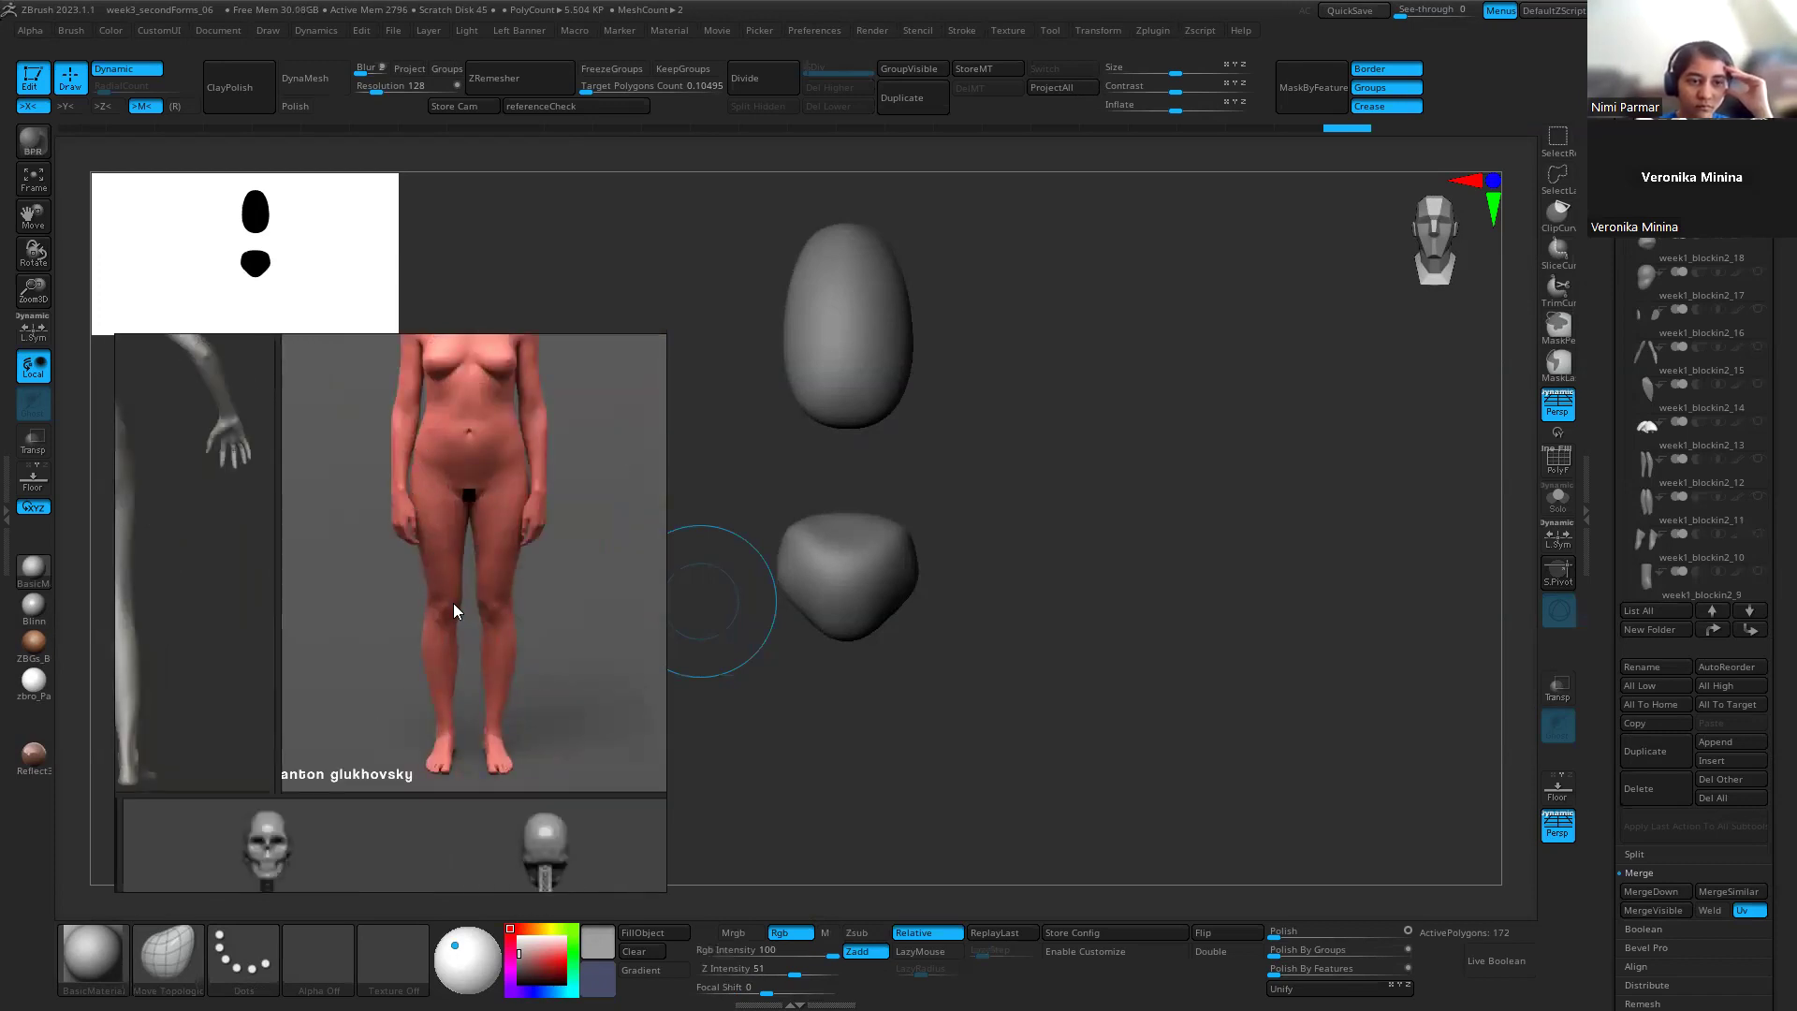
{"action": "scroll", "coordinate": [453, 608], "scroll_direction": "down", "scroll_amount": 4}
{"action": "middle_click_drag", "start_coordinate": [434, 663], "coordinate": [446, 444]}
{"action": "middle_click_drag", "start_coordinate": [427, 726], "coordinate": [462, 565]}
{"action": "scroll", "coordinate": [458, 571], "scroll_direction": "up", "scroll_amount": 1}
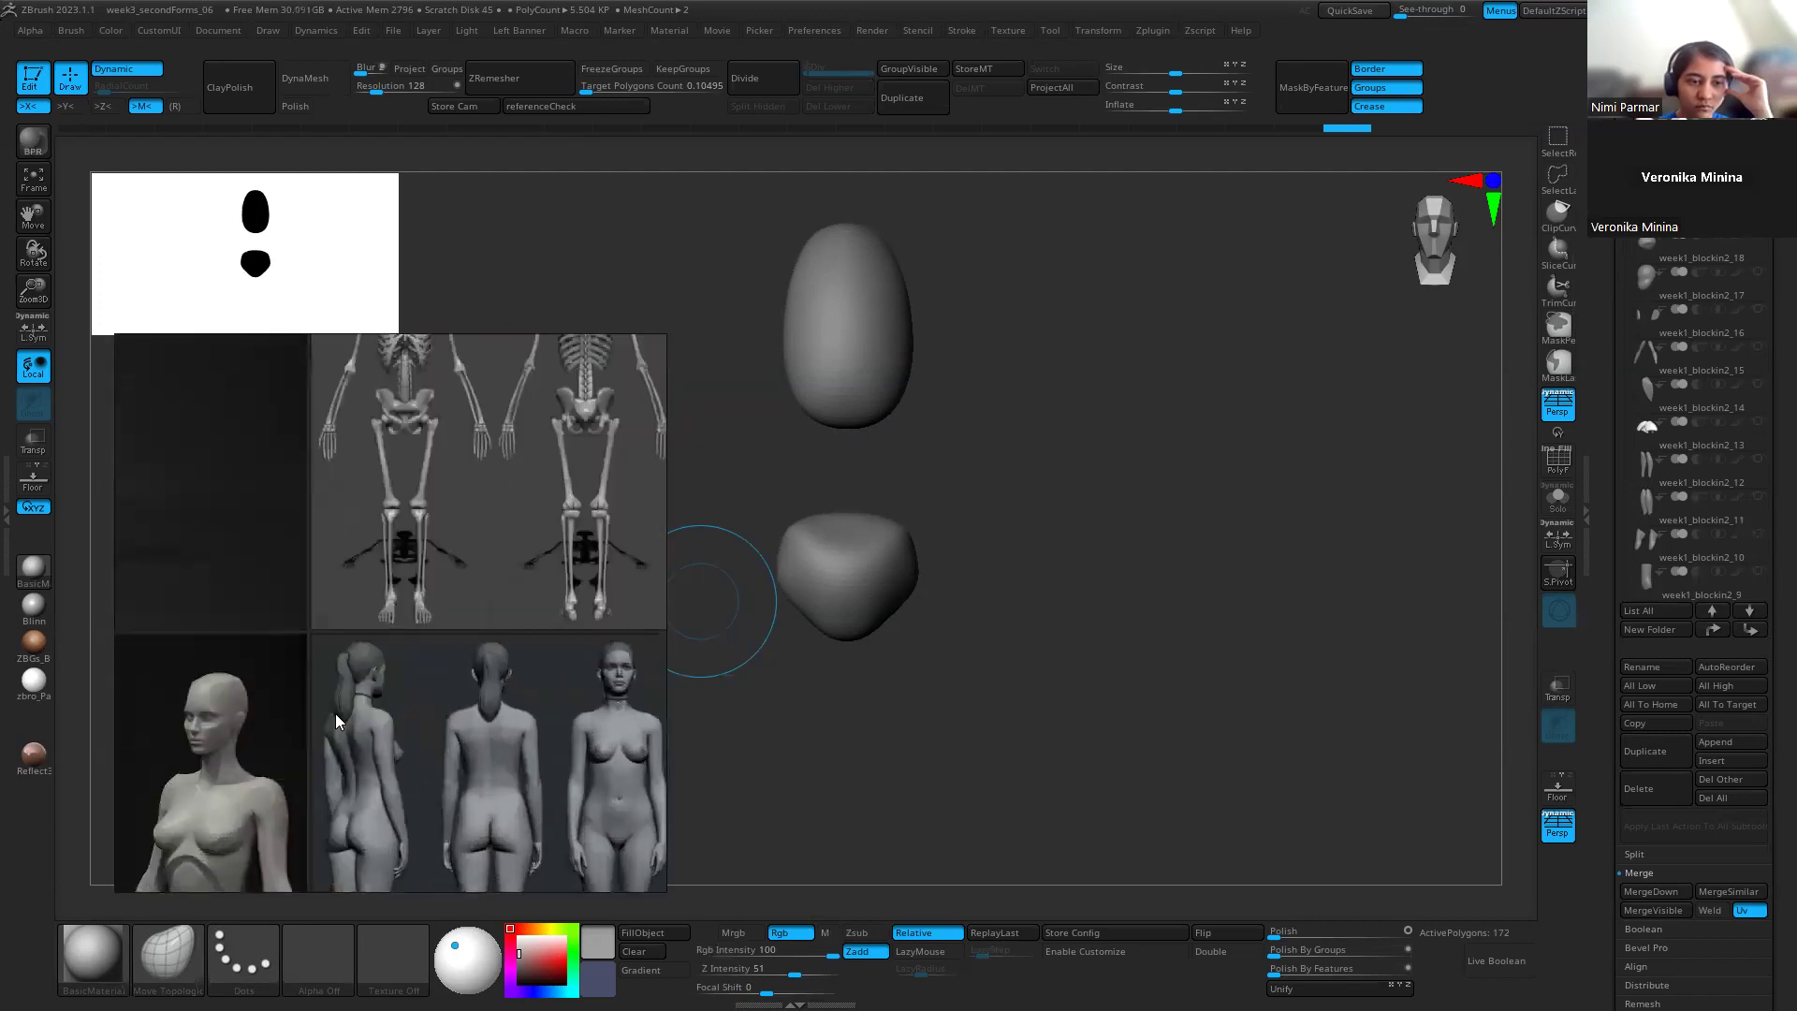
{"action": "middle_click_drag", "start_coordinate": [335, 713], "coordinate": [637, 548]}
{"action": "scroll", "coordinate": [403, 668], "scroll_direction": "down", "scroll_amount": 2}
{"action": "middle_click_drag", "start_coordinate": [467, 617], "coordinate": [721, 464]}
{"action": "scroll", "coordinate": [517, 565], "scroll_direction": "down", "scroll_amount": 1}
{"action": "middle_click_drag", "start_coordinate": [540, 704], "coordinate": [691, 803]}
{"action": "scroll", "coordinate": [691, 803], "scroll_direction": "up", "scroll_amount": 3}
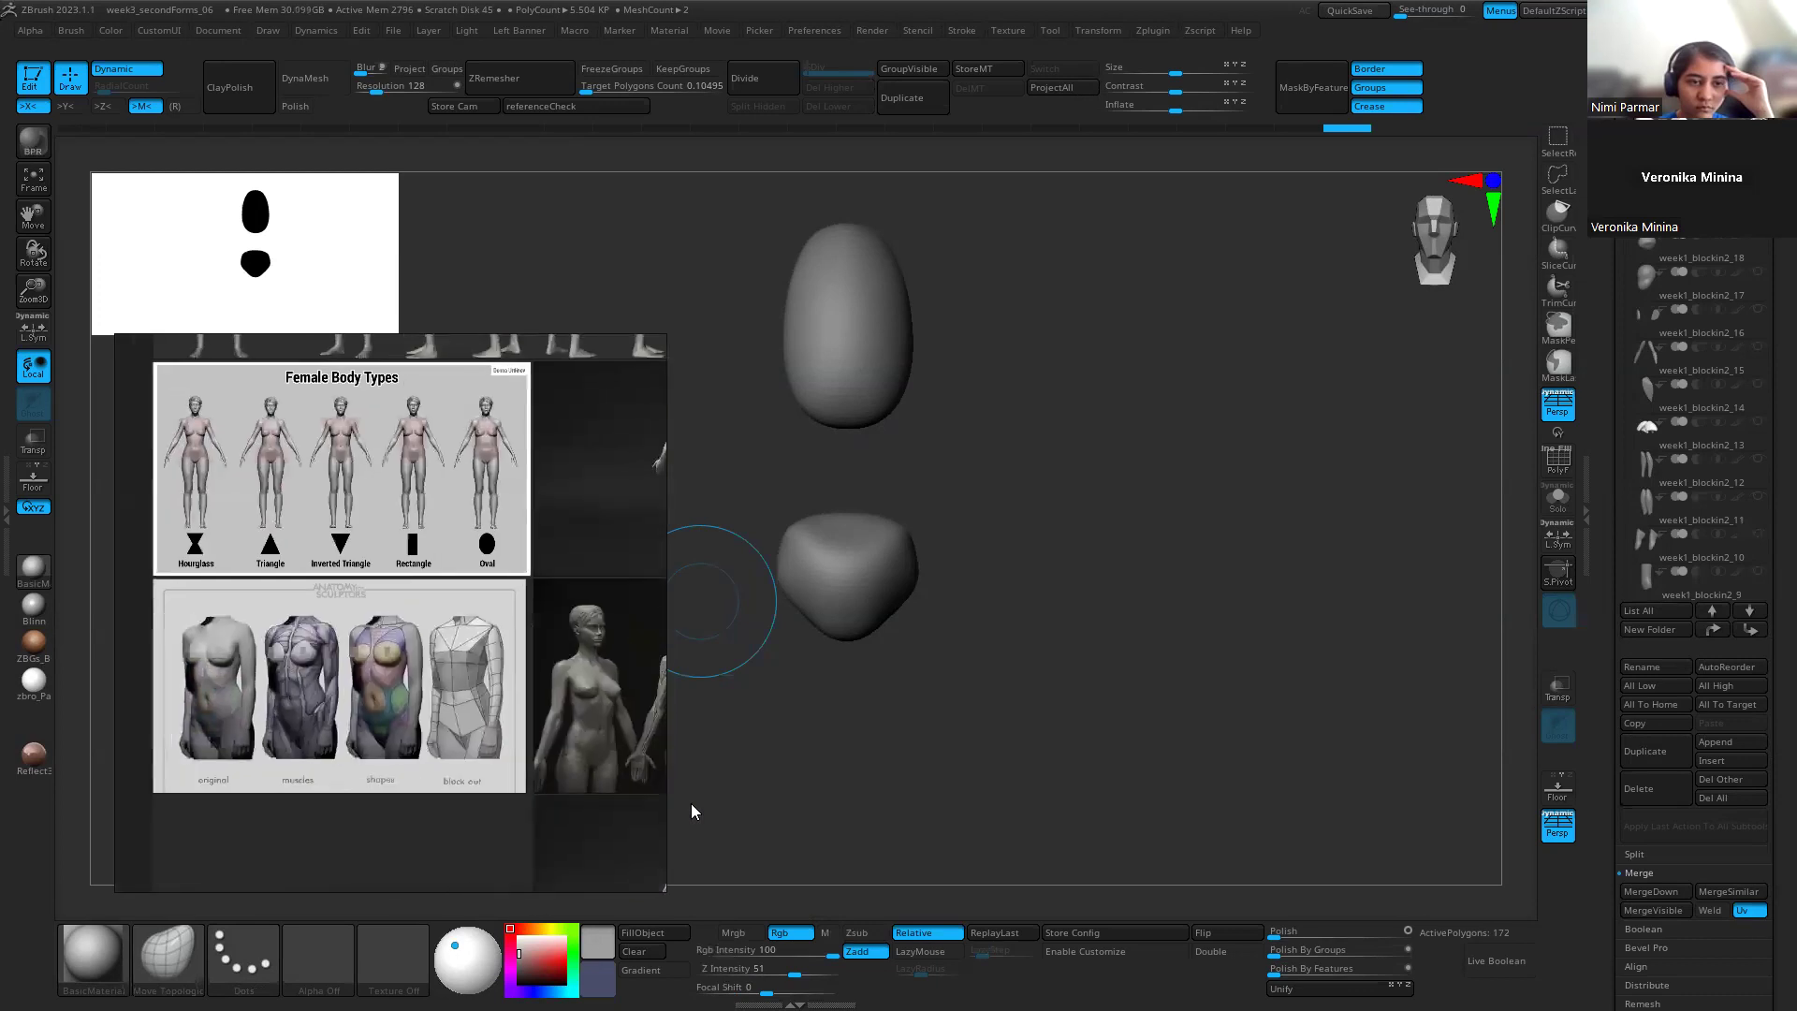
{"action": "middle_click_drag", "start_coordinate": [477, 823], "coordinate": [569, 670]}
{"action": "scroll", "coordinate": [481, 524], "scroll_direction": "up", "scroll_amount": 2}
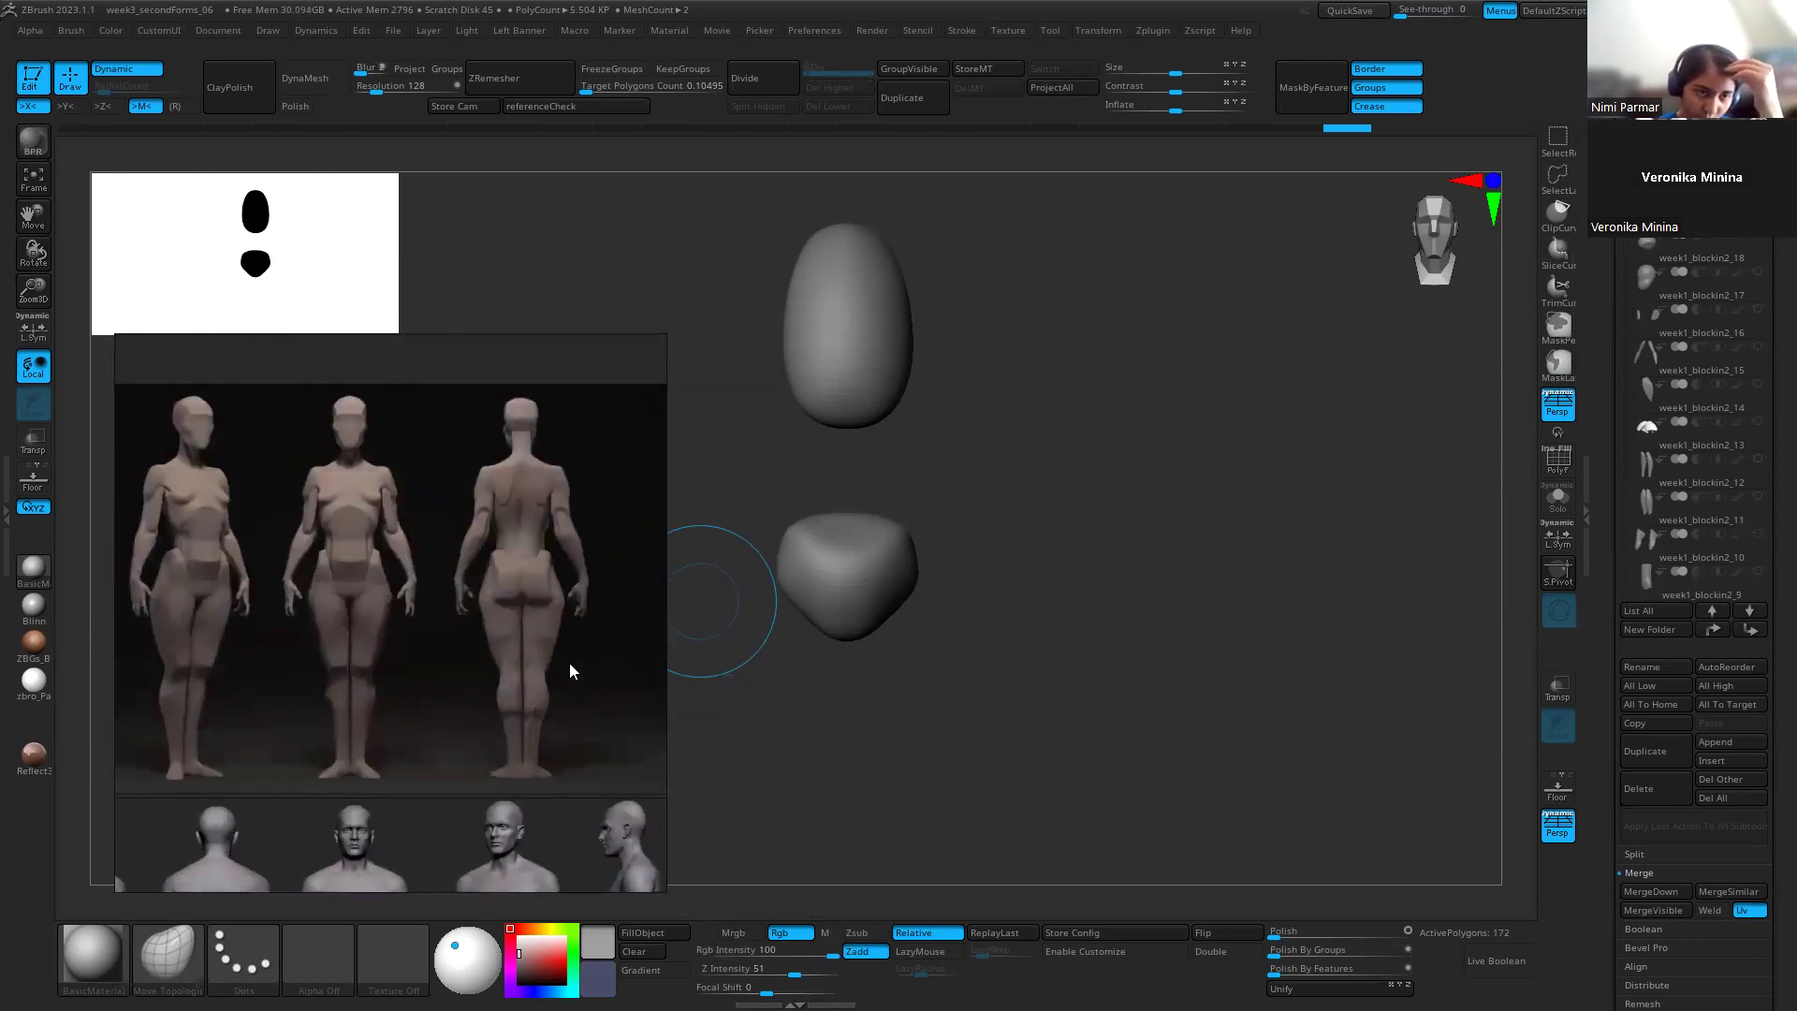
Step: Refine the pelvis mass with Move Topological from side and front, keeping a broad top and a tapered lower end
{"action": "mouse_move", "coordinate": [1022, 630]}
{"action": "left_mouse_down"}
{"action": "mouse_move", "coordinate": [979, 594]}
{"action": "mouse_move", "coordinate": [1025, 630]}
{"action": "left_mouse_up"}
{"action": "key", "text": "s"}
{"action": "left_click_drag", "start_coordinate": [914, 696], "coordinate": [907, 697]}
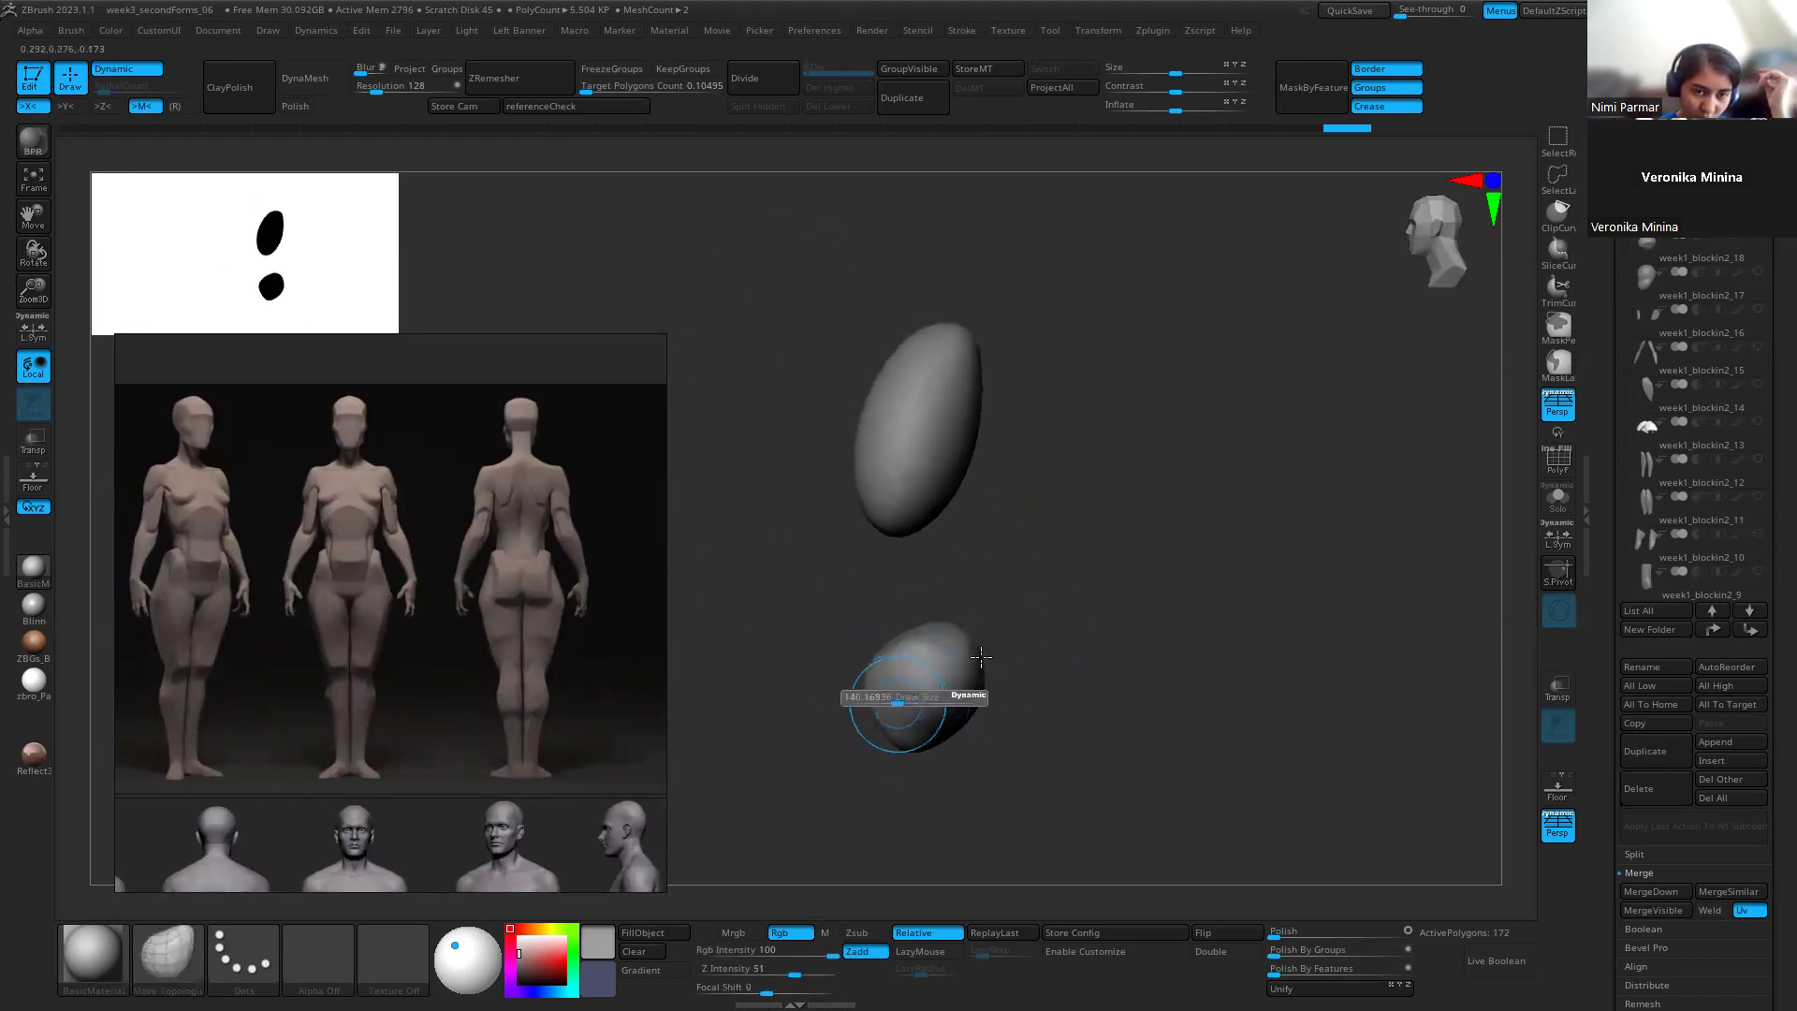
{"action": "mouse_move", "coordinate": [1080, 687]}
{"action": "left_mouse_down"}
{"action": "mouse_move", "coordinate": [987, 635]}
{"action": "mouse_move", "coordinate": [978, 660]}
{"action": "mouse_move", "coordinate": [1117, 625]}
{"action": "mouse_move", "coordinate": [823, 697]}
{"action": "left_mouse_up"}
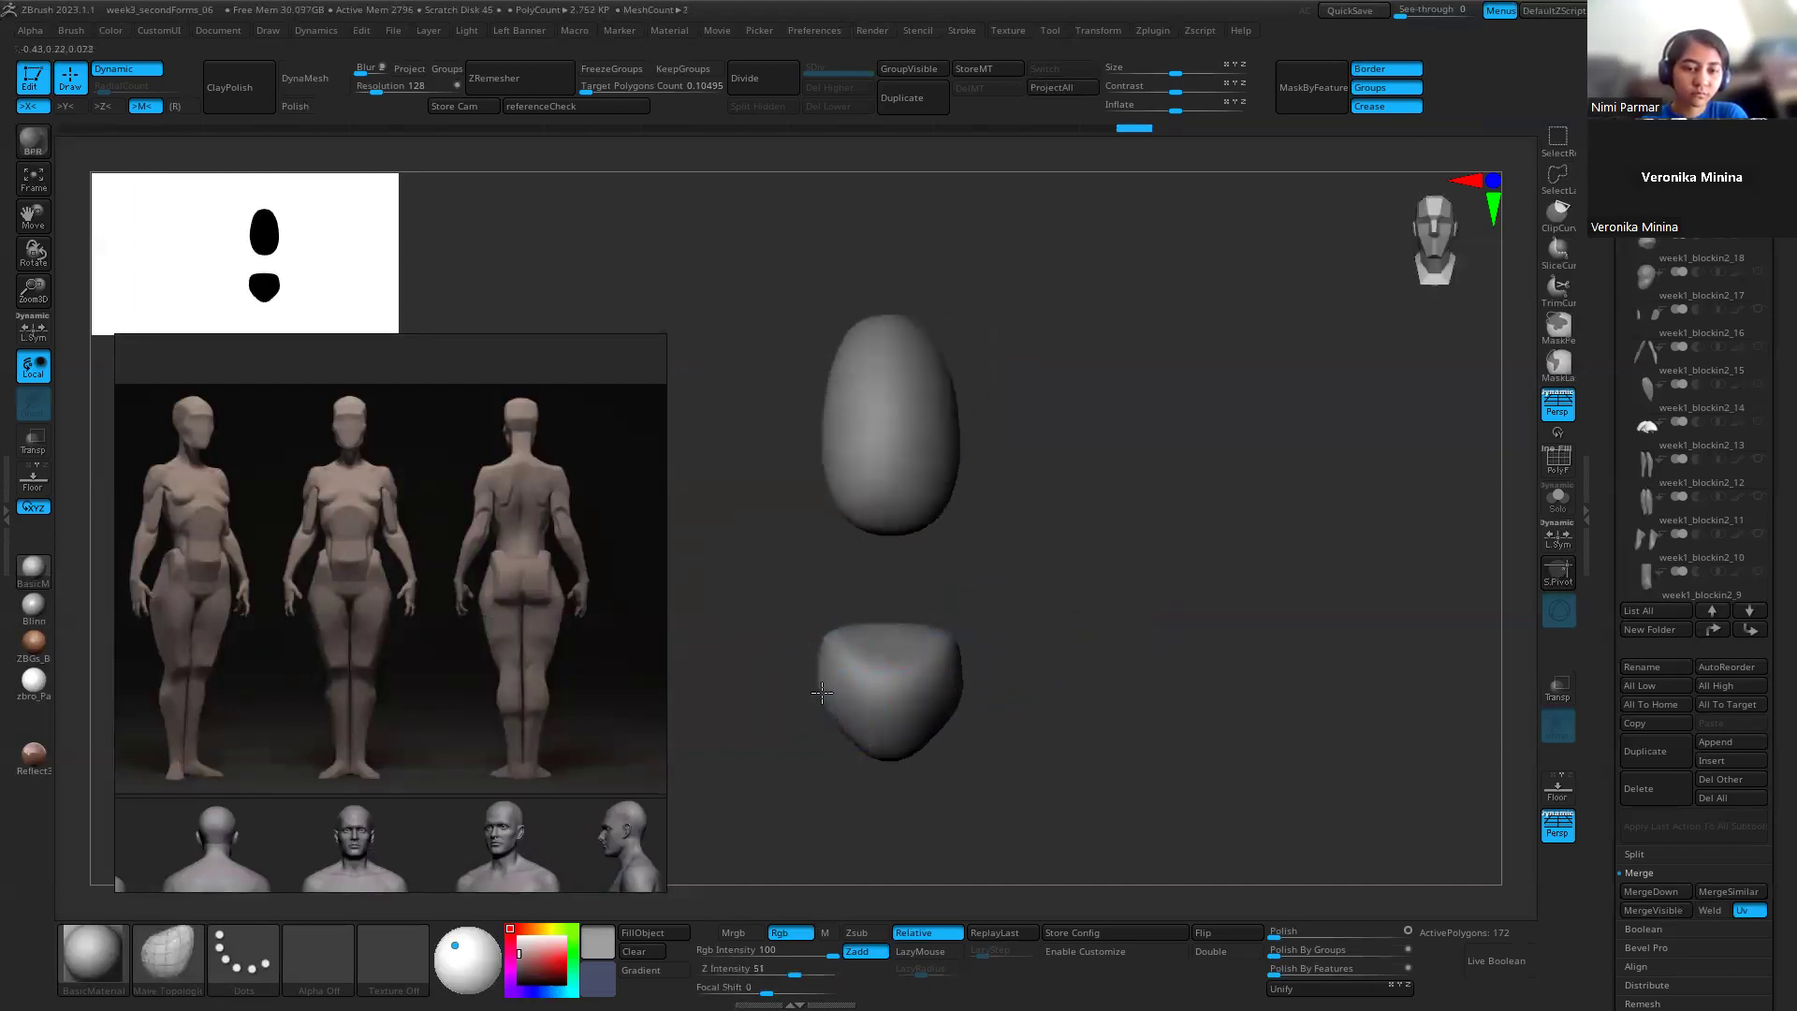
{"action": "left_click_drag", "start_coordinate": [1076, 710], "coordinate": [982, 697]}
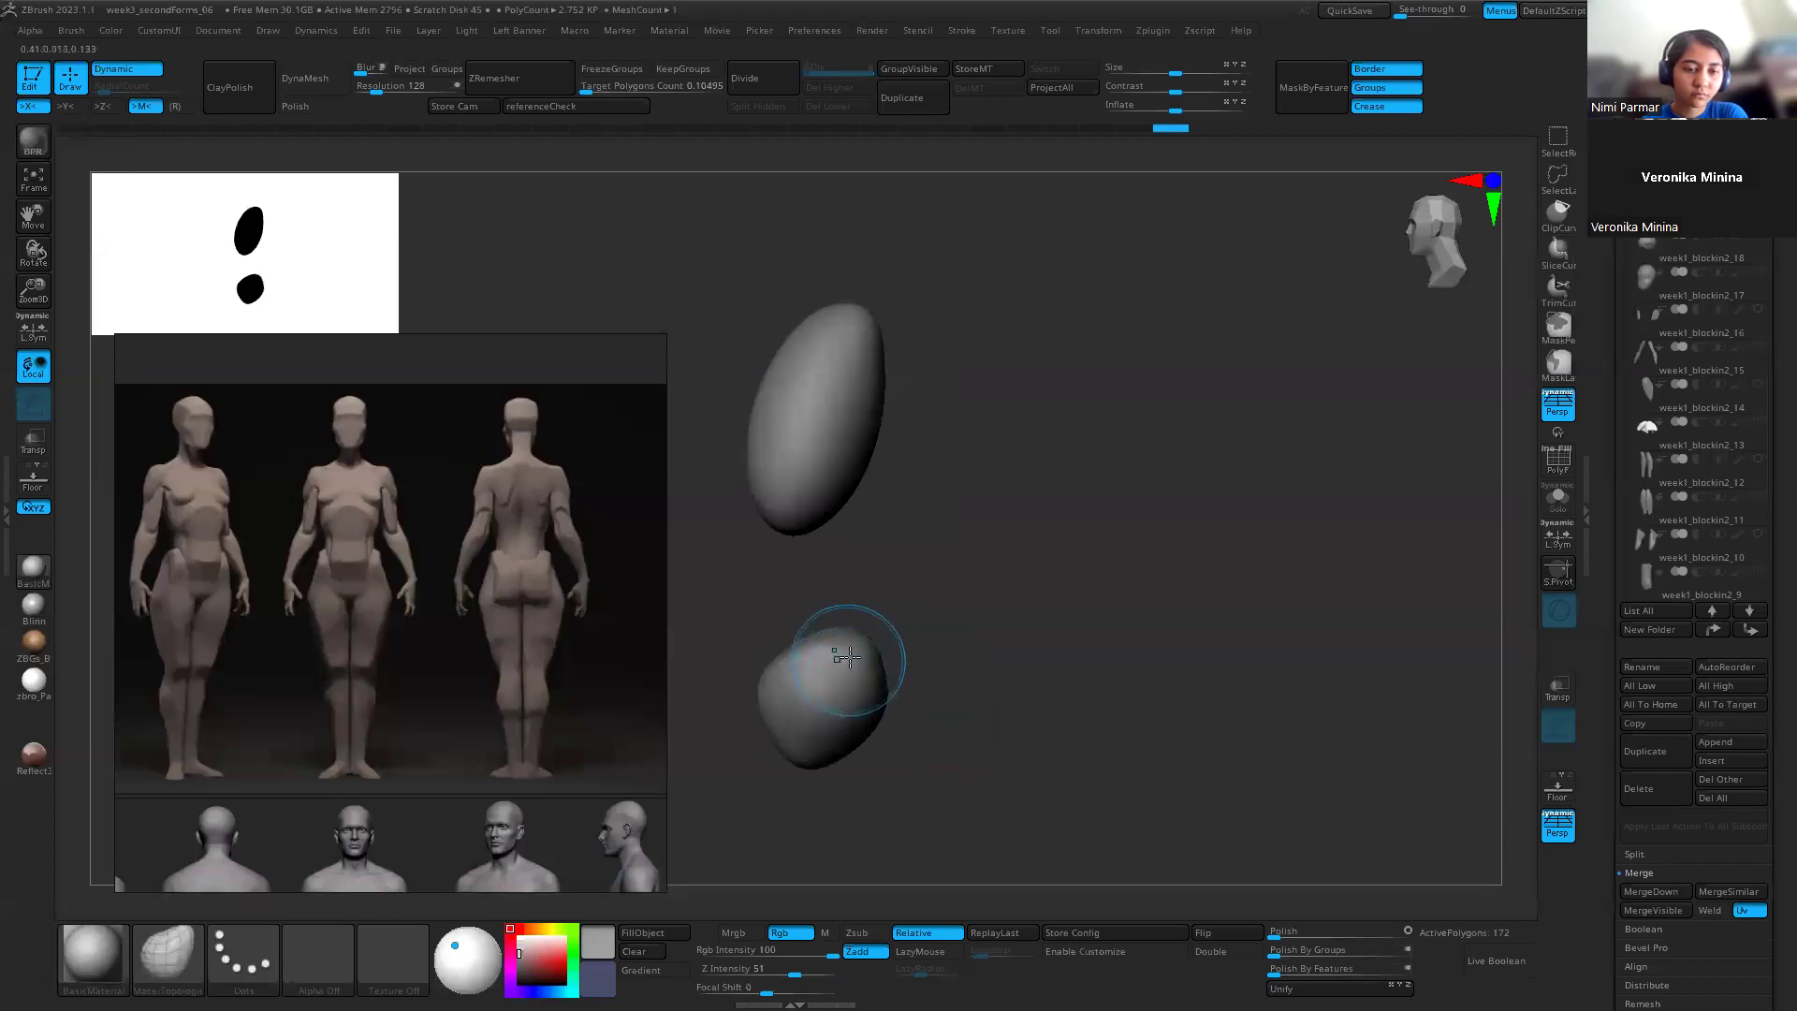
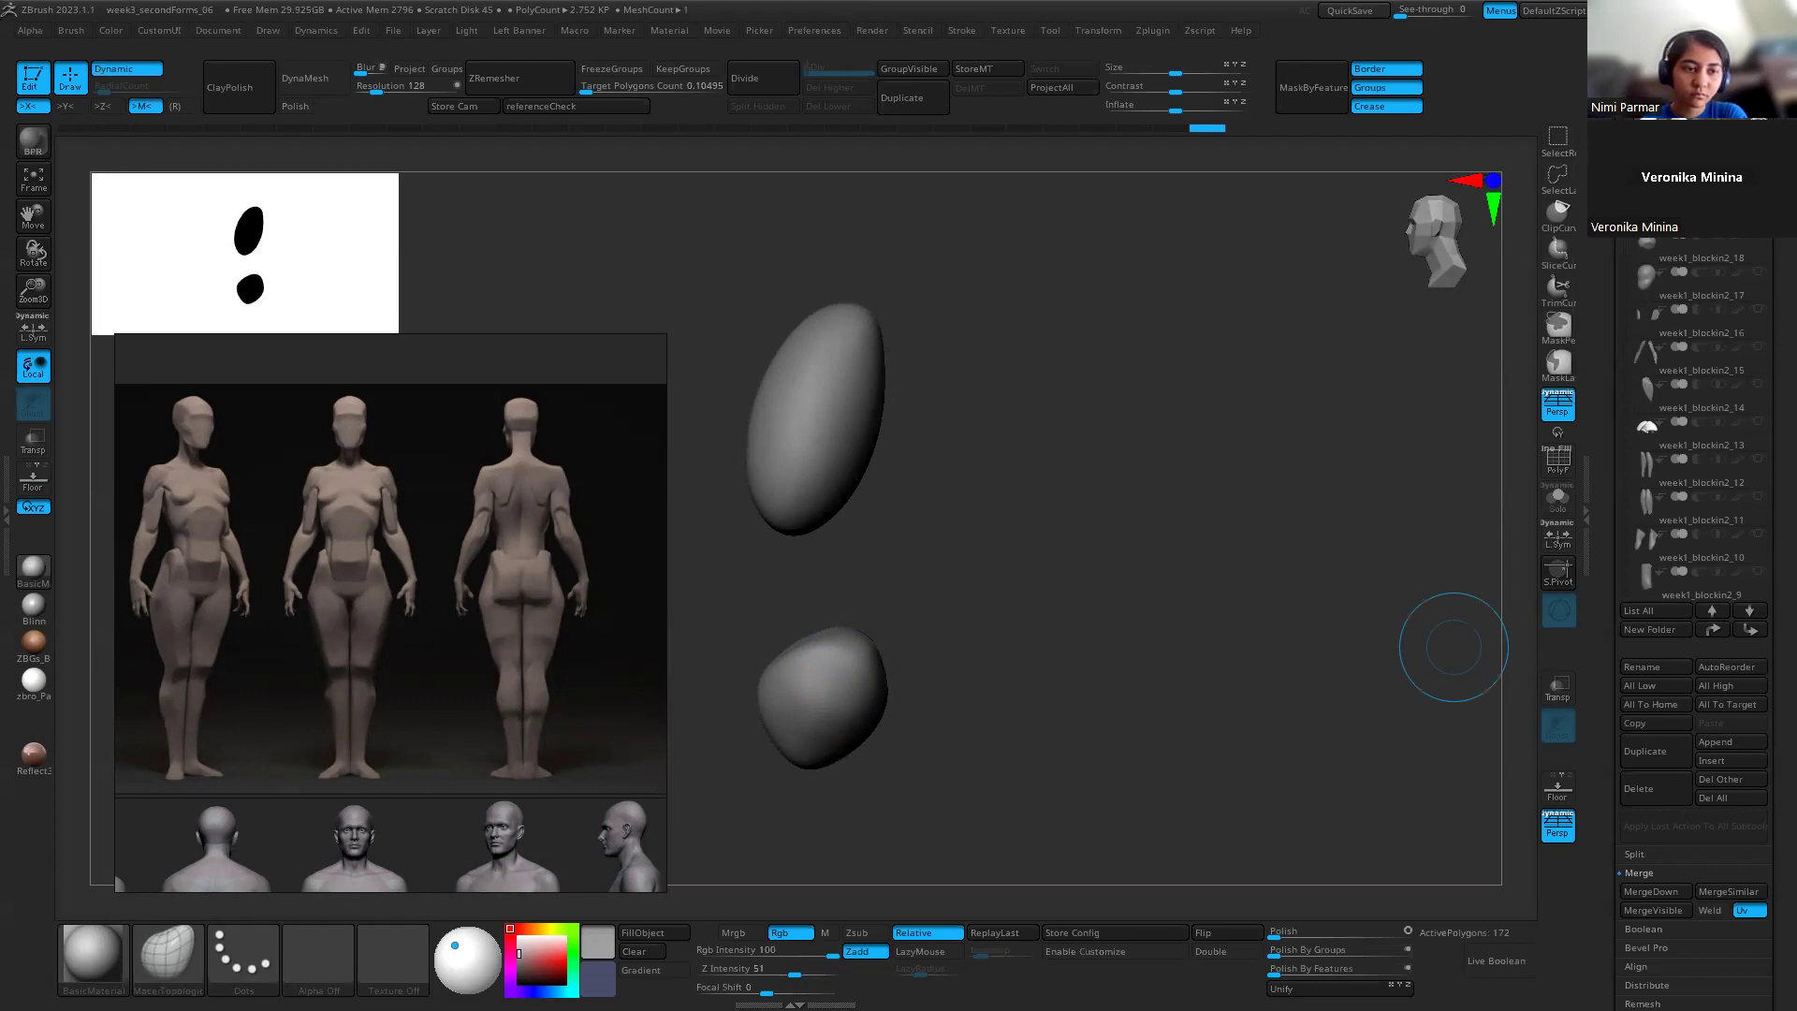
Step: Switch to the reference folder in File Explorer and search it for mannequin block-ins, moving the PureRef window clear of the thumbnails
{"action": "key", "text": "alt+Tab"}
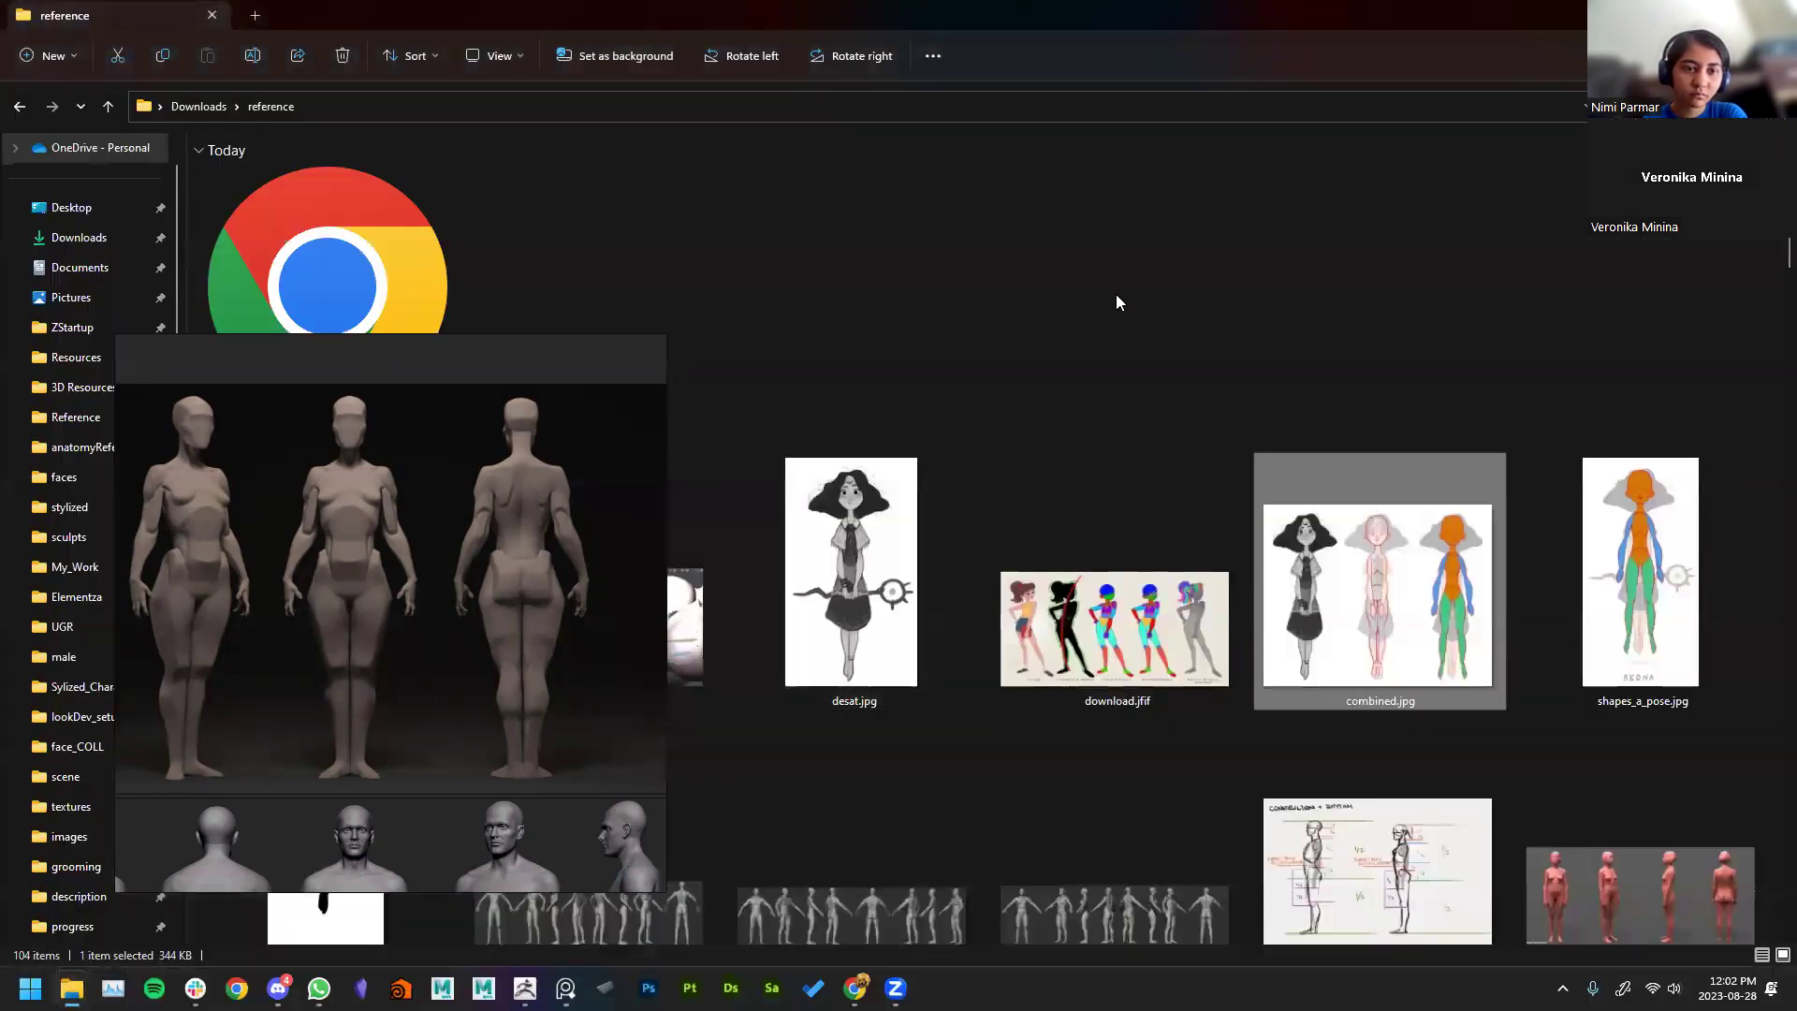
{"action": "scroll", "coordinate": [1099, 260], "scroll_direction": "down", "scroll_amount": 7}
{"action": "scroll", "coordinate": [1099, 260], "scroll_direction": "up", "scroll_amount": 2}
{"action": "scroll", "coordinate": [1293, 545], "scroll_direction": "down", "scroll_amount": 3}
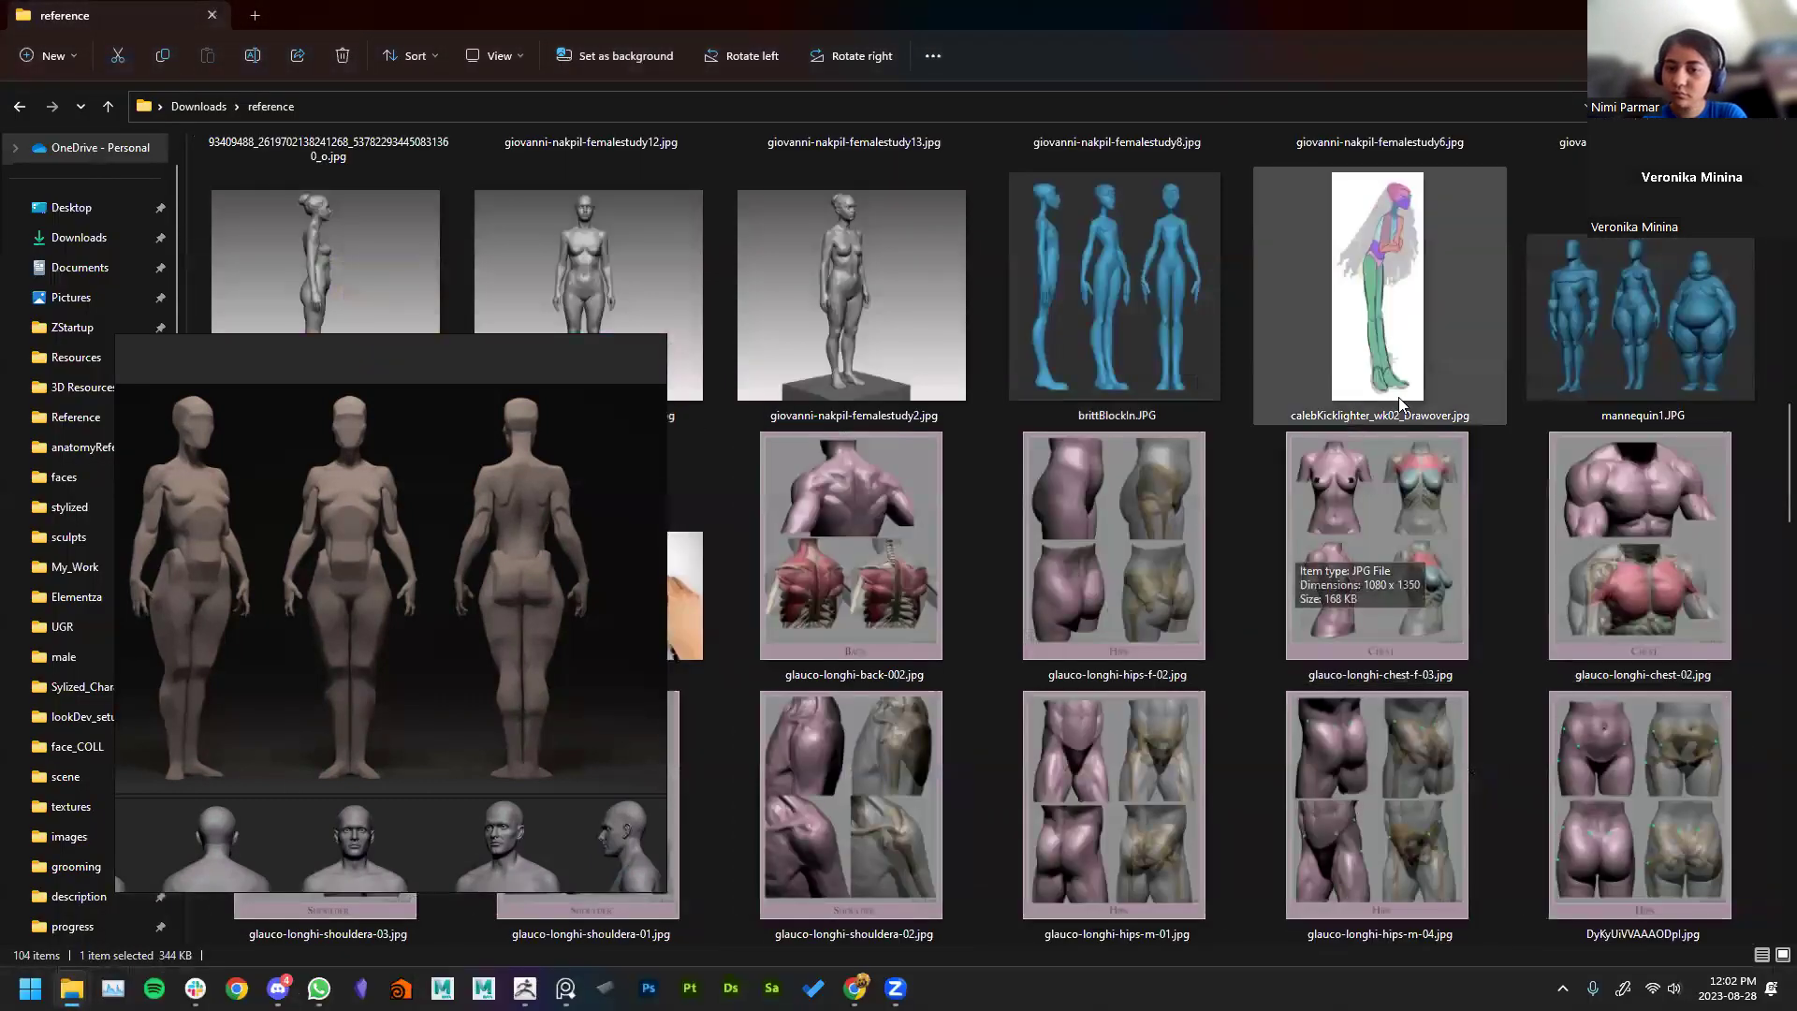
{"action": "scroll", "coordinate": [1280, 423], "scroll_direction": "down", "scroll_amount": 5}
{"action": "scroll", "coordinate": [1280, 423], "scroll_direction": "up", "scroll_amount": 8}
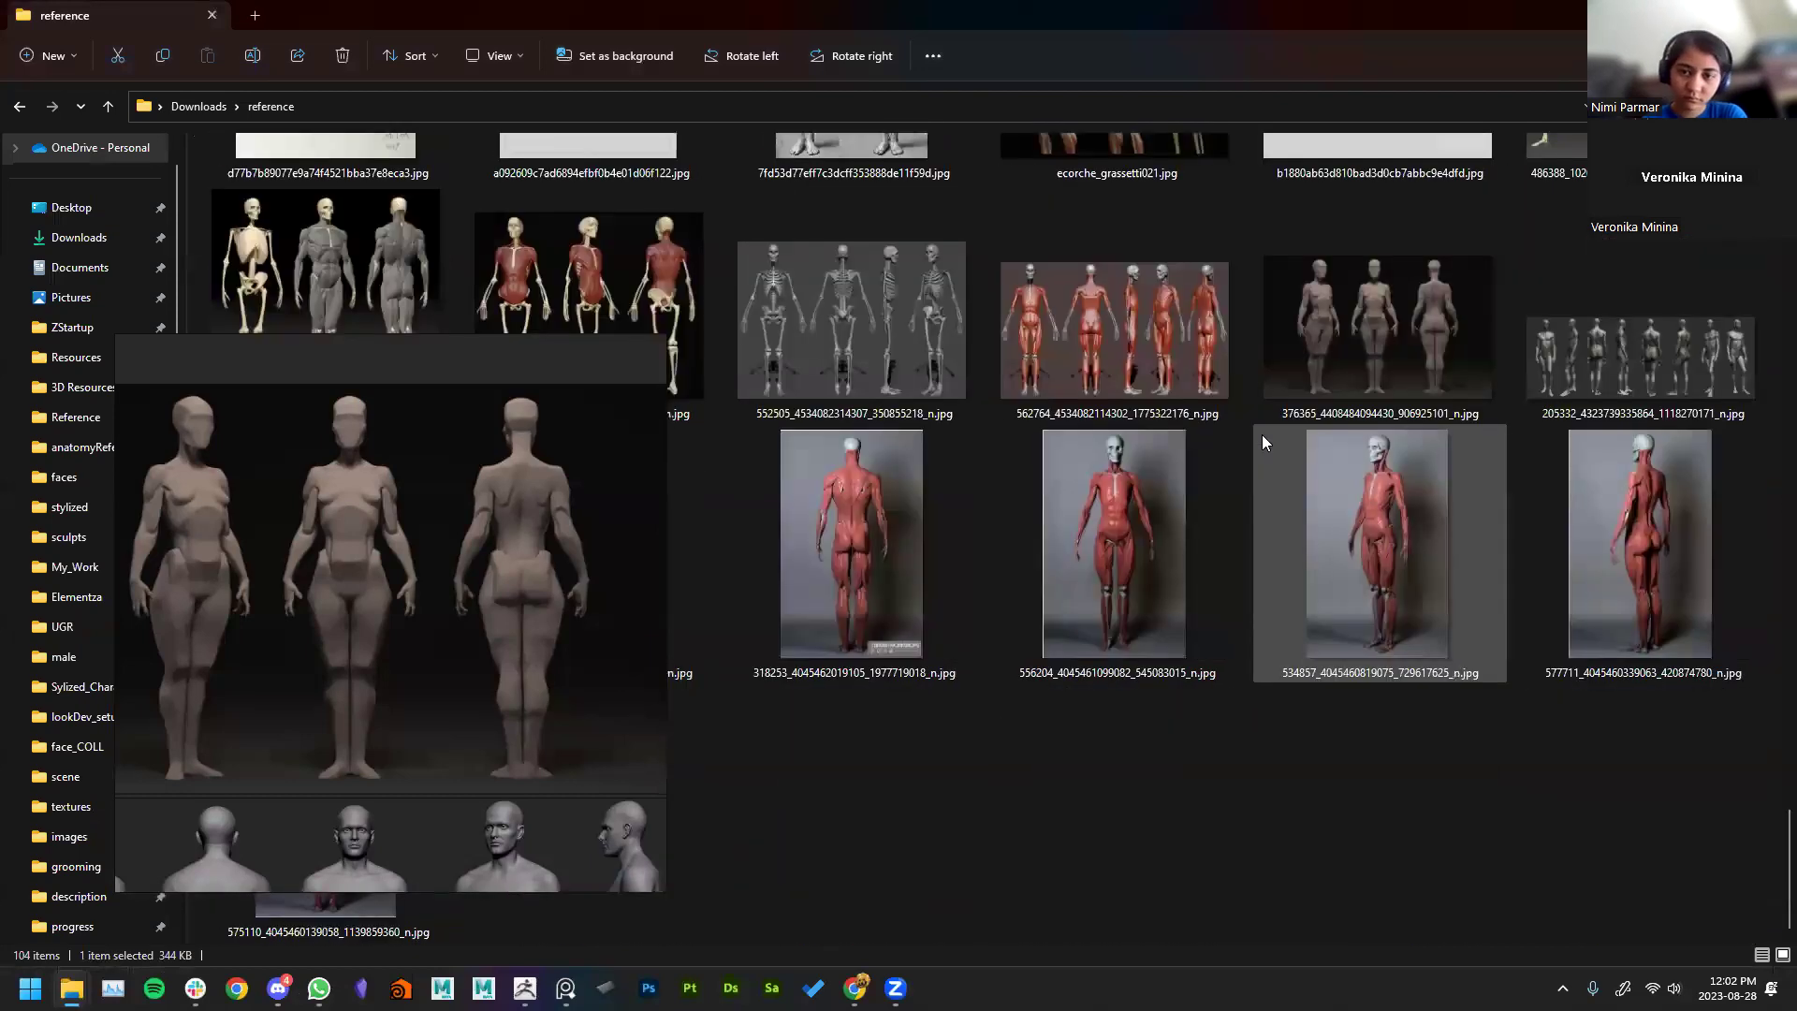
{"action": "scroll", "coordinate": [1261, 435], "scroll_direction": "down", "scroll_amount": 5}
{"action": "scroll", "coordinate": [1259, 434], "scroll_direction": "up", "scroll_amount": 2}
{"action": "scroll", "coordinate": [1260, 434], "scroll_direction": "down", "scroll_amount": 2}
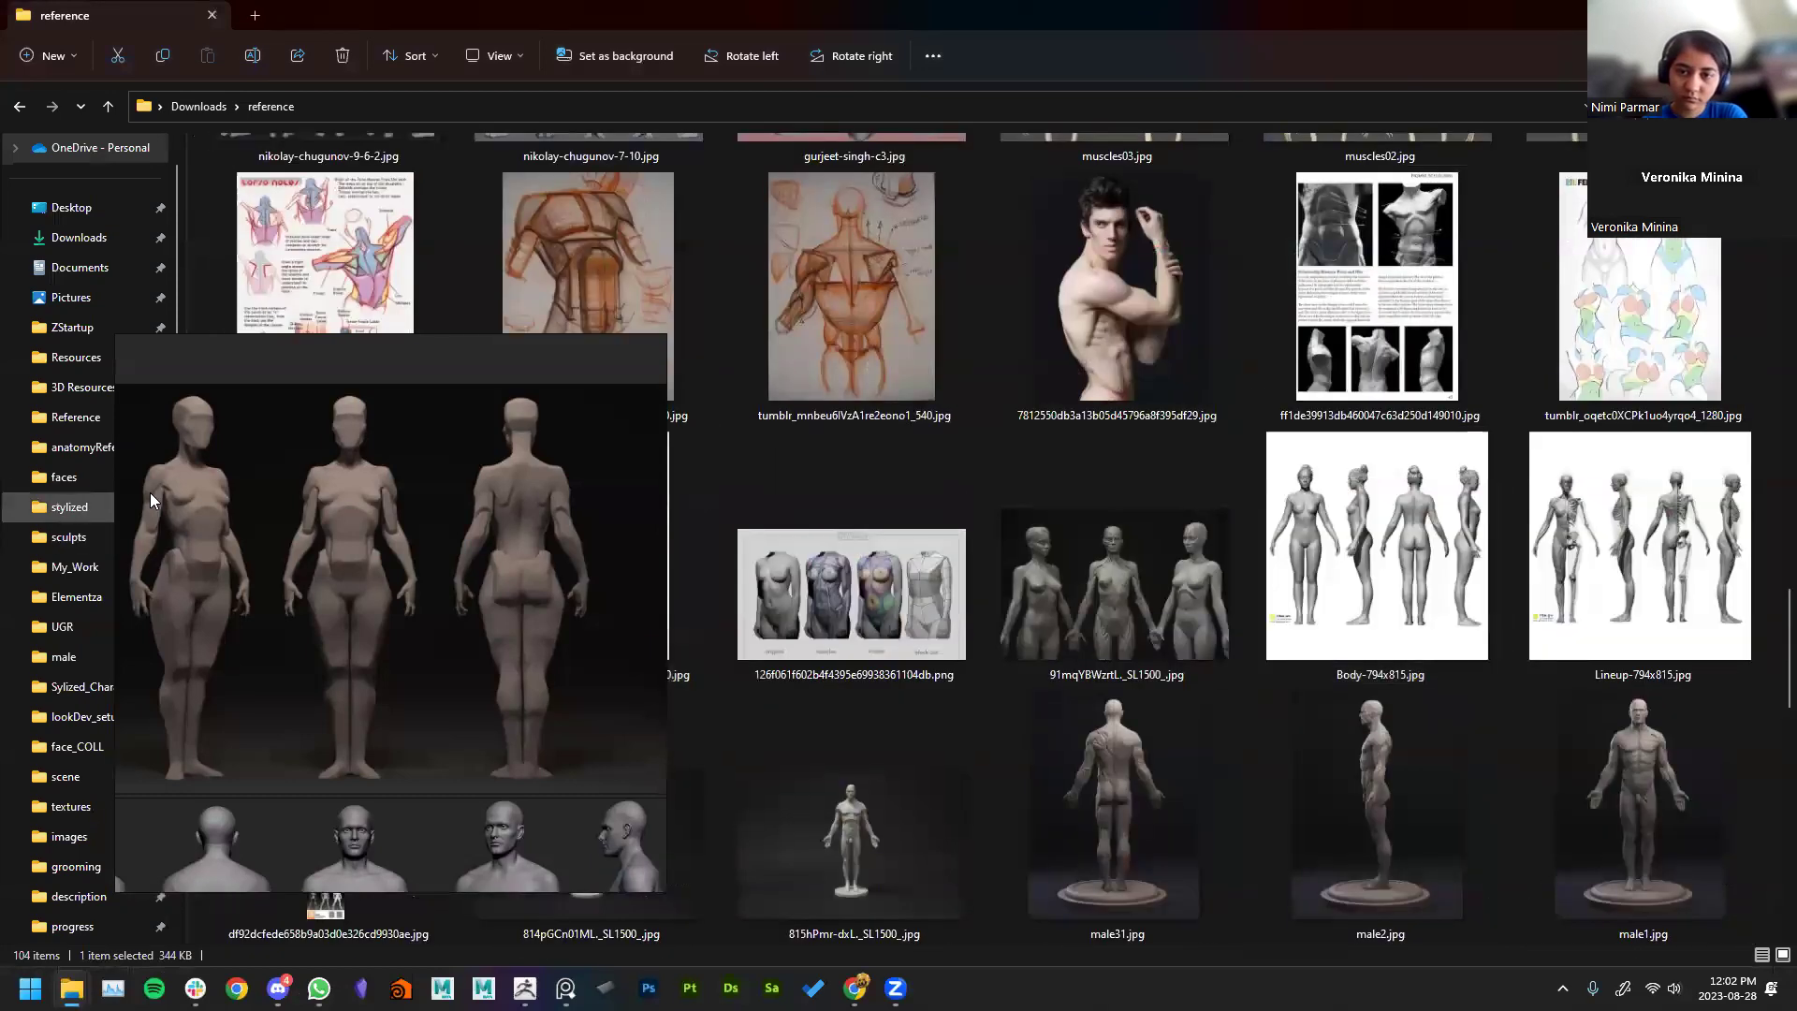
{"action": "right_click_drag", "start_coordinate": [385, 482], "coordinate": [373, 850]}
{"action": "scroll", "coordinate": [927, 597], "scroll_direction": "up", "scroll_amount": 4}
{"action": "scroll", "coordinate": [927, 597], "scroll_direction": "up", "scroll_amount": 3}
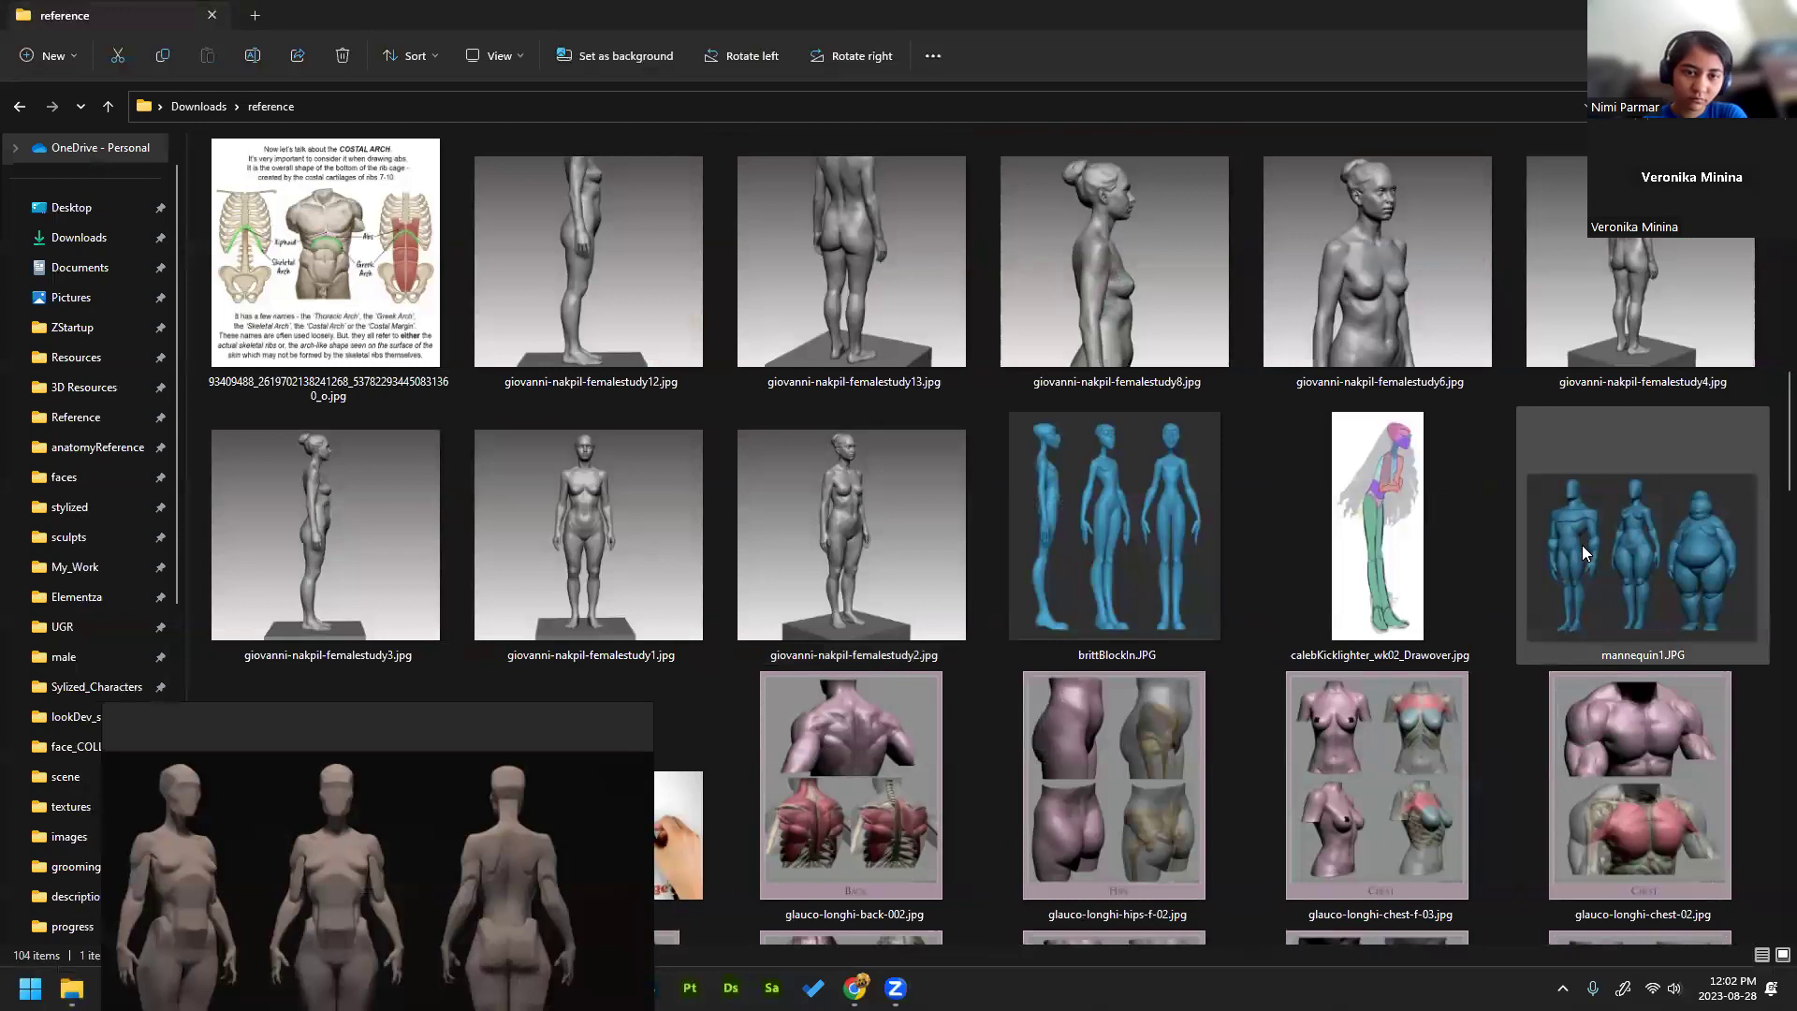
{"action": "scroll", "coordinate": [1497, 557], "scroll_direction": "up", "scroll_amount": 5}
{"action": "scroll", "coordinate": [1483, 561], "scroll_direction": "down", "scroll_amount": 15}
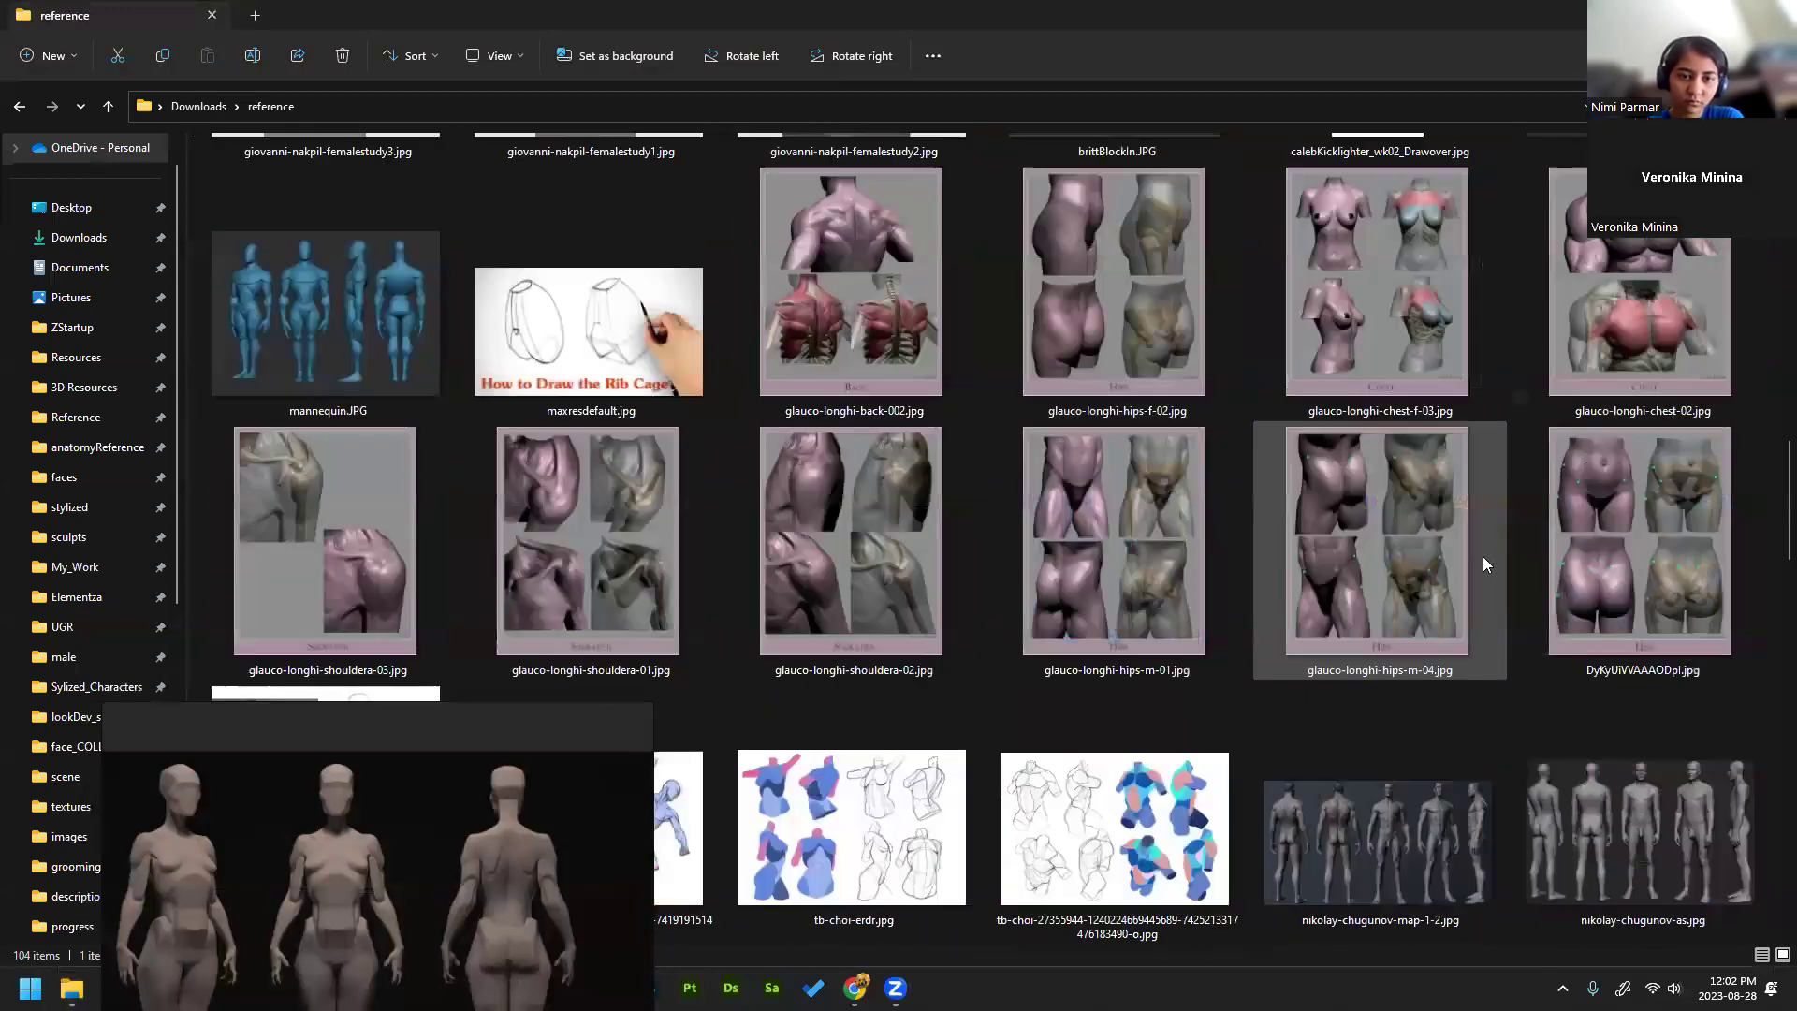
{"action": "scroll", "coordinate": [457, 242], "scroll_direction": "up", "scroll_amount": 4}
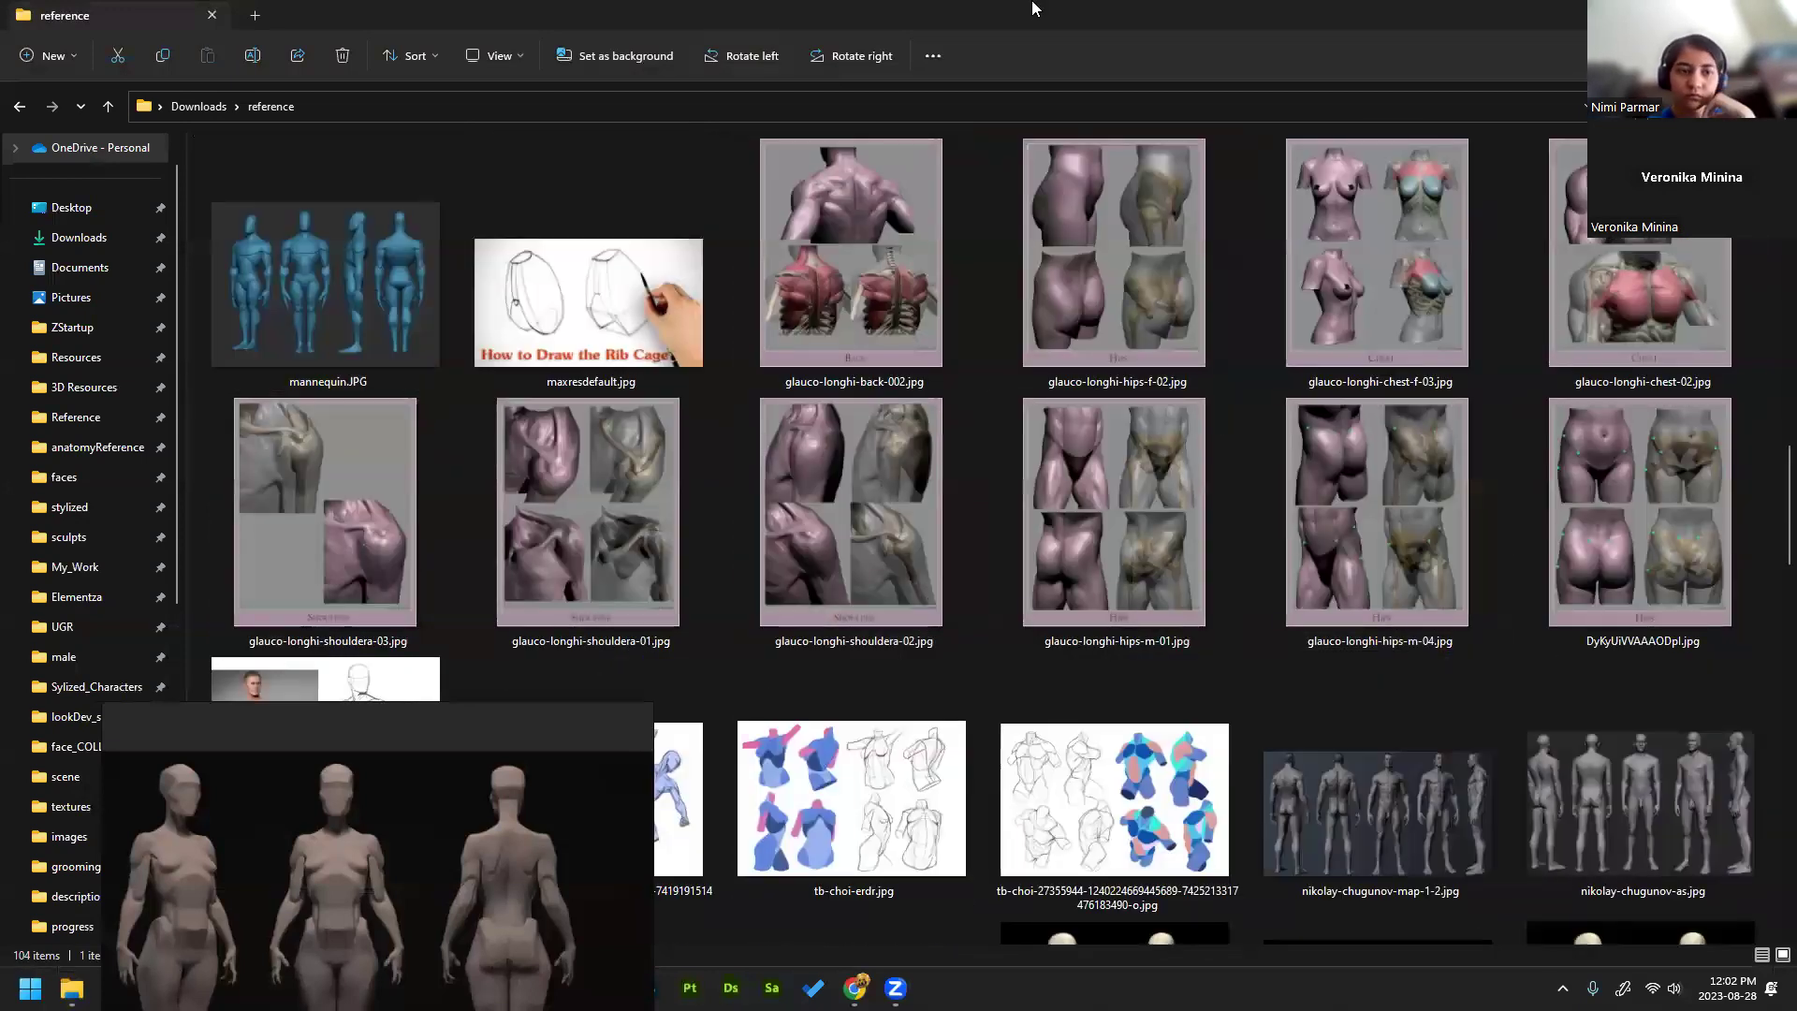
Step: Search the PureRef board for the blue mannequin images, reposition the window, and switch back to ZBrush
{"action": "middle_click_drag", "start_coordinate": [528, 729], "coordinate": [584, 683]}
{"action": "mouse_move", "coordinate": [584, 683]}
{"action": "right_mouse_down"}
{"action": "mouse_move", "coordinate": [596, 634]}
{"action": "mouse_move", "coordinate": [595, 691]}
{"action": "right_mouse_up"}
{"action": "right_click_drag", "start_coordinate": [599, 740], "coordinate": [627, 360]}
{"action": "scroll", "coordinate": [626, 361], "scroll_direction": "down", "scroll_amount": 5}
{"action": "scroll", "coordinate": [603, 506], "scroll_direction": "down", "scroll_amount": 3}
{"action": "middle_click_drag", "start_coordinate": [602, 505], "coordinate": [417, 594]}
{"action": "scroll", "coordinate": [449, 618], "scroll_direction": "down", "scroll_amount": 2}
{"action": "middle_click_drag", "start_coordinate": [510, 660], "coordinate": [443, 475]}
{"action": "scroll", "coordinate": [468, 590], "scroll_direction": "up", "scroll_amount": 6}
{"action": "scroll", "coordinate": [476, 618], "scroll_direction": "up", "scroll_amount": 1}
{"action": "scroll", "coordinate": [480, 627], "scroll_direction": "down", "scroll_amount": 1}
{"action": "scroll", "coordinate": [481, 627], "scroll_direction": "up", "scroll_amount": 1}
{"action": "right_click_drag", "start_coordinate": [614, 345], "coordinate": [463, 401]}
{"action": "key", "text": "alt+Tab"}
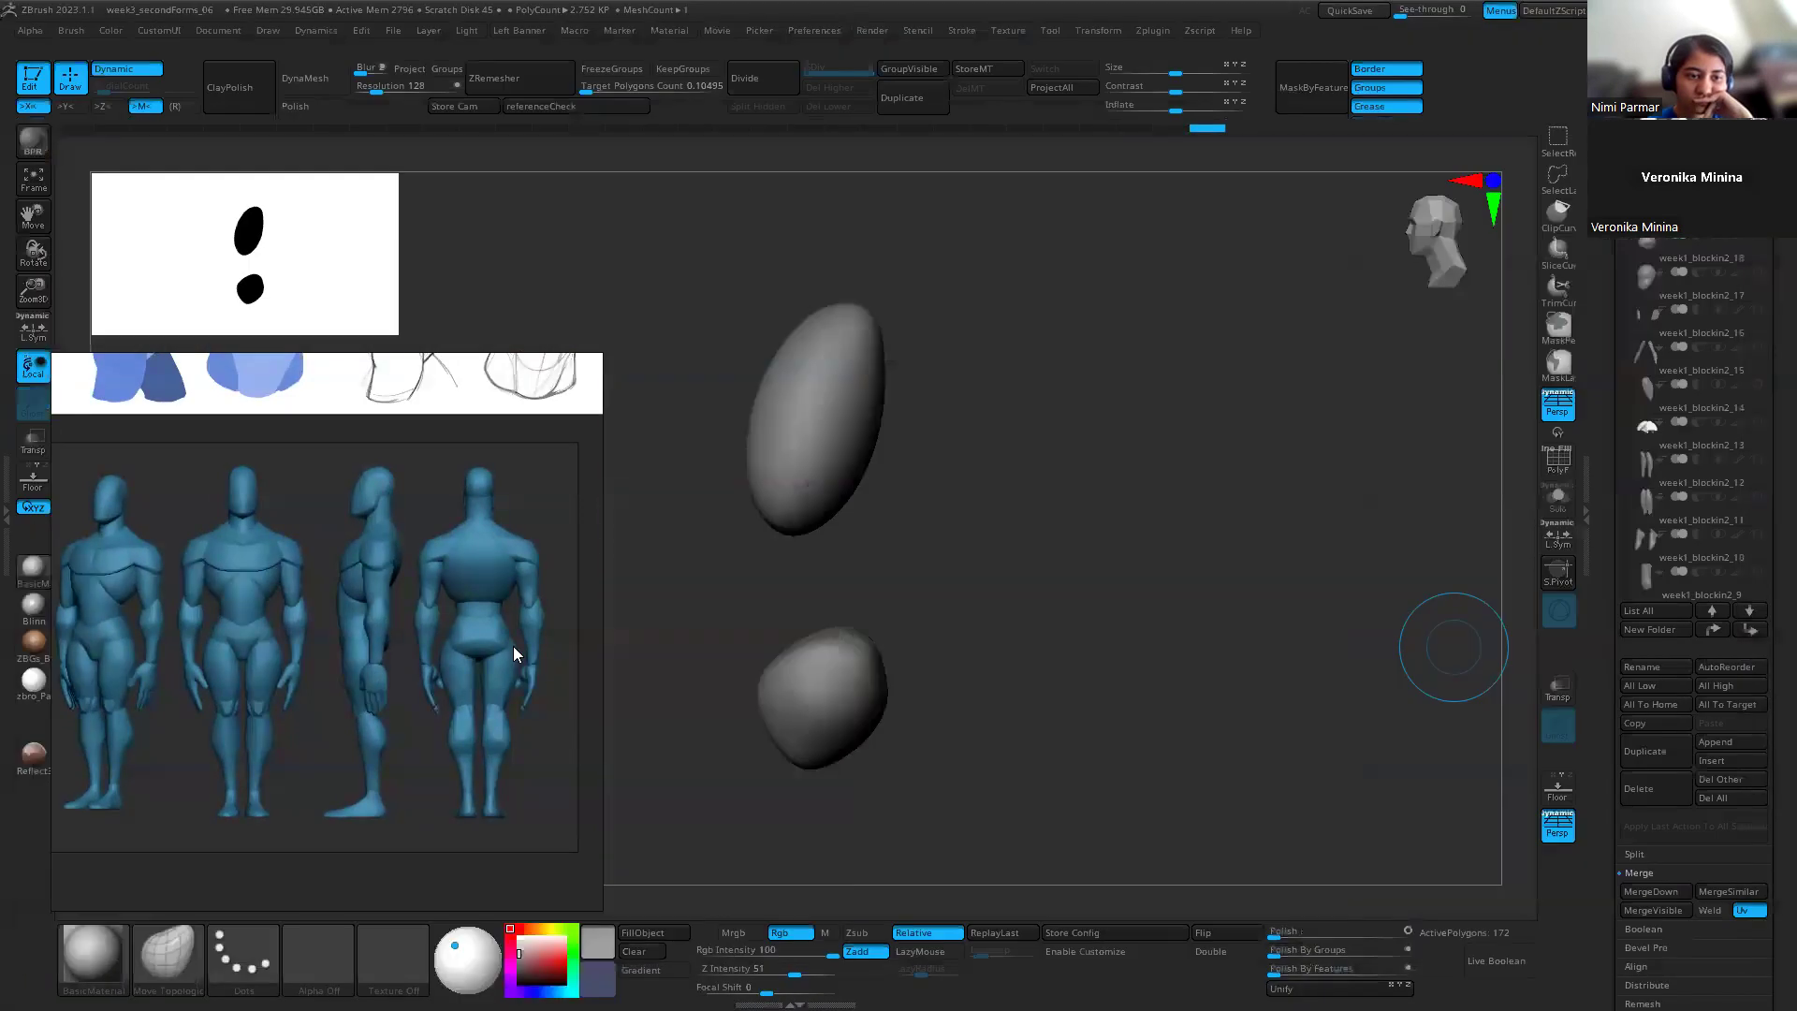
Step: Arrange the two blue mannequin images one above the other in PureRef and narrow the window to fit them
{"action": "scroll", "coordinate": [449, 646], "scroll_direction": "down", "scroll_amount": 2}
{"action": "scroll", "coordinate": [296, 608], "scroll_direction": "up", "scroll_amount": 1}
{"action": "scroll", "coordinate": [413, 617], "scroll_direction": "up", "scroll_amount": 1}
{"action": "left_click_drag", "start_coordinate": [496, 623], "coordinate": [155, 831]}
{"action": "middle_click_drag", "start_coordinate": [334, 660], "coordinate": [481, 549]}
{"action": "left_click", "coordinate": [390, 538]}
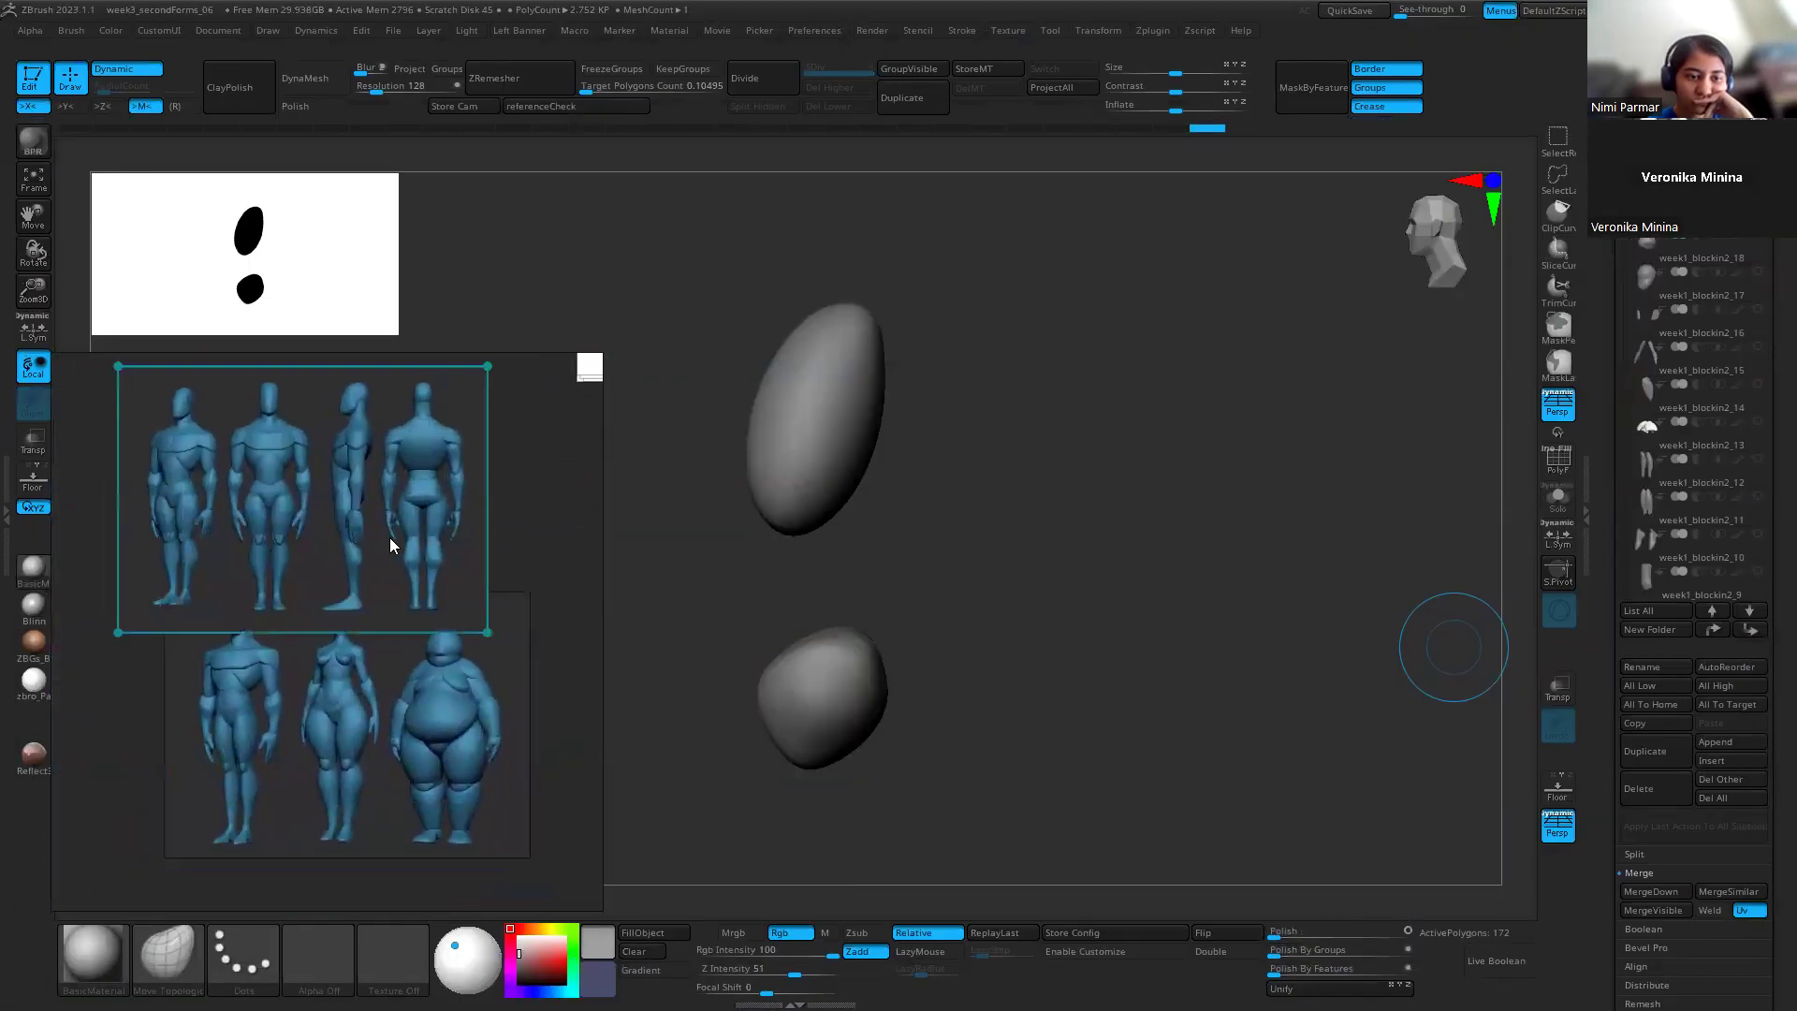
{"action": "left_click_drag", "start_coordinate": [421, 743], "coordinate": [356, 784]}
{"action": "left_click_drag", "start_coordinate": [380, 620], "coordinate": [339, 612]}
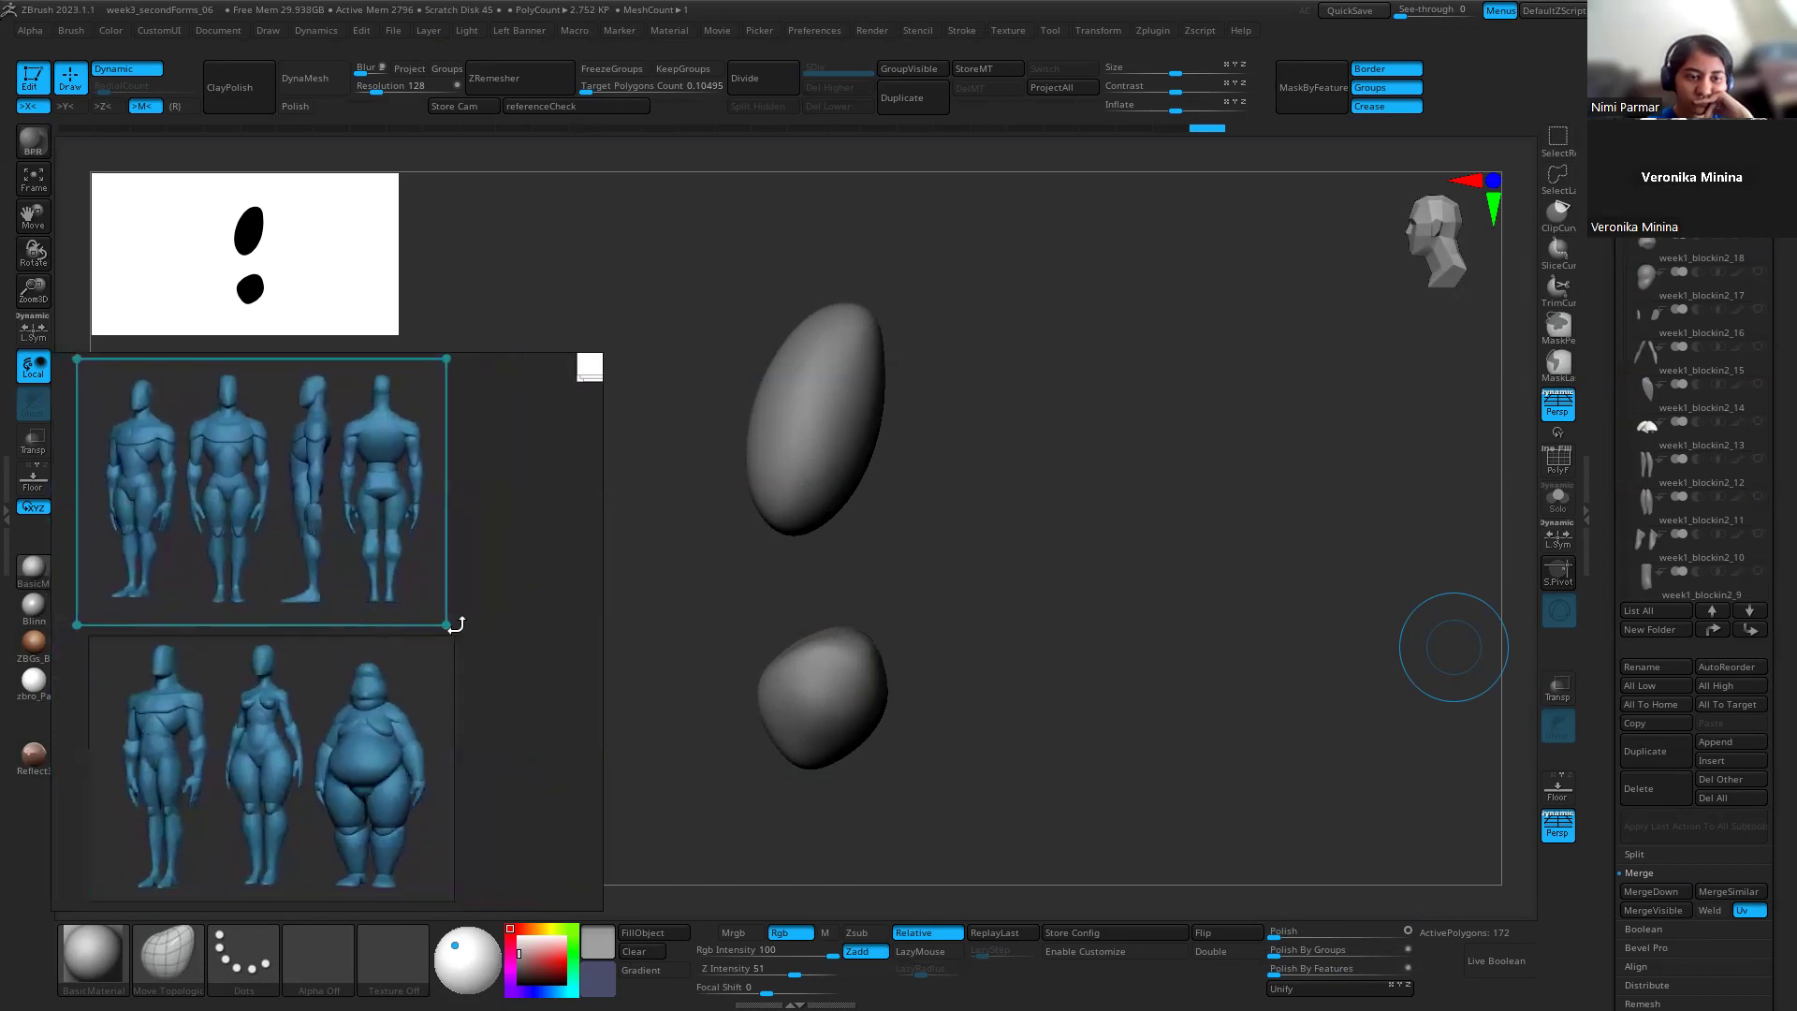
{"action": "left_click_drag", "start_coordinate": [527, 626], "coordinate": [384, 608]}
{"action": "scroll", "coordinate": [384, 606], "scroll_direction": "up", "scroll_amount": 1}
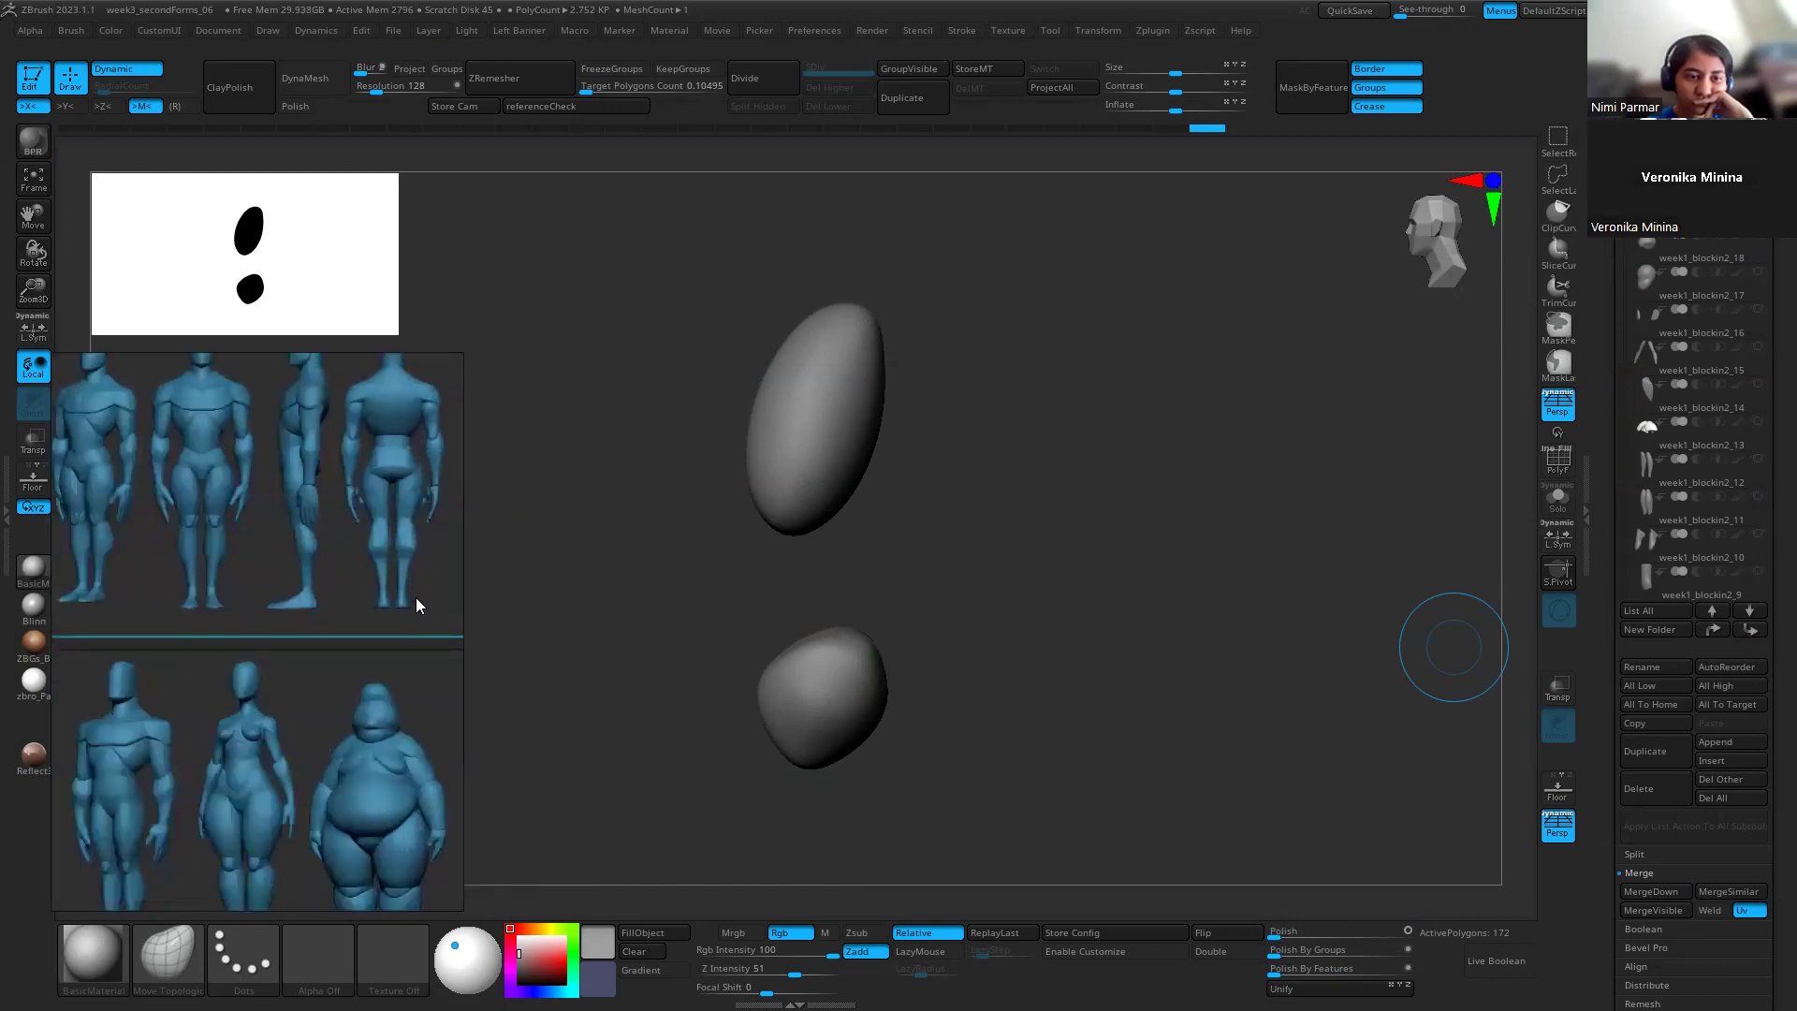
{"action": "scroll", "coordinate": [412, 604], "scroll_direction": "down", "scroll_amount": 1}
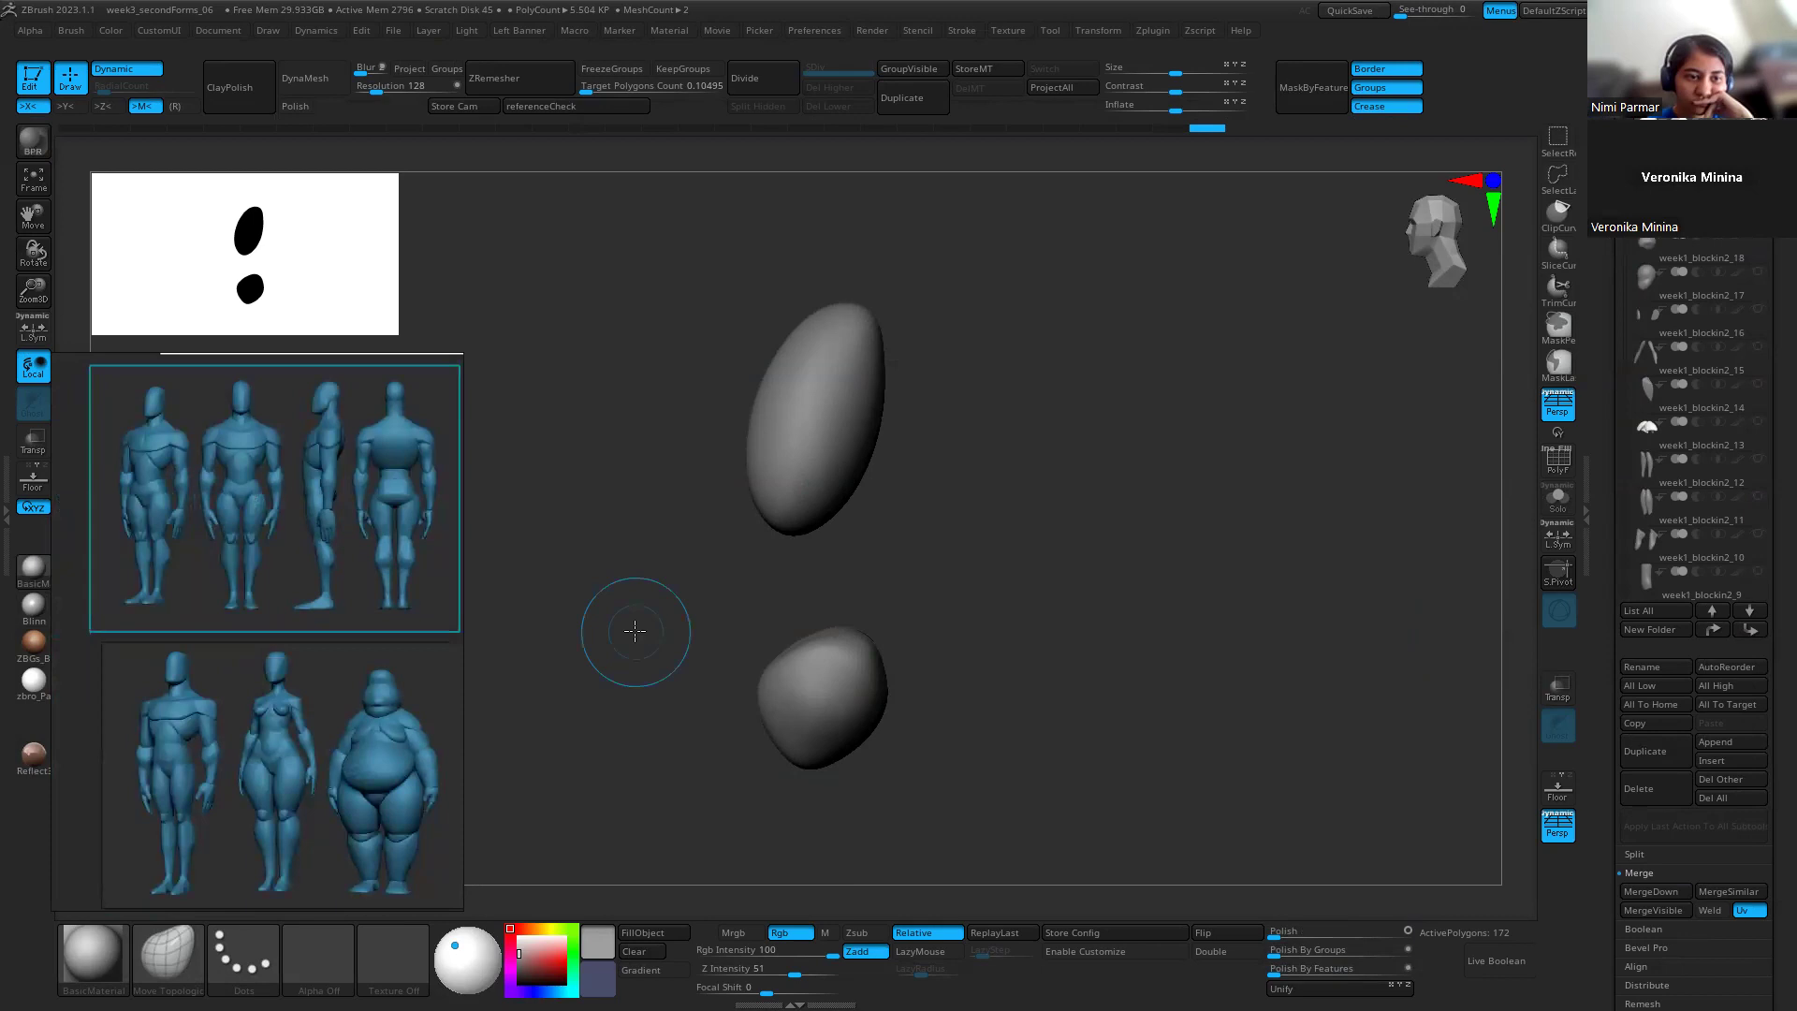
Step: Adjust the upper corners and front of the pelvis mass with Move Topological, following the hips of the mannequins
{"action": "mouse_move", "coordinate": [1000, 621]}
{"action": "left_mouse_down", "text": "shift"}
{"action": "mouse_move", "coordinate": [991, 593]}
{"action": "mouse_move", "coordinate": [790, 574]}
{"action": "mouse_move", "coordinate": [845, 610]}
{"action": "left_mouse_up", "text": "shift"}
{"action": "key", "text": "s"}
{"action": "key", "text": "s"}
{"action": "mouse_move", "coordinate": [952, 646]}
{"action": "left_mouse_down"}
{"action": "mouse_move", "coordinate": [885, 688]}
{"action": "mouse_move", "coordinate": [866, 738]}
{"action": "left_mouse_up"}
{"action": "key", "text": "s"}
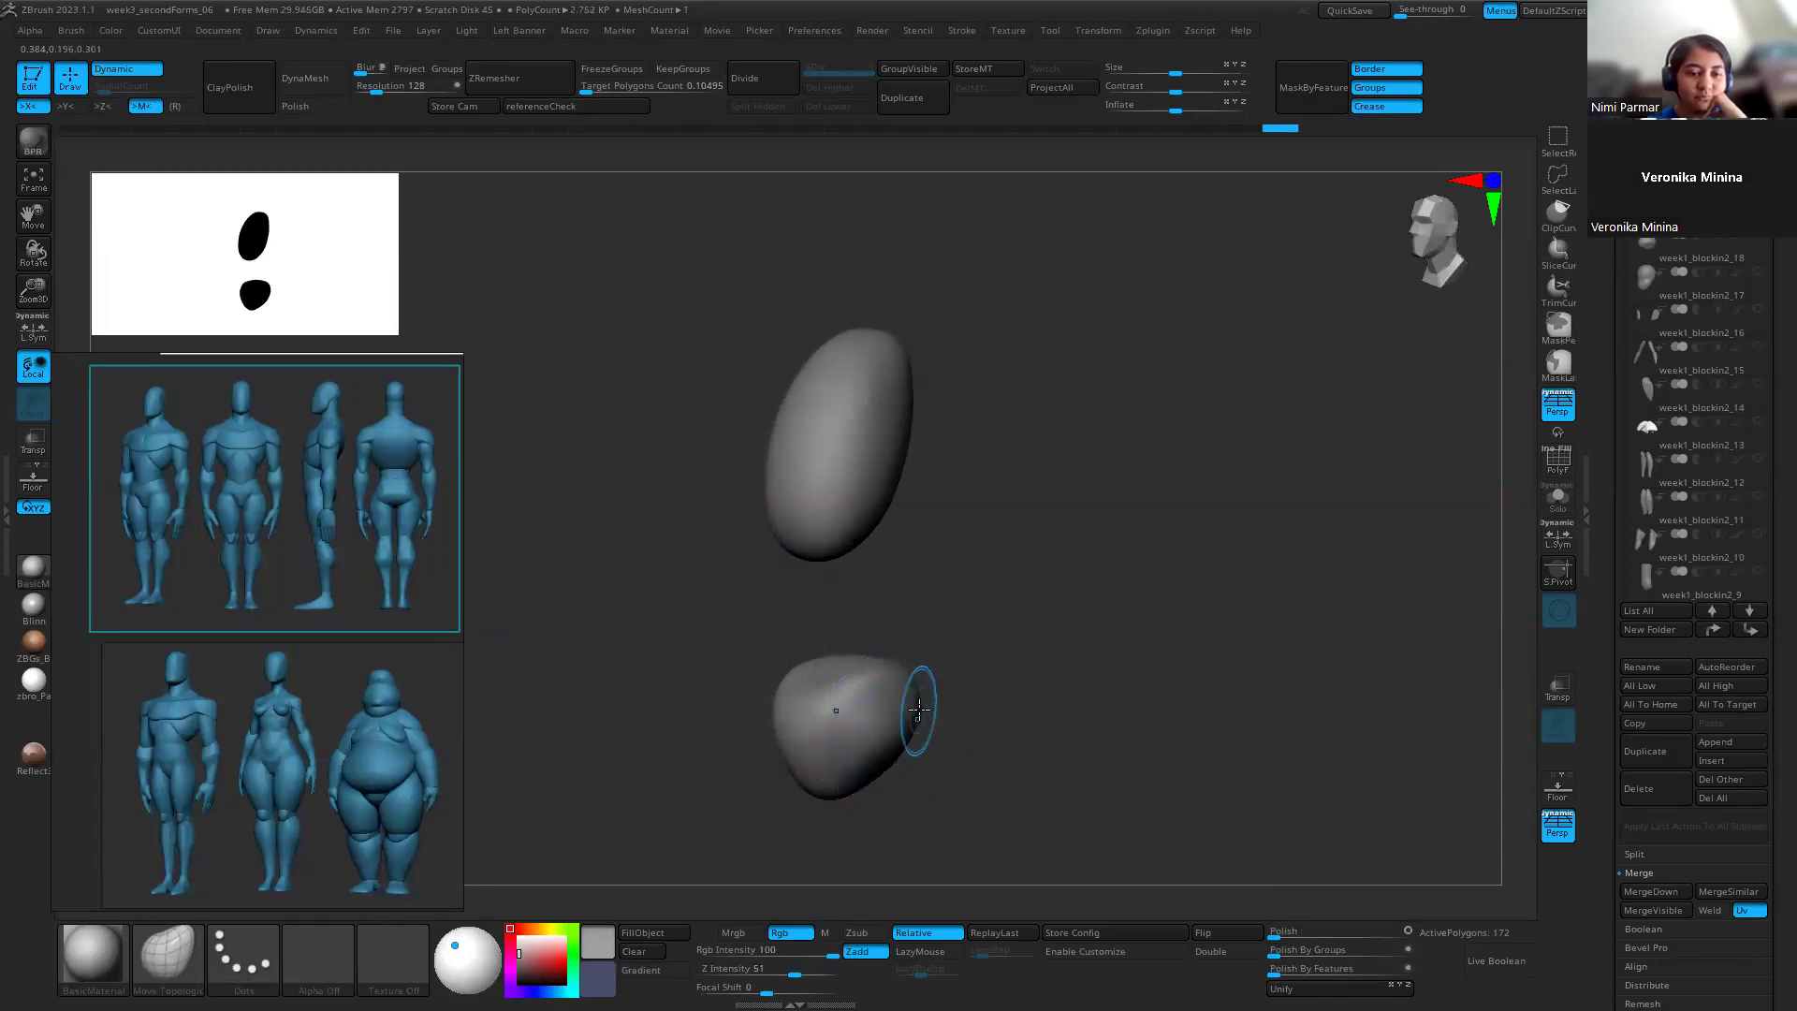
{"action": "left_click_drag", "start_coordinate": [1002, 674], "coordinate": [774, 655], "text": "shift"}
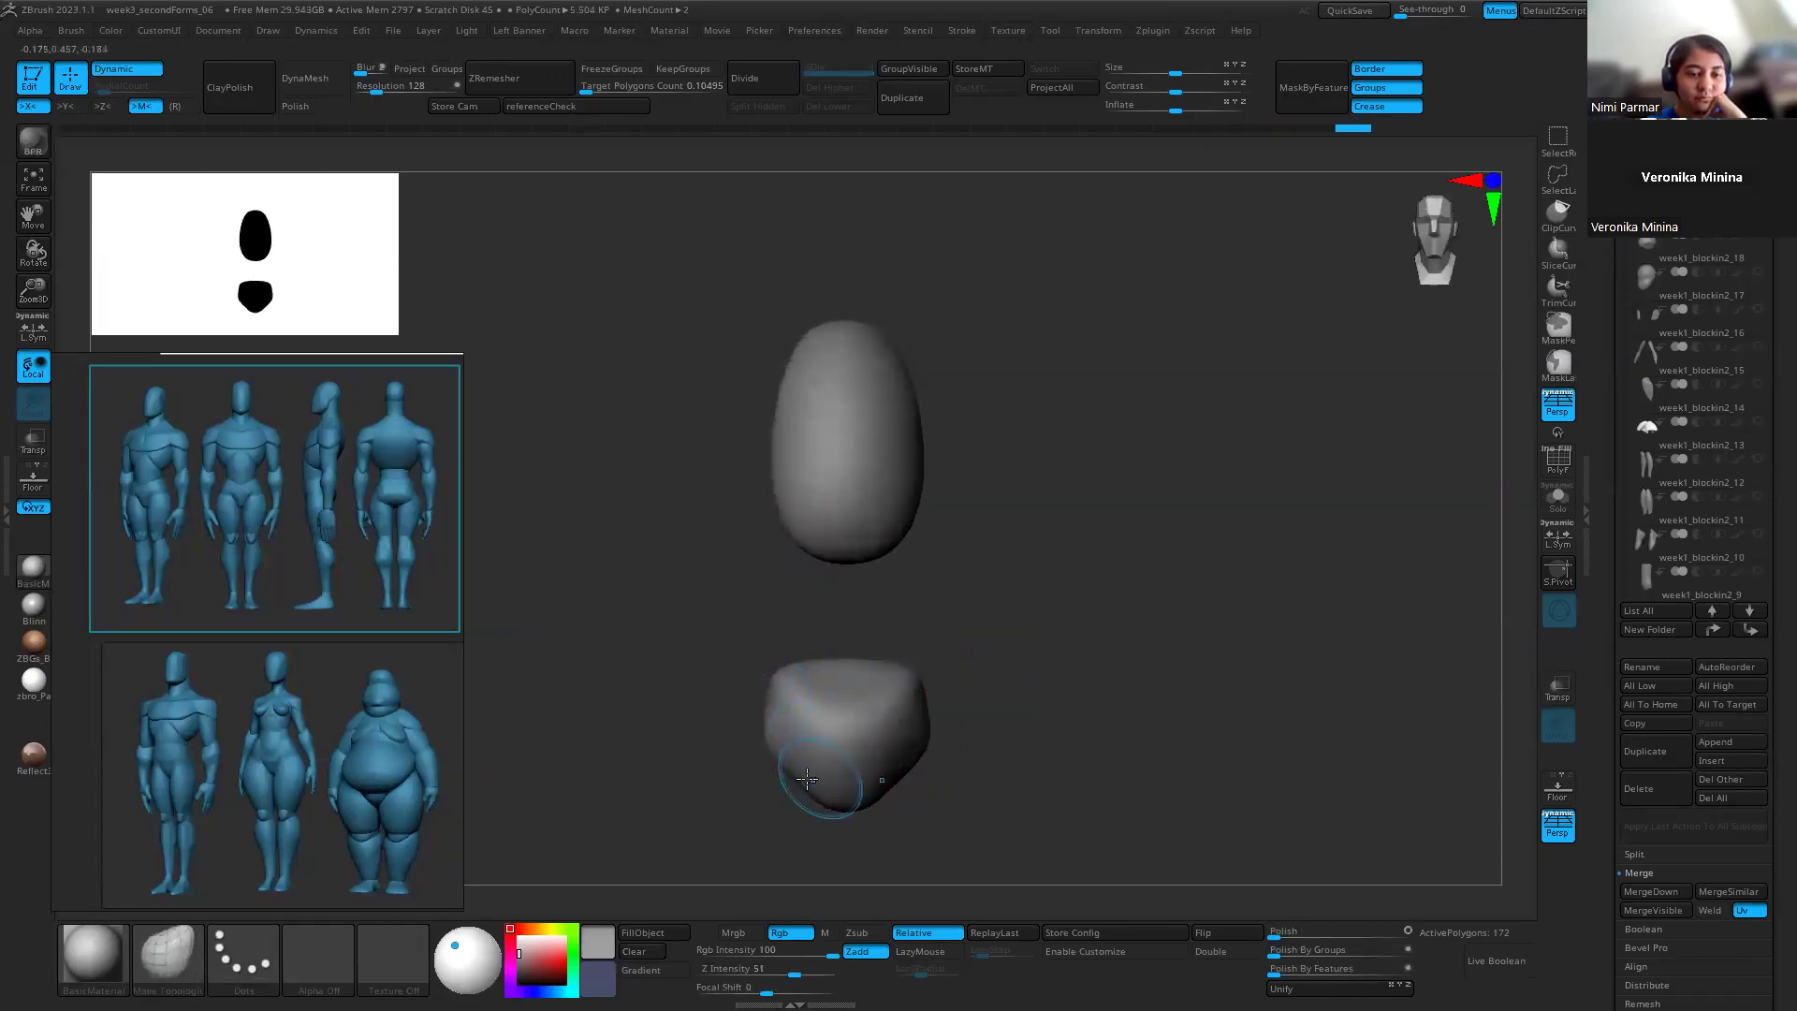
Step: Taper the lower sides of the pelvis mass from front and back, checking the form from the side
{"action": "left_click_drag", "start_coordinate": [777, 866], "coordinate": [690, 838]}
{"action": "left_click_drag", "start_coordinate": [805, 829], "coordinate": [823, 698], "text": "alt"}
{"action": "left_click_drag", "start_coordinate": [935, 705], "coordinate": [969, 749], "text": "shift"}
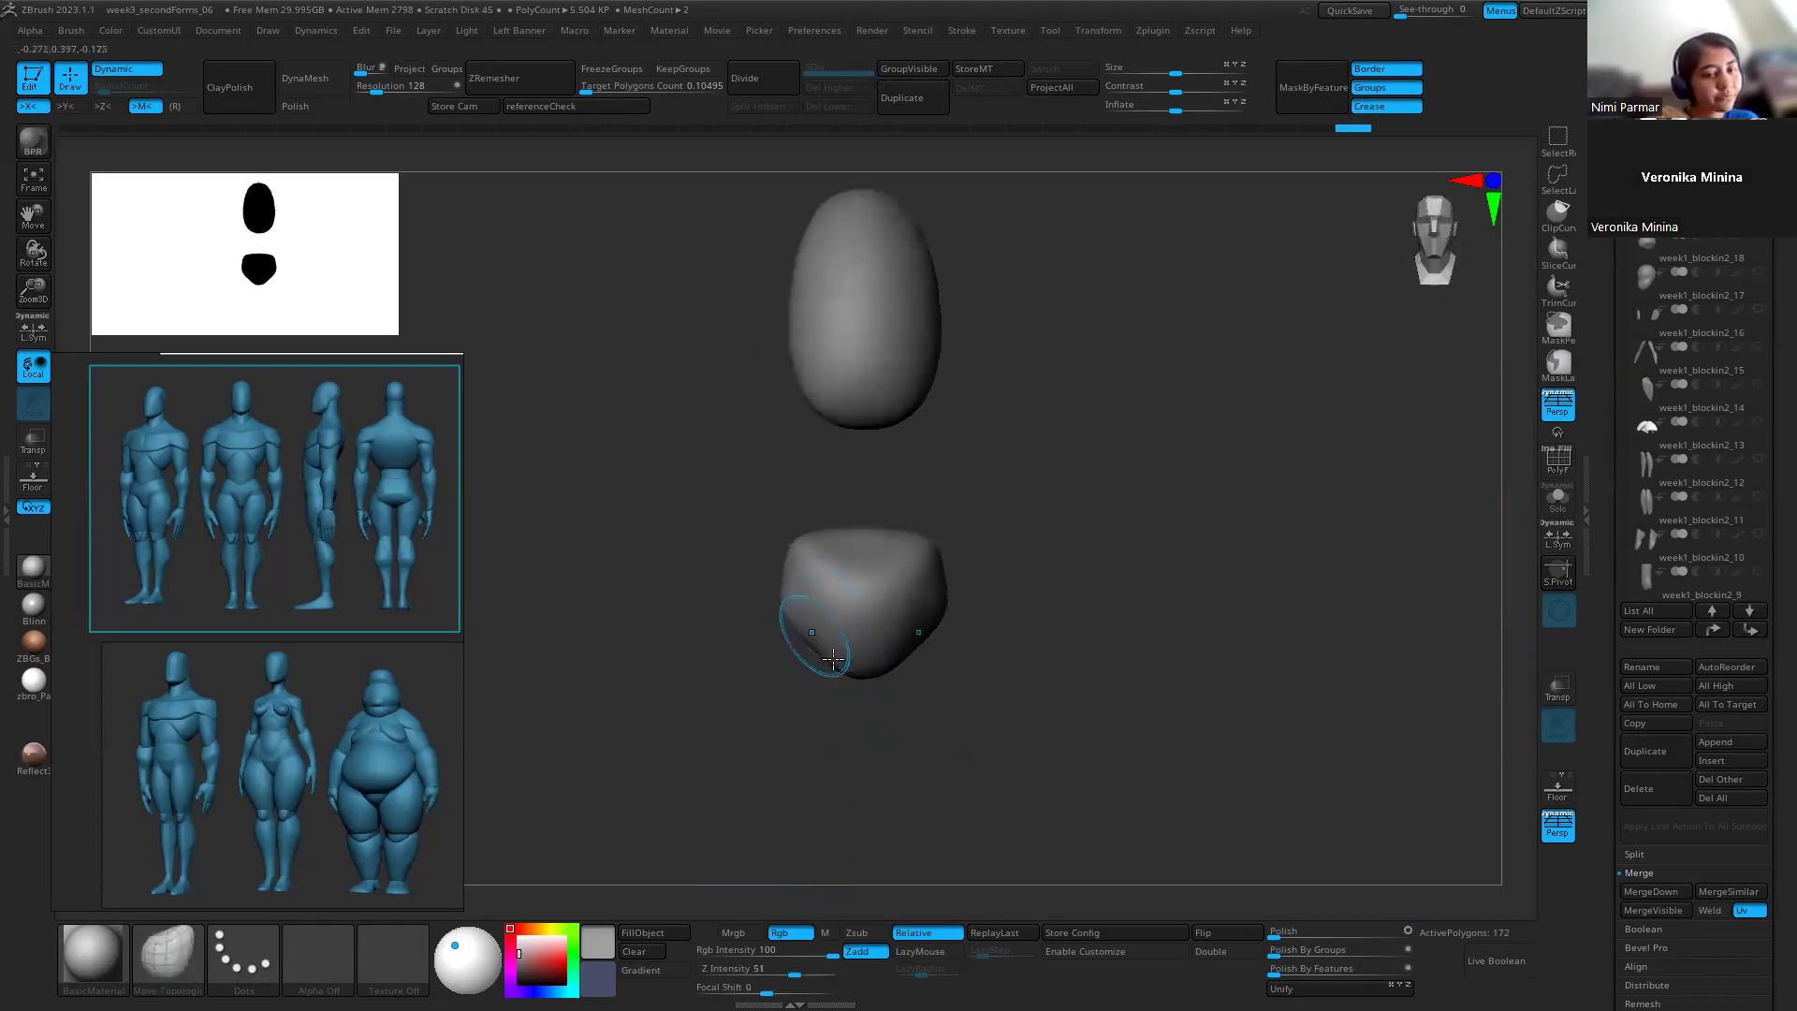
{"action": "left_click_drag", "start_coordinate": [826, 730], "coordinate": [829, 796], "text": "alt"}
{"action": "left_click_drag", "start_coordinate": [795, 653], "coordinate": [814, 638]}
{"action": "mouse_move", "coordinate": [669, 698]}
{"action": "left_mouse_down"}
{"action": "mouse_move", "coordinate": [744, 693]}
{"action": "mouse_move", "coordinate": [774, 715]}
{"action": "left_mouse_up"}
{"action": "left_click_drag", "start_coordinate": [971, 707], "coordinate": [770, 666]}
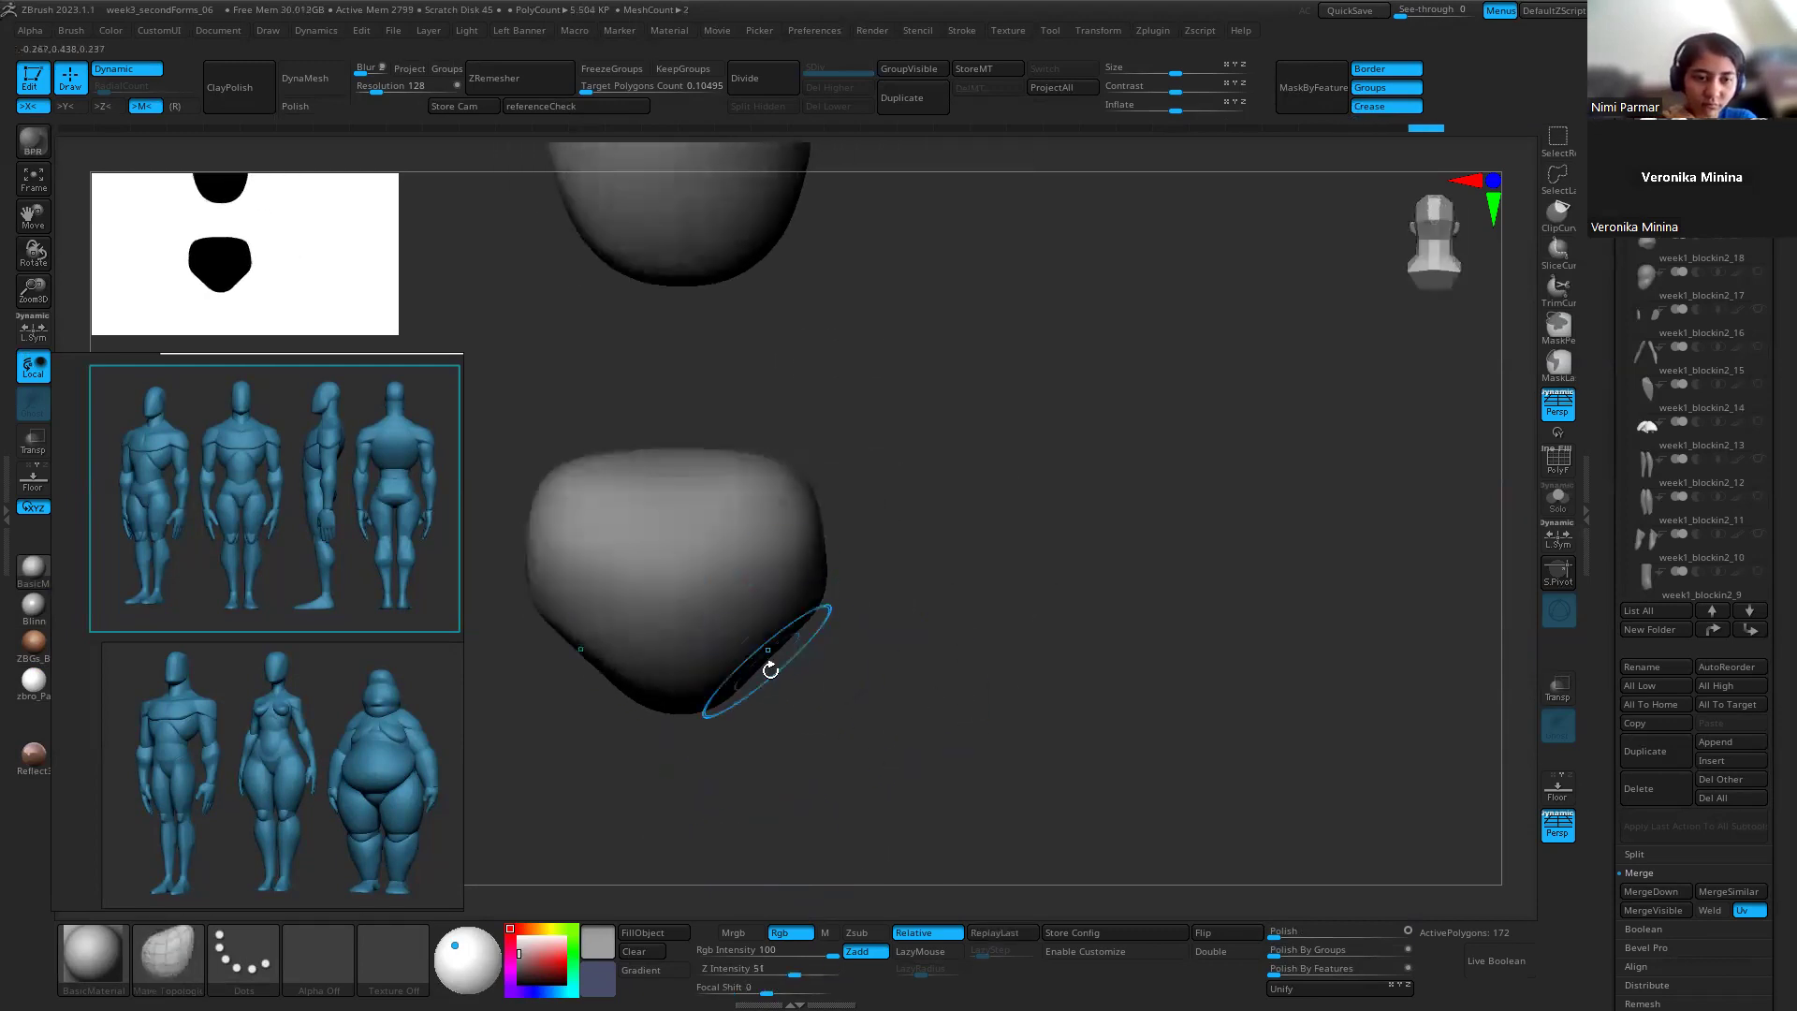
{"action": "left_click_drag", "start_coordinate": [868, 618], "coordinate": [920, 718]}
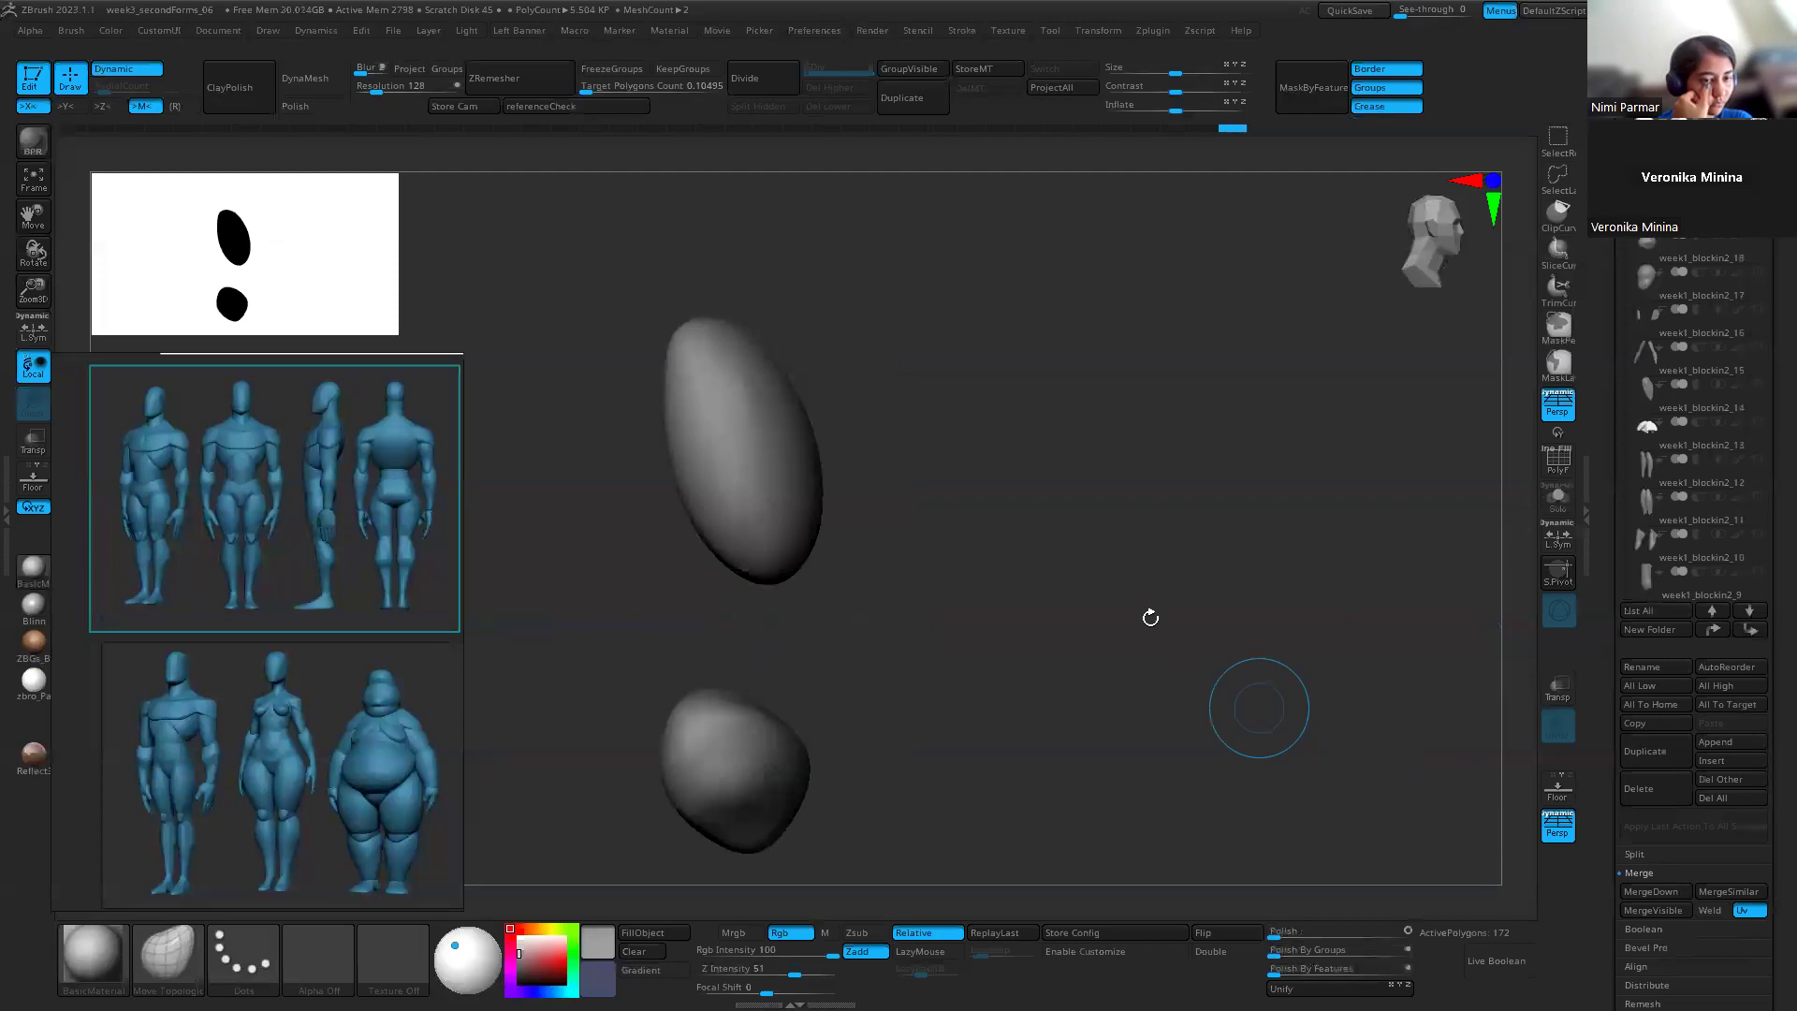
Step: Append a Sphere3D subtool and scale it down to sit between the ribcage and pelvis
{"action": "left_click", "coordinate": [1753, 765]}
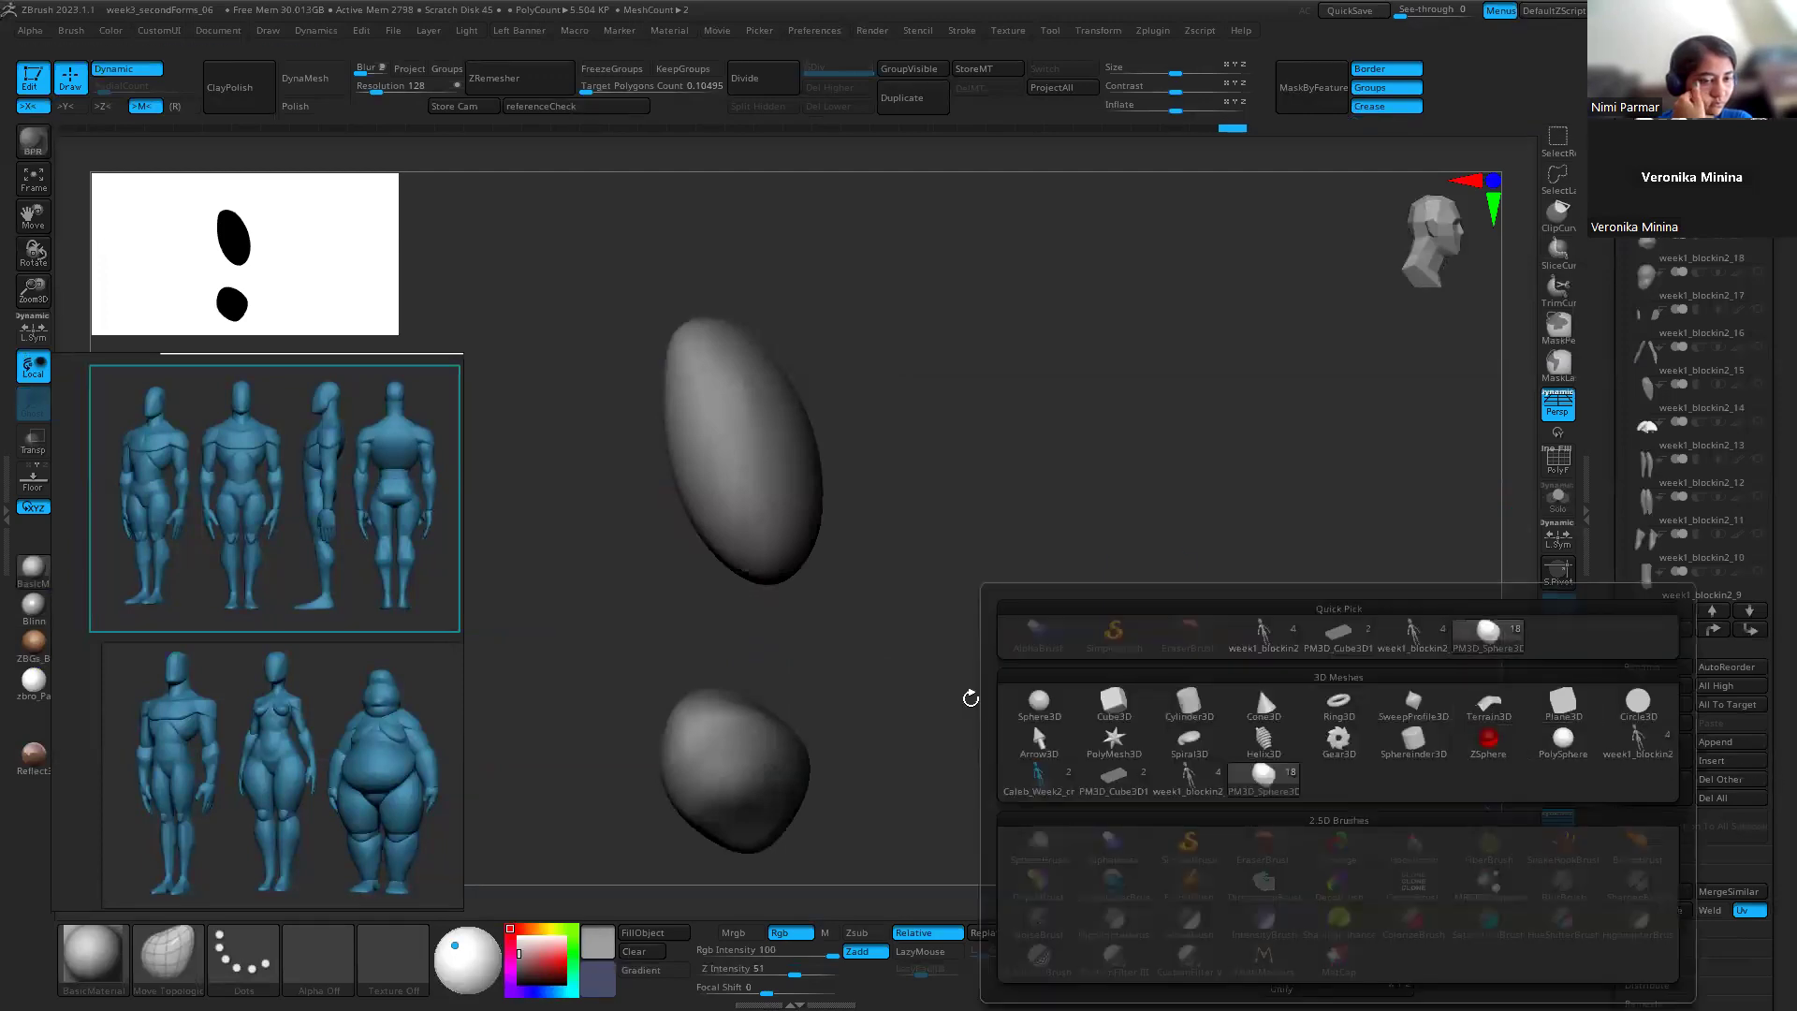
{"action": "left_click", "coordinate": [1740, 760]}
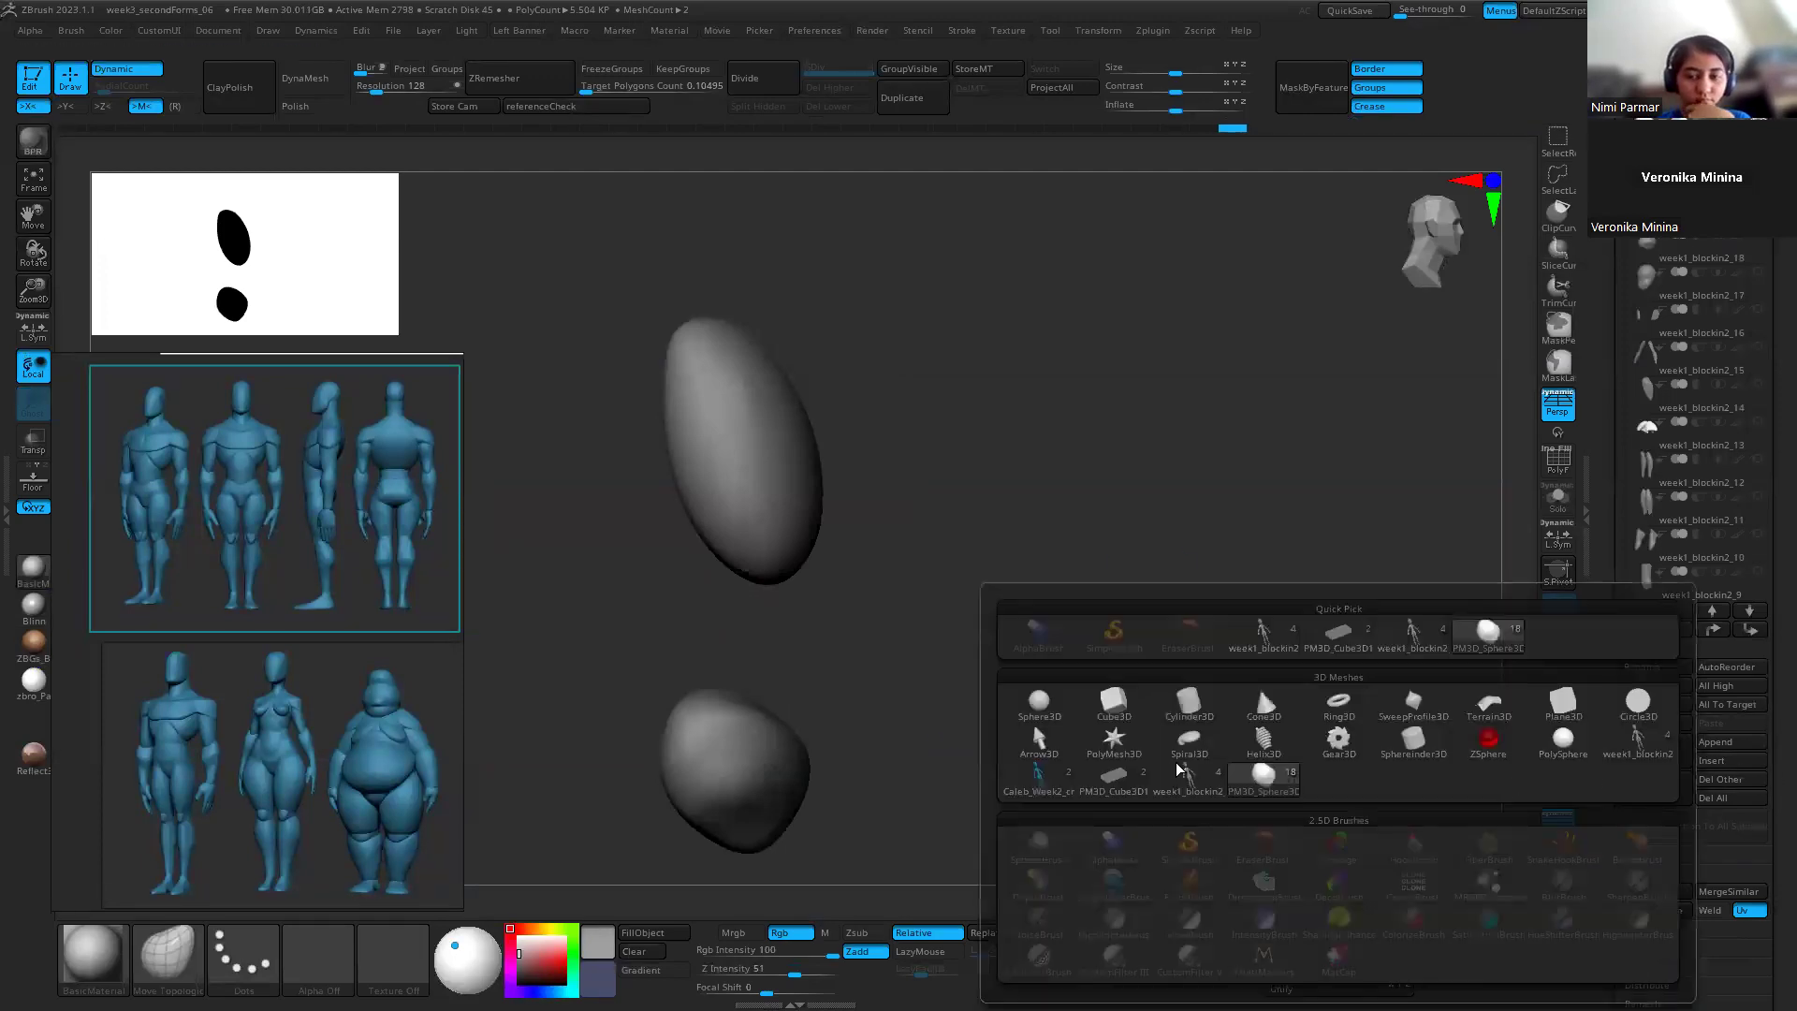
{"action": "left_click", "coordinate": [1034, 700]}
{"action": "left_click_drag", "start_coordinate": [751, 700], "coordinate": [732, 716]}
{"action": "left_click_drag", "start_coordinate": [746, 609], "coordinate": [749, 496], "text": "ctrl"}
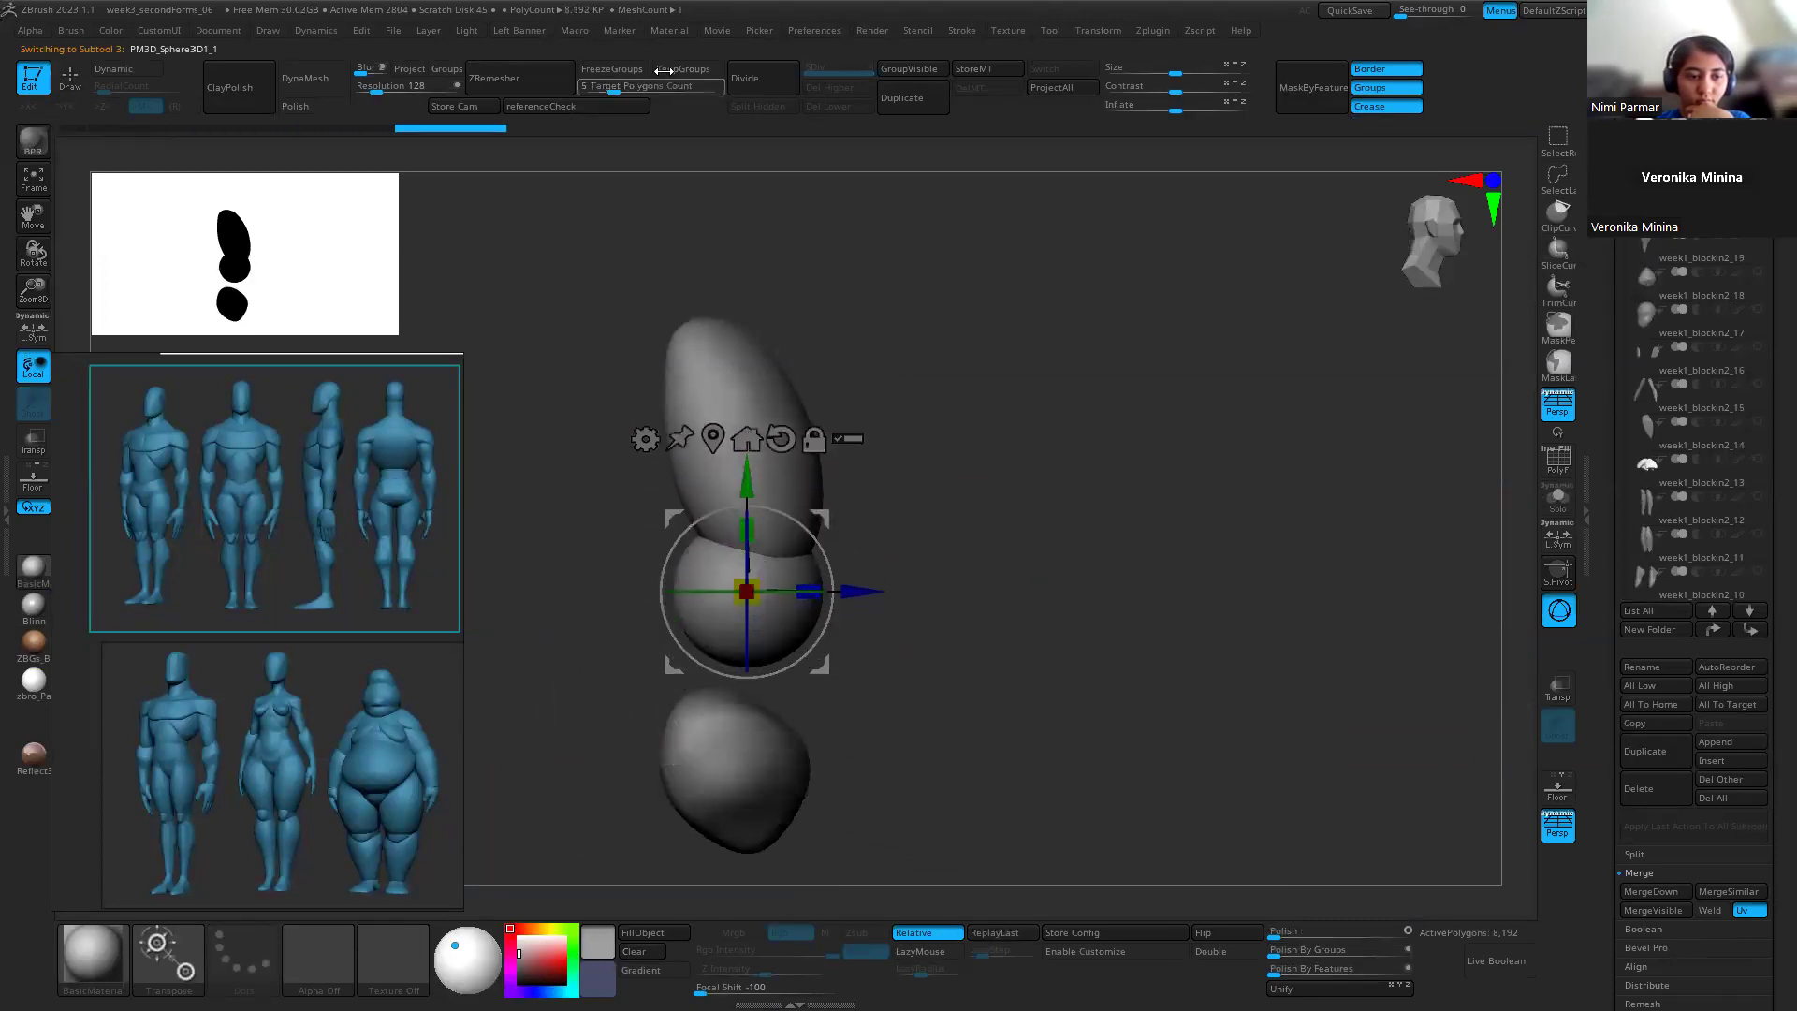
Step: Try reducing the sphere with ZRemesher, smoothing it with dynamic subdivision and stretching it between the ribcage and pelvis
{"action": "left_click", "coordinate": [542, 82]}
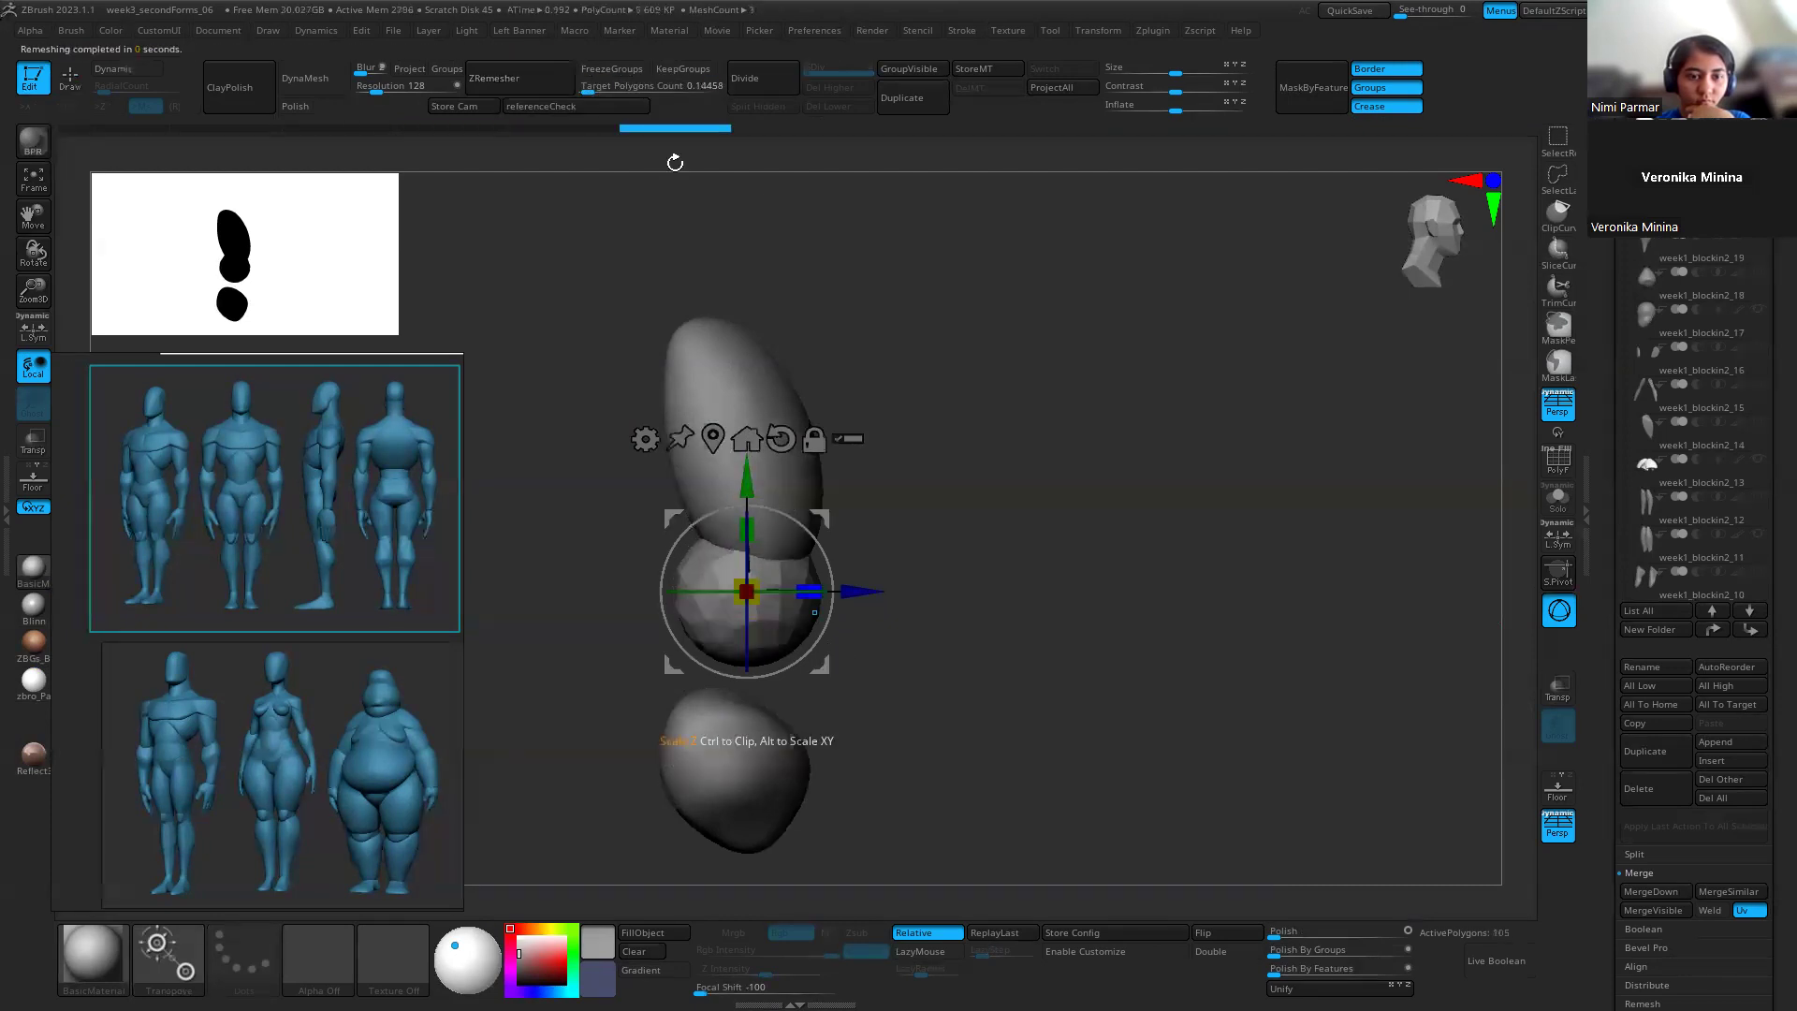
{"action": "left_click_drag", "start_coordinate": [587, 82], "coordinate": [591, 82]}
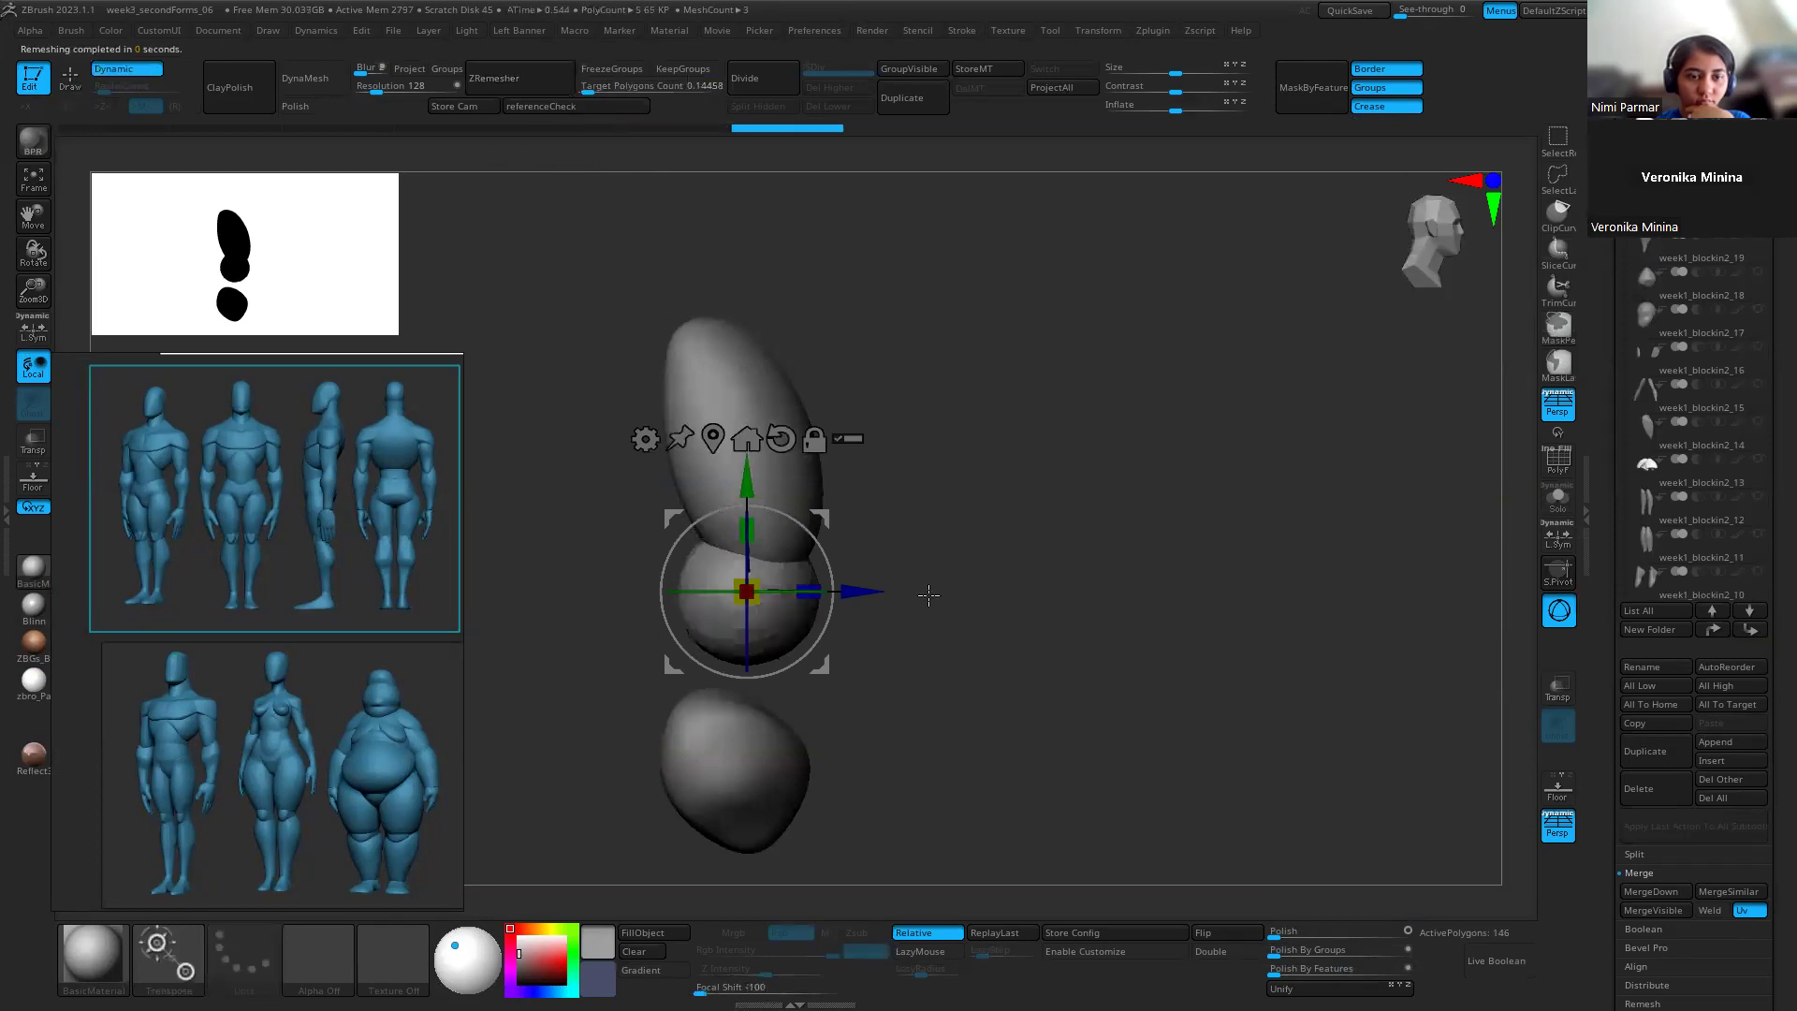
{"action": "key", "text": "q"}
{"action": "key", "text": "s"}
{"action": "key", "text": "w"}
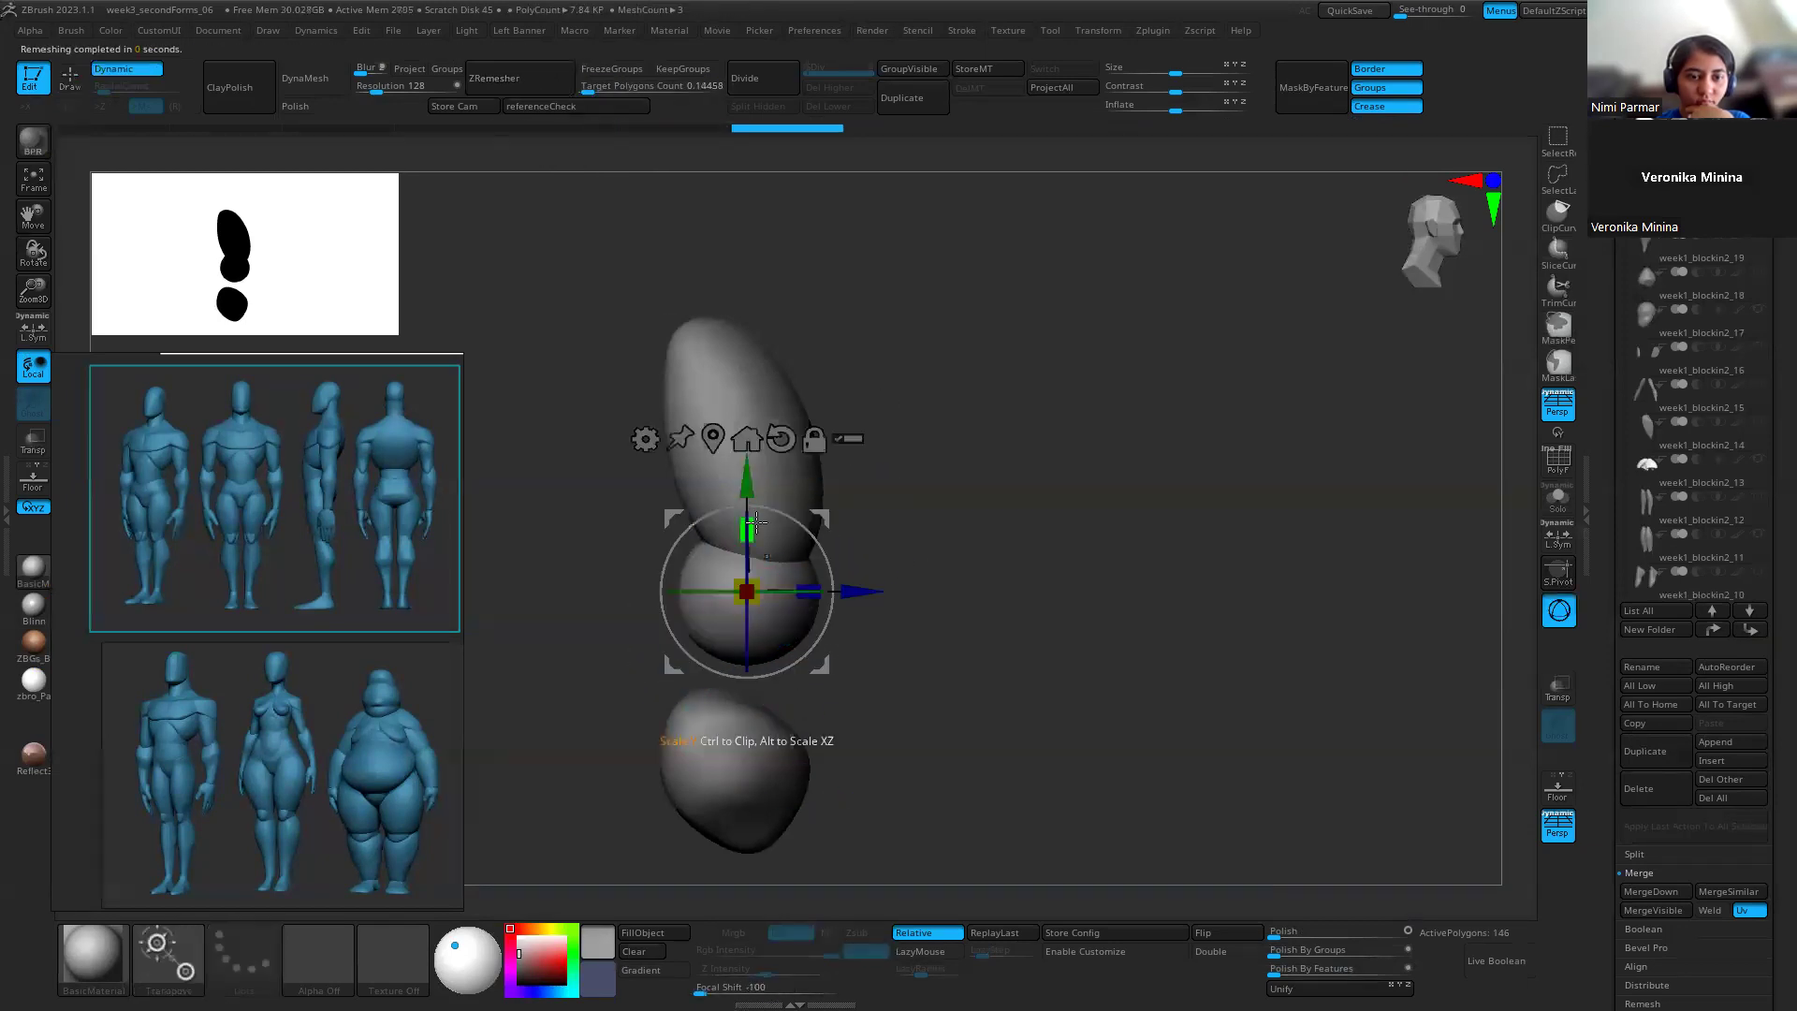
{"action": "key", "text": "q"}
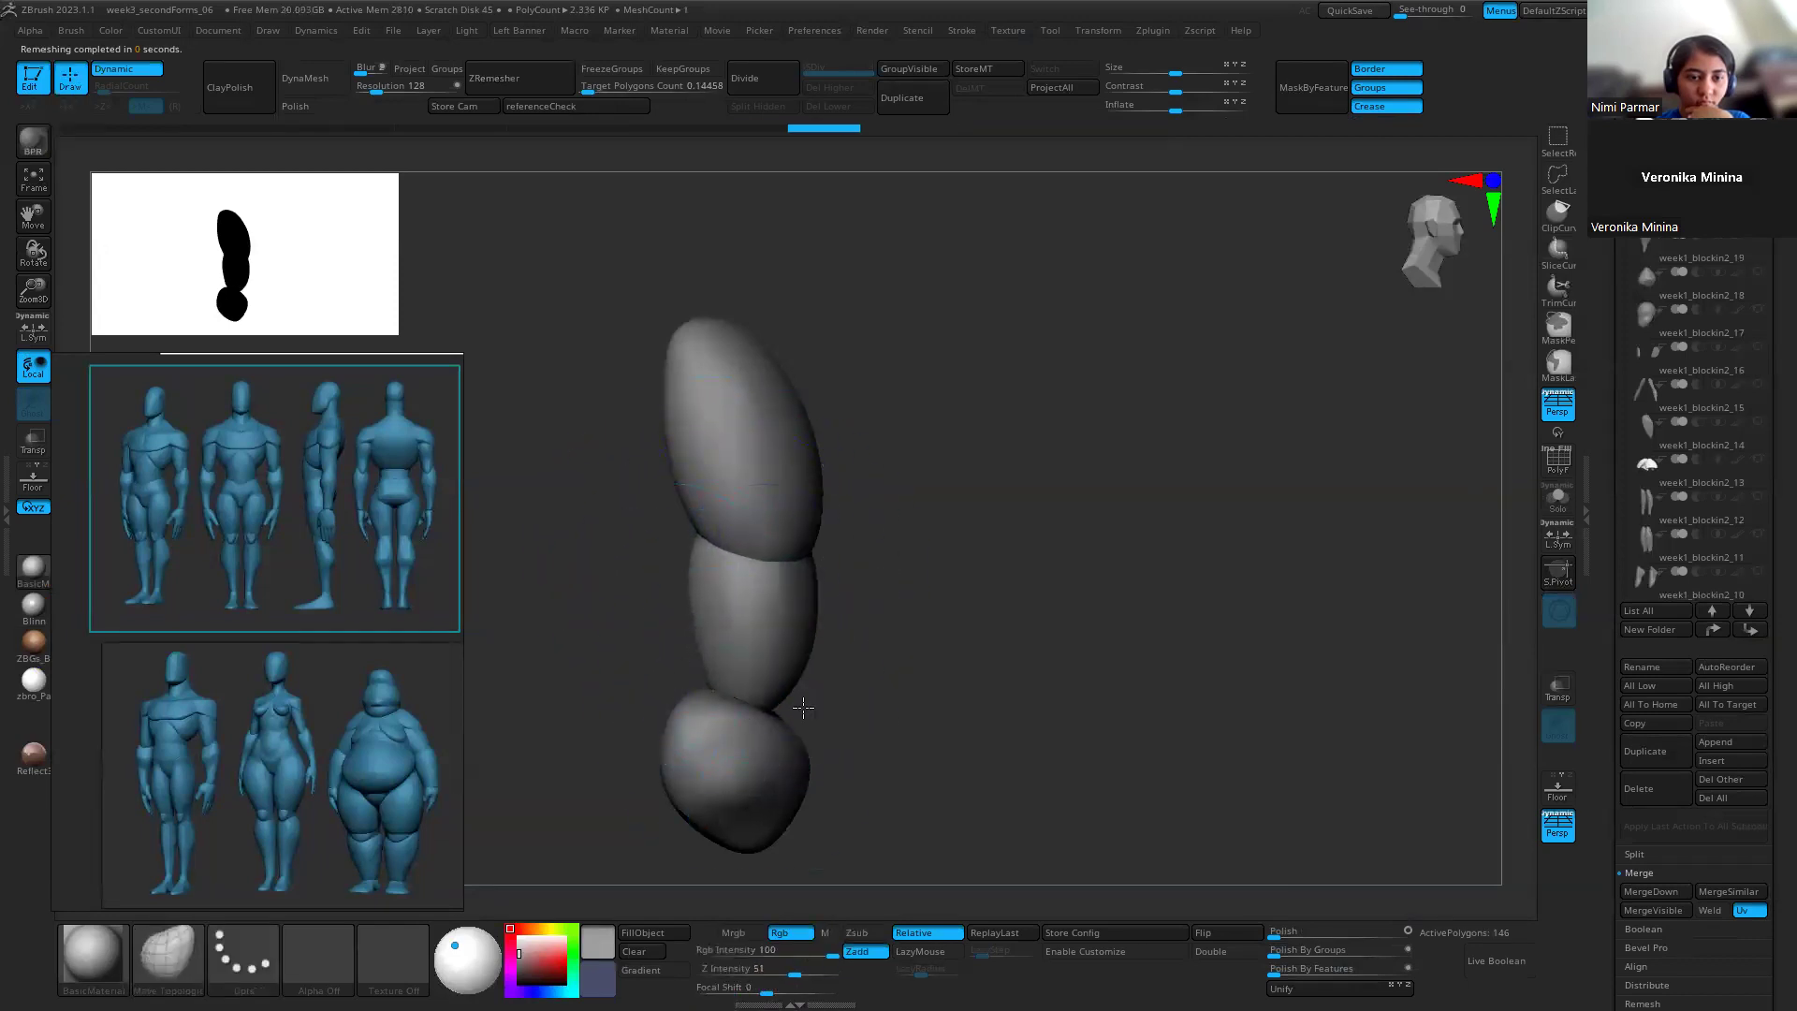
Step: Rebuild the waist sphere with DynaMesh at resolution 48, reduce it with ZRemesher, and enable dynamic subdivision
{"action": "left_click_drag", "start_coordinate": [634, 201], "coordinate": [553, 160], "text": "ctrl"}
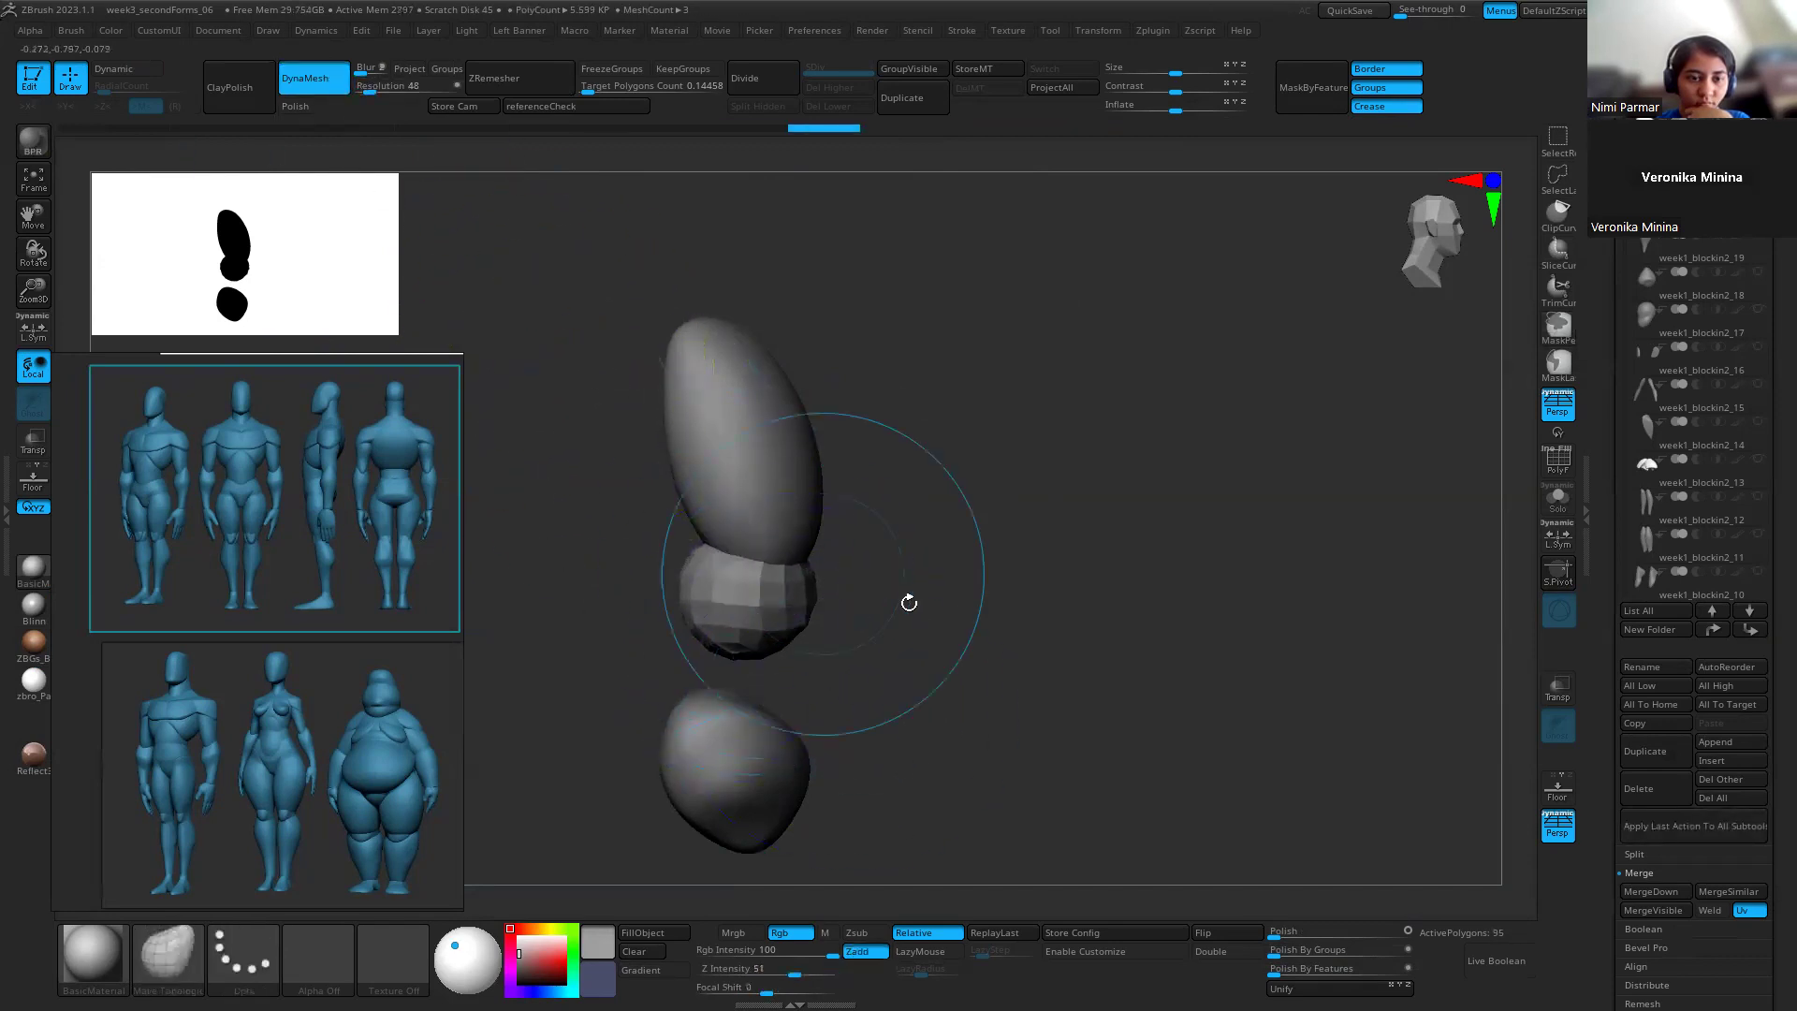
{"action": "key", "text": "d"}
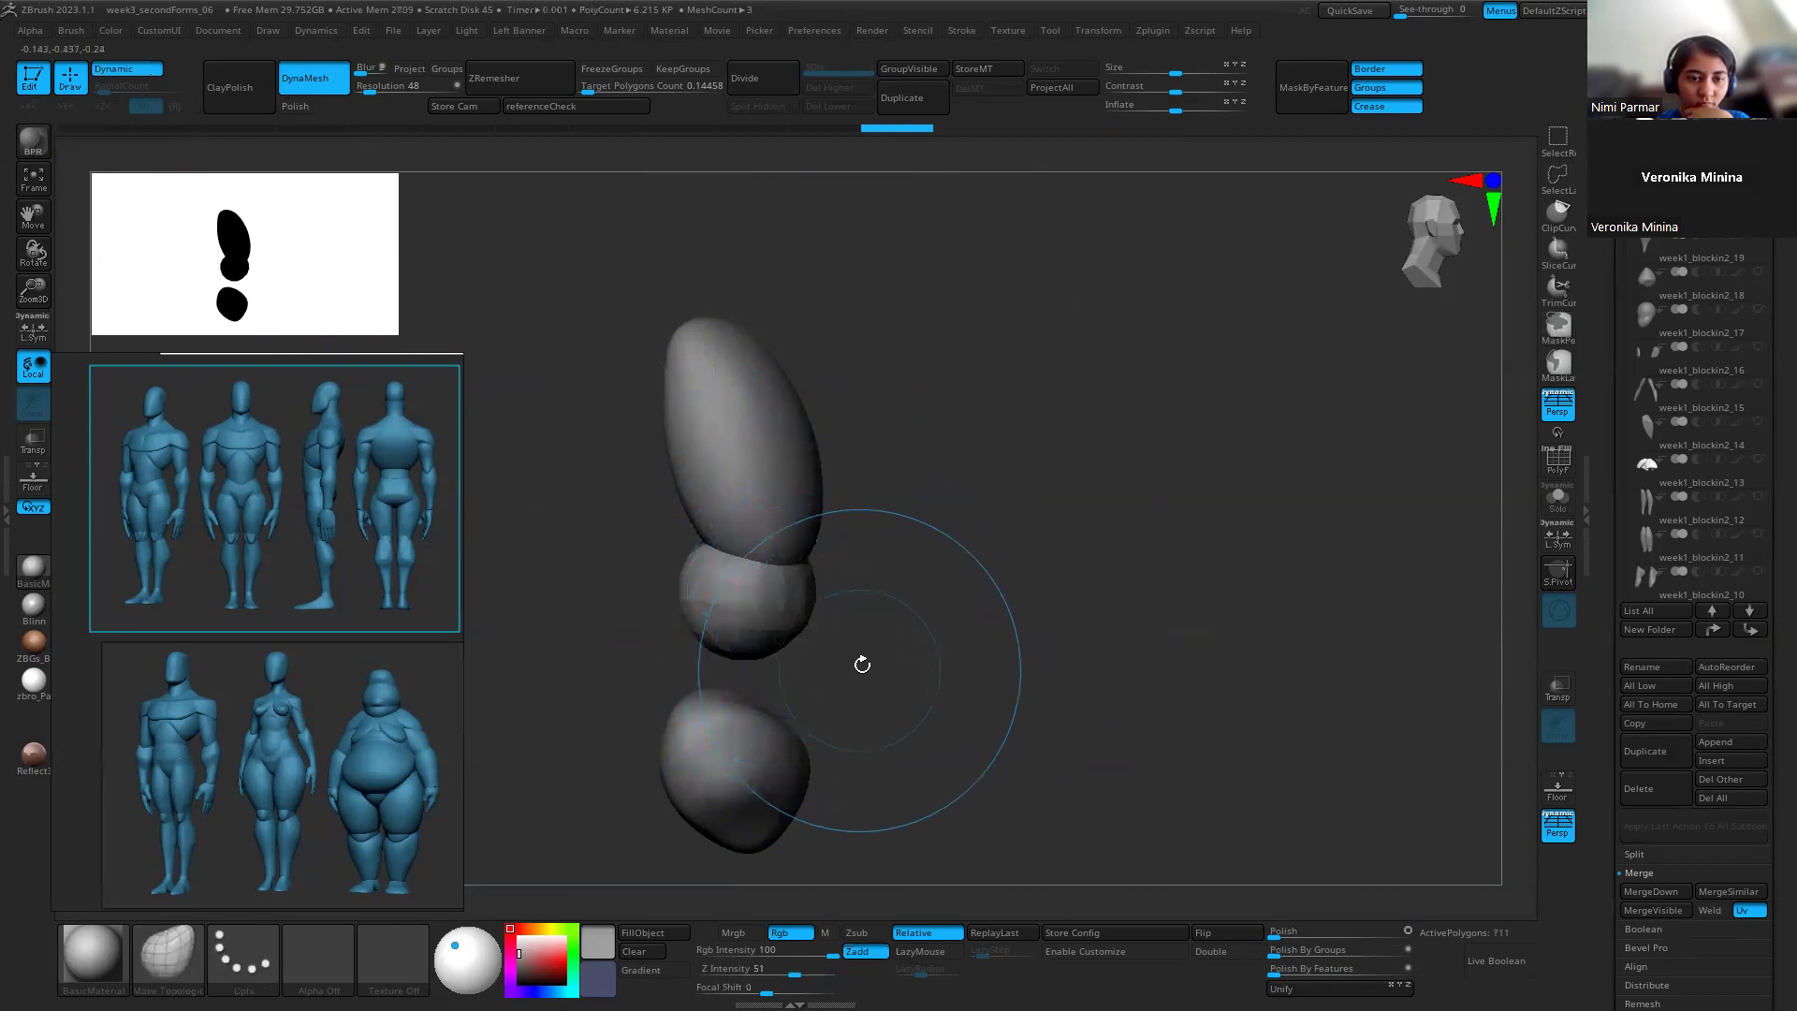
{"action": "key", "text": "ctrl+z"}
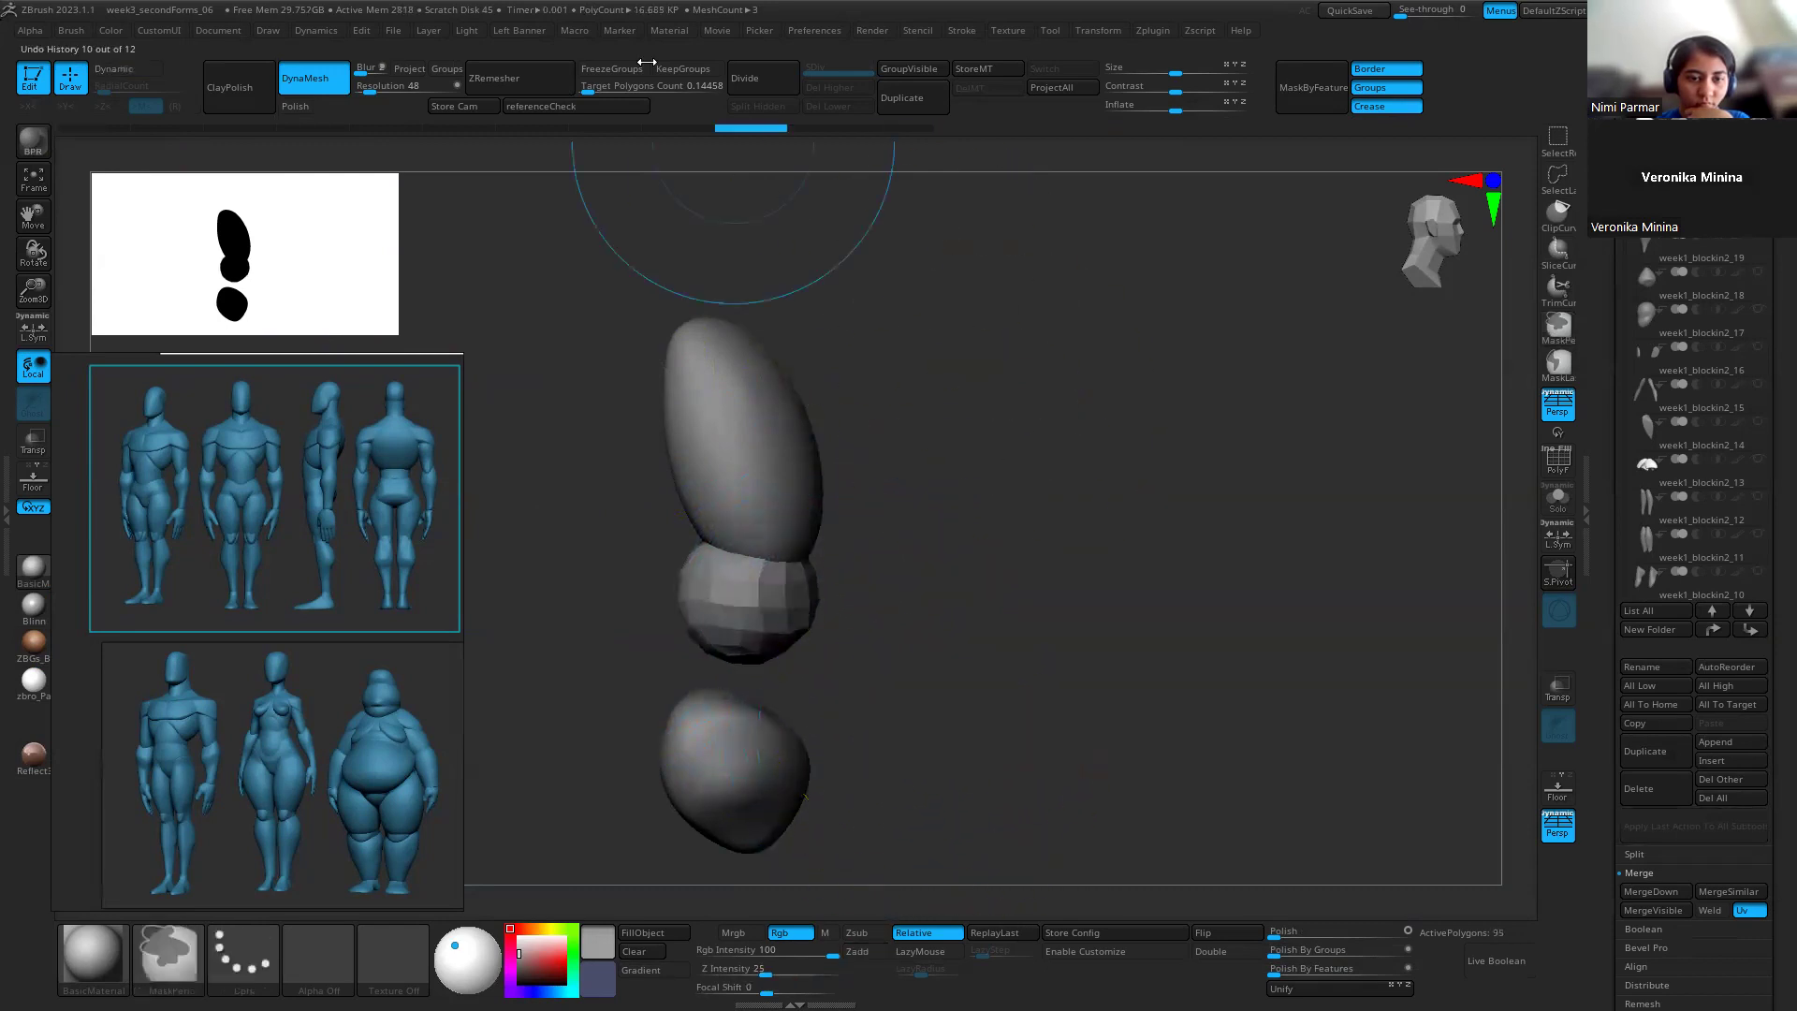
{"action": "left_click_drag", "start_coordinate": [599, 154], "coordinate": [567, 136], "text": "ctrl"}
{"action": "key", "text": "d"}
Step: Stretch the sphere with Move Topological into an abdomen mass bridging the ribcage and pelvis in side view
{"action": "left_click_drag", "start_coordinate": [713, 615], "coordinate": [767, 448]}
{"action": "left_click_drag", "start_coordinate": [794, 678], "coordinate": [654, 720]}
{"action": "left_click_drag", "start_coordinate": [734, 642], "coordinate": [802, 630]}
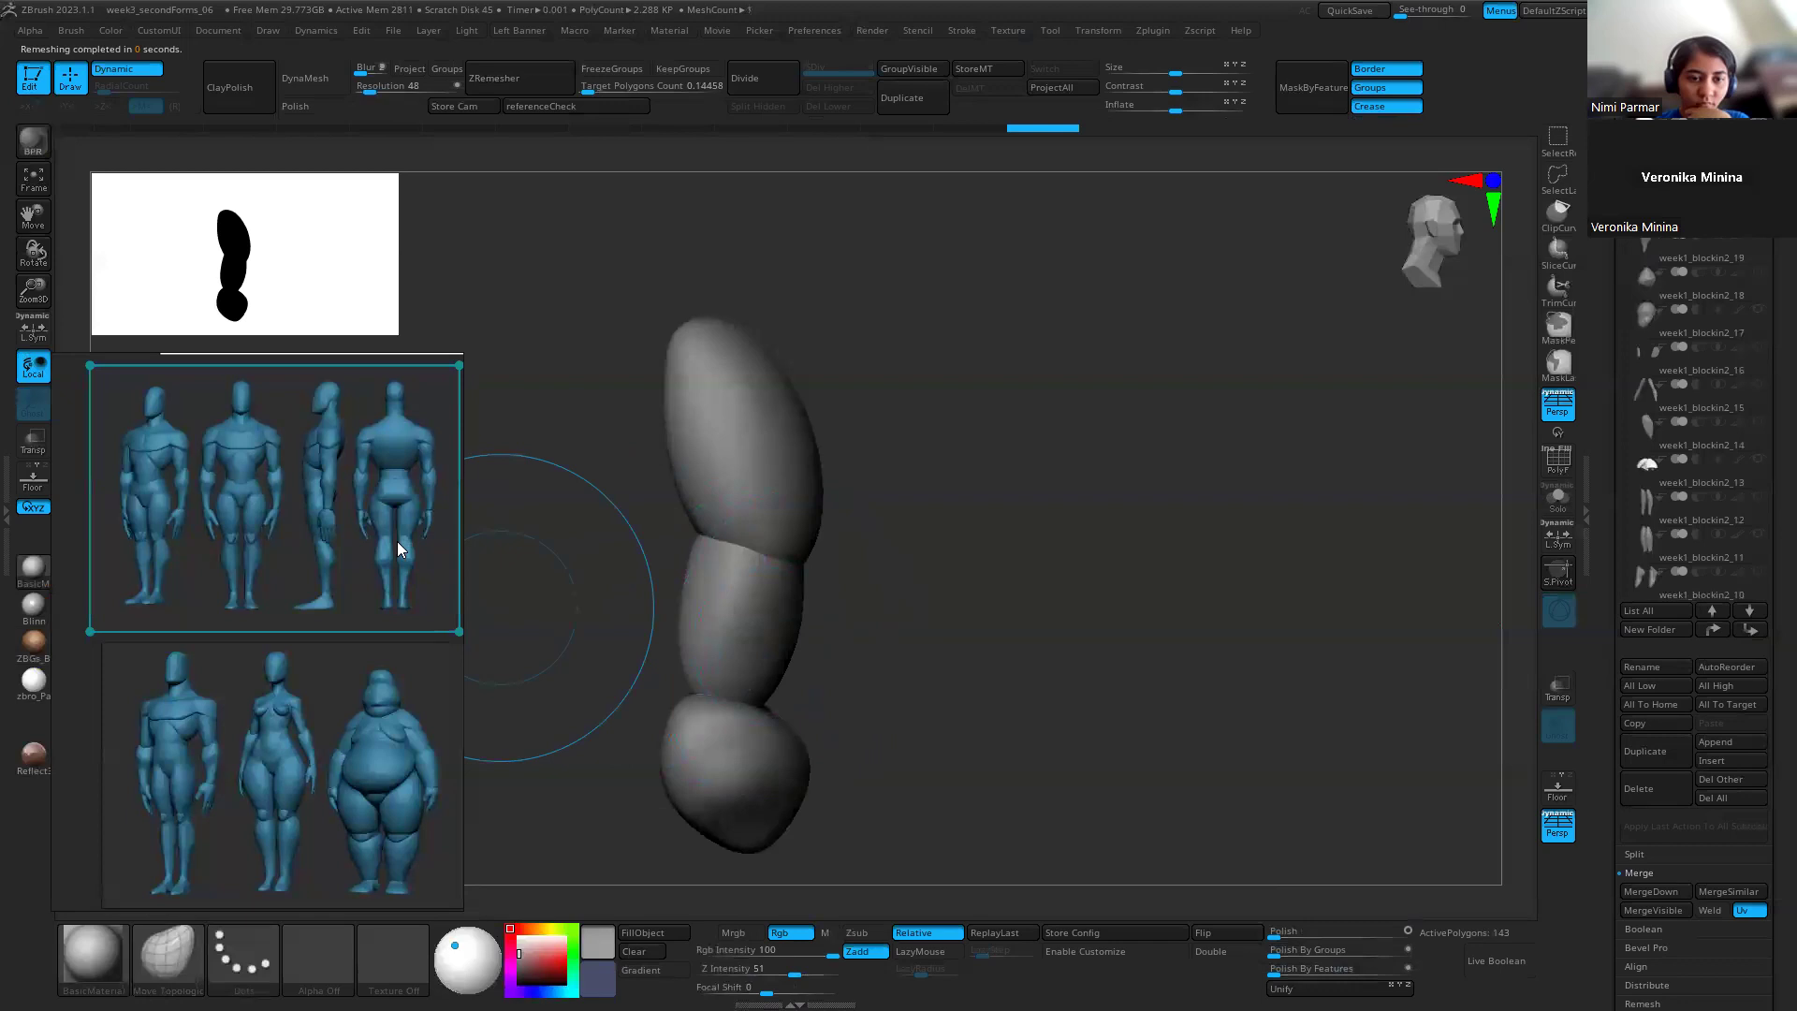
Step: Broaden the abdomen mass and extend its front down over the pelvis, shaping it from side, back and front
{"action": "mouse_move", "coordinate": [934, 646]}
{"action": "left_mouse_down"}
{"action": "mouse_move", "coordinate": [786, 631]}
{"action": "mouse_move", "coordinate": [718, 659]}
{"action": "mouse_move", "coordinate": [720, 543]}
{"action": "left_mouse_up"}
{"action": "left_click_drag", "start_coordinate": [762, 761], "coordinate": [724, 851]}
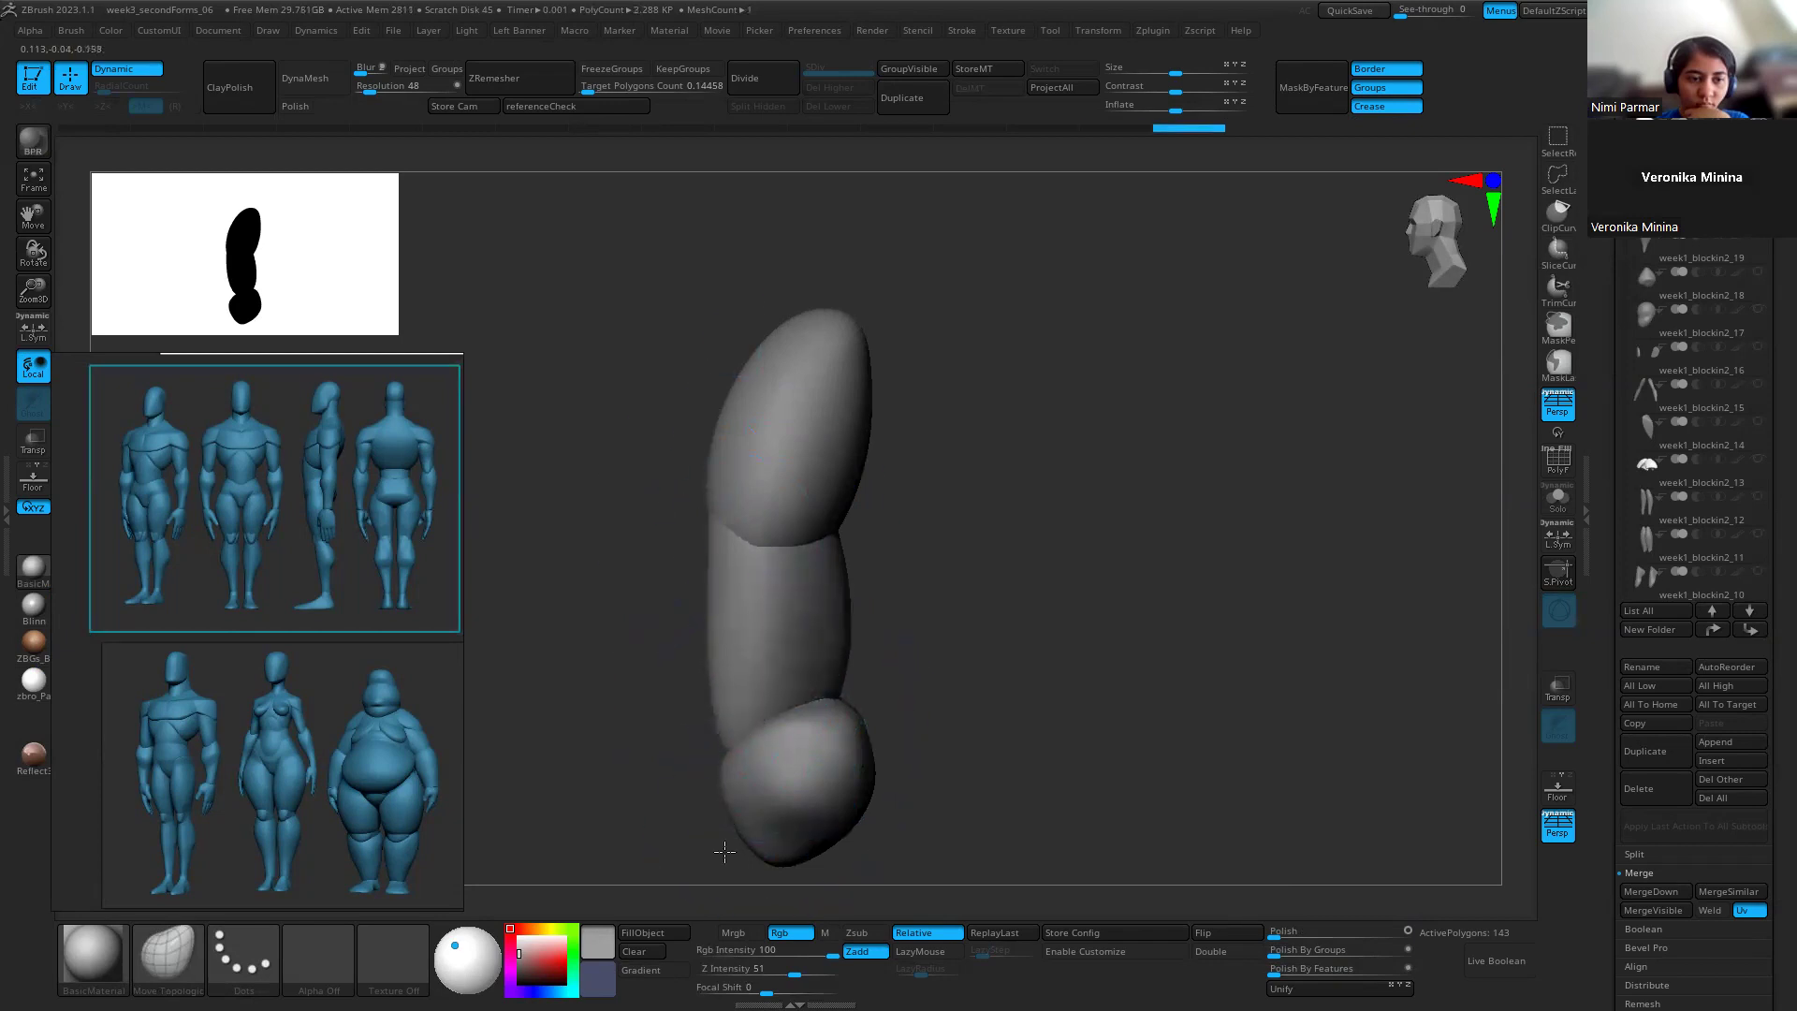
{"action": "mouse_move", "coordinate": [846, 622]}
{"action": "left_mouse_down"}
{"action": "mouse_move", "coordinate": [805, 625]}
{"action": "mouse_move", "coordinate": [853, 637]}
{"action": "mouse_move", "coordinate": [829, 629]}
{"action": "left_mouse_up"}
{"action": "key", "text": "s"}
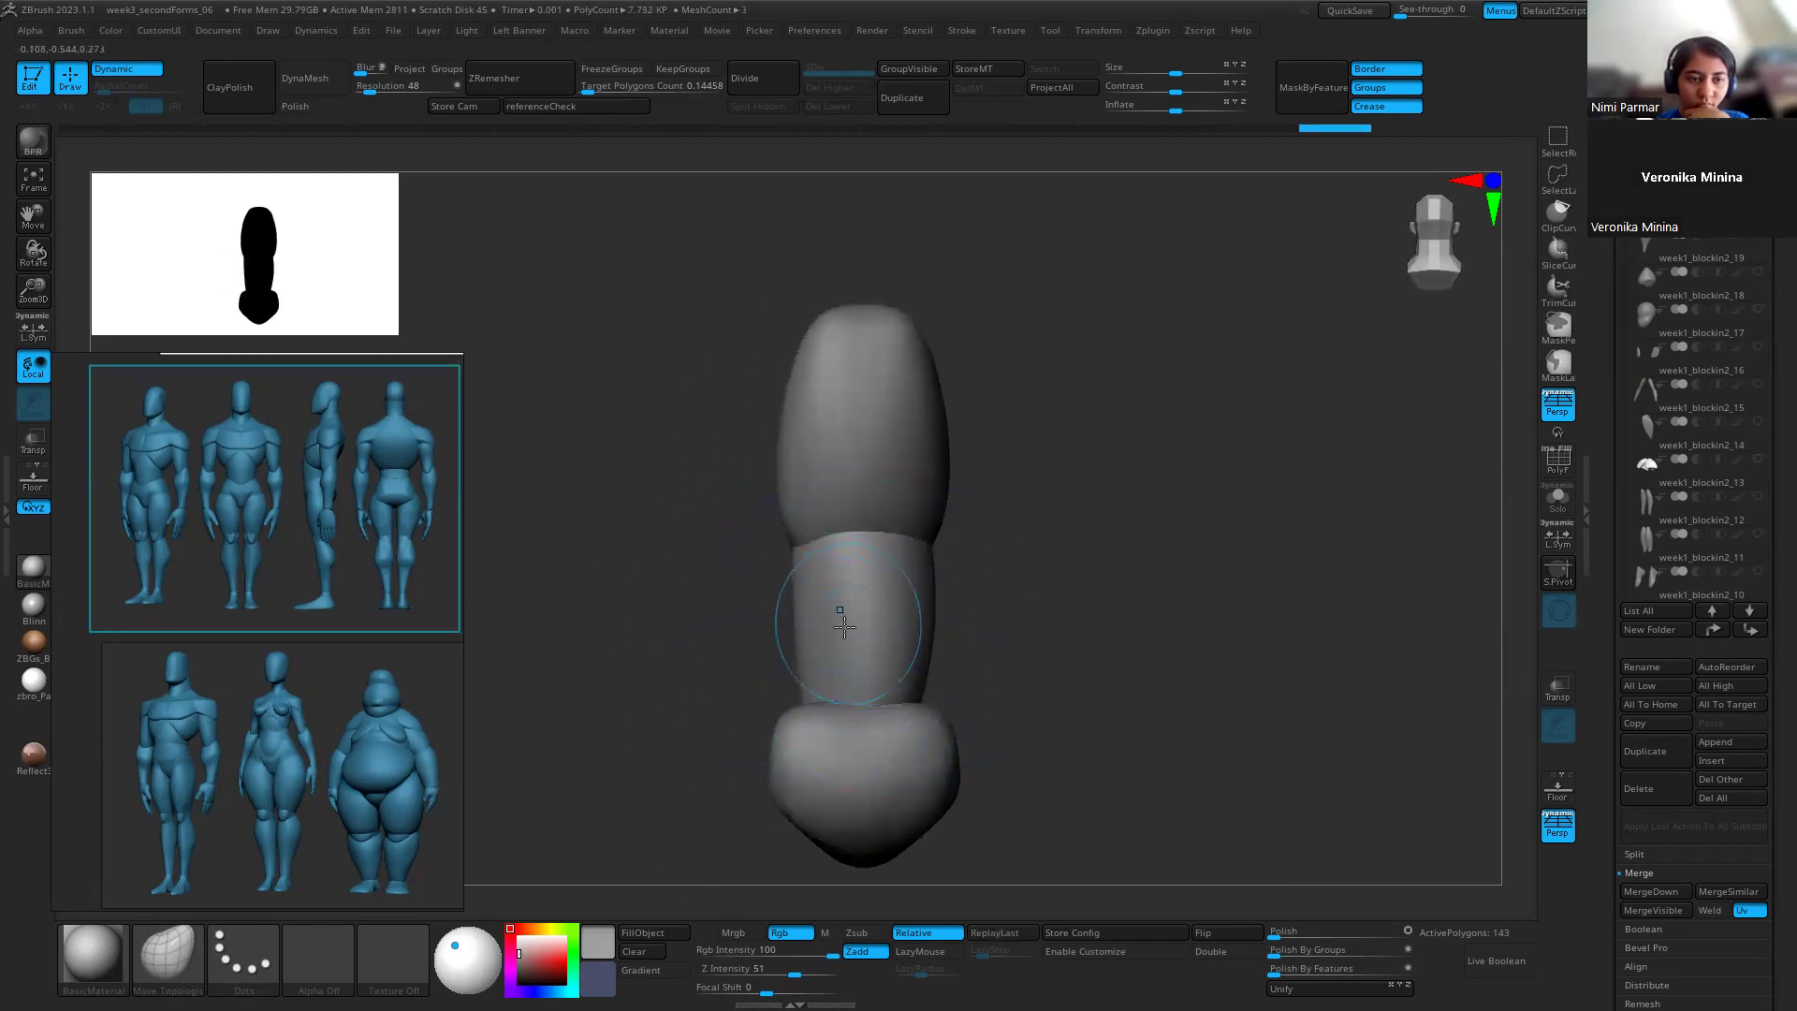
{"action": "left_click_drag", "start_coordinate": [708, 635], "coordinate": [890, 674]}
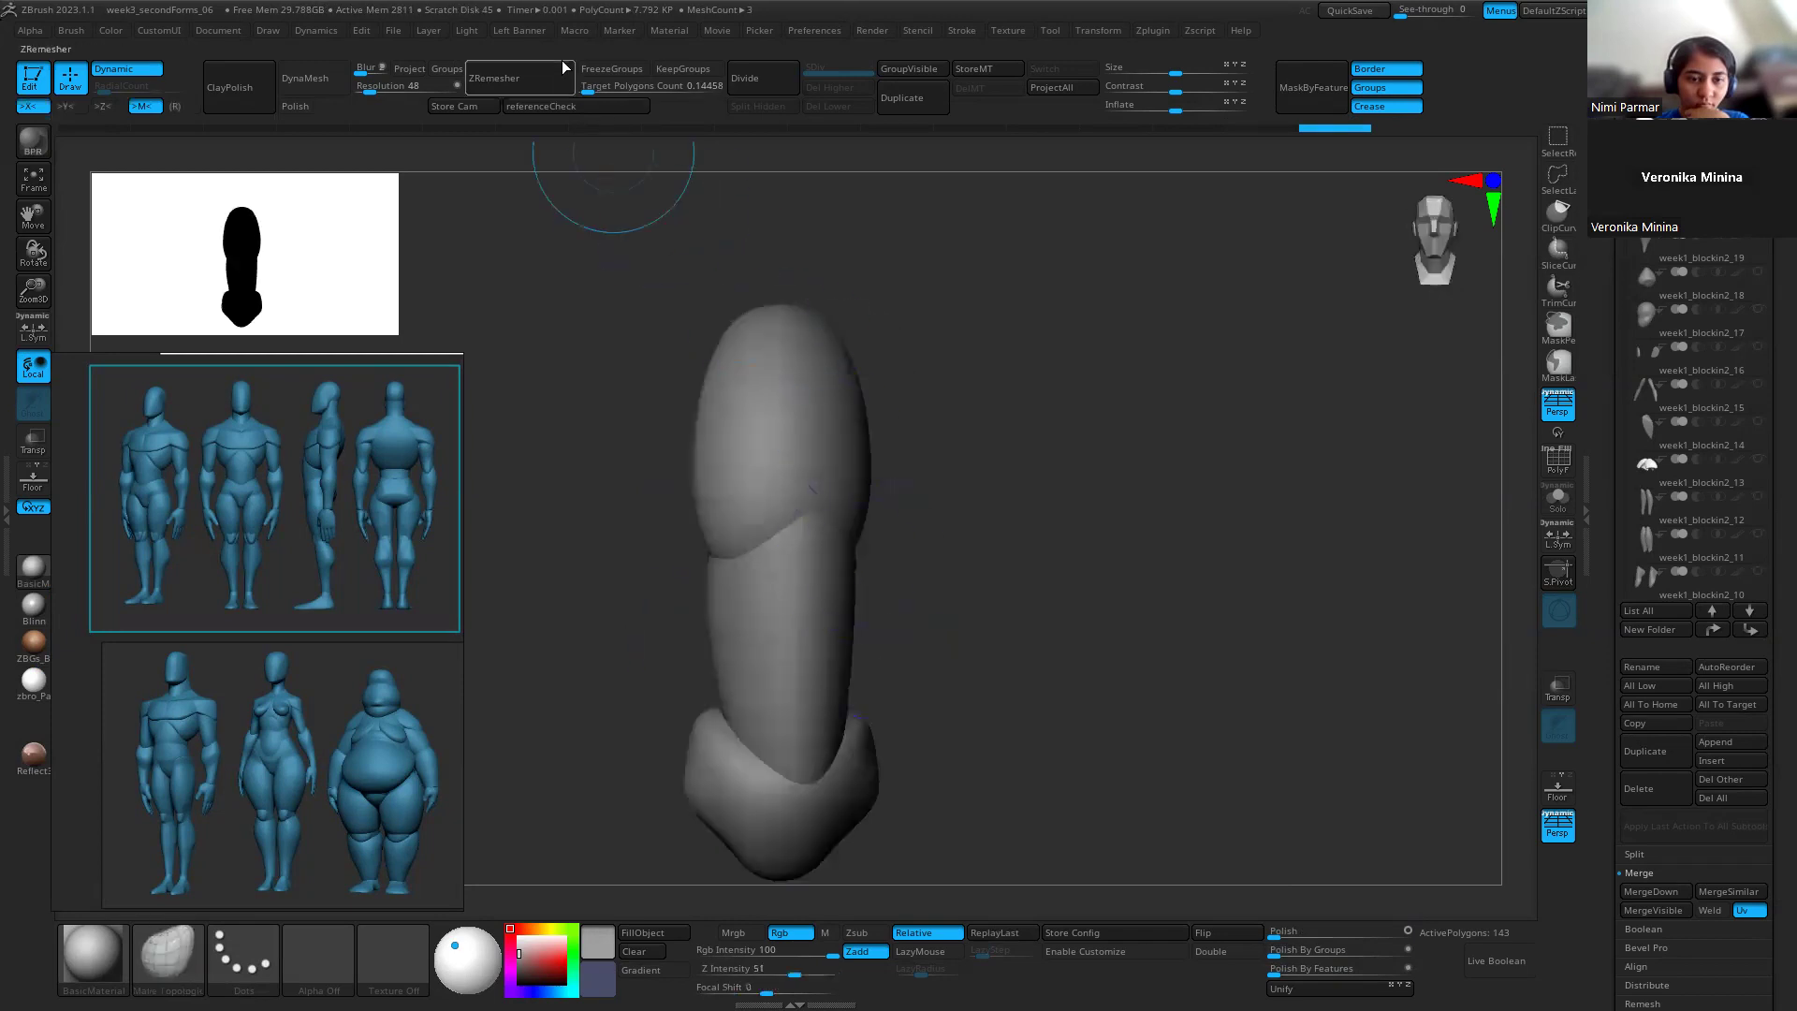
Step: Remesh the abdomen mass with ZRemesher and smooth its surface where it meets the ribcage and pelvis
{"action": "left_click", "coordinate": [538, 82]}
{"action": "key", "text": "s"}
{"action": "mouse_move", "coordinate": [769, 688]}
{"action": "left_mouse_down", "text": "shift"}
{"action": "mouse_move", "coordinate": [780, 599]}
{"action": "mouse_move", "coordinate": [788, 754]}
{"action": "mouse_move", "coordinate": [779, 730]}
{"action": "mouse_move", "coordinate": [682, 761]}
{"action": "mouse_move", "coordinate": [750, 820]}
{"action": "left_mouse_up", "text": "shift"}
{"action": "mouse_move", "coordinate": [723, 742]}
{"action": "left_mouse_down", "text": "shift"}
{"action": "mouse_move", "coordinate": [702, 763]}
{"action": "mouse_move", "coordinate": [737, 815]}
{"action": "mouse_move", "coordinate": [721, 739]}
{"action": "mouse_move", "coordinate": [776, 772]}
{"action": "left_mouse_up", "text": "shift"}
{"action": "left_click_drag", "start_coordinate": [843, 521], "coordinate": [758, 540], "text": "shift"}
{"action": "mouse_move", "coordinate": [943, 602]}
{"action": "left_mouse_down"}
{"action": "mouse_move", "coordinate": [789, 533]}
{"action": "mouse_move", "coordinate": [834, 642]}
{"action": "mouse_move", "coordinate": [802, 622]}
{"action": "mouse_move", "coordinate": [775, 676]}
{"action": "mouse_move", "coordinate": [823, 621]}
{"action": "mouse_move", "coordinate": [746, 589]}
{"action": "mouse_move", "coordinate": [878, 629]}
{"action": "mouse_move", "coordinate": [874, 746]}
{"action": "mouse_move", "coordinate": [945, 749]}
{"action": "mouse_move", "coordinate": [973, 724]}
{"action": "mouse_move", "coordinate": [917, 692]}
{"action": "left_mouse_up"}
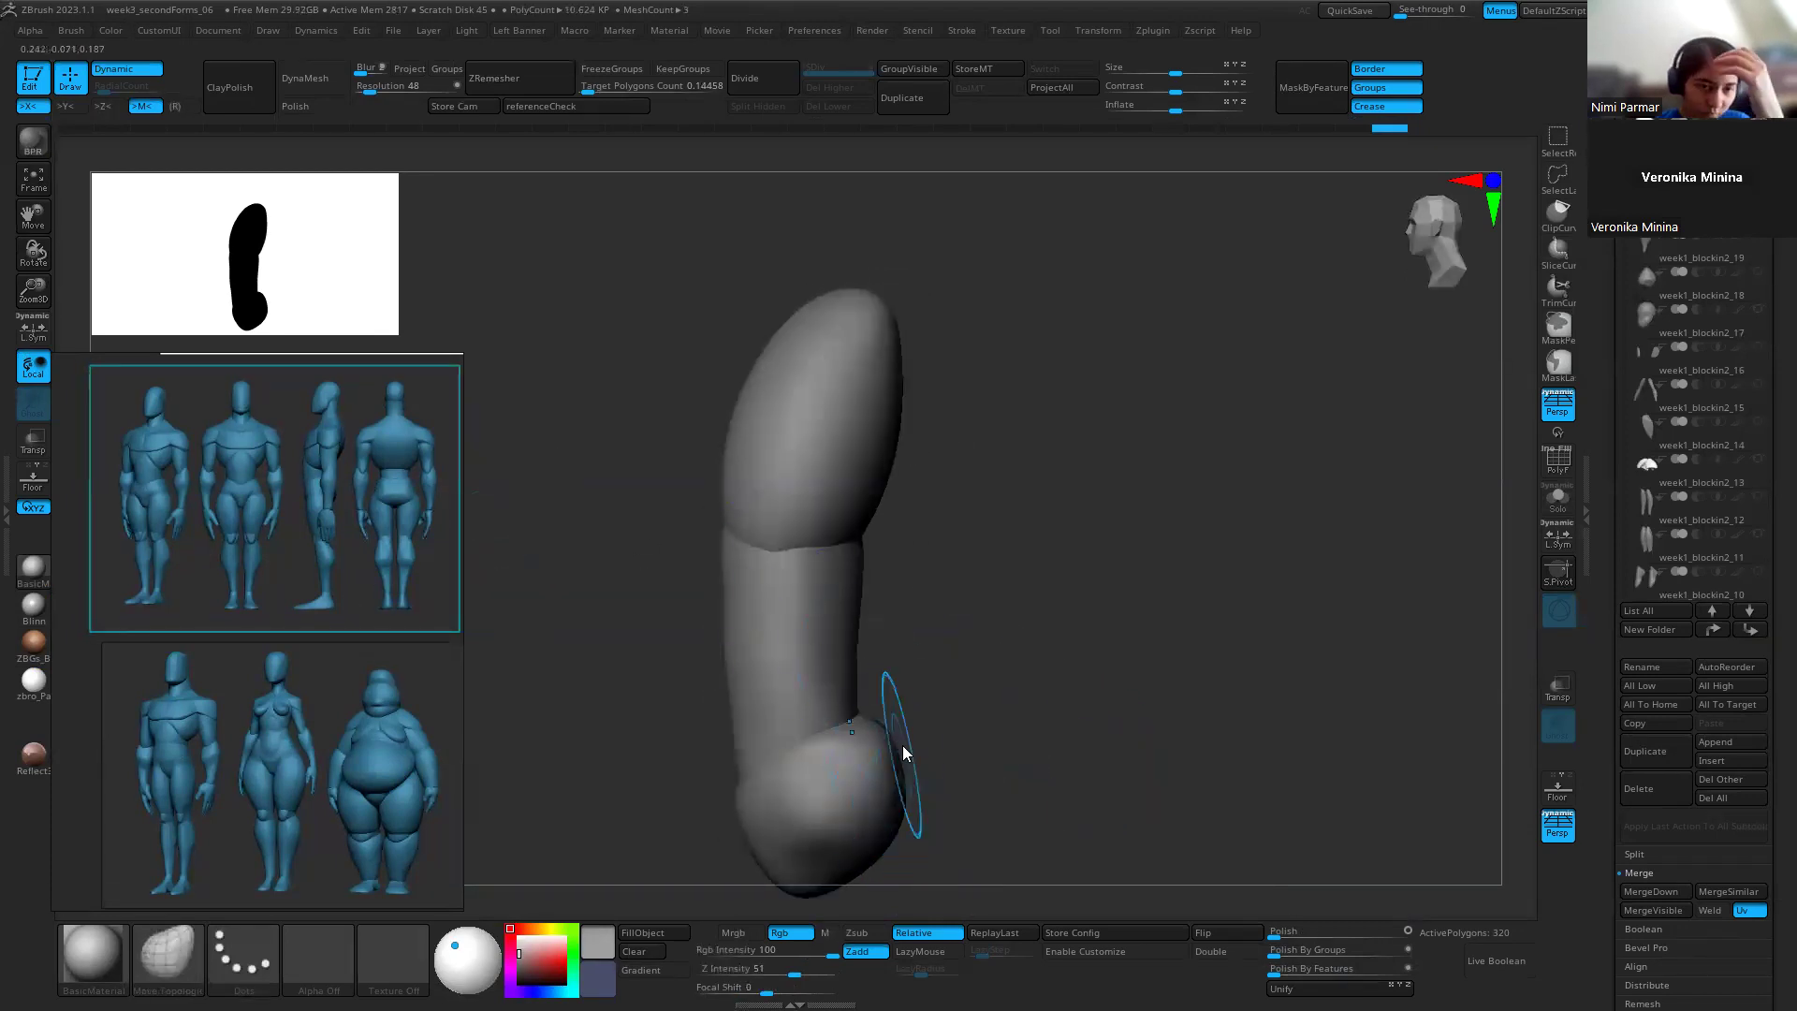
Step: Pull the abdomen's lower back outward and down over the rear of the pelvis, shaping it from side and back
{"action": "mouse_move", "coordinate": [866, 704]}
{"action": "left_mouse_down"}
{"action": "mouse_move", "coordinate": [902, 786]}
{"action": "mouse_move", "coordinate": [911, 774]}
{"action": "mouse_move", "coordinate": [894, 790]}
{"action": "left_mouse_up"}
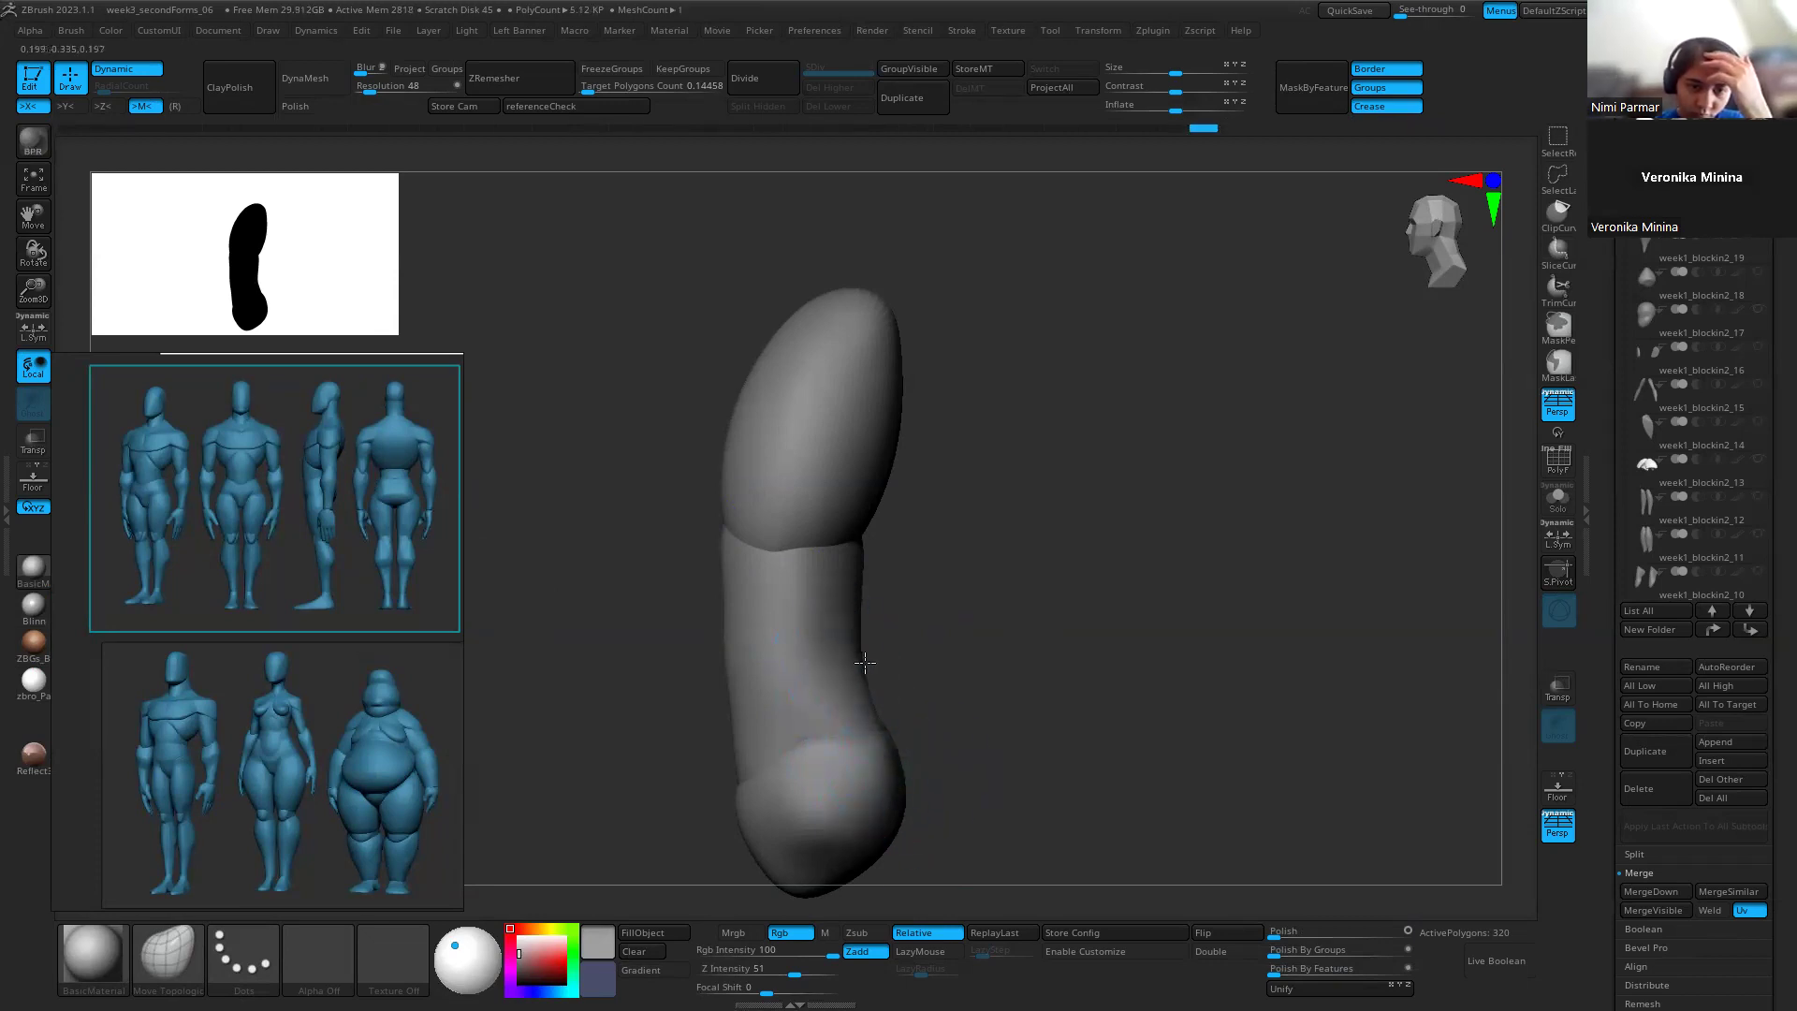
{"action": "right_click_drag", "start_coordinate": [842, 524], "coordinate": [906, 421], "text": "shift"}
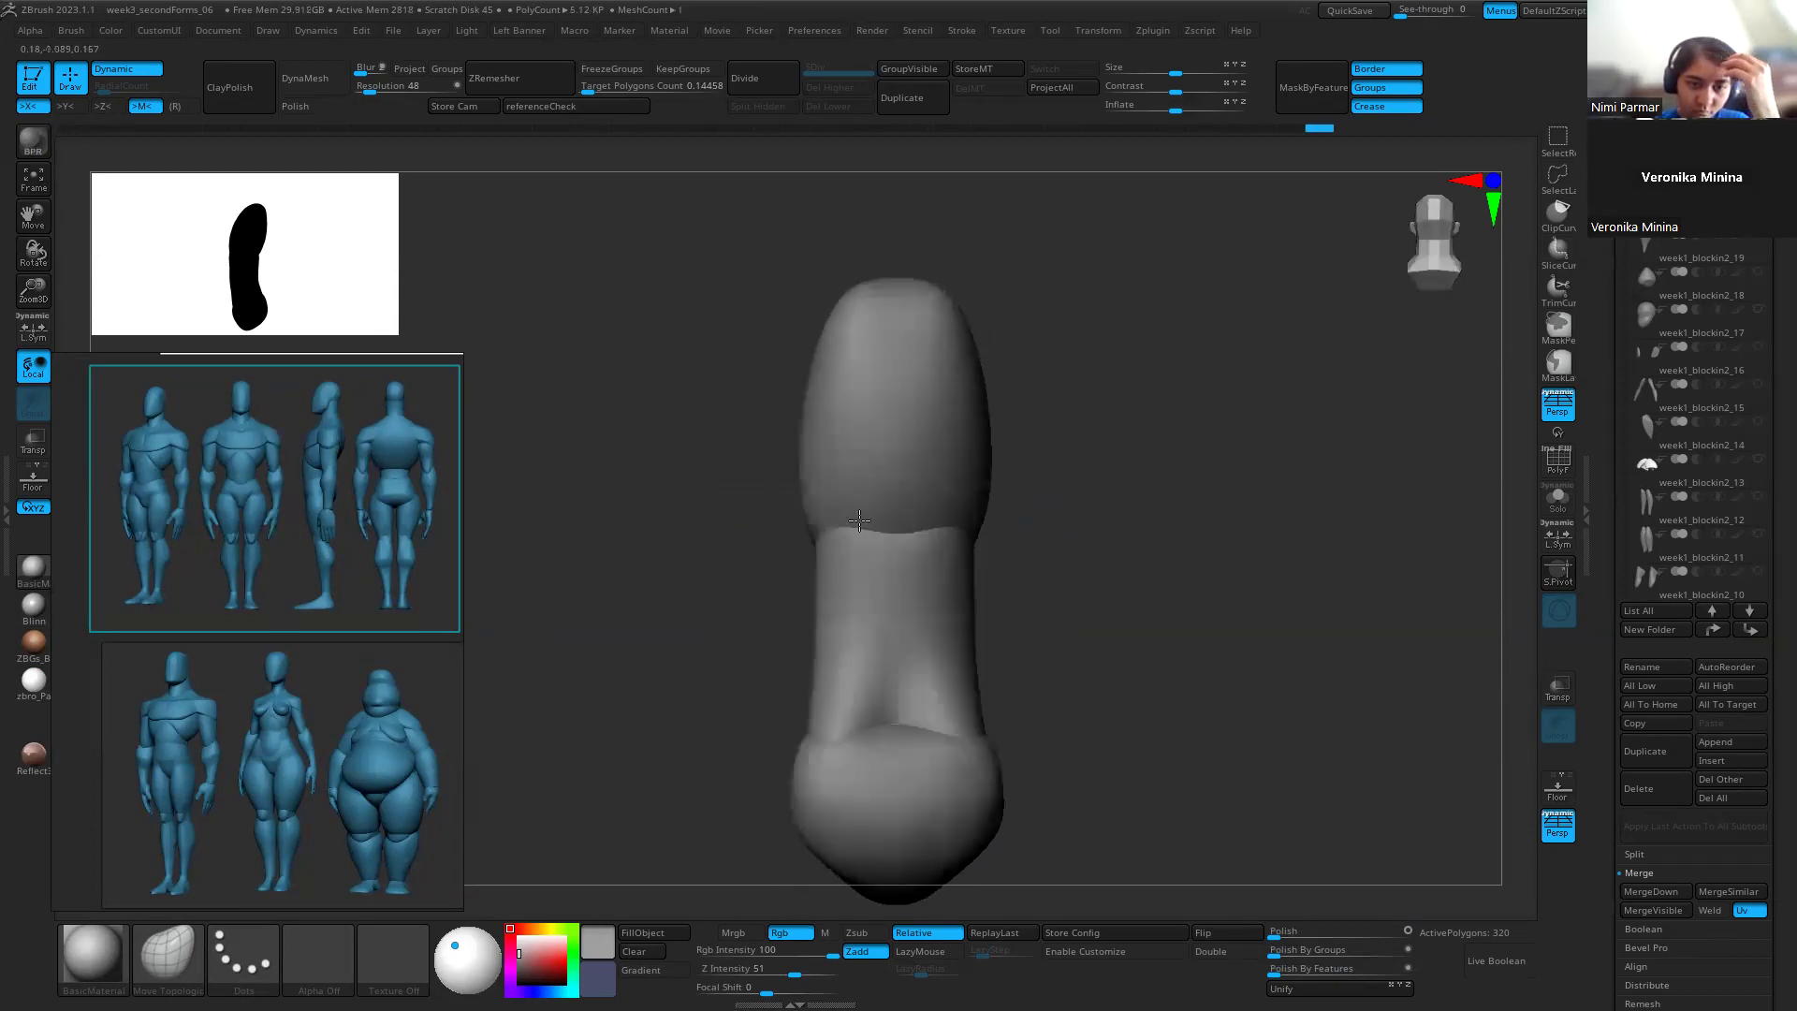
{"action": "mouse_move", "coordinate": [874, 746]}
{"action": "left_mouse_down"}
{"action": "mouse_move", "coordinate": [894, 721]}
{"action": "mouse_move", "coordinate": [894, 739]}
{"action": "left_mouse_up"}
{"action": "key", "text": "s"}
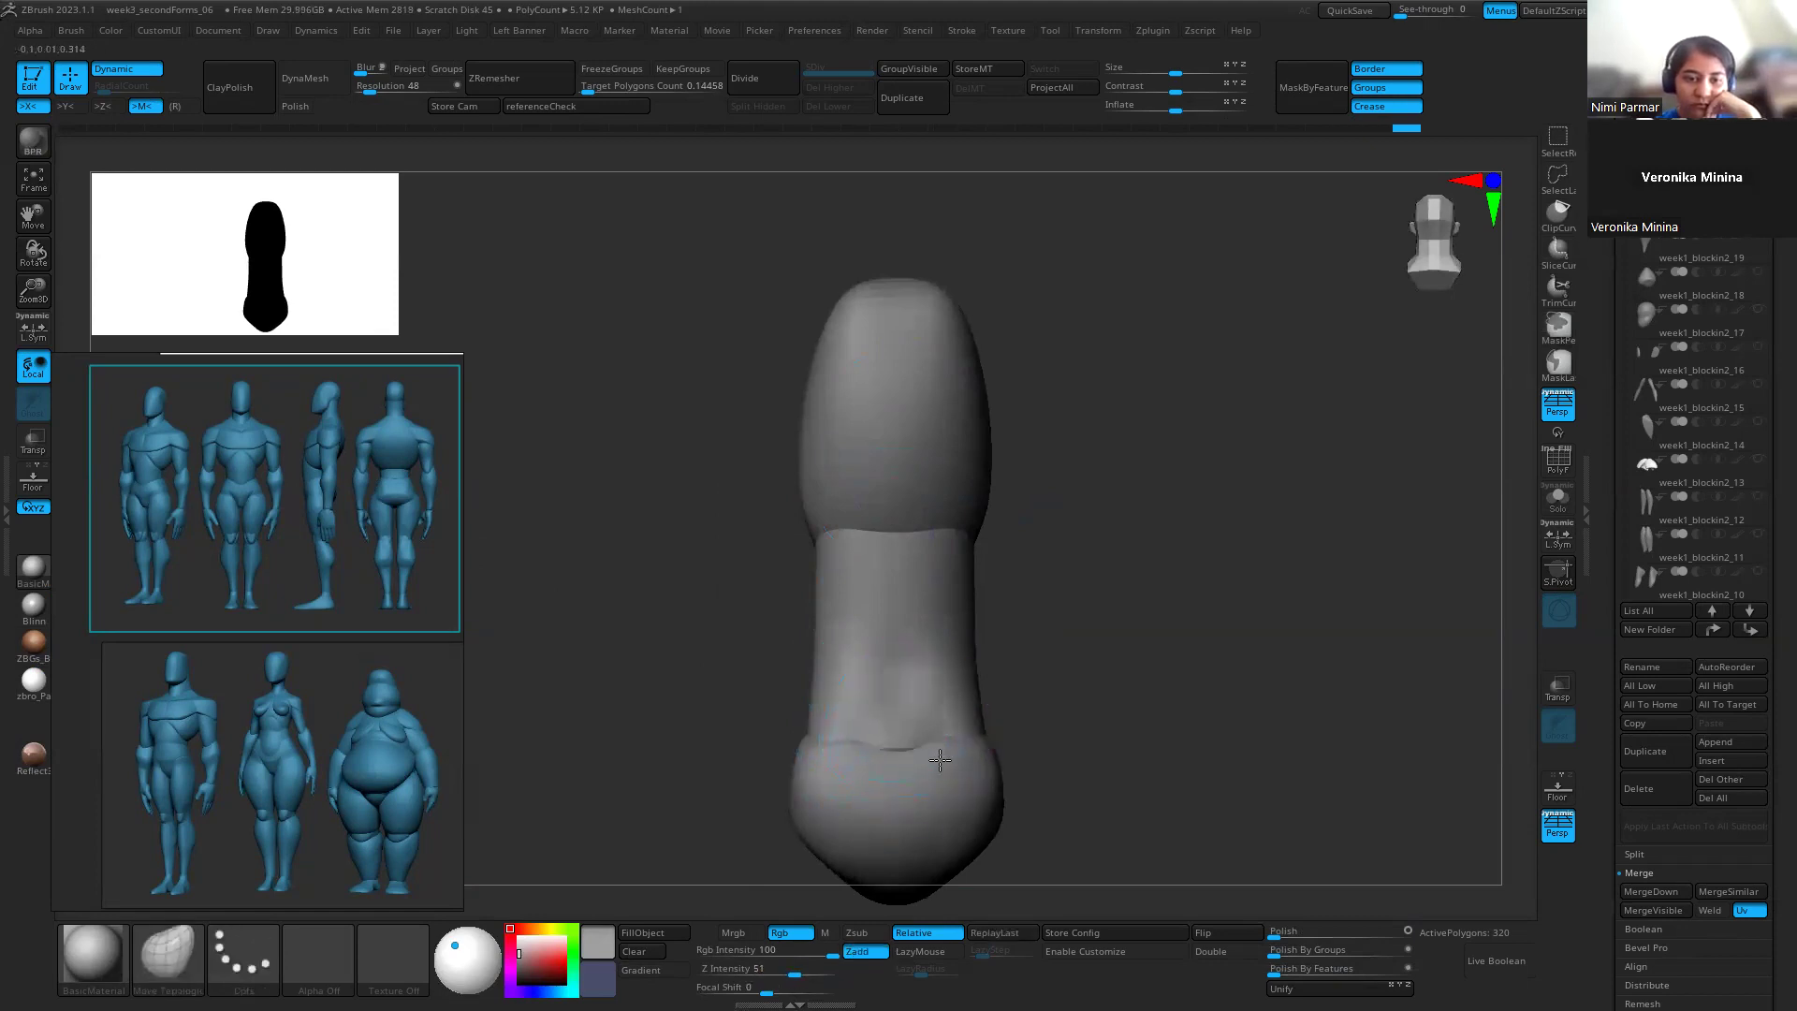
Step: Undo recent abdomen strokes, then reshape its lower back edge over the pelvis and smooth the form from back and front
{"action": "key", "text": "ctrl+z"}
{"action": "key", "text": "ctrl+z"}
{"action": "key", "text": "ctrl+z"}
{"action": "key", "text": "ctrl+z"}
{"action": "key", "text": "ctrl+z"}
{"action": "key", "text": "ctrl+z"}
{"action": "key", "text": "ctrl+z"}
{"action": "key", "text": "s"}
{"action": "left_click_drag", "start_coordinate": [849, 747], "coordinate": [862, 752]}
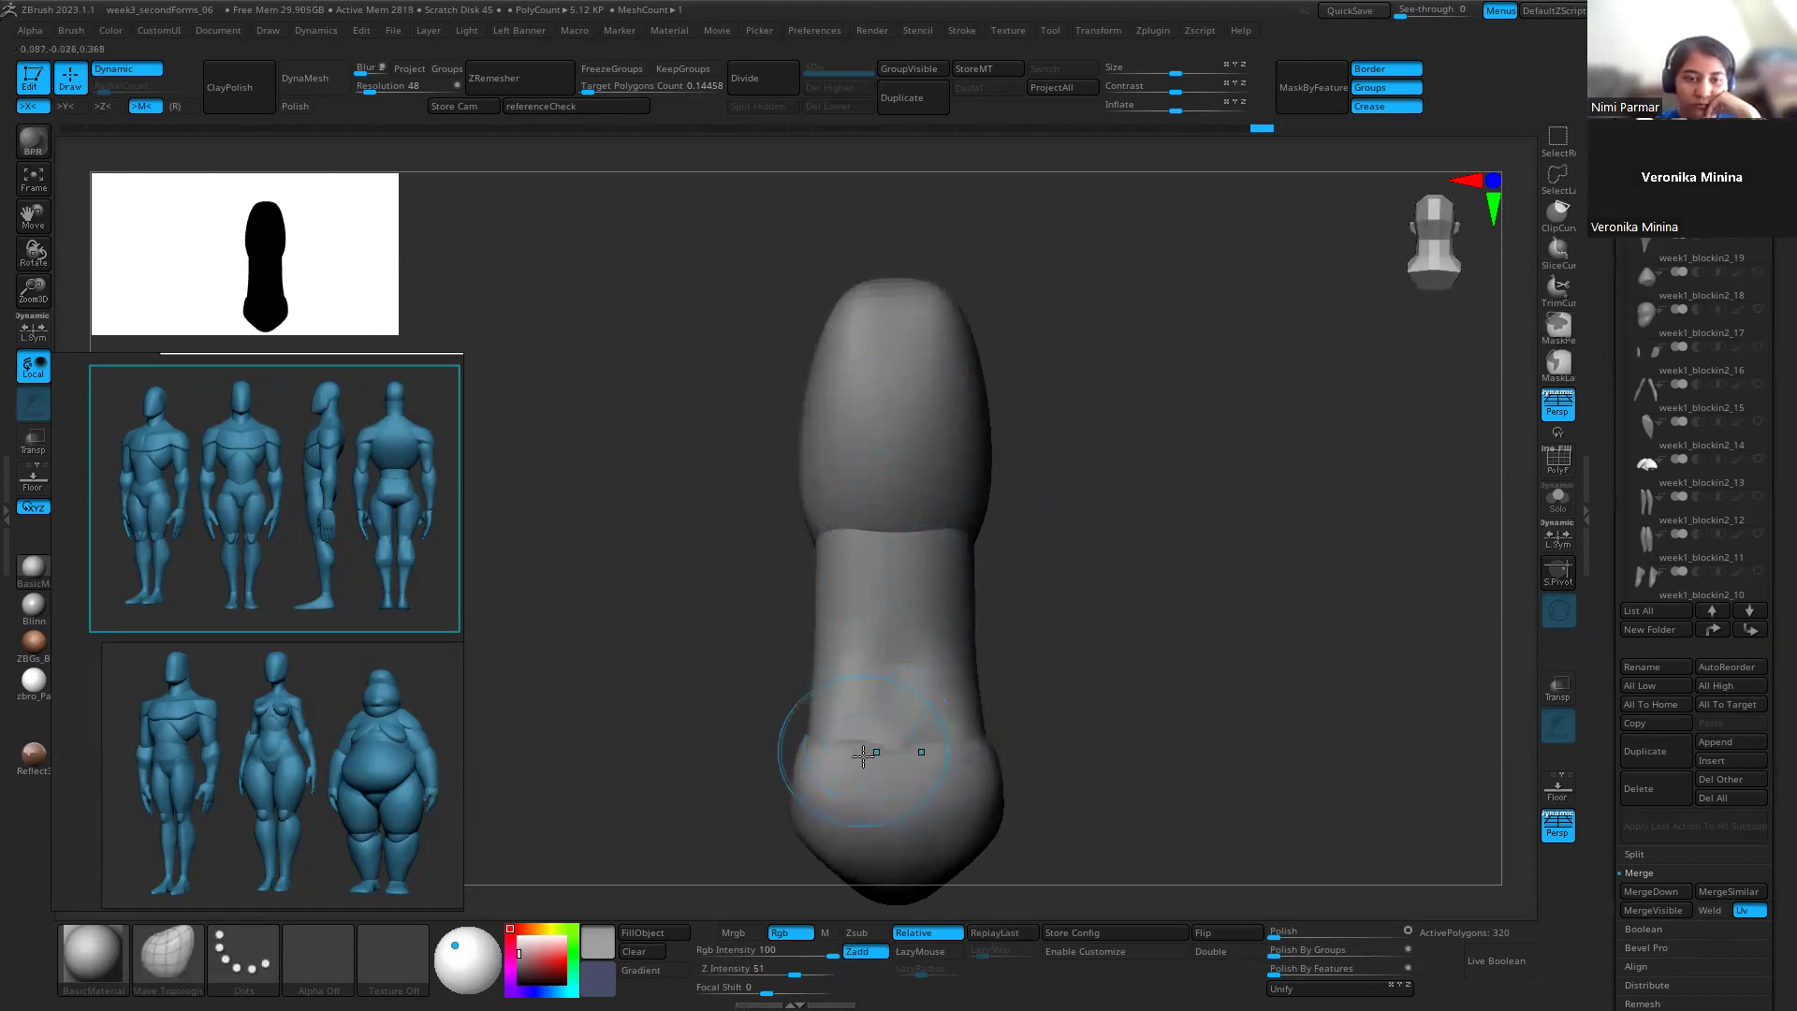
{"action": "left_click_drag", "start_coordinate": [821, 820], "coordinate": [903, 758], "text": "shift"}
{"action": "left_click_drag", "start_coordinate": [1027, 834], "coordinate": [1263, 833]}
{"action": "mouse_move", "coordinate": [857, 723]}
{"action": "left_mouse_down", "text": "shift"}
{"action": "mouse_move", "coordinate": [915, 561]}
{"action": "mouse_move", "coordinate": [1043, 602]}
{"action": "mouse_move", "coordinate": [823, 561]}
{"action": "left_mouse_up", "text": "shift"}
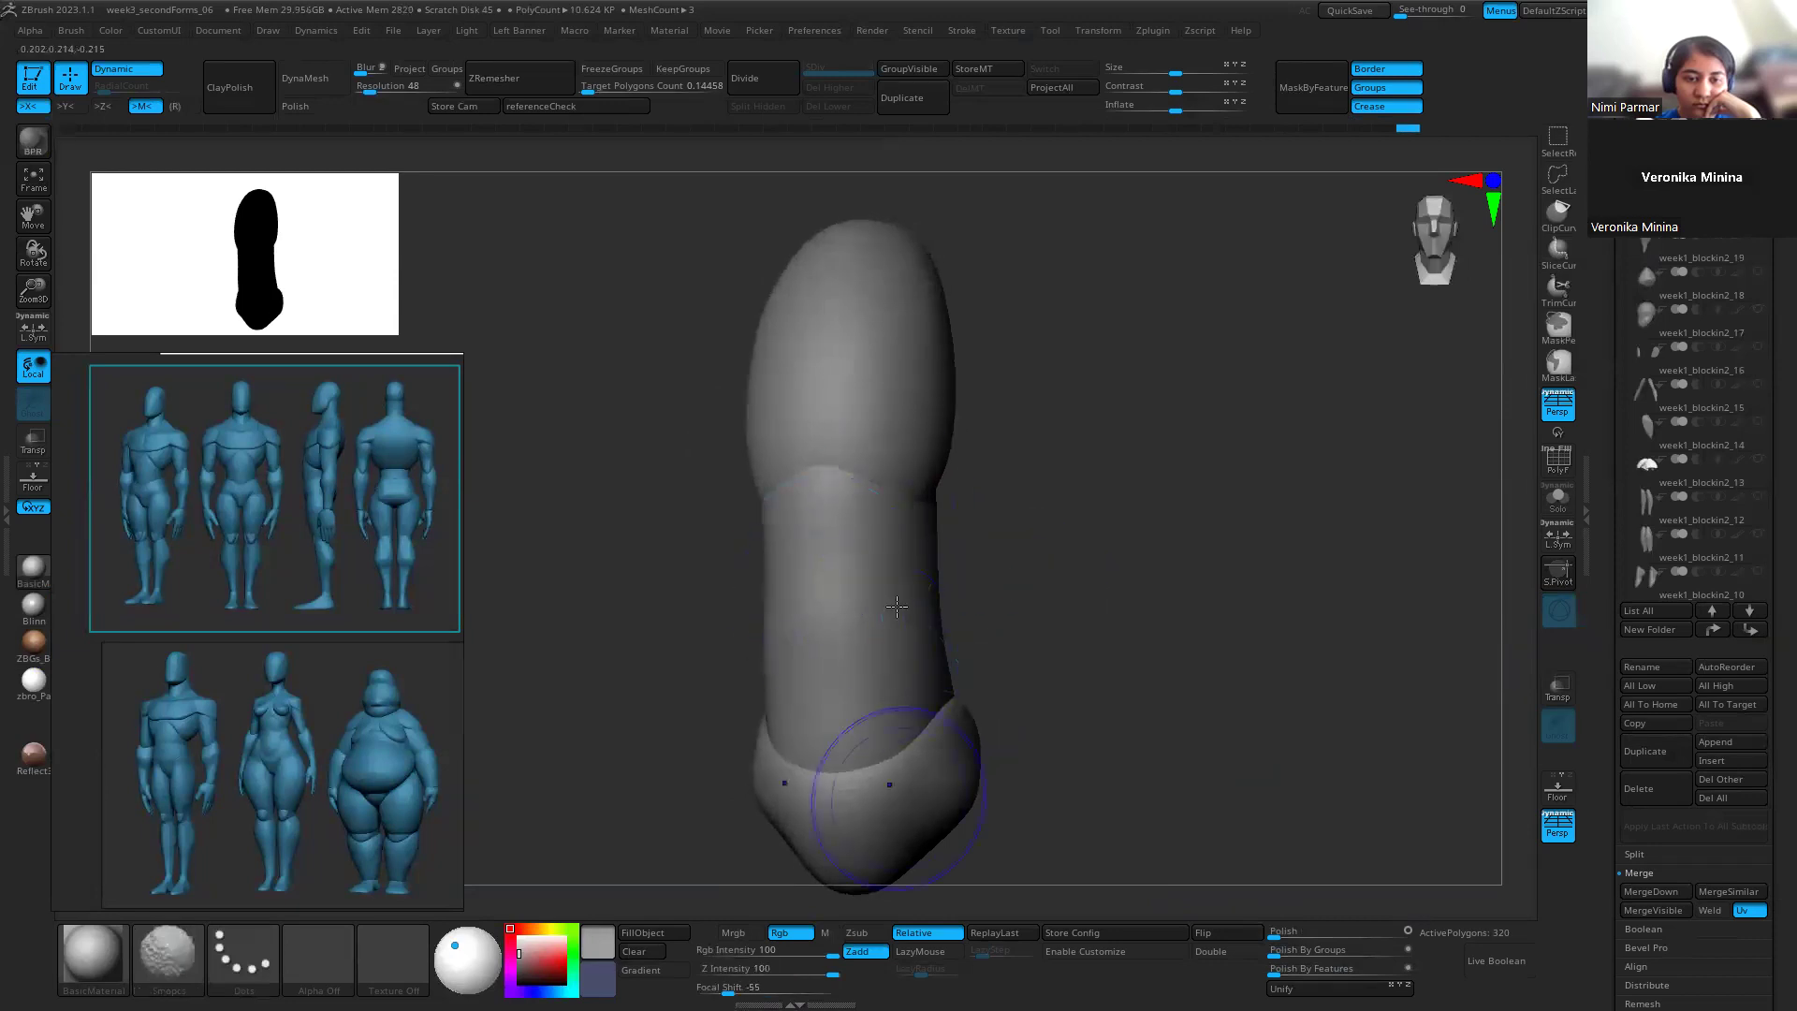
Step: Step back through the recent abdomen edits and restore them to compare the versions
{"action": "key", "text": "ctrl+z"}
{"action": "key", "text": "ctrl+z"}
{"action": "key", "text": "ctrl+z"}
{"action": "key", "text": "ctrl+z"}
{"action": "key", "text": "ctrl+z"}
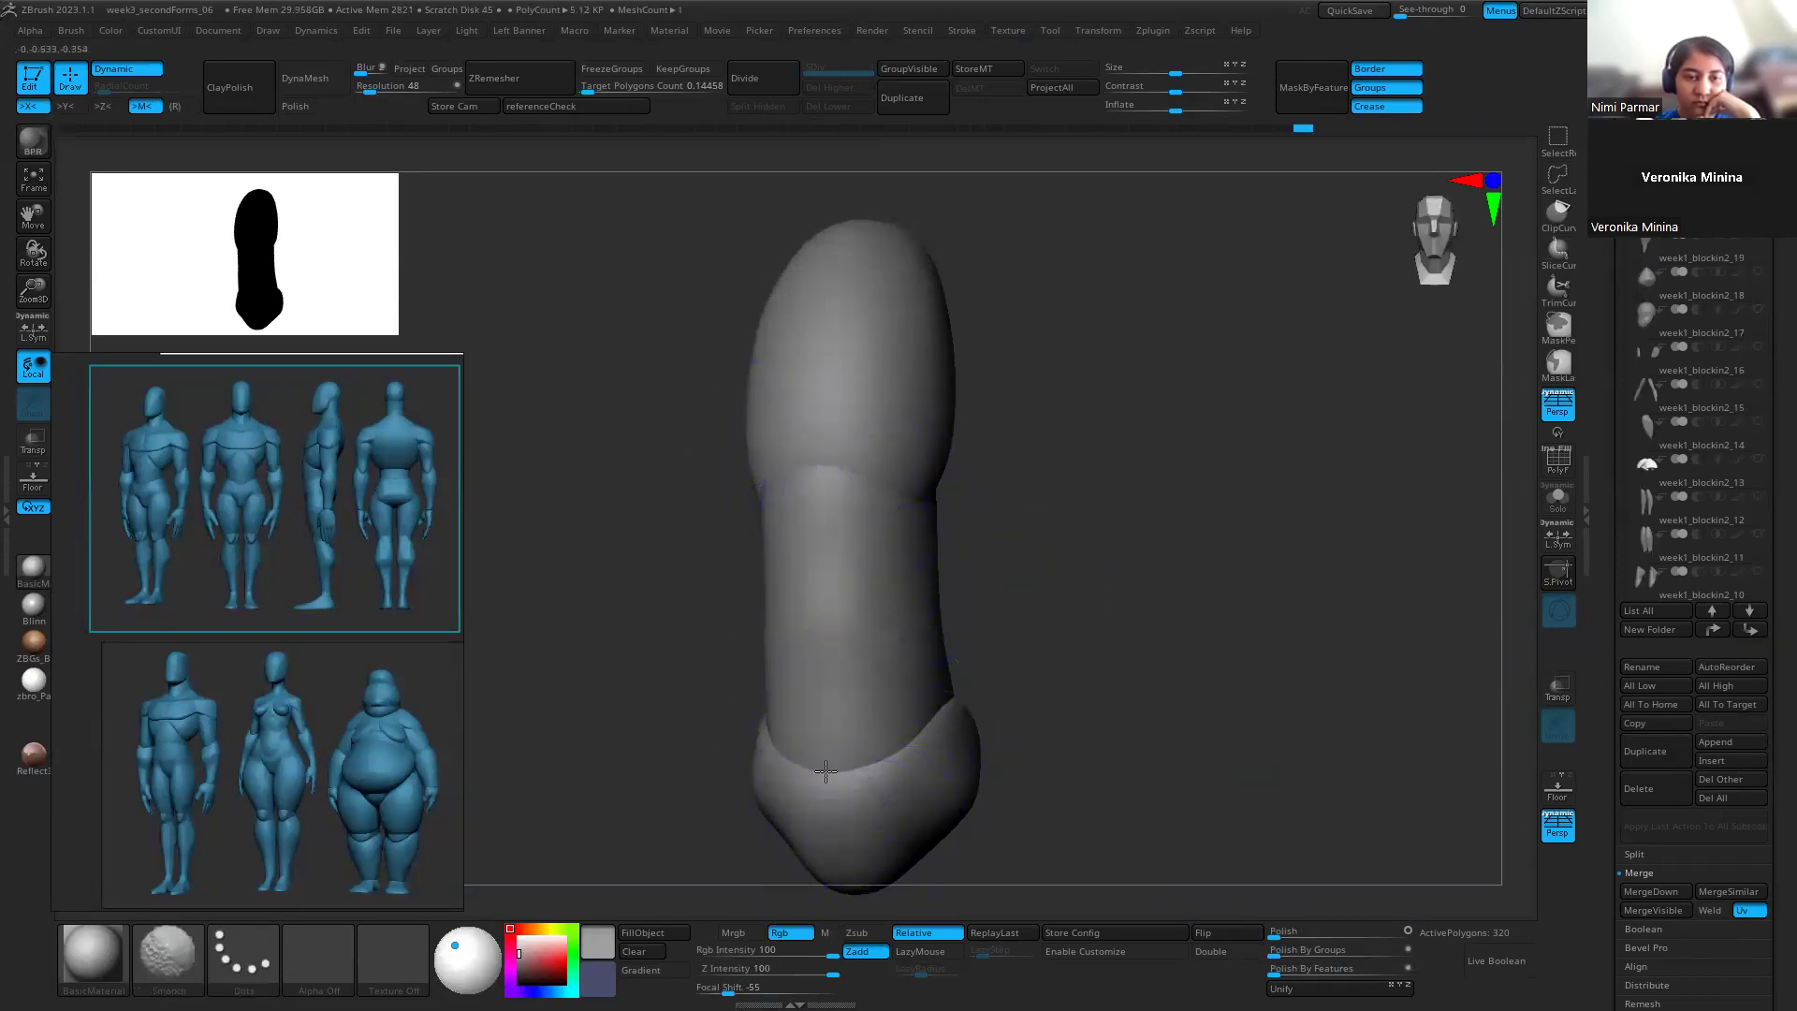
{"action": "key", "text": "ctrl+shift+z"}
{"action": "key", "text": "ctrl+shift+z"}
{"action": "key", "text": "ctrl+shift+z"}
{"action": "key", "text": "ctrl+shift+z"}
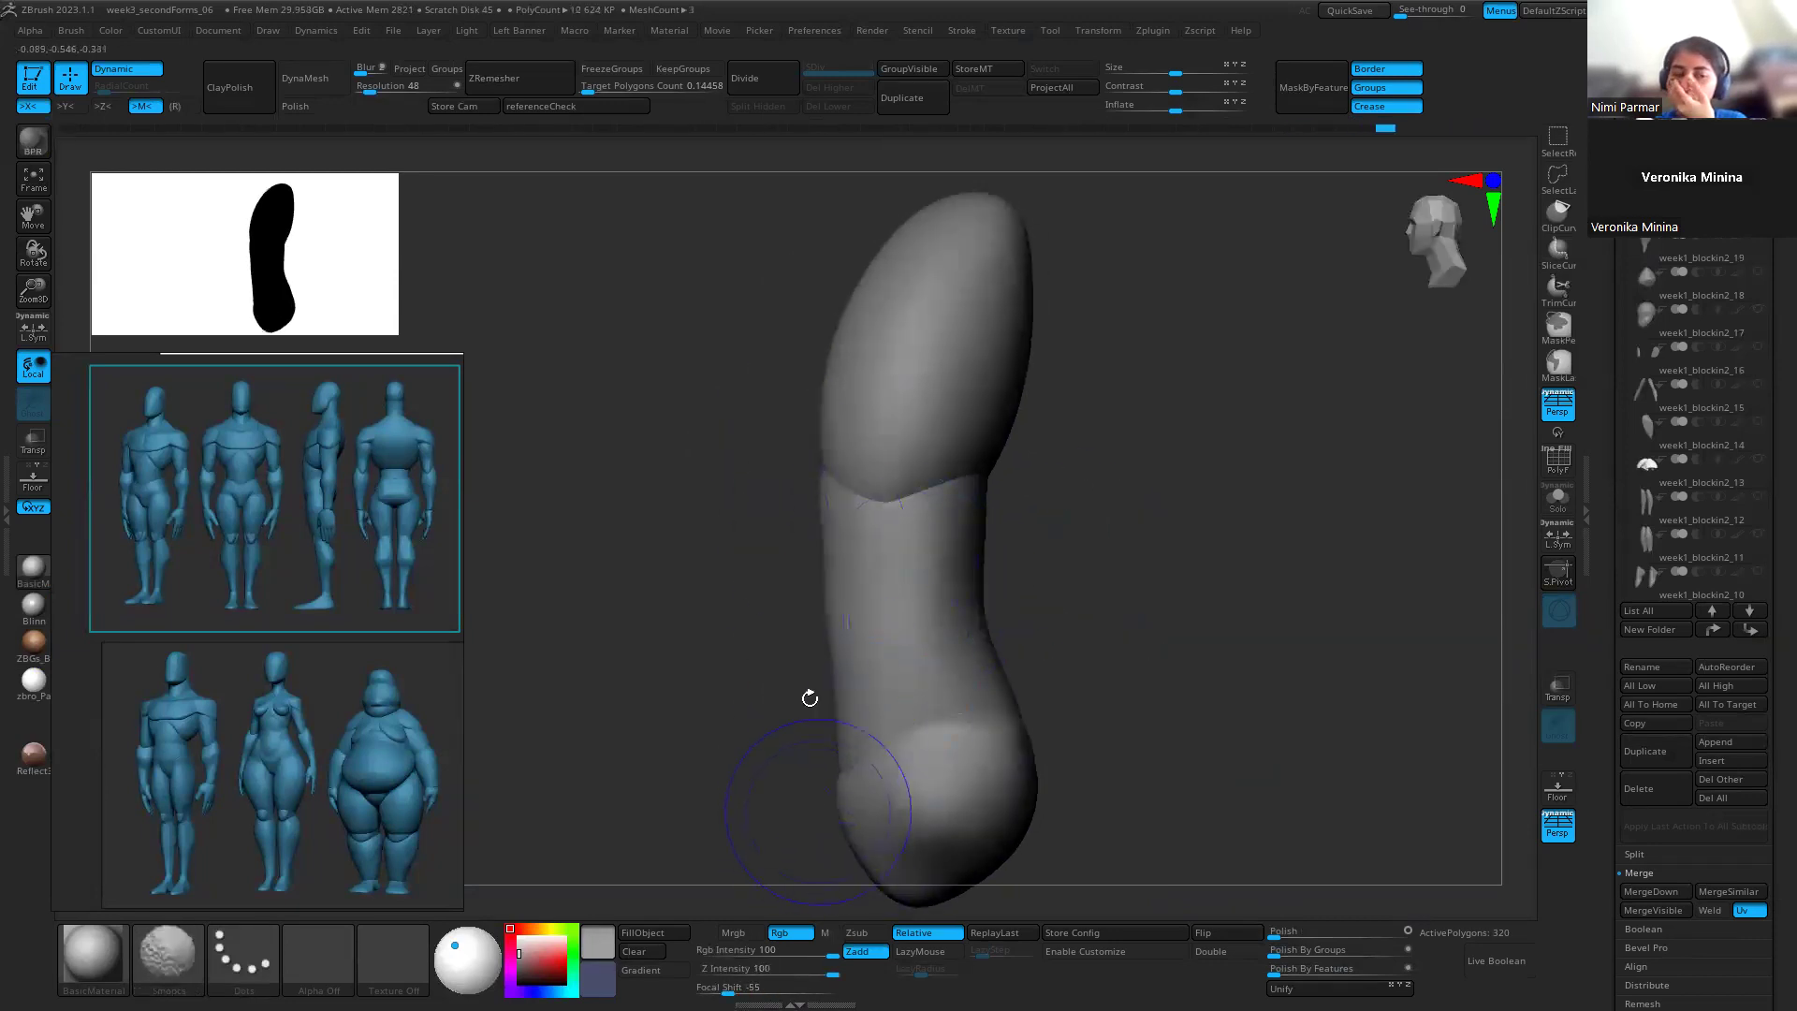
Step: Extend the back of the abdomen down into the pelvis and up around the ribcage with Move Topological
{"action": "left_click_drag", "start_coordinate": [1081, 610], "coordinate": [918, 655], "text": "shift"}
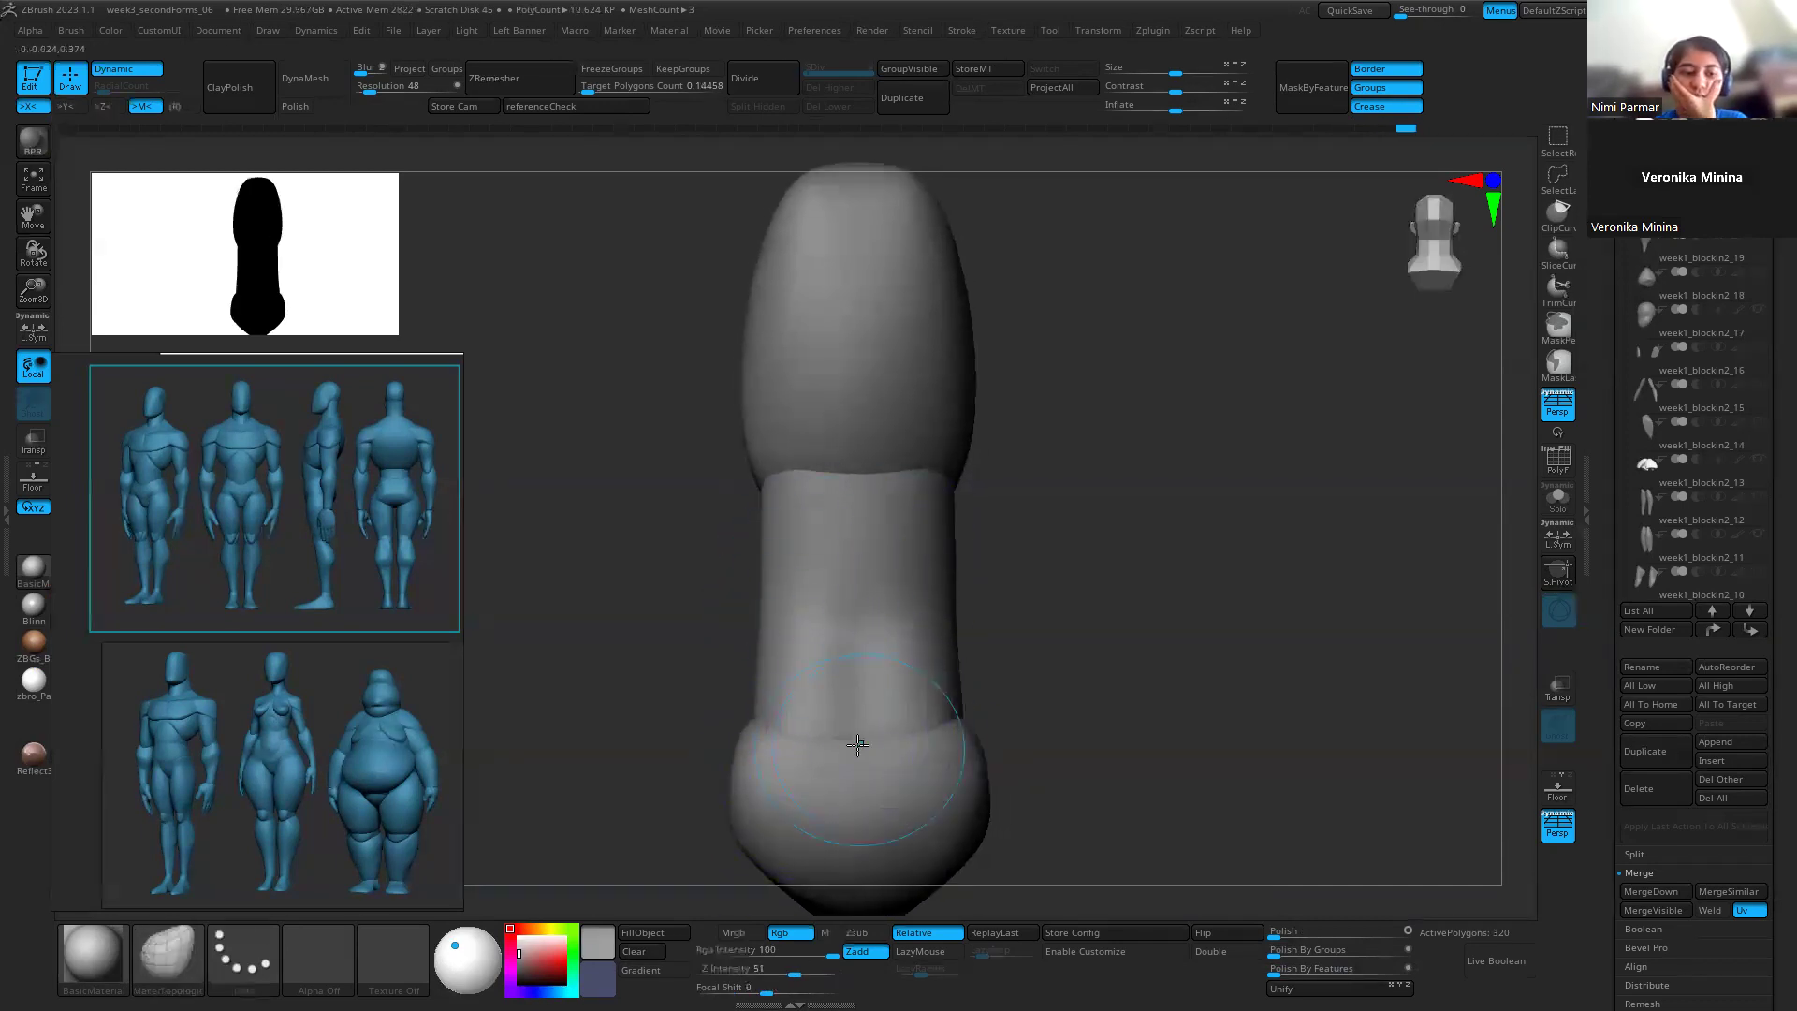
{"action": "mouse_move", "coordinate": [859, 765]}
{"action": "left_mouse_down"}
{"action": "mouse_move", "coordinate": [862, 722]}
{"action": "mouse_move", "coordinate": [870, 743]}
{"action": "mouse_move", "coordinate": [842, 688]}
{"action": "mouse_move", "coordinate": [806, 685]}
{"action": "mouse_move", "coordinate": [758, 746]}
{"action": "mouse_move", "coordinate": [800, 738]}
{"action": "left_mouse_up"}
{"action": "key", "text": "s"}
{"action": "key", "text": "s"}
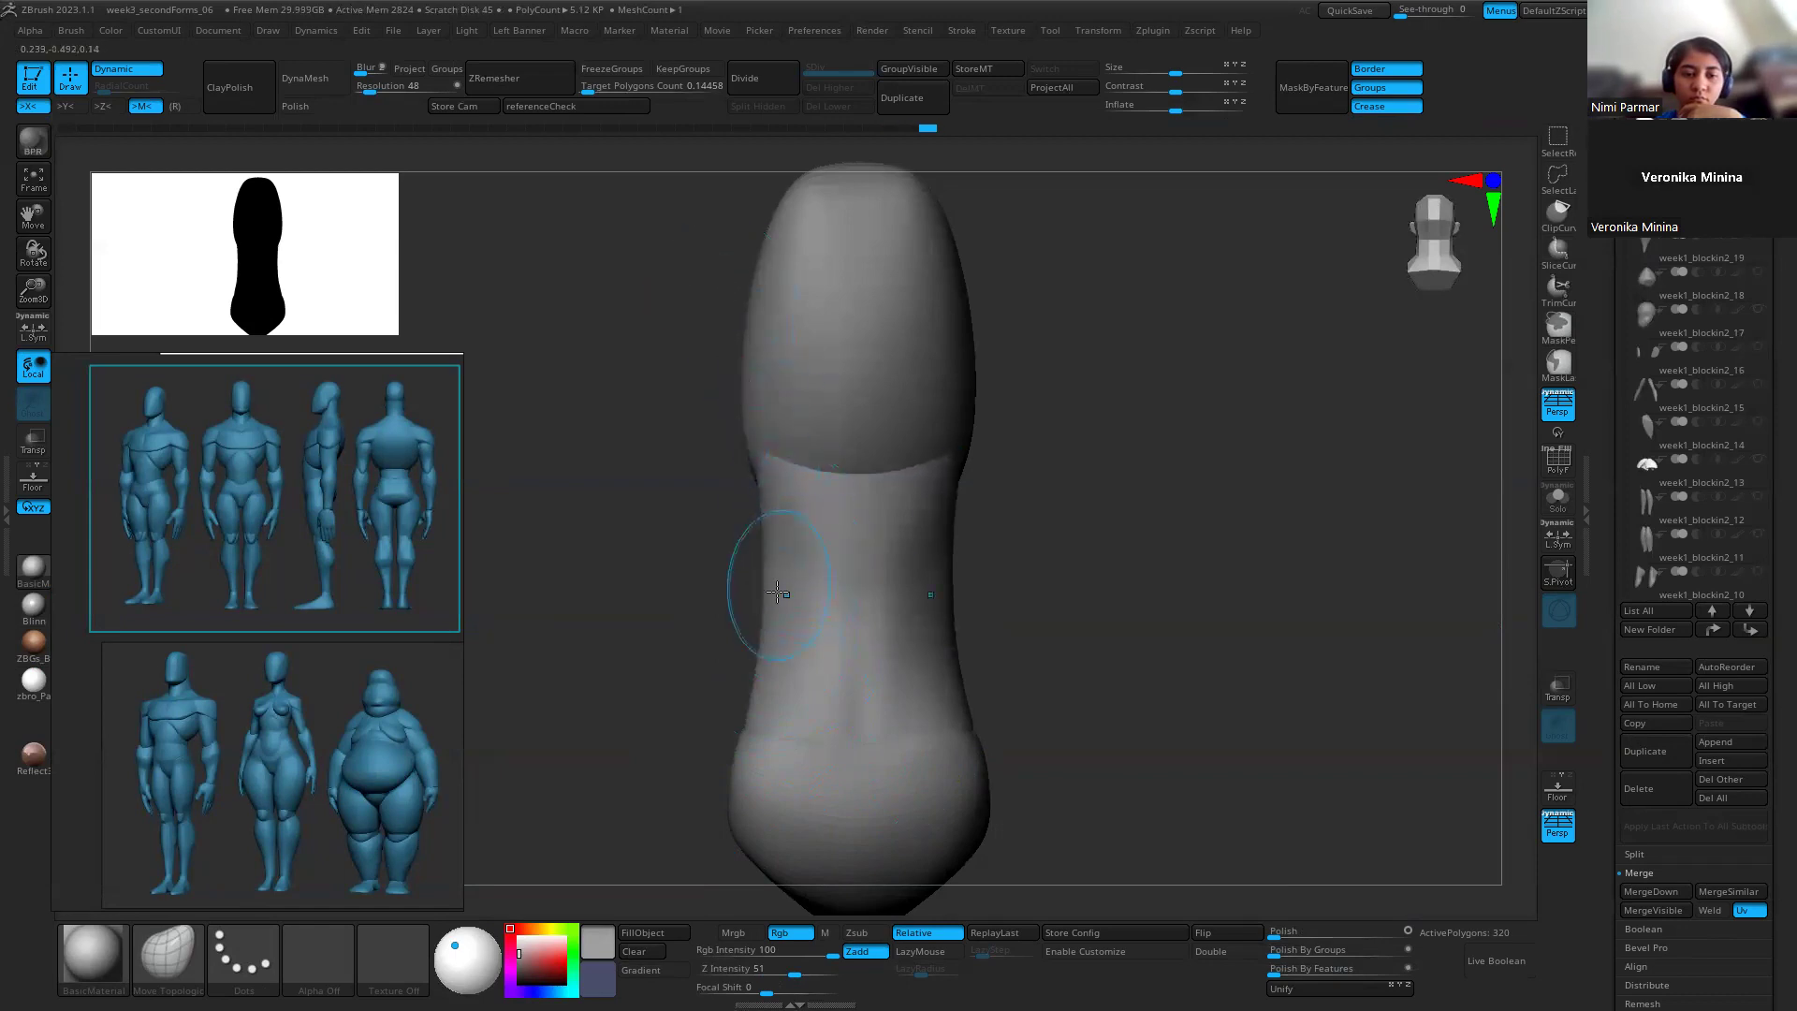
{"action": "mouse_move", "coordinate": [762, 636]}
{"action": "left_mouse_down"}
{"action": "mouse_move", "coordinate": [1183, 690]}
{"action": "mouse_move", "coordinate": [1030, 621]}
{"action": "left_mouse_up"}
Step: Shape the abdomen's flank over the side of the pelvis and smooth the transition in side view
{"action": "mouse_move", "coordinate": [750, 749]}
{"action": "left_mouse_down"}
{"action": "mouse_move", "coordinate": [722, 781]}
{"action": "mouse_move", "coordinate": [735, 716]}
{"action": "mouse_move", "coordinate": [734, 739]}
{"action": "left_mouse_up"}
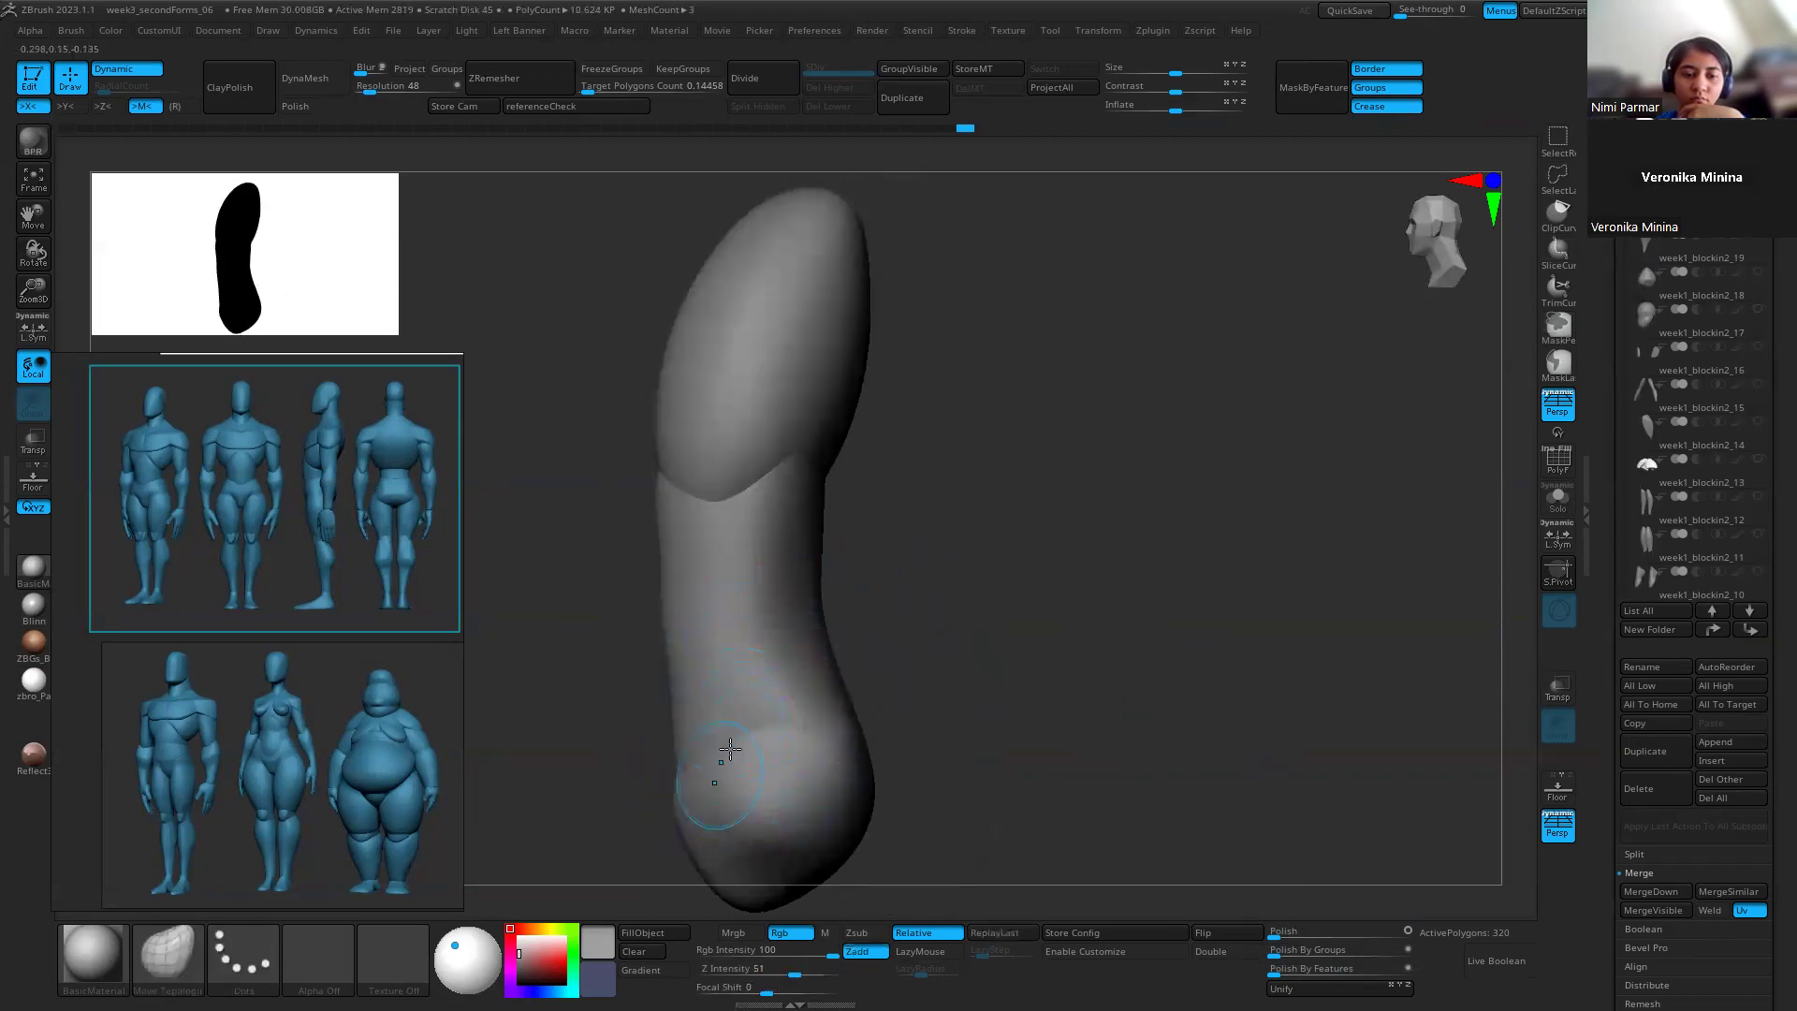
{"action": "left_click_drag", "start_coordinate": [896, 633], "coordinate": [931, 622]}
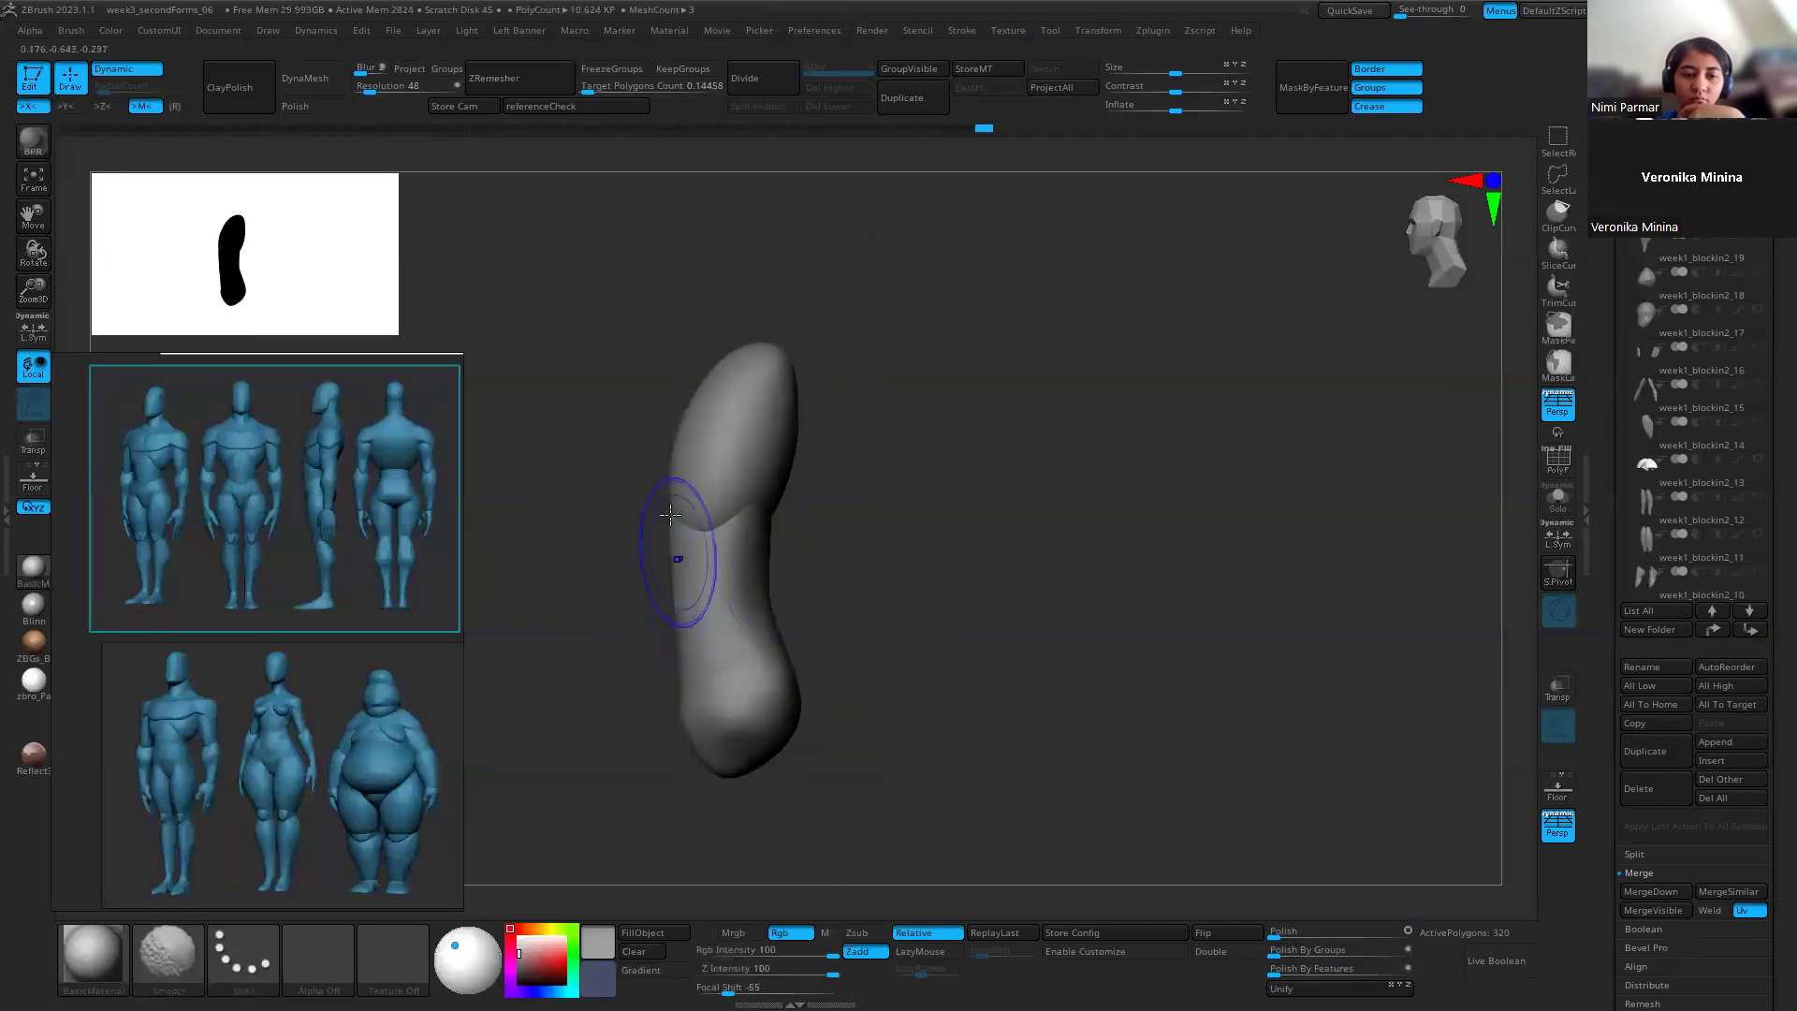
{"action": "left_click_drag", "start_coordinate": [775, 746], "coordinate": [784, 683], "text": "shift"}
{"action": "left_click_drag", "start_coordinate": [861, 645], "coordinate": [960, 698], "text": "alt"}
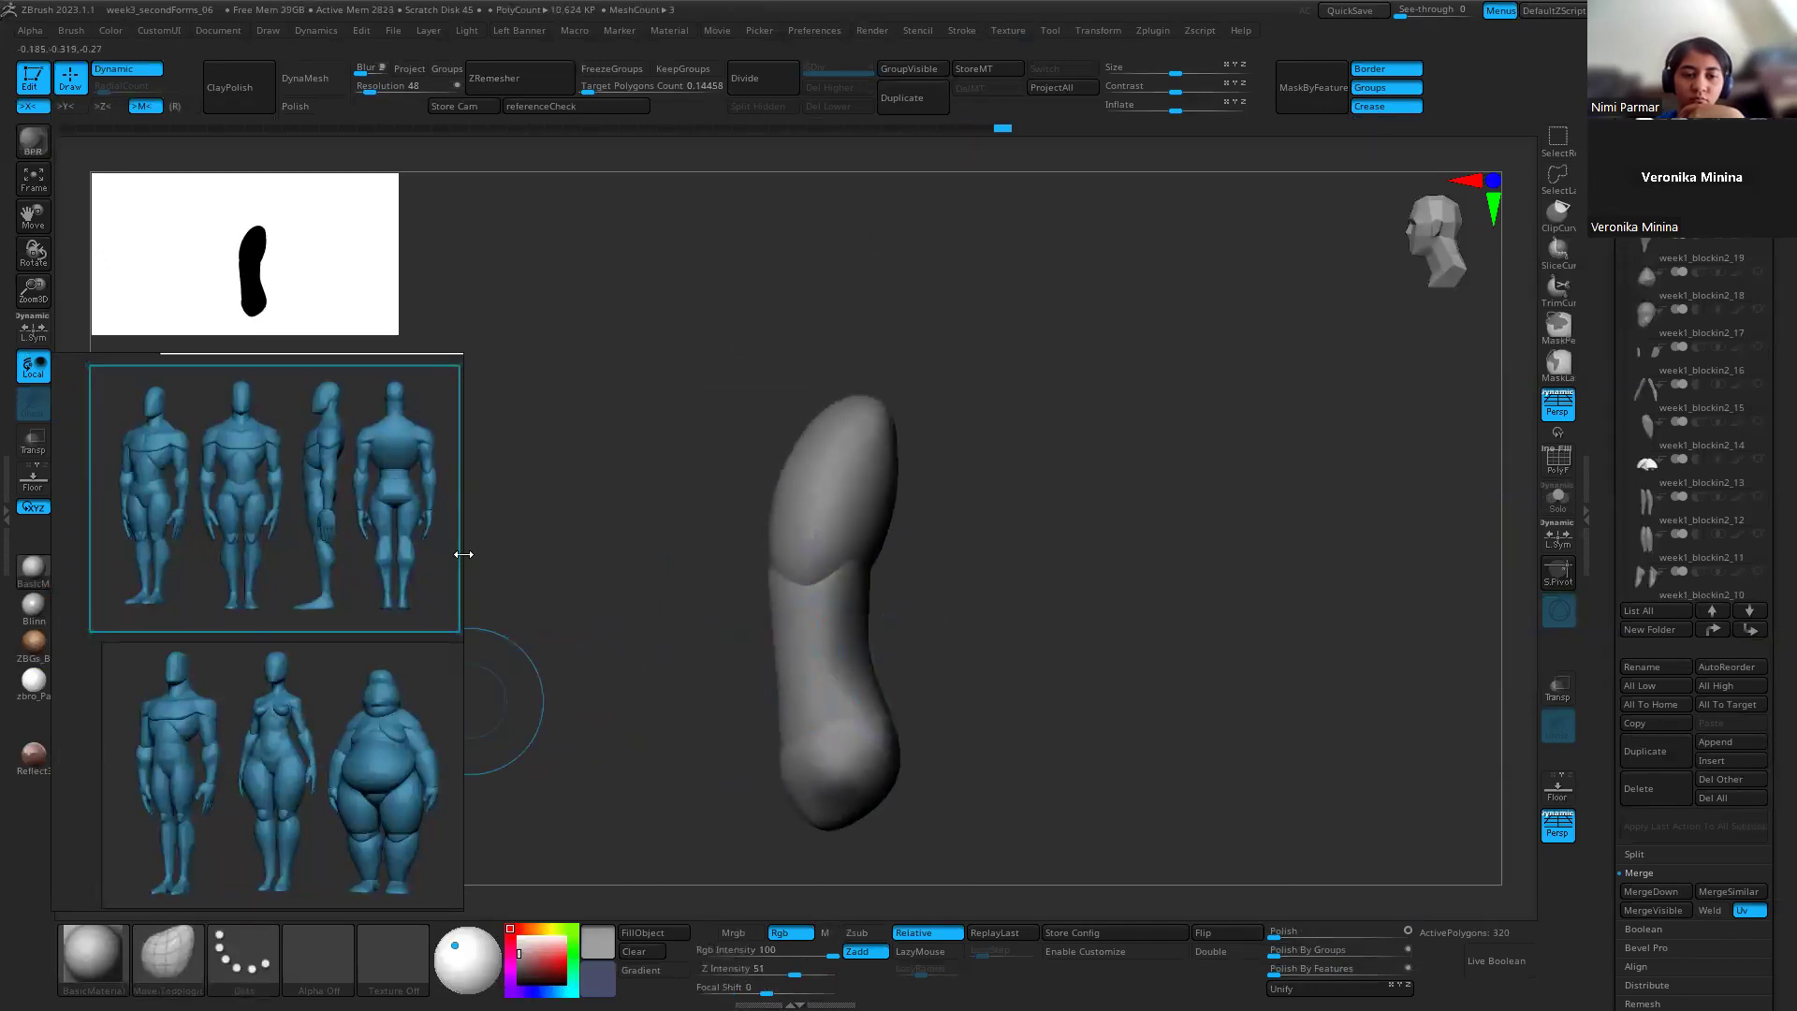
Step: Browse the reference board for a full-body side view of the female figure showing the torso and pelvis profile
{"action": "scroll", "coordinate": [188, 490], "scroll_direction": "down", "scroll_amount": 2}
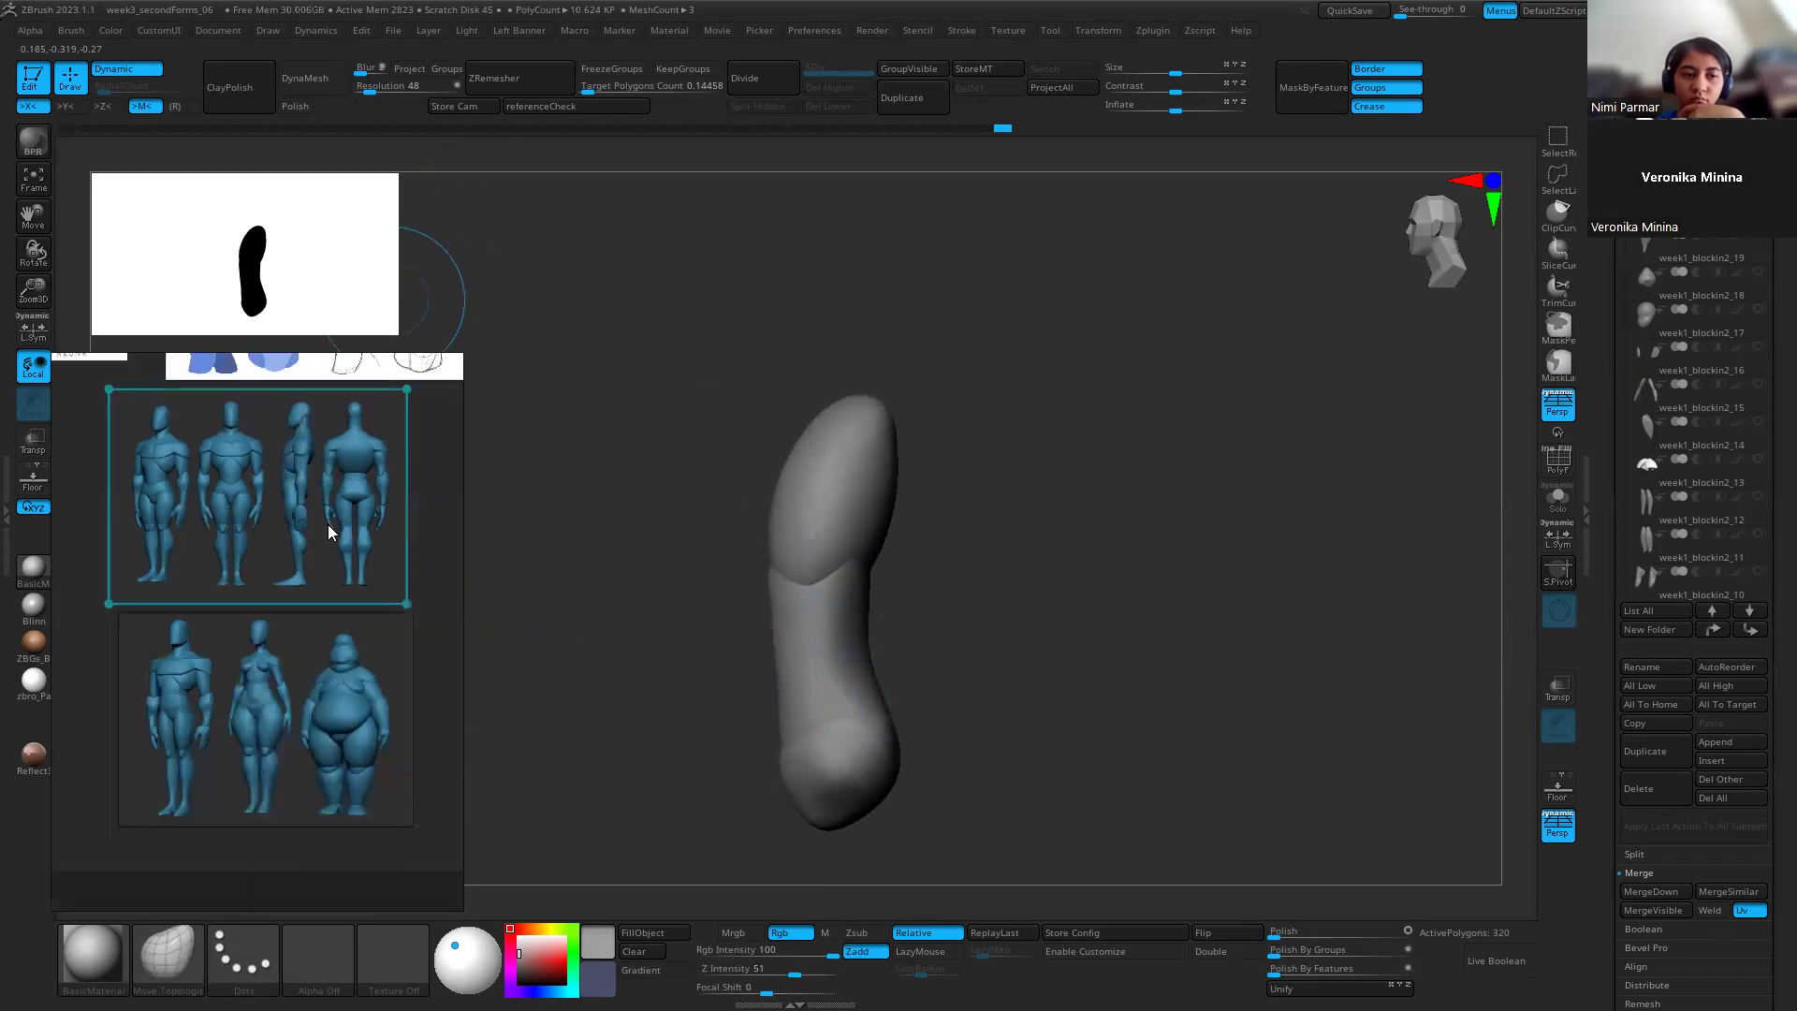
{"action": "scroll", "coordinate": [328, 524], "scroll_direction": "down", "scroll_amount": 4}
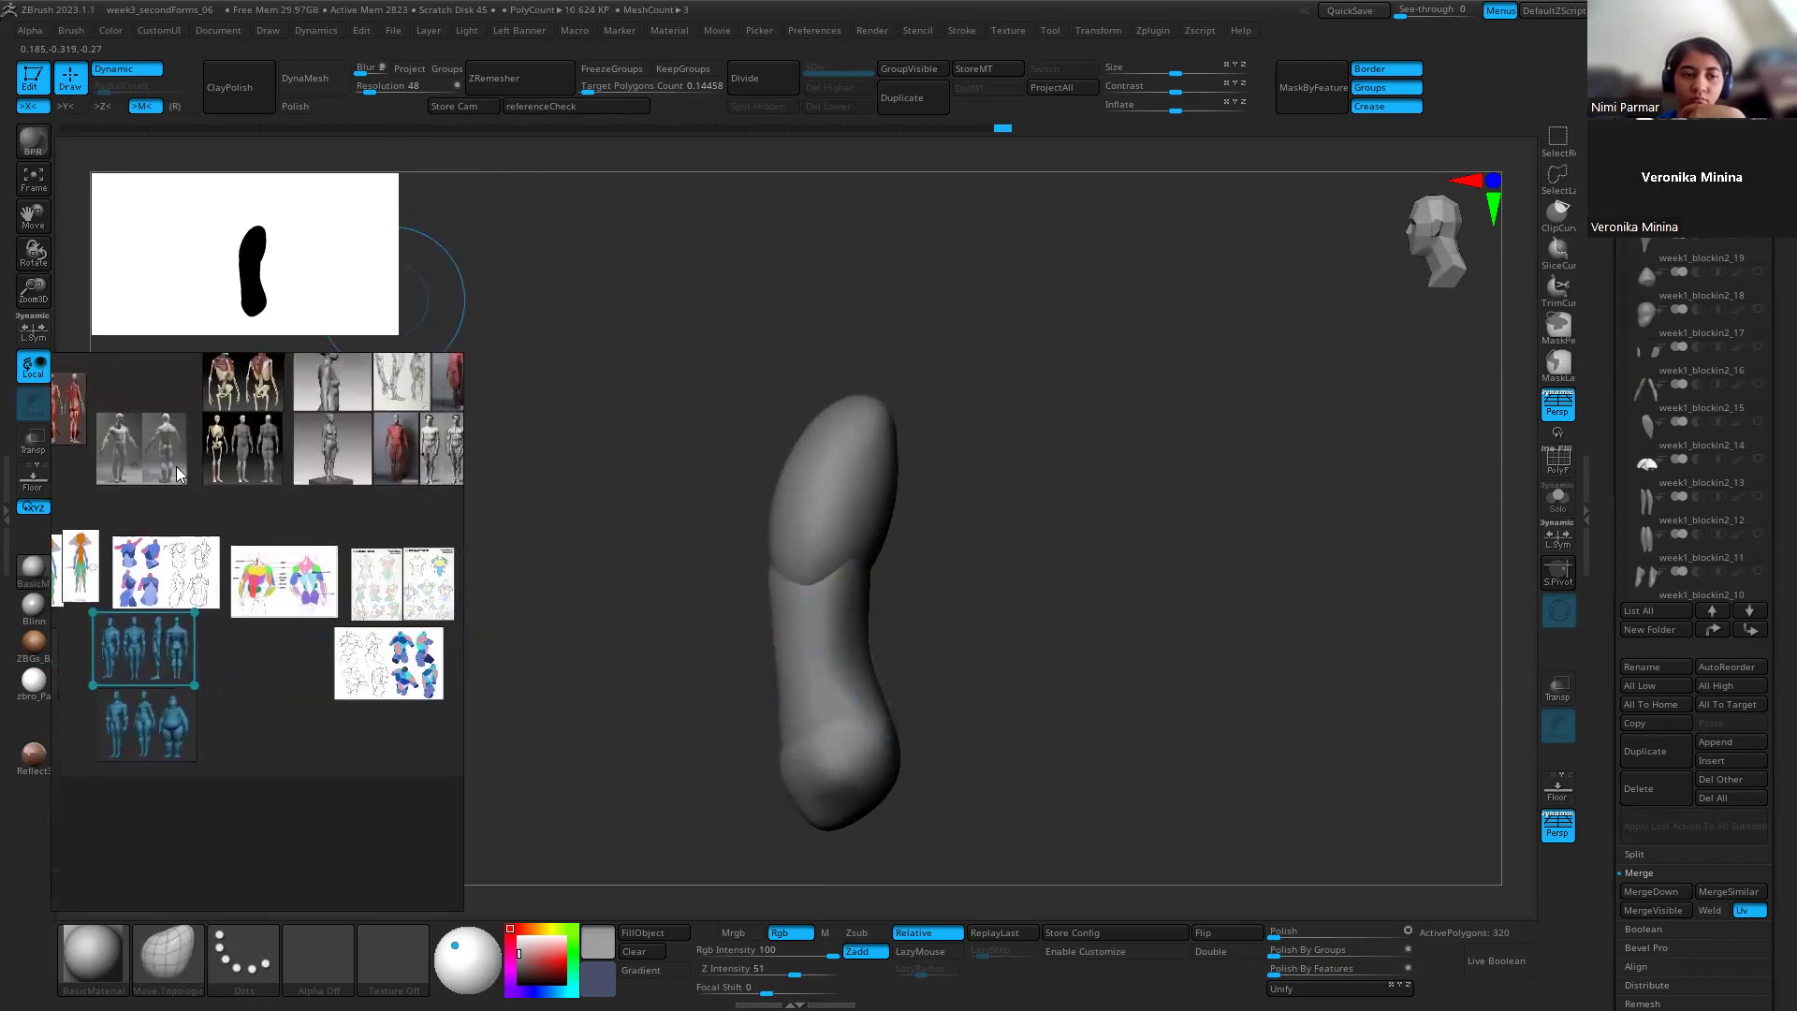
{"action": "scroll", "coordinate": [177, 474], "scroll_direction": "down", "scroll_amount": 3}
{"action": "scroll", "coordinate": [322, 529], "scroll_direction": "up", "scroll_amount": 6}
{"action": "scroll", "coordinate": [322, 529], "scroll_direction": "down", "scroll_amount": 4}
{"action": "scroll", "coordinate": [249, 634], "scroll_direction": "up", "scroll_amount": 3}
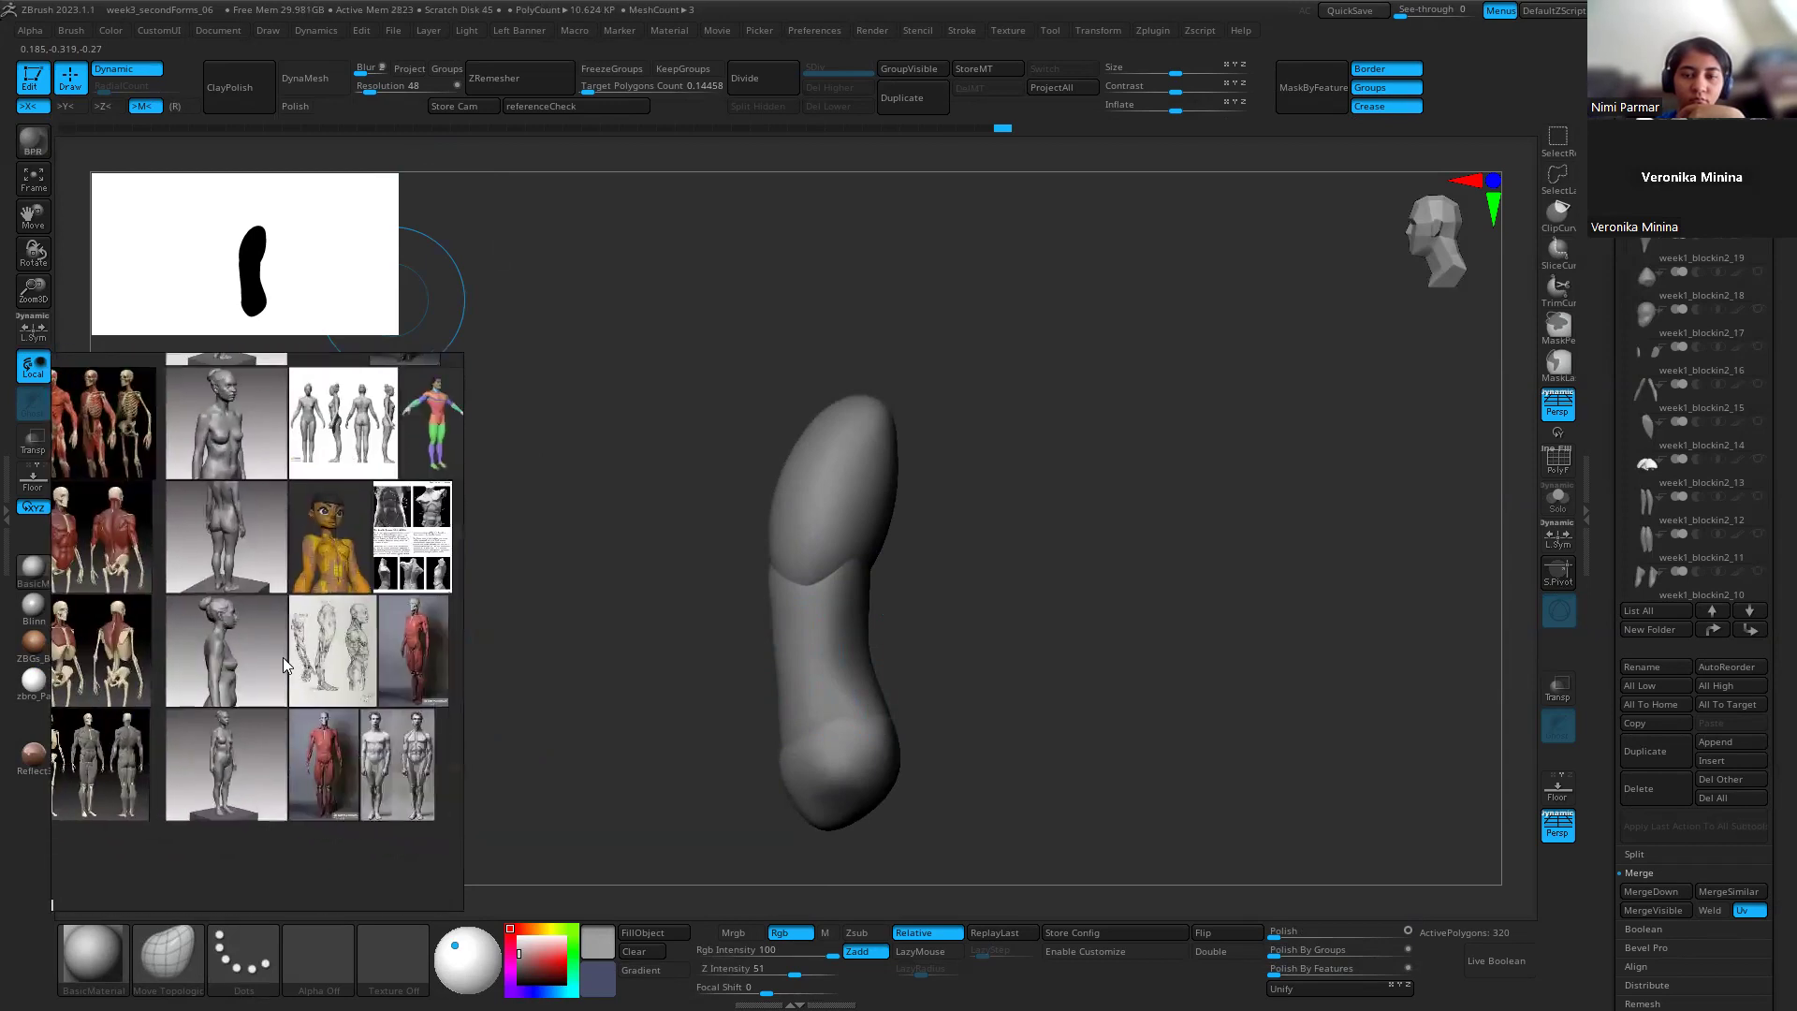
{"action": "scroll", "coordinate": [242, 715], "scroll_direction": "down", "scroll_amount": 2}
{"action": "scroll", "coordinate": [300, 540], "scroll_direction": "up", "scroll_amount": 6}
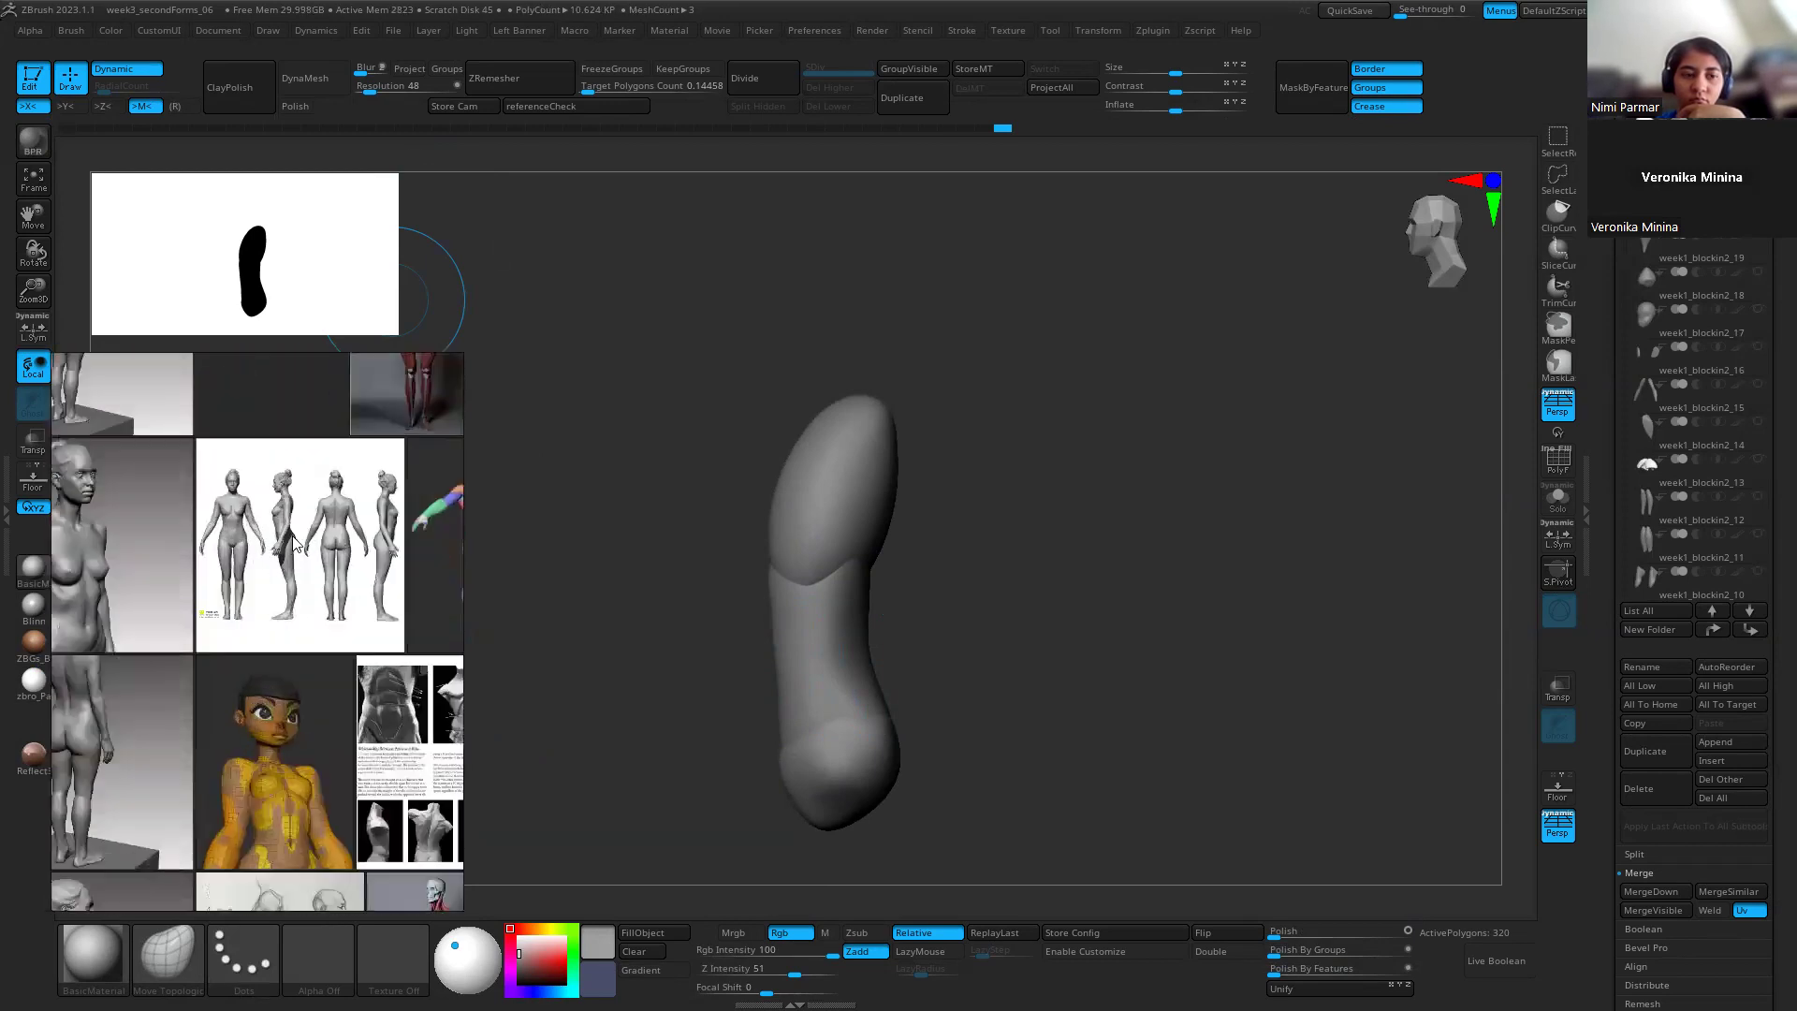
{"action": "scroll", "coordinate": [295, 552], "scroll_direction": "down", "scroll_amount": 3}
{"action": "scroll", "coordinate": [322, 754], "scroll_direction": "up", "scroll_amount": 4}
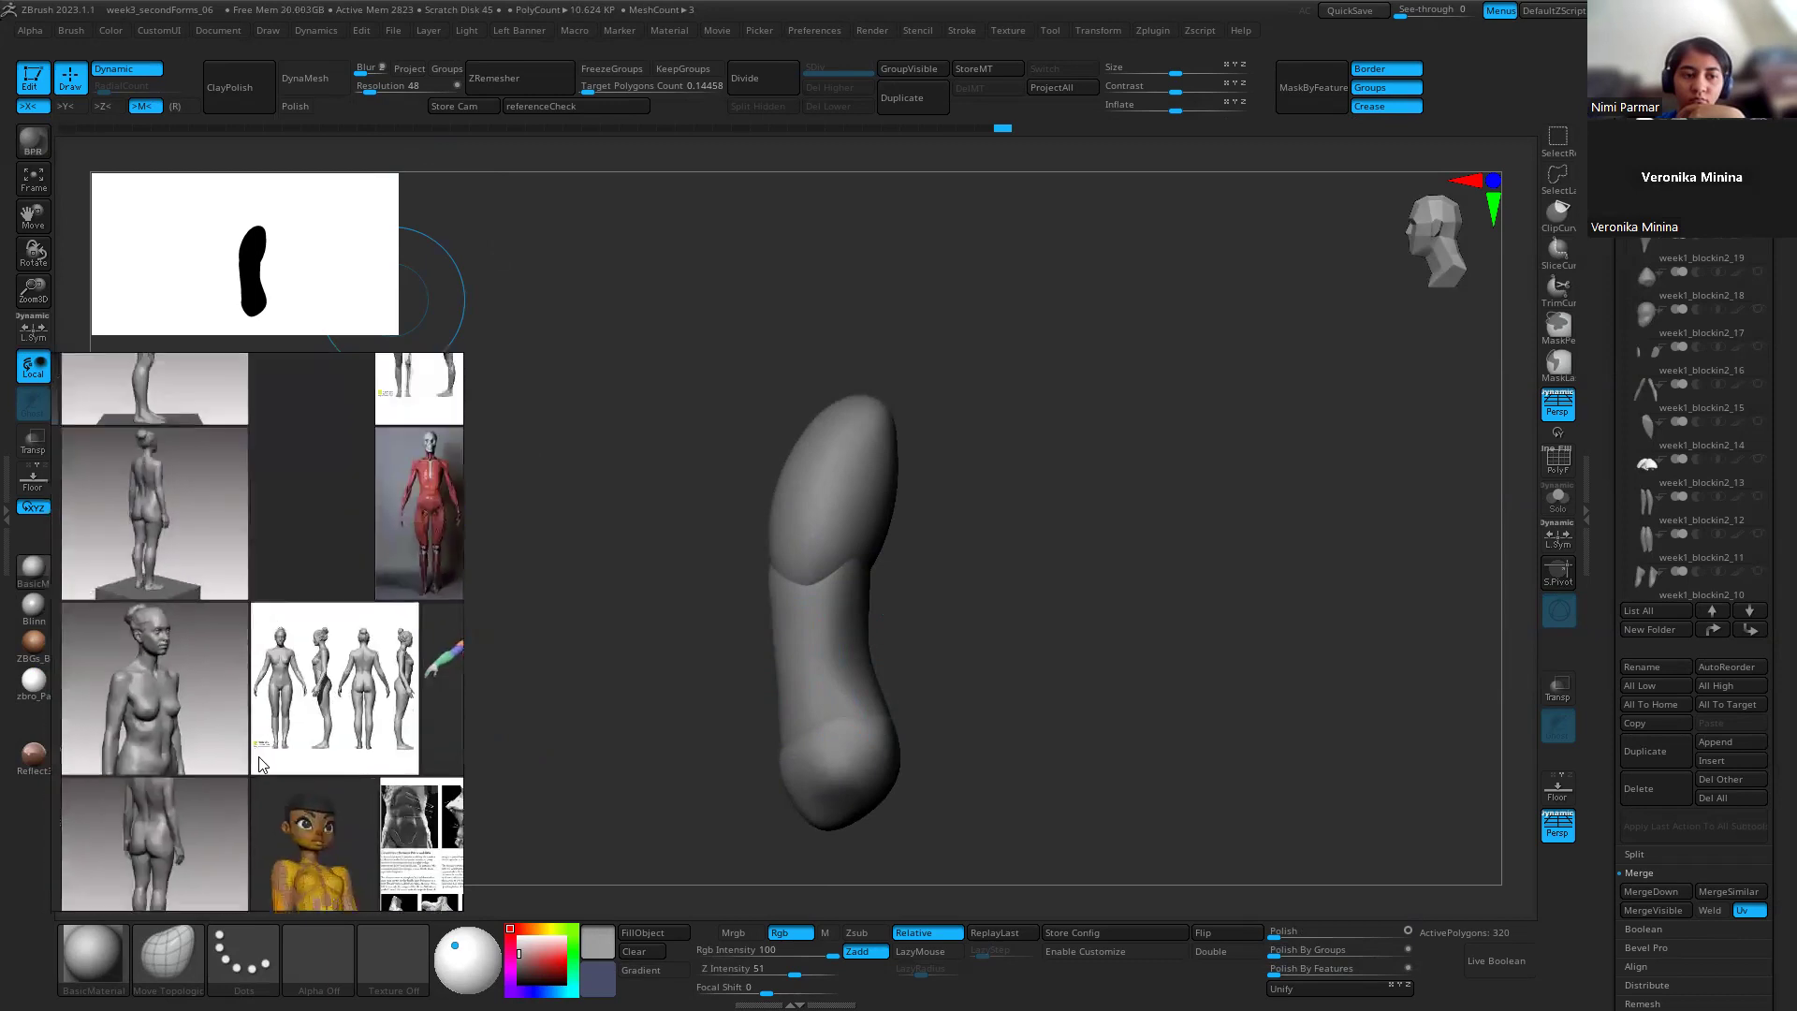
{"action": "scroll", "coordinate": [289, 550], "scroll_direction": "up", "scroll_amount": 4}
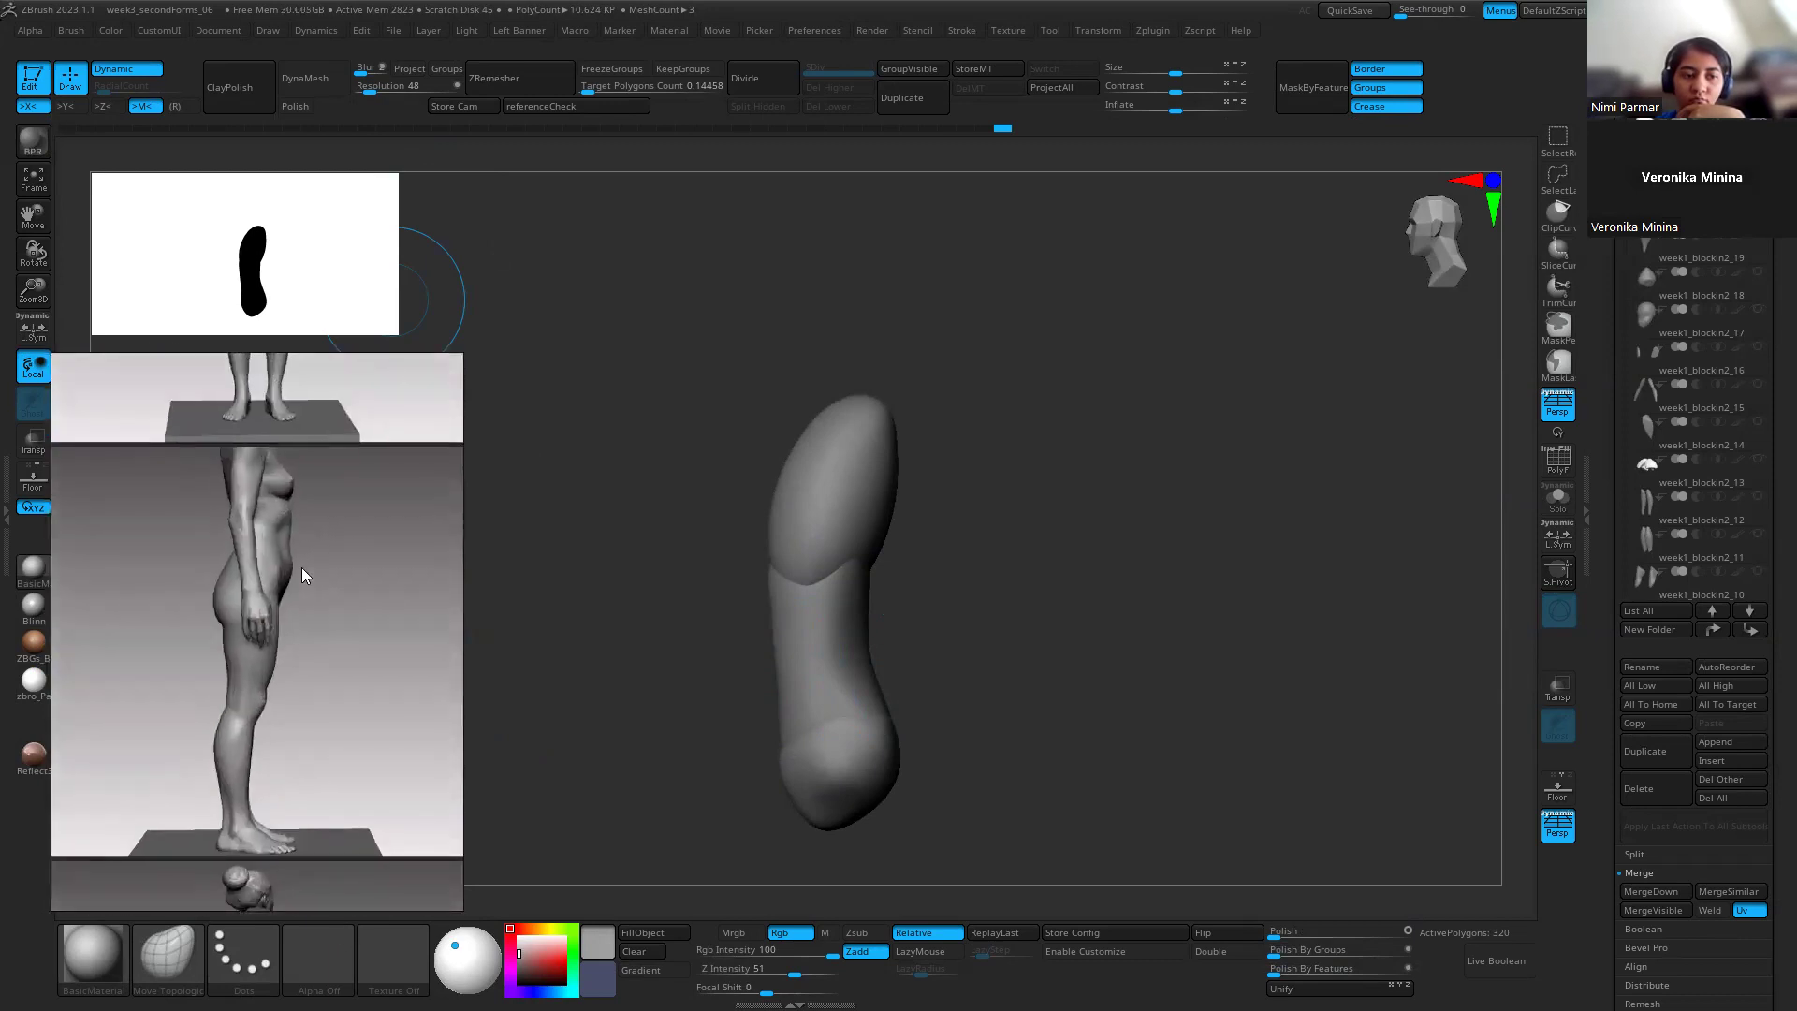
Step: Turn the torso to match the reference's side view and make the ribcage the active subtool
{"action": "right_click_drag", "start_coordinate": [741, 715], "coordinate": [992, 697]}
{"action": "right_click_drag", "start_coordinate": [899, 758], "coordinate": [702, 608], "text": "alt"}
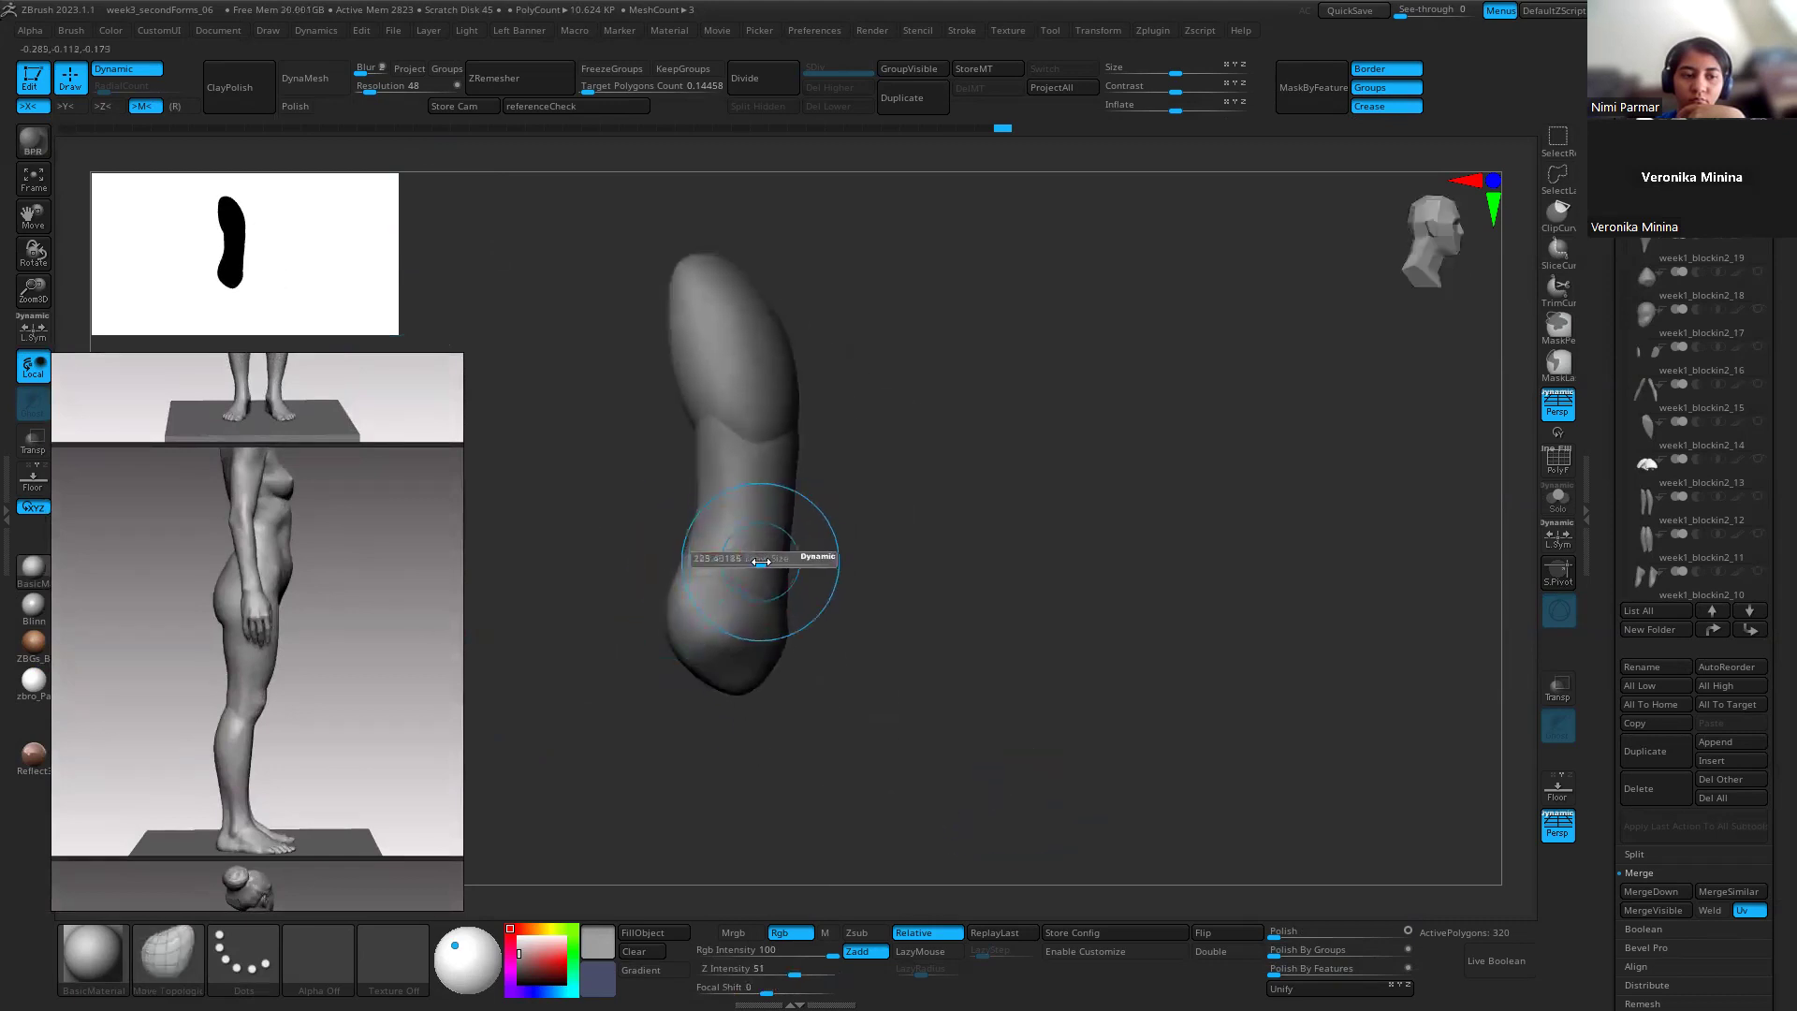
{"action": "key", "text": "ctrl+z"}
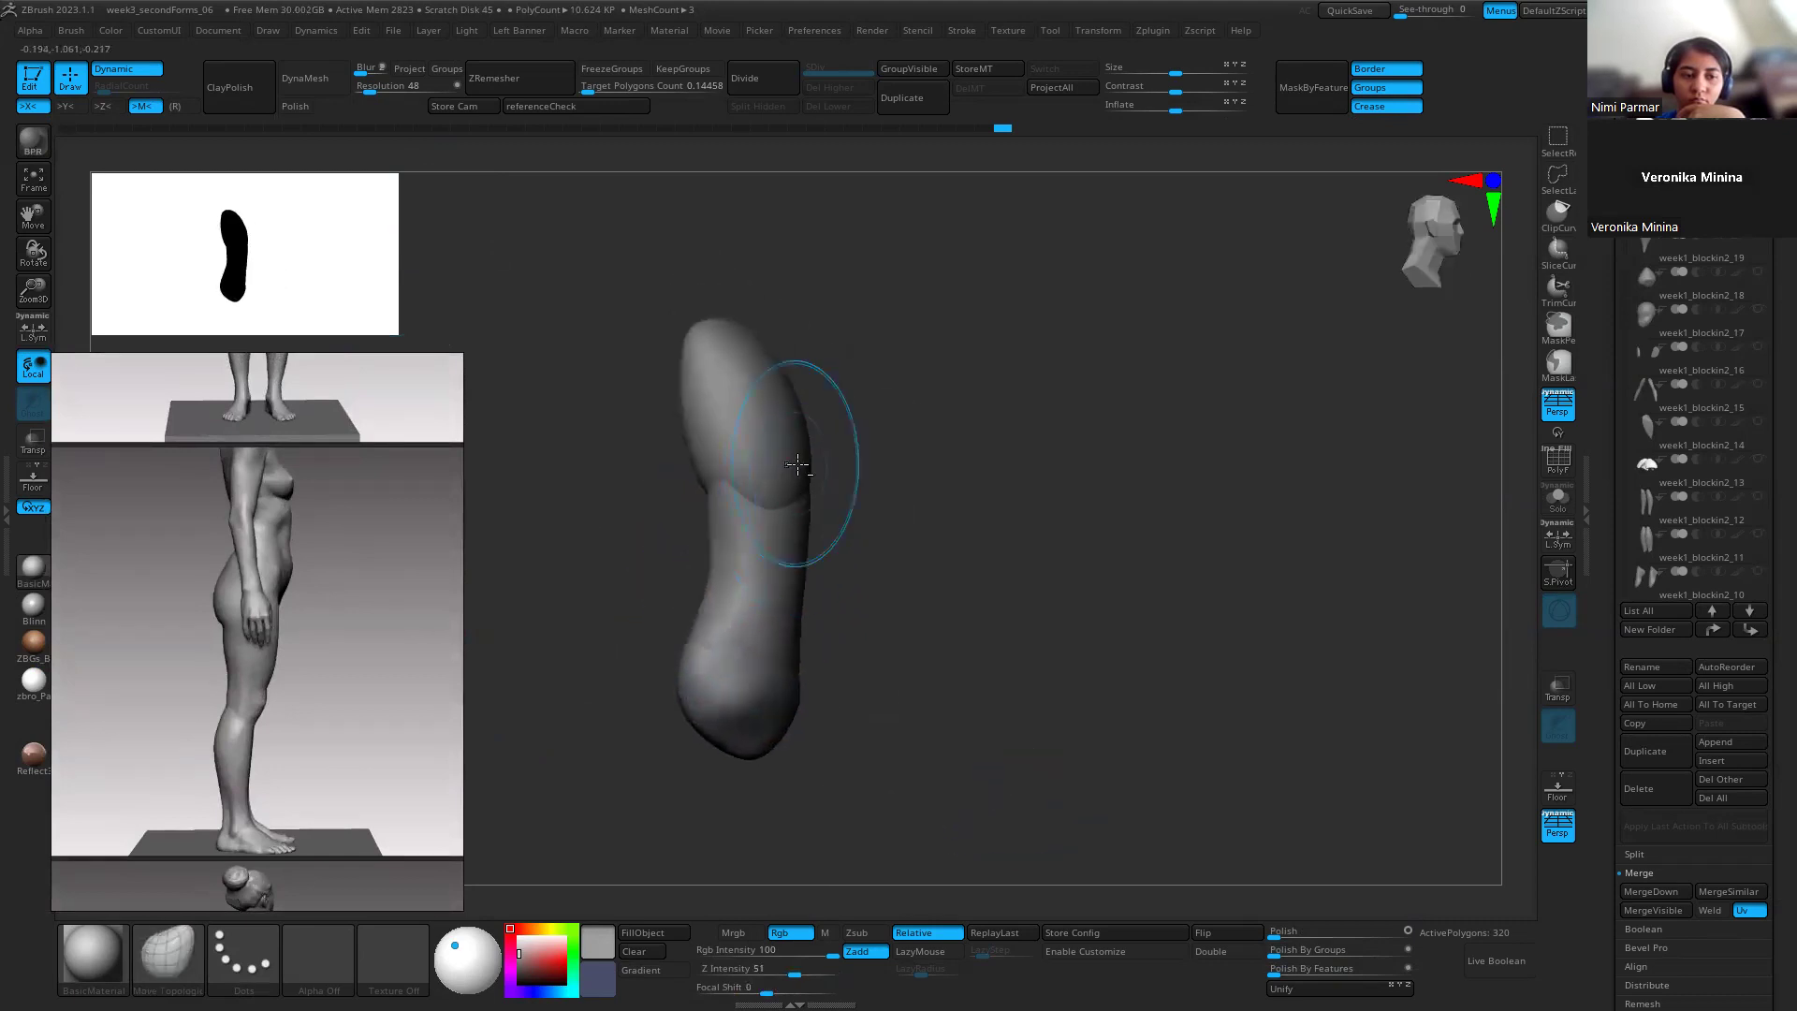
{"action": "left_click", "coordinate": [788, 465], "text": "alt"}
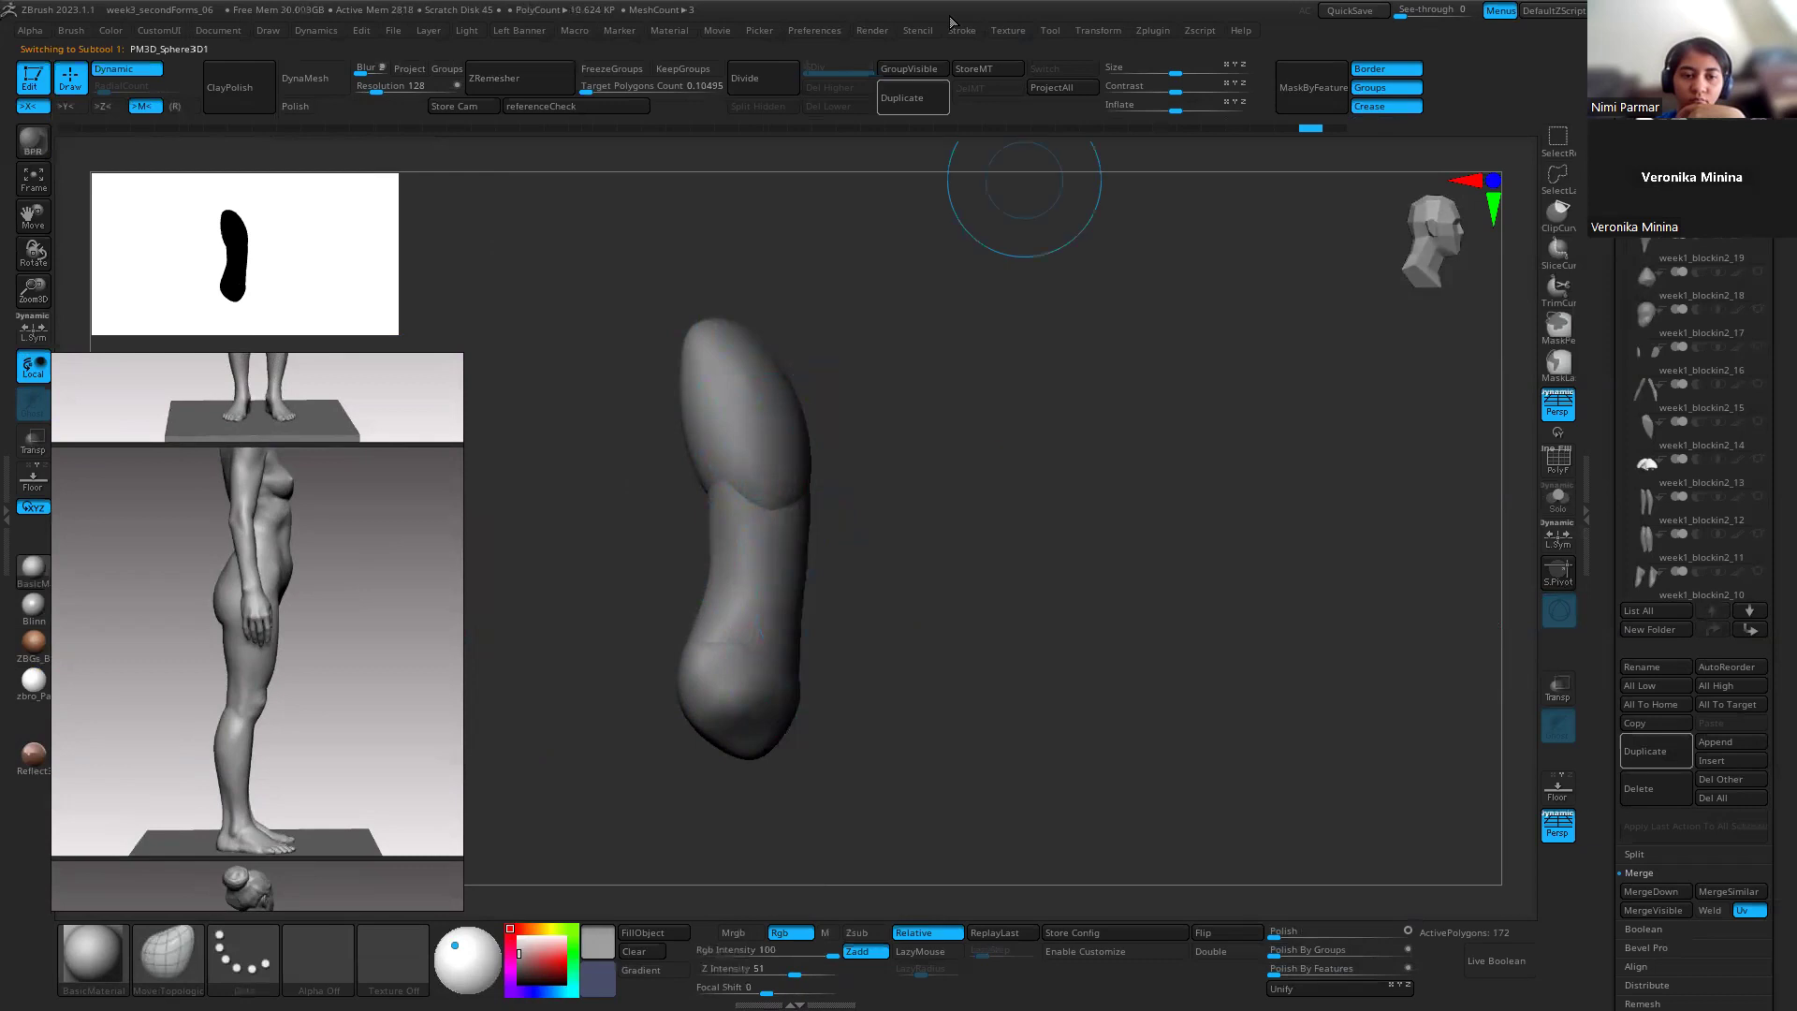
Step: Adjust Inactive Subtool Dimming in the Edit preferences and check how the selected subtool displays
{"action": "left_click", "coordinate": [828, 33]}
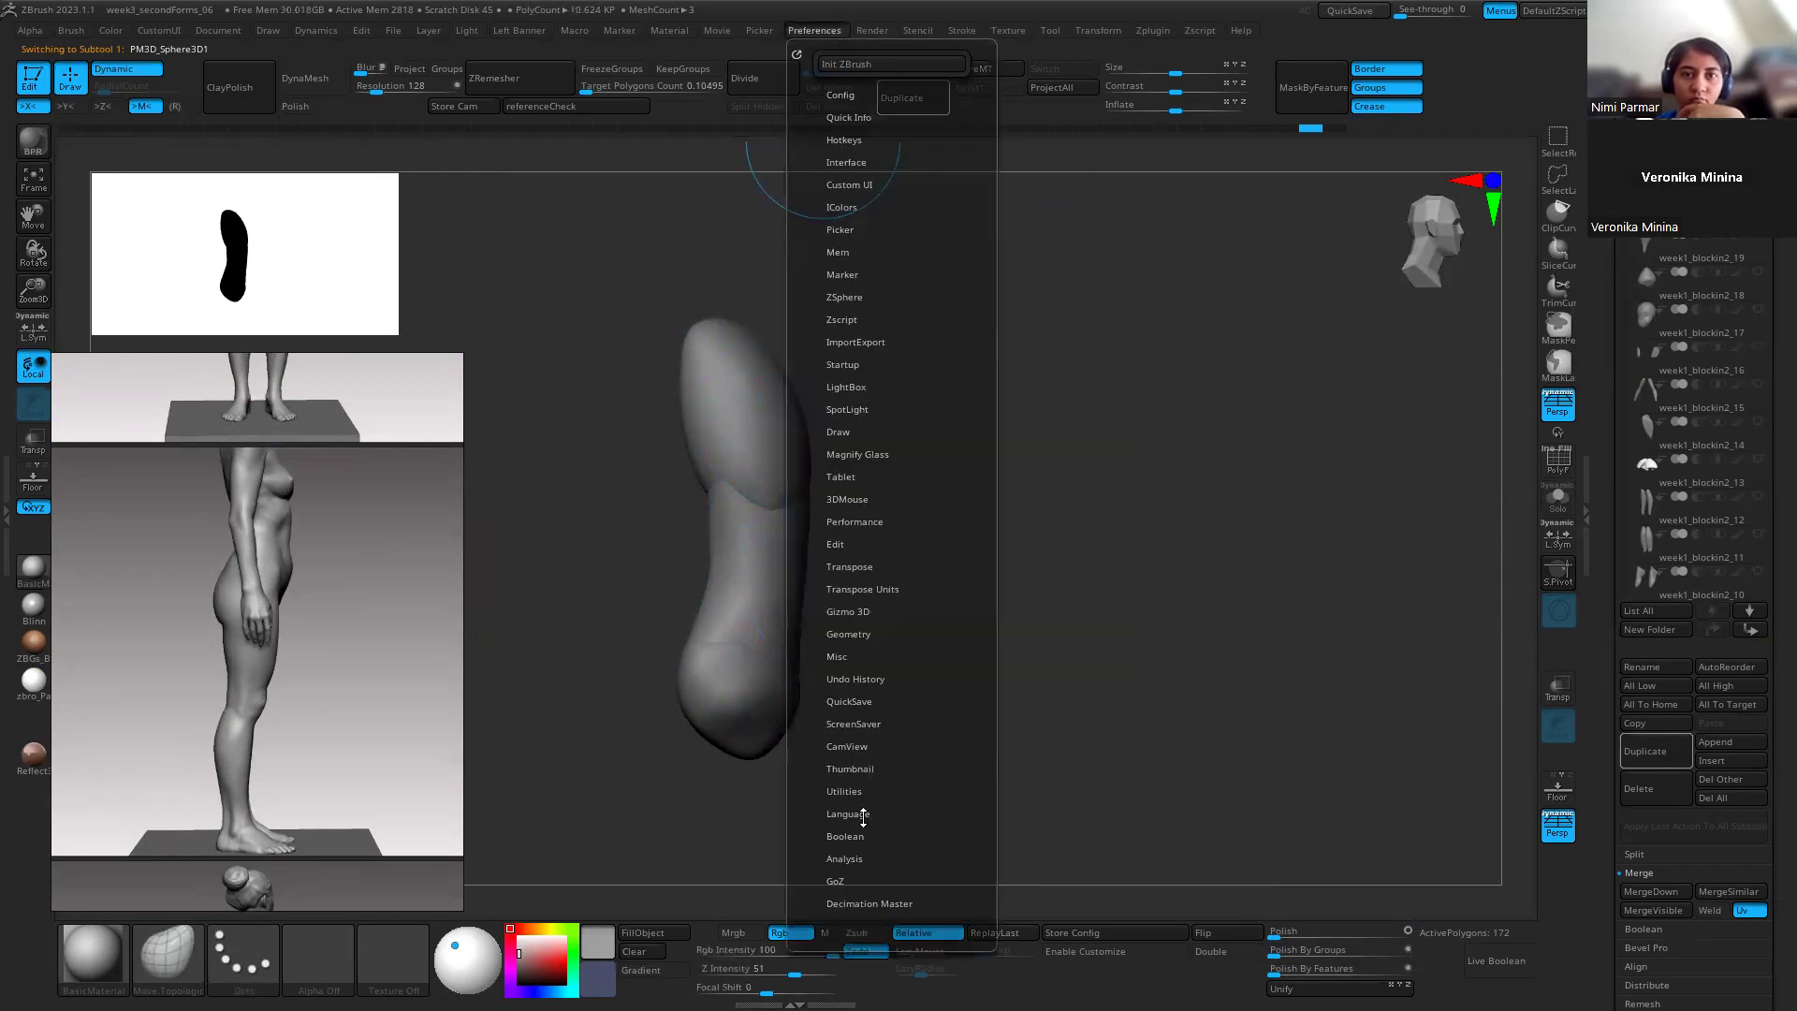
{"action": "left_click", "coordinate": [832, 543]}
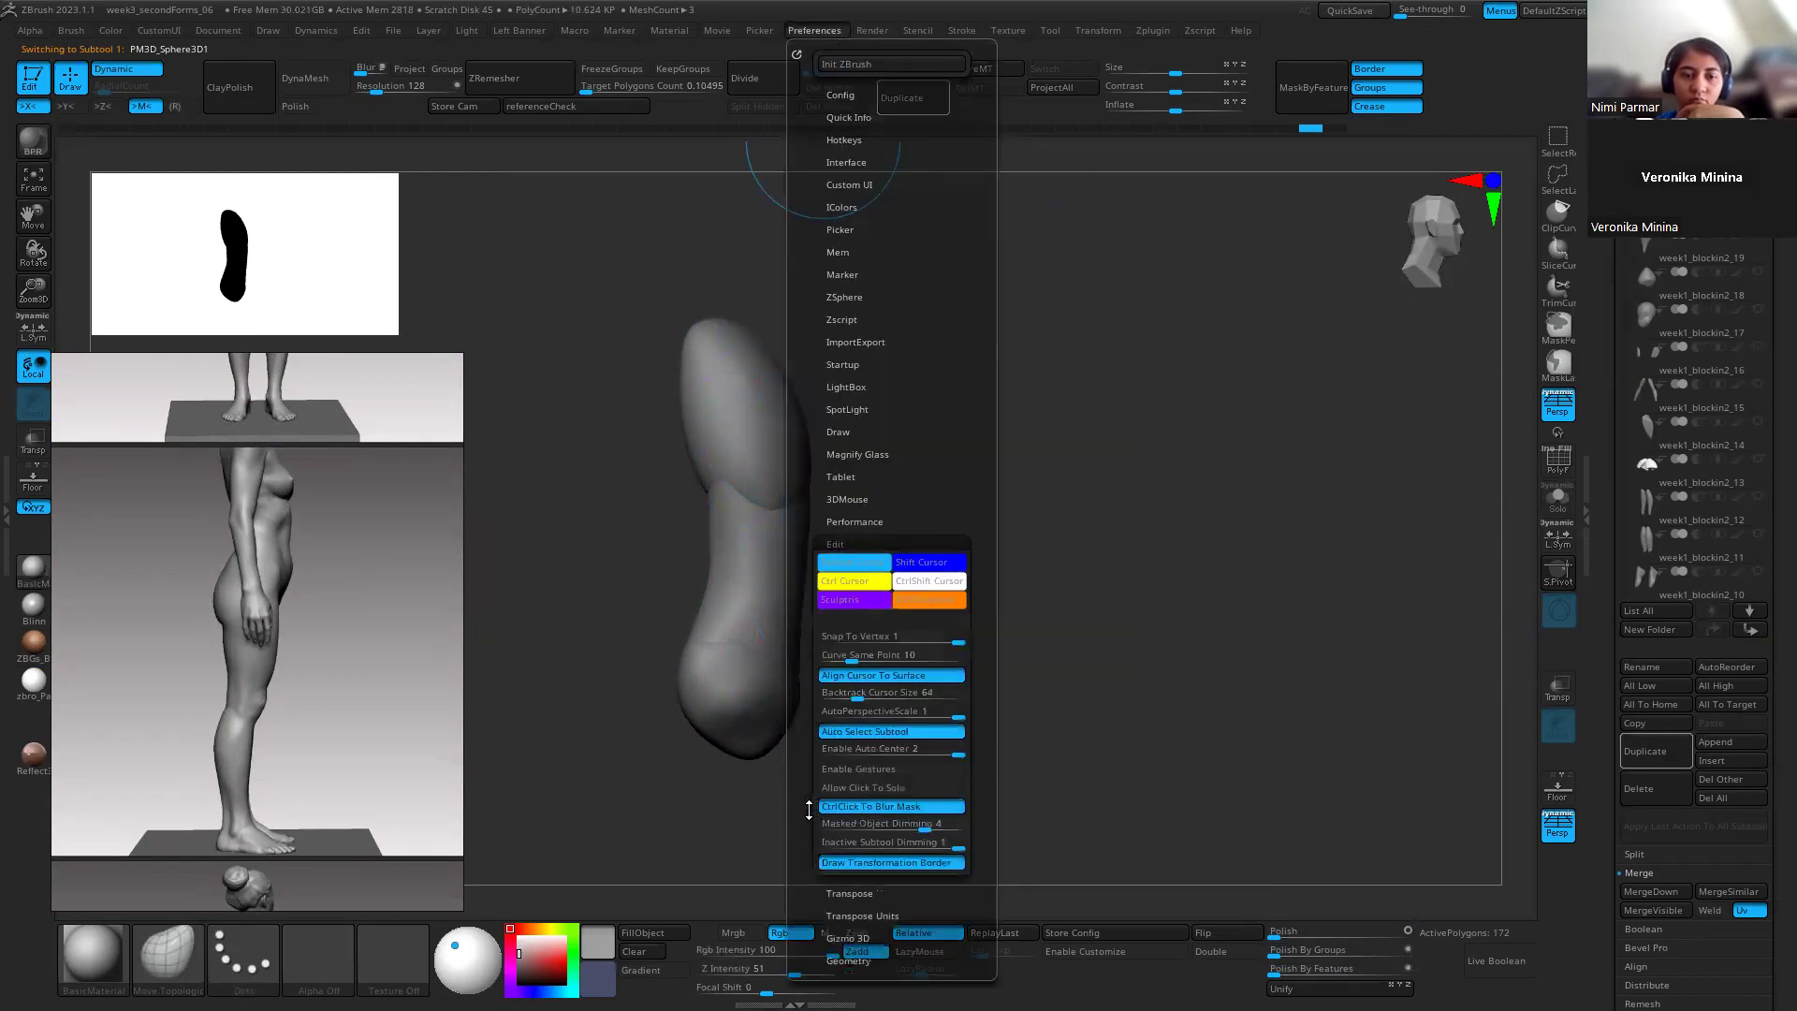
{"action": "scroll", "coordinate": [809, 810], "scroll_direction": "down", "scroll_amount": 3}
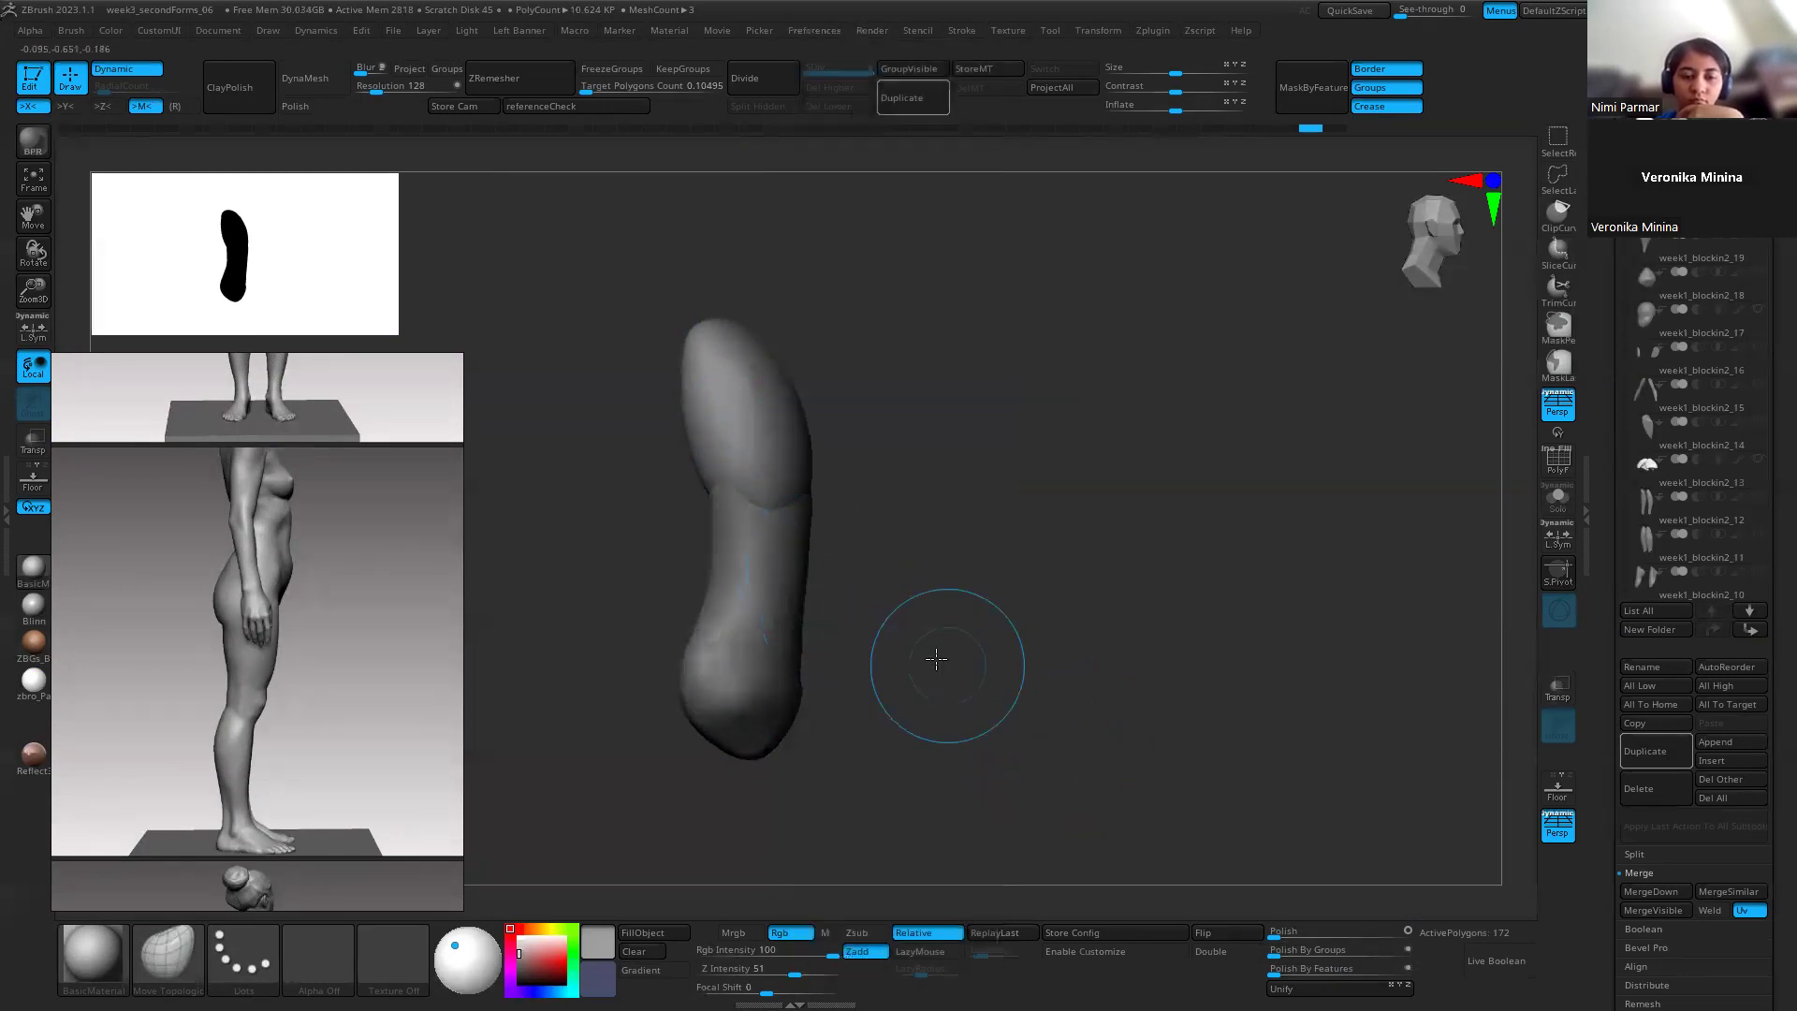
{"action": "left_click", "coordinate": [769, 608], "text": "alt"}
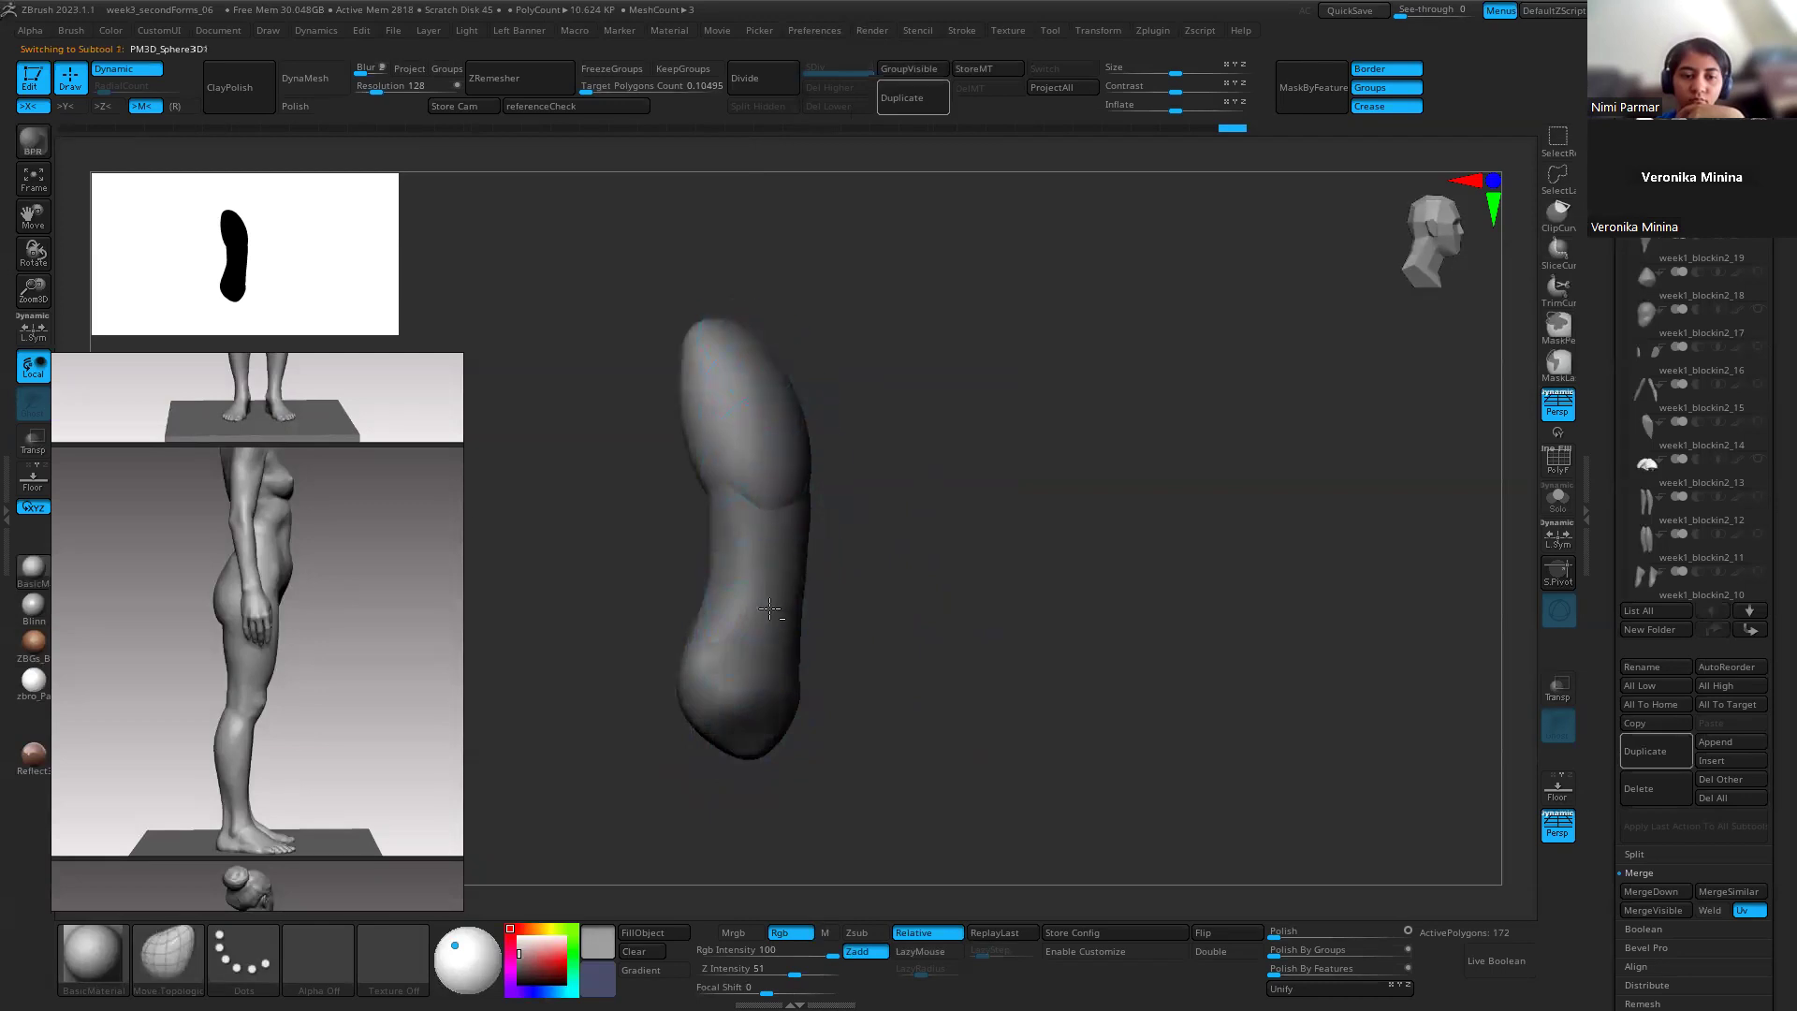
{"action": "left_click", "coordinate": [815, 30]}
{"action": "left_click_drag", "start_coordinate": [943, 843], "coordinate": [978, 842]}
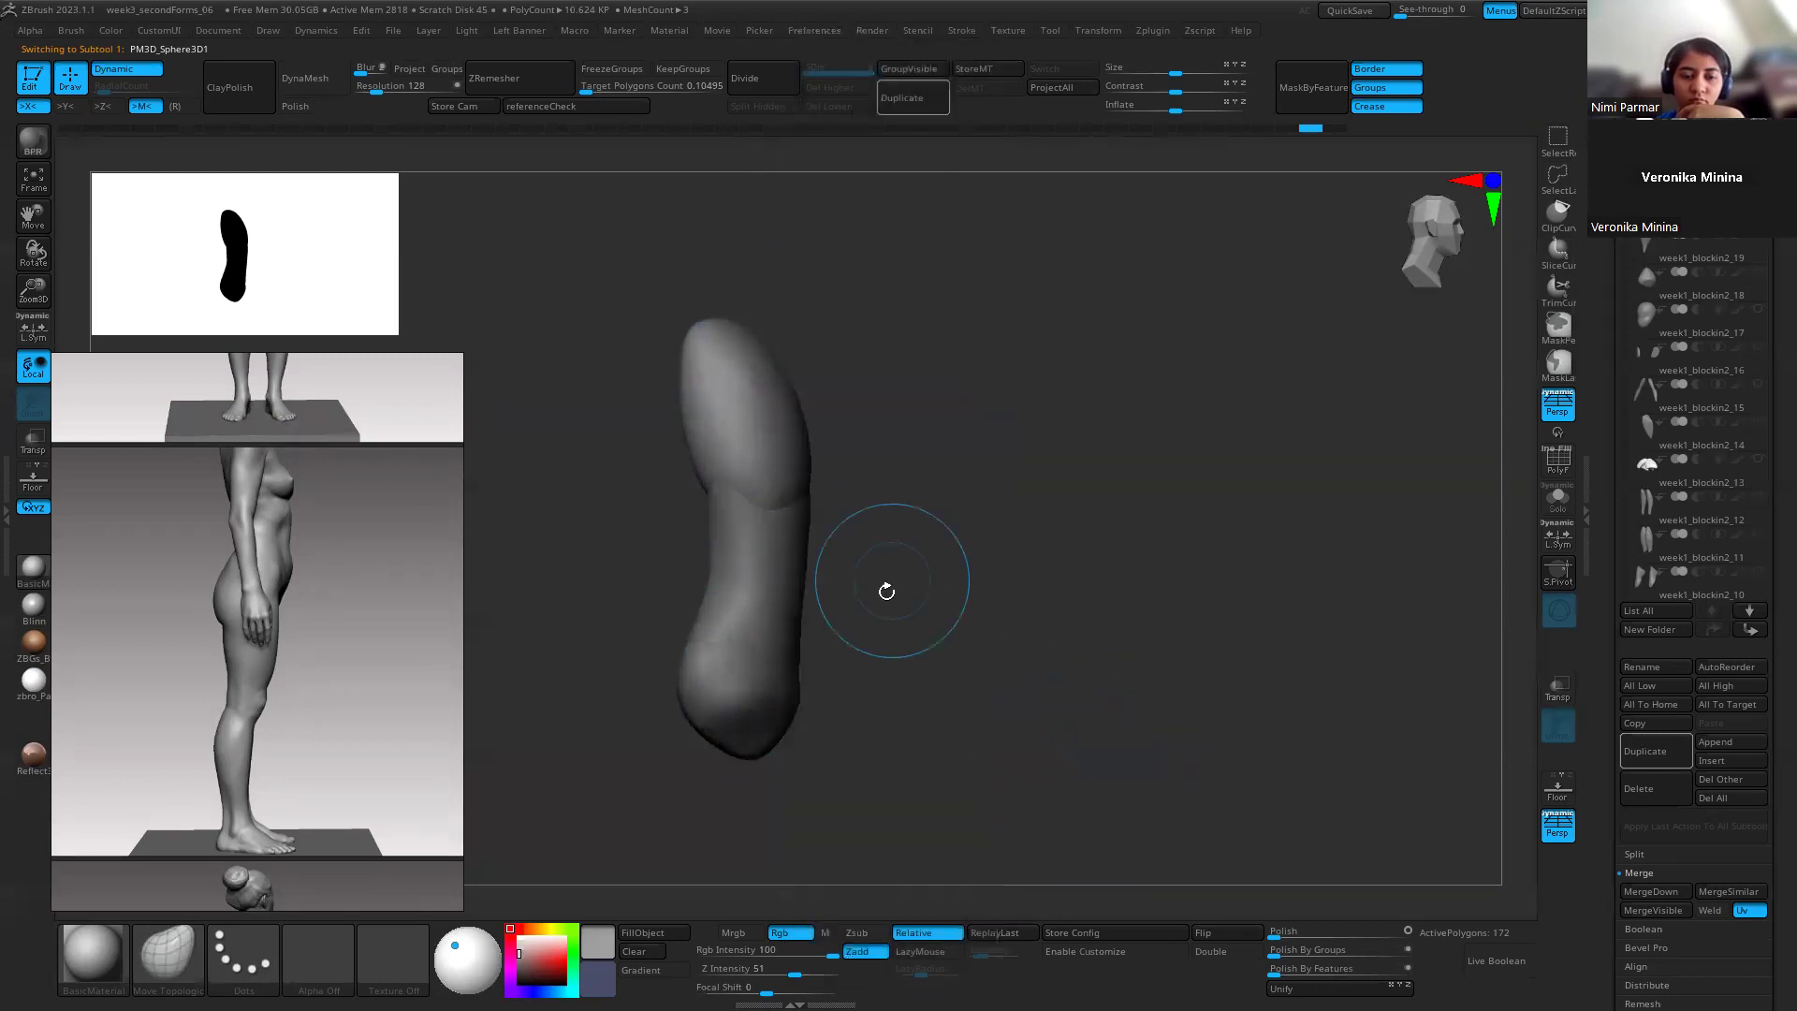
{"action": "left_click", "coordinate": [887, 590]}
{"action": "key", "text": "shift"}
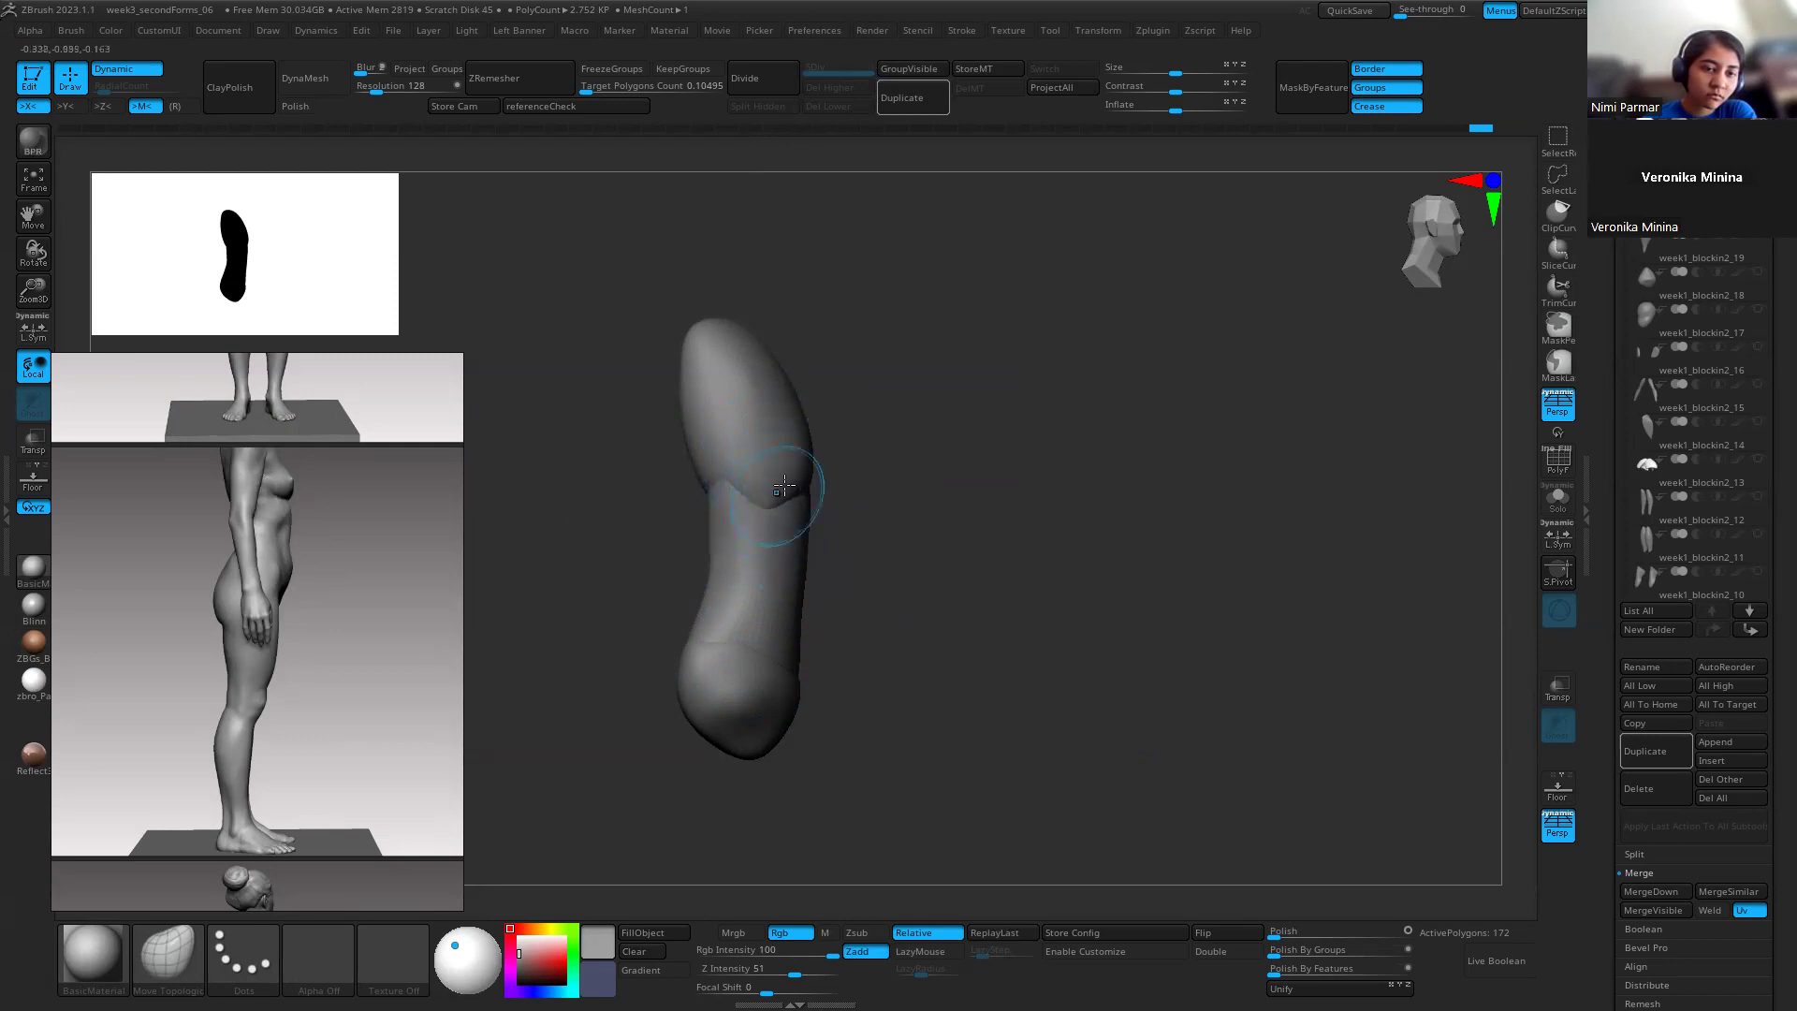
Step: Undo the recent strokes on the ribcage
{"action": "key", "text": "ctrl+z"}
{"action": "key", "text": "ctrl+z"}
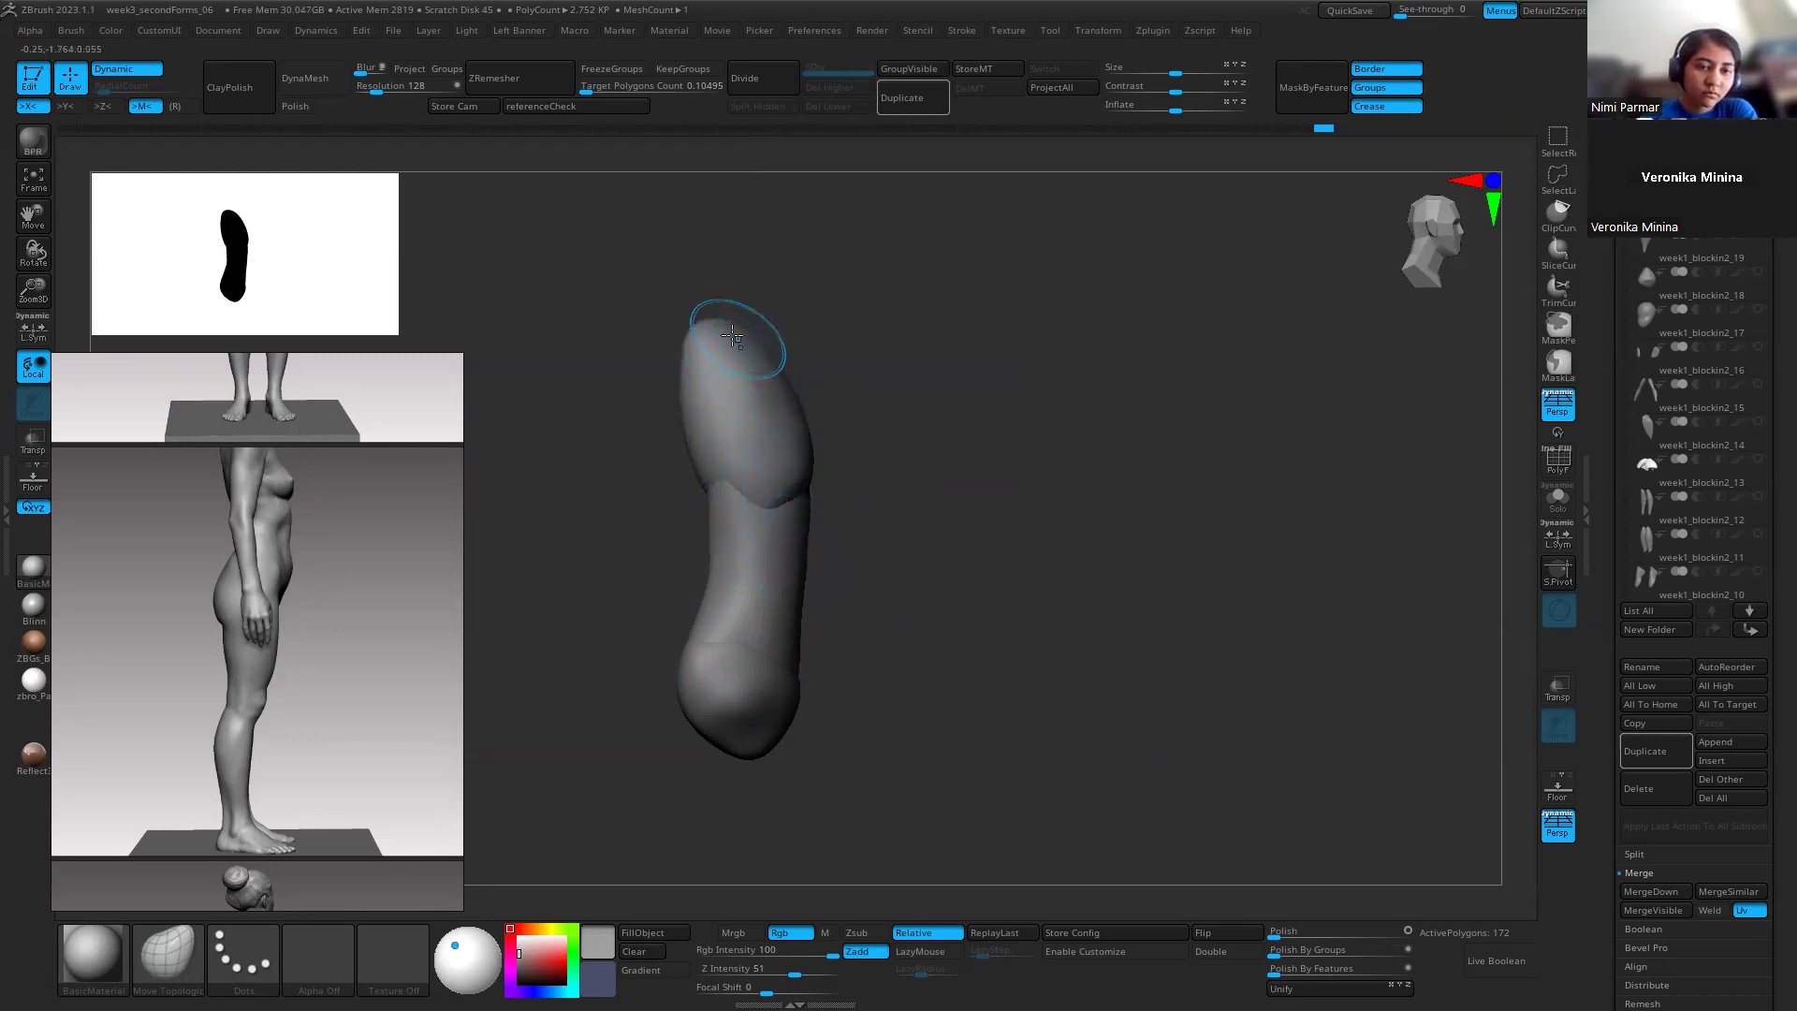
{"action": "key", "text": "ctrl+z"}
{"action": "key", "text": "ctrl+z"}
{"action": "key", "text": "ctrl+z"}
{"action": "key", "text": "ctrl+z"}
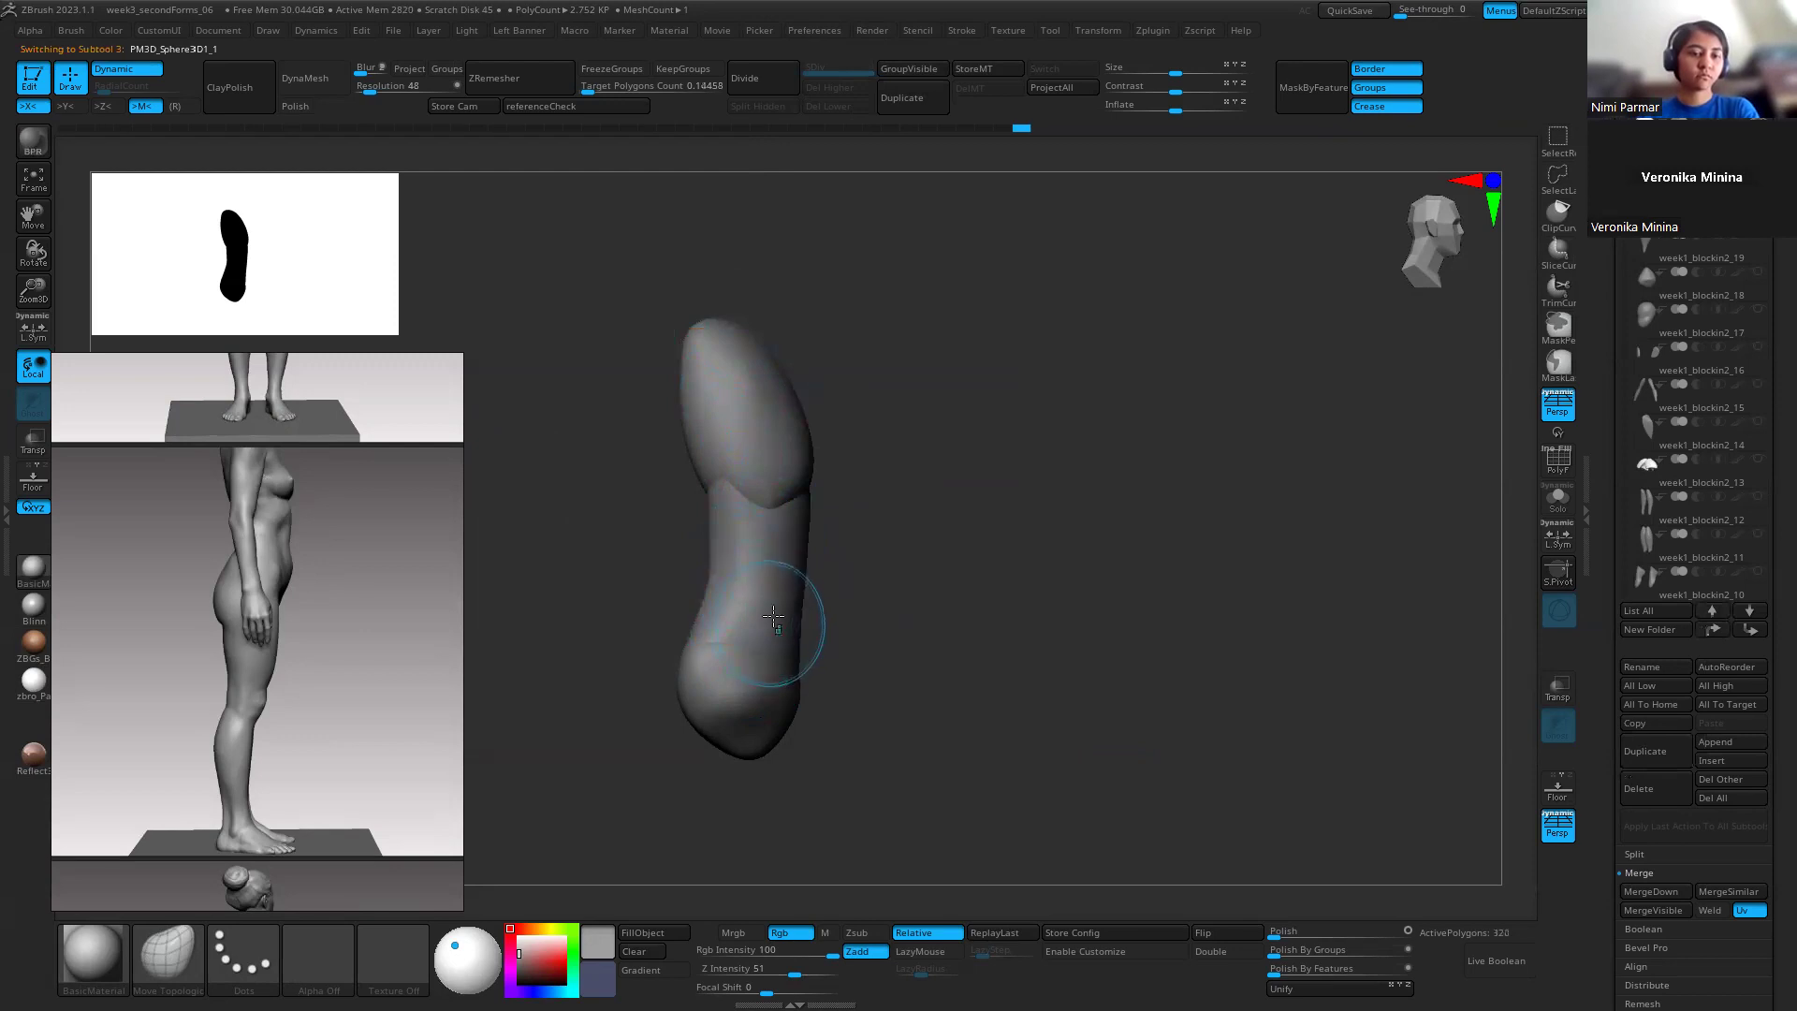
Step: Select the pelvis and push its upper side outward over the abdomen with Move Topological in side view
{"action": "left_click", "coordinate": [781, 679], "text": "alt"}
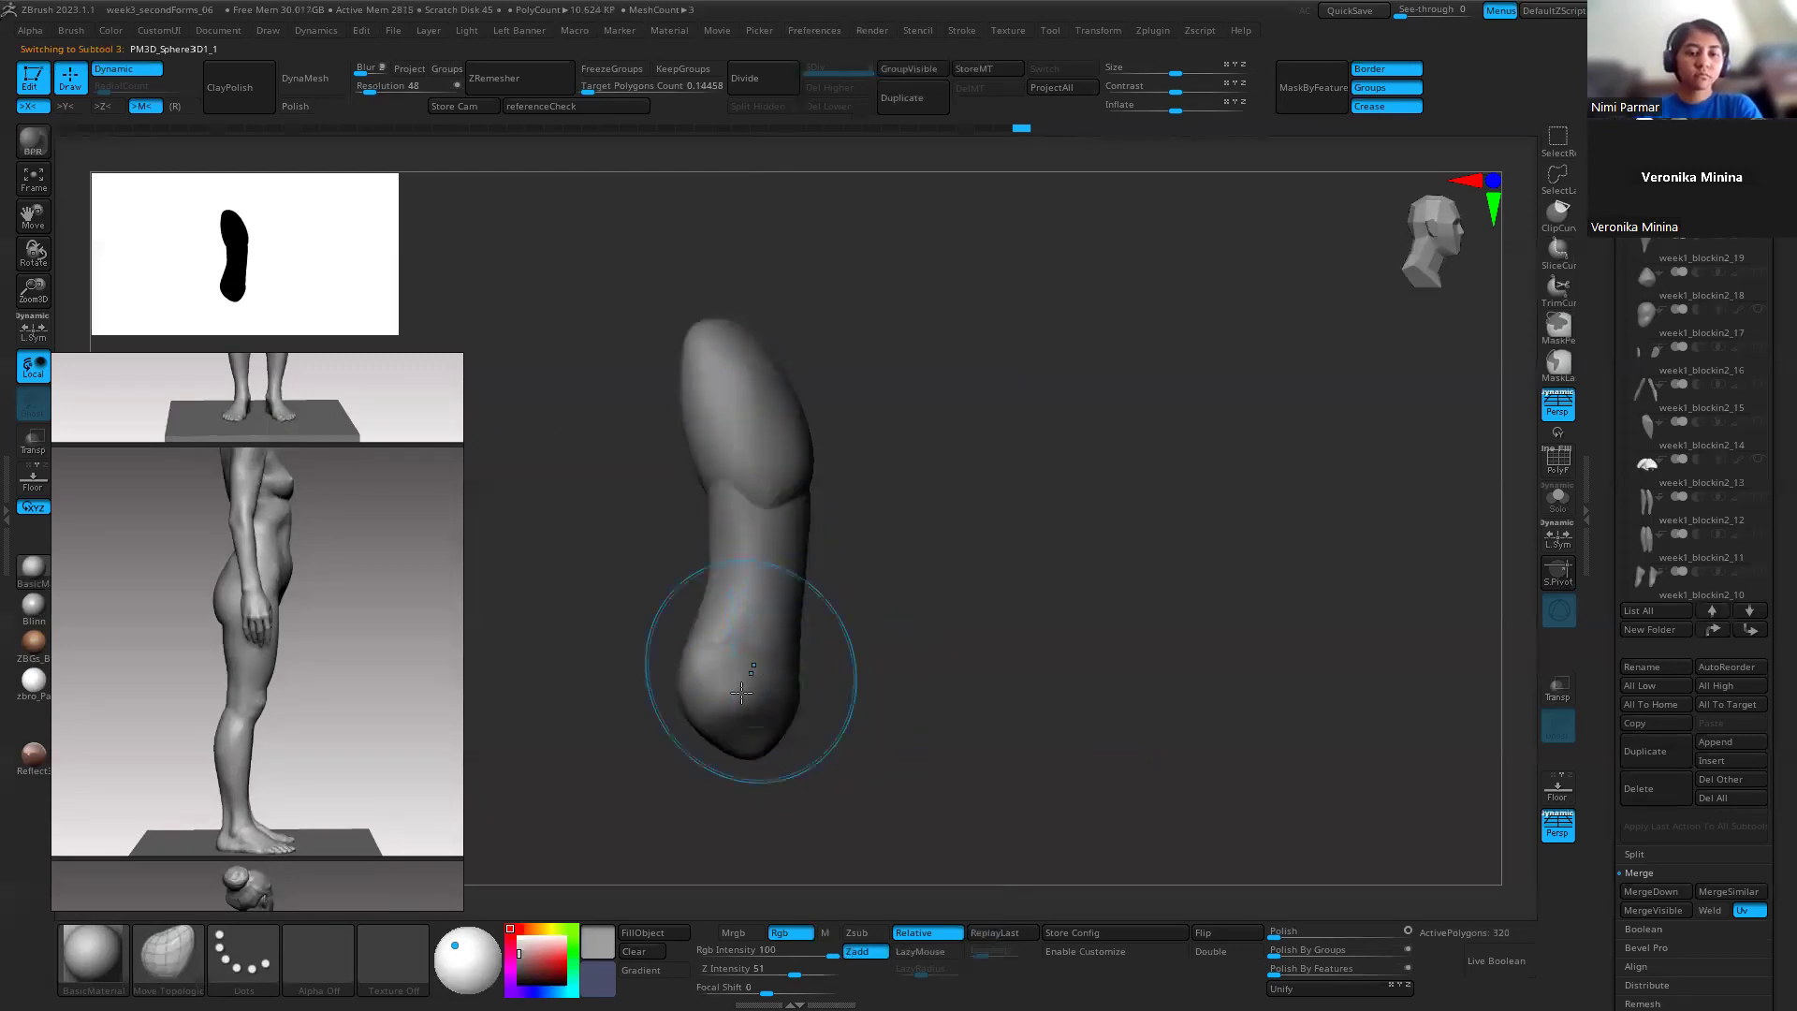
{"action": "key", "text": "w"}
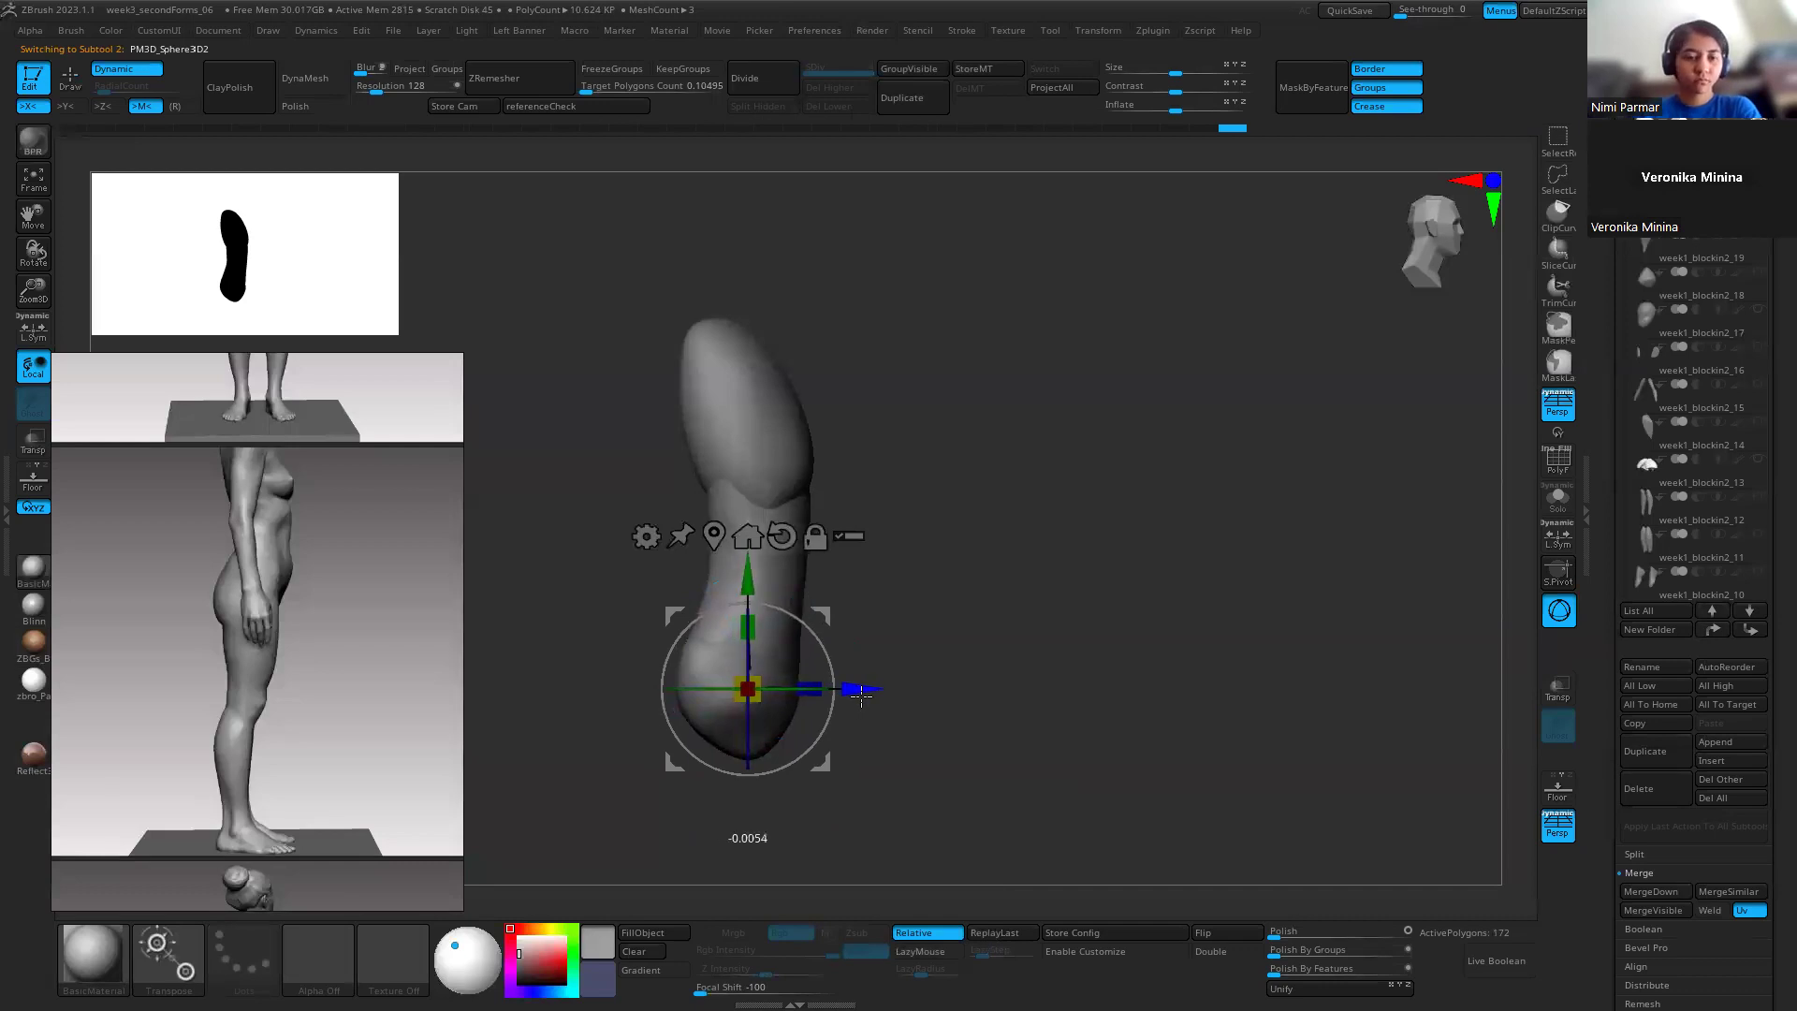
{"action": "key", "text": "q"}
{"action": "key", "text": "s"}
{"action": "left_click_drag", "start_coordinate": [729, 646], "coordinate": [710, 645]}
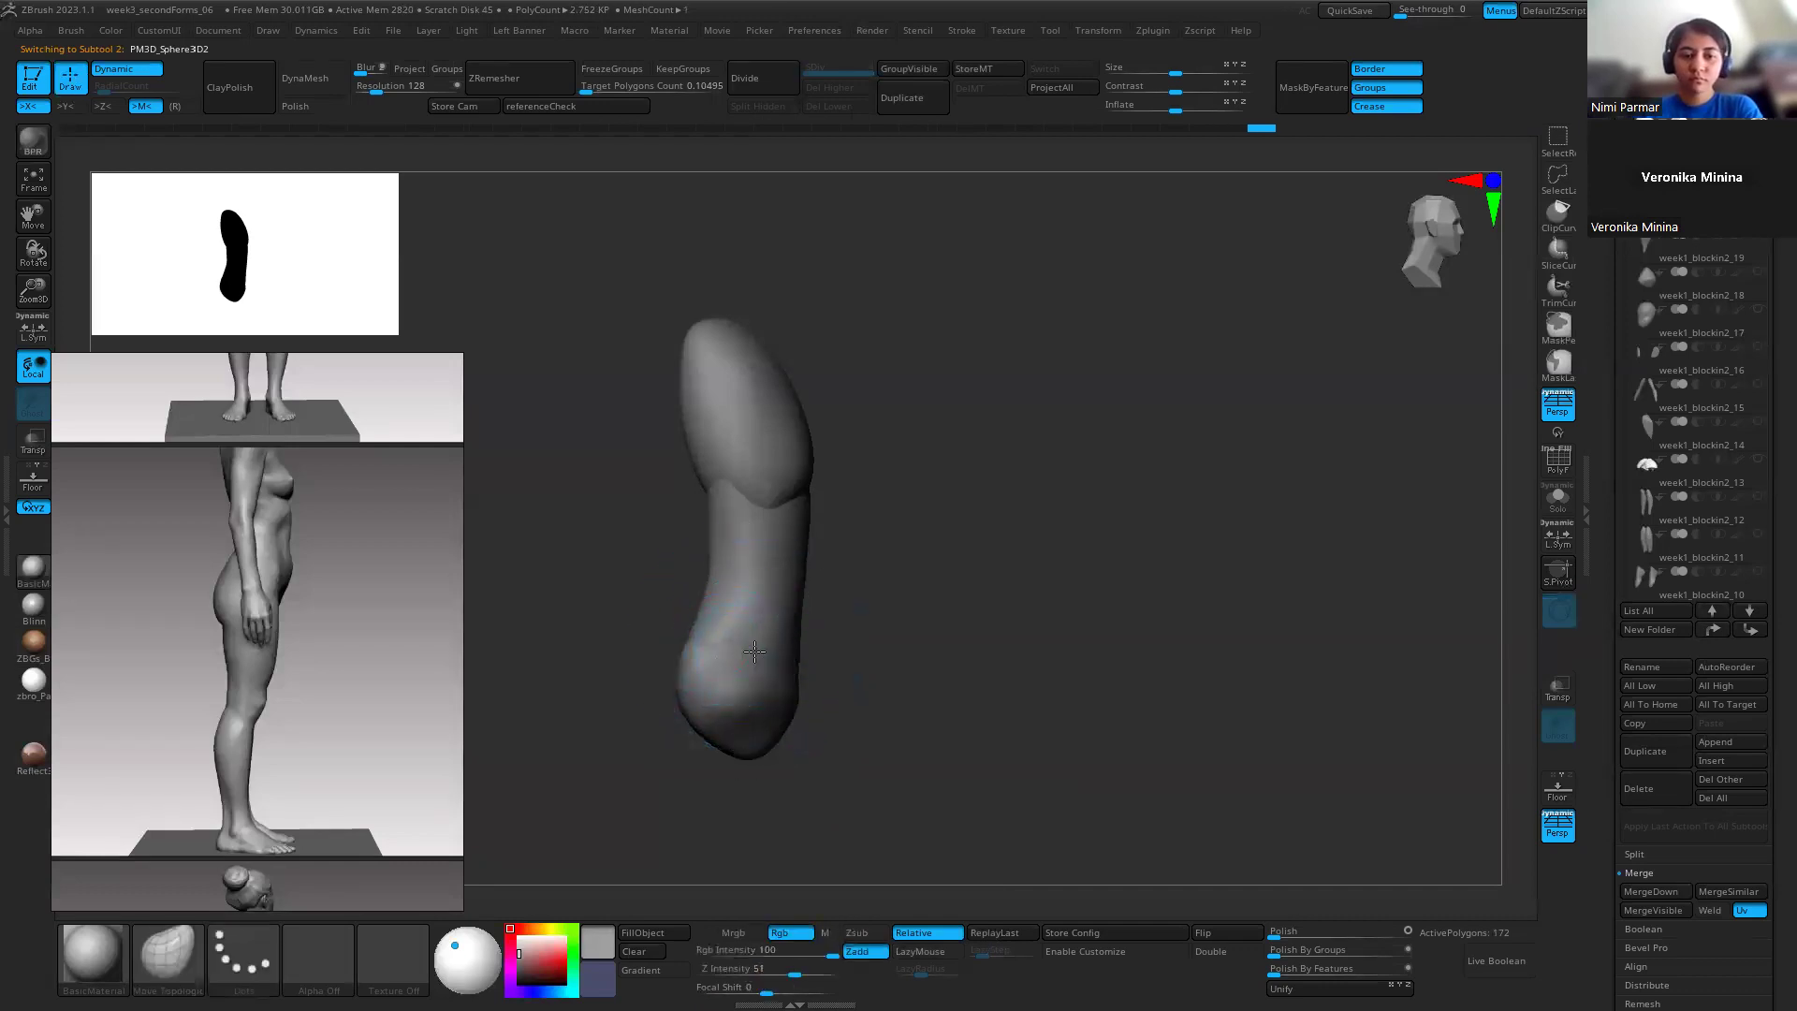
{"action": "left_click", "coordinate": [753, 681]}
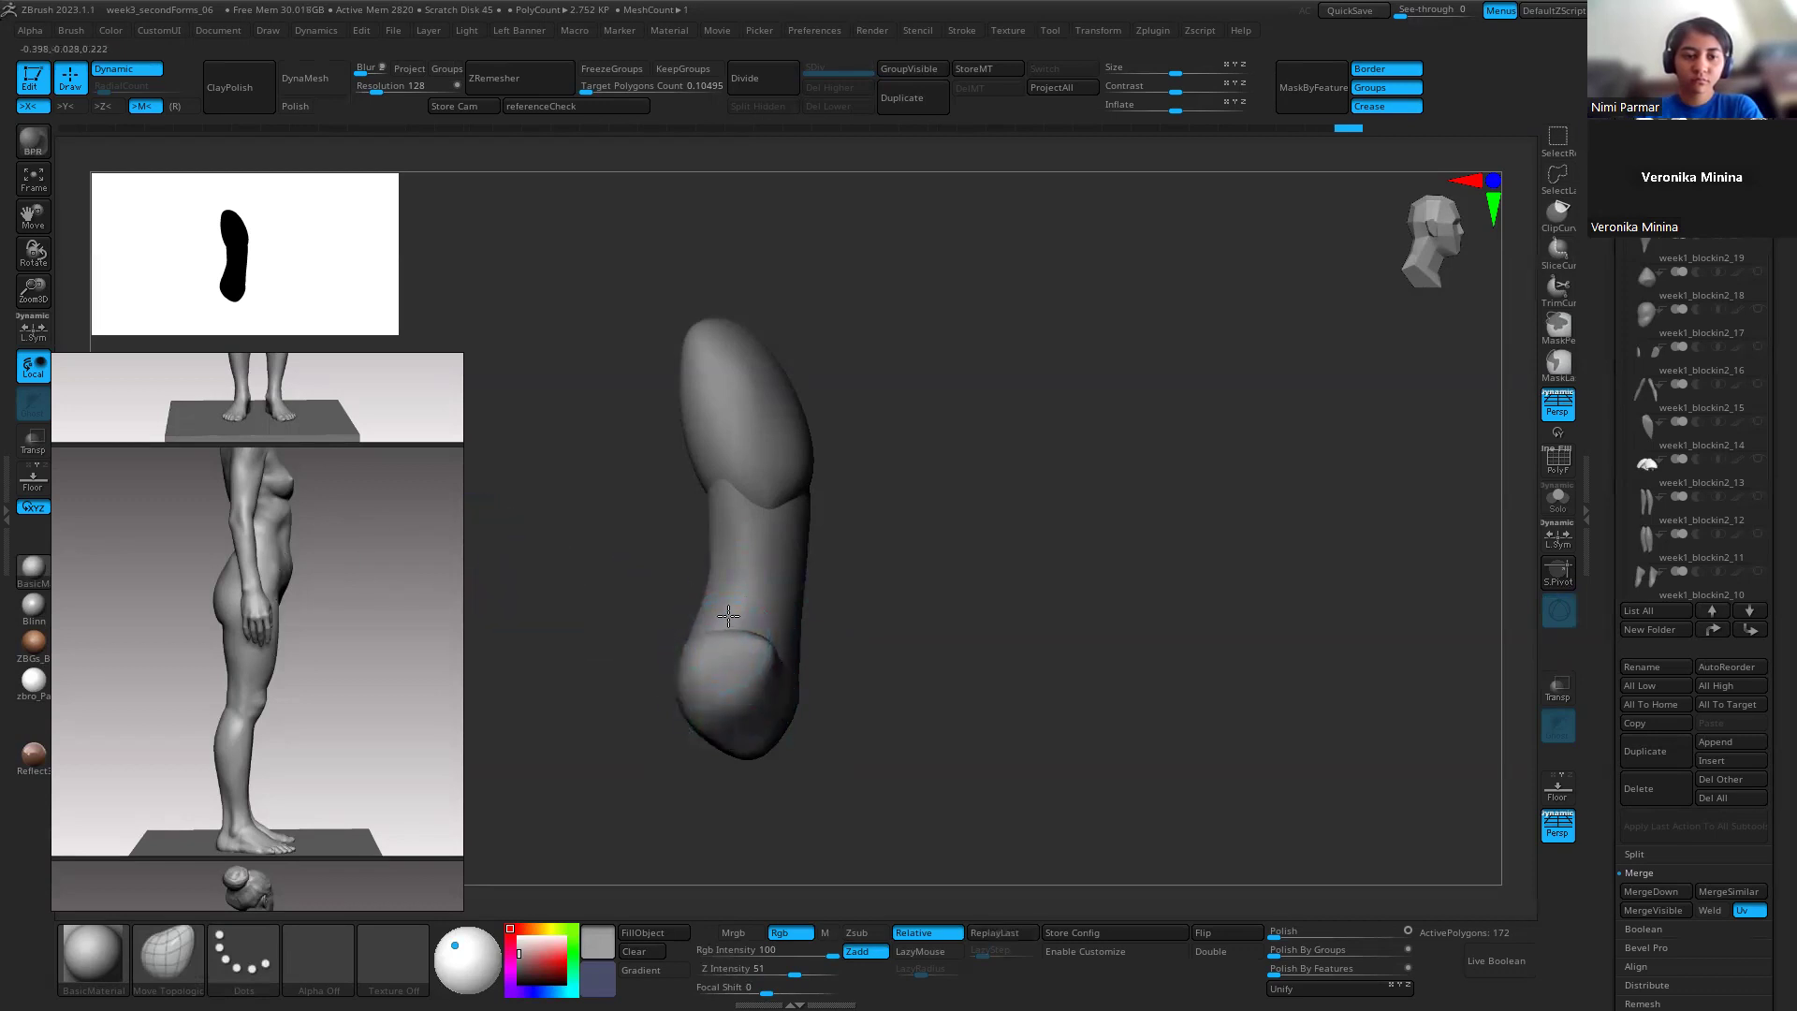
{"action": "mouse_move", "coordinate": [742, 619]}
{"action": "right_mouse_down"}
{"action": "mouse_move", "coordinate": [721, 662]}
{"action": "mouse_move", "coordinate": [744, 711]}
{"action": "right_mouse_up"}
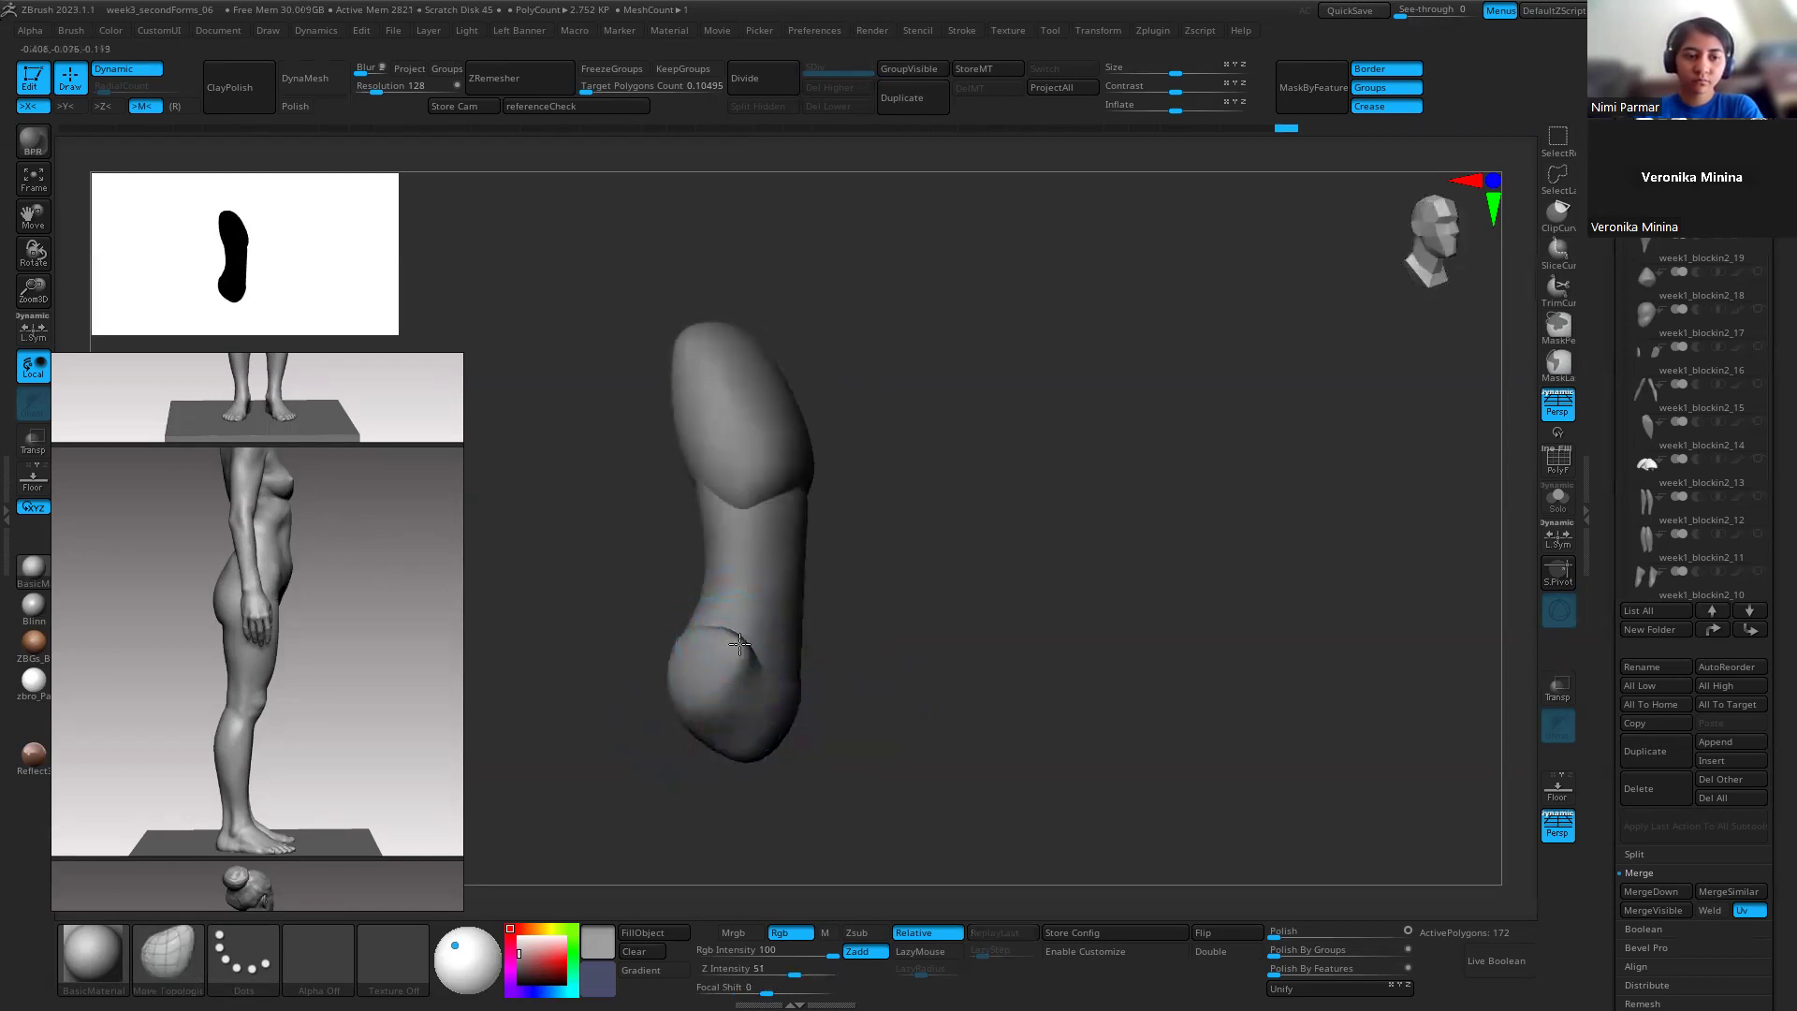
Step: Check the pelvis from the back and side against the blue mannequin's side and back views in PureRef
{"action": "right_click_drag", "start_coordinate": [737, 637], "coordinate": [762, 642]}
{"action": "mouse_move", "coordinate": [605, 704]}
{"action": "right_mouse_down"}
{"action": "mouse_move", "coordinate": [762, 650]}
{"action": "mouse_move", "coordinate": [877, 722]}
{"action": "right_mouse_up"}
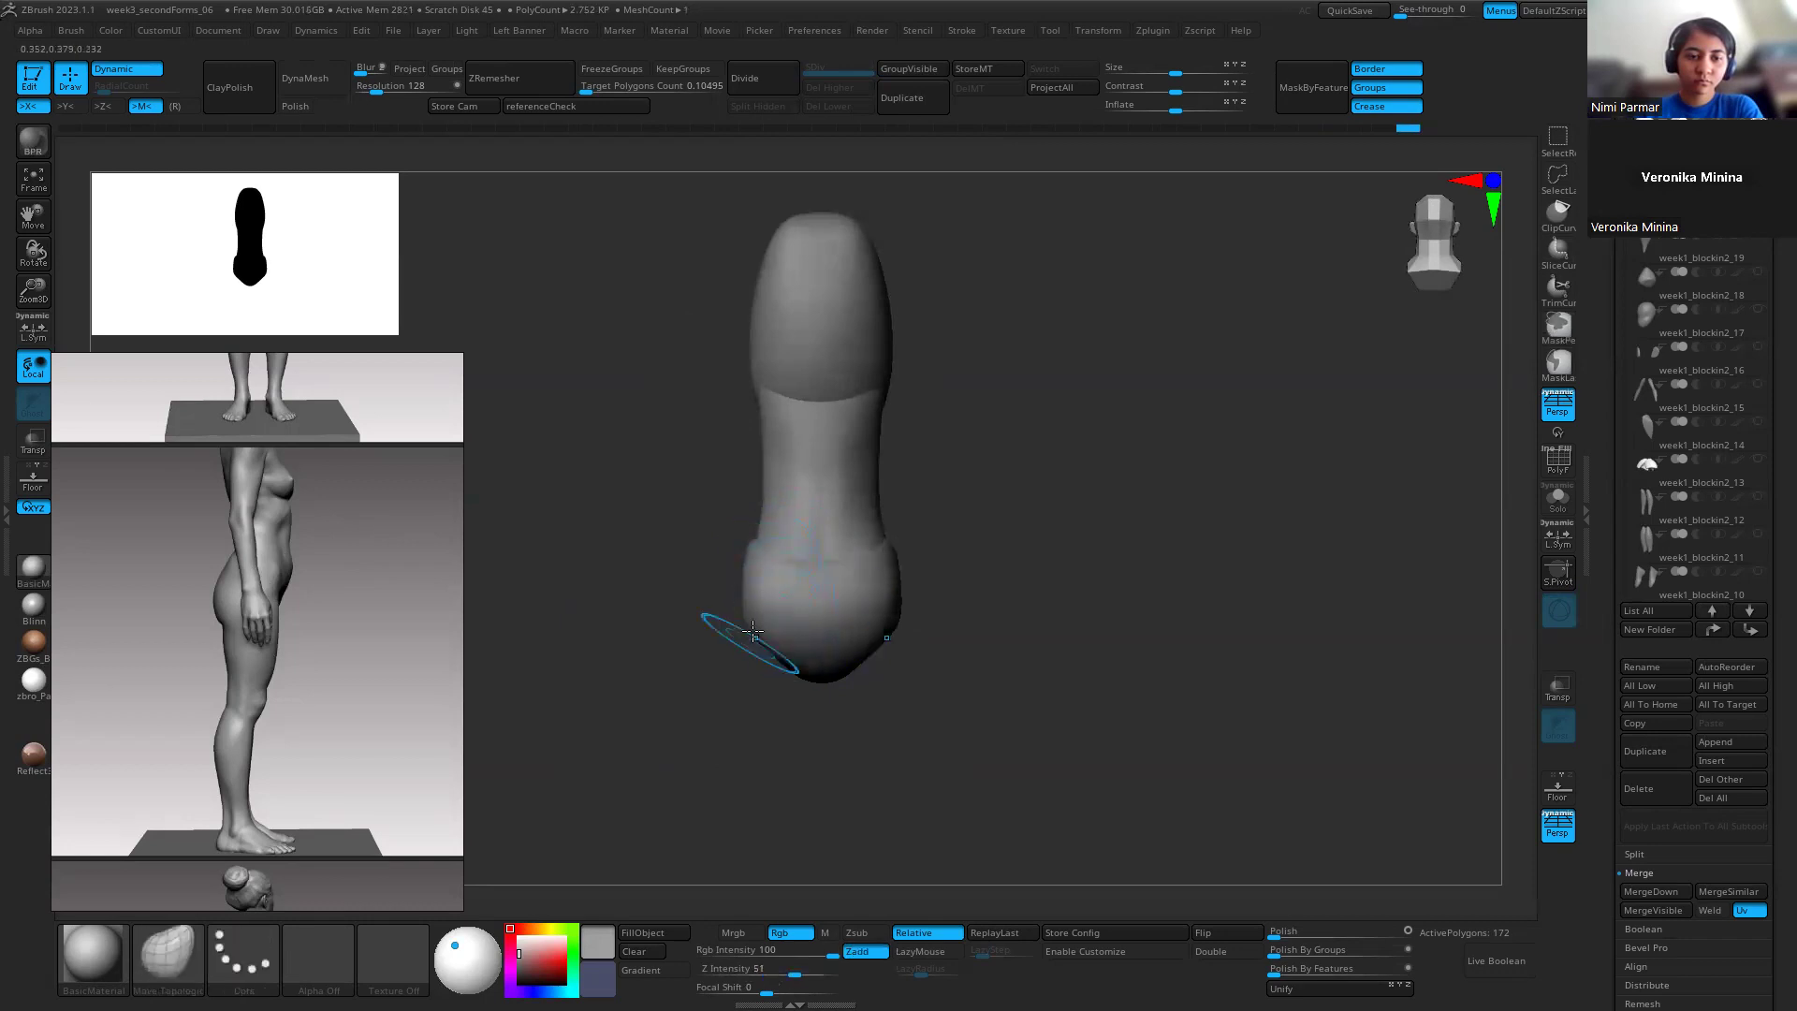
{"action": "right_click_drag", "start_coordinate": [790, 749], "coordinate": [698, 756]}
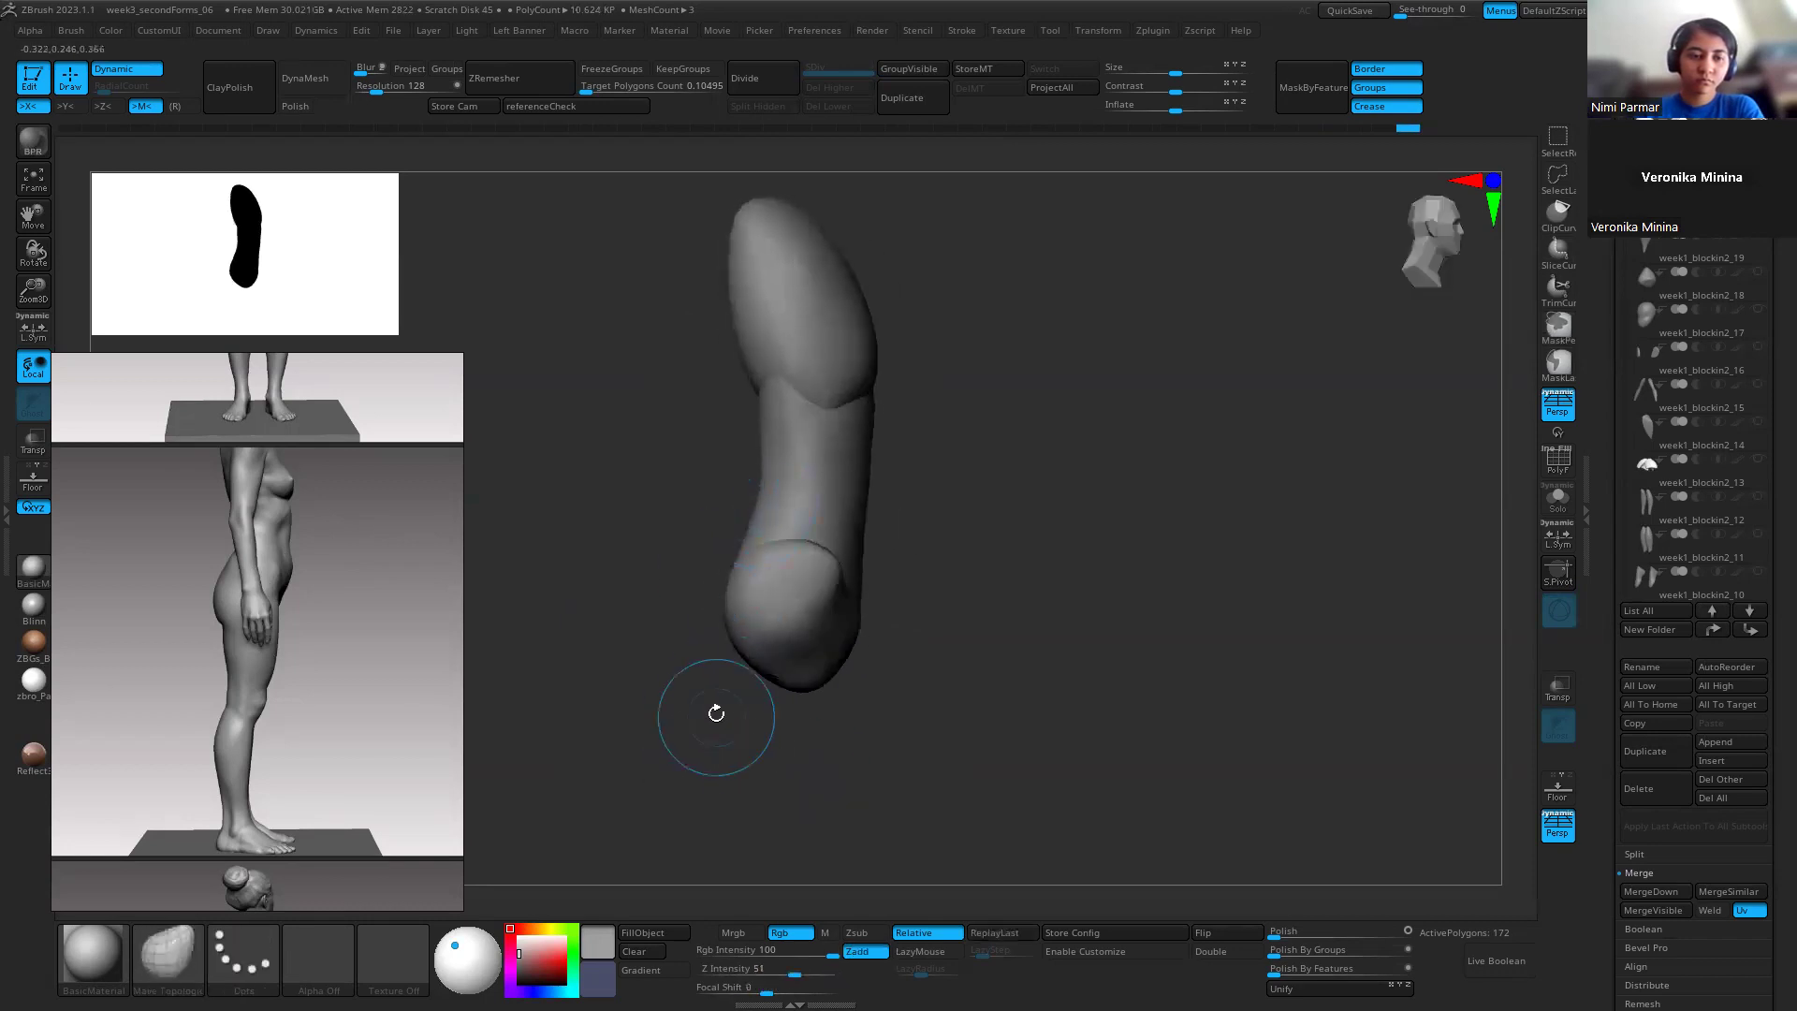
{"action": "scroll", "coordinate": [370, 645], "scroll_direction": "down", "scroll_amount": 3}
{"action": "scroll", "coordinate": [370, 646], "scroll_direction": "down", "scroll_amount": 5}
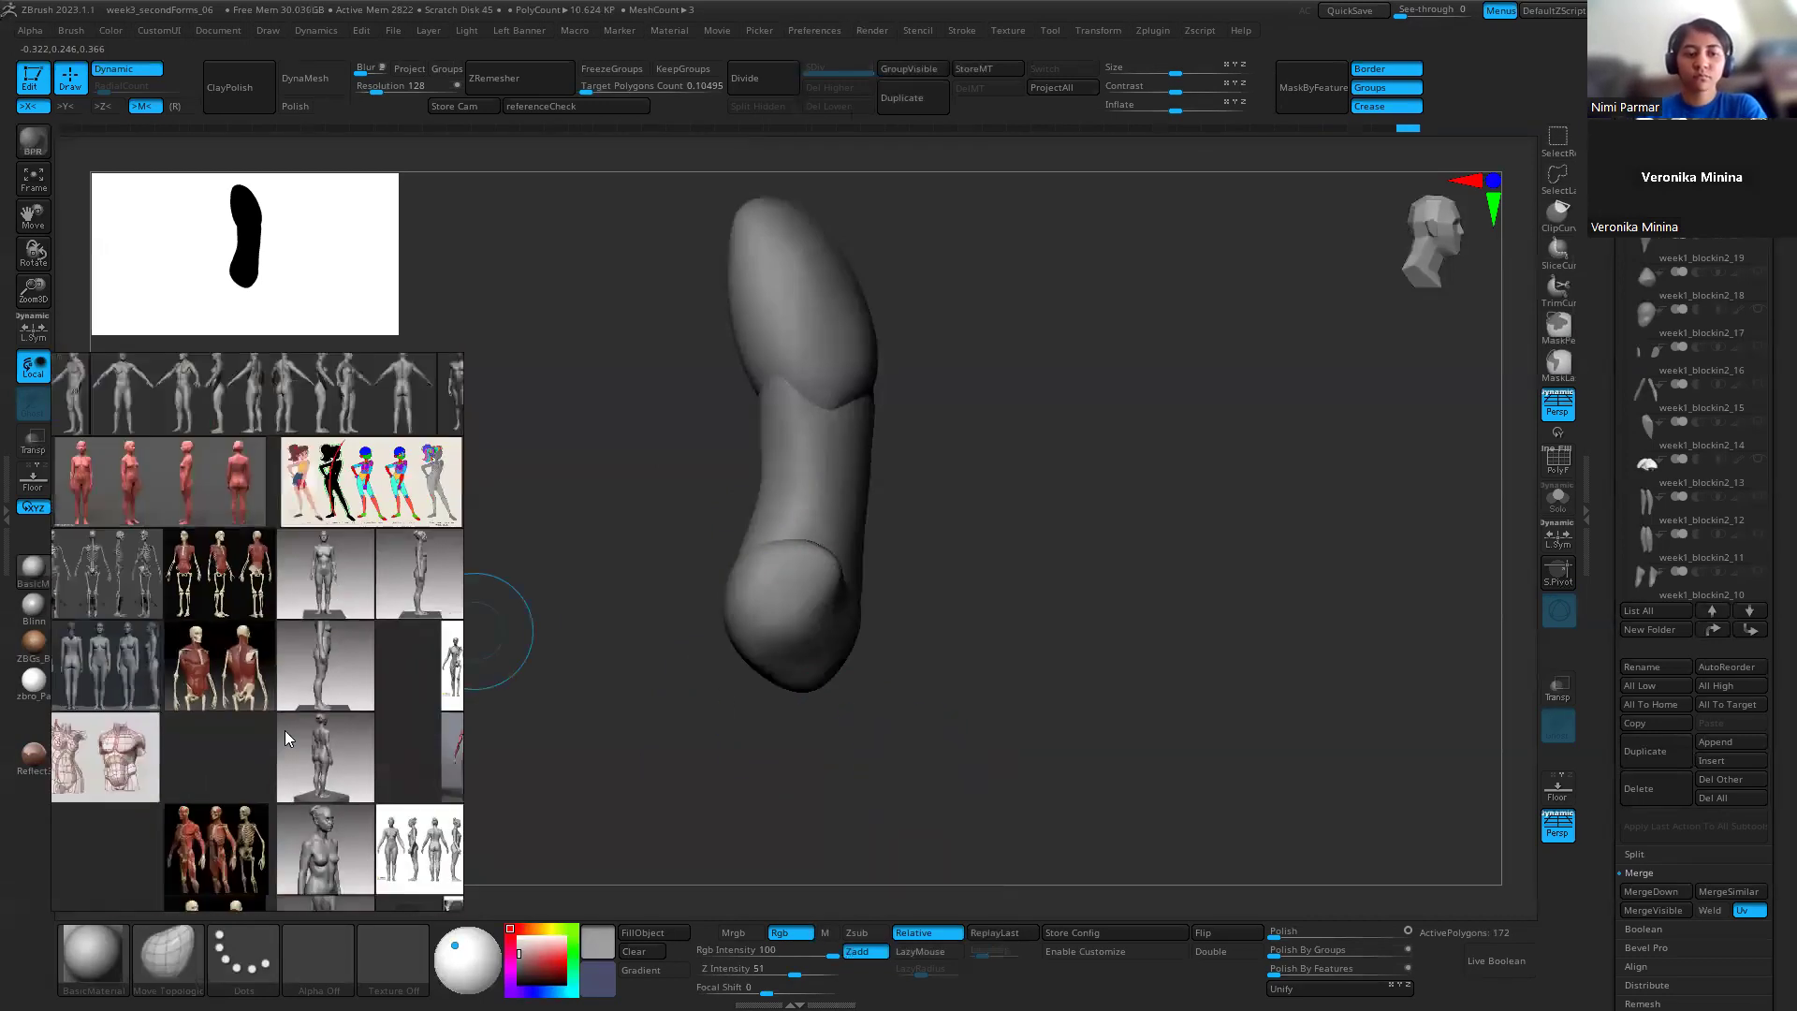
{"action": "scroll", "coordinate": [319, 730], "scroll_direction": "up", "scroll_amount": 8}
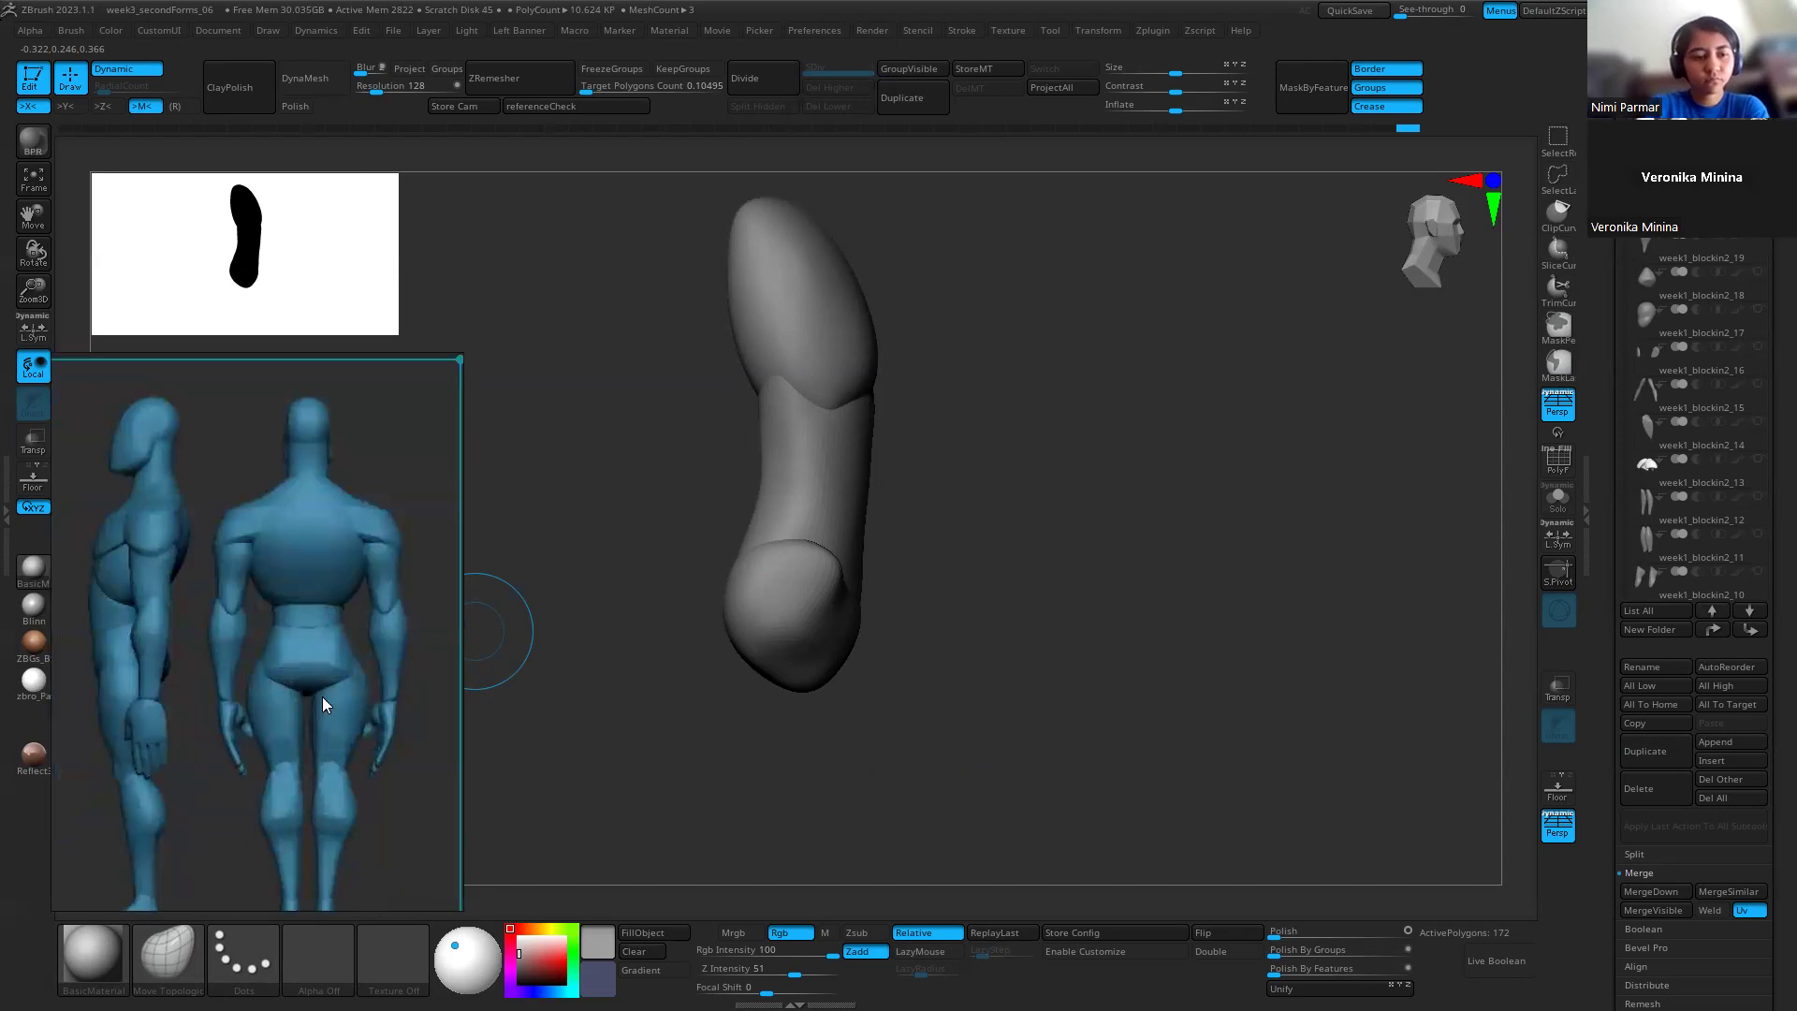
{"action": "scroll", "coordinate": [195, 641], "scroll_direction": "down", "scroll_amount": 2}
{"action": "mouse_move", "coordinate": [116, 690]}
{"action": "right_mouse_down"}
{"action": "mouse_move", "coordinate": [311, 650]}
{"action": "mouse_move", "coordinate": [347, 466]}
{"action": "mouse_move", "coordinate": [134, 641]}
{"action": "mouse_move", "coordinate": [232, 610]}
{"action": "right_mouse_up"}
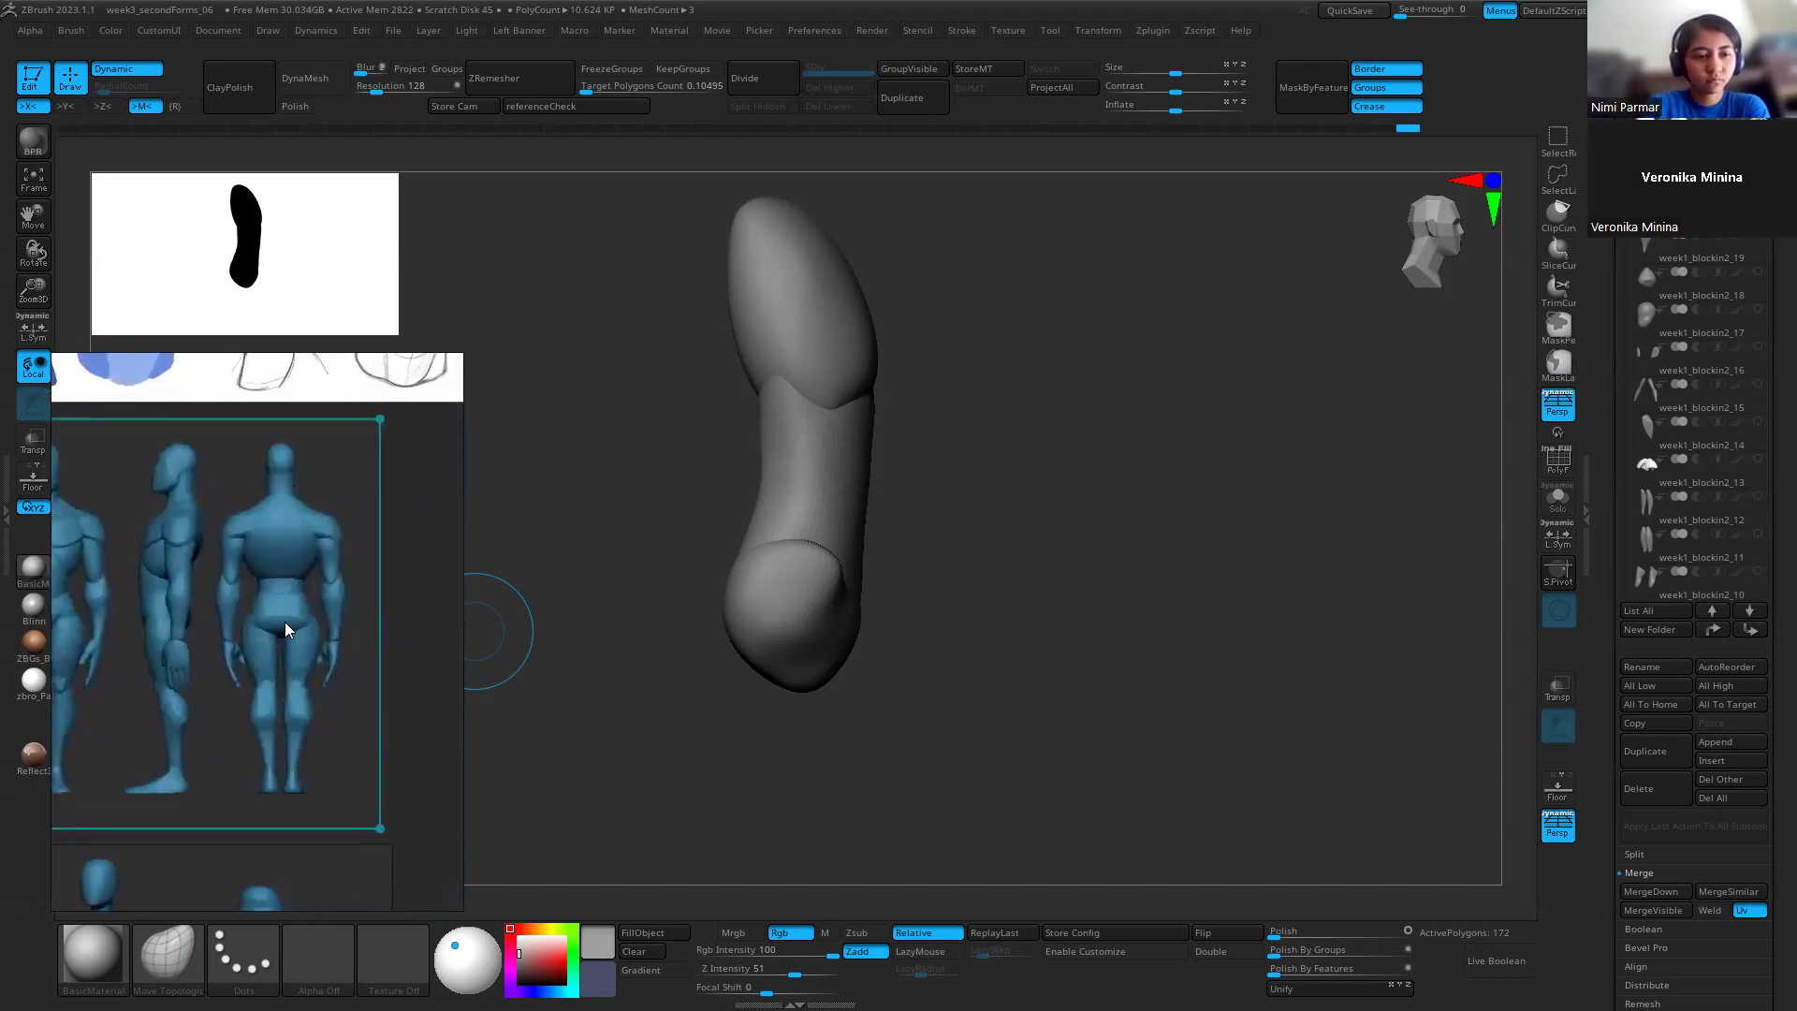
{"action": "scroll", "coordinate": [223, 595], "scroll_direction": "down", "scroll_amount": 1}
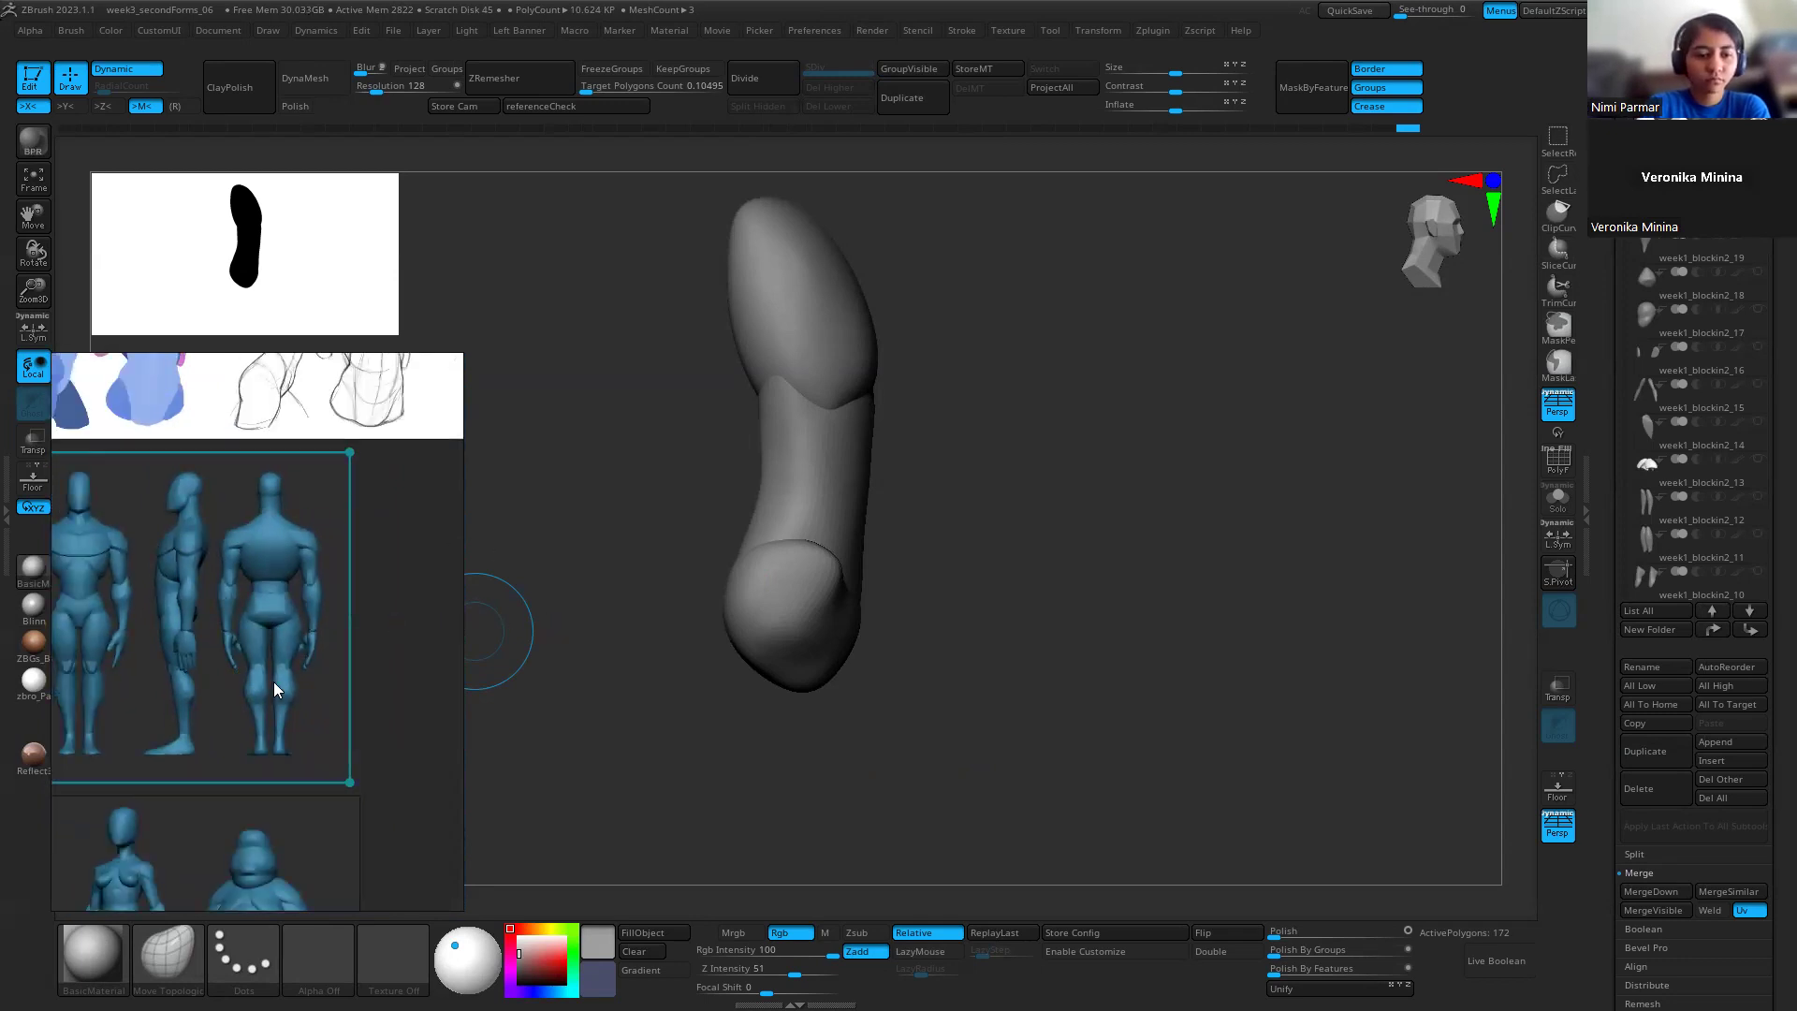
{"action": "scroll", "coordinate": [242, 585], "scroll_direction": "up", "scroll_amount": 2}
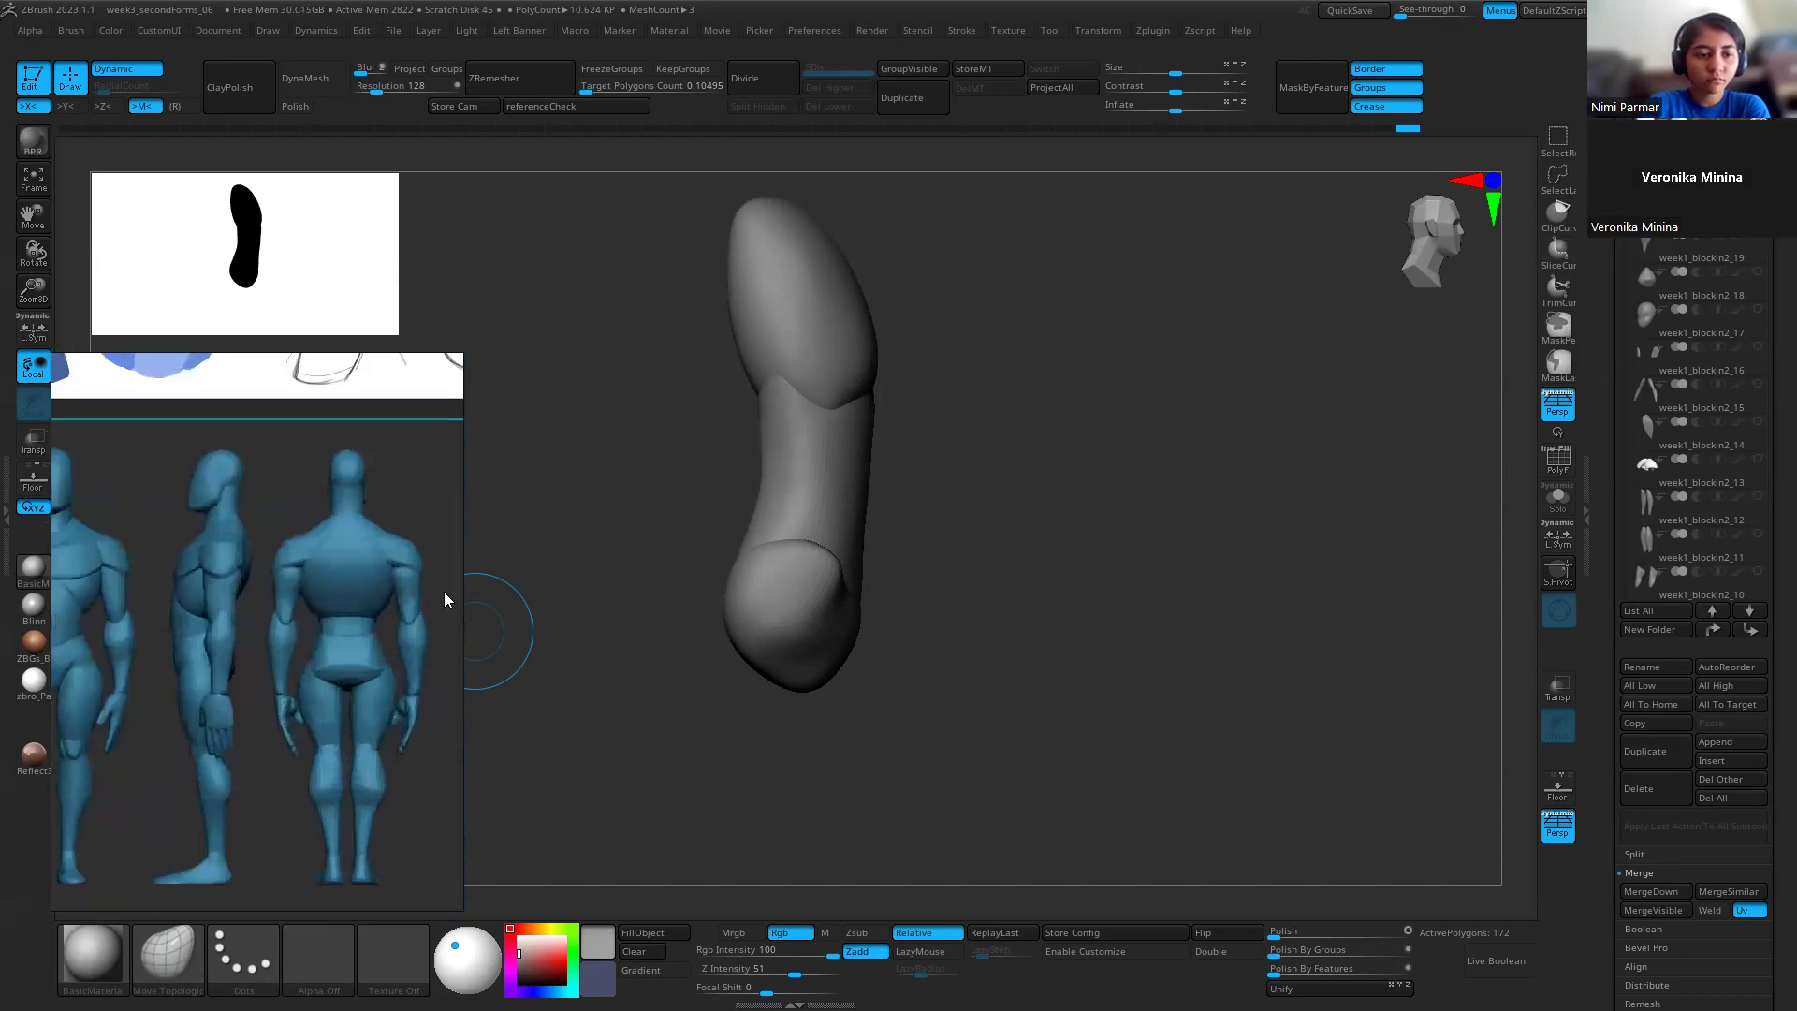
Step: Select the ribcage and pull its lower back edge down over the abdomen with Move Topological
{"action": "left_click_drag", "start_coordinate": [705, 468], "coordinate": [766, 484]}
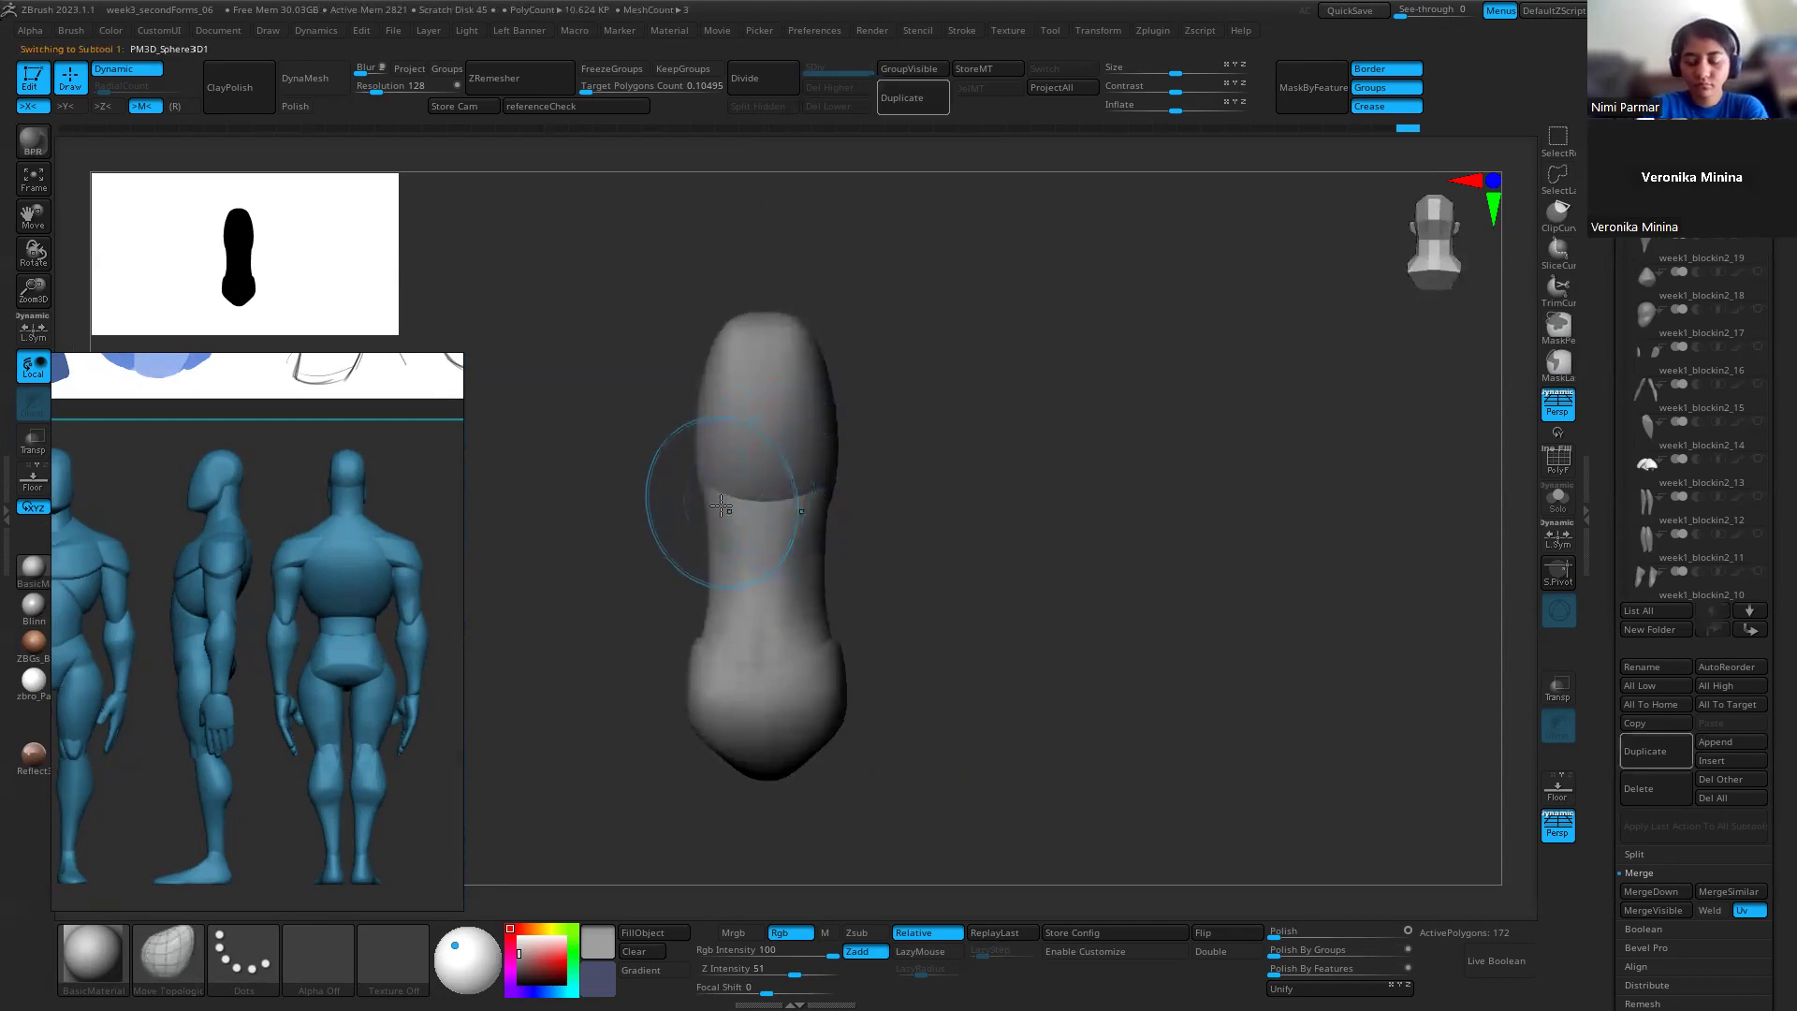
{"action": "left_click_drag", "start_coordinate": [918, 538], "coordinate": [778, 510]}
{"action": "left_click", "coordinate": [778, 510], "text": "alt"}
{"action": "mouse_move", "coordinate": [899, 526]}
{"action": "left_mouse_down"}
{"action": "mouse_move", "coordinate": [816, 510]}
{"action": "mouse_move", "coordinate": [746, 468]}
{"action": "mouse_move", "coordinate": [754, 537]}
{"action": "mouse_move", "coordinate": [805, 542]}
{"action": "left_mouse_up"}
{"action": "key", "text": "s"}
{"action": "left_click", "coordinate": [767, 502], "text": "alt"}
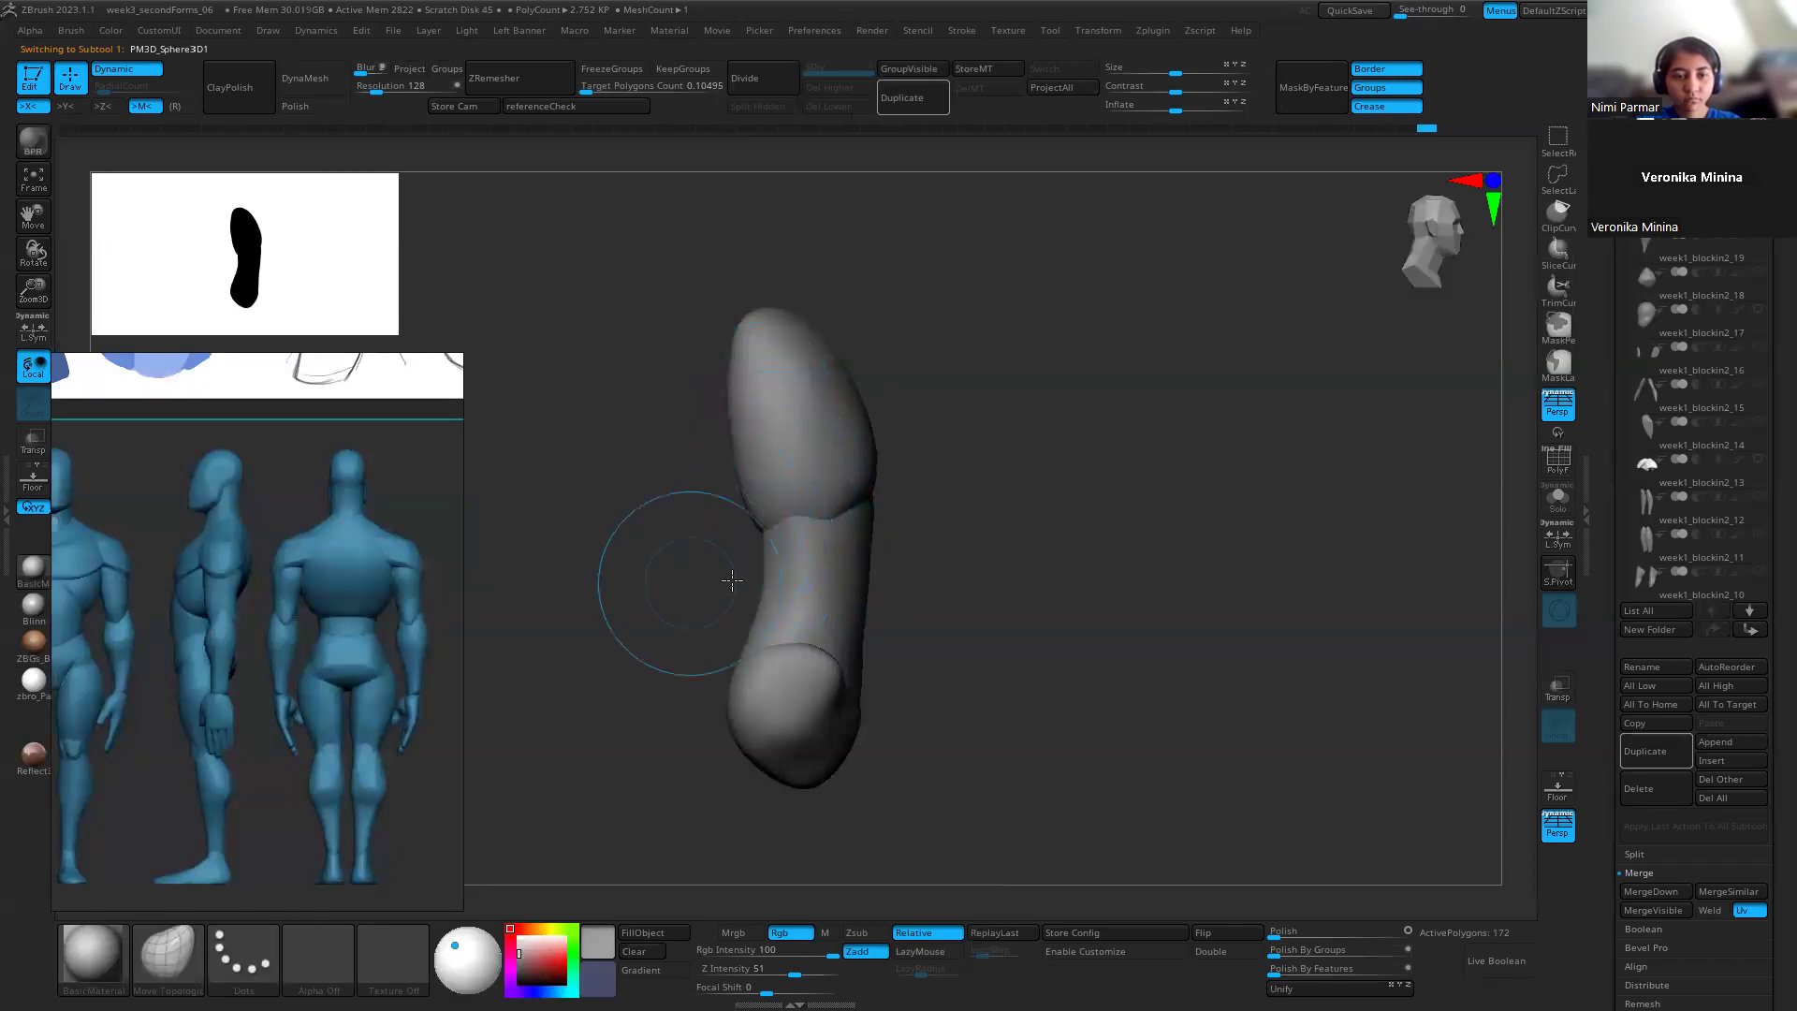
{"action": "left_click_drag", "start_coordinate": [682, 581], "coordinate": [782, 521], "text": "shift"}
{"action": "left_click_drag", "start_coordinate": [722, 593], "coordinate": [729, 585]}
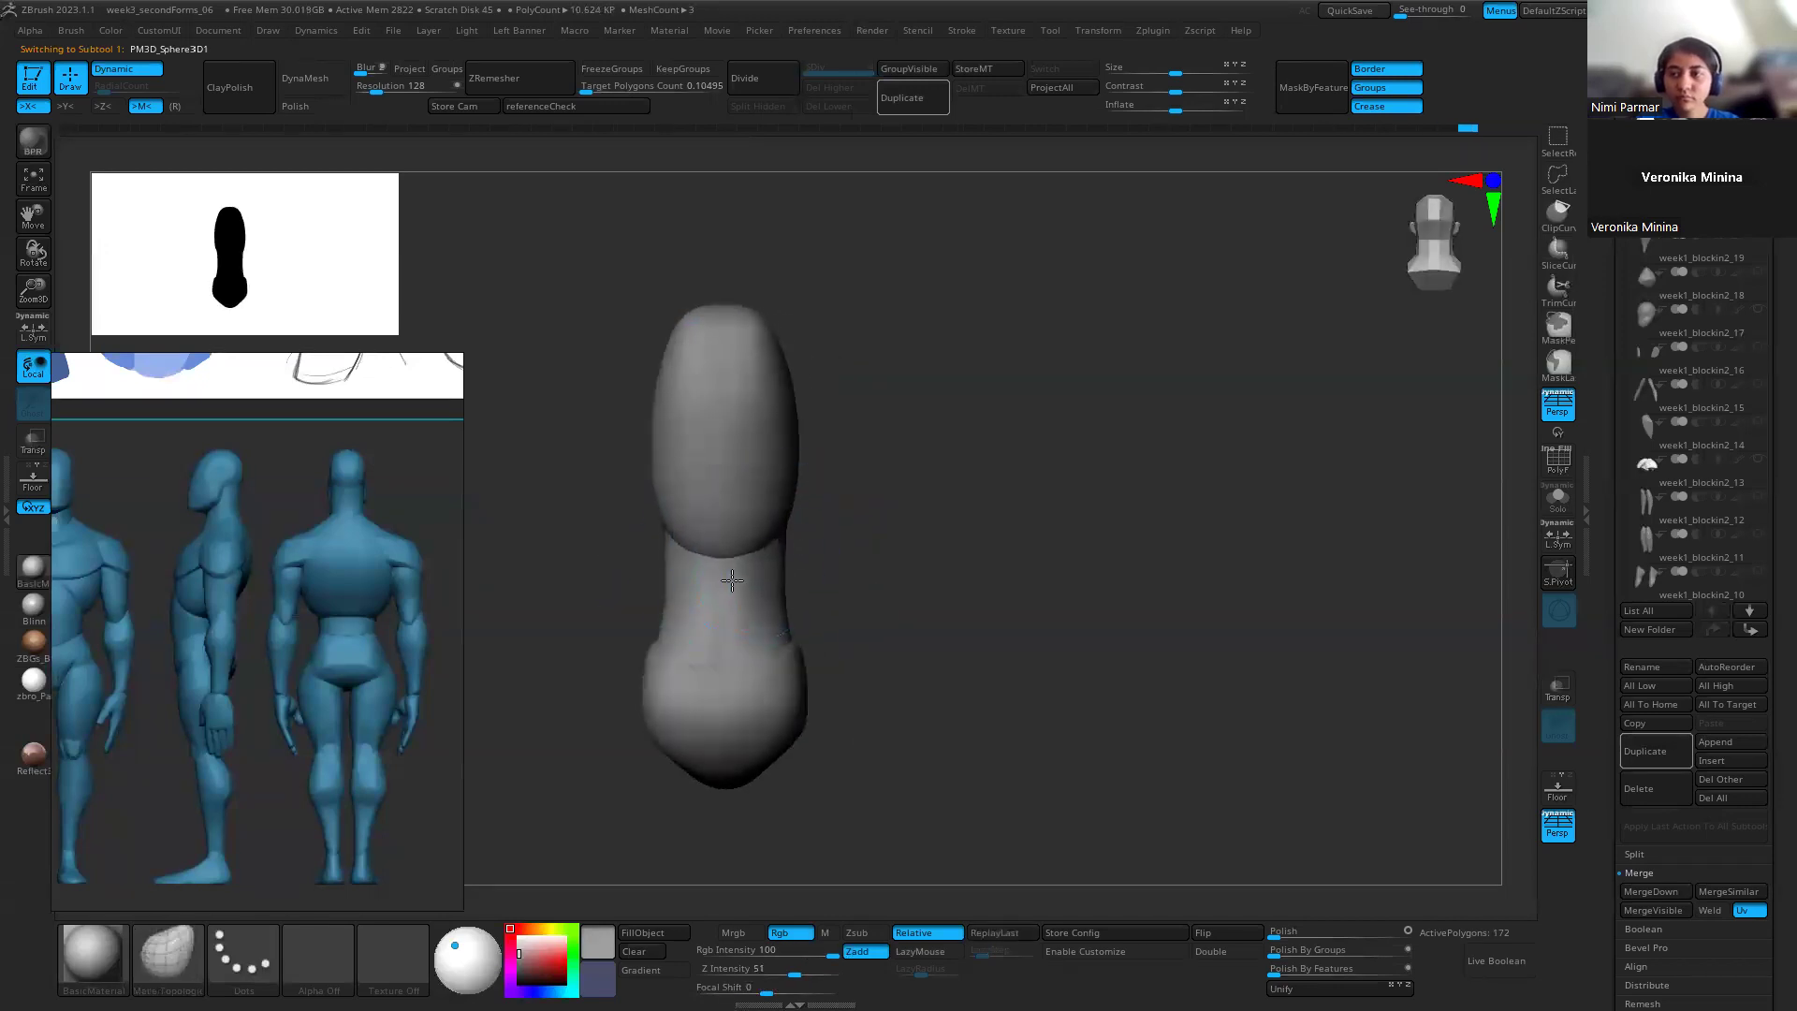
Step: Adjust the pelvis's upper back edge and the ribcage's lower side edges where they meet the abdomen
{"action": "left_click", "coordinate": [714, 682], "text": "alt"}
{"action": "left_click_drag", "start_coordinate": [710, 677], "coordinate": [708, 665]}
{"action": "mouse_move", "coordinate": [850, 648]}
{"action": "left_mouse_down"}
{"action": "mouse_move", "coordinate": [889, 641]}
{"action": "mouse_move", "coordinate": [721, 711]}
{"action": "left_mouse_up"}
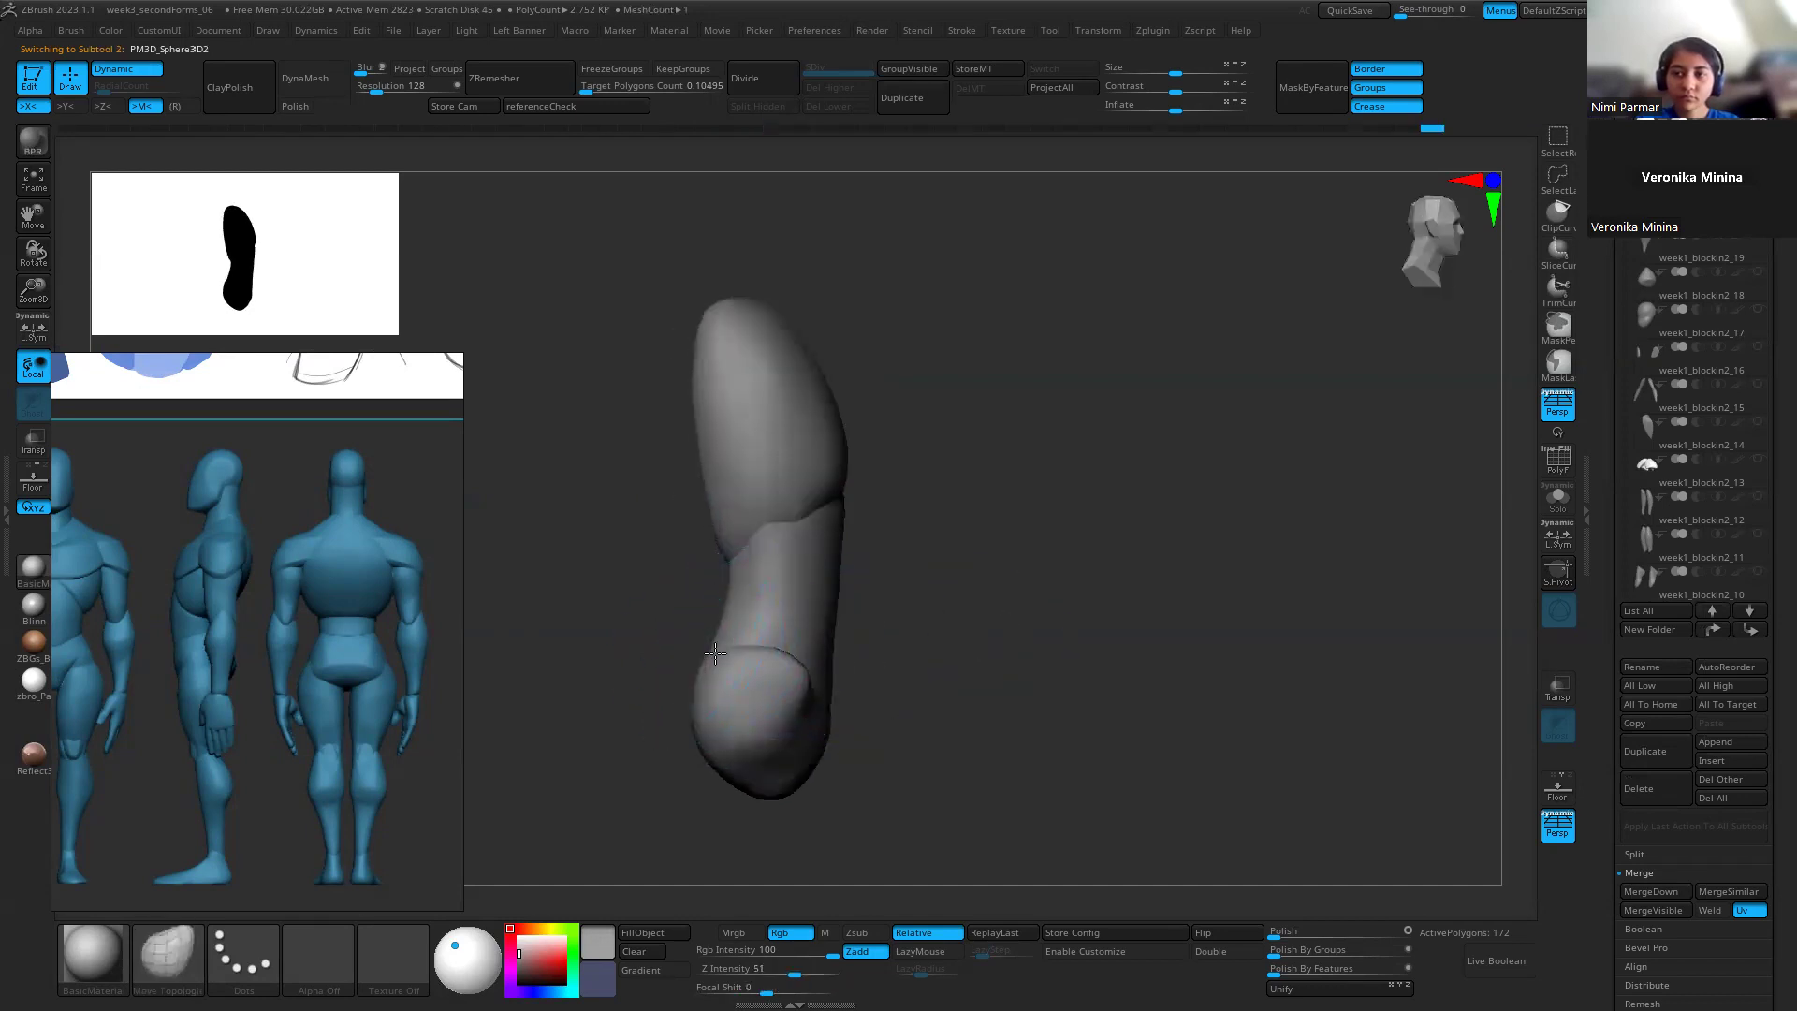
{"action": "left_click", "coordinate": [771, 517], "text": "alt"}
{"action": "left_click_drag", "start_coordinate": [617, 529], "coordinate": [772, 522]}
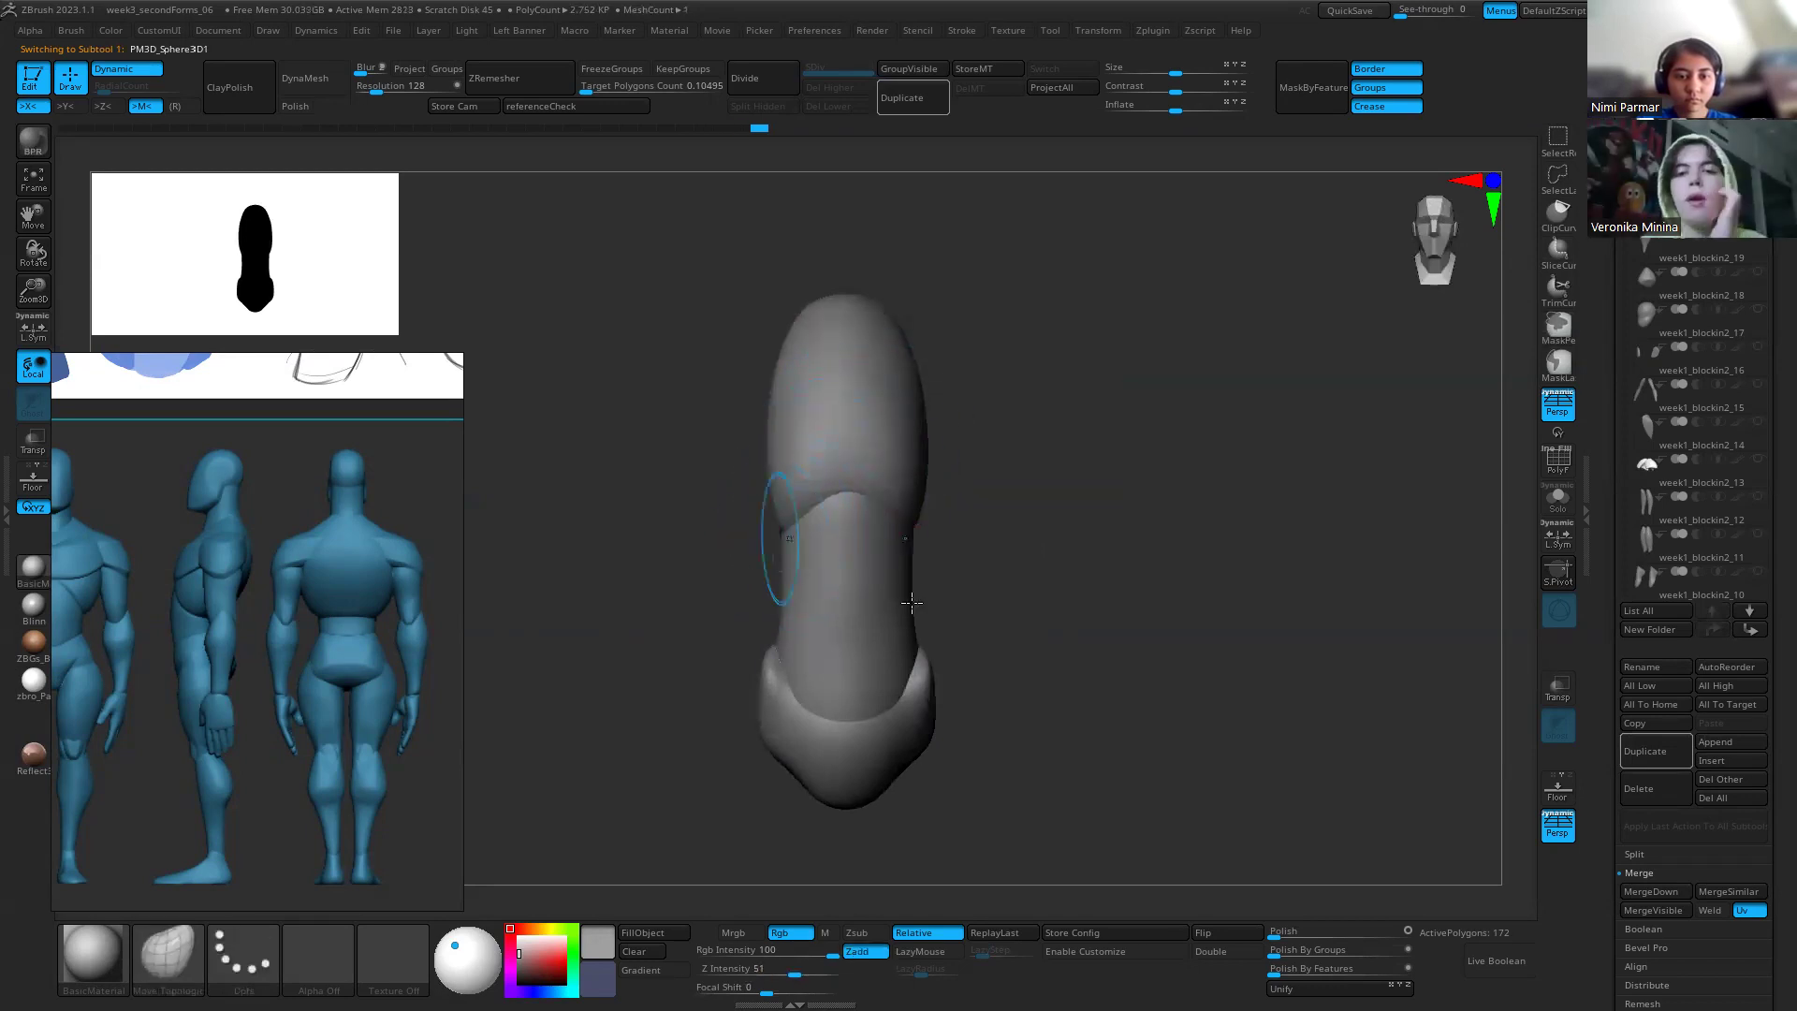
Step: Reshape the pelvis's front rim and hip crests around the lower end of the abdomen in front view
{"action": "left_click", "coordinate": [877, 685], "text": "alt"}
{"action": "right_click_drag", "start_coordinate": [876, 685], "coordinate": [846, 530], "text": "alt"}
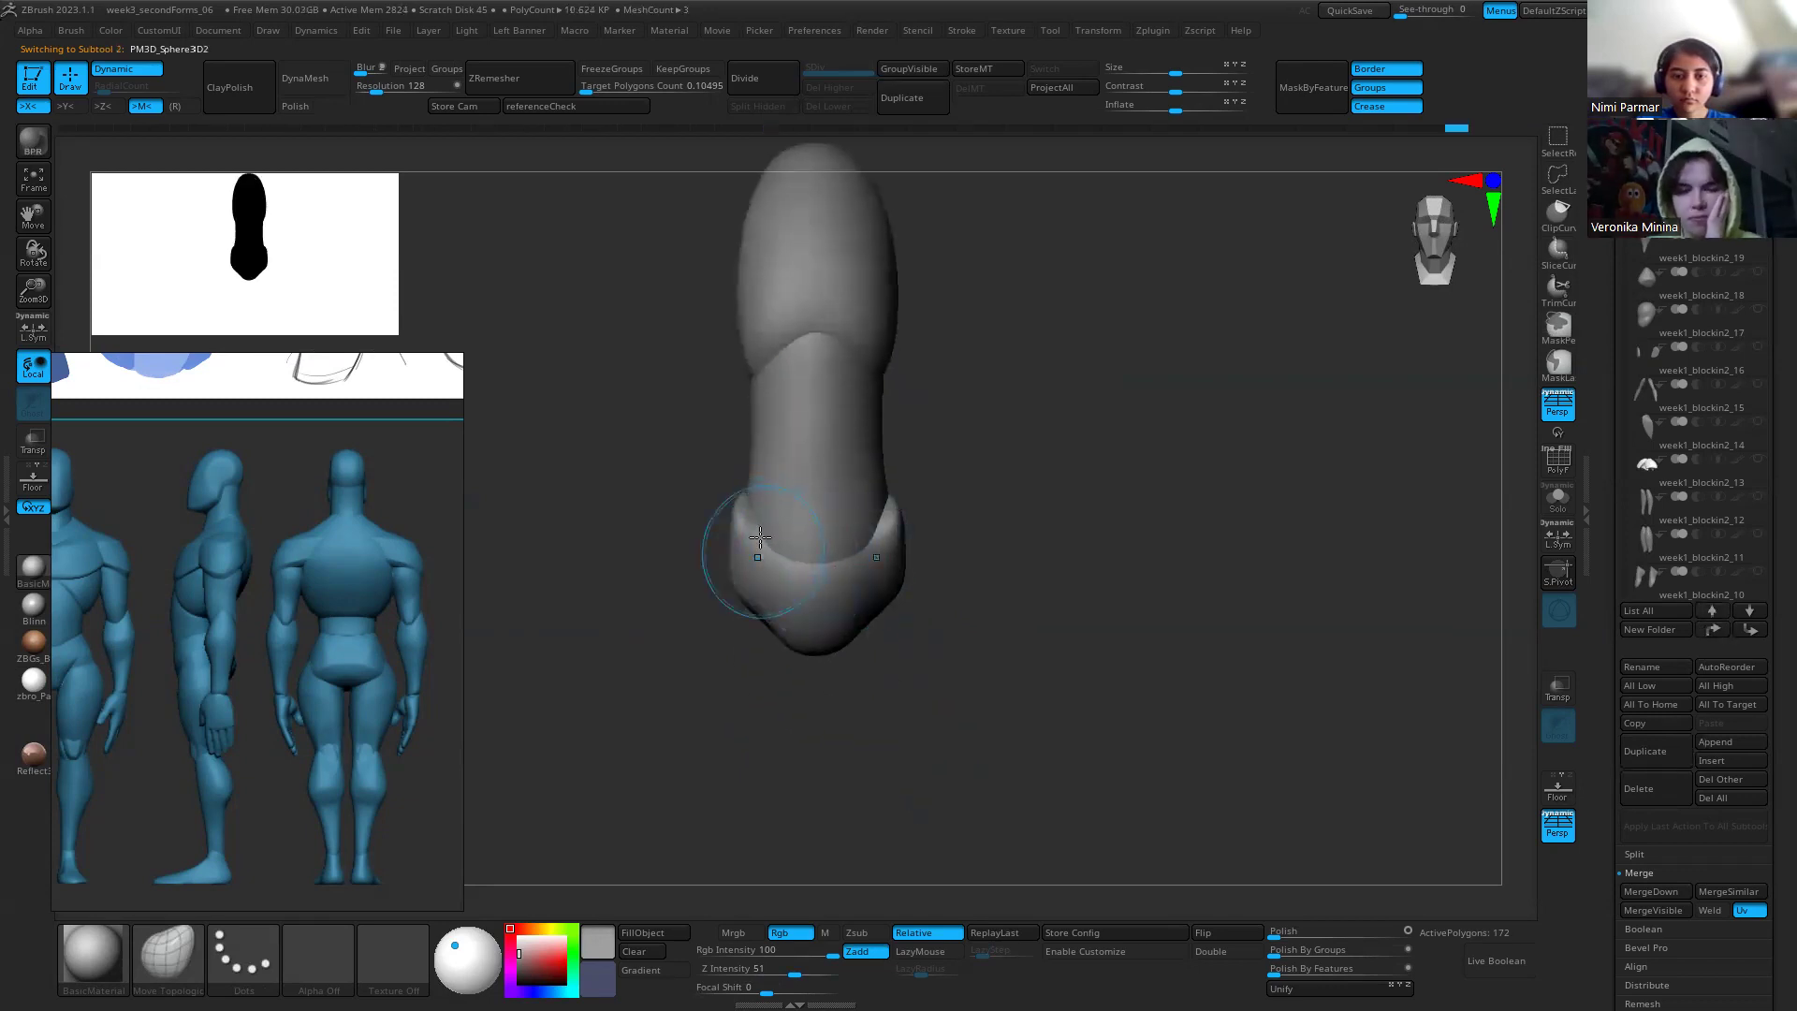
{"action": "mouse_move", "coordinate": [976, 752]}
{"action": "left_mouse_down"}
{"action": "mouse_move", "coordinate": [721, 561]}
{"action": "mouse_move", "coordinate": [802, 514]}
{"action": "left_mouse_up"}
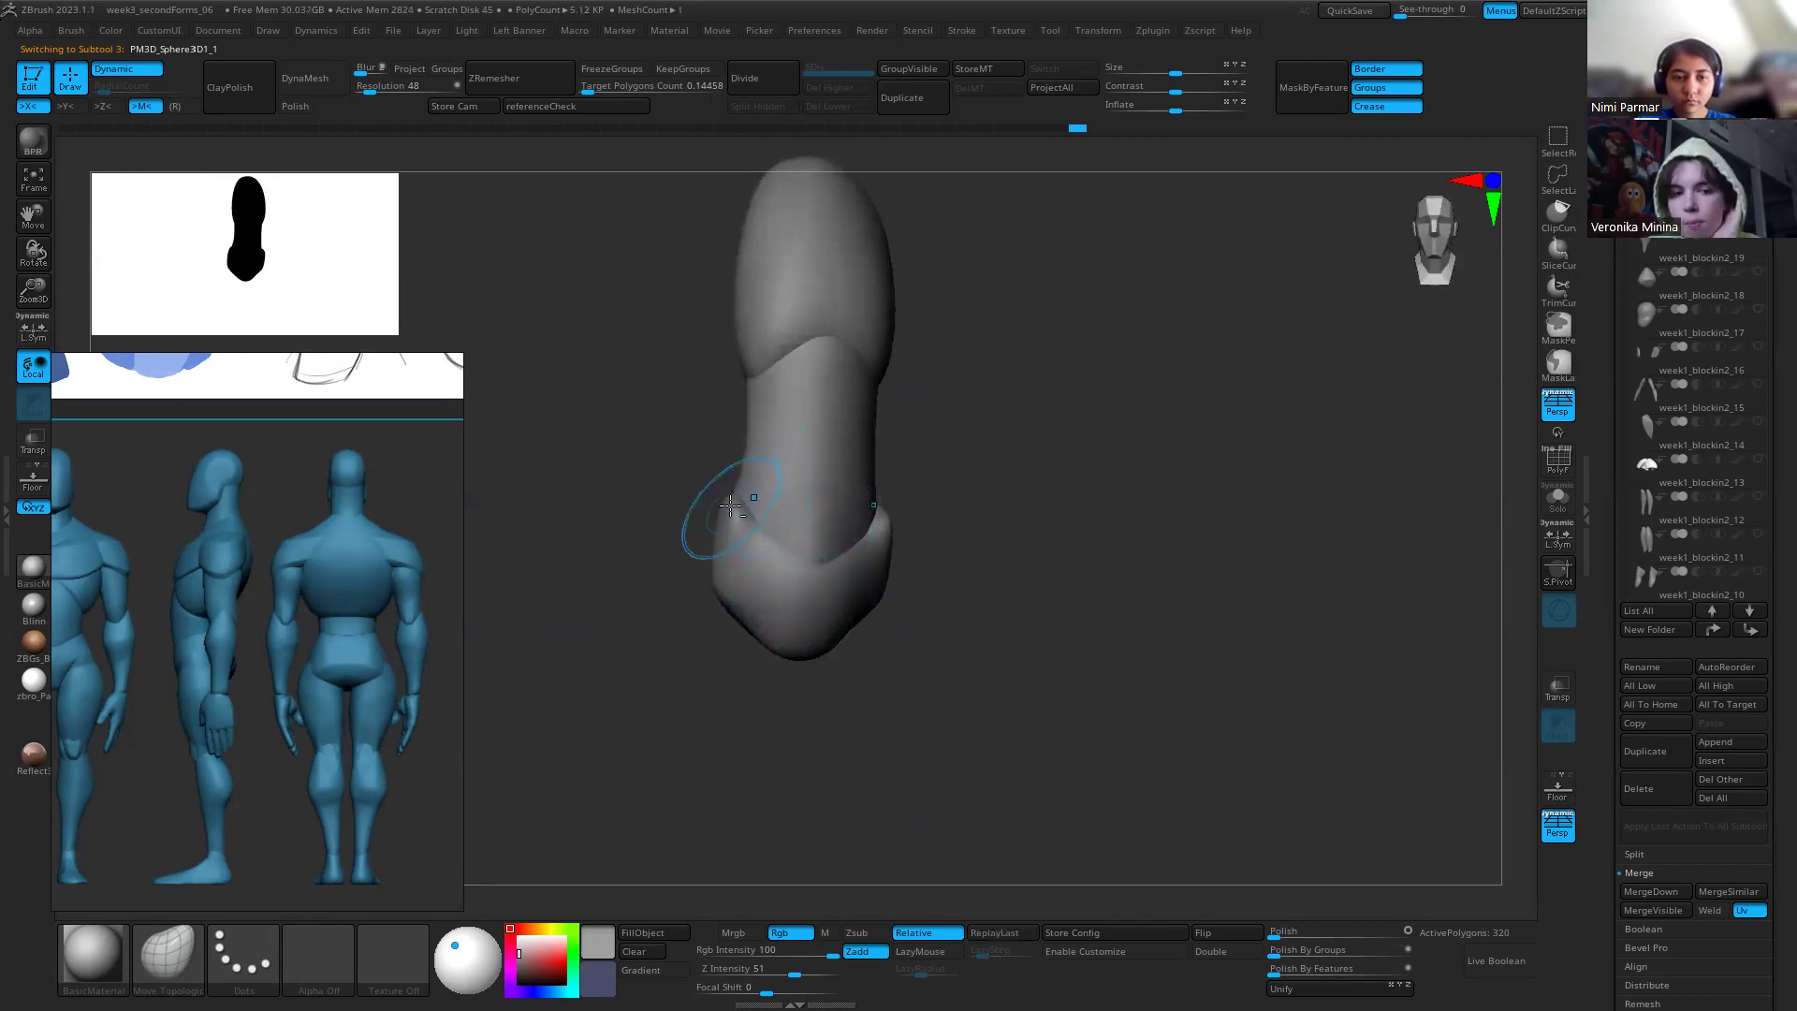
{"action": "left_click_drag", "start_coordinate": [729, 493], "coordinate": [735, 461], "text": "ctrl"}
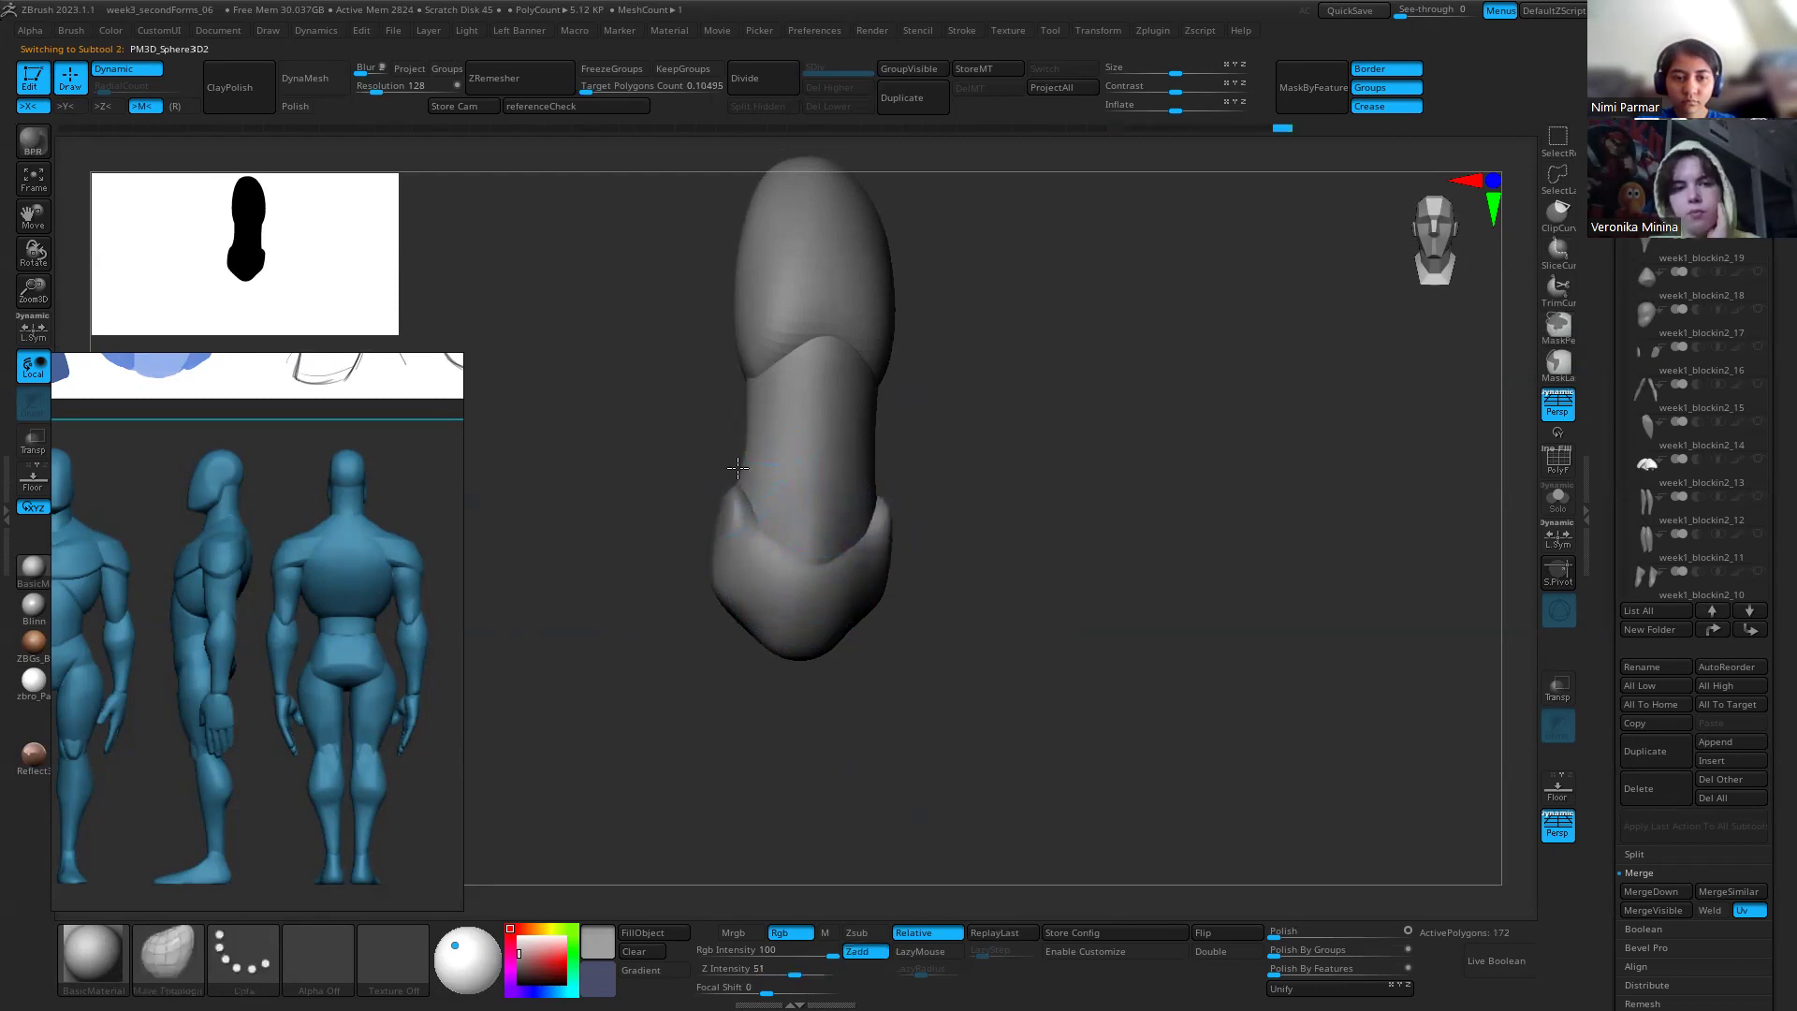
{"action": "mouse_move", "coordinate": [931, 730]}
{"action": "left_mouse_down"}
{"action": "mouse_move", "coordinate": [842, 655]}
{"action": "mouse_move", "coordinate": [899, 711]}
{"action": "left_mouse_up"}
{"action": "key", "text": "s"}
{"action": "left_click_drag", "start_coordinate": [784, 487], "coordinate": [779, 510]}
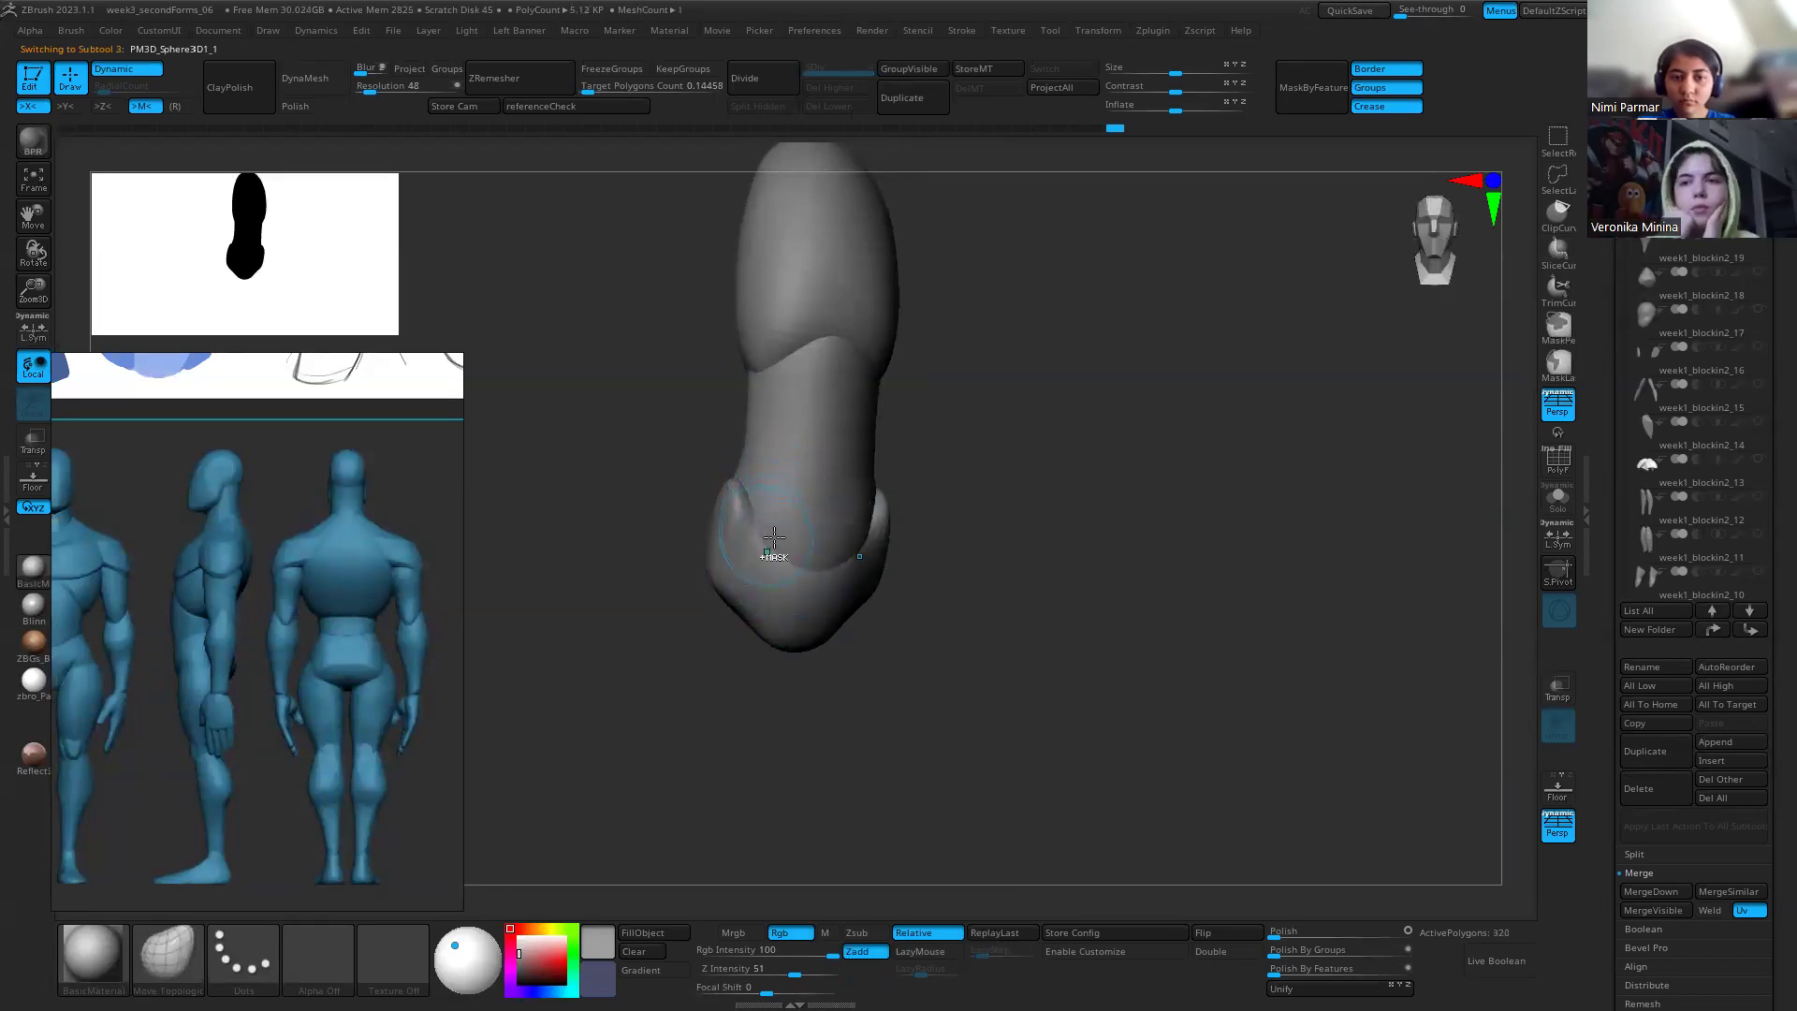
Step: Make the ribcage active, subdivide it once and turn the torso back to front view
{"action": "mouse_move", "coordinate": [1011, 349]}
{"action": "left_mouse_down"}
{"action": "mouse_move", "coordinate": [891, 607]}
{"action": "mouse_move", "coordinate": [947, 565]}
{"action": "left_mouse_up"}
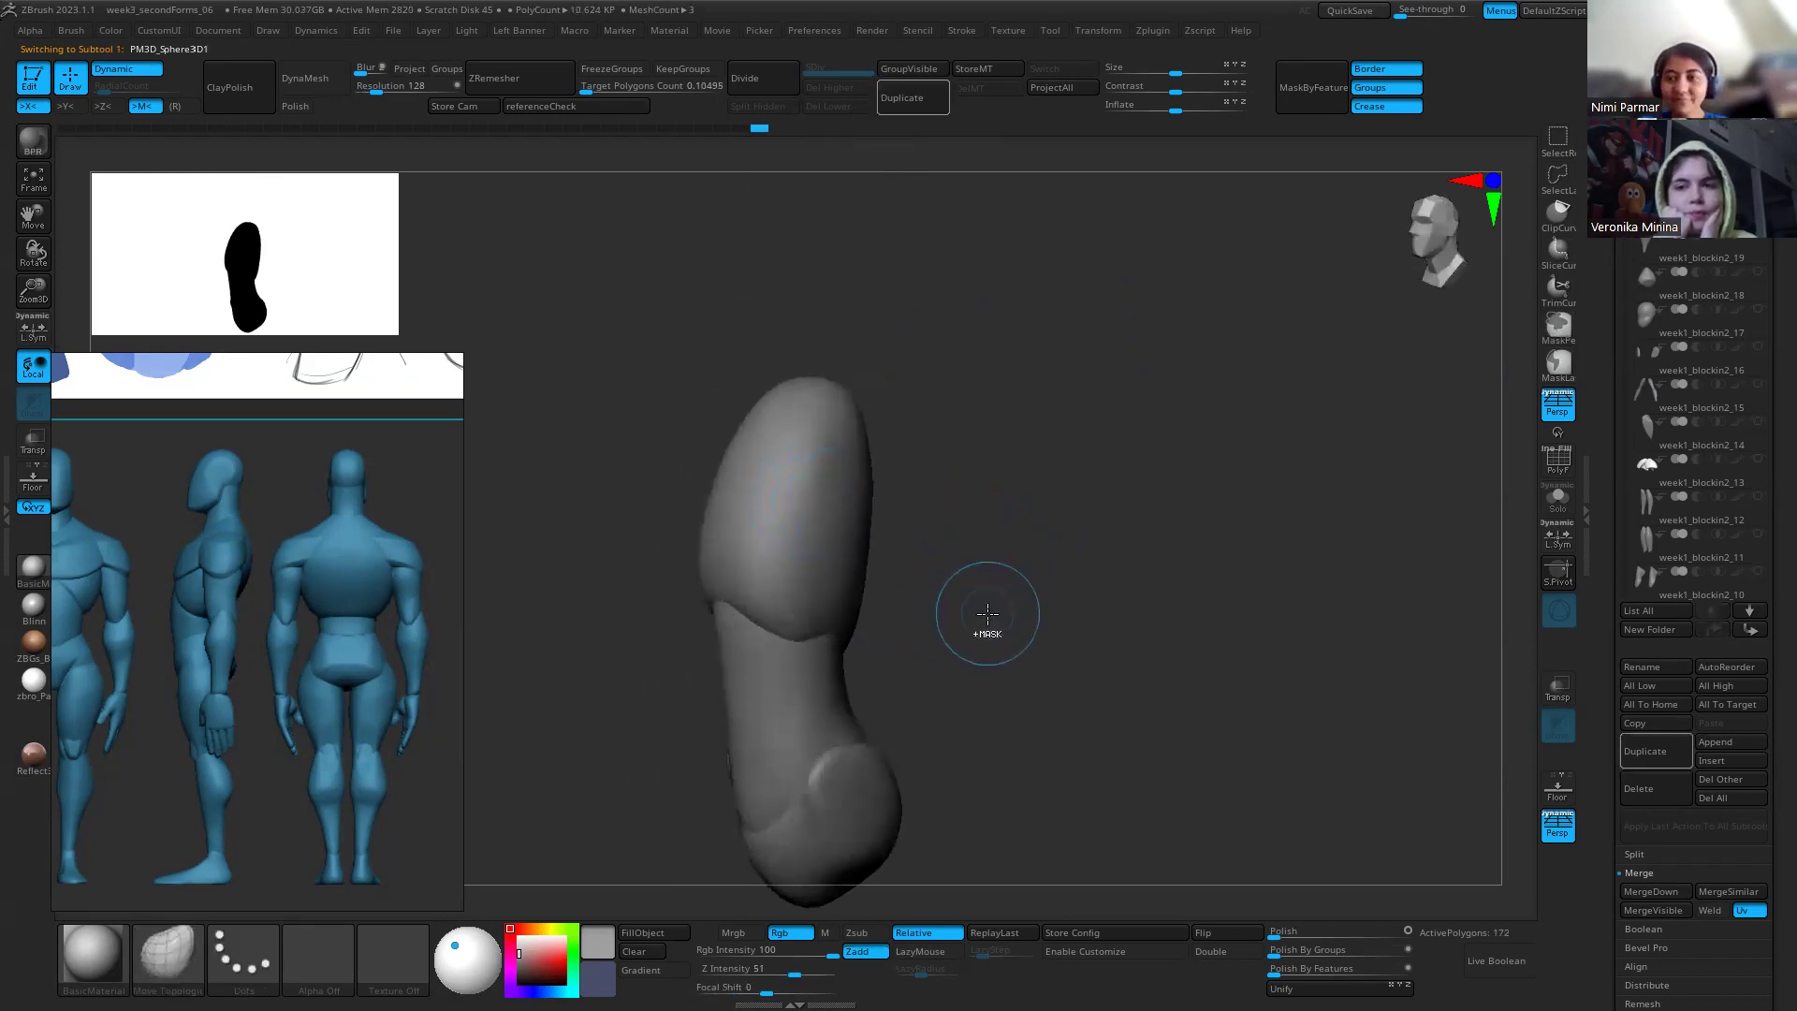
{"action": "key", "text": "ctrl+d"}
{"action": "left_click", "coordinate": [829, 105]}
{"action": "left_click_drag", "start_coordinate": [870, 212], "coordinate": [869, 434]}
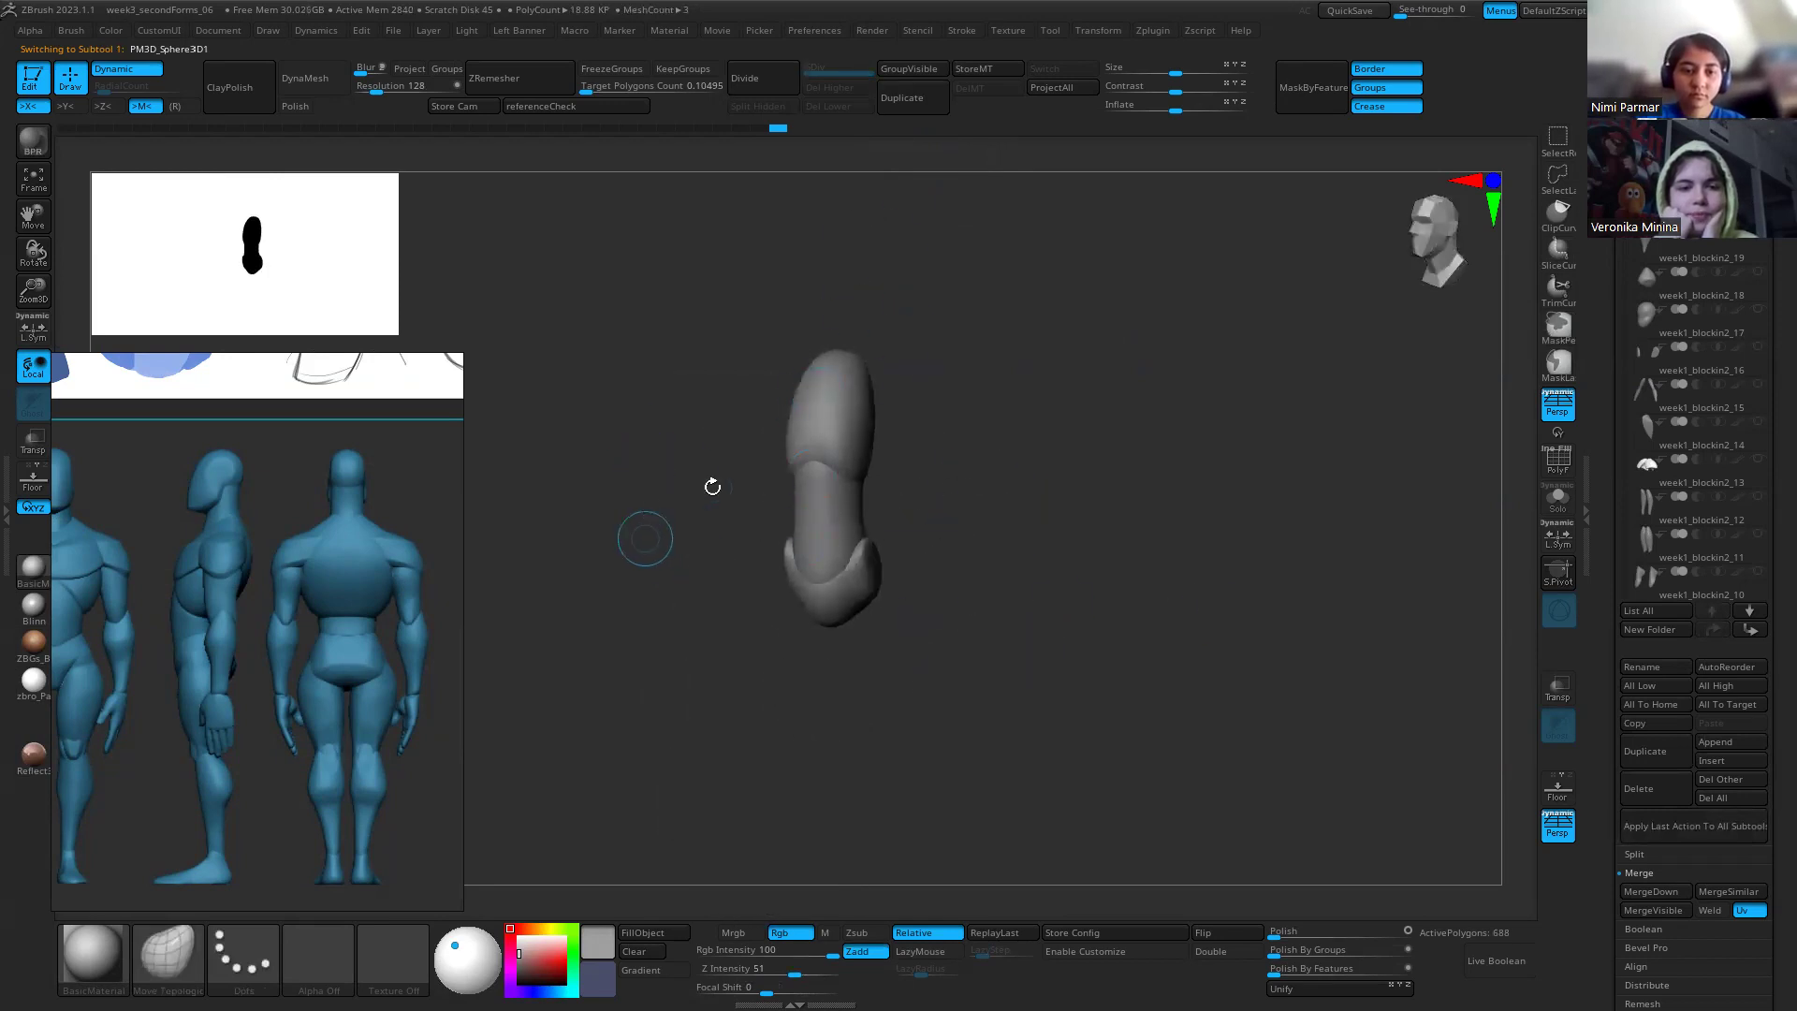
{"action": "left_click_drag", "start_coordinate": [701, 479], "coordinate": [574, 413]}
{"action": "left_click_drag", "start_coordinate": [783, 772], "coordinate": [889, 698]}
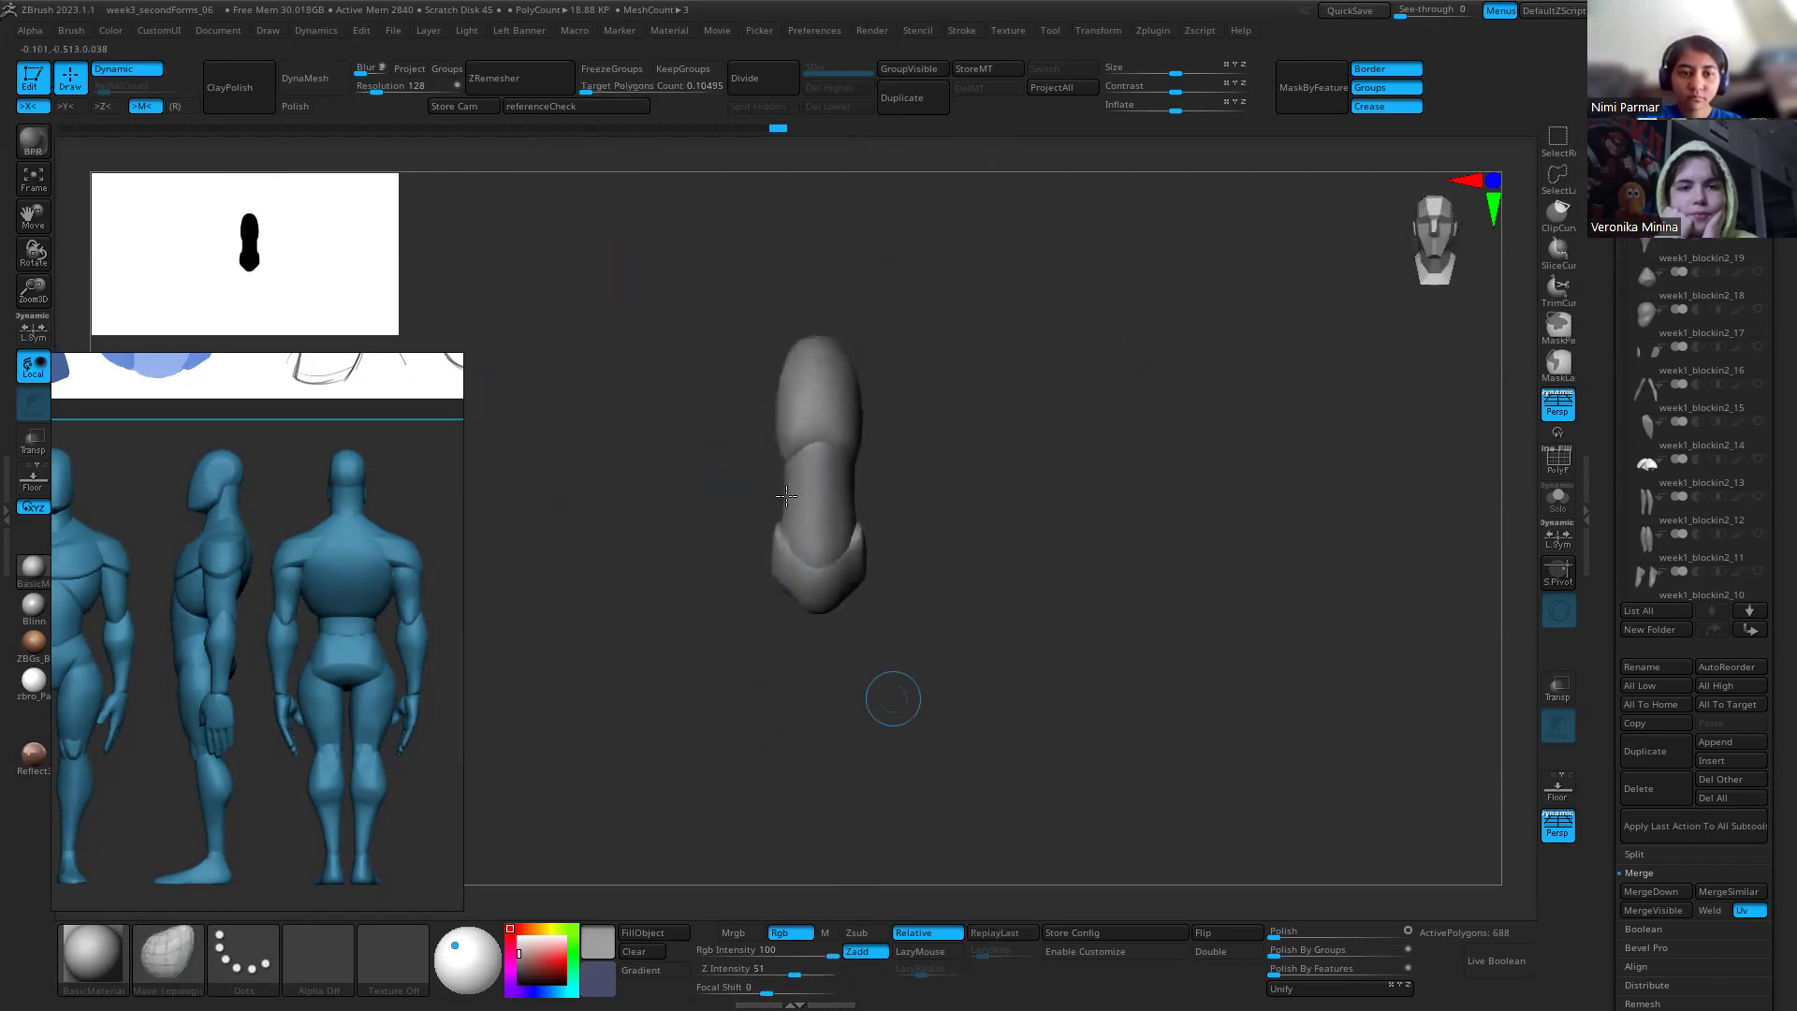
Step: Recall the stored referenceCheck camera, make the pelvis active and compare the torso with the character drawing in front view
{"action": "left_click", "coordinate": [556, 106]}
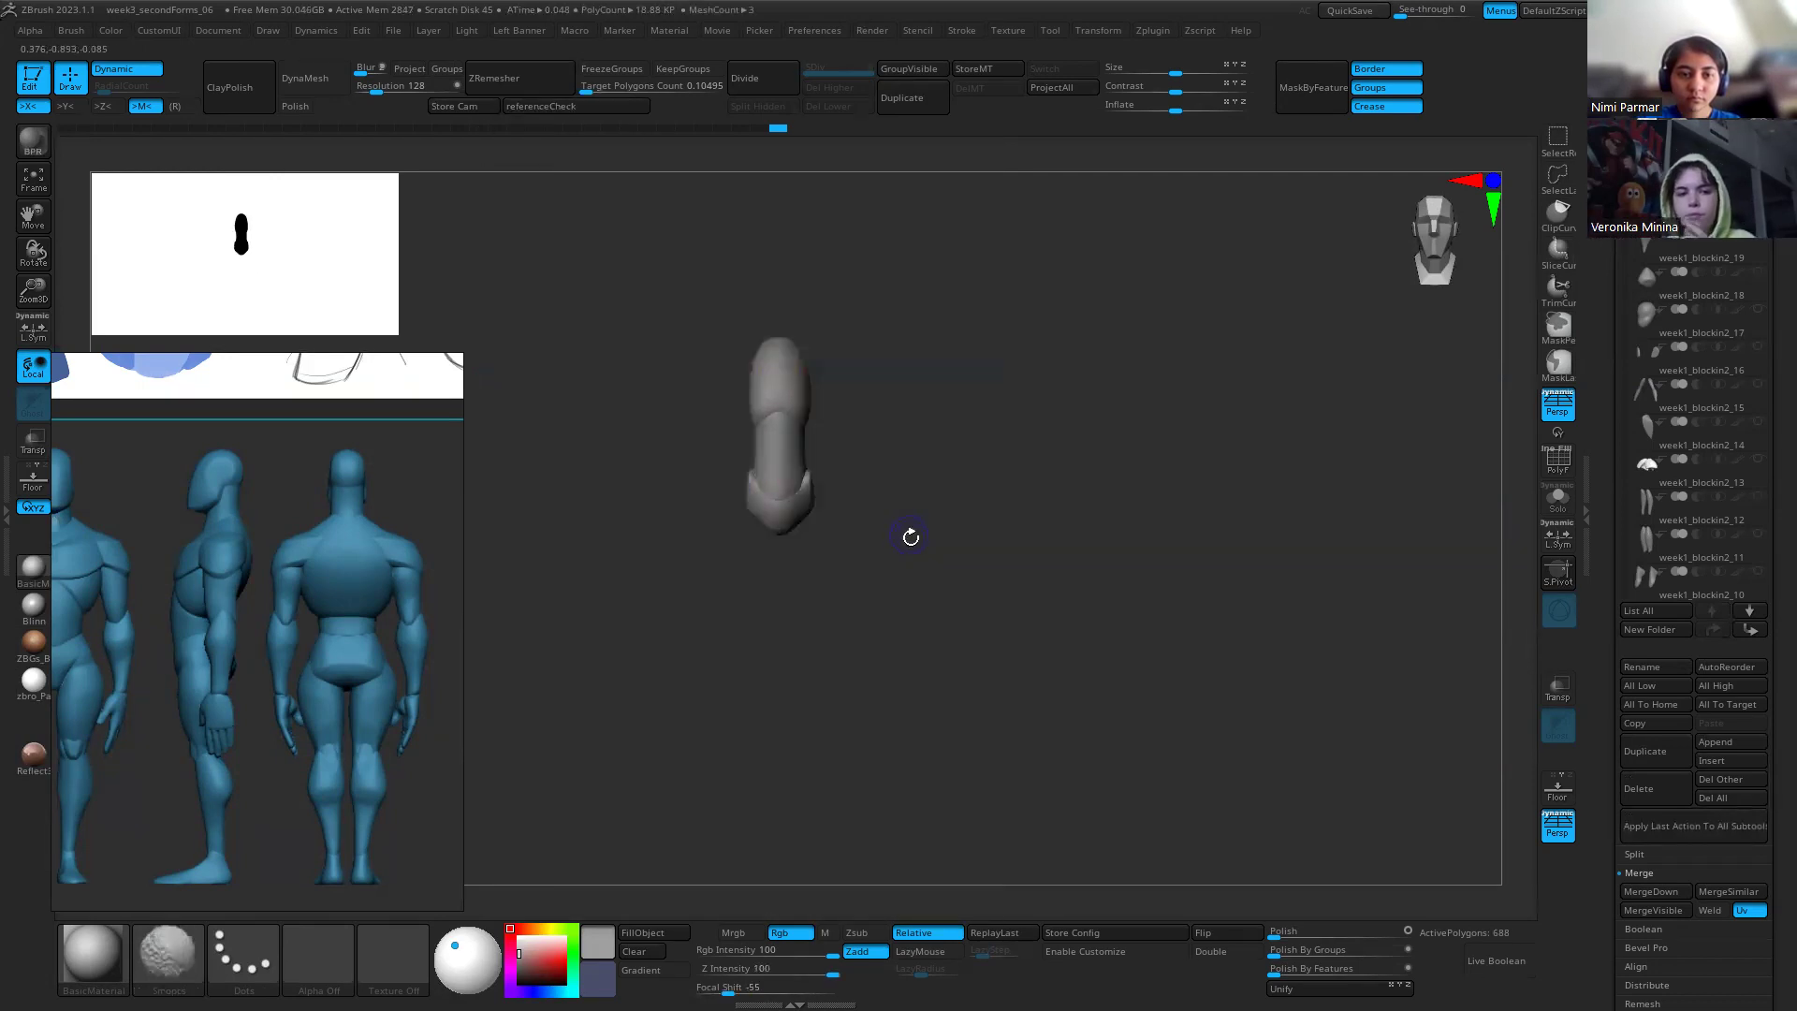
{"action": "key", "text": "s"}
{"action": "left_click_drag", "start_coordinate": [756, 478], "coordinate": [763, 478]}
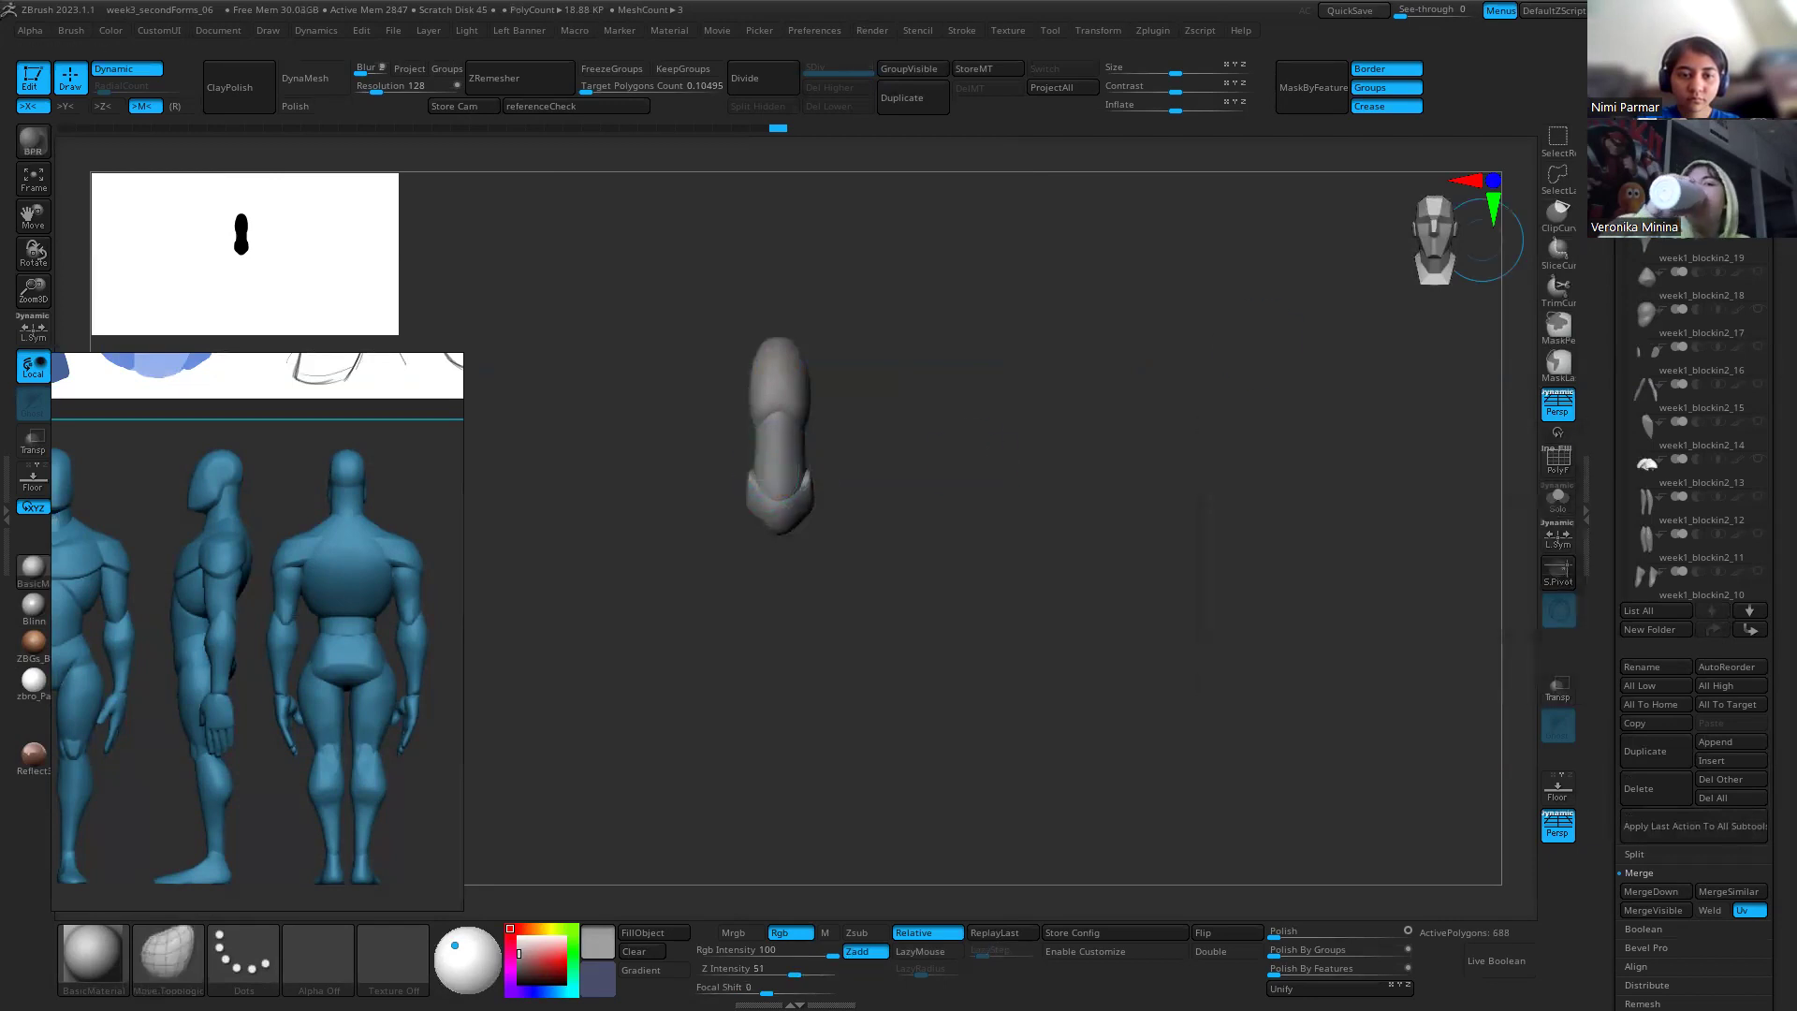
{"action": "left_click", "coordinate": [742, 487], "text": "alt"}
{"action": "key", "text": "w"}
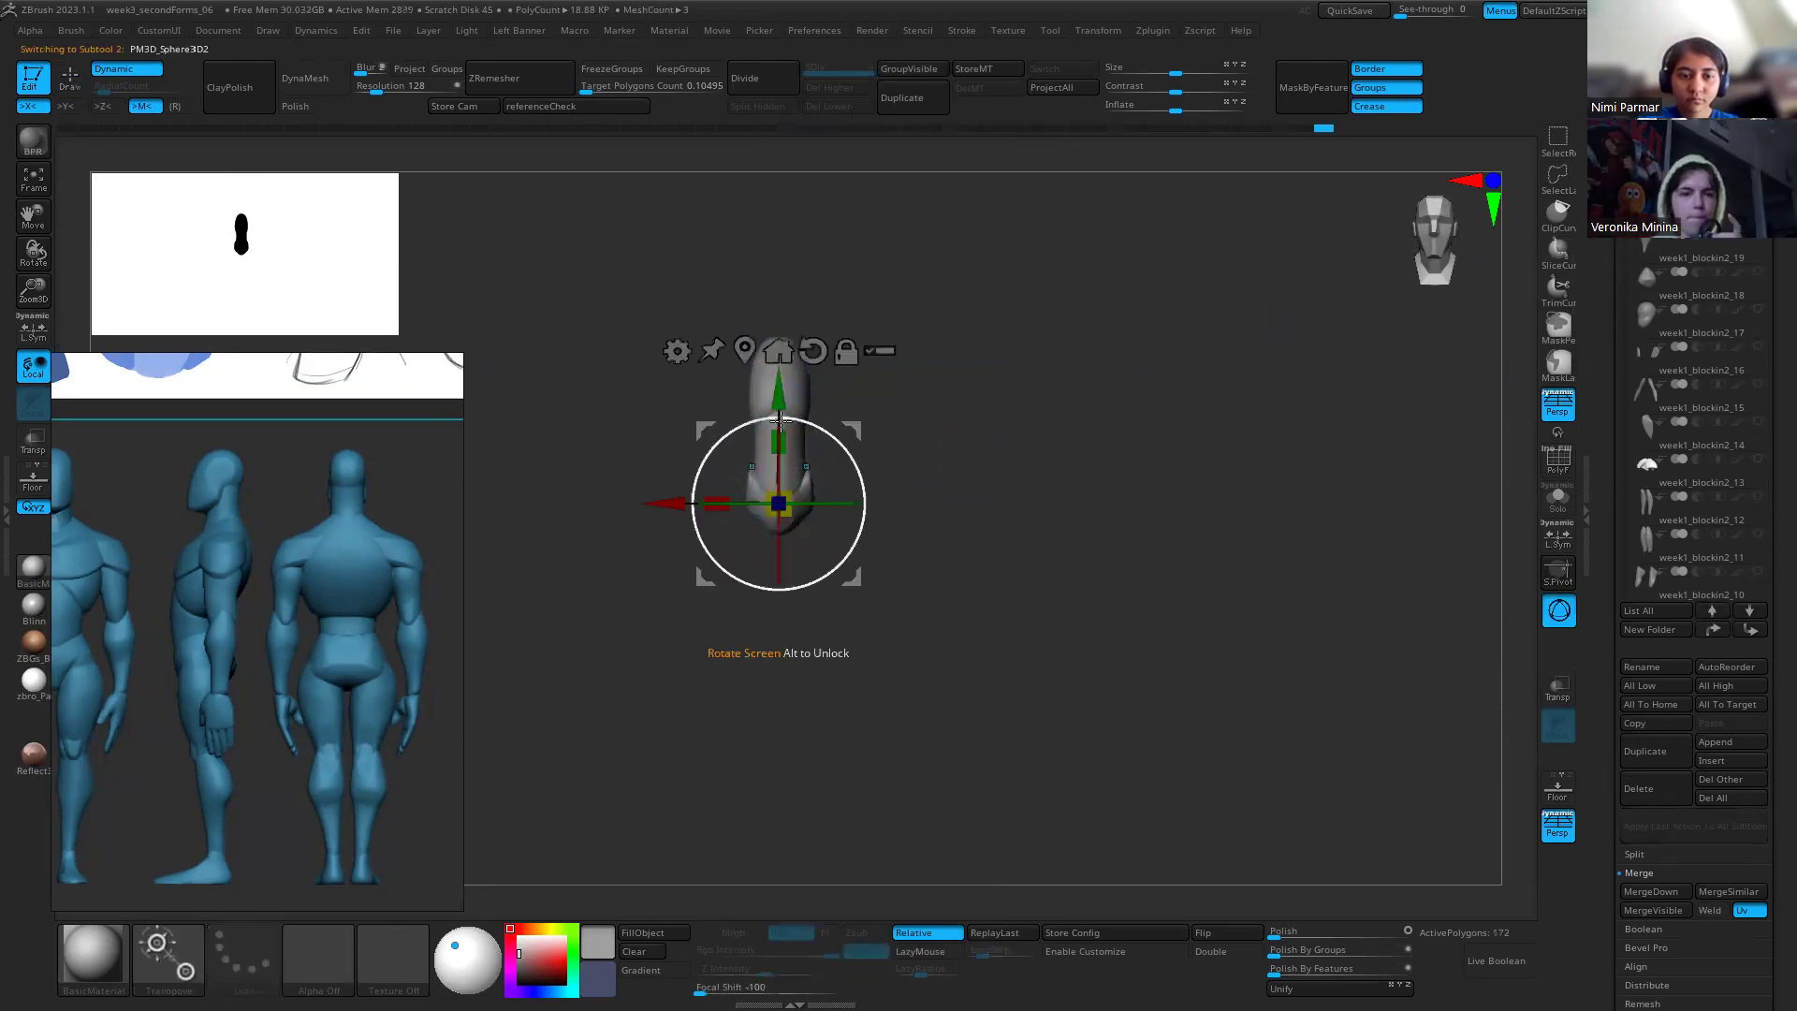
{"action": "left_click_drag", "start_coordinate": [780, 563], "coordinate": [780, 465]}
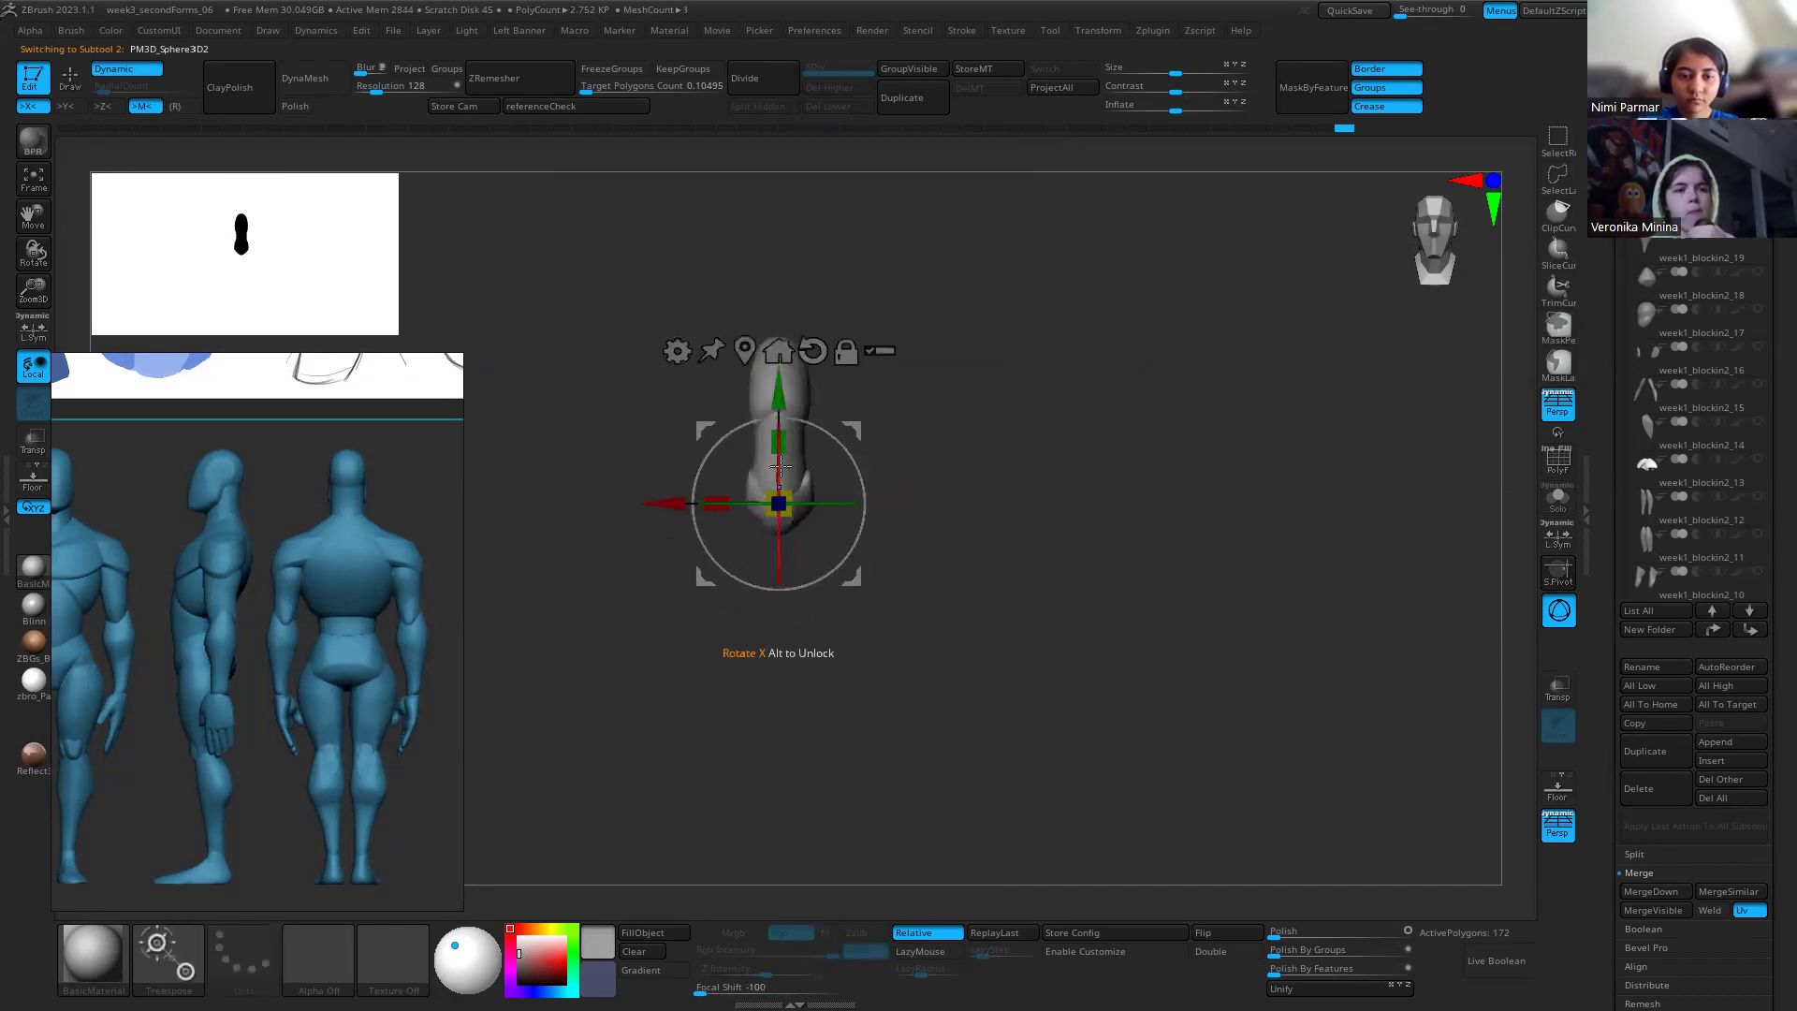
{"action": "key", "text": "q"}
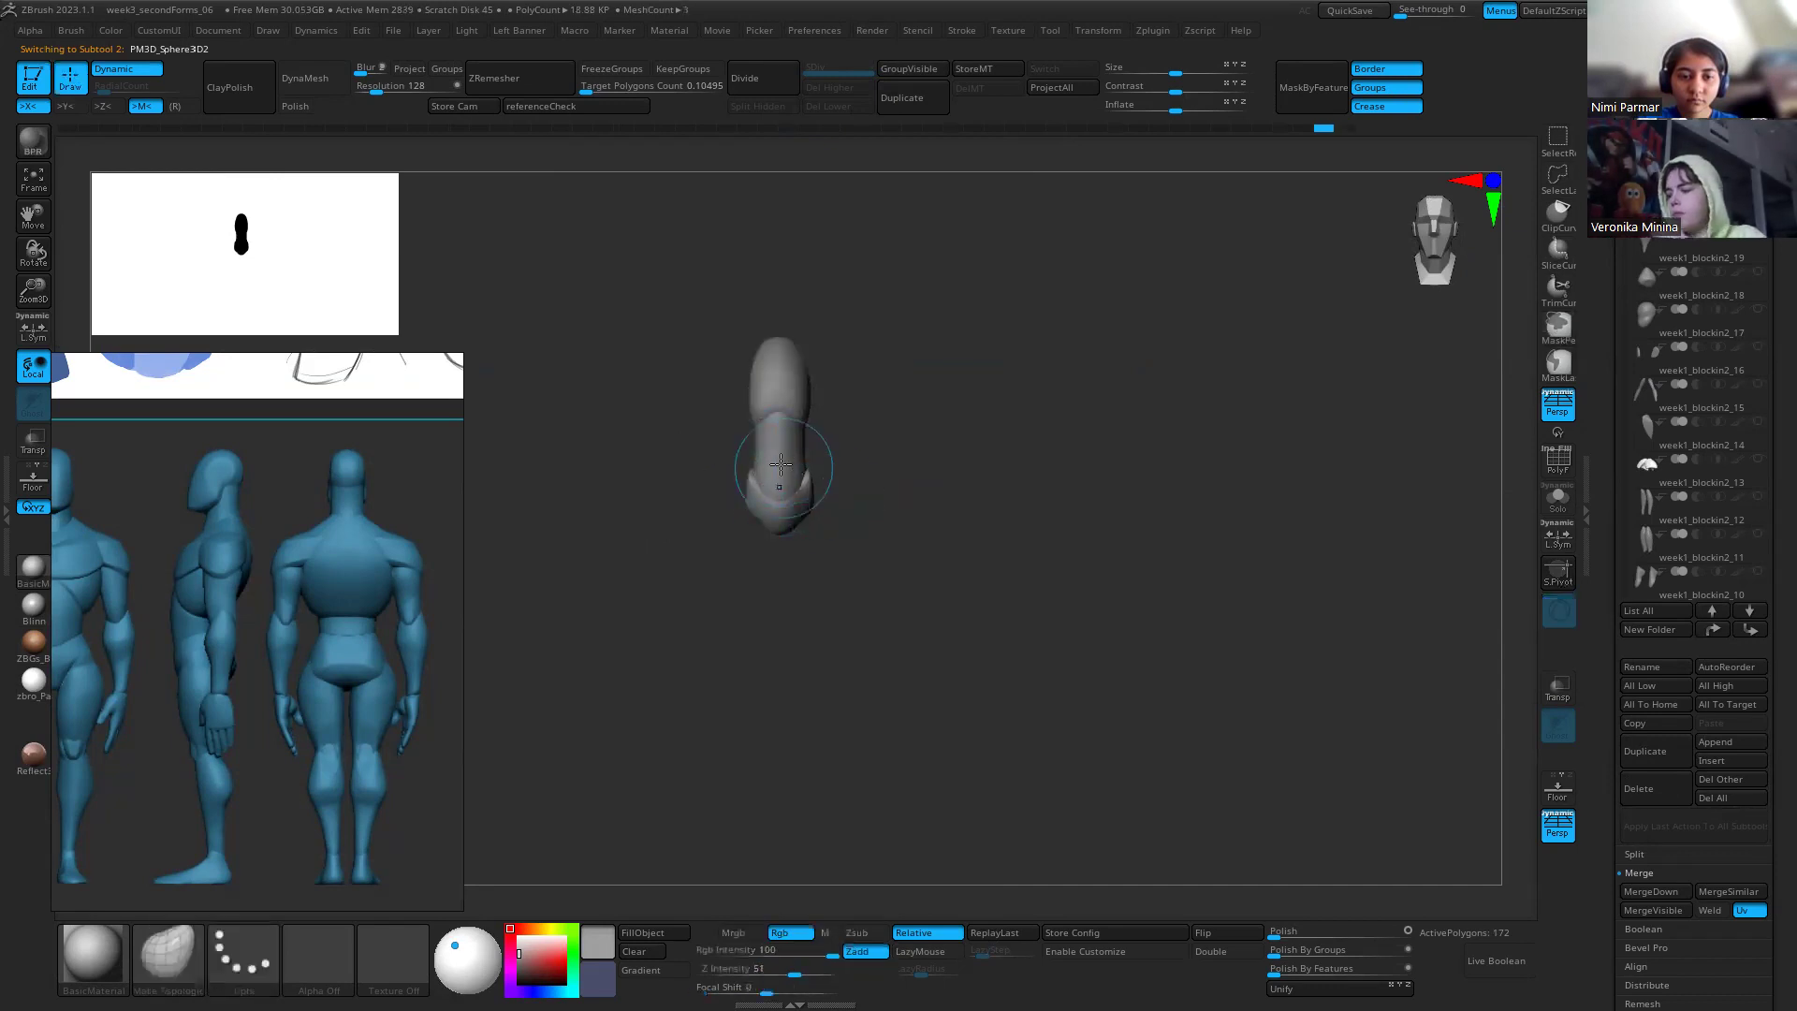
{"action": "key", "text": "shift+z"}
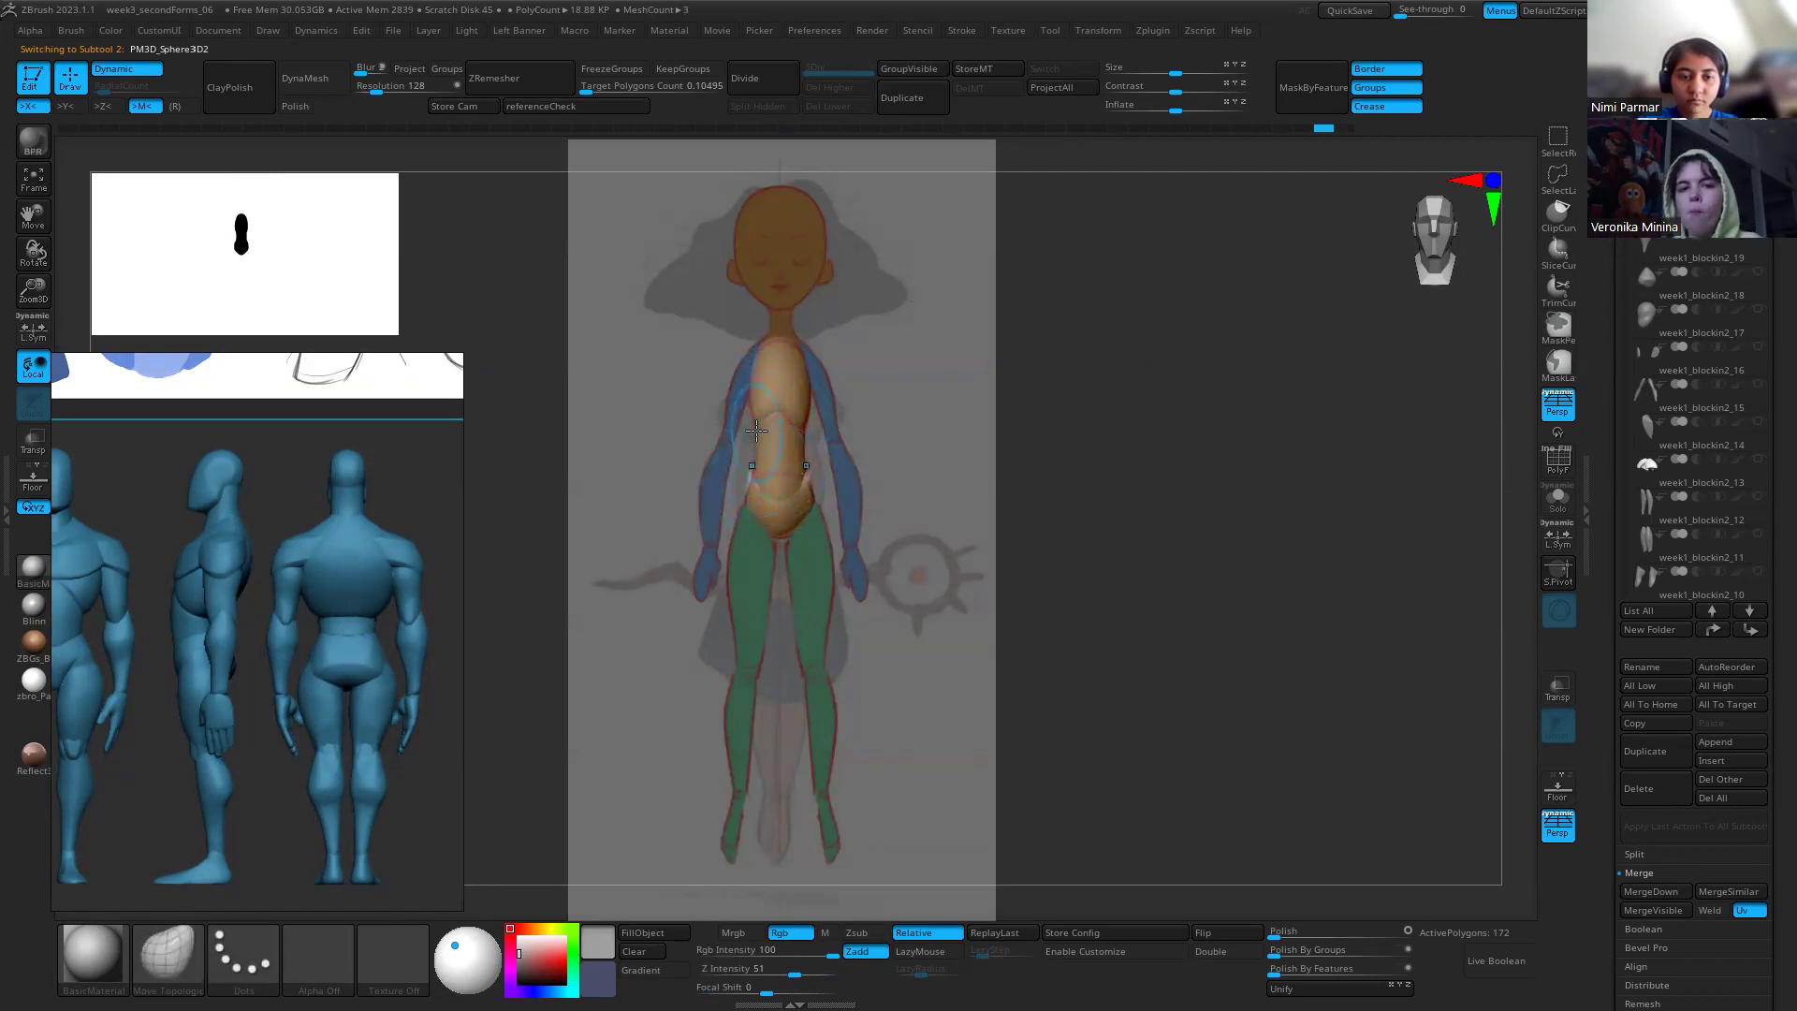
{"action": "key", "text": "shift+z"}
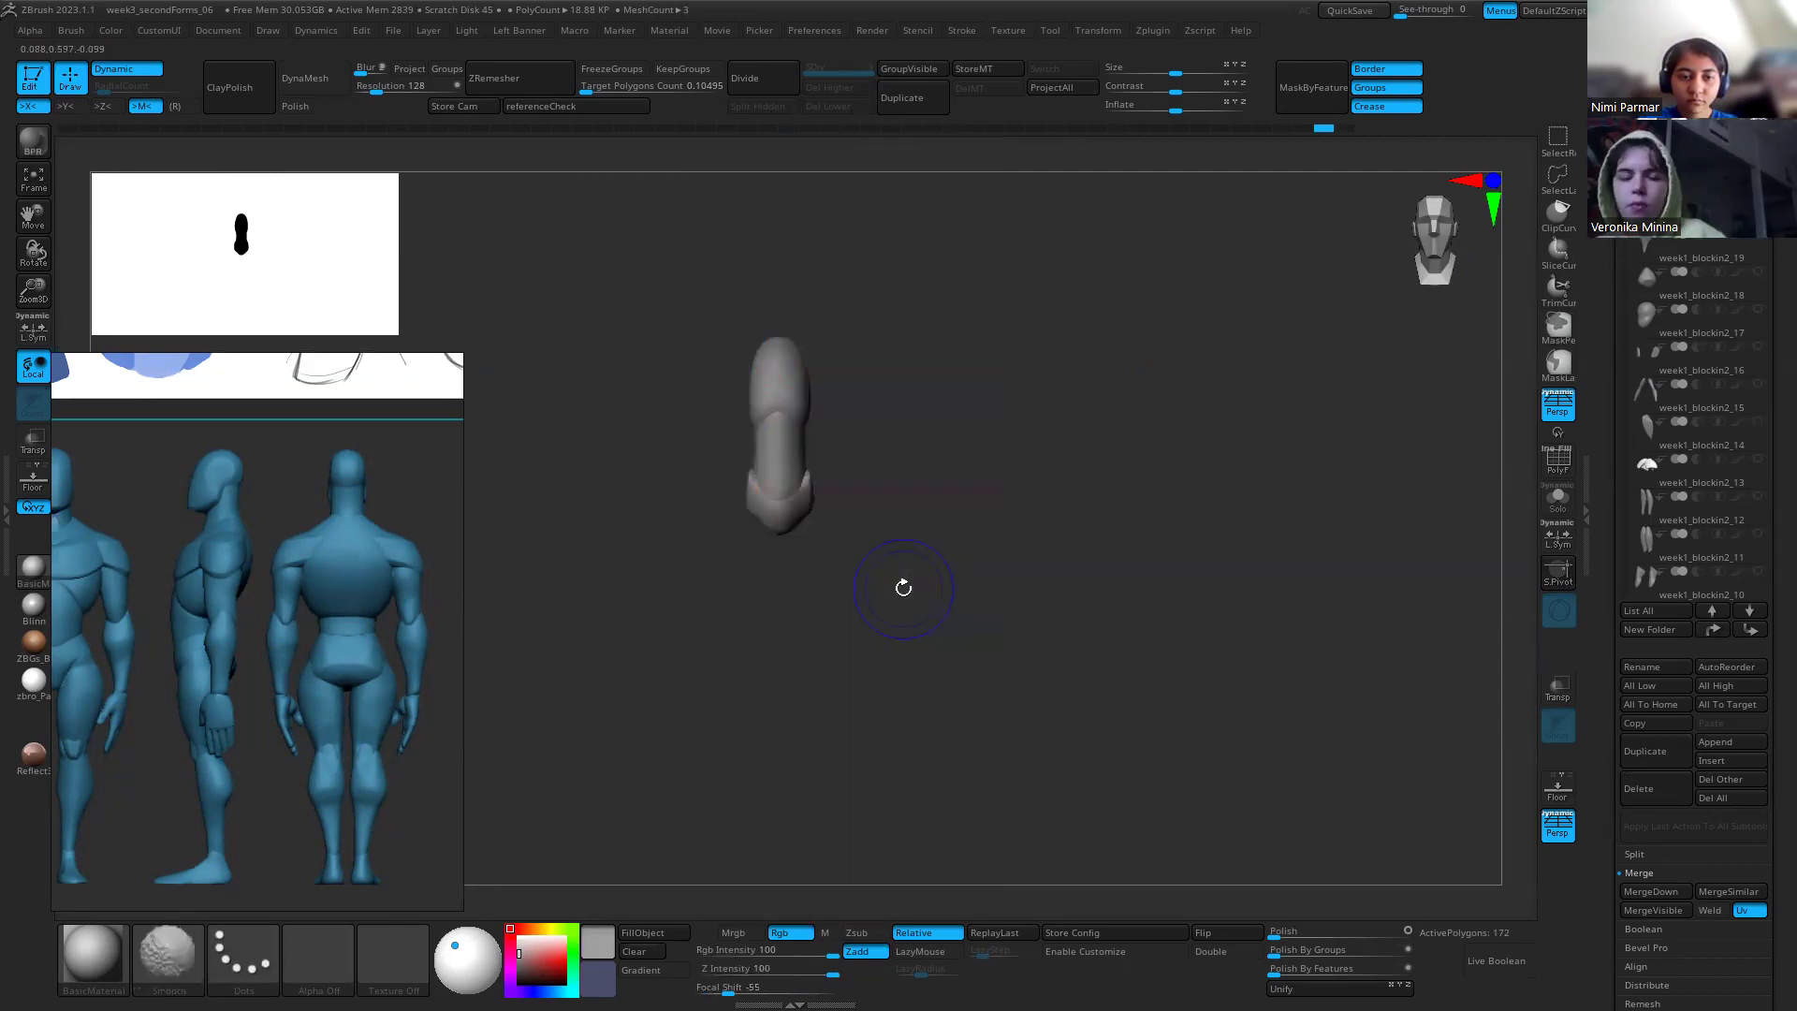
Step: Pull the outer hip of the pelvis form slightly outward with the Move Topological brush to match the front reference silhouette
{"action": "key", "text": "shift+z"}
{"action": "key", "text": "shift+z"}
{"action": "key", "text": "shift+z"}
{"action": "key", "text": "shift+z"}
{"action": "key", "text": "shift+z"}
{"action": "key", "text": "shift+z"}
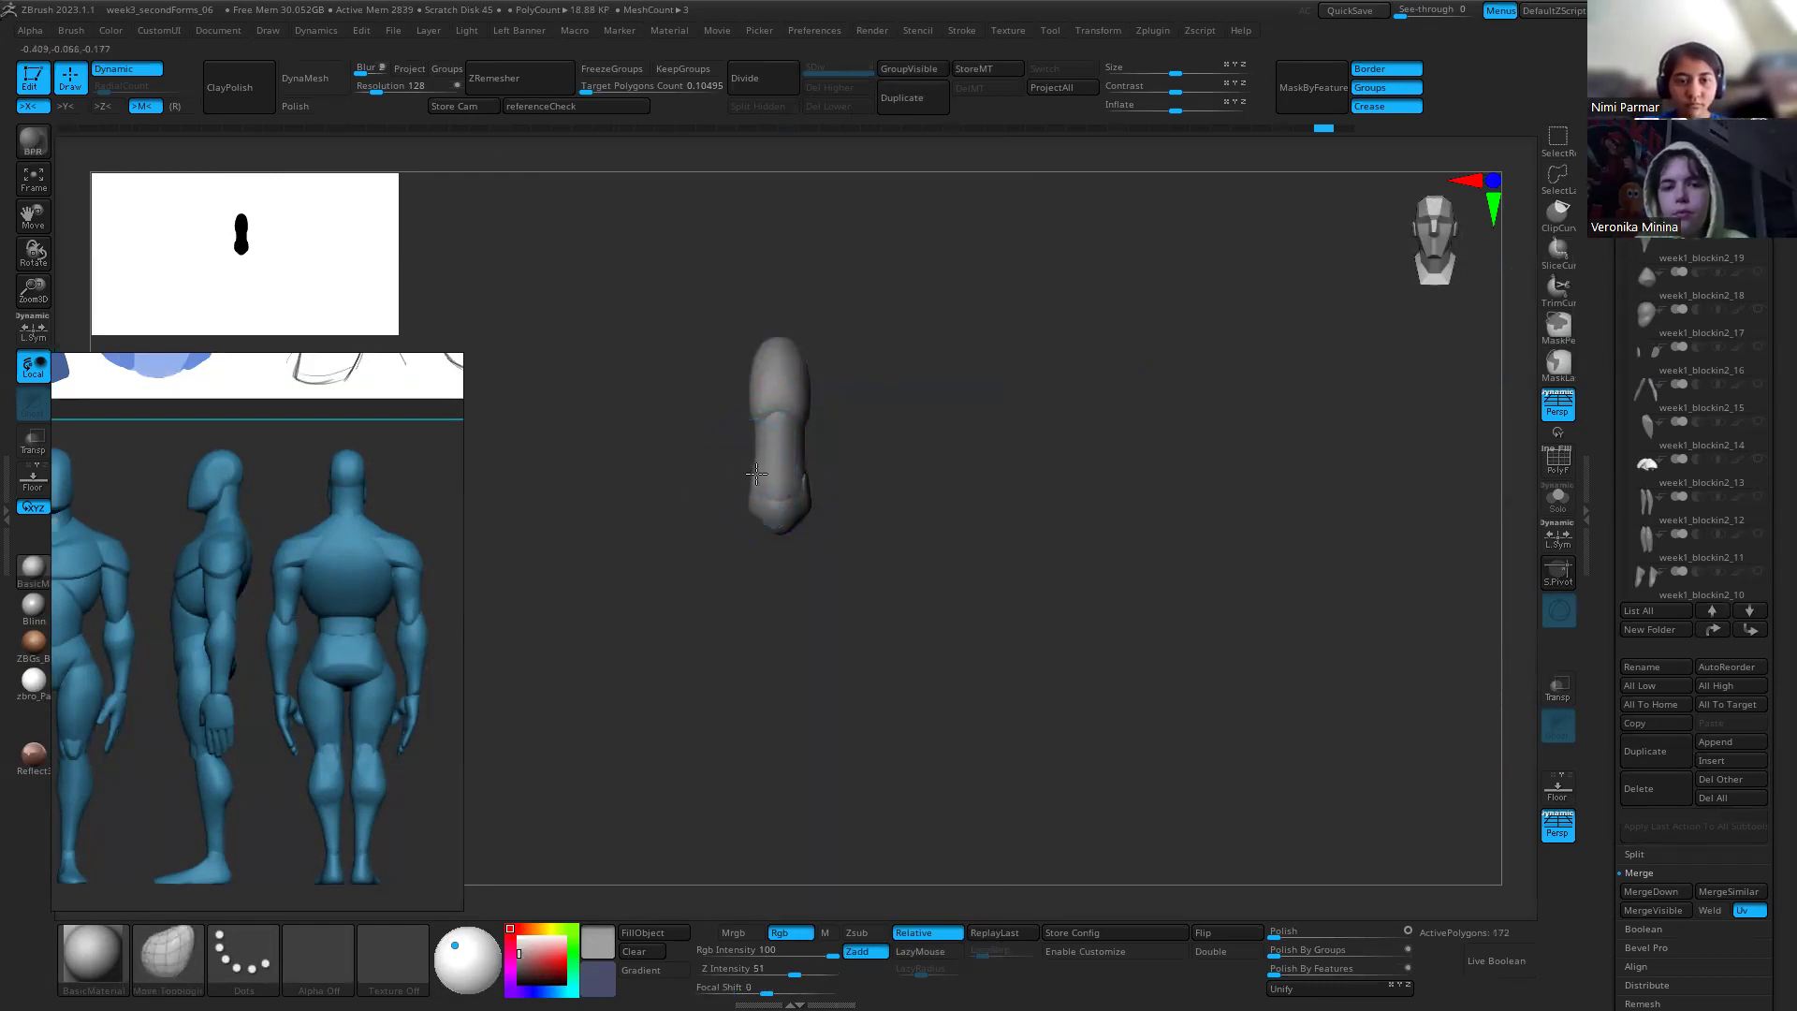
{"action": "left_click_drag", "start_coordinate": [748, 506], "coordinate": [741, 505]}
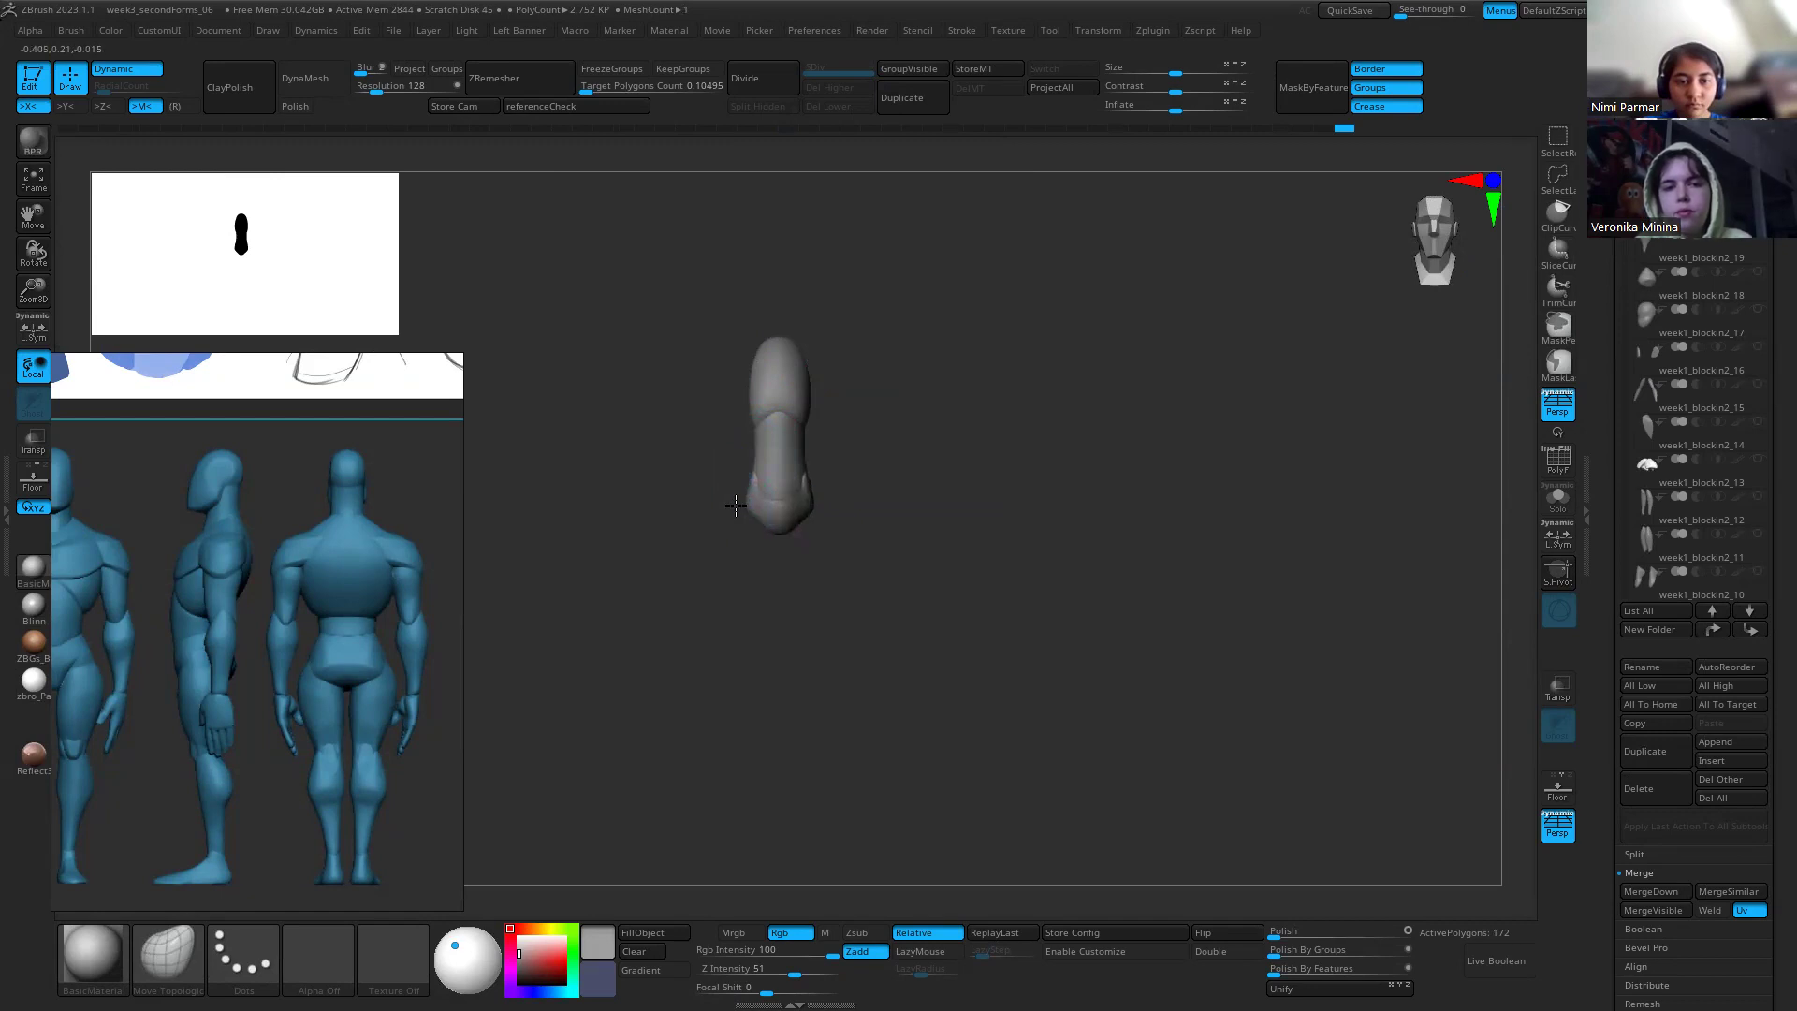
{"action": "key", "text": "shift+z"}
{"action": "key", "text": "shift+z"}
{"action": "key", "text": "shift+z"}
{"action": "key", "text": "shift+z"}
{"action": "key", "text": "shift+z"}
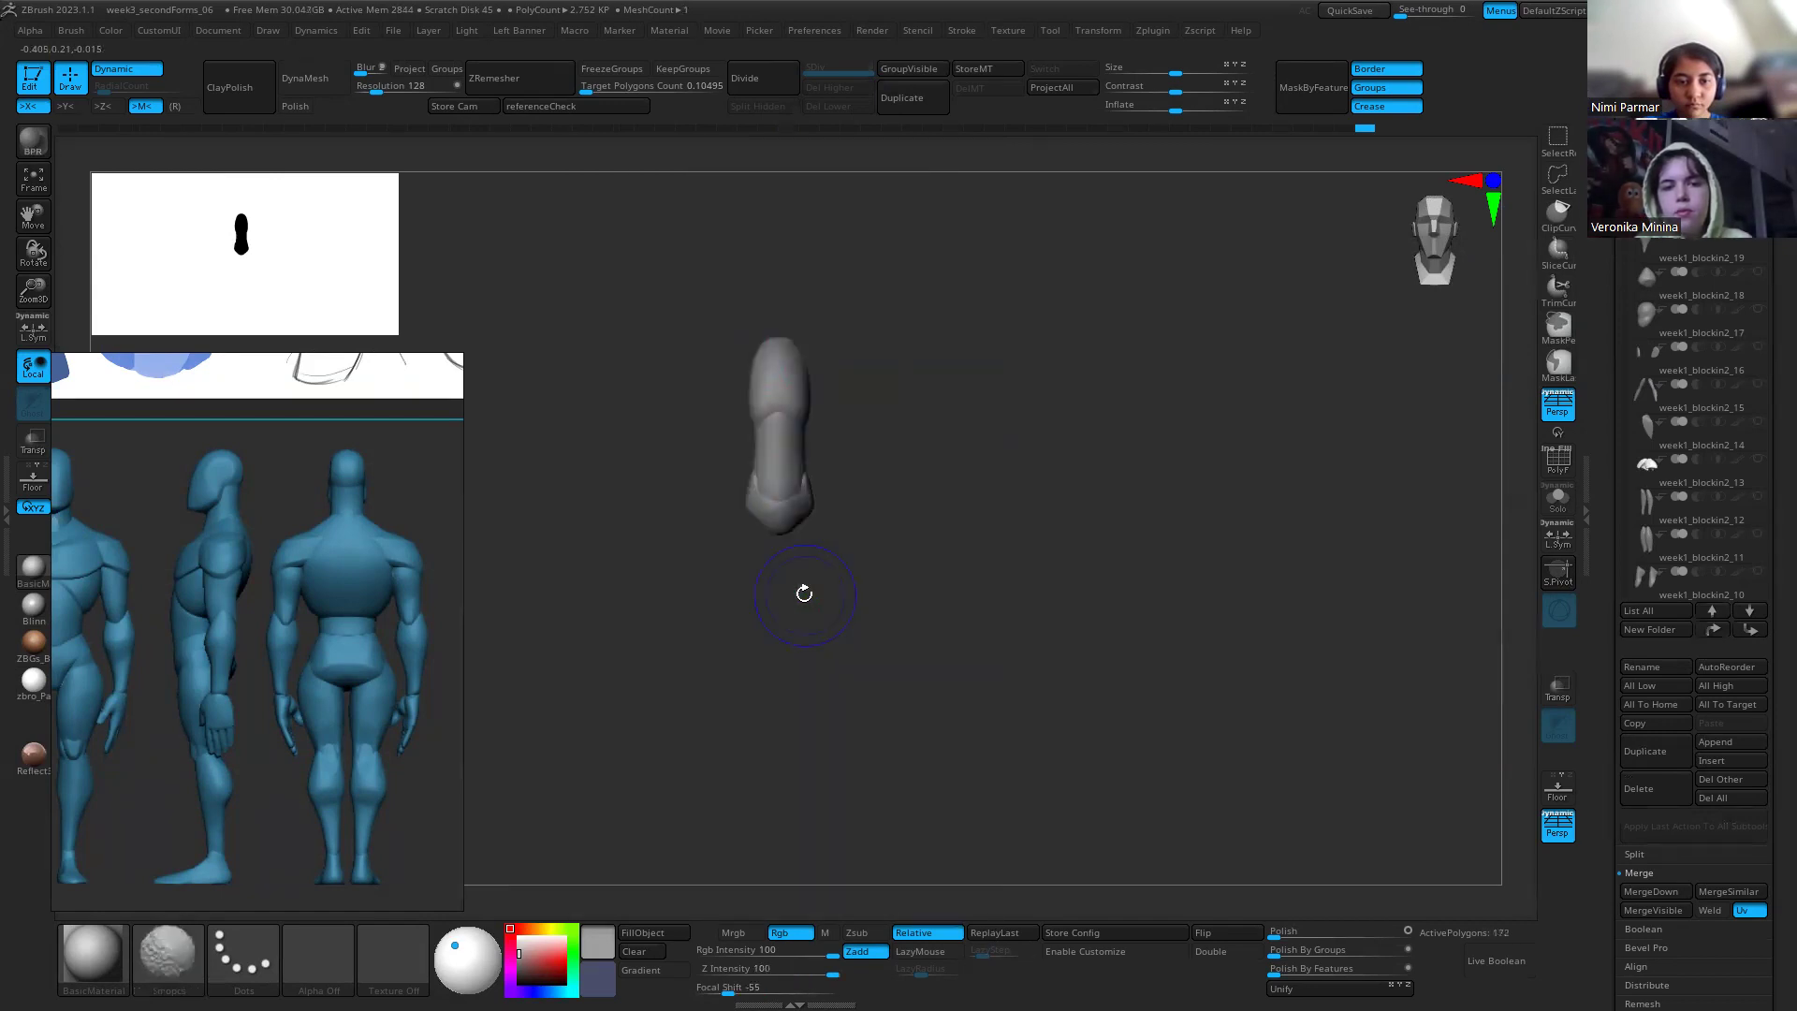
Step: Nudge the pelvis form's upper edge up toward the waist with the Move Topological brush and compare it with the reference overlay
{"action": "left_click_drag", "start_coordinate": [766, 483], "coordinate": [760, 460]}
{"action": "key", "text": "shift+z"}
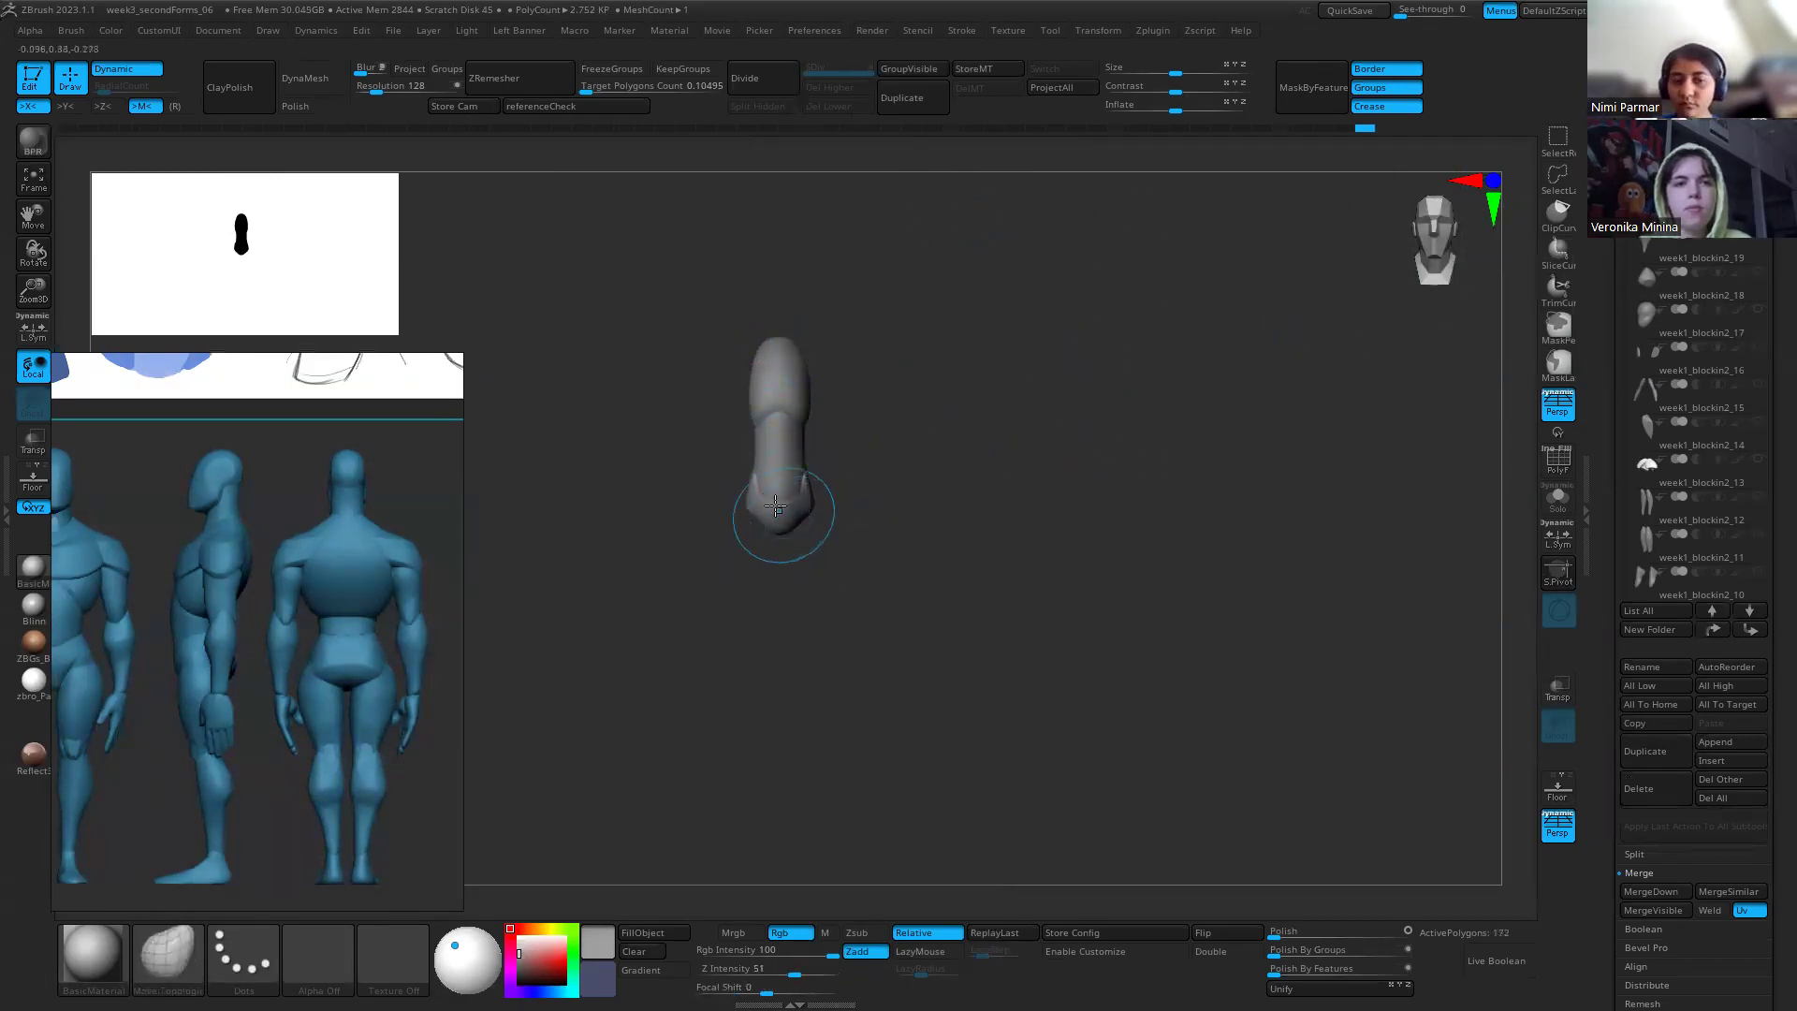
{"action": "key", "text": "shift+z"}
{"action": "key", "text": "shift+z"}
{"action": "key", "text": "shift+z"}
{"action": "key", "text": "shift+z"}
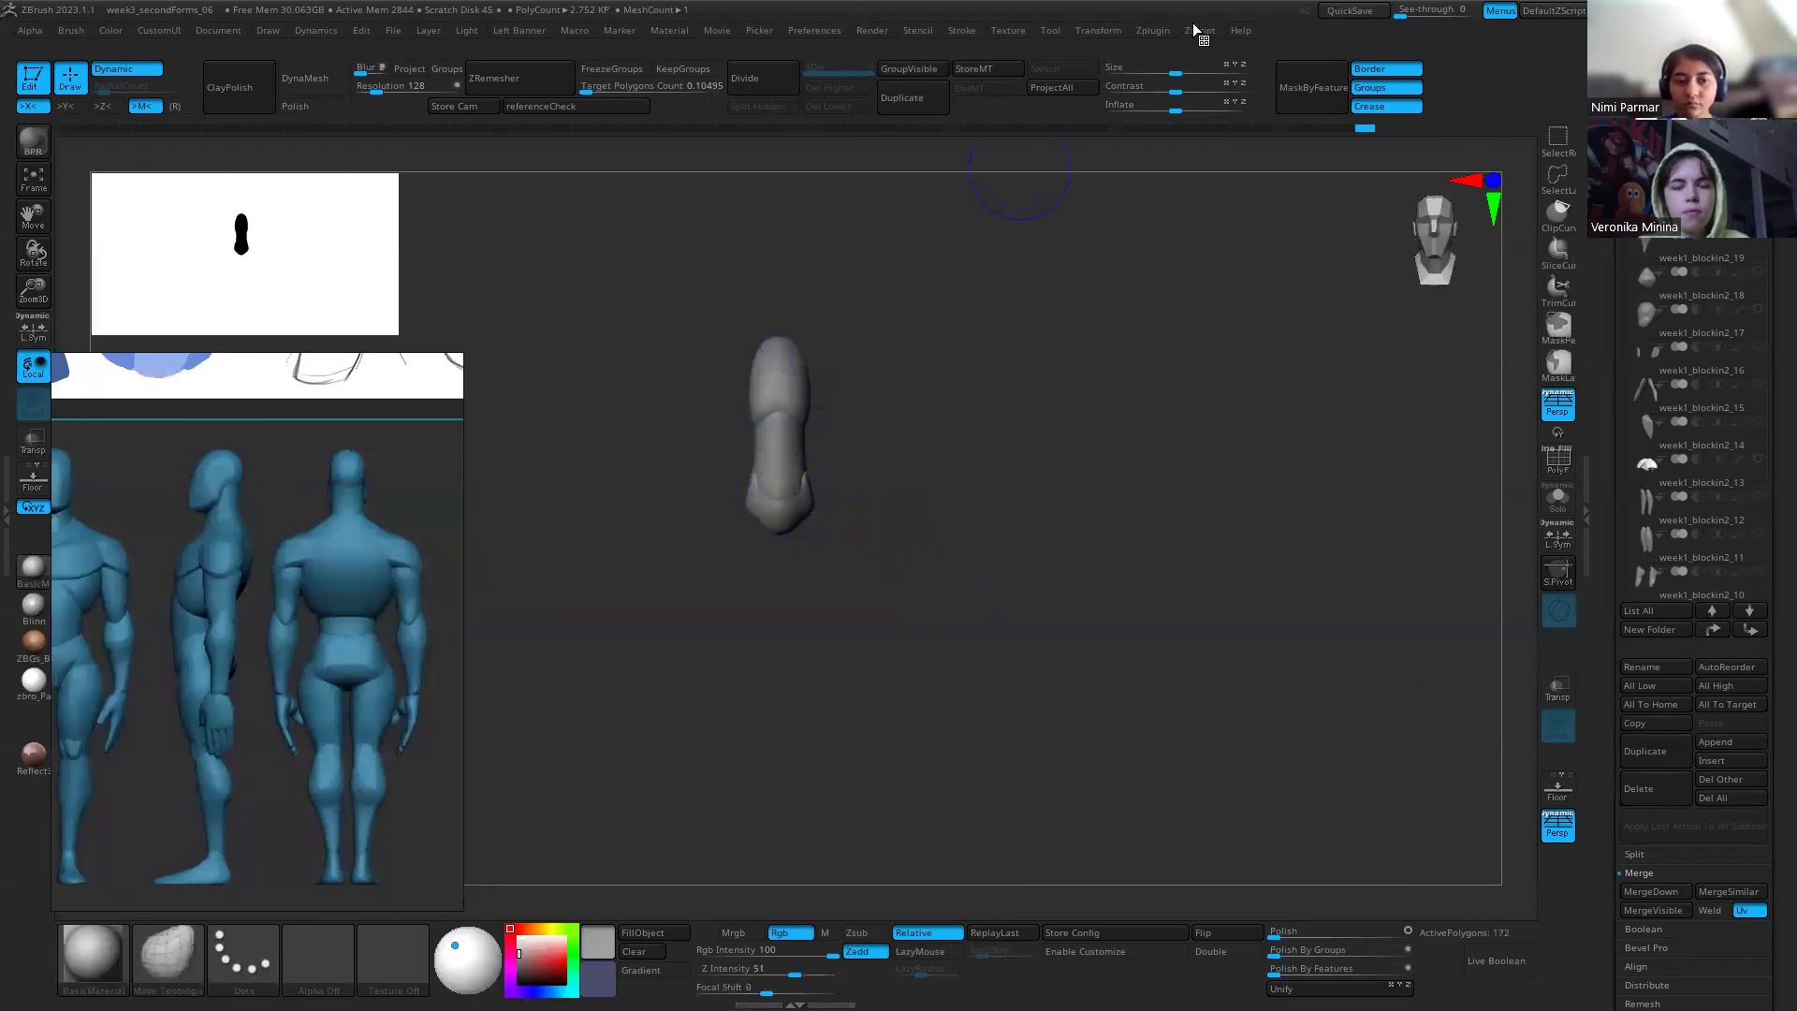
{"action": "left_click", "coordinate": [1154, 30]}
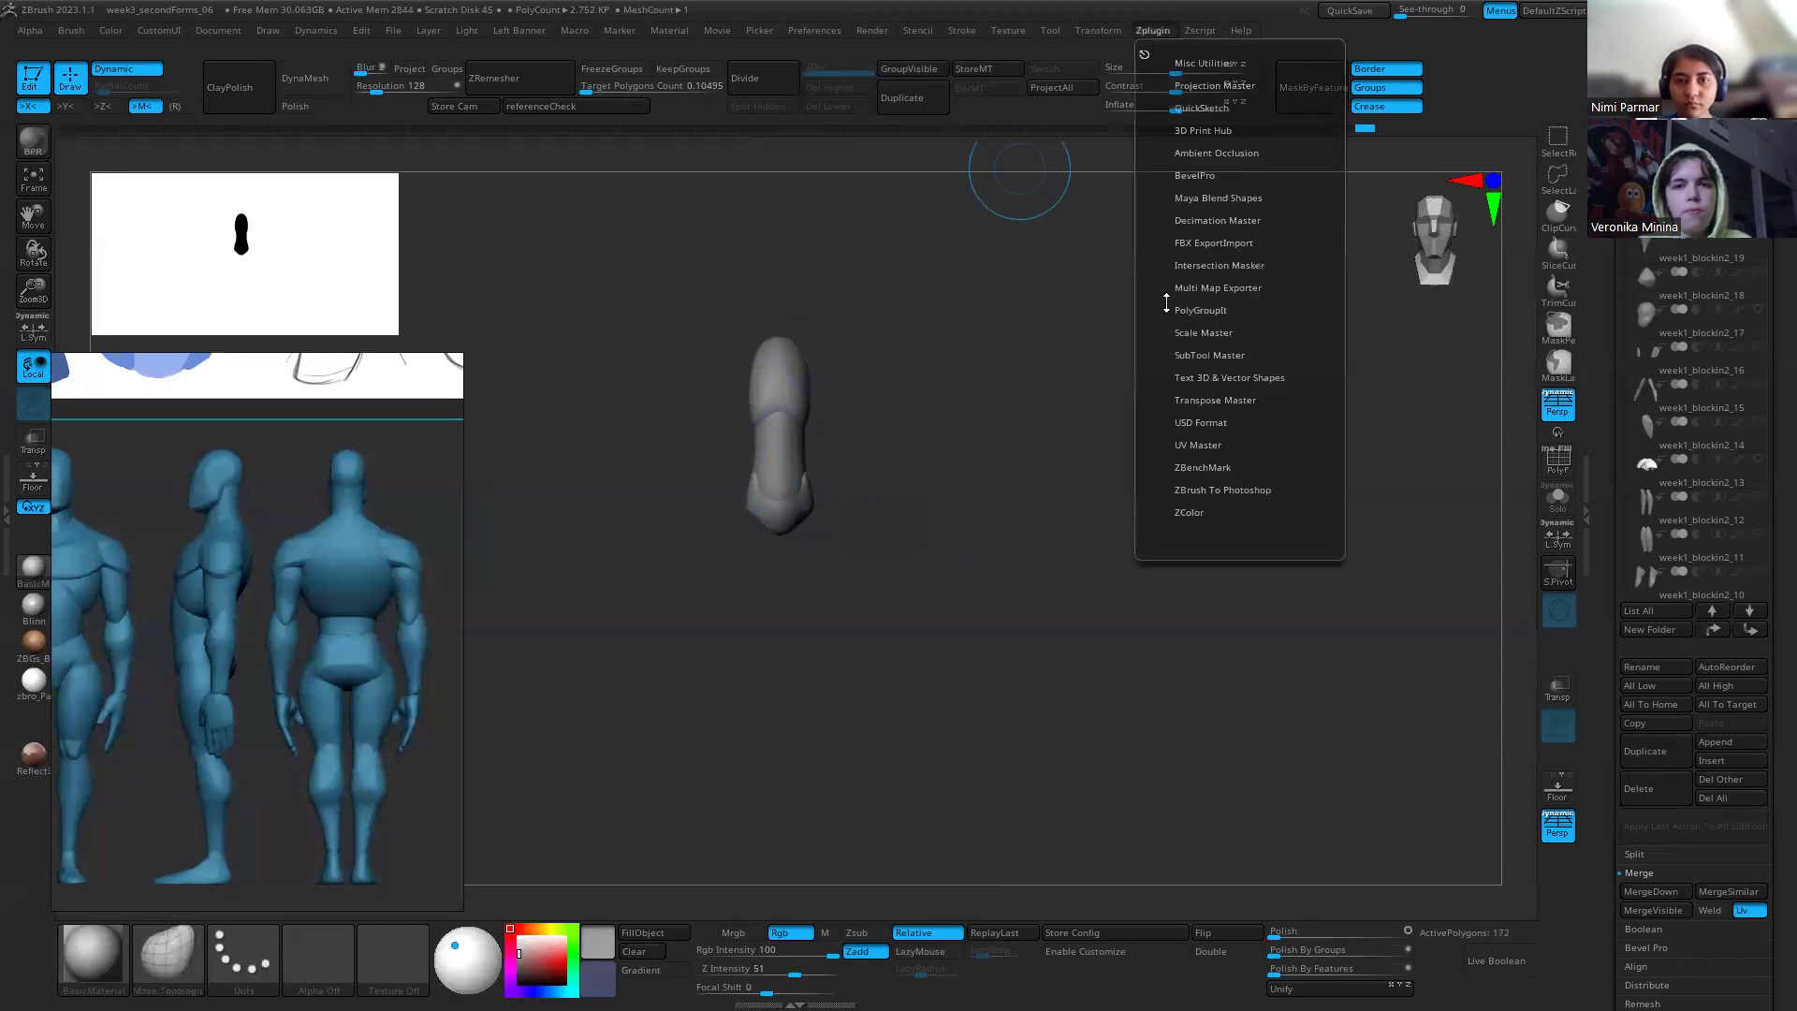
{"action": "left_click", "coordinate": [1216, 400]}
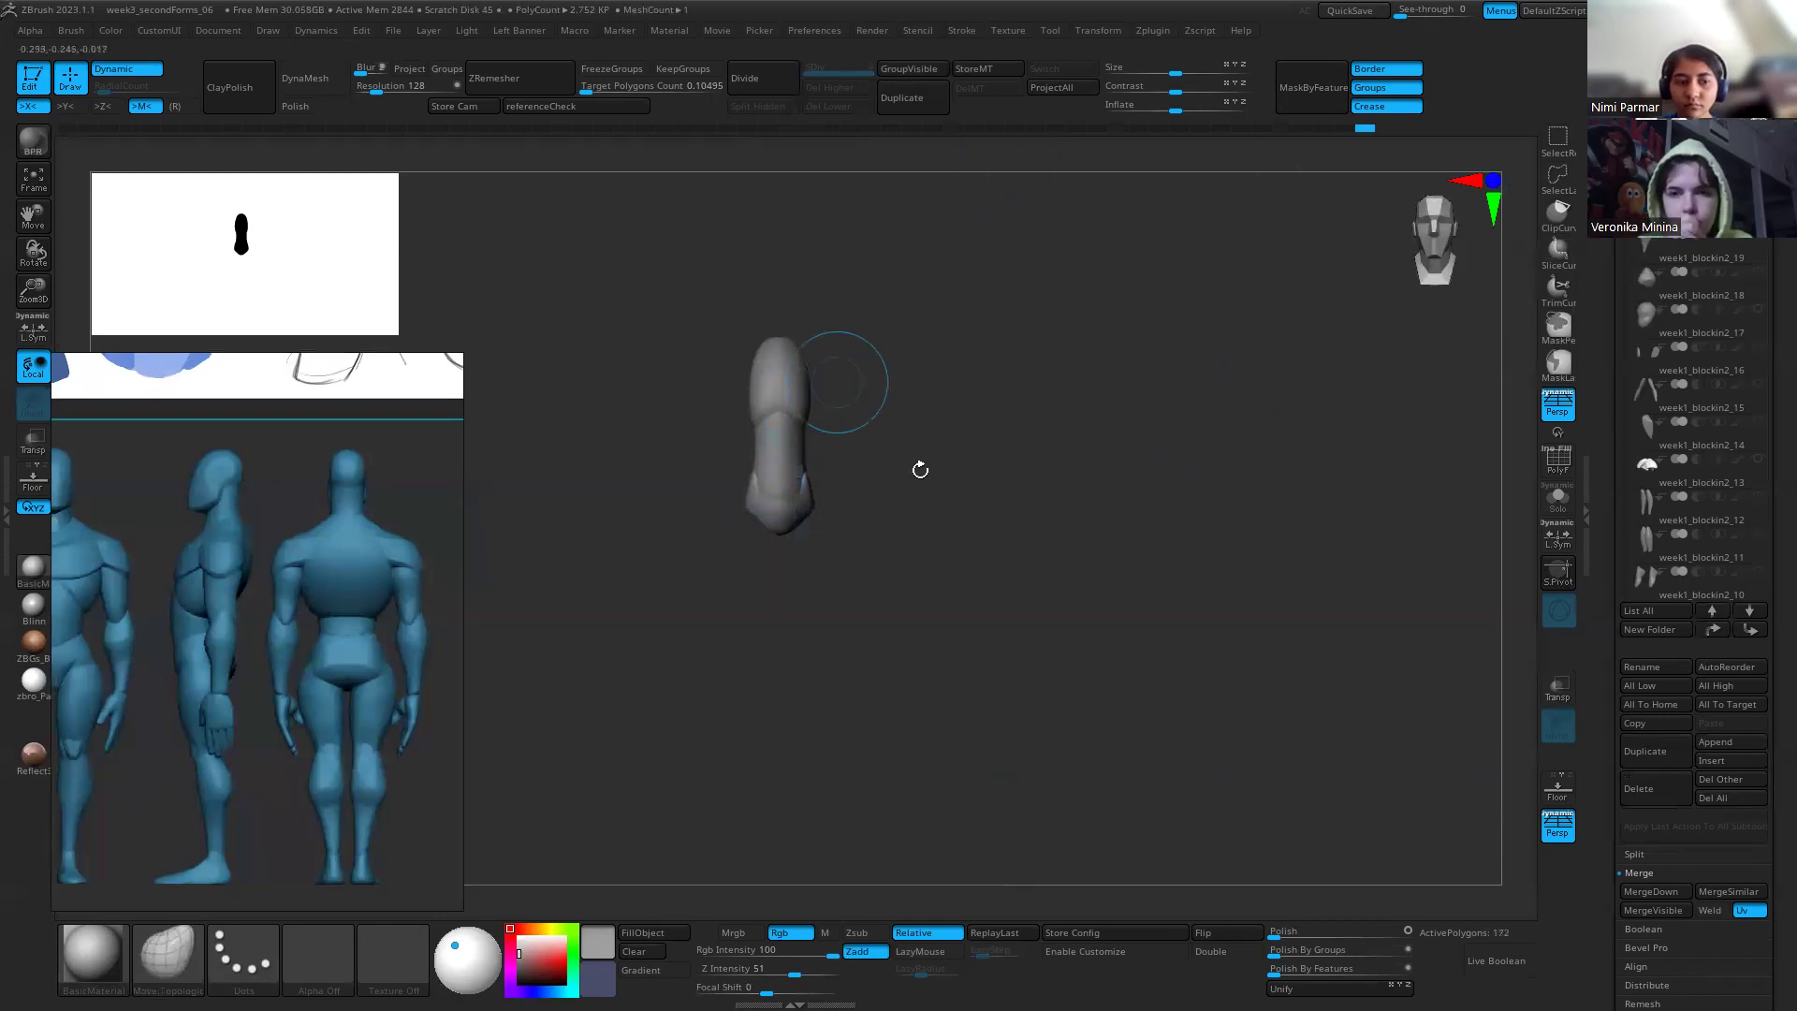
Step: Select the PM3D_Sphere3D1_1 subtool and check the torso forms against the front reference overlay
{"action": "left_click", "coordinate": [756, 486], "text": "alt"}
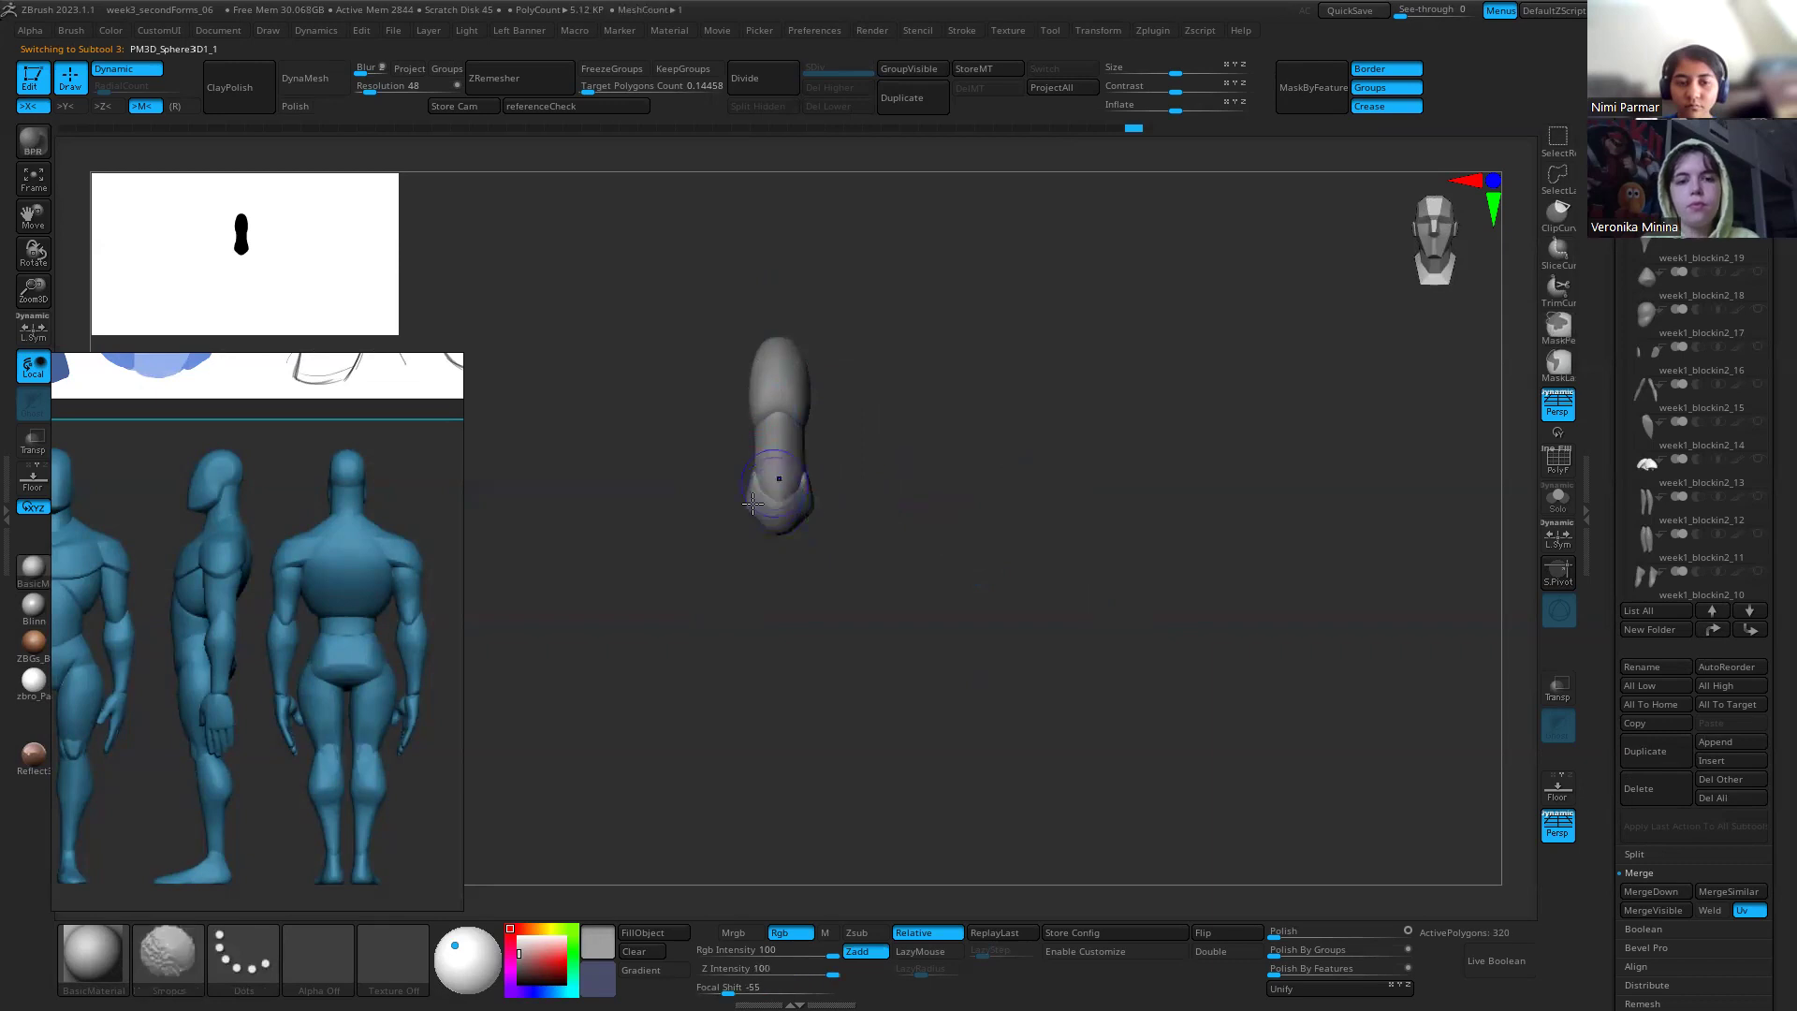
{"action": "key", "text": "shift"}
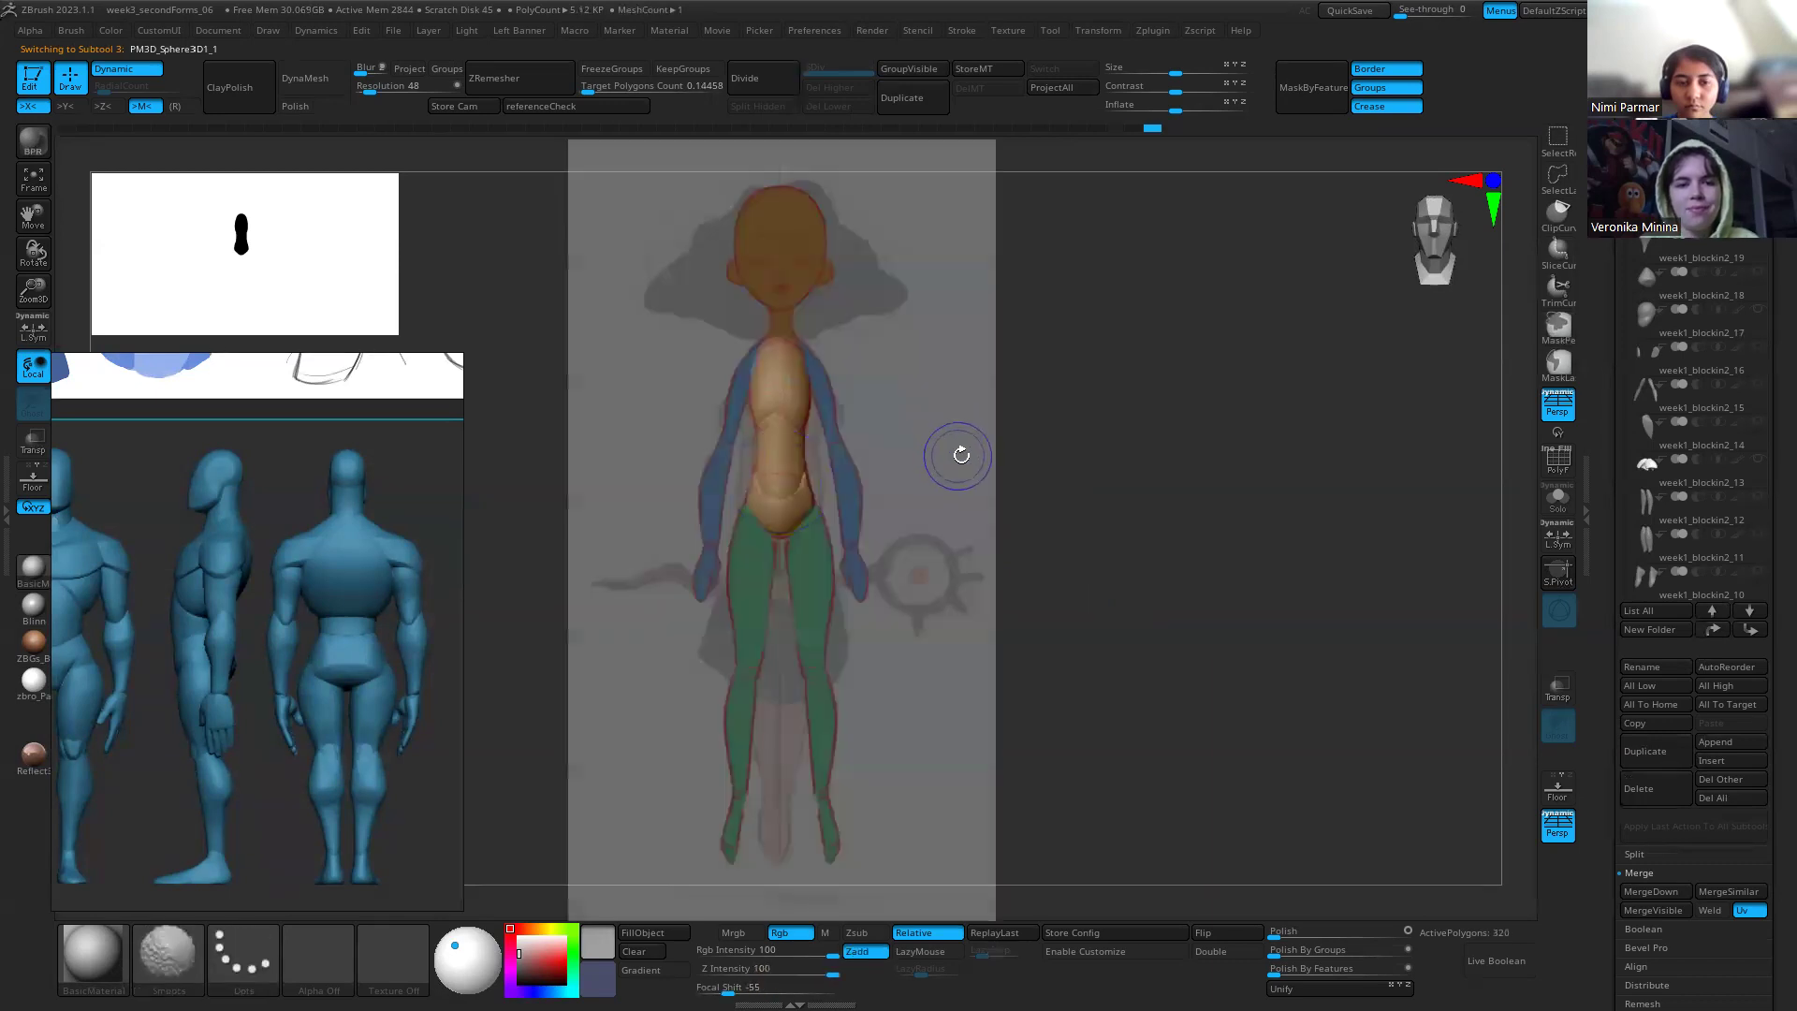
{"action": "key", "text": "shift+z"}
{"action": "key", "text": "shift+z"}
{"action": "key", "text": "shift+z"}
{"action": "key", "text": "shift+z"}
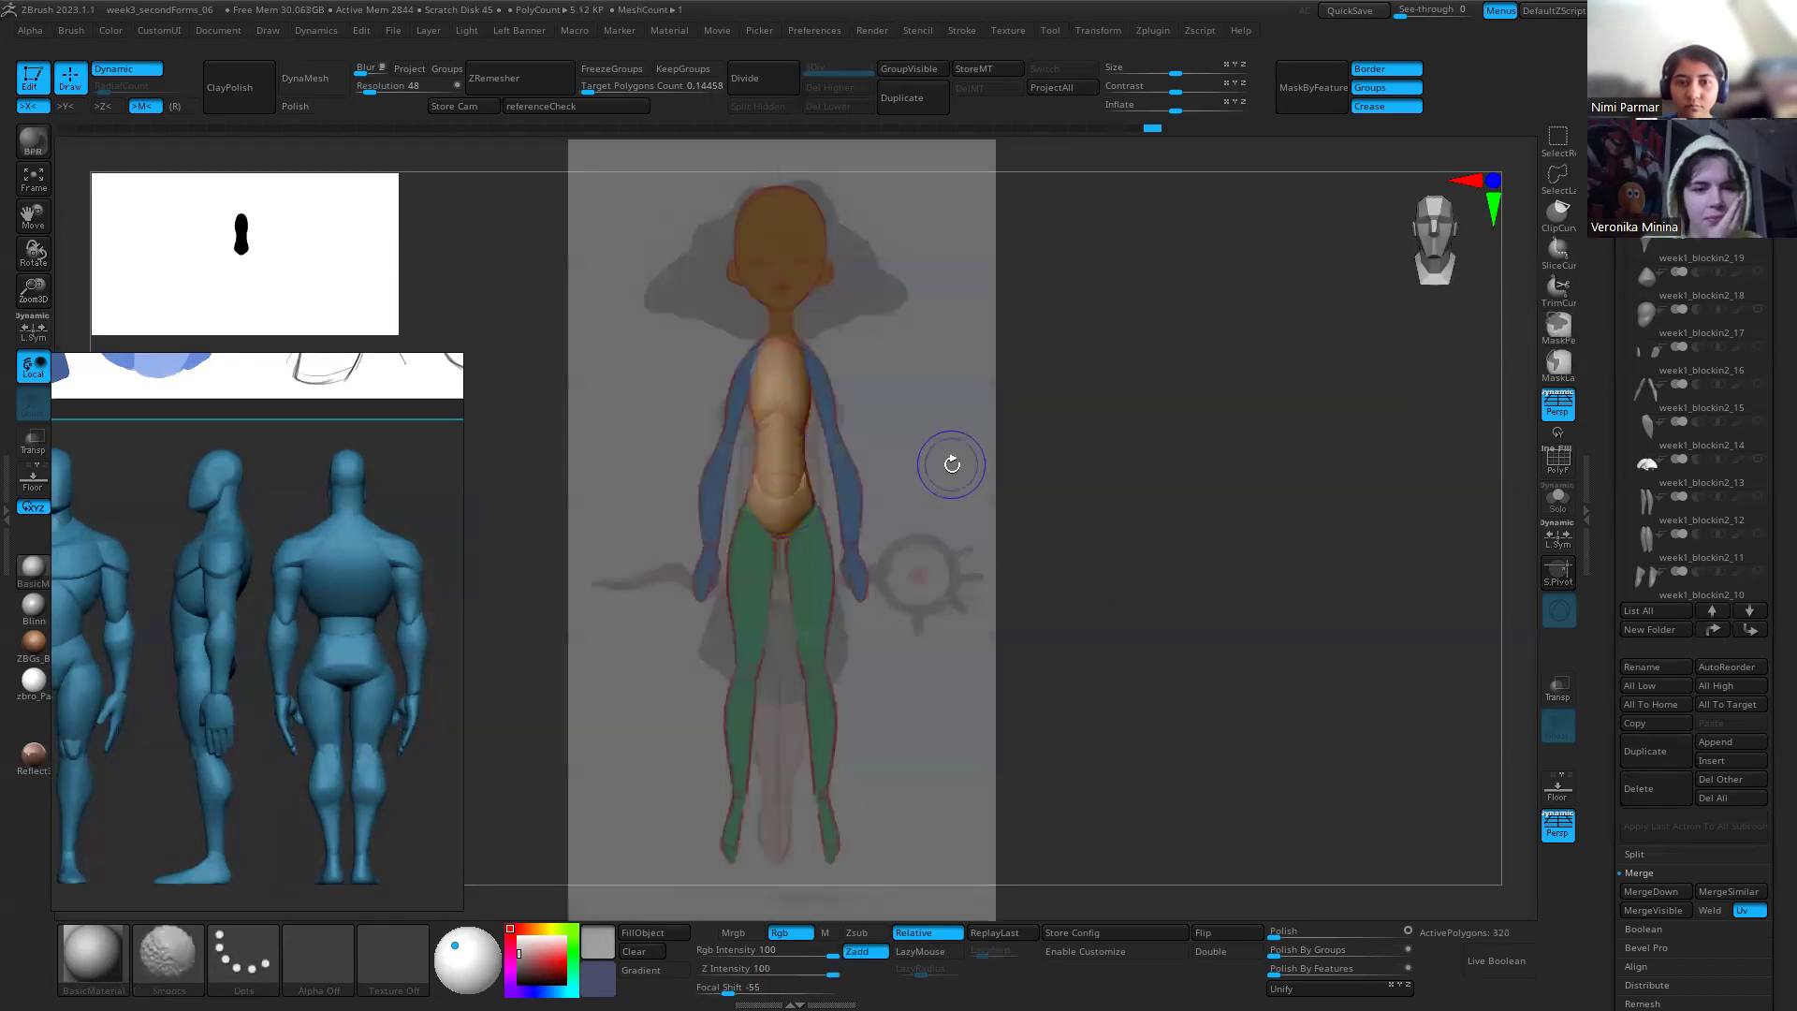
{"action": "left_click_drag", "start_coordinate": [891, 423], "coordinate": [897, 443]}
{"action": "mouse_move", "coordinate": [897, 443]}
{"action": "right_mouse_down"}
{"action": "mouse_move", "coordinate": [871, 389]}
{"action": "mouse_move", "coordinate": [906, 445]}
{"action": "mouse_move", "coordinate": [891, 409]}
{"action": "mouse_move", "coordinate": [940, 348]}
{"action": "mouse_move", "coordinate": [883, 453]}
{"action": "right_mouse_up"}
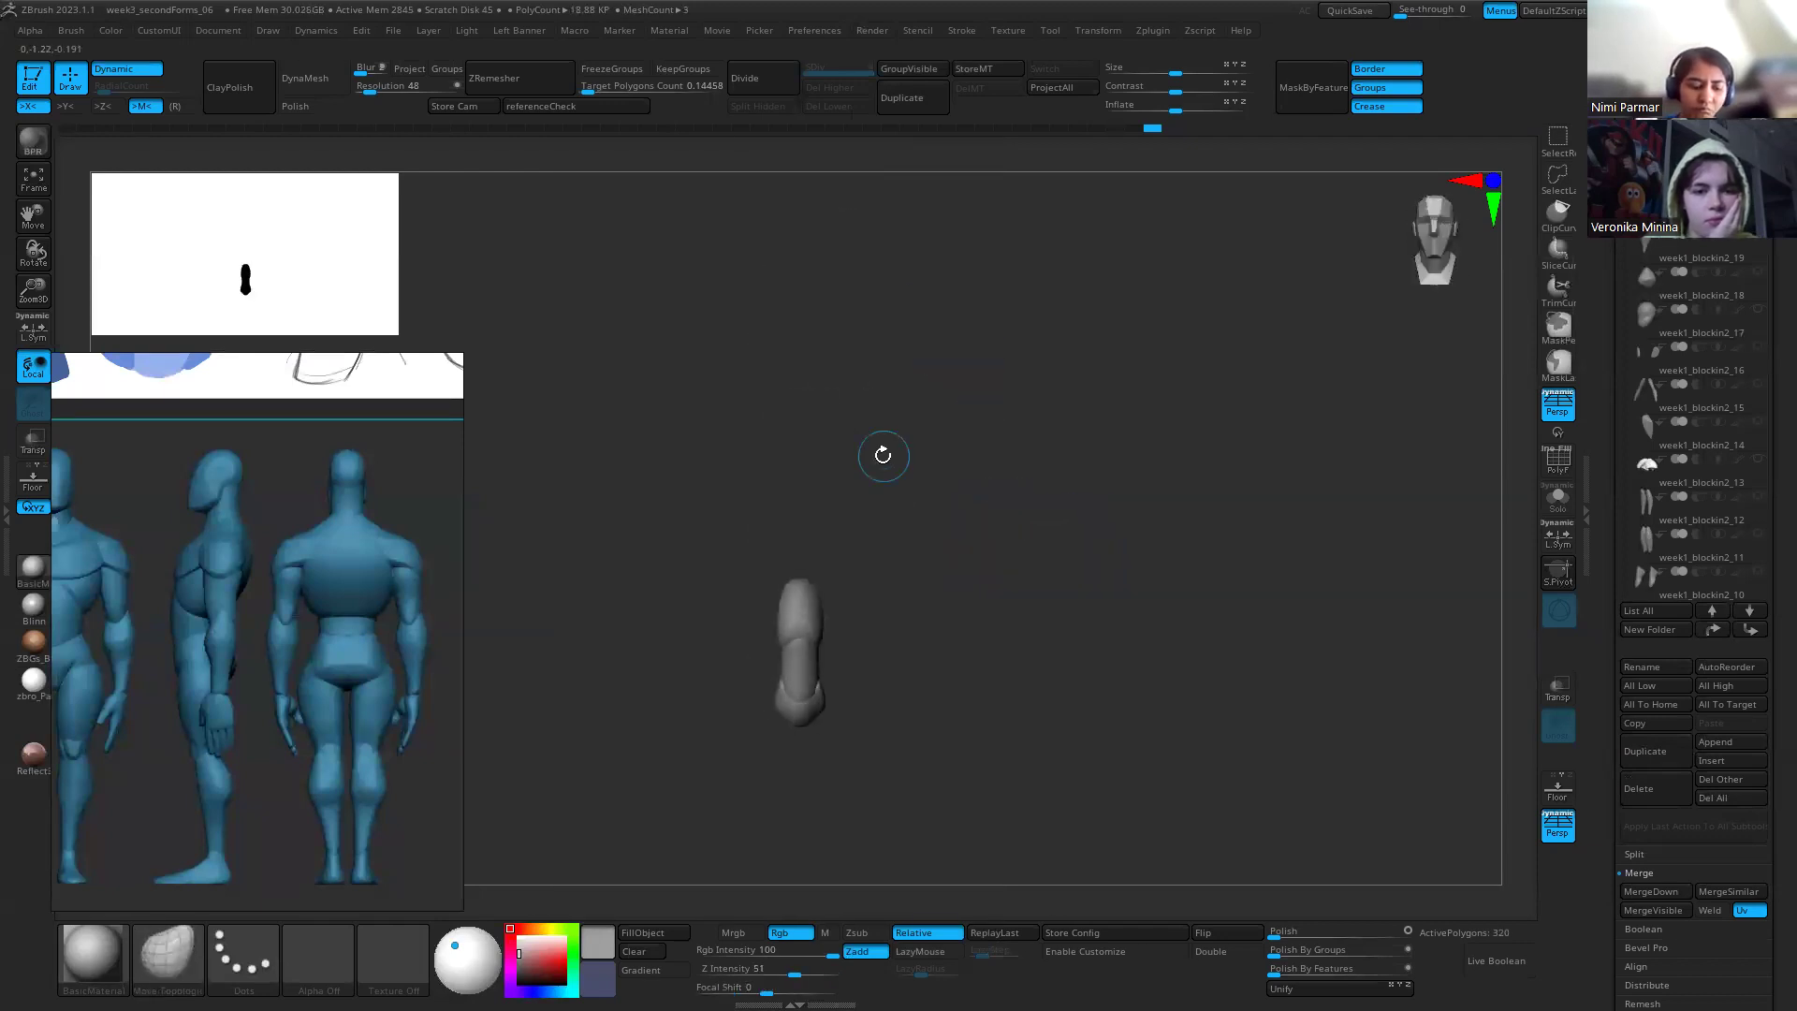
Step: Restore the referenceCheck camera view and insert a Cylinder3D mesh as a new subtool
{"action": "left_click", "coordinate": [588, 109]}
{"action": "key", "text": "shift+z"}
{"action": "key", "text": "shift+z"}
{"action": "key", "text": "shift+z"}
{"action": "key", "text": "shift+z"}
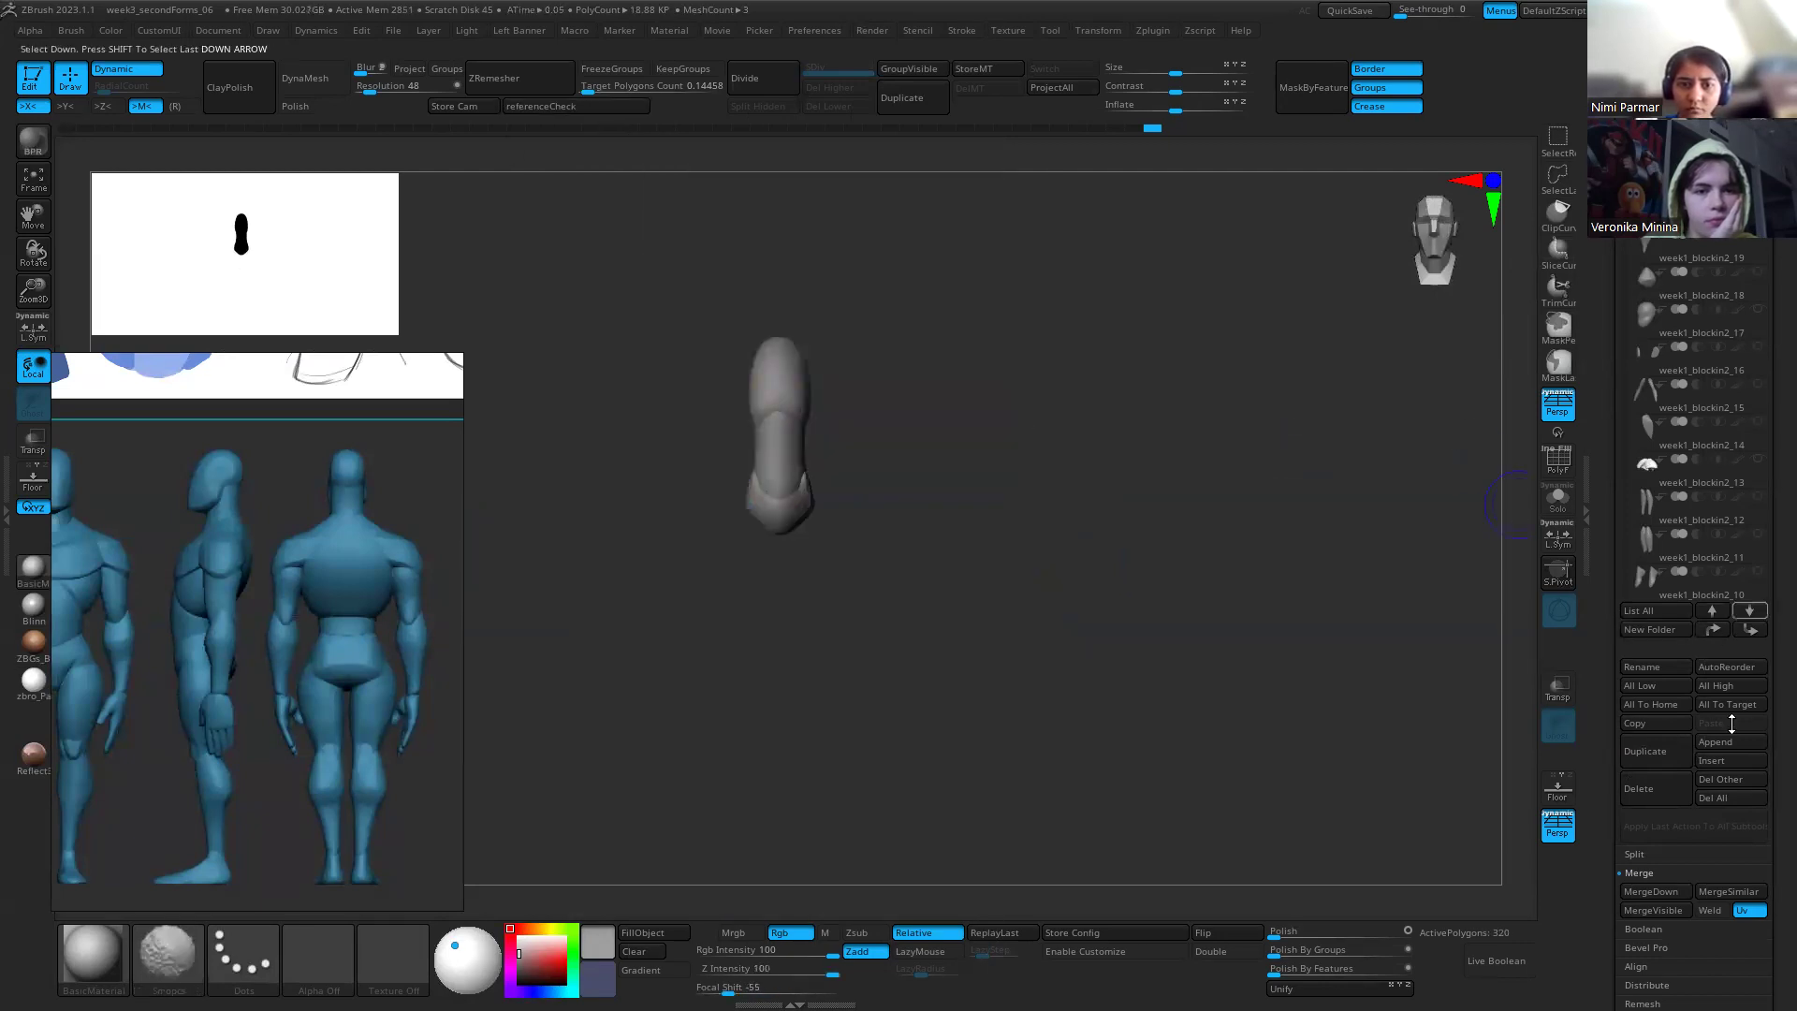
{"action": "left_click", "coordinate": [1713, 760]}
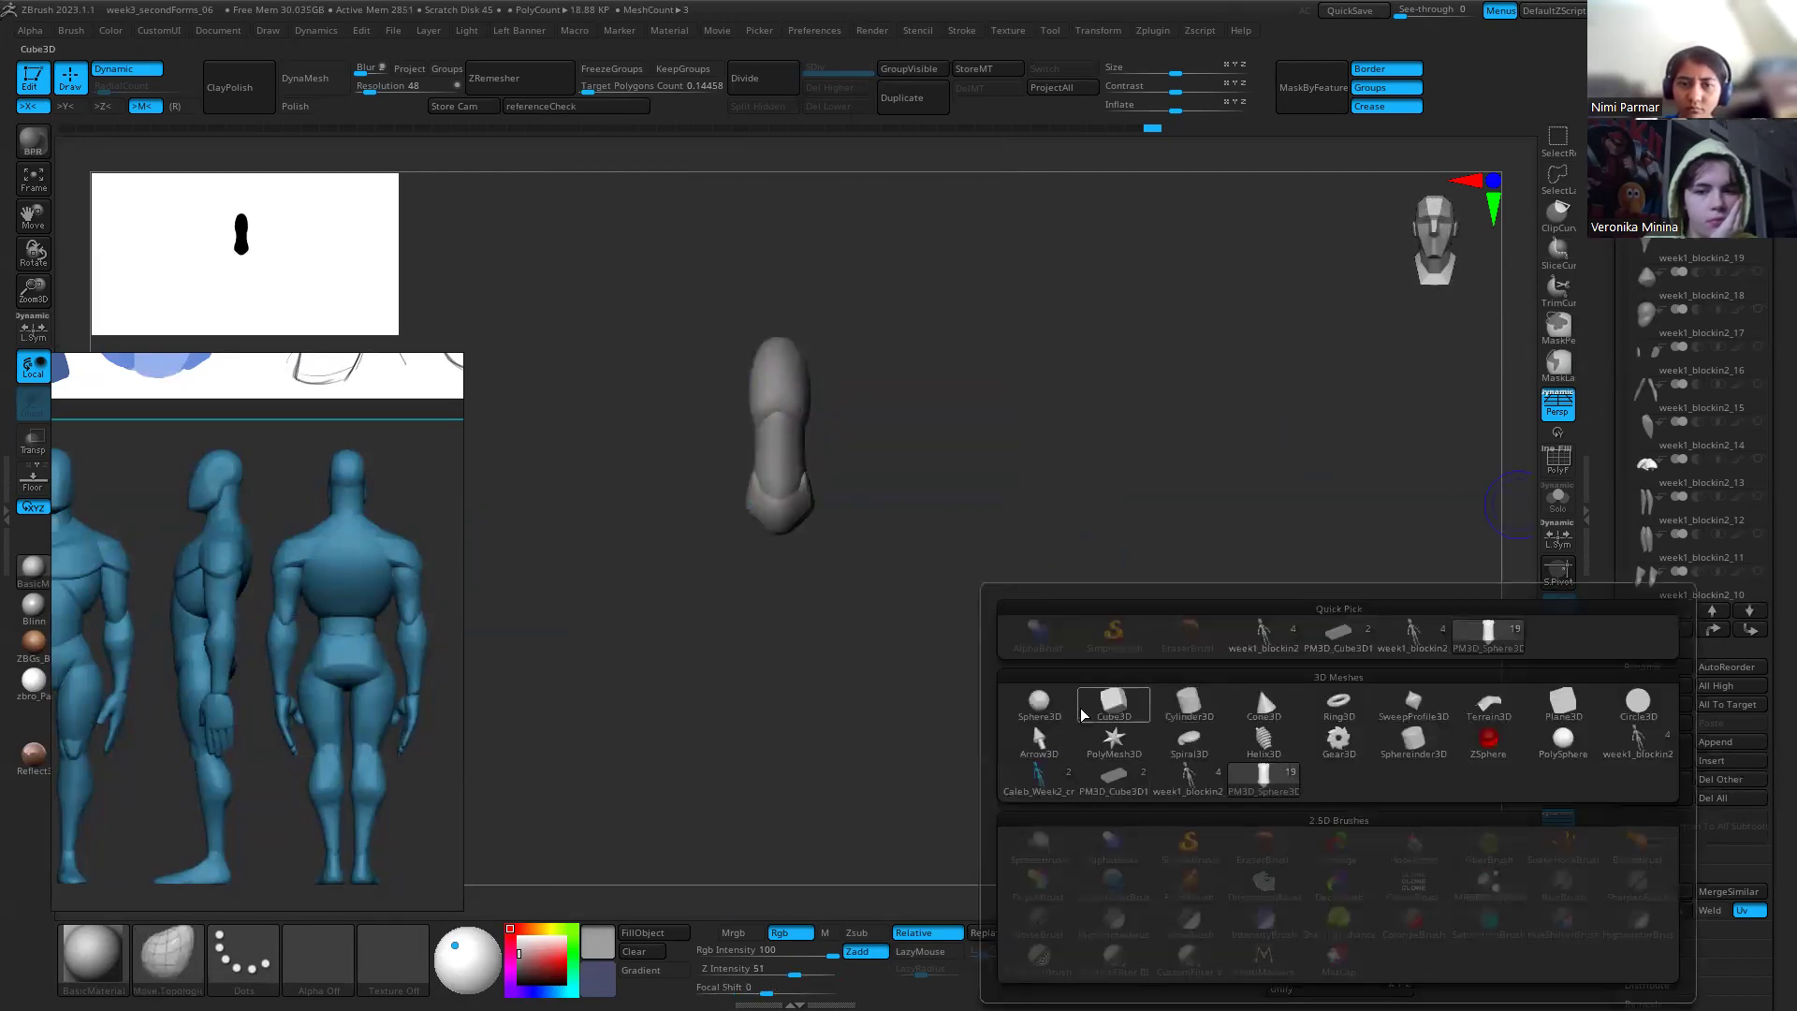
{"action": "left_click", "coordinate": [1215, 716]}
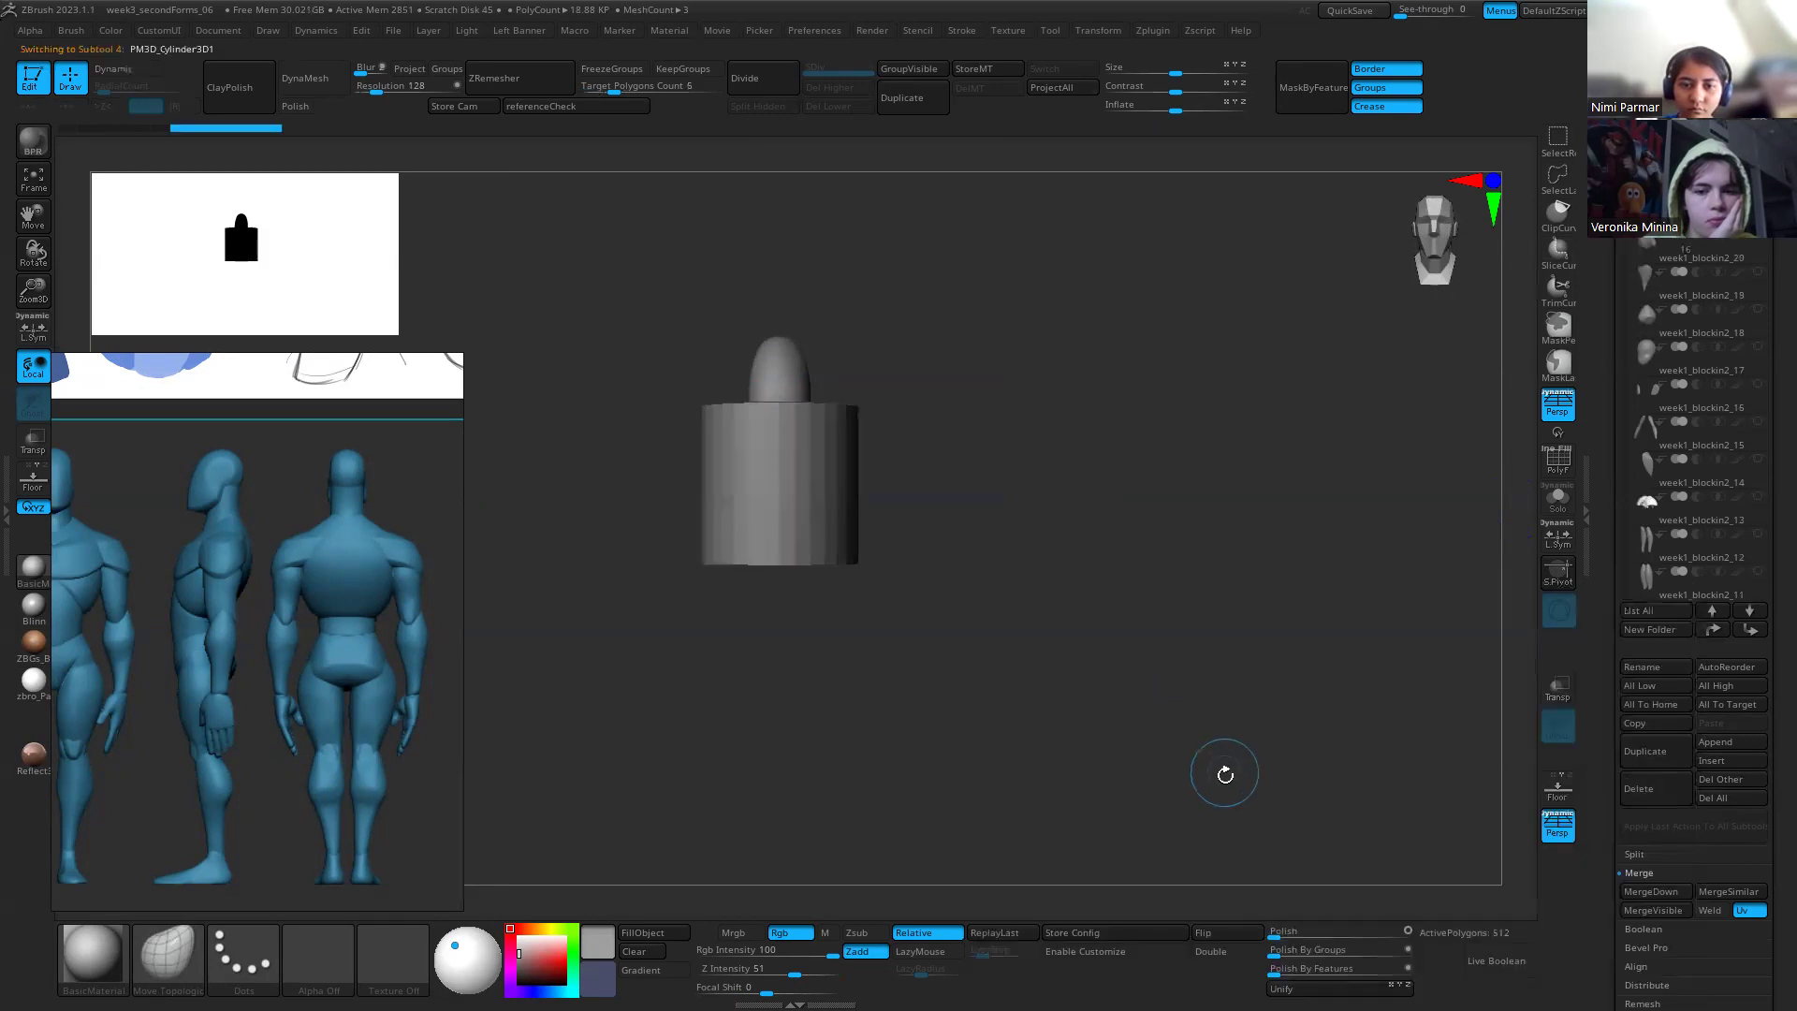
Step: Try ZRemeshing the cylinder with a target polygon count of 0.22385 and previewing it with dynamic subdivision
{"action": "left_click_drag", "start_coordinate": [613, 91], "coordinate": [595, 94]}
{"action": "key", "text": "Return"}
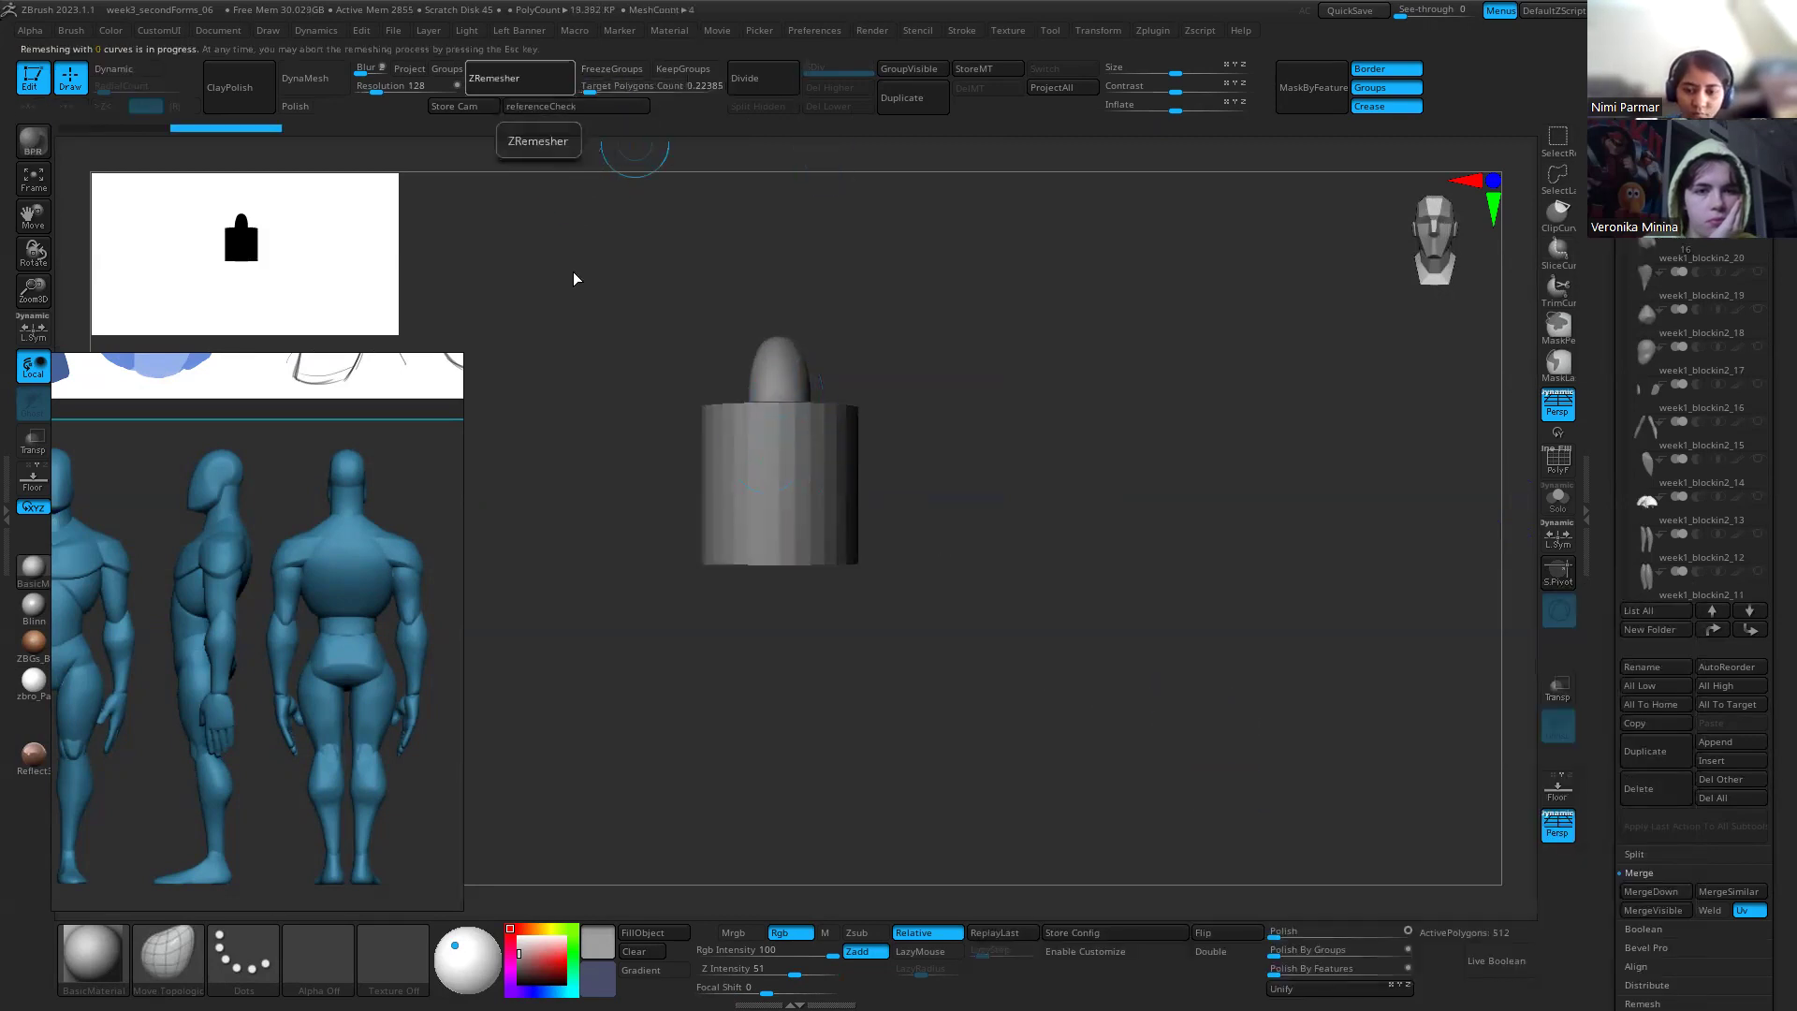
{"action": "key", "text": "d"}
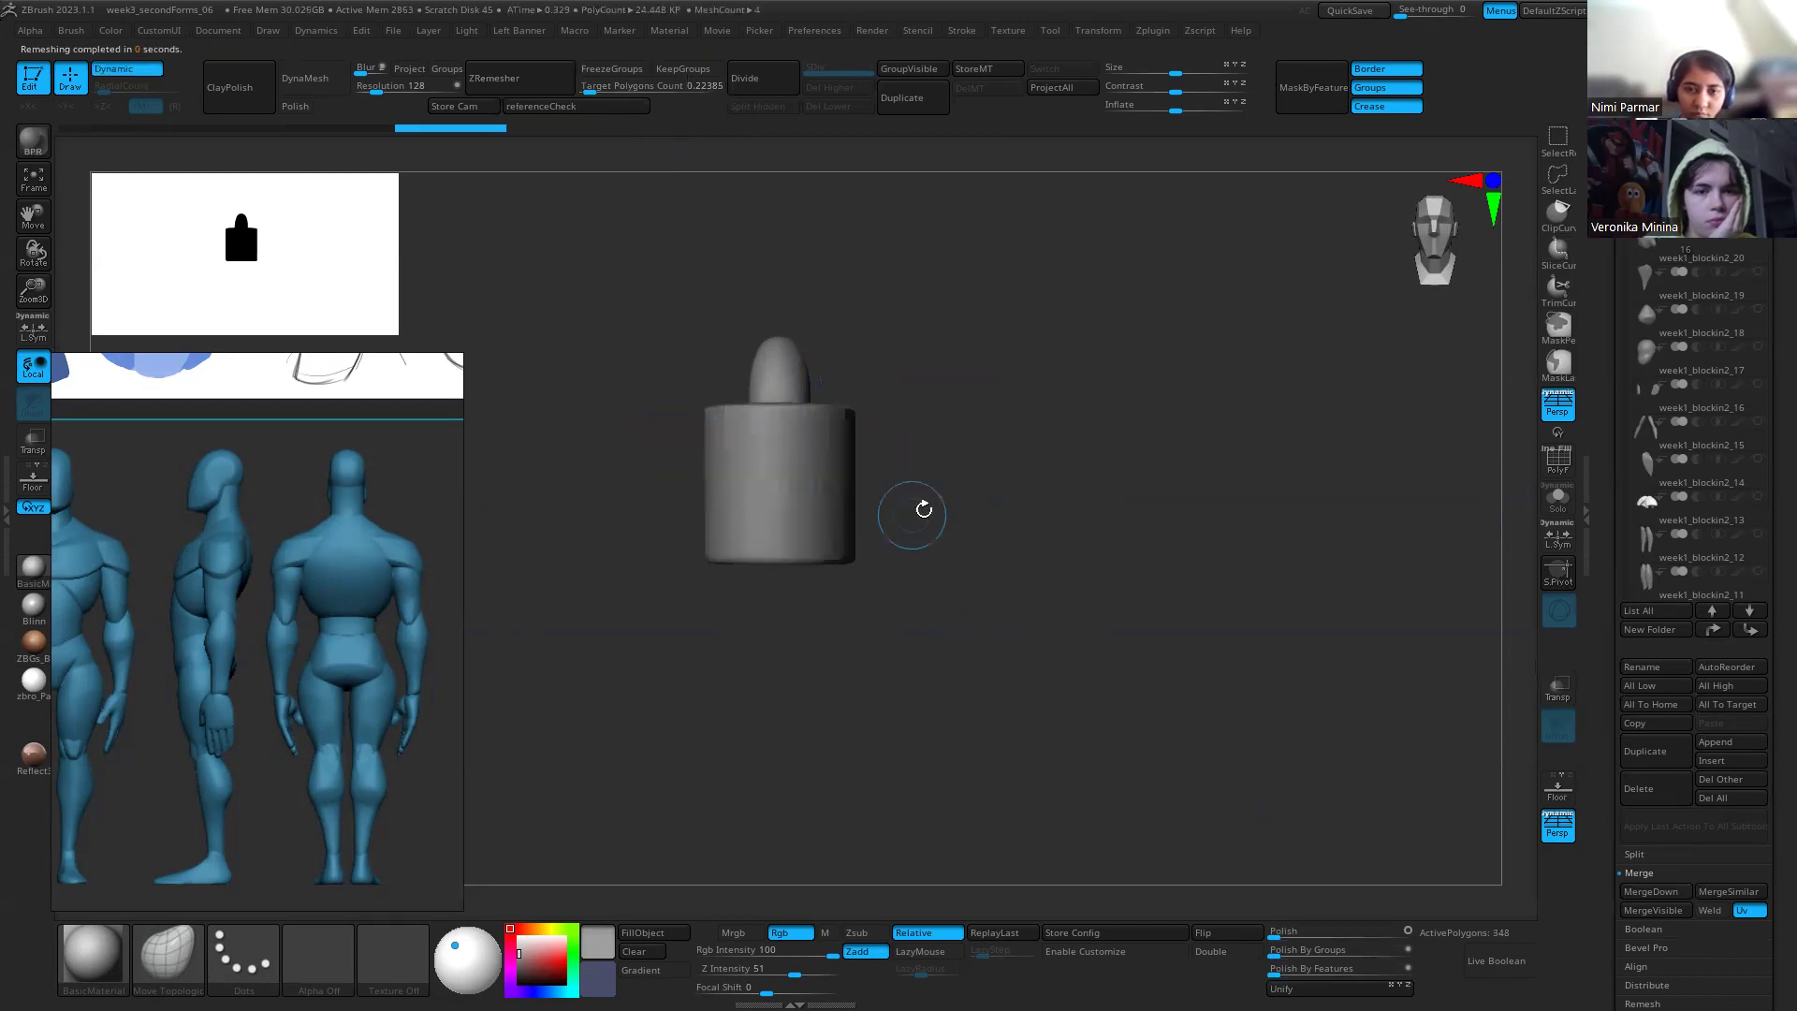
{"action": "key", "text": "shift+d"}
Step: ZRemesh the cylinder with a target polygon count of 0.14458 and smooth it with dynamic subdivision
{"action": "left_click", "coordinate": [582, 90]}
{"action": "type", "text": "0.1"}
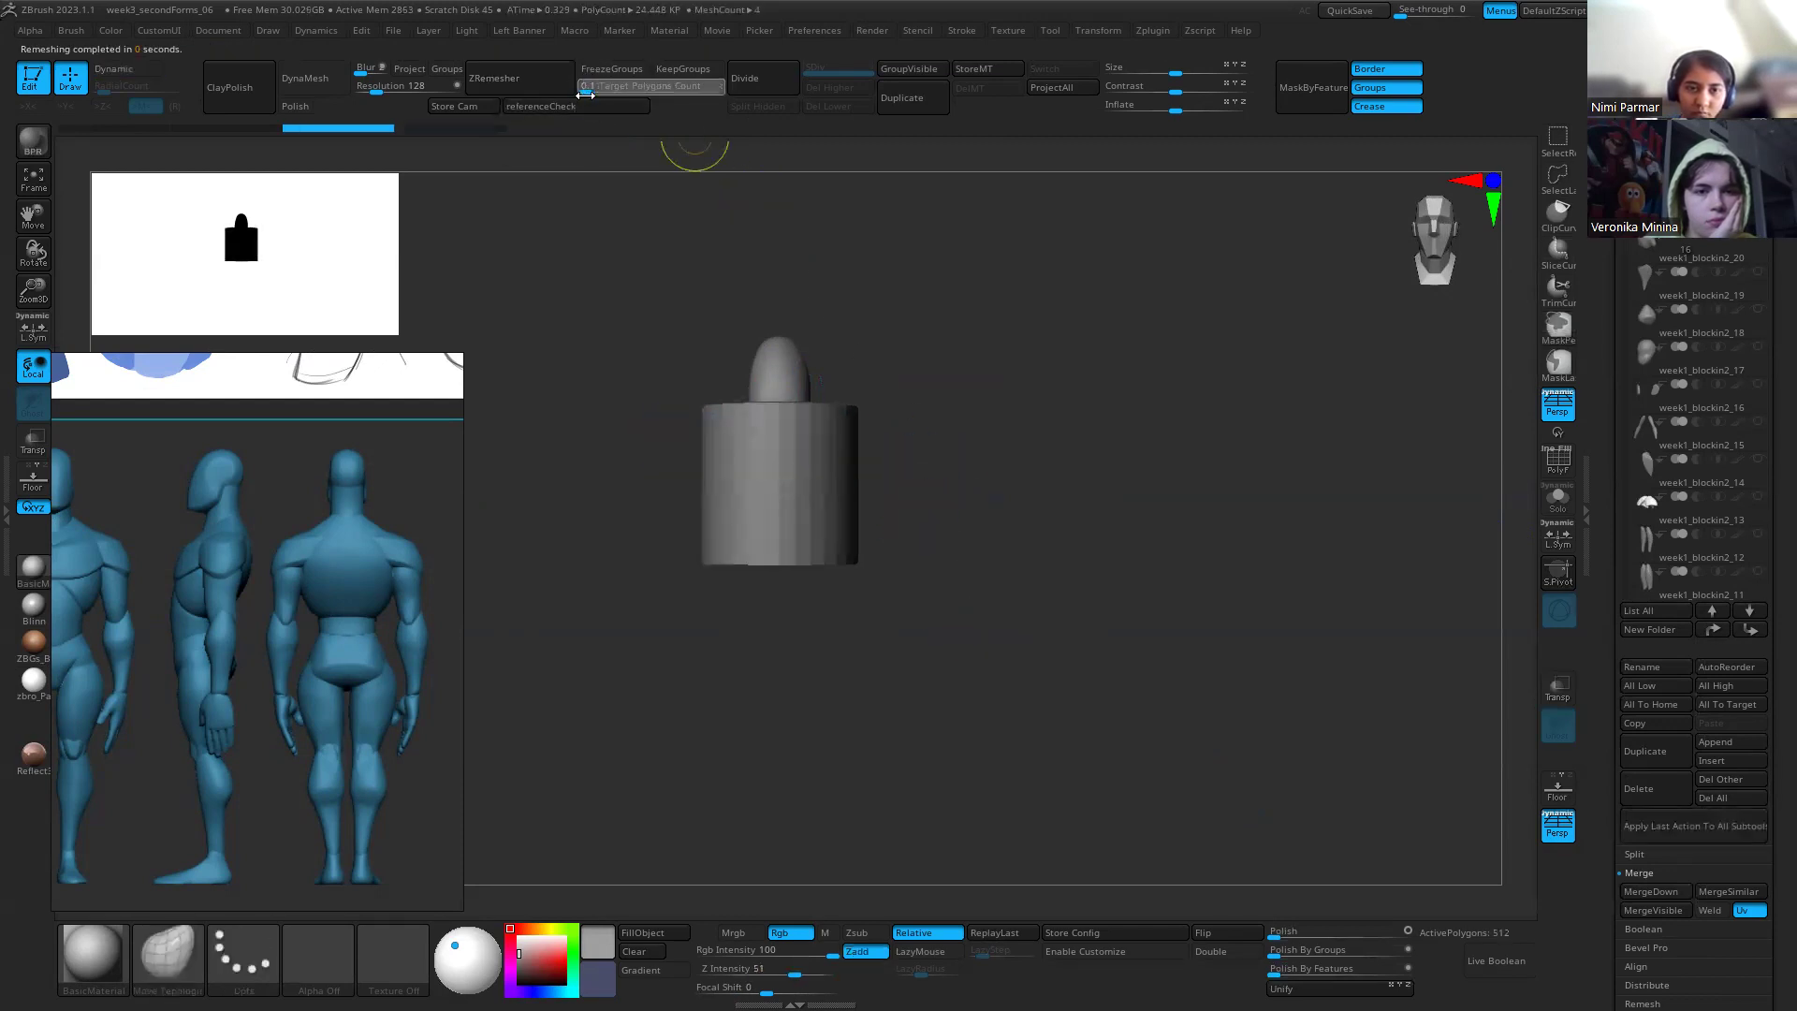
{"action": "type", "text": "4458"}
{"action": "key", "text": "Return"}
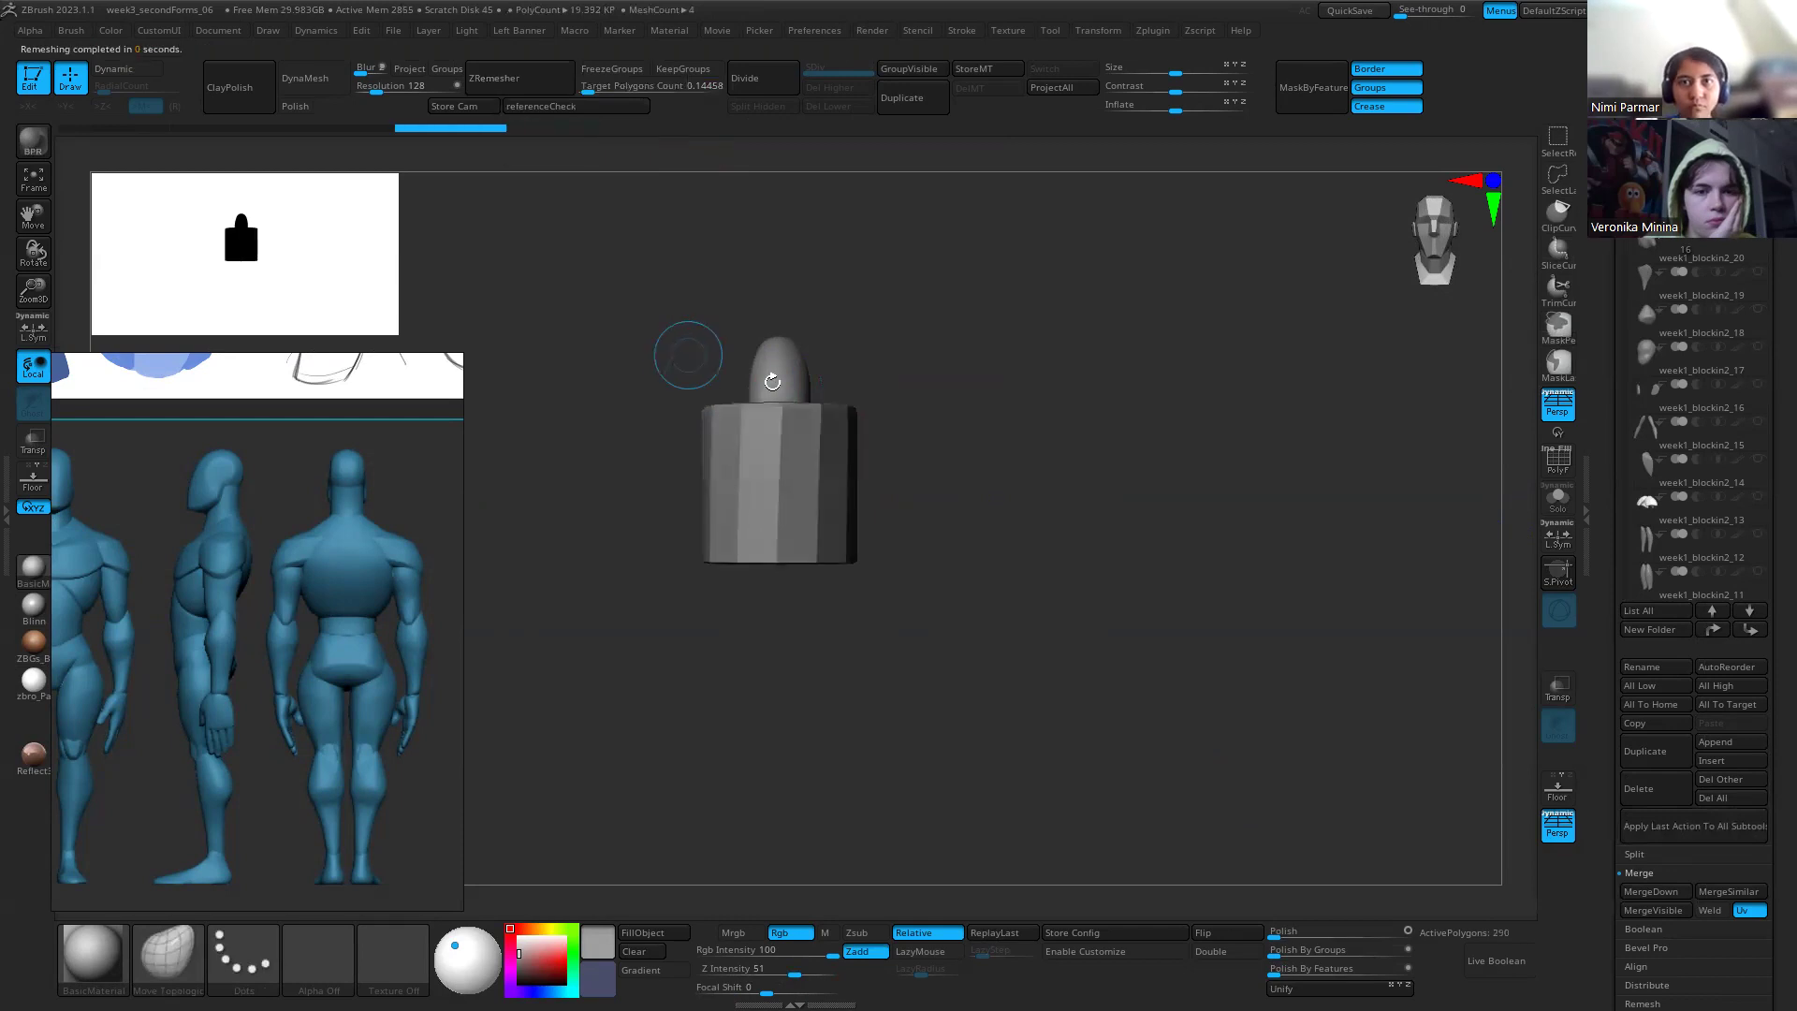
{"action": "key", "text": "ctrl+z"}
{"action": "left_click", "coordinate": [539, 87]}
{"action": "key", "text": "d"}
Step: Scale down, move, rotate and lengthen the cylinder so it fits the upper arm on the front reference
{"action": "key", "text": "w"}
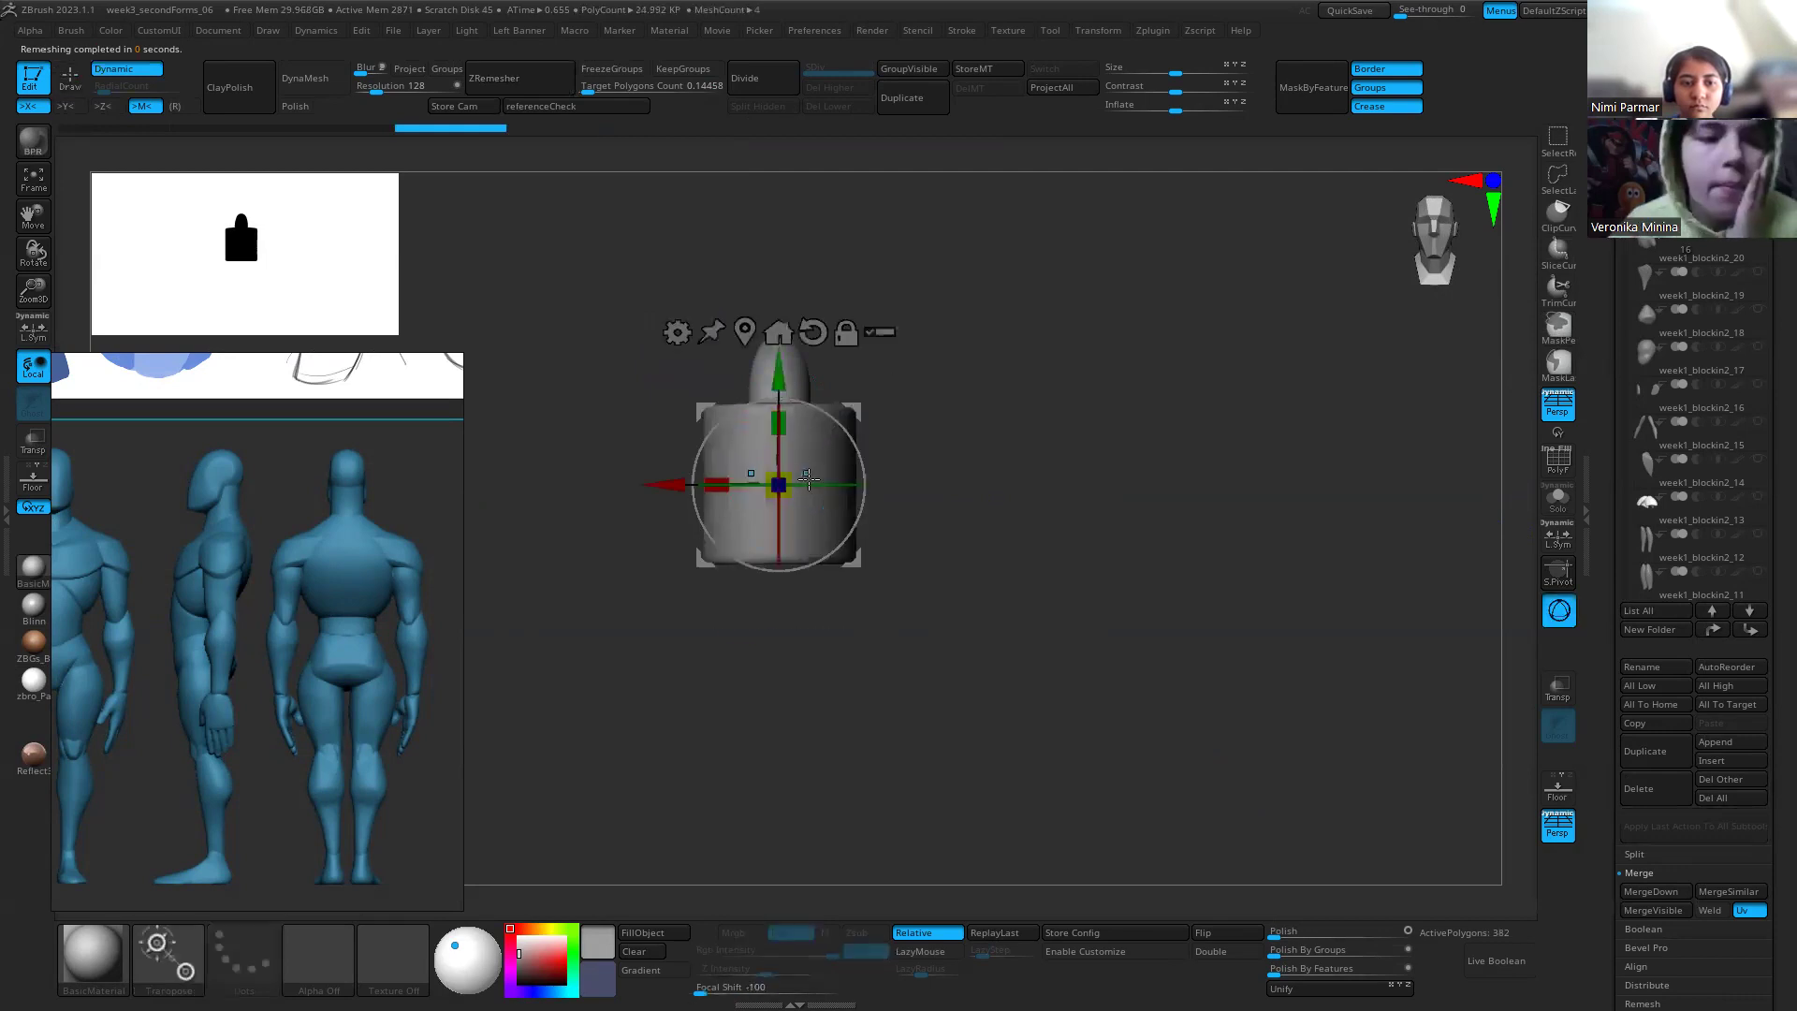
{"action": "left_click_drag", "start_coordinate": [778, 484], "coordinate": [693, 486]}
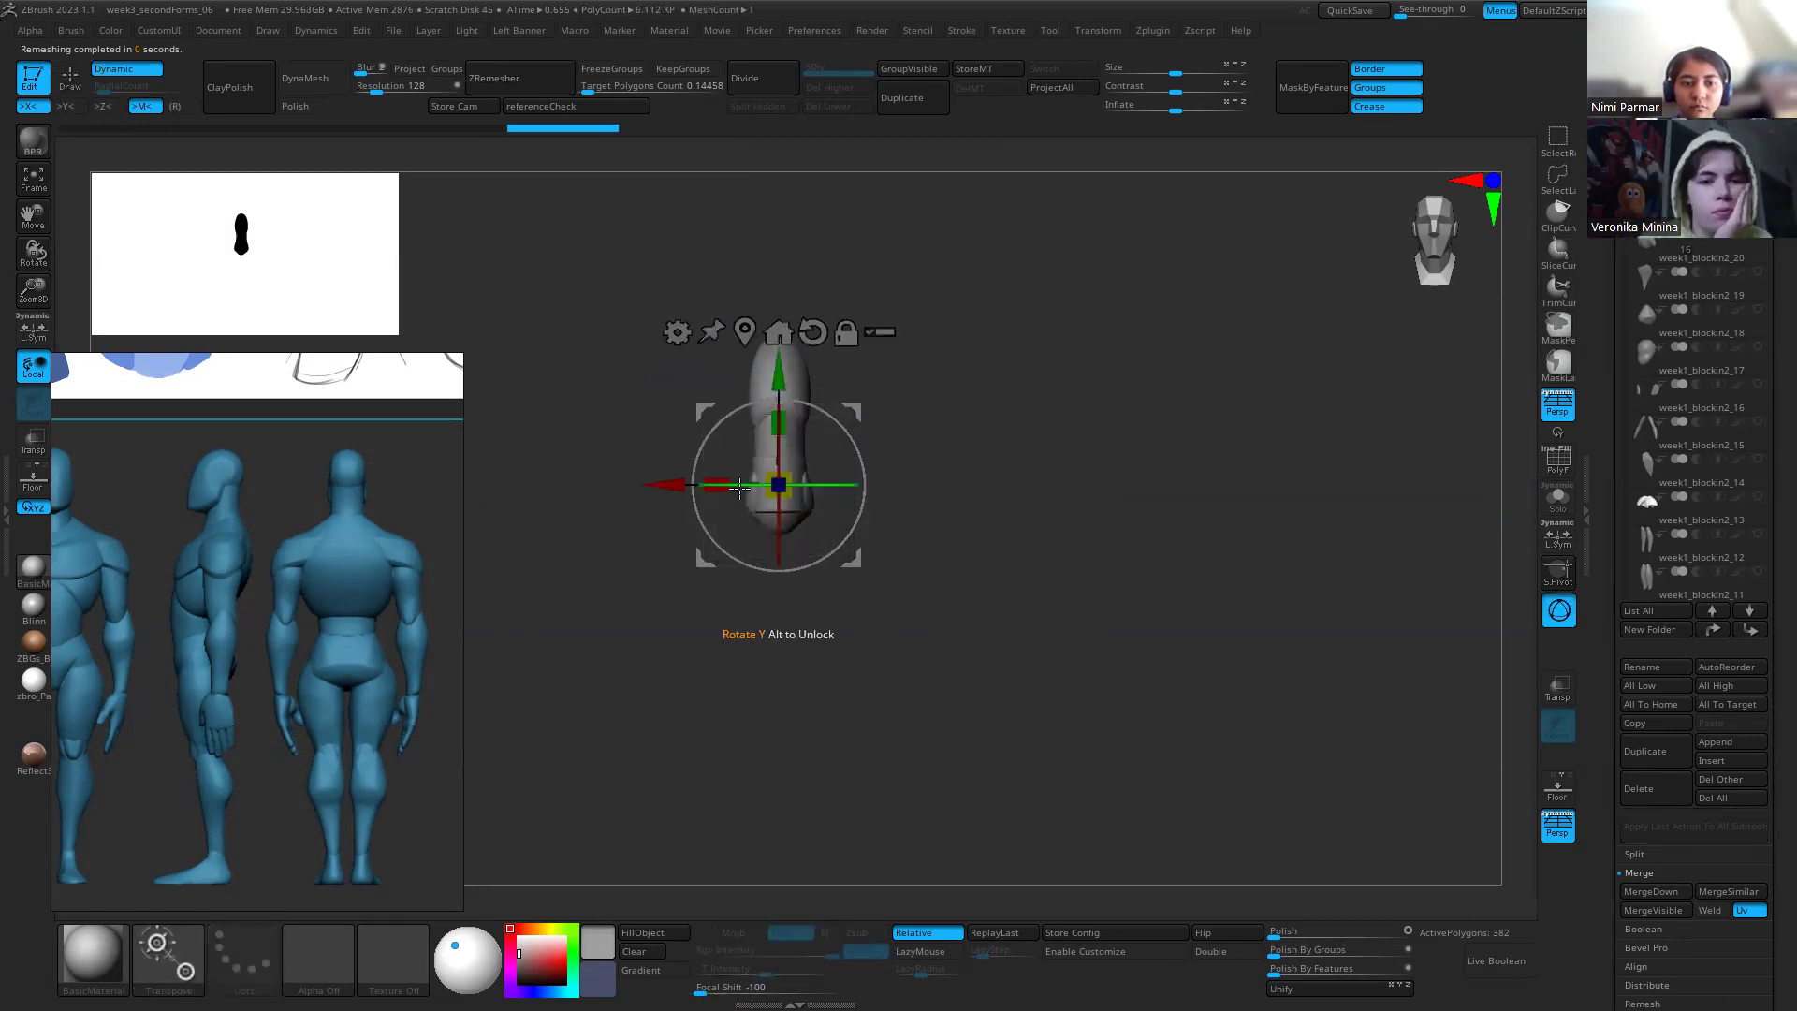
{"action": "key", "text": "alt+Tab"}
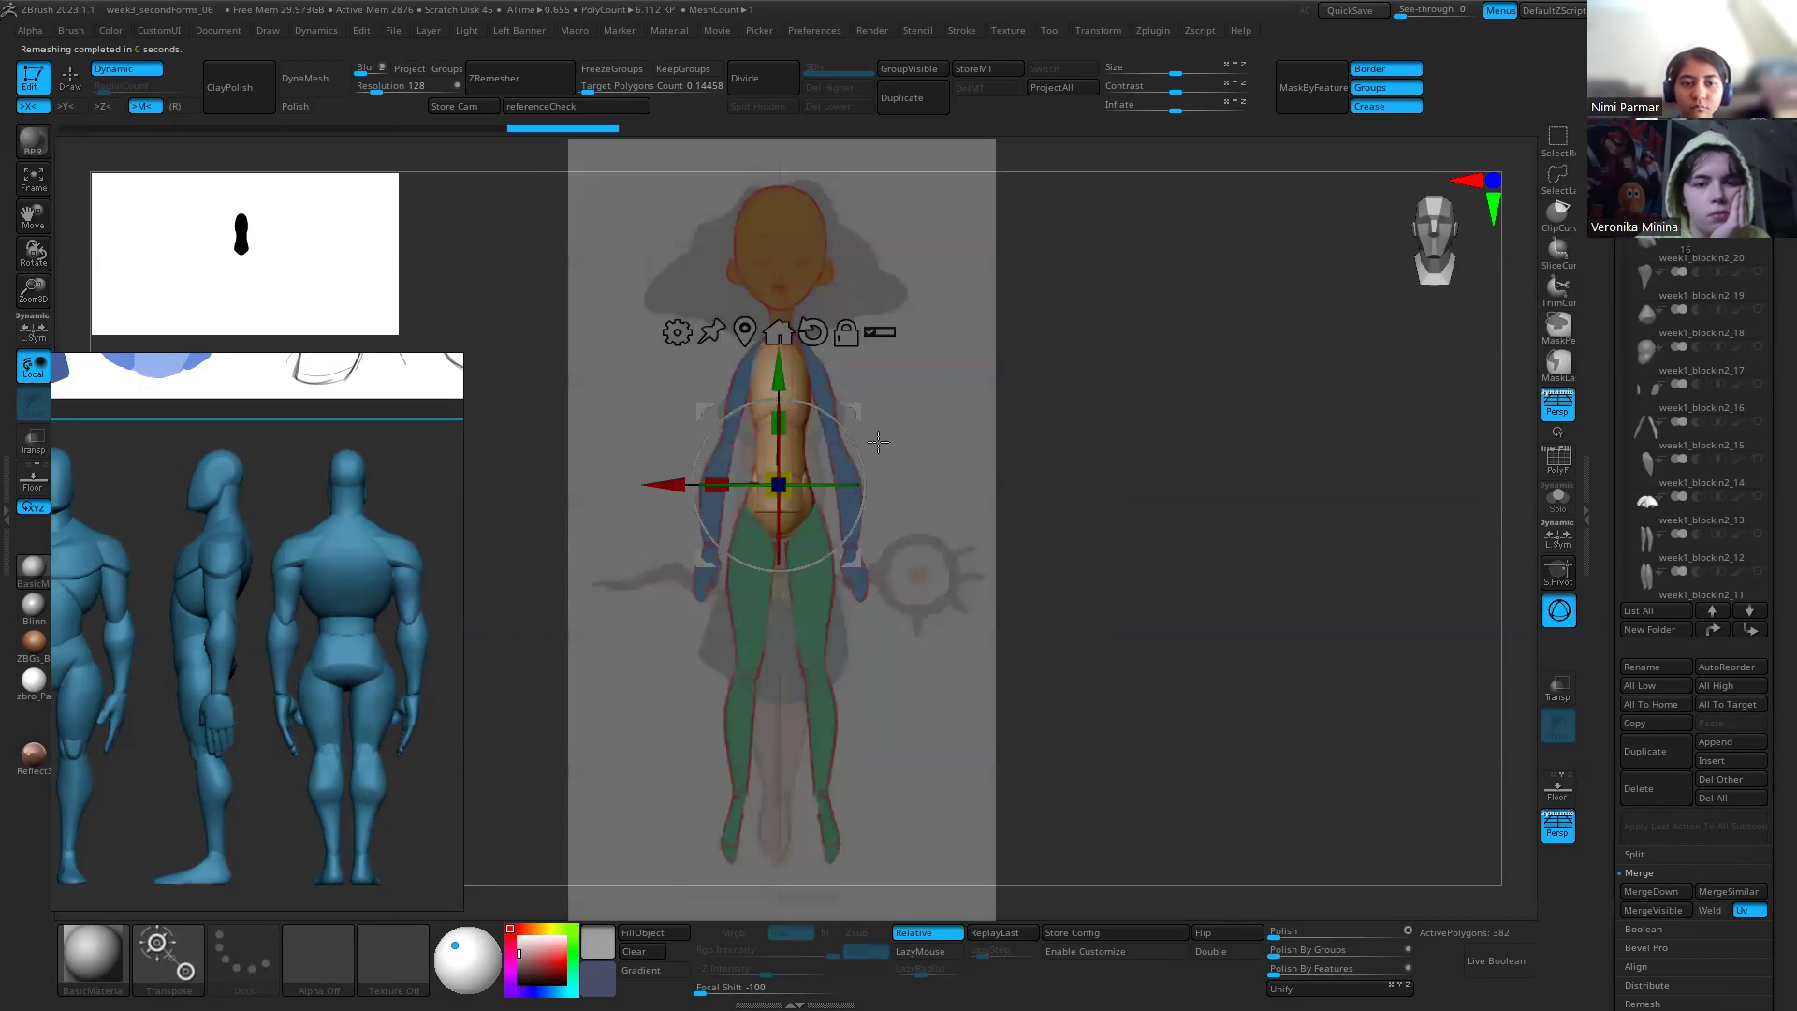
{"action": "left_click_drag", "start_coordinate": [863, 413], "coordinate": [853, 375]}
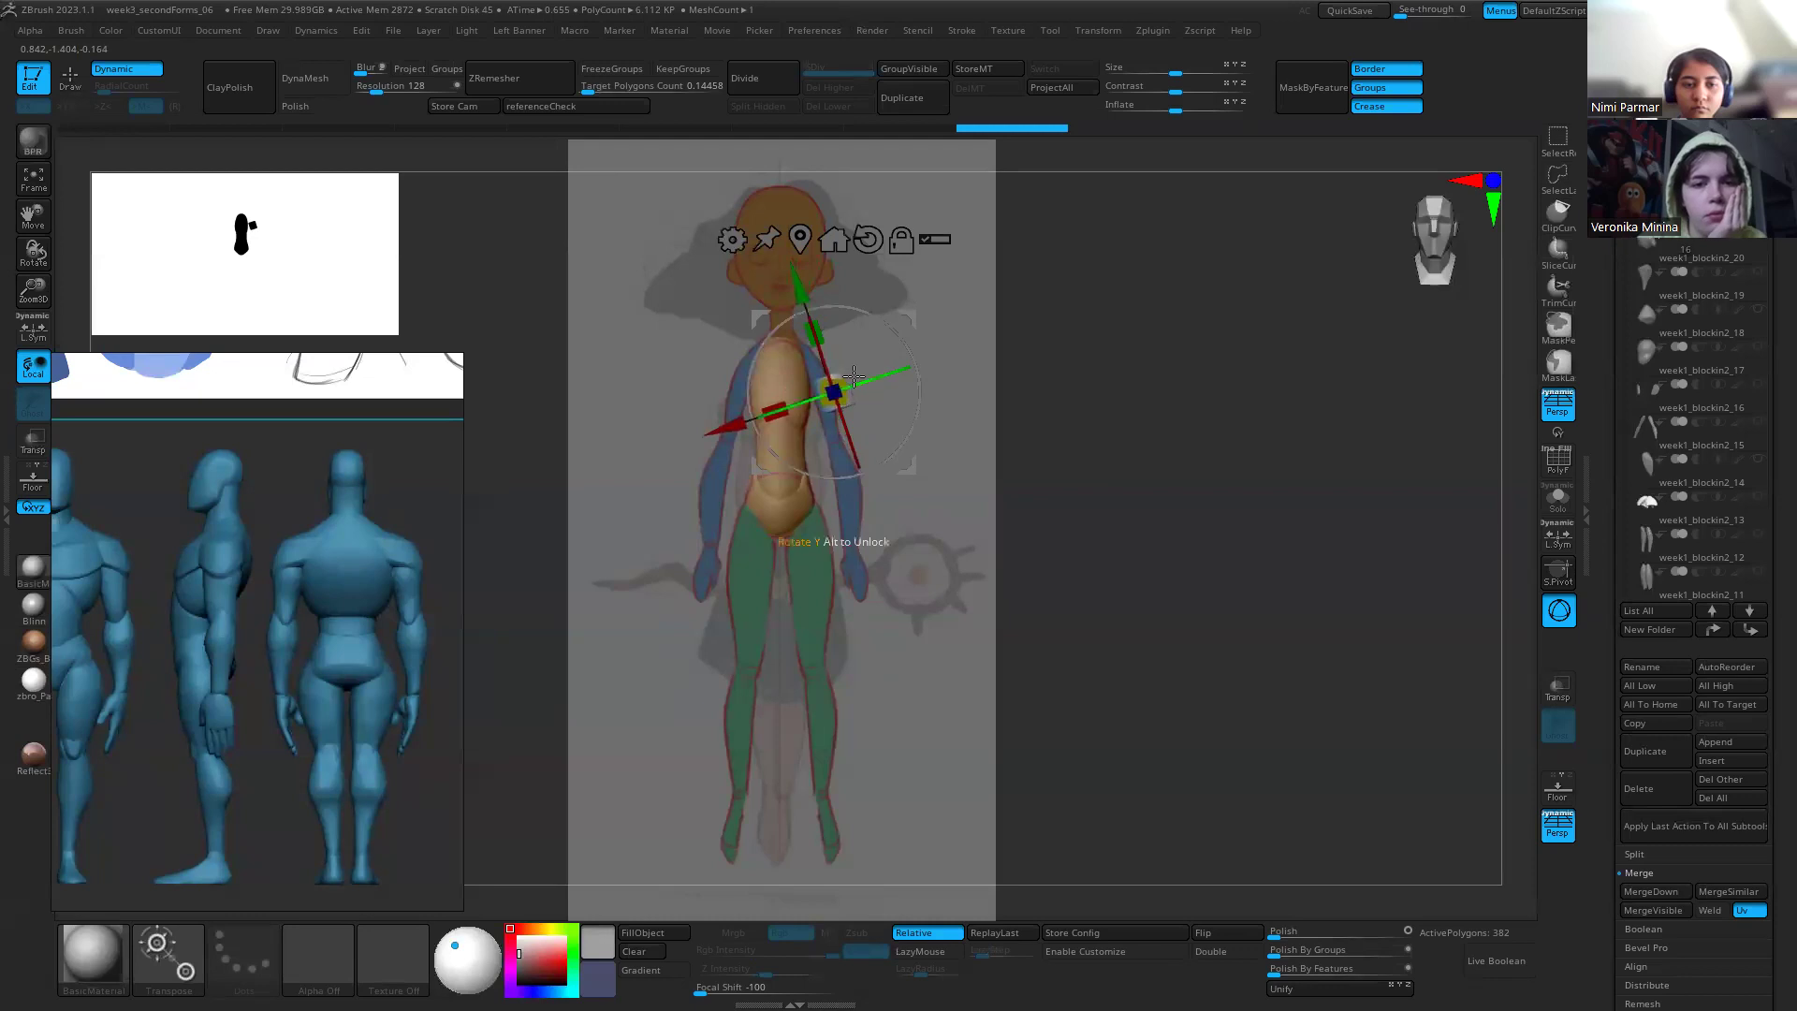
{"action": "left_click_drag", "start_coordinate": [902, 320], "coordinate": [893, 324]}
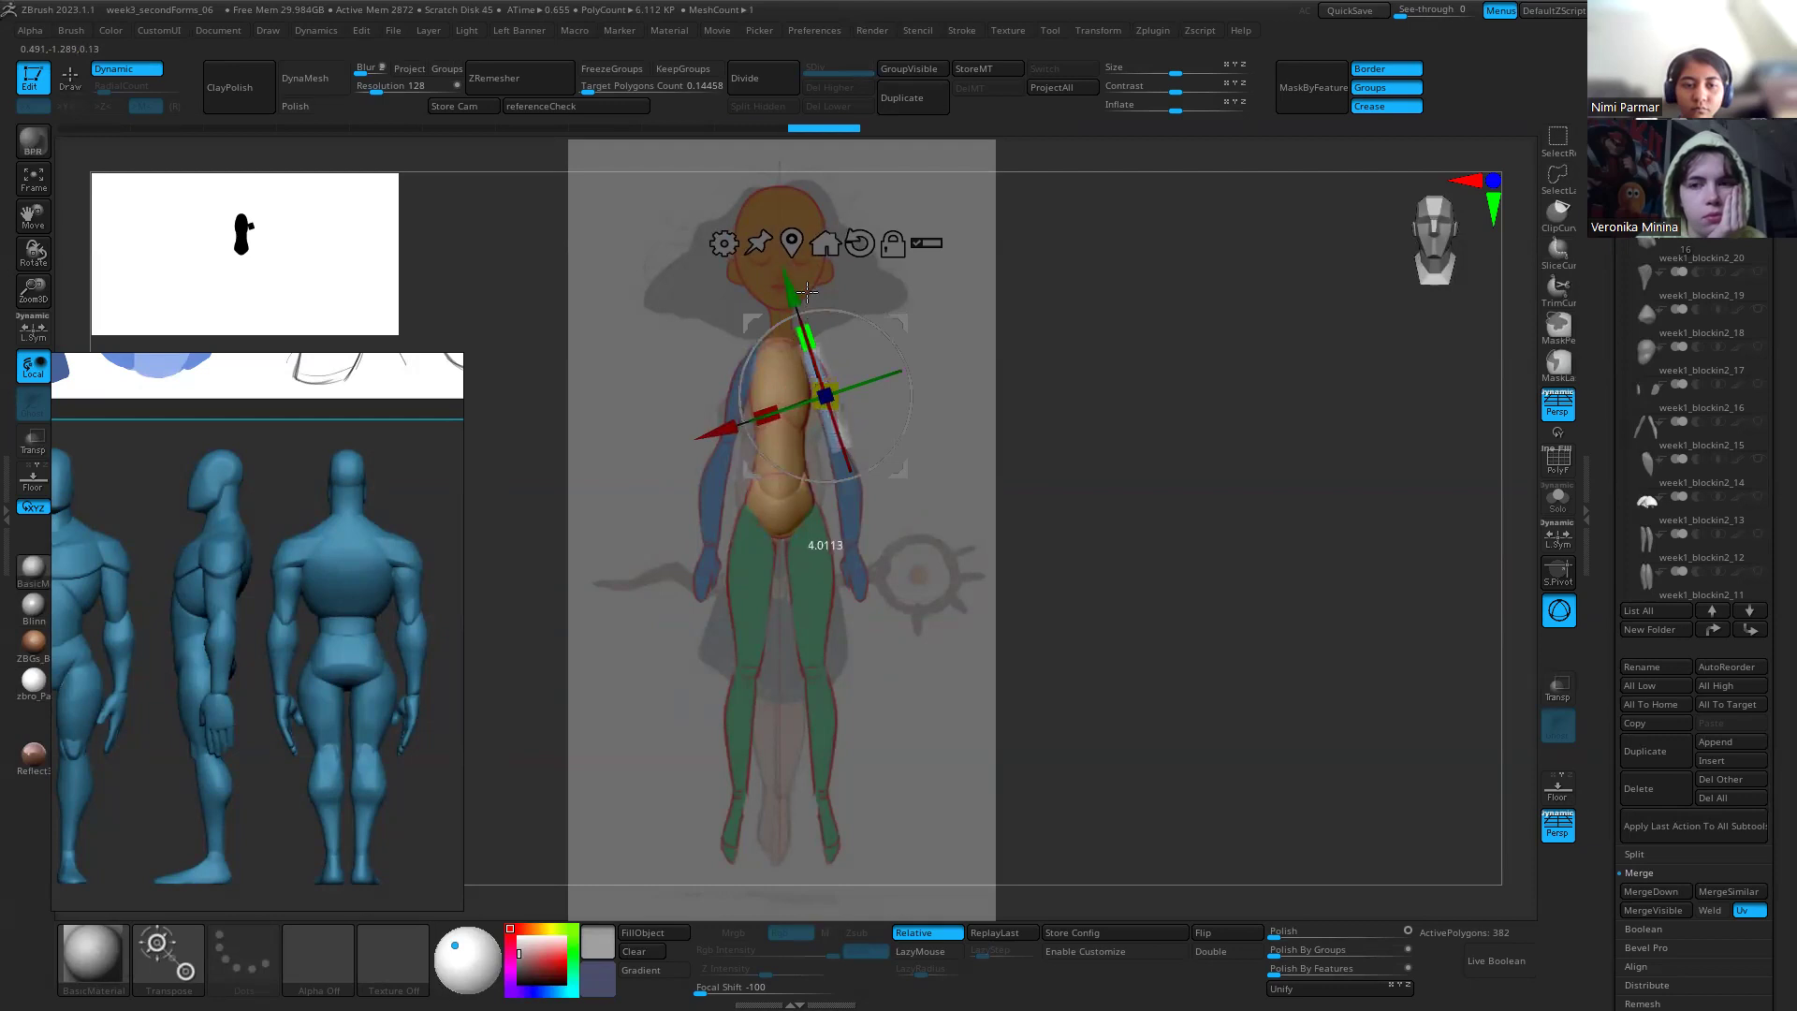
{"action": "key", "text": "q"}
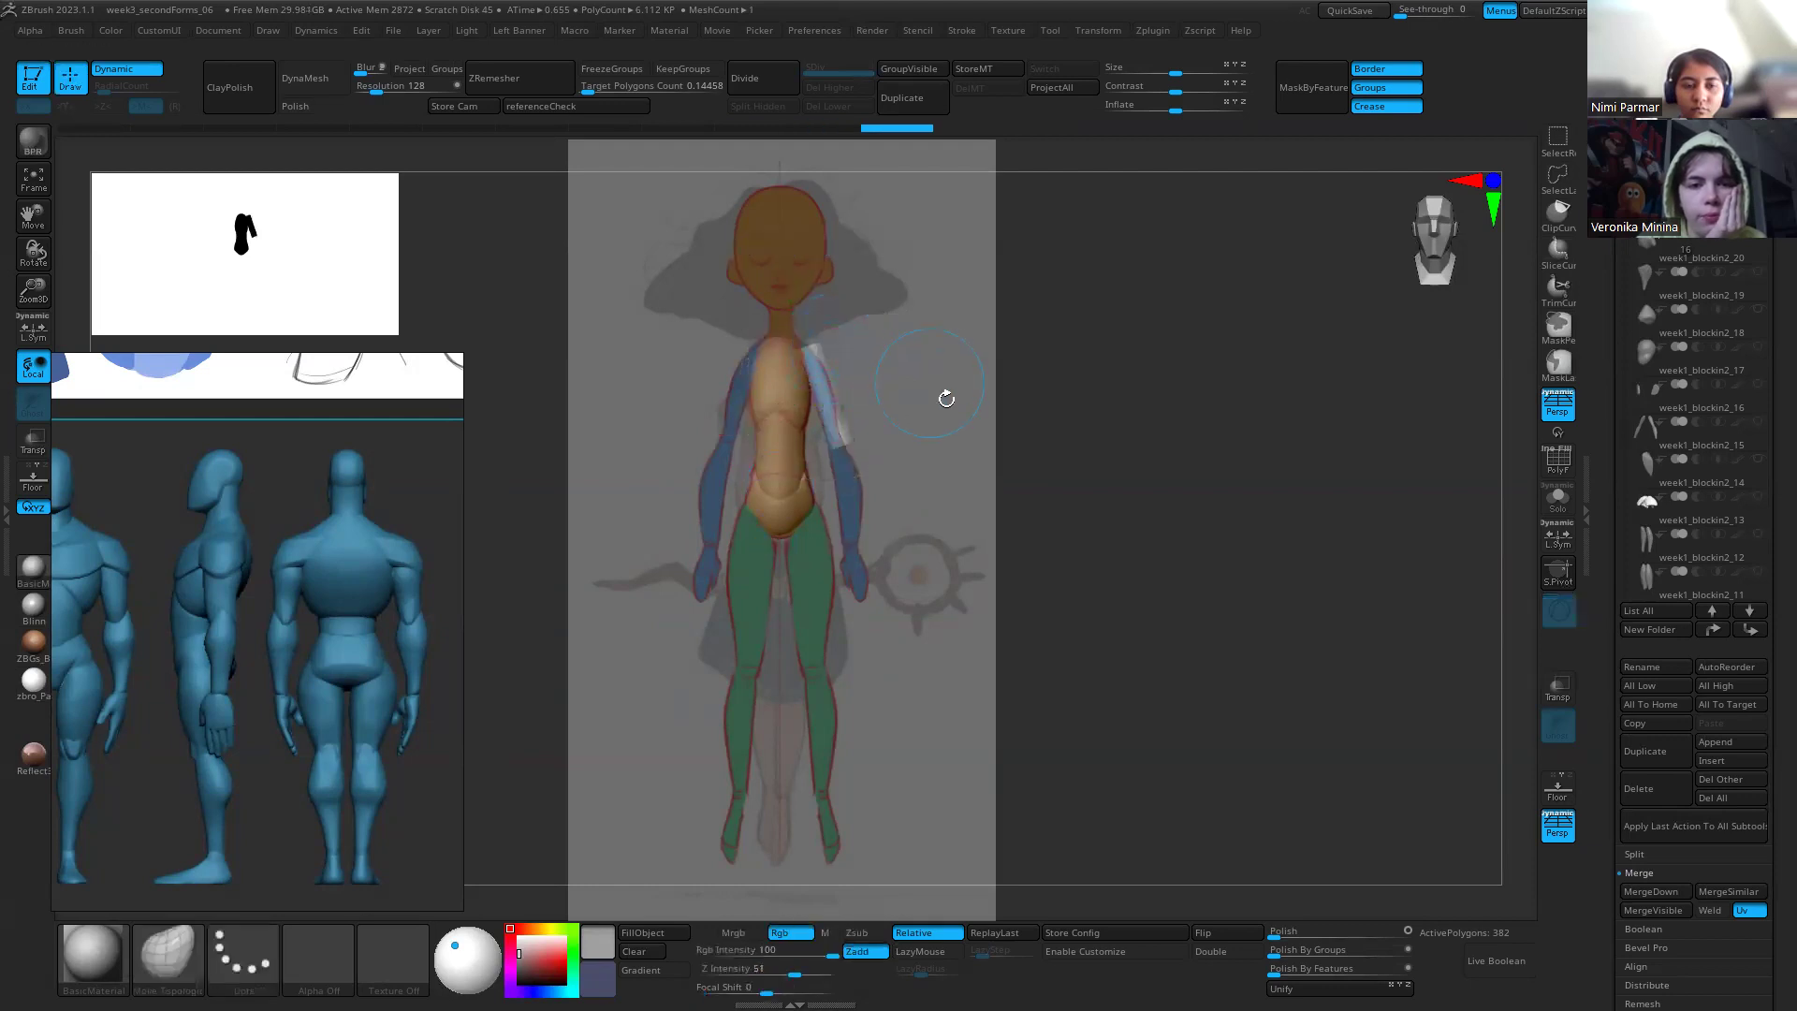
Step: Set the brush draw size to about 420 and check the upper-arm cylinder against the torso from the side
{"action": "key", "text": "shift+z"}
{"action": "key", "text": "shift+z"}
{"action": "key", "text": "shift+z"}
{"action": "key", "text": "s"}
{"action": "left_click_drag", "start_coordinate": [831, 340], "coordinate": [841, 337]}
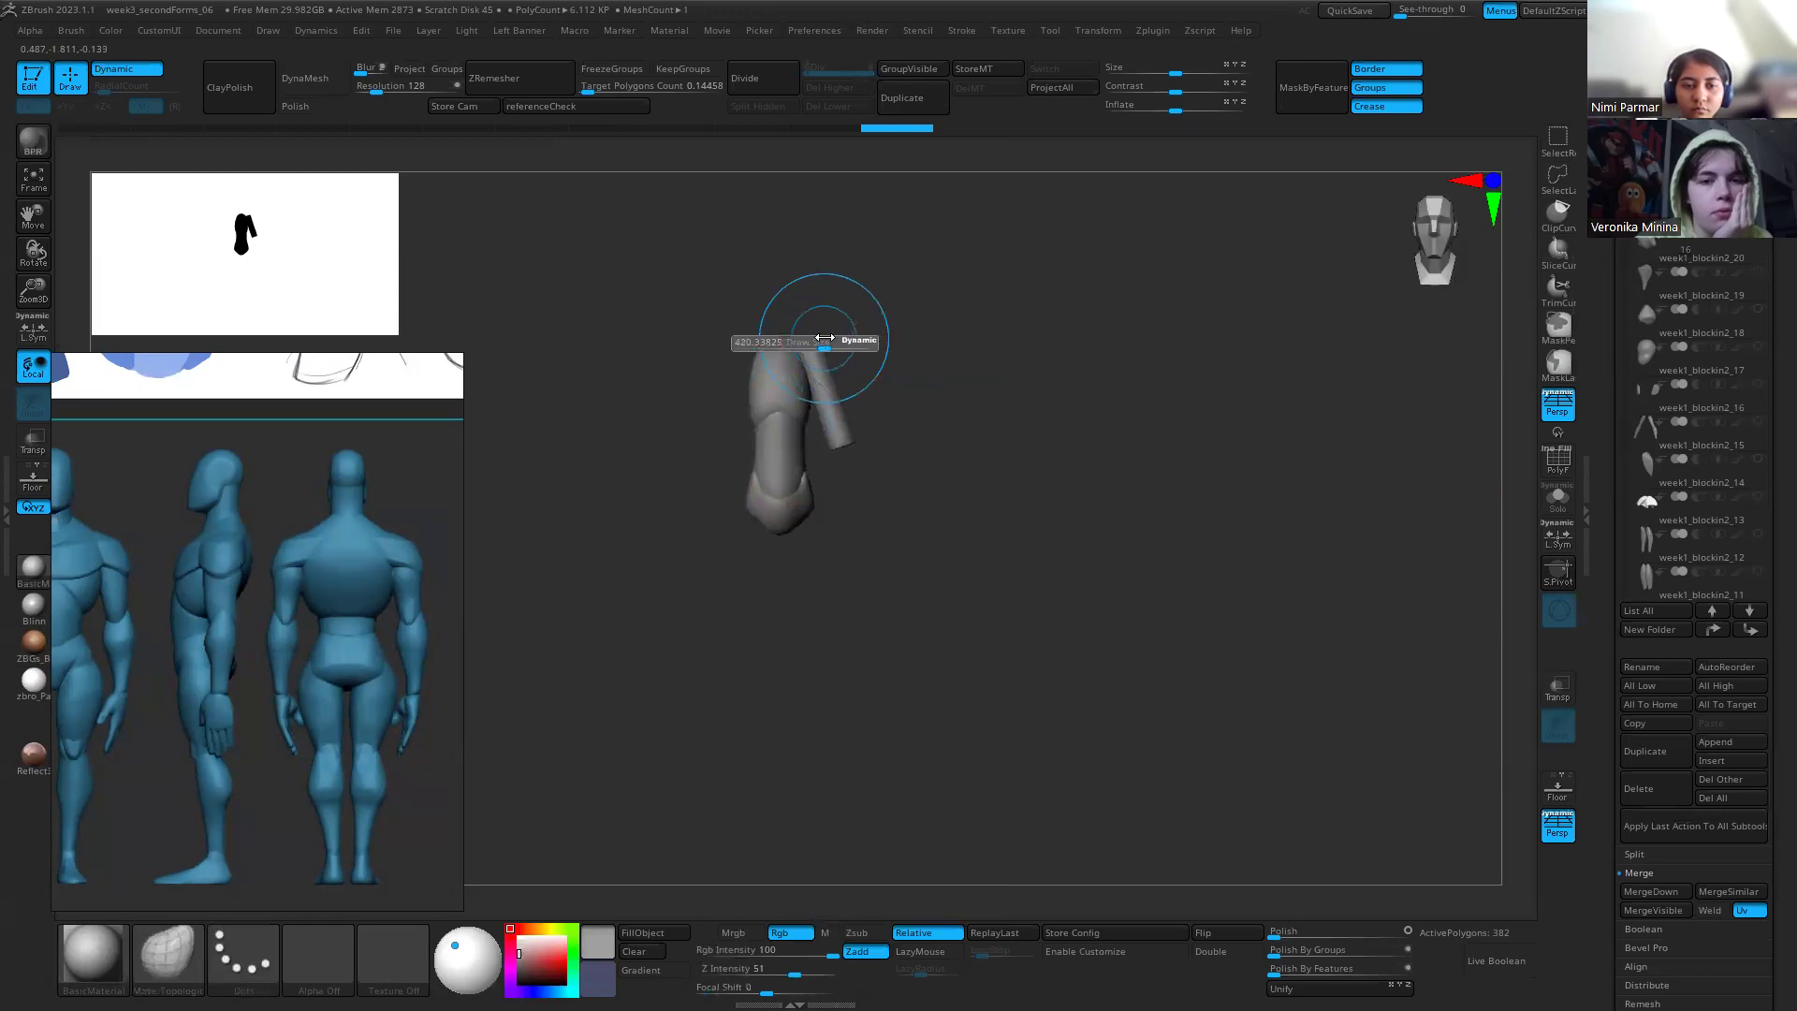
{"action": "left_click_drag", "start_coordinate": [935, 385], "coordinate": [931, 462]}
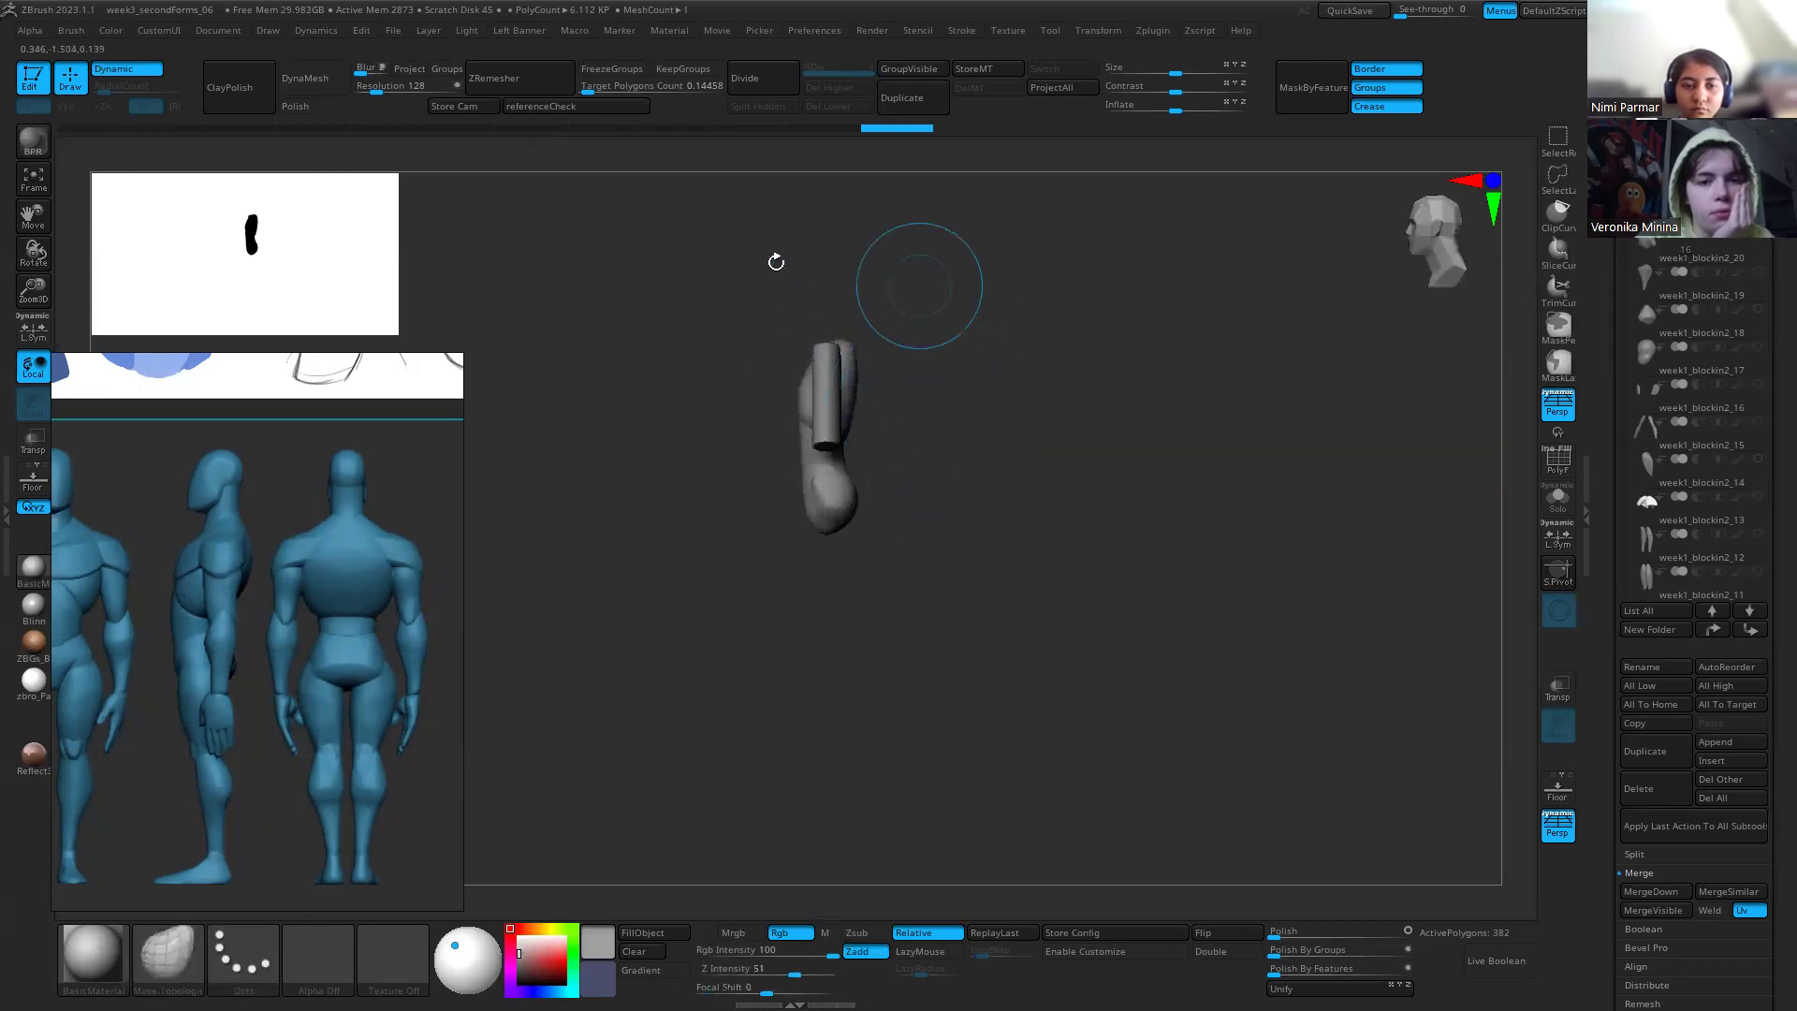
{"action": "left_click_drag", "start_coordinate": [773, 293], "coordinate": [890, 509], "text": "alt"}
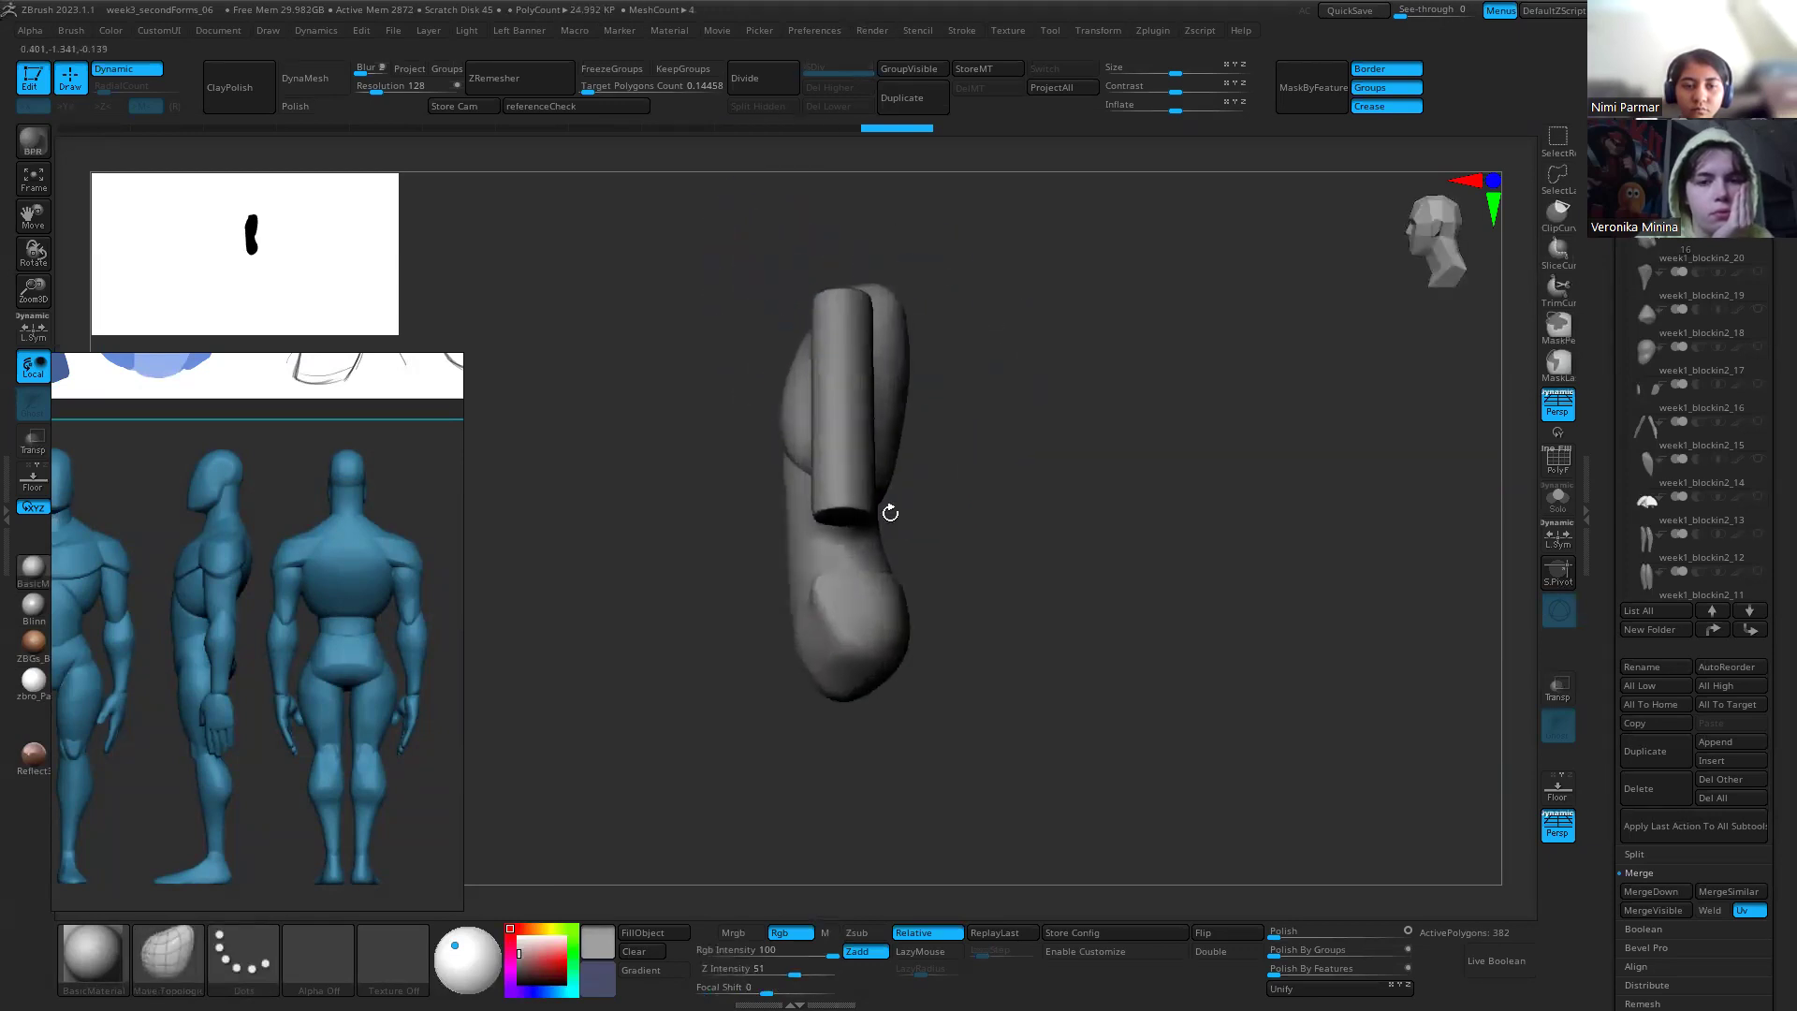
Step: Try repositioning the upper-arm cylinder with the transform gizmo in side view, undoing each attempt
{"action": "key", "text": "w"}
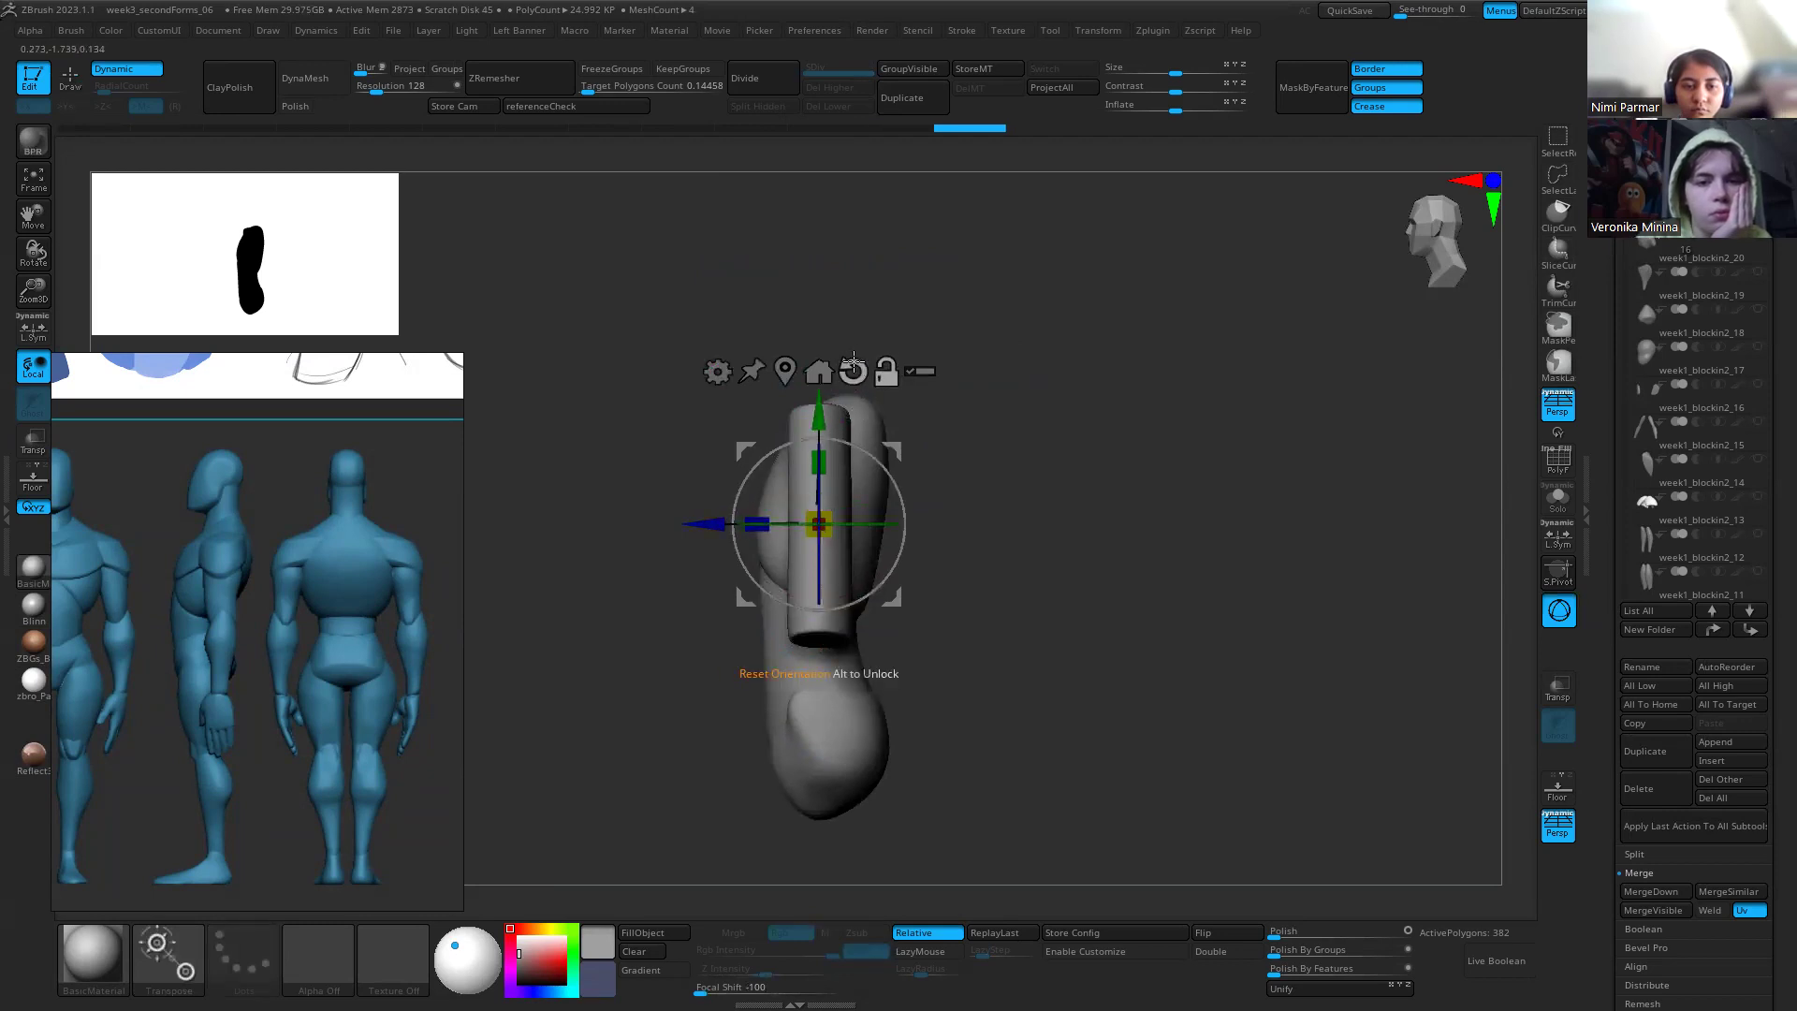
{"action": "left_click_drag", "start_coordinate": [1066, 609], "coordinate": [1115, 610]}
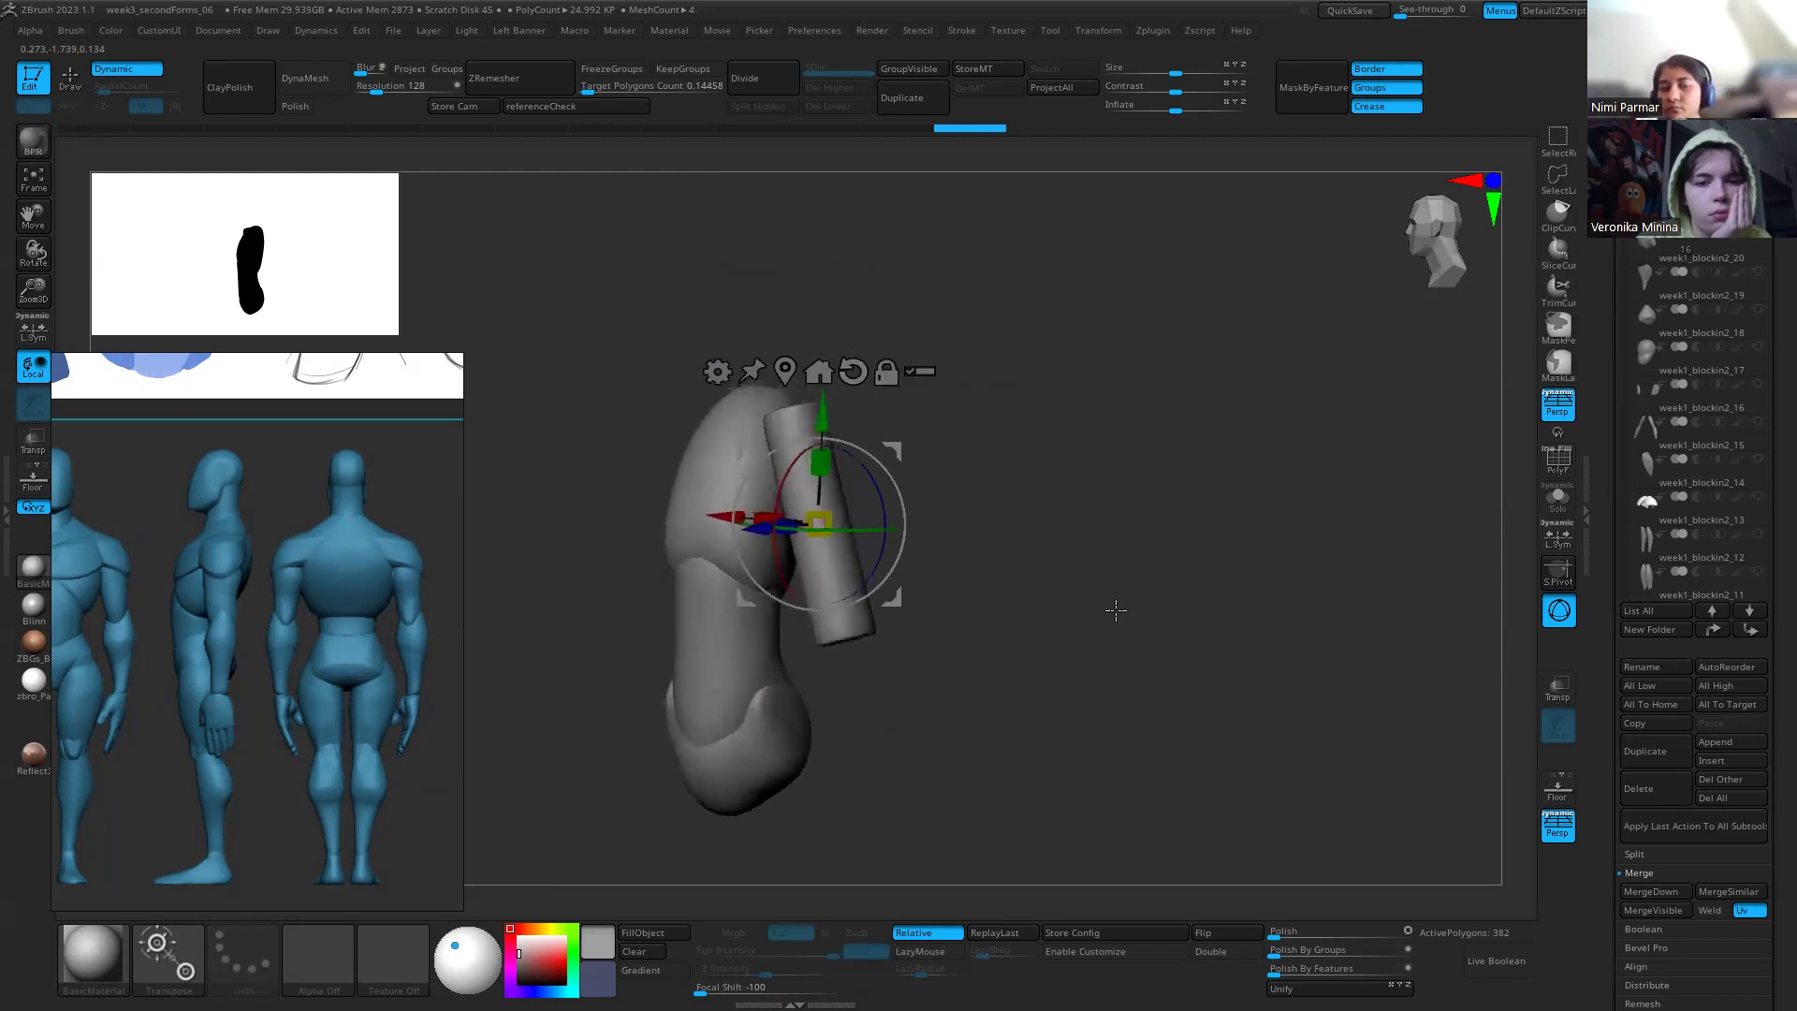
{"action": "left_click_drag", "start_coordinate": [940, 660], "coordinate": [928, 532], "text": "shift"}
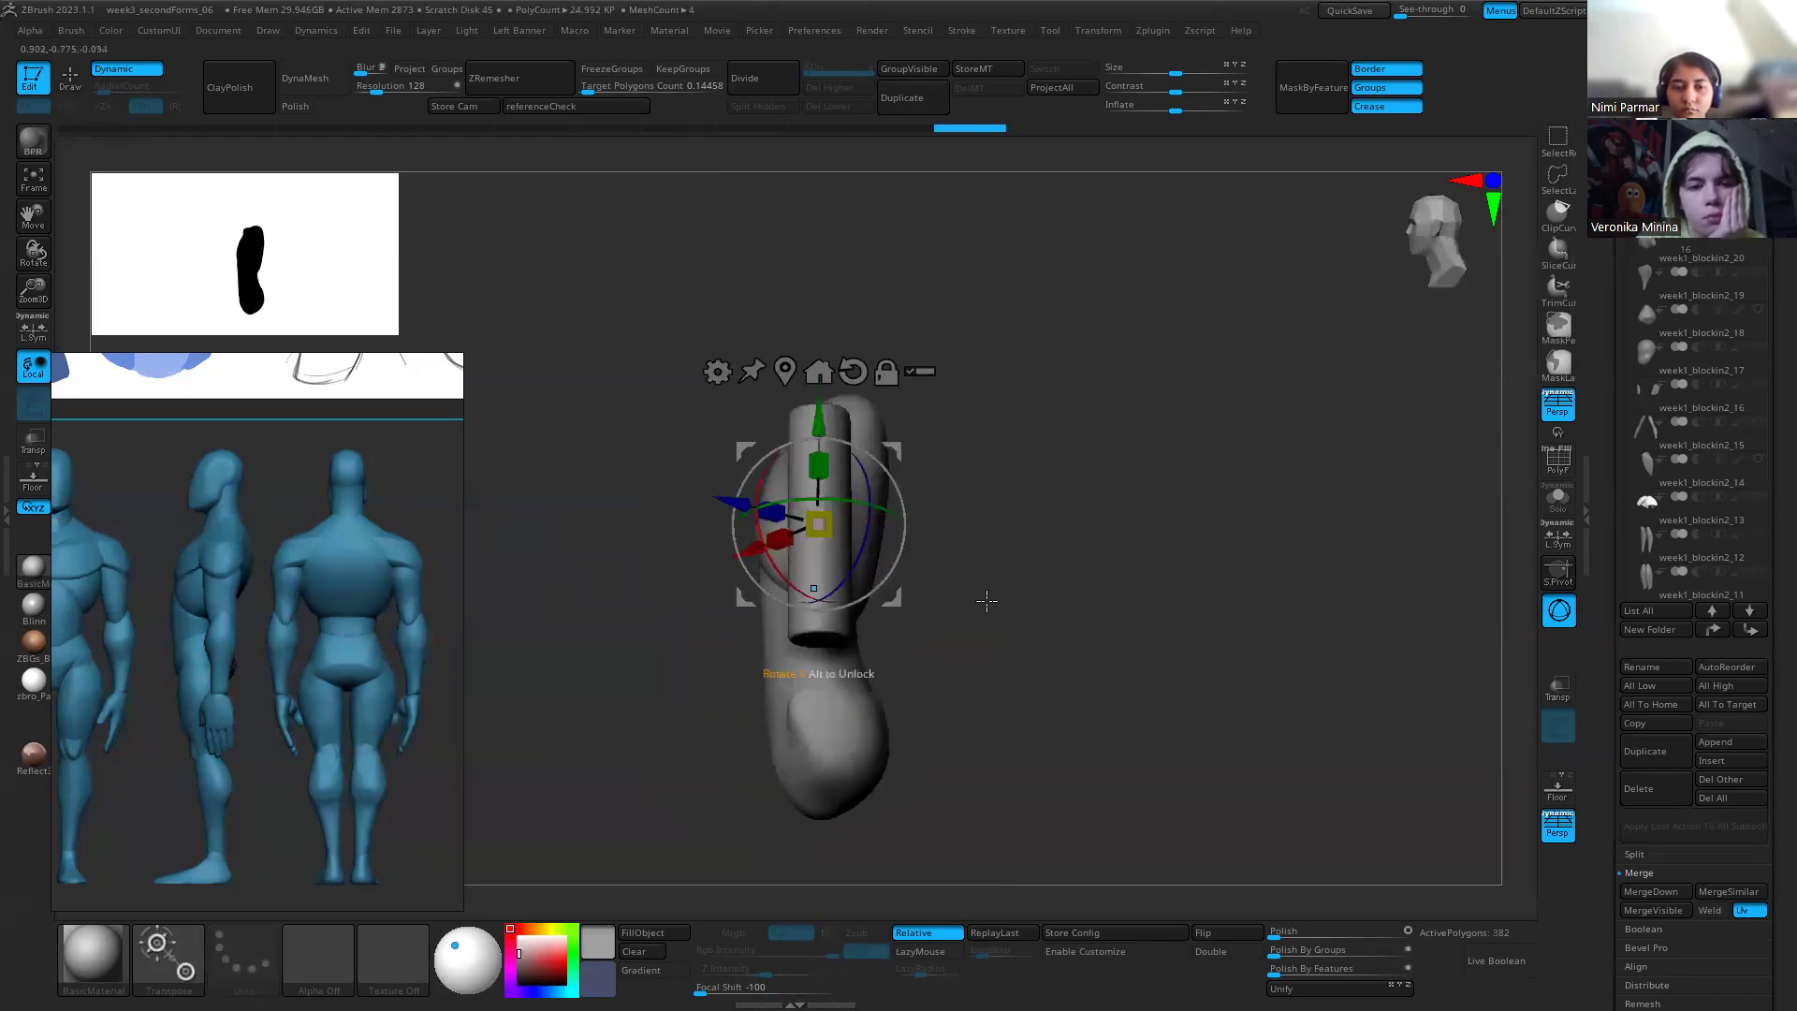
{"action": "left_click_drag", "start_coordinate": [734, 504], "coordinate": [818, 525]}
{"action": "key", "text": "ctrl+z"}
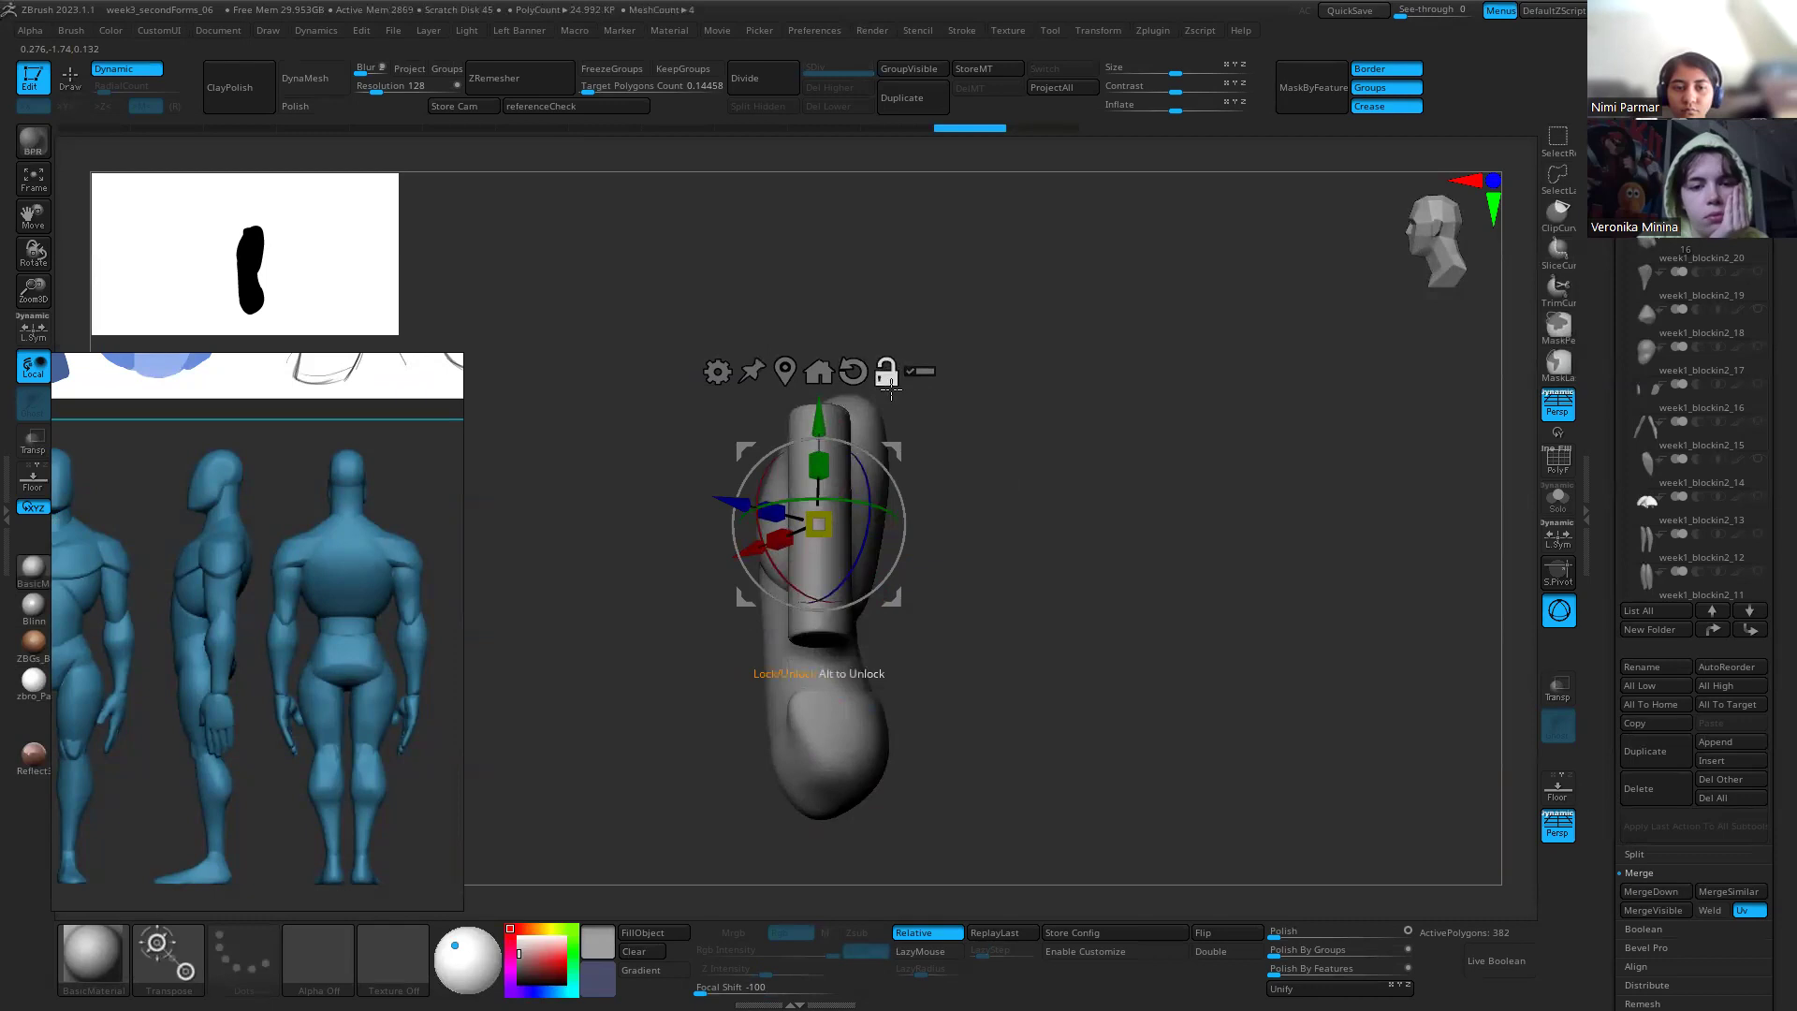
{"action": "left_click_drag", "start_coordinate": [840, 416], "coordinate": [990, 490]}
{"action": "key", "text": "ctrl+z"}
{"action": "left_click_drag", "start_coordinate": [818, 458], "coordinate": [912, 445]}
{"action": "key", "text": "ctrl+z"}
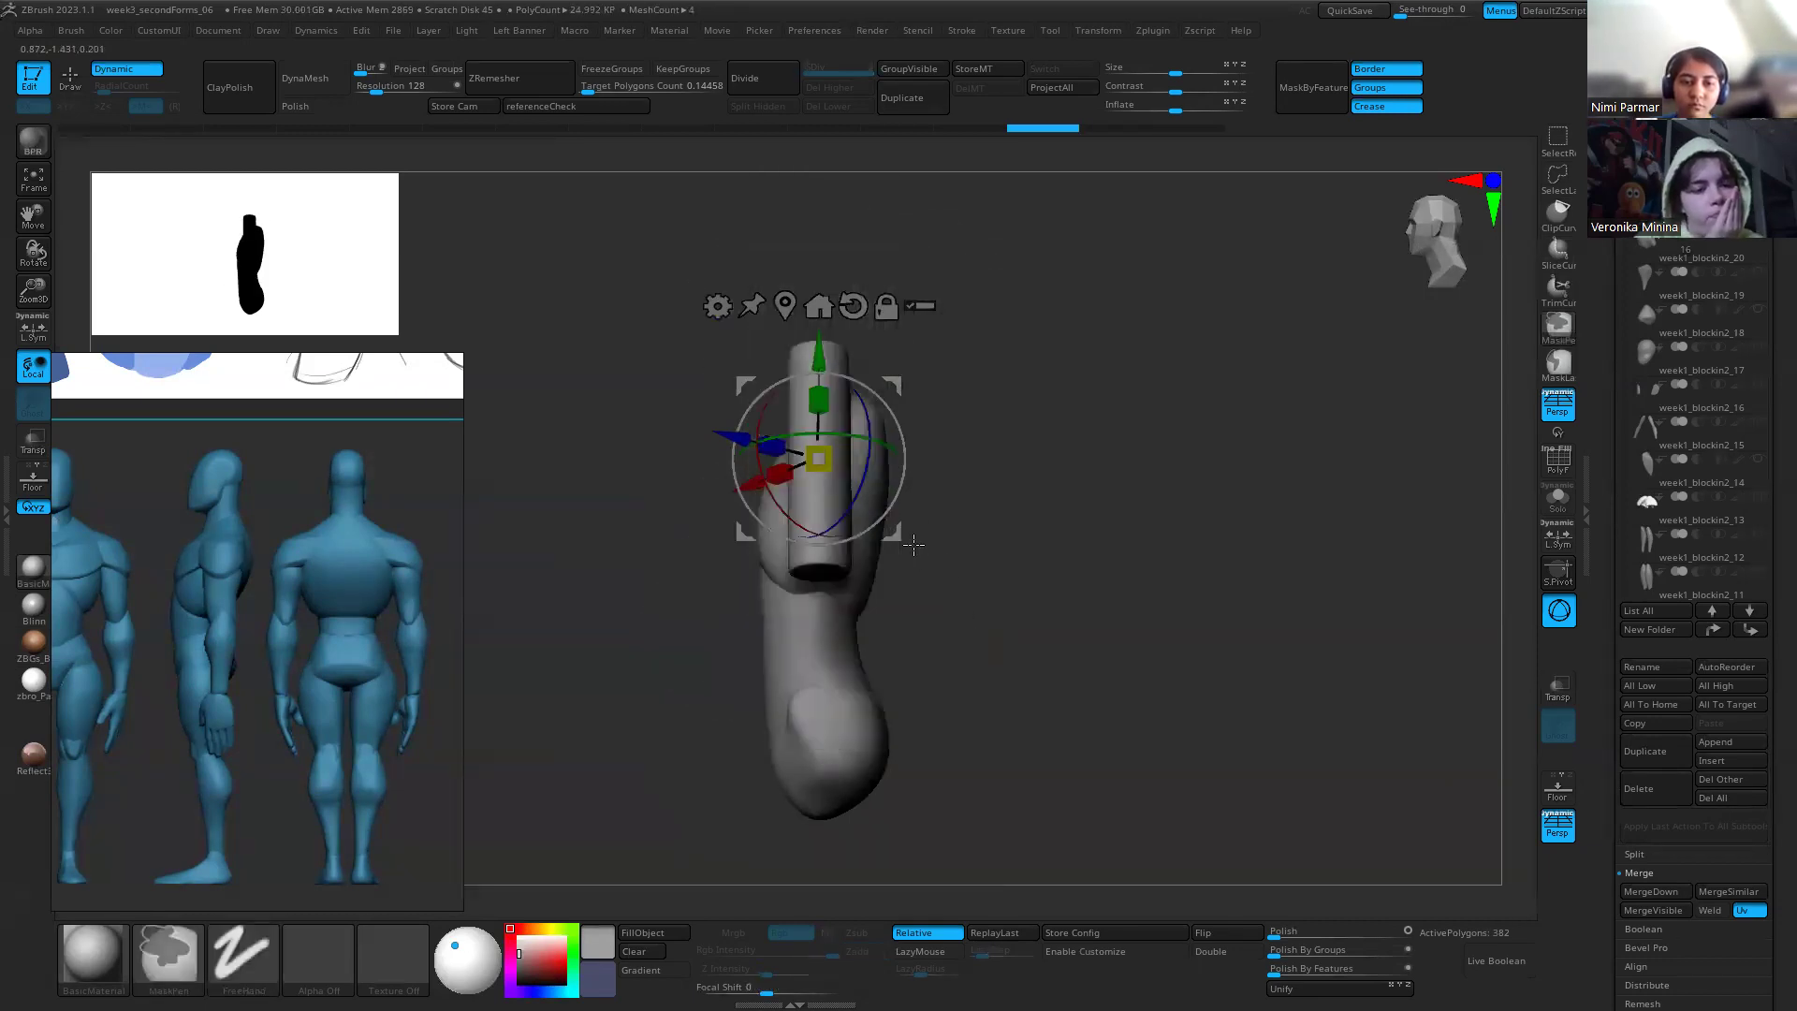
{"action": "key", "text": "ctrl+z"}
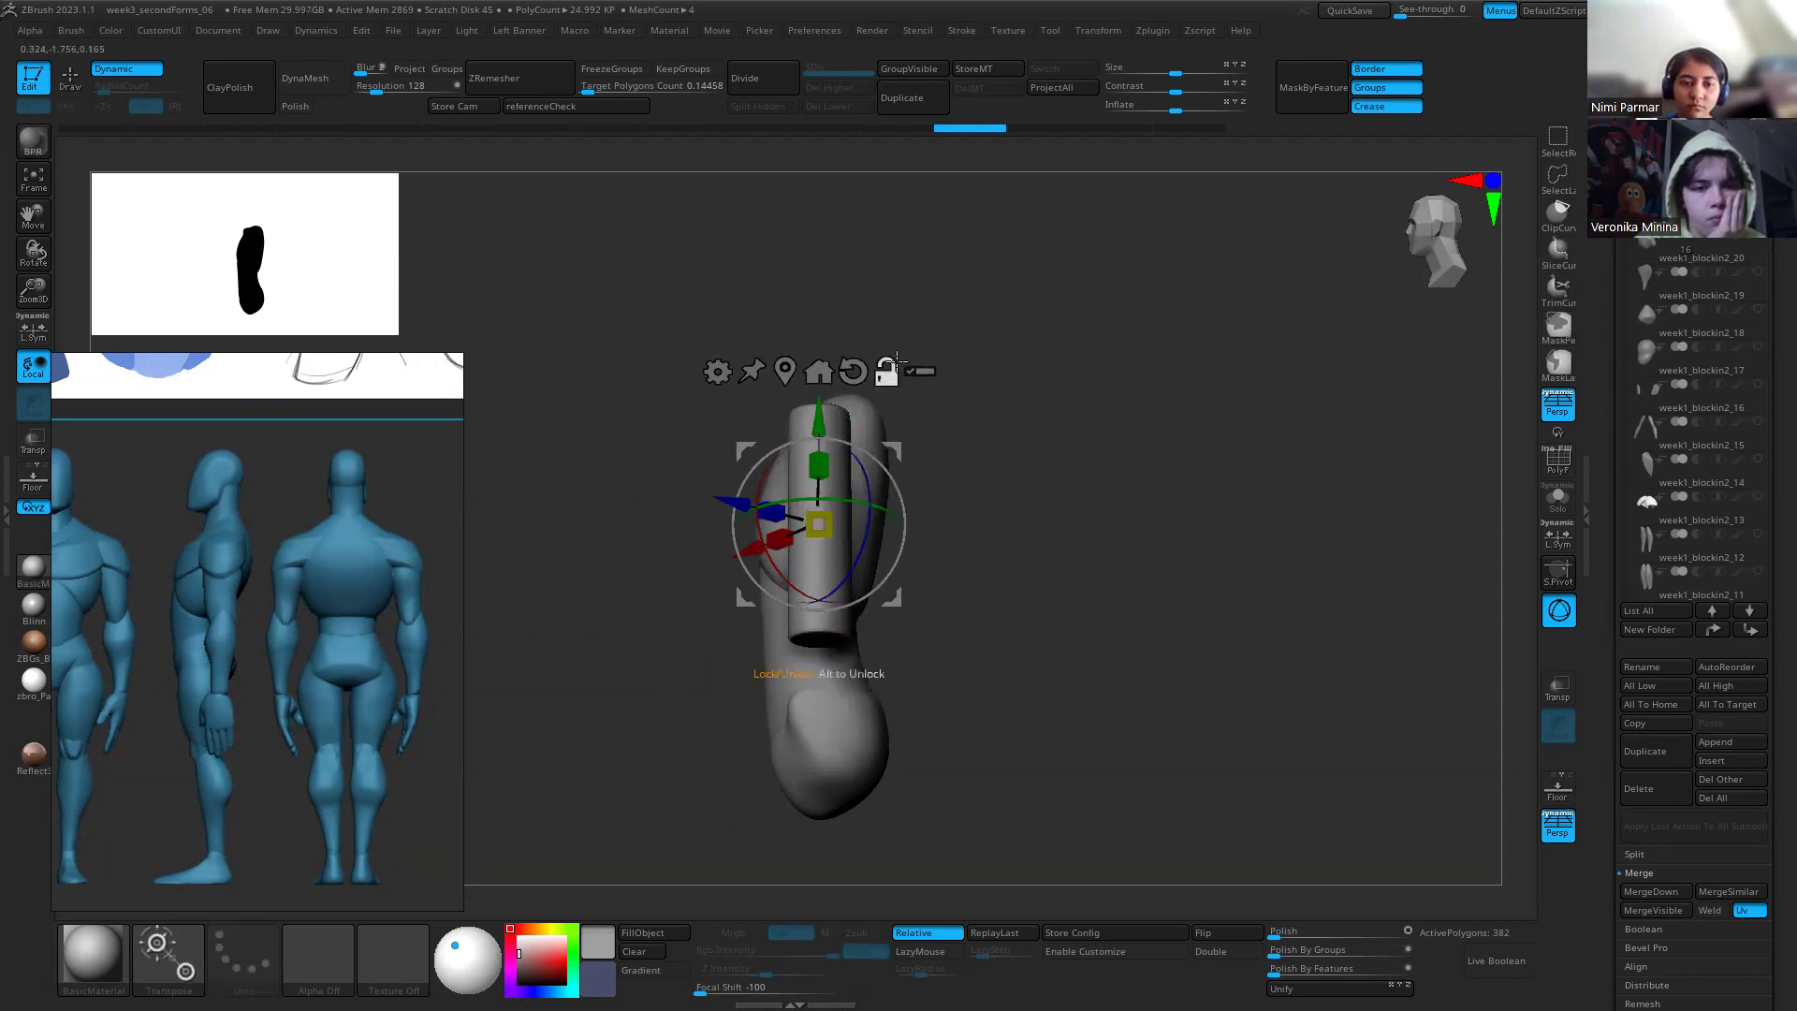
Step: Undo the last gizmo adjustment on the upper-arm cylinder and reset the unlocked gizmo's orientation
{"action": "left_click_drag", "start_coordinate": [849, 505], "coordinate": [889, 574], "text": "alt"}
{"action": "key", "text": "ctrl+z"}
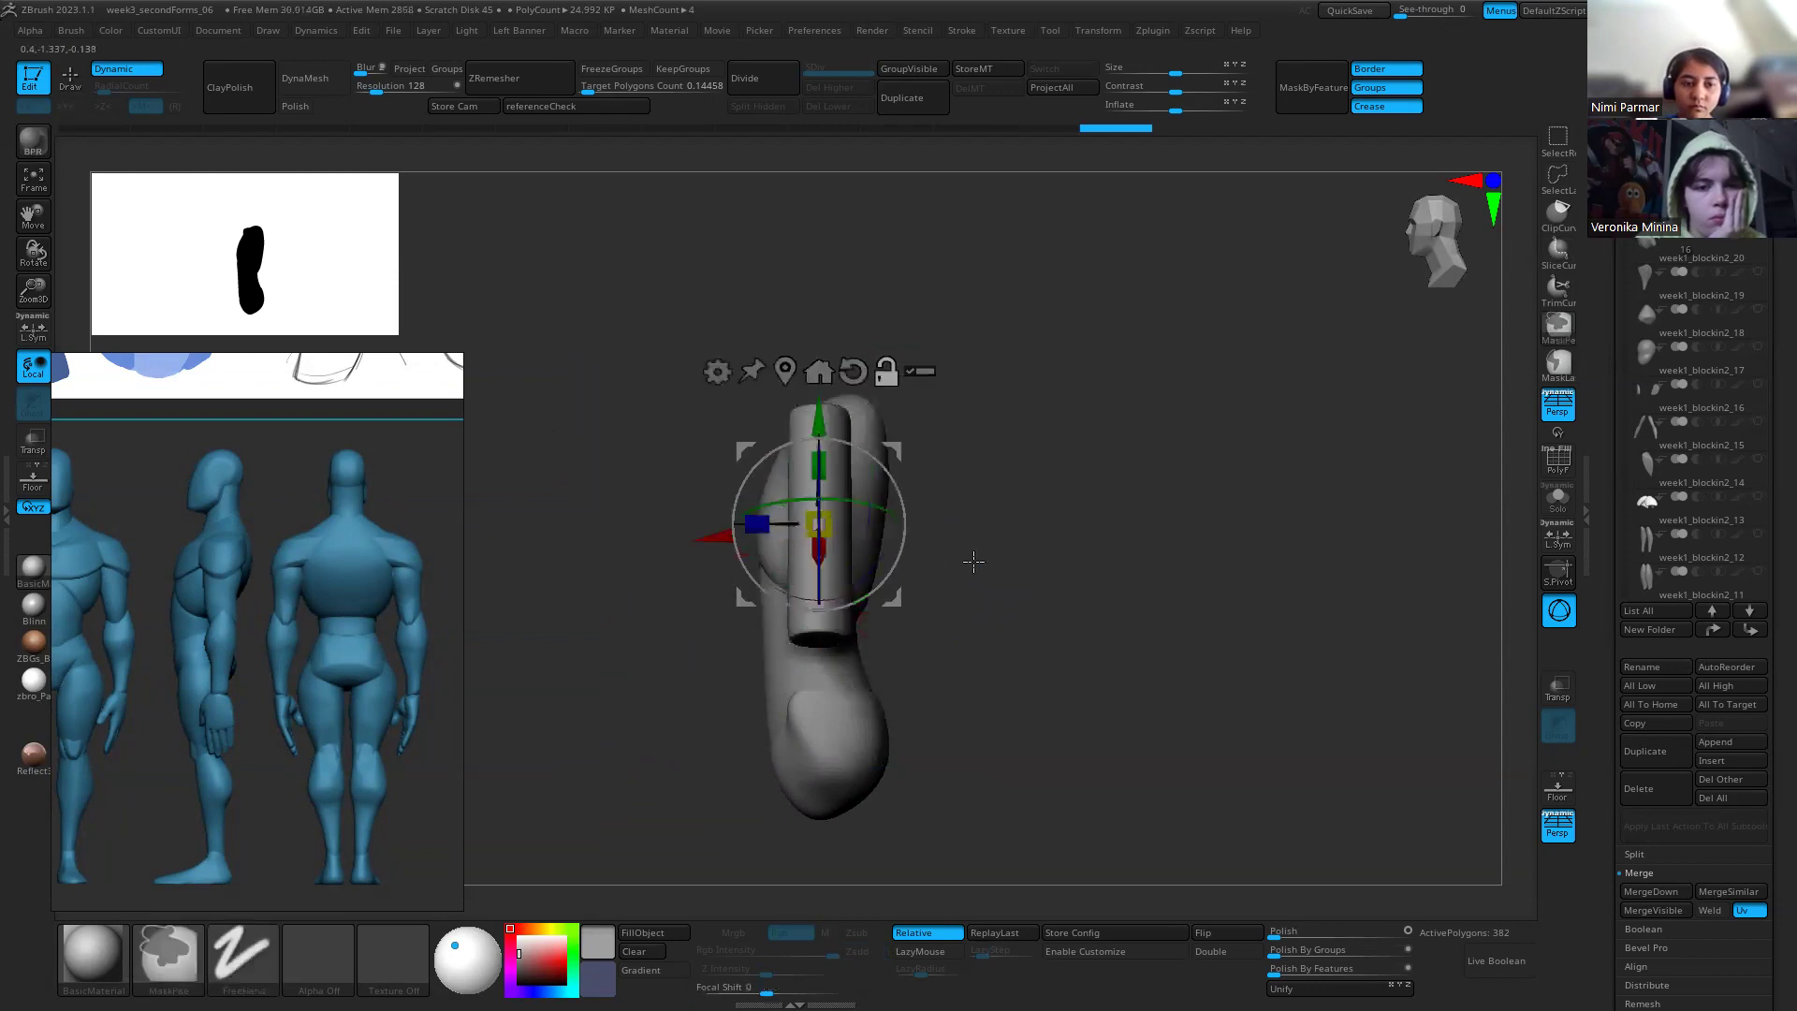
{"action": "left_click", "coordinate": [852, 372]}
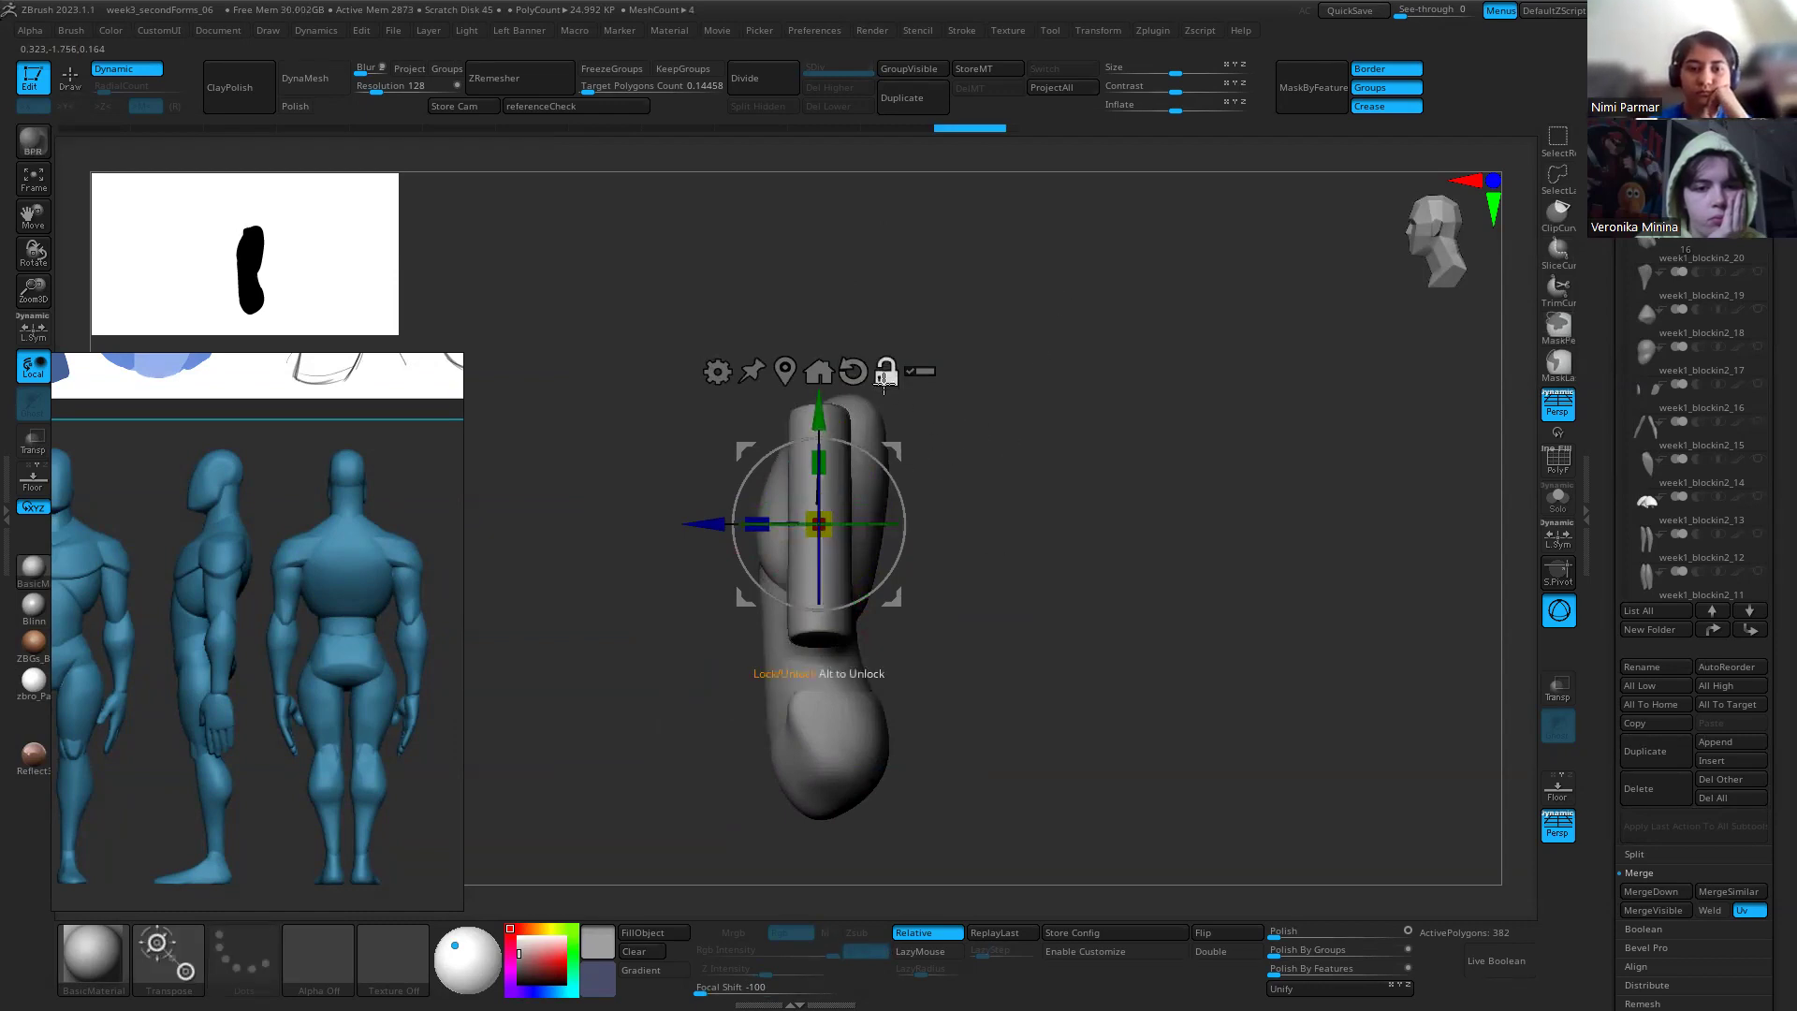
Step: Slim the upper-arm cylinder with the transform gizmo and compare it with the front reference
{"action": "mouse_move", "coordinate": [904, 455]}
{"action": "left_mouse_down"}
{"action": "mouse_move", "coordinate": [1149, 663]}
{"action": "mouse_move", "coordinate": [926, 489]}
{"action": "mouse_move", "coordinate": [971, 590]}
{"action": "mouse_move", "coordinate": [904, 487]}
{"action": "left_mouse_up"}
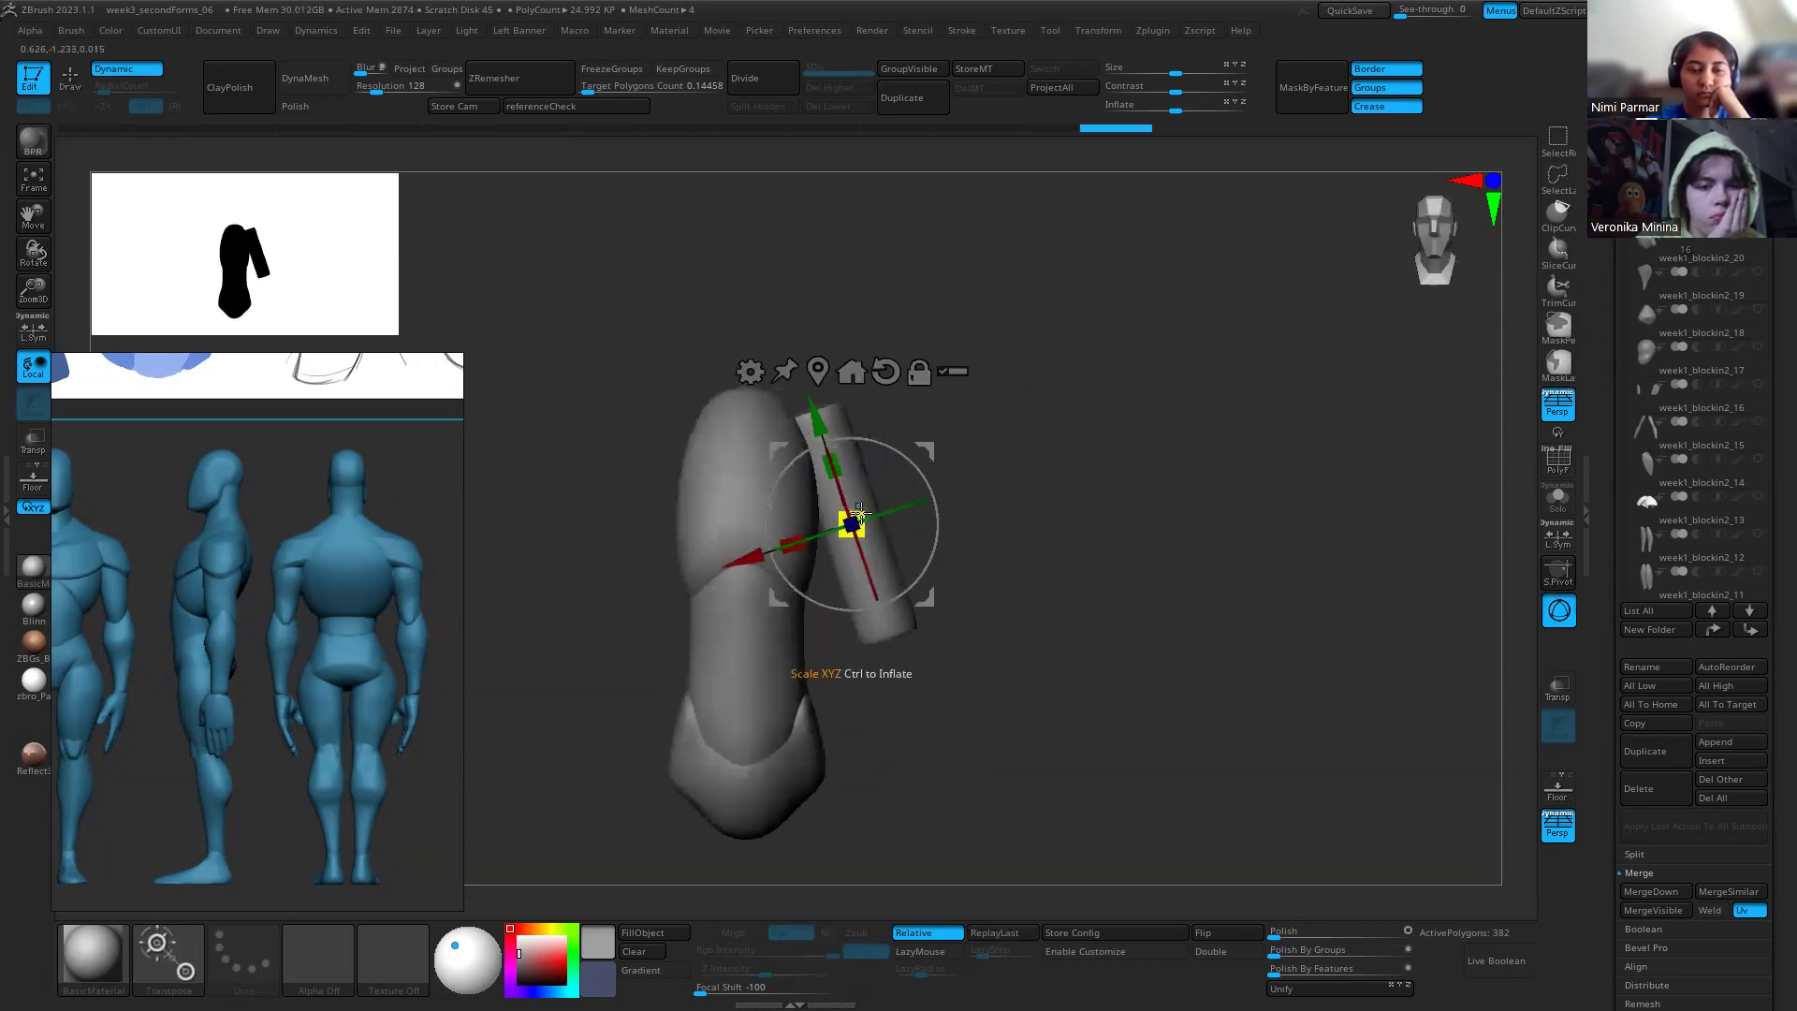
{"action": "left_click_drag", "start_coordinate": [830, 517], "coordinate": [913, 552]}
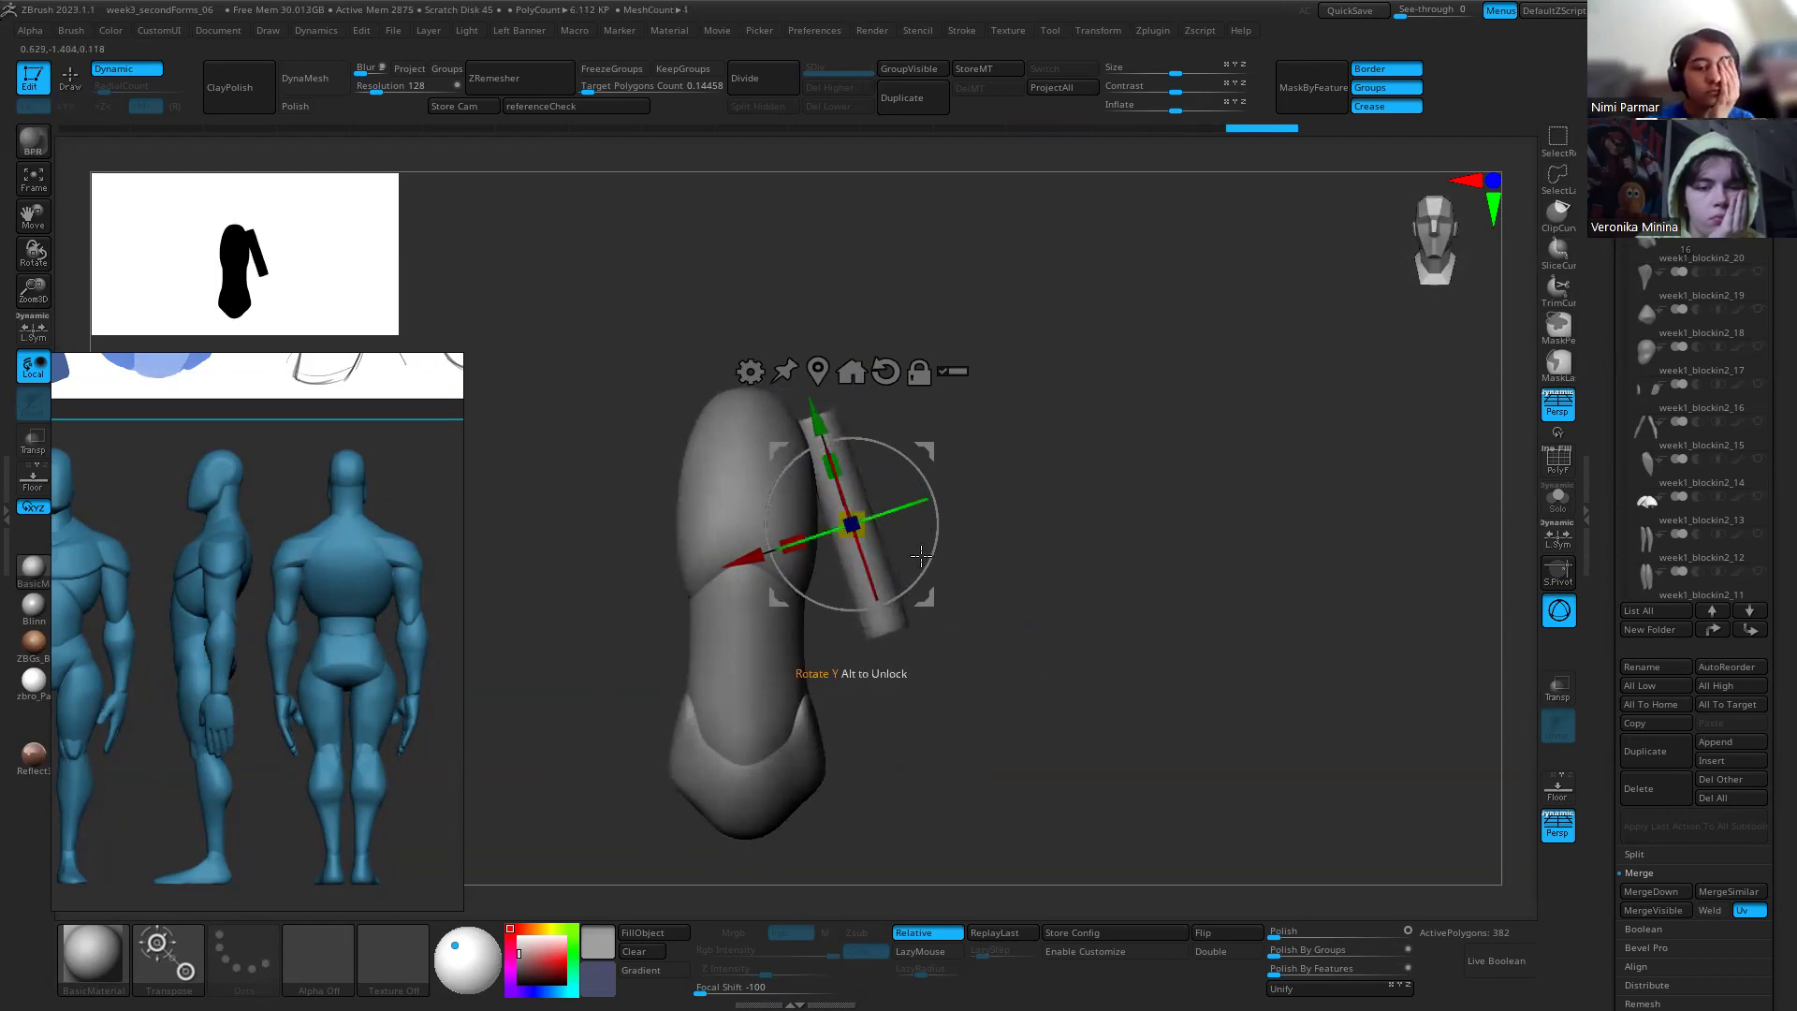
{"action": "left_click", "coordinate": [532, 110]}
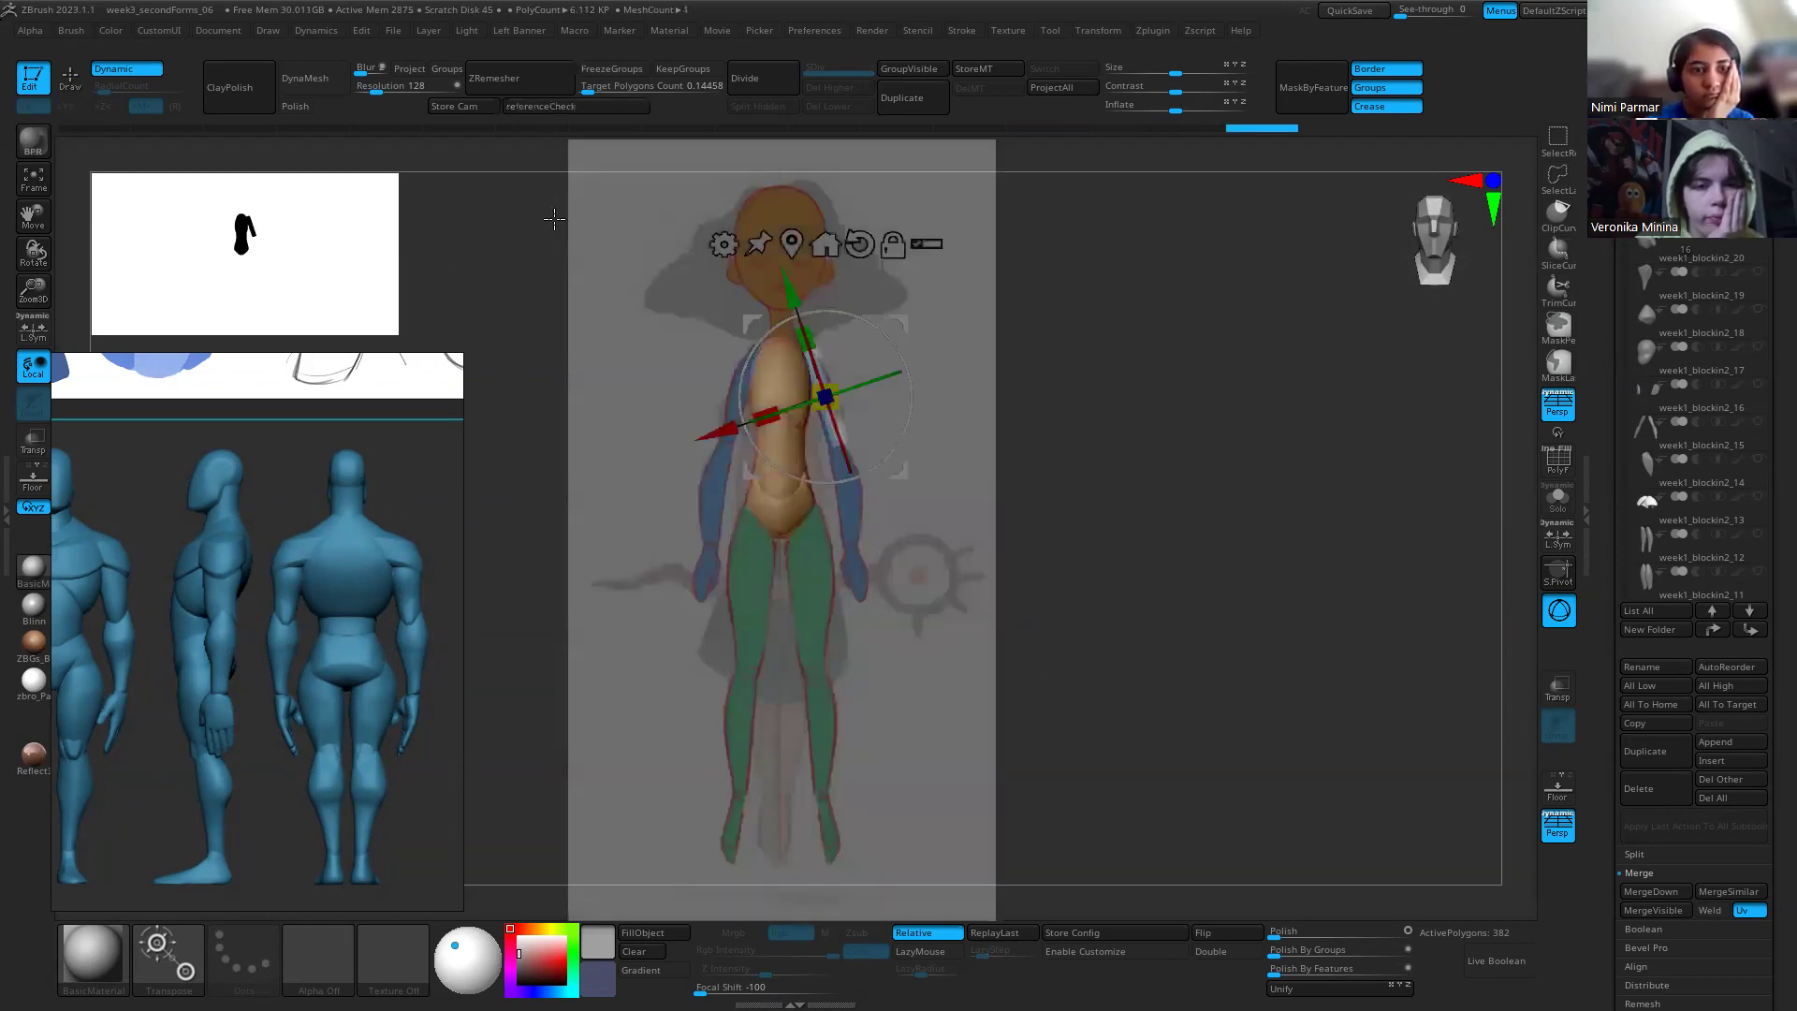
Step: Reshape the upper-arm cylinder from the side with the Move Topological brush and smooth its hard ends
{"action": "key", "text": "q"}
{"action": "mouse_move", "coordinate": [991, 457]}
{"action": "left_mouse_down"}
{"action": "mouse_move", "coordinate": [918, 458]}
{"action": "mouse_move", "coordinate": [895, 521]}
{"action": "left_mouse_up"}
{"action": "key", "text": "s"}
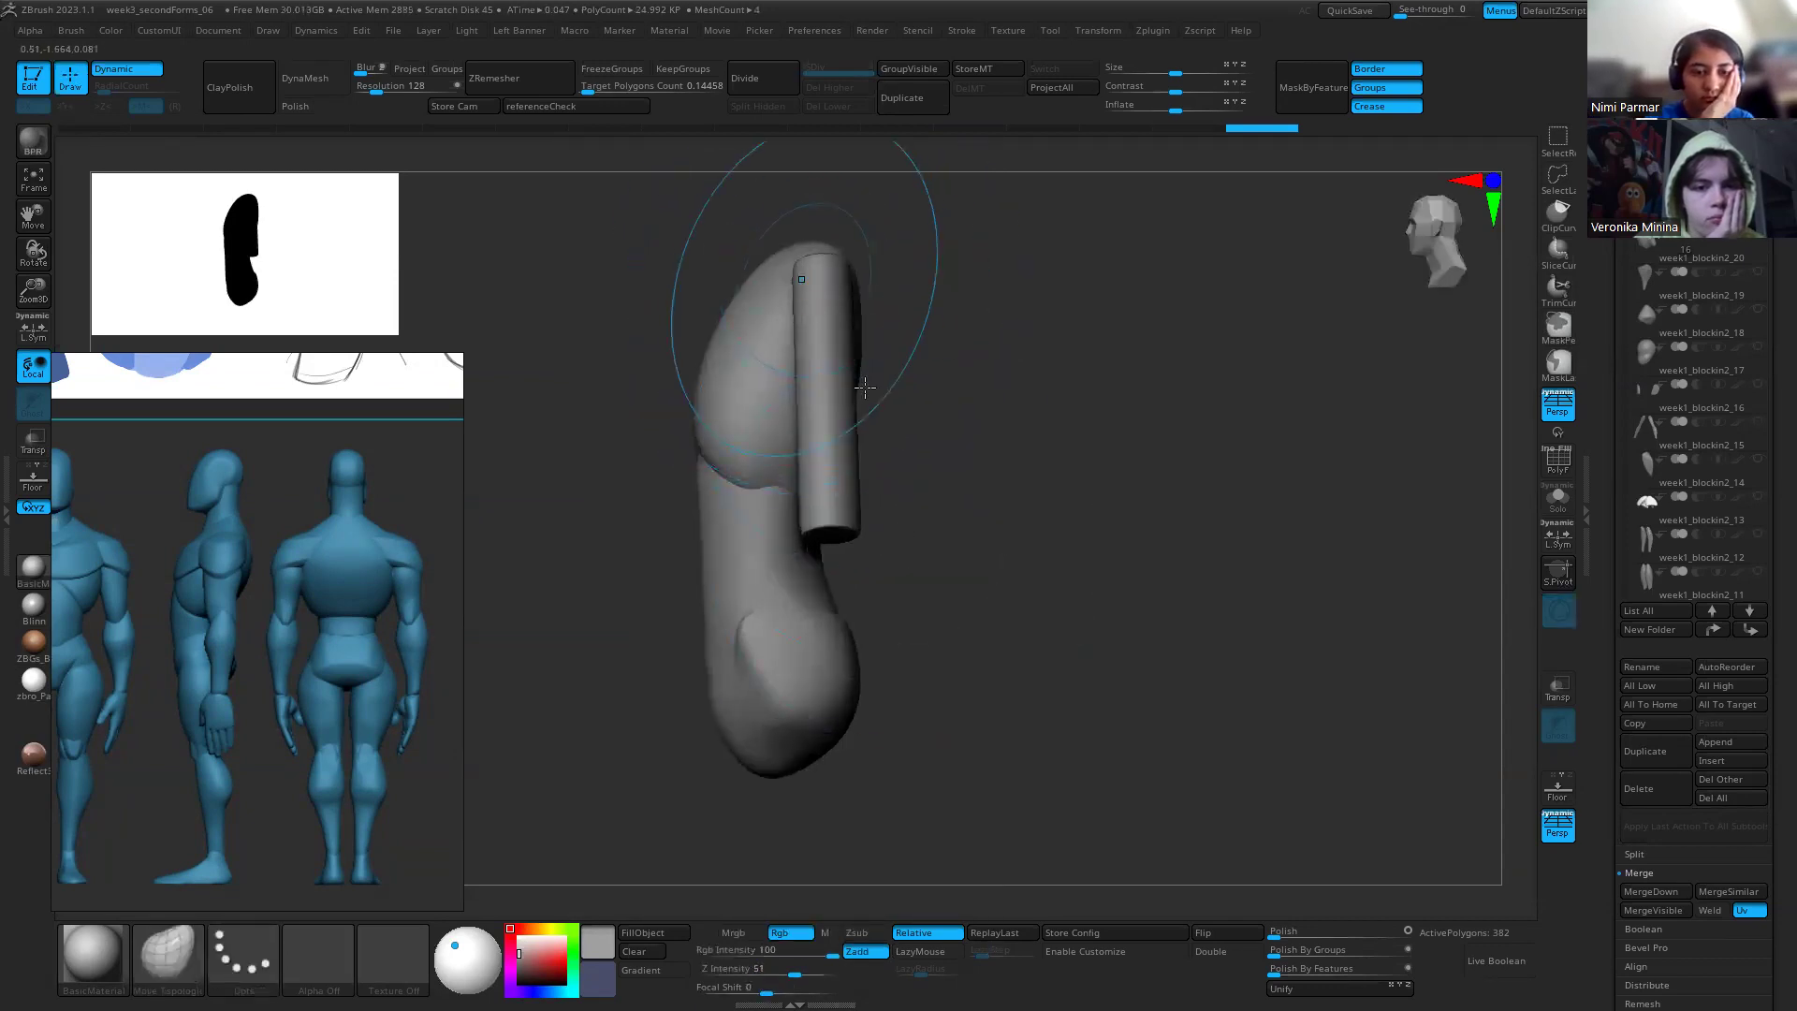
{"action": "left_click_drag", "start_coordinate": [876, 392], "coordinate": [948, 510], "text": "alt"}
{"action": "left_click_drag", "start_coordinate": [960, 435], "coordinate": [930, 369], "text": "shift"}
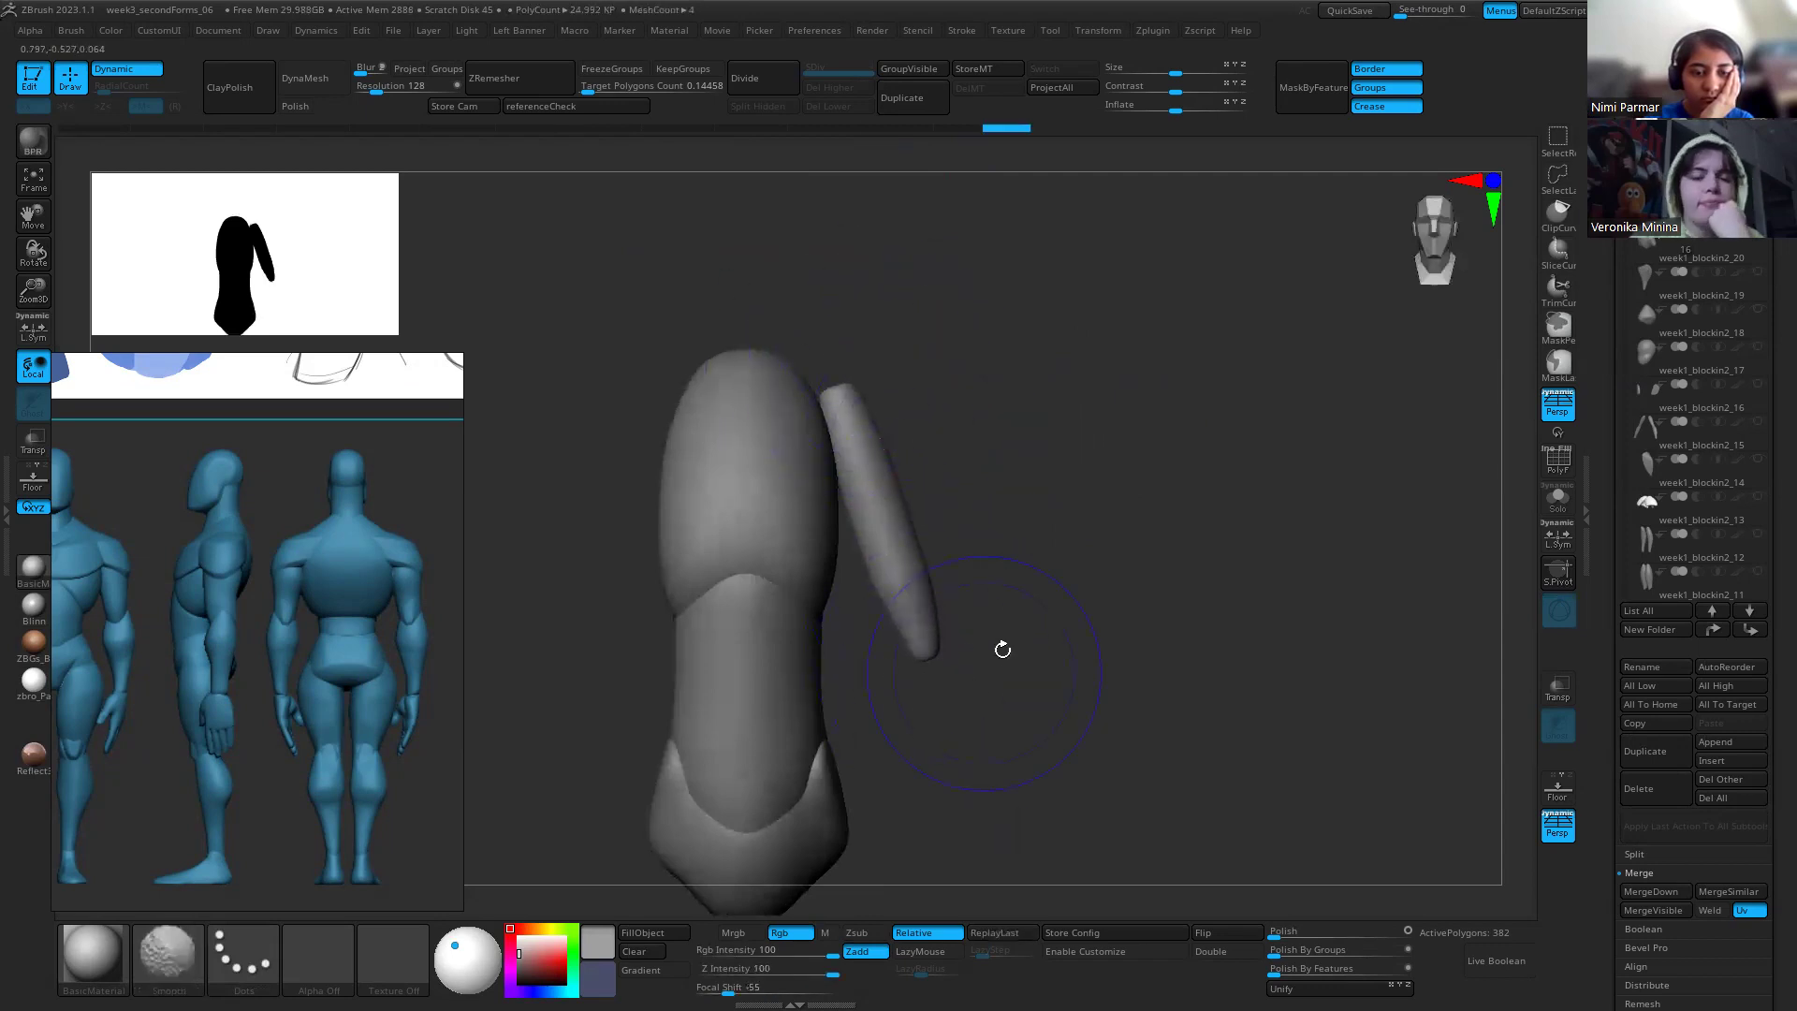
Step: Taper the upper arm further from the back and front views and compare it with the front reference
{"action": "left_click_drag", "start_coordinate": [992, 646], "coordinate": [1029, 419]}
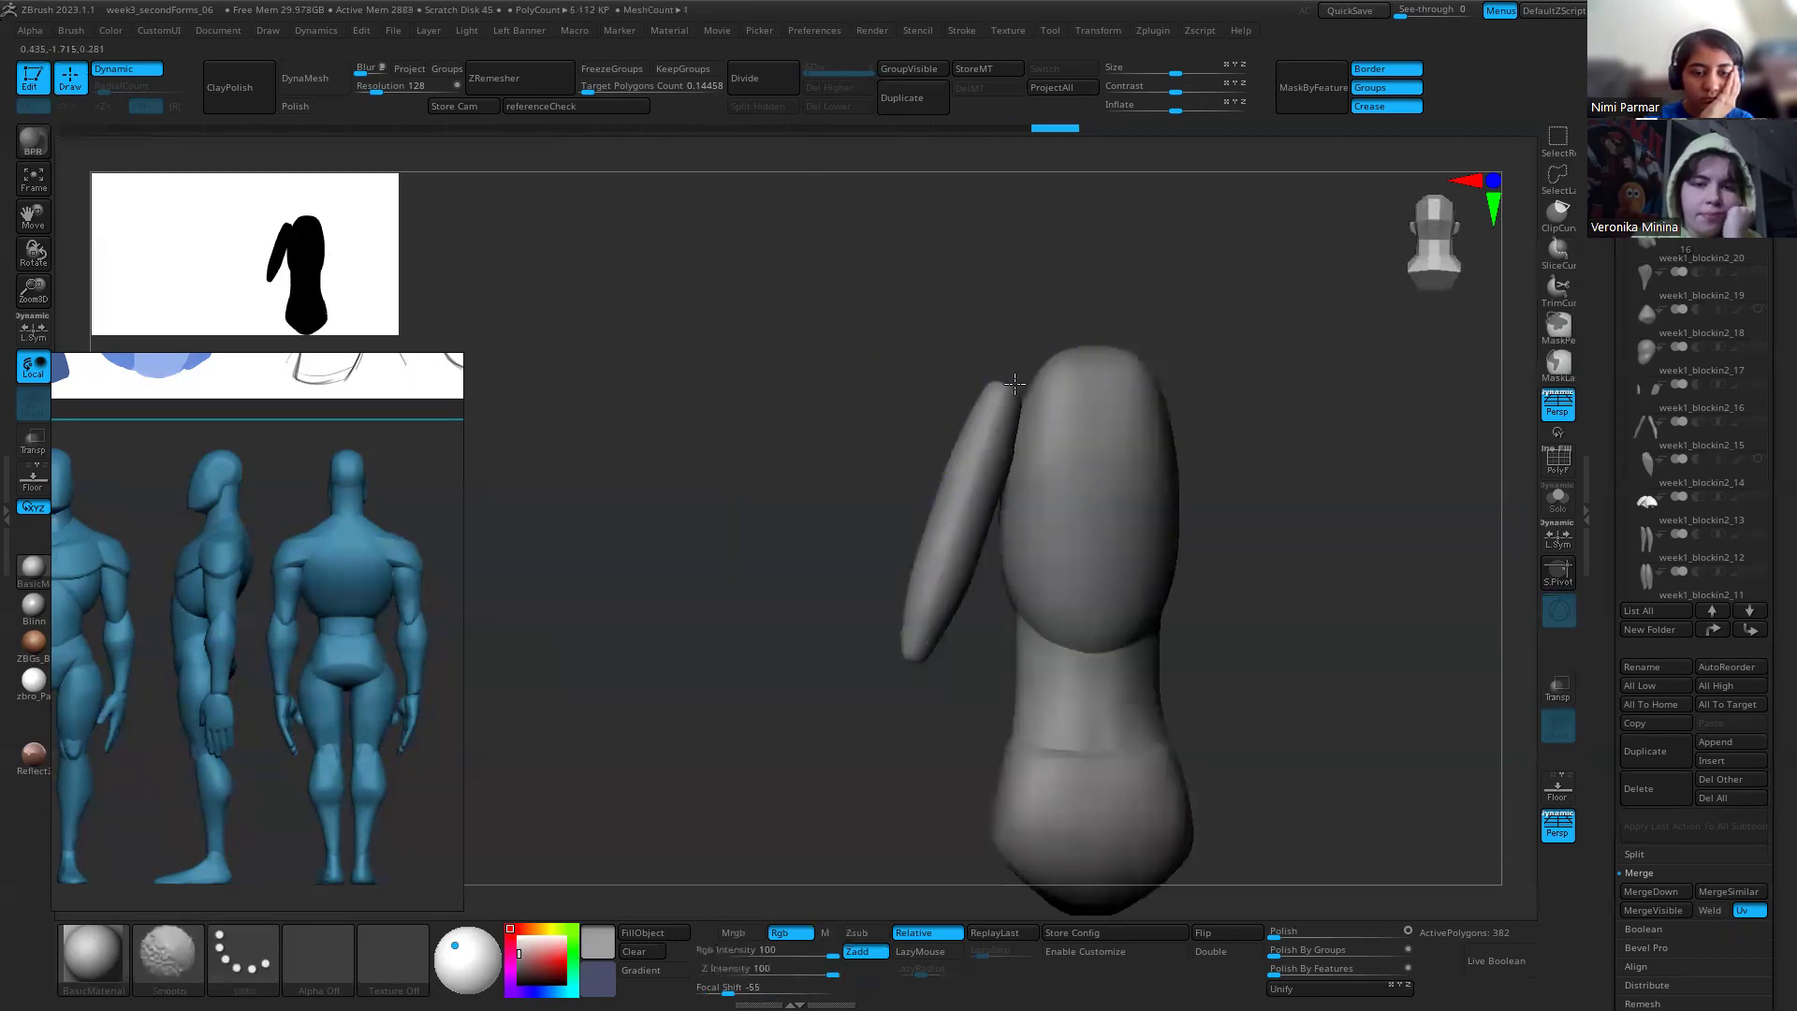
{"action": "left_click_drag", "start_coordinate": [854, 441], "coordinate": [1051, 566], "text": "shift"}
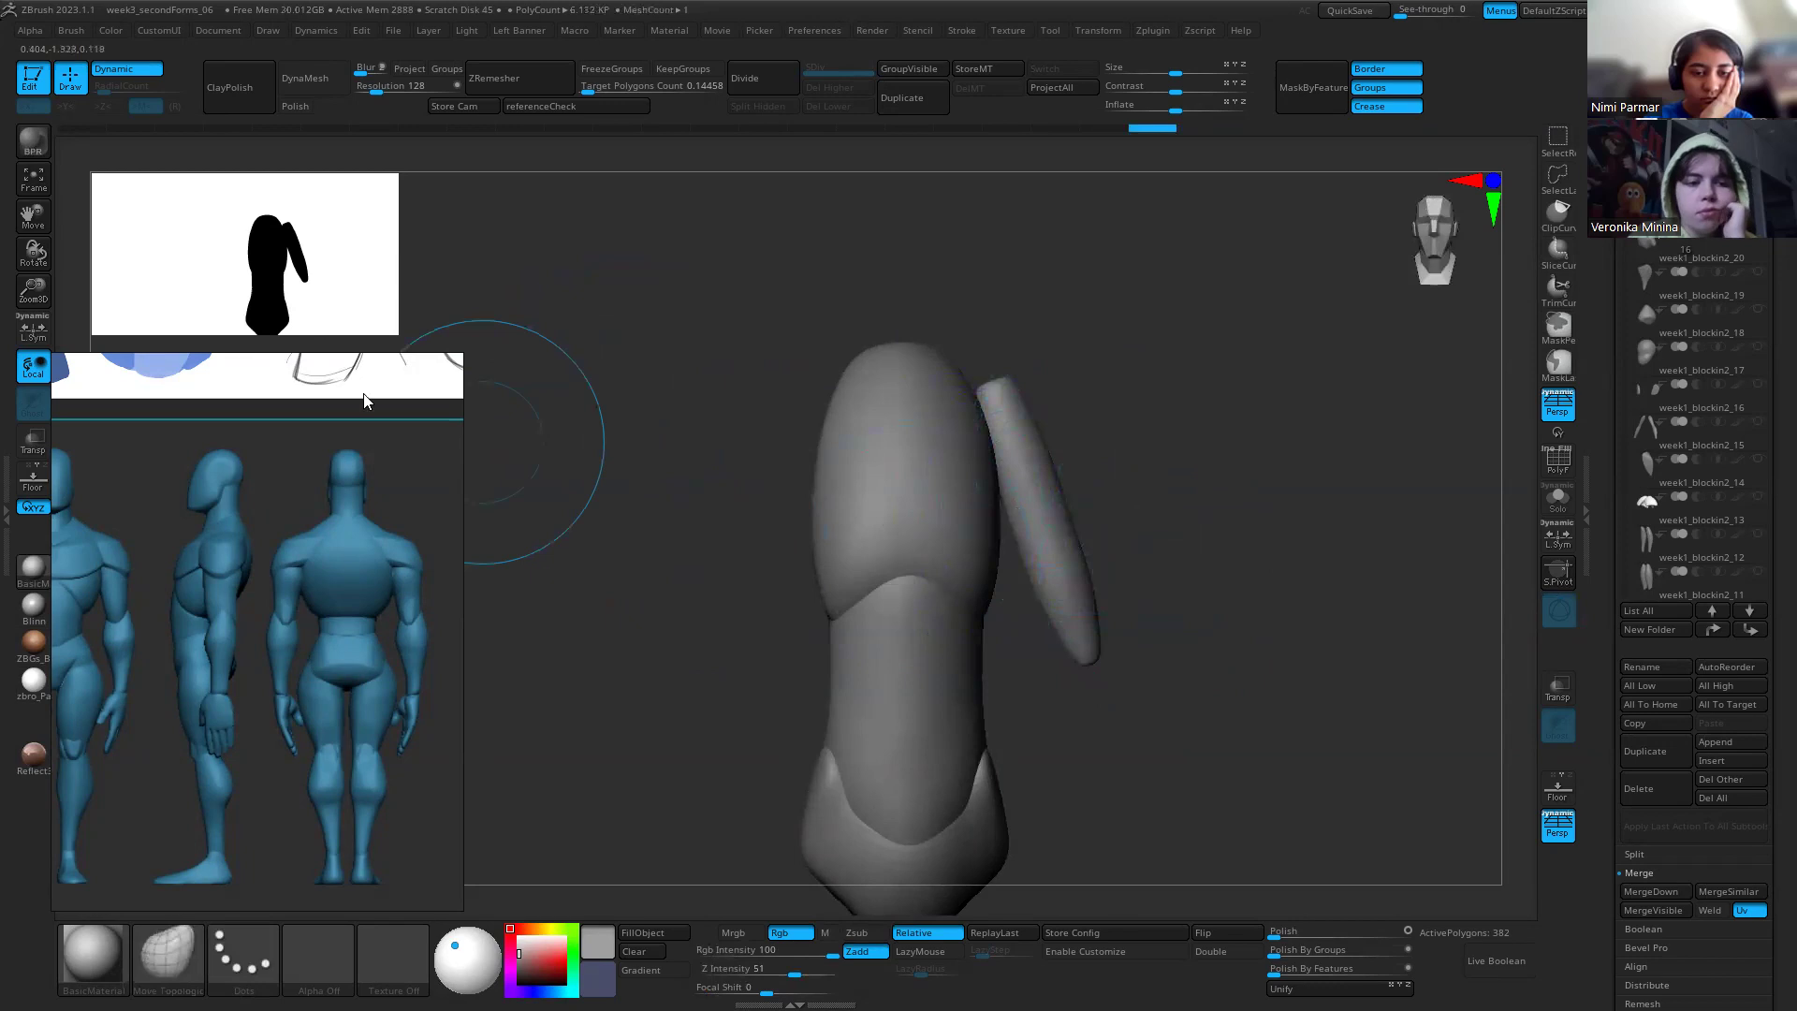
{"action": "key", "text": "shift+z"}
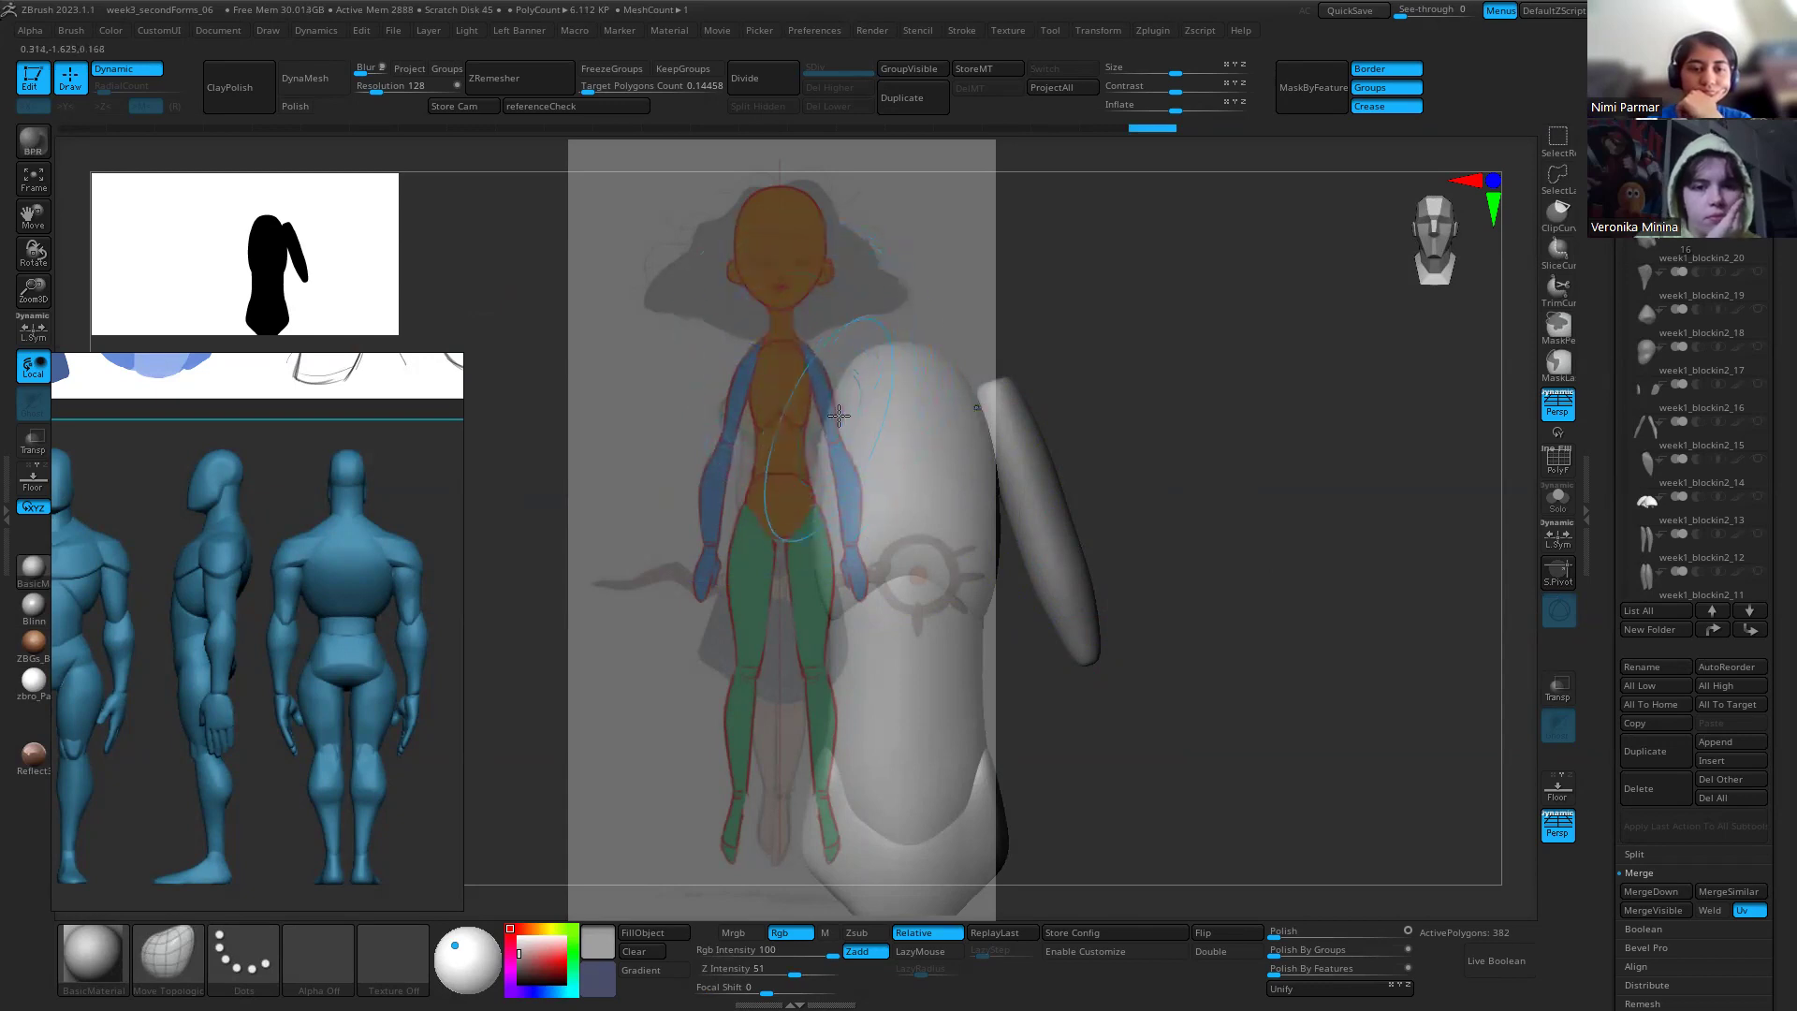
{"action": "key", "text": "shift+z"}
{"action": "key", "text": "s"}
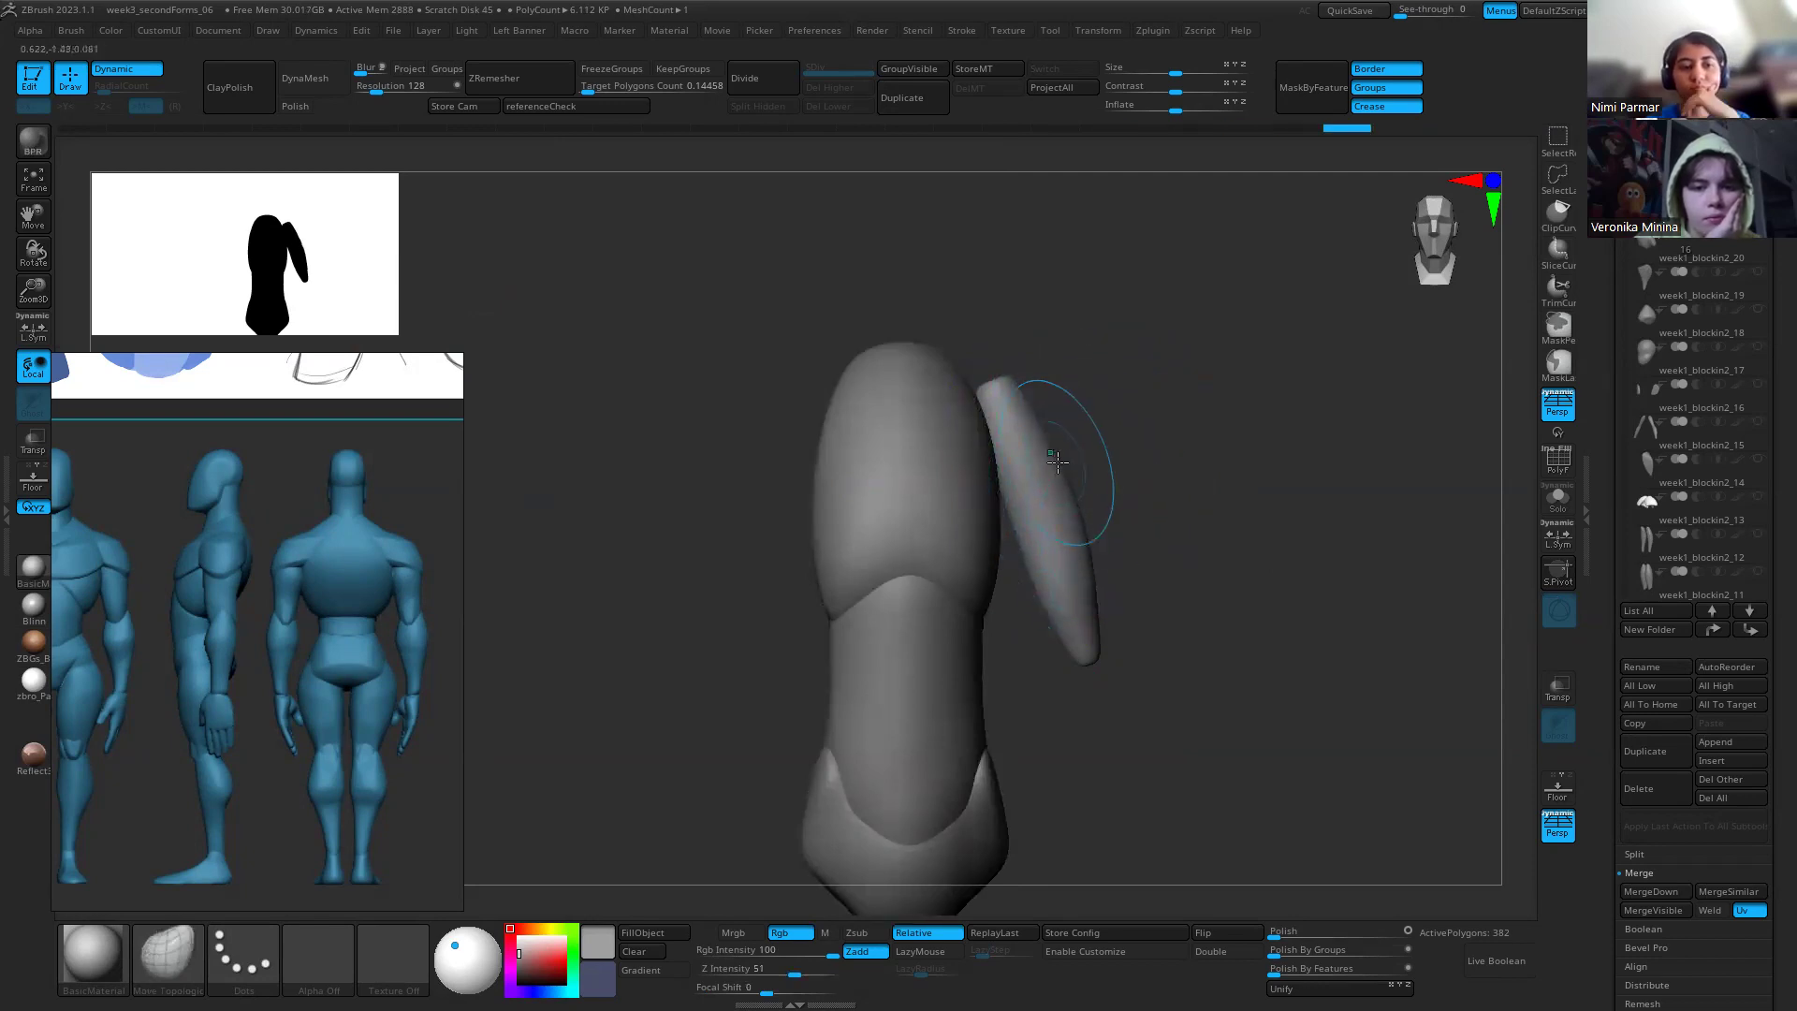
Step: ZRemesh the upper arm at a target polygon count of about 0.105 and curve its outer contour slightly outward
{"action": "left_click", "coordinate": [585, 92]}
{"action": "left_click", "coordinate": [520, 79]}
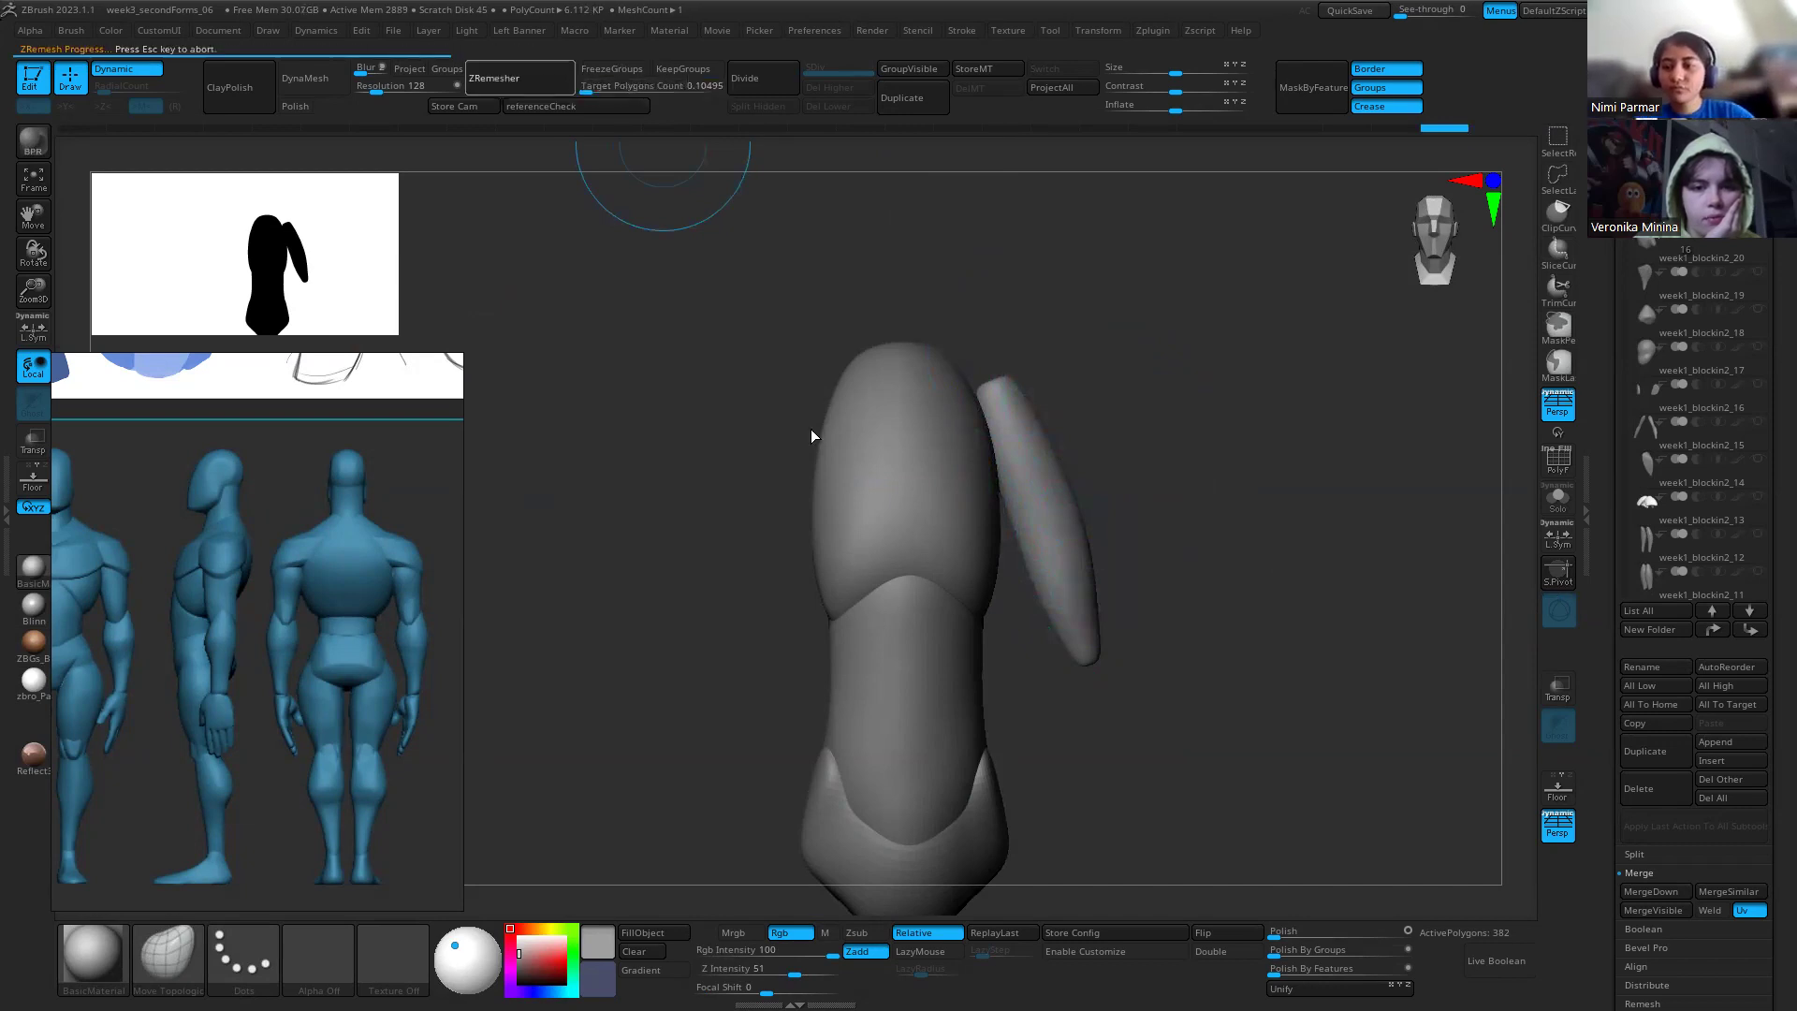
{"action": "left_click_drag", "start_coordinate": [1114, 734], "coordinate": [1010, 558]}
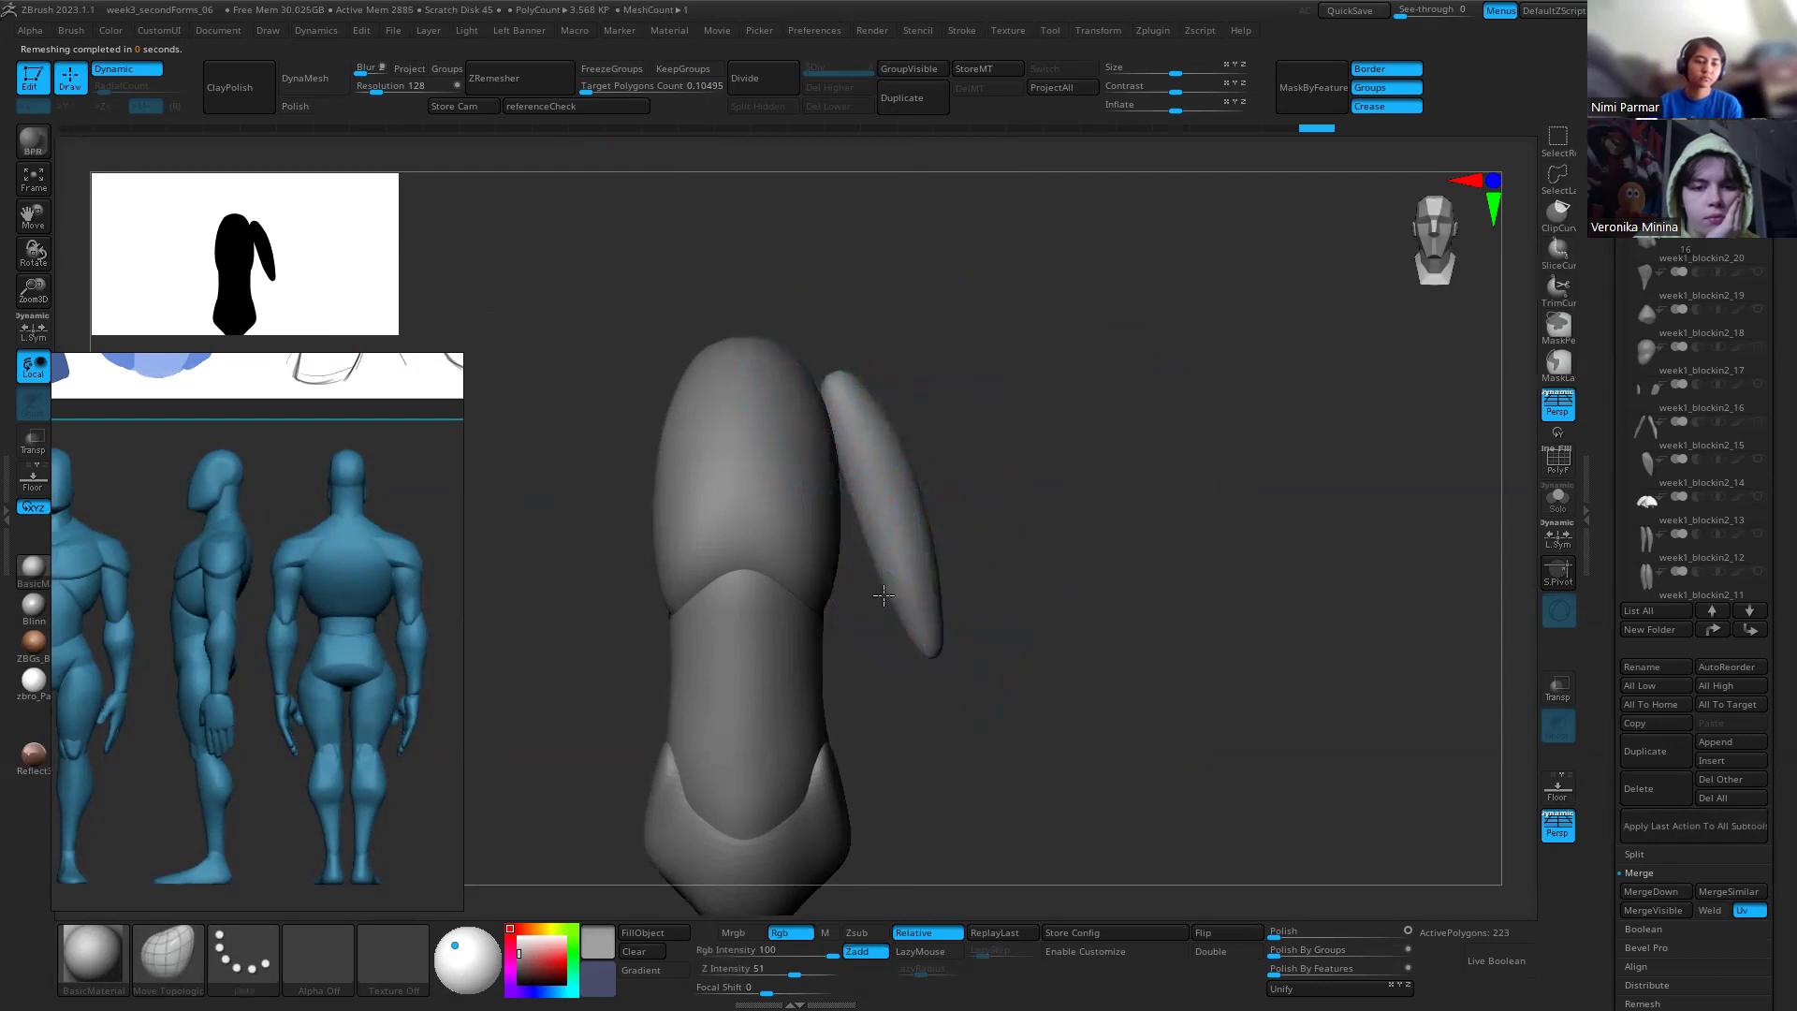
{"action": "left_click_drag", "start_coordinate": [1000, 542], "coordinate": [979, 617]}
{"action": "left_click_drag", "start_coordinate": [962, 529], "coordinate": [1093, 657]}
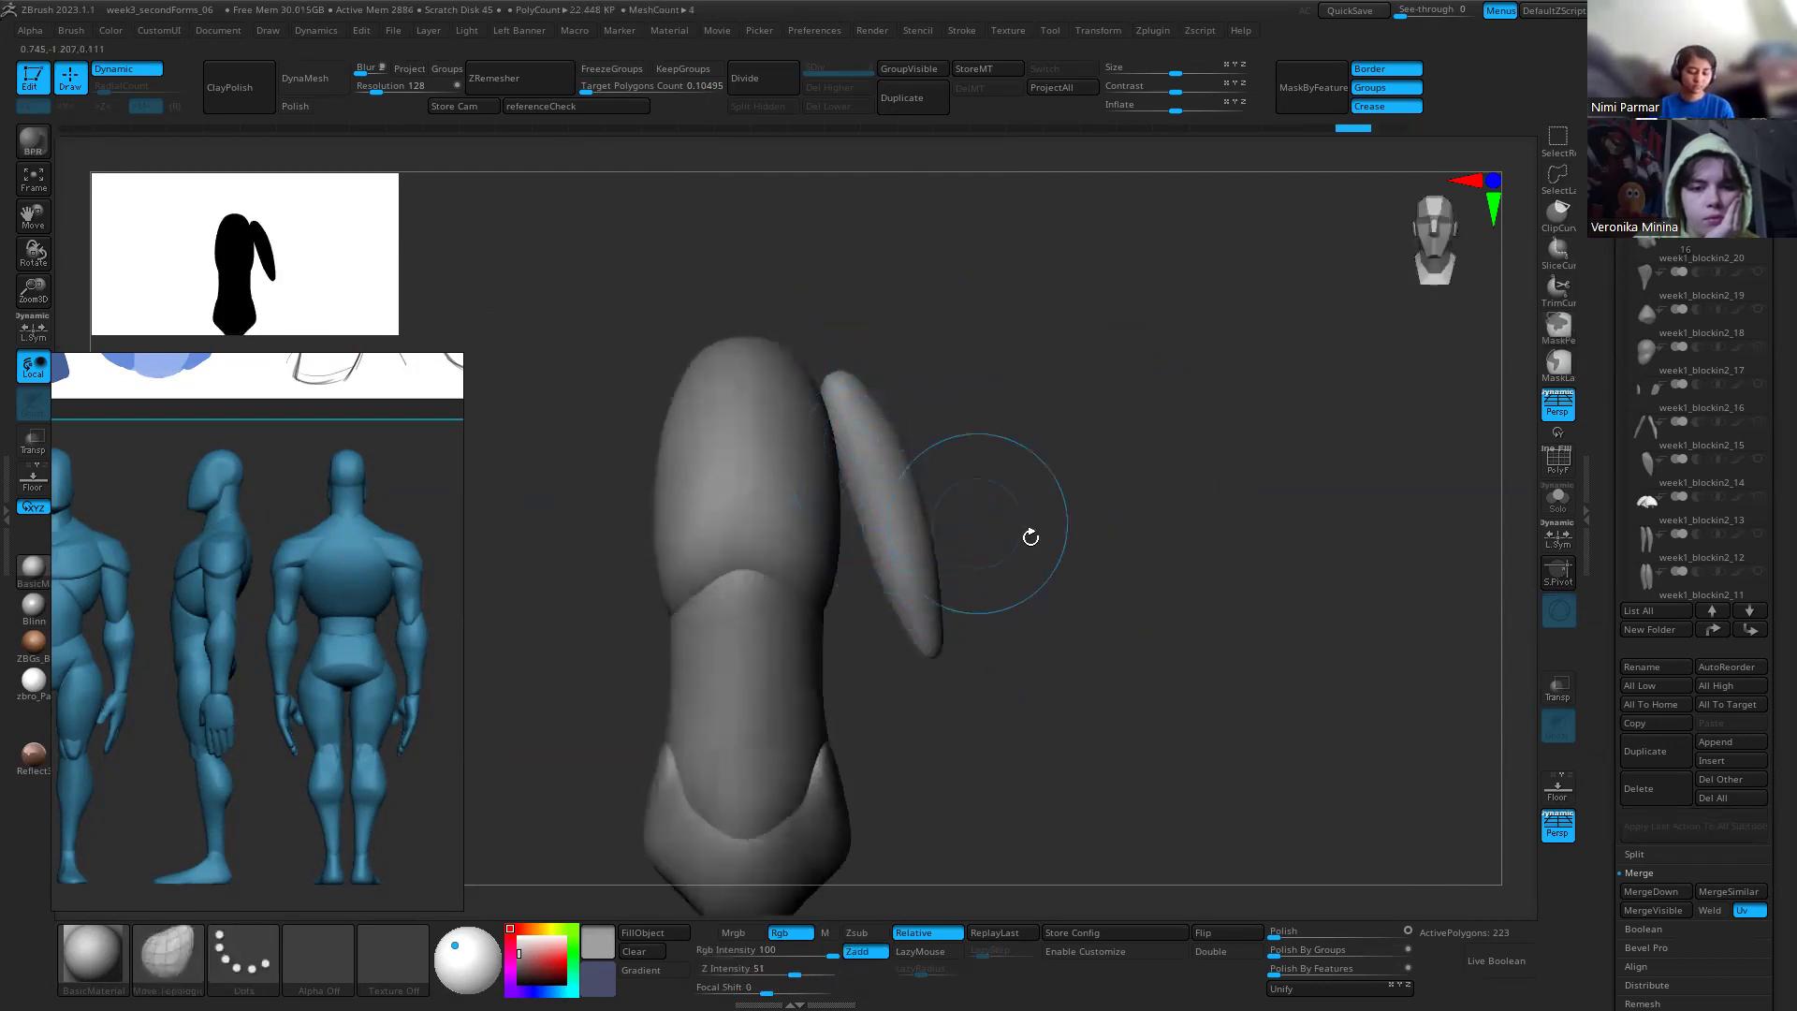
{"action": "left_click_drag", "start_coordinate": [1030, 533], "coordinate": [927, 524]}
Step: Switch to the Inflat brush, set its Z Intensity to 2 and add volume to the upper arm from the side
{"action": "type", "text": "blockin"}
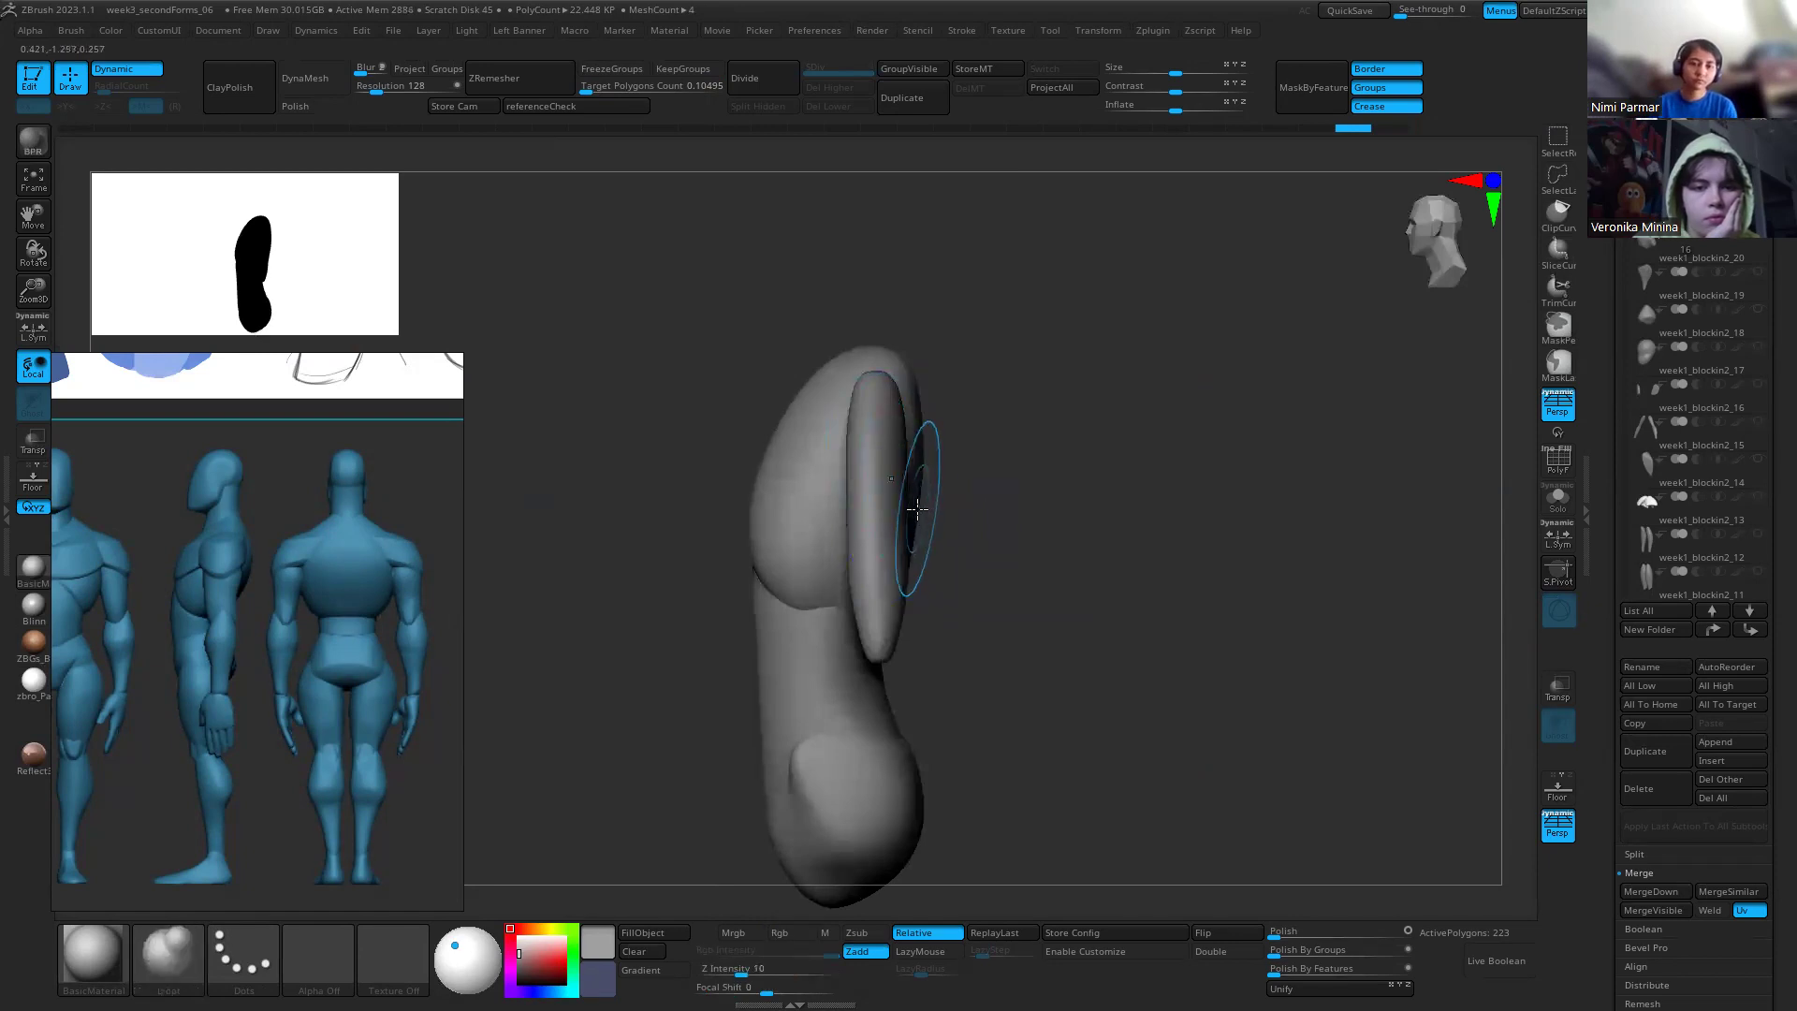
{"action": "type", "text": "2"}
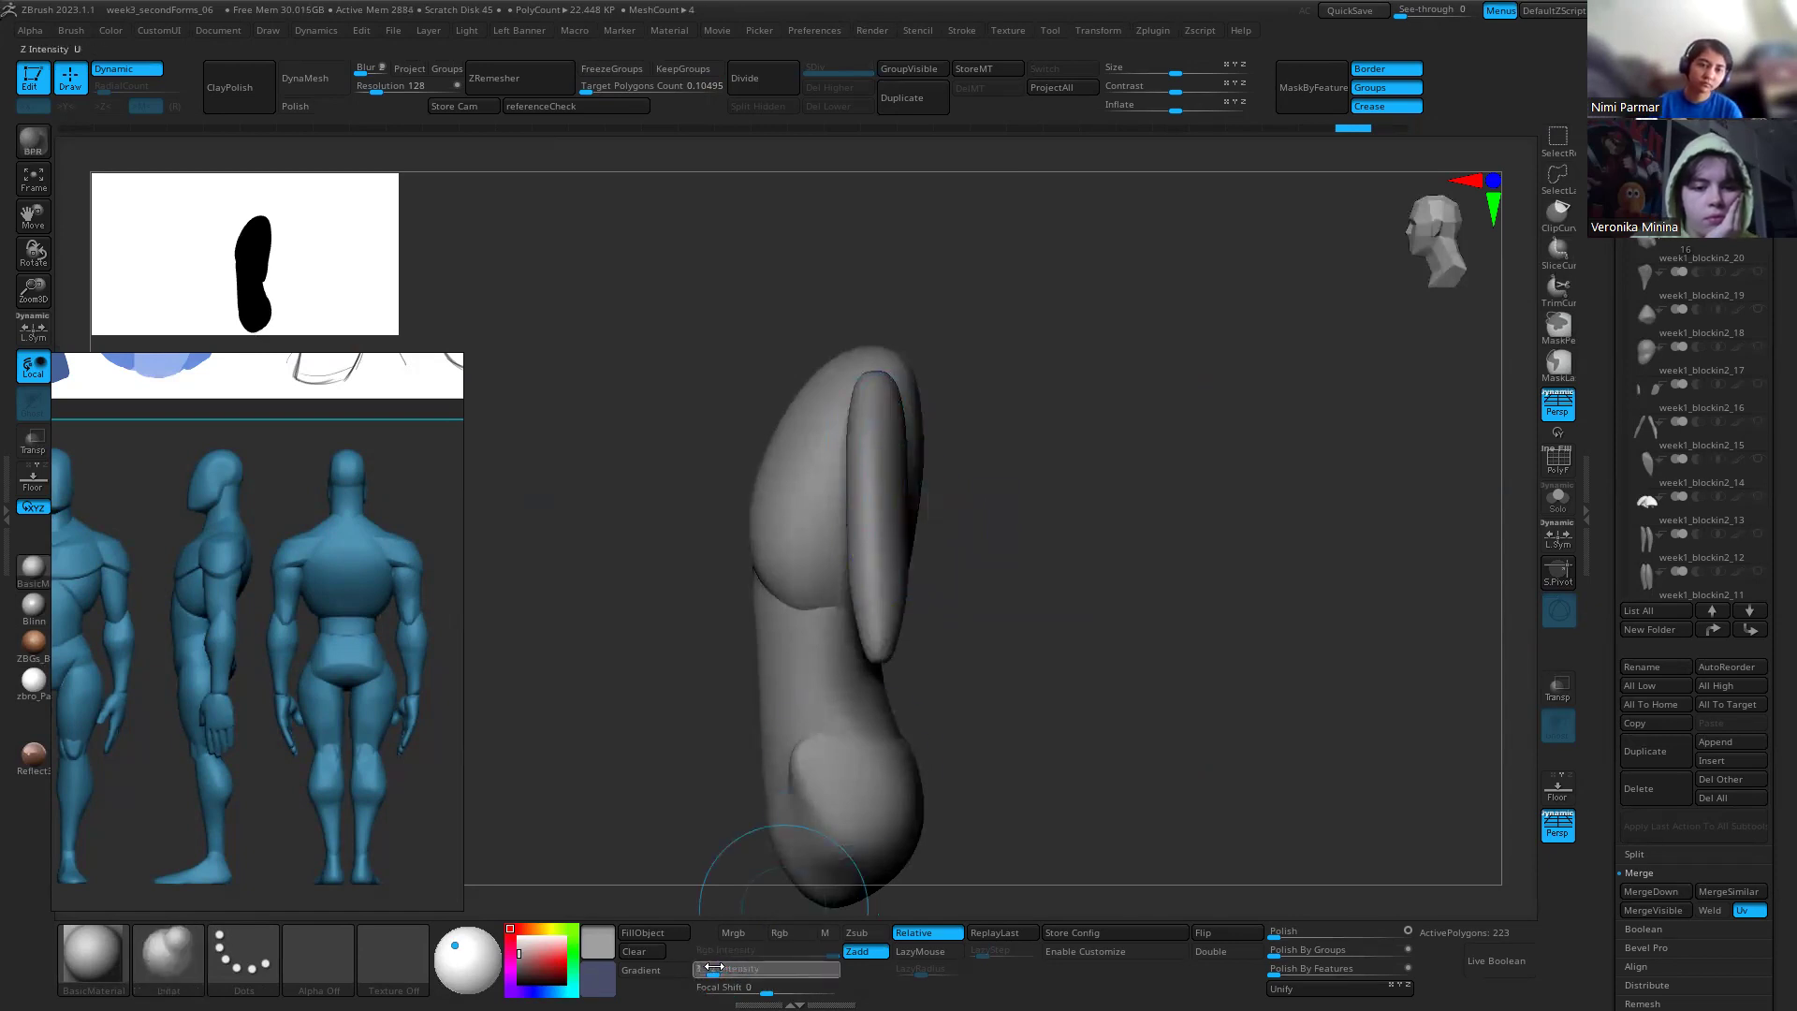
{"action": "key", "text": "Return"}
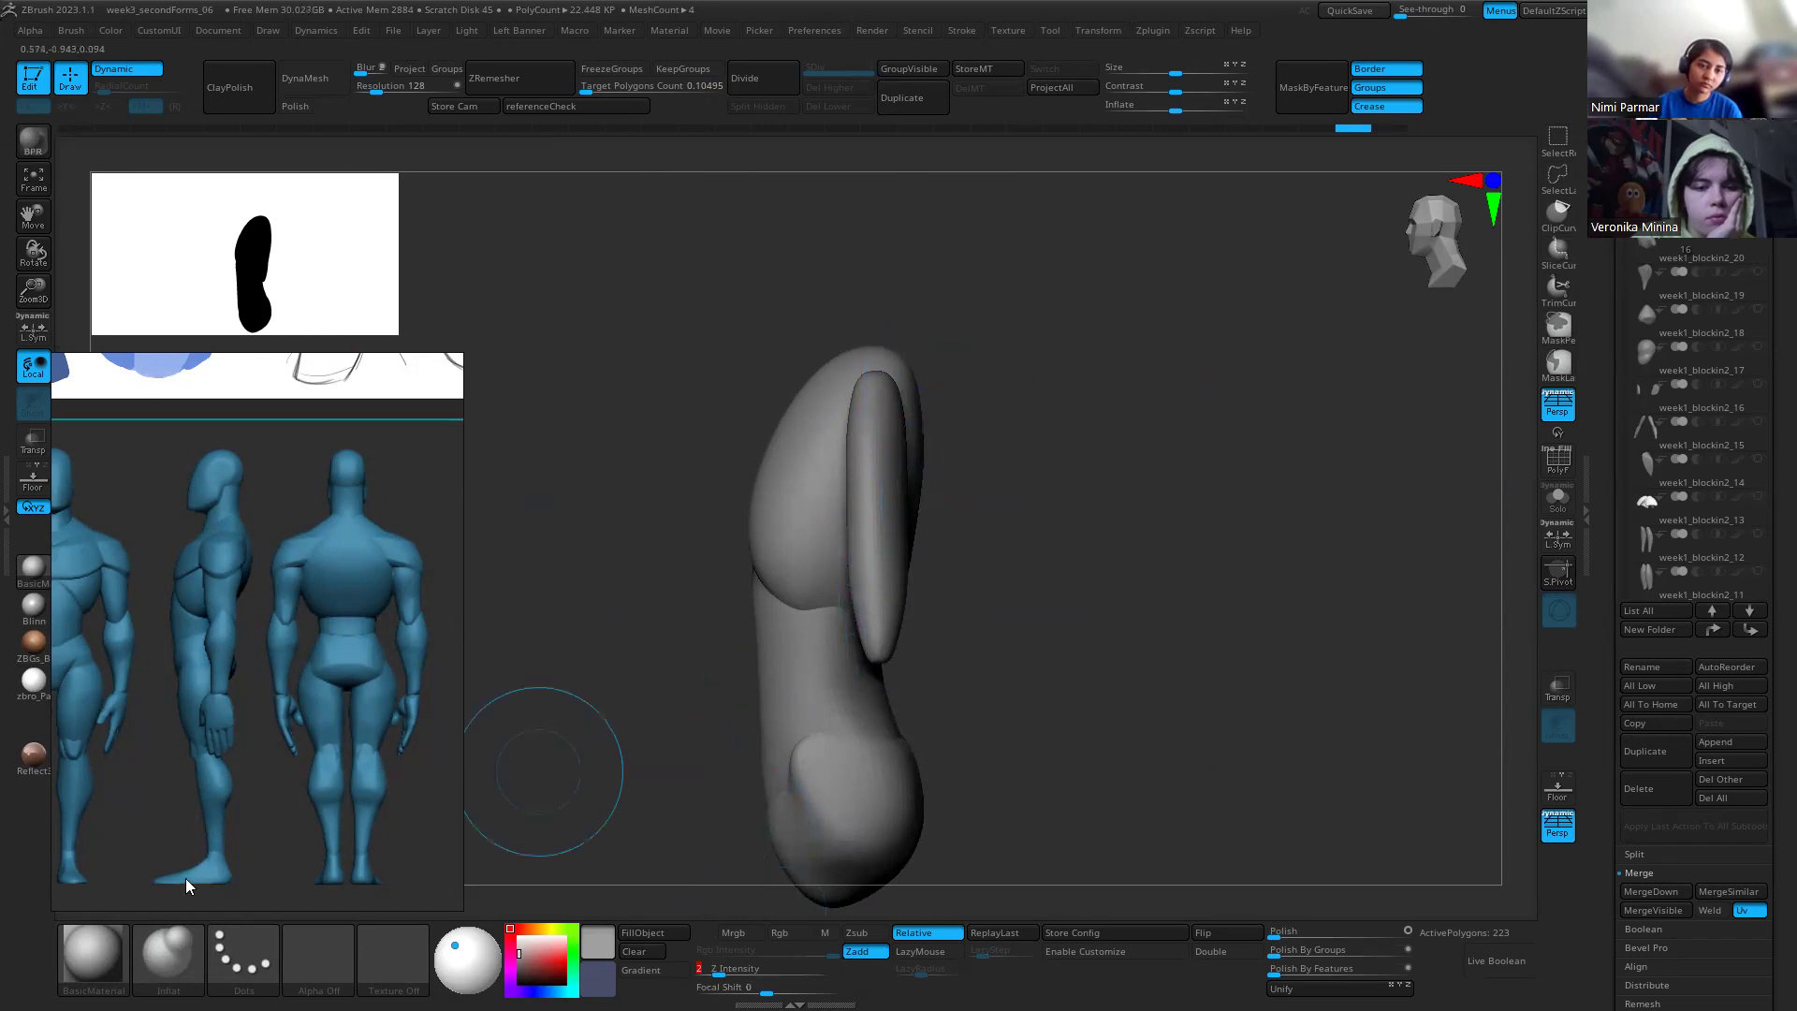
{"action": "left_click_drag", "start_coordinate": [991, 542], "coordinate": [897, 457]}
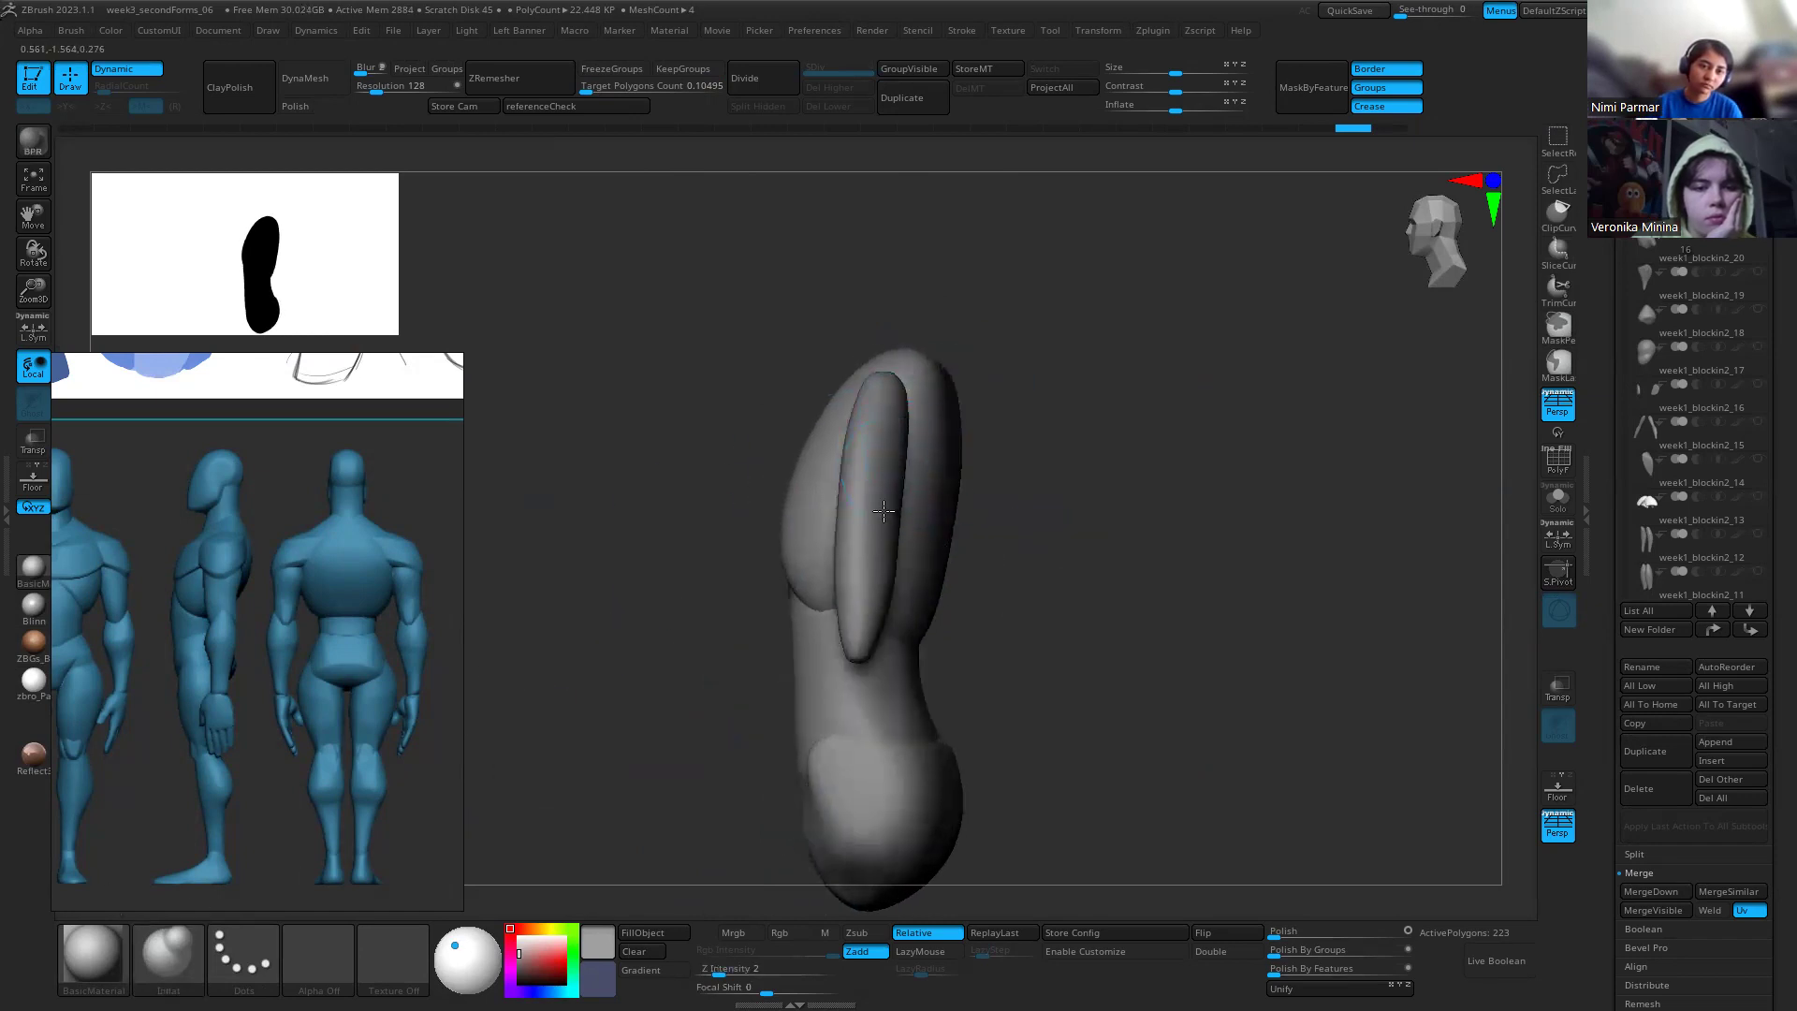
Step: Set the Inflat brush's Z Intensity to 4 and build up the upper arm from the side, back and three-quarter views
{"action": "left_click", "coordinate": [717, 972]}
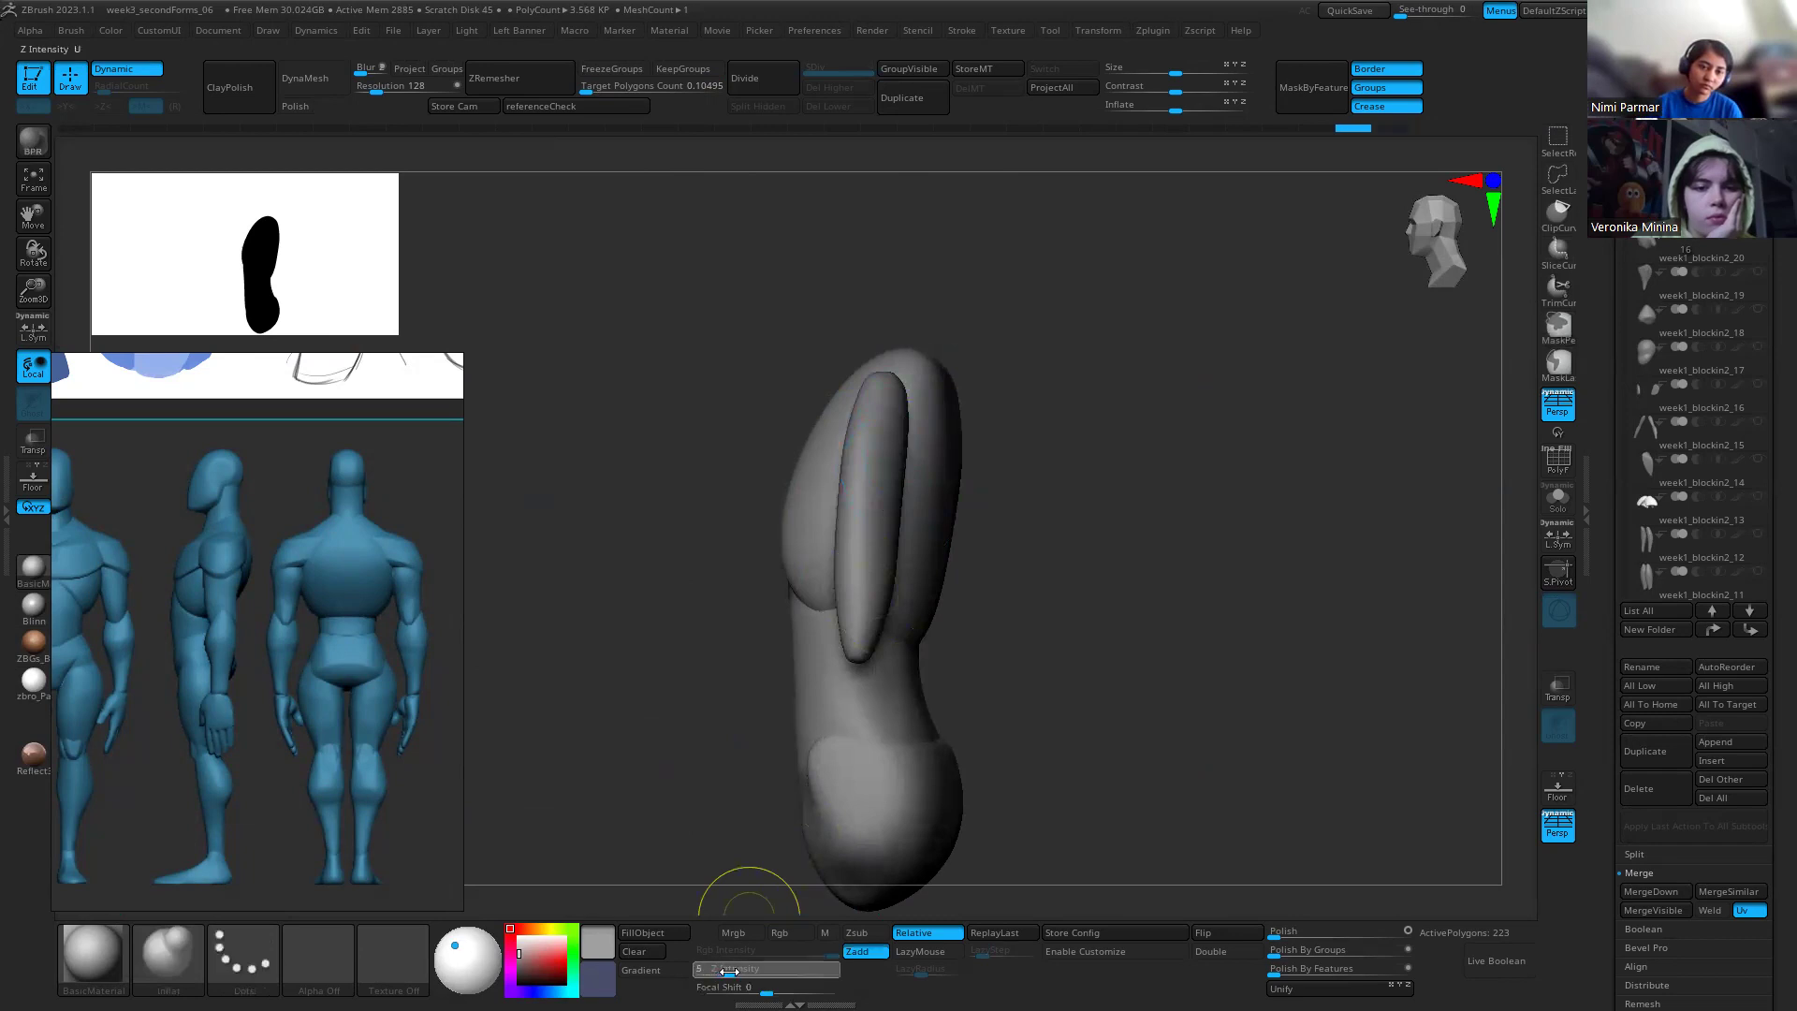
{"action": "type", "text": "5"}
{"action": "key", "text": "Return"}
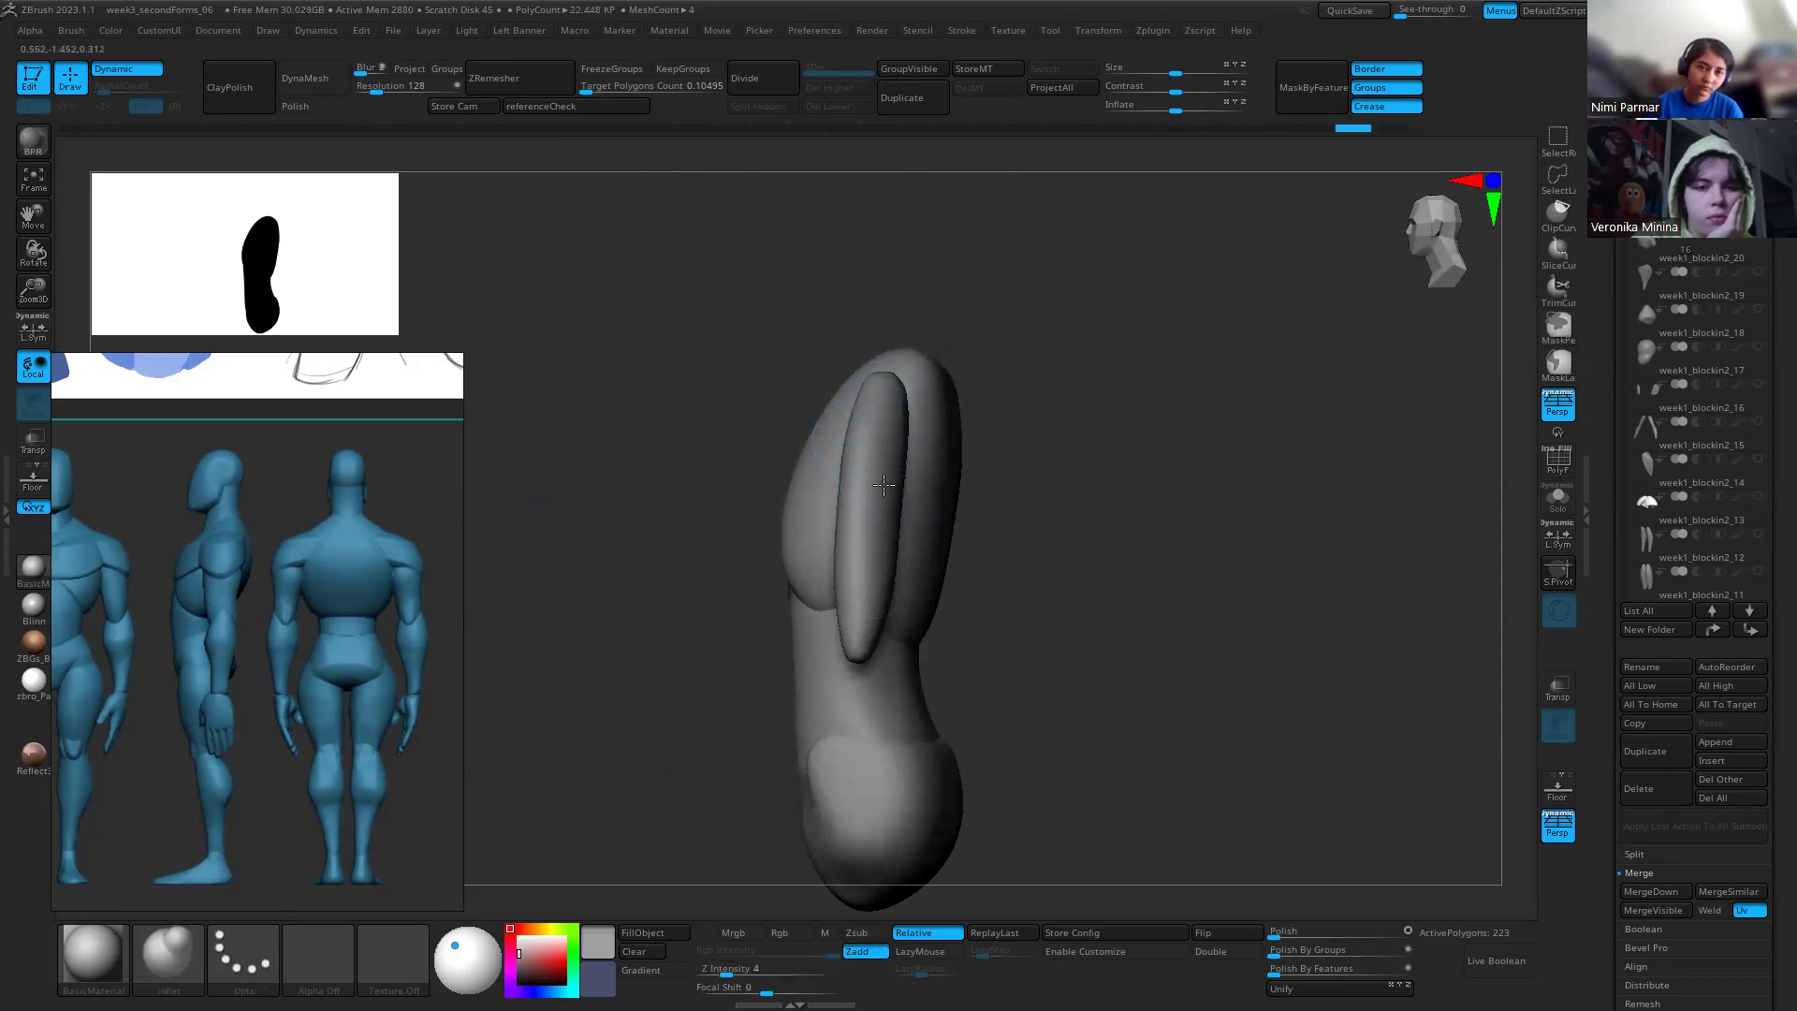
{"action": "mouse_move", "coordinate": [995, 512]}
{"action": "left_mouse_down"}
{"action": "mouse_move", "coordinate": [1103, 602]}
{"action": "mouse_move", "coordinate": [1094, 614]}
{"action": "mouse_move", "coordinate": [908, 426]}
{"action": "left_mouse_up"}
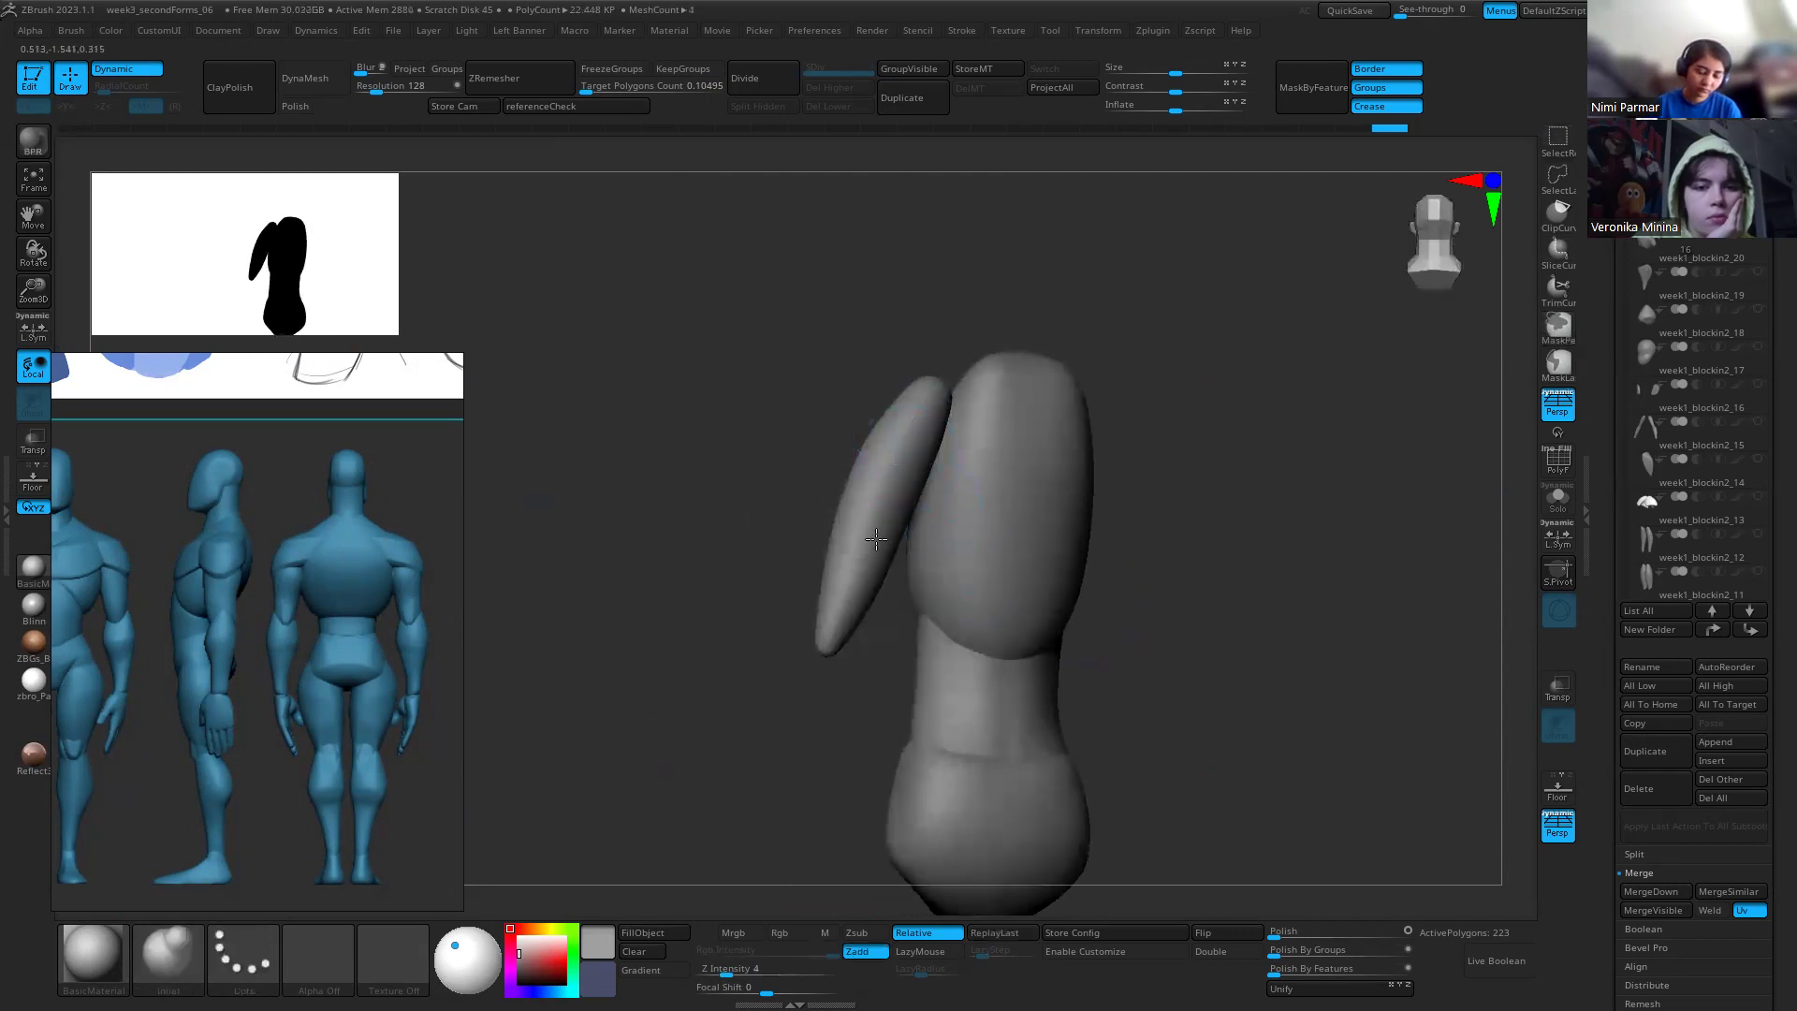
{"action": "mouse_move", "coordinate": [759, 781]}
{"action": "left_mouse_down"}
{"action": "mouse_move", "coordinate": [1076, 593]}
{"action": "mouse_move", "coordinate": [870, 471]}
{"action": "left_mouse_up"}
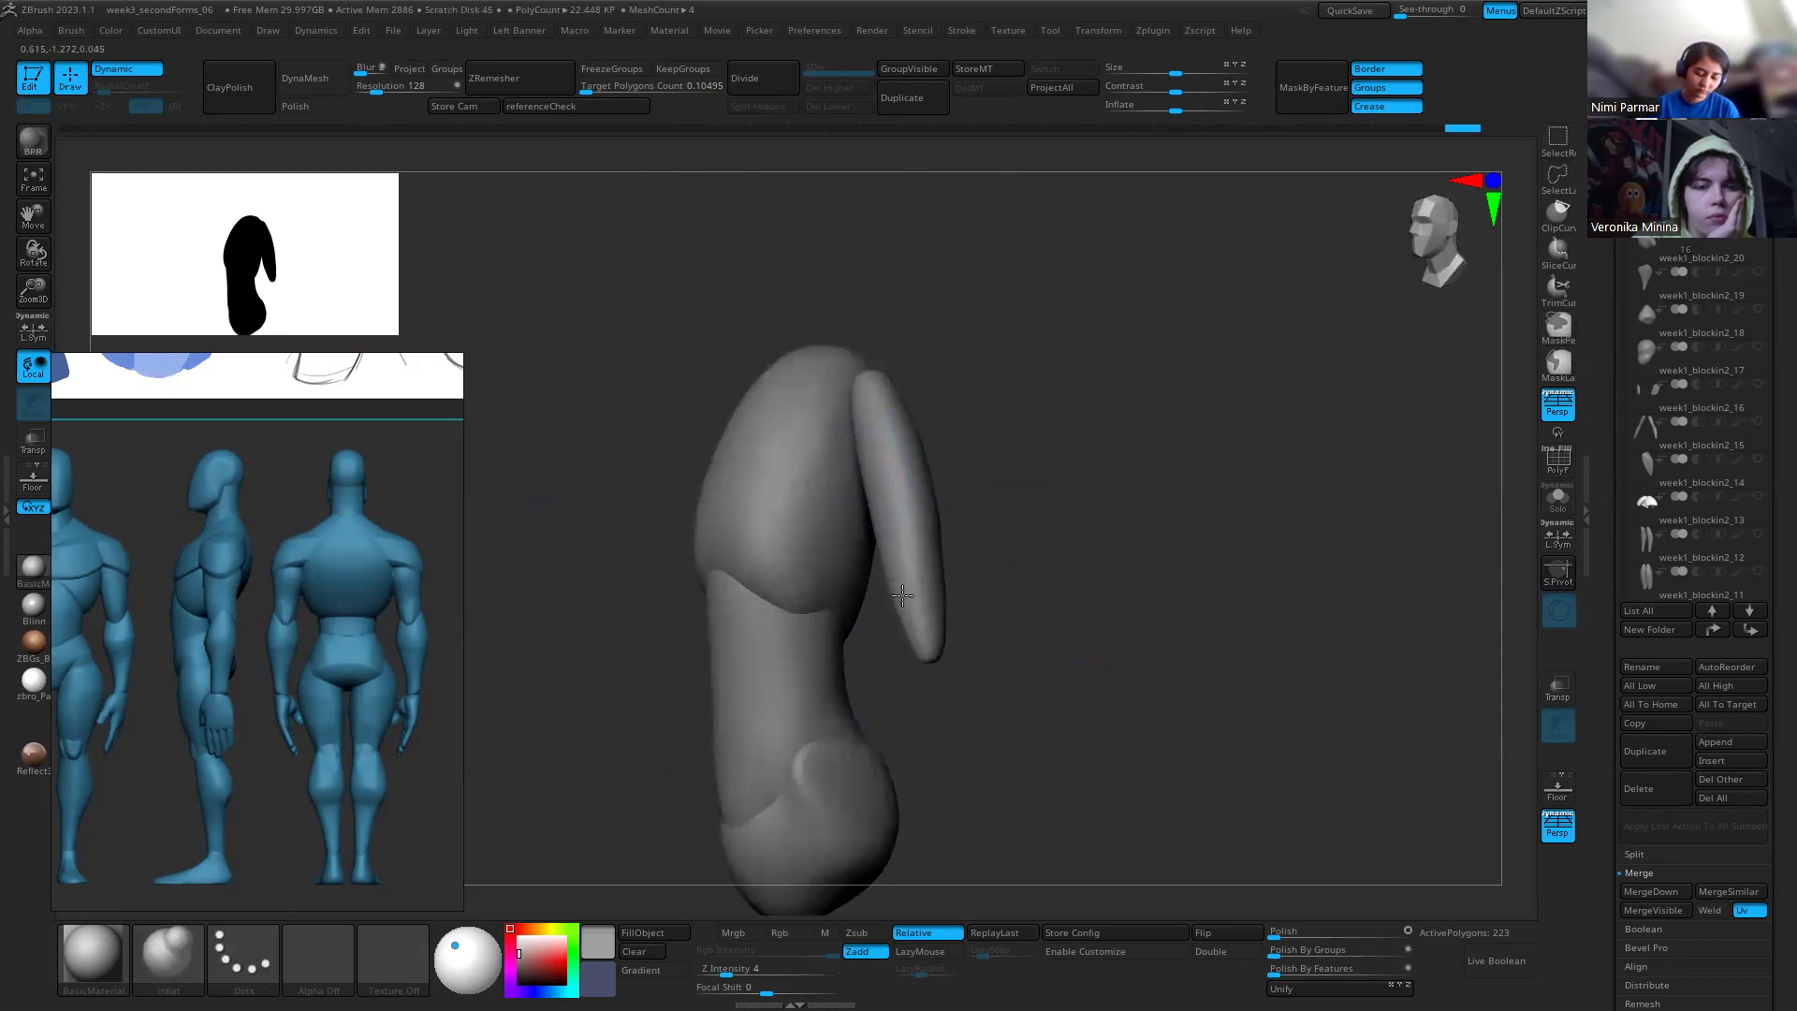
{"action": "mouse_move", "coordinate": [1083, 601]}
{"action": "left_mouse_down", "text": "shift"}
{"action": "mouse_move", "coordinate": [962, 497]}
{"action": "mouse_move", "coordinate": [1067, 634]}
{"action": "mouse_move", "coordinate": [1204, 577]}
{"action": "left_mouse_up", "text": "shift"}
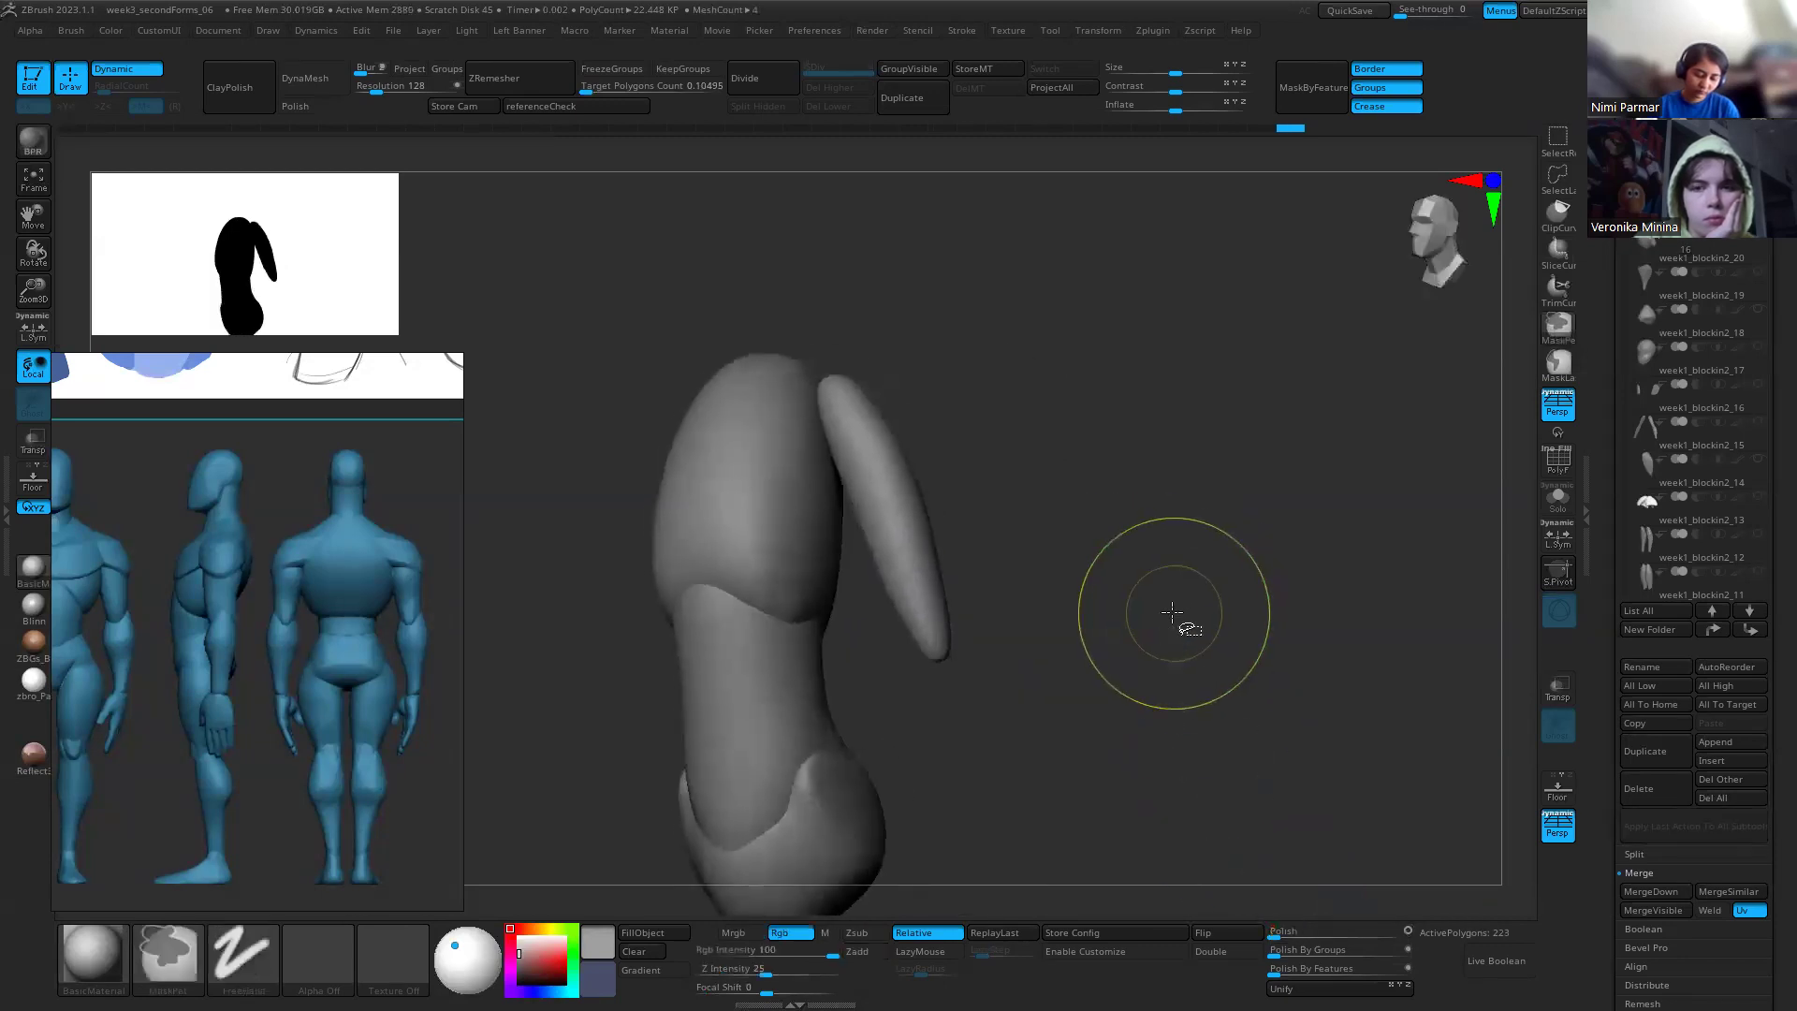
Step: Return to the Move Topological brush and reshape the upper arm in side and front views, rounding its elbow end
{"action": "key", "text": "ctrl+shift"}
{"action": "mouse_move", "coordinate": [1148, 613]}
{"action": "left_mouse_down"}
{"action": "mouse_move", "coordinate": [1075, 589]}
{"action": "mouse_move", "coordinate": [963, 482]}
{"action": "left_mouse_up"}
{"action": "key", "text": "b"}
{"action": "key", "text": "m"}
{"action": "key", "text": "t"}
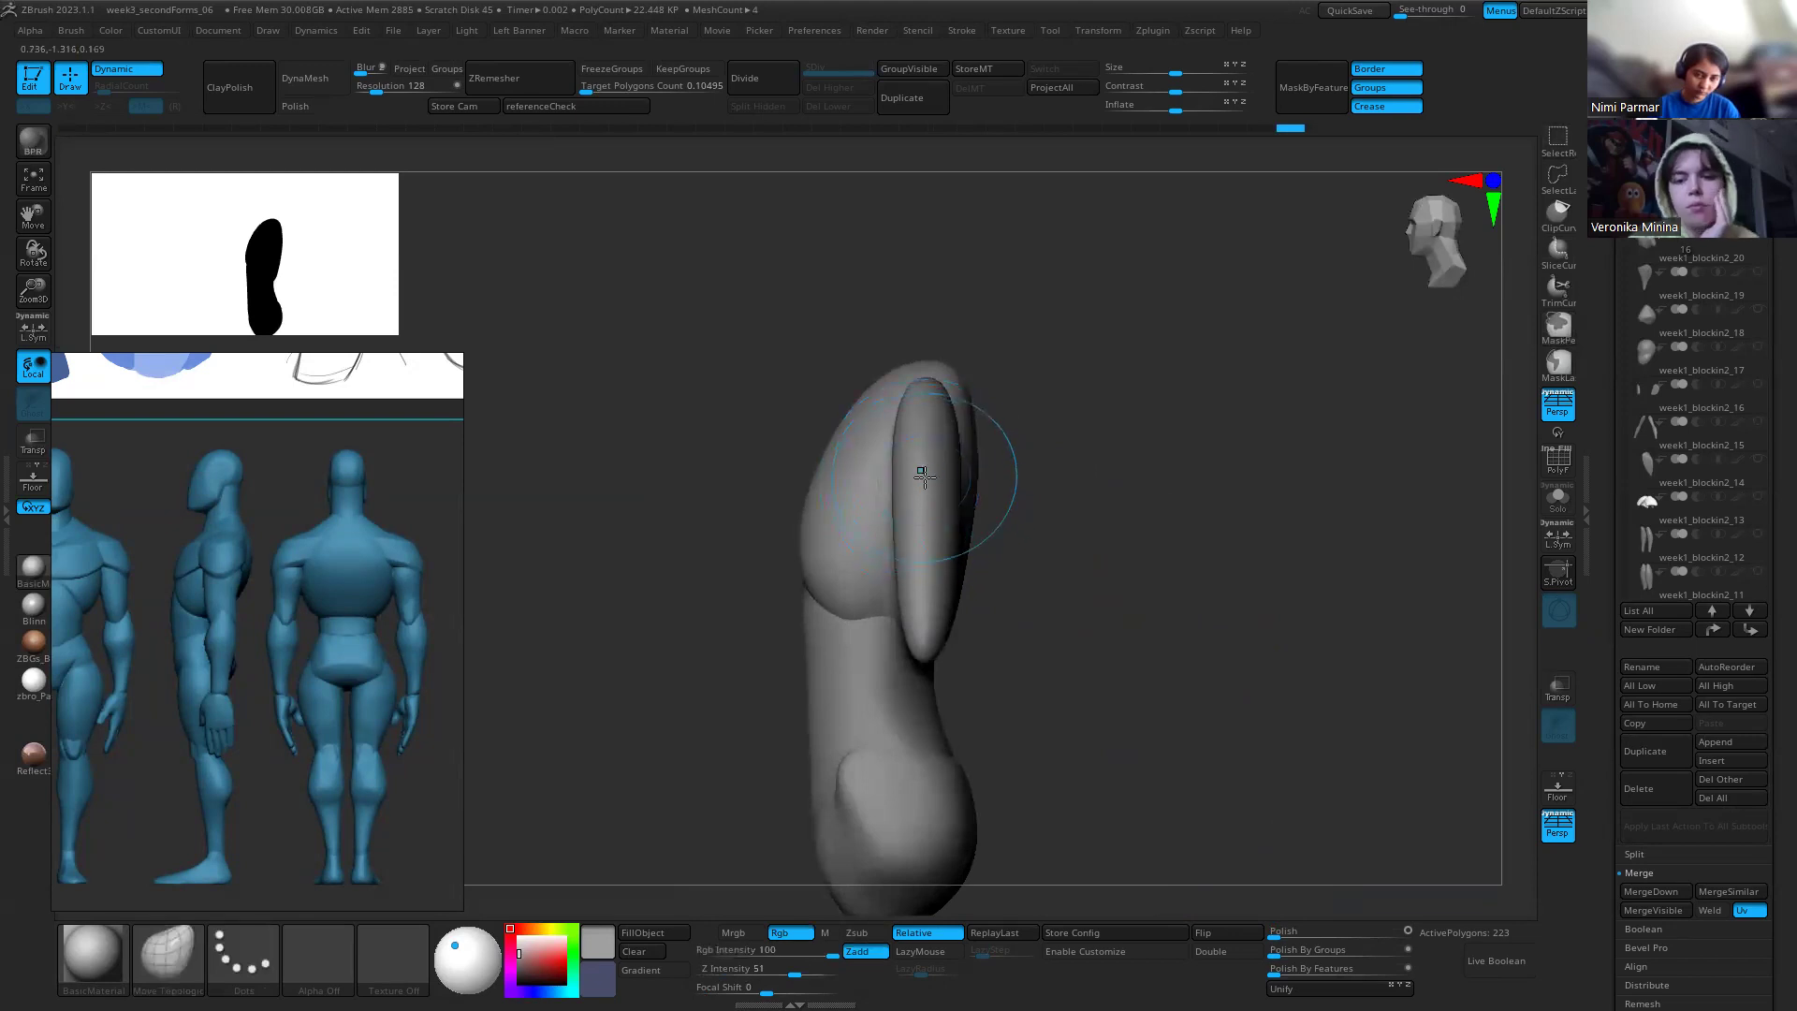
{"action": "key", "text": "ctrl"}
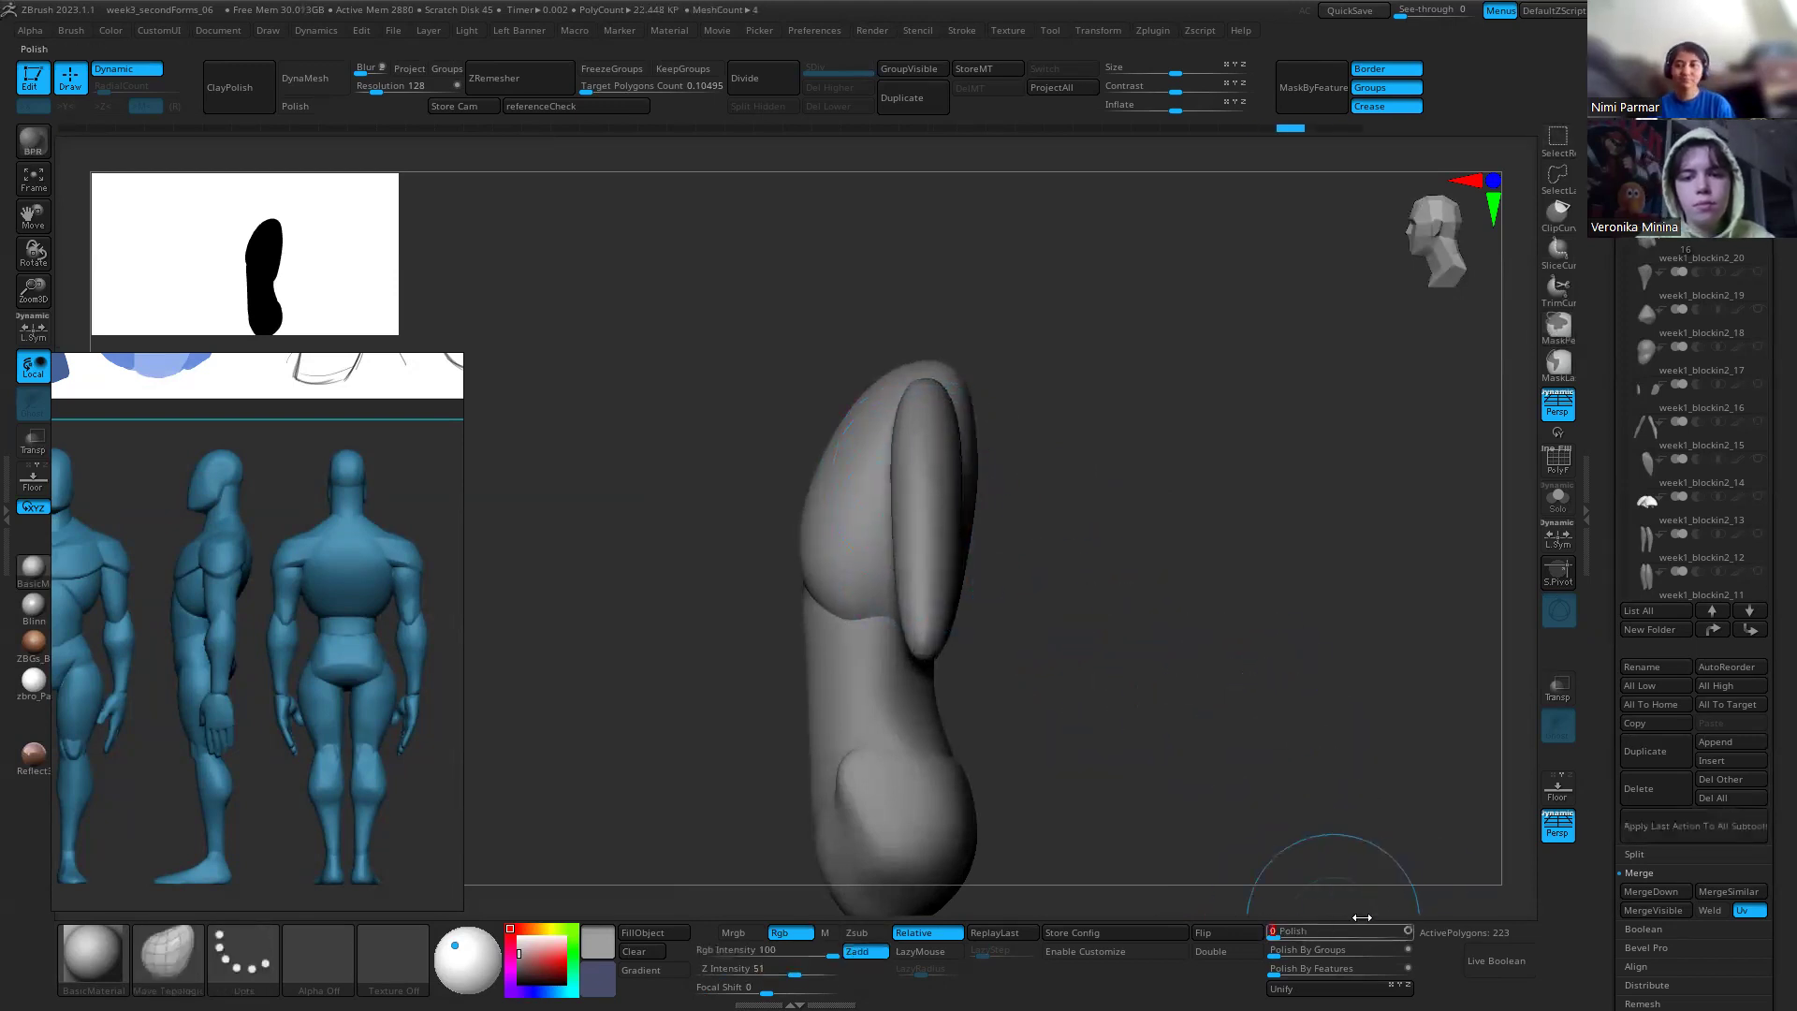
{"action": "mouse_move", "coordinate": [1091, 581]}
{"action": "left_mouse_down"}
{"action": "mouse_move", "coordinate": [1000, 587]}
{"action": "mouse_move", "coordinate": [1155, 593]}
{"action": "mouse_move", "coordinate": [829, 506]}
{"action": "mouse_move", "coordinate": [814, 457]}
{"action": "left_mouse_up"}
{"action": "key", "text": "s"}
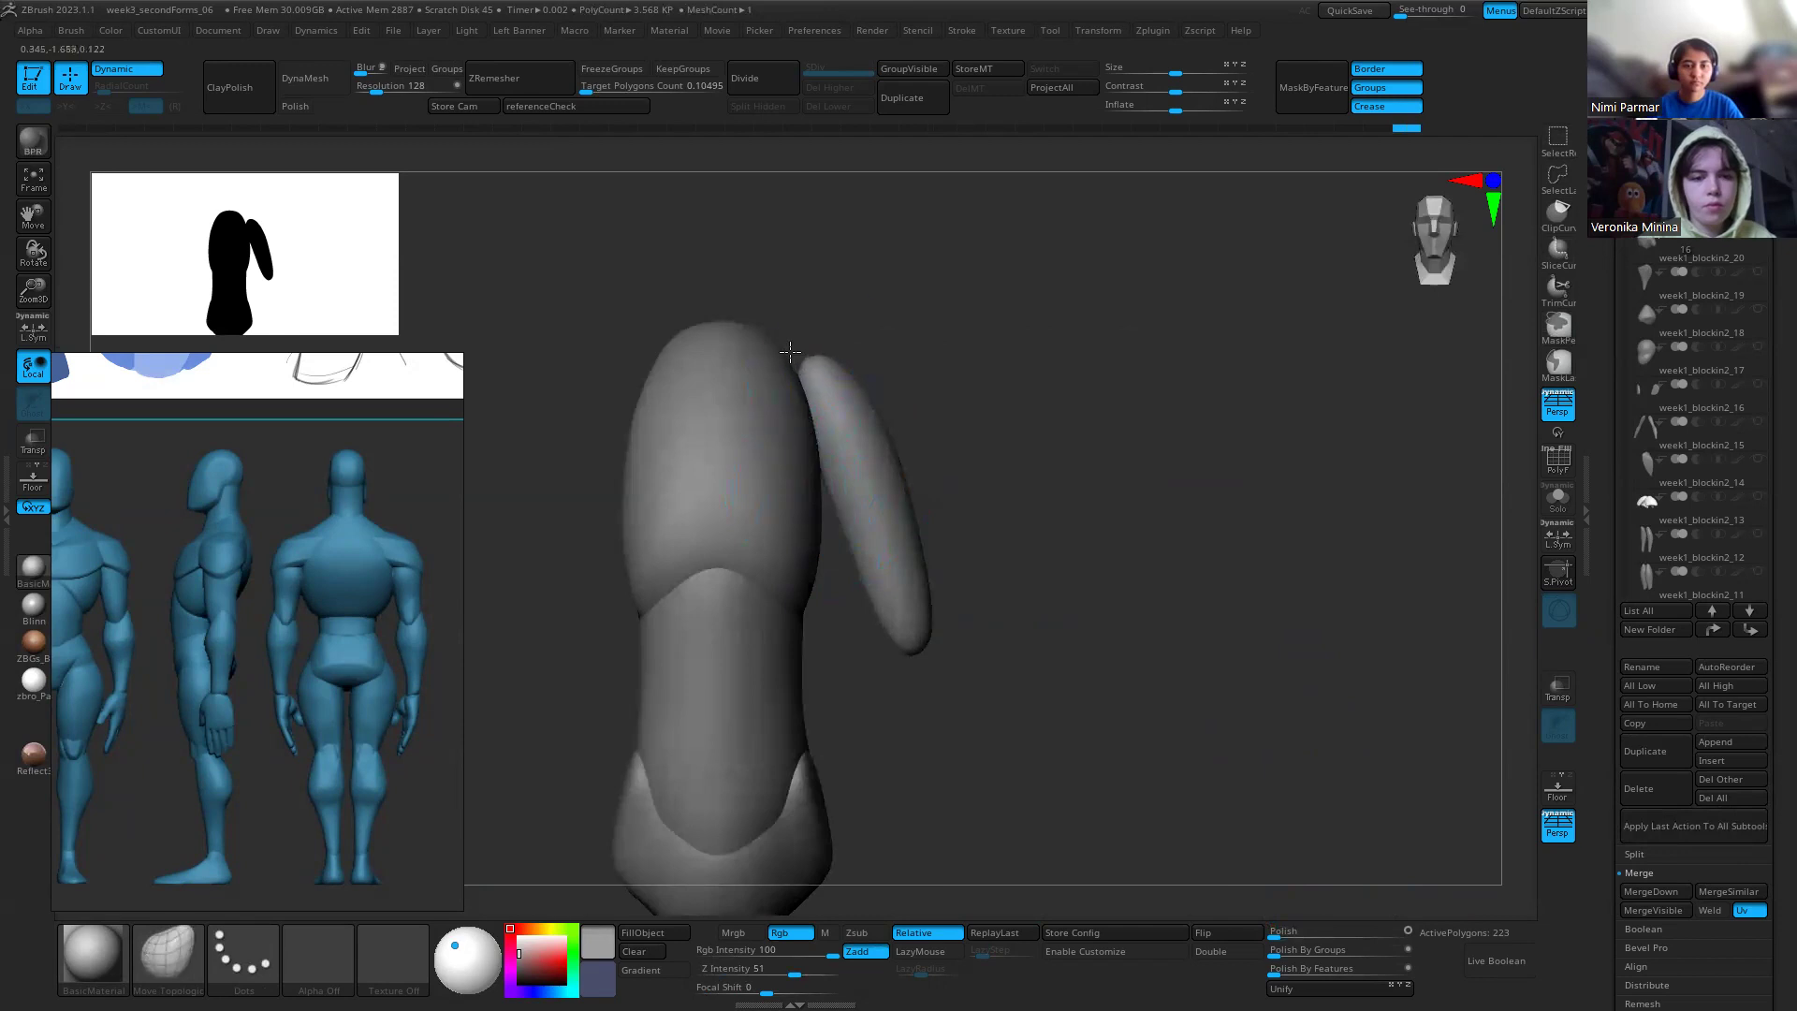
{"action": "left_click_drag", "start_coordinate": [859, 606], "coordinate": [859, 585]}
{"action": "left_click_drag", "start_coordinate": [957, 679], "coordinate": [982, 717], "text": "alt"}
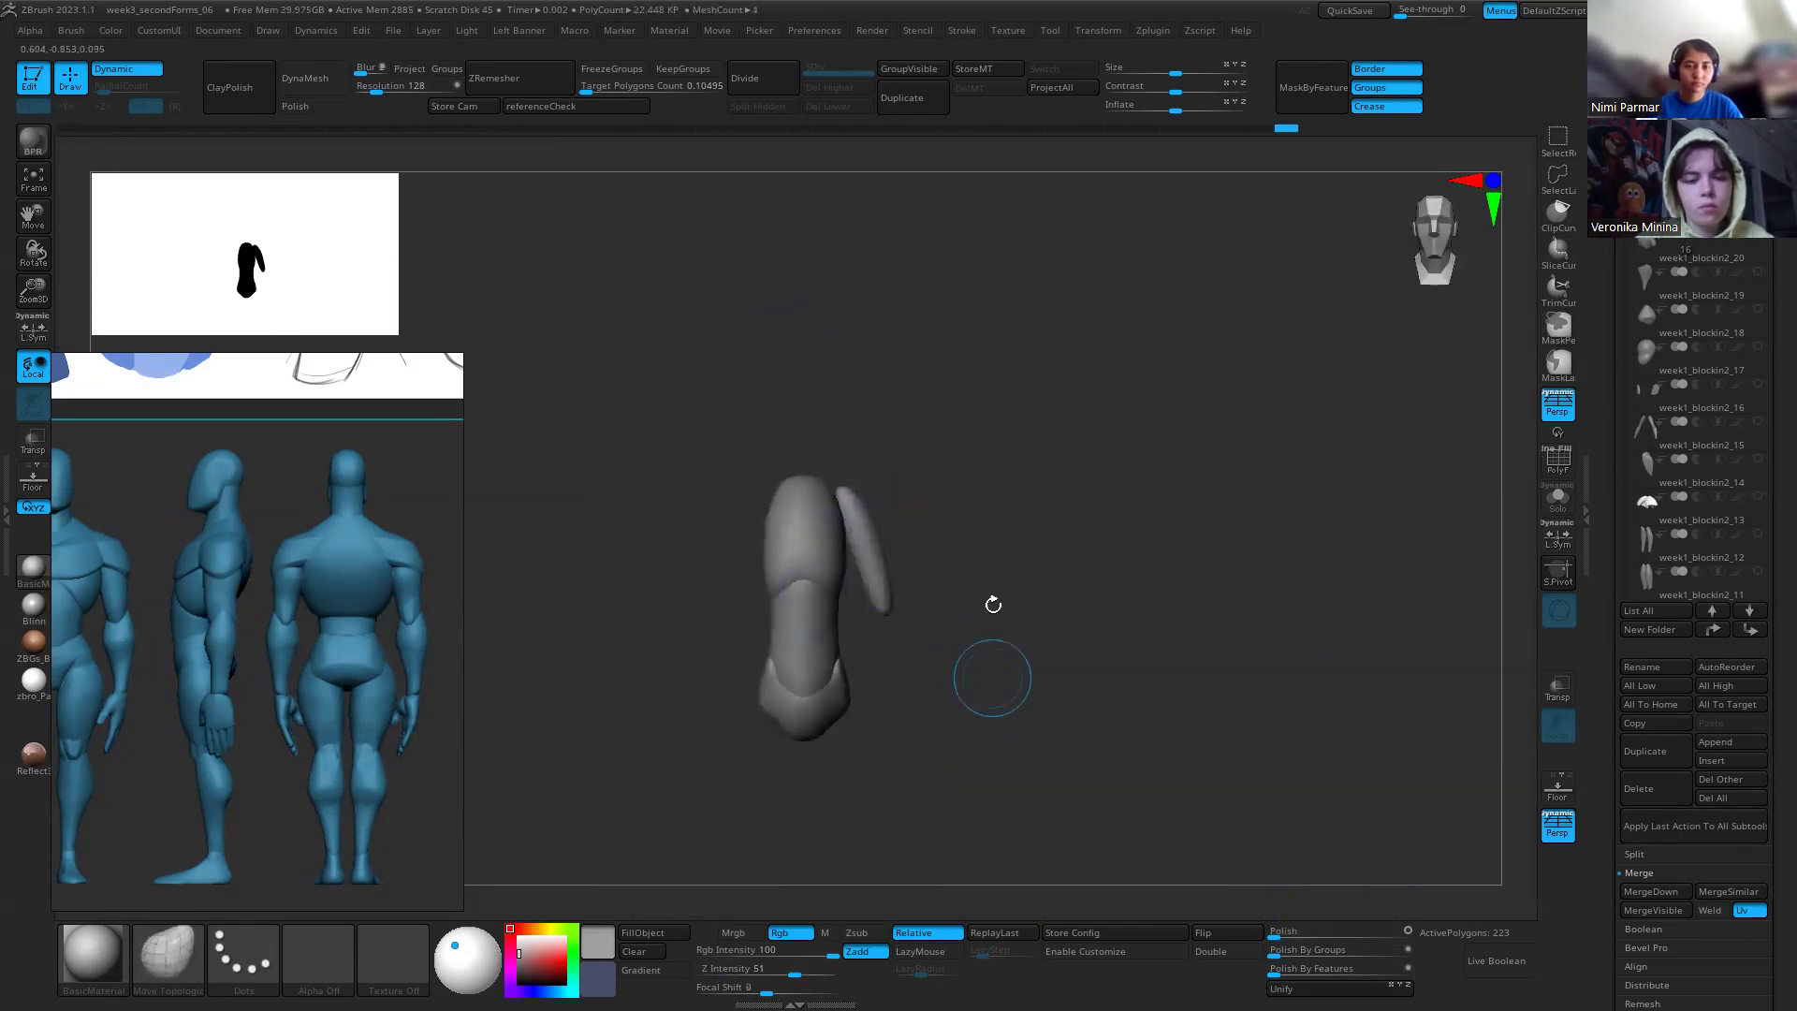
Step: Display the front reference overlay and nudge the upper arm's contour to match the drawn arm, then hide the overlay
{"action": "key", "text": "w"}
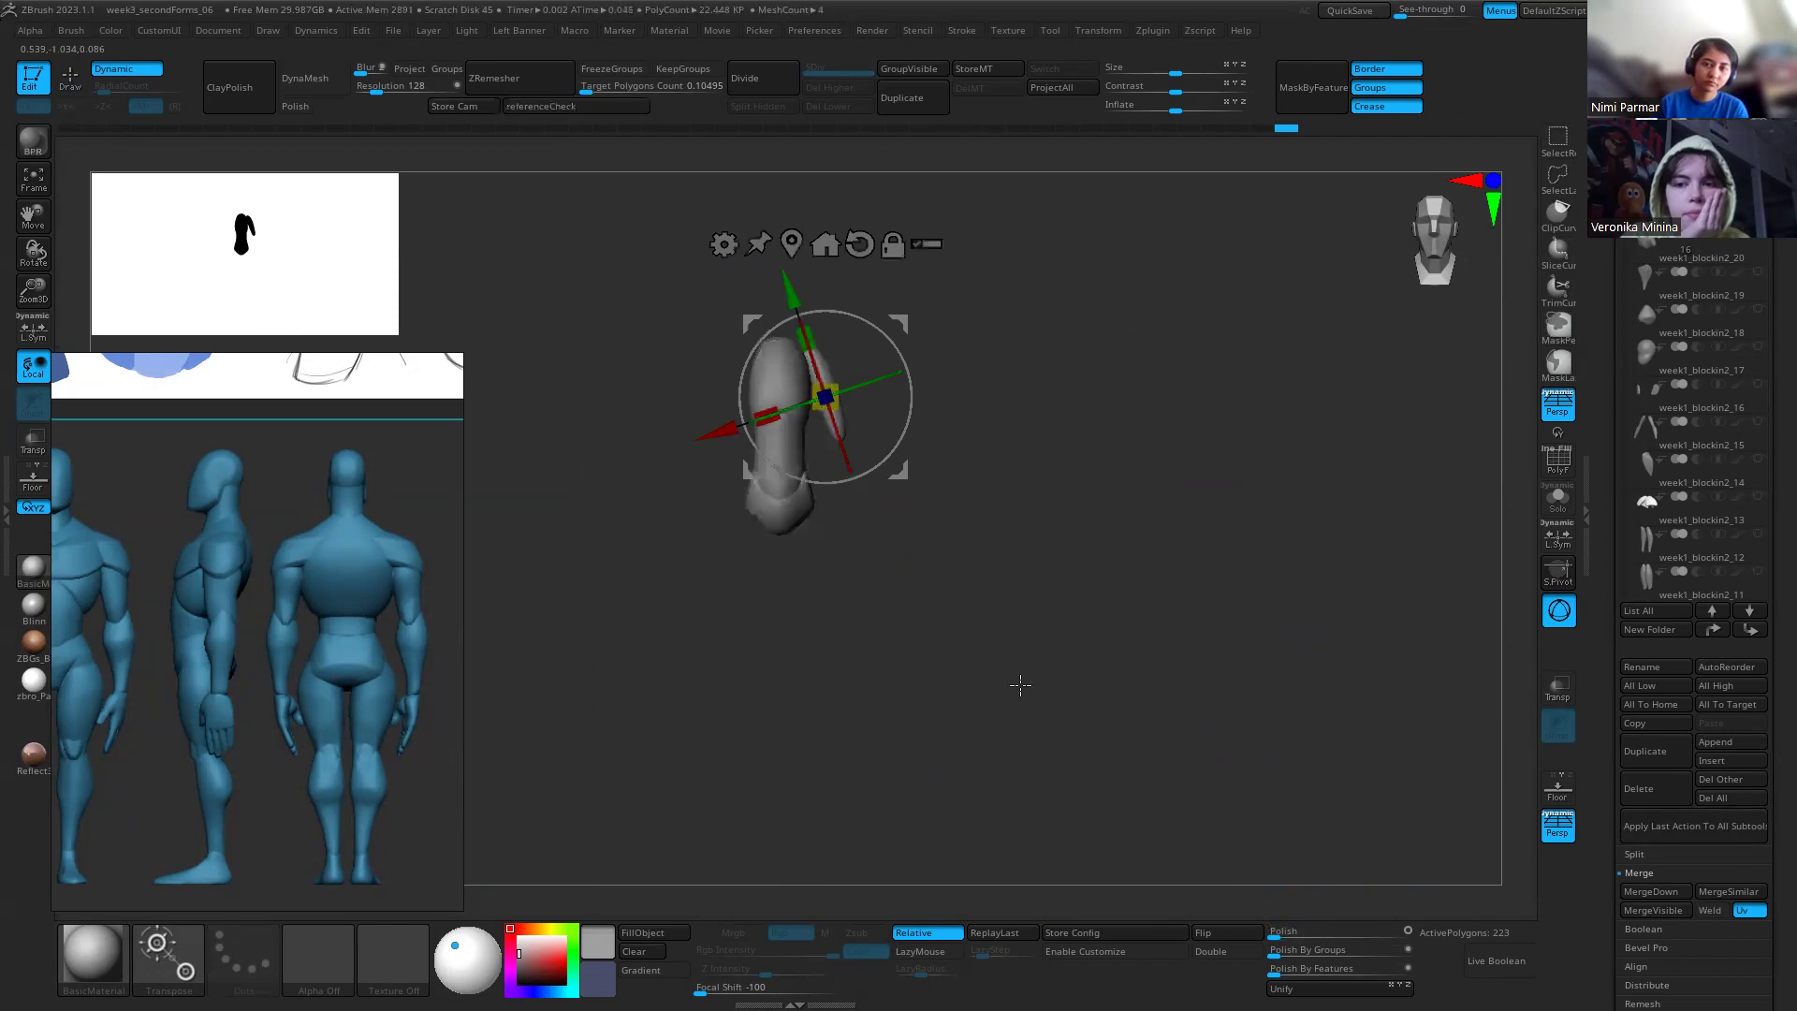
{"action": "key", "text": "shift+z"}
{"action": "key", "text": "q"}
{"action": "key", "text": "s"}
{"action": "left_click_drag", "start_coordinate": [828, 349], "coordinate": [816, 345]}
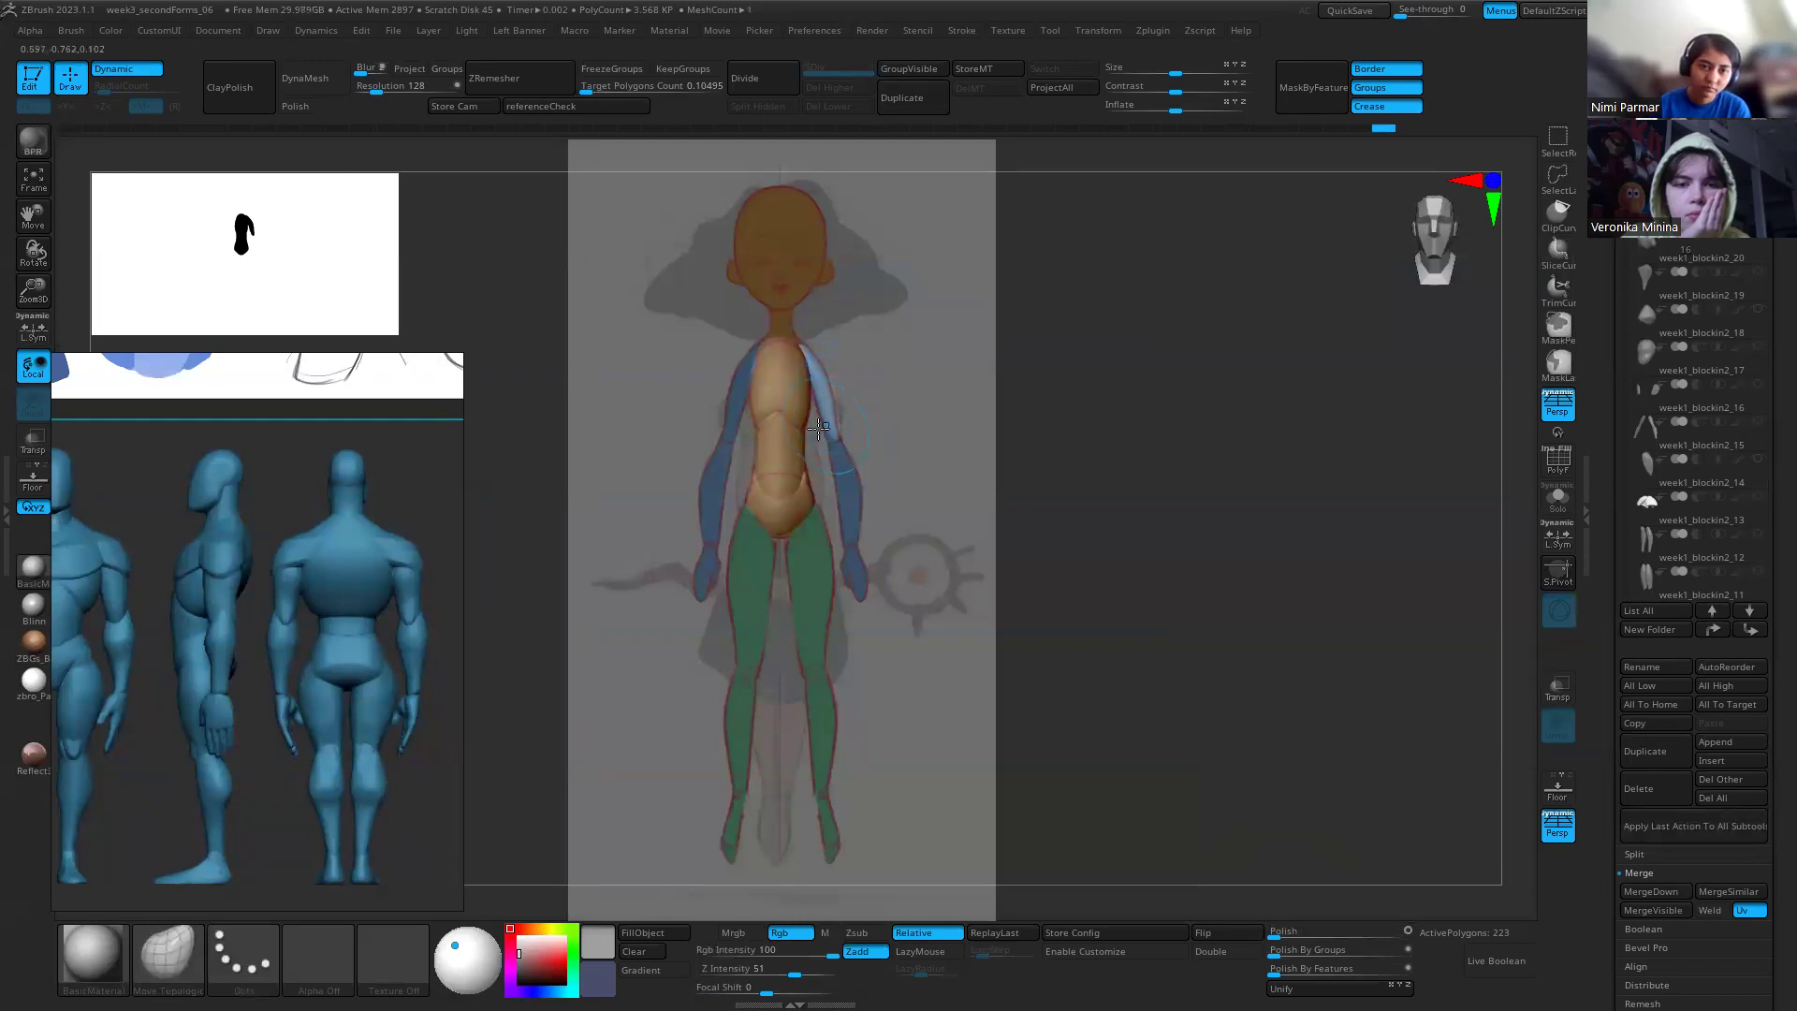
{"action": "key", "text": "shift+z"}
Step: Enlarge the brush and smooth the upper arm, refining its shape from the front and side
{"action": "mouse_move", "coordinate": [967, 449]}
{"action": "left_mouse_down"}
{"action": "mouse_move", "coordinate": [886, 401]}
{"action": "mouse_move", "coordinate": [906, 293]}
{"action": "mouse_move", "coordinate": [883, 453]}
{"action": "left_mouse_up"}
{"action": "key", "text": "f"}
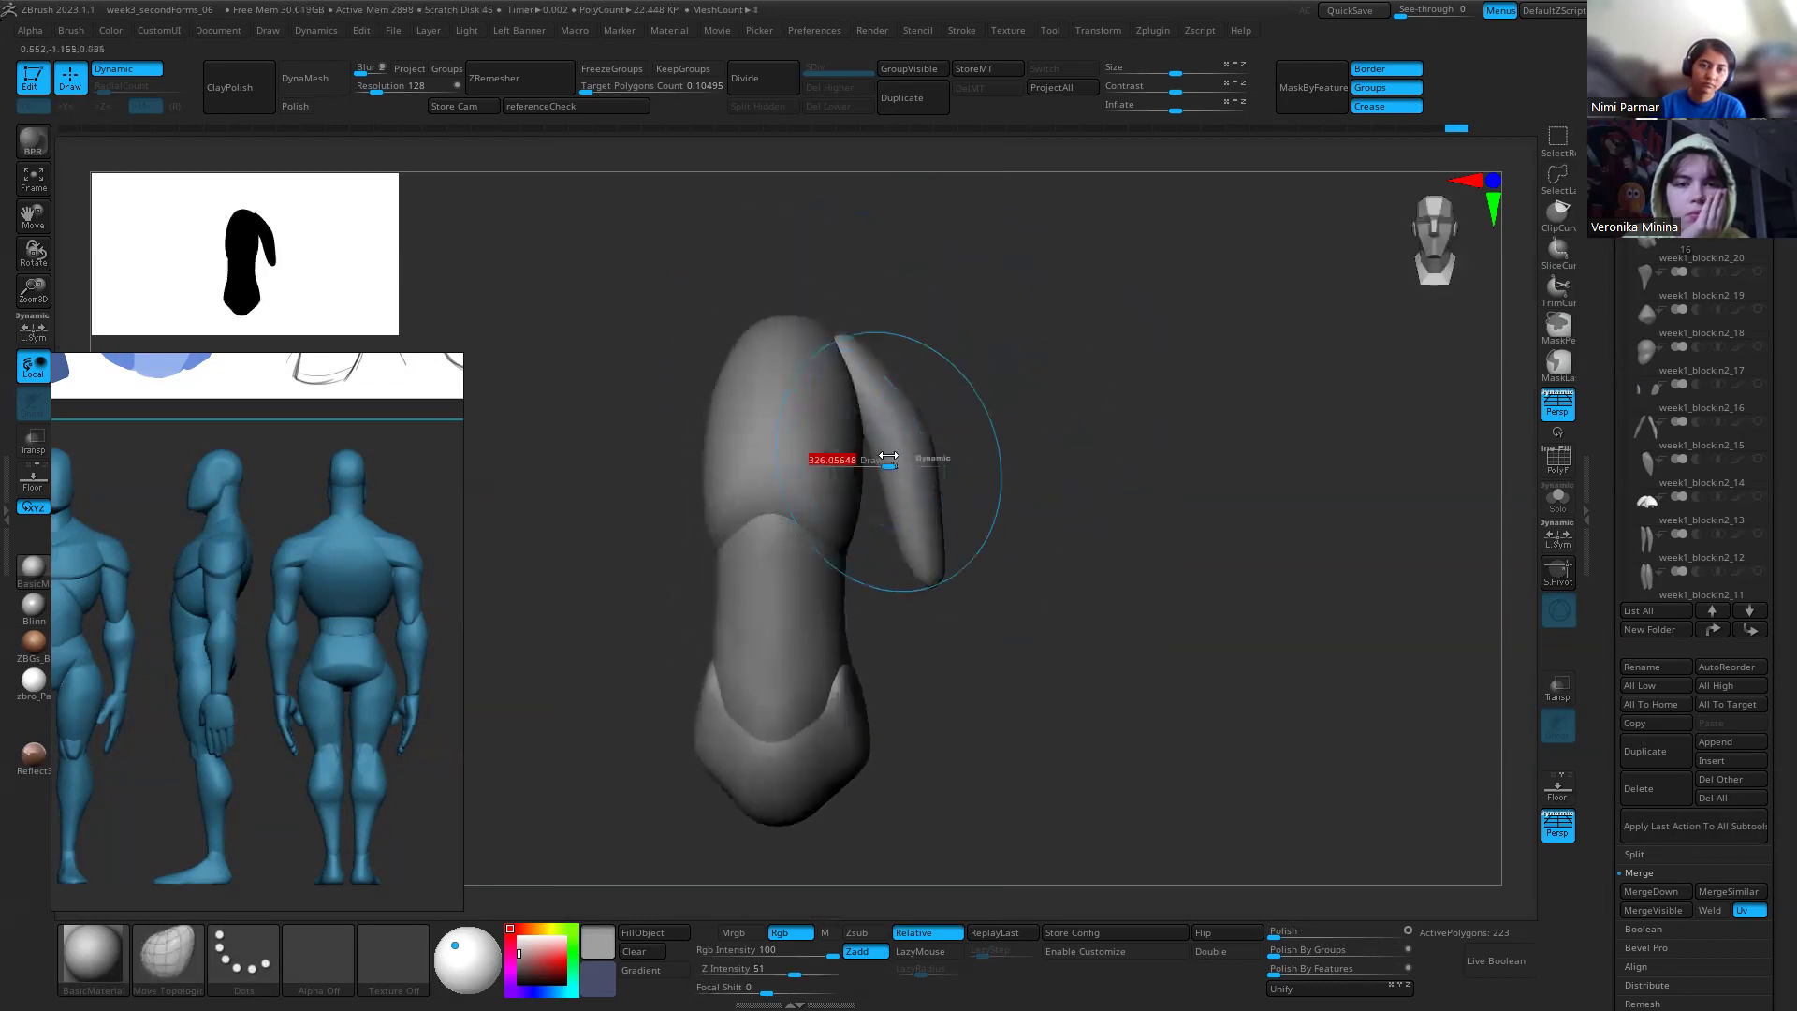
{"action": "key", "text": "shift"}
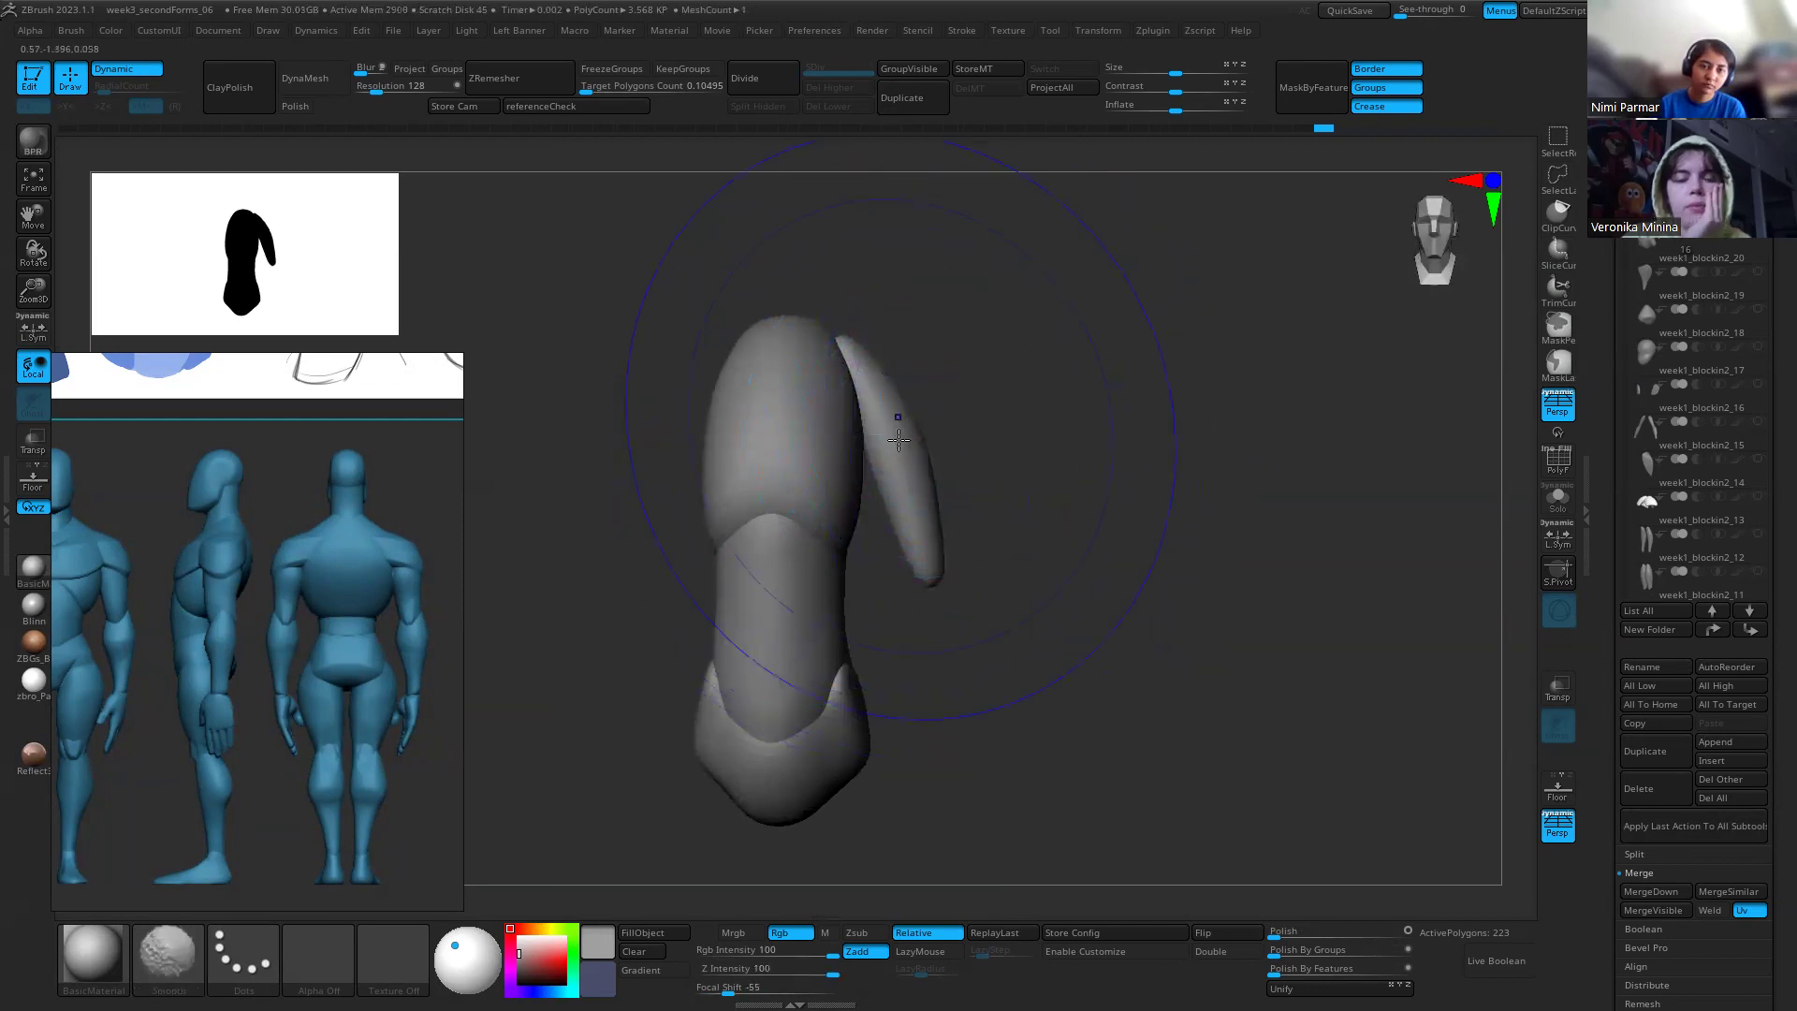
{"action": "mouse_move", "coordinate": [1038, 590]}
{"action": "left_mouse_down"}
{"action": "mouse_move", "coordinate": [969, 605]}
{"action": "mouse_move", "coordinate": [1051, 609]}
{"action": "left_mouse_up"}
{"action": "key", "text": "ctrl"}
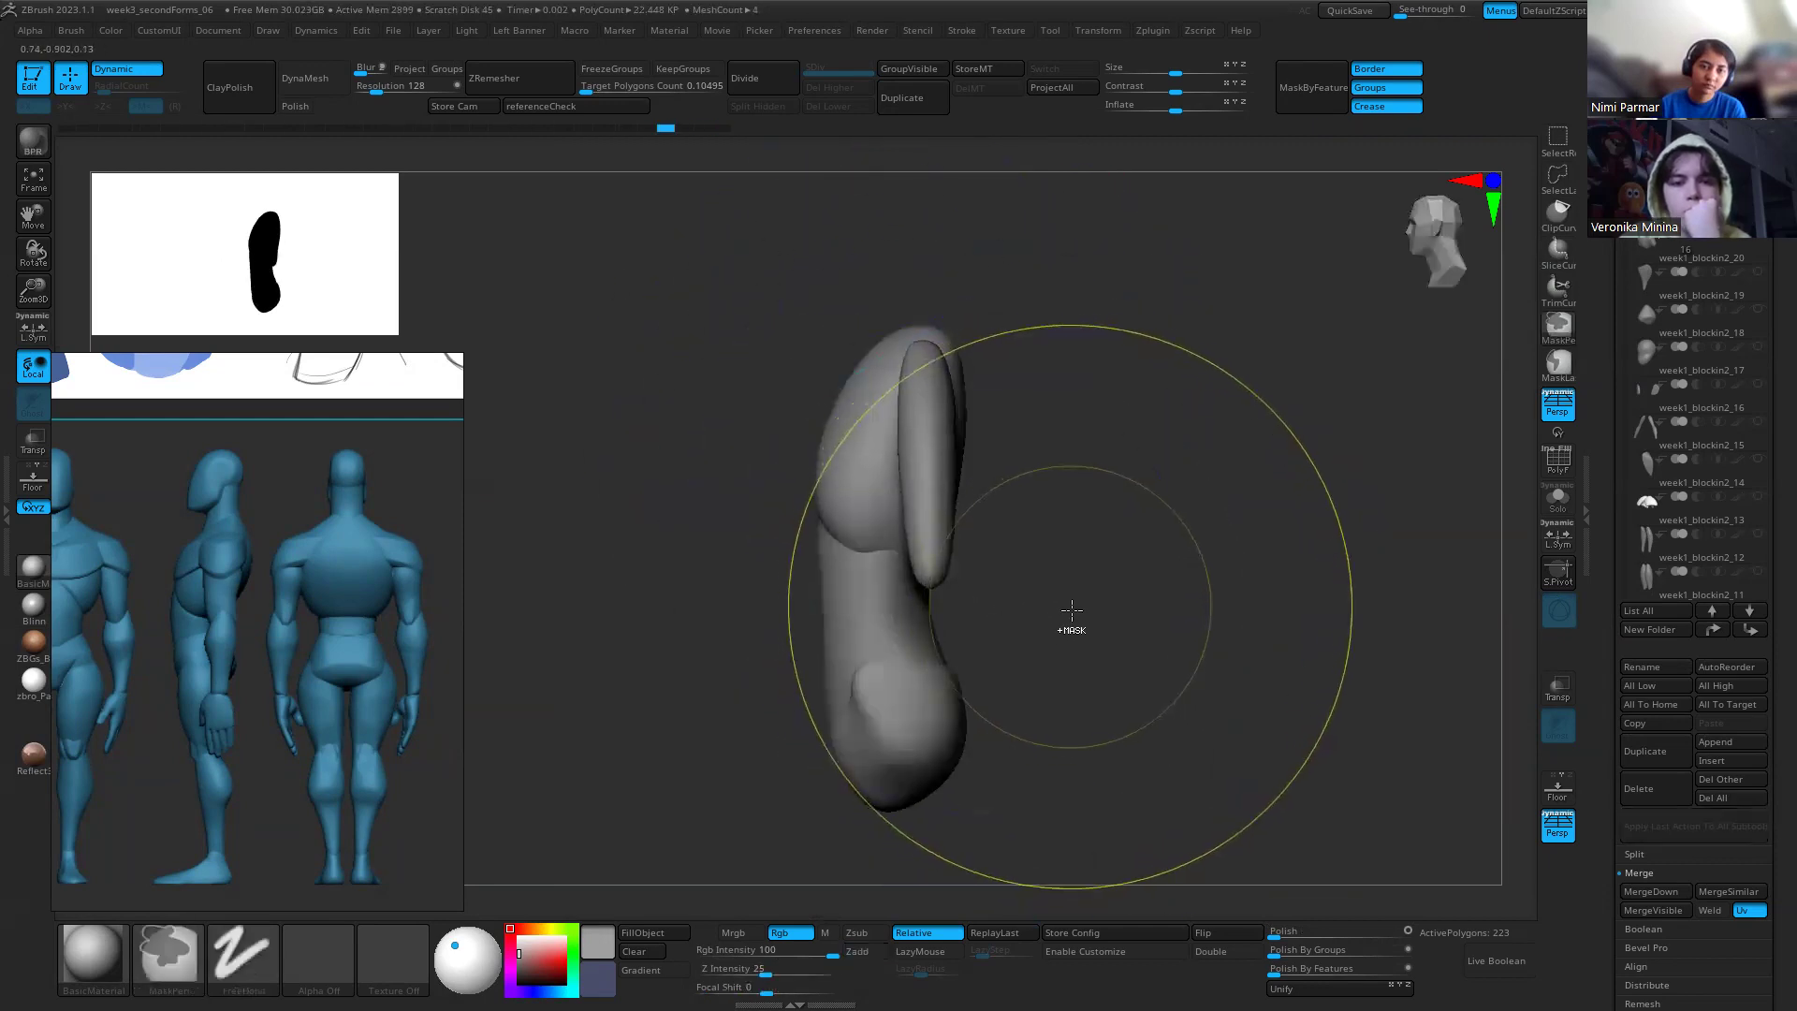
{"action": "mouse_move", "coordinate": [1030, 473]}
{"action": "left_mouse_down"}
{"action": "mouse_move", "coordinate": [1064, 461]}
{"action": "mouse_move", "coordinate": [922, 446]}
{"action": "left_mouse_up"}
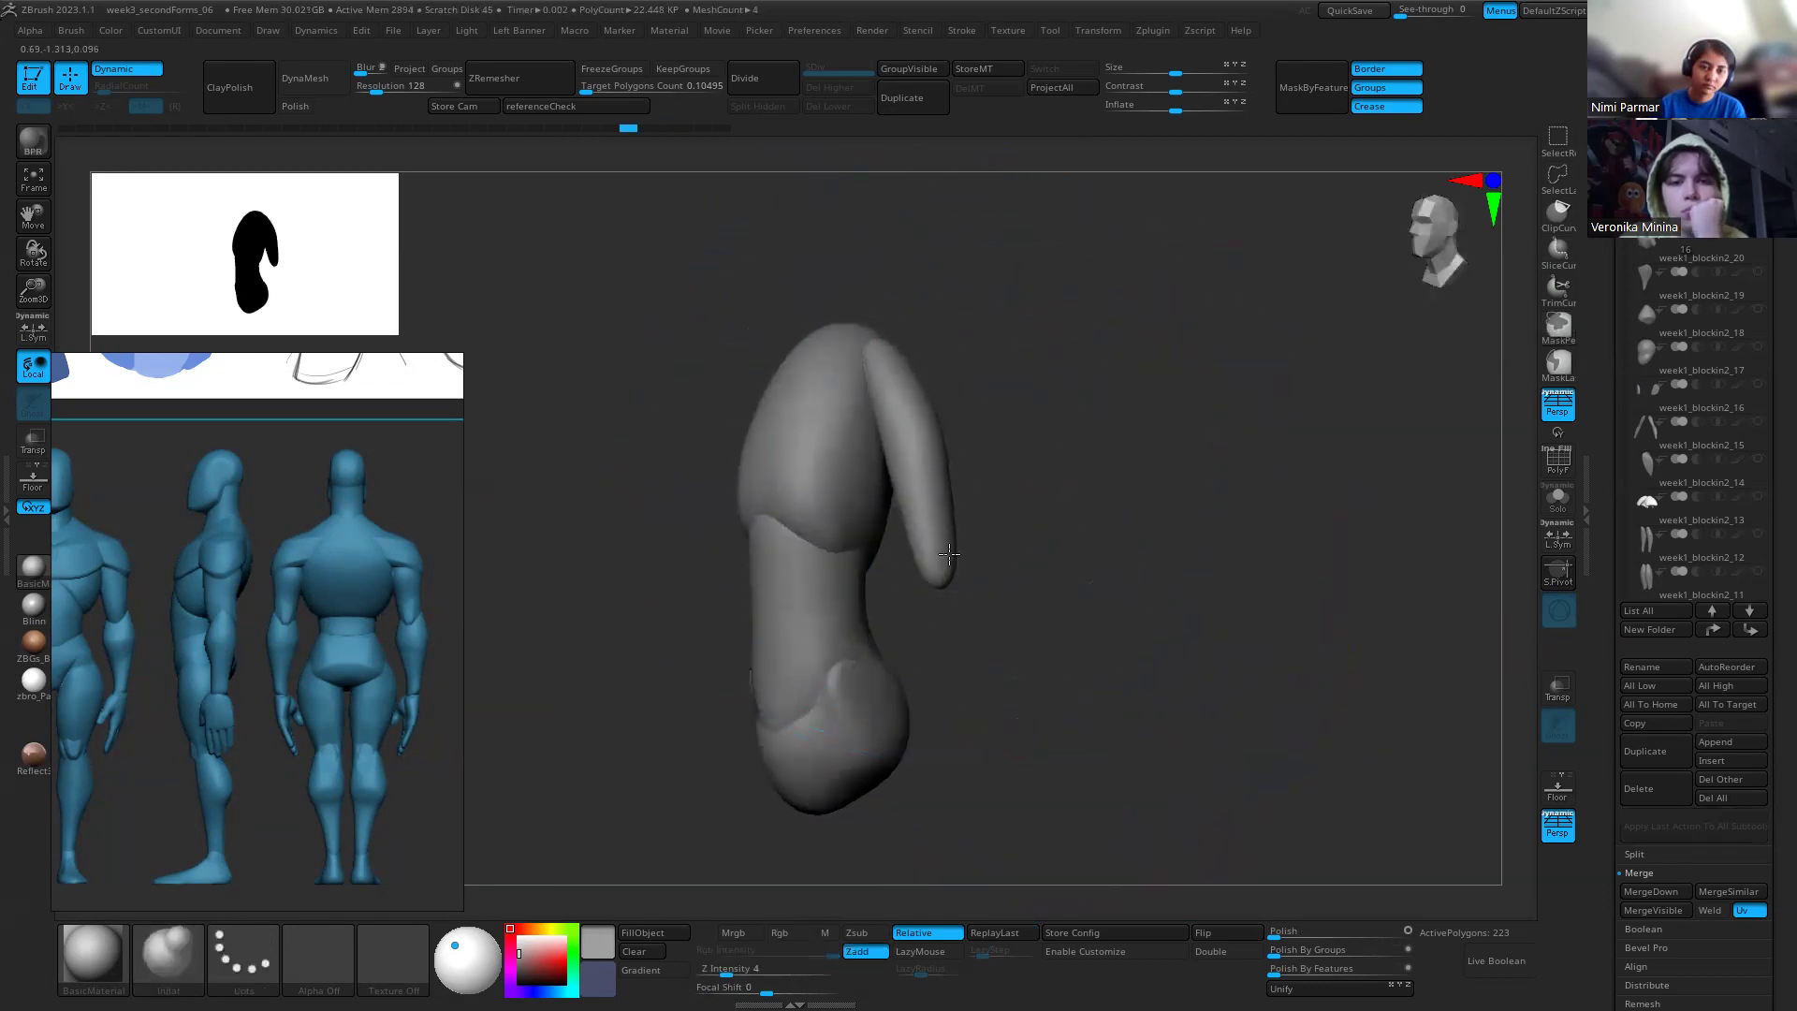
Step: Refine the upper arm's volume with the Inflat and Smooth brushes from three-quarter and front views
{"action": "key", "text": "shift"}
{"action": "mouse_move", "coordinate": [1047, 609]}
{"action": "left_mouse_down", "text": "shift"}
{"action": "mouse_move", "coordinate": [1131, 521]}
{"action": "mouse_move", "coordinate": [1048, 508]}
{"action": "left_mouse_up", "text": "shift"}
{"action": "key", "text": "shift"}
{"action": "mouse_move", "coordinate": [893, 423]}
{"action": "left_mouse_down"}
{"action": "mouse_move", "coordinate": [963, 465]}
{"action": "mouse_move", "coordinate": [870, 481]}
{"action": "mouse_move", "coordinate": [1113, 599]}
{"action": "mouse_move", "coordinate": [1035, 637]}
{"action": "mouse_move", "coordinate": [1059, 518]}
{"action": "left_mouse_up"}
{"action": "left_click_drag", "start_coordinate": [942, 601], "coordinate": [970, 565], "text": "alt"}
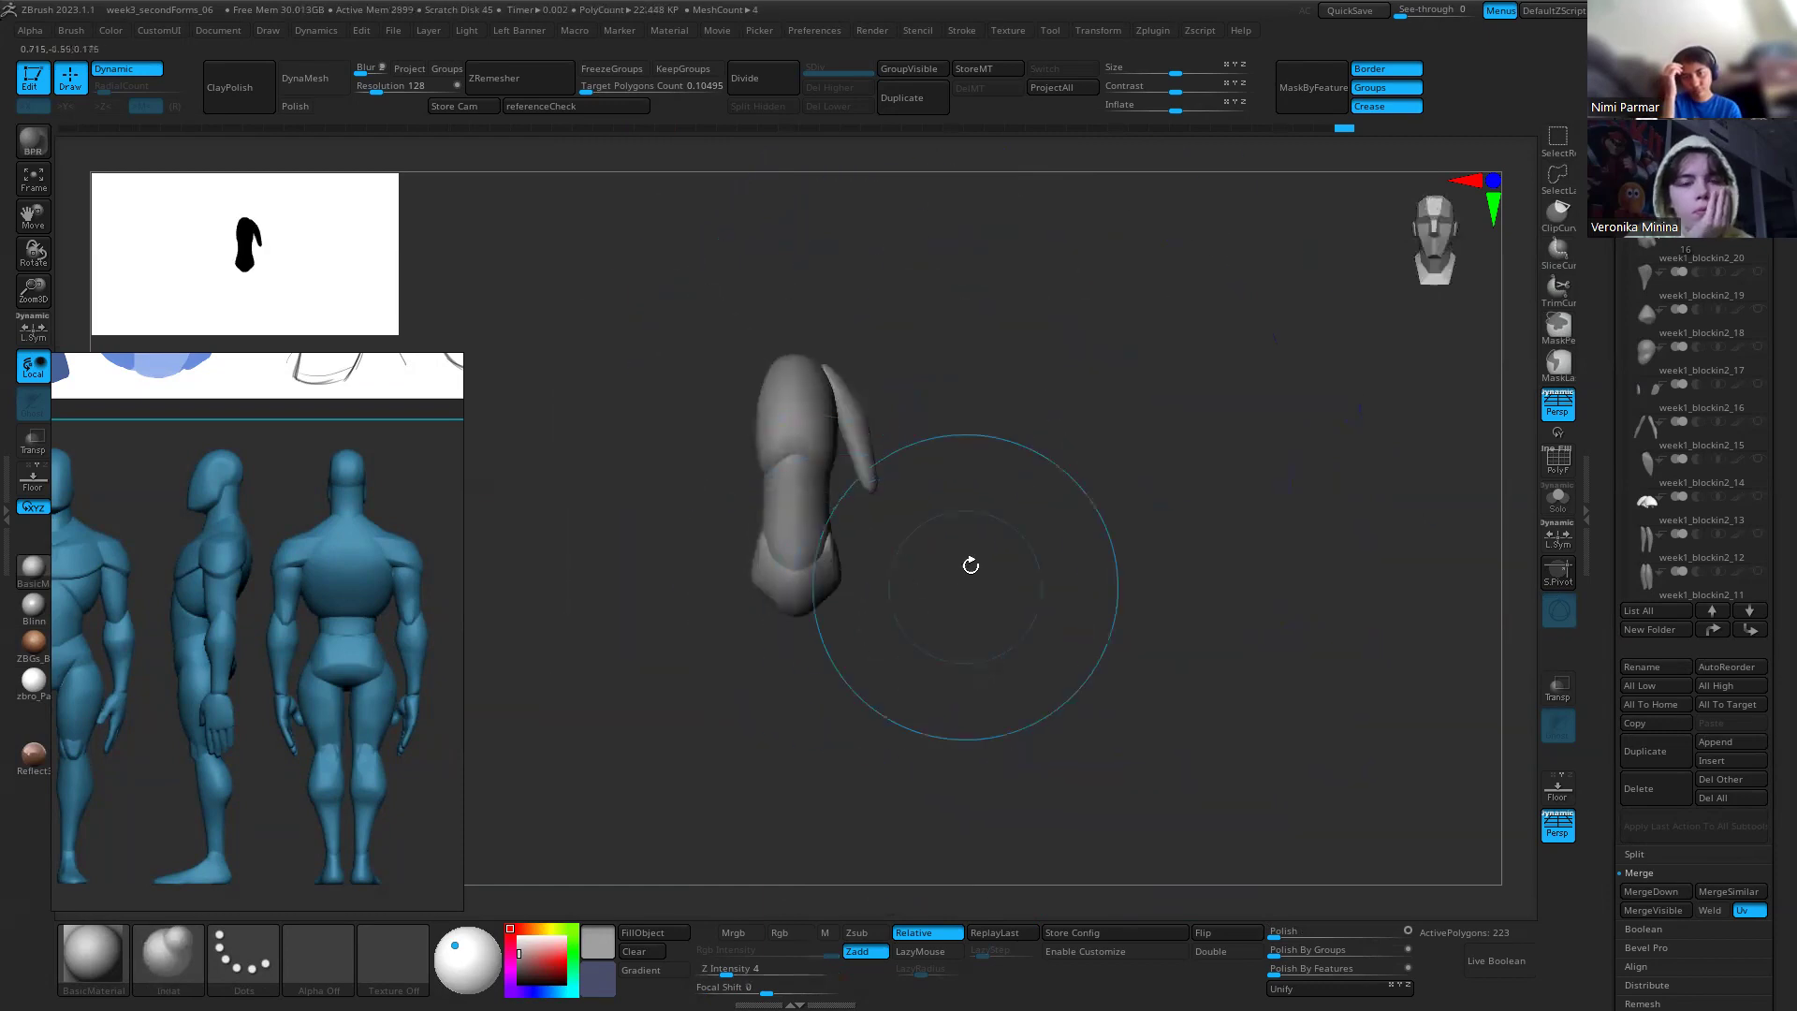
Step: Compare the upper arm with the front reference from the stored reference camera, toggling the overlay on and off
{"action": "left_click", "coordinate": [587, 106]}
{"action": "key", "text": "shift+z"}
{"action": "key", "text": "shift+z"}
{"action": "key", "text": "shift+z"}
{"action": "key", "text": "shift+z"}
{"action": "key", "text": "s"}
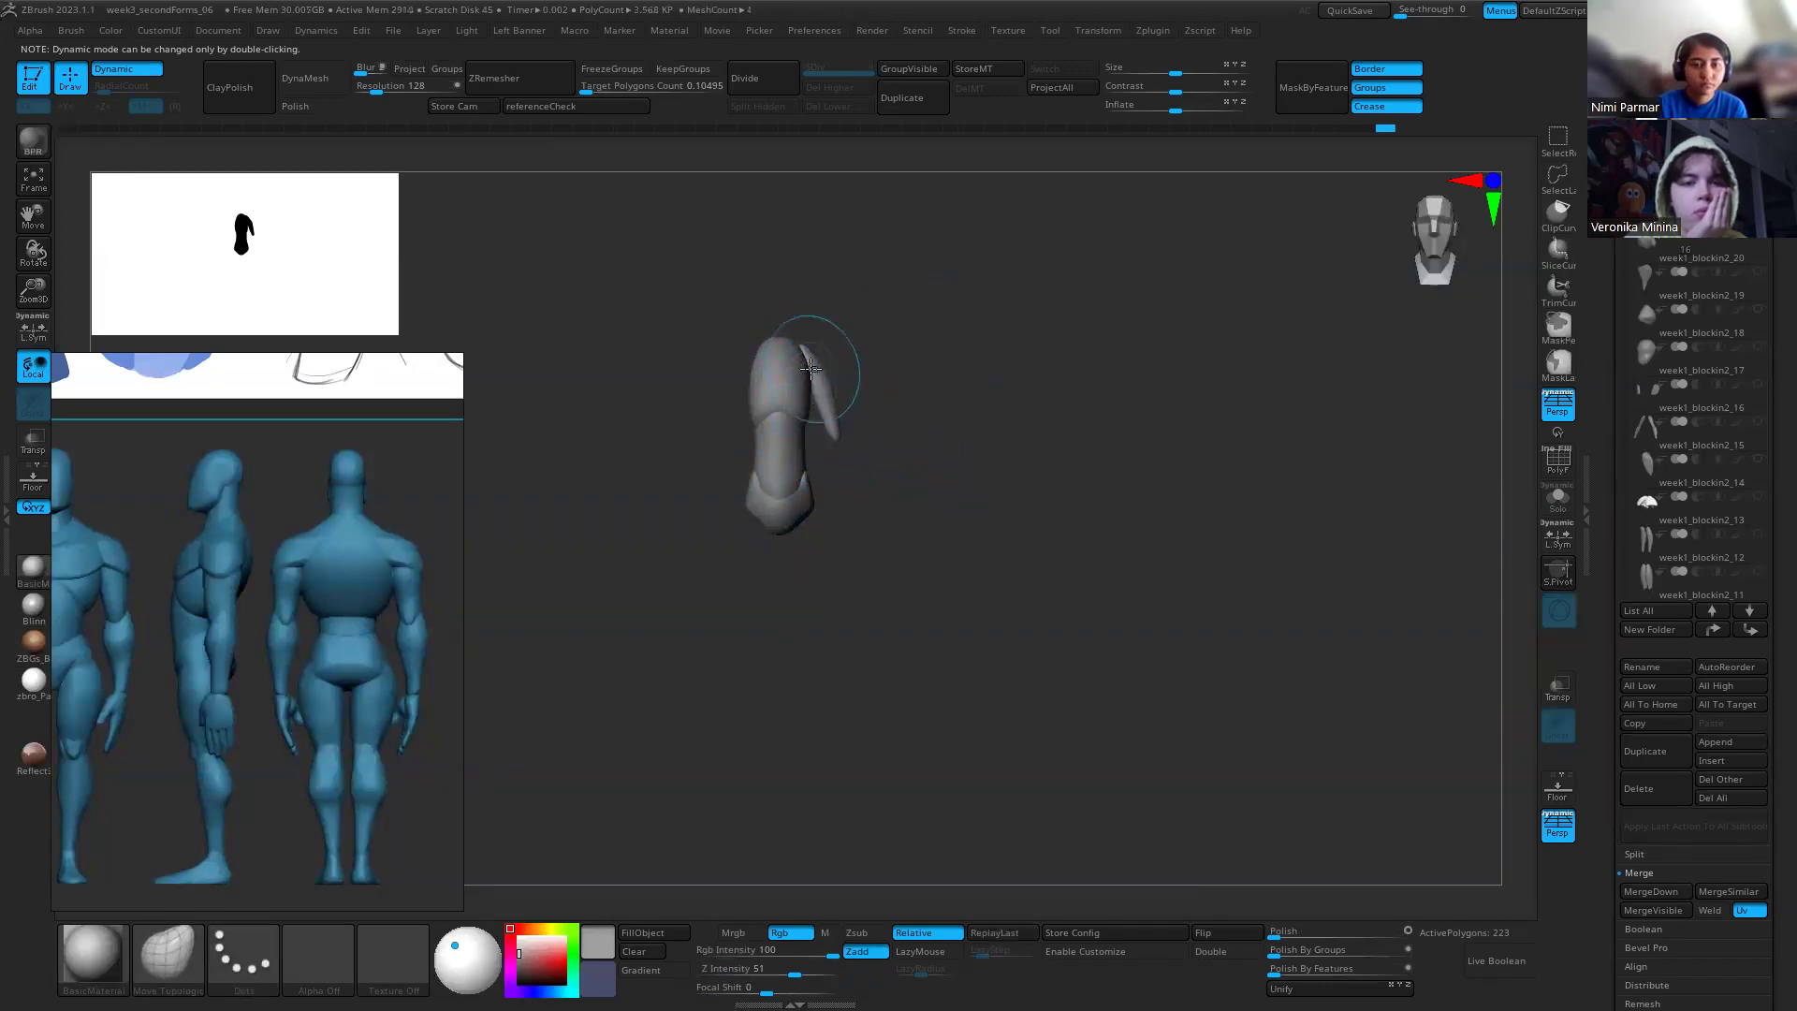
Step: Resize the Move Topological brush and adjust the upper arm's profile against the torso in side view
{"action": "left_click_drag", "start_coordinate": [947, 474], "coordinate": [835, 484]}
{"action": "left_click_drag", "start_coordinate": [876, 369], "coordinate": [909, 424], "text": "alt"}
{"action": "key", "text": "s"}
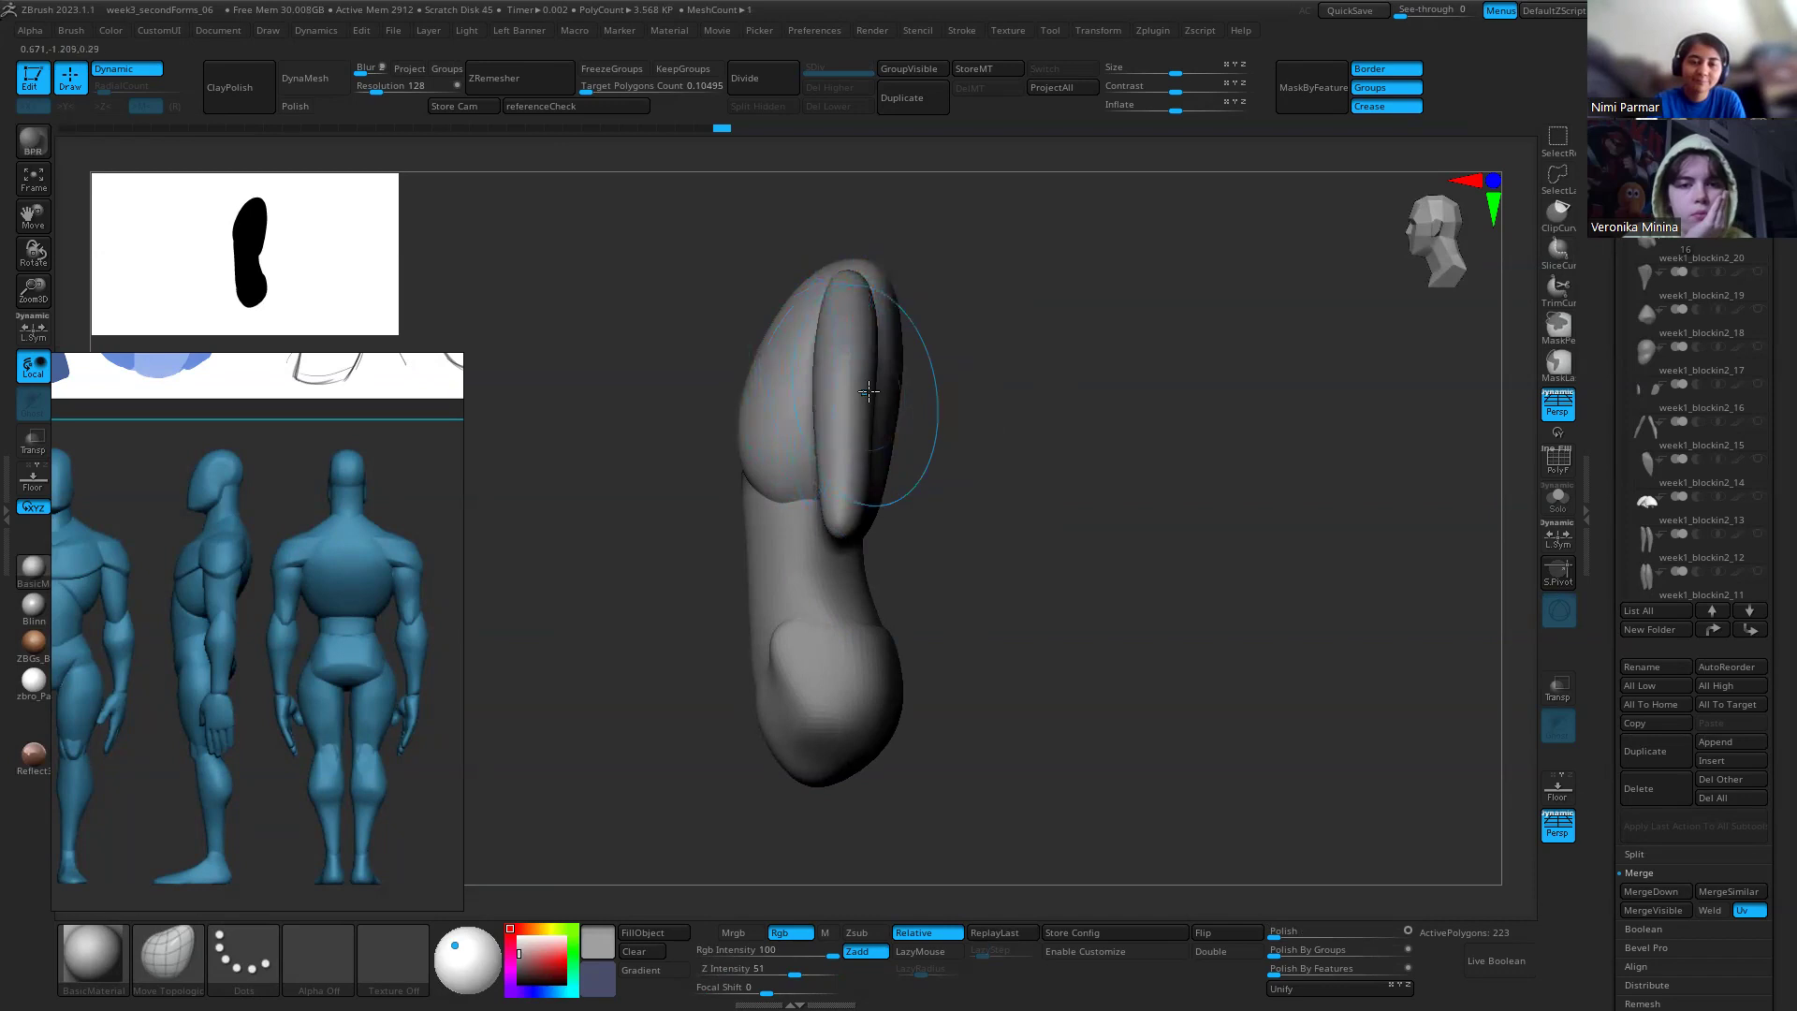
{"action": "left_click_drag", "start_coordinate": [974, 468], "coordinate": [1119, 453]}
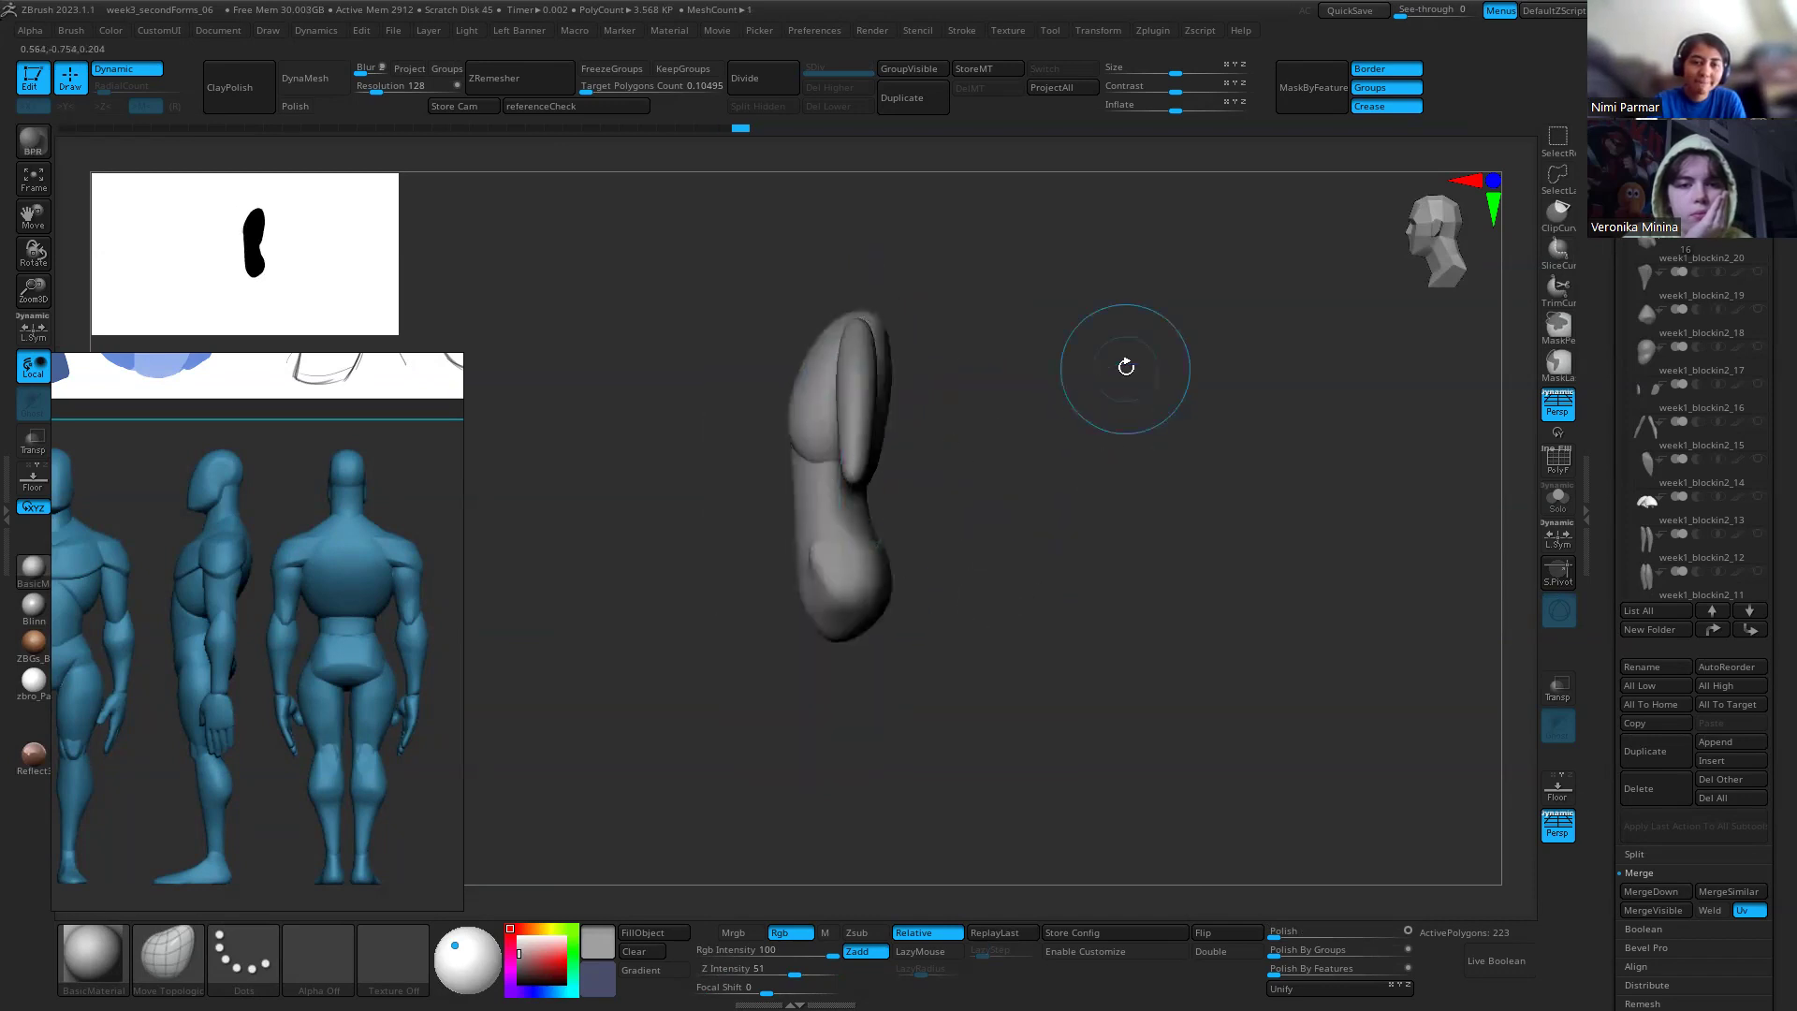
Step: Duplicate the upper arm downward along its own axis as the forearm and position it below the elbow in front view
{"action": "key", "text": "w"}
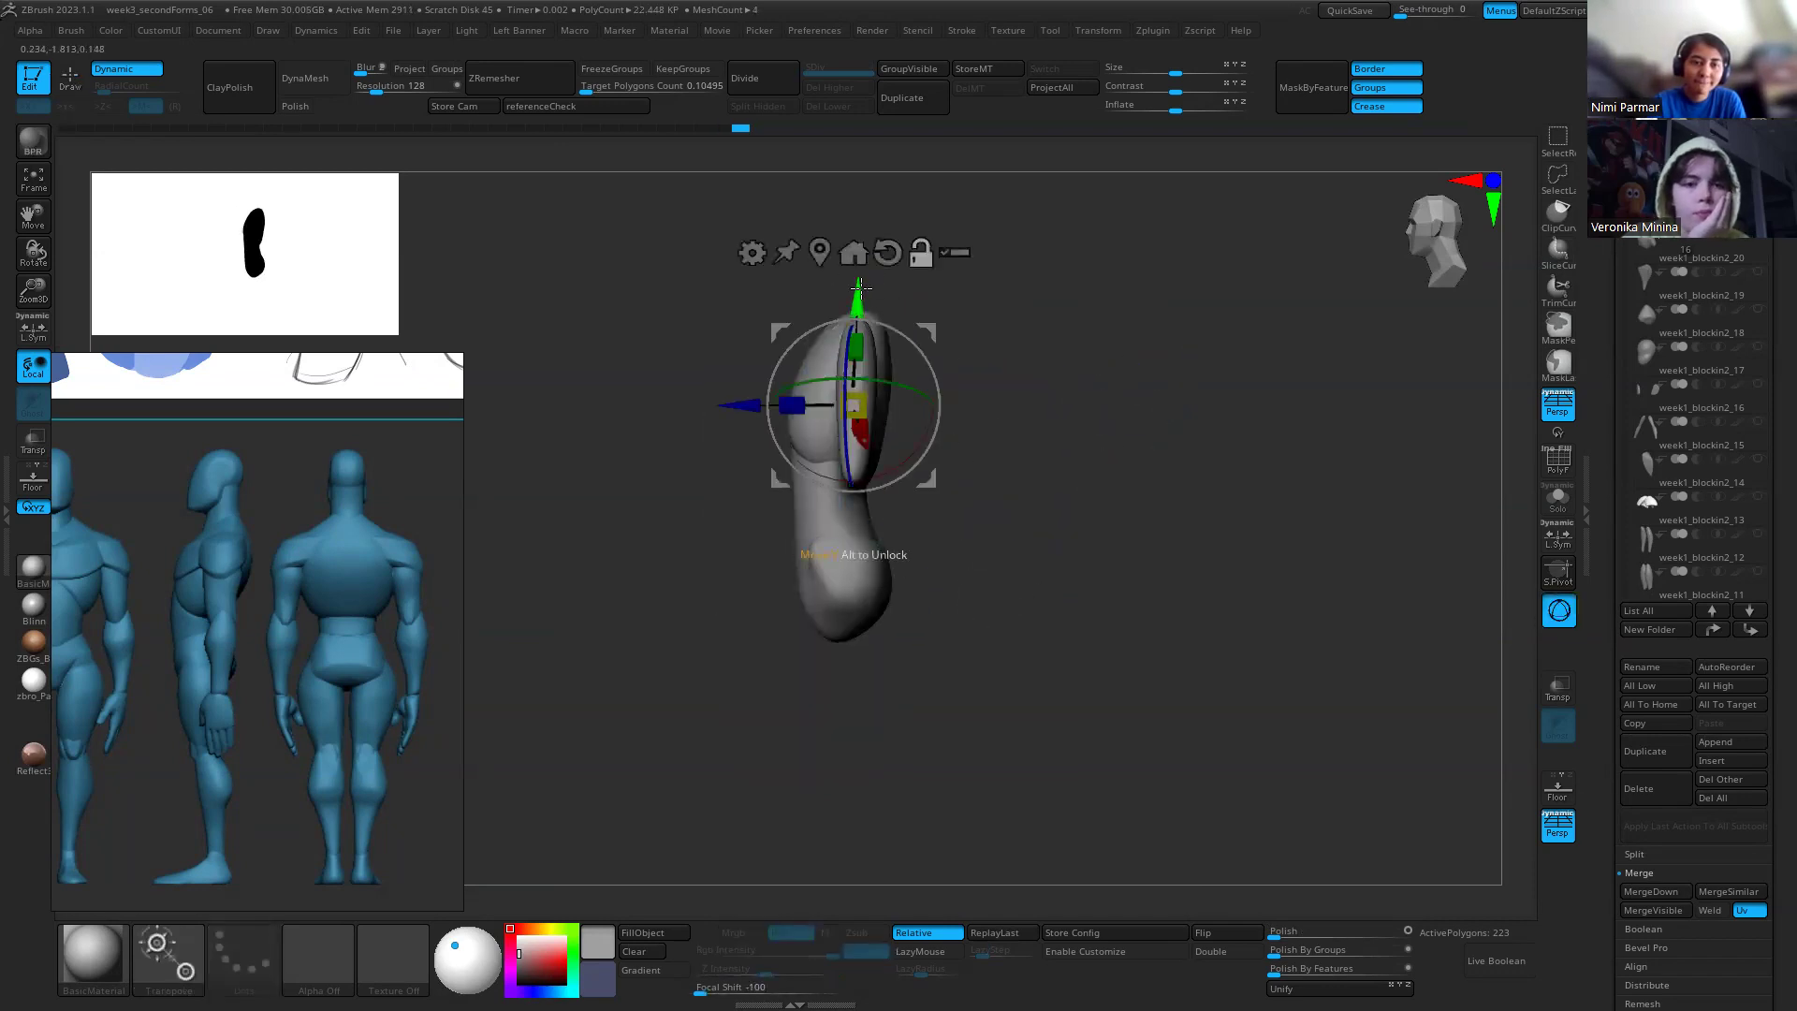
{"action": "mouse_move", "coordinate": [857, 276]}
{"action": "left_mouse_down"}
{"action": "mouse_move", "coordinate": [917, 281]}
{"action": "mouse_move", "coordinate": [848, 380]}
{"action": "mouse_move", "coordinate": [884, 490]}
{"action": "left_mouse_up"}
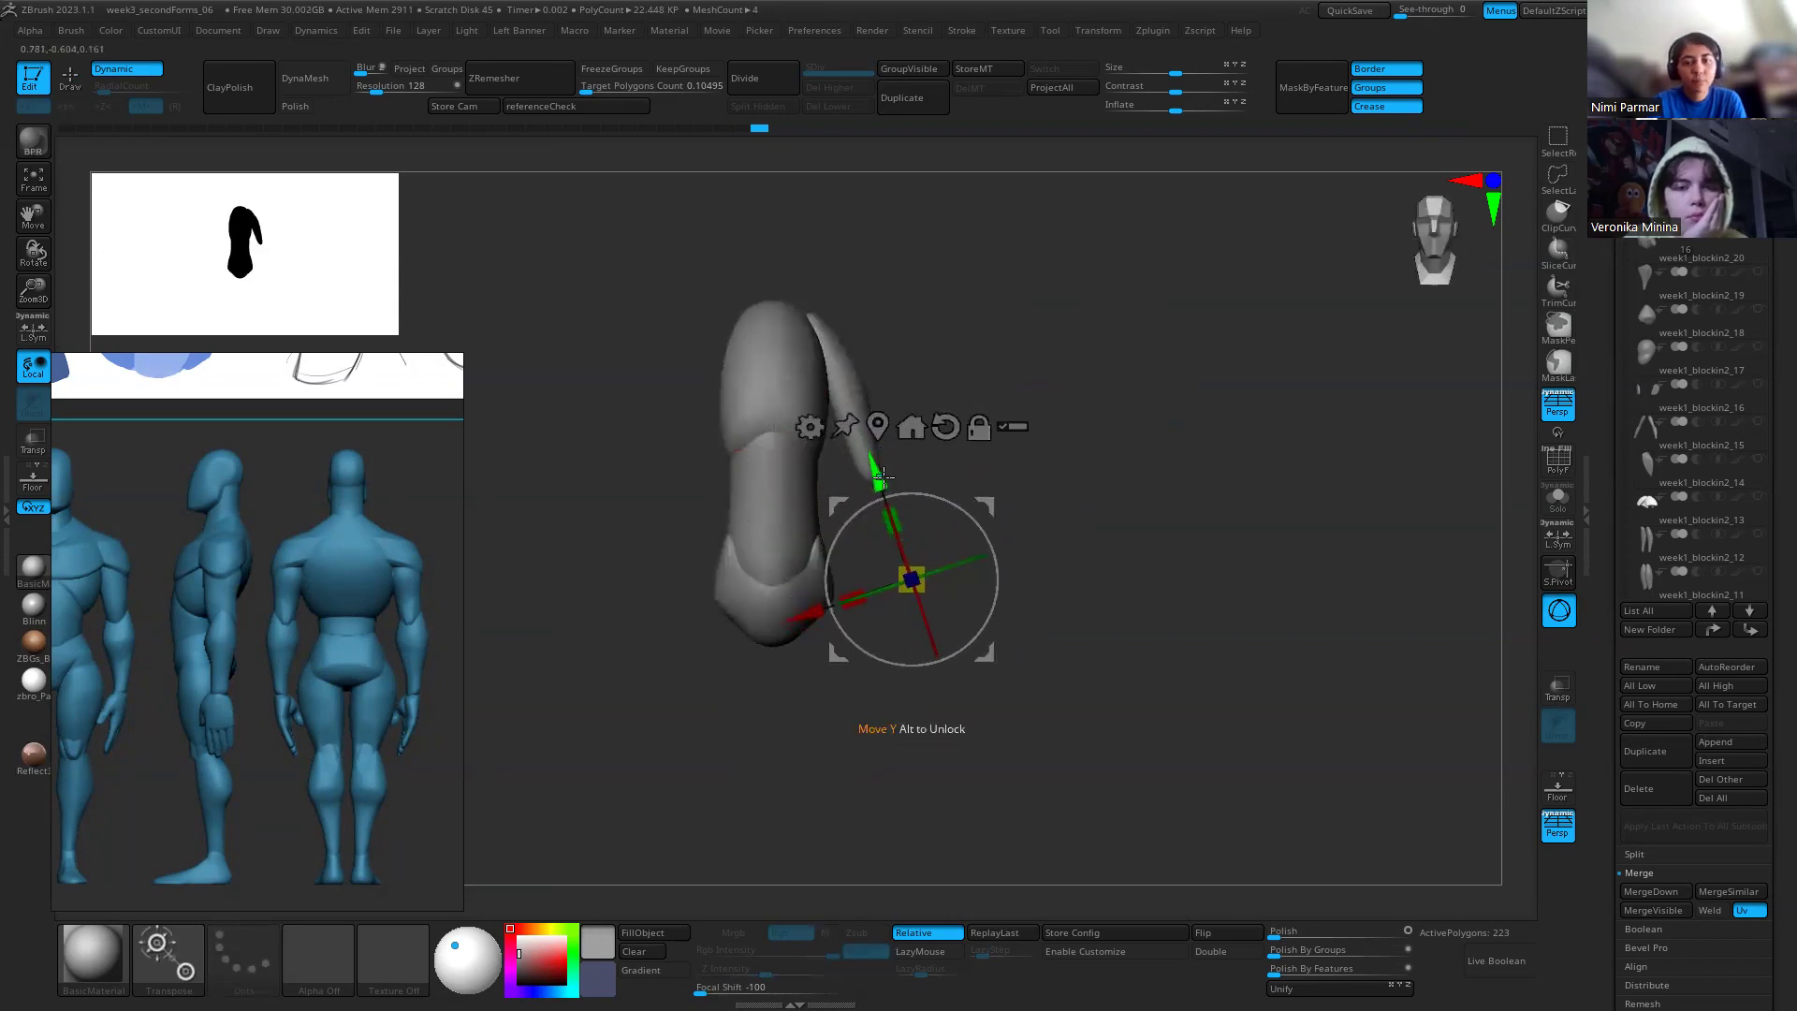
{"action": "key", "text": "ctrl+z"}
{"action": "left_click_drag", "start_coordinate": [821, 299], "coordinate": [897, 441], "text": "ctrl"}
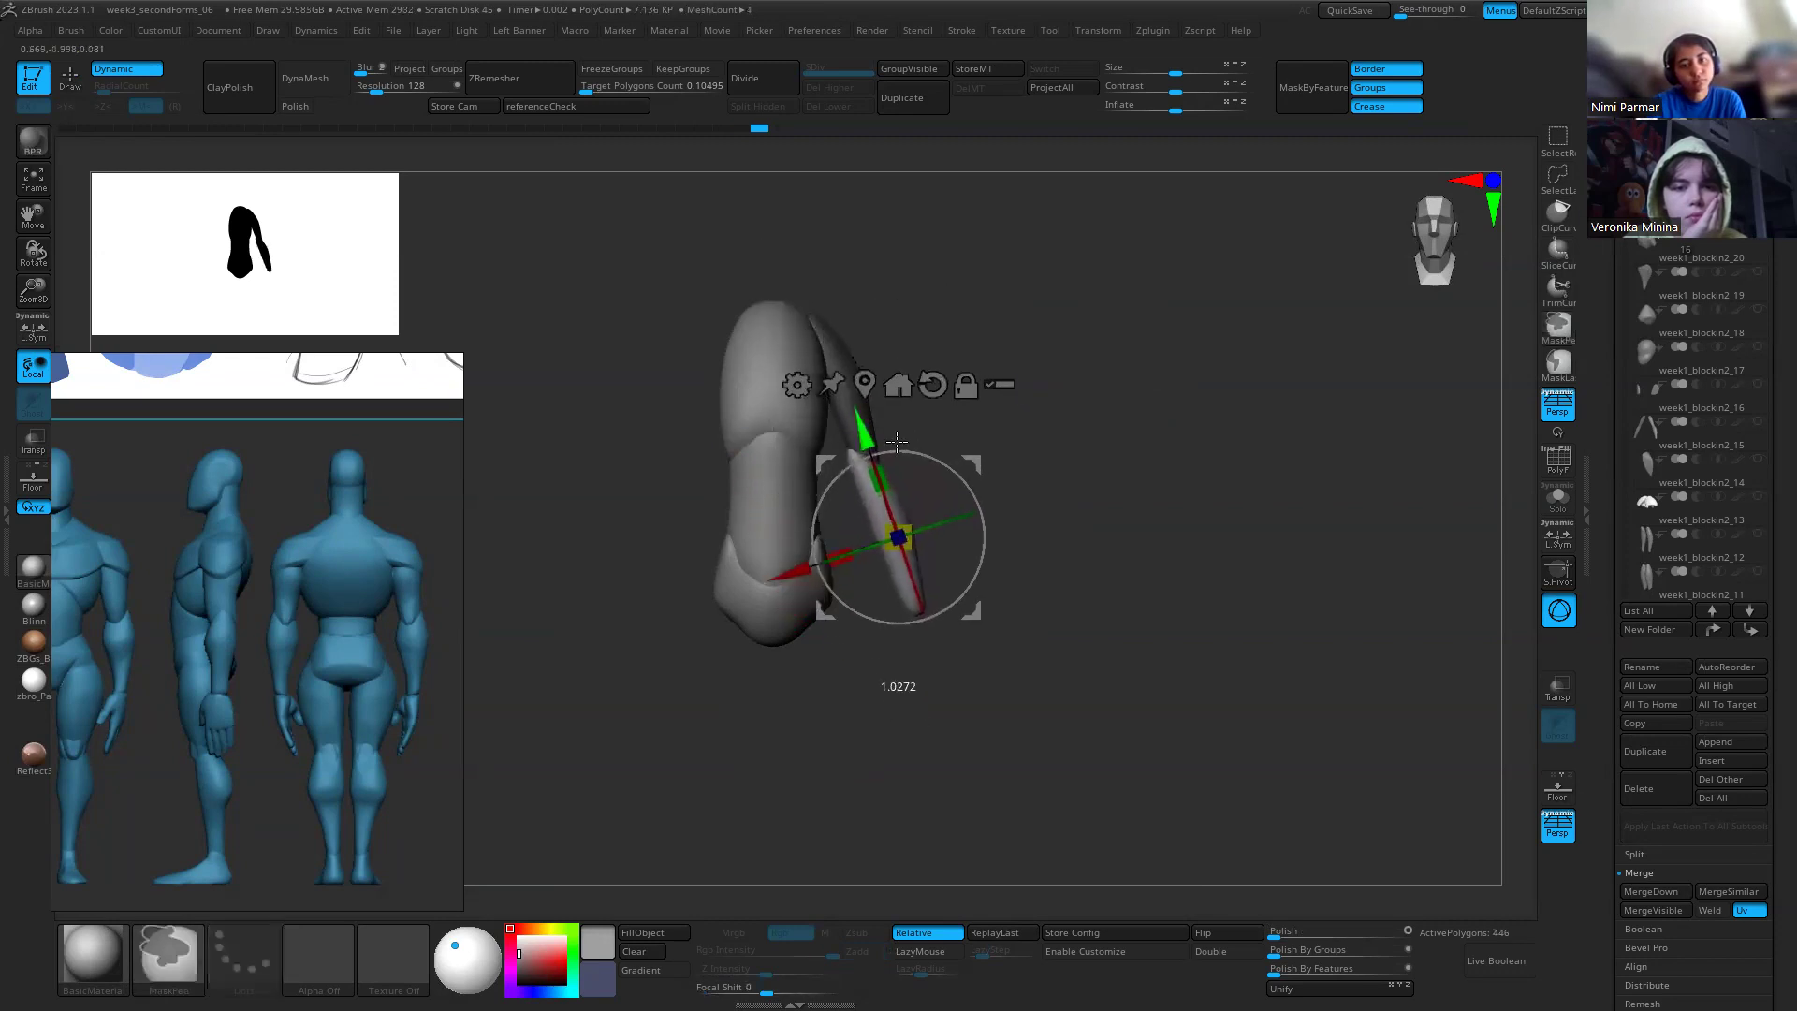
{"action": "left_click_drag", "start_coordinate": [851, 377], "coordinate": [828, 368]}
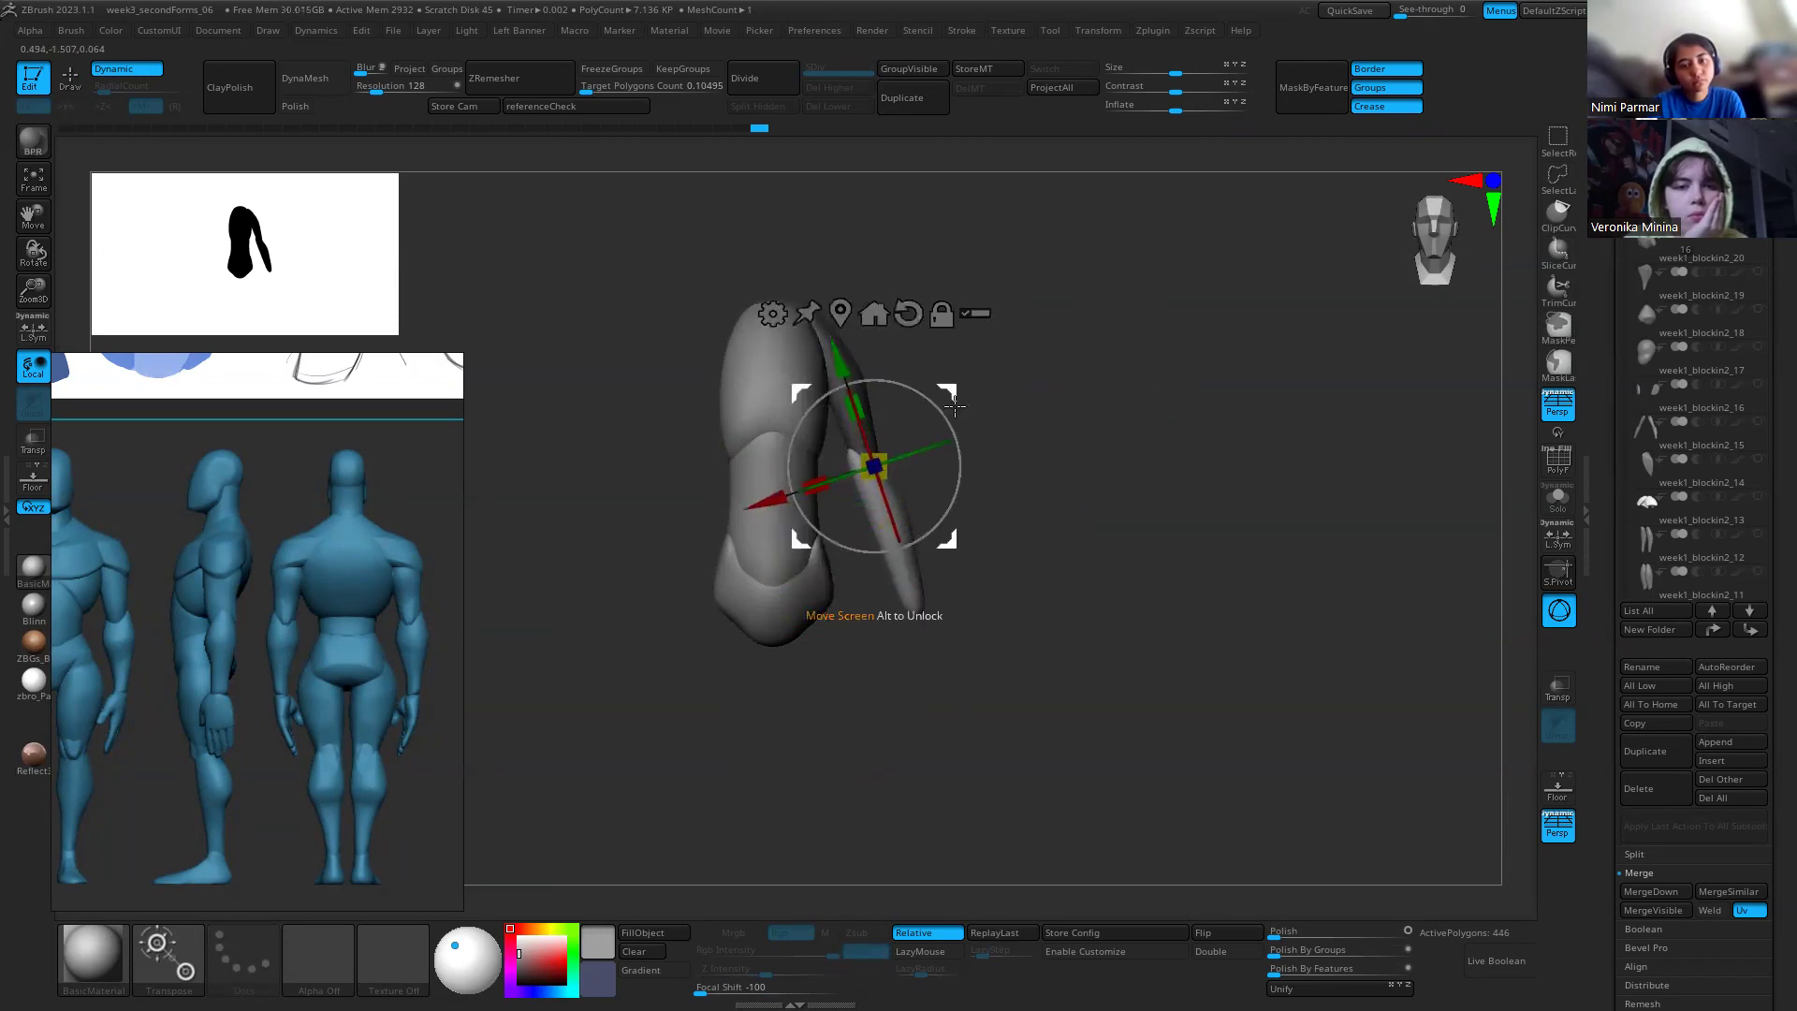
{"action": "left_click_drag", "start_coordinate": [777, 504], "coordinate": [779, 500]}
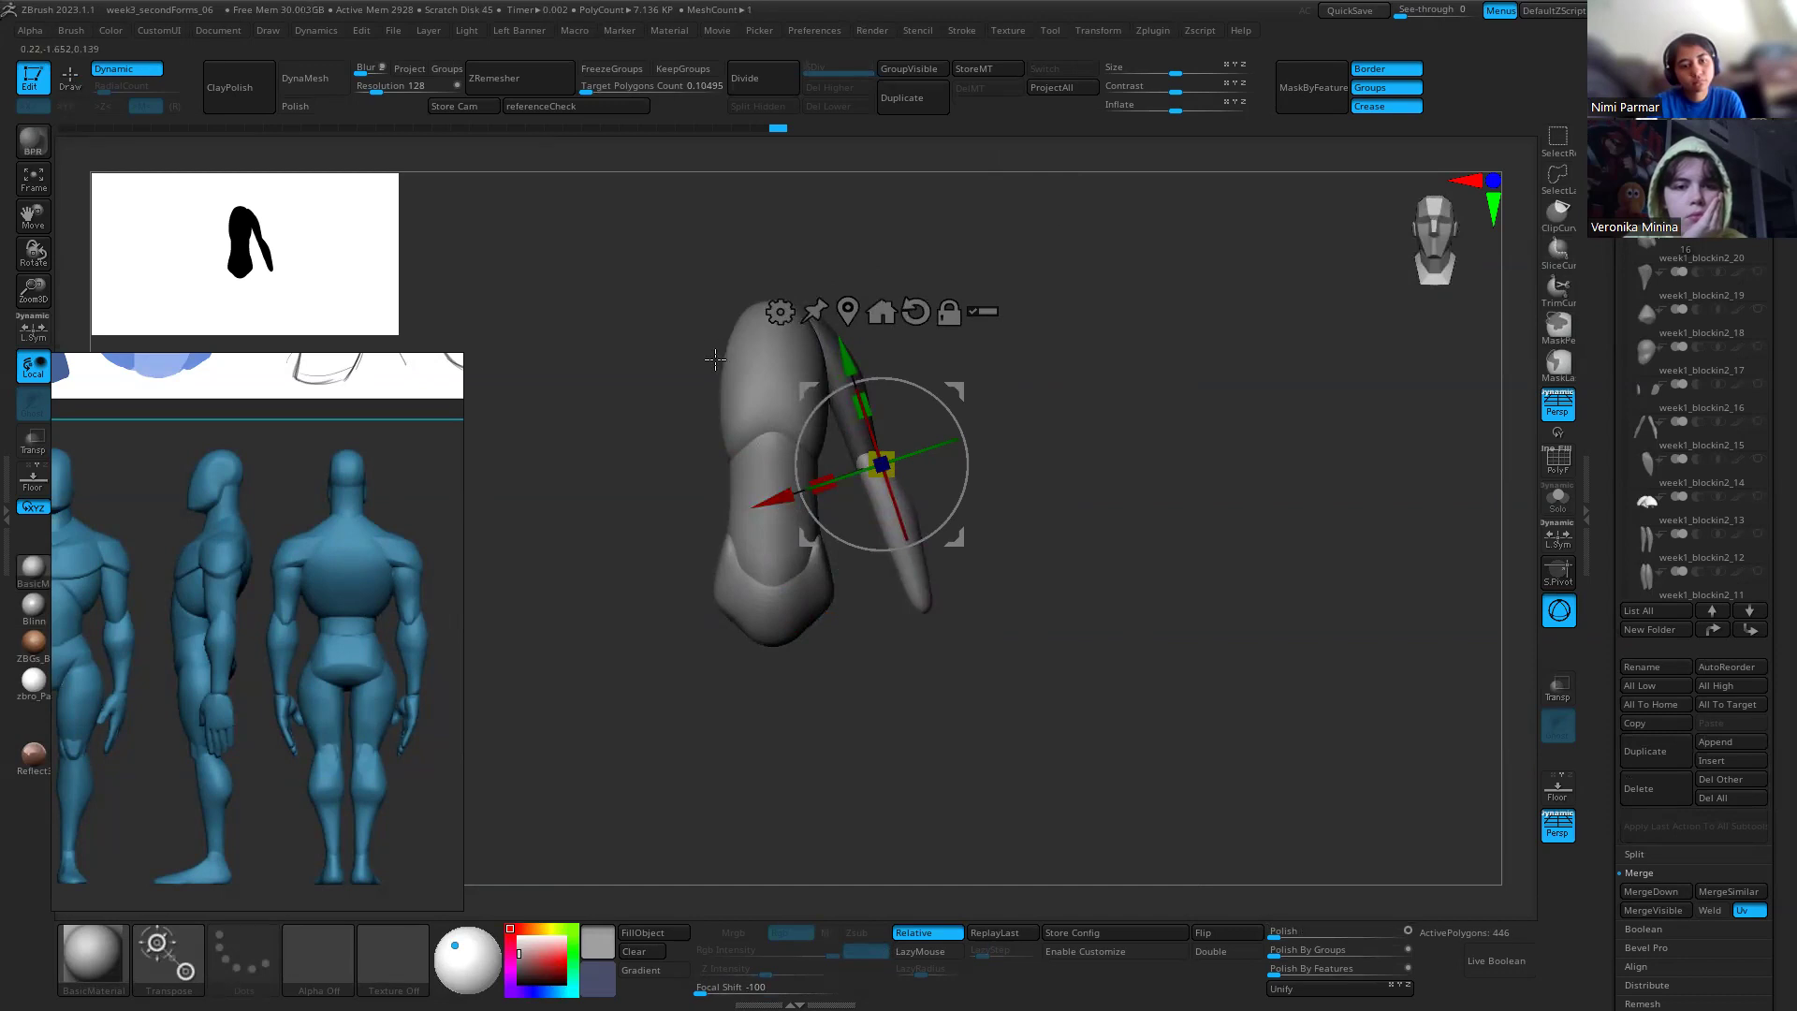
Step: Set the gizmo pivot near the shoulder and compare the two-part arm with the front reference and from the side
{"action": "left_click", "coordinate": [562, 108]}
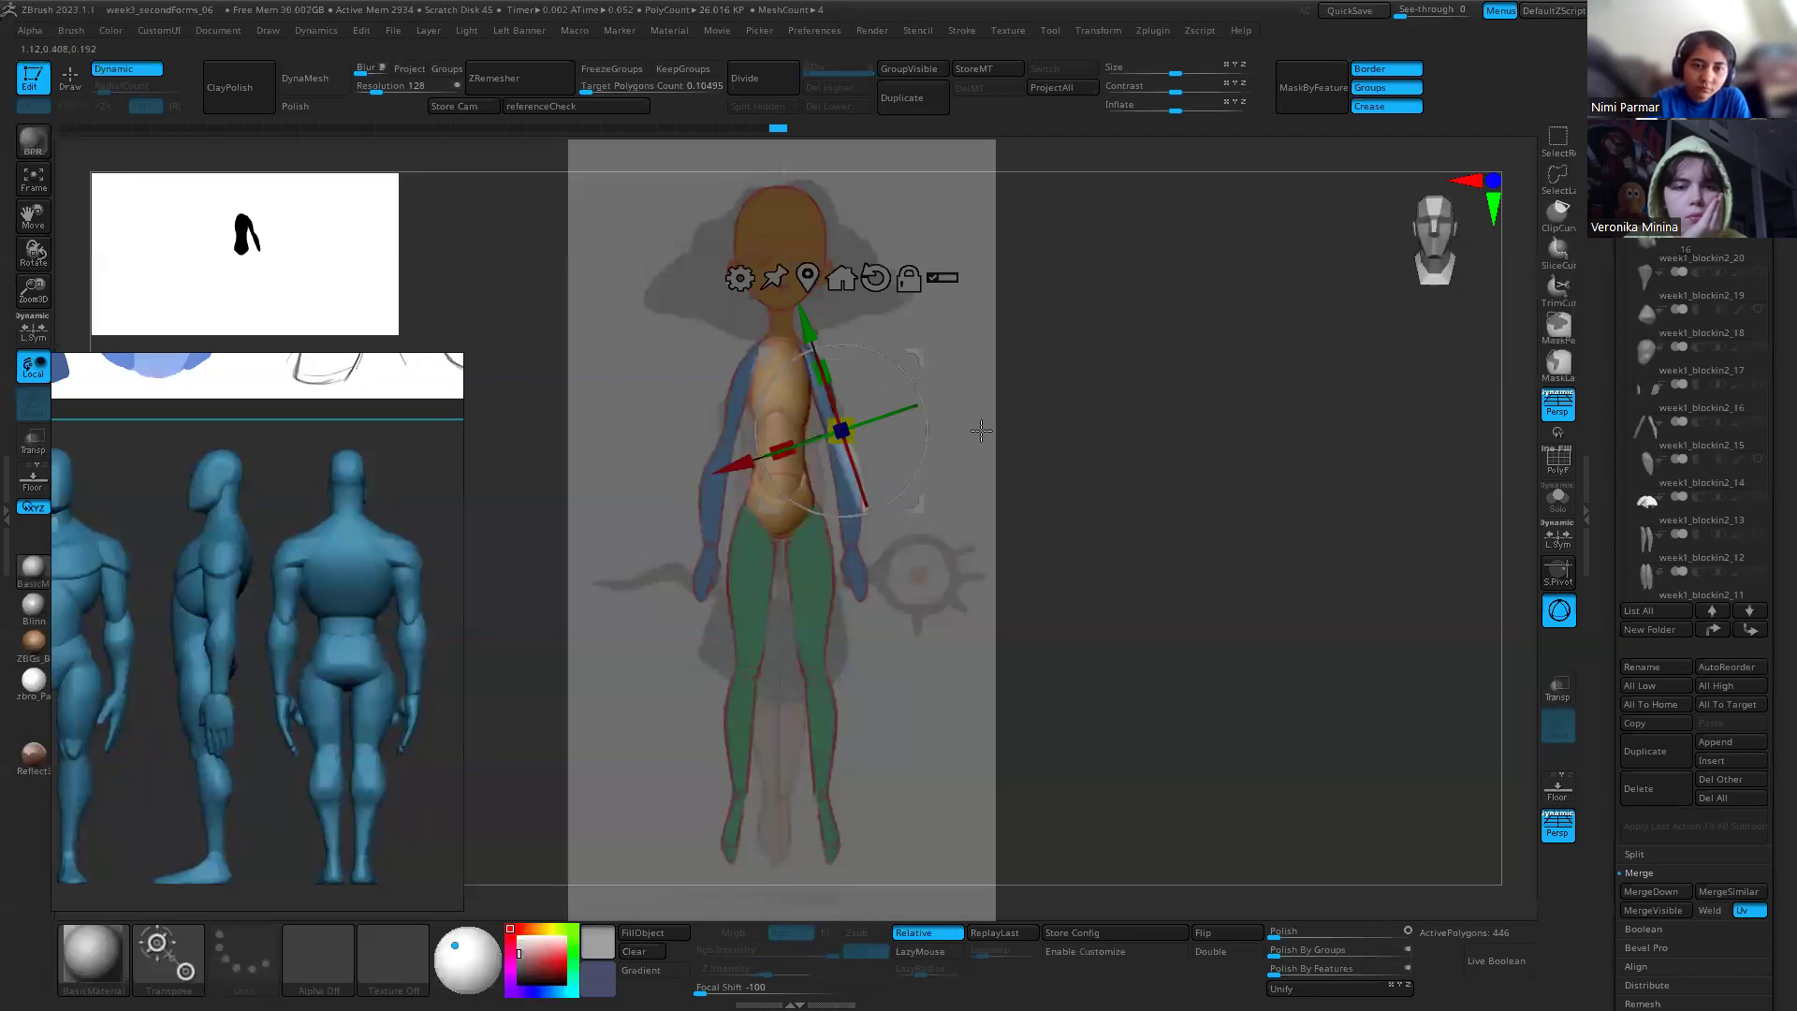
{"action": "mouse_move", "coordinate": [874, 361]}
{"action": "left_mouse_down", "text": "alt"}
{"action": "mouse_move", "coordinate": [836, 243]}
{"action": "mouse_move", "coordinate": [997, 560]}
{"action": "mouse_move", "coordinate": [889, 371]}
{"action": "mouse_move", "coordinate": [899, 473]}
{"action": "mouse_move", "coordinate": [809, 257]}
{"action": "mouse_move", "coordinate": [828, 440]}
{"action": "mouse_move", "coordinate": [808, 308]}
{"action": "mouse_move", "coordinate": [771, 268]}
{"action": "mouse_move", "coordinate": [791, 274]}
{"action": "mouse_move", "coordinate": [813, 348]}
{"action": "left_mouse_up", "text": "alt"}
{"action": "key", "text": "ctrl"}
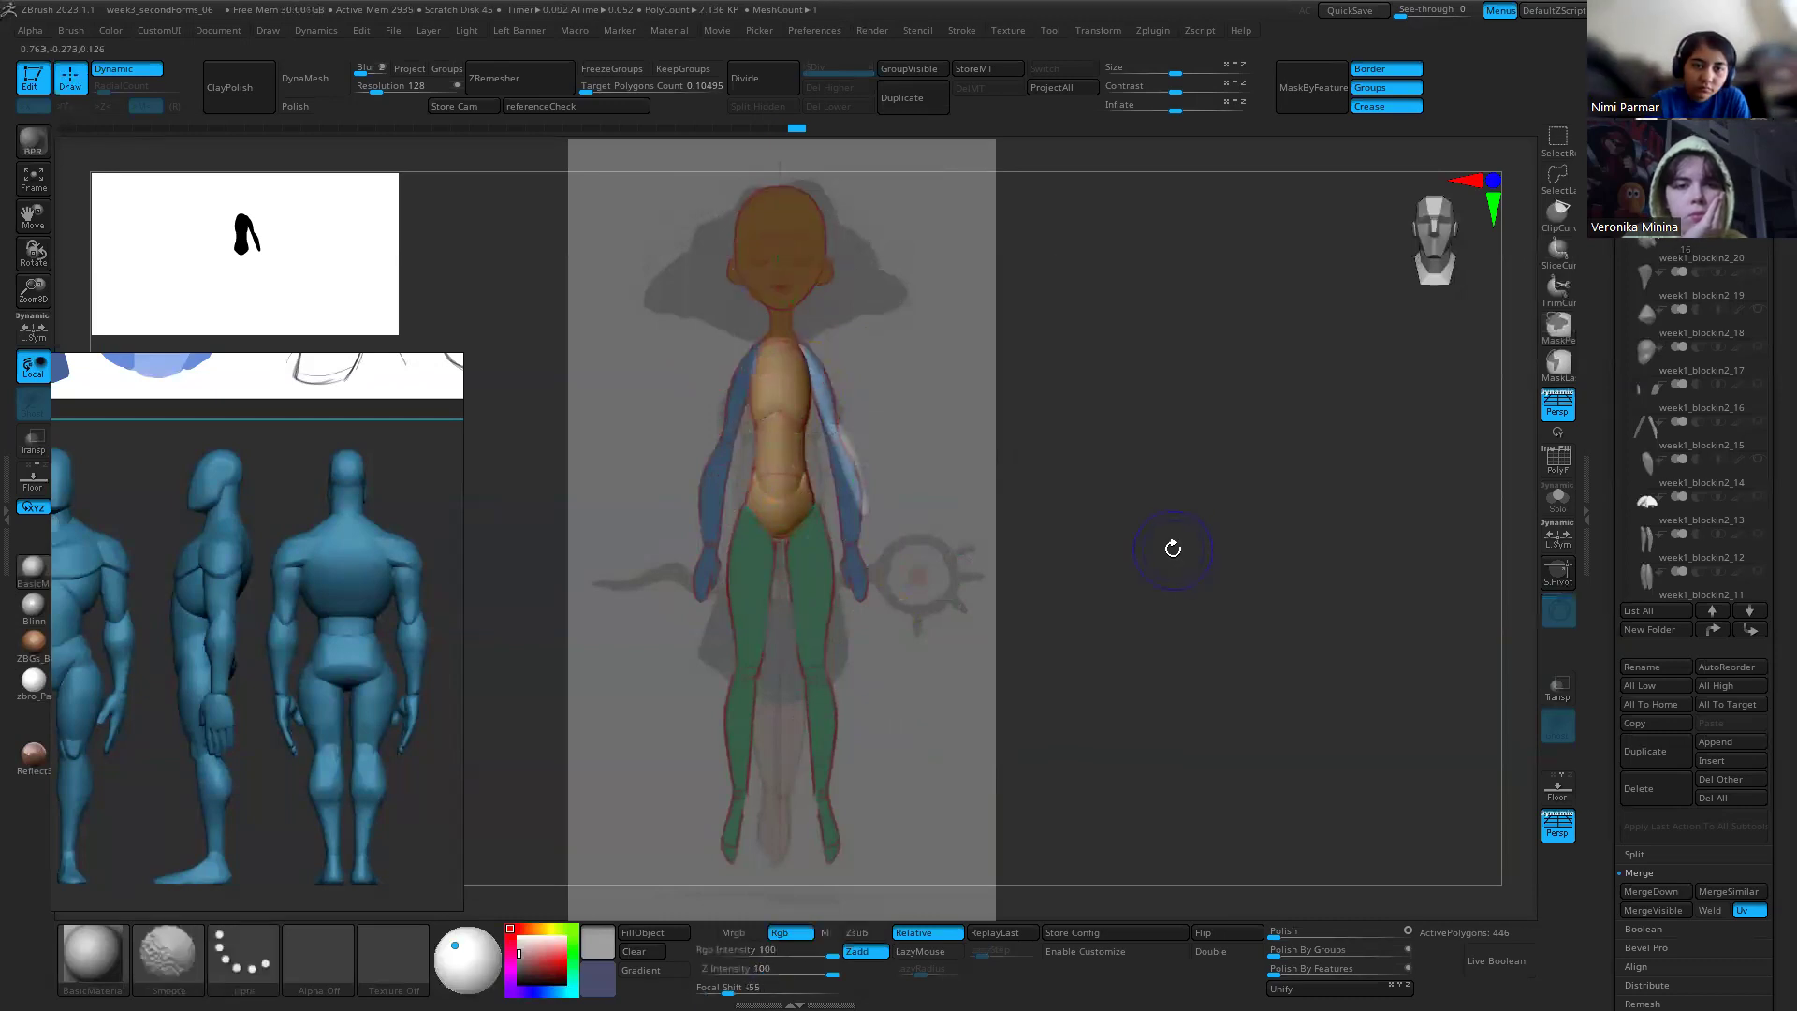
{"action": "key", "text": "shift+f"}
{"action": "key", "text": "shift+f"}
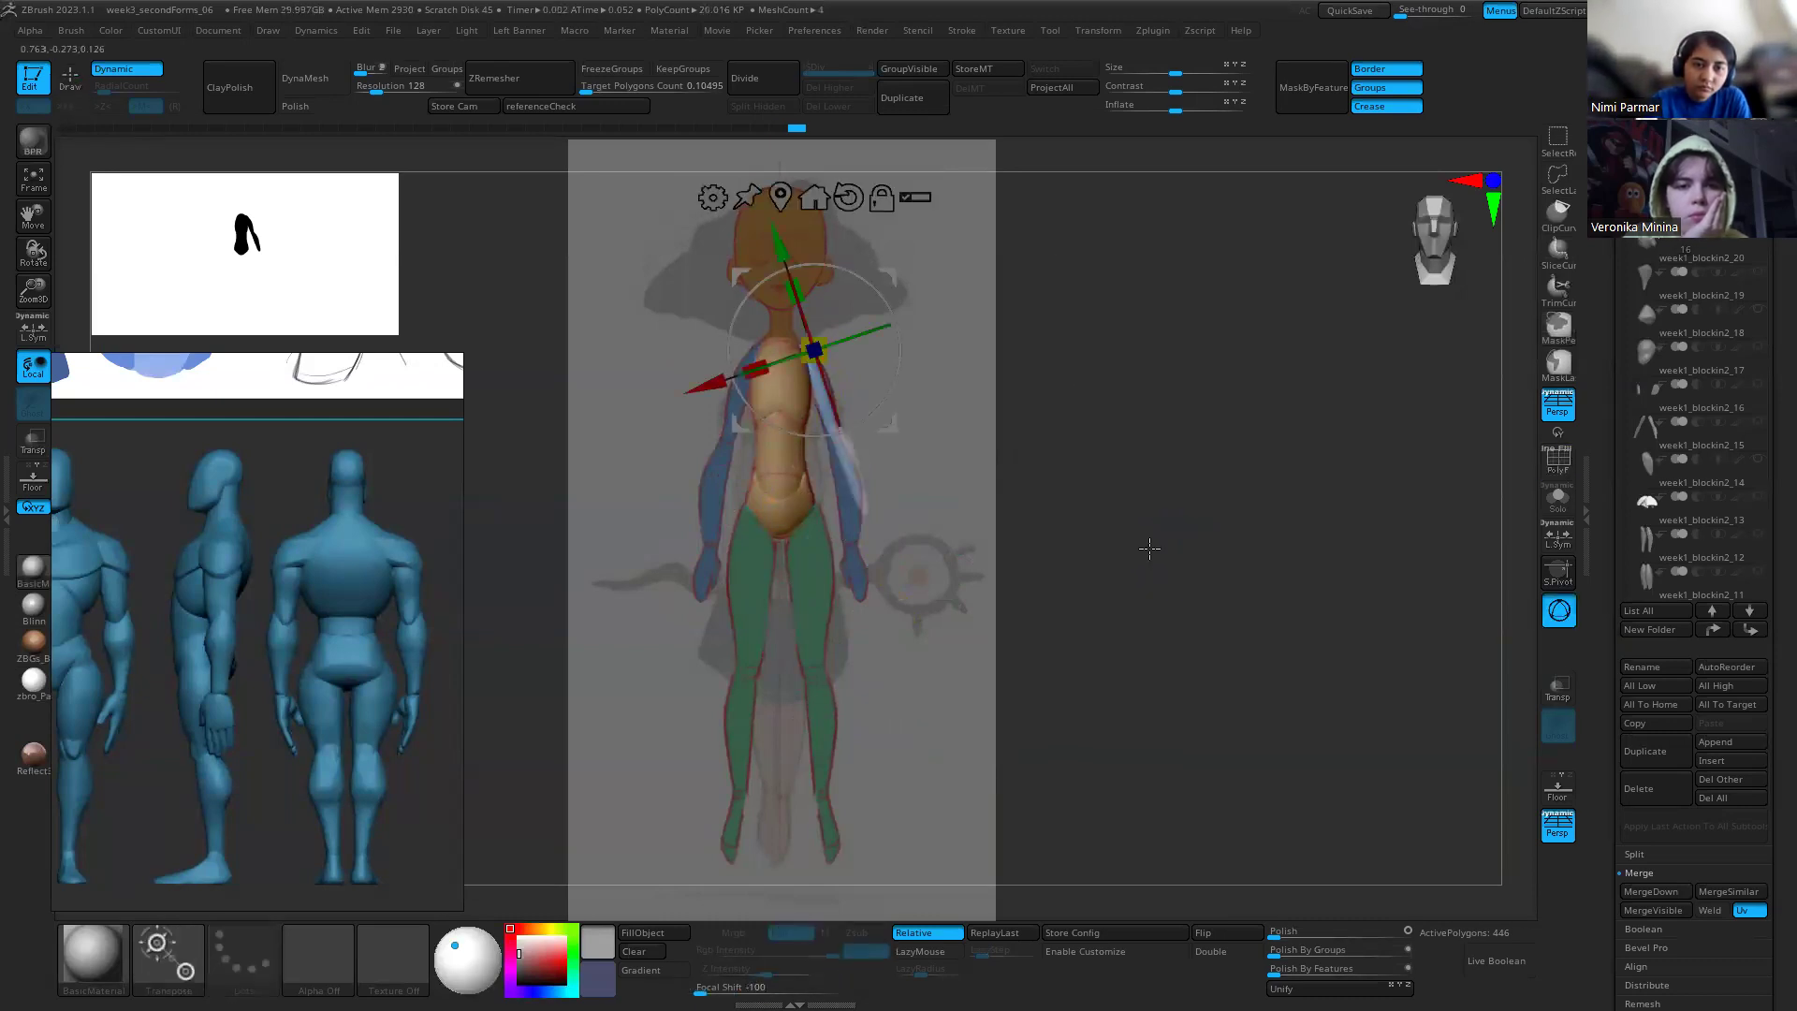
{"action": "key", "text": "shift+z"}
{"action": "key", "text": "q"}
{"action": "mouse_move", "coordinate": [974, 474]}
{"action": "left_mouse_down"}
{"action": "mouse_move", "coordinate": [907, 433]}
{"action": "mouse_move", "coordinate": [816, 451]}
{"action": "left_mouse_up"}
{"action": "left_click_drag", "start_coordinate": [979, 497], "coordinate": [986, 521]}
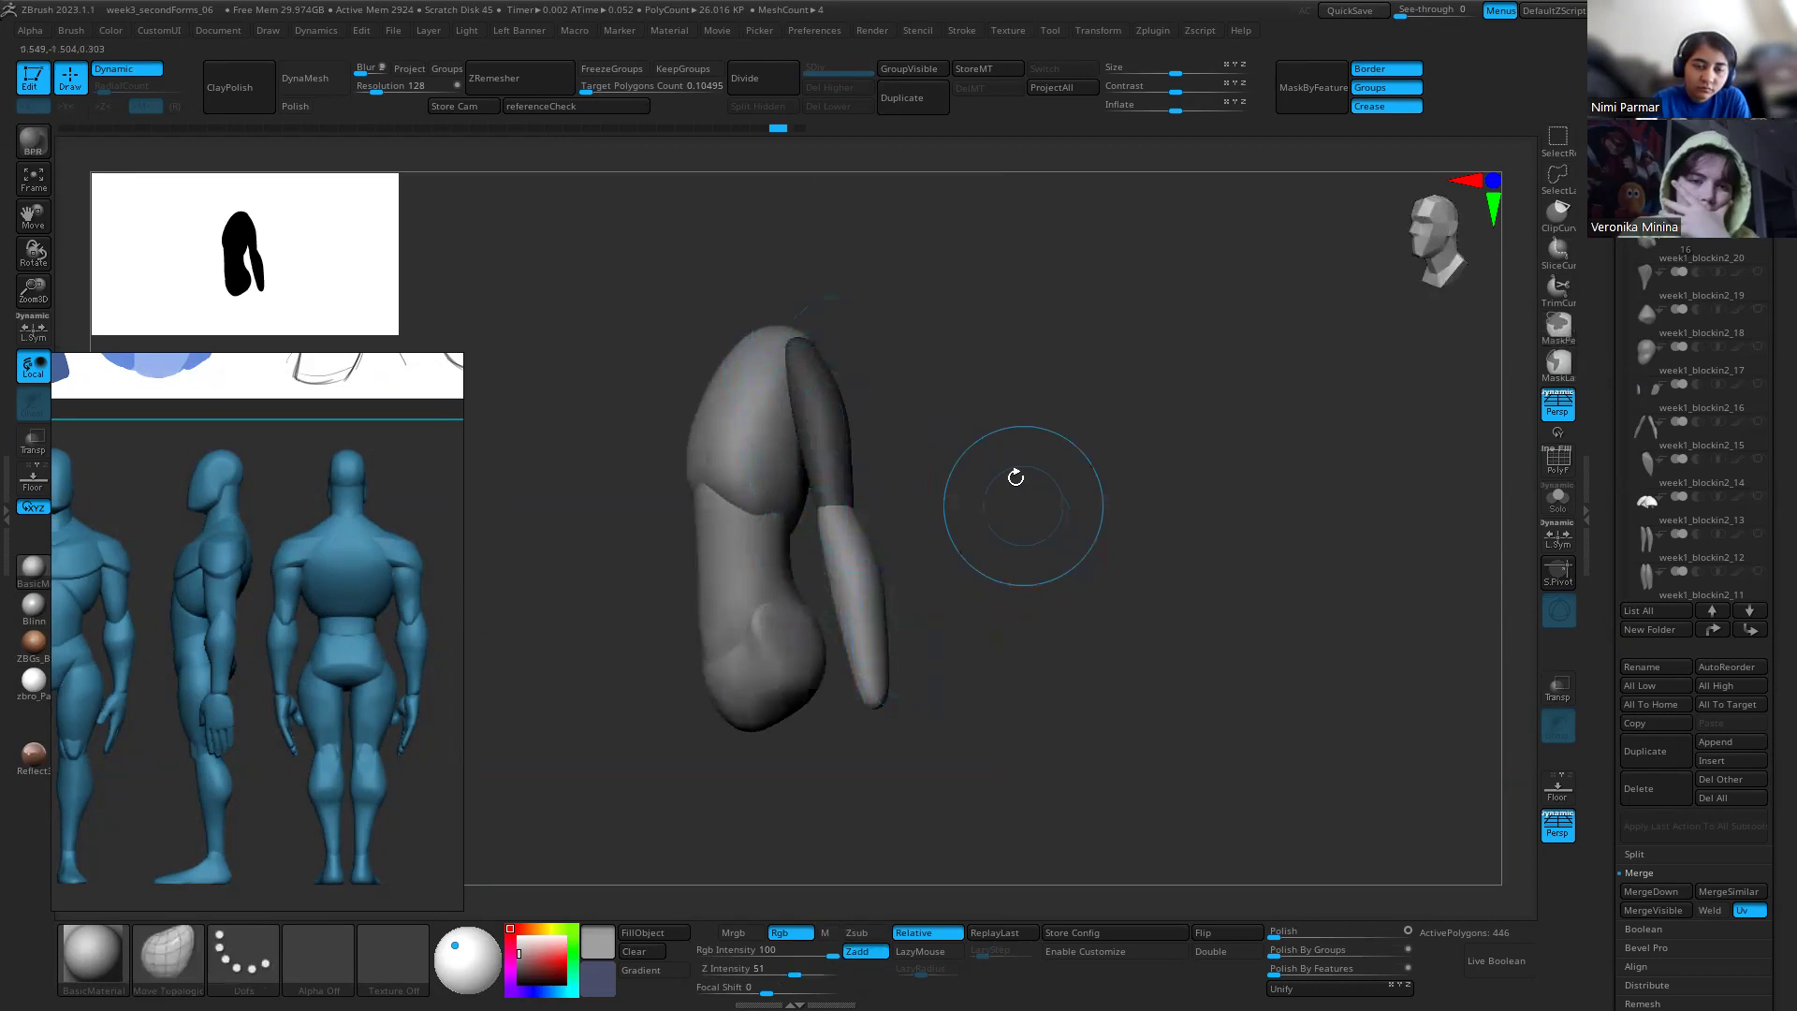
{"action": "left_click_drag", "start_coordinate": [992, 487], "coordinate": [935, 504]}
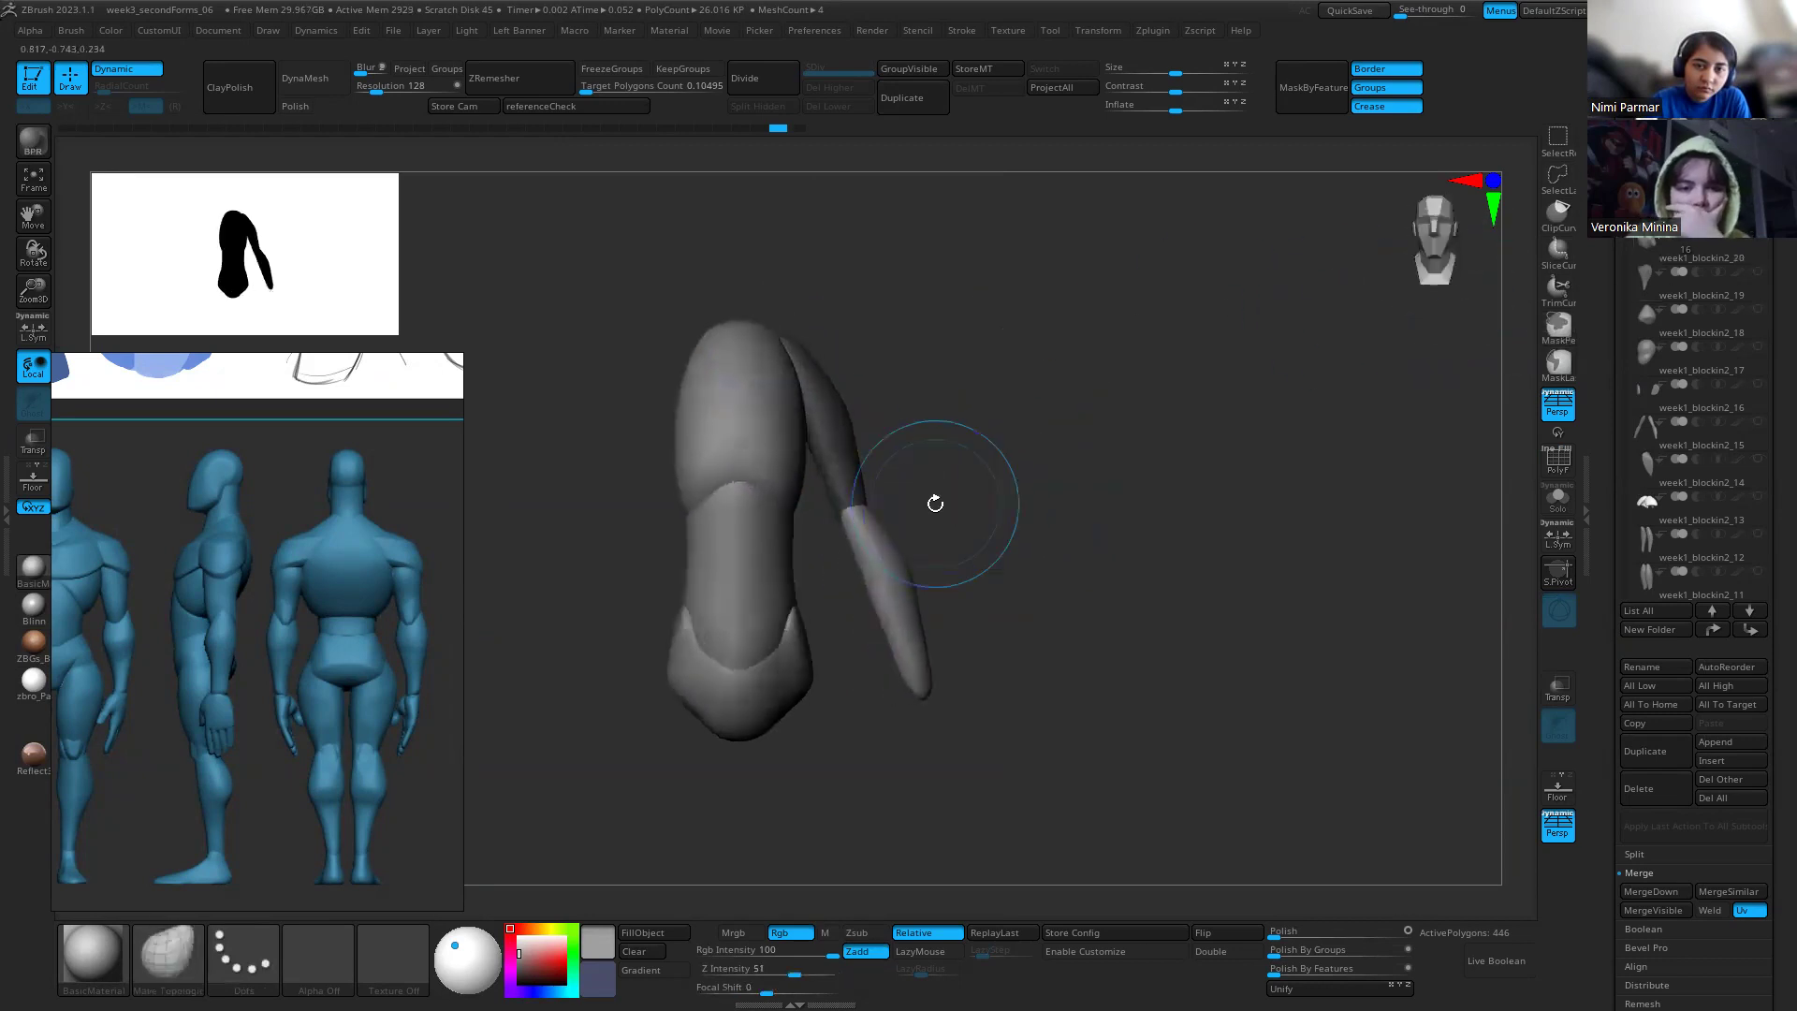
Step: Rotate the whole arm about the shoulder and scale it along its length to match the front reference
{"action": "key", "text": "w"}
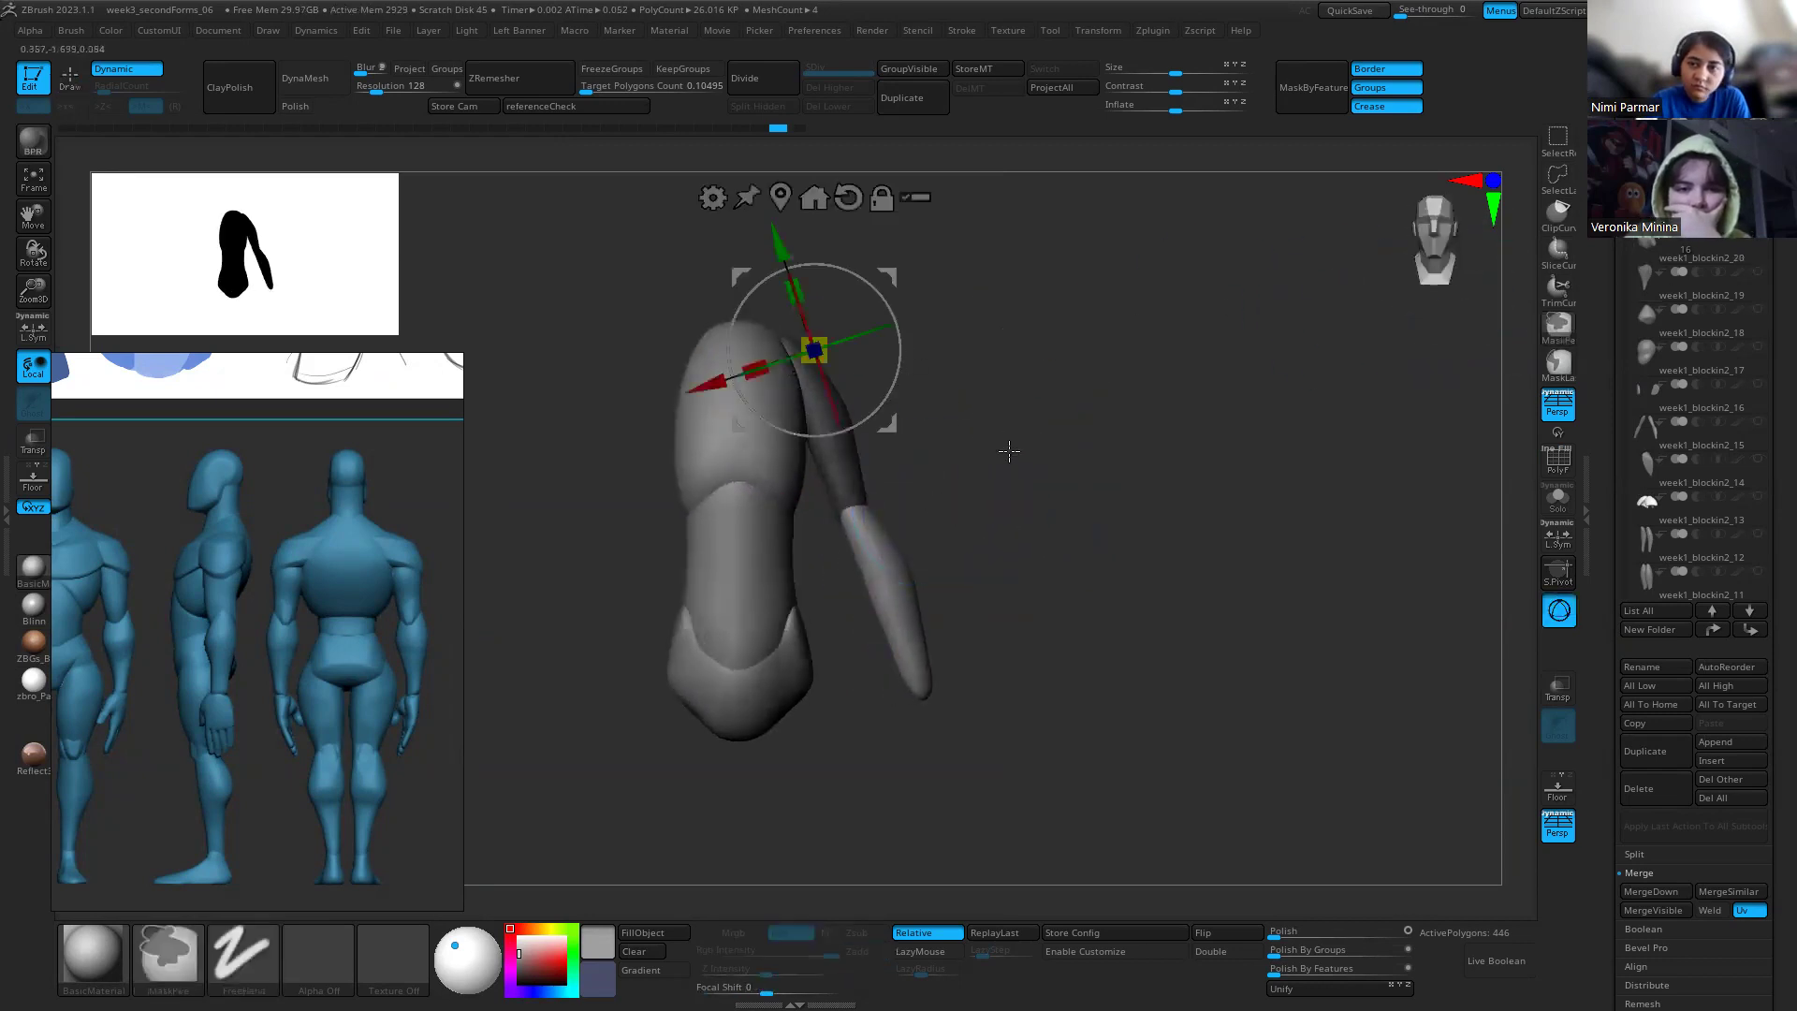
{"action": "left_click_drag", "start_coordinate": [803, 327], "coordinate": [784, 334], "text": "alt"}
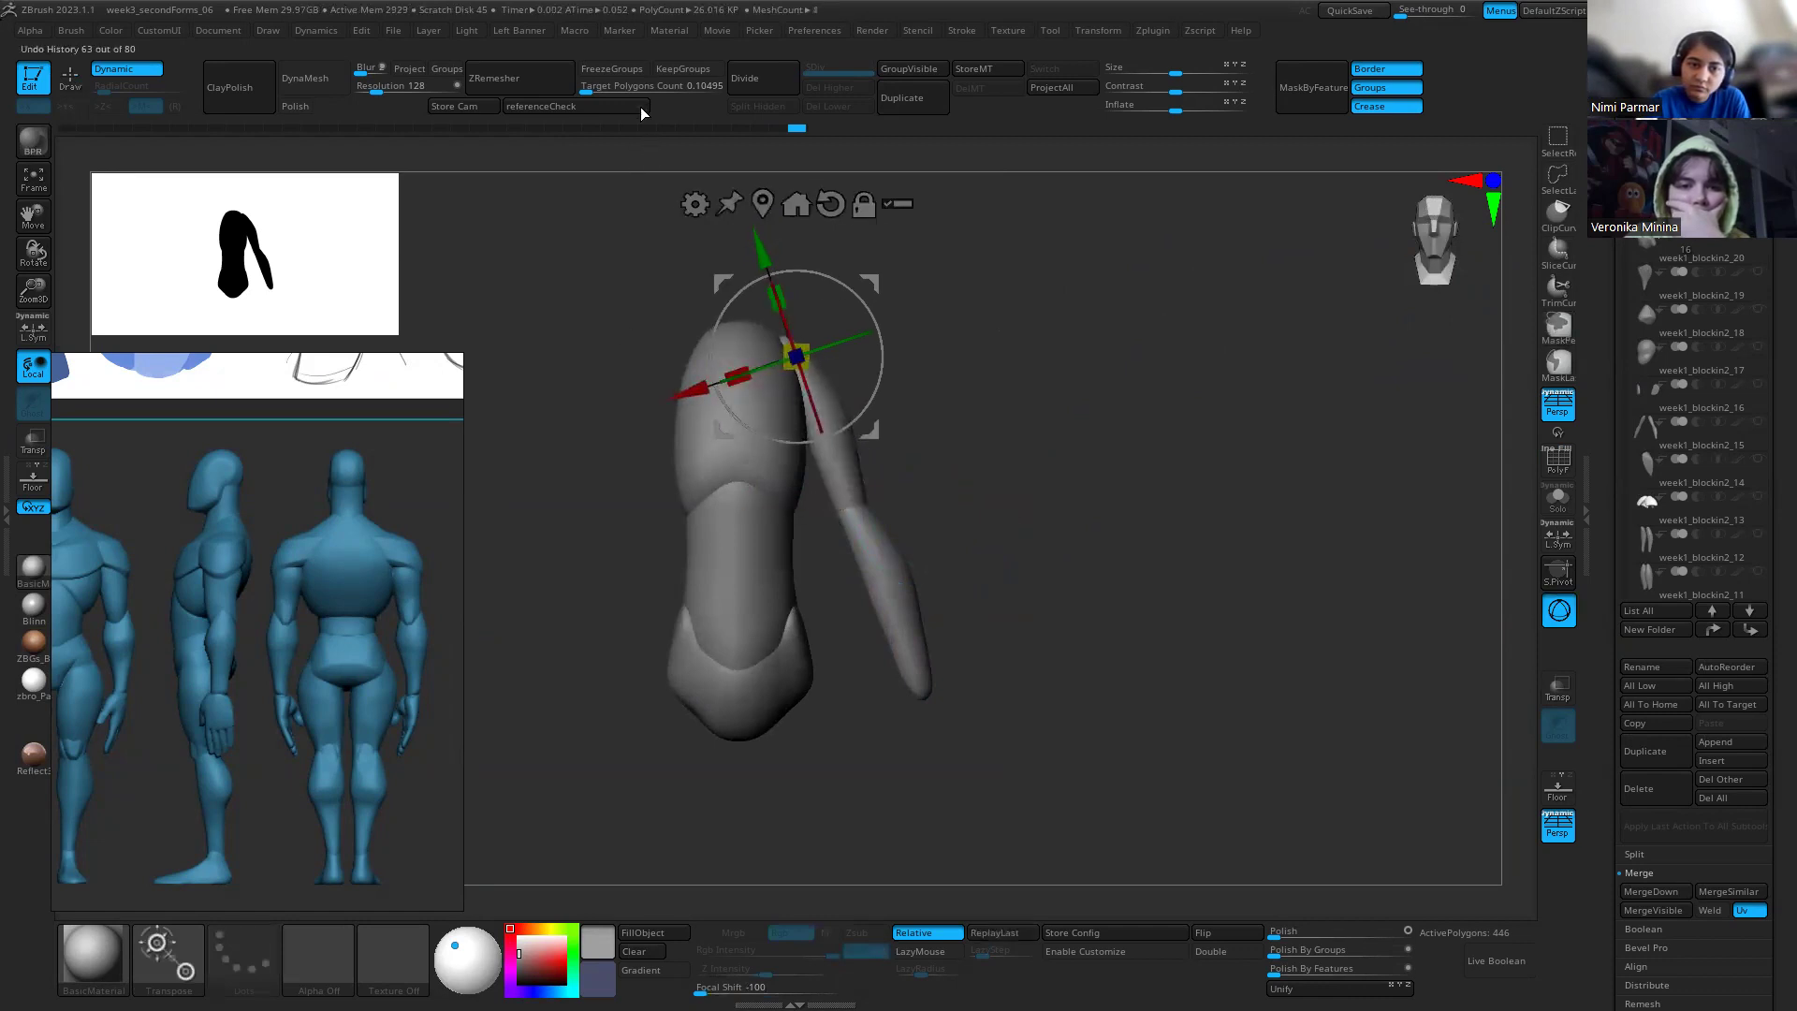
{"action": "key", "text": "shift+z"}
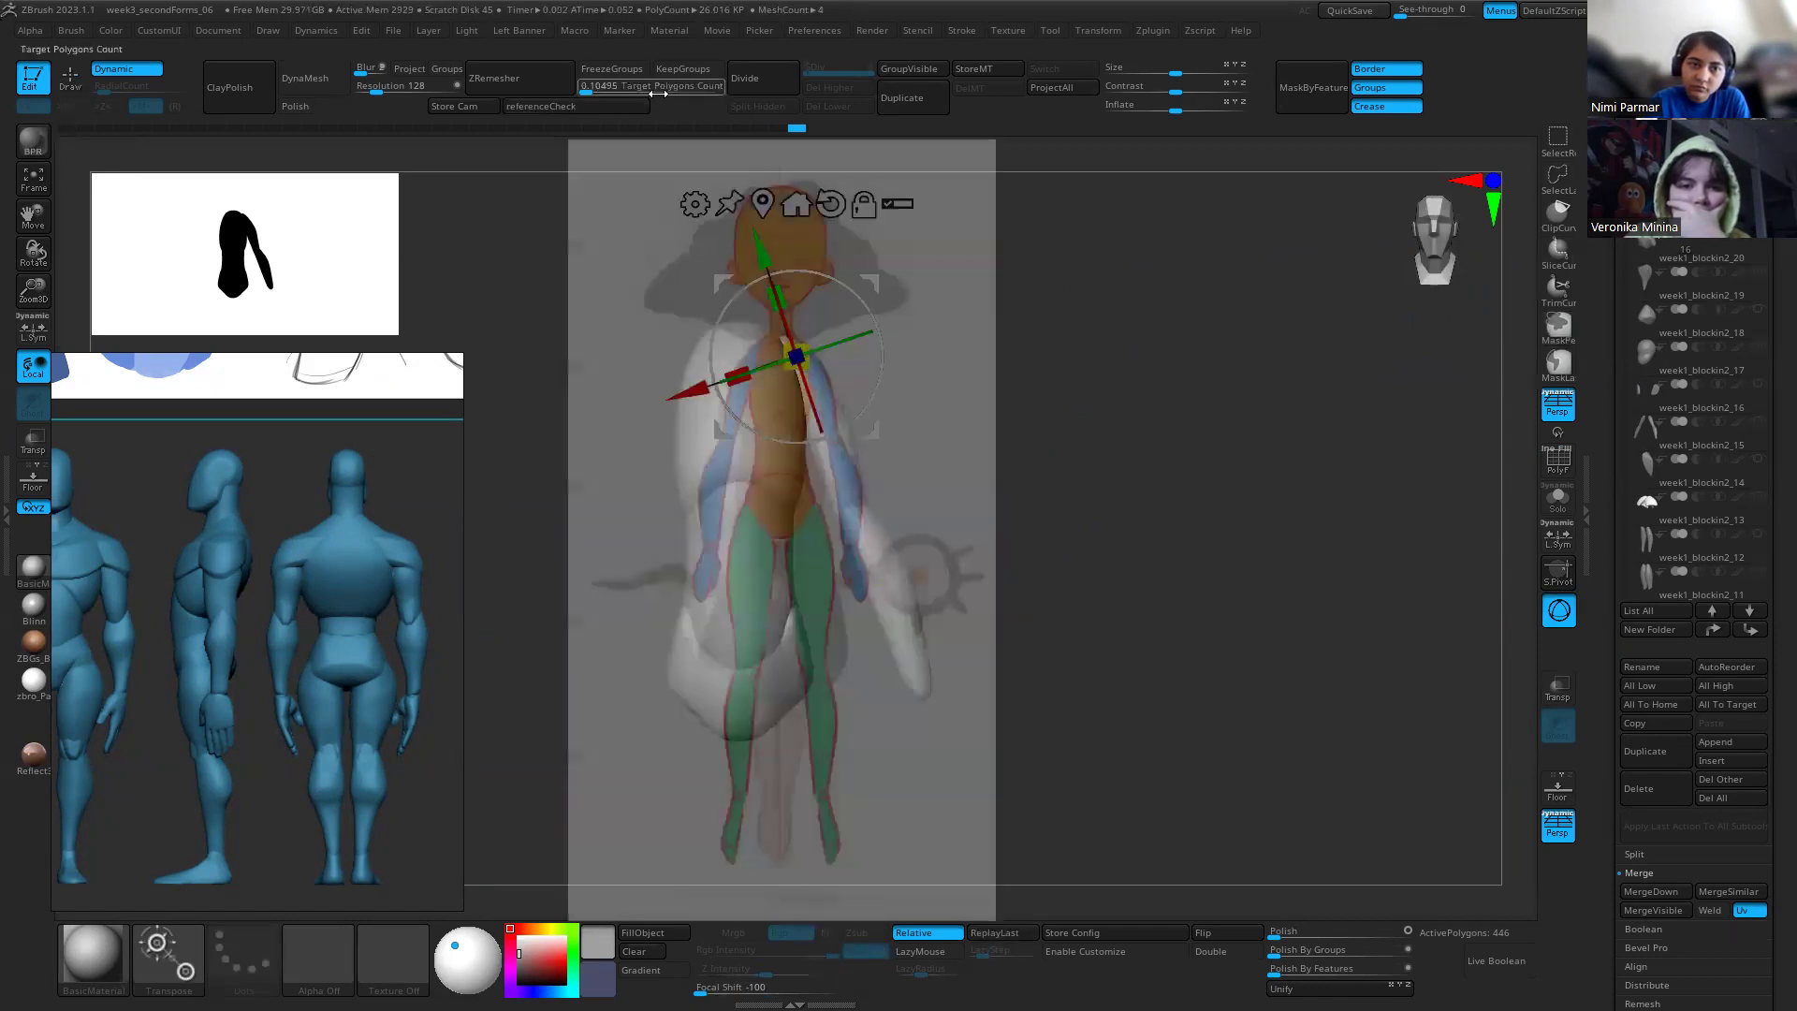
{"action": "left_click", "coordinate": [589, 105]}
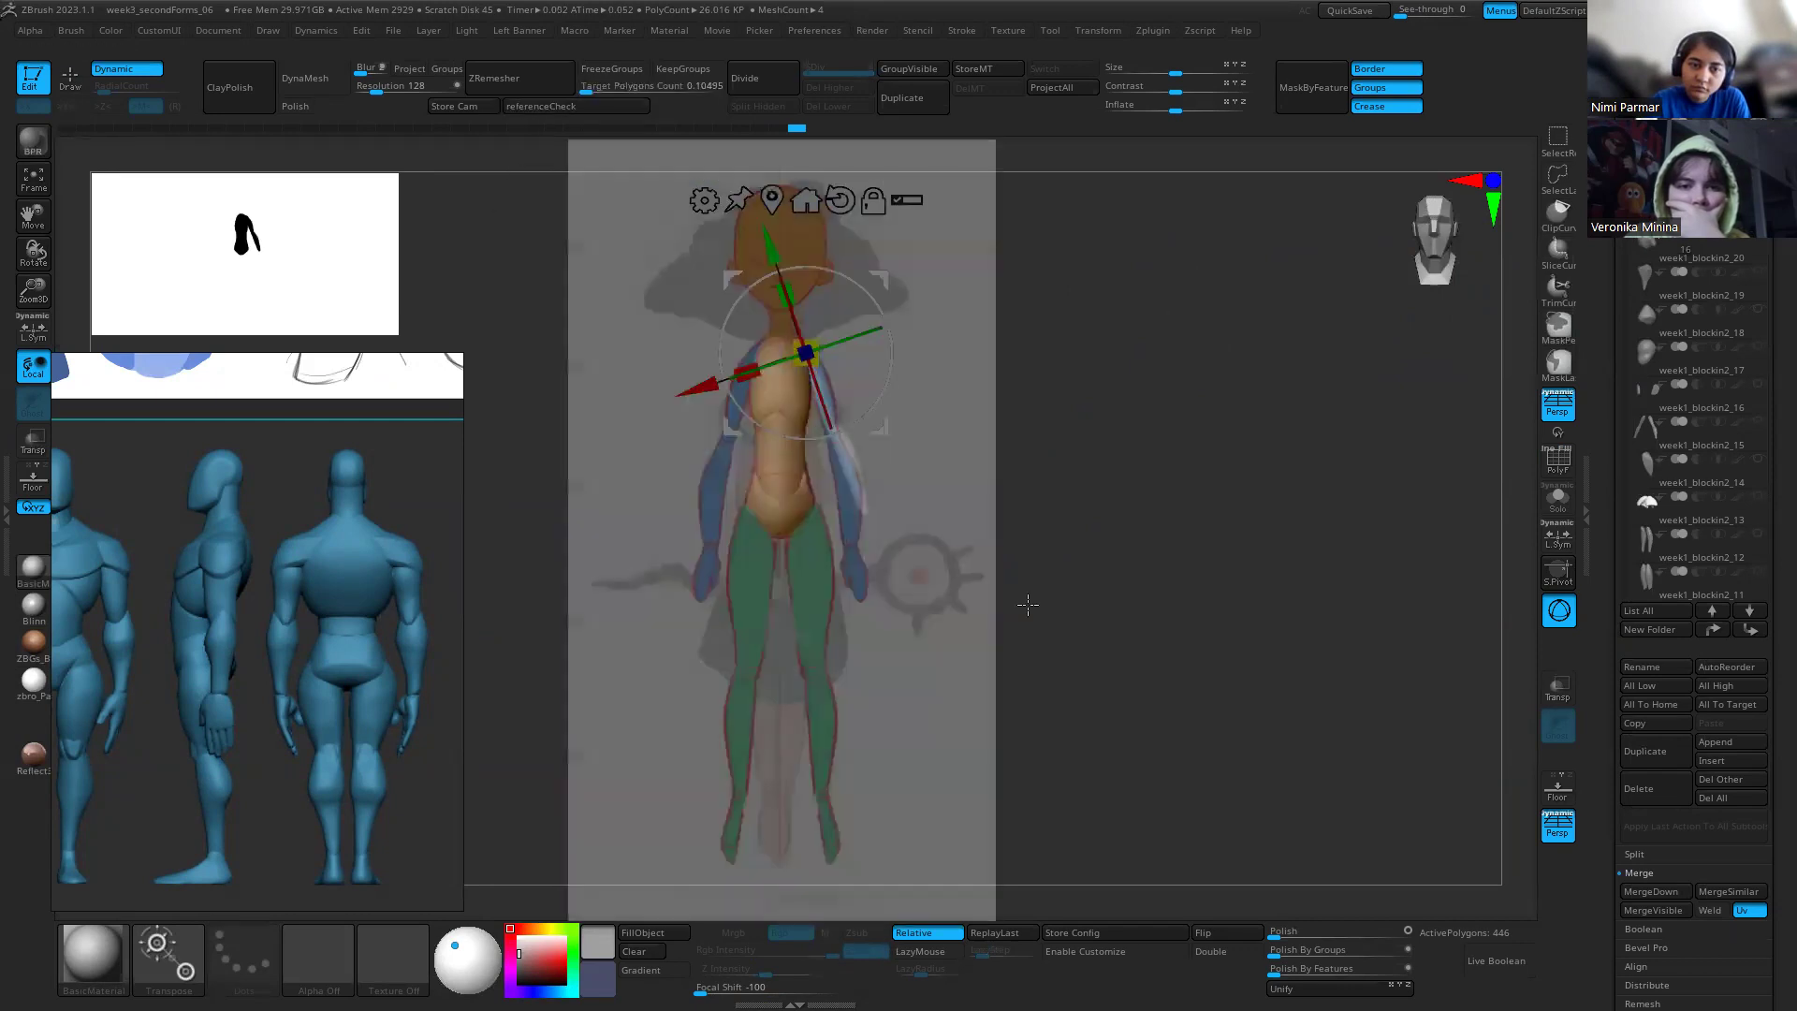
{"action": "left_click_drag", "start_coordinate": [874, 362], "coordinate": [888, 379]}
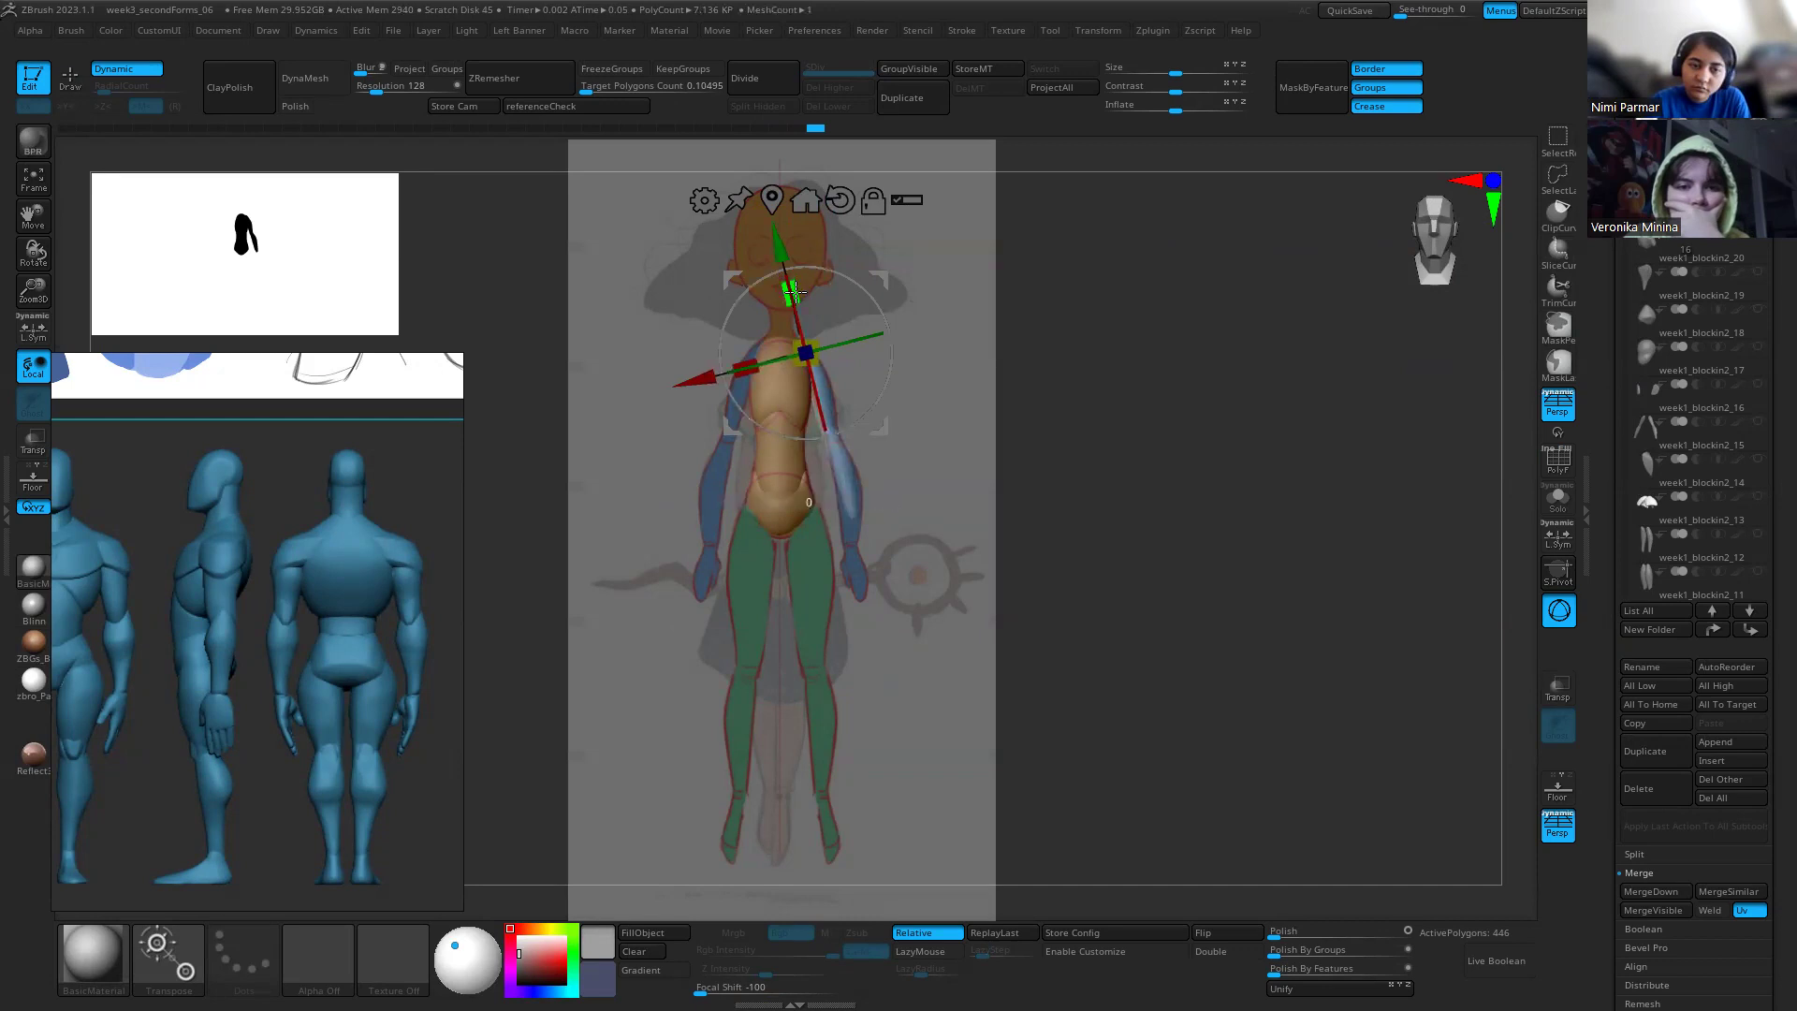
{"action": "left_click_drag", "start_coordinate": [792, 290], "coordinate": [793, 284]}
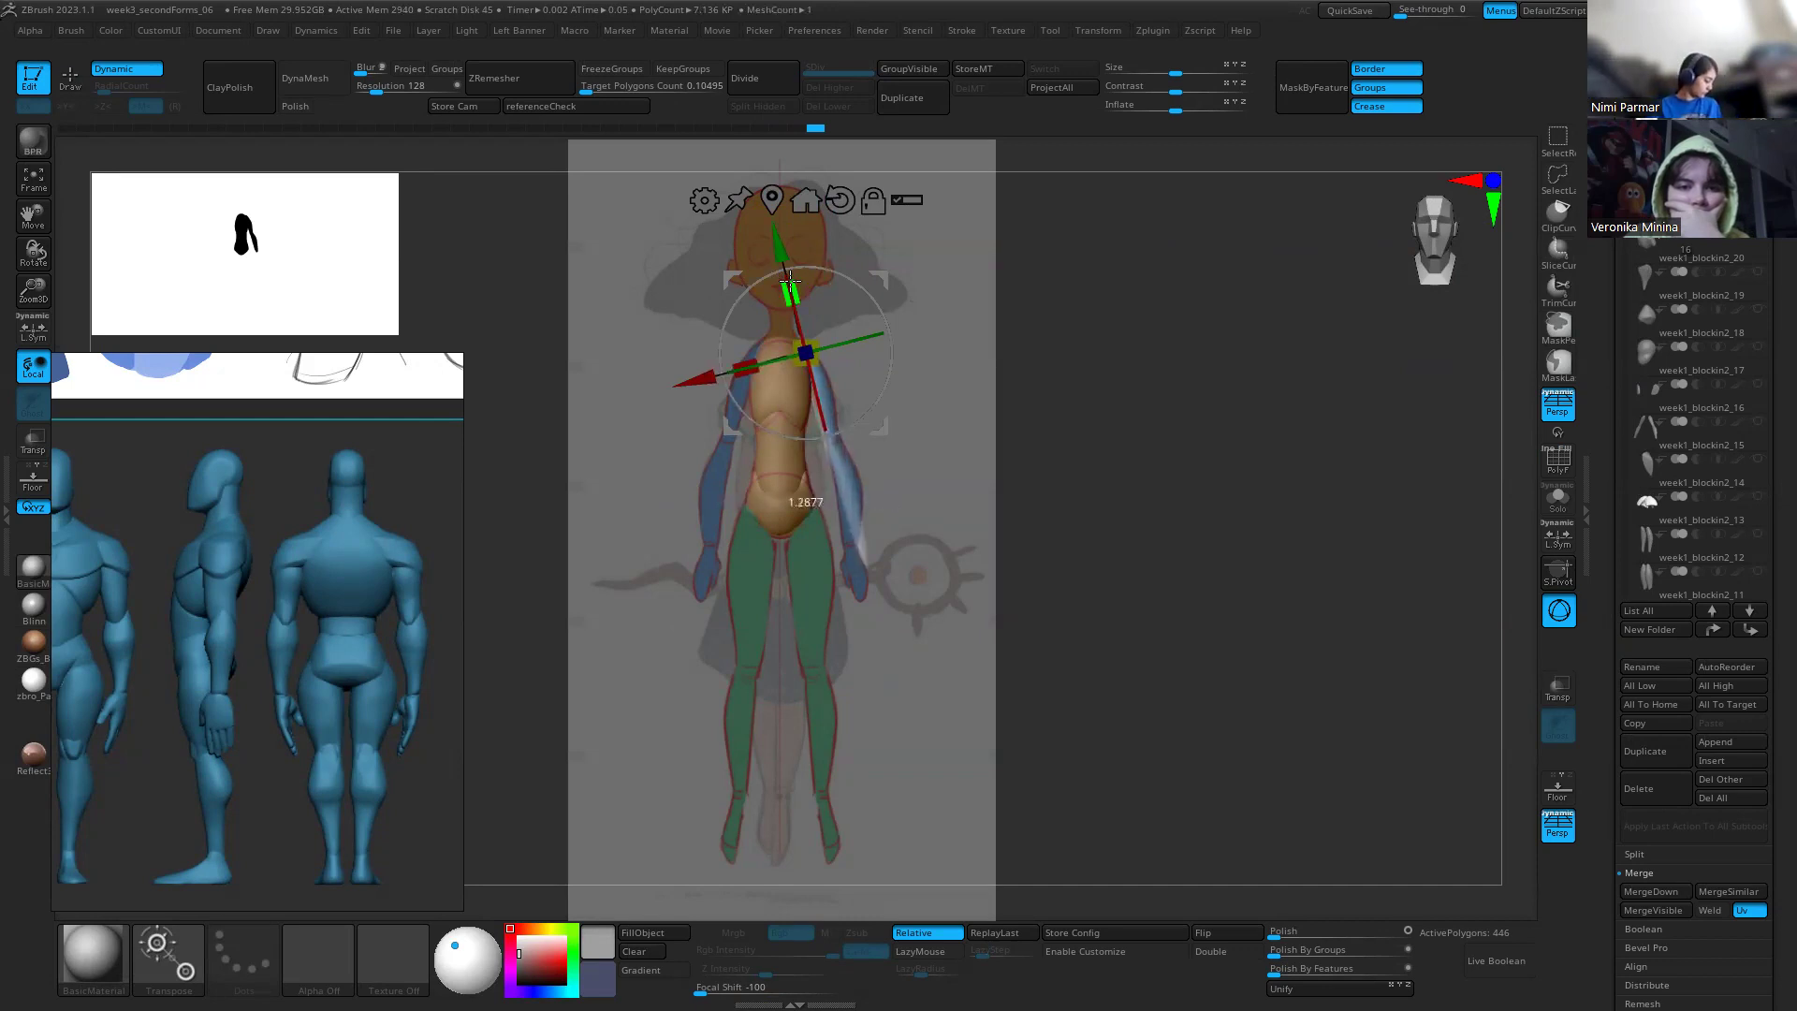
{"action": "key", "text": "q"}
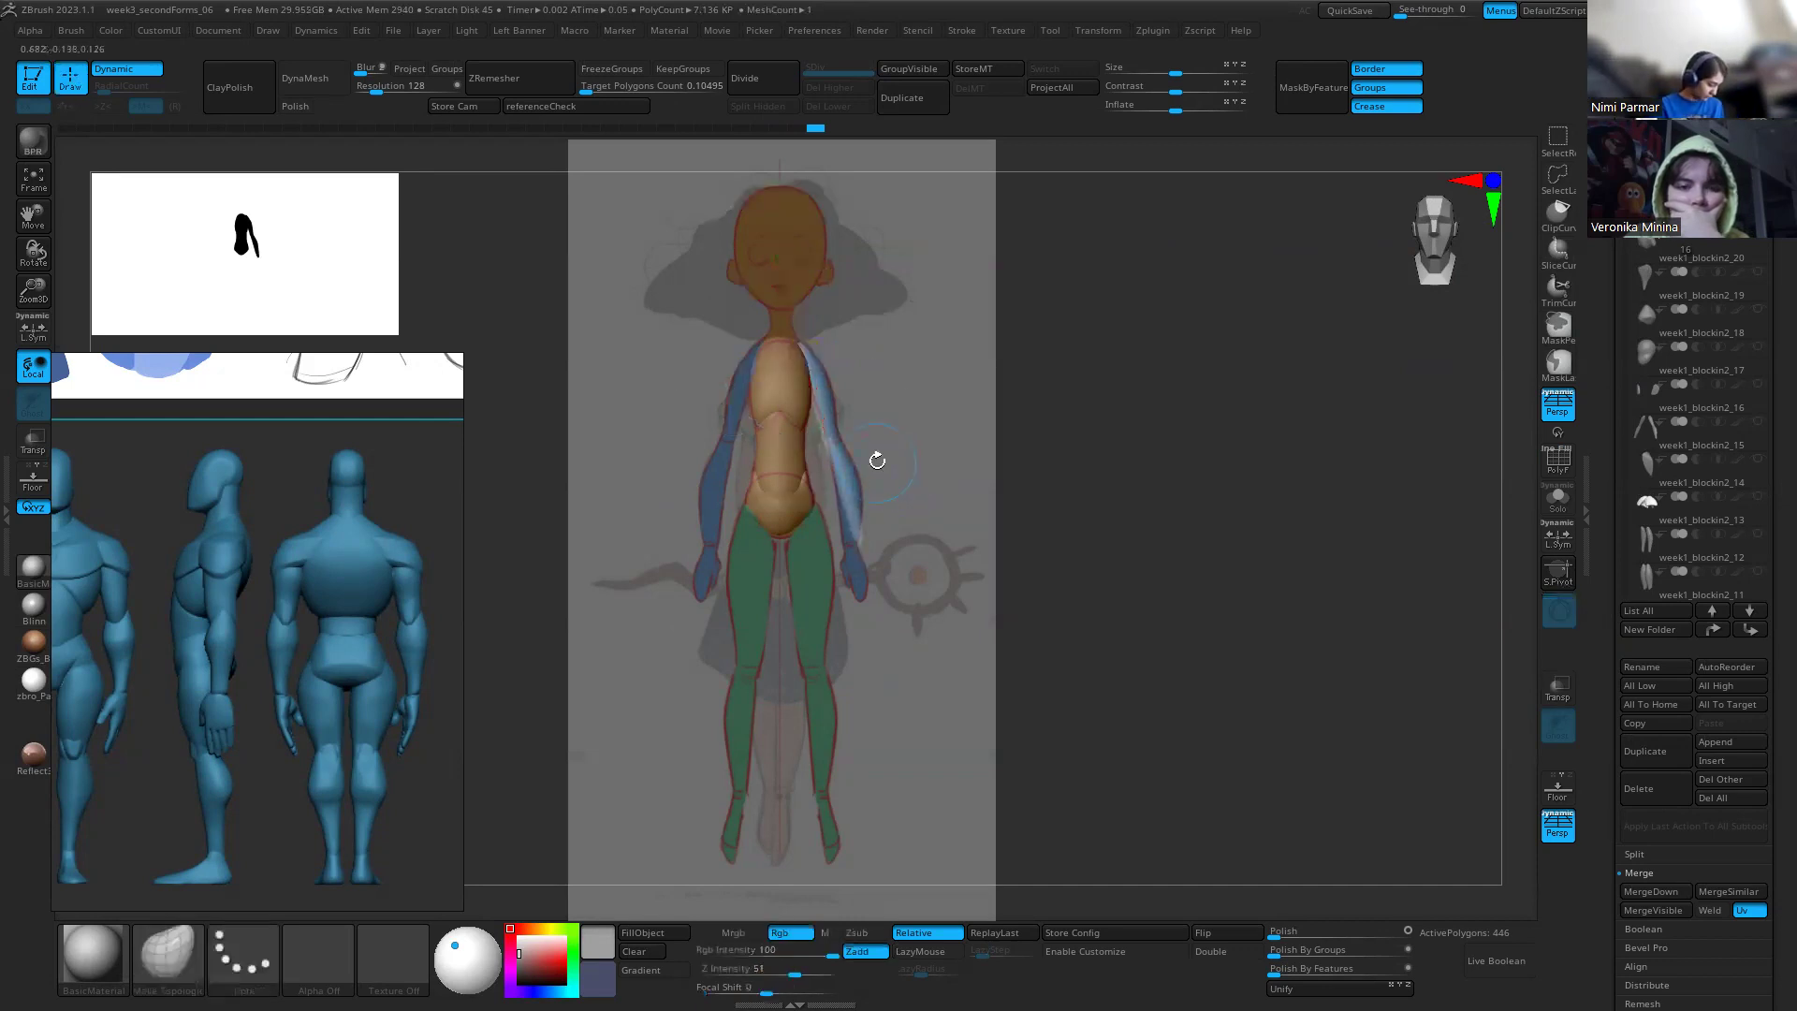
Step: Enlarge the Move Topological brush and nudge the upper arm and forearm tip toward the front reference silhouette
{"action": "key", "text": "w"}
{"action": "key", "text": "q"}
{"action": "key", "text": "s"}
{"action": "left_click_drag", "start_coordinate": [886, 392], "coordinate": [914, 387]}
{"action": "key", "text": "shift+z"}
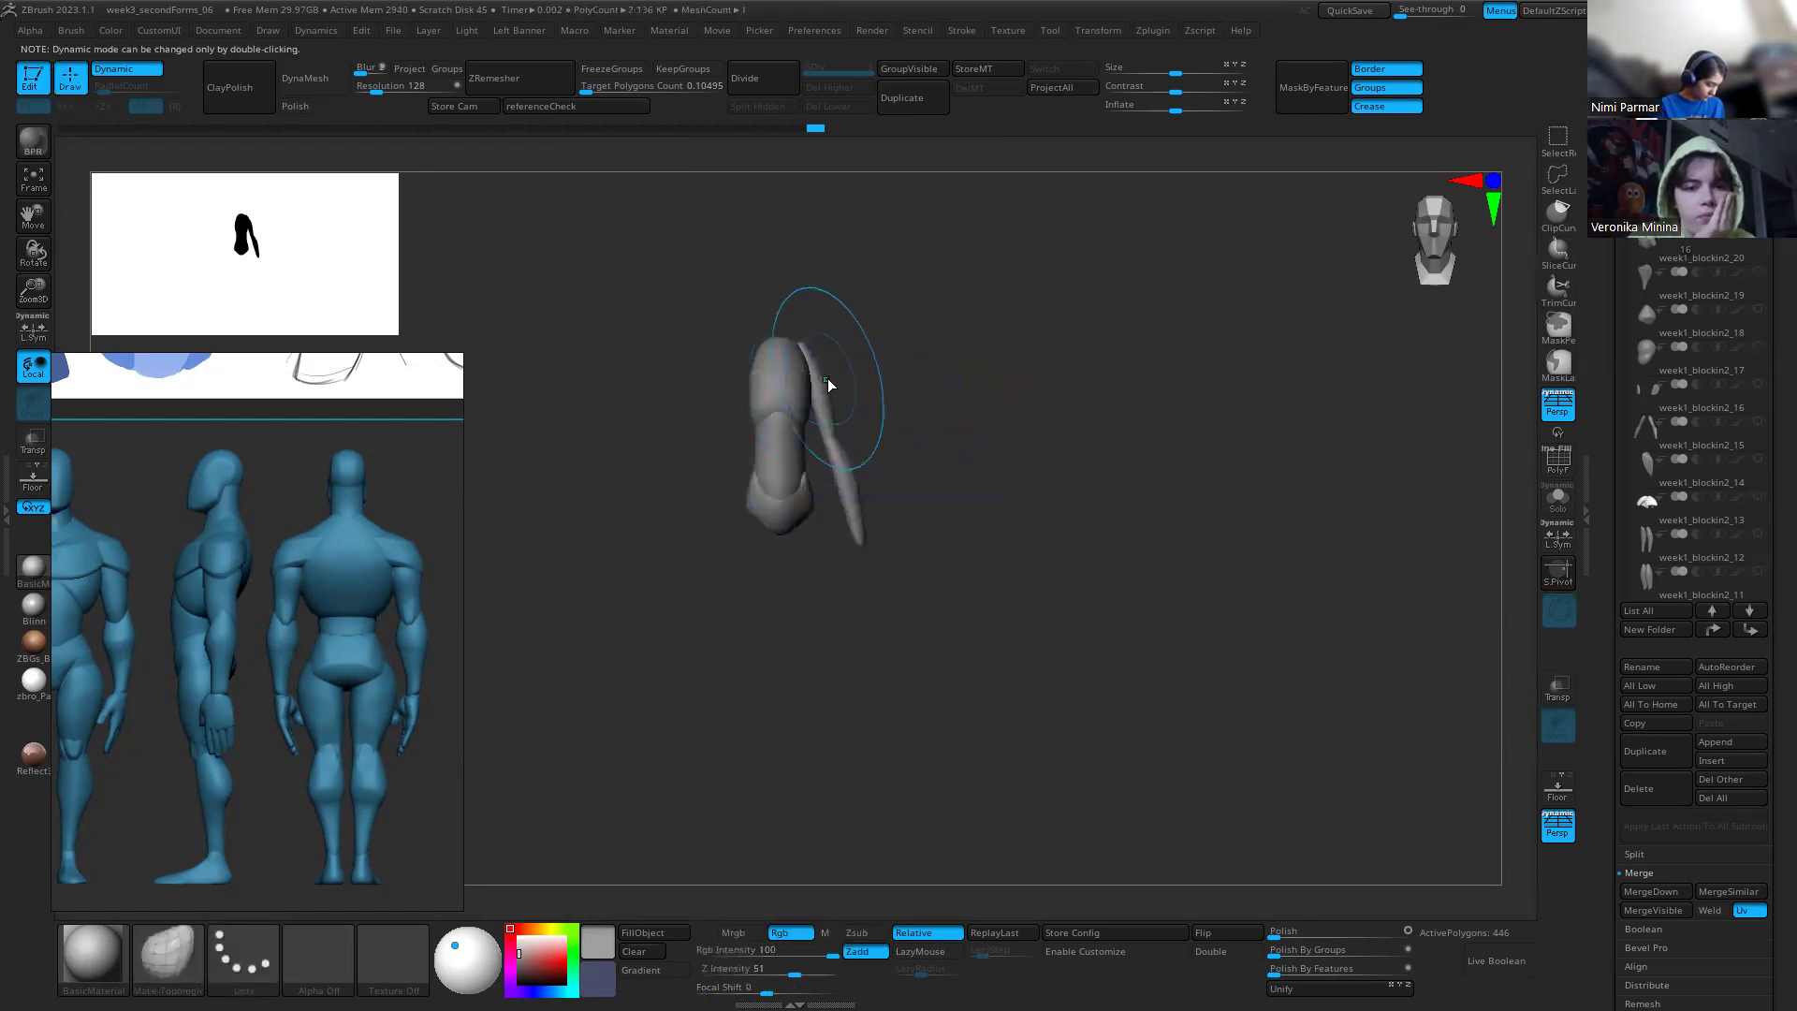
{"action": "left_click_drag", "start_coordinate": [827, 374], "coordinate": [831, 377]}
{"action": "left_click_drag", "start_coordinate": [855, 552], "coordinate": [849, 548]}
Step: Shrink the Move Topological brush and refine the elbow and forearm contours in front view
{"action": "key", "text": "shift+z"}
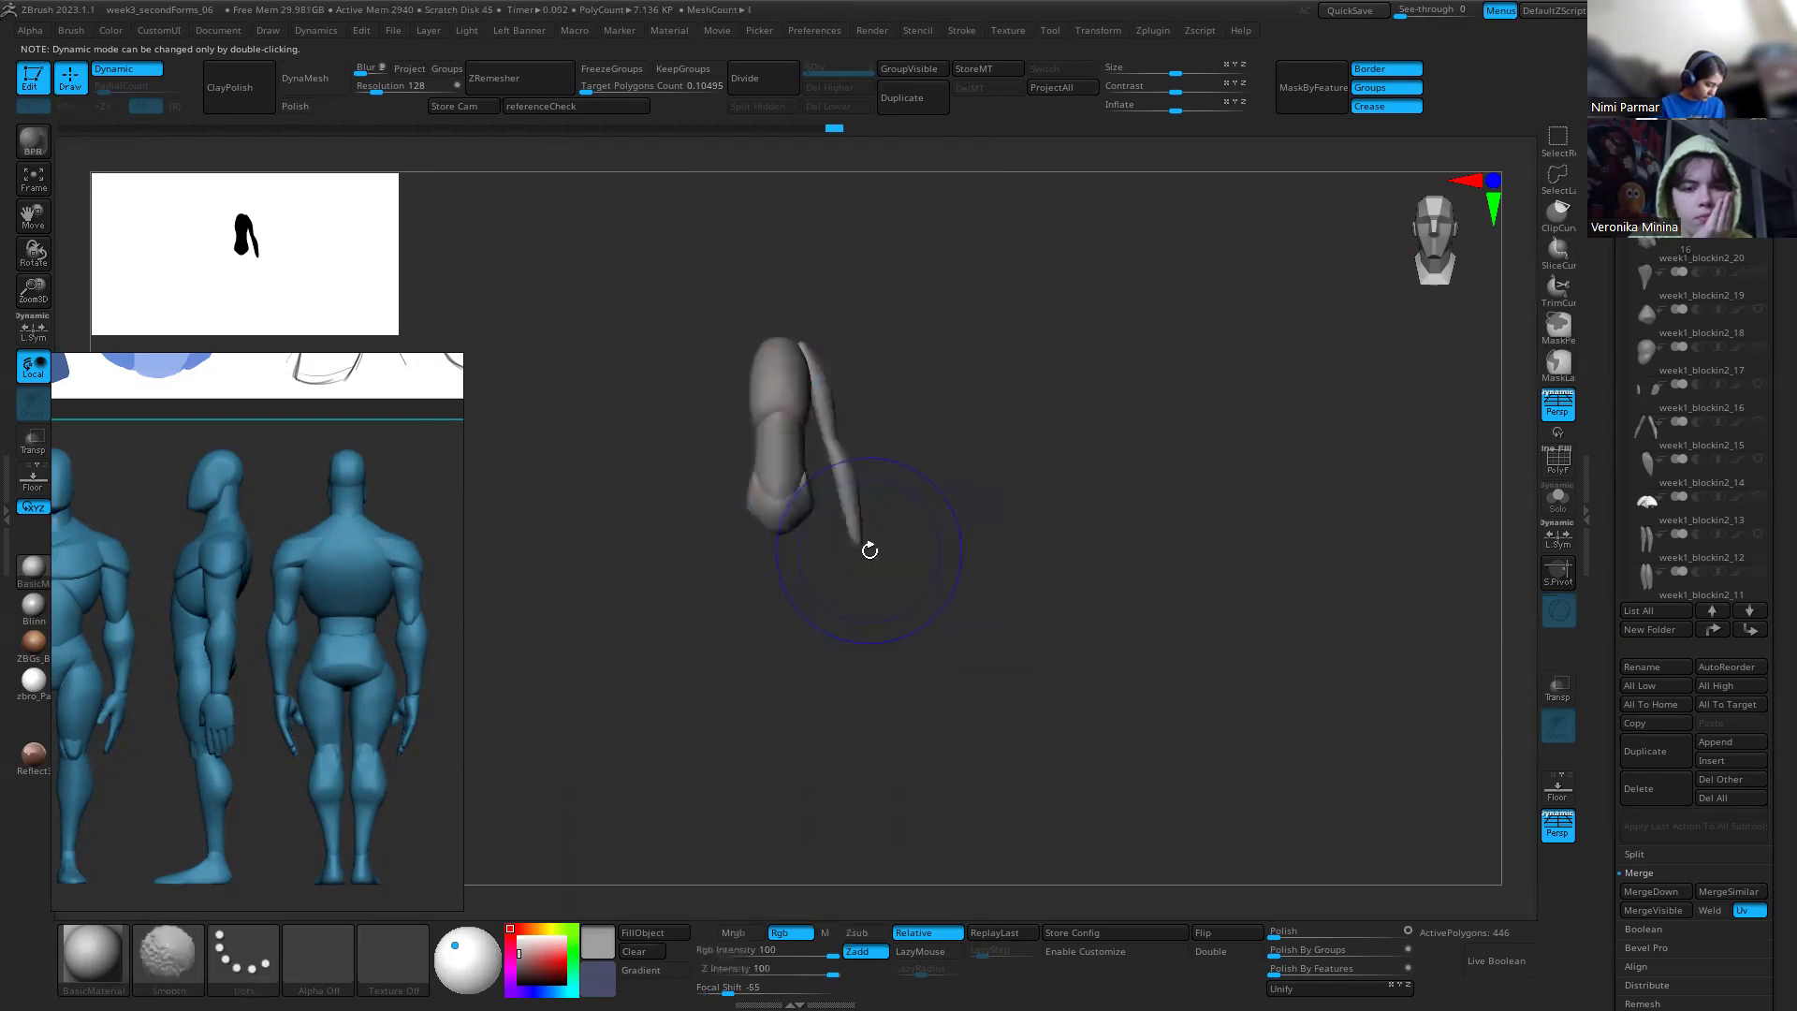
{"action": "key", "text": "s"}
{"action": "key", "text": "shift+z"}
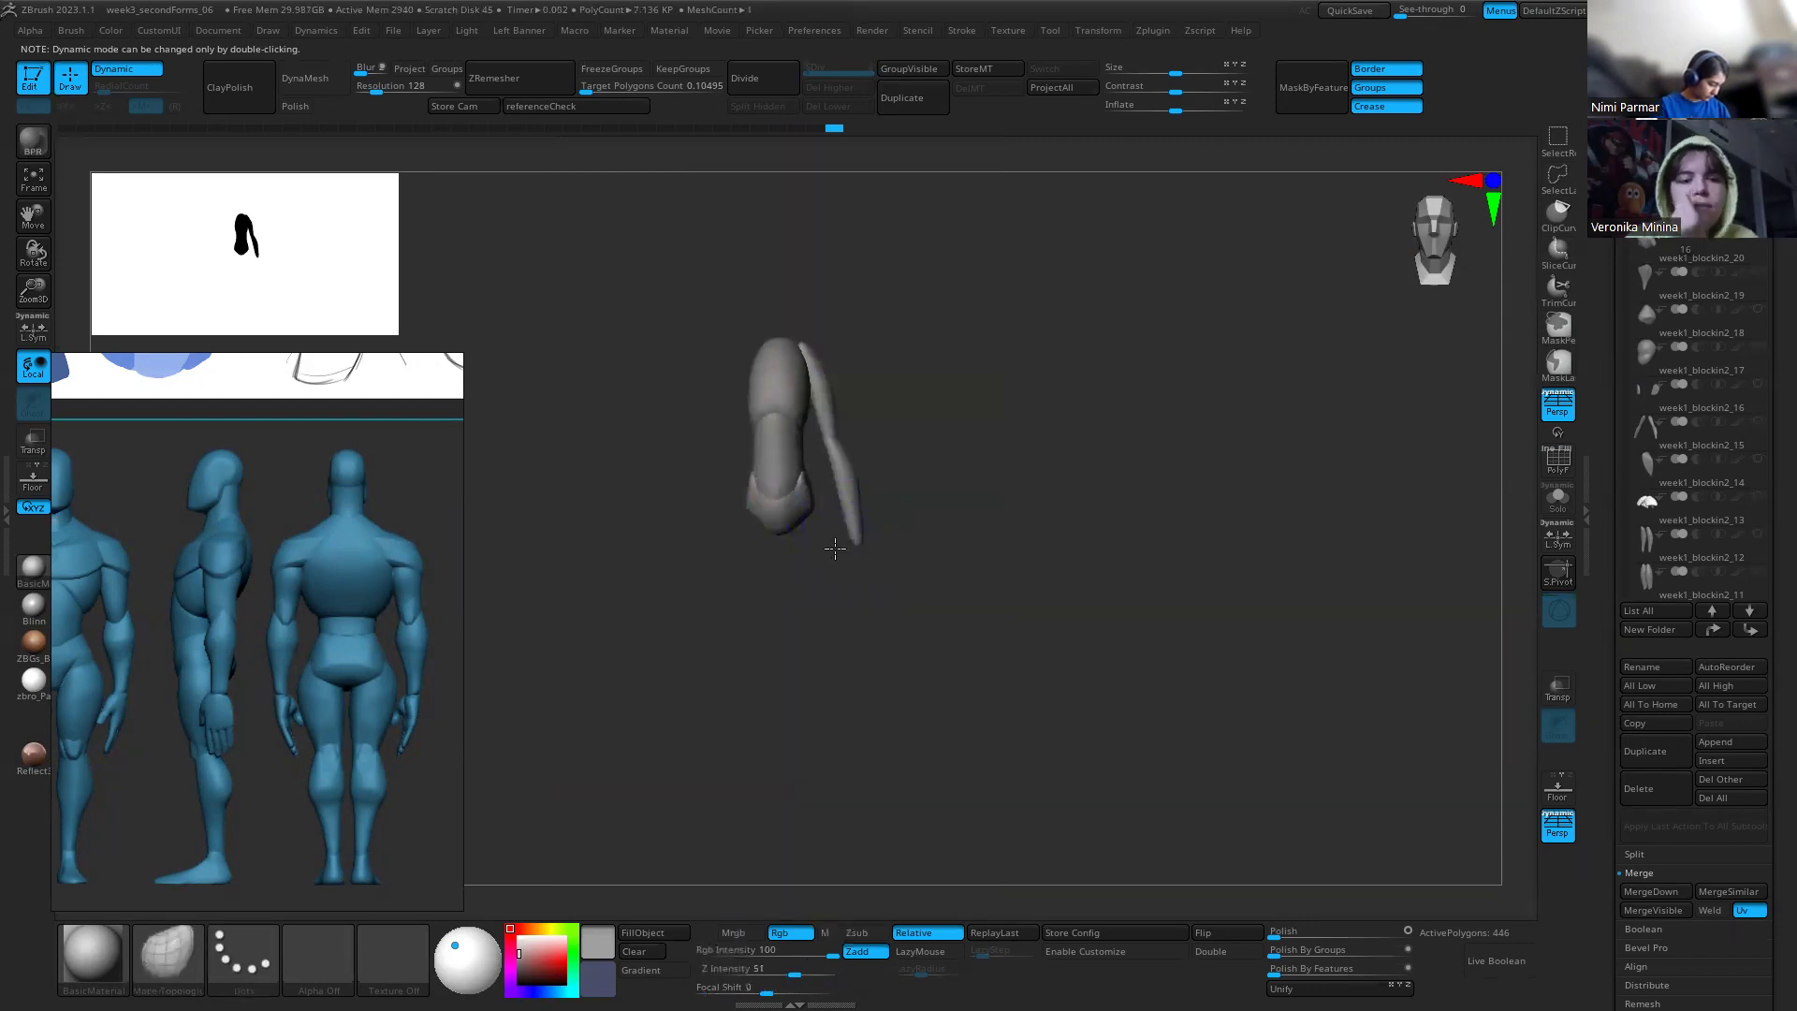
{"action": "left_click_drag", "start_coordinate": [844, 508], "coordinate": [831, 489]}
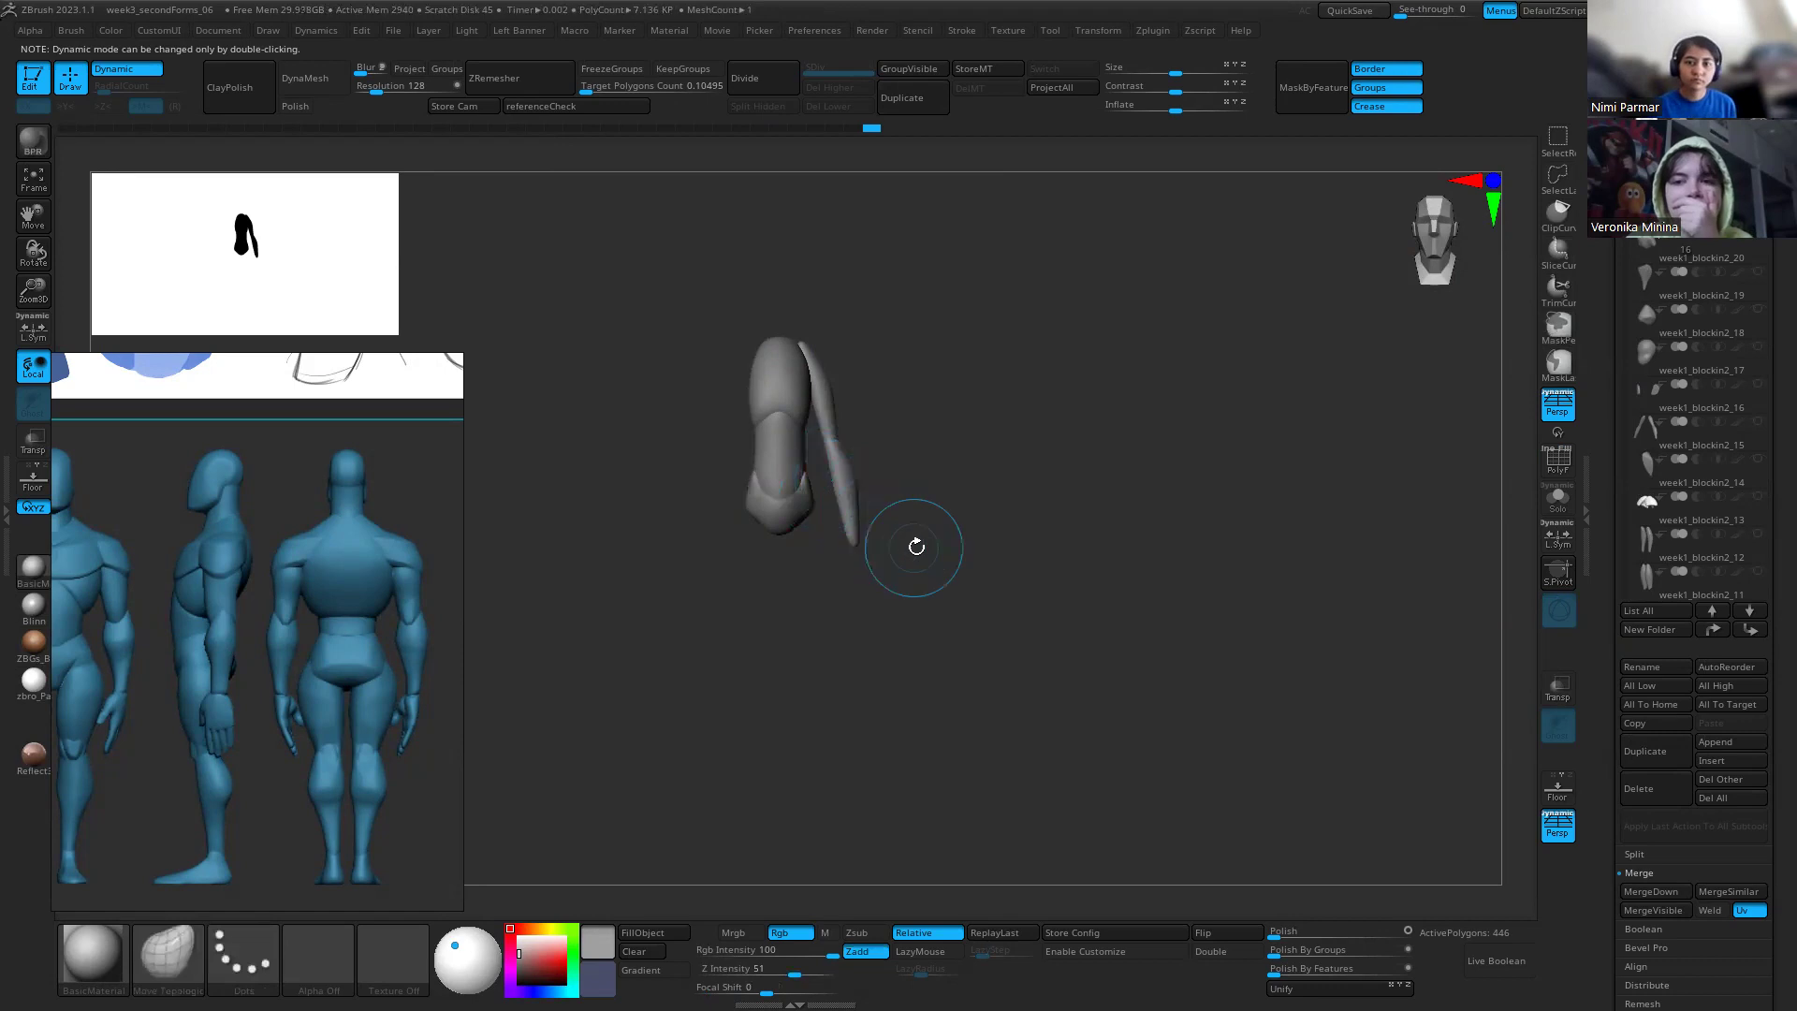
{"action": "left_click_drag", "start_coordinate": [910, 533], "coordinate": [844, 496]}
{"action": "key", "text": "s"}
Step: Adjust the upper arm's outline beside the torso in three-quarter view, undoing the last stroke and resizing the brush
{"action": "left_click_drag", "start_coordinate": [868, 565], "coordinate": [978, 599]}
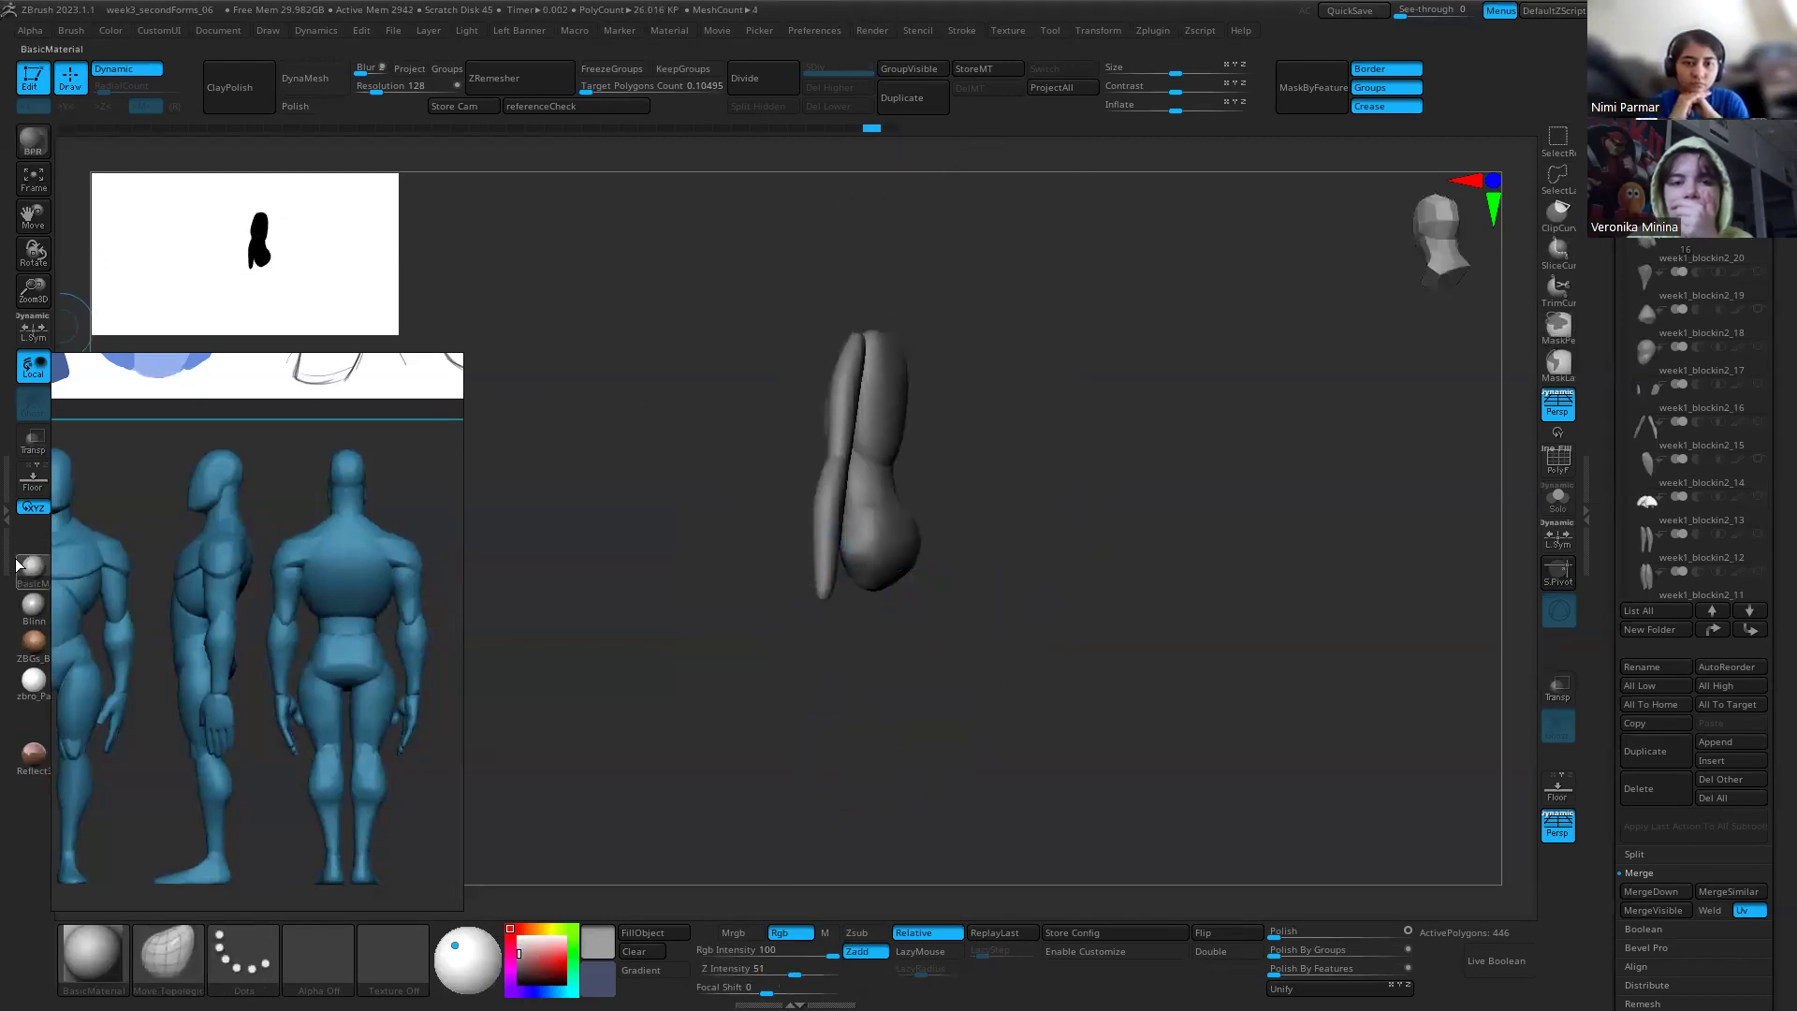
{"action": "left_click_drag", "start_coordinate": [963, 696], "coordinate": [761, 231]}
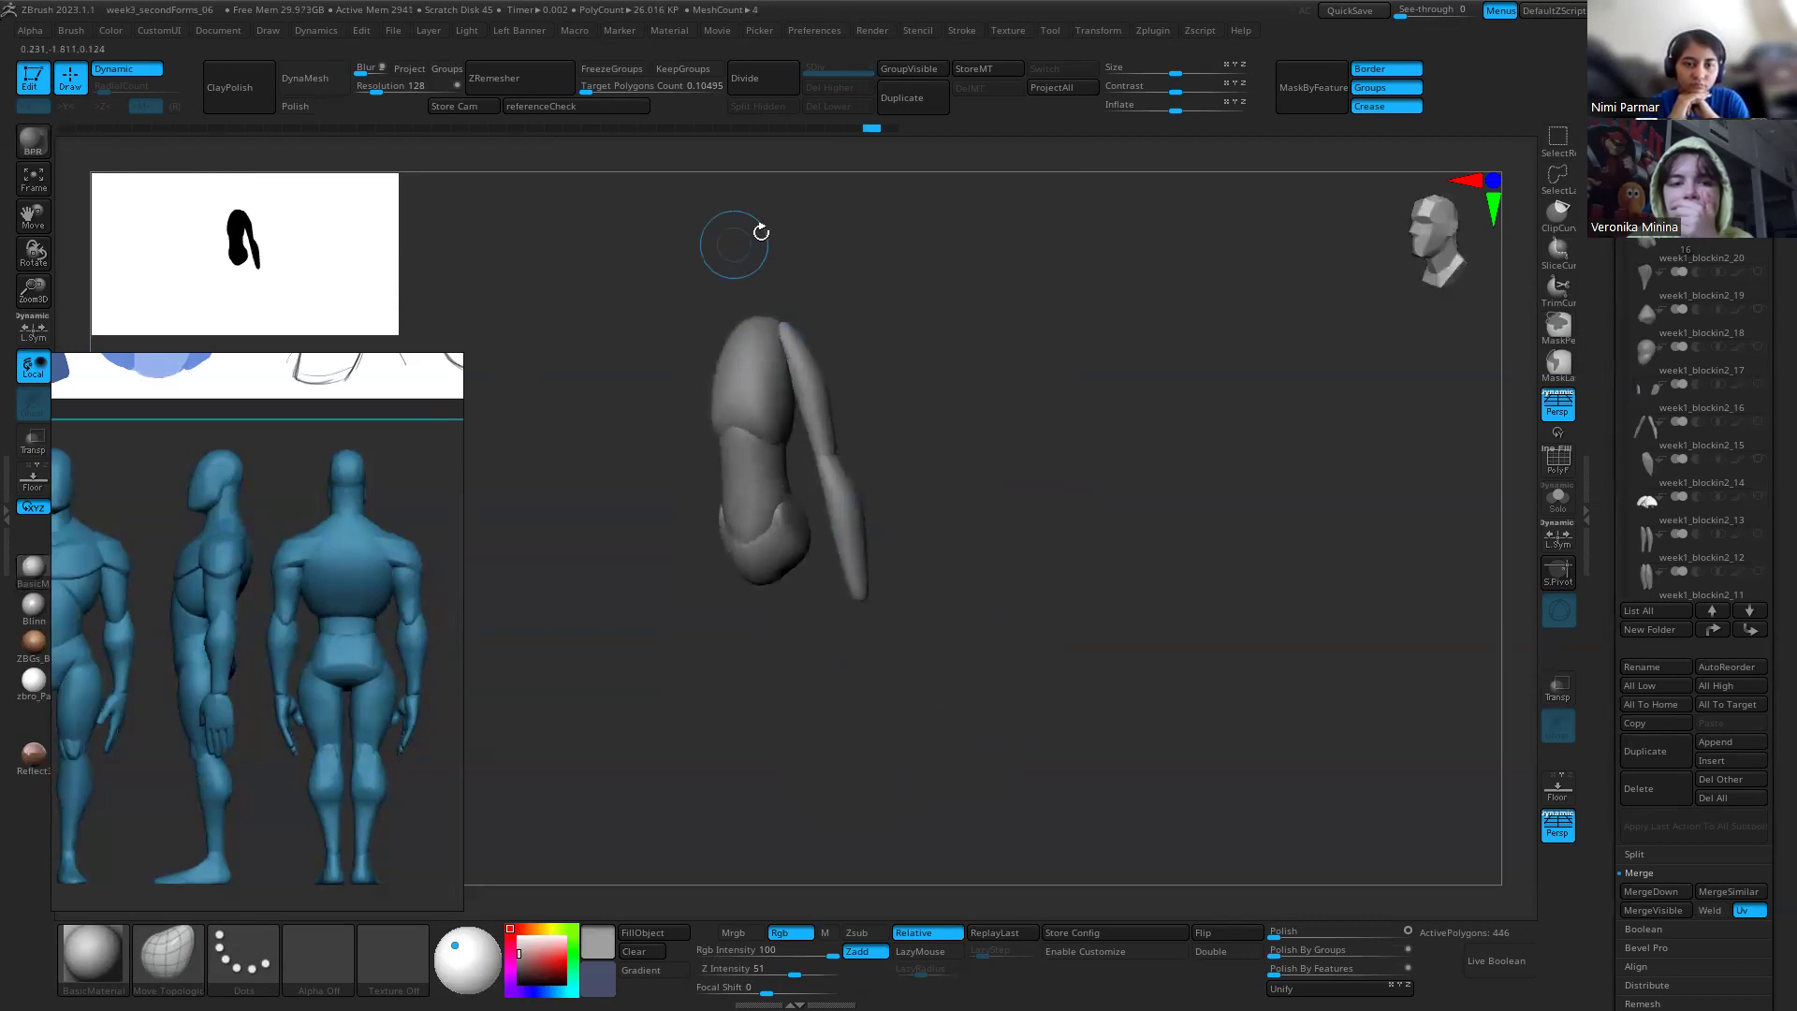
{"action": "mouse_move", "coordinate": [803, 418]}
{"action": "left_mouse_down"}
{"action": "mouse_move", "coordinate": [930, 458]}
{"action": "mouse_move", "coordinate": [974, 424]}
{"action": "mouse_move", "coordinate": [780, 407]}
{"action": "left_mouse_up"}
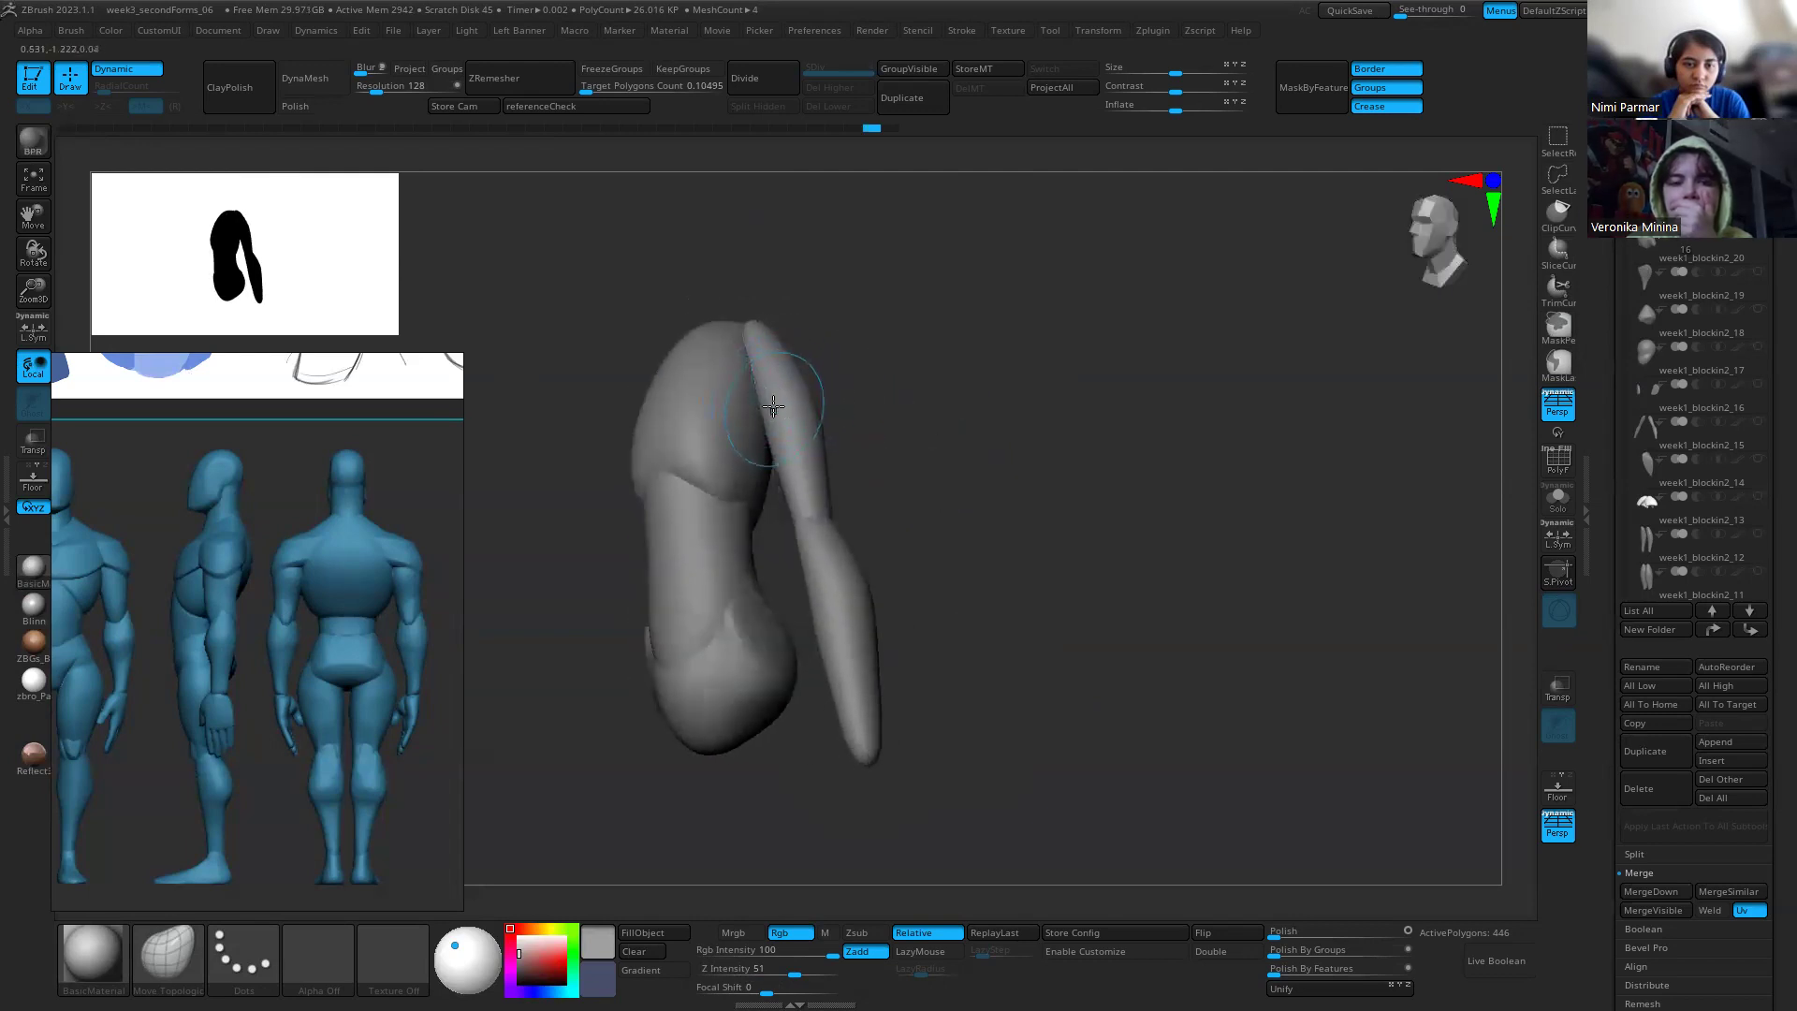
{"action": "mouse_move", "coordinate": [786, 385]}
{"action": "left_mouse_down"}
{"action": "mouse_move", "coordinate": [963, 430]}
{"action": "mouse_move", "coordinate": [906, 433]}
{"action": "mouse_move", "coordinate": [952, 434]}
{"action": "mouse_move", "coordinate": [793, 374]}
{"action": "left_mouse_up"}
{"action": "key", "text": "ctrl+z"}
{"action": "key", "text": "s"}
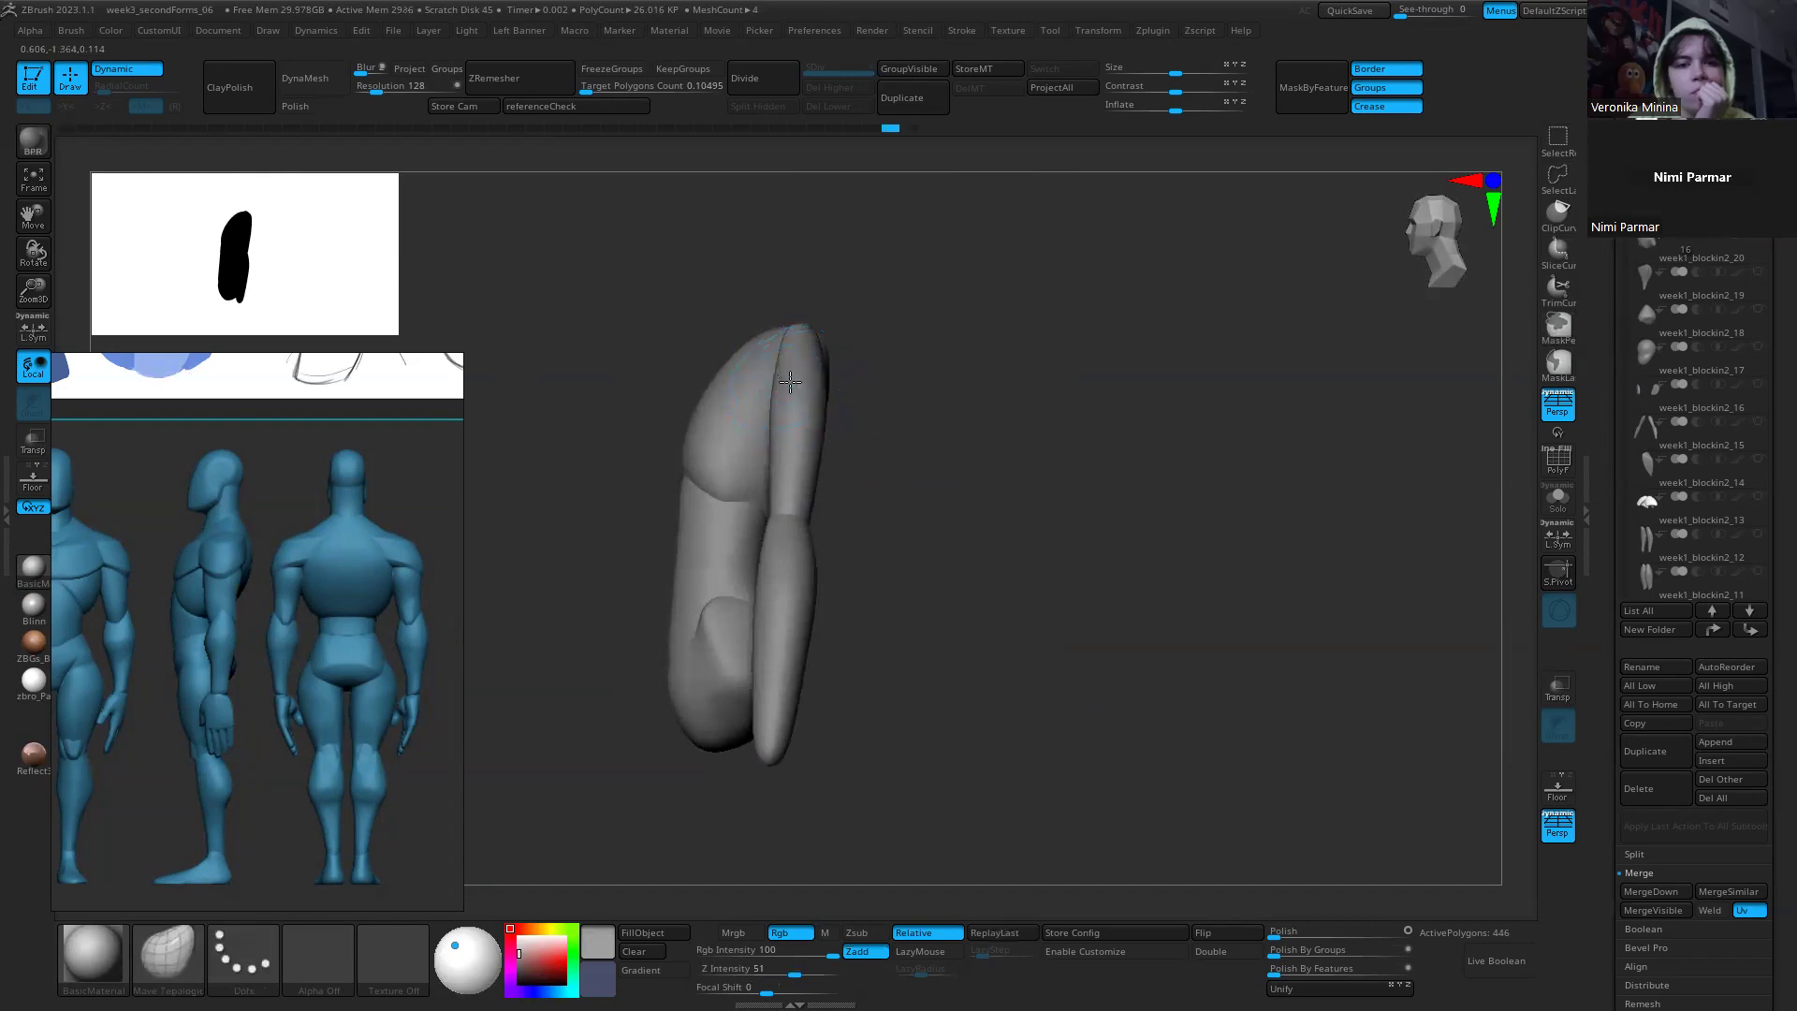
Step: Reshape the arm around the elbow from behind and smooth the forearm
{"action": "mouse_move", "coordinate": [973, 517]}
{"action": "left_mouse_down"}
{"action": "mouse_move", "coordinate": [991, 514]}
{"action": "mouse_move", "coordinate": [897, 493]}
{"action": "mouse_move", "coordinate": [866, 456]}
{"action": "left_mouse_up"}
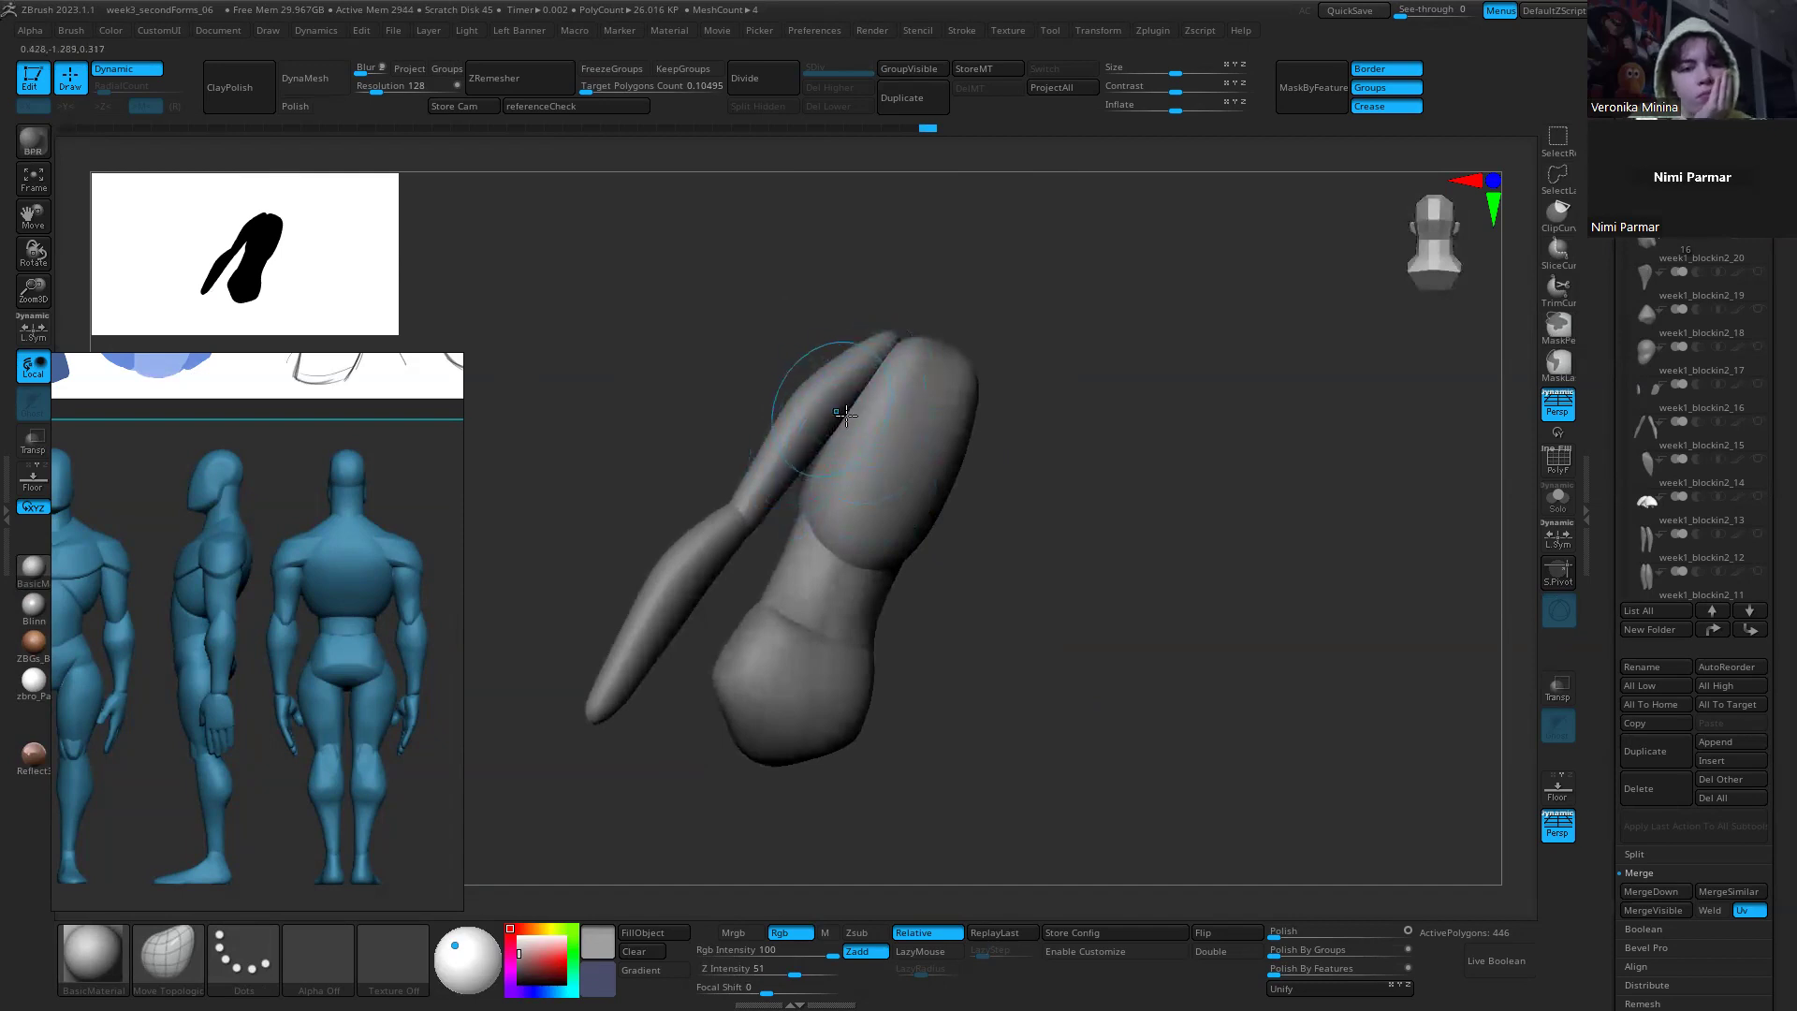
{"action": "left_click_drag", "start_coordinate": [1018, 564], "coordinate": [966, 506]}
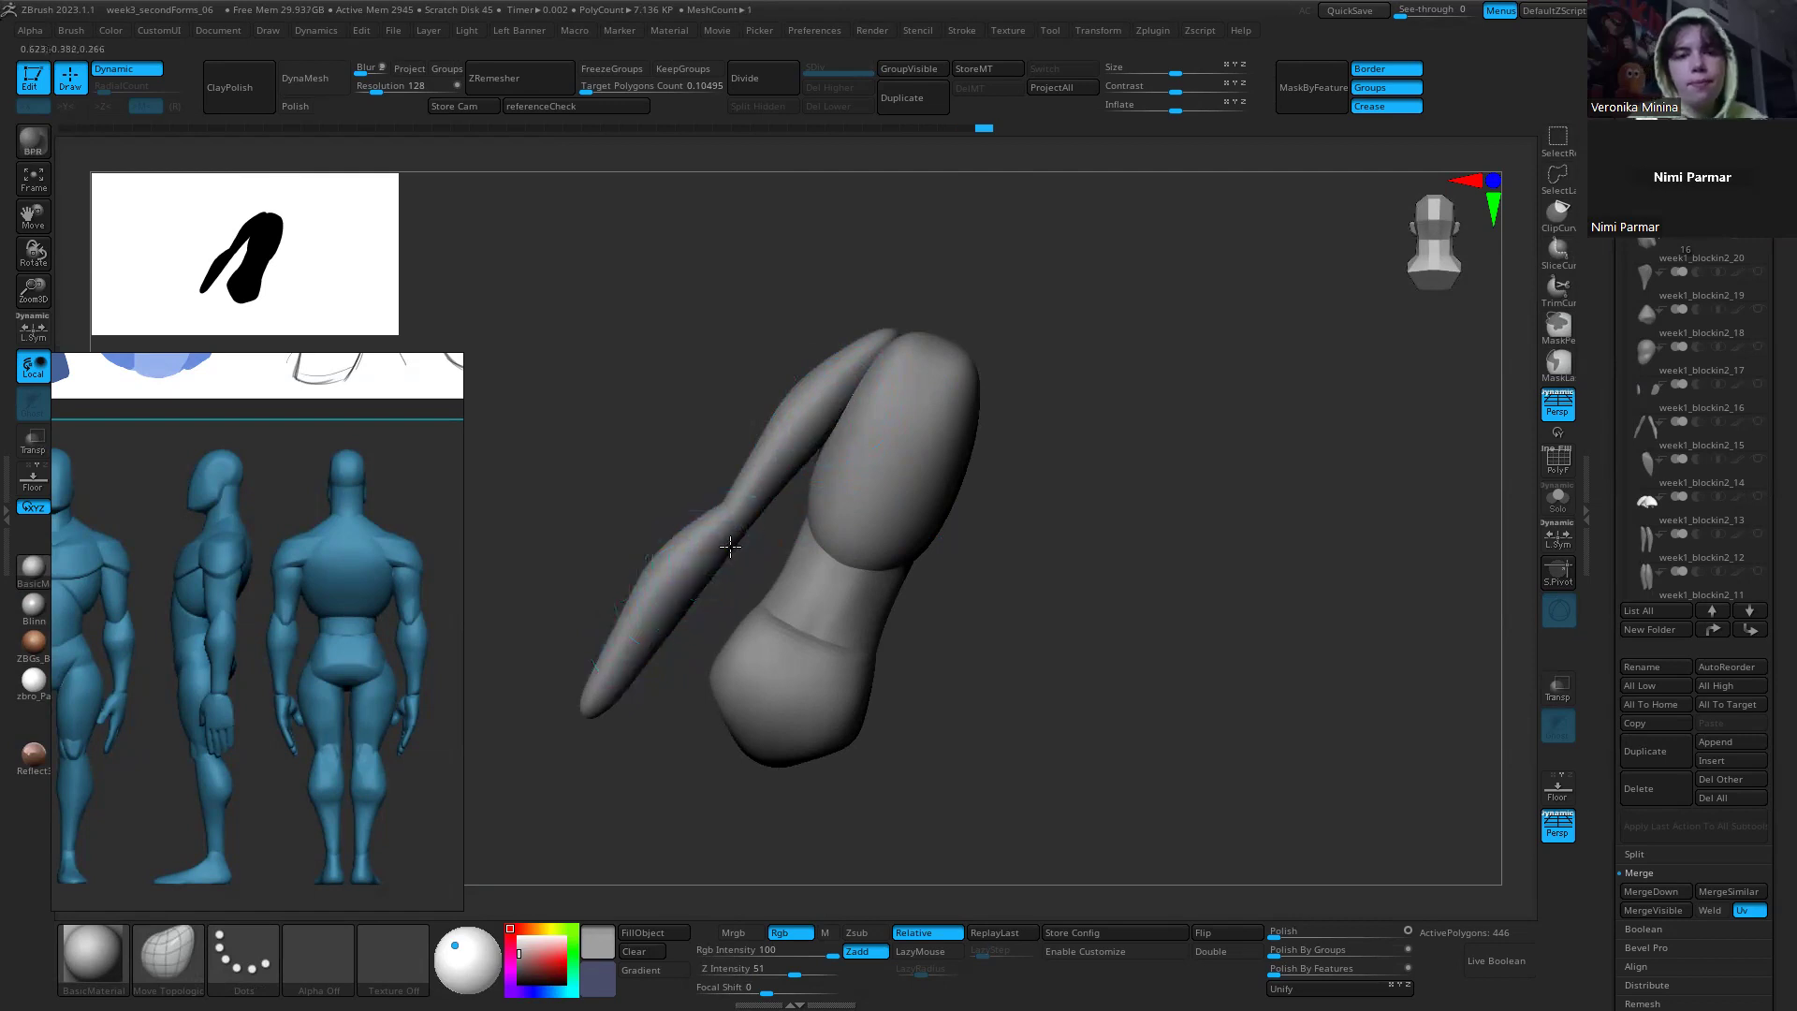
{"action": "right_click_drag", "start_coordinate": [661, 626], "coordinate": [716, 560]}
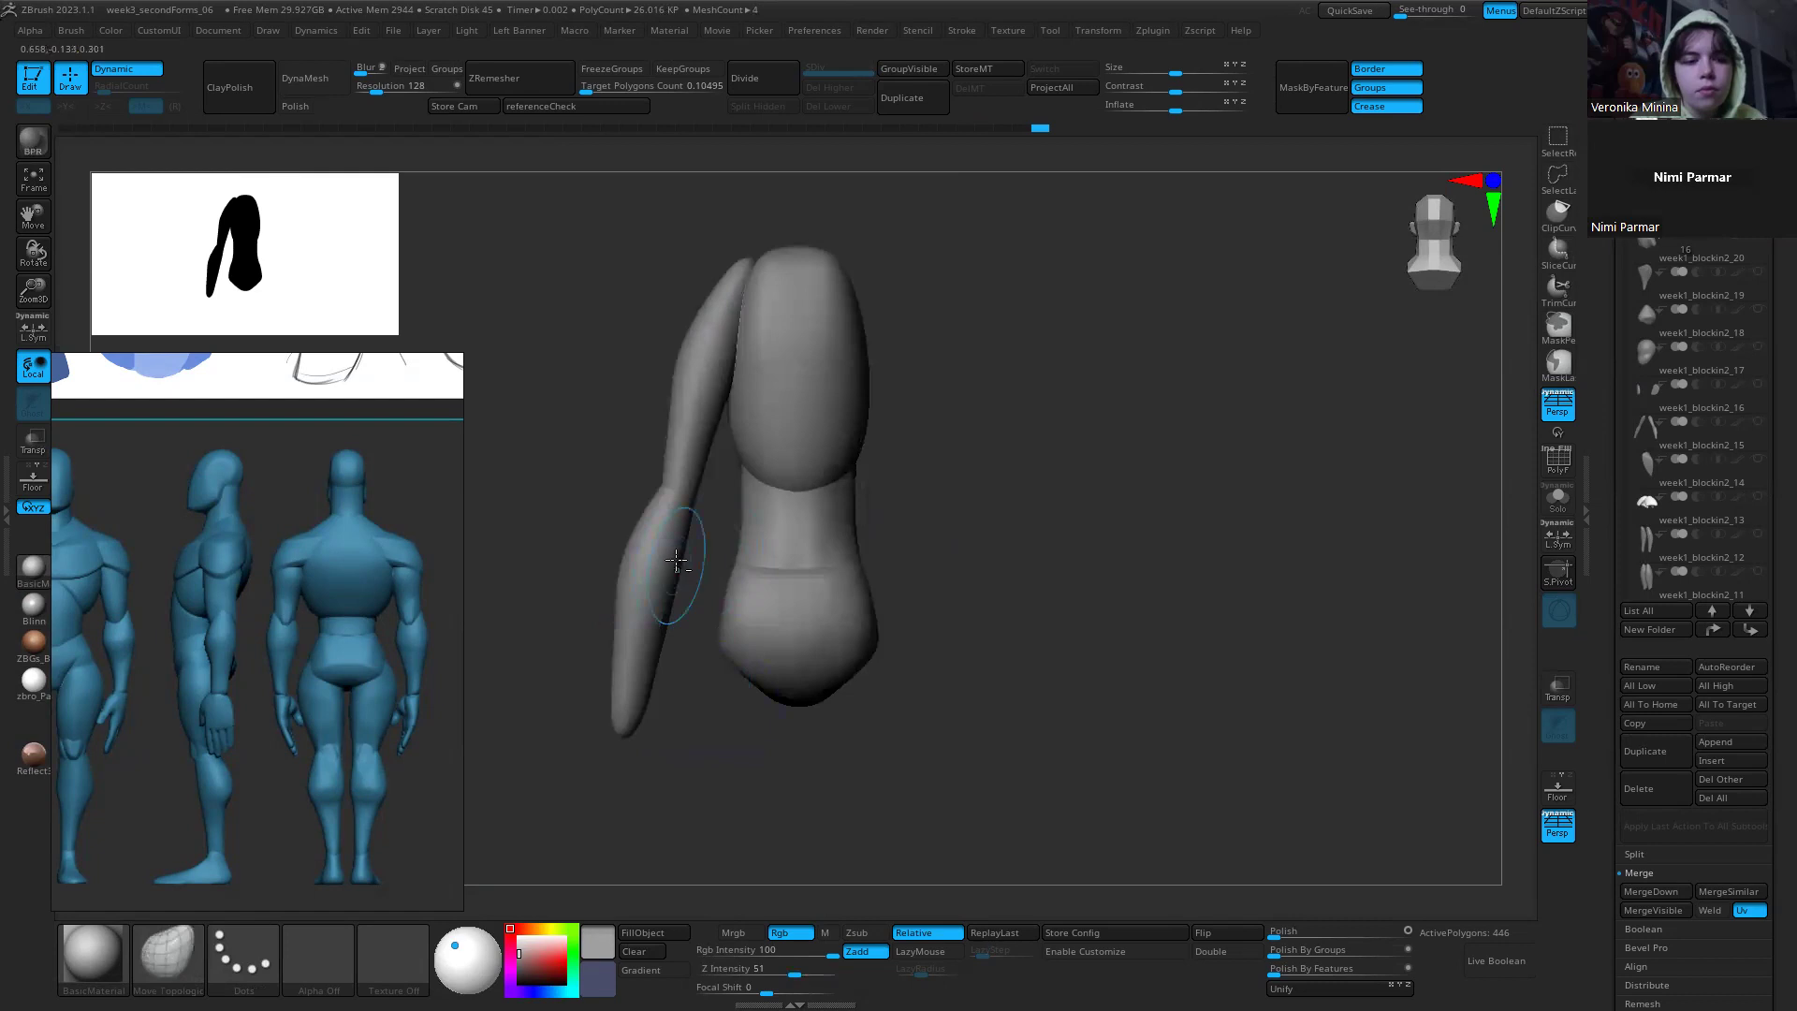
{"action": "left_click_drag", "start_coordinate": [627, 571], "coordinate": [650, 515], "text": "shift"}
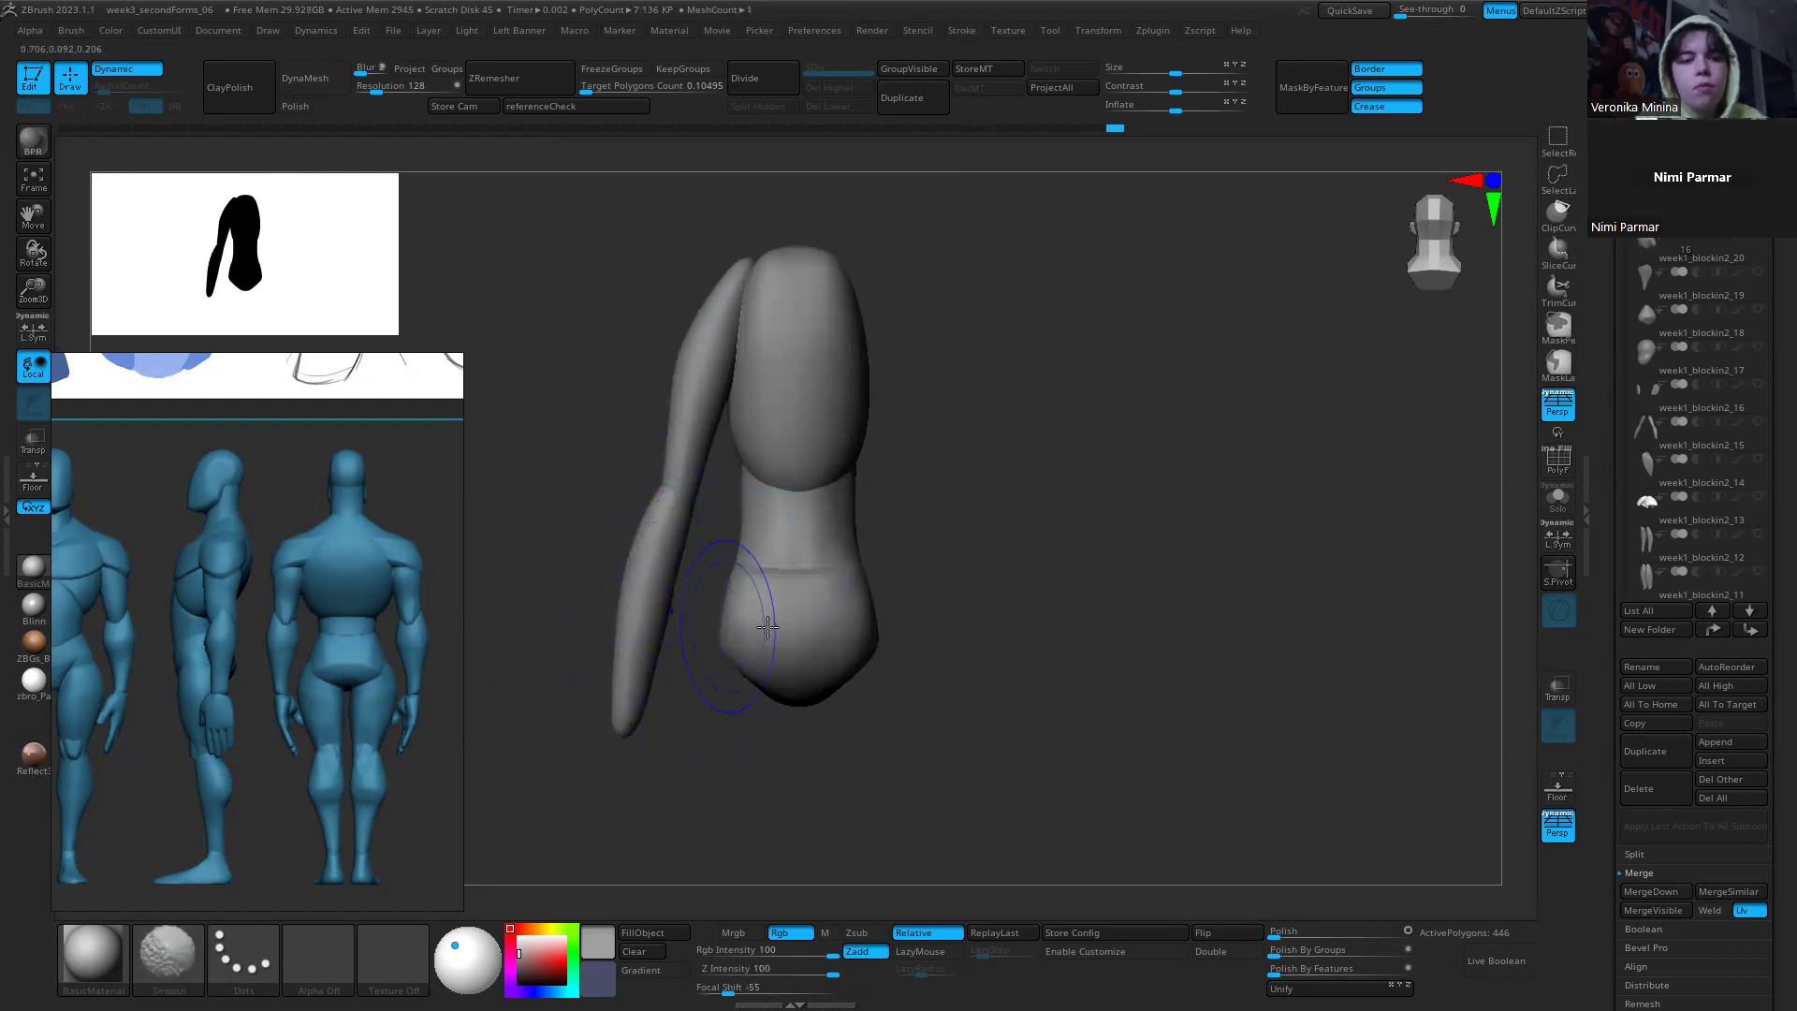
{"action": "right_click_drag", "start_coordinate": [767, 627], "coordinate": [1071, 726]}
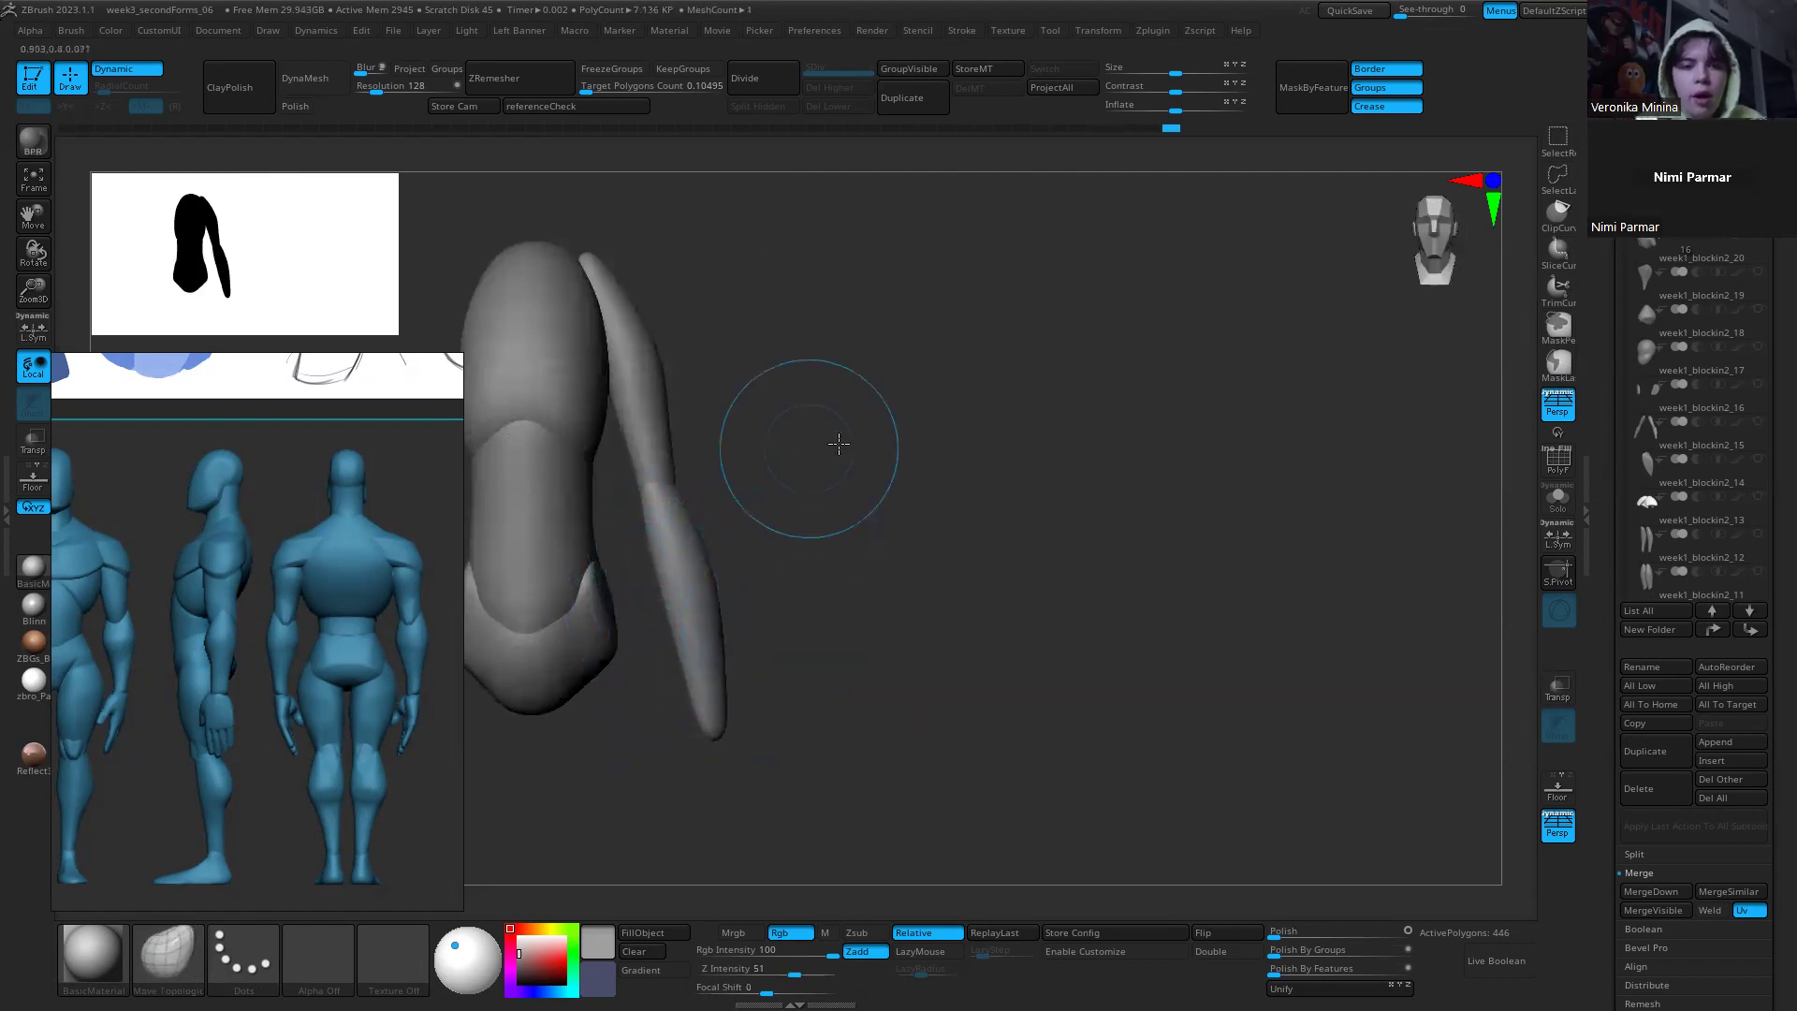
Step: Browse the reference board to the female mannequin figures and examine their arm shapes and proportions
{"action": "right_click_drag", "start_coordinate": [822, 459], "coordinate": [990, 453], "text": "alt"}
{"action": "scroll", "coordinate": [365, 651], "scroll_direction": "down", "scroll_amount": 3}
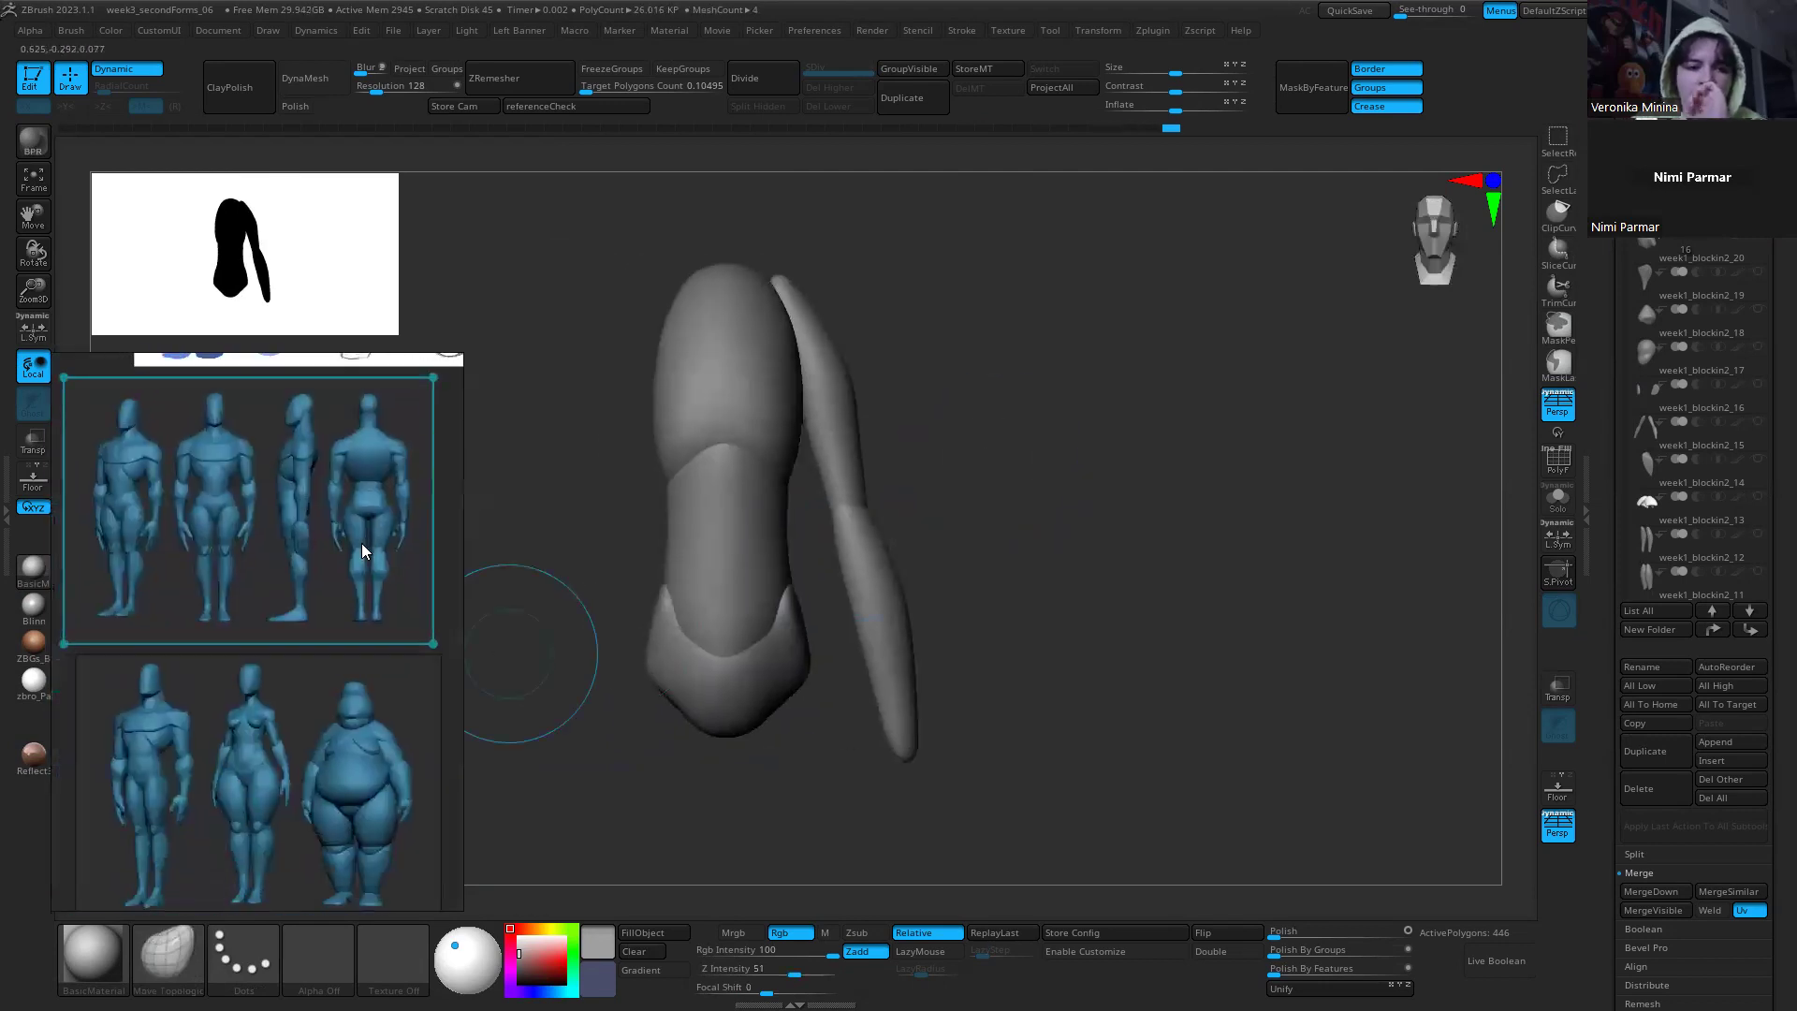
{"action": "scroll", "coordinate": [238, 587], "scroll_direction": "down", "scroll_amount": 6}
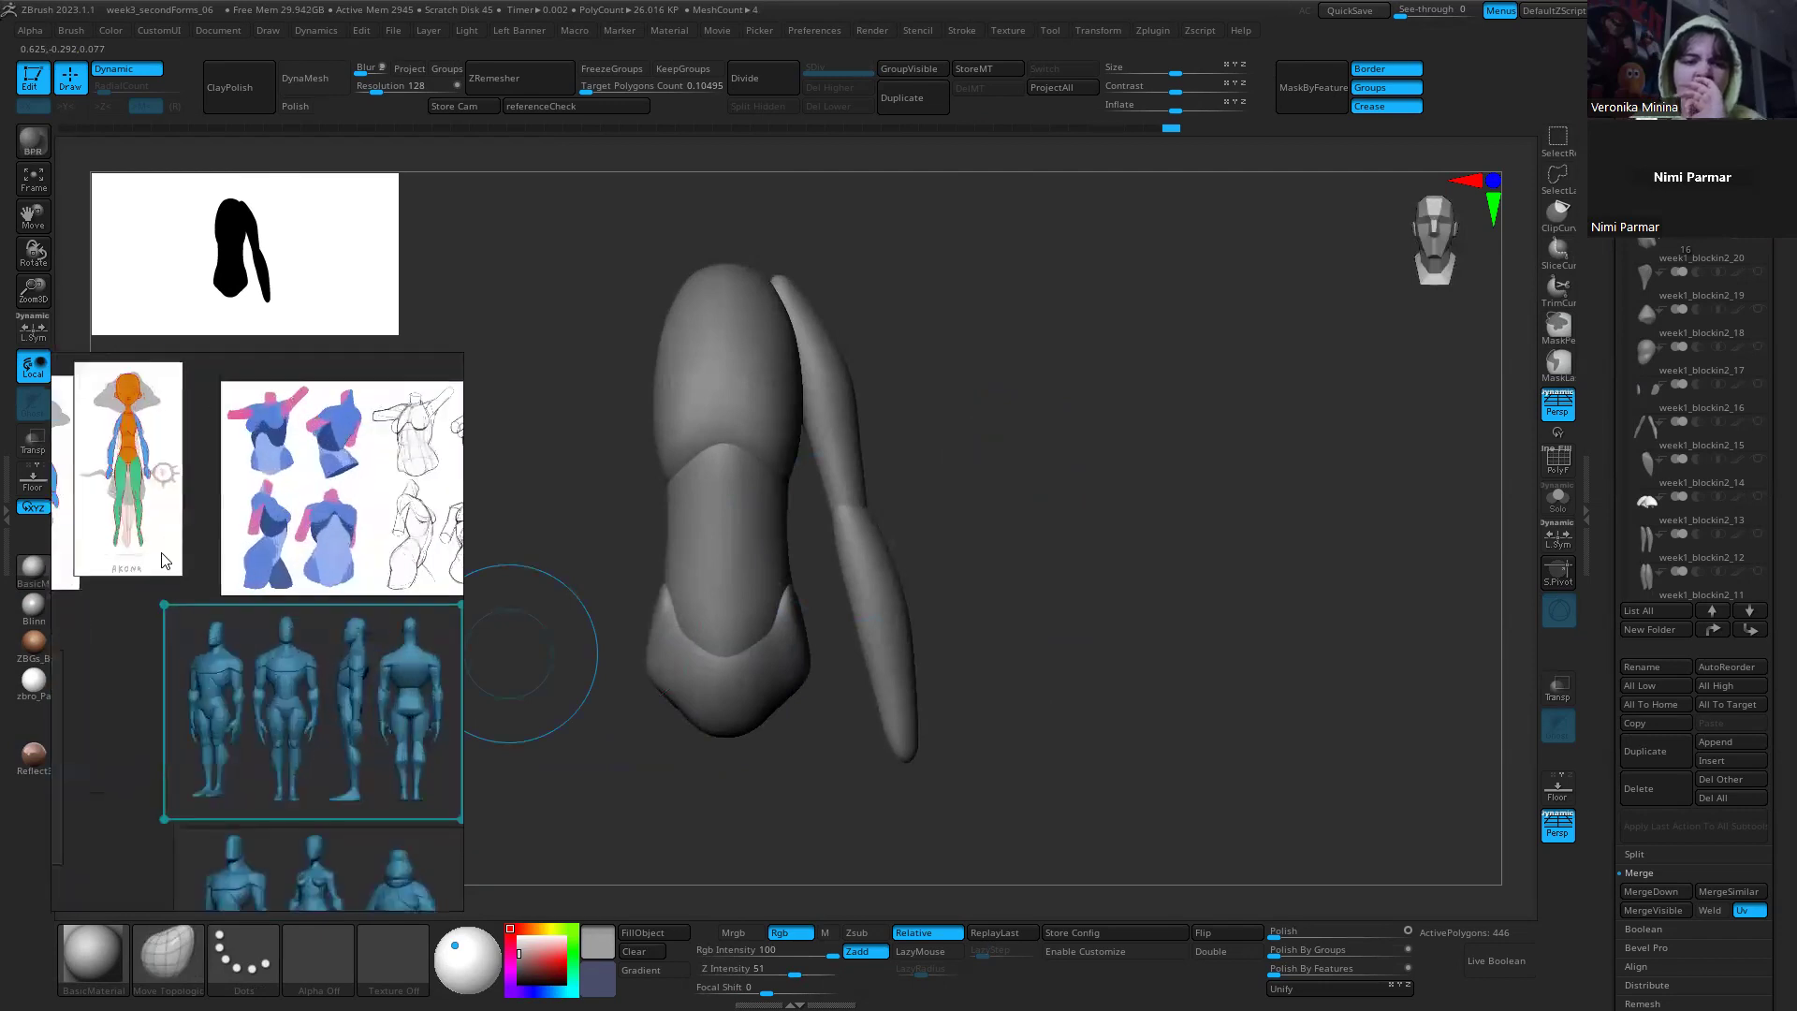
{"action": "middle_click_drag", "start_coordinate": [149, 478], "coordinate": [245, 680]}
{"action": "scroll", "coordinate": [241, 676], "scroll_direction": "up", "scroll_amount": 3}
{"action": "middle_click_drag", "start_coordinate": [70, 496], "coordinate": [335, 631]}
{"action": "scroll", "coordinate": [335, 632], "scroll_direction": "down", "scroll_amount": 1}
{"action": "middle_click_drag", "start_coordinate": [209, 548], "coordinate": [161, 743]}
{"action": "scroll", "coordinate": [189, 556], "scroll_direction": "up", "scroll_amount": 3}
{"action": "scroll", "coordinate": [144, 464], "scroll_direction": "up", "scroll_amount": 2}
{"action": "scroll", "coordinate": [227, 517], "scroll_direction": "up", "scroll_amount": 2}
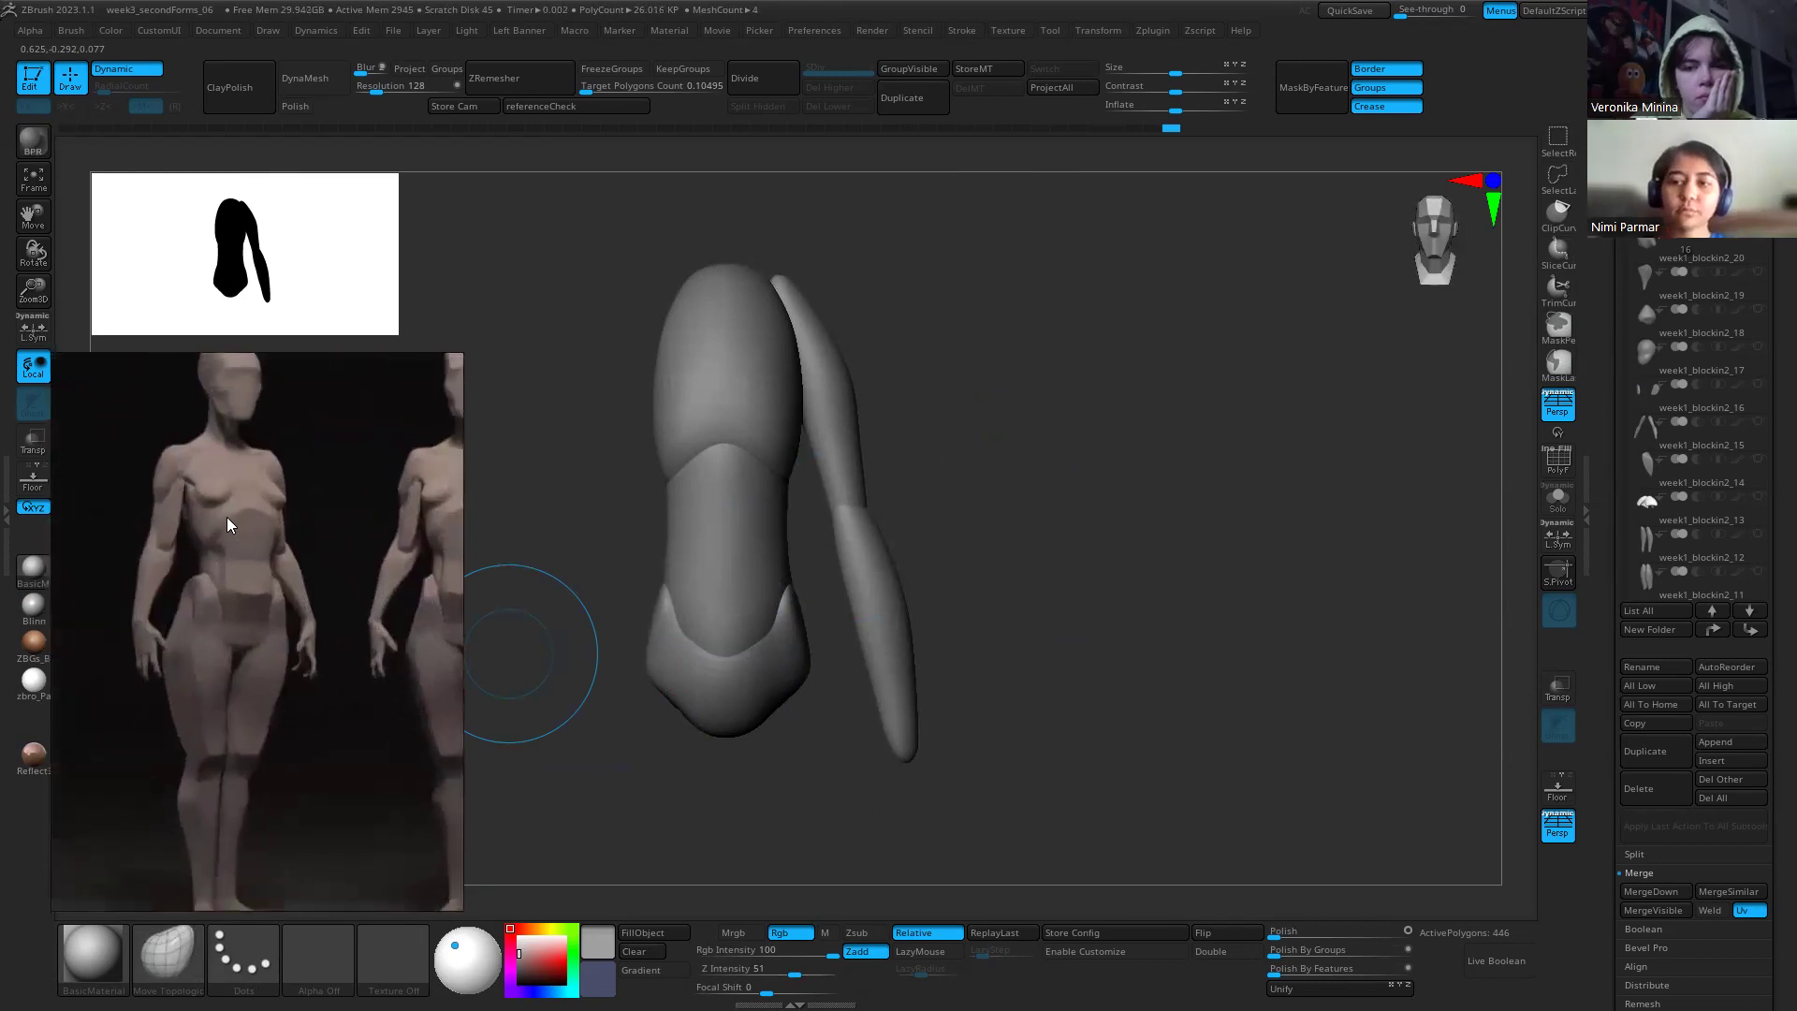
{"action": "scroll", "coordinate": [232, 518], "scroll_direction": "up", "scroll_amount": 1}
{"action": "scroll", "coordinate": [232, 518], "scroll_direction": "down", "scroll_amount": 3}
{"action": "middle_click_drag", "start_coordinate": [251, 522], "coordinate": [191, 547]}
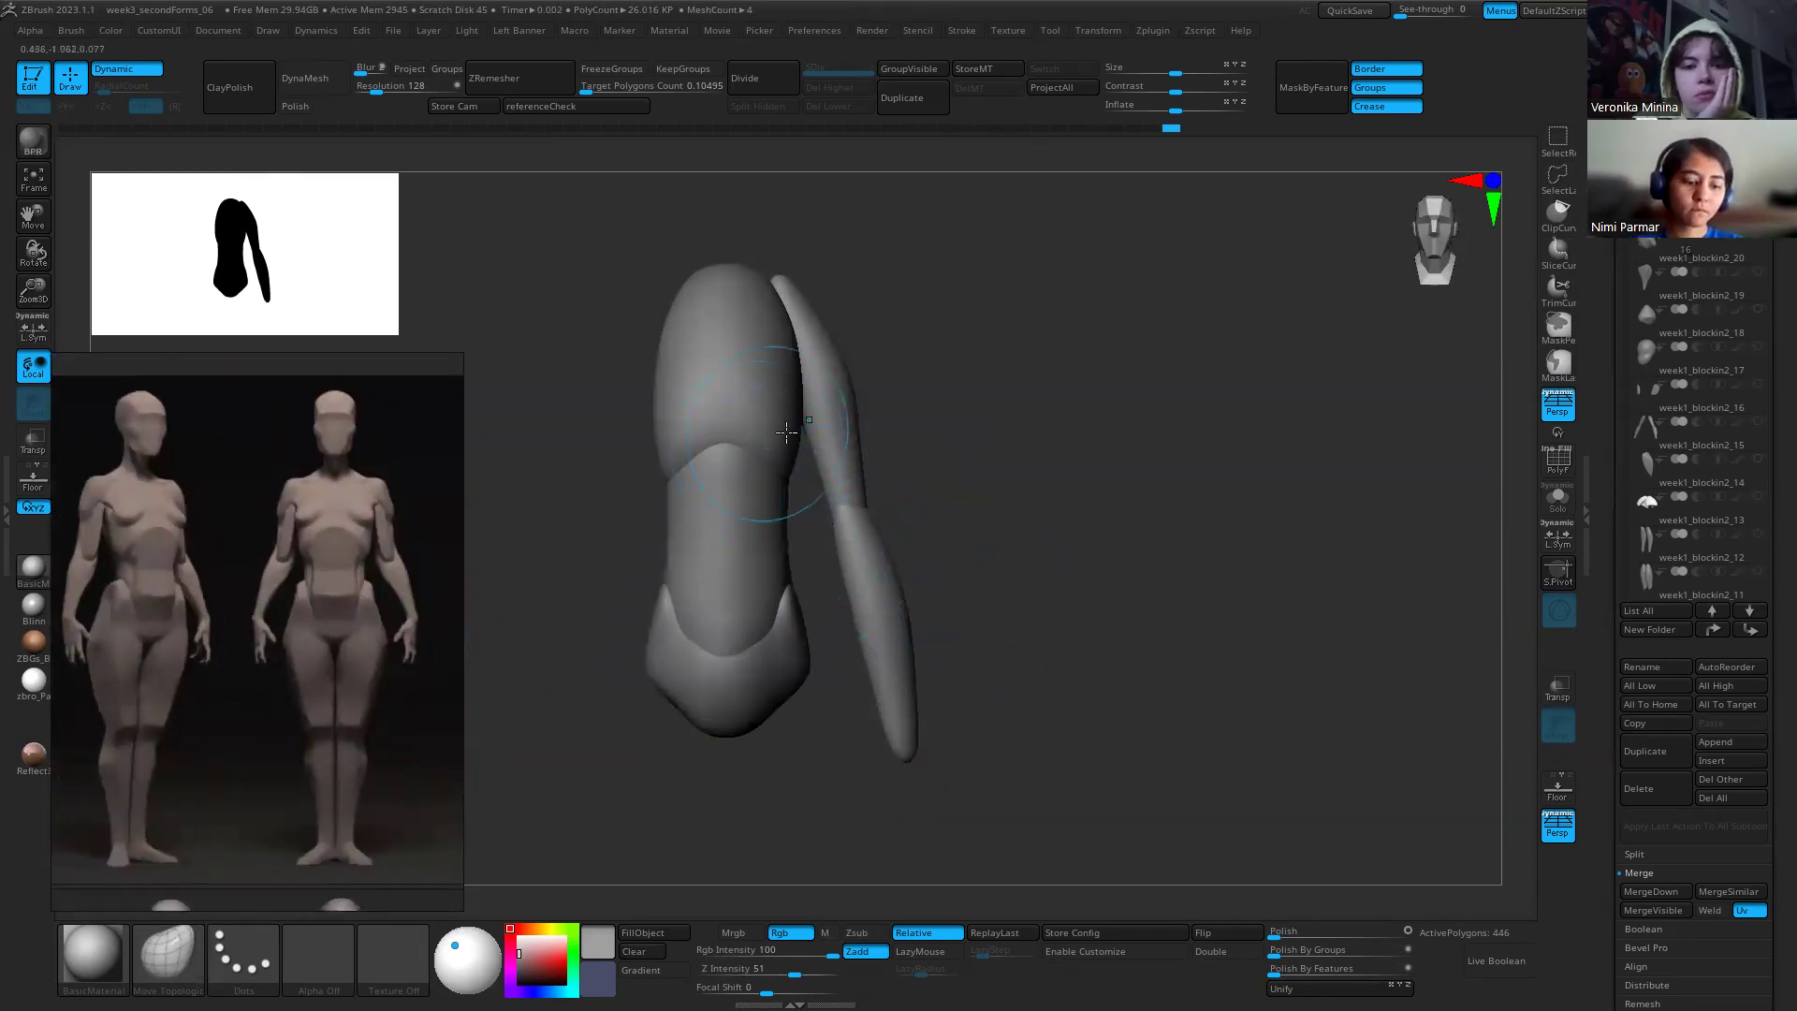
Step: Refine the arm's outline around the elbow in front and side views, resizing the Move Topological brush
{"action": "left_click_drag", "start_coordinate": [842, 381], "coordinate": [805, 402]}
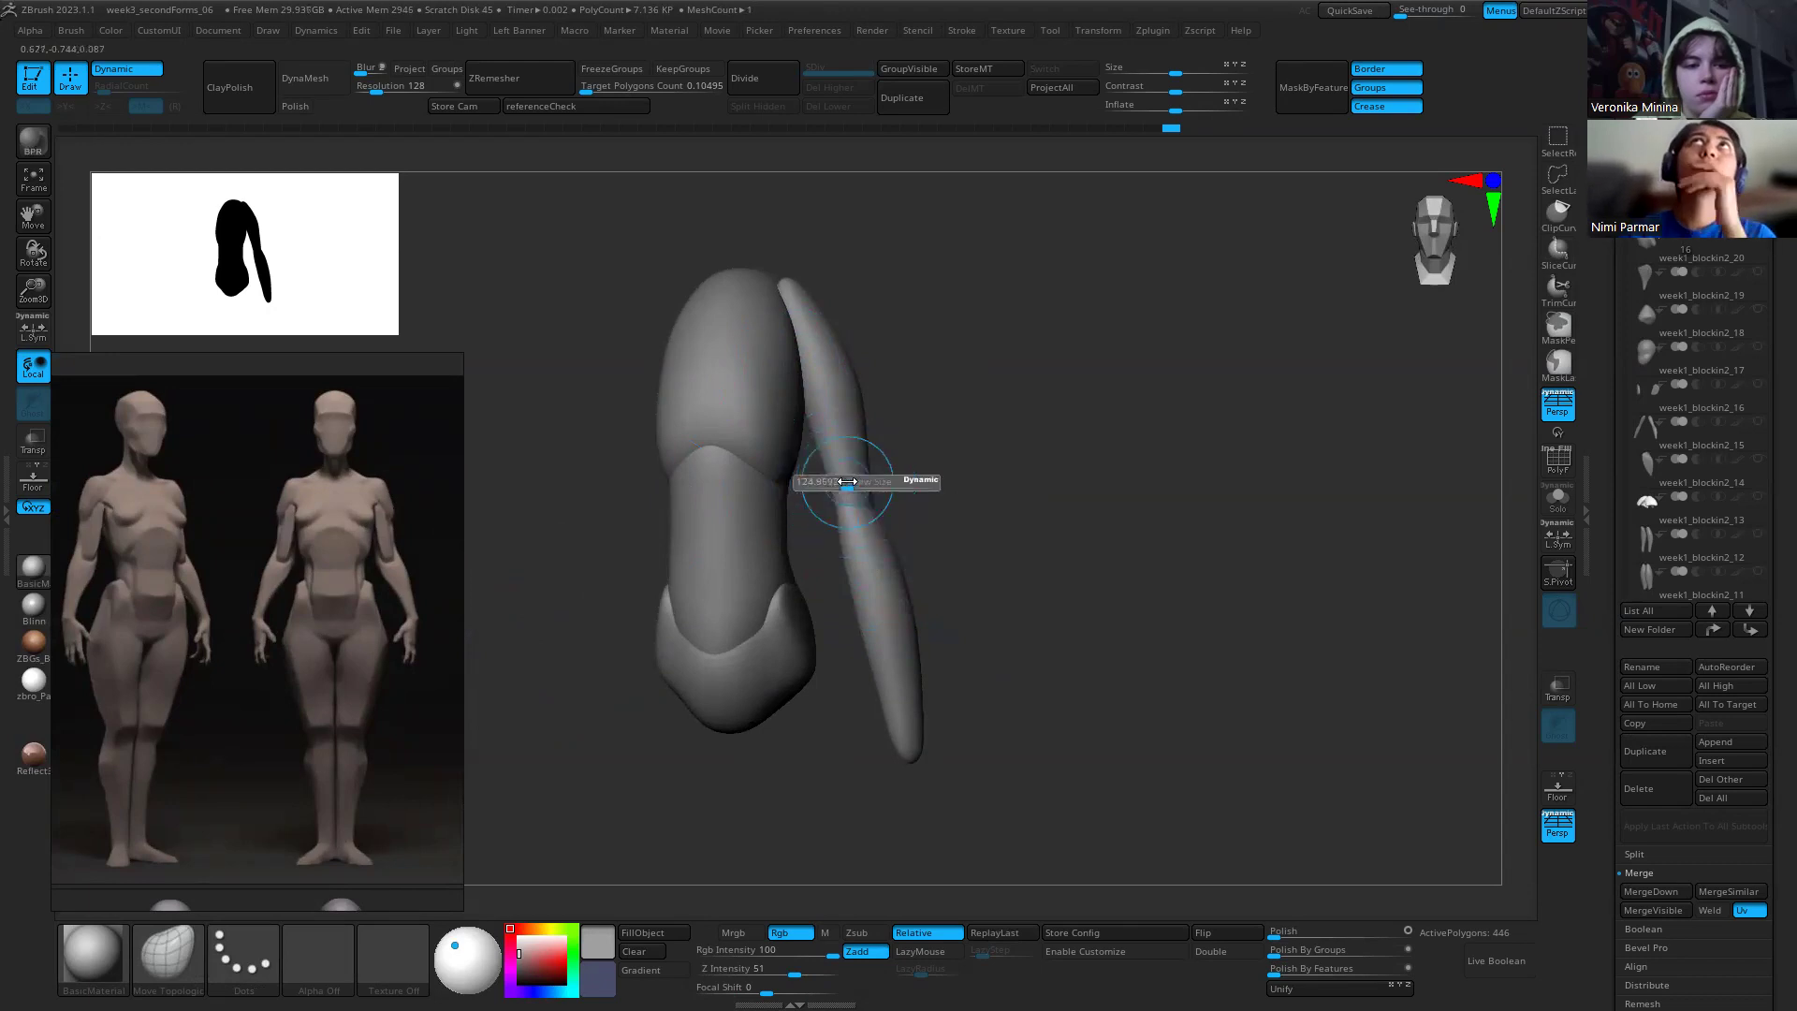
{"action": "right_click_drag", "start_coordinate": [854, 492], "coordinate": [784, 506]}
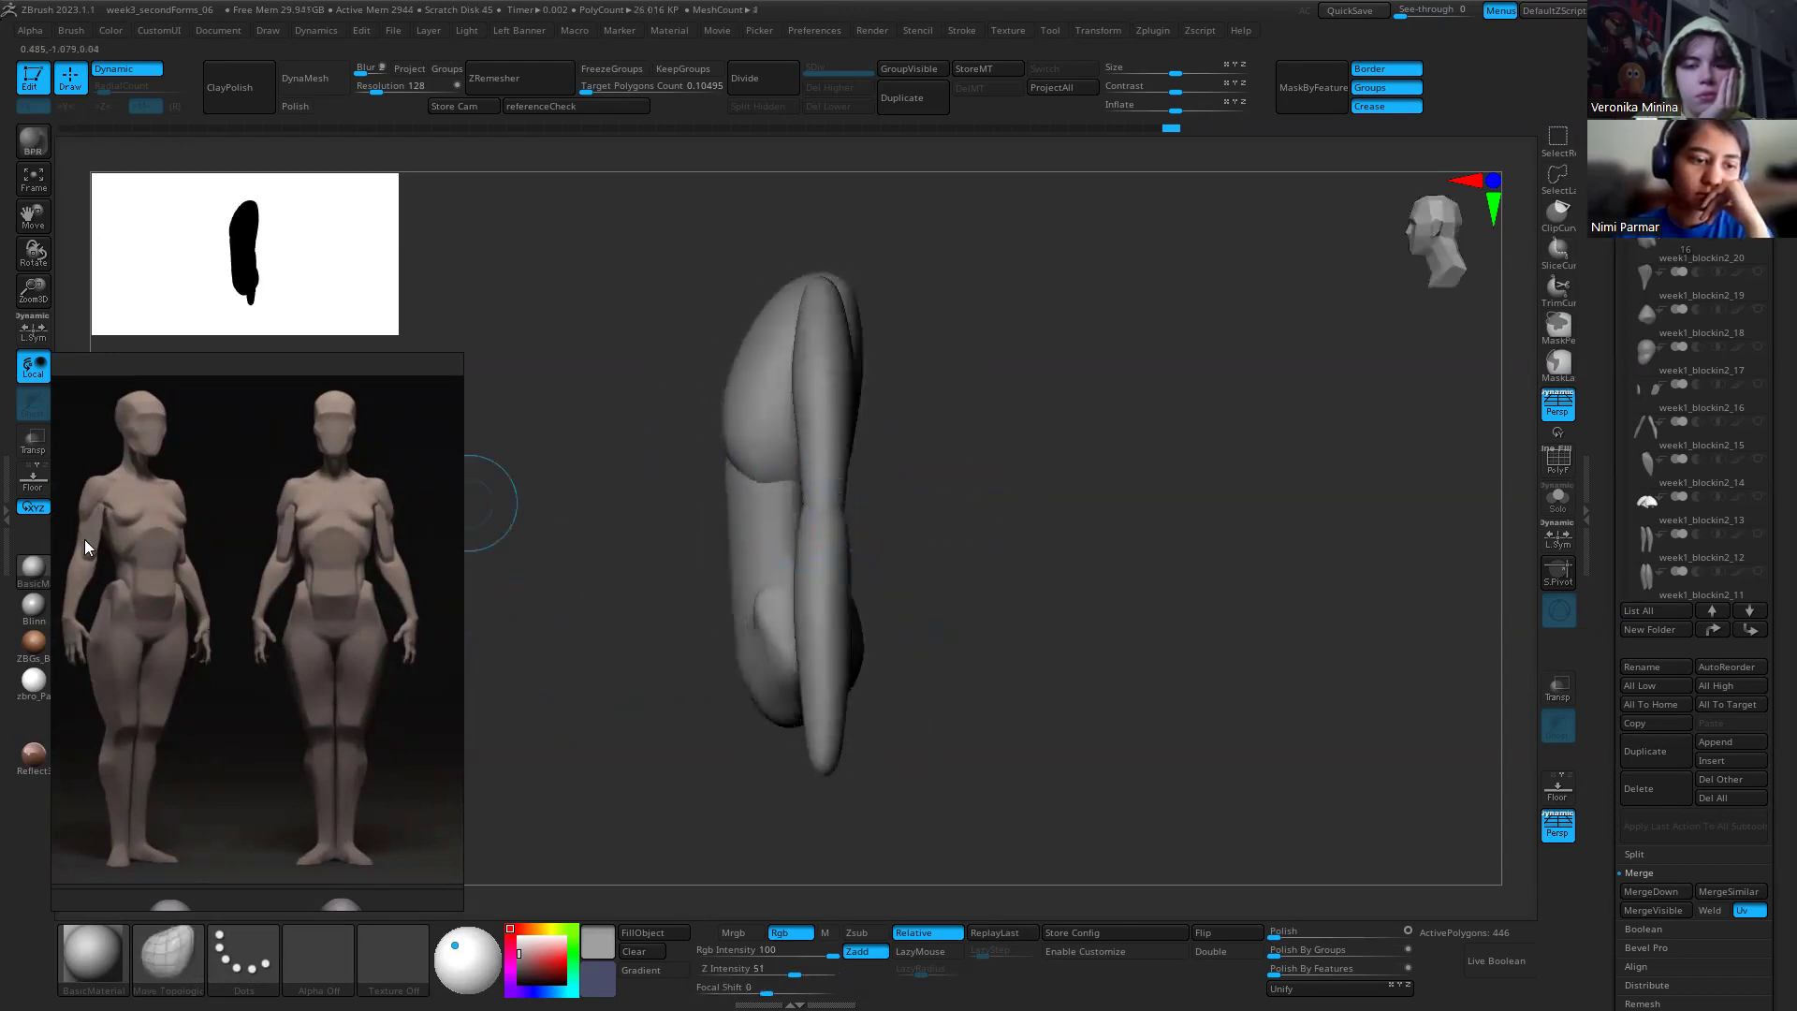
{"action": "right_click_drag", "start_coordinate": [942, 536], "coordinate": [879, 493]}
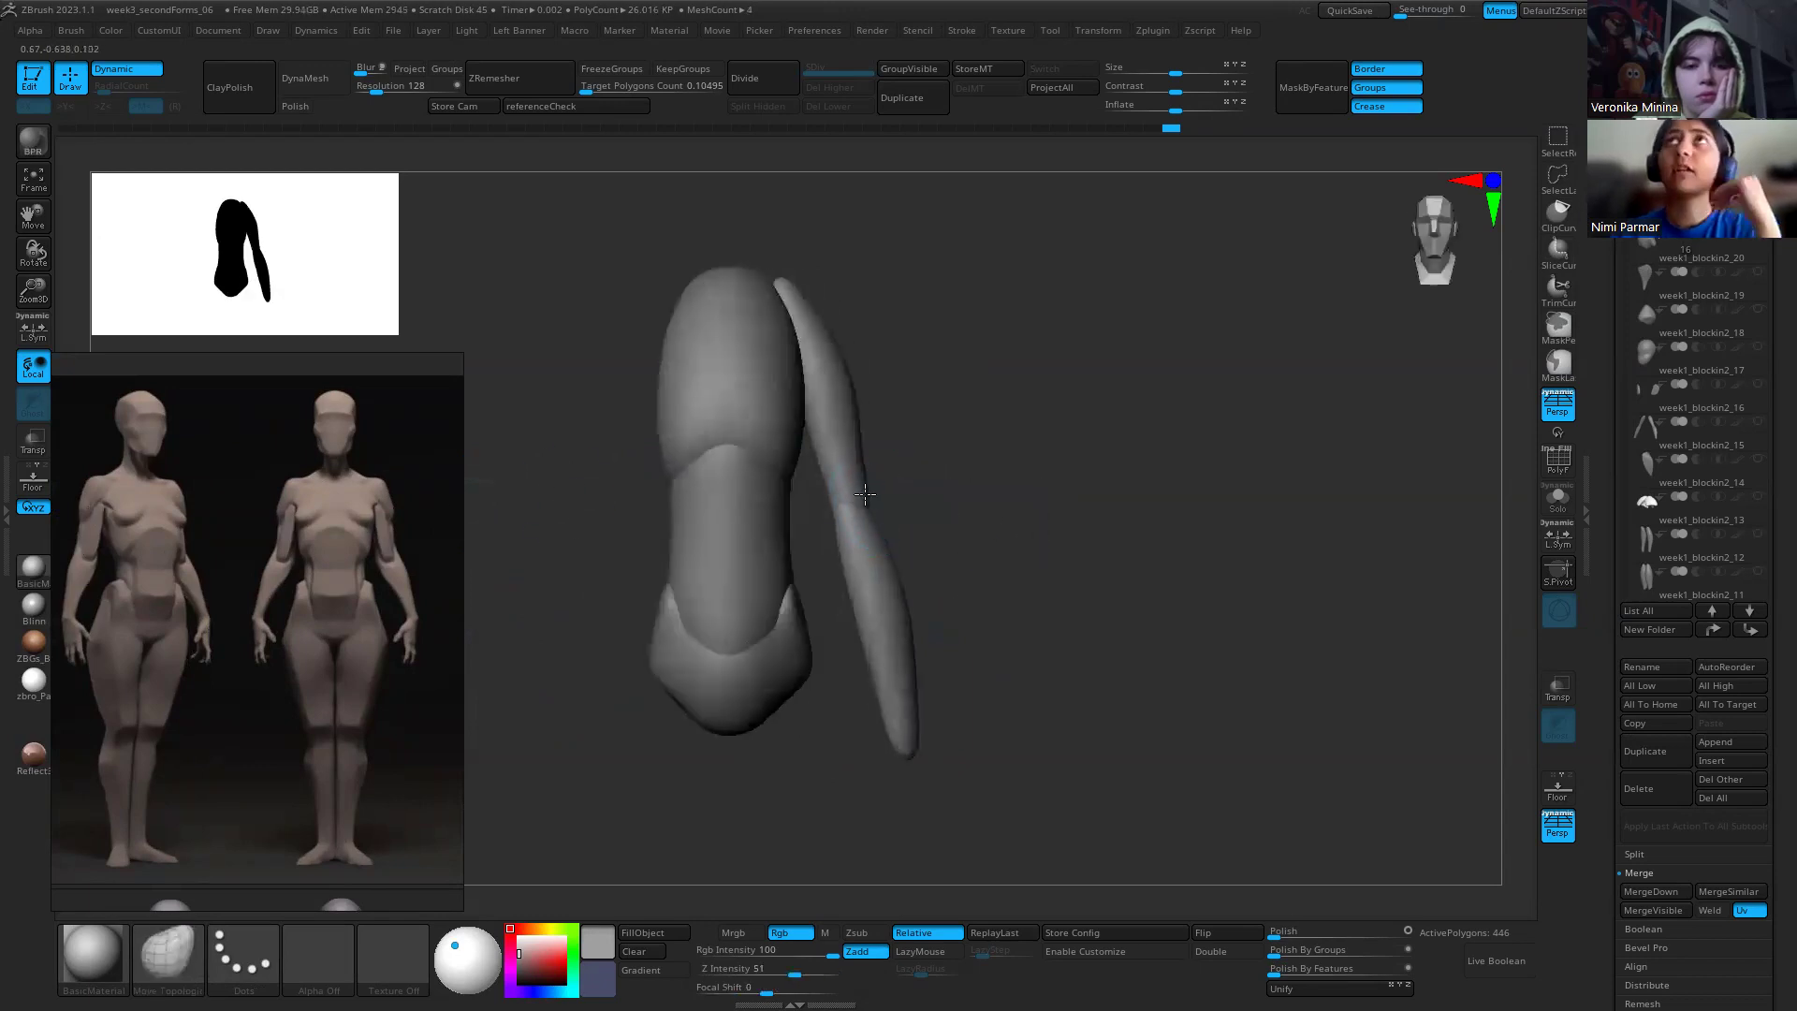
{"action": "right_click_drag", "start_coordinate": [988, 480], "coordinate": [861, 473]}
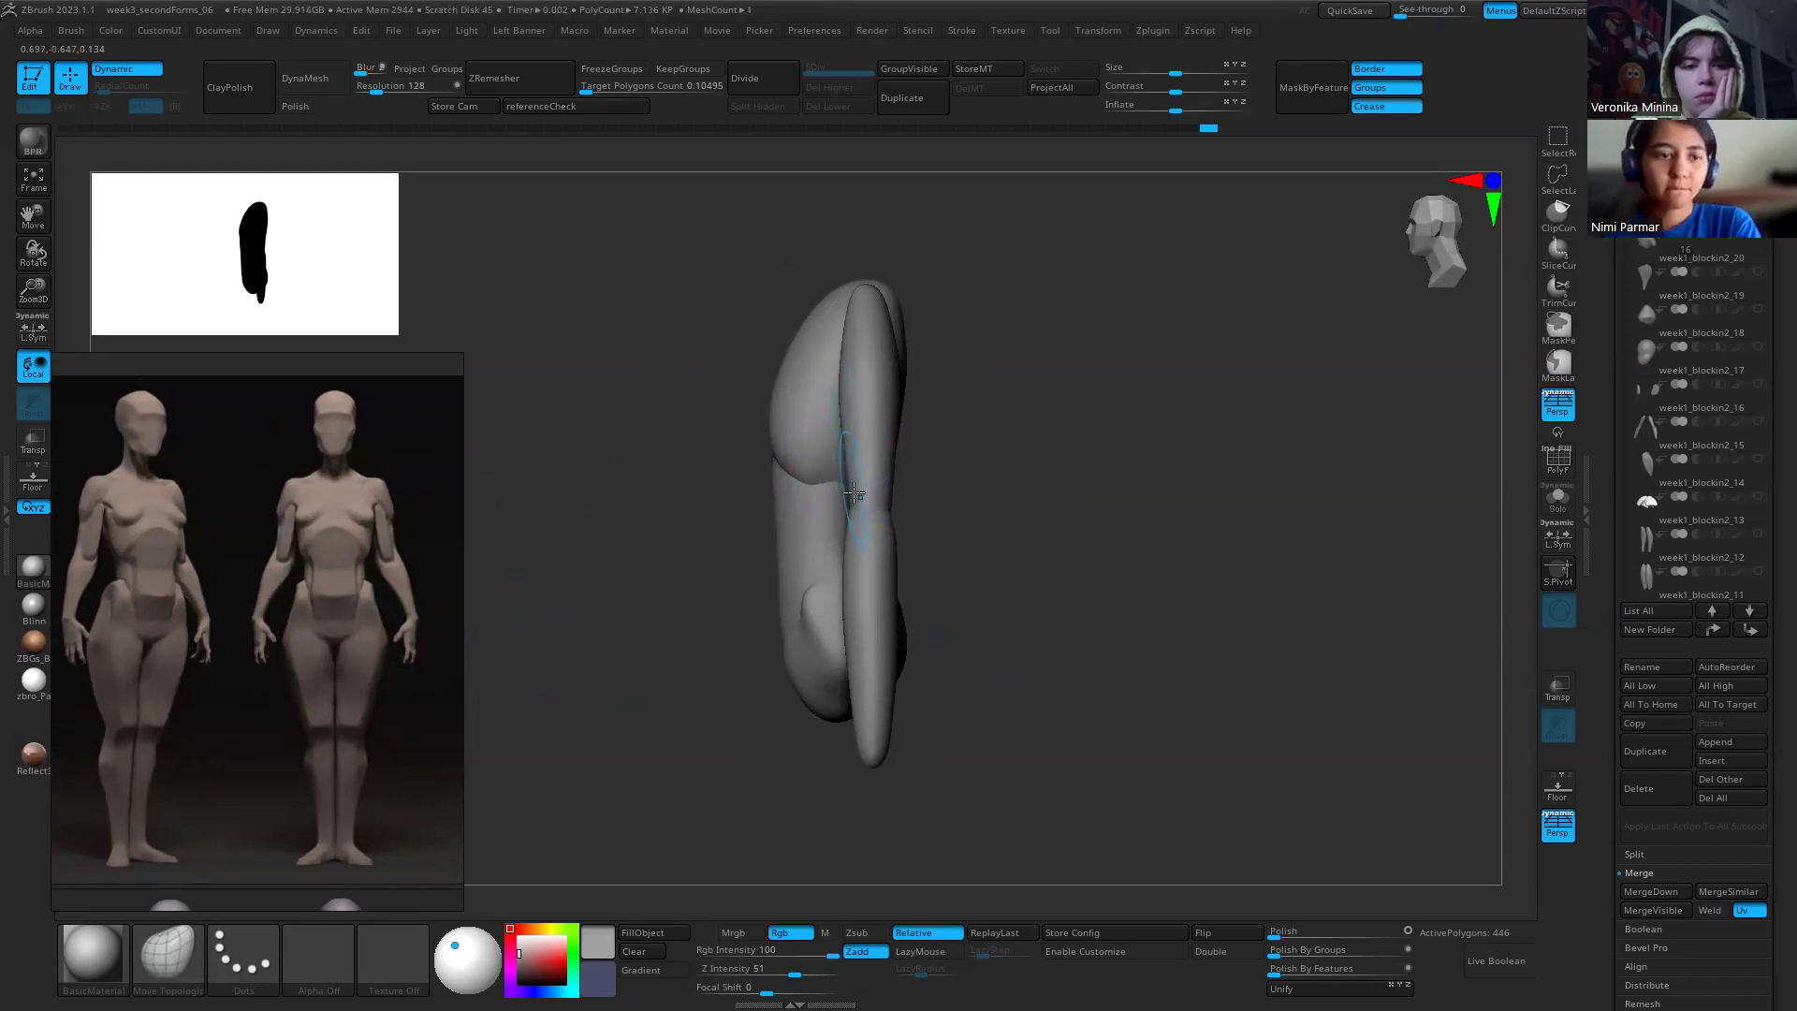
{"action": "mouse_move", "coordinate": [850, 502]}
{"action": "right_mouse_down"}
{"action": "mouse_move", "coordinate": [870, 496]}
{"action": "mouse_move", "coordinate": [847, 501]}
{"action": "right_mouse_up"}
{"action": "key", "text": "s"}
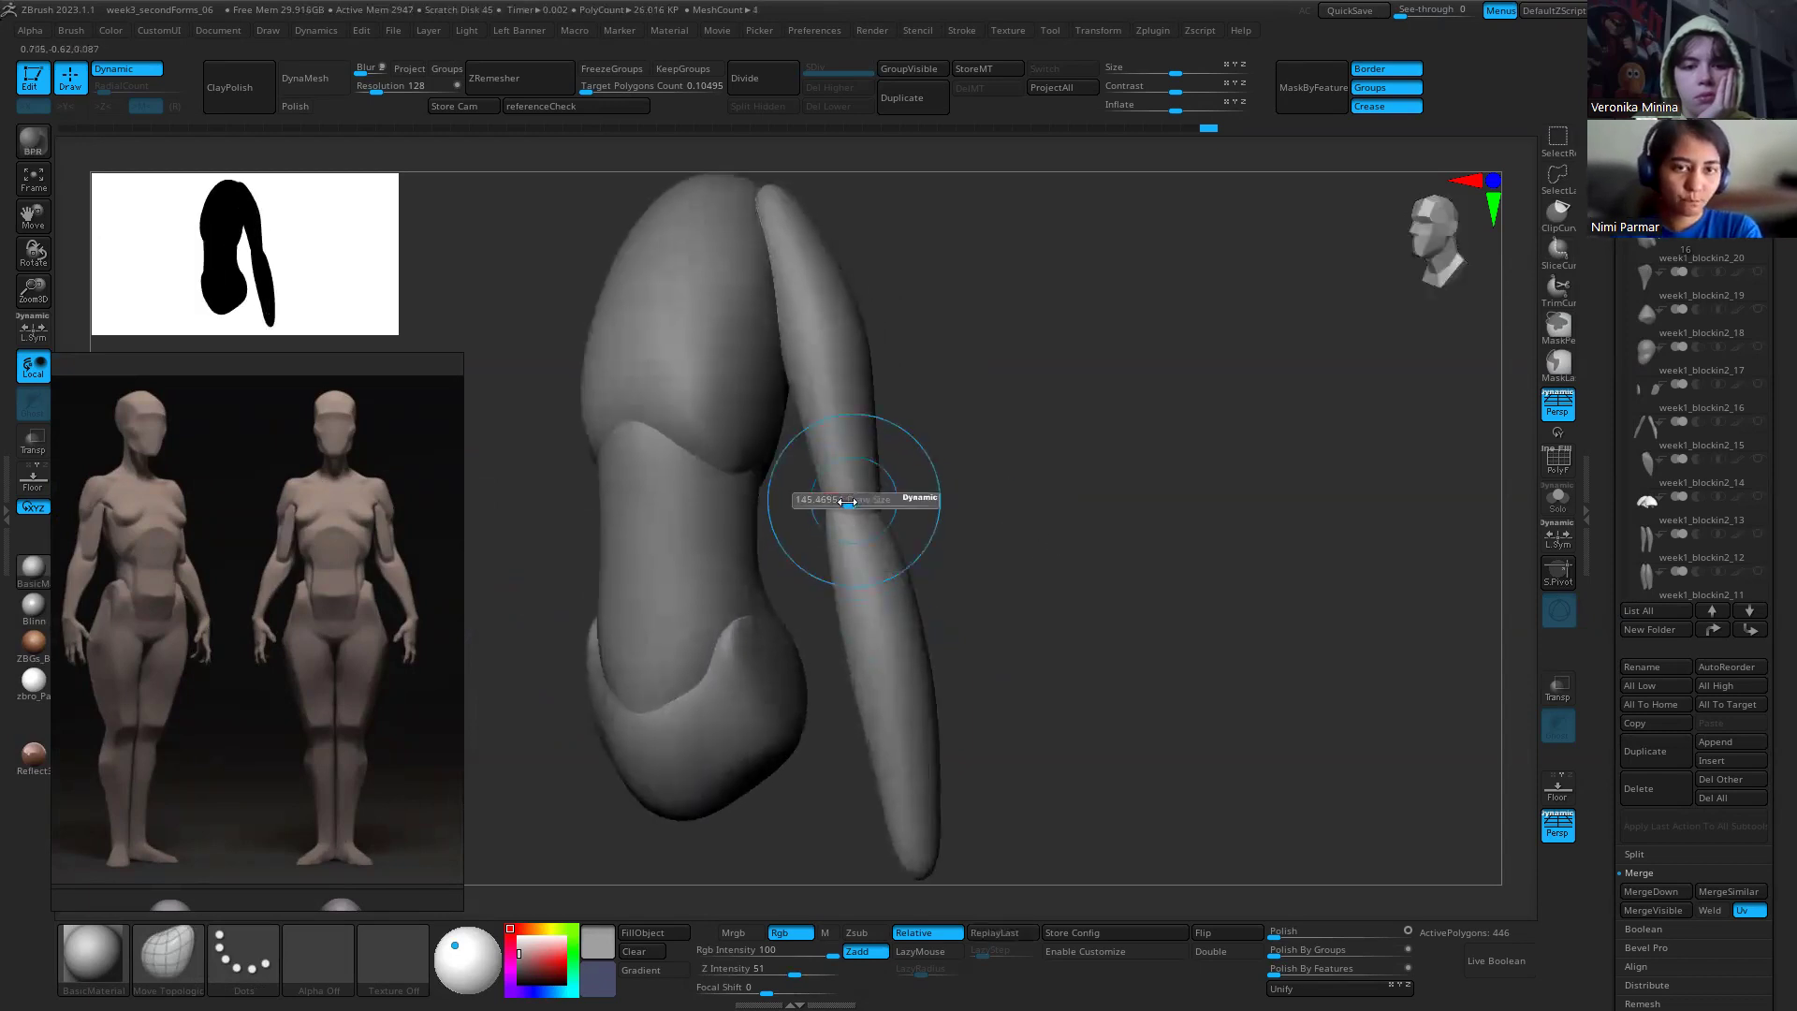
Step: Adjust the elbow and upper forearm contours from the side and from behind with a resized brush
{"action": "right_click_drag", "start_coordinate": [978, 524], "coordinate": [897, 481]}
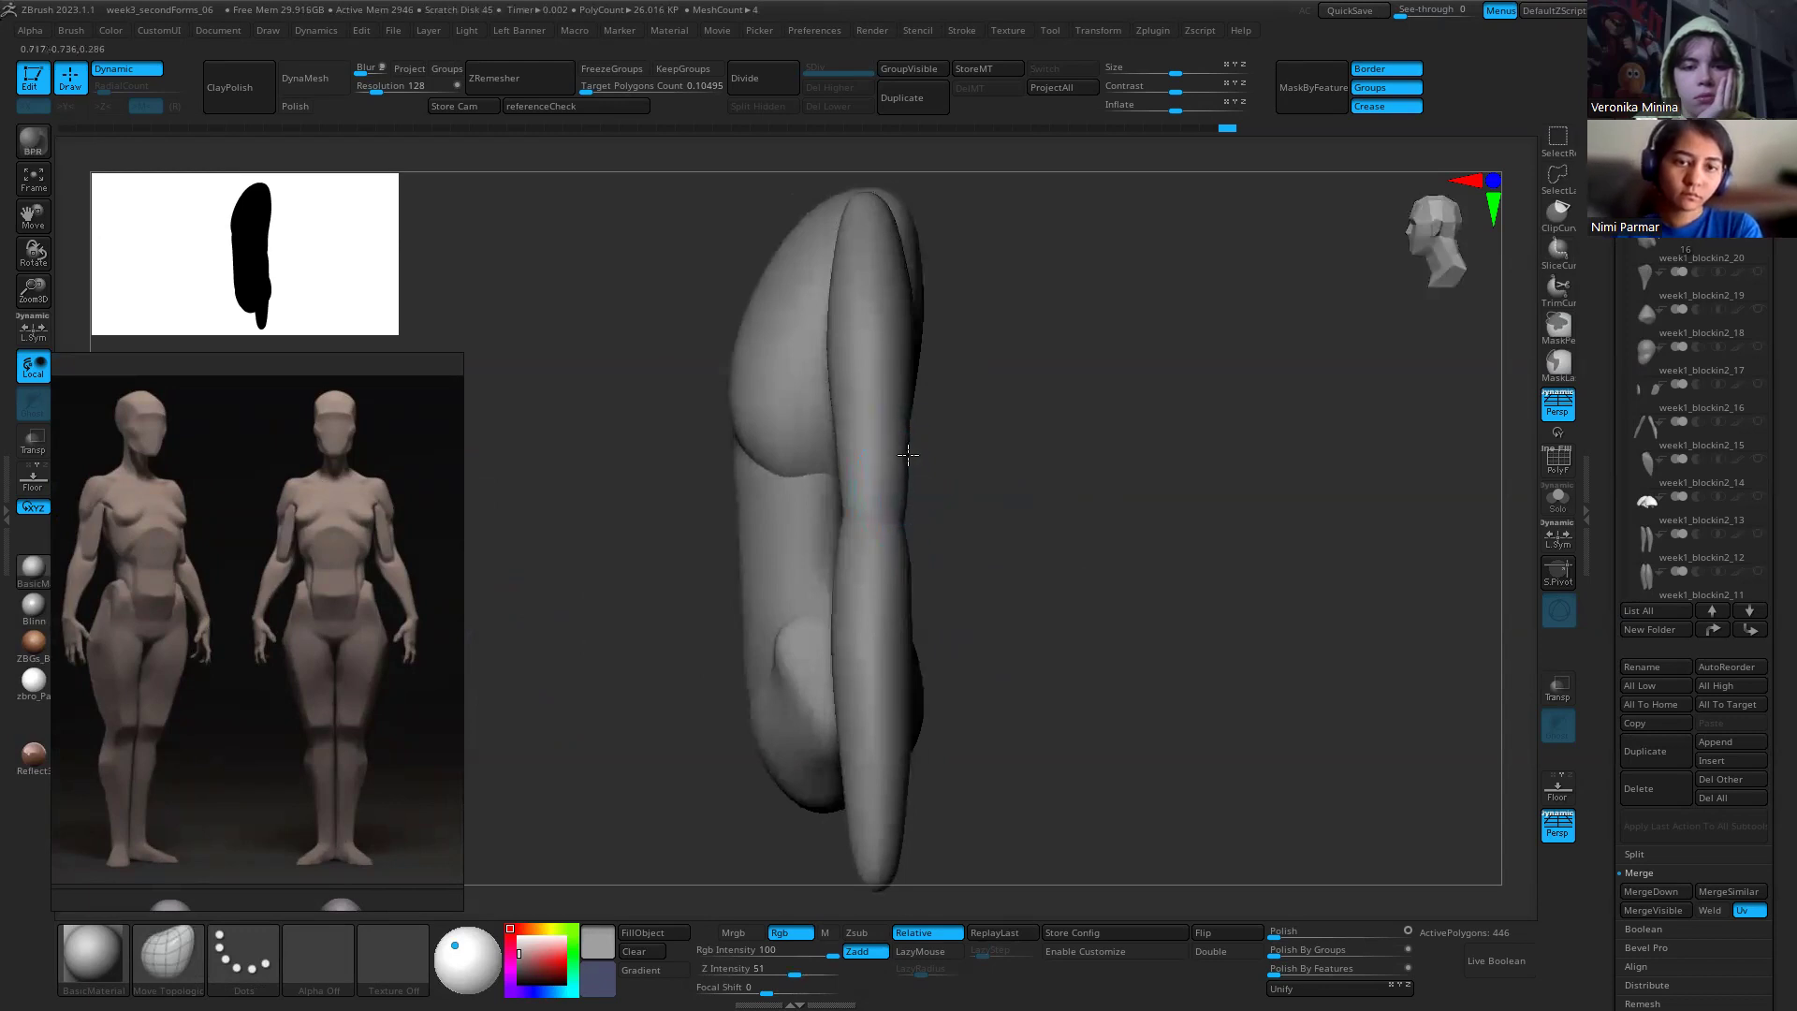
{"action": "right_click_drag", "start_coordinate": [1023, 612], "coordinate": [916, 527]}
{"action": "key", "text": "s"}
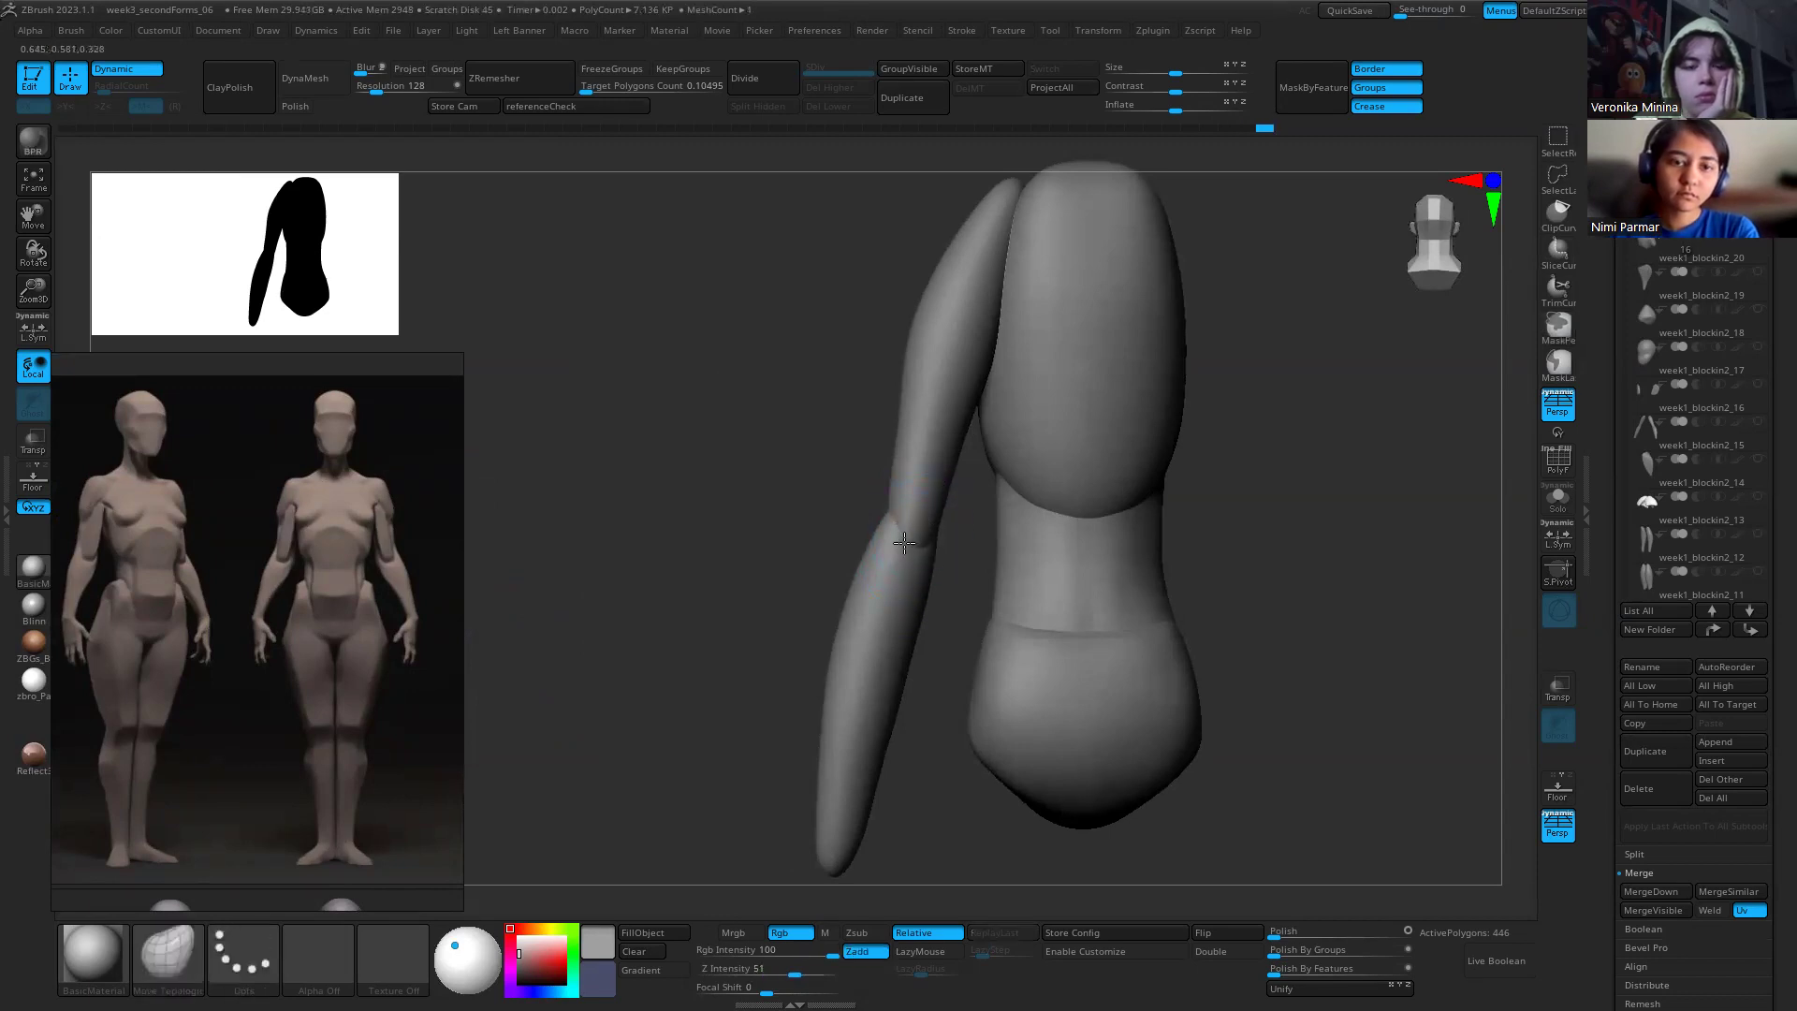
{"action": "right_click_drag", "start_coordinate": [955, 566], "coordinate": [1021, 304]}
{"action": "right_click_drag", "start_coordinate": [817, 478], "coordinate": [913, 556]}
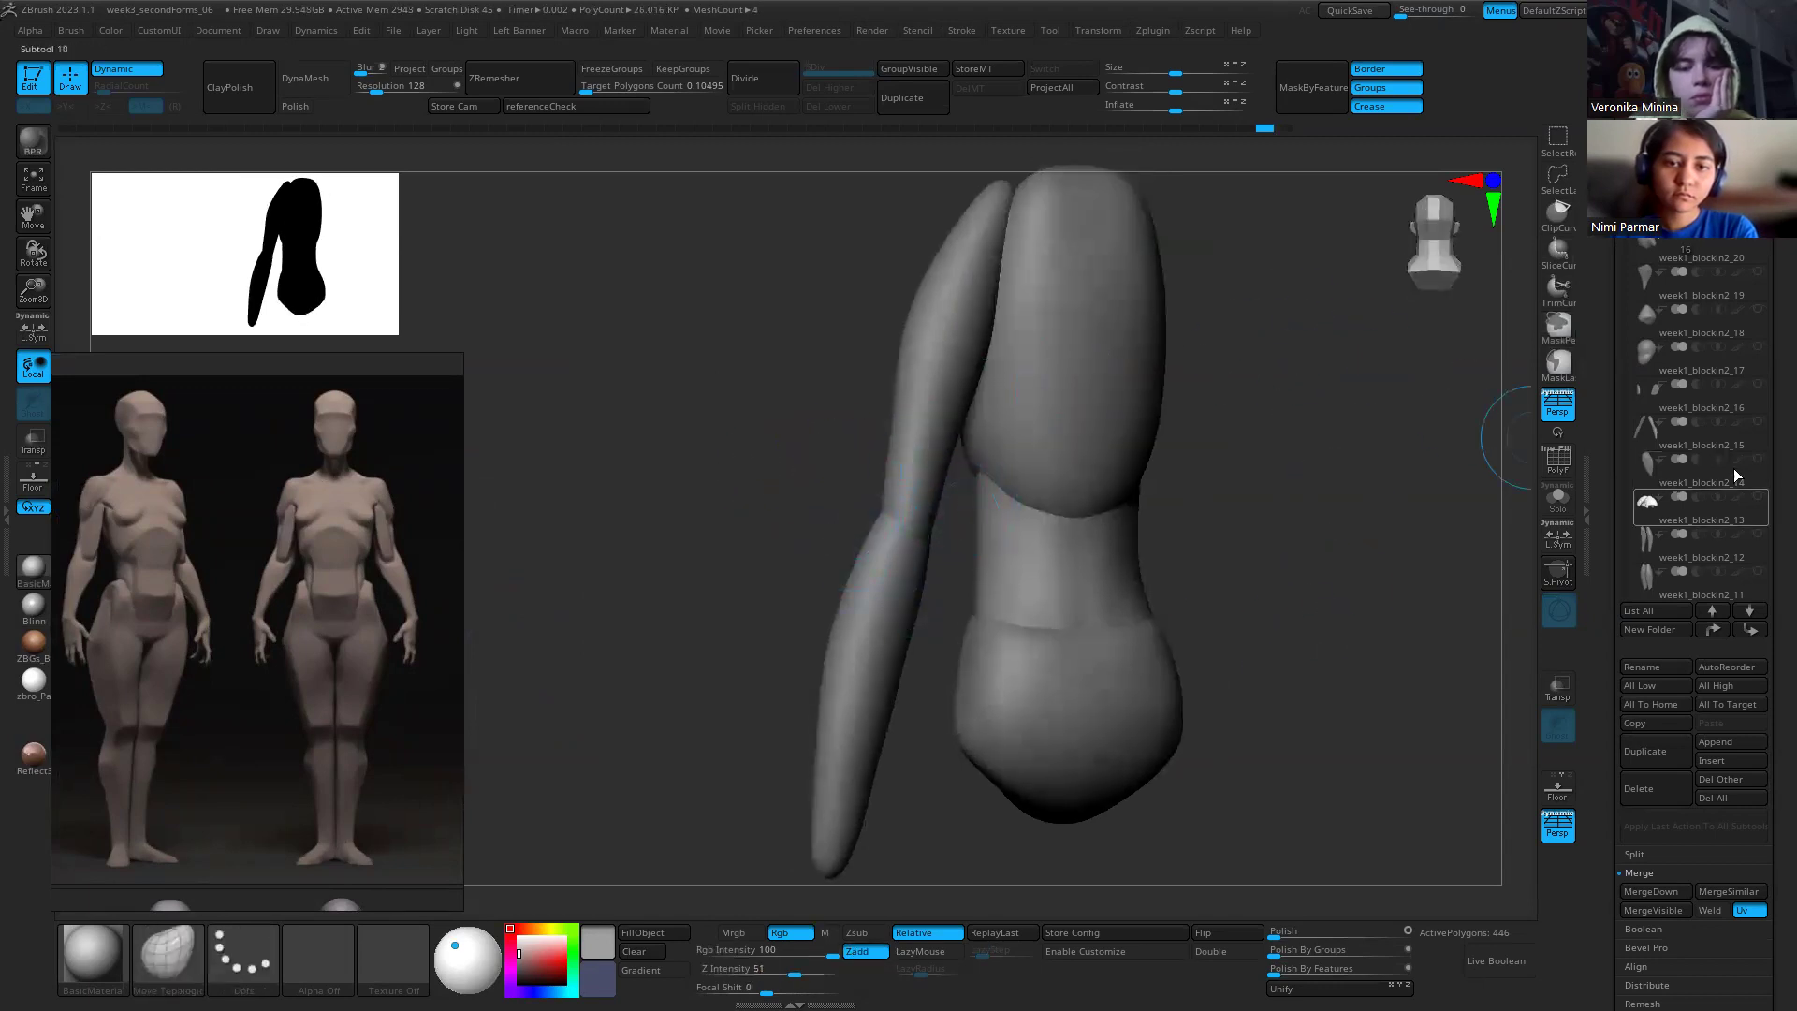
Step: Split the combined arm mesh into separate upper arm and forearm subtools with Split To Parts
{"action": "left_click", "coordinate": [1633, 854]}
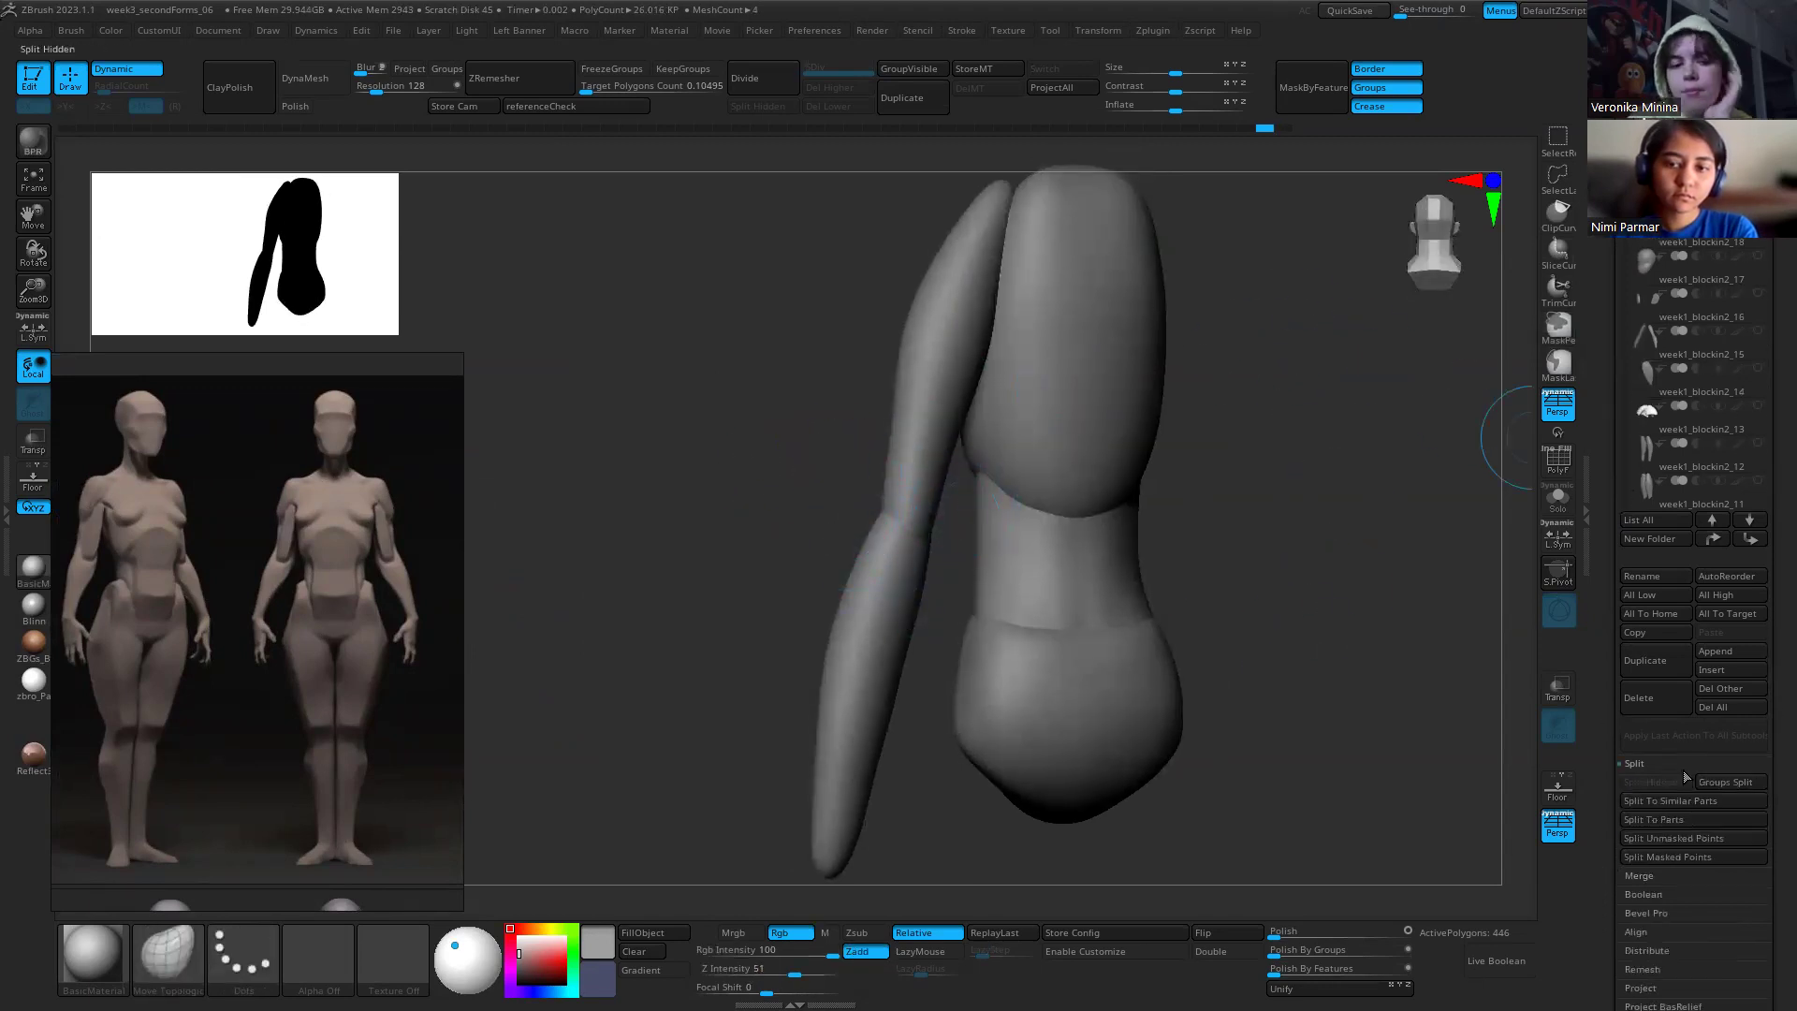
{"action": "left_click", "coordinate": [1683, 818]}
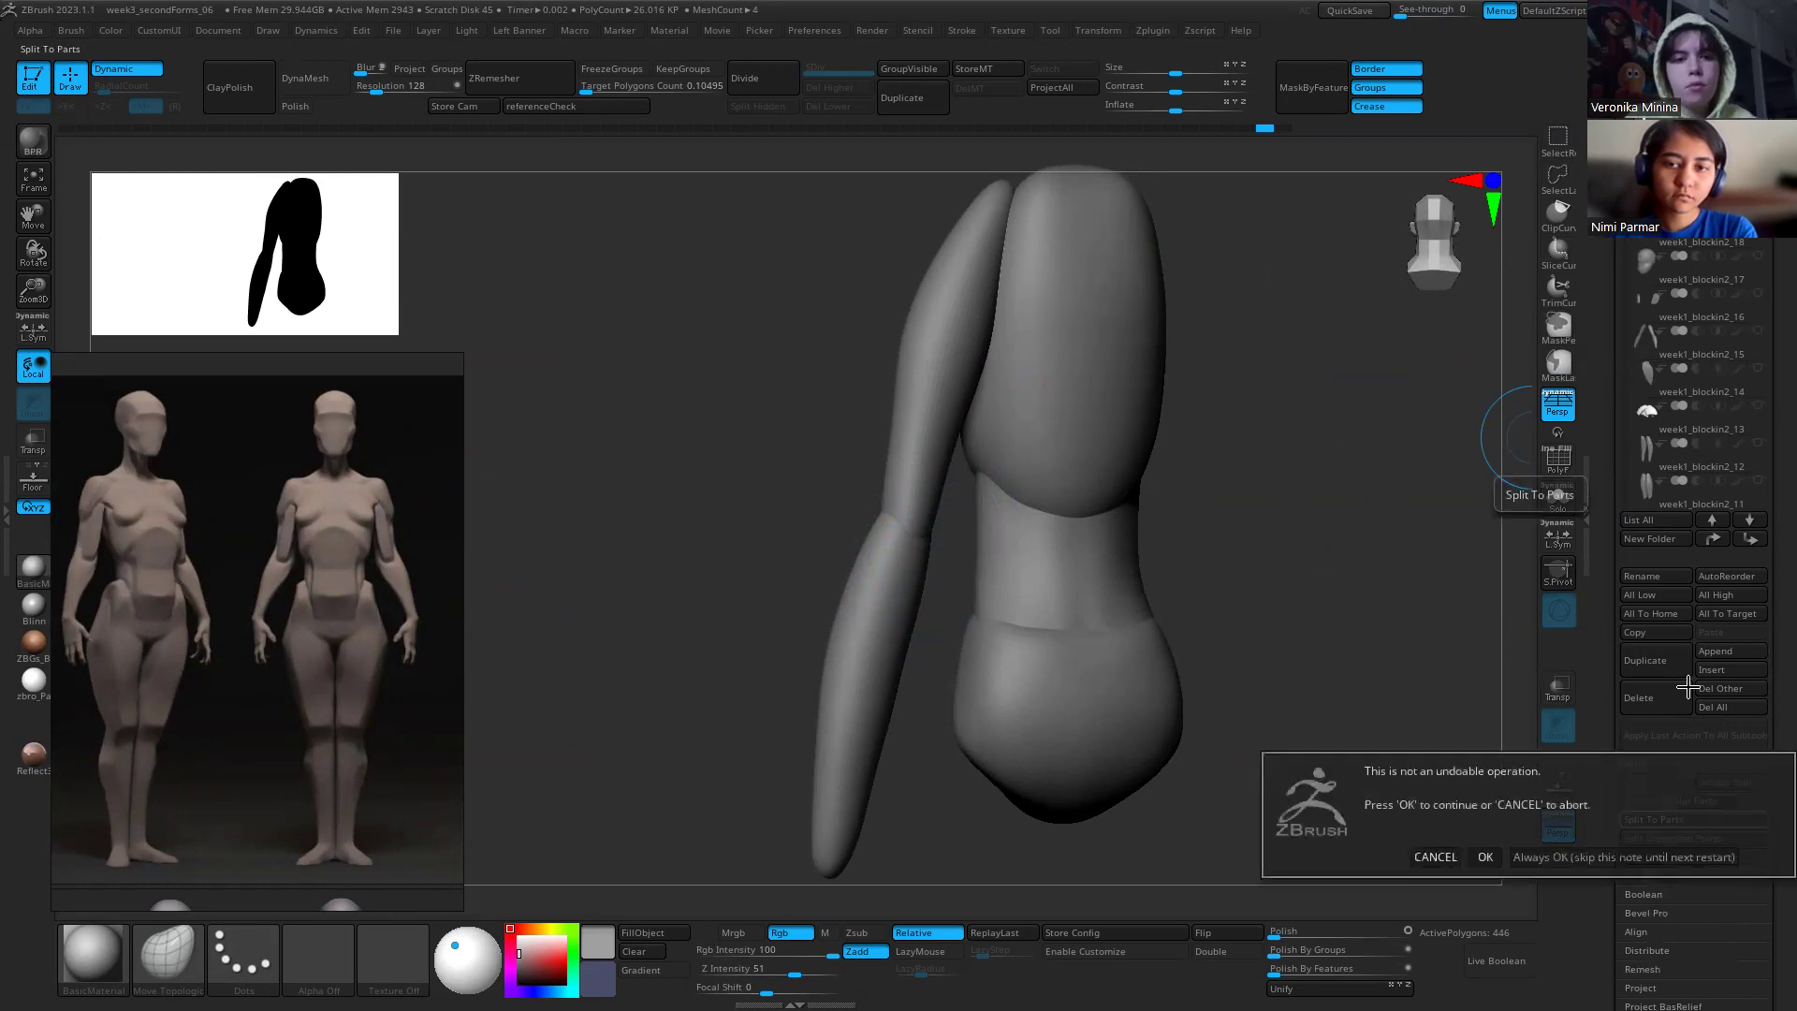
{"action": "left_click", "coordinate": [1488, 852]}
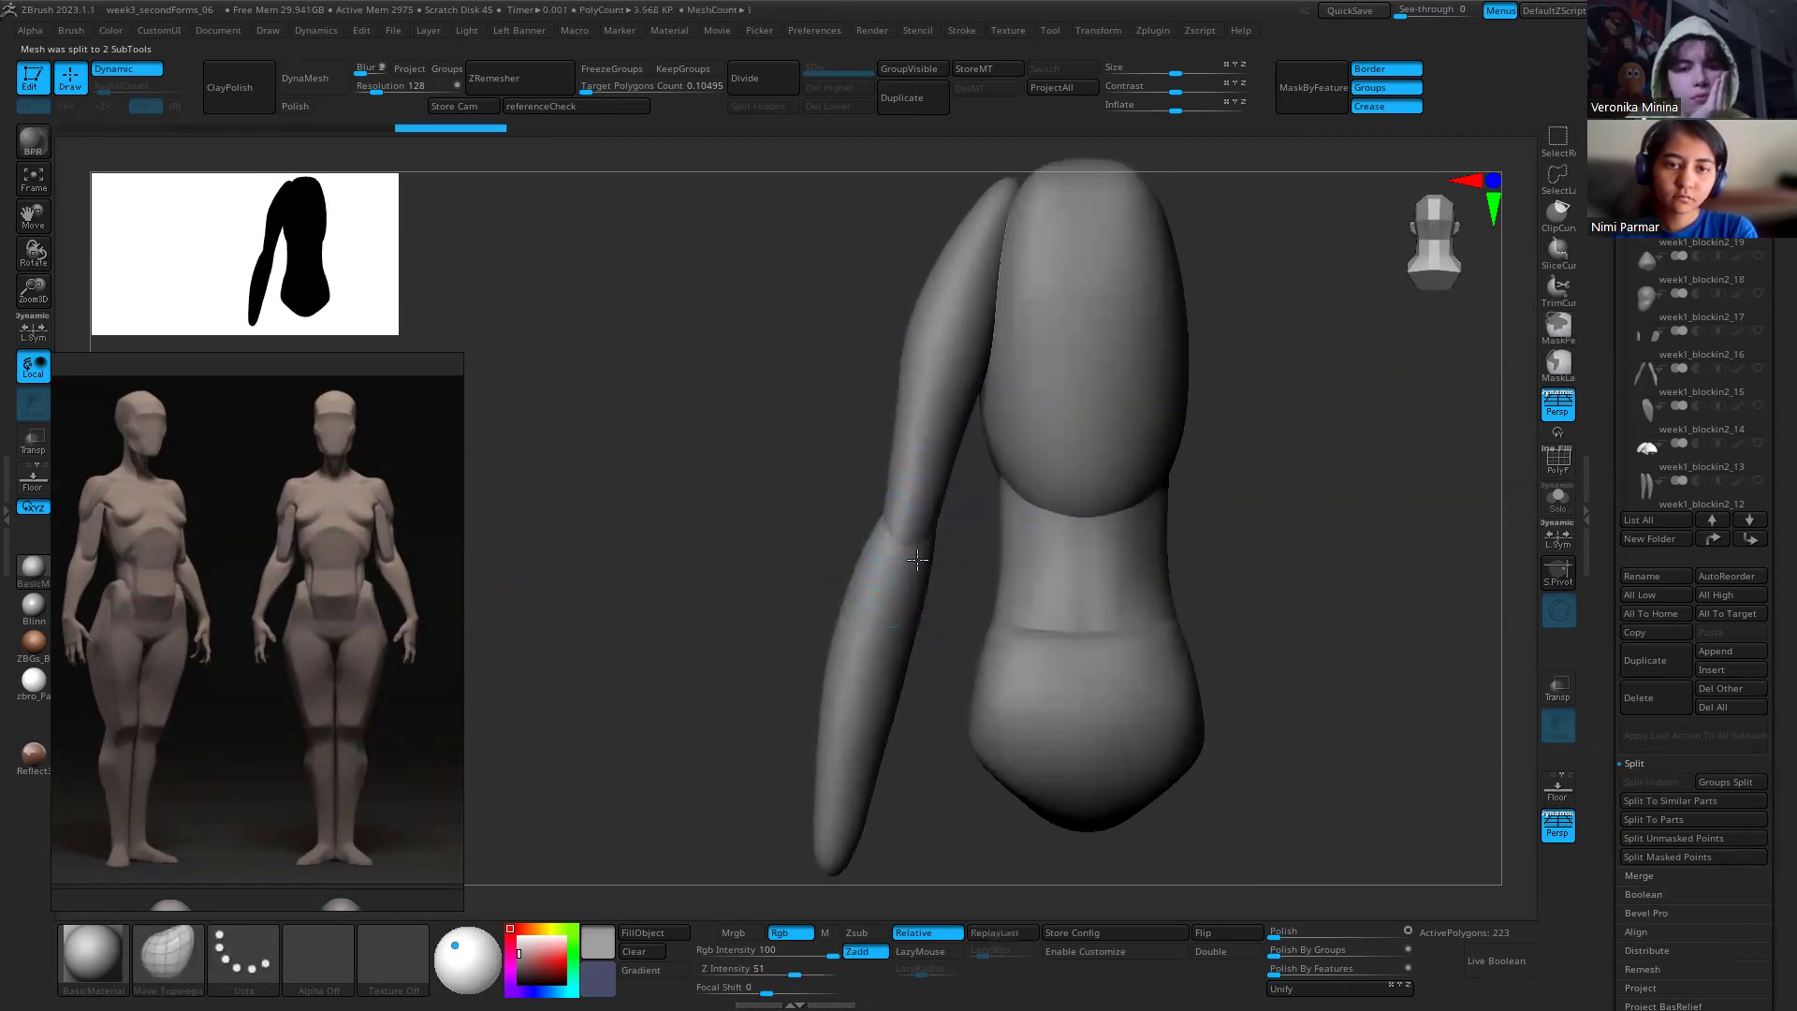
Step: Reshape the elbow ends of the separated upper arm and forearm, switching between the two subtools
{"action": "mouse_move", "coordinate": [889, 510]}
{"action": "right_mouse_down"}
{"action": "mouse_move", "coordinate": [945, 513]}
{"action": "mouse_move", "coordinate": [891, 508]}
{"action": "mouse_move", "coordinate": [1158, 602]}
{"action": "mouse_move", "coordinate": [1043, 530]}
{"action": "mouse_move", "coordinate": [839, 506]}
{"action": "right_mouse_up"}
{"action": "key", "text": "s"}
{"action": "left_click_drag", "start_coordinate": [840, 507], "coordinate": [854, 522]}
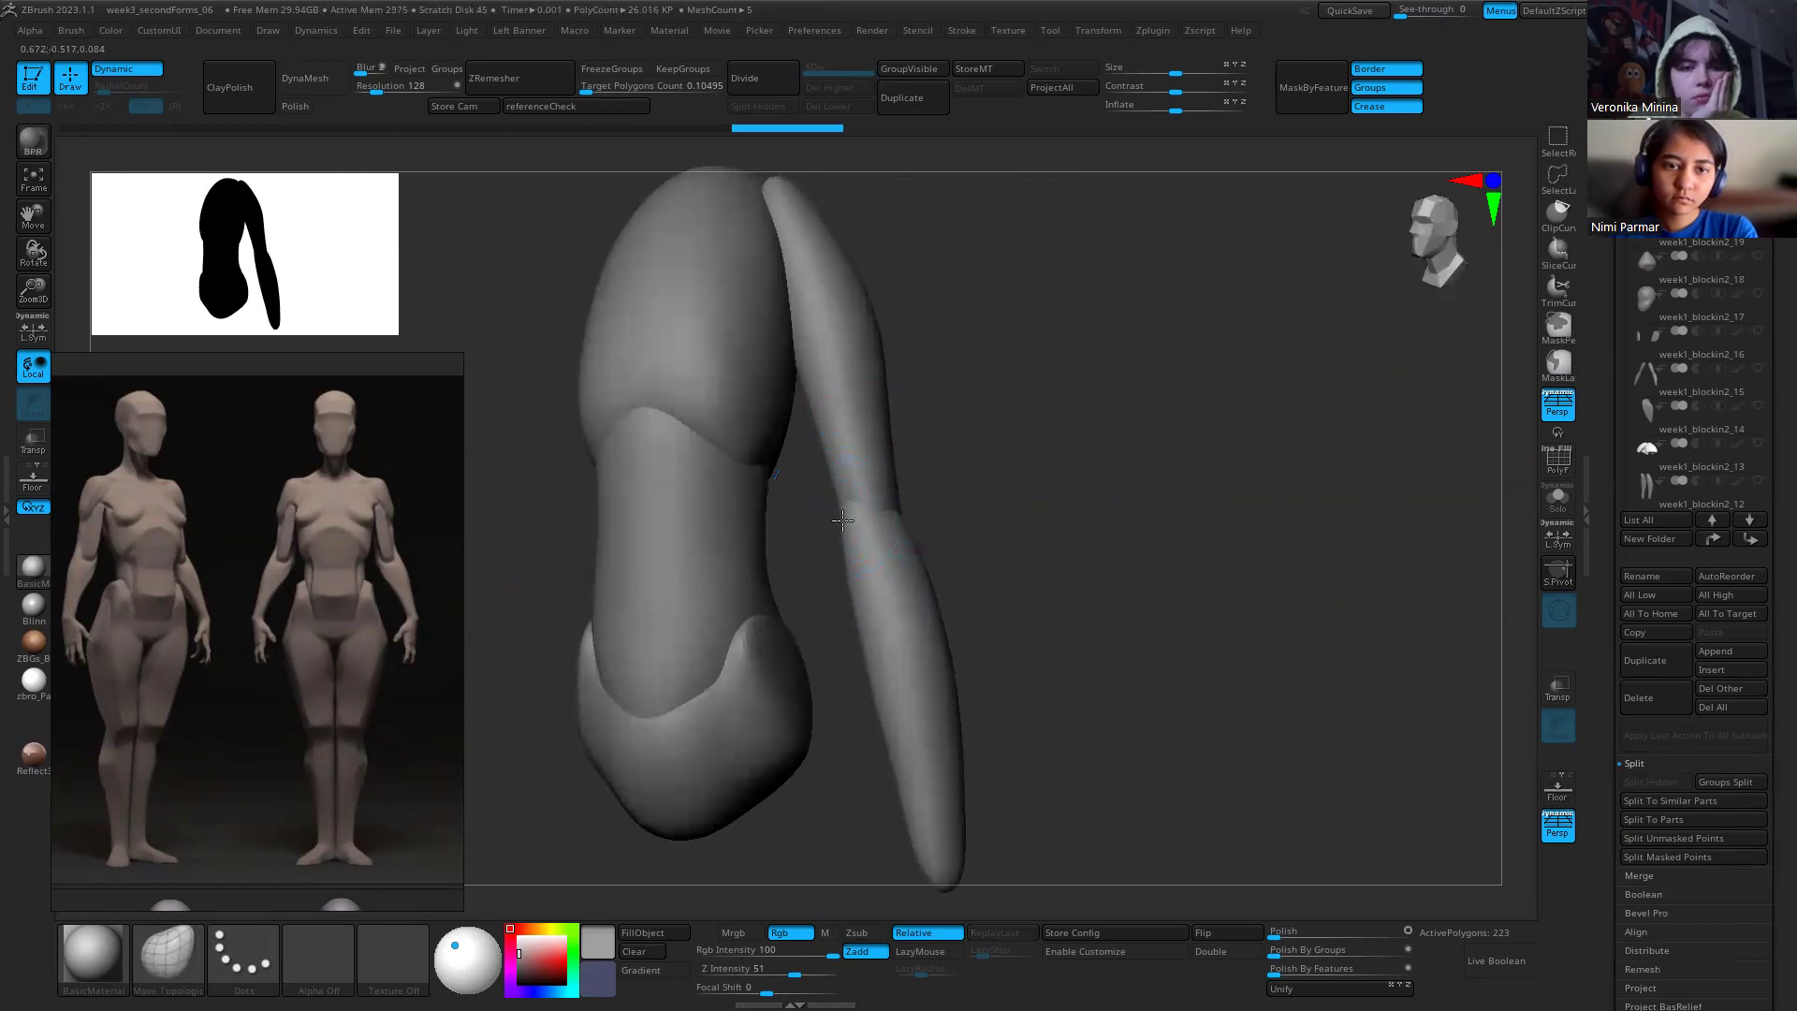
{"action": "left_click", "coordinate": [860, 530], "text": "alt"}
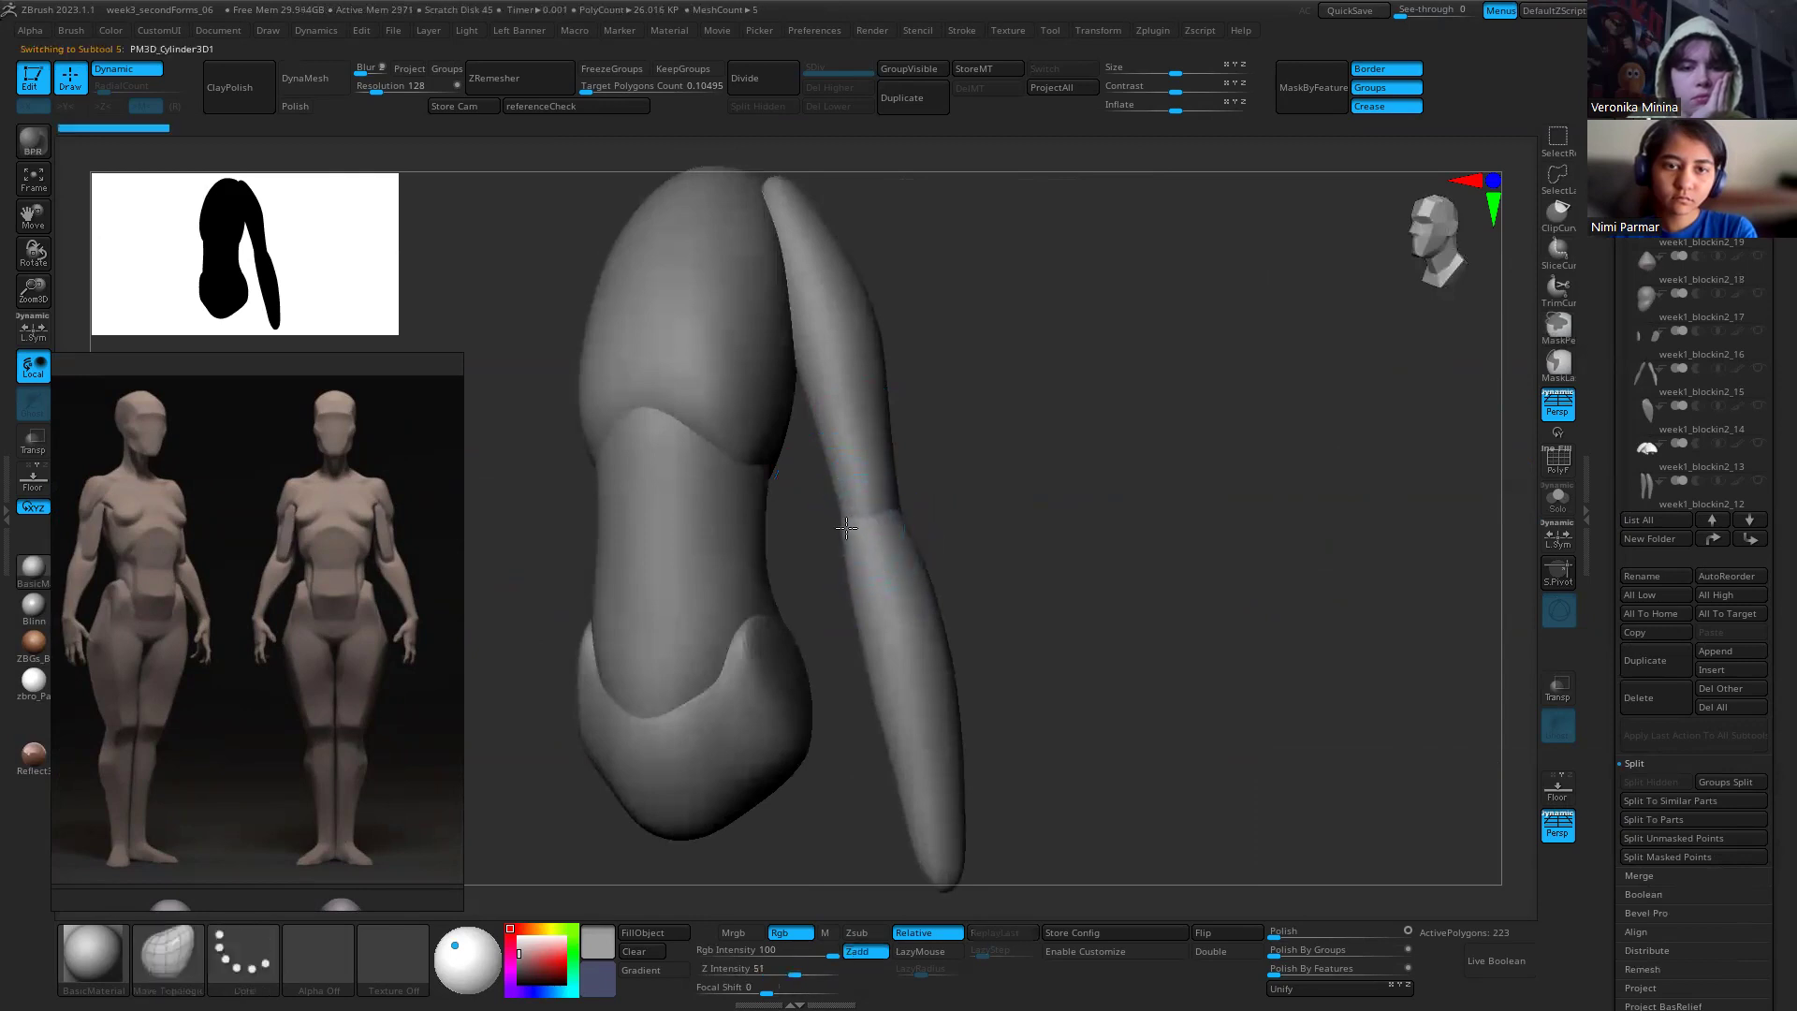
{"action": "right_click_drag", "start_coordinate": [887, 521], "coordinate": [841, 502]}
{"action": "left_click", "coordinate": [852, 519]}
{"action": "left_click", "coordinate": [857, 525], "text": "alt"}
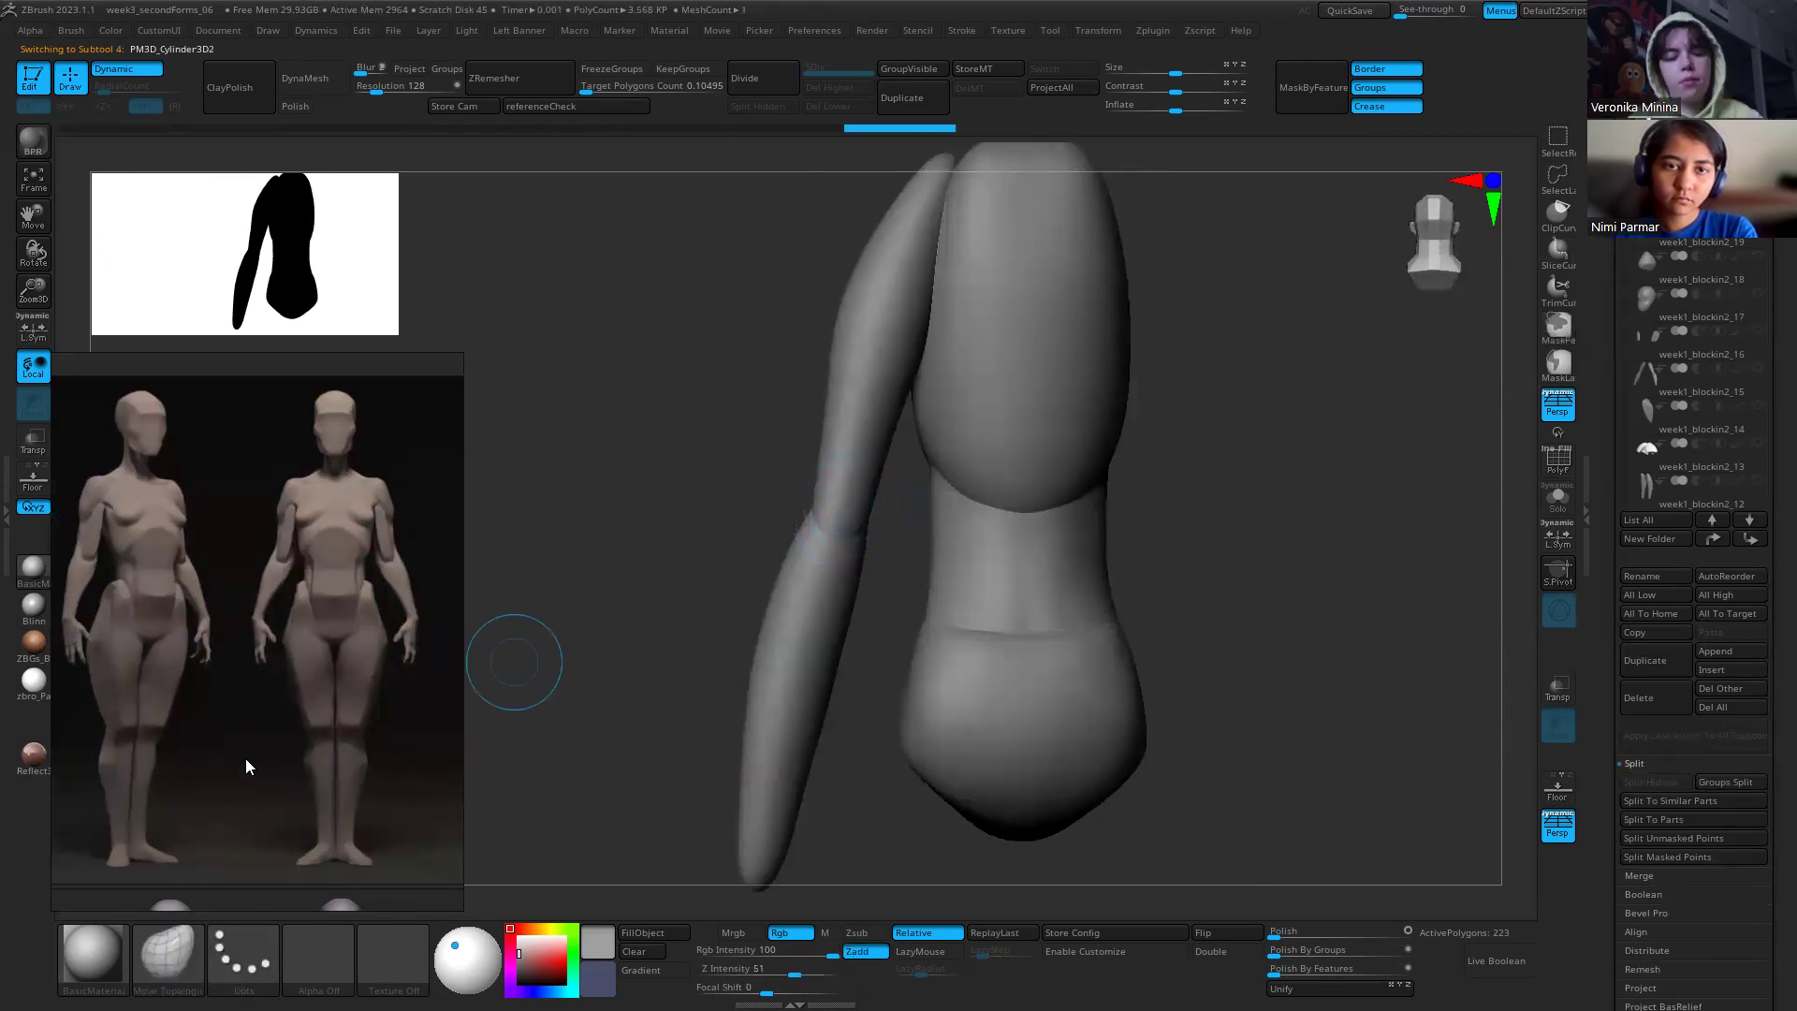
{"action": "left_click_drag", "start_coordinate": [717, 527], "coordinate": [821, 435]}
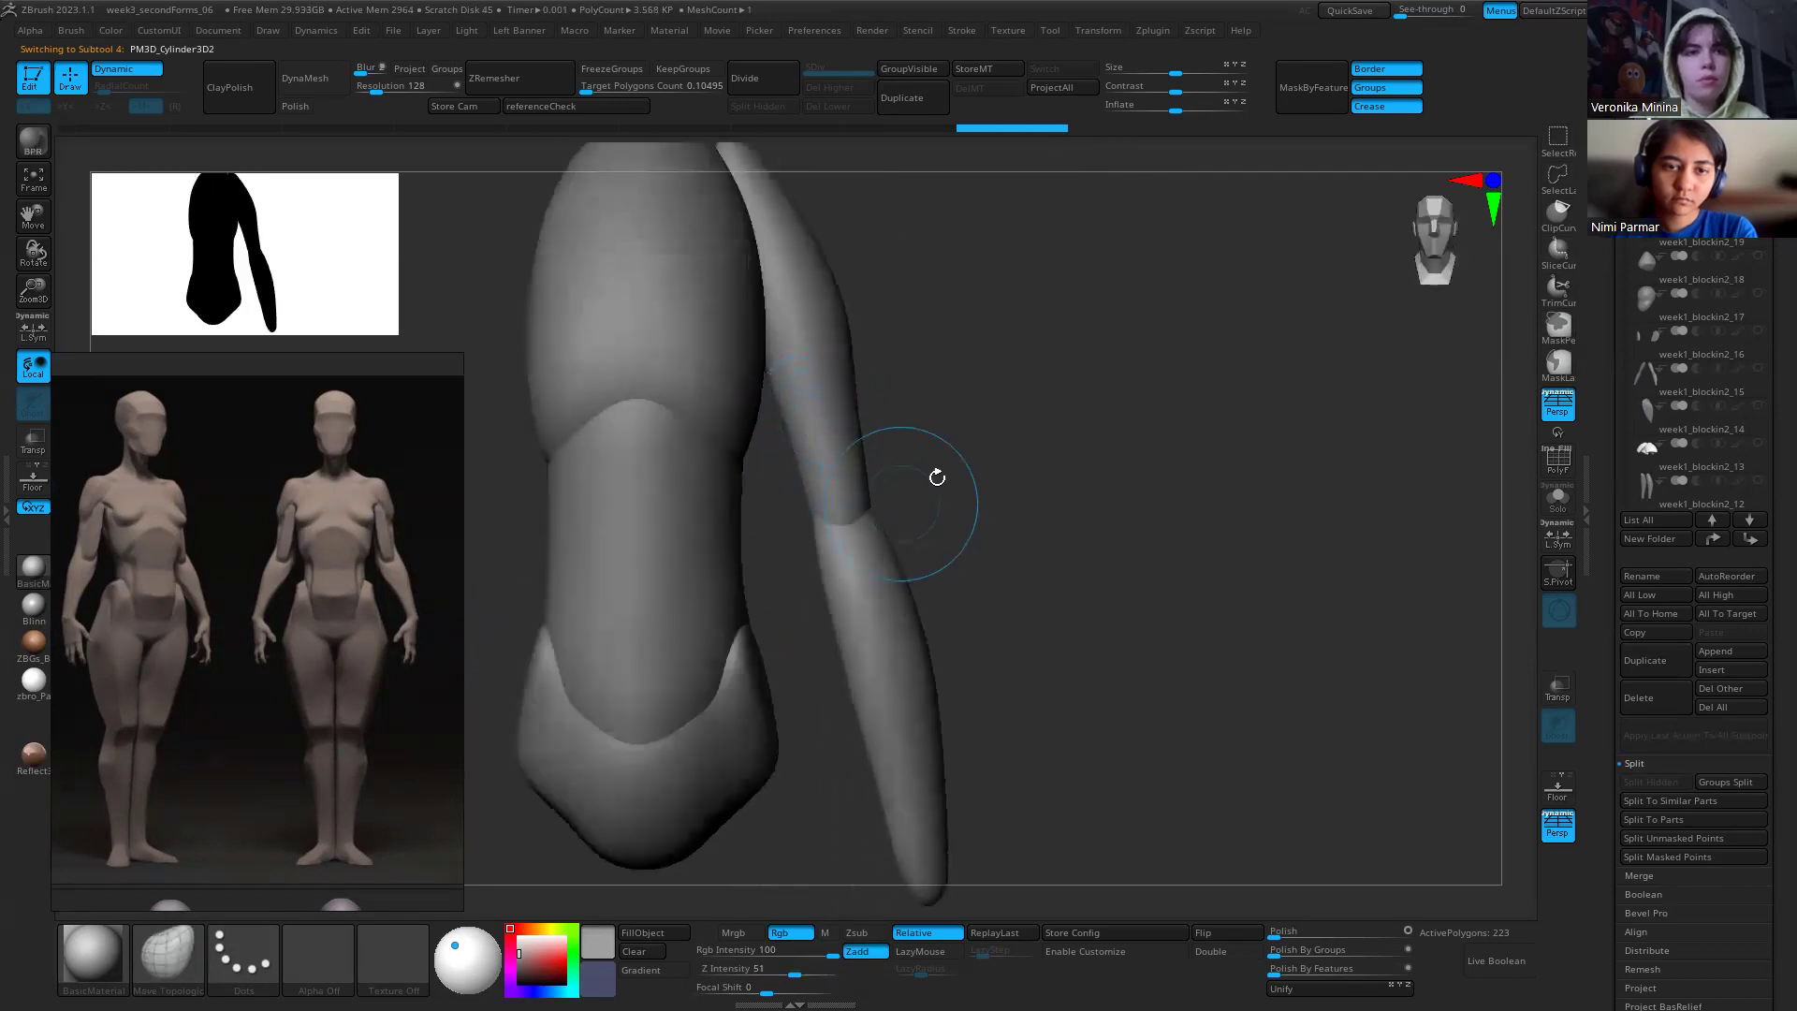
Step: Browse the reference board to the blue mannequin figures and examine their elbow, upper arm and forearm shapes
{"action": "scroll", "coordinate": [166, 508], "scroll_direction": "down", "scroll_amount": 6}
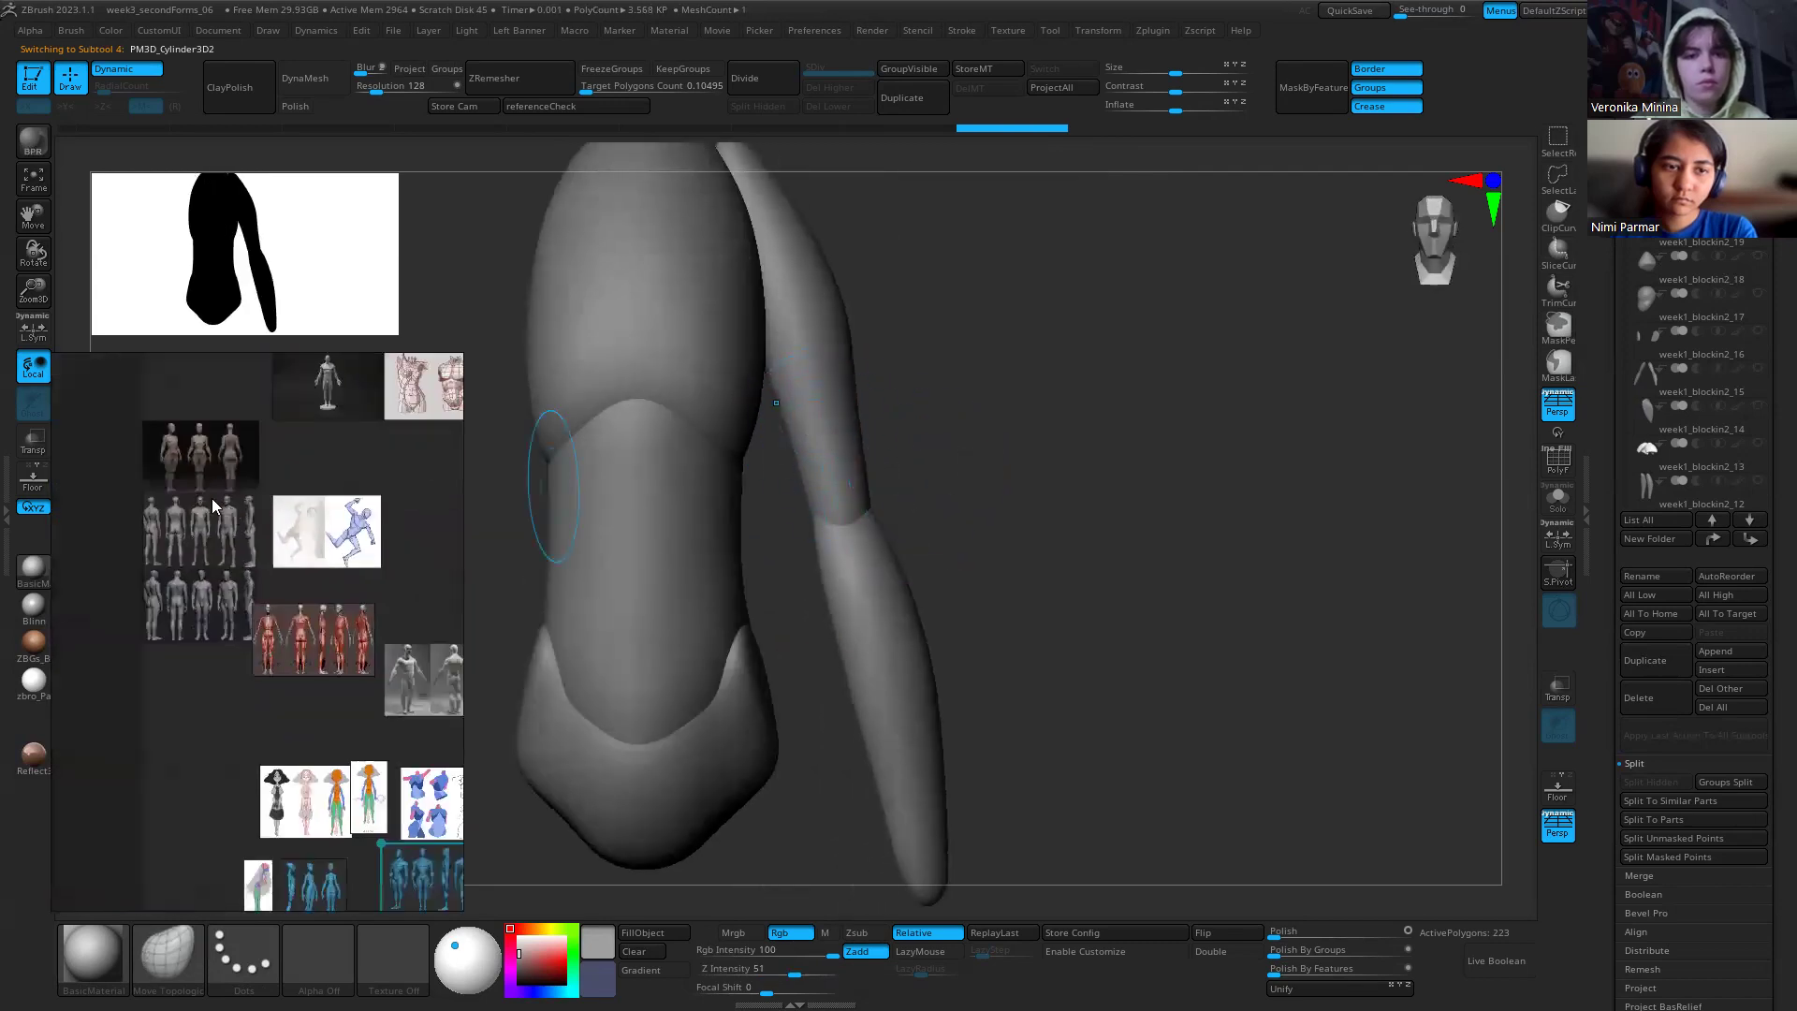
{"action": "scroll", "coordinate": [272, 664], "scroll_direction": "up", "scroll_amount": 8}
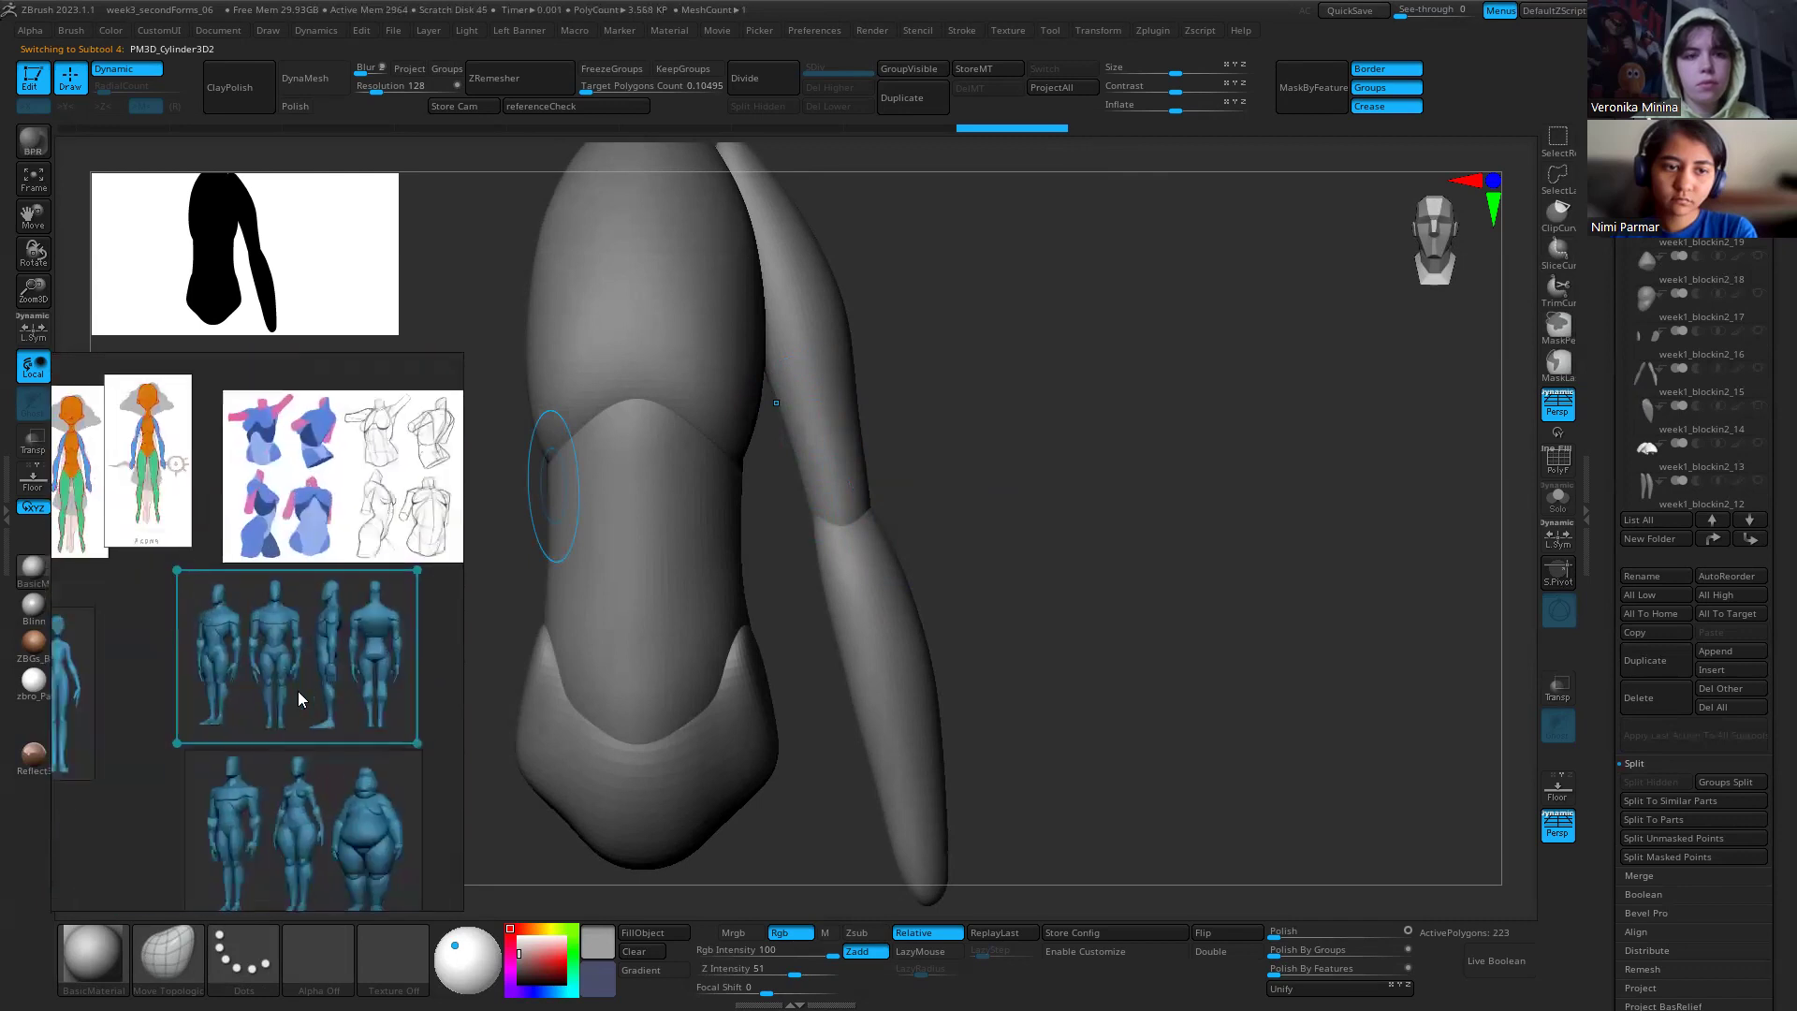
{"action": "middle_click_drag", "start_coordinate": [333, 712], "coordinate": [307, 416]}
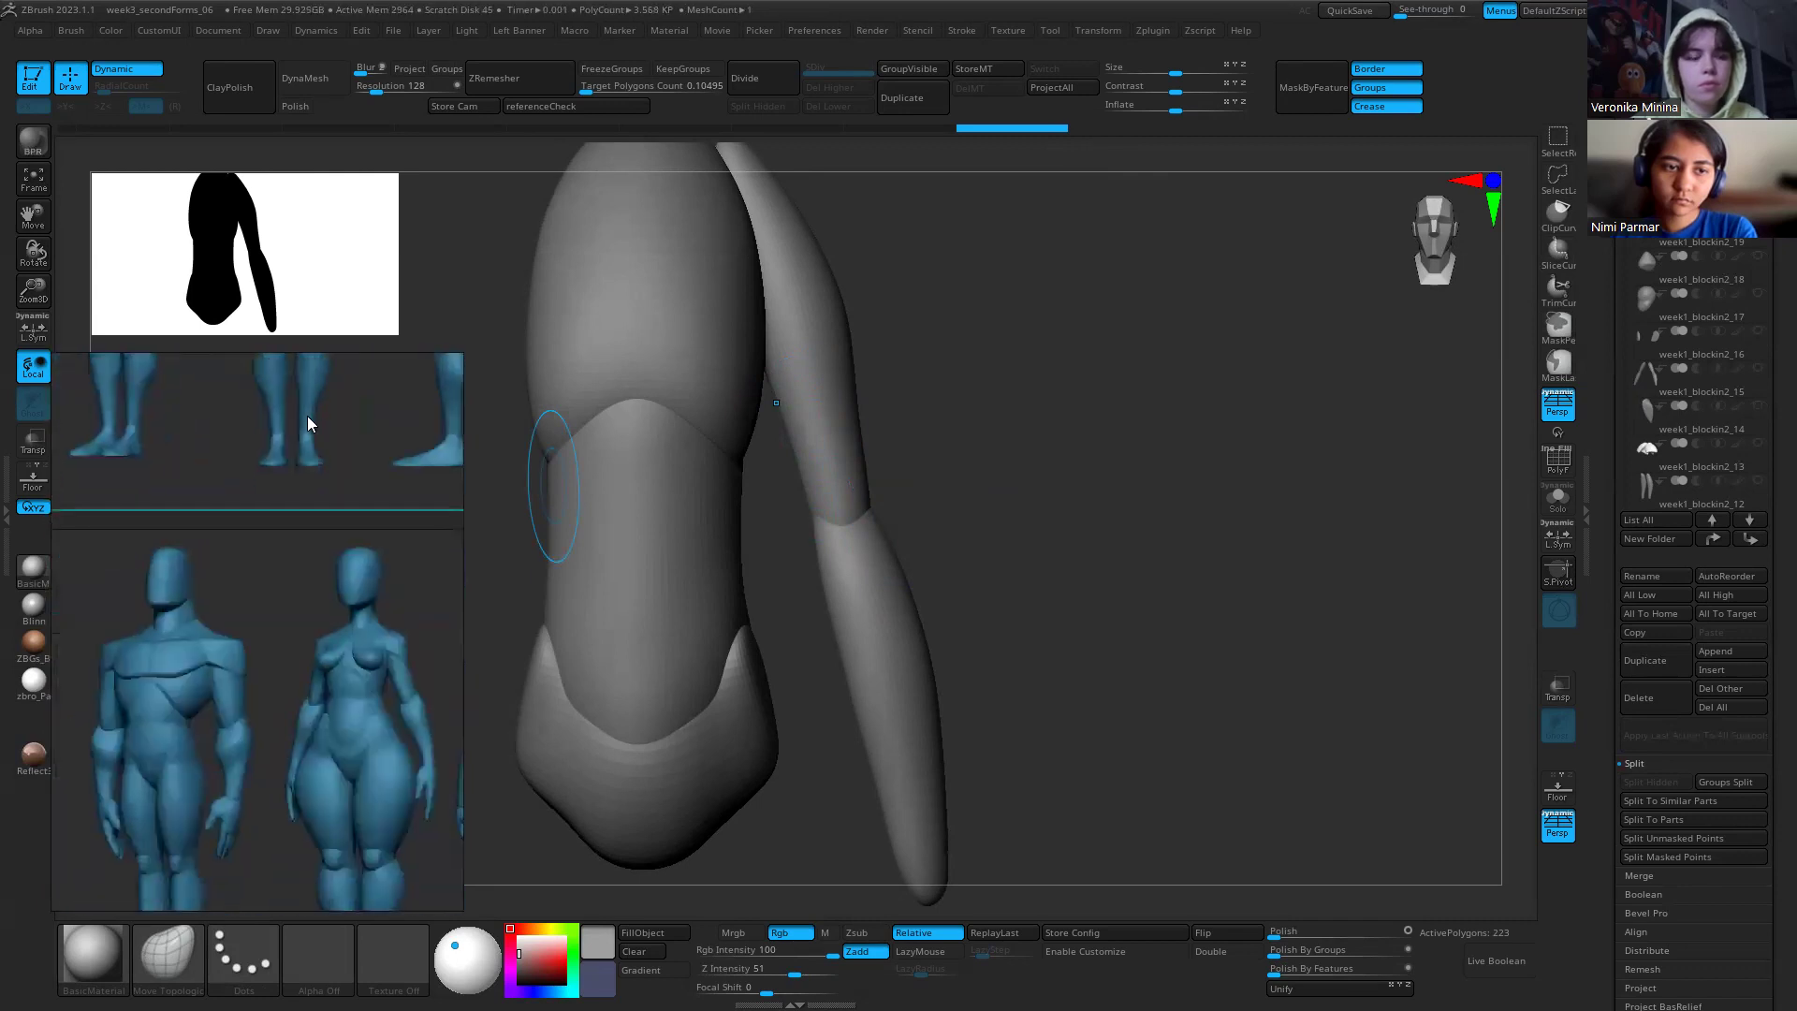
{"action": "scroll", "coordinate": [229, 602], "scroll_direction": "down", "scroll_amount": 3}
{"action": "scroll", "coordinate": [277, 443], "scroll_direction": "up", "scroll_amount": 6}
{"action": "scroll", "coordinate": [286, 439], "scroll_direction": "up", "scroll_amount": 3}
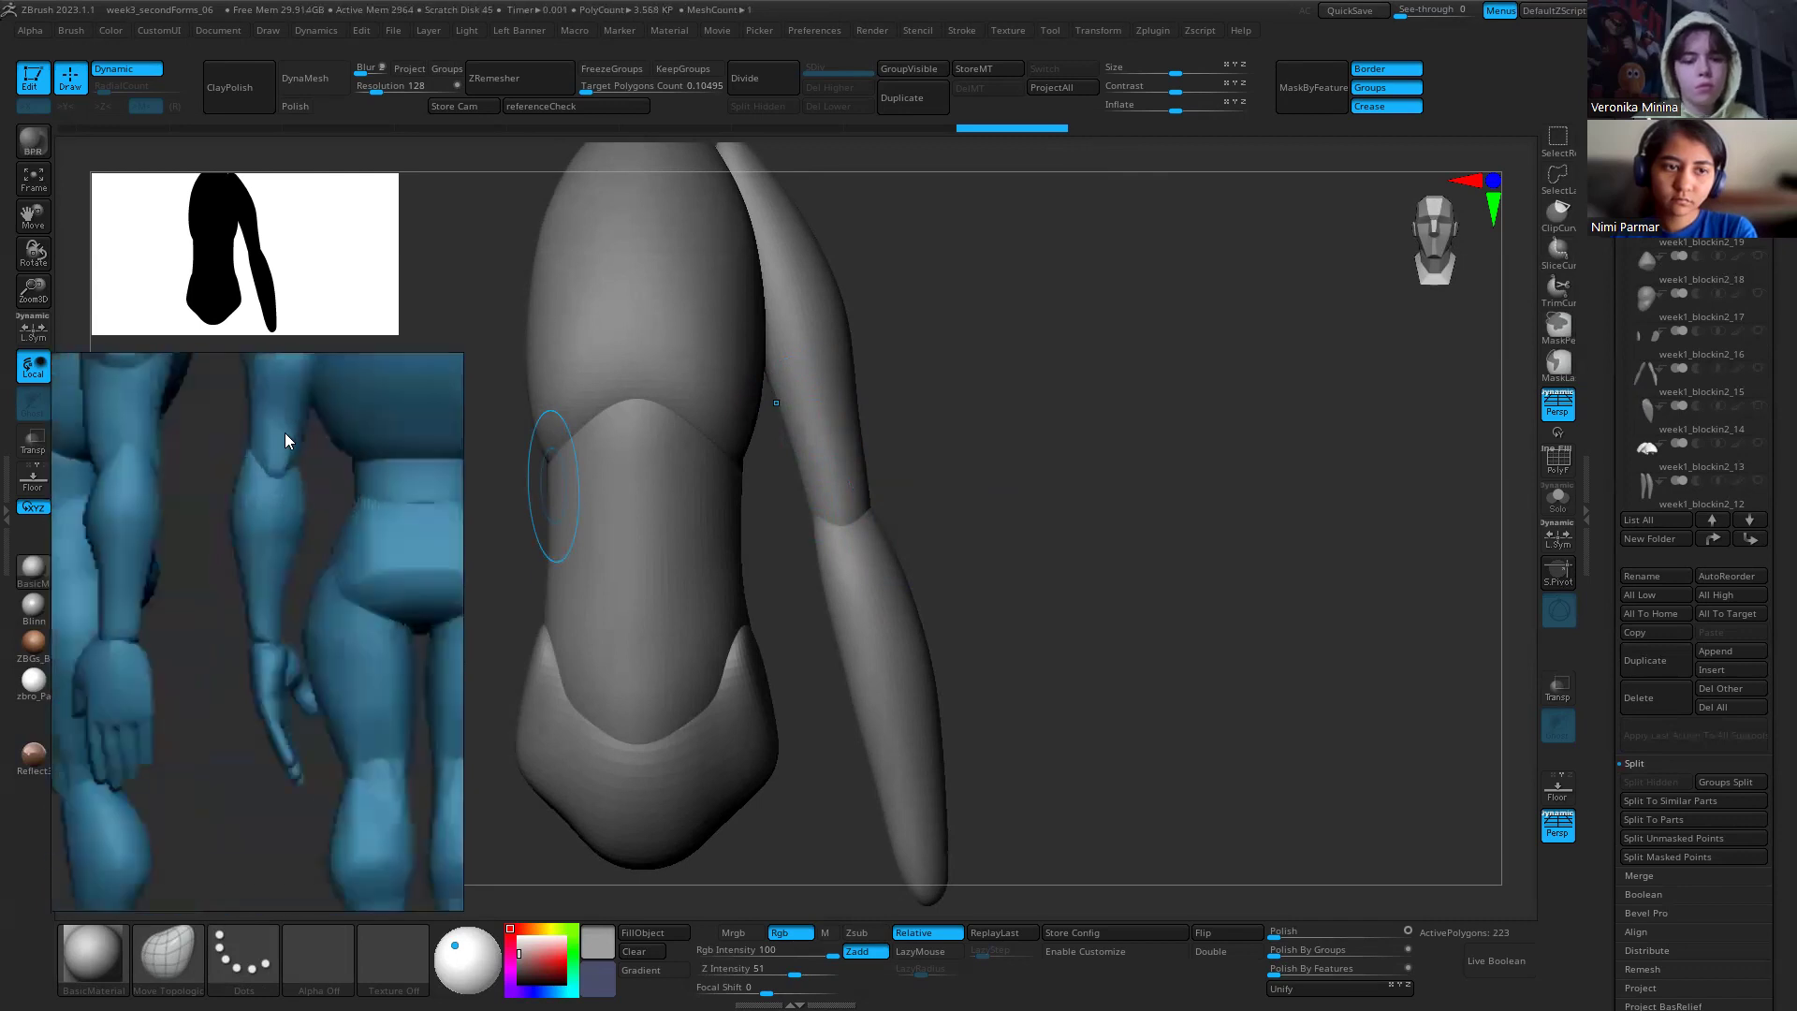
{"action": "scroll", "coordinate": [215, 513], "scroll_direction": "up", "scroll_amount": 4}
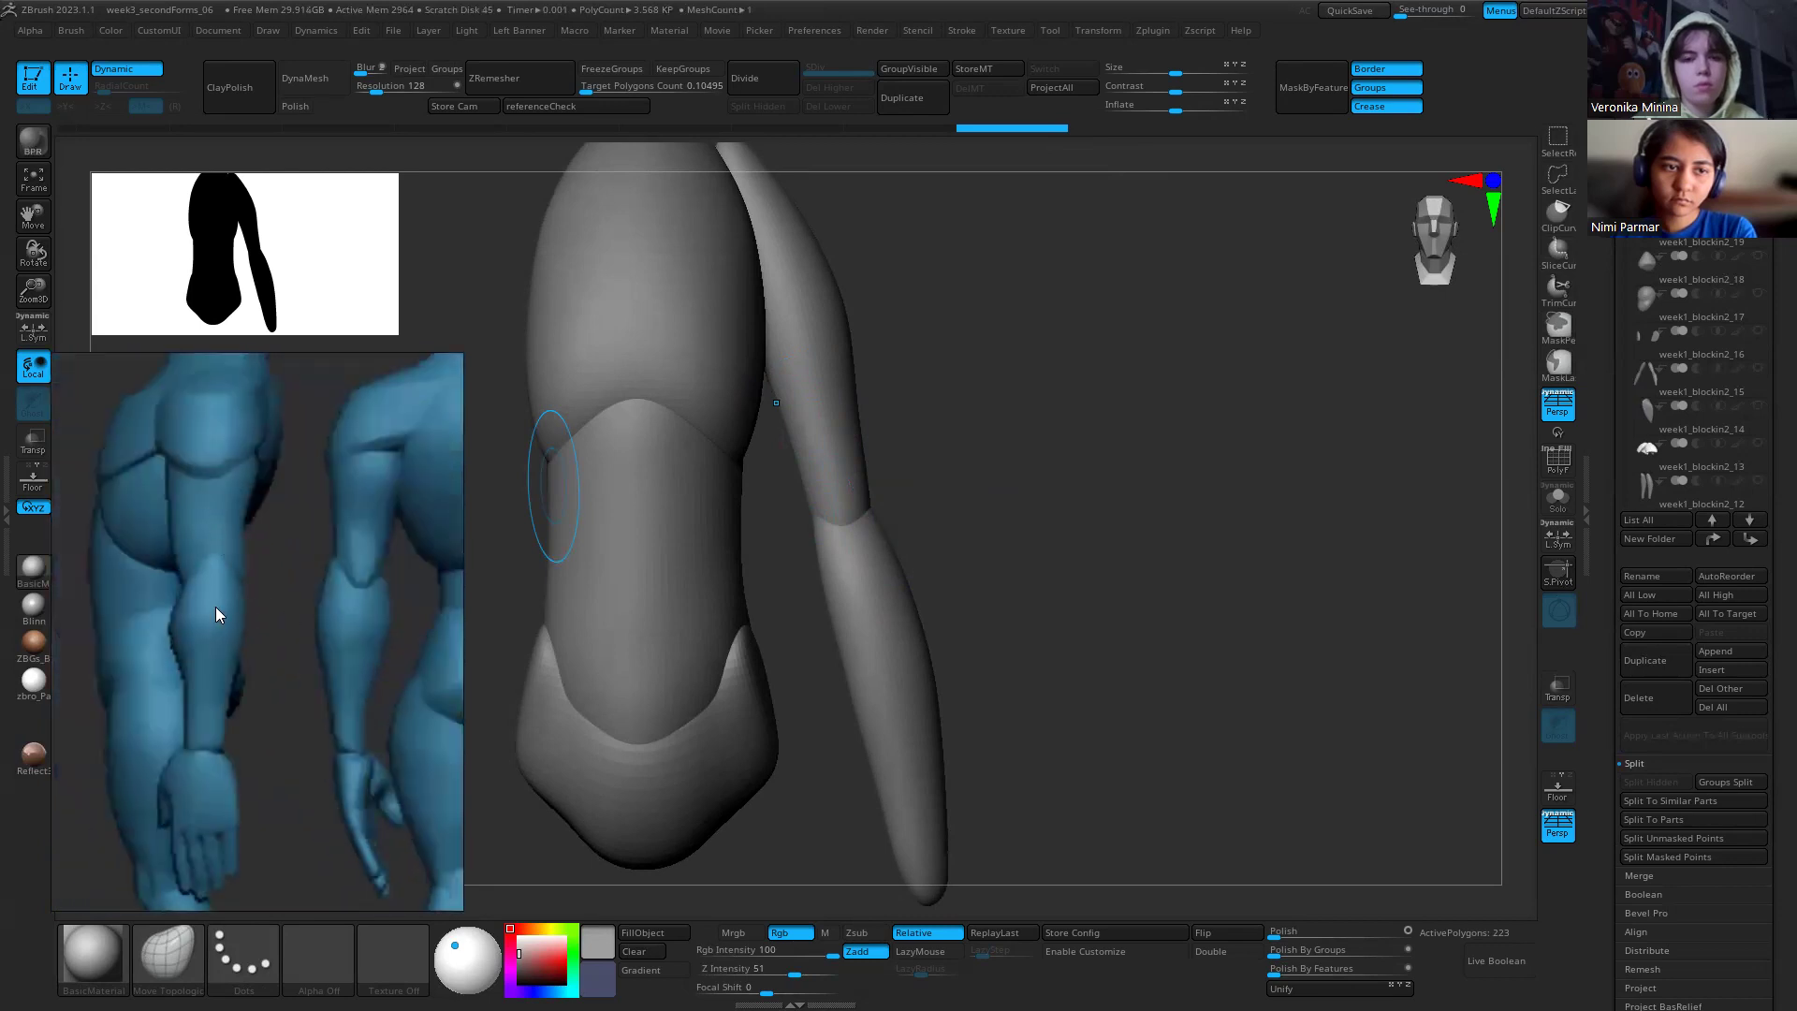
{"action": "scroll", "coordinate": [213, 599], "scroll_direction": "down", "scroll_amount": 3}
{"action": "scroll", "coordinate": [356, 608], "scroll_direction": "down", "scroll_amount": 5}
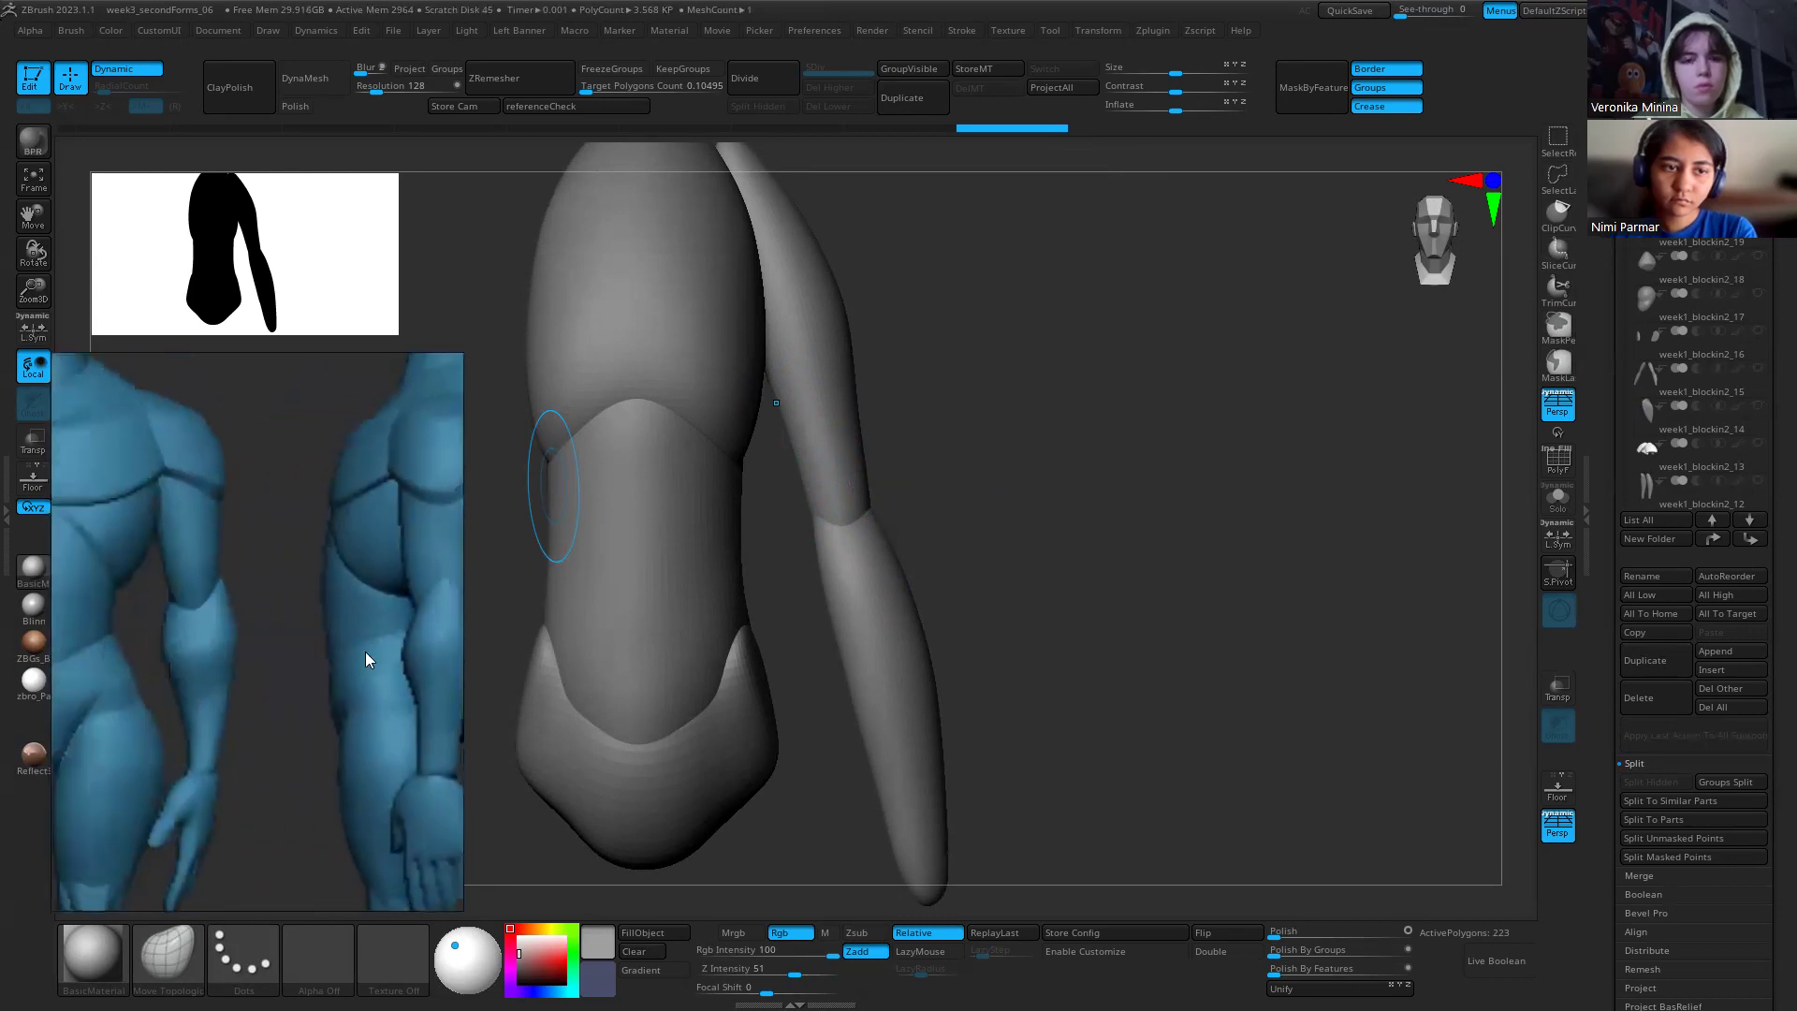
{"action": "left_click", "coordinate": [349, 573]}
{"action": "scroll", "coordinate": [347, 576], "scroll_direction": "up", "scroll_amount": 3}
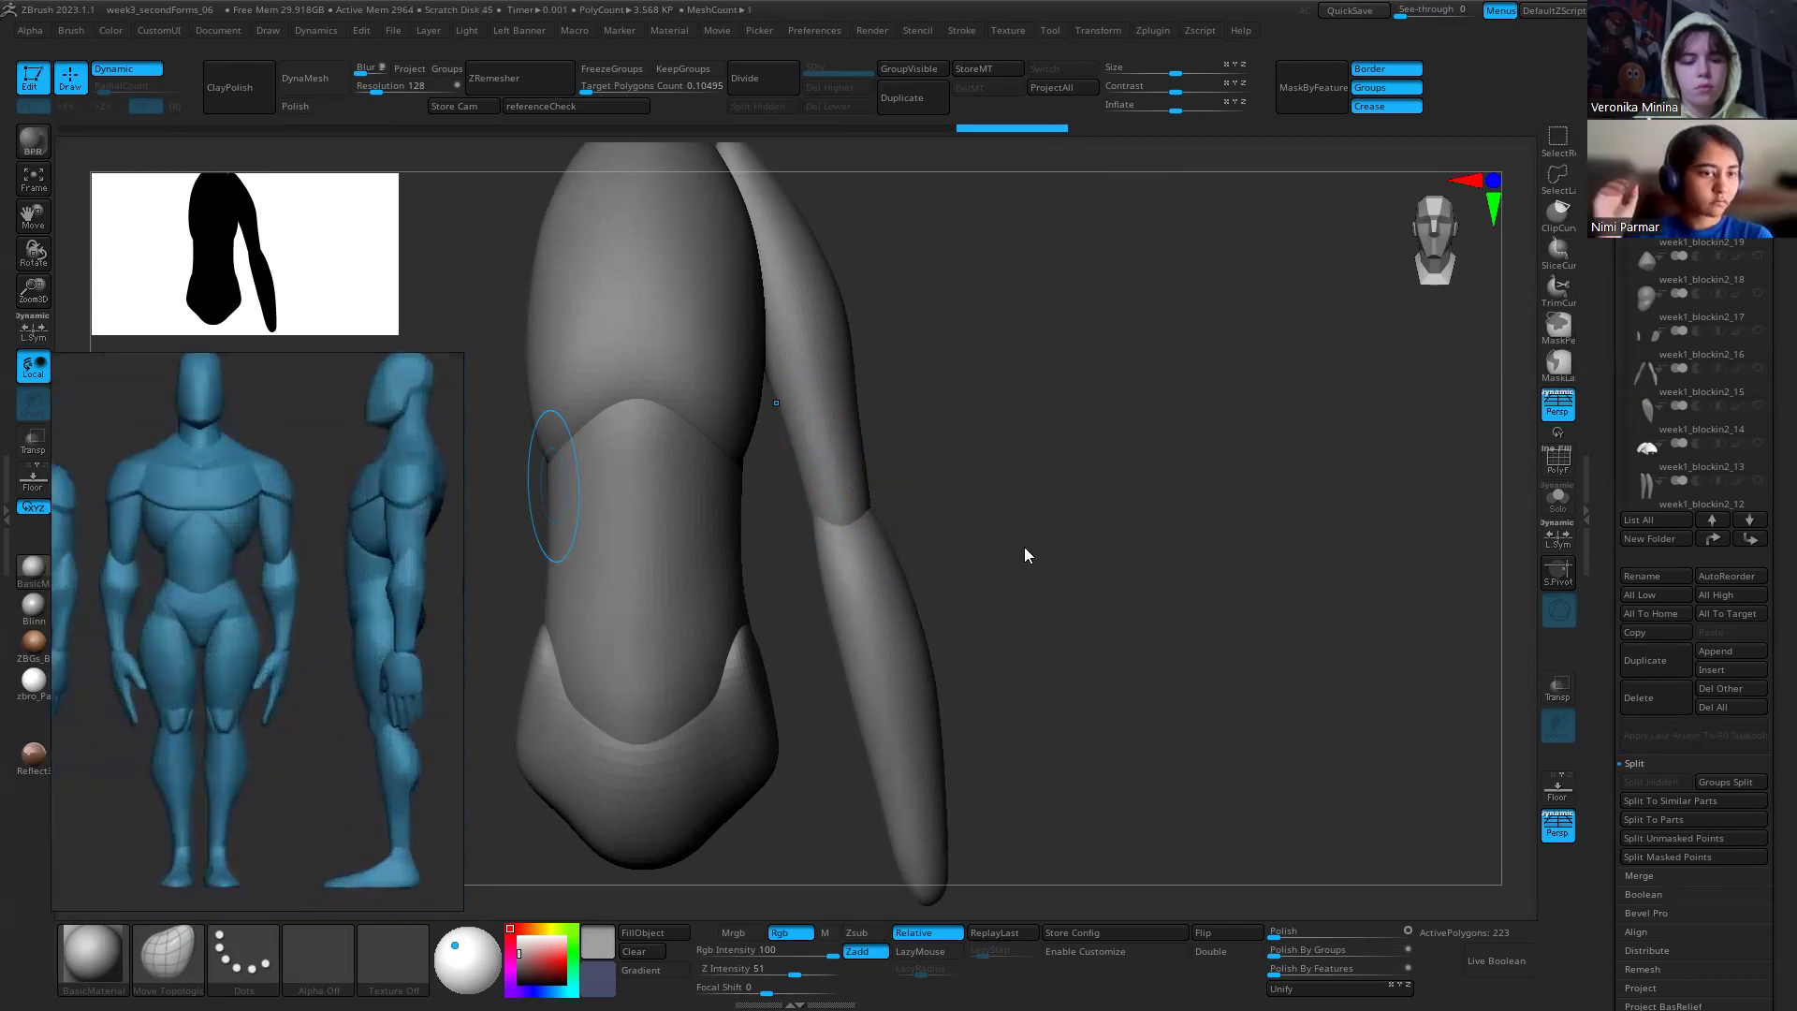
Step: Taper the upper arm's lower end and extend the forearm's outer edge up over the elbow
{"action": "mouse_move", "coordinate": [794, 503]}
{"action": "left_mouse_down", "text": "ctrl+shift"}
{"action": "mouse_move", "coordinate": [945, 502]}
{"action": "mouse_move", "coordinate": [931, 491]}
{"action": "mouse_move", "coordinate": [842, 510]}
{"action": "mouse_move", "coordinate": [1071, 601]}
{"action": "mouse_move", "coordinate": [889, 510]}
{"action": "left_mouse_up", "text": "ctrl+shift"}
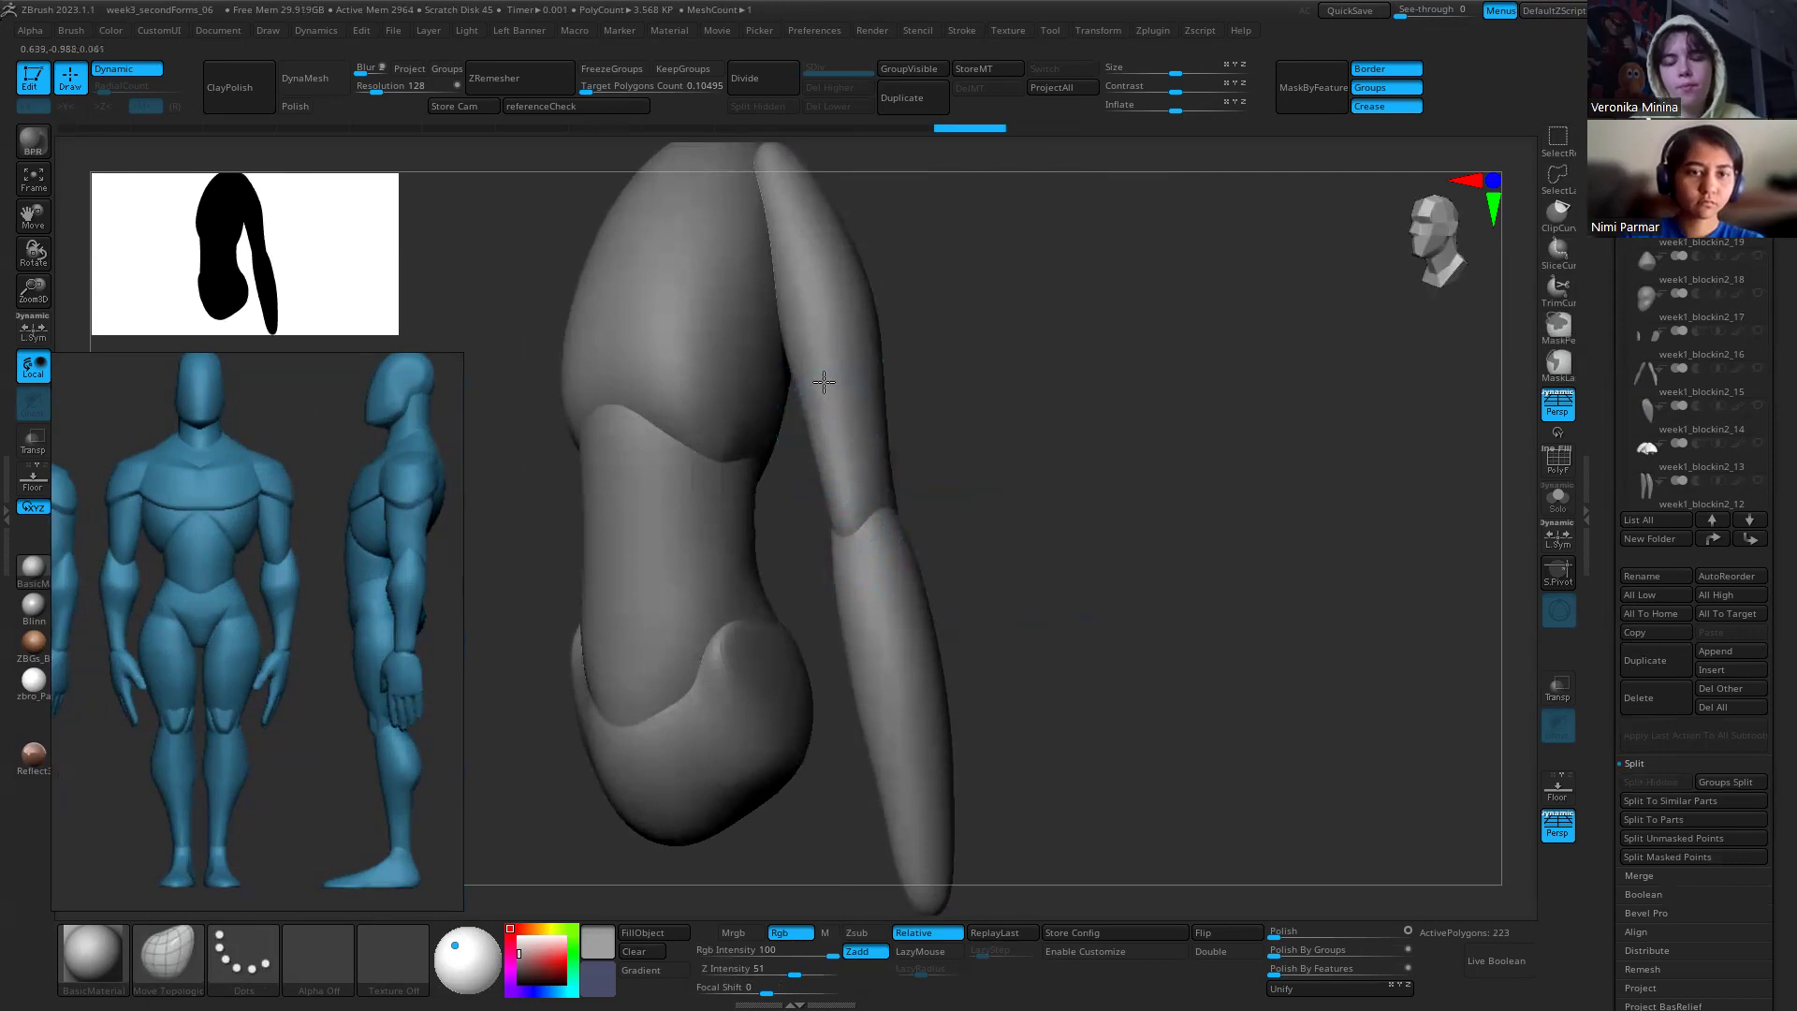
{"action": "mouse_move", "coordinate": [945, 468]}
{"action": "left_mouse_down"}
{"action": "mouse_move", "coordinate": [1014, 581]}
{"action": "mouse_move", "coordinate": [902, 549]}
{"action": "left_mouse_up"}
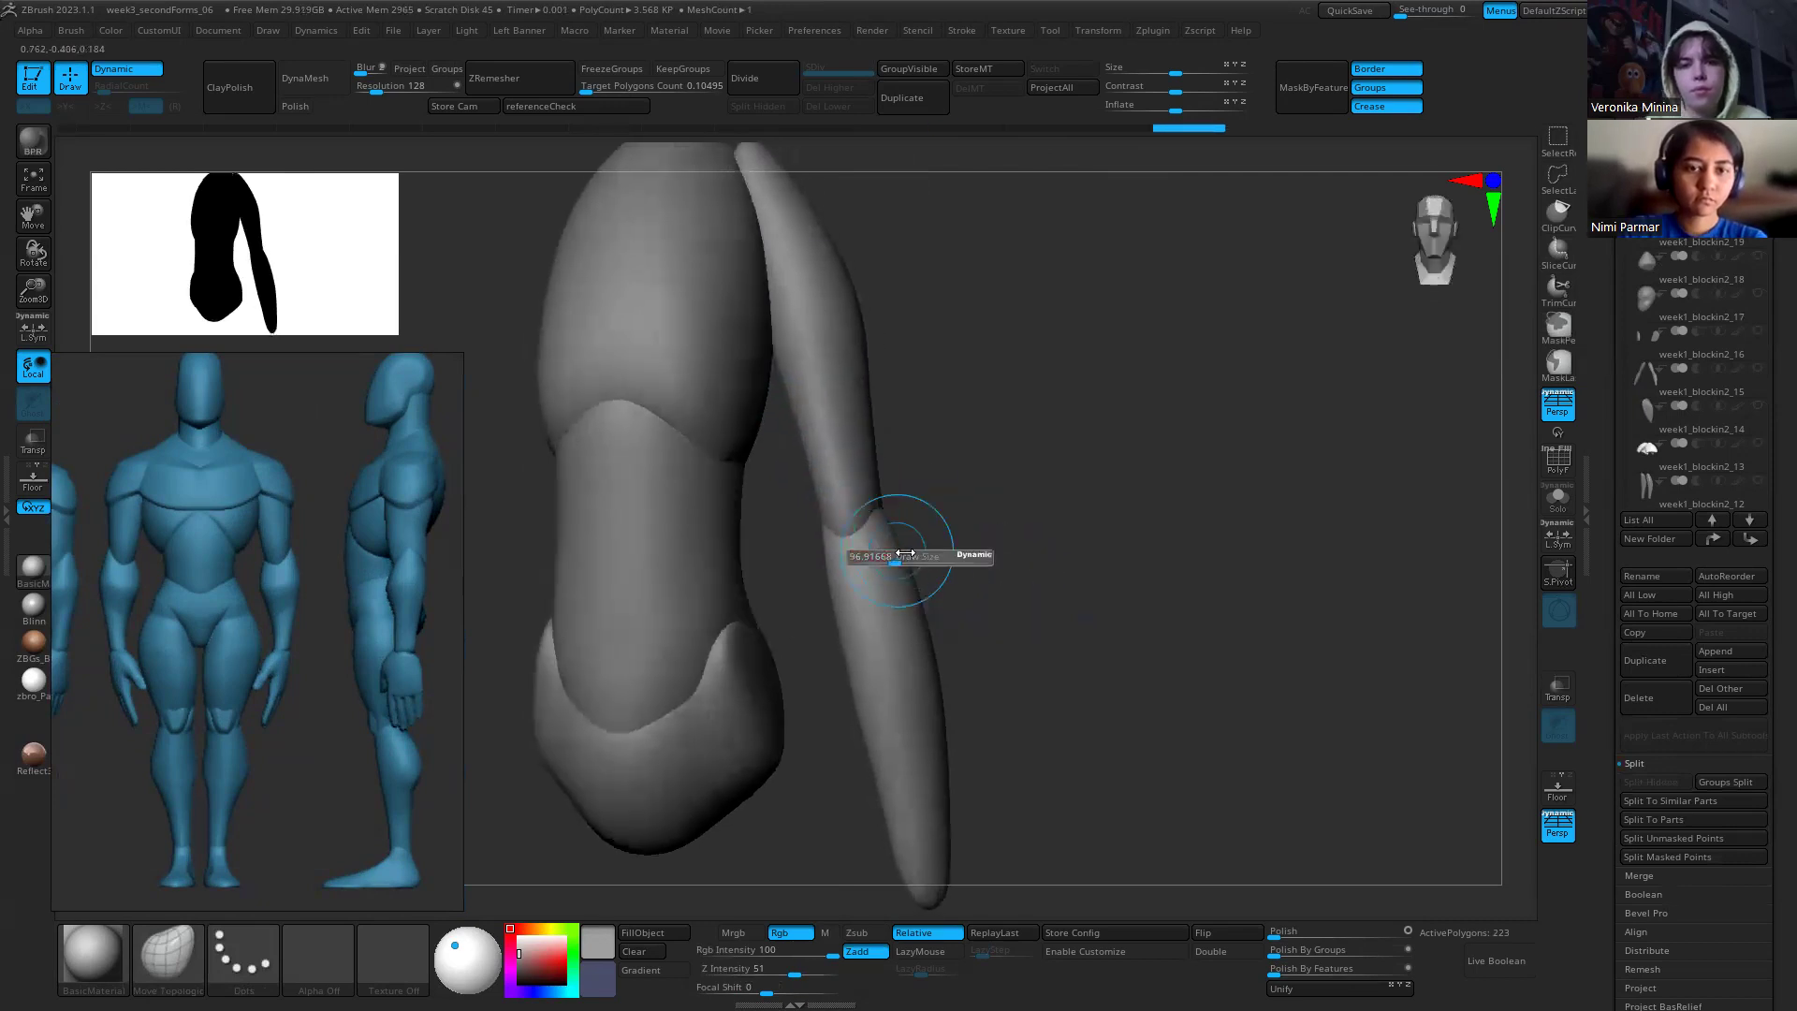
{"action": "left_click", "coordinate": [898, 552], "text": "alt"}
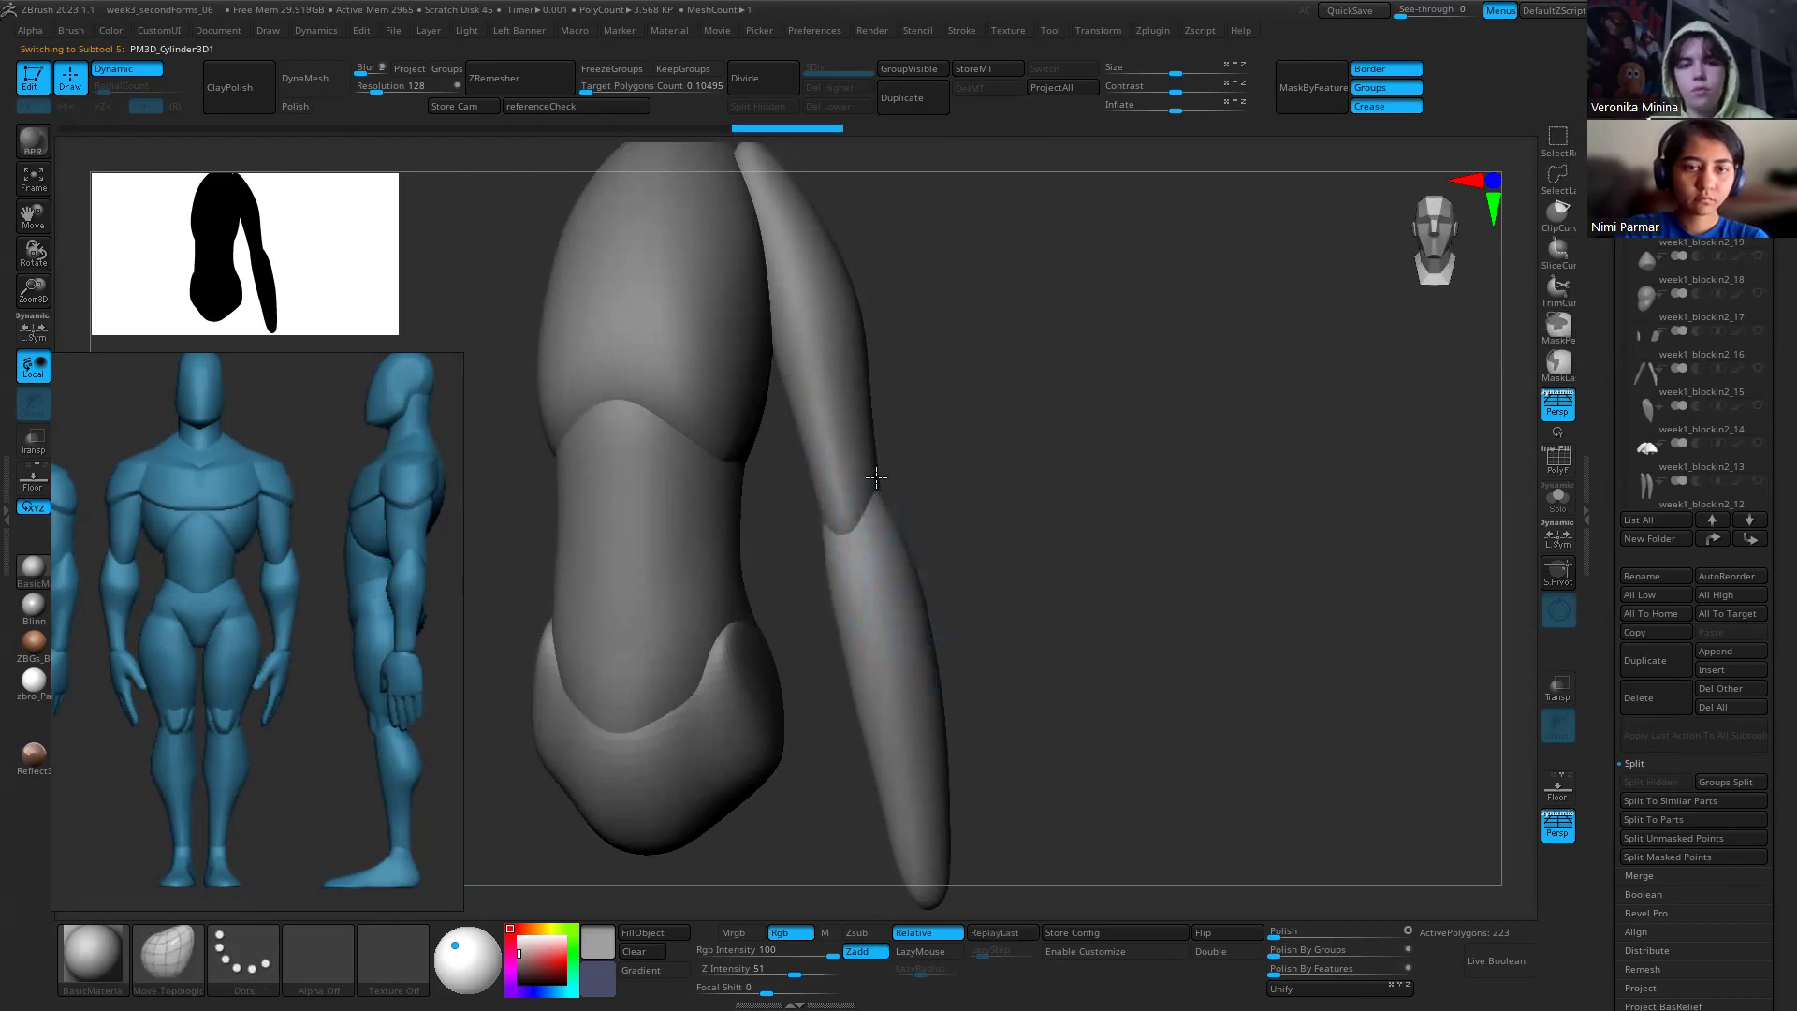
{"action": "right_click_drag", "start_coordinate": [890, 654], "coordinate": [871, 580]}
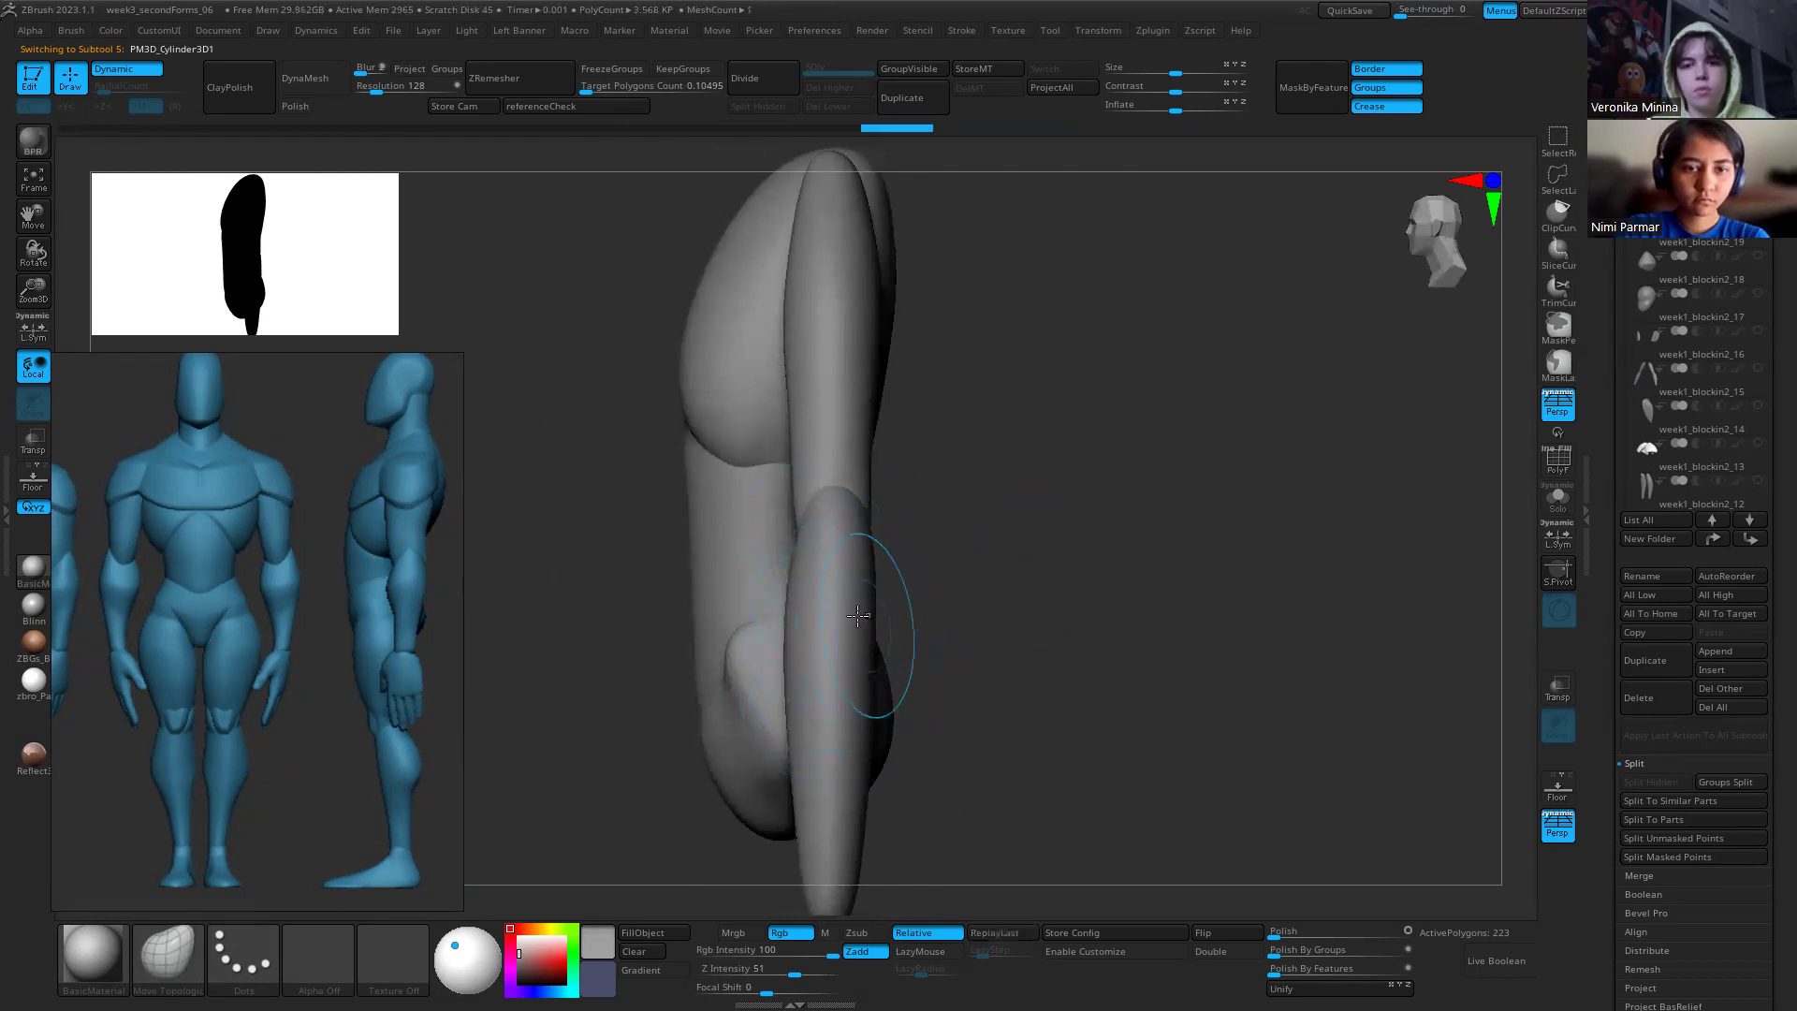
Step: Shape the forearm and upper arm profiles in side view to follow the mannequin's arm
{"action": "mouse_move", "coordinate": [1007, 720]}
{"action": "right_mouse_down", "text": "ctrl"}
{"action": "mouse_move", "coordinate": [902, 621]}
{"action": "mouse_move", "coordinate": [906, 553]}
{"action": "right_mouse_up", "text": "ctrl"}
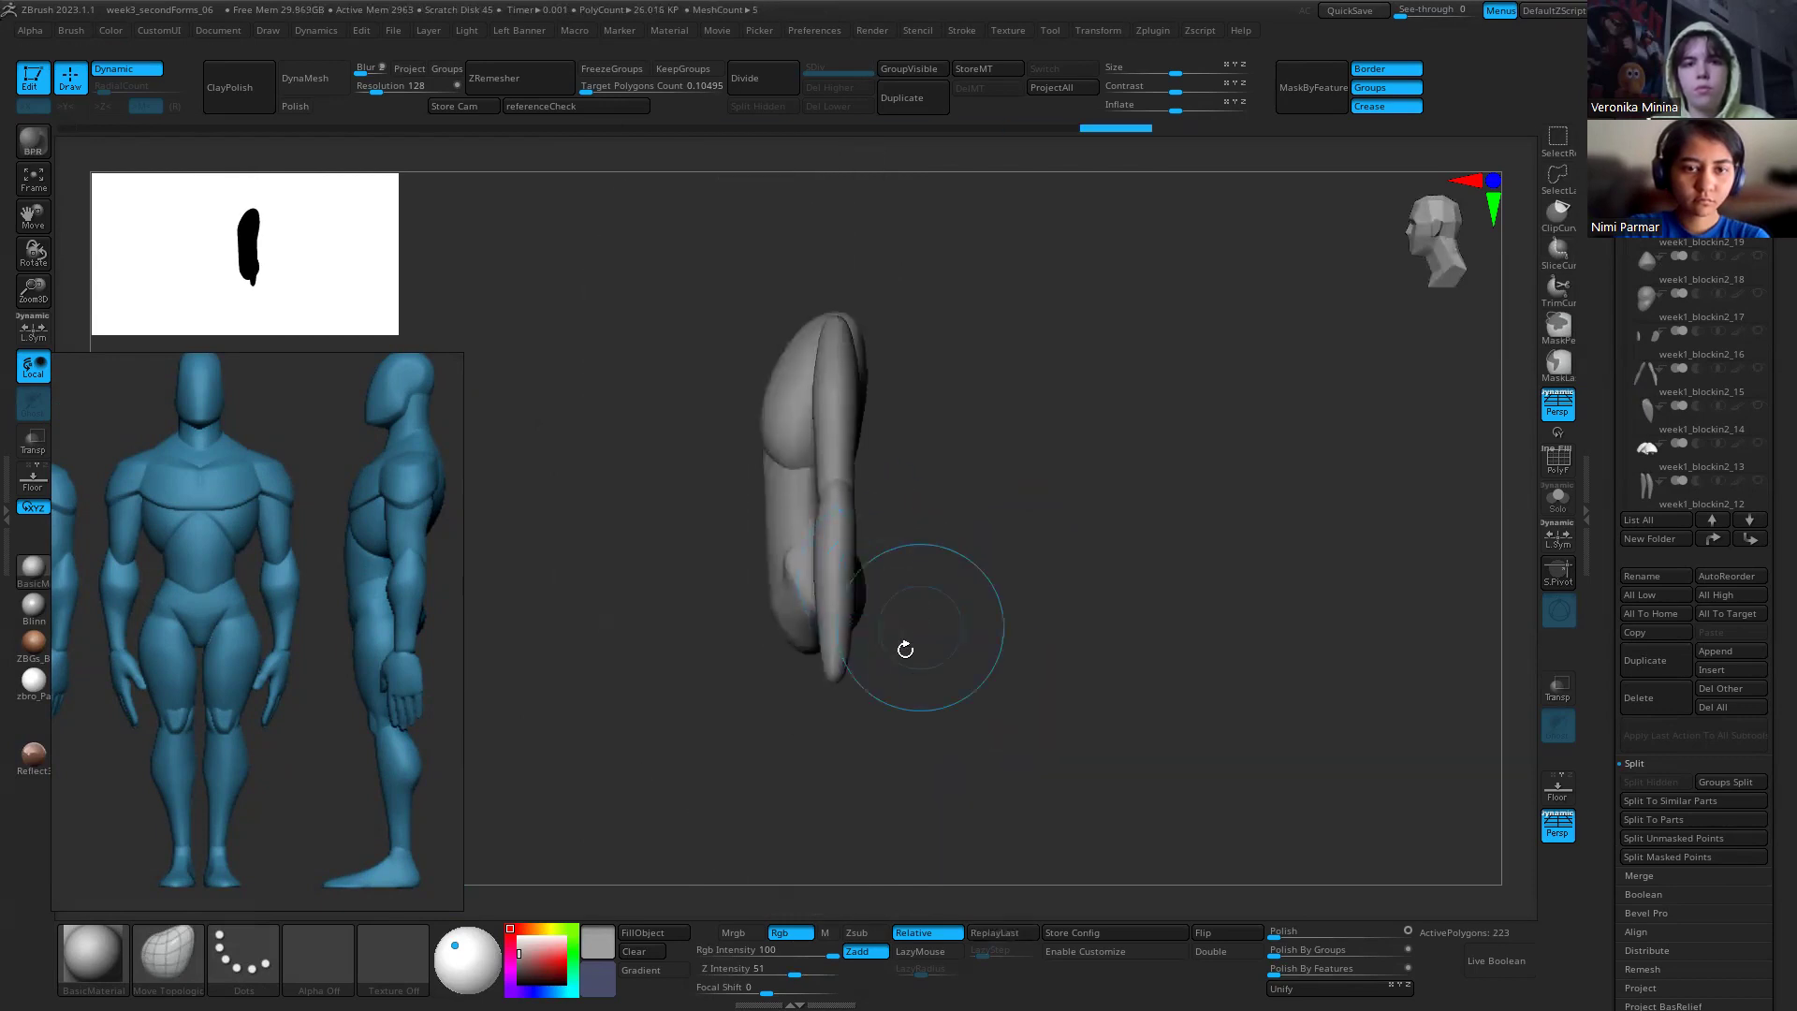
{"action": "right_click_drag", "start_coordinate": [804, 642], "coordinate": [822, 702], "text": "ctrl"}
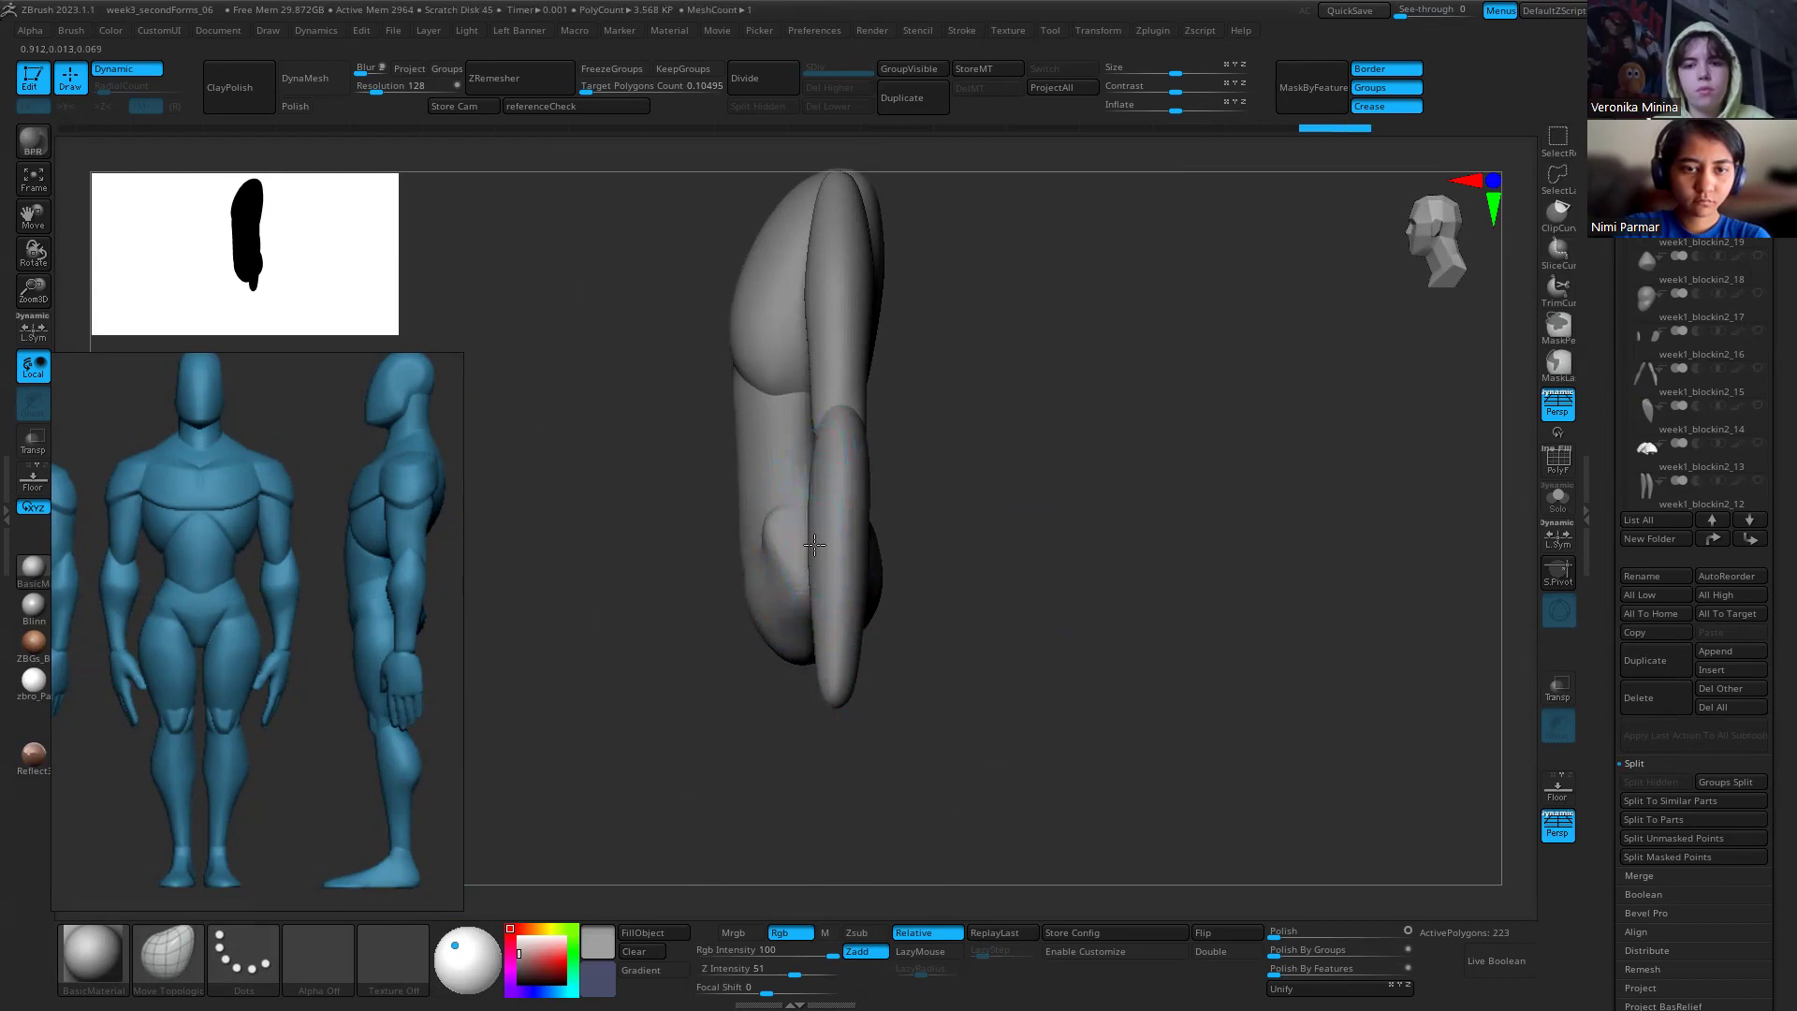
{"action": "right_click_drag", "start_coordinate": [851, 227], "coordinate": [842, 328], "text": "ctrl"}
{"action": "mouse_move", "coordinate": [840, 443]}
{"action": "right_mouse_down", "text": "ctrl"}
{"action": "mouse_move", "coordinate": [791, 284]}
{"action": "mouse_move", "coordinate": [811, 429]}
{"action": "right_mouse_up", "text": "ctrl"}
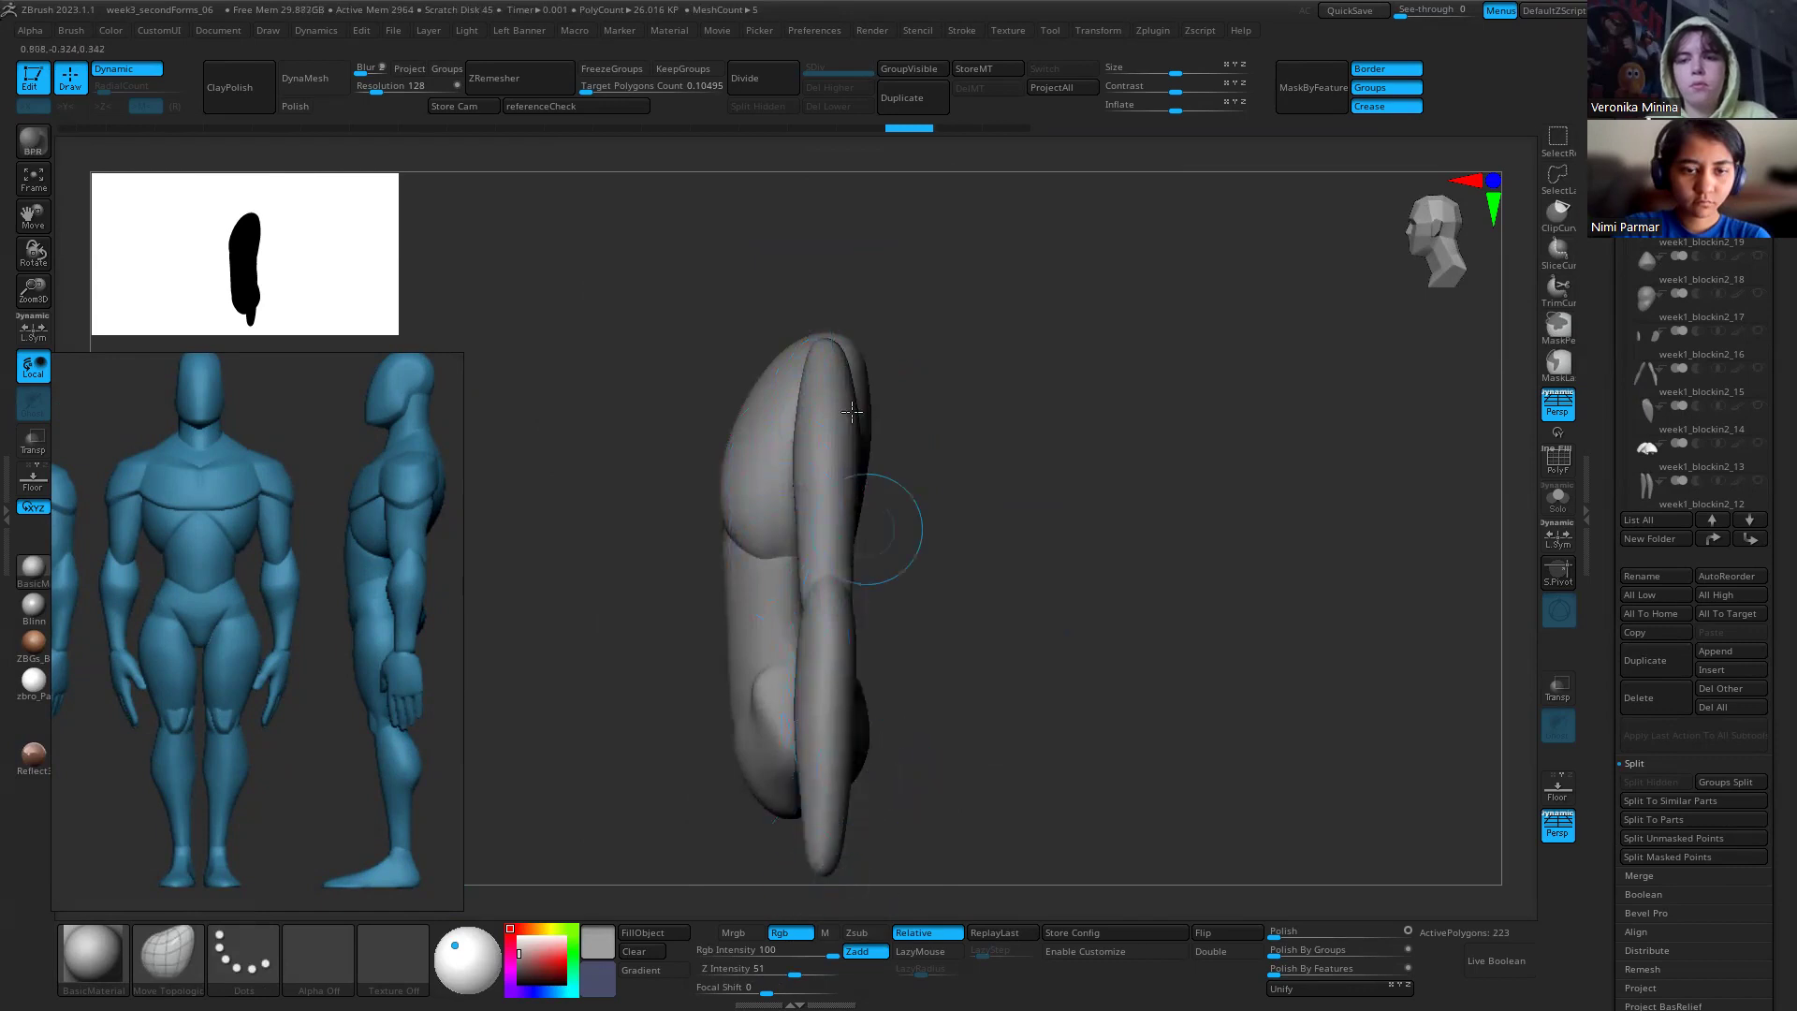
{"action": "right_click_drag", "start_coordinate": [862, 572], "coordinate": [847, 585]}
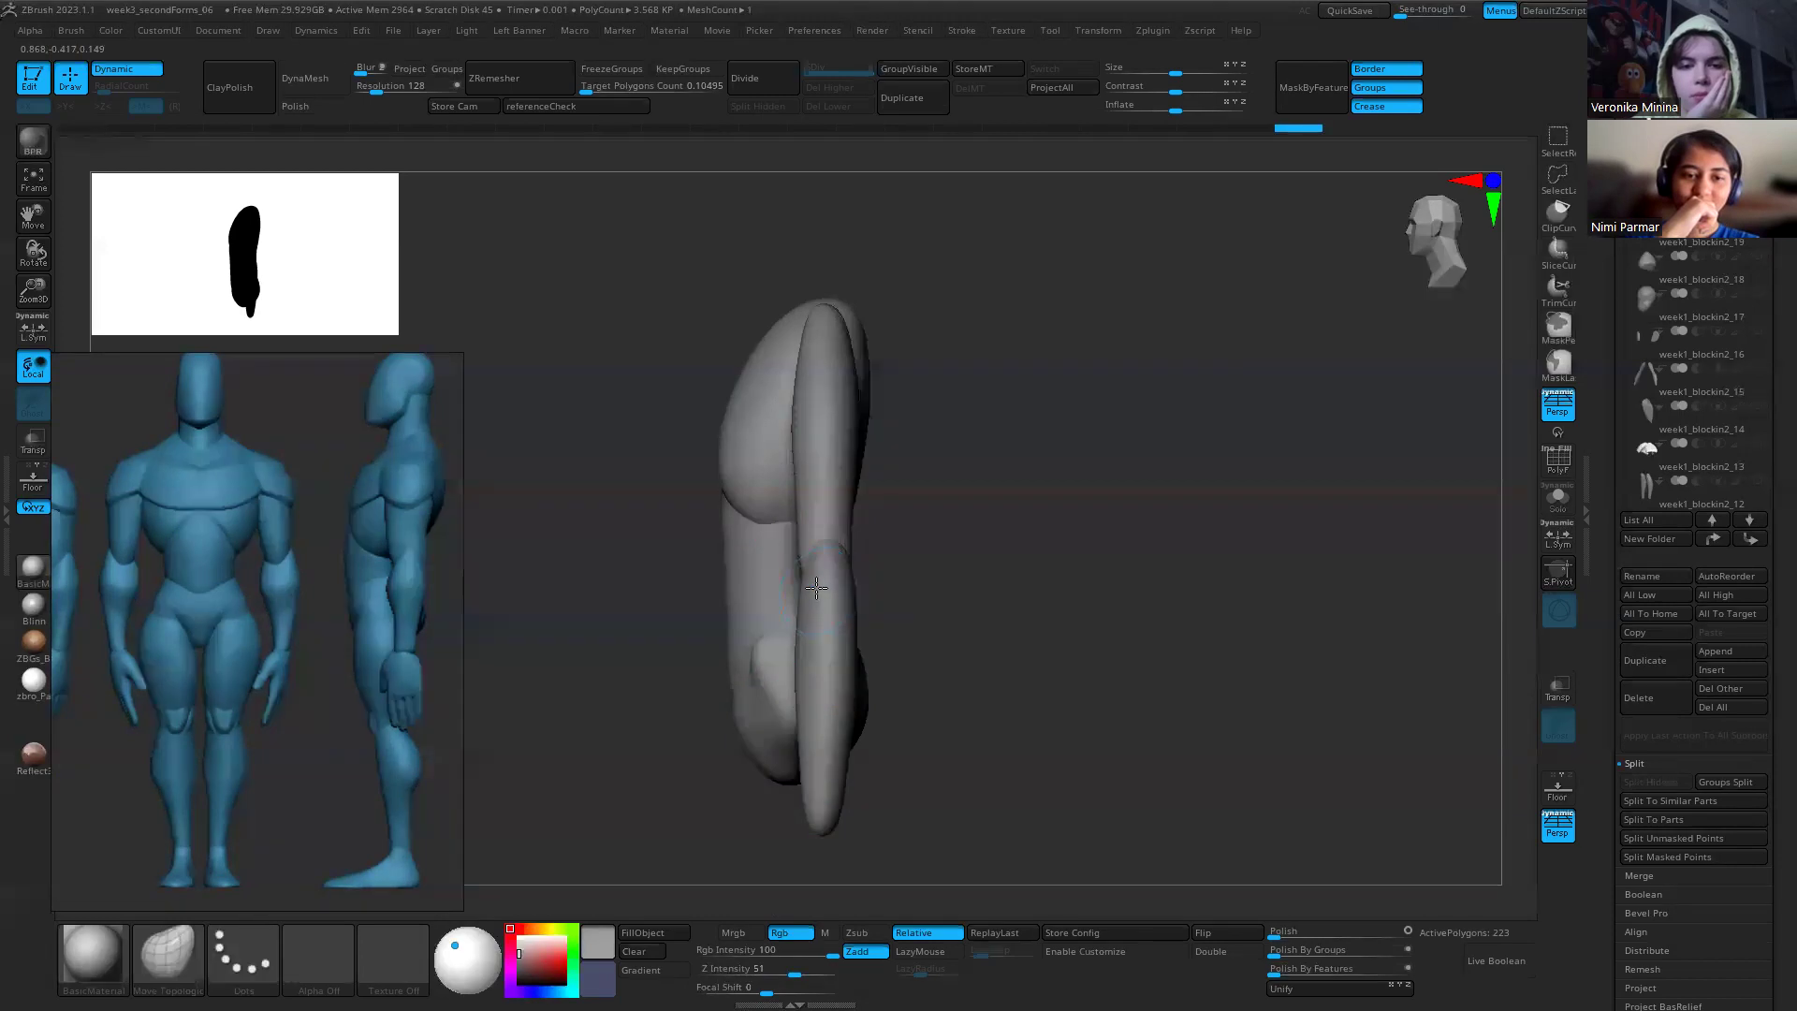
{"action": "left_click_drag", "start_coordinate": [857, 402], "coordinate": [807, 383]}
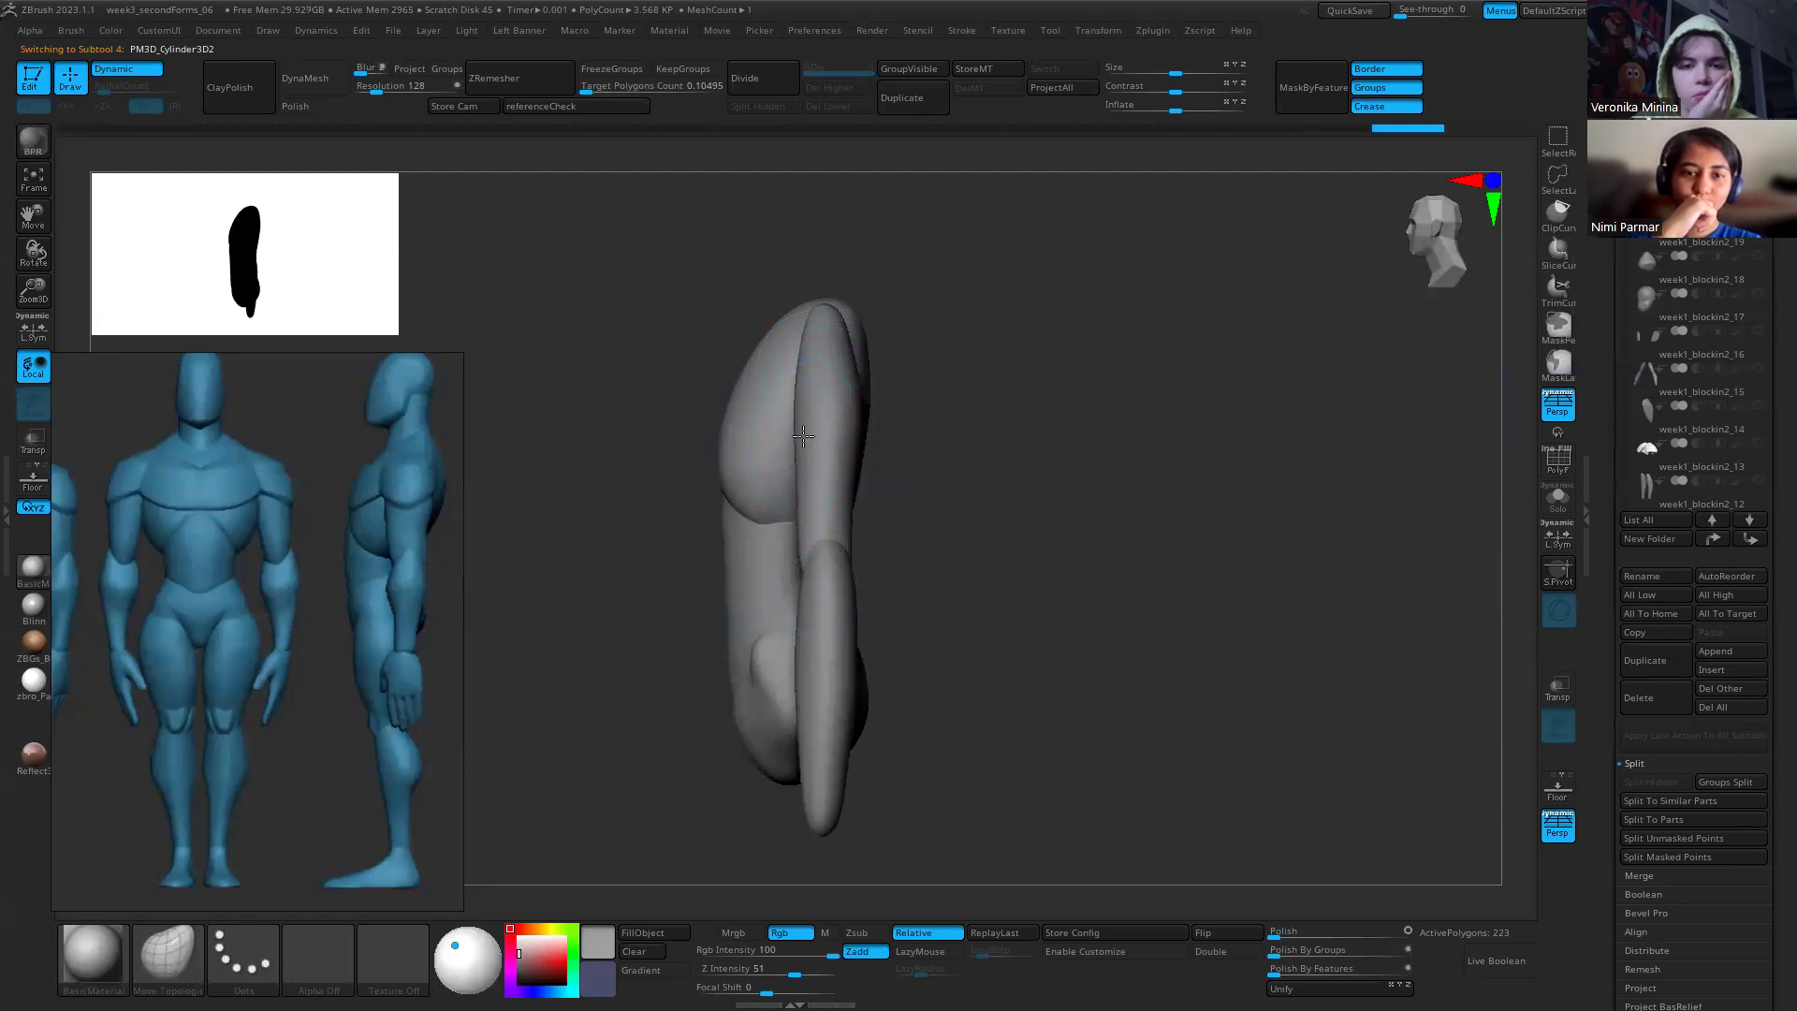
{"action": "left_click_drag", "start_coordinate": [1048, 581], "coordinate": [1126, 459]}
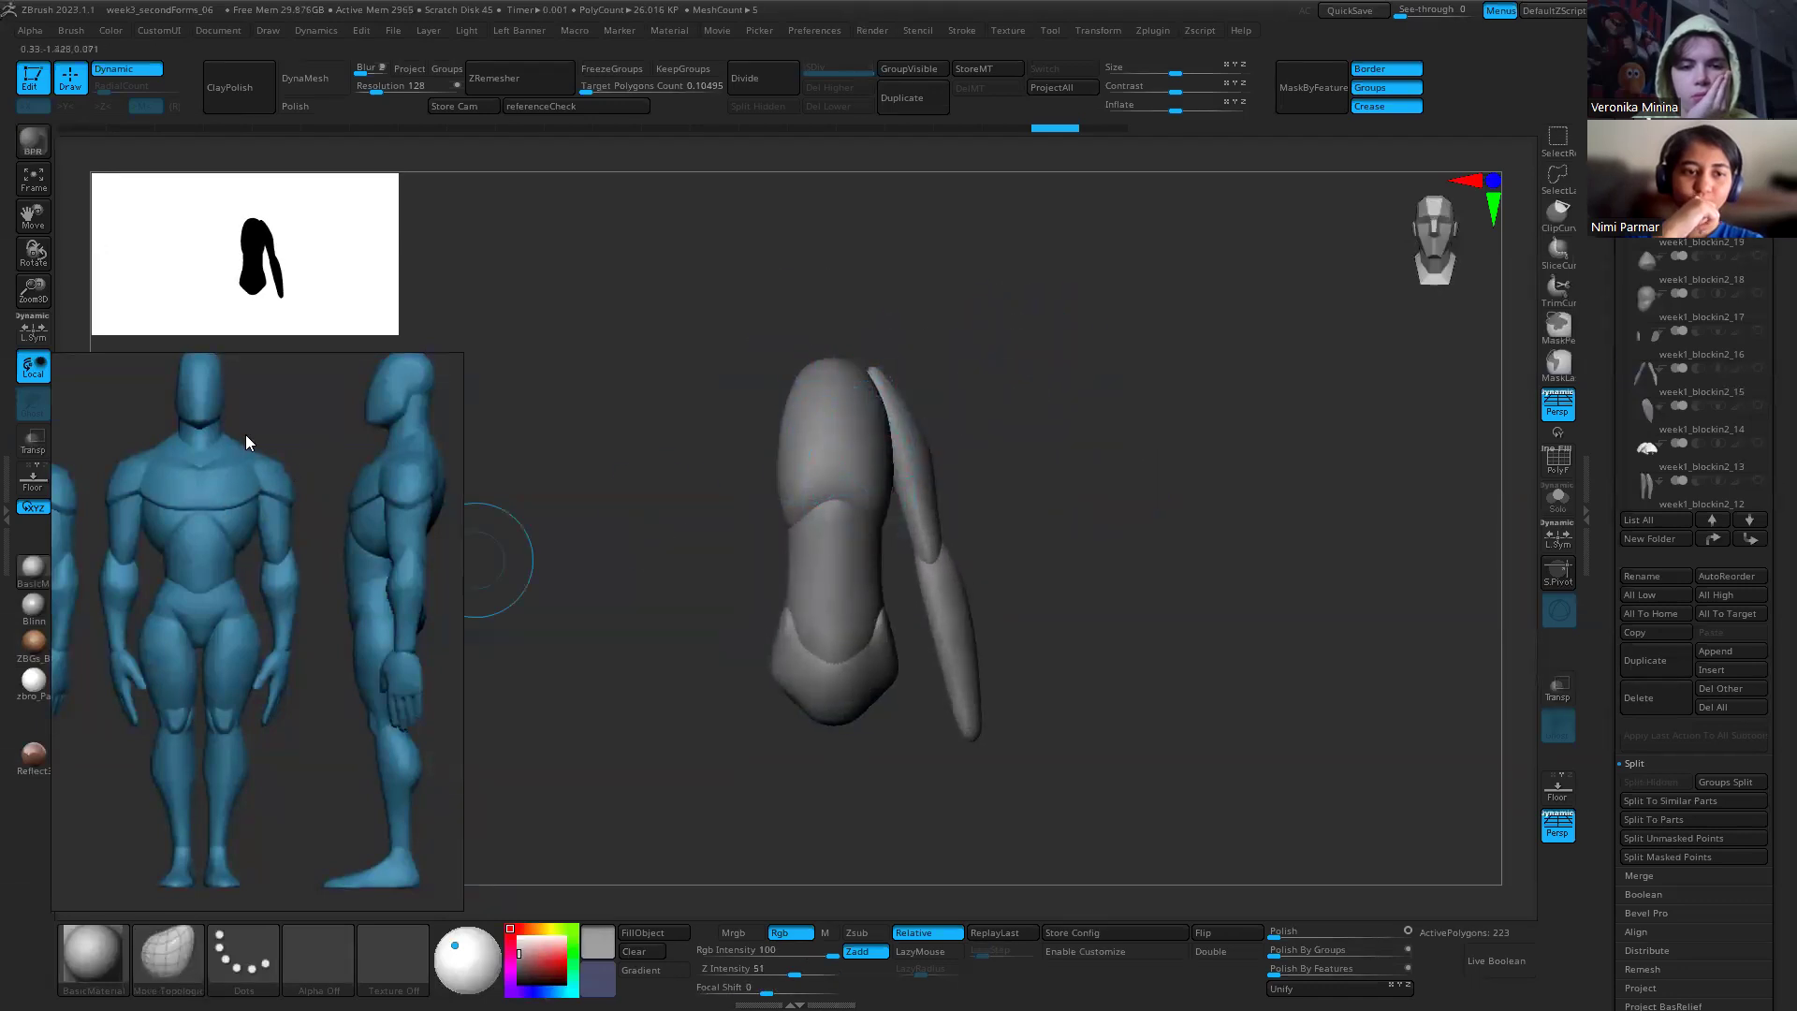
Step: Browse the reference board past the muscle charts and torso studies to the white mannequin and examine its shoulder and arm shapes
{"action": "scroll", "coordinate": [294, 427], "scroll_direction": "down", "scroll_amount": 5}
{"action": "middle_click_drag", "start_coordinate": [236, 464], "coordinate": [198, 661]}
{"action": "scroll", "coordinate": [240, 522], "scroll_direction": "down", "scroll_amount": 1}
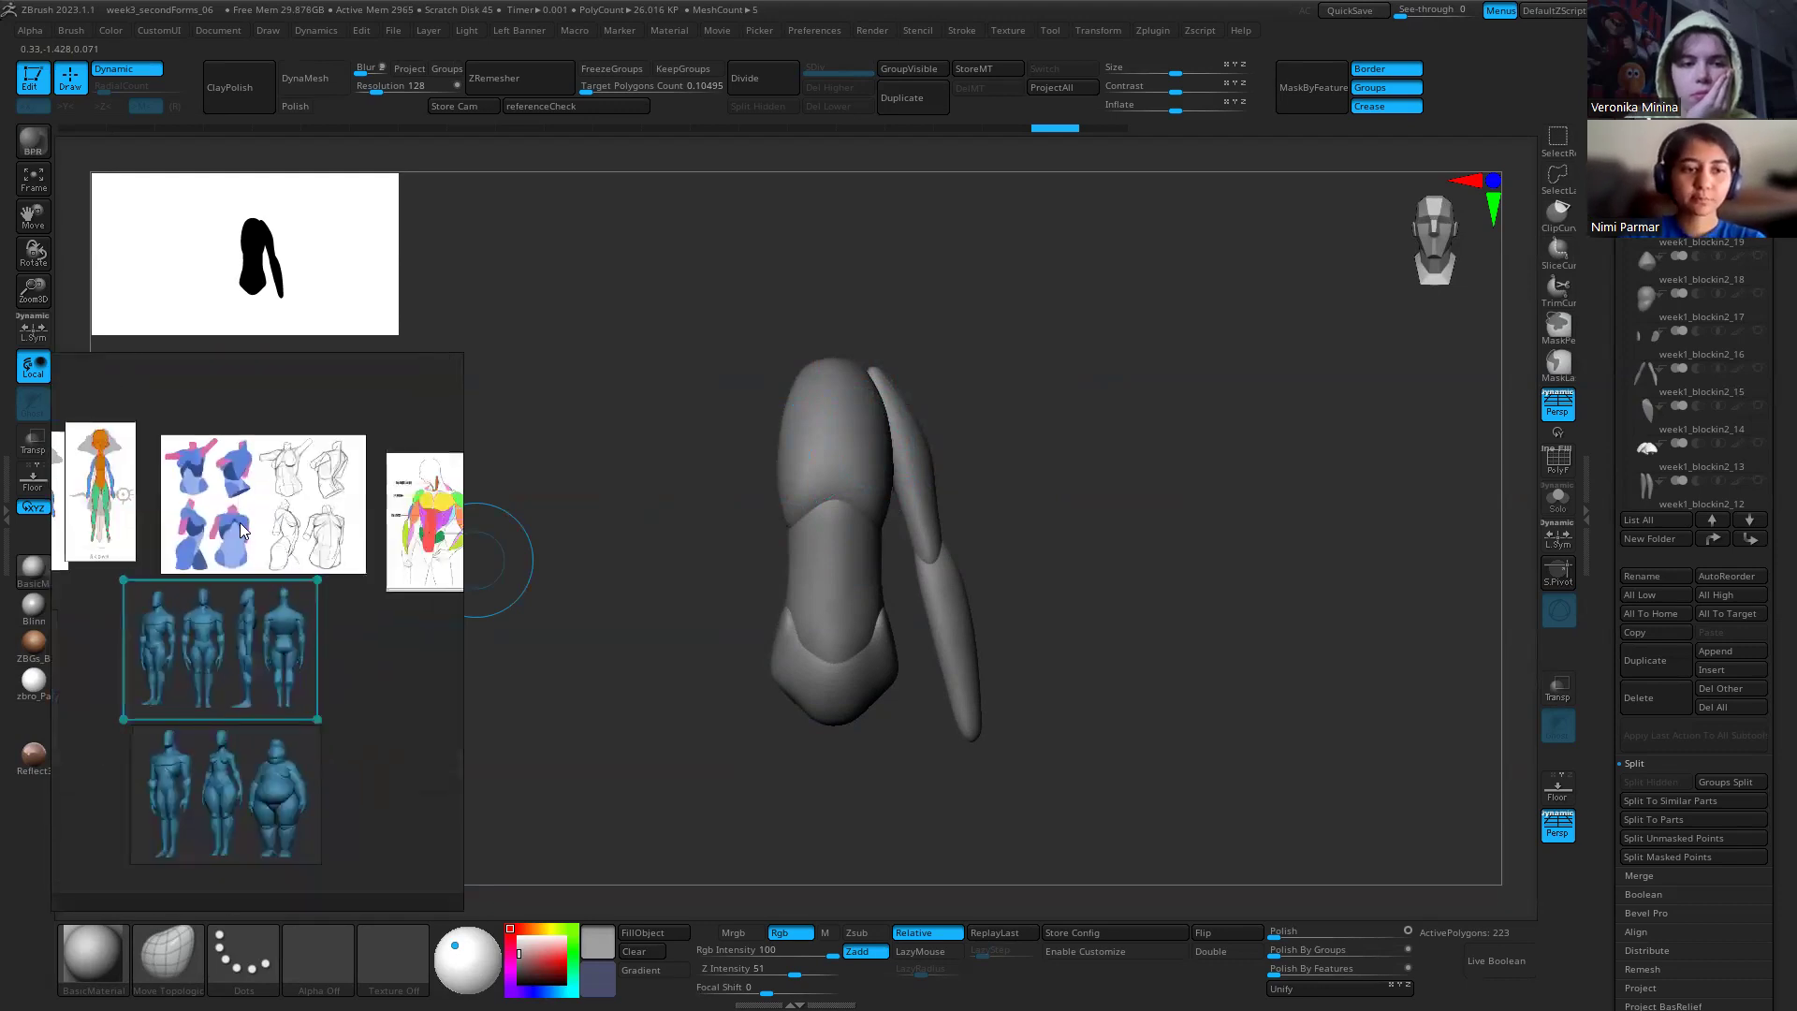
{"action": "middle_click_drag", "start_coordinate": [240, 522], "coordinate": [275, 606]}
{"action": "scroll", "coordinate": [385, 629], "scroll_direction": "up", "scroll_amount": 2}
{"action": "middle_click_drag", "start_coordinate": [386, 629], "coordinate": [108, 629]}
{"action": "scroll", "coordinate": [174, 637], "scroll_direction": "up", "scroll_amount": 1}
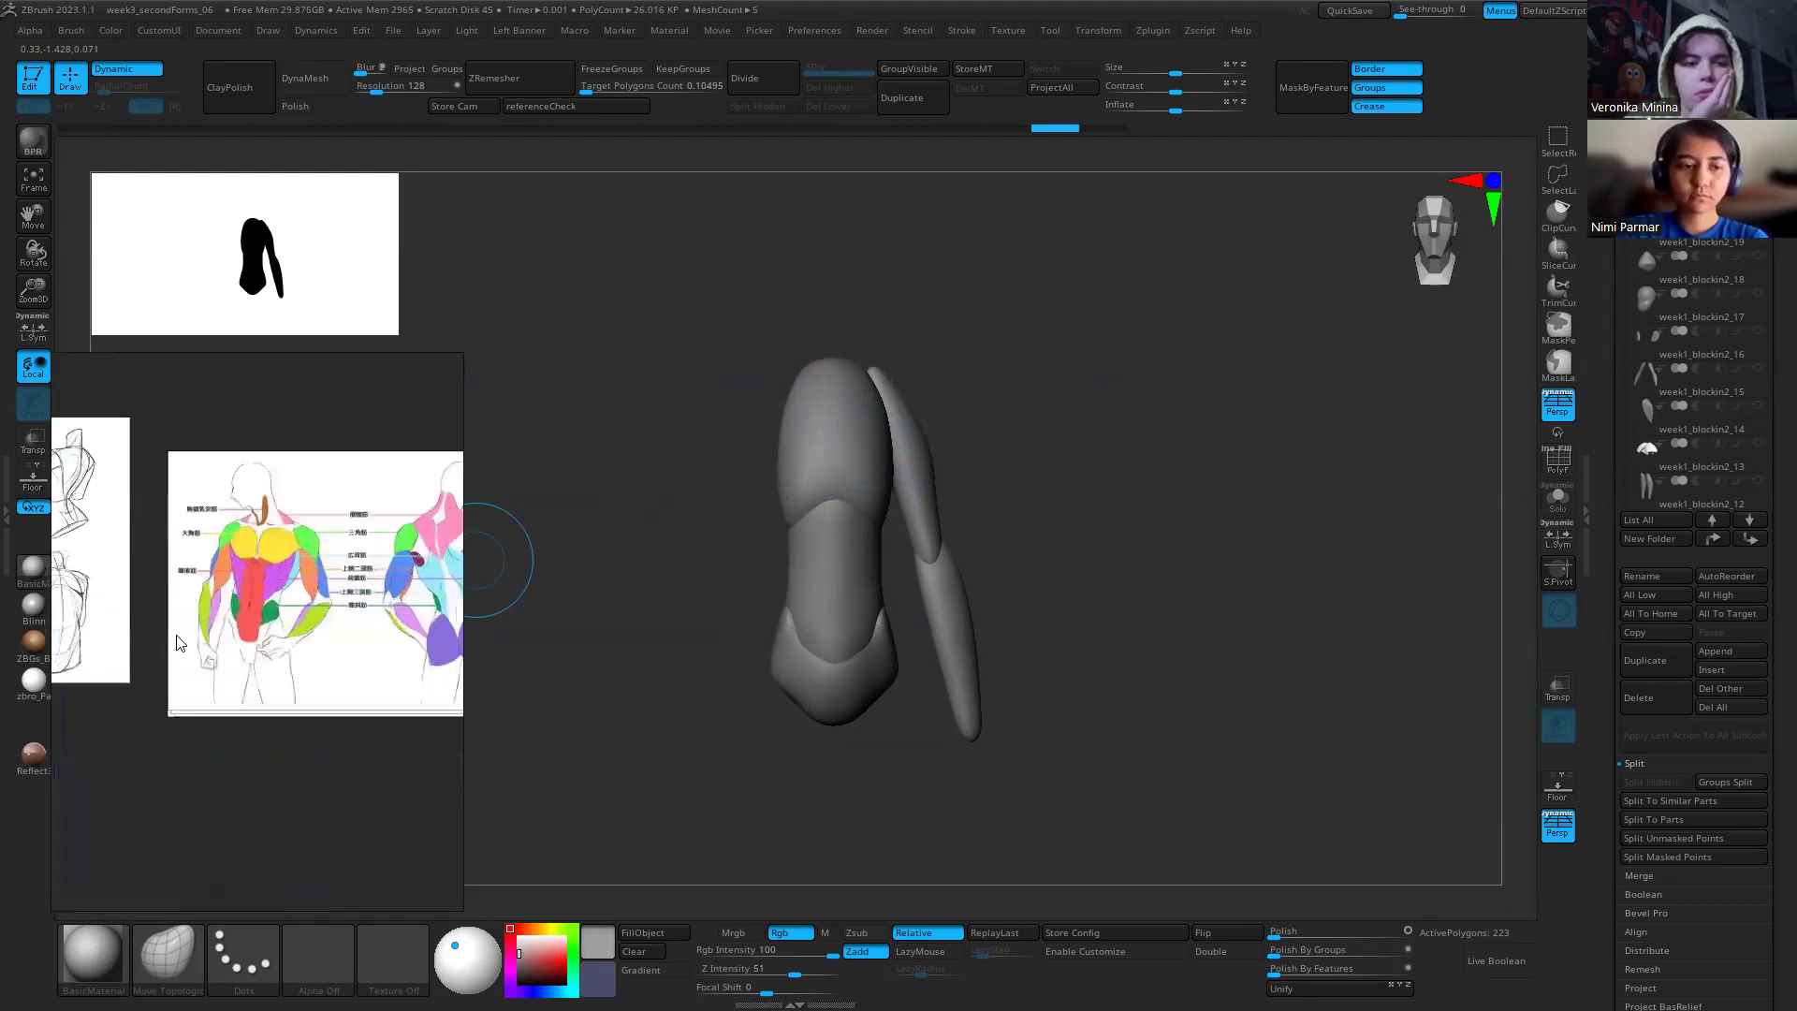
{"action": "scroll", "coordinate": [179, 642], "scroll_direction": "down", "scroll_amount": 5}
{"action": "scroll", "coordinate": [195, 657], "scroll_direction": "up", "scroll_amount": 4}
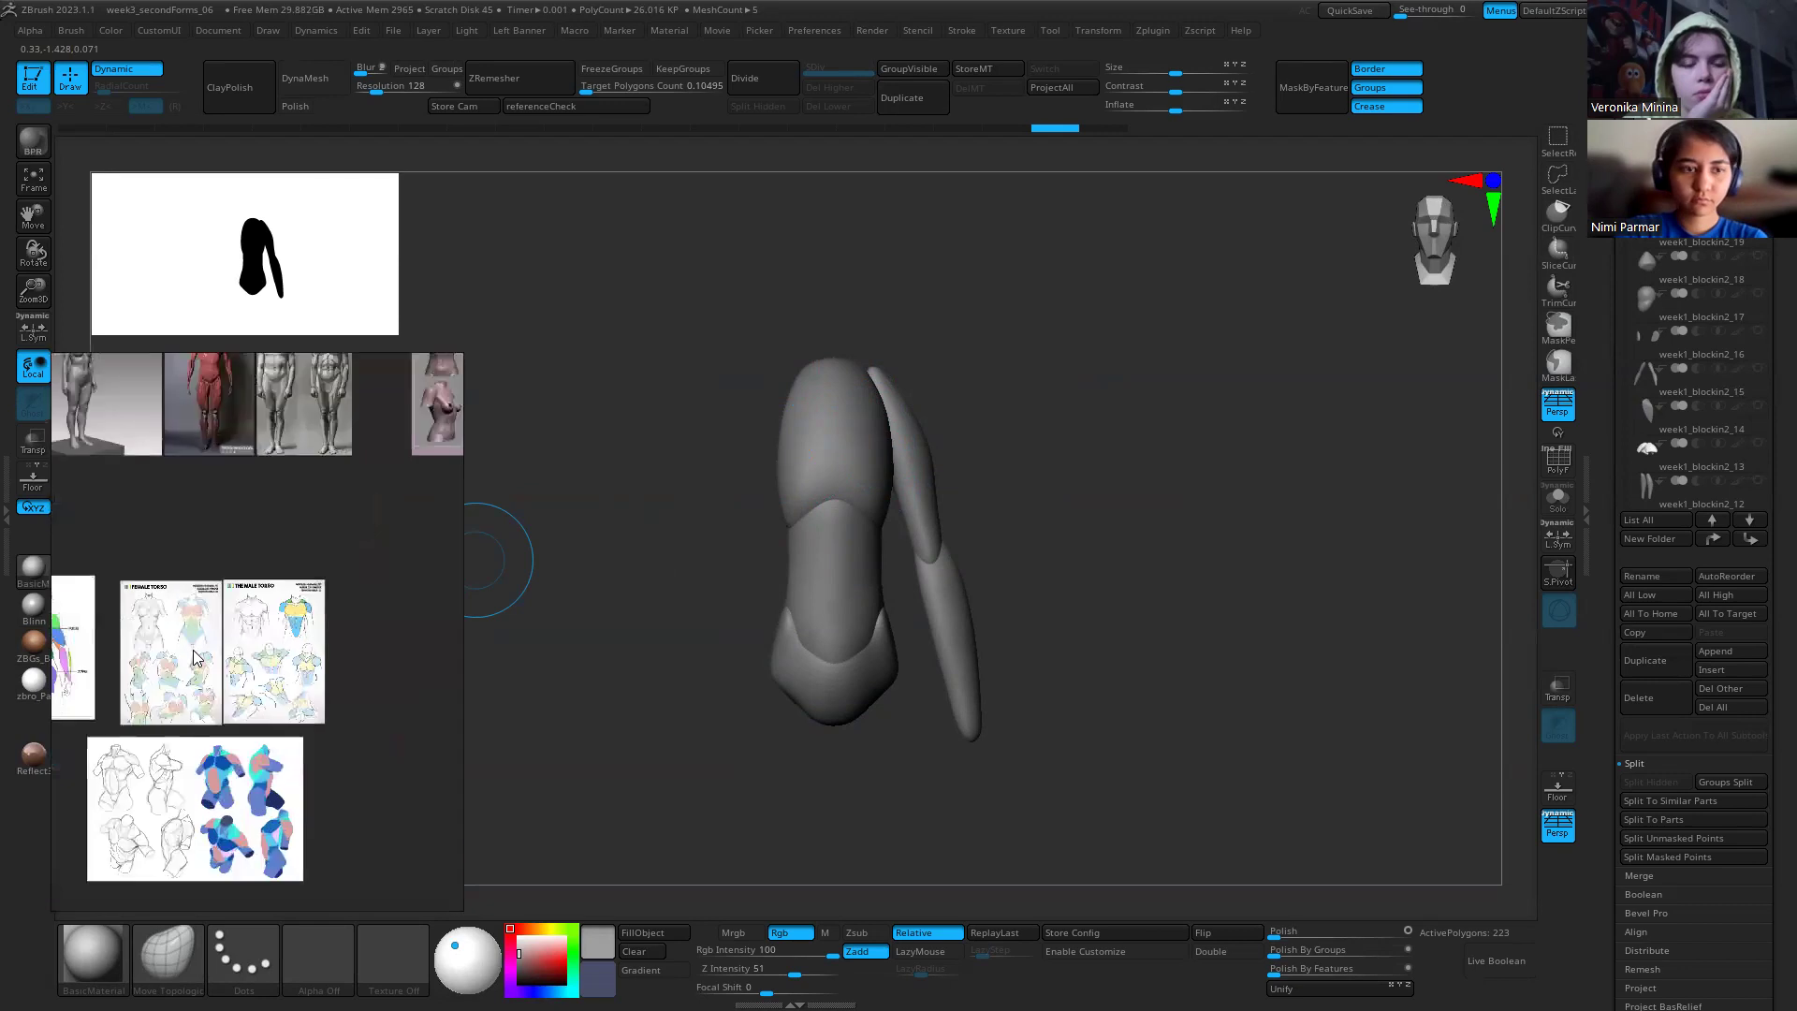
{"action": "scroll", "coordinate": [194, 657], "scroll_direction": "up", "scroll_amount": 4}
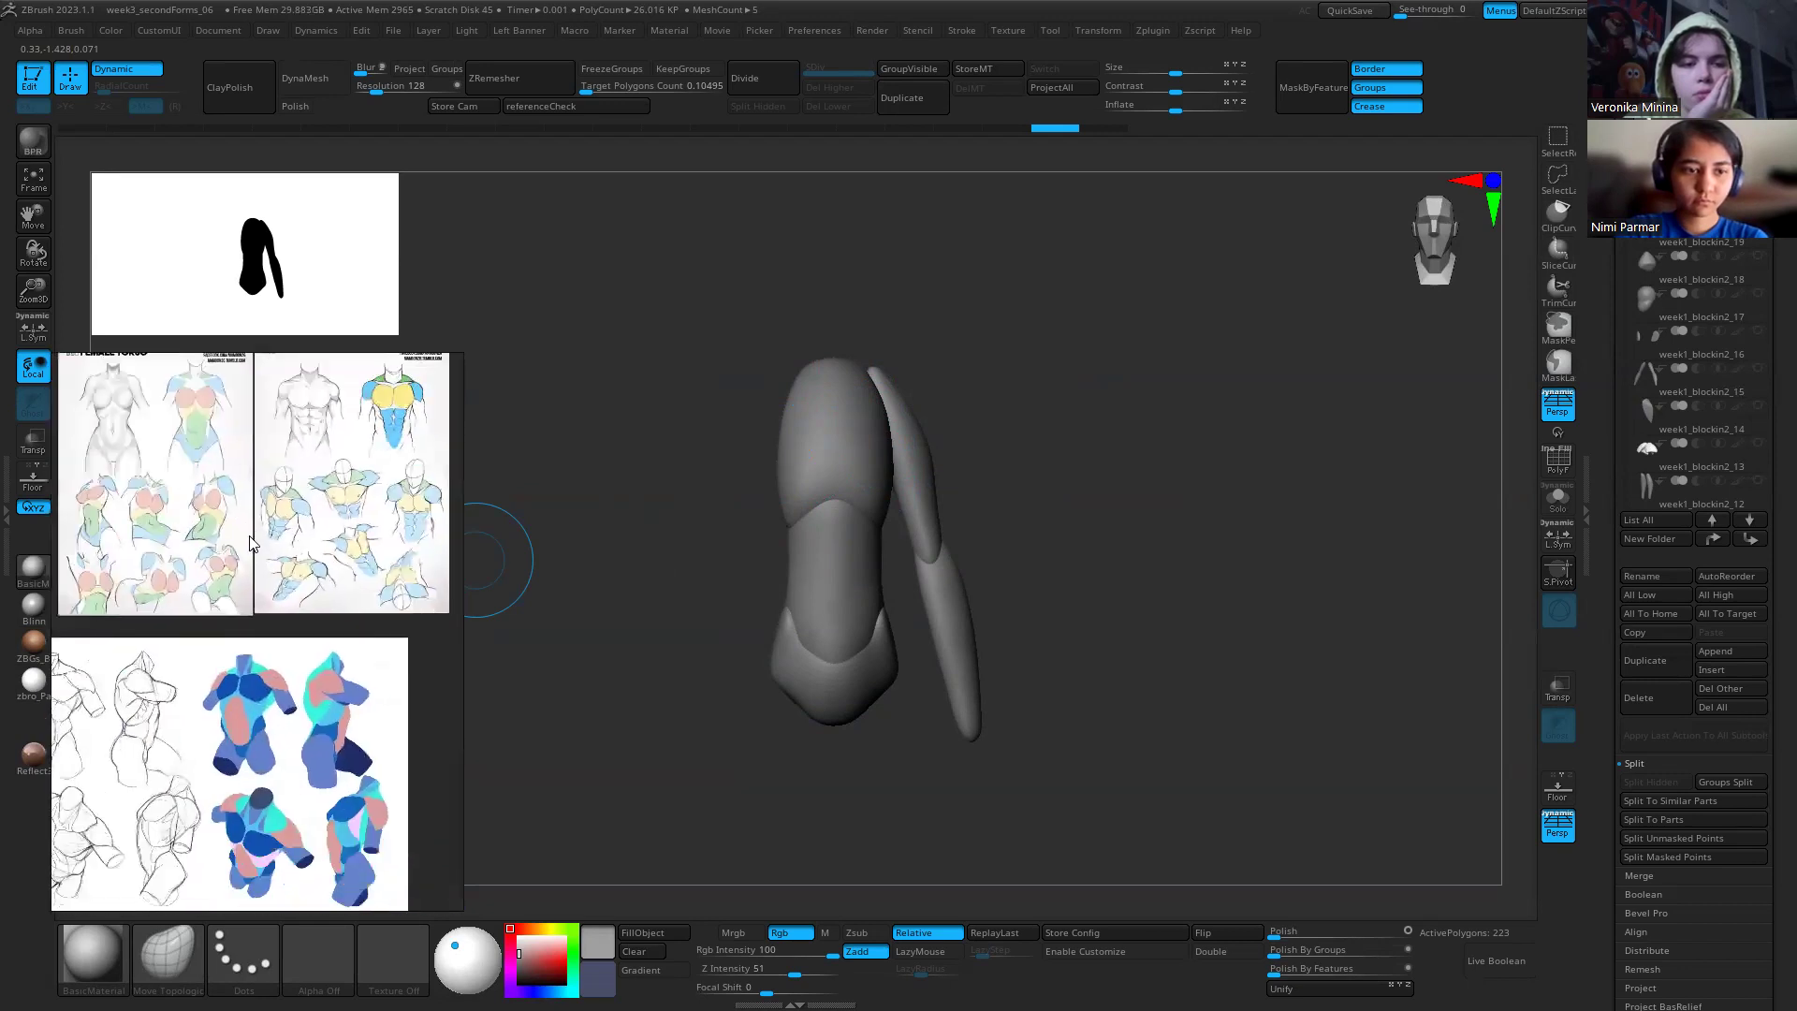
{"action": "middle_click_drag", "start_coordinate": [249, 536], "coordinate": [243, 520]}
{"action": "middle_click_drag", "start_coordinate": [271, 688], "coordinate": [356, 593]}
{"action": "scroll", "coordinate": [357, 591], "scroll_direction": "up", "scroll_amount": 2}
{"action": "scroll", "coordinate": [332, 594], "scroll_direction": "down", "scroll_amount": 7}
{"action": "scroll", "coordinate": [334, 601], "scroll_direction": "up", "scroll_amount": 8}
{"action": "middle_click_drag", "start_coordinate": [432, 522], "coordinate": [421, 590]}
{"action": "scroll", "coordinate": [232, 491], "scroll_direction": "up", "scroll_amount": 4}
{"action": "middle_click_drag", "start_coordinate": [375, 489], "coordinate": [331, 578]}
{"action": "scroll", "coordinate": [158, 512], "scroll_direction": "up", "scroll_amount": 2}
{"action": "scroll", "coordinate": [329, 577], "scroll_direction": "down", "scroll_amount": 2}
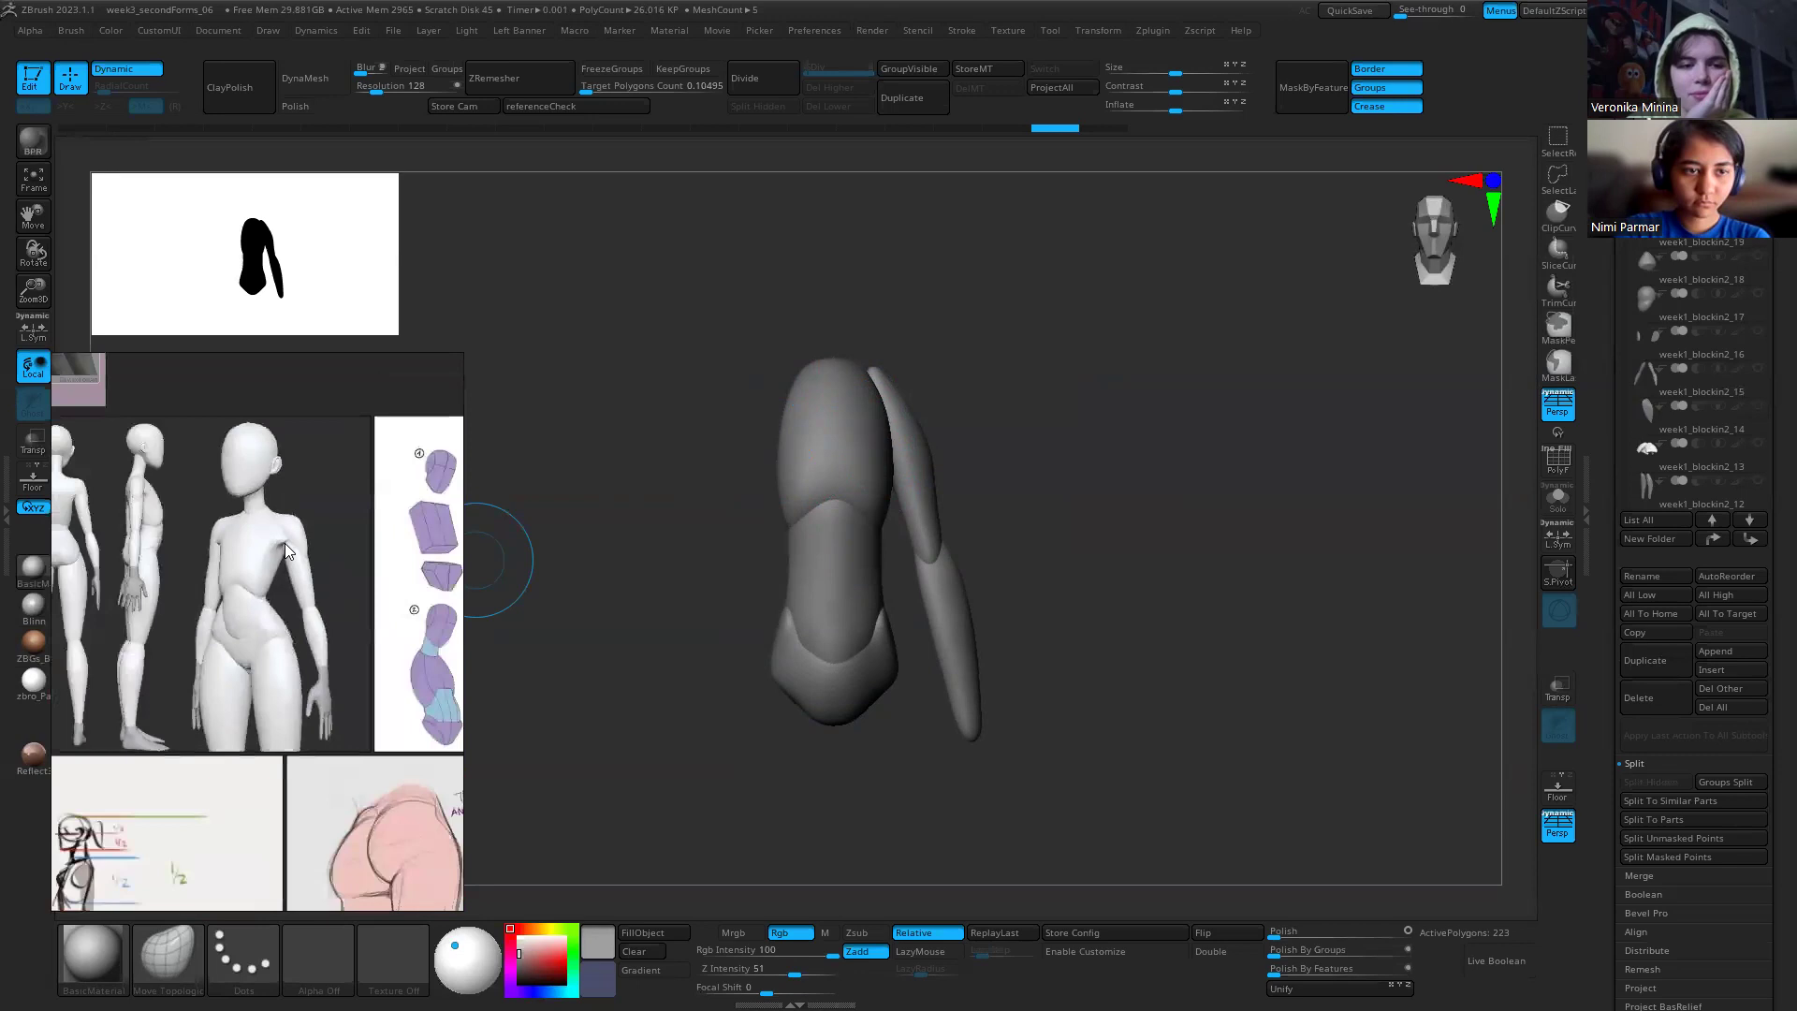
Step: Select the forearm and reshape its outline in front and side view to match the white mannequin's forearm
{"action": "mouse_move", "coordinate": [968, 610]}
{"action": "left_mouse_down", "text": "alt"}
{"action": "mouse_move", "coordinate": [998, 651]}
{"action": "mouse_move", "coordinate": [1068, 639]}
{"action": "mouse_move", "coordinate": [1104, 689]}
{"action": "mouse_move", "coordinate": [974, 630]}
{"action": "left_mouse_up", "text": "alt"}
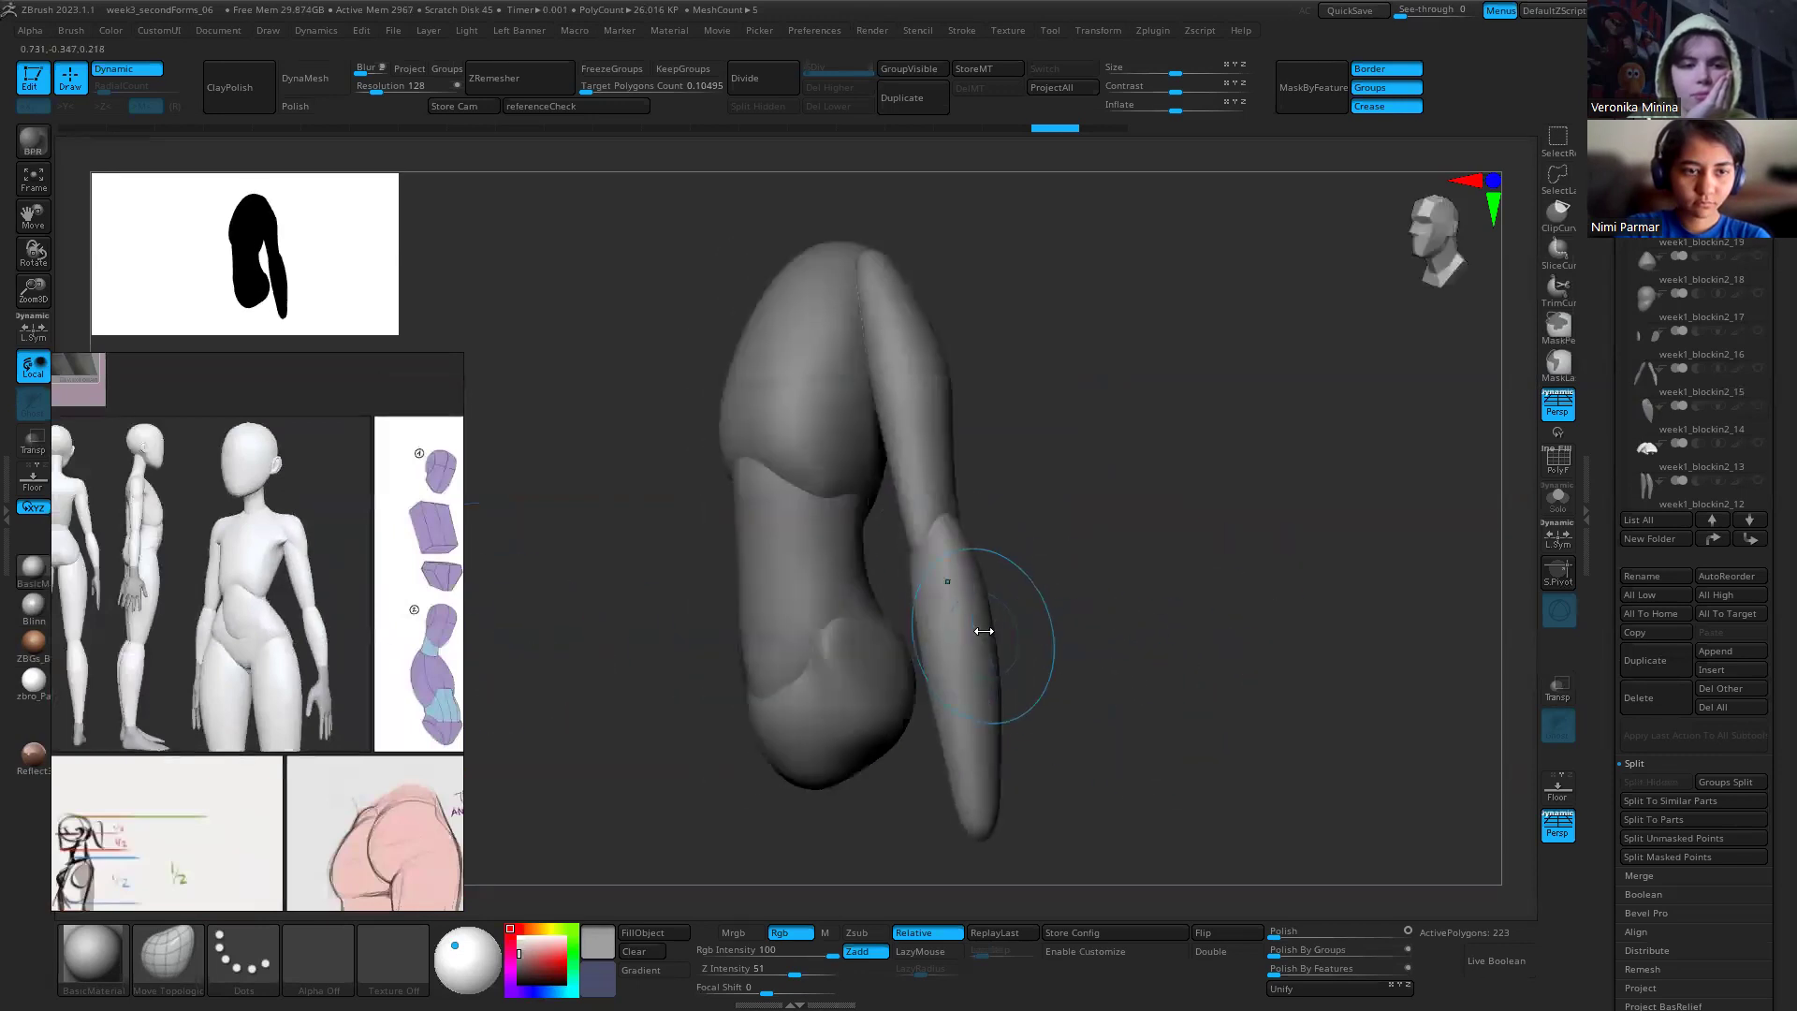
{"action": "left_click", "coordinate": [943, 629], "text": "alt"}
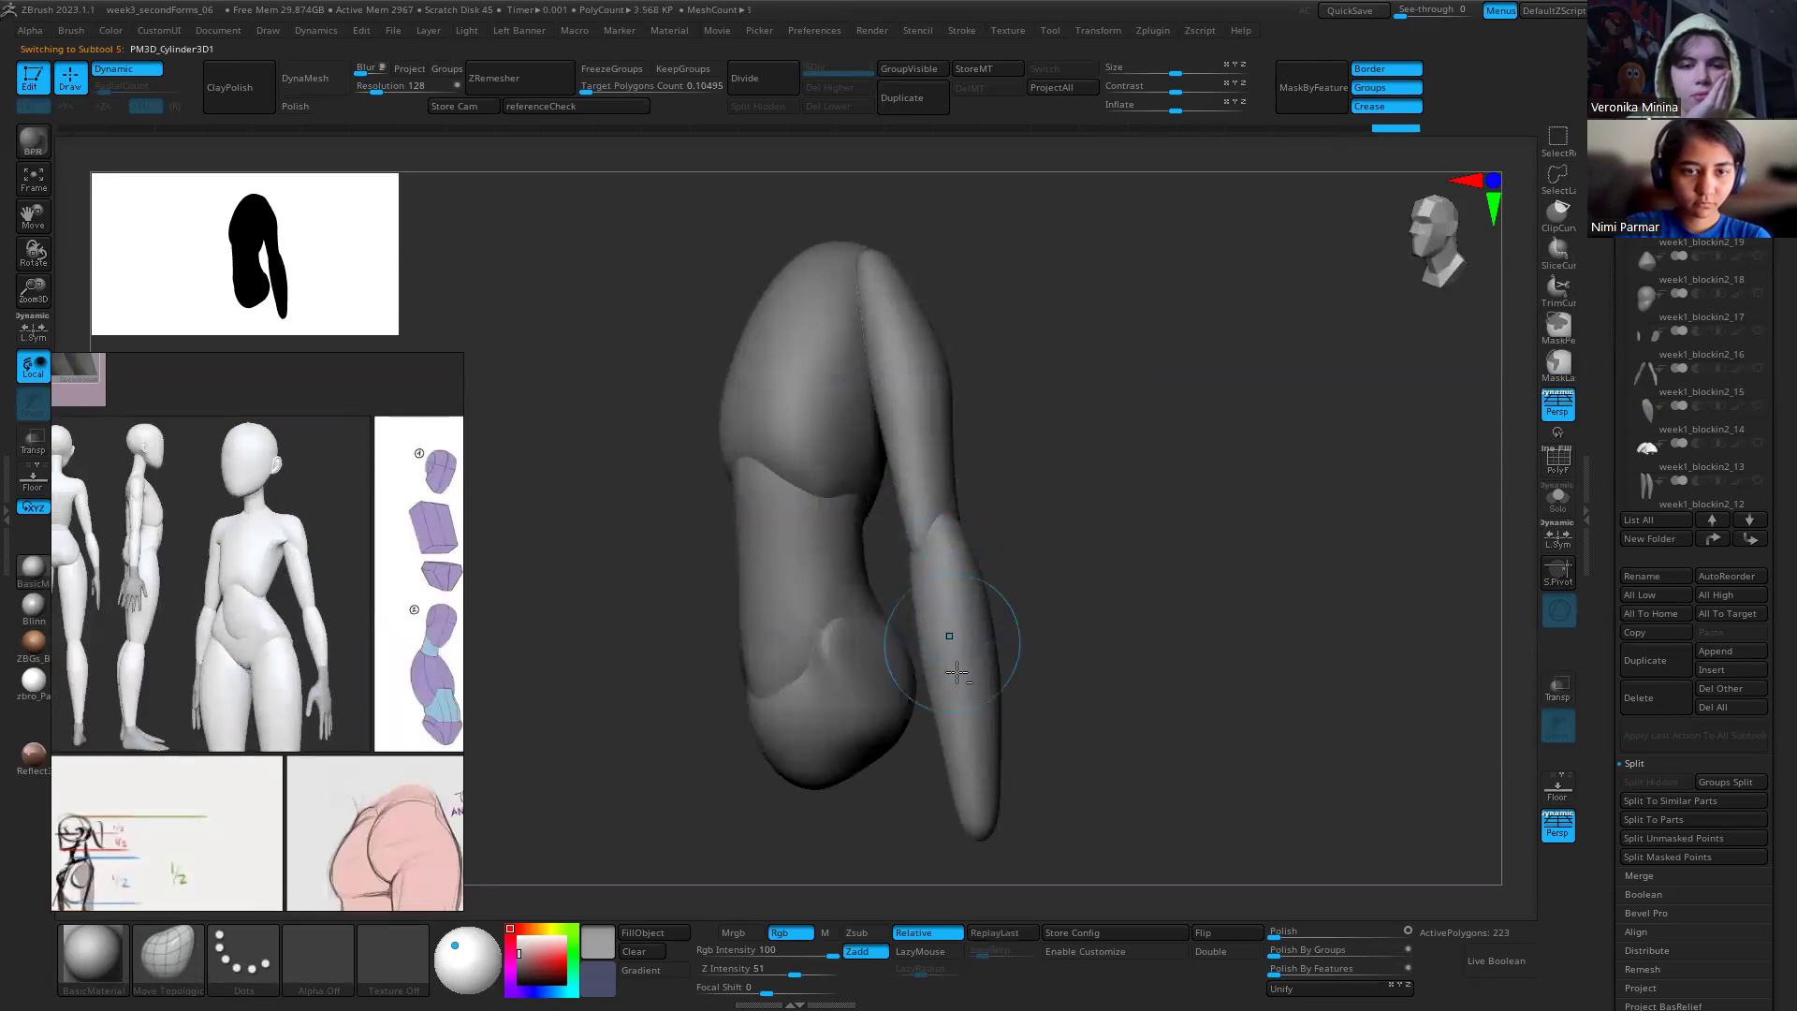
{"action": "left_click_drag", "start_coordinate": [1030, 763], "coordinate": [991, 689]}
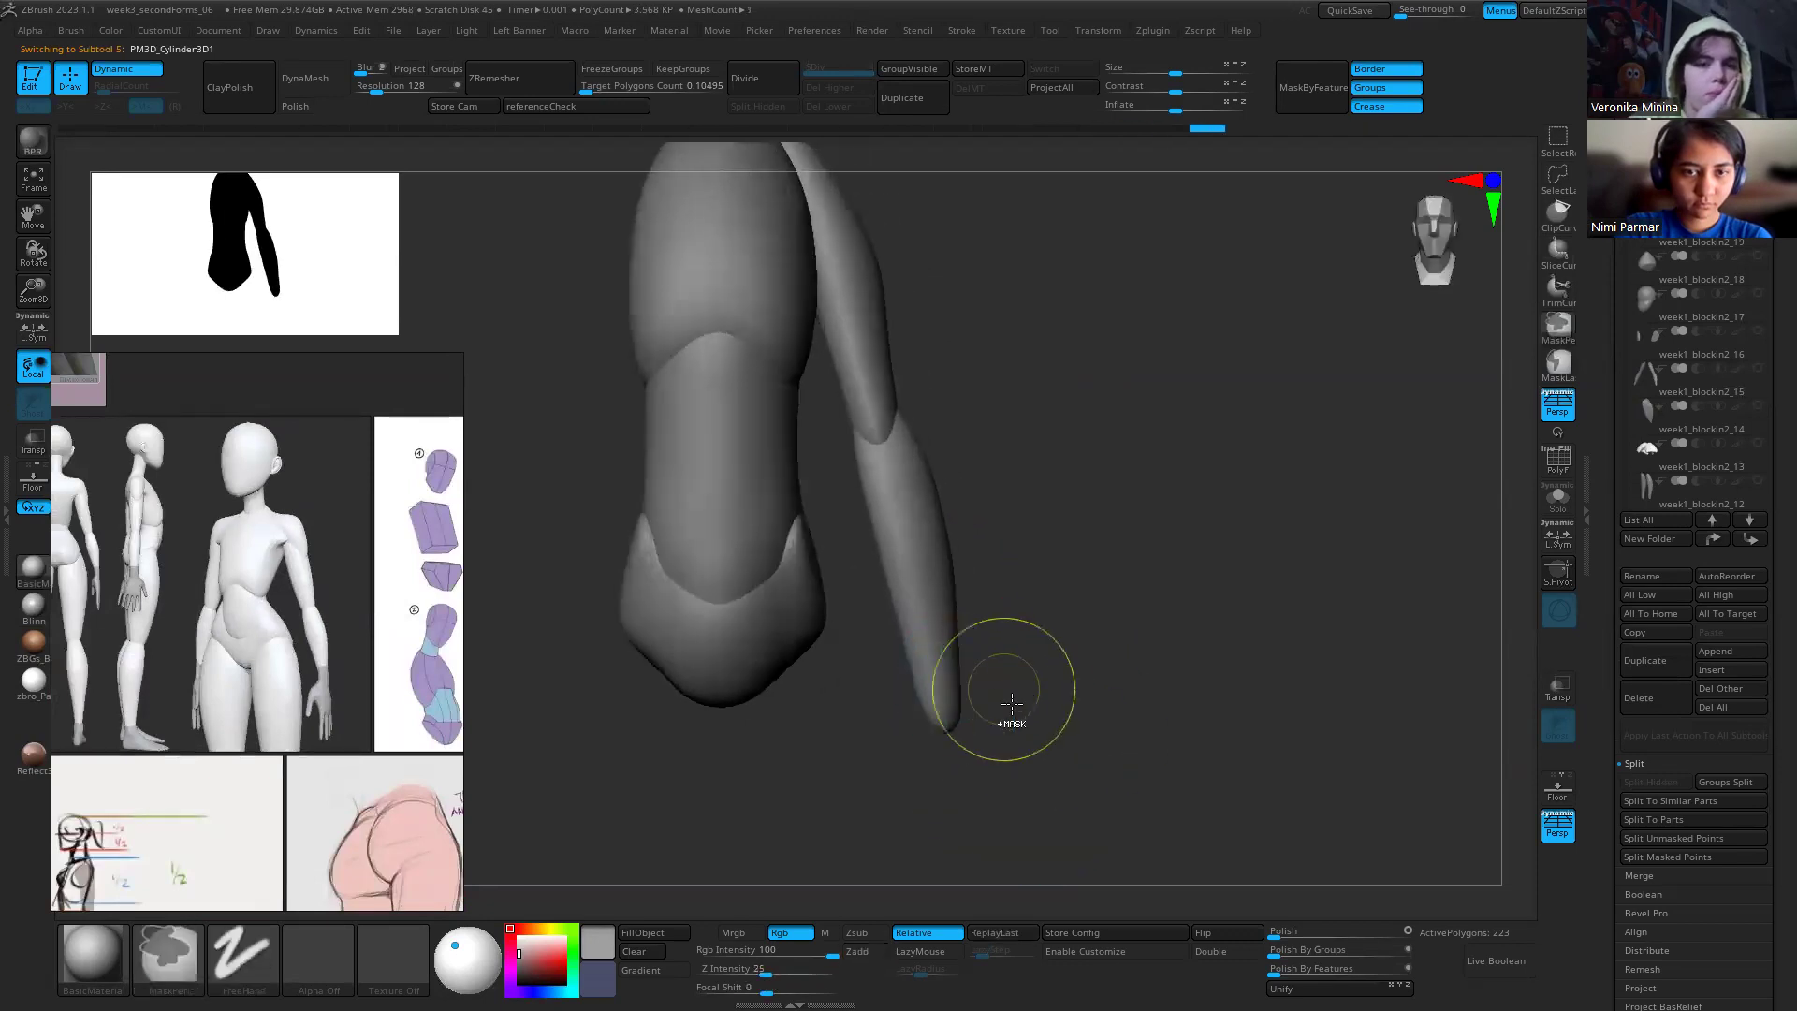
{"action": "left_click_drag", "start_coordinate": [851, 734], "coordinate": [1023, 754]}
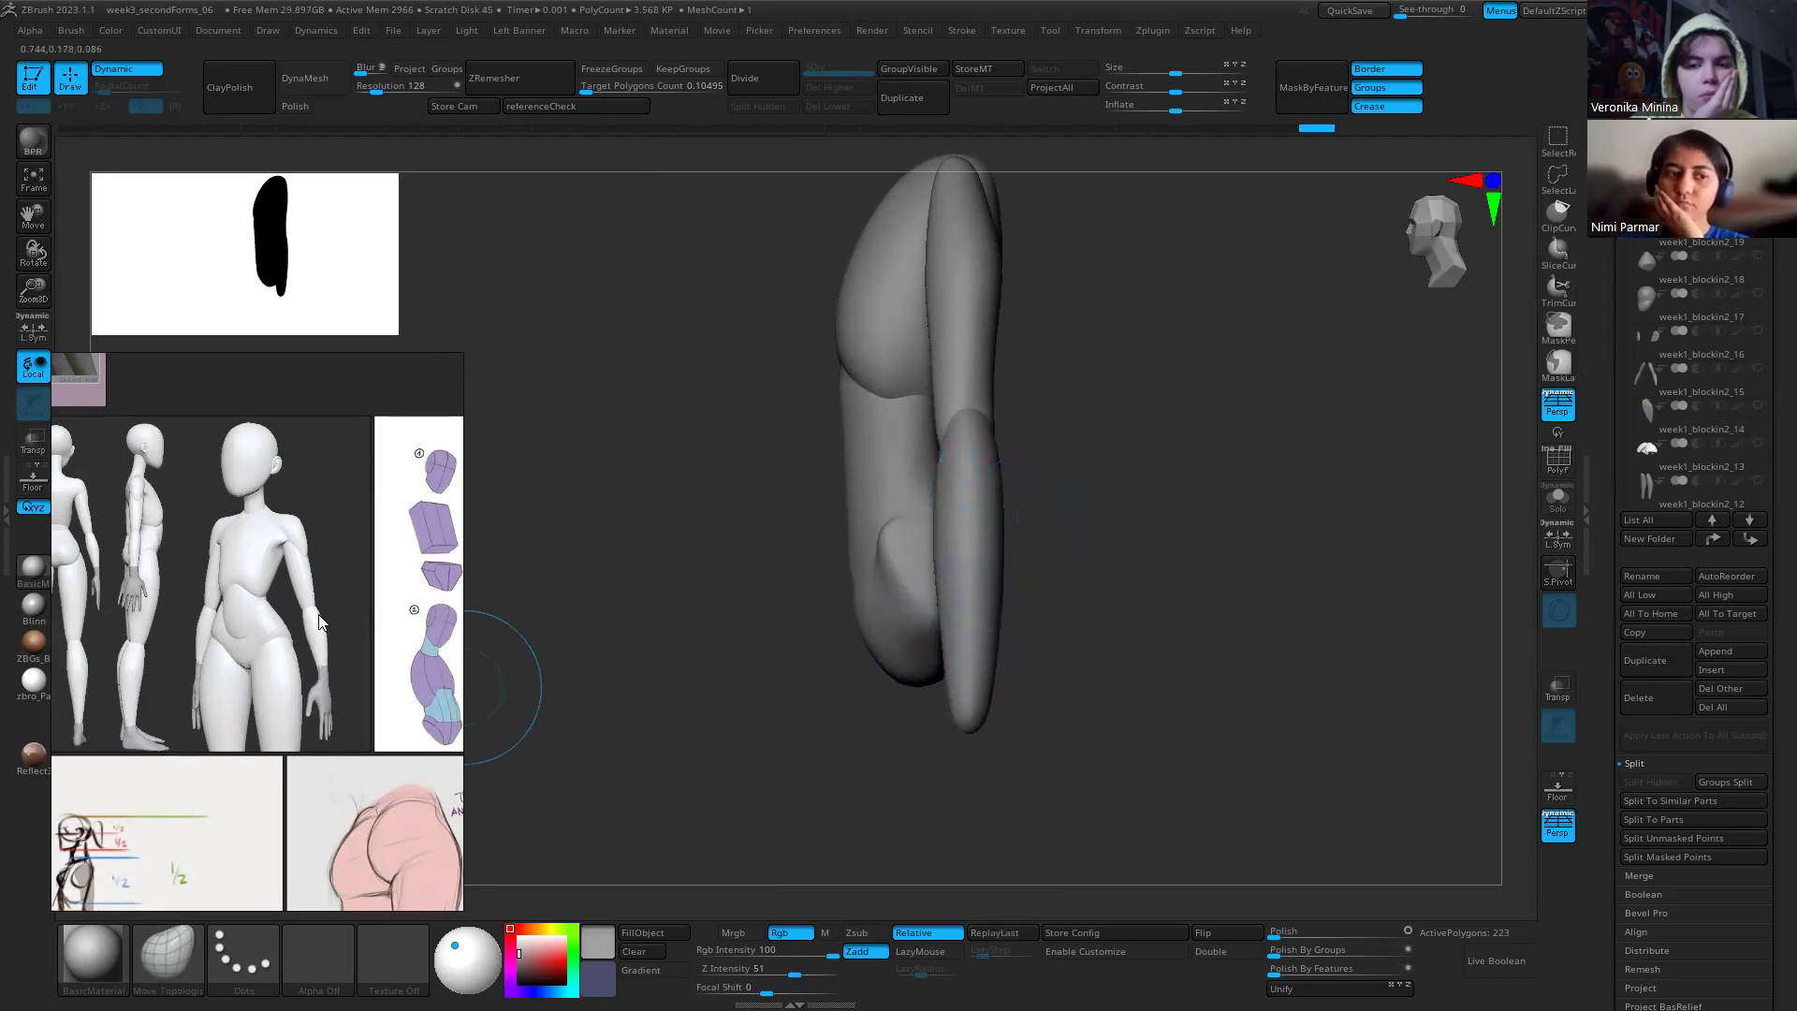
{"action": "left_click_drag", "start_coordinate": [1086, 661], "coordinate": [1185, 665], "text": "shift"}
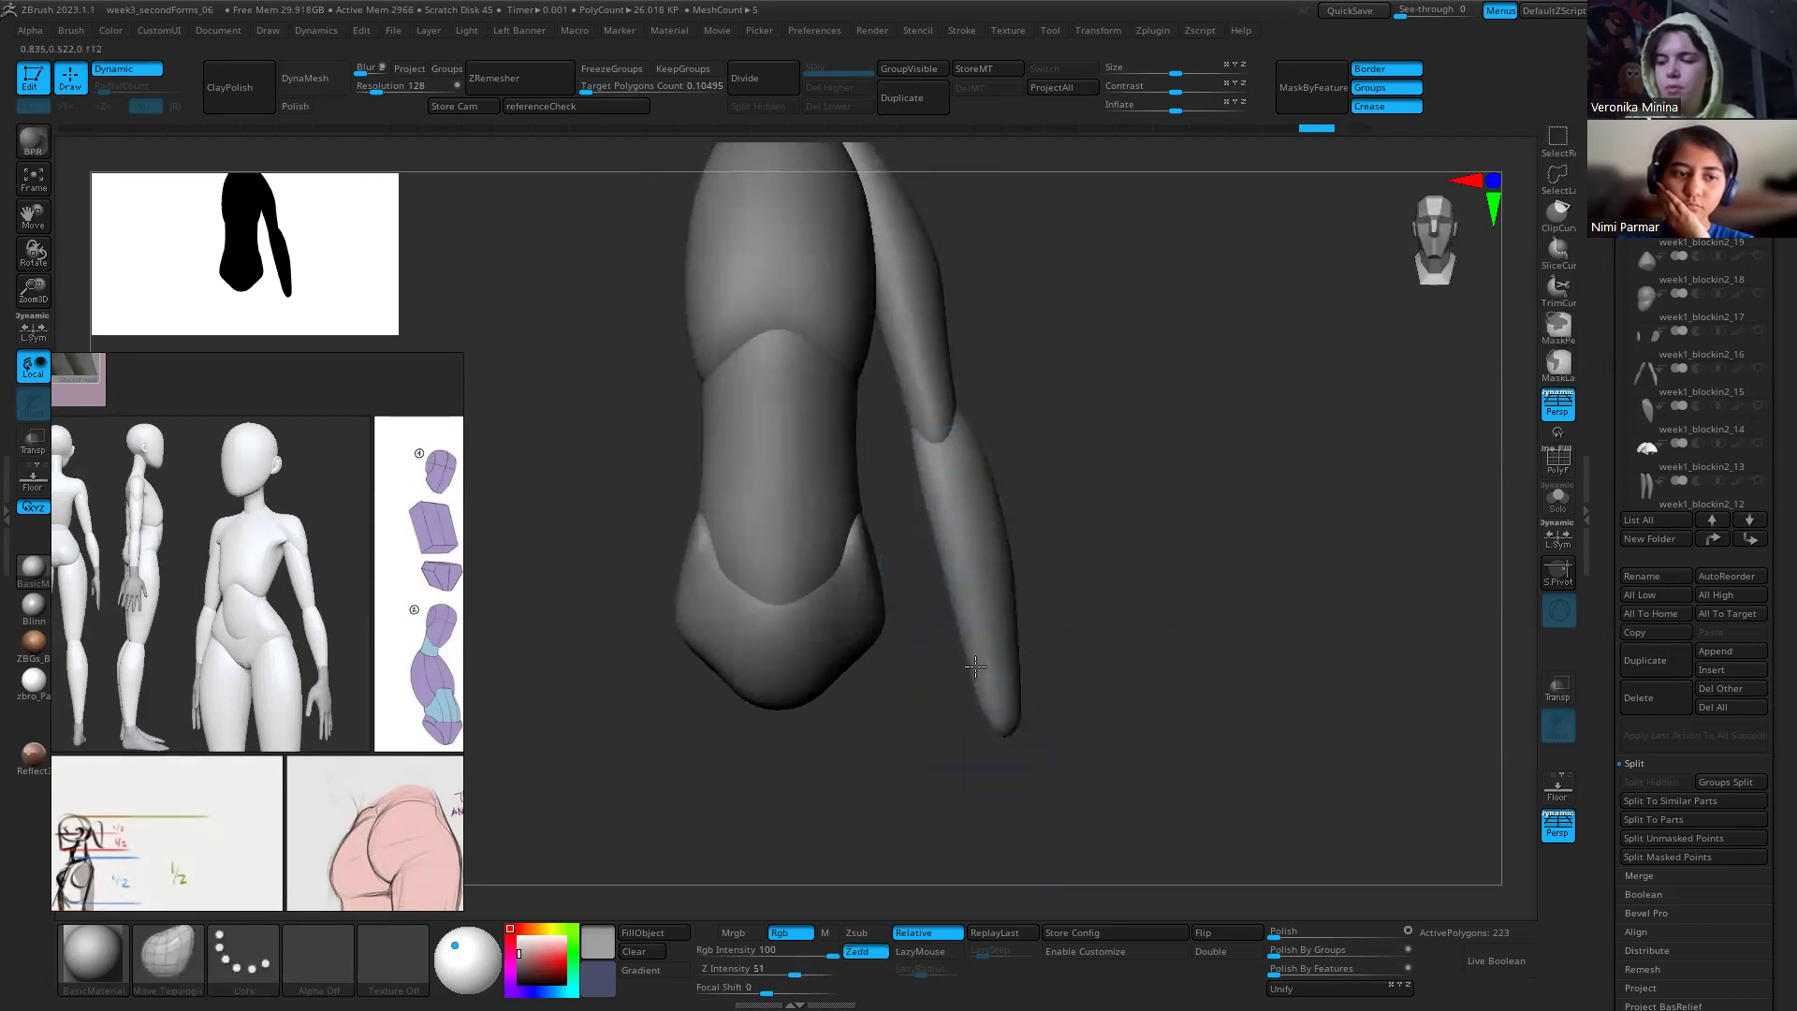
{"action": "mouse_move", "coordinate": [1016, 486]}
{"action": "left_mouse_down"}
{"action": "mouse_move", "coordinate": [1067, 403]}
{"action": "mouse_move", "coordinate": [1058, 261]}
{"action": "mouse_move", "coordinate": [1048, 305]}
{"action": "mouse_move", "coordinate": [1154, 570]}
{"action": "mouse_move", "coordinate": [1142, 668]}
{"action": "mouse_move", "coordinate": [946, 593]}
{"action": "mouse_move", "coordinate": [1123, 594]}
{"action": "mouse_move", "coordinate": [1043, 413]}
{"action": "mouse_move", "coordinate": [1067, 497]}
{"action": "mouse_move", "coordinate": [1020, 503]}
{"action": "mouse_move", "coordinate": [1039, 449]}
{"action": "left_mouse_up"}
Step: Isolate the forearm, try hiding part of its mesh with double-sided display on, and undo the attempt
{"action": "left_click", "coordinate": [1571, 505]}
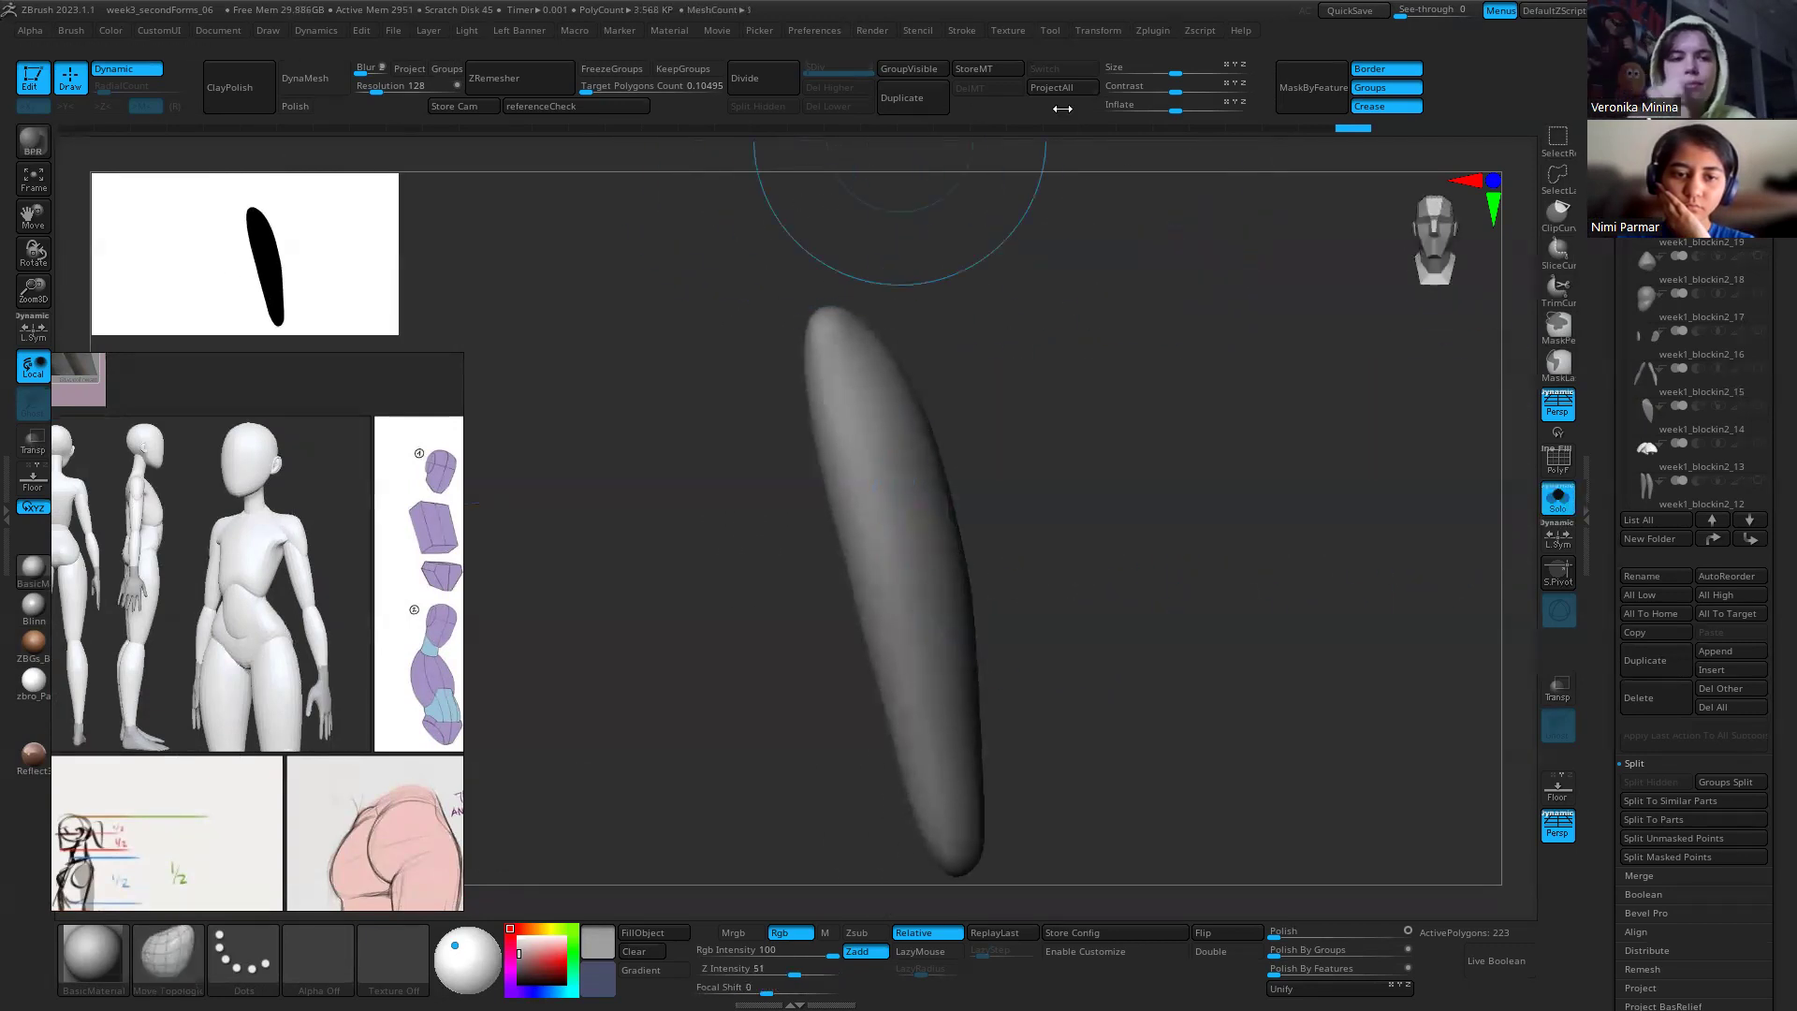
{"action": "left_click", "coordinate": [1556, 183]}
{"action": "mouse_move", "coordinate": [951, 229]}
{"action": "left_mouse_down", "text": "ctrl+shift"}
{"action": "mouse_move", "coordinate": [774, 624]}
{"action": "mouse_move", "coordinate": [1162, 396]}
{"action": "left_mouse_up", "text": "ctrl+shift"}
{"action": "mouse_move", "coordinate": [1096, 543]}
{"action": "left_mouse_down"}
{"action": "mouse_move", "coordinate": [1071, 534]}
{"action": "mouse_move", "coordinate": [1080, 399]}
{"action": "mouse_move", "coordinate": [1078, 442]}
{"action": "left_mouse_up"}
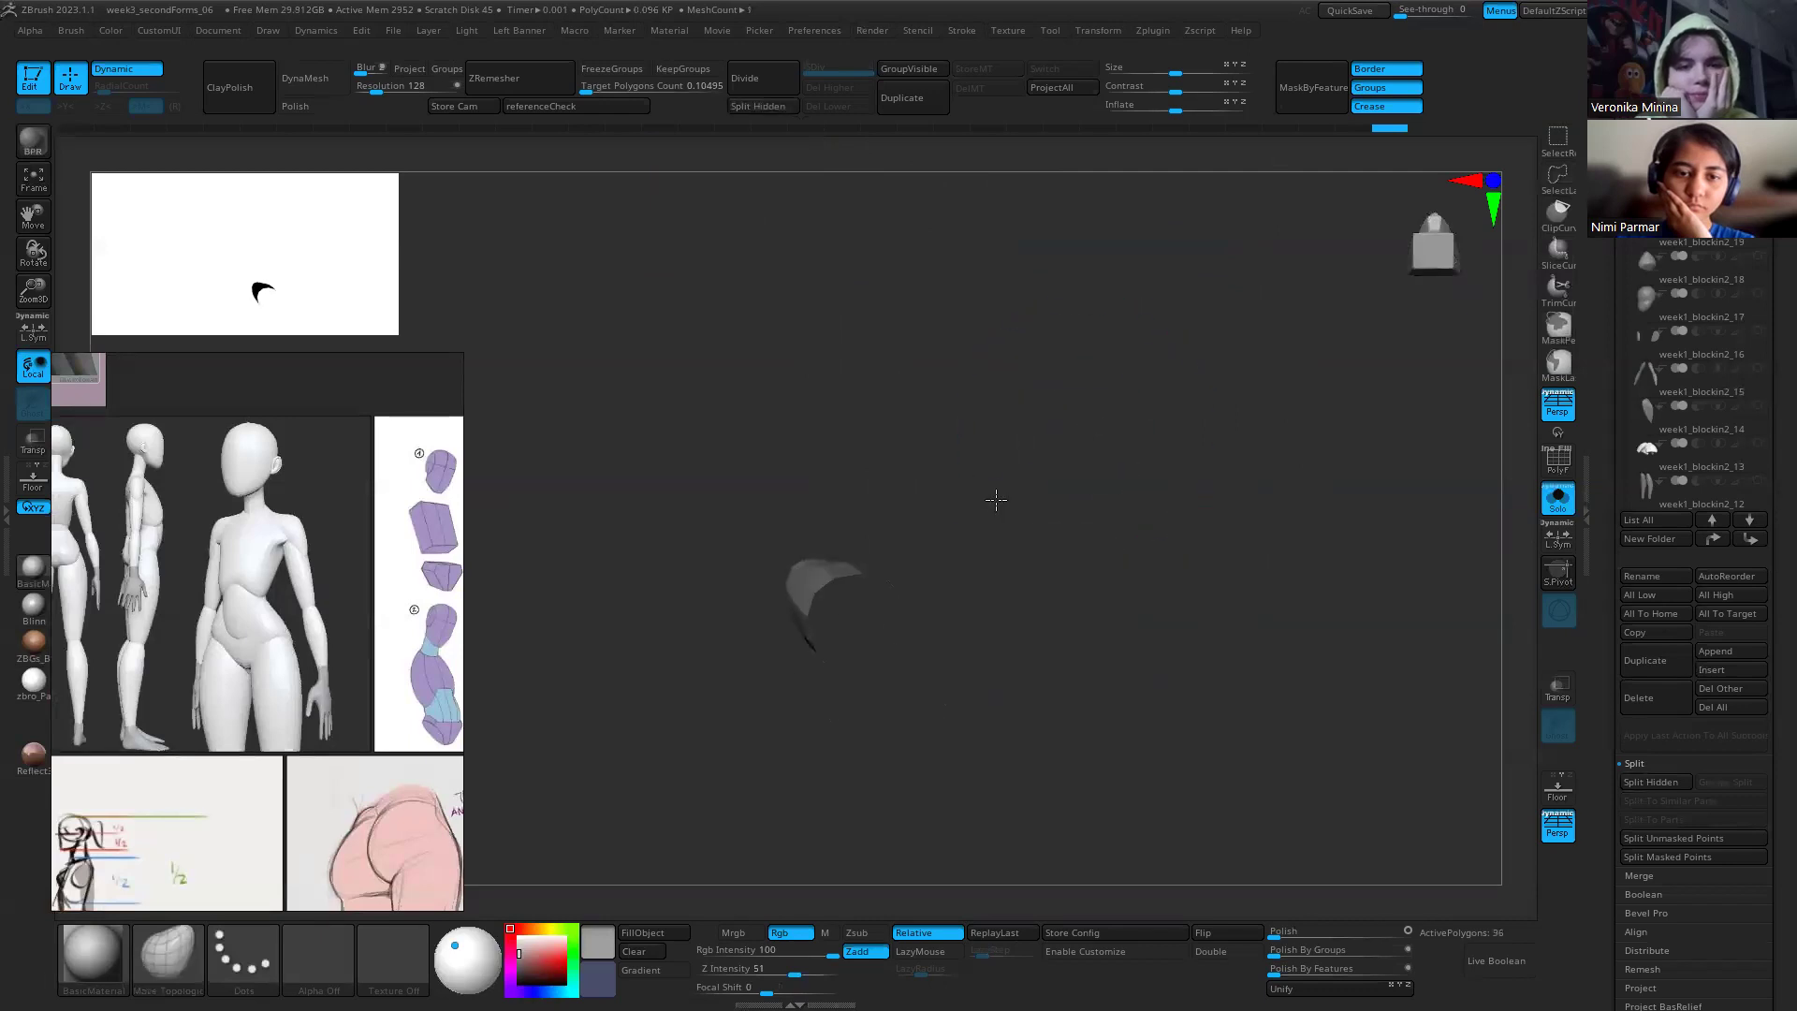
{"action": "left_click", "coordinate": [1219, 953]}
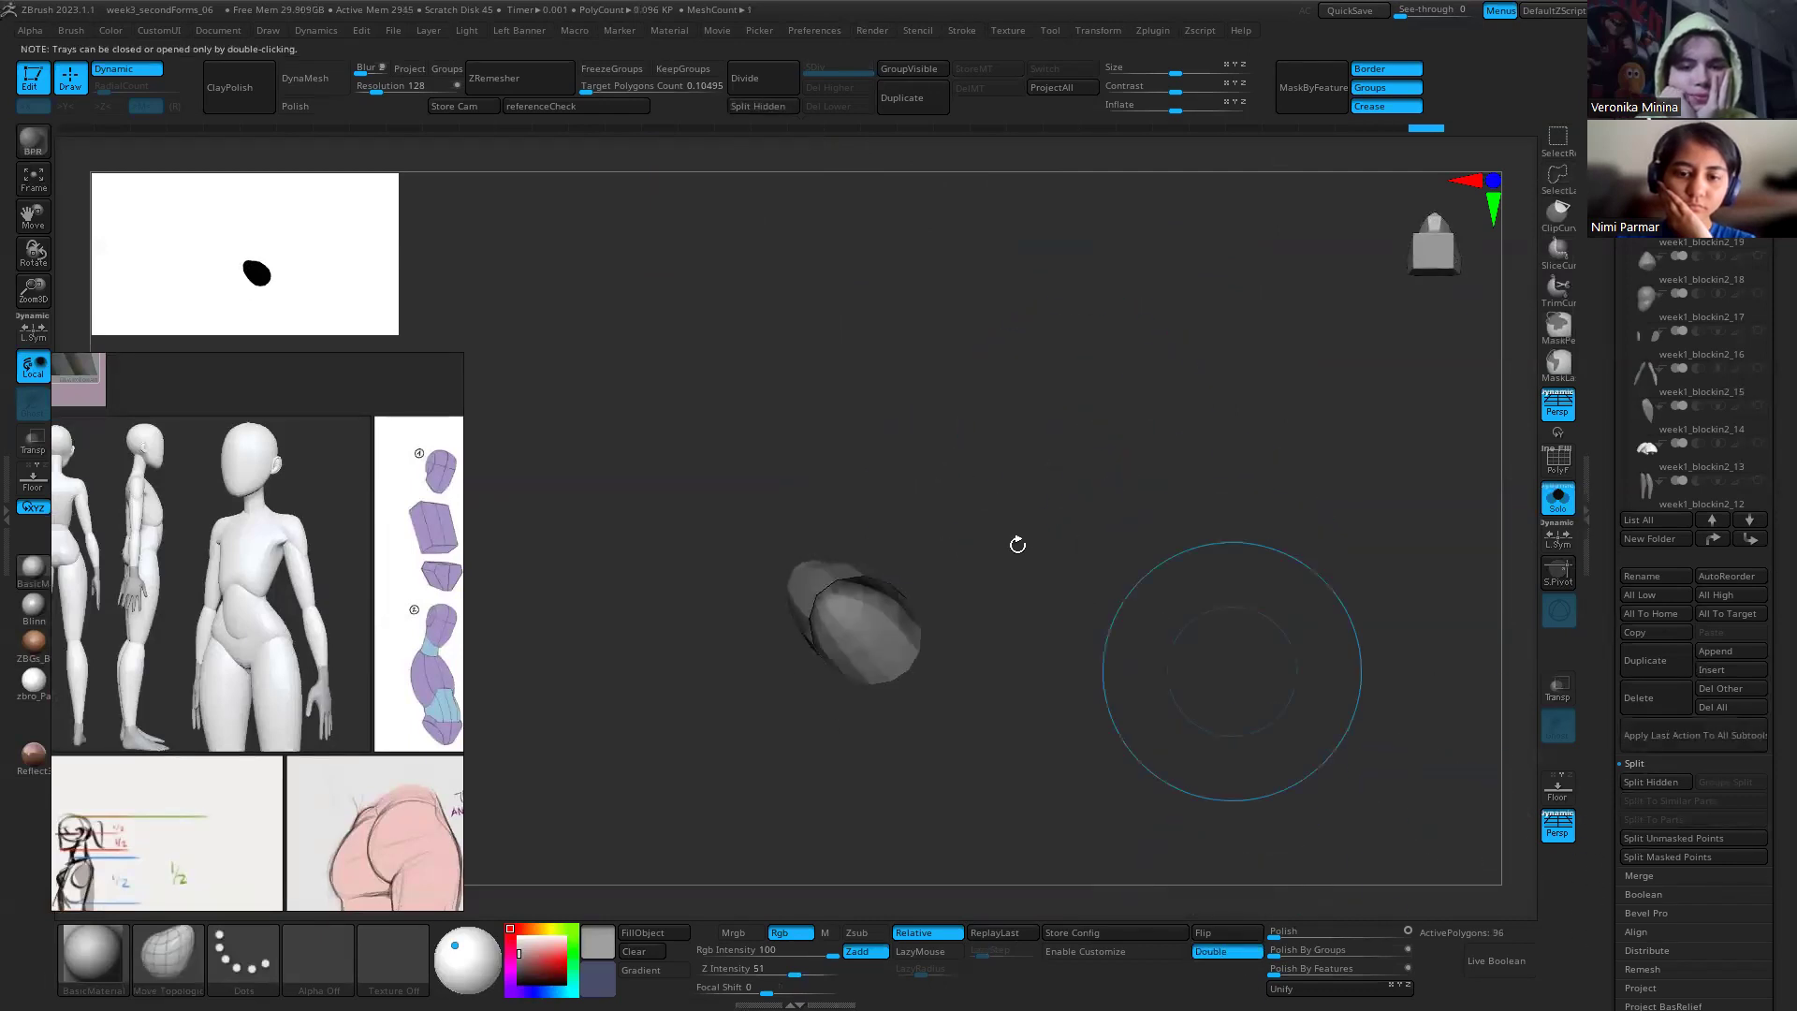
{"action": "mouse_move", "coordinate": [1243, 666]}
{"action": "left_mouse_down"}
{"action": "mouse_move", "coordinate": [1207, 635]}
{"action": "mouse_move", "coordinate": [1223, 614]}
{"action": "mouse_move", "coordinate": [1267, 649]}
{"action": "mouse_move", "coordinate": [1162, 649]}
{"action": "mouse_move", "coordinate": [1231, 678]}
{"action": "left_mouse_up"}
{"action": "key", "text": "ctrl+z"}
{"action": "key", "text": "ctrl+z"}
Step: Inflate the end of the isolated forearm to round it out and bring the other body parts back into view
{"action": "mouse_move", "coordinate": [954, 699]}
{"action": "left_mouse_down", "text": "alt"}
{"action": "mouse_move", "coordinate": [942, 630]}
{"action": "mouse_move", "coordinate": [946, 719]}
{"action": "left_mouse_up", "text": "alt"}
{"action": "key", "text": "s"}
{"action": "left_click_drag", "start_coordinate": [813, 606], "coordinate": [773, 595]}
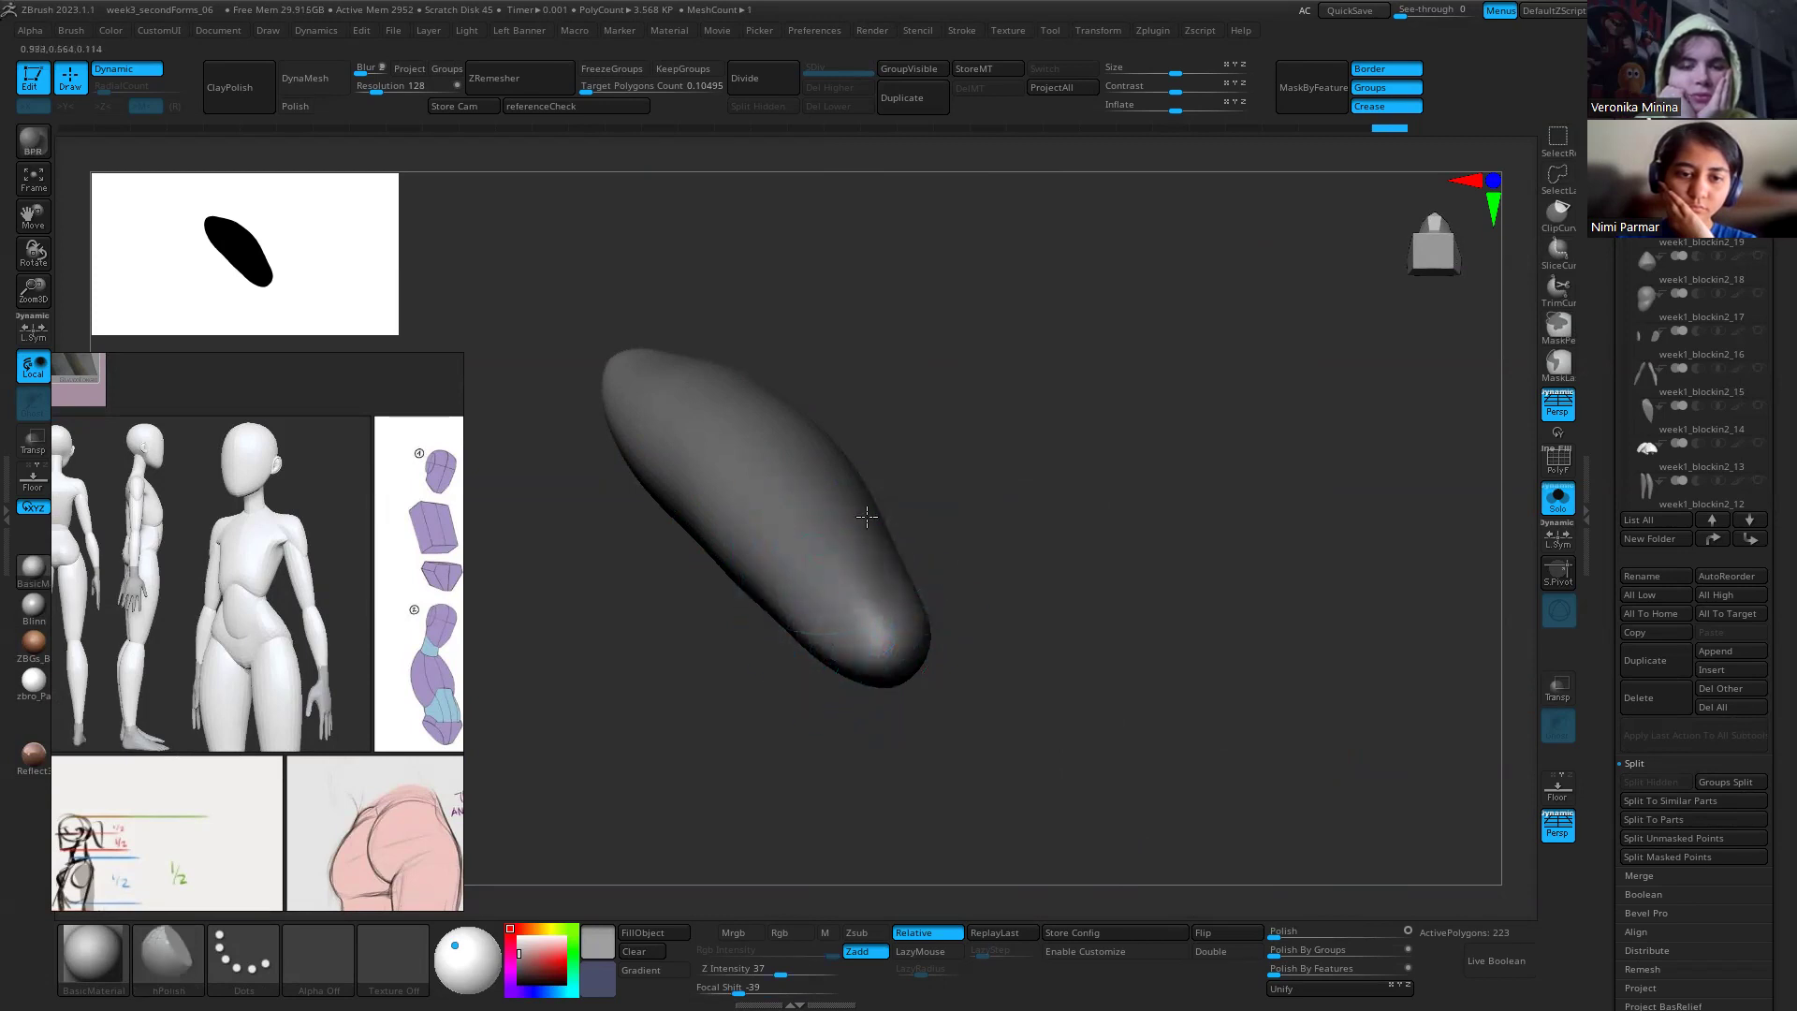
{"action": "mouse_move", "coordinate": [1039, 642]}
{"action": "left_mouse_down"}
{"action": "mouse_move", "coordinate": [929, 621]}
{"action": "mouse_move", "coordinate": [992, 655]}
{"action": "mouse_move", "coordinate": [1074, 598]}
{"action": "mouse_move", "coordinate": [880, 706]}
{"action": "mouse_move", "coordinate": [1113, 721]}
{"action": "left_mouse_up"}
{"action": "key", "text": "ctrl+shift"}
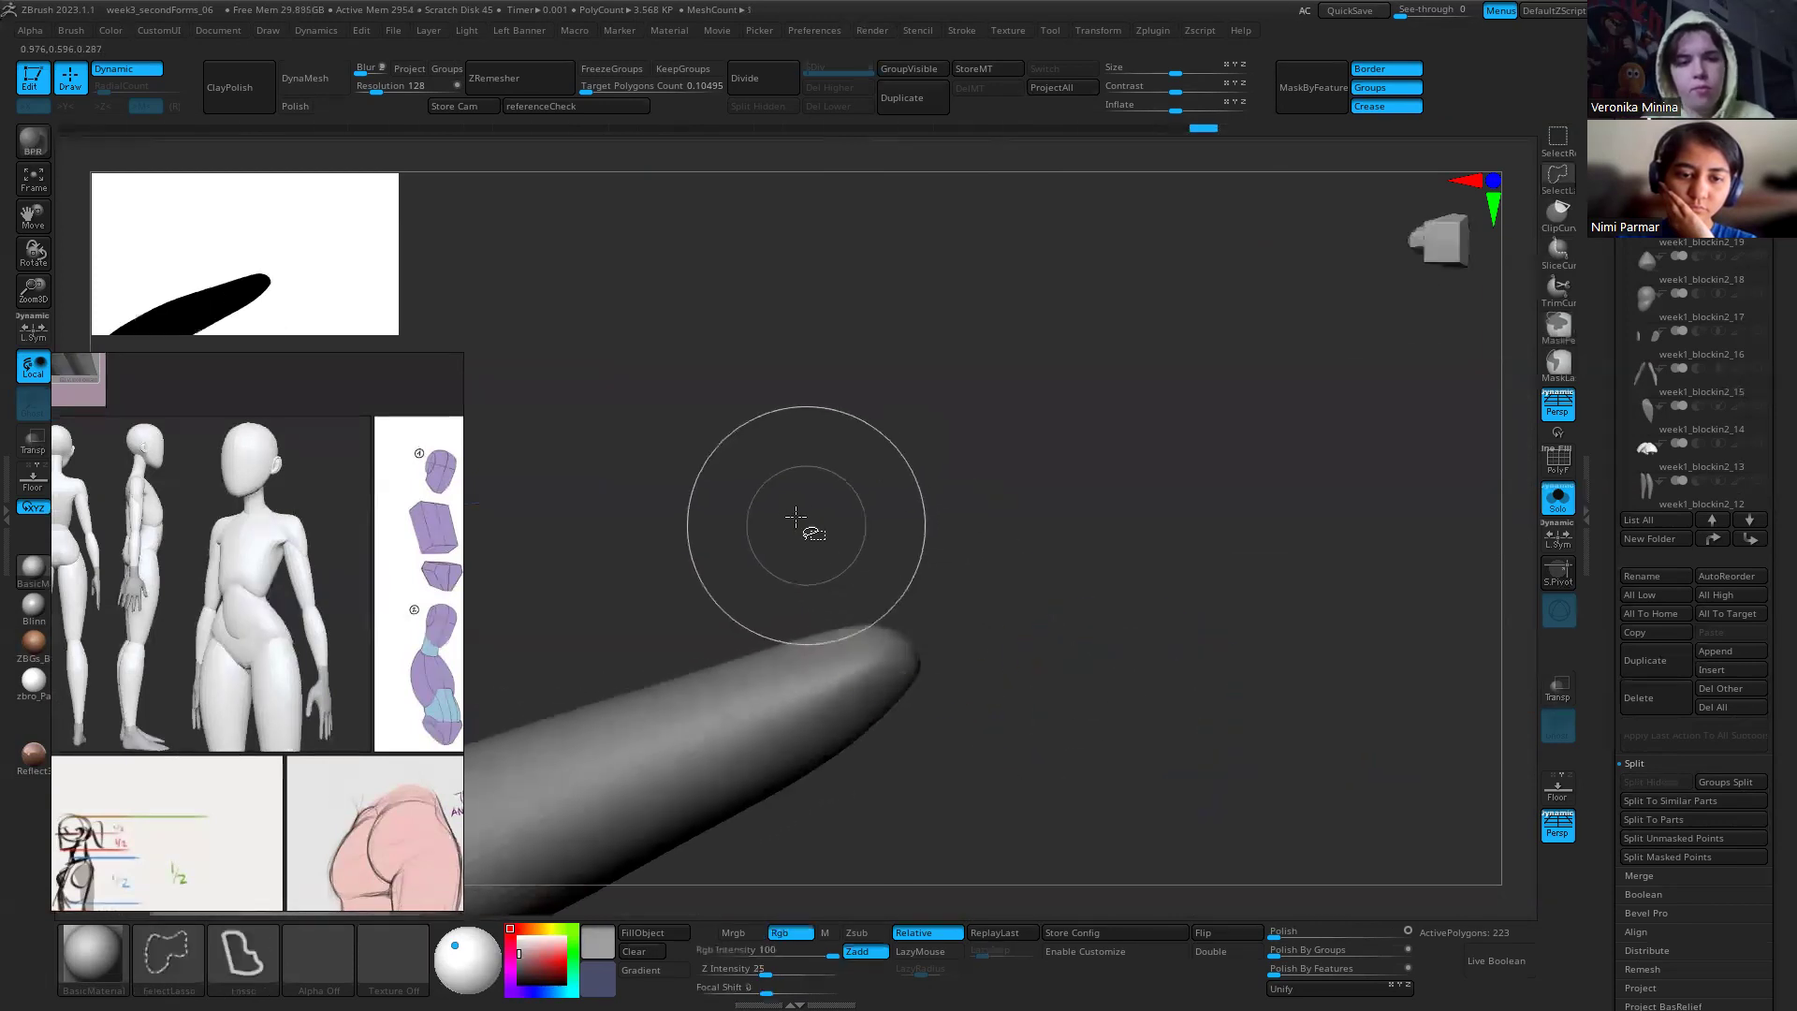
{"action": "mouse_move", "coordinate": [782, 502]}
{"action": "left_mouse_down"}
{"action": "mouse_move", "coordinate": [874, 642]}
{"action": "mouse_move", "coordinate": [930, 690]}
{"action": "left_mouse_up"}
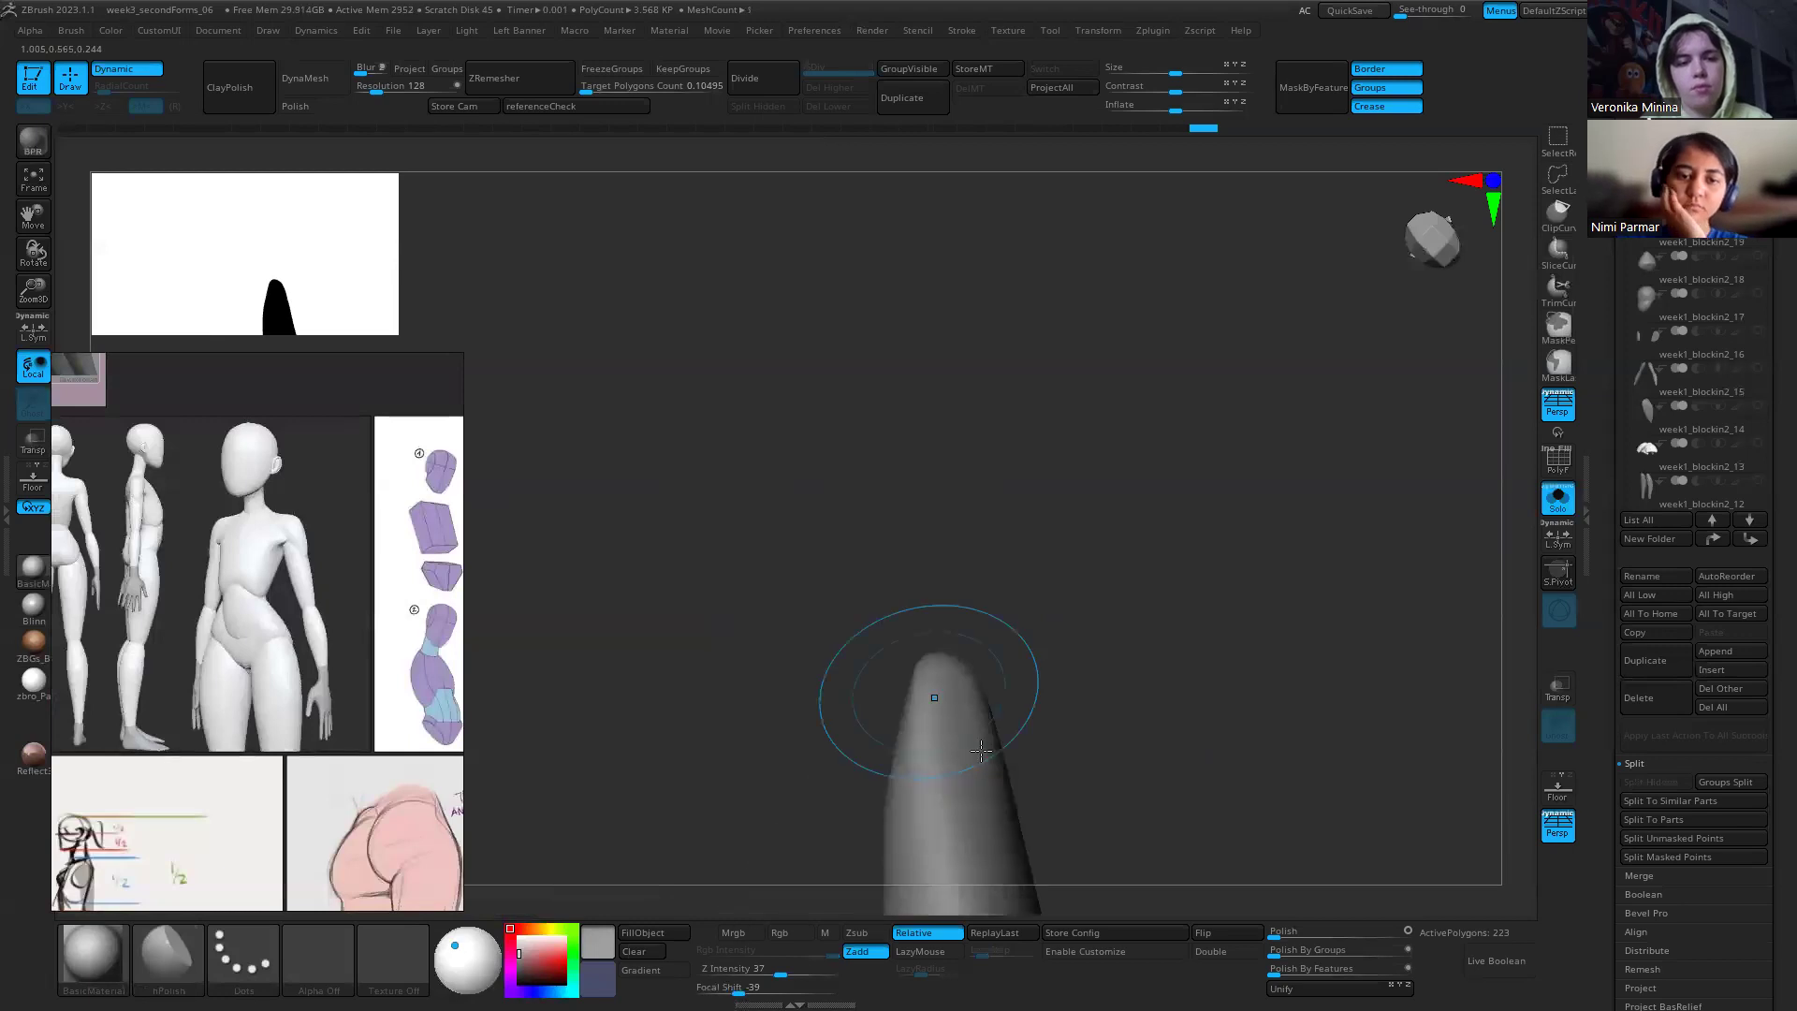
{"action": "mouse_move", "coordinate": [1095, 702]}
{"action": "left_mouse_down", "text": "ctrl+shift"}
{"action": "mouse_move", "coordinate": [786, 567]}
{"action": "mouse_move", "coordinate": [1287, 689]}
{"action": "mouse_move", "coordinate": [1123, 646]}
{"action": "left_mouse_up", "text": "ctrl+shift"}
{"action": "left_click", "coordinate": [1130, 714], "text": "ctrl+shift"}
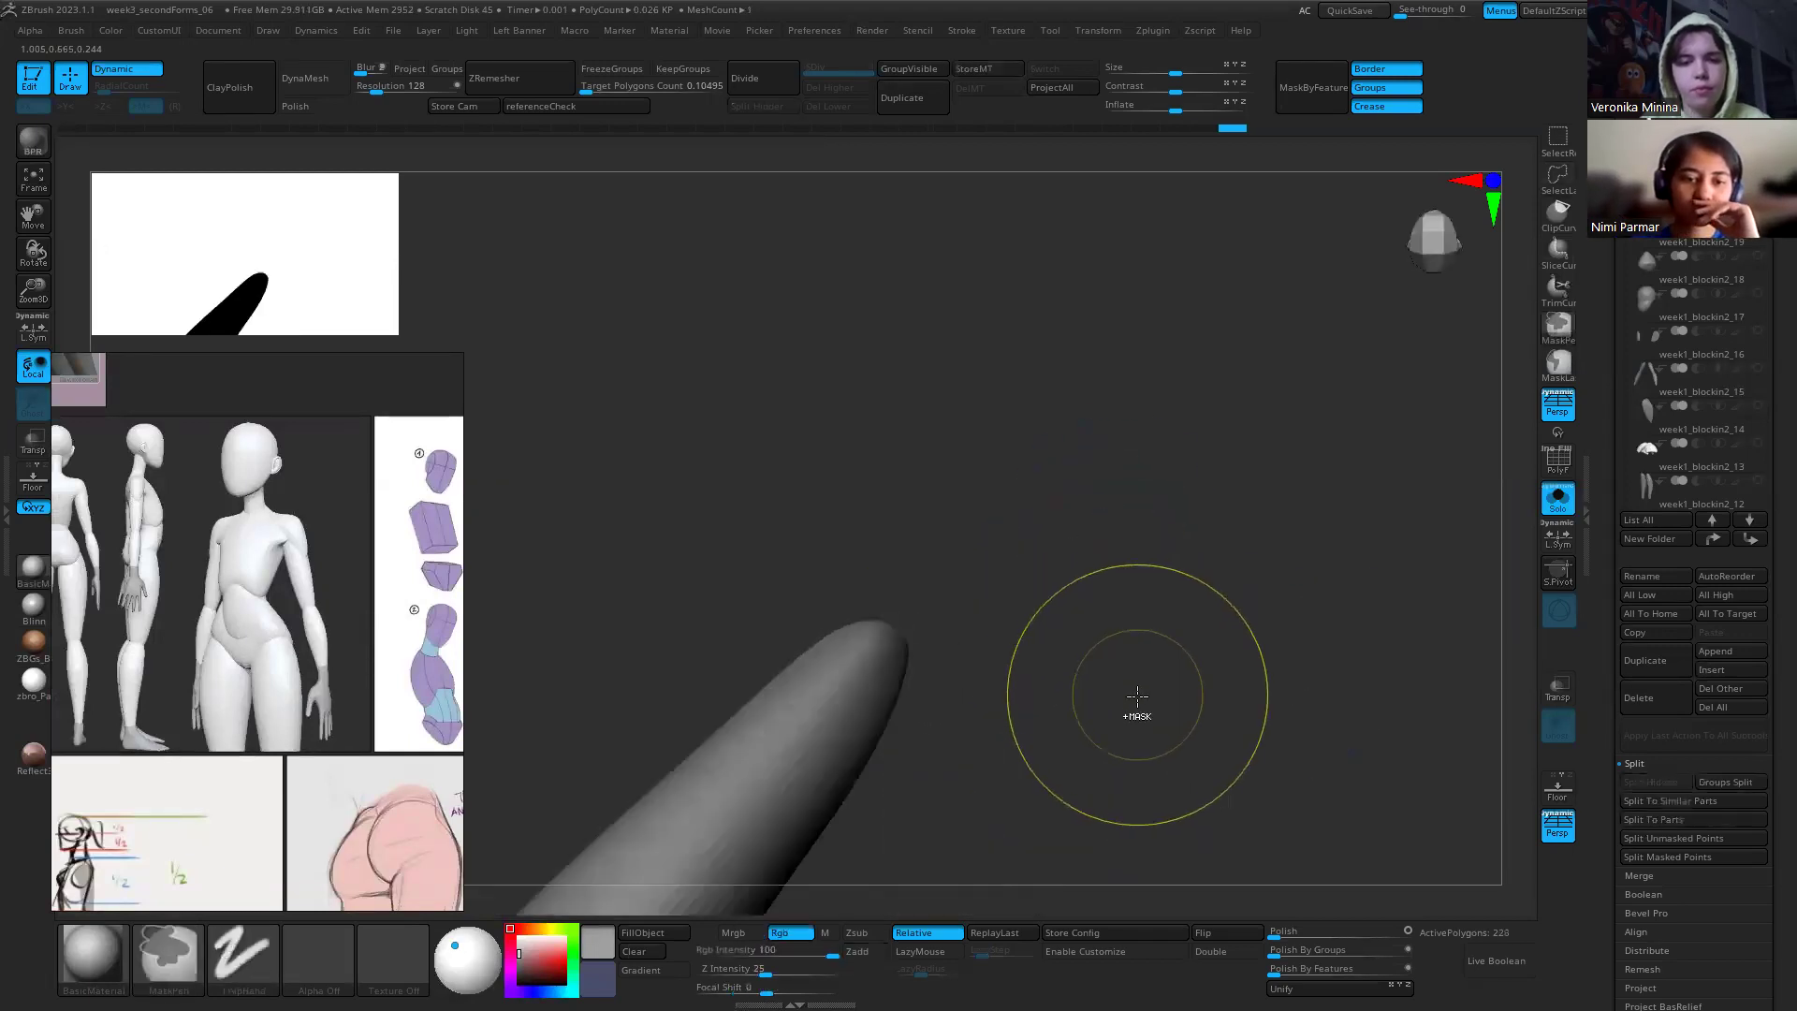
{"action": "mouse_move", "coordinate": [724, 540]}
{"action": "left_mouse_down", "text": "ctrl+shift"}
{"action": "mouse_move", "coordinate": [1092, 630]}
{"action": "mouse_move", "coordinate": [795, 634]}
{"action": "mouse_move", "coordinate": [1063, 795]}
{"action": "mouse_move", "coordinate": [1163, 742]}
{"action": "mouse_move", "coordinate": [1003, 623]}
{"action": "left_mouse_up", "text": "ctrl+shift"}
{"action": "left_click", "coordinate": [1091, 723], "text": "ctrl+shift"}
{"action": "left_click_drag", "start_coordinate": [1091, 722], "coordinate": [1267, 676]}
{"action": "left_click", "coordinate": [1558, 499]}
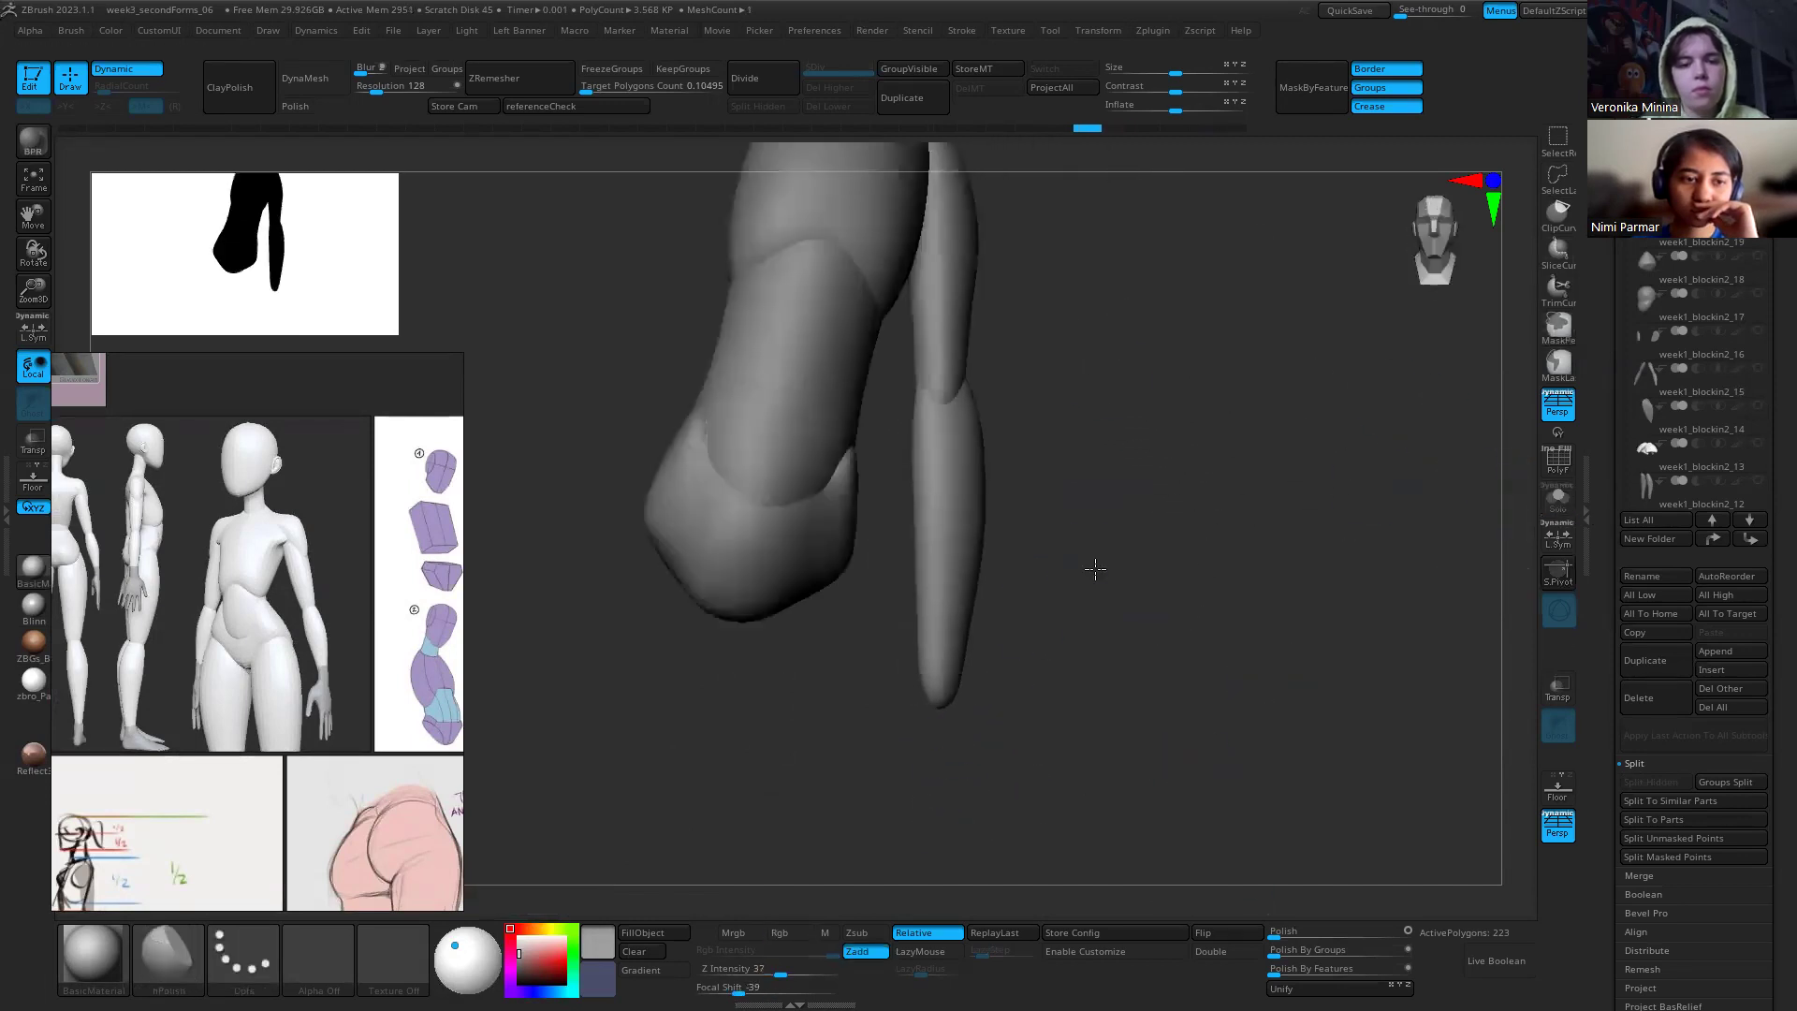
Step: Insert a Sphere3D primitive as a new subtool for the shoulder and select it
{"action": "left_click_drag", "start_coordinate": [1091, 561], "coordinate": [1120, 691]}
{"action": "left_click_drag", "start_coordinate": [1035, 333], "coordinate": [1041, 497]}
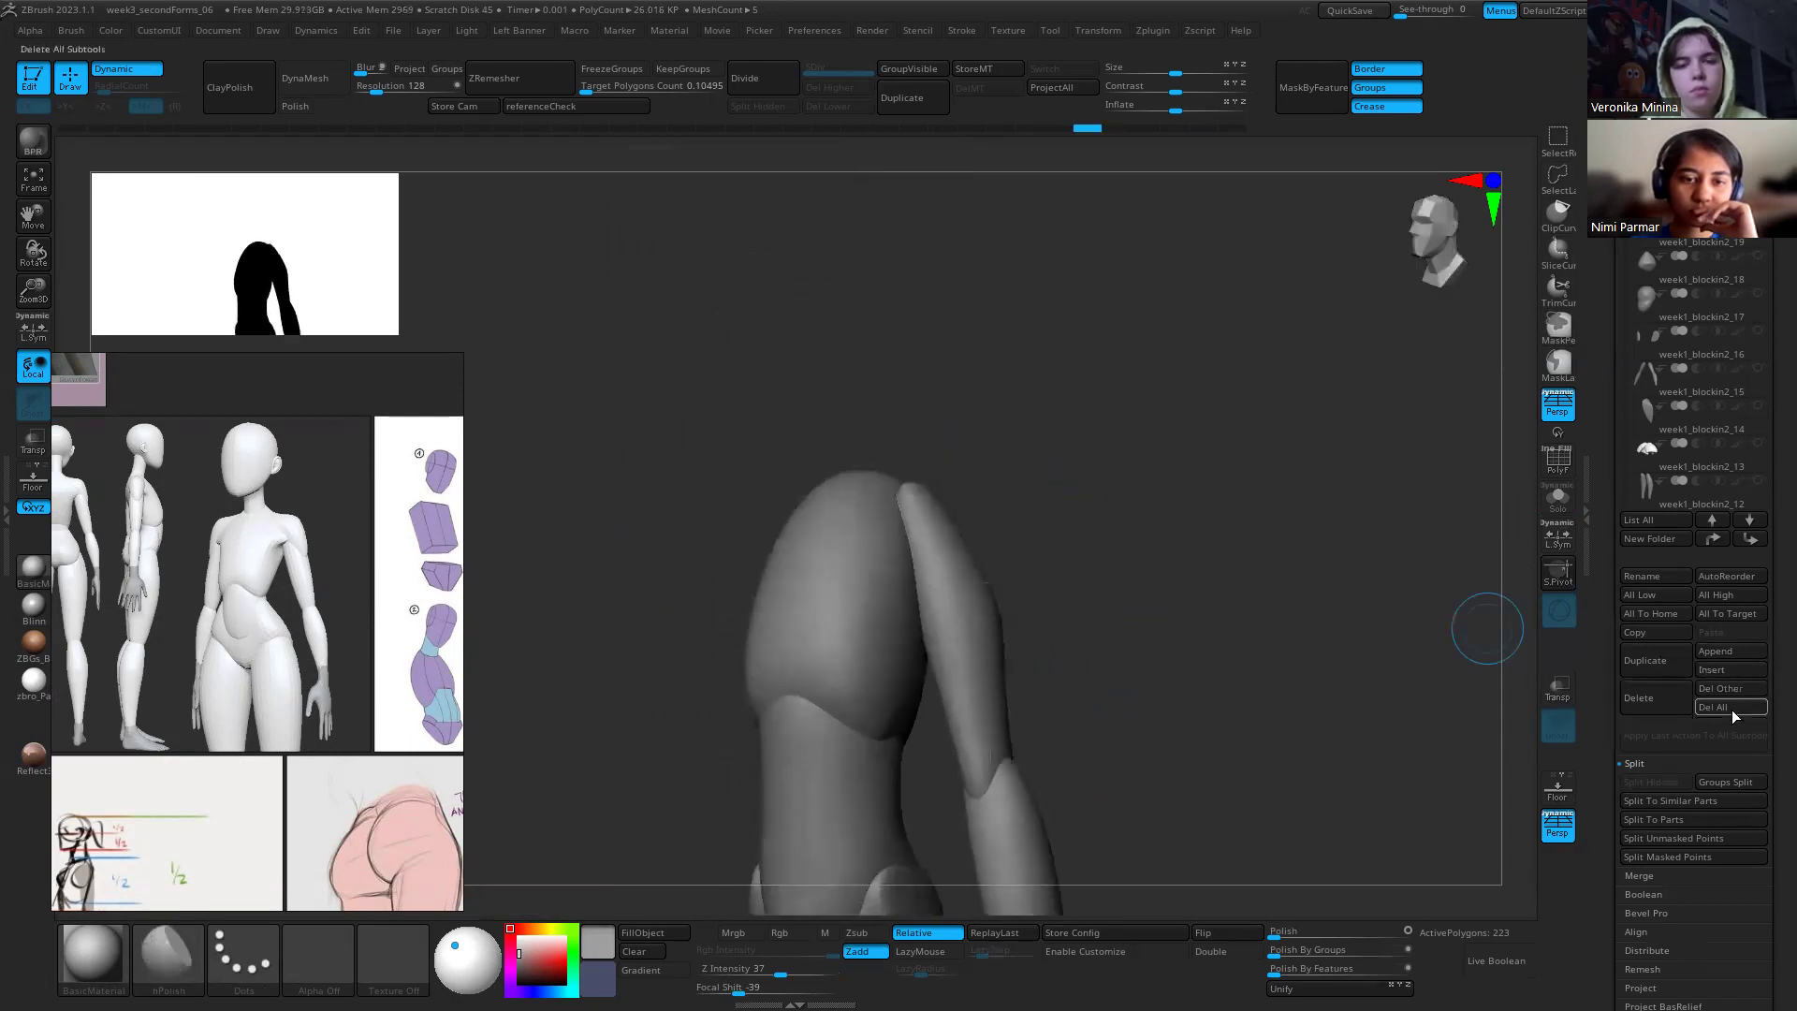
{"action": "left_click", "coordinate": [1731, 669]}
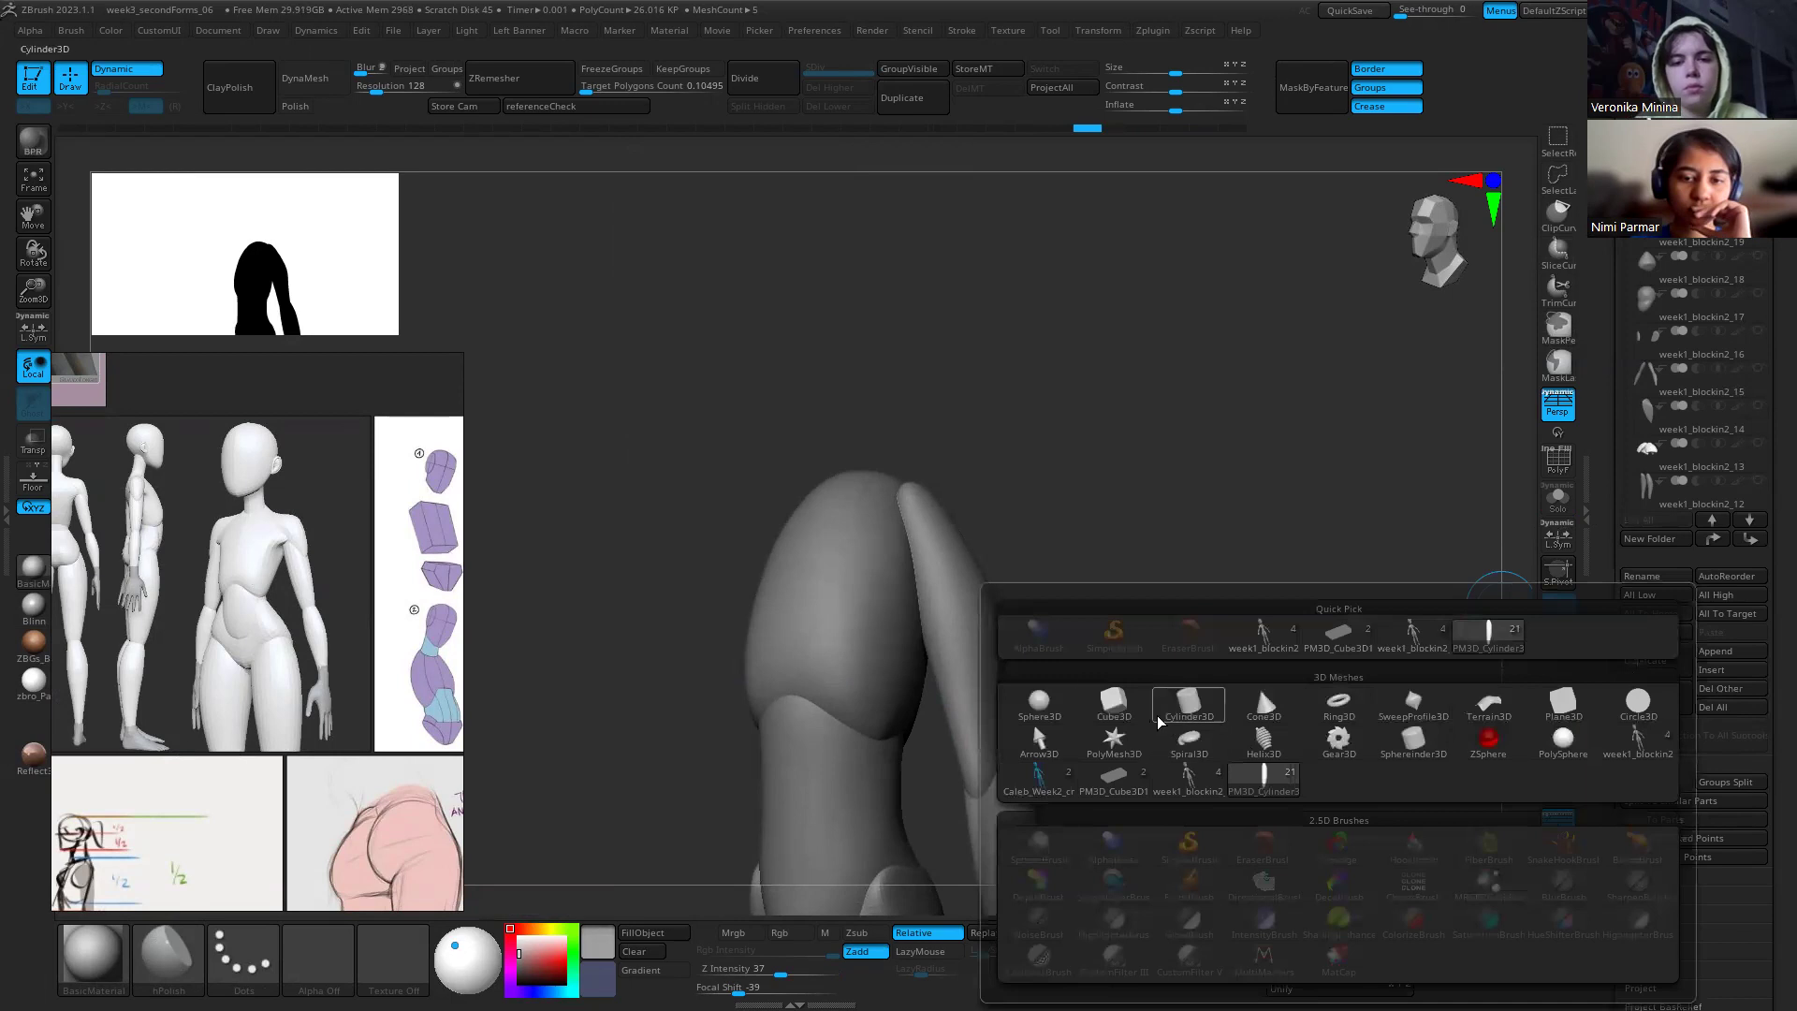
{"action": "left_click", "coordinate": [1050, 704]}
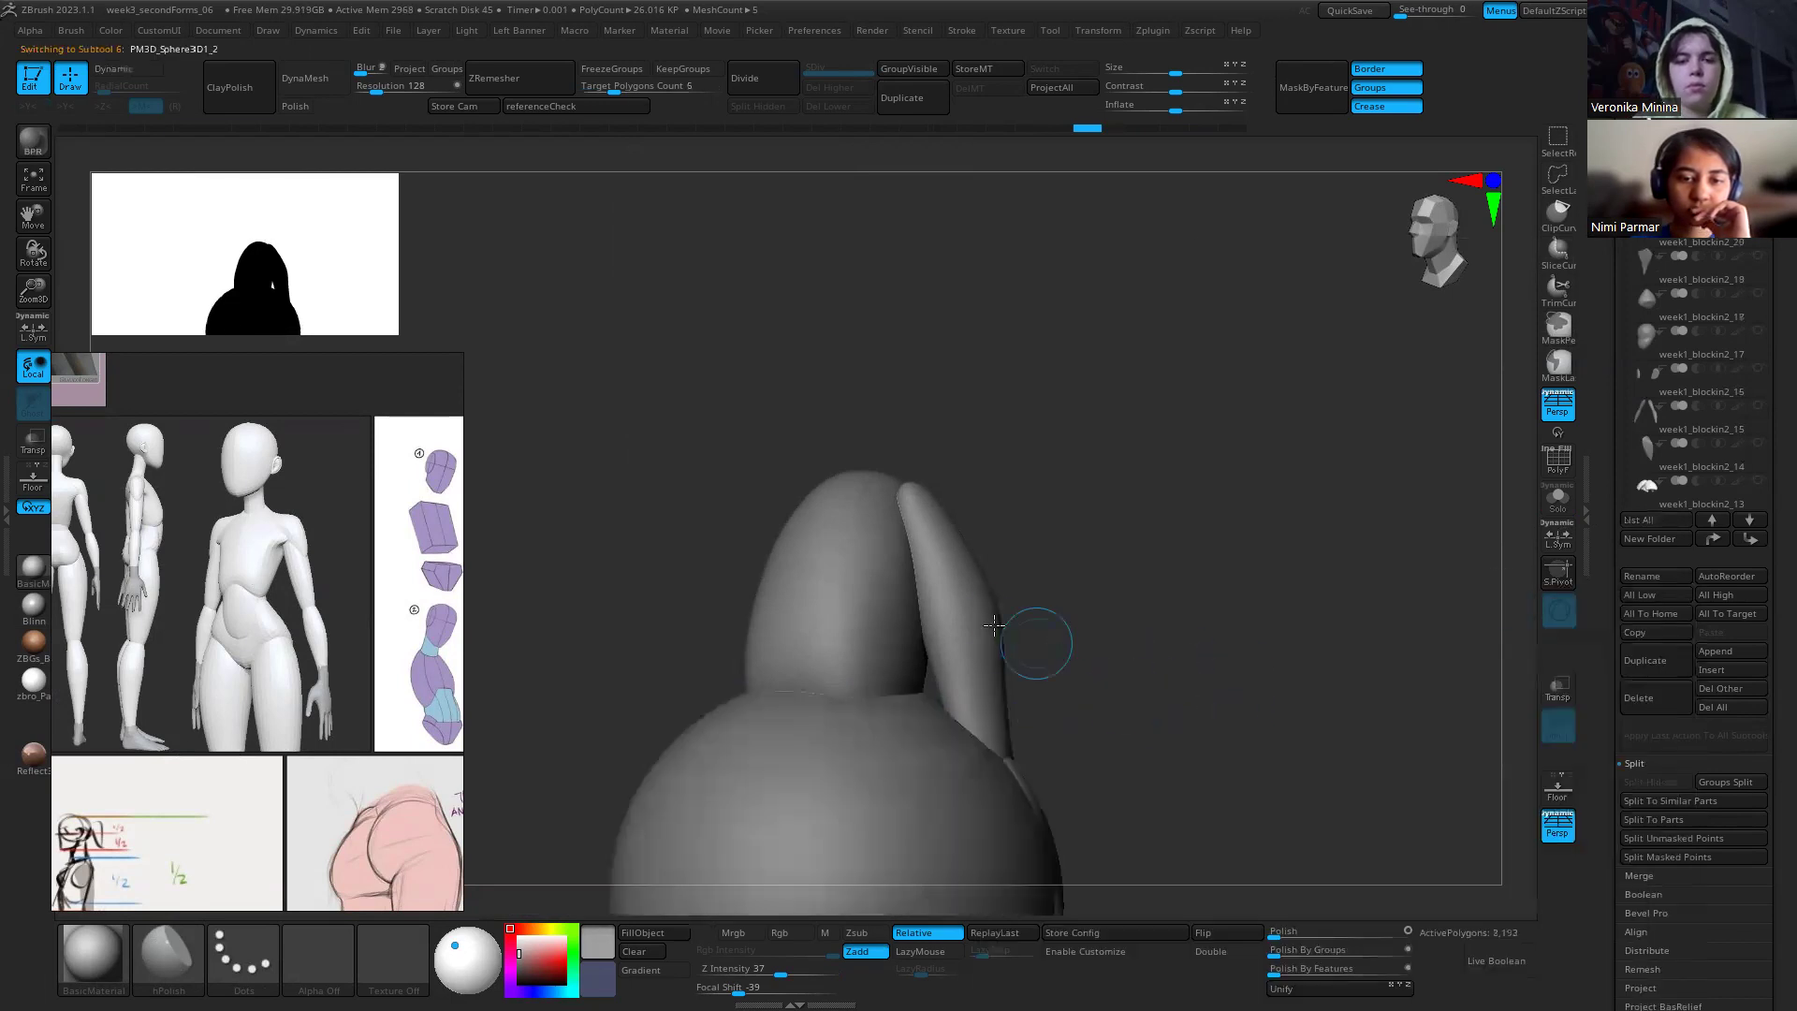
{"action": "left_click_drag", "start_coordinate": [590, 593], "coordinate": [830, 413]}
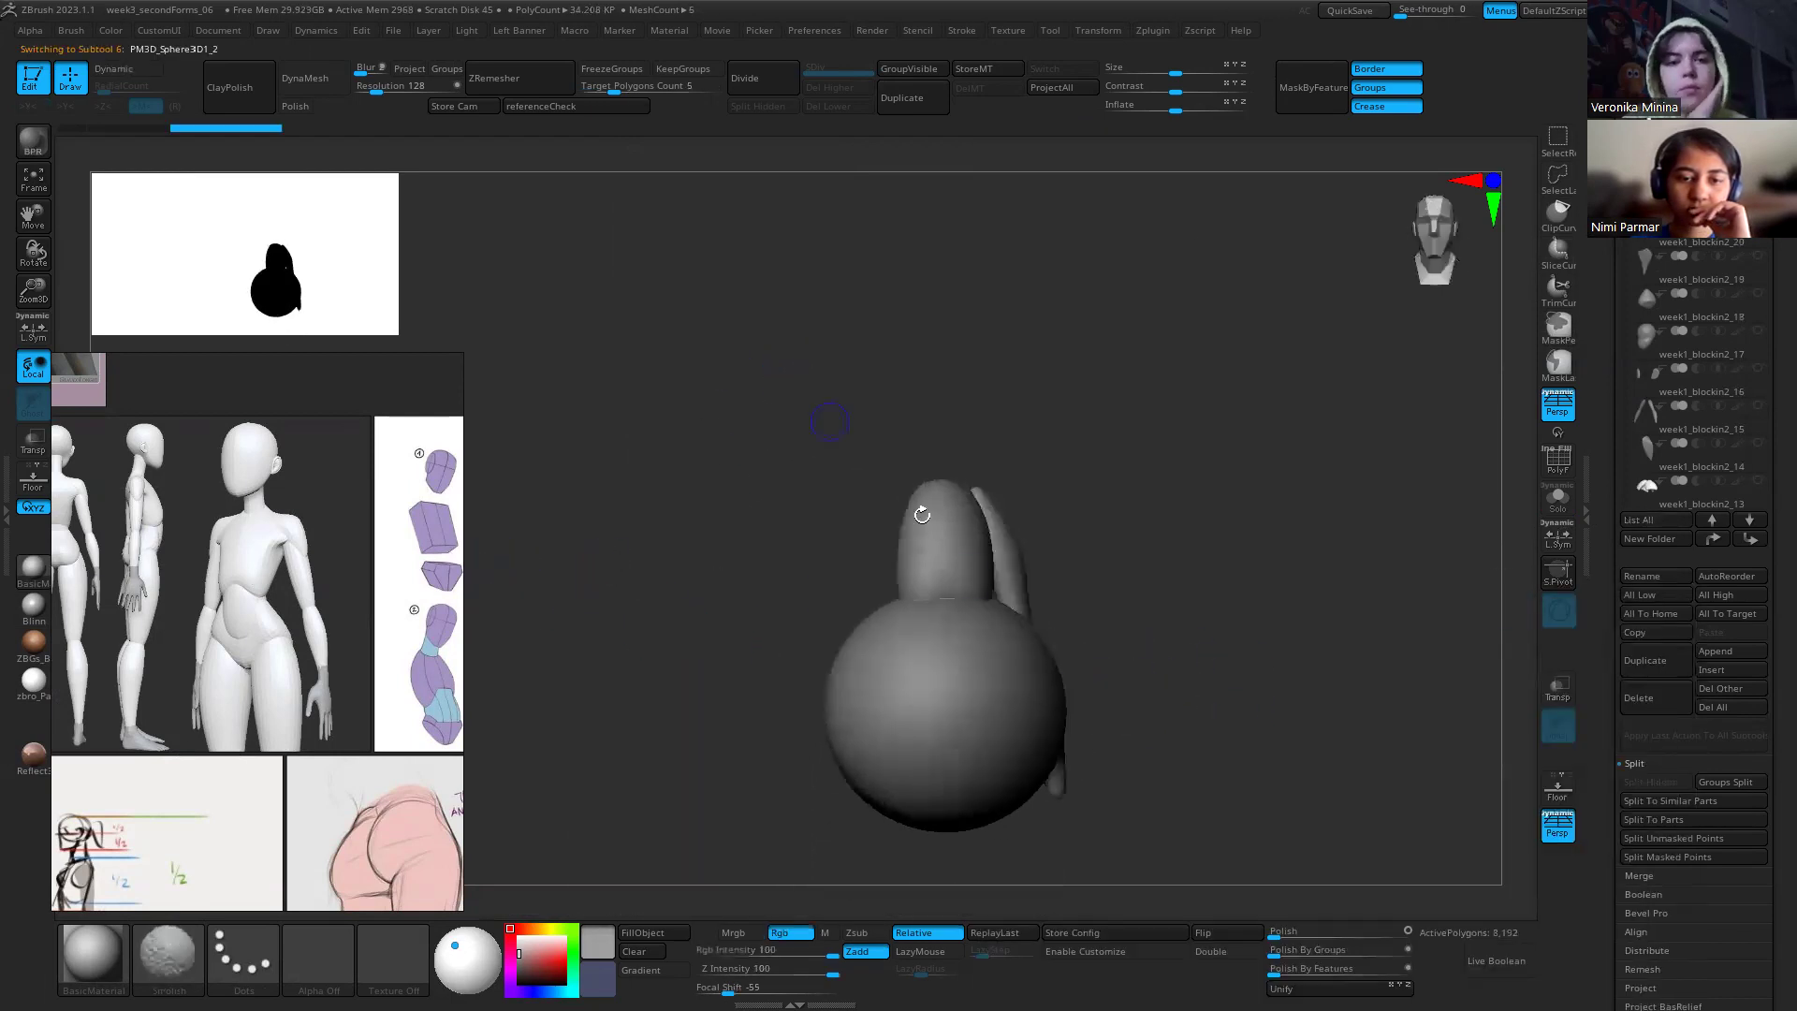
Step: Scale the sphere down to shoulder size and move it up to the top of the upper arm
{"action": "key", "text": "w"}
{"action": "mouse_move", "coordinate": [944, 709]}
{"action": "left_mouse_down"}
{"action": "mouse_move", "coordinate": [953, 680]}
{"action": "mouse_move", "coordinate": [947, 725]}
{"action": "left_mouse_up"}
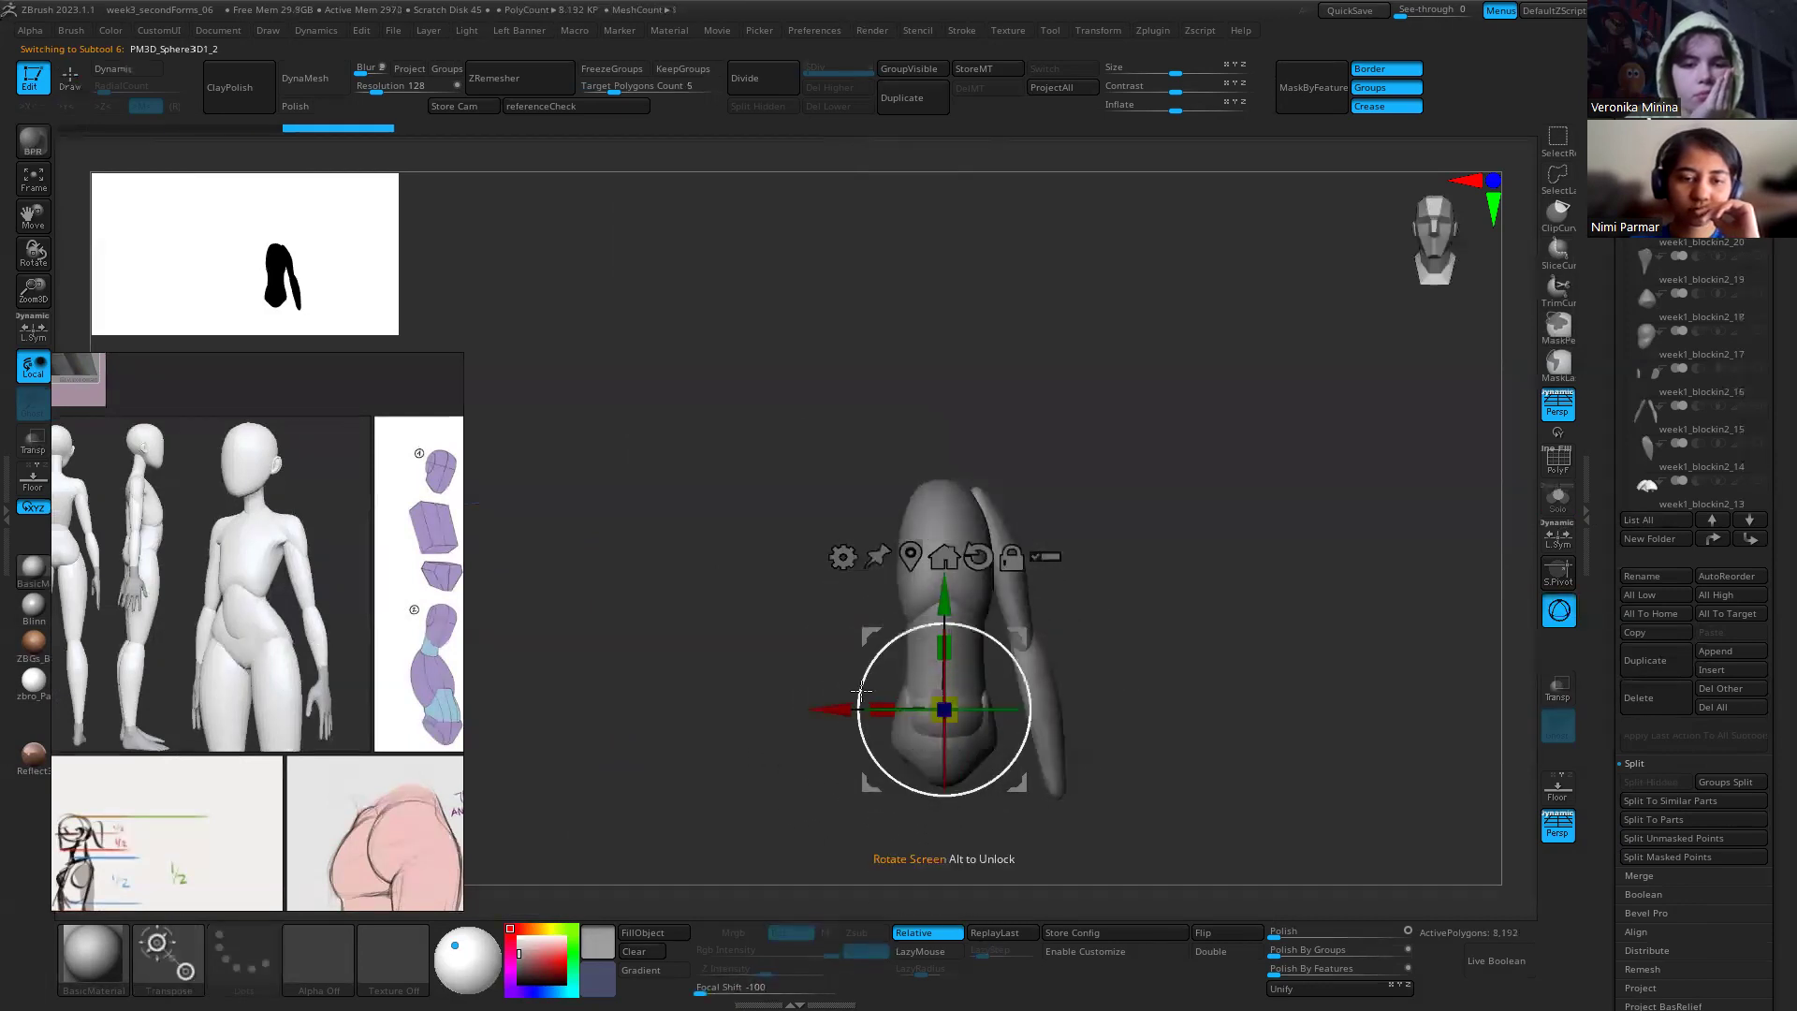
{"action": "left_click_drag", "start_coordinate": [1020, 629], "coordinate": [1071, 414]}
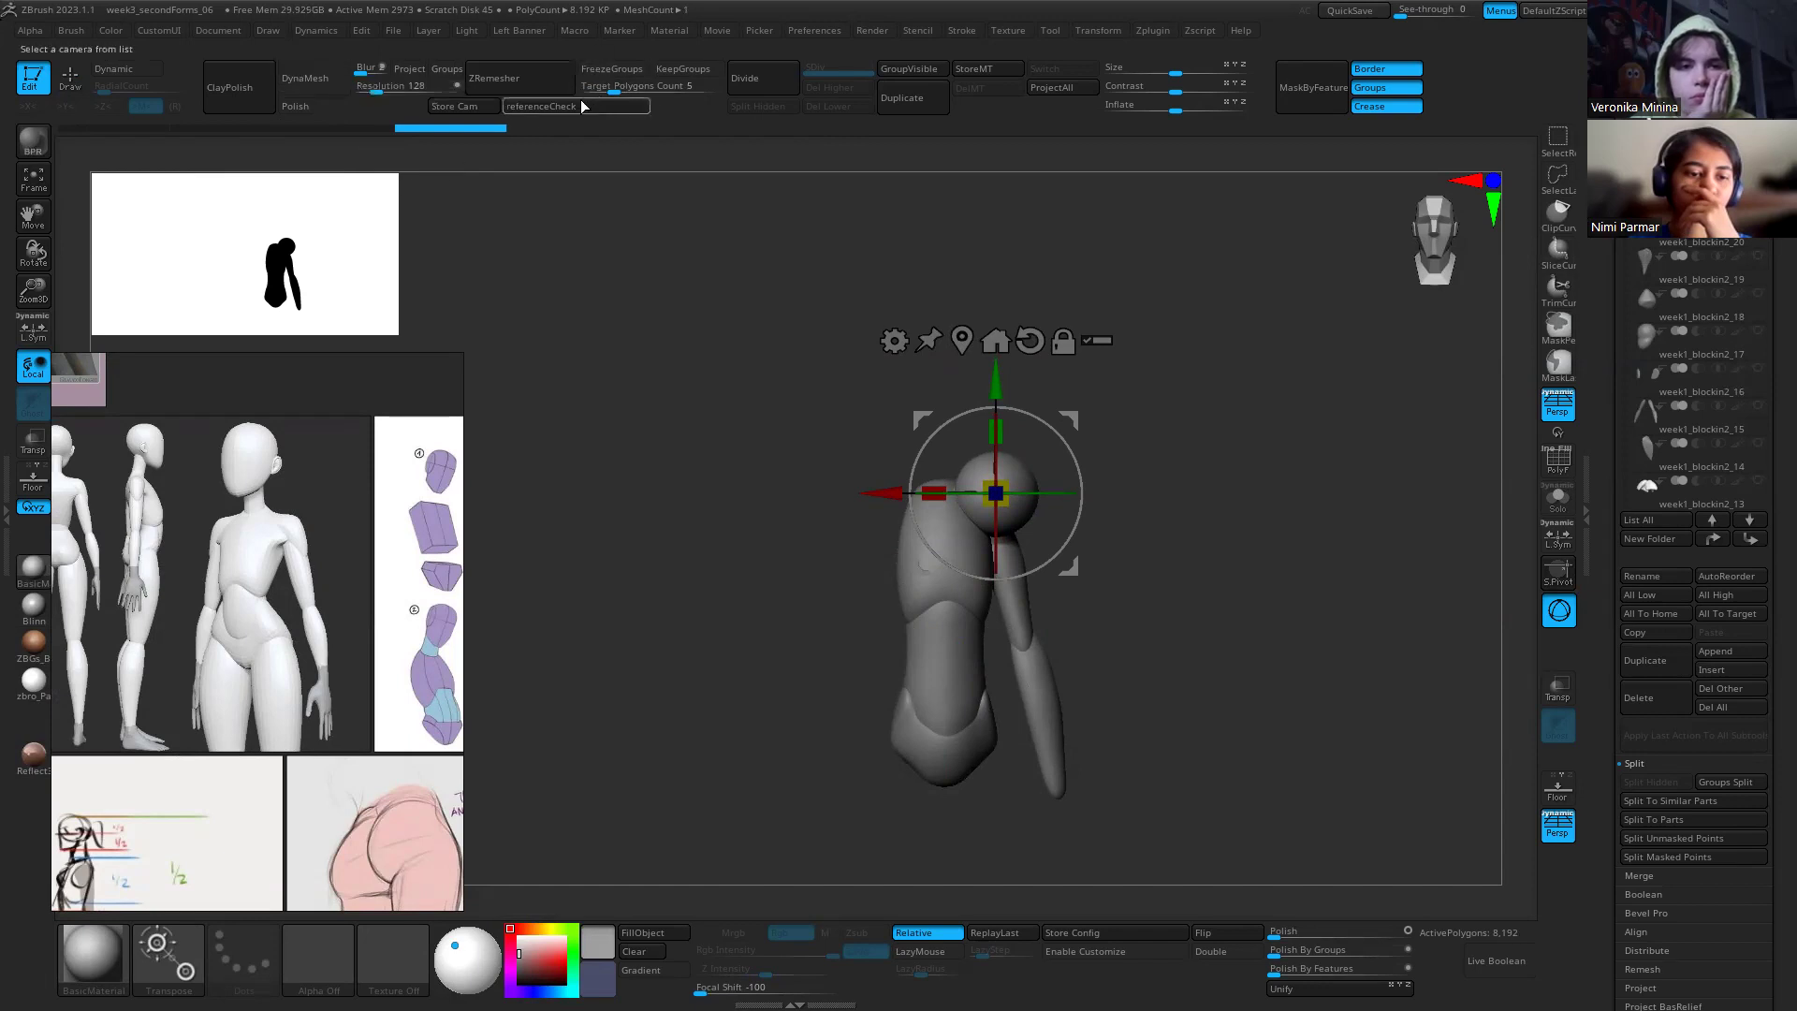
Step: Remesh the shoulder sphere with ZRemesher at a target polygon count of 0.59543 and turn on dynamic subdivision
{"action": "left_click_drag", "start_coordinate": [611, 86], "coordinate": [592, 86]}
{"action": "left_click", "coordinate": [494, 77]}
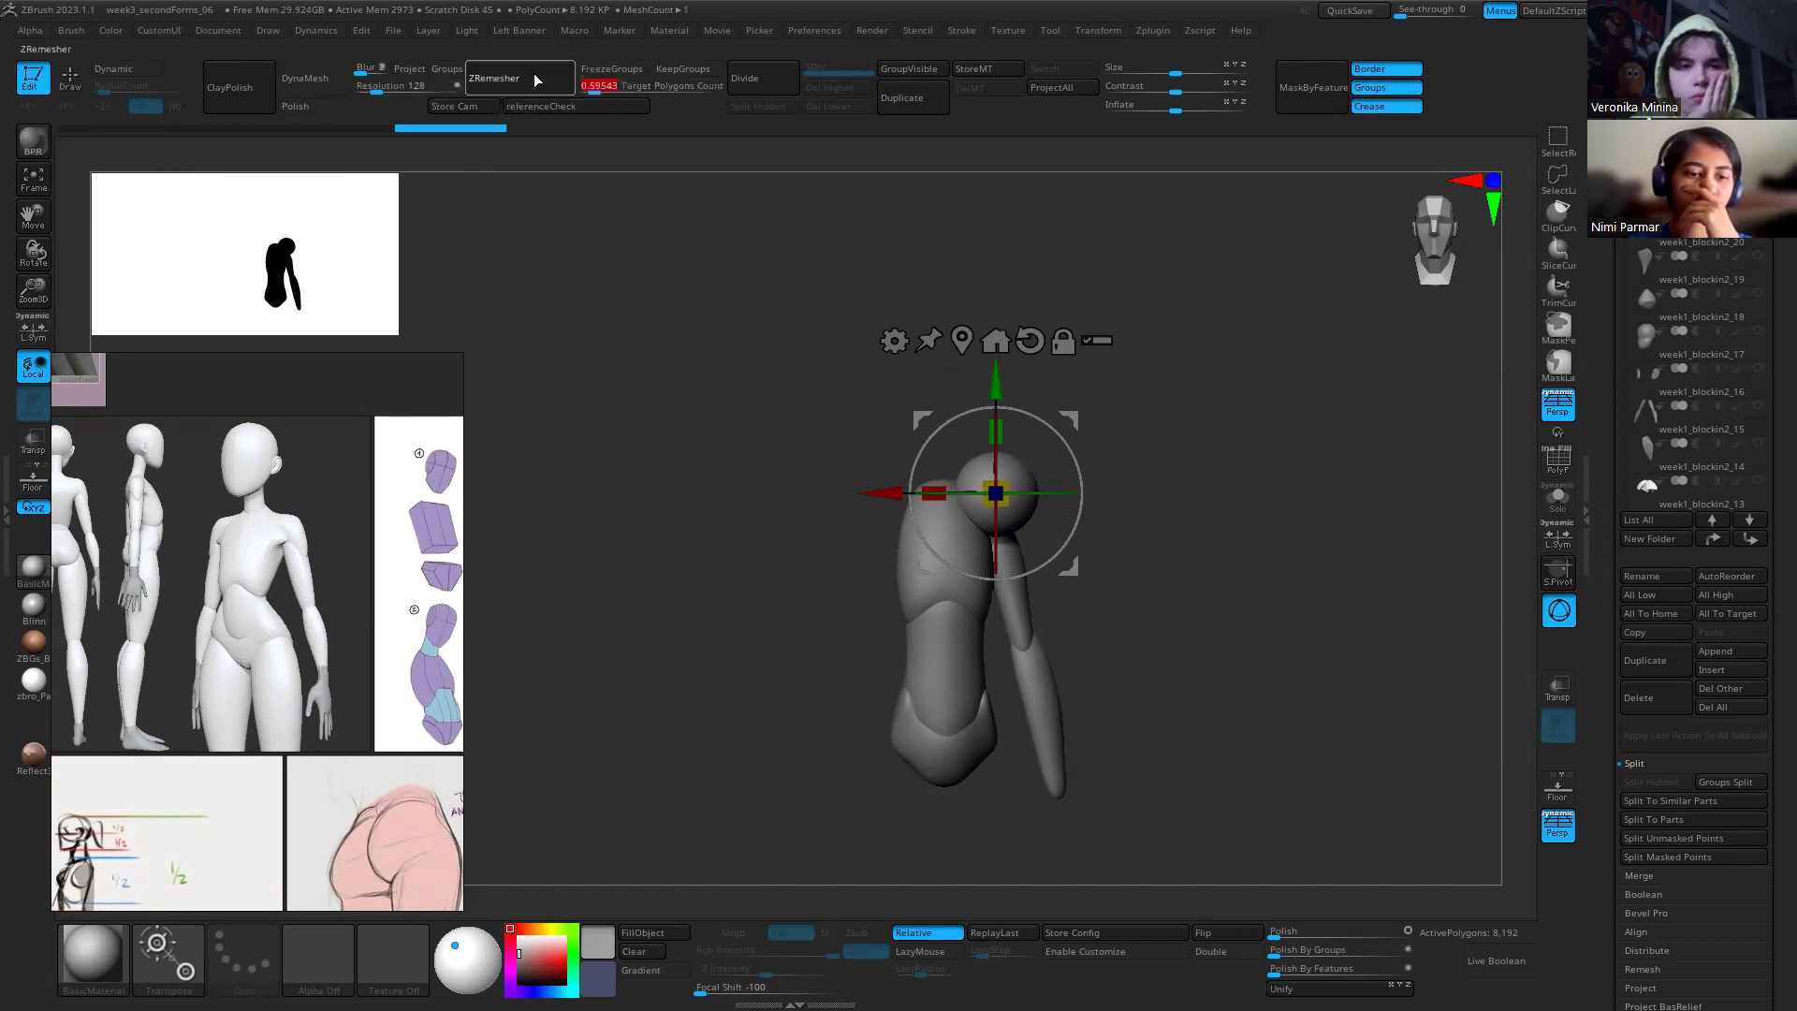
{"action": "key", "text": "shift+d"}
{"action": "key", "text": "q"}
{"action": "key", "text": "w"}
Step: Move the shoulder sphere down and outward so it sits between the ribcage and the upper arm
{"action": "mouse_move", "coordinate": [1003, 483]}
{"action": "left_mouse_down"}
{"action": "mouse_move", "coordinate": [965, 481]}
{"action": "mouse_move", "coordinate": [984, 483]}
{"action": "left_mouse_up"}
{"action": "right_click_drag", "start_coordinate": [1062, 344], "coordinate": [1010, 524], "text": "ctrl"}
{"action": "left_click_drag", "start_coordinate": [939, 486], "coordinate": [866, 488]}
{"action": "mouse_move", "coordinate": [1119, 525]}
{"action": "left_mouse_down"}
{"action": "mouse_move", "coordinate": [1273, 513]}
{"action": "mouse_move", "coordinate": [1213, 629]}
{"action": "mouse_move", "coordinate": [1142, 543]}
{"action": "left_mouse_up"}
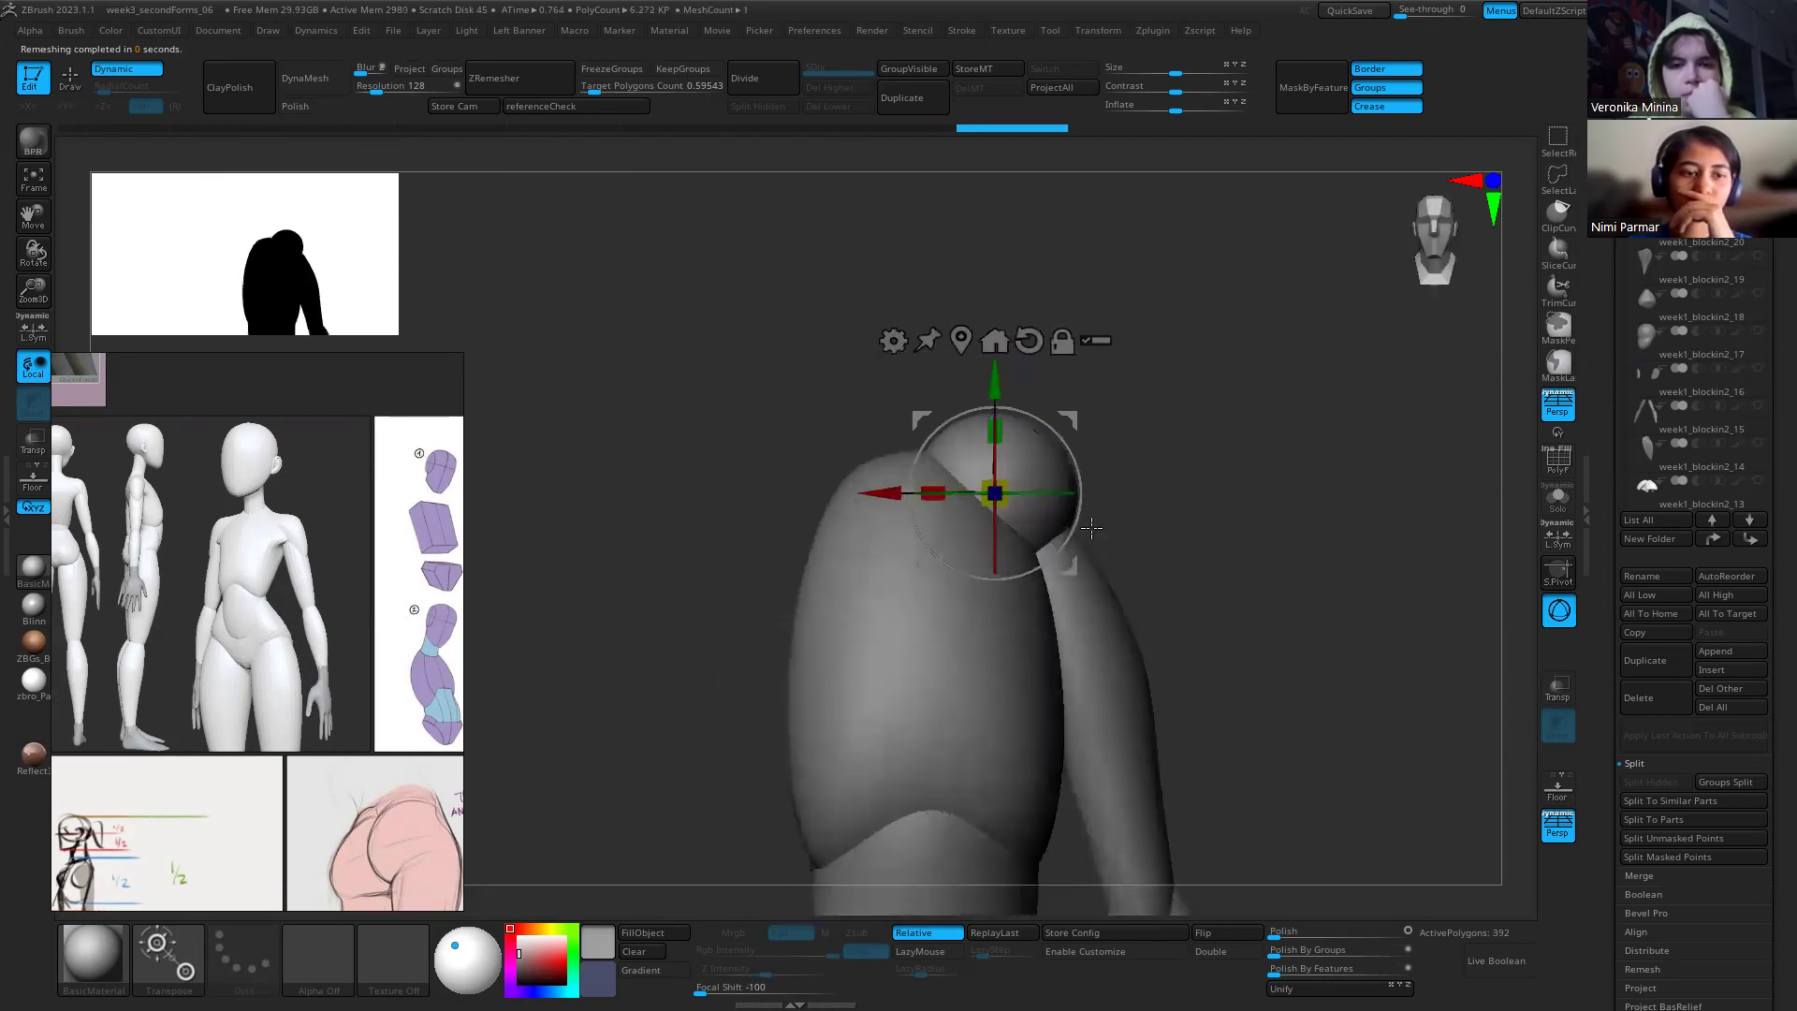
{"action": "left_click_drag", "start_coordinate": [997, 388], "coordinate": [1022, 422]}
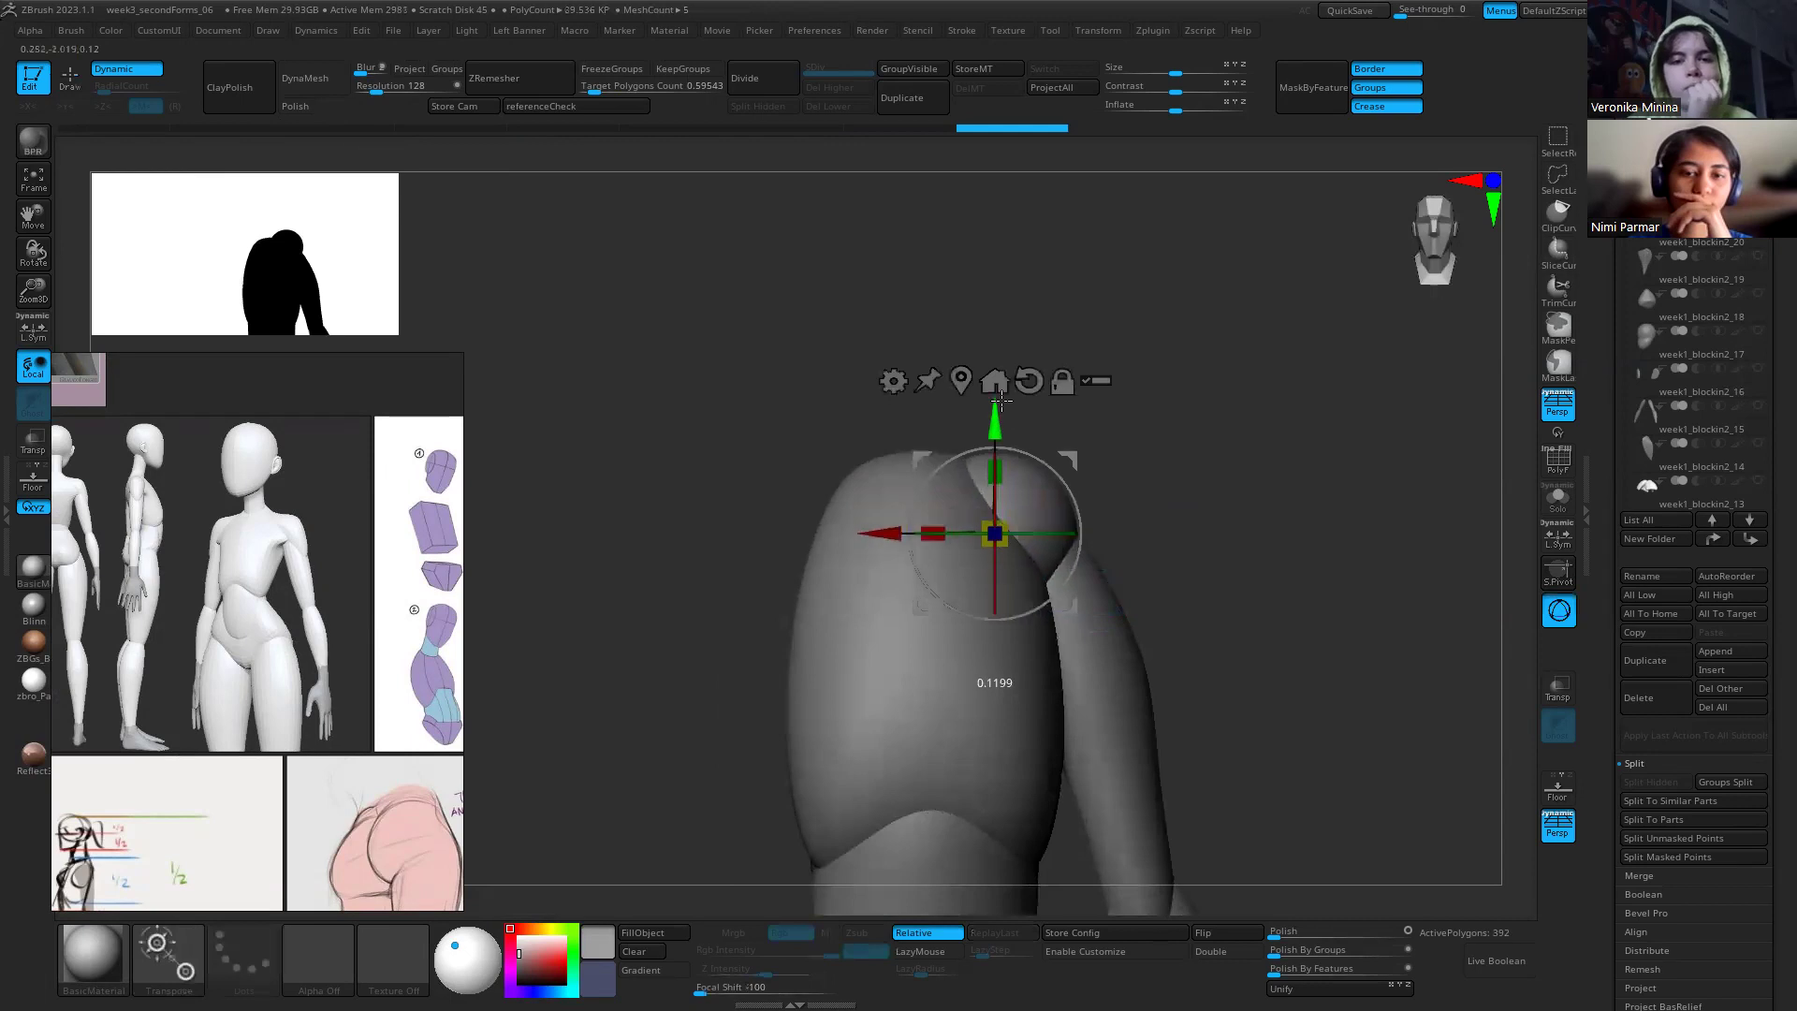
{"action": "left_click_drag", "start_coordinate": [912, 526], "coordinate": [906, 526]}
{"action": "key", "text": "q"}
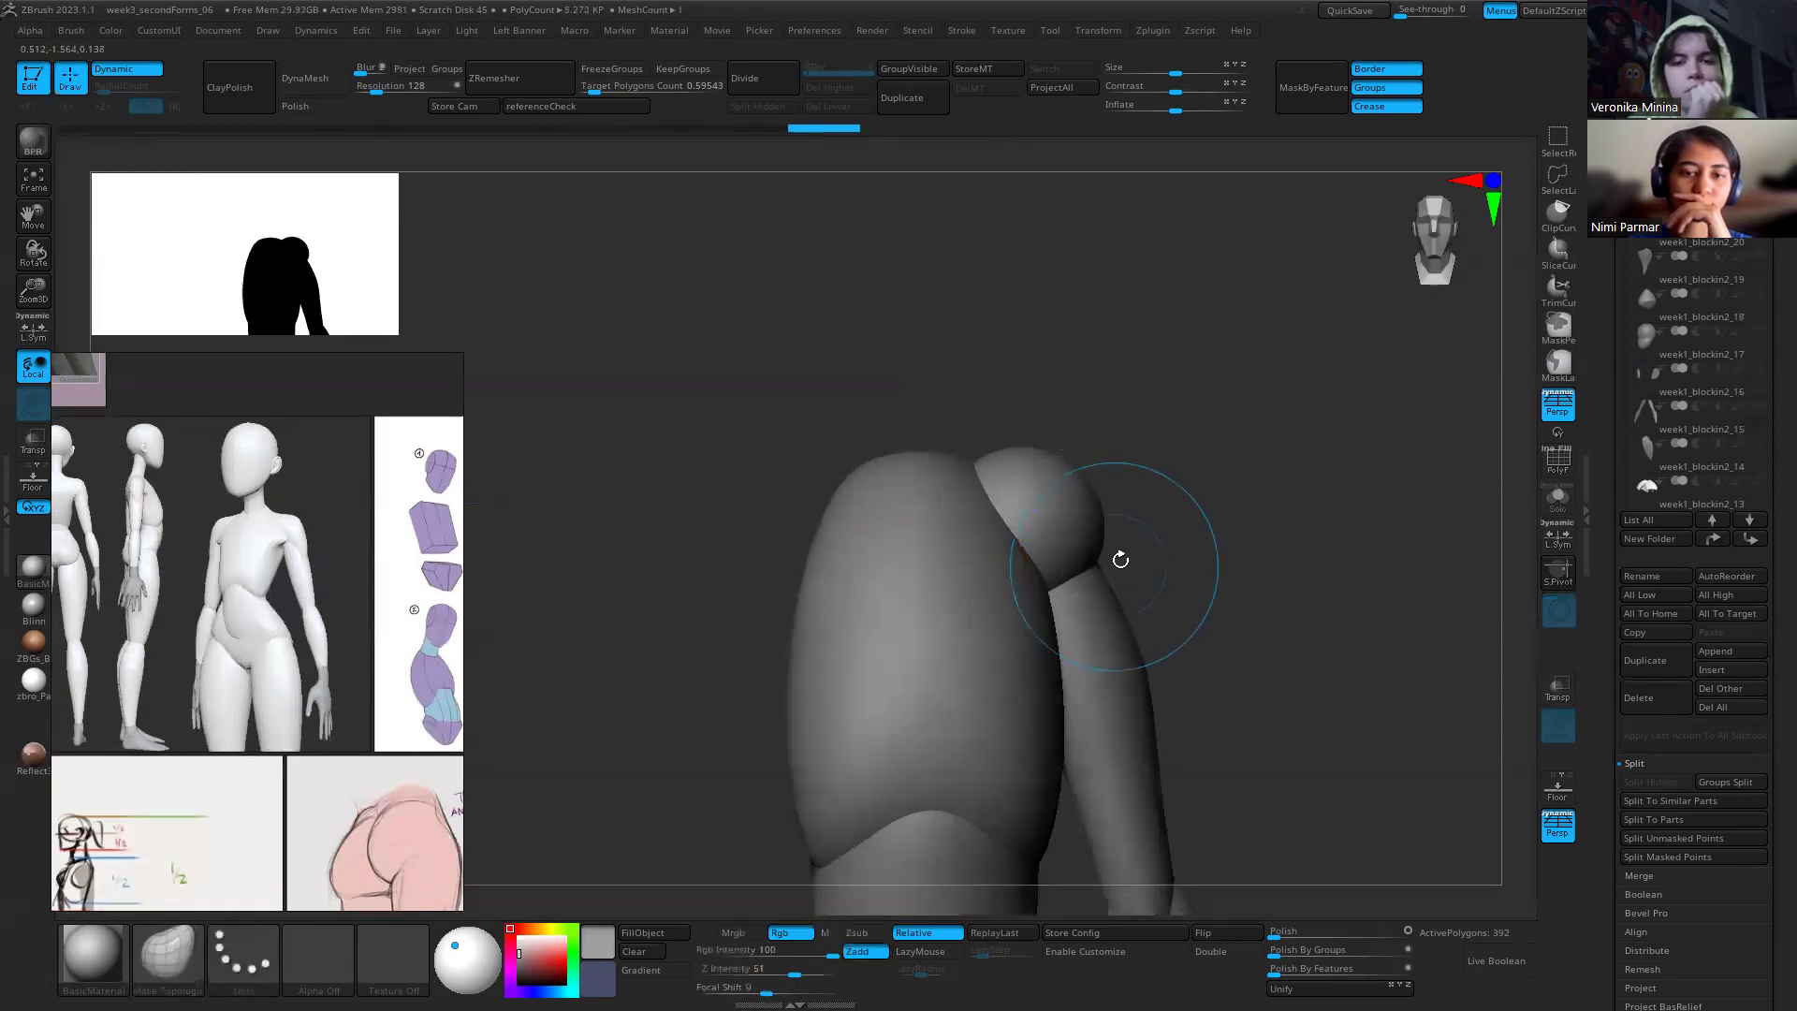
Step: Remesh the shoulder sphere again with the target polygon count lowered to about 0.144
{"action": "left_click_drag", "start_coordinate": [1126, 558], "coordinate": [805, 148]}
{"action": "left_click_drag", "start_coordinate": [591, 85], "coordinate": [589, 93]}
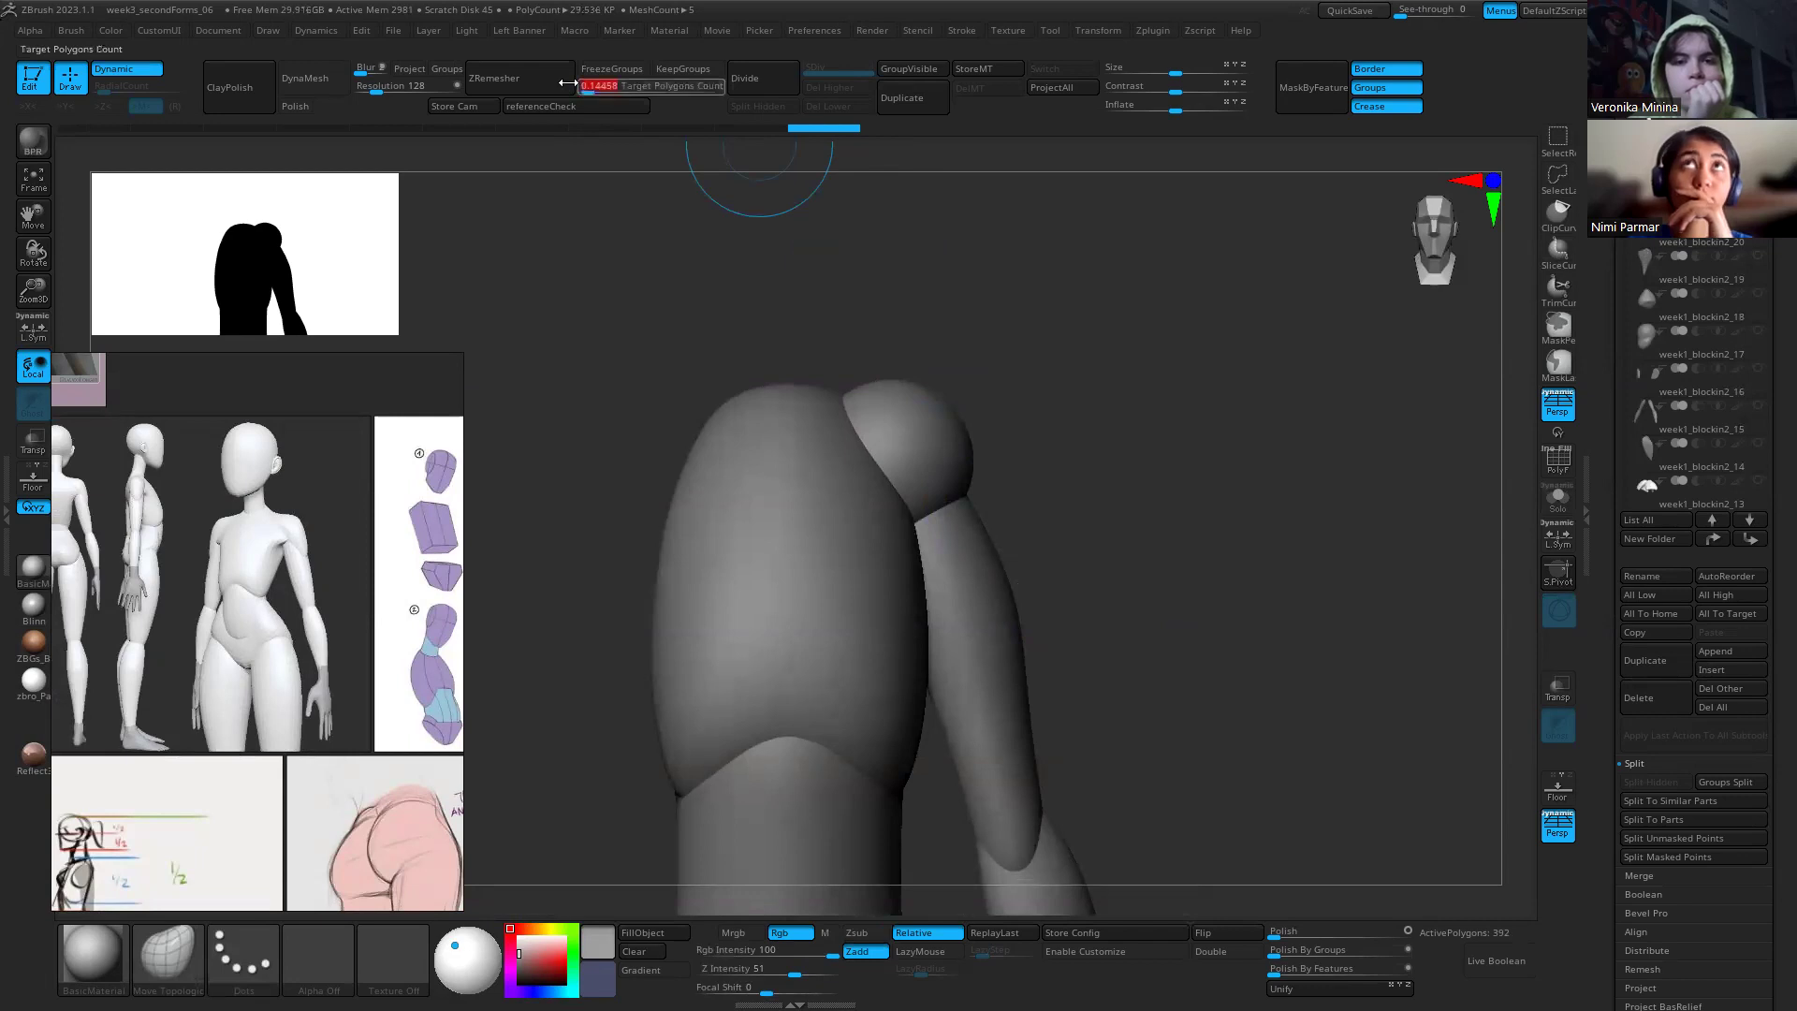
{"action": "left_click", "coordinate": [550, 82]}
Step: Pull the shoulder's outer edge down over the upper arm and compare the arm's shape from the side and front
{"action": "key", "text": "s"}
{"action": "left_click_drag", "start_coordinate": [983, 484], "coordinate": [979, 488]}
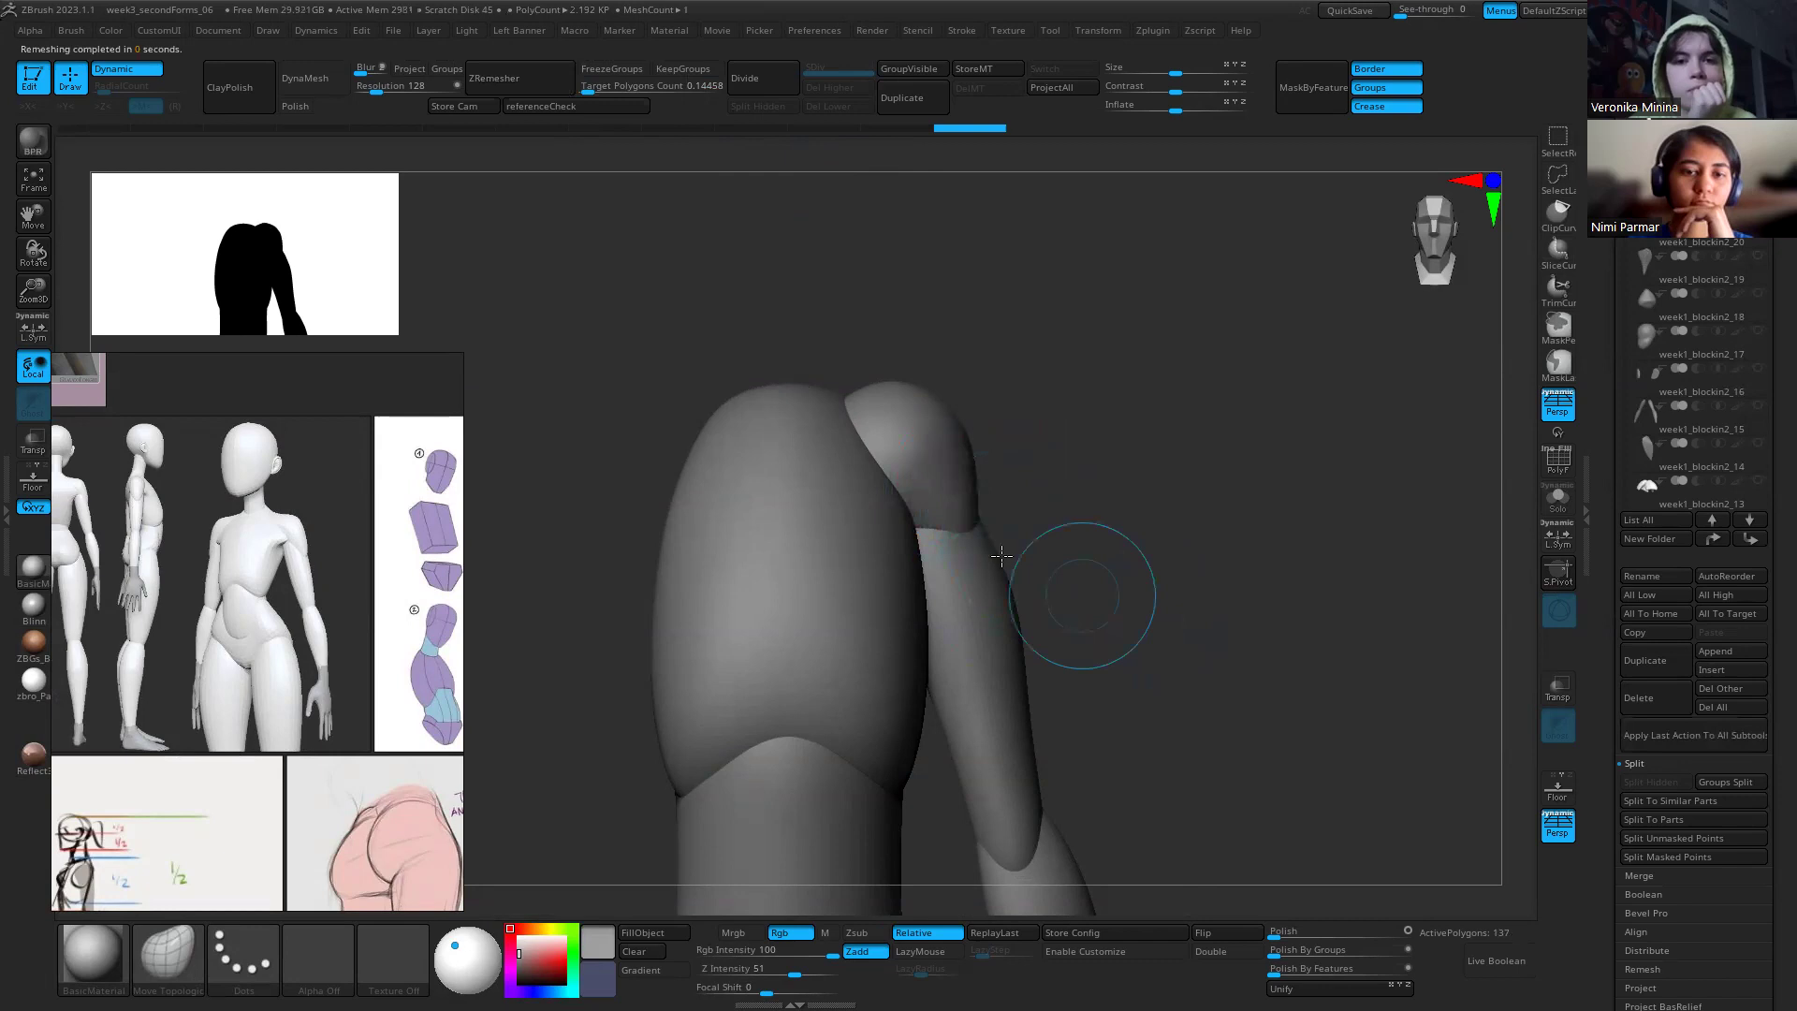
{"action": "left_click_drag", "start_coordinate": [1074, 590], "coordinate": [950, 531]}
{"action": "left_click_drag", "start_coordinate": [987, 633], "coordinate": [942, 526]}
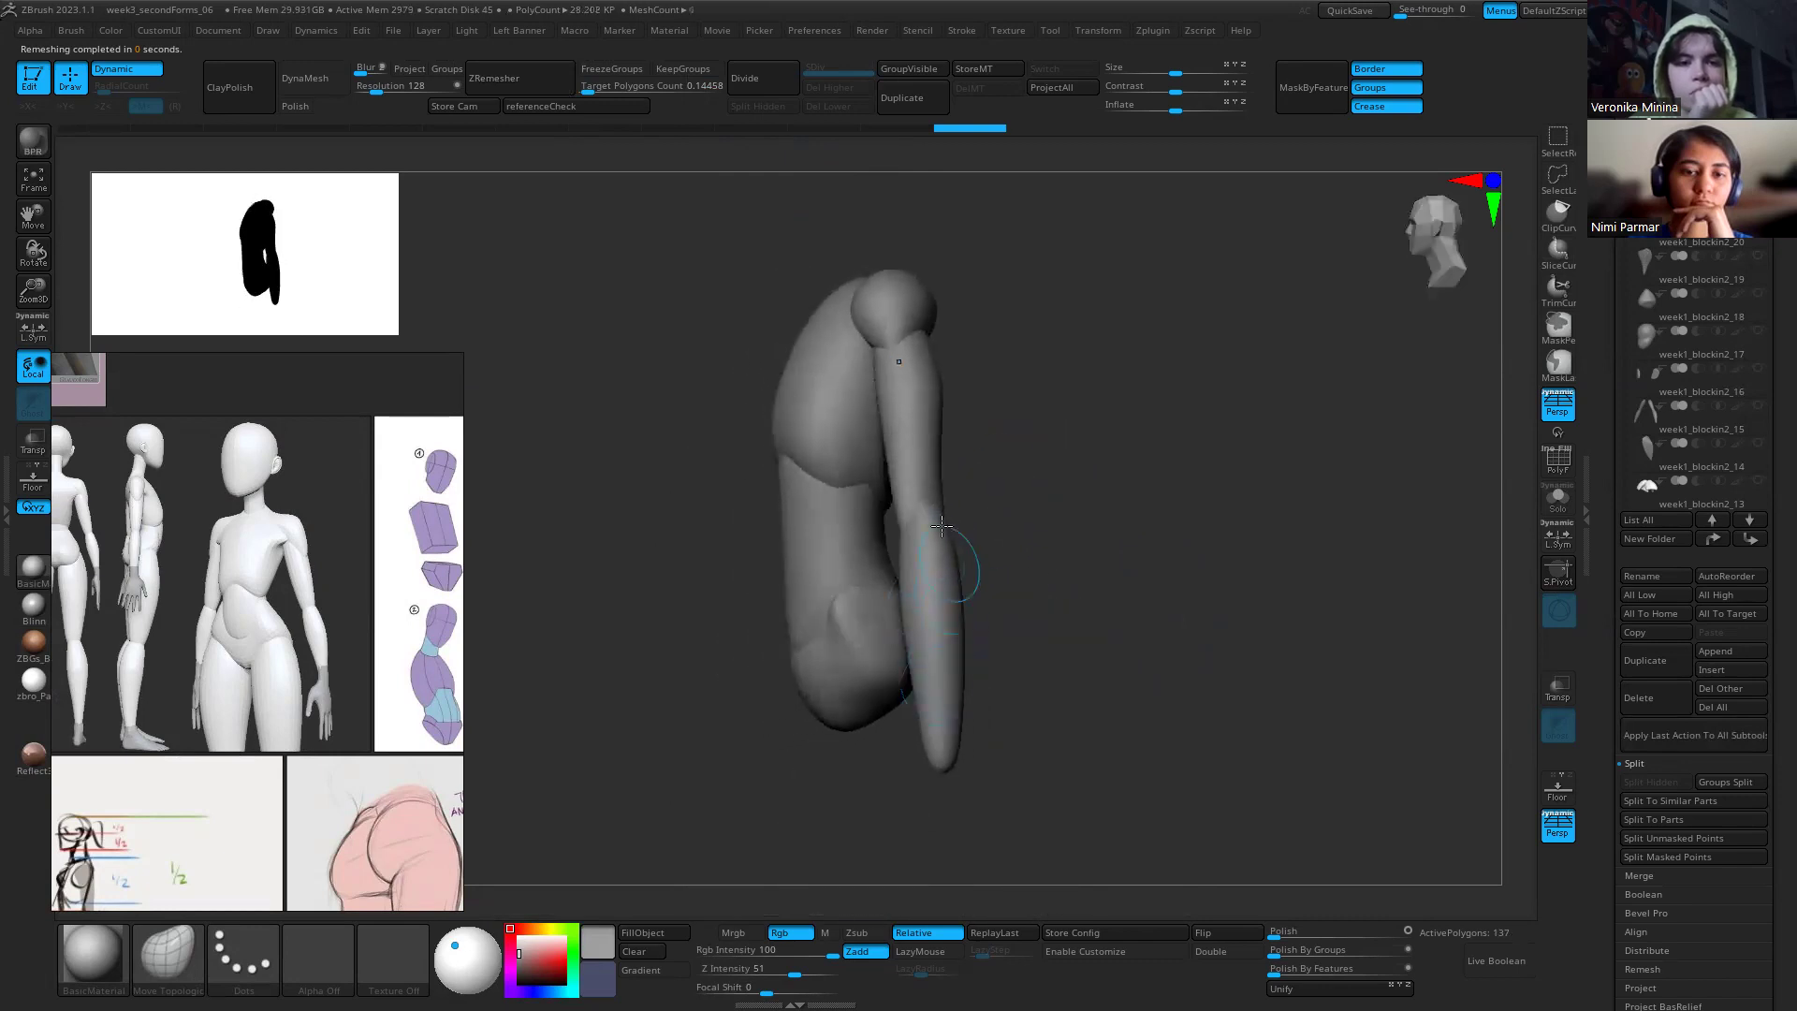
{"action": "left_click_drag", "start_coordinate": [940, 690], "coordinate": [951, 566]}
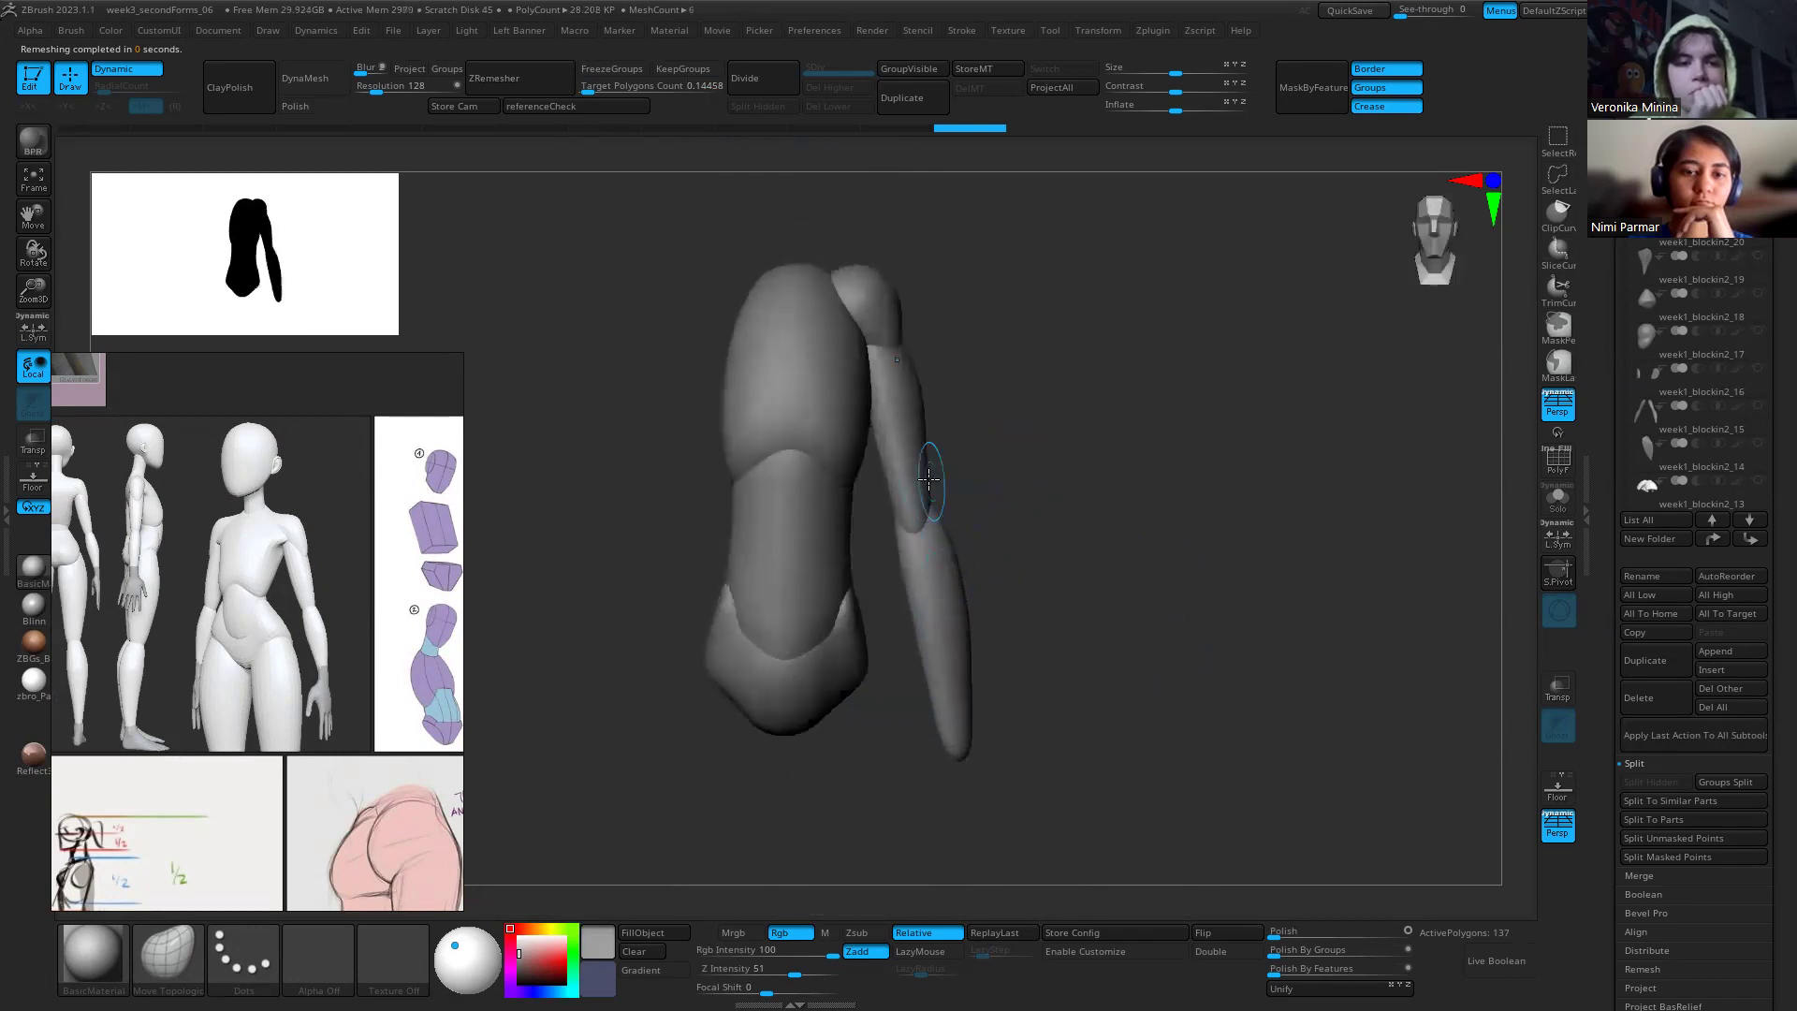
{"action": "left_click_drag", "start_coordinate": [1031, 436], "coordinate": [962, 436]}
{"action": "left_click_drag", "start_coordinate": [958, 550], "coordinate": [927, 328]}
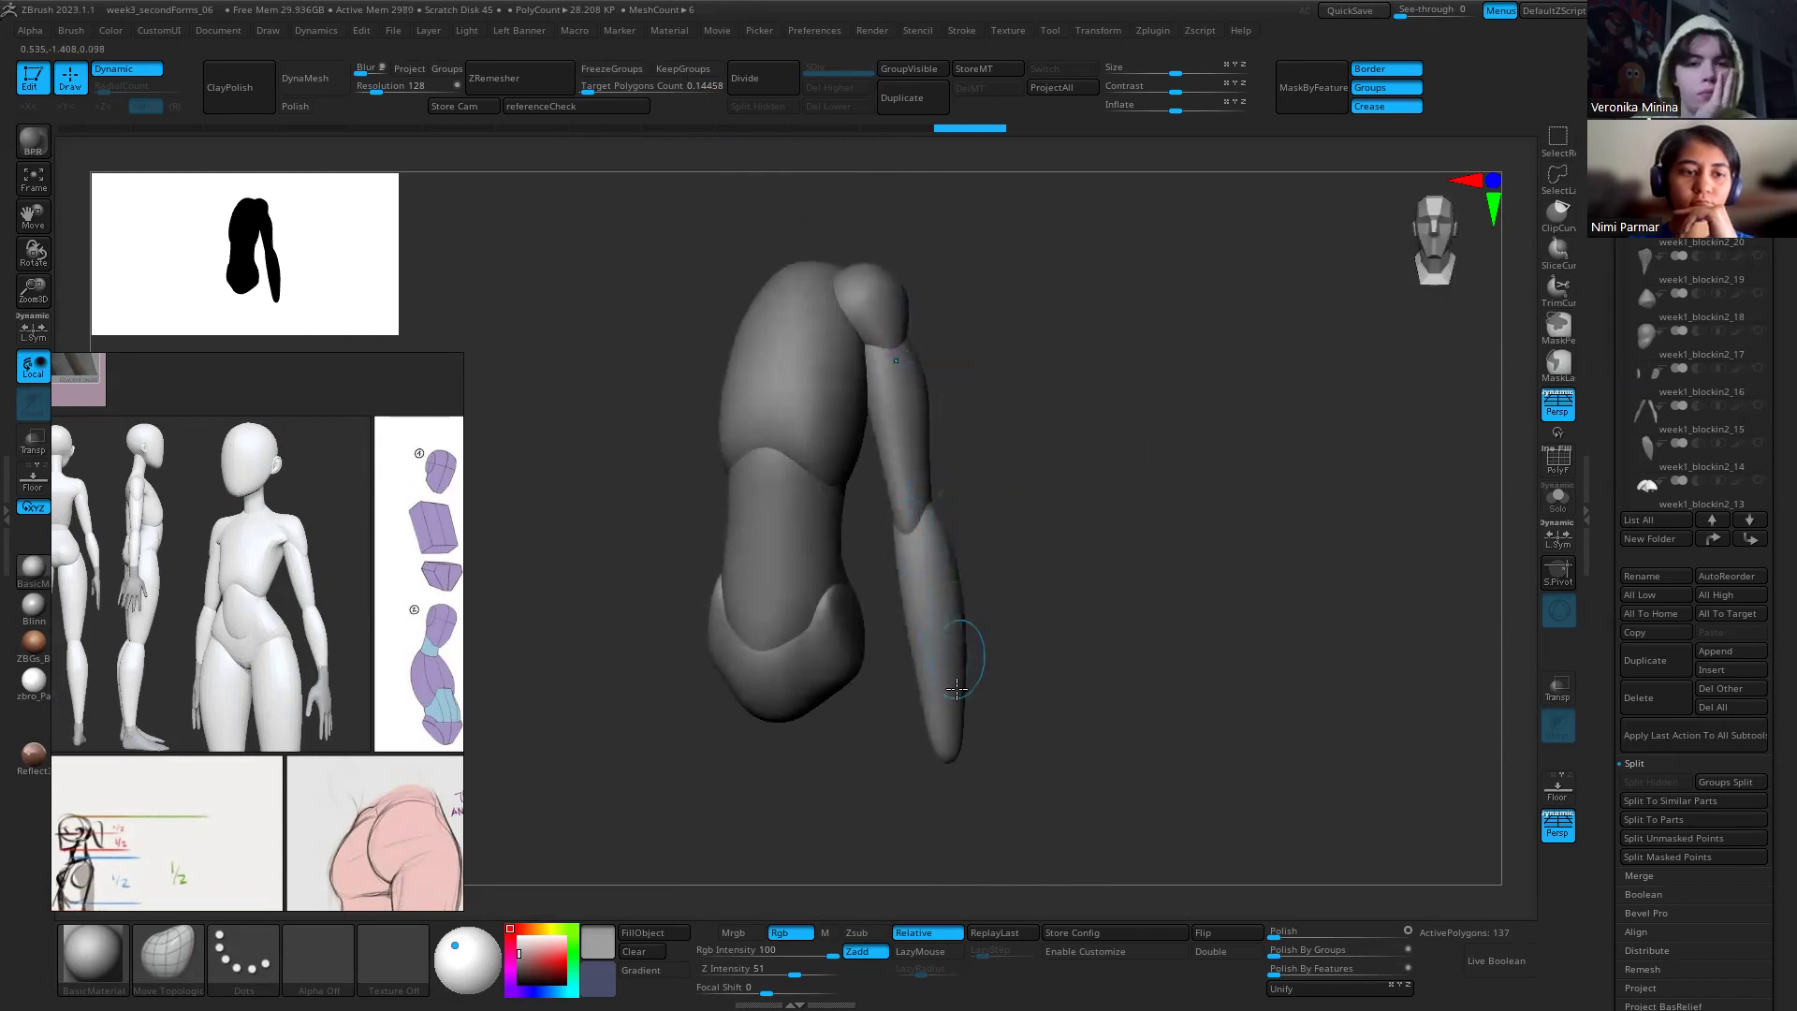
Step: Lower and slope the shoulder's top and stretch it along the arm to form a smooth deltoid shape beside the ribcage
{"action": "mouse_move", "coordinate": [982, 302]}
{"action": "left_mouse_down"}
{"action": "mouse_move", "coordinate": [935, 309]}
{"action": "mouse_move", "coordinate": [921, 360]}
{"action": "mouse_move", "coordinate": [1146, 433]}
{"action": "mouse_move", "coordinate": [992, 421]}
{"action": "mouse_move", "coordinate": [898, 328]}
{"action": "mouse_move", "coordinate": [930, 375]}
{"action": "mouse_move", "coordinate": [984, 379]}
{"action": "mouse_move", "coordinate": [992, 403]}
{"action": "left_mouse_up"}
{"action": "mouse_move", "coordinate": [742, 401]}
{"action": "left_mouse_down"}
{"action": "mouse_move", "coordinate": [934, 434]}
{"action": "mouse_move", "coordinate": [982, 286]}
{"action": "mouse_move", "coordinate": [1000, 354]}
{"action": "left_mouse_up"}
{"action": "left_click_drag", "start_coordinate": [1118, 412], "coordinate": [982, 413]}
{"action": "key", "text": "s"}
{"action": "mouse_move", "coordinate": [1093, 450]}
{"action": "left_mouse_down"}
{"action": "mouse_move", "coordinate": [1039, 450]}
{"action": "mouse_move", "coordinate": [1030, 375]}
{"action": "left_mouse_up"}
{"action": "left_click_drag", "start_coordinate": [1160, 440], "coordinate": [1329, 487]}
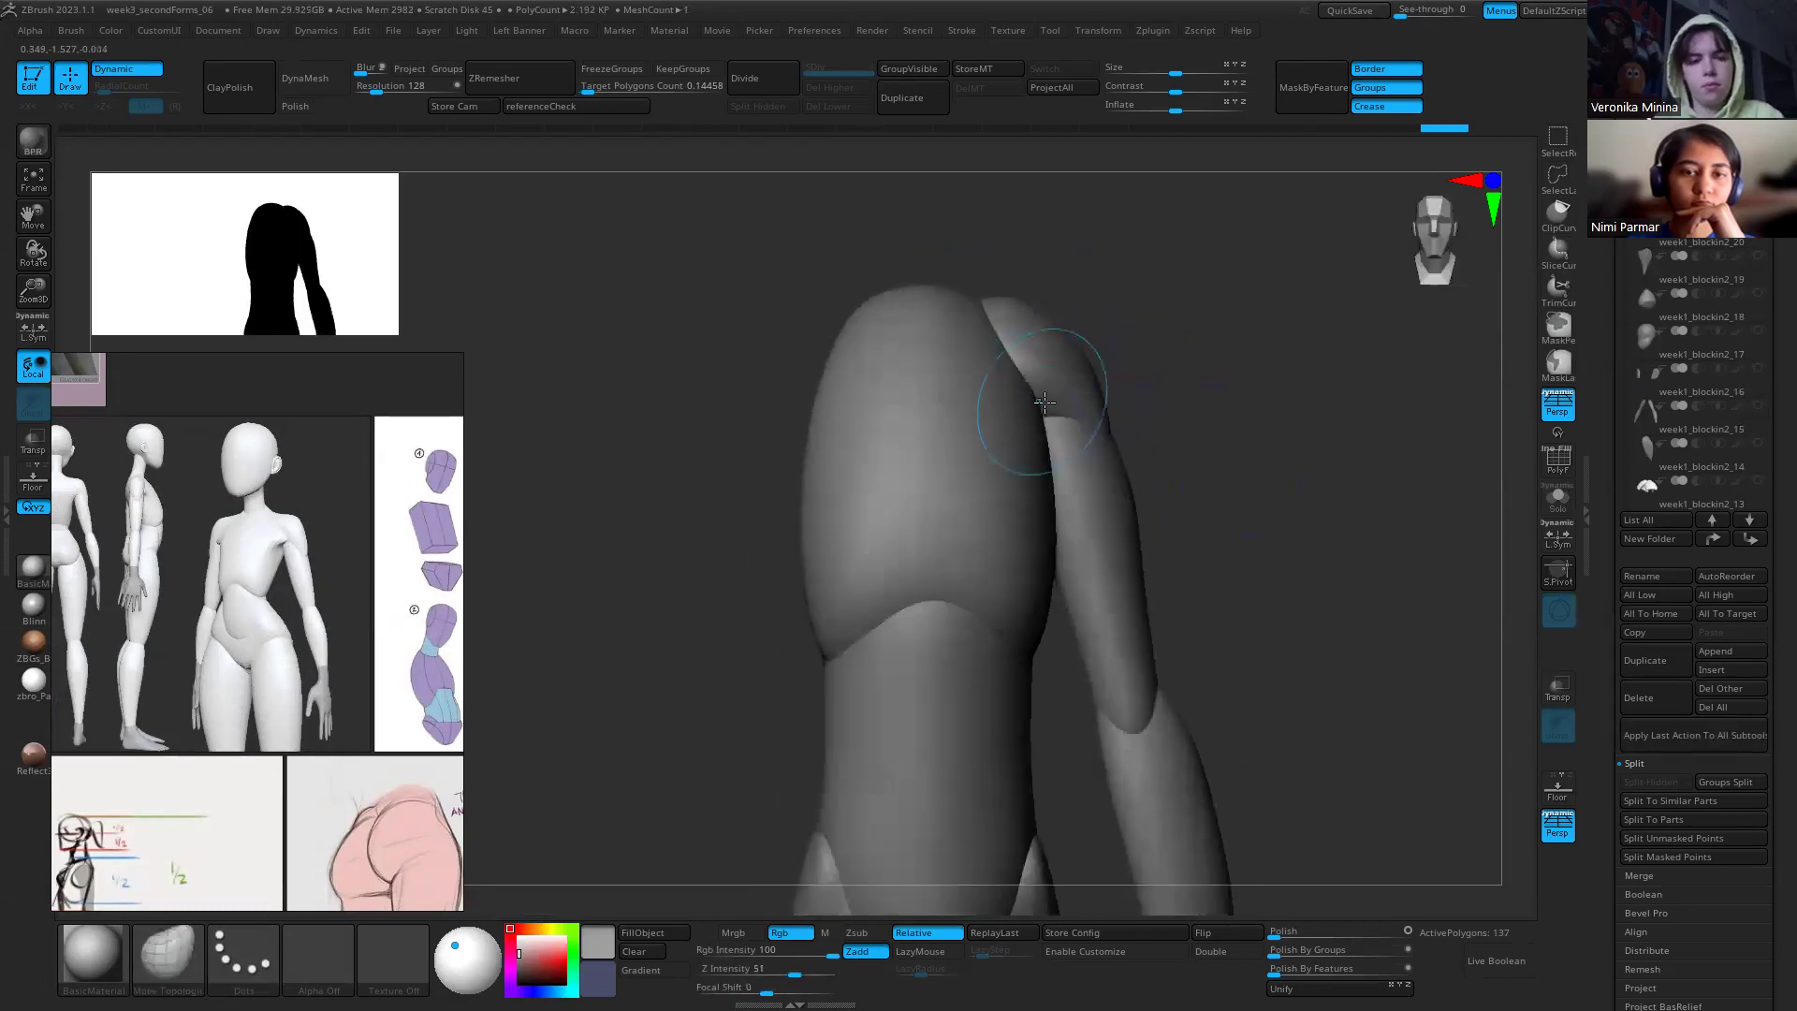
{"action": "mouse_move", "coordinate": [1195, 400]}
{"action": "left_mouse_down"}
{"action": "mouse_move", "coordinate": [935, 141]}
{"action": "mouse_move", "coordinate": [1160, 360]}
{"action": "mouse_move", "coordinate": [1044, 370]}
{"action": "left_mouse_up"}
{"action": "left_click_drag", "start_coordinate": [1134, 360], "coordinate": [1127, 326]}
{"action": "mouse_move", "coordinate": [1126, 240]}
{"action": "left_mouse_down"}
{"action": "mouse_move", "coordinate": [1151, 246]}
{"action": "mouse_move", "coordinate": [1121, 281]}
{"action": "mouse_move", "coordinate": [1198, 280]}
{"action": "mouse_move", "coordinate": [1224, 323]}
{"action": "left_mouse_up"}
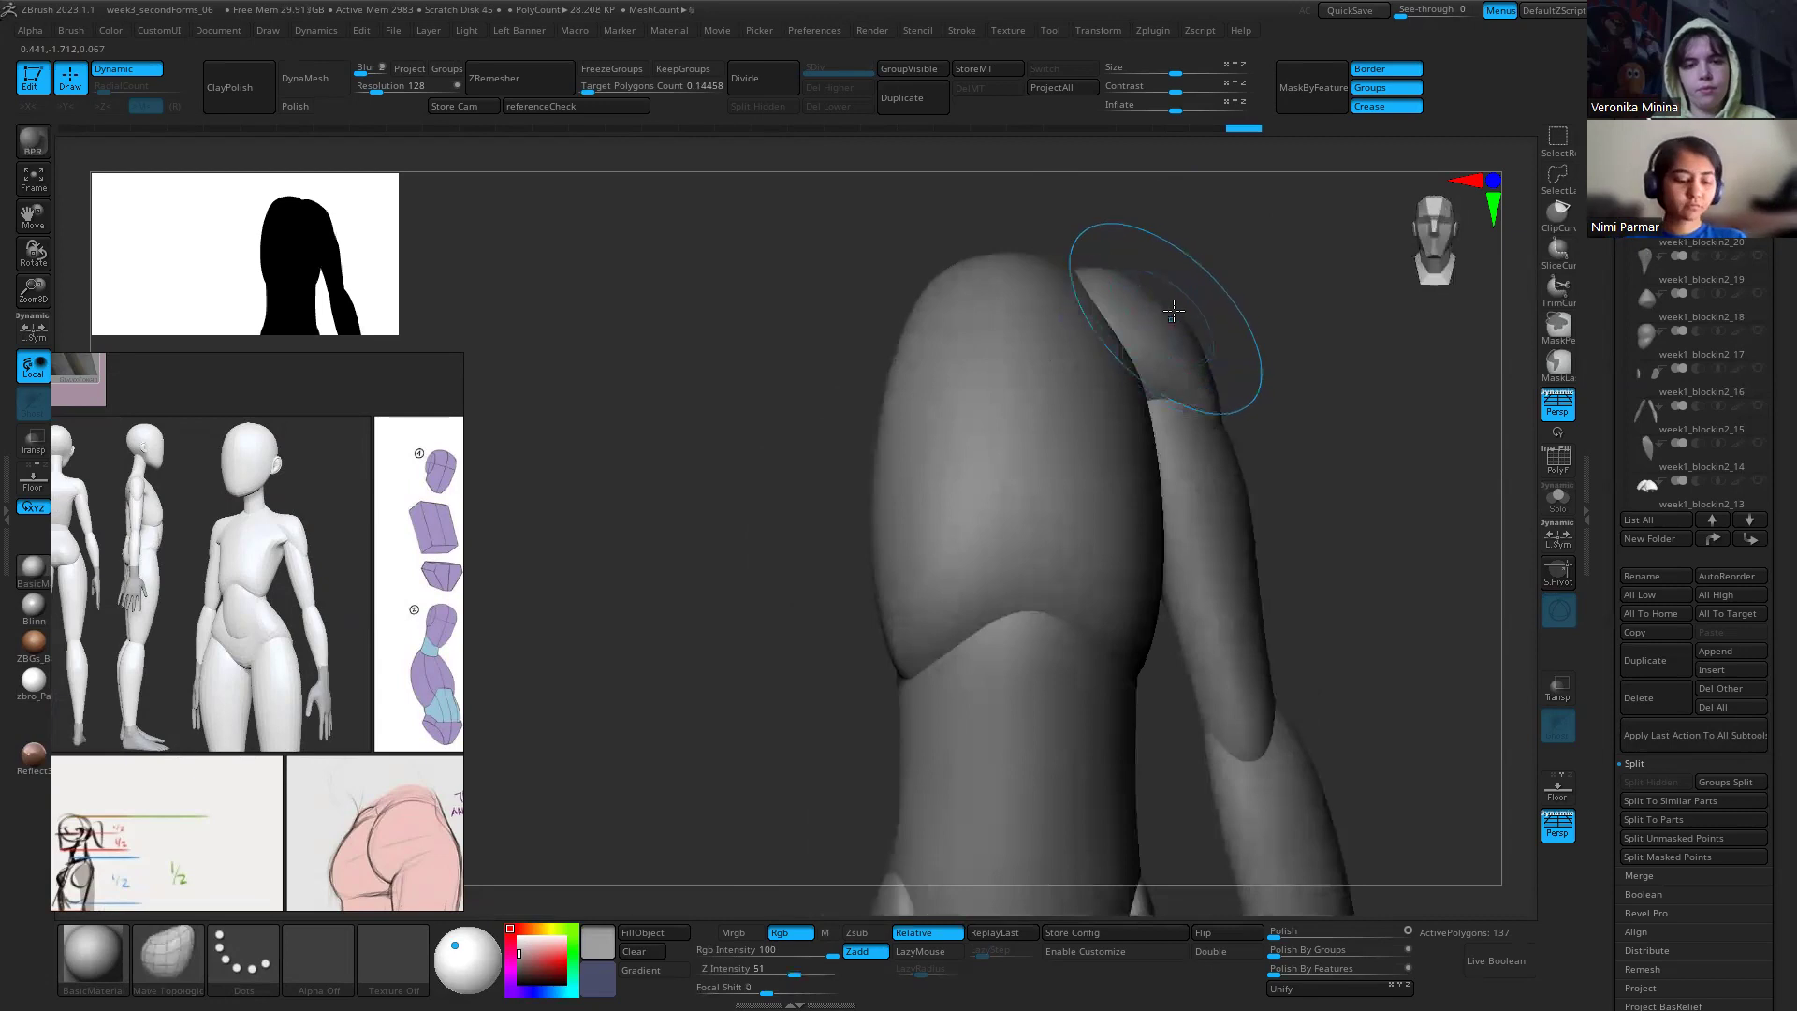
Step: Refine the shoulder form's top and outer contour from front and side, and smooth where it meets the ribcage and upper arm
{"action": "mouse_move", "coordinate": [1123, 272]}
{"action": "left_mouse_down"}
{"action": "mouse_move", "coordinate": [1181, 283]}
{"action": "mouse_move", "coordinate": [1211, 327]}
{"action": "left_mouse_up"}
{"action": "mouse_move", "coordinate": [1051, 252]}
{"action": "left_mouse_down"}
{"action": "mouse_move", "coordinate": [1207, 272]}
{"action": "mouse_move", "coordinate": [874, 323]}
{"action": "mouse_move", "coordinate": [954, 318]}
{"action": "left_mouse_up"}
{"action": "mouse_move", "coordinate": [1114, 285]}
{"action": "left_mouse_down"}
{"action": "mouse_move", "coordinate": [1010, 298]}
{"action": "mouse_move", "coordinate": [964, 379]}
{"action": "left_mouse_up"}
{"action": "mouse_move", "coordinate": [943, 311]}
{"action": "left_mouse_down"}
{"action": "mouse_move", "coordinate": [950, 262]}
{"action": "mouse_move", "coordinate": [977, 288]}
{"action": "mouse_move", "coordinate": [1215, 365]}
{"action": "mouse_move", "coordinate": [1107, 349]}
{"action": "mouse_move", "coordinate": [1067, 236]}
{"action": "mouse_move", "coordinate": [1003, 309]}
{"action": "mouse_move", "coordinate": [940, 299]}
{"action": "left_mouse_up"}
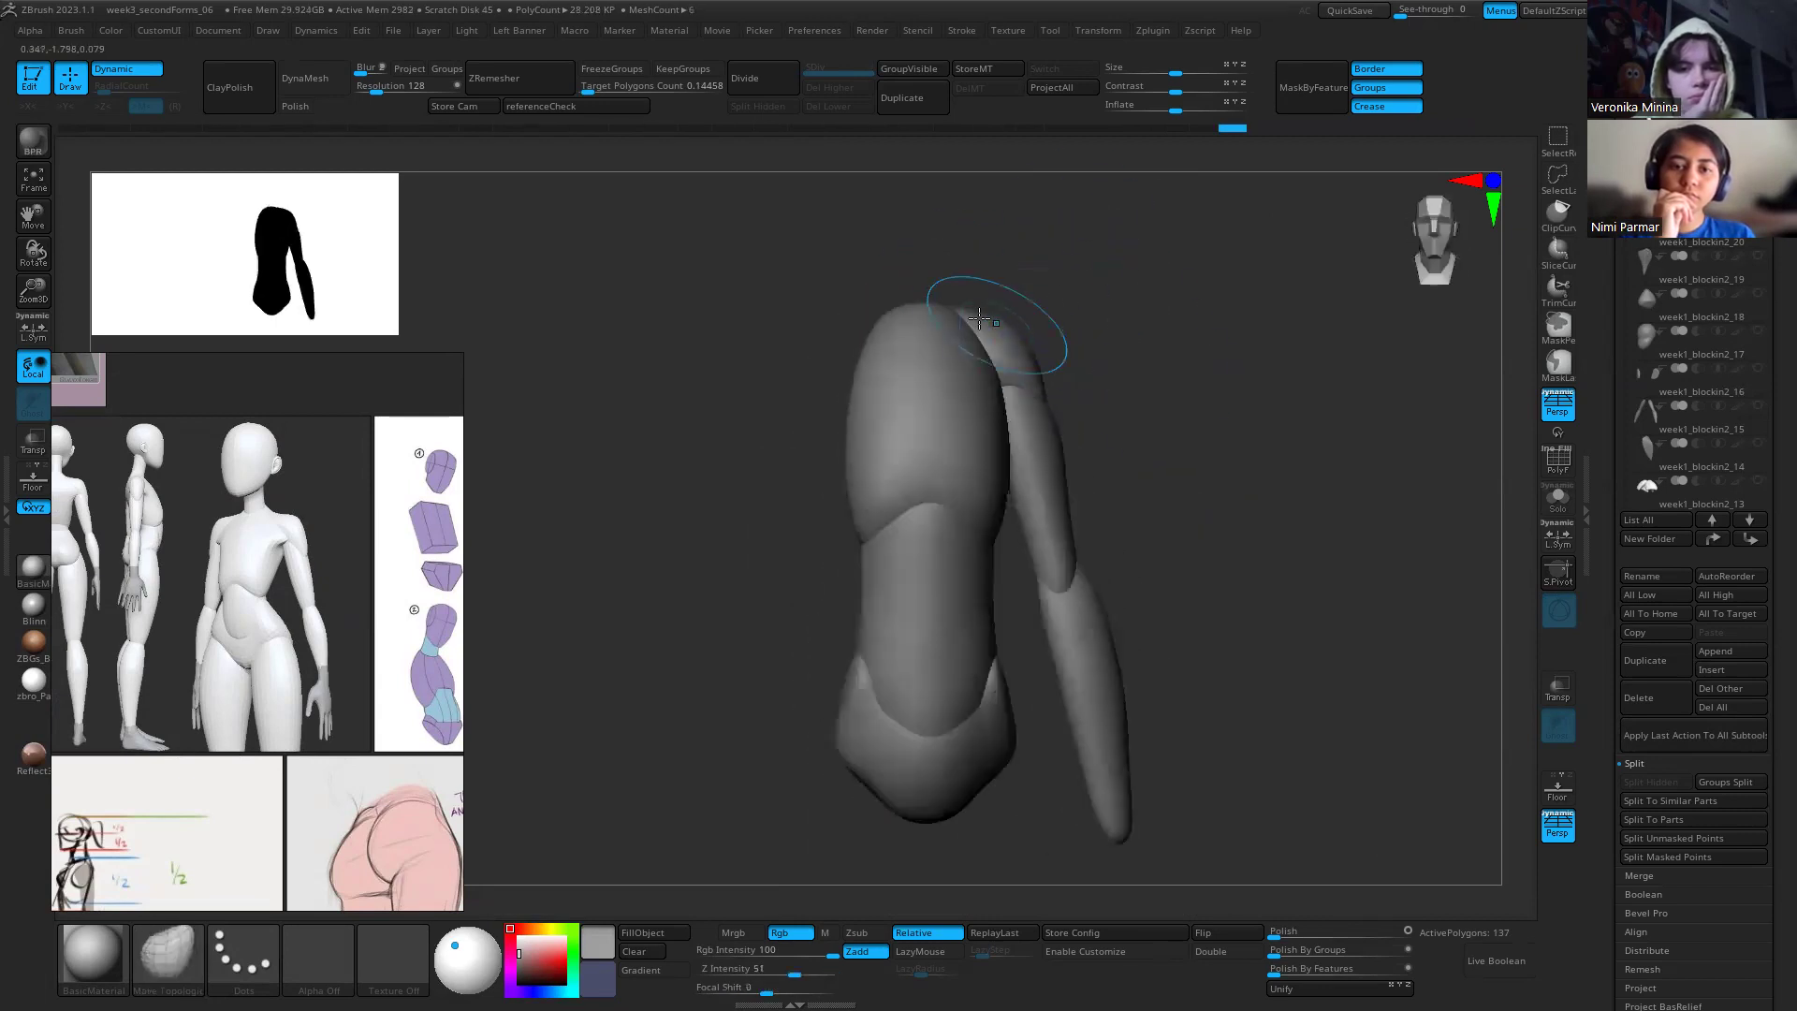
{"action": "mouse_move", "coordinate": [935, 322]}
{"action": "right_mouse_down"}
{"action": "mouse_move", "coordinate": [1074, 365]}
{"action": "mouse_move", "coordinate": [1003, 393]}
{"action": "right_mouse_up"}
{"action": "key", "text": "s"}
{"action": "mouse_move", "coordinate": [1069, 414]}
{"action": "left_mouse_down"}
{"action": "mouse_move", "coordinate": [1058, 427]}
{"action": "mouse_move", "coordinate": [1069, 391]}
{"action": "mouse_move", "coordinate": [1047, 440]}
{"action": "mouse_move", "coordinate": [1039, 398]}
{"action": "mouse_move", "coordinate": [1064, 400]}
{"action": "mouse_move", "coordinate": [1038, 365]}
{"action": "left_mouse_up"}
{"action": "key", "text": "s"}
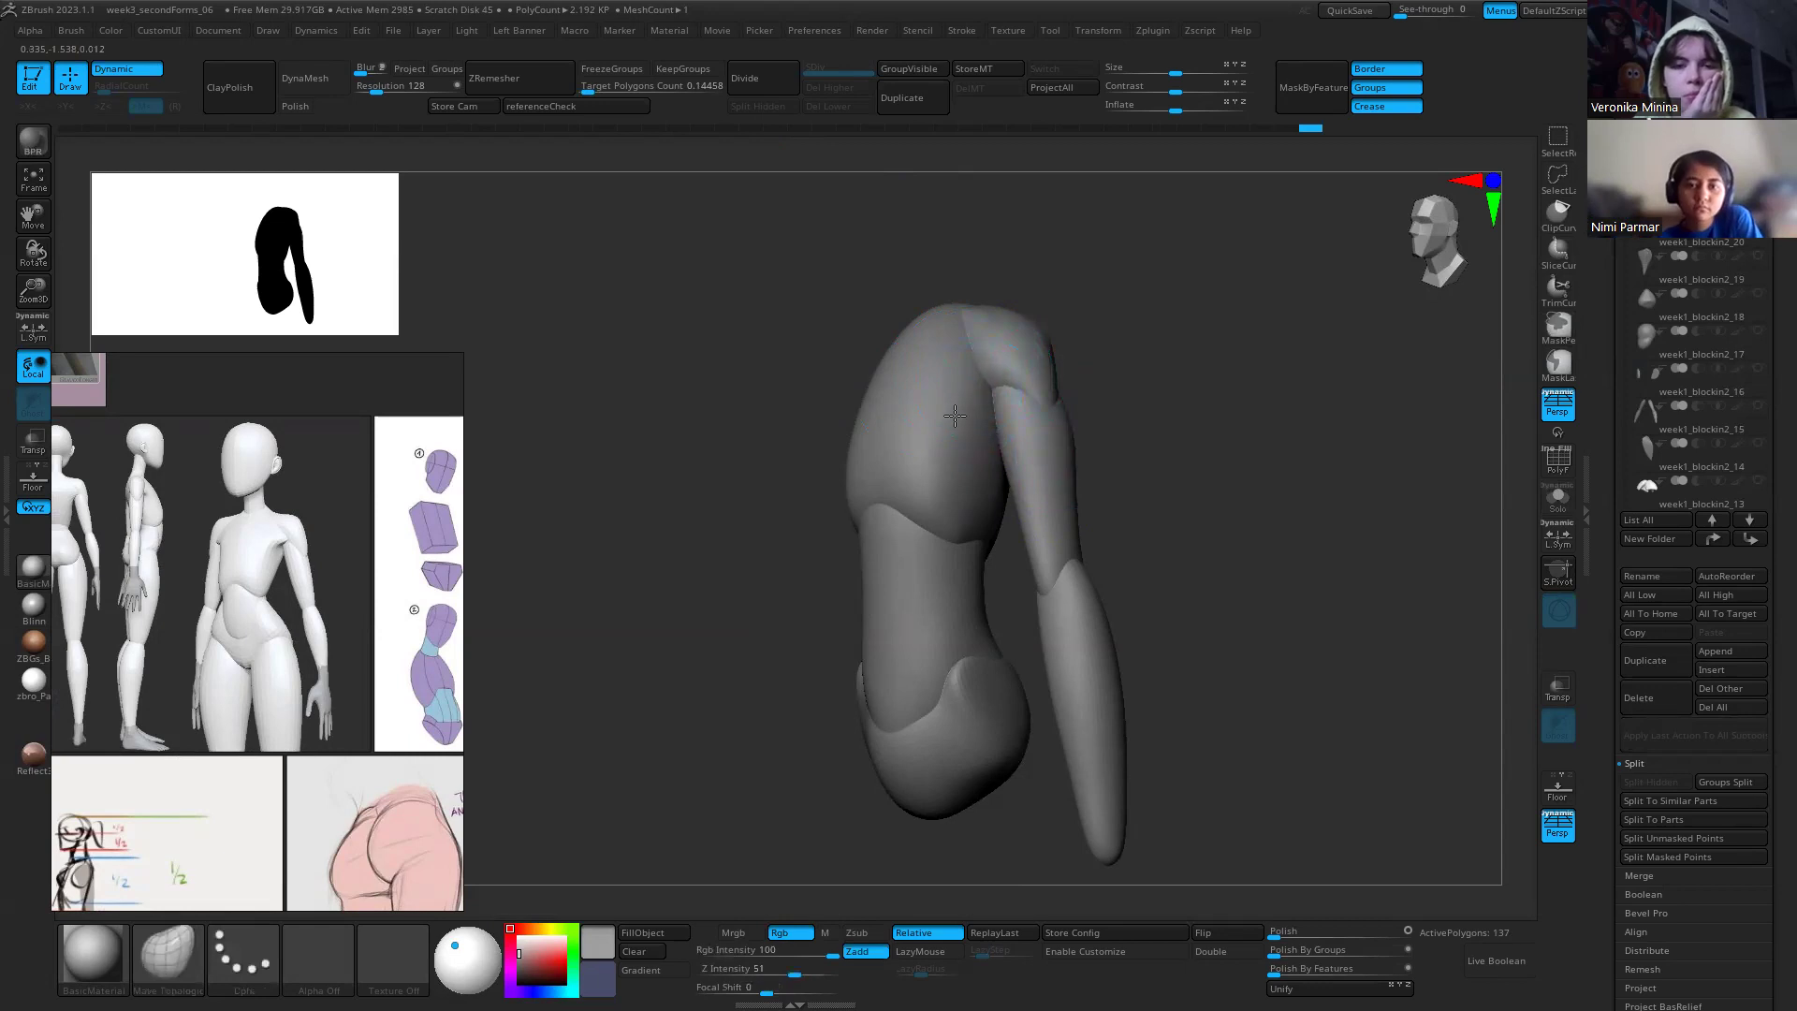
{"action": "left_click_drag", "start_coordinate": [995, 386], "coordinate": [945, 390], "text": "shift"}
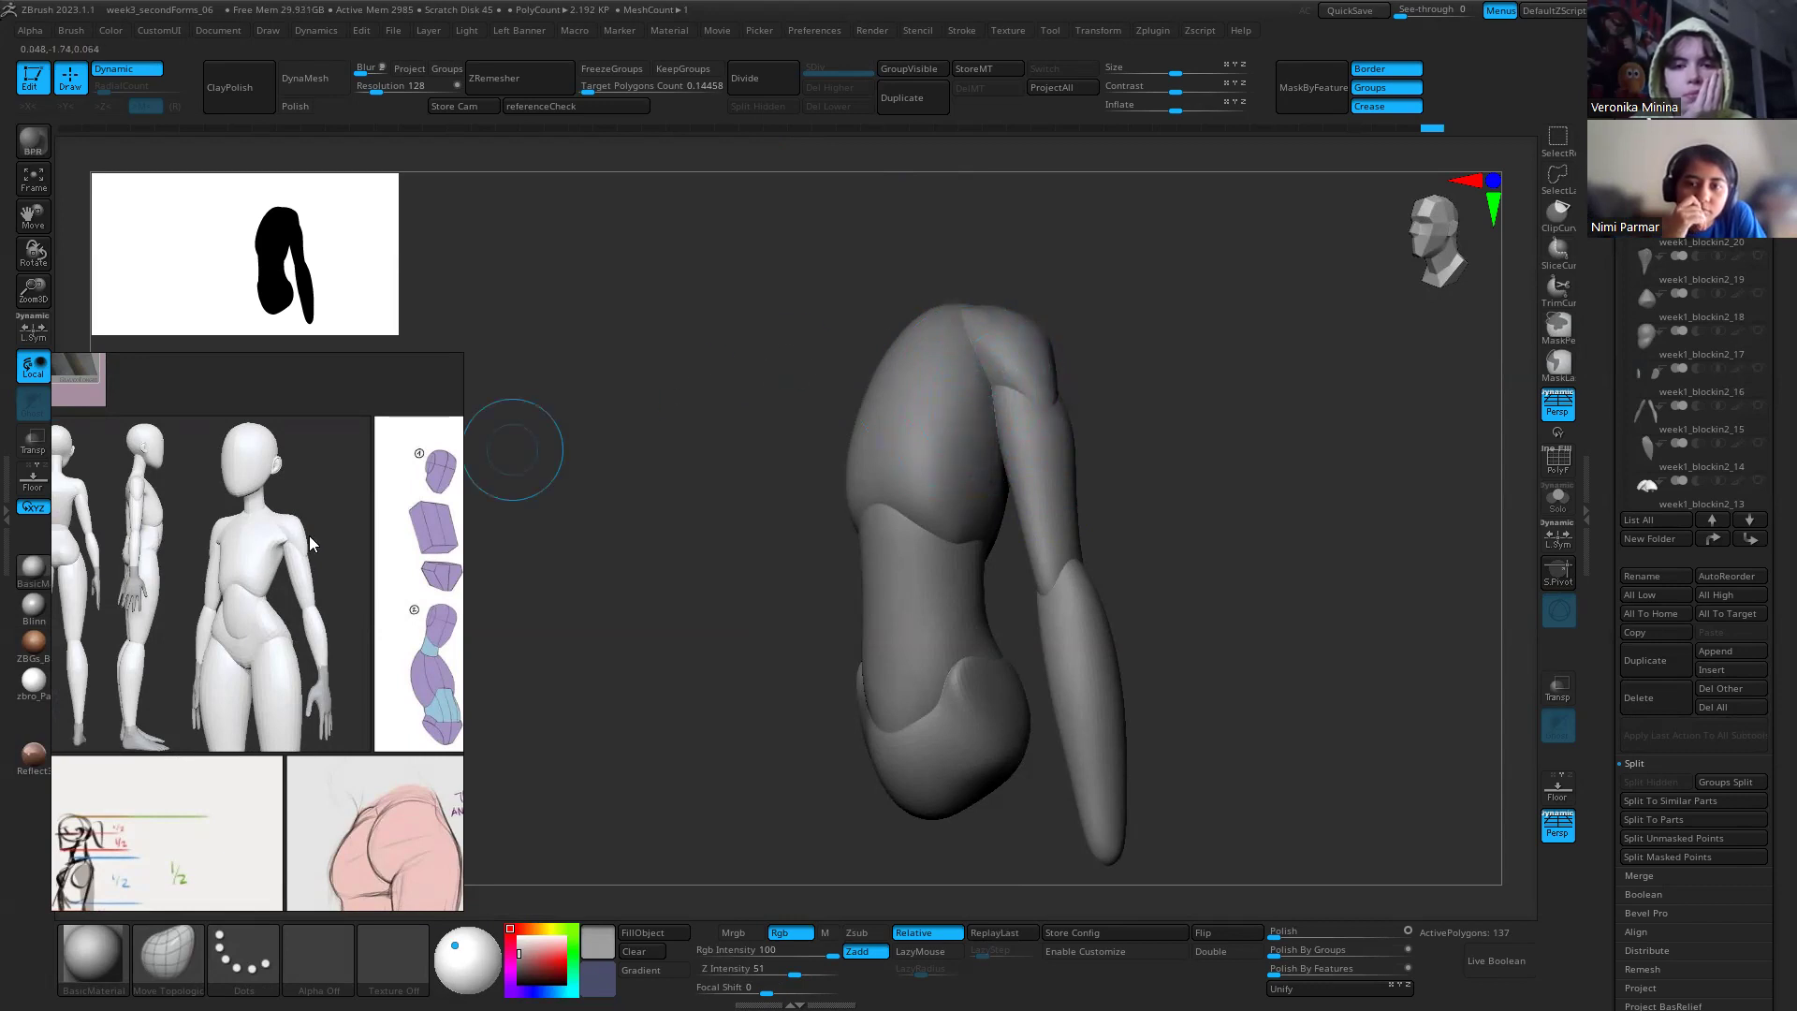
Step: Examine the shoulder and chest anatomy in the reference board and in the ecorche images Female-Ecorche-9.jpg and rafael (10).jpg
{"action": "scroll", "coordinate": [309, 536], "scroll_direction": "down", "scroll_amount": 4}
{"action": "scroll", "coordinate": [290, 545], "scroll_direction": "up", "scroll_amount": 2}
{"action": "scroll", "coordinate": [225, 490], "scroll_direction": "up", "scroll_amount": 3}
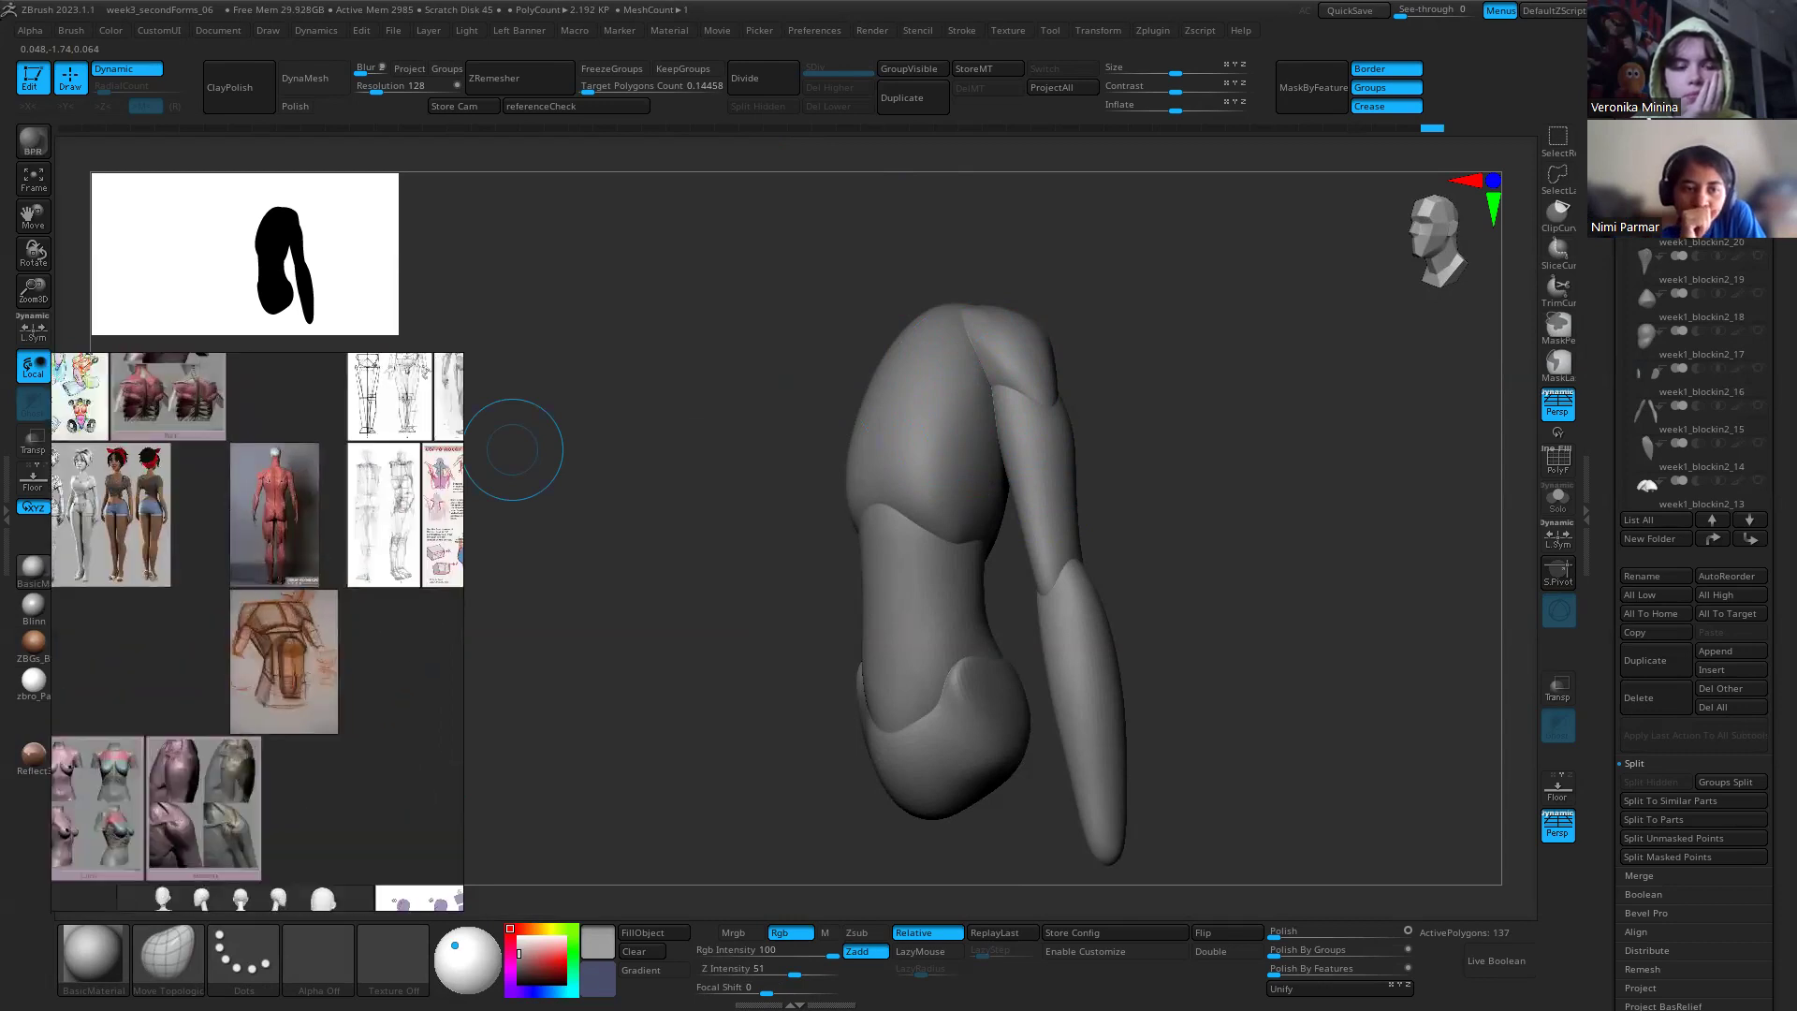
{"action": "key", "text": "alt+Tab"}
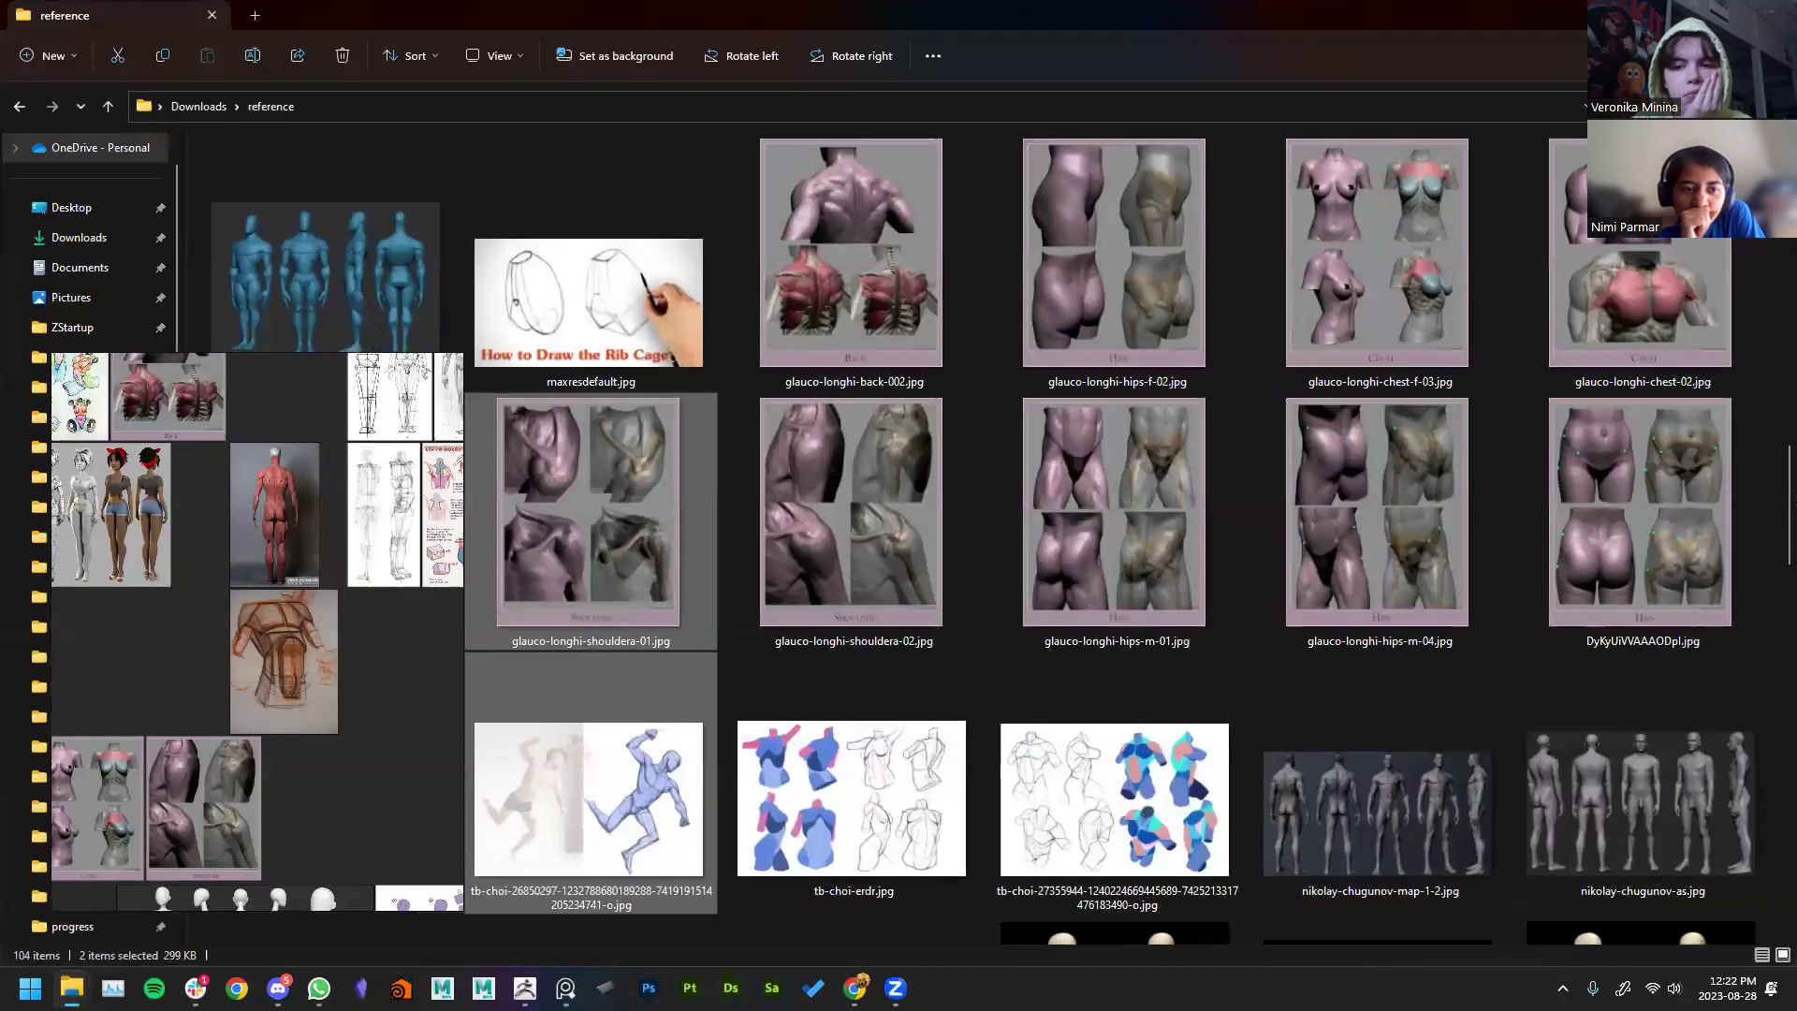
{"action": "key", "text": "alt+Tab"}
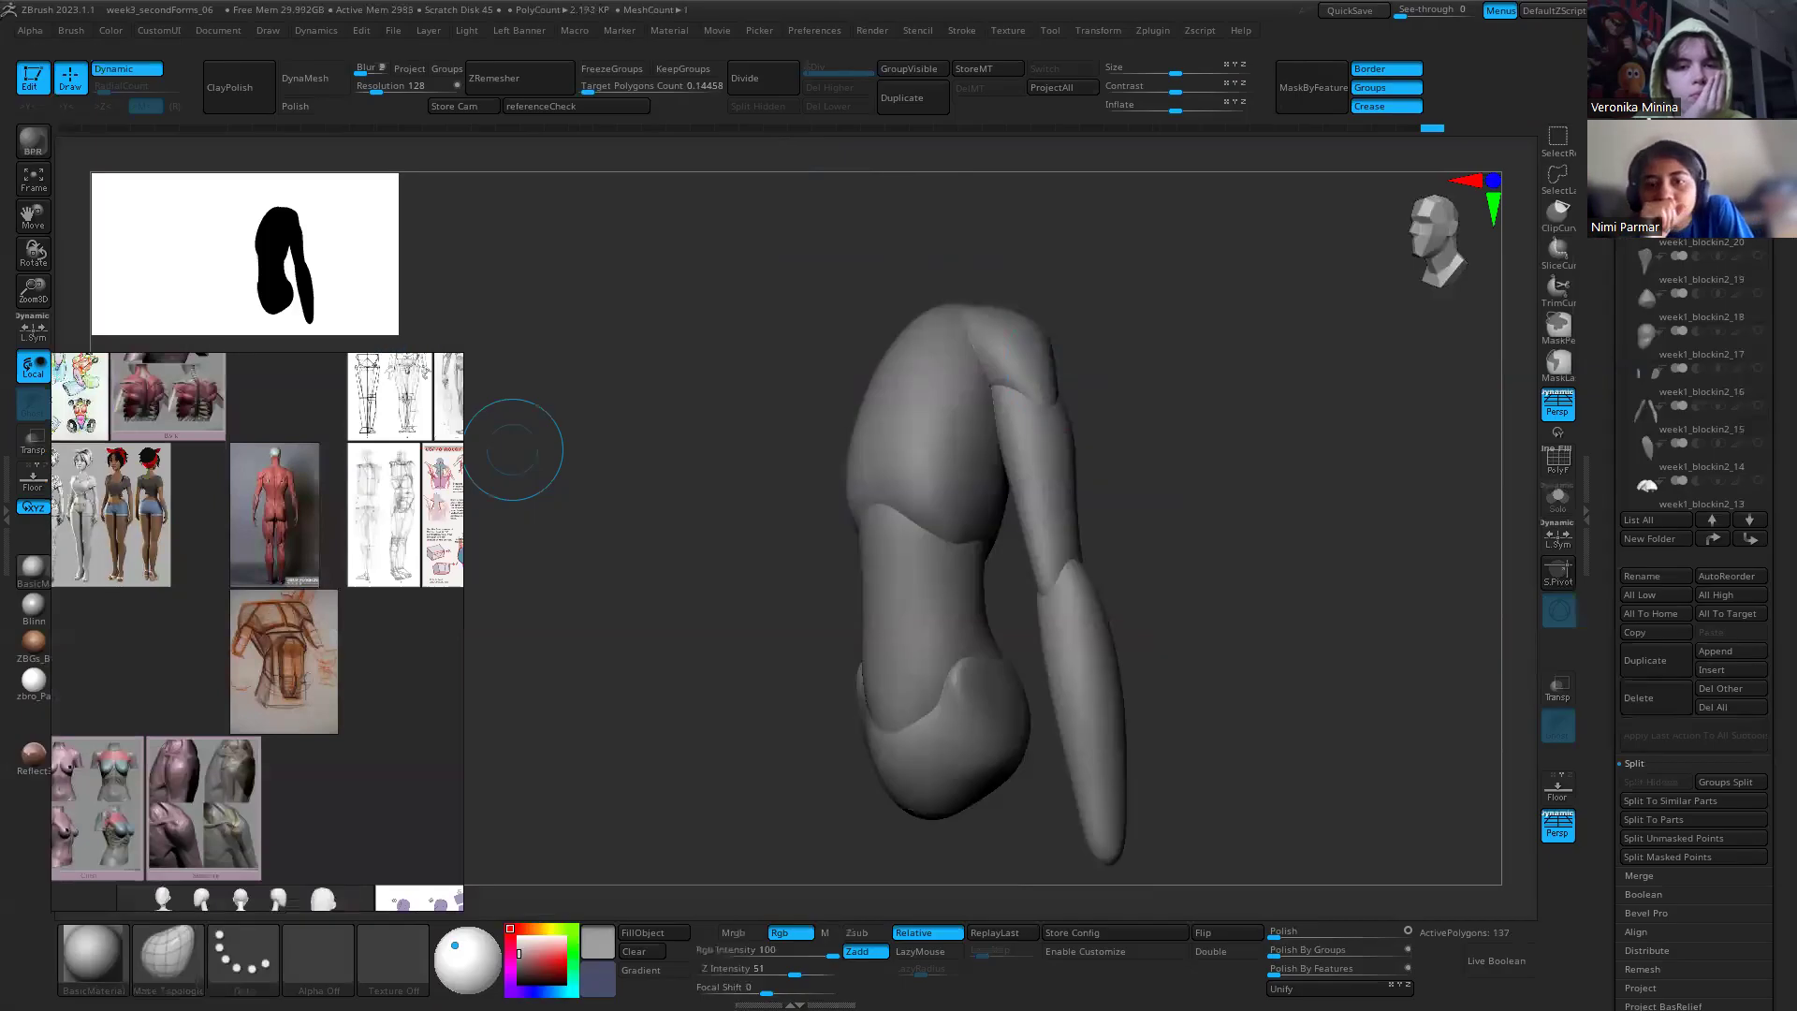
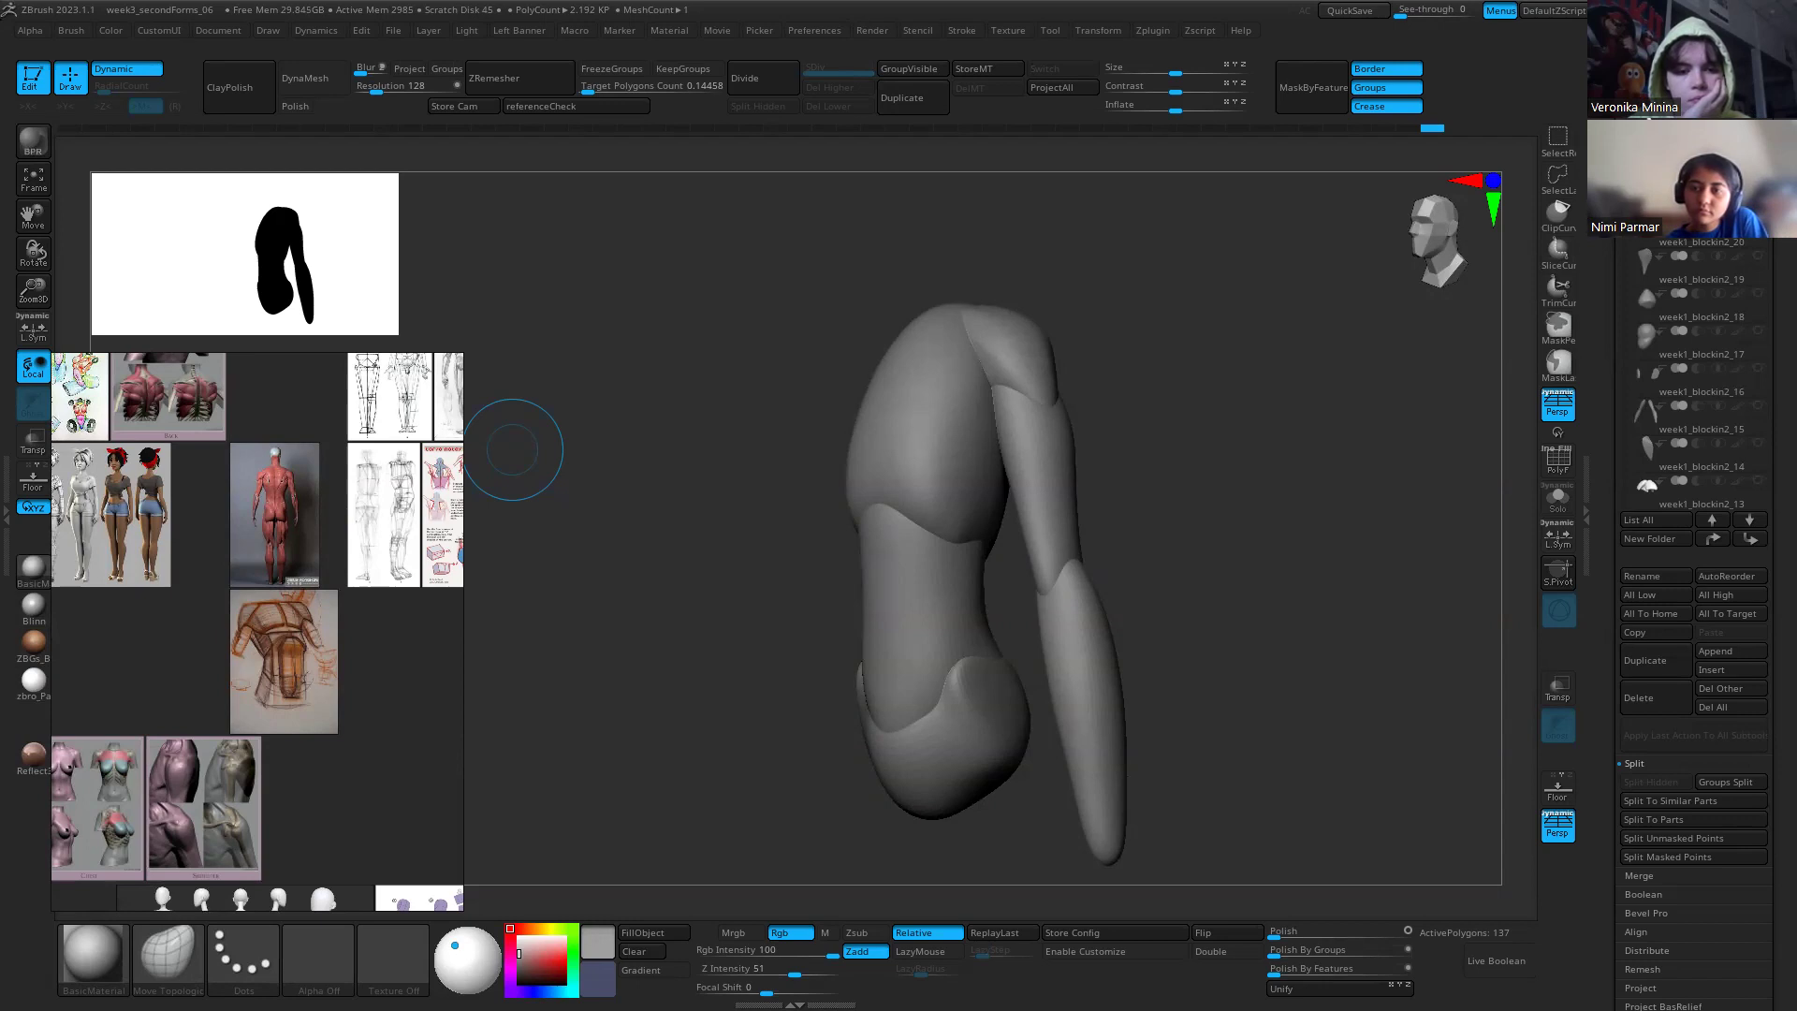
{"action": "key", "text": "alt+Tab"}
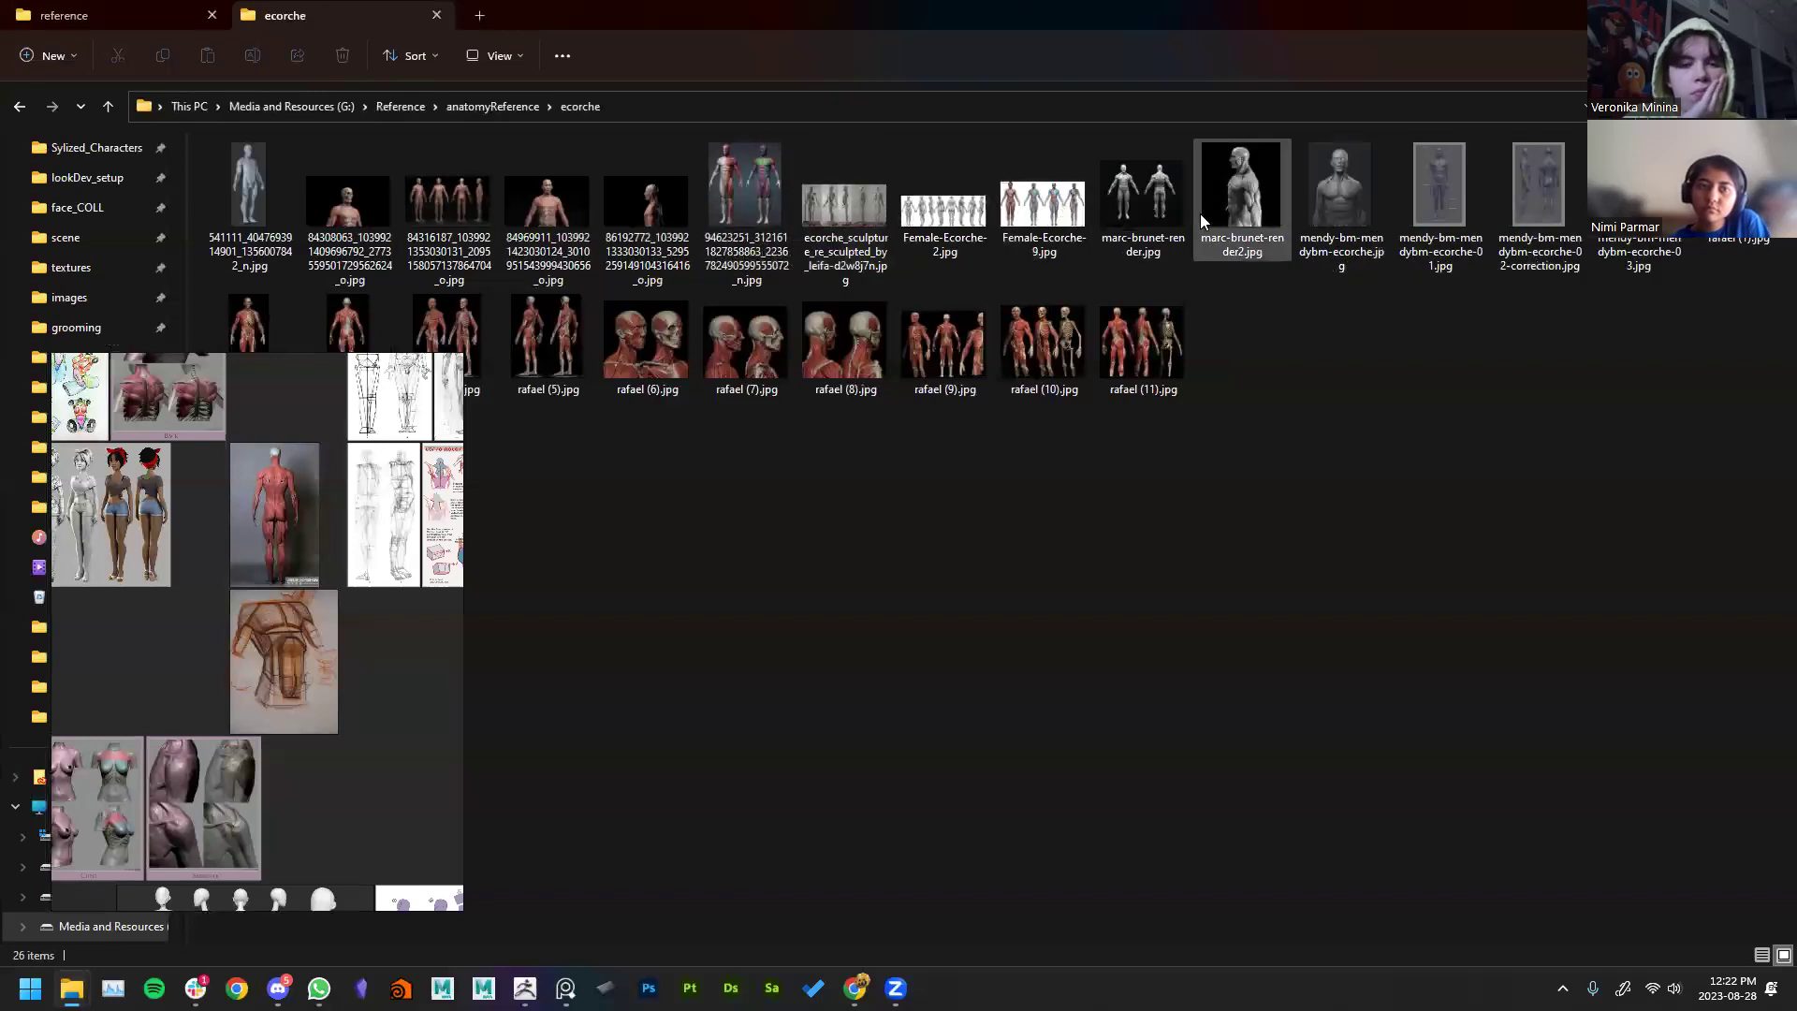
{"action": "left_click", "coordinate": [1042, 201]}
{"action": "key", "text": "Return"}
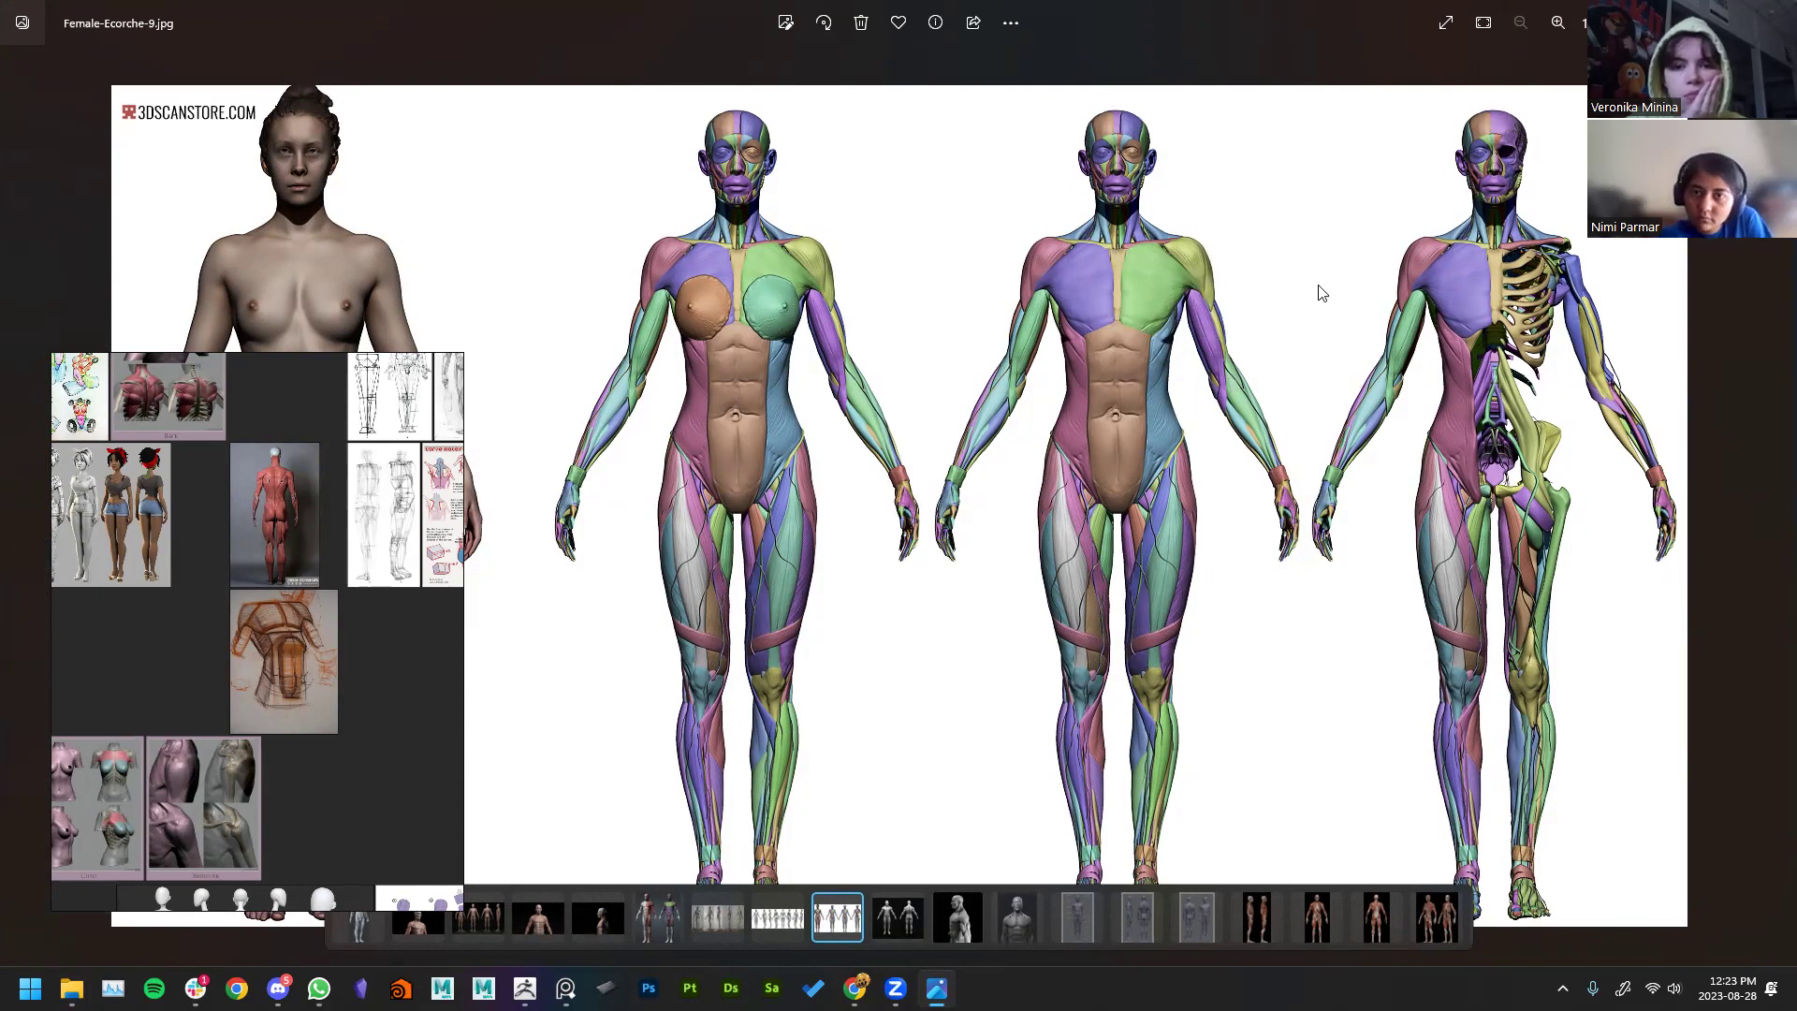
{"action": "key", "text": "Escape"}
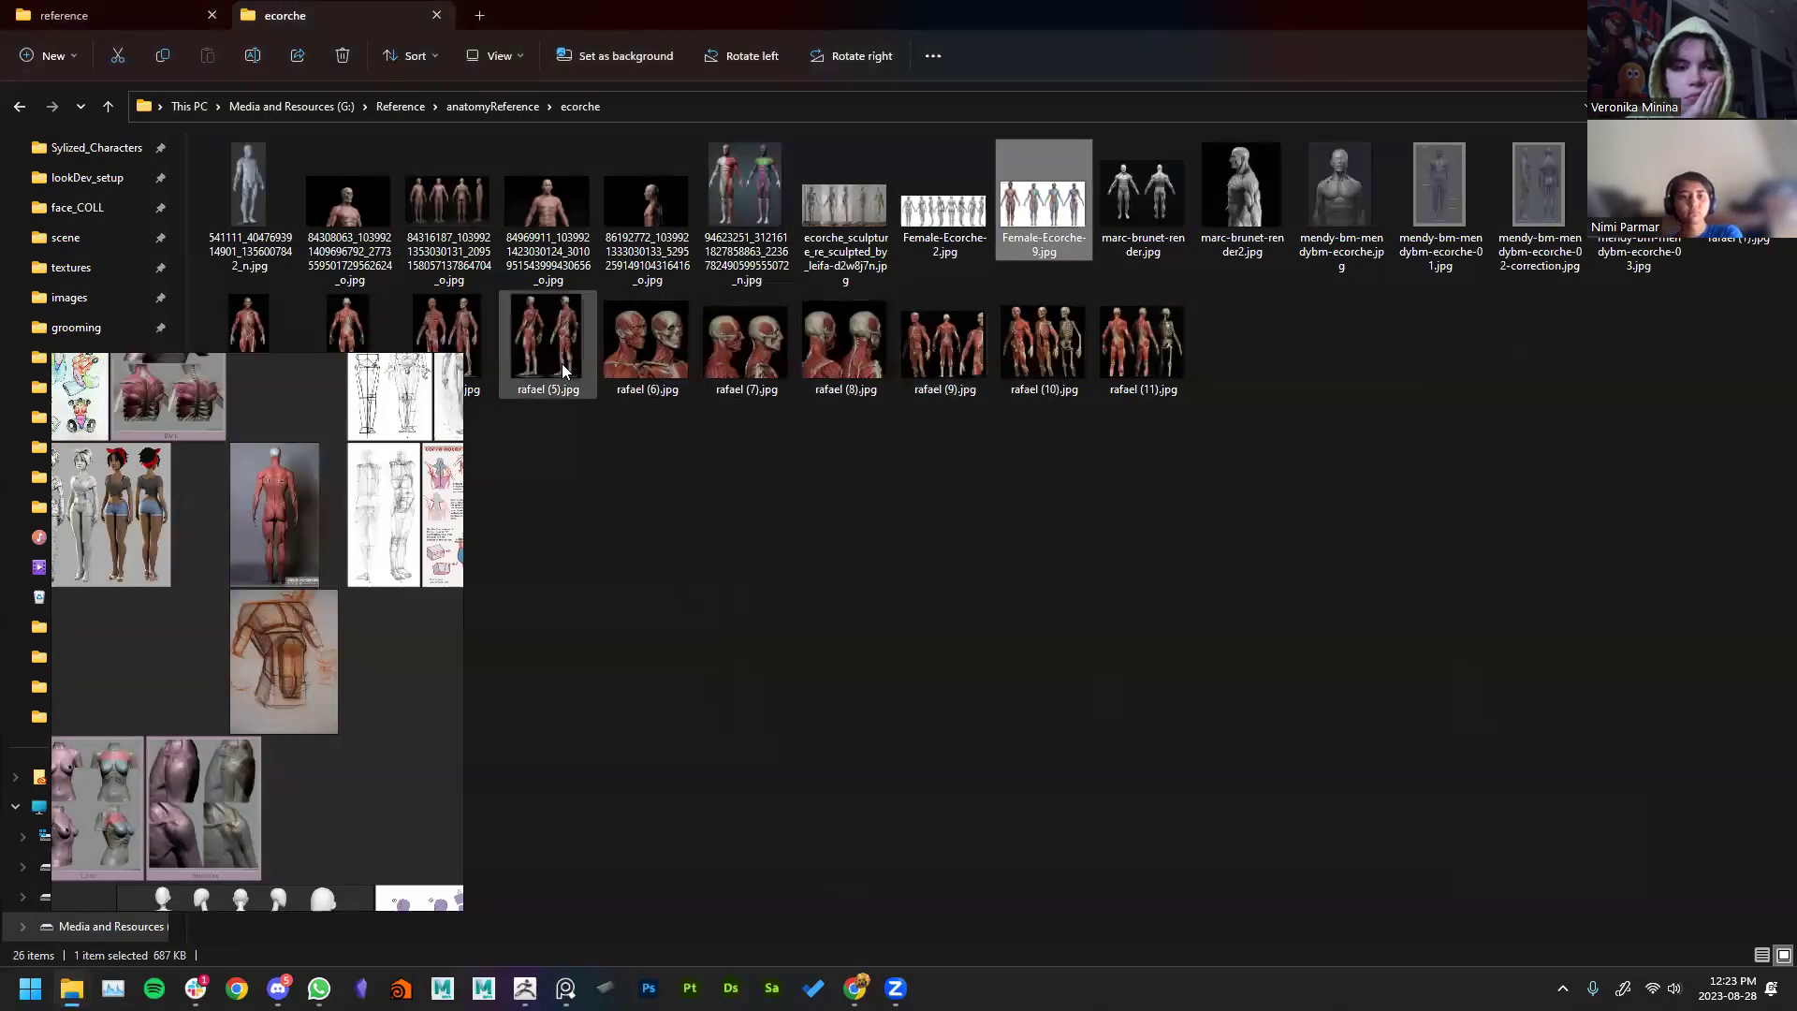
{"action": "double_click", "coordinate": [1046, 345]}
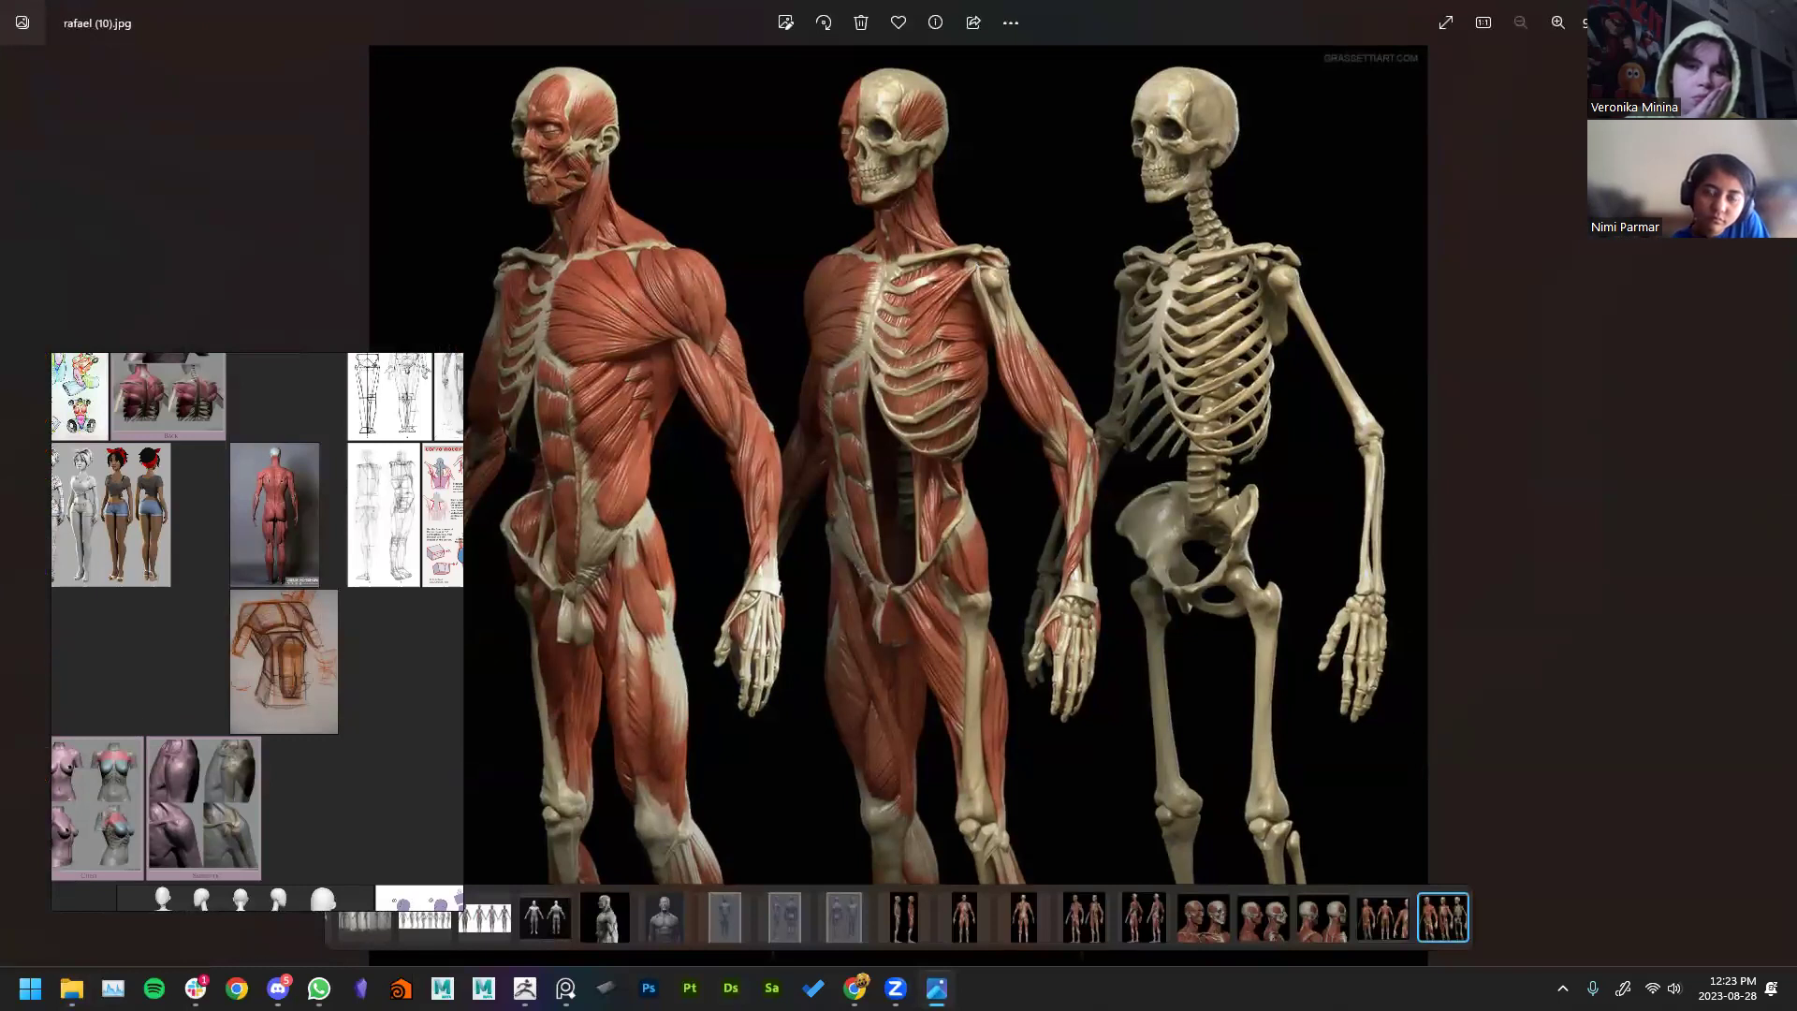
{"action": "key", "text": "alt+F4"}
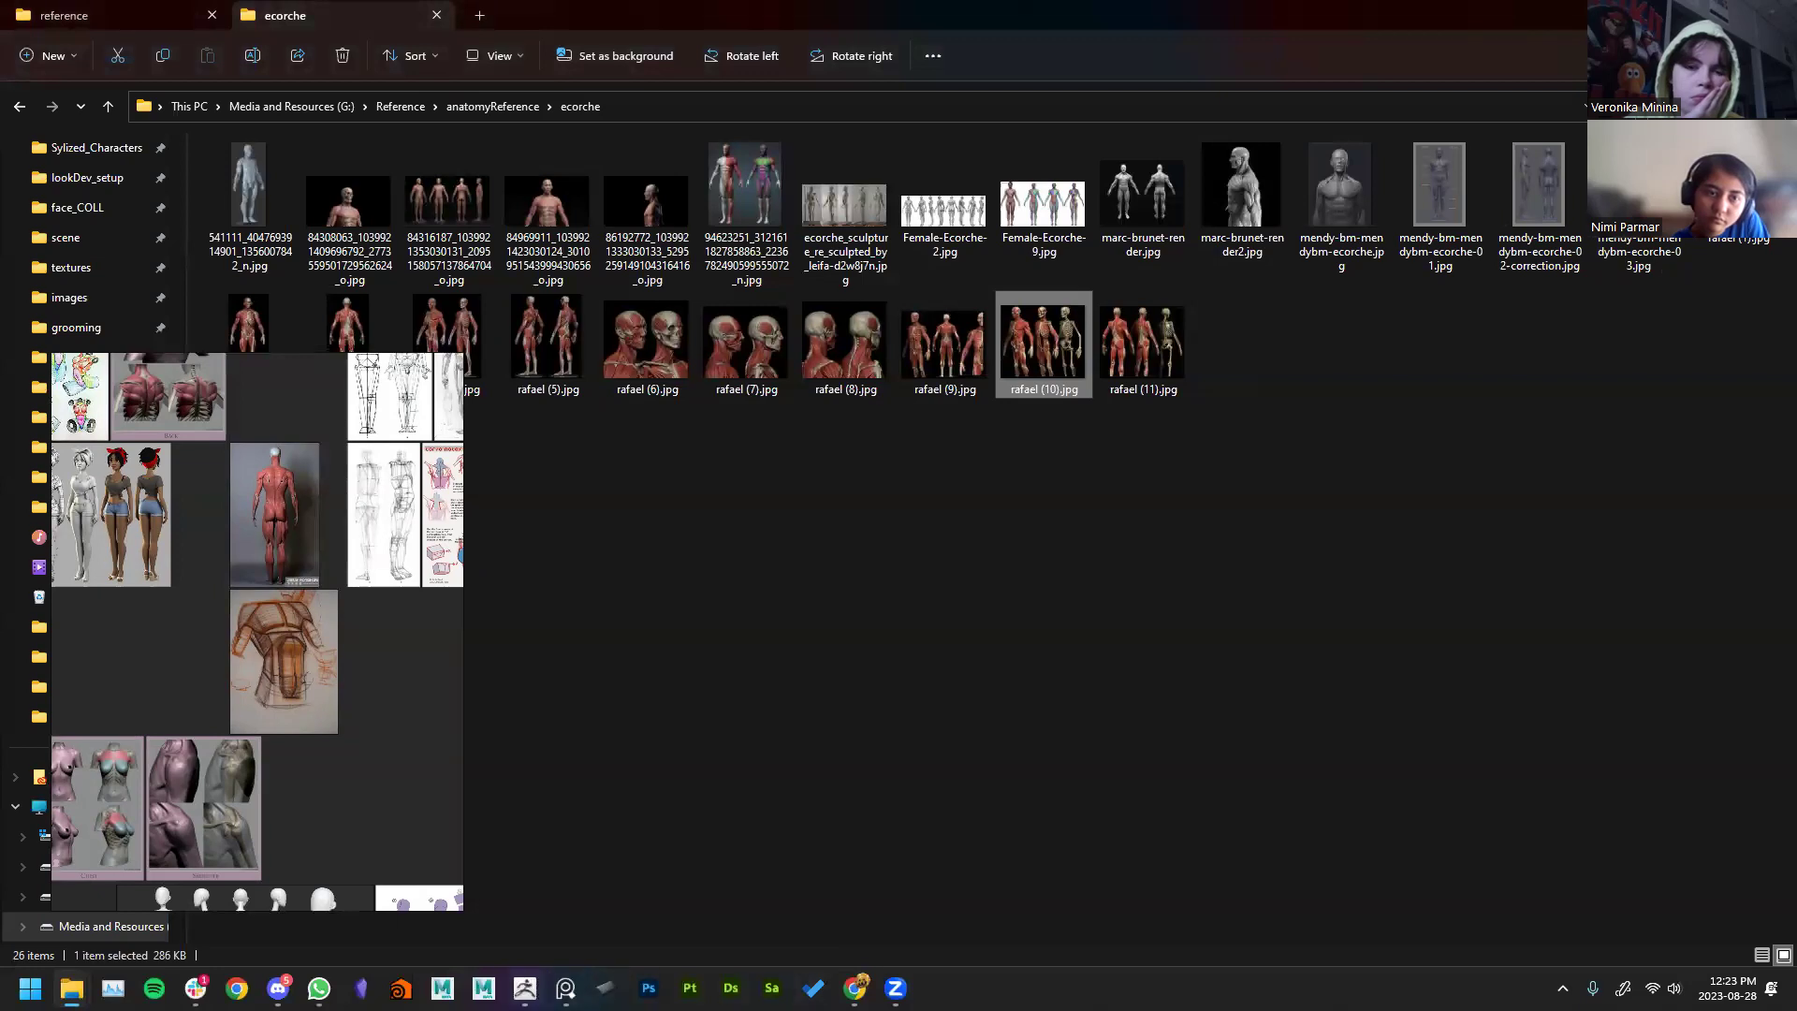
{"action": "key", "text": "alt+Tab"}
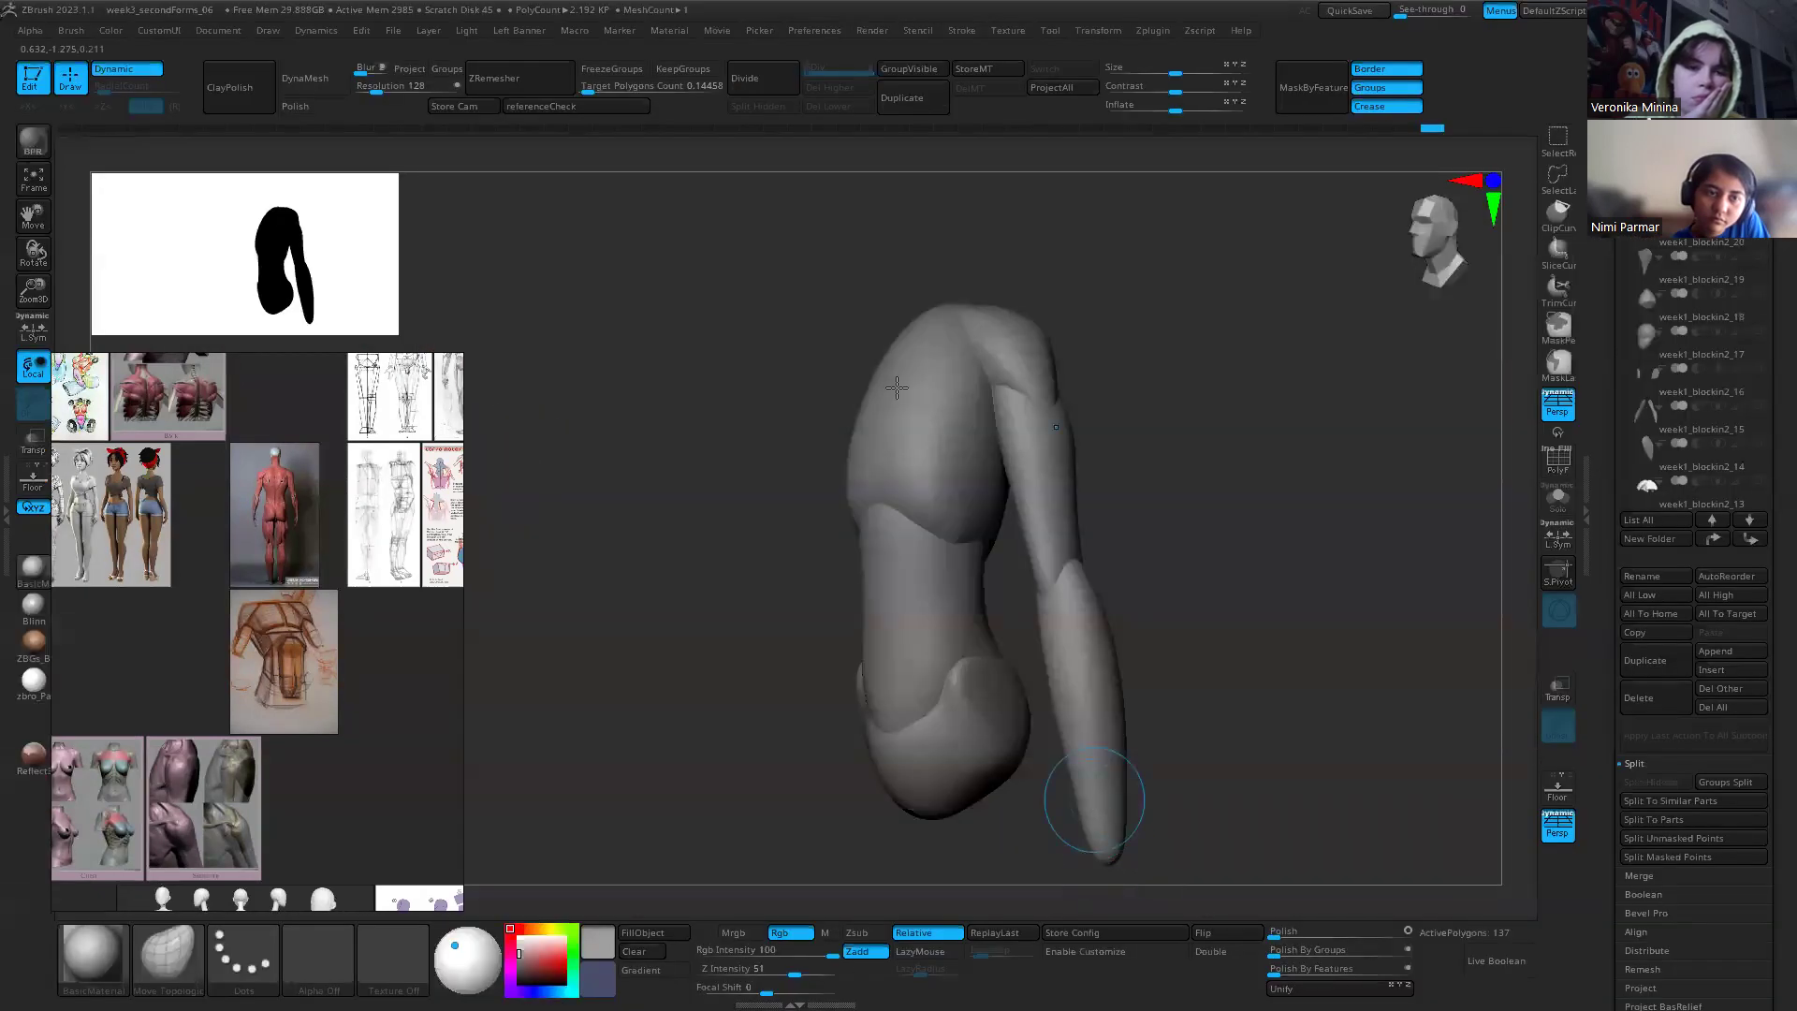
Step: Duplicate the shoulder form, then rotate and move the copy over the top of the ribcage beside the deltoid
{"action": "left_click", "coordinate": [1143, 381], "text": "ctrl"}
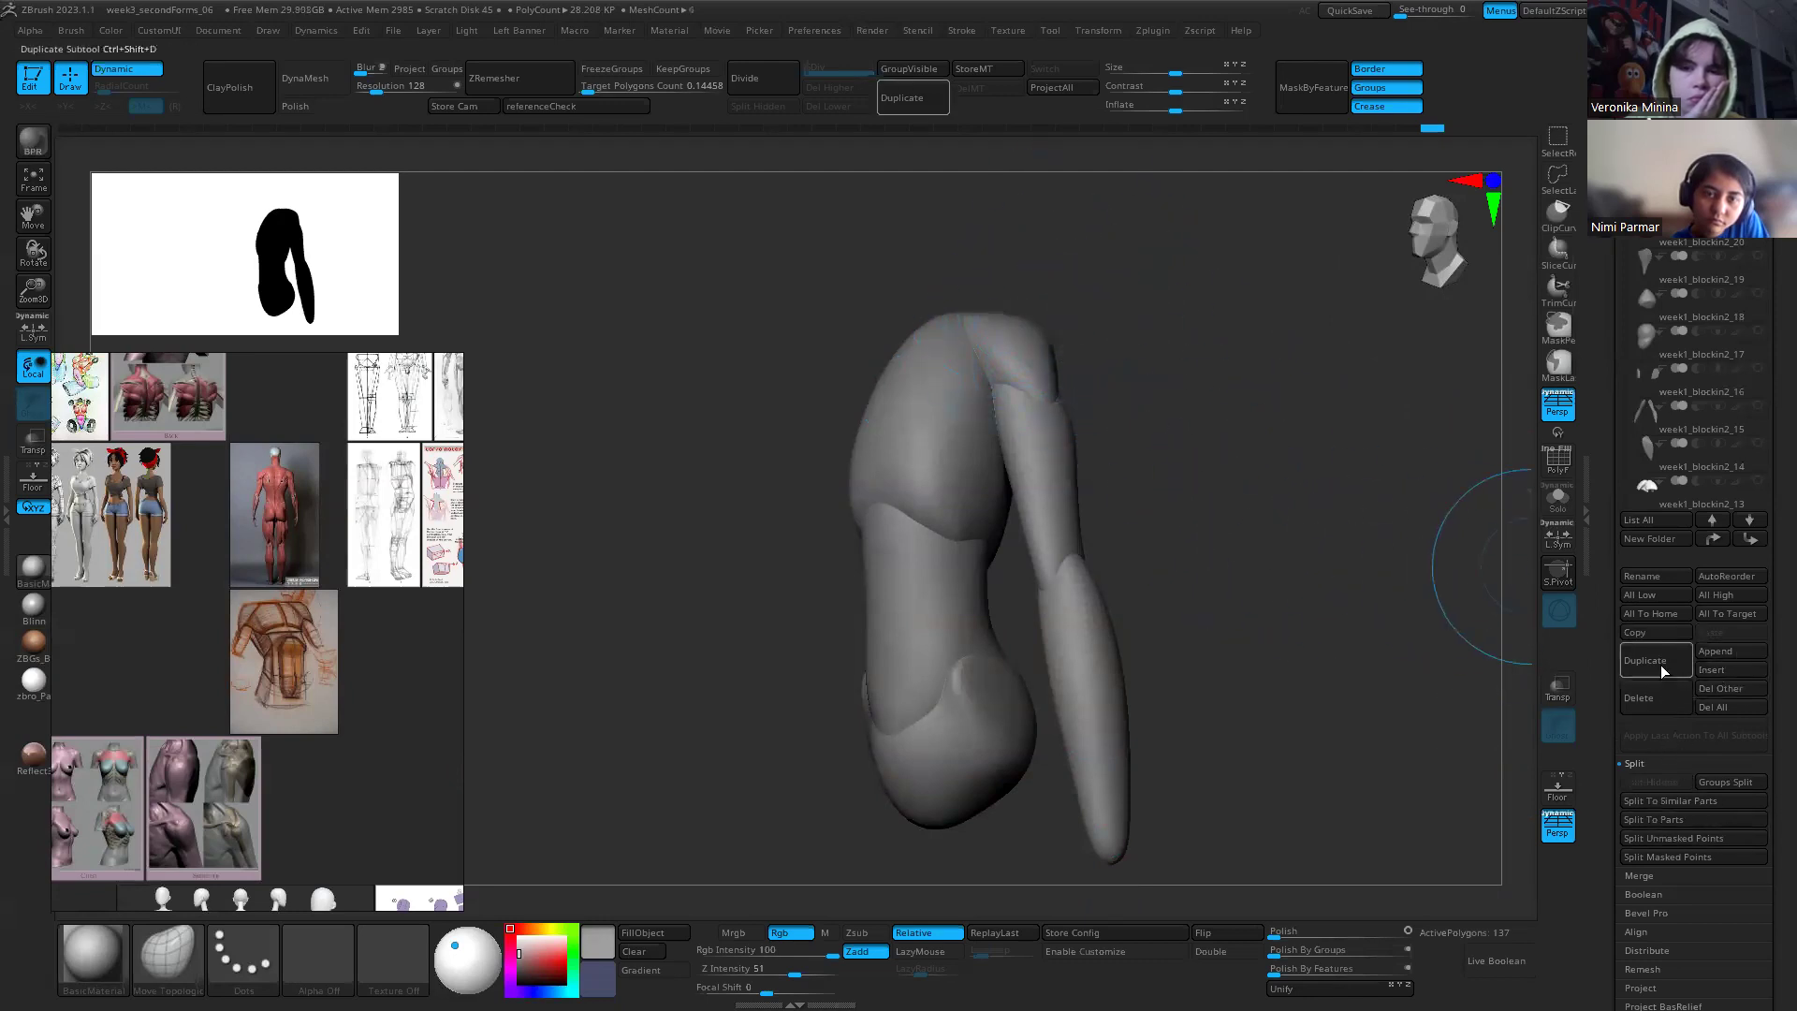
{"action": "left_click", "coordinate": [1048, 356], "text": "alt"}
{"action": "key", "text": "w"}
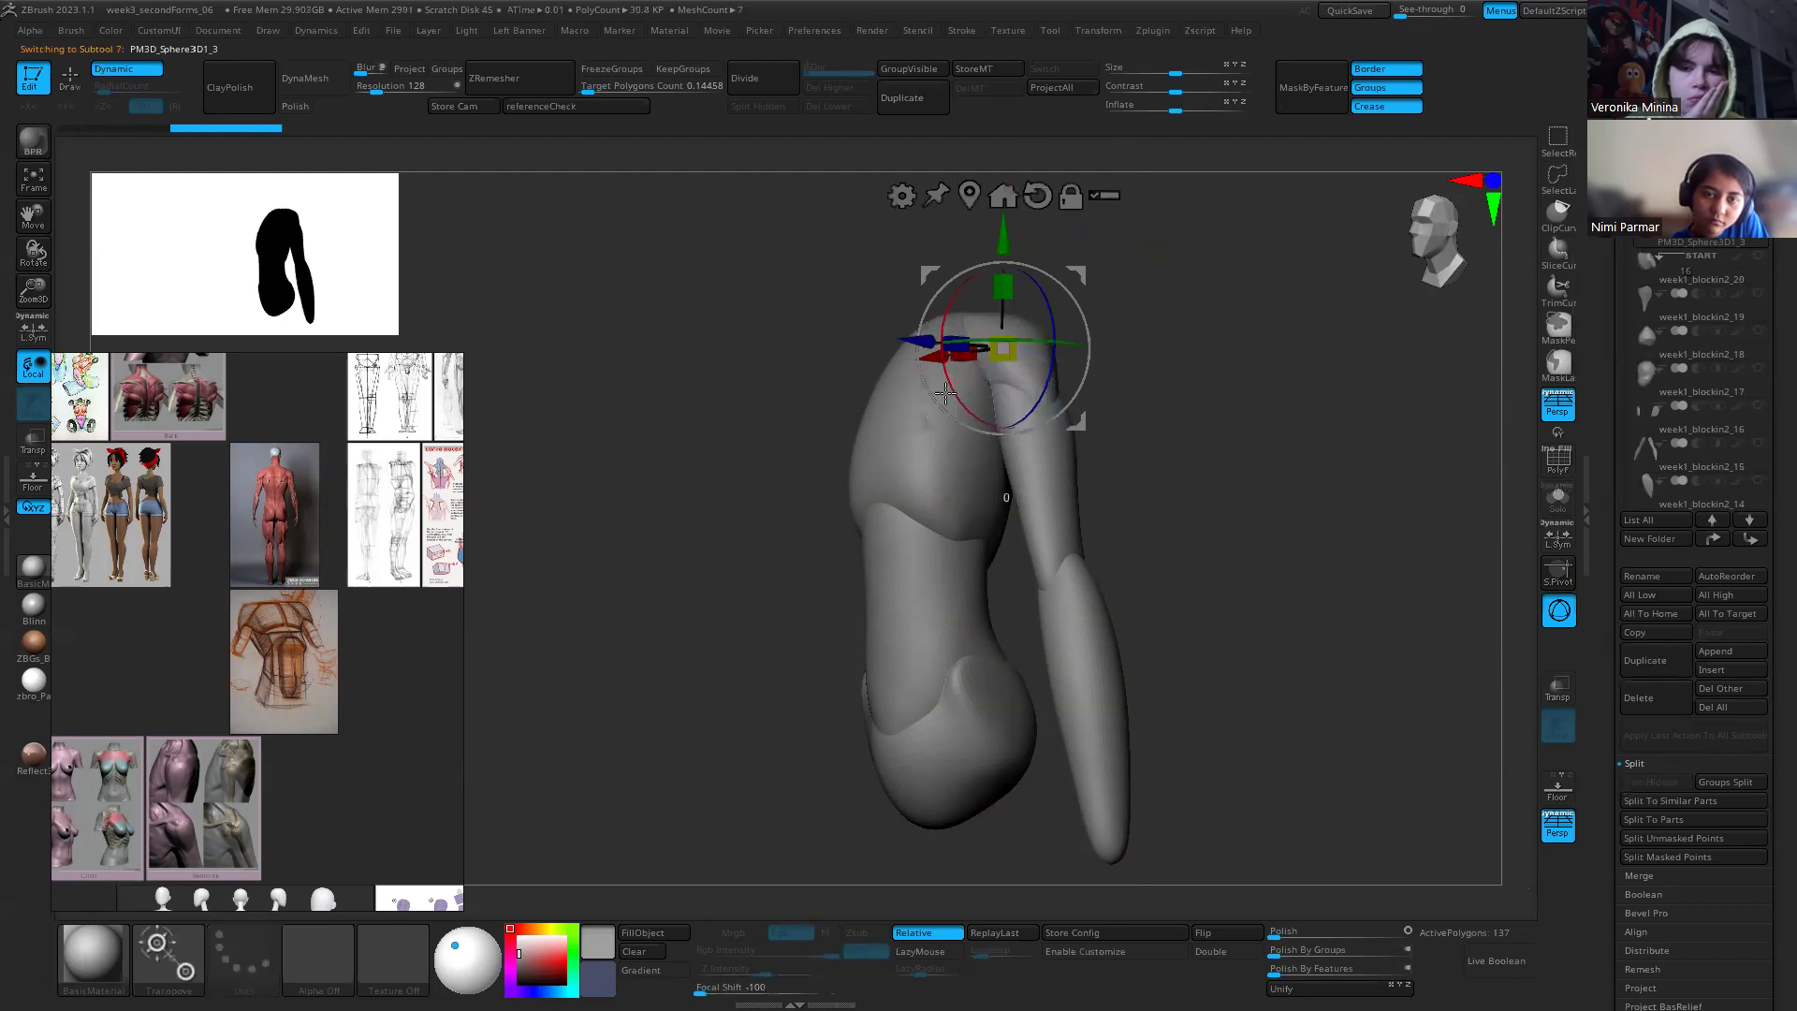
{"action": "key", "text": "q"}
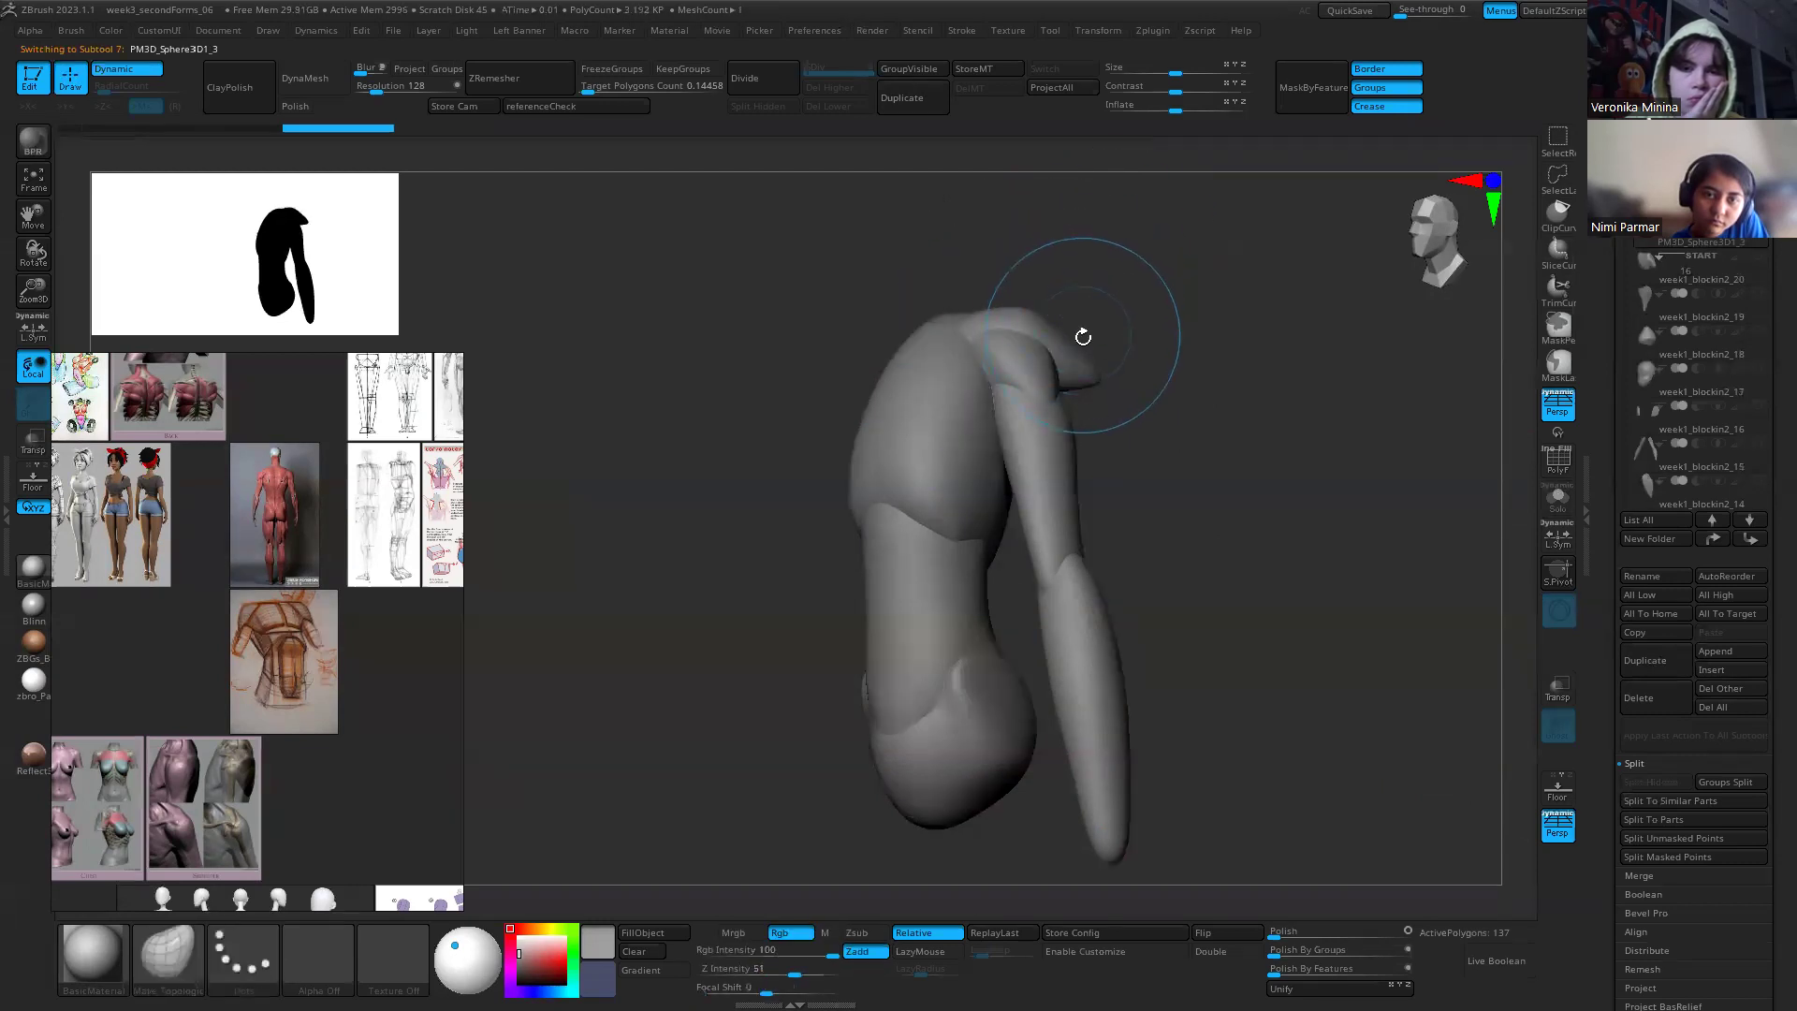
{"action": "key", "text": "w"}
{"action": "left_click", "coordinate": [964, 318], "text": "alt"}
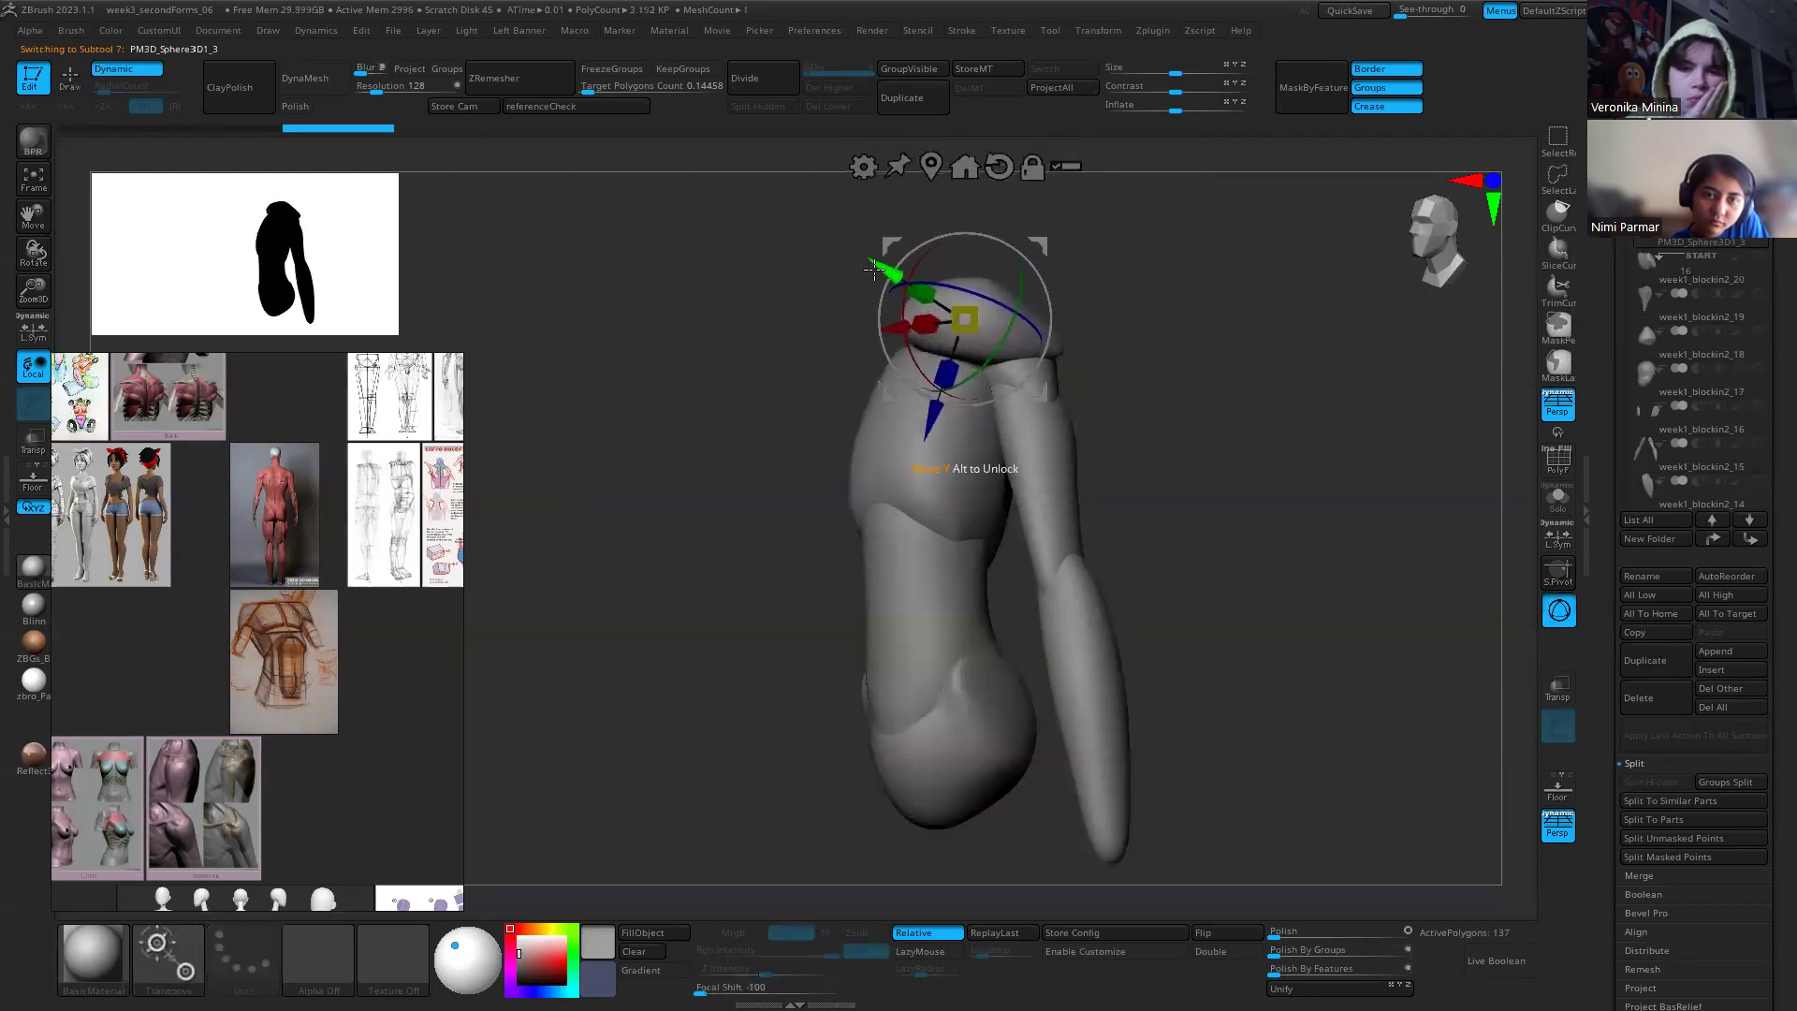
{"action": "left_click_drag", "start_coordinate": [872, 270], "coordinate": [1107, 334]}
{"action": "key", "text": "q"}
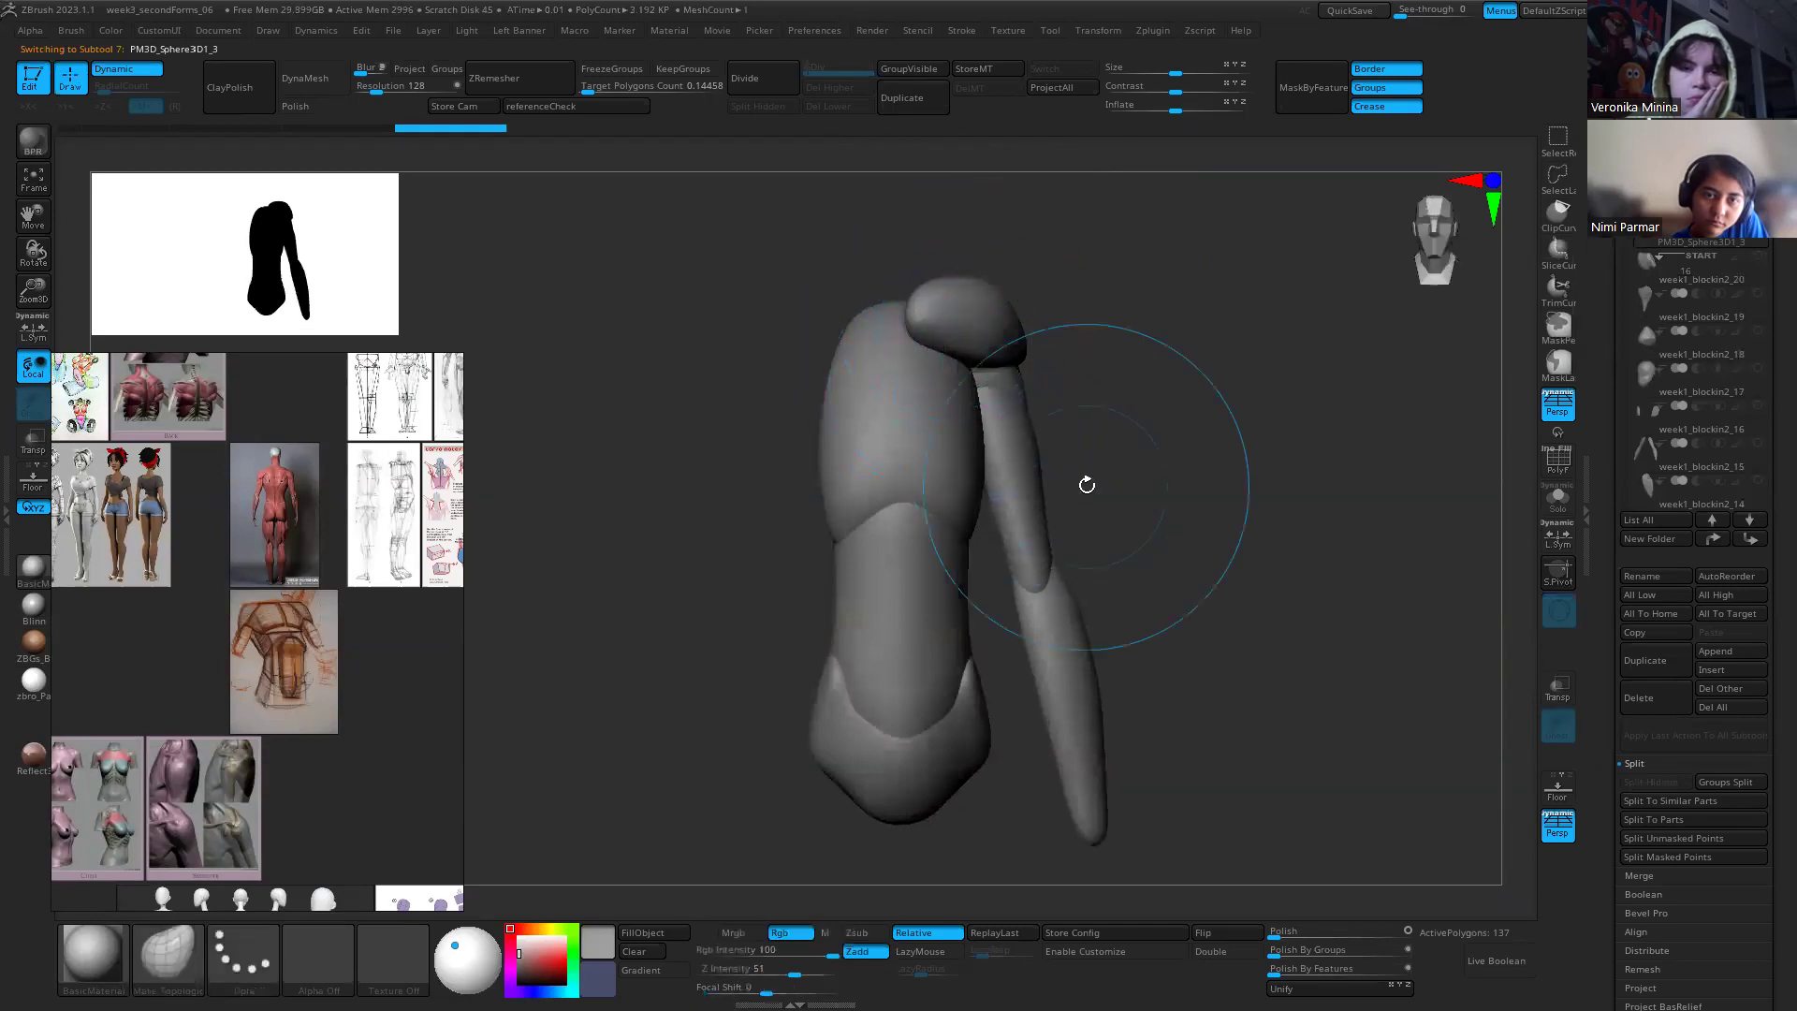
Step: Pull the duplicated form down over the front of the ribcage as a chest muscle, following the skeletal ecorche torso reference
{"action": "scroll", "coordinate": [281, 682], "scroll_direction": "up", "scroll_amount": 6}
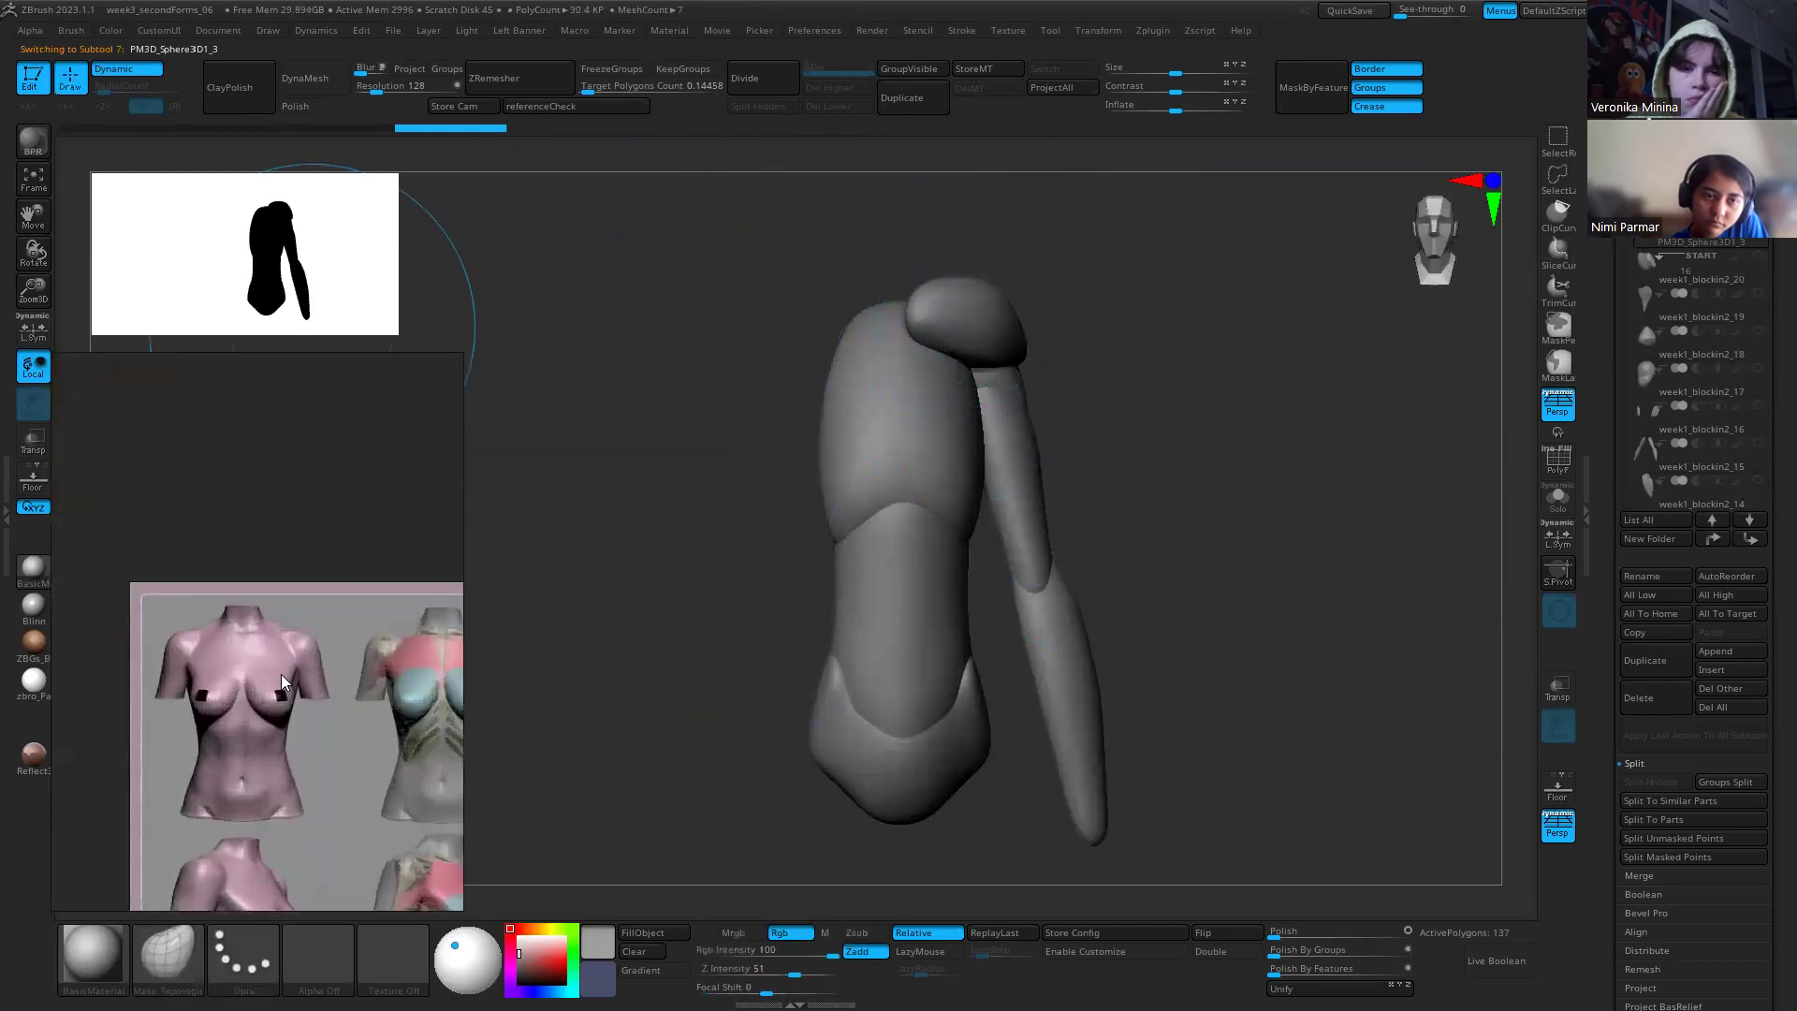
{"action": "scroll", "coordinate": [281, 681], "scroll_direction": "down", "scroll_amount": 6}
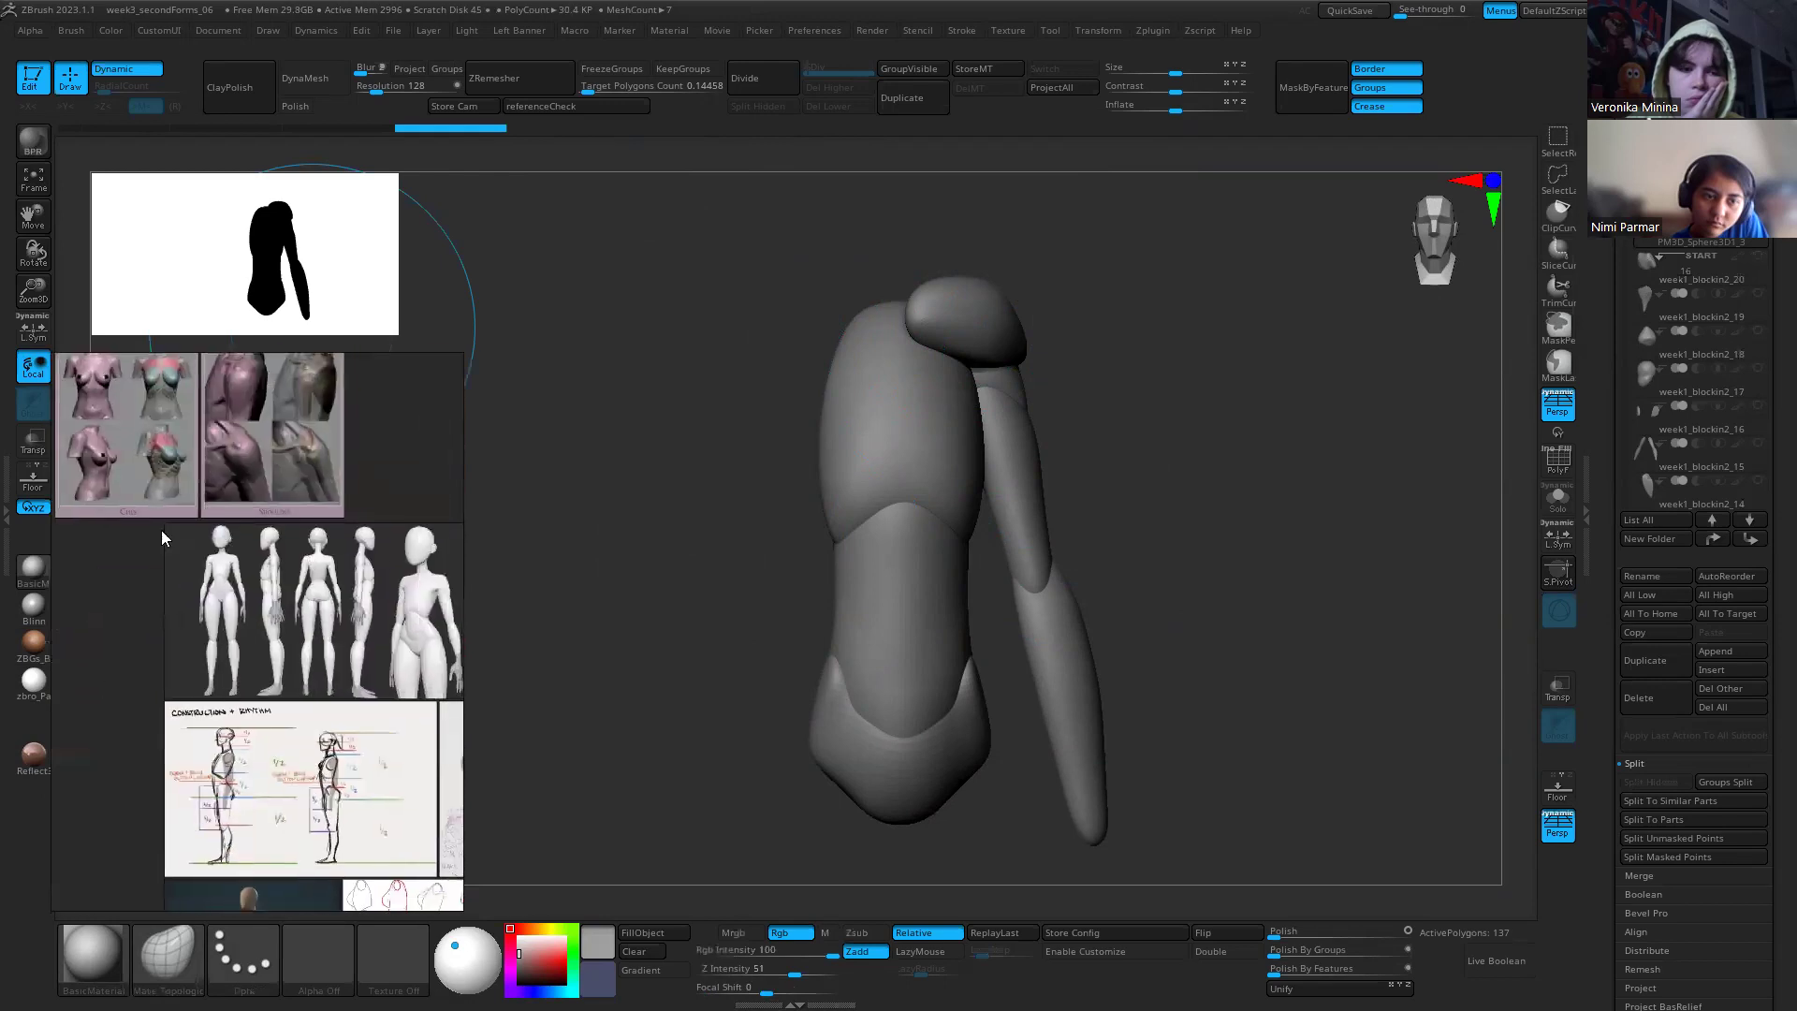
{"action": "scroll", "coordinate": [162, 536], "scroll_direction": "down", "scroll_amount": 3}
{"action": "scroll", "coordinate": [310, 750], "scroll_direction": "up", "scroll_amount": 3}
{"action": "scroll", "coordinate": [310, 750], "scroll_direction": "up", "scroll_amount": 8}
{"action": "scroll", "coordinate": [355, 548], "scroll_direction": "down", "scroll_amount": 2}
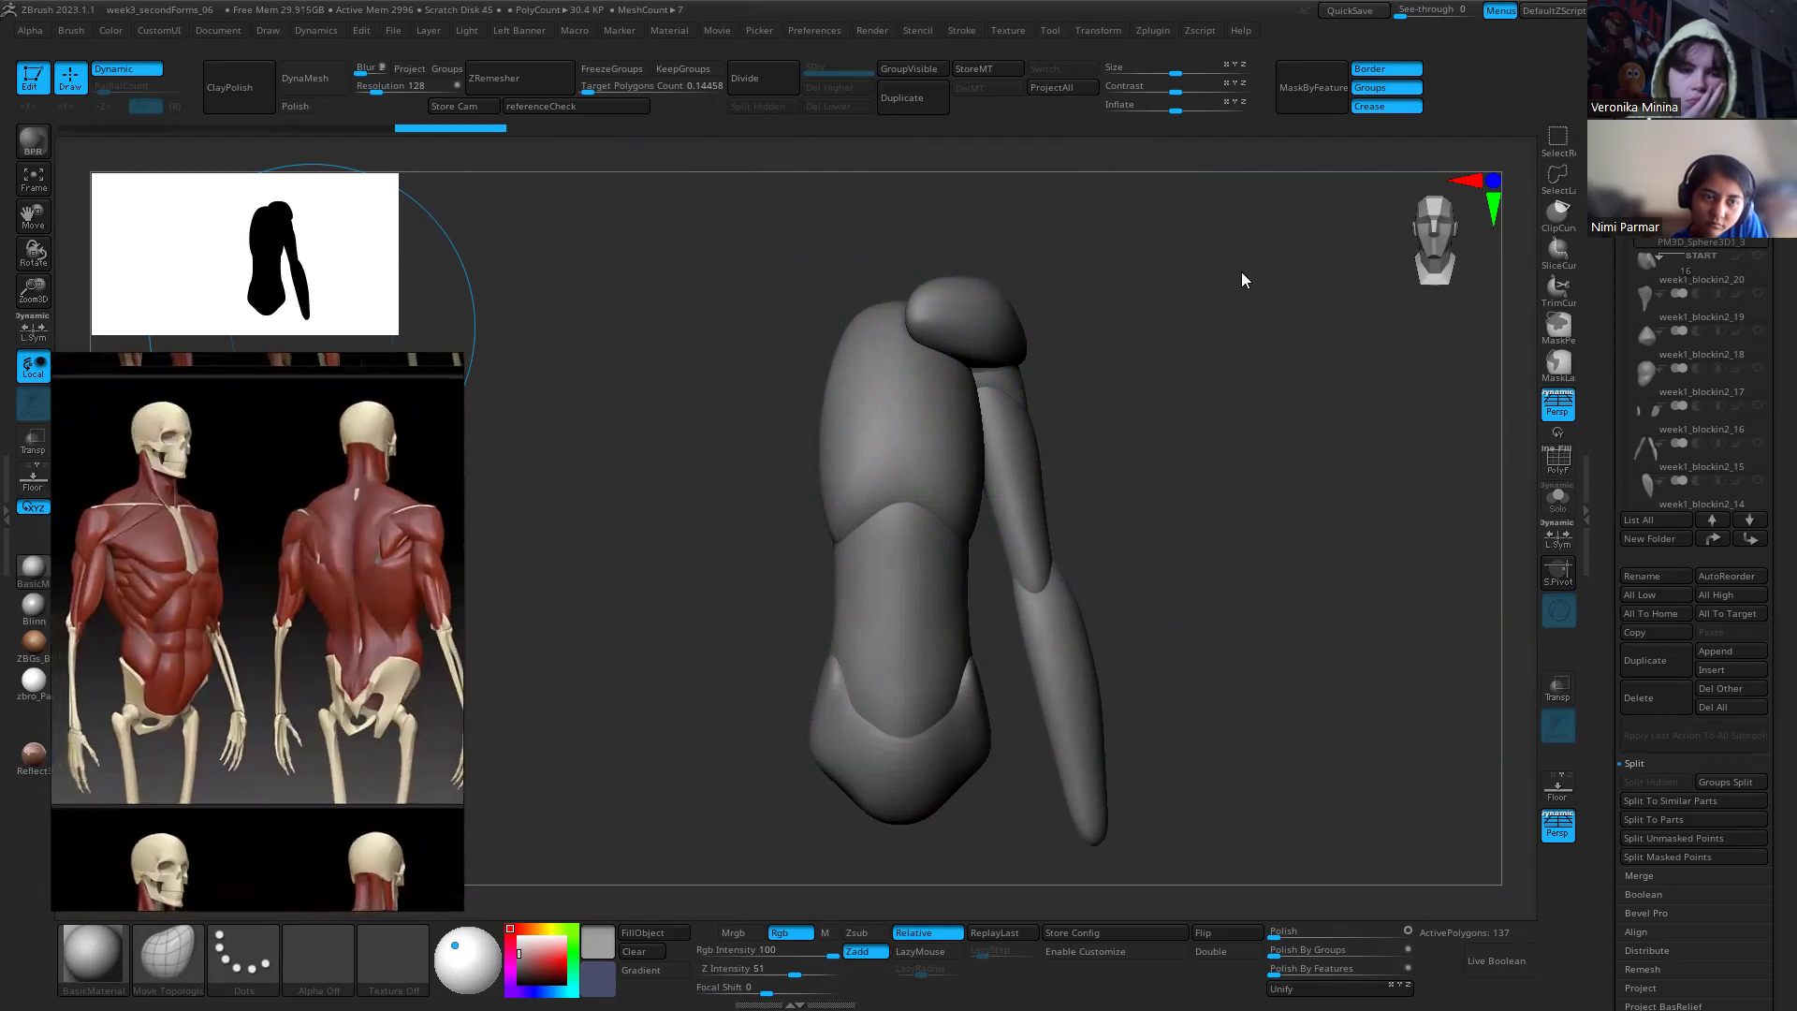
{"action": "mouse_move", "coordinate": [1169, 305]}
{"action": "left_mouse_down"}
{"action": "mouse_move", "coordinate": [1011, 312]}
{"action": "mouse_move", "coordinate": [1020, 331]}
{"action": "left_mouse_up"}
{"action": "key", "text": "s"}
{"action": "mouse_move", "coordinate": [1048, 402]}
{"action": "left_mouse_down"}
{"action": "mouse_move", "coordinate": [1187, 401]}
{"action": "mouse_move", "coordinate": [894, 338]}
{"action": "left_mouse_up"}
{"action": "key", "text": "s"}
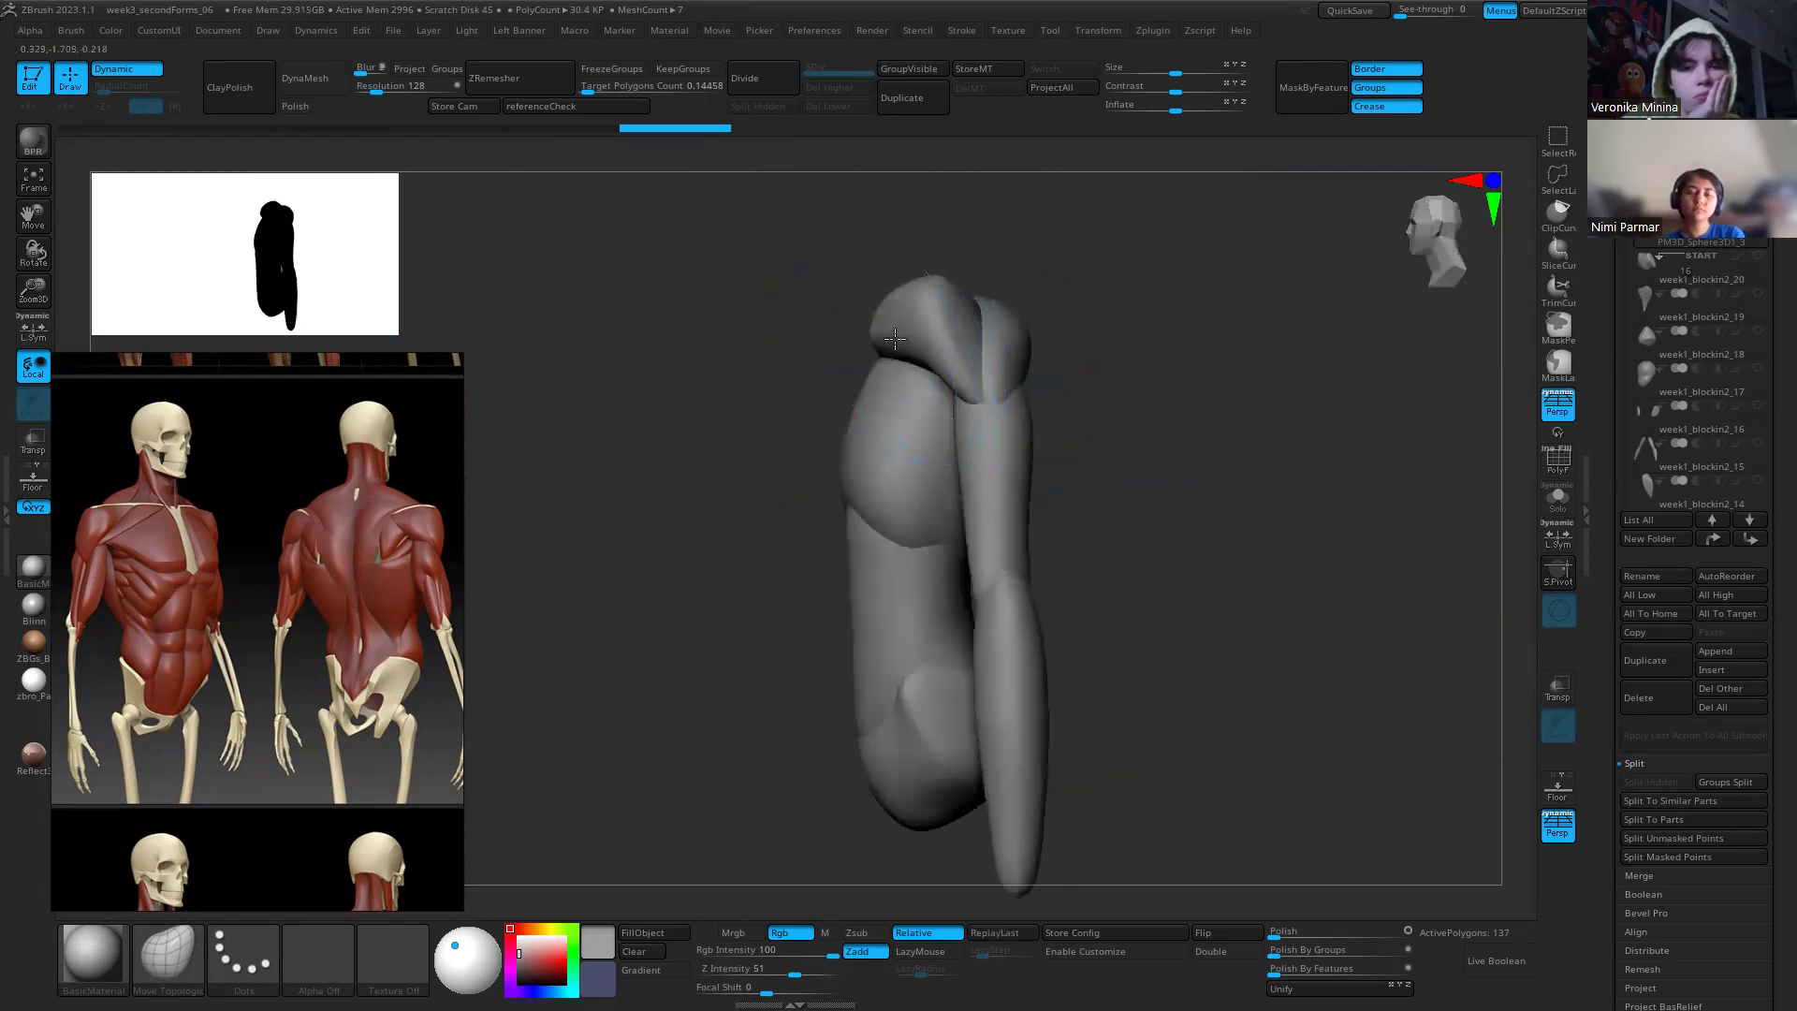
{"action": "left_click_drag", "start_coordinate": [773, 509], "coordinate": [986, 327]}
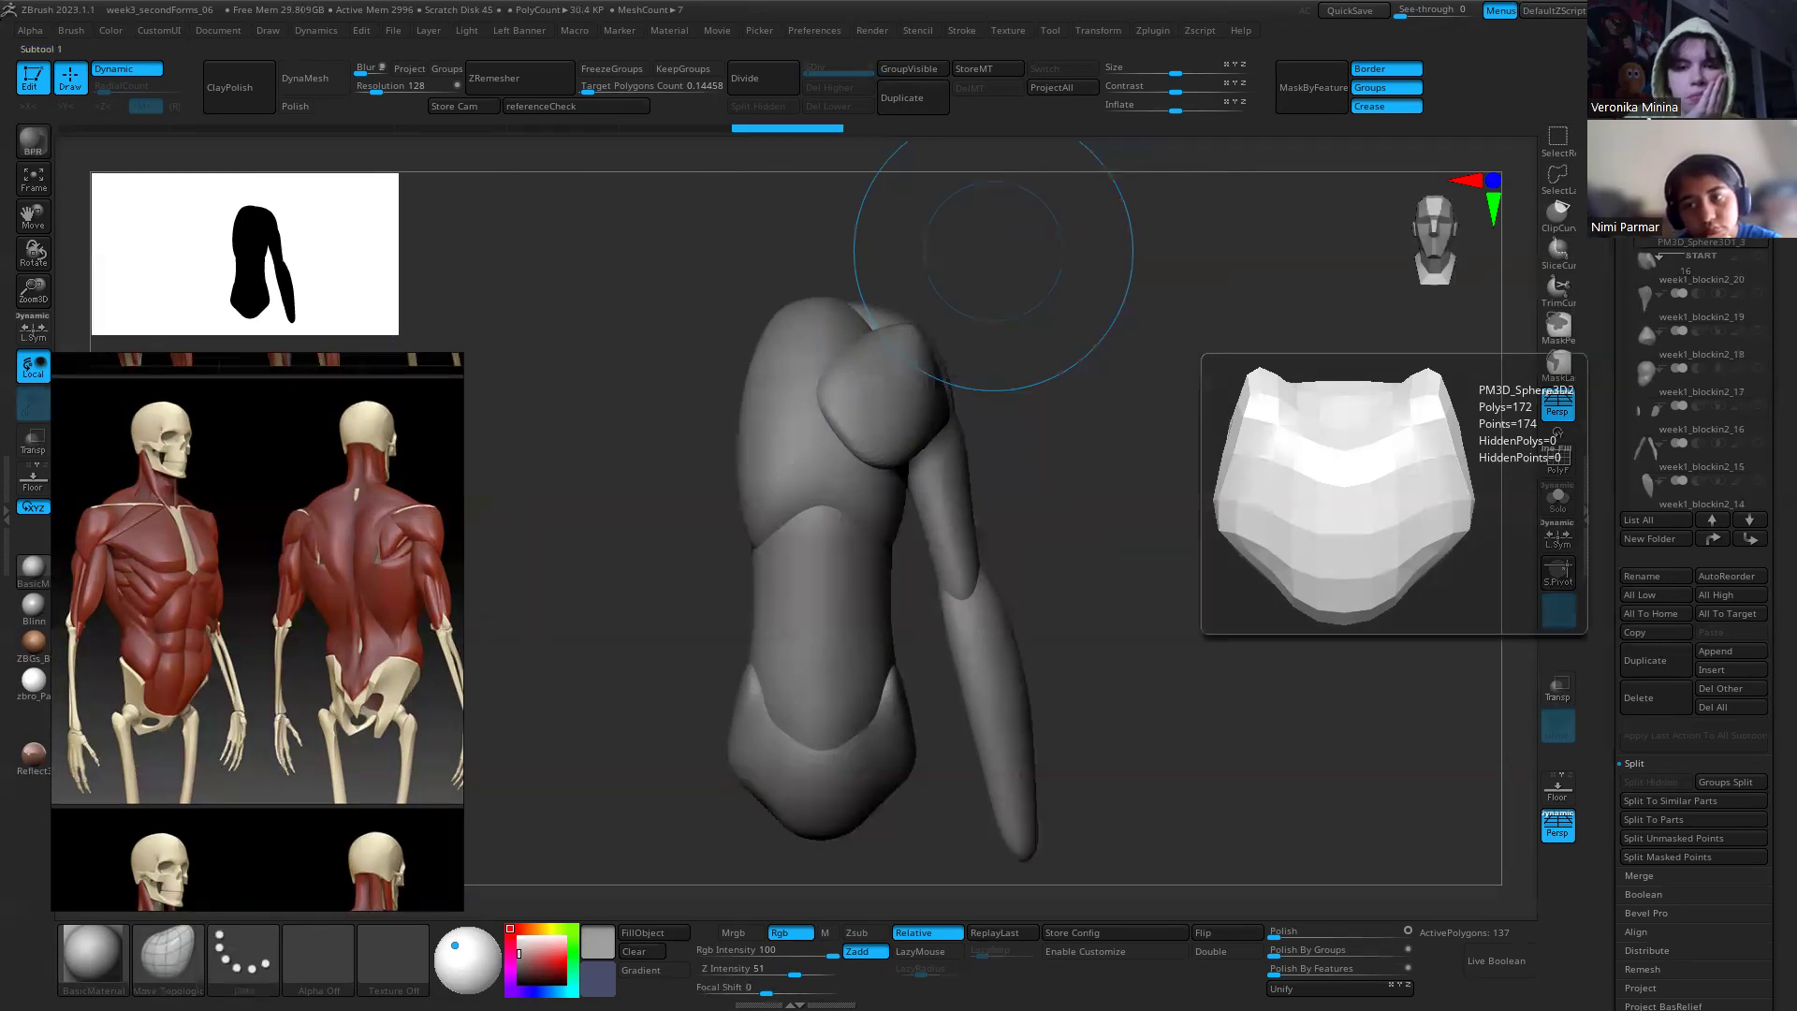
Step: Spread the chest form toward the sternum and settle its lower edge on the ribcage, shaping it from front and side
{"action": "mouse_move", "coordinate": [1014, 381]}
{"action": "left_mouse_down"}
{"action": "mouse_move", "coordinate": [822, 381]}
{"action": "mouse_move", "coordinate": [844, 280]}
{"action": "mouse_move", "coordinate": [831, 232]}
{"action": "mouse_move", "coordinate": [911, 323]}
{"action": "left_mouse_up"}
{"action": "key", "text": "s"}
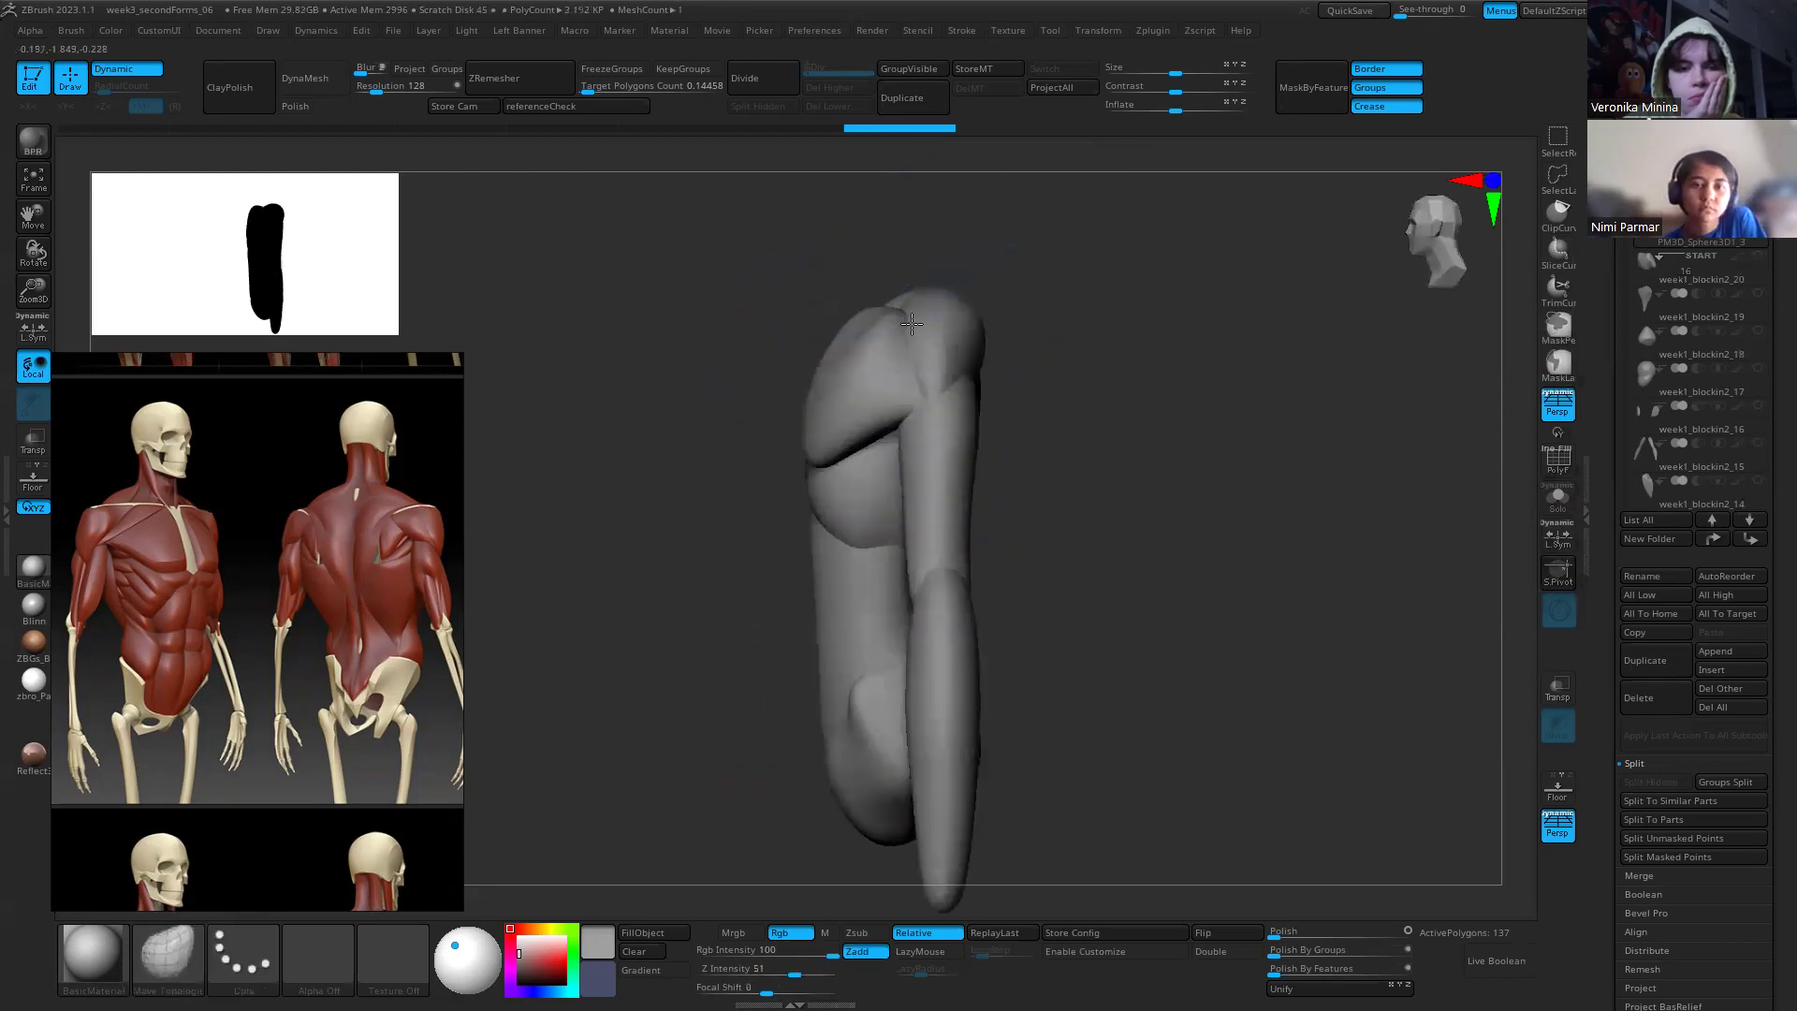
{"action": "left_click_drag", "start_coordinate": [561, 440], "coordinate": [766, 447]}
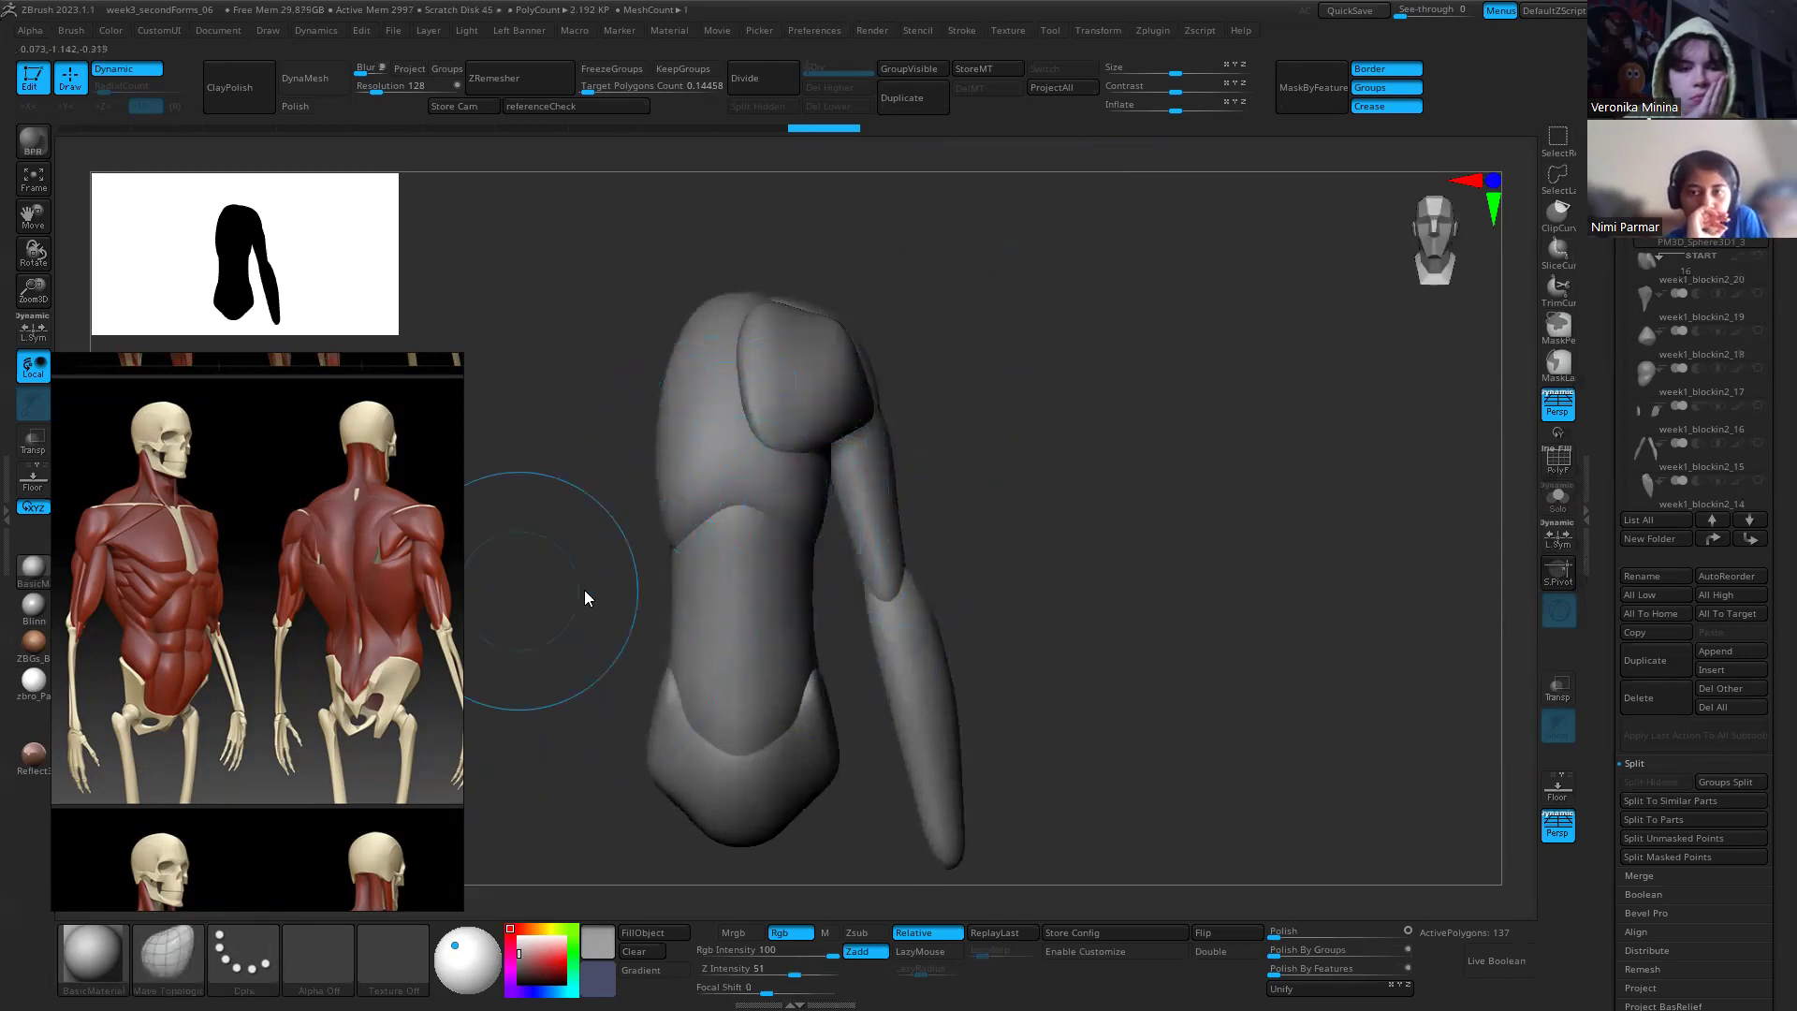
{"action": "left_click_drag", "start_coordinate": [795, 442], "coordinate": [797, 457]}
{"action": "mouse_move", "coordinate": [1057, 479]}
{"action": "left_mouse_down"}
{"action": "mouse_move", "coordinate": [971, 485]}
{"action": "mouse_move", "coordinate": [824, 281]}
{"action": "mouse_move", "coordinate": [841, 344]}
{"action": "left_mouse_up"}
{"action": "key", "text": "s"}
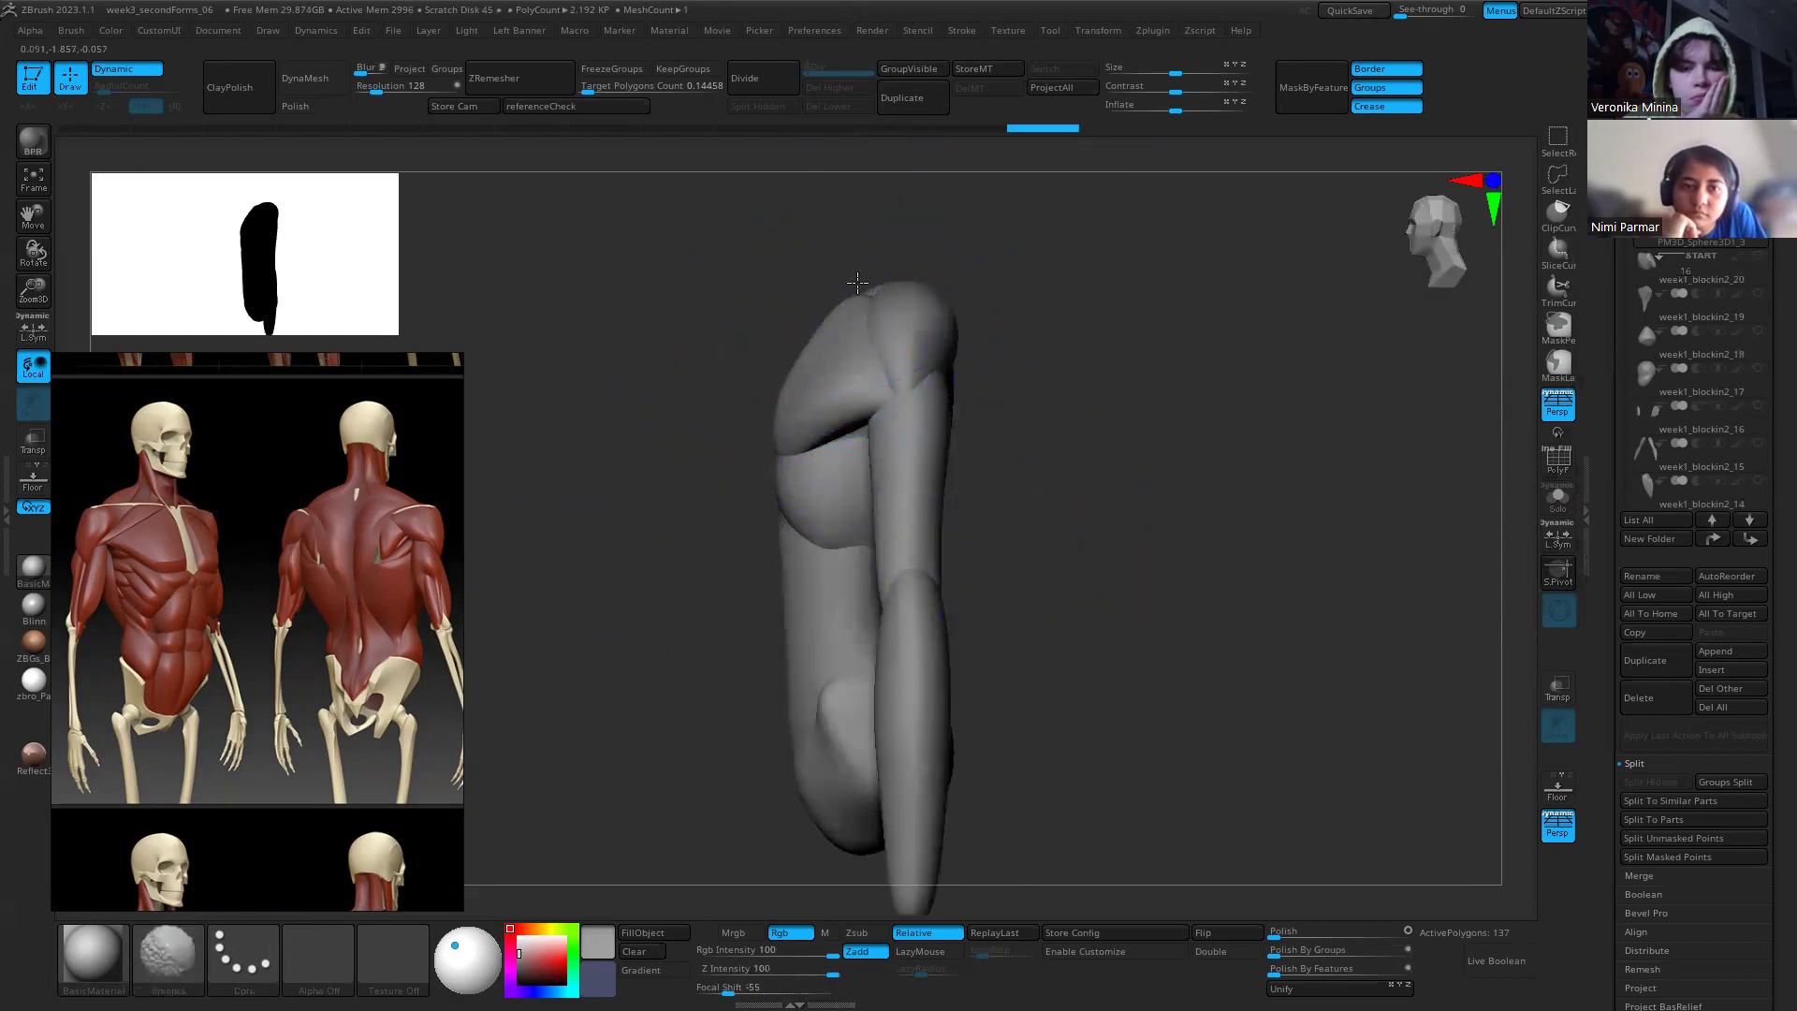
Step: Flatten the upper and inner edges of the chest form so they sink into the ribcage surface
{"action": "left_click_drag", "start_coordinate": [857, 281], "coordinate": [767, 283]}
{"action": "mouse_move", "coordinate": [983, 468]}
{"action": "left_mouse_down"}
{"action": "mouse_move", "coordinate": [1042, 429]}
{"action": "mouse_move", "coordinate": [866, 365]}
{"action": "left_mouse_up"}
{"action": "key", "text": "s"}
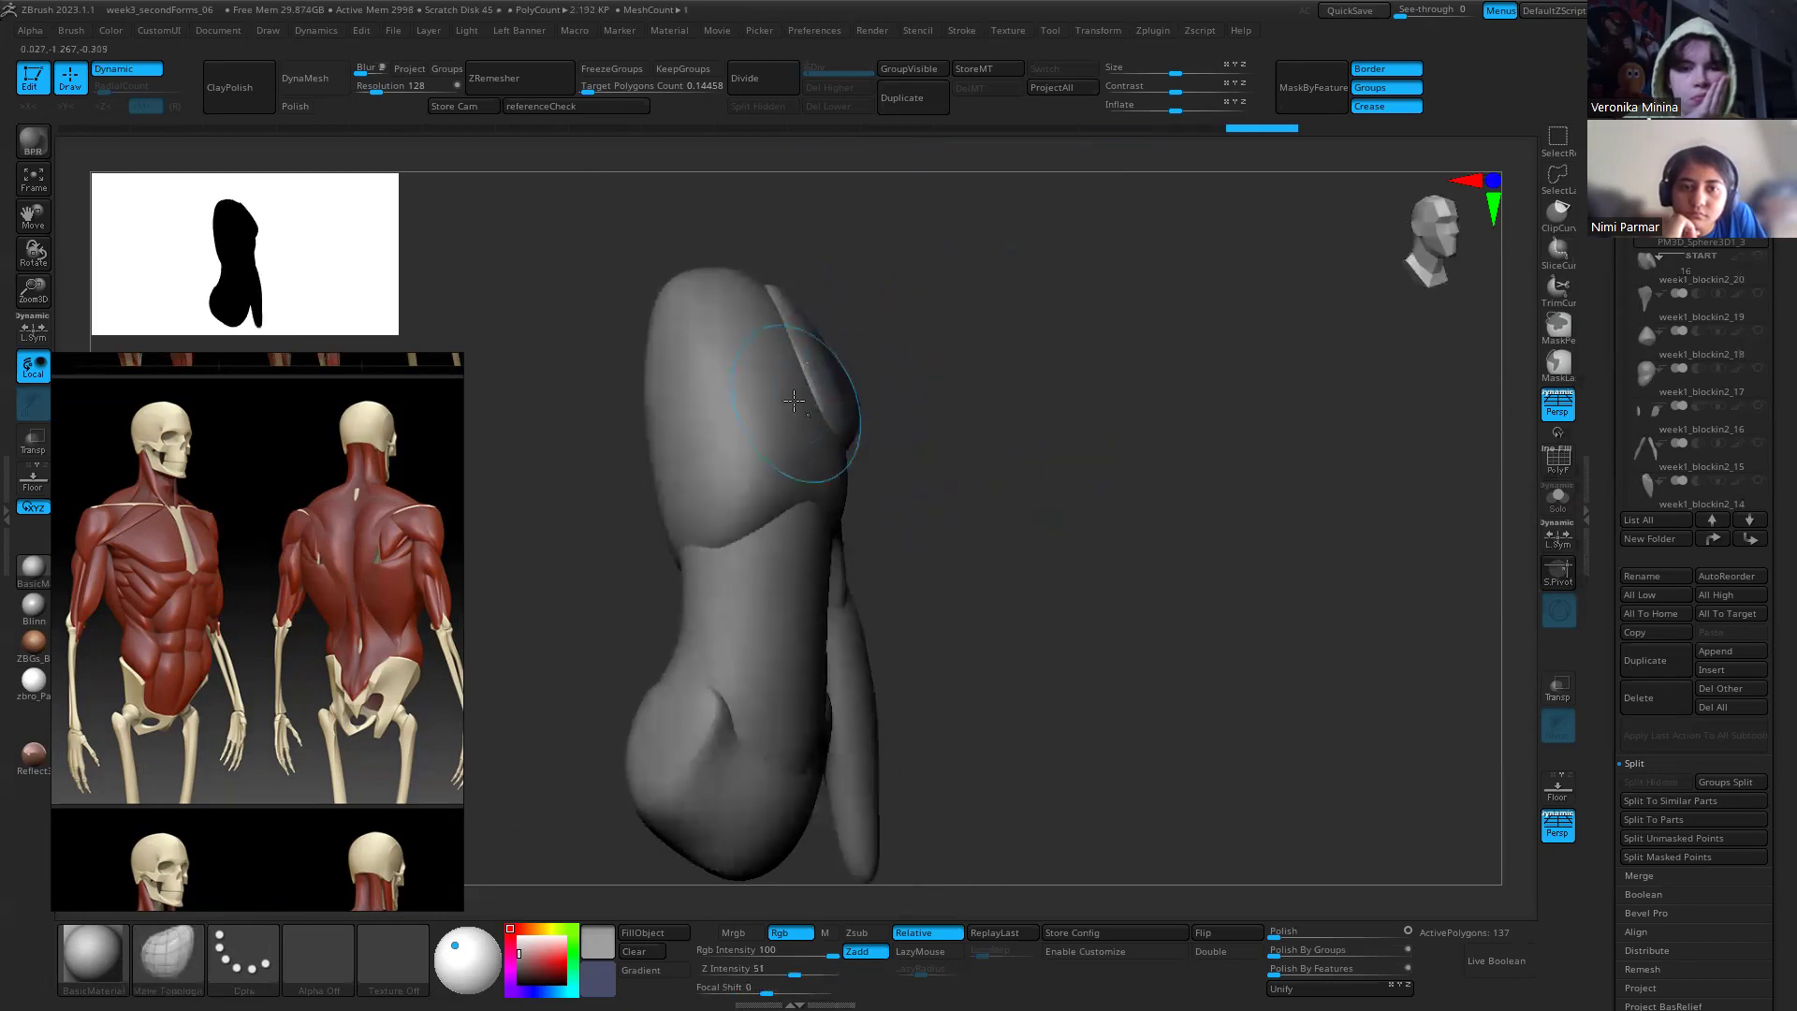
{"action": "left_click_drag", "start_coordinate": [769, 408], "coordinate": [758, 322]}
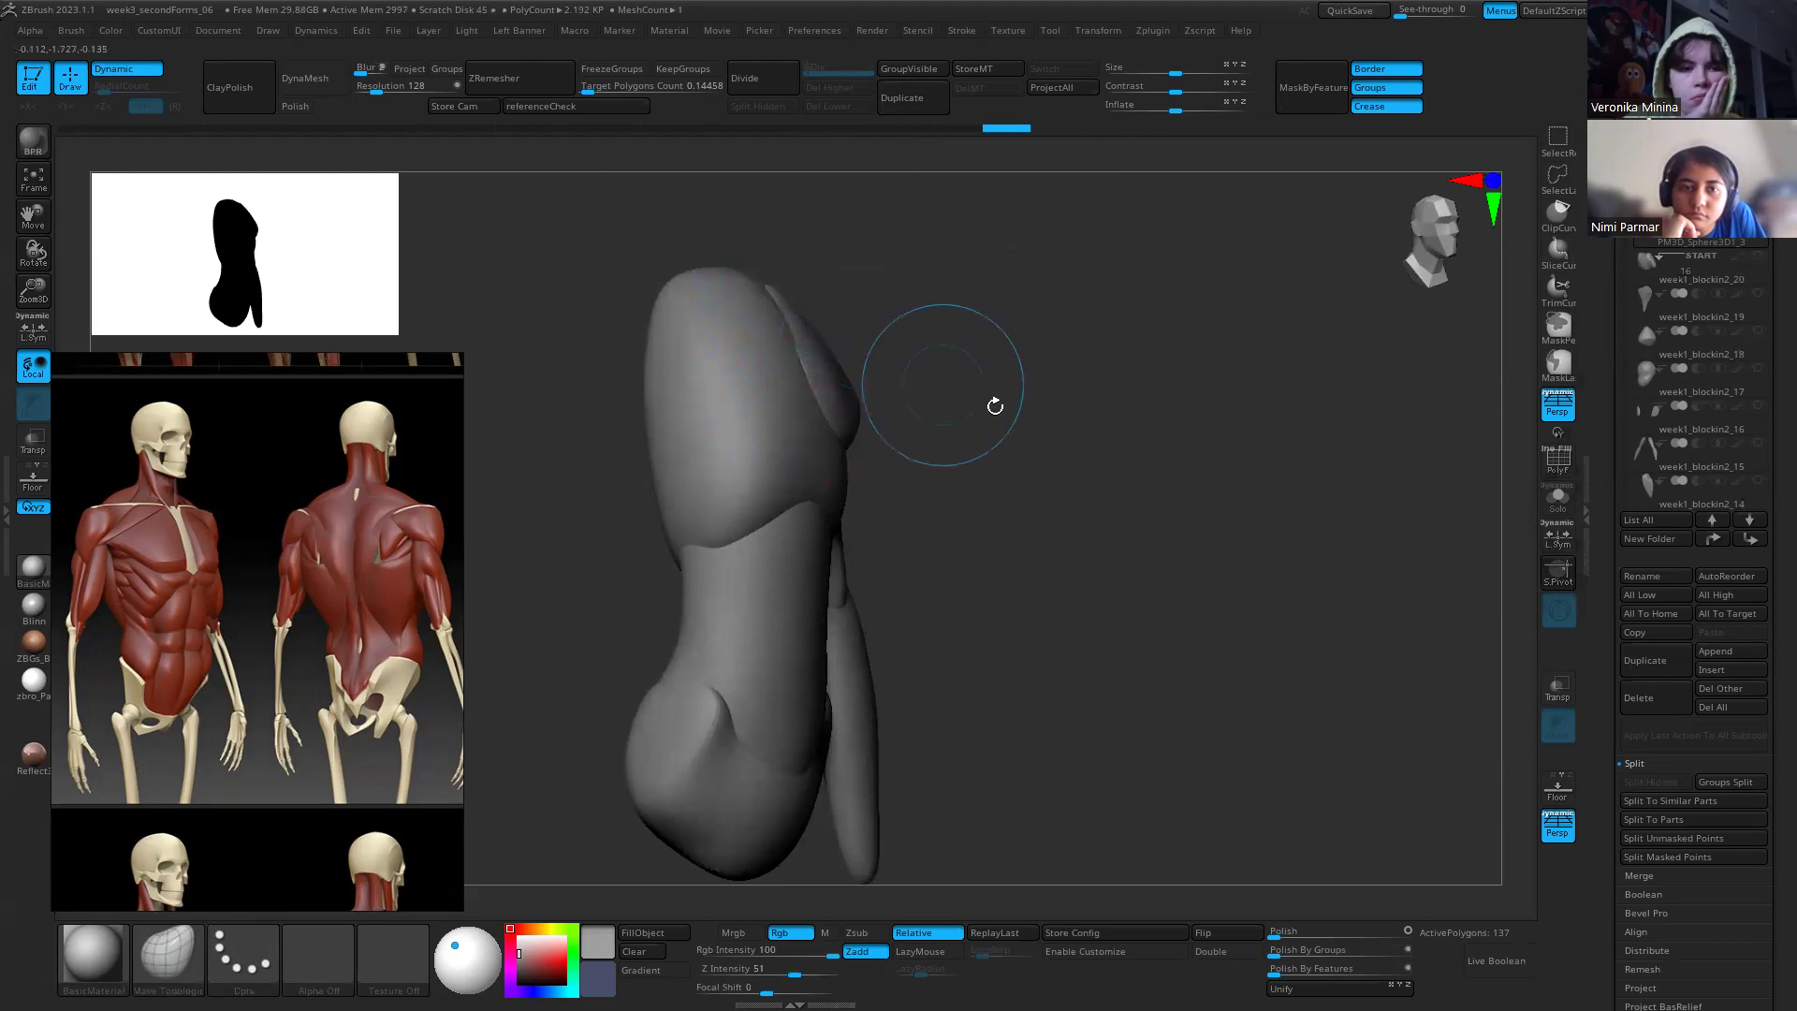
{"action": "left_click_drag", "start_coordinate": [991, 401], "coordinate": [850, 468]}
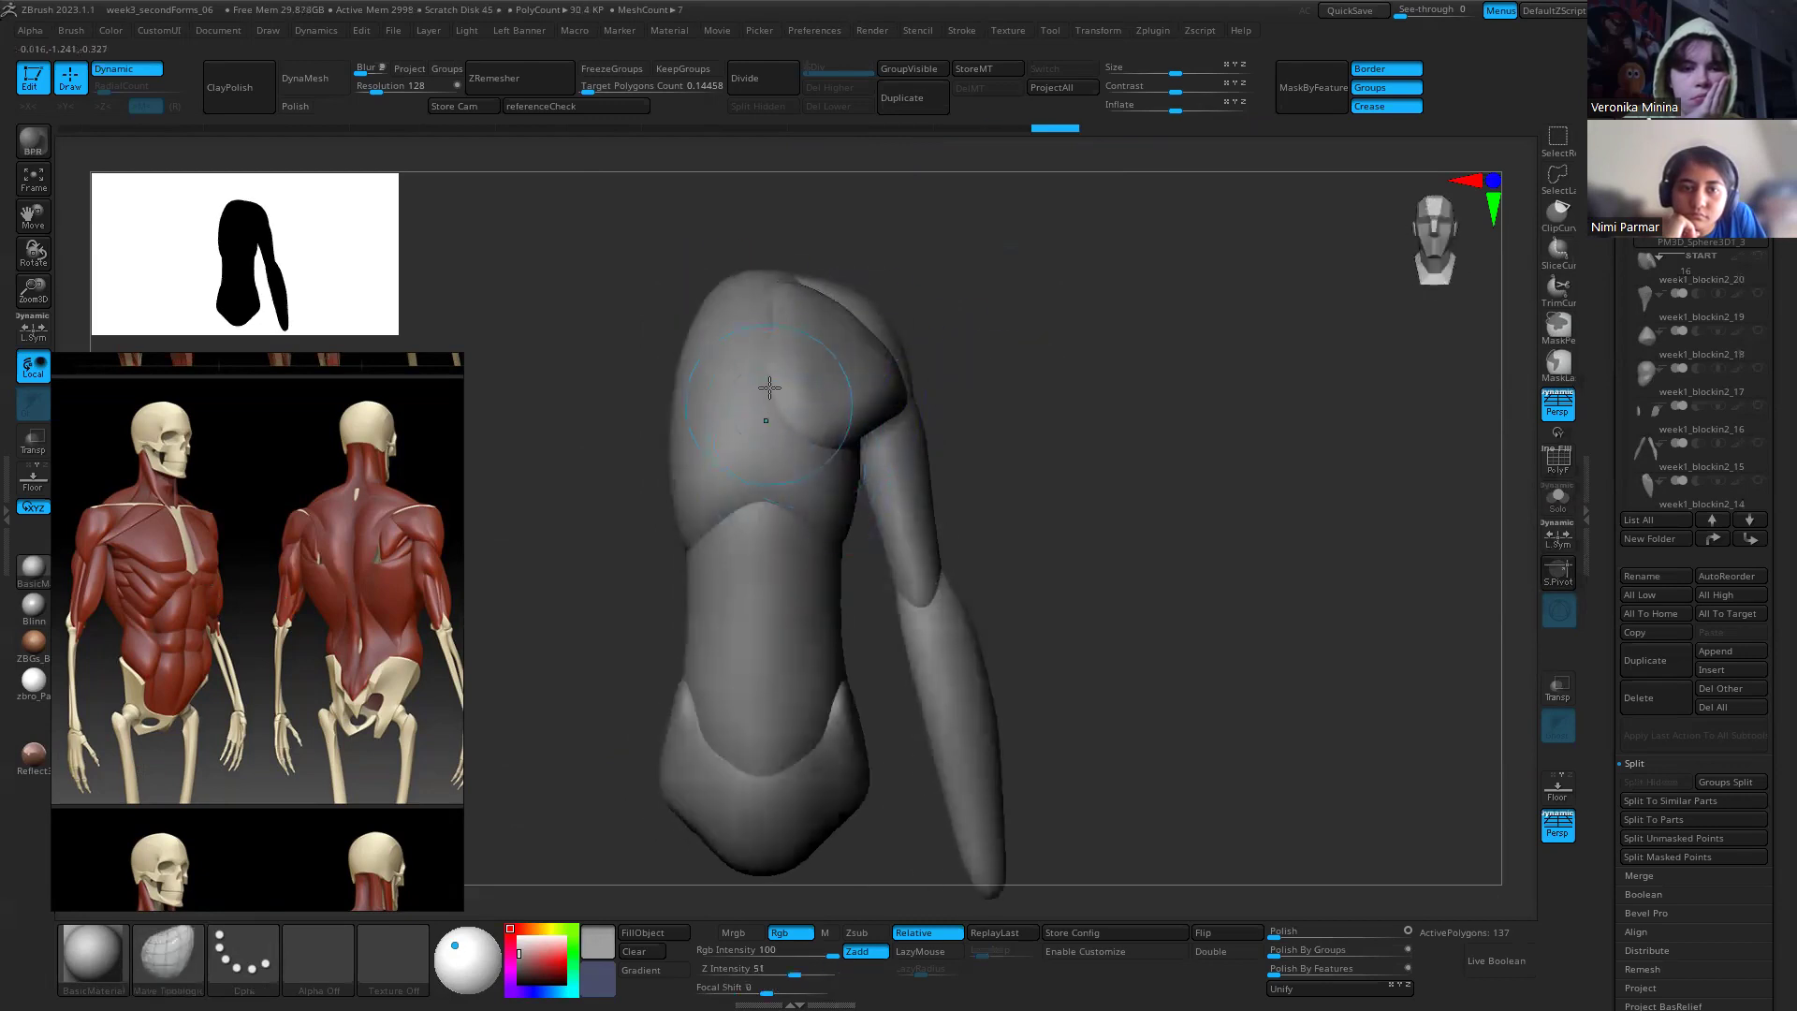
{"action": "left_click_drag", "start_coordinate": [758, 379], "coordinate": [762, 353]}
Step: Taper the chest form's outer end under the deltoid and smooth its slope along the upper ribcage
{"action": "mouse_move", "coordinate": [1070, 502]}
{"action": "left_mouse_down"}
{"action": "mouse_move", "coordinate": [967, 489]}
{"action": "mouse_move", "coordinate": [760, 393]}
{"action": "mouse_move", "coordinate": [825, 369]}
{"action": "left_mouse_up"}
{"action": "left_click_drag", "start_coordinate": [963, 416], "coordinate": [1123, 437], "text": "shift"}
{"action": "key", "text": "s"}
{"action": "left_click_drag", "start_coordinate": [811, 420], "coordinate": [769, 398]}
{"action": "mouse_move", "coordinate": [954, 413]}
{"action": "left_mouse_down"}
{"action": "mouse_move", "coordinate": [796, 403]}
{"action": "mouse_move", "coordinate": [812, 389]}
{"action": "left_mouse_up"}
{"action": "key", "text": "s"}
{"action": "left_click_drag", "start_coordinate": [1029, 421], "coordinate": [834, 415]}
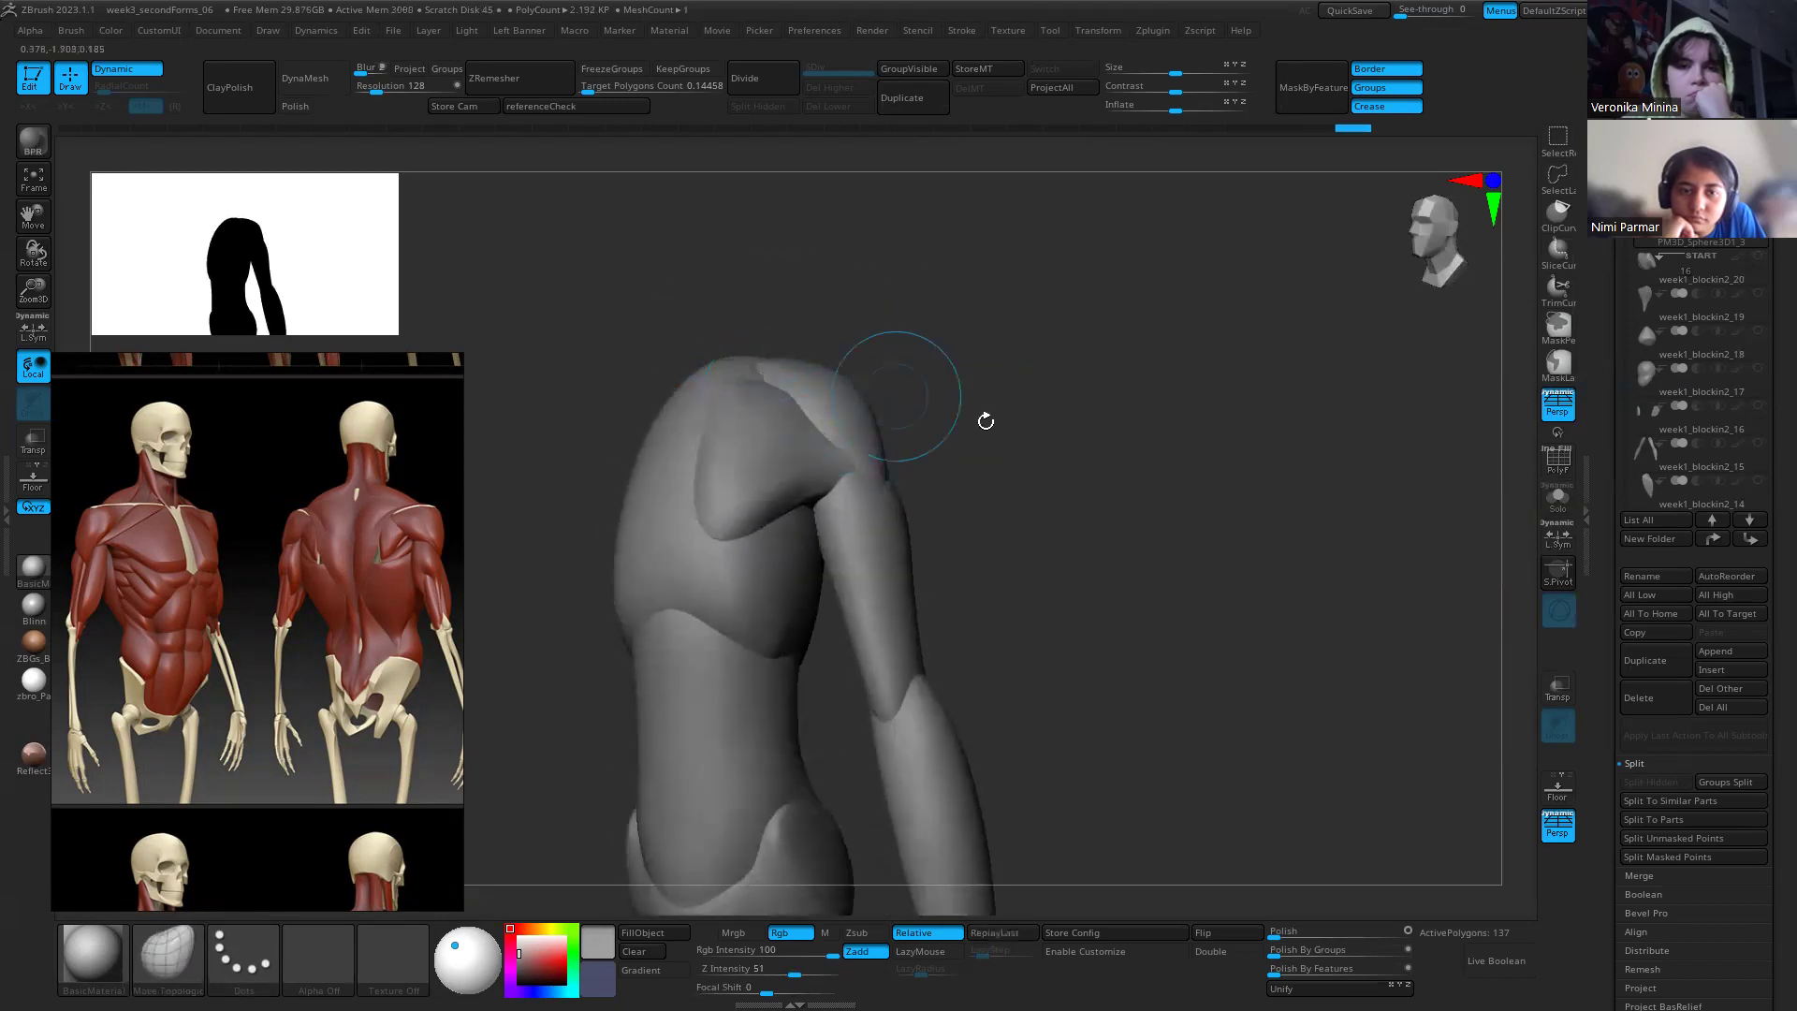
{"action": "left_click_drag", "start_coordinate": [986, 421], "coordinate": [743, 386]}
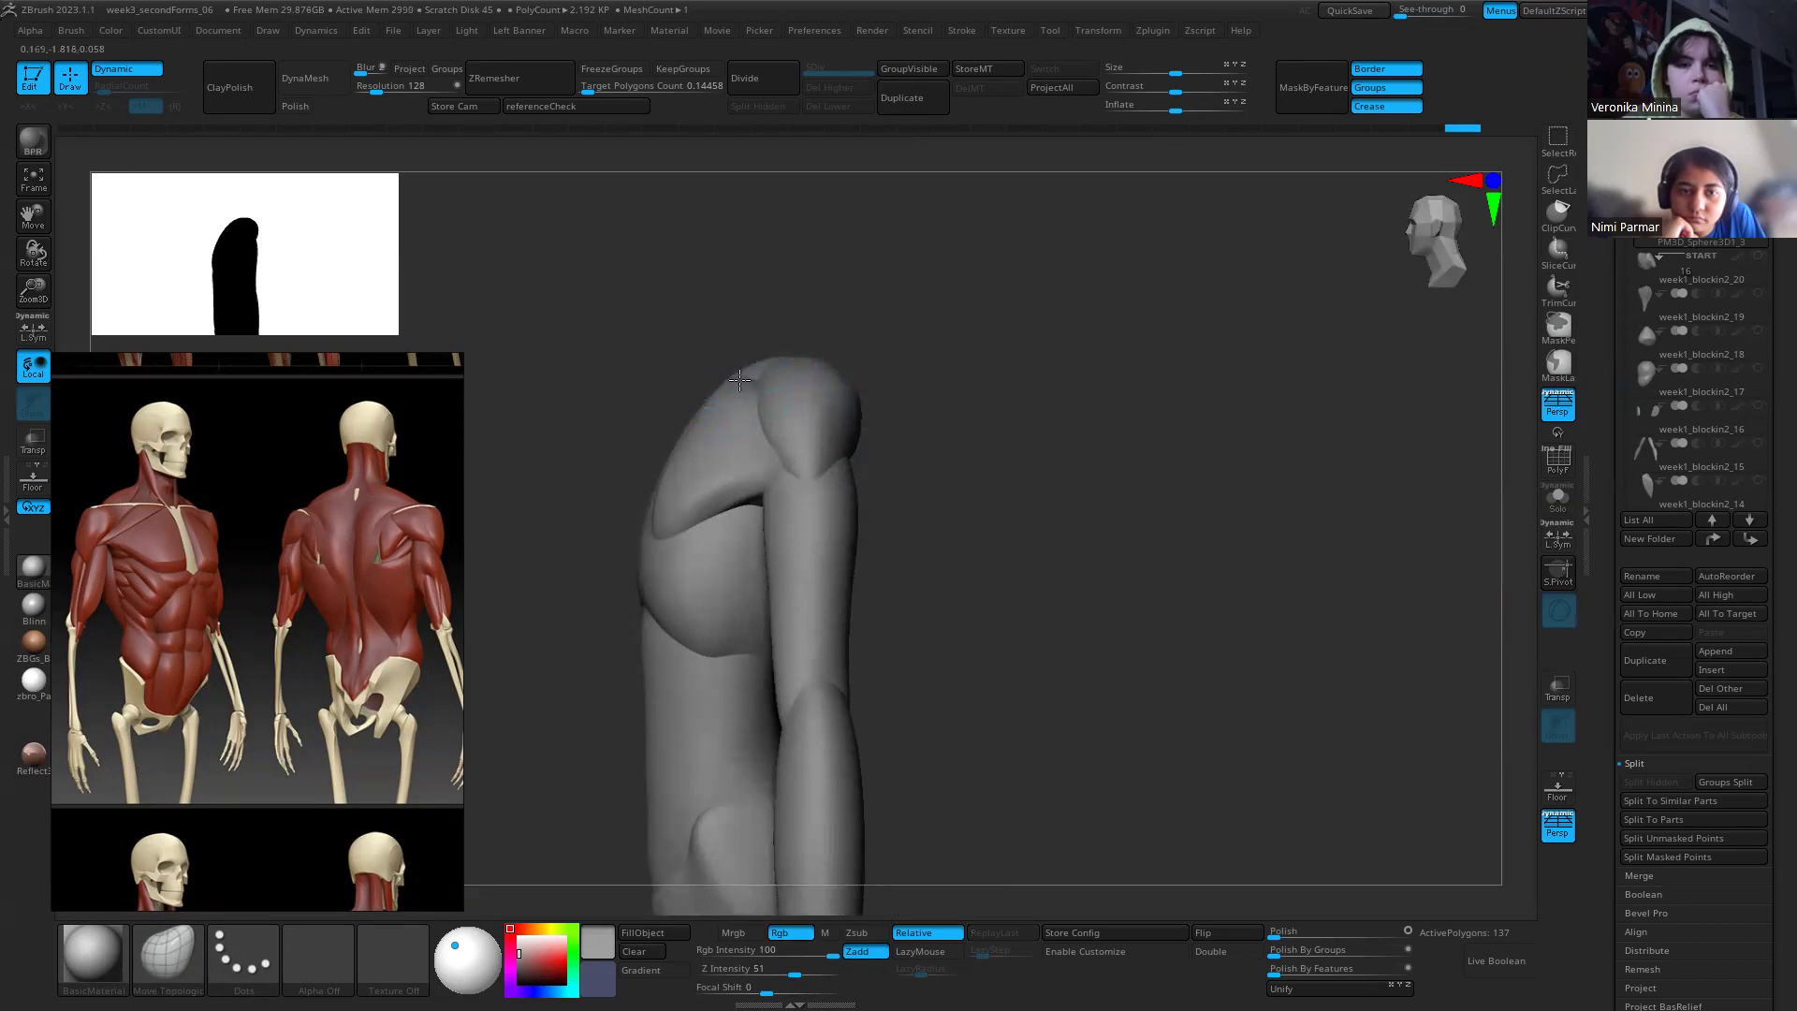
{"action": "left_click_drag", "start_coordinate": [1011, 469], "coordinate": [1002, 467]}
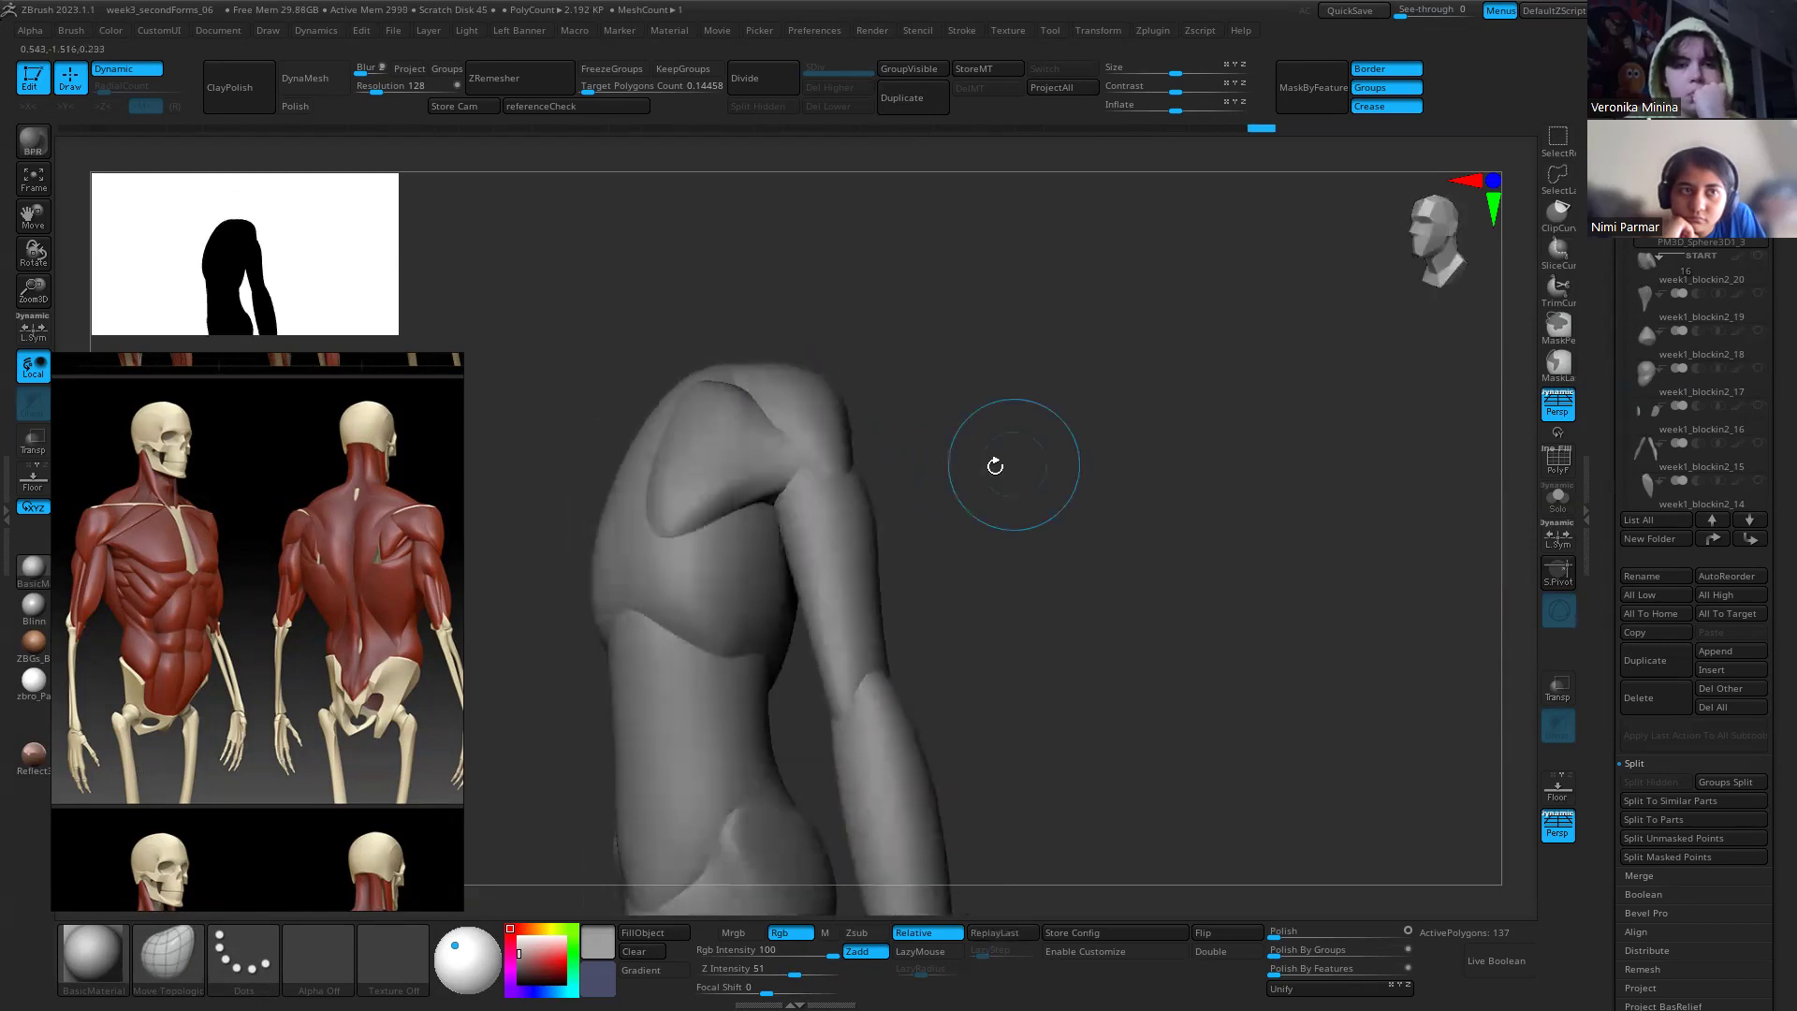
{"action": "left_click_drag", "start_coordinate": [784, 432], "coordinate": [829, 479]}
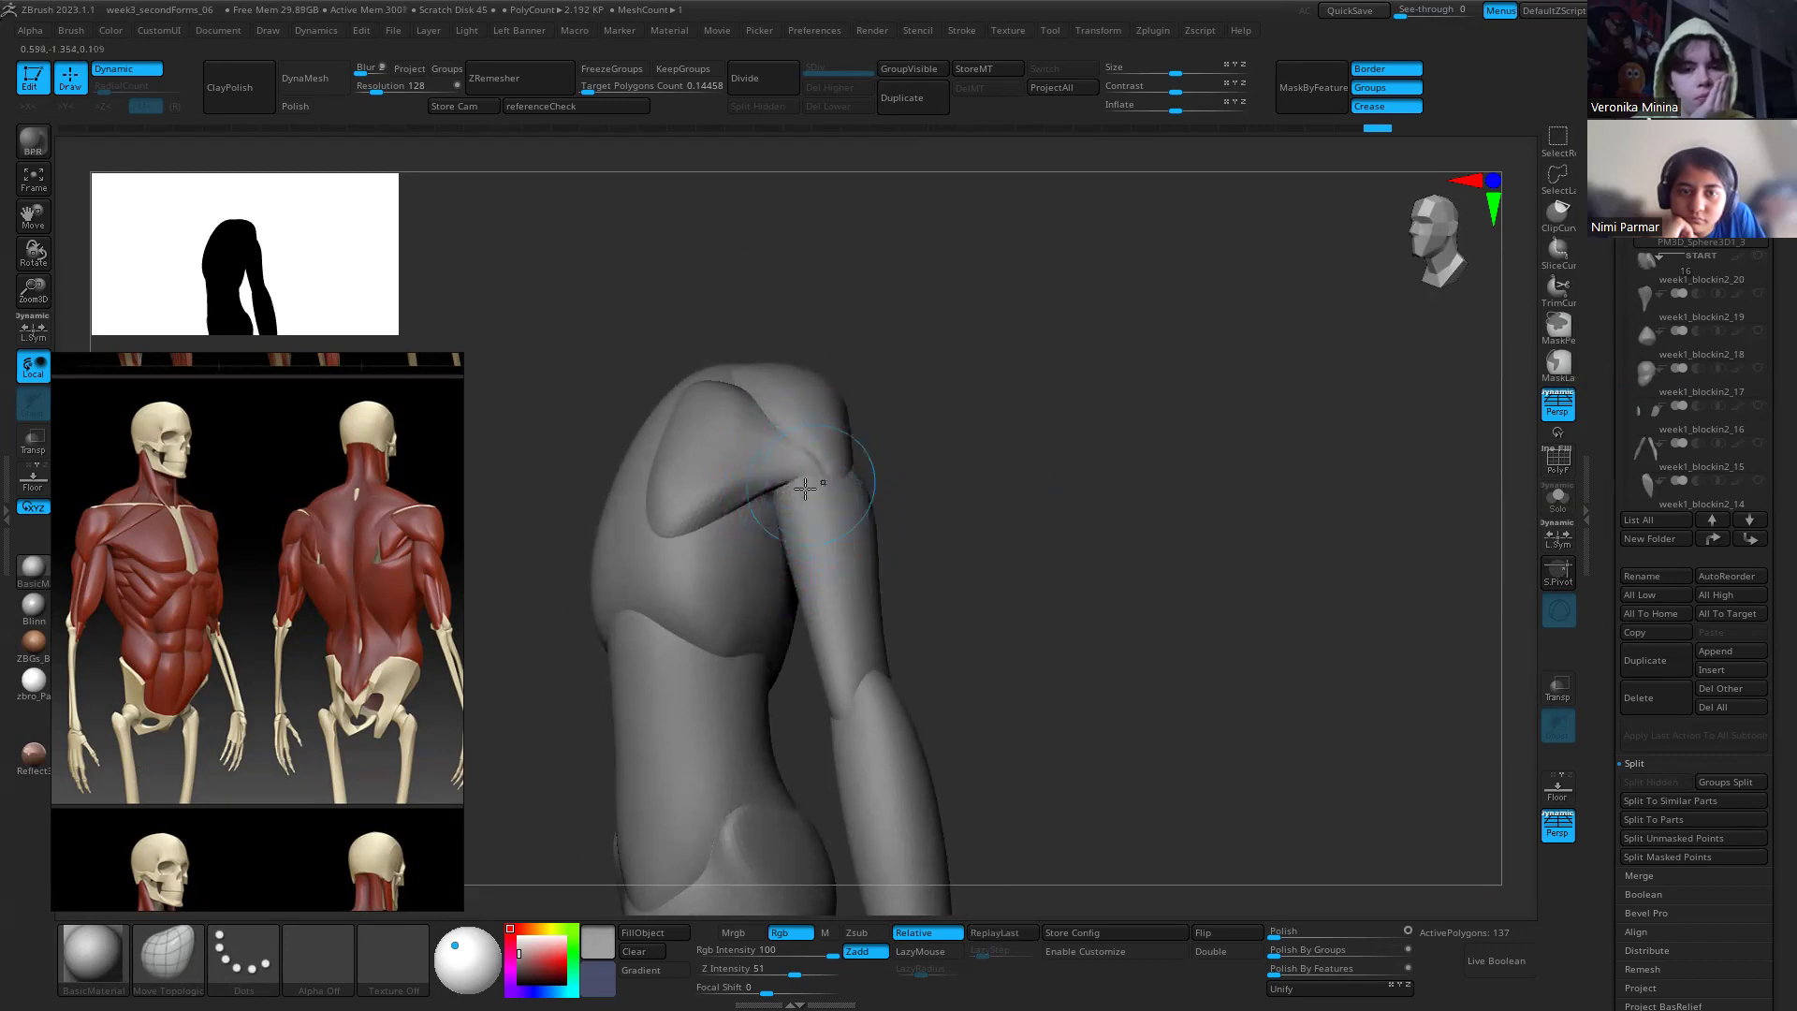
{"action": "key", "text": "ctrl+z"}
{"action": "key", "text": "ctrl+z"}
{"action": "key", "text": "ctrl+z"}
Step: Adjust the chest form's outer end beneath the deltoid from the three-quarter and side views
{"action": "left_click_drag", "start_coordinate": [790, 445], "coordinate": [752, 406]}
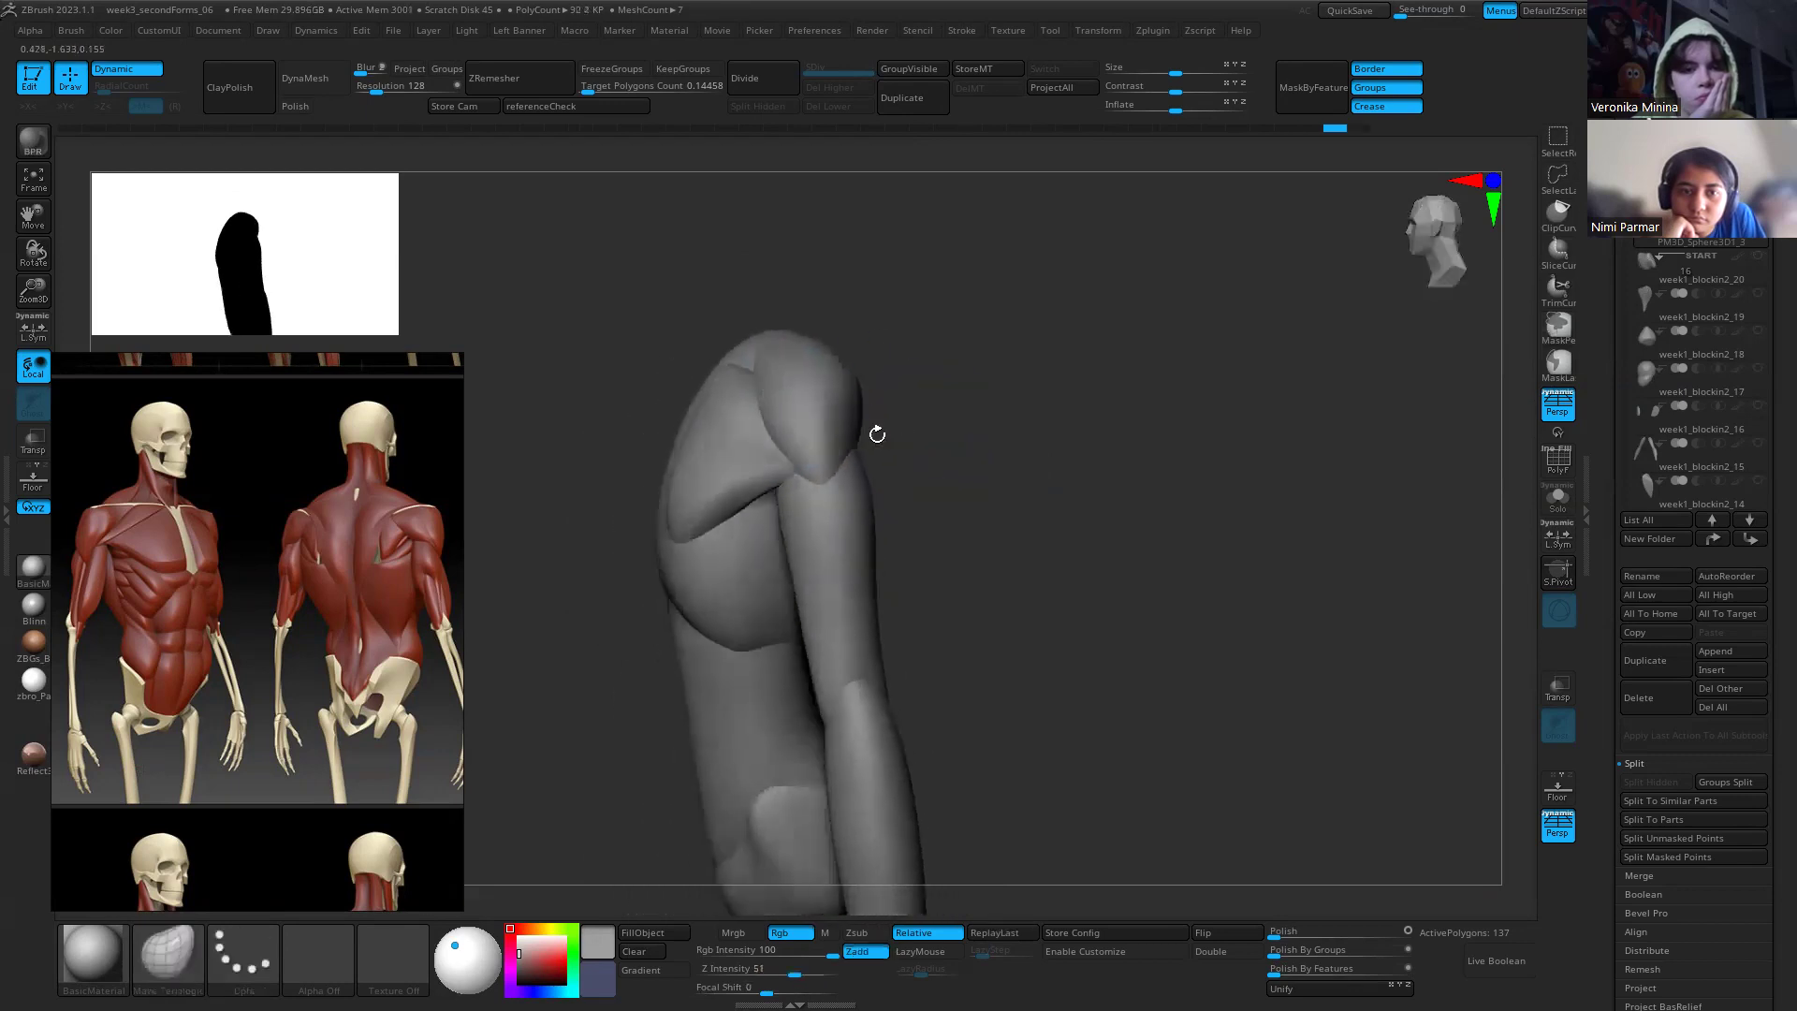
{"action": "right_click_drag", "start_coordinate": [796, 379], "coordinate": [748, 549]}
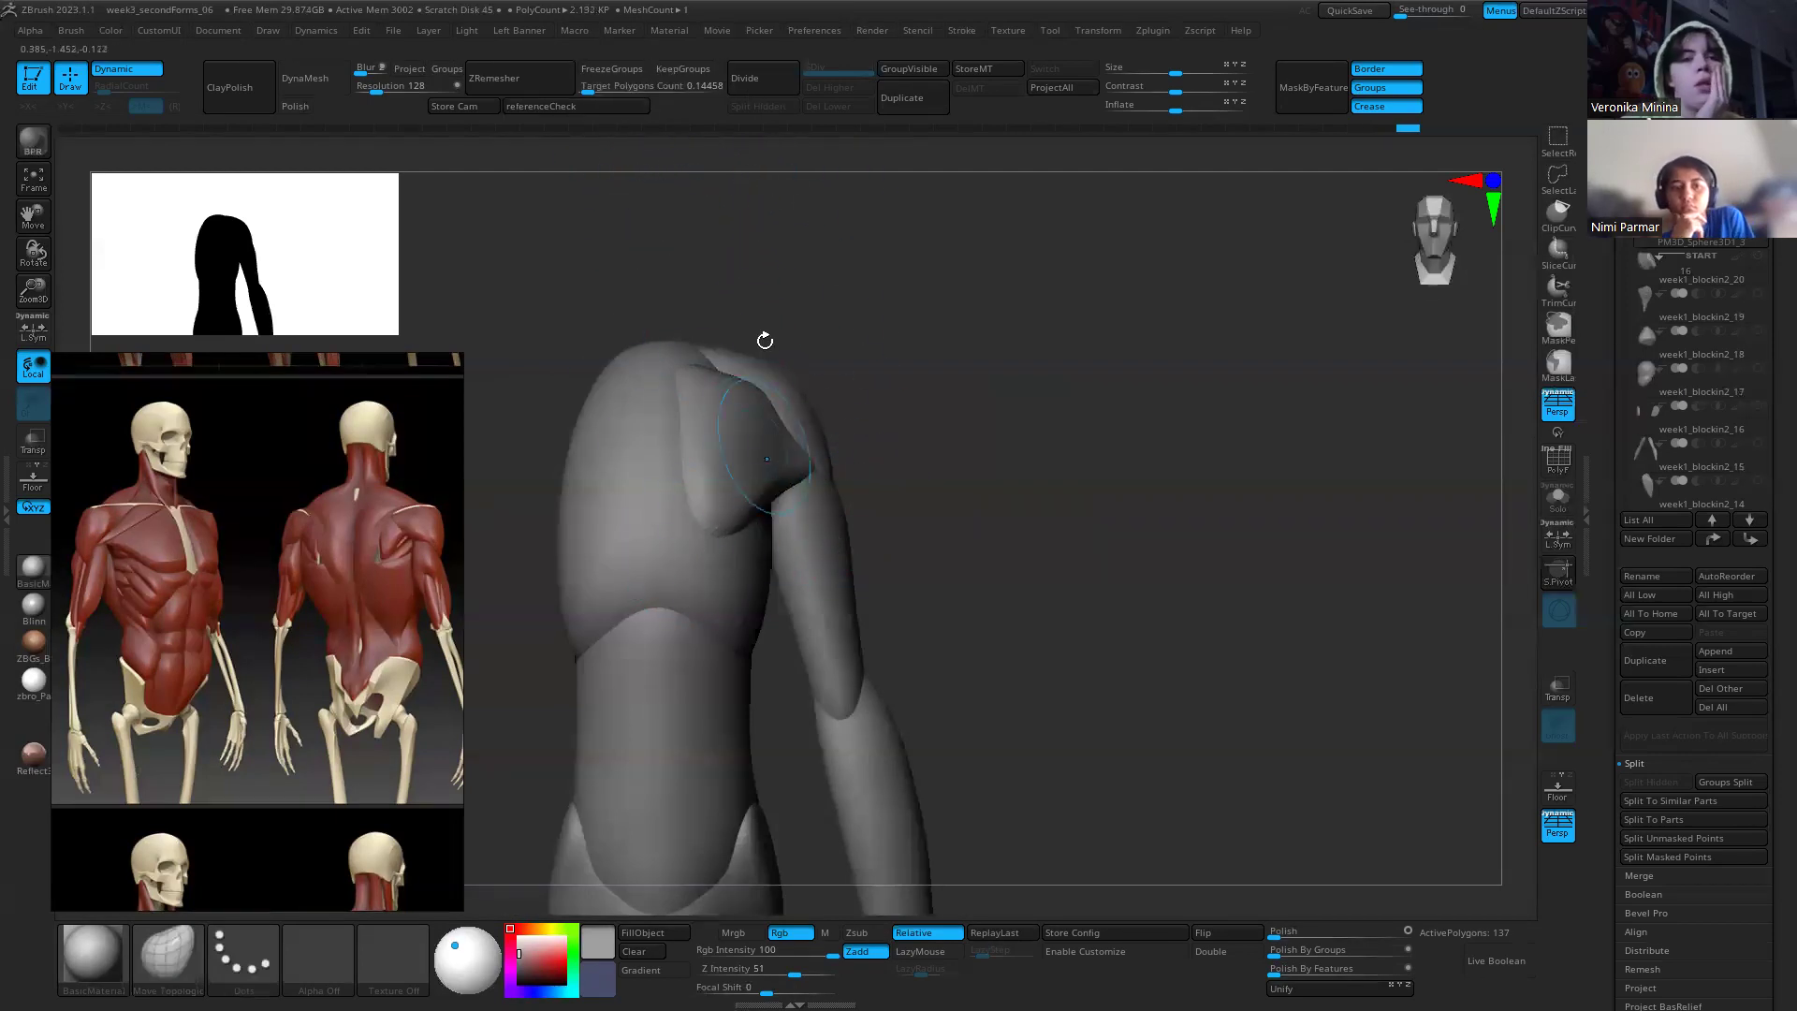
Step: Try remeshing the chest form with ZRemesher and reshaping its outer edge
{"action": "left_click", "coordinate": [541, 82]}
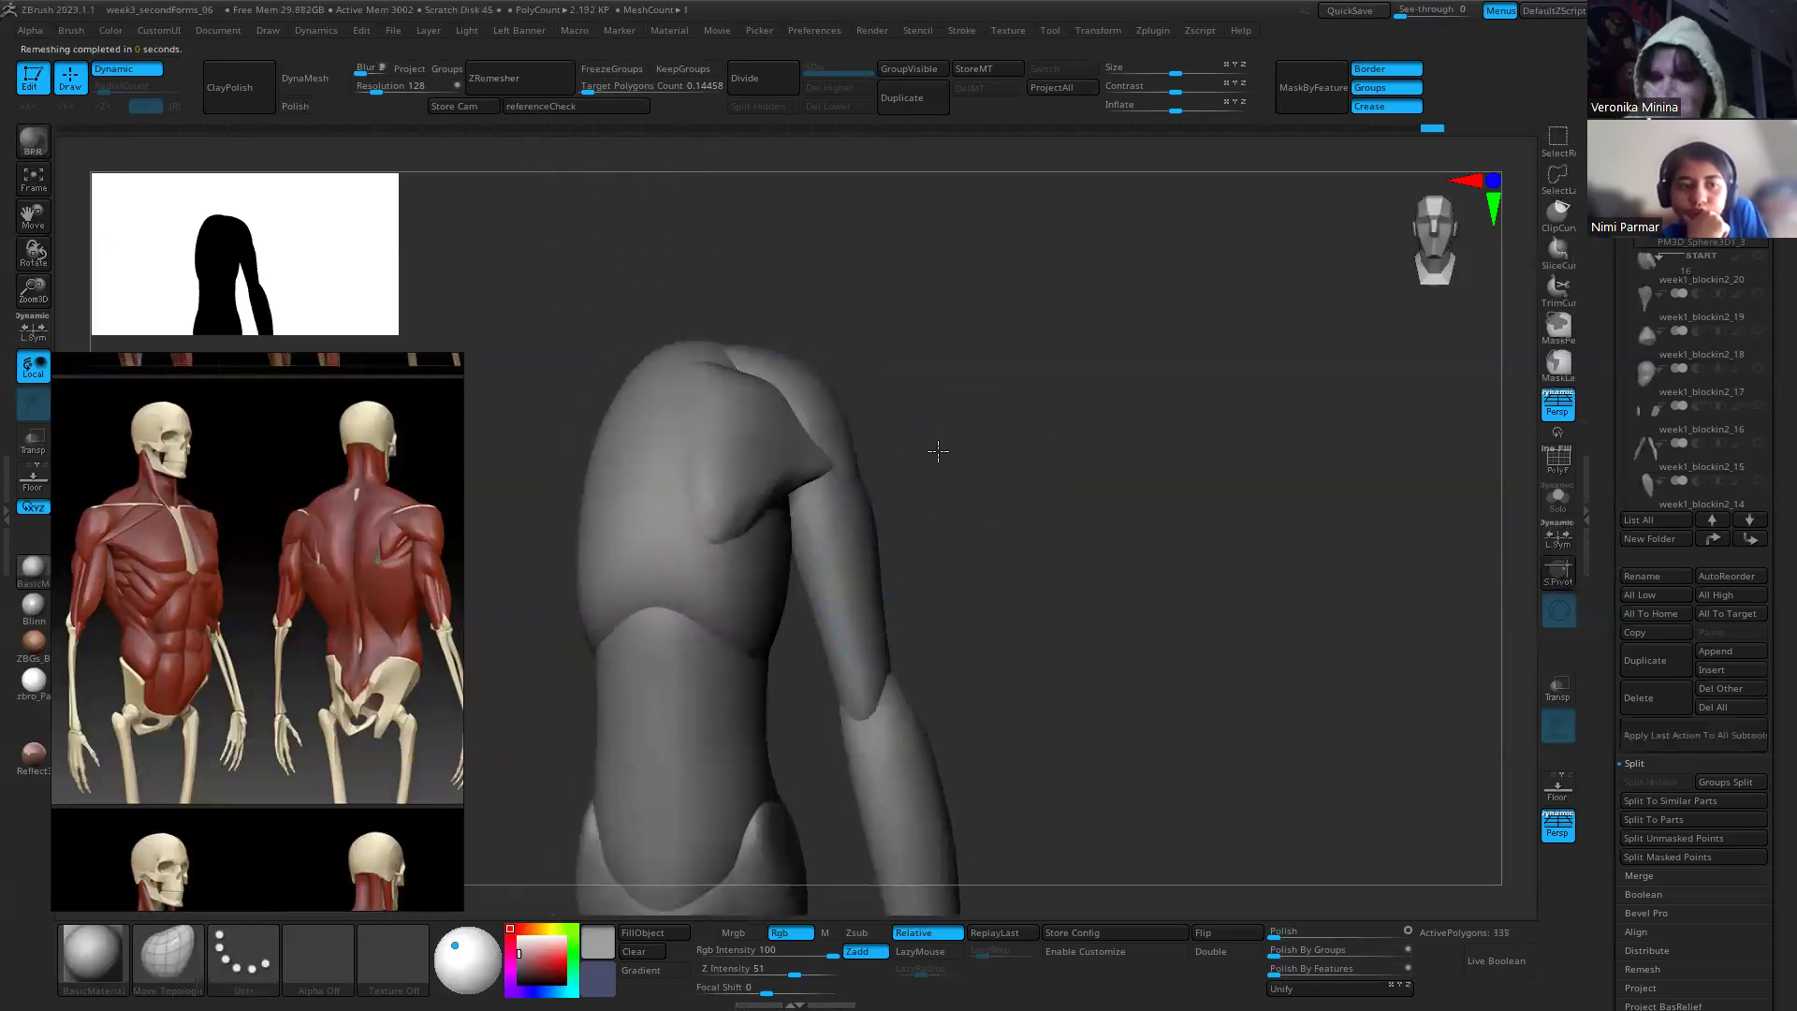
{"action": "left_click_drag", "start_coordinate": [802, 432], "coordinate": [816, 426]}
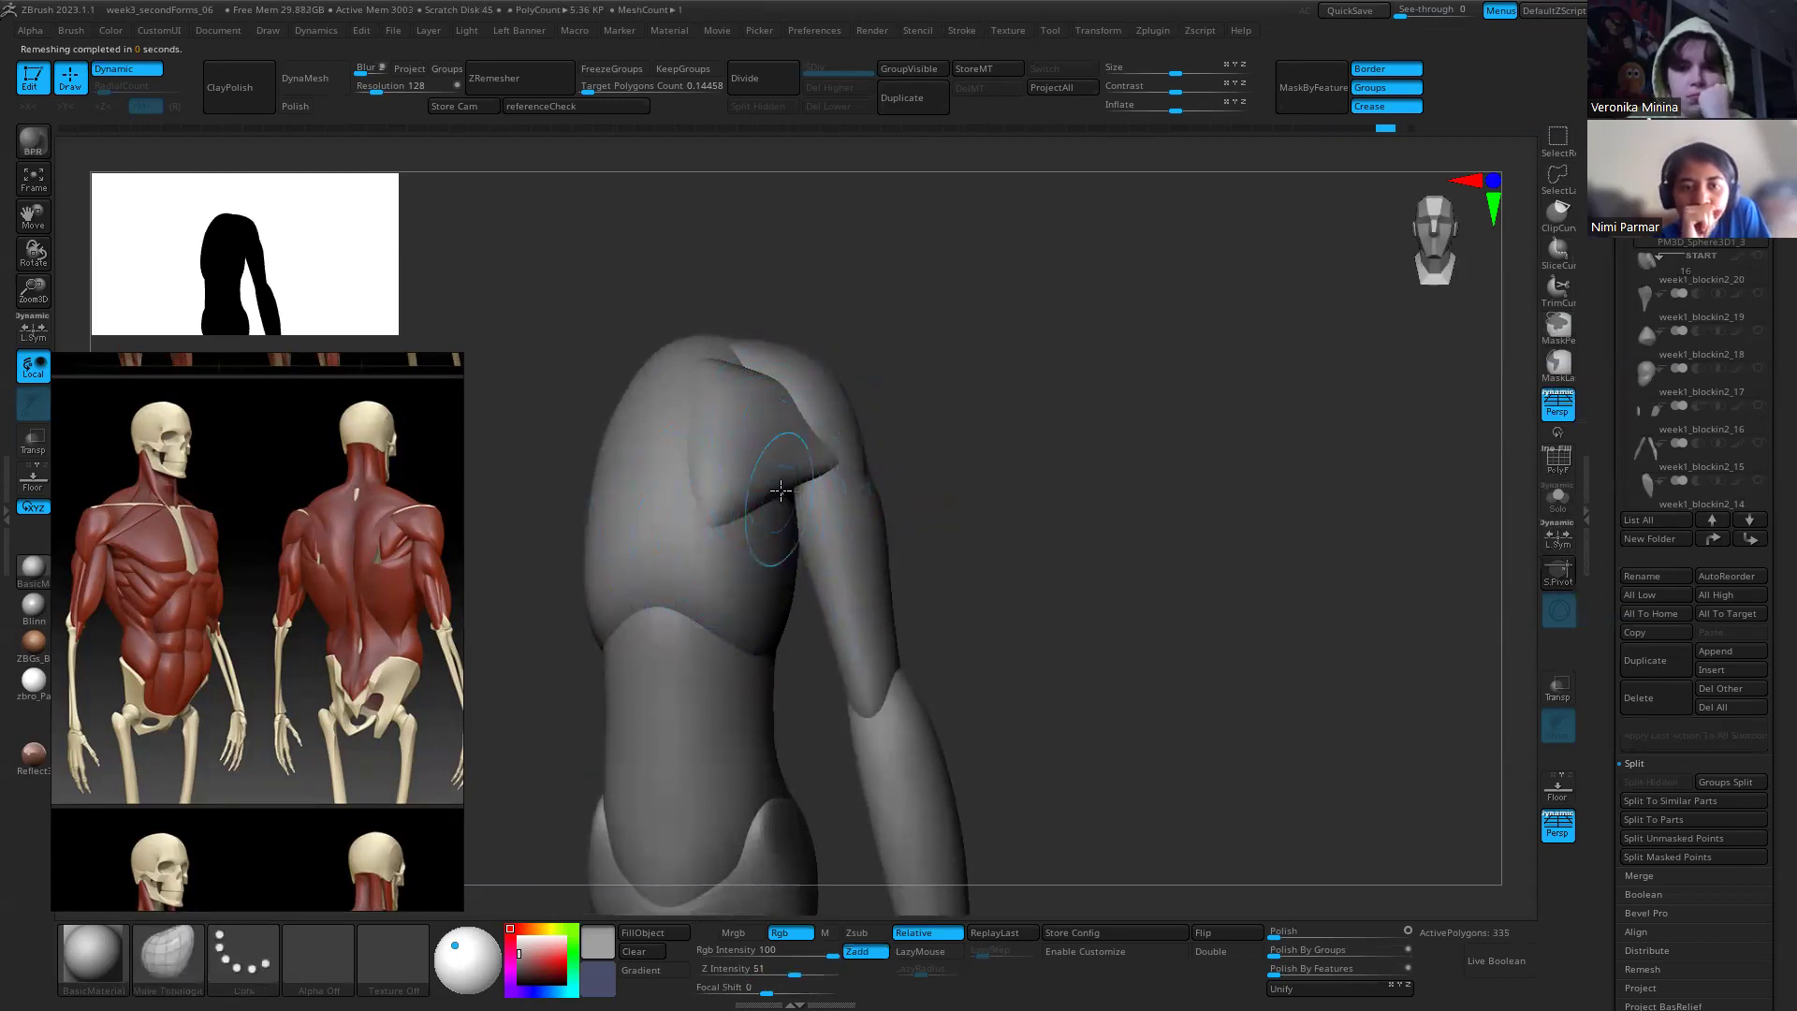
{"action": "mouse_move", "coordinate": [918, 393]}
{"action": "left_mouse_down"}
{"action": "mouse_move", "coordinate": [879, 340]}
{"action": "mouse_move", "coordinate": [951, 437]}
{"action": "left_mouse_up"}
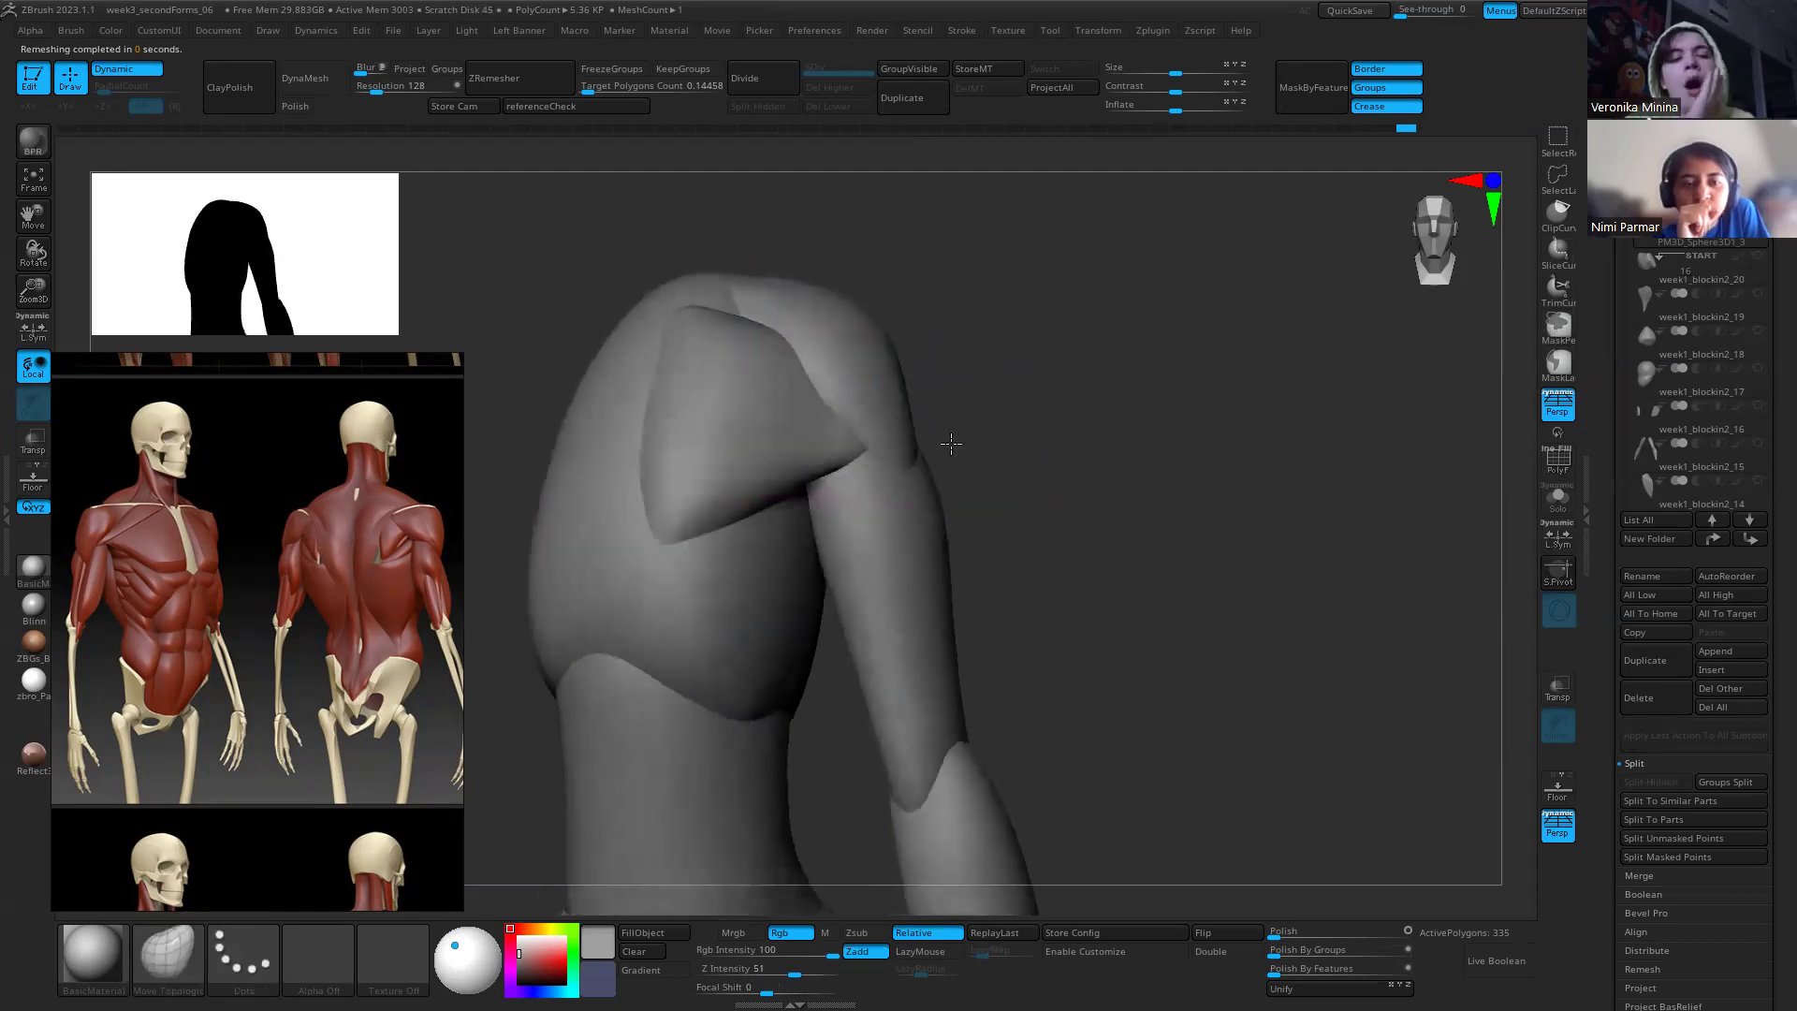
Step: Undo the chest form's remesh and restore its smooth version at subdivision level 3
{"action": "key", "text": "ctrl"}
{"action": "key", "text": "ctrl+z"}
{"action": "key", "text": "ctrl+z"}
{"action": "key", "text": "ctrl+z"}
{"action": "key", "text": "ctrl+z"}
{"action": "key", "text": "ctrl+z"}
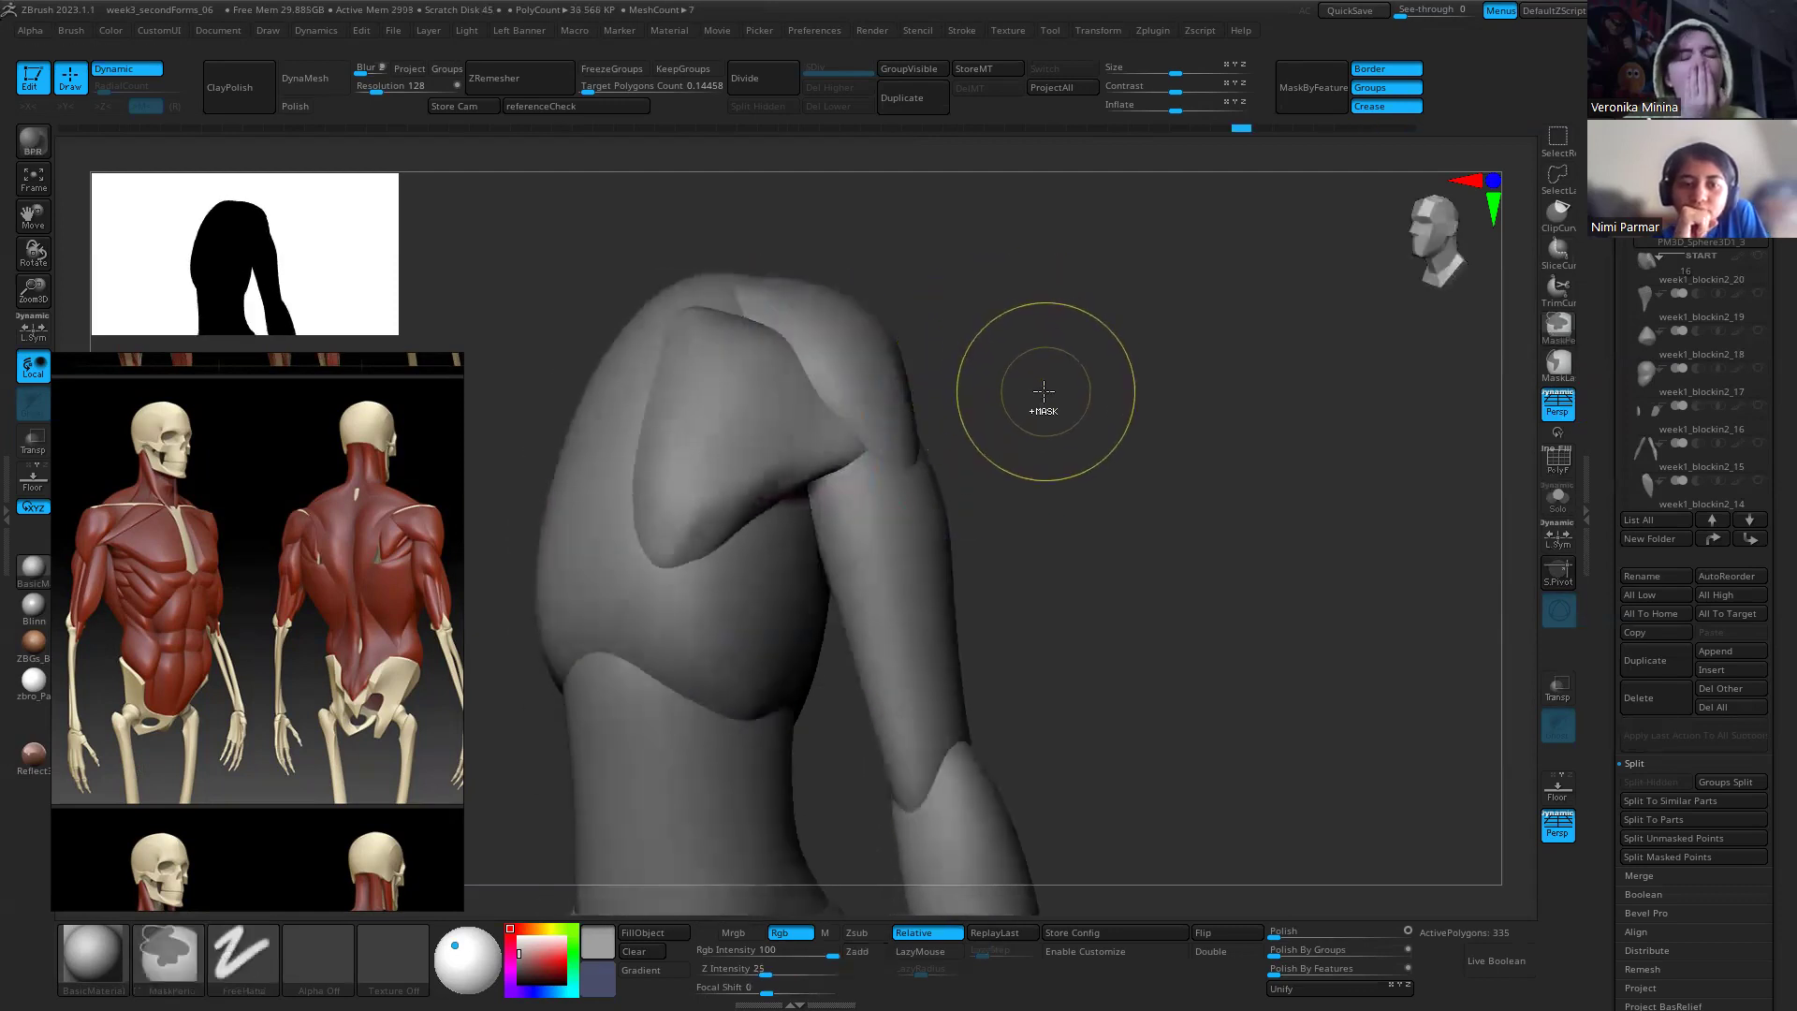
{"action": "key", "text": "ctrl+z"}
{"action": "key", "text": "ctrl+shift+z"}
{"action": "key", "text": "ctrl+shift+z"}
{"action": "key", "text": "ctrl+shift+z"}
{"action": "key", "text": "ctrl+shift+z"}
{"action": "key", "text": "ctrl+shift+z"}
{"action": "key", "text": "ctrl+shift+z"}
{"action": "key", "text": "ctrl+shift+z"}
{"action": "key", "text": "ctrl+shift+z"}
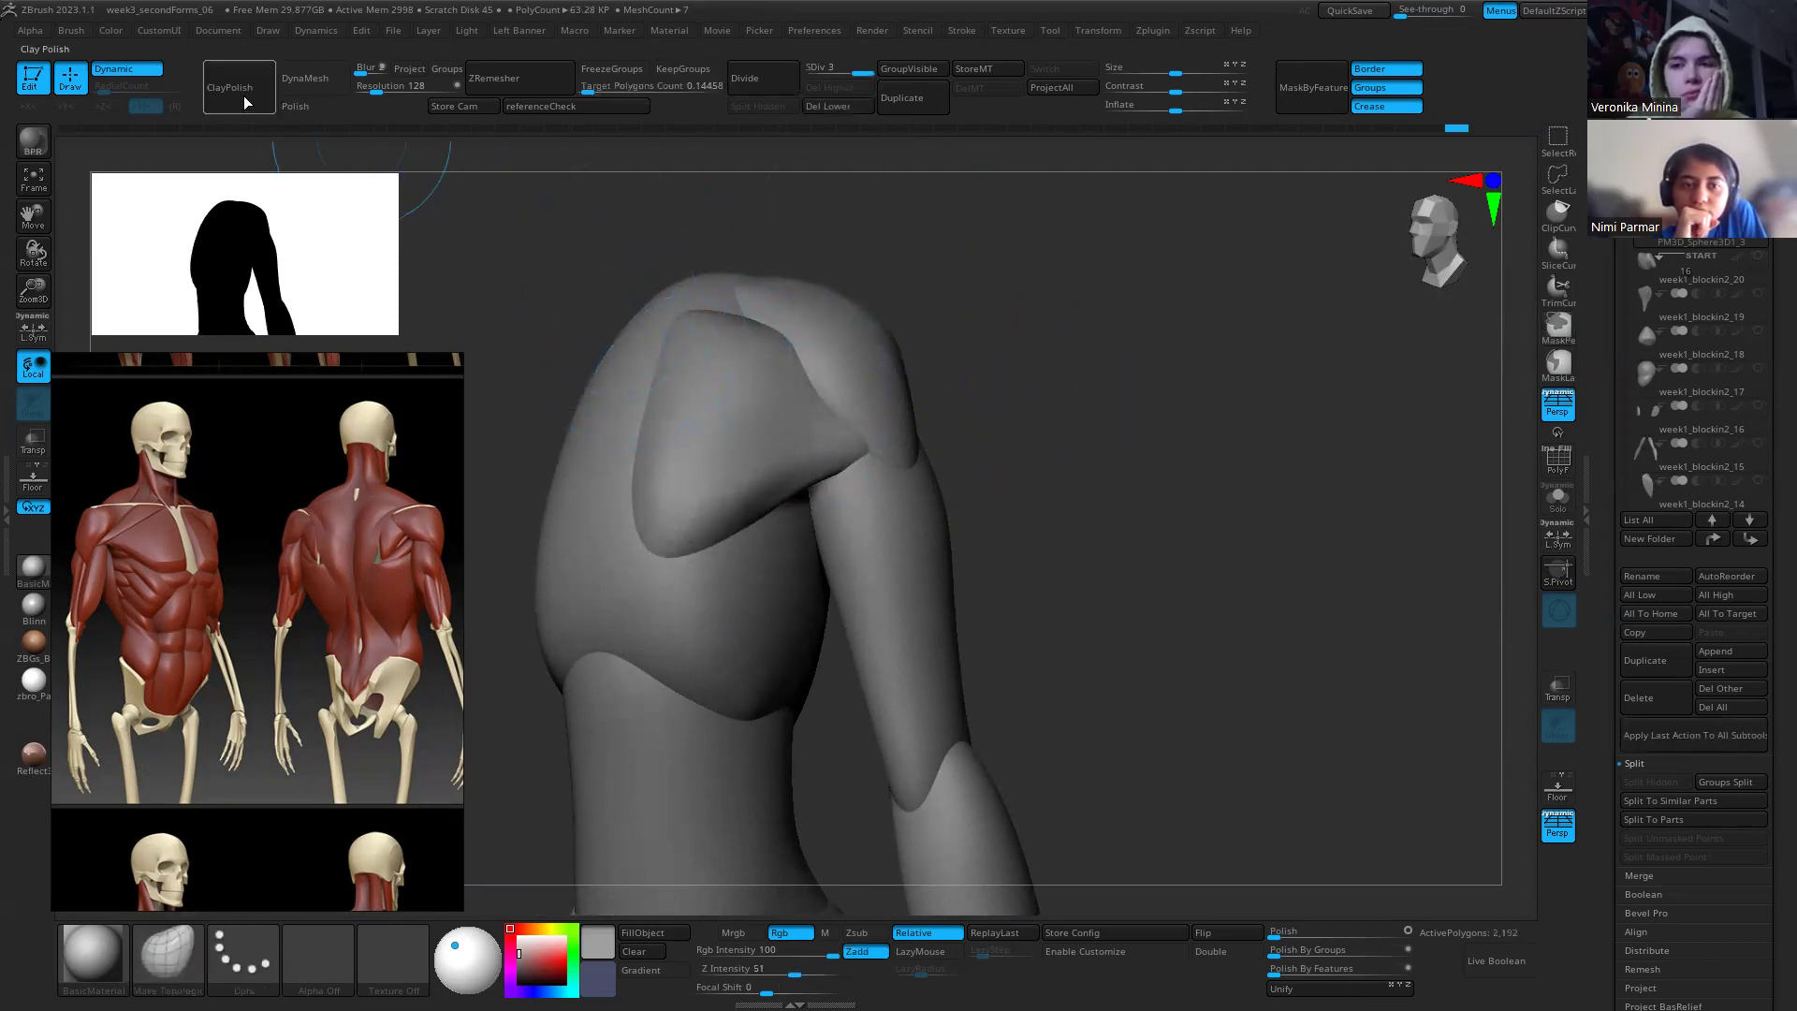
Step: Try converting the chest form to a DynaMesh with Polish on, always freezing subdivision levels, and undo the conversion
{"action": "left_click", "coordinate": [298, 107]}
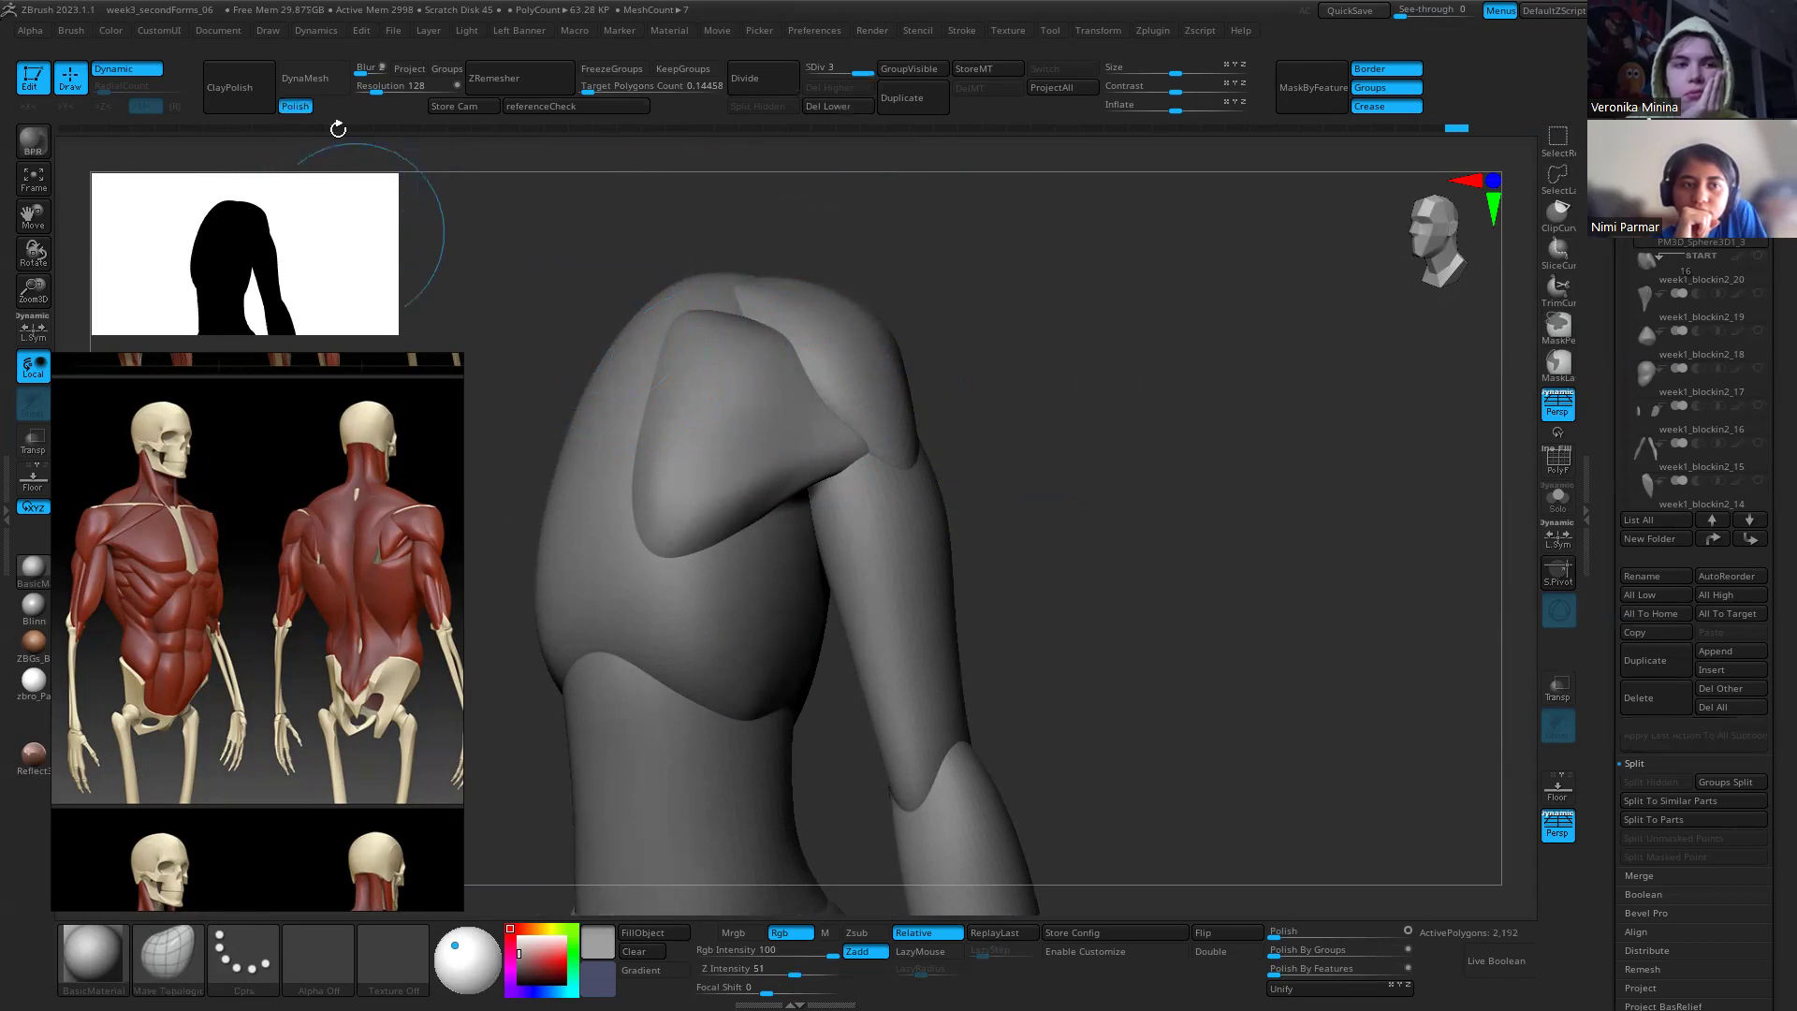
{"action": "left_click", "coordinate": [321, 85]}
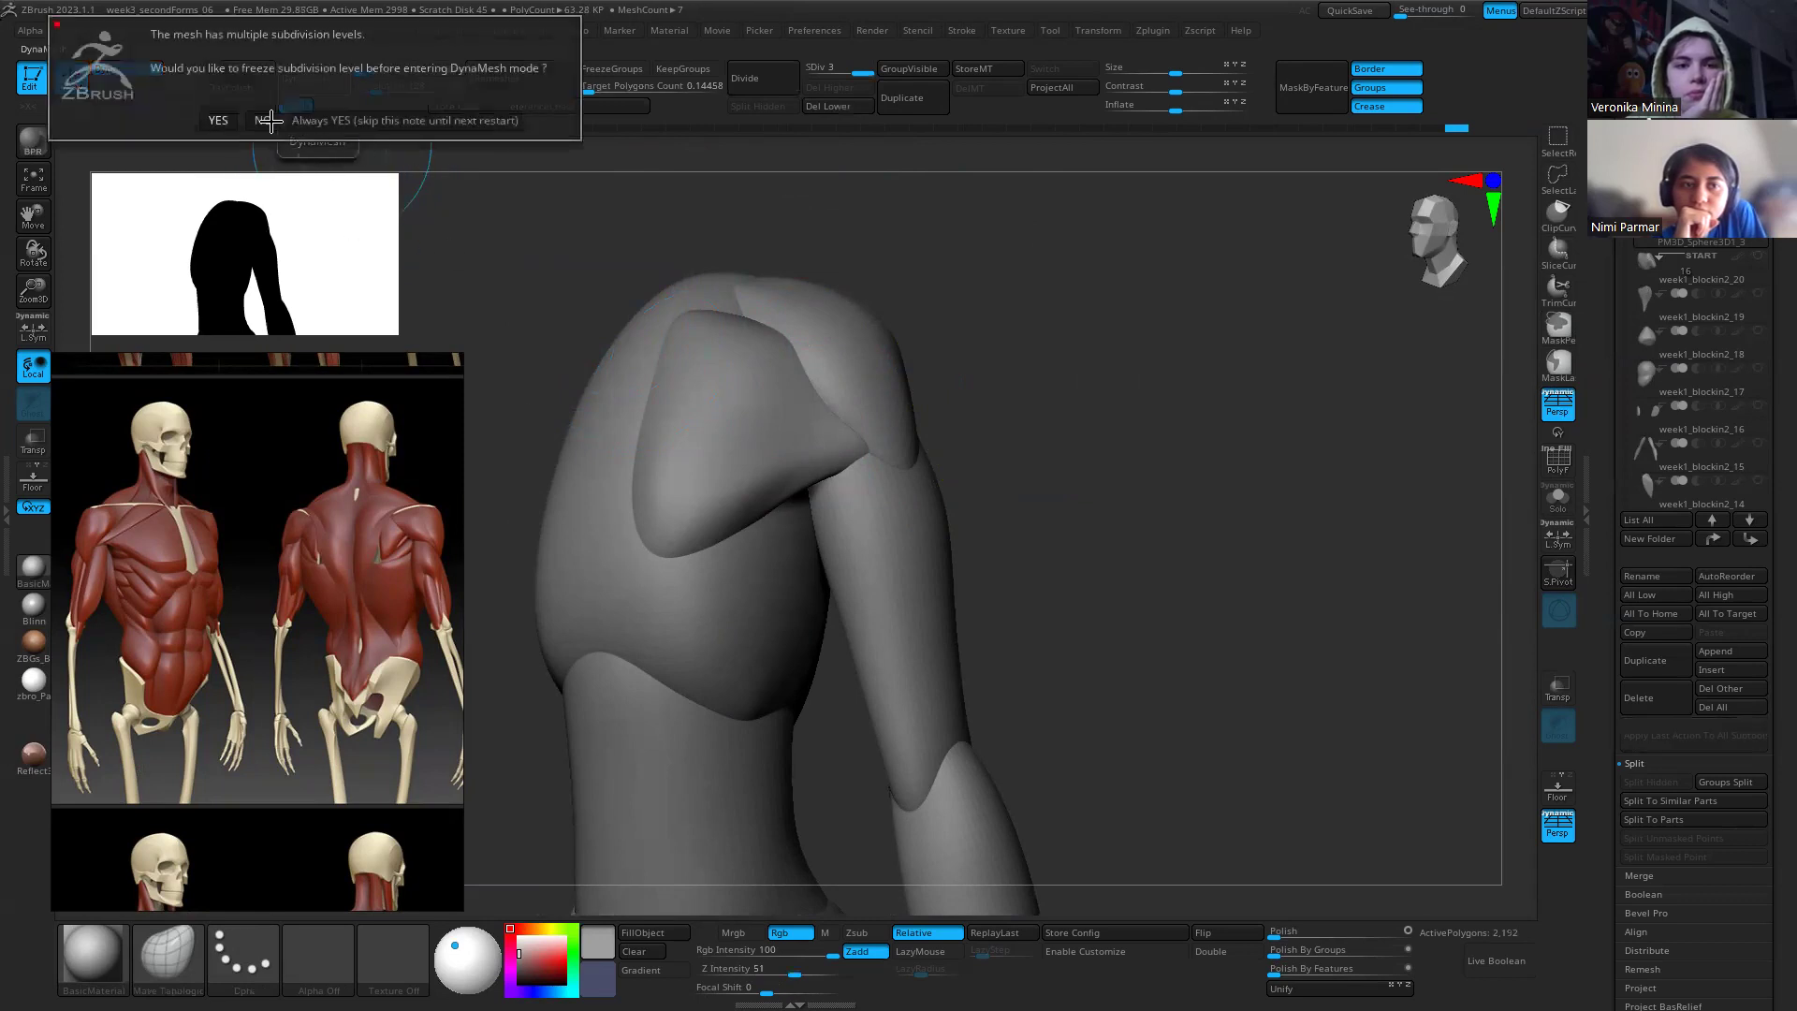
{"action": "left_click", "coordinate": [330, 119]}
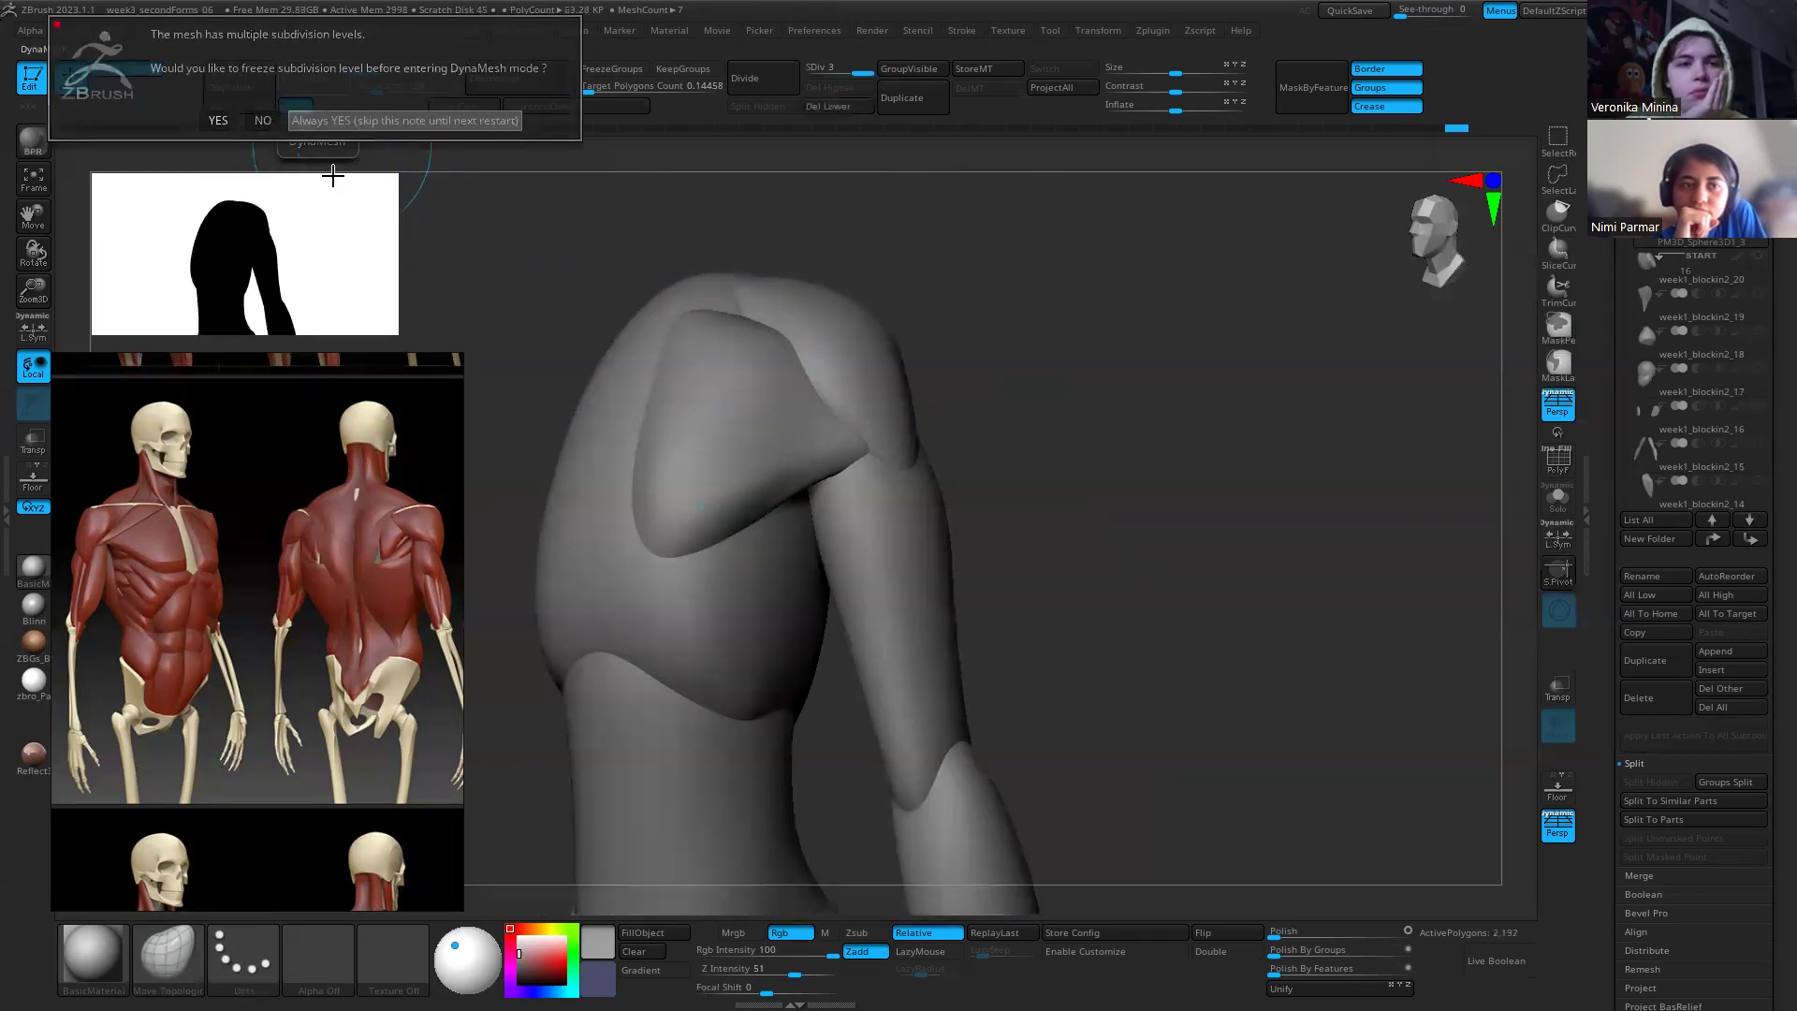
{"action": "key", "text": "shift+f"}
{"action": "key", "text": "shift+f"}
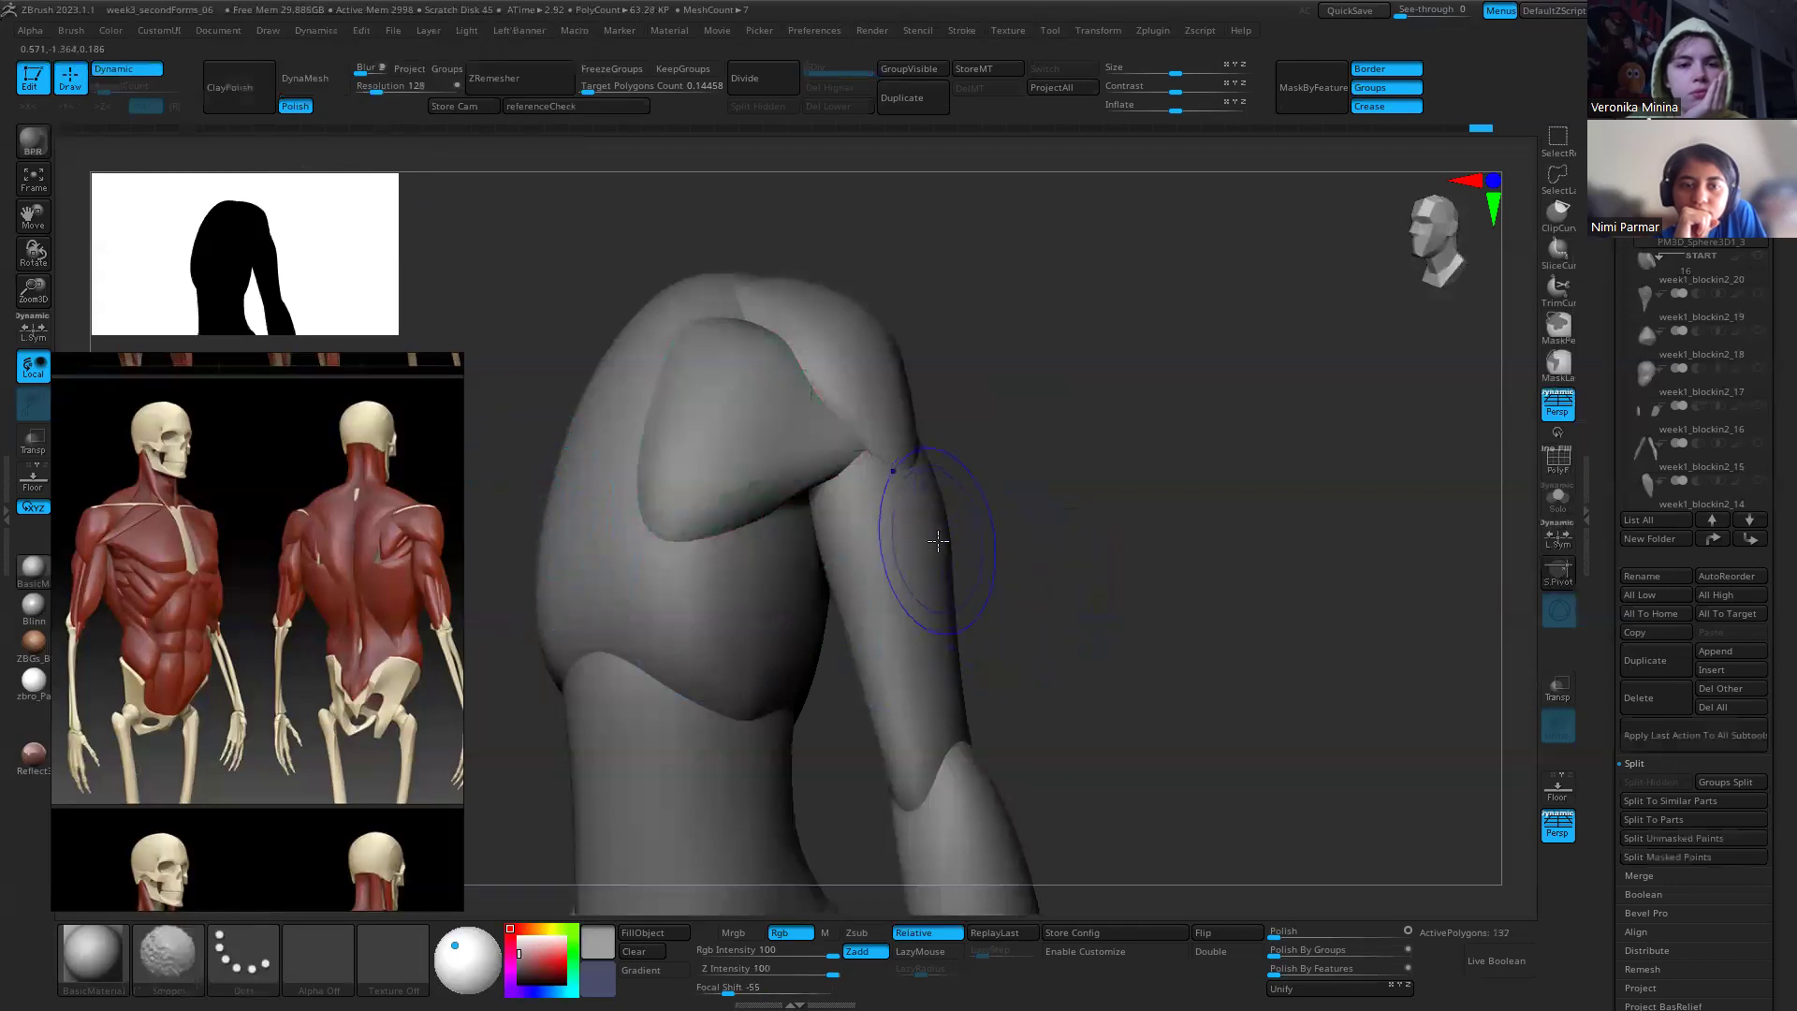
{"action": "key", "text": "shift+d"}
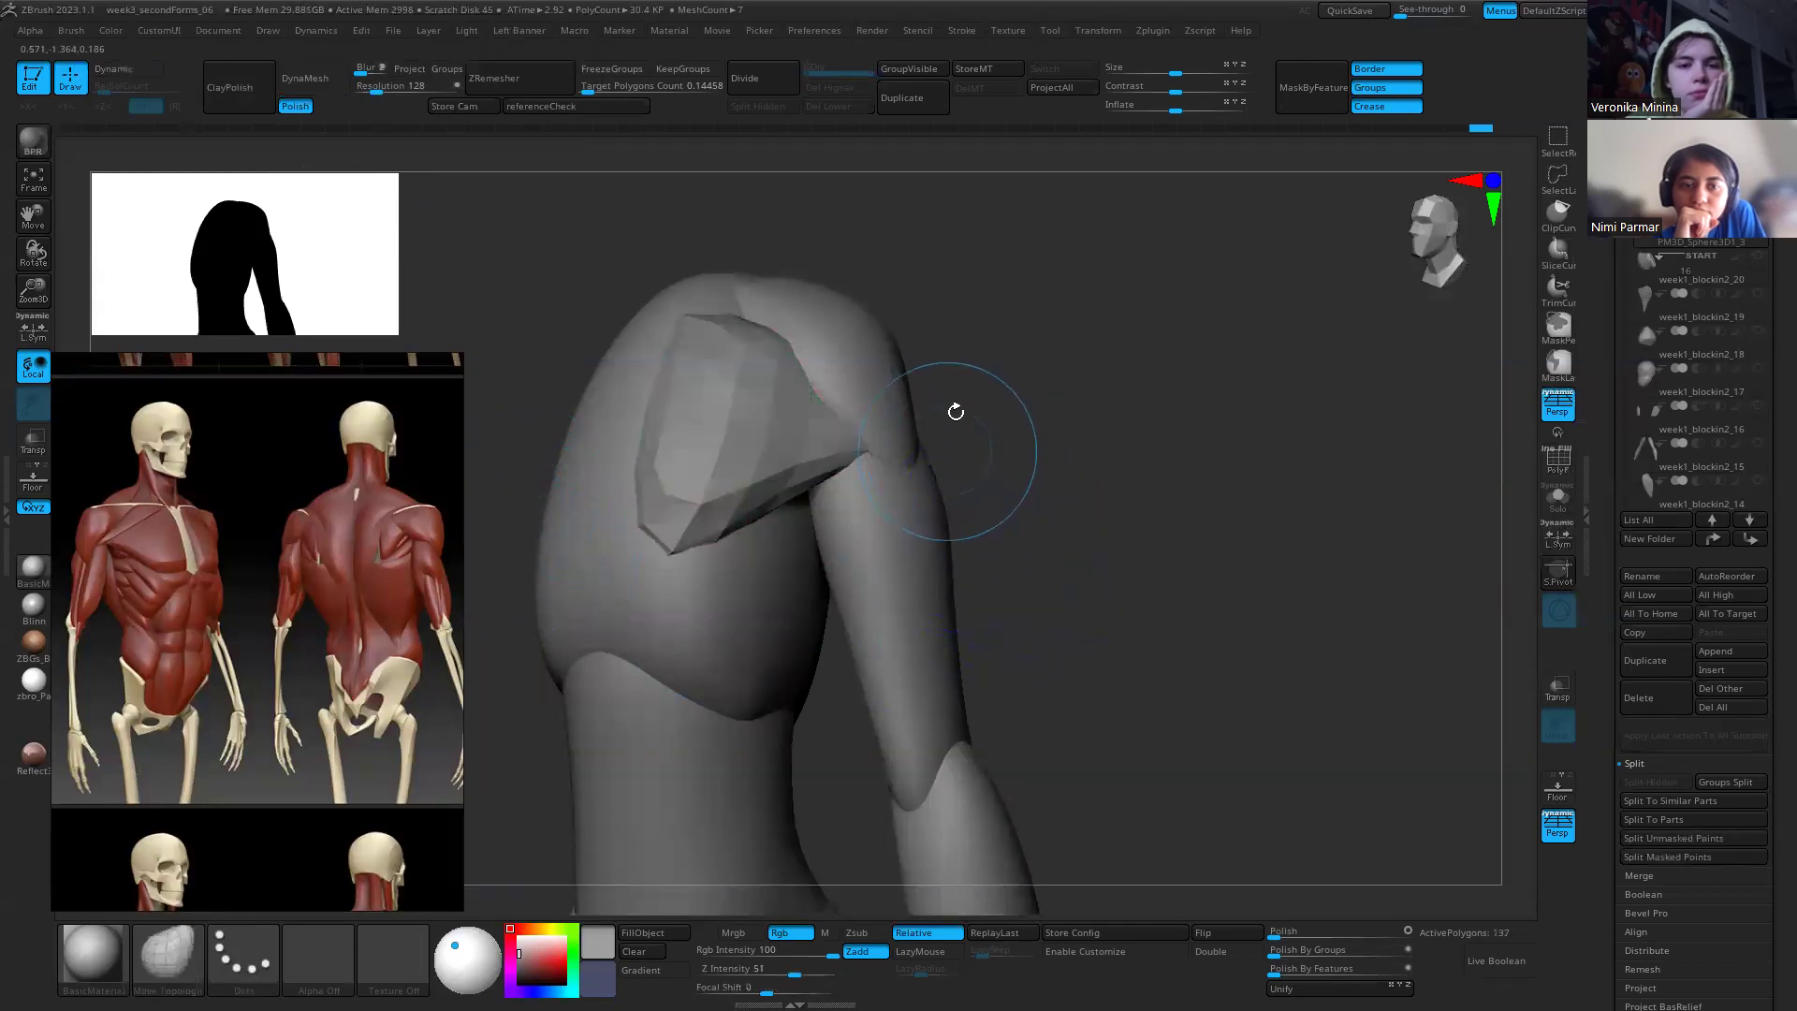
{"action": "key", "text": "ctrl+shift"}
{"action": "key", "text": "shift+d"}
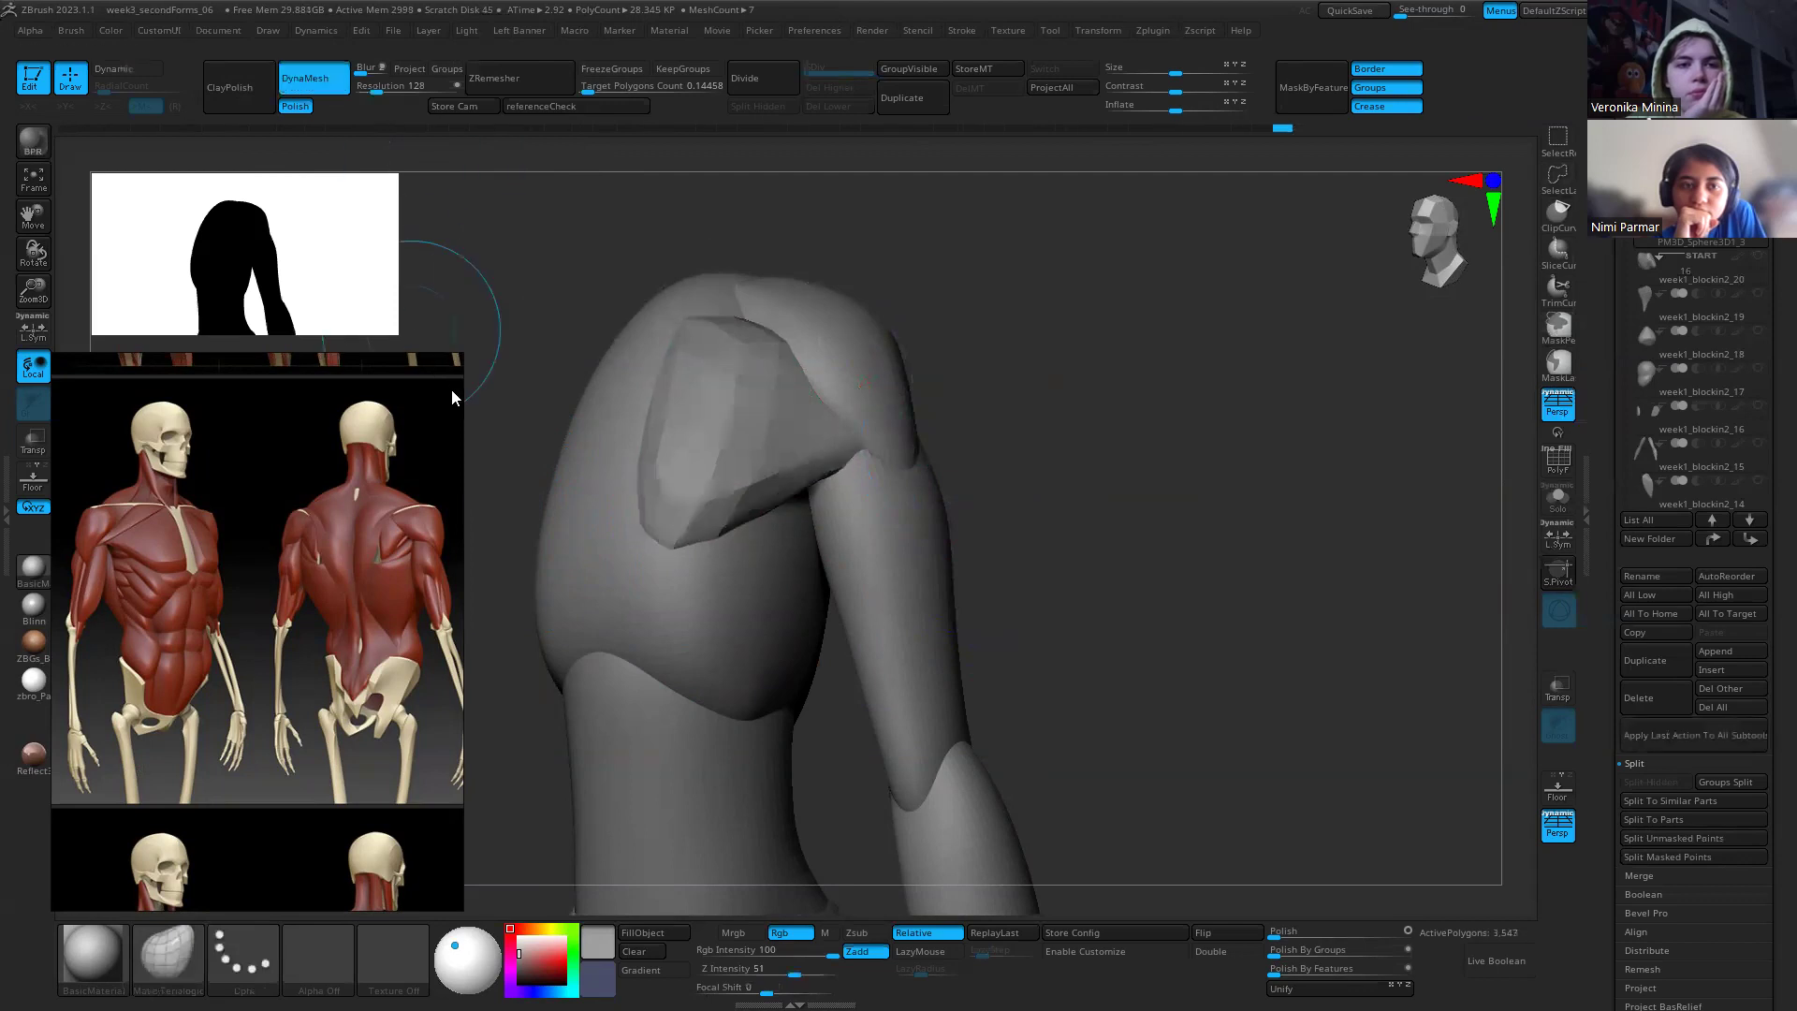
{"action": "key", "text": "ctrl+z"}
{"action": "key", "text": "ctrl+z"}
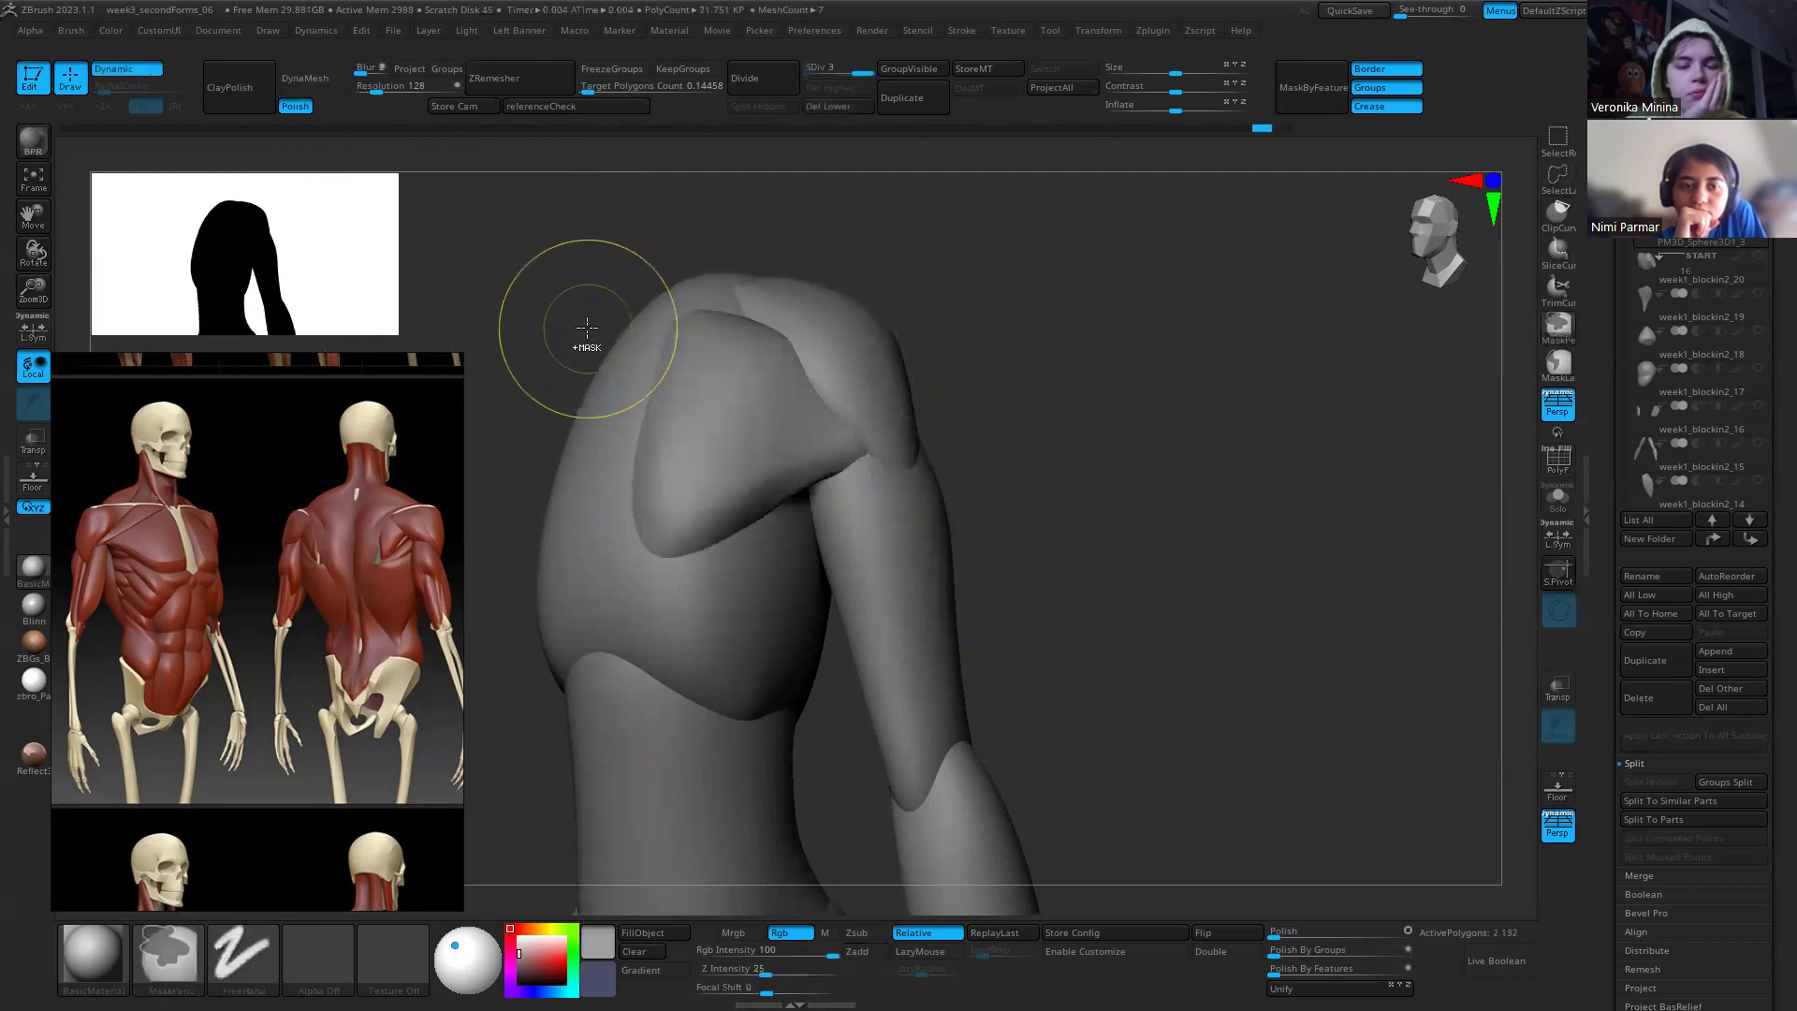
Step: Delete the chest form's lower subdivision levels and check the mesh density in its wireframe
{"action": "key", "text": "shift+f"}
{"action": "key", "text": "ctrl"}
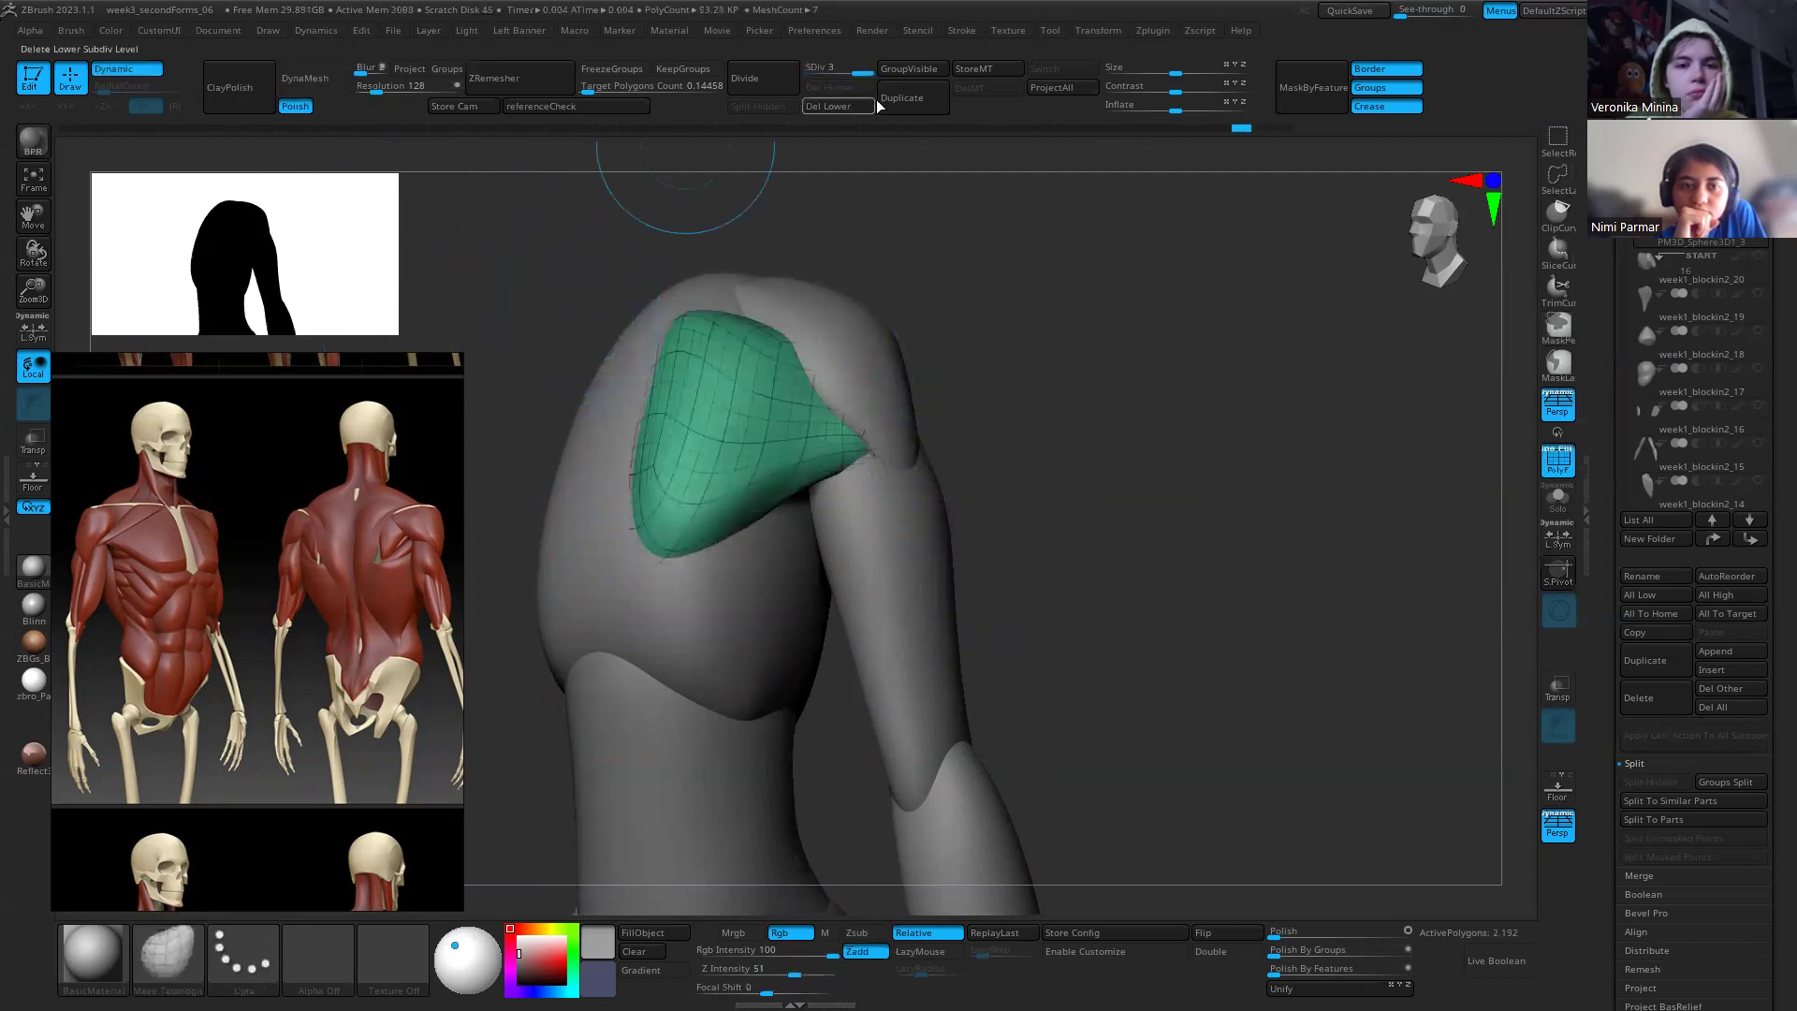
{"action": "left_click", "coordinate": [840, 107]}
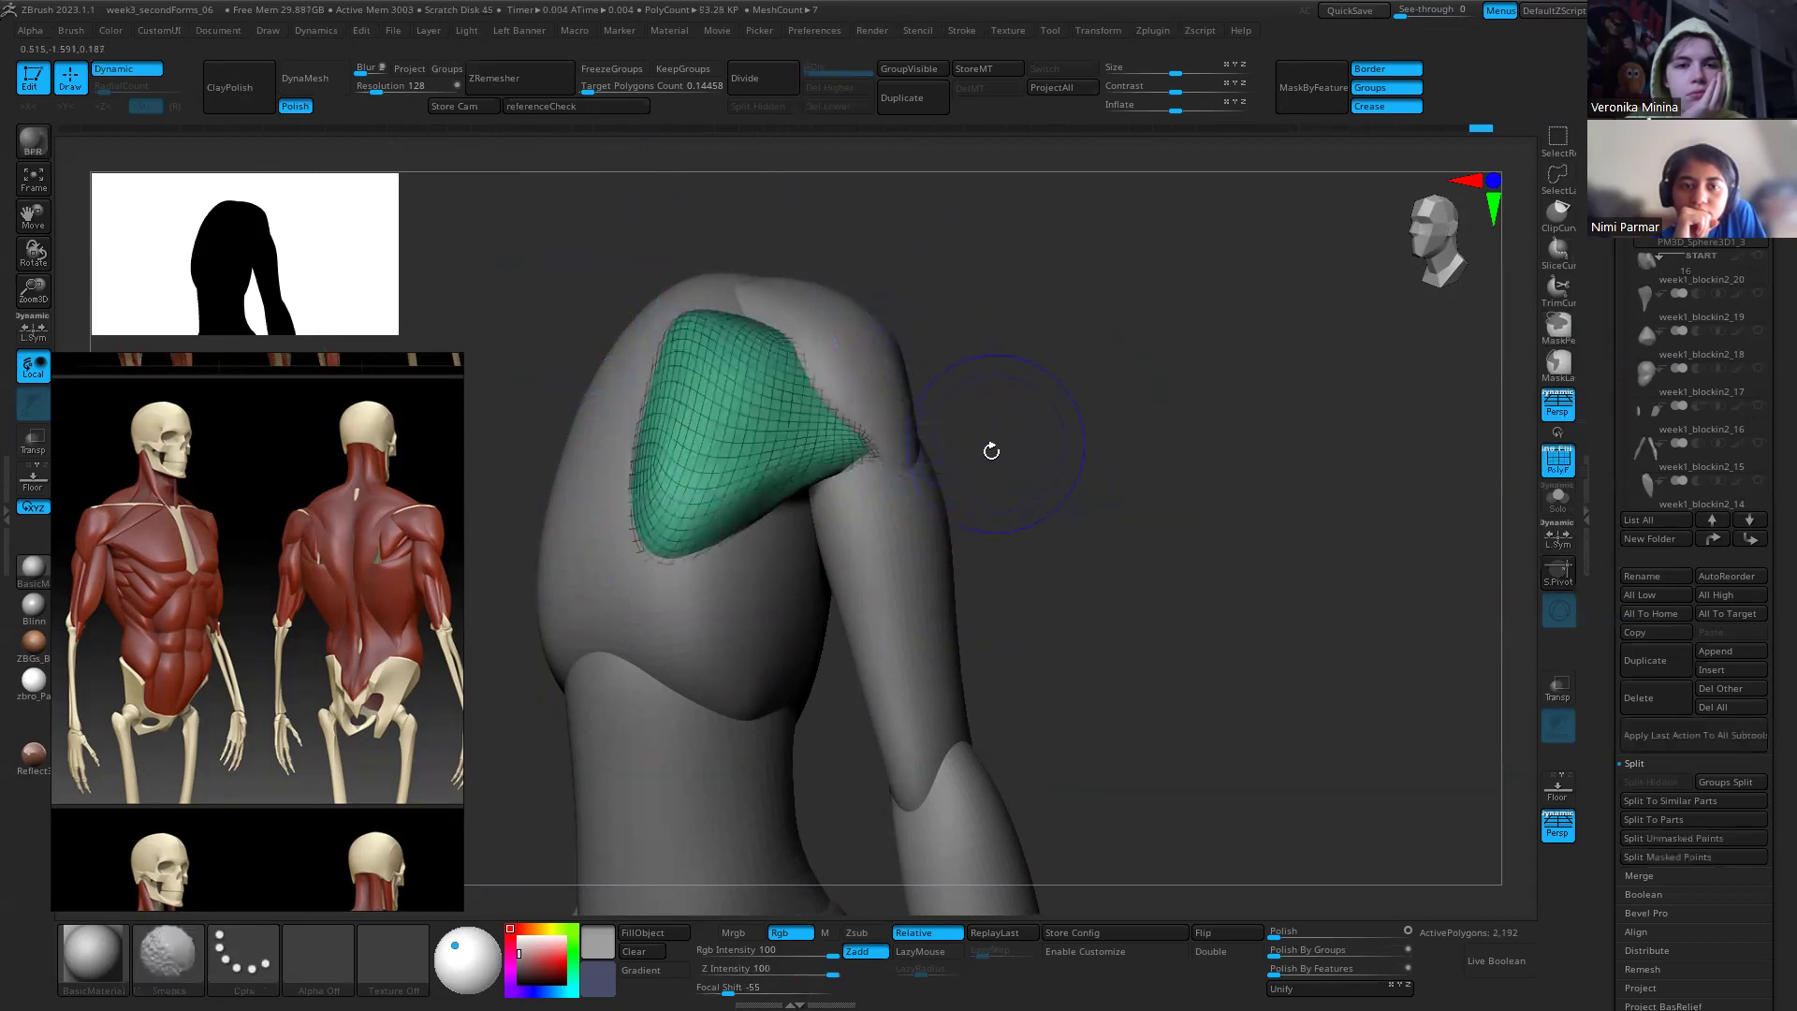
{"action": "key", "text": "shift+f"}
{"action": "key", "text": "shift+f"}
{"action": "key", "text": "shift+f"}
{"action": "key", "text": "shift+f"}
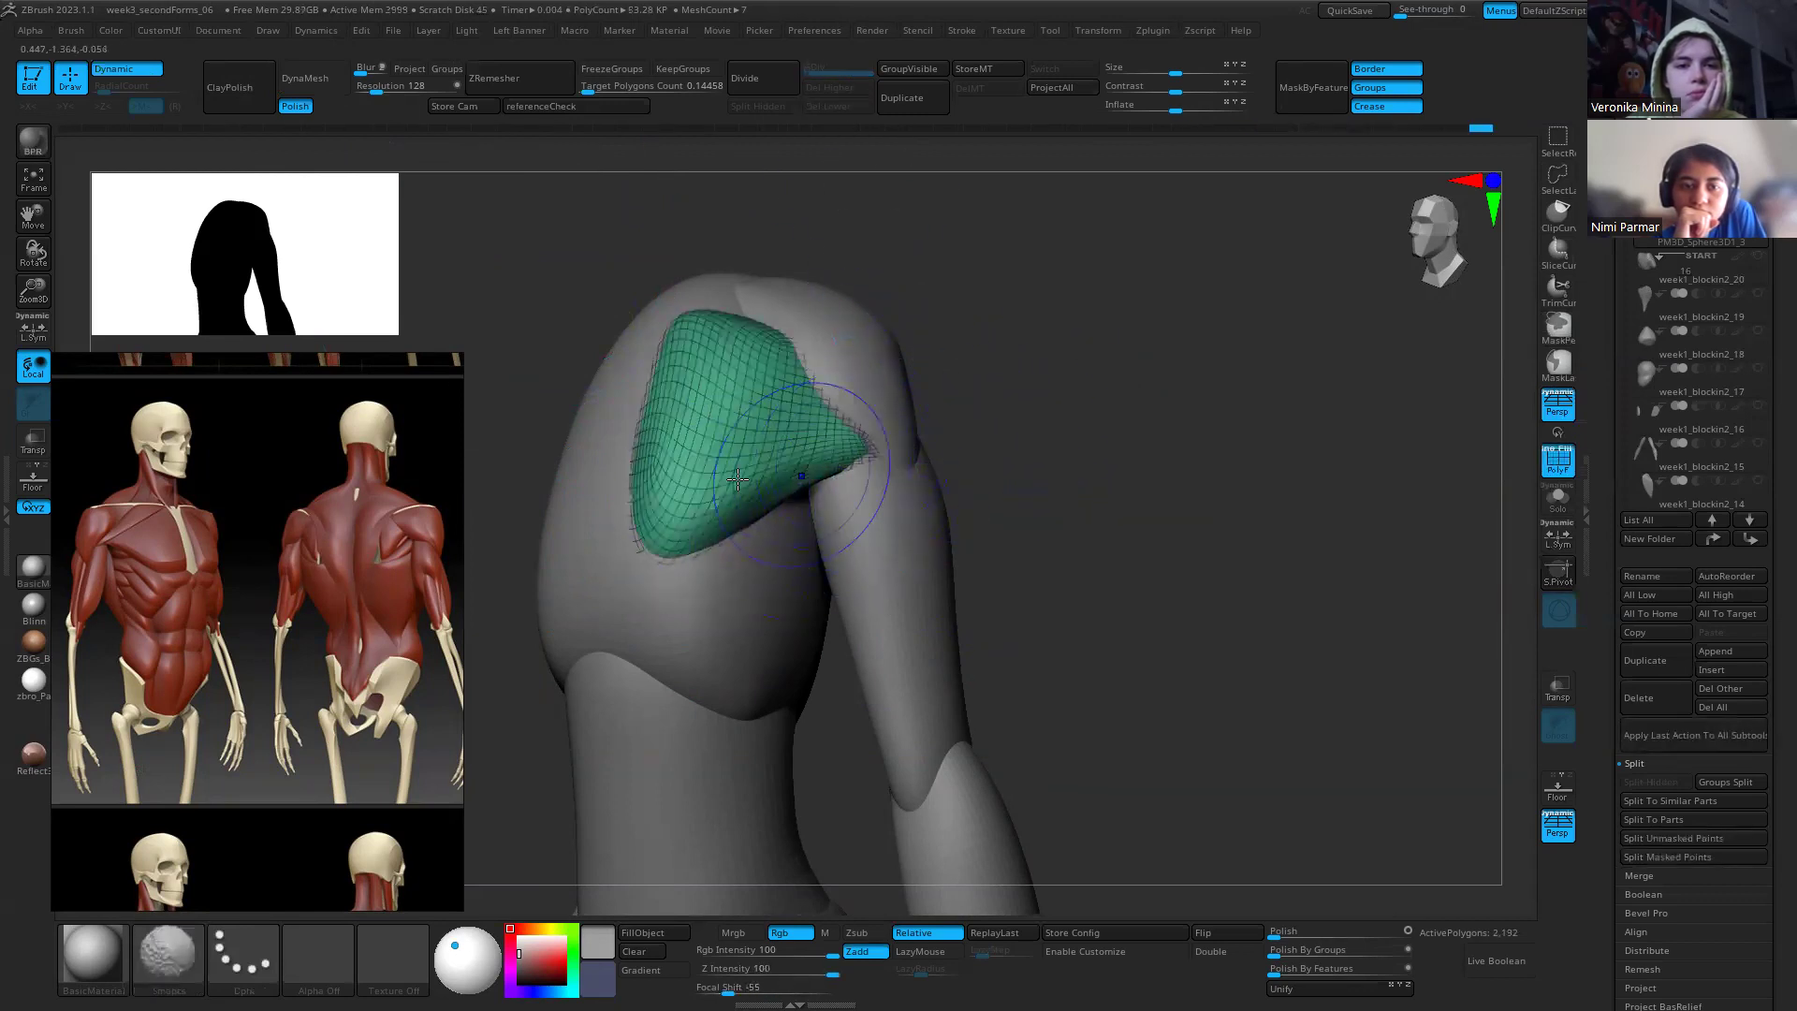
{"action": "key", "text": "shift+f"}
{"action": "key", "text": "ctrl"}
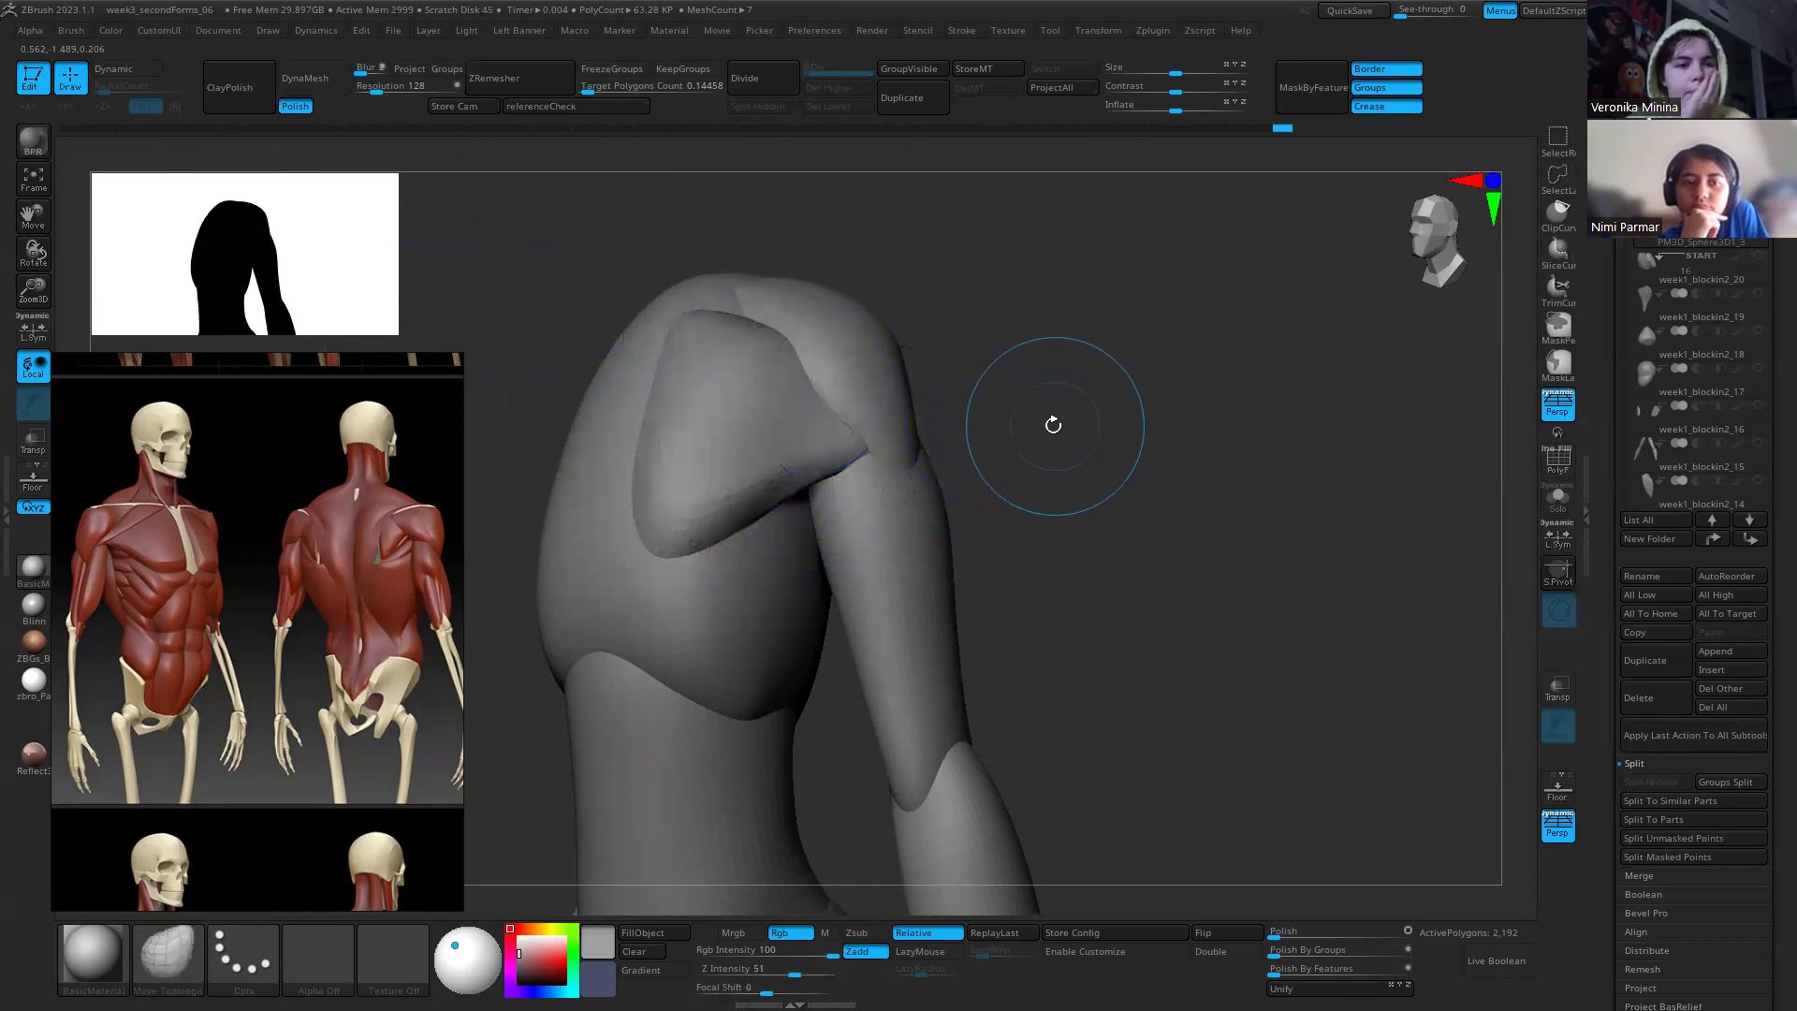
Step: Subdivide the chest form once more to raise it to subdivision level 2
{"action": "key", "text": "ctrl+s"}
{"action": "key", "text": "Escape"}
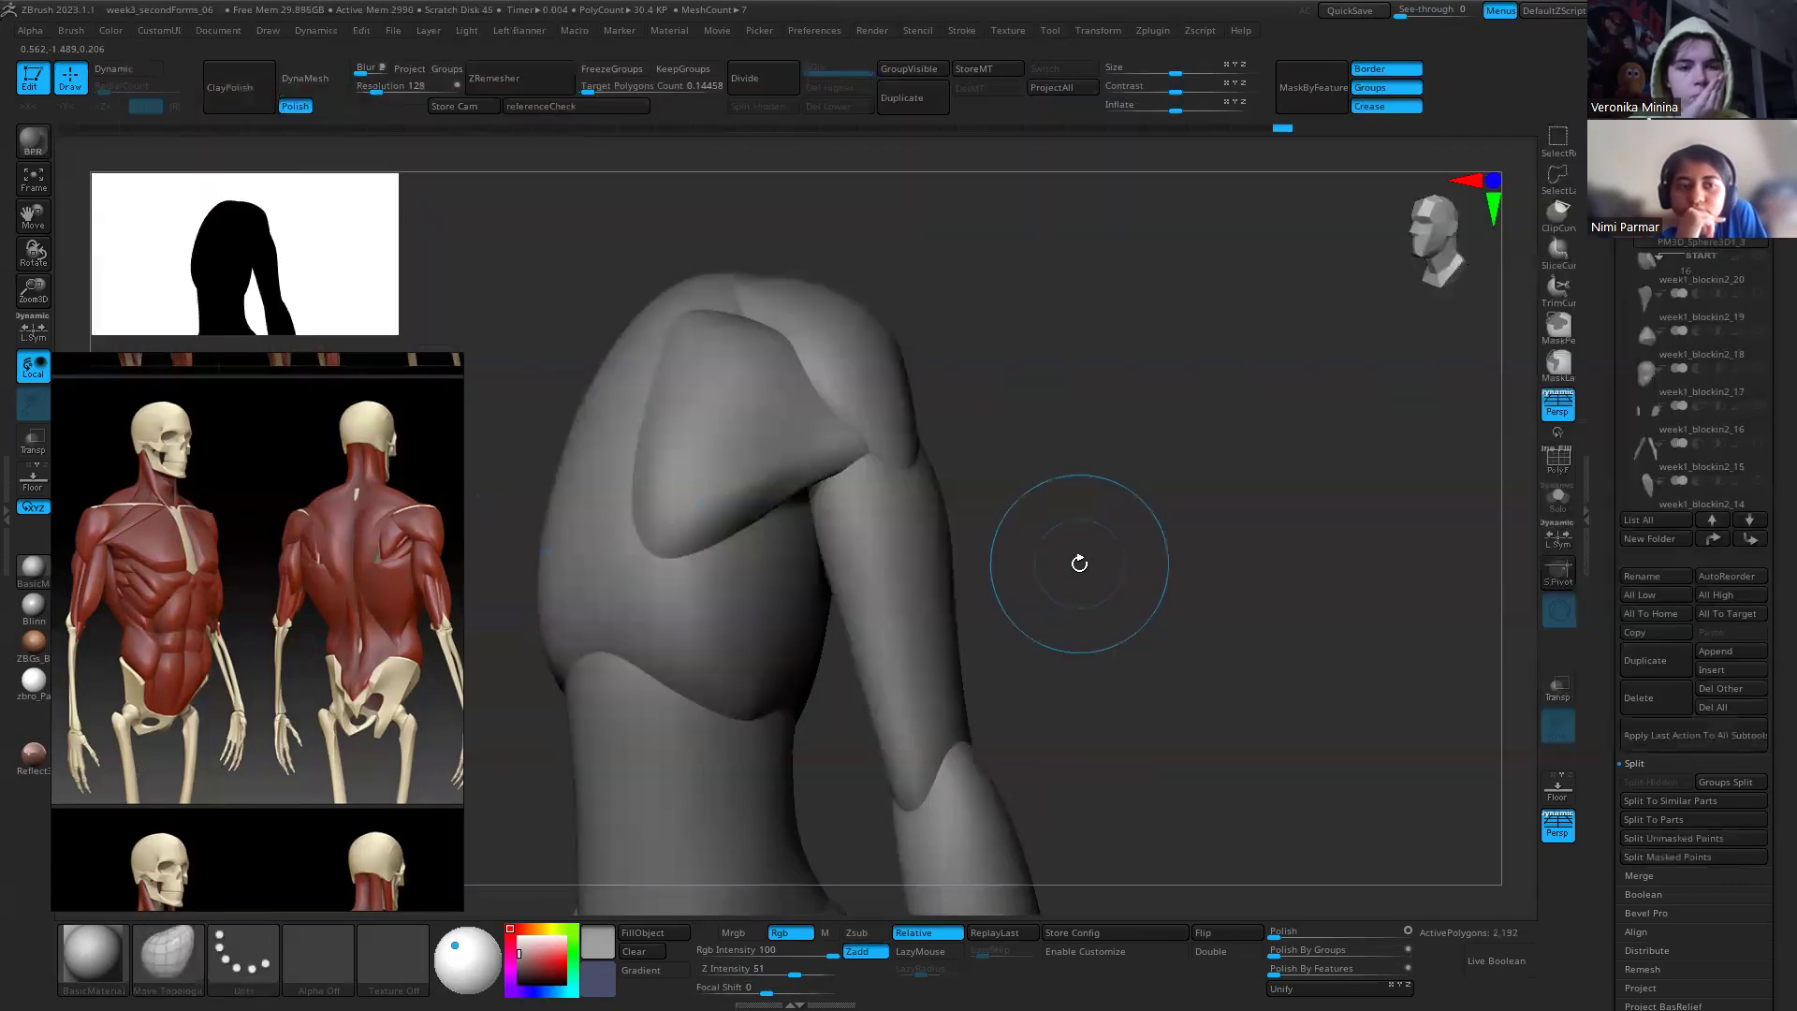
{"action": "key", "text": "ctrl+d"}
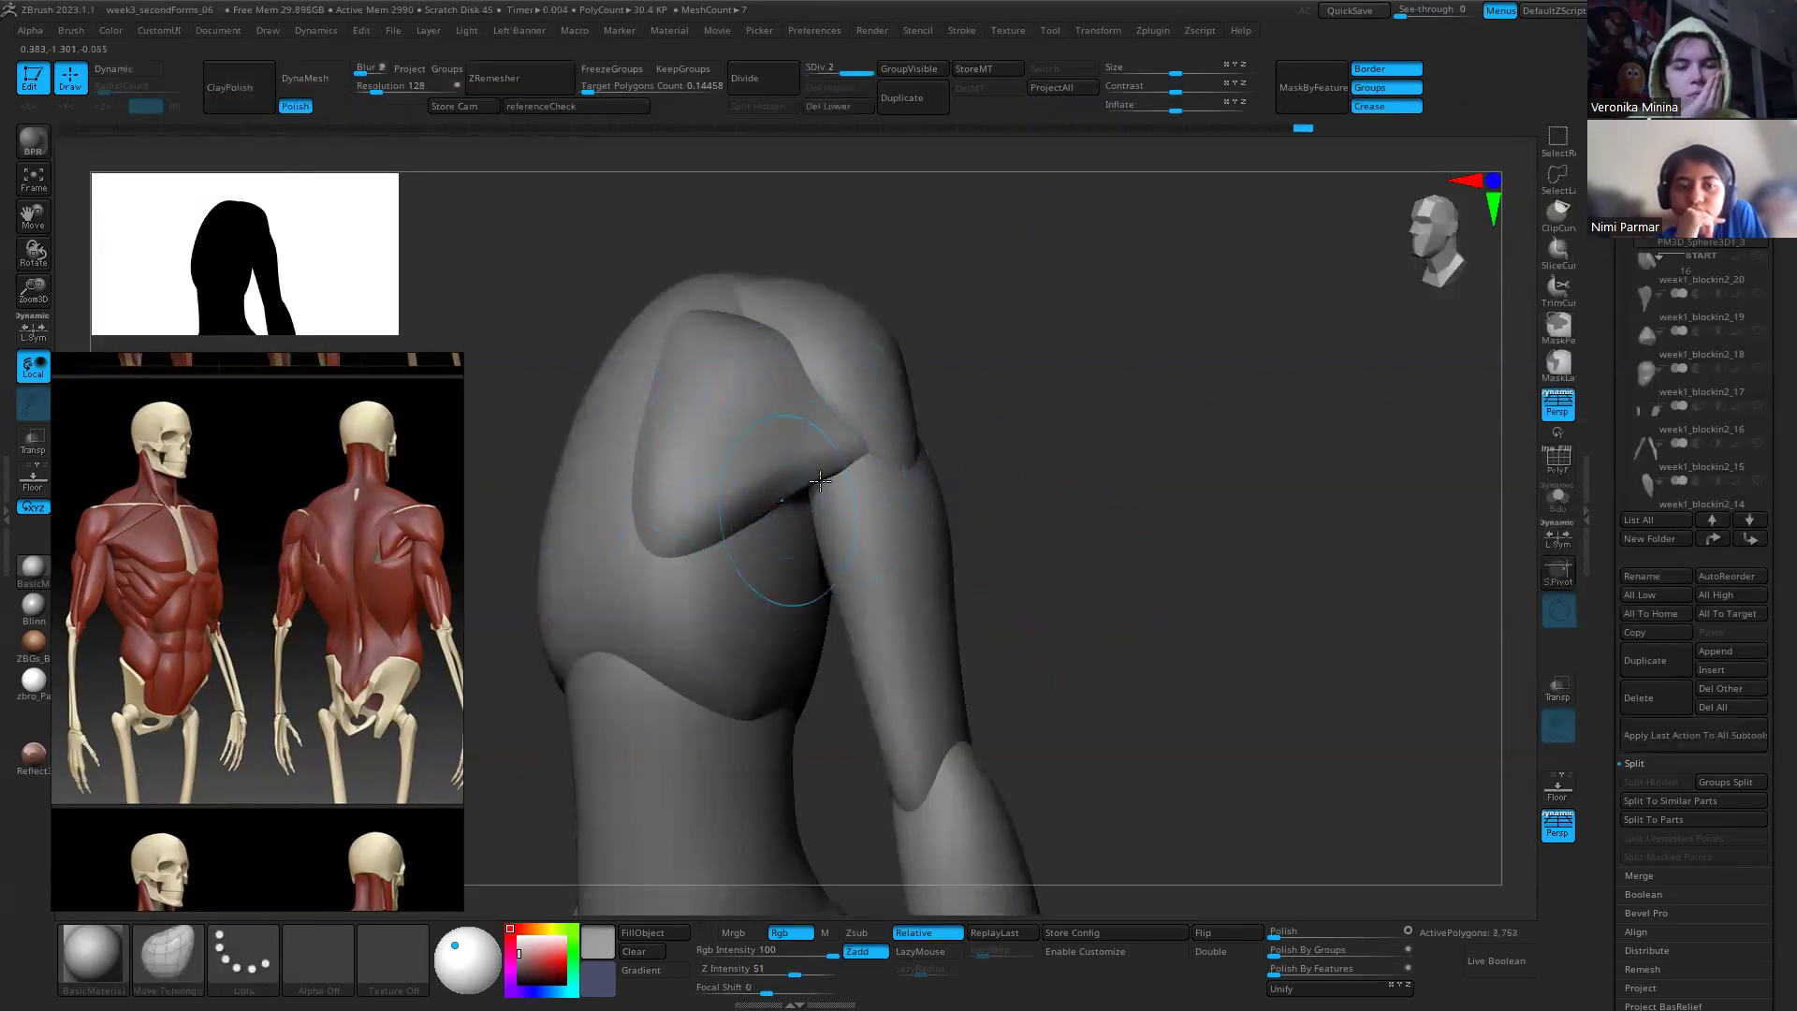
{"action": "left_click_drag", "start_coordinate": [709, 288], "coordinate": [1040, 395]}
{"action": "left_click_drag", "start_coordinate": [1052, 387], "coordinate": [1156, 426]}
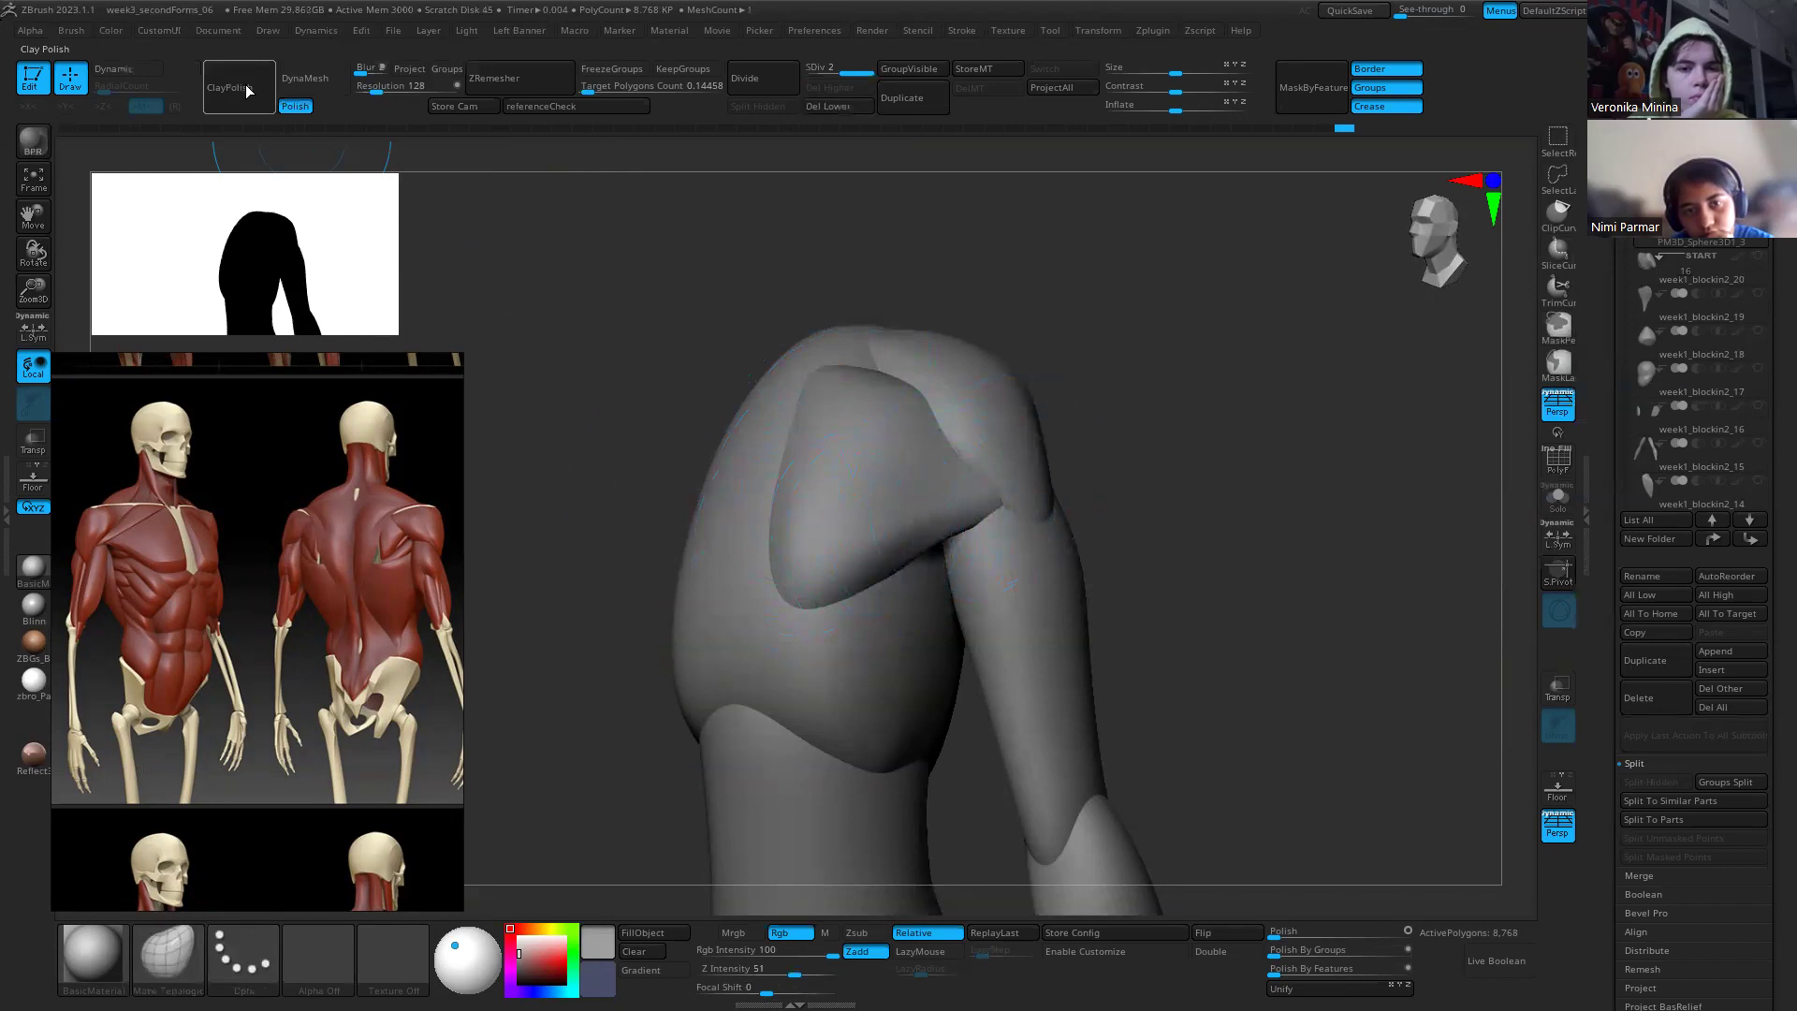
{"action": "left_click_drag", "start_coordinate": [1161, 688], "coordinate": [1239, 598]}
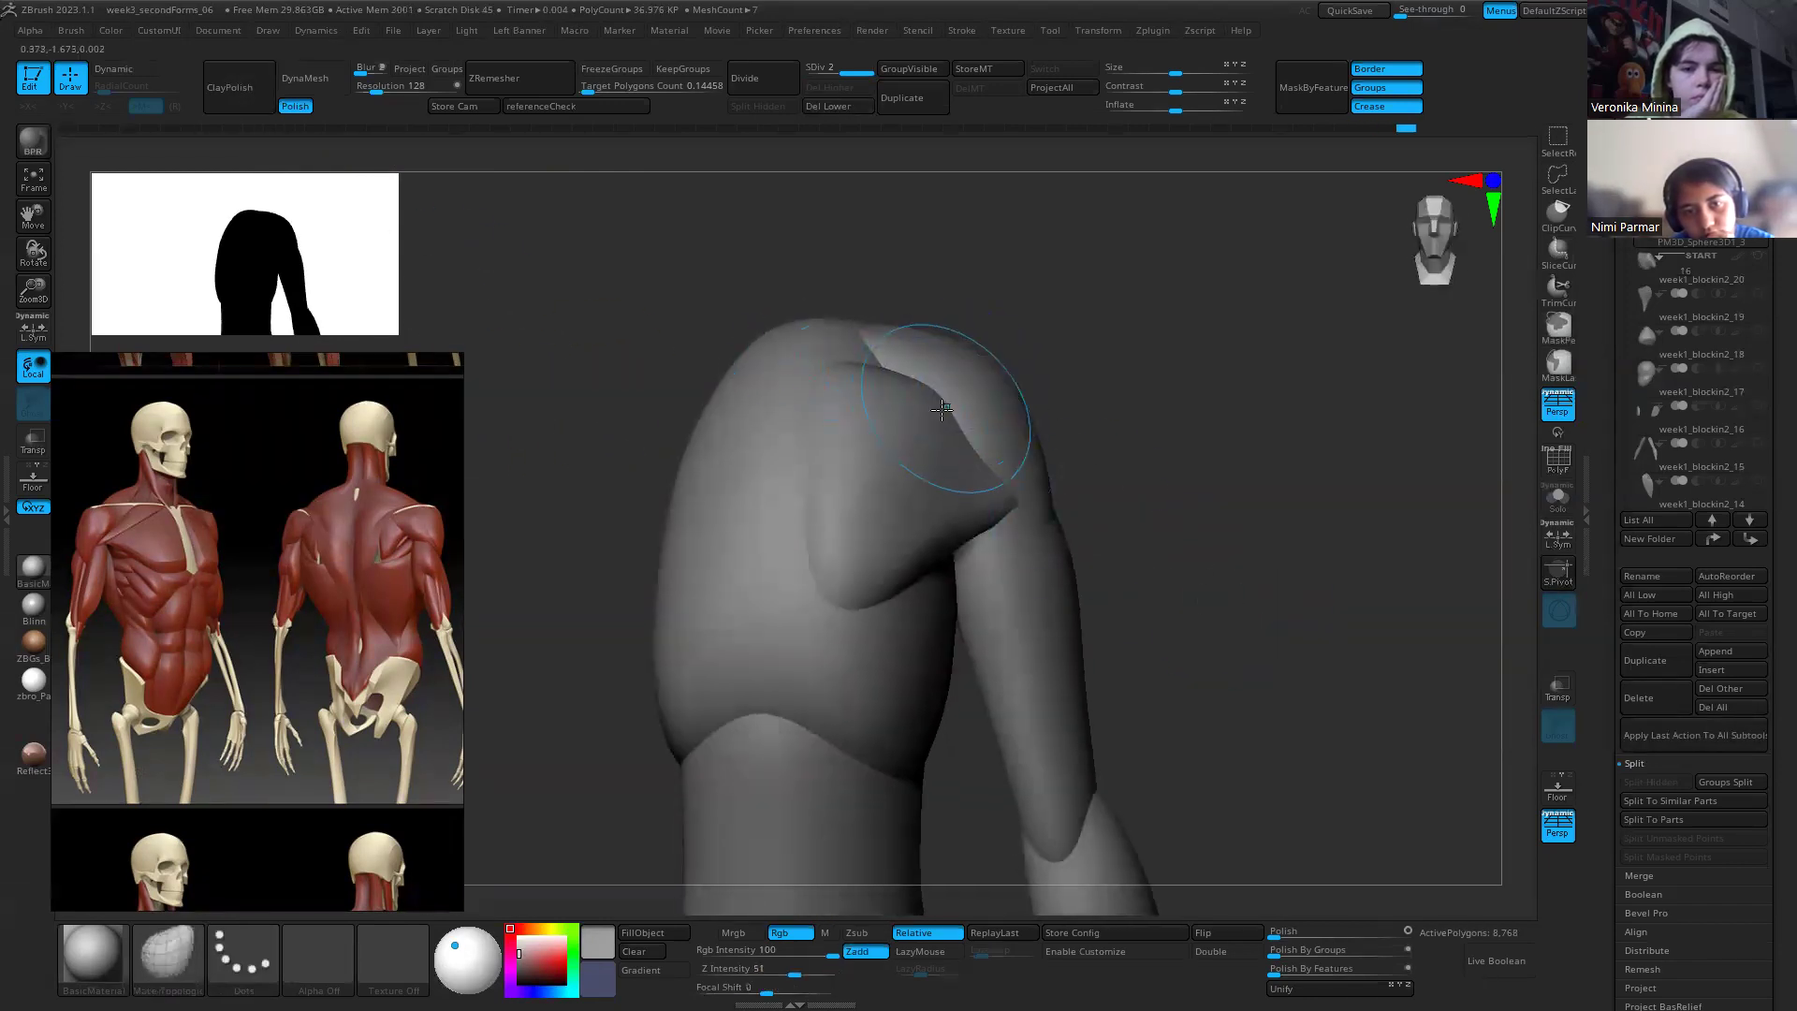
Step: Carve a rim along the chest form's inner and lower edges with the DamStandard brush
{"action": "left_click_drag", "start_coordinate": [940, 403], "coordinate": [847, 445]}
{"action": "key", "text": "b"}
{"action": "key", "text": "d"}
{"action": "key", "text": "s"}
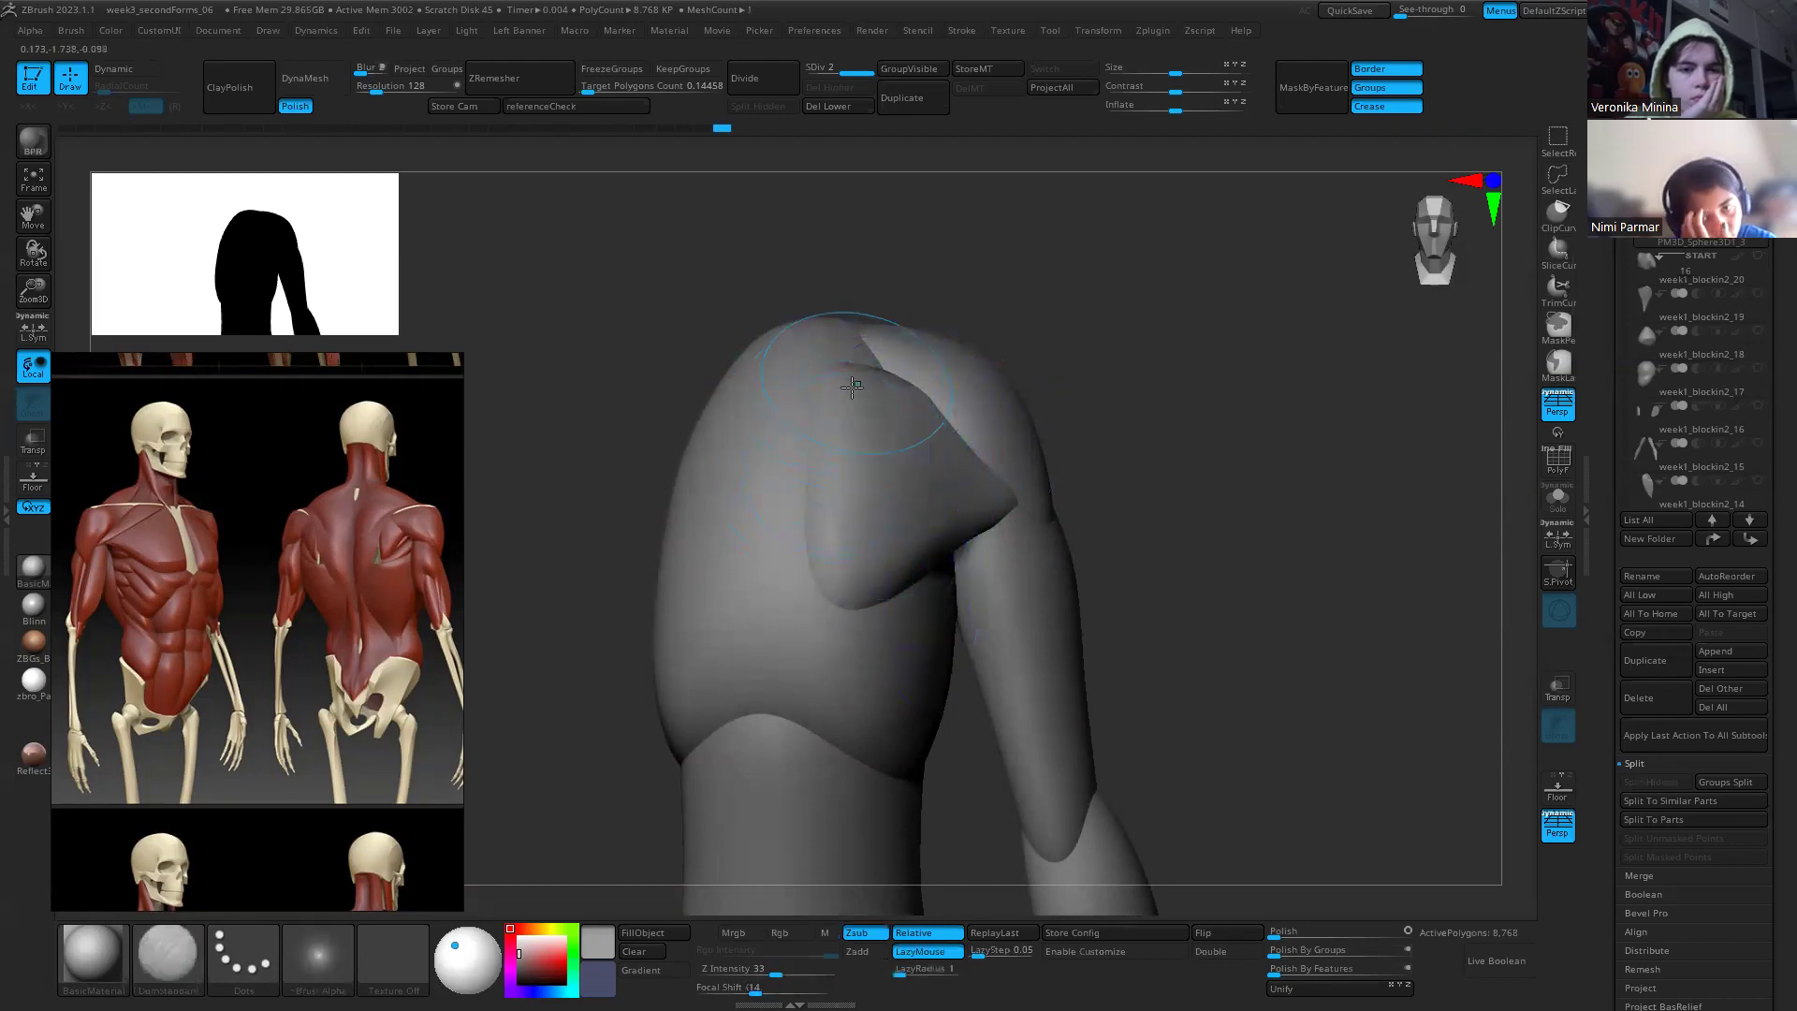
{"action": "left_click_drag", "start_coordinate": [1095, 345], "coordinate": [857, 409]}
{"action": "left_click", "coordinate": [857, 337], "text": "alt"}
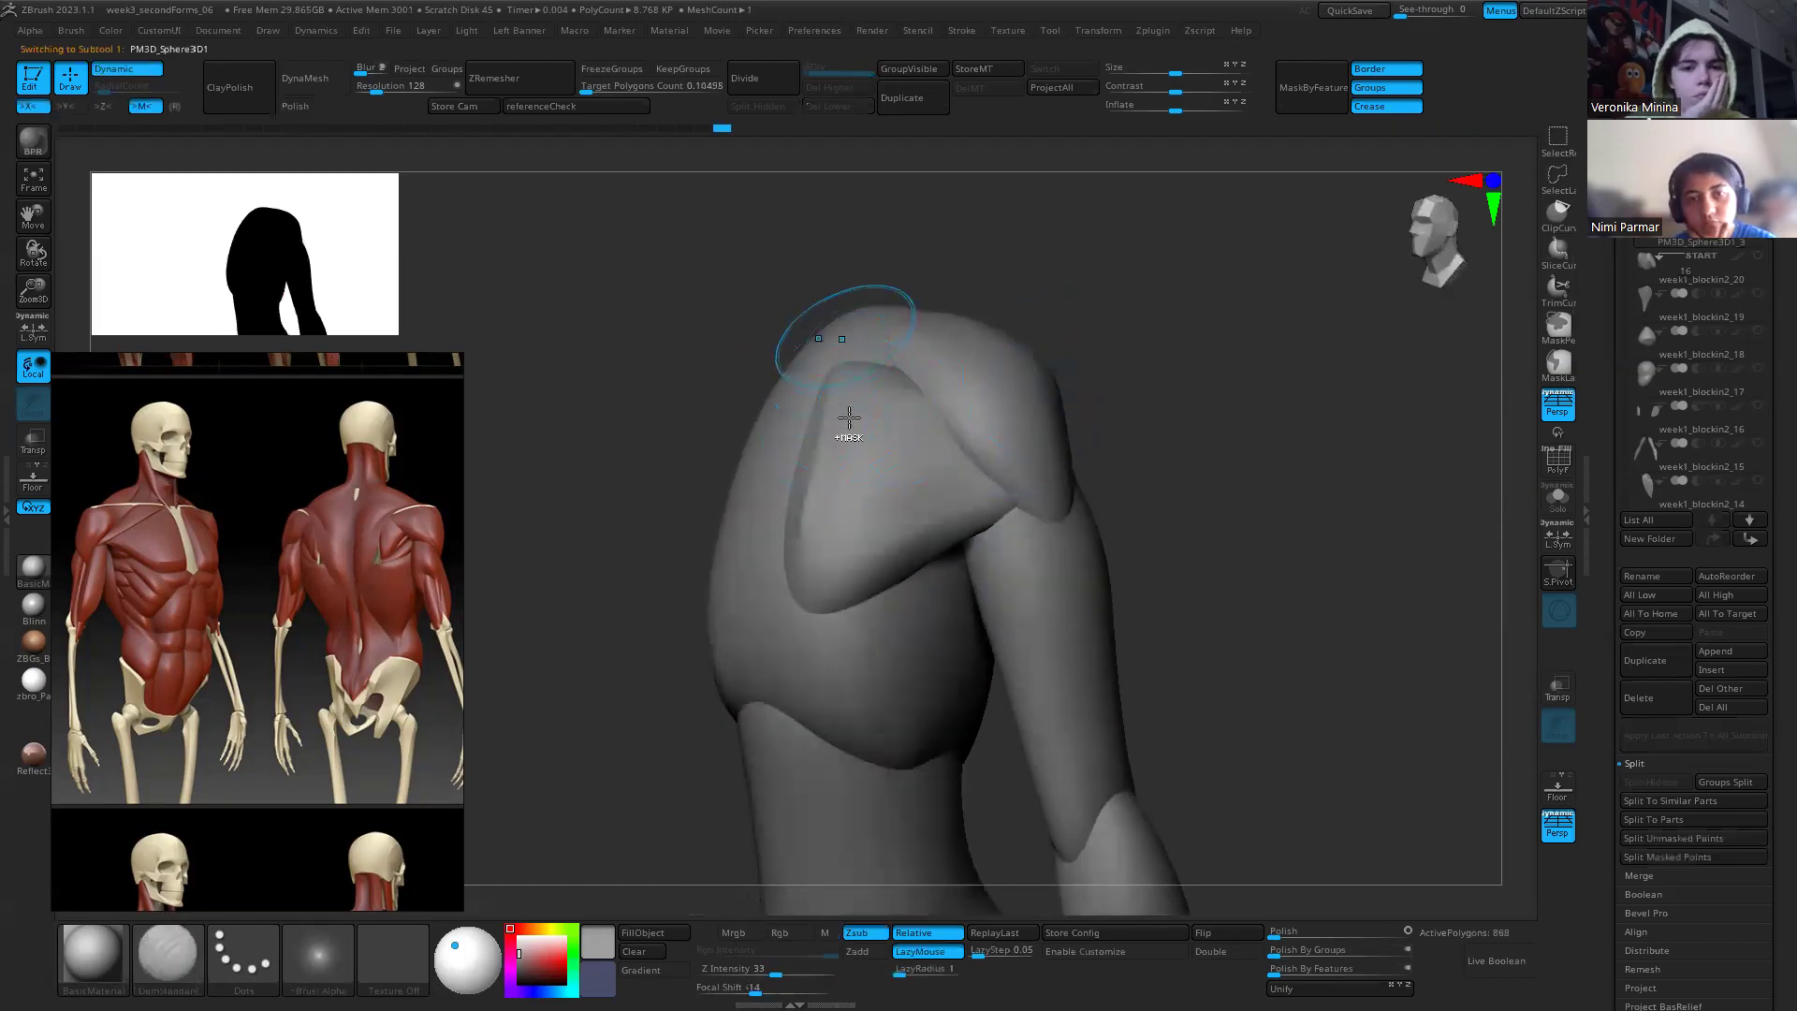
{"action": "left_click", "coordinate": [835, 398], "text": "alt"}
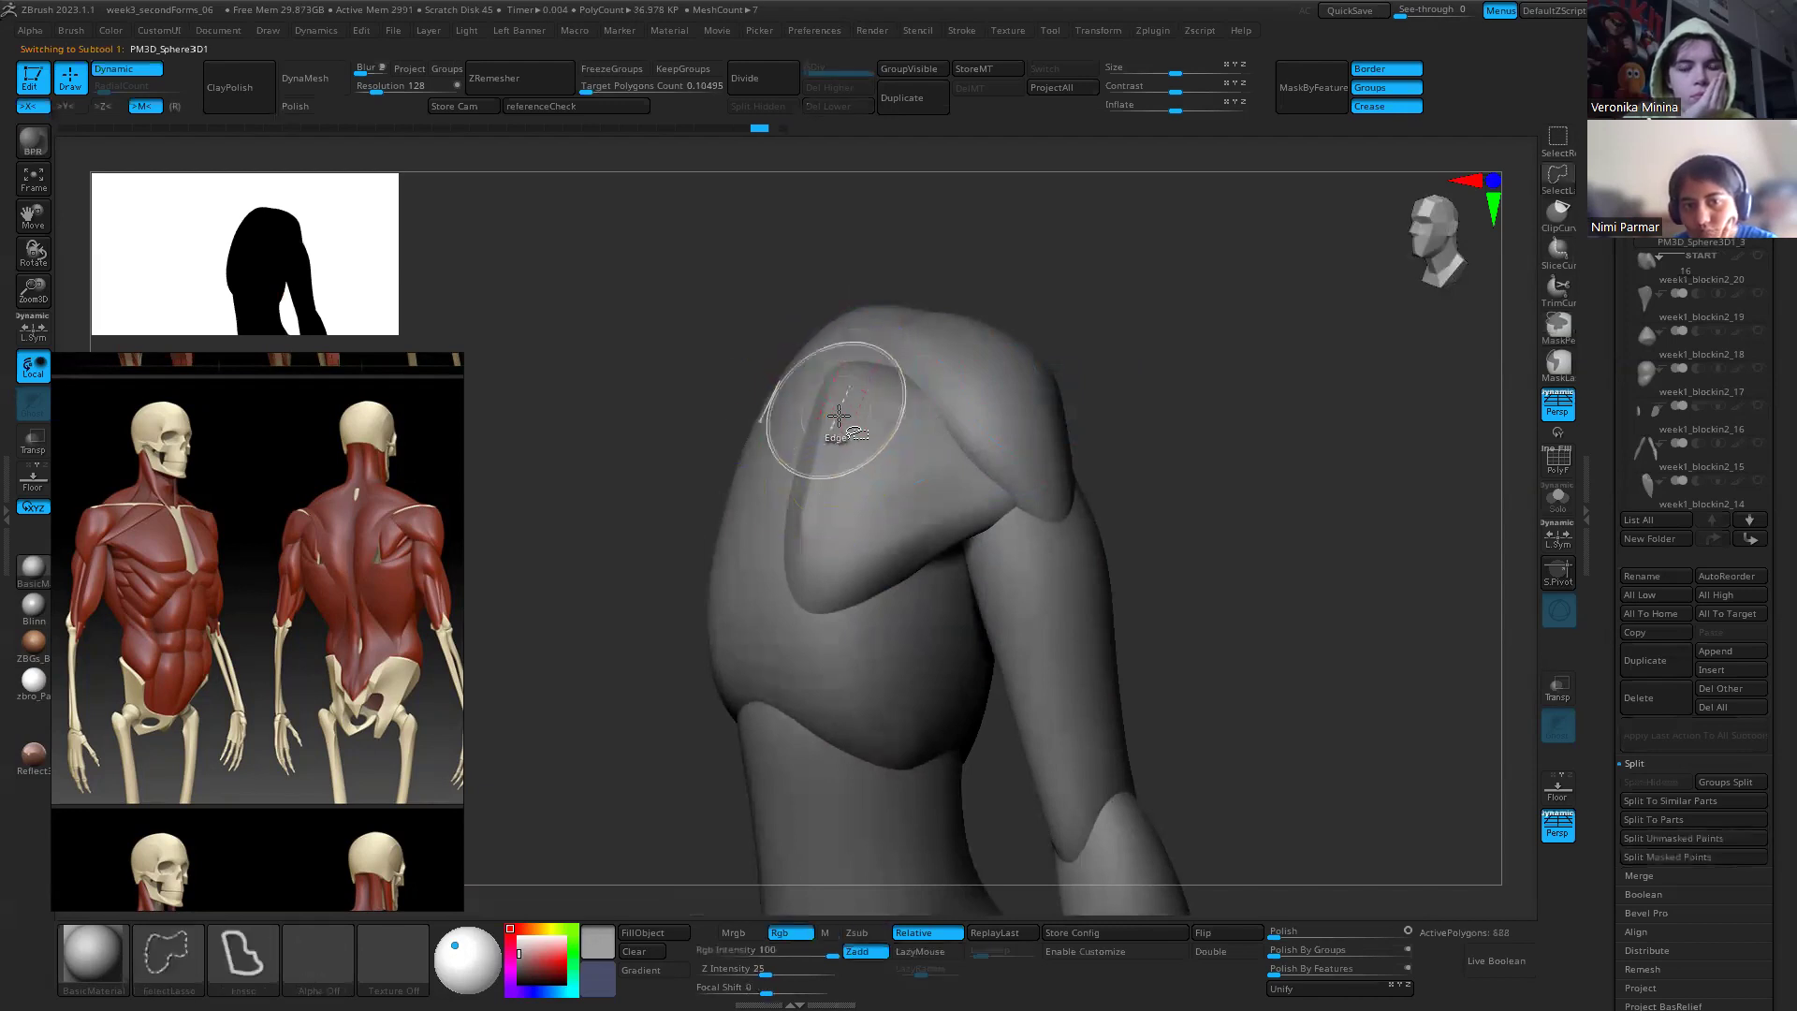
Step: Soften the chest form's lower rim, setting the Smooth brush's Z Intensity to 5
{"action": "mouse_move", "coordinate": [797, 588]}
{"action": "left_mouse_down", "text": "shift"}
{"action": "mouse_move", "coordinate": [830, 390]}
{"action": "mouse_move", "coordinate": [847, 487]}
{"action": "mouse_move", "coordinate": [883, 529]}
{"action": "left_mouse_up", "text": "shift"}
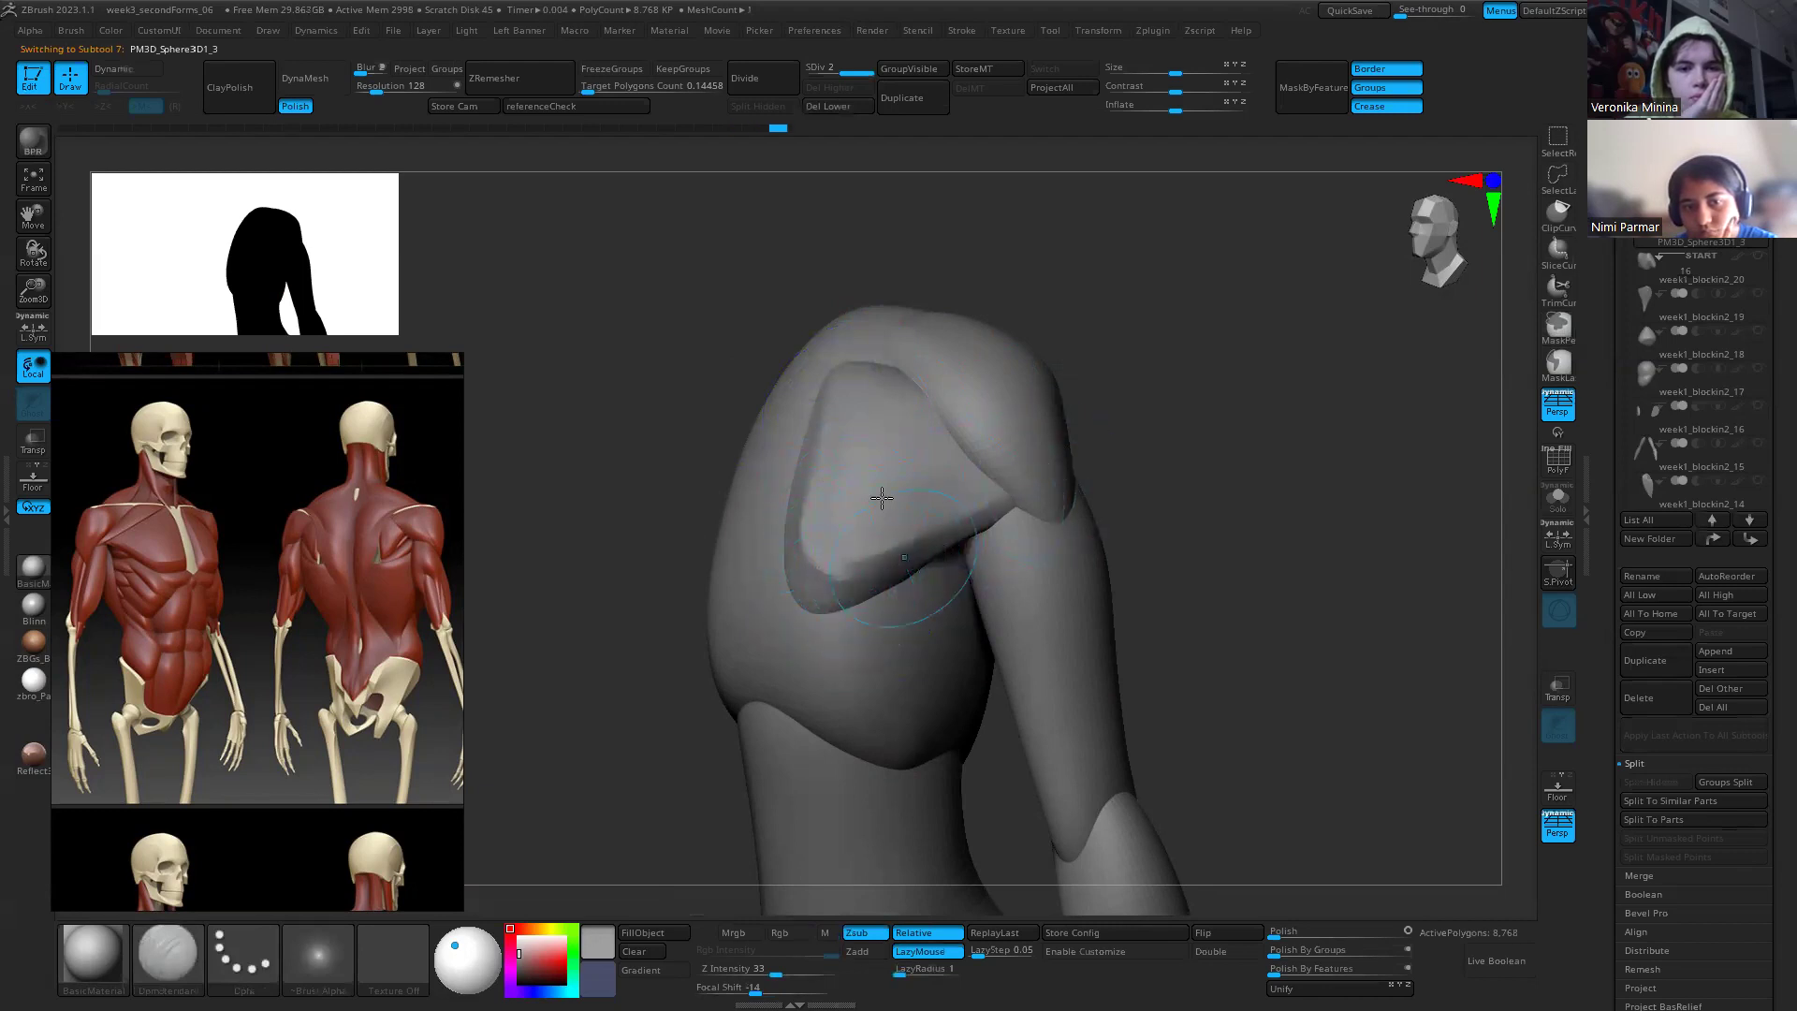
{"action": "key", "text": "shift"}
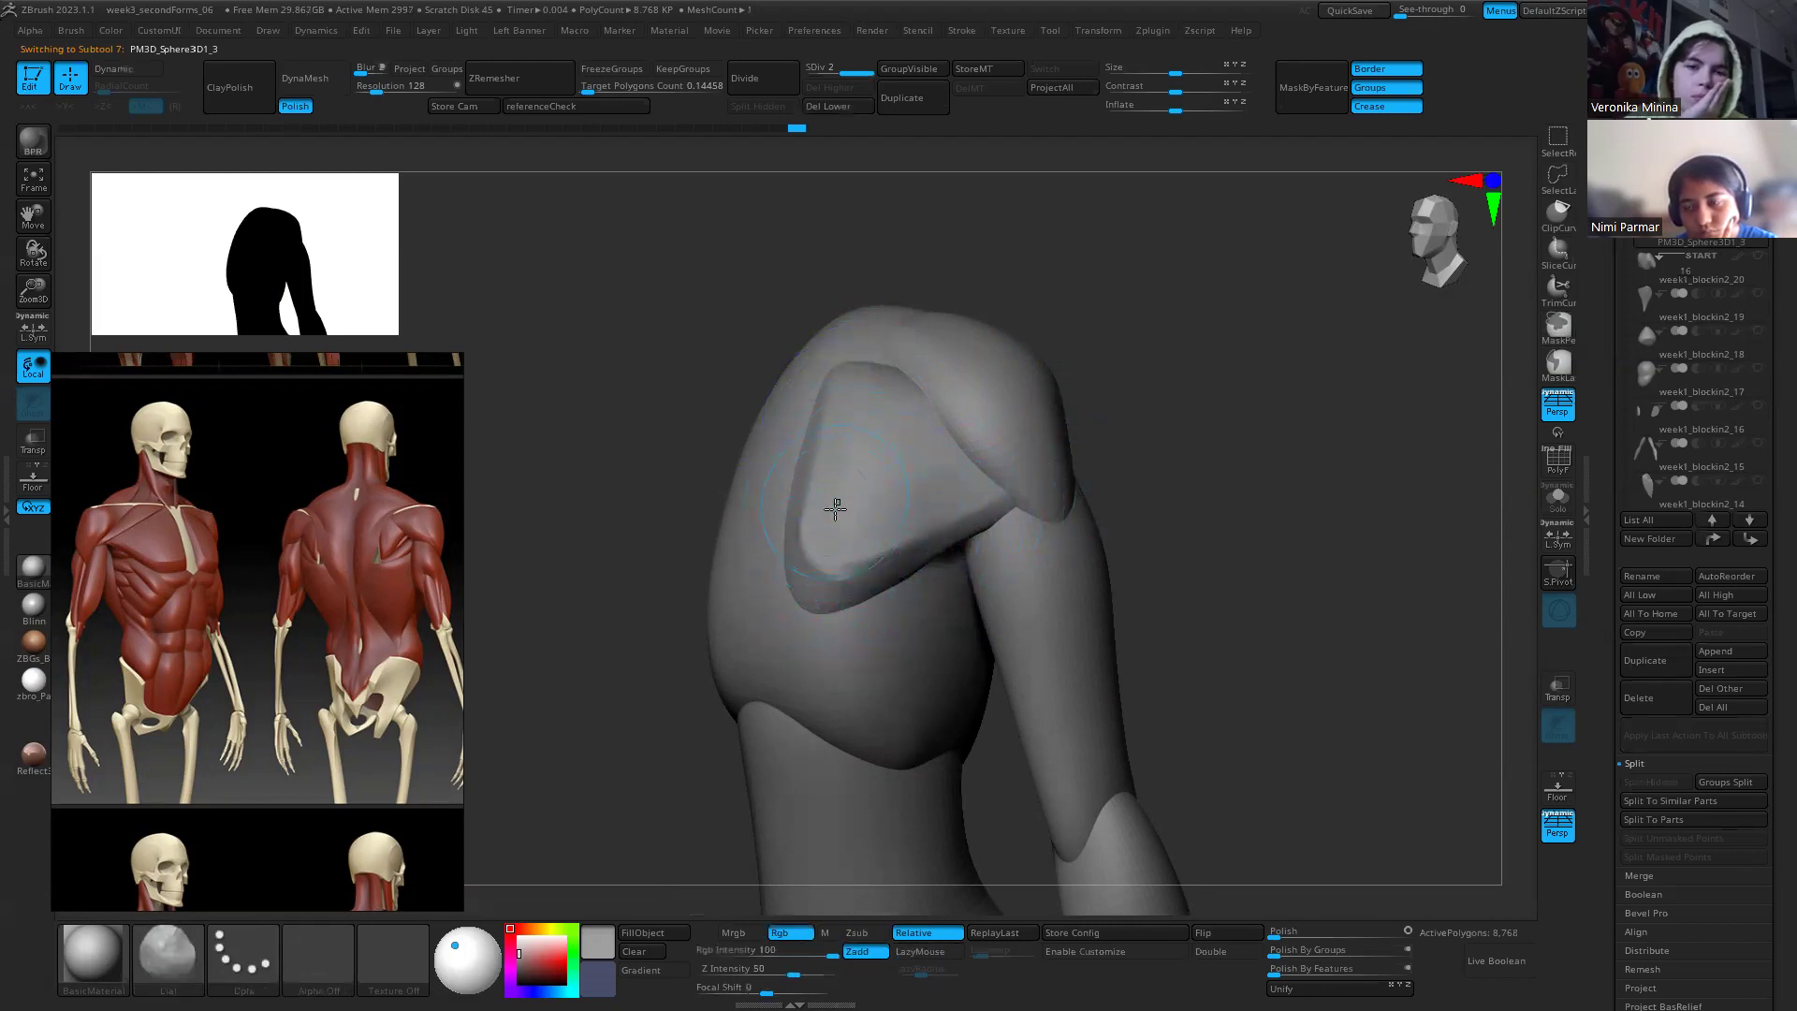
{"action": "left_click_drag", "start_coordinate": [794, 973], "coordinate": [728, 973]}
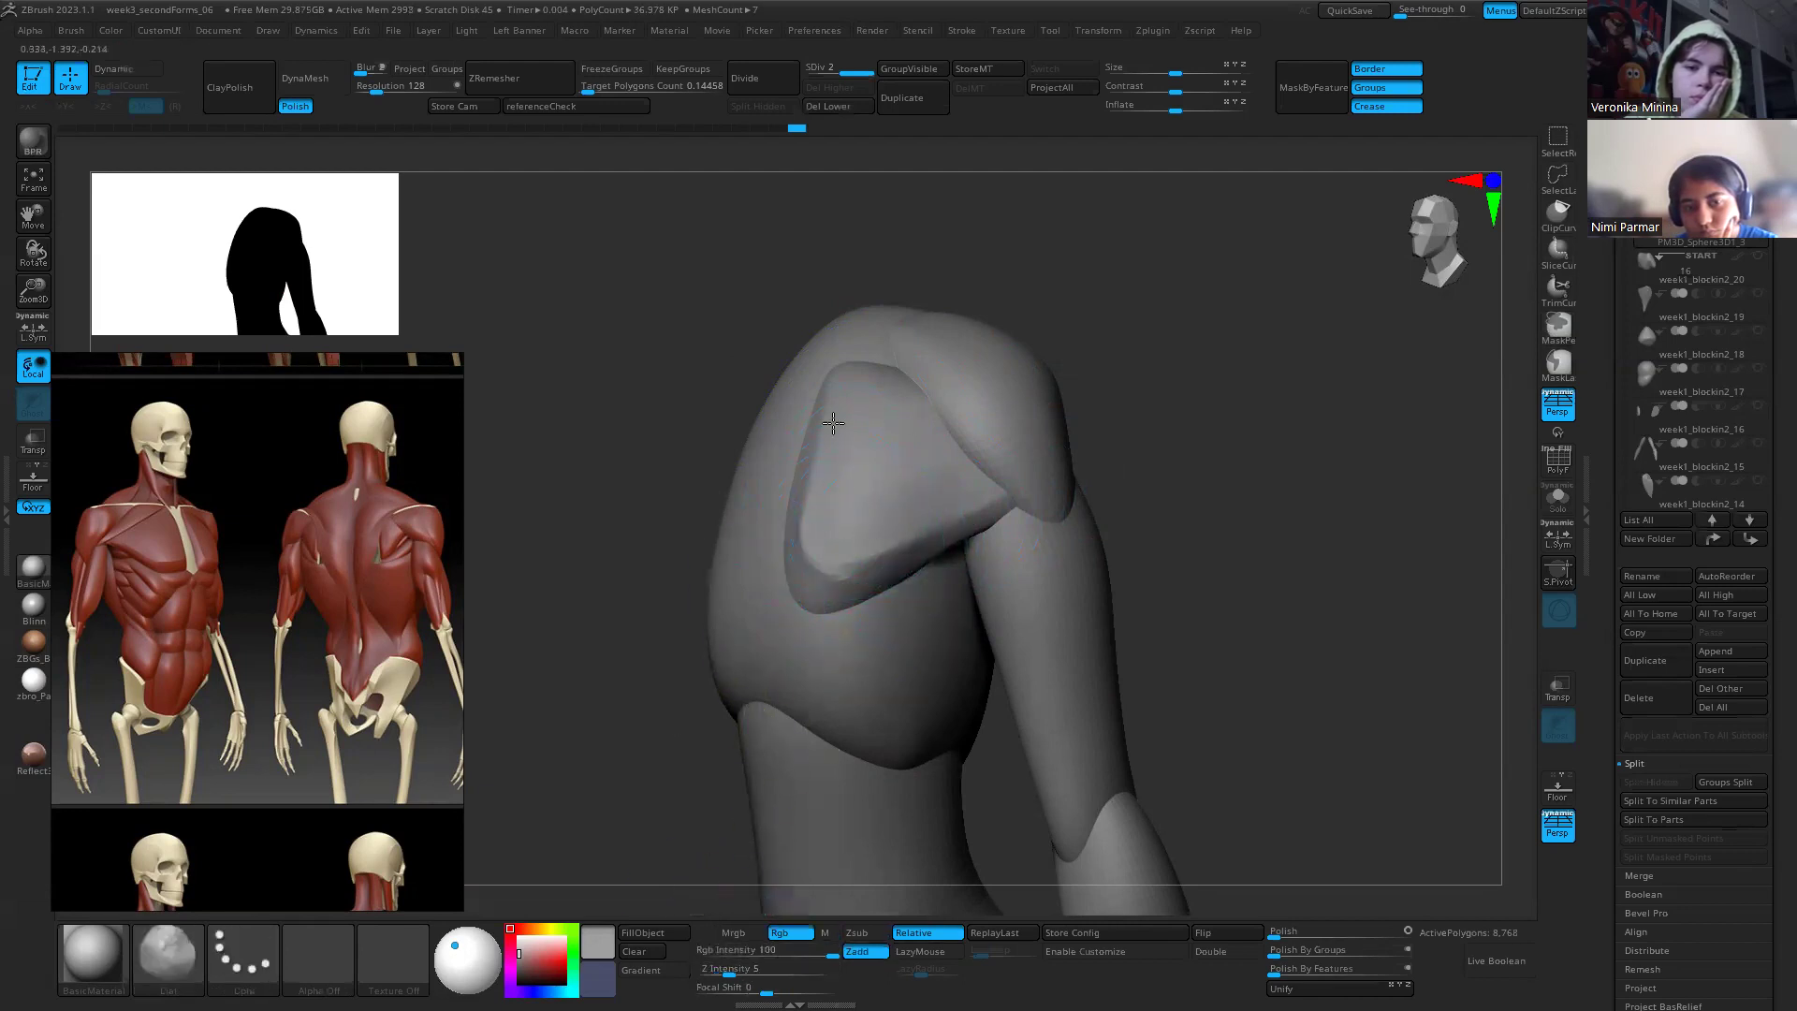
{"action": "left_click_drag", "start_coordinate": [1215, 629], "coordinate": [1236, 613]}
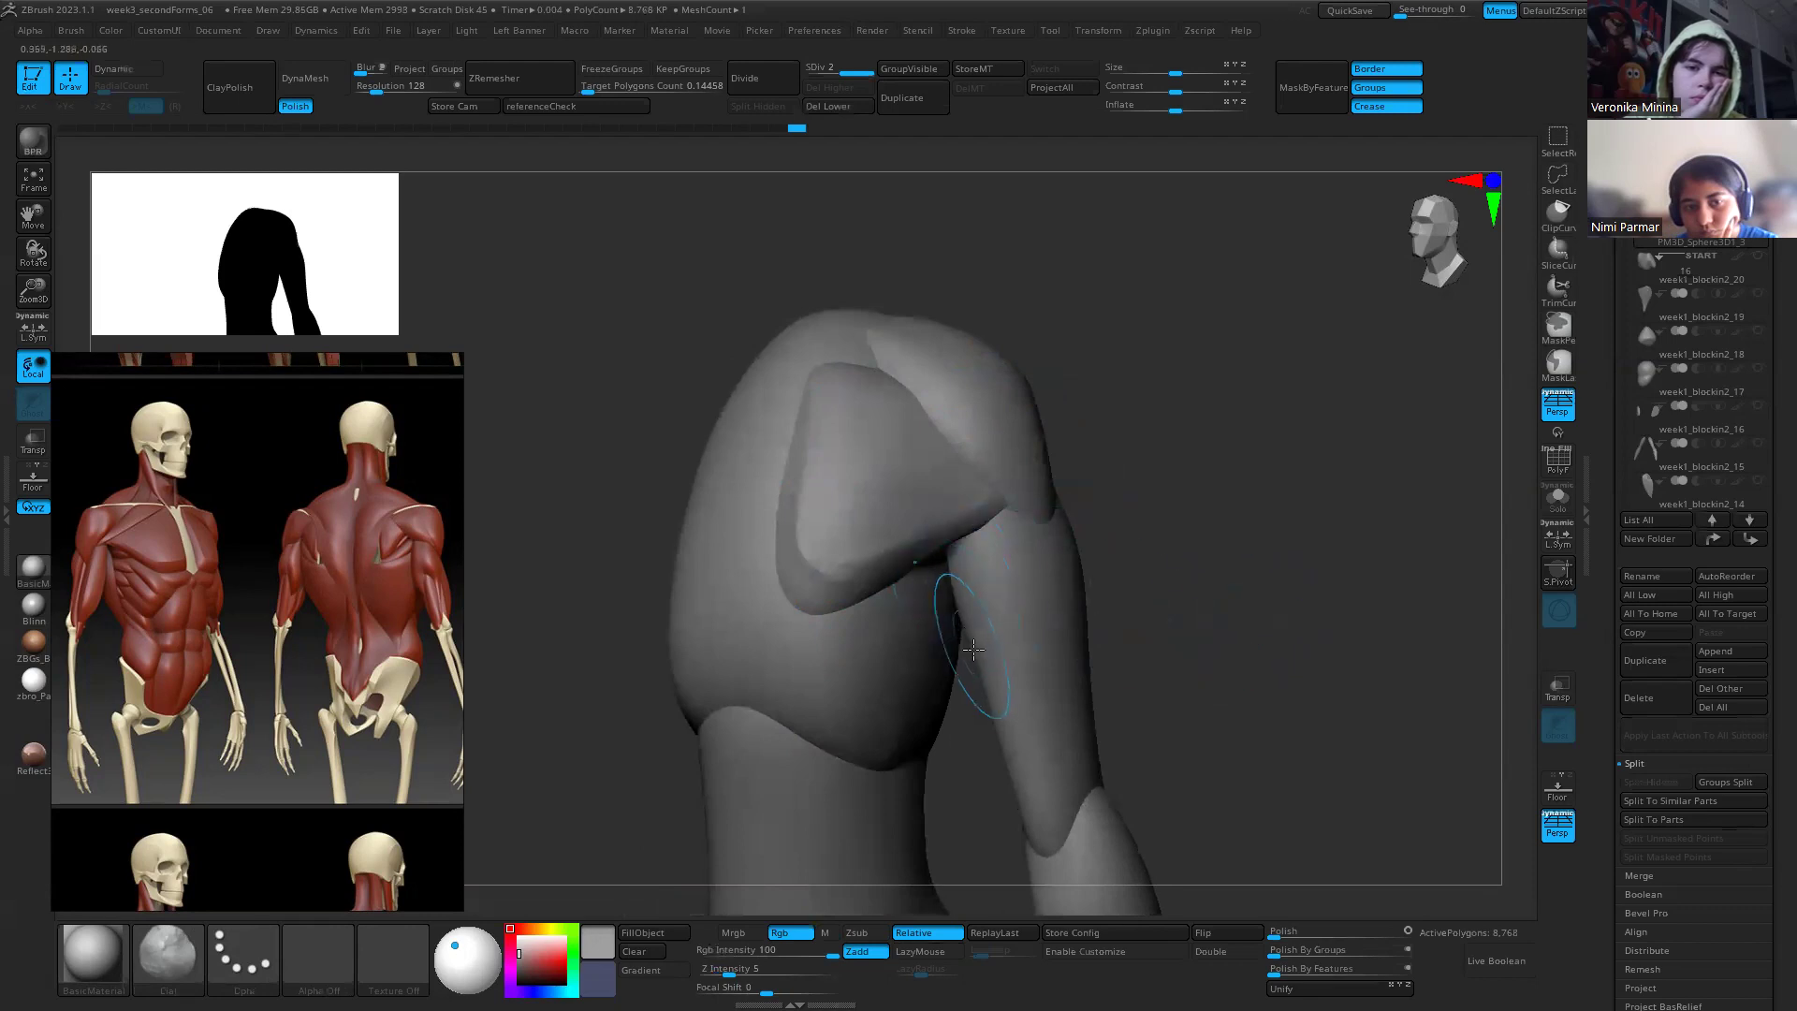
Step: Flatten the planes along the chest form's rim with the hPolish brush
{"action": "key", "text": "b"}
{"action": "key", "text": "h"}
{"action": "key", "text": "p"}
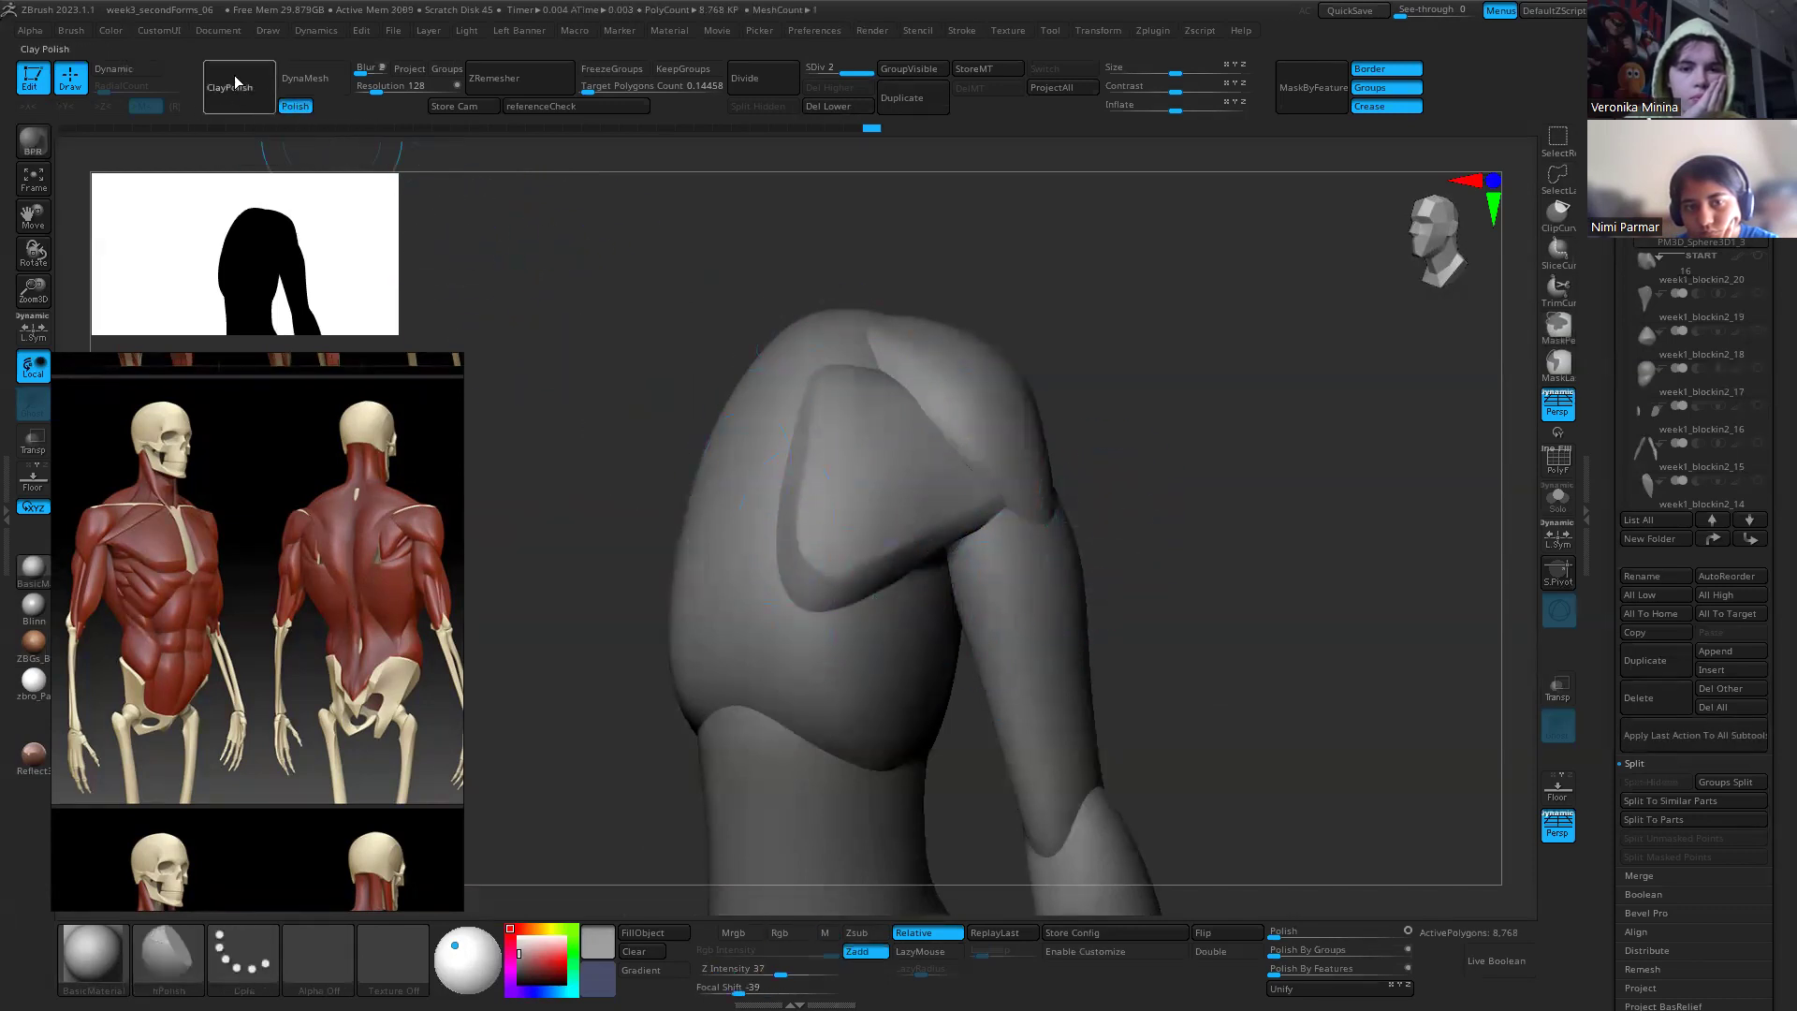
{"action": "left_click_drag", "start_coordinate": [581, 469], "coordinate": [510, 440]}
{"action": "mouse_move", "coordinate": [1169, 618]}
{"action": "left_mouse_down"}
{"action": "mouse_move", "coordinate": [1231, 584]}
{"action": "mouse_move", "coordinate": [1188, 602]}
{"action": "left_mouse_up"}
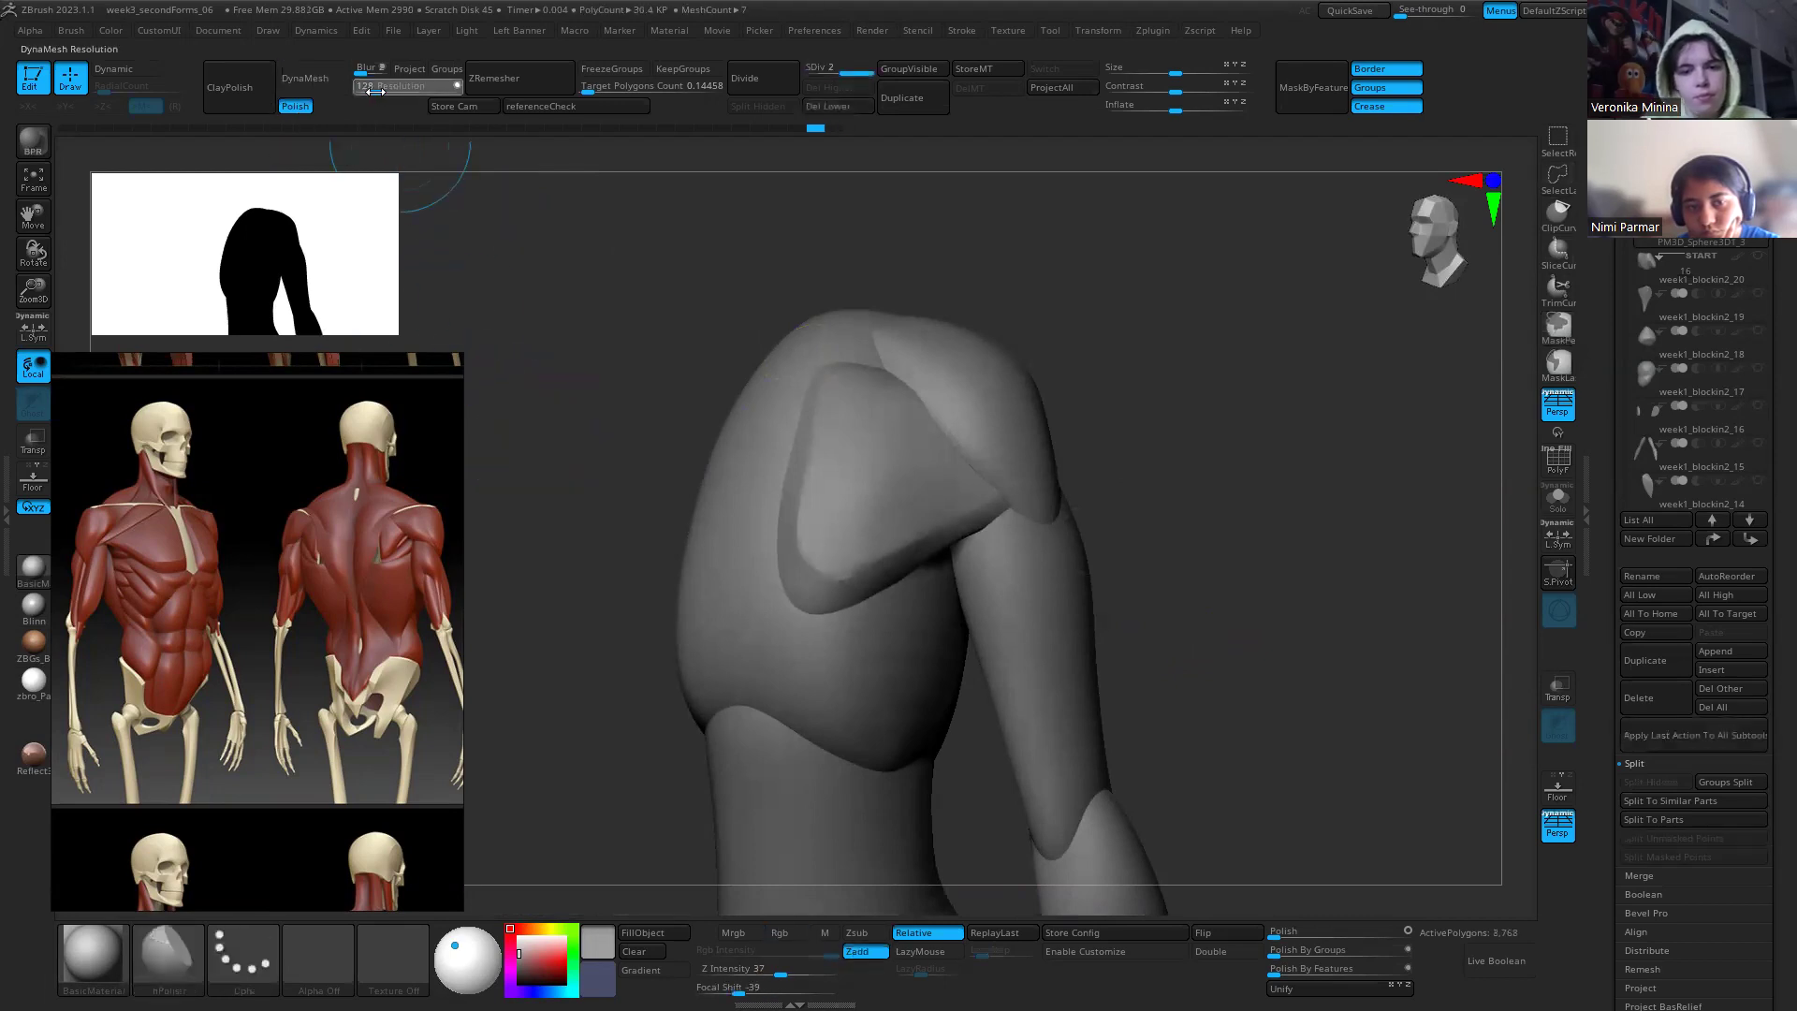
Step: Try rebuilding the chest form with DynaMesh and undo the result
{"action": "left_click_drag", "start_coordinate": [381, 94], "coordinate": [333, 84]}
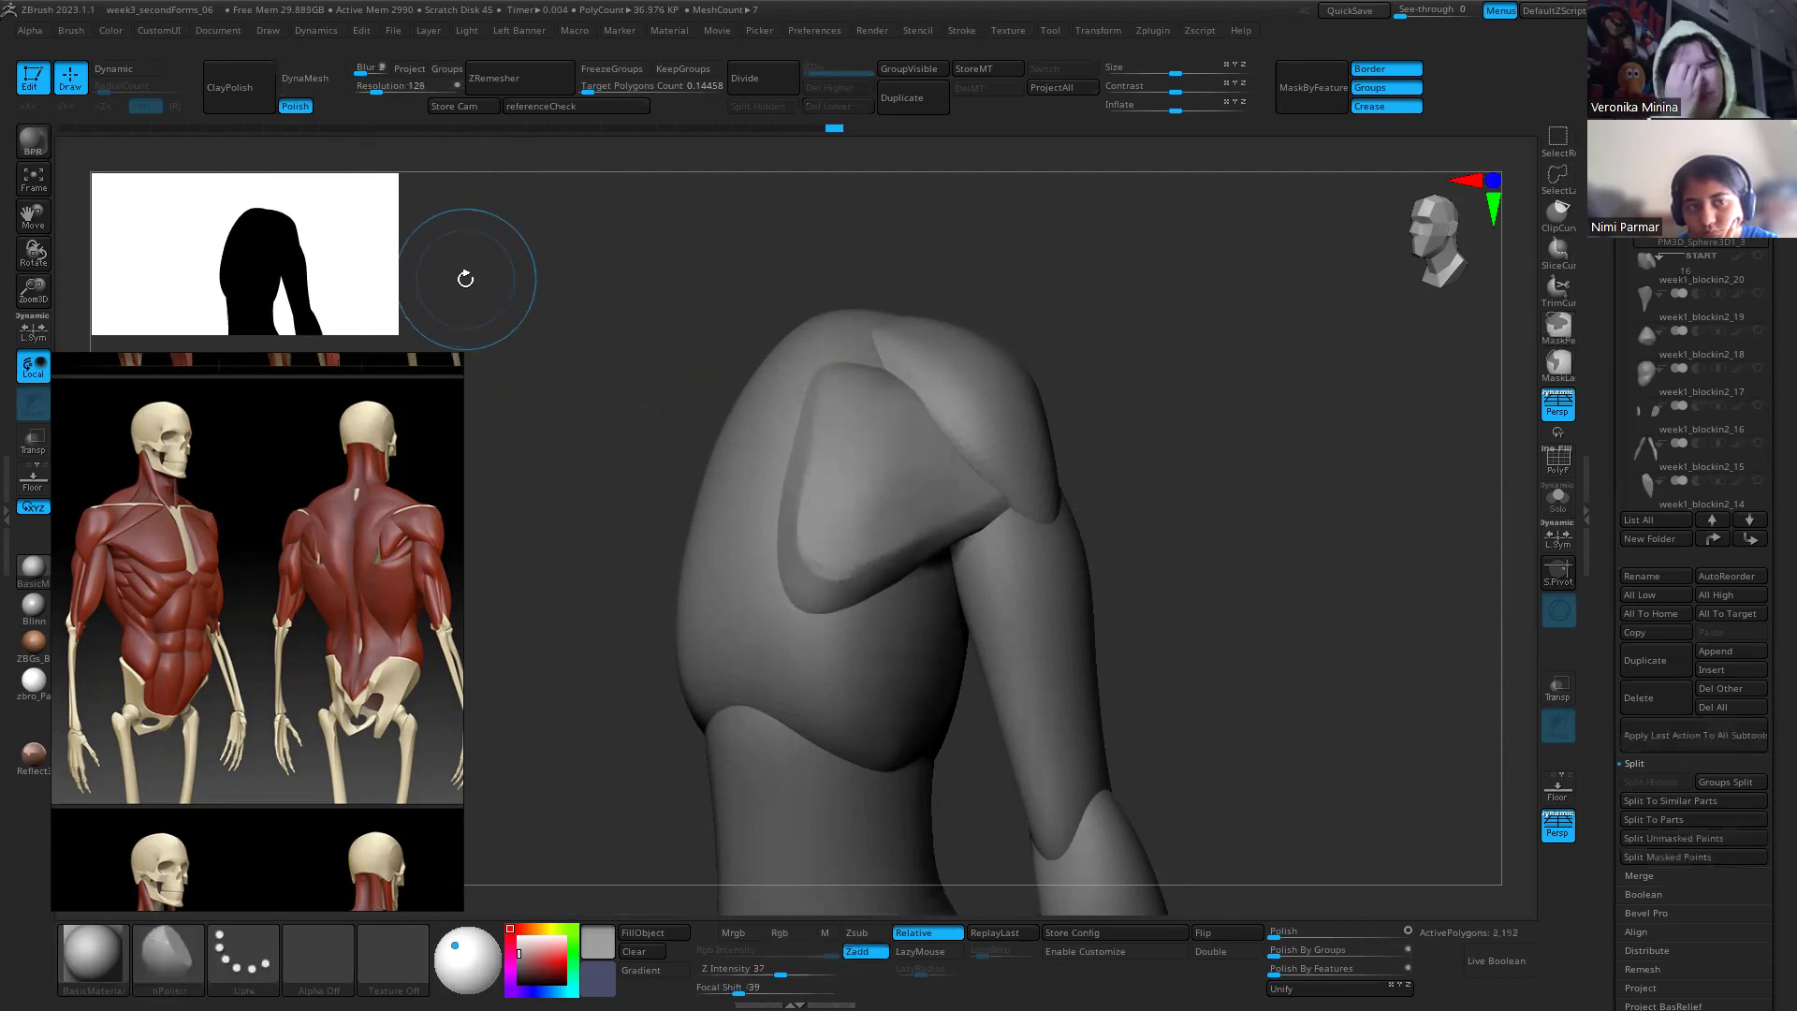
{"action": "key", "text": "Return"}
{"action": "key", "text": "ctrl+z"}
Step: Try a DynaMesh rebuild of the chest form, compare it with the original mesh and undo it, checking the Dynamic Subdiv preview
{"action": "key", "text": "shift+f"}
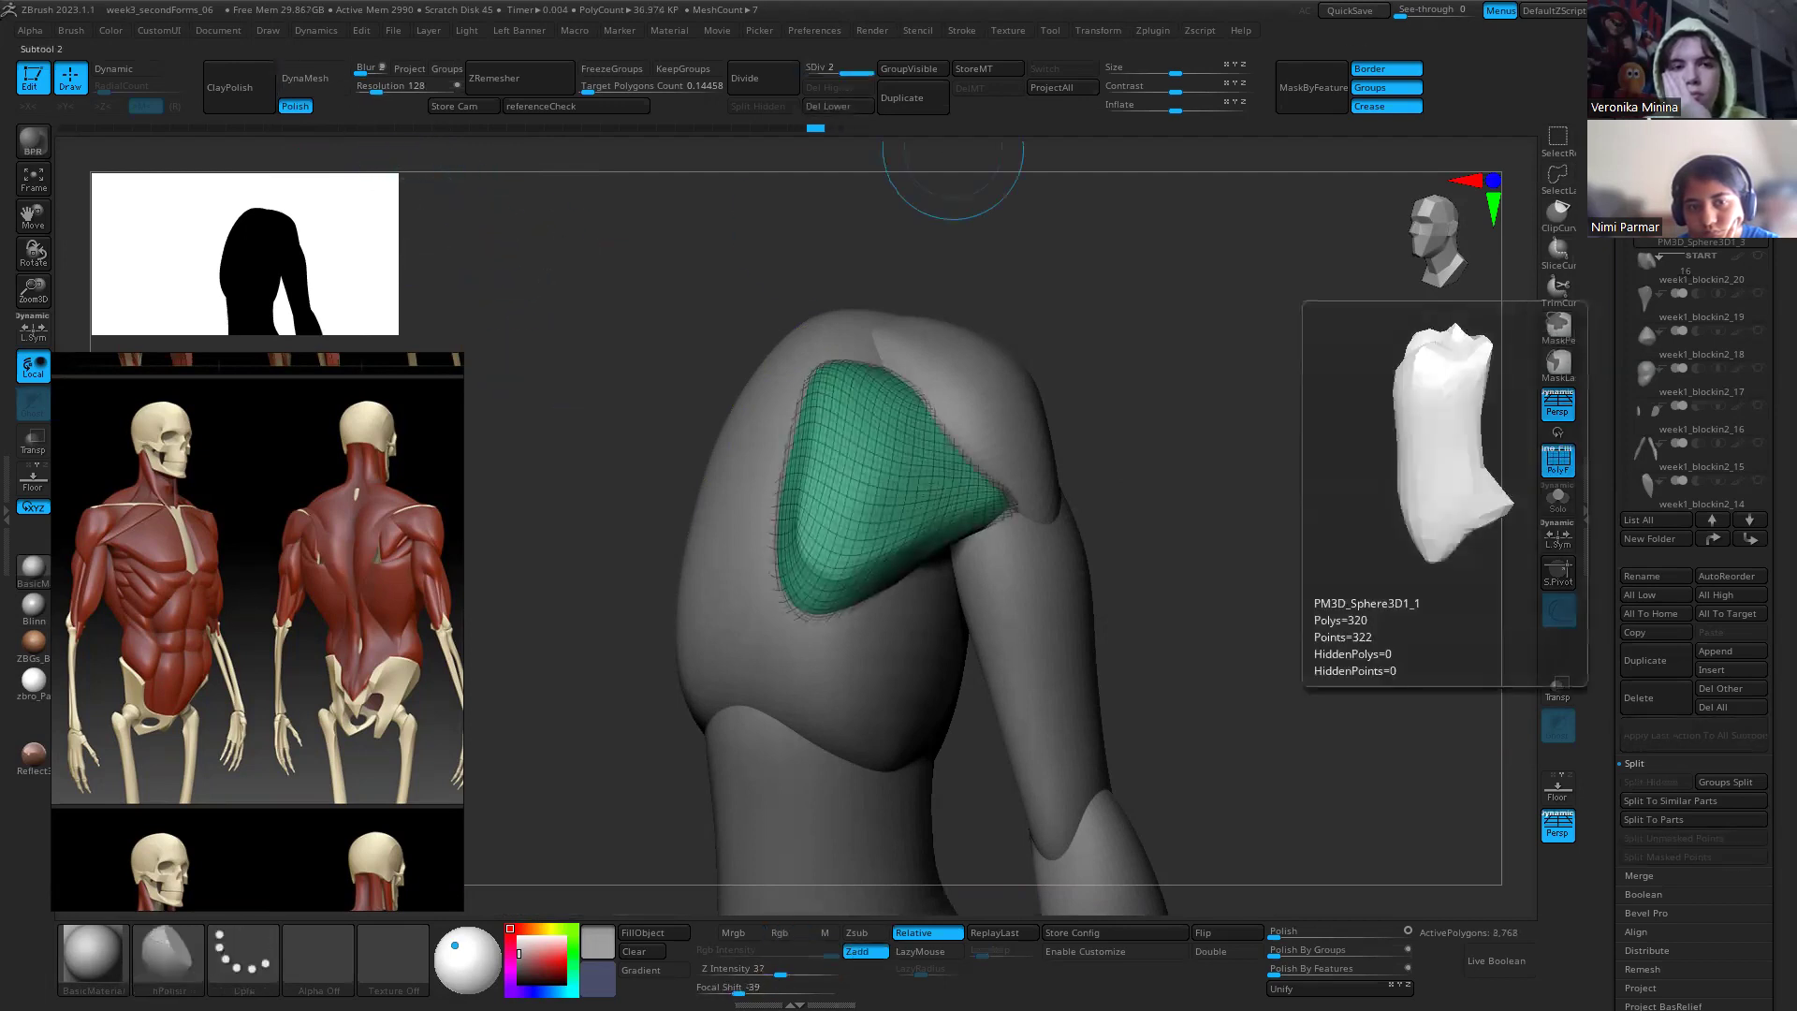
{"action": "scroll", "coordinate": [1596, 768], "scroll_direction": "down", "scroll_amount": 5}
{"action": "left_click", "coordinate": [1649, 493]}
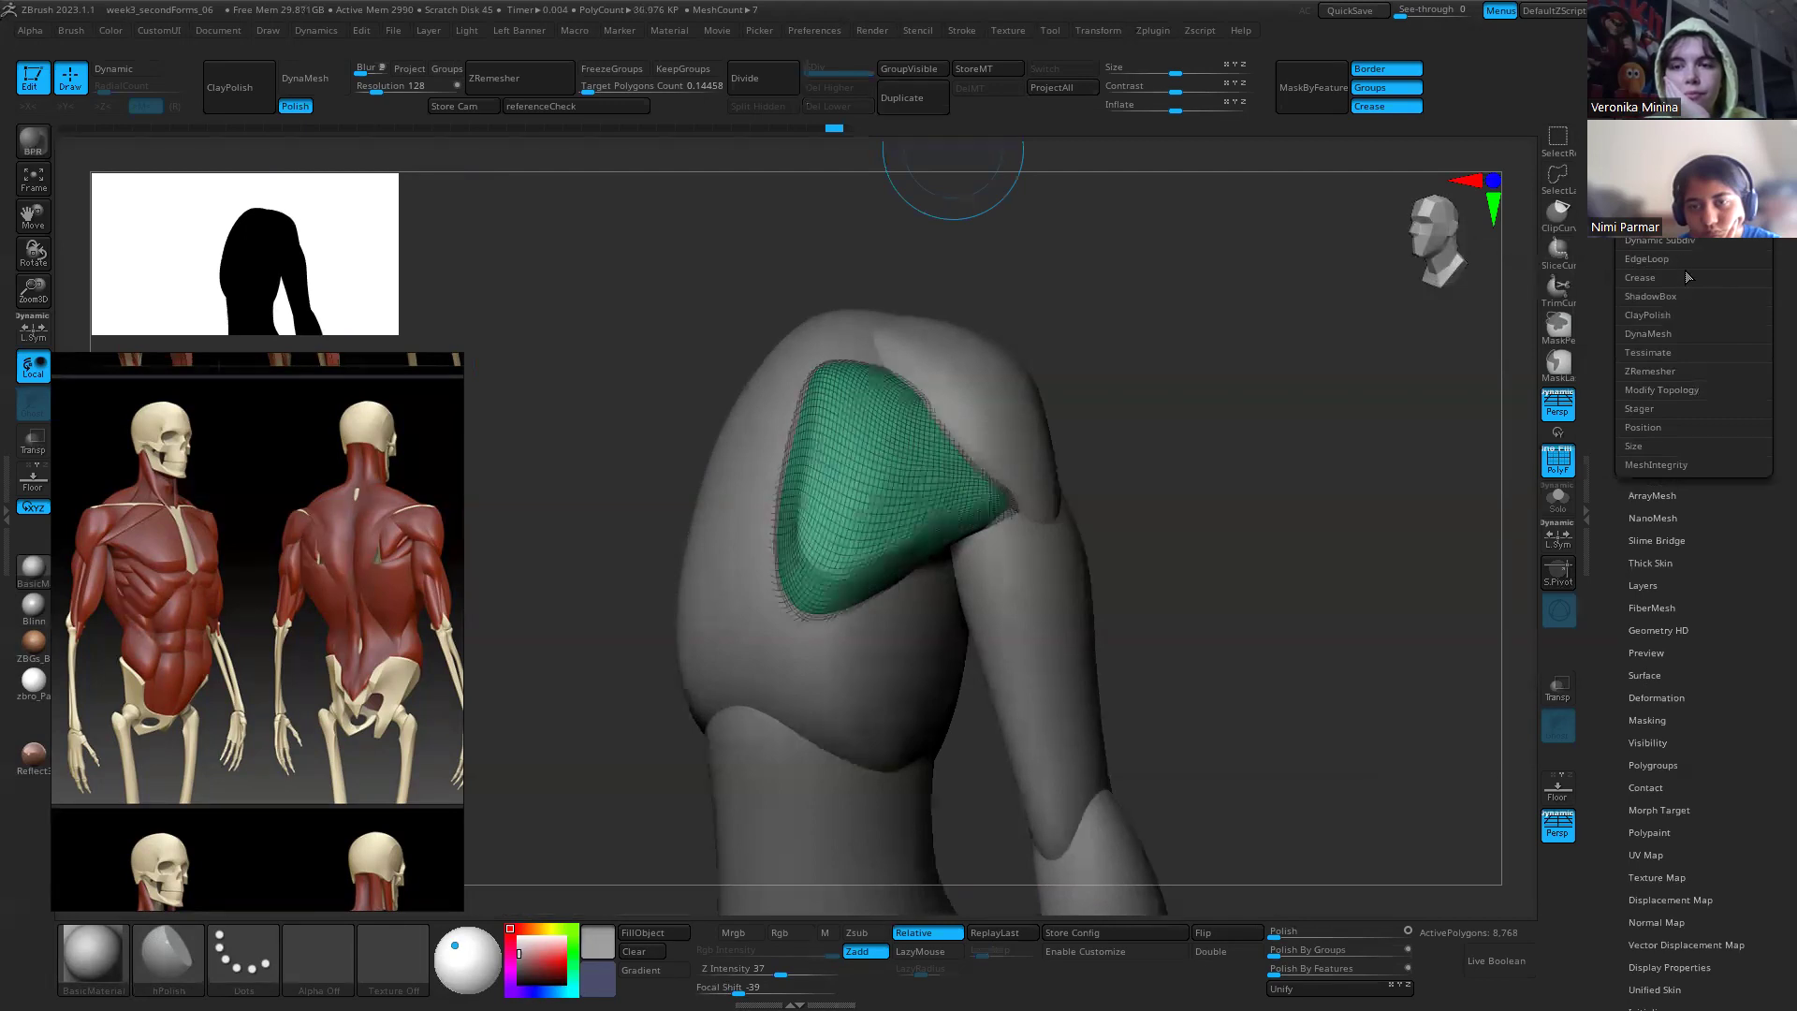
{"action": "left_click", "coordinate": [1672, 337]}
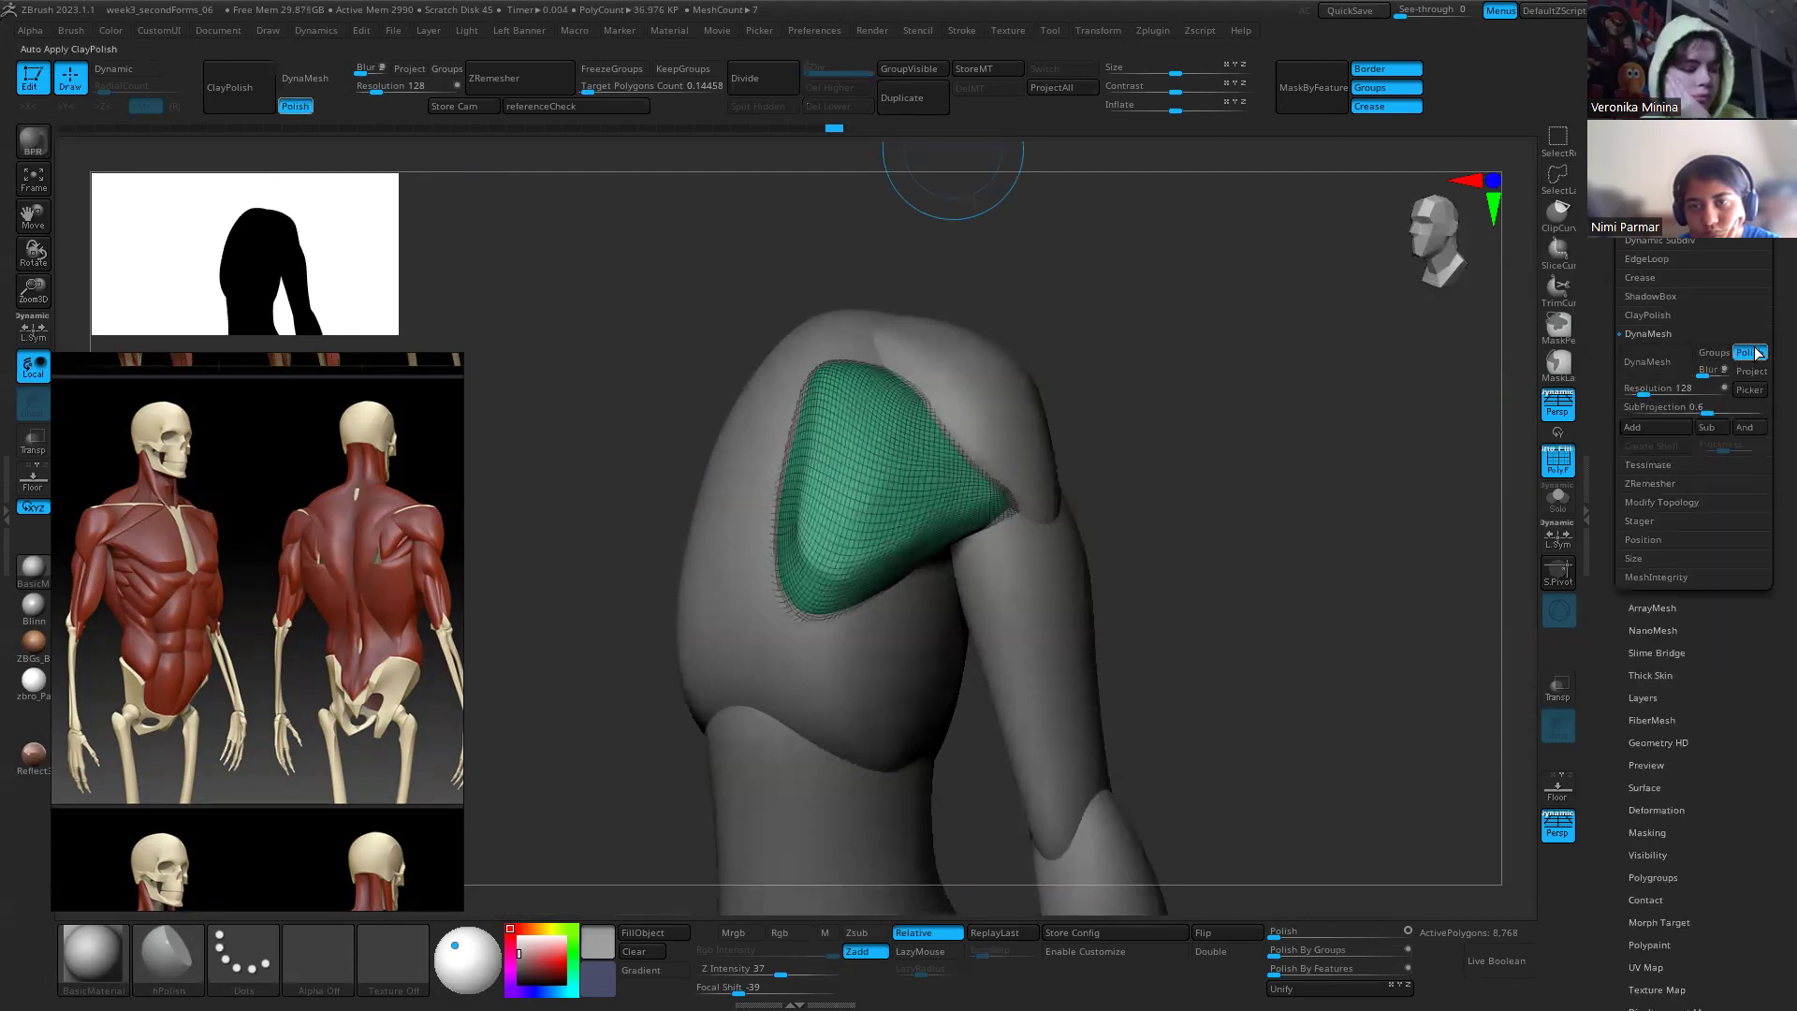
{"action": "left_click", "coordinate": [1669, 359]}
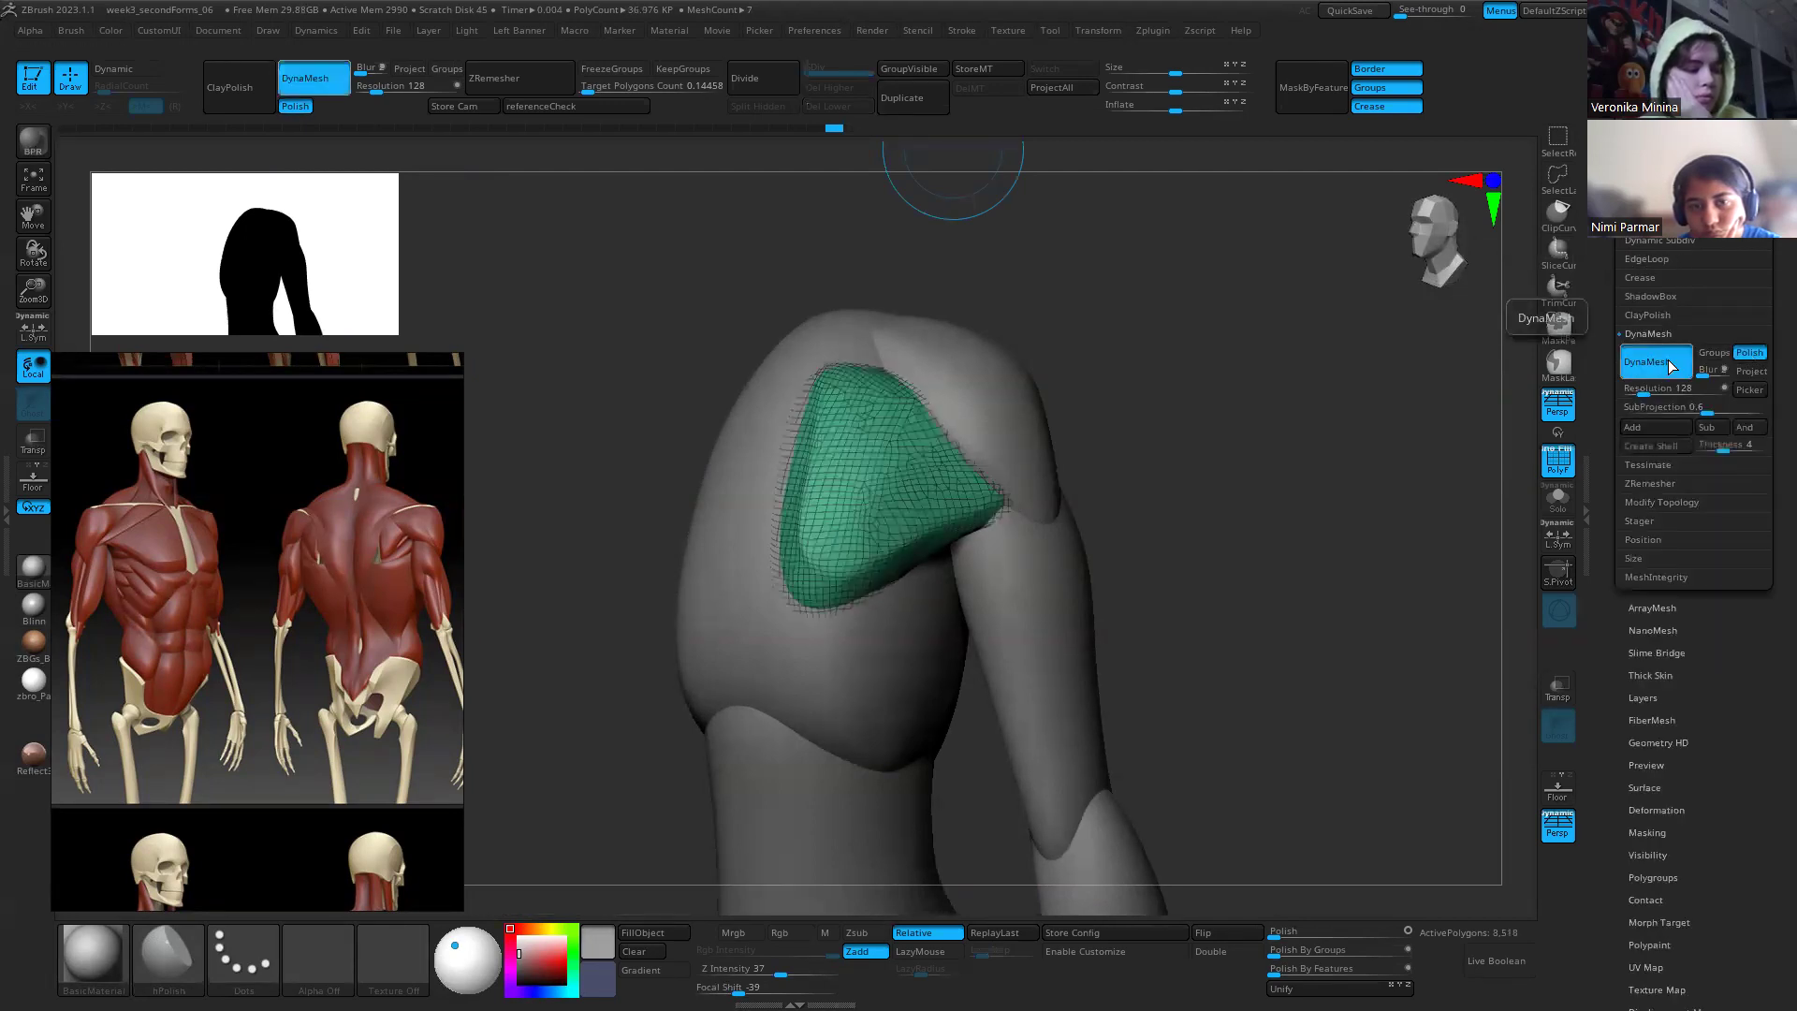
{"action": "key", "text": "ctrl+z"}
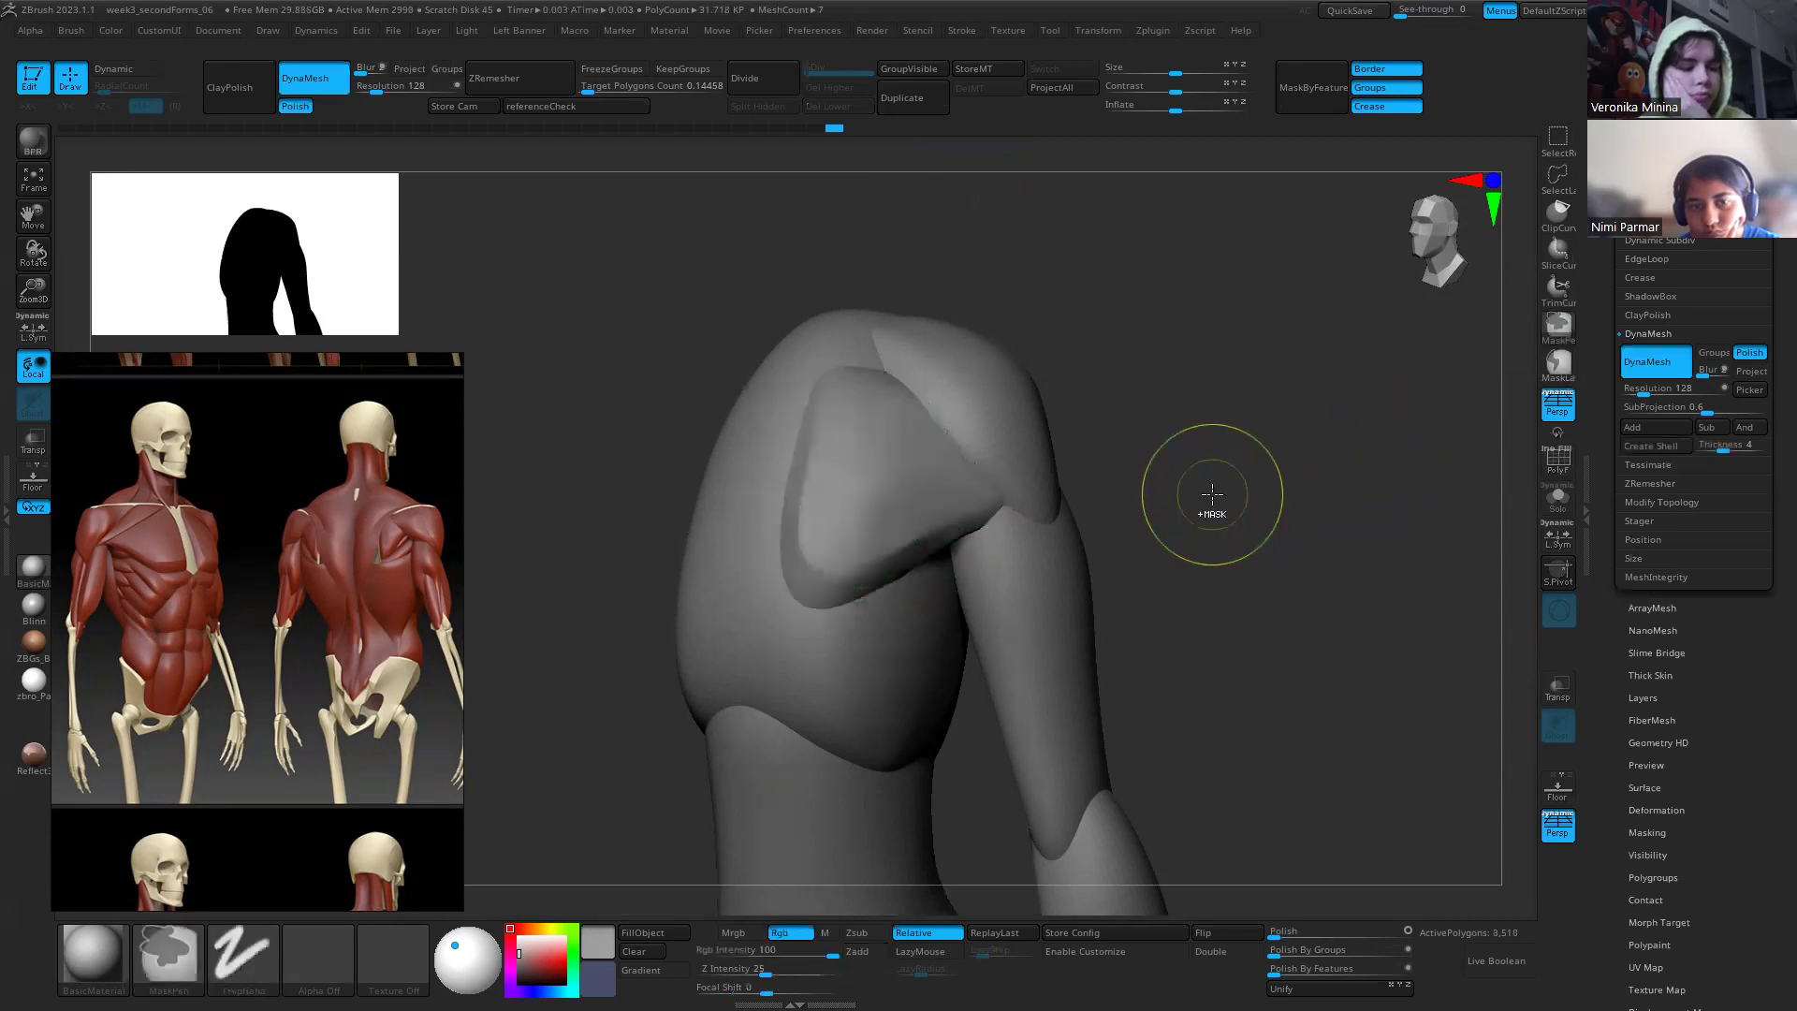
{"action": "key", "text": "ctrl+shift+z"}
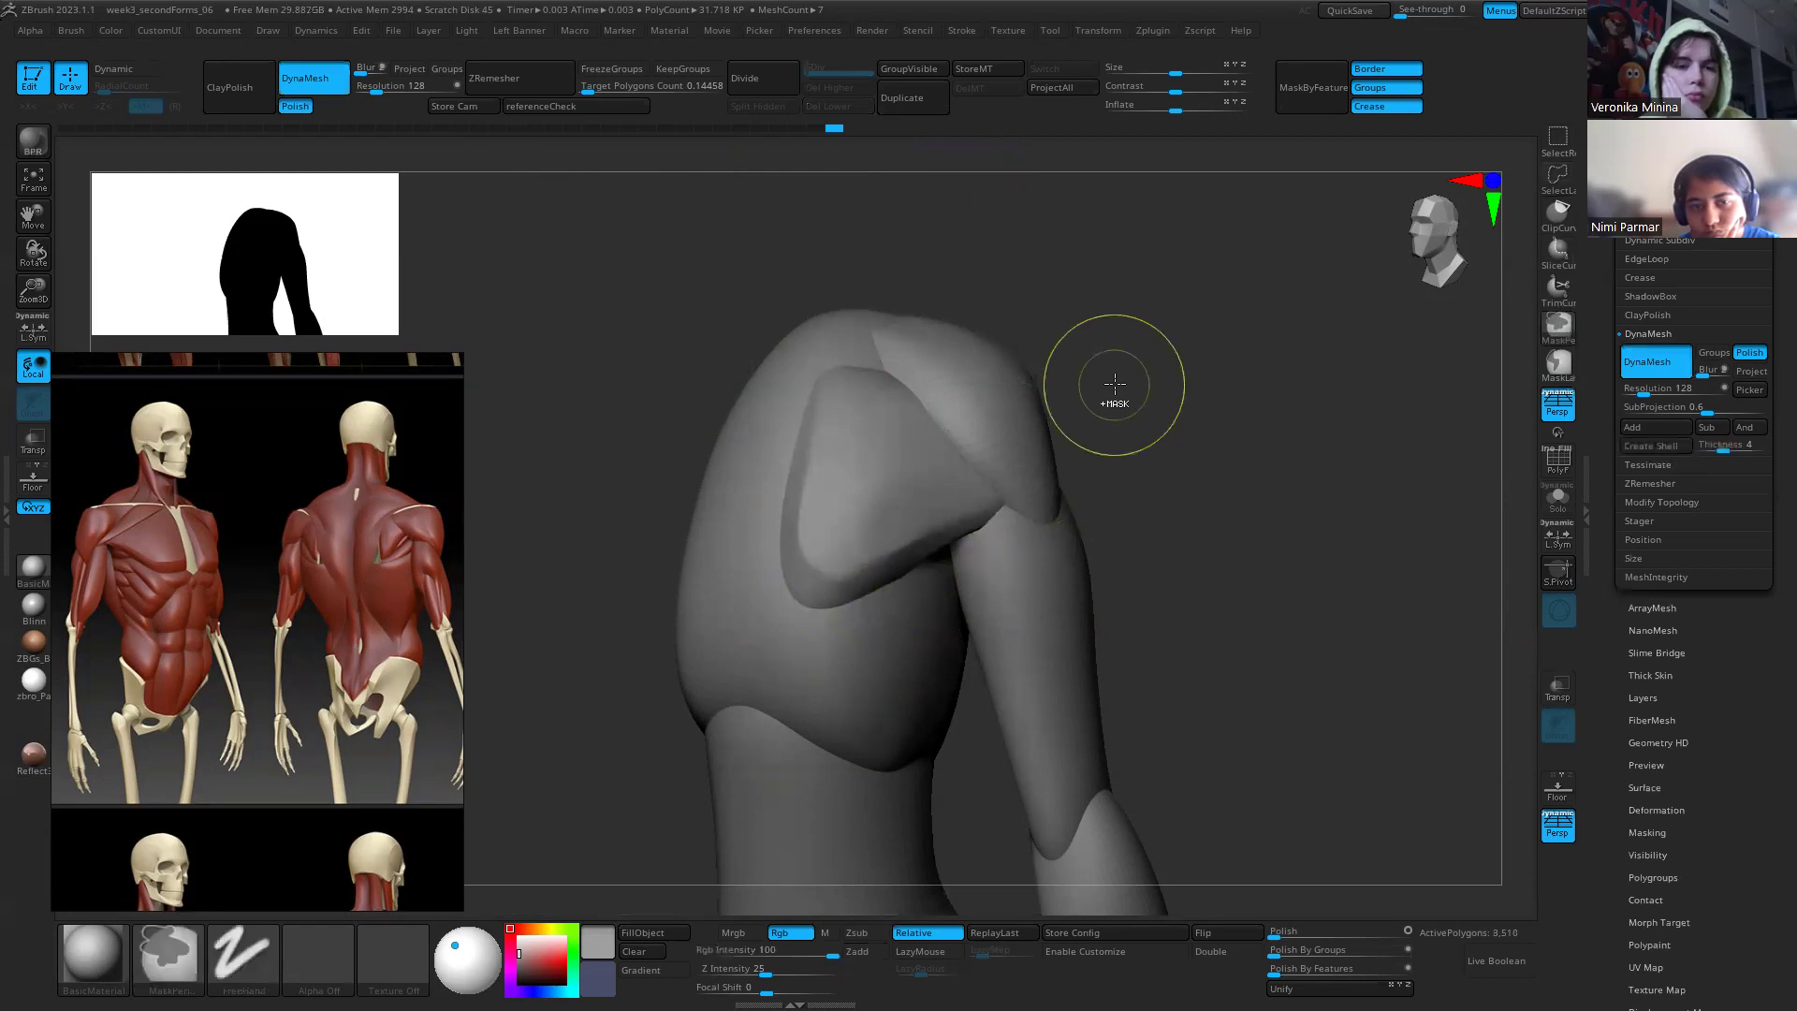
{"action": "key", "text": "ctrl"}
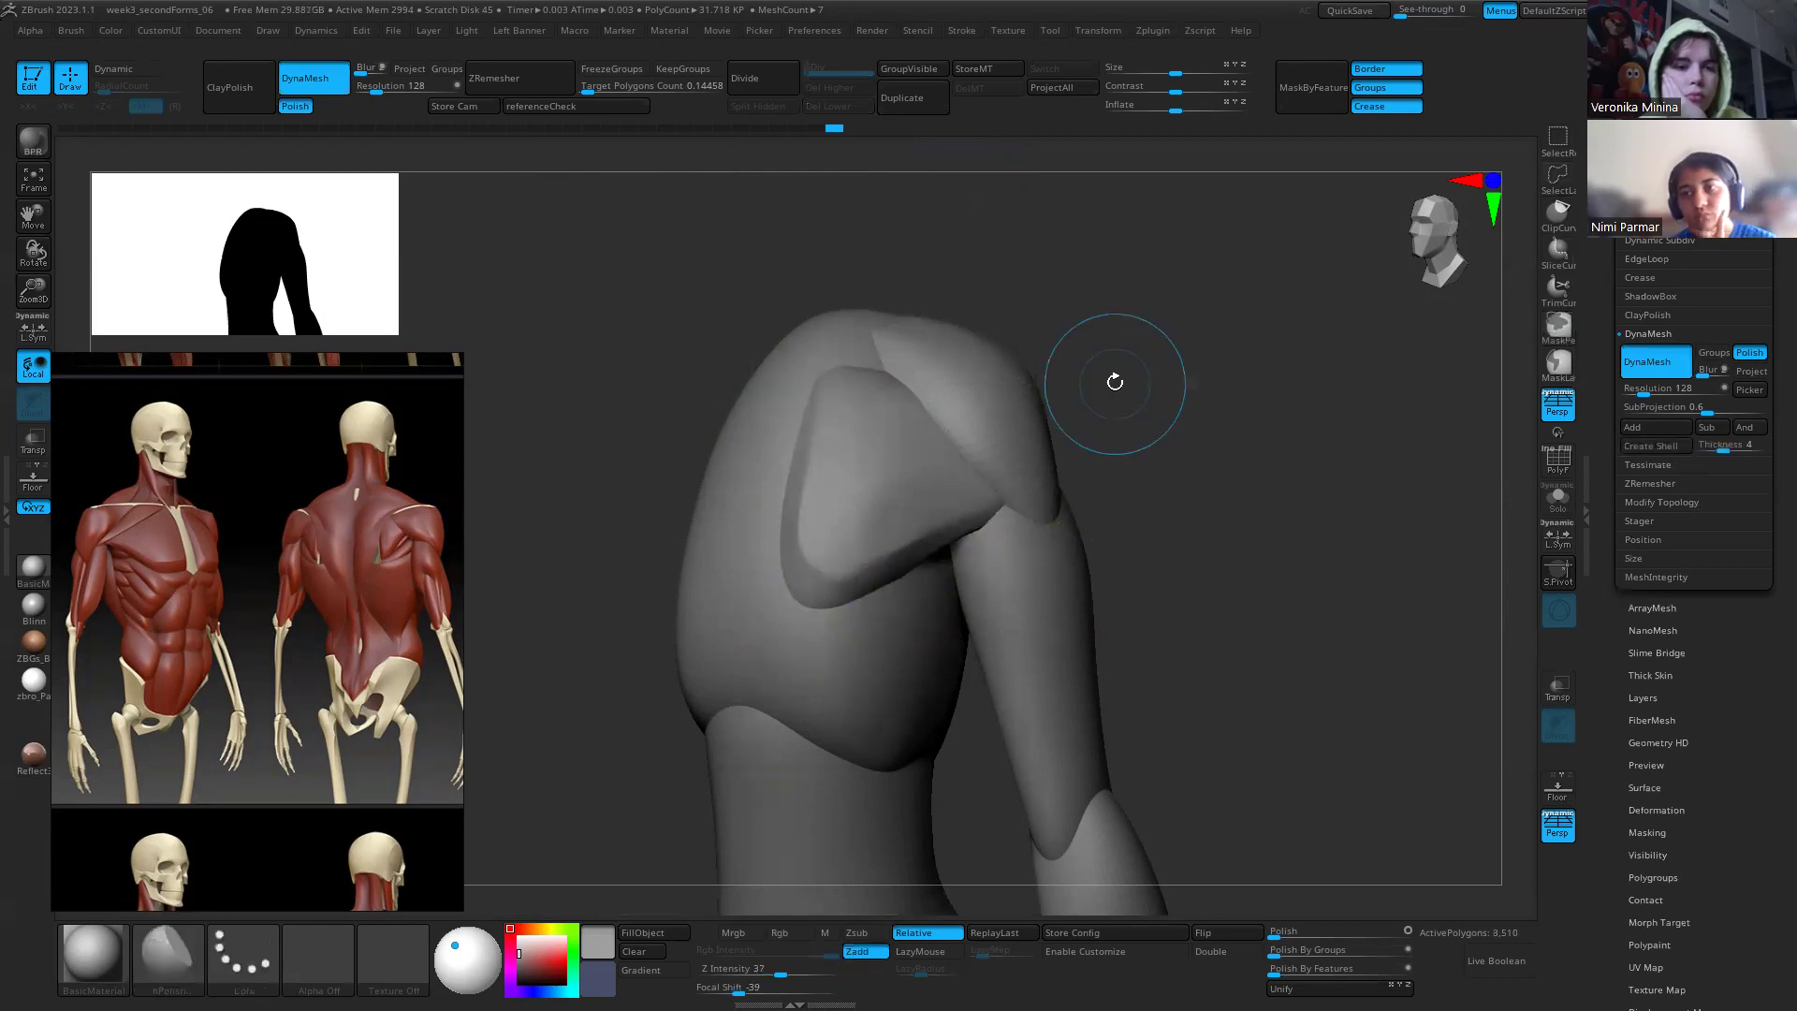
{"action": "key", "text": "shift"}
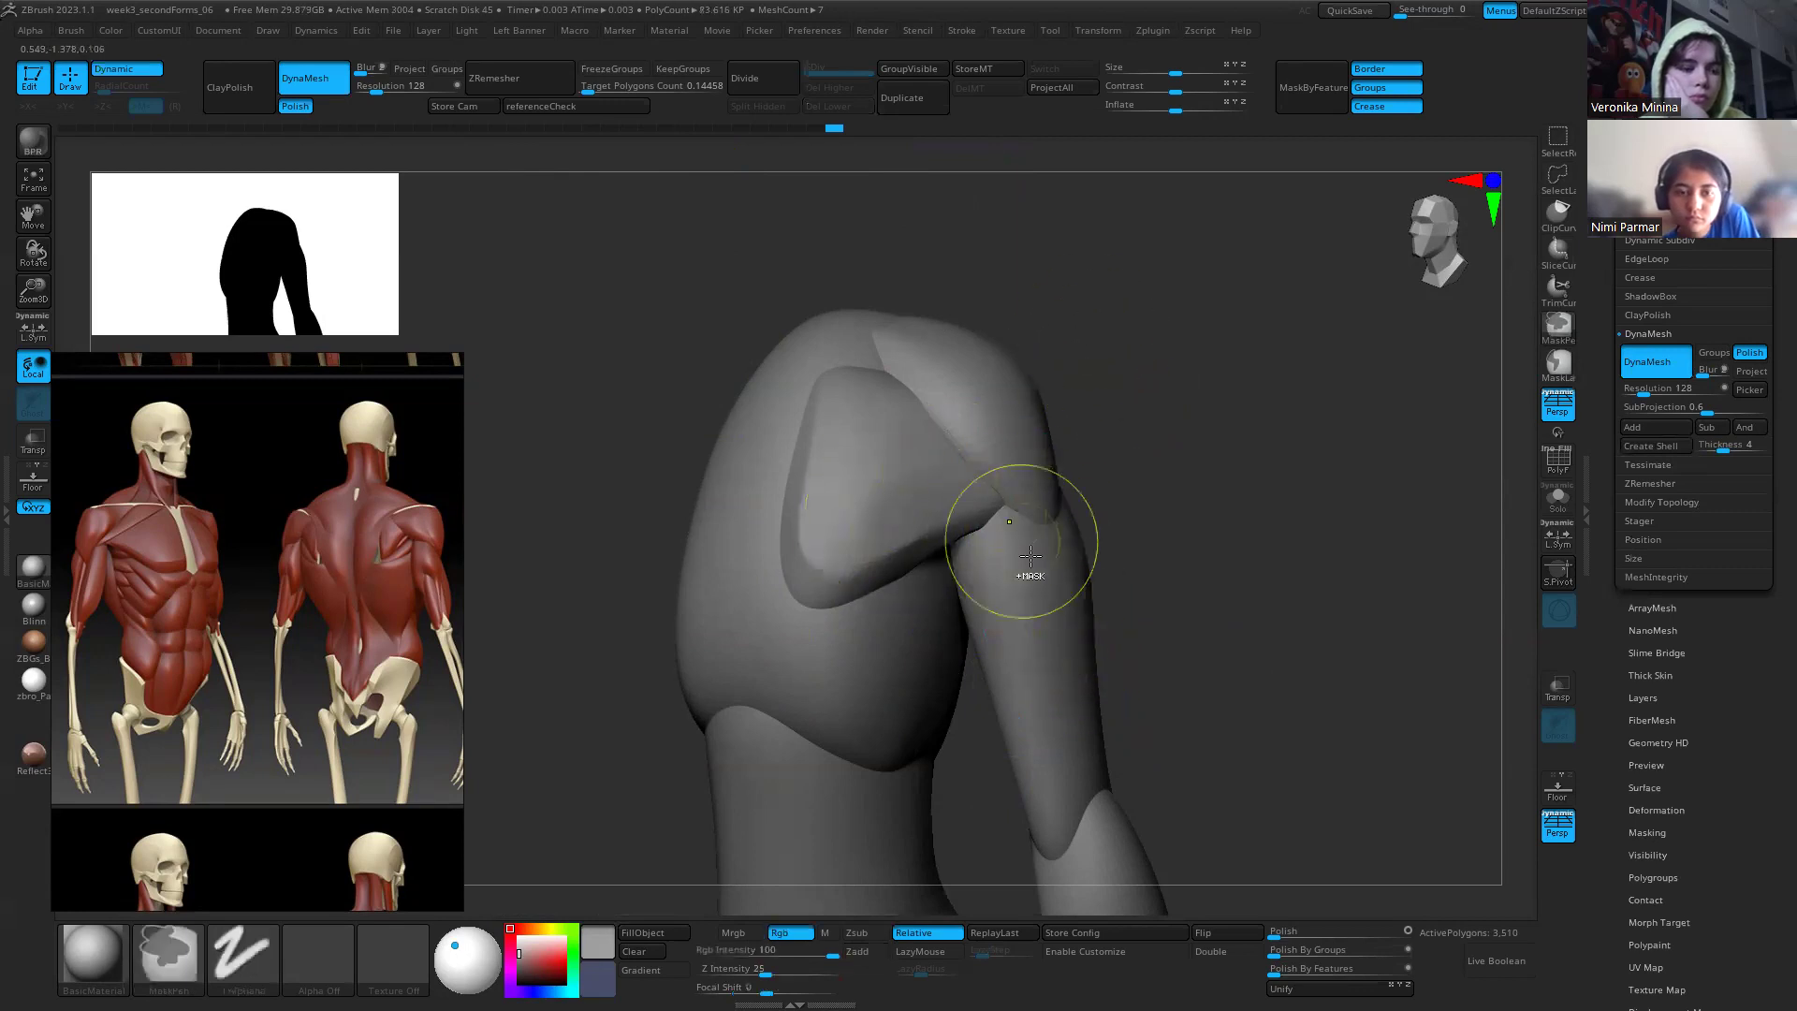
{"action": "key", "text": "ctrl+z"}
{"action": "key", "text": "ctrl"}
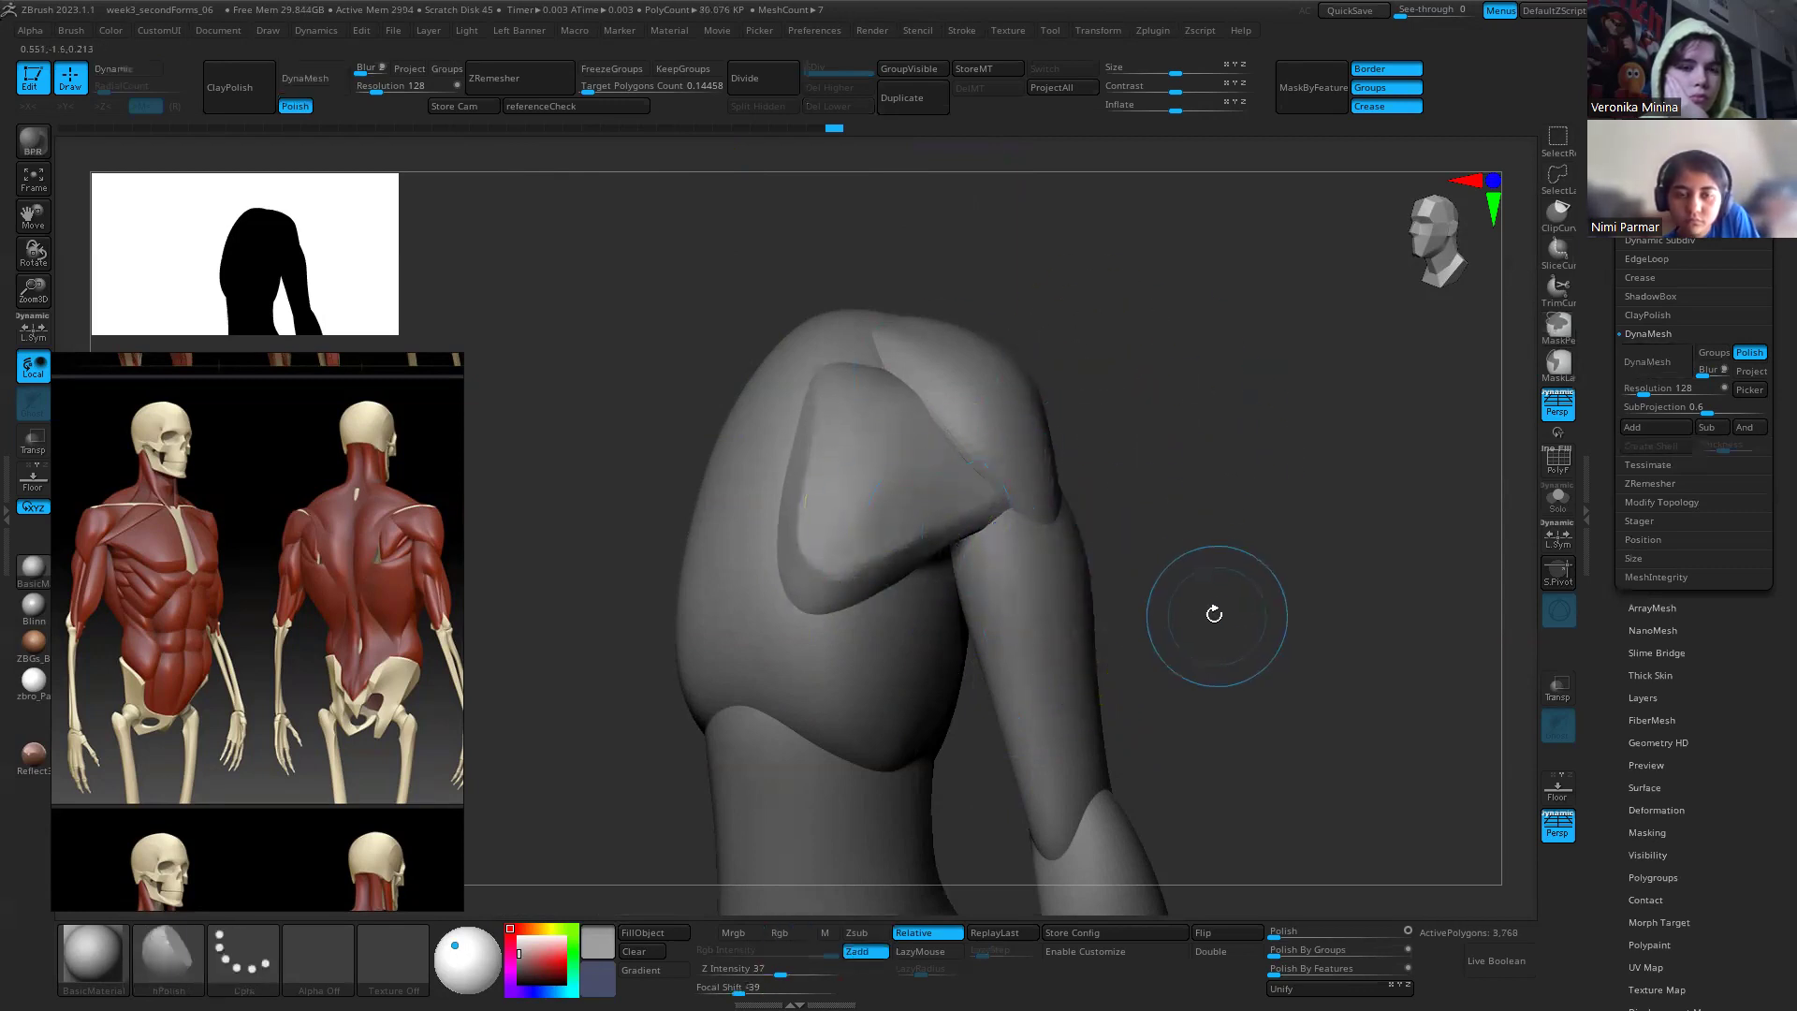
{"action": "key", "text": "d"}
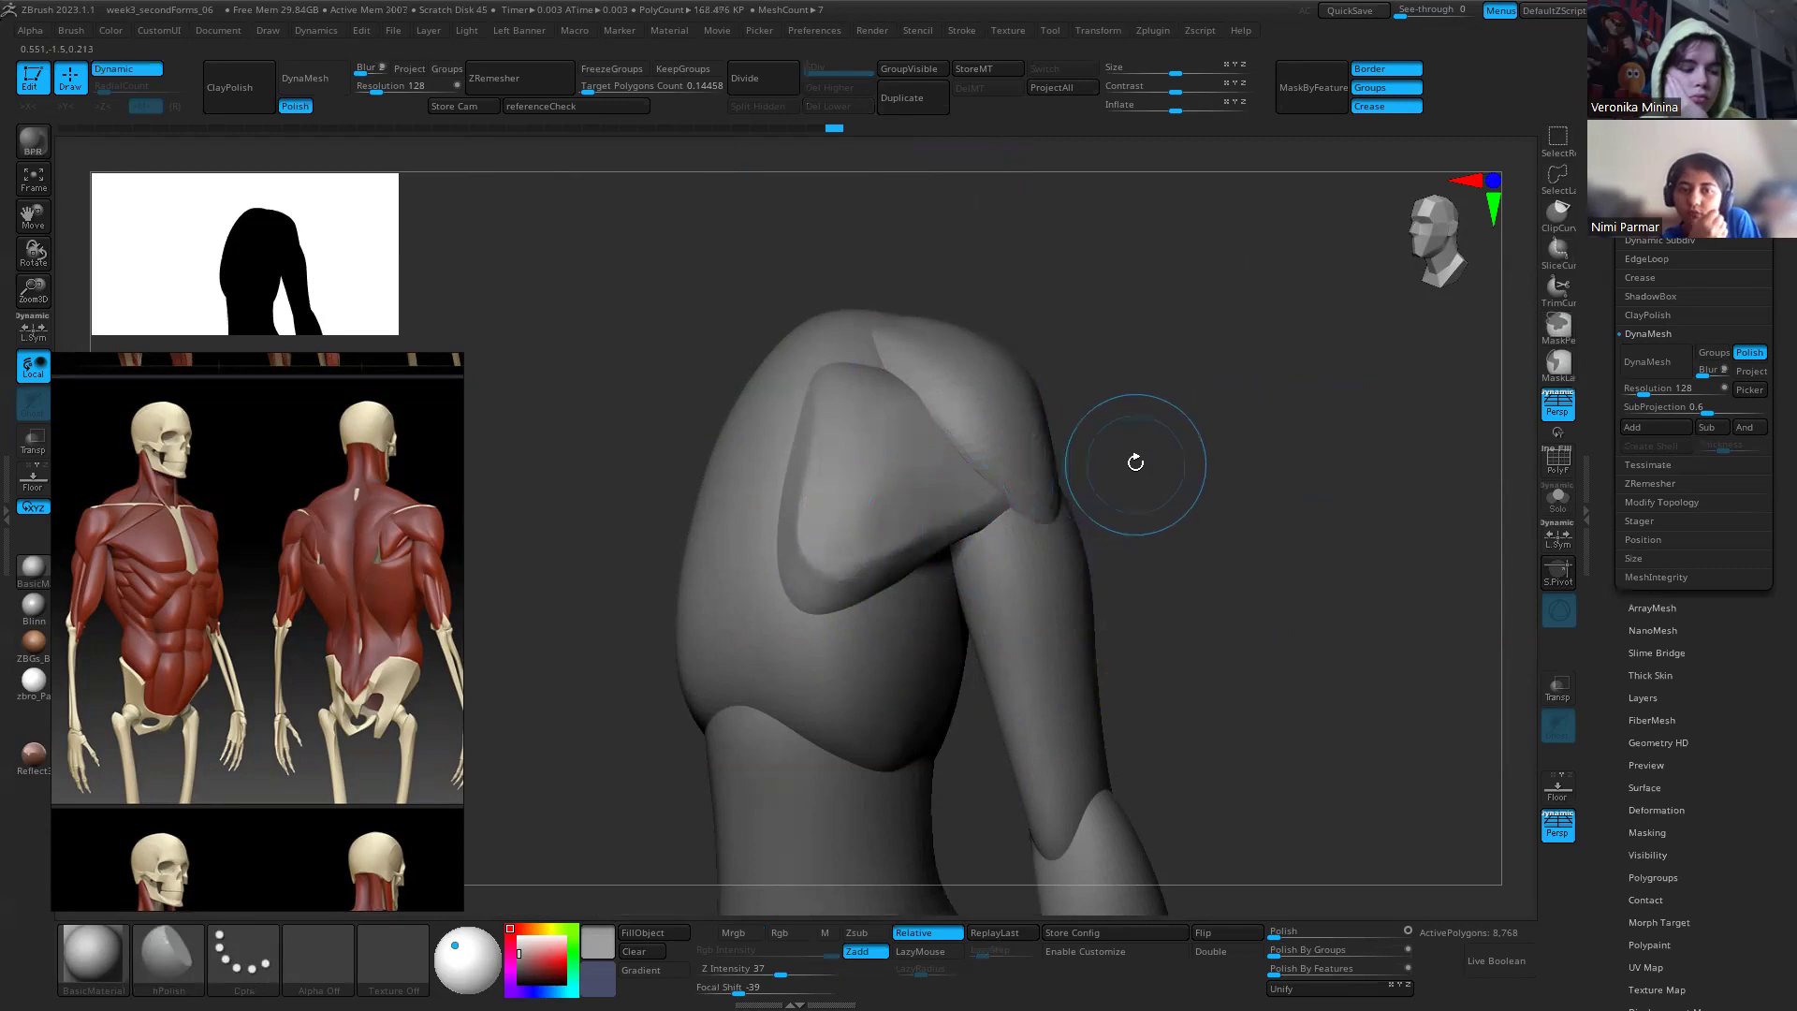
{"action": "key", "text": "shift+d"}
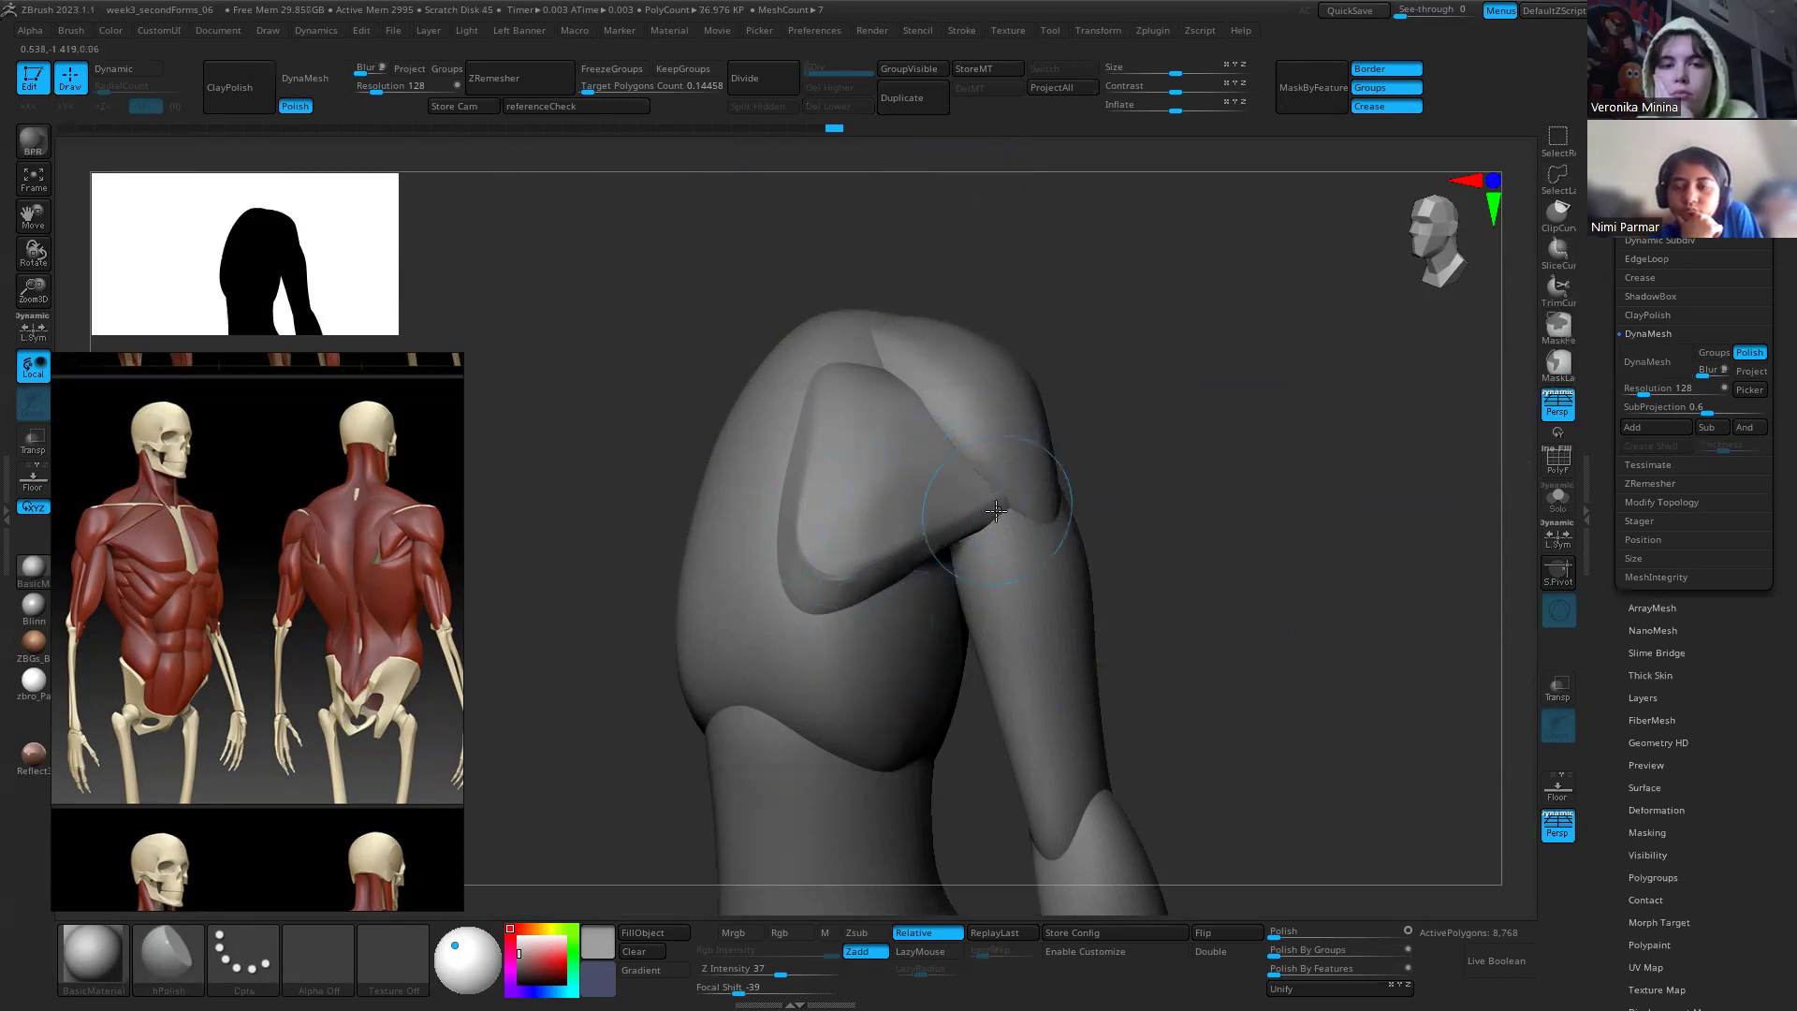
Step: Convert the chest form to DynaMesh and pull its outer corner out over the upper arm with the Move Topological brush
{"action": "left_click", "coordinate": [313, 72]}
{"action": "left_click_drag", "start_coordinate": [1163, 489], "coordinate": [1263, 482]}
{"action": "key", "text": "b"}
{"action": "key", "text": "m"}
{"action": "key", "text": "t"}
{"action": "key", "text": "s"}
{"action": "left_click_drag", "start_coordinate": [903, 489], "coordinate": [950, 487]}
{"action": "mouse_move", "coordinate": [1015, 475]}
{"action": "left_mouse_down"}
{"action": "mouse_move", "coordinate": [910, 502]}
{"action": "mouse_move", "coordinate": [1085, 524]}
{"action": "left_mouse_up"}
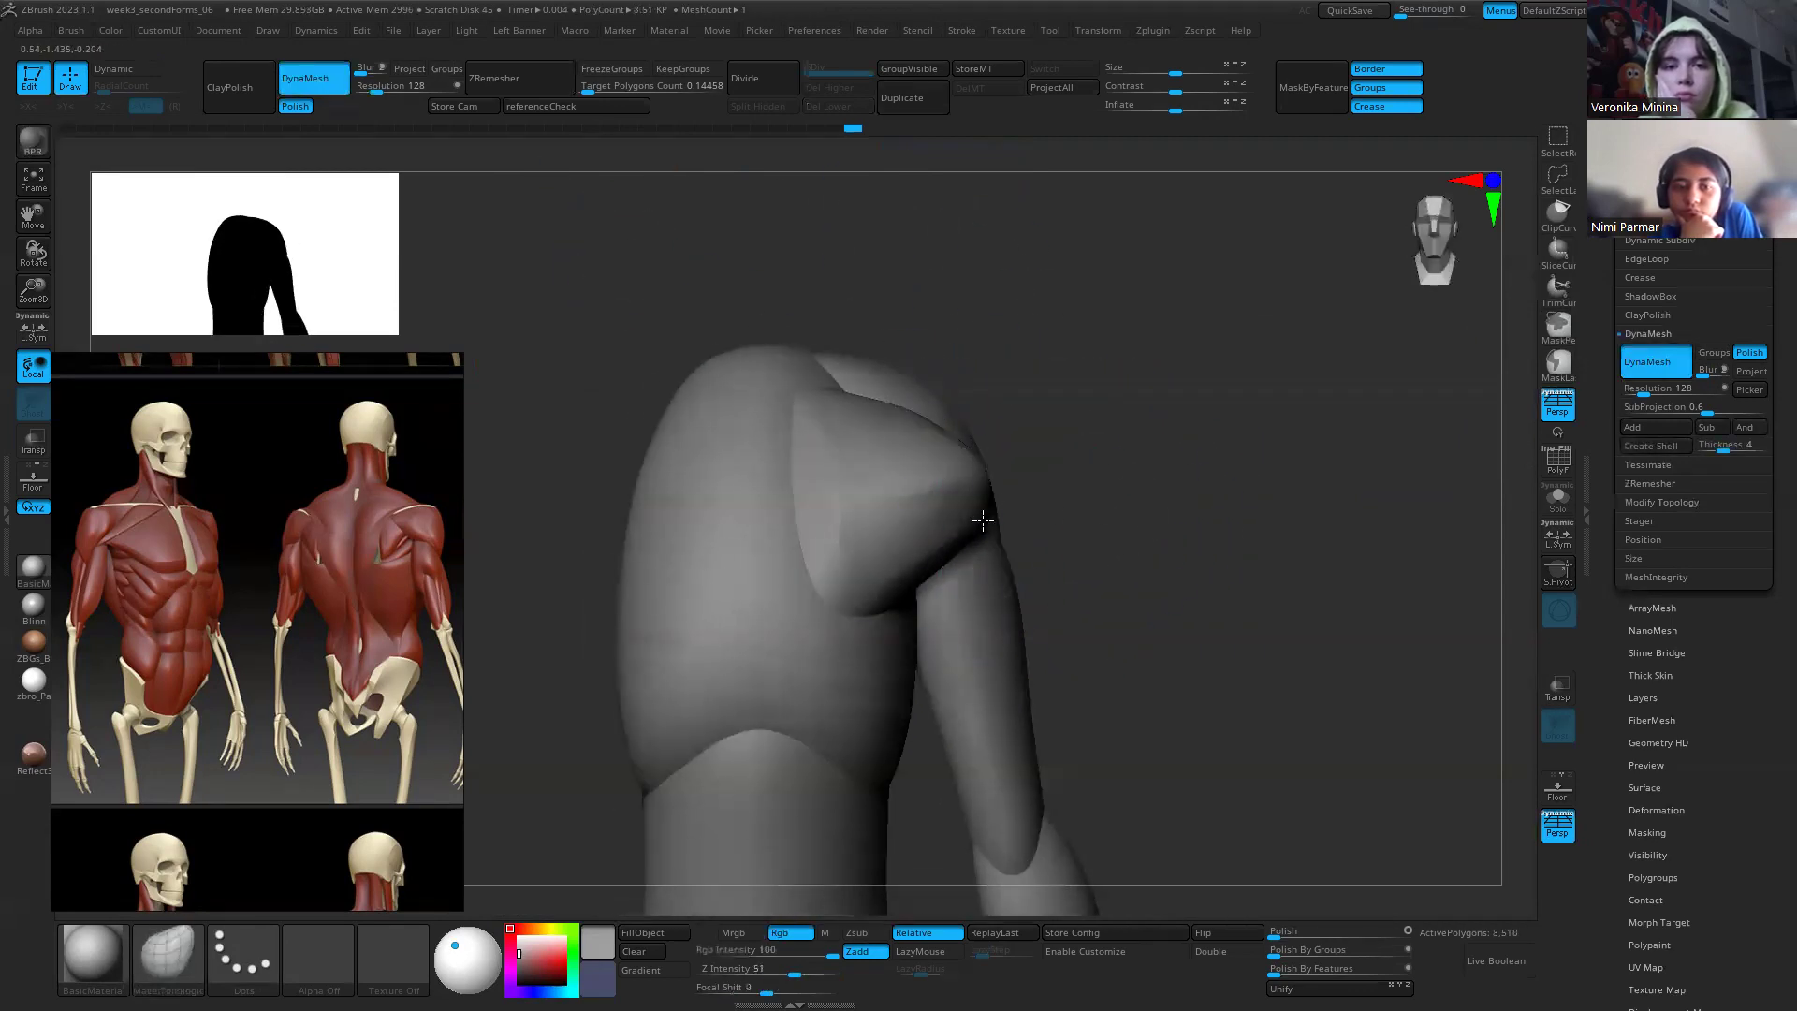
{"action": "left_click_drag", "start_coordinate": [1209, 496], "coordinate": [1213, 513], "text": "ctrl"}
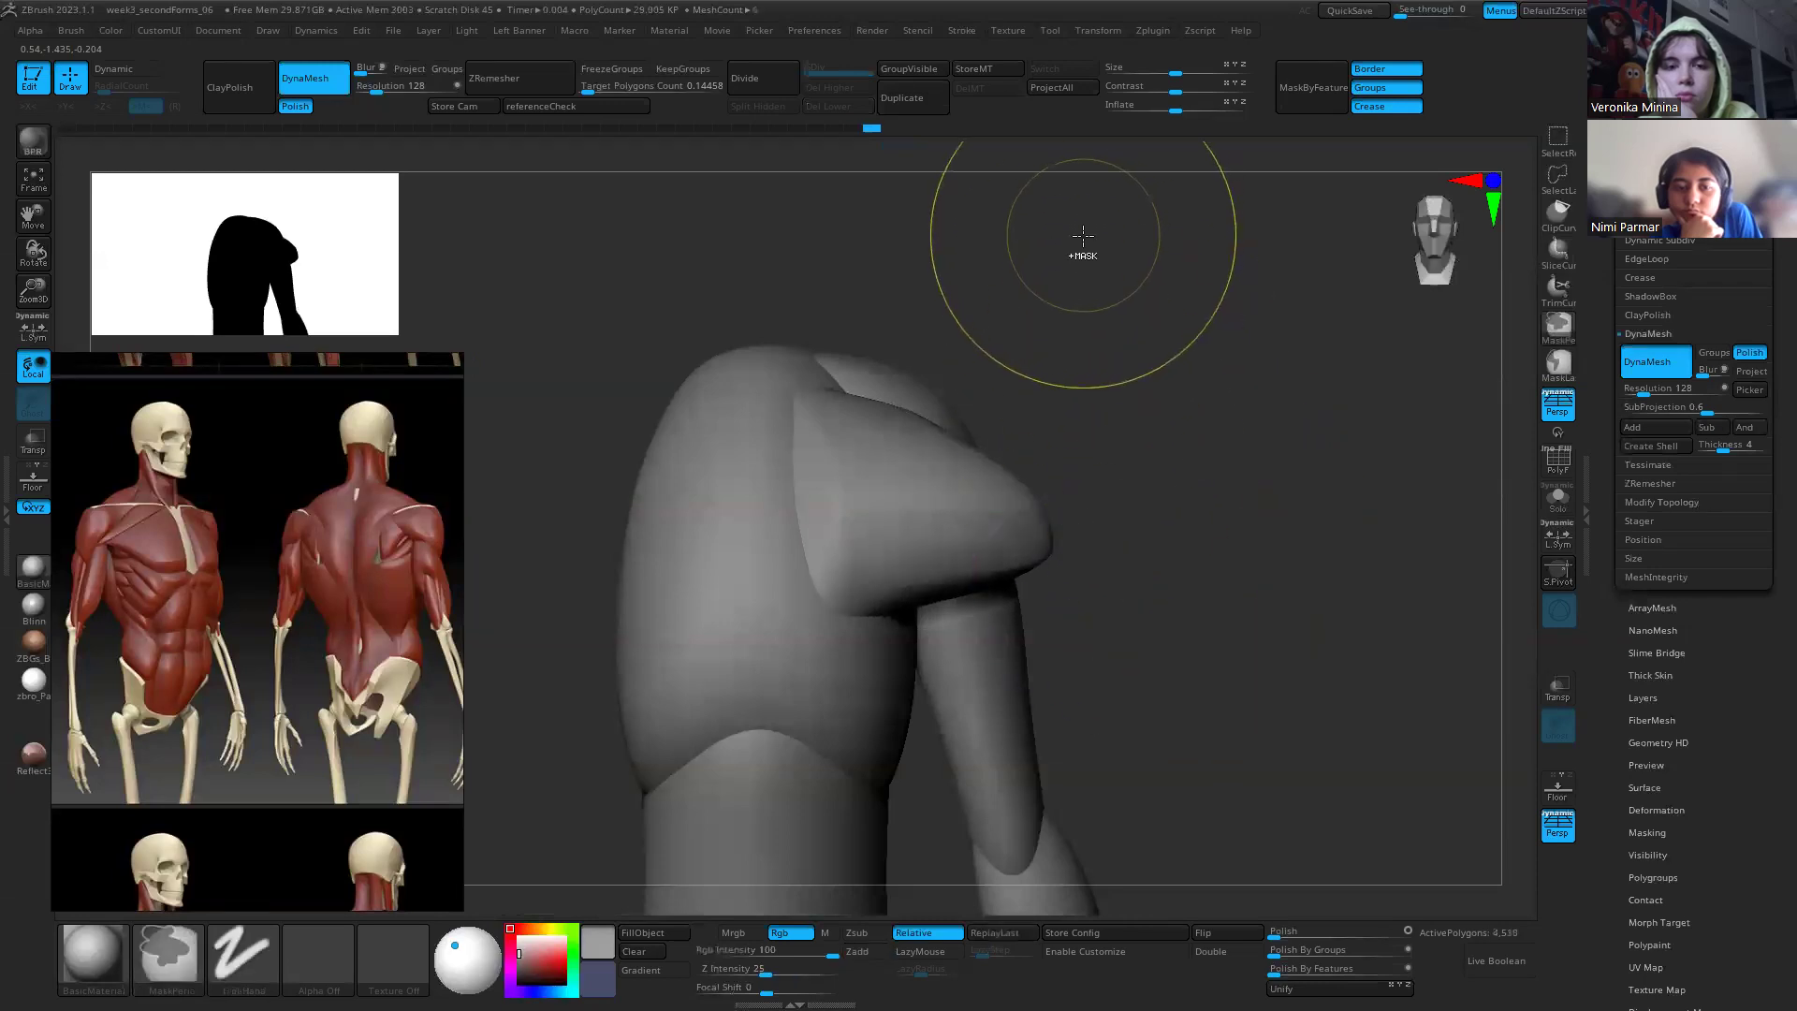
Step: Stretch the chest form's upper, inner and lower edges with Move Topological, rebuilding the DynaMesh between strokes
{"action": "left_click_drag", "start_coordinate": [1128, 241], "coordinate": [1177, 329], "text": "ctrl"}
{"action": "mouse_move", "coordinate": [1087, 200]}
{"action": "left_mouse_down", "text": "ctrl"}
{"action": "mouse_move", "coordinate": [1207, 375]}
{"action": "mouse_move", "coordinate": [1292, 557]}
{"action": "left_mouse_up", "text": "ctrl"}
{"action": "left_click_drag", "start_coordinate": [1114, 249], "coordinate": [1292, 552], "text": "ctrl"}
{"action": "left_click_drag", "start_coordinate": [1103, 533], "coordinate": [981, 544]}
{"action": "left_click_drag", "start_coordinate": [1235, 486], "coordinate": [1091, 465]}
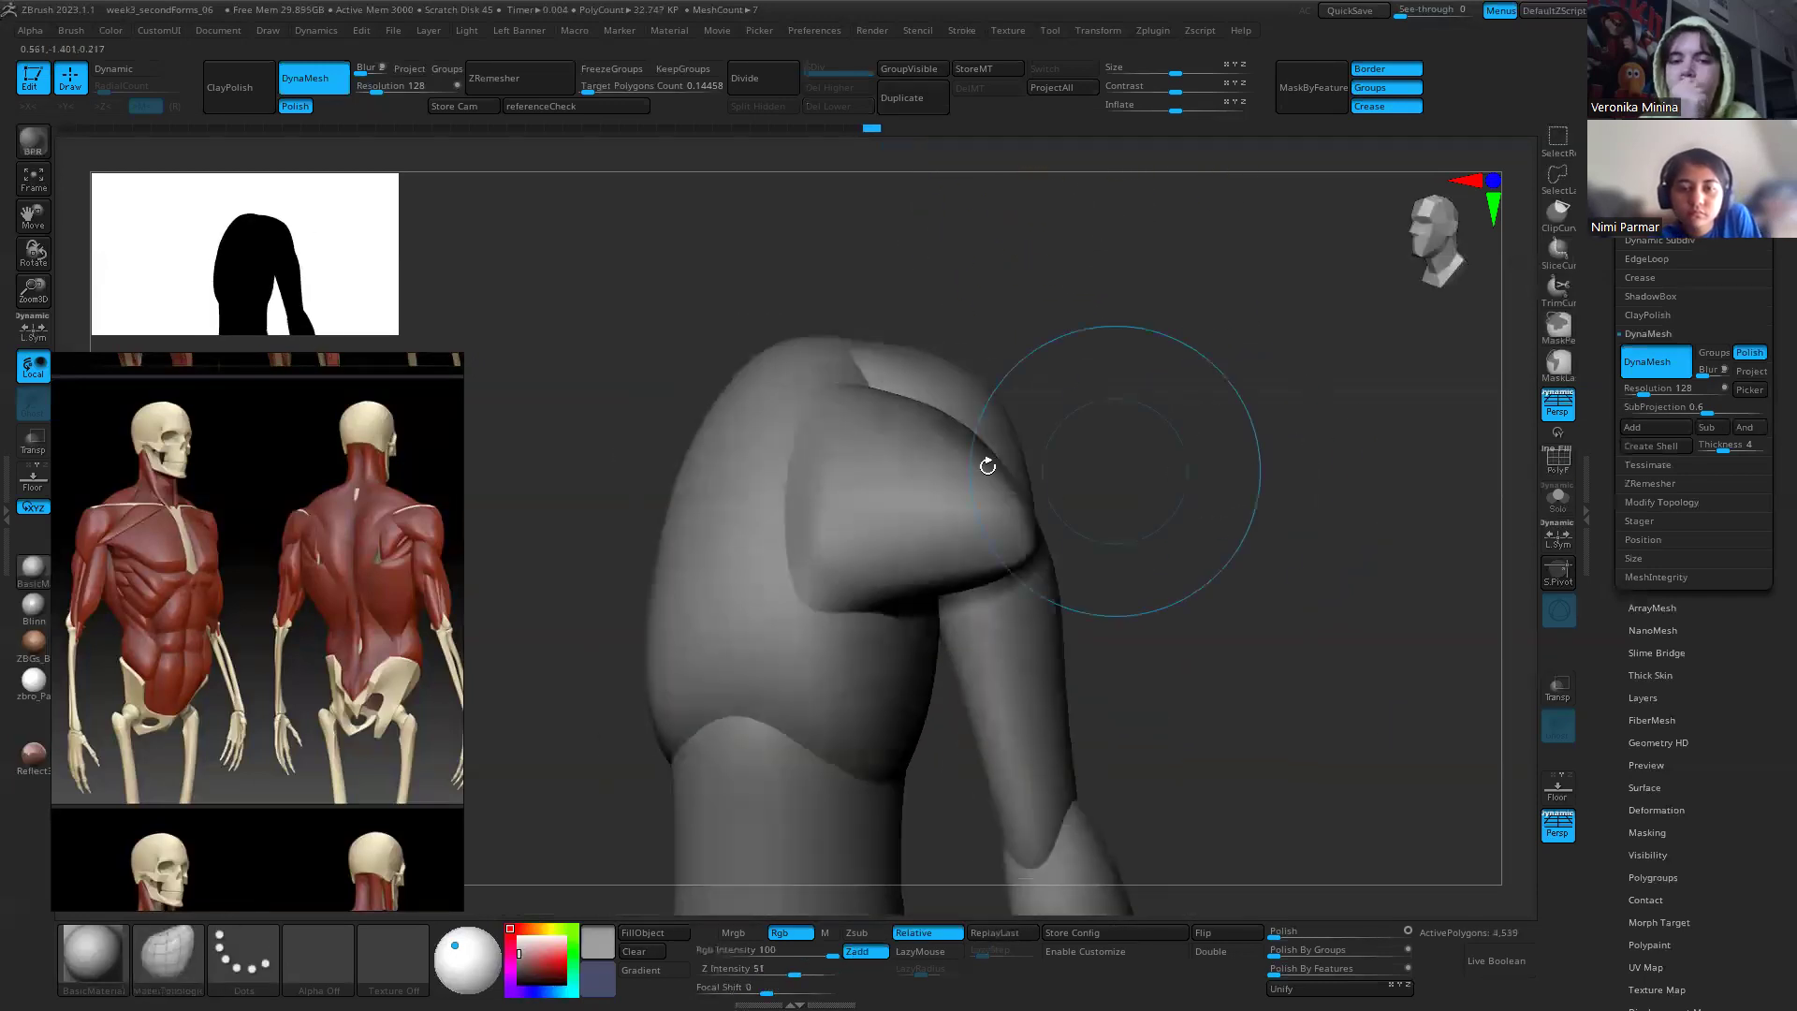
{"action": "mouse_move", "coordinate": [884, 492]}
{"action": "left_mouse_down"}
{"action": "mouse_move", "coordinate": [883, 269]}
{"action": "mouse_move", "coordinate": [847, 496]}
{"action": "left_mouse_up"}
{"action": "left_click_drag", "start_coordinate": [1171, 295], "coordinate": [1208, 724], "text": "ctrl"}
{"action": "left_click_drag", "start_coordinate": [883, 549], "coordinate": [903, 617]}
{"action": "left_click_drag", "start_coordinate": [1227, 353], "coordinate": [1211, 621], "text": "ctrl"}
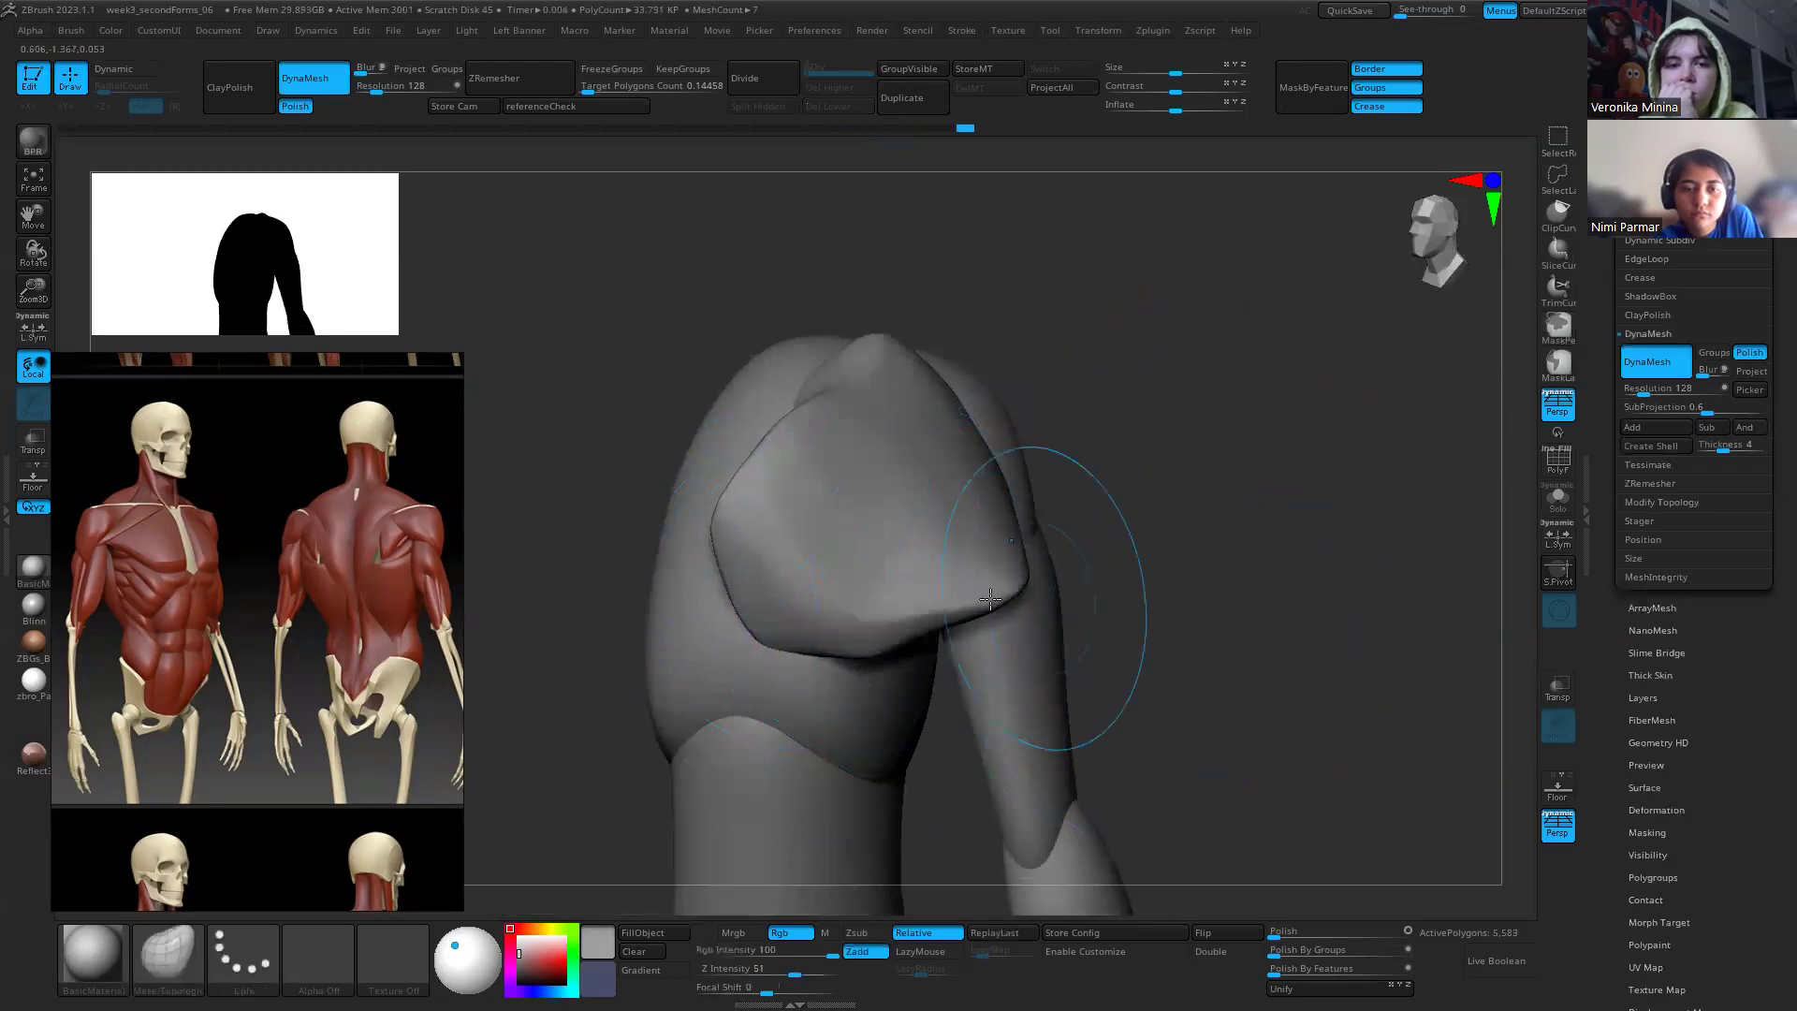
{"action": "key", "text": "shift+f"}
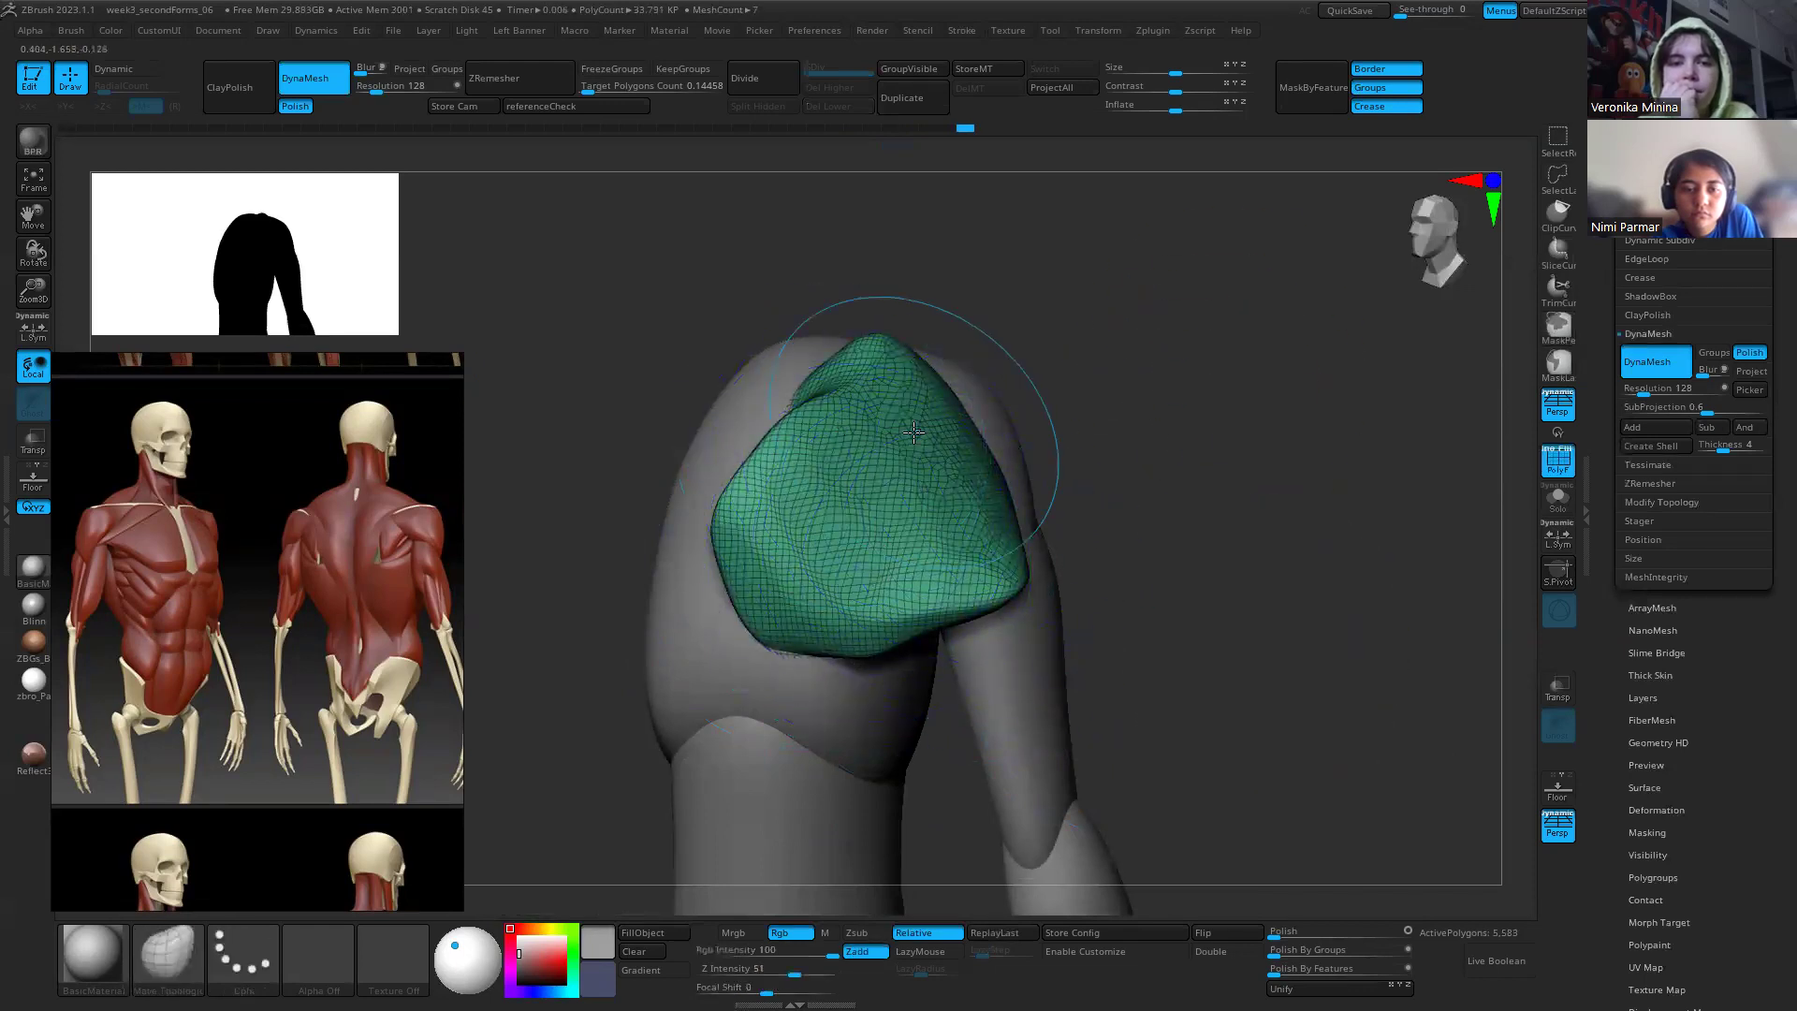
Step: Undo the chest form's reshaping and its DynaMesh conversion, and hide the polyframe
{"action": "key", "text": "ctrl+z"}
{"action": "key", "text": "ctrl+z"}
{"action": "key", "text": "ctrl+z"}
{"action": "key", "text": "ctrl+z"}
{"action": "key", "text": "ctrl+z"}
{"action": "key", "text": "ctrl+z"}
{"action": "key", "text": "ctrl+z"}
{"action": "key", "text": "ctrl+z"}
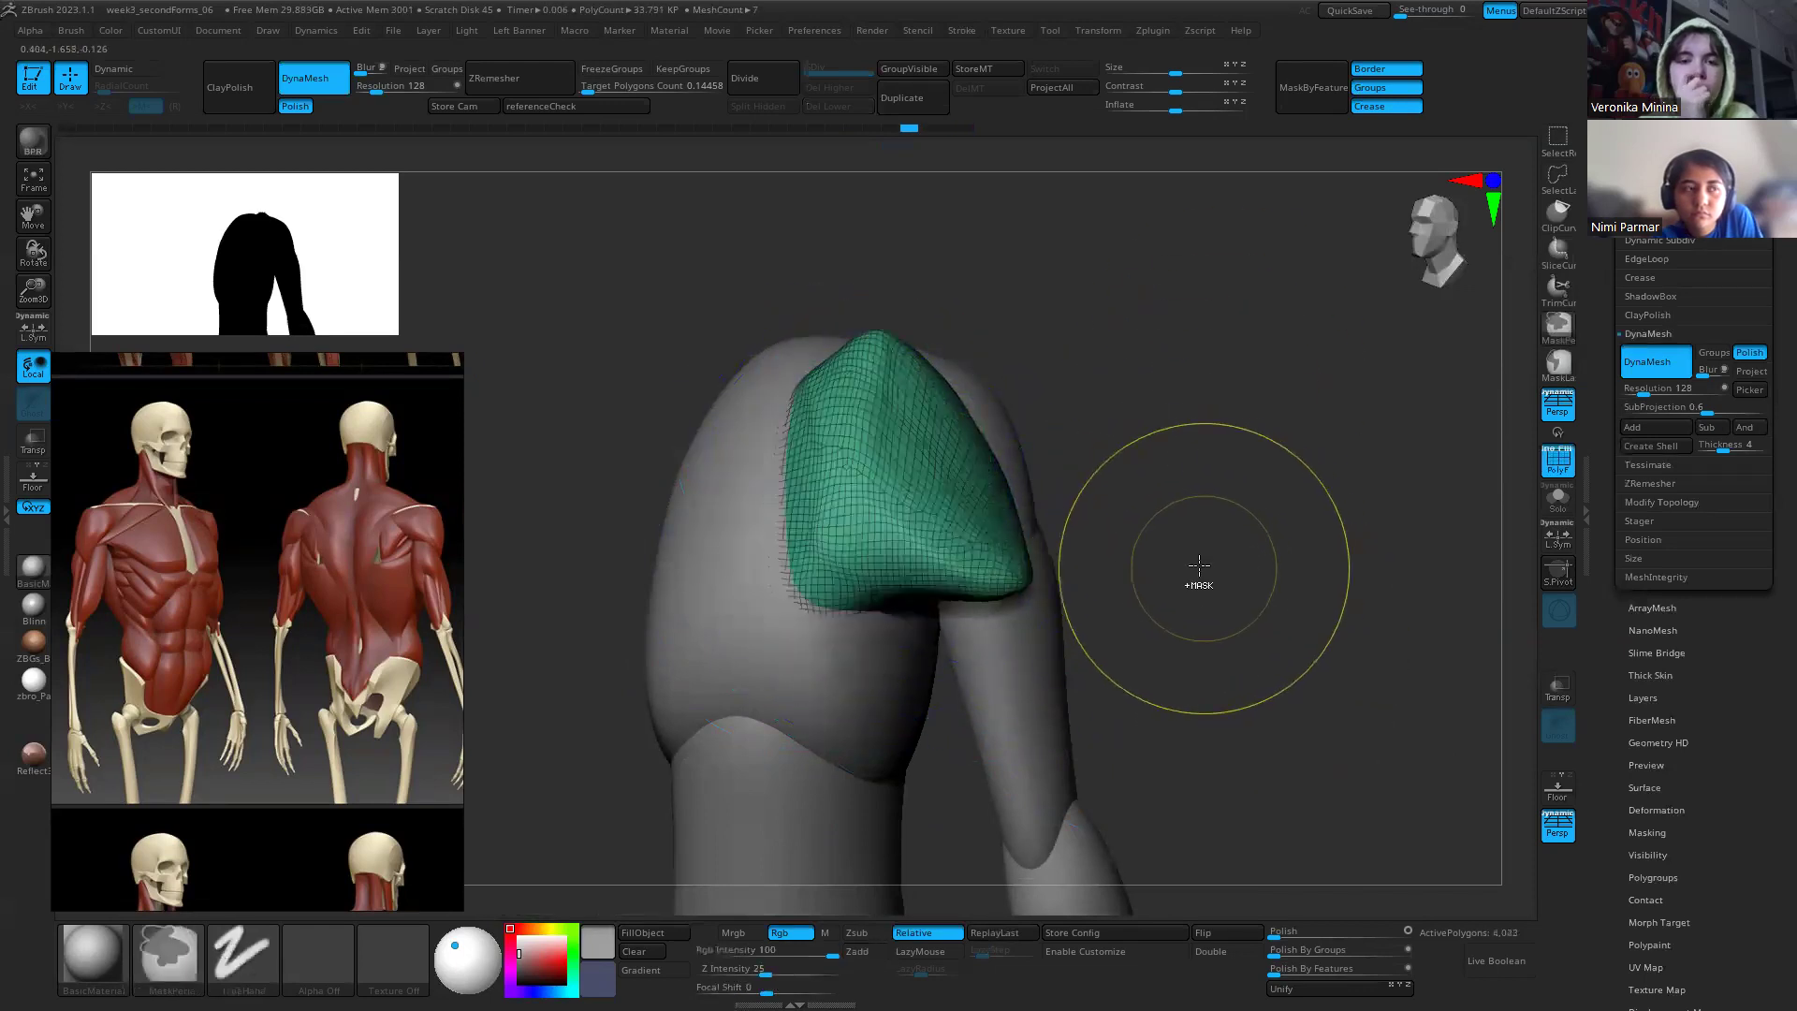
{"action": "key", "text": "ctrl+z"}
{"action": "key", "text": "ctrl+z"}
{"action": "key", "text": "ctrl+z"}
{"action": "key", "text": "ctrl+z"}
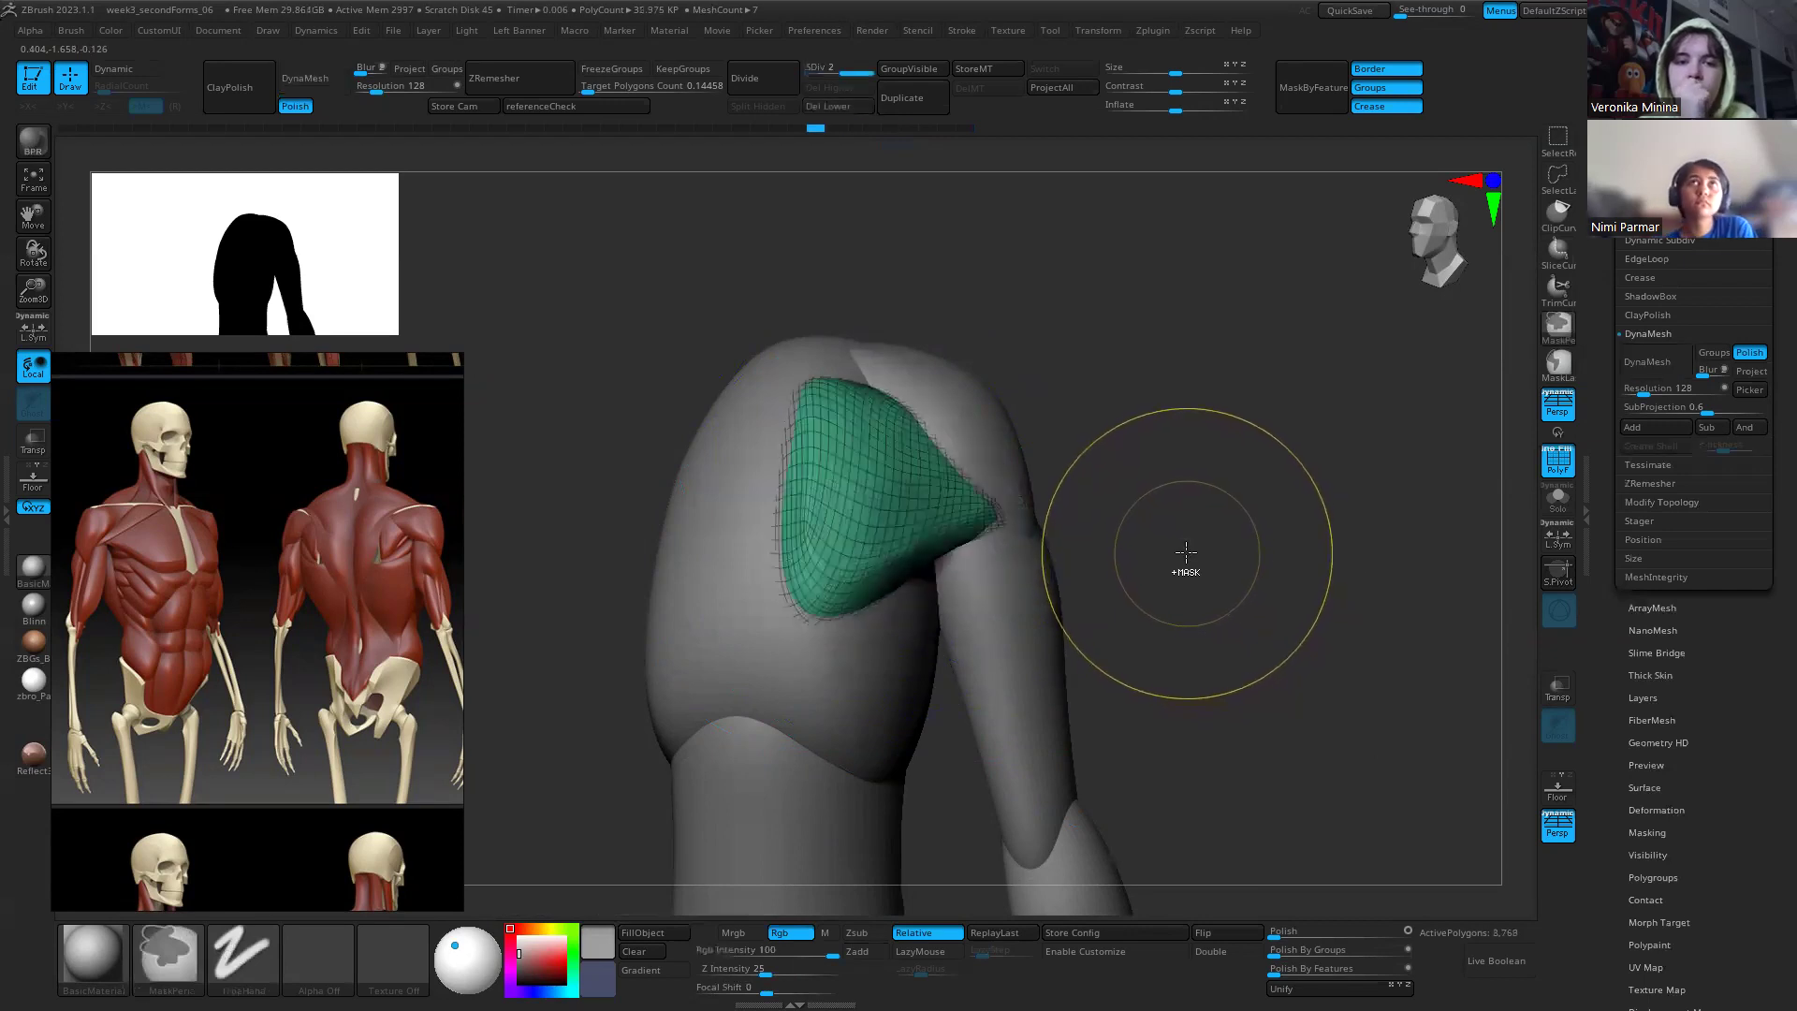
{"action": "key", "text": "ctrl+shift+z"}
{"action": "key", "text": "shift+f"}
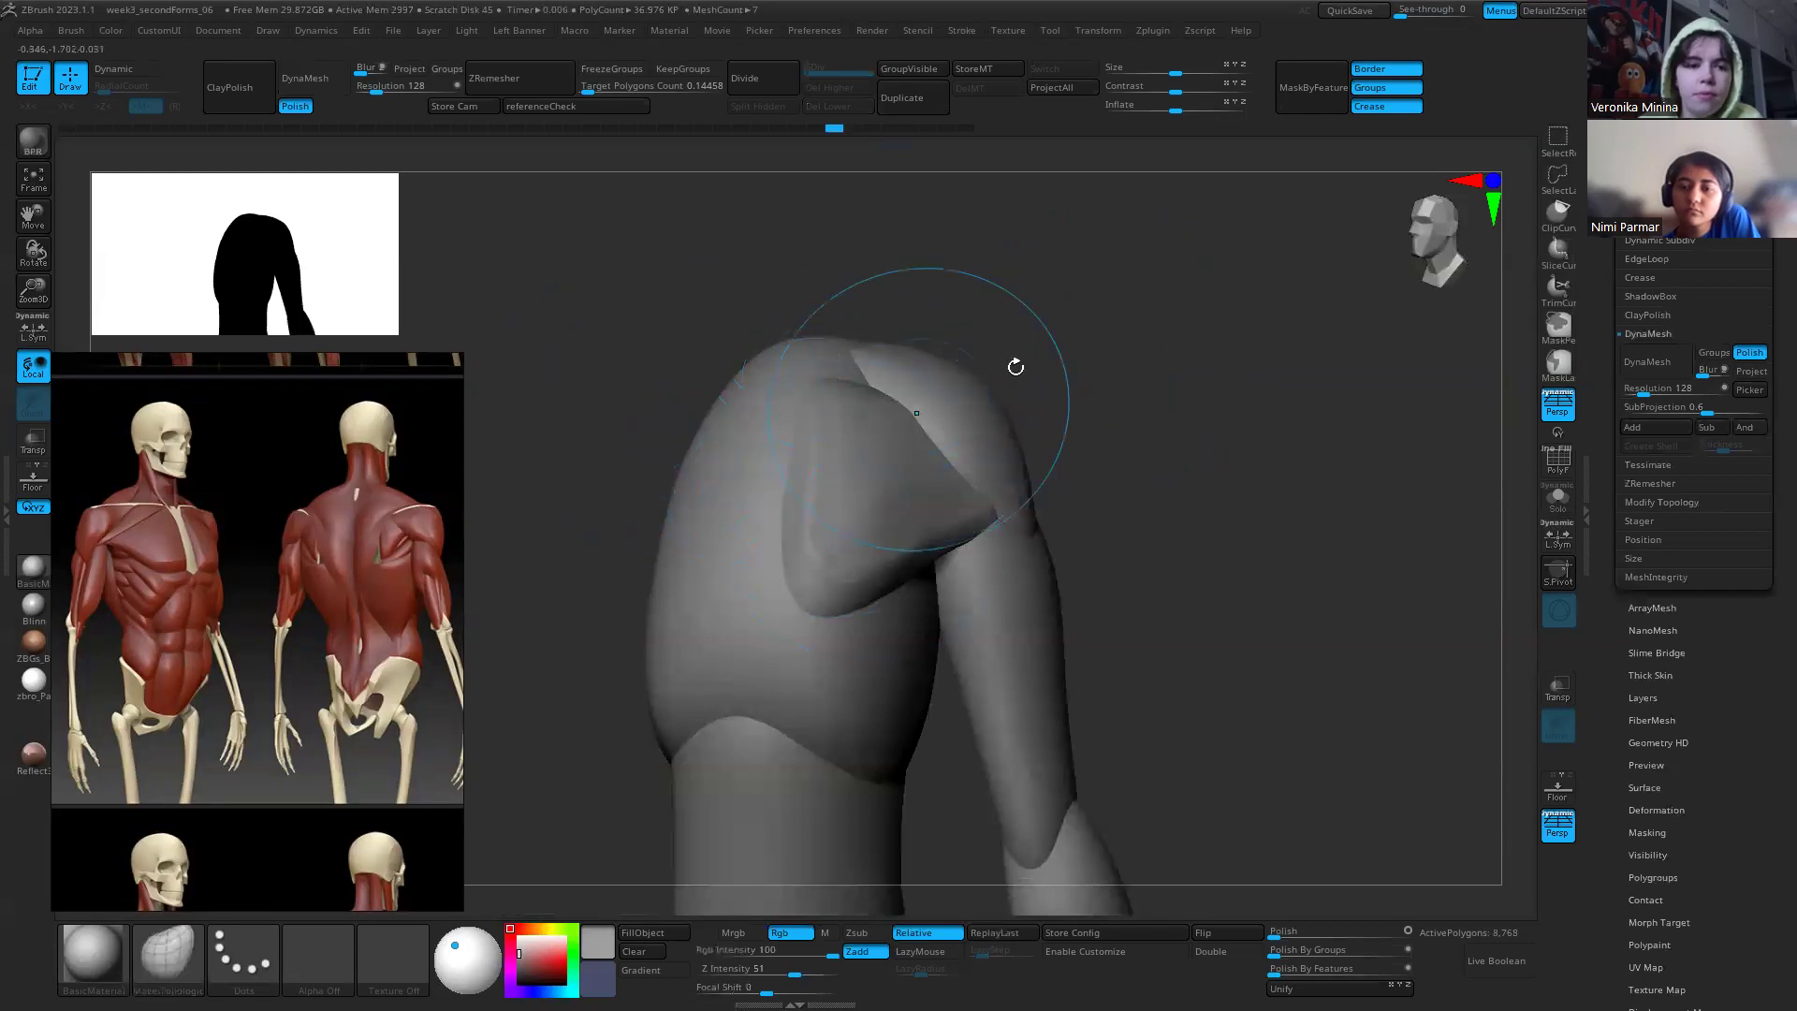
Step: Adjust the chest form's upper edge near the shoulder with Move Topological and smooth its surface
{"action": "mouse_move", "coordinate": [1147, 481]}
{"action": "left_mouse_down"}
{"action": "mouse_move", "coordinate": [1183, 501]}
{"action": "mouse_move", "coordinate": [1074, 538]}
{"action": "mouse_move", "coordinate": [942, 309]}
{"action": "mouse_move", "coordinate": [1191, 377]}
{"action": "mouse_move", "coordinate": [963, 413]}
{"action": "left_mouse_up"}
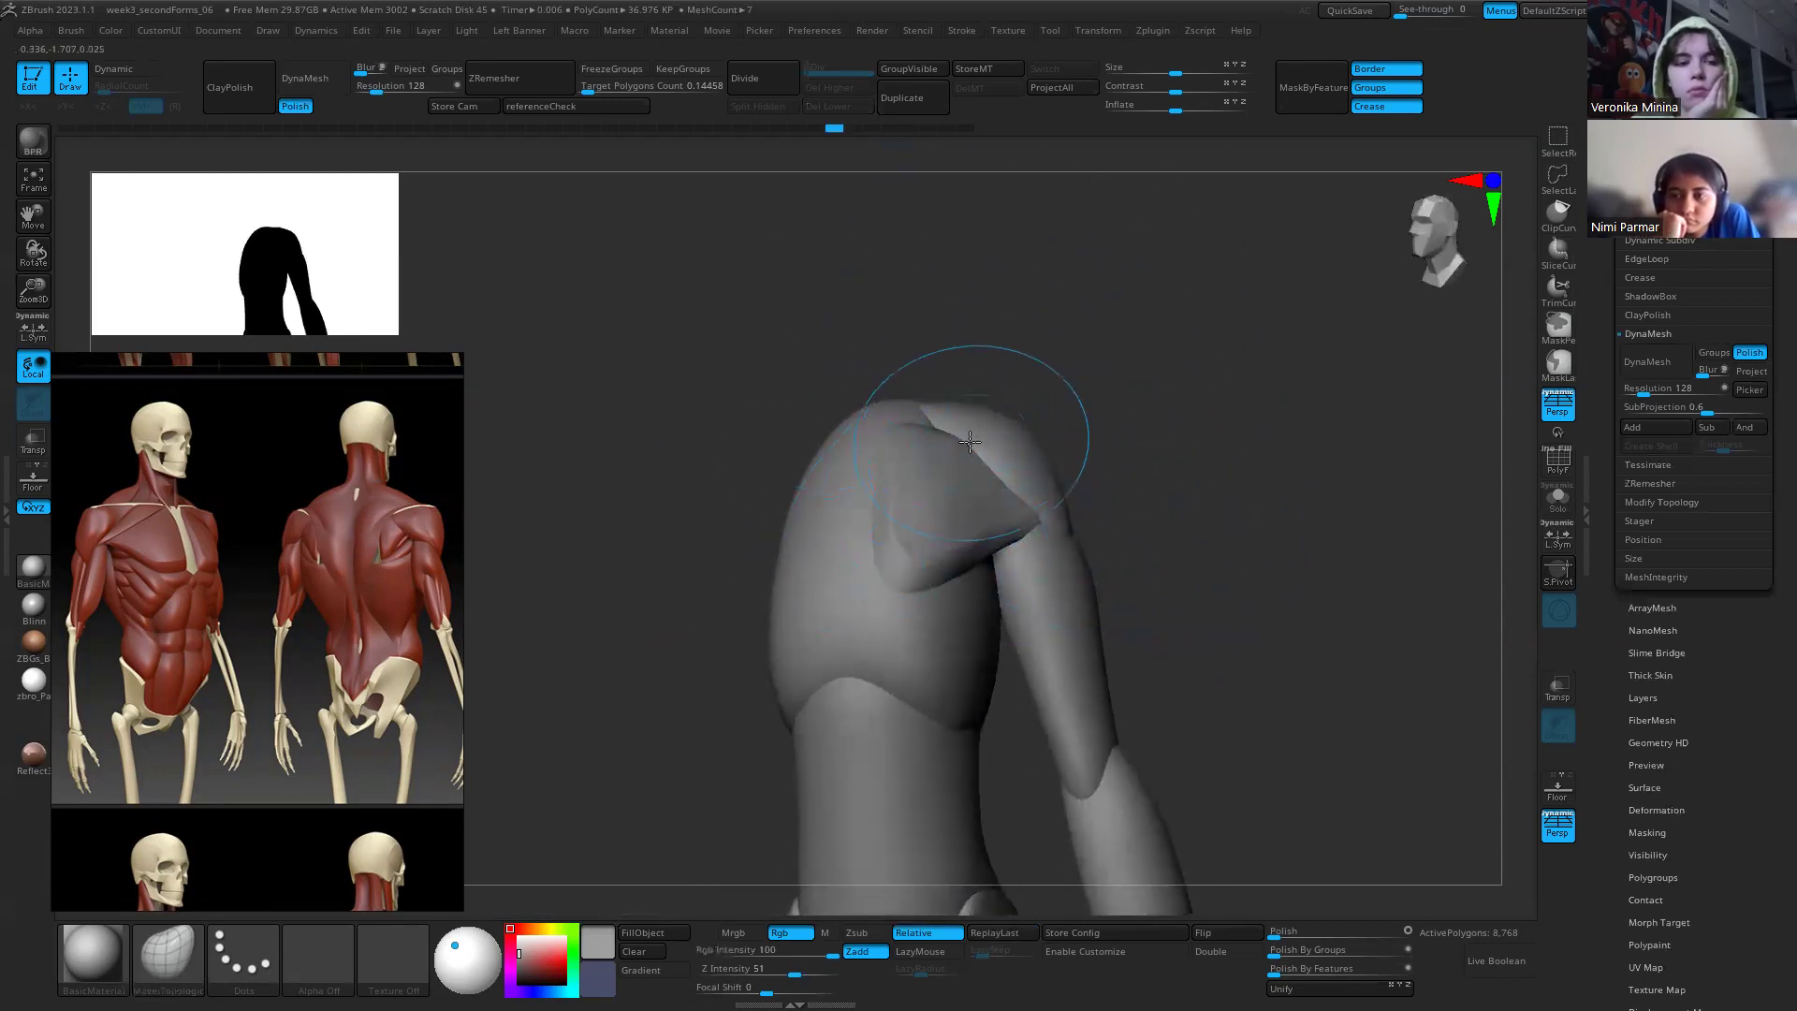
{"action": "key", "text": "shift"}
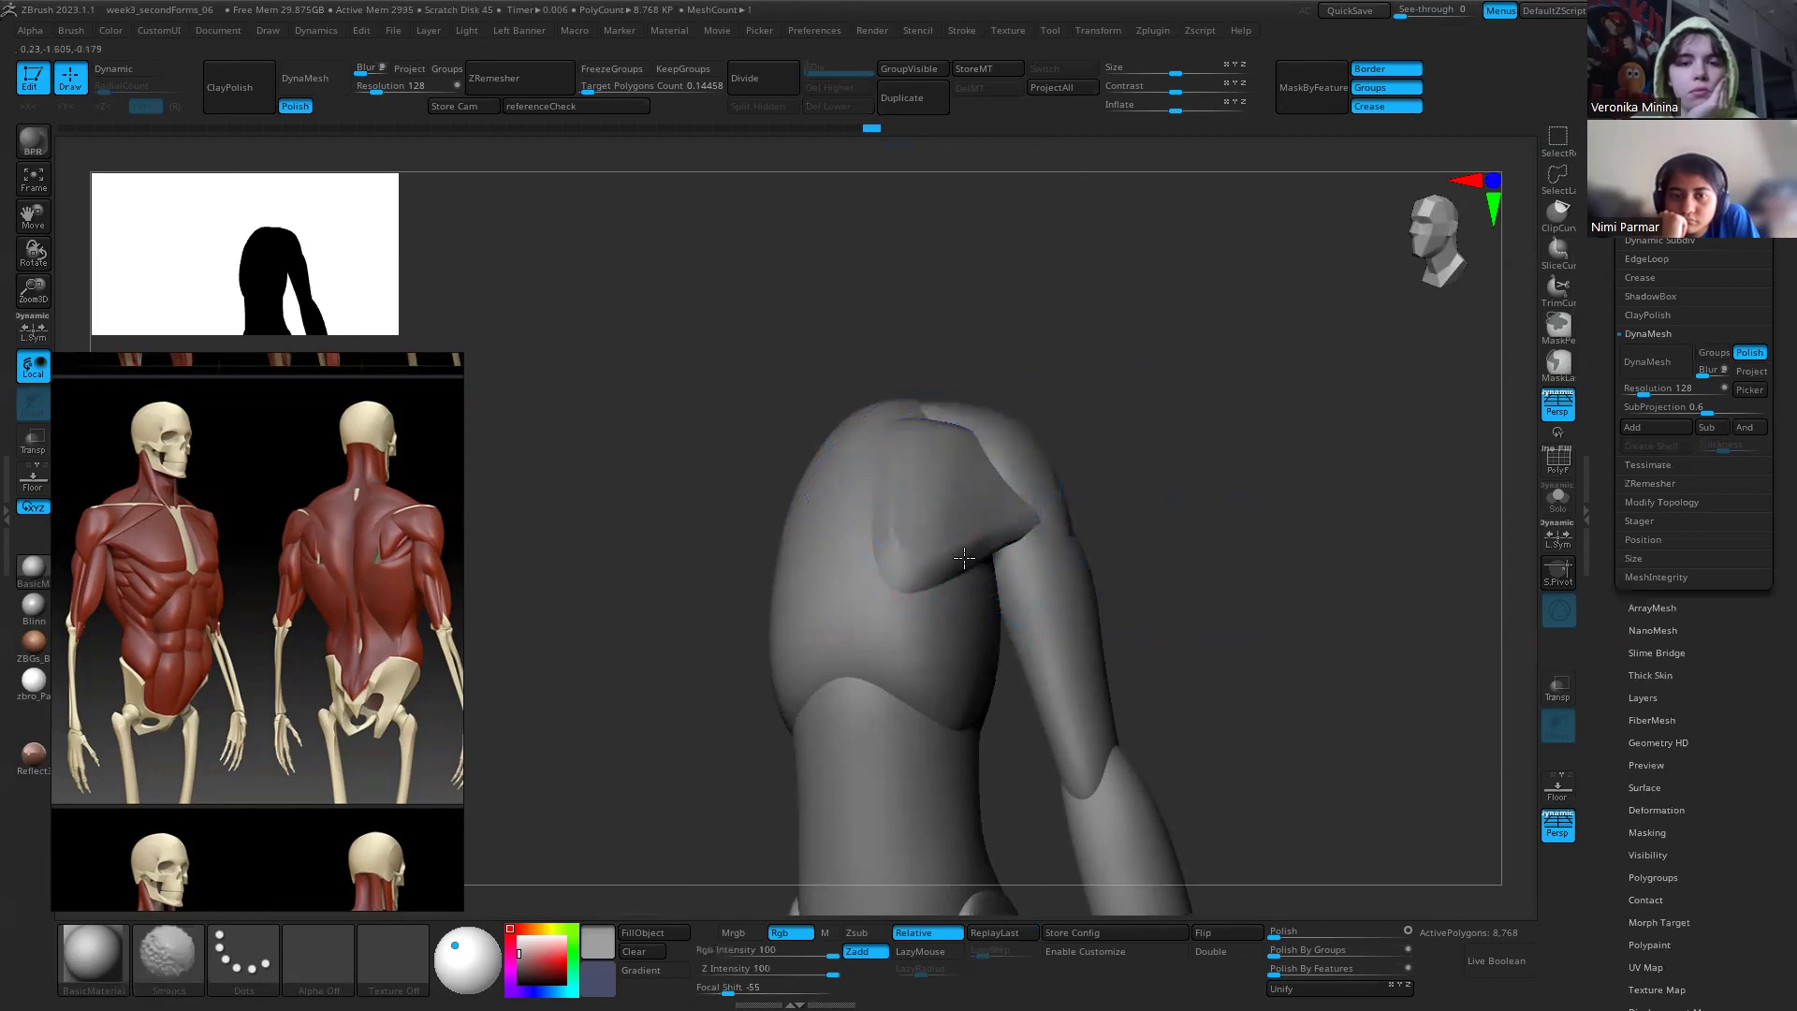
{"action": "left_click_drag", "start_coordinate": [1217, 496], "coordinate": [1079, 413], "text": "shift"}
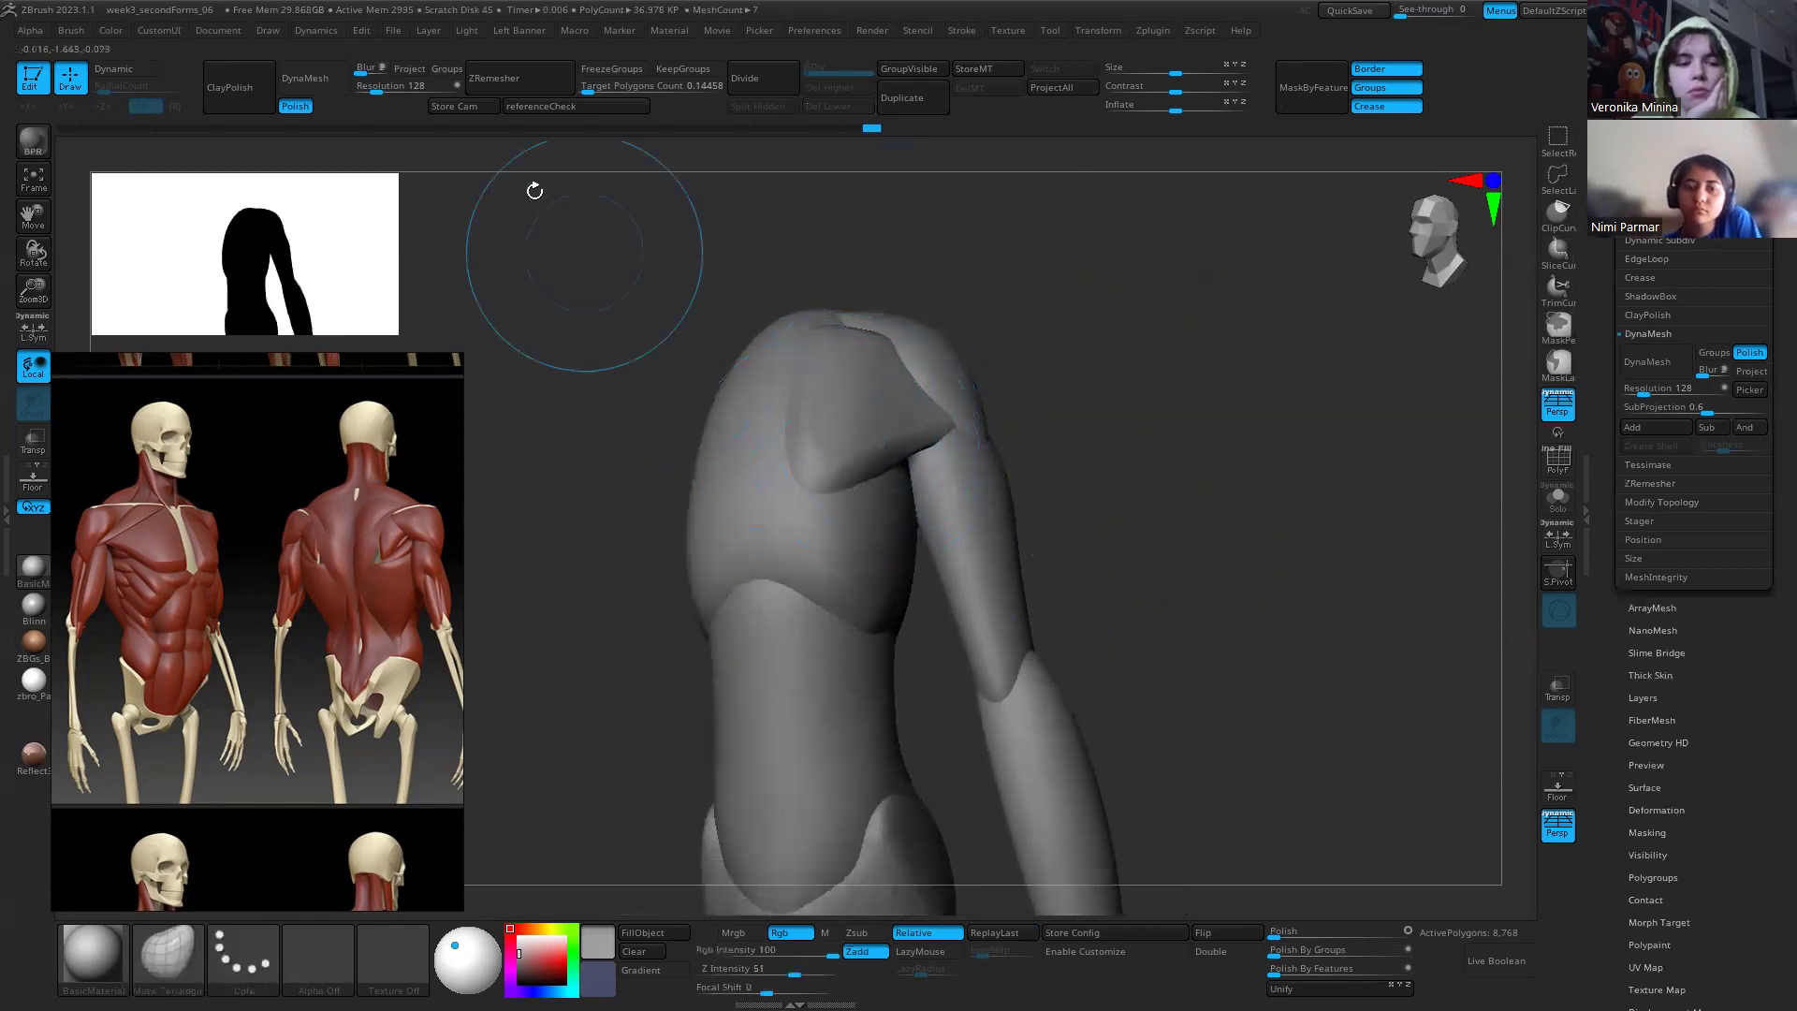
Step: Remesh the chest form with ZRemesher, preview it with Dynamic Subdiv and smooth its lower edge
{"action": "left_click", "coordinate": [524, 76]}
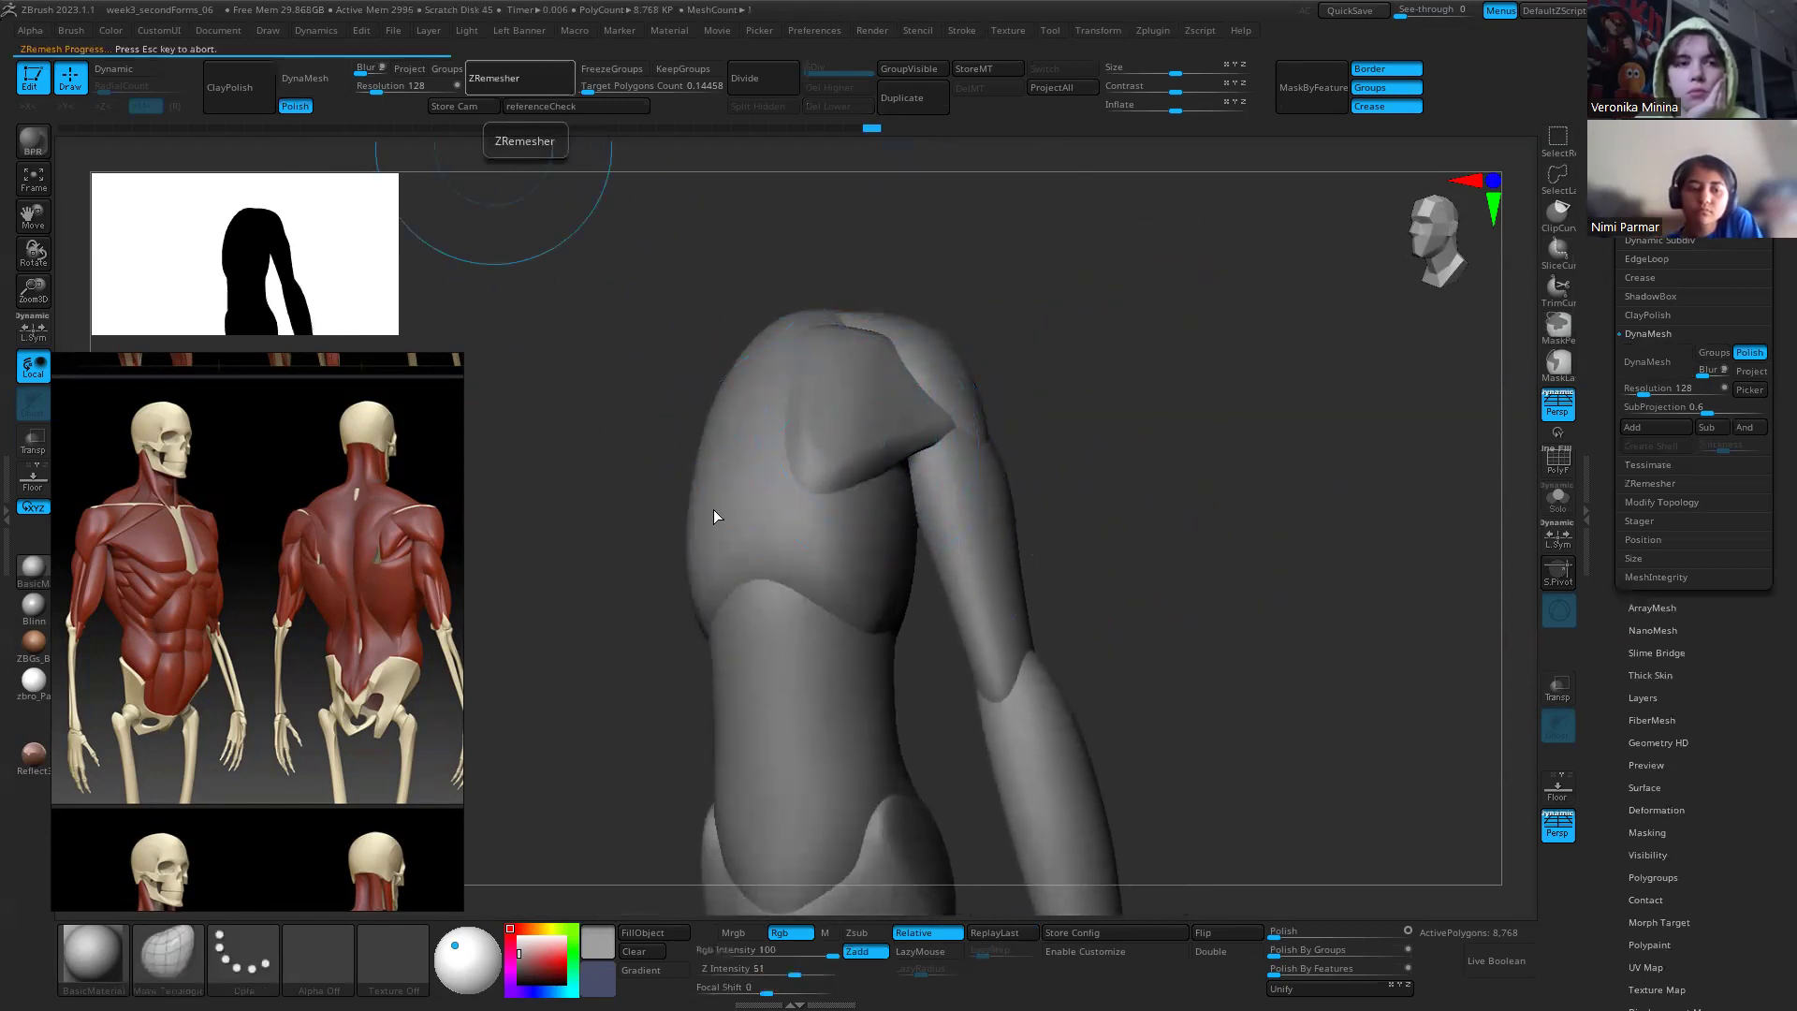
{"action": "key", "text": "ctrl"}
{"action": "left_click", "coordinate": [539, 79]}
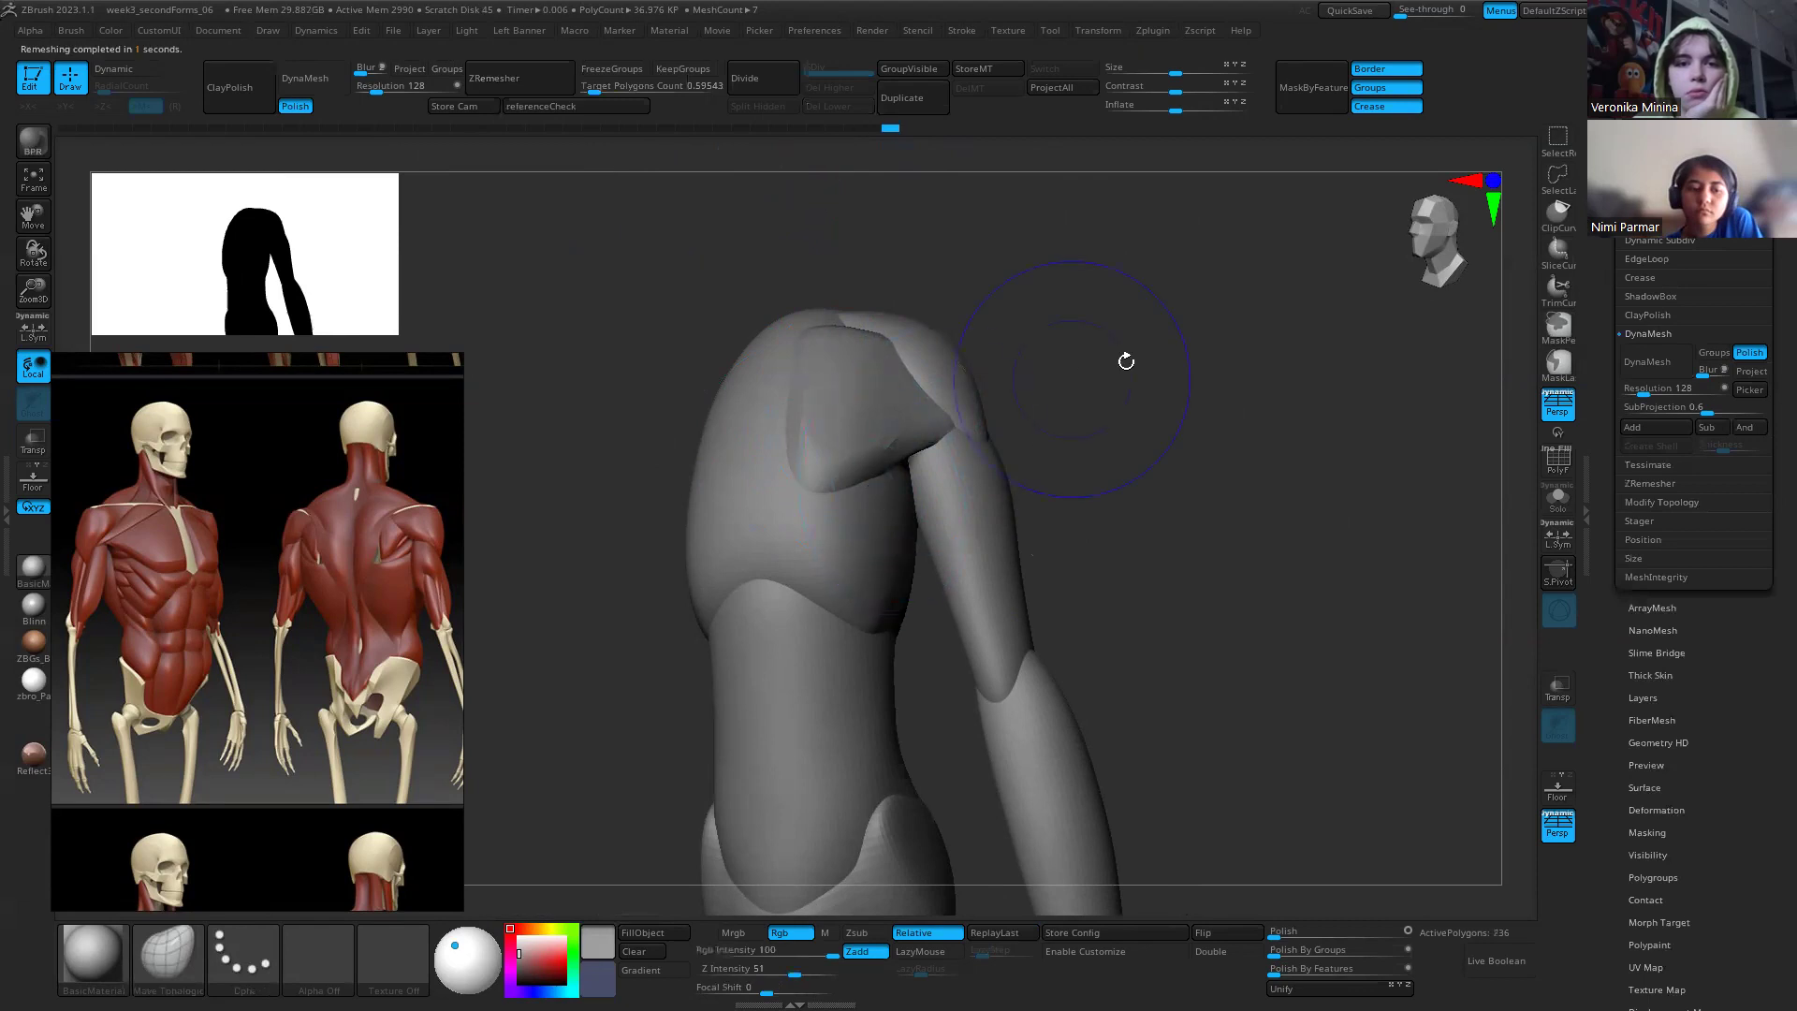
{"action": "left_click_drag", "start_coordinate": [1029, 374], "coordinate": [1107, 478], "text": "alt"}
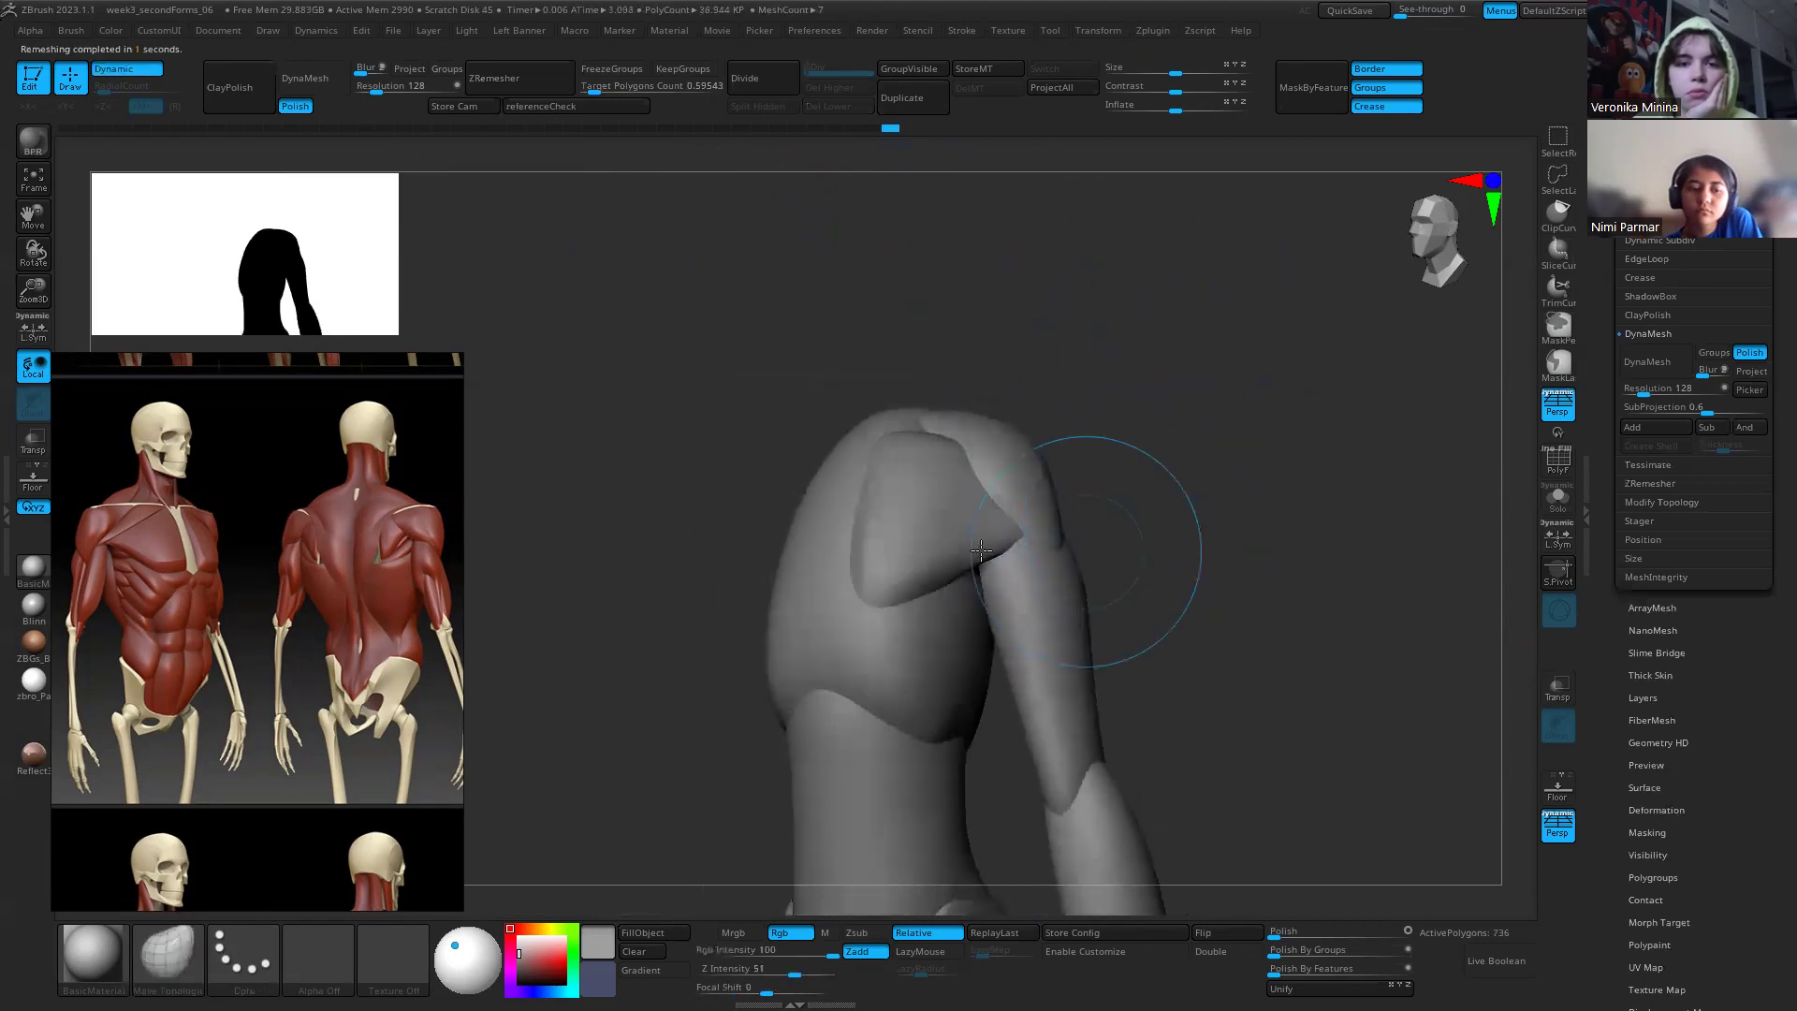
{"action": "mouse_move", "coordinate": [955, 558]}
{"action": "left_mouse_down", "text": "shift"}
{"action": "mouse_move", "coordinate": [935, 586]}
{"action": "mouse_move", "coordinate": [955, 714]}
{"action": "mouse_move", "coordinate": [1063, 449]}
{"action": "mouse_move", "coordinate": [896, 444]}
{"action": "left_mouse_up", "text": "shift"}
{"action": "left_click_drag", "start_coordinate": [1164, 535], "coordinate": [991, 419]}
Step: Browse the reference board and examine the shoulder and chest of the slender blue stylized figure up close
{"action": "scroll", "coordinate": [224, 629], "scroll_direction": "down", "scroll_amount": 7}
{"action": "middle_click_drag", "start_coordinate": [181, 681], "coordinate": [5, 648]}
{"action": "scroll", "coordinate": [251, 566], "scroll_direction": "down", "scroll_amount": 5}
{"action": "middle_click_drag", "start_coordinate": [62, 754], "coordinate": [315, 655]}
{"action": "scroll", "coordinate": [333, 709], "scroll_direction": "up", "scroll_amount": 8}
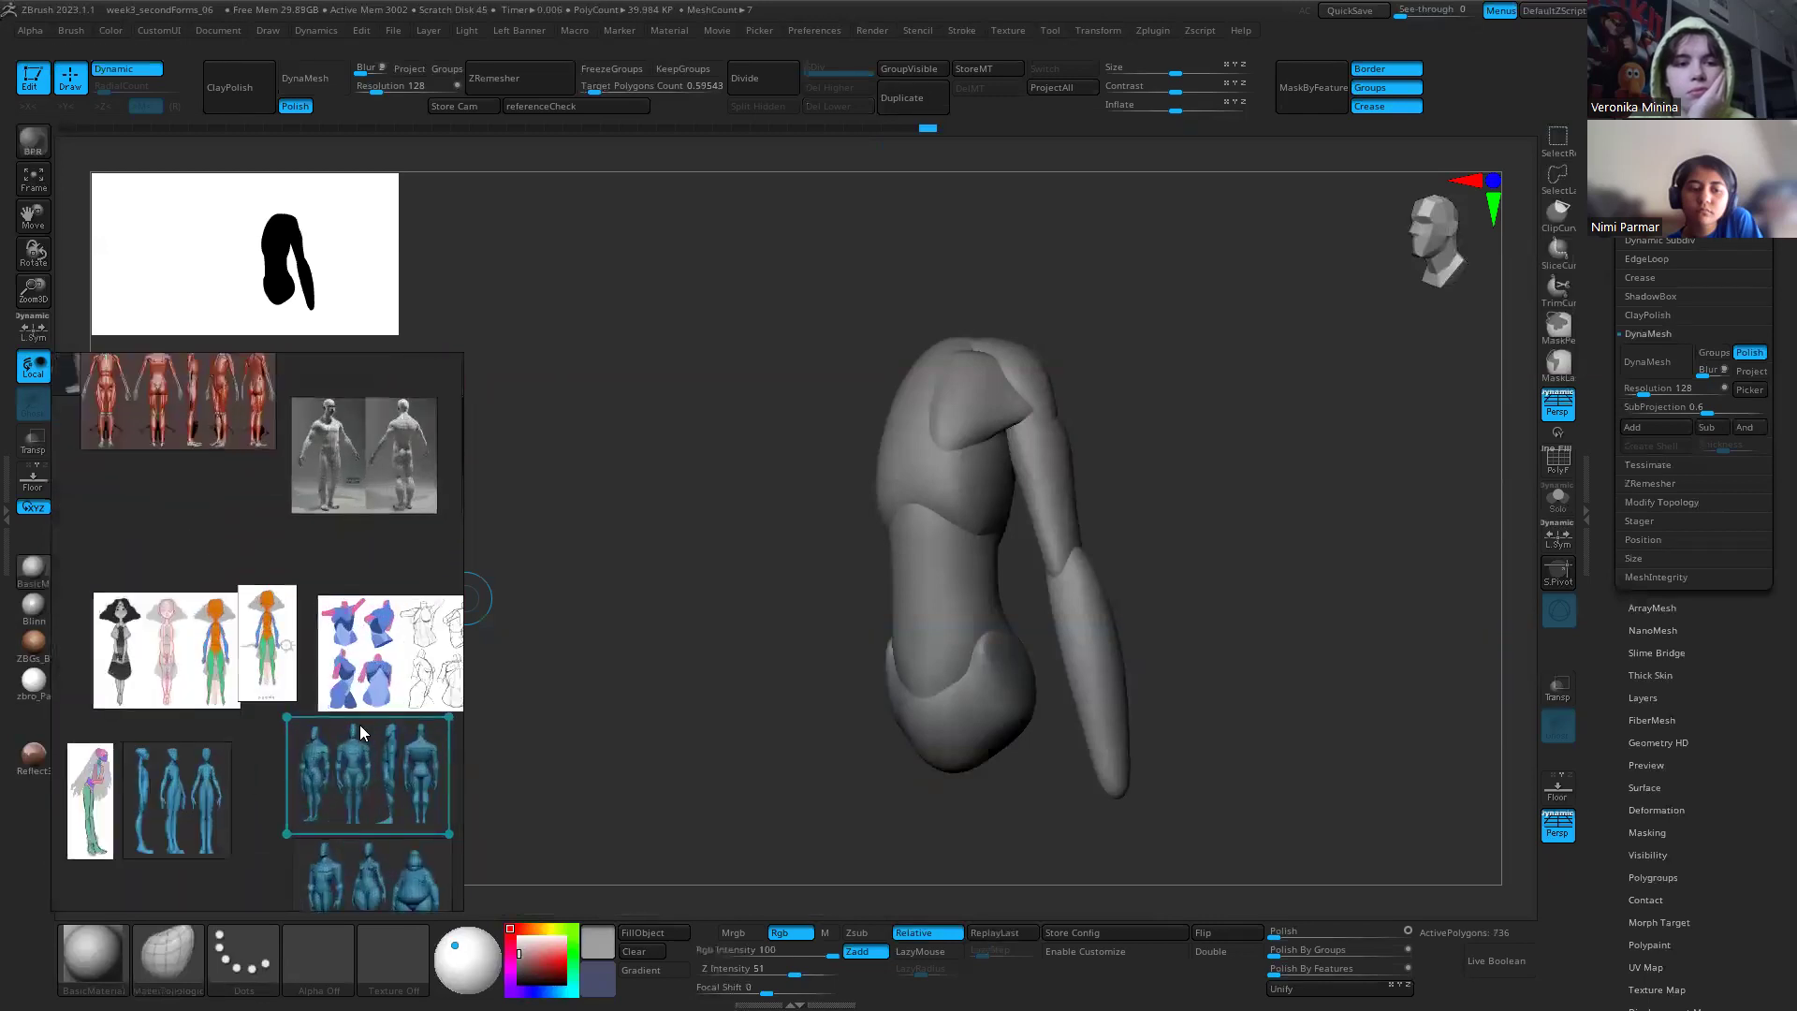
{"action": "scroll", "coordinate": [159, 691], "scroll_direction": "down", "scroll_amount": 5}
{"action": "middle_click_drag", "start_coordinate": [346, 741], "coordinate": [75, 674]}
{"action": "scroll", "coordinate": [91, 657], "scroll_direction": "down", "scroll_amount": 5}
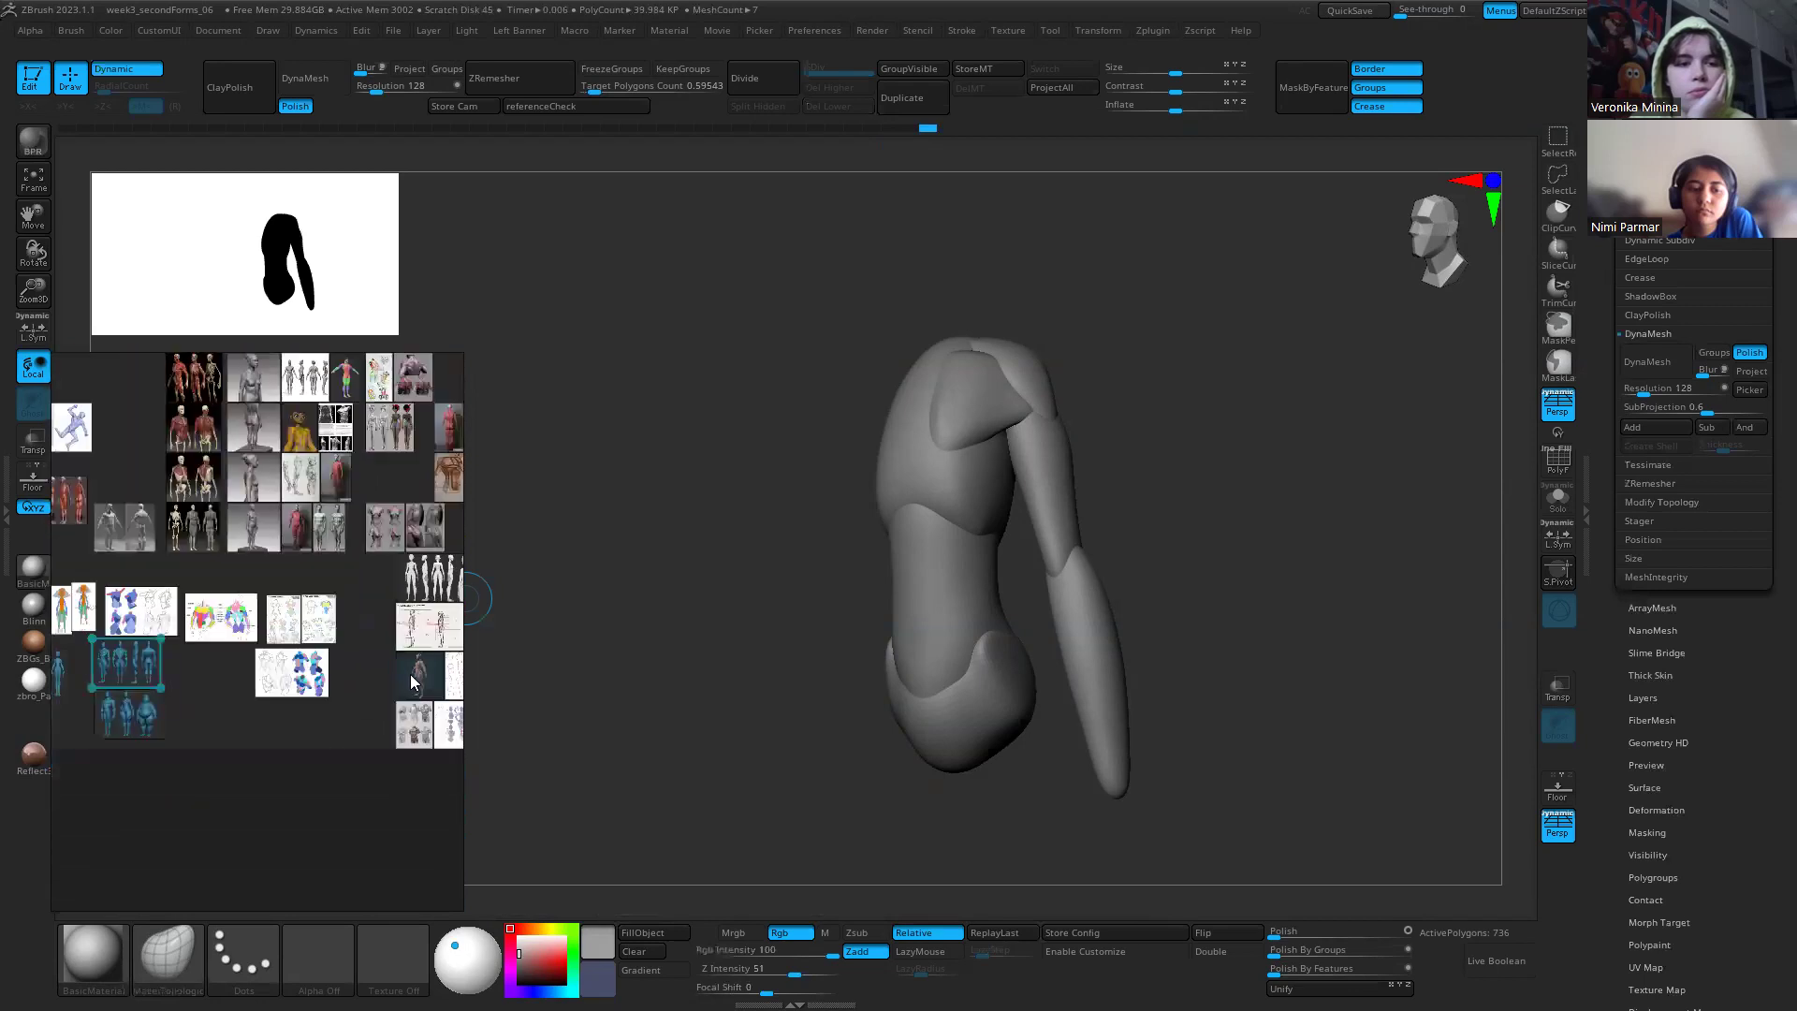
{"action": "middle_click_drag", "start_coordinate": [355, 647], "coordinate": [413, 451]}
{"action": "scroll", "coordinate": [234, 608], "scroll_direction": "up", "scroll_amount": 10}
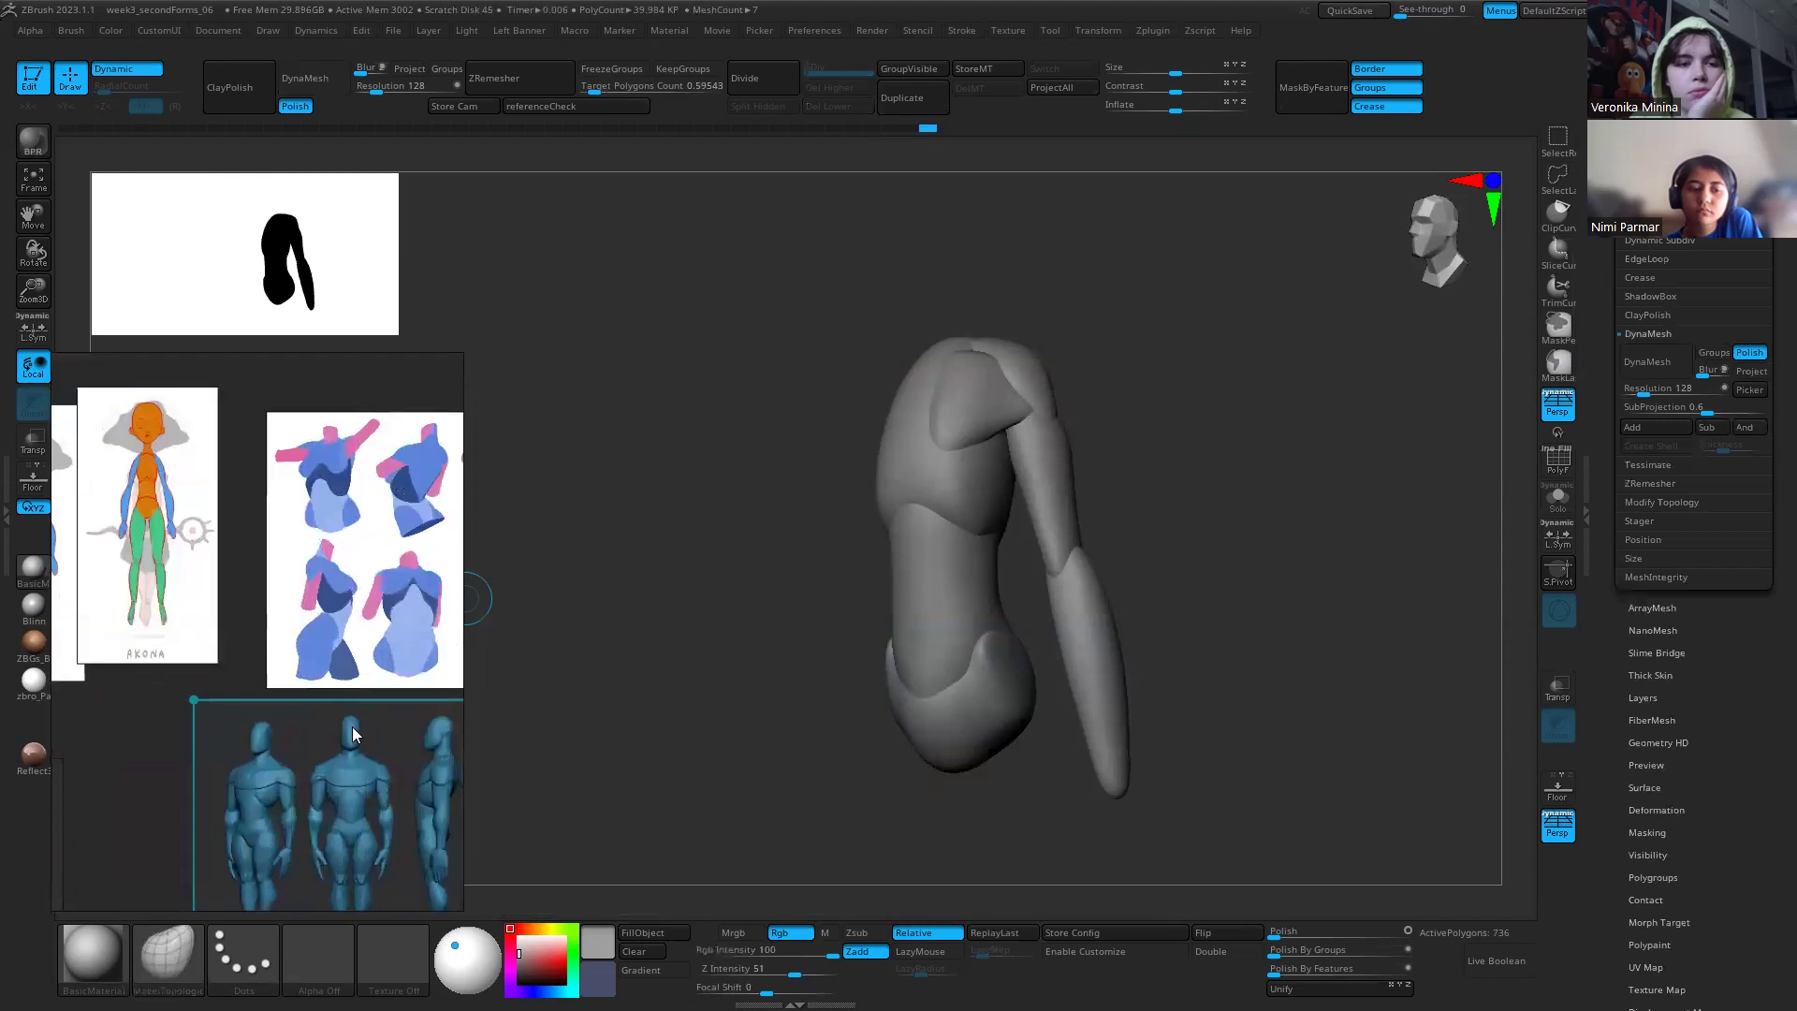
{"action": "scroll", "coordinate": [303, 711], "scroll_direction": "up", "scroll_amount": 3}
{"action": "scroll", "coordinate": [271, 748], "scroll_direction": "down", "scroll_amount": 3}
{"action": "scroll", "coordinate": [309, 660], "scroll_direction": "up", "scroll_amount": 4}
{"action": "middle_click_drag", "start_coordinate": [378, 657], "coordinate": [630, 662]}
{"action": "scroll", "coordinate": [198, 702], "scroll_direction": "down", "scroll_amount": 3}
{"action": "middle_click_drag", "start_coordinate": [199, 696], "coordinate": [442, 796]}
{"action": "scroll", "coordinate": [150, 447], "scroll_direction": "up", "scroll_amount": 4}
{"action": "middle_click_drag", "start_coordinate": [150, 447], "coordinate": [591, 534]}
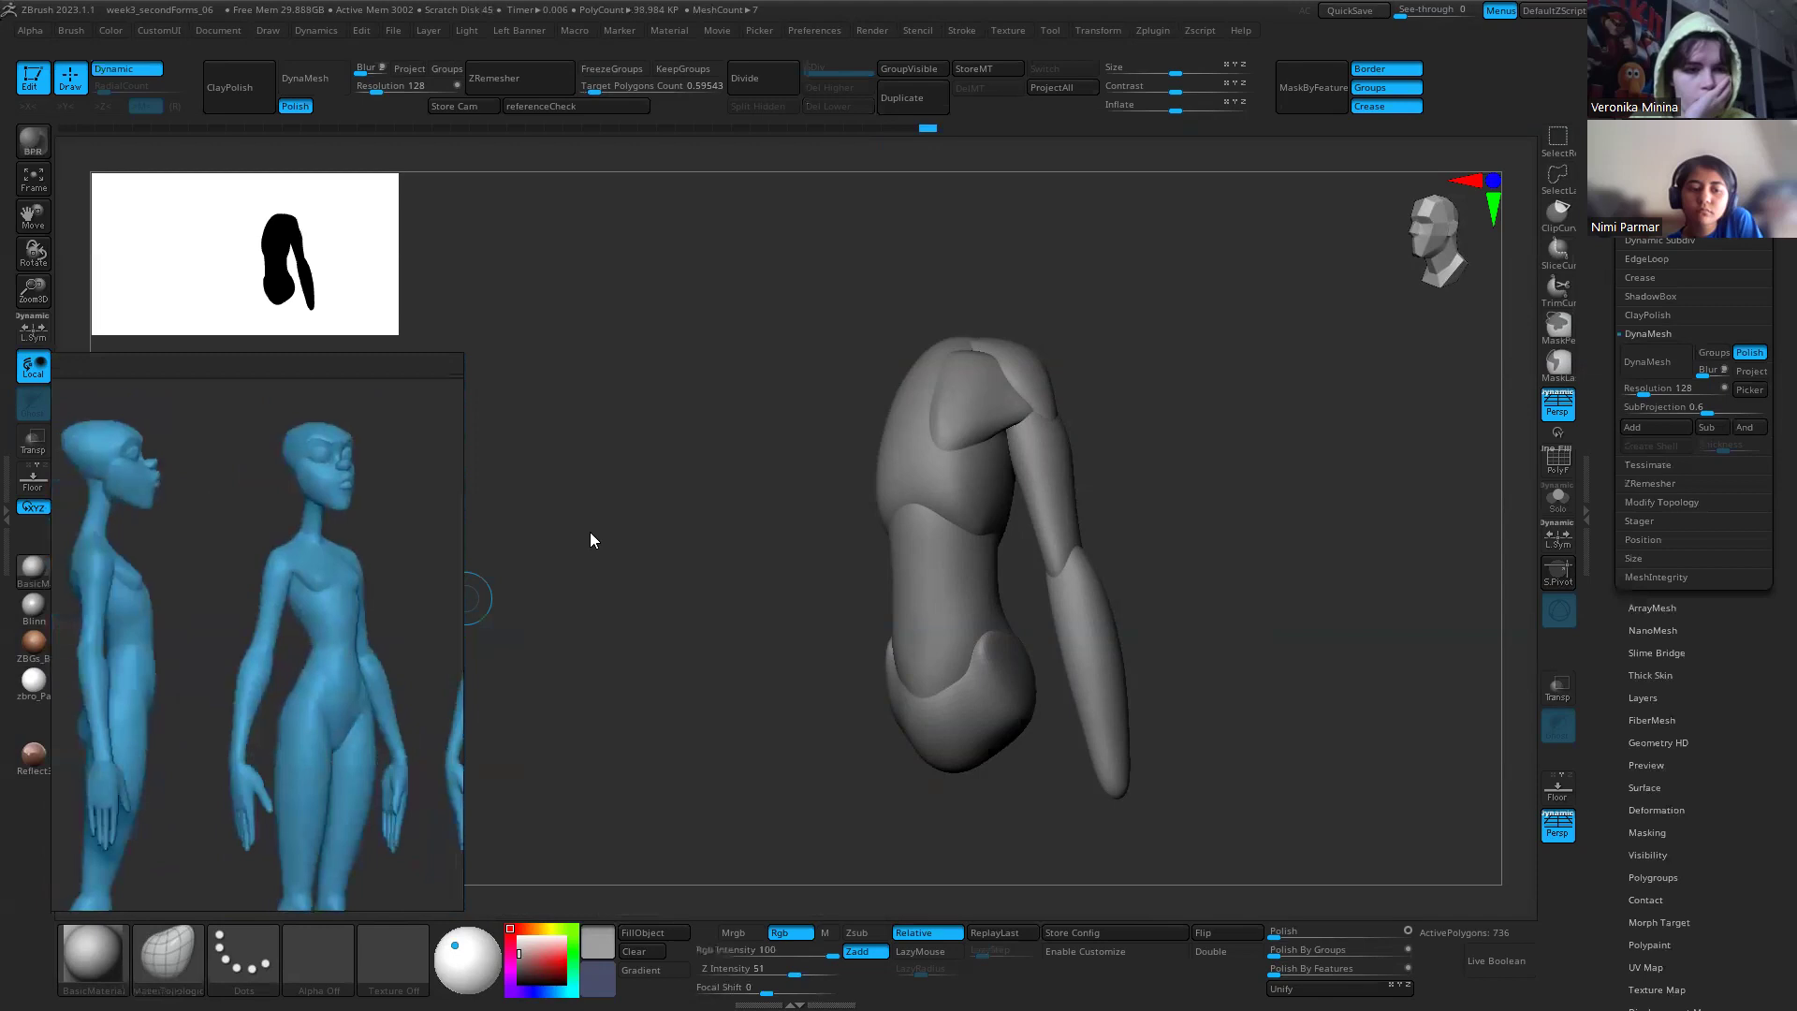
{"action": "scroll", "coordinate": [266, 585], "scroll_direction": "up", "scroll_amount": 5}
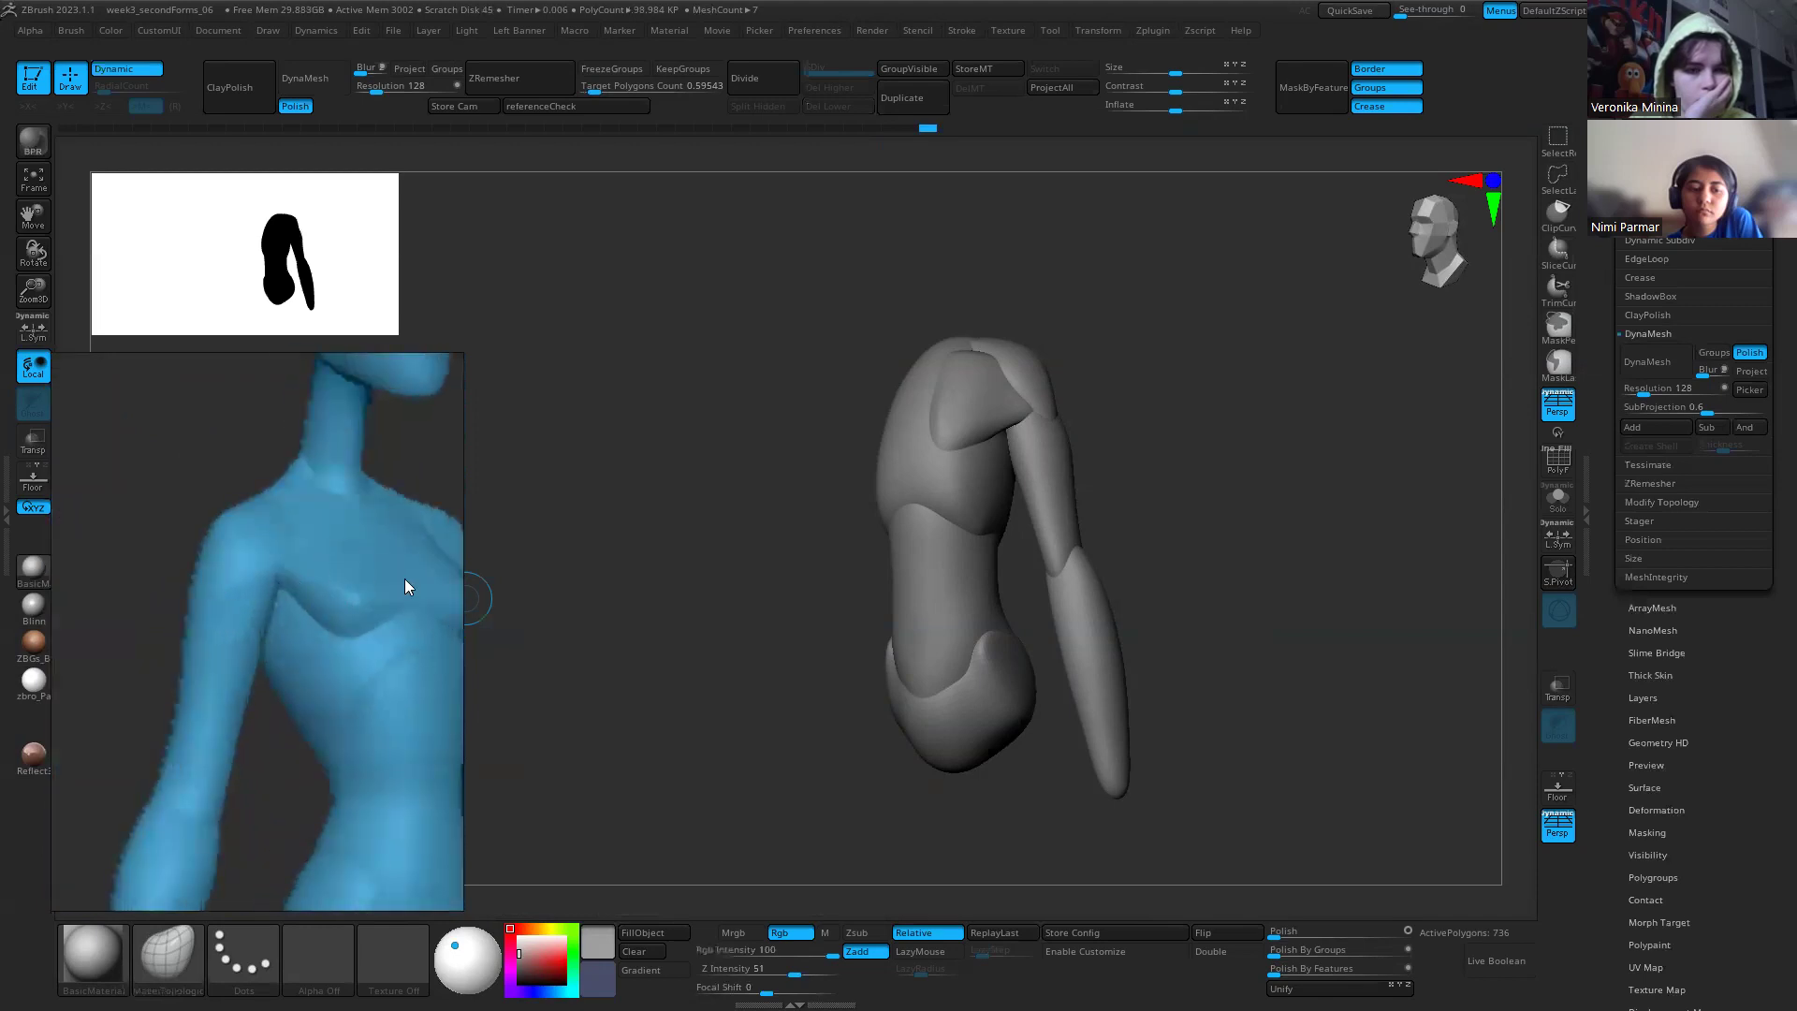
Step: Reshape the chest form's lower and outer edges with Move Topological and smoothing to follow the blue figure's chest line
{"action": "right_click_drag", "start_coordinate": [983, 431], "coordinate": [947, 484]}
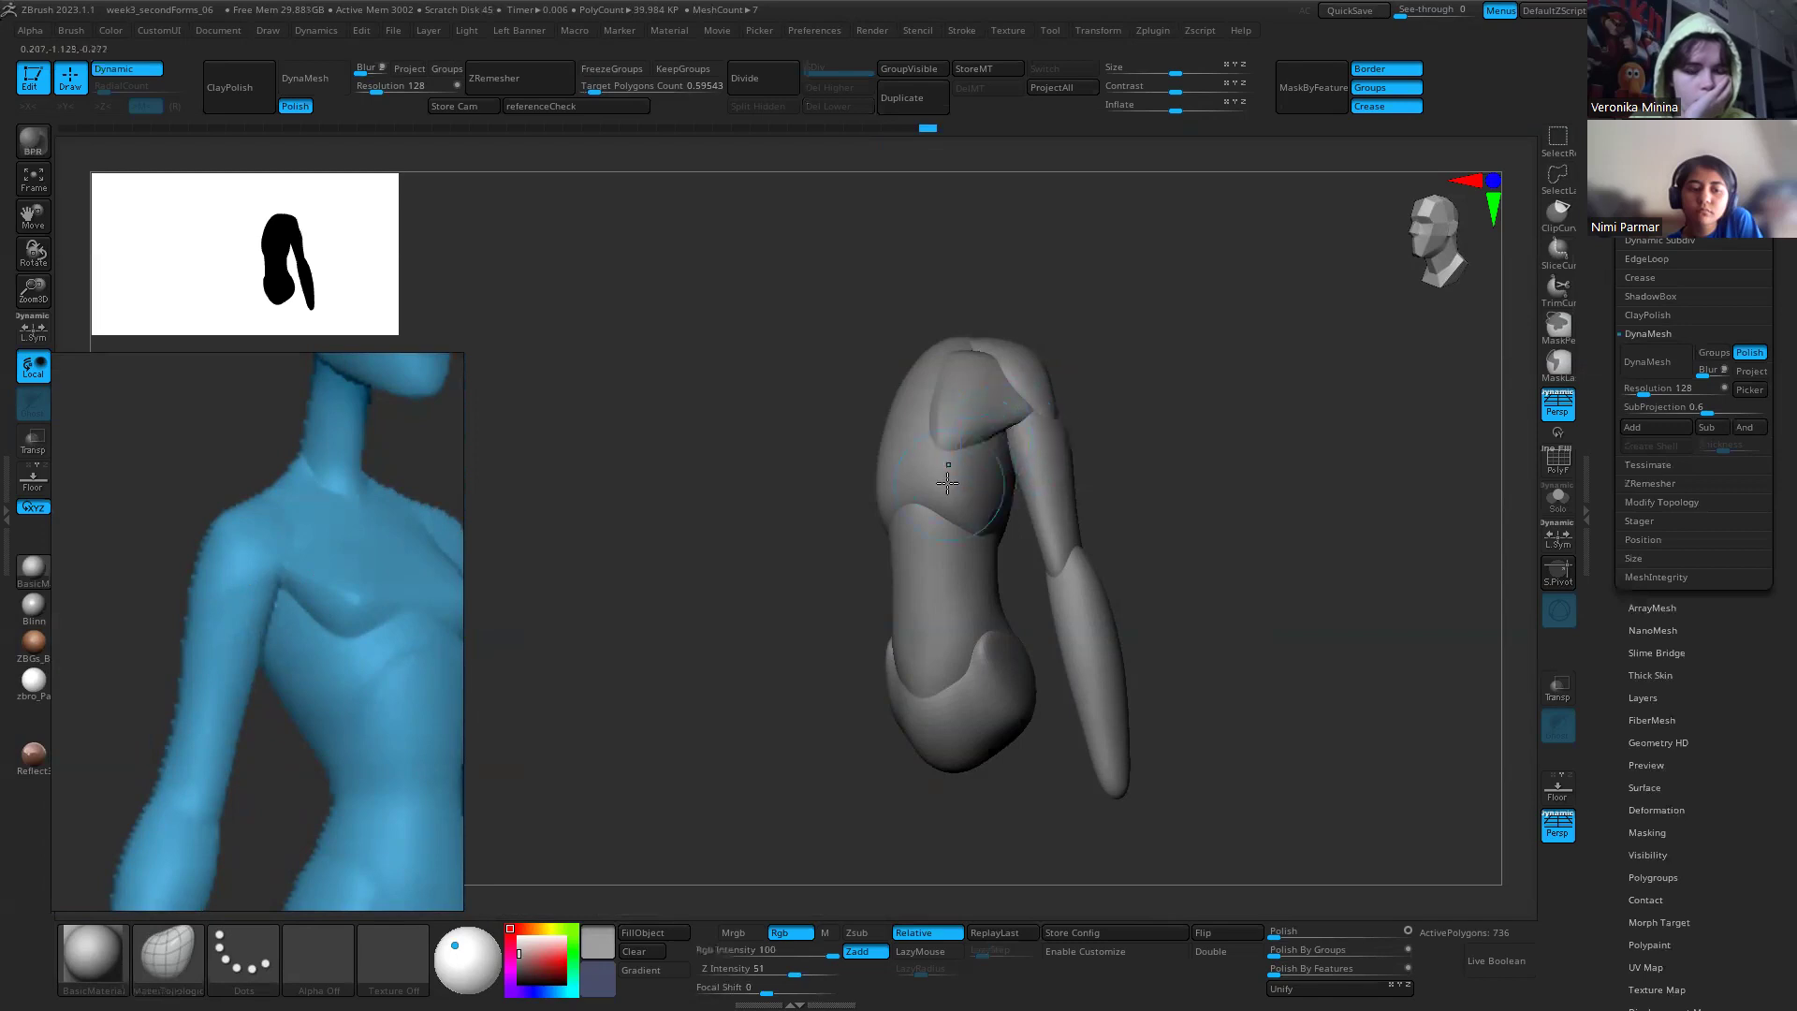
{"action": "key", "text": "shift"}
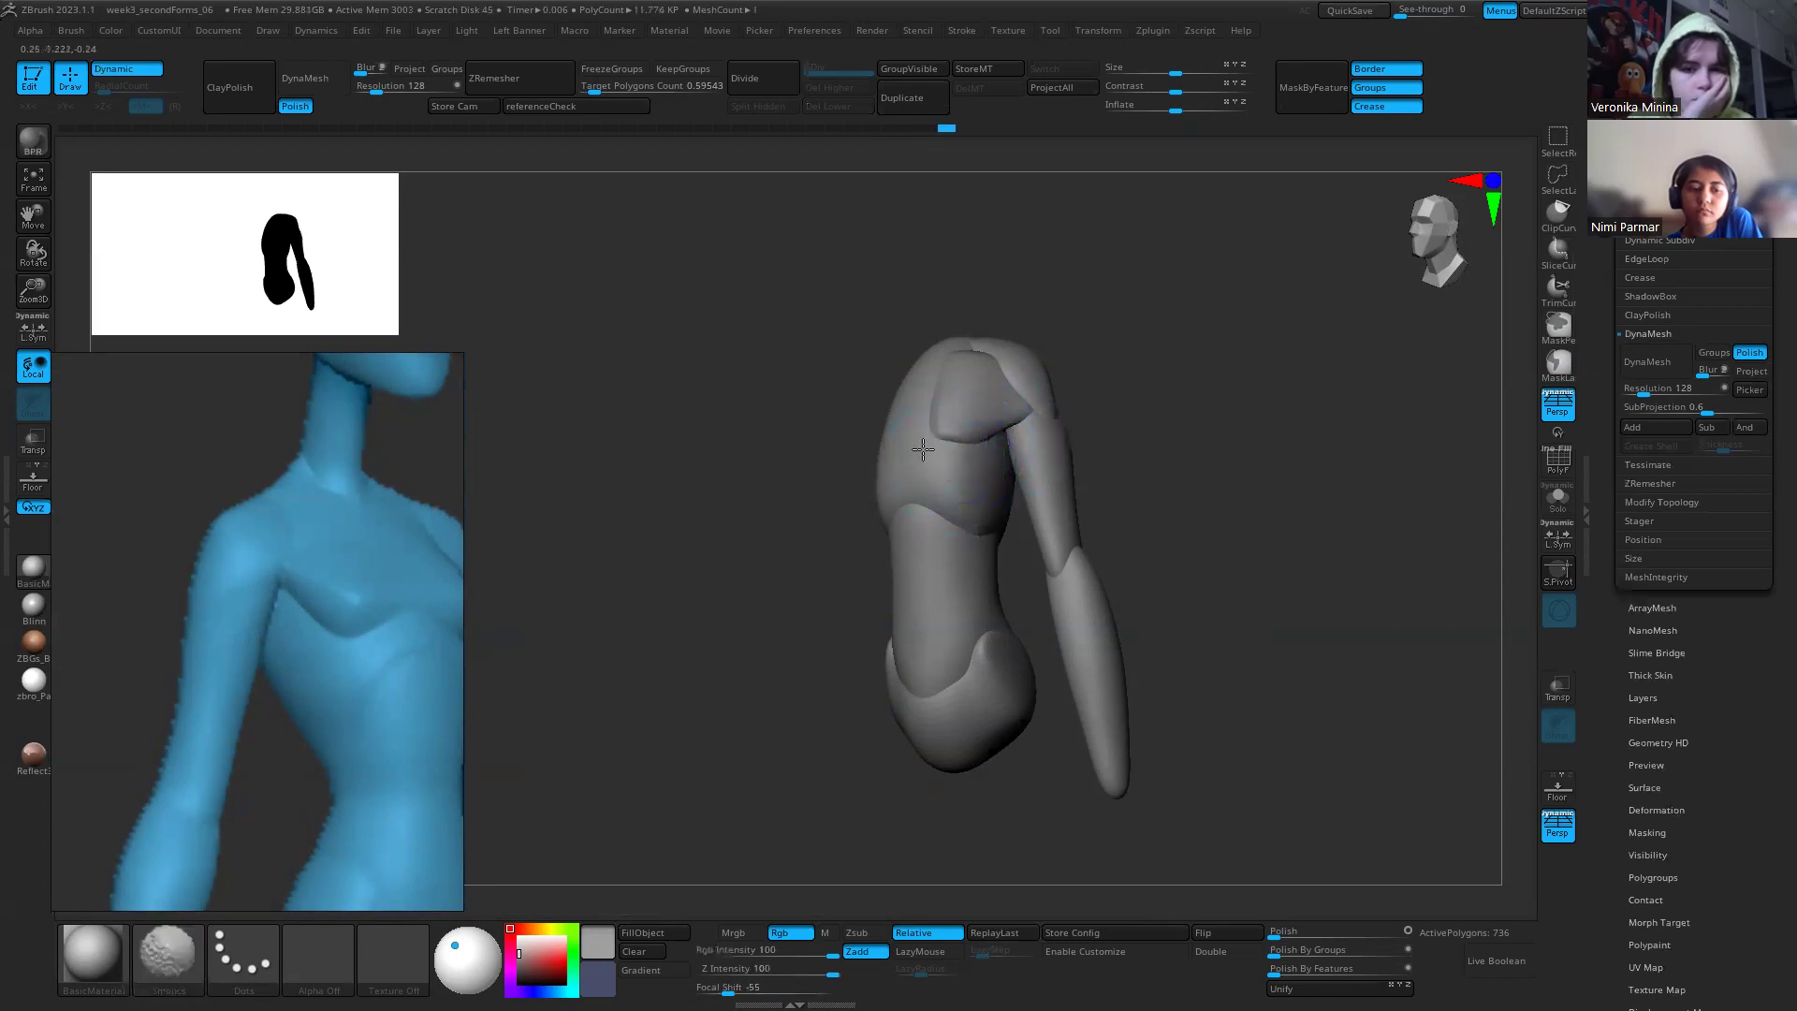
{"action": "left_click_drag", "start_coordinate": [917, 430], "coordinate": [921, 410]}
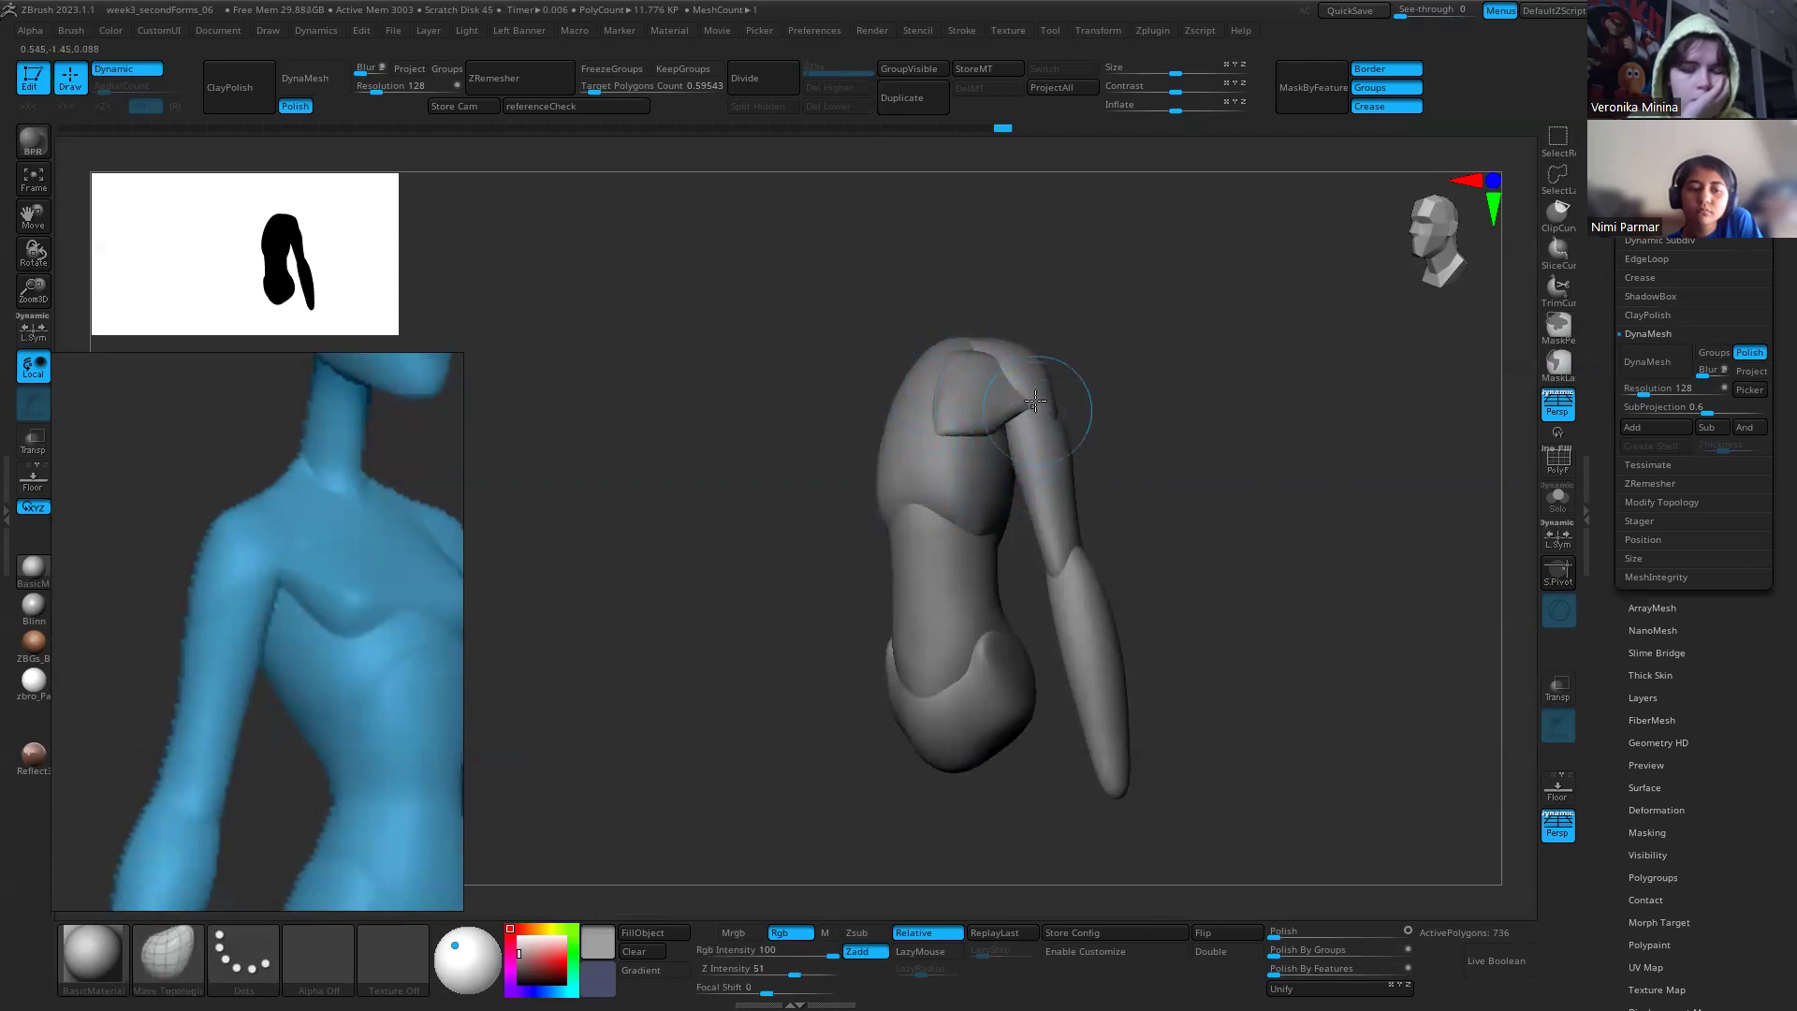
{"action": "right_click_drag", "start_coordinate": [1029, 408], "coordinate": [1057, 410]}
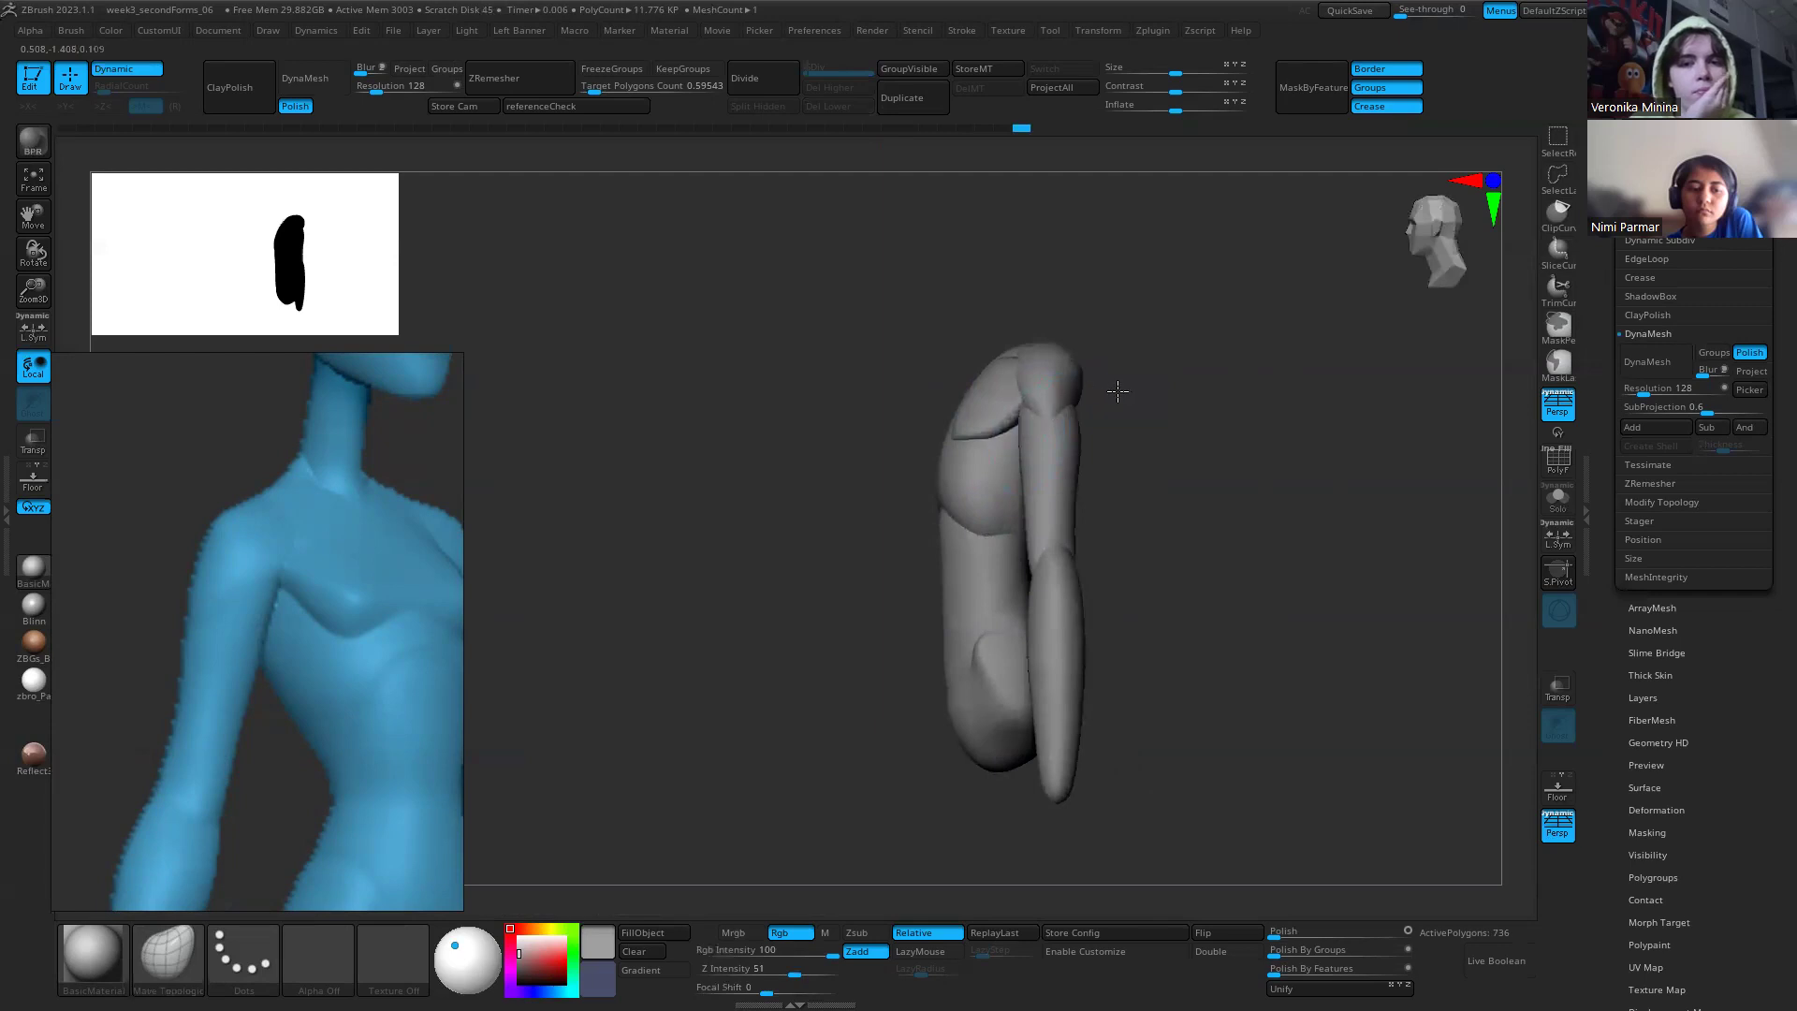
{"action": "right_click_drag", "start_coordinate": [1142, 461], "coordinate": [1005, 362]}
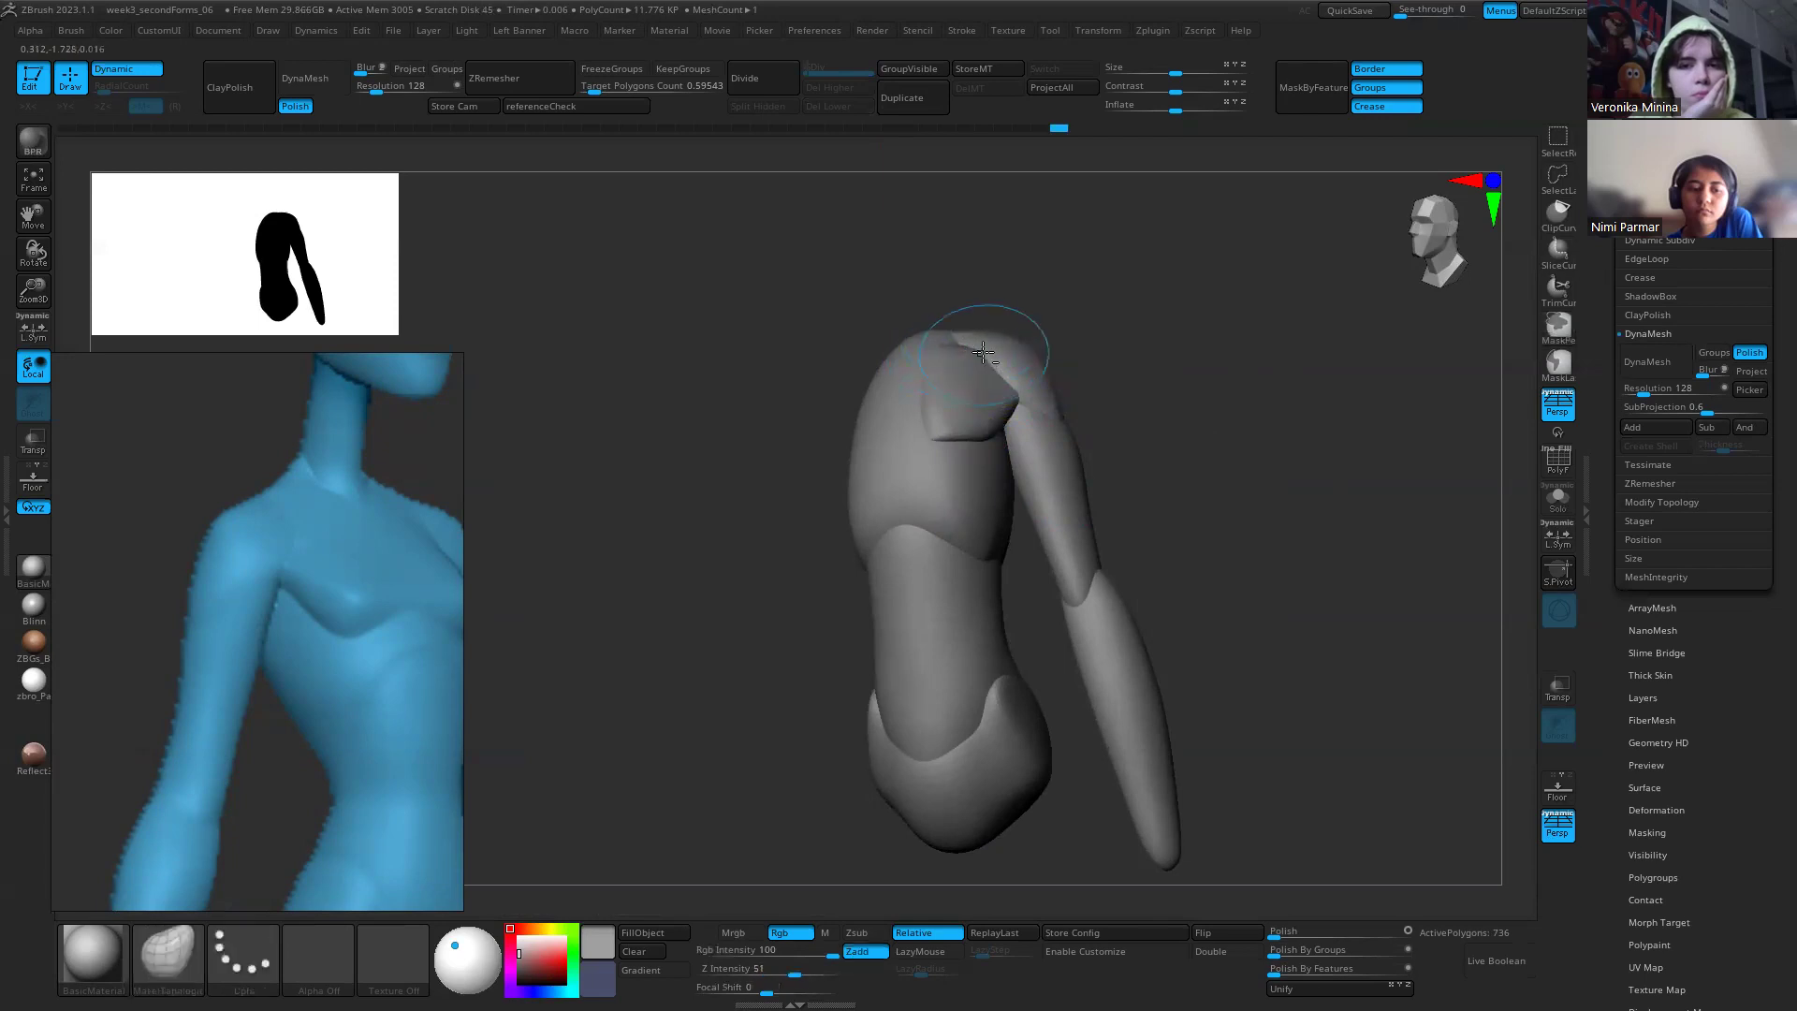
Step: Select the chest form, flip it with Mirror, and apply Mirror And Weld to produce chest forms on both sides
{"action": "left_click", "coordinate": [983, 355], "text": "alt"}
{"action": "mouse_move", "coordinate": [1147, 497]}
{"action": "right_mouse_down"}
{"action": "mouse_move", "coordinate": [901, 438]}
{"action": "mouse_move", "coordinate": [1231, 553]}
{"action": "right_mouse_up"}
{"action": "right_click_drag", "start_coordinate": [955, 612], "coordinate": [1086, 749], "text": "ctrl"}
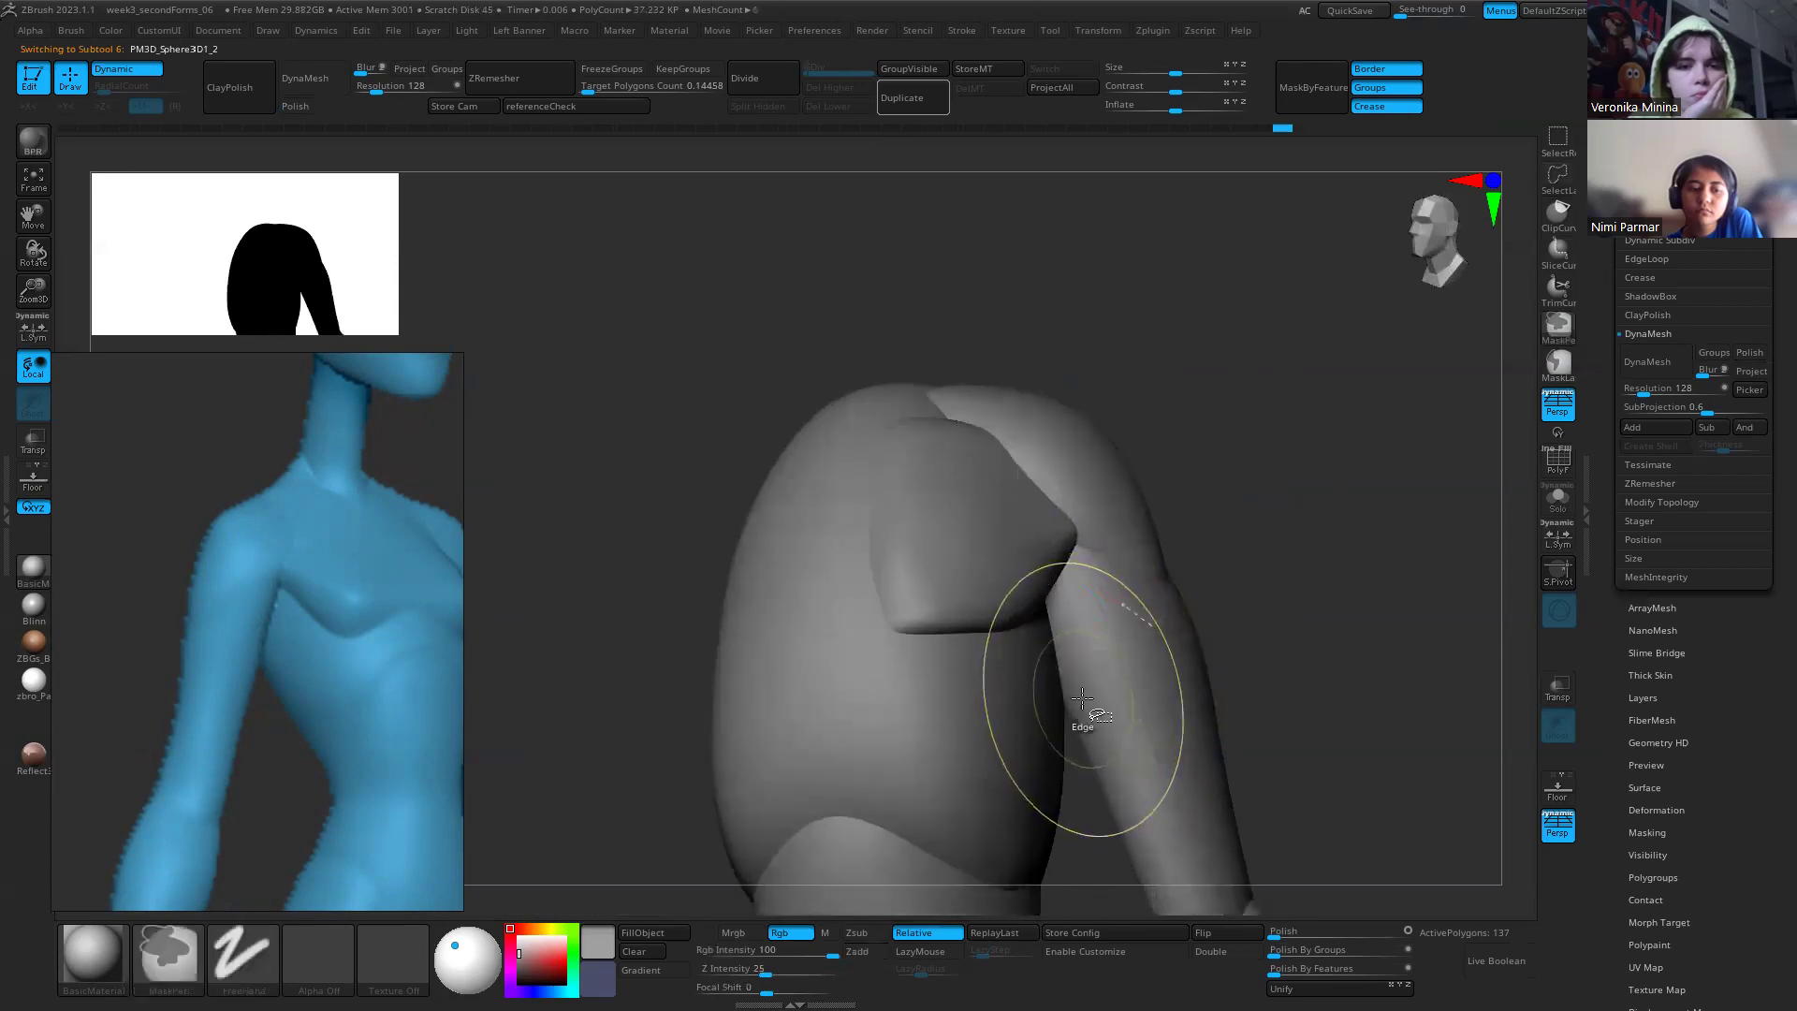
{"action": "left_click", "coordinate": [951, 567], "text": "alt"}
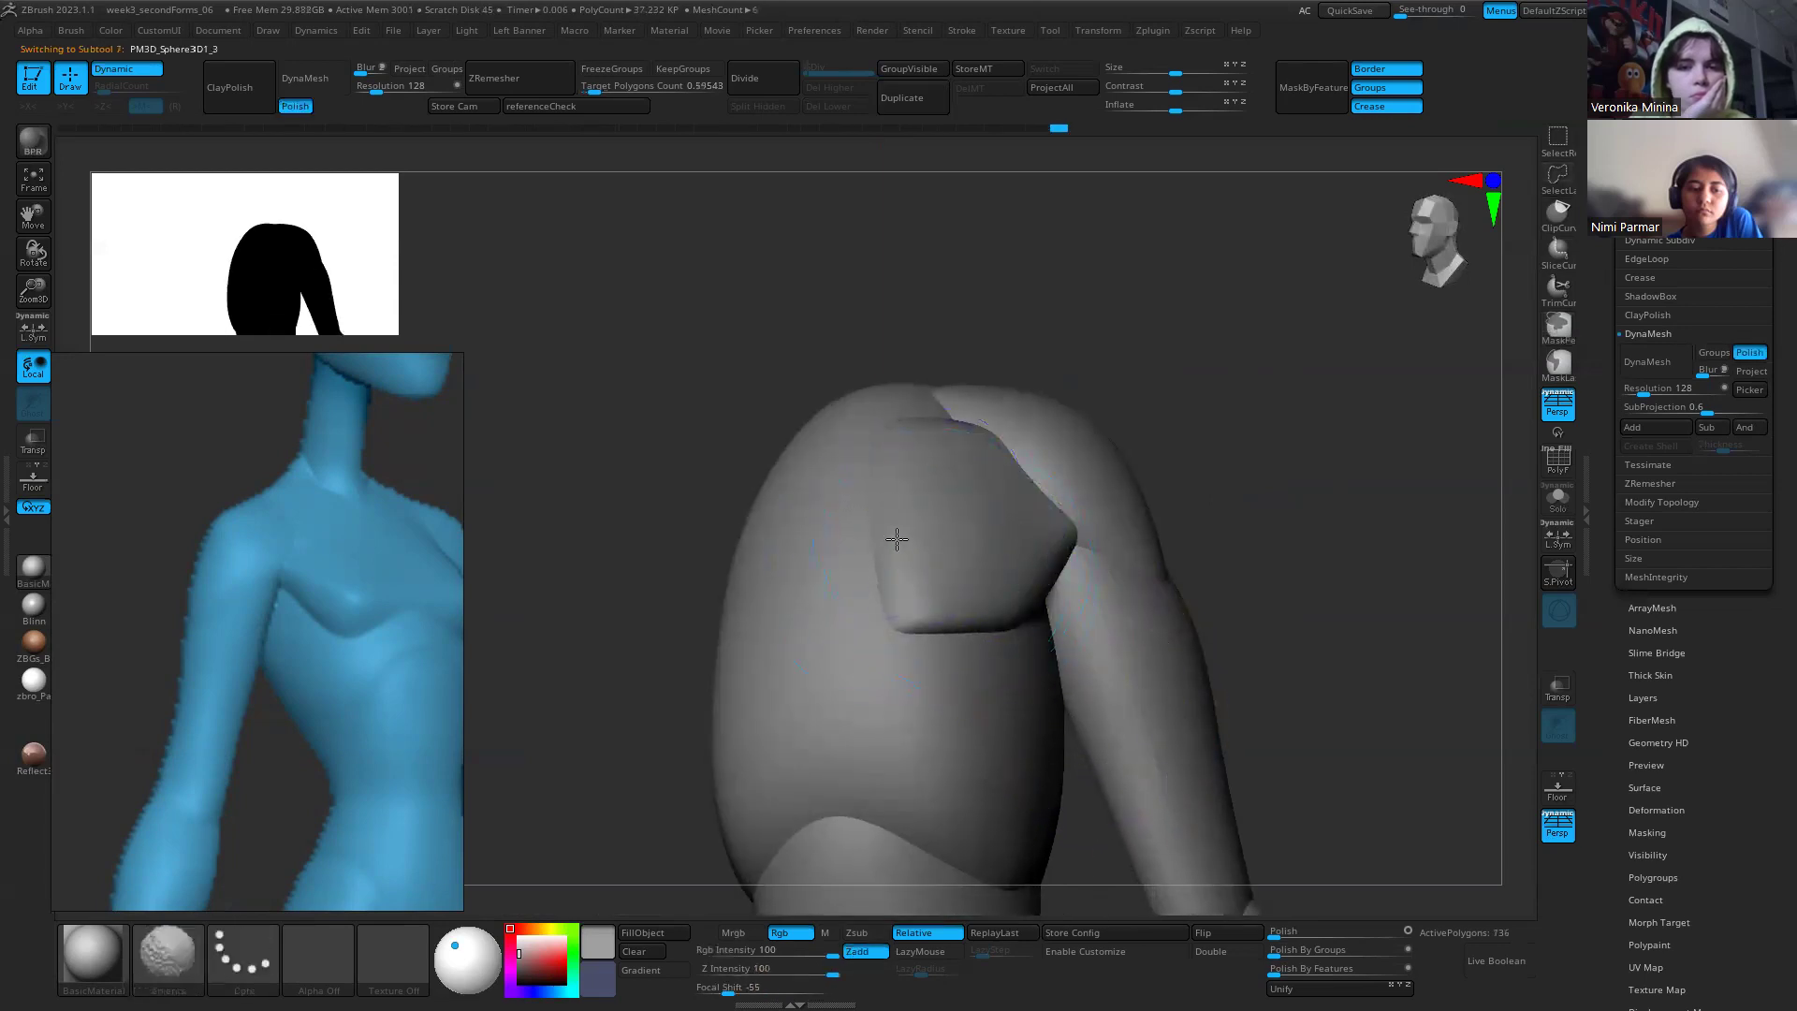
{"action": "key", "text": "s"}
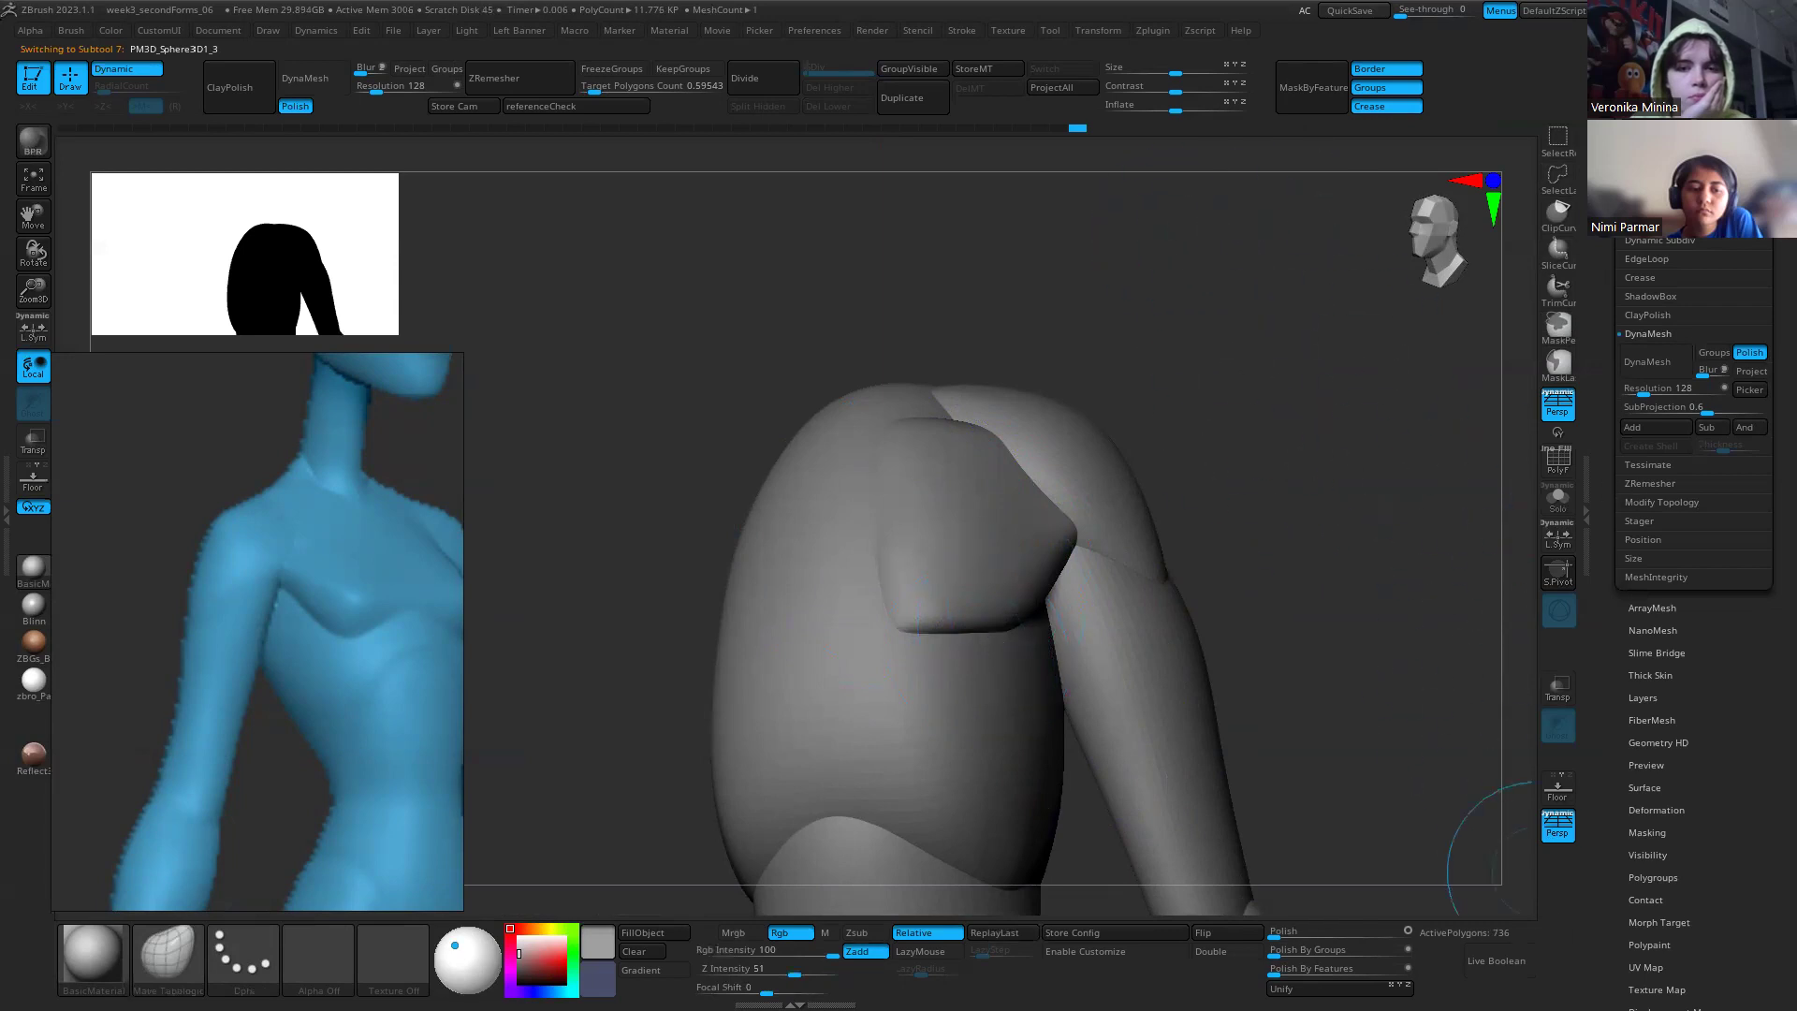
{"action": "right_click", "coordinate": [1088, 318]}
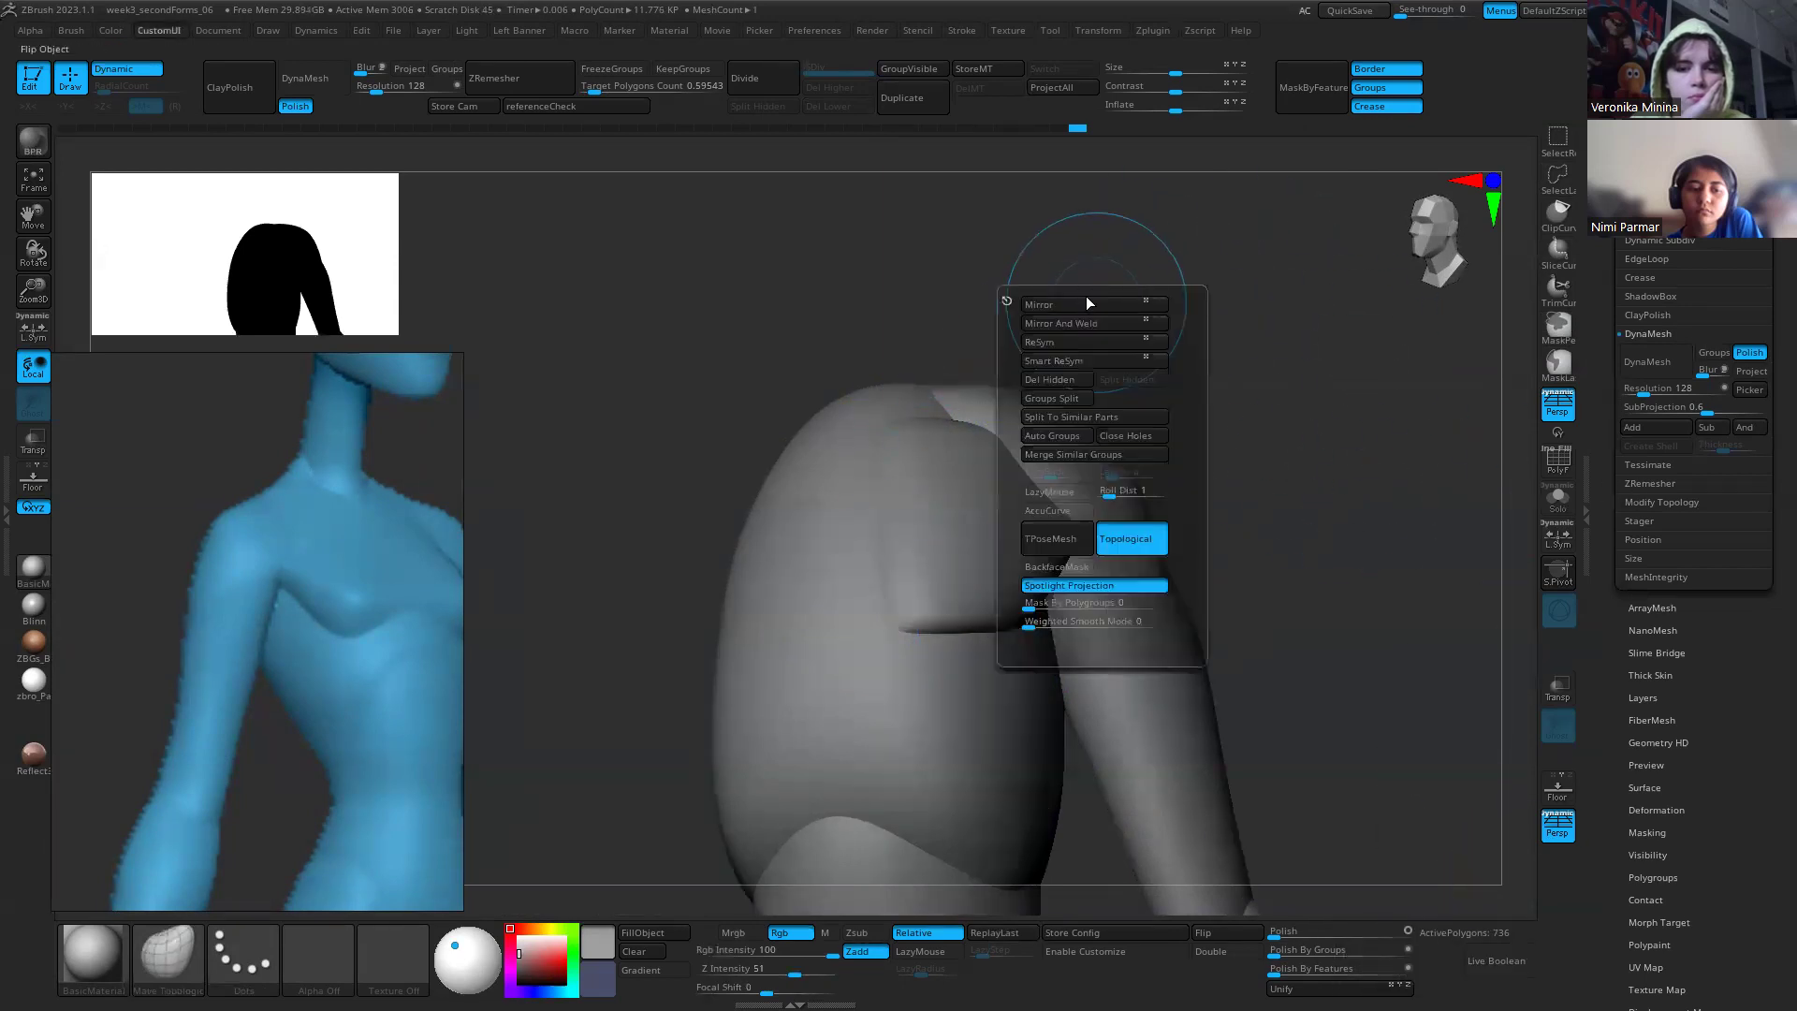
{"action": "right_click", "coordinate": [888, 259]}
{"action": "right_click", "coordinate": [1250, 327]}
{"action": "right_click", "coordinate": [1284, 230]}
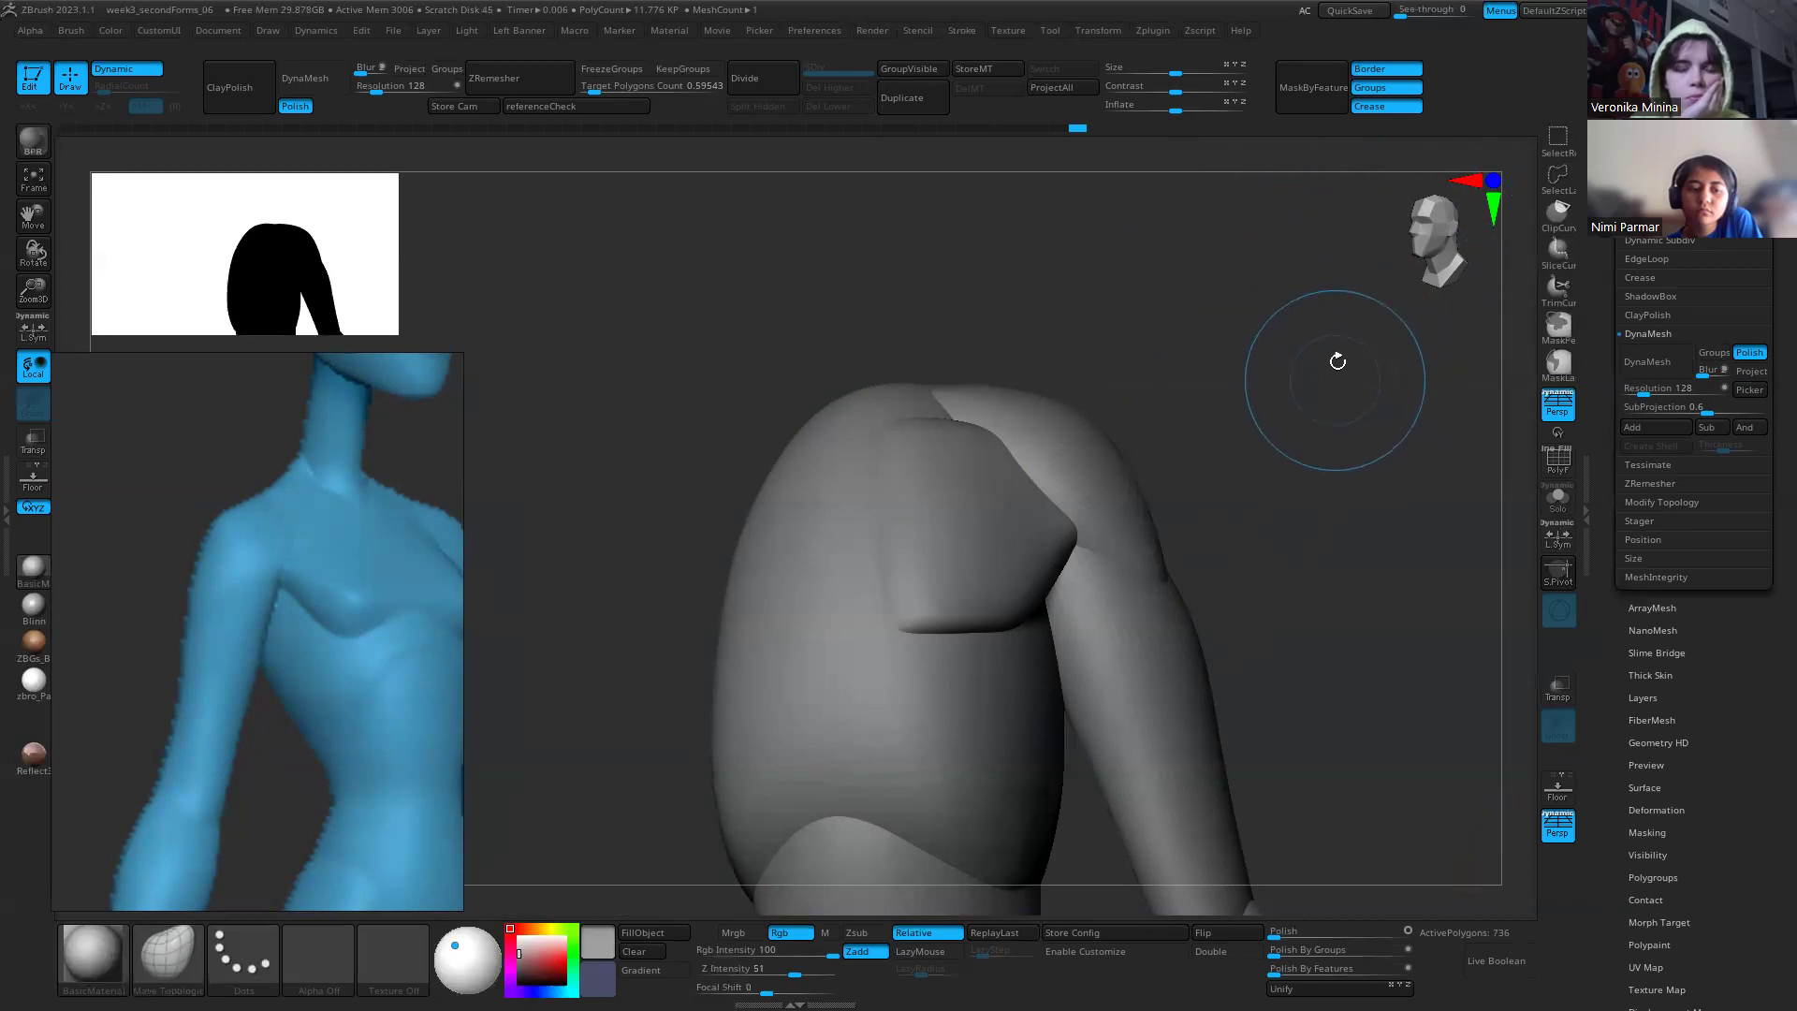
{"action": "key", "text": "space"}
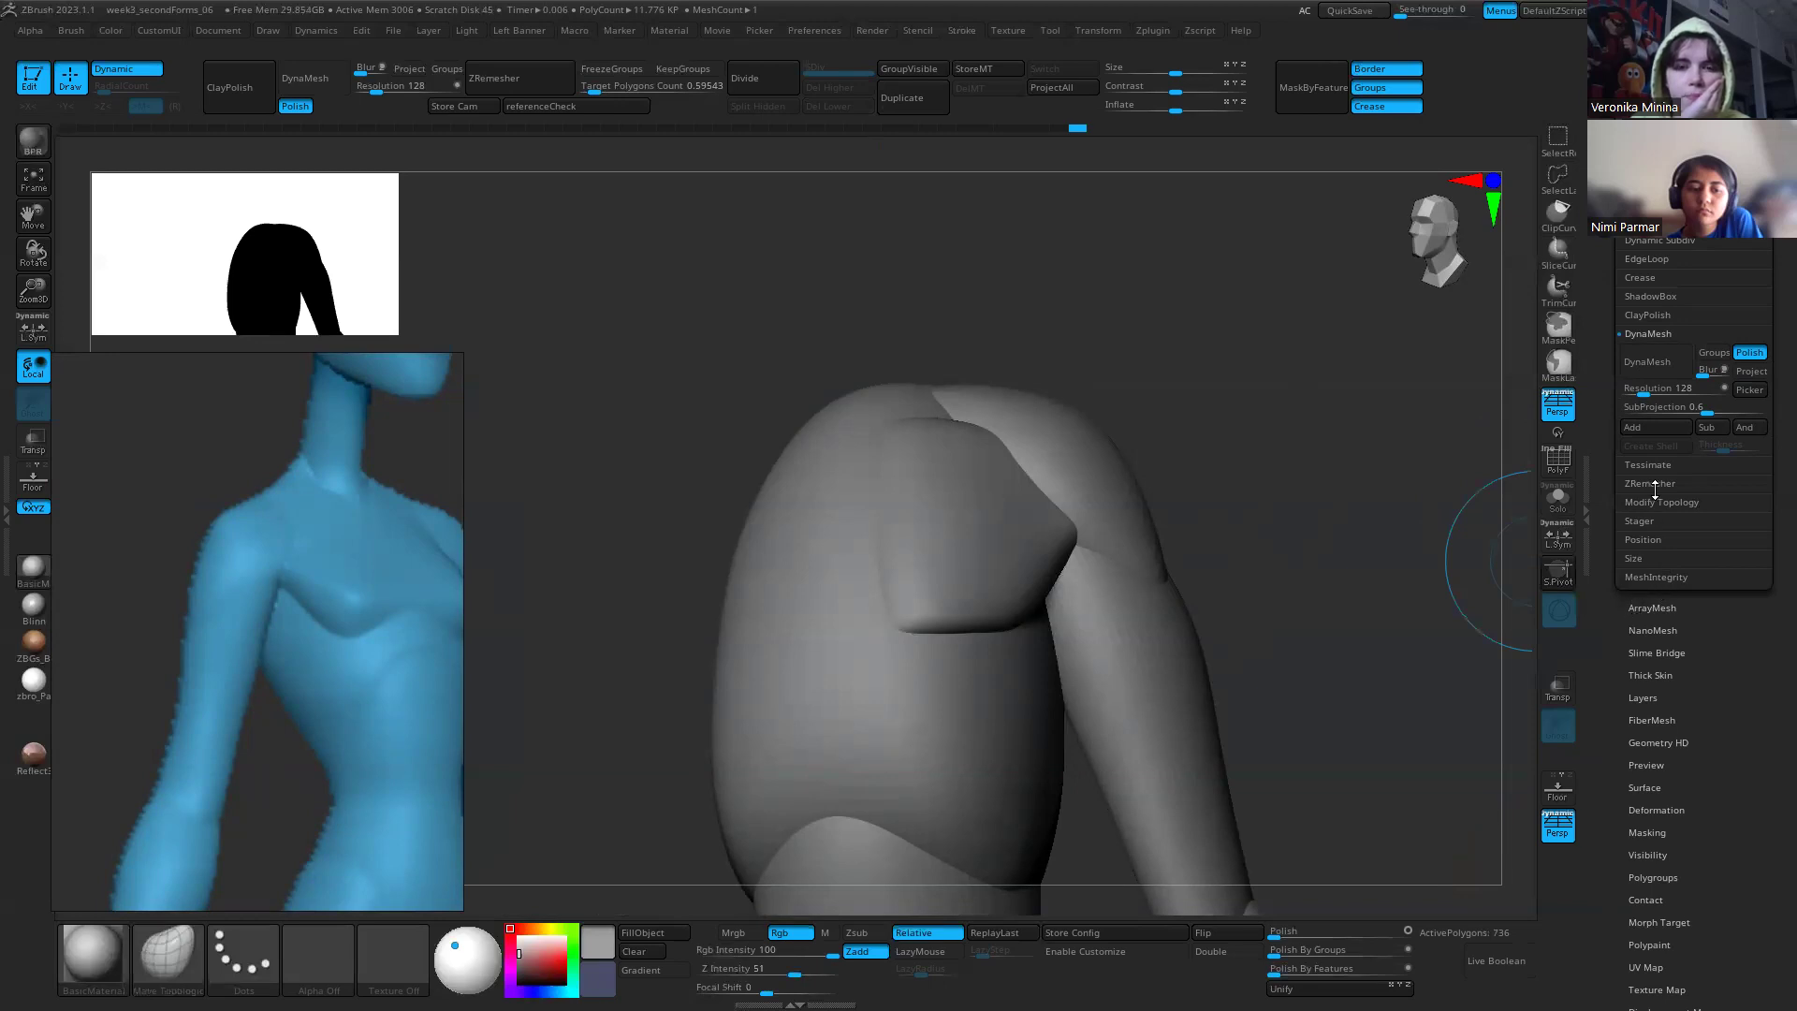
{"action": "key", "text": "space"}
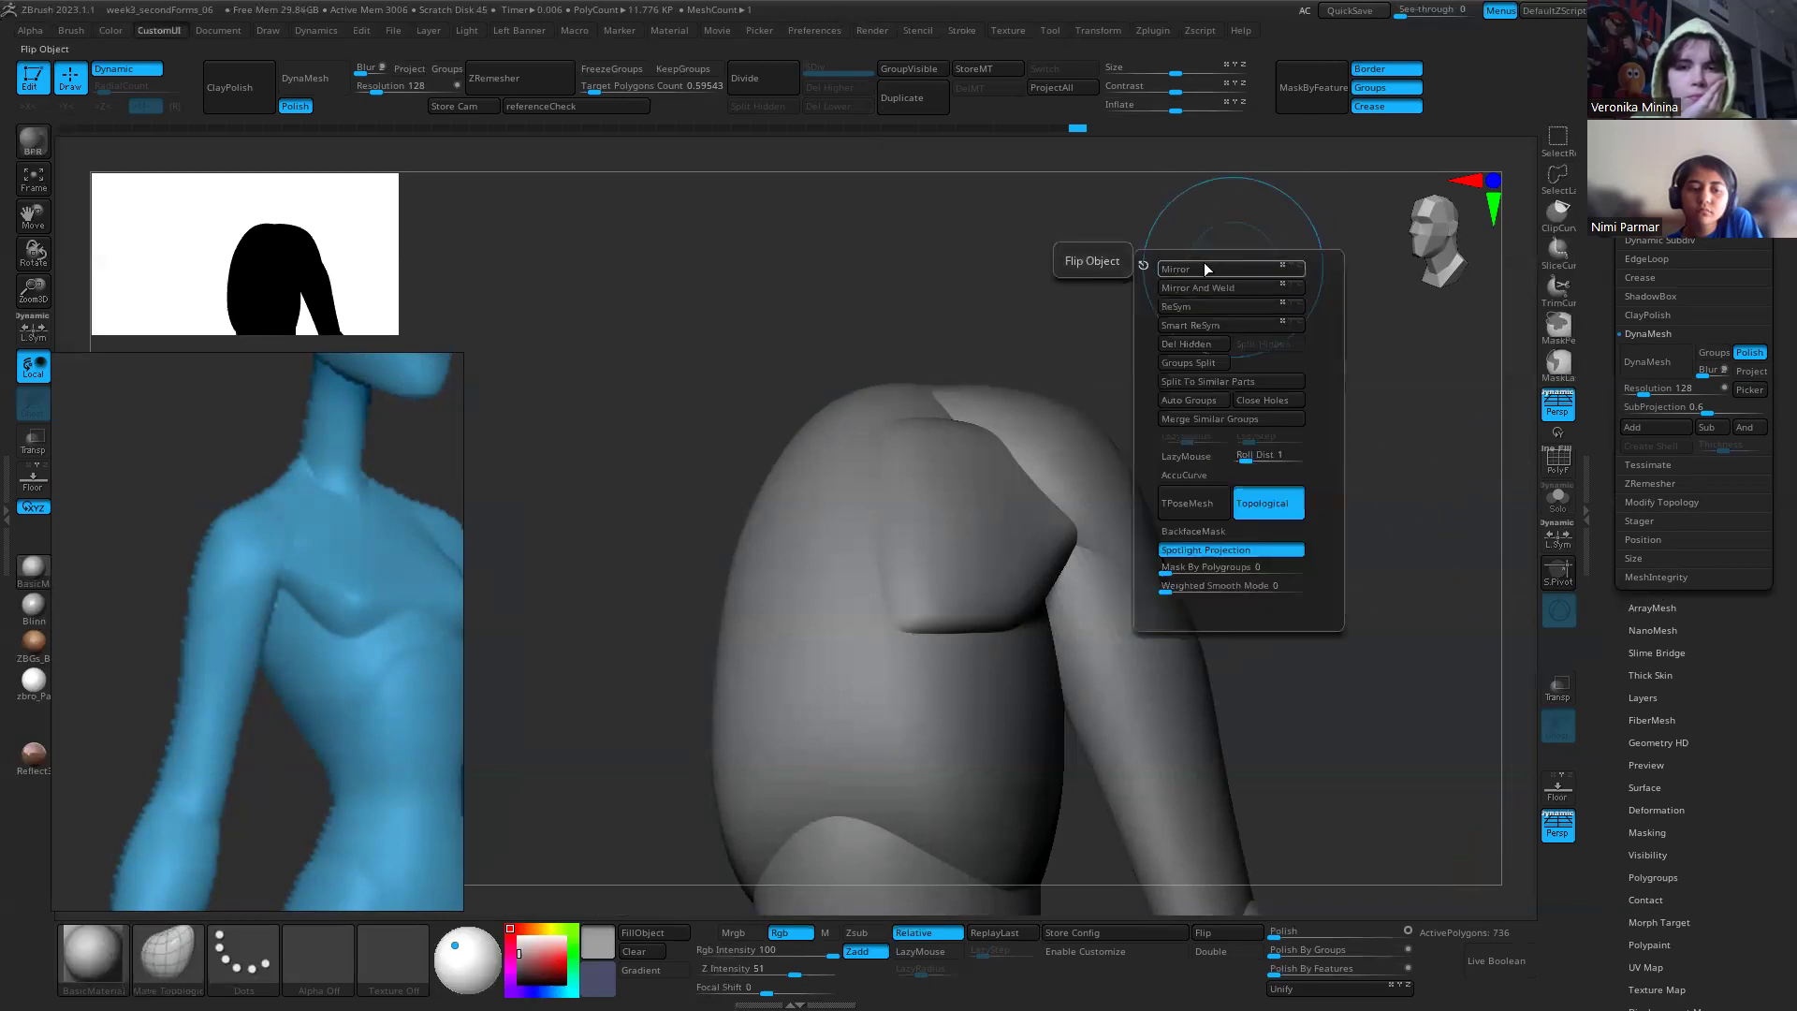
{"action": "left_click", "coordinate": [1217, 269]}
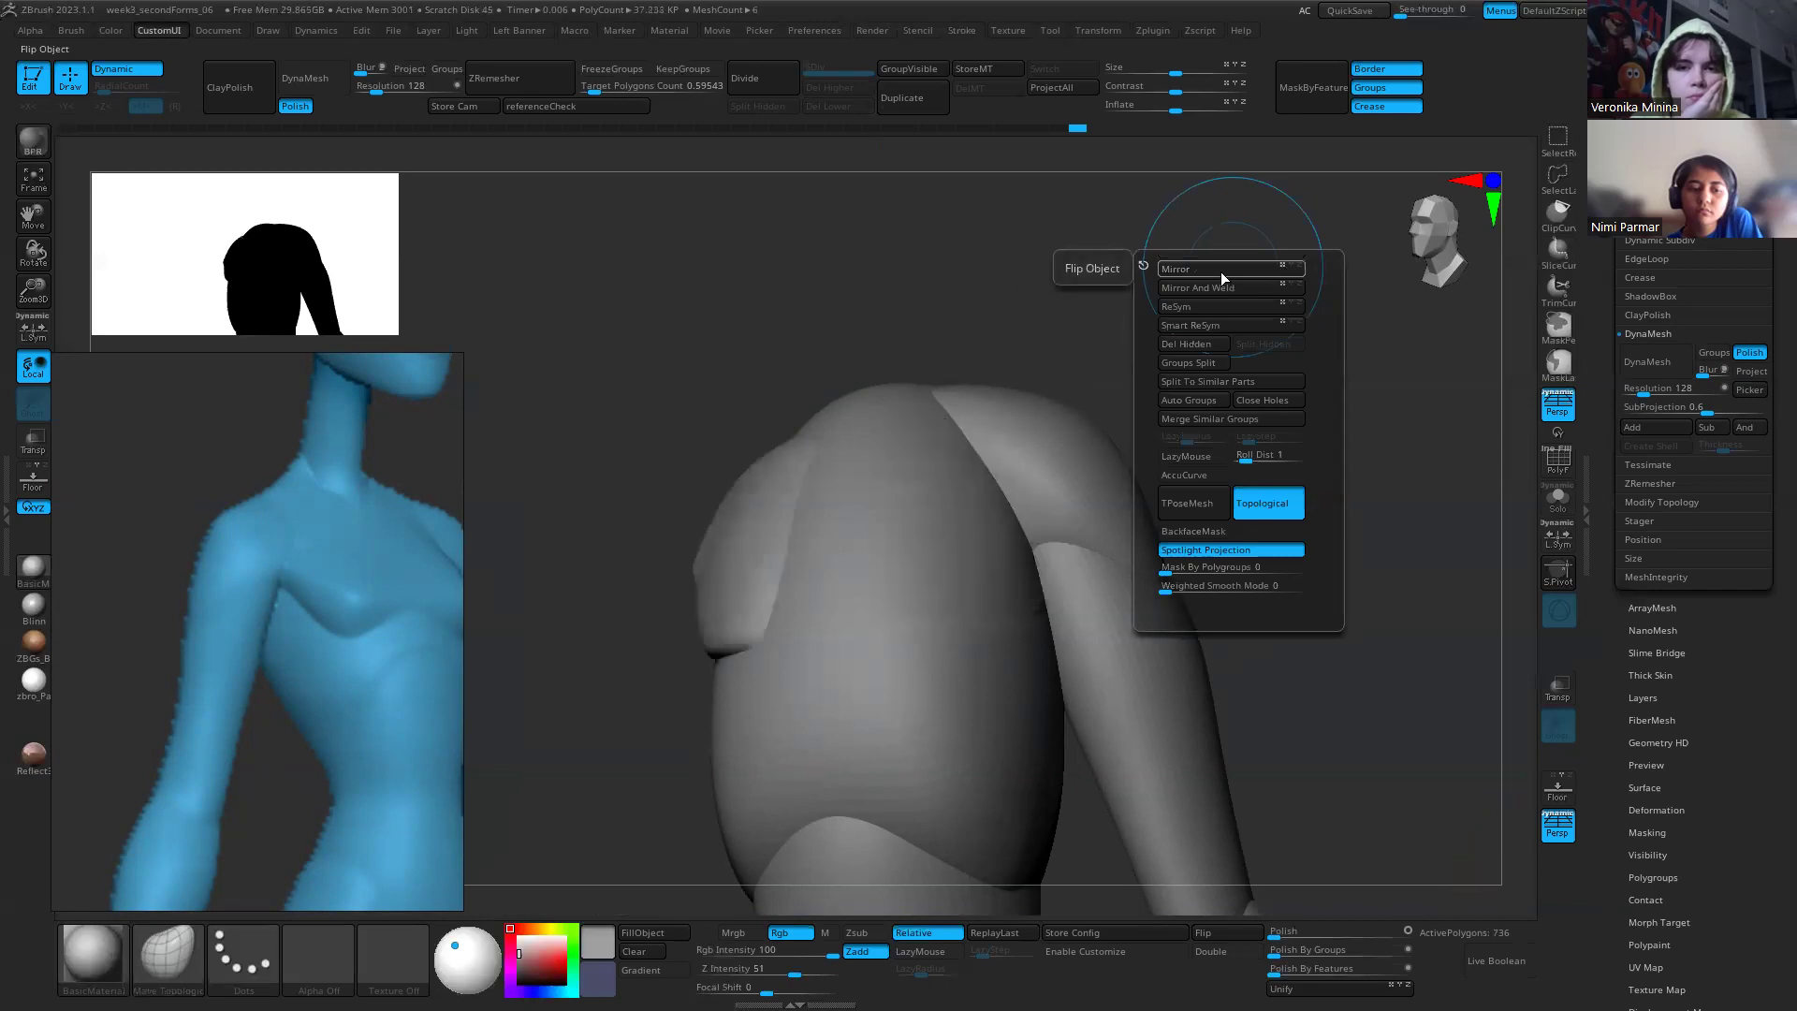
{"action": "left_click", "coordinate": [1215, 287]}
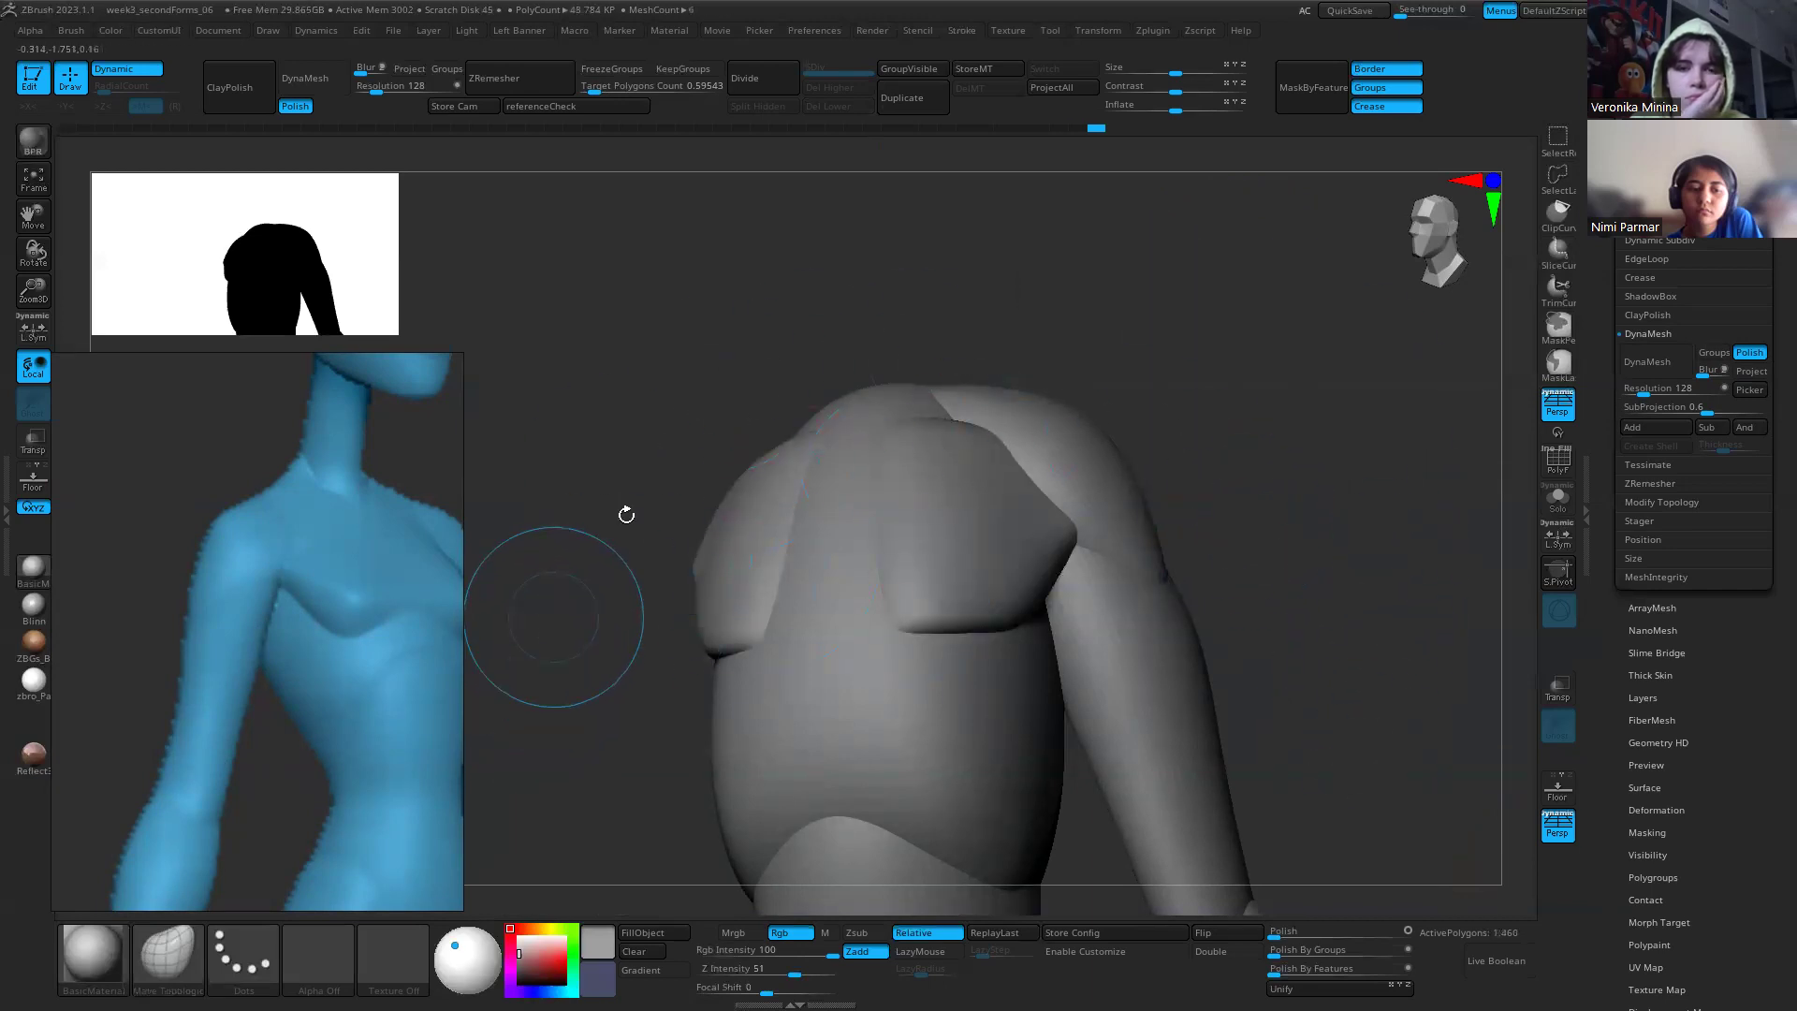
Step: Activate X symmetry and pull the inner edges of both chest forms toward the midline with Move Topological
{"action": "left_click_drag", "start_coordinate": [1215, 421], "coordinate": [1127, 542]}
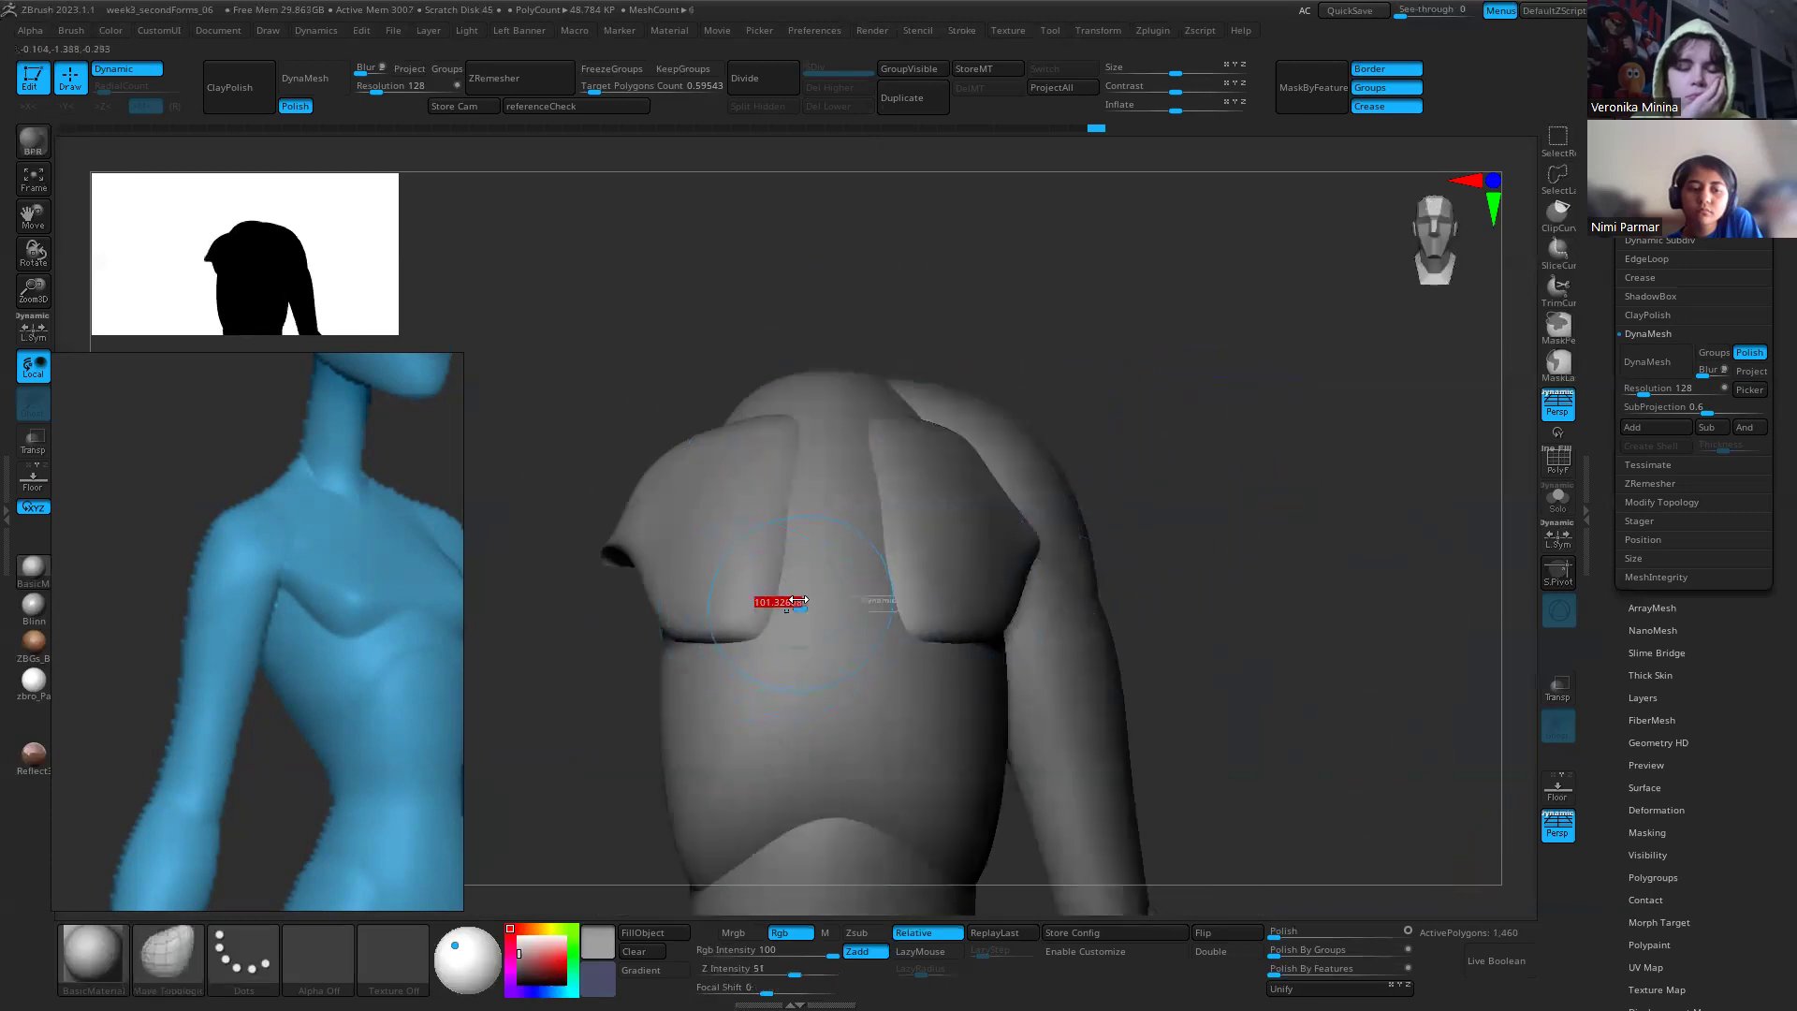
{"action": "mouse_move", "coordinate": [842, 603]}
{"action": "right_mouse_down"}
{"action": "mouse_move", "coordinate": [880, 620]}
{"action": "mouse_move", "coordinate": [868, 630]}
{"action": "right_mouse_up"}
{"action": "key", "text": "x"}
{"action": "mouse_move", "coordinate": [868, 630]}
{"action": "left_mouse_down"}
{"action": "mouse_move", "coordinate": [834, 602]}
{"action": "mouse_move", "coordinate": [863, 591]}
{"action": "left_mouse_up"}
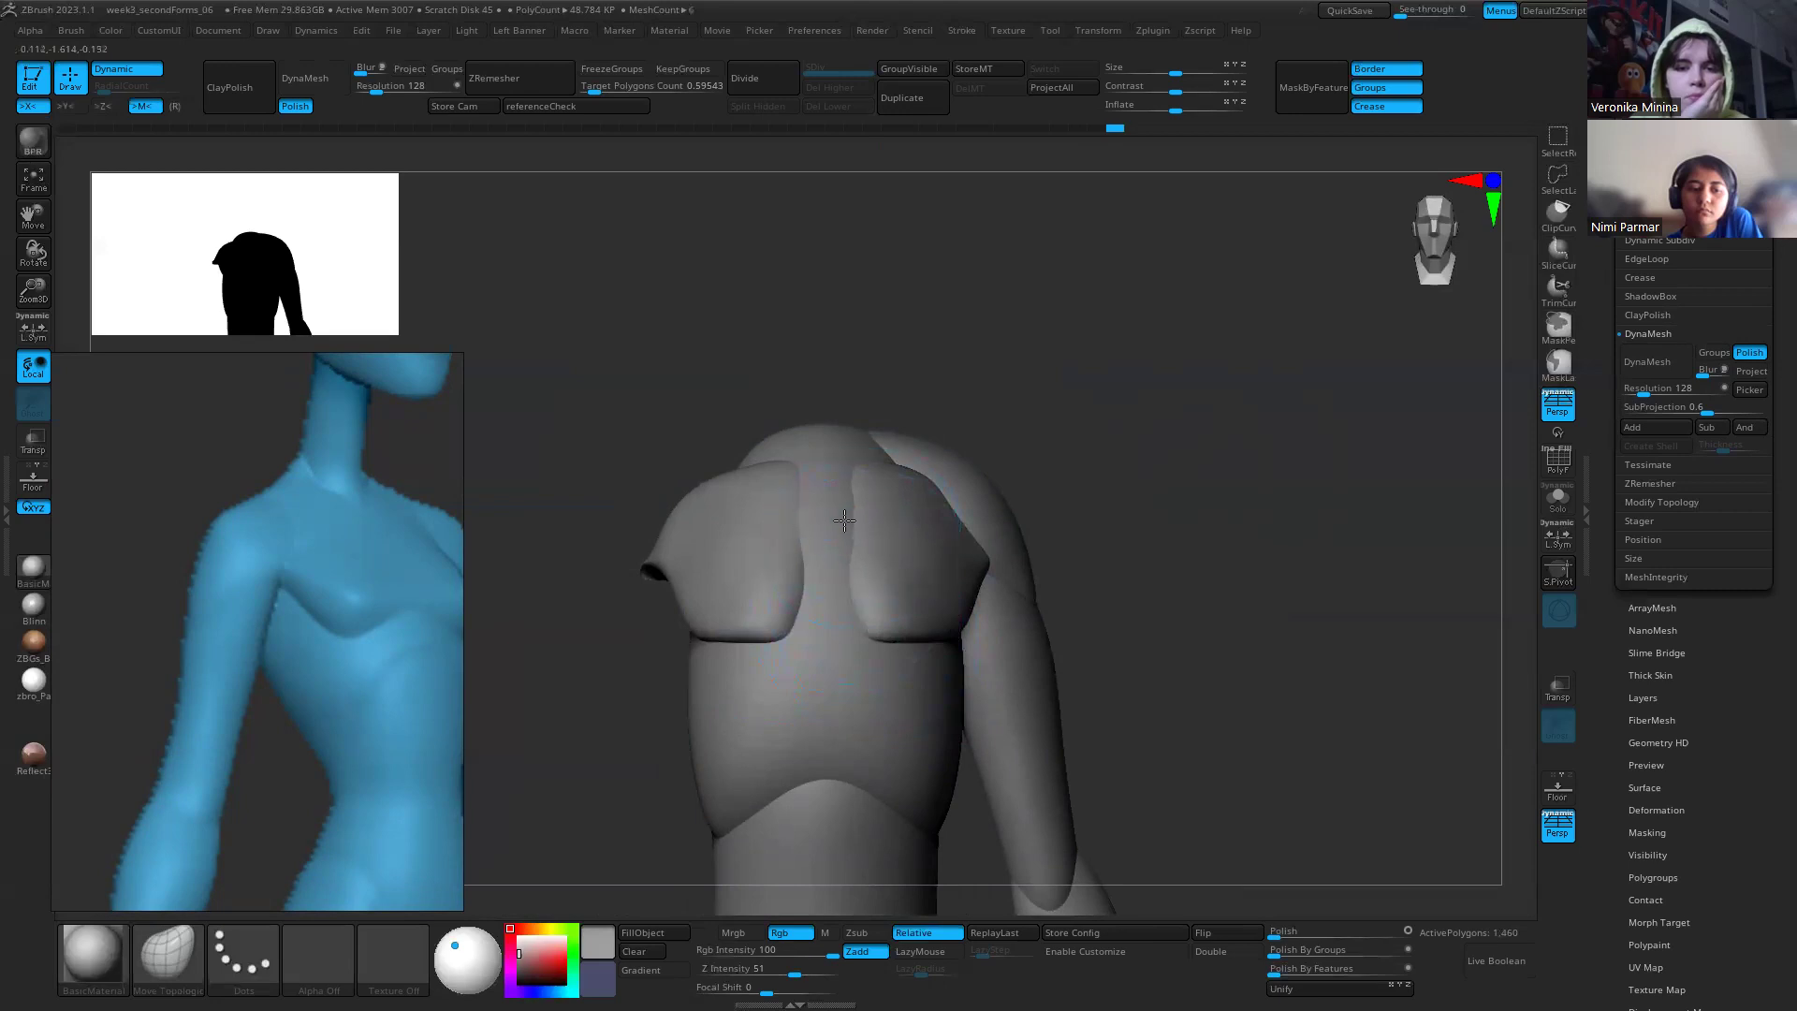
{"action": "left_click_drag", "start_coordinate": [849, 503], "coordinate": [831, 484]}
{"action": "mouse_move", "coordinate": [844, 633]}
{"action": "left_mouse_down"}
{"action": "mouse_move", "coordinate": [814, 622]}
{"action": "mouse_move", "coordinate": [829, 620]}
{"action": "left_mouse_up"}
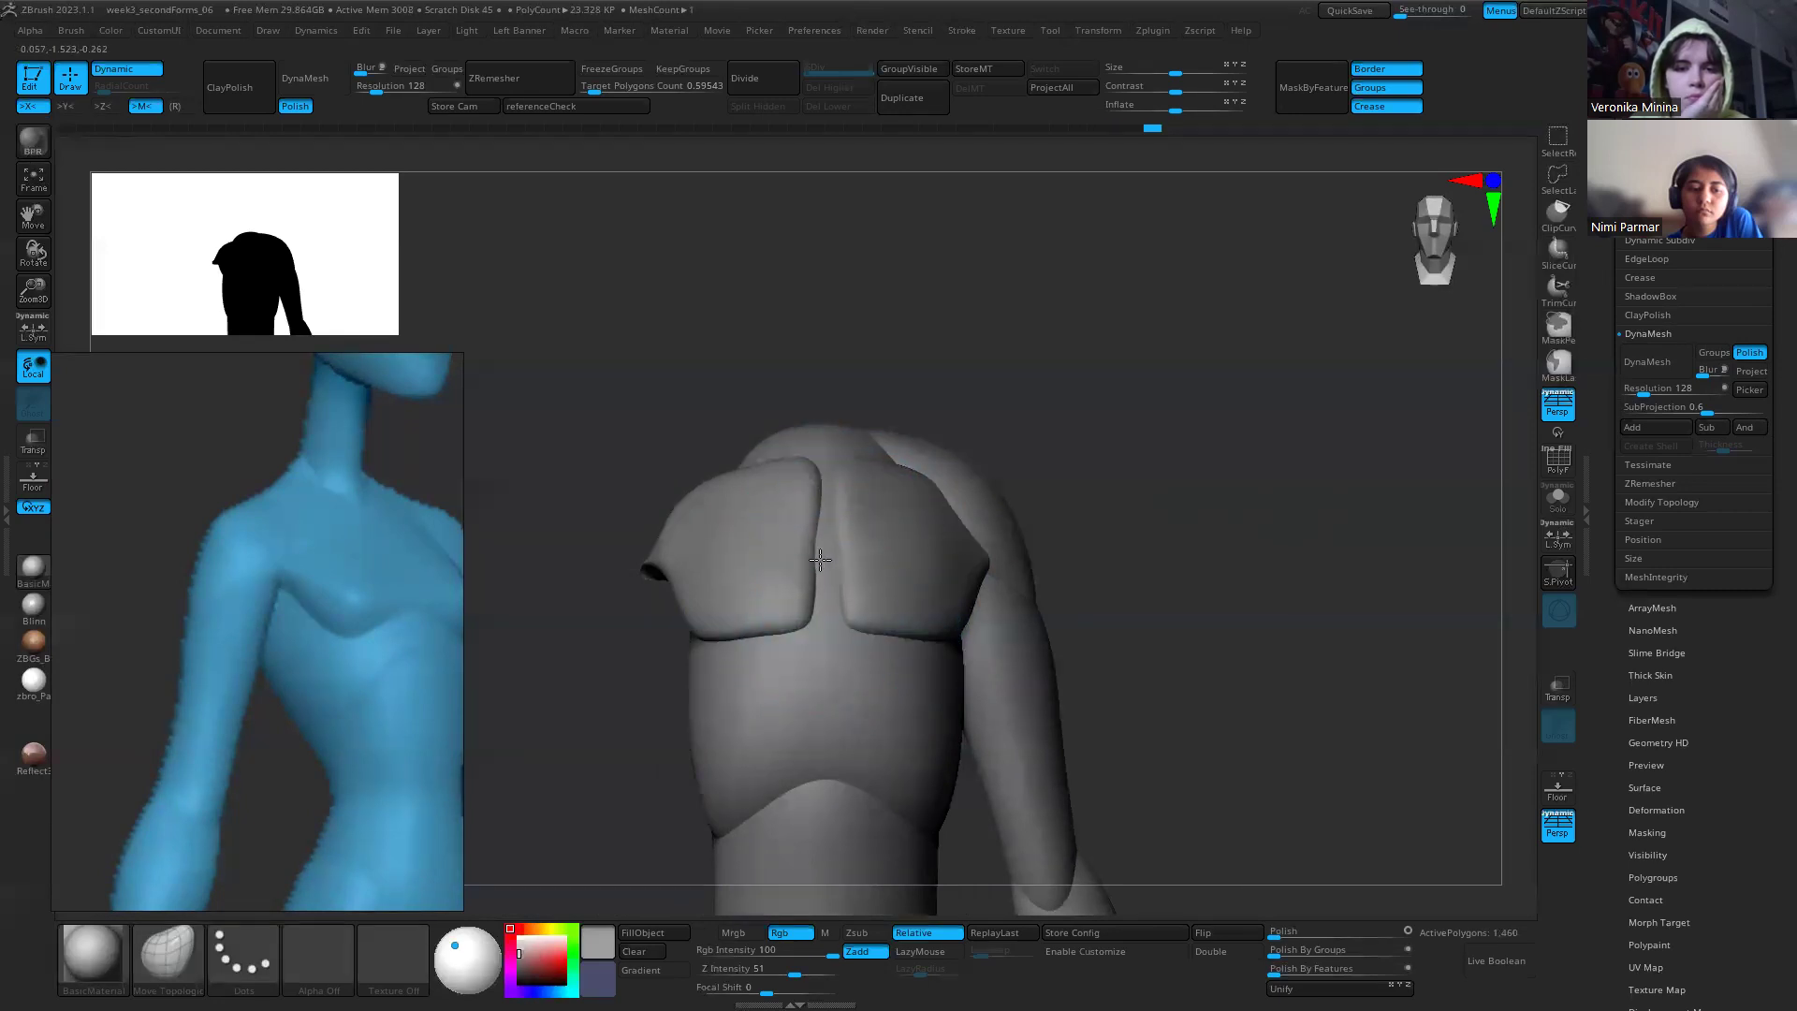
Step: Smooth the mirrored chest forms and refine their inner edges and lower inner corners
{"action": "mouse_move", "coordinate": [1135, 581]}
{"action": "left_mouse_down"}
{"action": "mouse_move", "coordinate": [921, 638]}
{"action": "mouse_move", "coordinate": [856, 486]}
{"action": "left_mouse_up"}
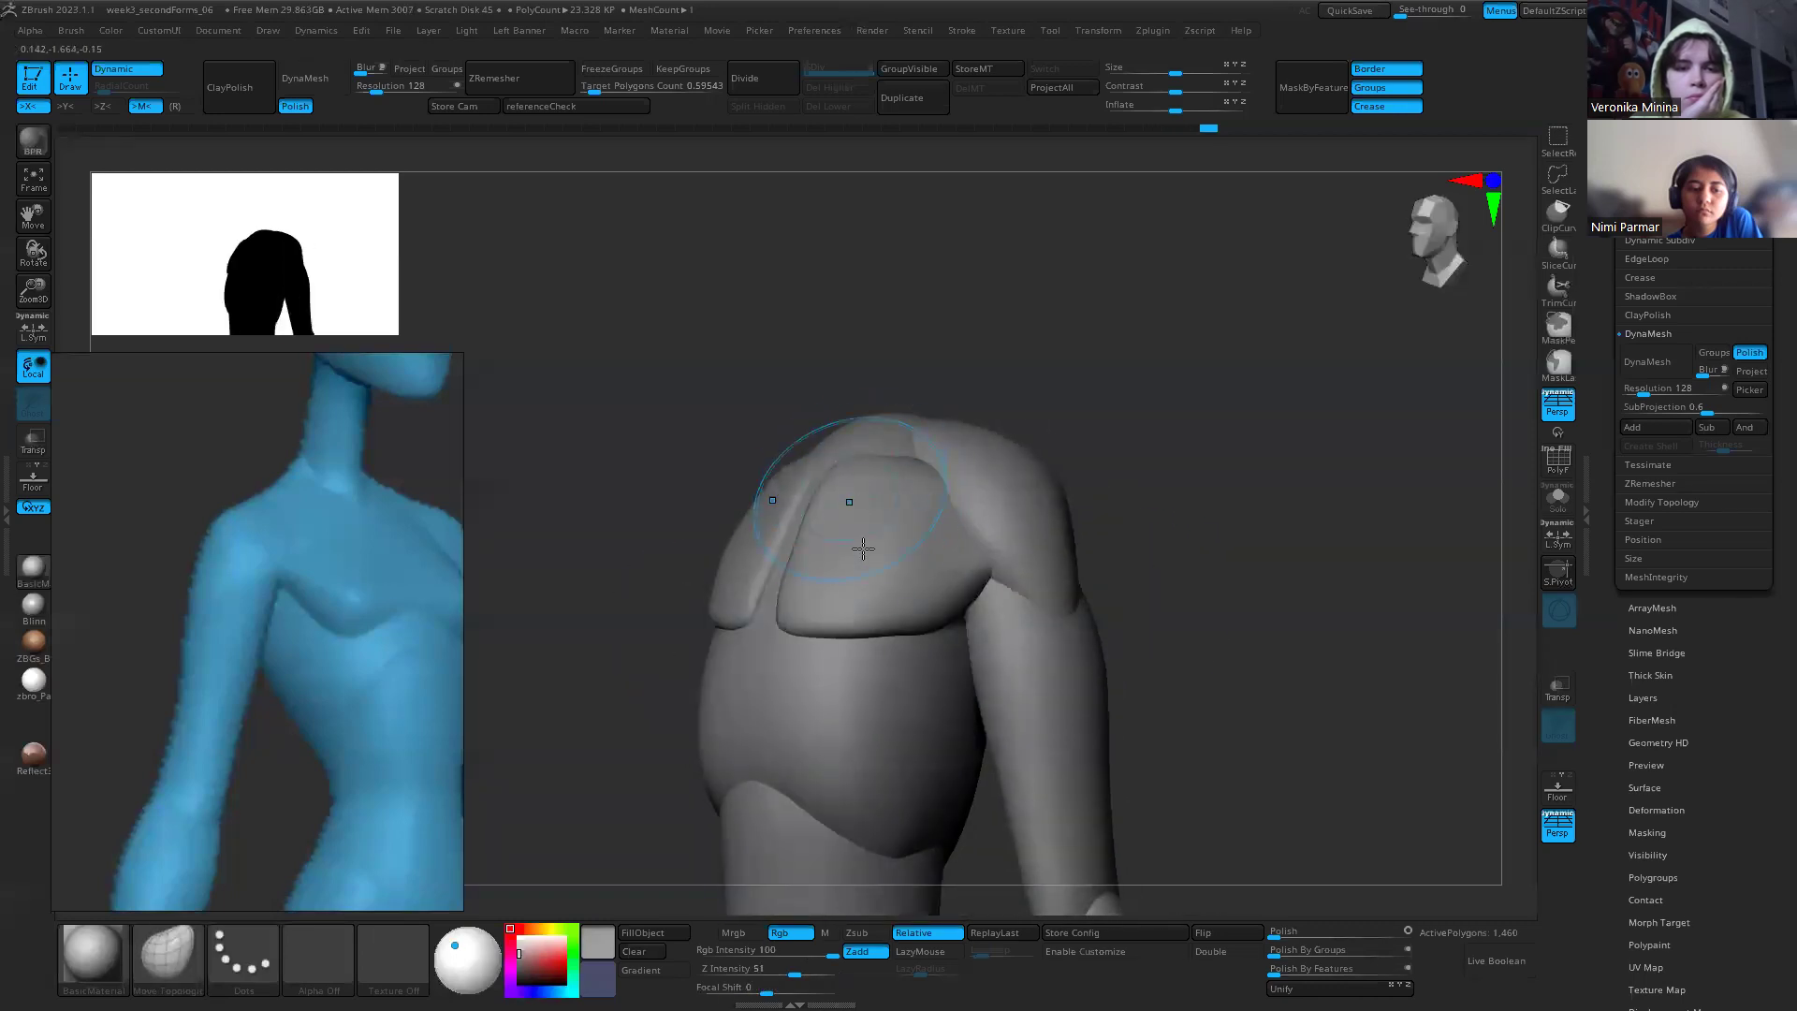
{"action": "key", "text": "shift"}
{"action": "mouse_move", "coordinate": [864, 510]}
{"action": "left_mouse_down", "text": "shift"}
{"action": "mouse_move", "coordinate": [863, 562]}
{"action": "mouse_move", "coordinate": [1078, 587]}
{"action": "left_mouse_up", "text": "shift"}
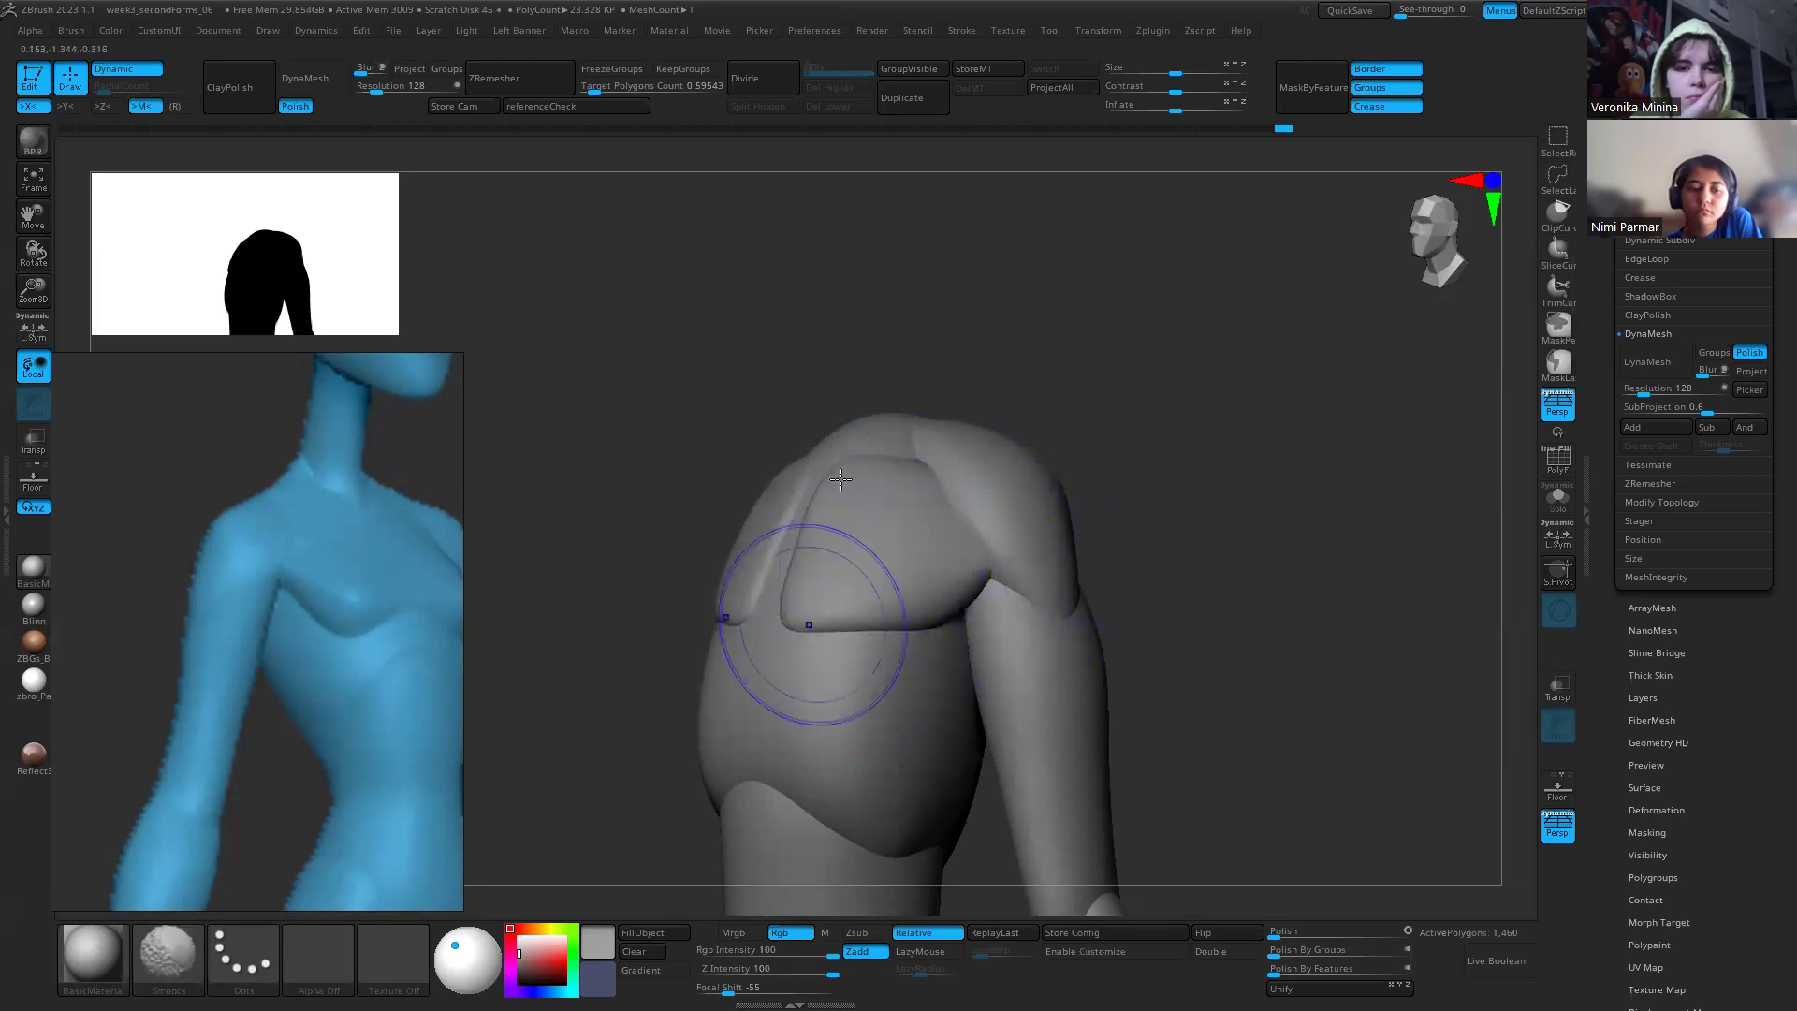
{"action": "left_click_drag", "start_coordinate": [1191, 589], "coordinate": [782, 633]}
{"action": "mouse_move", "coordinate": [1280, 592]}
{"action": "left_mouse_down"}
{"action": "mouse_move", "coordinate": [726, 633]}
{"action": "mouse_move", "coordinate": [760, 627]}
{"action": "left_mouse_up"}
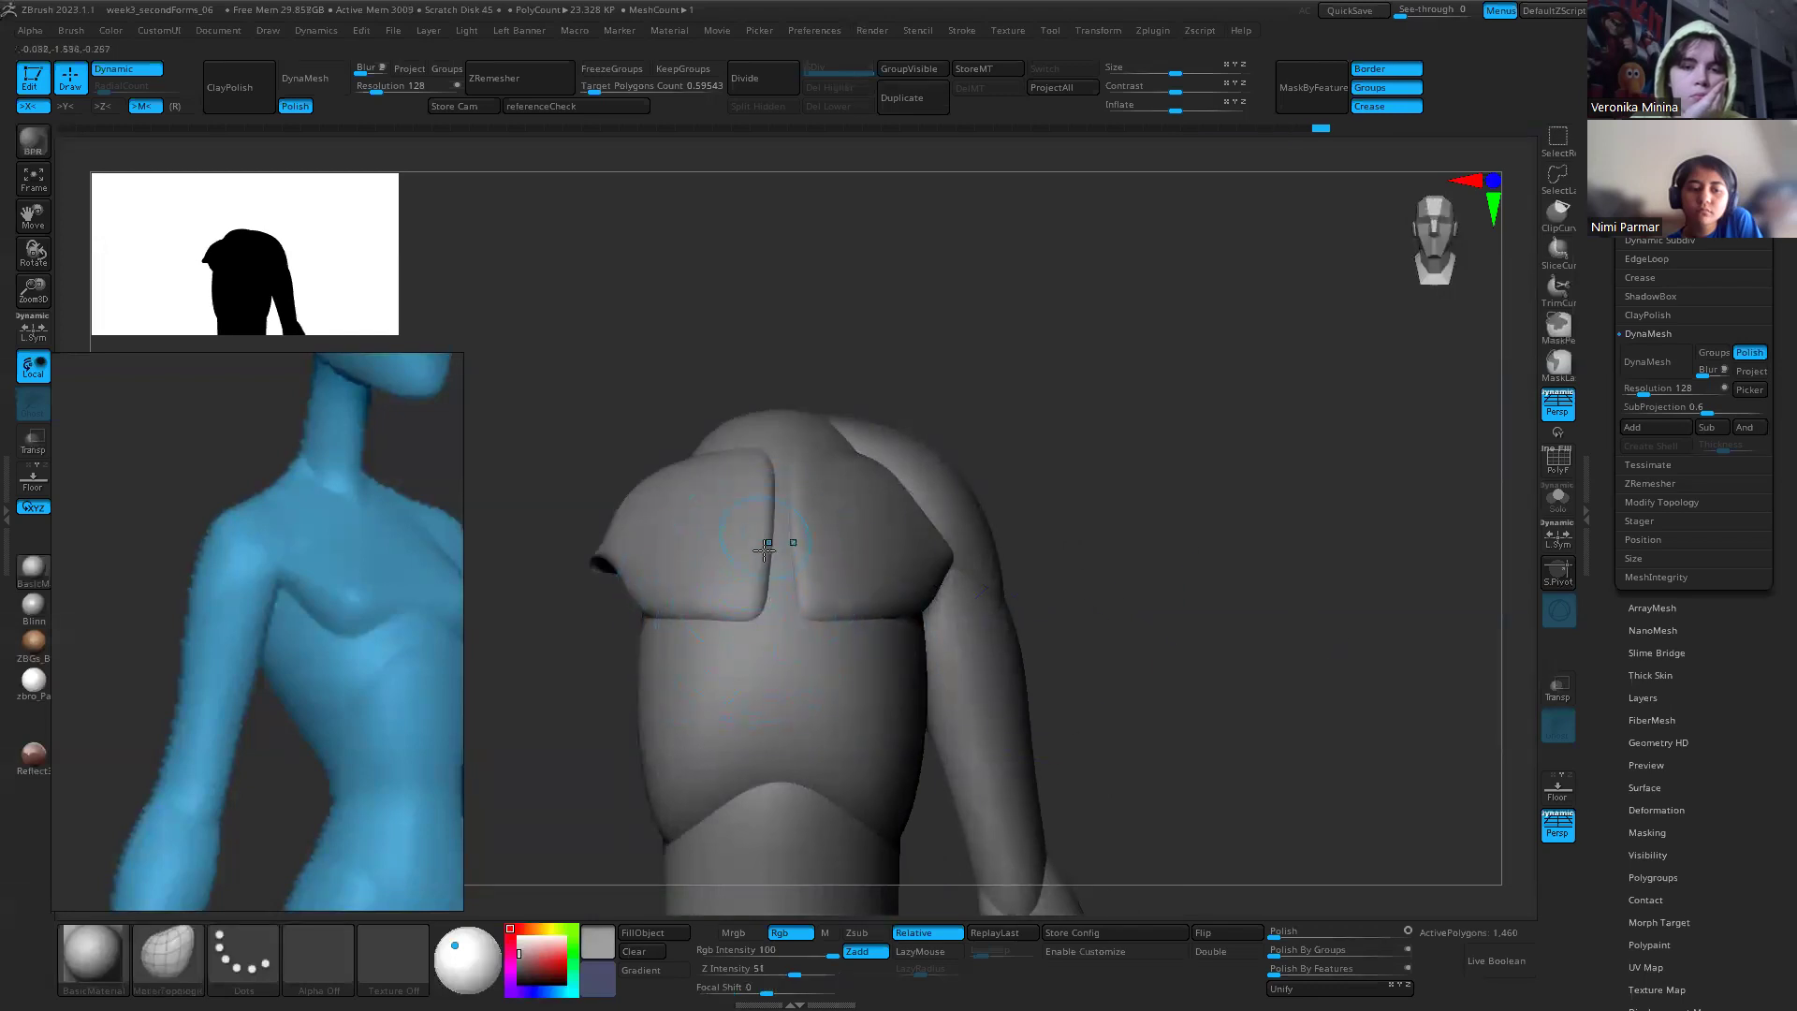
Step: Reshape the lower edges of both chest forms symmetrically with Move Topological
{"action": "left_click_drag", "start_coordinate": [747, 642], "coordinate": [717, 643]}
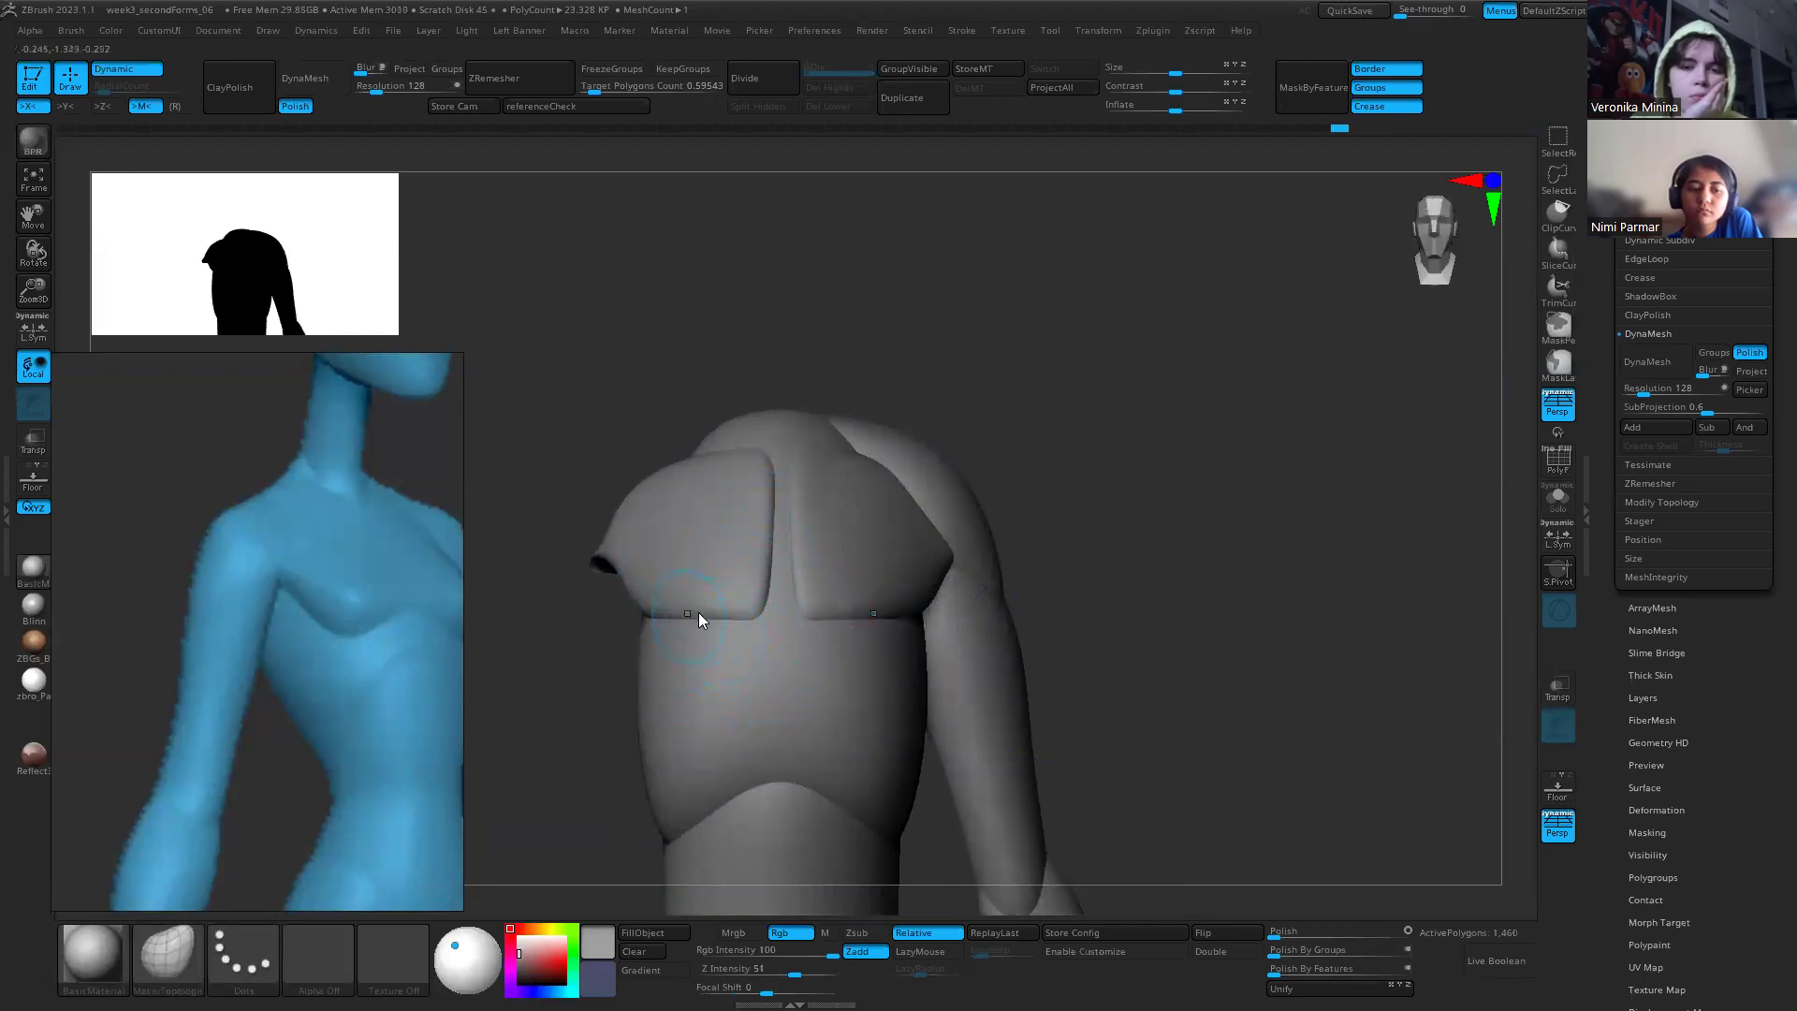
{"action": "left_click_drag", "start_coordinate": [700, 566], "coordinate": [690, 562]}
{"action": "left_click_drag", "start_coordinate": [1111, 521], "coordinate": [353, 581]}
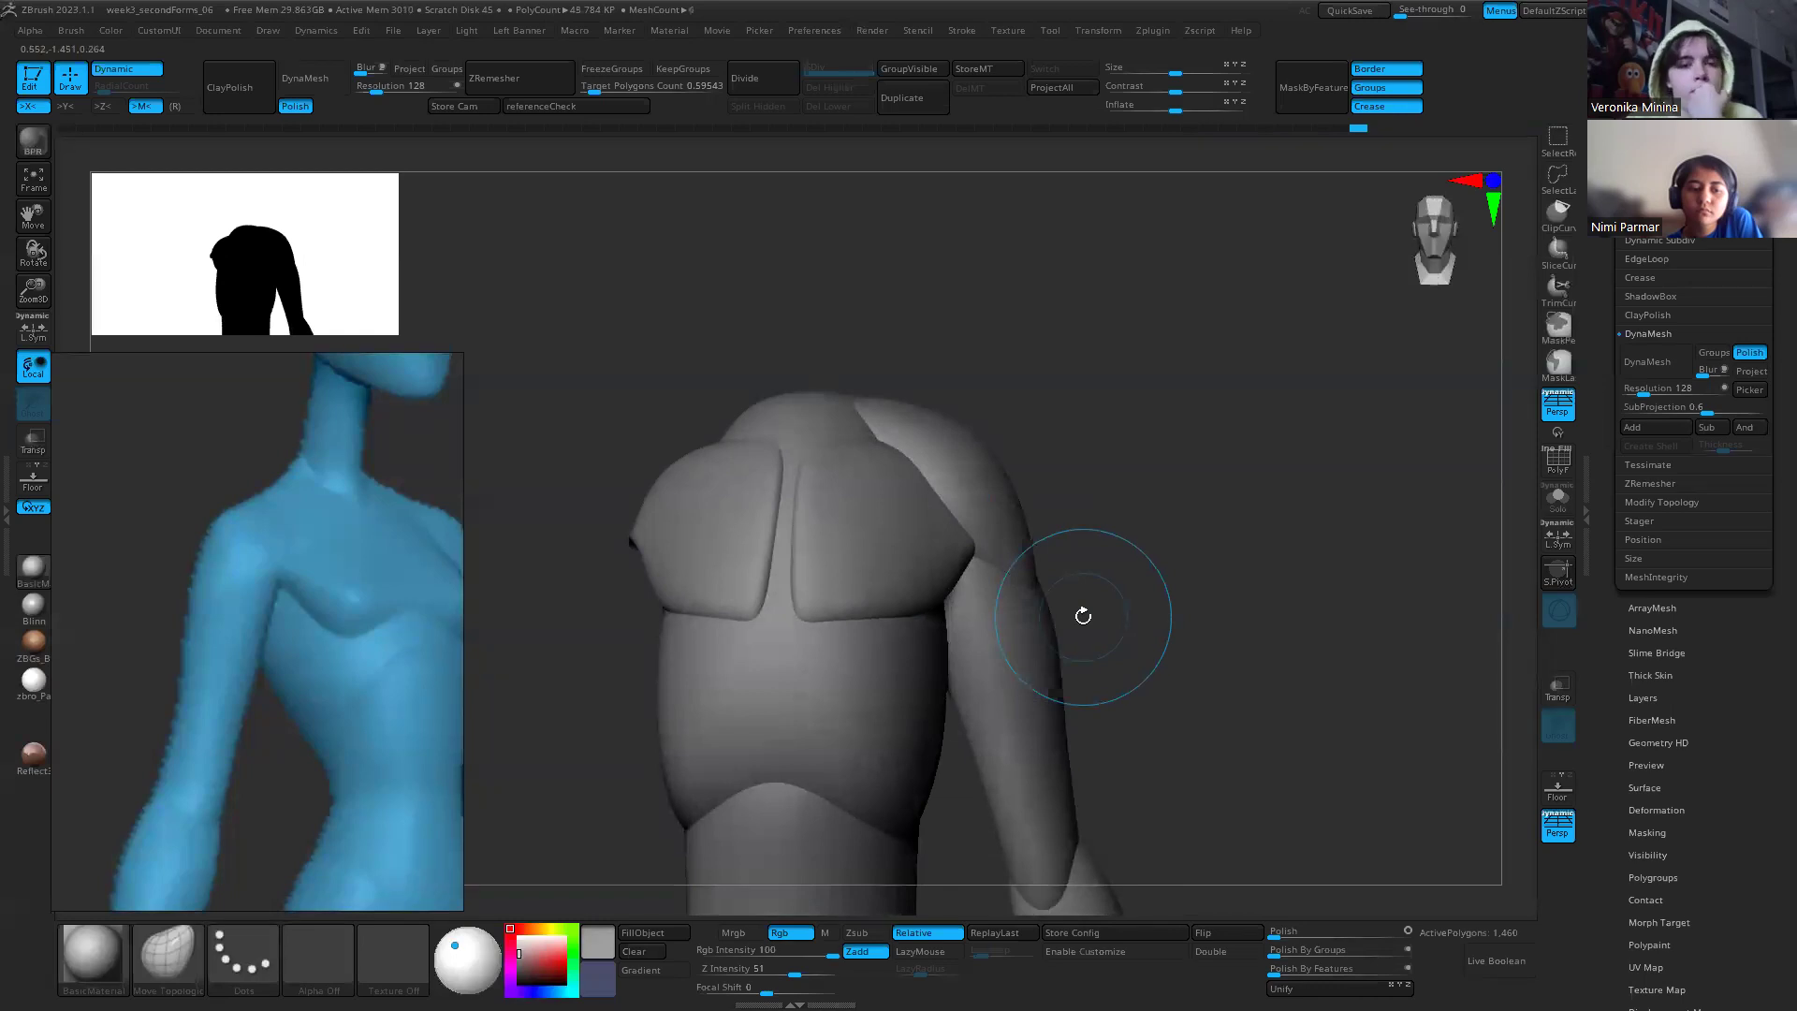
{"action": "left_click_drag", "start_coordinate": [1051, 329], "coordinate": [1052, 591]}
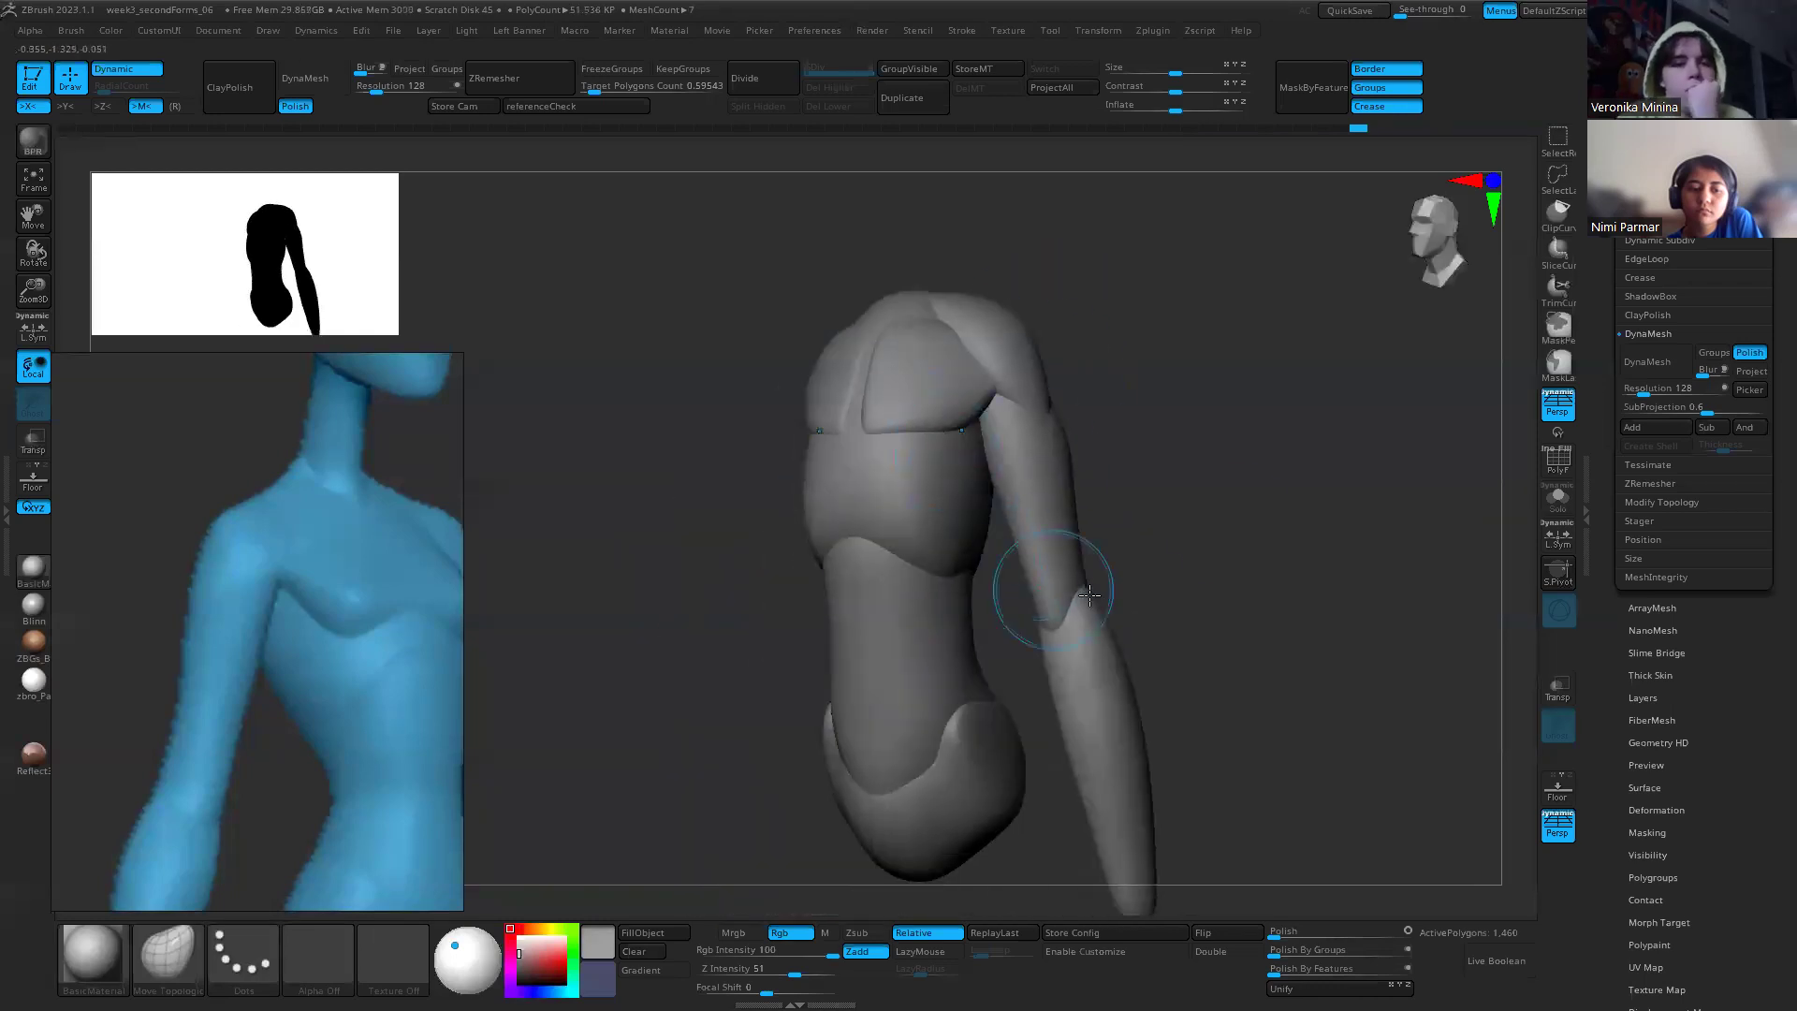
Step: Compare the torso with the character reference overlay and adjust the chest forms' outer edge near the armpit
{"action": "key", "text": "shift+z"}
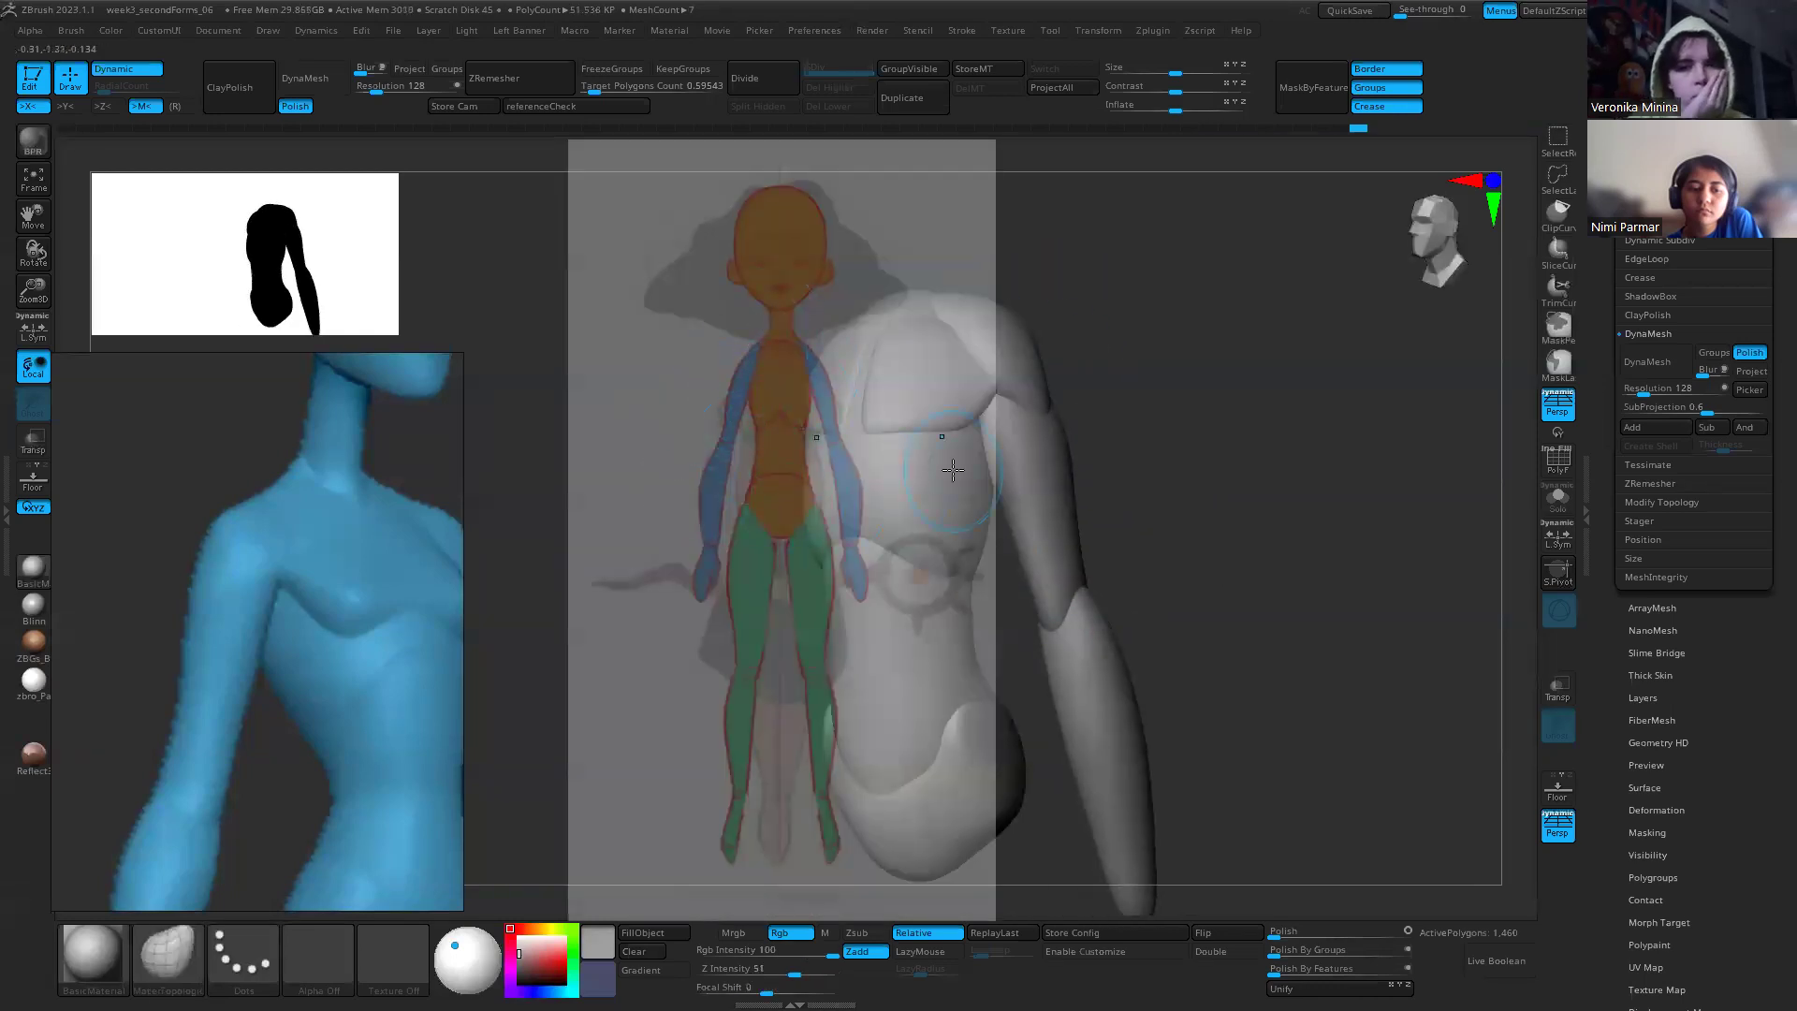
{"action": "key", "text": "shift+z"}
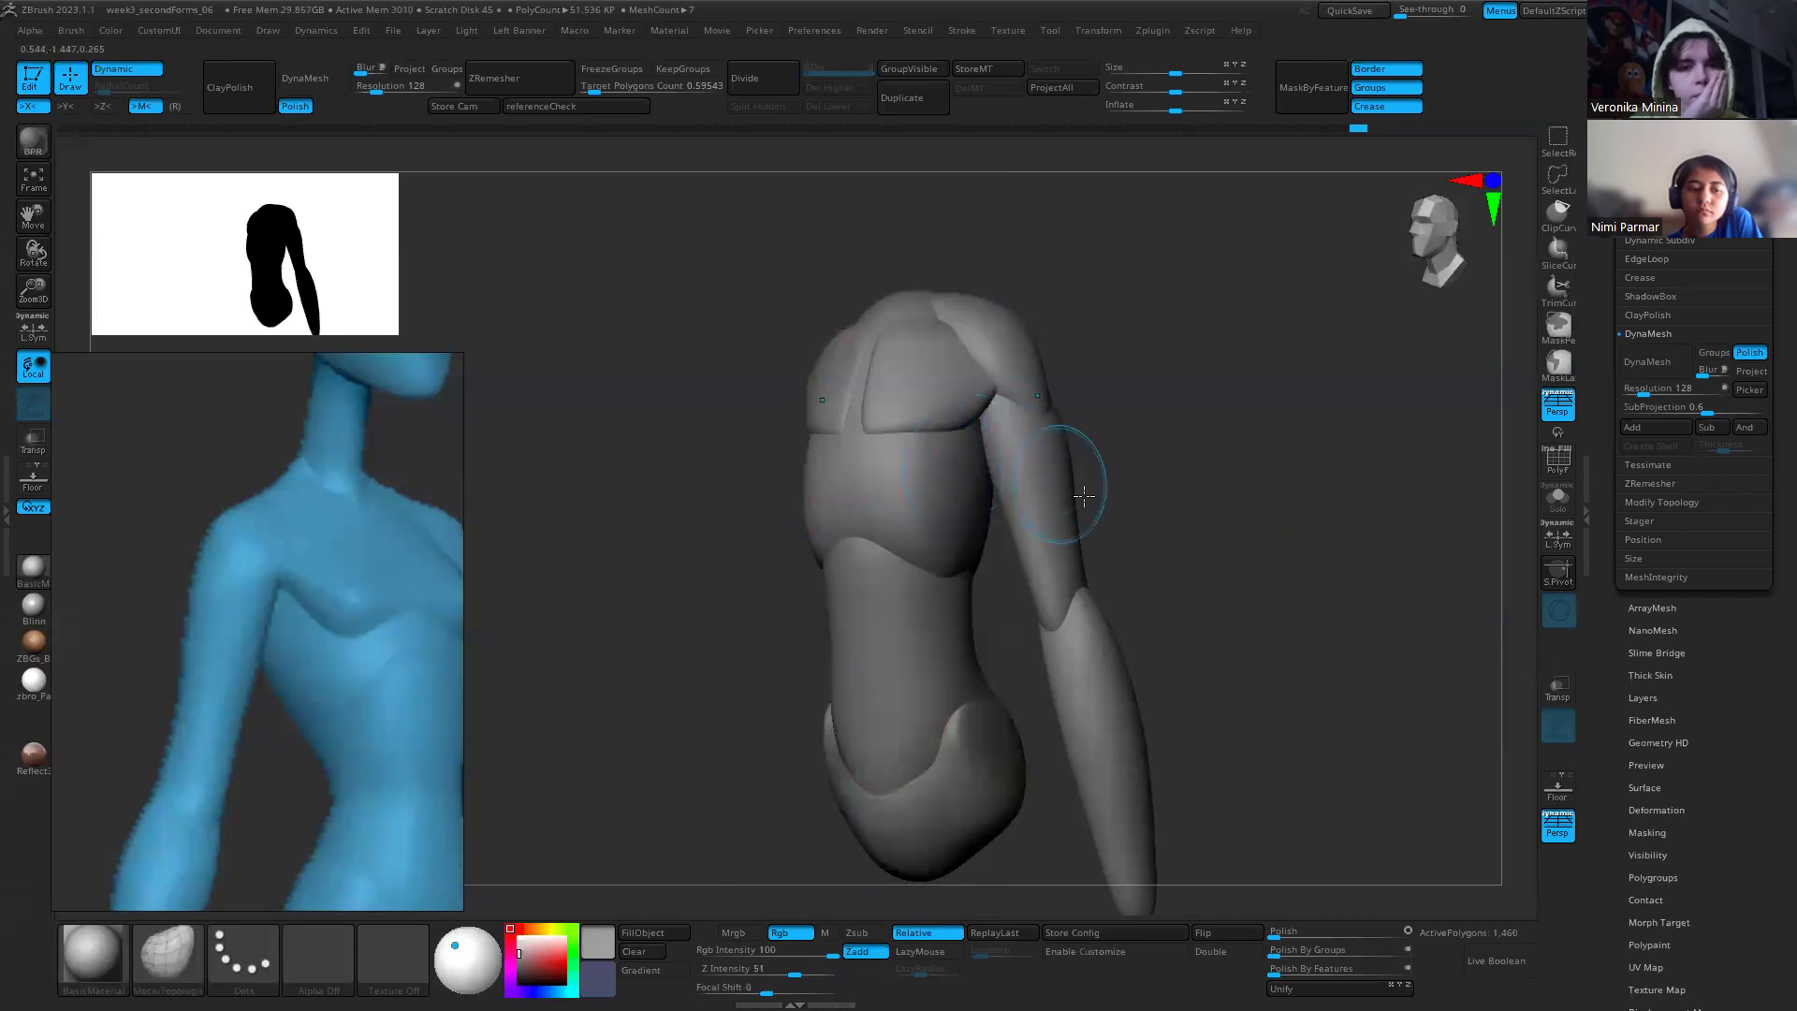
{"action": "left_click_drag", "start_coordinate": [1076, 463], "coordinate": [1164, 465]}
{"action": "right_click_drag", "start_coordinate": [1164, 466], "coordinate": [919, 590]}
{"action": "key", "text": "s"}
{"action": "left_click_drag", "start_coordinate": [982, 586], "coordinate": [952, 584]}
{"action": "left_click_drag", "start_coordinate": [1223, 636], "coordinate": [1123, 632]}
{"action": "right_click_drag", "start_coordinate": [1177, 651], "coordinate": [1032, 384], "text": "alt"}
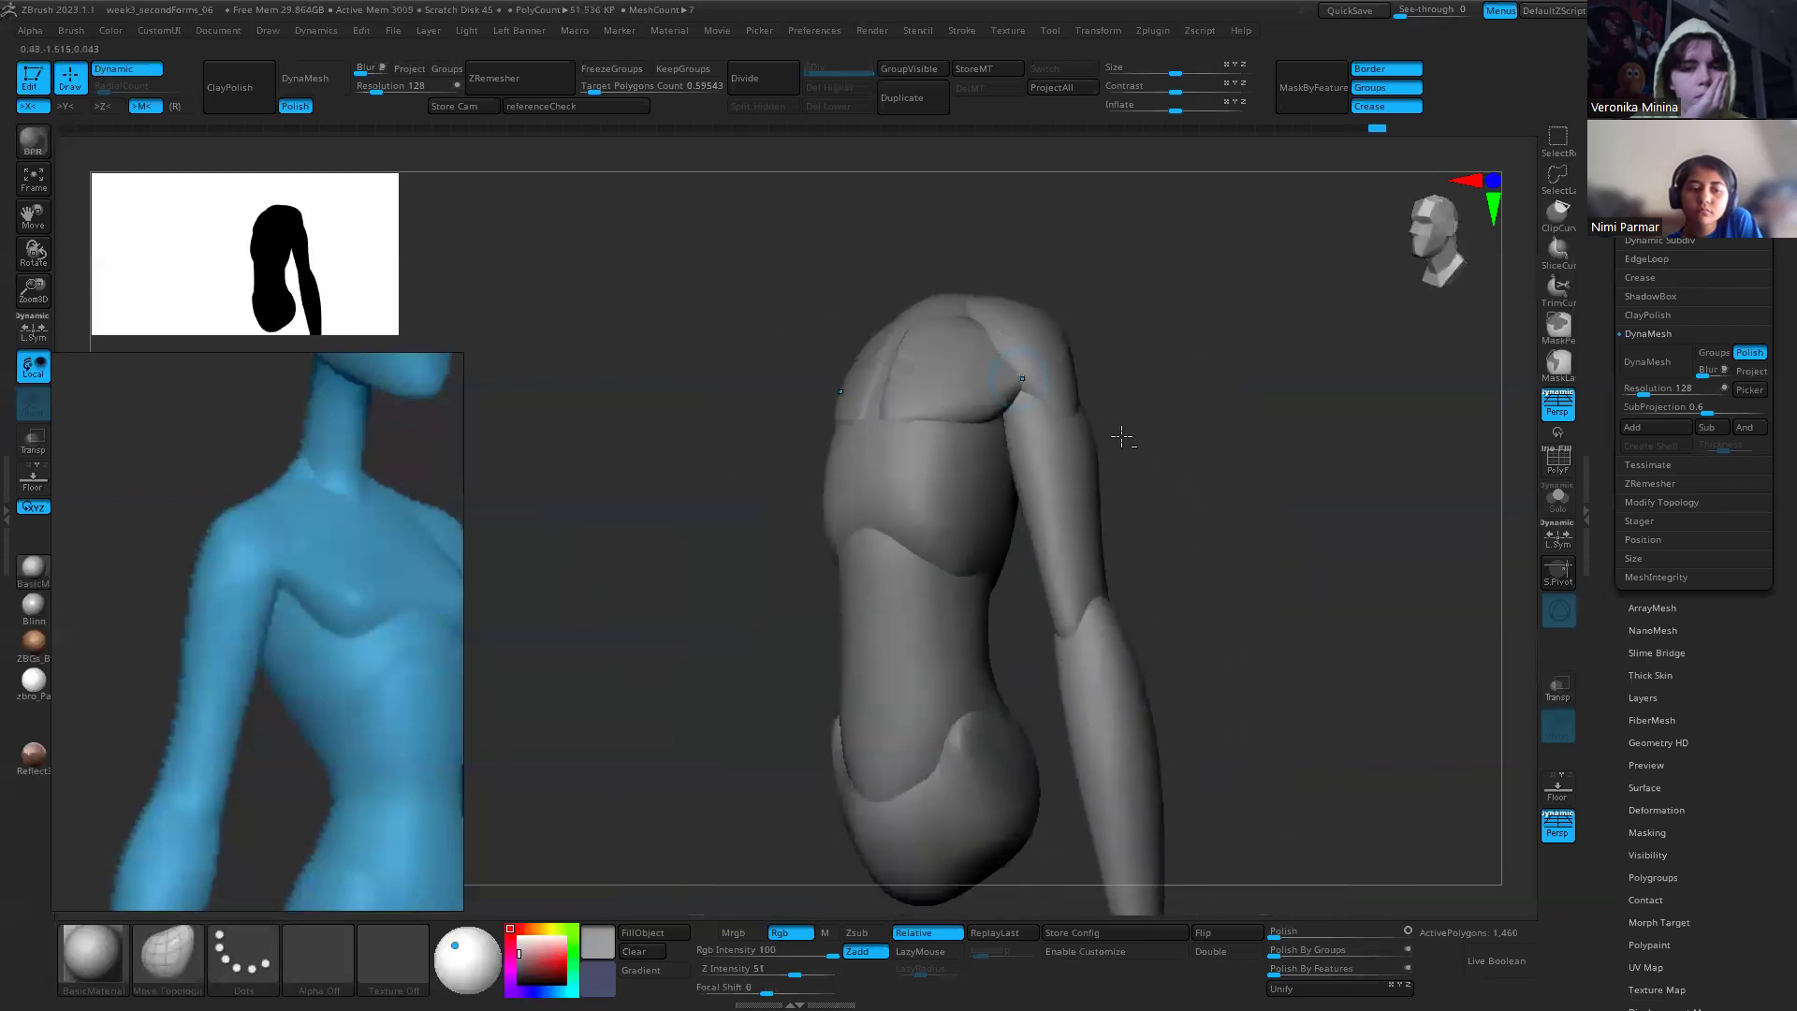
Step: Check the torso against the reference overlay and adjust the upper arm form from the back with Move Topological
{"action": "right_click_drag", "start_coordinate": [1188, 460], "coordinate": [1248, 465]}
{"action": "mouse_move", "coordinate": [725, 496]}
{"action": "right_mouse_down", "text": "ctrl"}
{"action": "mouse_move", "coordinate": [712, 436]}
{"action": "mouse_move", "coordinate": [742, 433]}
{"action": "right_mouse_up", "text": "ctrl"}
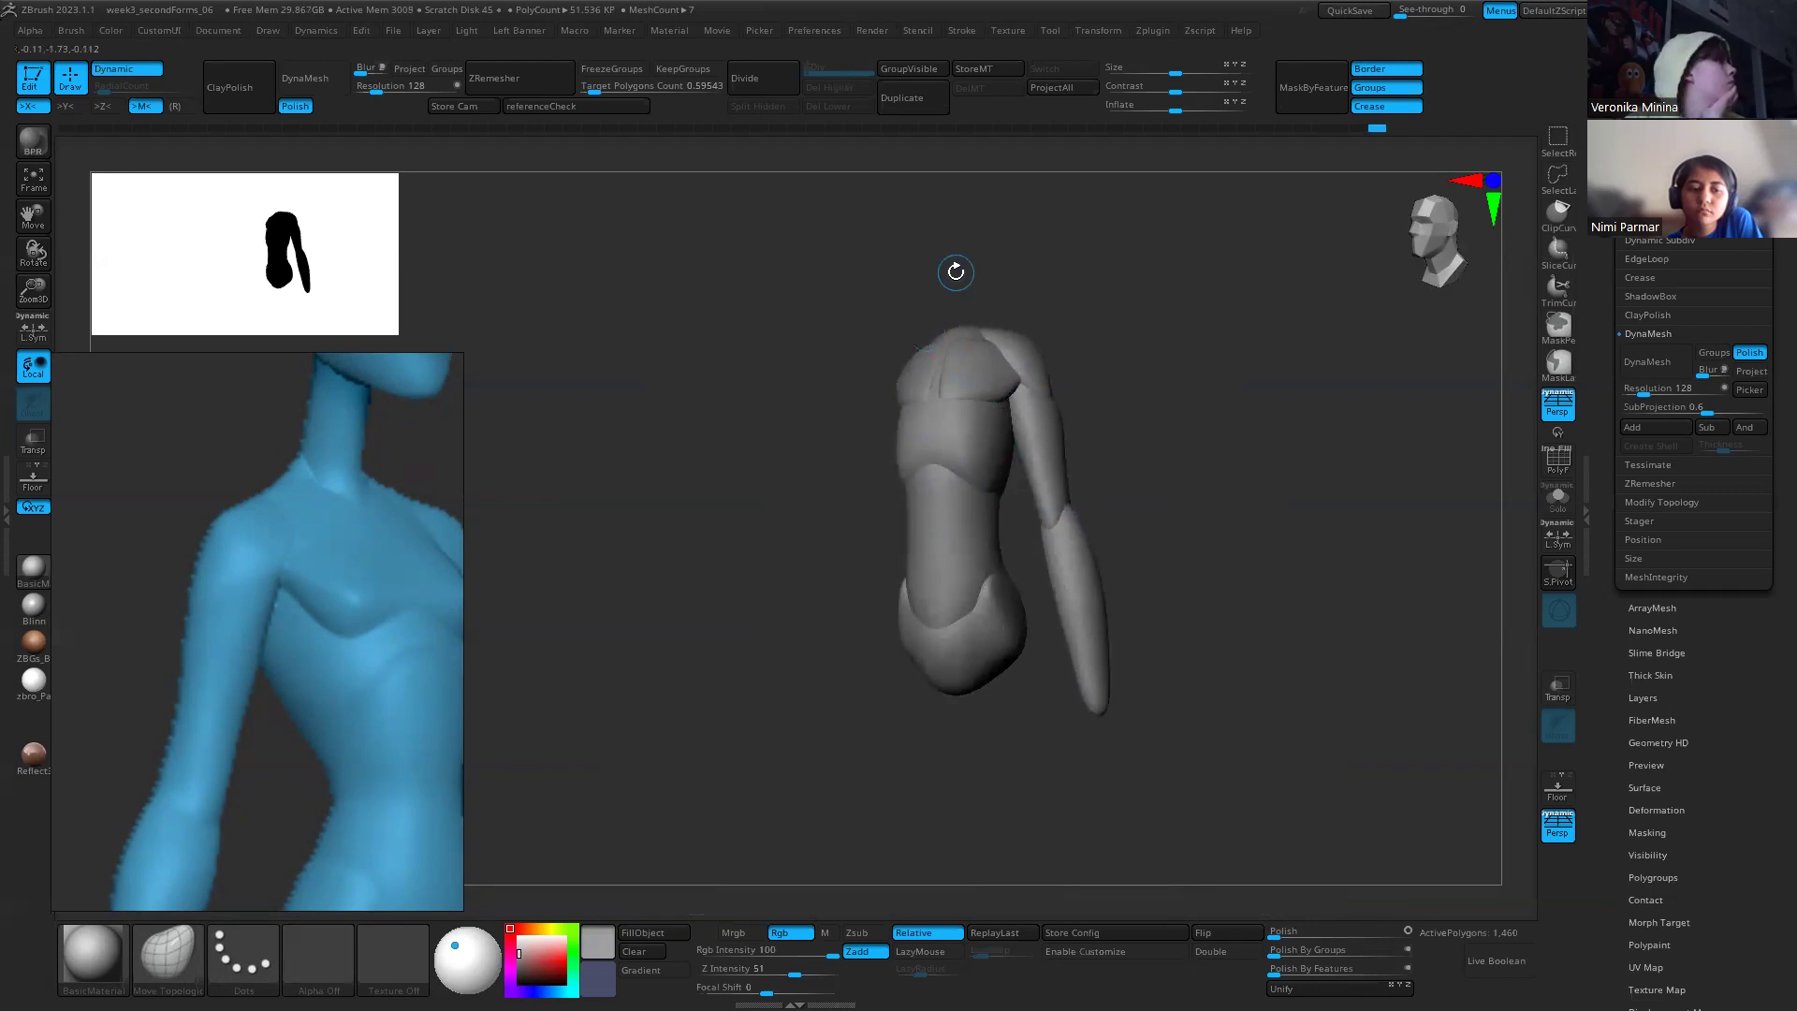
{"action": "mouse_move", "coordinate": [1033, 429]}
{"action": "right_mouse_down"}
{"action": "mouse_move", "coordinate": [1191, 557]}
{"action": "mouse_move", "coordinate": [1035, 630]}
{"action": "right_mouse_up"}
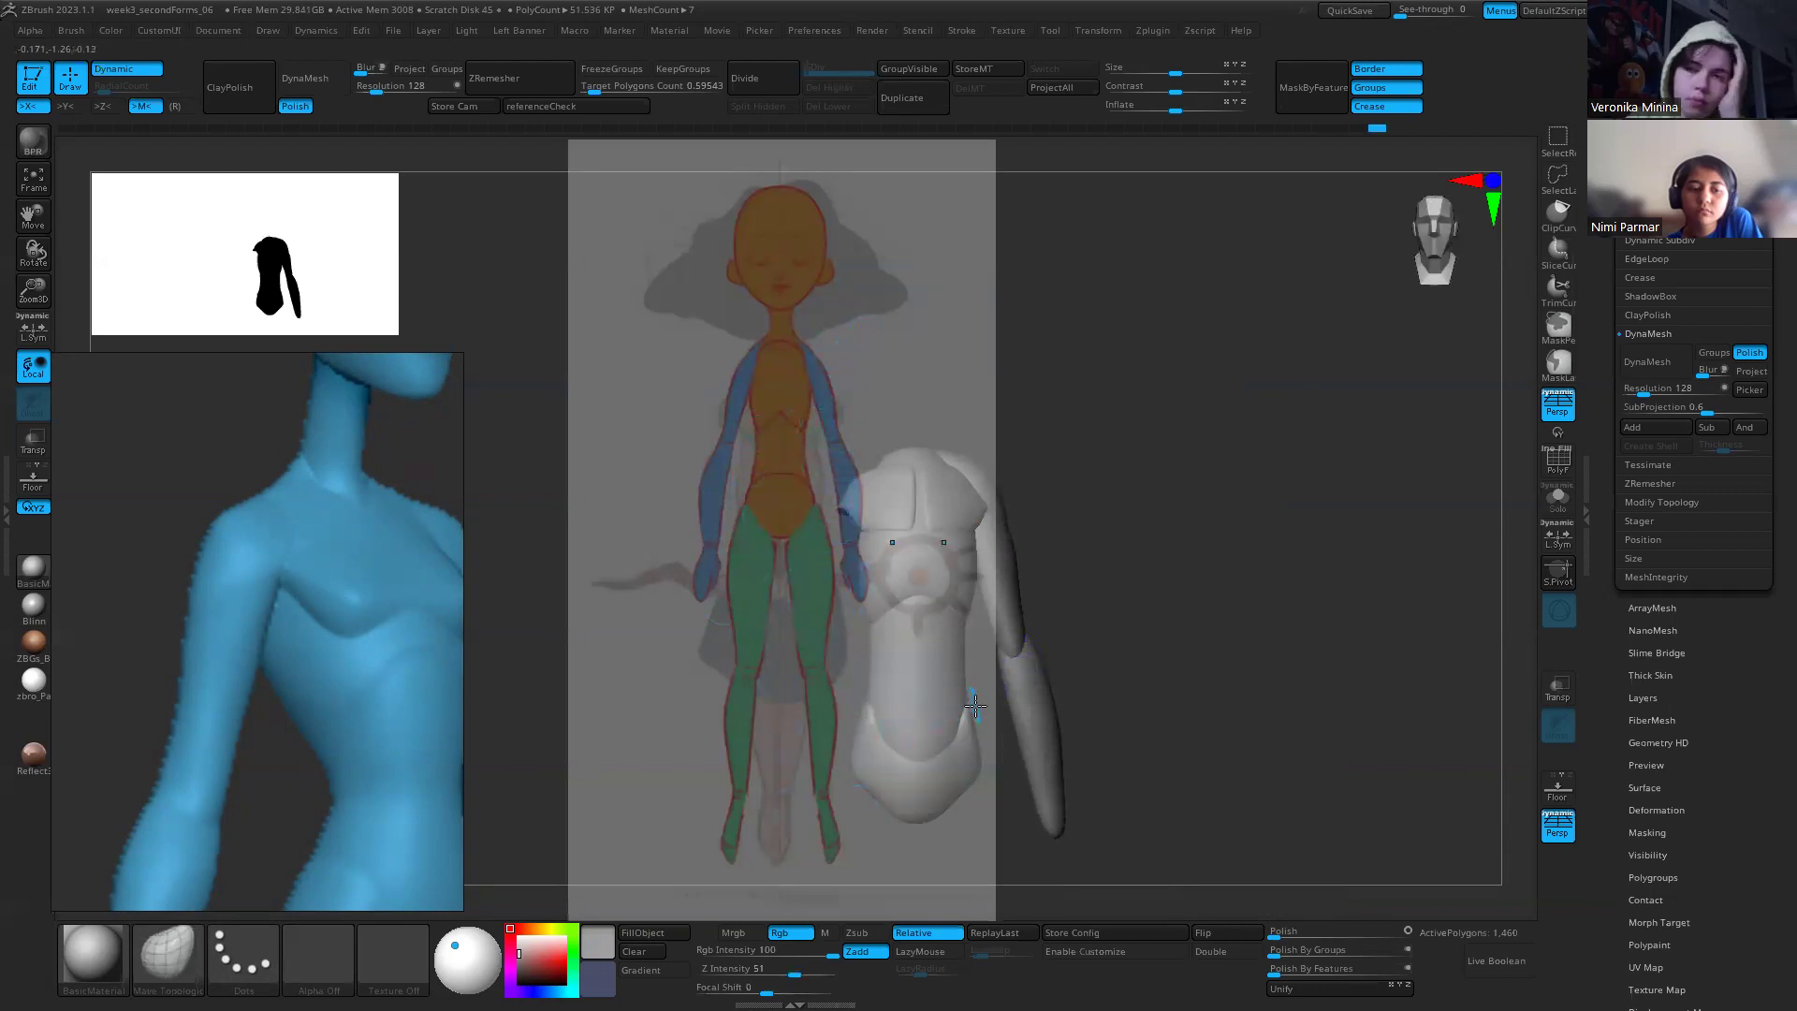
{"action": "mouse_move", "coordinate": [1049, 492]}
{"action": "right_mouse_down"}
{"action": "mouse_move", "coordinate": [1132, 522]}
{"action": "mouse_move", "coordinate": [823, 561]}
{"action": "mouse_move", "coordinate": [1226, 567]}
{"action": "mouse_move", "coordinate": [1171, 561]}
{"action": "mouse_move", "coordinate": [1184, 555]}
{"action": "right_mouse_up"}
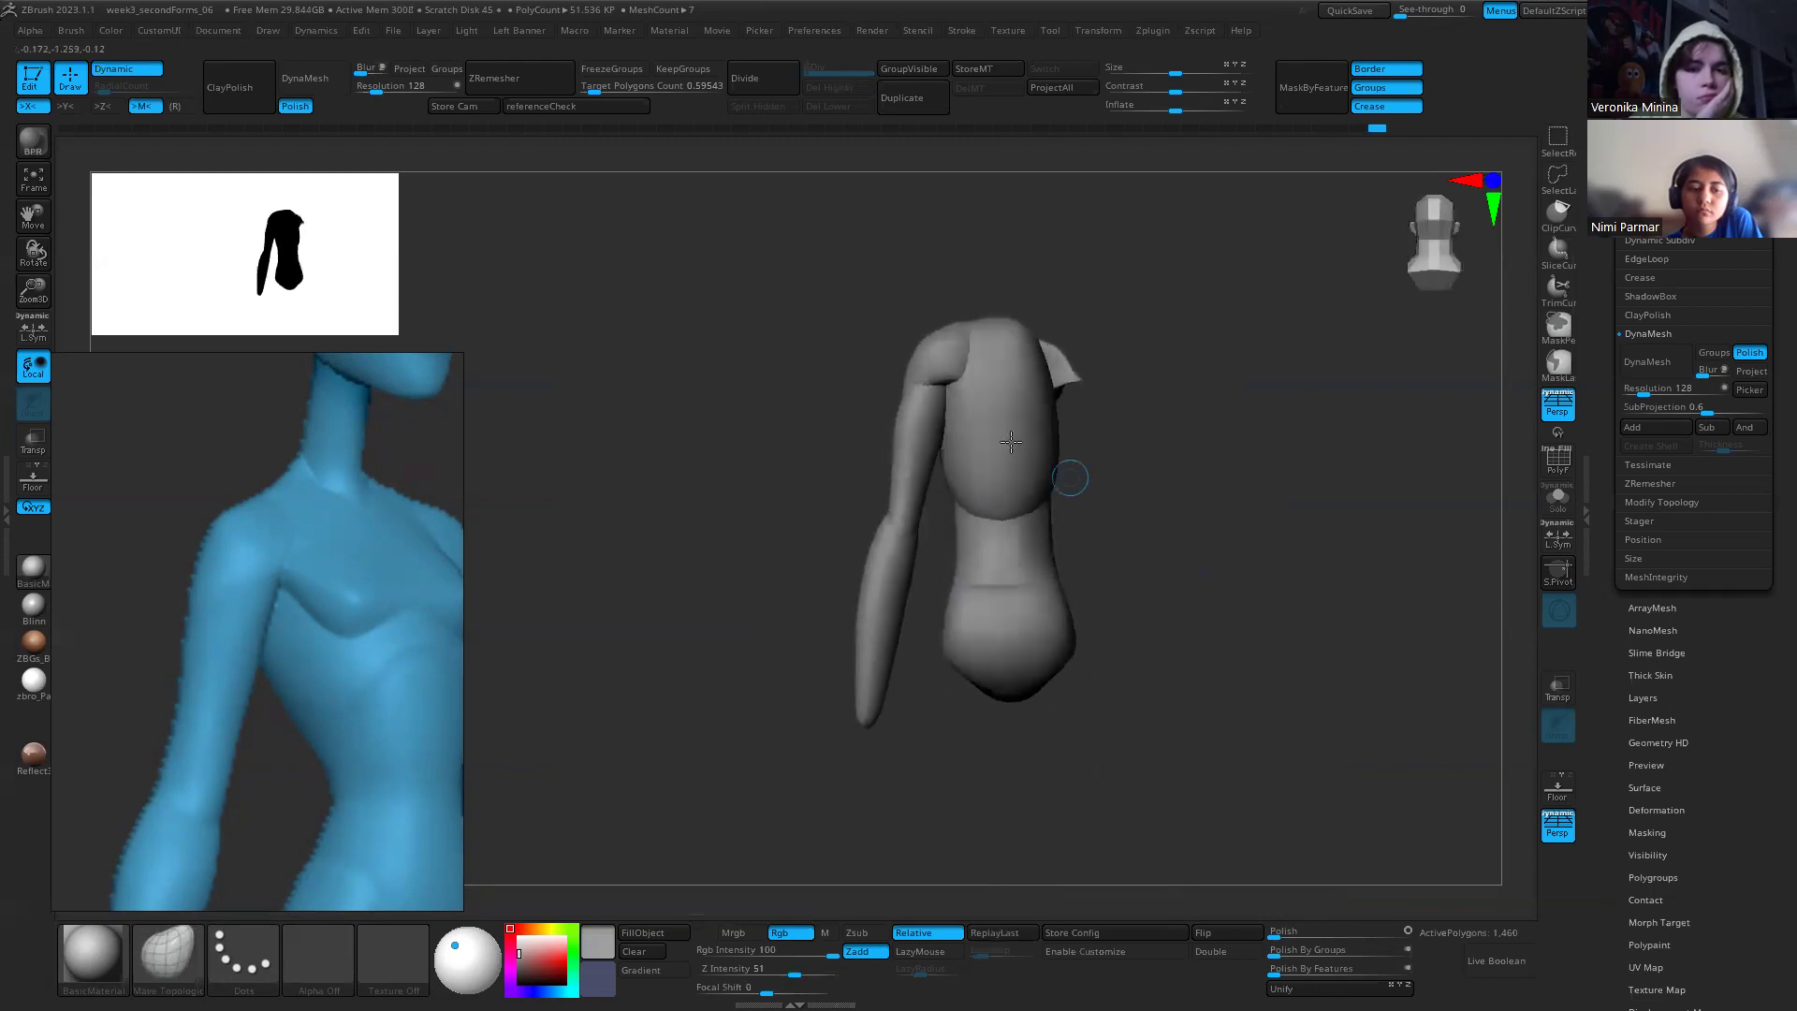
{"action": "left_click", "coordinate": [923, 424], "text": "alt"}
{"action": "right_click_drag", "start_coordinate": [1059, 453], "coordinate": [1100, 626]}
{"action": "right_click_drag", "start_coordinate": [900, 512], "coordinate": [896, 570], "text": "ctrl"}
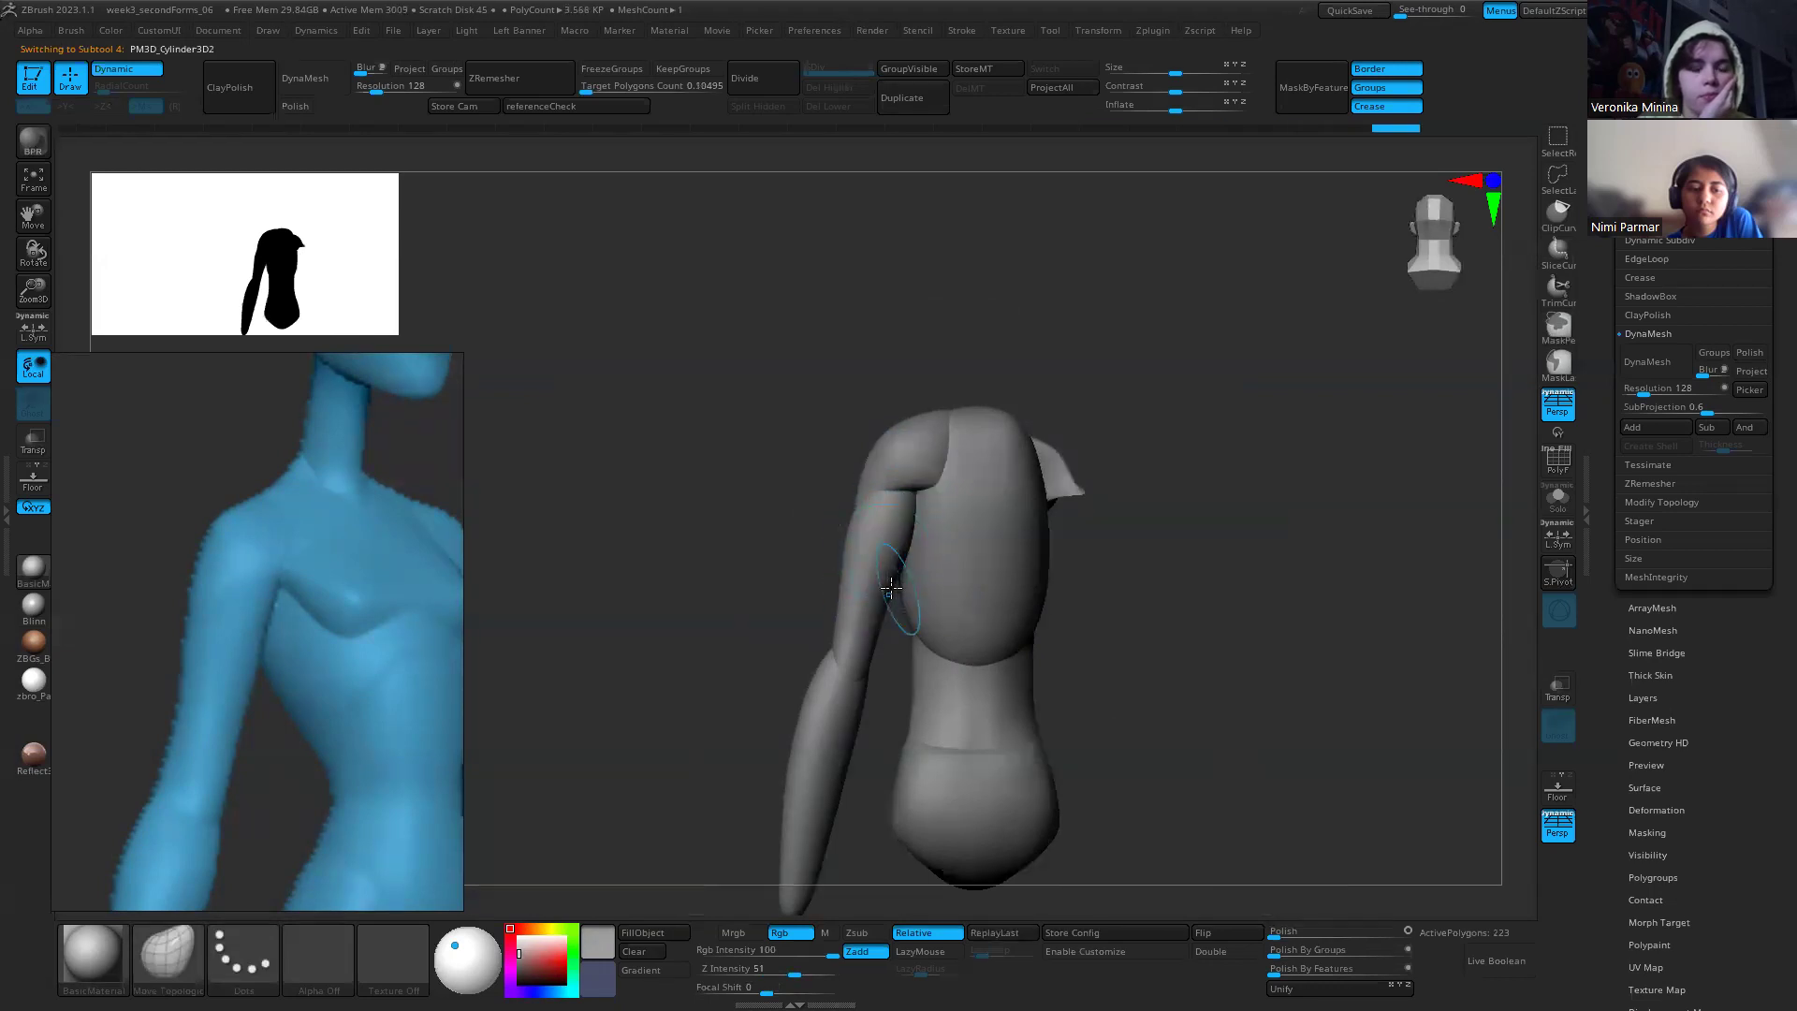
{"action": "right_click_drag", "start_coordinate": [1135, 649], "coordinate": [985, 563], "text": "alt"}
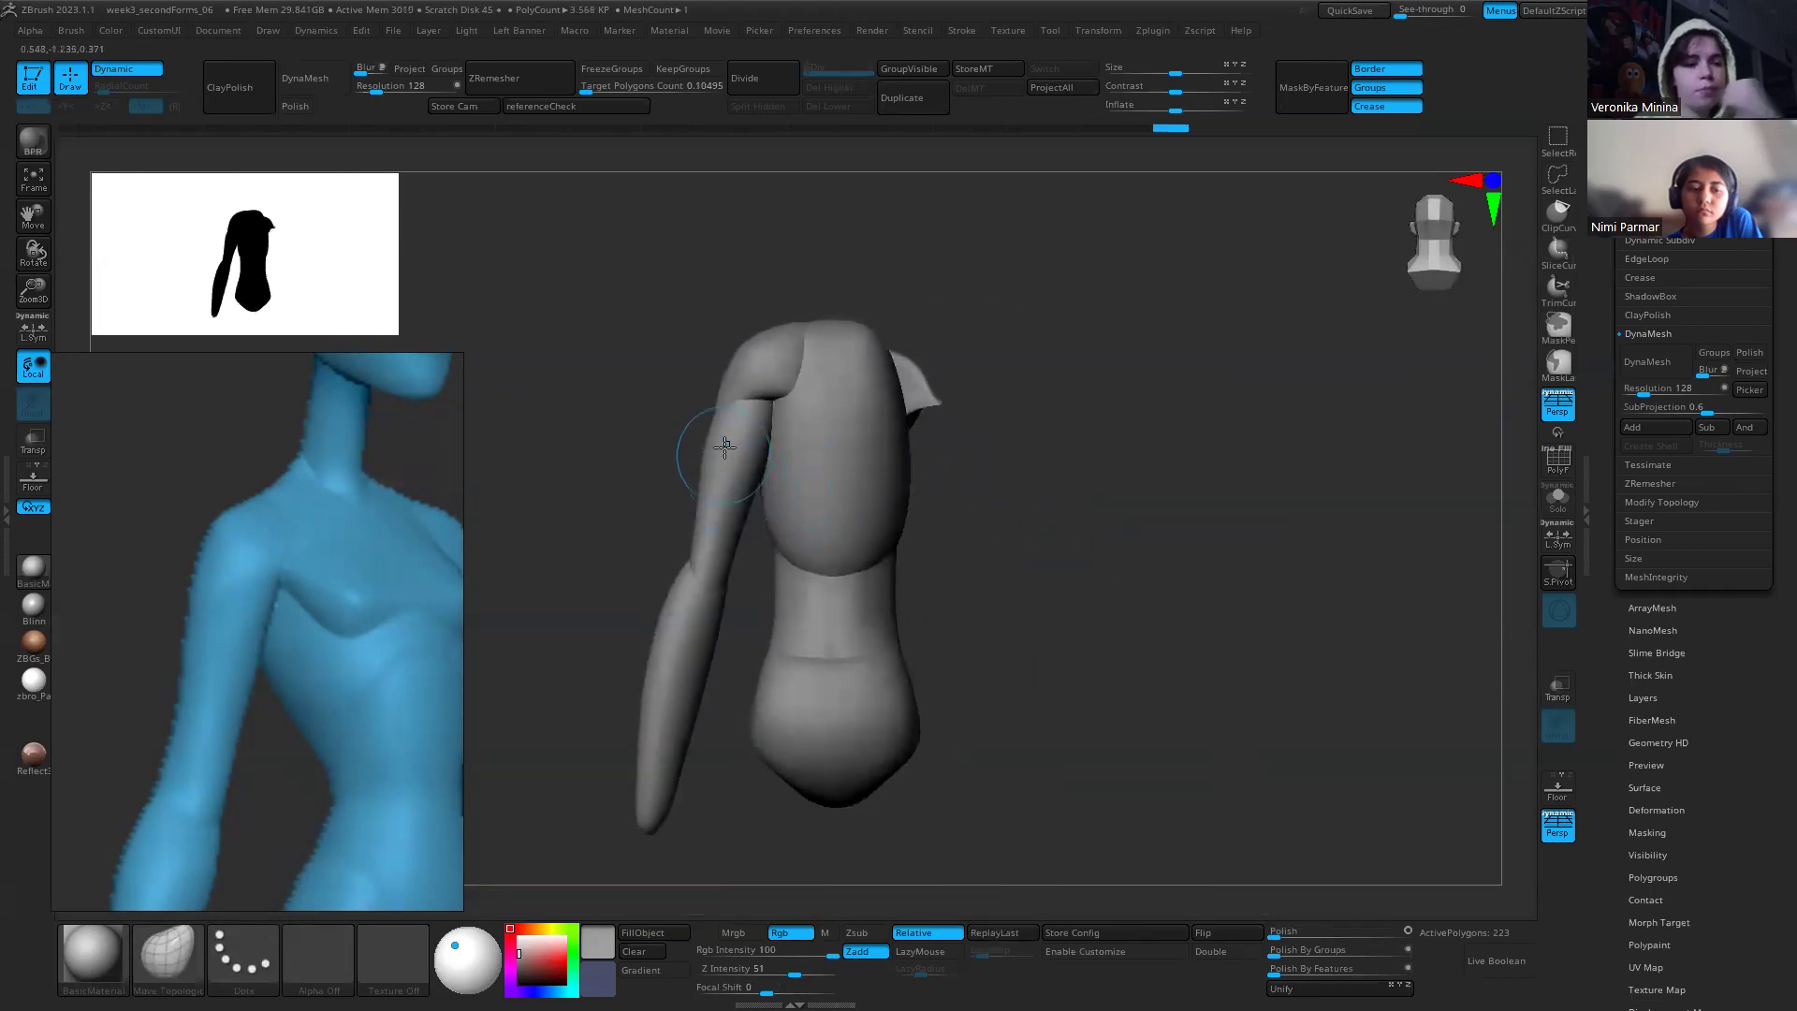
{"action": "mouse_move", "coordinate": [970, 613]}
{"action": "left_mouse_down"}
{"action": "mouse_move", "coordinate": [1199, 609]}
{"action": "mouse_move", "coordinate": [974, 497]}
{"action": "mouse_move", "coordinate": [1035, 422]}
{"action": "left_mouse_up"}
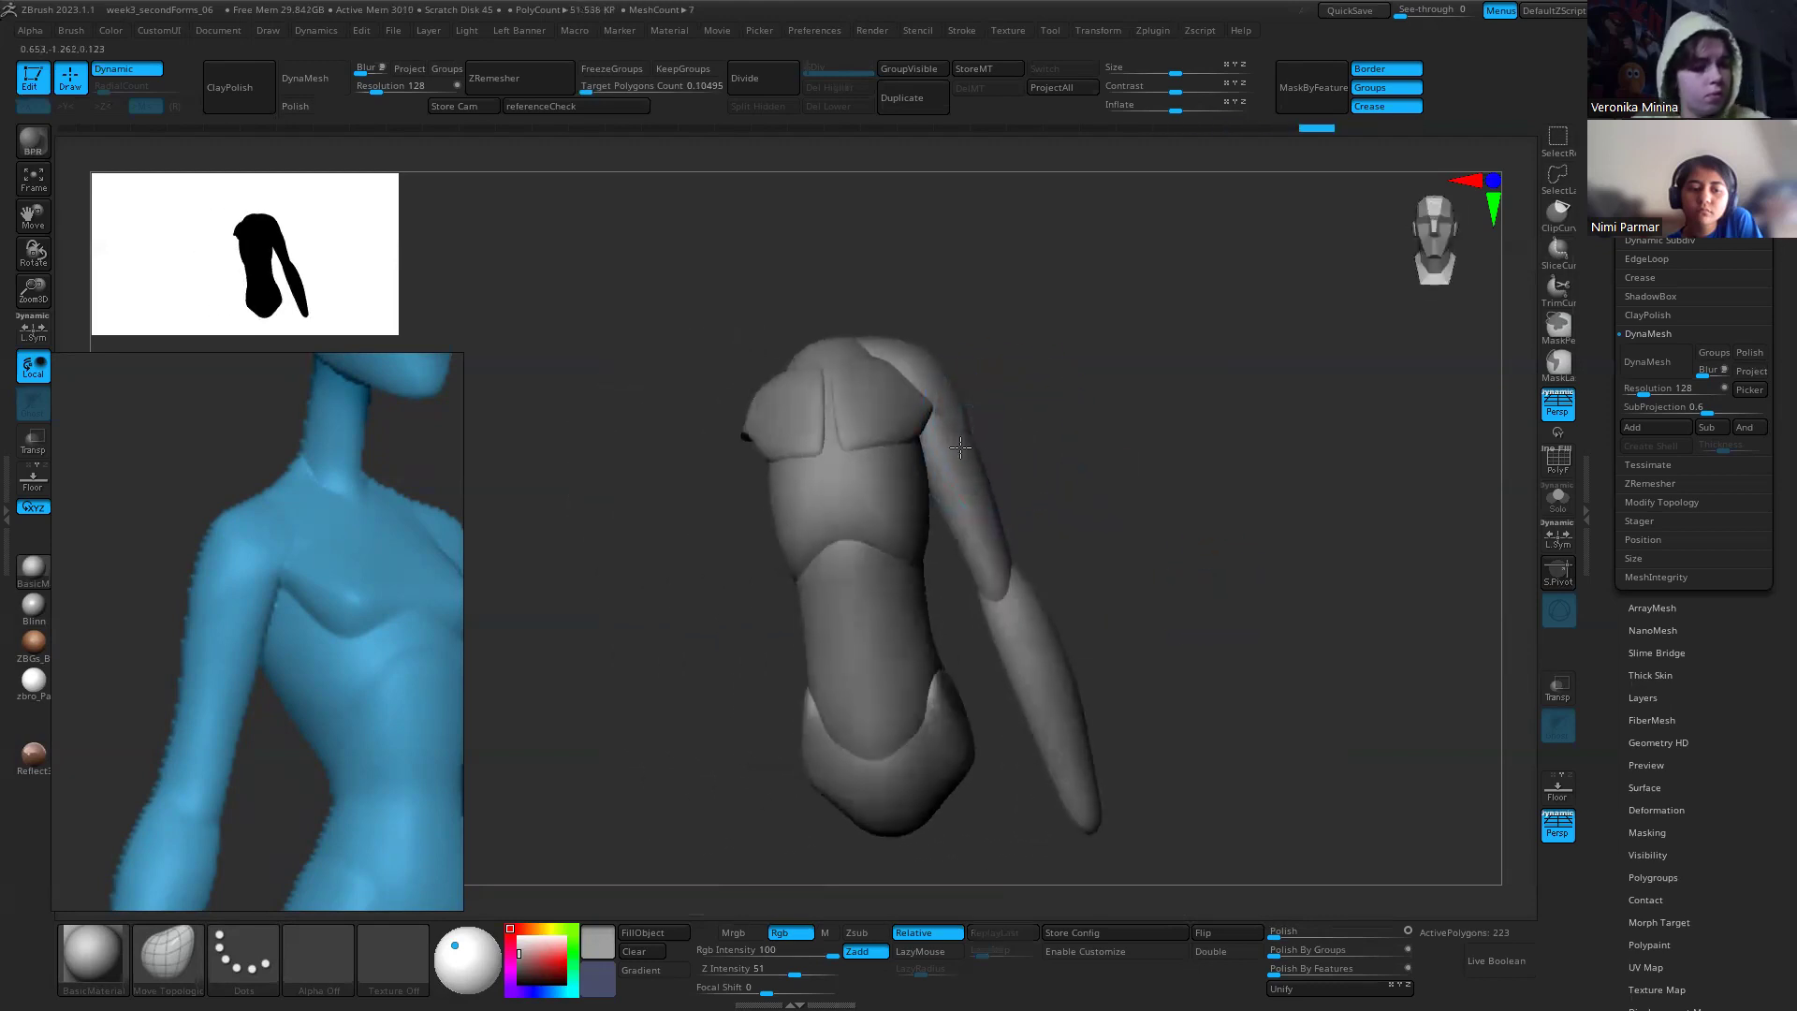
Step: Switch to the week1 full-body blockout model and examine its shoulders, chest and arms from several angles
{"action": "left_click", "coordinate": [962, 423], "text": "alt"}
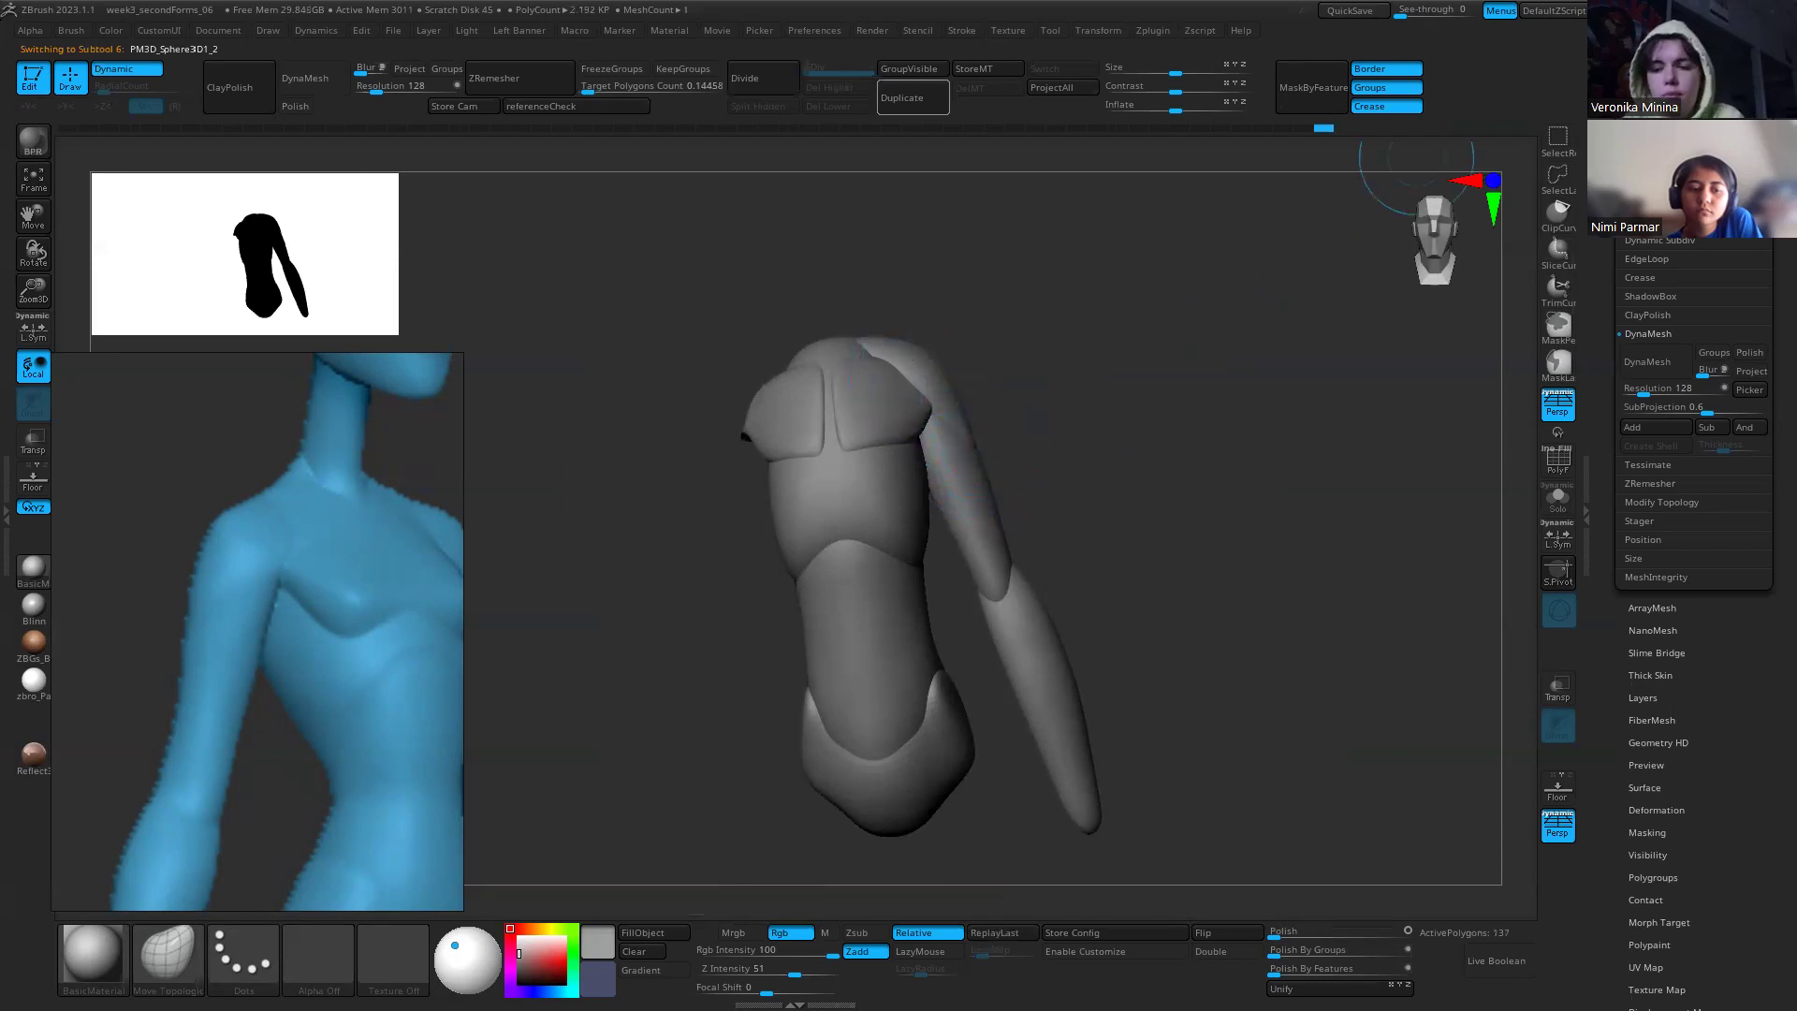
{"action": "scroll", "coordinate": [1604, 311], "scroll_direction": "up", "scroll_amount": 3}
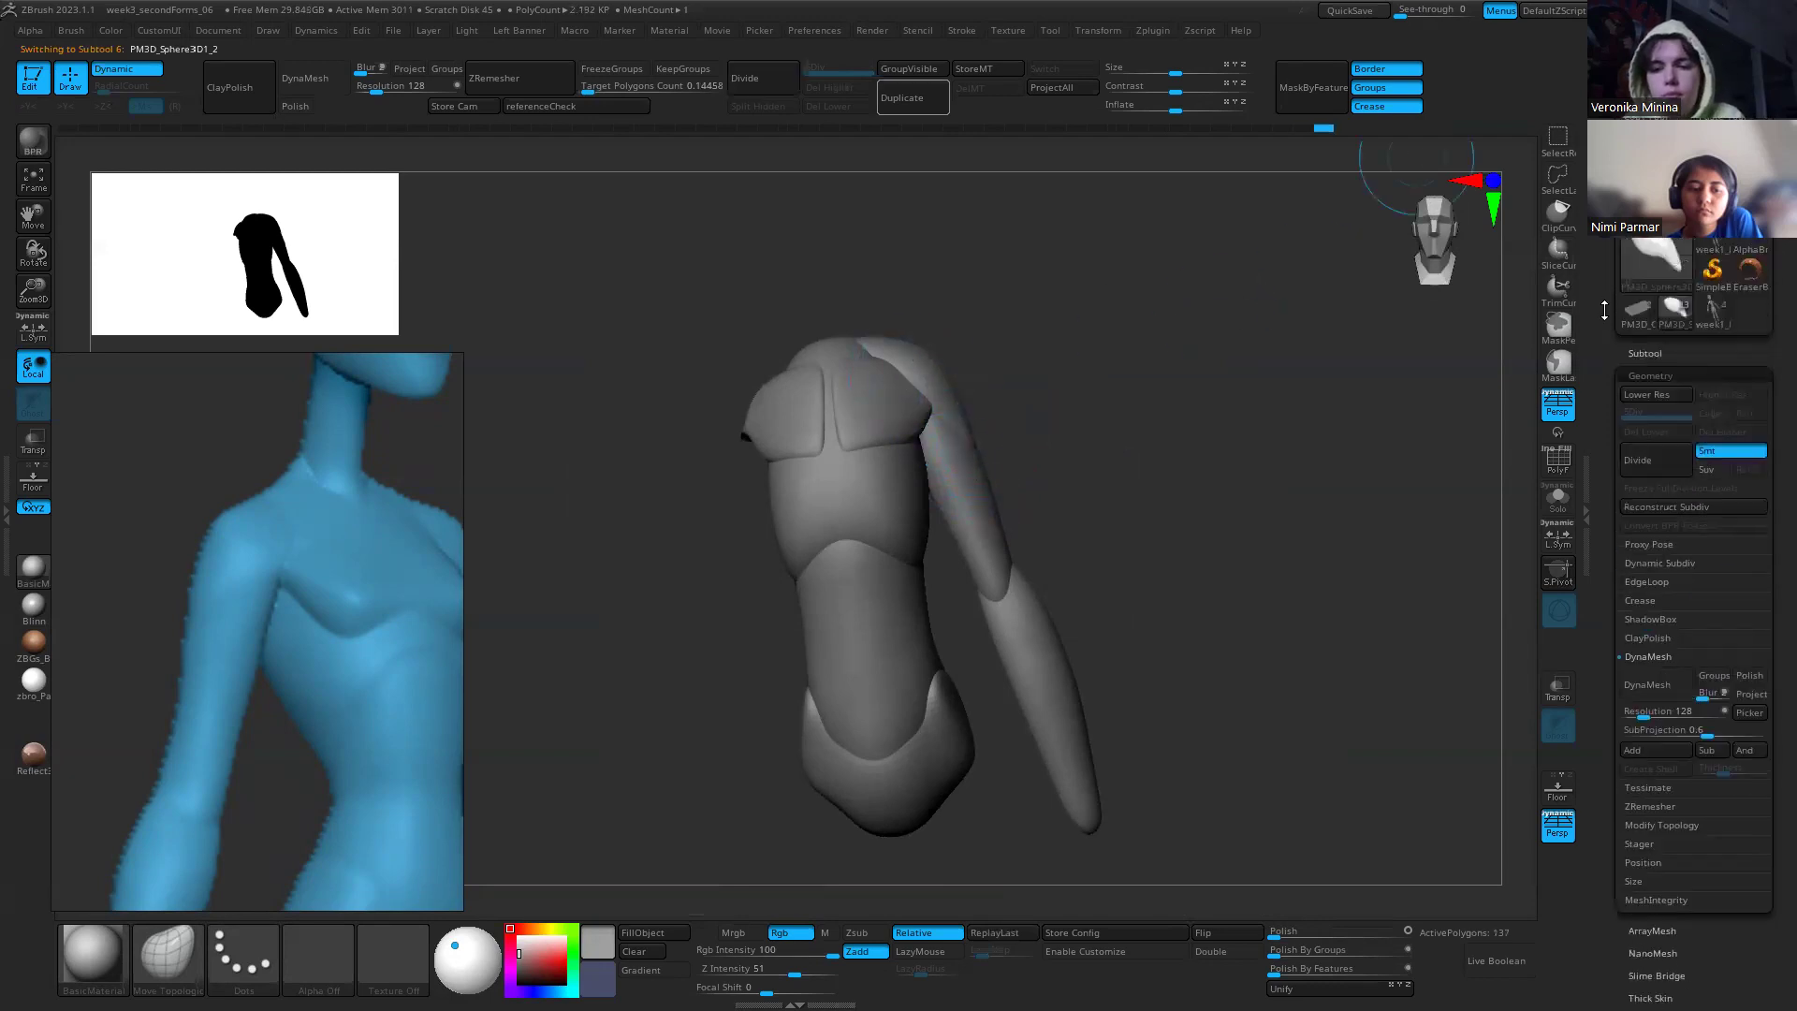
{"action": "left_click", "coordinate": [1716, 246]}
{"action": "left_click_drag", "start_coordinate": [1005, 367], "coordinate": [748, 546]}
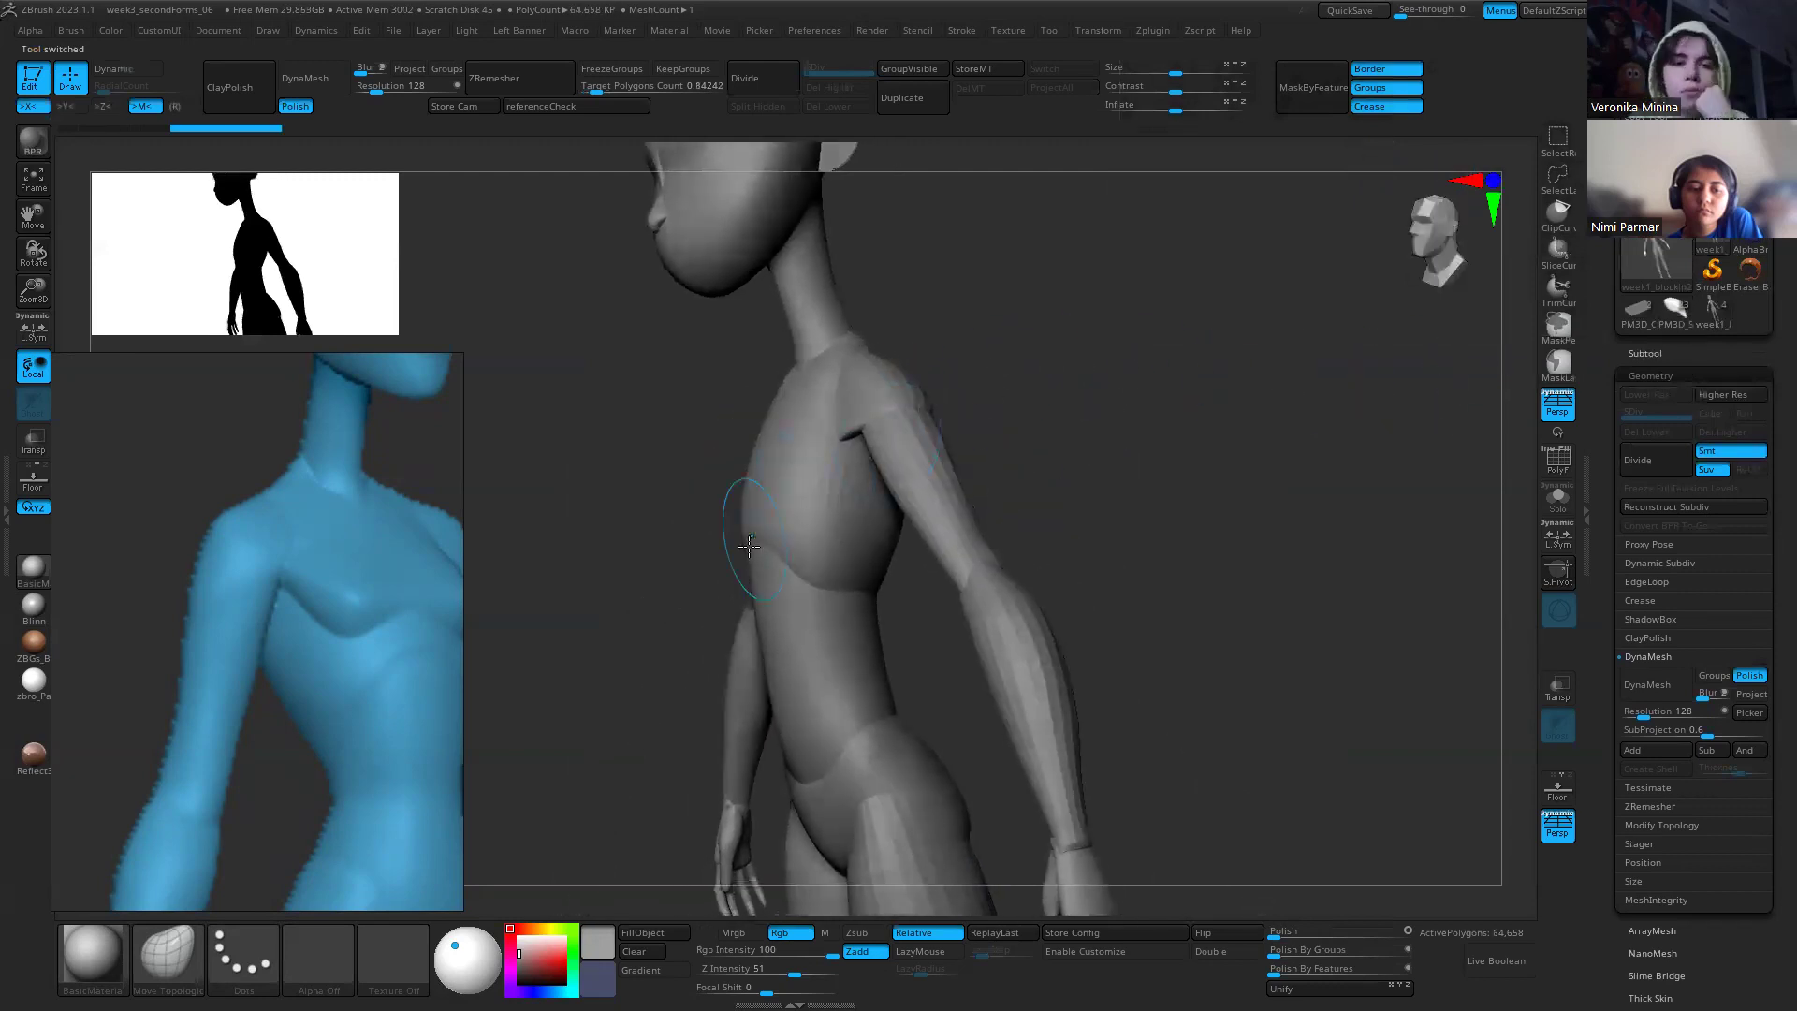
{"action": "left_click_drag", "start_coordinate": [1043, 397], "coordinate": [1047, 413], "text": "shift"}
{"action": "key", "text": "f"}
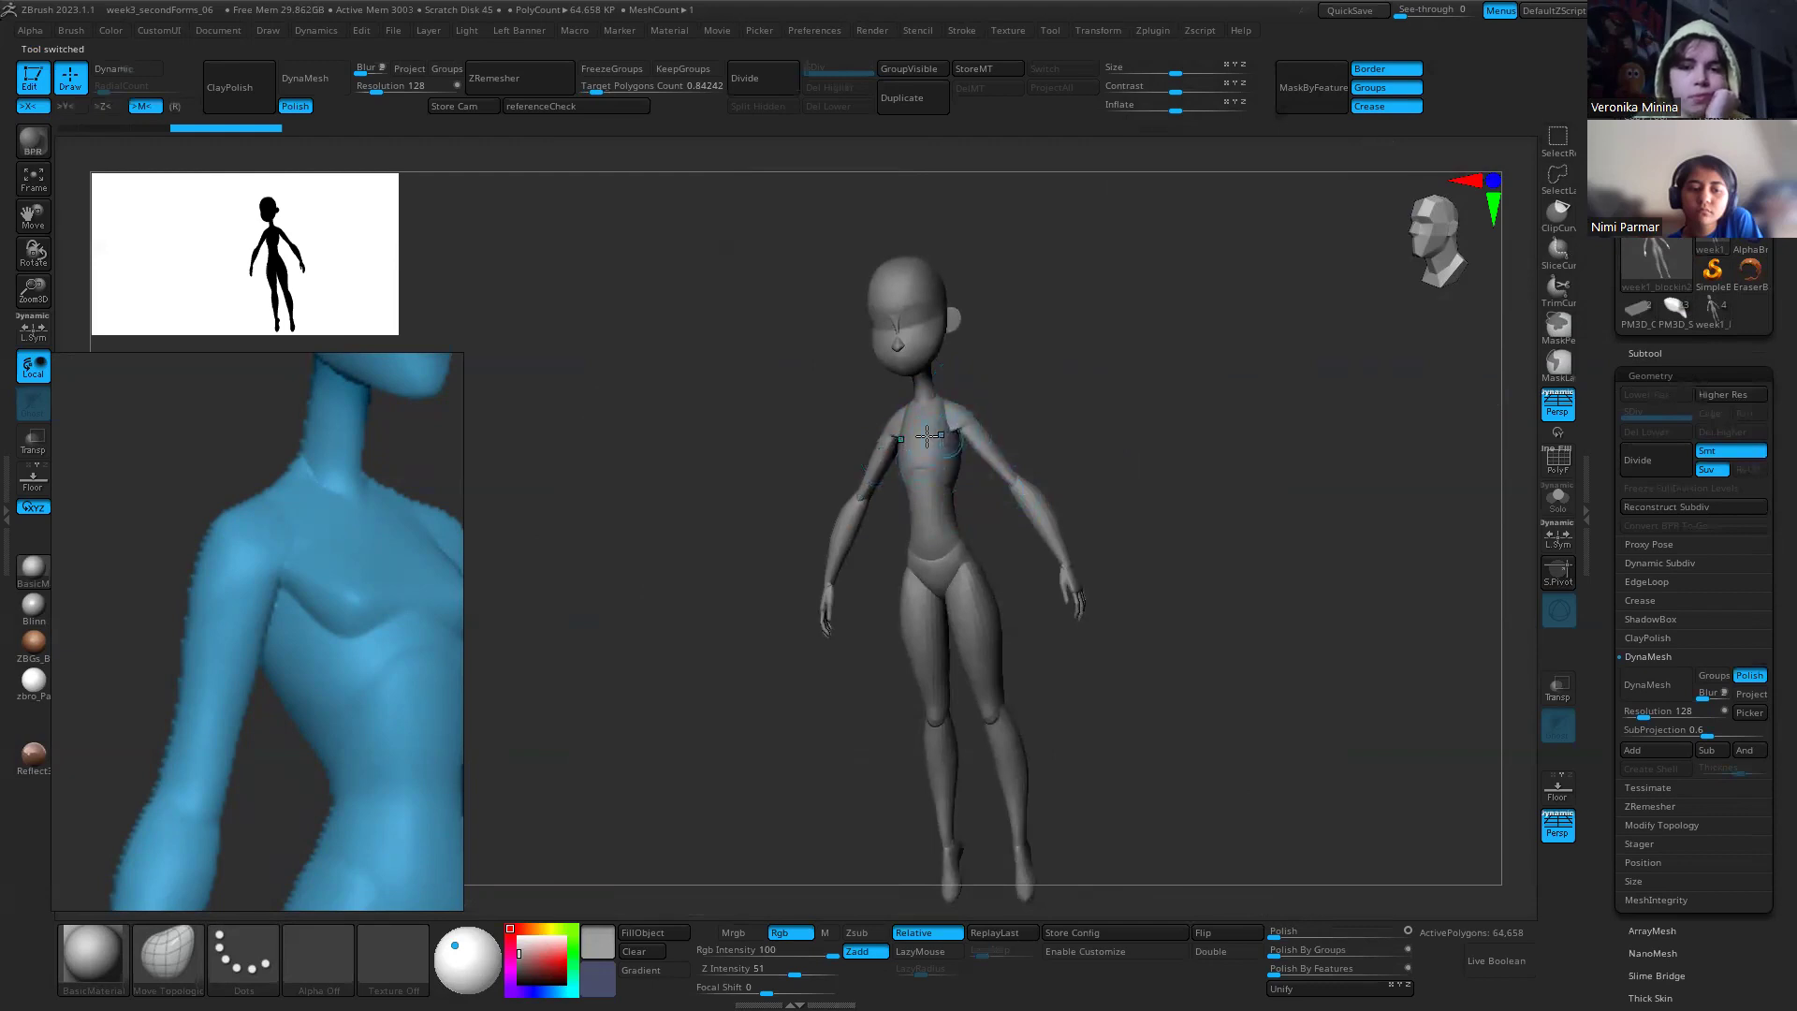
{"action": "left_click_drag", "start_coordinate": [1035, 405], "coordinate": [936, 473], "text": "shift"}
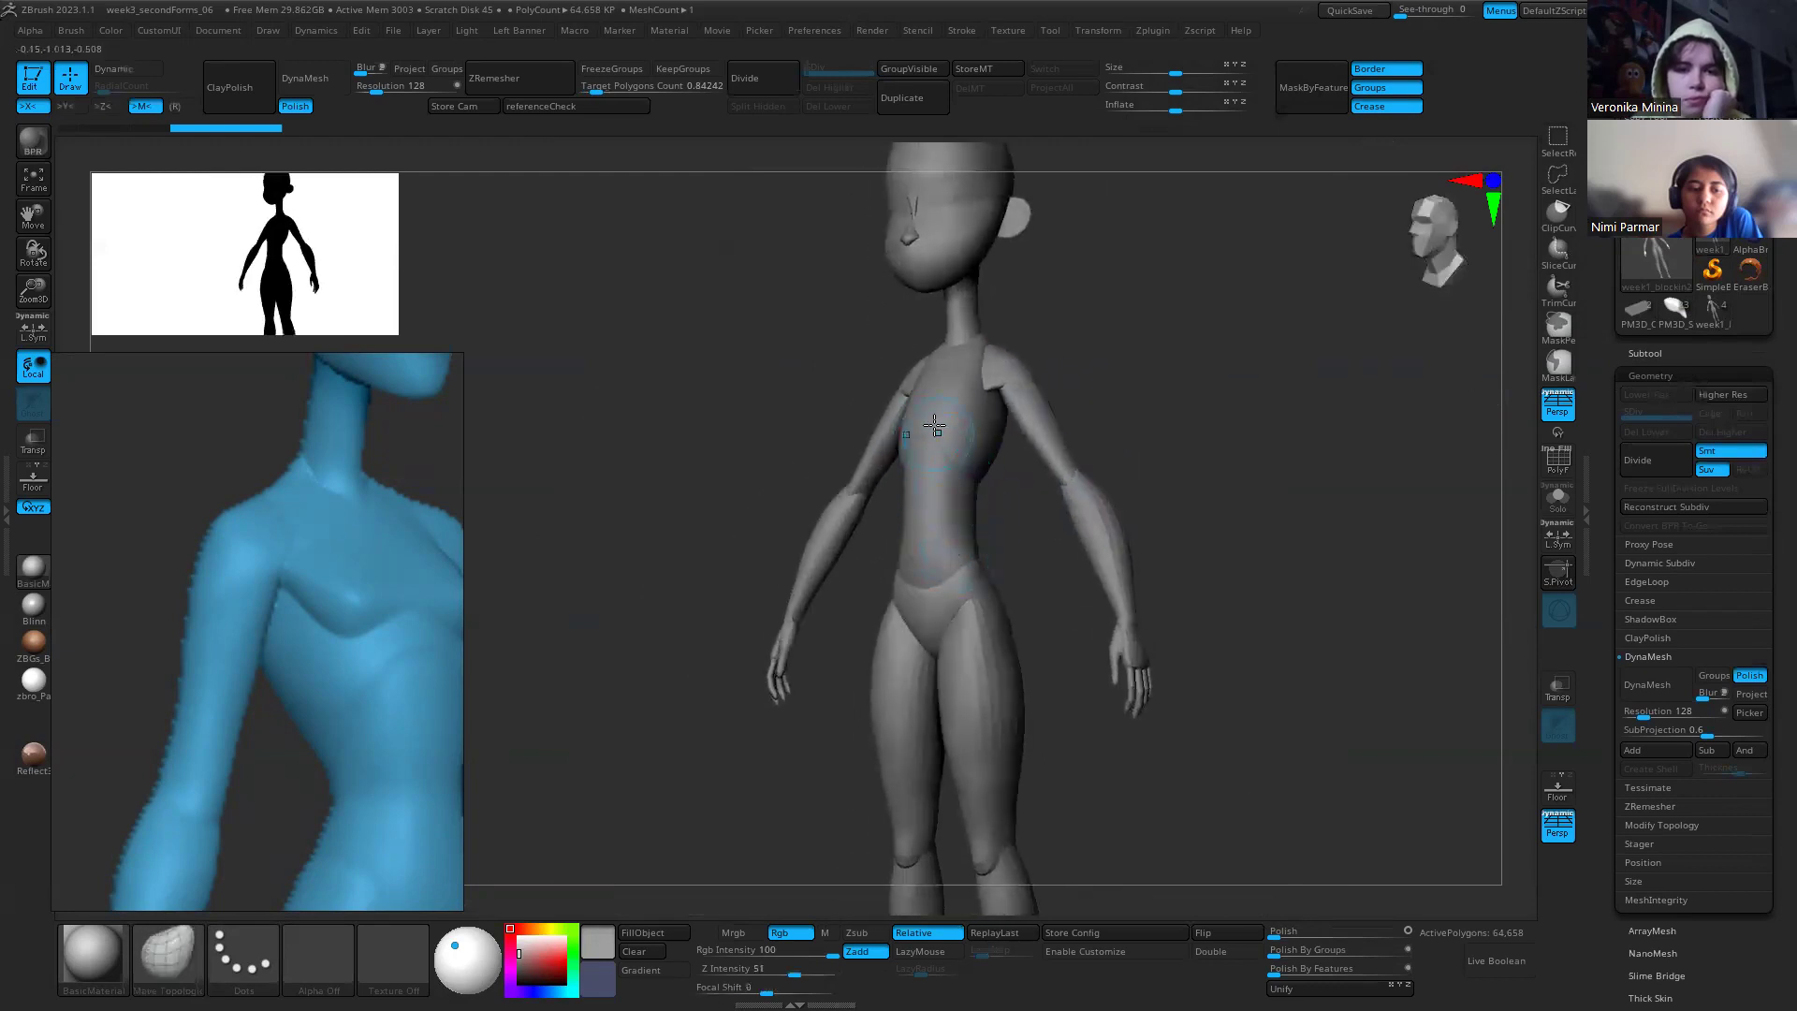
{"action": "left_click_drag", "start_coordinate": [1109, 421], "coordinate": [1183, 369]}
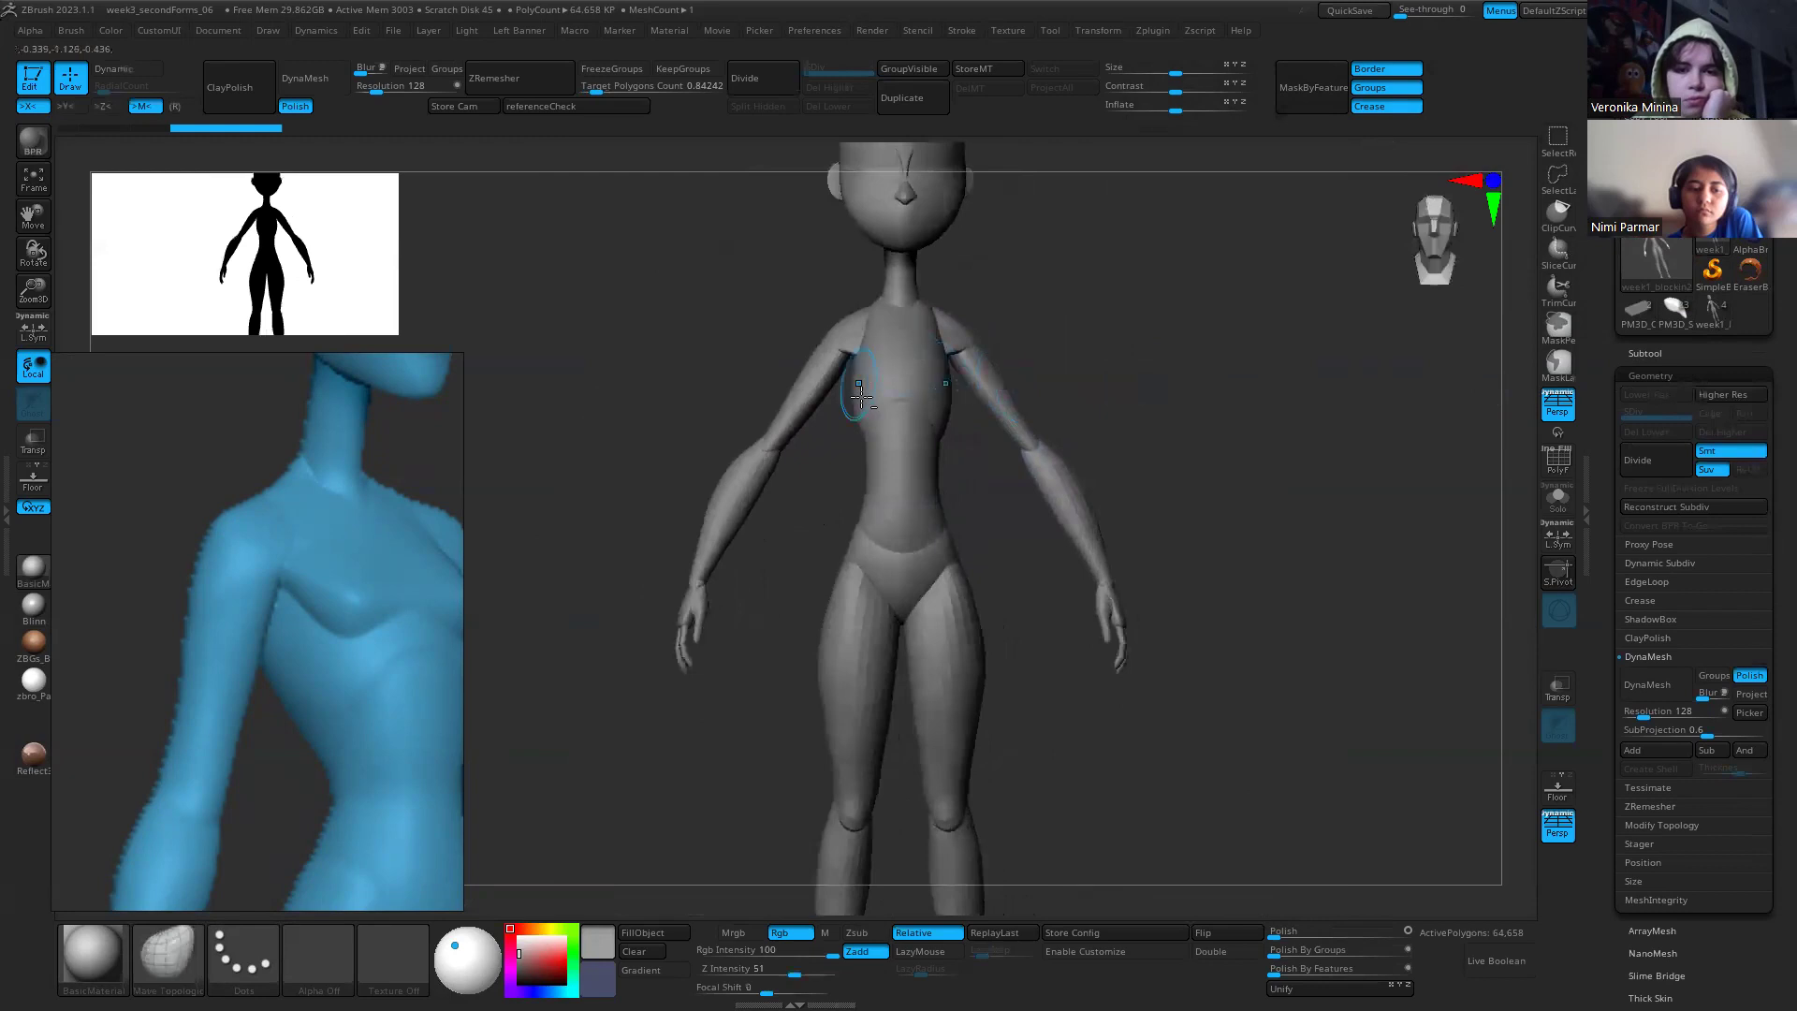
Step: Display the full-body model's polygroup colours without wireframe lines to examine how its body parts are divided
{"action": "left_click_drag", "start_coordinate": [1029, 763], "coordinate": [1137, 433], "text": "alt"}
{"action": "key", "text": "shift+f"}
{"action": "left_click_drag", "start_coordinate": [1345, 686], "coordinate": [1412, 682]}
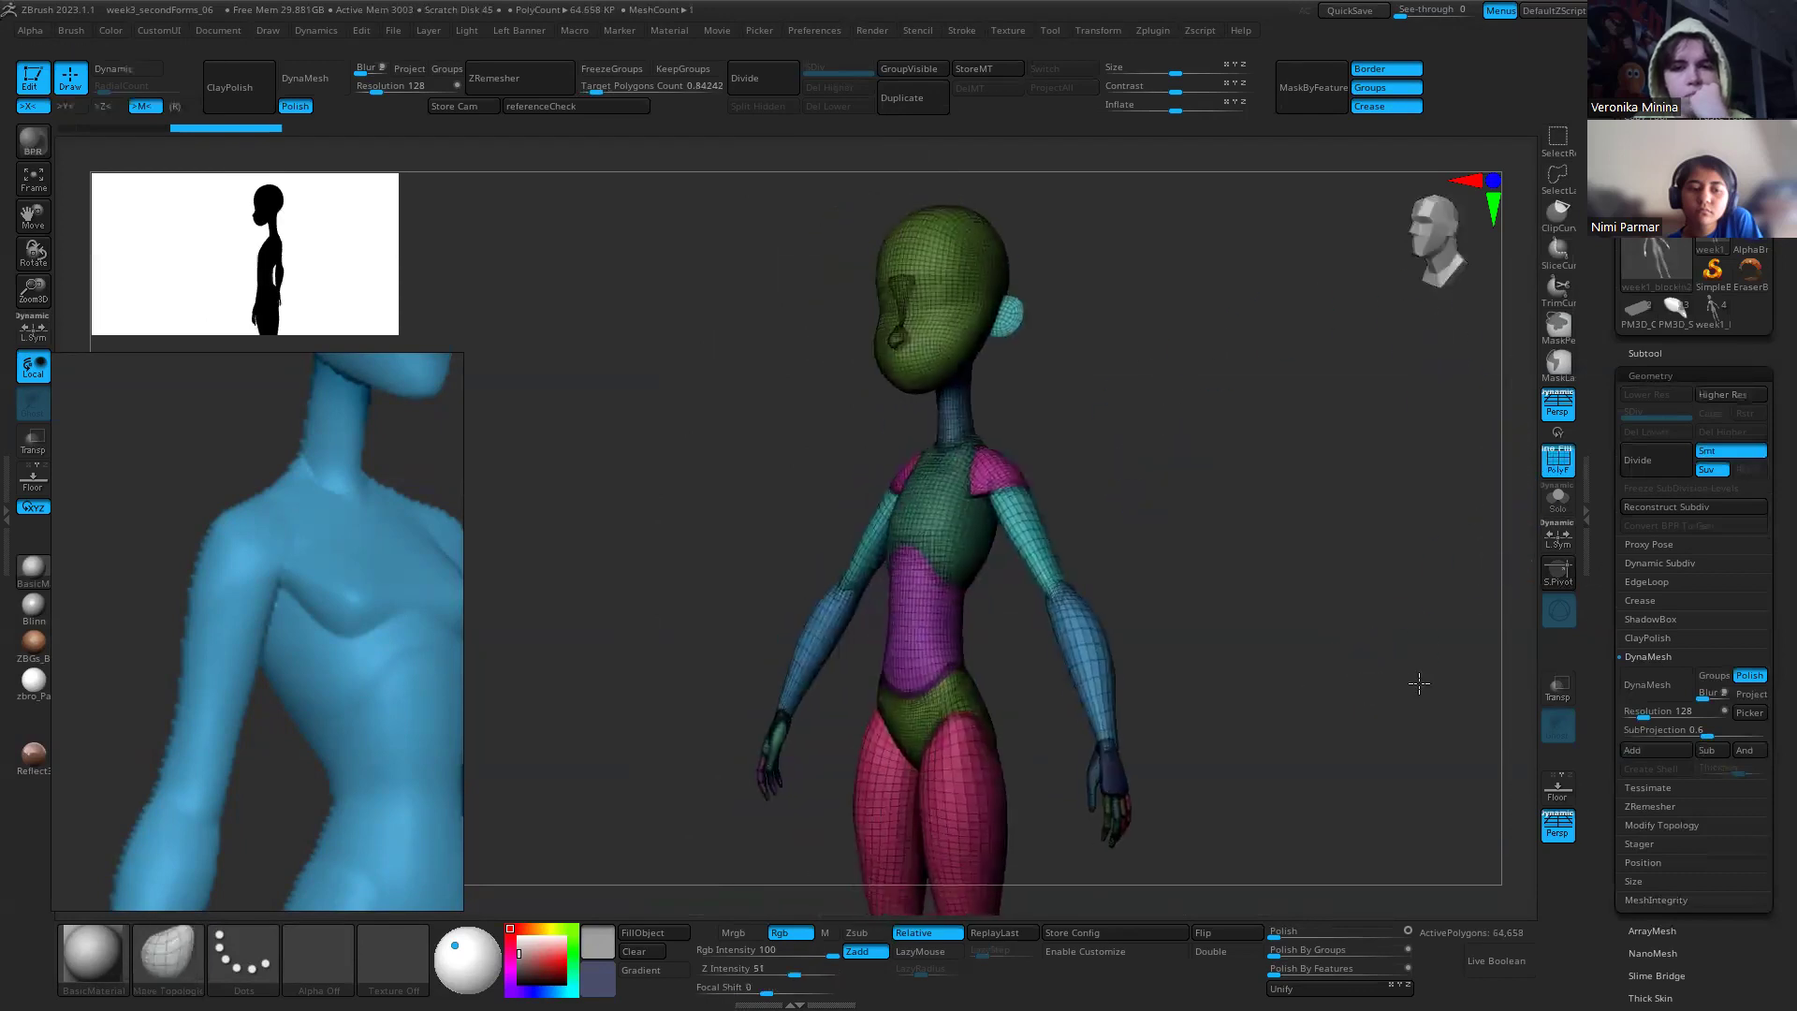
{"action": "left_click", "coordinate": [1563, 459]}
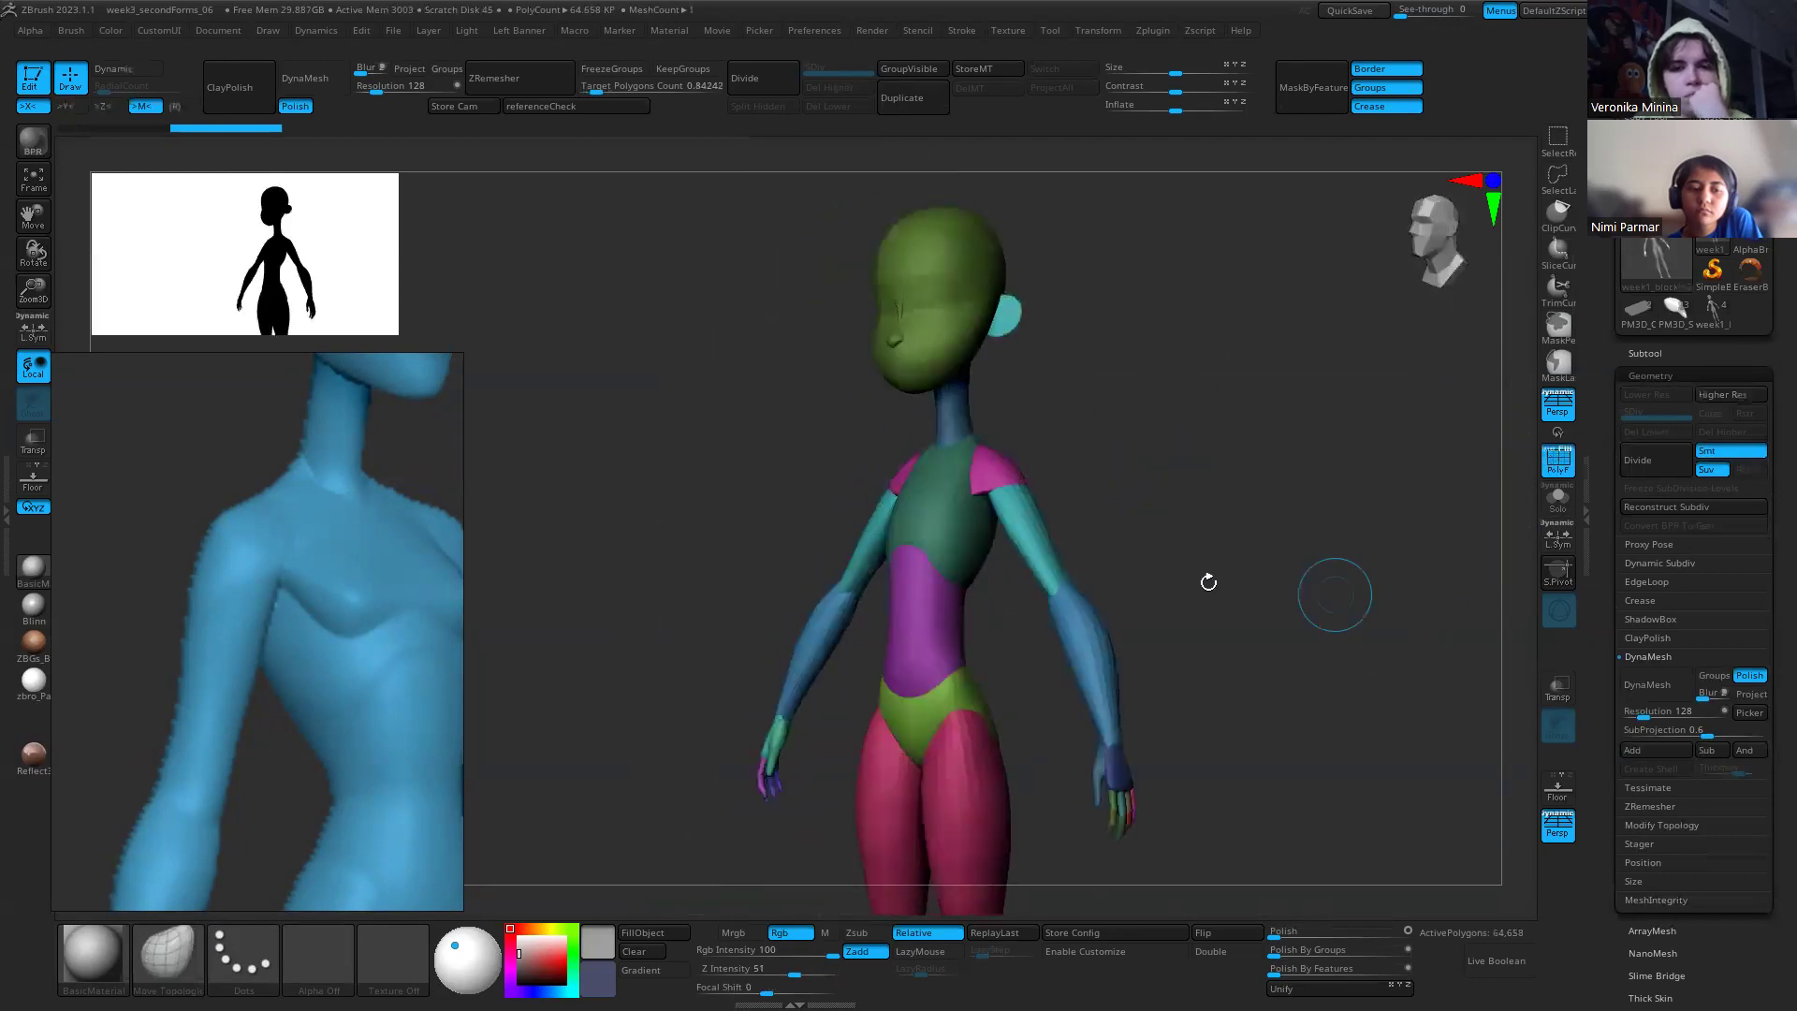
Step: Examine how the full-body model's neck, shoulder and back polygroups meet from the side and back
{"action": "left_click_drag", "start_coordinate": [1172, 382], "coordinate": [1282, 450]}
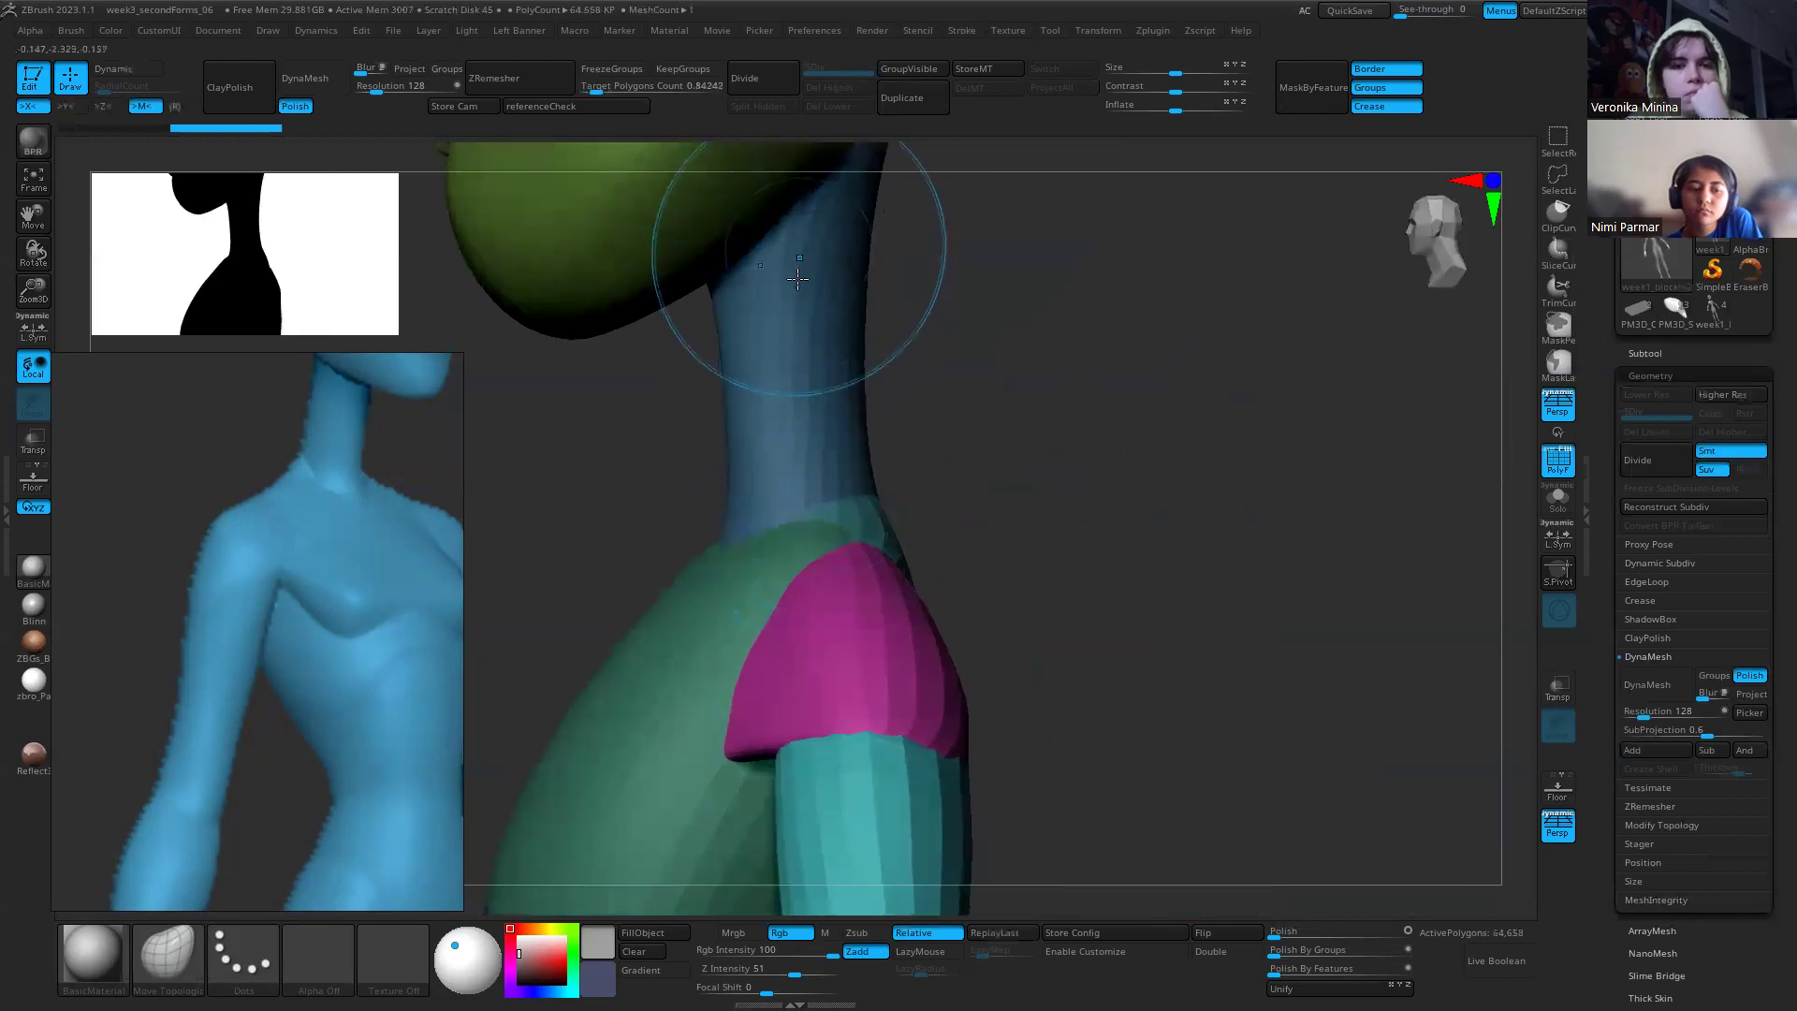
{"action": "left_click_drag", "start_coordinate": [1030, 377], "coordinate": [1106, 385]}
{"action": "left_click_drag", "start_coordinate": [976, 490], "coordinate": [922, 599]}
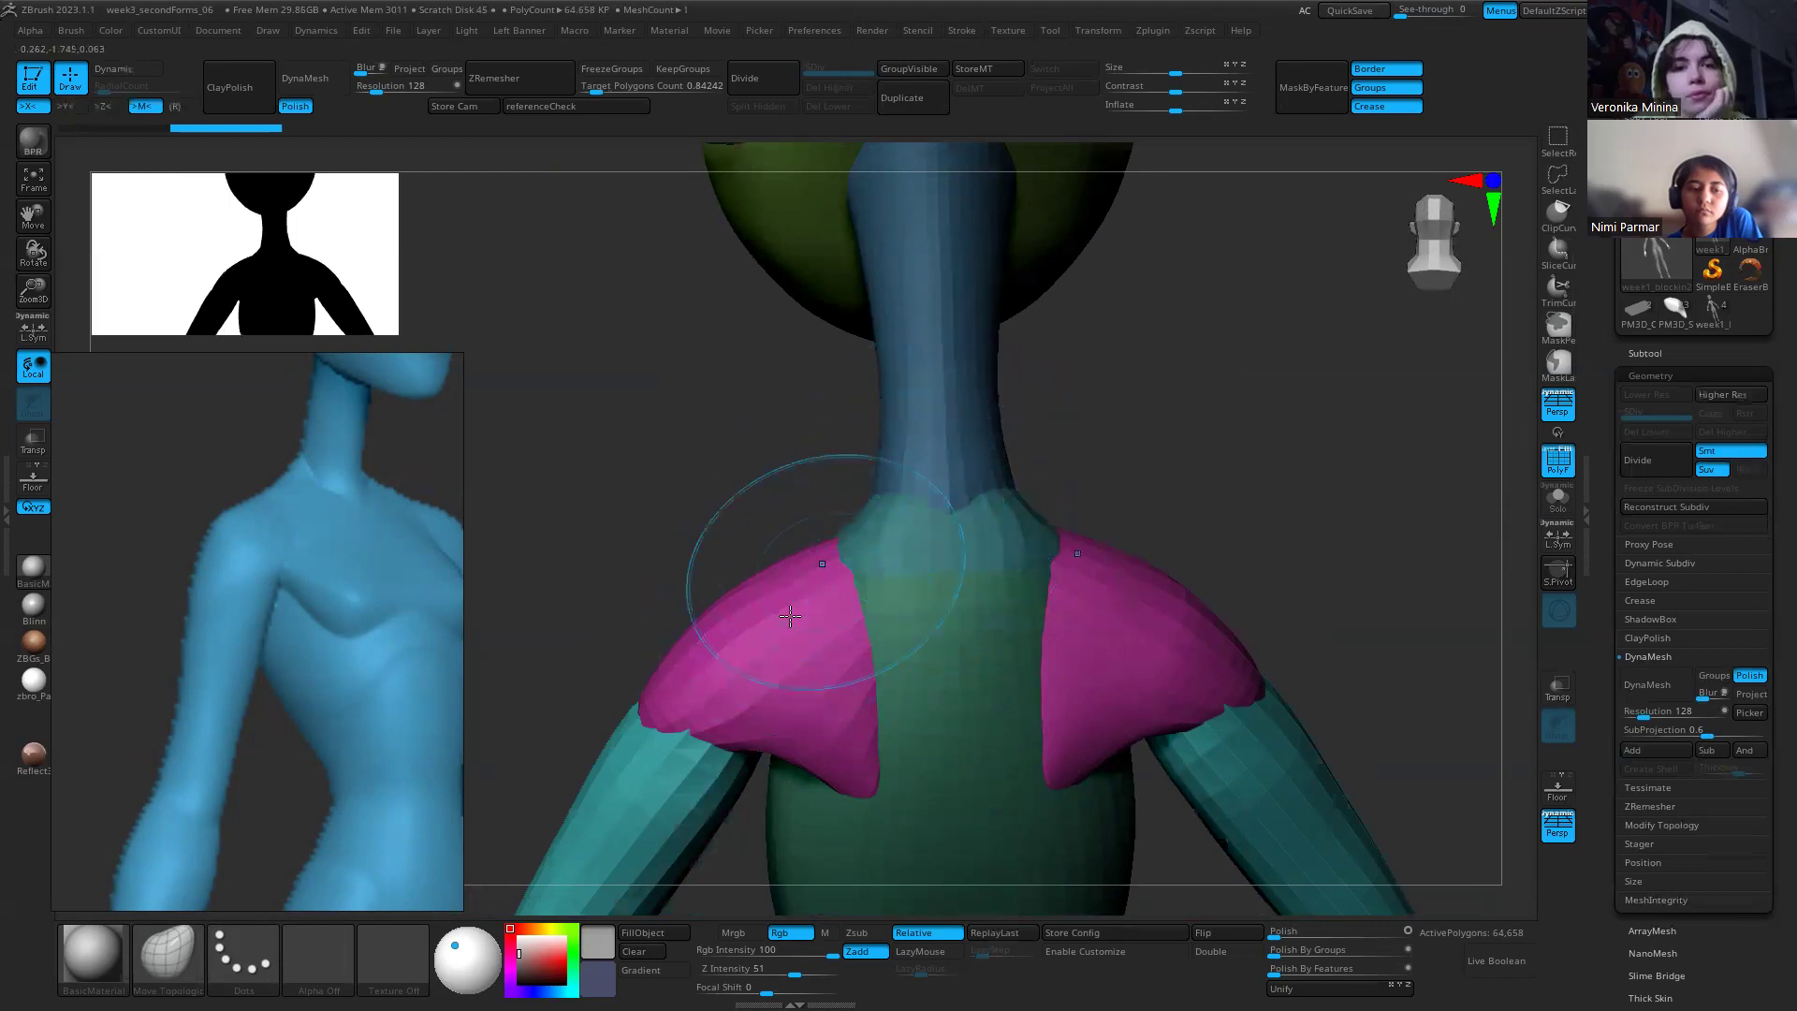
{"action": "left_click_drag", "start_coordinate": [646, 360], "coordinate": [936, 374]}
{"action": "left_click_drag", "start_coordinate": [930, 463], "coordinate": [918, 360], "text": "alt"}
{"action": "left_click_drag", "start_coordinate": [1185, 494], "coordinate": [1151, 493]}
Step: Preview the full-body model with dynamic subdivision and without polygroup colours to examine its waist, hips and arms
{"action": "key", "text": "d"}
{"action": "left_click_drag", "start_coordinate": [1236, 552], "coordinate": [826, 509]}
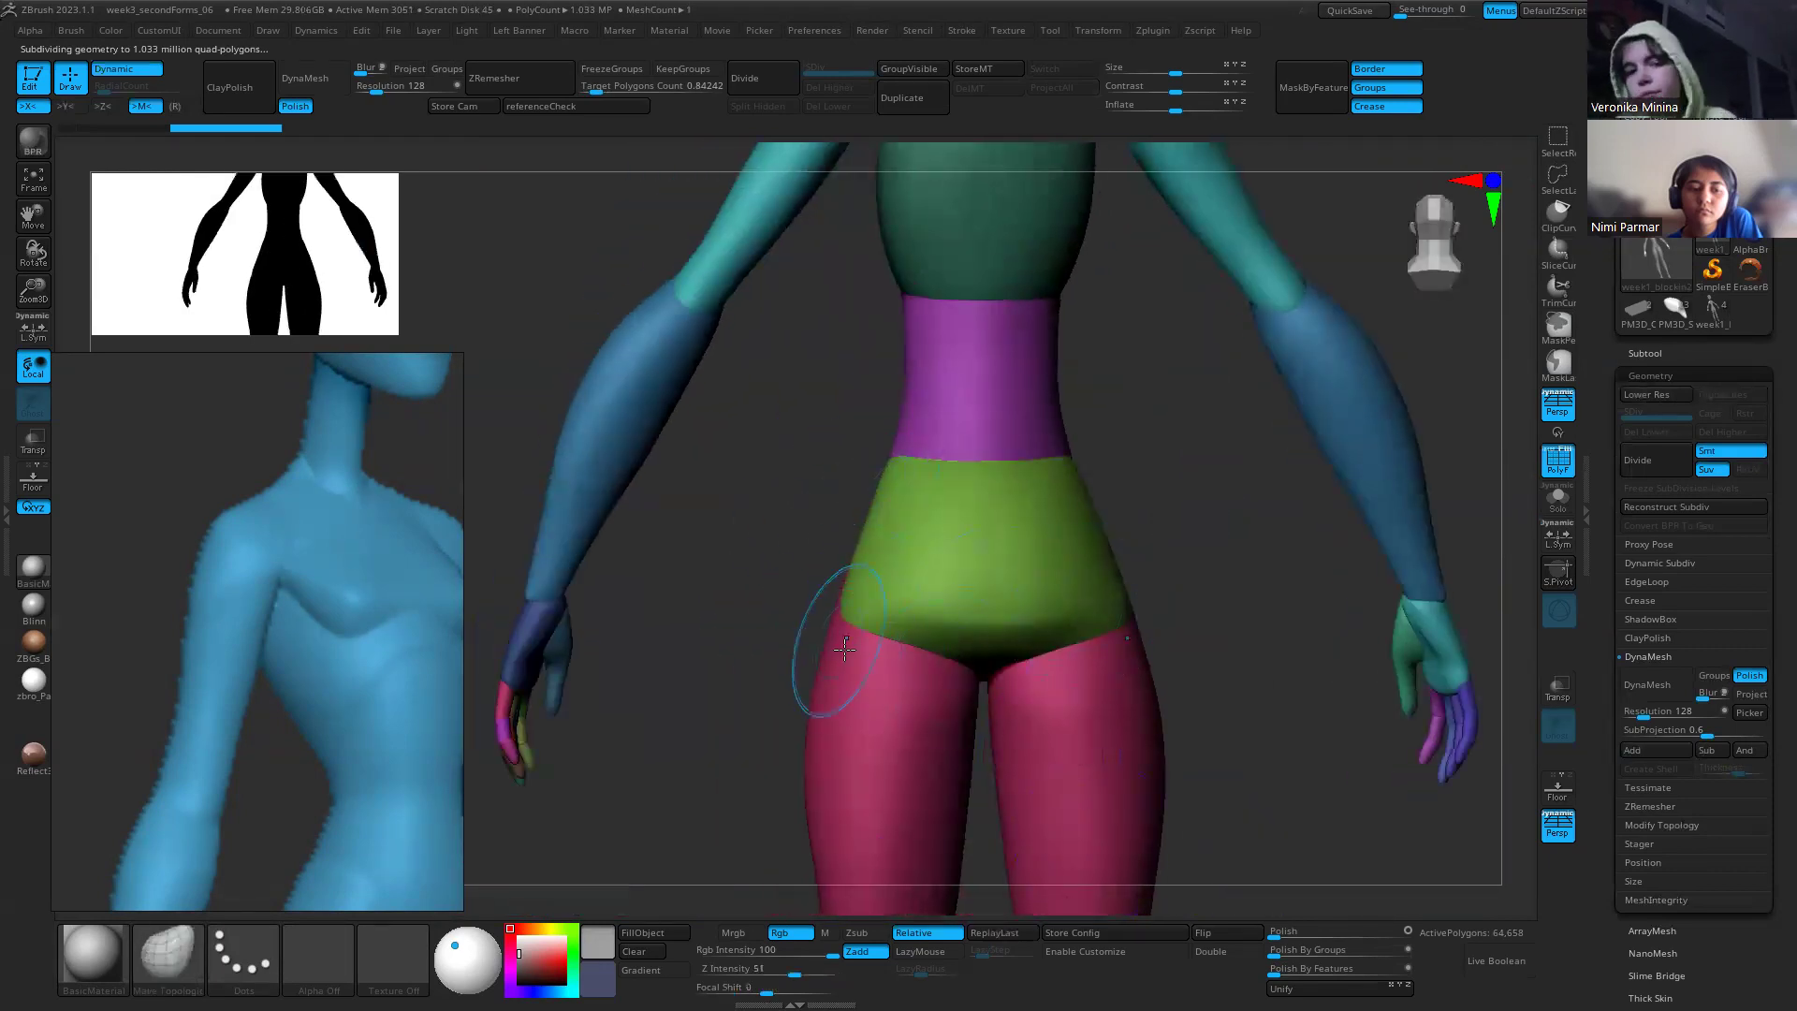
{"action": "left_click_drag", "start_coordinate": [762, 572], "coordinate": [822, 581]}
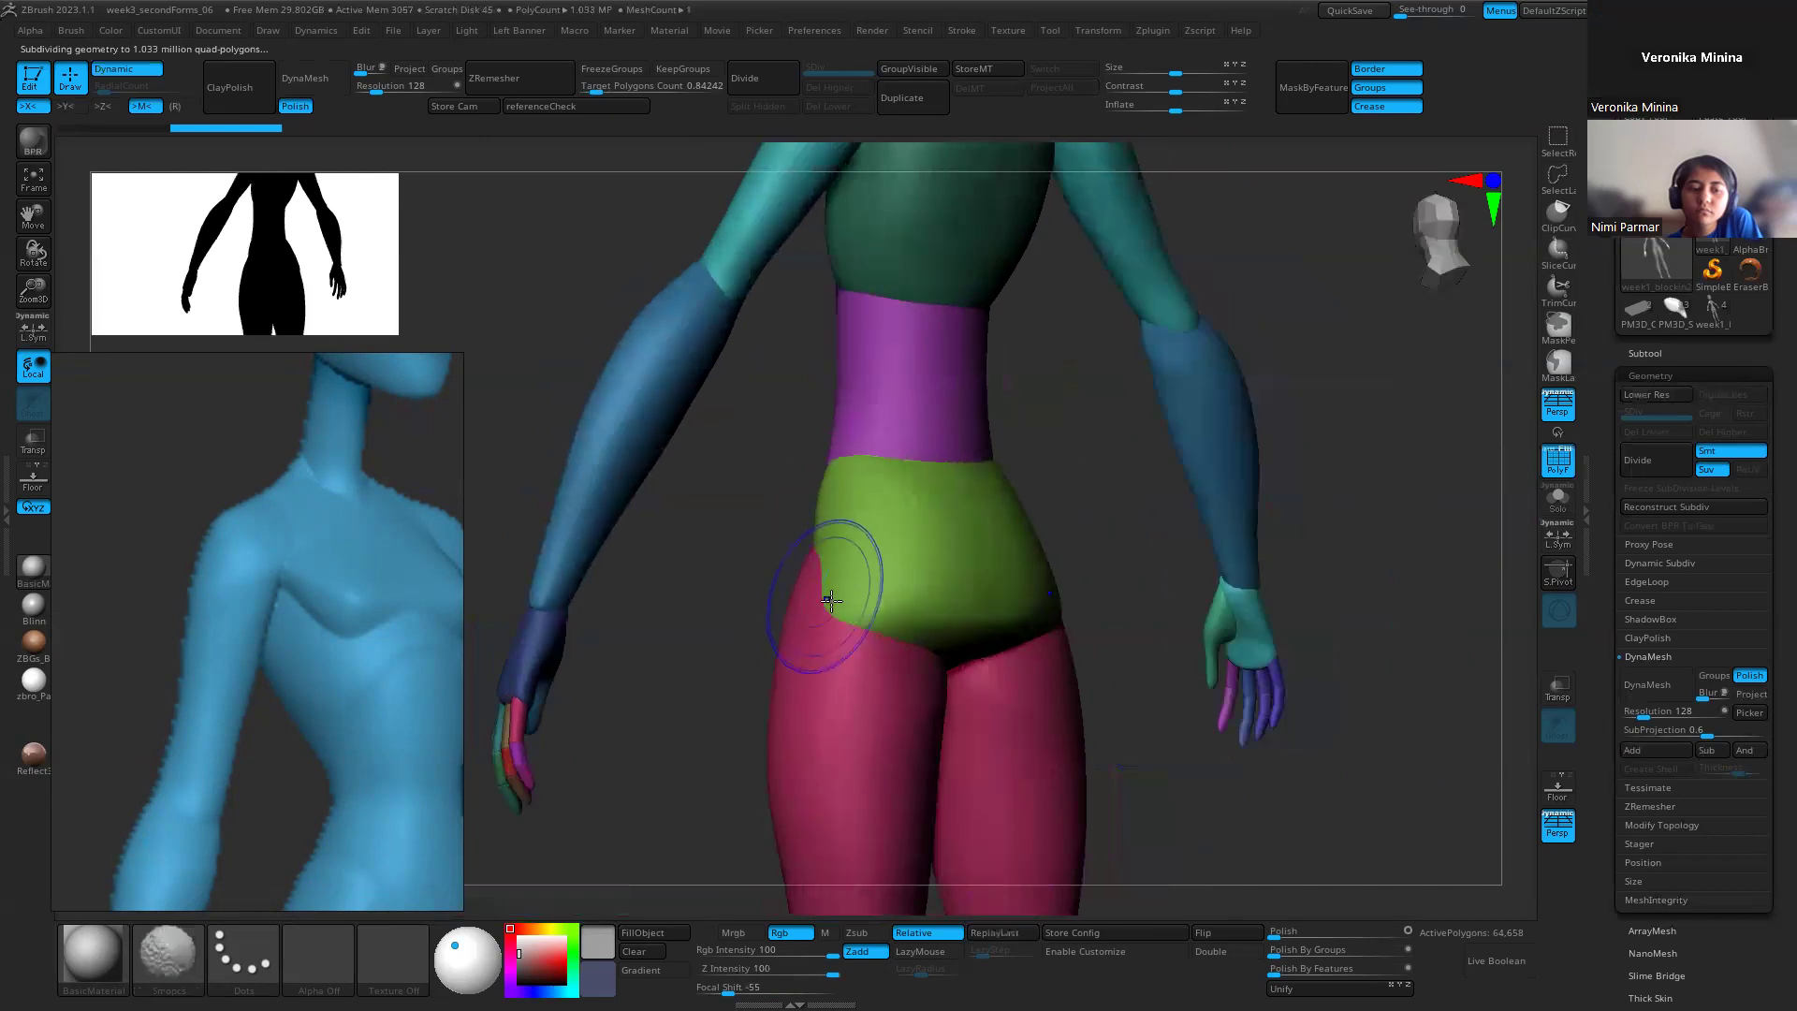
{"action": "key", "text": "shift+f"}
{"action": "key", "text": "b"}
{"action": "key", "text": "m"}
{"action": "key", "text": "t"}
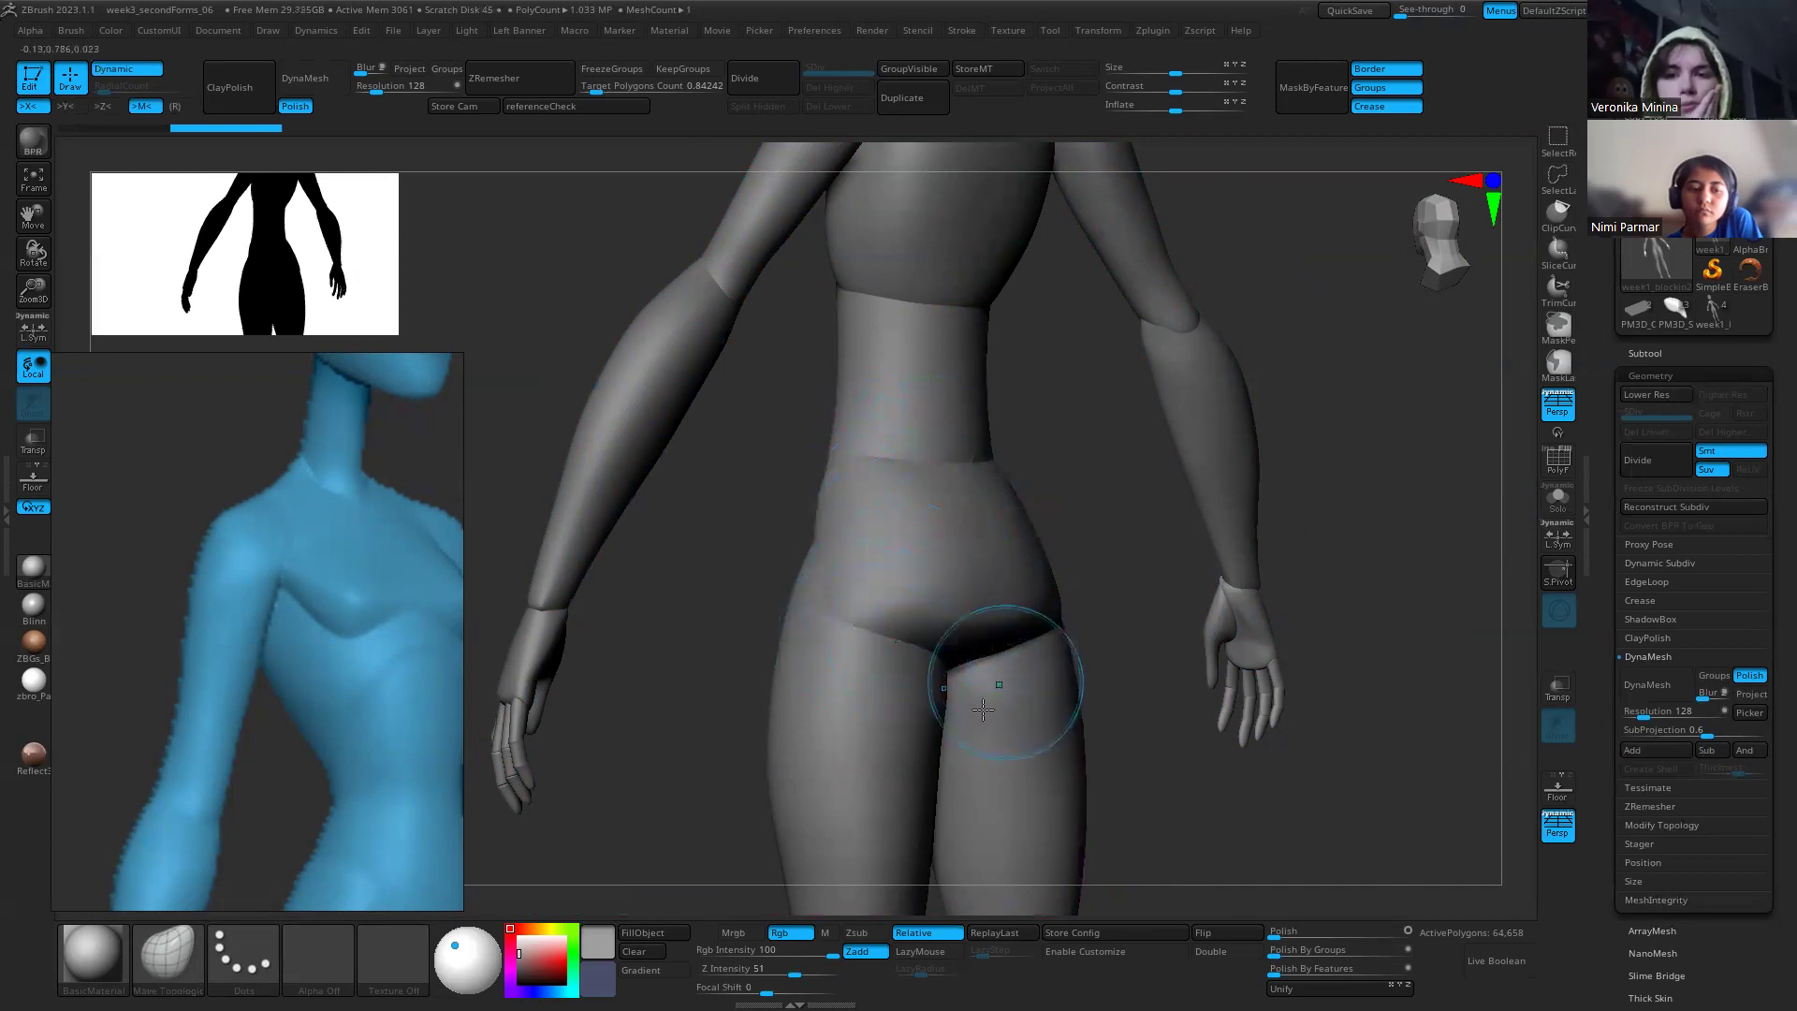
{"action": "left_click_drag", "start_coordinate": [1187, 489], "coordinate": [896, 459], "text": "shift"}
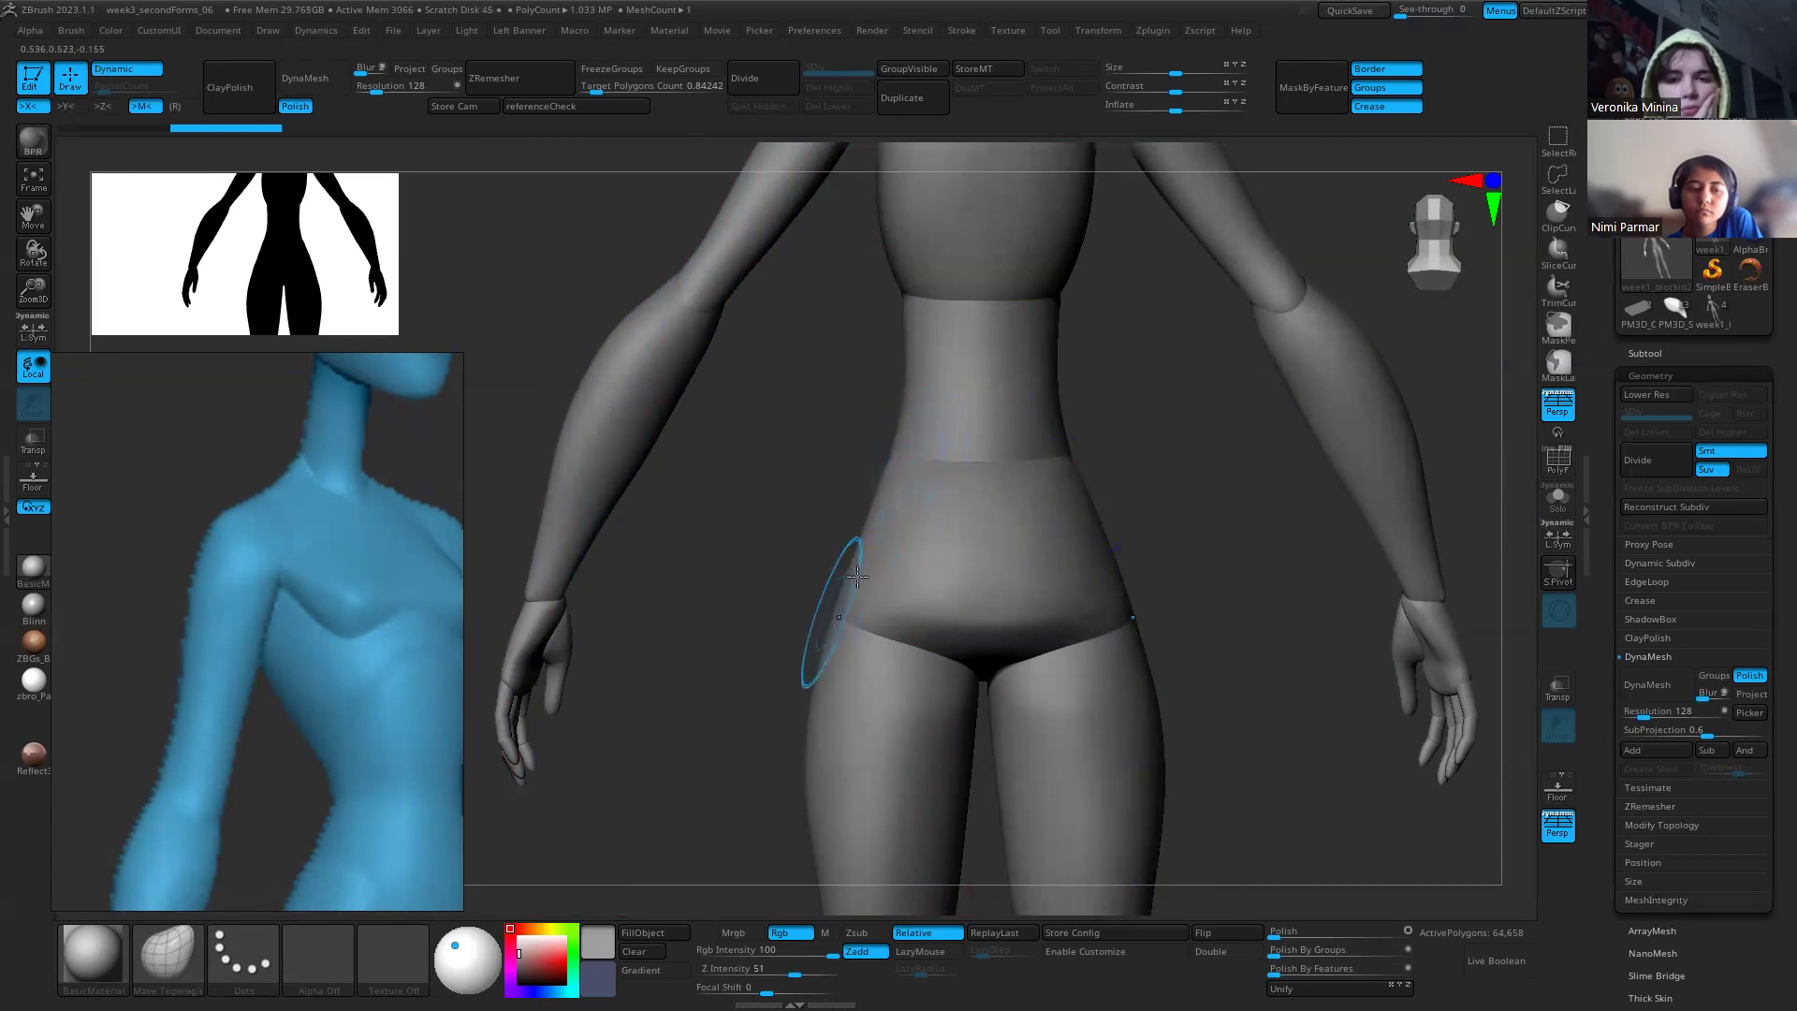
{"action": "scroll", "coordinate": [823, 471], "scroll_direction": "down", "scroll_amount": 5}
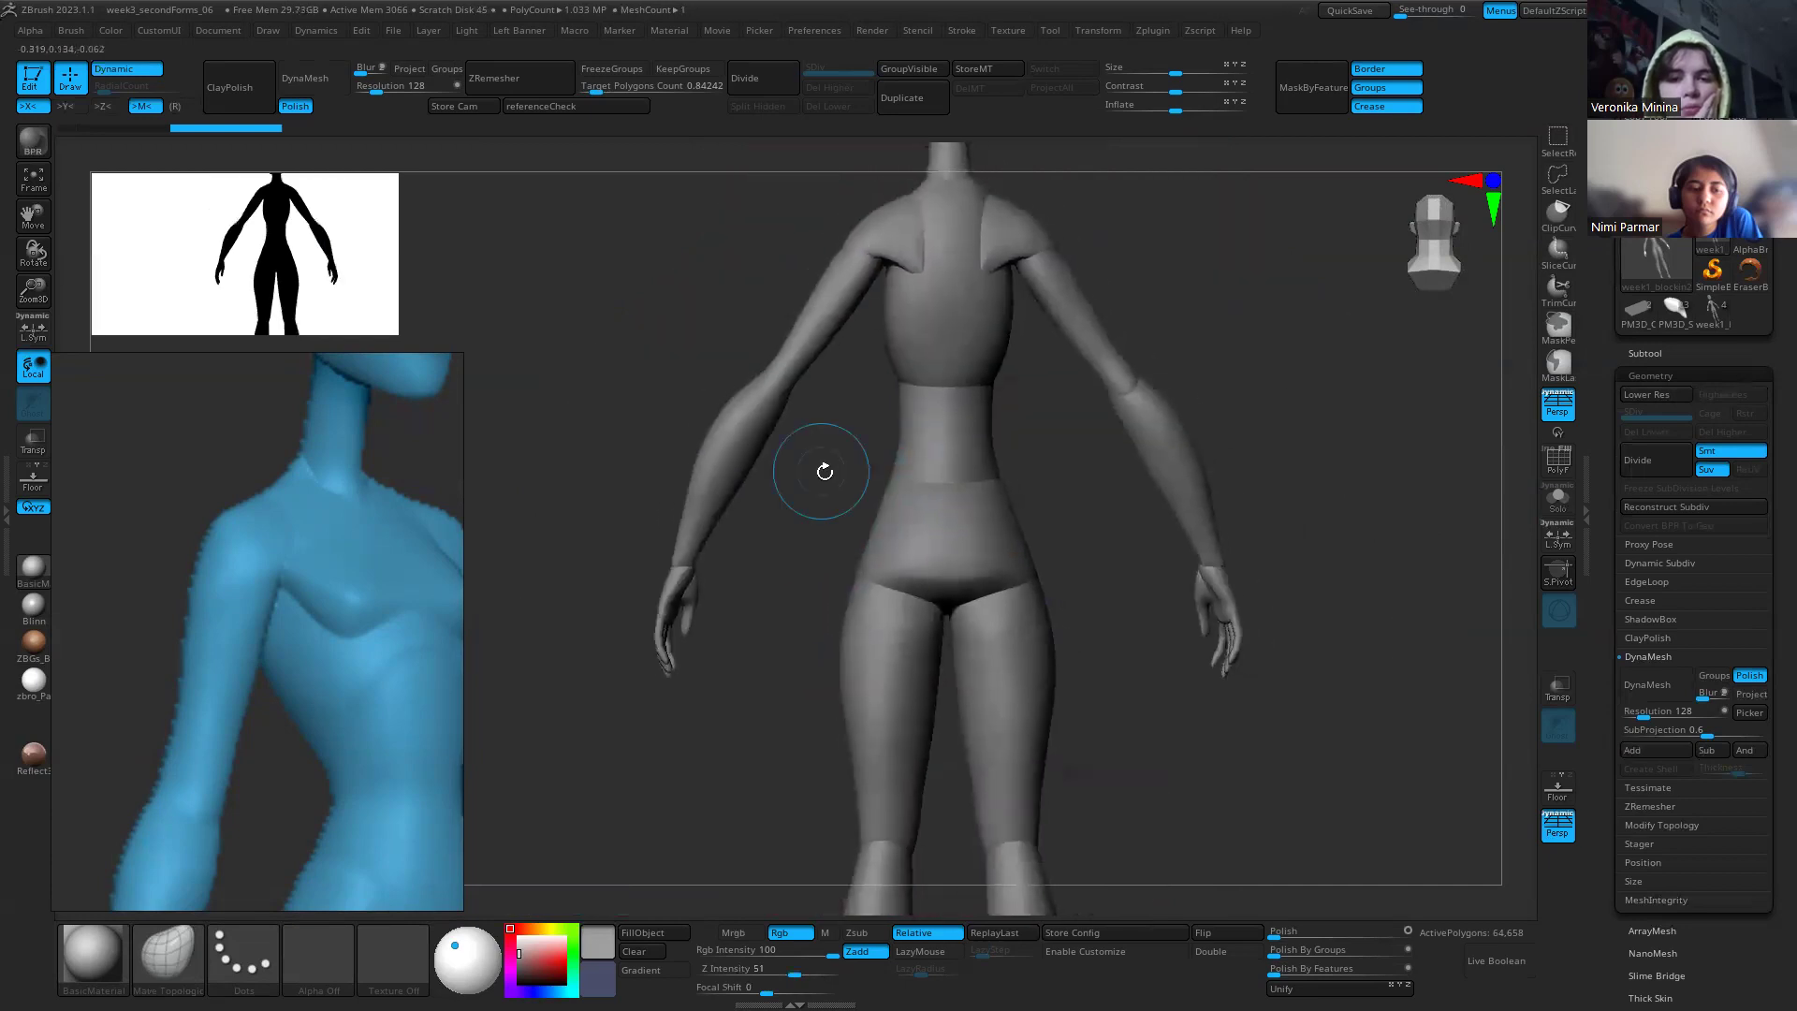
{"action": "mouse_move", "coordinate": [1316, 553]}
{"action": "left_mouse_down"}
{"action": "mouse_move", "coordinate": [1436, 591]}
{"action": "mouse_move", "coordinate": [1320, 602]}
{"action": "mouse_move", "coordinate": [1294, 554]}
{"action": "left_mouse_up"}
{"action": "left_click_drag", "start_coordinate": [964, 488], "coordinate": [1385, 486]}
Step: Switch back to the torso blockout model and adjust the chest forms' inner edge near the sternum
{"action": "left_click", "coordinate": [1712, 311]}
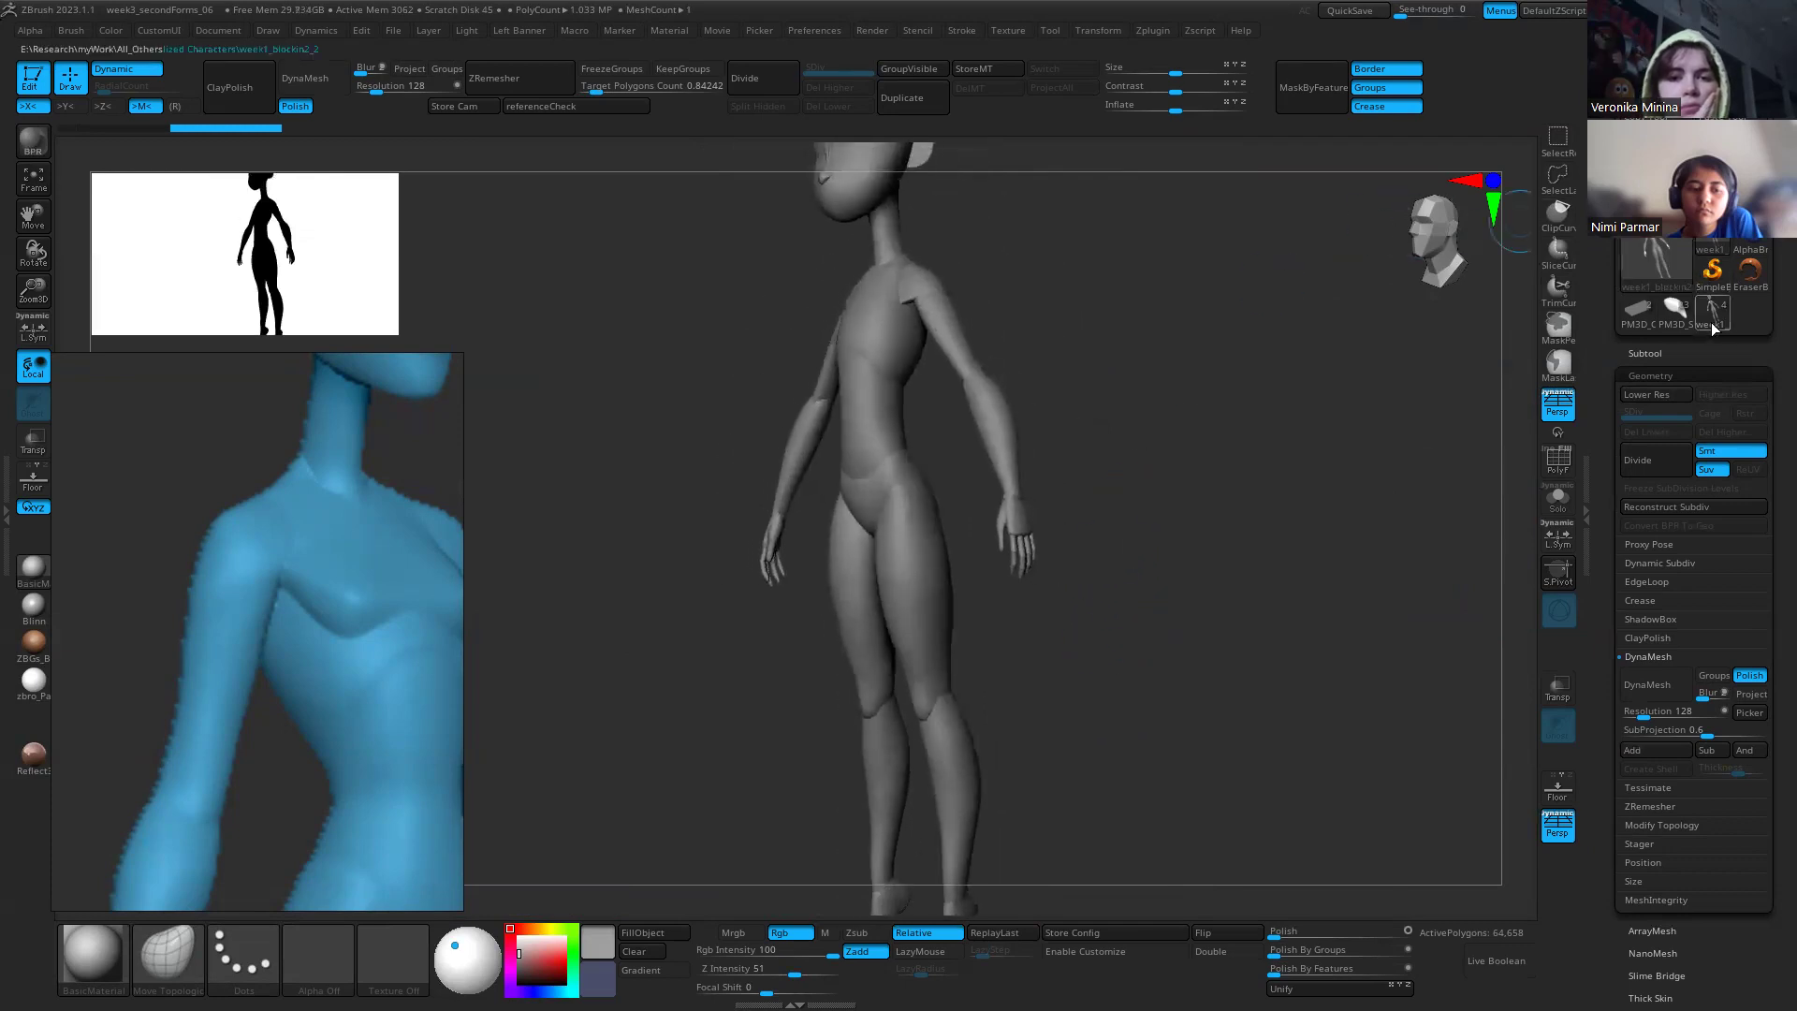
{"action": "left_click", "coordinate": [1675, 325]}
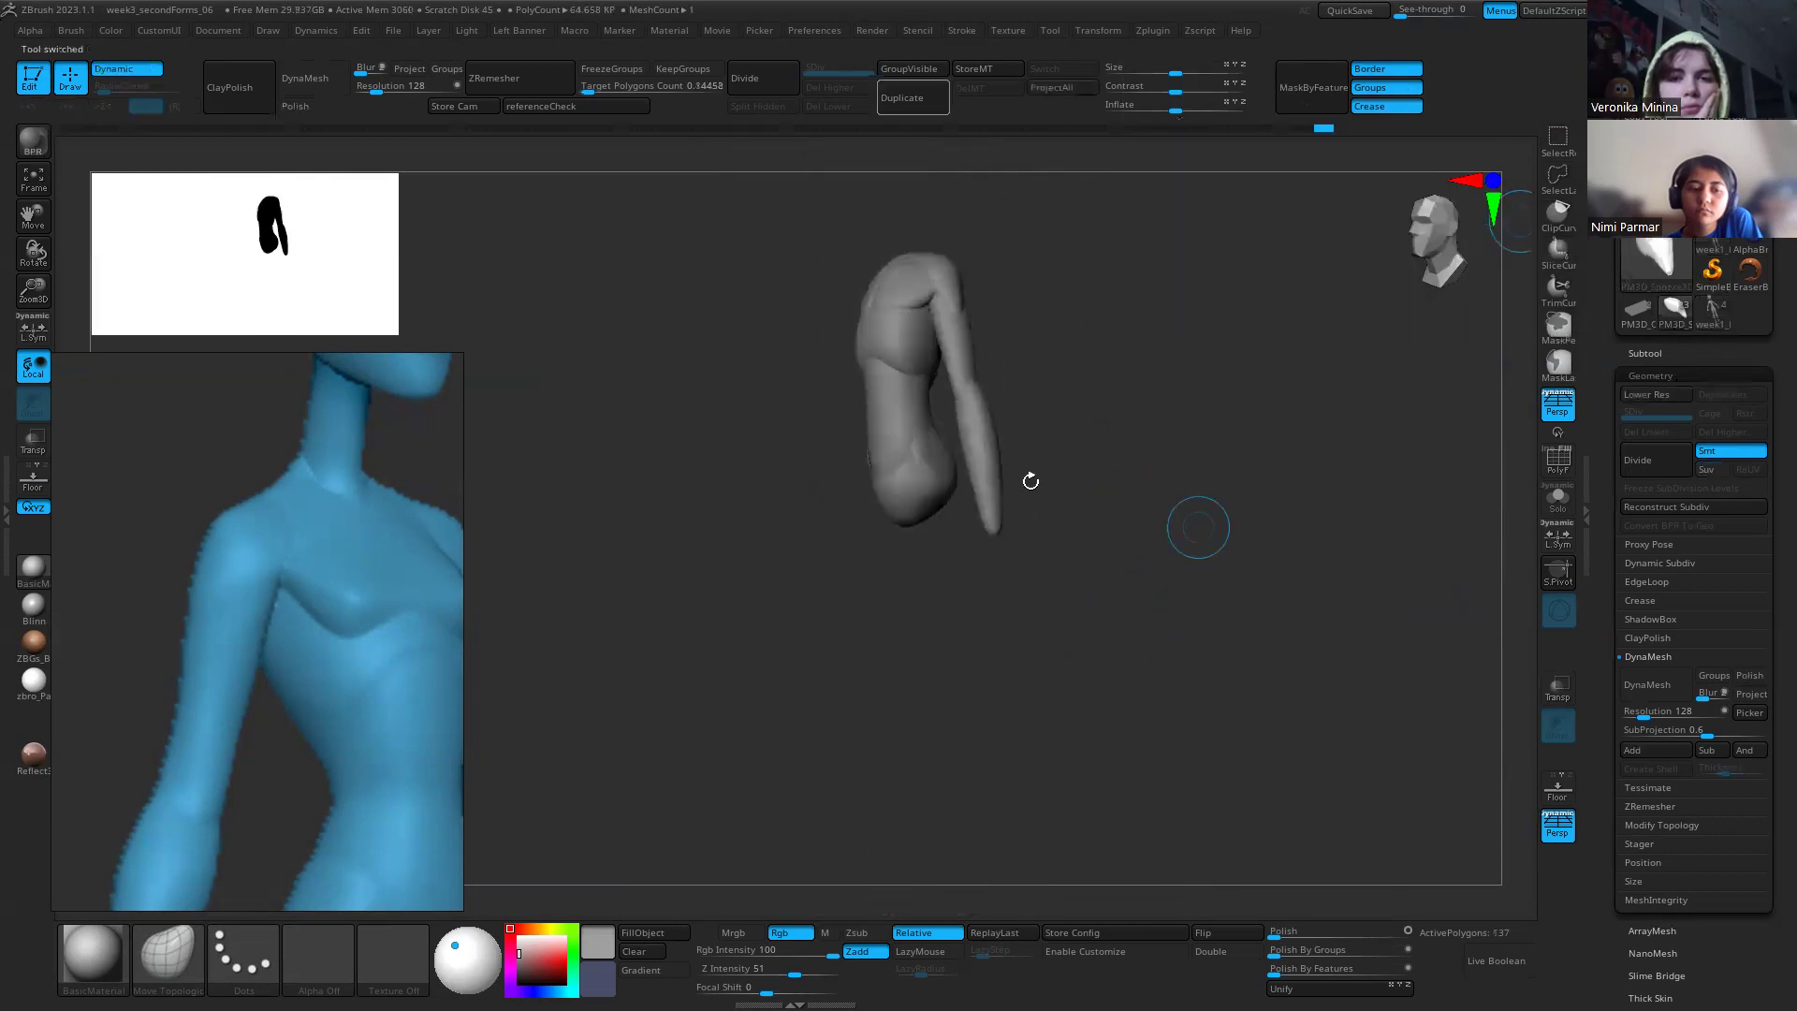
{"action": "left_click_drag", "start_coordinate": [1131, 505], "coordinate": [1029, 425], "text": "alt"}
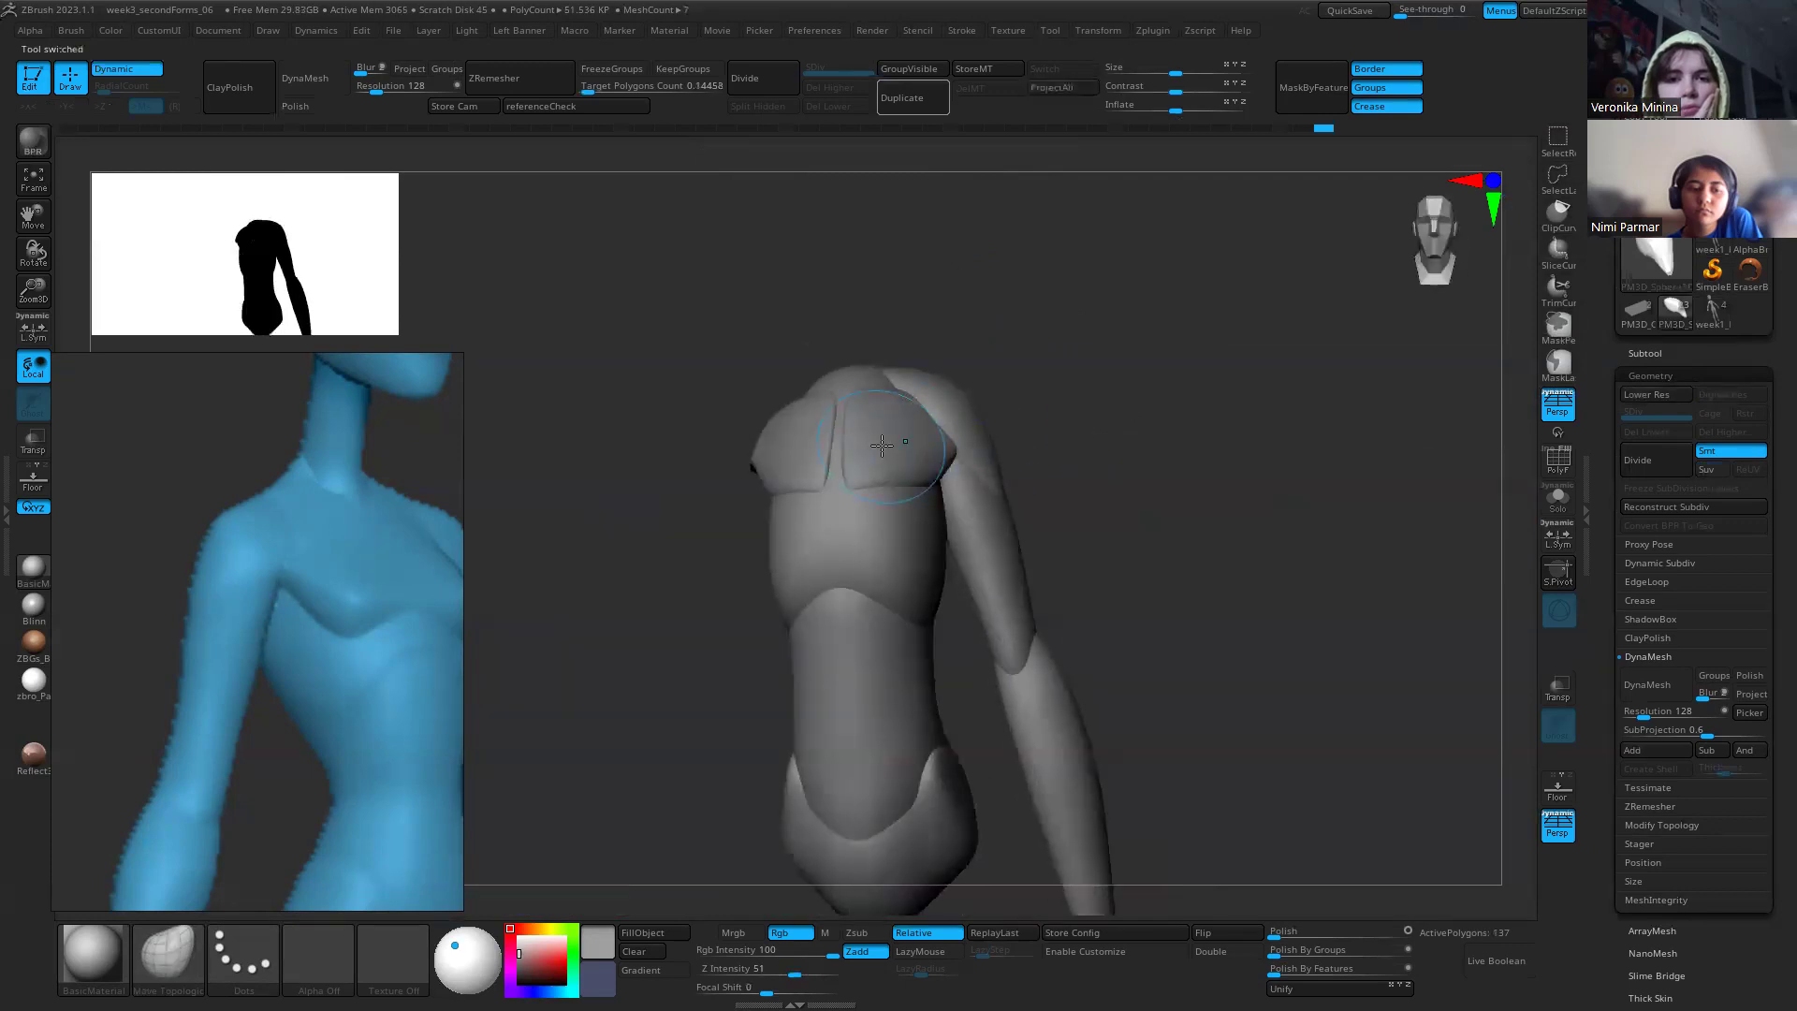
{"action": "left_click", "coordinate": [847, 426], "text": "alt"}
{"action": "left_click_drag", "start_coordinate": [826, 481], "coordinate": [841, 485]}
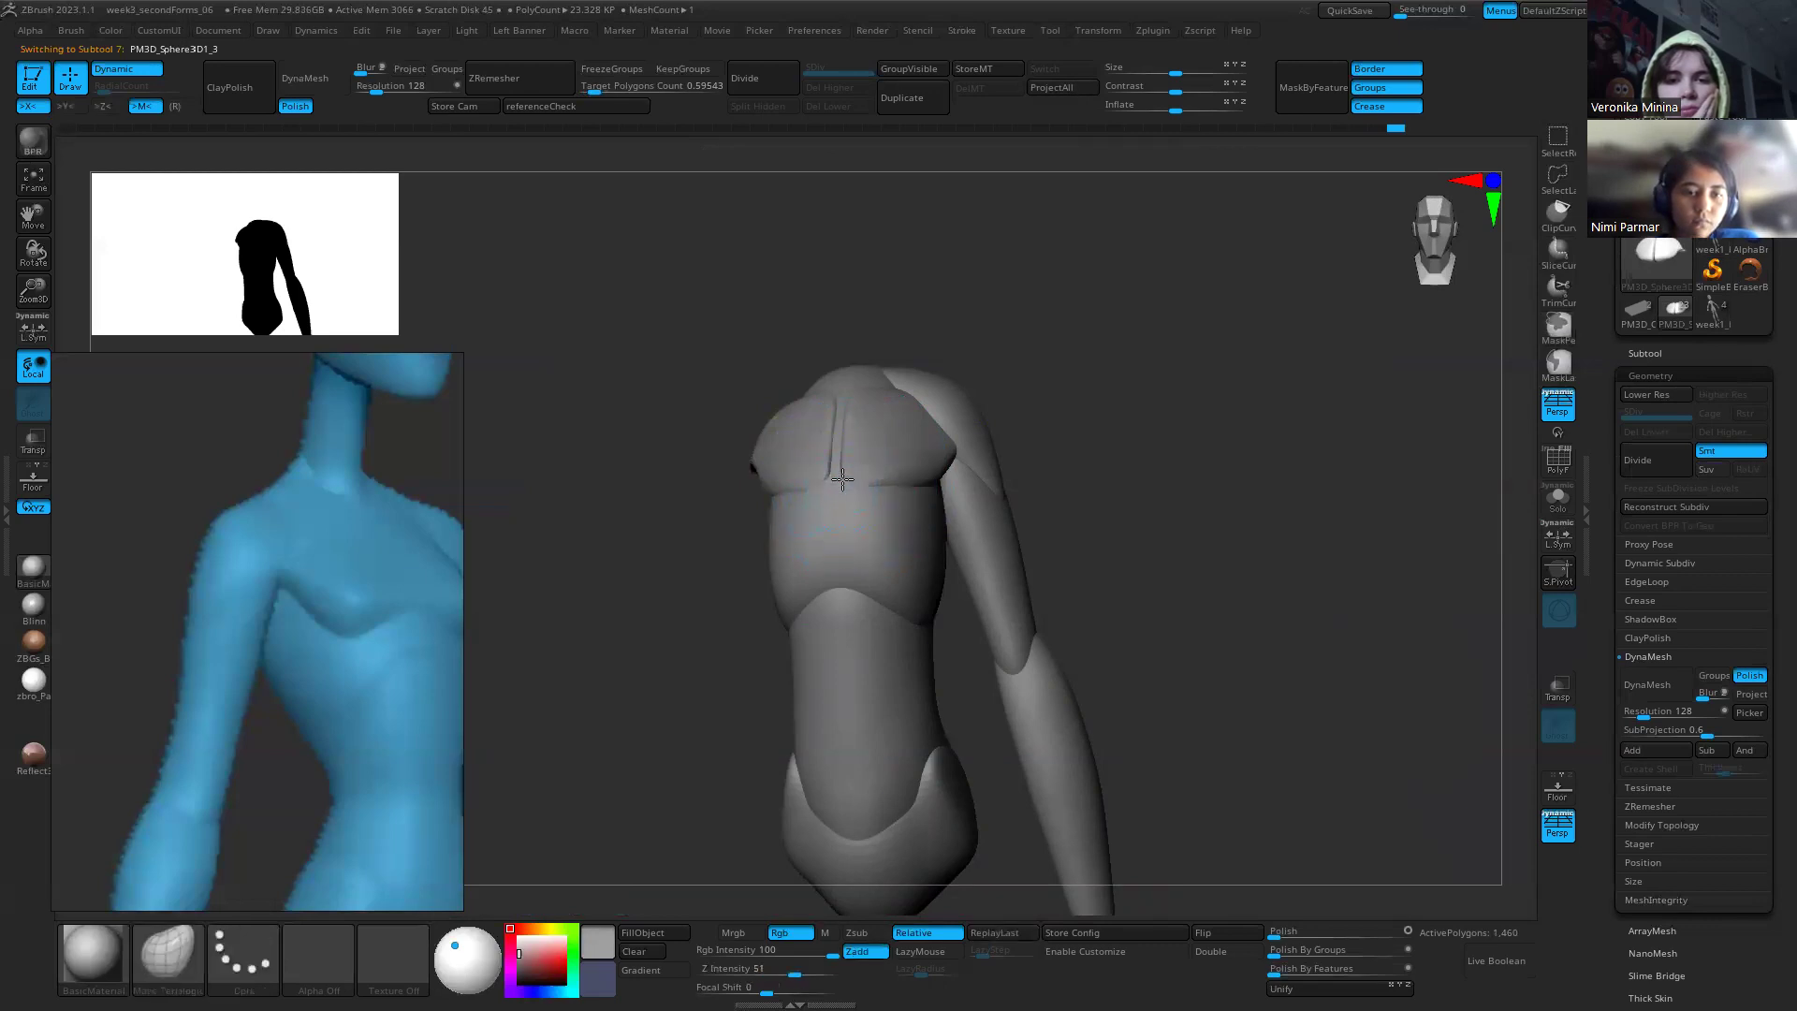
{"action": "left_click_drag", "start_coordinate": [1115, 517], "coordinate": [1151, 405]}
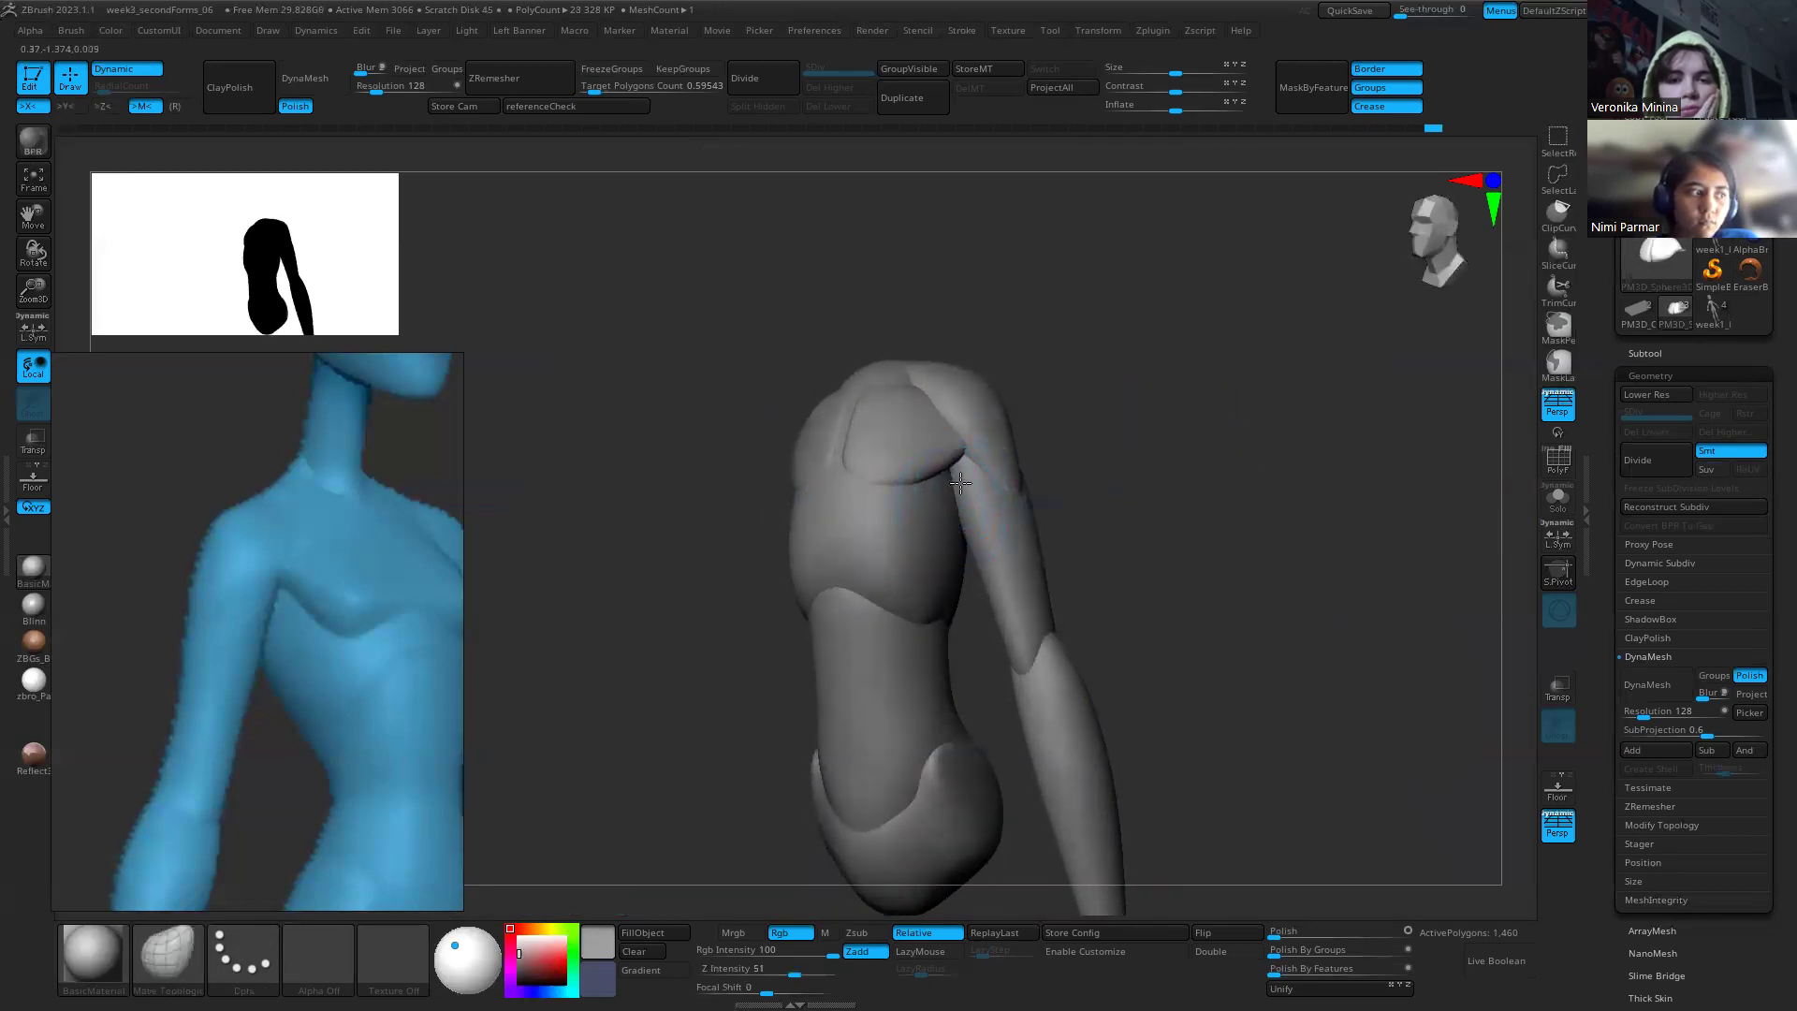
Step: Mirror and weld the shoulder form to the torso's opposite side
{"action": "left_click", "coordinate": [1002, 416], "text": "alt"}
{"action": "left_click_drag", "start_coordinate": [1048, 426], "coordinate": [964, 421]}
{"action": "left_click_drag", "start_coordinate": [1205, 492], "coordinate": [977, 398]}
{"action": "left_click_drag", "start_coordinate": [1094, 460], "coordinate": [1198, 354], "text": "shift"}
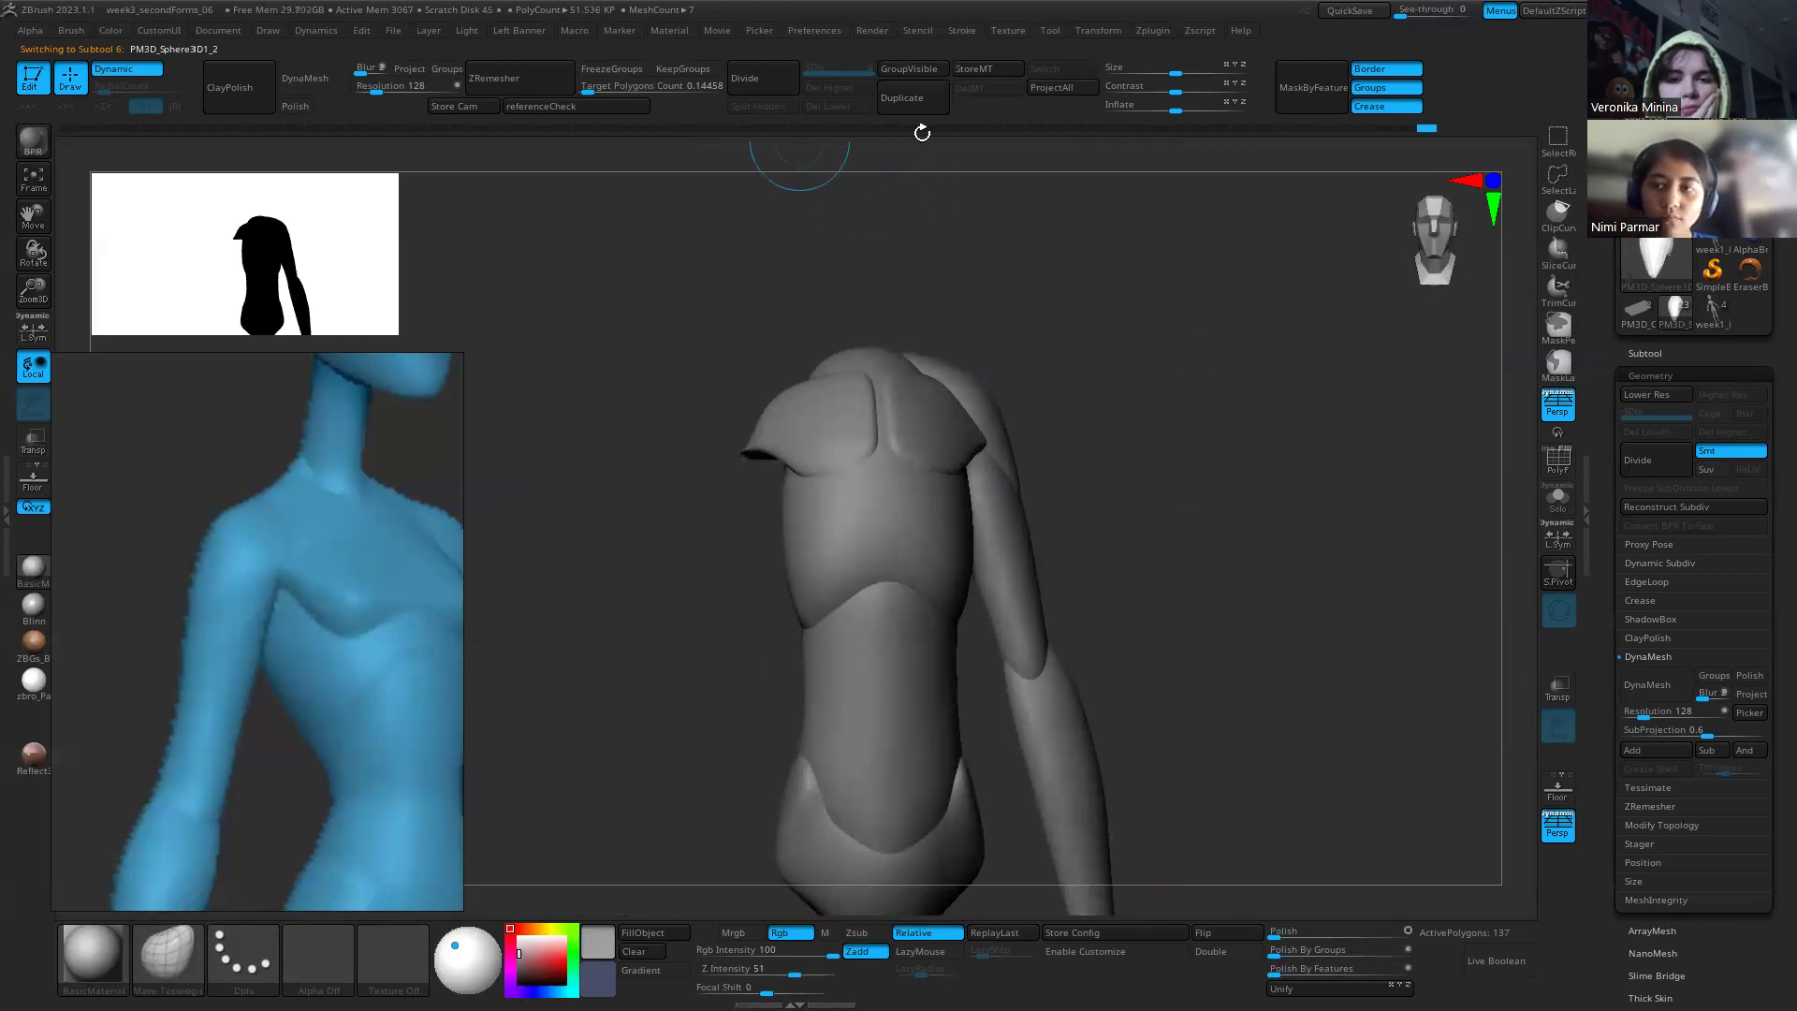
{"action": "key", "text": "space"}
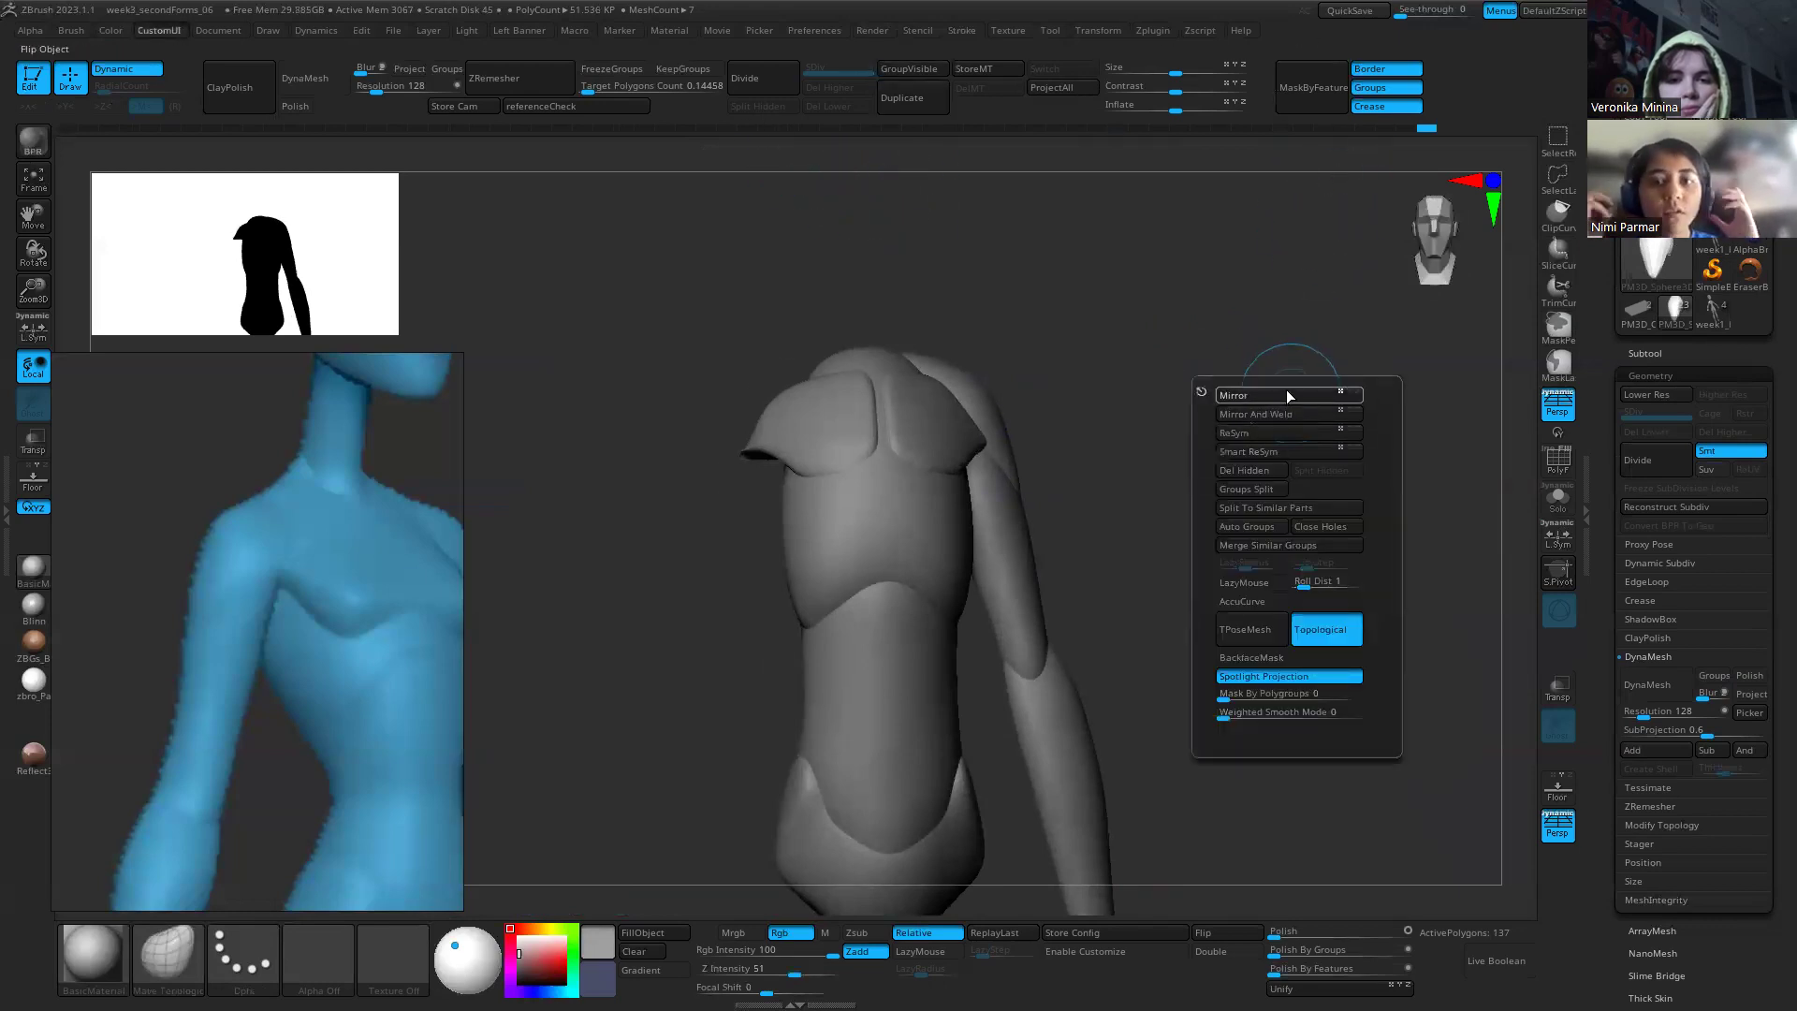
{"action": "left_click", "coordinate": [1286, 391]}
{"action": "left_click", "coordinate": [1287, 415]}
{"action": "left_click_drag", "start_coordinate": [1051, 276], "coordinate": [1020, 459]}
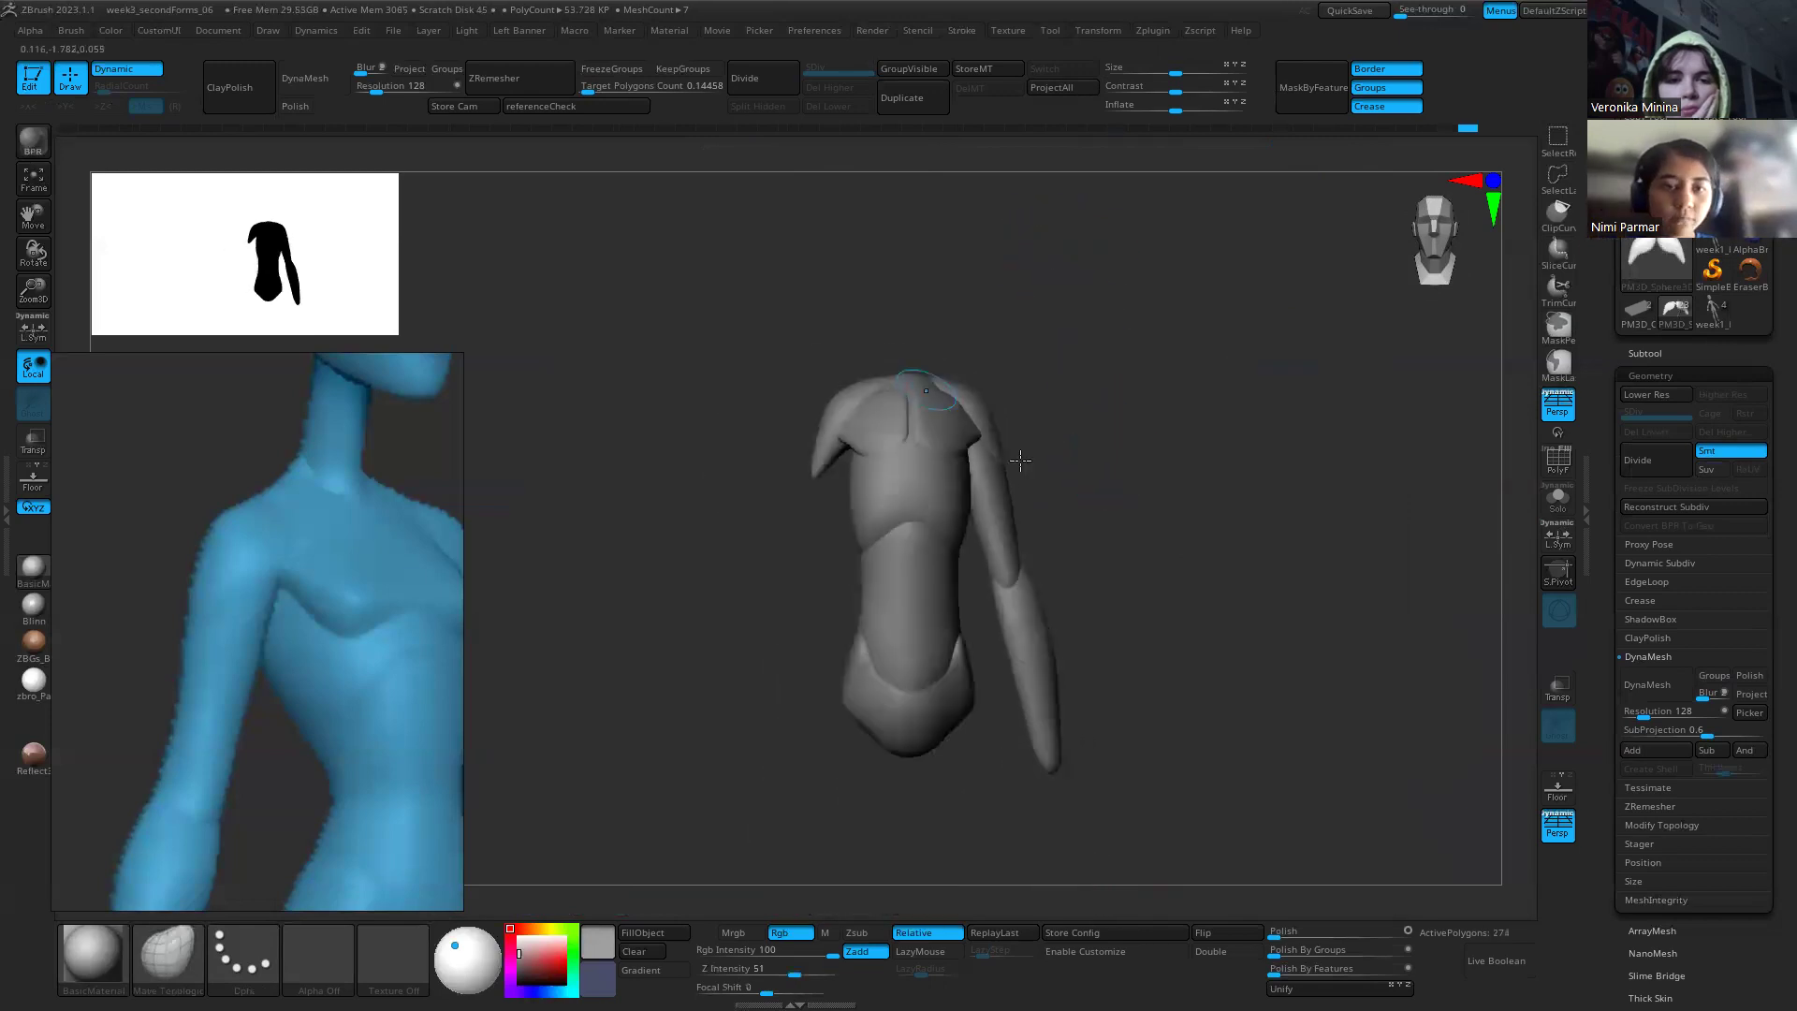
{"action": "left_click_drag", "start_coordinate": [987, 663], "coordinate": [1075, 521]}
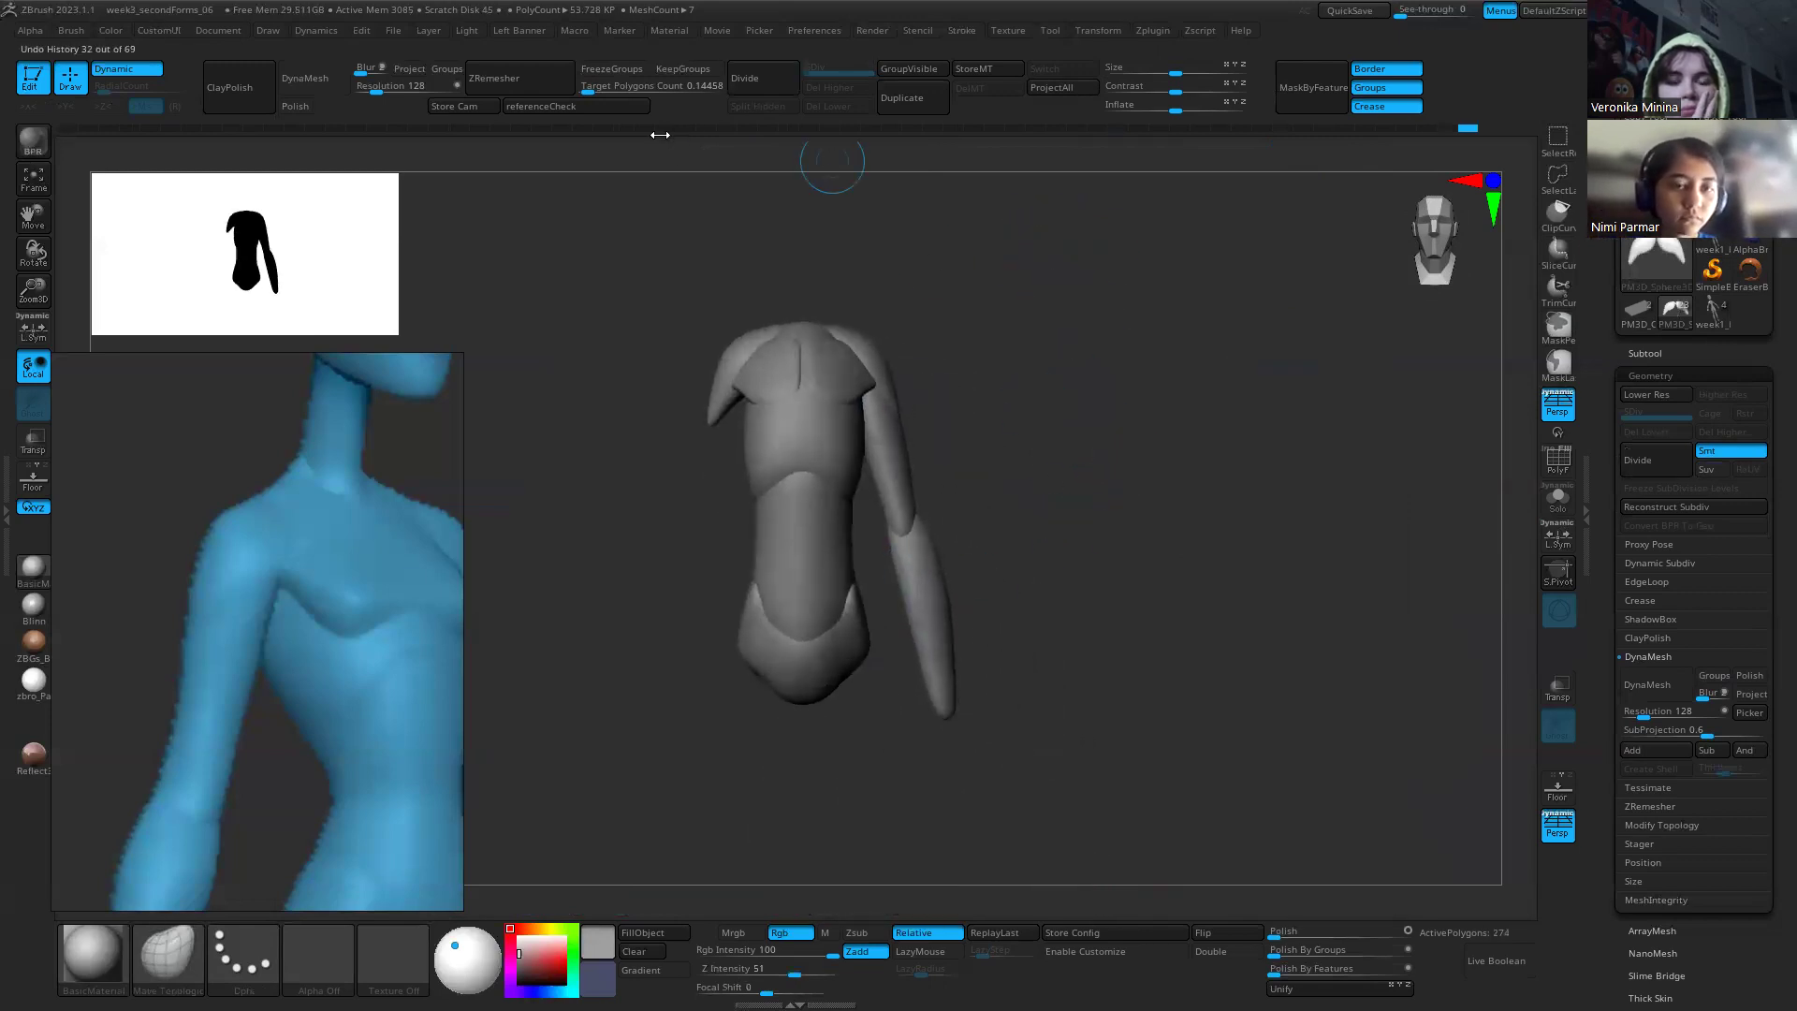
Step: Check the torso against the character reference overlay and adjust the chest forms' lower outer corners near the armpits
{"action": "left_click", "coordinate": [591, 108]}
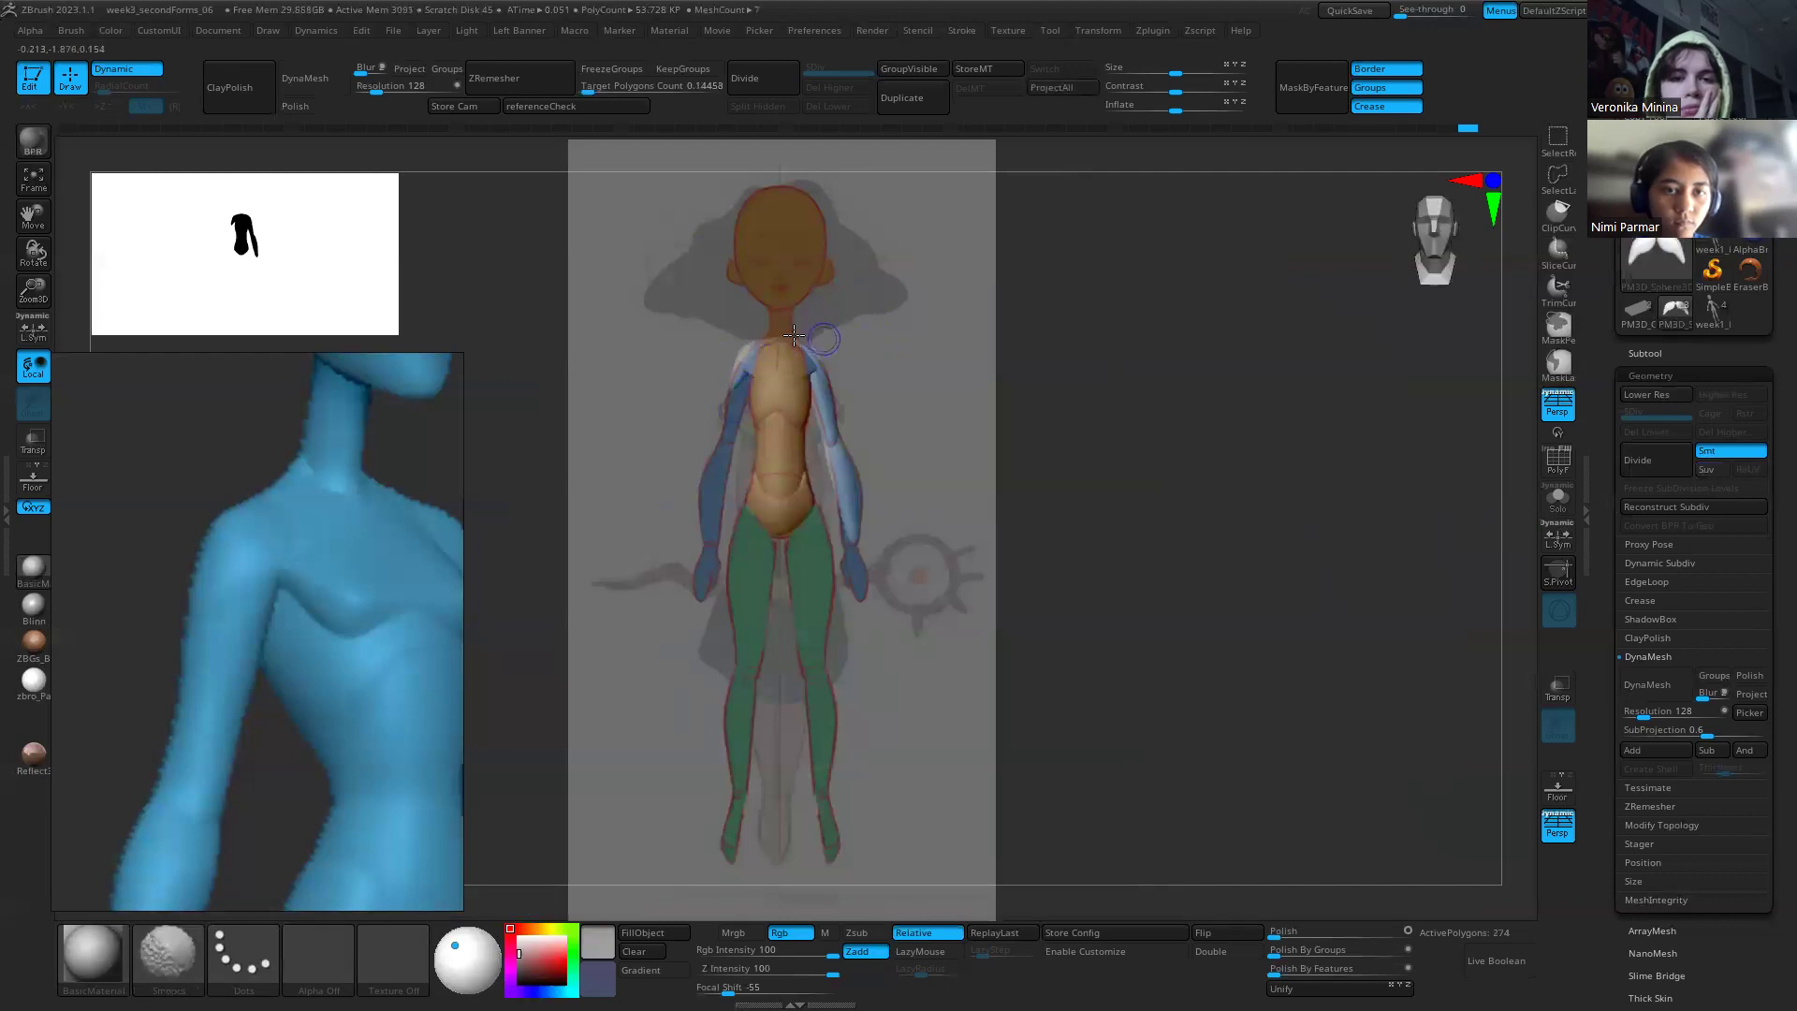
{"action": "right_click_drag", "start_coordinate": [857, 366], "coordinate": [991, 550]}
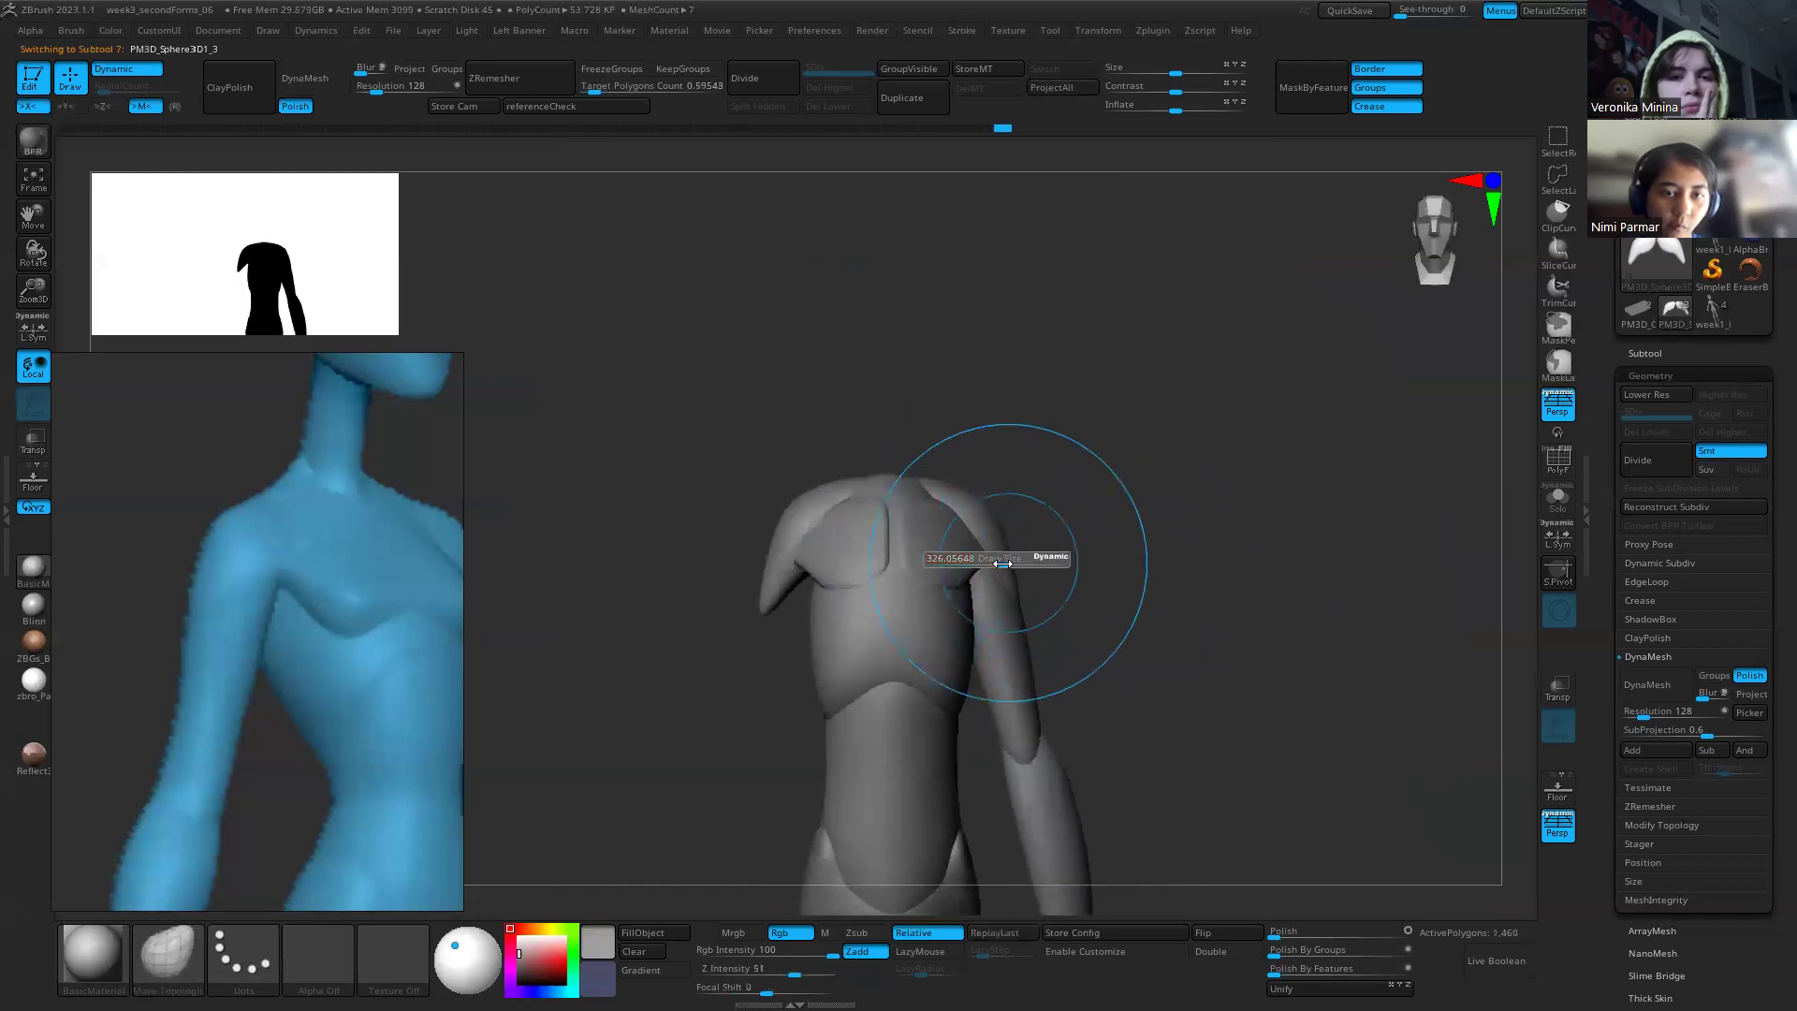
{"action": "left_click", "coordinate": [981, 559], "text": "alt"}
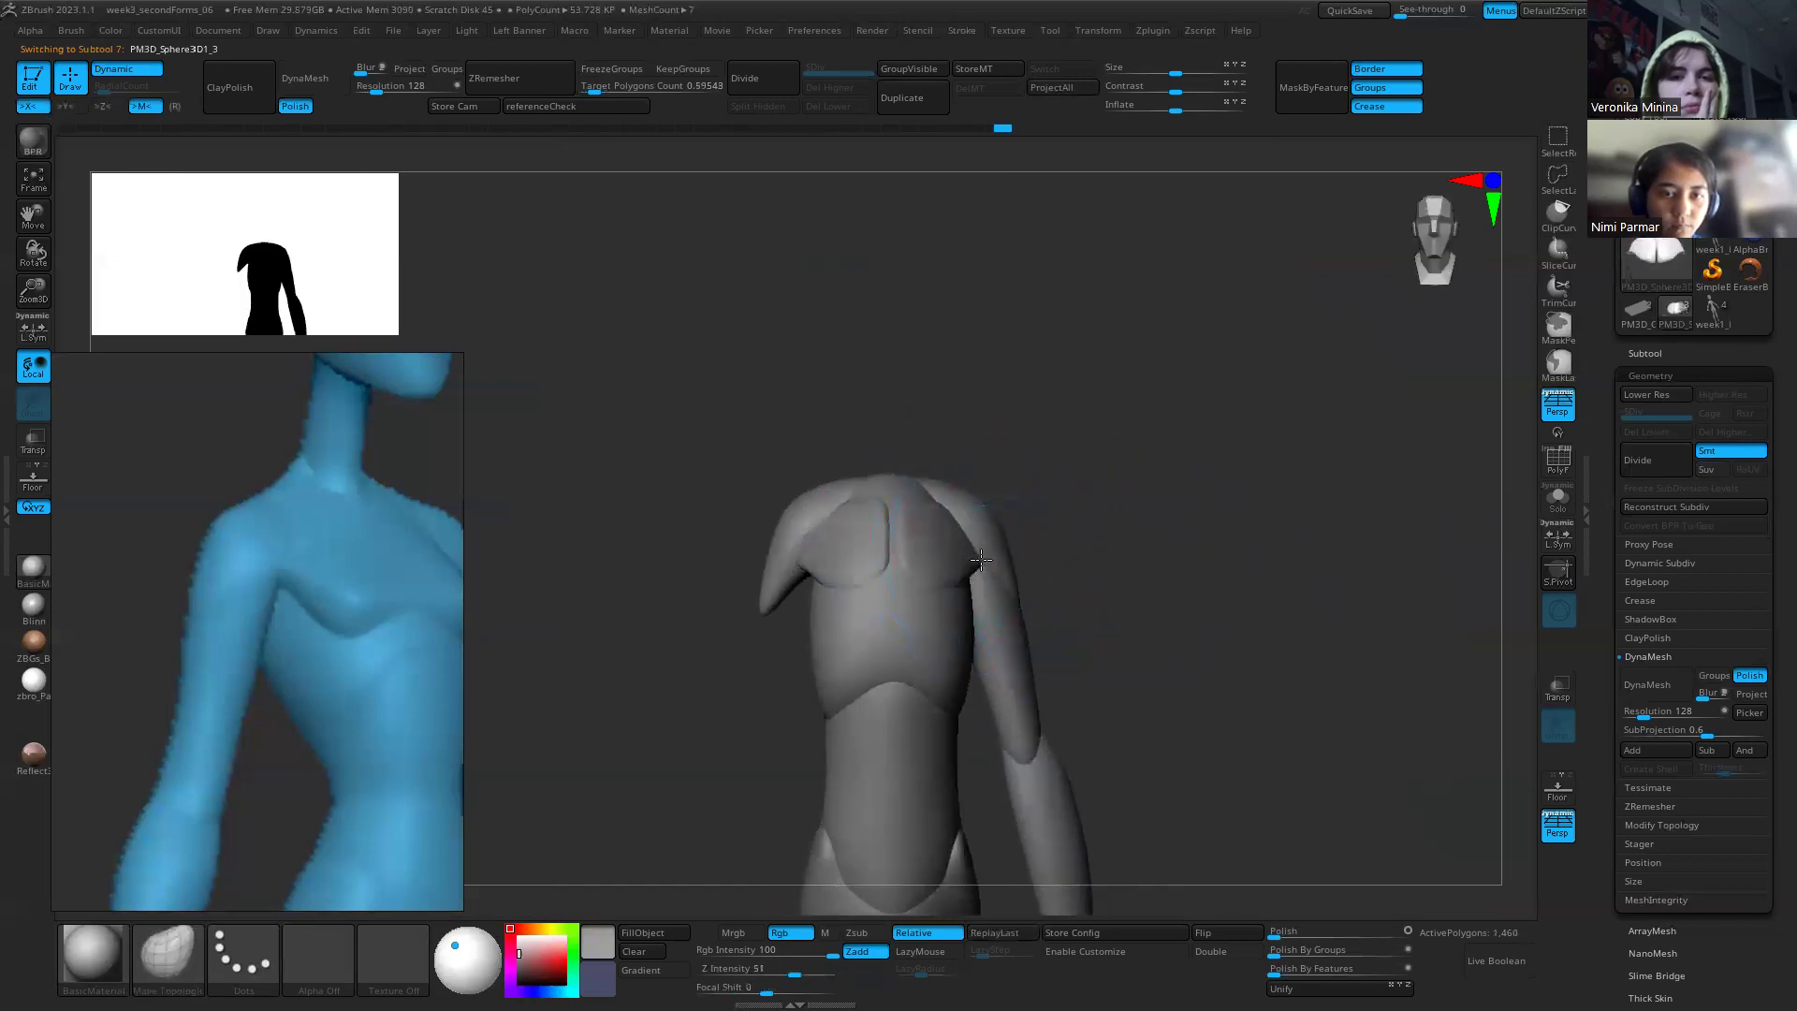
{"action": "left_click_drag", "start_coordinate": [976, 556], "coordinate": [966, 586]}
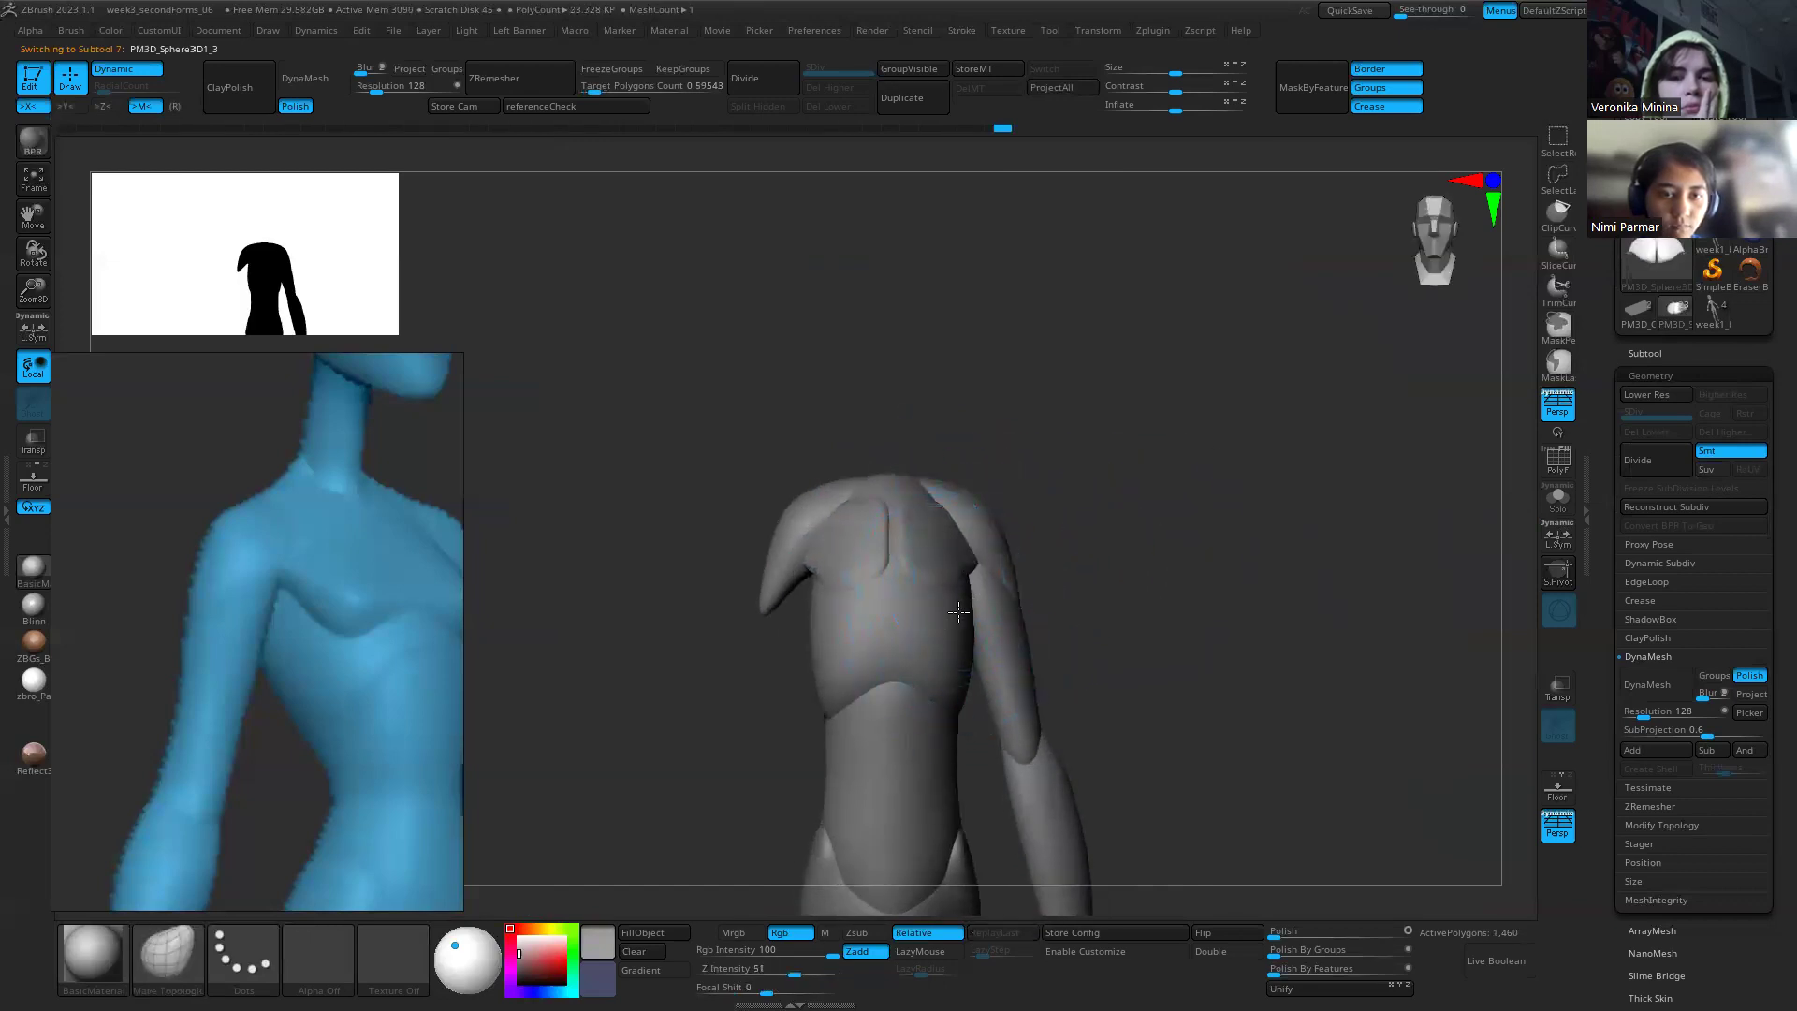
Step: Extend the mirrored shoulder forms towards the spine across the upper back with Move Topological
{"action": "left_click", "coordinate": [804, 608], "text": "alt"}
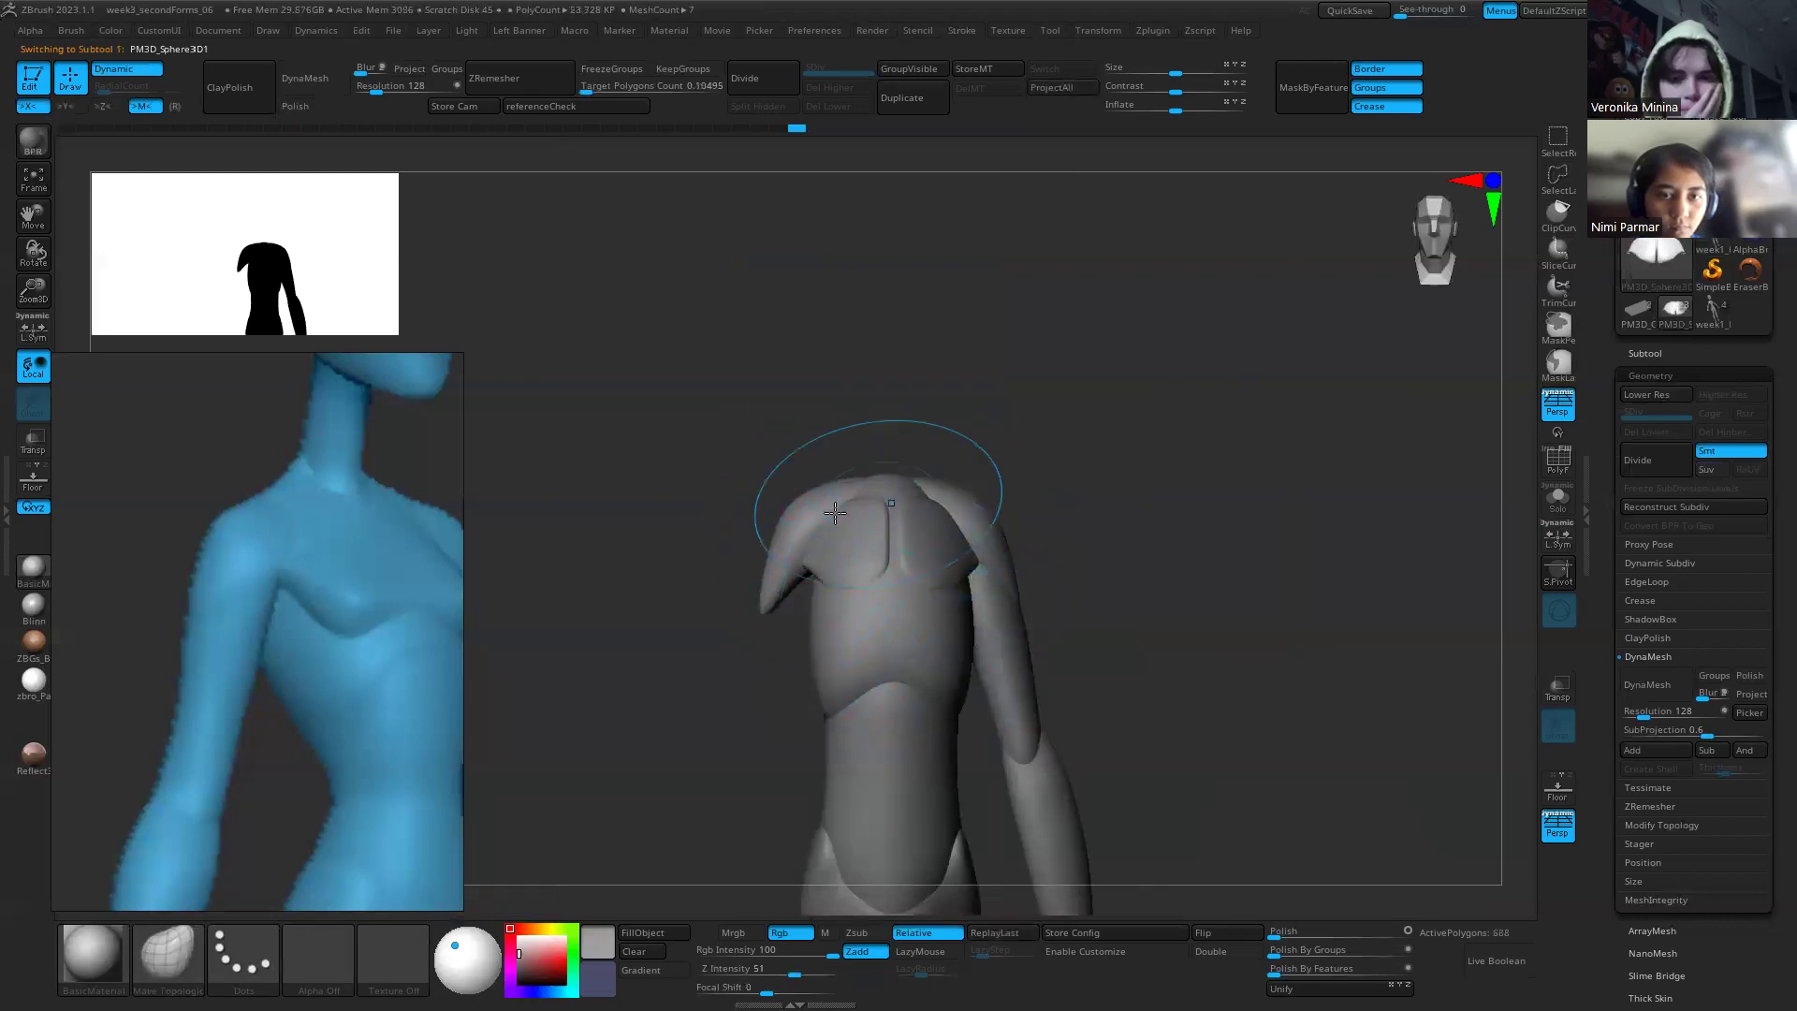
{"action": "left_click", "coordinate": [822, 524], "text": "alt"}
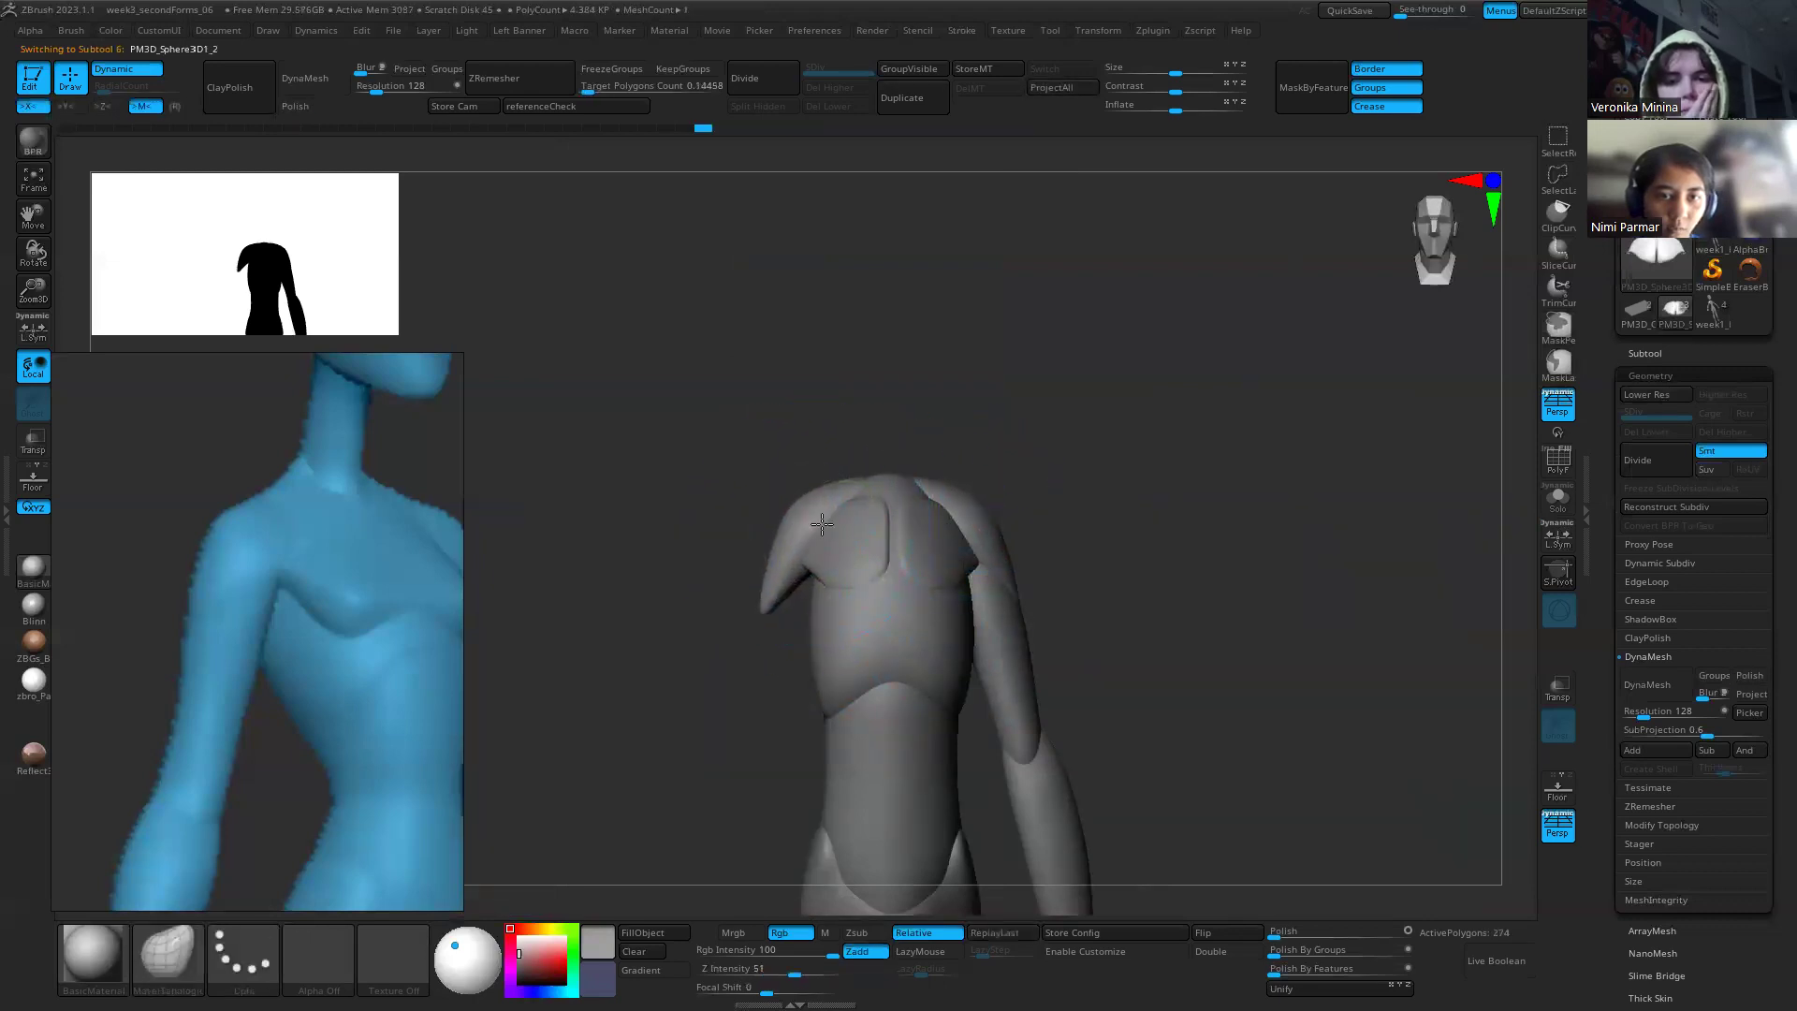
{"action": "left_click_drag", "start_coordinate": [992, 510], "coordinate": [805, 503]}
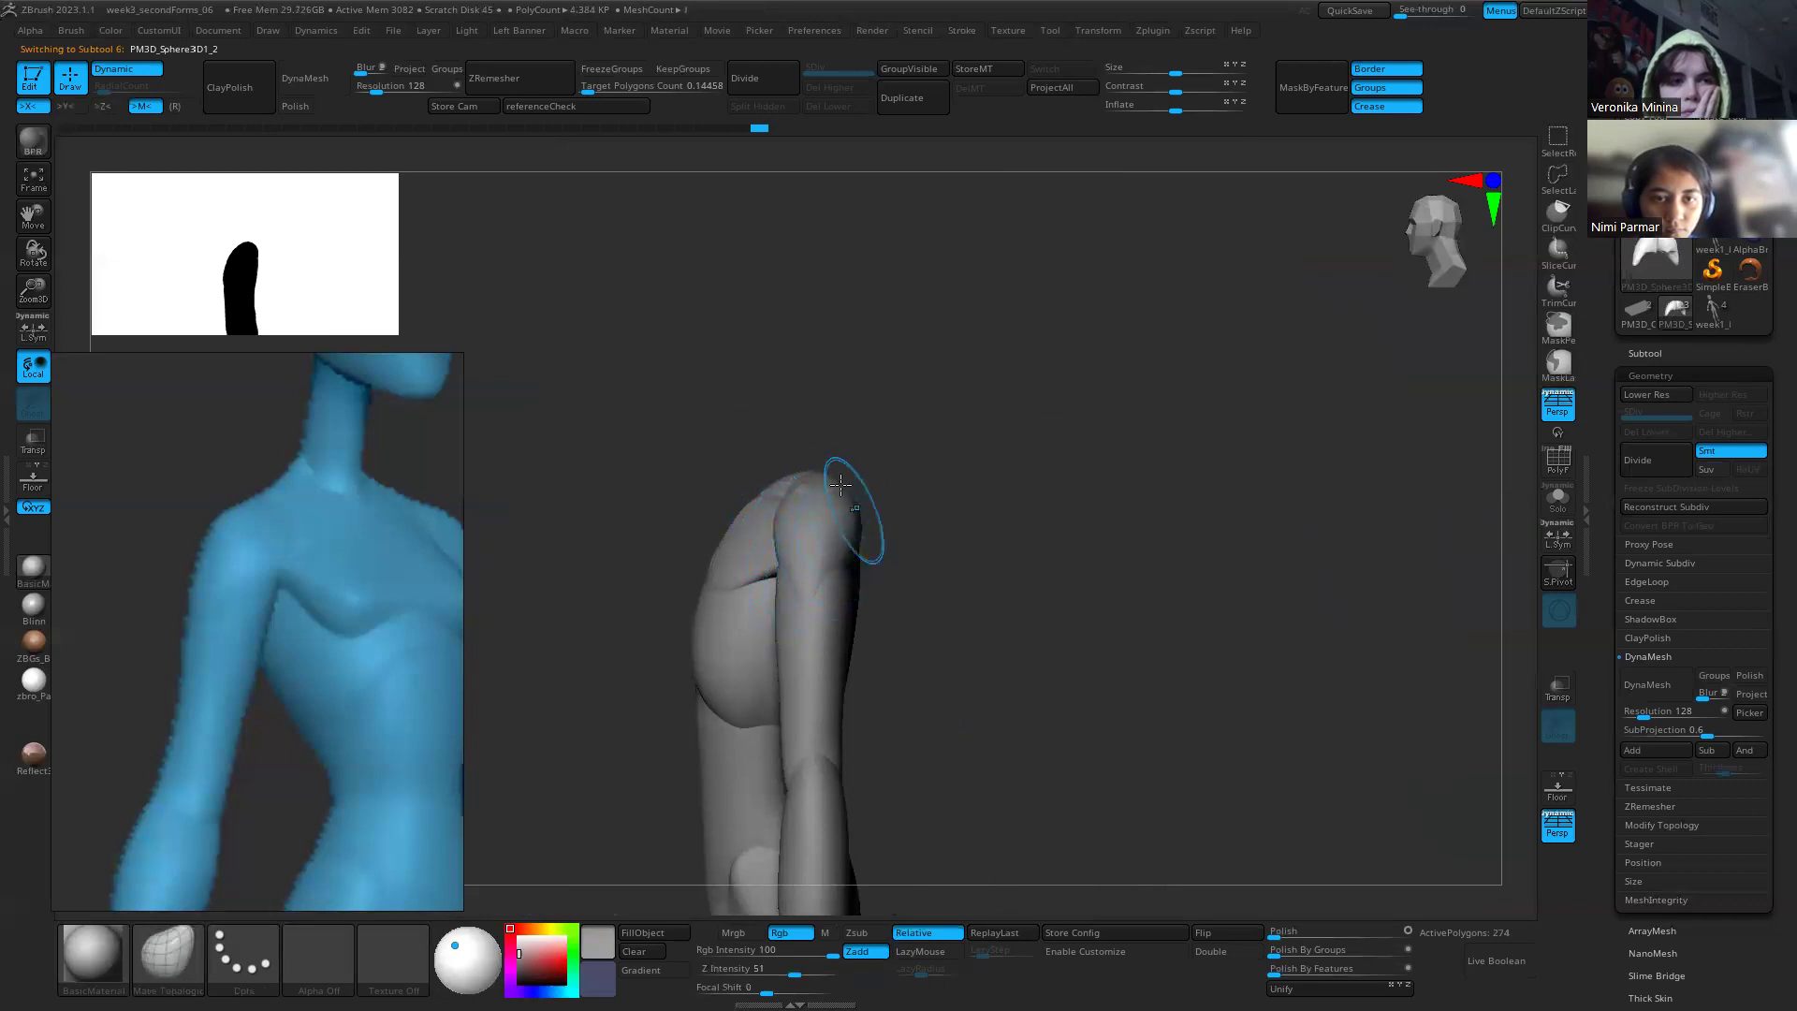
{"action": "mouse_move", "coordinate": [796, 493]}
{"action": "left_mouse_down"}
{"action": "mouse_move", "coordinate": [835, 533]}
{"action": "mouse_move", "coordinate": [816, 545]}
{"action": "mouse_move", "coordinate": [827, 565]}
{"action": "left_mouse_up"}
{"action": "key", "text": "ctrl+z"}
{"action": "left_click_drag", "start_coordinate": [1115, 632], "coordinate": [1144, 625]}
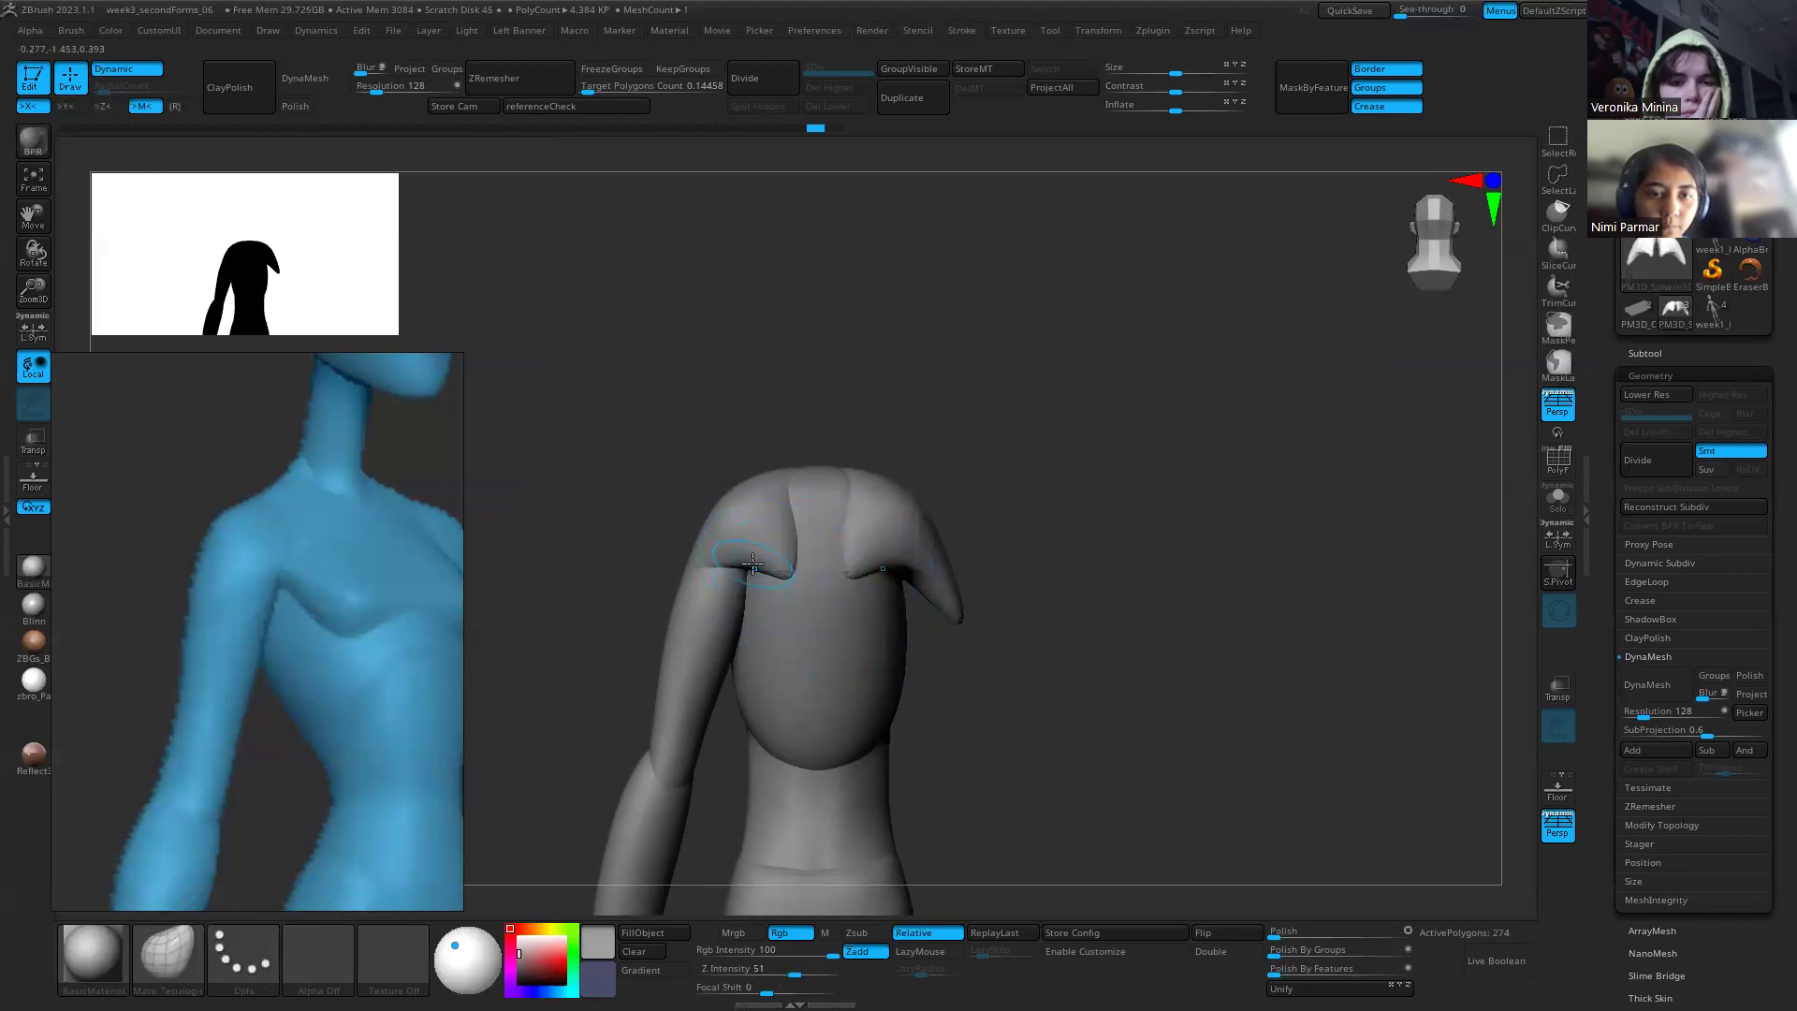
{"action": "left_click_drag", "start_coordinate": [753, 565], "coordinate": [778, 532]}
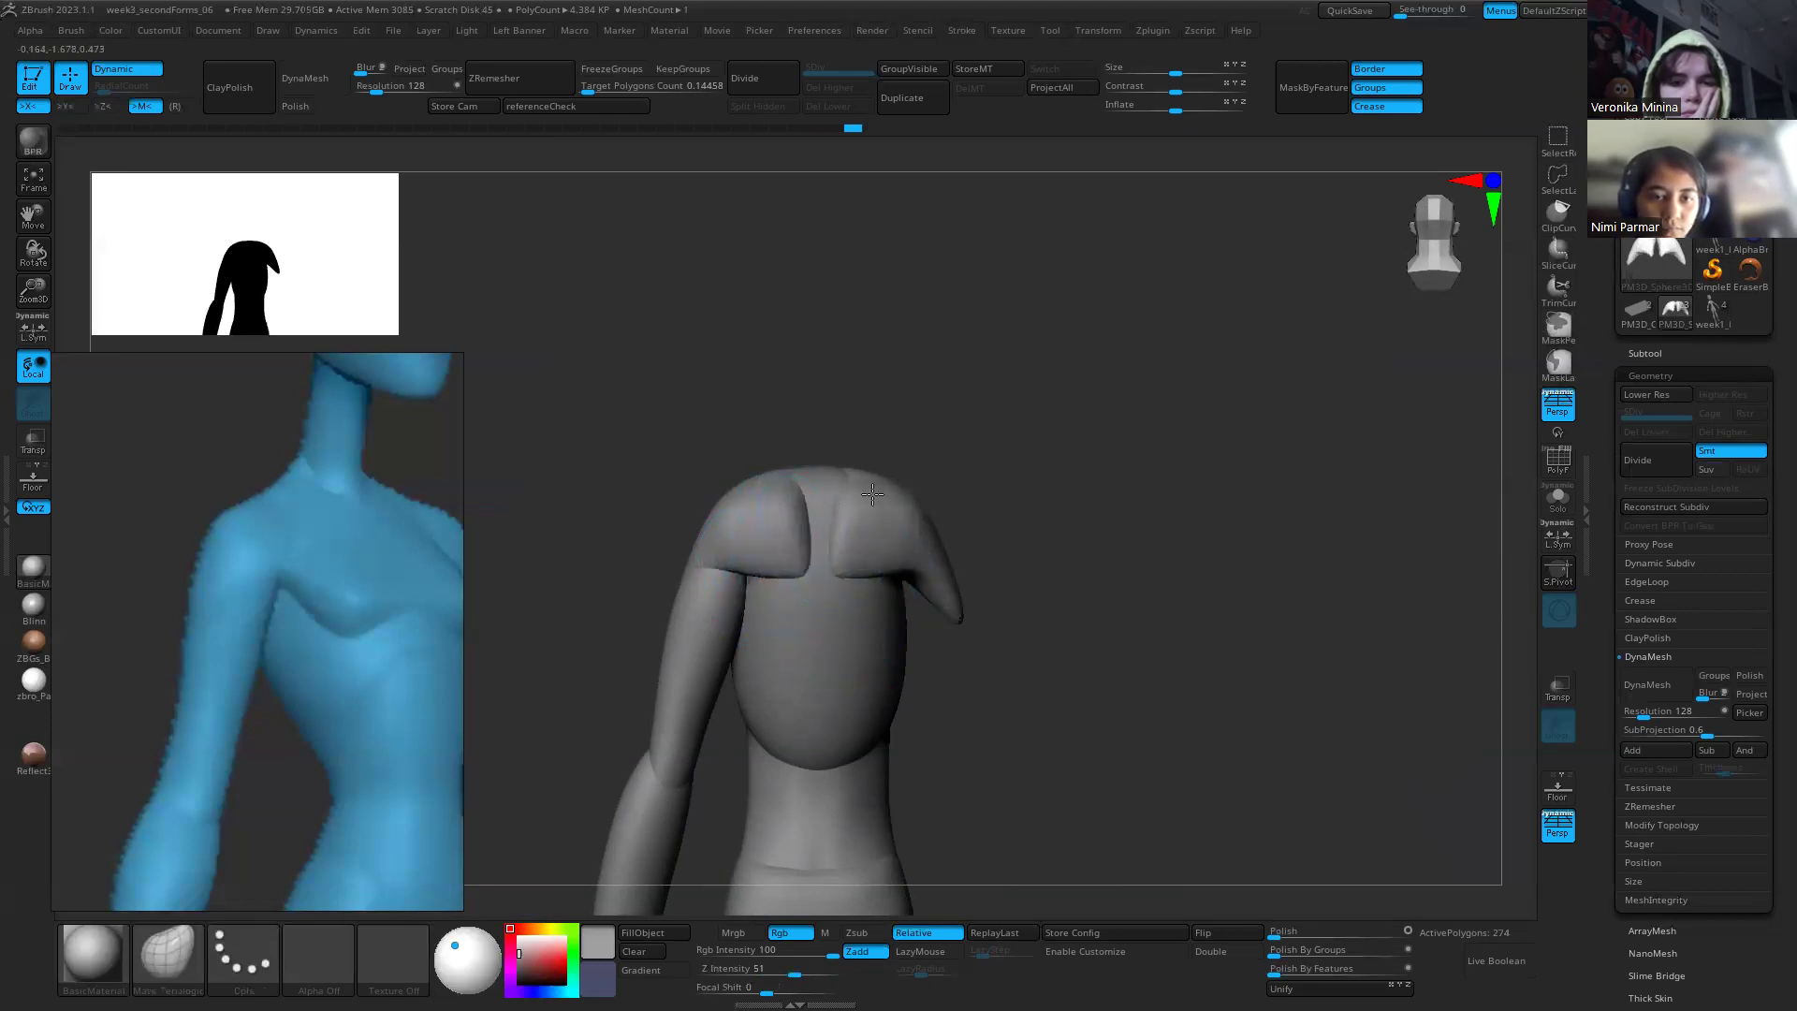
{"action": "left_click_drag", "start_coordinate": [1002, 661], "coordinate": [822, 522]}
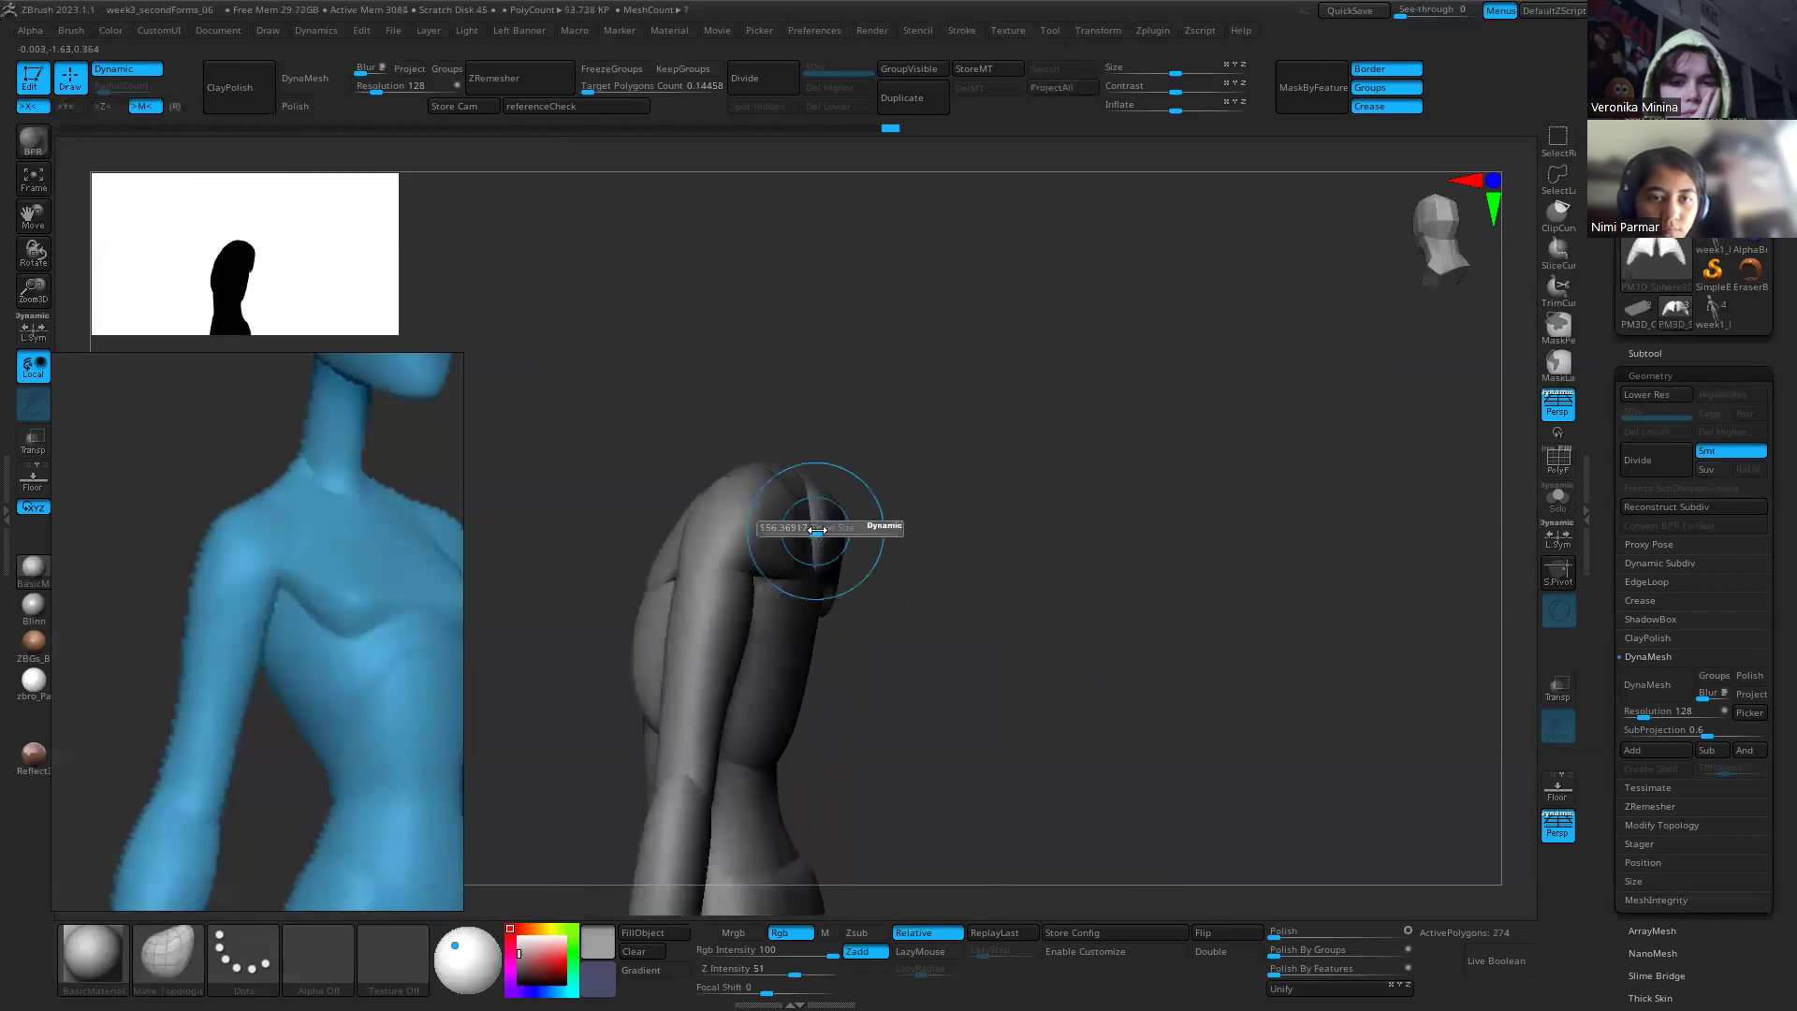
Step: Select the upper arm form and adjust its upper end where it meets the shoulder from the front
{"action": "left_click_drag", "start_coordinate": [1004, 608], "coordinate": [1081, 598]}
{"action": "left_click_drag", "start_coordinate": [882, 511], "coordinate": [975, 505]}
{"action": "left_click", "coordinate": [853, 584], "text": "alt"}
{"action": "key", "text": "s"}
{"action": "left_click", "coordinate": [780, 482], "text": "alt"}
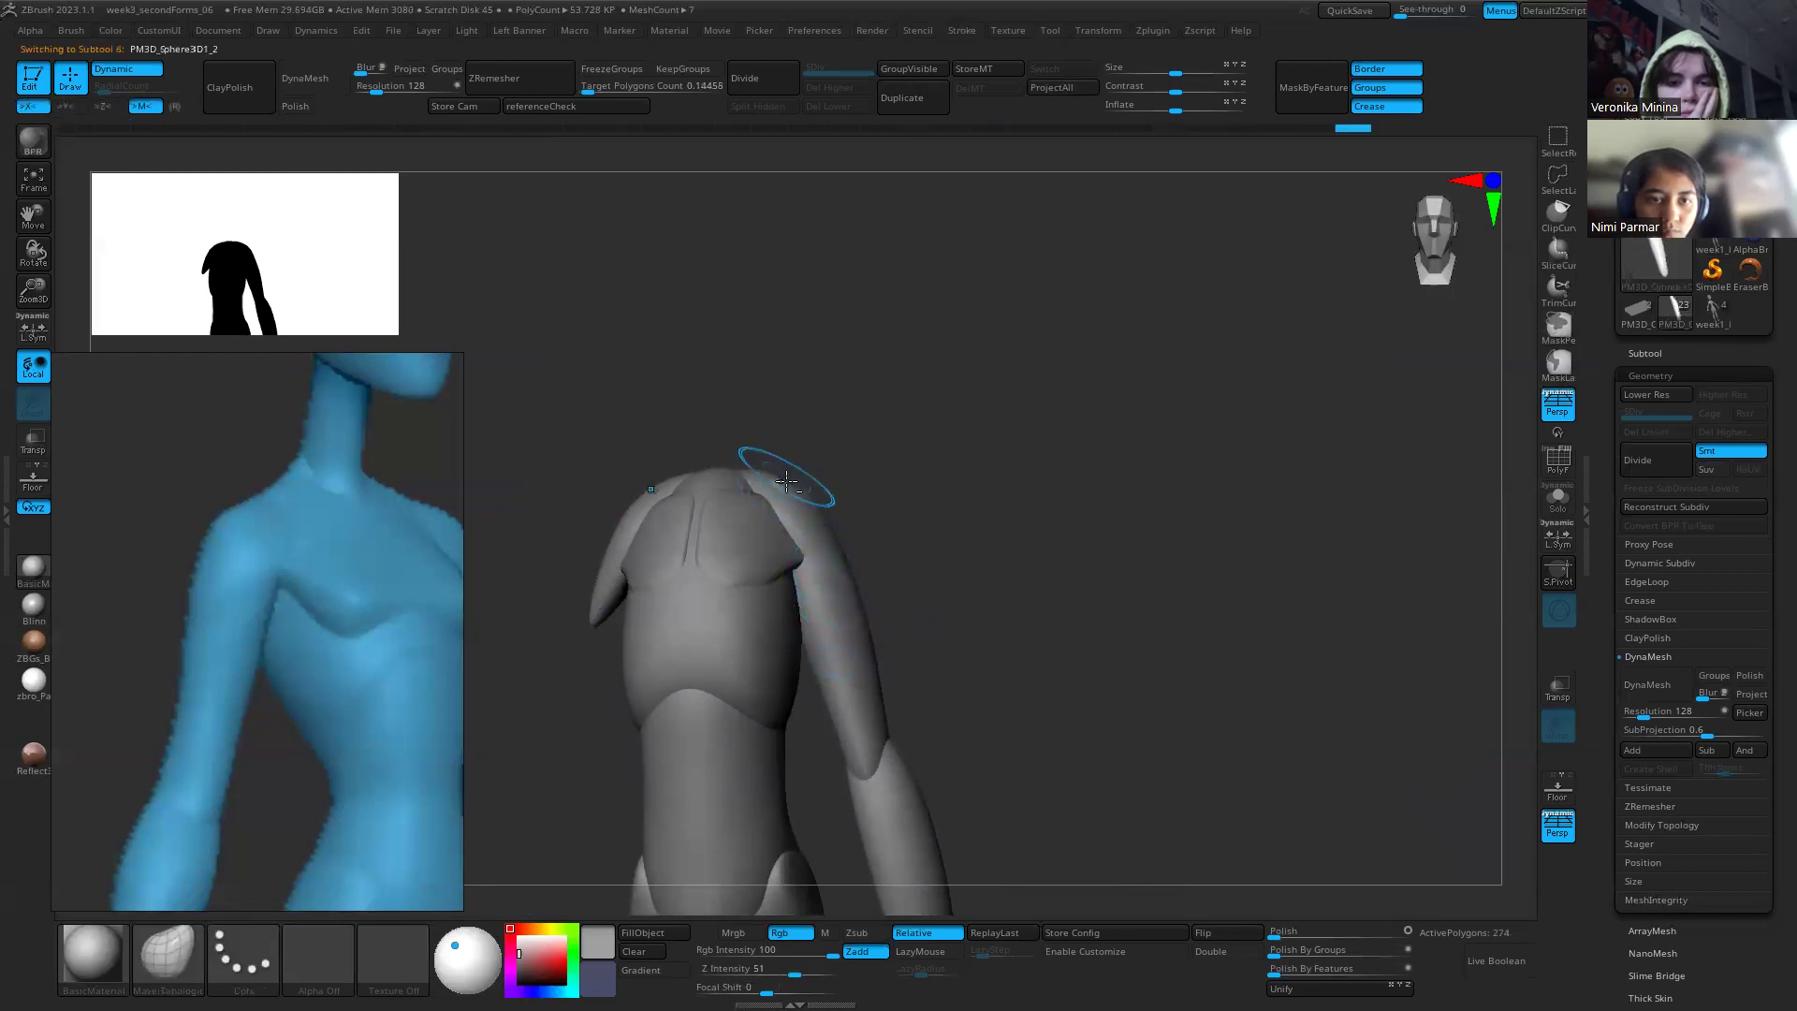
{"action": "left_click", "coordinate": [836, 616], "text": "alt"}
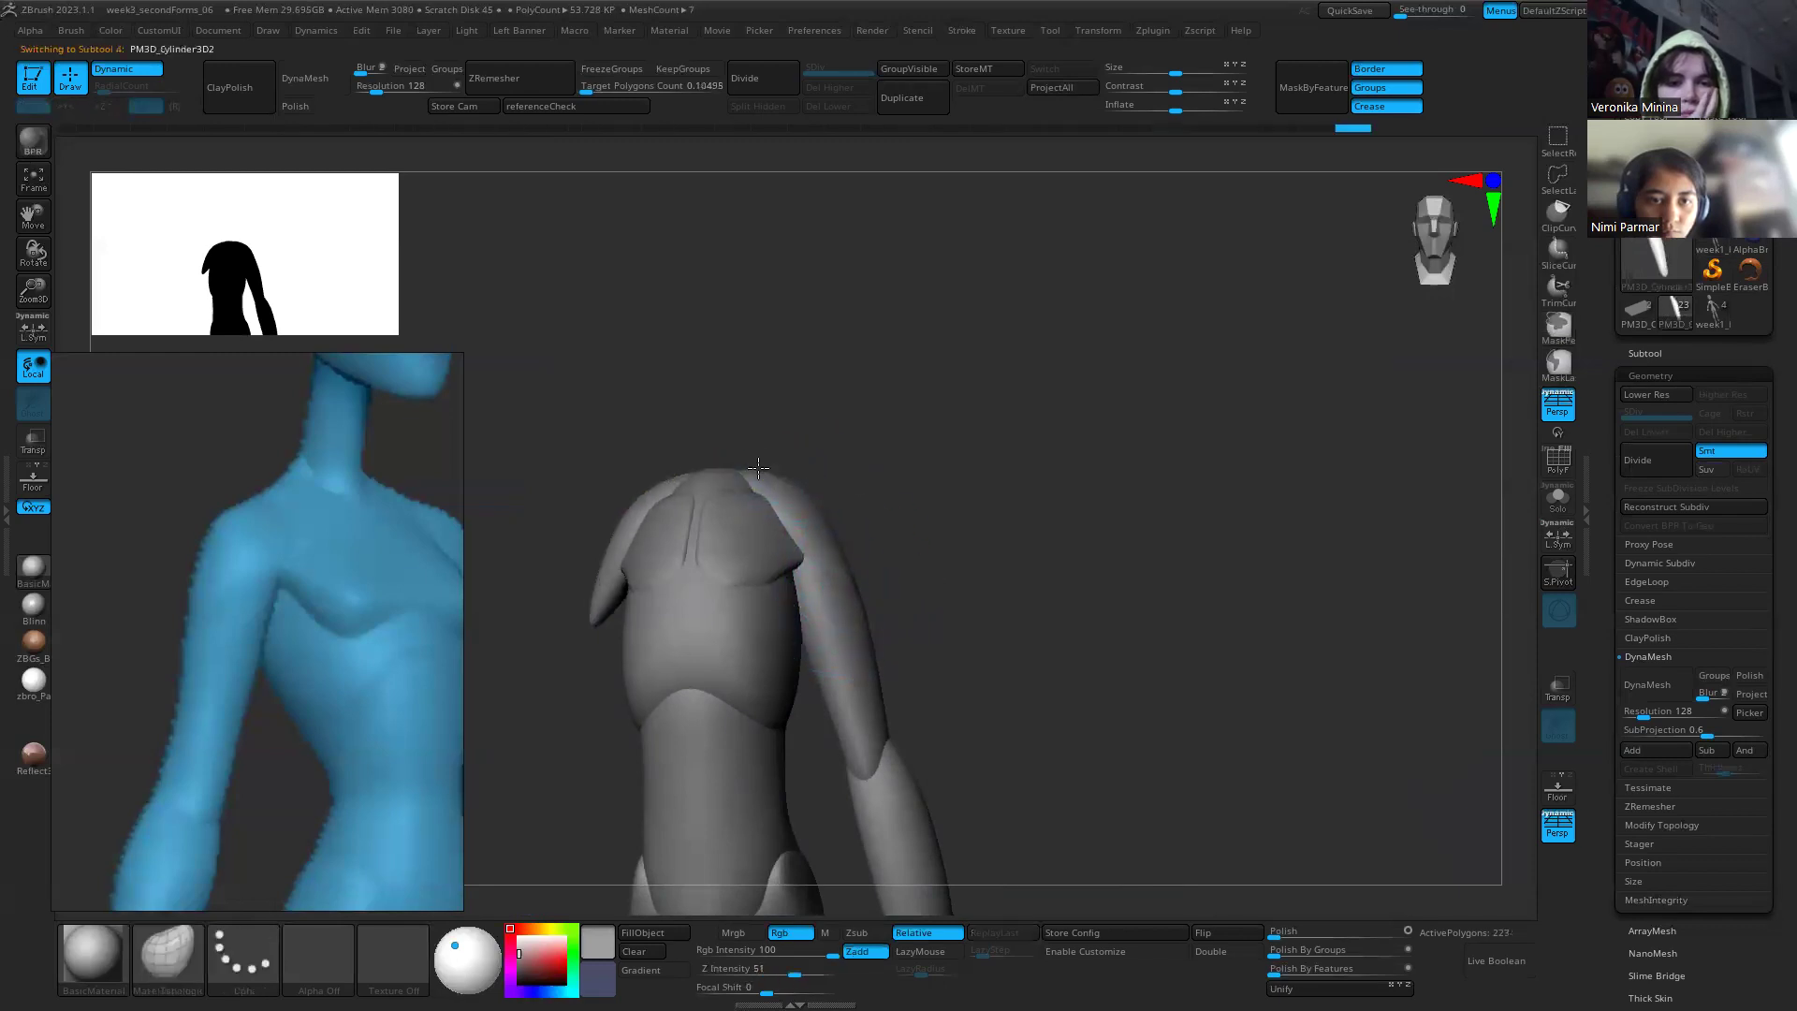
{"action": "left_click_drag", "start_coordinate": [947, 512], "coordinate": [943, 550], "text": "alt"}
{"action": "left_click_drag", "start_coordinate": [994, 411], "coordinate": [976, 442], "text": "alt"}
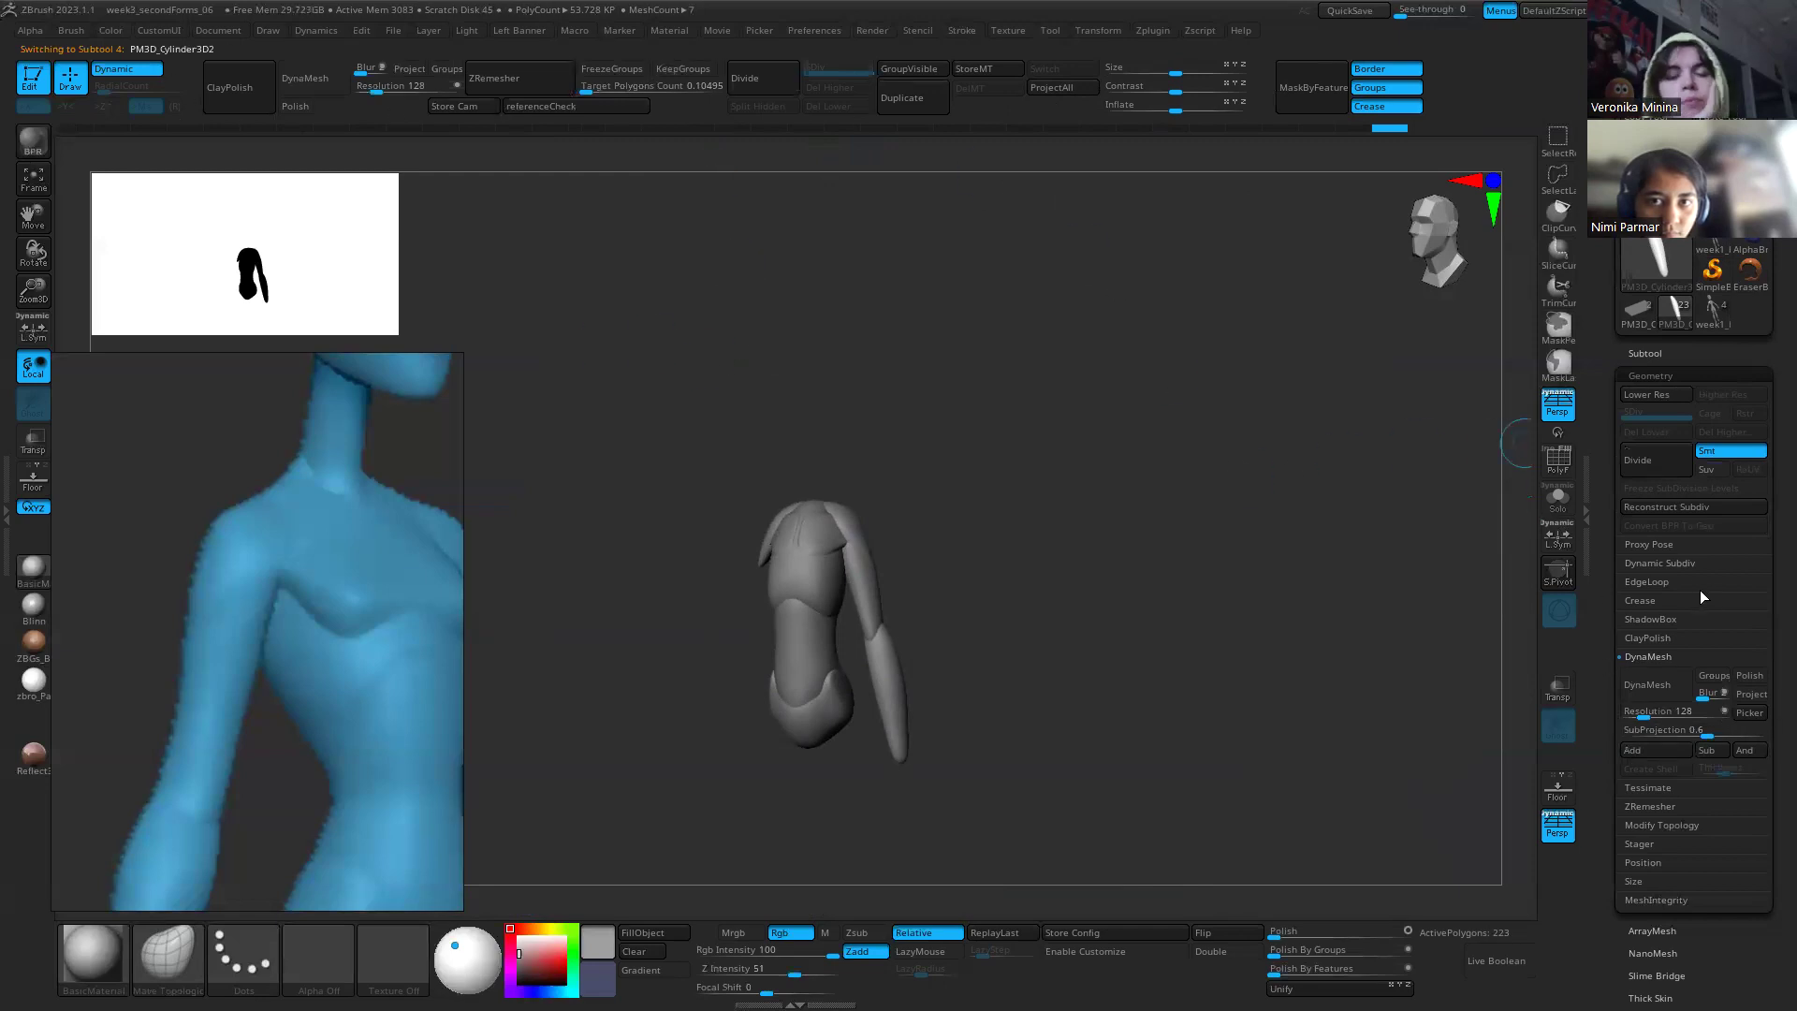
Step: Insert a Sphere3D subtool, move it up above the torso, and view the head and neck in the reference image
{"action": "left_click", "coordinate": [1645, 353]}
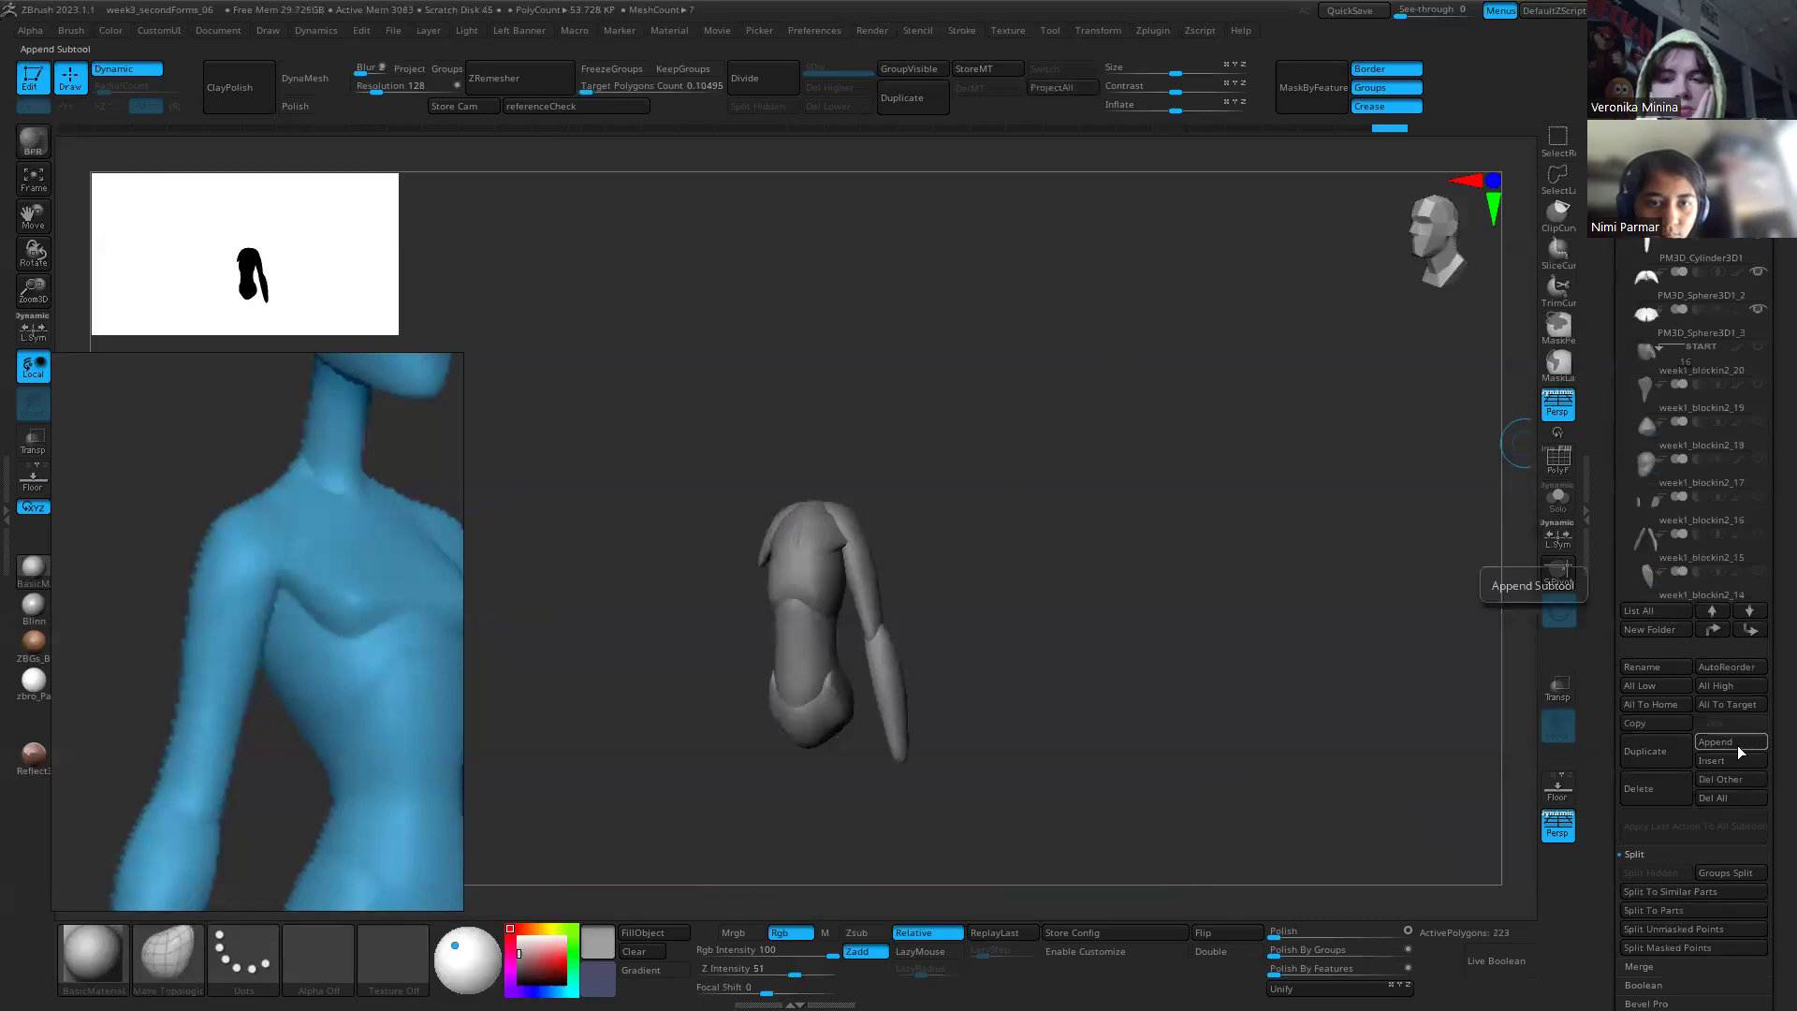
{"action": "left_click", "coordinate": [1711, 764]}
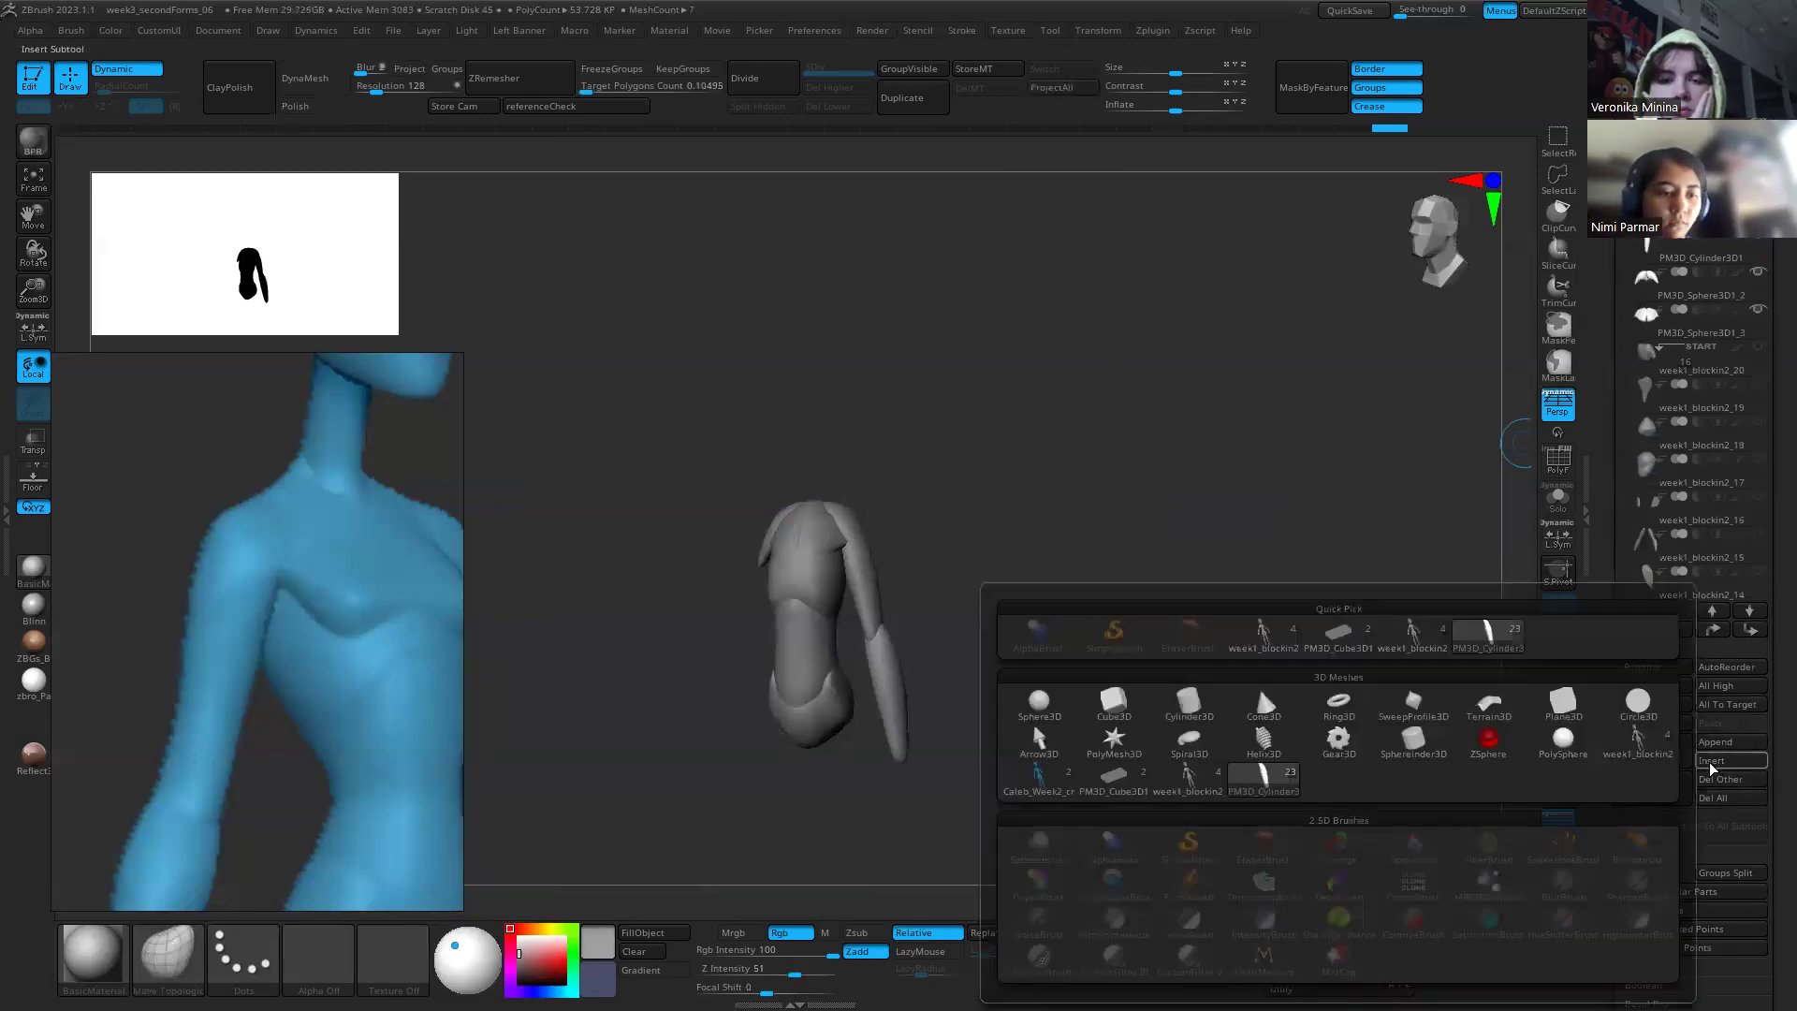
{"action": "left_click", "coordinate": [1041, 704]}
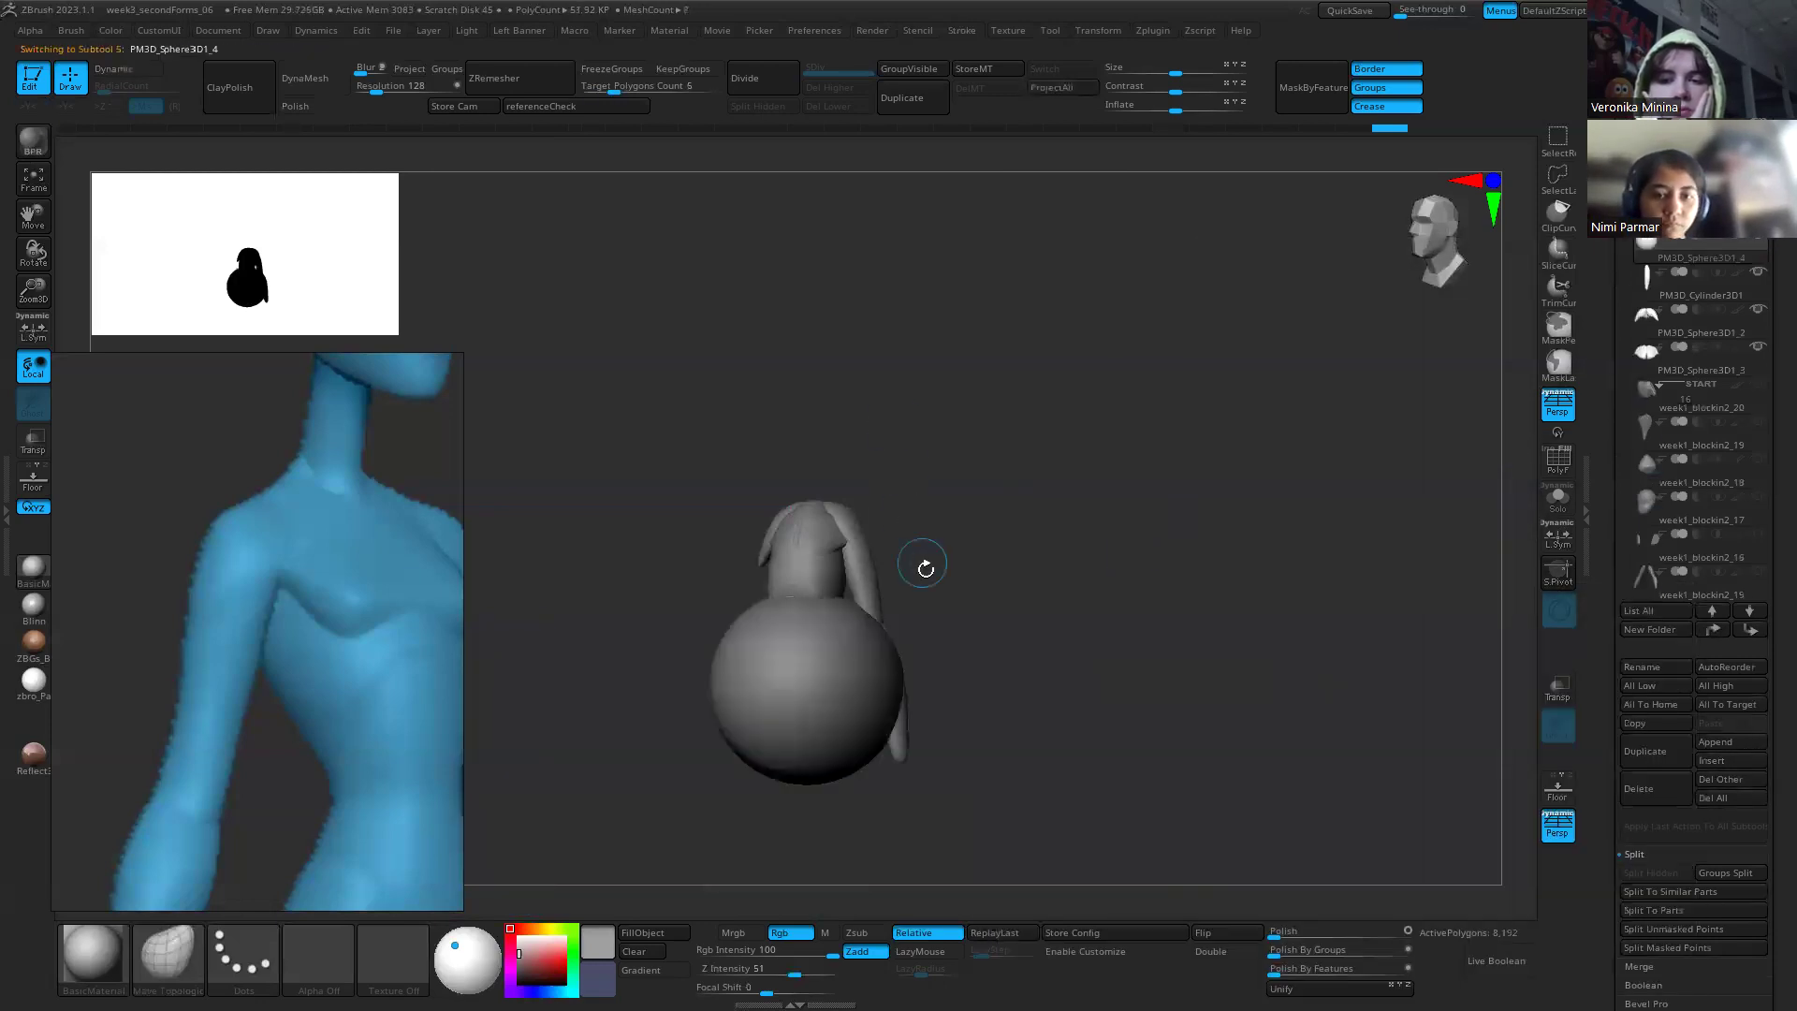
{"action": "key", "text": "w"}
{"action": "left_click_drag", "start_coordinate": [794, 562], "coordinate": [794, 275]}
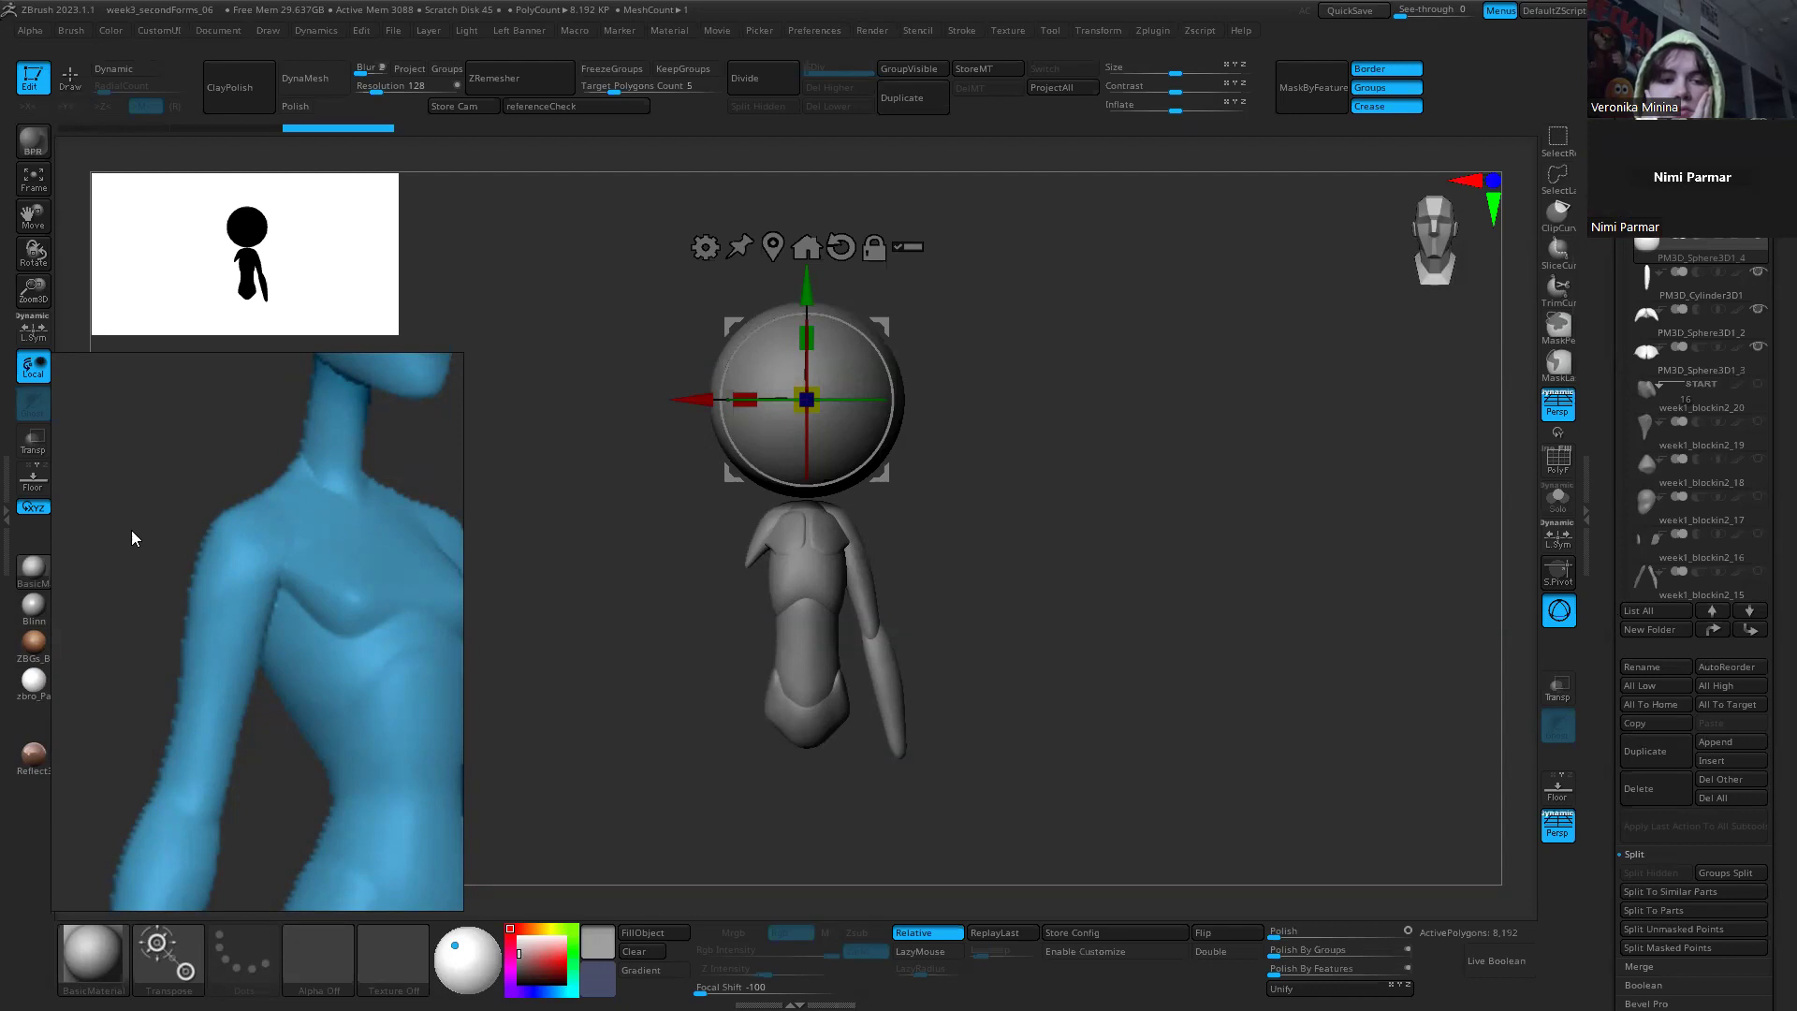
{"action": "scroll", "coordinate": [248, 543], "scroll_direction": "down", "scroll_amount": 5}
{"action": "scroll", "coordinate": [354, 512], "scroll_direction": "up", "scroll_amount": 3}
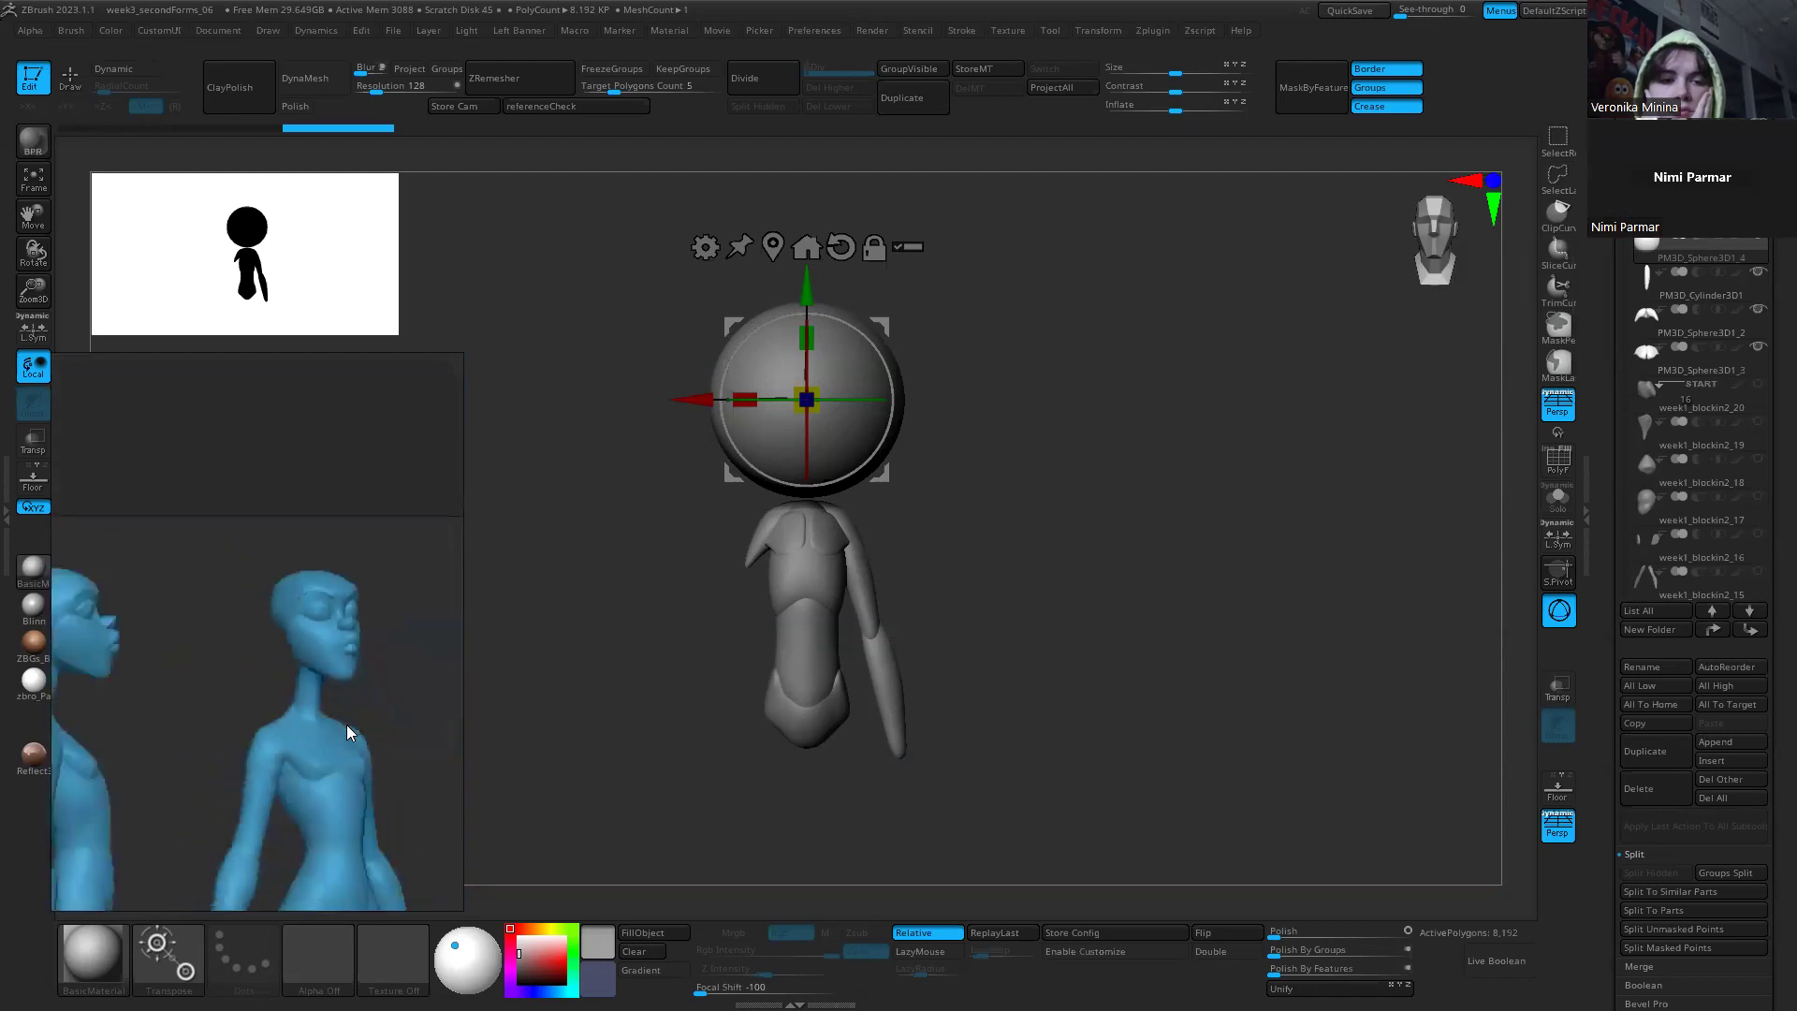
Step: Examine the reference board's blue alien busts, coloured head and body sketches, and blue full-body mannequin sheets for stylized form references
{"action": "middle_click_drag", "start_coordinate": [347, 724], "coordinate": [423, 577]}
{"action": "middle_click_drag", "start_coordinate": [194, 552], "coordinate": [316, 670]}
{"action": "scroll", "coordinate": [317, 668], "scroll_direction": "down", "scroll_amount": 6}
{"action": "middle_click_drag", "start_coordinate": [209, 677], "coordinate": [344, 620]}
{"action": "scroll", "coordinate": [248, 644], "scroll_direction": "up", "scroll_amount": 8}
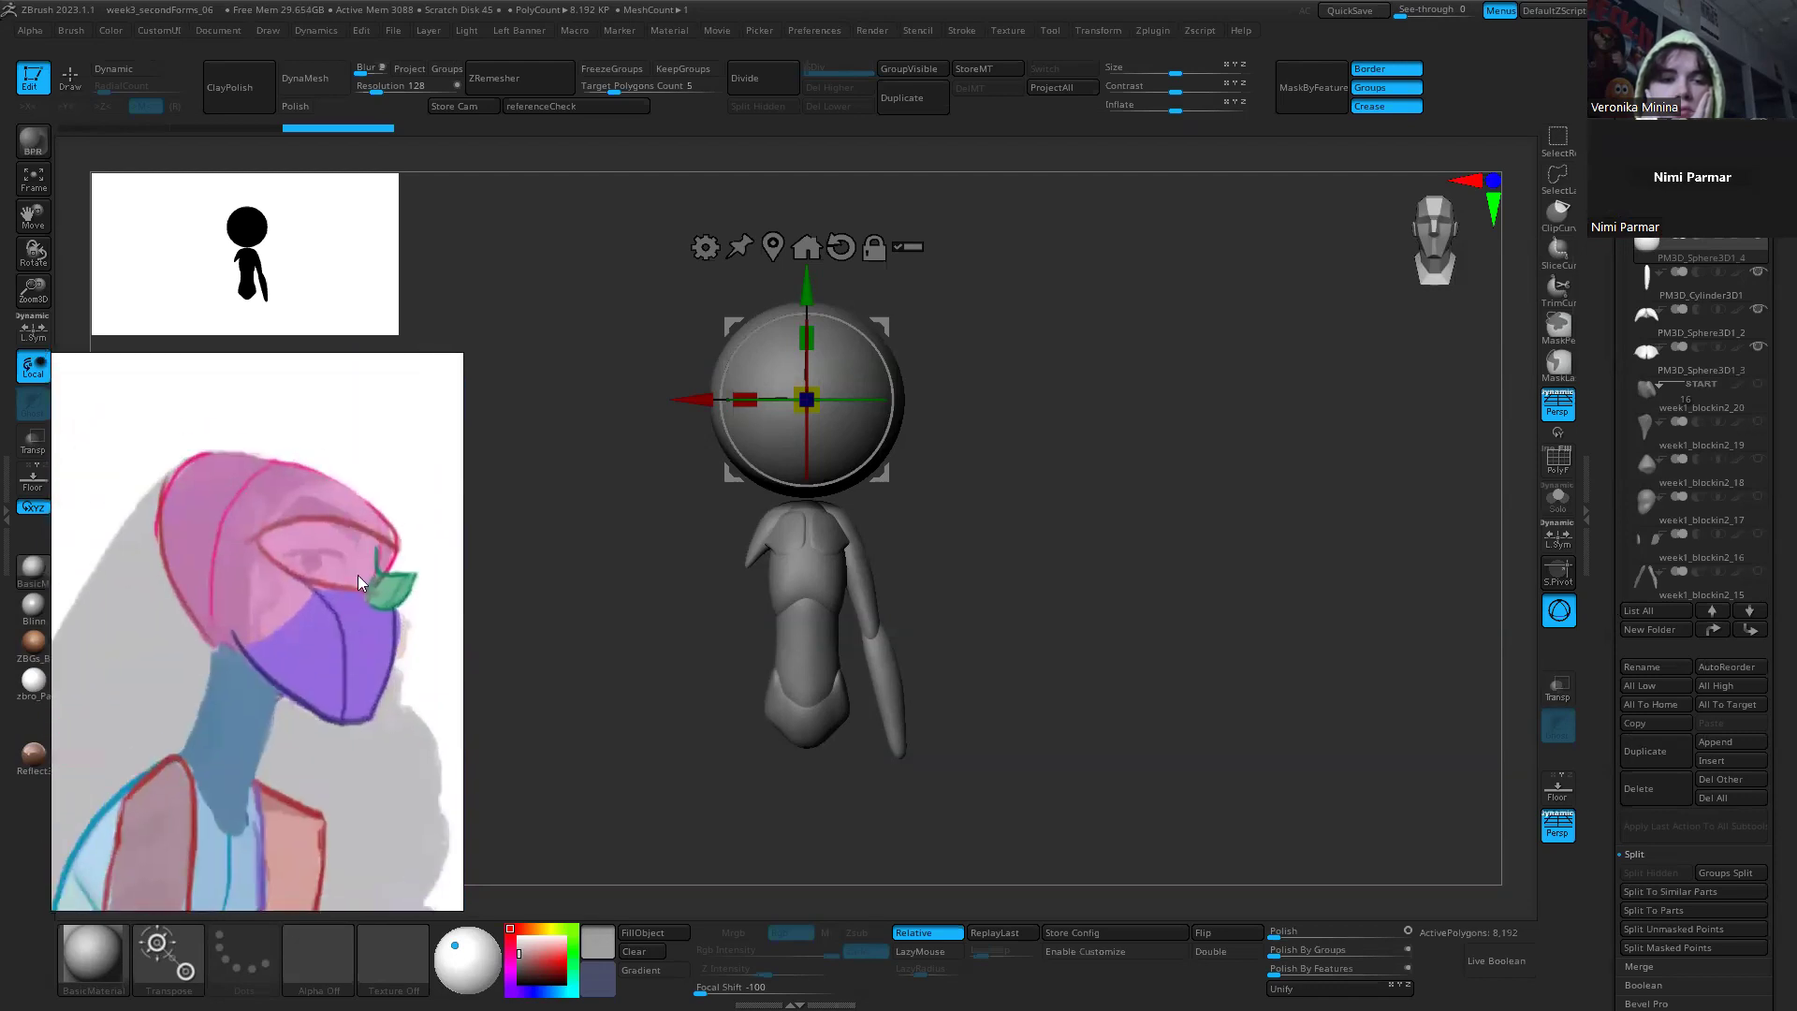
{"action": "scroll", "coordinate": [310, 541], "scroll_direction": "down", "scroll_amount": 6}
{"action": "middle_click_drag", "start_coordinate": [337, 694], "coordinate": [50, 730]}
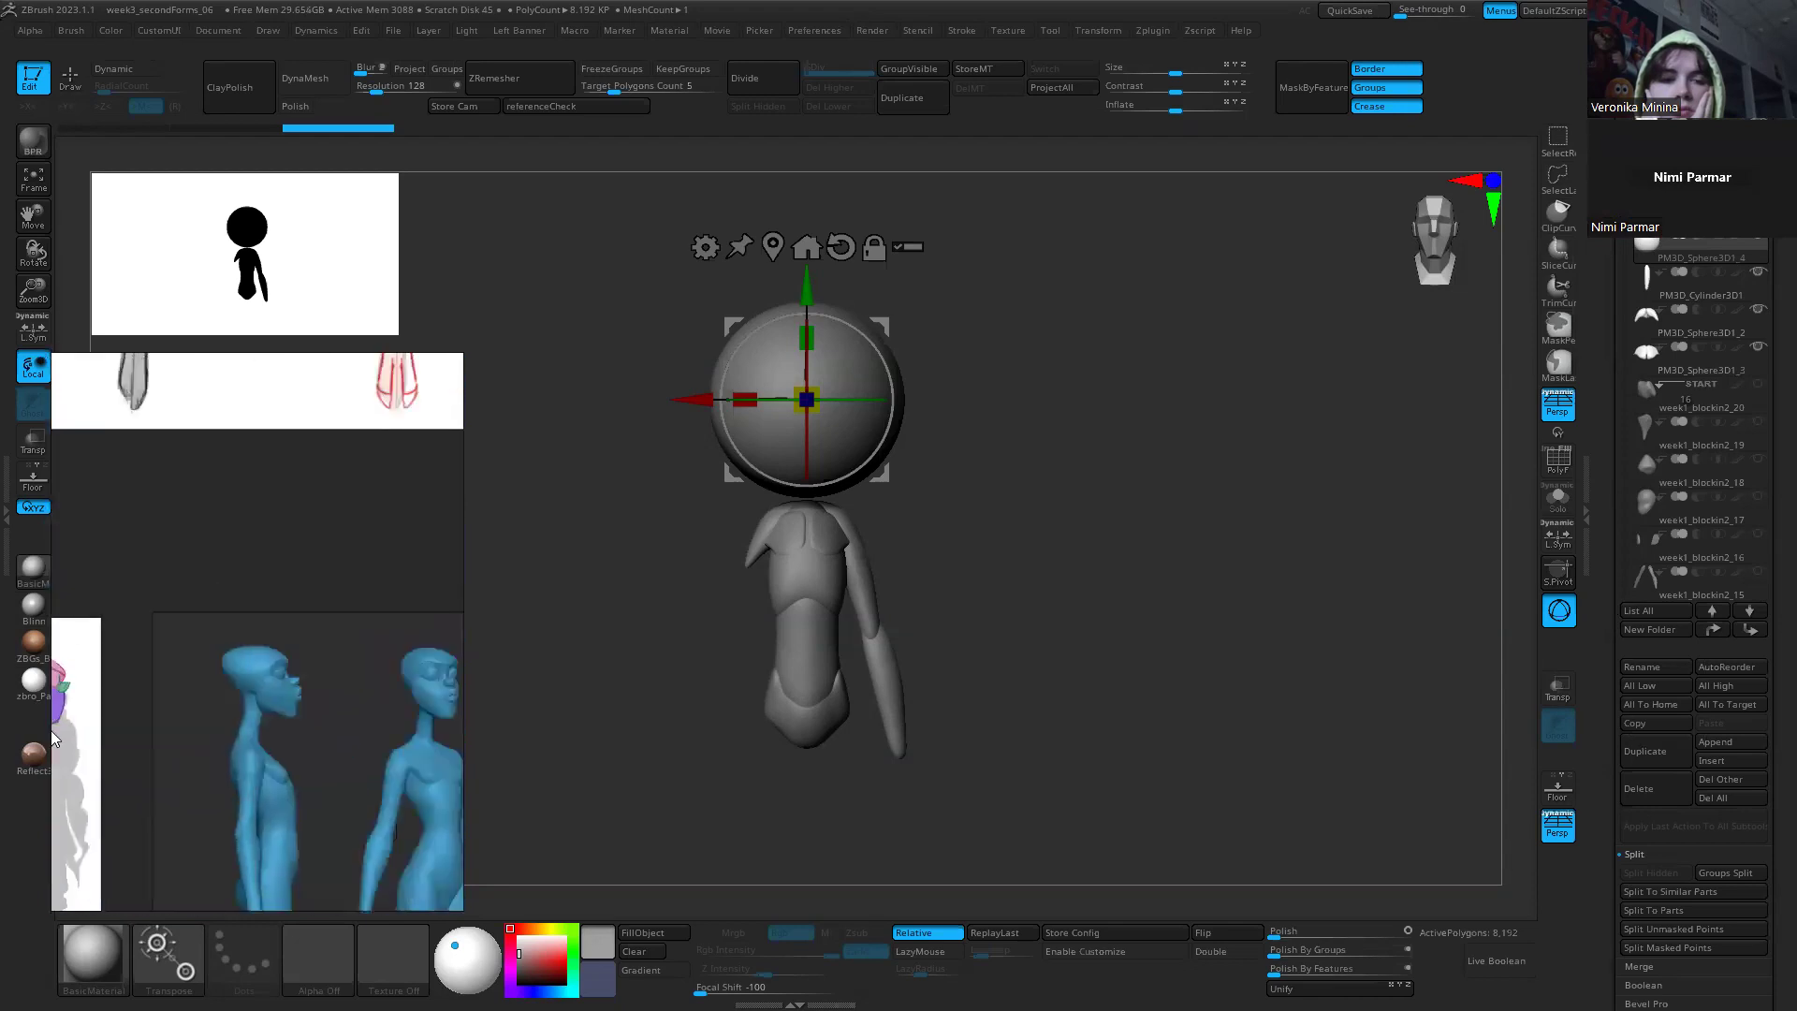
{"action": "scroll", "coordinate": [369, 510], "scroll_direction": "down", "scroll_amount": 4}
{"action": "middle_click_drag", "start_coordinate": [368, 517], "coordinate": [373, 819]}
{"action": "scroll", "coordinate": [224, 764], "scroll_direction": "down", "scroll_amount": 8}
{"action": "scroll", "coordinate": [350, 741], "scroll_direction": "down", "scroll_amount": 3}
{"action": "middle_click_drag", "start_coordinate": [350, 741], "coordinate": [108, 428]}
{"action": "scroll", "coordinate": [143, 541], "scroll_direction": "up", "scroll_amount": 8}
{"action": "middle_click_drag", "start_coordinate": [131, 554], "coordinate": [292, 589]}
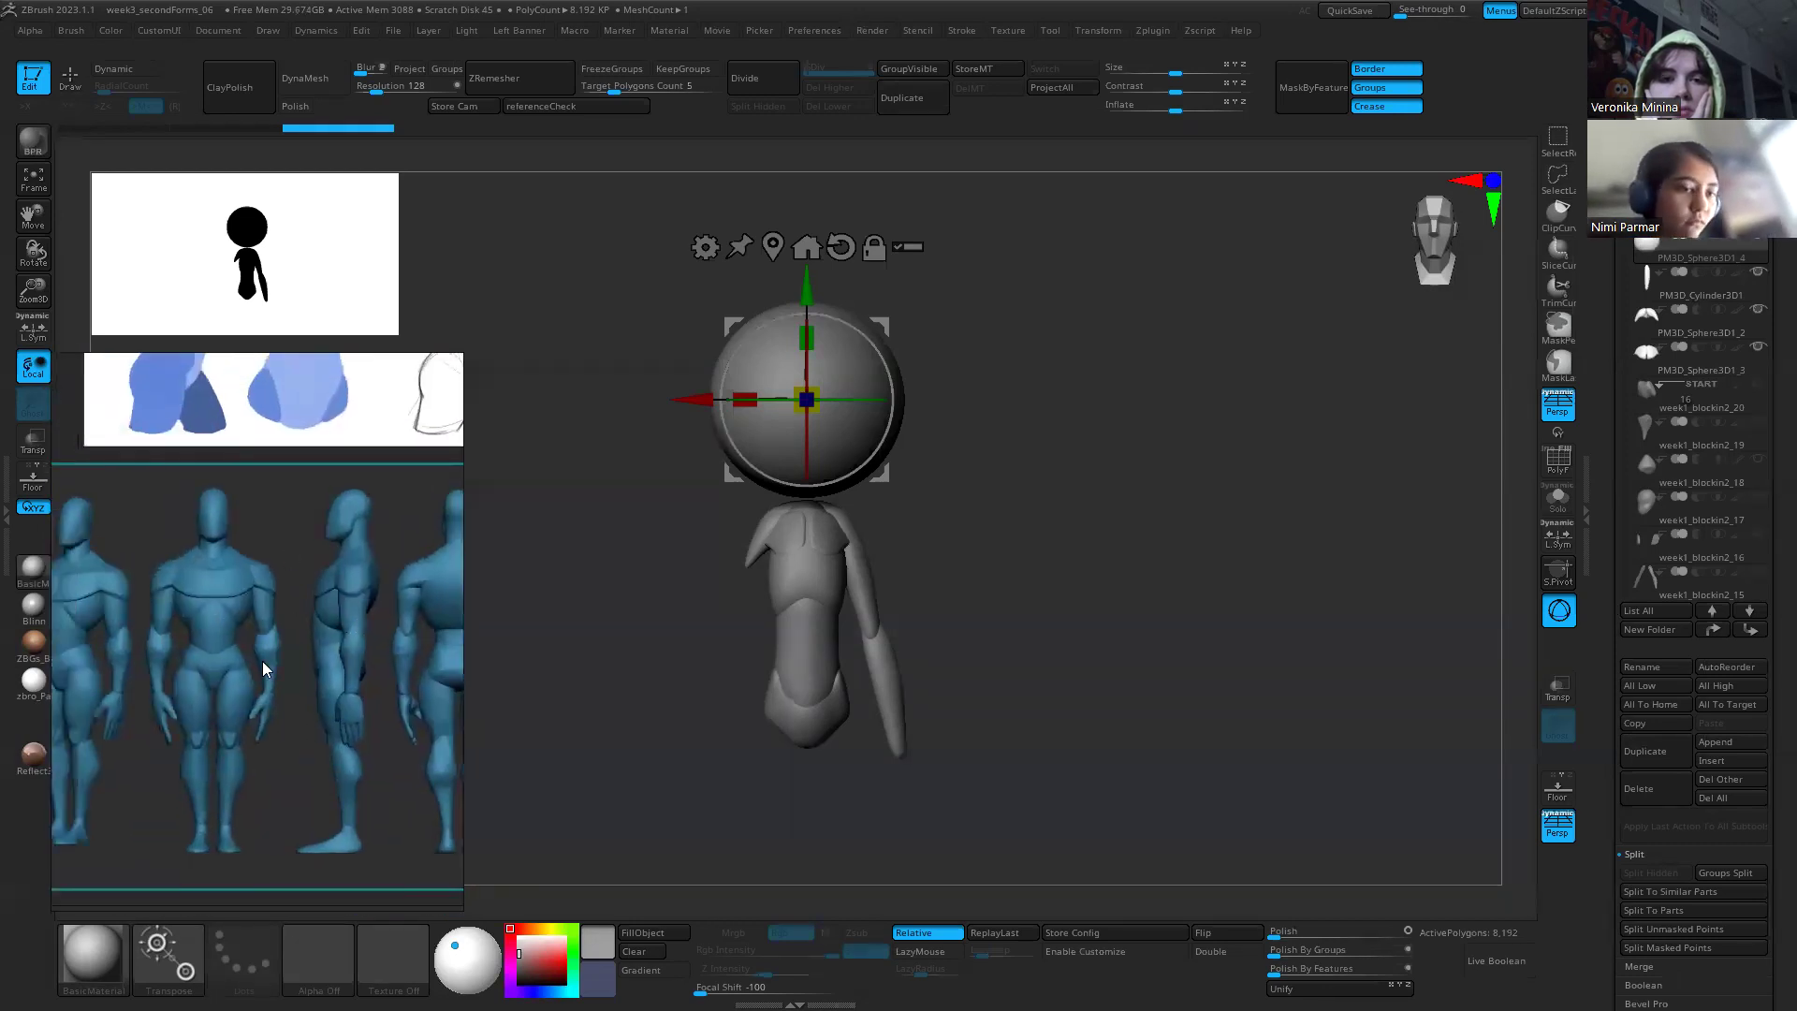
{"action": "middle_click_drag", "start_coordinate": [262, 655], "coordinate": [265, 411]}
{"action": "scroll", "coordinate": [296, 571], "scroll_direction": "down", "scroll_amount": 2}
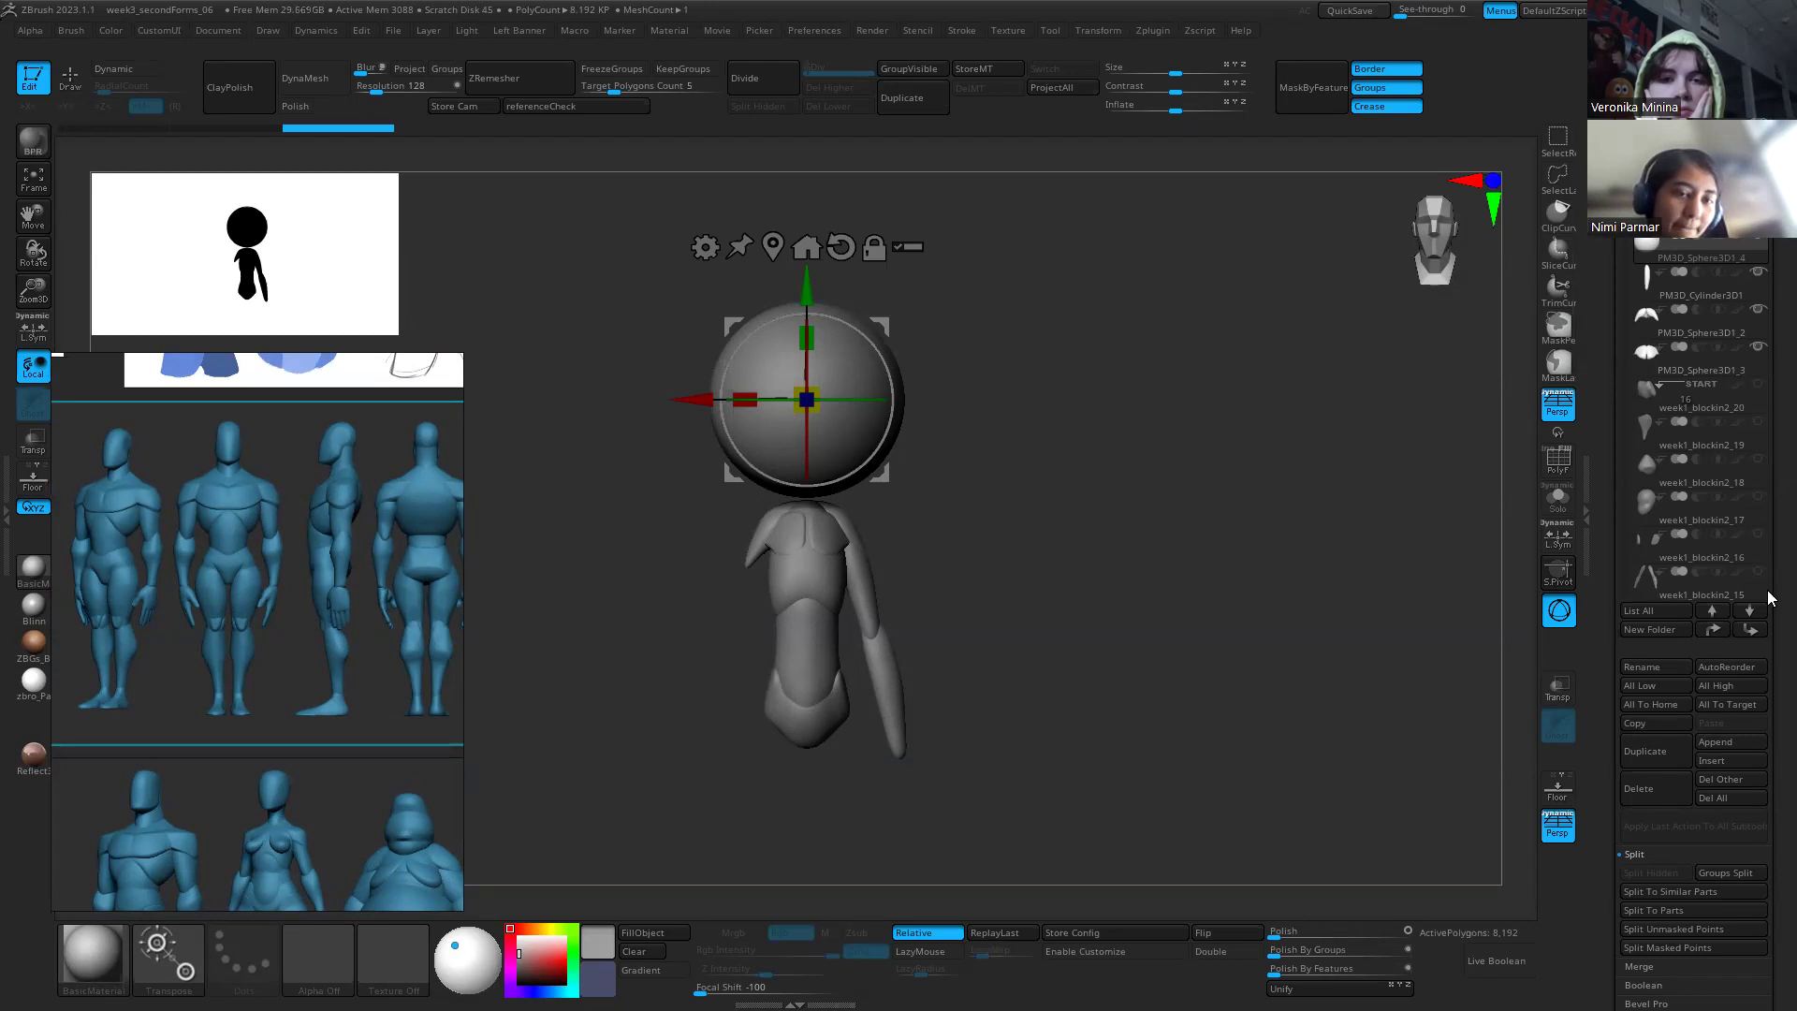
Step: Paste the ModMesh sheet of coloured stylized heads into the reference board, scale it down below the muscle diagram, and inspect its heads
{"action": "scroll", "coordinate": [294, 754], "scroll_direction": "down", "scroll_amount": 2}
{"action": "middle_click_drag", "start_coordinate": [362, 754], "coordinate": [395, 795]}
{"action": "key", "text": "ctrl+v"}
{"action": "scroll", "coordinate": [290, 713], "scroll_direction": "up", "scroll_amount": 3}
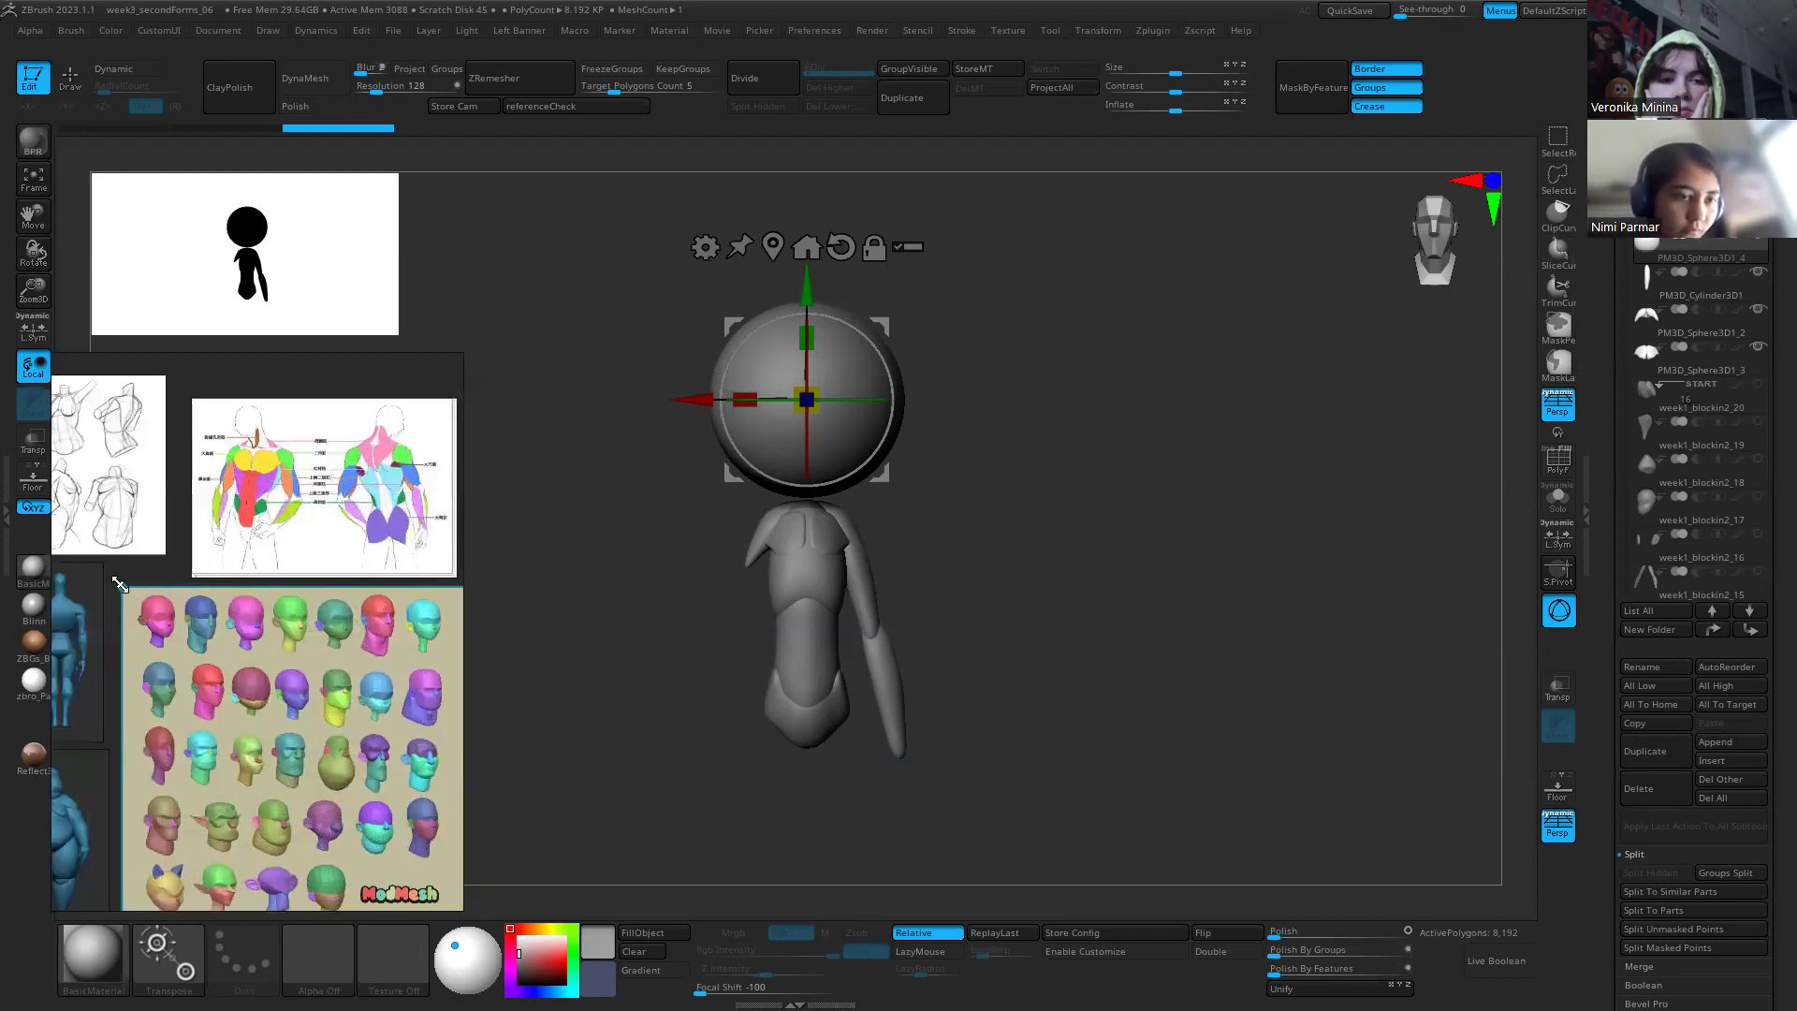
{"action": "left_click_drag", "start_coordinate": [124, 590], "coordinate": [229, 691]}
{"action": "left_click_drag", "start_coordinate": [328, 736], "coordinate": [243, 670]}
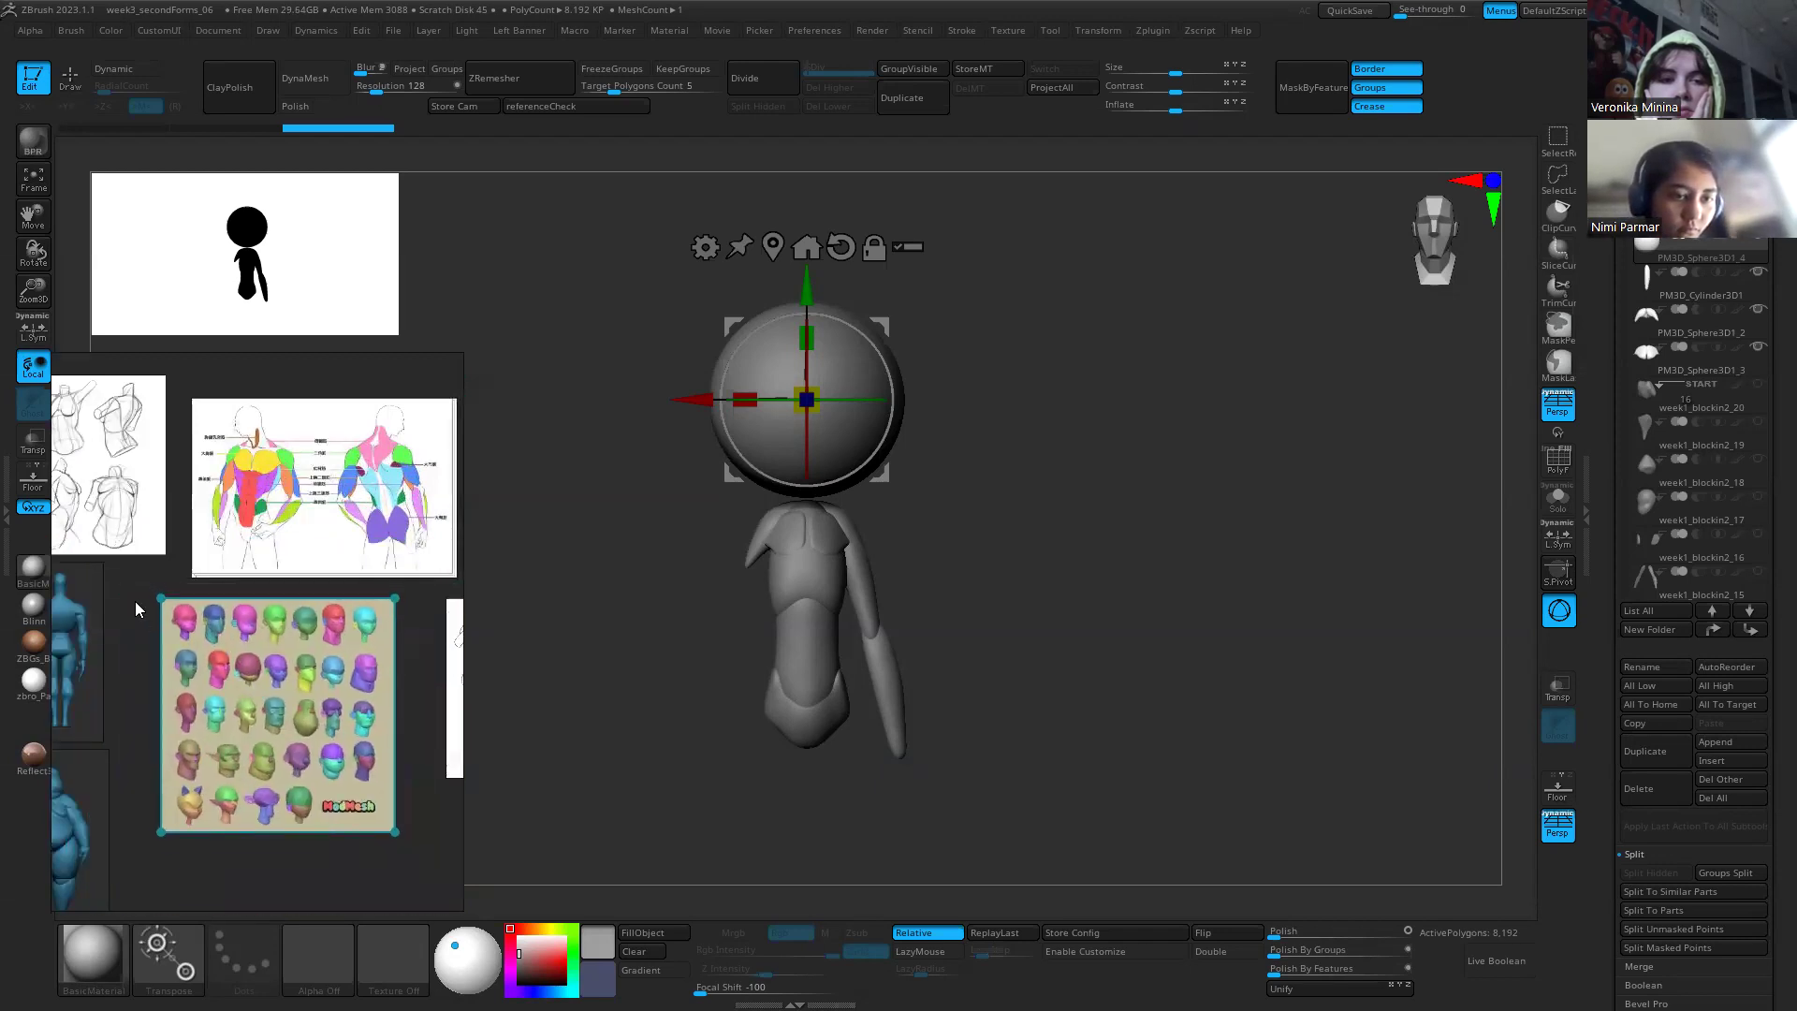
{"action": "scroll", "coordinate": [216, 650], "scroll_direction": "down", "scroll_amount": 2}
{"action": "scroll", "coordinate": [217, 651], "scroll_direction": "up", "scroll_amount": 5}
{"action": "scroll", "coordinate": [187, 659], "scroll_direction": "down", "scroll_amount": 3}
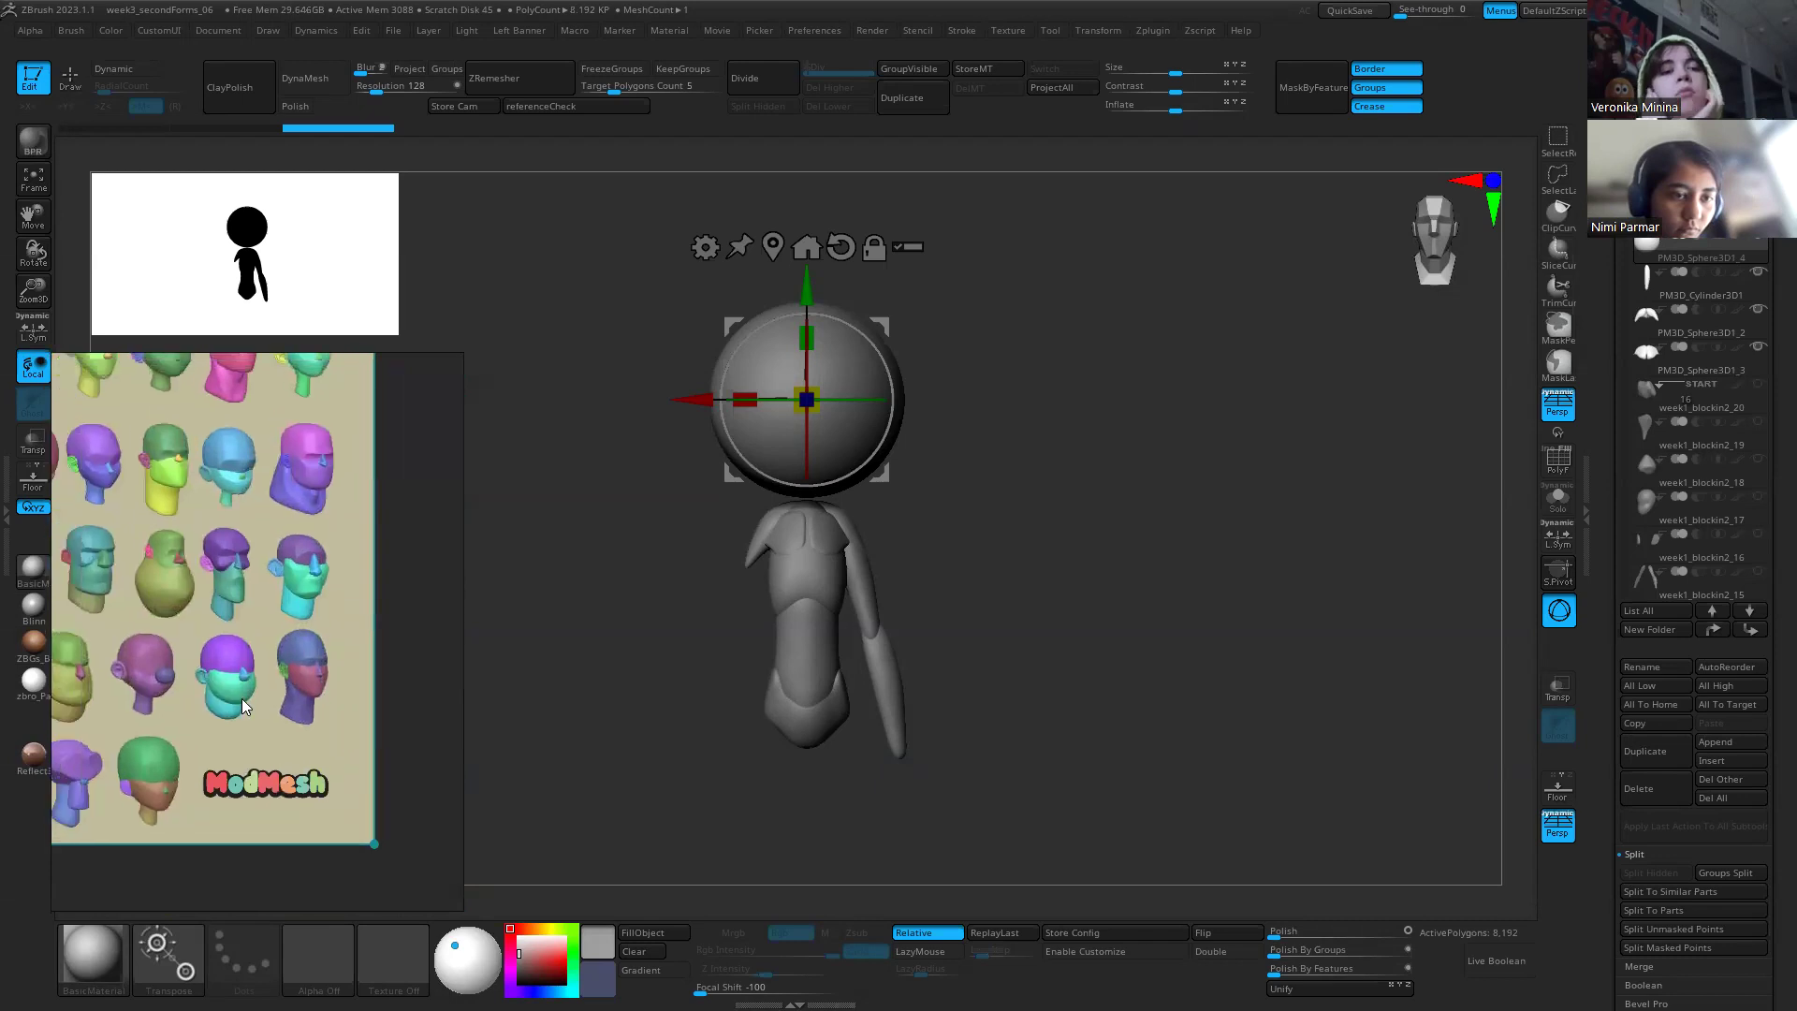
{"action": "scroll", "coordinate": [273, 707], "scroll_direction": "up", "scroll_amount": 2}
{"action": "middle_click_drag", "start_coordinate": [281, 706], "coordinate": [299, 707]}
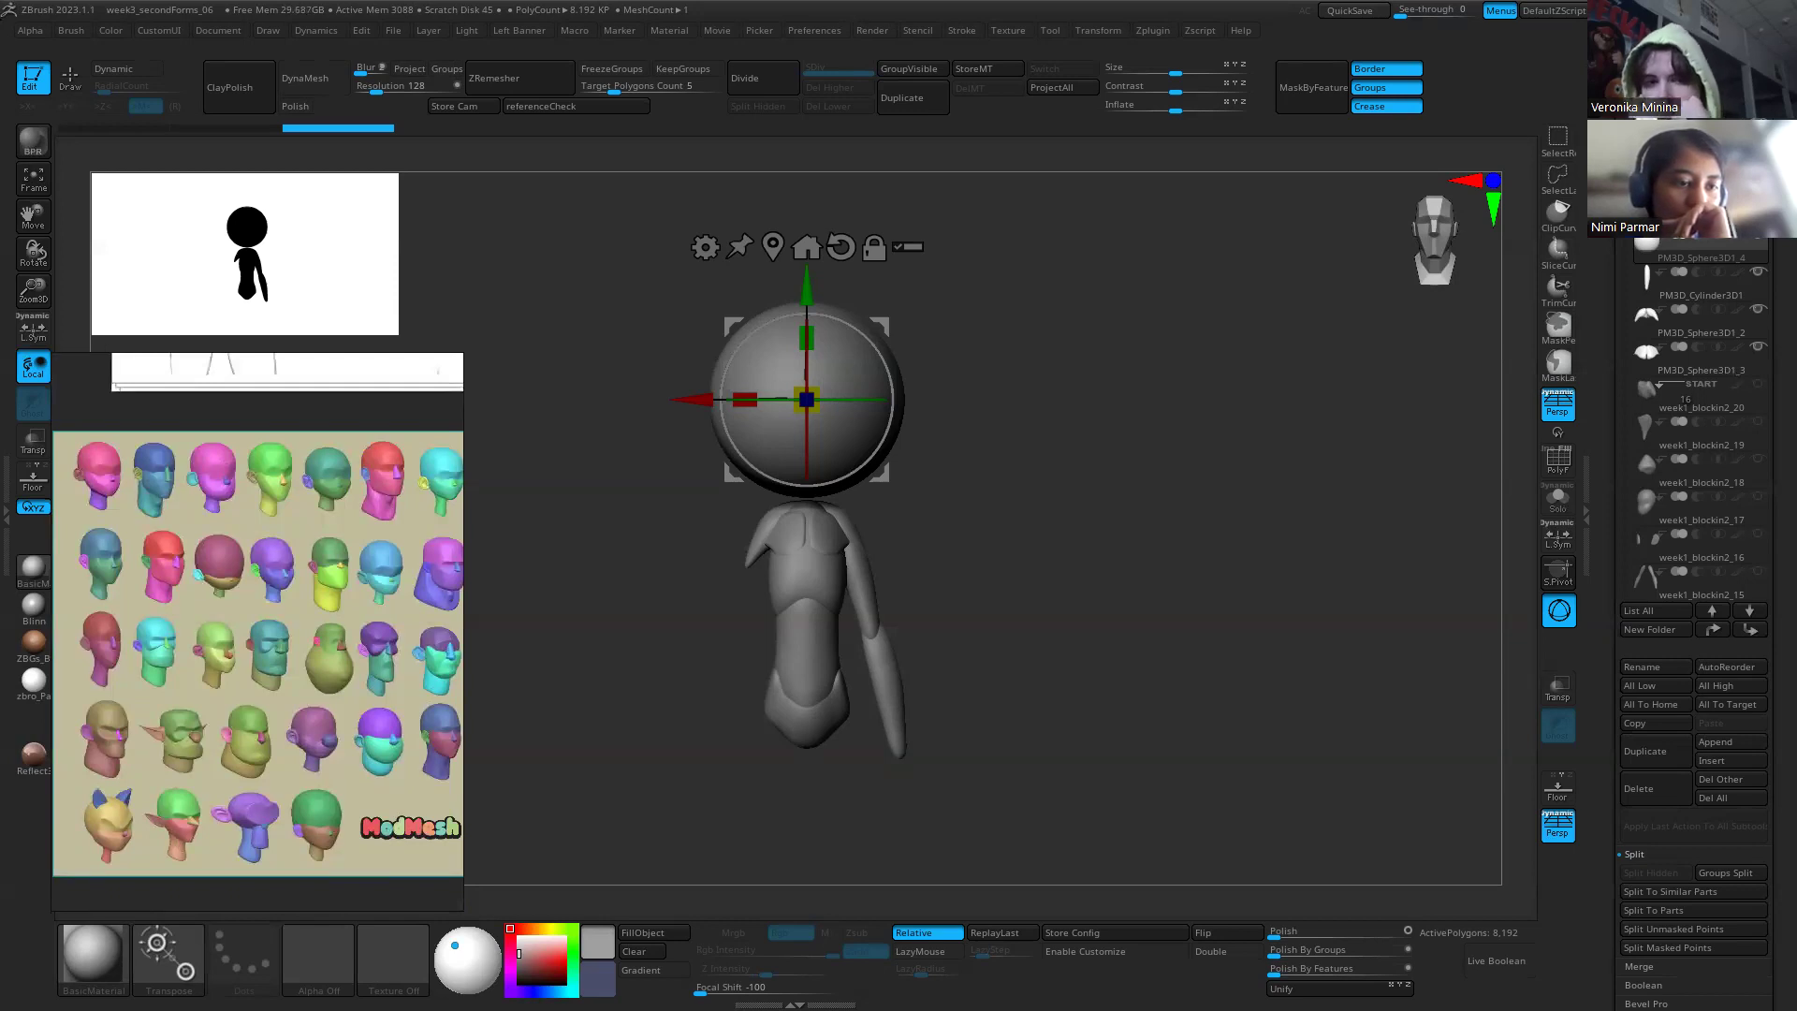
Step: Switch to Pinterest in the browser and open the pin of tilted heads with marked neck angles in a new tab
{"action": "key", "text": "alt+Tab"}
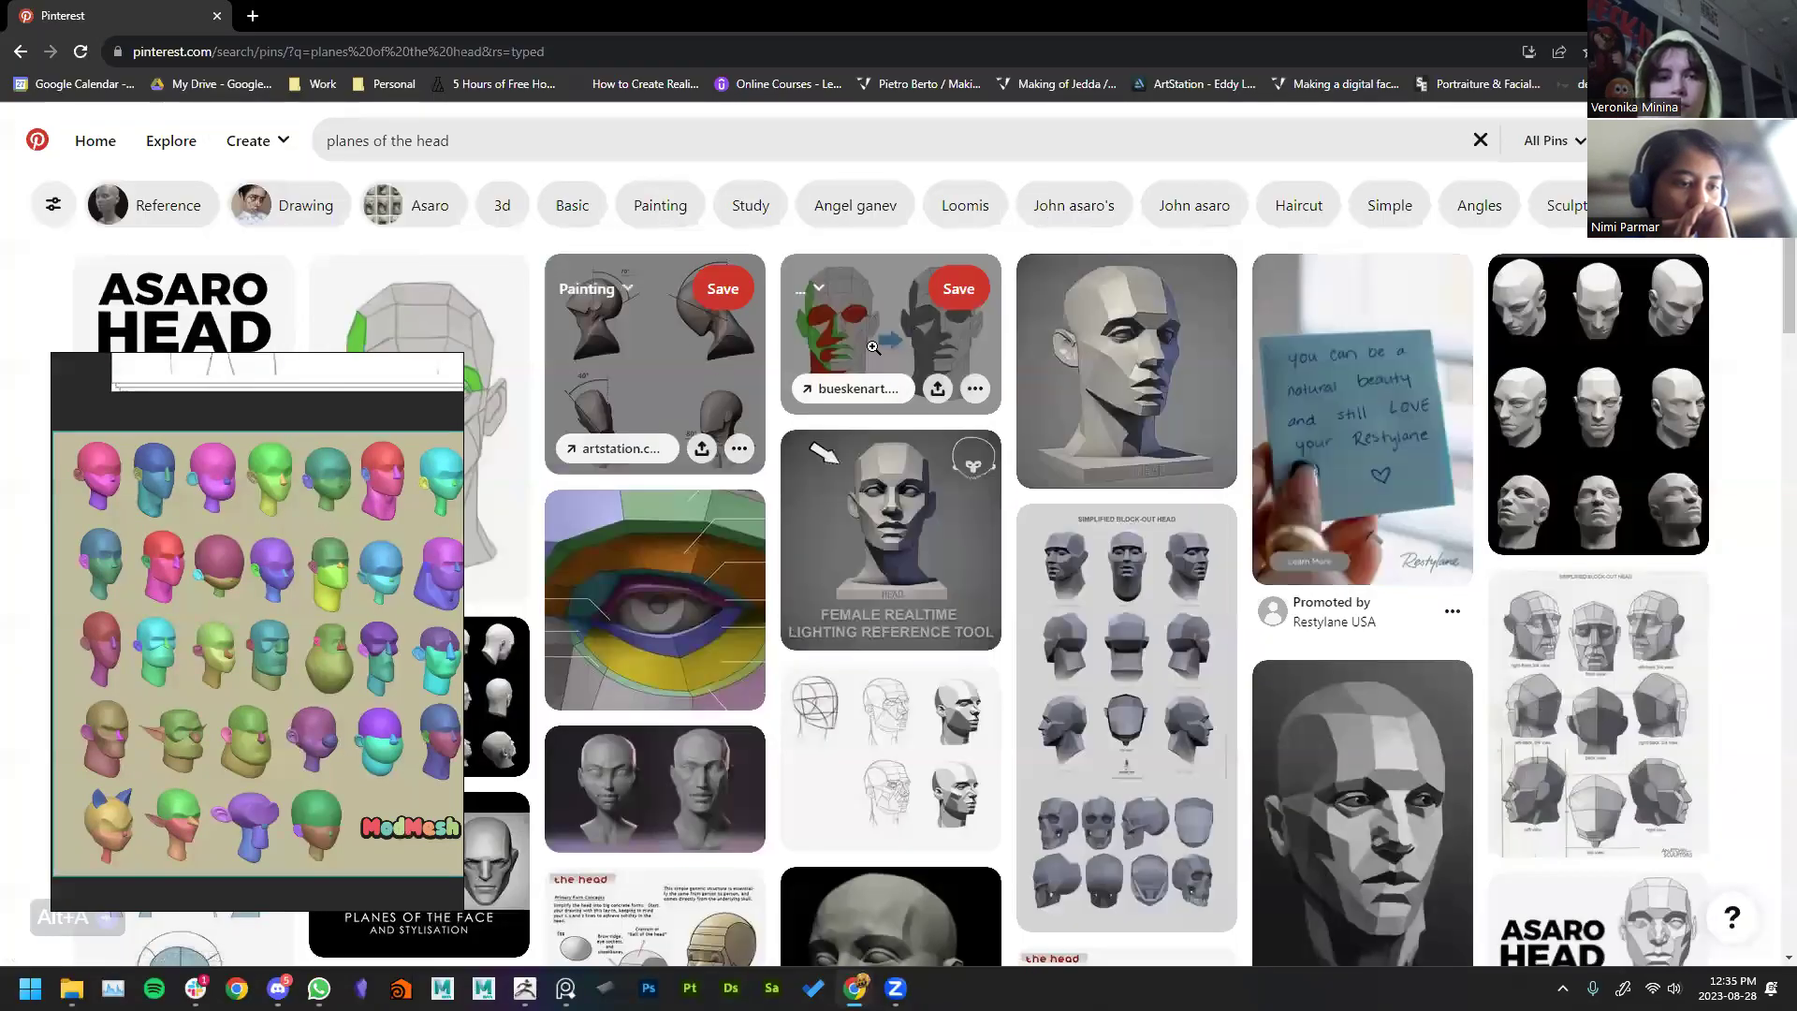
{"action": "right_click", "coordinate": [657, 378]}
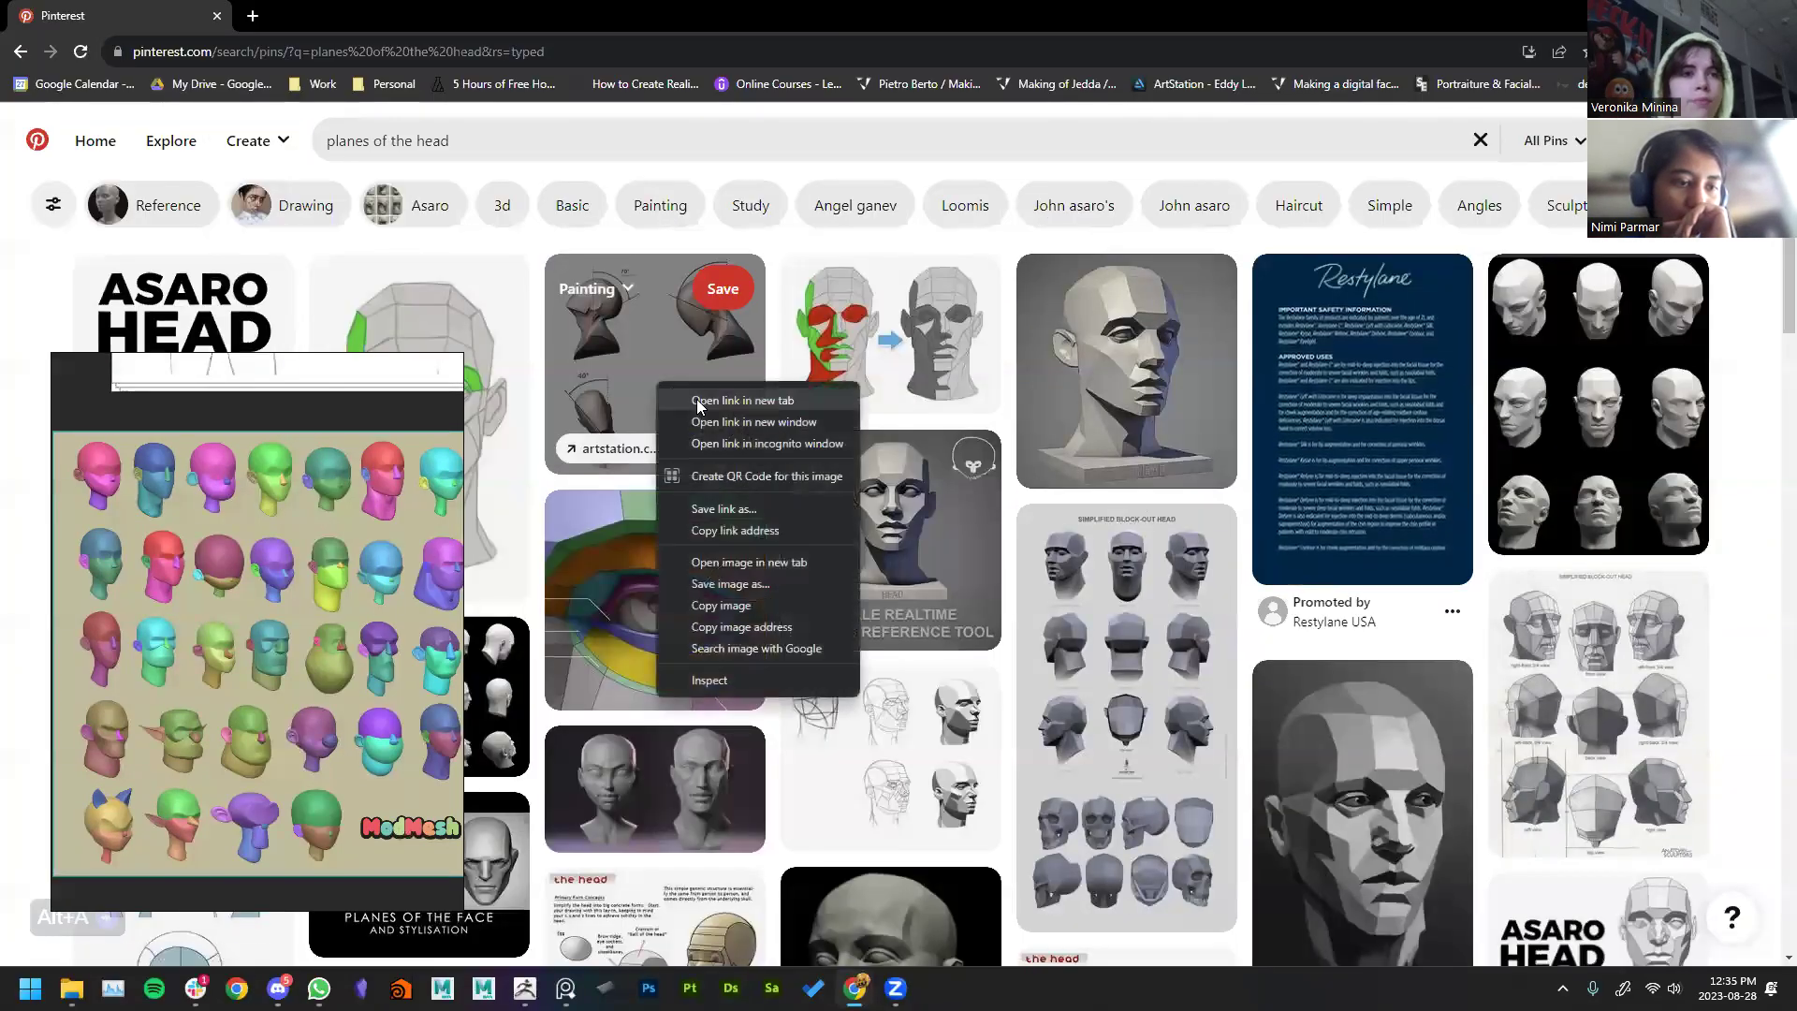
{"action": "left_click", "coordinate": [696, 399]}
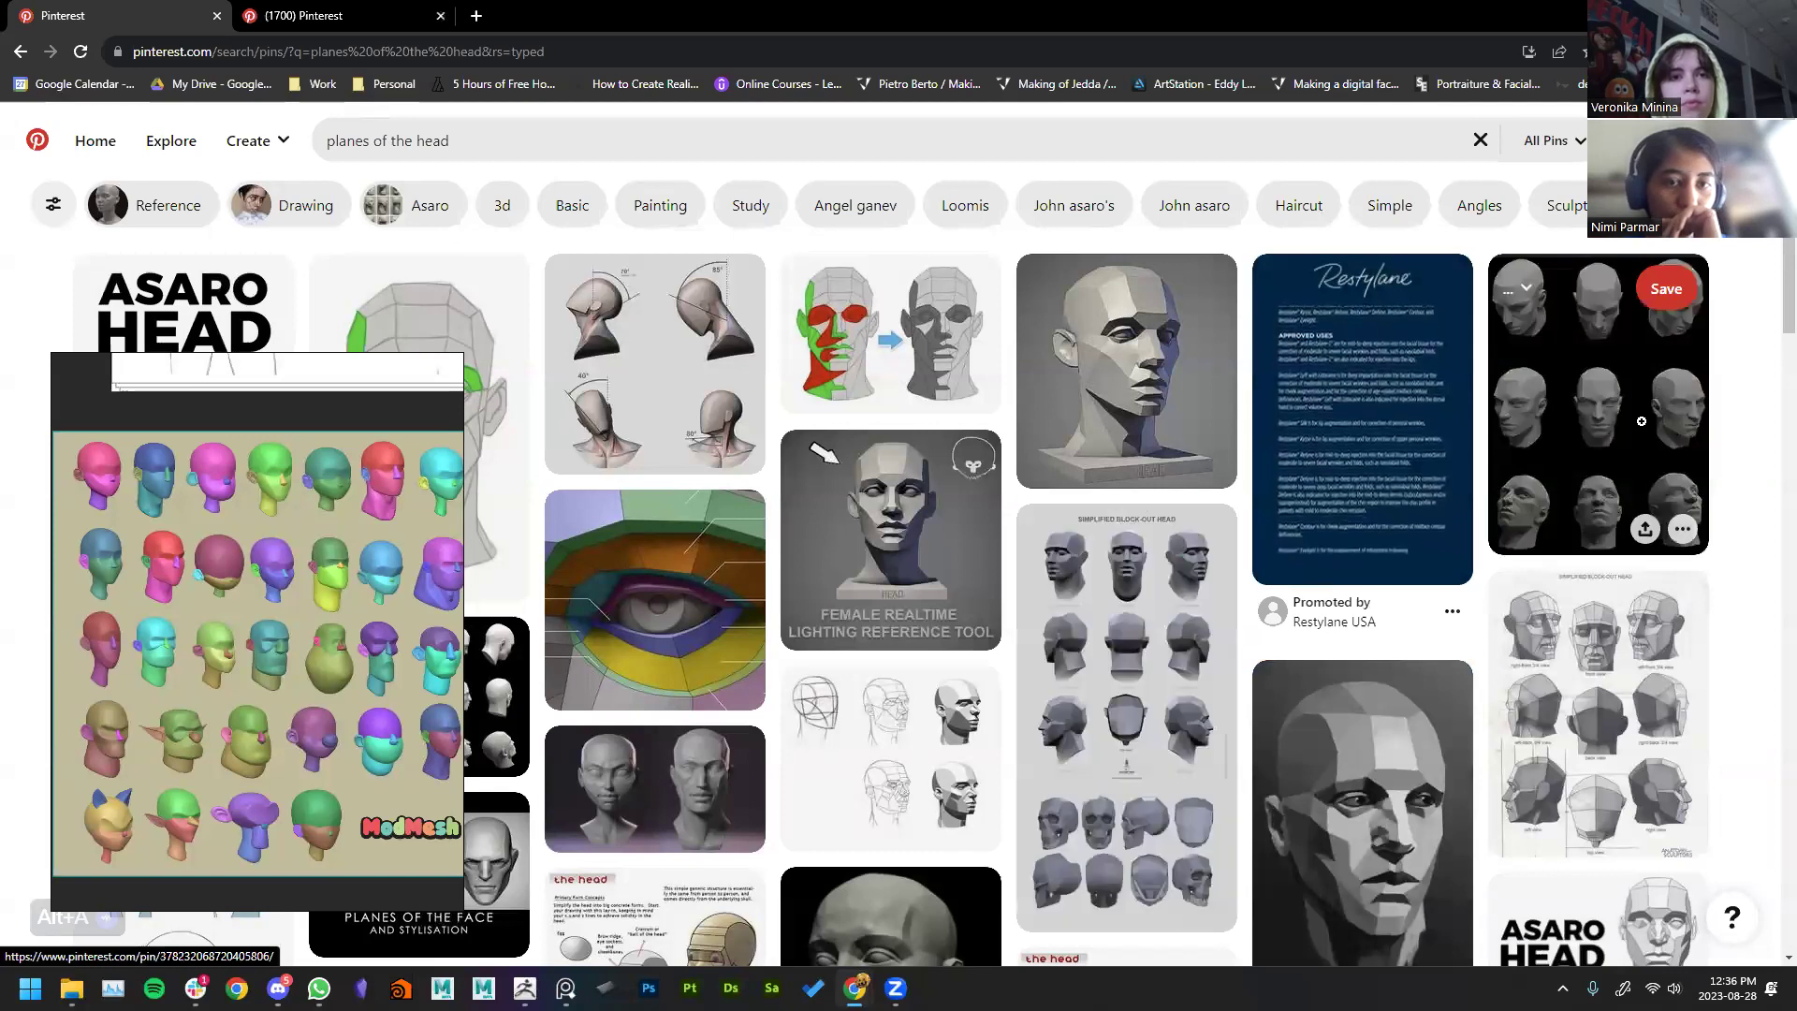
Step: View the "Planes of the Head - Study Notes" pin and return to the search results
{"action": "scroll", "coordinate": [689, 558], "scroll_direction": "down", "scroll_amount": 3}
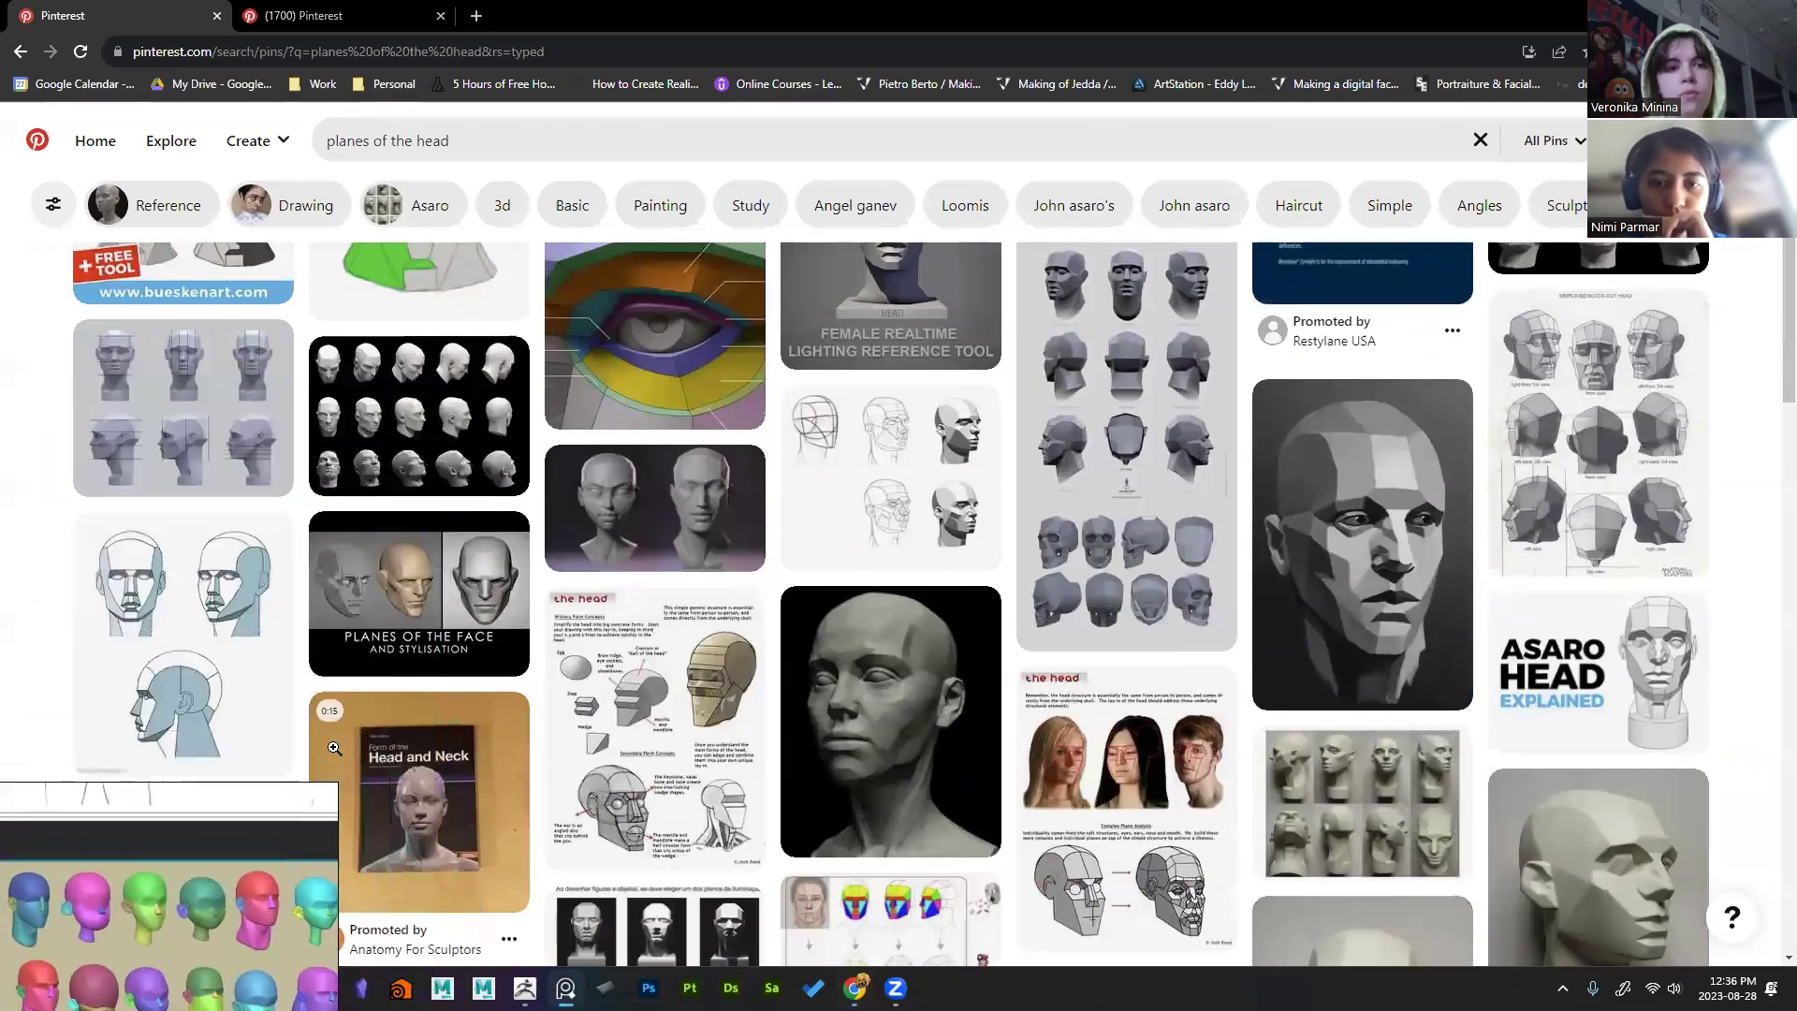
{"action": "left_click", "coordinate": [202, 450]}
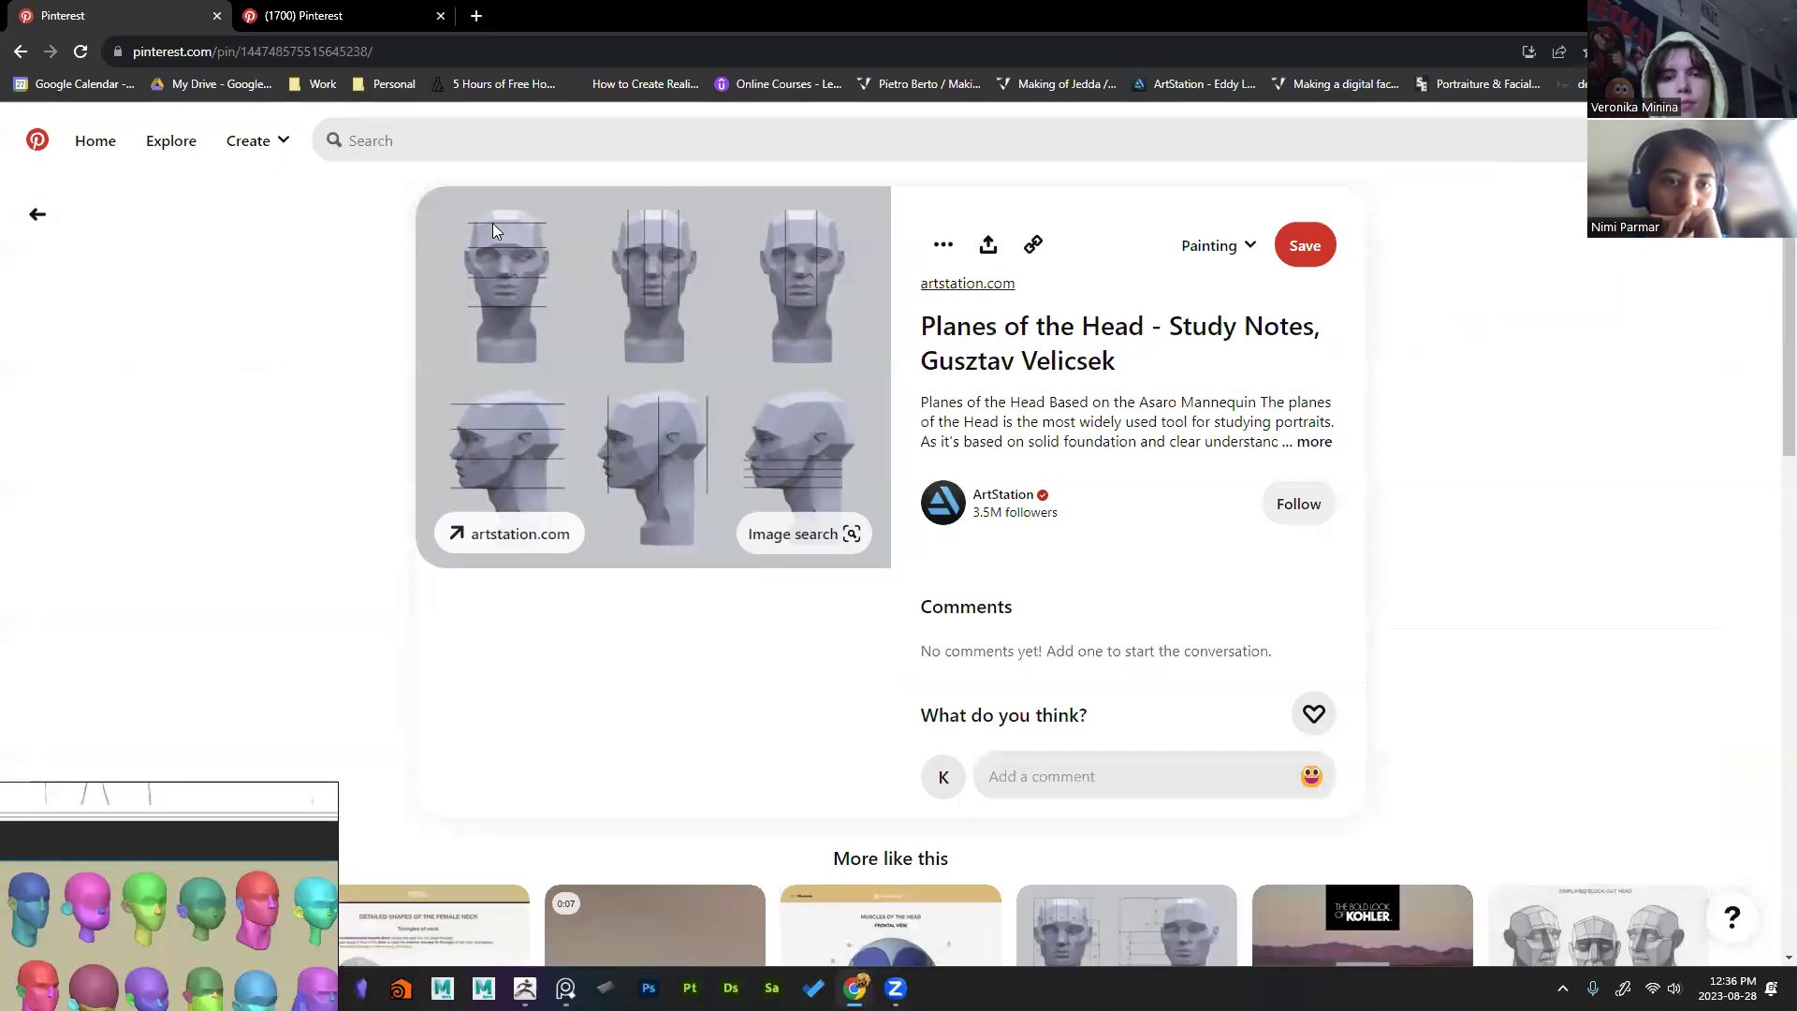
{"action": "scroll", "coordinate": [792, 644], "scroll_direction": "down", "scroll_amount": 5}
{"action": "key", "text": "alt+Left"}
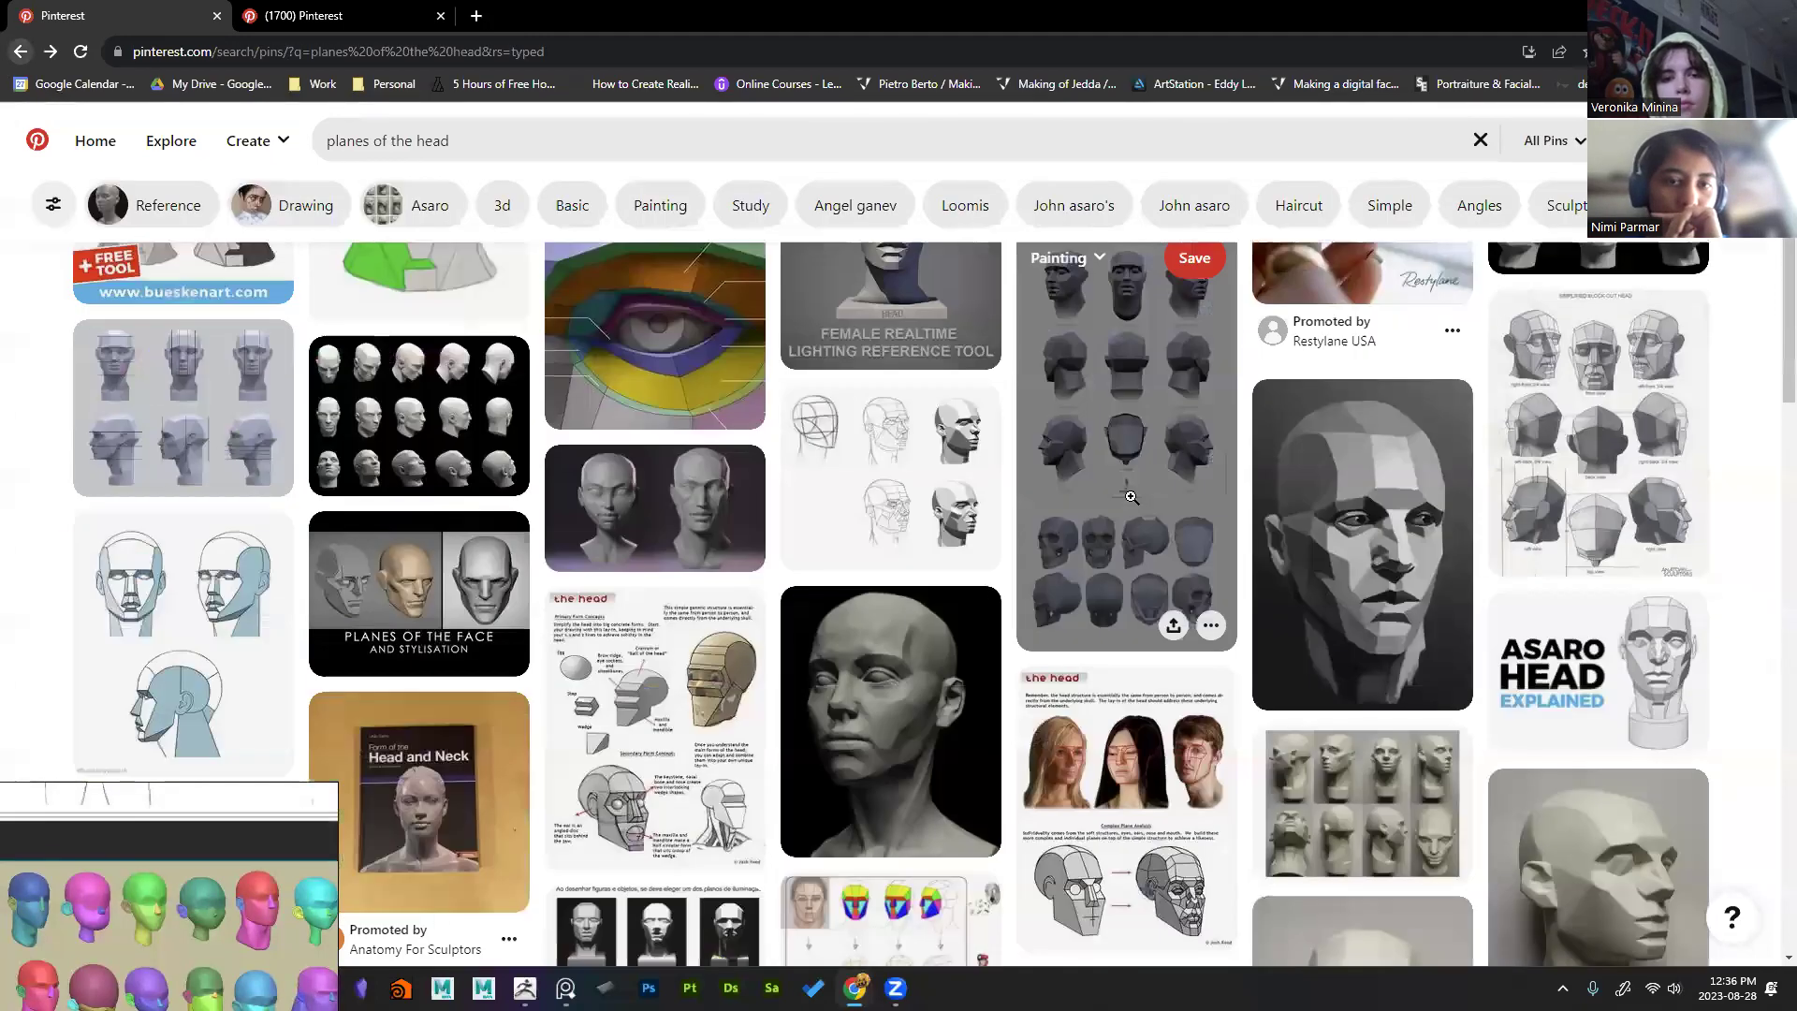
Step: Browse the "planes of the head" results for head structure and facial plane references
{"action": "scroll", "coordinate": [1130, 496], "scroll_direction": "down", "scroll_amount": 6}
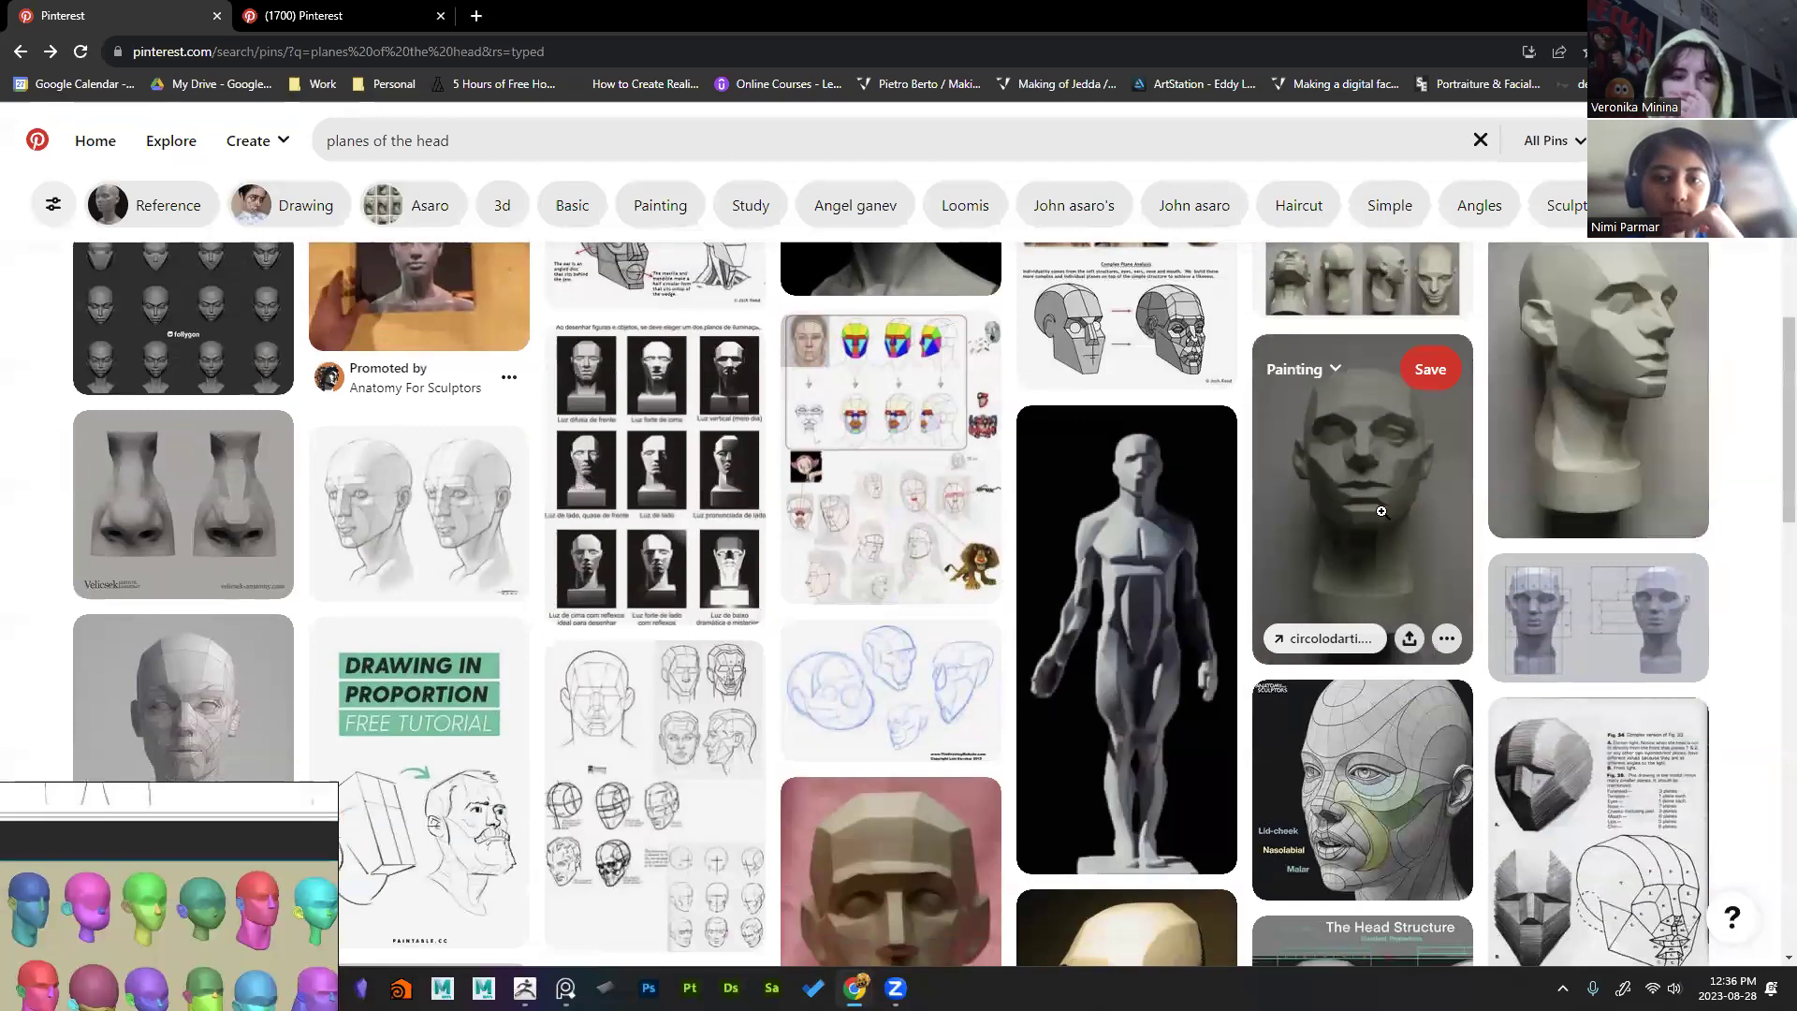
{"action": "scroll", "coordinate": [803, 679], "scroll_direction": "down", "scroll_amount": 3}
{"action": "scroll", "coordinate": [934, 742], "scroll_direction": "down", "scroll_amount": 4}
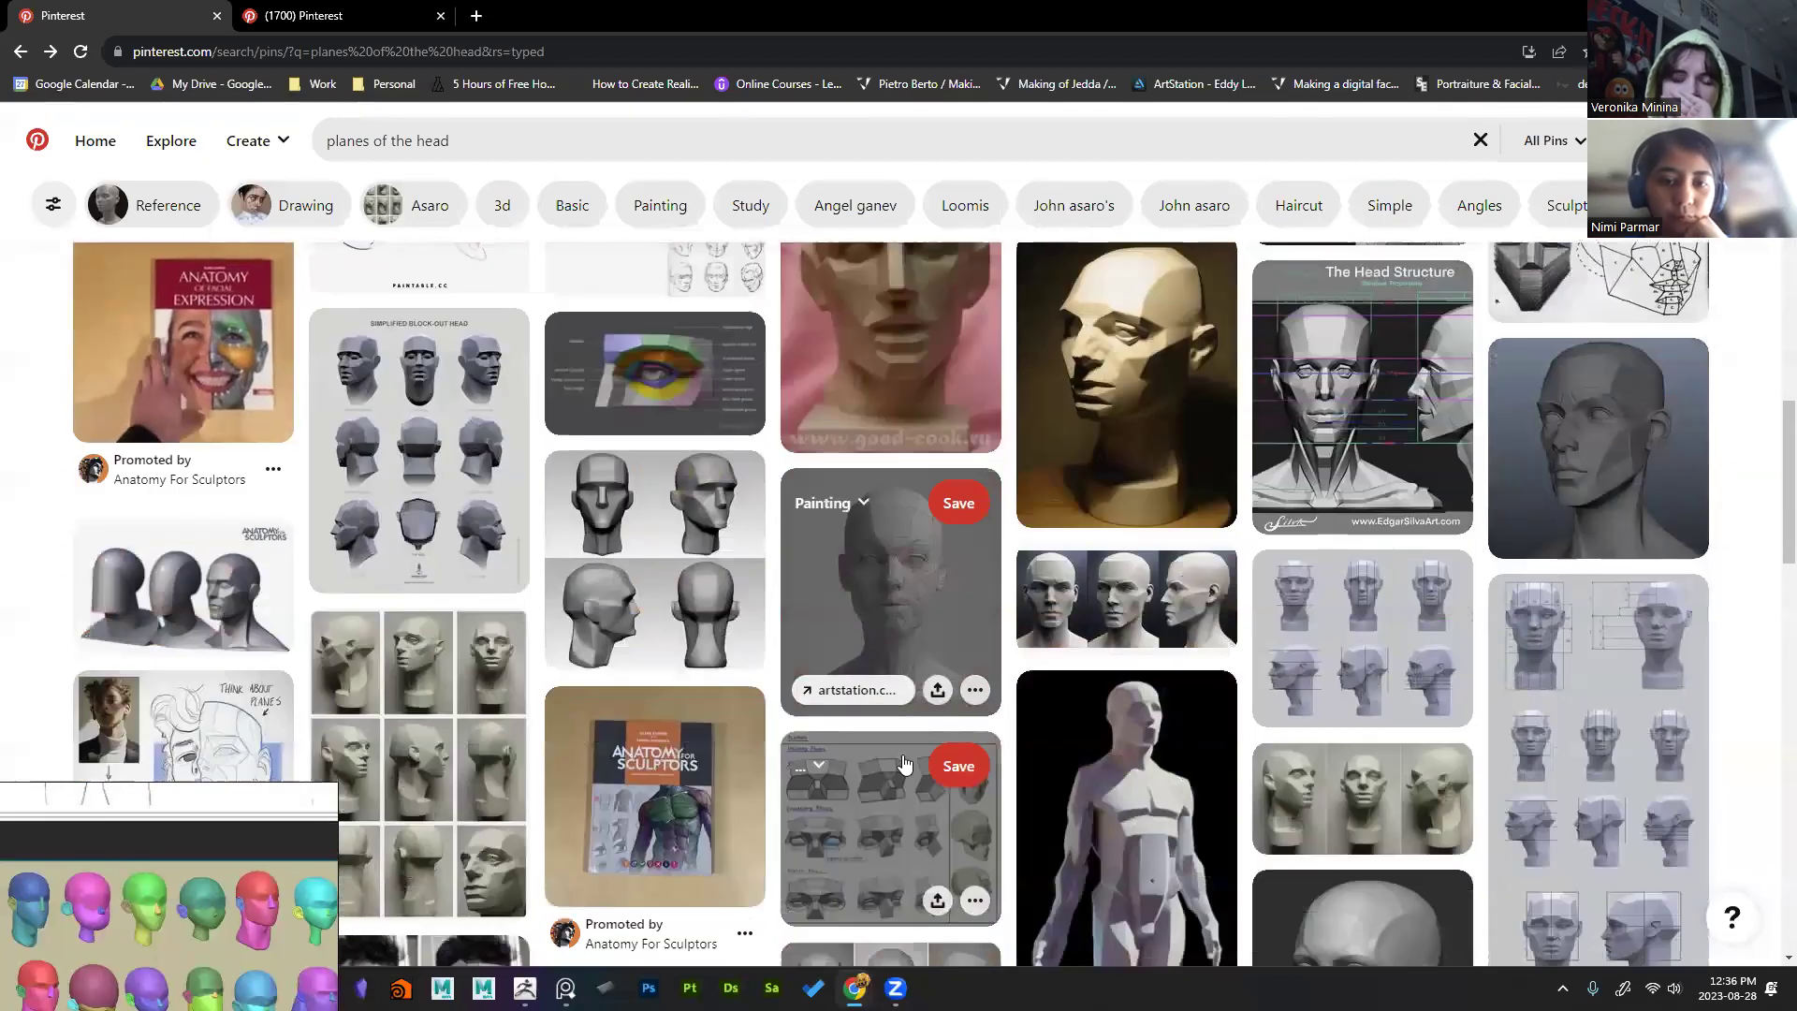
{"action": "scroll", "coordinate": [844, 782], "scroll_direction": "down", "scroll_amount": 5}
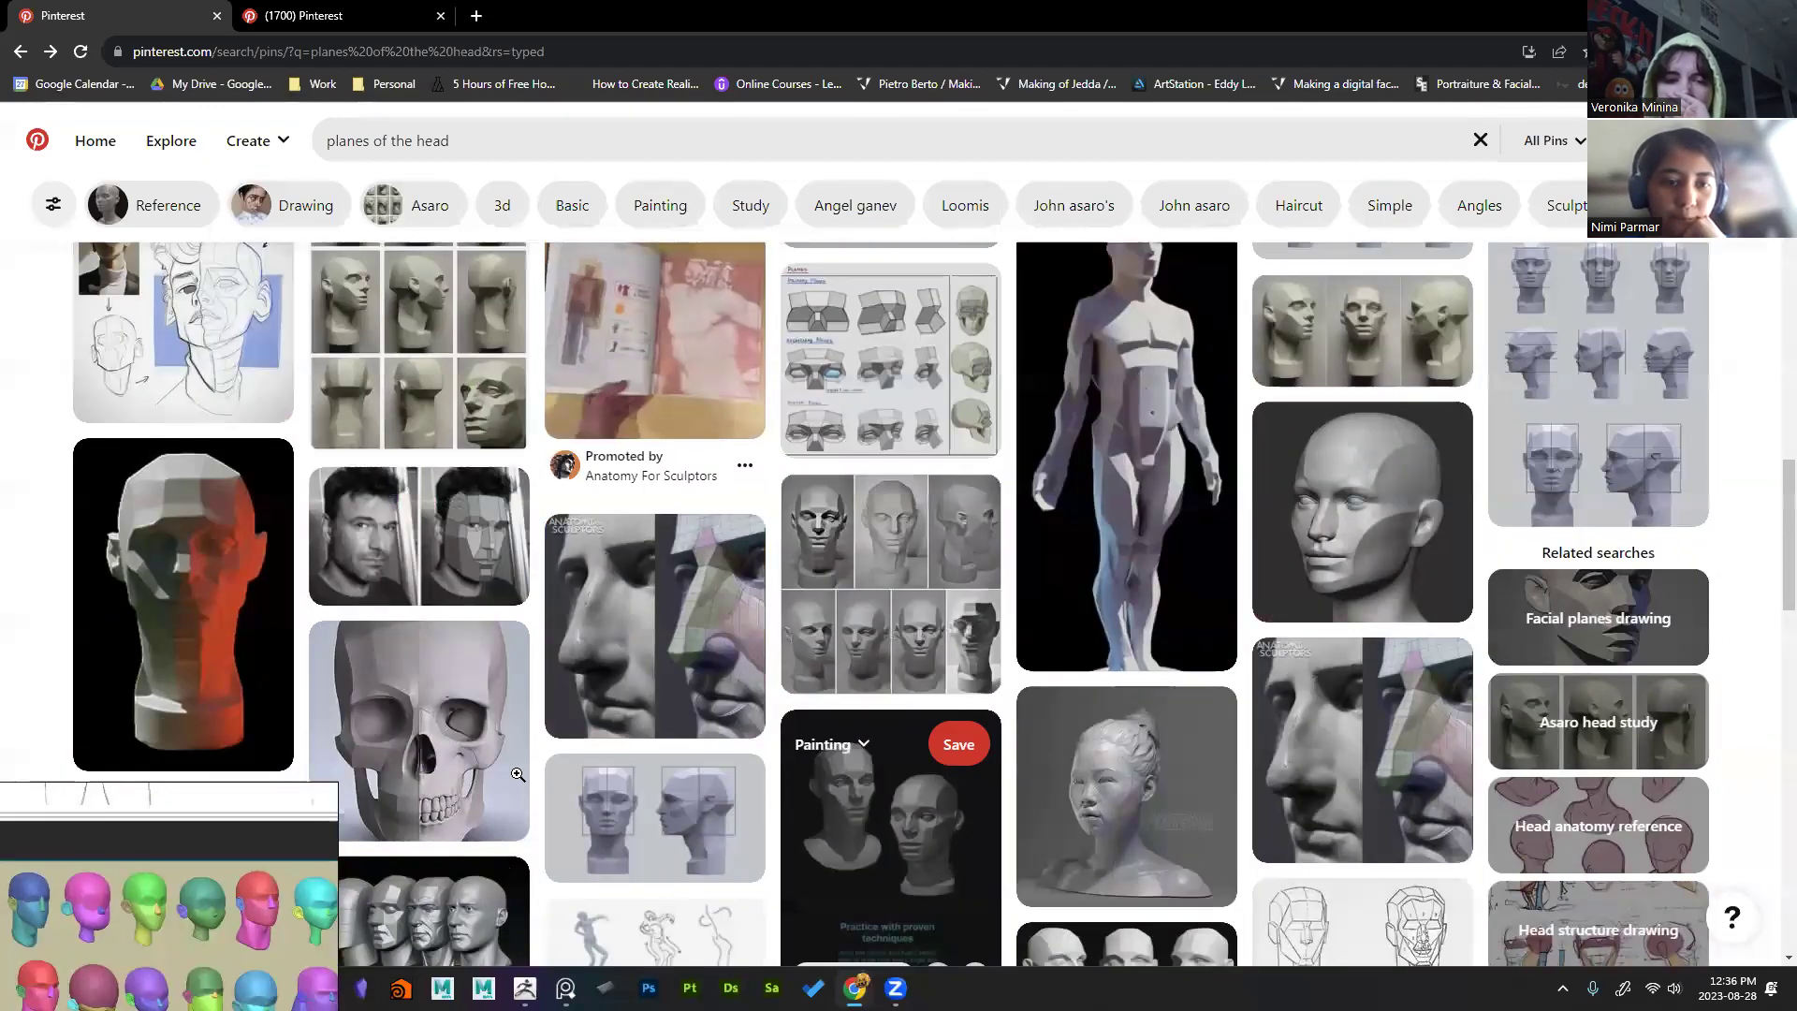
{"action": "scroll", "coordinate": [748, 739], "scroll_direction": "down", "scroll_amount": 5}
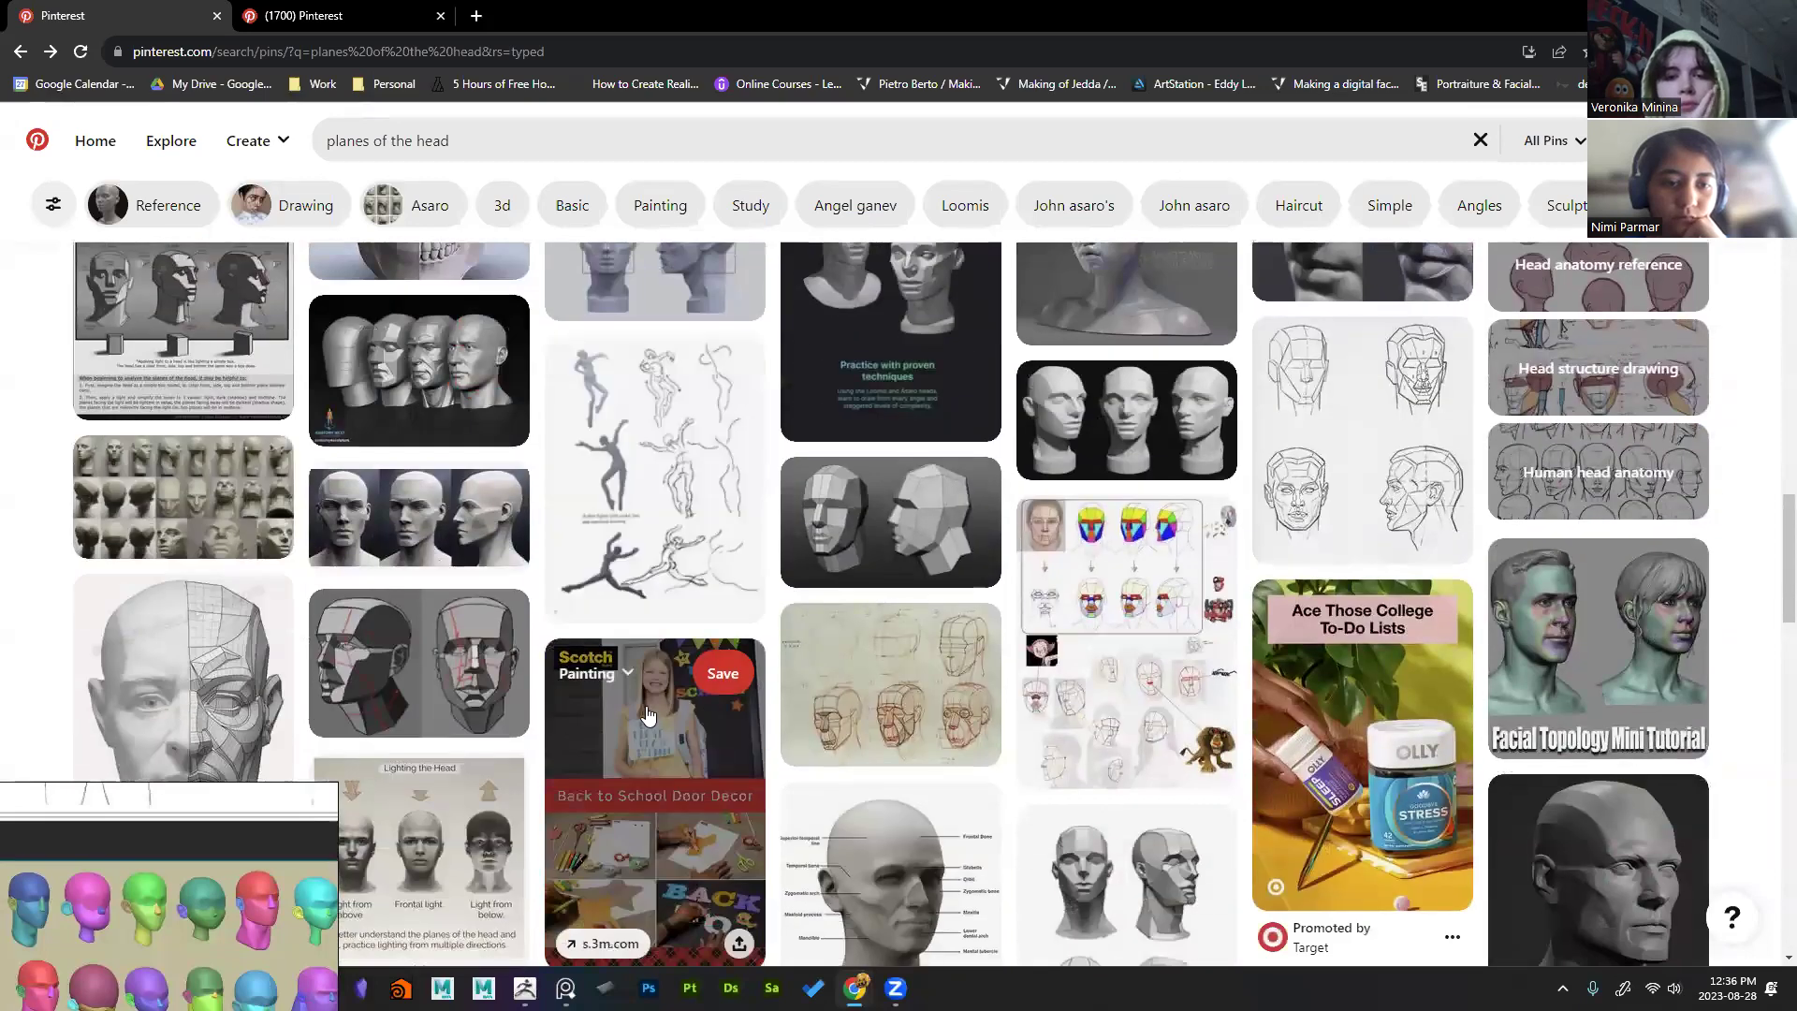
{"action": "scroll", "coordinate": [646, 716], "scroll_direction": "down", "scroll_amount": 10}
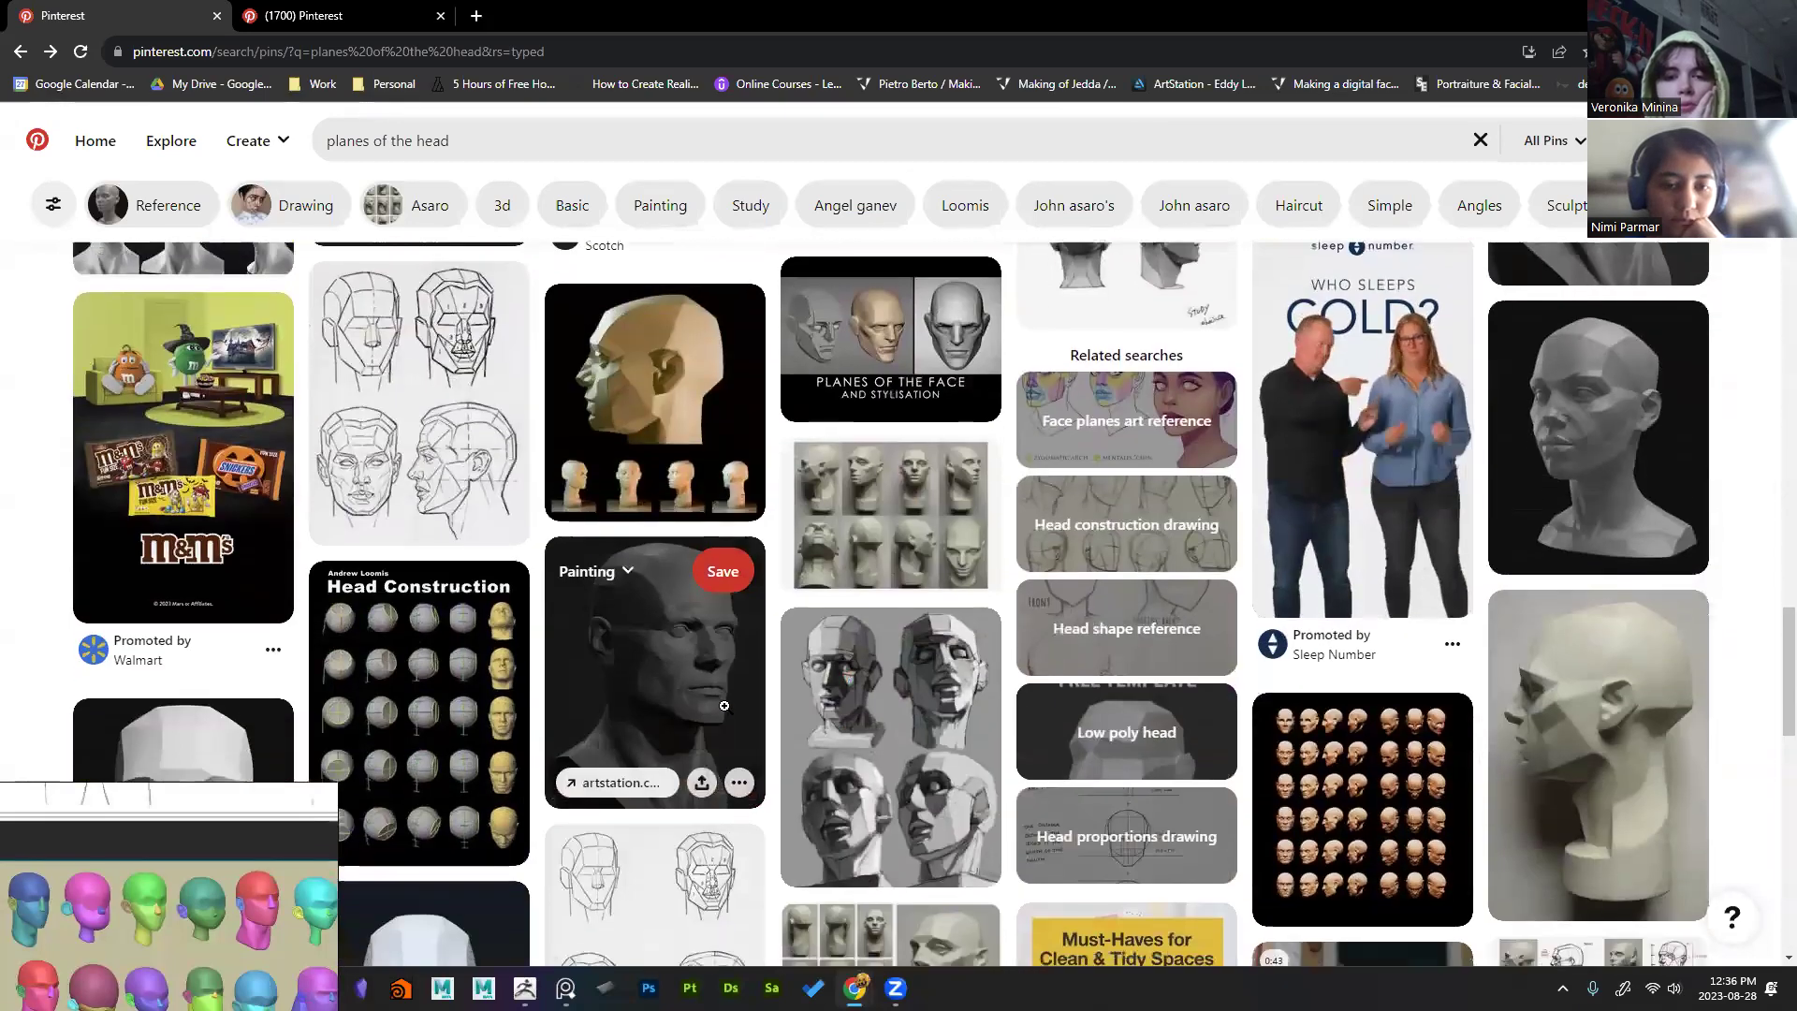
{"action": "scroll", "coordinate": [724, 705], "scroll_direction": "down", "scroll_amount": 7}
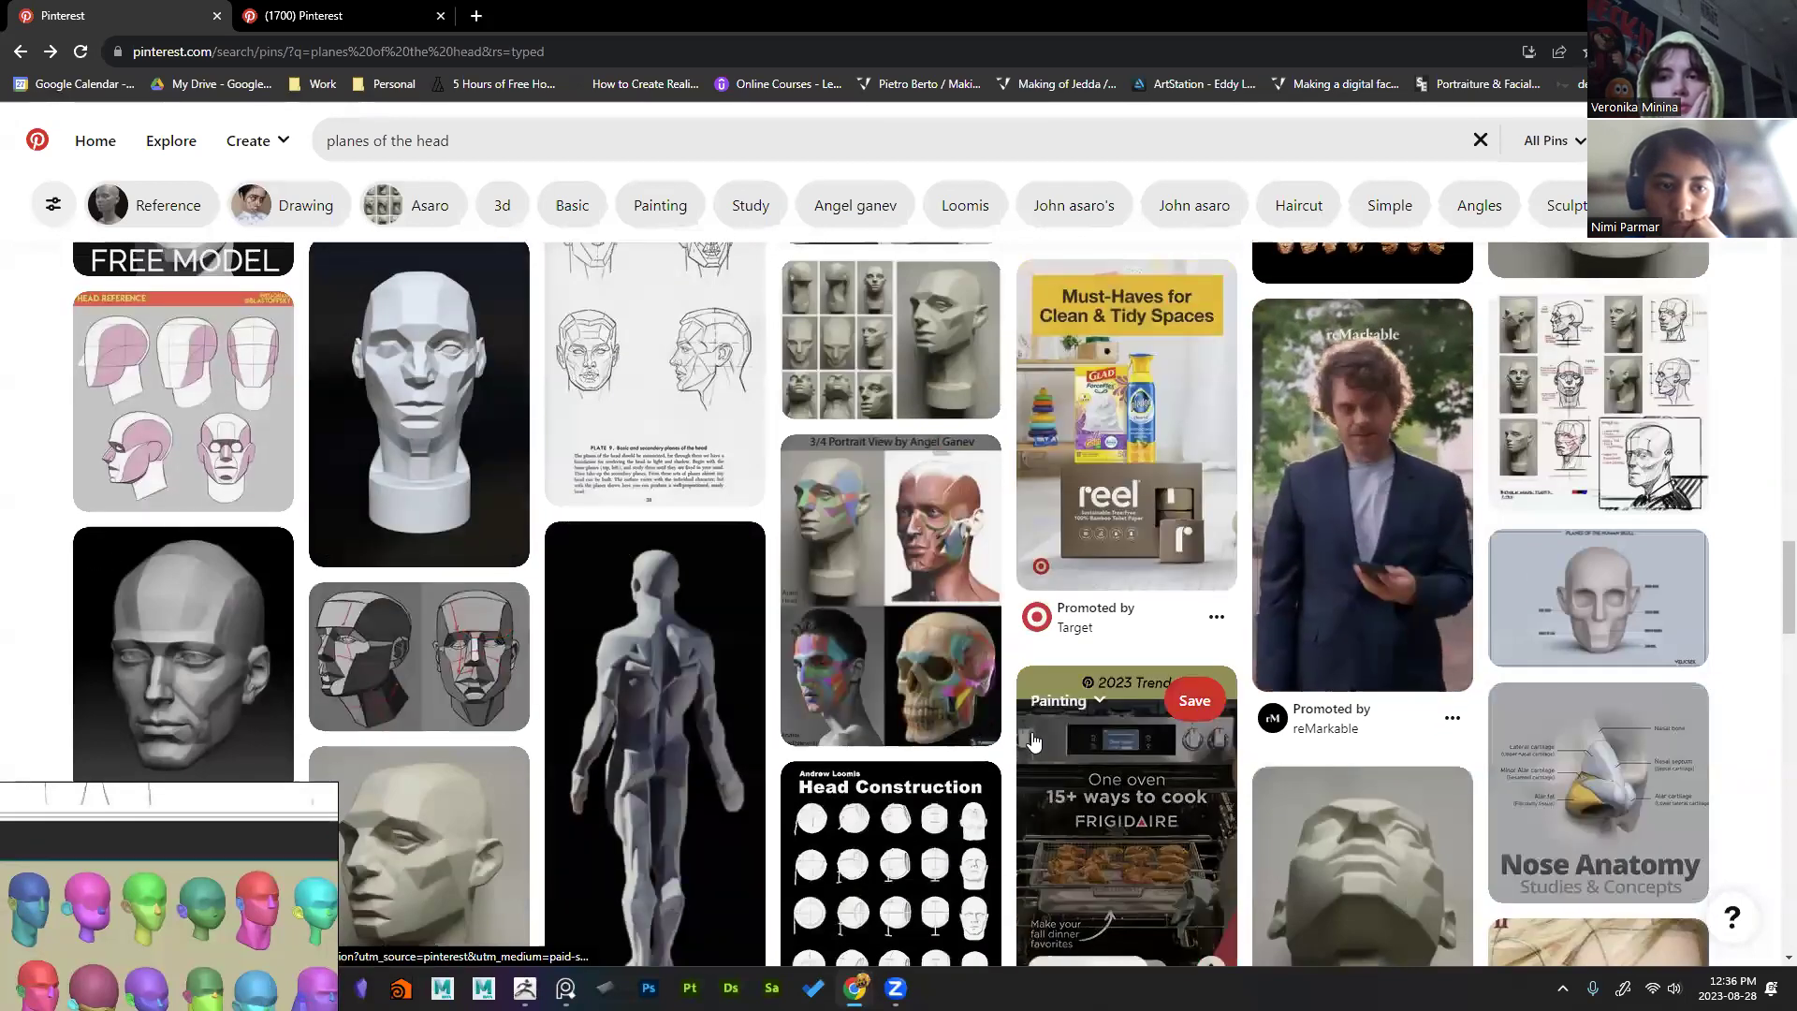
{"action": "scroll", "coordinate": [1034, 742], "scroll_direction": "down", "scroll_amount": 3}
{"action": "scroll", "coordinate": [1013, 722], "scroll_direction": "down", "scroll_amount": 5}
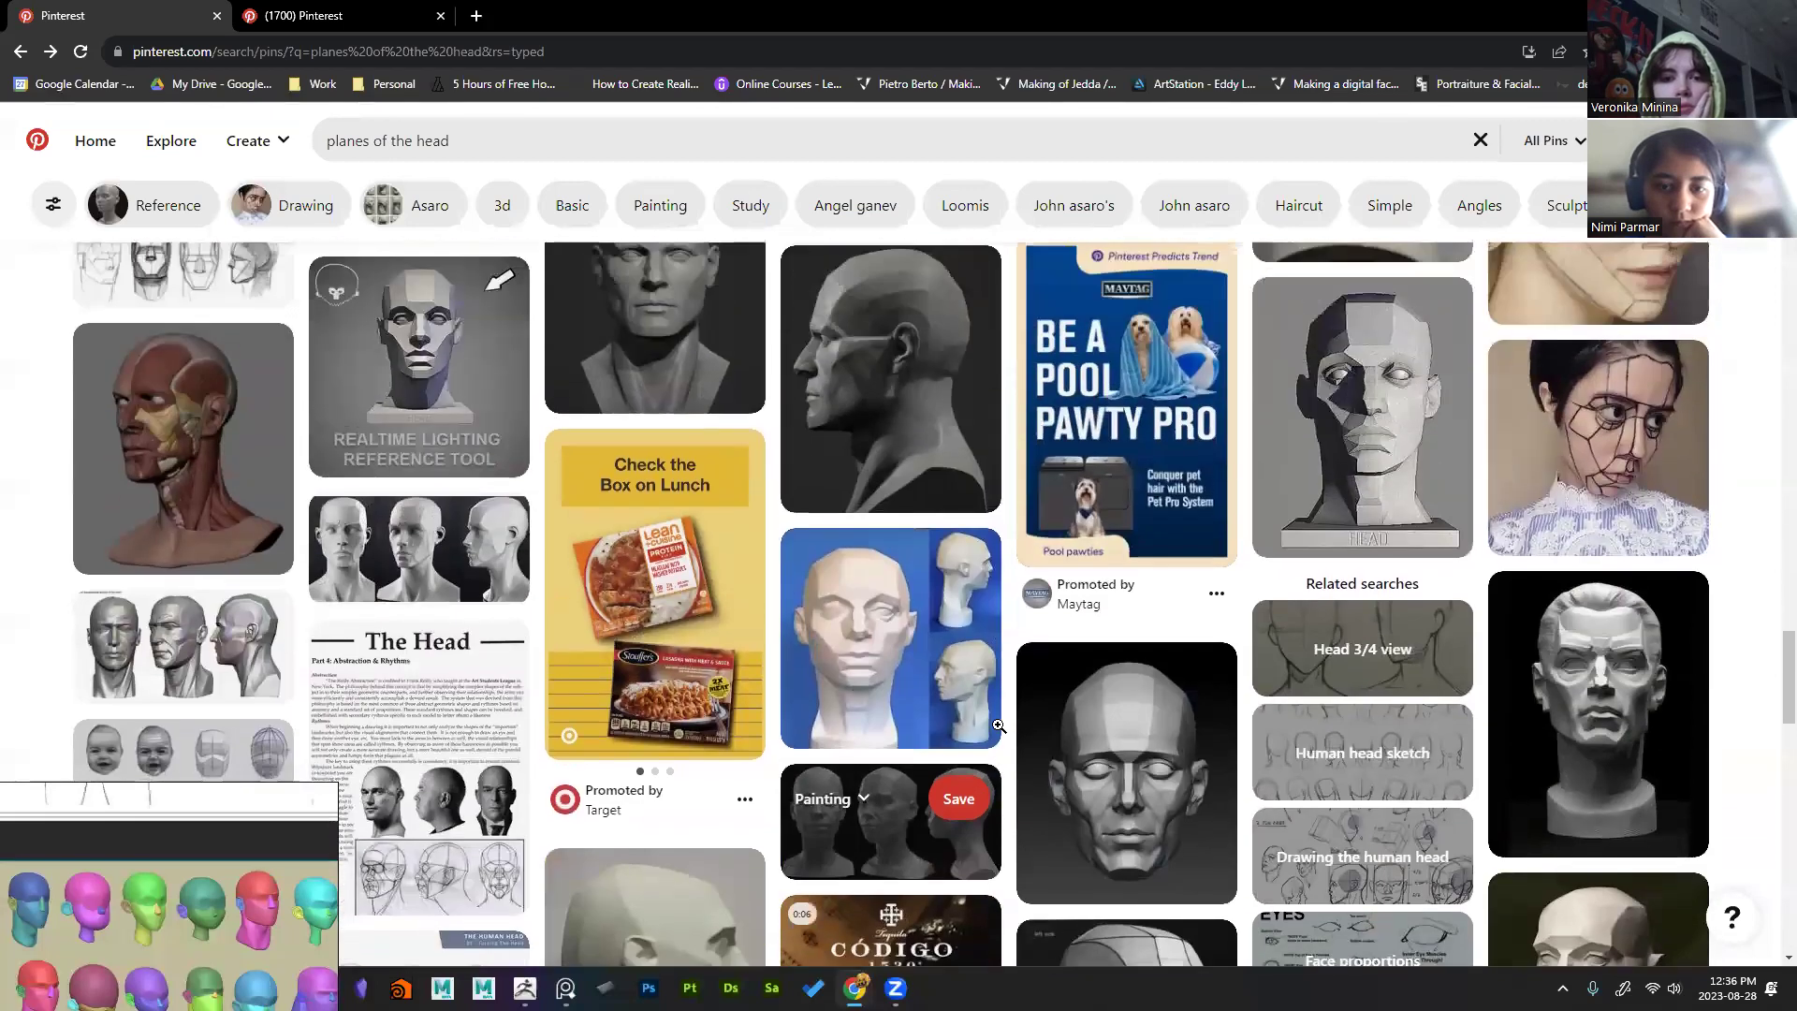
{"action": "scroll", "coordinate": [999, 725], "scroll_direction": "up", "scroll_amount": 1}
Step: Search Pinterest for "head construction stylized"
{"action": "left_click", "coordinate": [490, 141]}
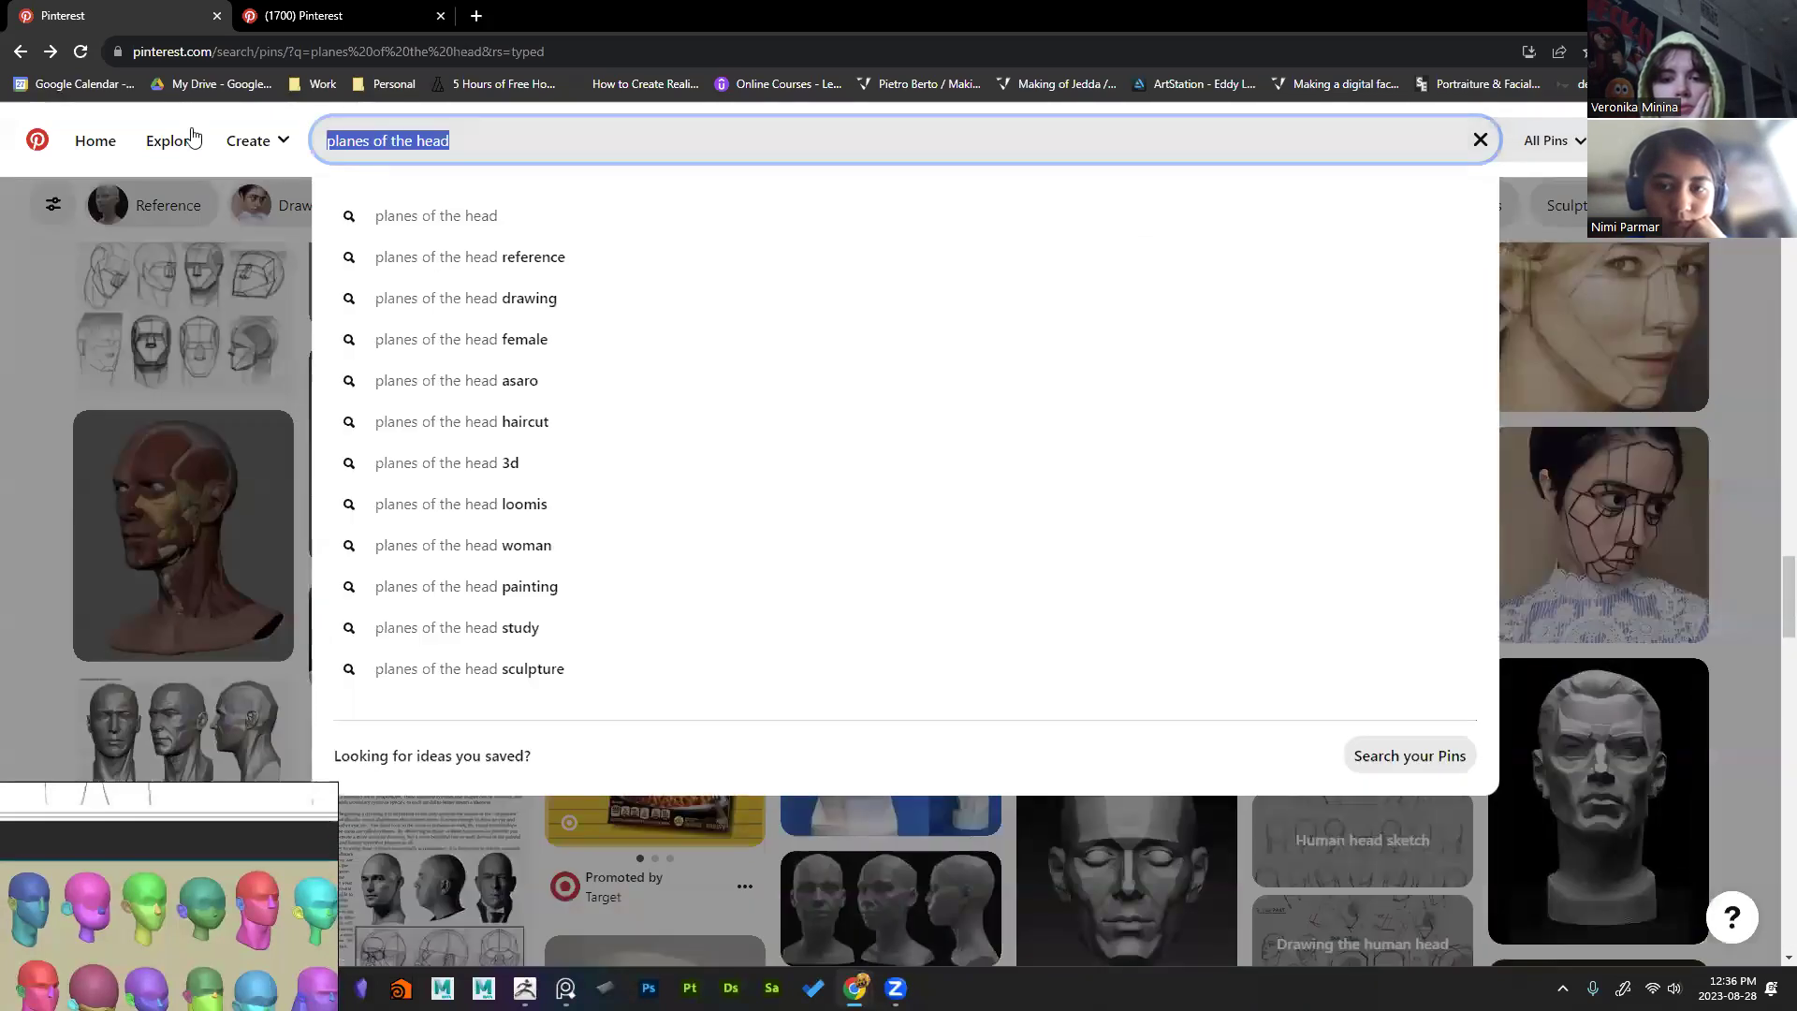
{"action": "type", "text": "head constu"}
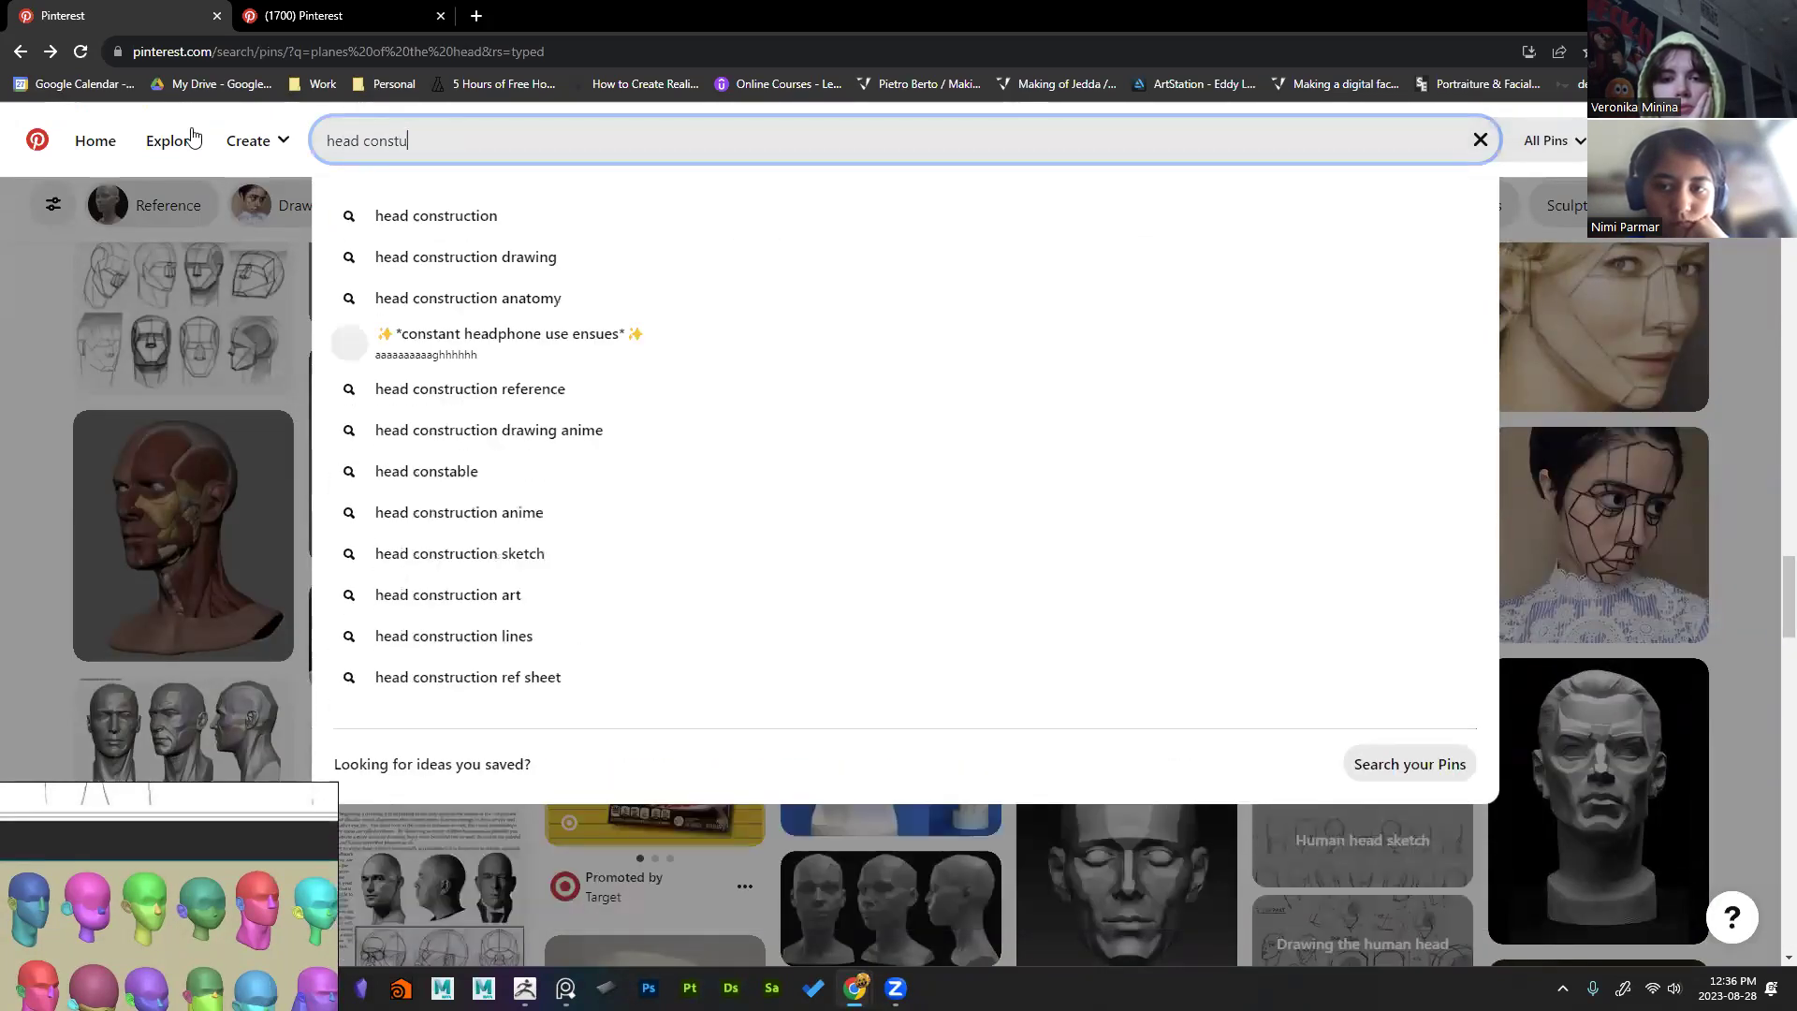
{"action": "key", "text": "BackSpace"}
{"action": "type", "text": "ruction s"}
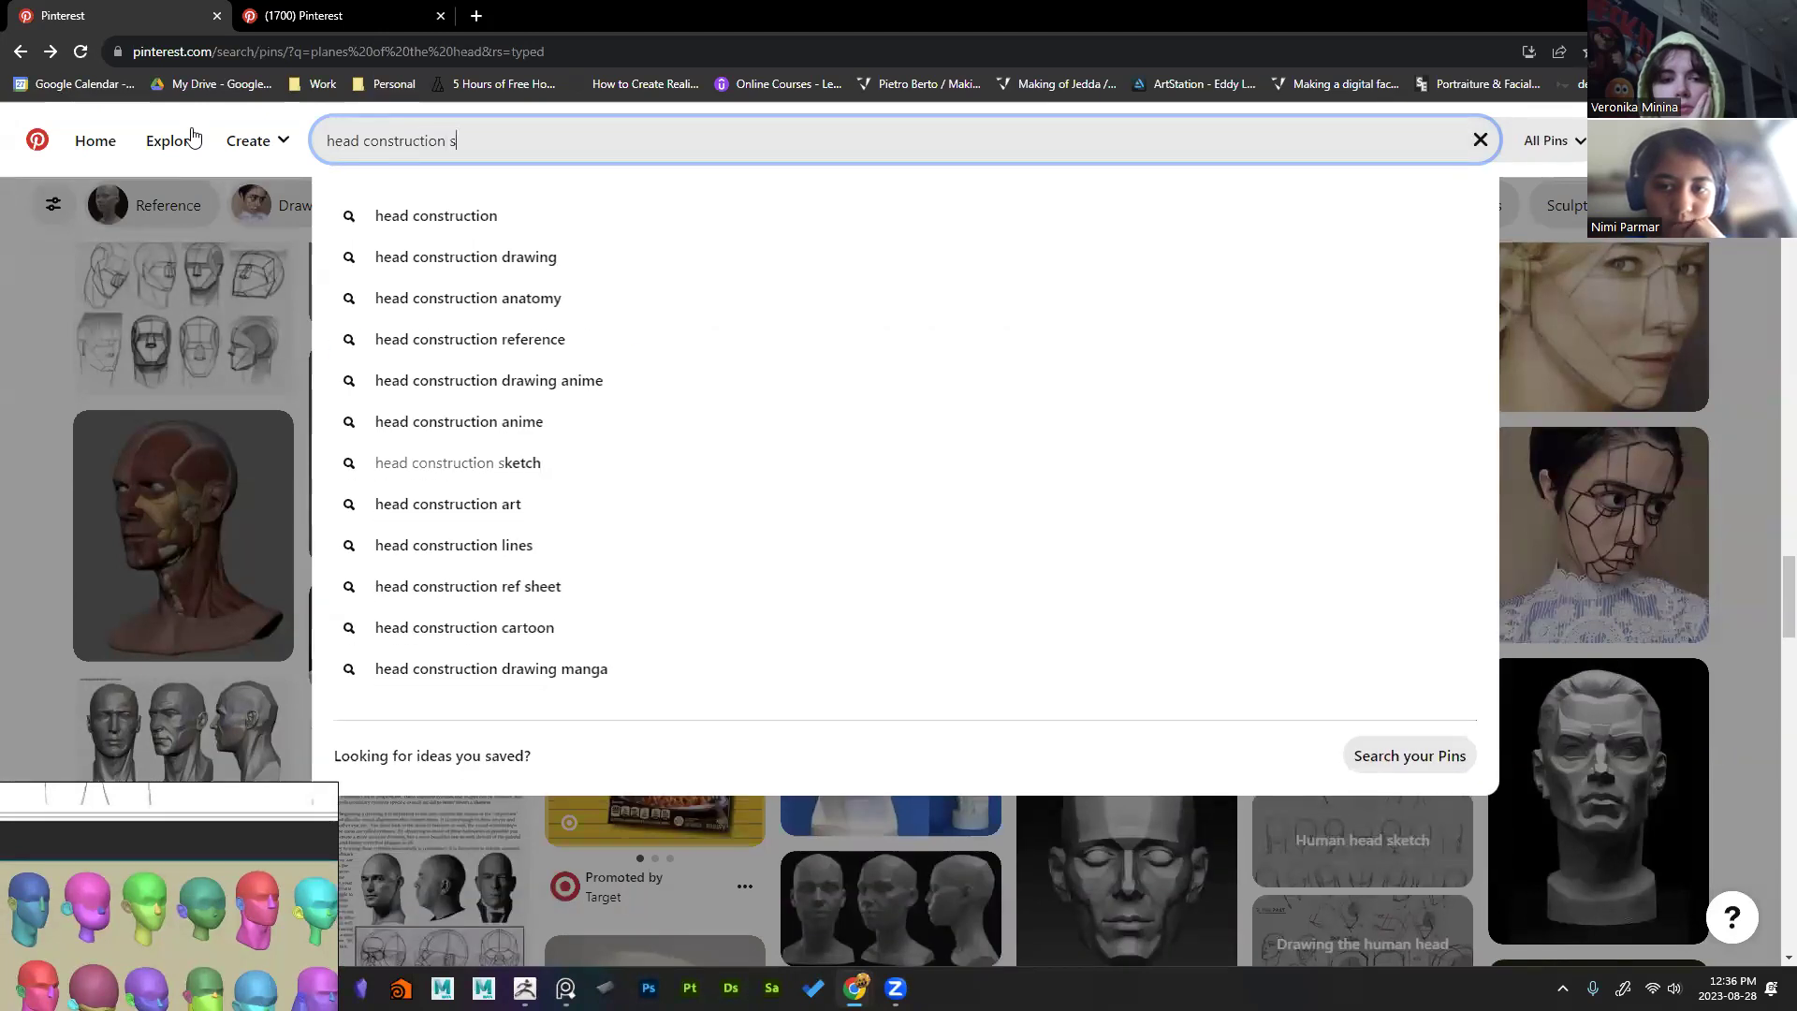
{"action": "type", "text": "tylized"}
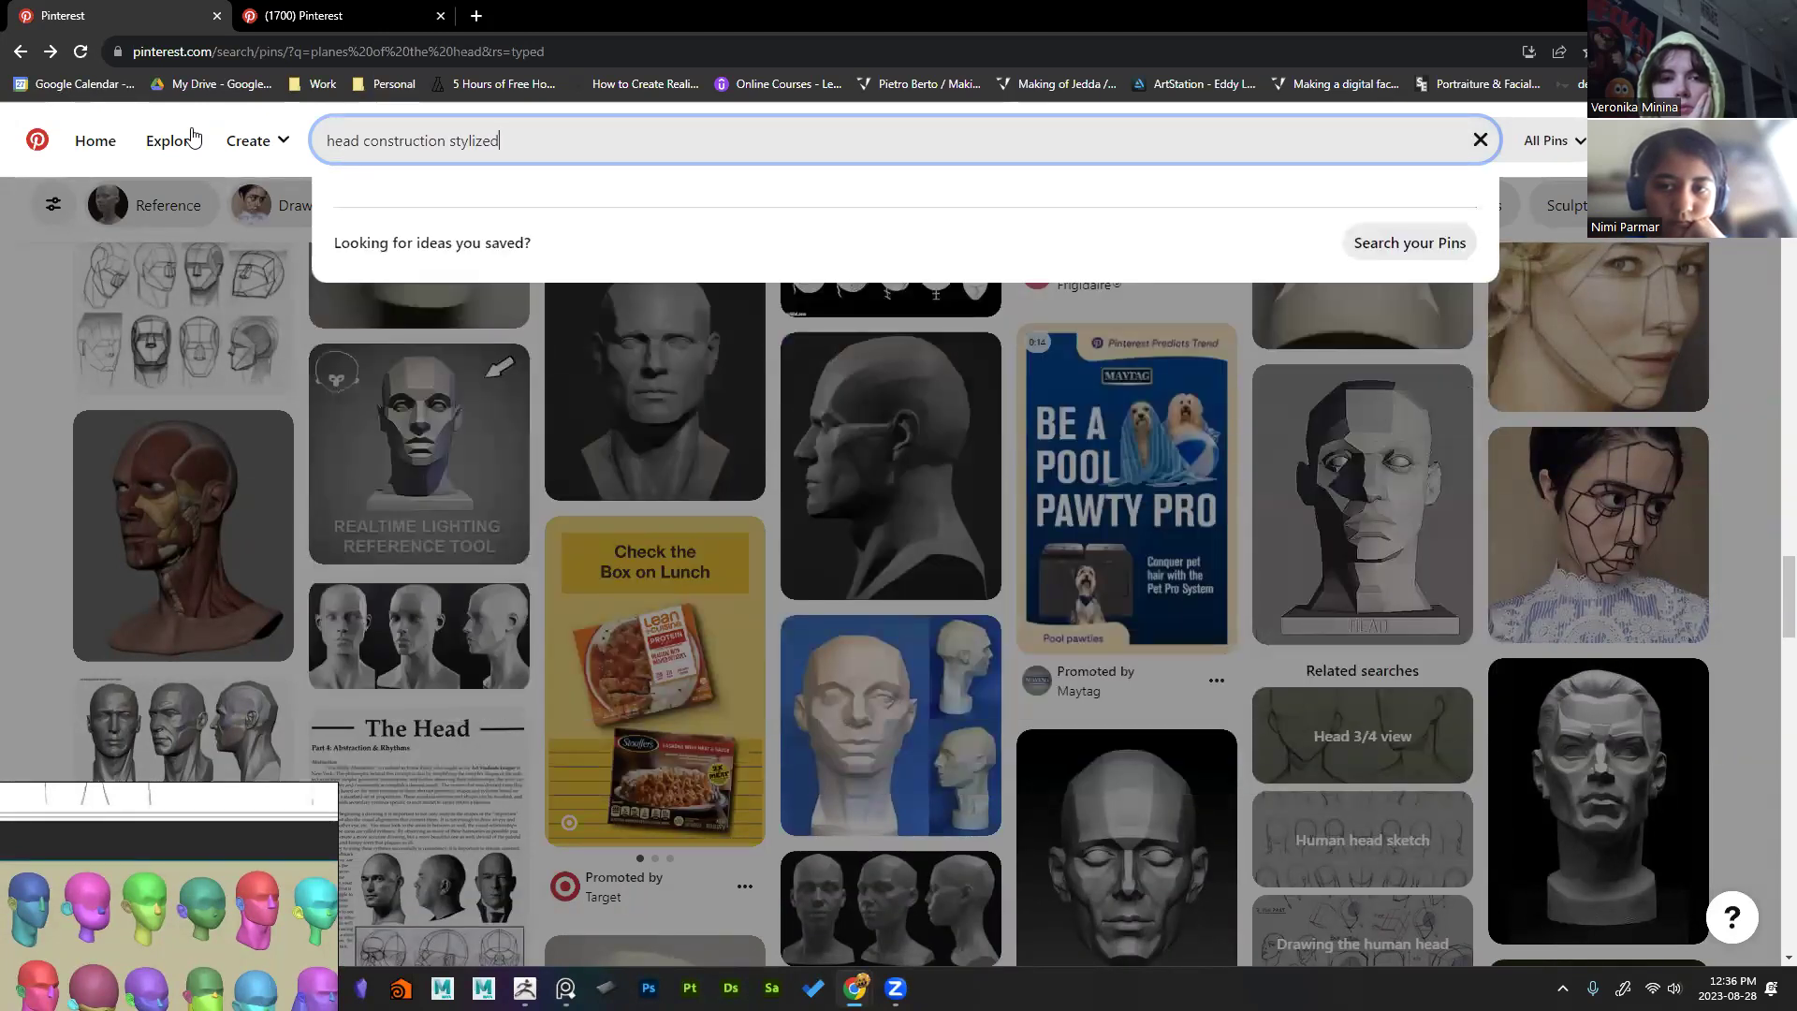
{"action": "key", "text": "Return"}
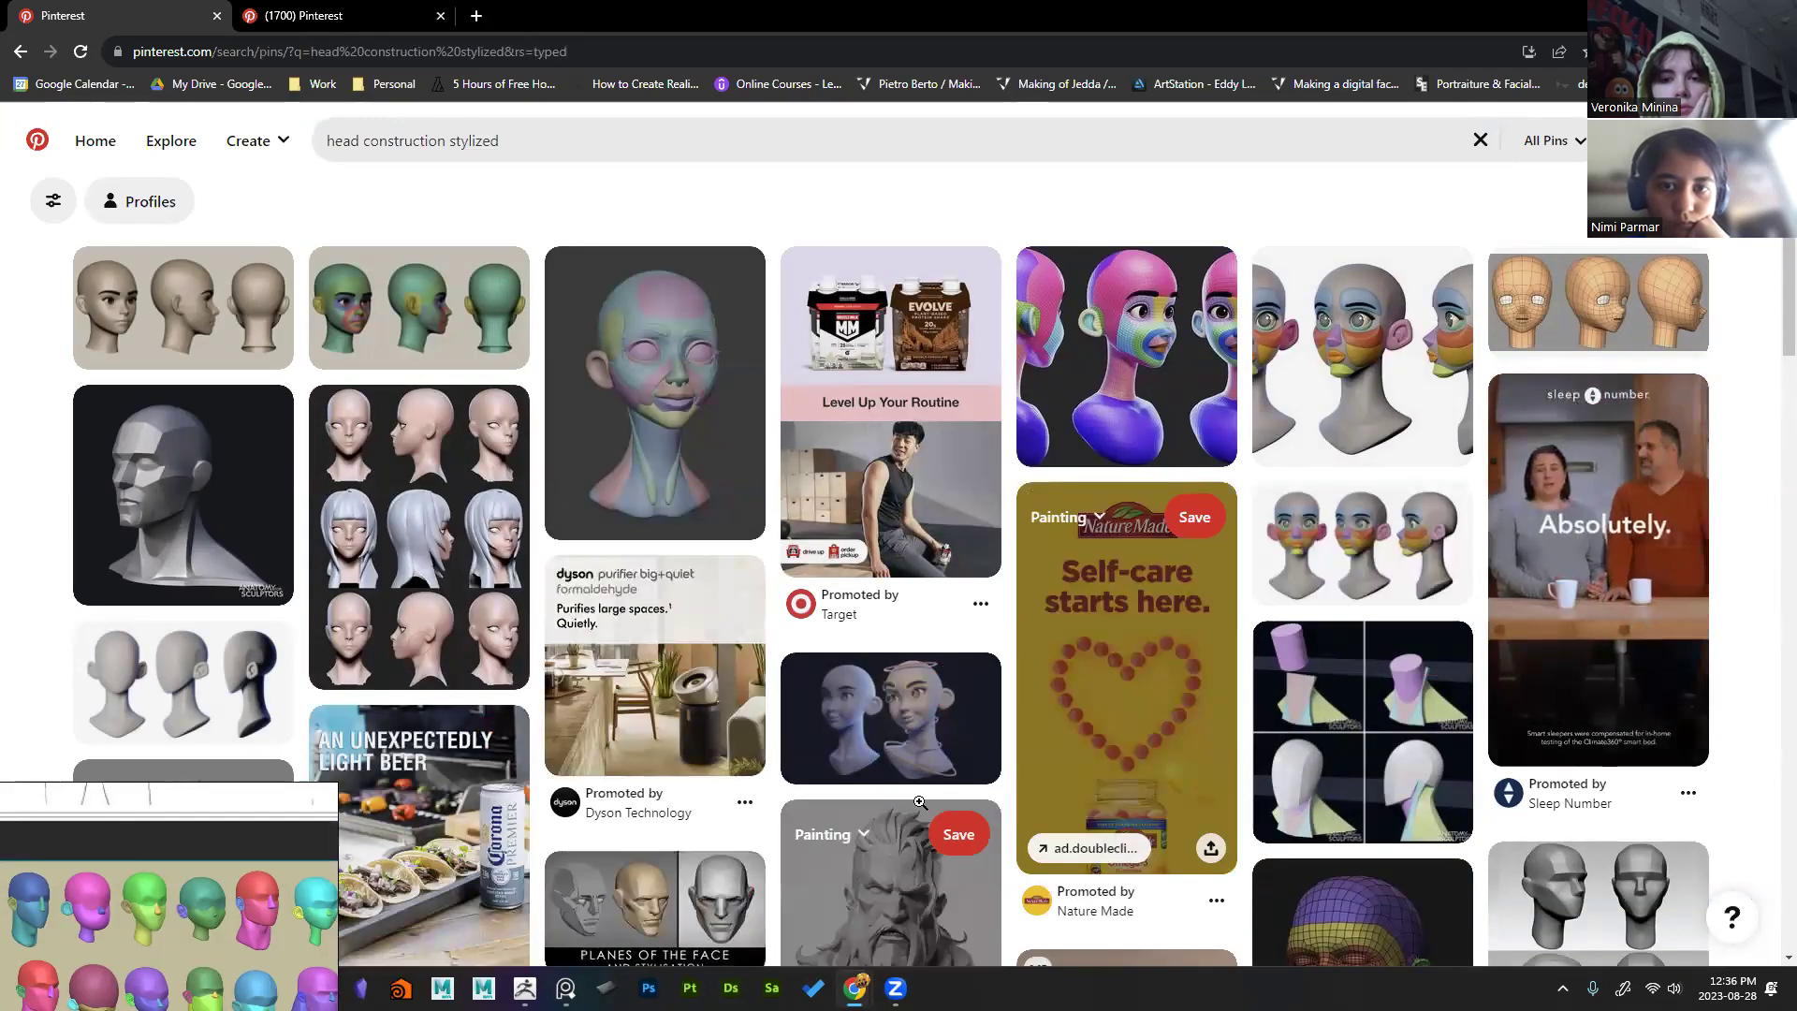
Step: Browse the stylized head construction results and open useful head sculpt references in separate tabs
{"action": "scroll", "coordinate": [946, 842], "scroll_direction": "down", "scroll_amount": 2}
{"action": "scroll", "coordinate": [1323, 582], "scroll_direction": "down", "scroll_amount": 2}
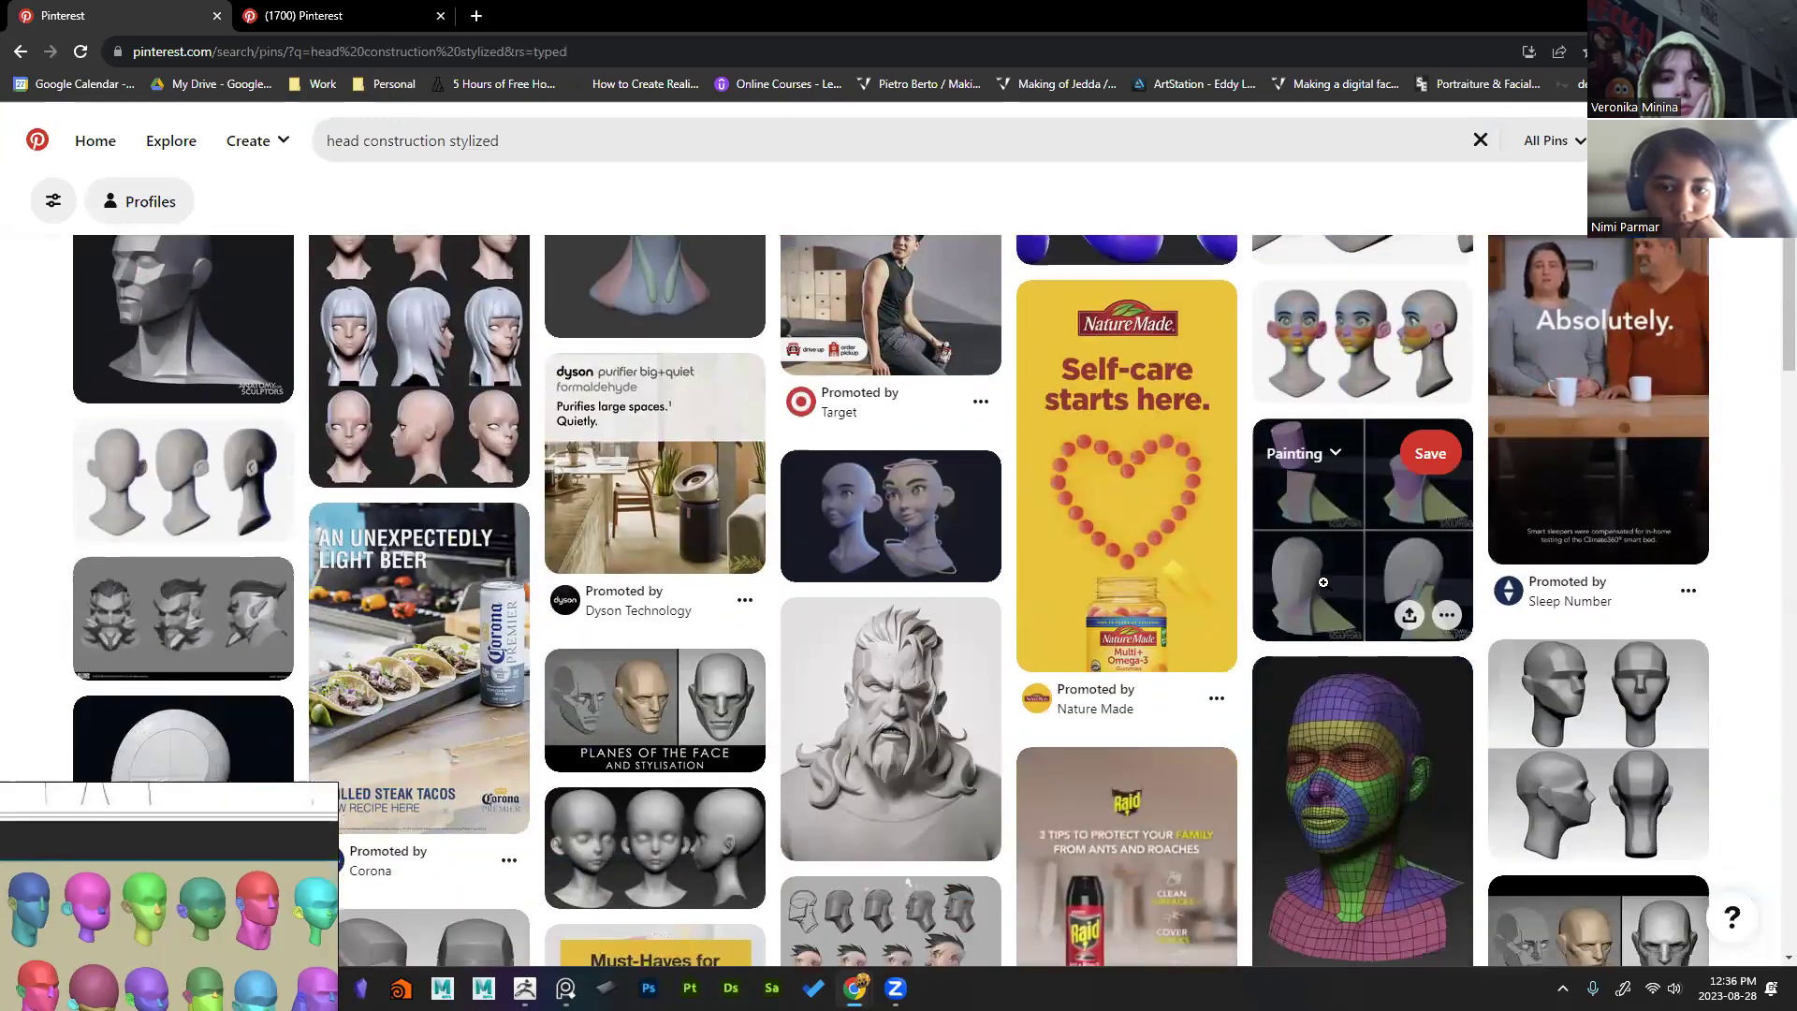
{"action": "scroll", "coordinate": [1242, 514], "scroll_direction": "down", "scroll_amount": 2}
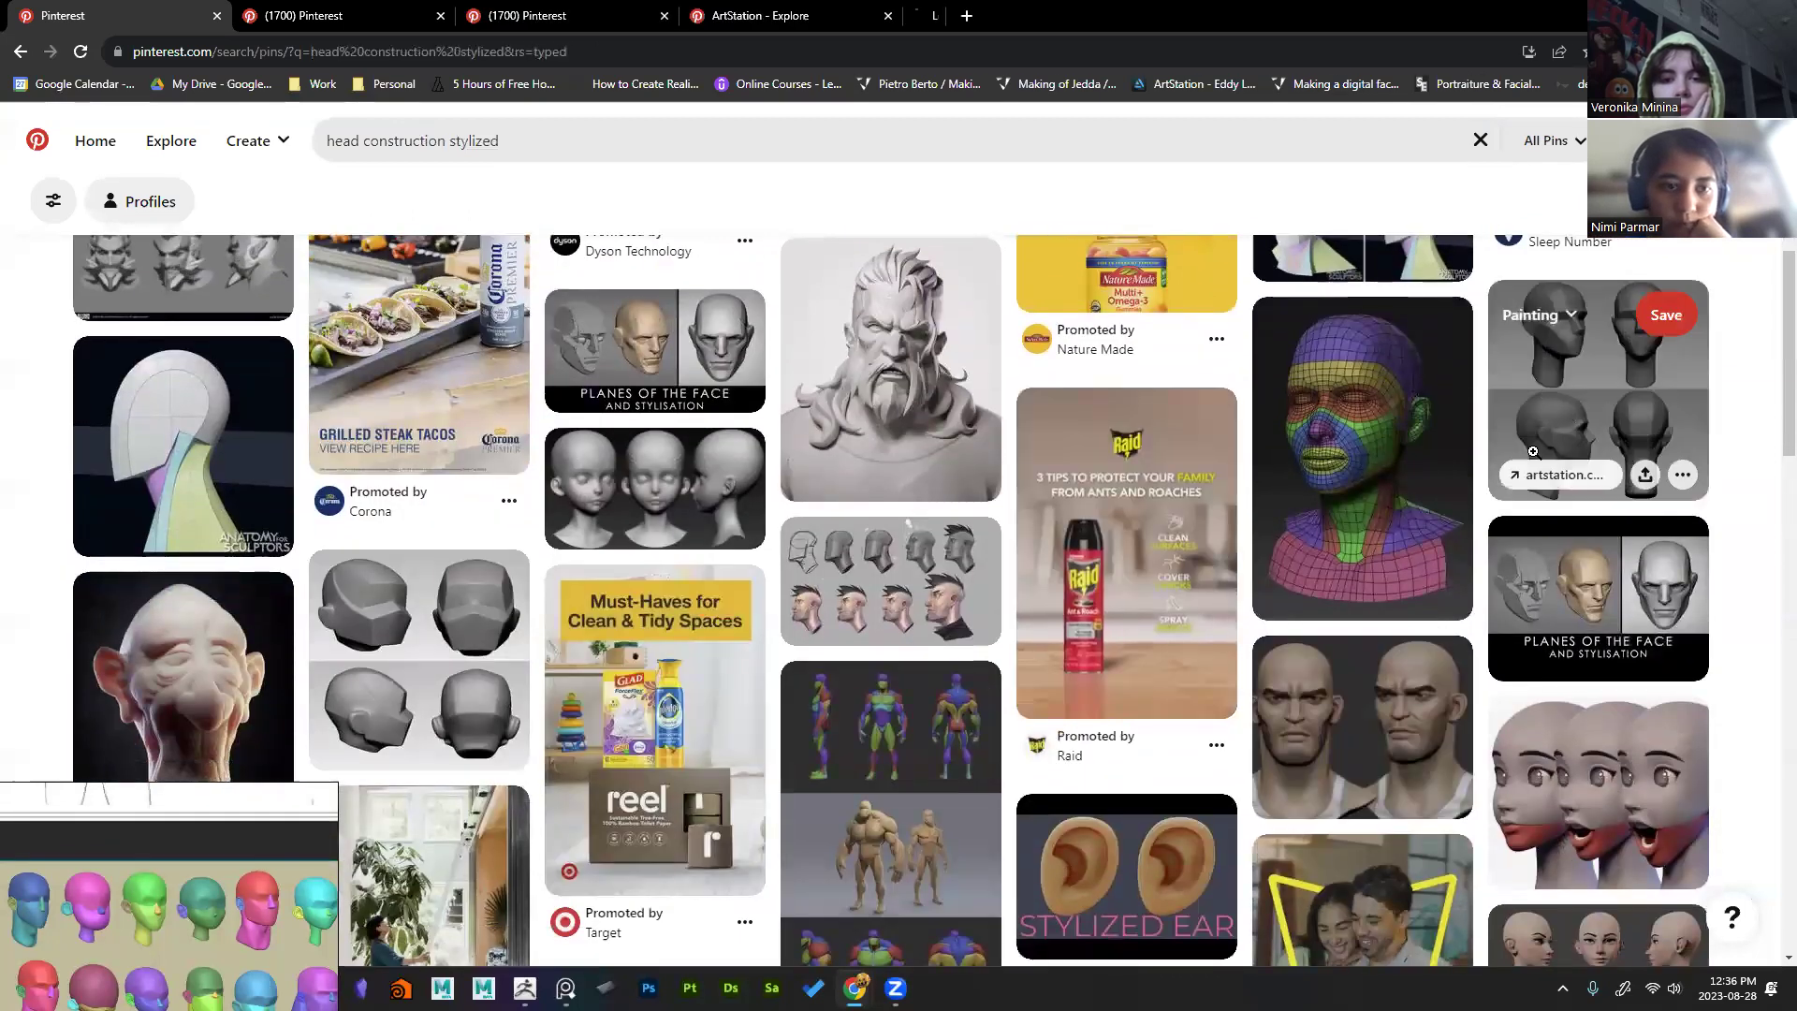
{"action": "scroll", "coordinate": [1533, 451], "scroll_direction": "down", "scroll_amount": 3}
{"action": "scroll", "coordinate": [609, 699], "scroll_direction": "down", "scroll_amount": 5}
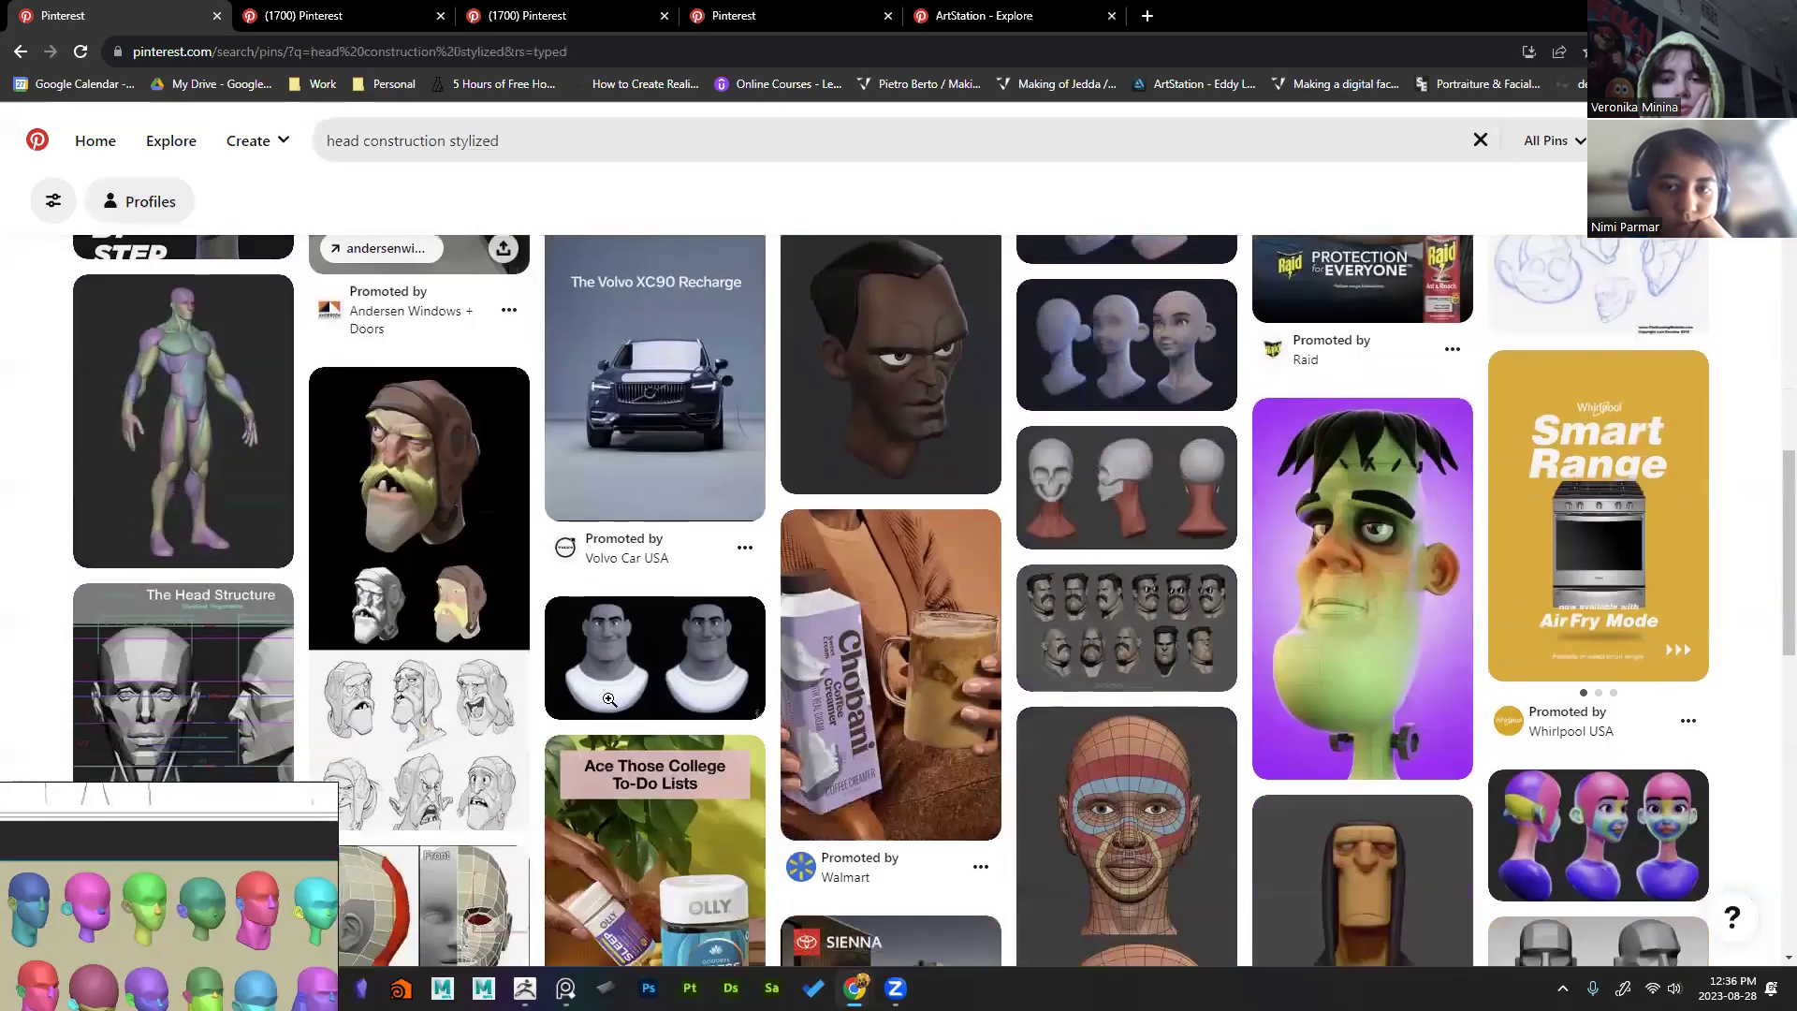
{"action": "scroll", "coordinate": [1291, 852], "scroll_direction": "down", "scroll_amount": 8}
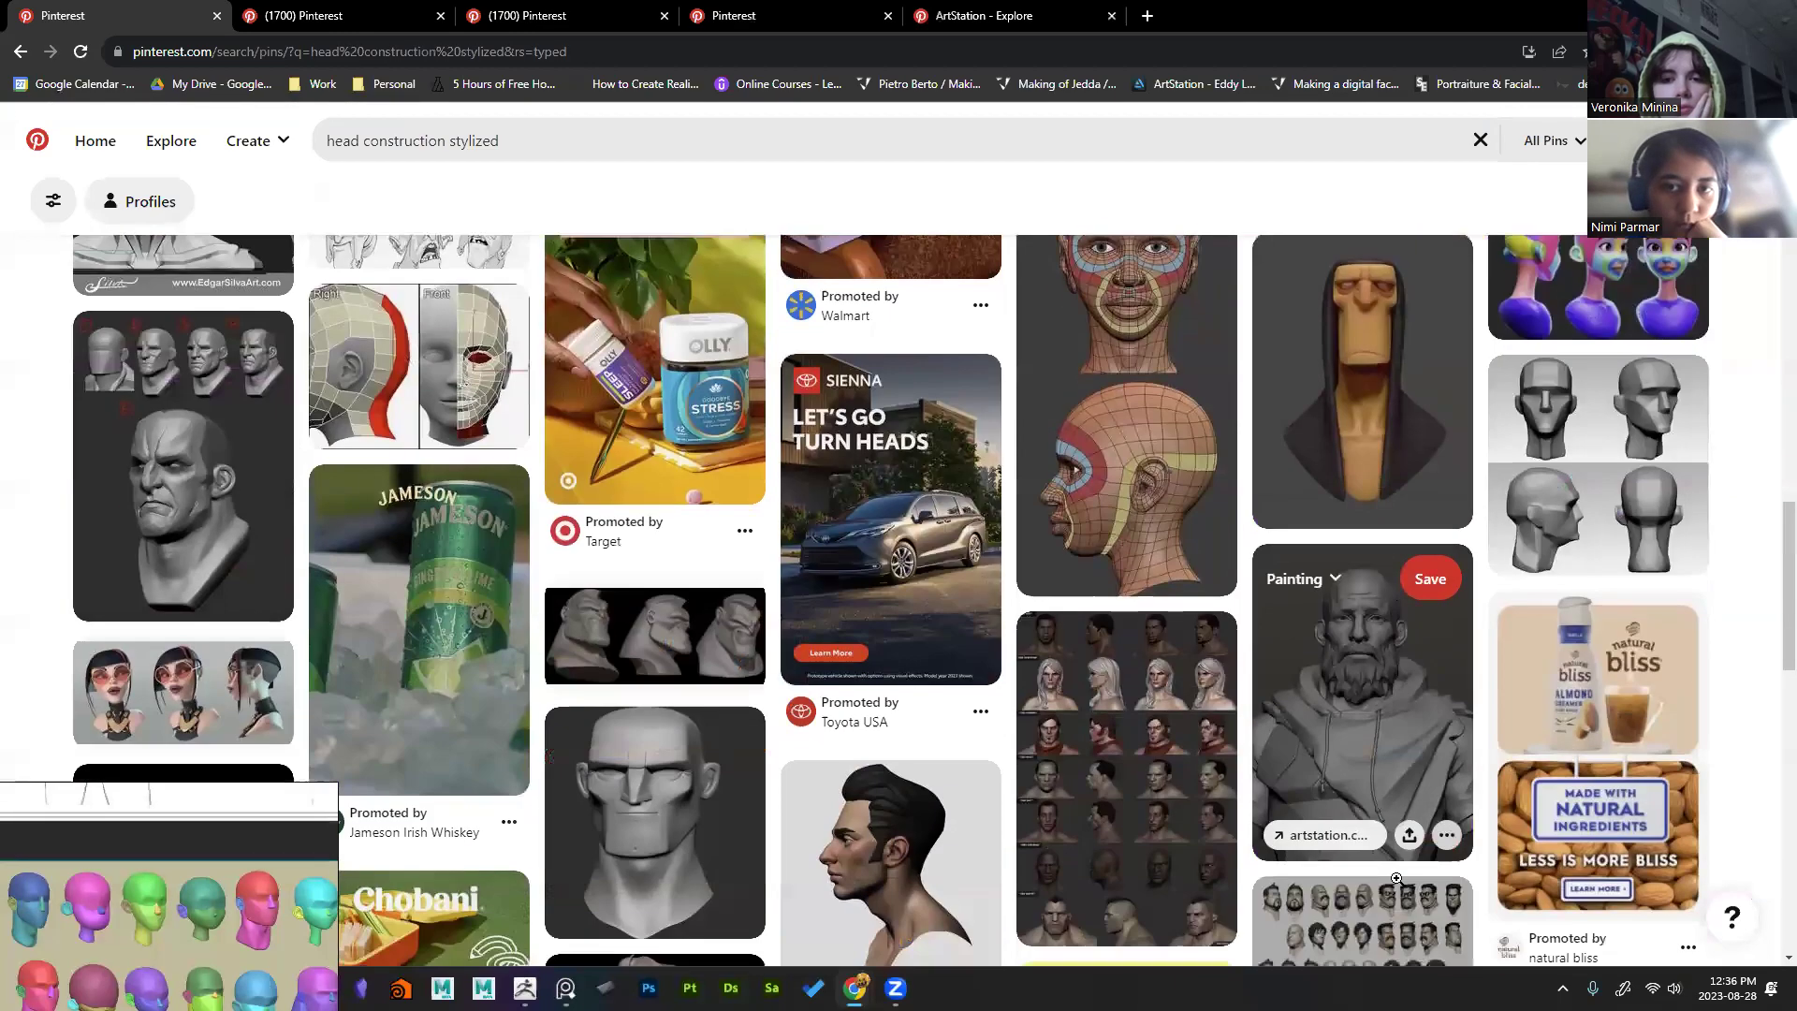
{"action": "scroll", "coordinate": [1389, 868], "scroll_direction": "down", "scroll_amount": 1}
{"action": "scroll", "coordinate": [1262, 726], "scroll_direction": "down", "scroll_amount": 8}
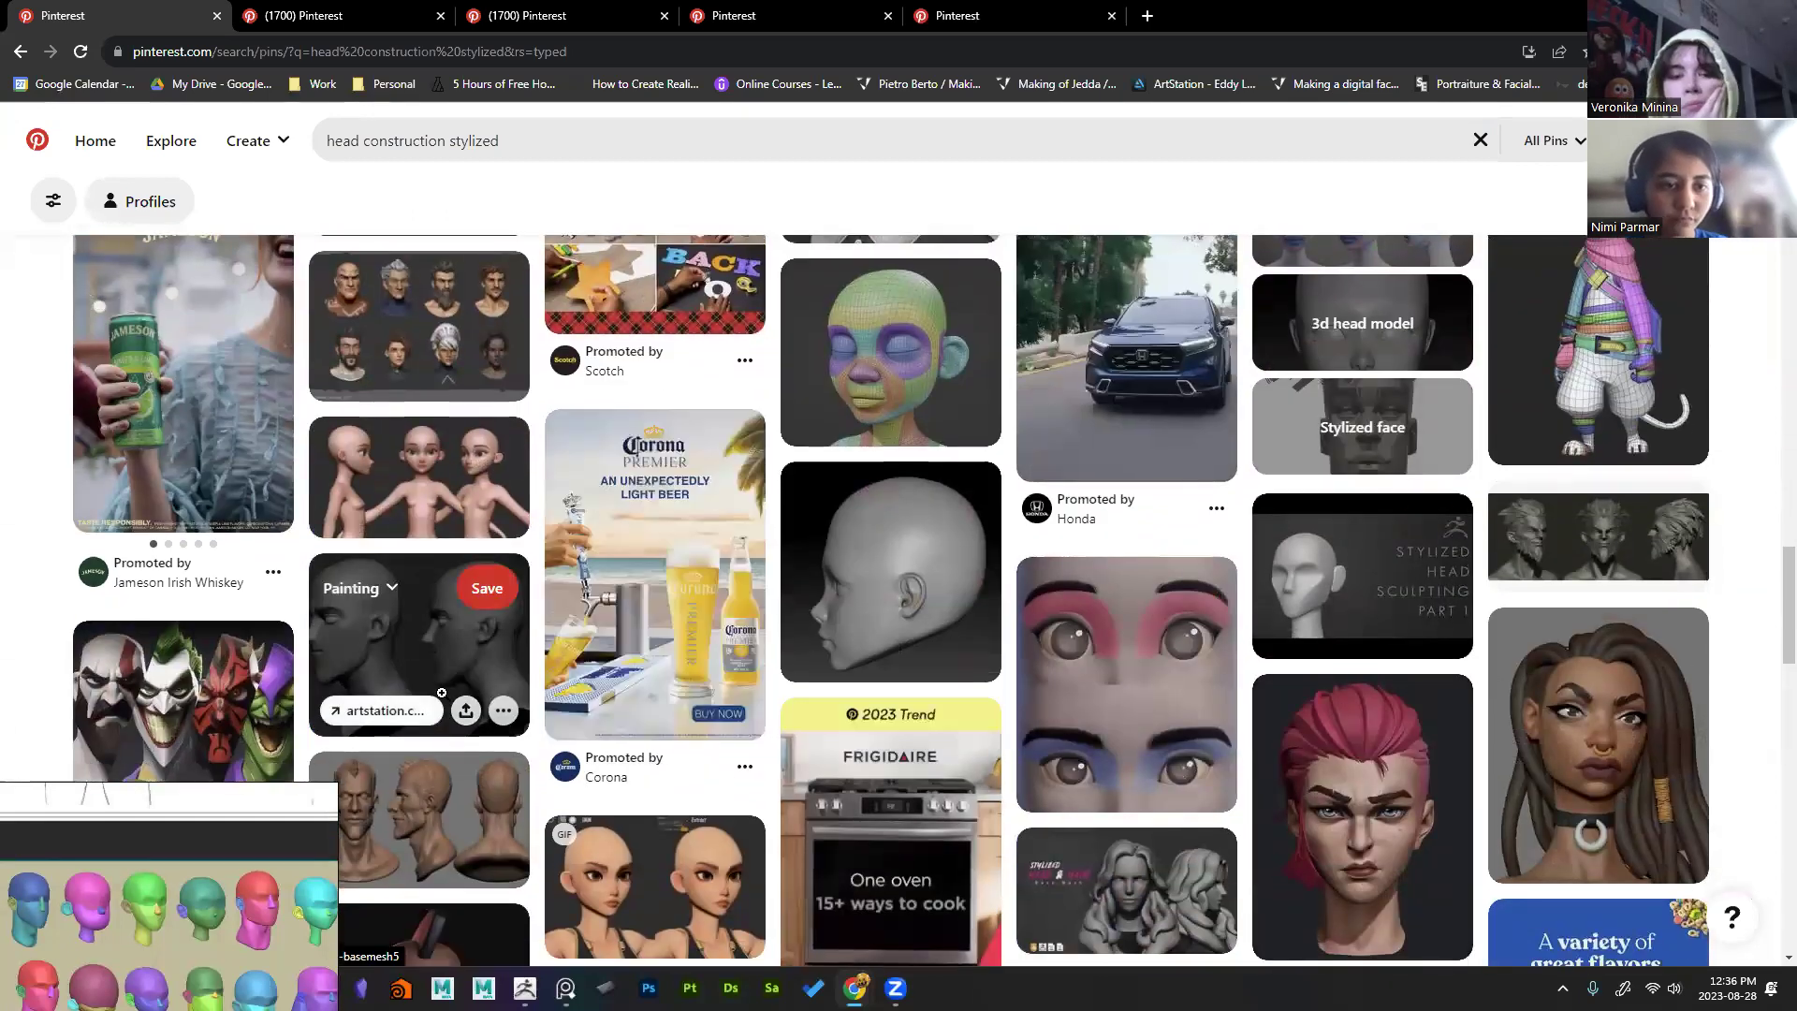
{"action": "scroll", "coordinate": [1025, 487], "scroll_direction": "down", "scroll_amount": 4}
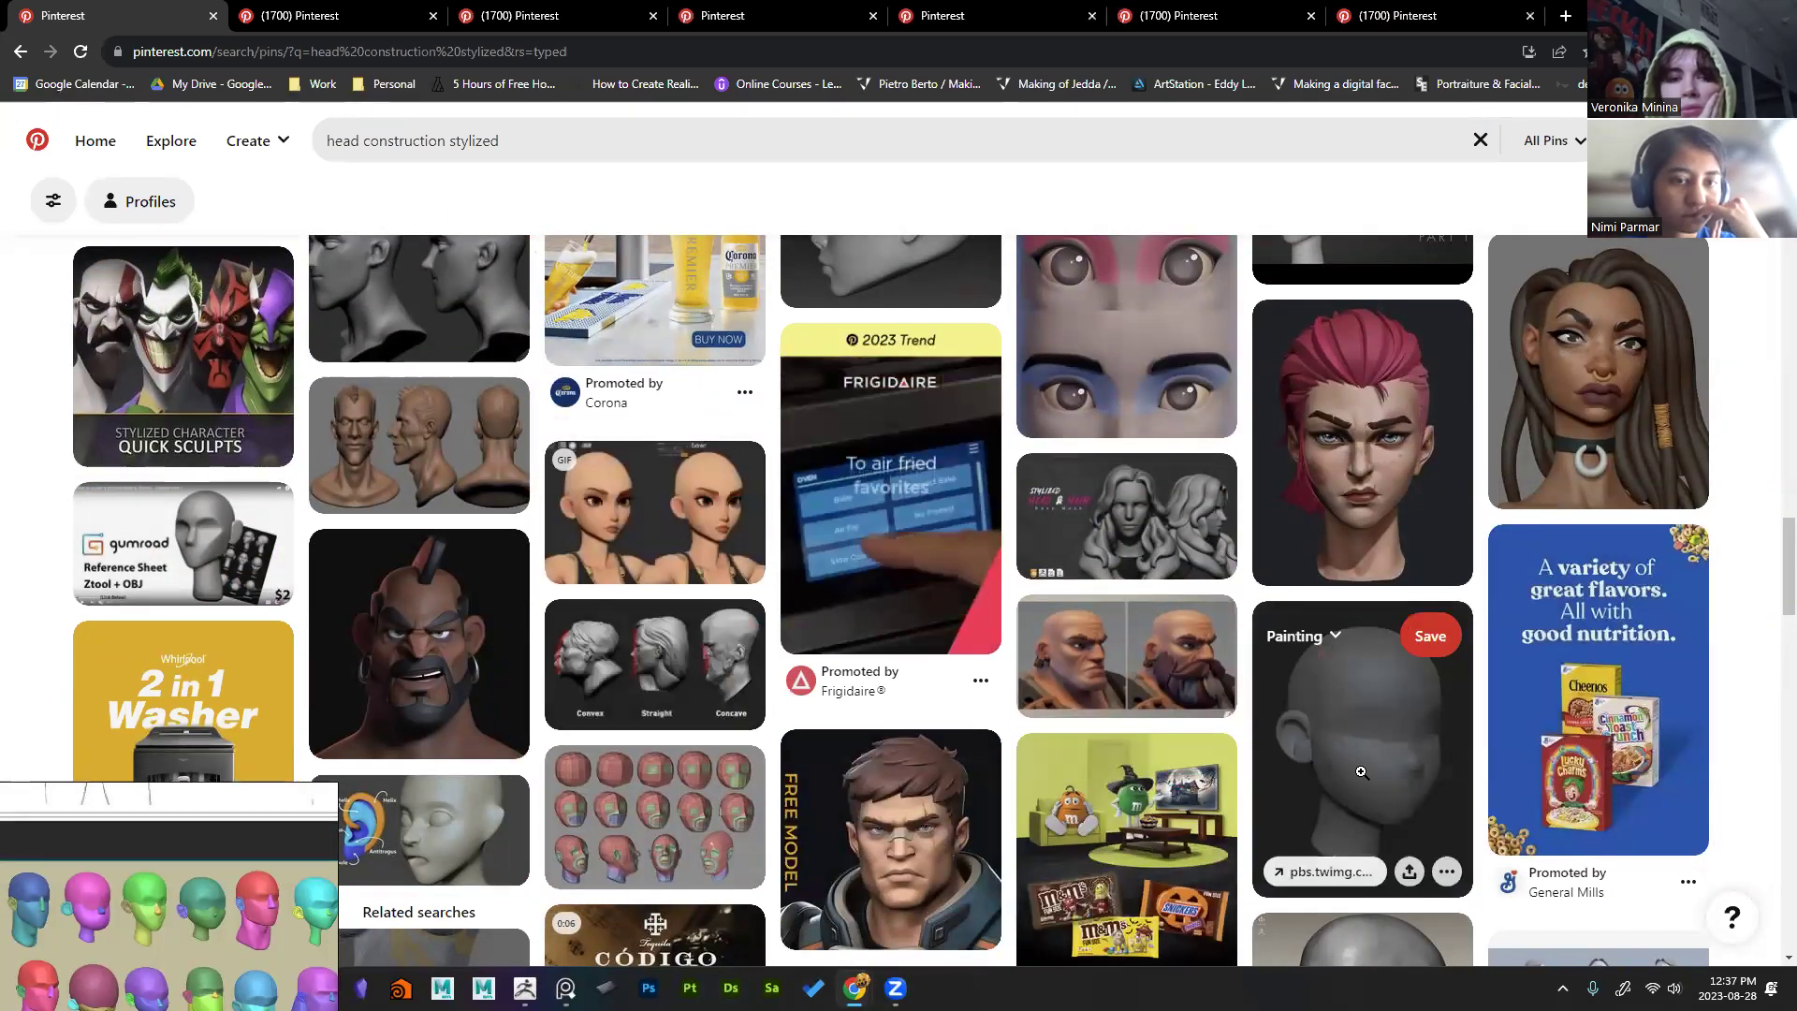
{"action": "middle_click", "coordinate": [761, 530]}
{"action": "scroll", "coordinate": [642, 564], "scroll_direction": "down", "scroll_amount": 5}
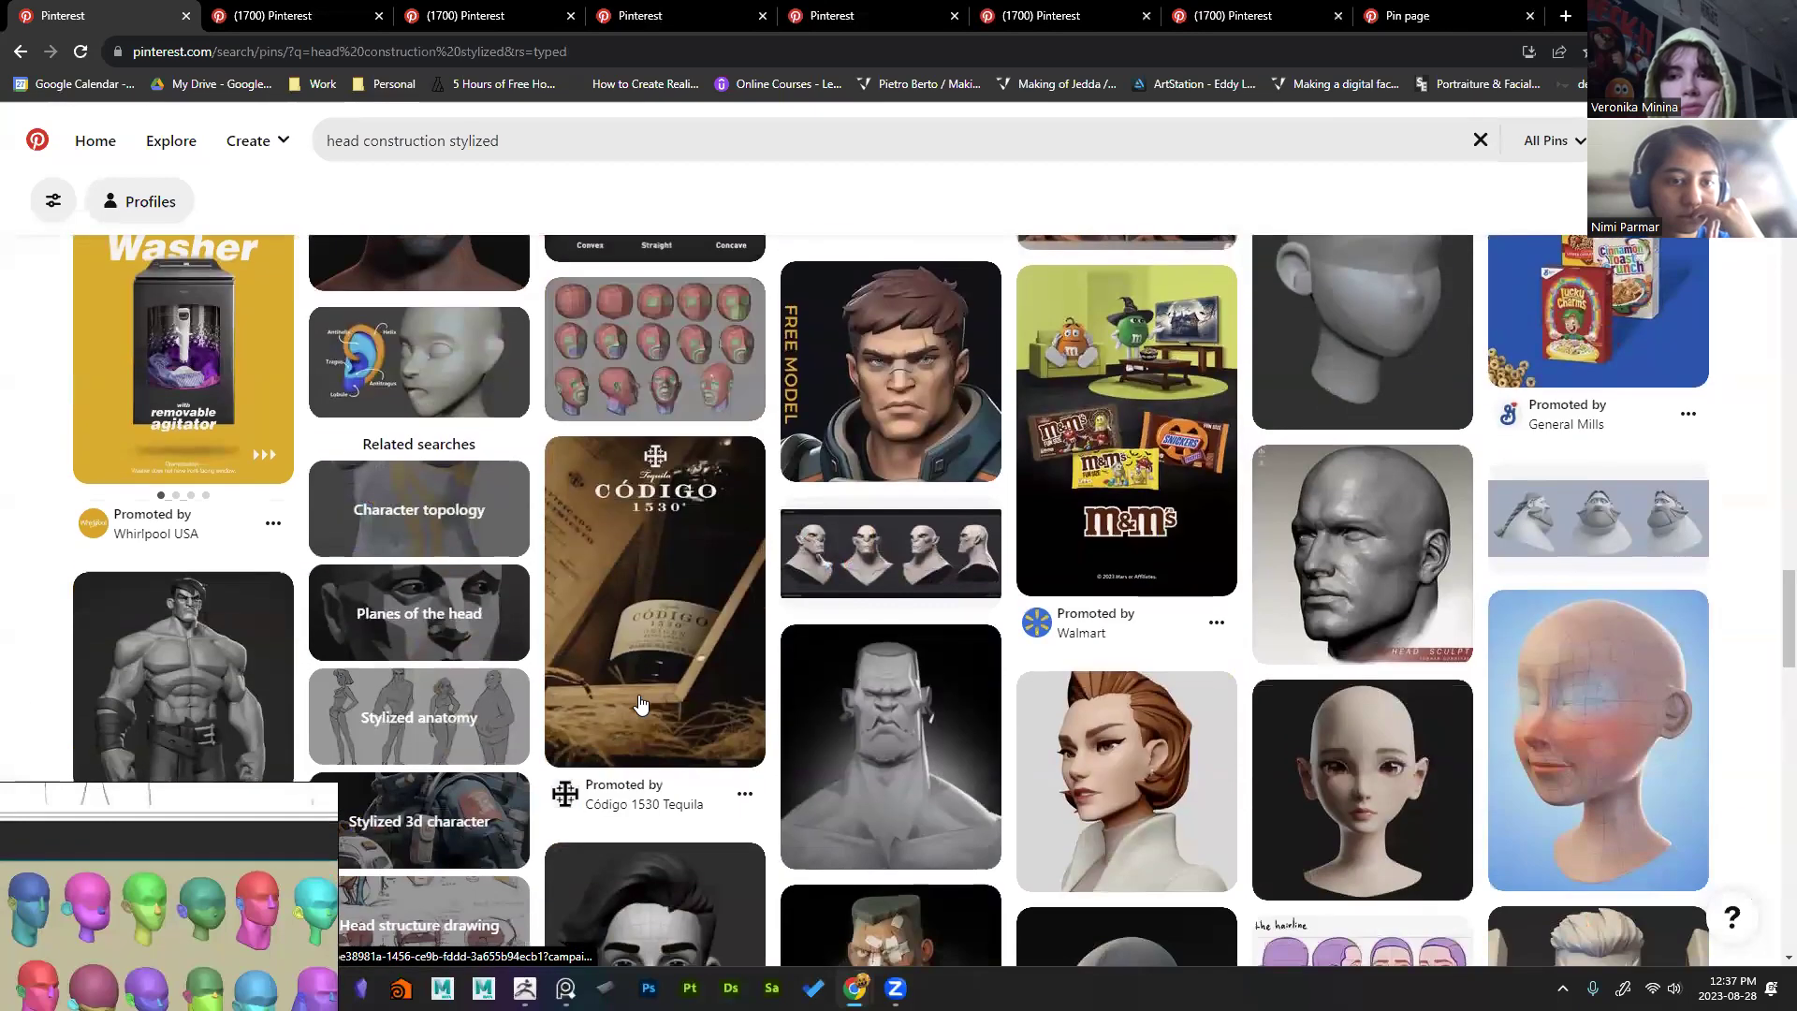
{"action": "scroll", "coordinate": [726, 754], "scroll_direction": "down", "scroll_amount": 7}
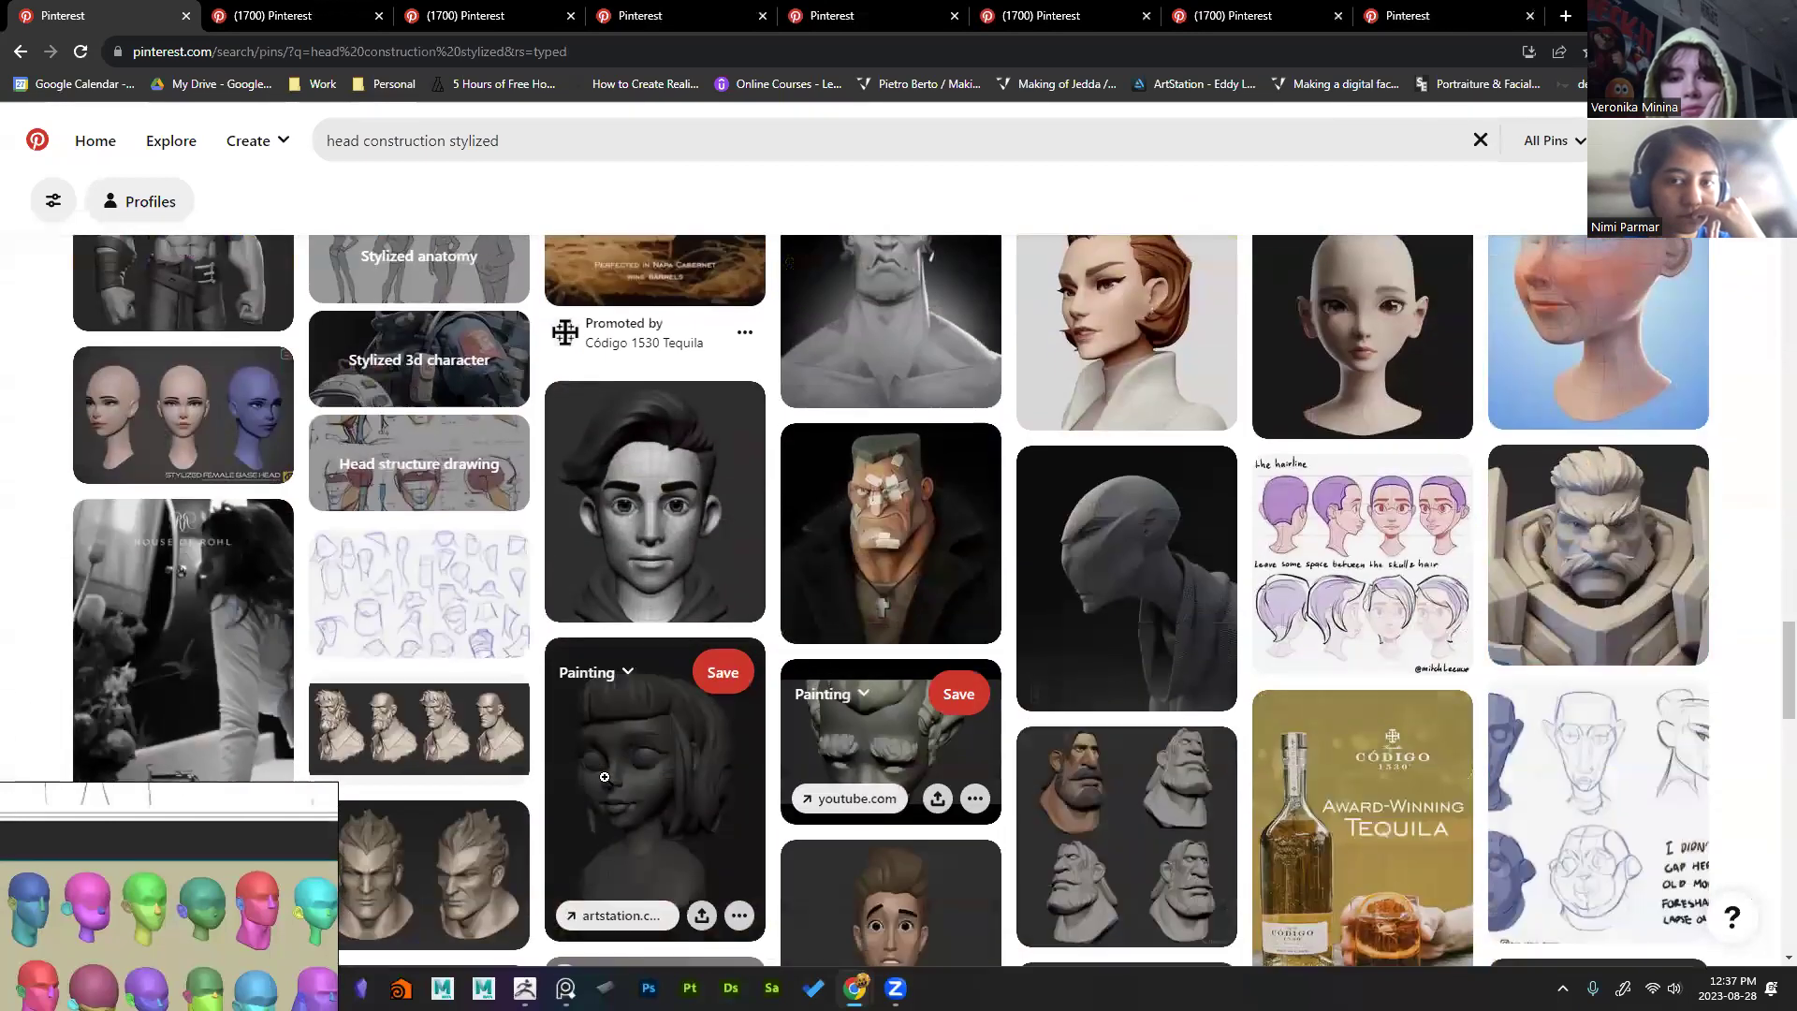
{"action": "scroll", "coordinate": [653, 617], "scroll_direction": "up", "scroll_amount": 8}
{"action": "scroll", "coordinate": [653, 618], "scroll_direction": "up", "scroll_amount": 7}
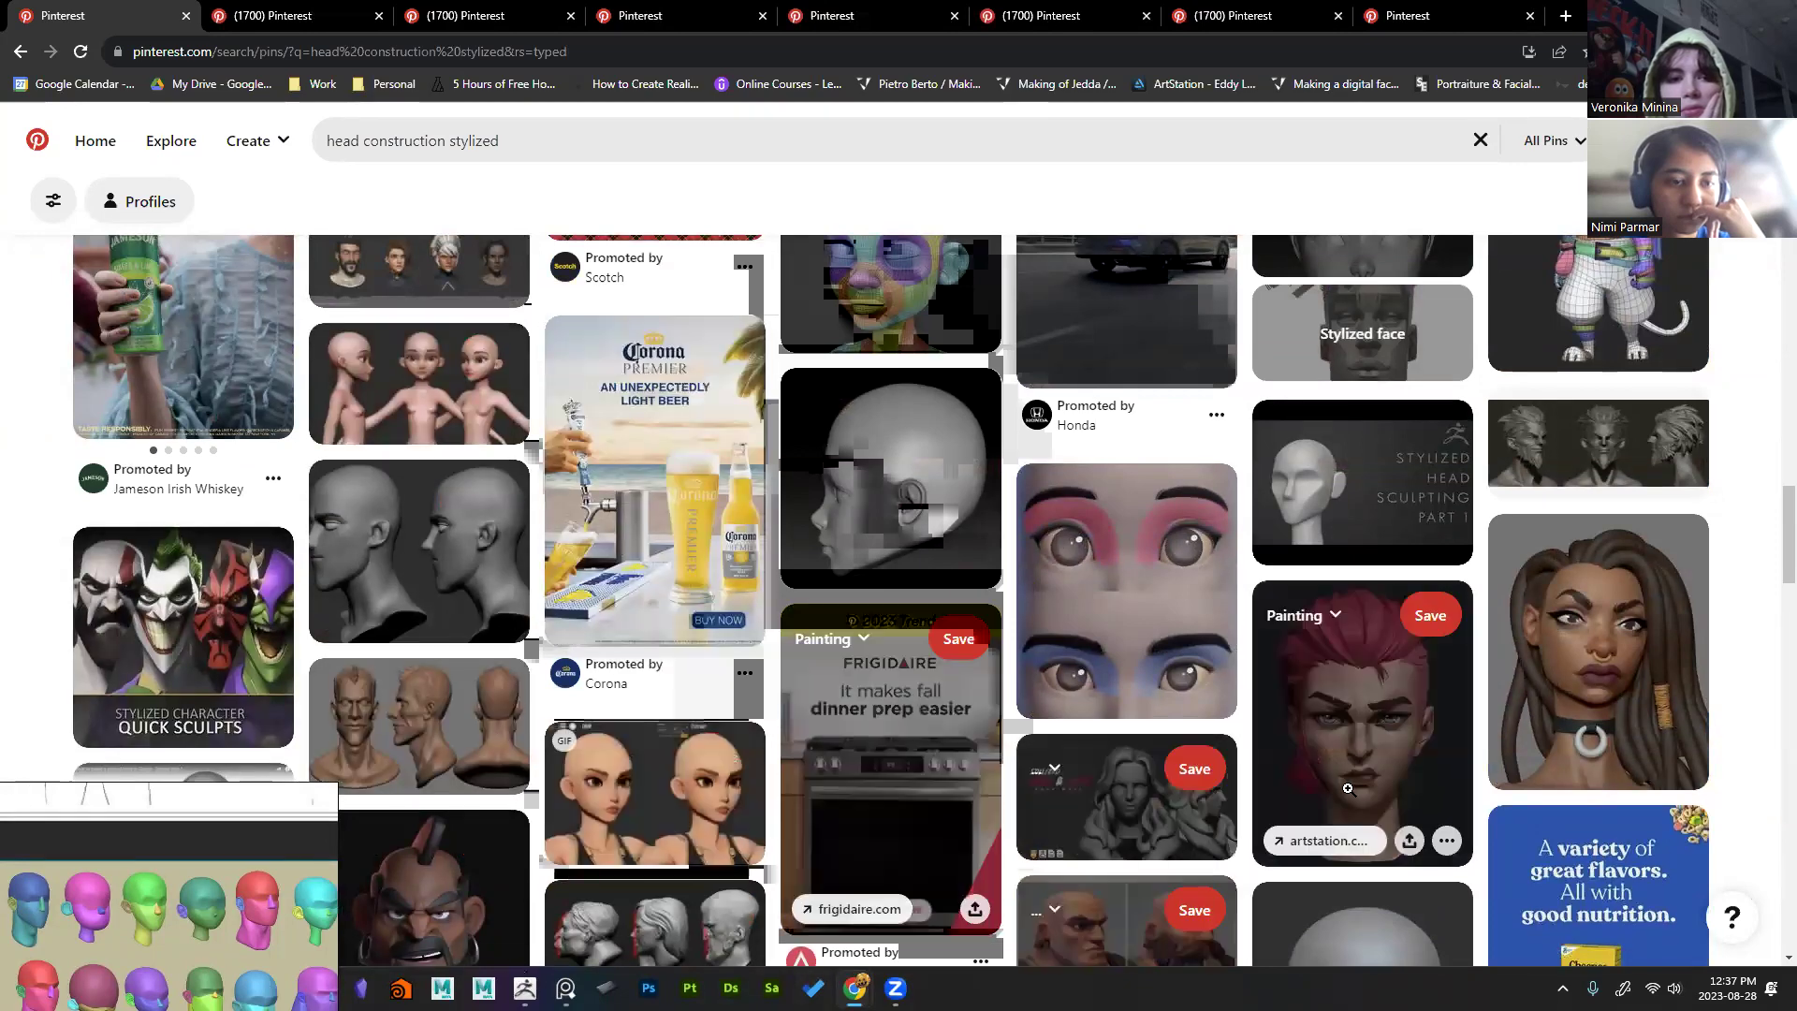
Step: Look further through the stylized head construction results and open more character head sculpt references, including the bald child bust, in separate tabs
{"action": "scroll", "coordinate": [1181, 626], "scroll_direction": "down", "scroll_amount": 12}
{"action": "scroll", "coordinate": [1181, 626], "scroll_direction": "down", "scroll_amount": 7}
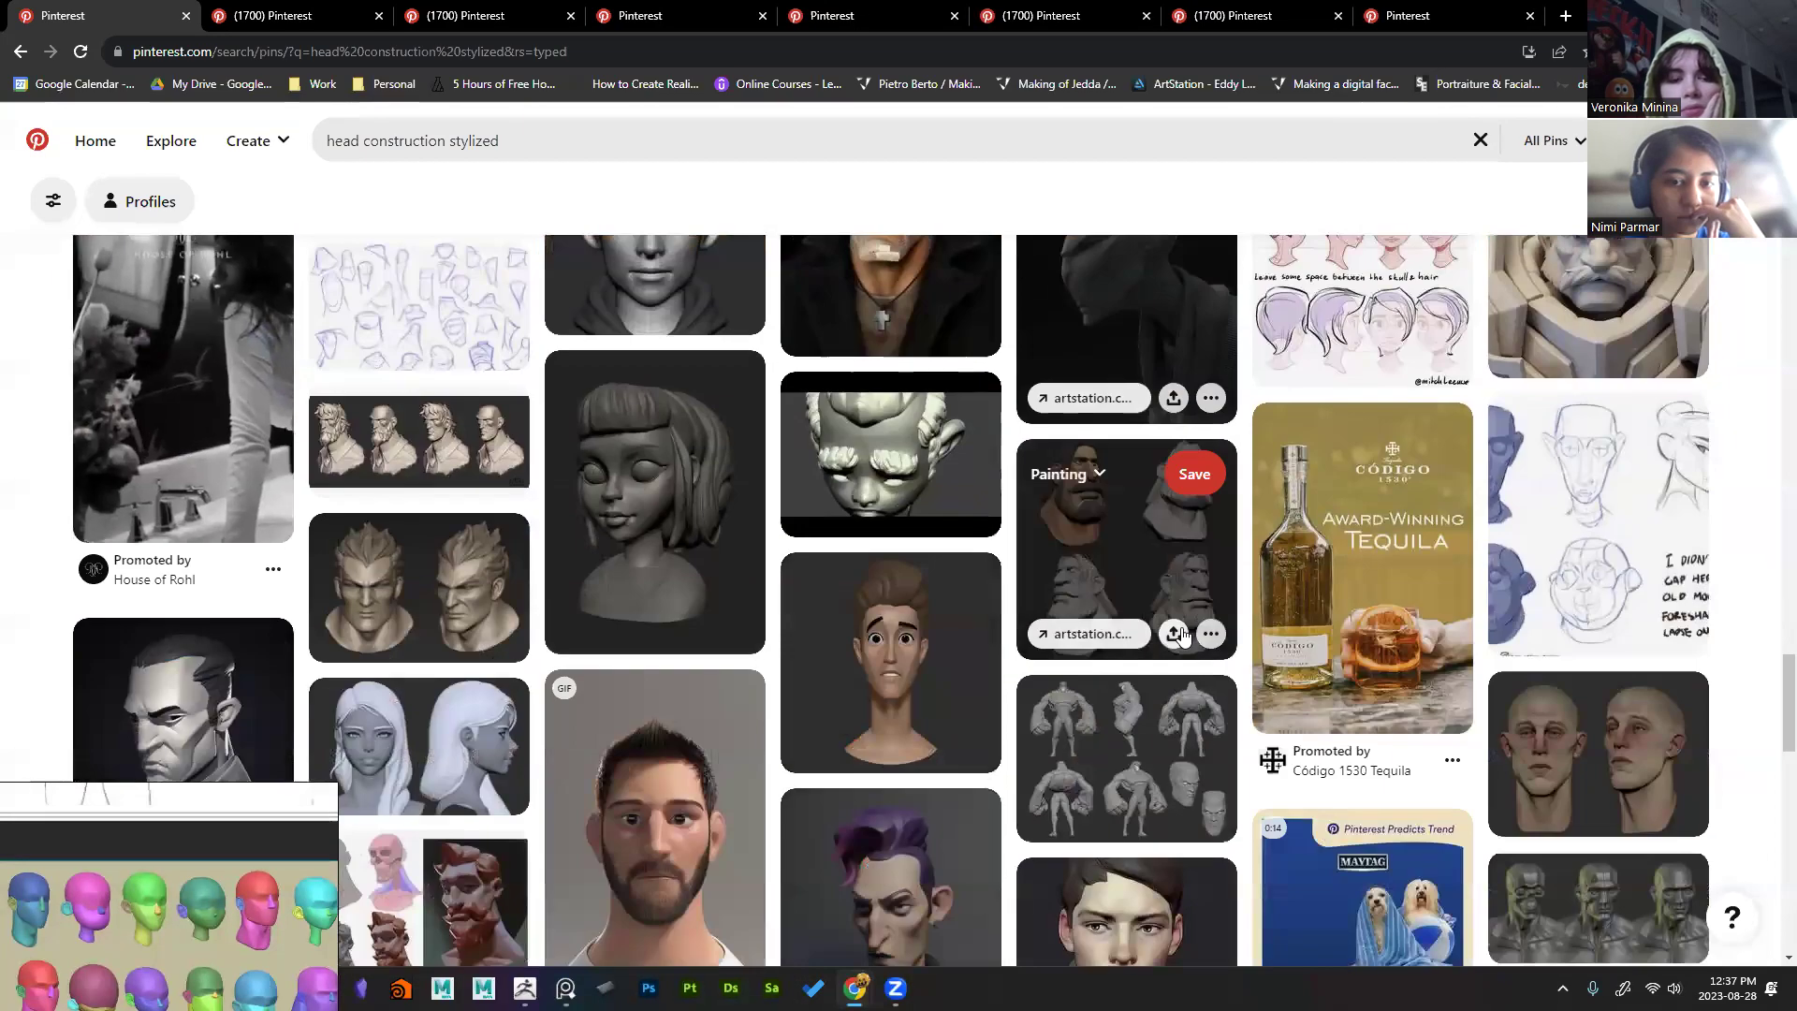
{"action": "scroll", "coordinate": [1181, 626], "scroll_direction": "down", "scroll_amount": 9}
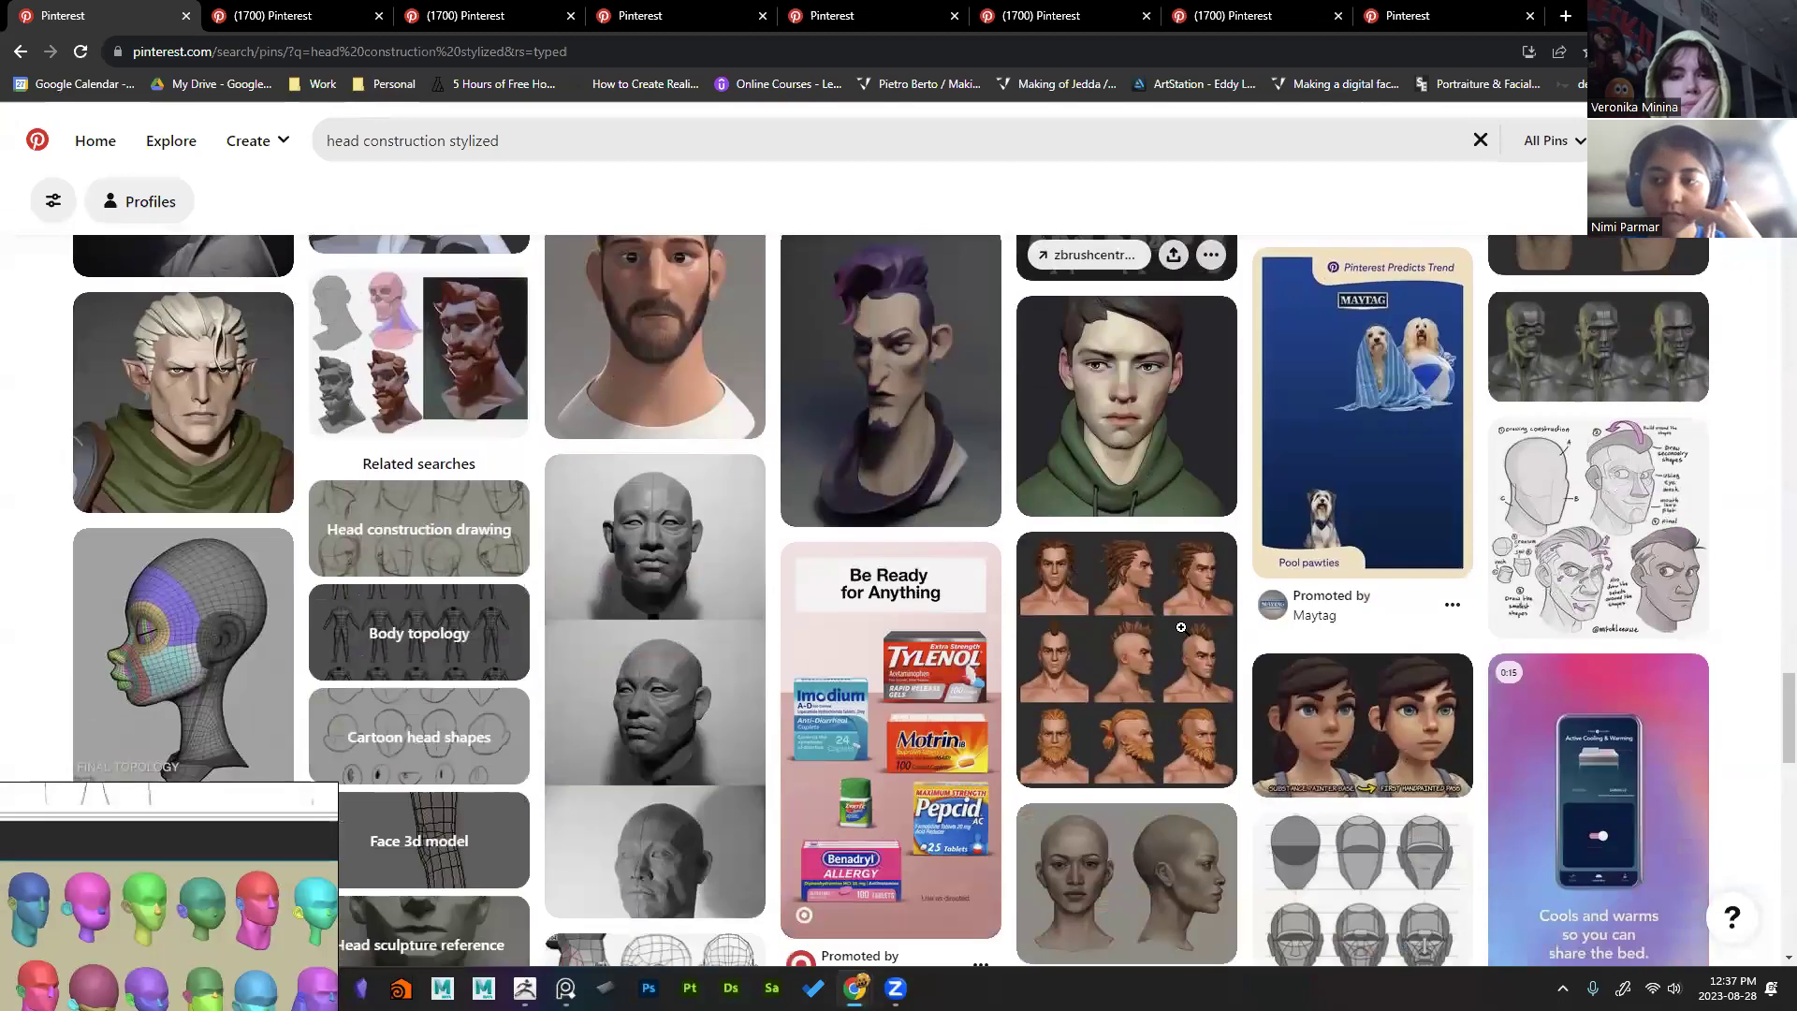
{"action": "scroll", "coordinate": [1240, 716], "scroll_direction": "down", "scroll_amount": 5}
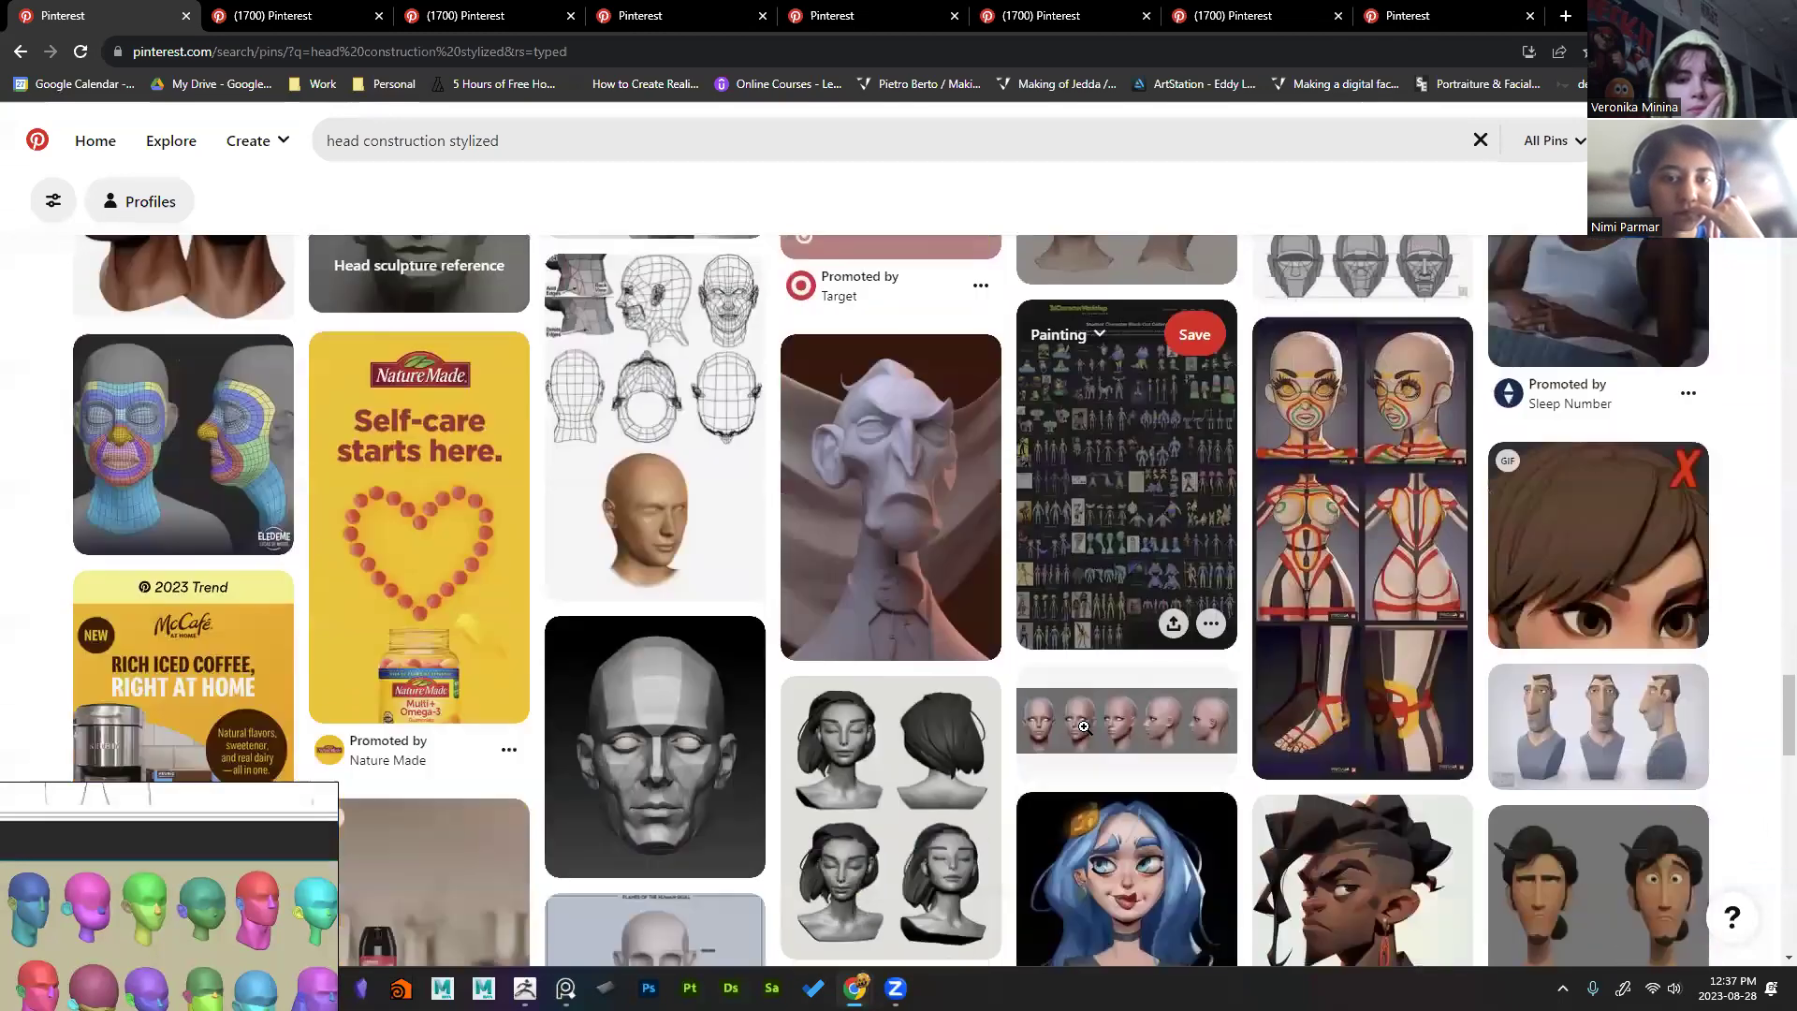
{"action": "scroll", "coordinate": [1725, 626], "scroll_direction": "up", "scroll_amount": 2}
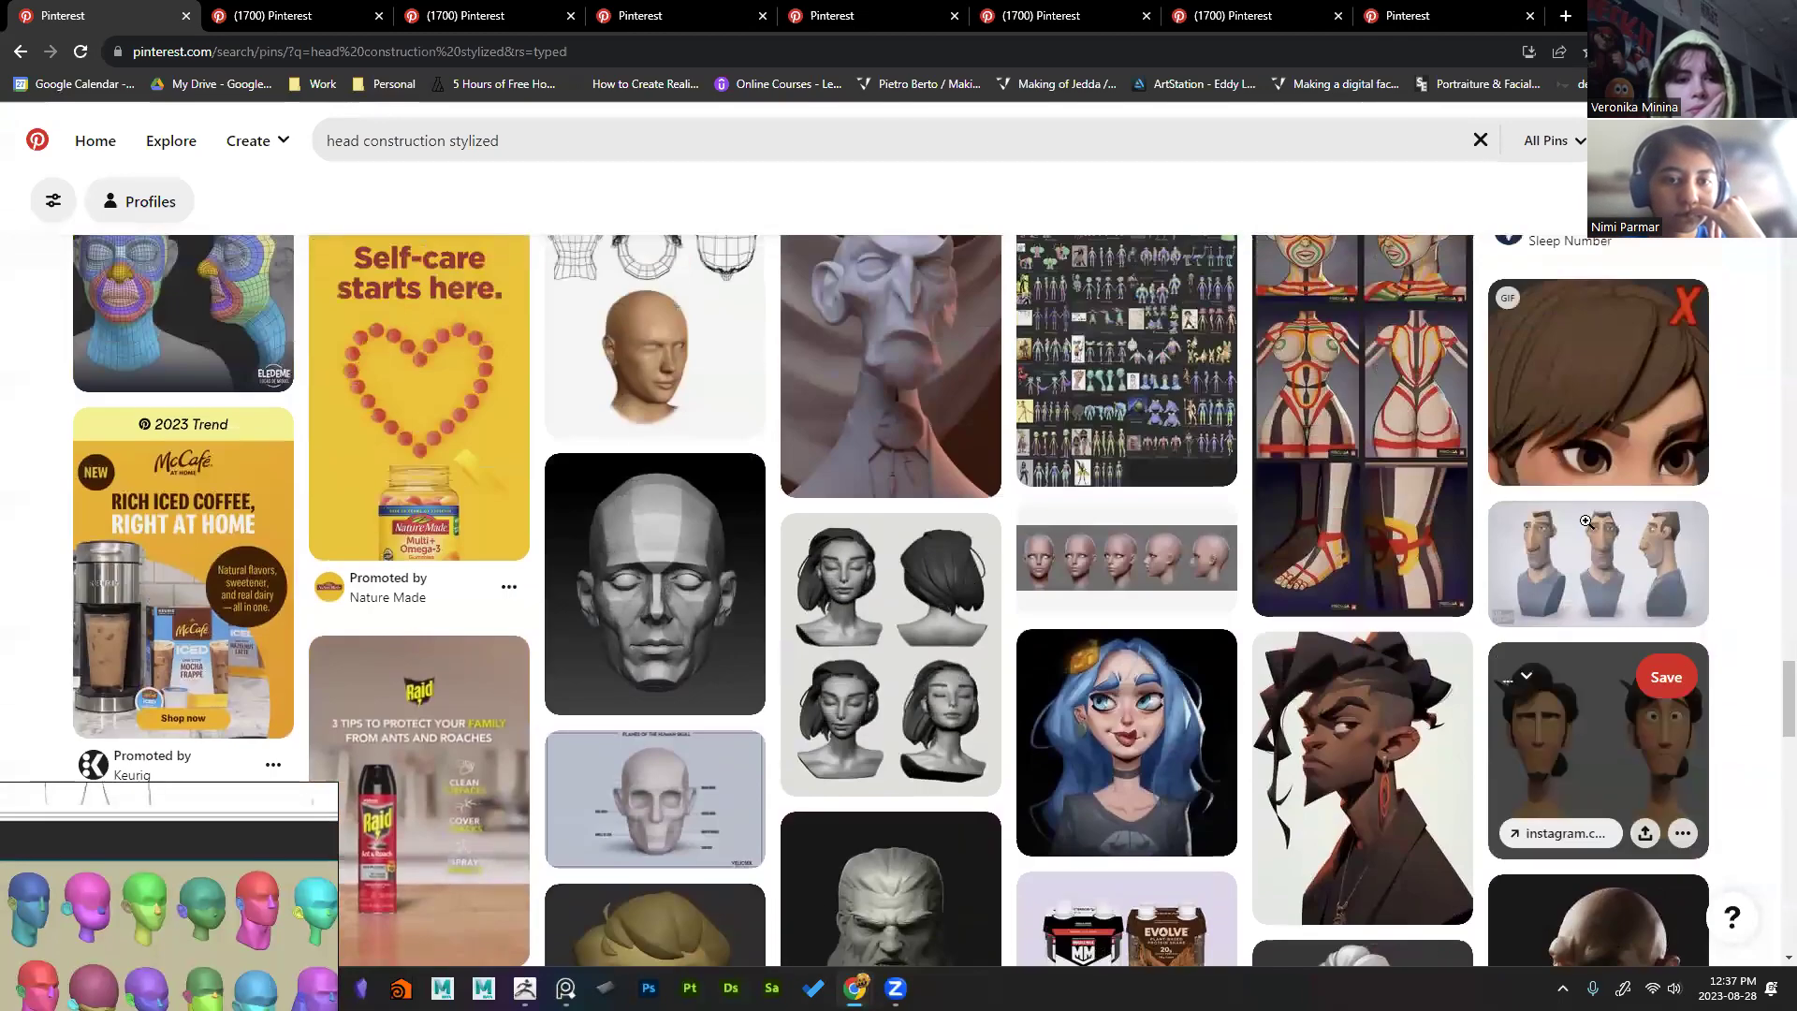
{"action": "scroll", "coordinate": [1265, 737], "scroll_direction": "down", "scroll_amount": 7}
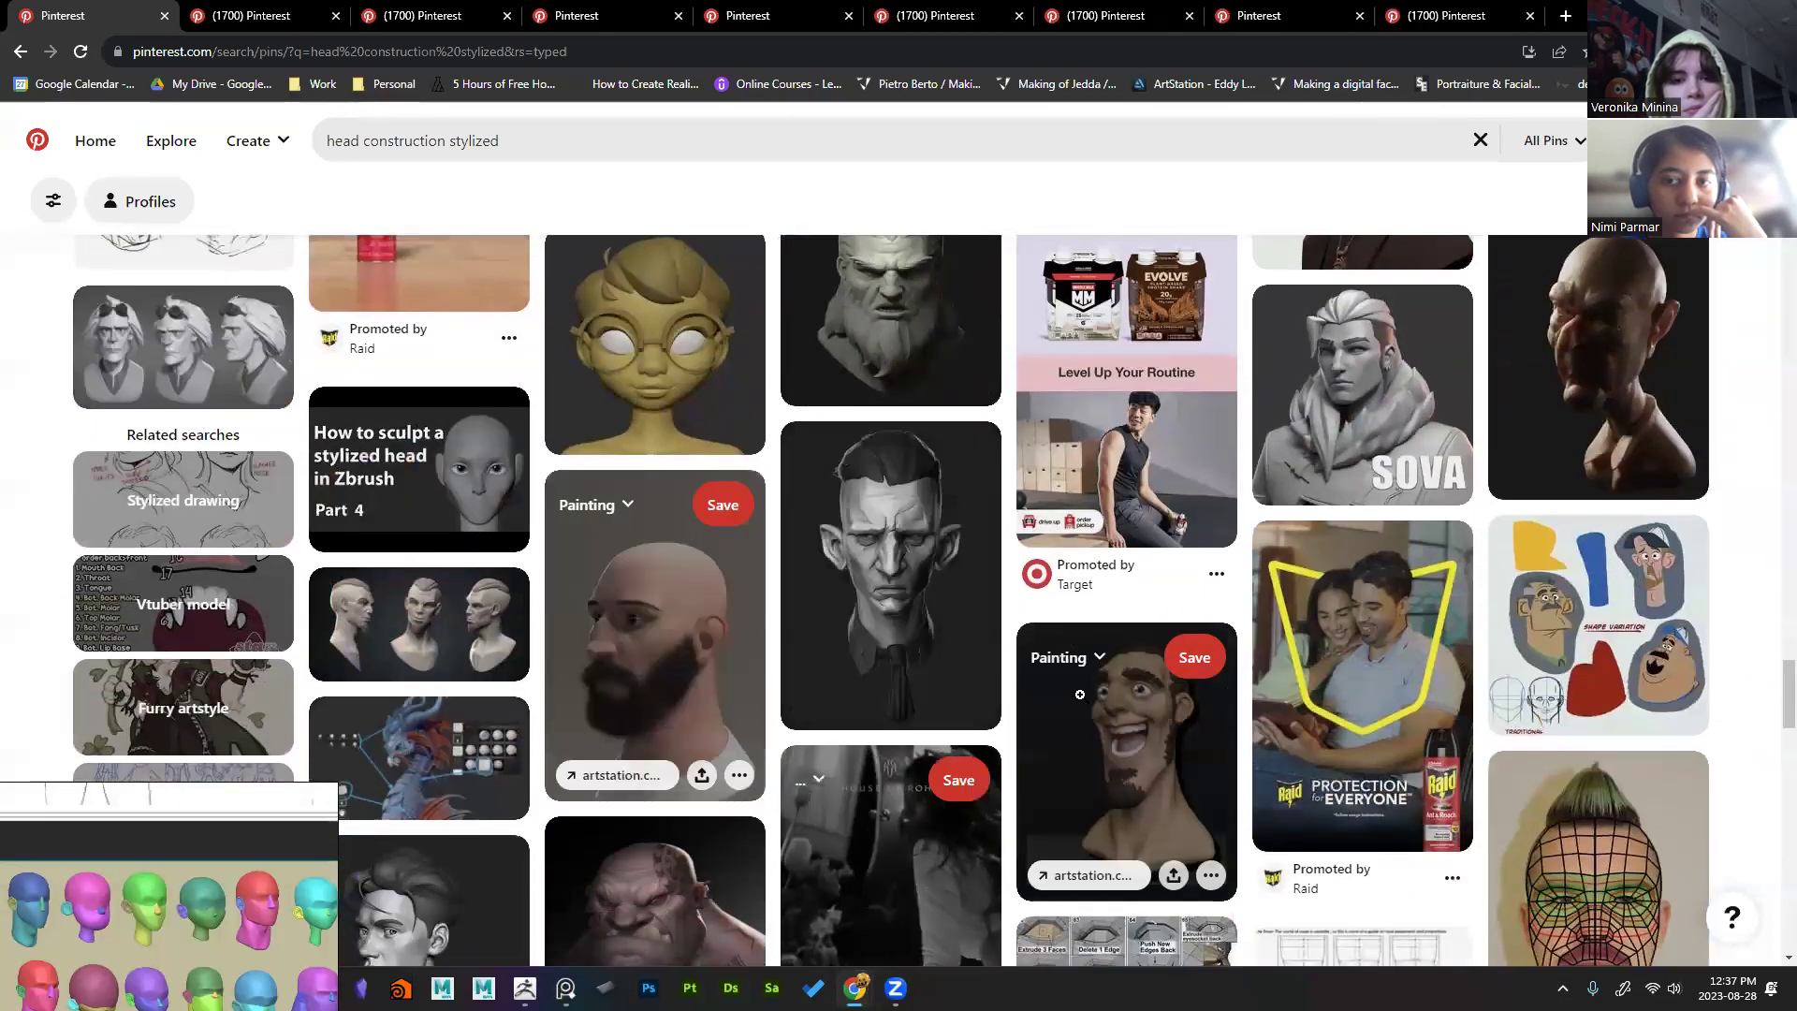
{"action": "scroll", "coordinate": [676, 784], "scroll_direction": "down", "scroll_amount": 10}
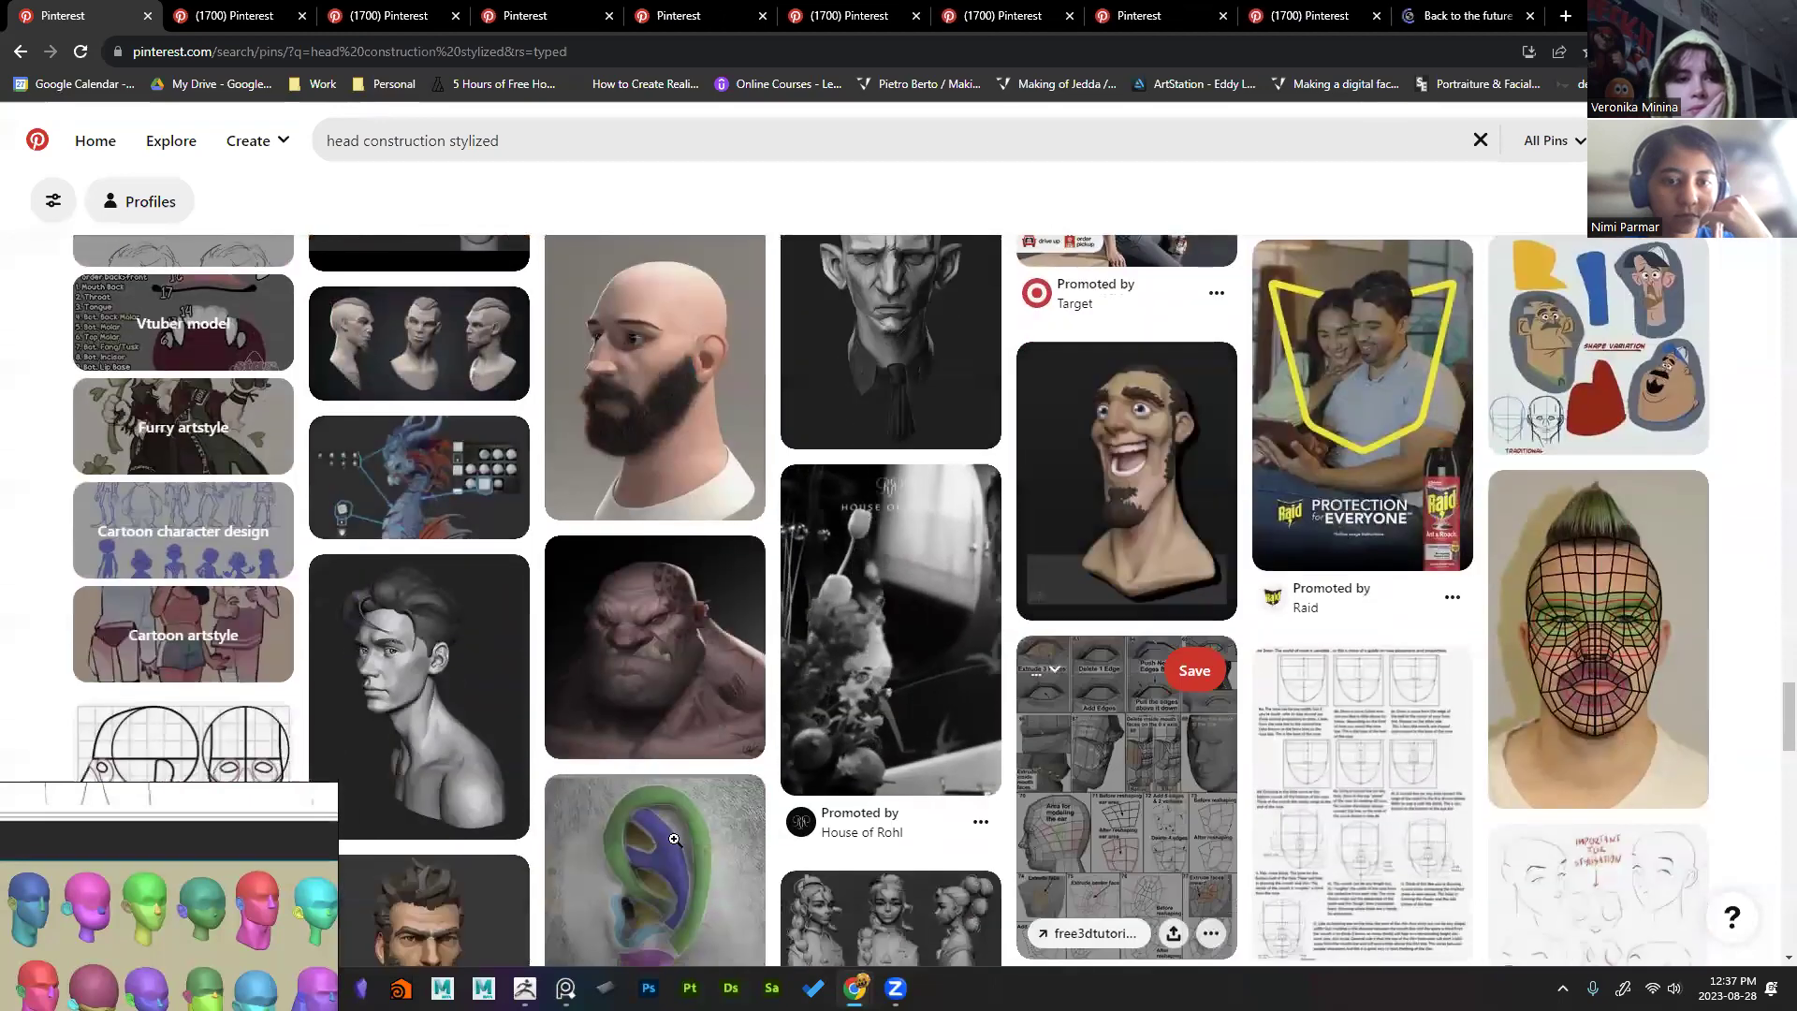
{"action": "scroll", "coordinate": [782, 535], "scroll_direction": "down", "scroll_amount": 6}
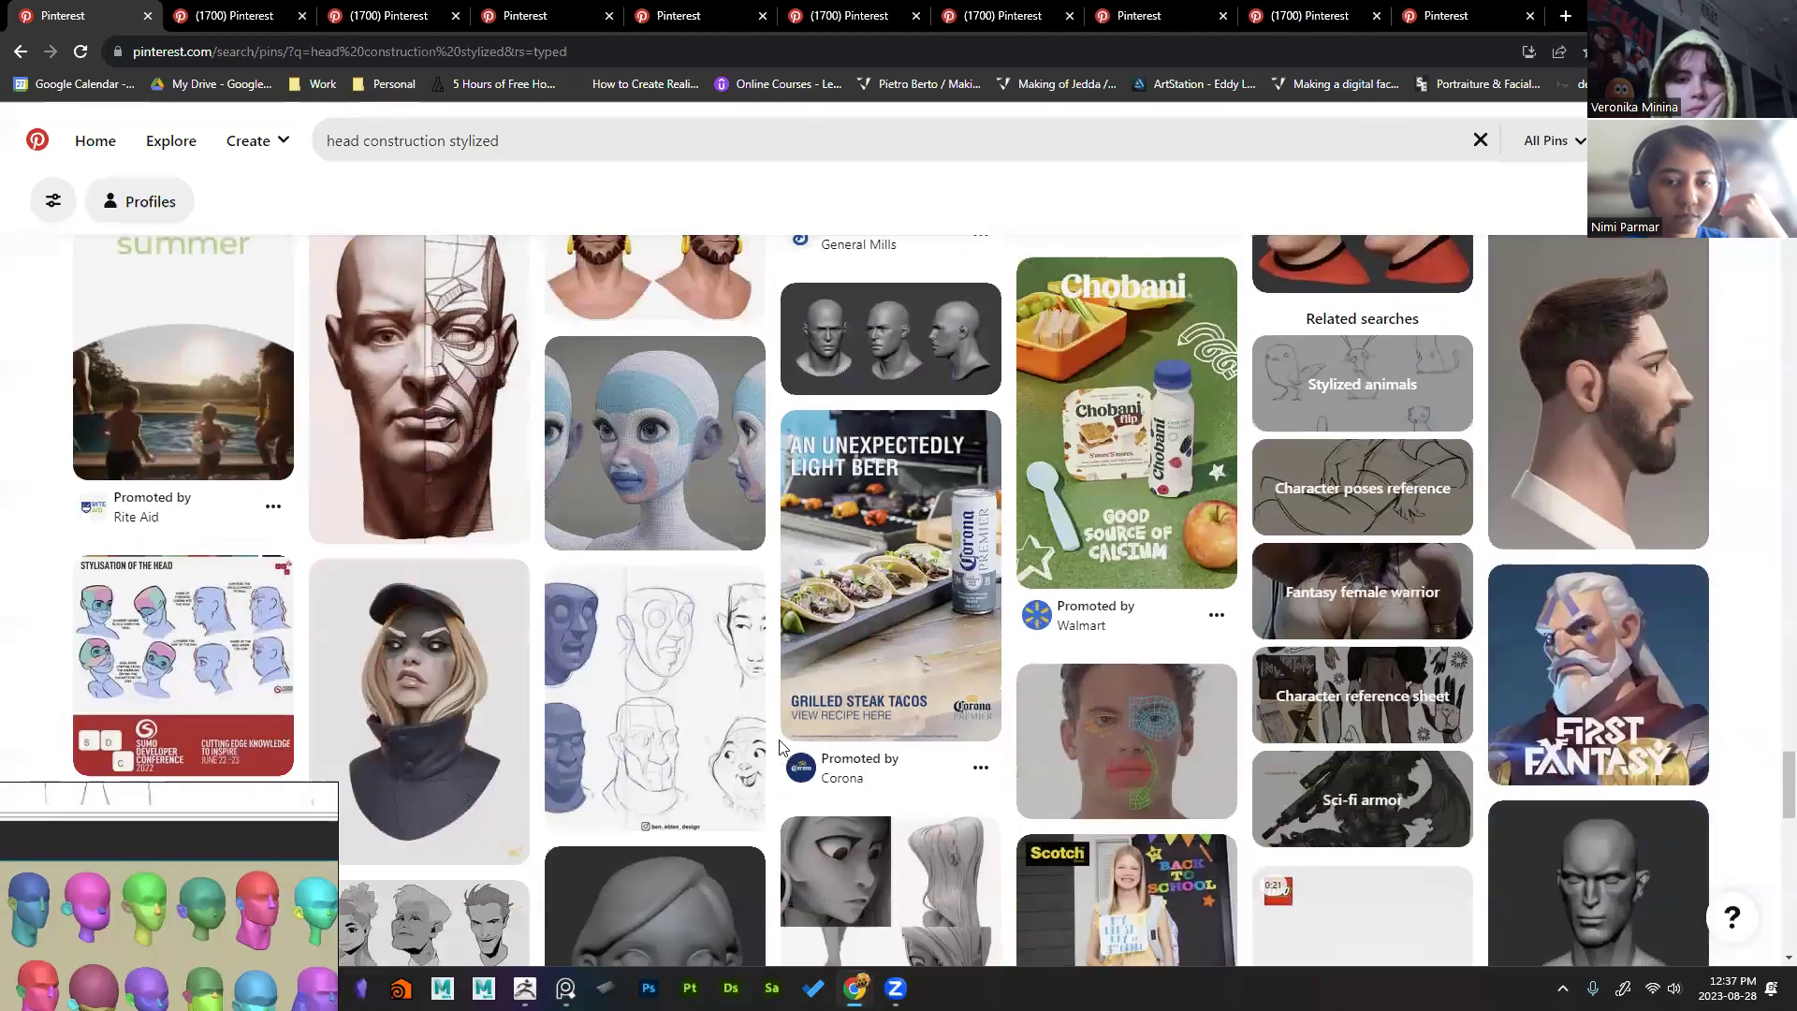
{"action": "scroll", "coordinate": [1140, 622], "scroll_direction": "down", "scroll_amount": 6}
{"action": "scroll", "coordinate": [1140, 622], "scroll_direction": "down", "scroll_amount": 3}
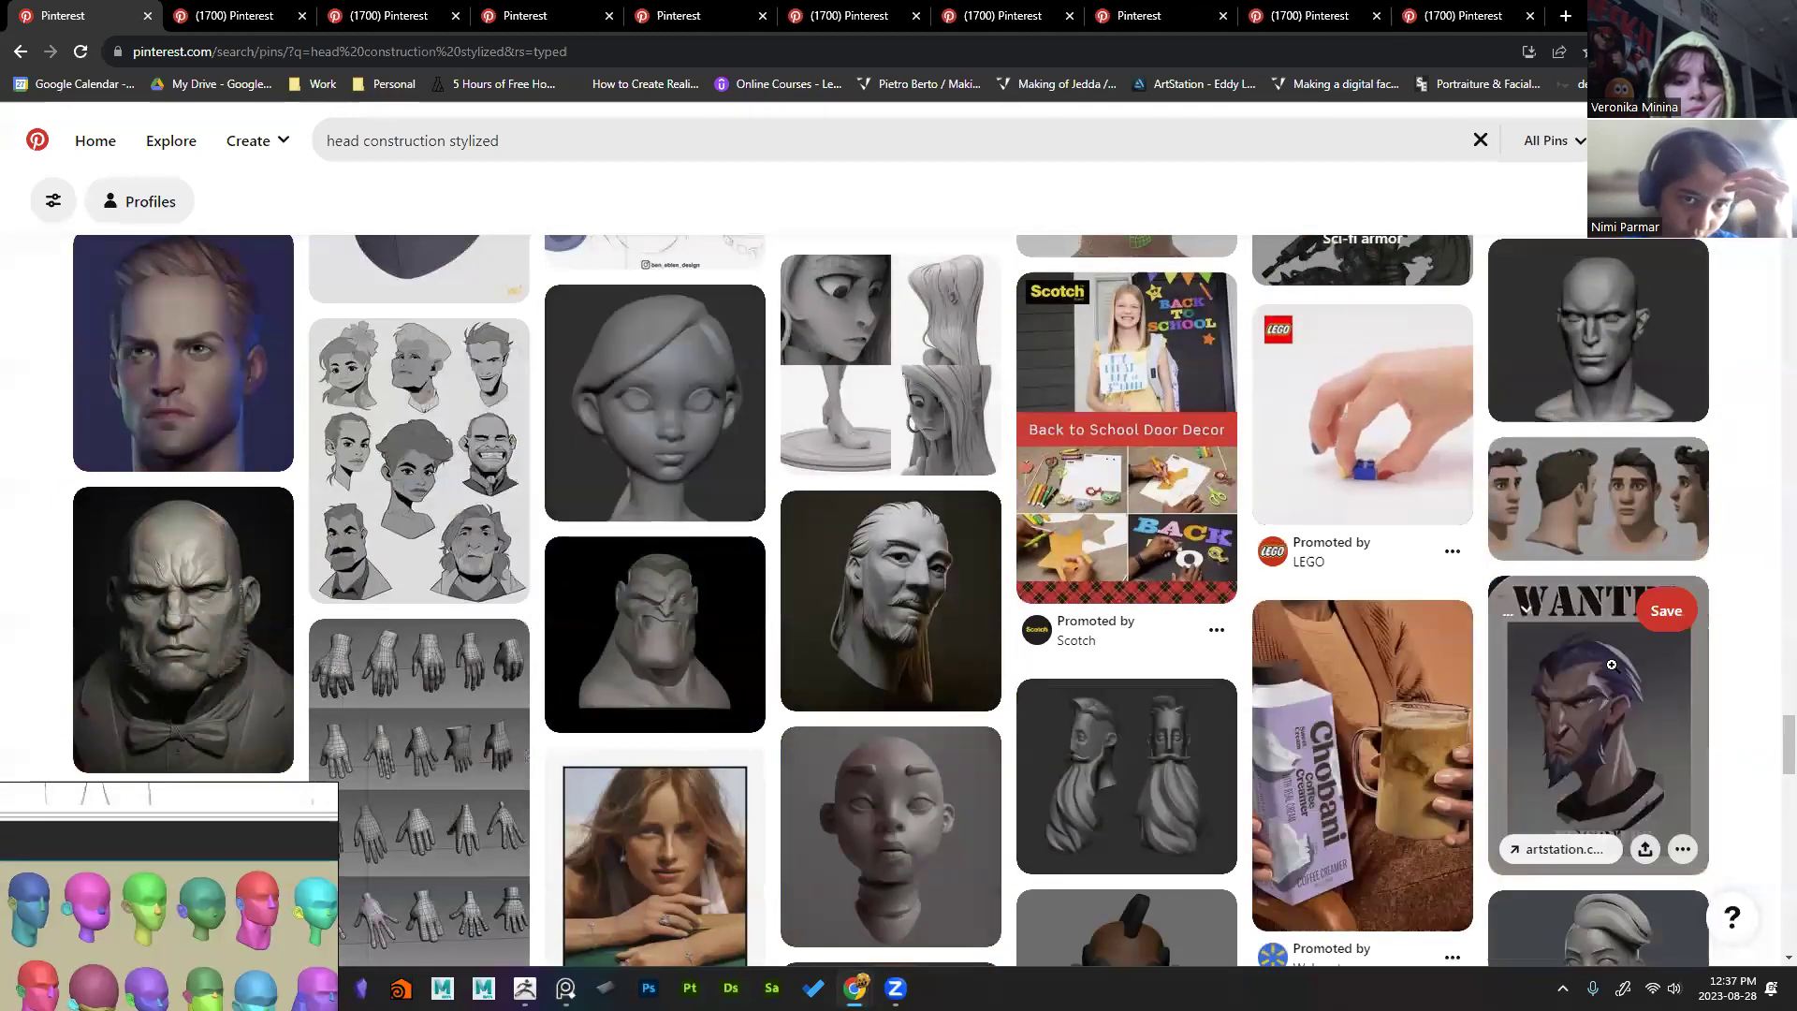
{"action": "scroll", "coordinate": [1609, 664], "scroll_direction": "down", "scroll_amount": 5}
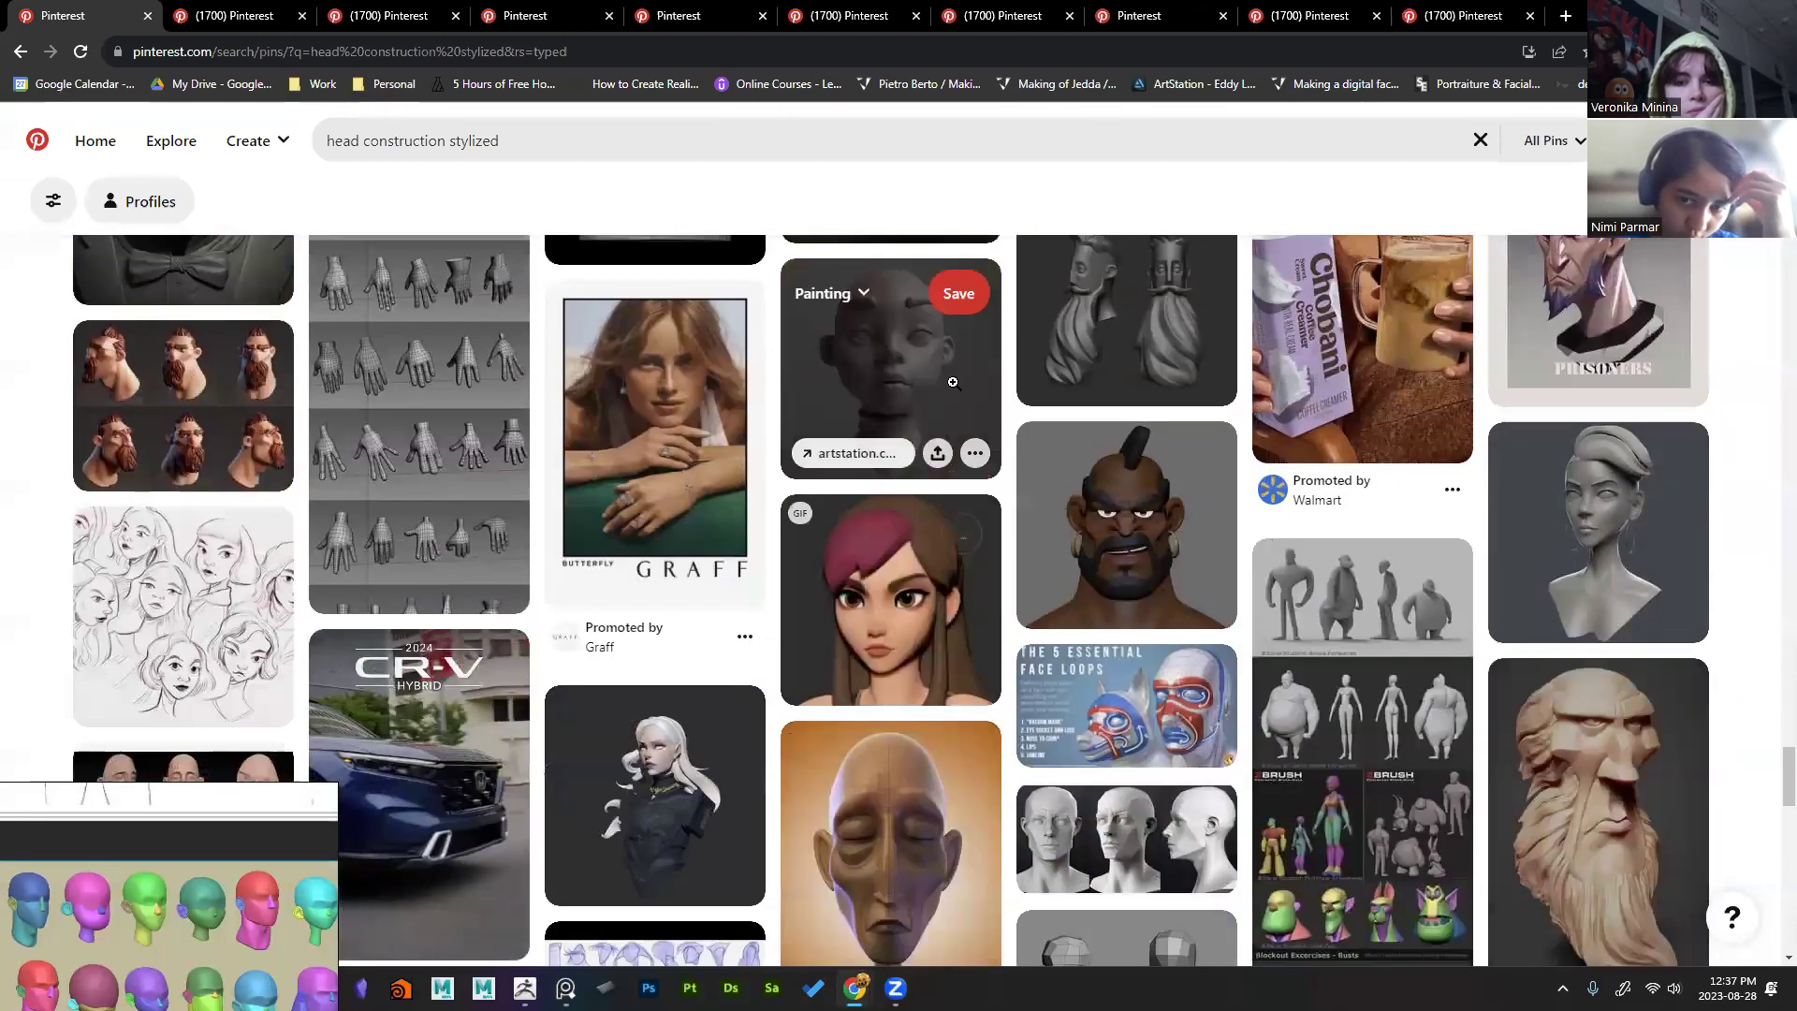
{"action": "middle_click", "coordinate": [953, 382]}
{"action": "scroll", "coordinate": [1009, 626], "scroll_direction": "down", "scroll_amount": 1}
{"action": "scroll", "coordinate": [1009, 625], "scroll_direction": "down", "scroll_amount": 5}
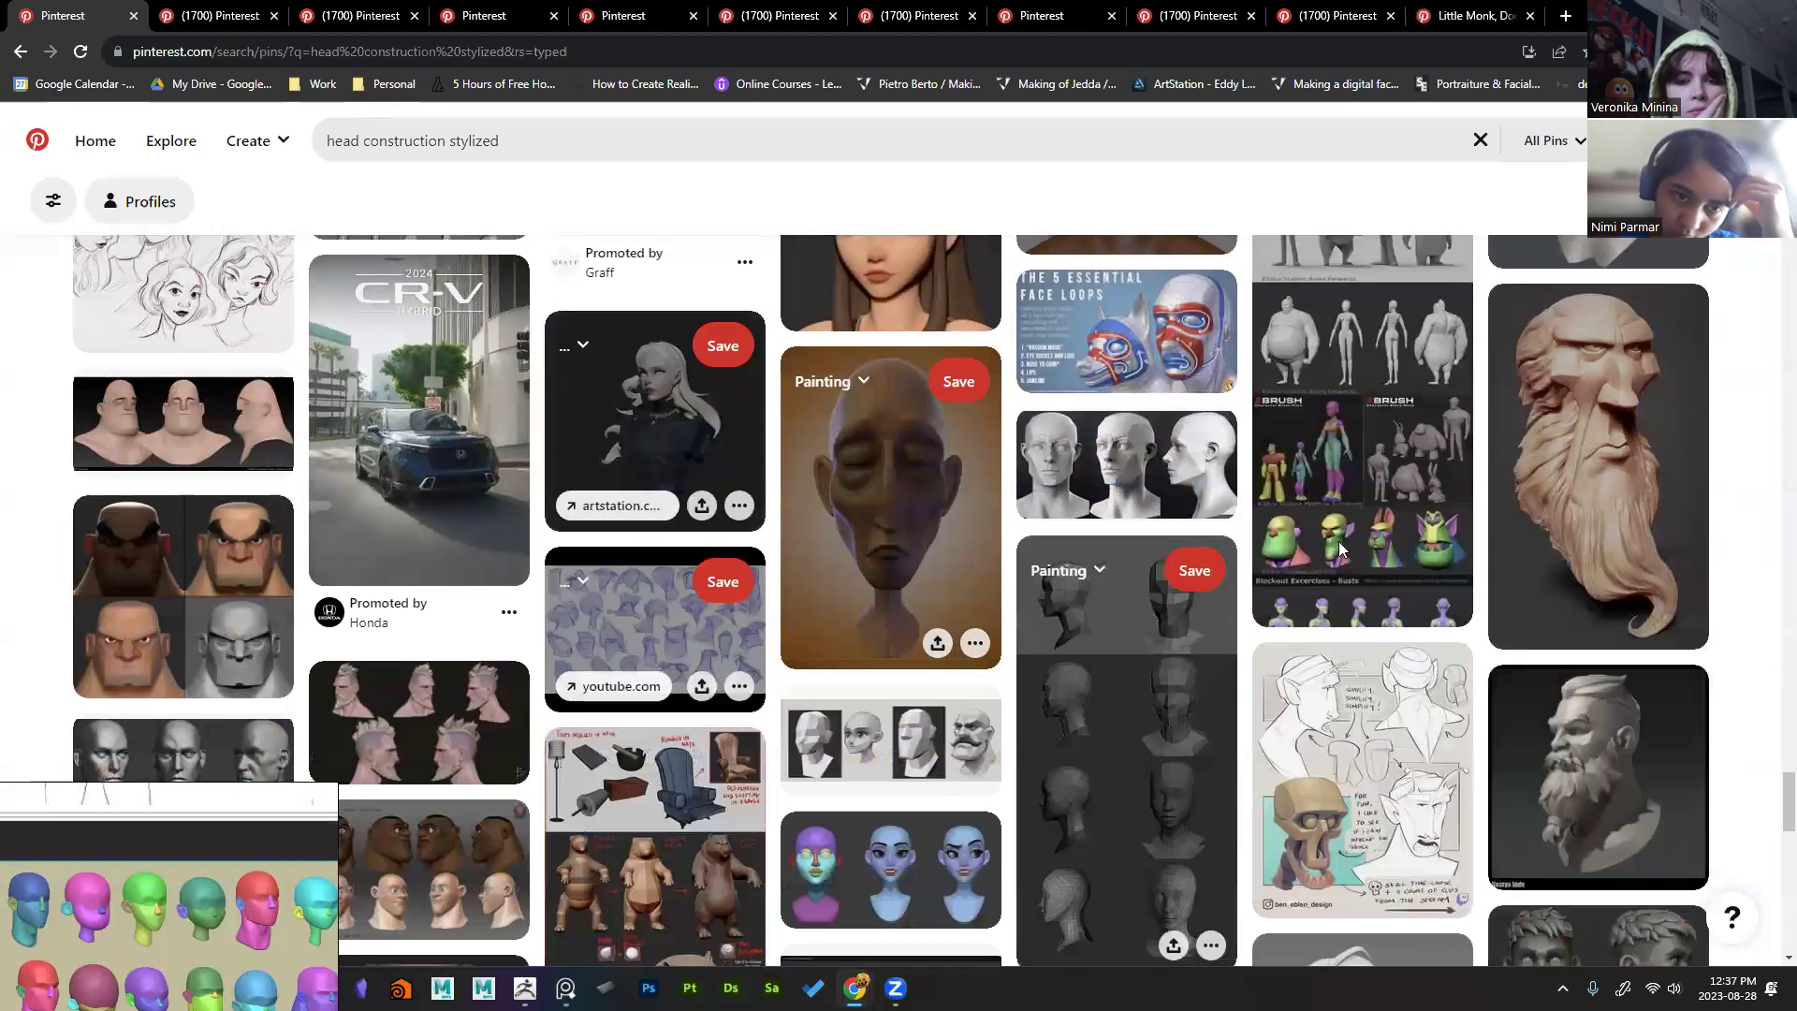
{"action": "scroll", "coordinate": [1577, 595], "scroll_direction": "up", "scroll_amount": 3}
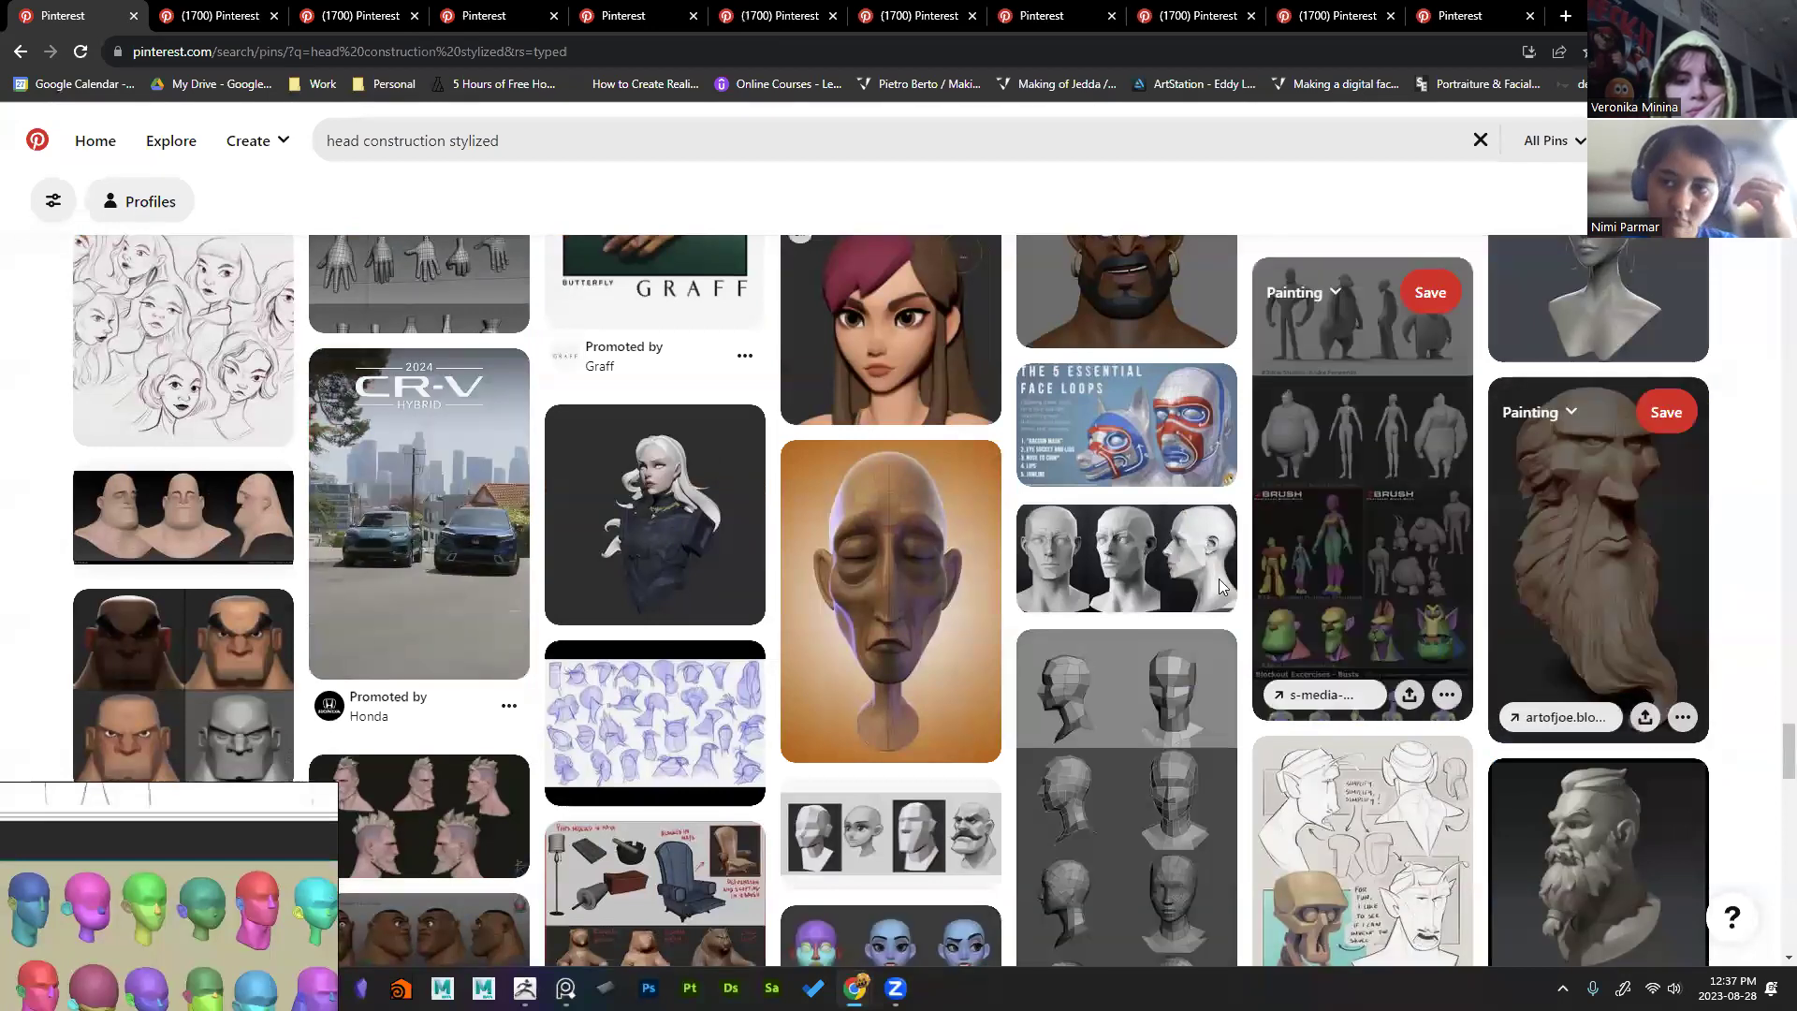
{"action": "scroll", "coordinate": [955, 716], "scroll_direction": "down", "scroll_amount": 5}
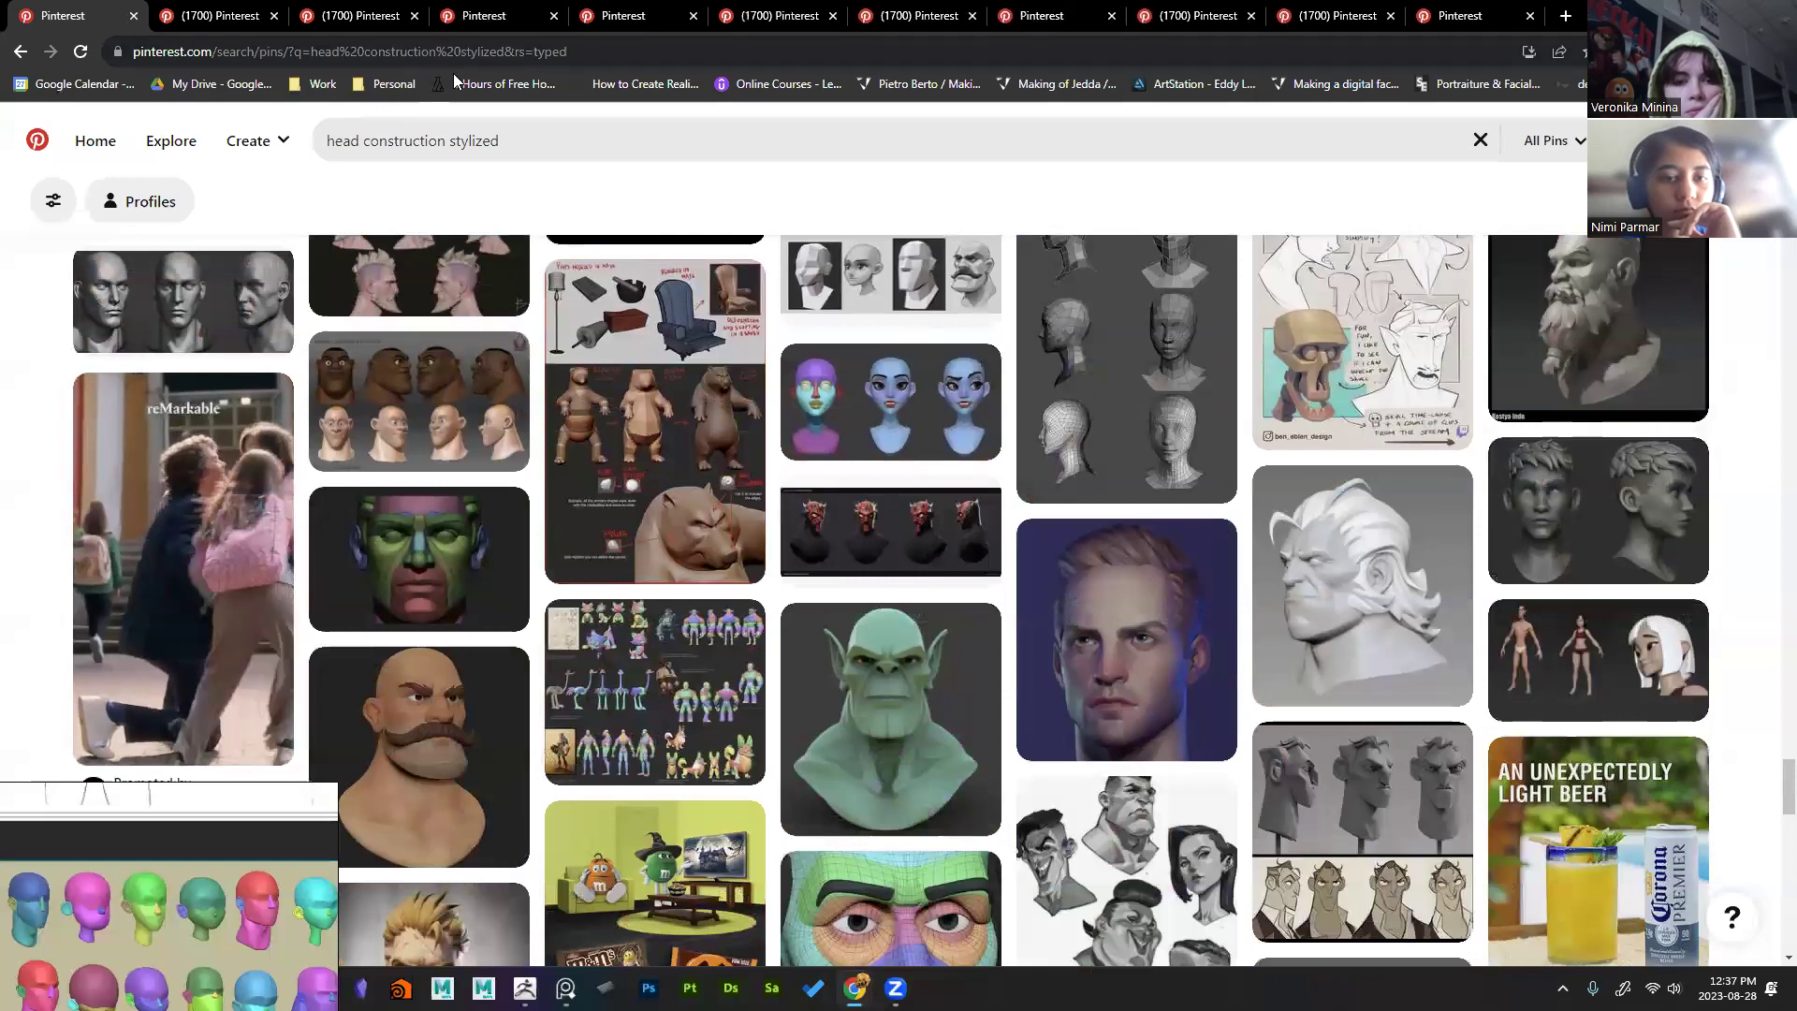
Step: Search Pinterest for "max grecke"
{"action": "left_click", "coordinate": [504, 143]}
{"action": "type", "text": "ma"}
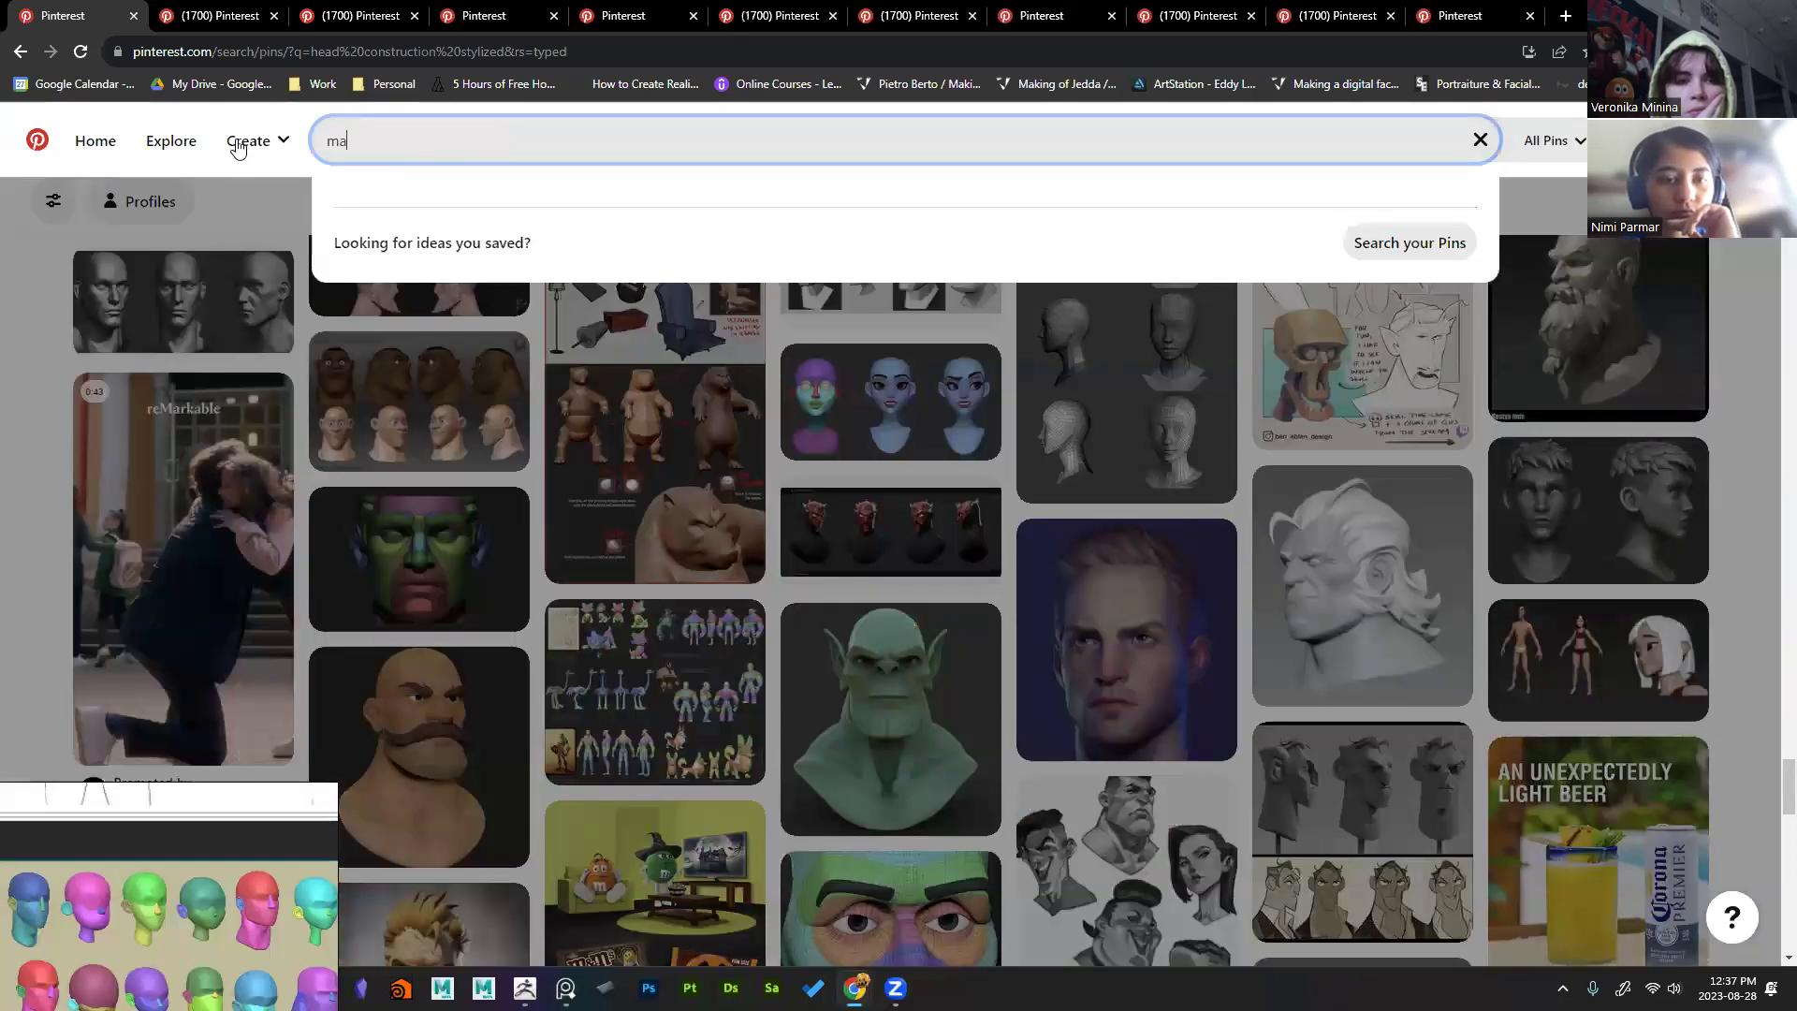
{"action": "type", "text": "x grecke"}
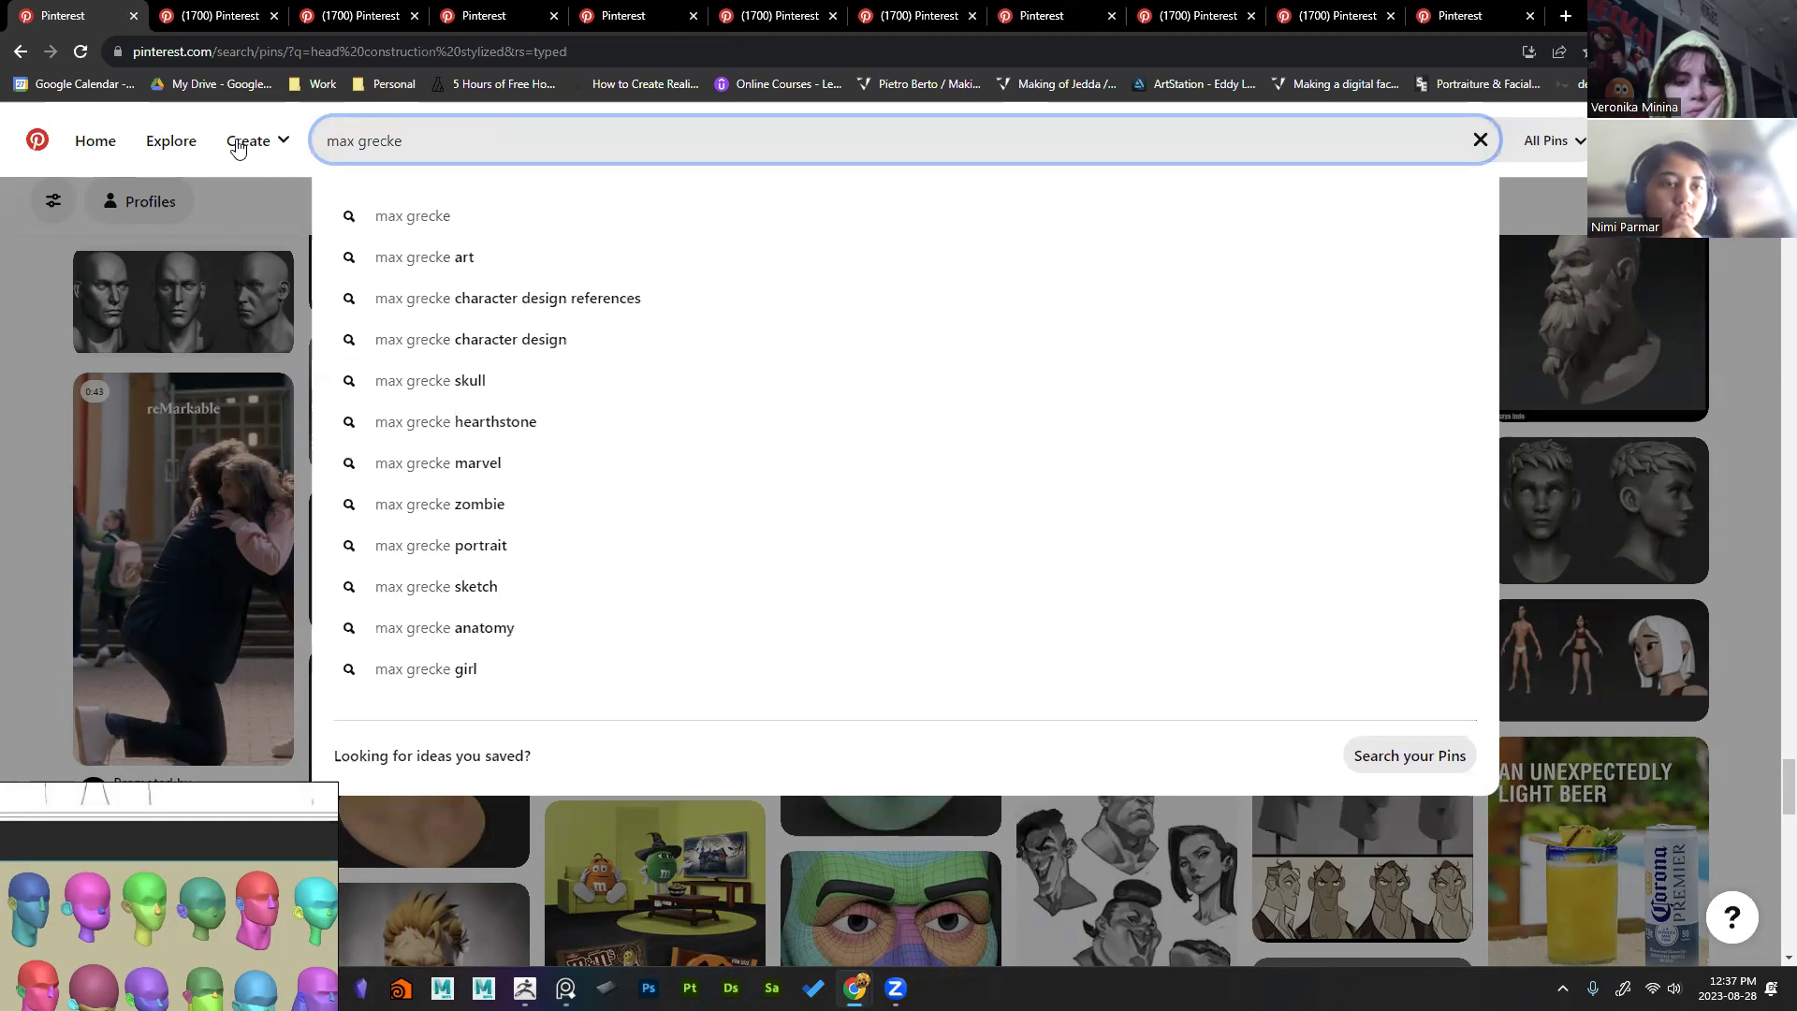
{"action": "key", "text": "Return"}
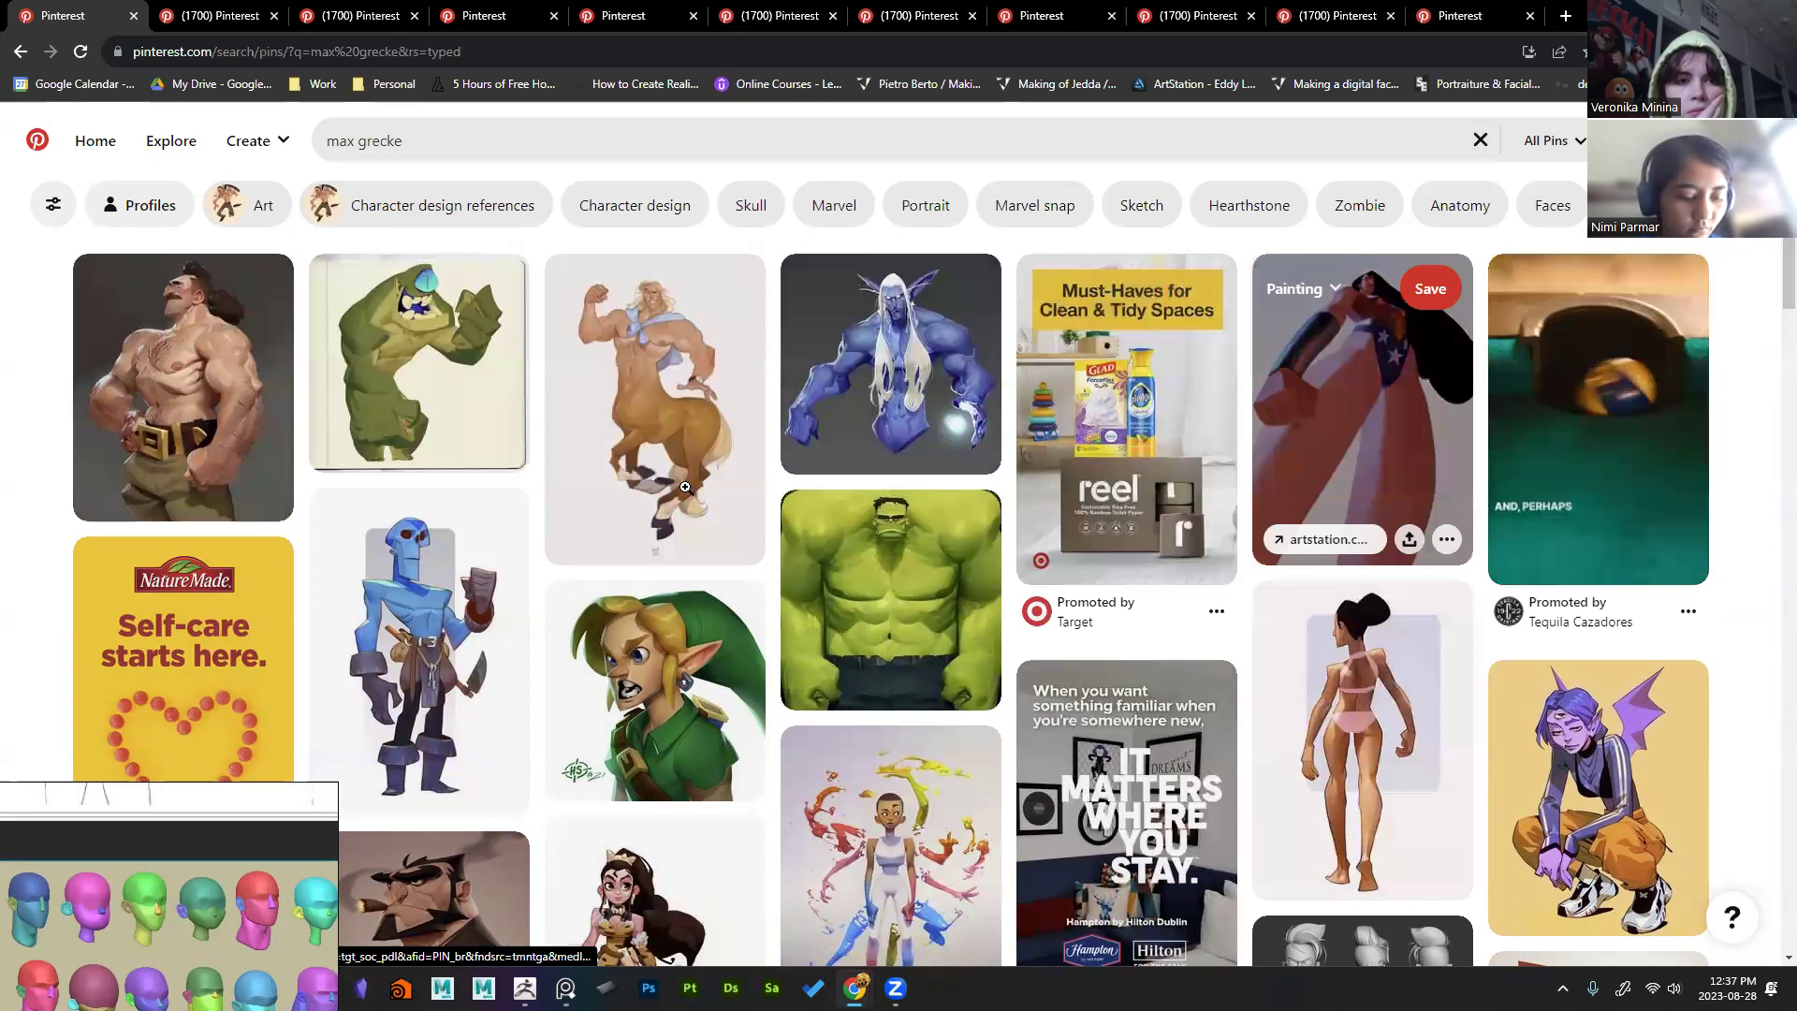
Step: Open the centaur, blue-skinned figure, Hulk and purple-and-orange character sculpt sheet pins from the results in separate tabs
{"action": "middle_click", "coordinate": [647, 375]}
{"action": "middle_click", "coordinate": [446, 636]}
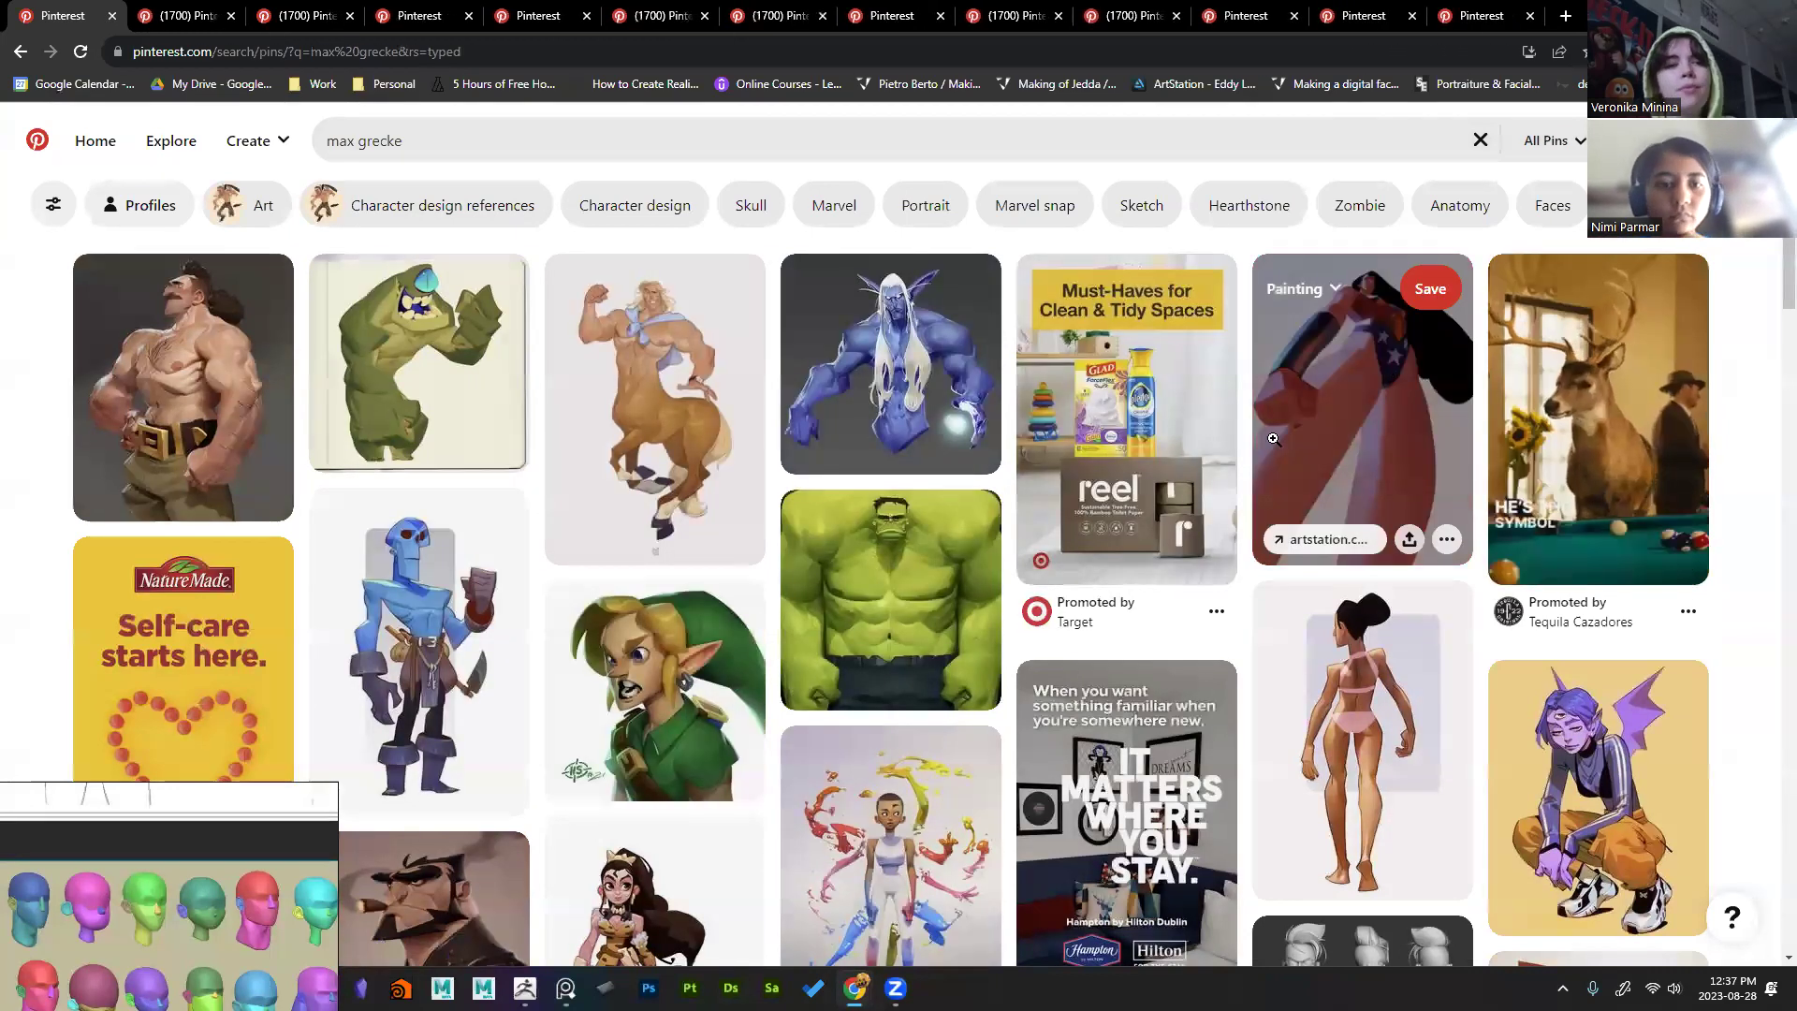
{"action": "middle_click", "coordinate": [823, 538]}
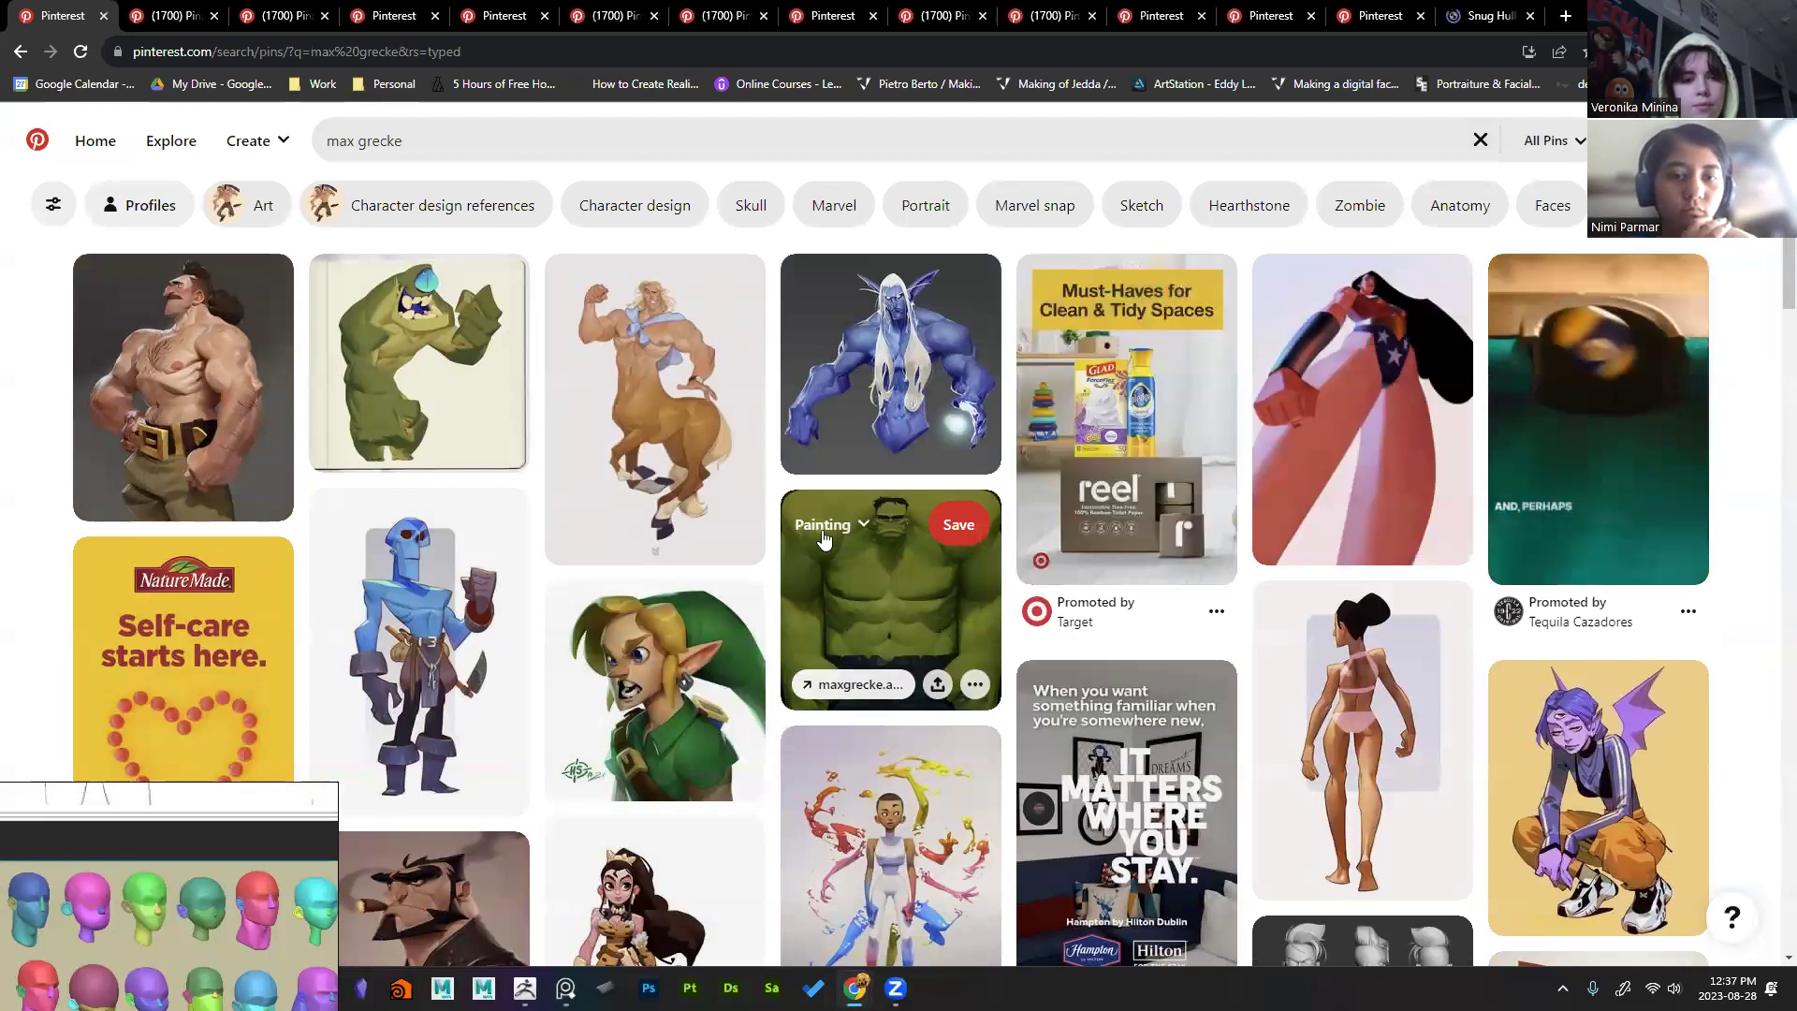
{"action": "scroll", "coordinate": [859, 544], "scroll_direction": "down", "scroll_amount": 10}
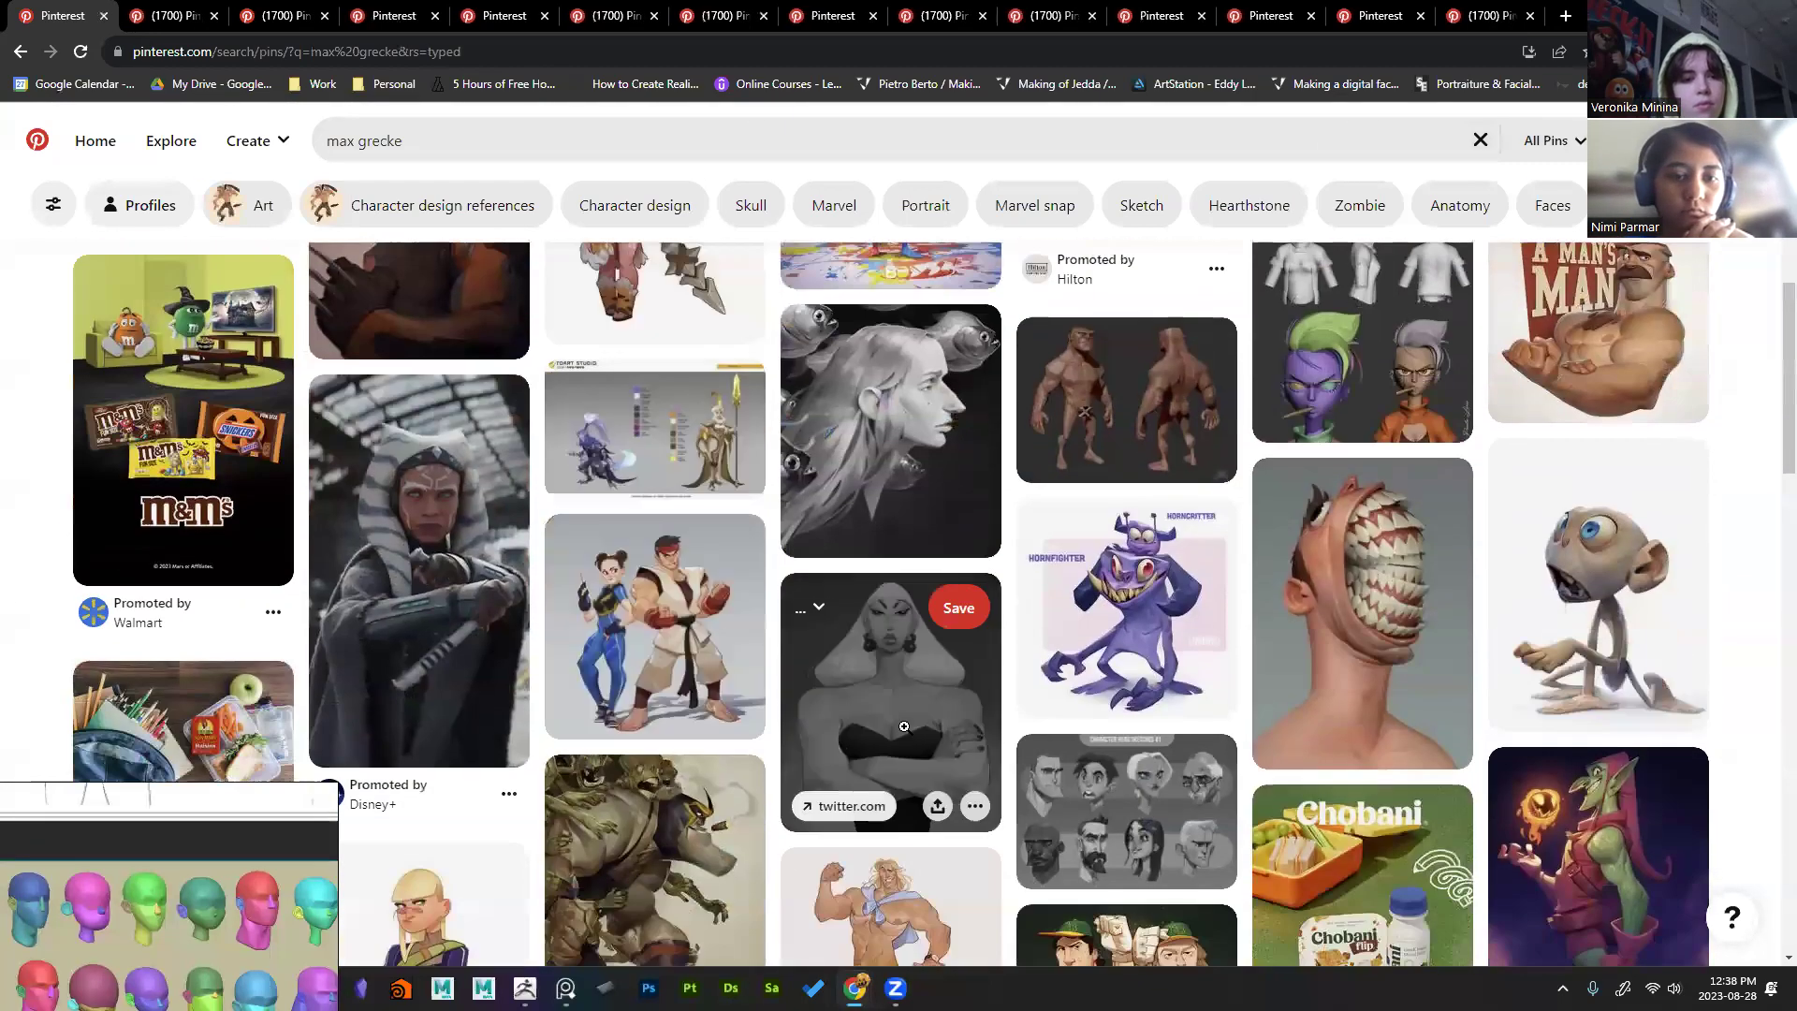
{"action": "scroll", "coordinate": [1359, 707], "scroll_direction": "up", "scroll_amount": 1}
{"action": "middle_click", "coordinate": [1358, 707]}
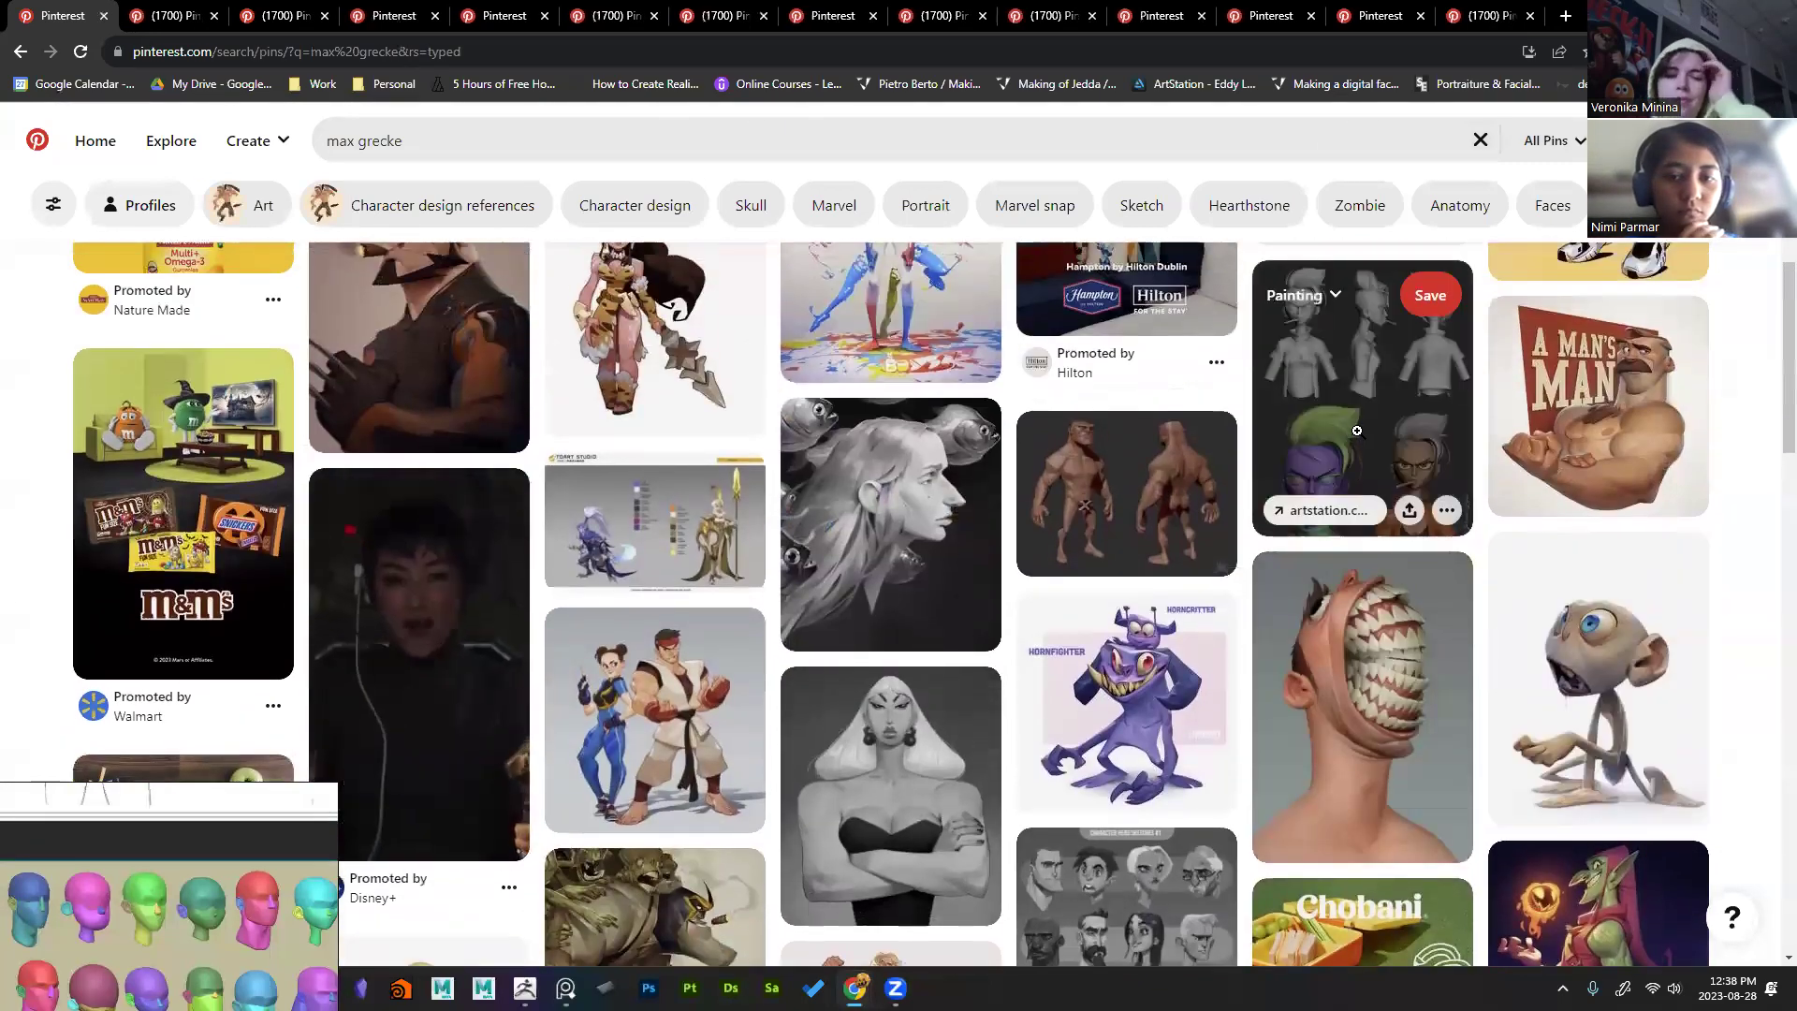
{"action": "scroll", "coordinate": [1132, 739], "scroll_direction": "down", "scroll_amount": 5}
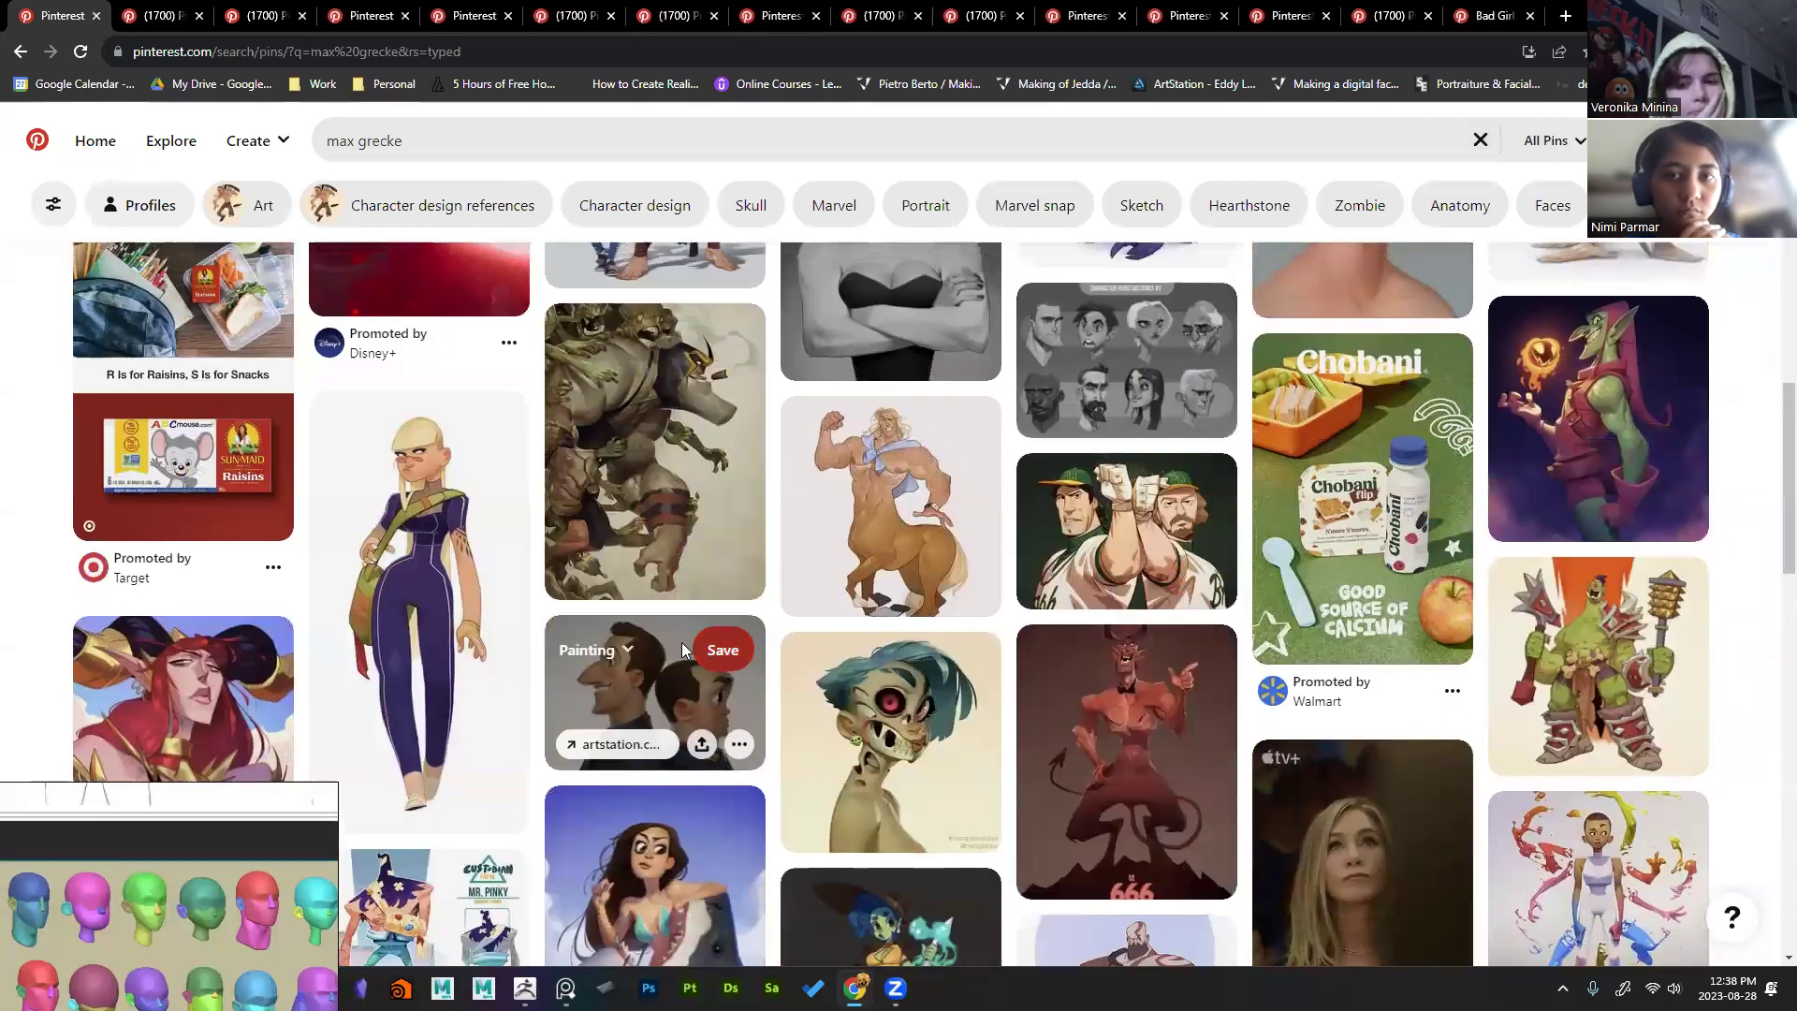
Step: Refine the search to "max grecke 3d" and look through the results for sculpted versions of the designs
{"action": "scroll", "coordinate": [682, 642], "scroll_direction": "up", "scroll_amount": 6}
{"action": "scroll", "coordinate": [312, 544], "scroll_direction": "up", "scroll_amount": 5}
{"action": "left_click", "coordinate": [434, 131]}
{"action": "type", "text": "3d"}
{"action": "key", "text": "Return"}
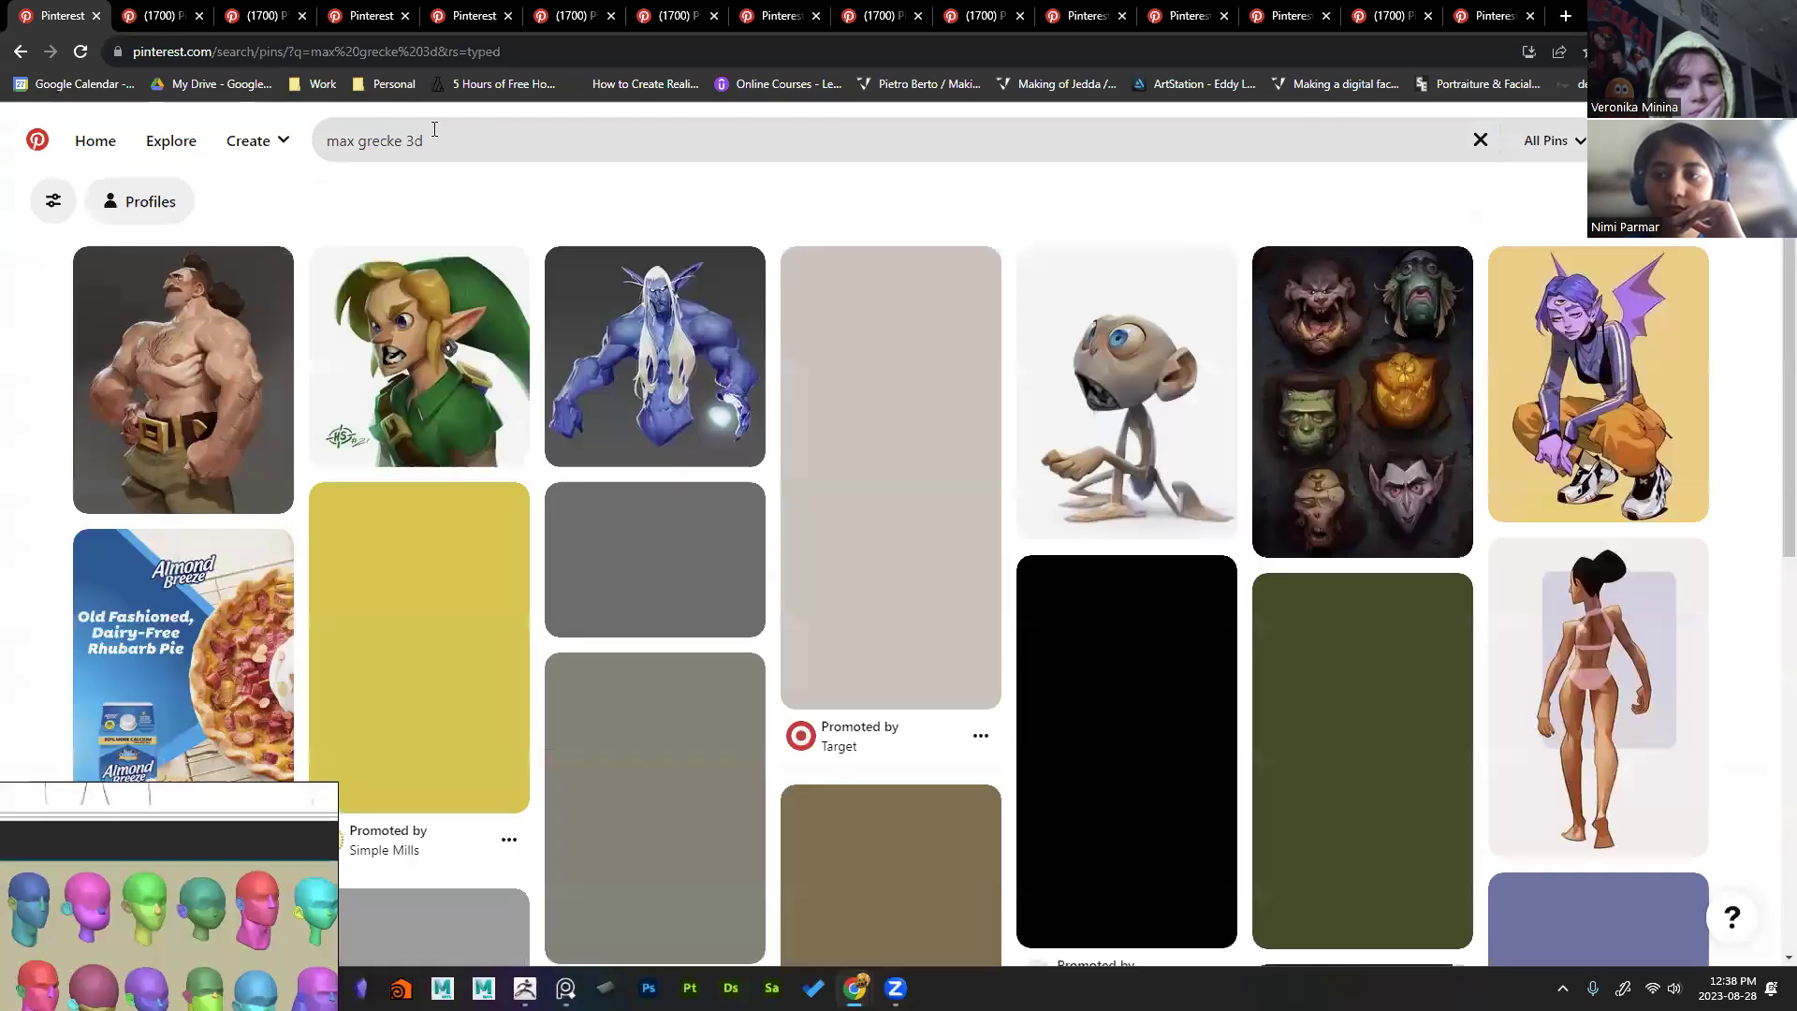
{"action": "scroll", "coordinate": [1119, 651], "scroll_direction": "down", "scroll_amount": 4}
{"action": "scroll", "coordinate": [1119, 651], "scroll_direction": "down", "scroll_amount": 4}
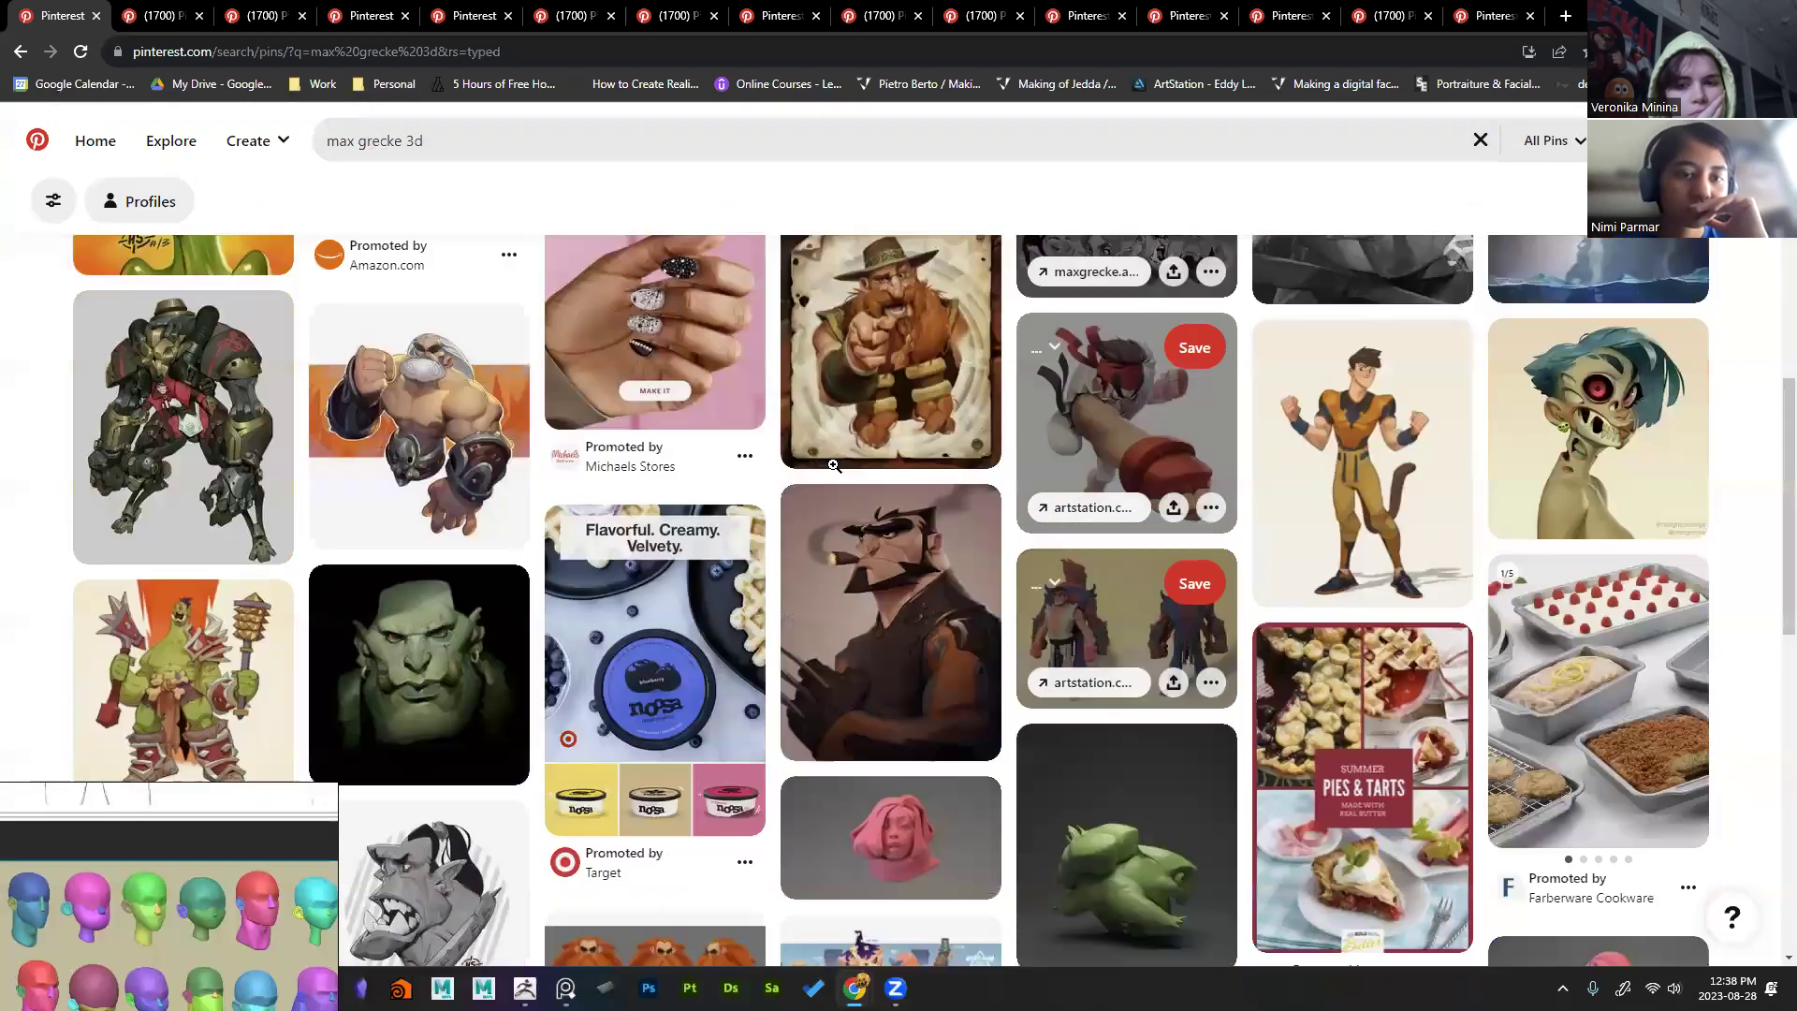
Step: Change the Pinterest search to "max grecke sculpt"
{"action": "scroll", "coordinate": [655, 393], "scroll_direction": "up", "scroll_amount": 8}
{"action": "double_click", "coordinate": [407, 141]}
{"action": "type", "text": "s"}
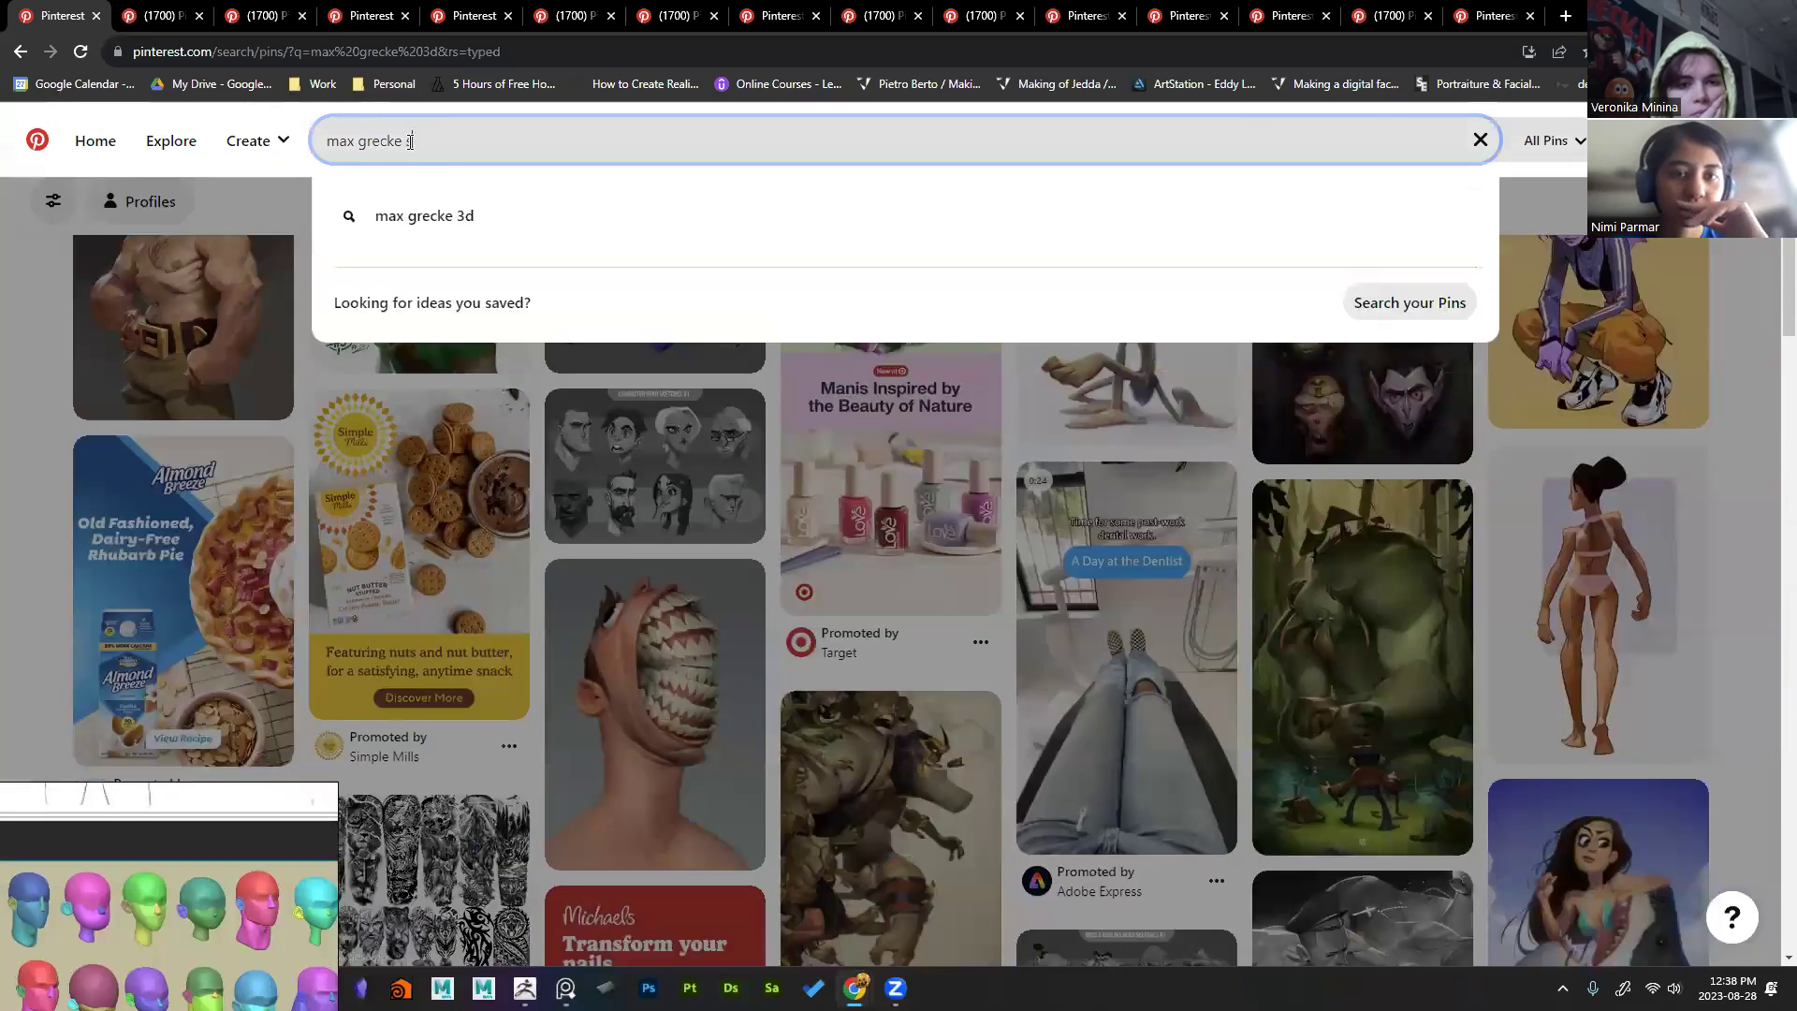
{"action": "type", "text": "culpt"}
{"action": "key", "text": "Return"}
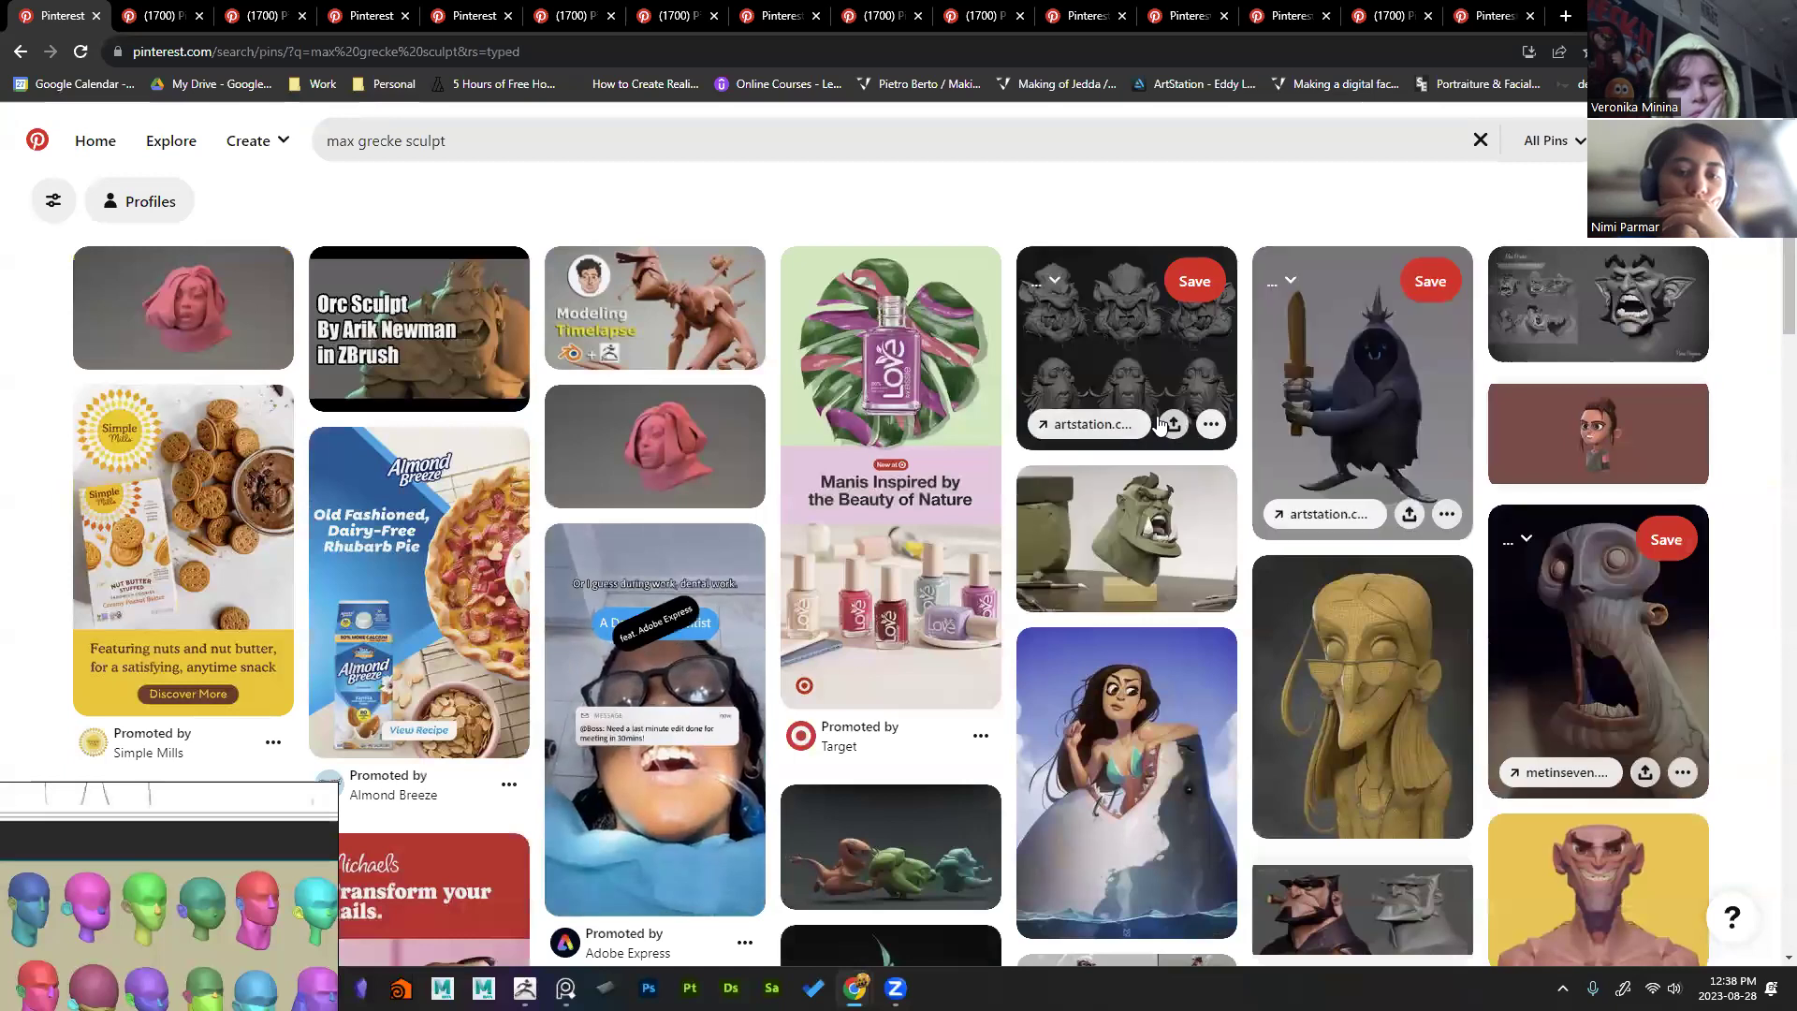
Step: Browse the sculpt results and open the screaming goblin speed sculpt, stylized Joel bust and yellow-shirted Frankenstein pins in separate tabs
{"action": "middle_click", "coordinate": [1160, 424]}
{"action": "scroll", "coordinate": [1207, 408], "scroll_direction": "down", "scroll_amount": 4}
{"action": "scroll", "coordinate": [1207, 409], "scroll_direction": "down", "scroll_amount": 2}
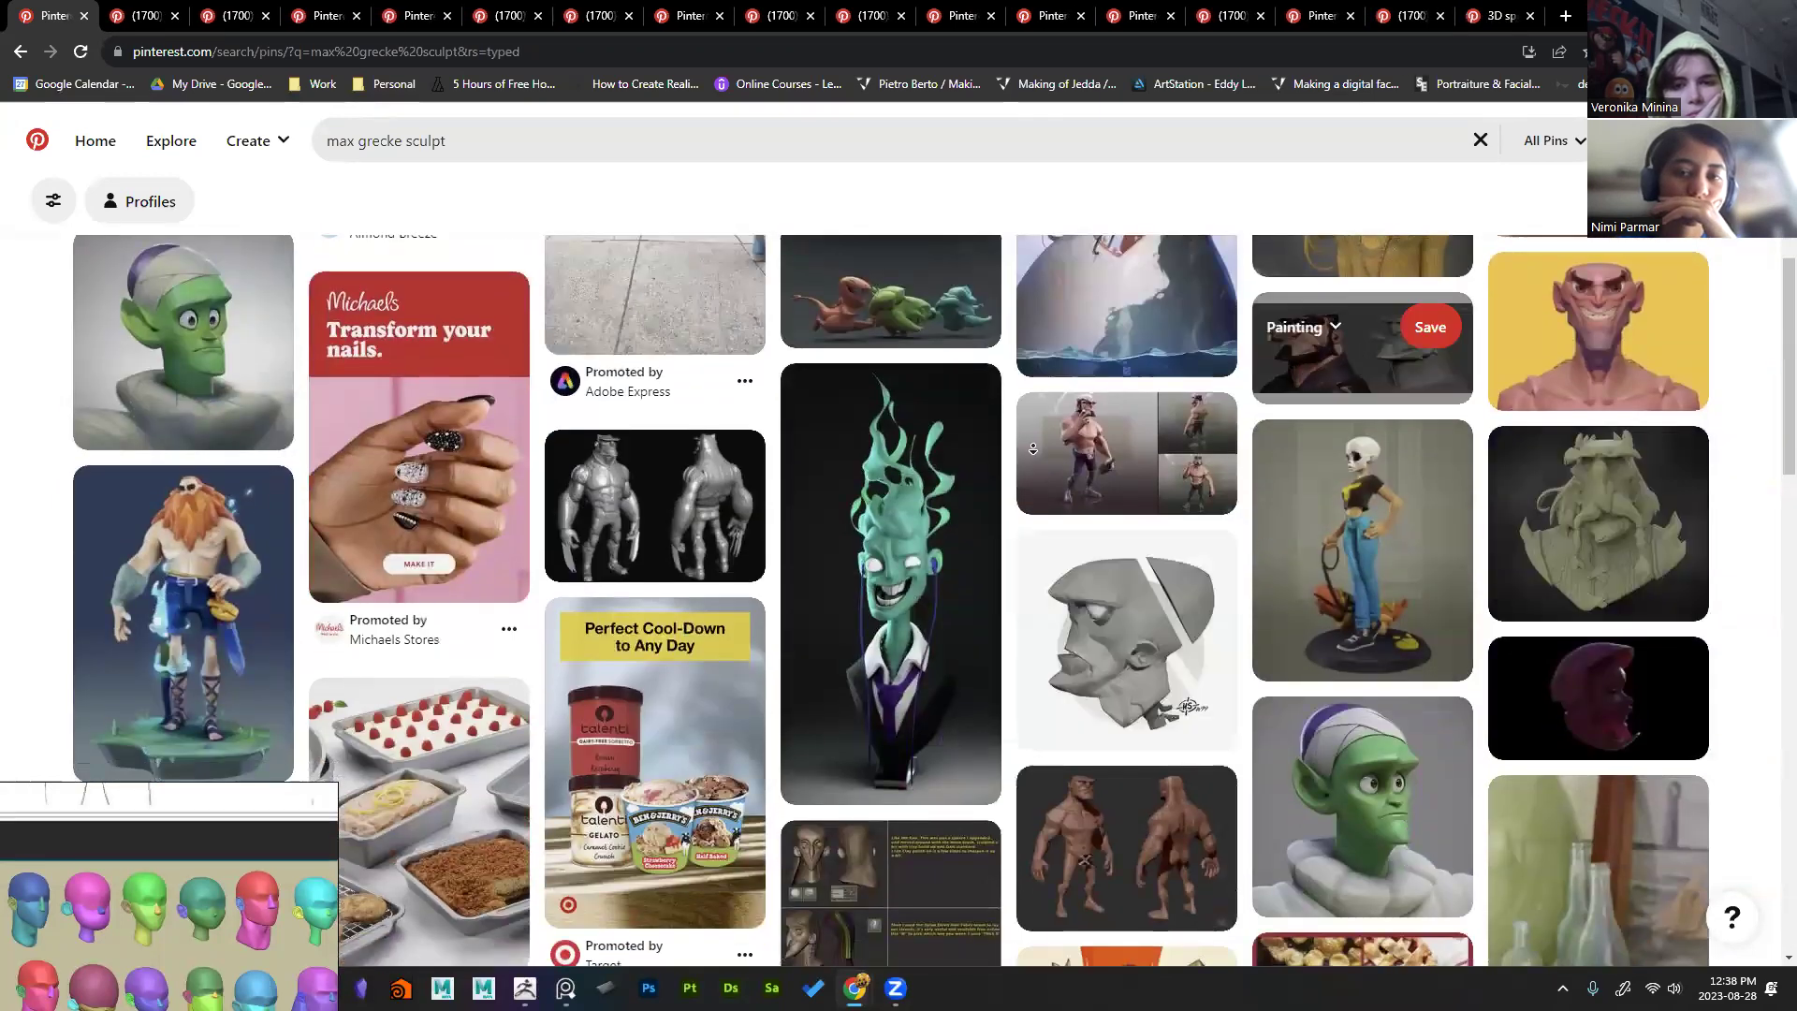
{"action": "scroll", "coordinate": [1033, 449], "scroll_direction": "down", "scroll_amount": 8}
{"action": "scroll", "coordinate": [1076, 447], "scroll_direction": "up", "scroll_amount": 2}
{"action": "scroll", "coordinate": [1106, 447], "scroll_direction": "down", "scroll_amount": 4}
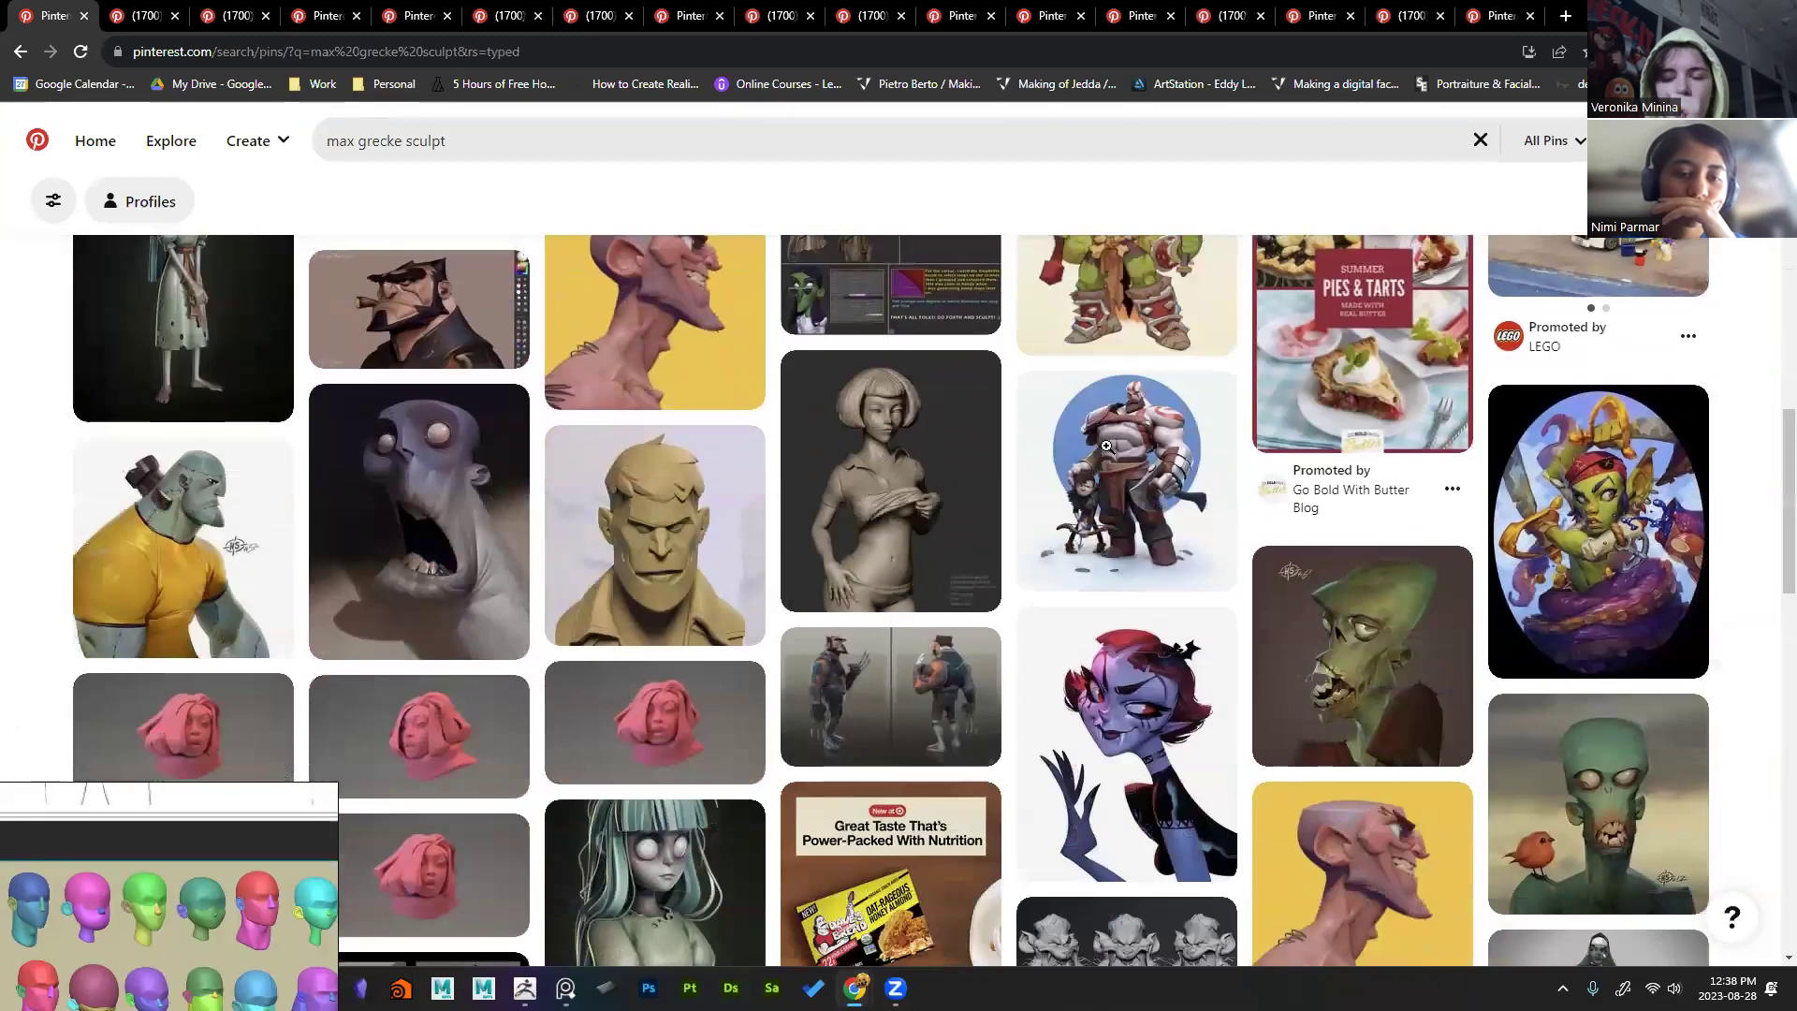
{"action": "scroll", "coordinate": [842, 459], "scroll_direction": "down", "scroll_amount": 3}
{"action": "scroll", "coordinate": [606, 477], "scroll_direction": "up", "scroll_amount": 2}
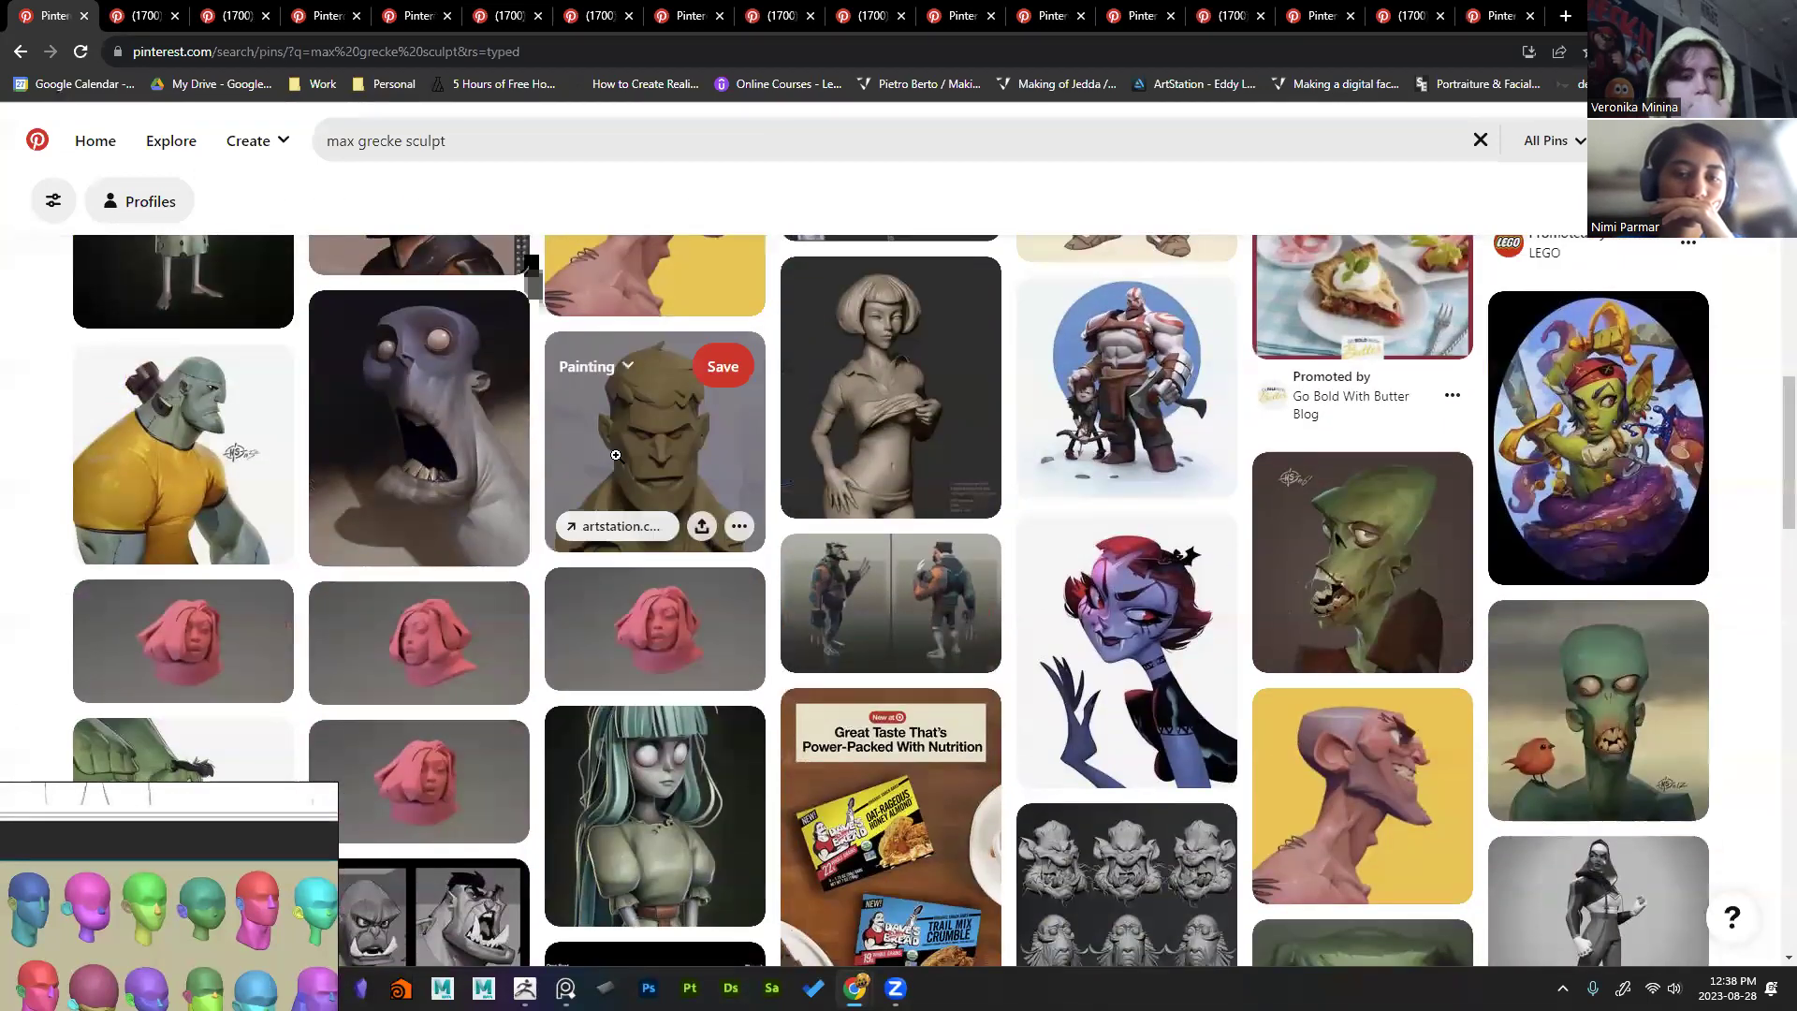
{"action": "scroll", "coordinate": [730, 538], "scroll_direction": "down", "scroll_amount": 6}
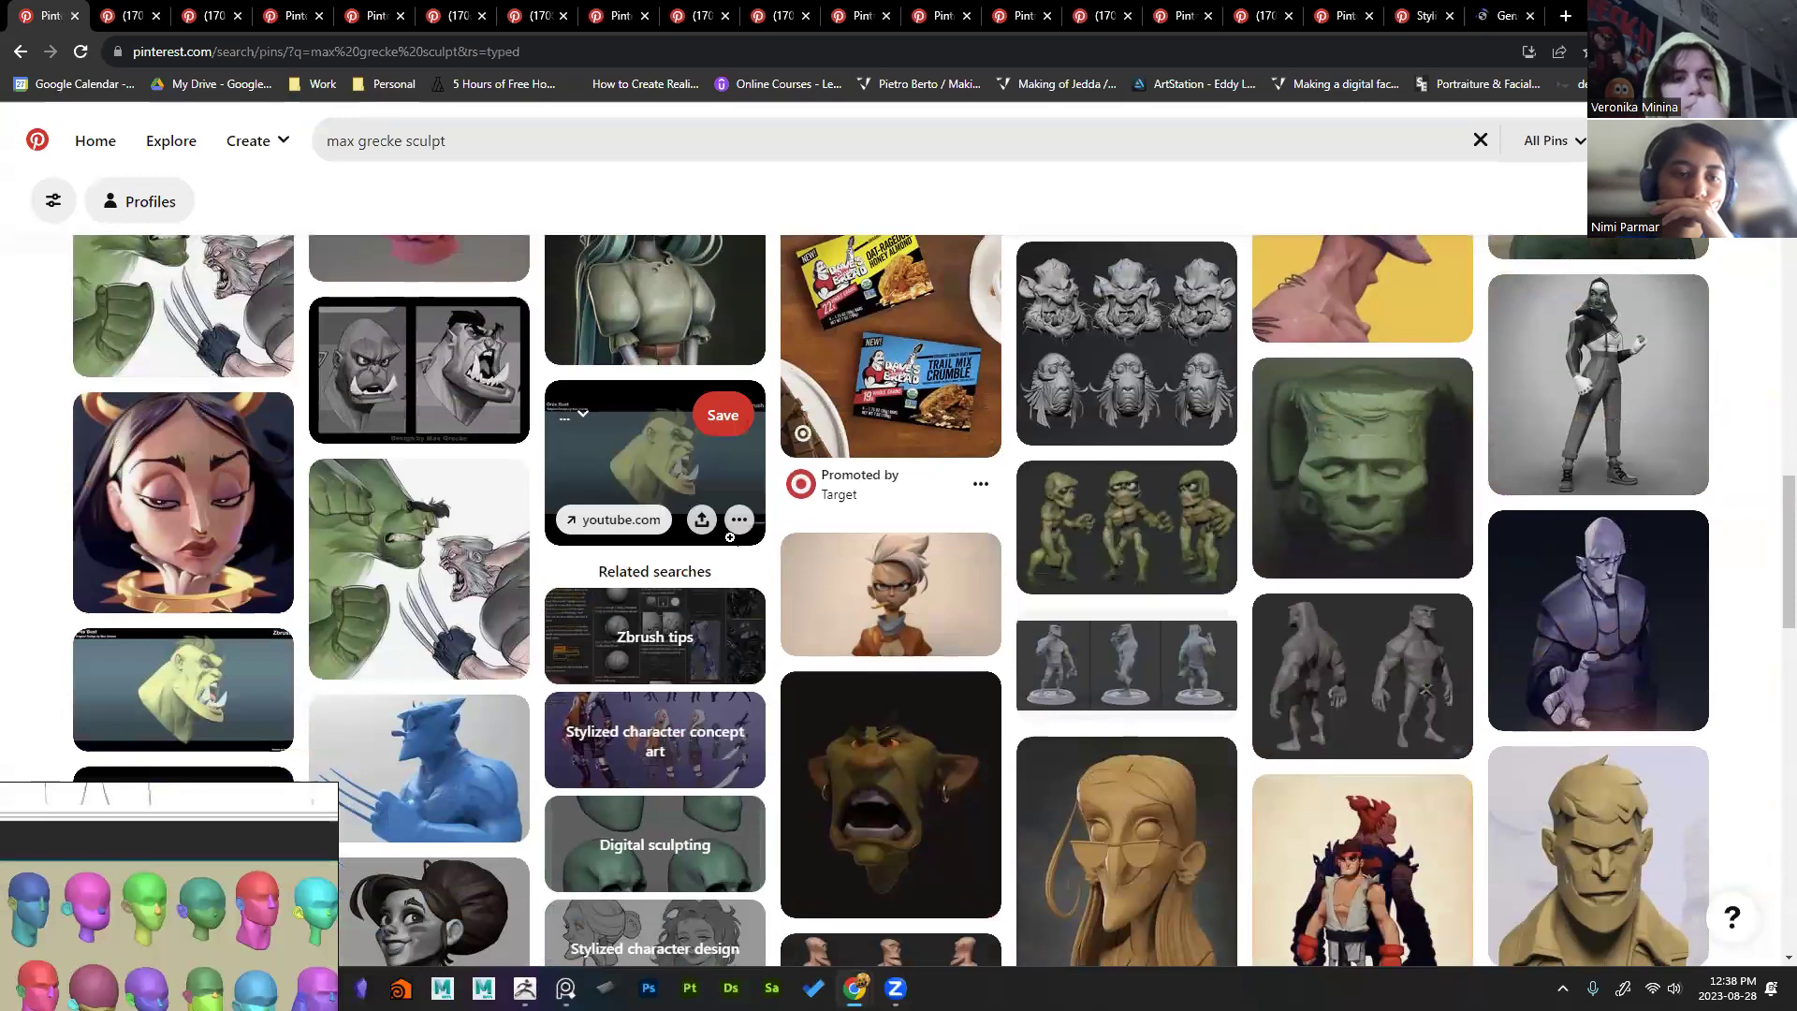
{"action": "scroll", "coordinate": [1391, 554], "scroll_direction": "down", "scroll_amount": 3}
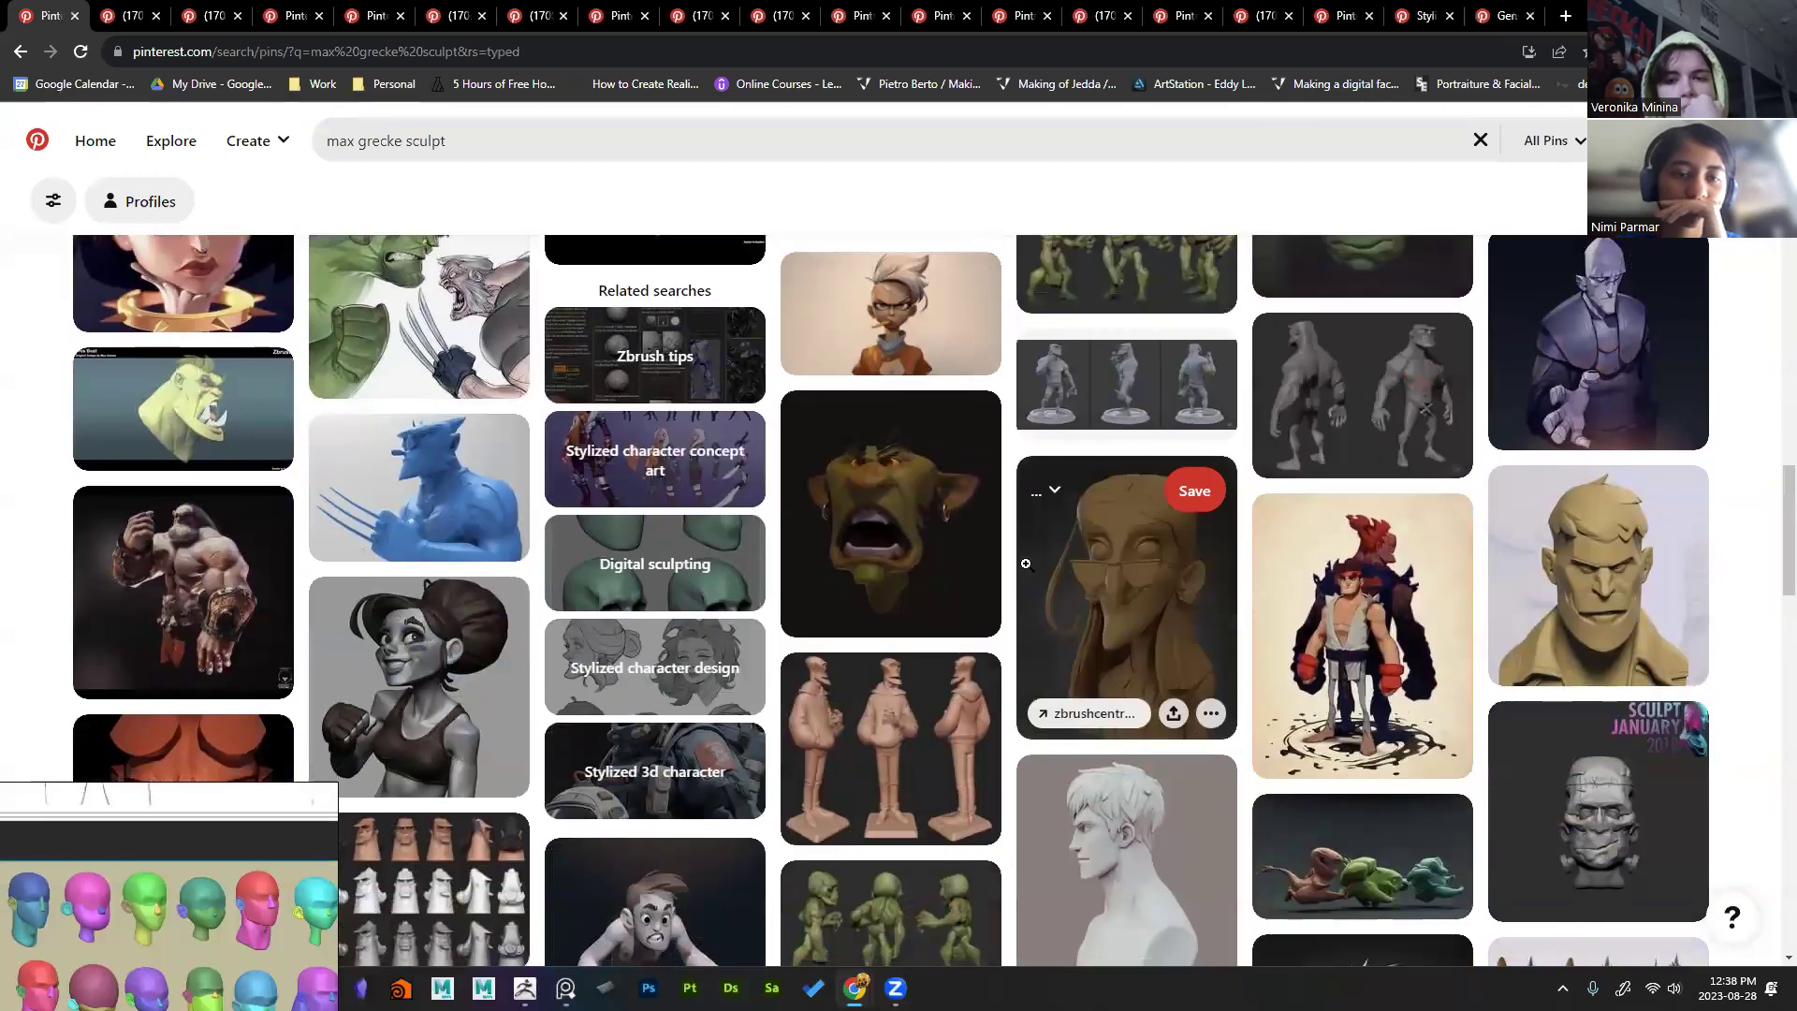
{"action": "scroll", "coordinate": [1022, 562], "scroll_direction": "down", "scroll_amount": 6}
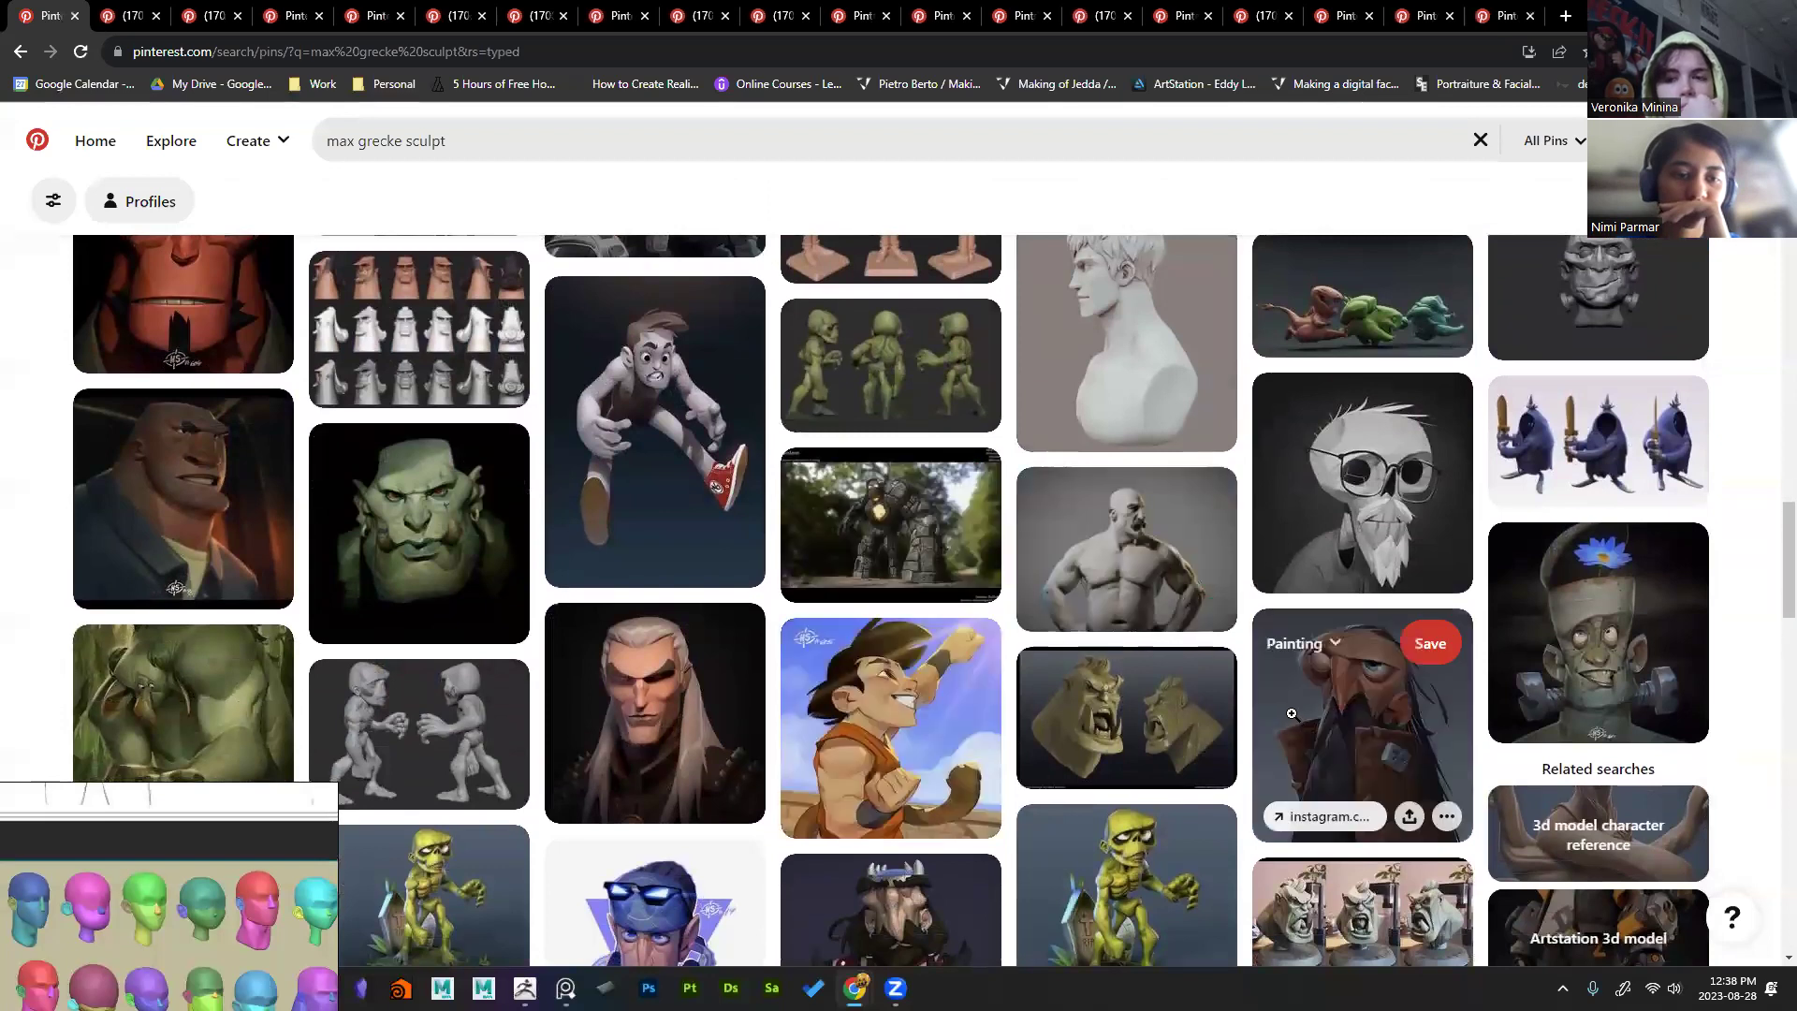
{"action": "scroll", "coordinate": [1292, 713], "scroll_direction": "down", "scroll_amount": 4}
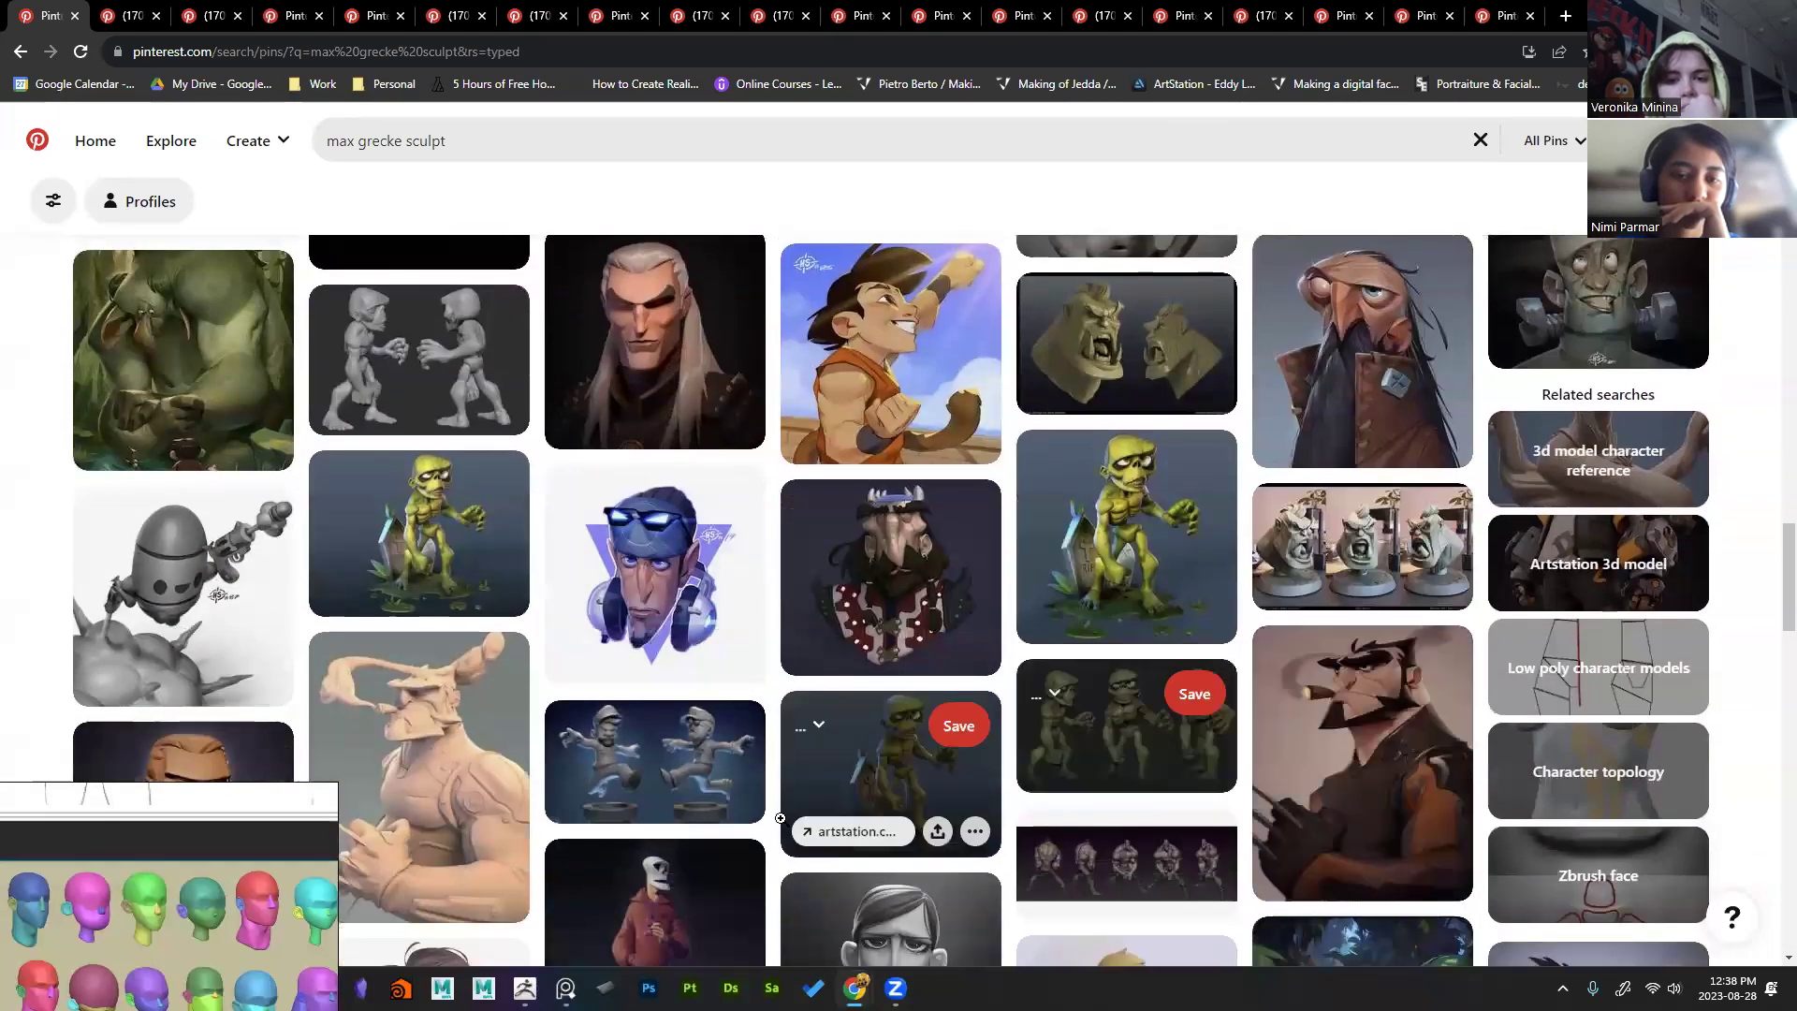
{"action": "scroll", "coordinate": [1181, 524], "scroll_direction": "down", "scroll_amount": 6}
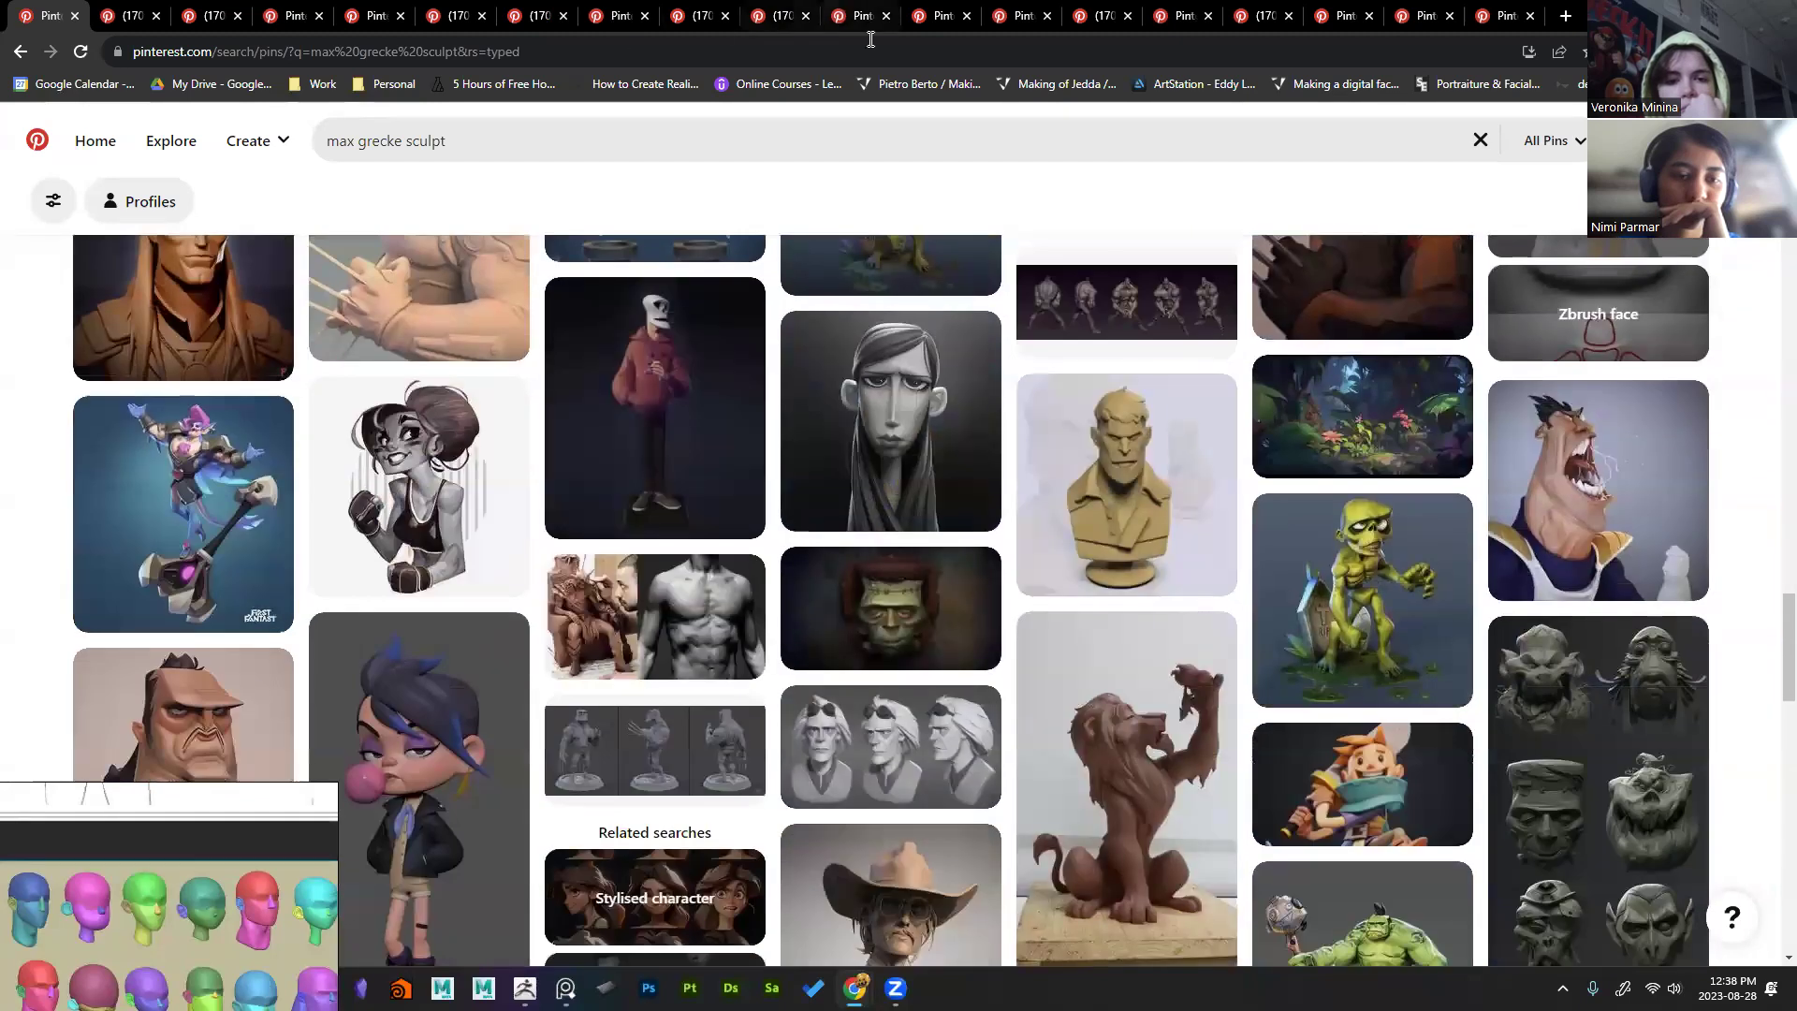
Step: Review the opened Frankenstein and stylized Joel pins, and close the goblin speed sculpt and Wall of Monsters tabs
{"action": "left_click", "coordinate": [1484, 22]}
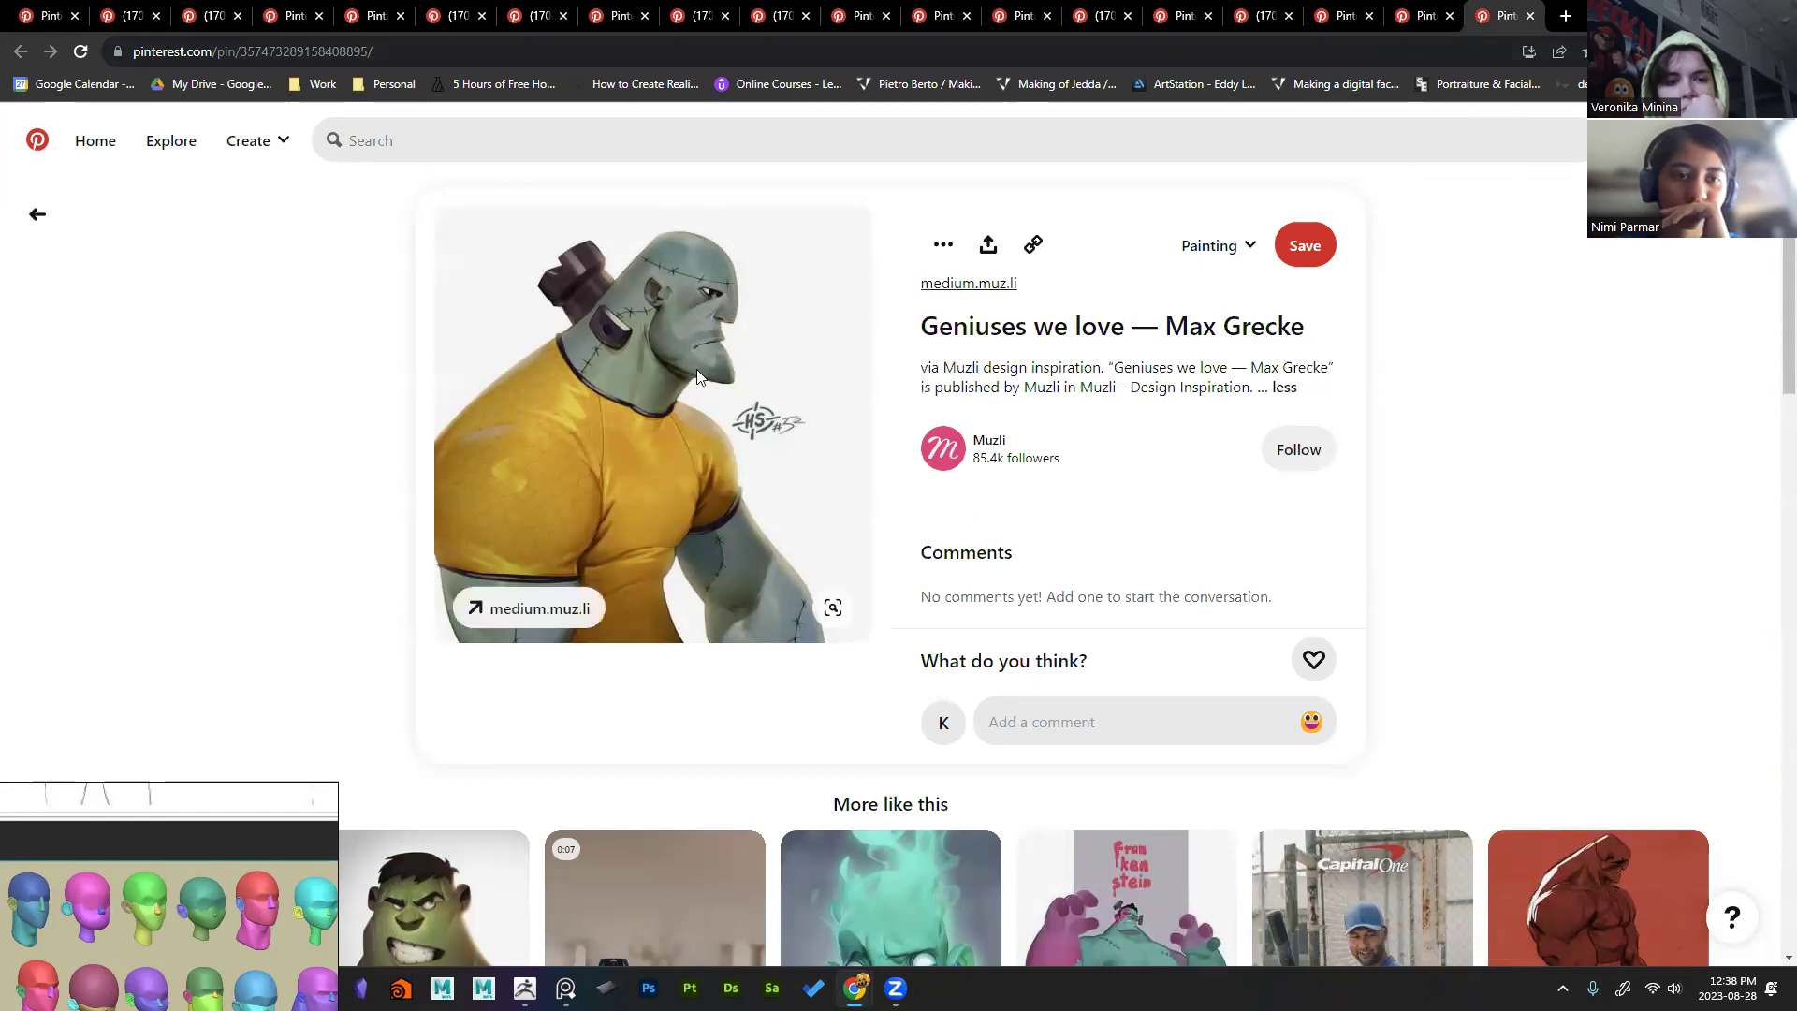
{"action": "left_click", "coordinate": [1430, 13]}
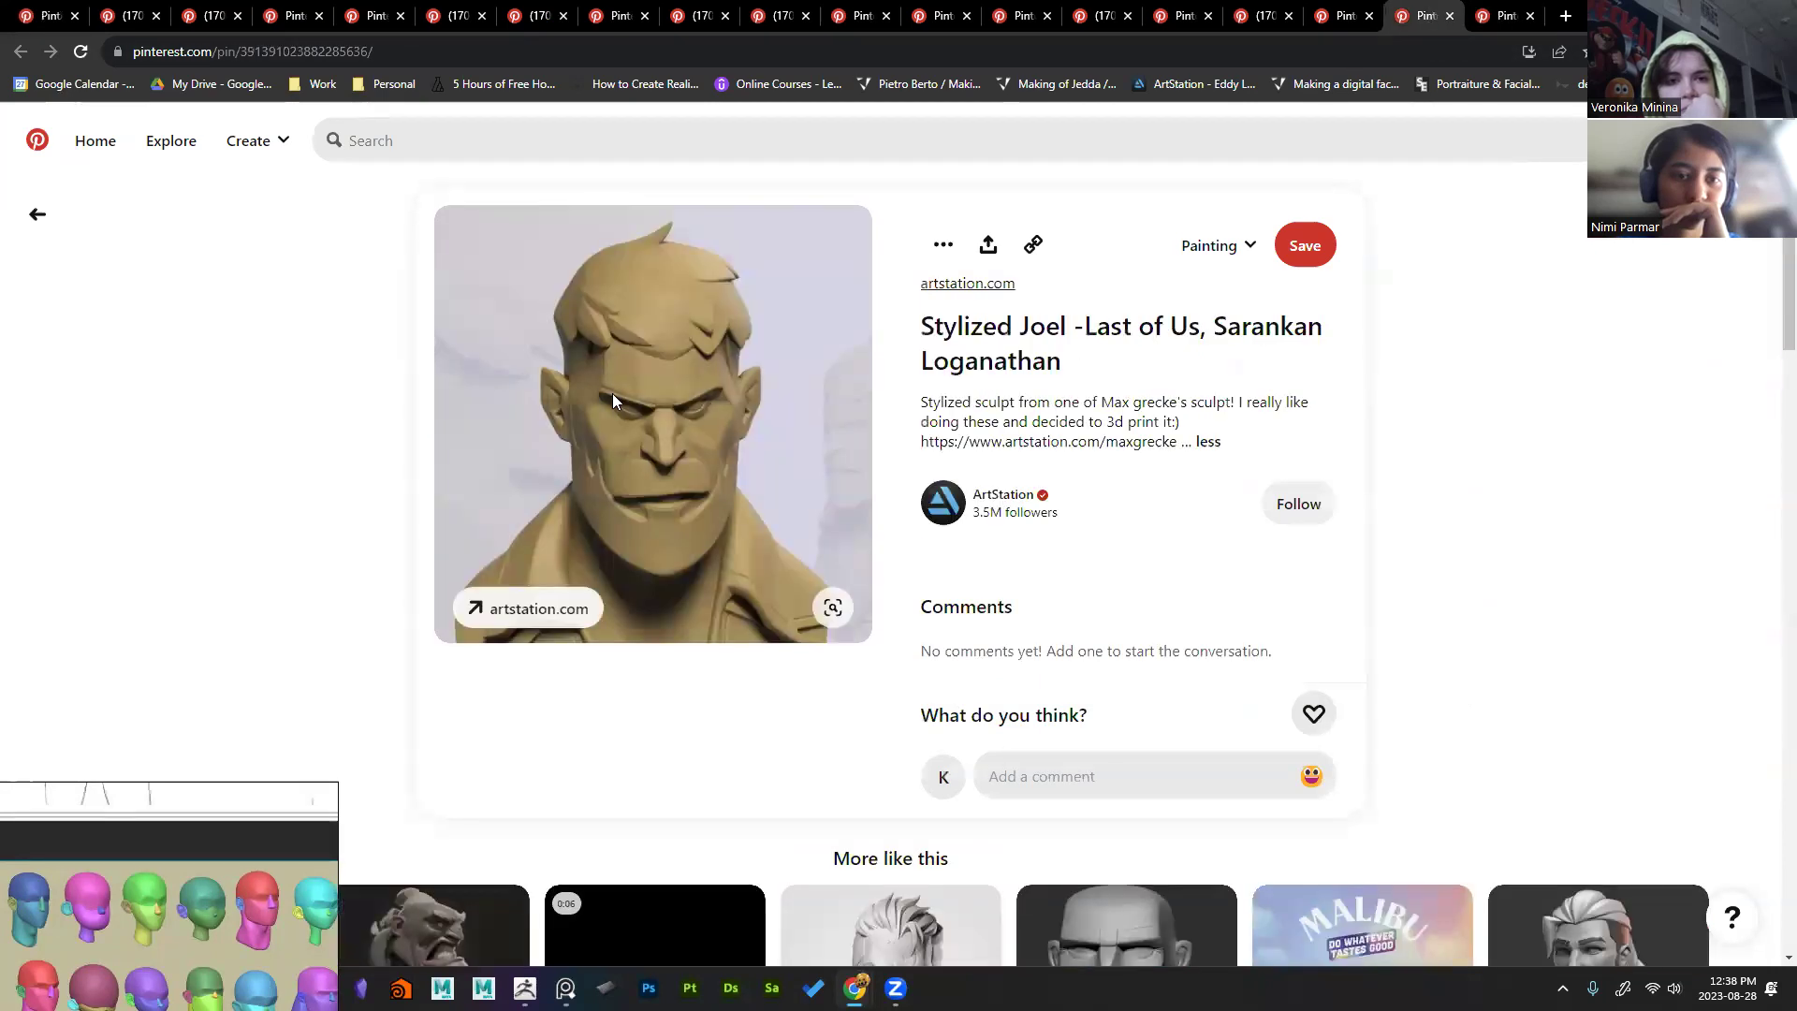
{"action": "left_click", "coordinate": [1322, 15]}
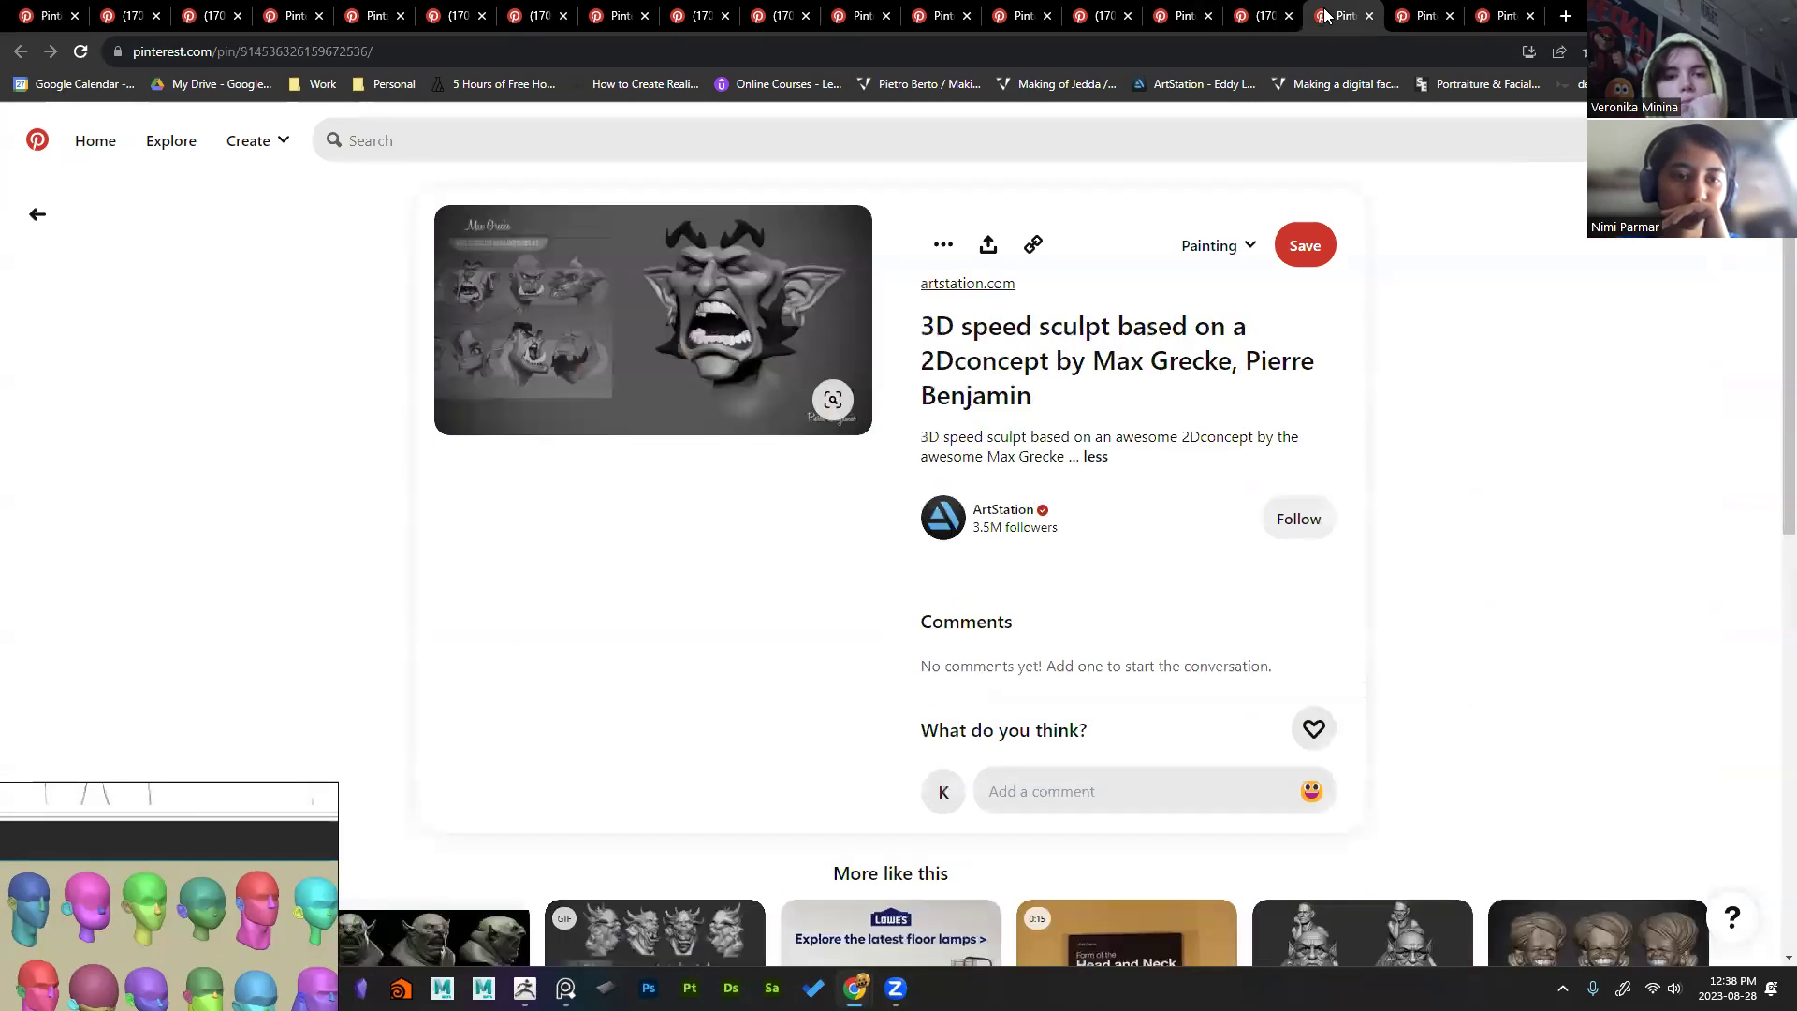
{"action": "left_click", "coordinate": [1369, 15]}
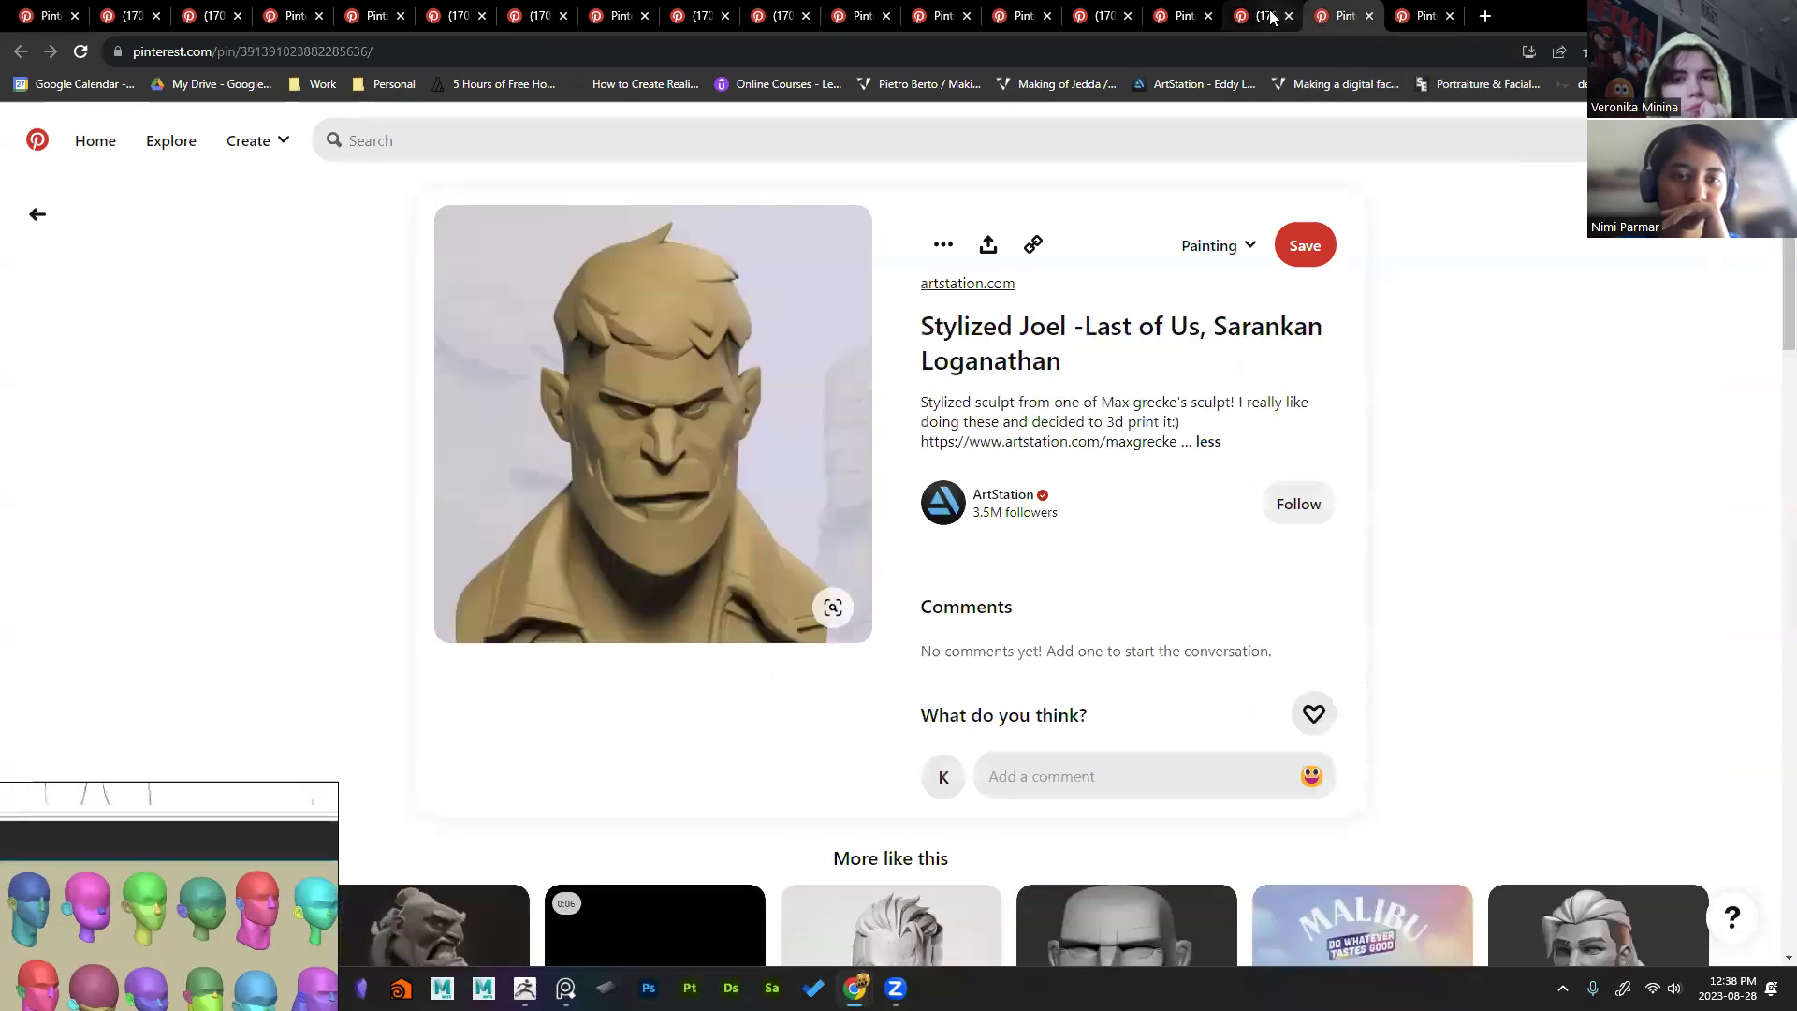
{"action": "left_click", "coordinate": [1268, 15]}
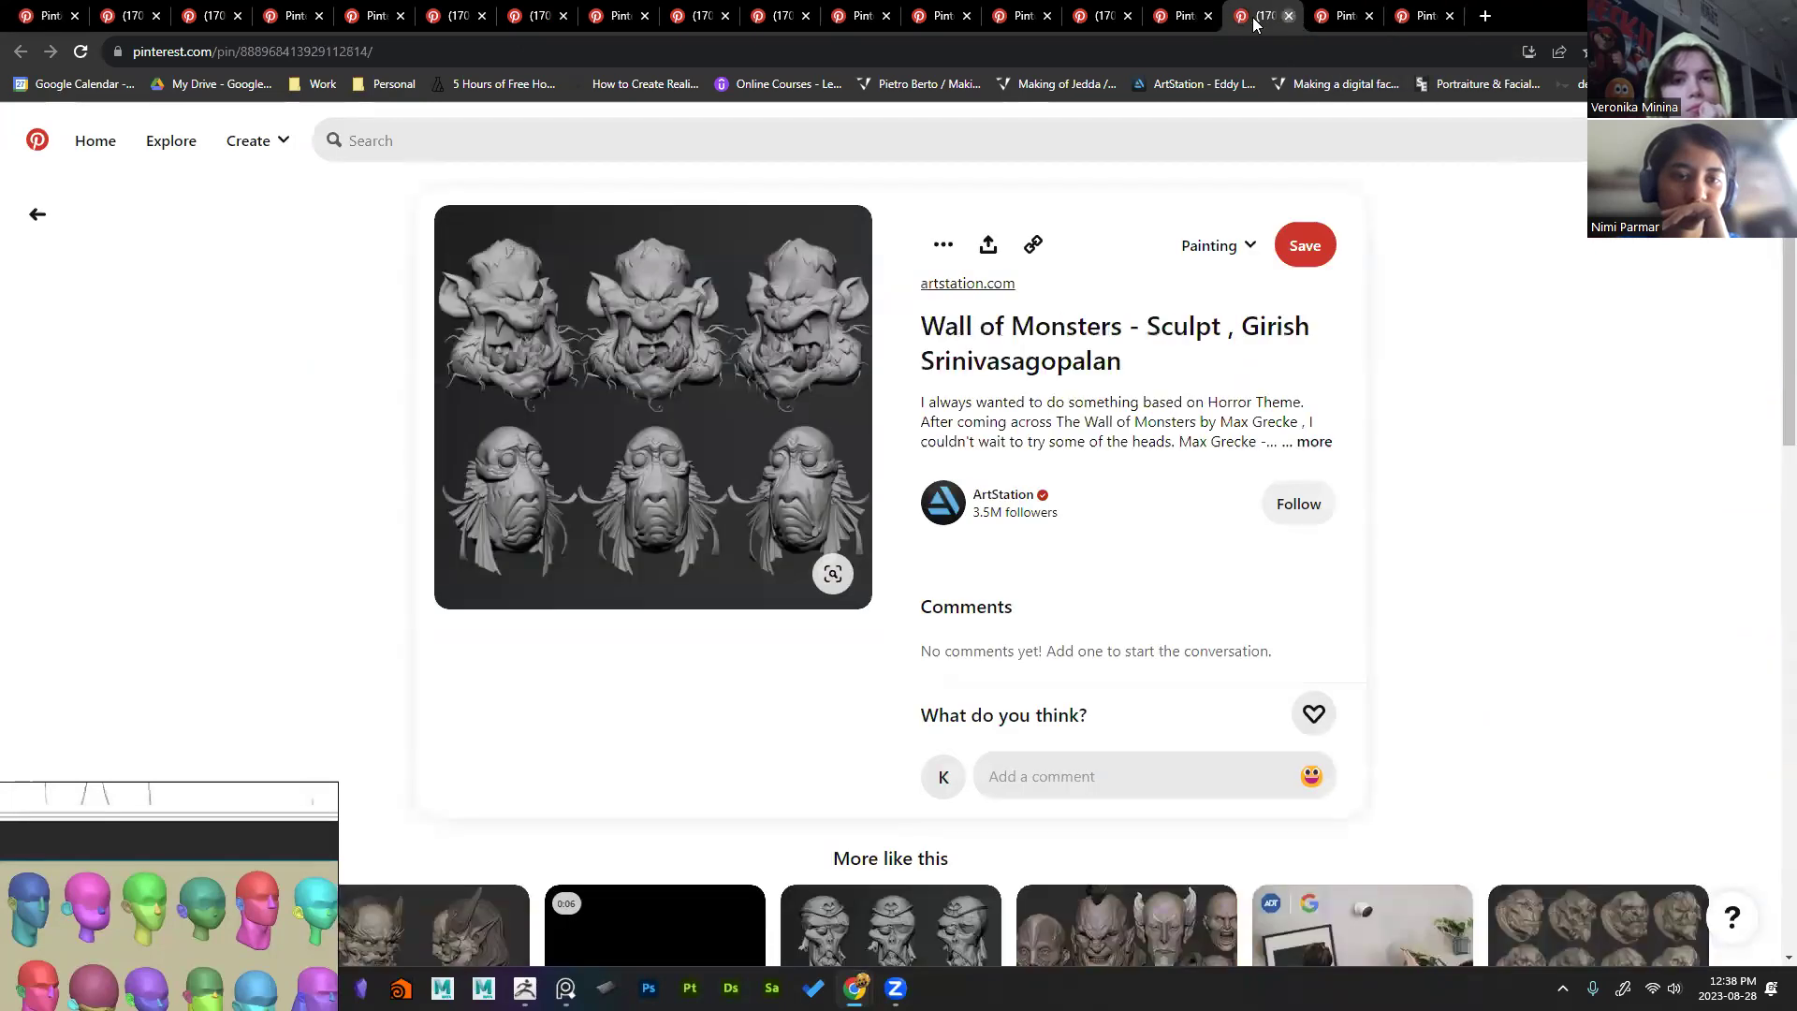
{"action": "left_click", "coordinate": [1288, 16]}
Step: Browse the pins related to the Bad Girl sculpt, open the Samurai Jack model pin in its own tab and view it
{"action": "left_click", "coordinate": [1170, 17]}
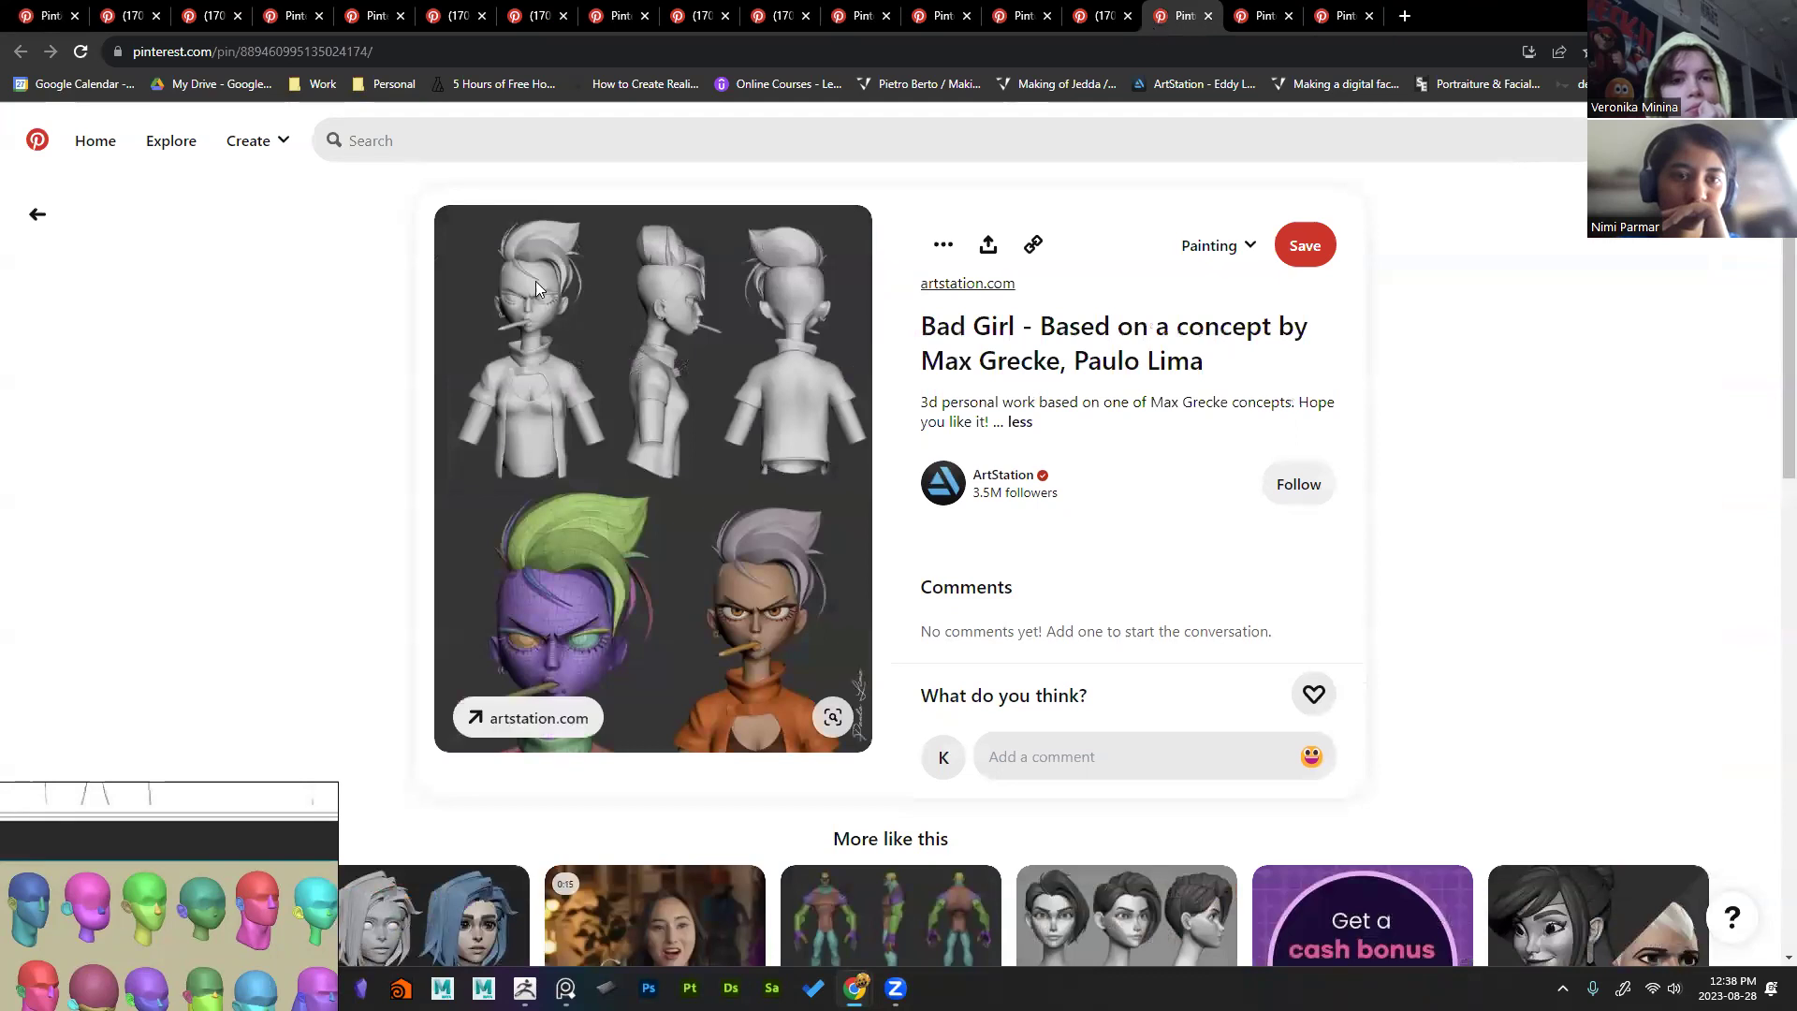
{"action": "scroll", "coordinate": [747, 711], "scroll_direction": "down", "scroll_amount": 4}
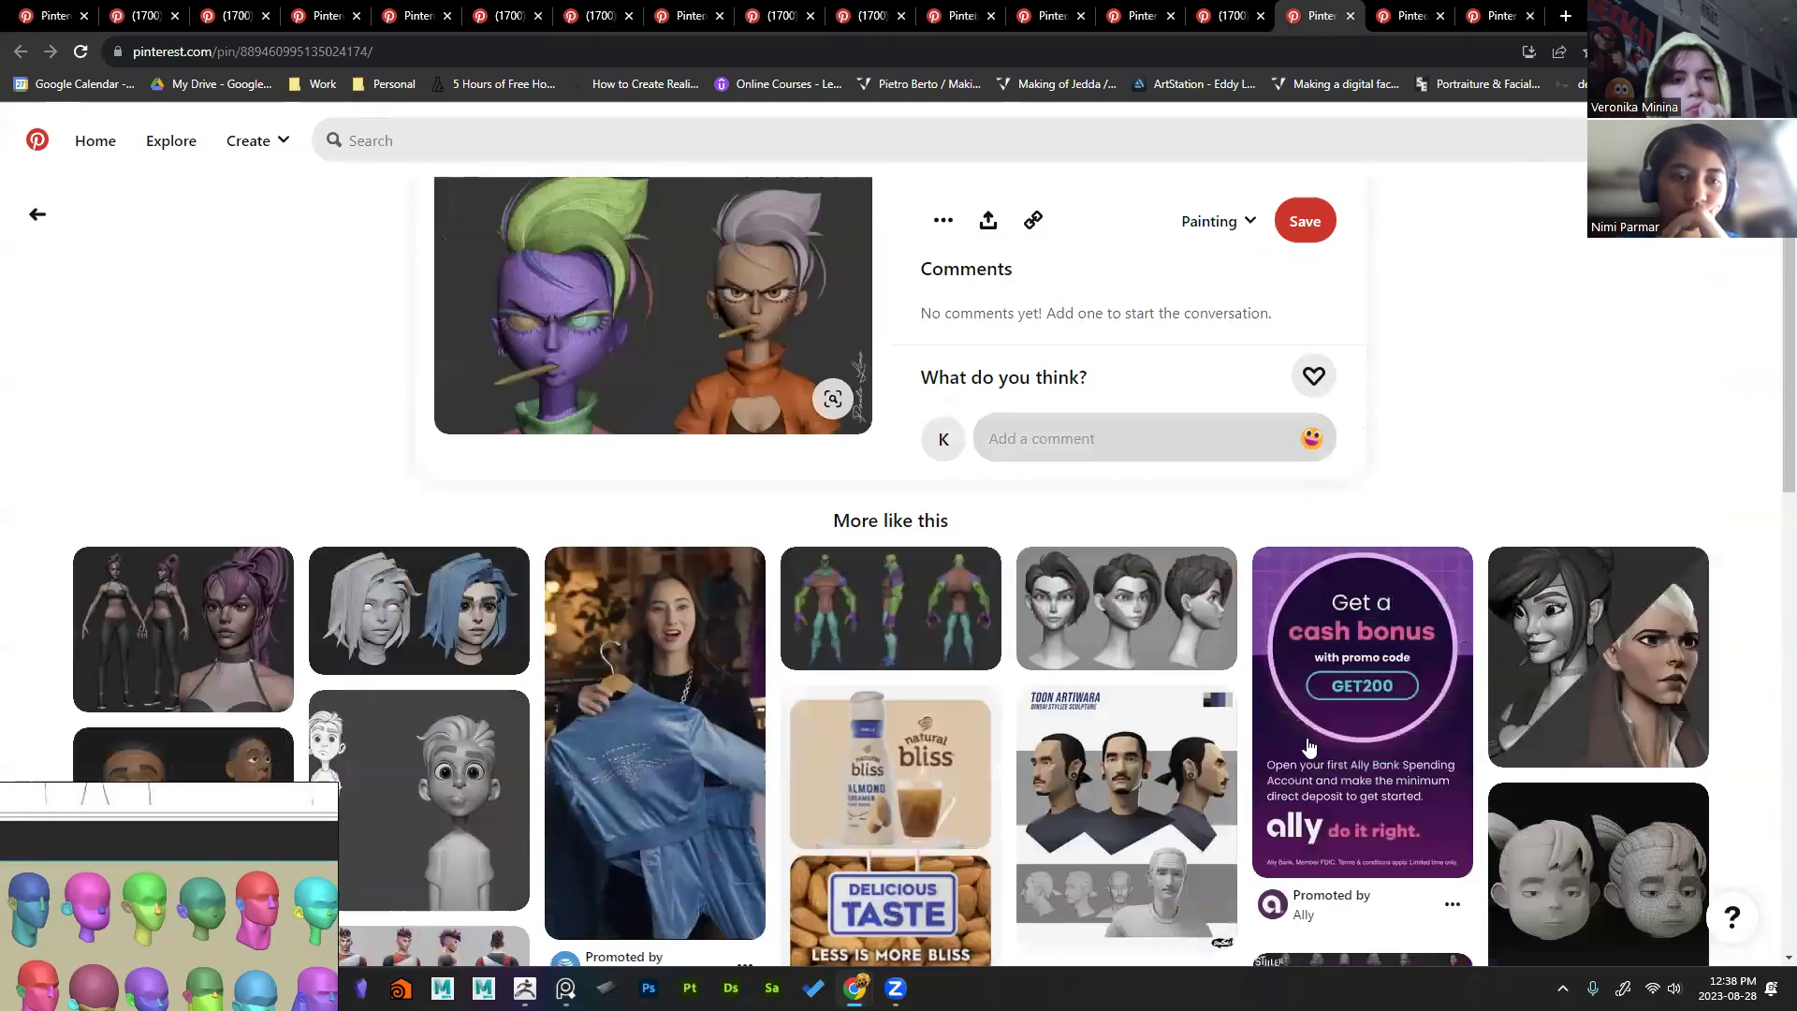
{"action": "scroll", "coordinate": [763, 765], "scroll_direction": "down", "scroll_amount": 2}
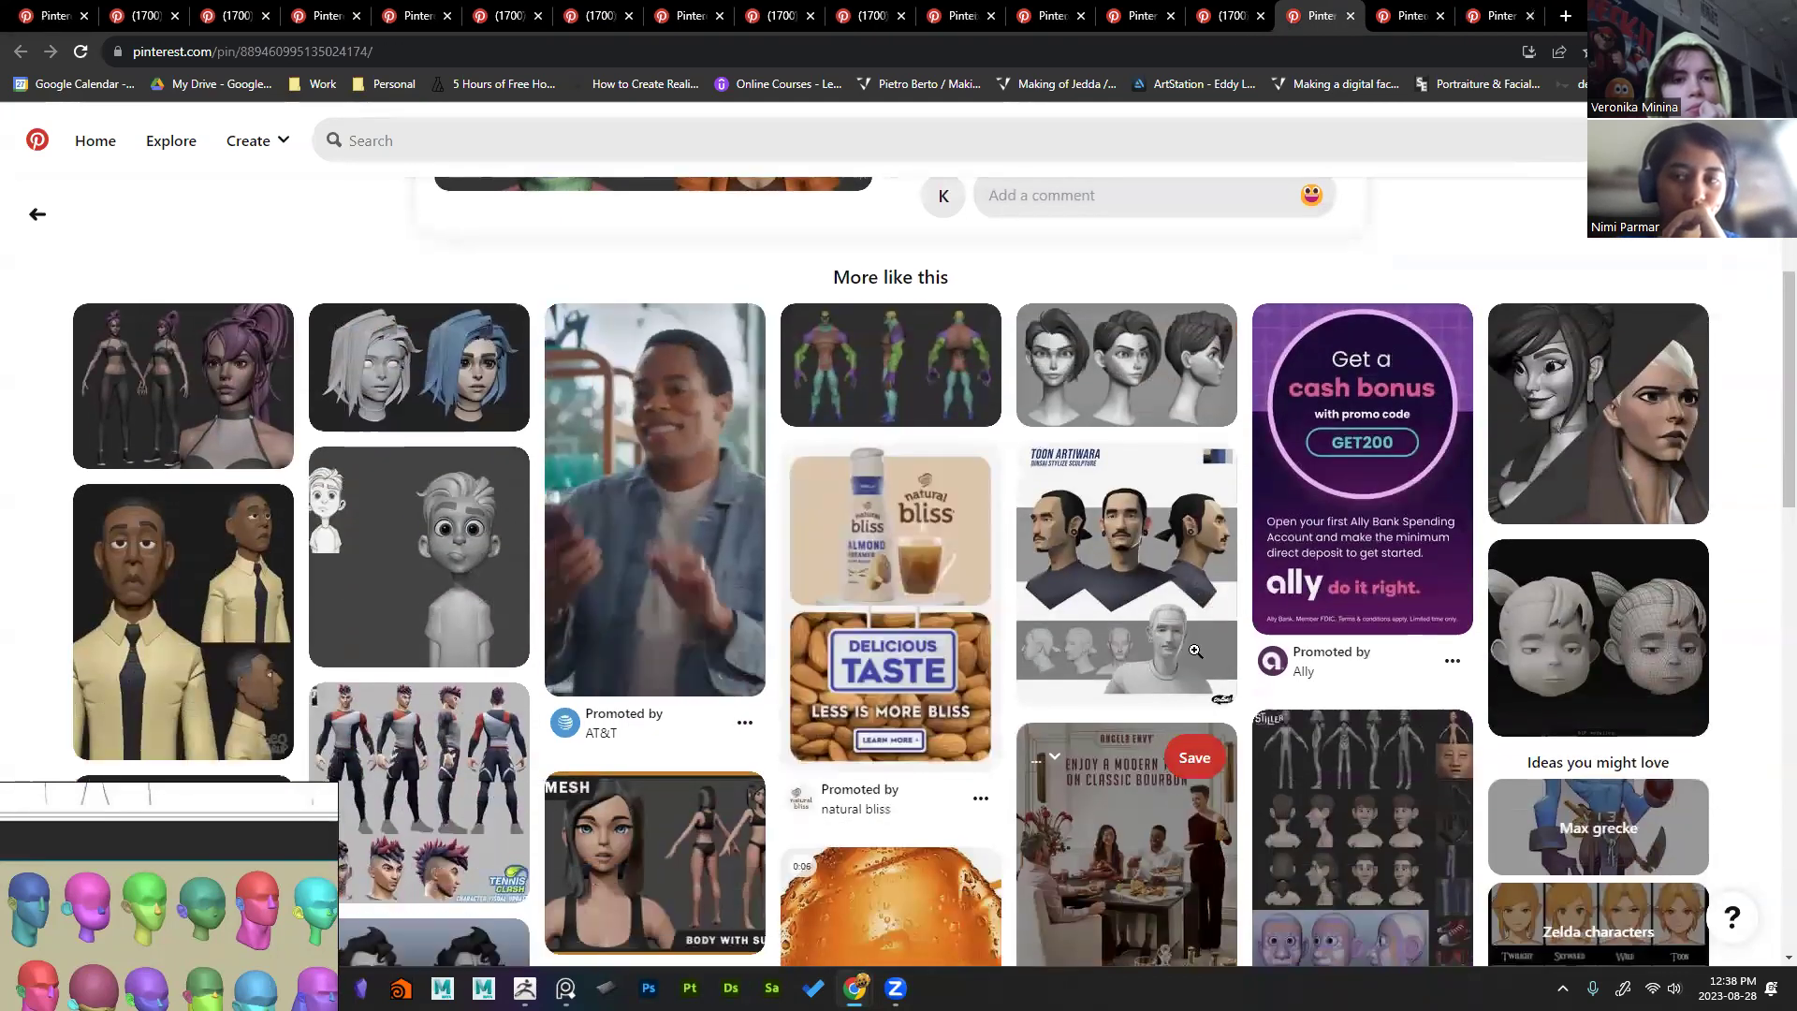
{"action": "scroll", "coordinate": [1046, 805], "scroll_direction": "down", "scroll_amount": 2}
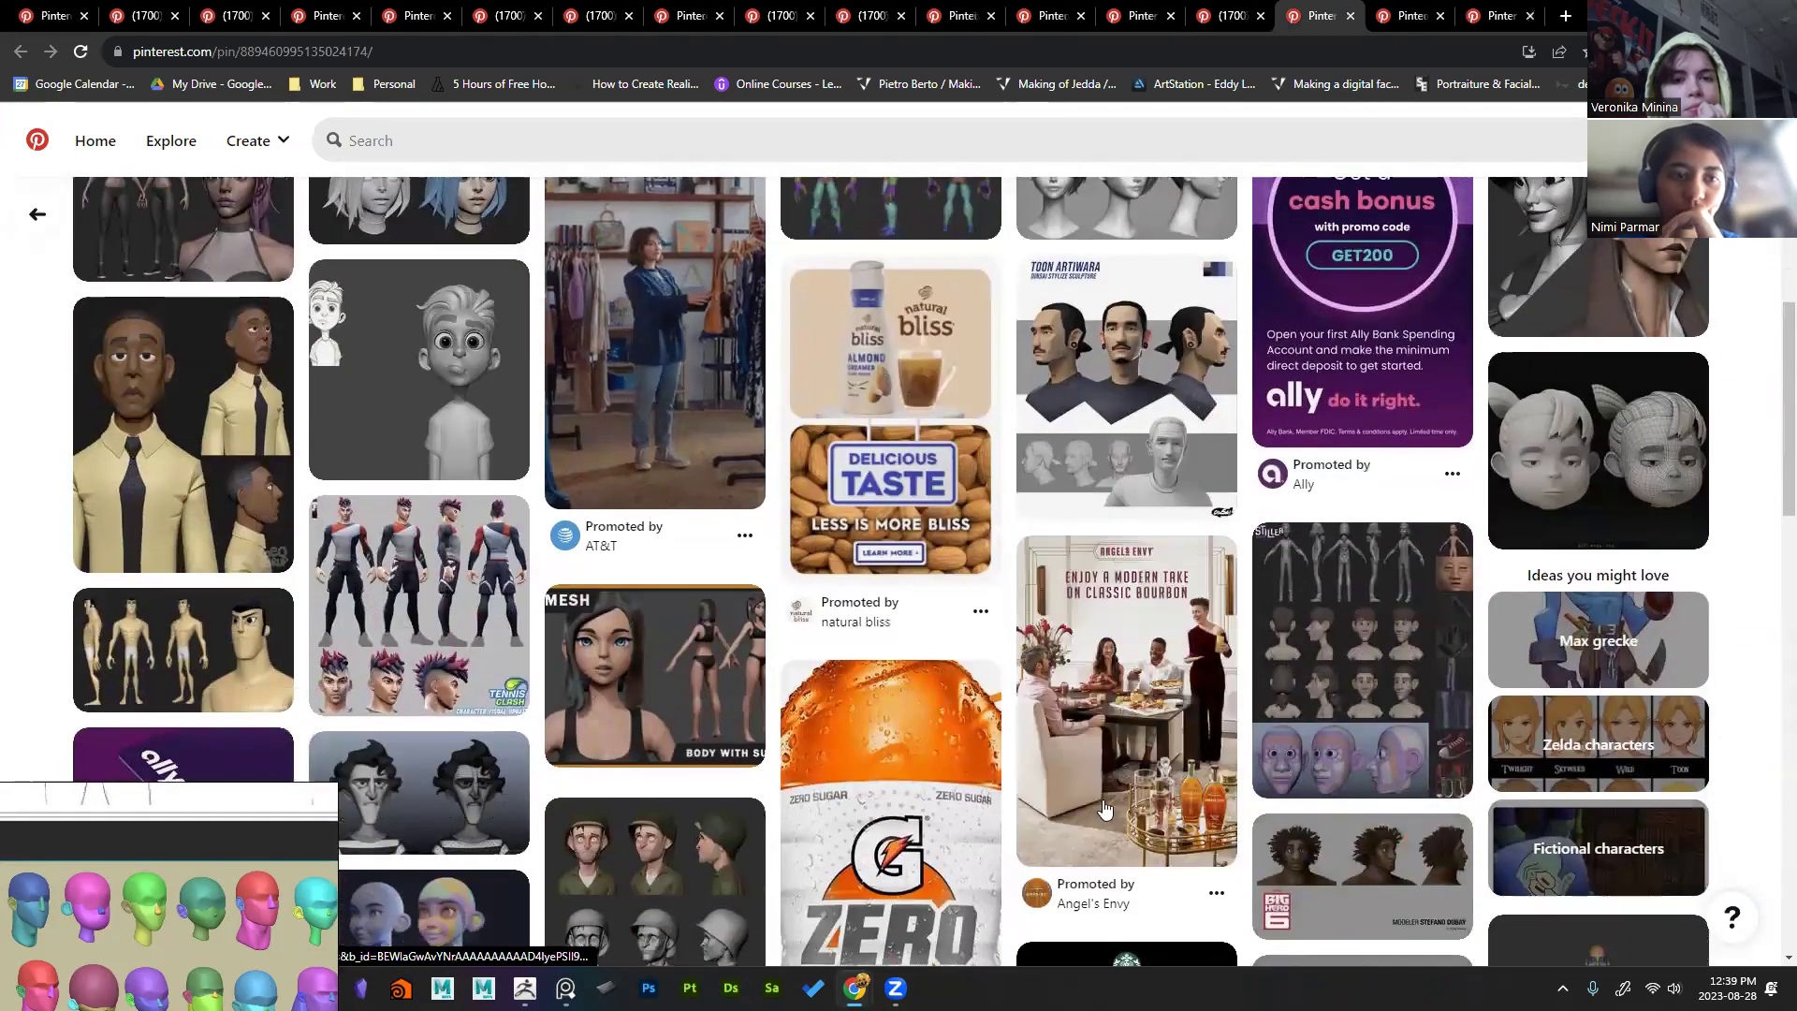
{"action": "scroll", "coordinate": [826, 734], "scroll_direction": "up", "scroll_amount": 6}
{"action": "scroll", "coordinate": [612, 725], "scroll_direction": "down", "scroll_amount": 5}
{"action": "scroll", "coordinate": [612, 724], "scroll_direction": "down", "scroll_amount": 3}
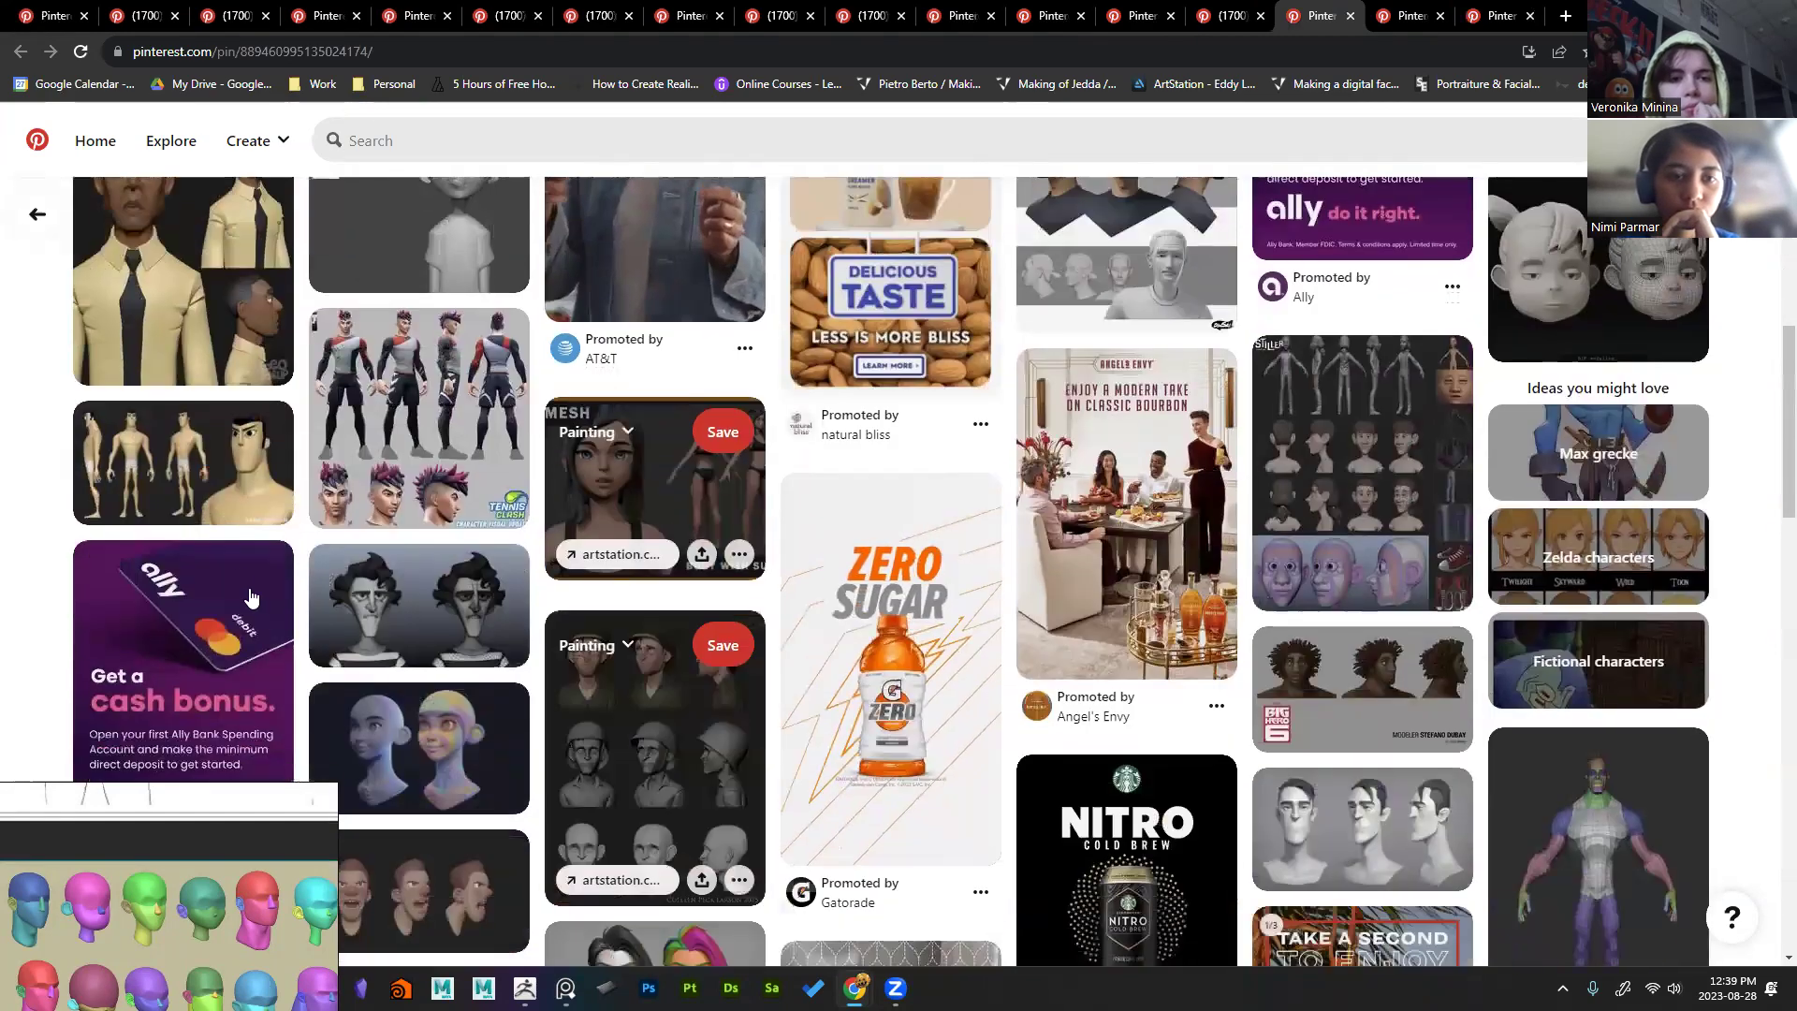
{"action": "scroll", "coordinate": [842, 798], "scroll_direction": "up", "scroll_amount": 8}
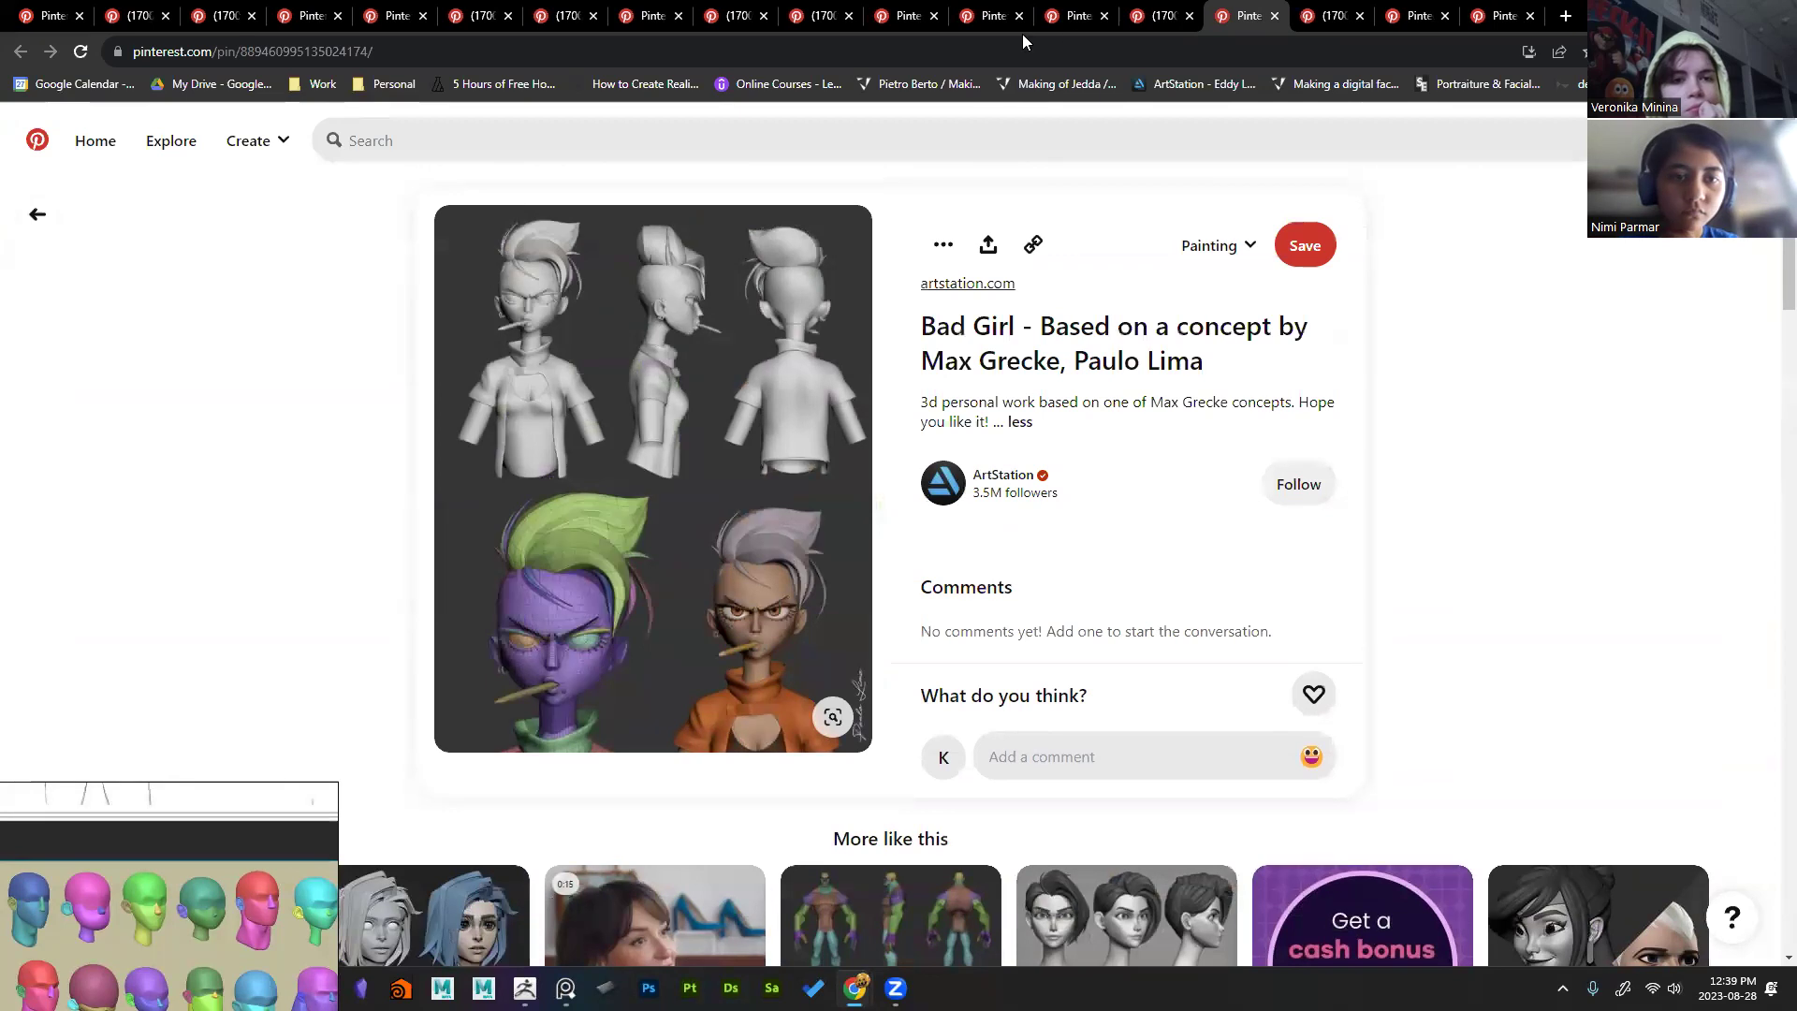
{"action": "left_click", "coordinate": [1327, 20]}
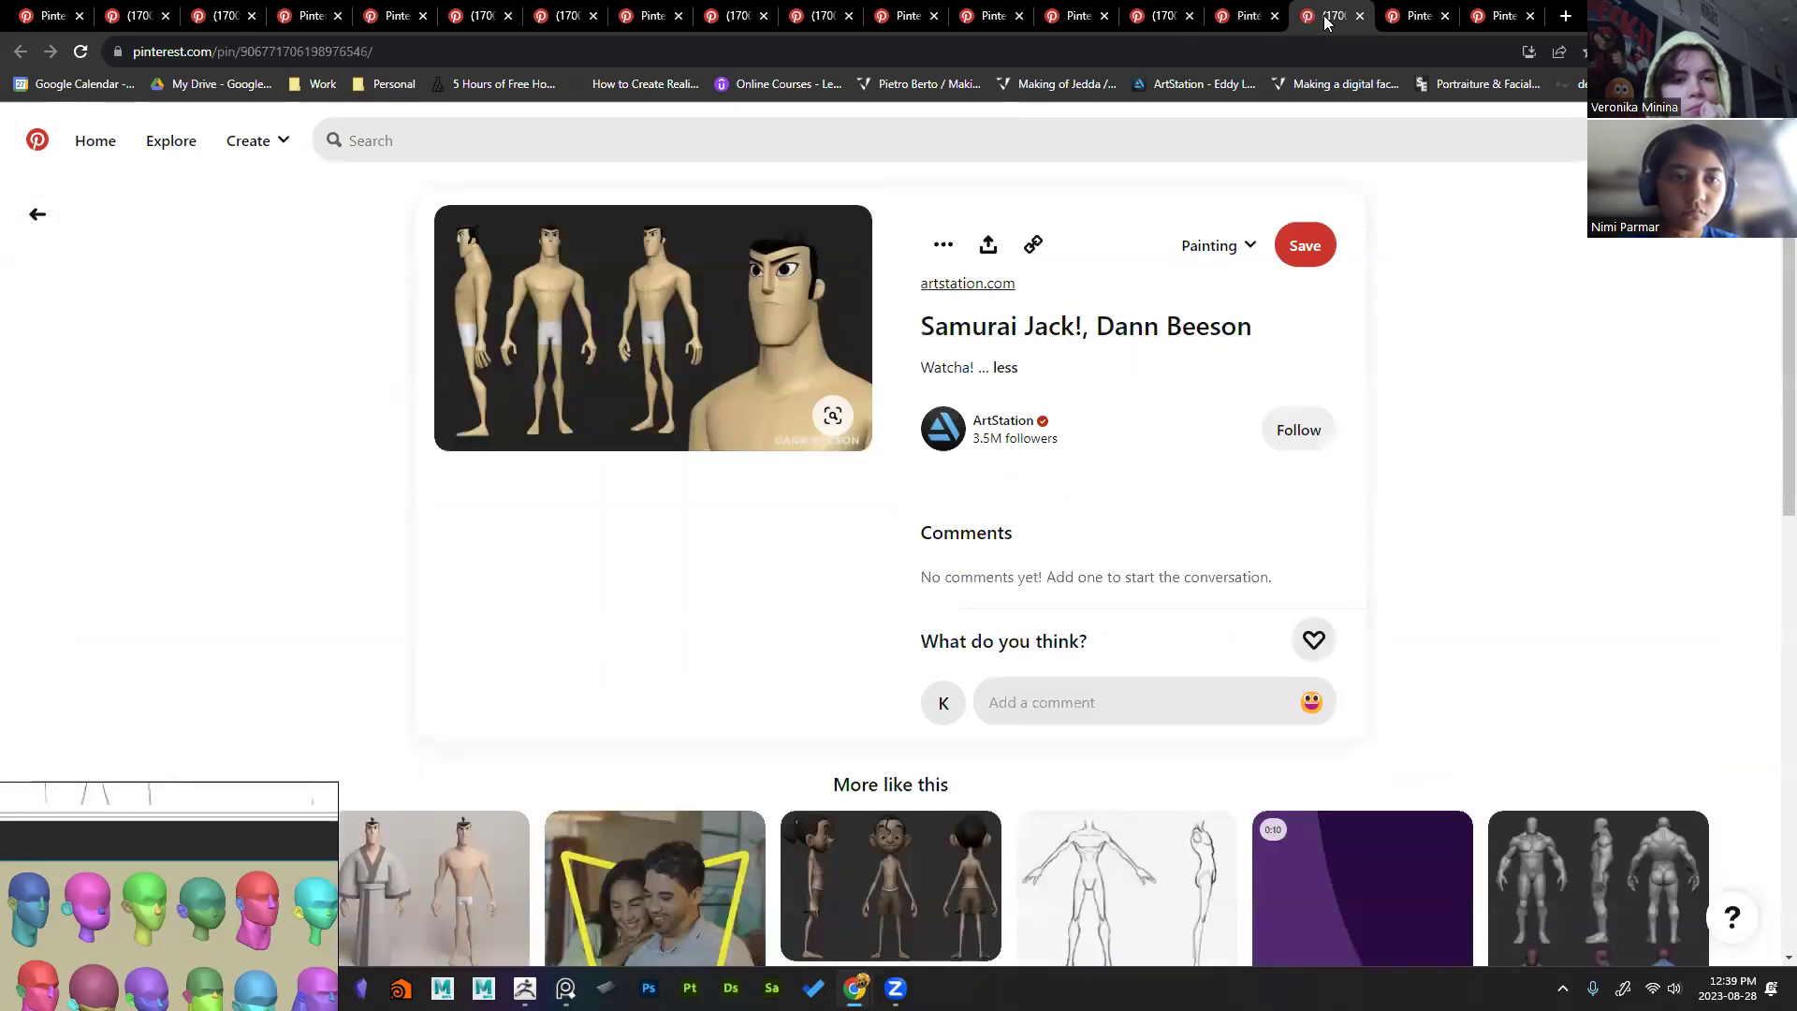
{"action": "left_click", "coordinate": [1215, 11]}
Step: Look at the stylized Joel bust and the similar sculpted heads suggested with it
{"action": "left_click", "coordinate": [1413, 17]}
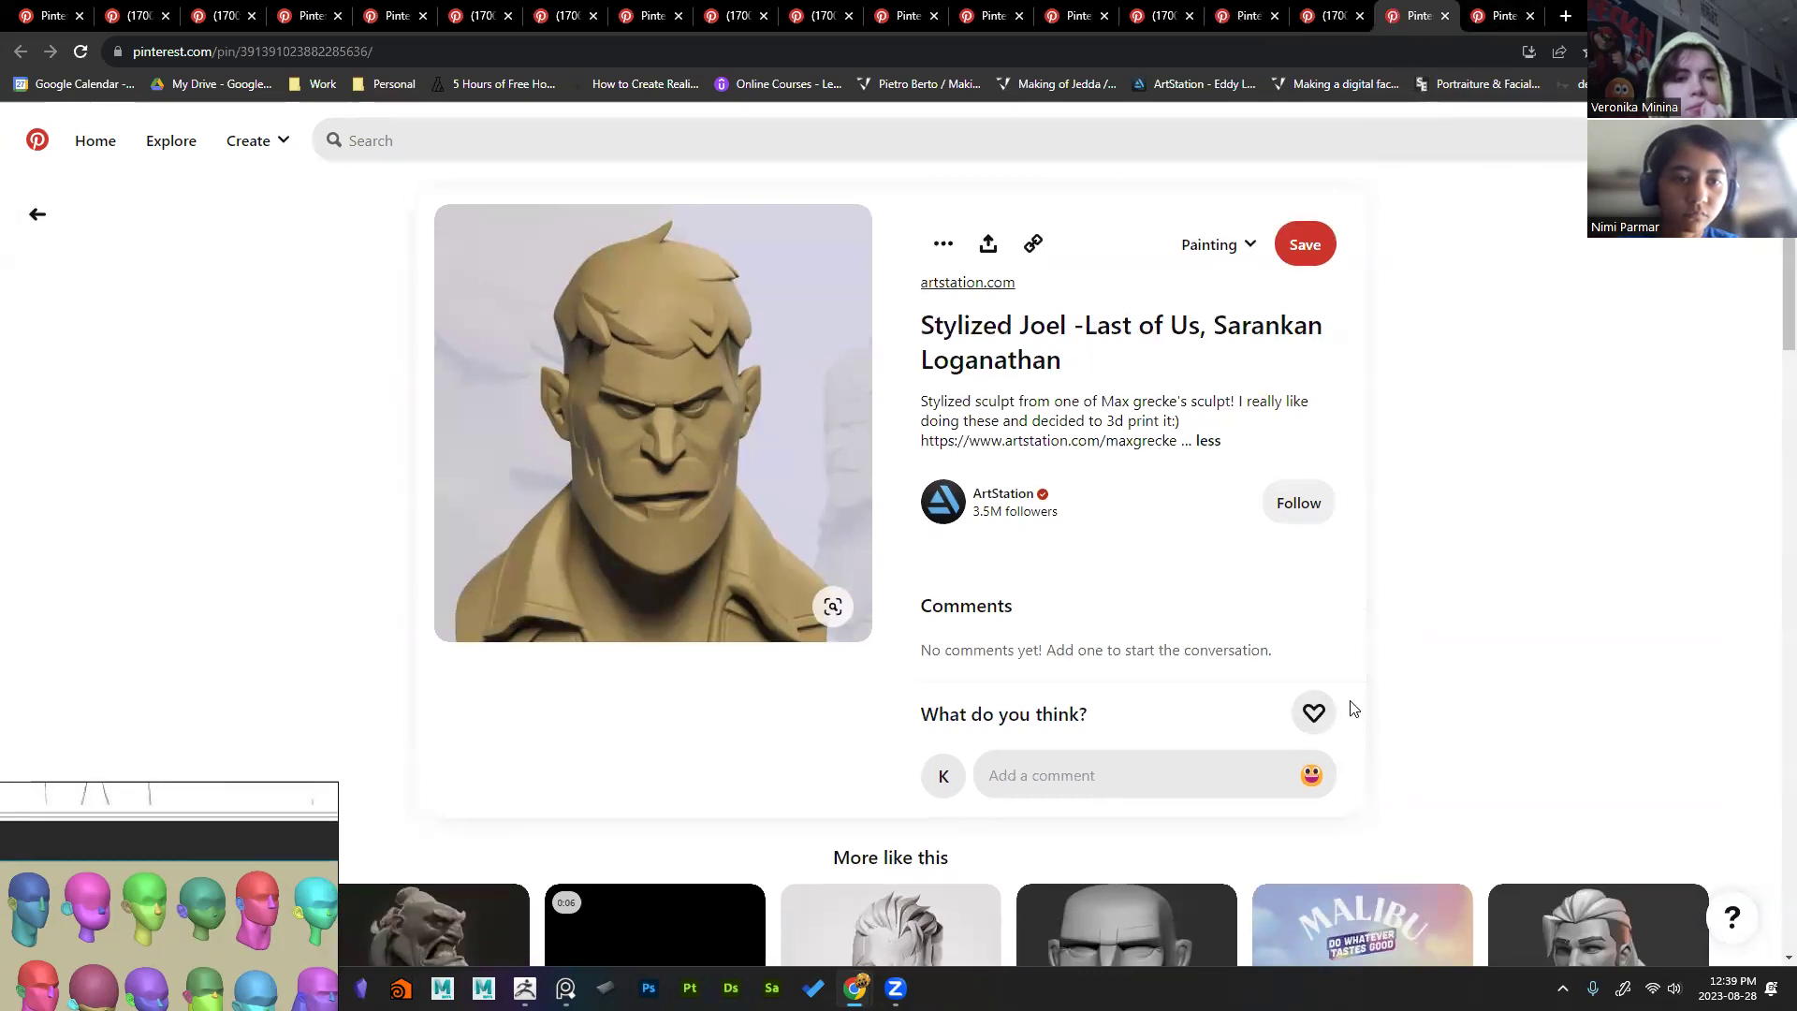
{"action": "scroll", "coordinate": [1350, 708], "scroll_direction": "down", "scroll_amount": 5}
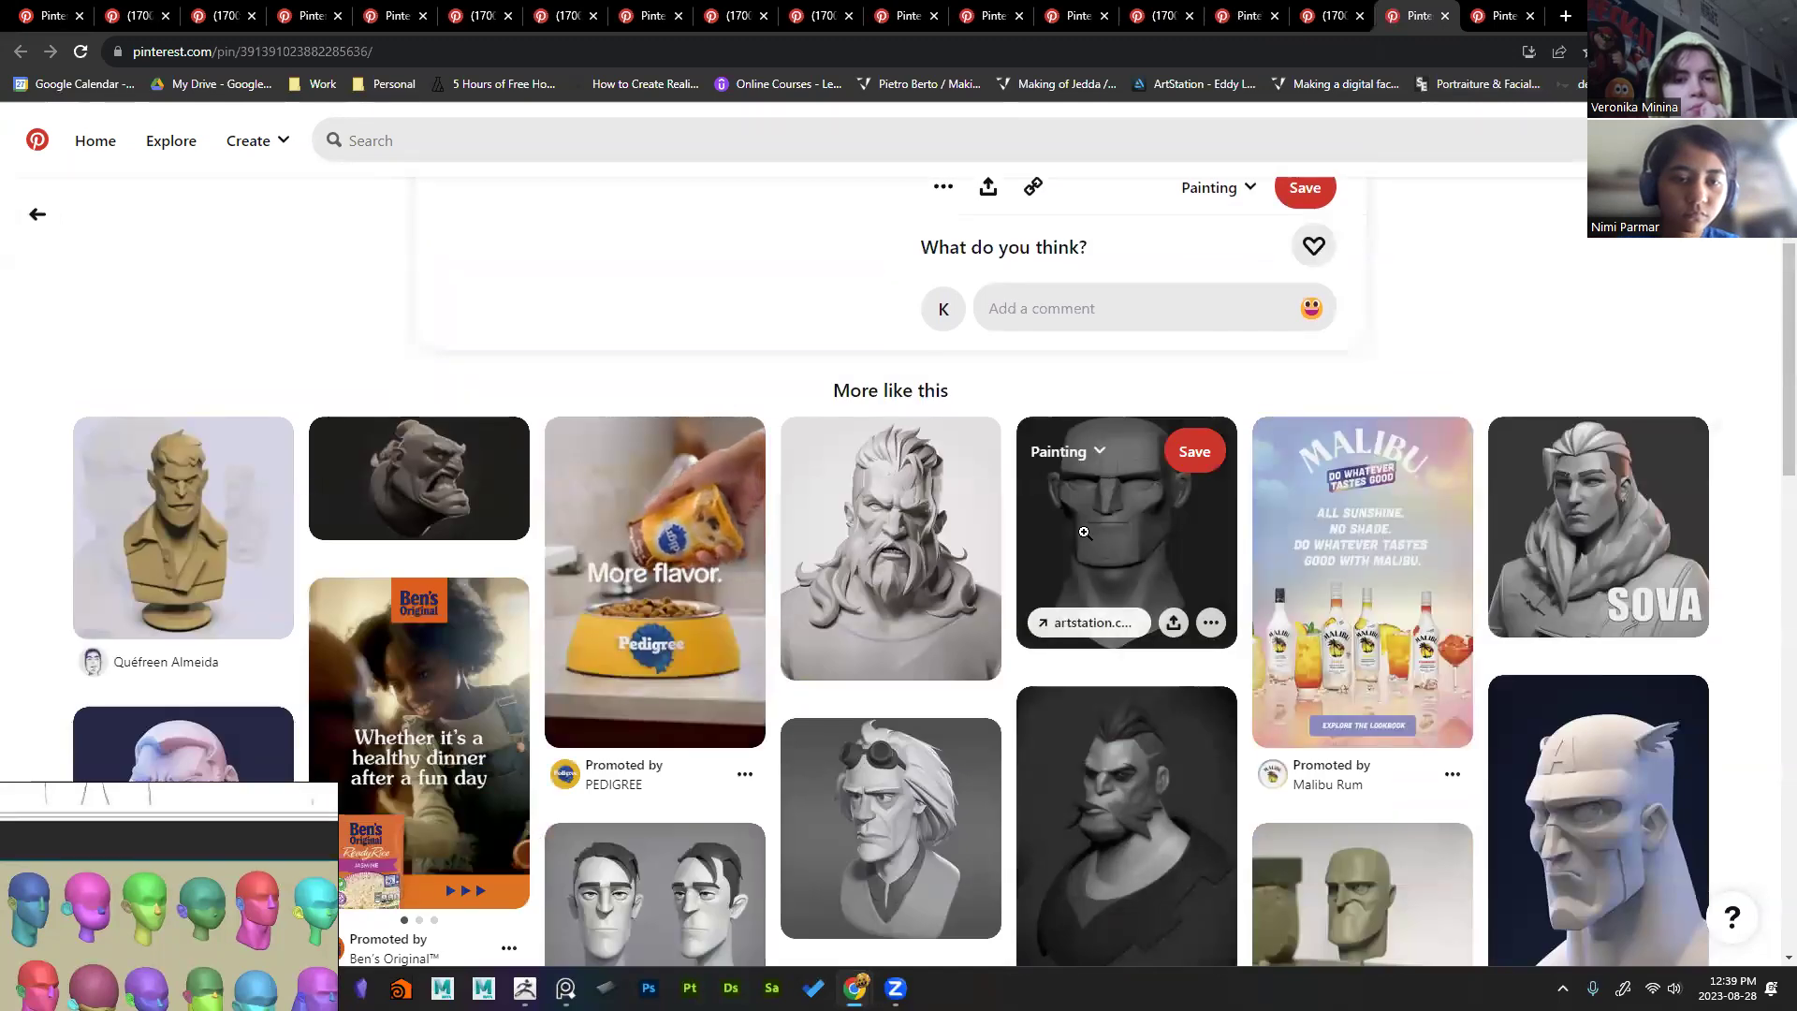
{"action": "scroll", "coordinate": [1346, 272], "scroll_direction": "up", "scroll_amount": 5}
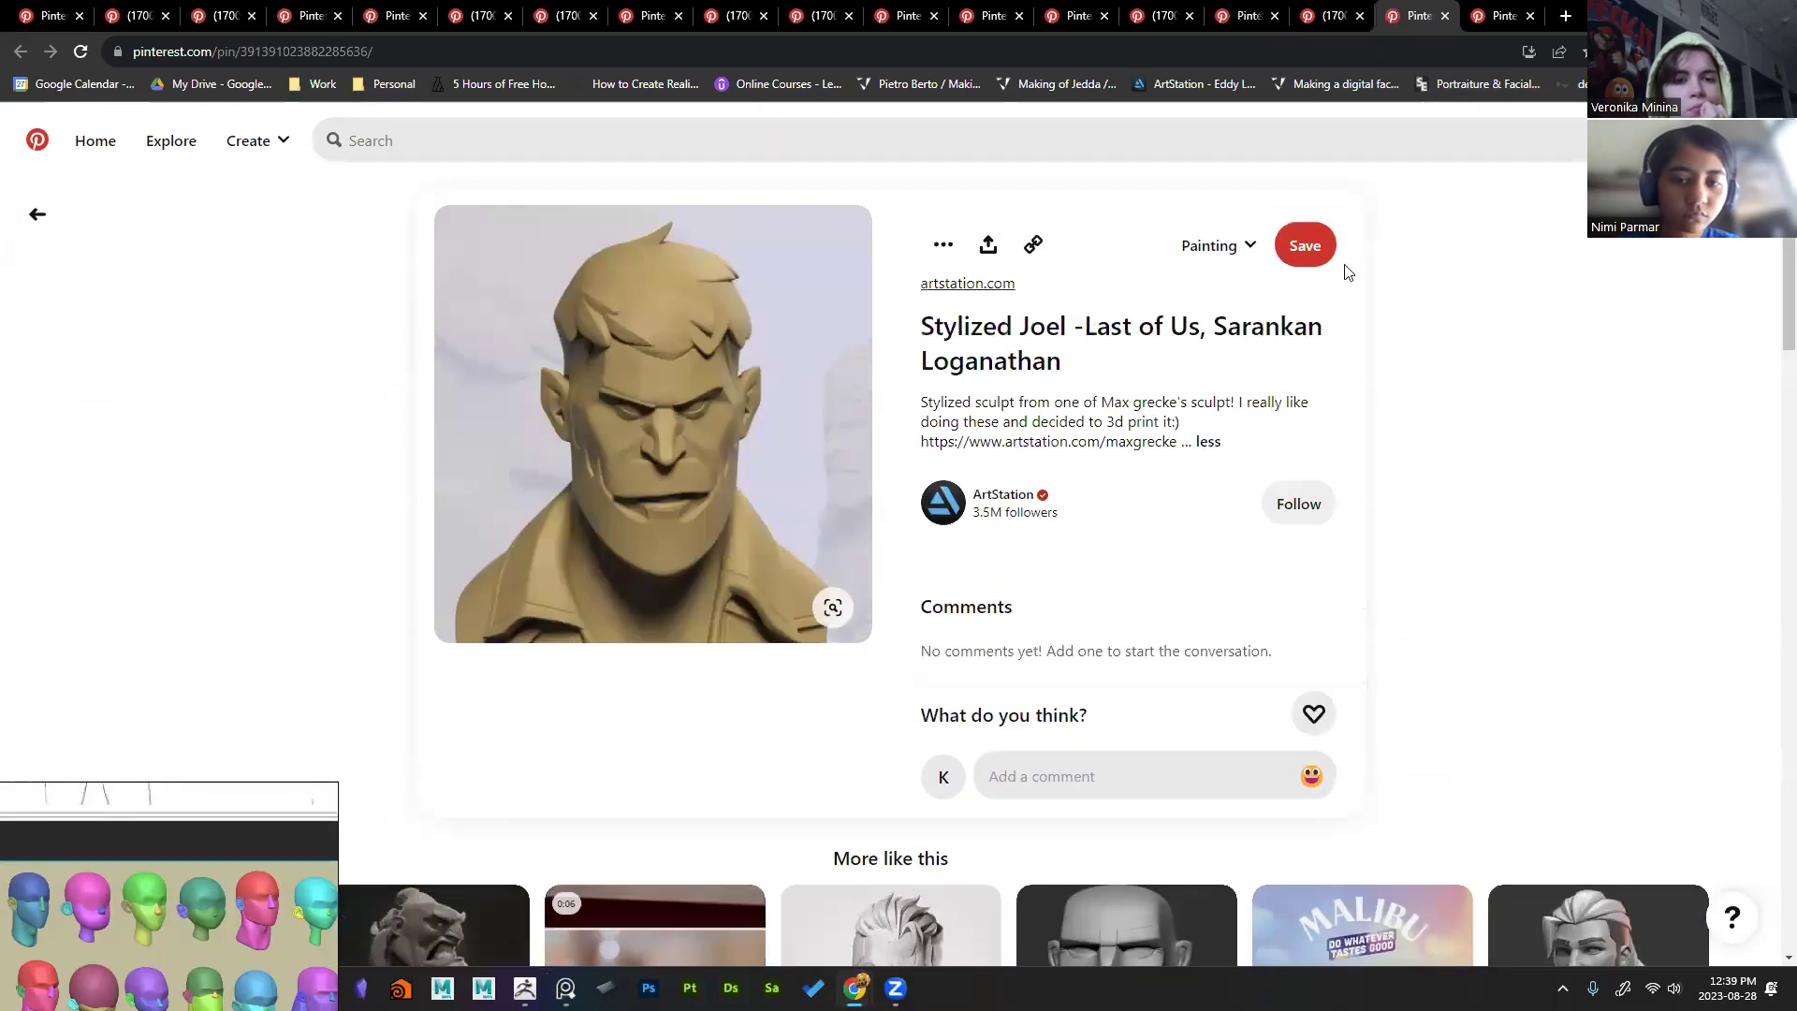
Step: Examine the planar head pin's four views and the related head construction pins
{"action": "left_click", "coordinate": [400, 14]}
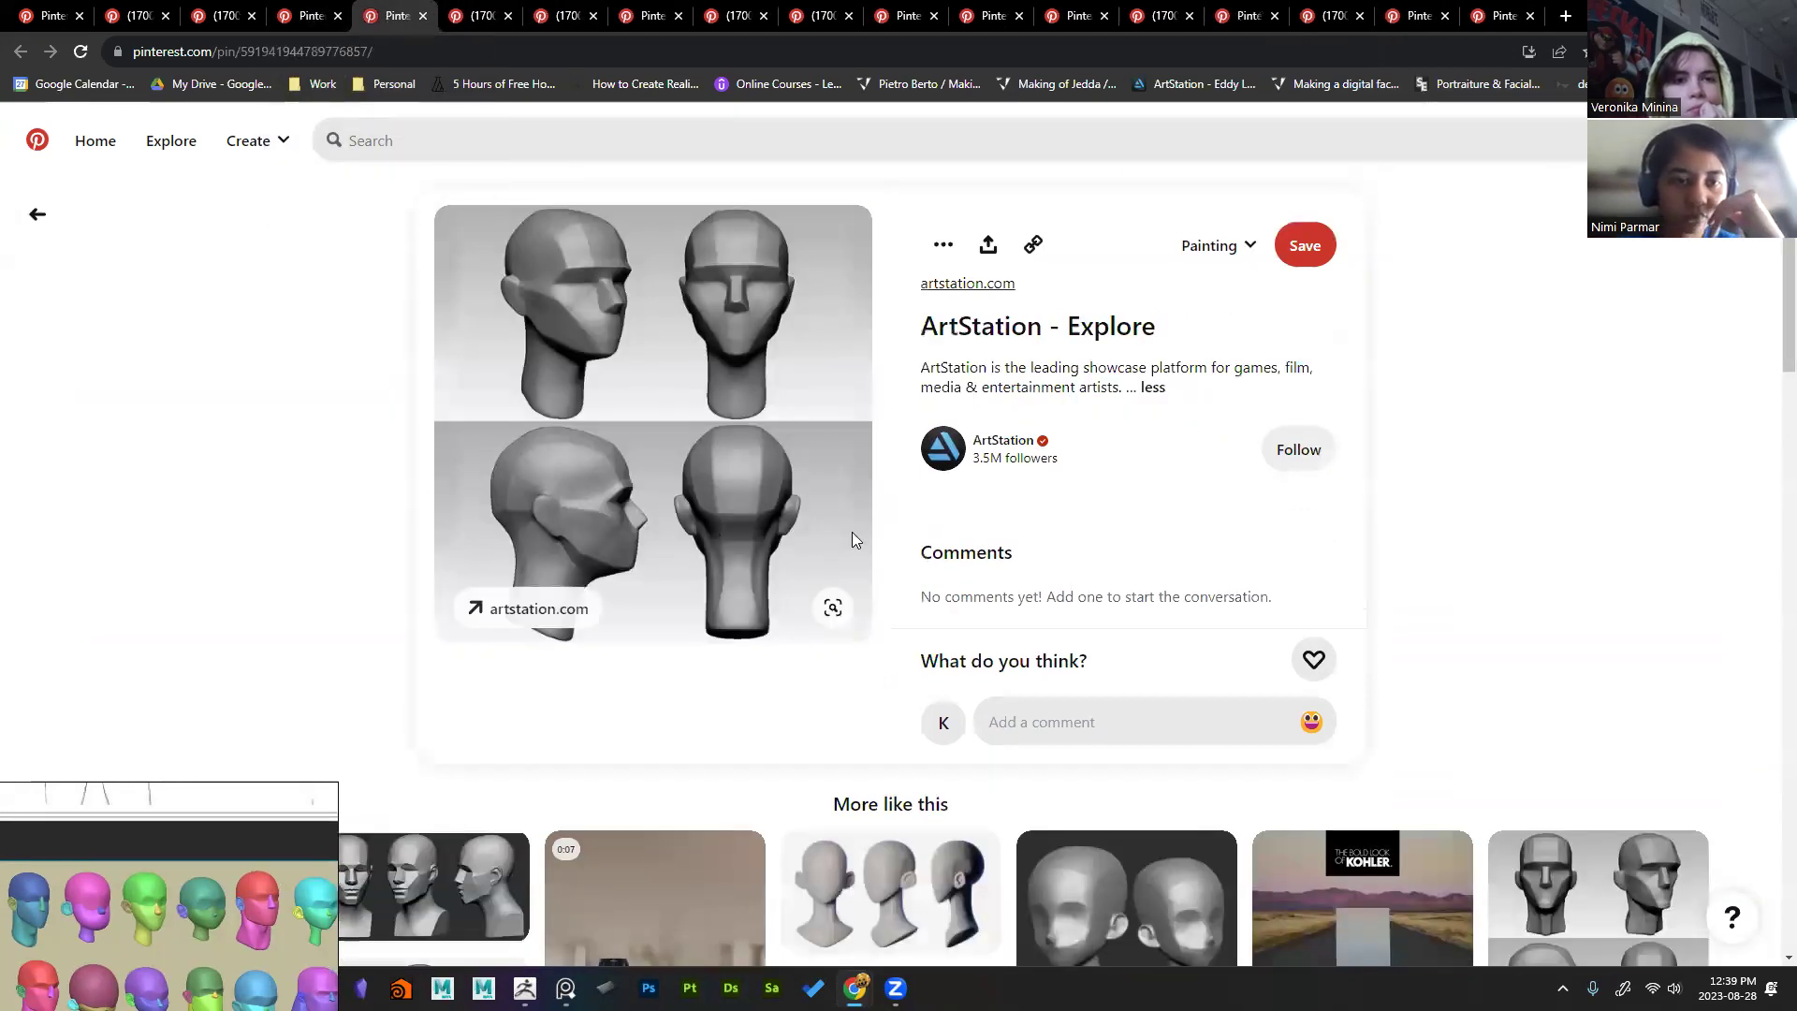
{"action": "scroll", "coordinate": [434, 487], "scroll_direction": "down", "scroll_amount": 2}
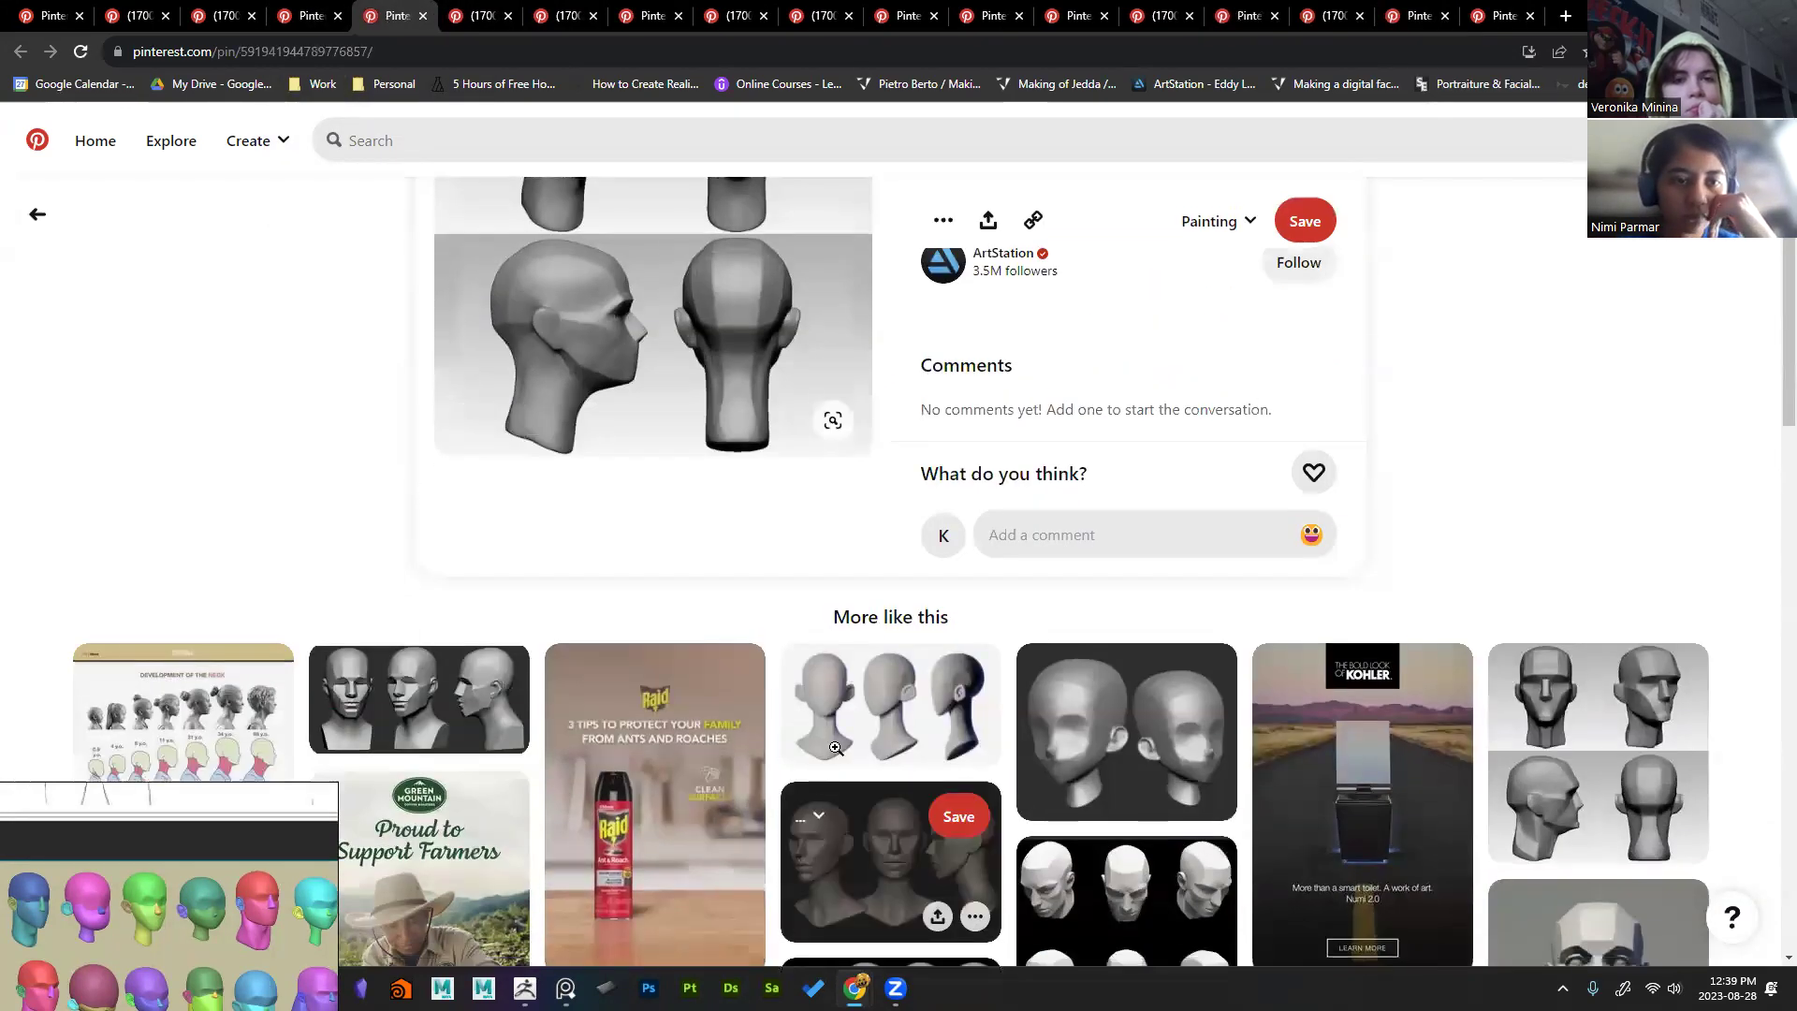
{"action": "middle_click", "coordinate": [723, 690]}
{"action": "scroll", "coordinate": [724, 690], "scroll_direction": "down", "scroll_amount": 3}
{"action": "left_click", "coordinate": [457, 16]}
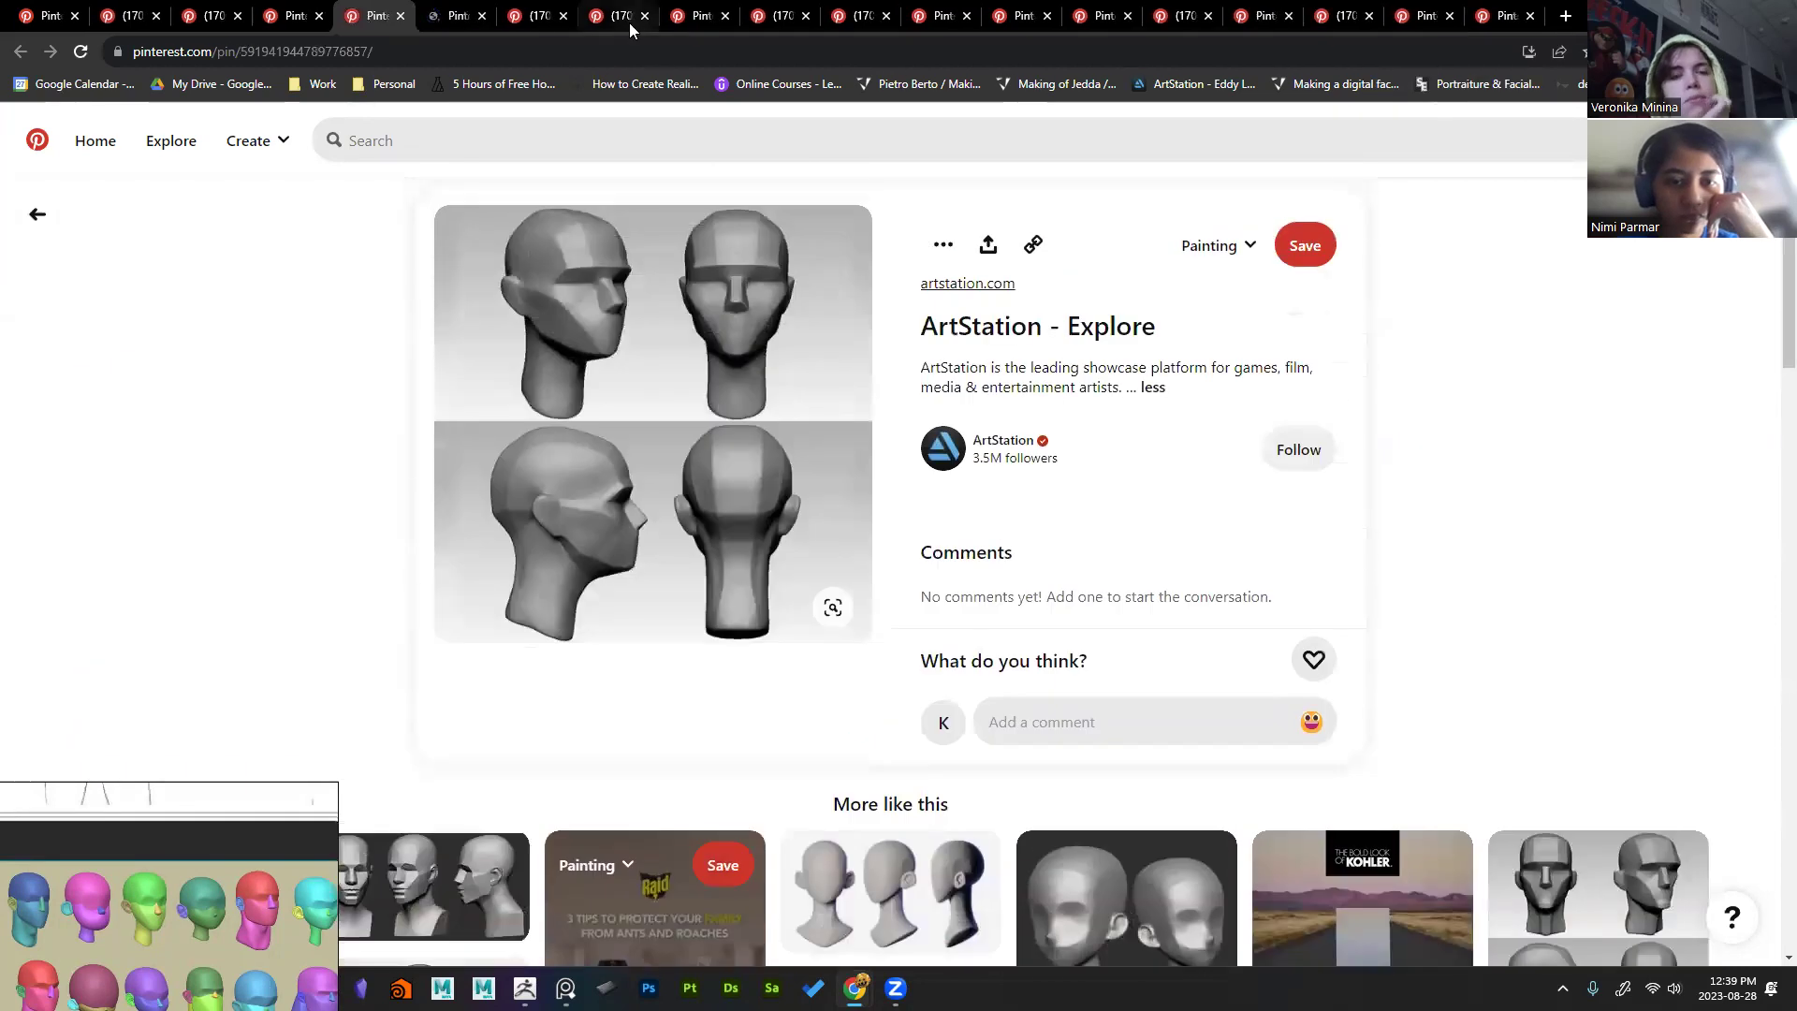
Step: Copy the Stylized Face Anatomy image and paste it onto the reference board
{"action": "right_click", "coordinate": [623, 296]}
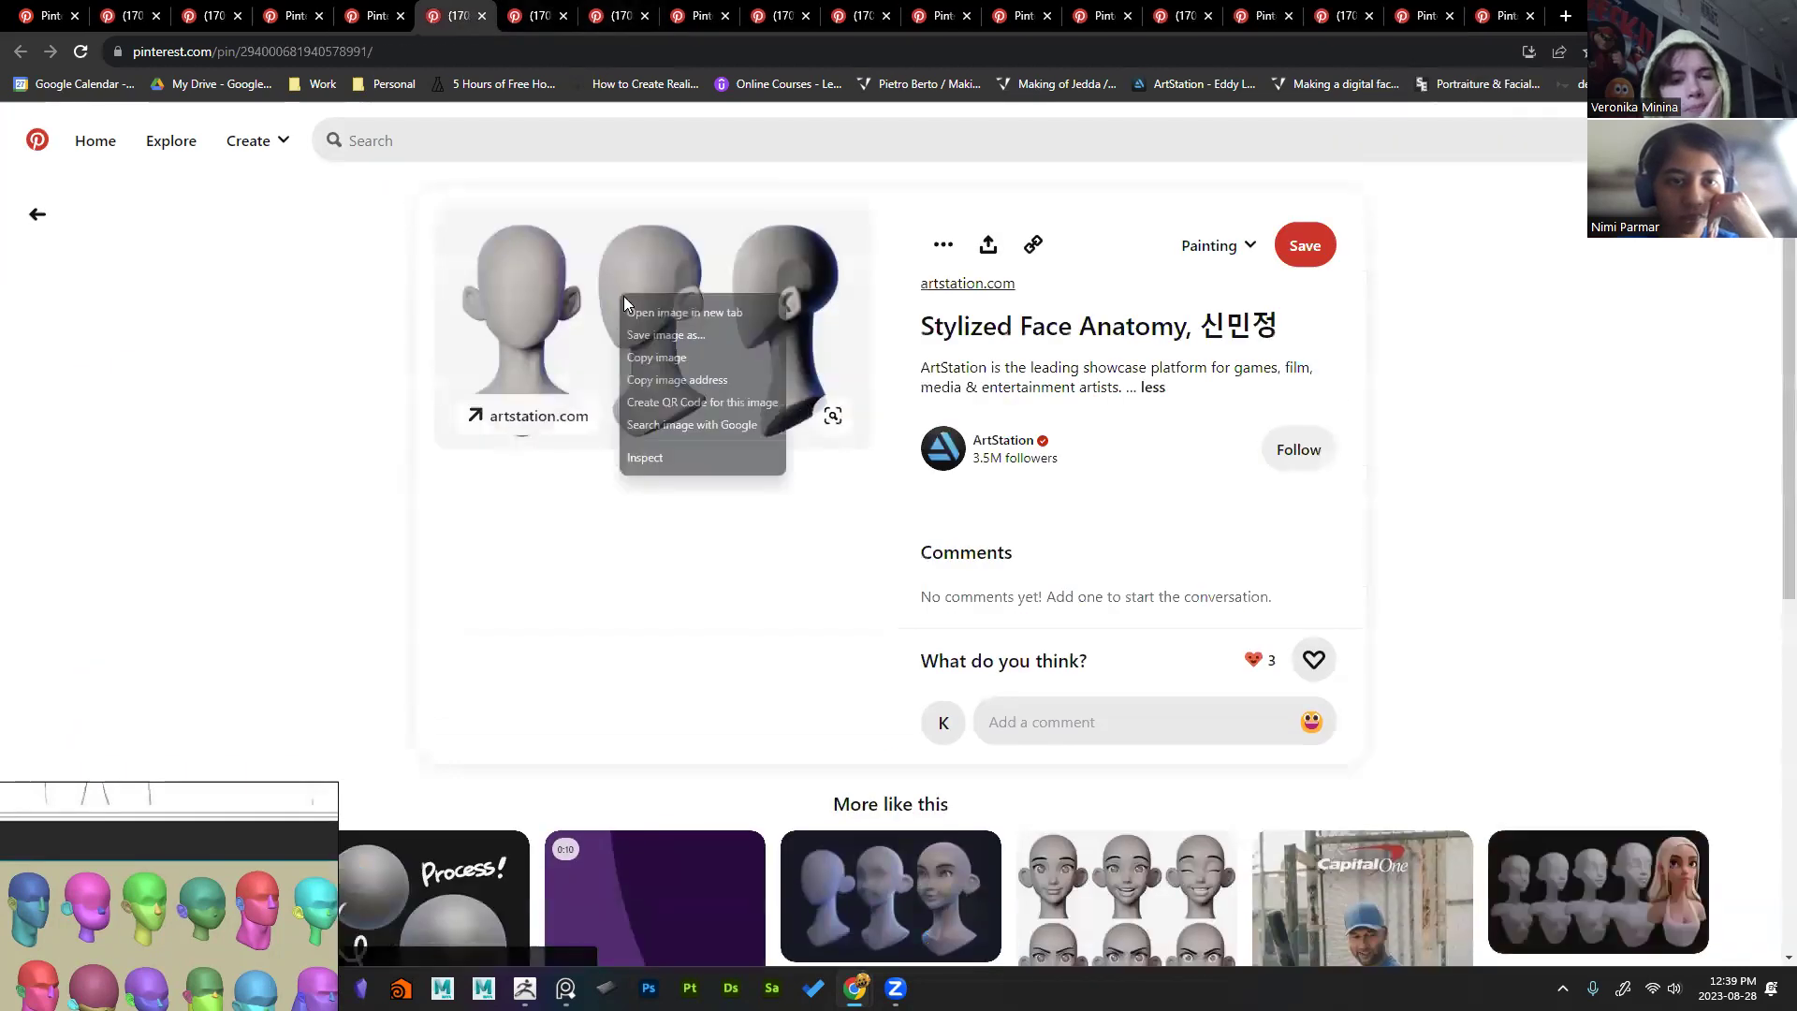
{"action": "left_click", "coordinate": [669, 354]}
{"action": "left_click_drag", "start_coordinate": [222, 841], "coordinate": [355, 869]}
{"action": "key", "text": "alt+a"}
{"action": "key", "text": "ctrl+v"}
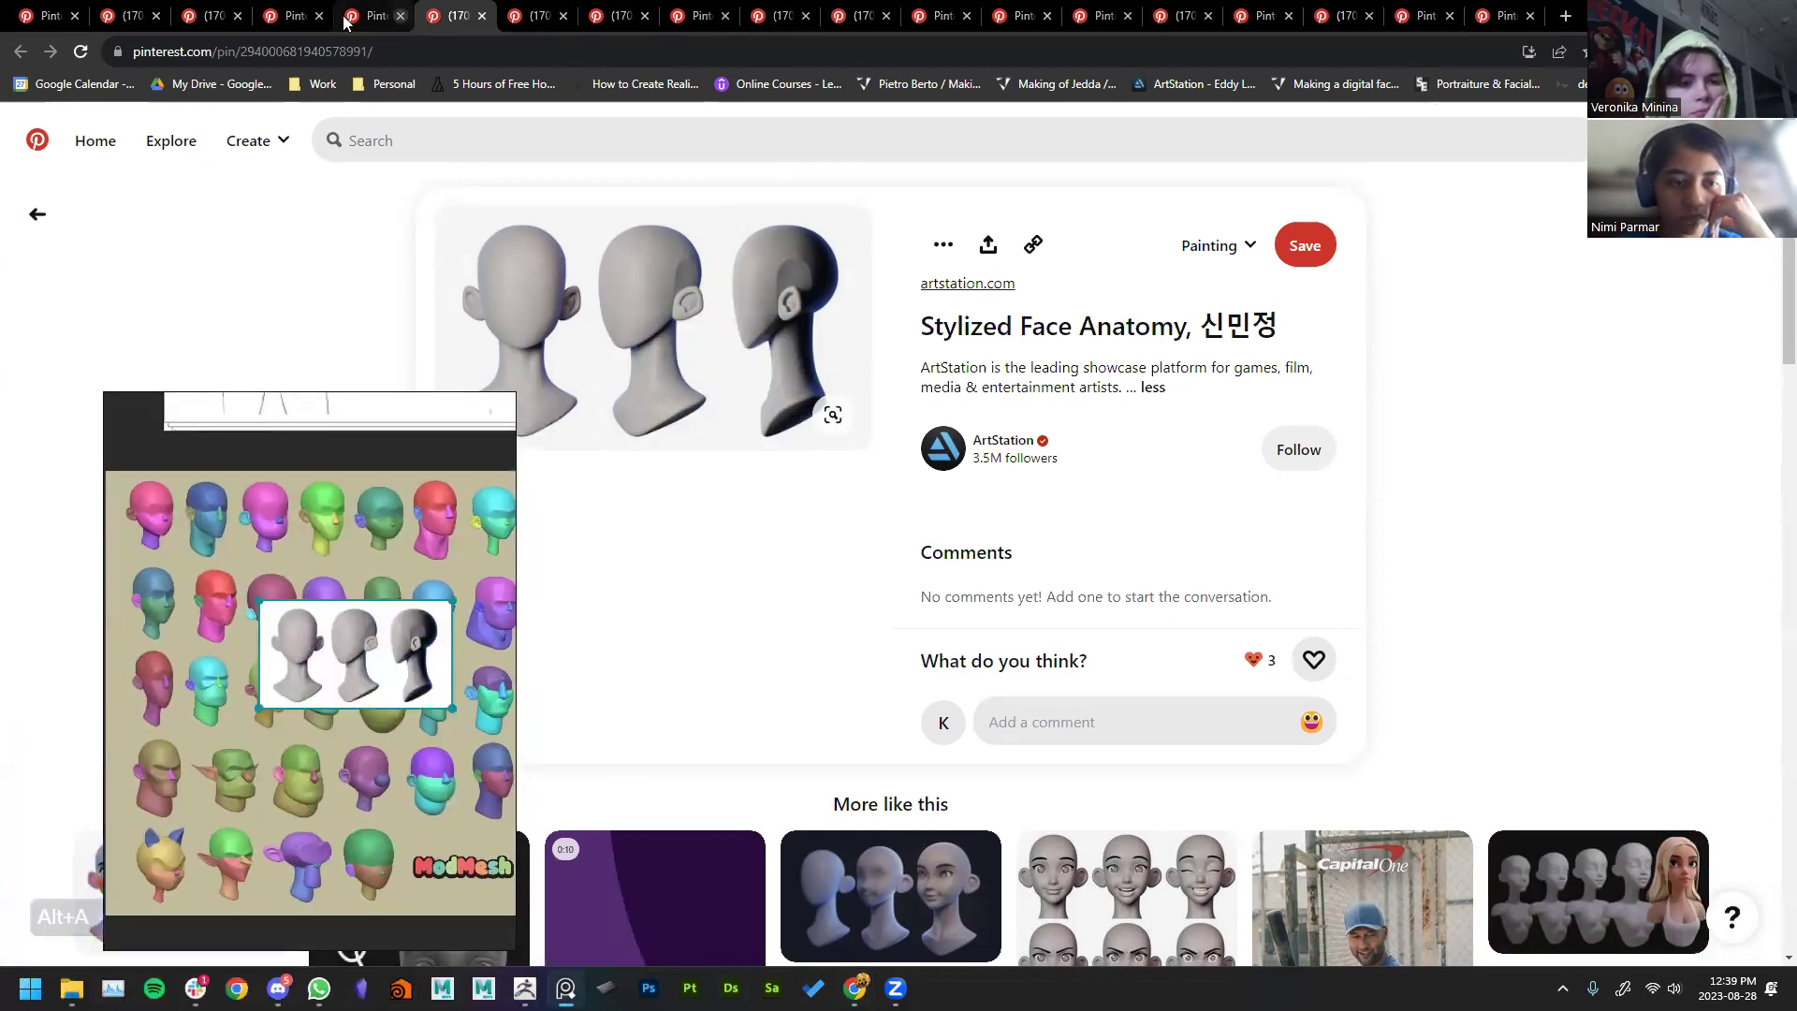
Step: Copy the four-view planar head image onto the reference board and arrange the two new head images above the coloured heads sheet
{"action": "left_click", "coordinate": [344, 20]}
{"action": "right_click", "coordinate": [754, 444]}
{"action": "left_click", "coordinate": [835, 509]}
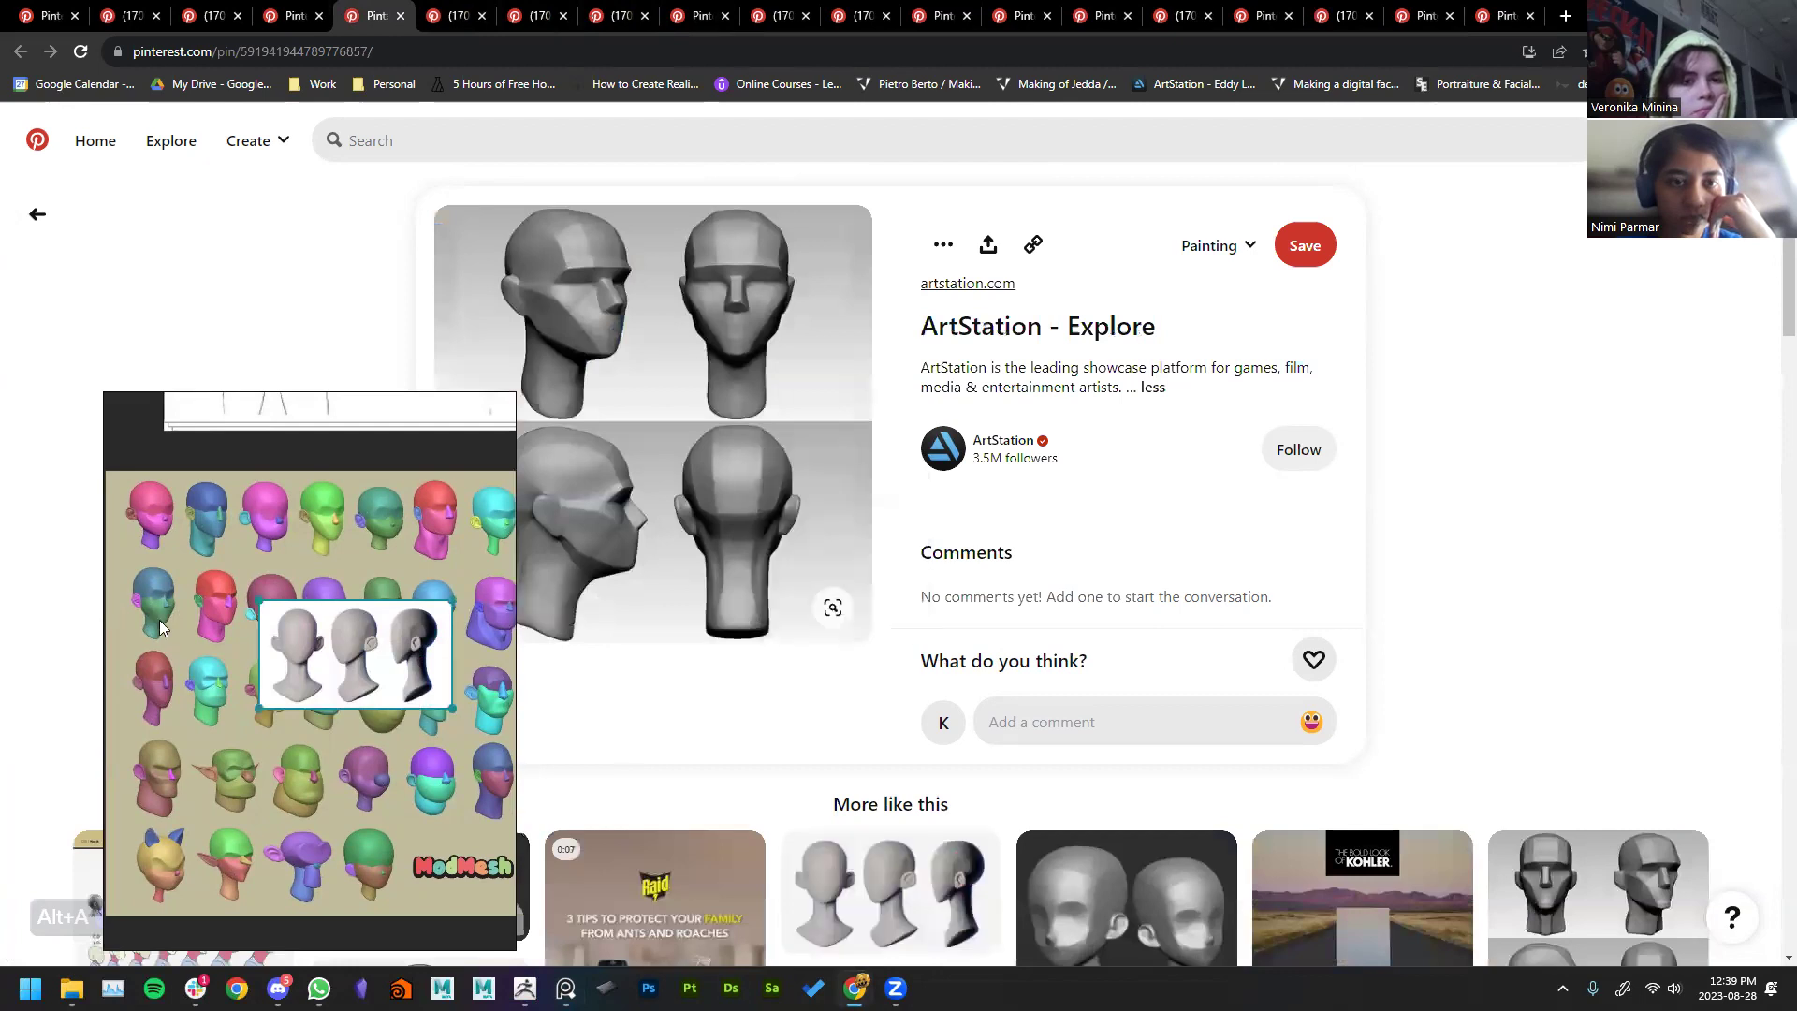
{"action": "key", "text": "Delete"}
{"action": "key", "text": "ctrl+v"}
{"action": "scroll", "coordinate": [363, 732], "scroll_direction": "down", "scroll_amount": 3}
{"action": "left_click_drag", "start_coordinate": [364, 731], "coordinate": [326, 871]}
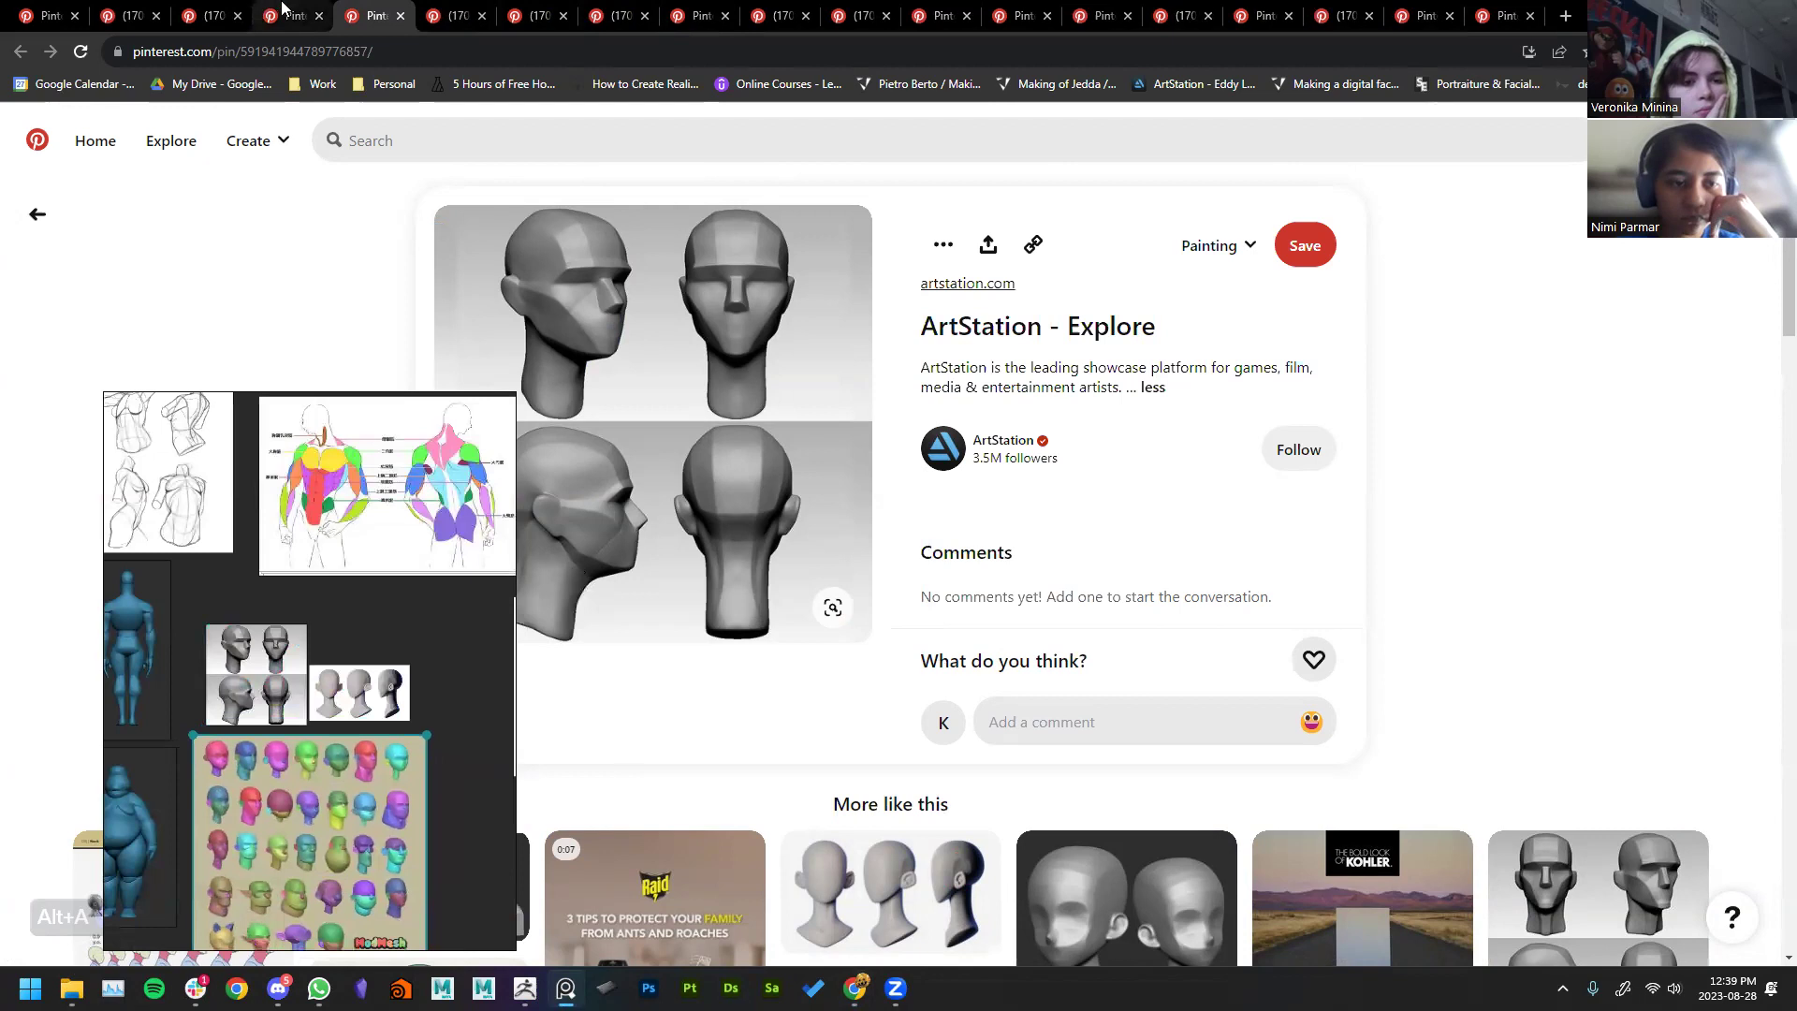
{"action": "left_click", "coordinate": [282, 9]}
{"action": "right_click", "coordinate": [645, 372]}
{"action": "left_click", "coordinate": [1461, 534]}
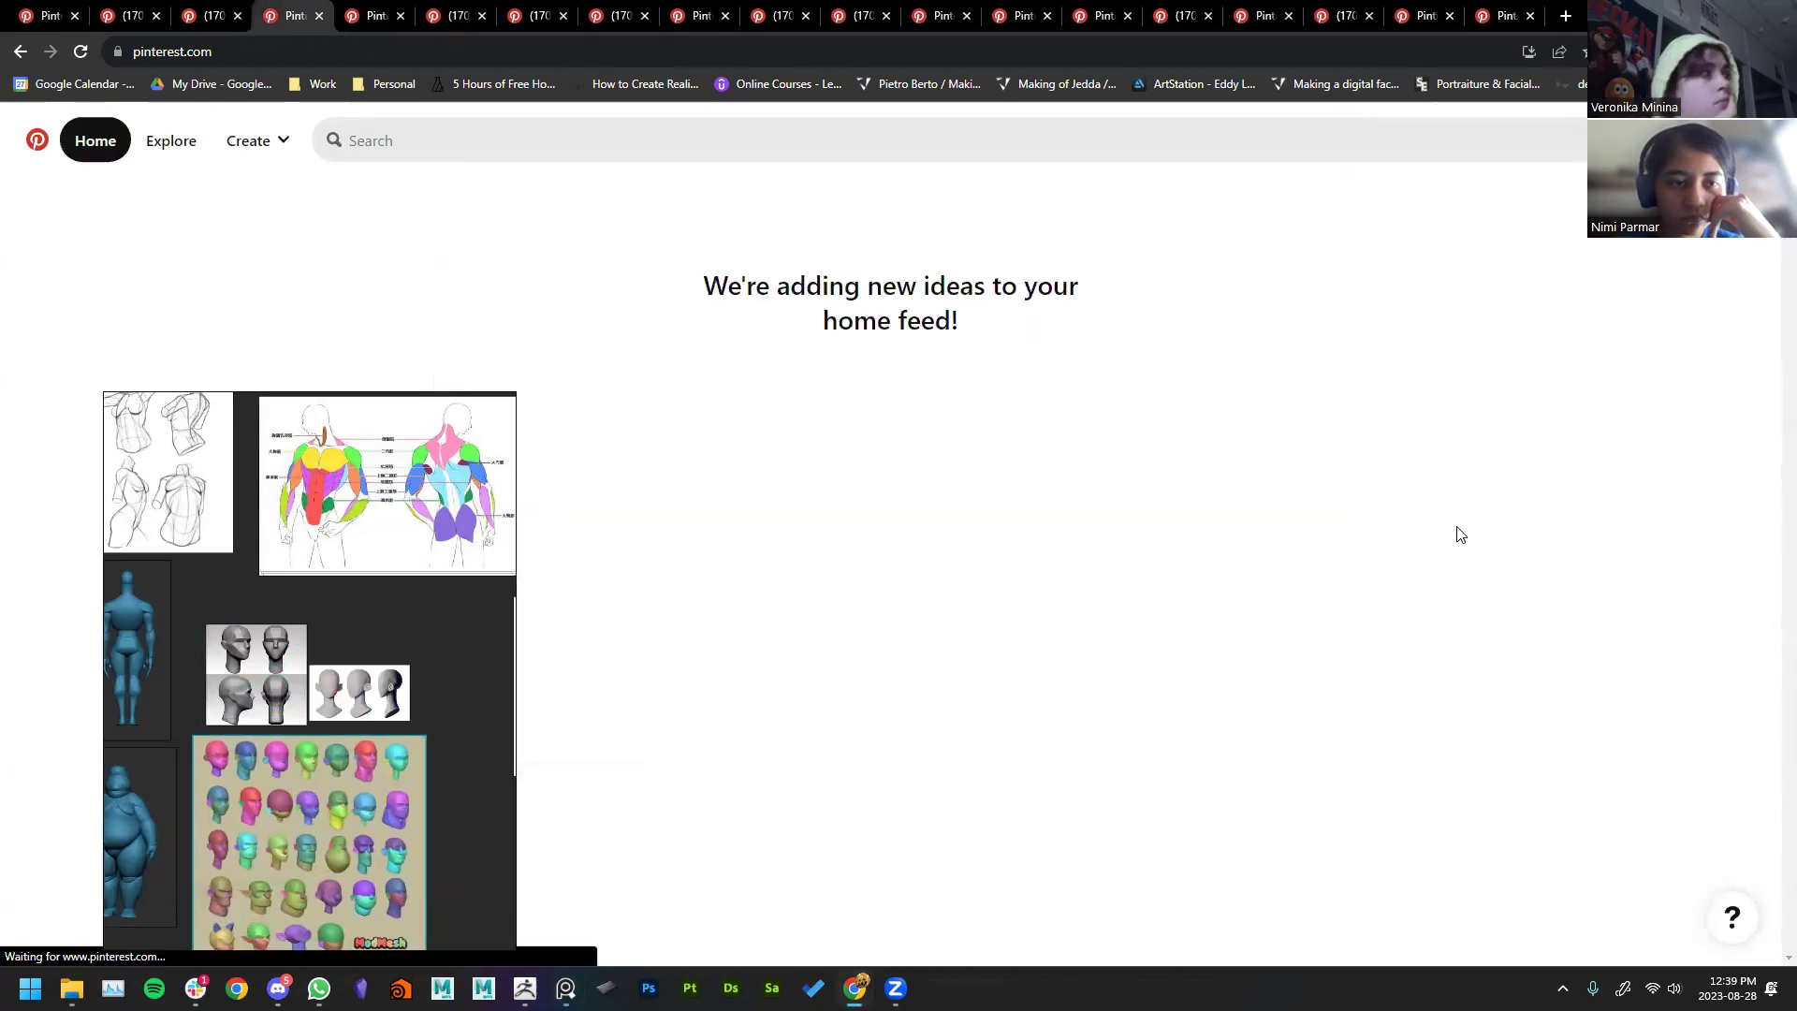
{"action": "key", "text": "alt+Left"}
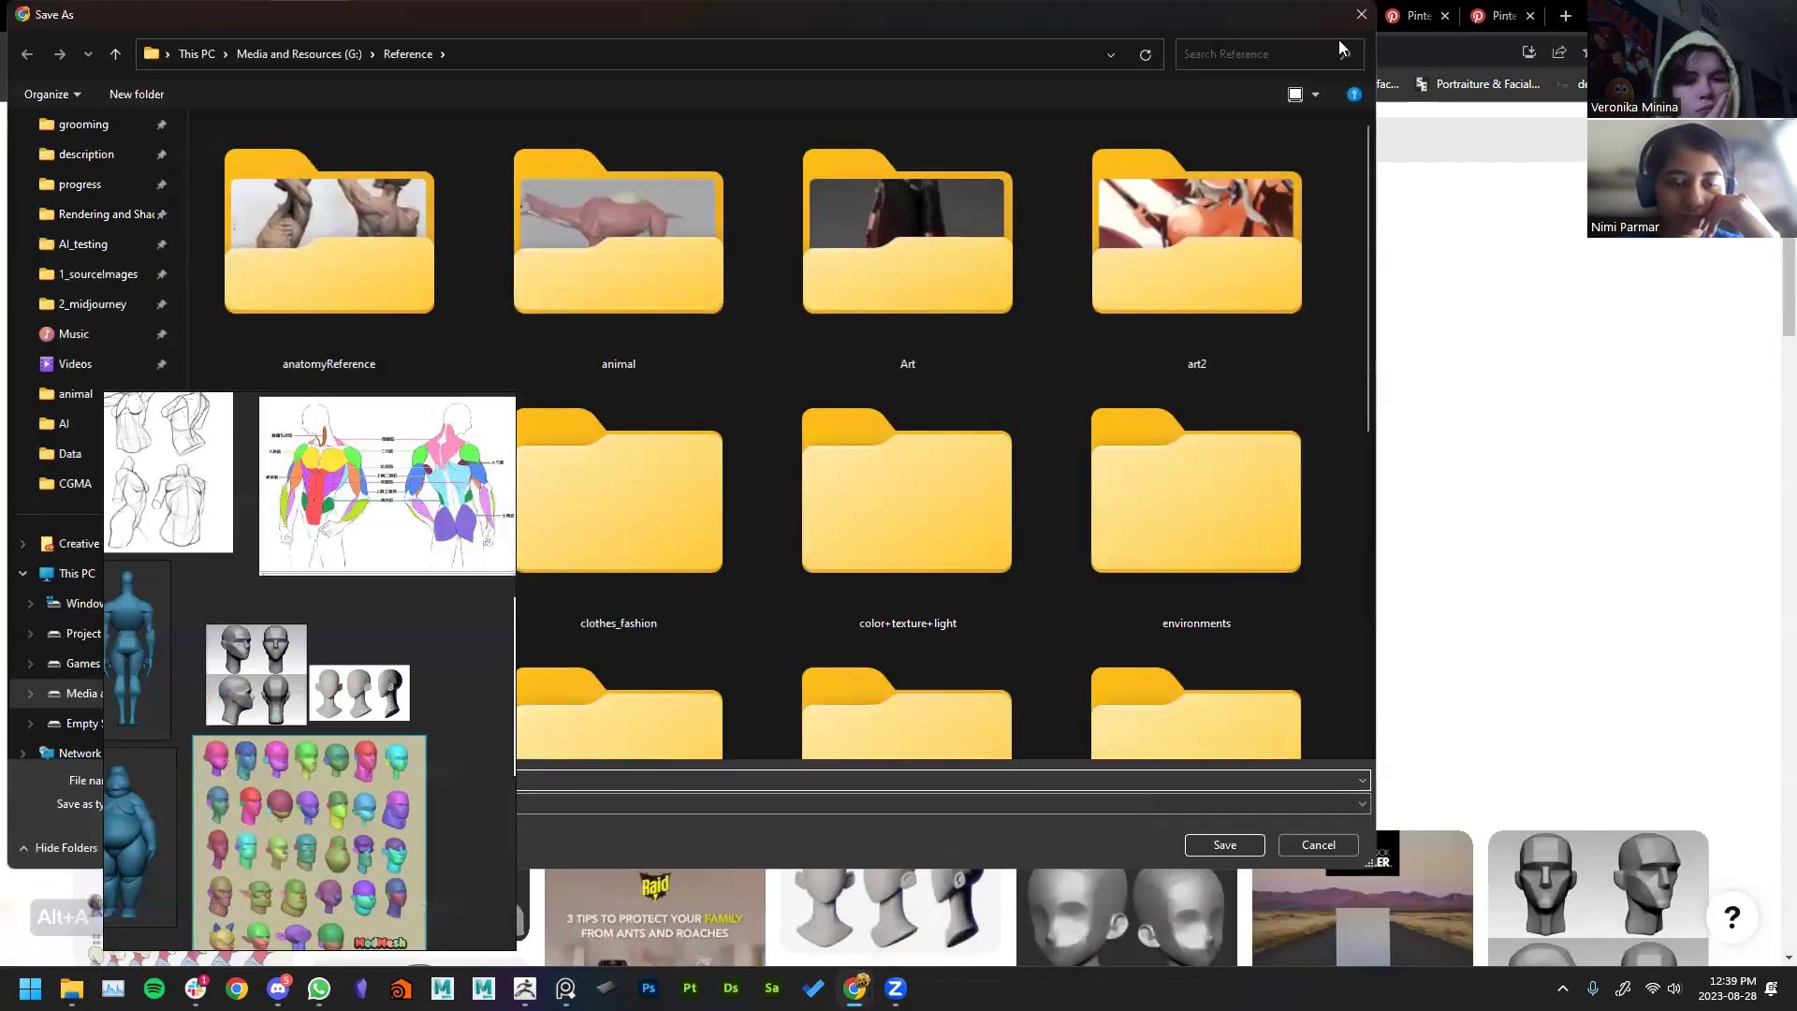
{"action": "left_click", "coordinate": [1361, 14]}
Step: Copy the four-panel Anatomy for Sculptors head and neck construction image and place it above the stylized face anatomy on the reference board
{"action": "left_click", "coordinate": [225, 15]}
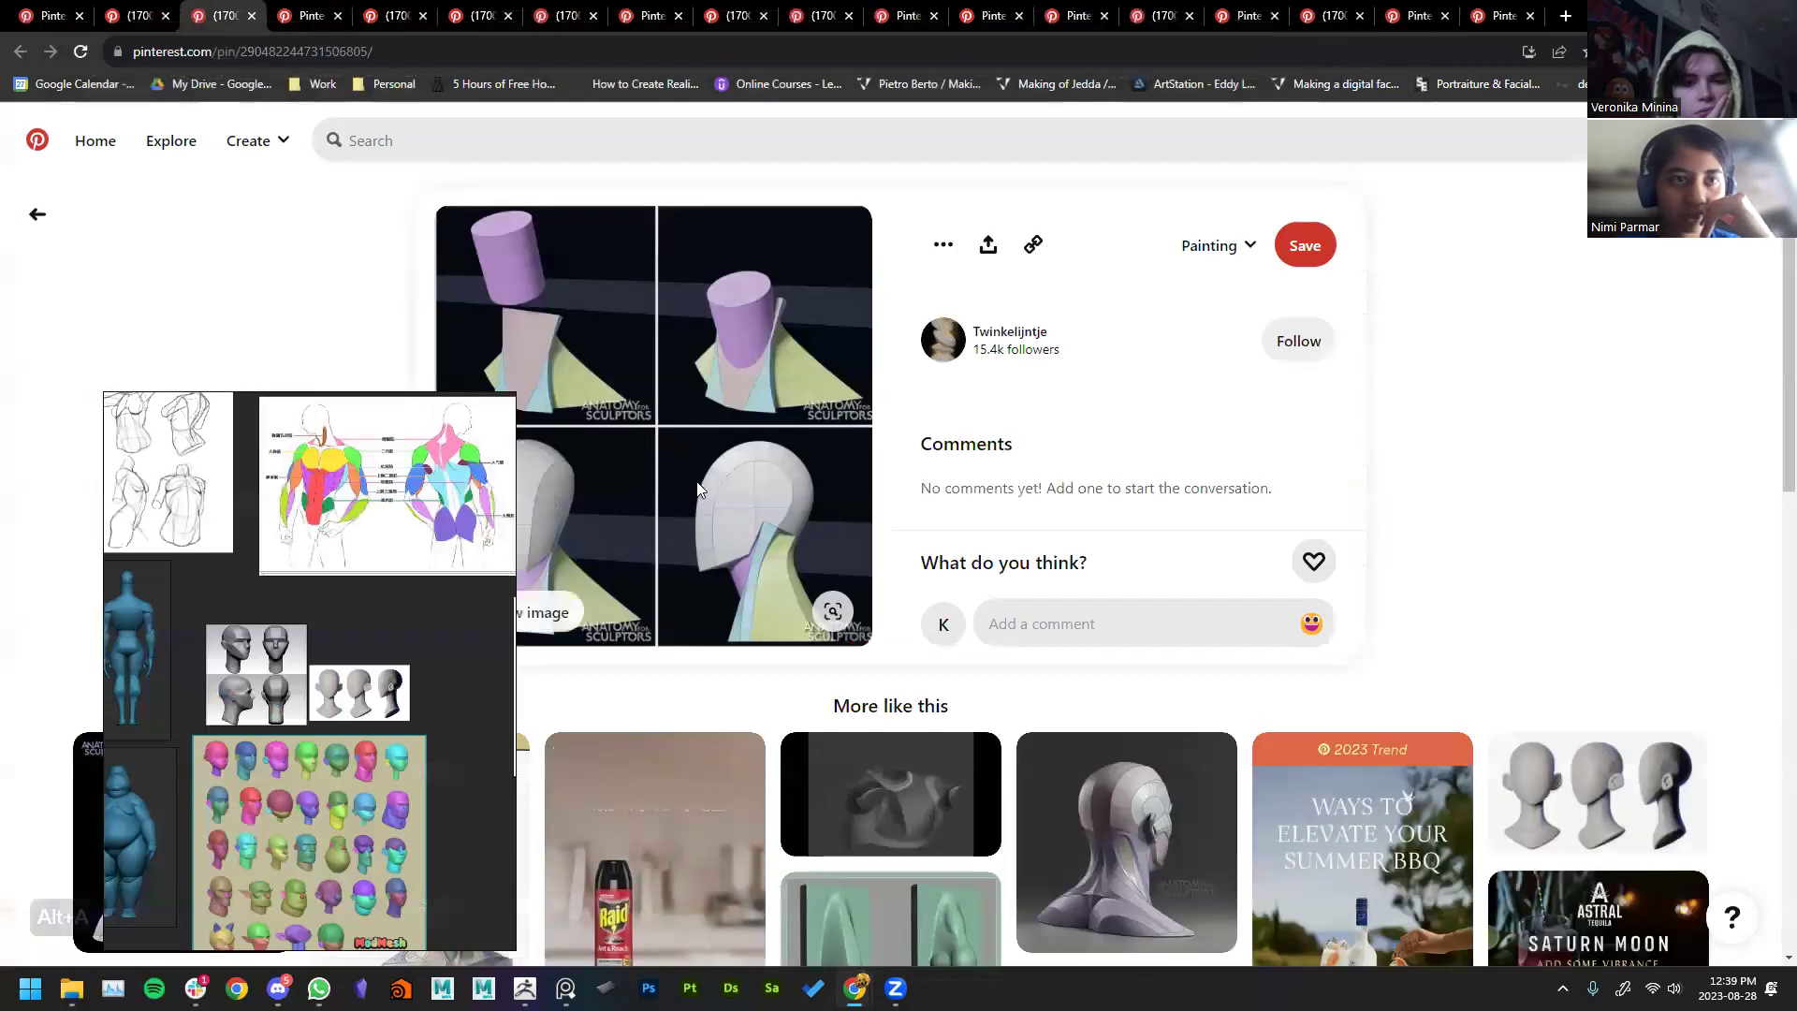
{"action": "right_click", "coordinate": [672, 405]}
{"action": "left_click", "coordinate": [747, 468]}
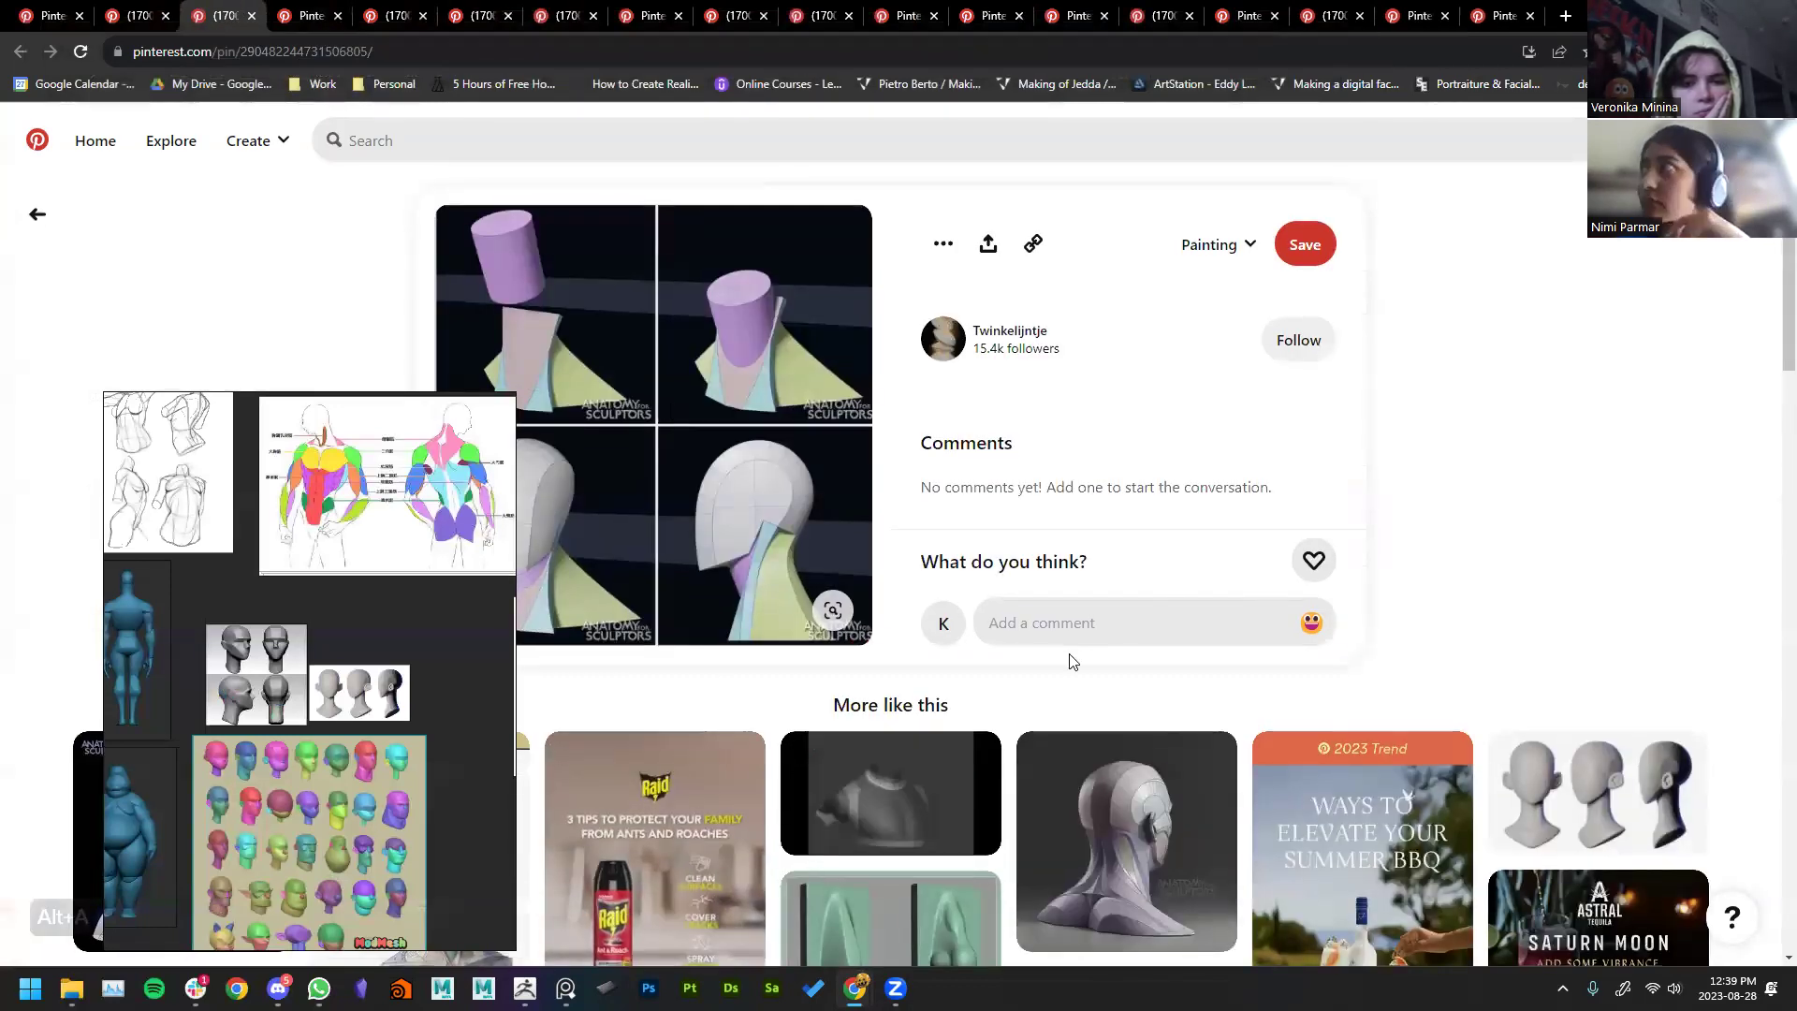
{"action": "scroll", "coordinate": [1072, 661], "scroll_direction": "down", "scroll_amount": 7}
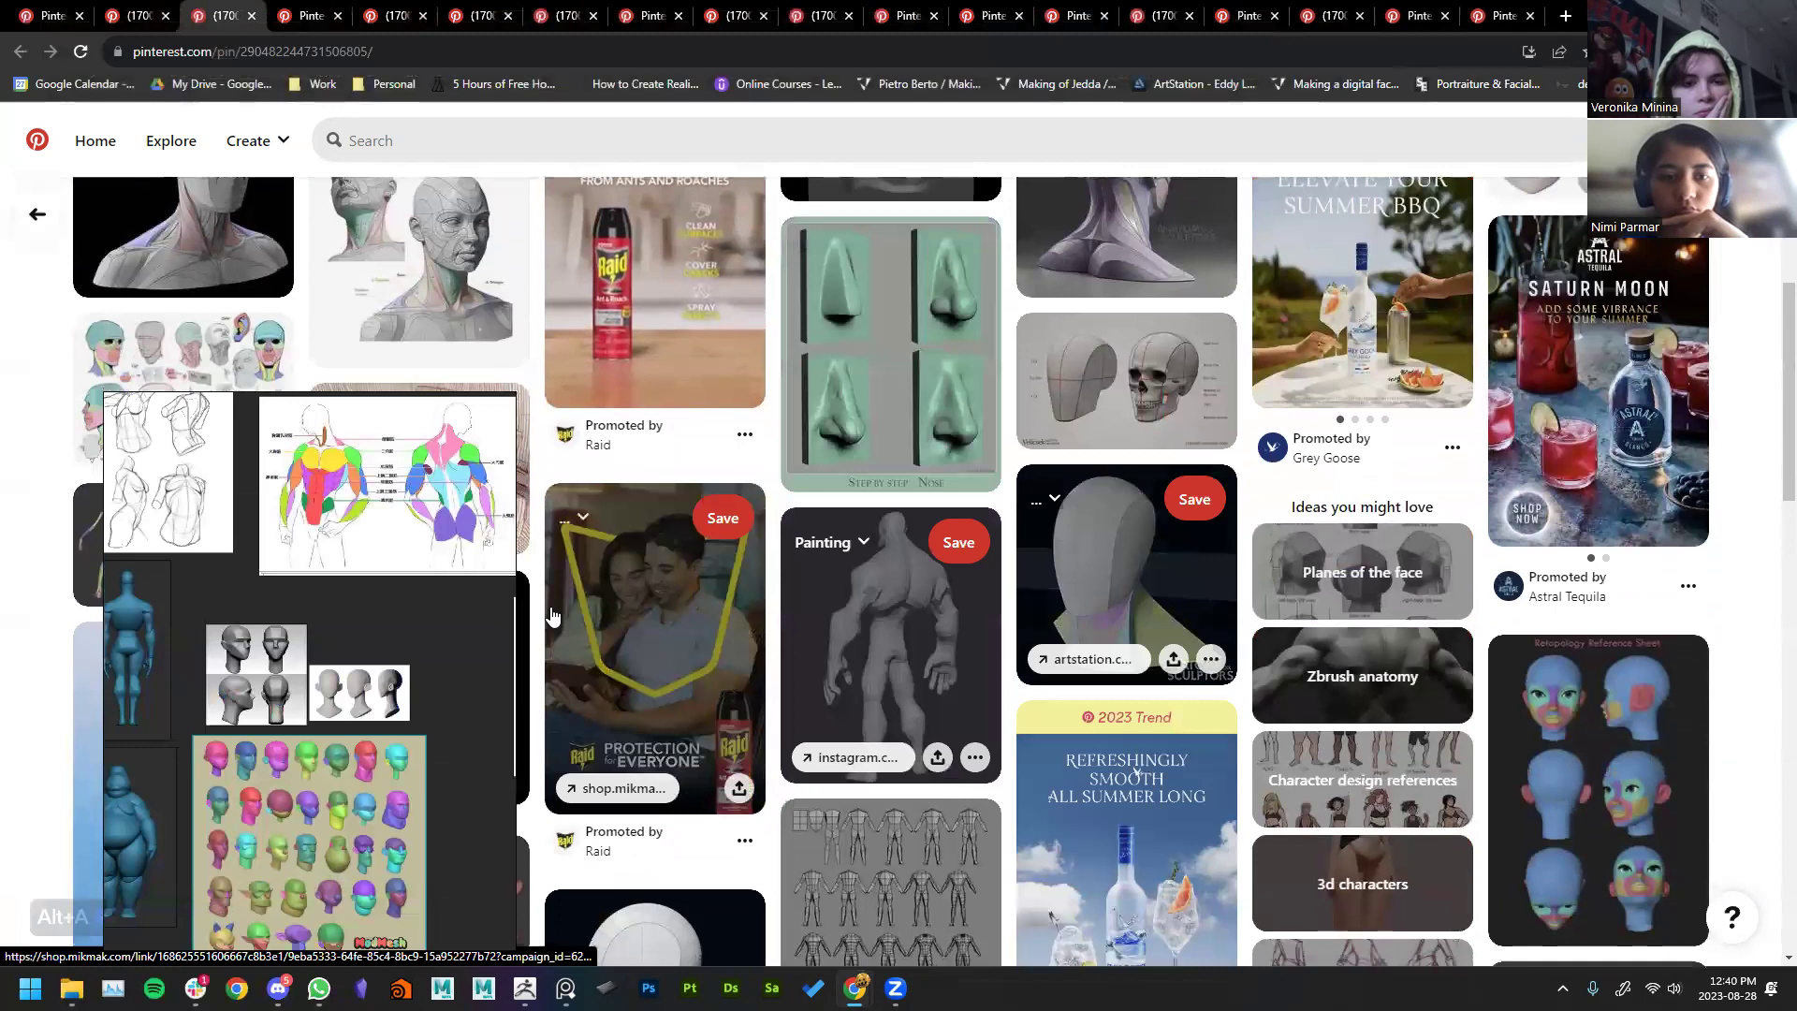
{"action": "scroll", "coordinate": [423, 648], "scroll_direction": "down", "scroll_amount": 3}
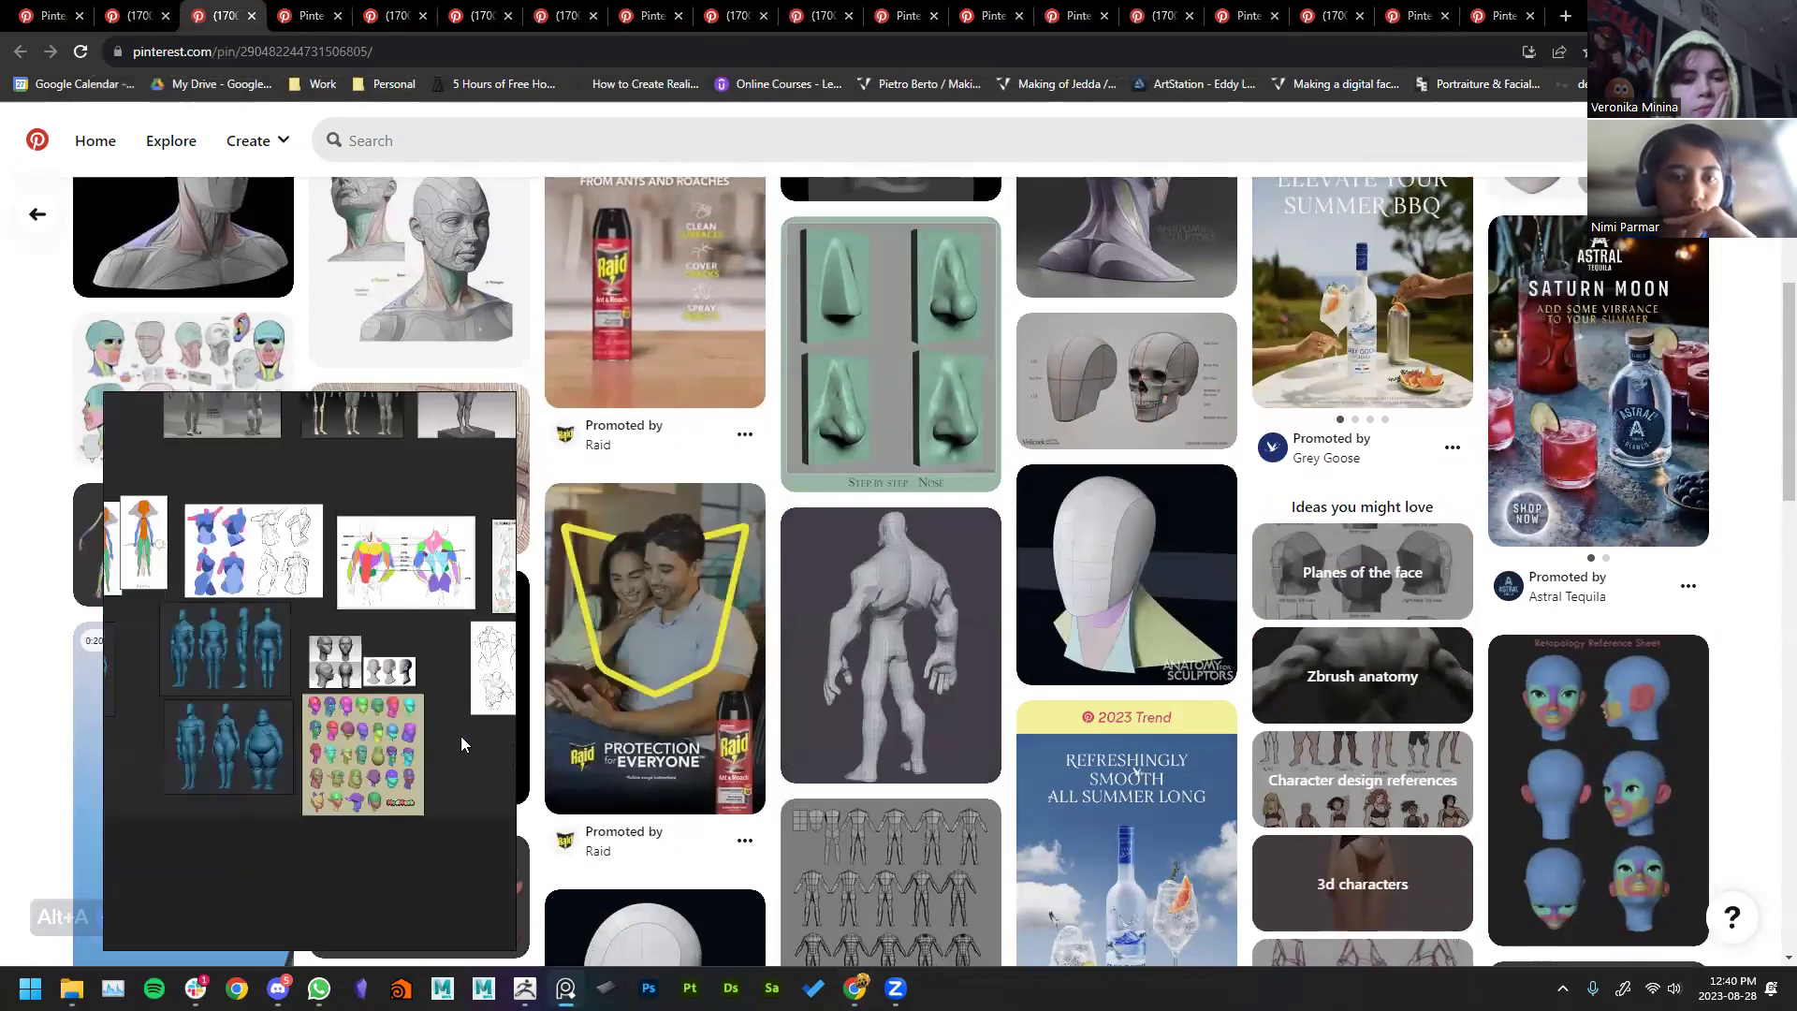
{"action": "scroll", "coordinate": [463, 734], "scroll_direction": "up", "scroll_amount": 3}
{"action": "key", "text": "ctrl+v"}
{"action": "left_click_drag", "start_coordinate": [316, 487], "coordinate": [292, 483]}
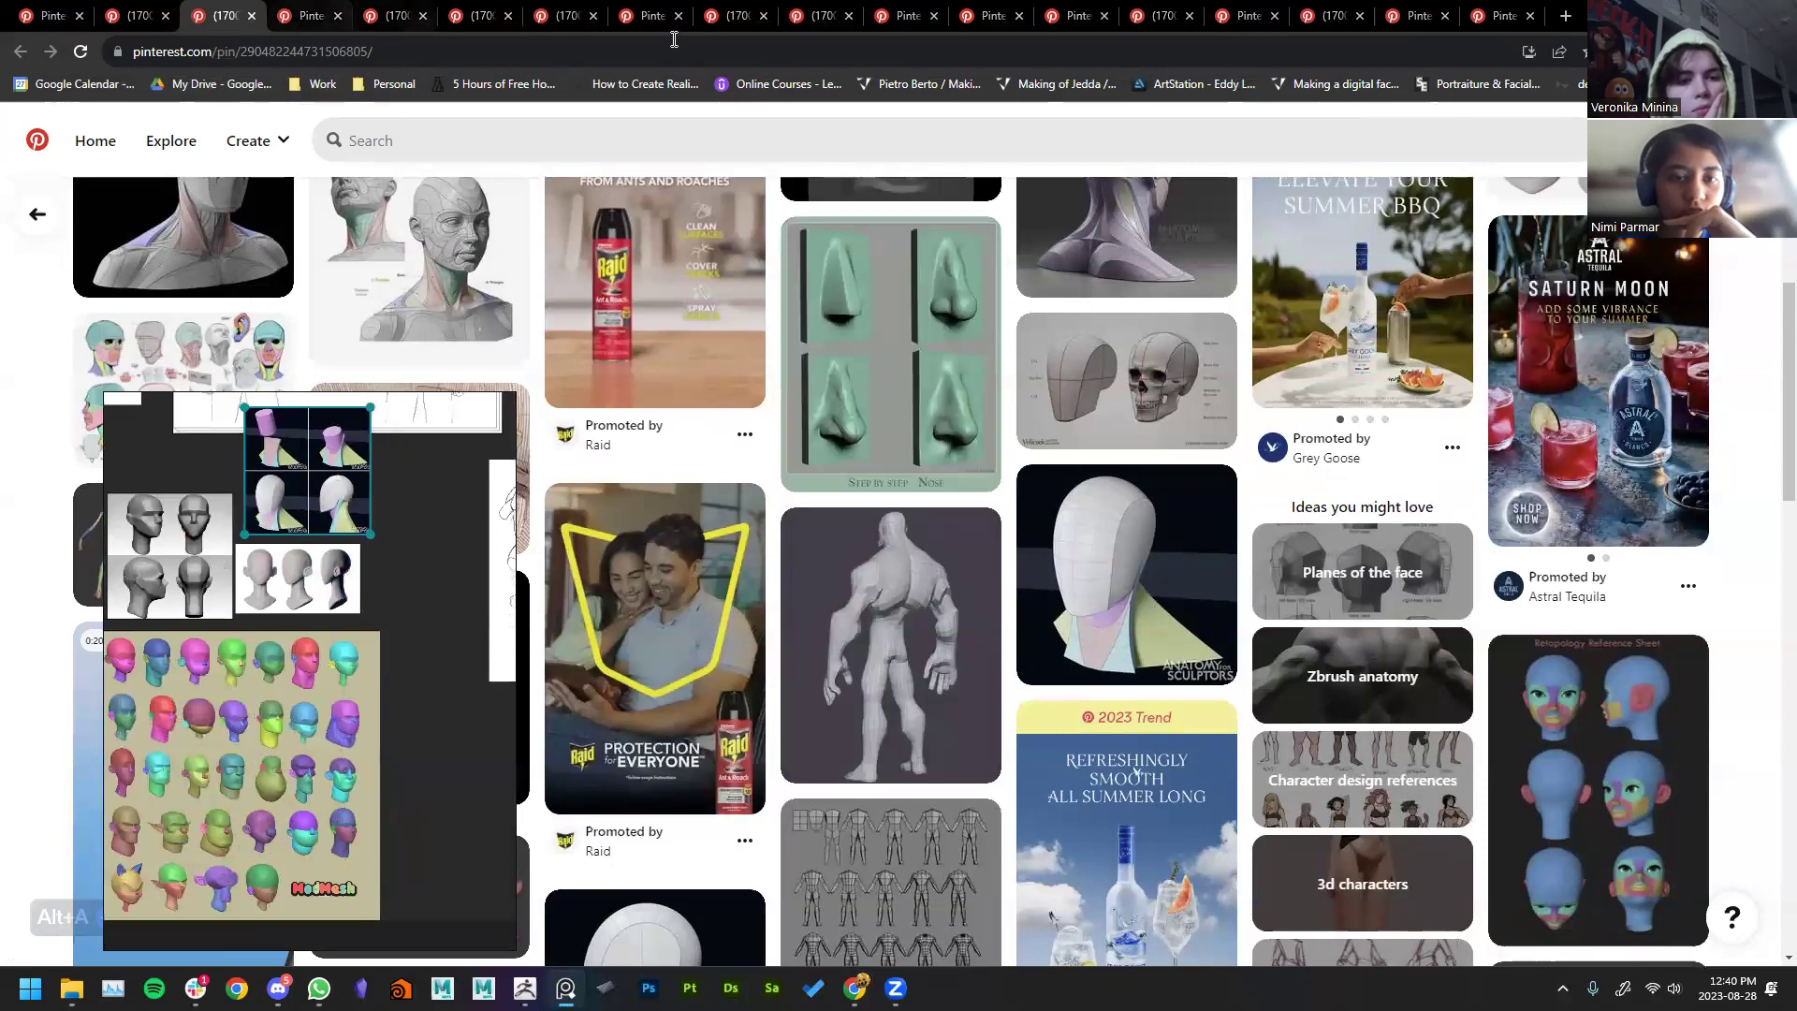
Step: Add the Main shapes & Muscles of the Neck image to the reference board and return to the "max grecke sculpt" results
{"action": "left_click", "coordinate": [150, 15]}
{"action": "right_click", "coordinate": [710, 423]}
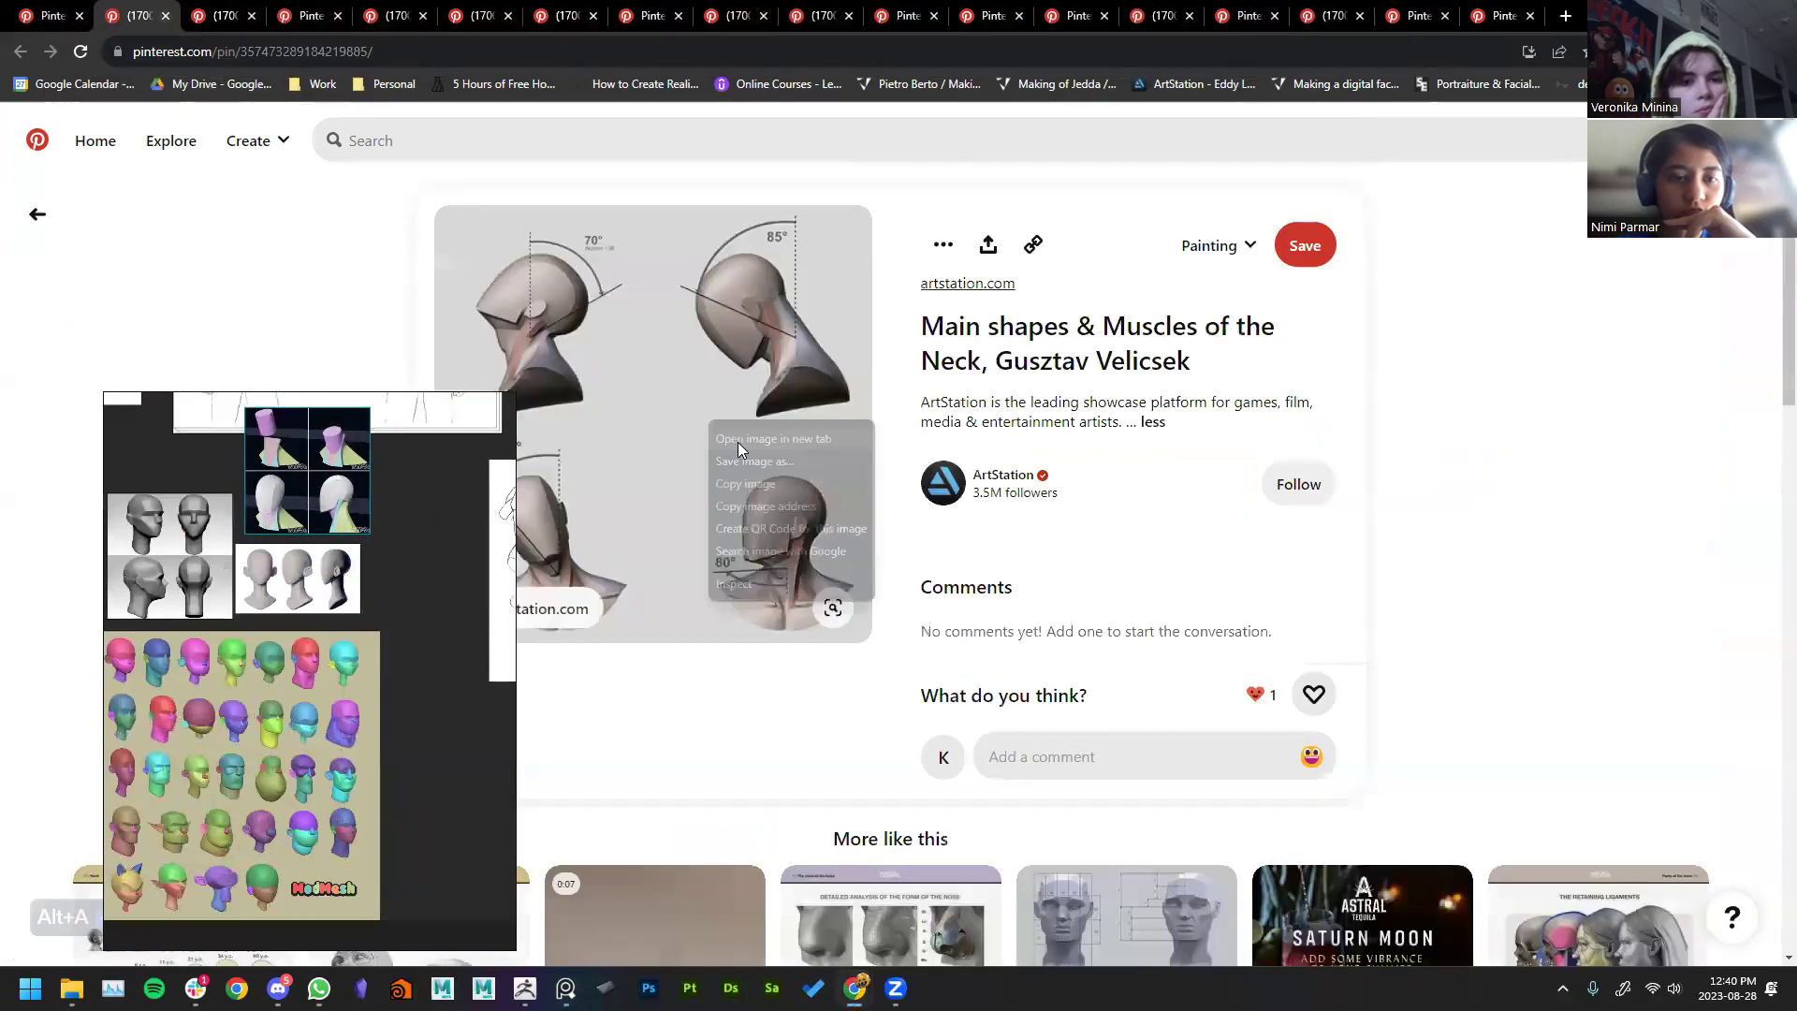
{"action": "left_click", "coordinate": [767, 490]}
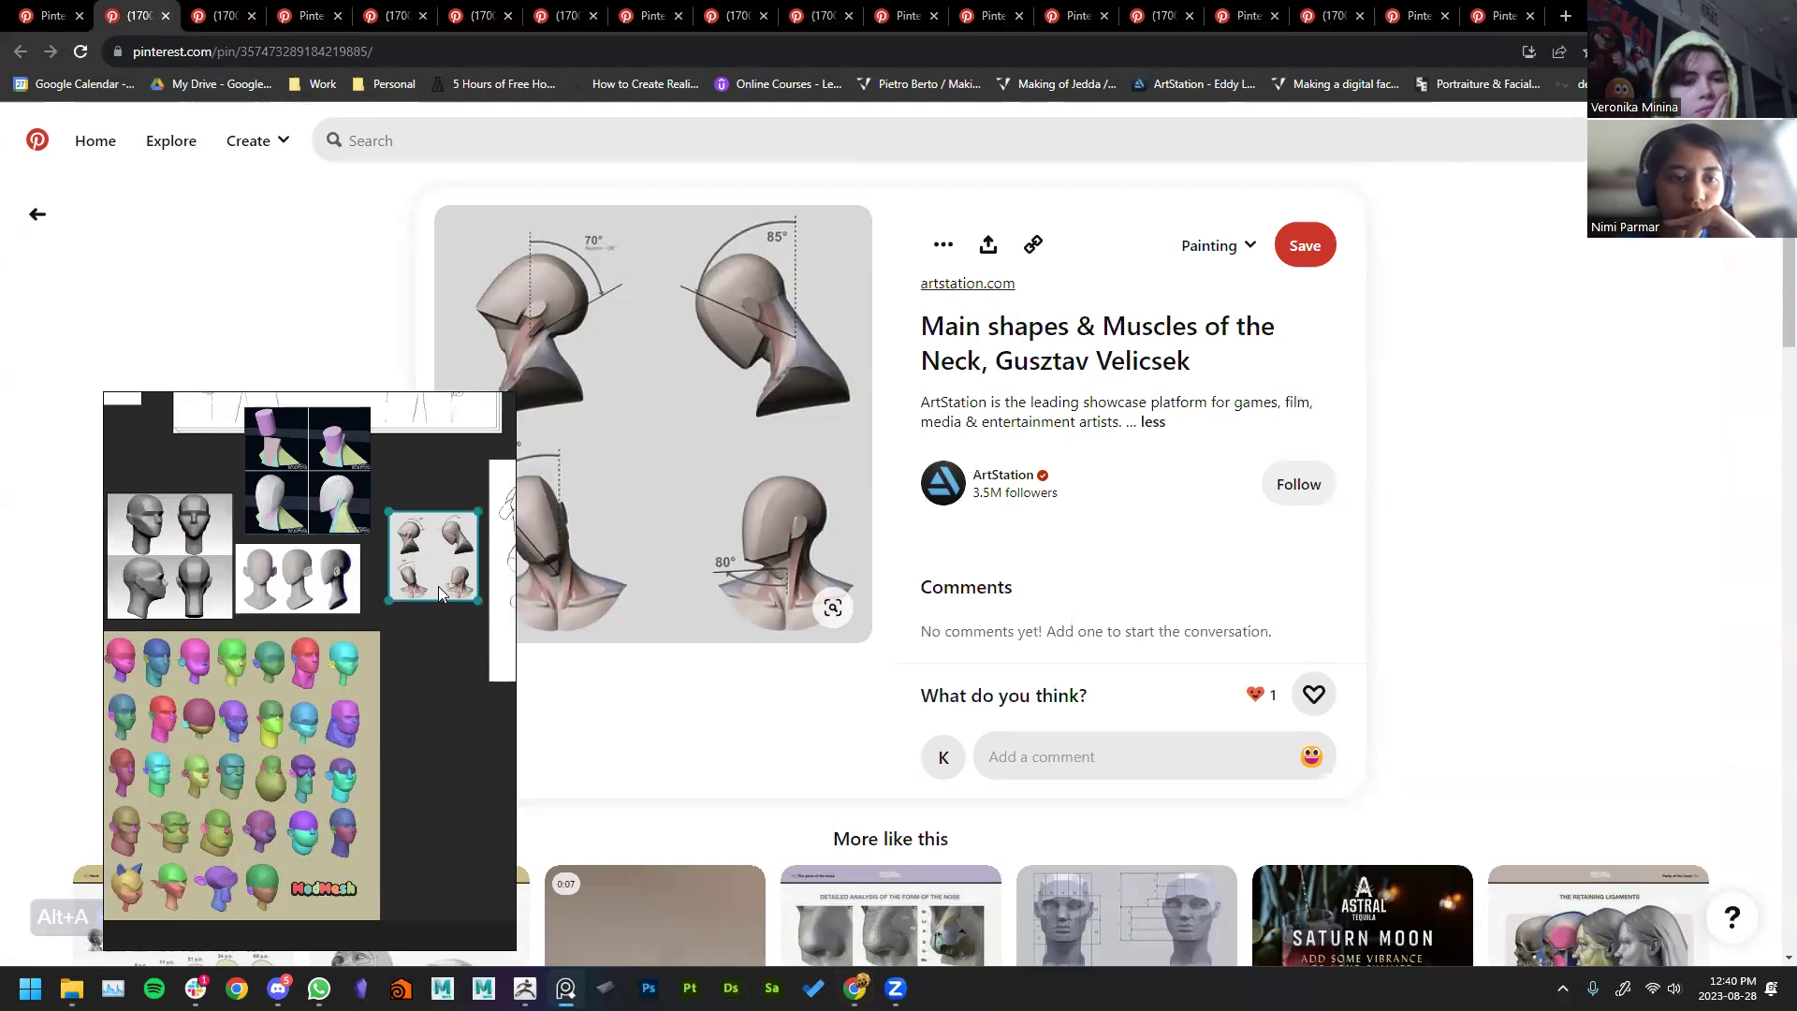
{"action": "left_click", "coordinate": [53, 15]}
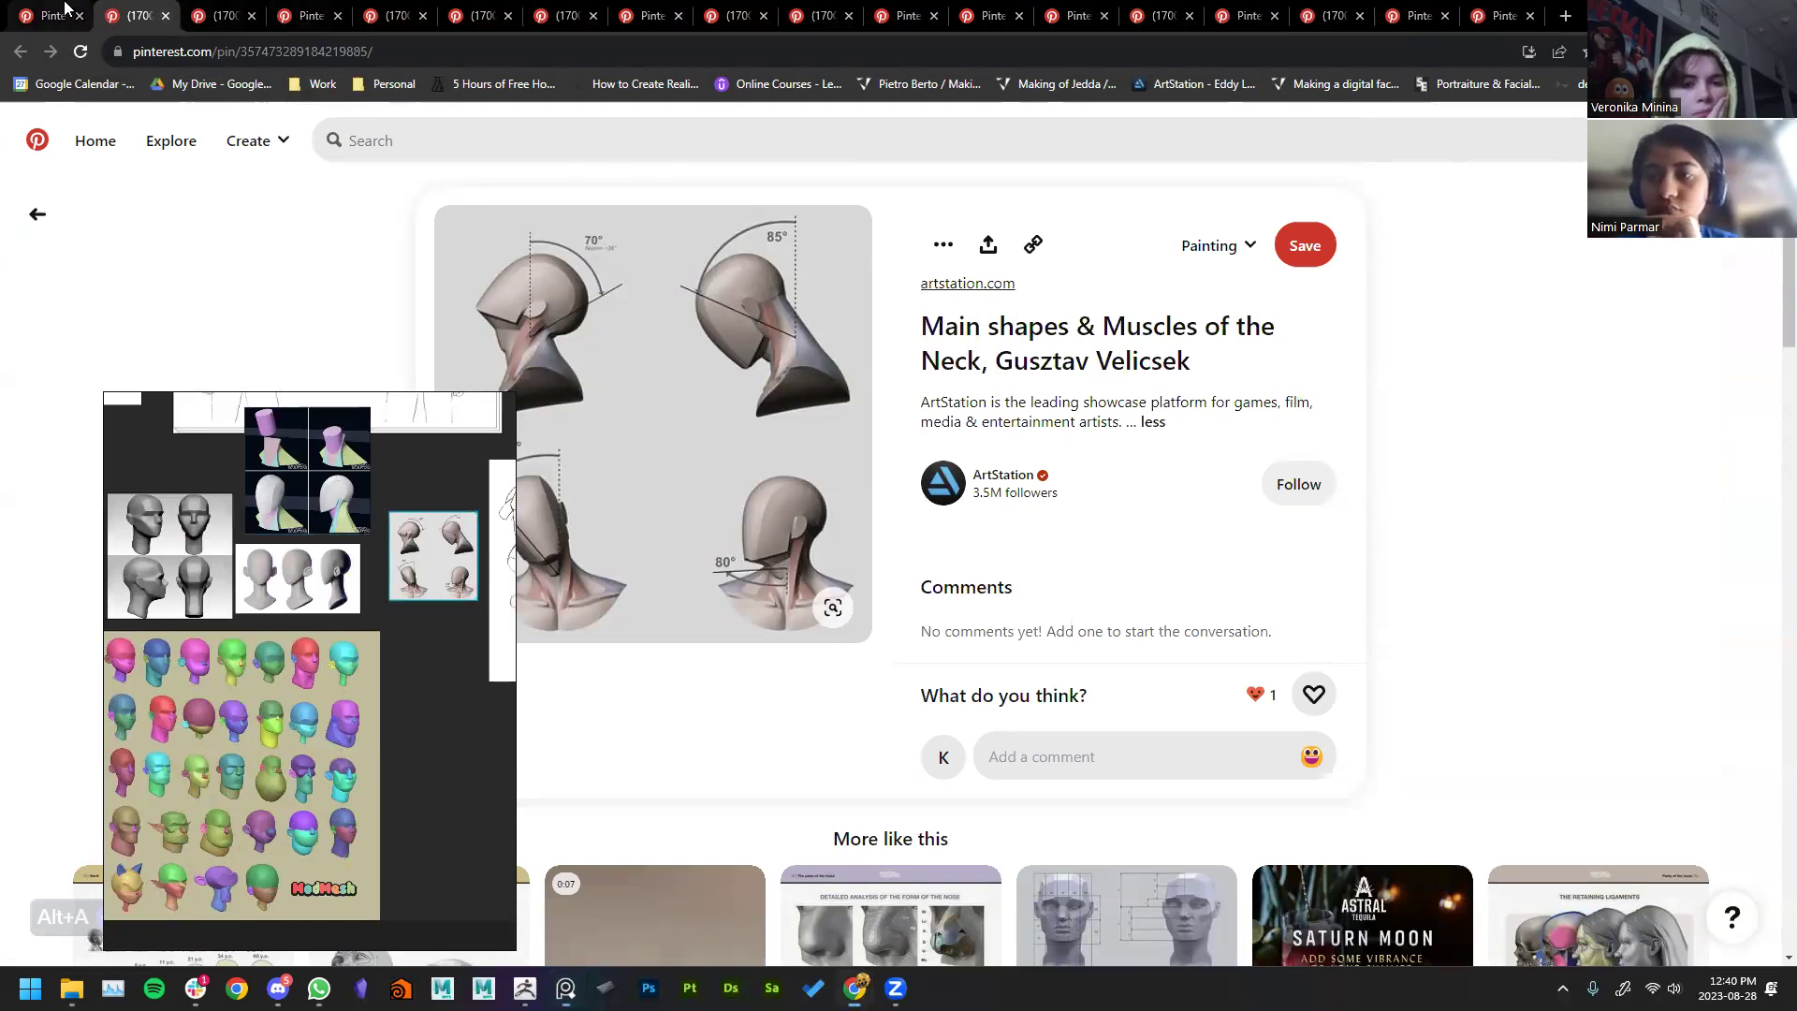
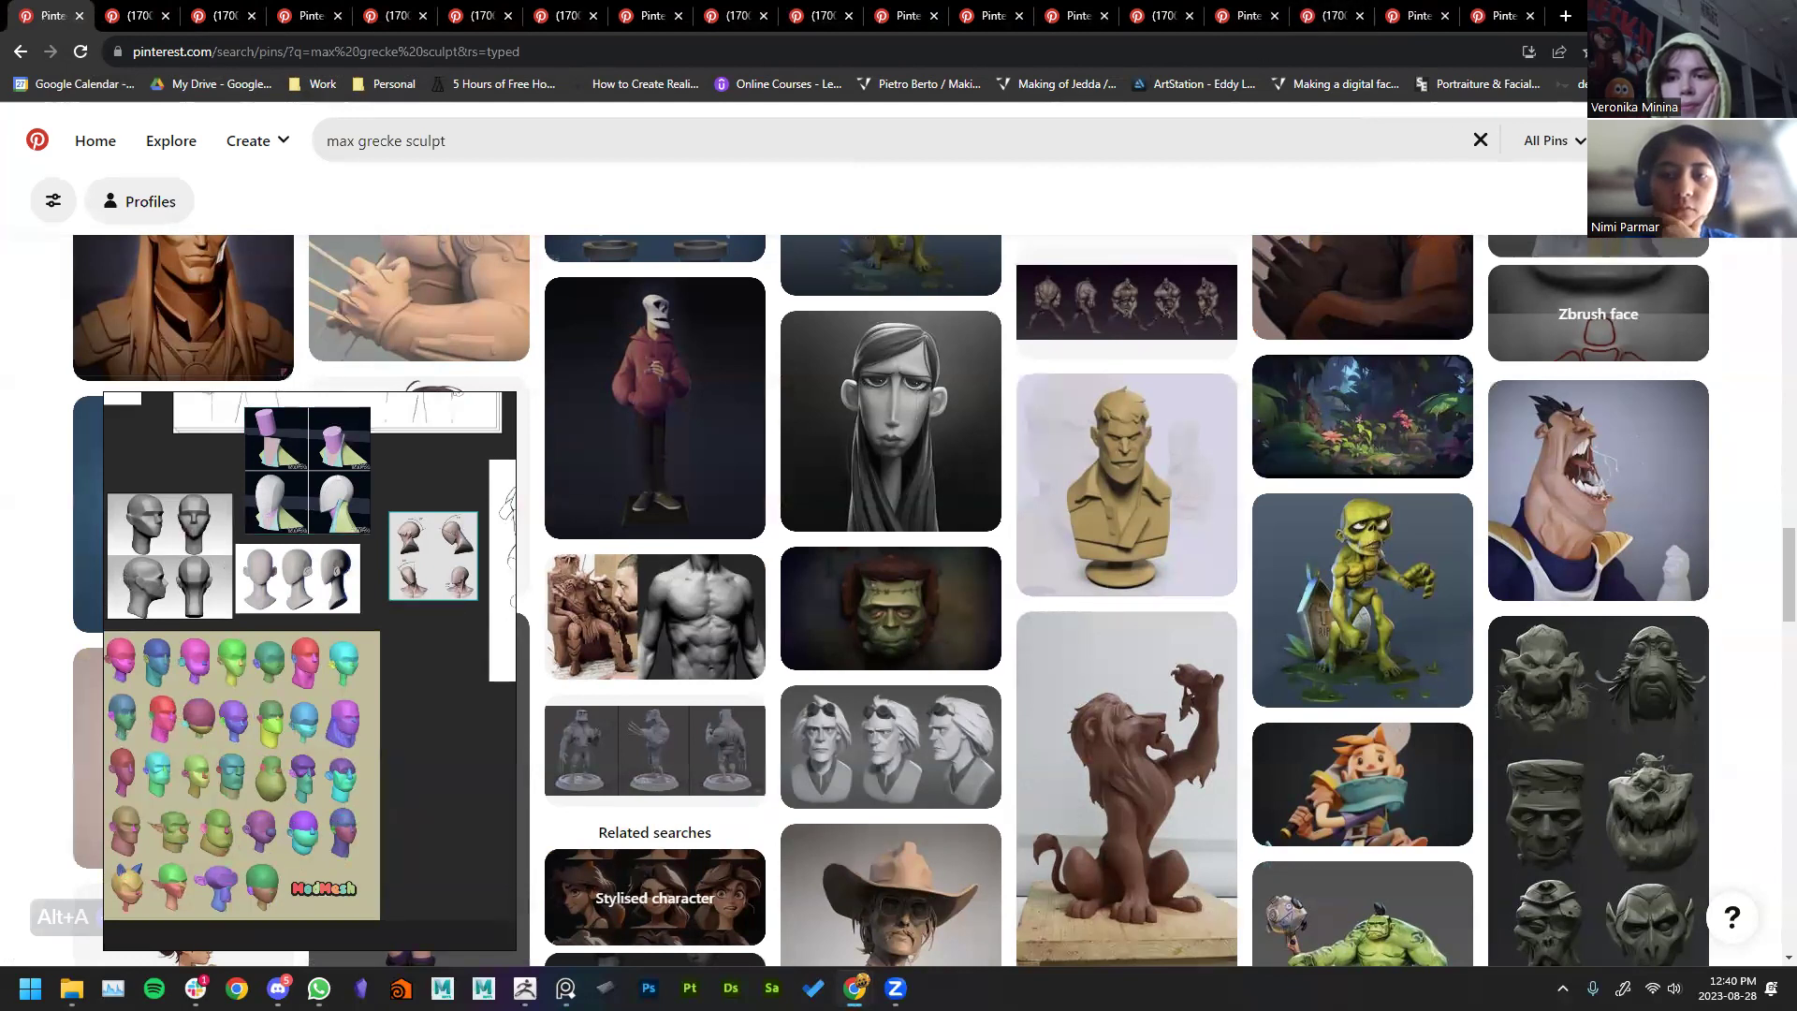
Step: Switch to ZBrush and change from the transform gizmo to Draw mode with the head references in view
{"action": "key", "text": "alt+Tab"}
{"action": "scroll", "coordinate": [439, 614], "scroll_direction": "up", "scroll_amount": 3}
{"action": "scroll", "coordinate": [425, 640], "scroll_direction": "up", "scroll_amount": 3}
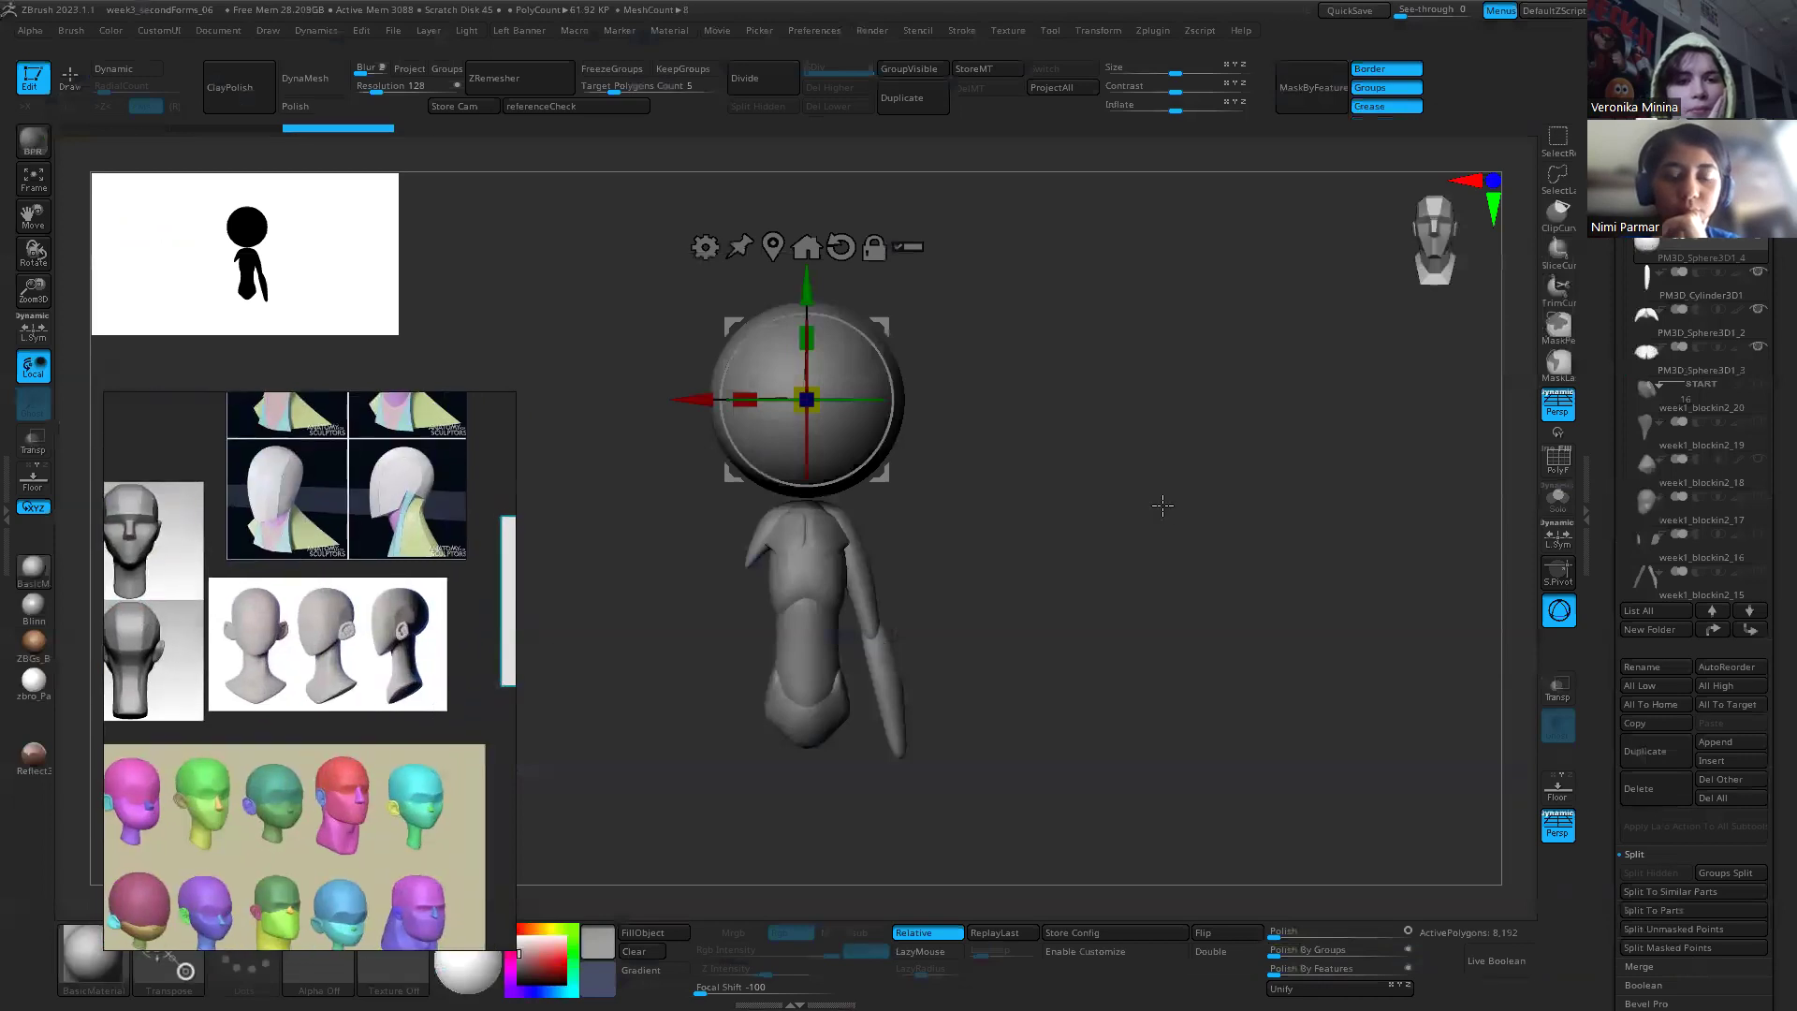
{"action": "key", "text": "q"}
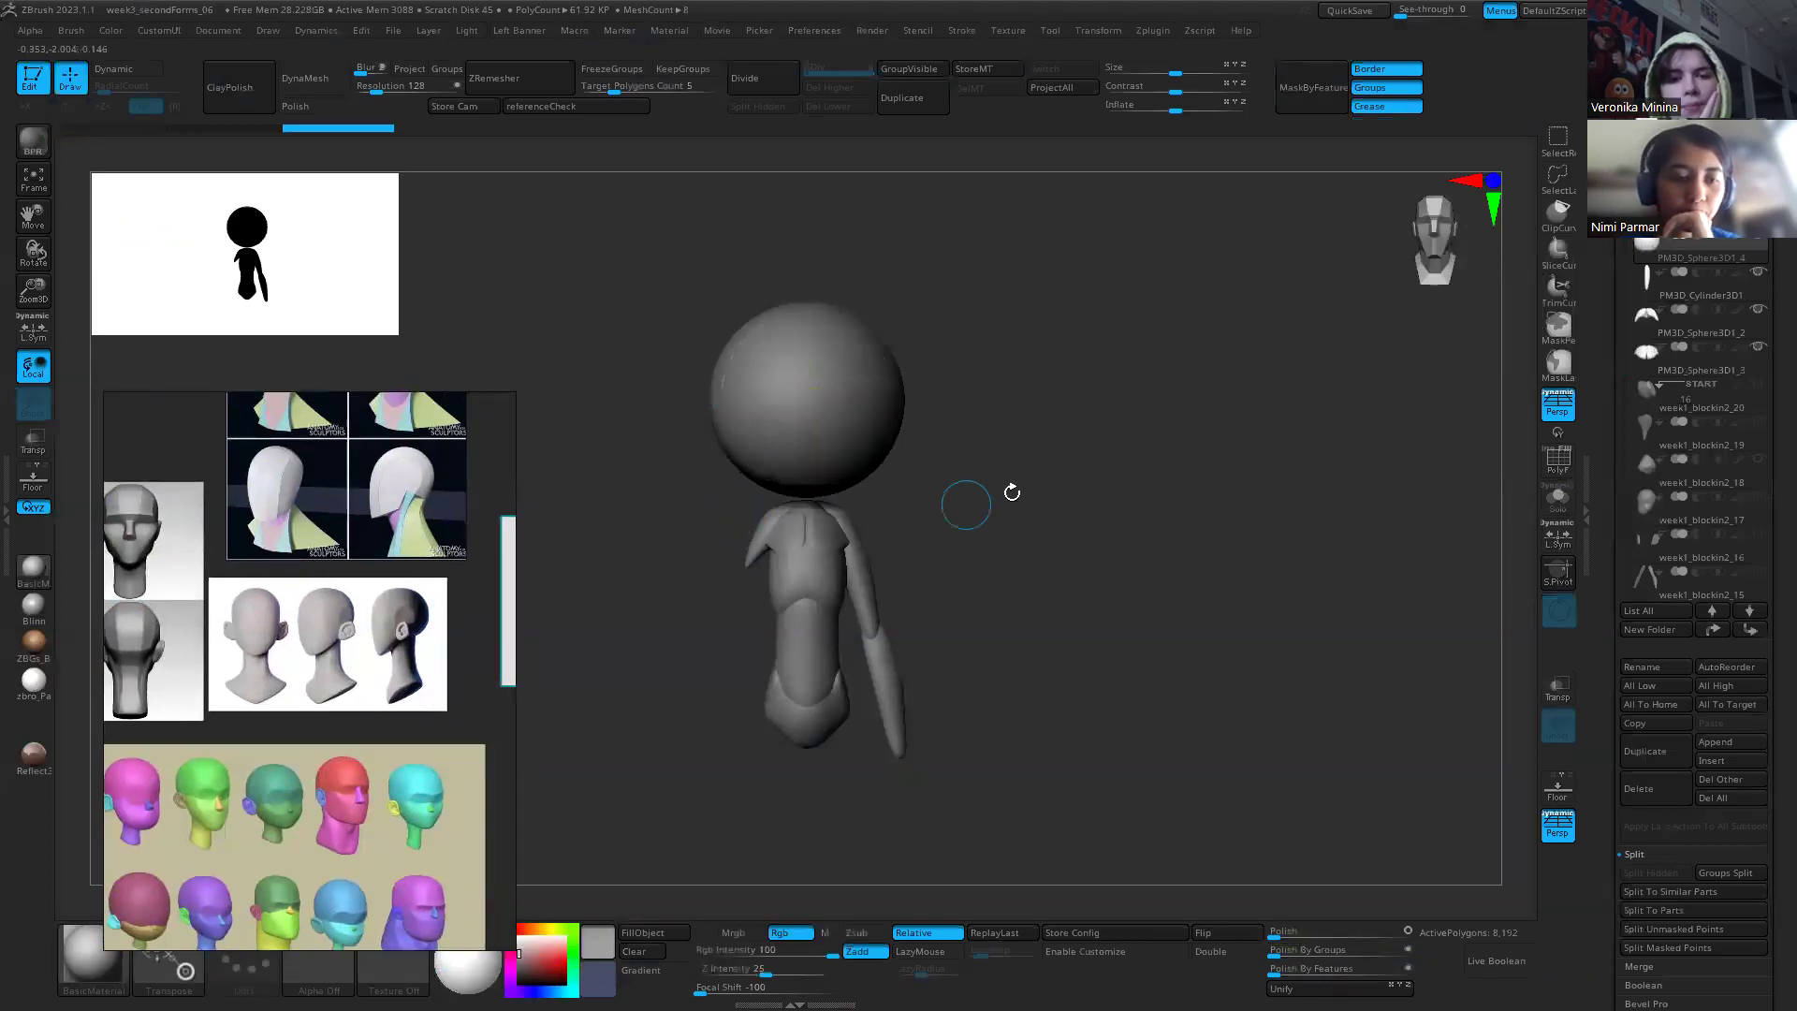
Step: Position the head sphere over the drawn head in the referenceCheck camera view and scale it to fit the cranium
{"action": "key", "text": "w"}
{"action": "key", "text": "q"}
{"action": "key", "text": "w"}
{"action": "left_click_drag", "start_coordinate": [807, 401], "coordinate": [766, 417]}
{"action": "key", "text": "shift+z"}
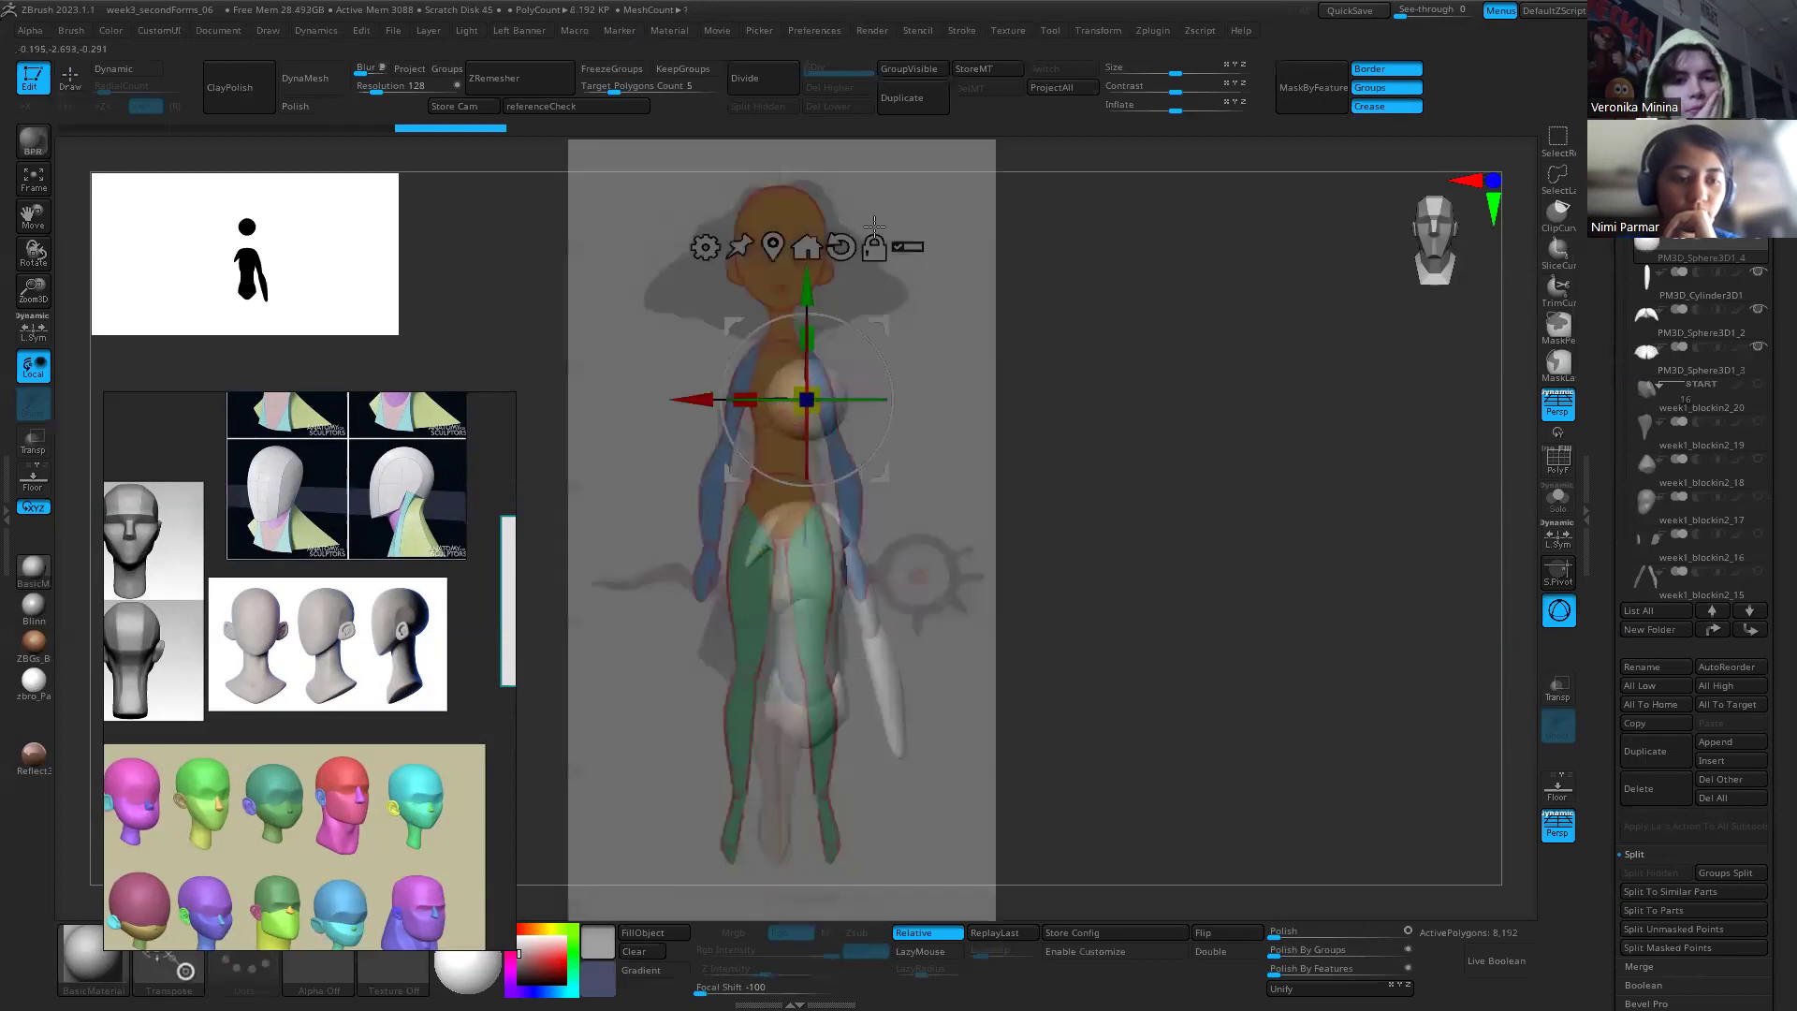
{"action": "left_click", "coordinate": [549, 109]}
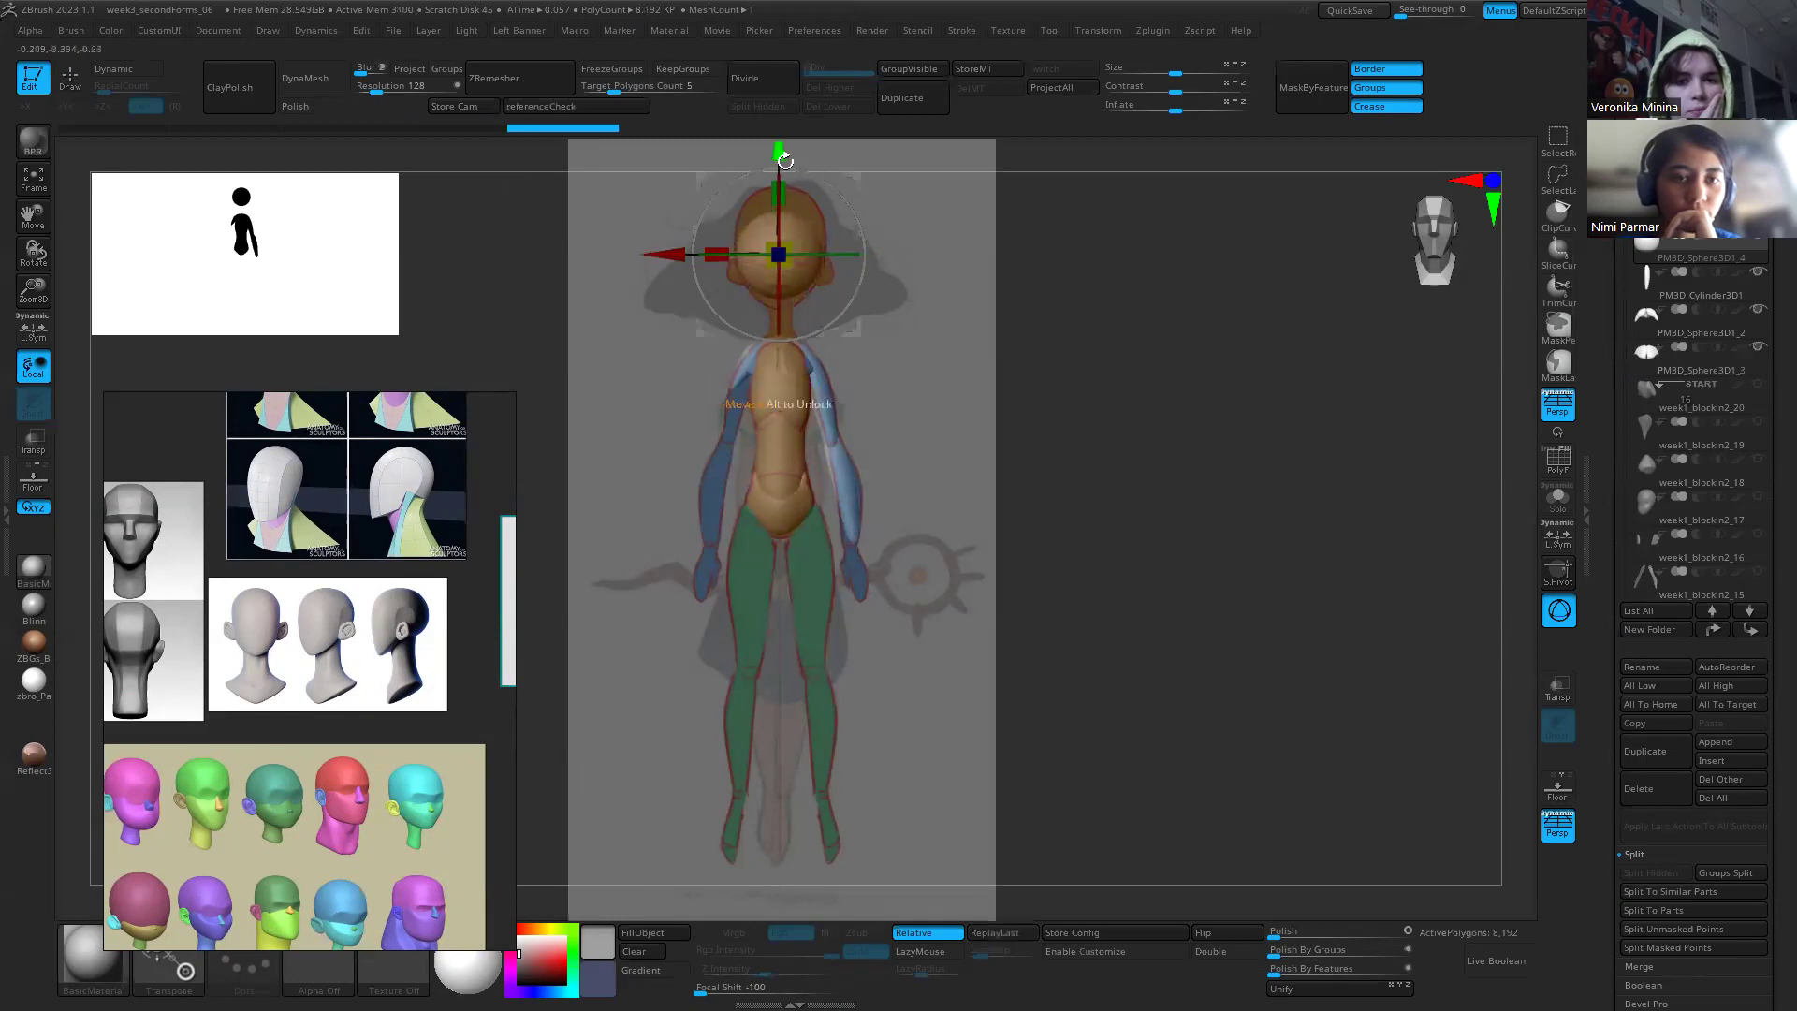
{"action": "mouse_move", "coordinate": [779, 159]}
{"action": "left_mouse_down"}
{"action": "mouse_move", "coordinate": [779, 116]}
{"action": "mouse_move", "coordinate": [779, 142]}
{"action": "left_mouse_up"}
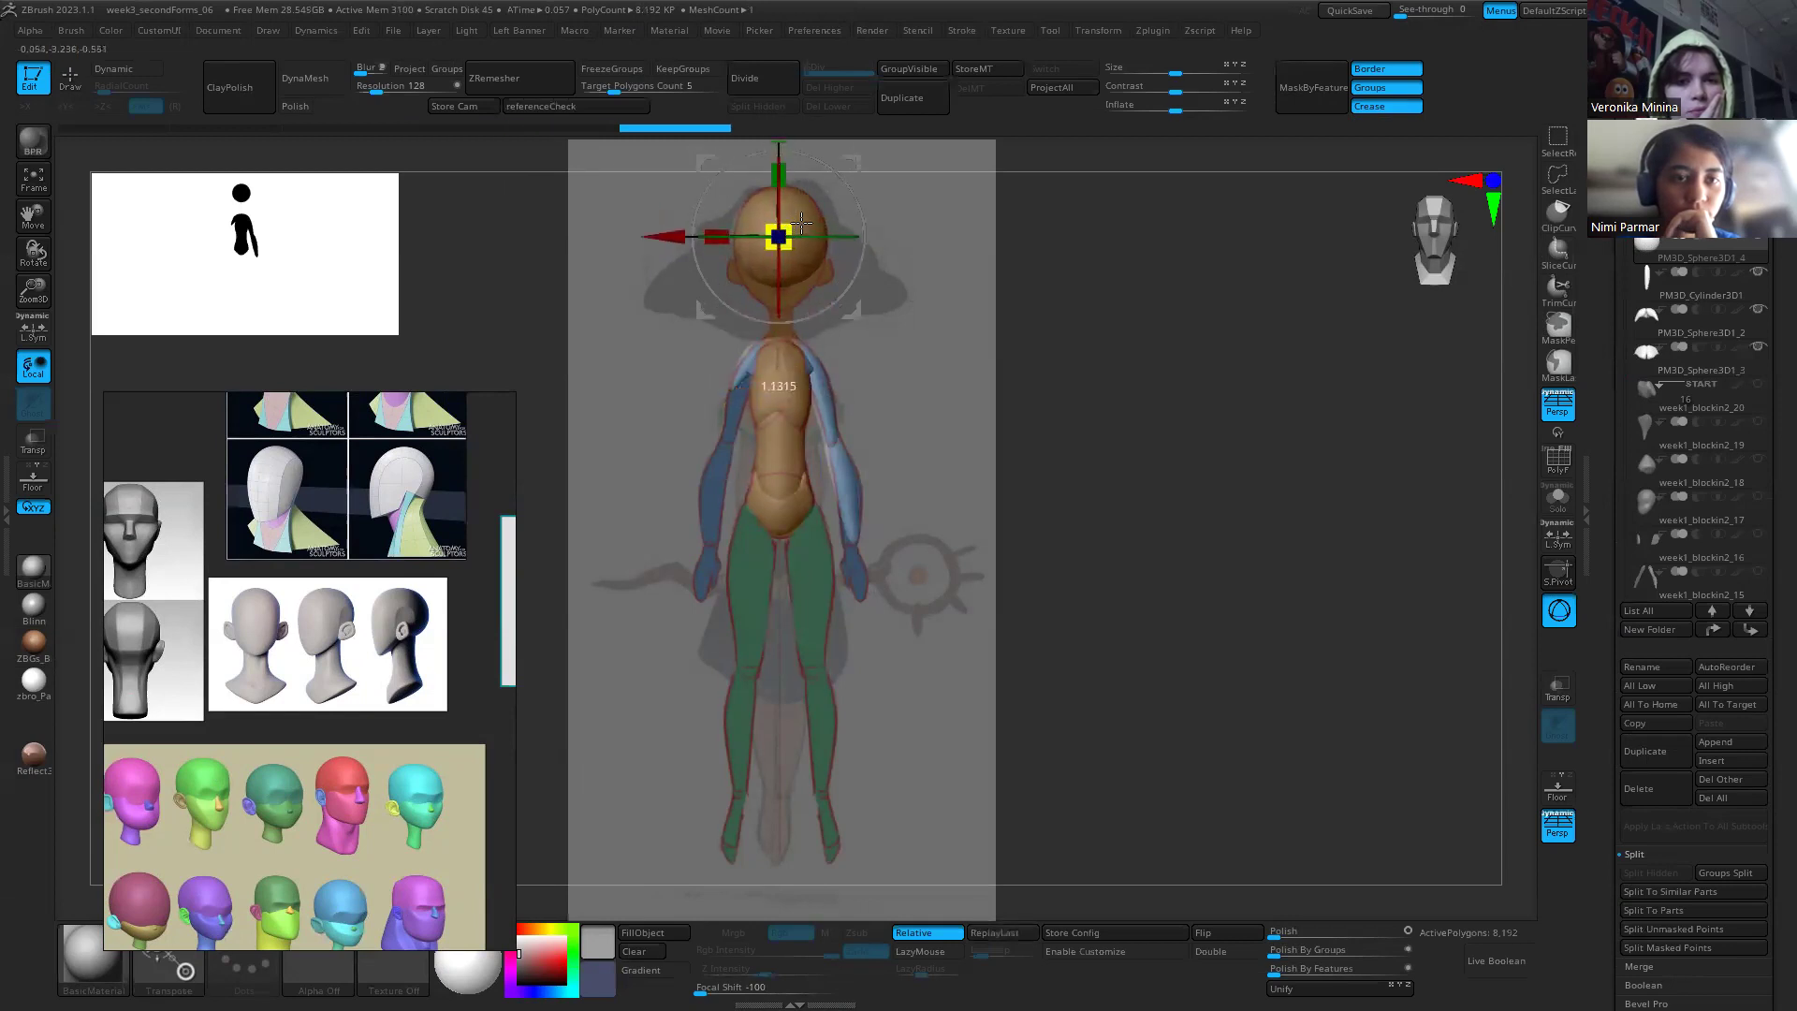
Step: Remesh the head sphere with ZRemesher at a target polygon count of 1.70521
{"action": "left_click_drag", "start_coordinate": [1140, 435], "coordinate": [979, 468]}
{"action": "scroll", "coordinate": [413, 520], "scroll_direction": "up", "scroll_amount": 5}
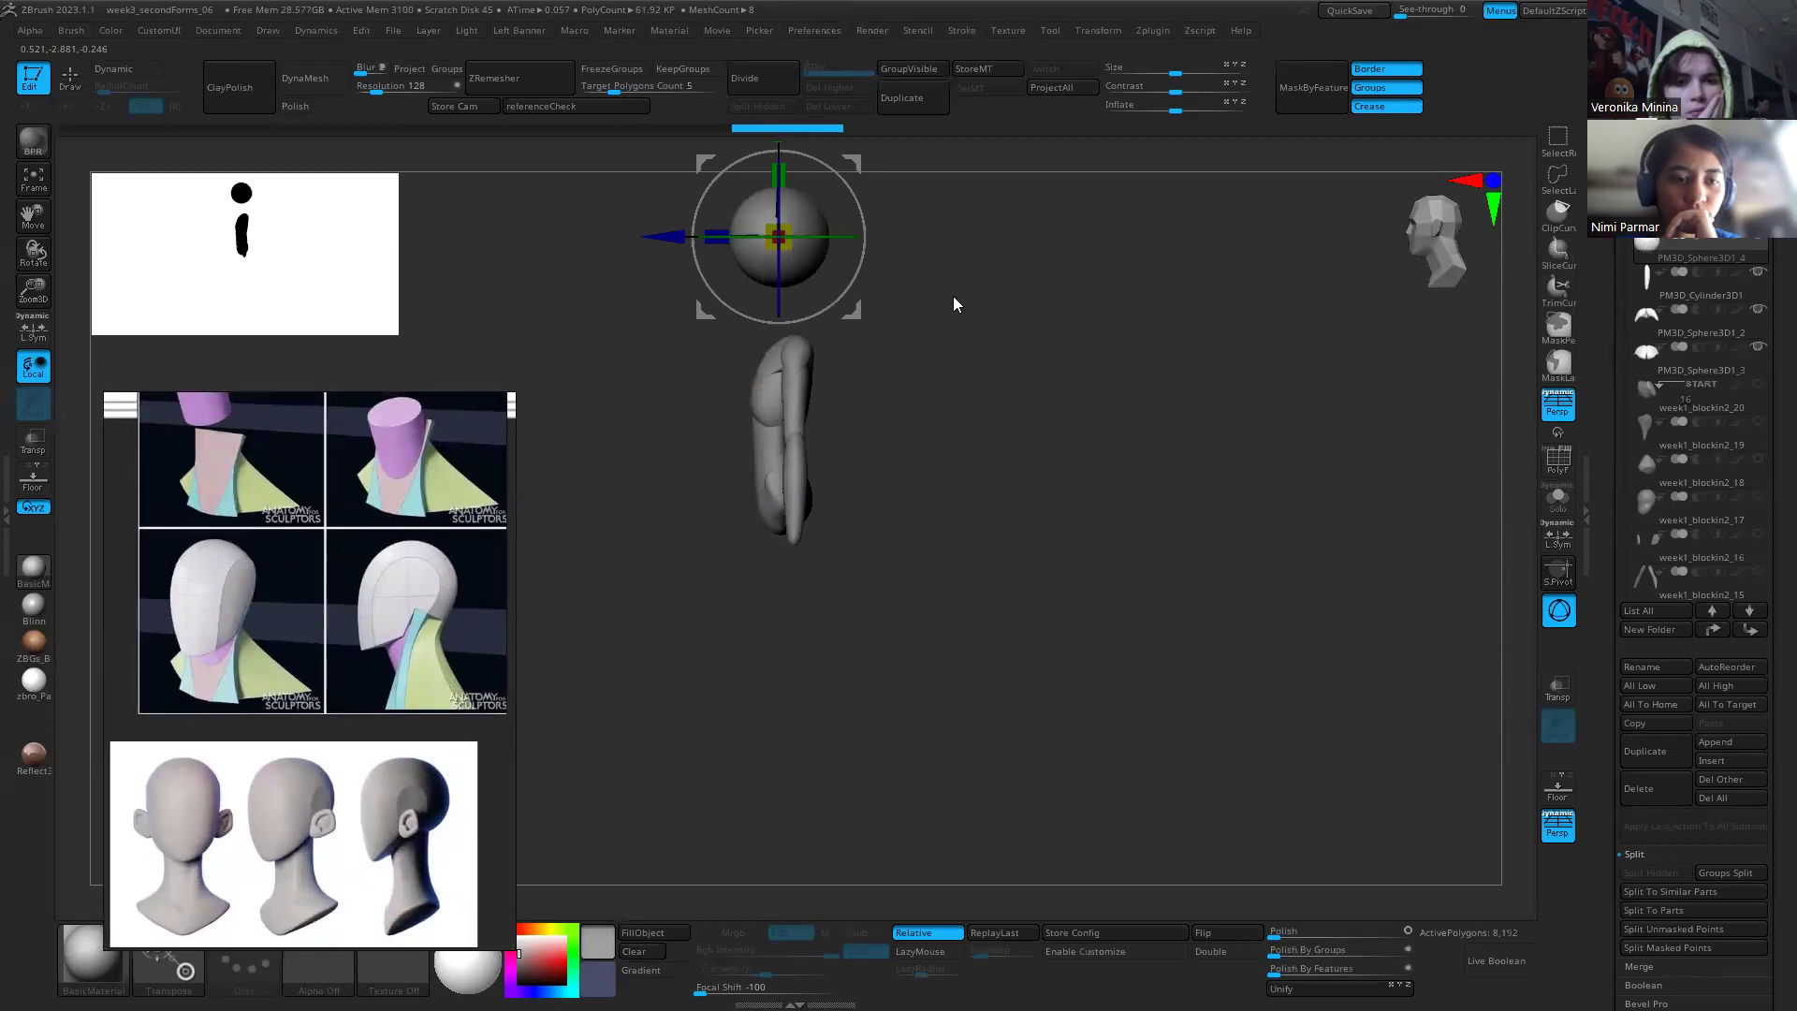
{"action": "left_click_drag", "start_coordinate": [953, 305], "coordinate": [1069, 524], "text": "alt"}
{"action": "key", "text": "q"}
{"action": "left_click_drag", "start_coordinate": [952, 449], "coordinate": [962, 510]}
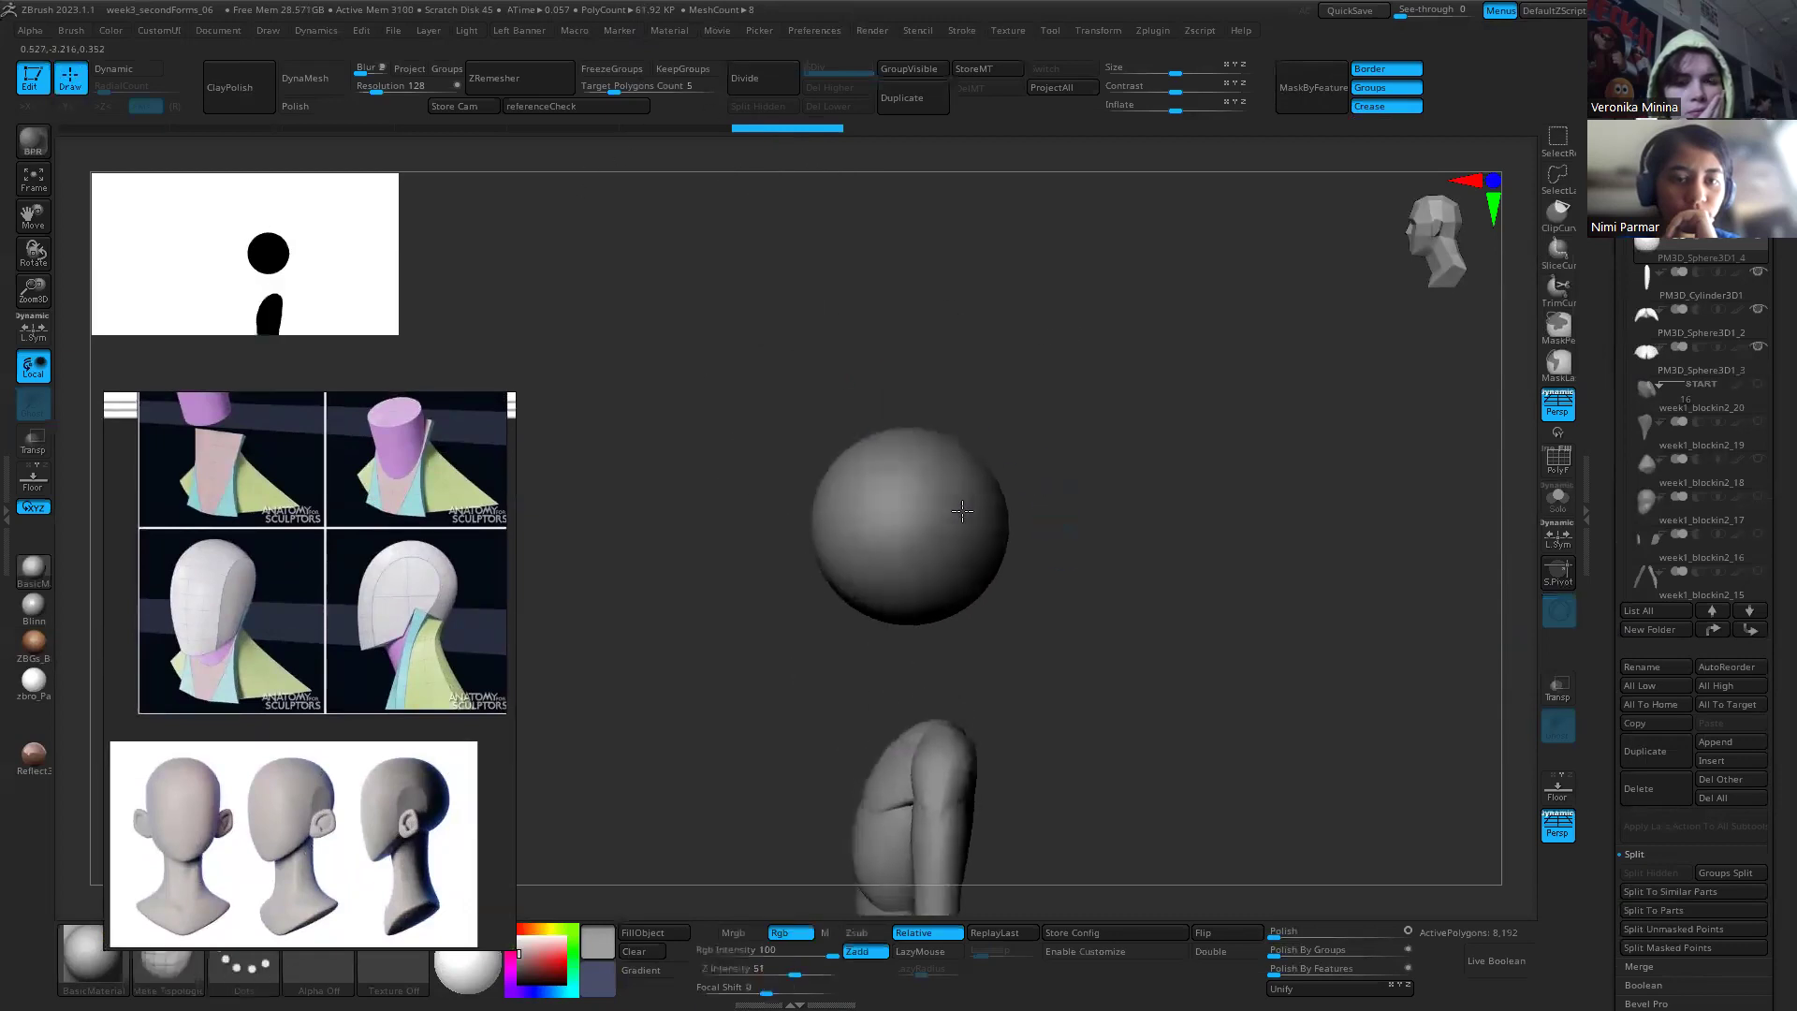
{"action": "key", "text": "w"}
{"action": "left_click_drag", "start_coordinate": [610, 85], "coordinate": [599, 85]}
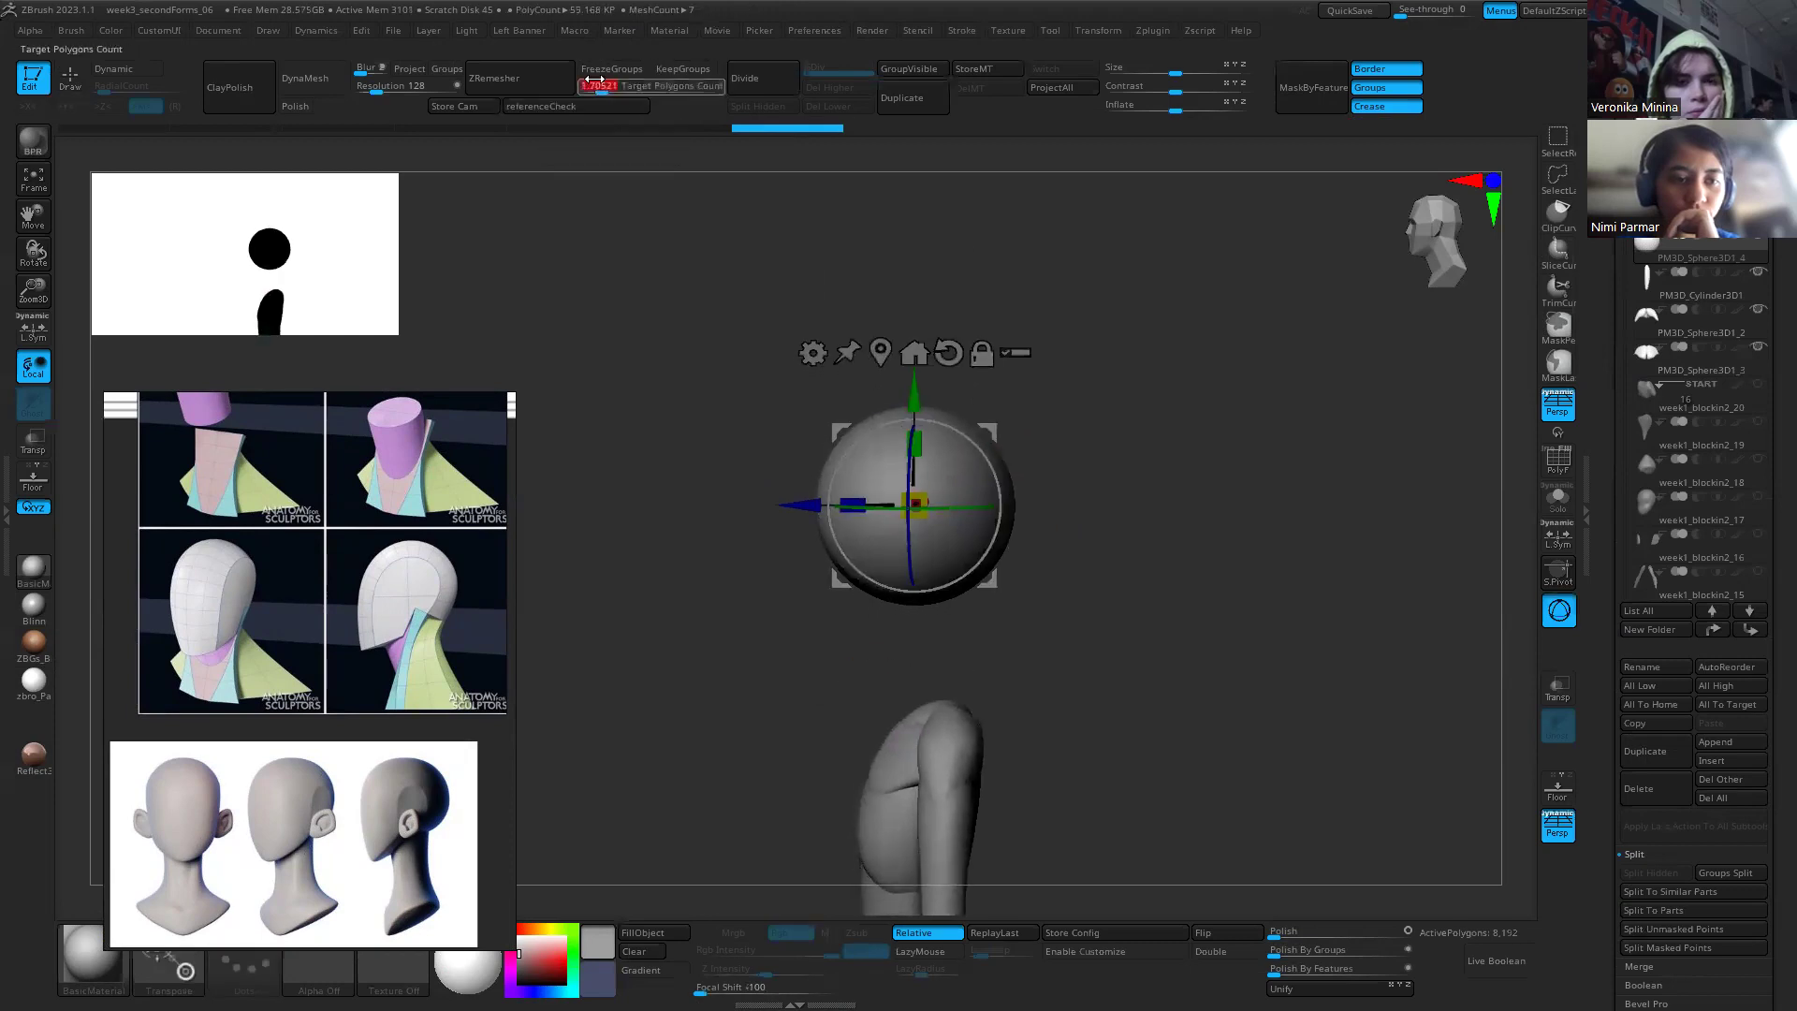
{"action": "left_click", "coordinate": [519, 78]}
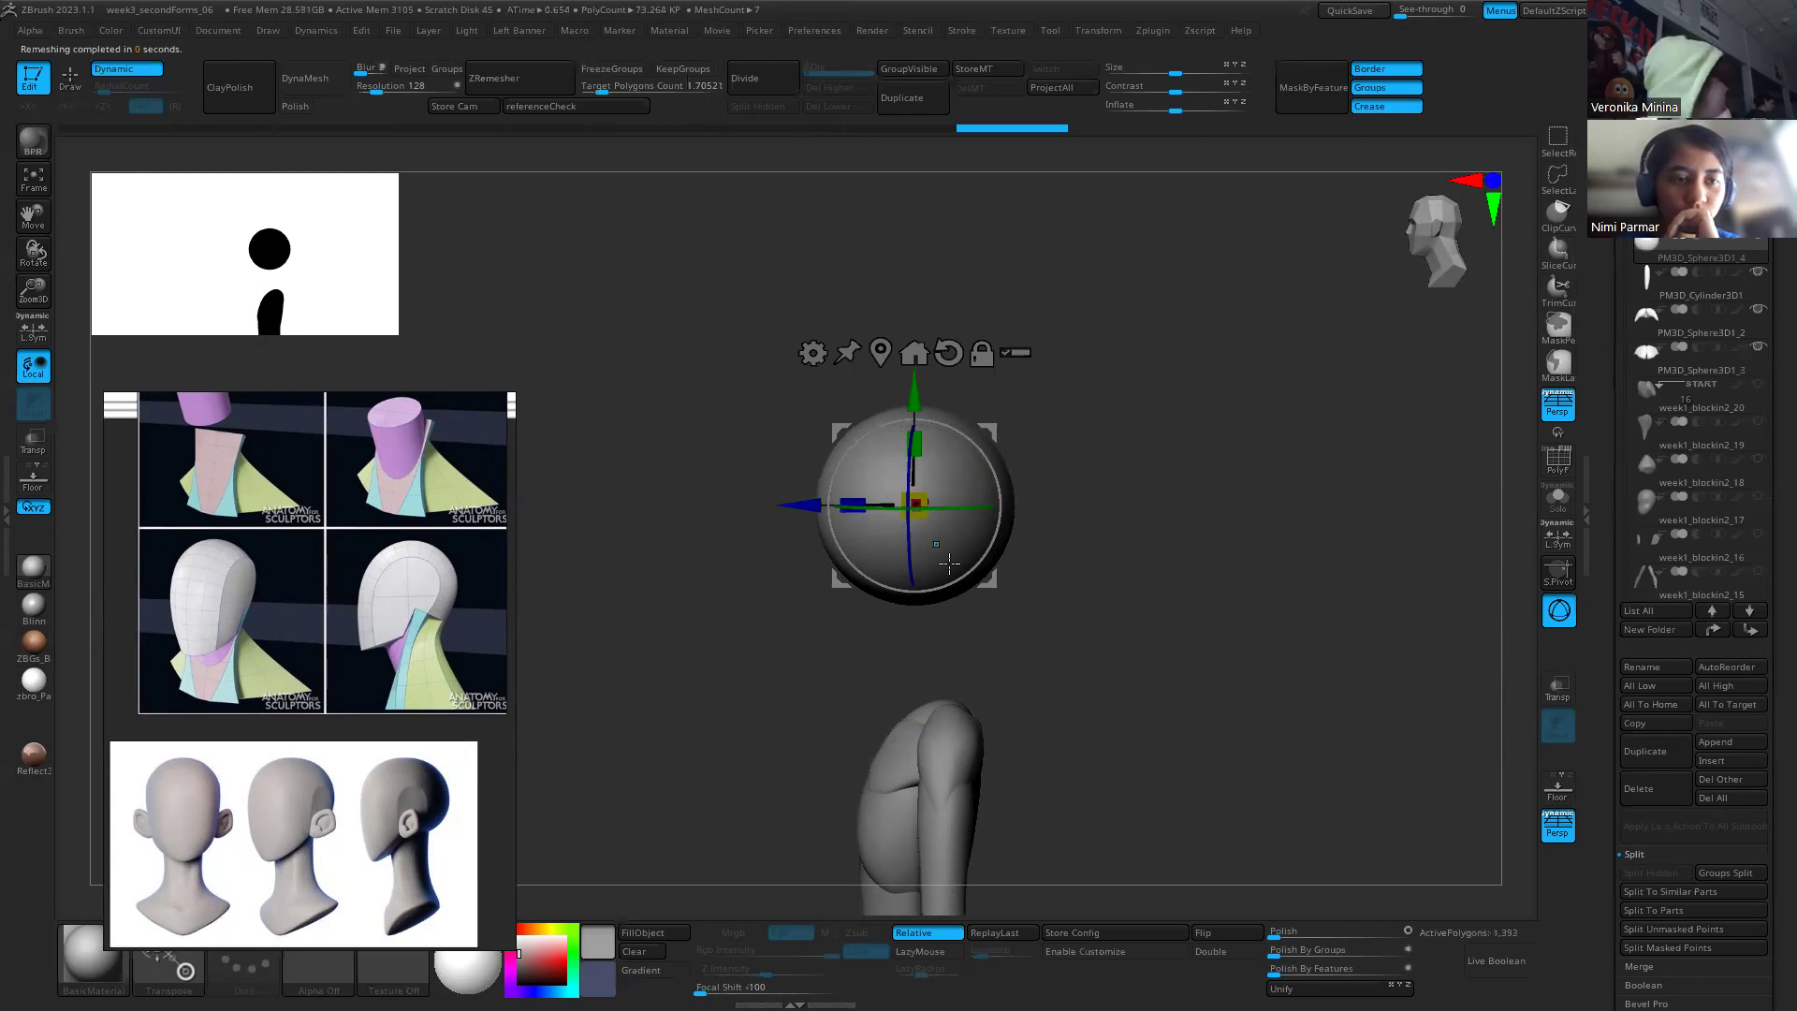
Step: Duplicate the head sphere downward as a jaw mass, then shift it forward and scale it down in side view
{"action": "left_click_drag", "start_coordinate": [924, 415], "coordinate": [924, 503], "text": "ctrl"}
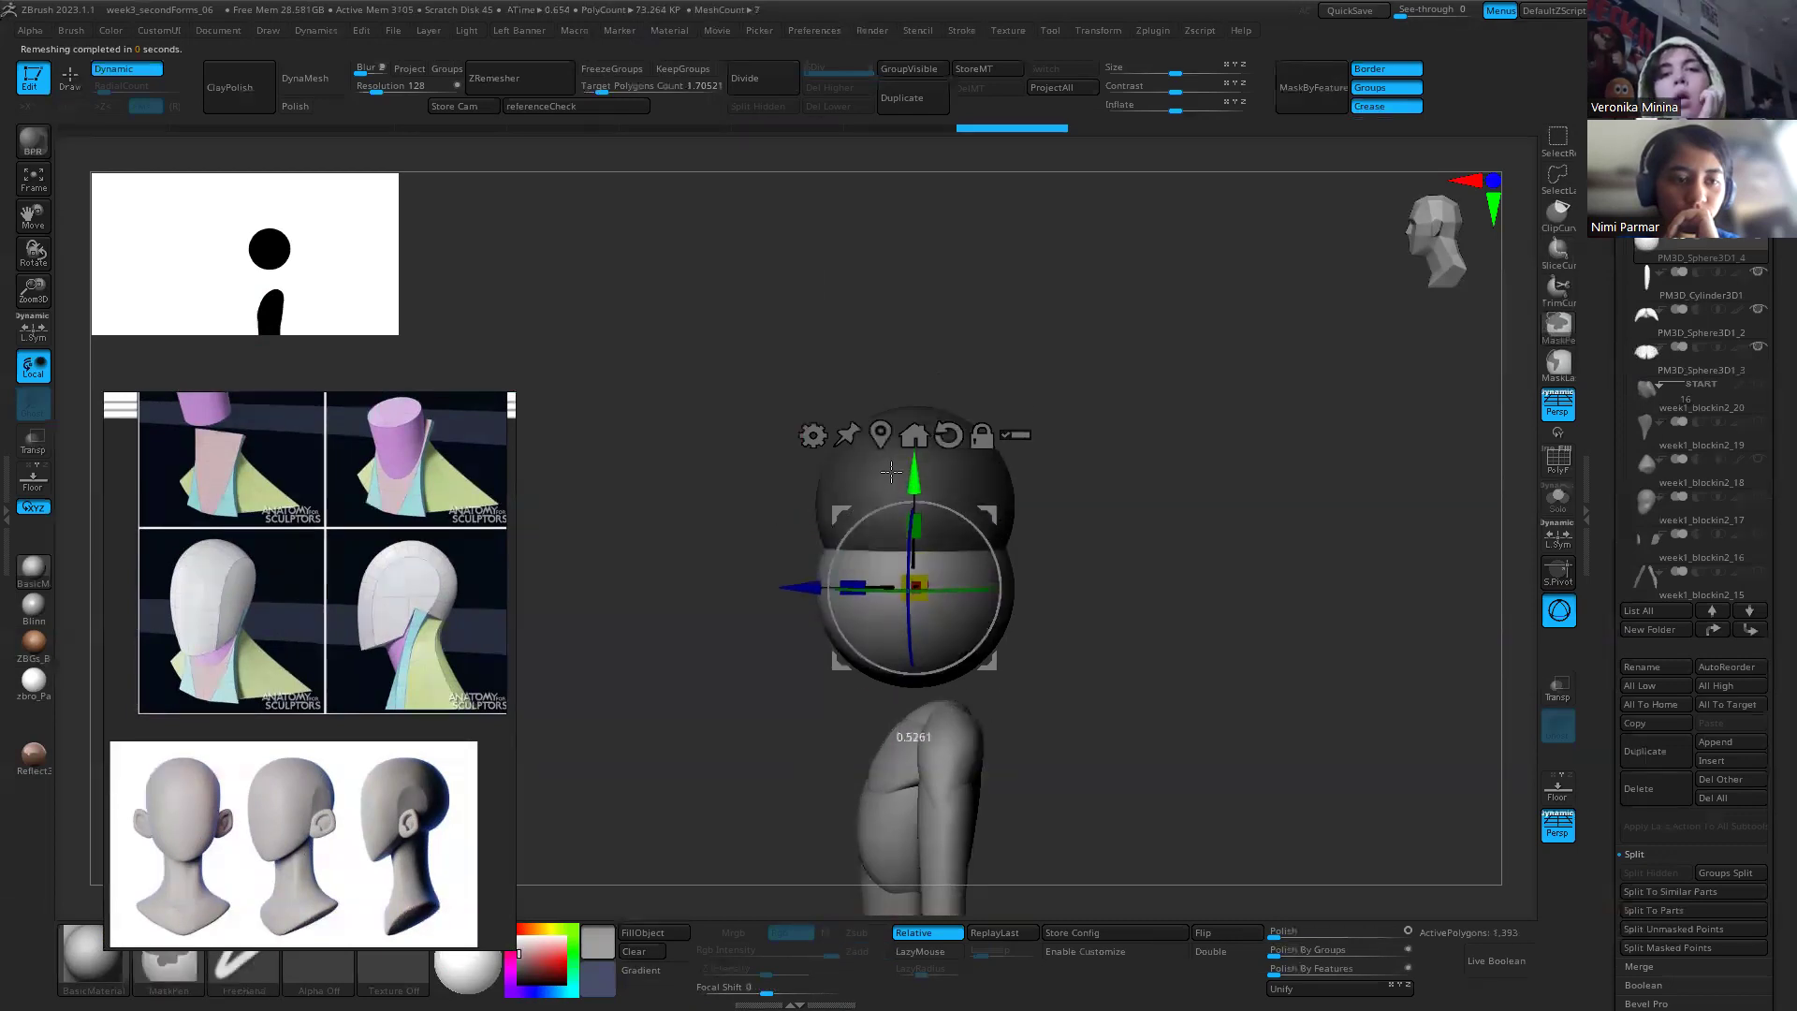
{"action": "mouse_move", "coordinate": [799, 596]}
{"action": "left_mouse_down", "text": "ctrl"}
{"action": "mouse_move", "coordinate": [732, 593]}
{"action": "mouse_move", "coordinate": [769, 591]}
{"action": "left_mouse_up", "text": "ctrl"}
{"action": "key", "text": "ctrl+z"}
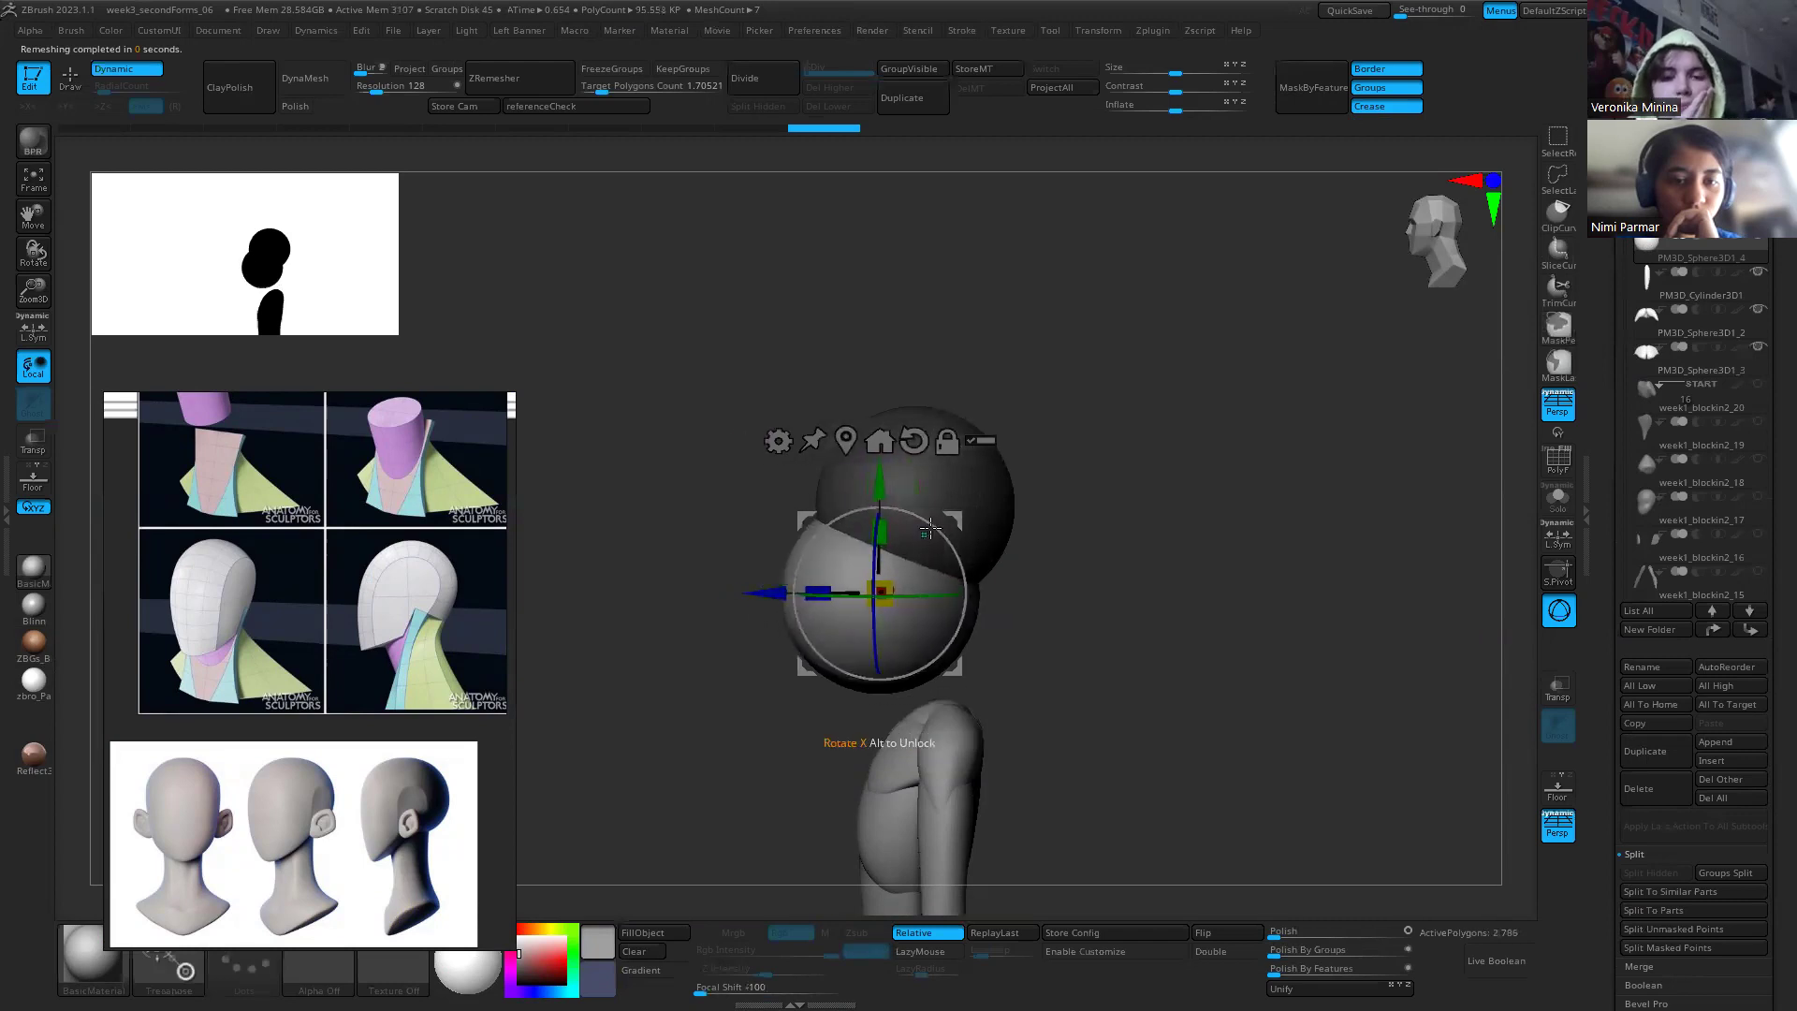
{"action": "left_click_drag", "start_coordinate": [893, 572], "coordinate": [868, 580]}
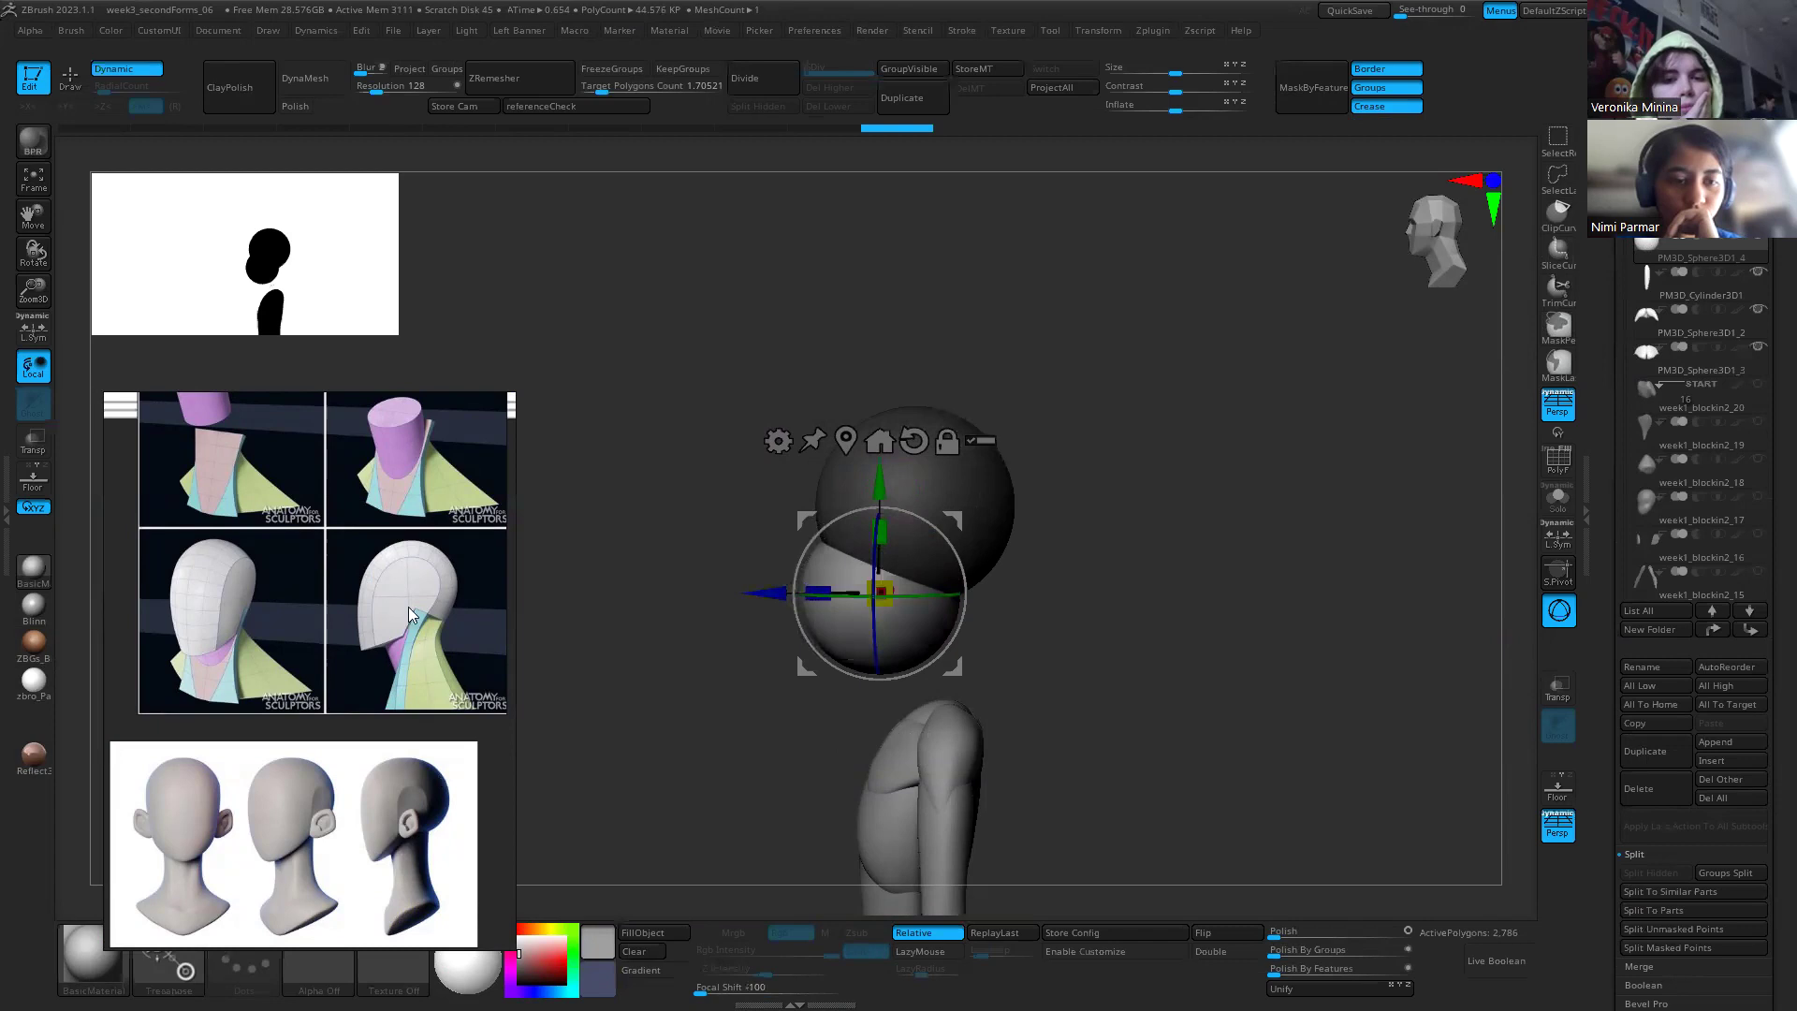
{"action": "scroll", "coordinate": [365, 601], "scroll_direction": "up", "scroll_amount": 2}
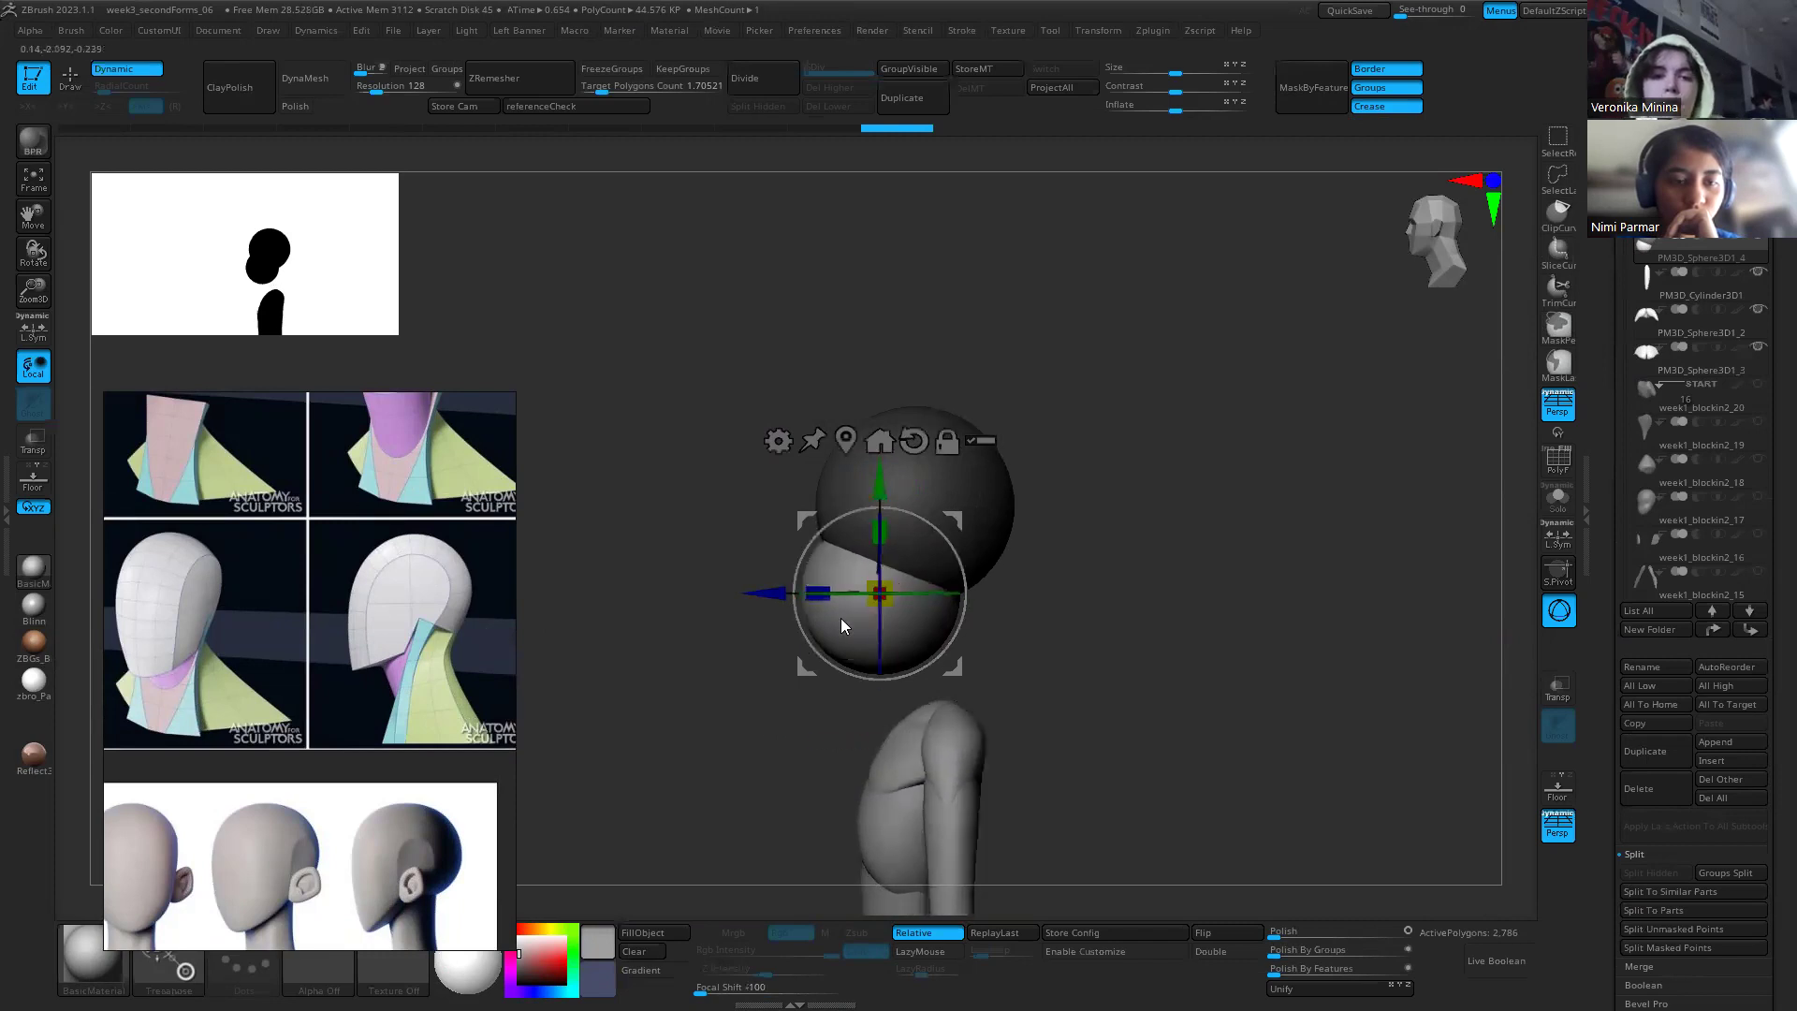
Step: Try to pull the front of the lower sphere up into a face with the Move Topological brush
{"action": "key", "text": "q"}
{"action": "mouse_move", "coordinate": [815, 575]}
{"action": "left_mouse_down"}
{"action": "mouse_move", "coordinate": [837, 576]}
{"action": "mouse_move", "coordinate": [814, 593]}
{"action": "left_mouse_up"}
{"action": "key", "text": "s"}
{"action": "left_click_drag", "start_coordinate": [803, 584], "coordinate": [816, 531]}
{"action": "left_click_drag", "start_coordinate": [822, 608], "coordinate": [822, 561]}
{"action": "left_click_drag", "start_coordinate": [991, 609], "coordinate": [1031, 655]}
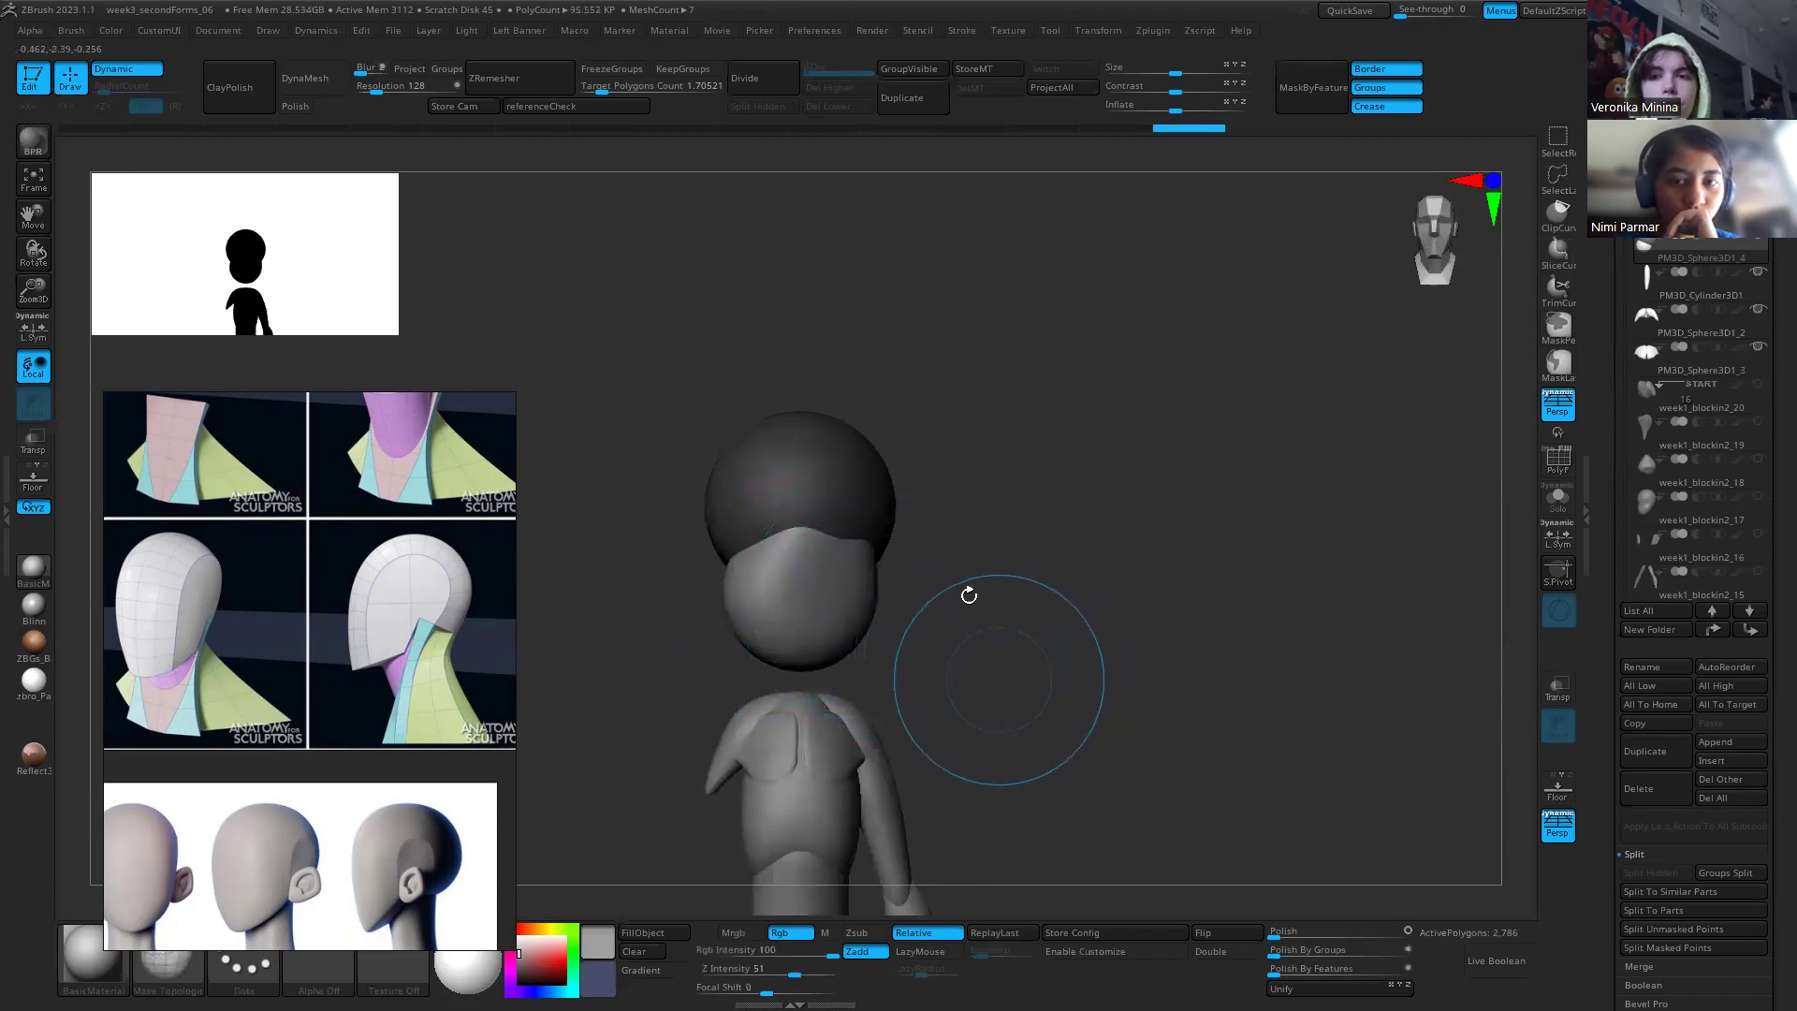
Step: Try Mirror And Weld on the lower sphere, then undo it together with the preceding face shaping
{"action": "key", "text": "1"}
{"action": "left_click", "coordinate": [1127, 450]}
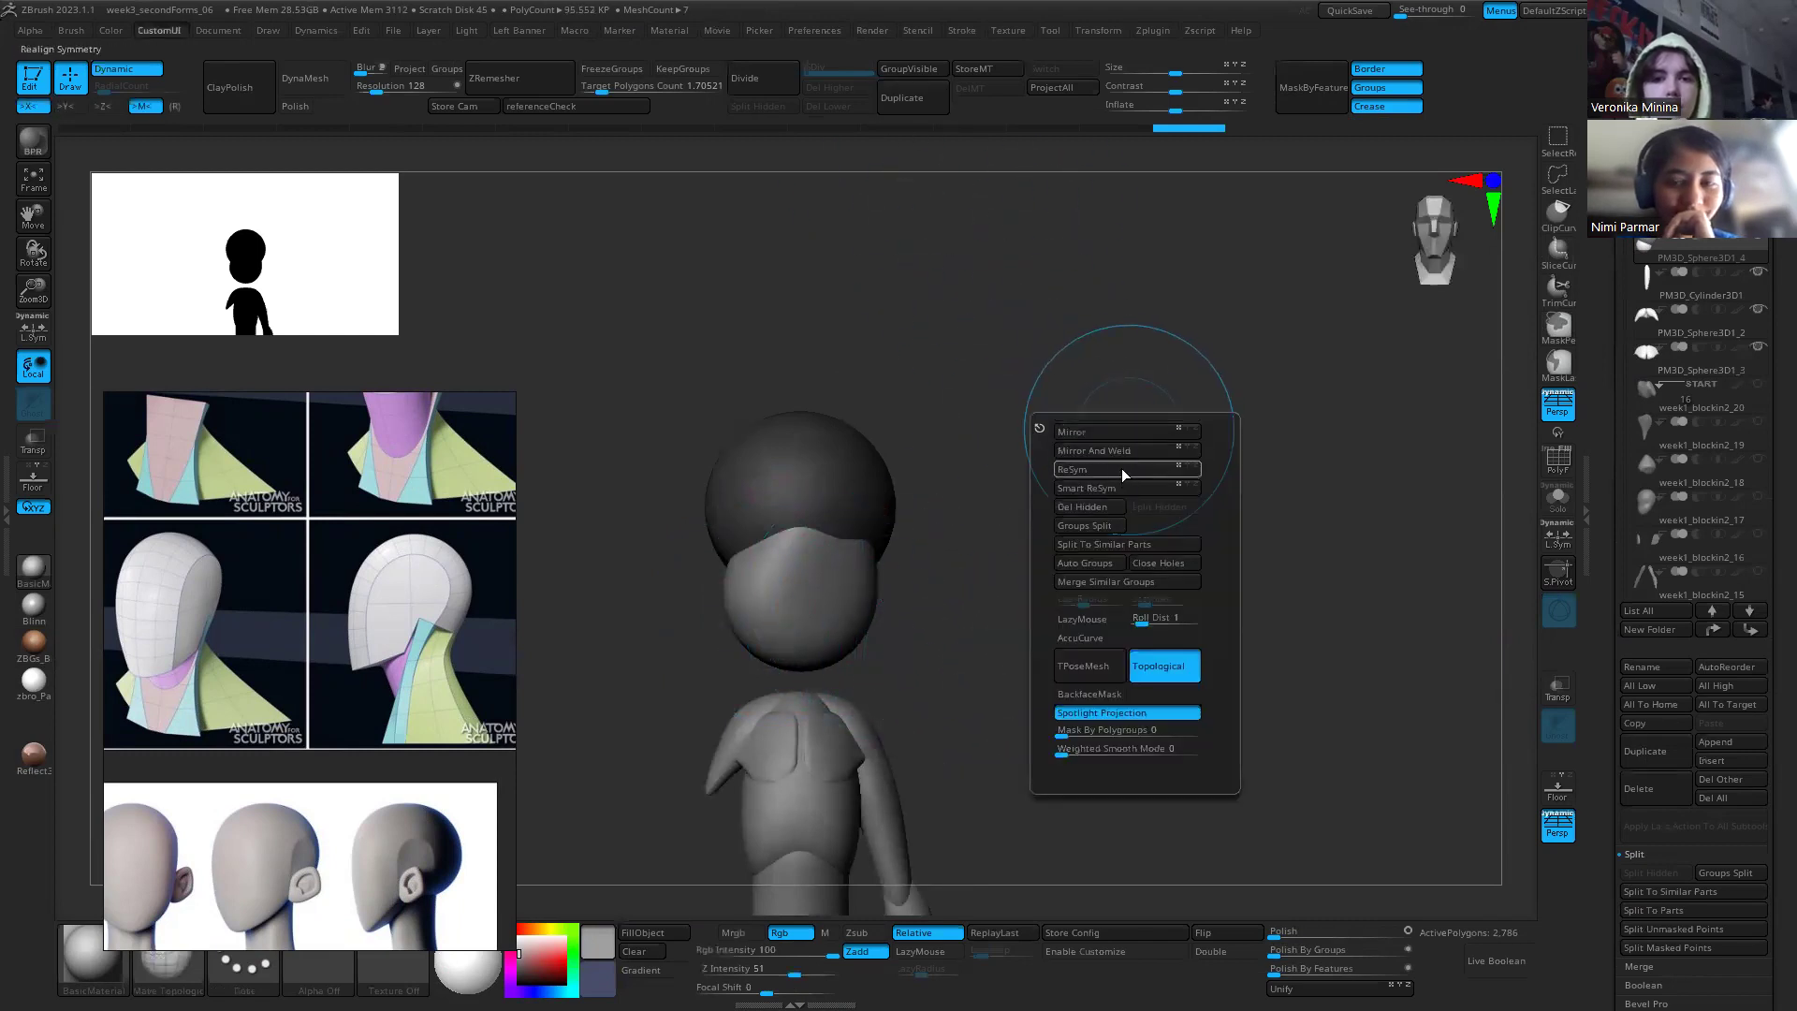
{"action": "left_click", "coordinate": [1119, 447]}
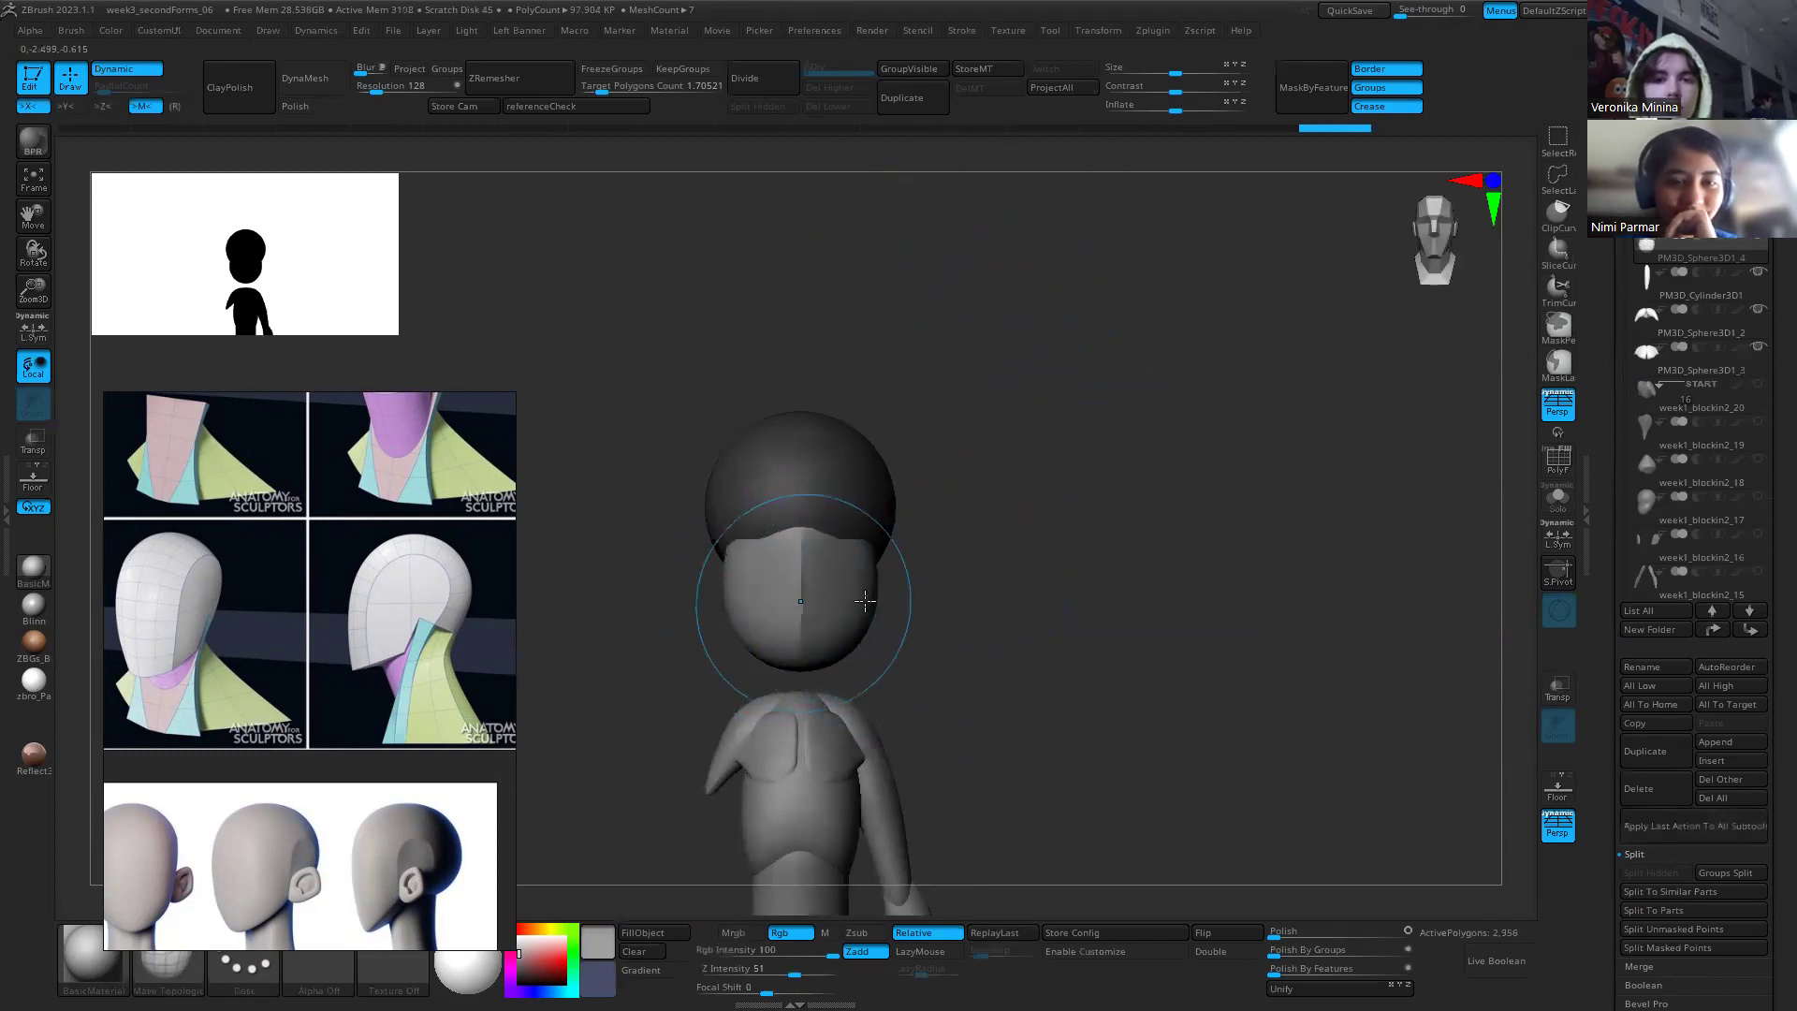
{"action": "key", "text": "ctrl+z"}
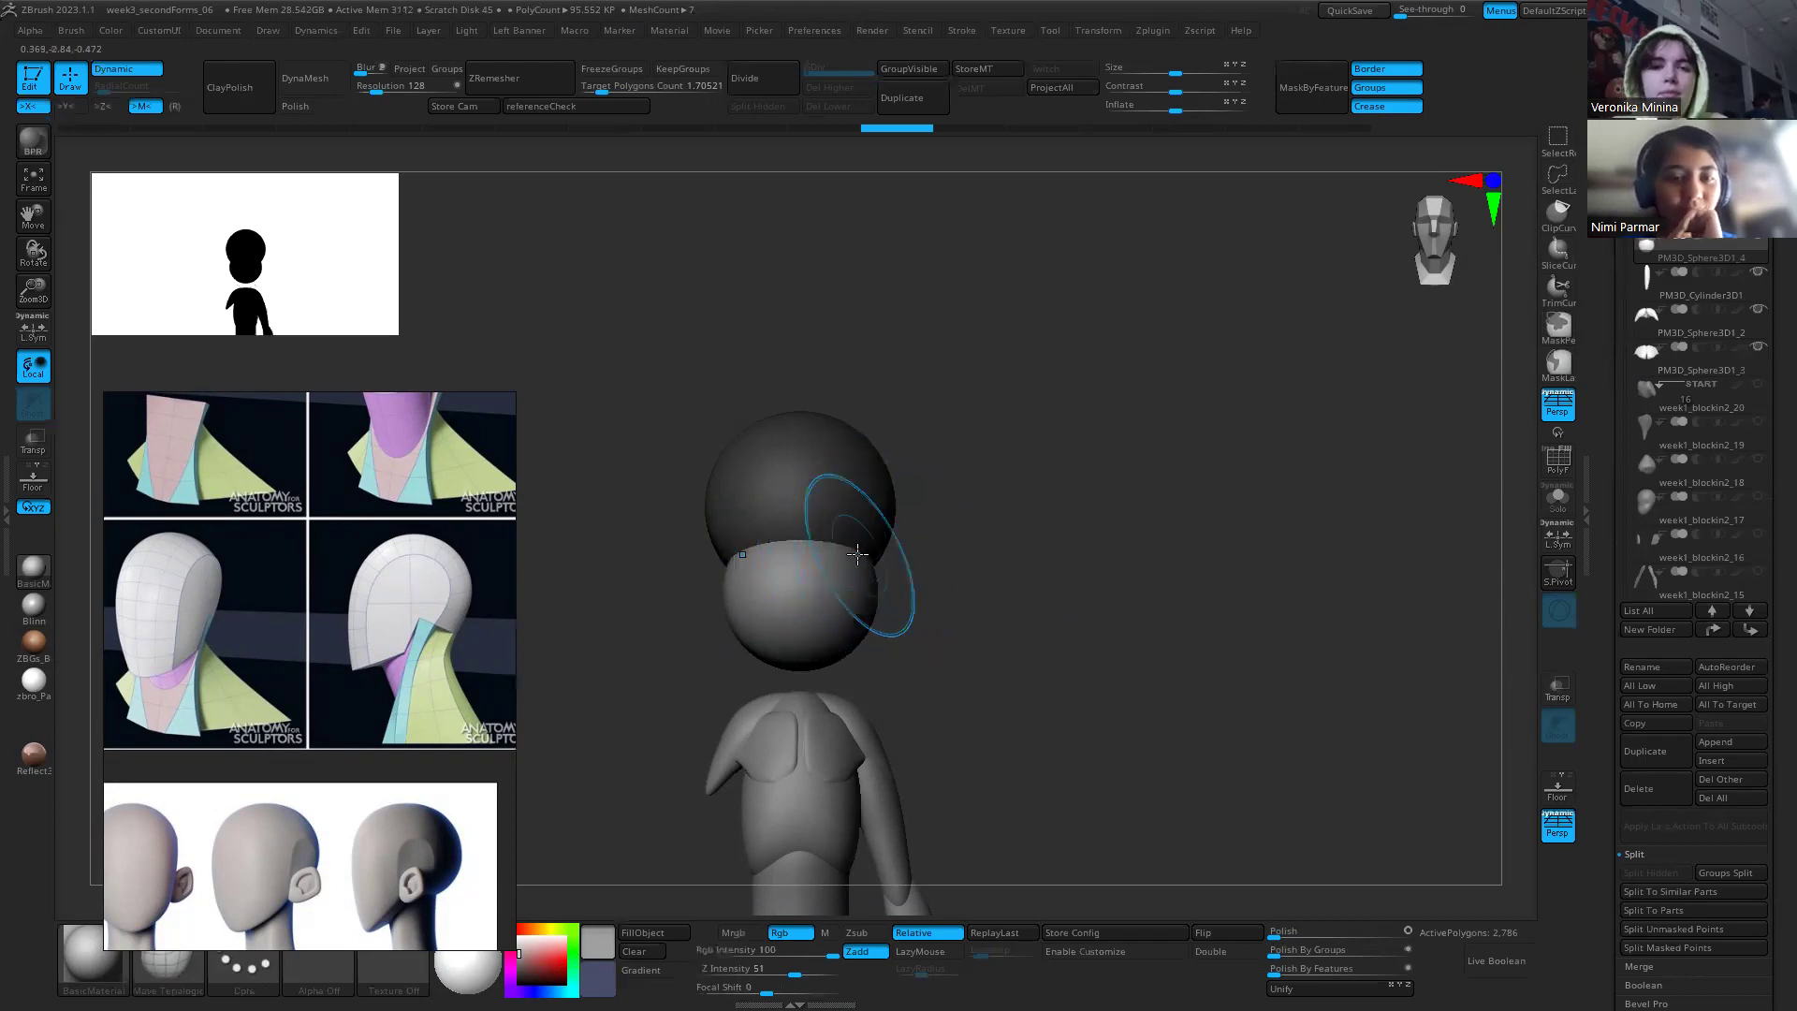
Step: Shape the lower sphere symmetrically into a face, pulling its front up to the forehead and flattening the profile
{"action": "right_click_drag", "start_coordinate": [869, 489], "coordinate": [859, 529]}
{"action": "key", "text": "s"}
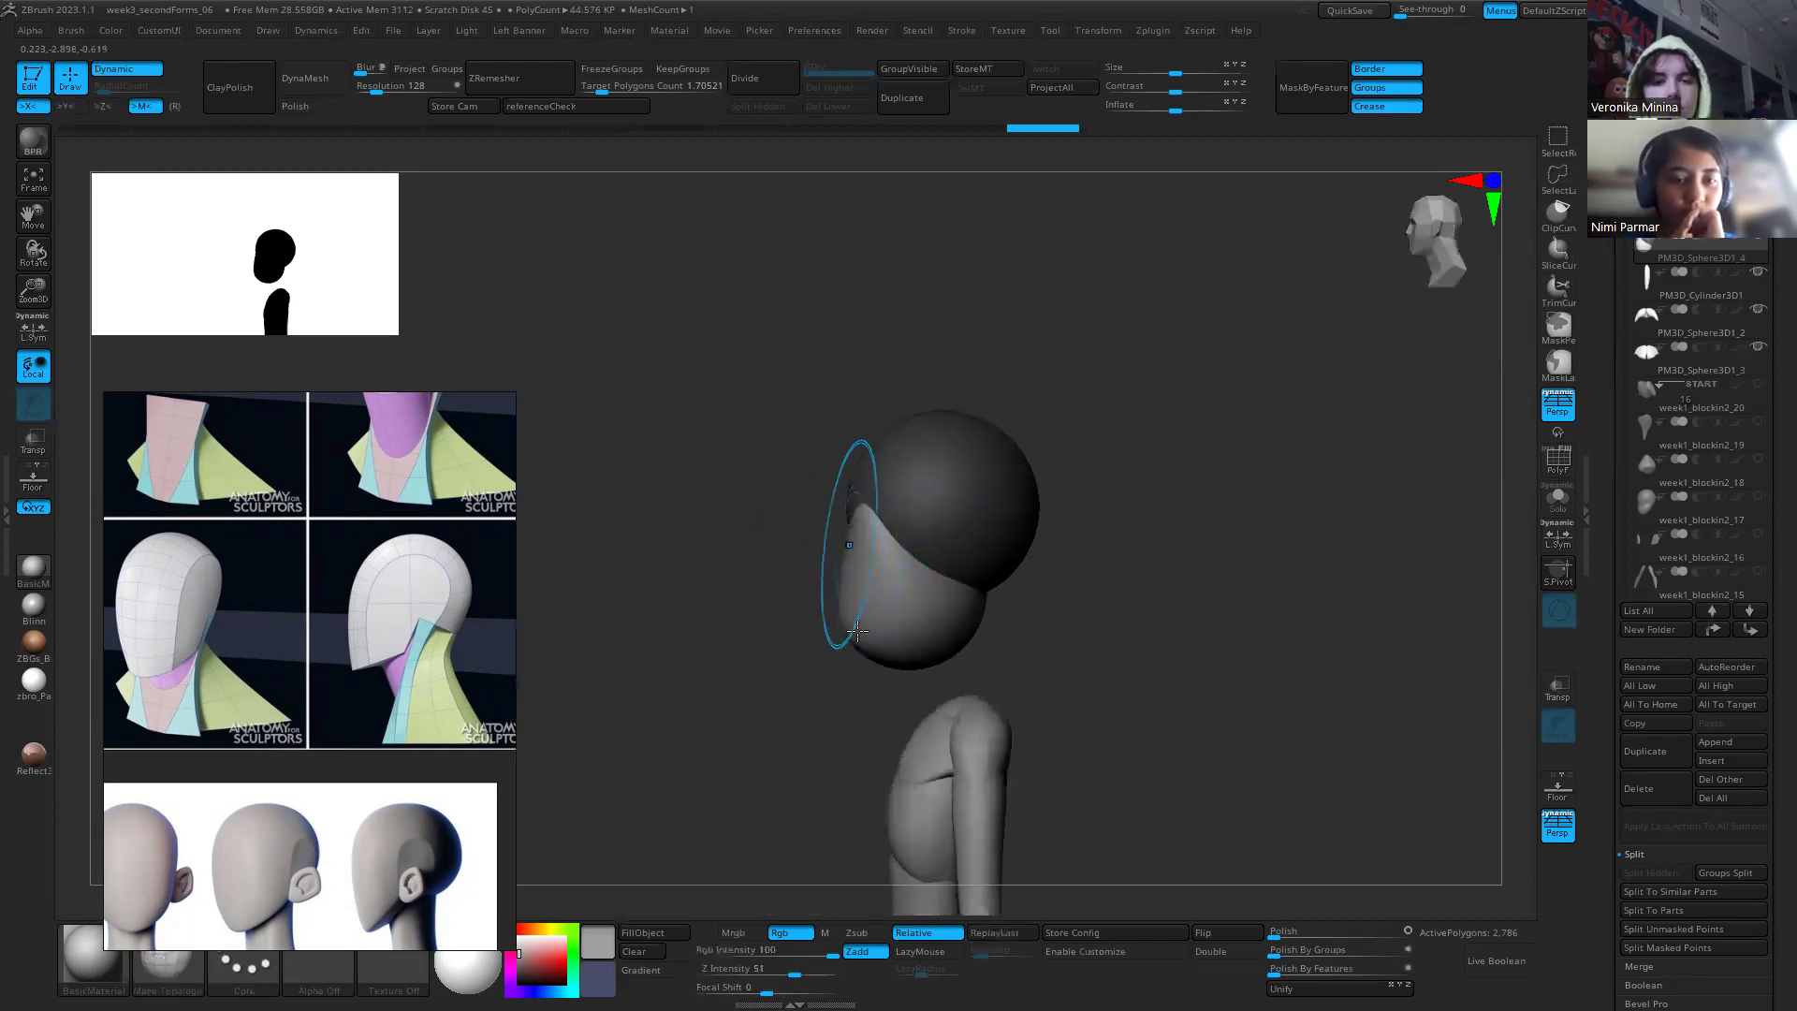
{"action": "mouse_move", "coordinate": [882, 567]}
{"action": "right_mouse_down"}
{"action": "mouse_move", "coordinate": [995, 581]}
{"action": "mouse_move", "coordinate": [971, 552]}
{"action": "mouse_move", "coordinate": [983, 601]}
{"action": "mouse_move", "coordinate": [1051, 614]}
{"action": "mouse_move", "coordinate": [955, 575]}
{"action": "right_mouse_up"}
{"action": "mouse_move", "coordinate": [901, 520]}
{"action": "left_mouse_down", "text": "shift"}
{"action": "mouse_move", "coordinate": [763, 562]}
{"action": "mouse_move", "coordinate": [776, 589]}
{"action": "mouse_move", "coordinate": [813, 576]}
{"action": "left_mouse_up", "text": "shift"}
{"action": "left_click_drag", "start_coordinate": [868, 631], "coordinate": [884, 545], "text": "shift"}
{"action": "right_click_drag", "start_coordinate": [994, 690], "coordinate": [1041, 652]}
{"action": "left_click_drag", "start_coordinate": [909, 641], "coordinate": [911, 614]}
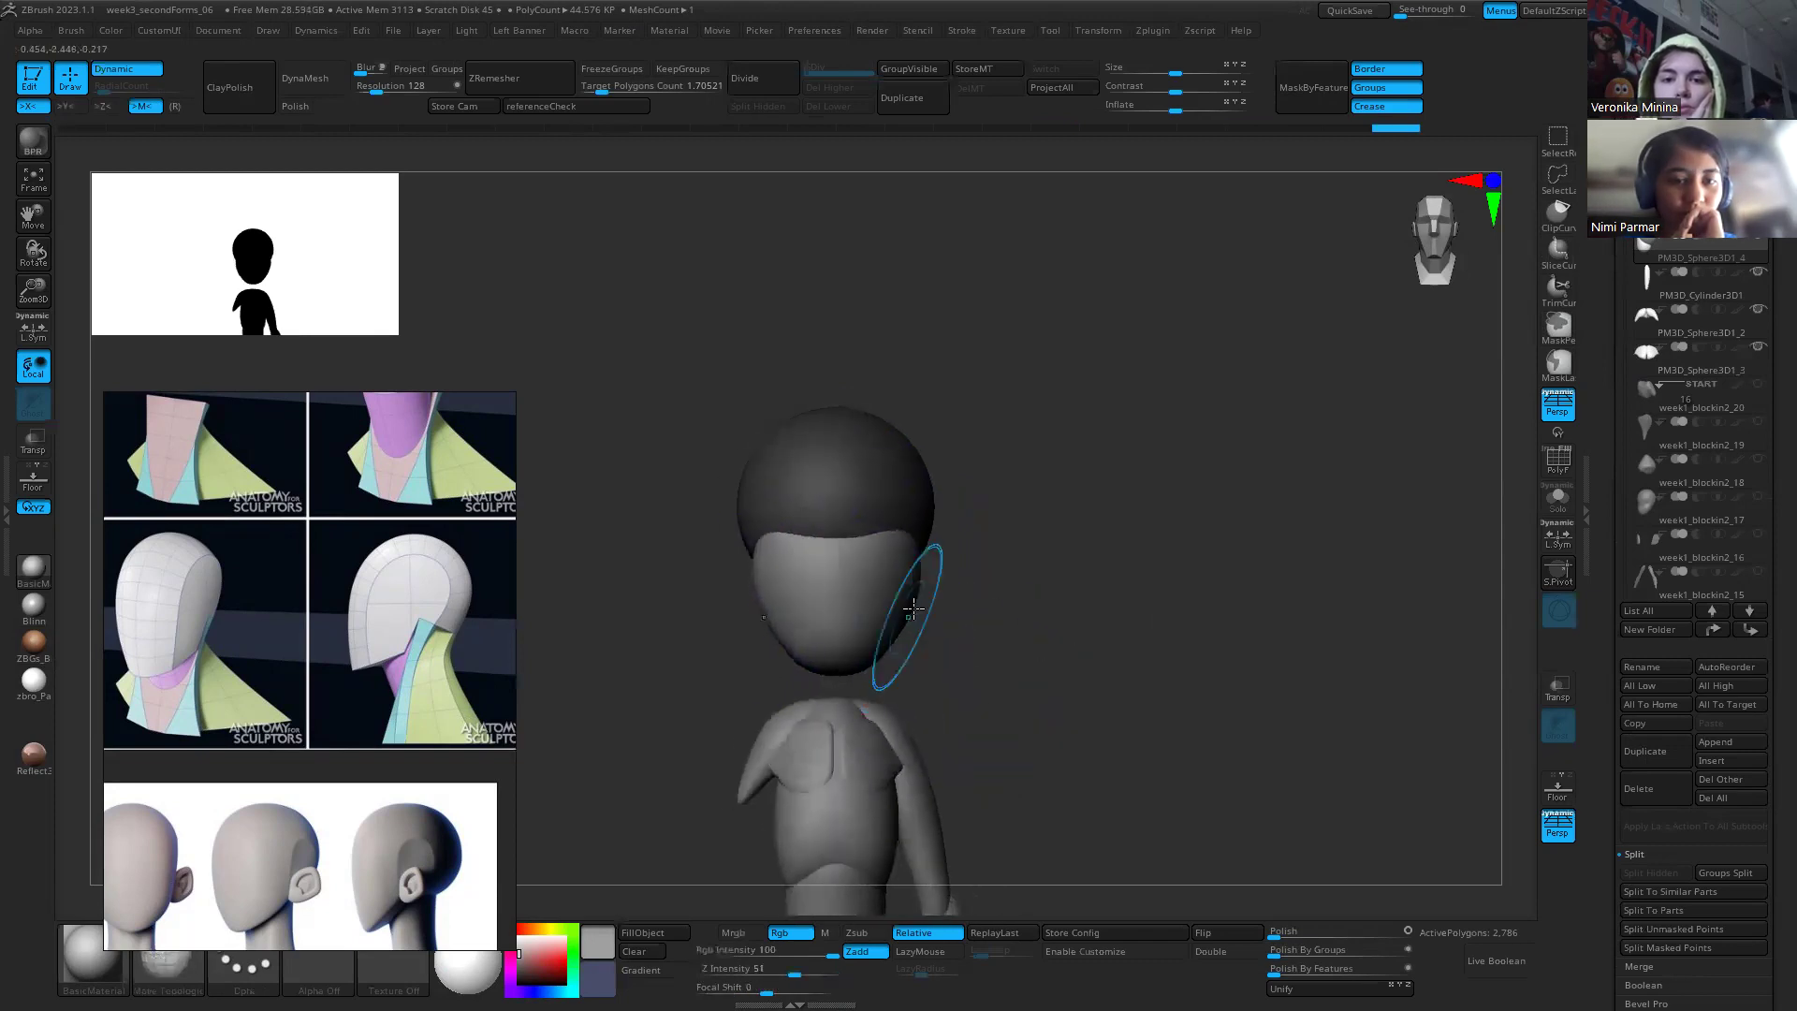
Step: Taper the chin and reshape the underside and back of the jaw toward the cranium
{"action": "right_click_drag", "start_coordinate": [912, 613], "coordinate": [919, 667]}
{"action": "left_click_drag", "start_coordinate": [913, 657], "coordinate": [937, 655]}
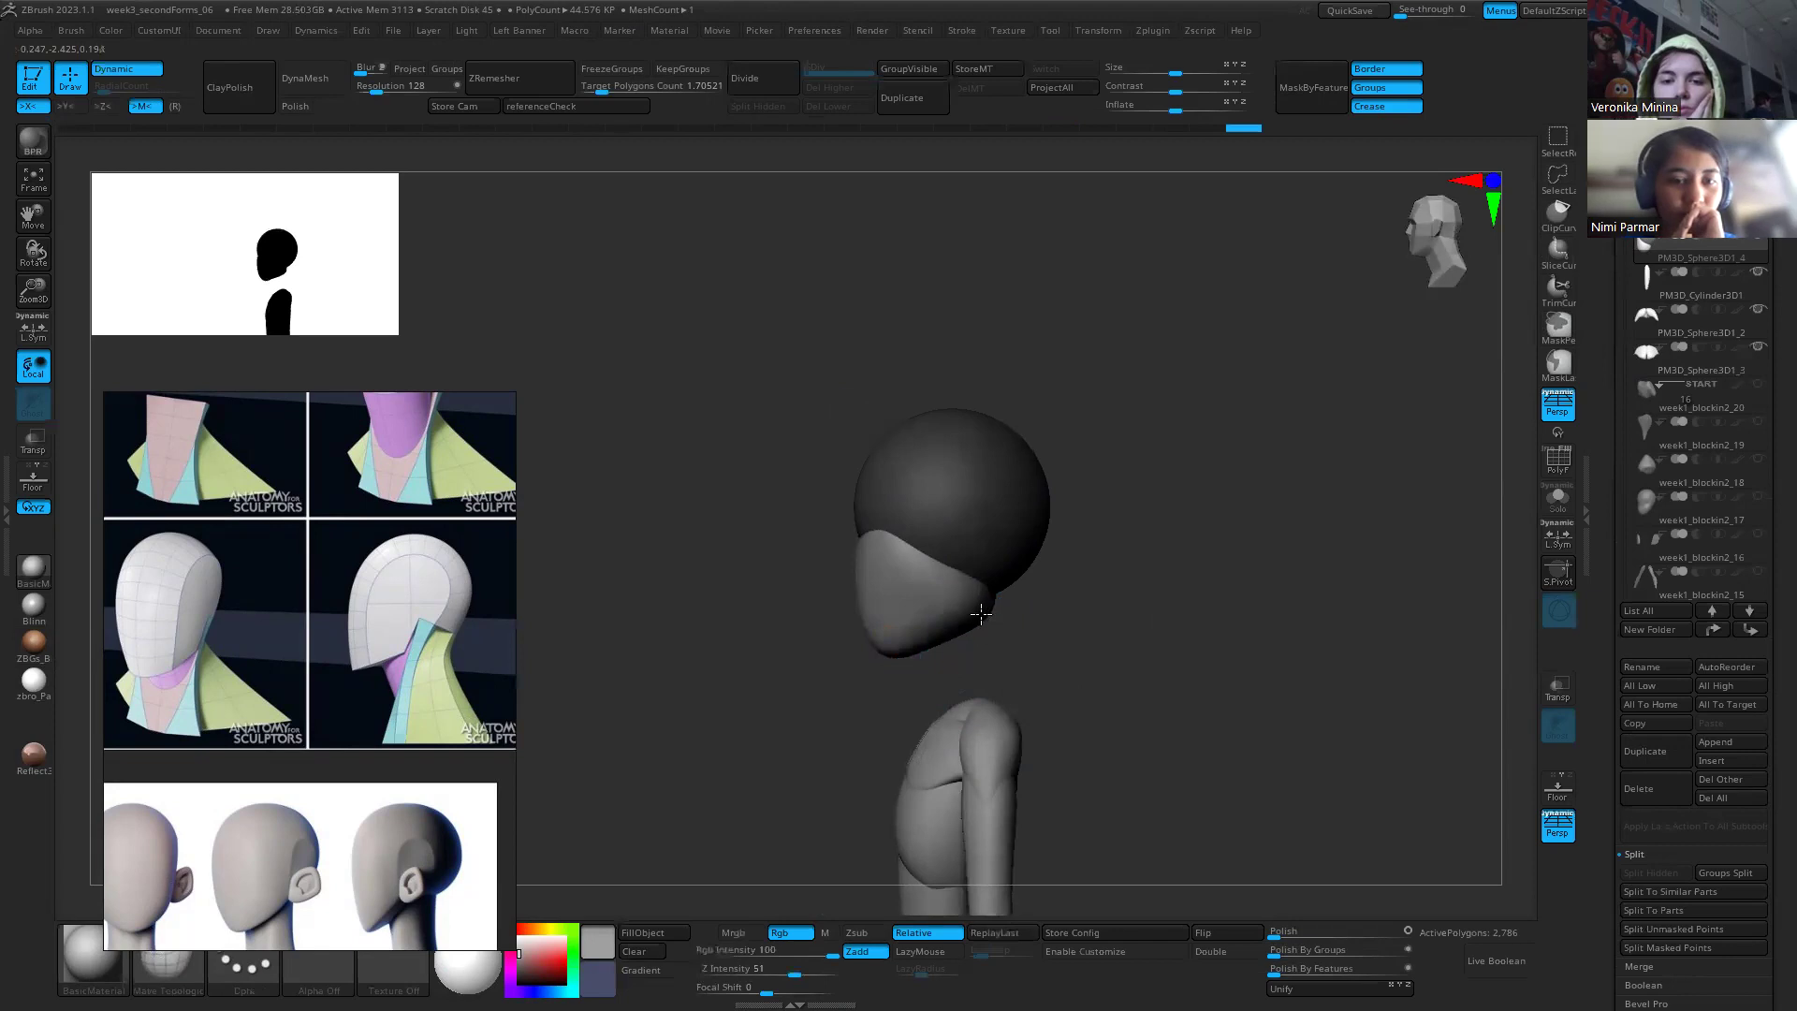
{"action": "mouse_move", "coordinate": [983, 617]}
{"action": "right_mouse_down"}
{"action": "mouse_move", "coordinate": [1111, 633]}
{"action": "mouse_move", "coordinate": [983, 642]}
{"action": "right_mouse_up"}
{"action": "left_click_drag", "start_coordinate": [983, 625], "coordinate": [983, 612]}
{"action": "left_click_drag", "start_coordinate": [953, 549], "coordinate": [999, 530], "text": "shift"}
{"action": "right_click_drag", "start_coordinate": [1011, 559], "coordinate": [1074, 630]}
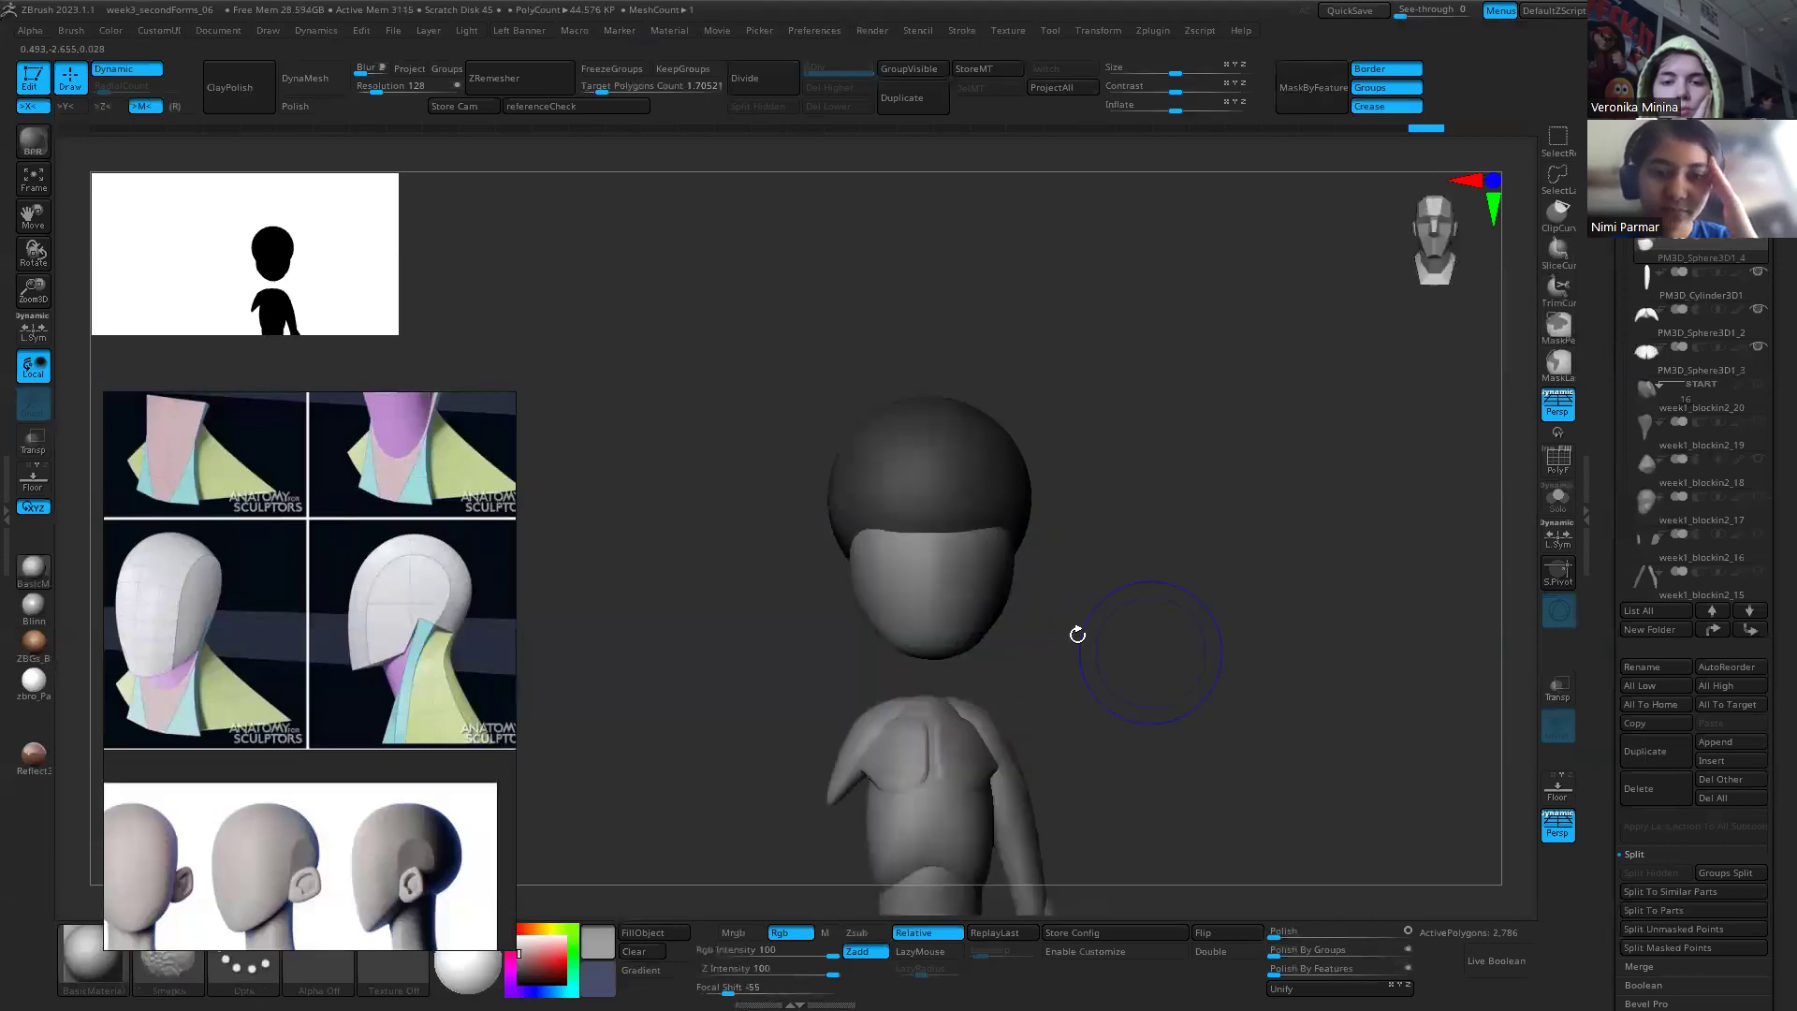
Step: Undo the latest jaw edits, check and adjust the face width against the drawn head in the referenceCheck view, and hide the reference
{"action": "key", "text": "ctrl+z"}
{"action": "key", "text": "ctrl+z"}
{"action": "key", "text": "ctrl+z"}
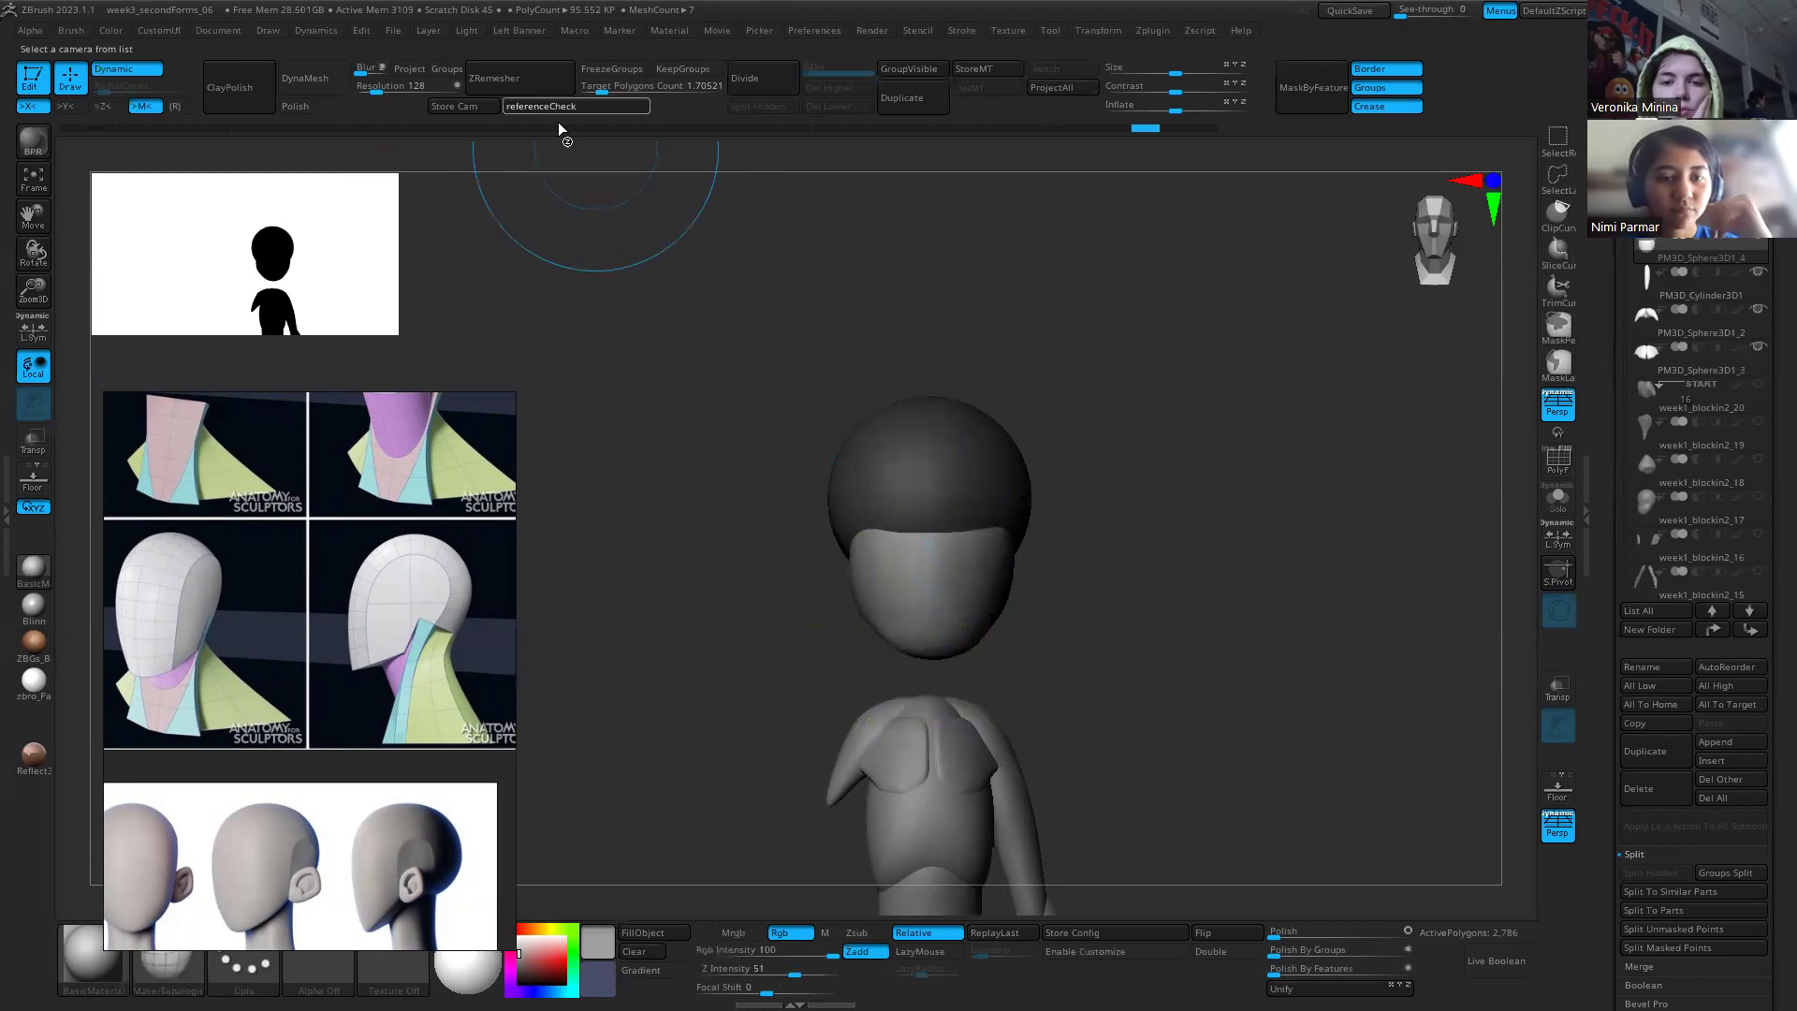
{"action": "left_click", "coordinate": [560, 107]}
{"action": "left_click_drag", "start_coordinate": [735, 295], "coordinate": [737, 292]}
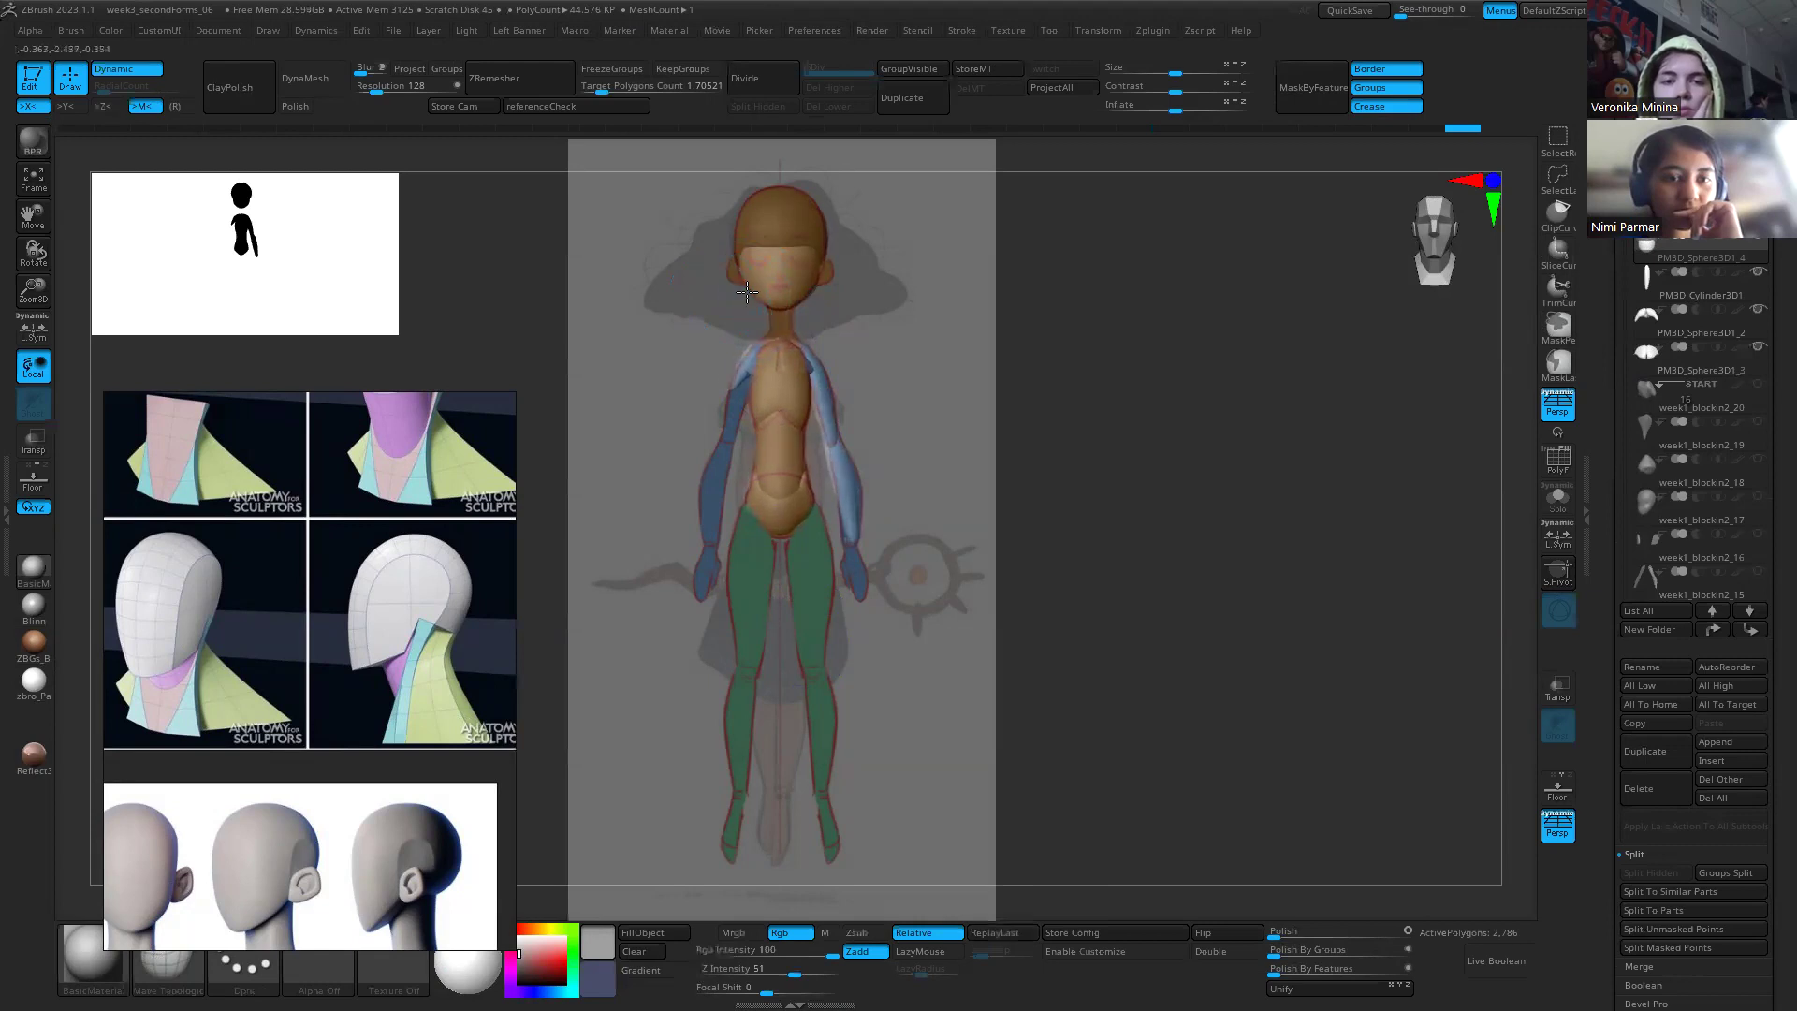
{"action": "key", "text": "ctrl+z"}
{"action": "key", "text": "shift+f"}
{"action": "key", "text": "shift+f"}
{"action": "key", "text": "shift+z"}
Step: Refine the jaw corner in three-quarter and side views, then unmask the cranium and reshape its sides
{"action": "mouse_move", "coordinate": [930, 346]}
{"action": "right_mouse_down", "text": "alt"}
{"action": "mouse_move", "coordinate": [954, 561]}
{"action": "mouse_move", "coordinate": [980, 588]}
{"action": "right_mouse_up", "text": "alt"}
{"action": "left_click_drag", "start_coordinate": [1006, 492], "coordinate": [915, 509]}
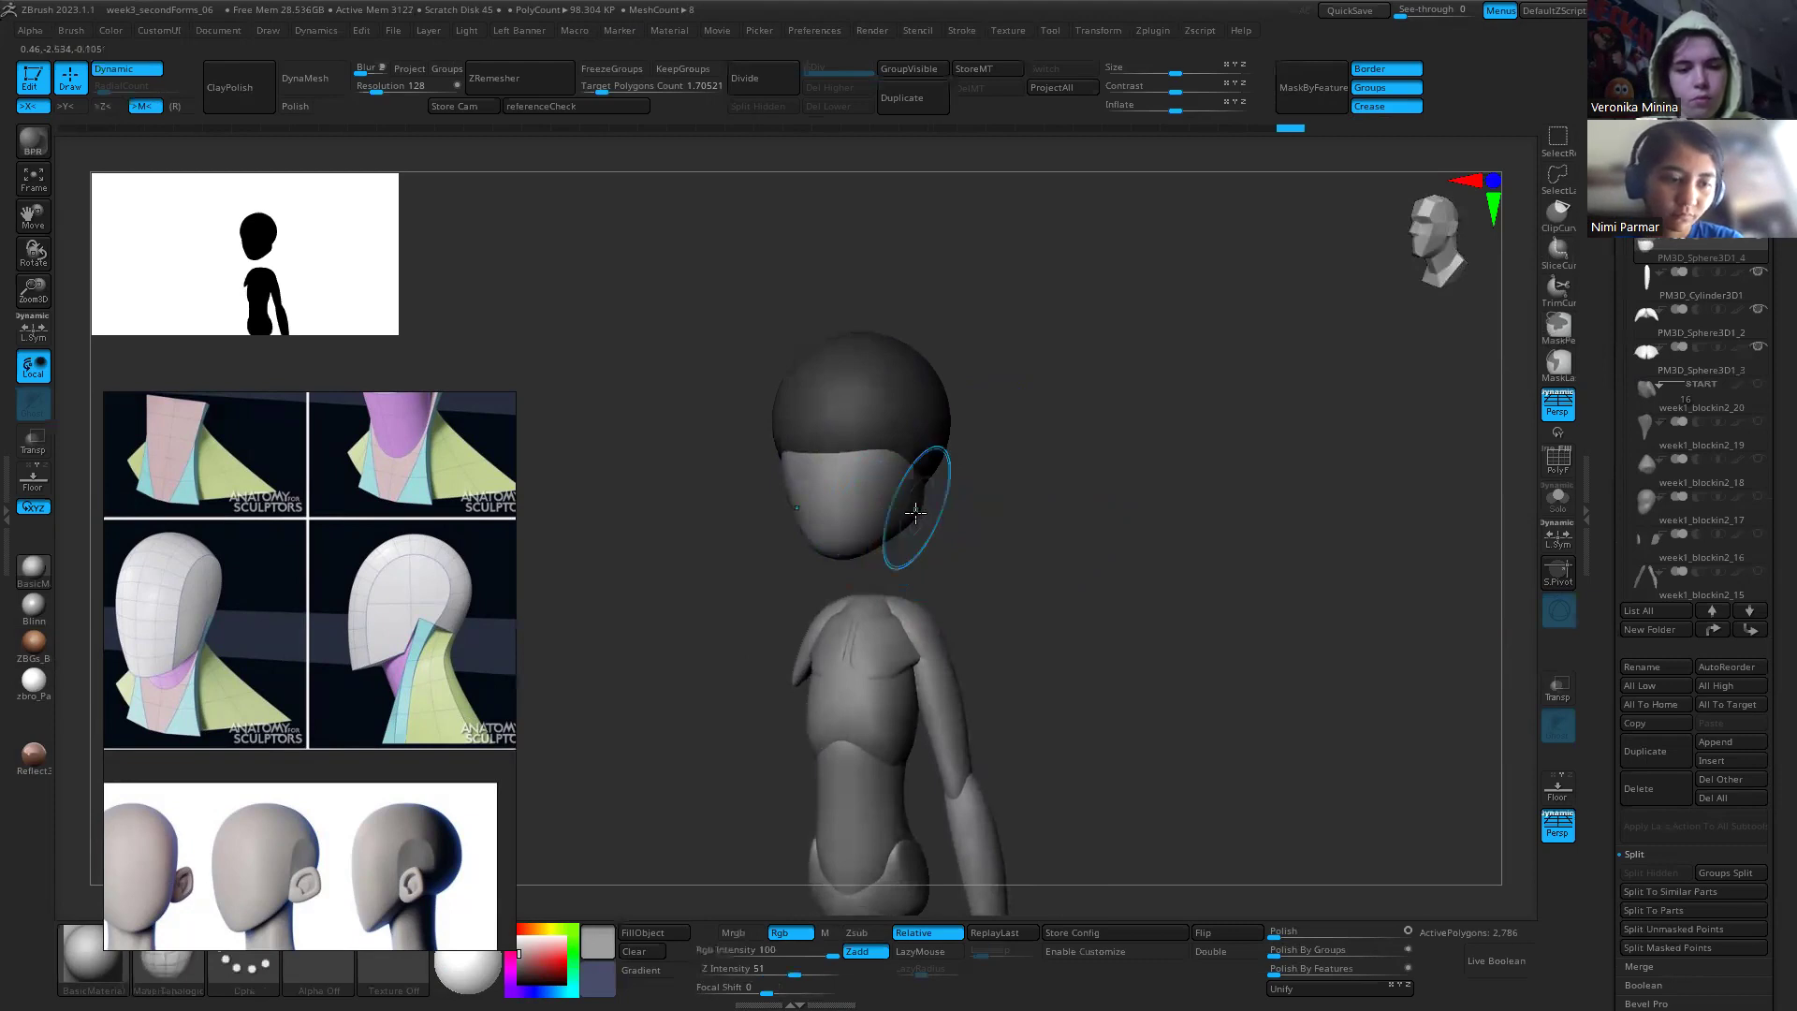
{"action": "right_click_drag", "start_coordinate": [915, 512], "coordinate": [914, 553]}
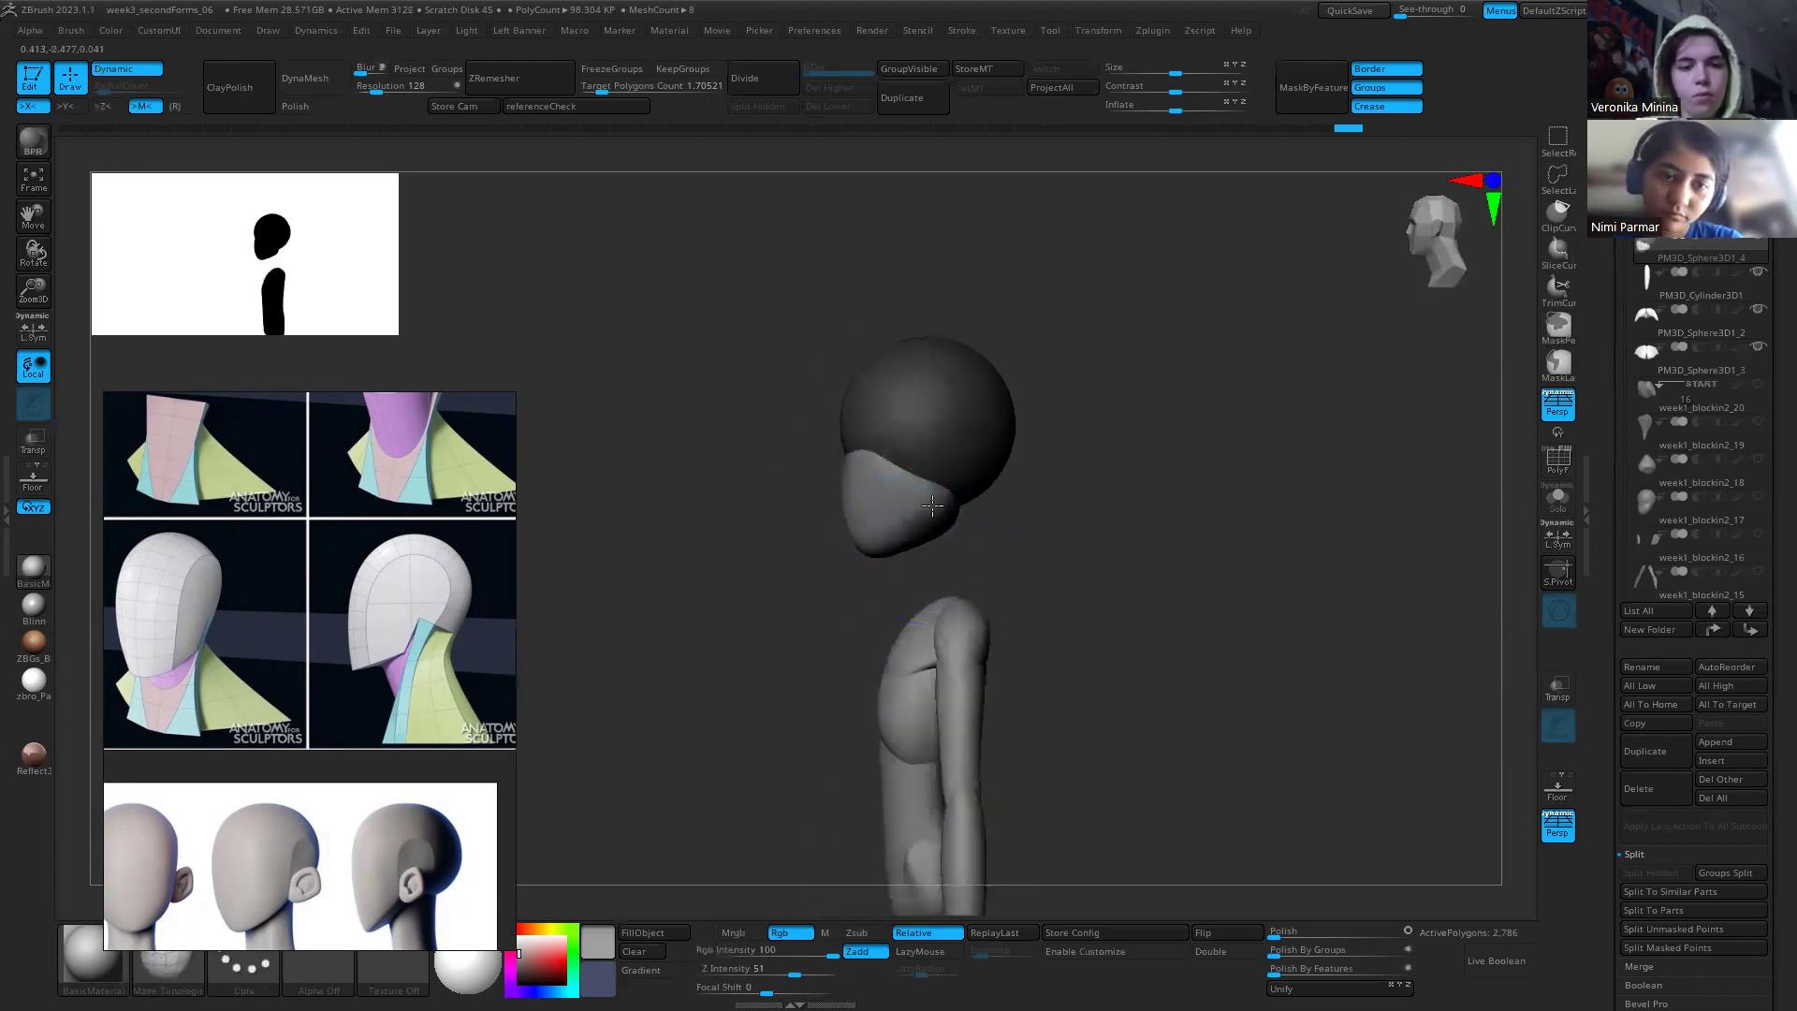
{"action": "mouse_move", "coordinate": [1076, 538]}
{"action": "right_mouse_down"}
{"action": "mouse_move", "coordinate": [912, 513]}
{"action": "mouse_move", "coordinate": [1014, 441]}
{"action": "right_mouse_up"}
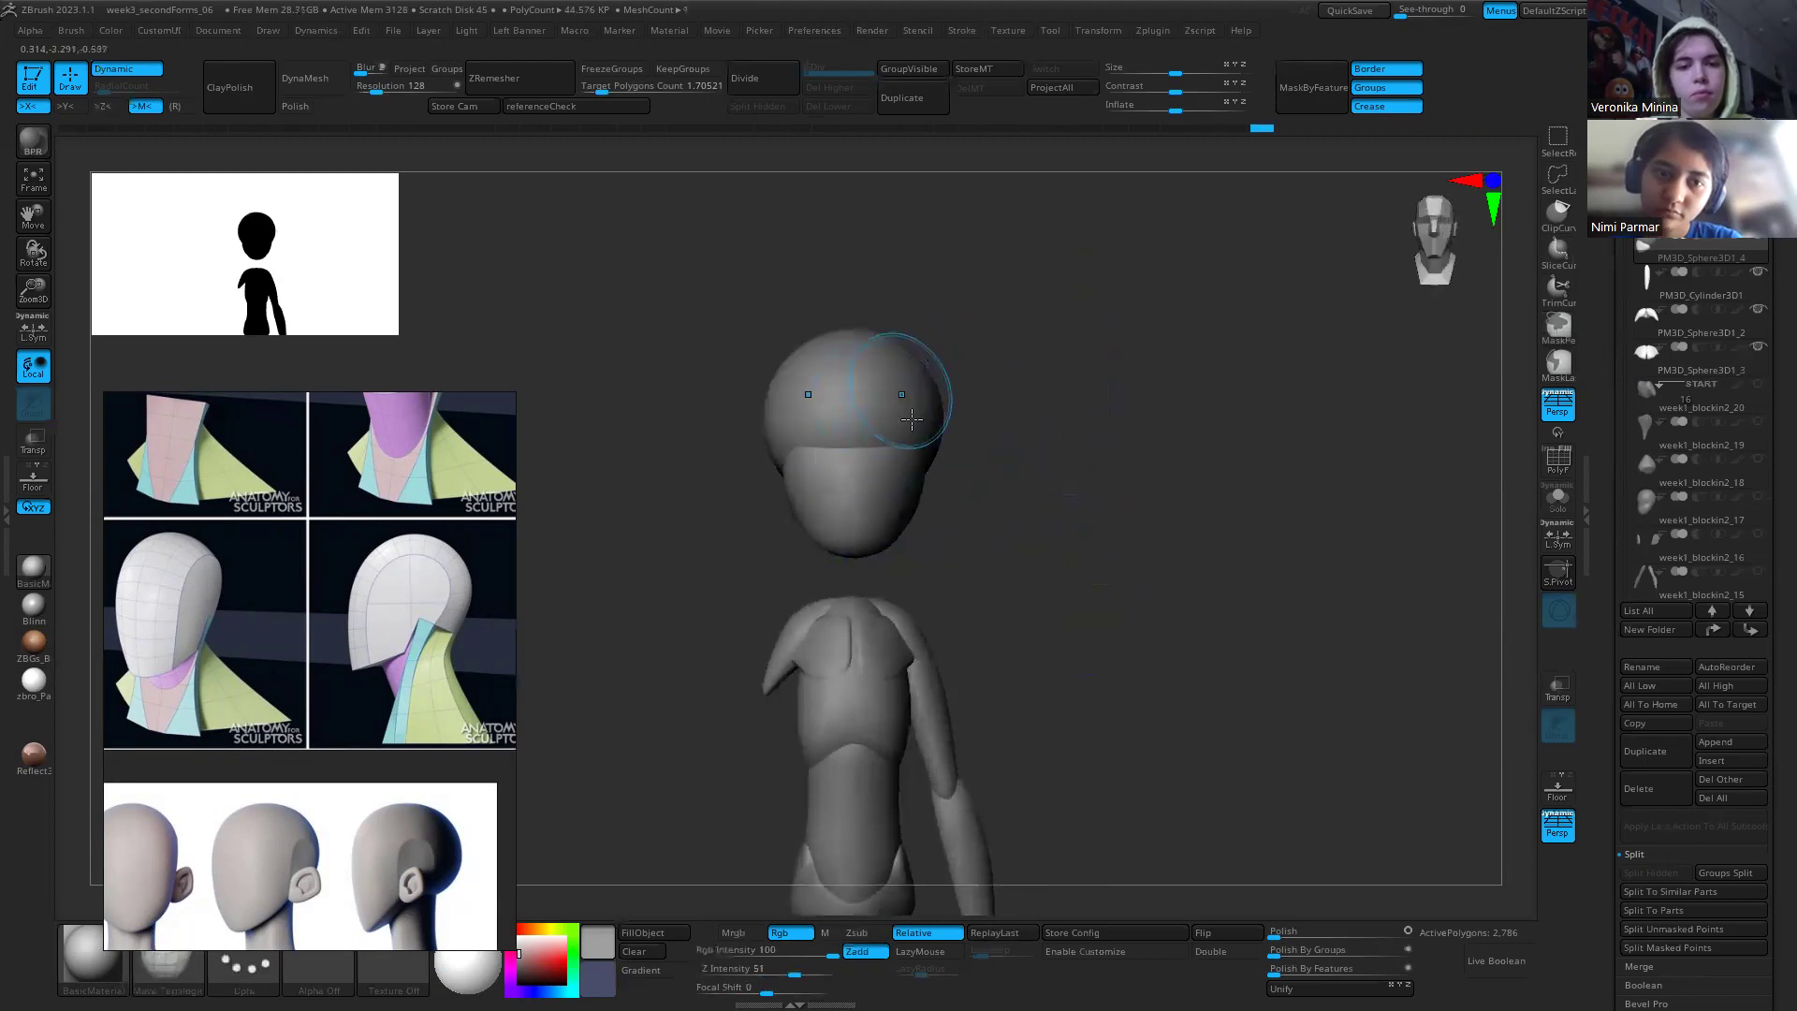
{"action": "right_click_drag", "start_coordinate": [933, 405], "coordinate": [904, 483]}
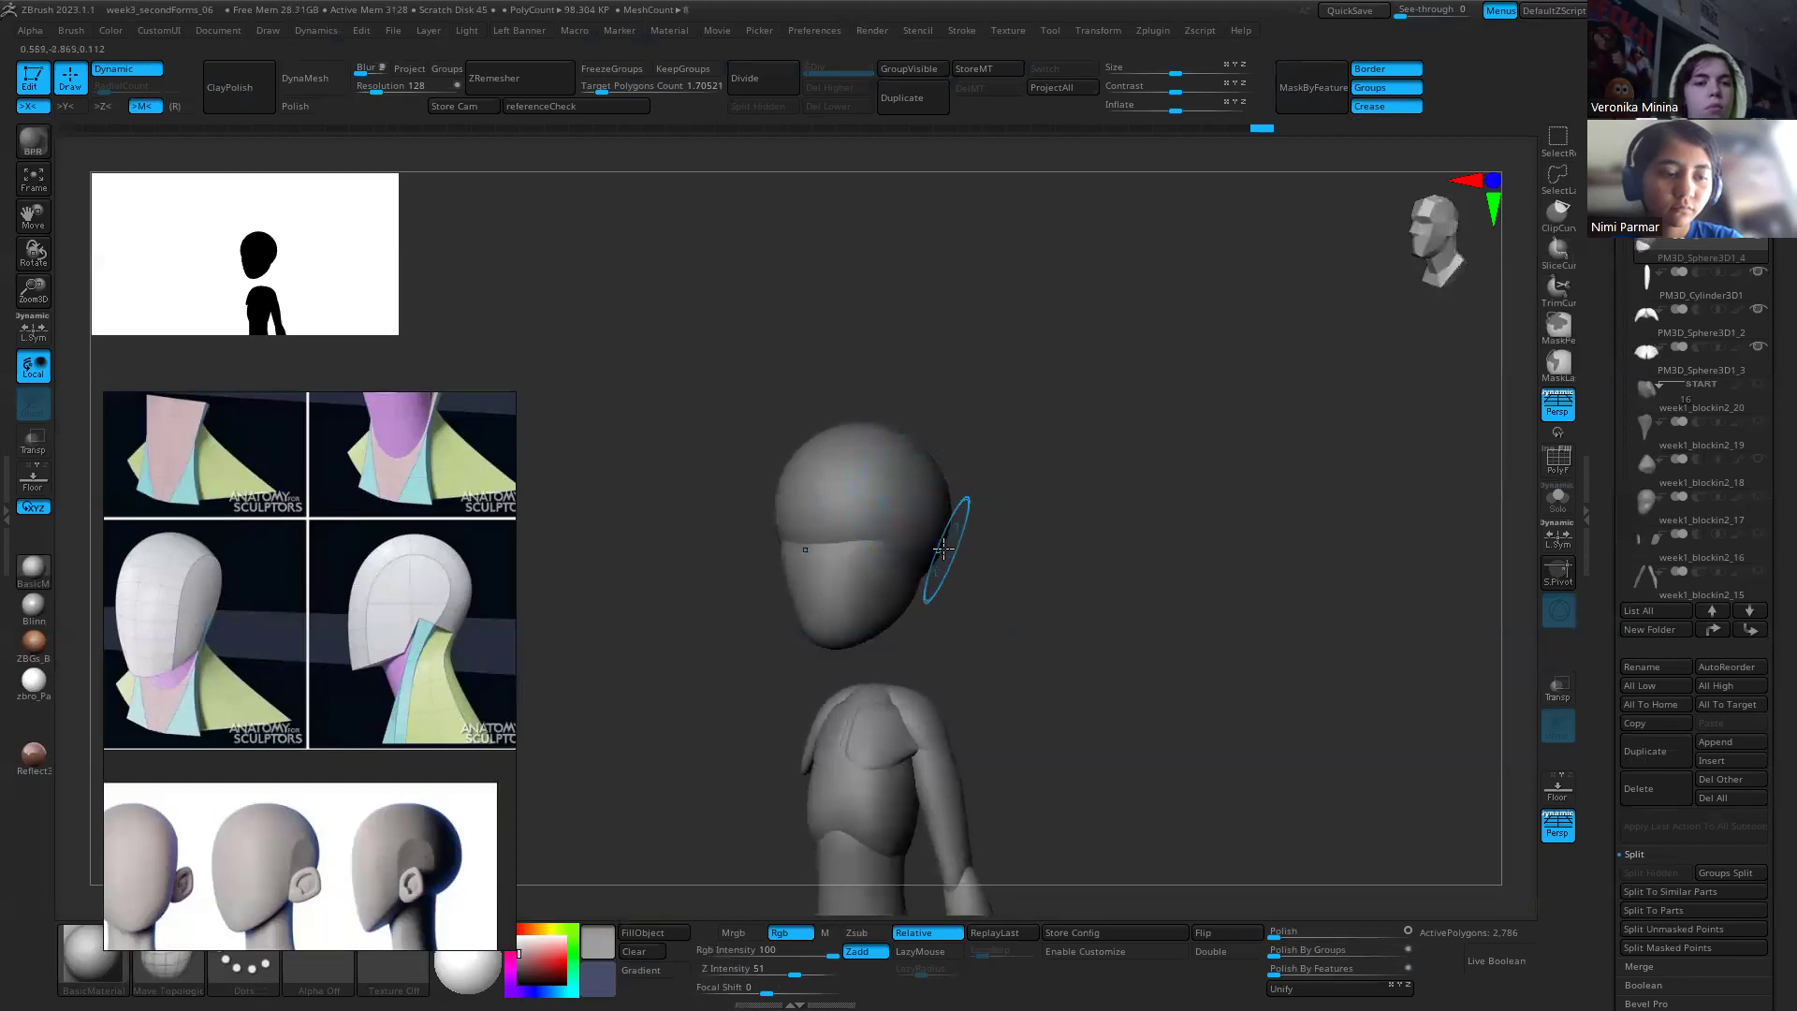
Step: Try to flatten the side of the head with the TrimDynamic brush
{"action": "key", "text": "b"}
{"action": "key", "text": "t"}
{"action": "key", "text": "d"}
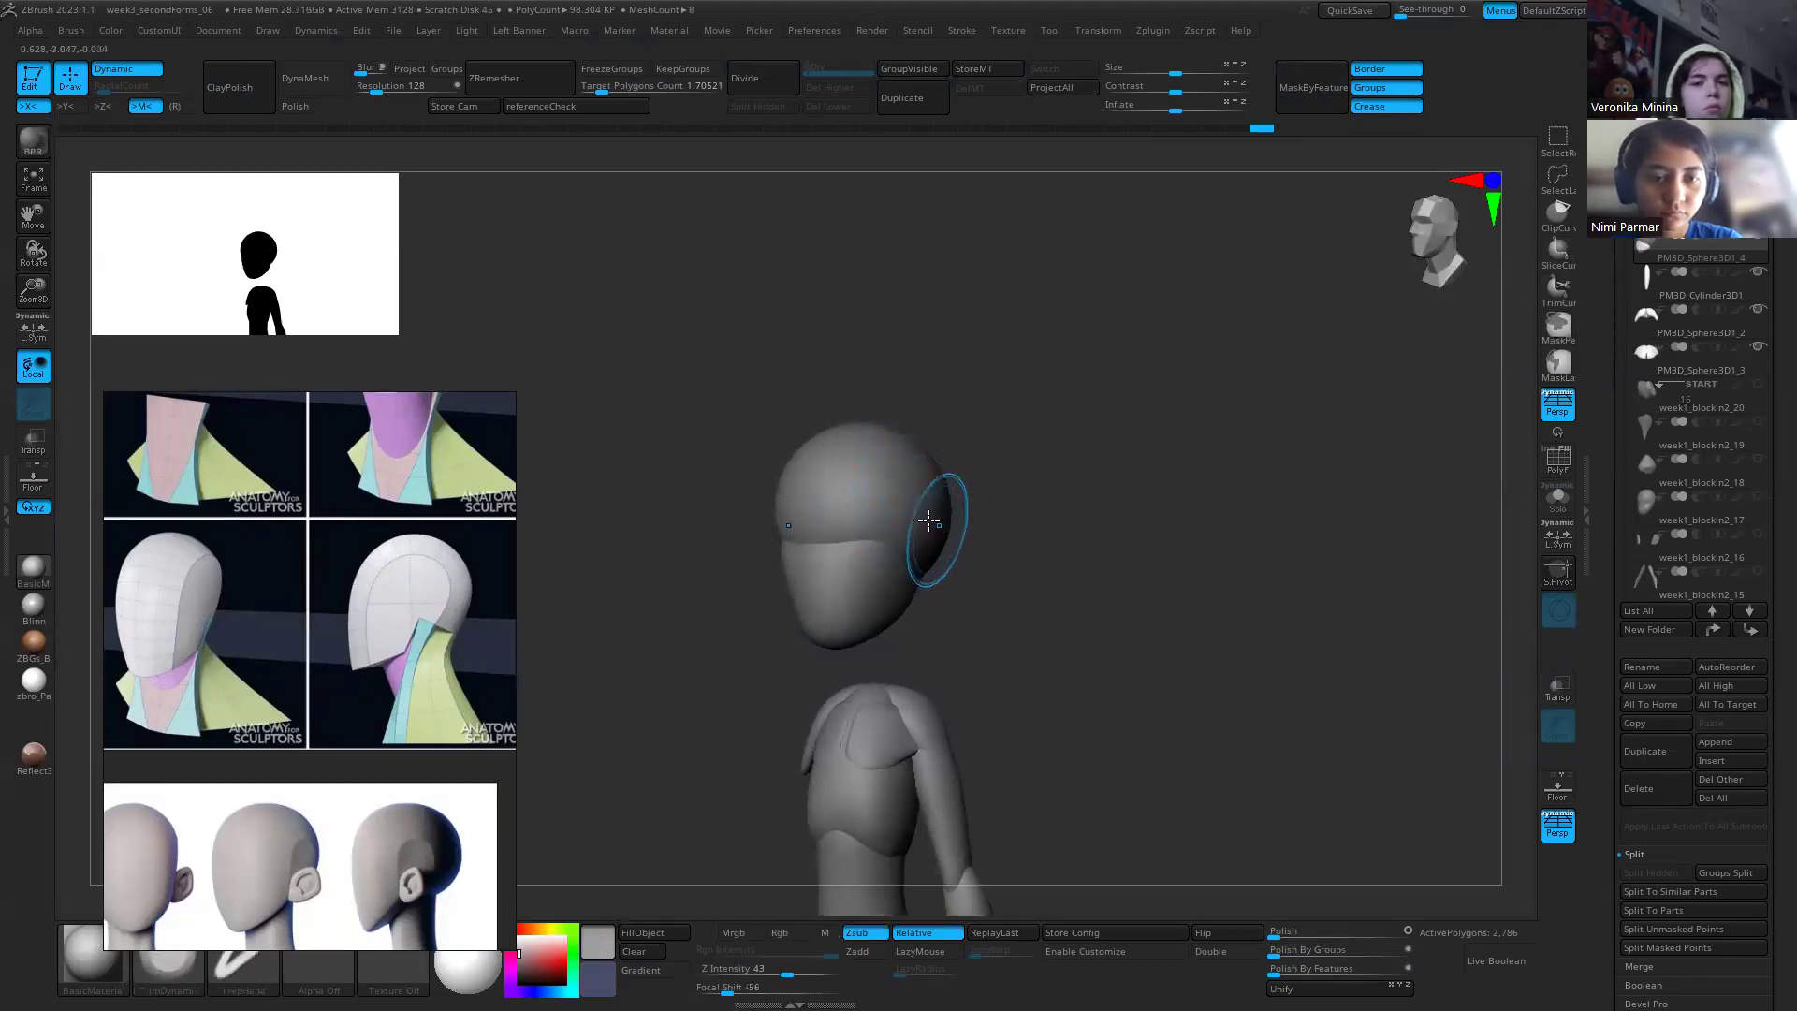
{"action": "key", "text": "ctrl+z"}
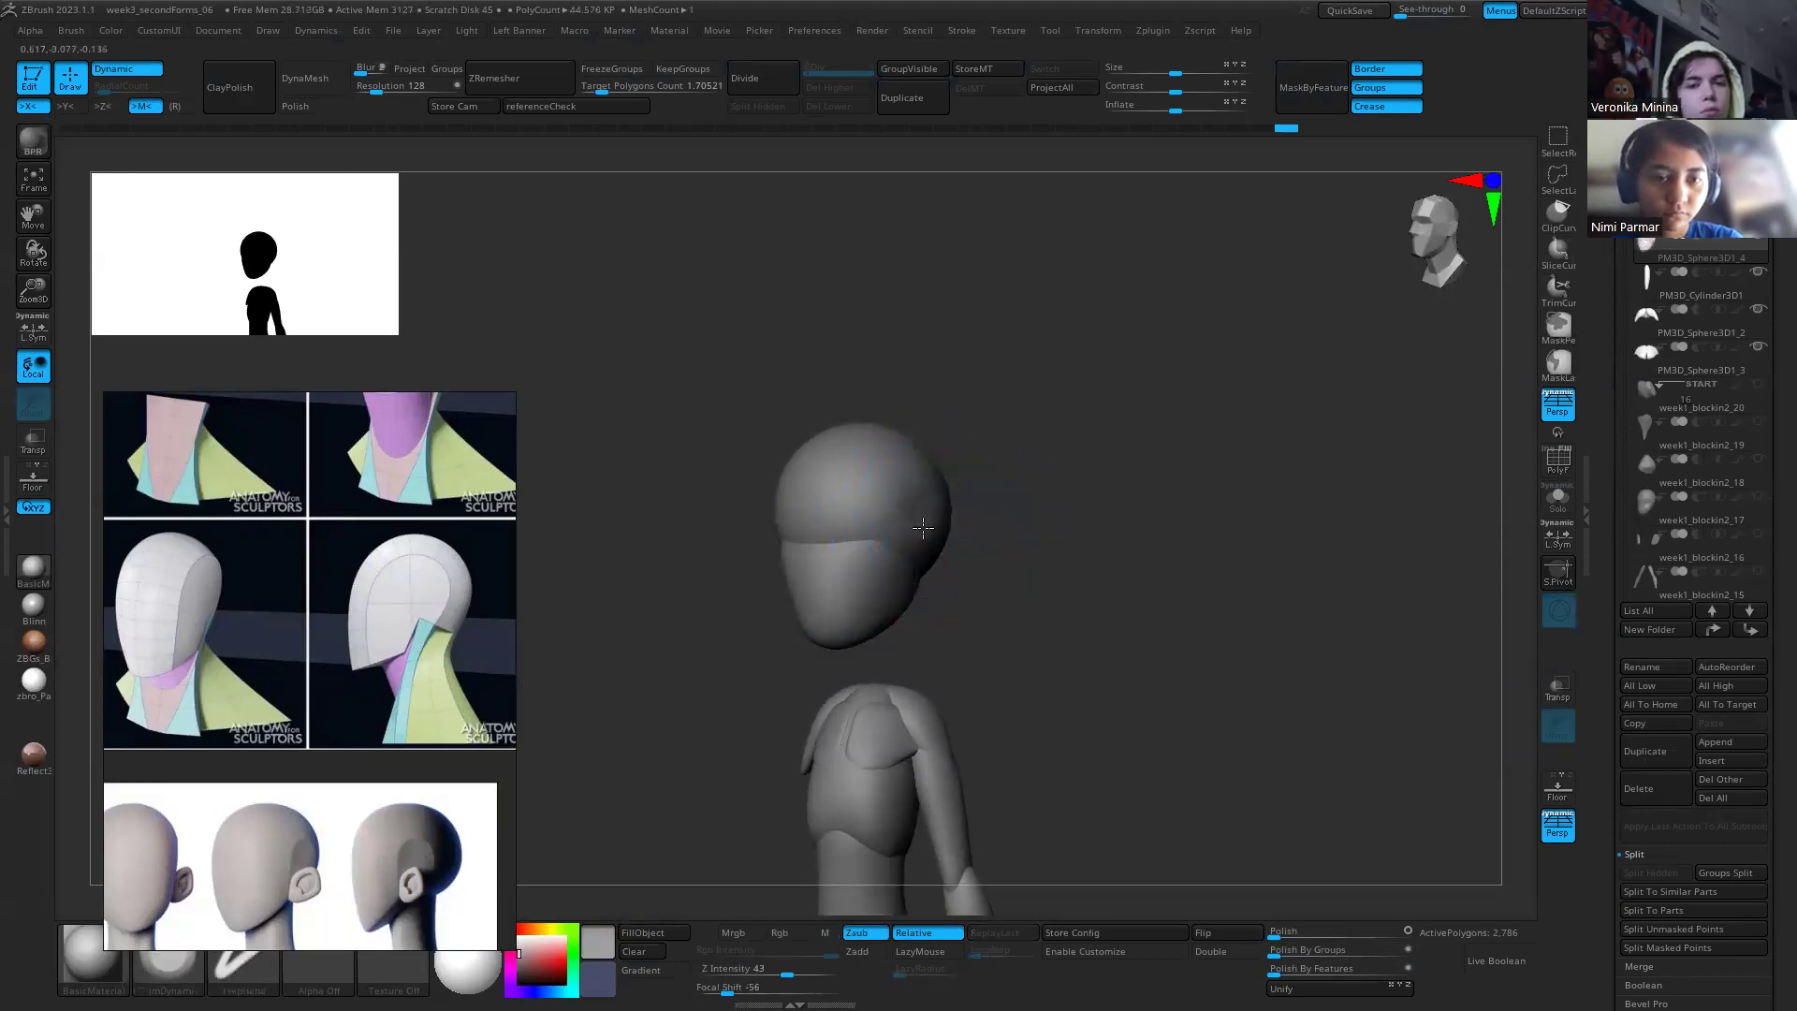
{"action": "key", "text": "ctrl+z"}
{"action": "left_click_drag", "start_coordinate": [896, 472], "coordinate": [852, 552]}
{"action": "mouse_move", "coordinate": [941, 517]}
{"action": "left_mouse_down"}
{"action": "mouse_move", "coordinate": [921, 496]}
{"action": "mouse_move", "coordinate": [865, 554]}
{"action": "mouse_move", "coordinate": [945, 553]}
{"action": "left_mouse_up"}
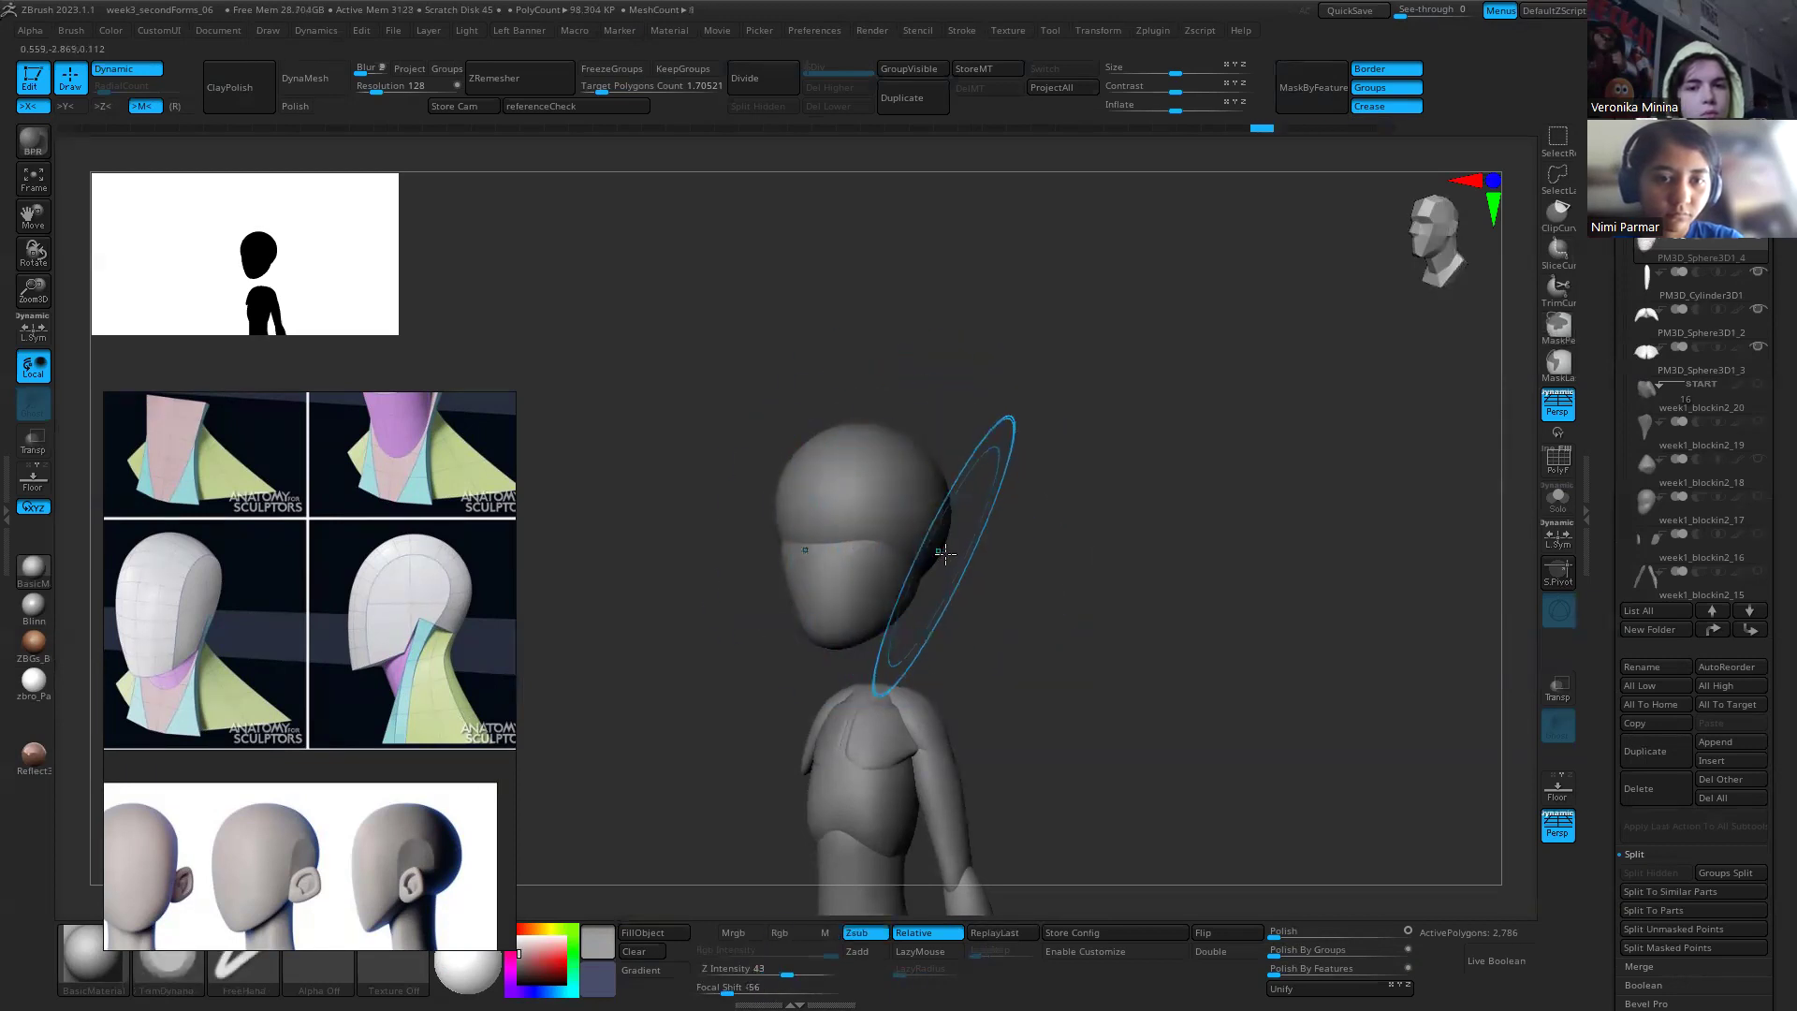
Step: Flatten the side planes of the head with the hPolish brush
{"action": "key", "text": "b"}
{"action": "key", "text": "h"}
{"action": "key", "text": "p"}
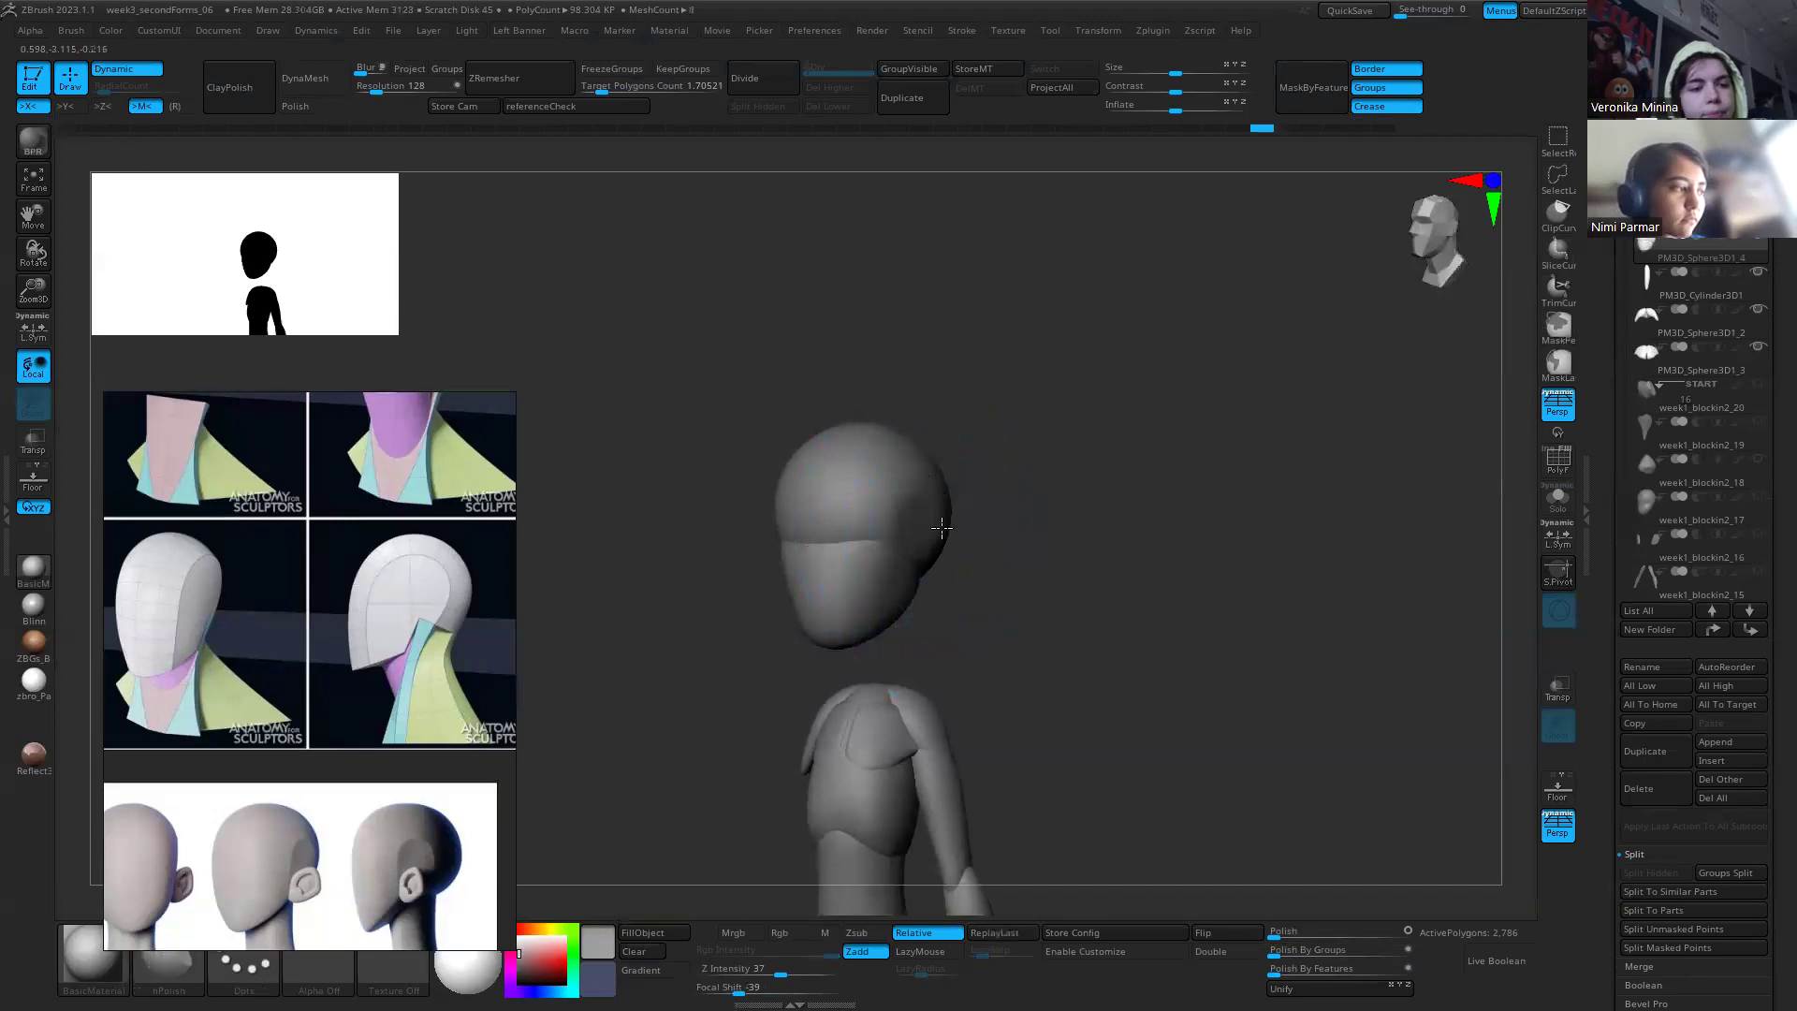
{"action": "left_click_drag", "start_coordinate": [902, 444], "coordinate": [852, 574]}
{"action": "left_click_drag", "start_coordinate": [948, 527], "coordinate": [1113, 561]}
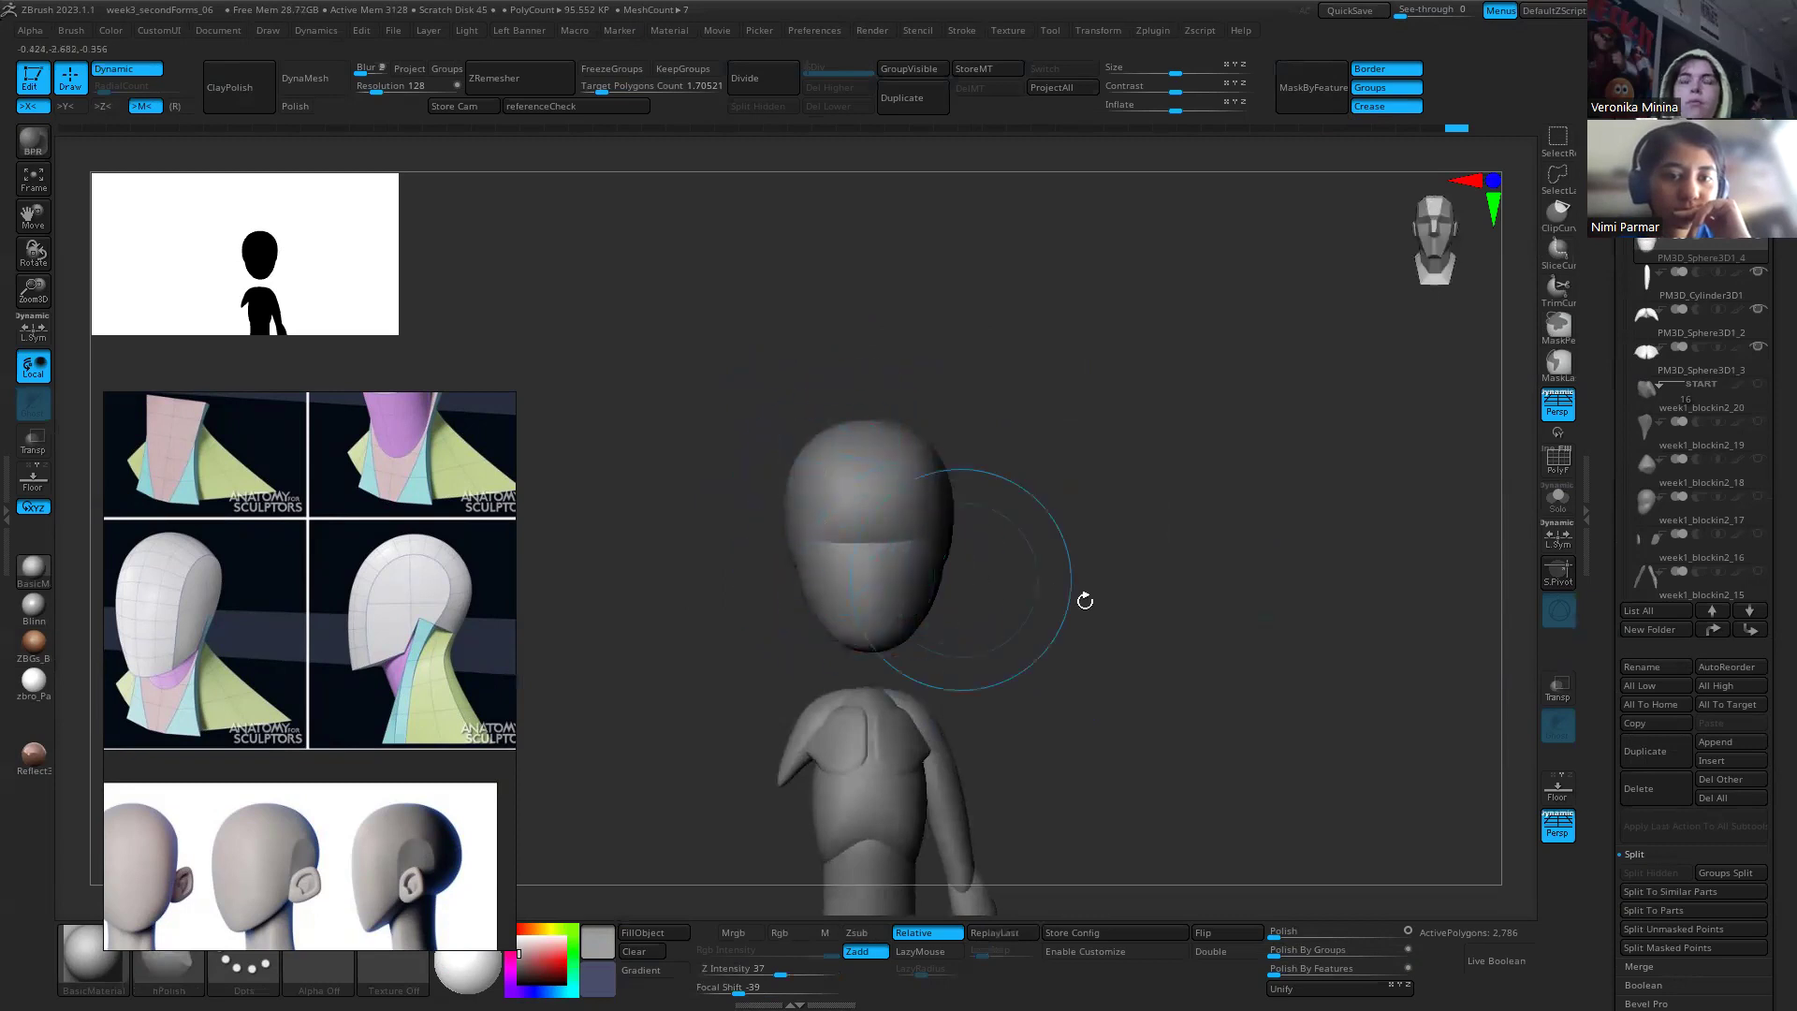
{"action": "left_click_drag", "start_coordinate": [1083, 597], "coordinate": [941, 543]}
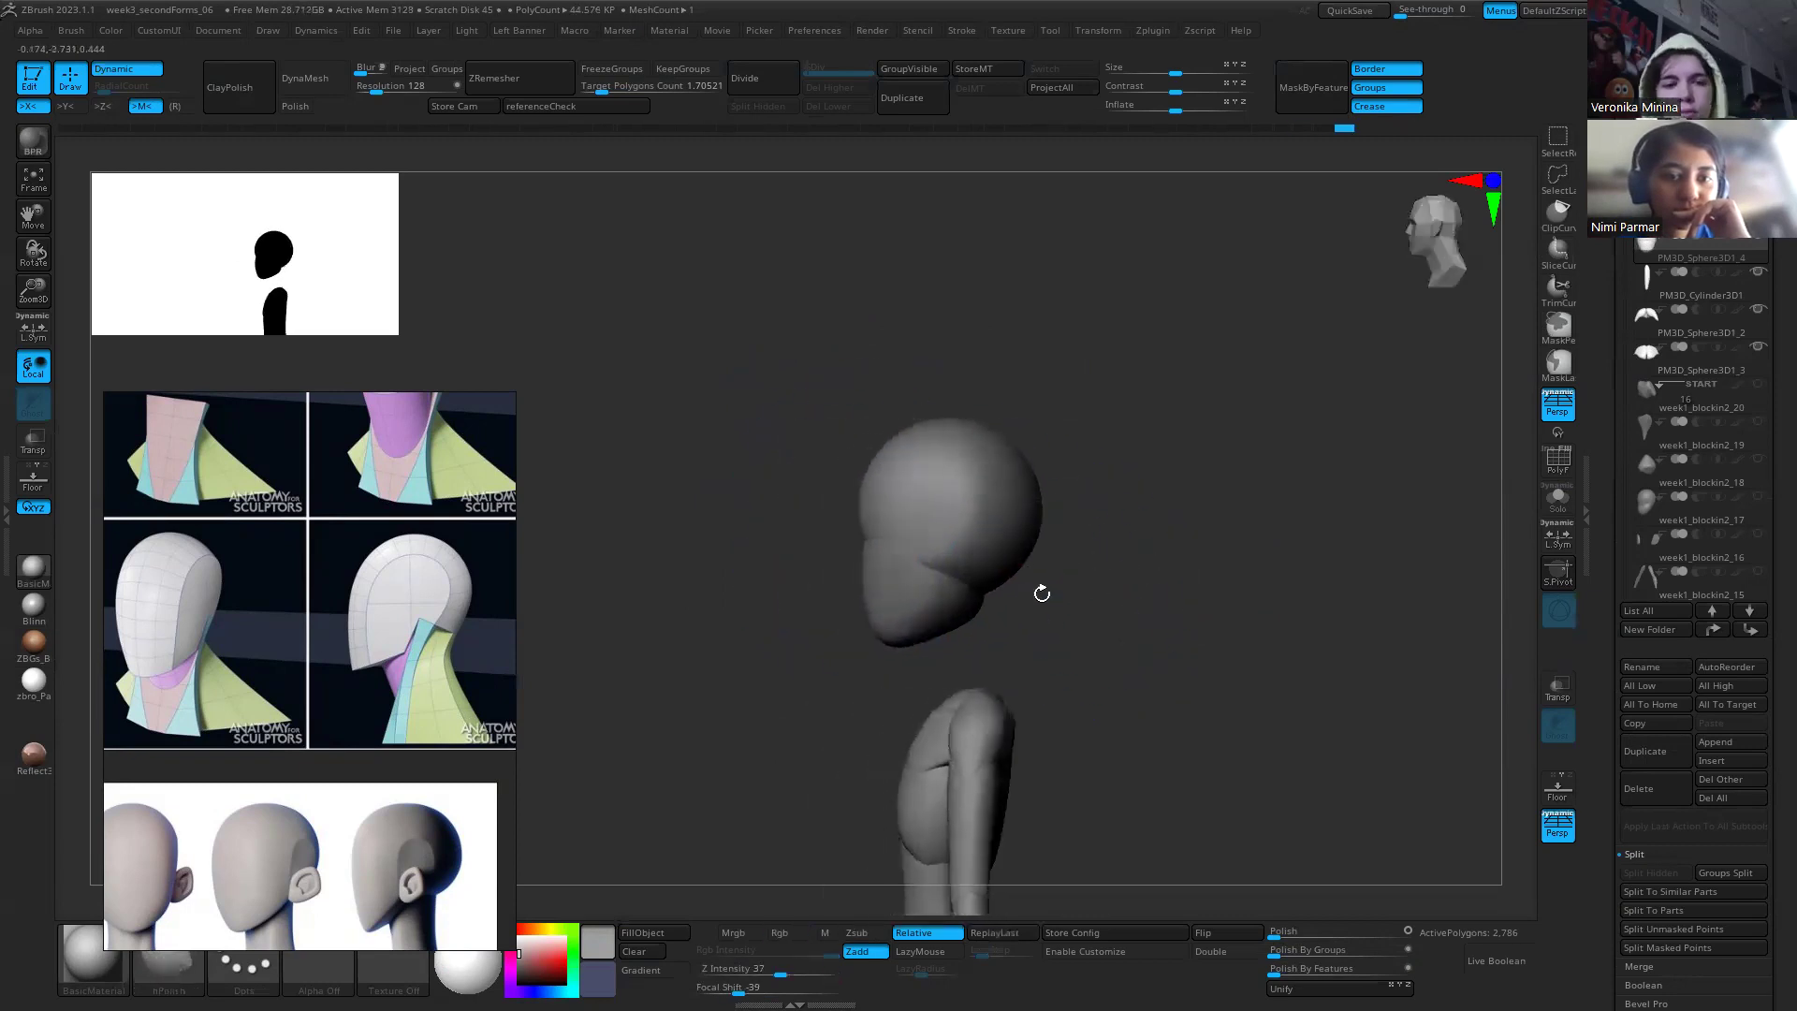
Step: Mirror and weld the cranium, then adjust its sides from behind with the Move Topological brush
{"action": "left_click_drag", "start_coordinate": [1037, 589], "coordinate": [945, 564]}
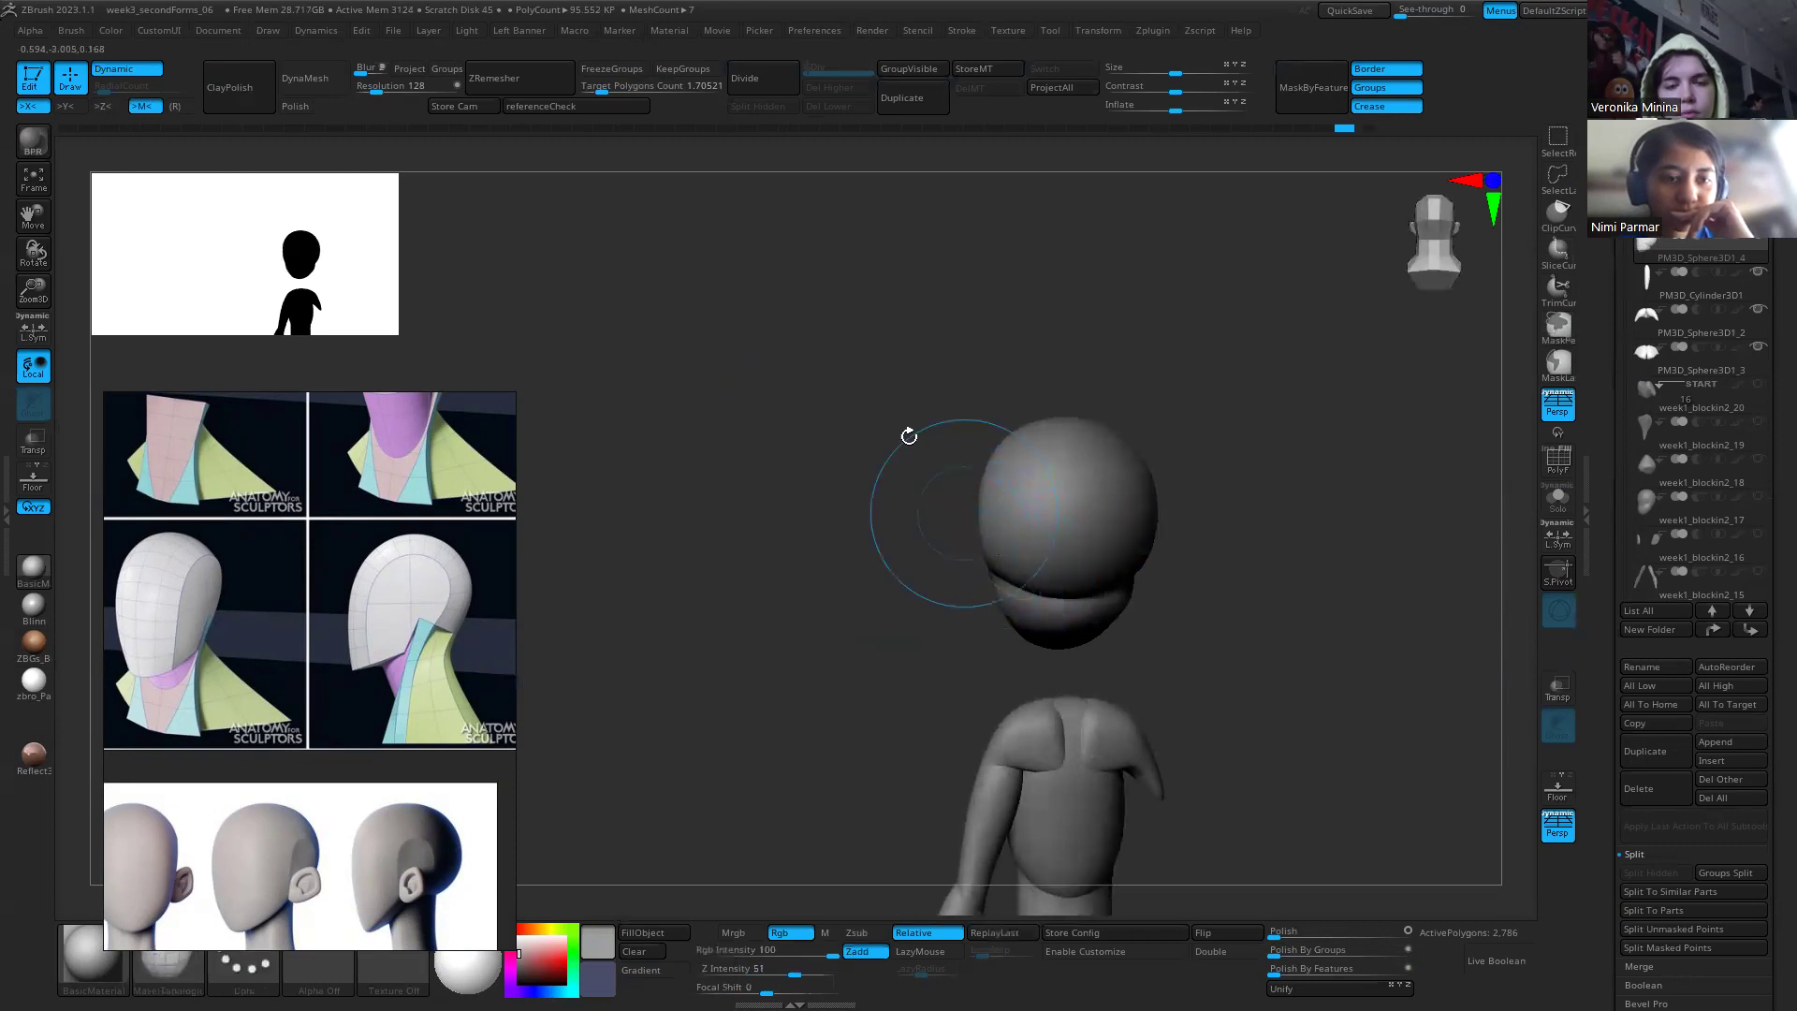
{"action": "key", "text": "m"}
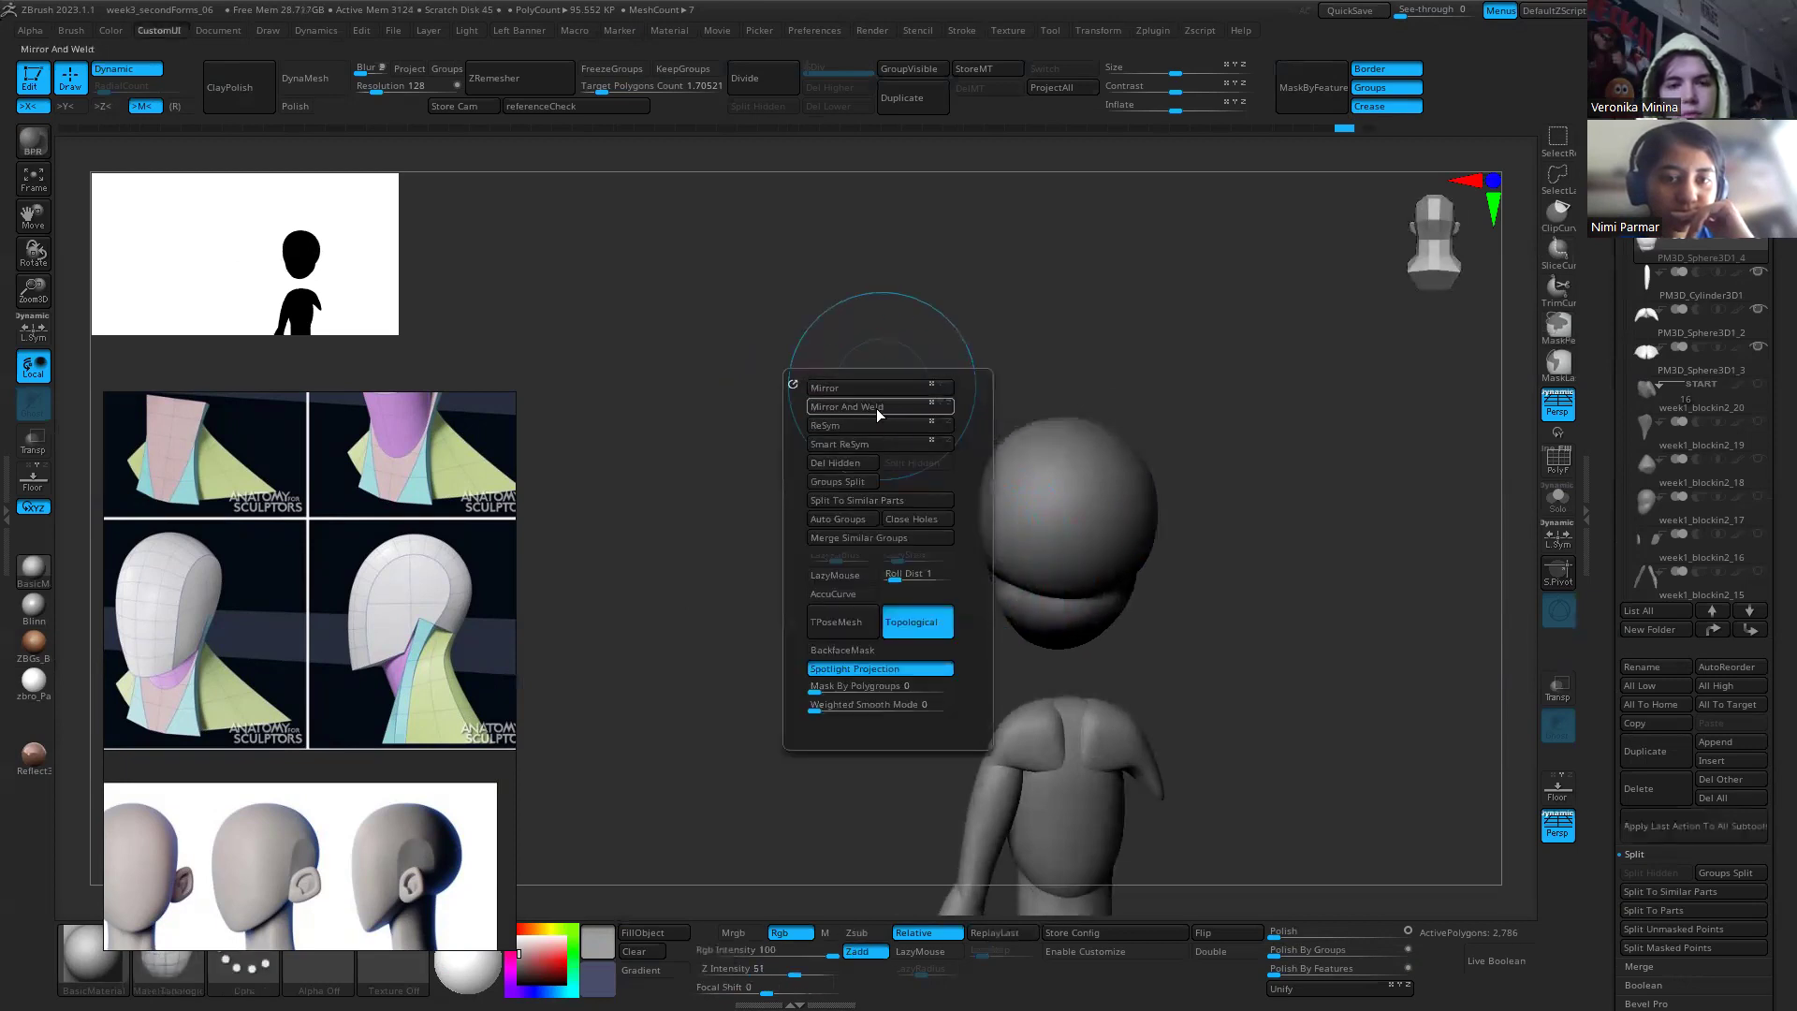
{"action": "left_click", "coordinate": [872, 408]}
{"action": "mouse_move", "coordinate": [889, 521]}
{"action": "left_mouse_down"}
{"action": "mouse_move", "coordinate": [1226, 704]}
{"action": "mouse_move", "coordinate": [947, 610]}
{"action": "mouse_move", "coordinate": [1007, 551]}
{"action": "left_mouse_up"}
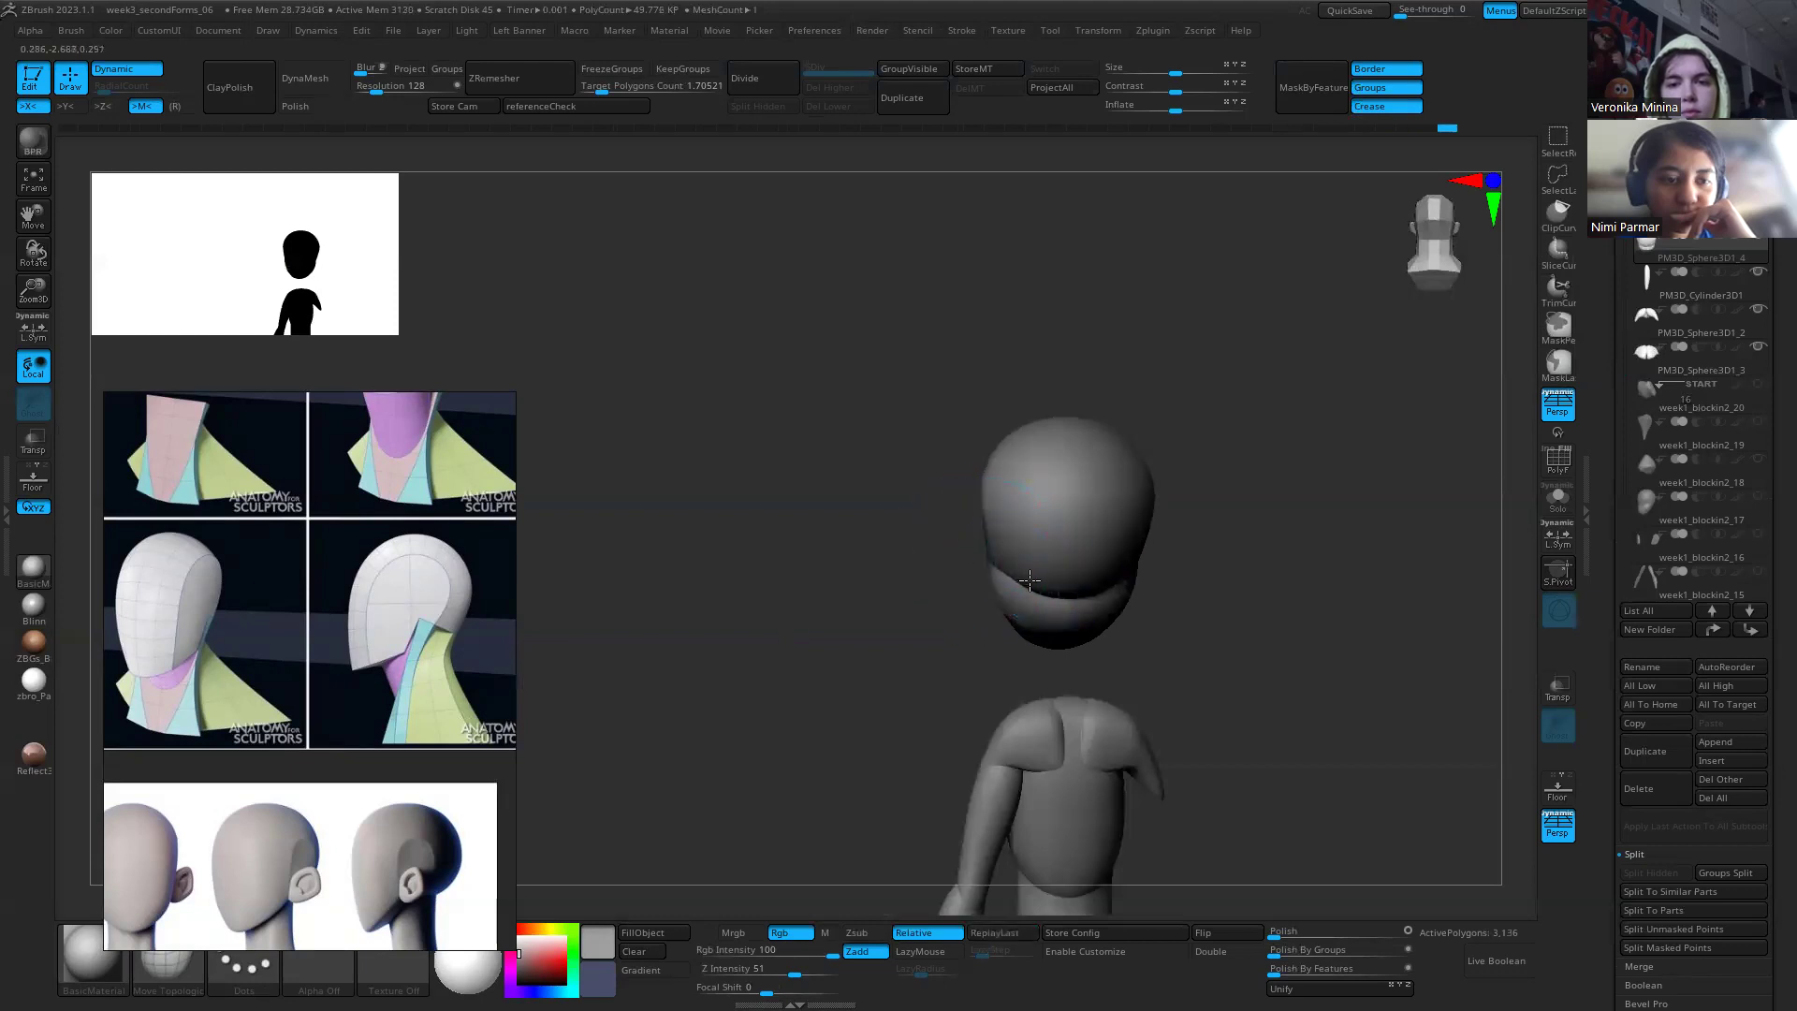
{"action": "left_click", "coordinate": [993, 529]}
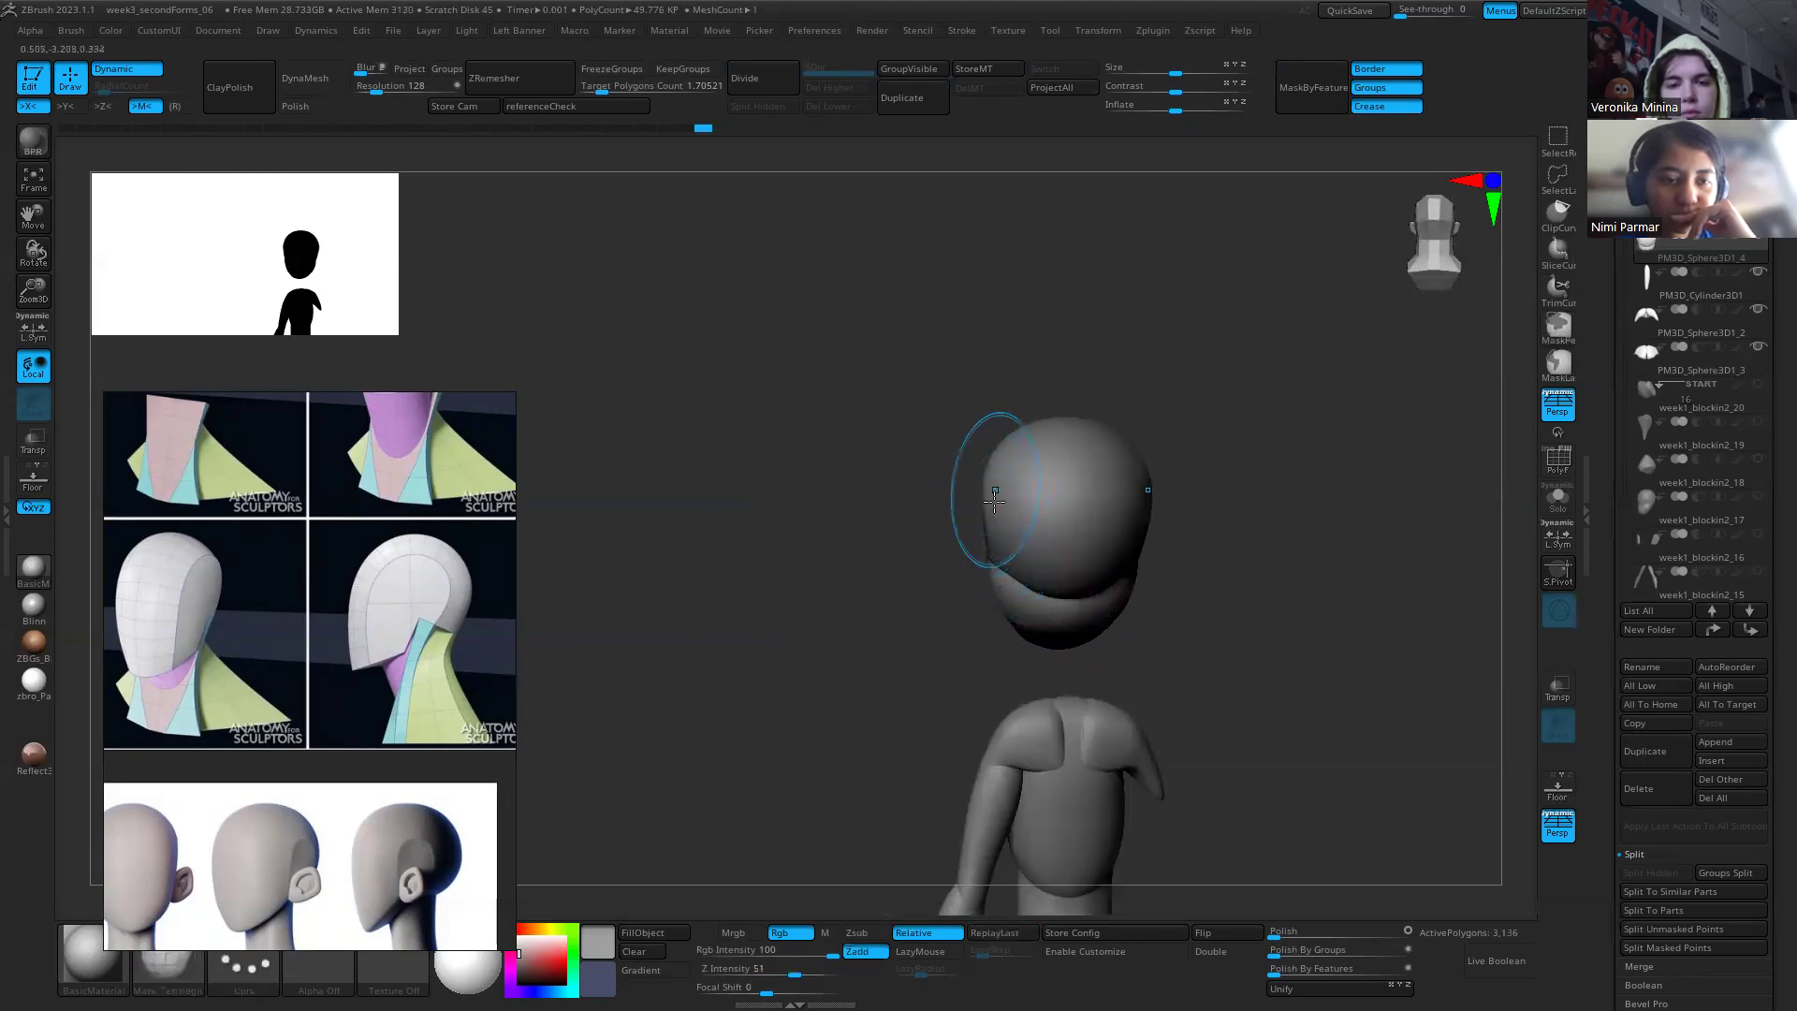
Step: Smooth the front of the cranium around the brow in the side view
{"action": "mouse_move", "coordinate": [1181, 524]}
{"action": "left_mouse_down"}
{"action": "mouse_move", "coordinate": [913, 560]}
{"action": "mouse_move", "coordinate": [974, 548]}
{"action": "left_mouse_up"}
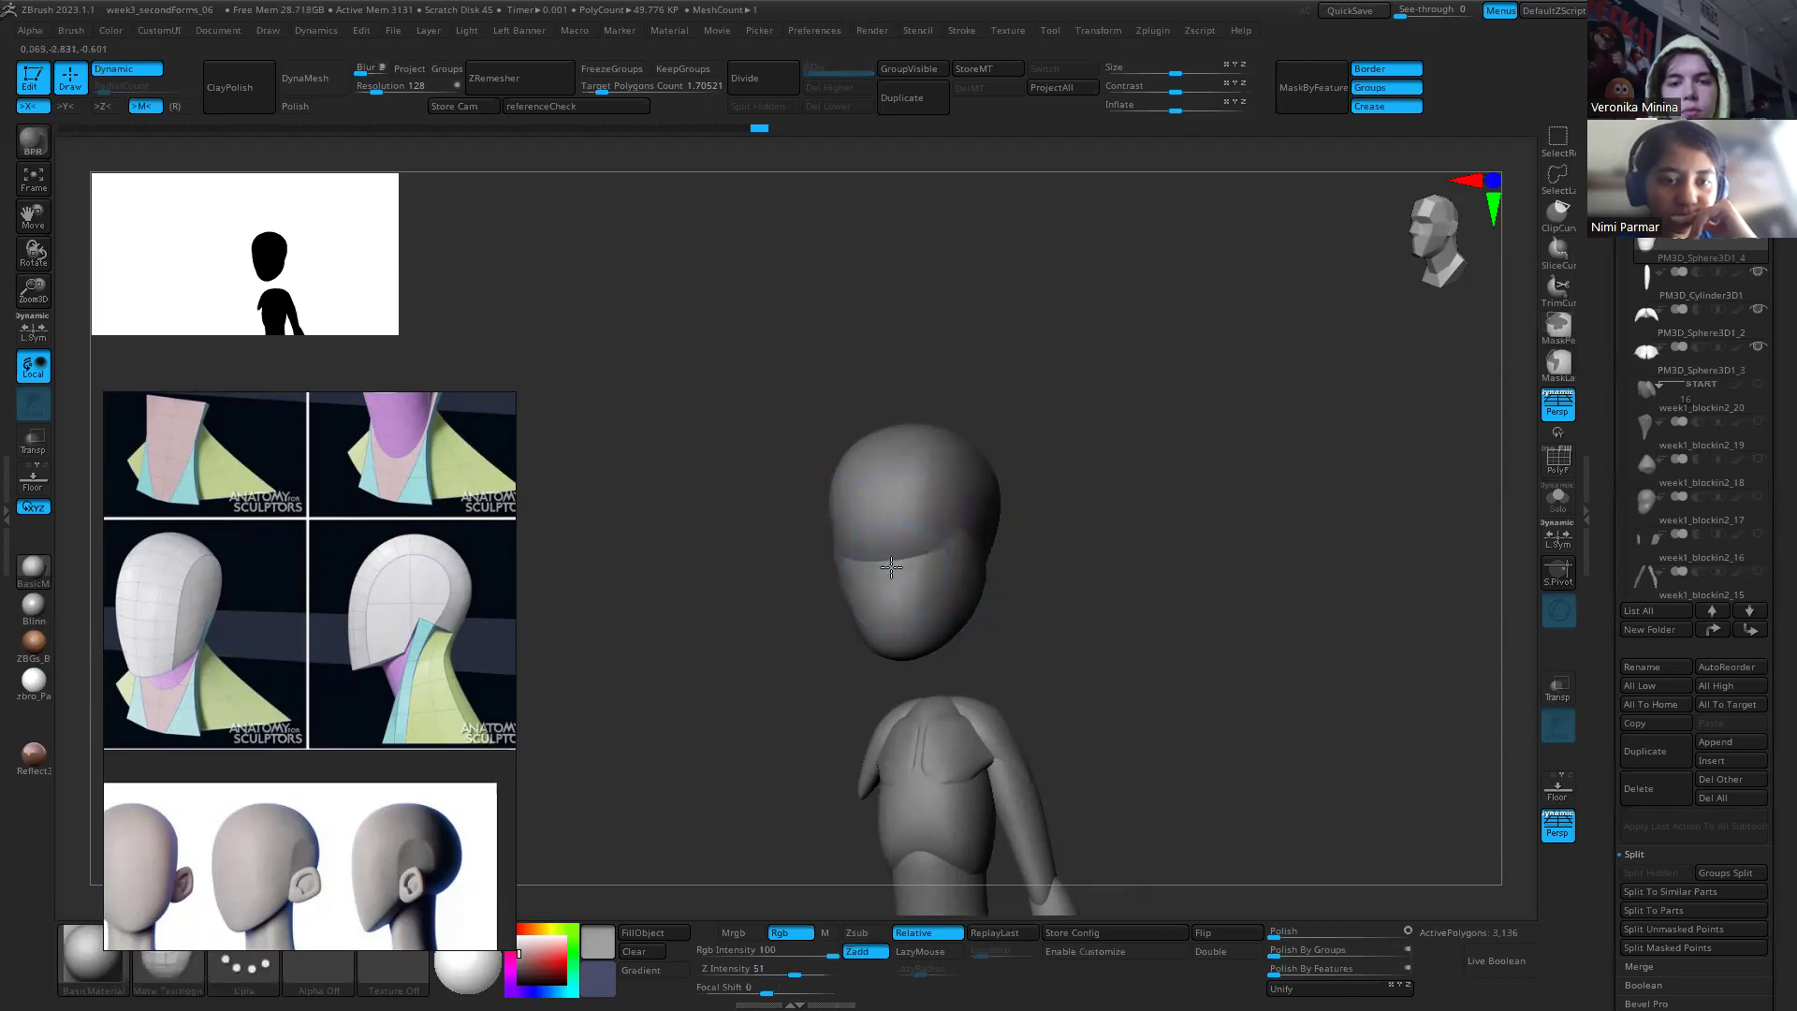
{"action": "right_click_drag", "start_coordinate": [891, 567], "coordinate": [829, 561]}
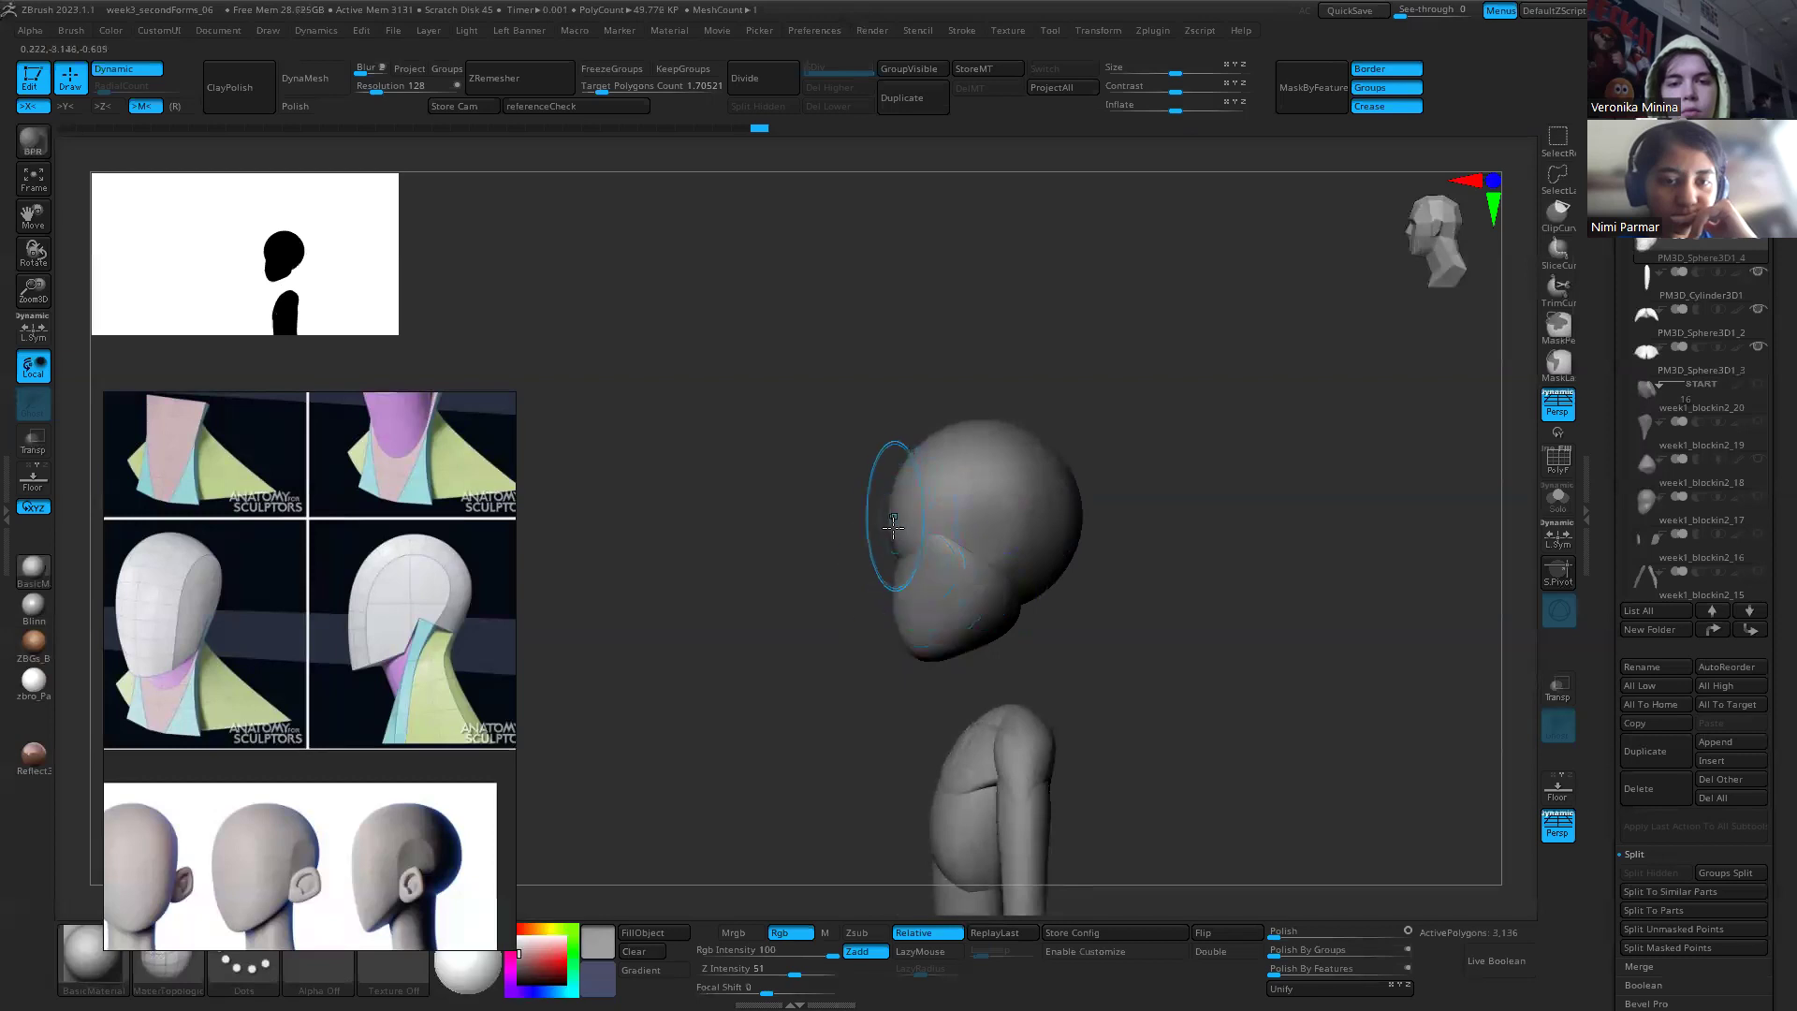
{"action": "left_click_drag", "start_coordinate": [898, 527], "coordinate": [931, 530], "text": "shift"}
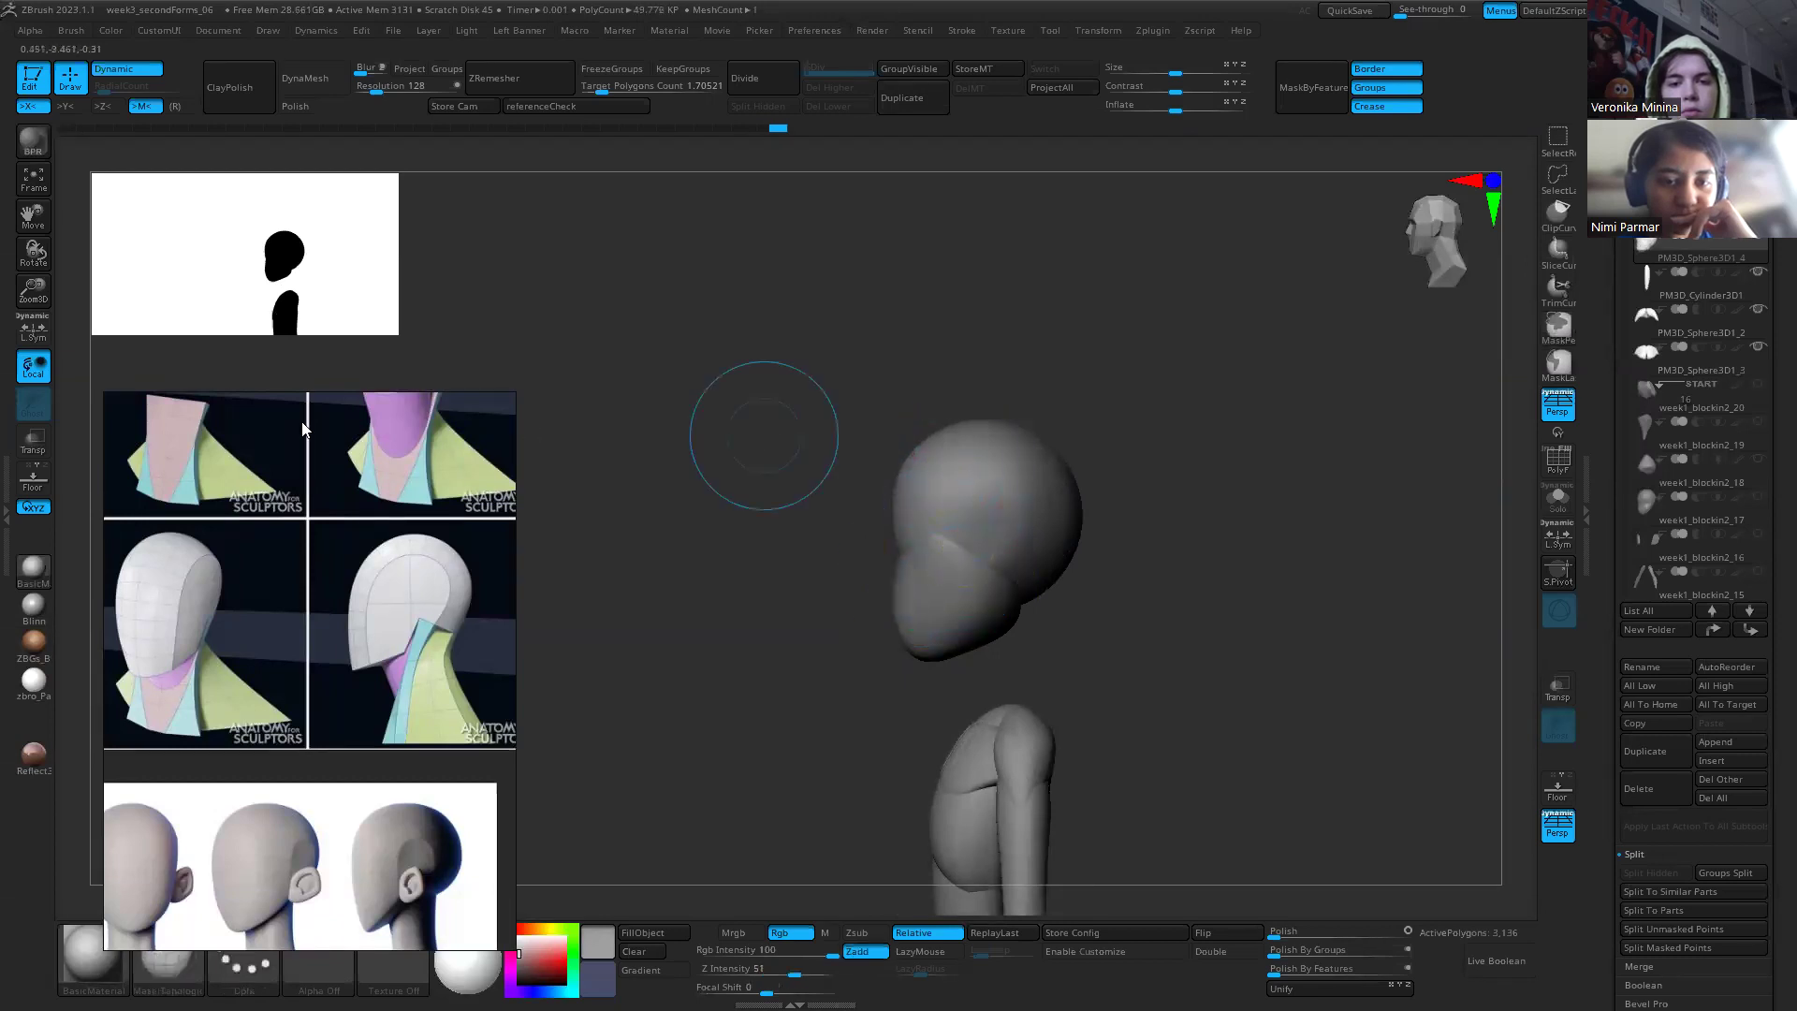
Step: Bring the coloured head-shape studies into close view on the reference board
{"action": "scroll", "coordinate": [163, 531], "scroll_direction": "down", "scroll_amount": 3}
{"action": "scroll", "coordinate": [301, 530], "scroll_direction": "up", "scroll_amount": 5}
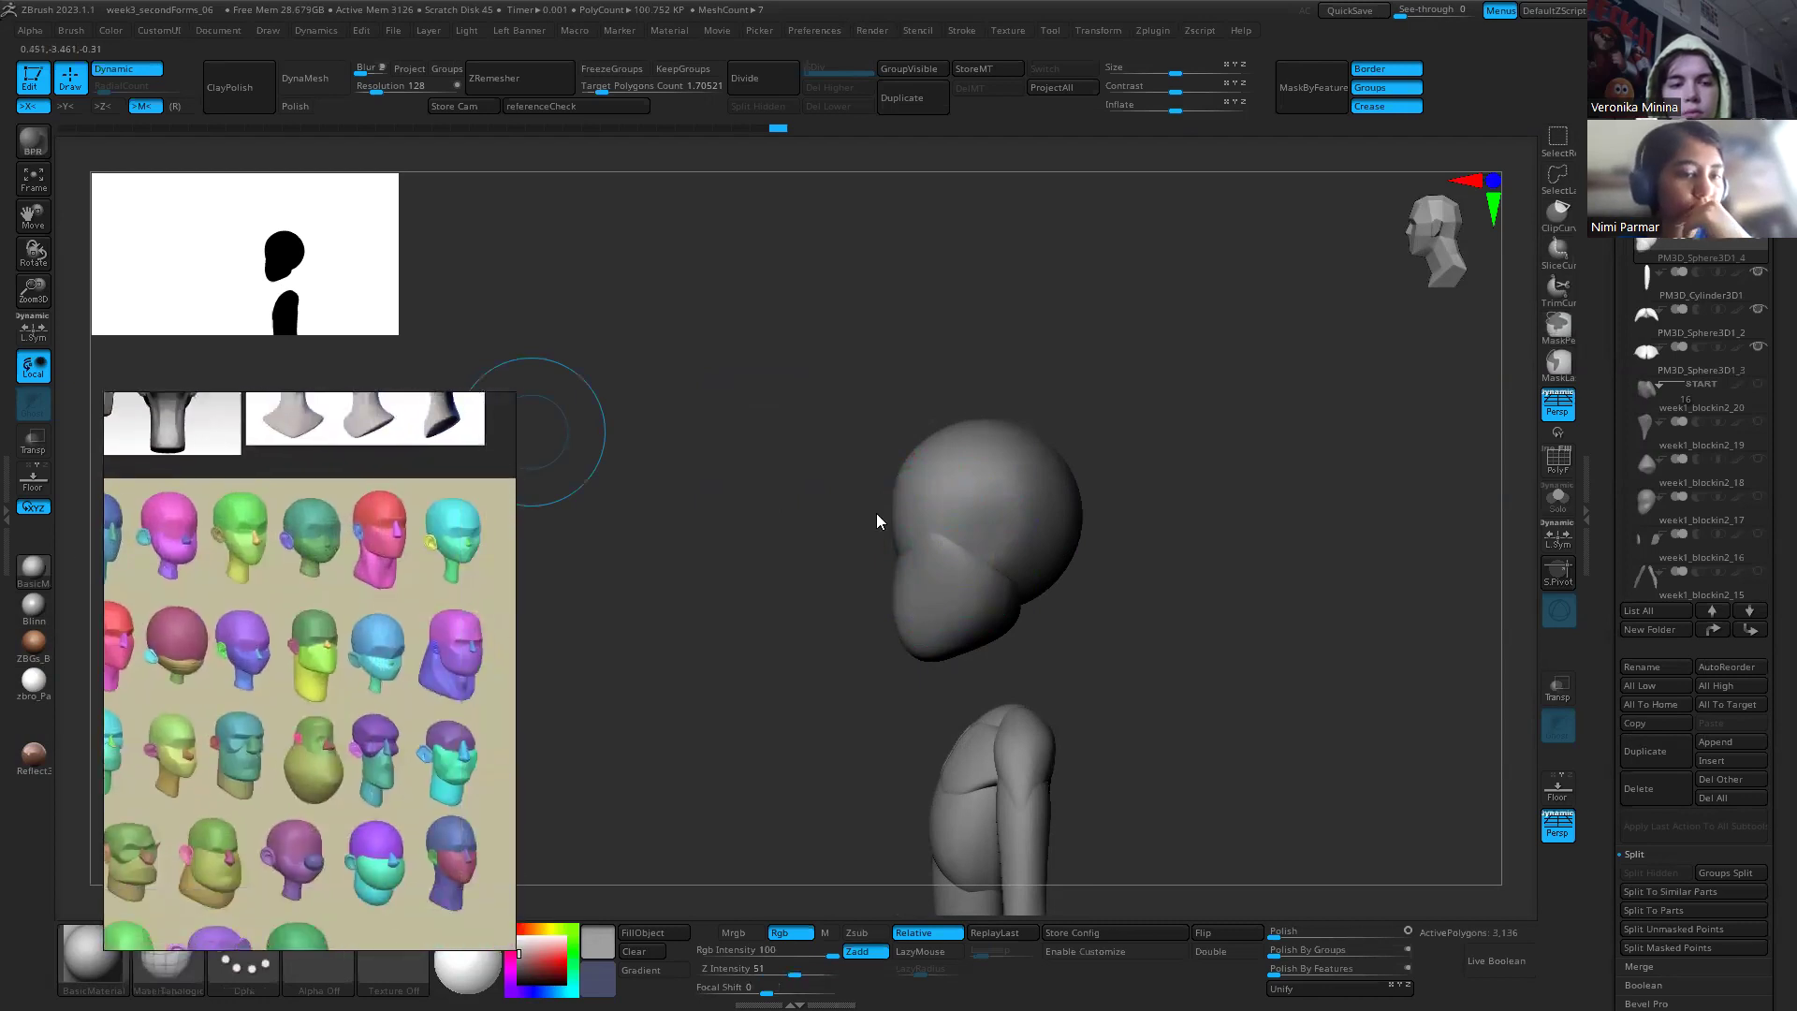
{"action": "scroll", "coordinate": [456, 535], "scroll_direction": "up", "scroll_amount": 4}
{"action": "middle_click_drag", "start_coordinate": [283, 569], "coordinate": [367, 616]}
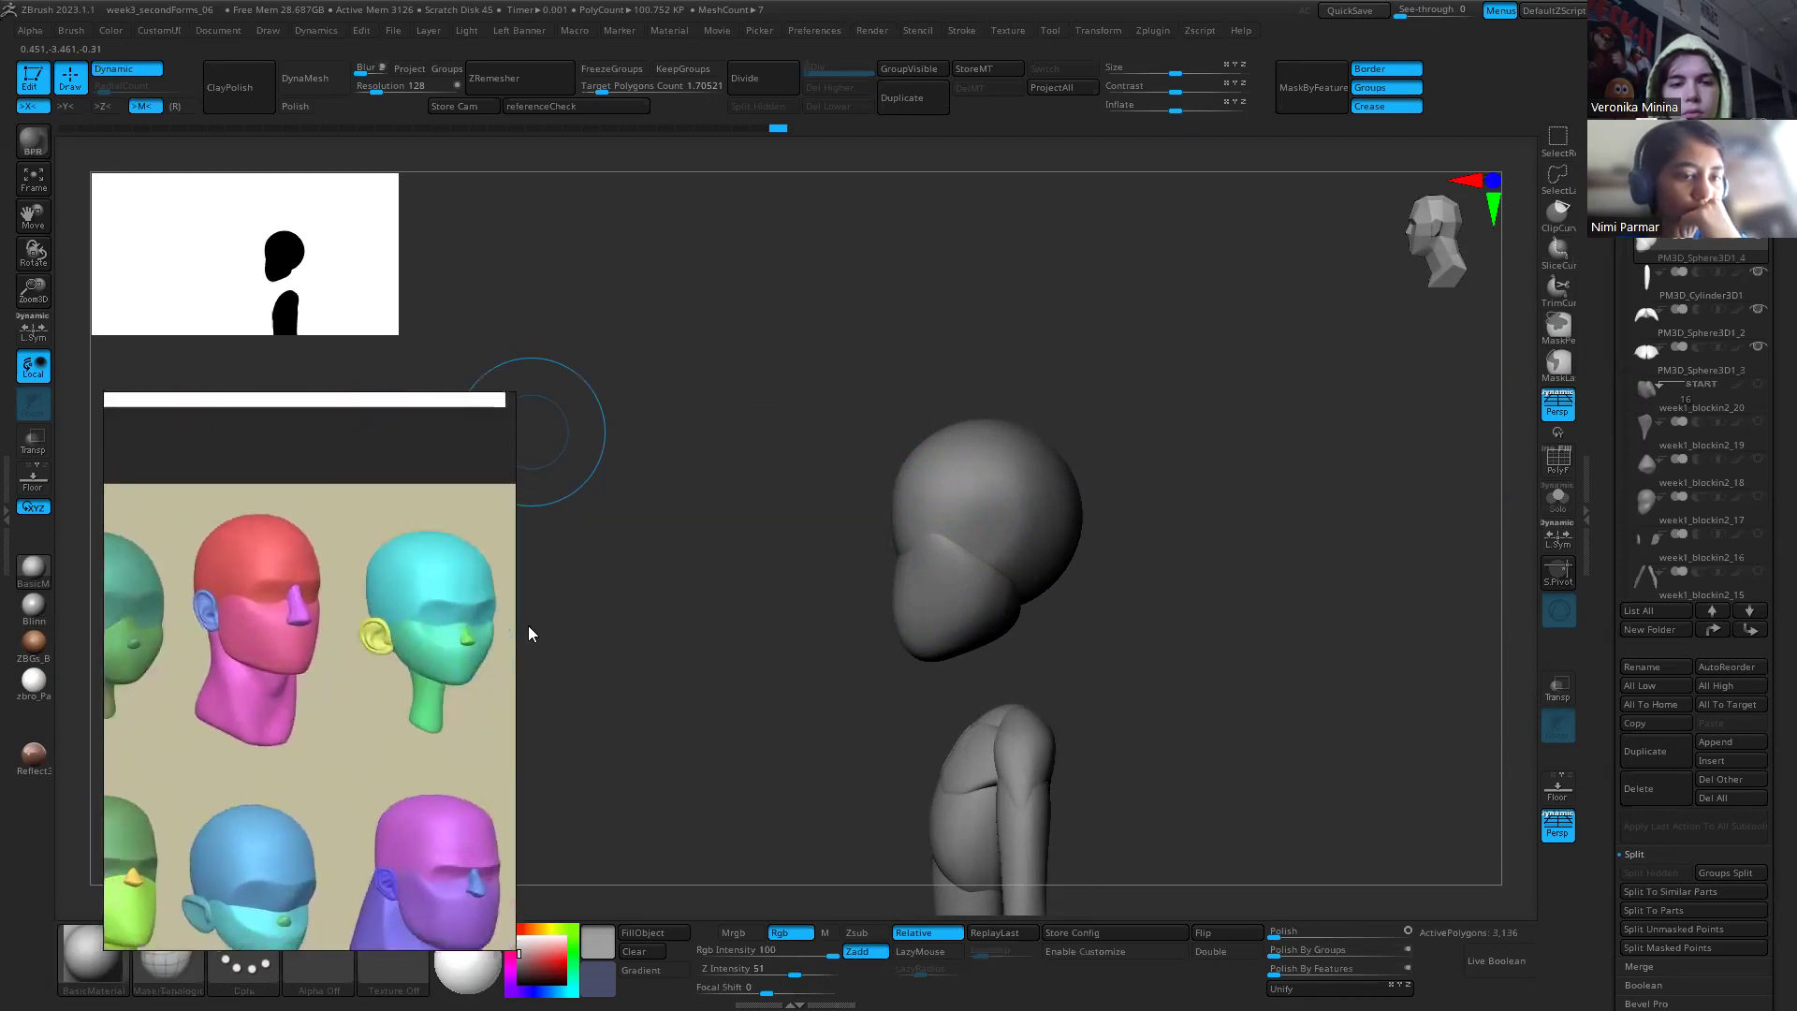
Step: Smooth the cheek, jaw and brow transition in a three-quarter view of the head
{"action": "left_click_drag", "start_coordinate": [786, 649], "coordinate": [936, 552]}
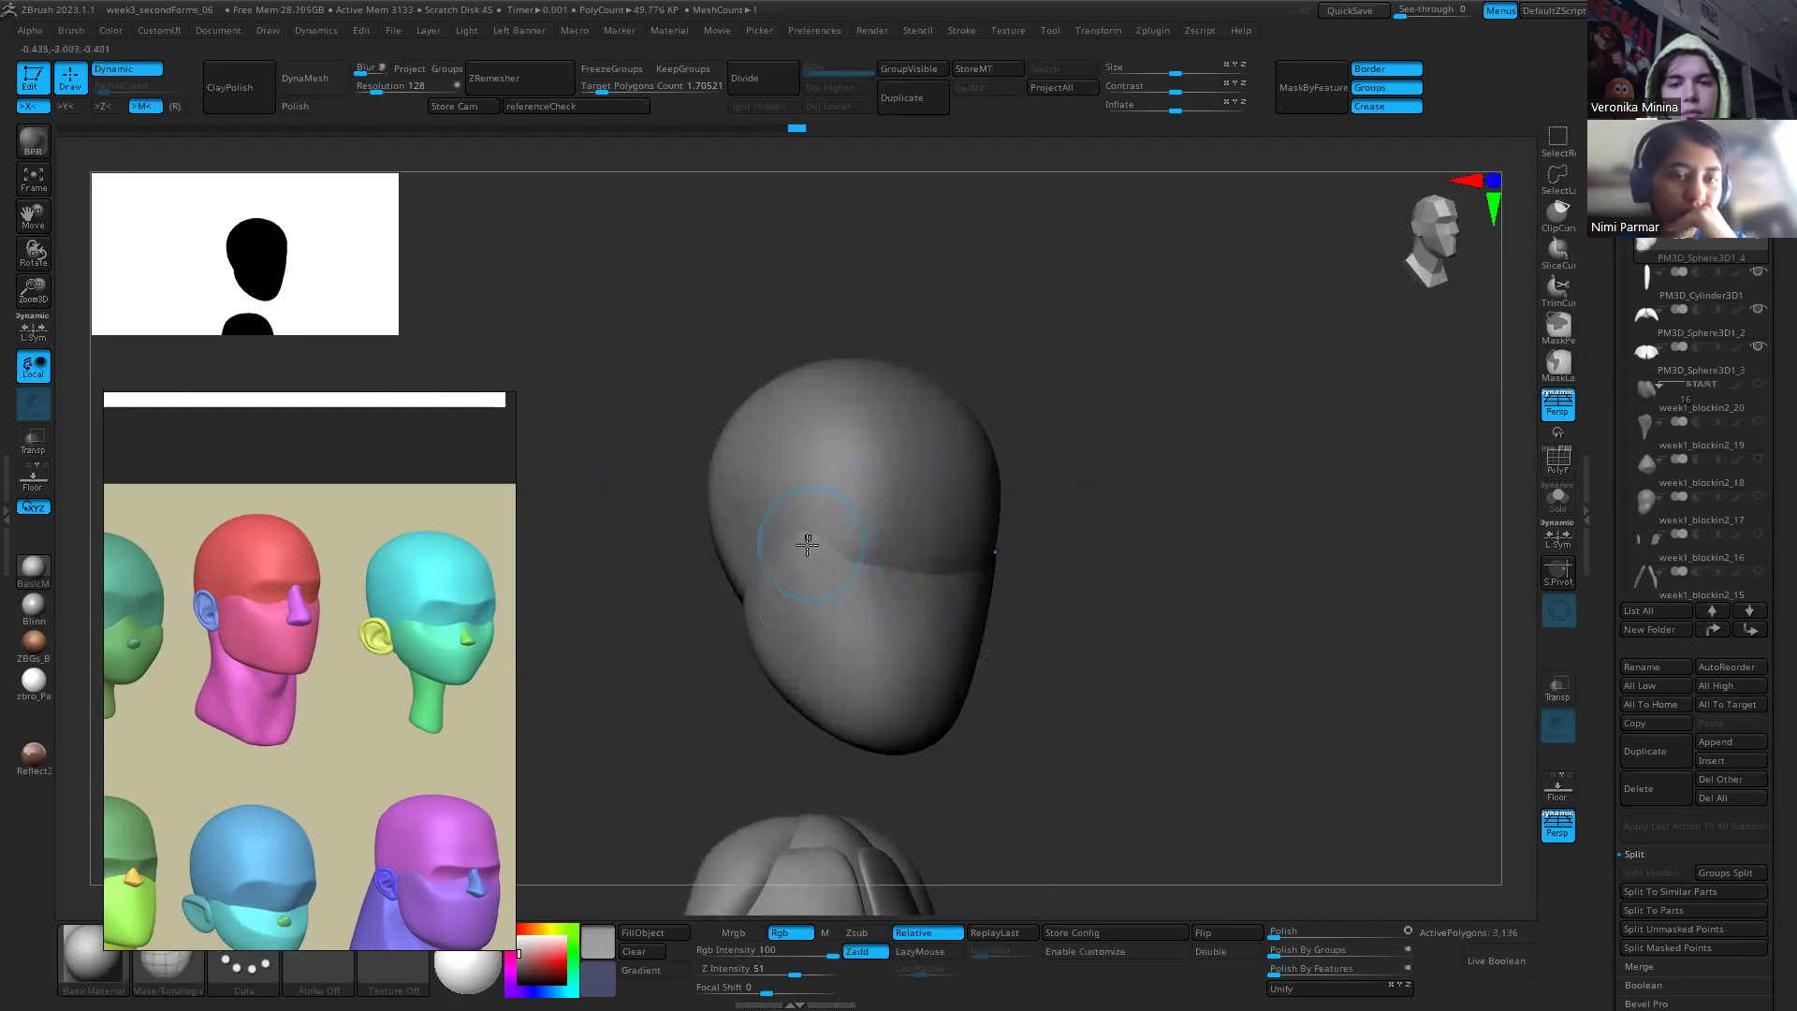
{"action": "mouse_move", "coordinate": [827, 576]}
{"action": "left_mouse_down", "text": "shift"}
{"action": "mouse_move", "coordinate": [734, 633]}
{"action": "mouse_move", "coordinate": [764, 684]}
{"action": "mouse_move", "coordinate": [915, 753]}
{"action": "mouse_move", "coordinate": [835, 728]}
{"action": "left_mouse_up", "text": "shift"}
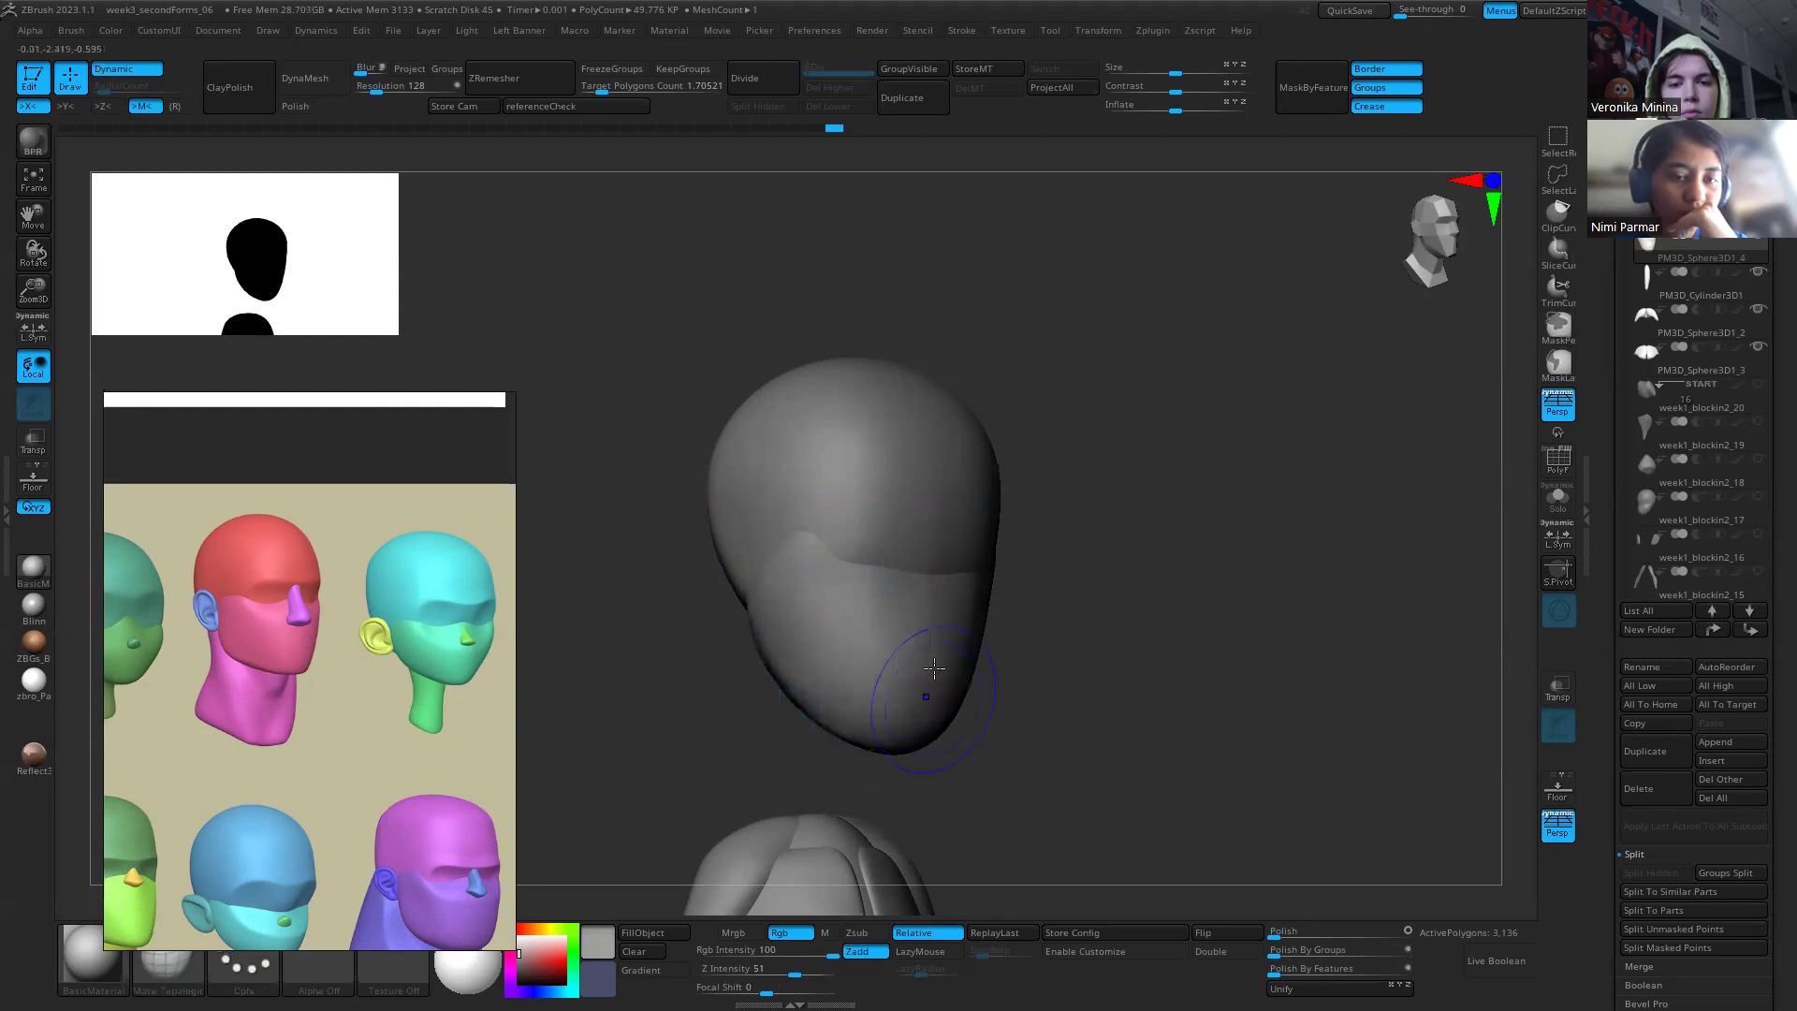
{"action": "mouse_move", "coordinate": [902, 642]}
{"action": "left_mouse_down", "text": "shift"}
{"action": "mouse_move", "coordinate": [889, 534]}
{"action": "mouse_move", "coordinate": [906, 512]}
{"action": "left_mouse_up", "text": "shift"}
{"action": "key", "text": "s"}
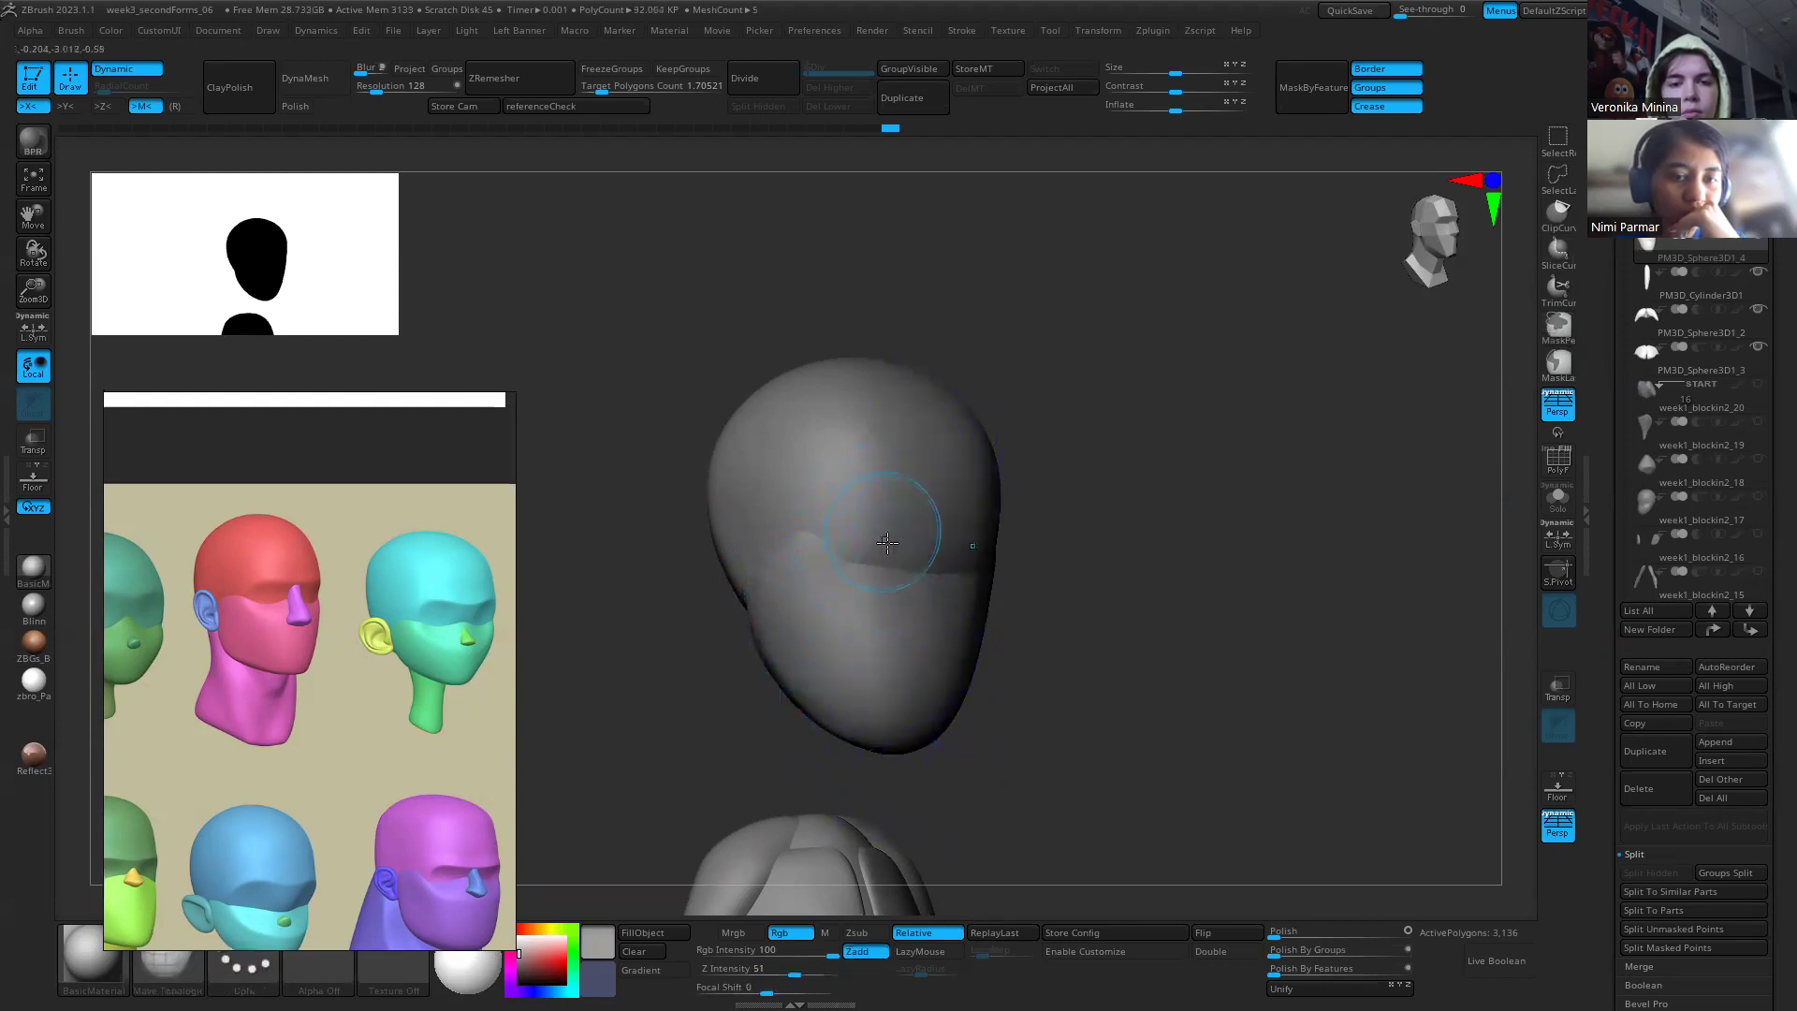
Step: Carve an eye-socket recess under the brow across the front of the face, then smooth and refine it
{"action": "key", "text": "b"}
{"action": "key", "text": "d"}
{"action": "key", "text": "s"}
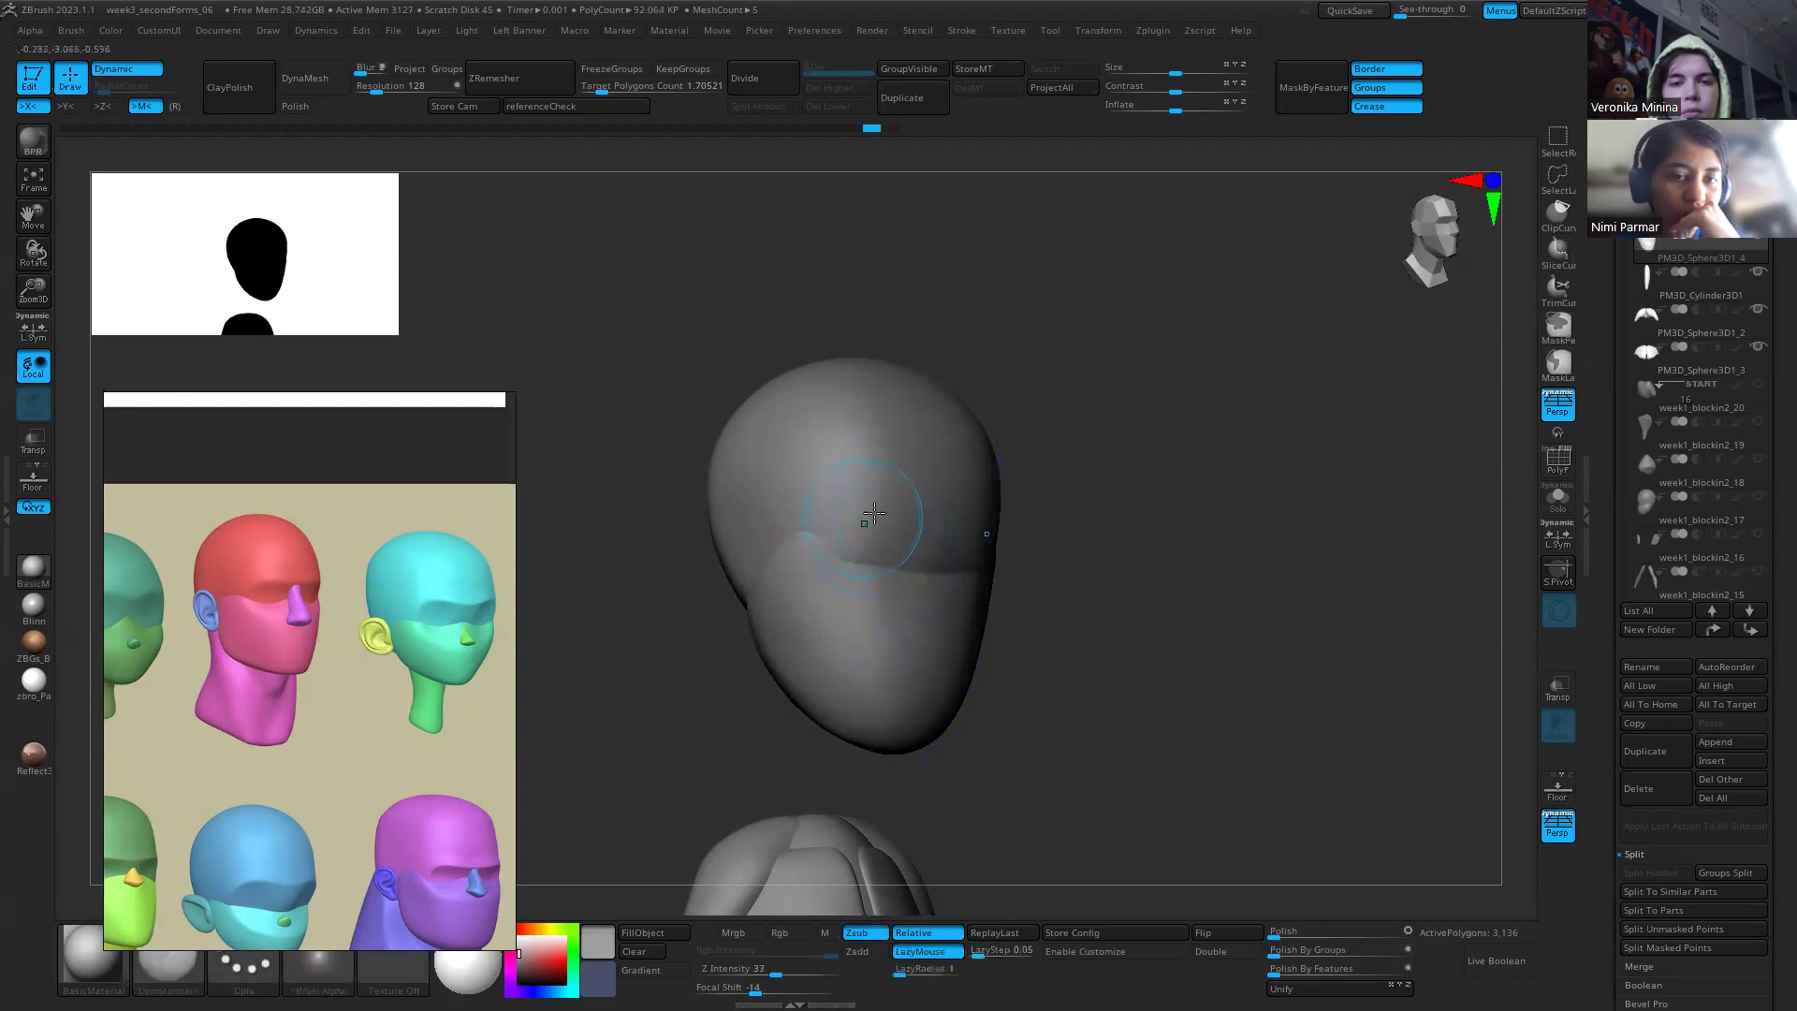
{"action": "left_click_drag", "start_coordinate": [800, 533], "coordinate": [992, 524]}
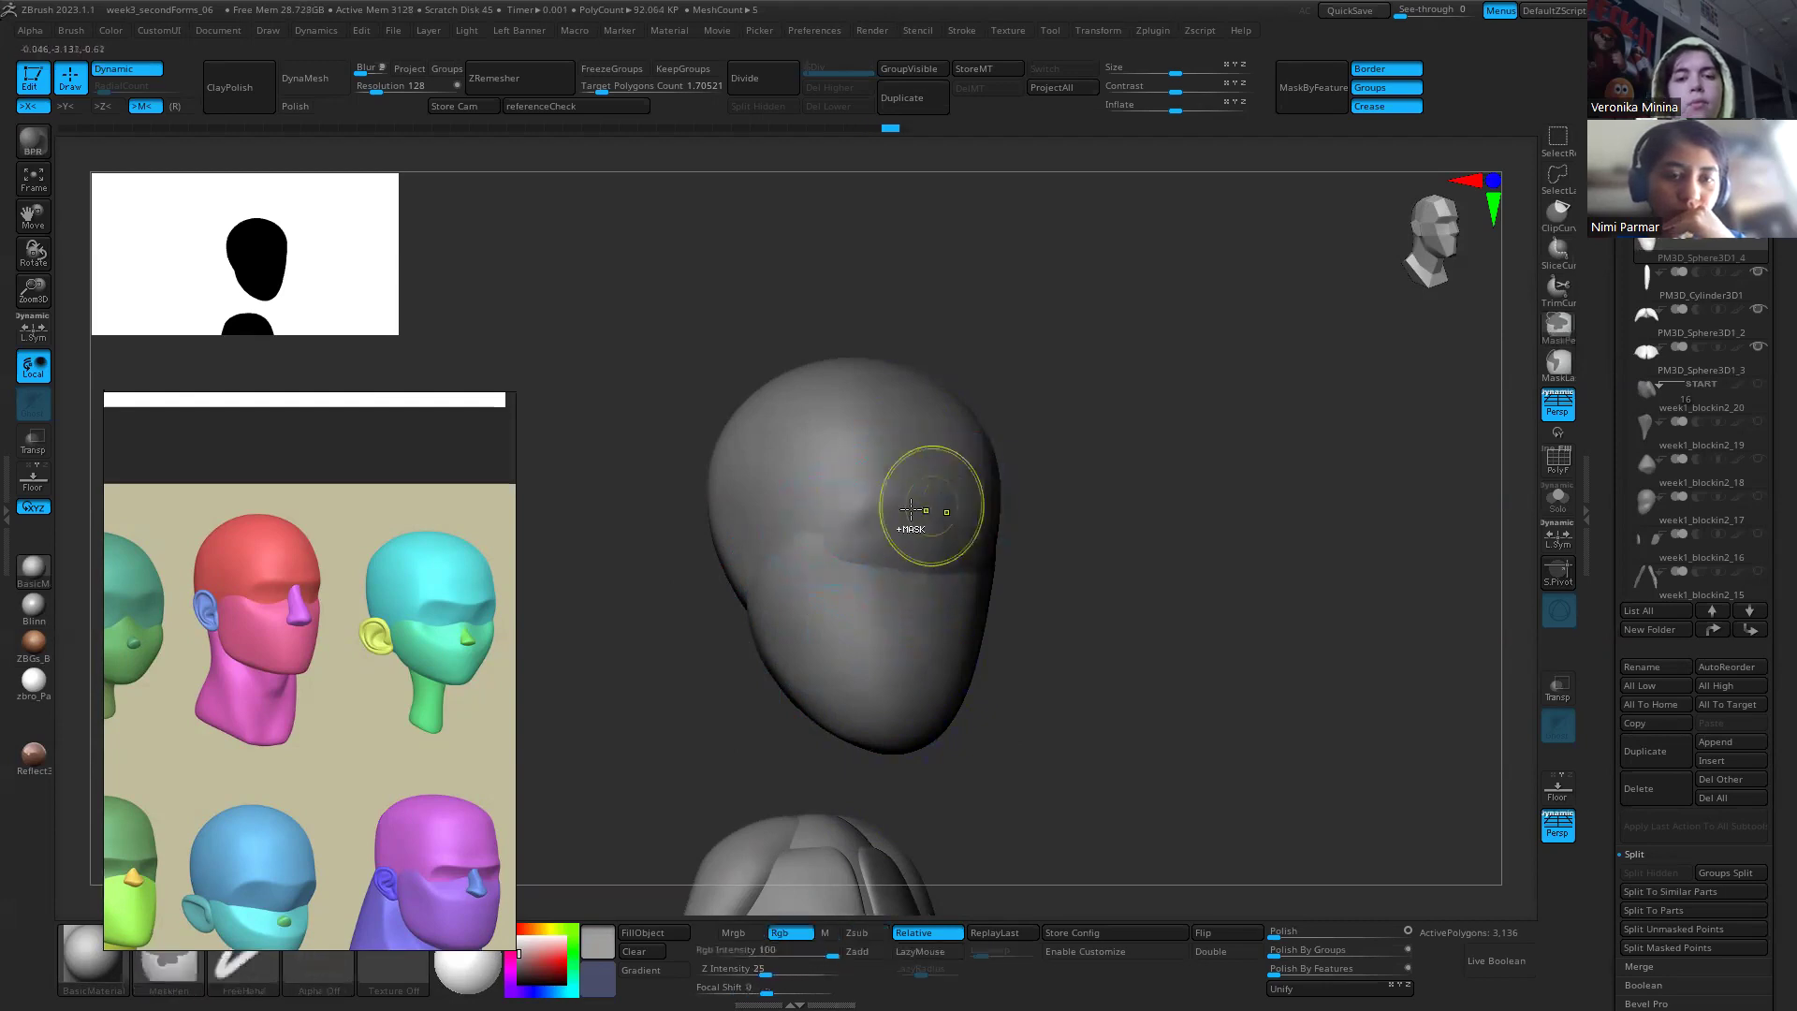
{"action": "key", "text": "ctrl+z"}
{"action": "mouse_move", "coordinate": [836, 552]}
{"action": "left_mouse_down", "text": "shift"}
{"action": "mouse_move", "coordinate": [979, 566]}
{"action": "mouse_move", "coordinate": [943, 568]}
{"action": "left_mouse_up", "text": "shift"}
{"action": "key", "text": "shift"}
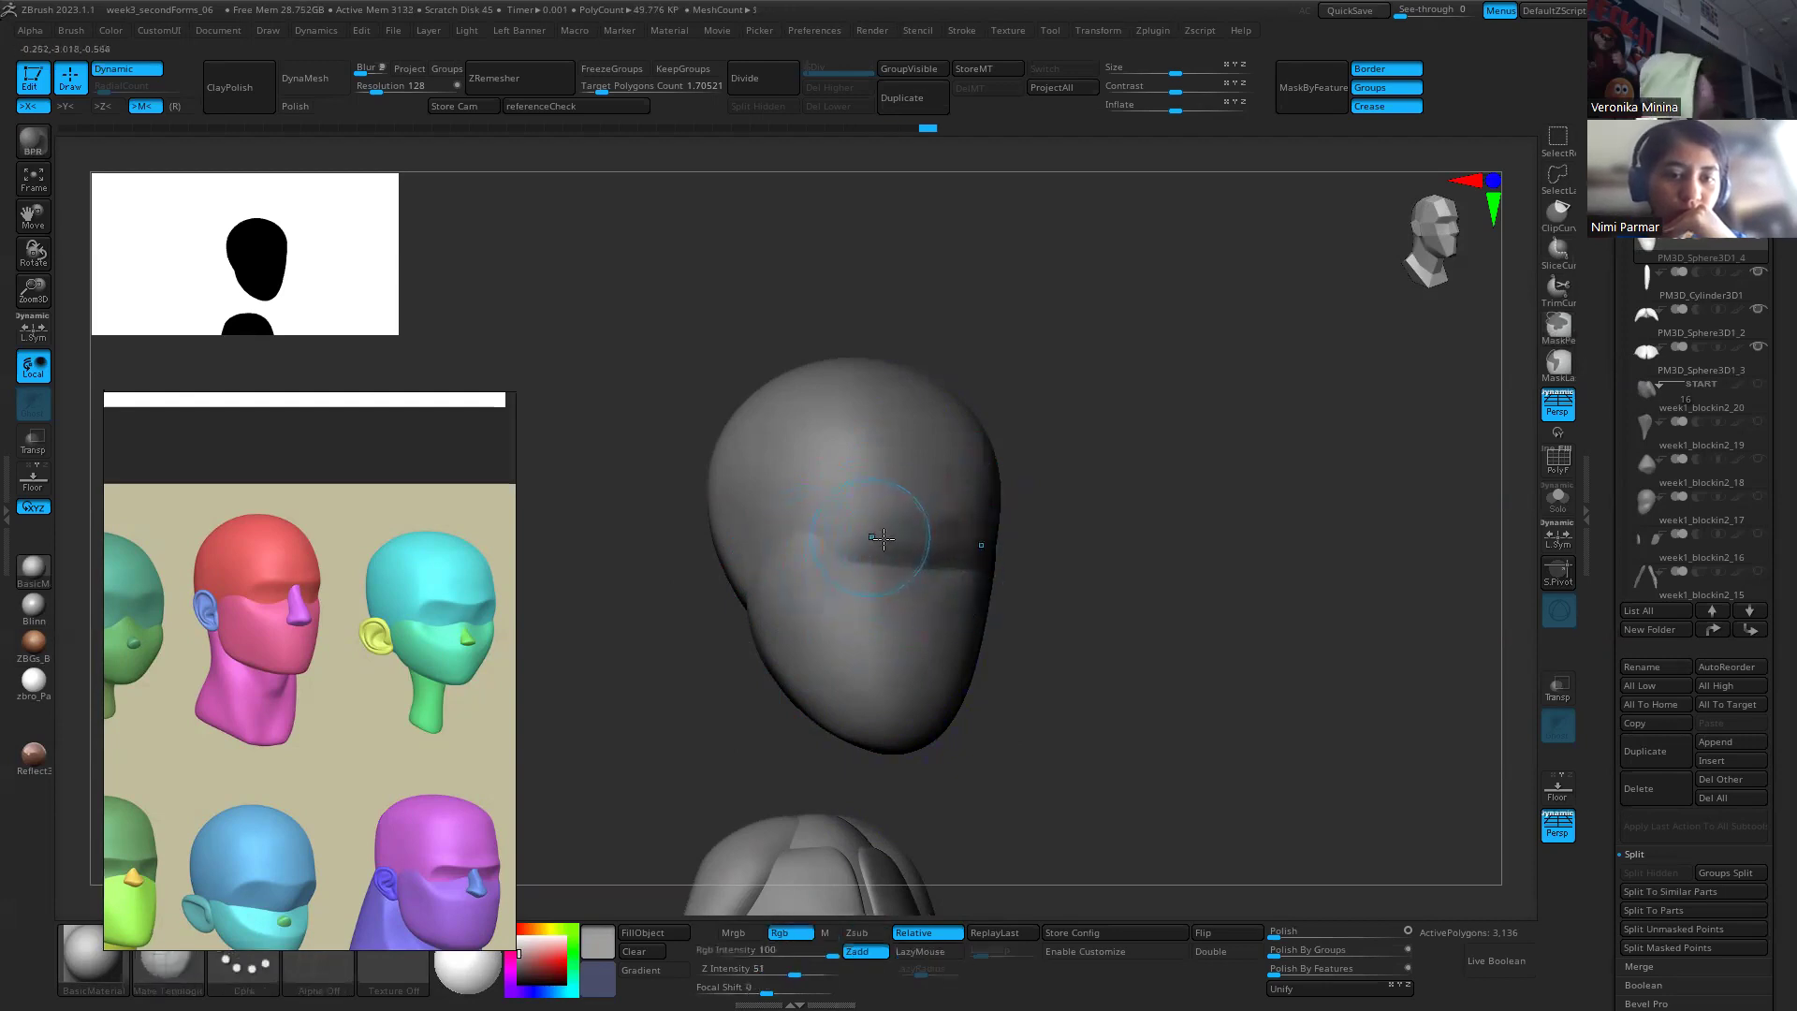
{"action": "mouse_move", "coordinate": [791, 538]}
{"action": "left_mouse_down", "text": "shift"}
{"action": "mouse_move", "coordinate": [926, 561]}
{"action": "mouse_move", "coordinate": [845, 550]}
{"action": "mouse_move", "coordinate": [963, 509]}
{"action": "left_mouse_up", "text": "shift"}
{"action": "left_click_drag", "start_coordinate": [1062, 533], "coordinate": [994, 549]}
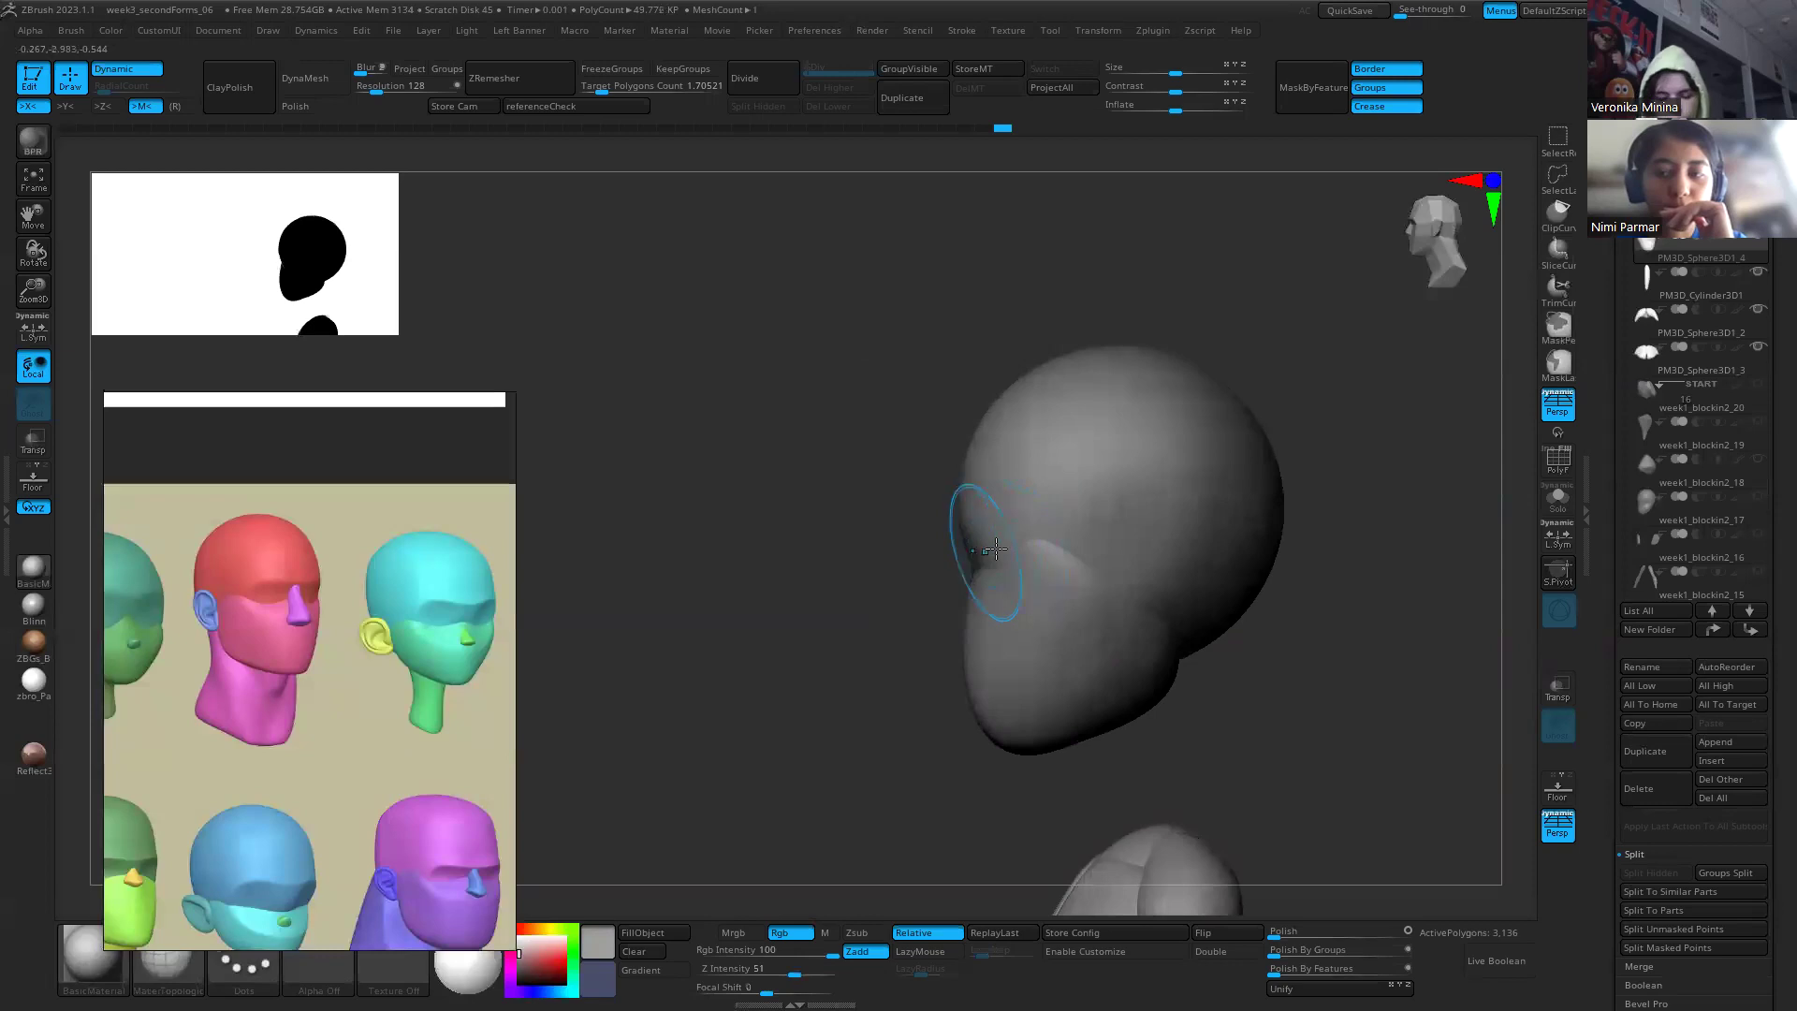
{"action": "mouse_move", "coordinate": [876, 543]}
{"action": "left_mouse_down"}
{"action": "mouse_move", "coordinate": [995, 543]}
{"action": "mouse_move", "coordinate": [978, 528]}
{"action": "mouse_move", "coordinate": [874, 574]}
{"action": "mouse_move", "coordinate": [878, 538]}
{"action": "left_mouse_up"}
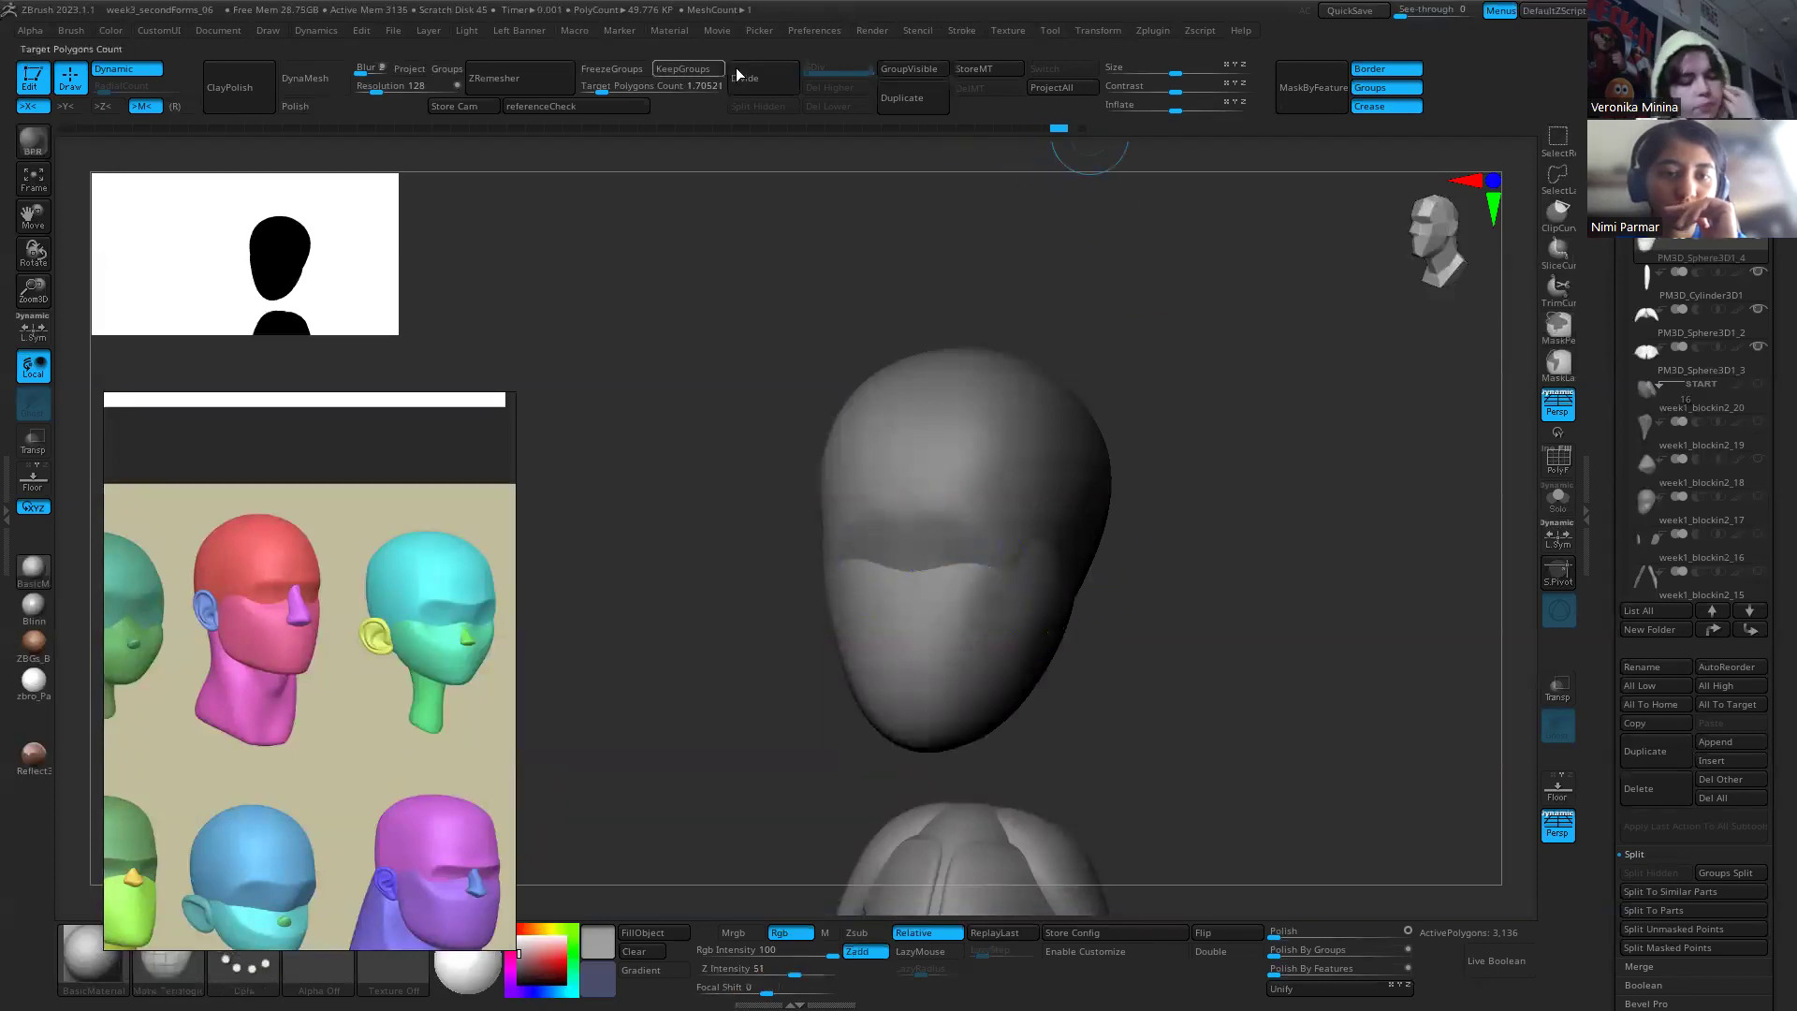
Step: ZRemesh the cranium and smooth the remeshed surface around the brow and eye line
{"action": "left_click", "coordinate": [531, 84]}
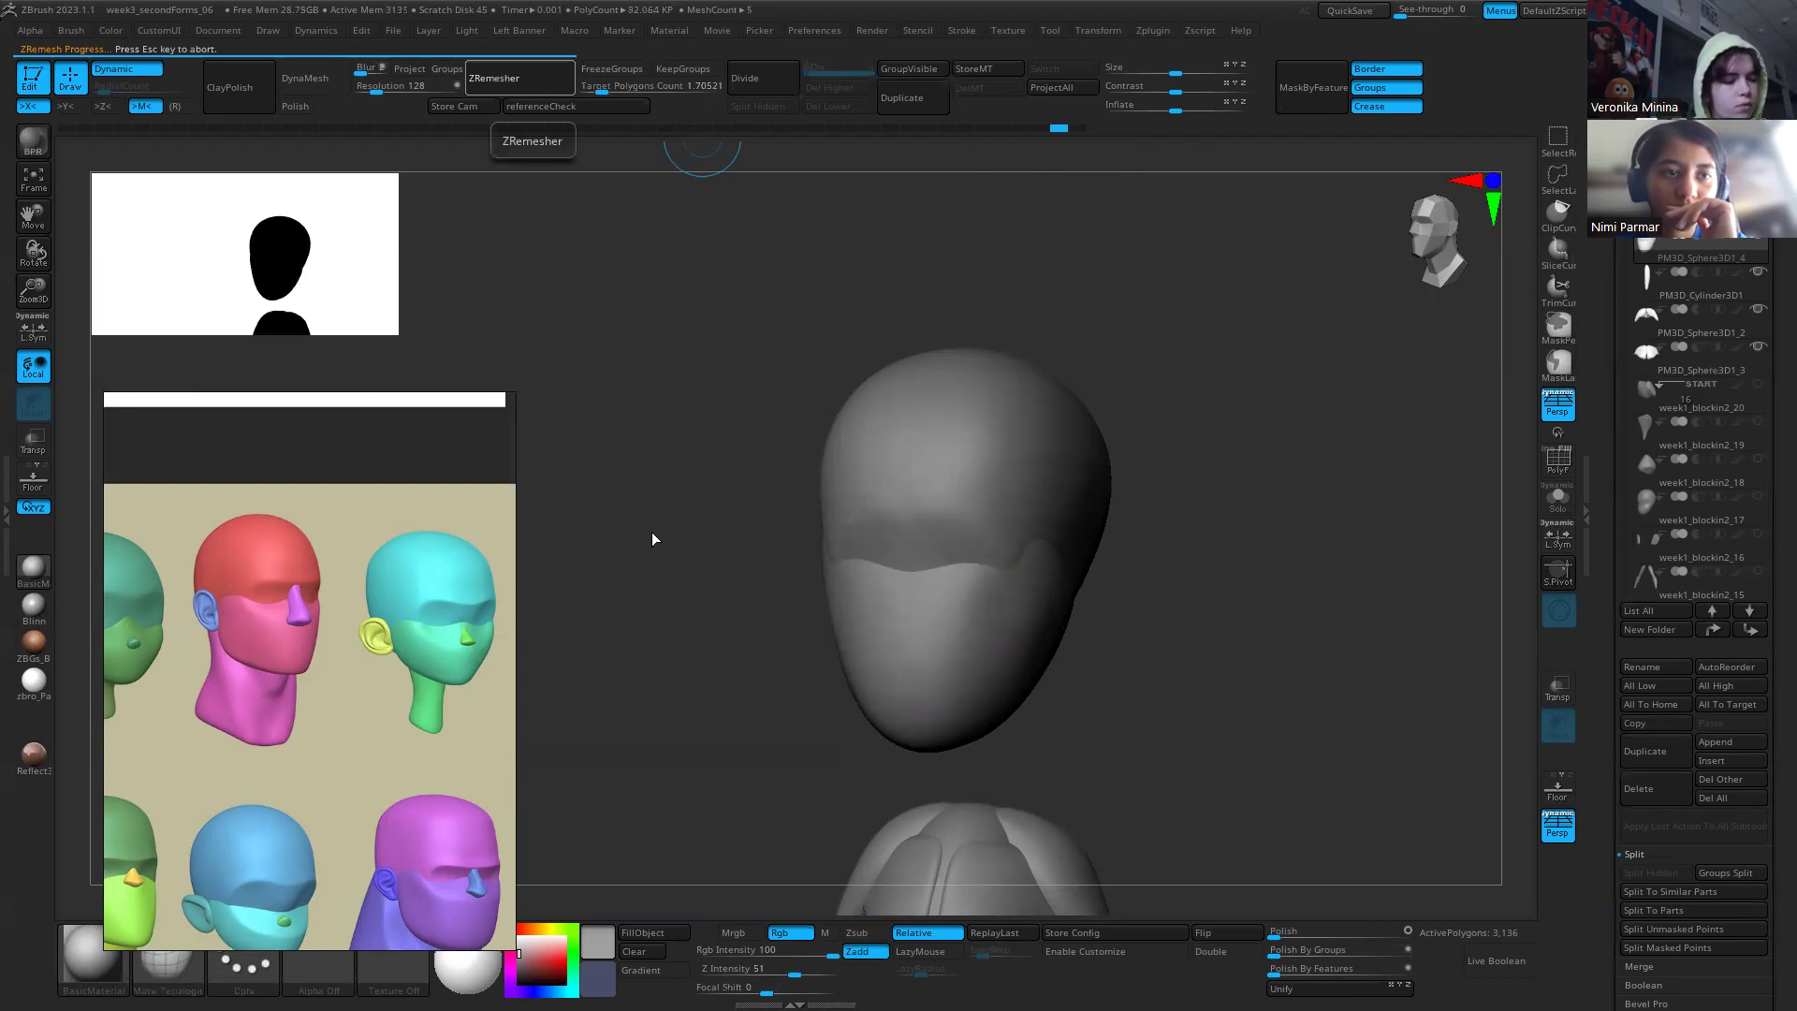
{"action": "left_click_drag", "start_coordinate": [815, 573], "coordinate": [786, 617], "text": "shift"}
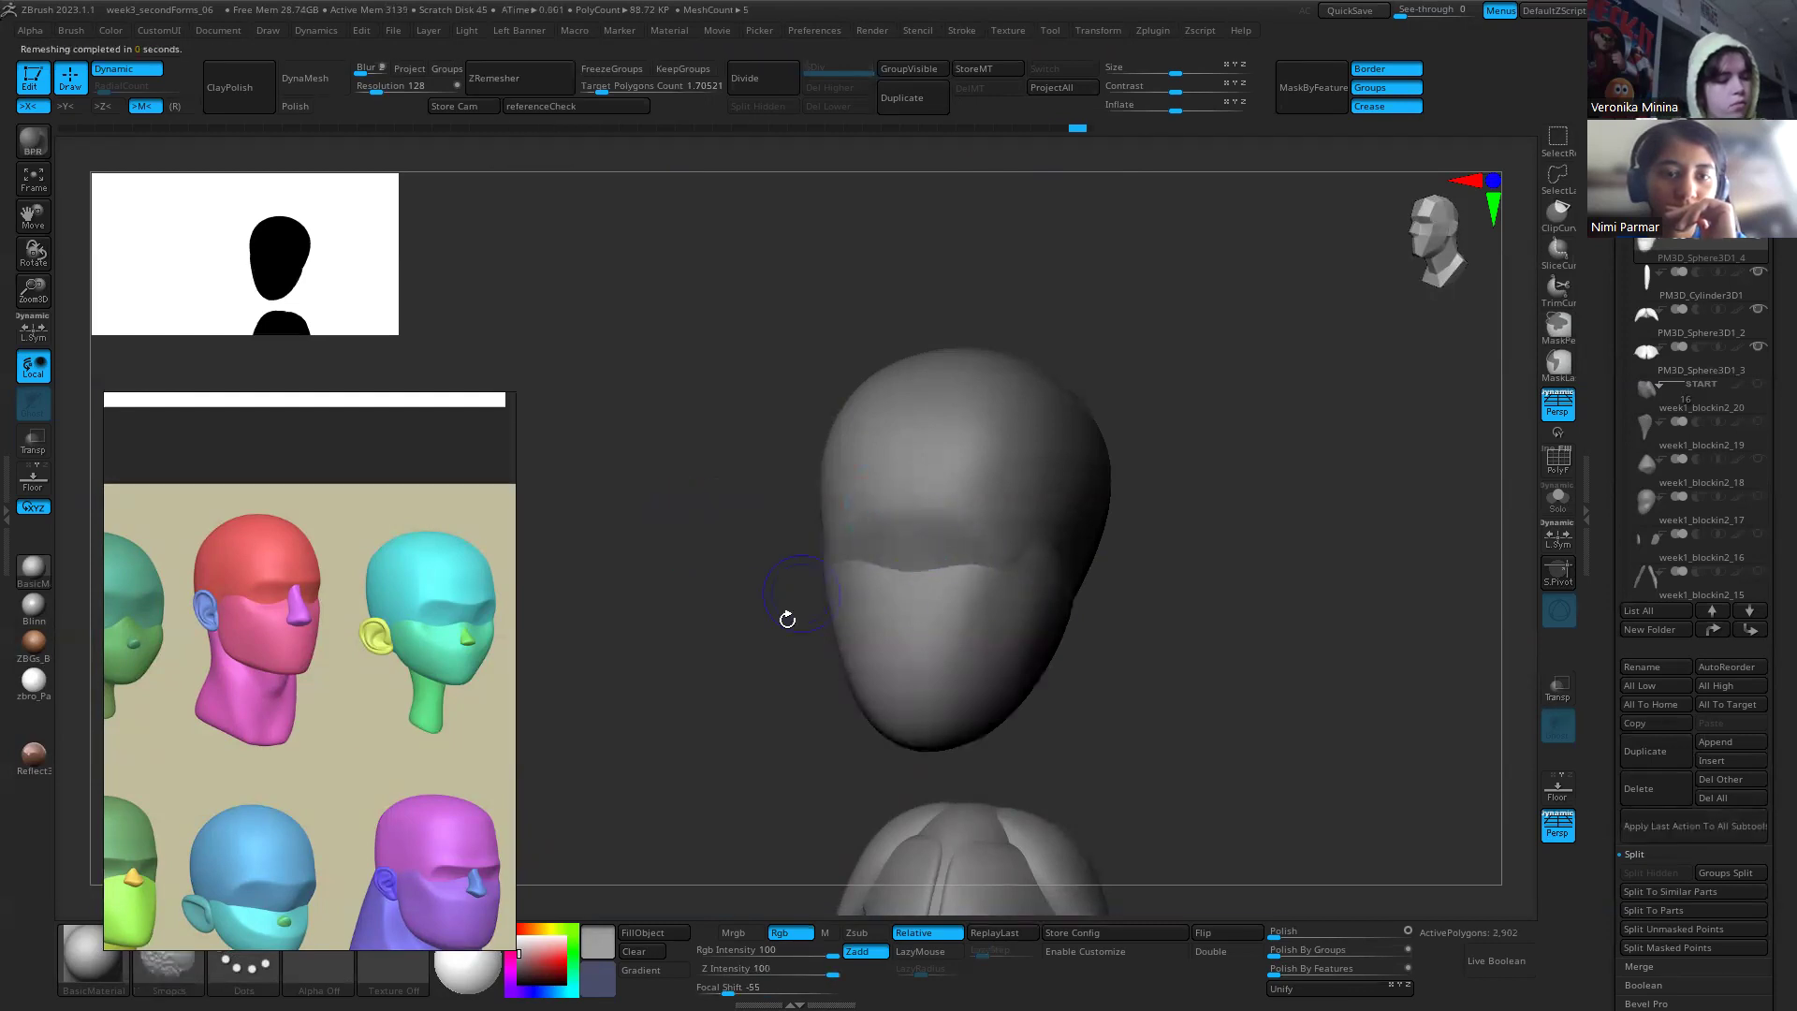
{"action": "mouse_move", "coordinate": [913, 593]}
{"action": "left_mouse_down"}
{"action": "mouse_move", "coordinate": [973, 602]}
{"action": "mouse_move", "coordinate": [912, 642]}
{"action": "mouse_move", "coordinate": [923, 625]}
{"action": "left_mouse_up"}
{"action": "key", "text": "s"}
{"action": "key", "text": "ctrl+z"}
{"action": "key", "text": "ctrl+shift+z"}
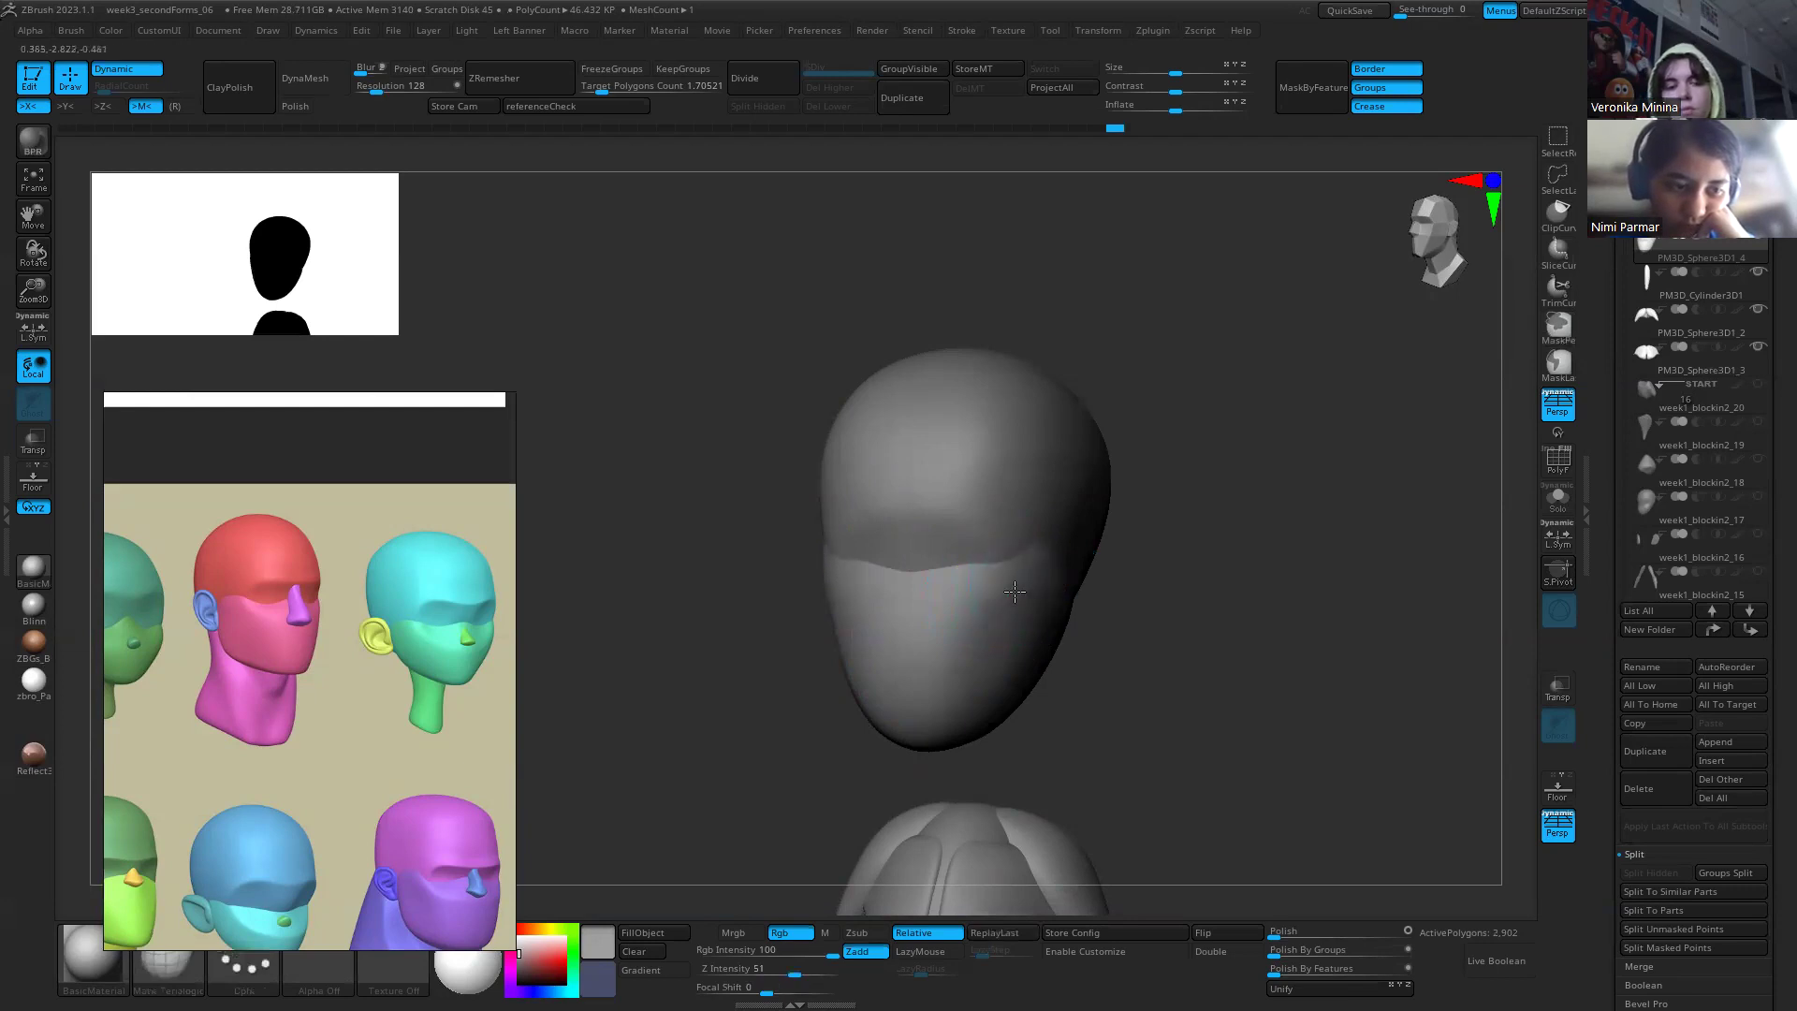
Step: Trim the side of the head near the jaw junction with the TrimDynamic brush, working from a low angle
{"action": "mouse_move", "coordinate": [1076, 683]}
{"action": "left_mouse_down"}
{"action": "mouse_move", "coordinate": [1022, 620]}
{"action": "mouse_move", "coordinate": [1010, 594]}
{"action": "mouse_move", "coordinate": [1031, 570]}
{"action": "mouse_move", "coordinate": [1000, 530]}
{"action": "left_mouse_up"}
{"action": "key", "text": "b"}
{"action": "key", "text": "t"}
{"action": "key", "text": "d"}
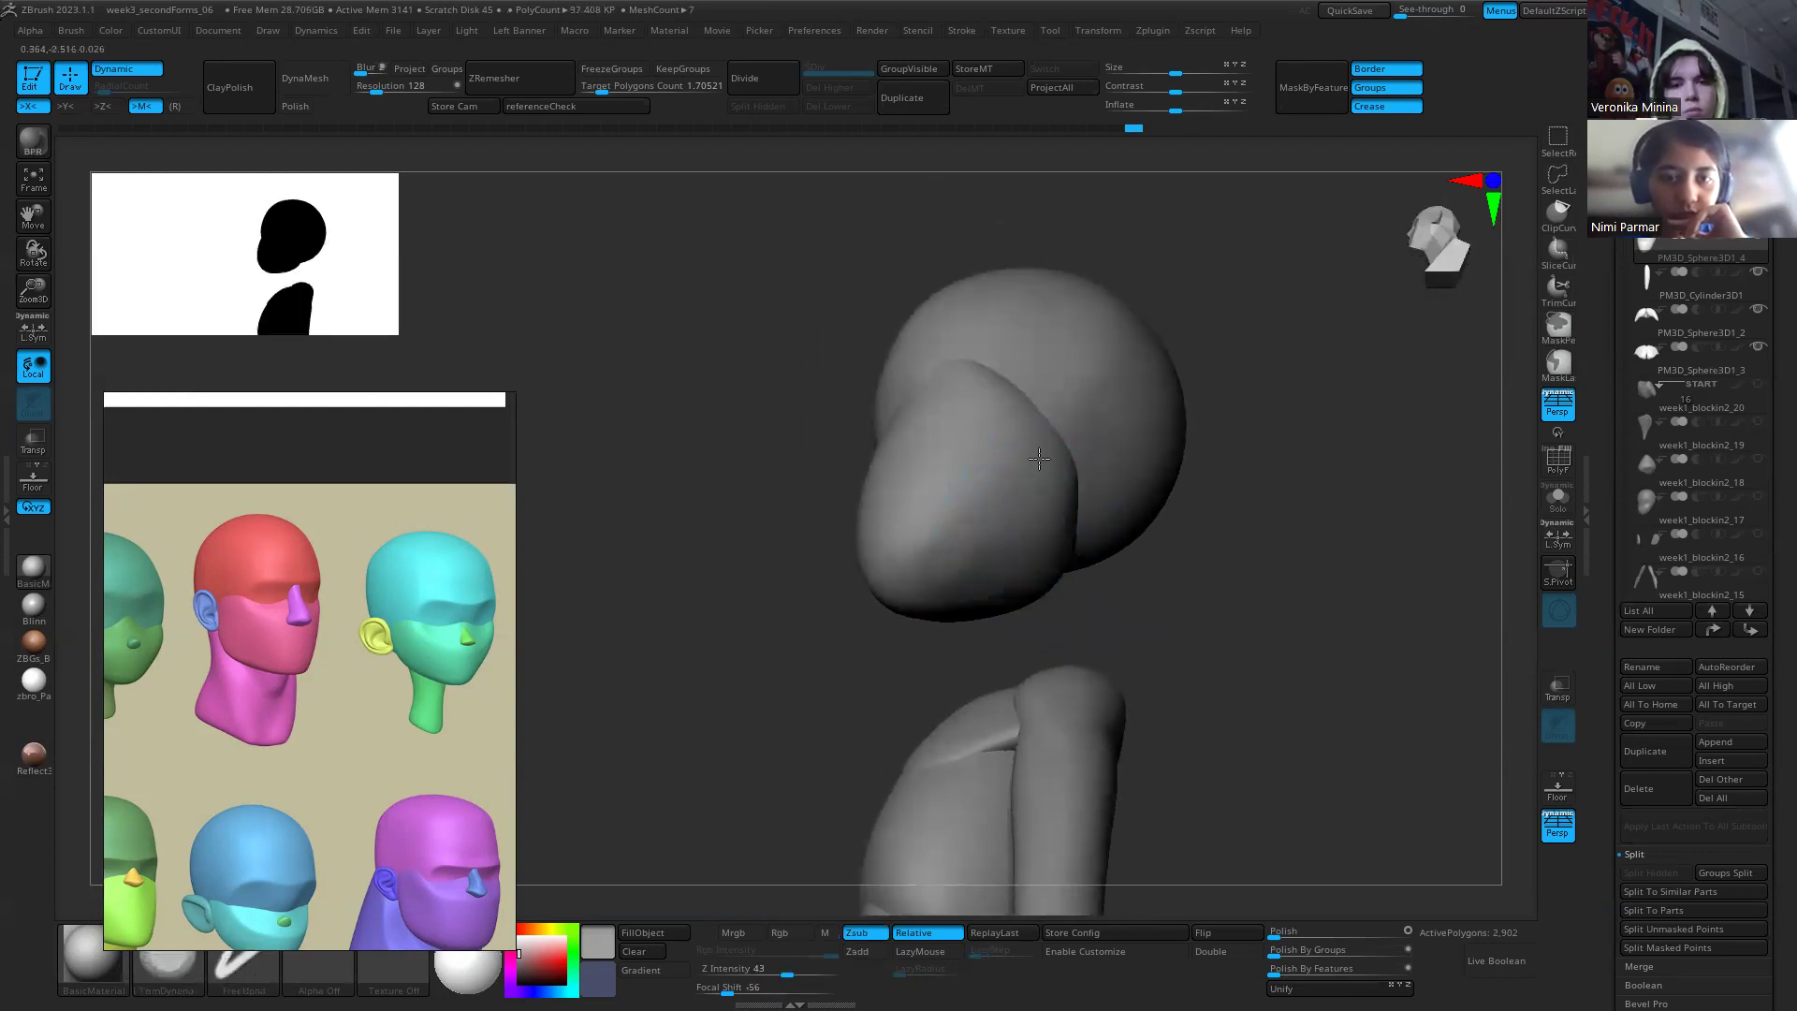
{"action": "mouse_move", "coordinate": [1183, 630]}
{"action": "left_mouse_down"}
{"action": "mouse_move", "coordinate": [1155, 654]}
{"action": "mouse_move", "coordinate": [1080, 513]}
{"action": "mouse_move", "coordinate": [1071, 532]}
{"action": "mouse_move", "coordinate": [1083, 553]}
{"action": "mouse_move", "coordinate": [1057, 475]}
{"action": "mouse_move", "coordinate": [1076, 501]}
{"action": "left_mouse_up"}
{"action": "left_click_drag", "start_coordinate": [1224, 649], "coordinate": [1292, 644]}
Step: Reshape the cheek and rear jaw edge where they meet the cranium with the Move Topological brush
{"action": "key", "text": "b"}
{"action": "key", "text": "m"}
{"action": "key", "text": "t"}
{"action": "key", "text": "s"}
{"action": "left_click", "coordinate": [1082, 487]}
{"action": "left_click_drag", "start_coordinate": [1067, 481], "coordinate": [1064, 521]}
{"action": "mouse_move", "coordinate": [1018, 456]}
{"action": "left_mouse_down"}
{"action": "mouse_move", "coordinate": [1064, 521]}
{"action": "mouse_move", "coordinate": [1008, 515]}
{"action": "mouse_move", "coordinate": [1063, 499]}
{"action": "left_mouse_up"}
{"action": "mouse_move", "coordinate": [1207, 561]}
{"action": "left_mouse_down", "text": "shift"}
{"action": "mouse_move", "coordinate": [1035, 473]}
{"action": "mouse_move", "coordinate": [1159, 537]}
{"action": "mouse_move", "coordinate": [917, 491]}
{"action": "mouse_move", "coordinate": [930, 567]}
{"action": "mouse_move", "coordinate": [1103, 690]}
{"action": "left_mouse_up", "text": "shift"}
{"action": "key", "text": "ctrl"}
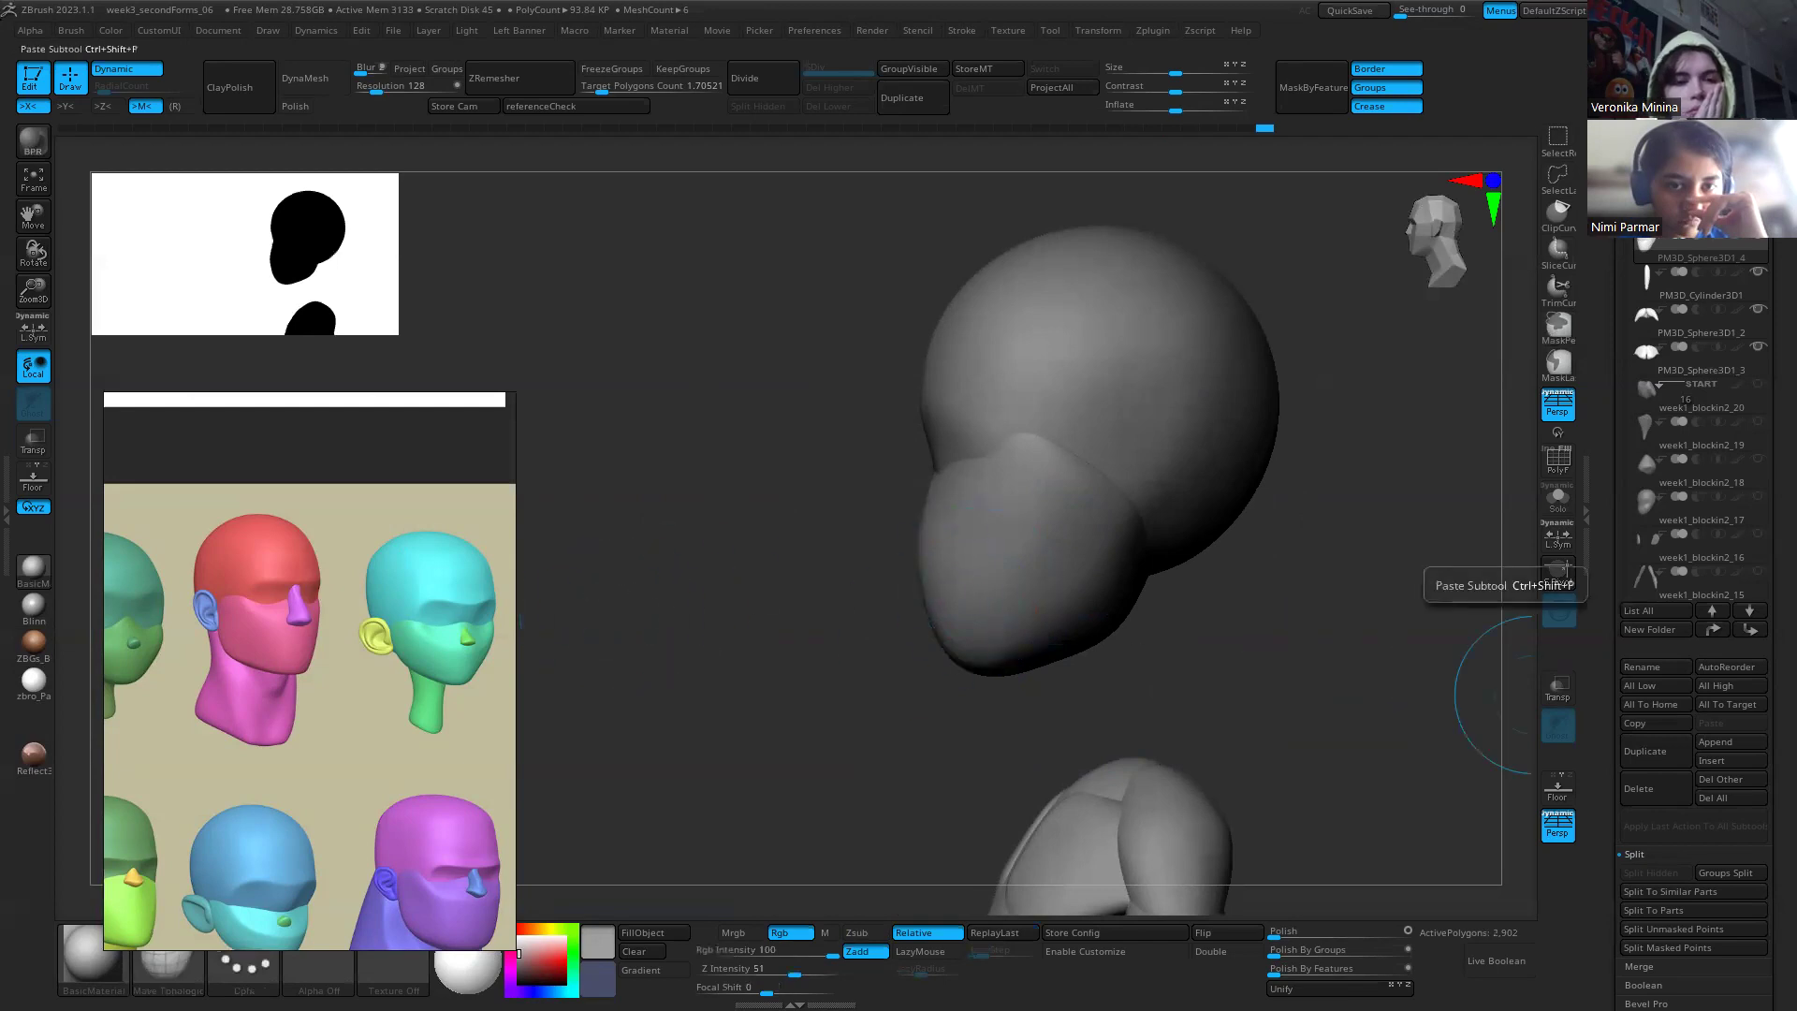
Step: Switch to File Explorer and Photos to review the ecorche folder, the female figure construction sketch and the stylized woman's turnaround
{"action": "key", "text": "alt+Tab"}
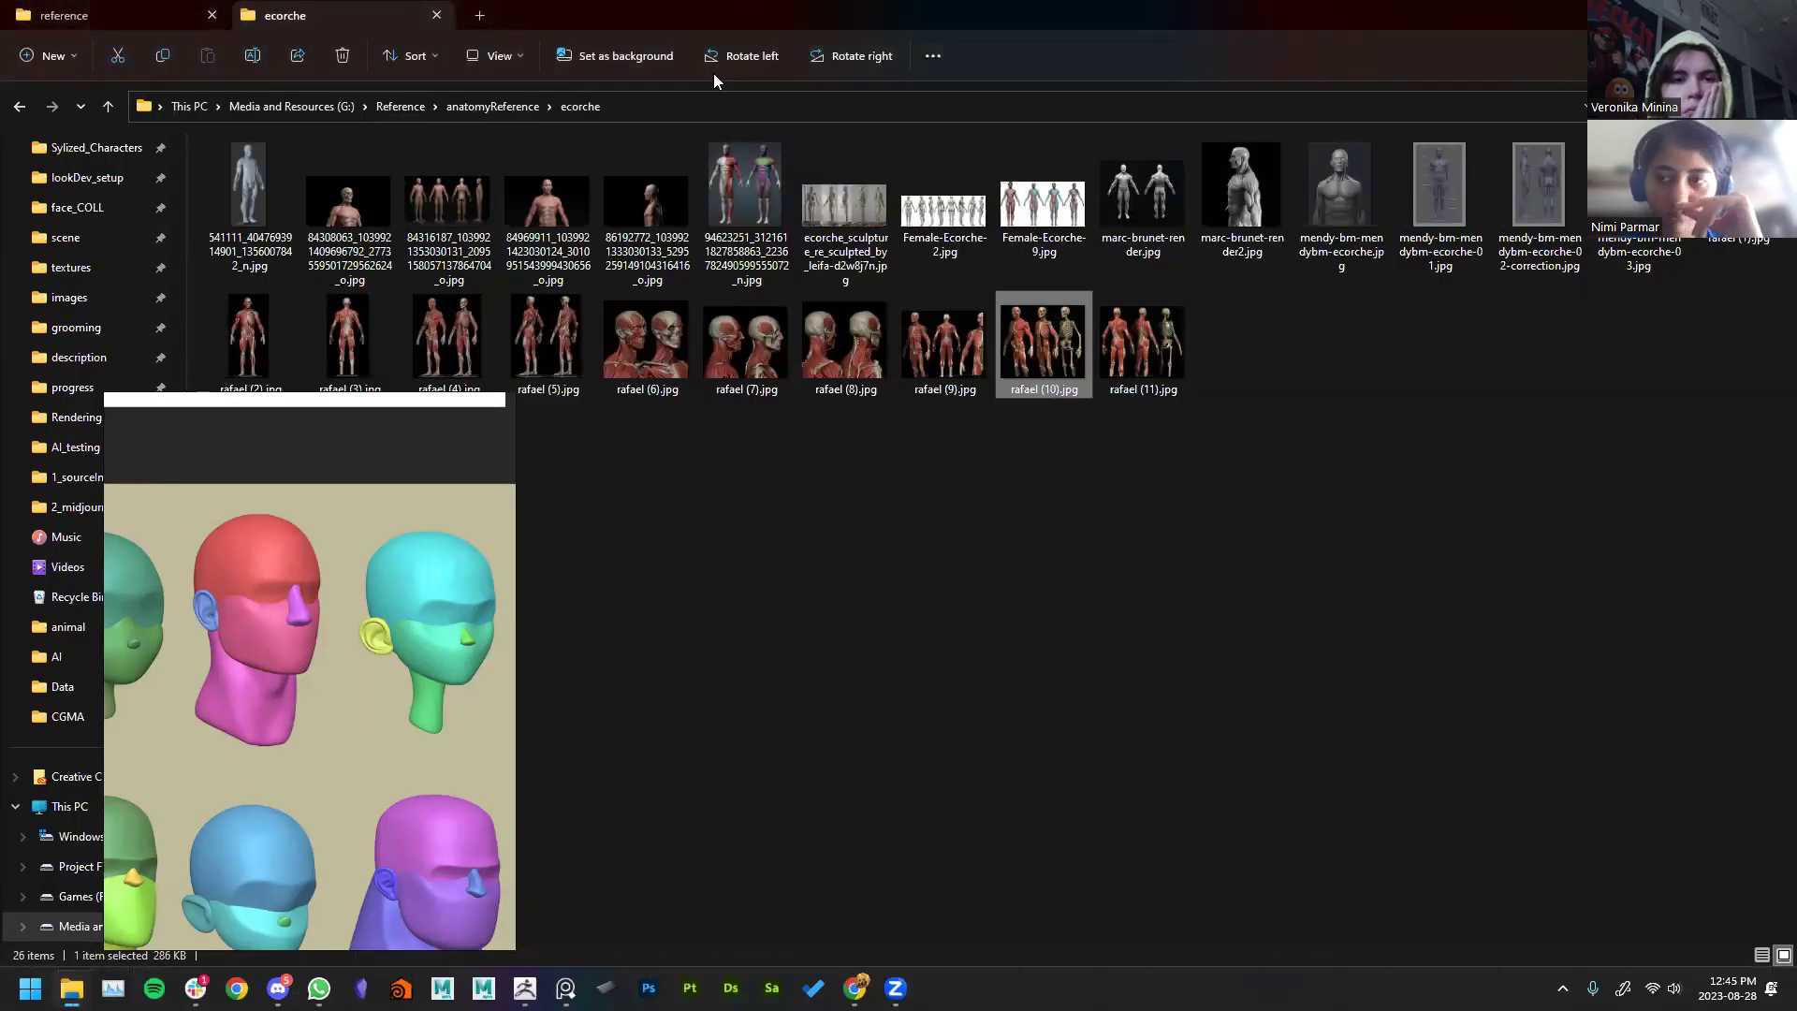
{"action": "key", "text": "alt+Tab"}
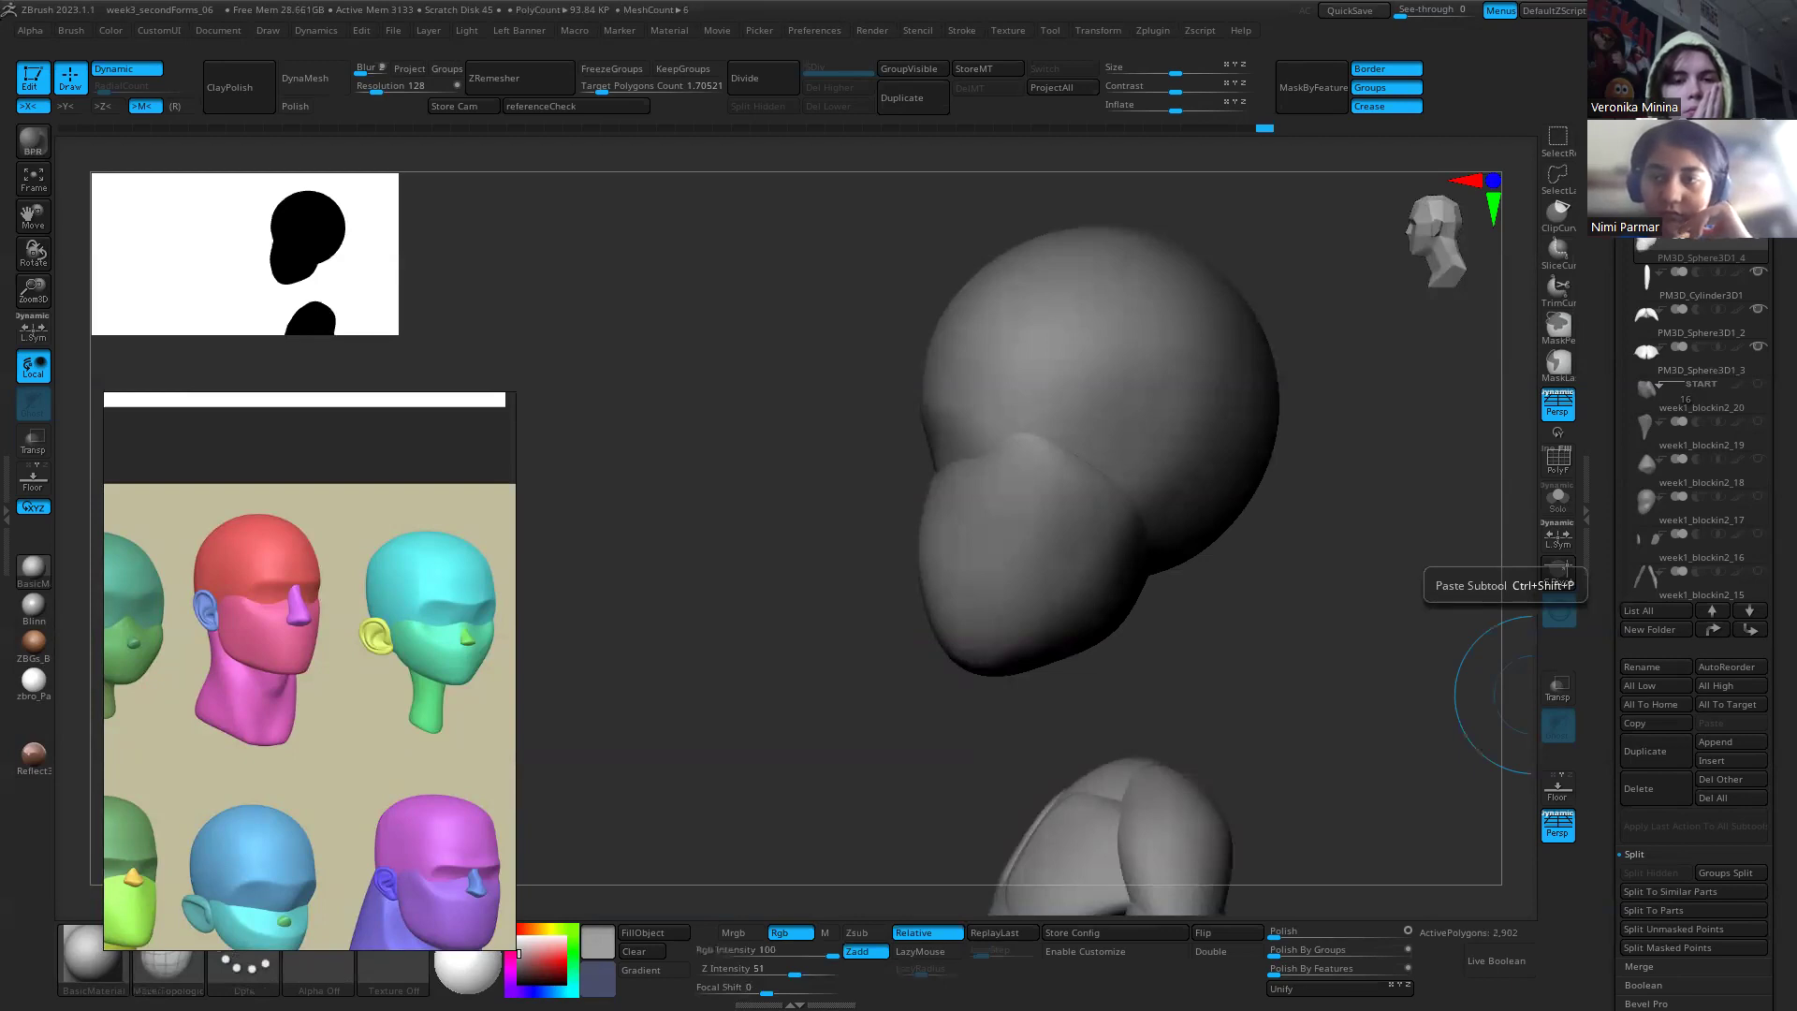
{"action": "left_click", "coordinate": [936, 987]}
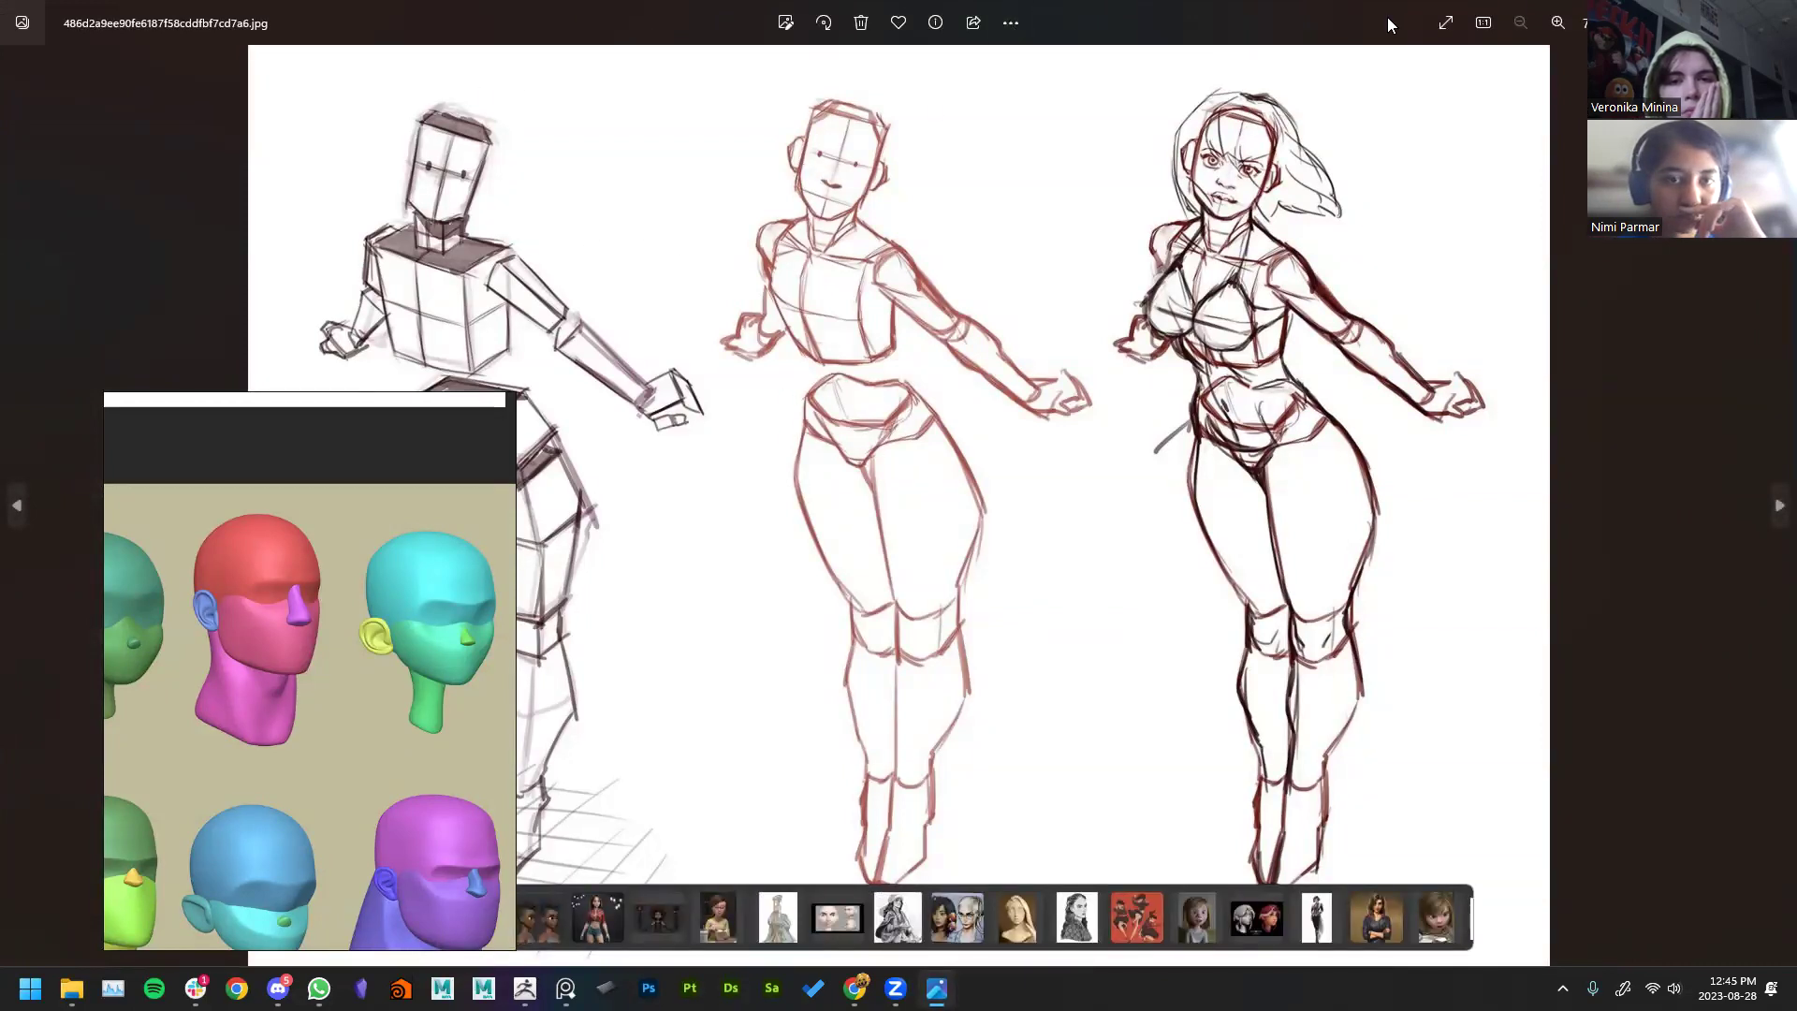
{"action": "left_click", "coordinate": [1685, 18]}
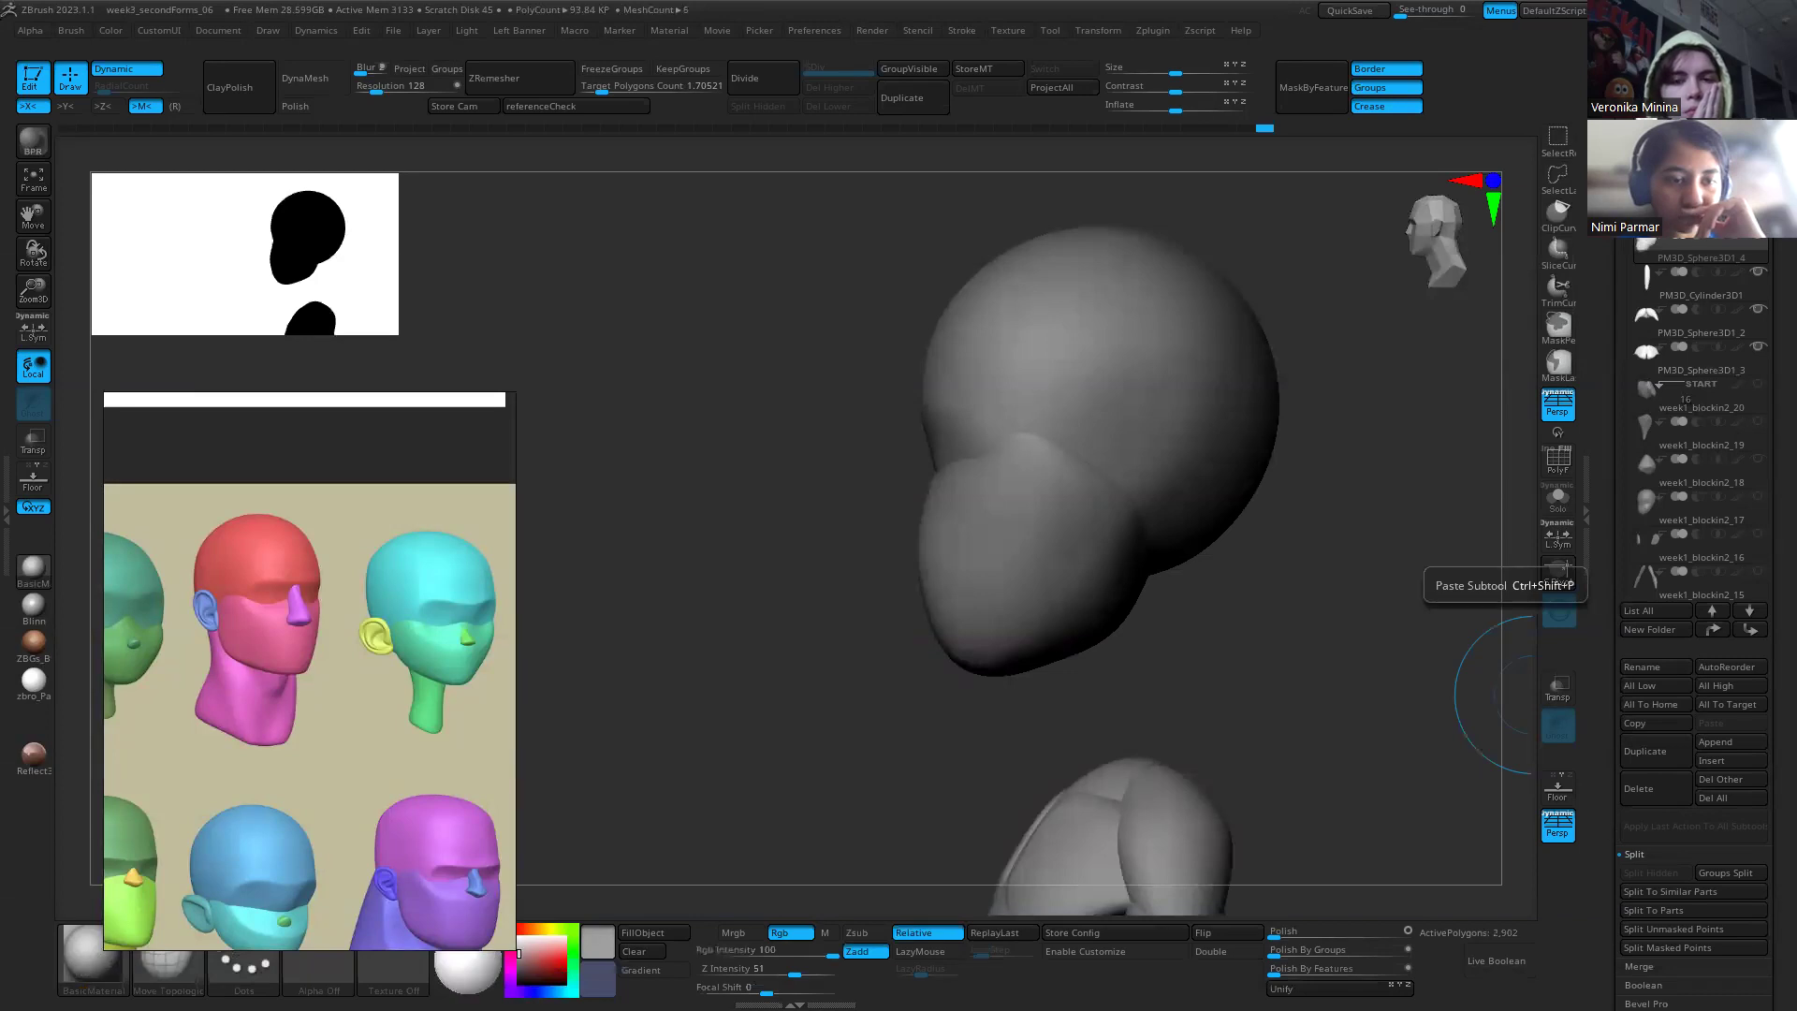
{"action": "left_click", "coordinate": [937, 988]}
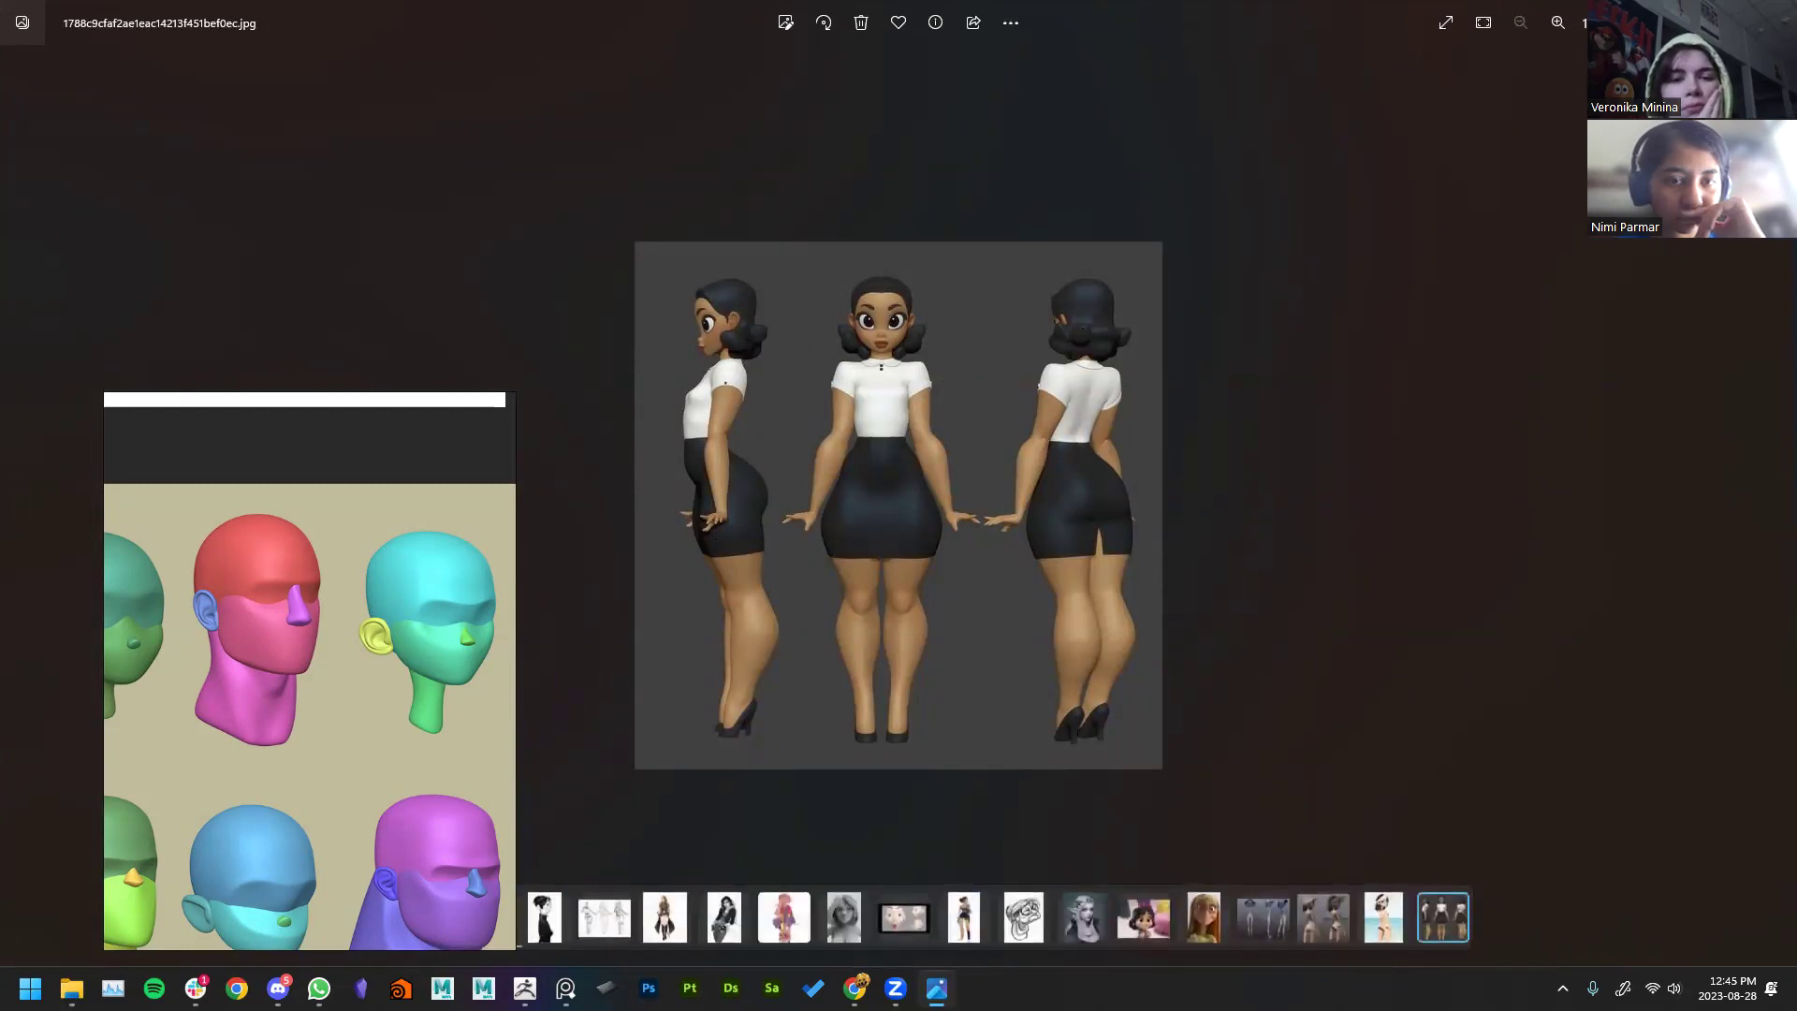
{"action": "key", "text": "alt+Tab"}
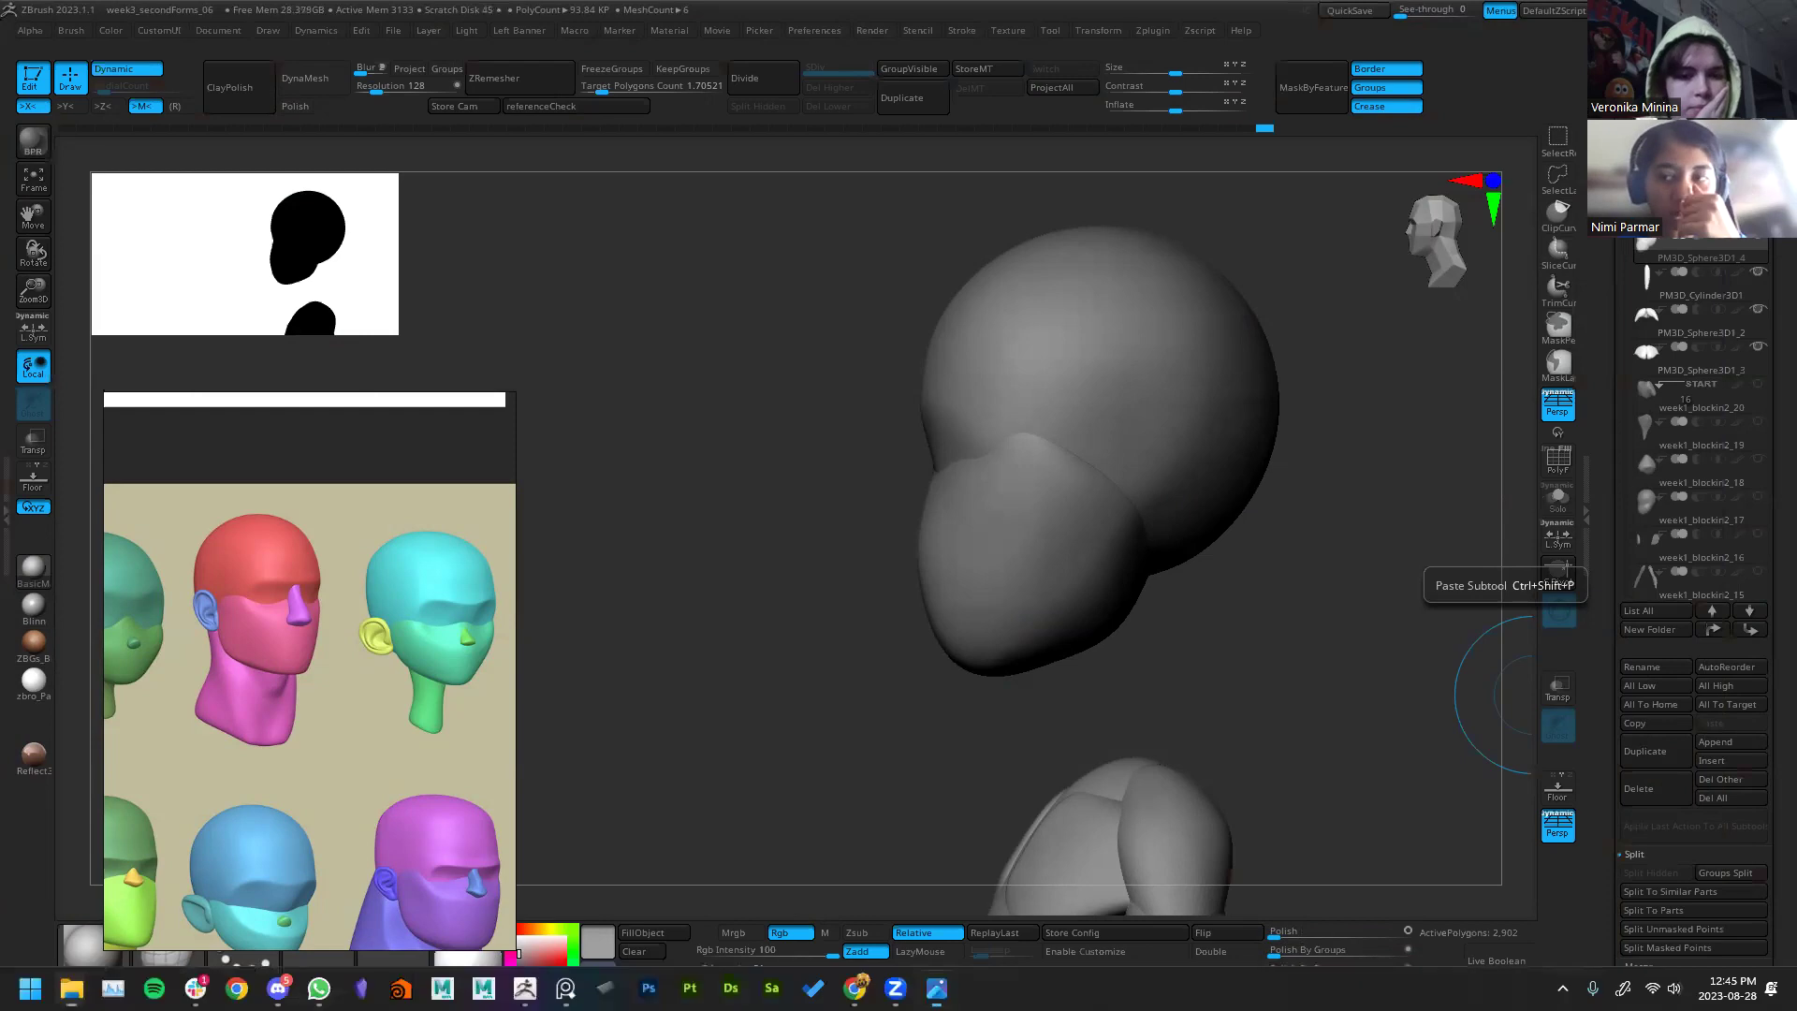
Step: Examine the stylized cheerleader character sheet beside the turnaround image, then close it
{"action": "left_click", "coordinate": [937, 988]}
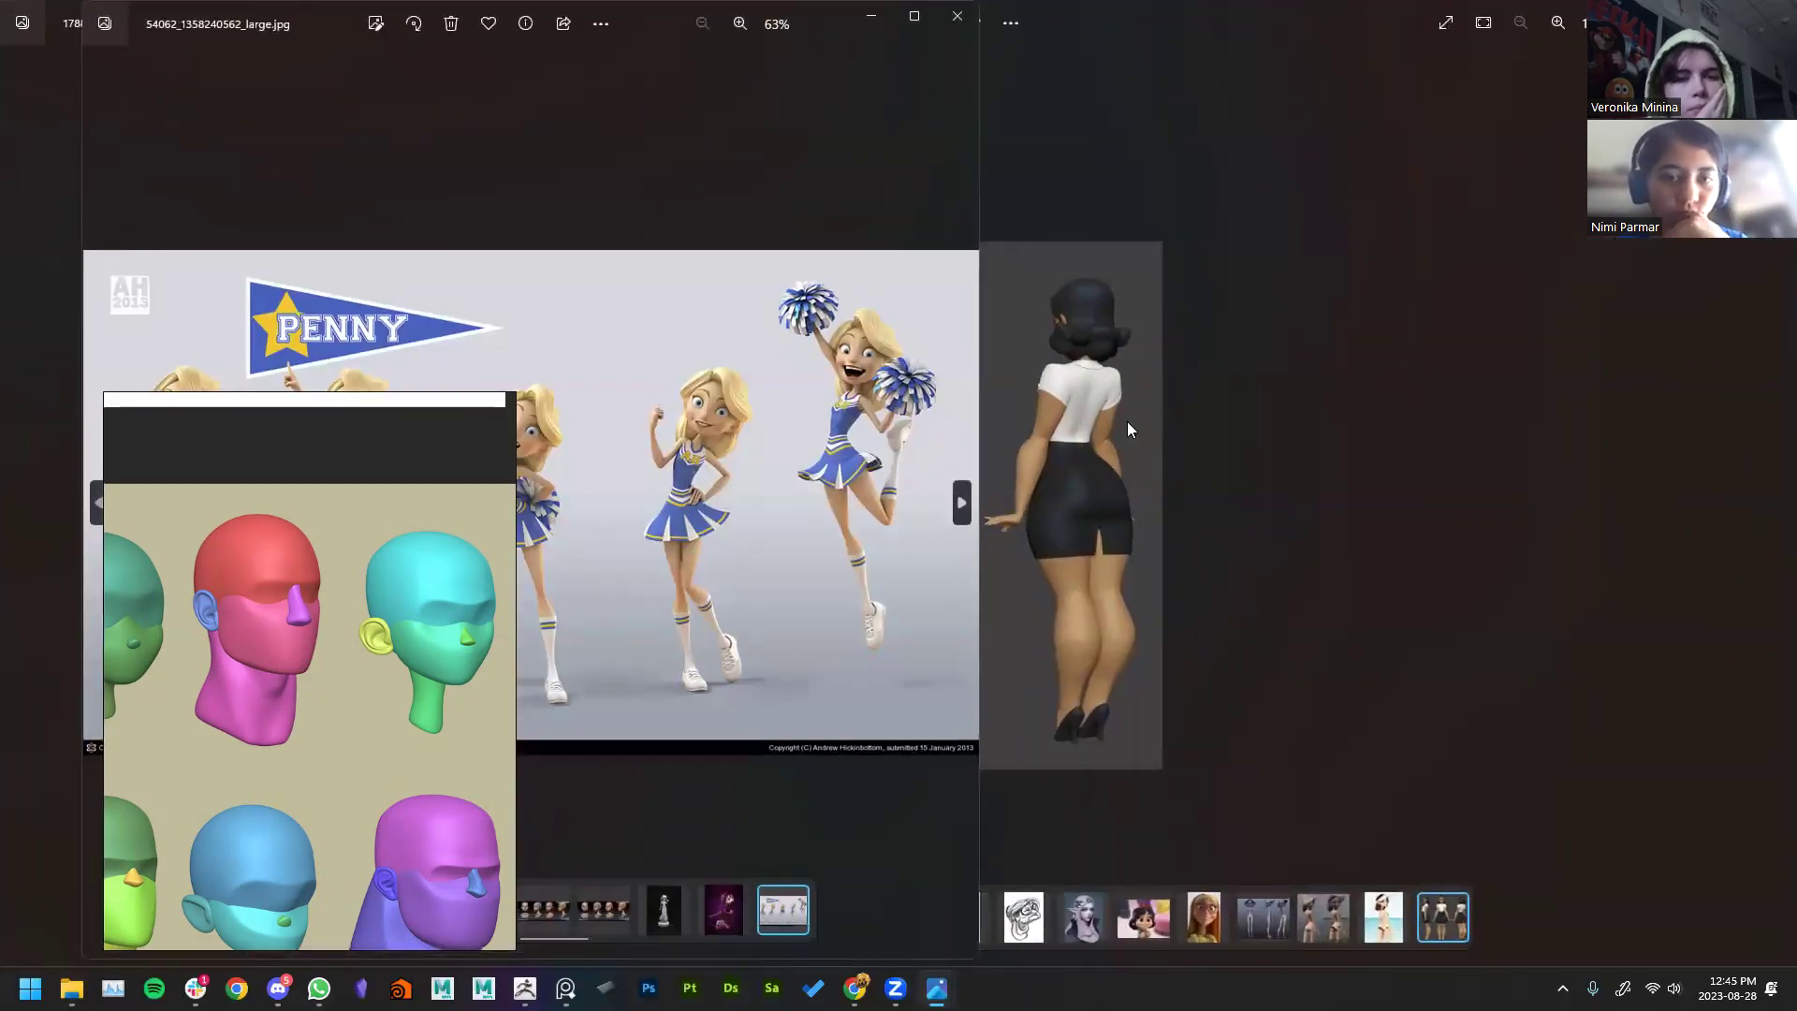
{"action": "left_click_drag", "start_coordinate": [644, 23], "coordinate": [1187, 67]}
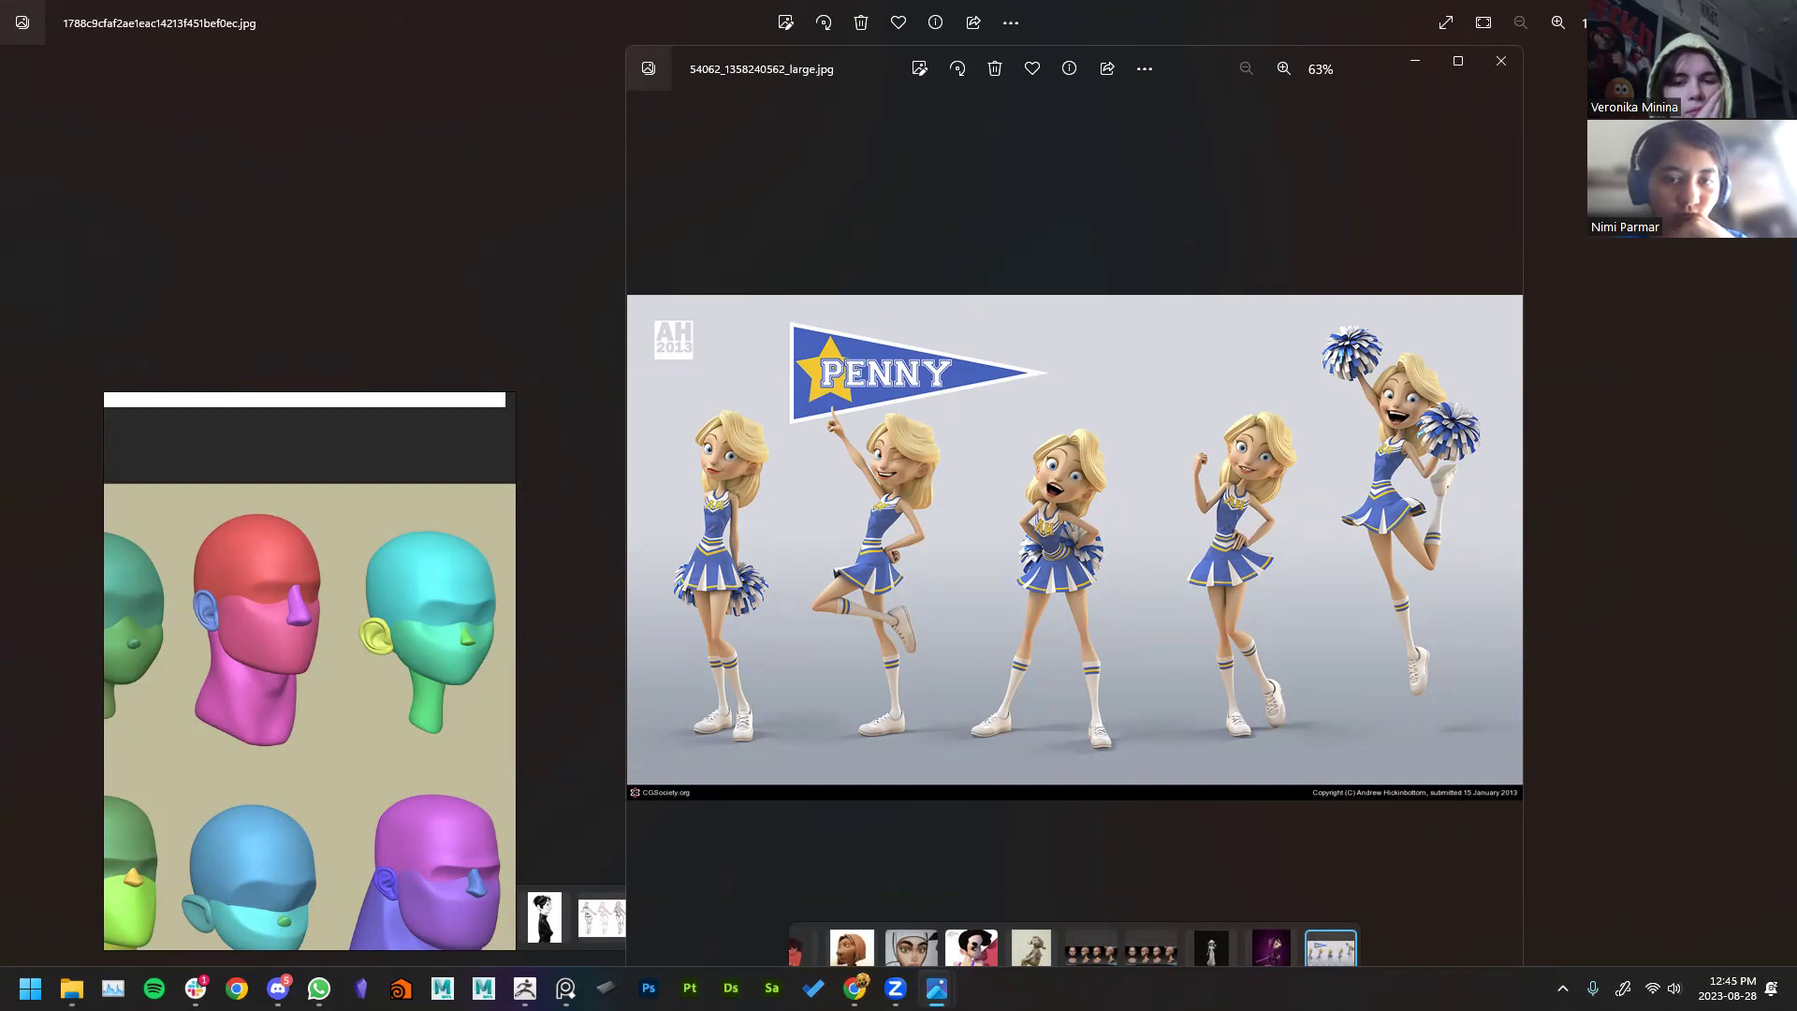
{"action": "left_click", "coordinate": [1501, 61]}
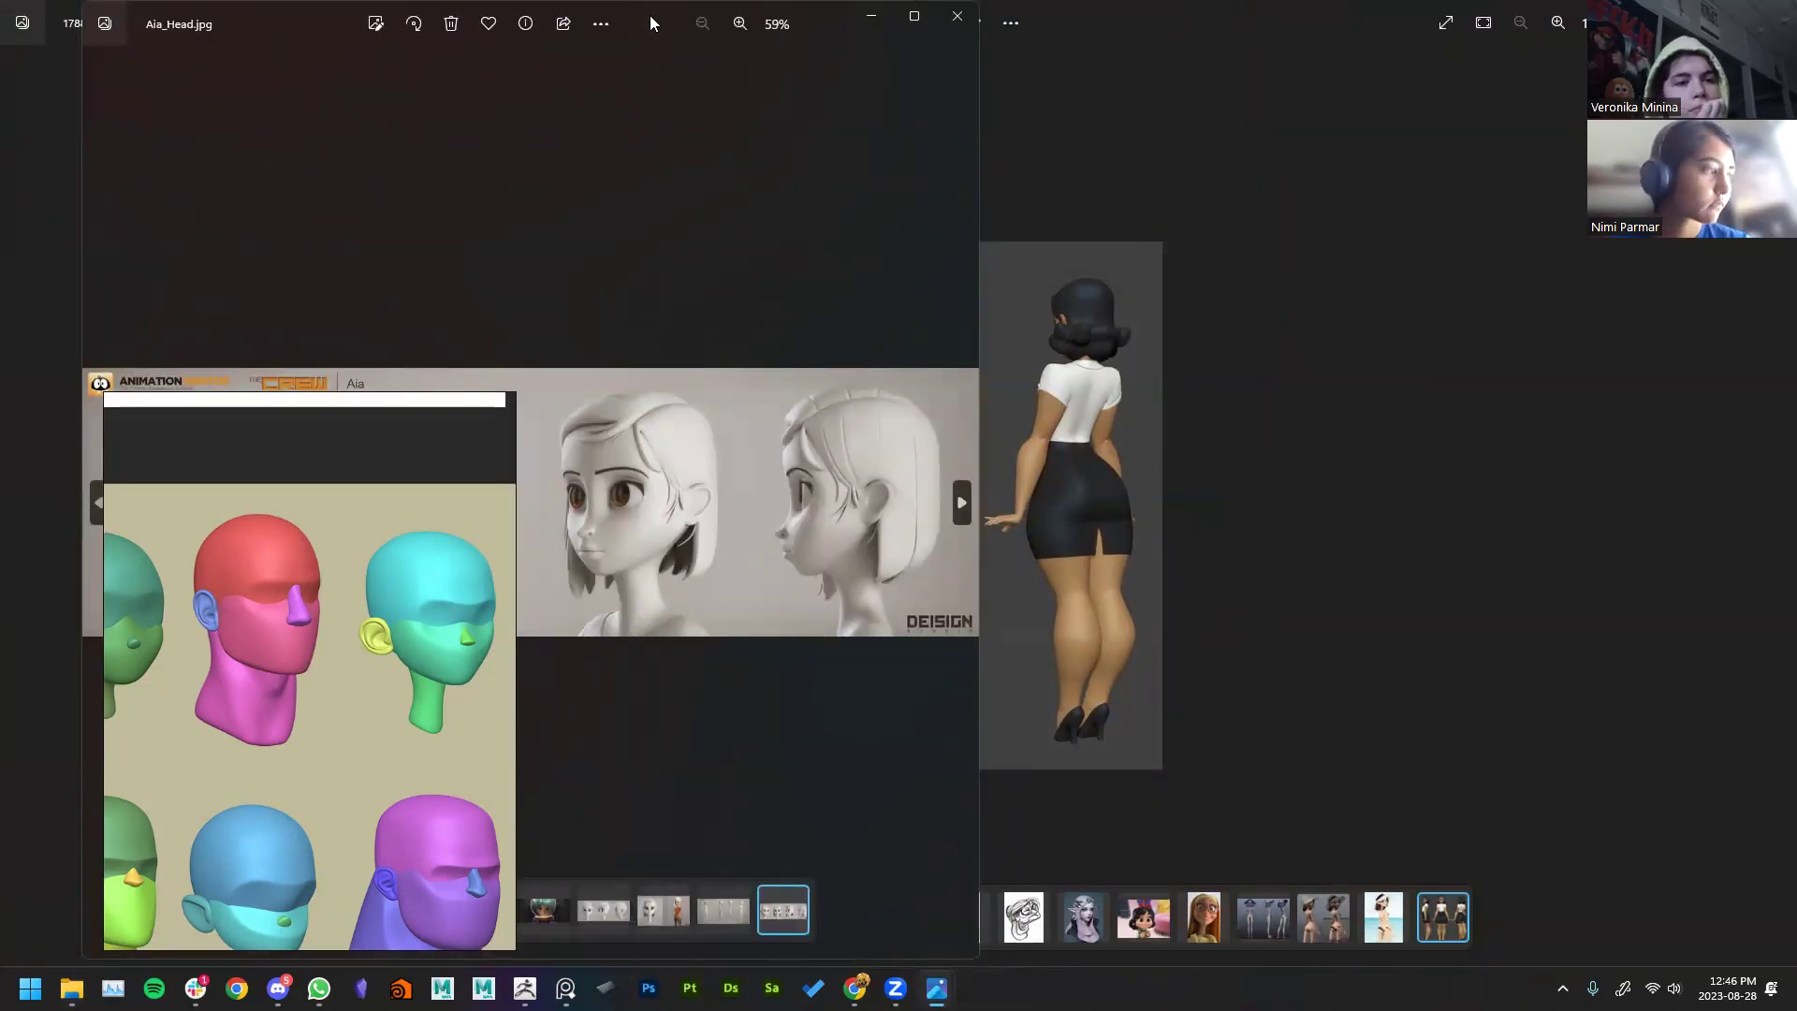
Step: Compare the Aia_Head turnaround, the bun-haired head sculpt and the long-haired bust as stylized head references
{"action": "left_click_drag", "start_coordinate": [688, 15], "coordinate": [1185, 30]}
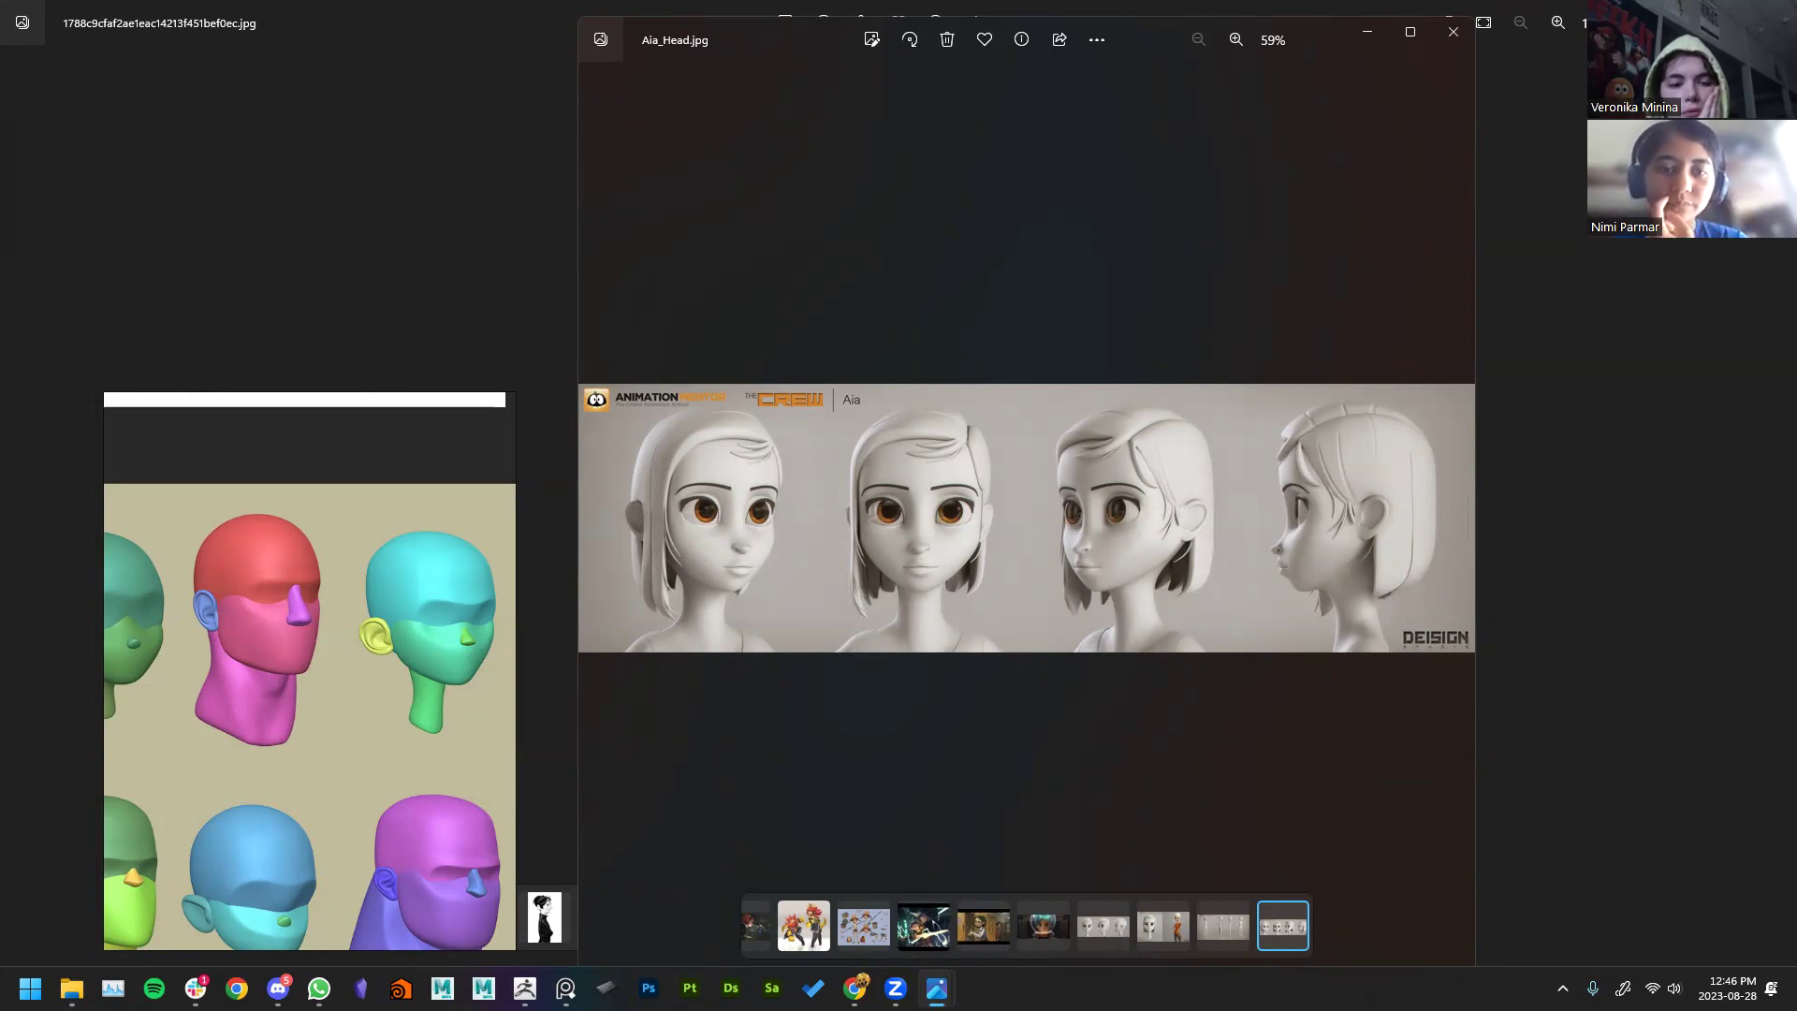
{"action": "key", "text": "alt+Tab"}
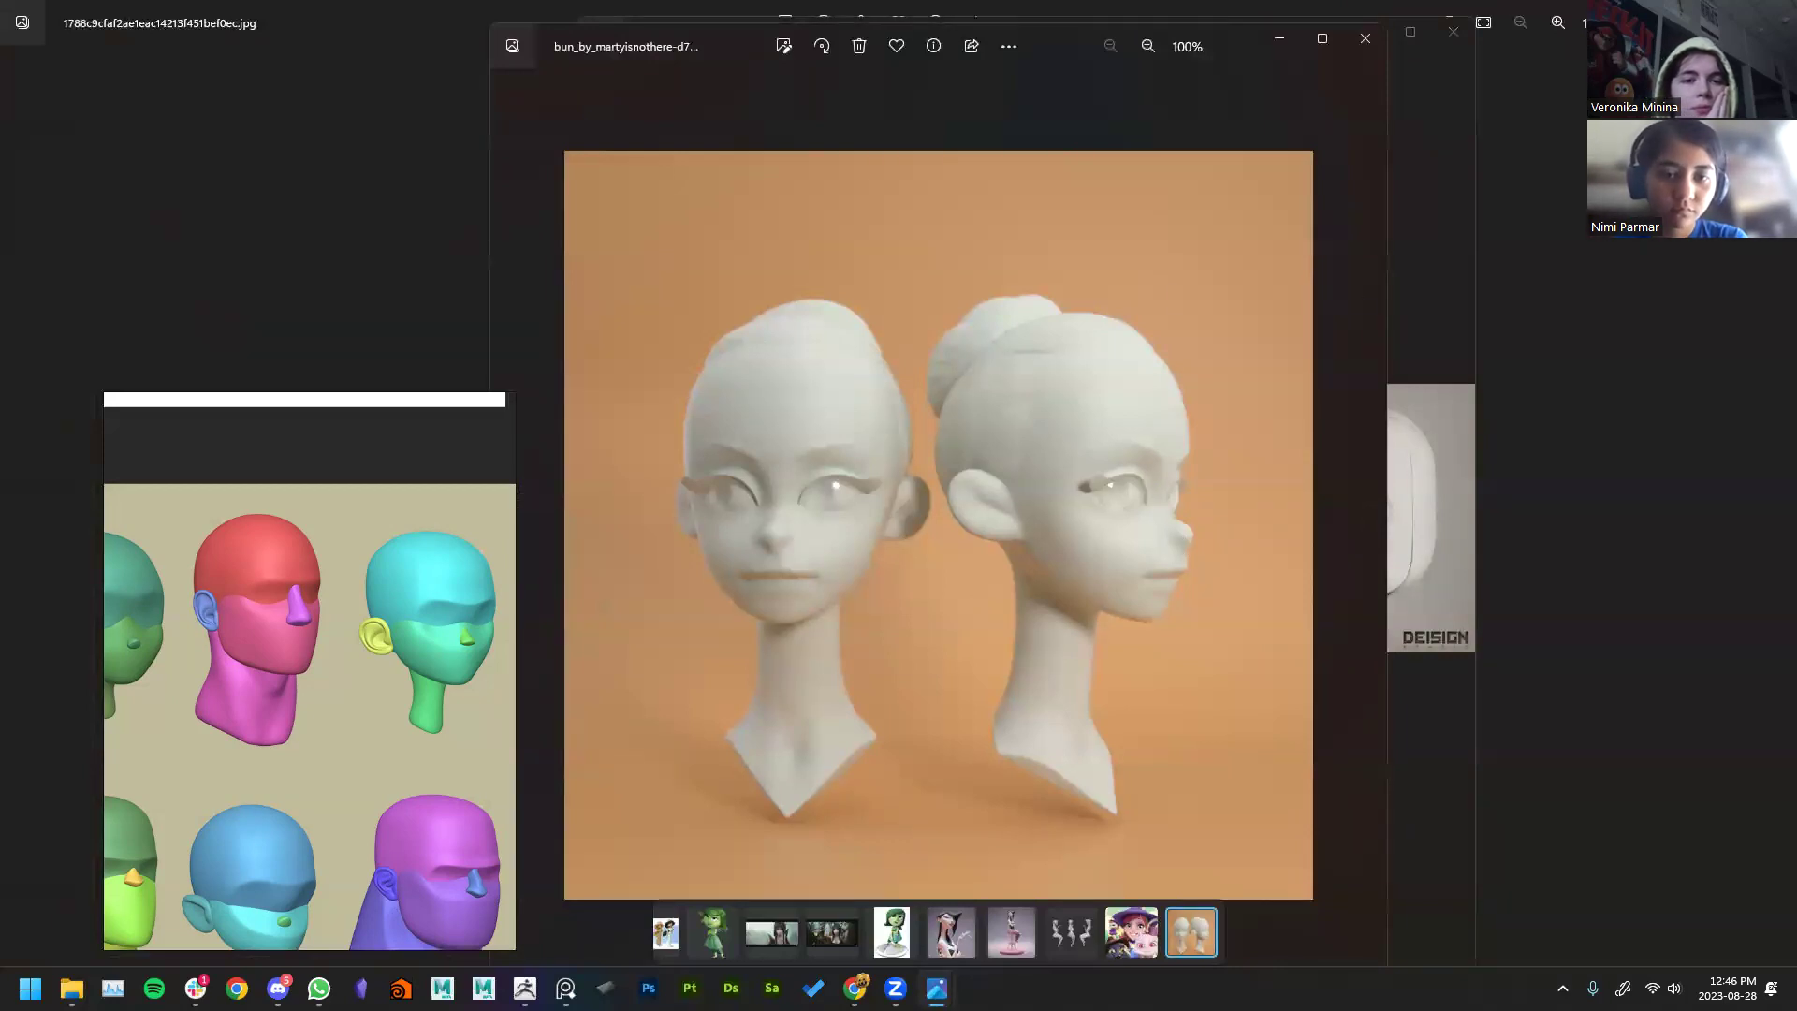
{"action": "key", "text": "alt+Tab"}
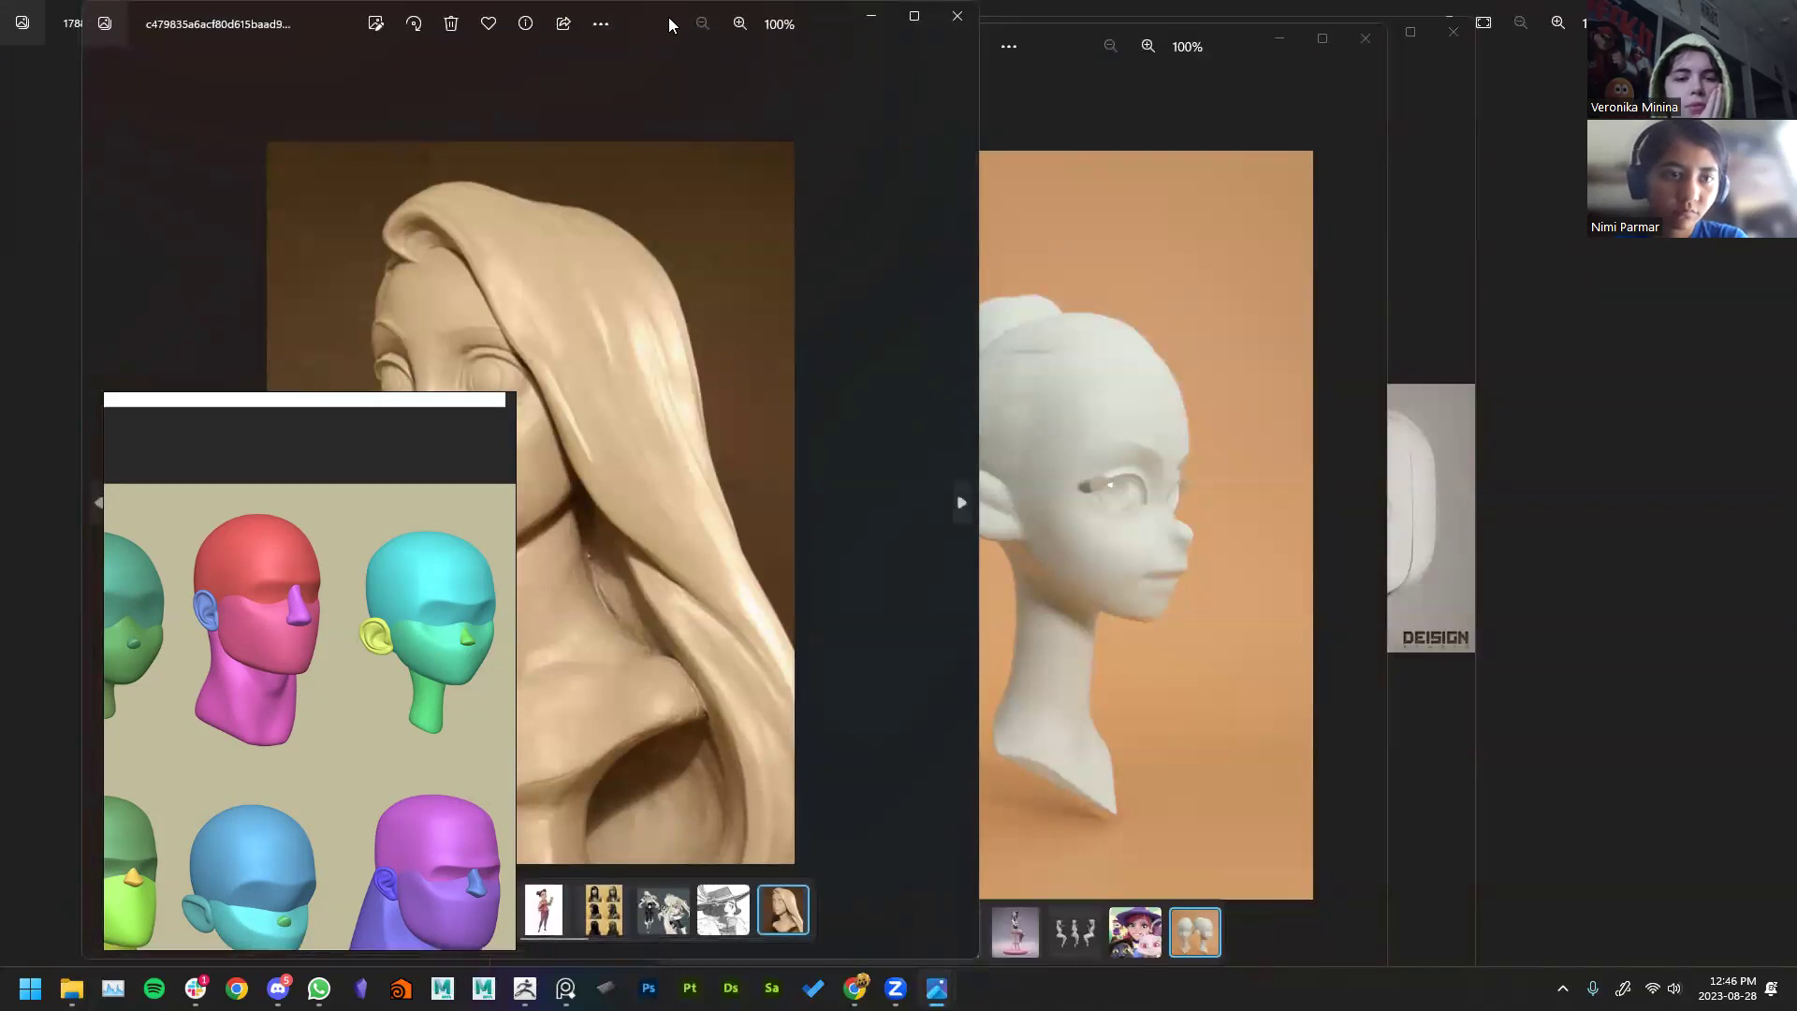
{"action": "left_click_drag", "start_coordinate": [670, 25], "coordinate": [1163, 59]}
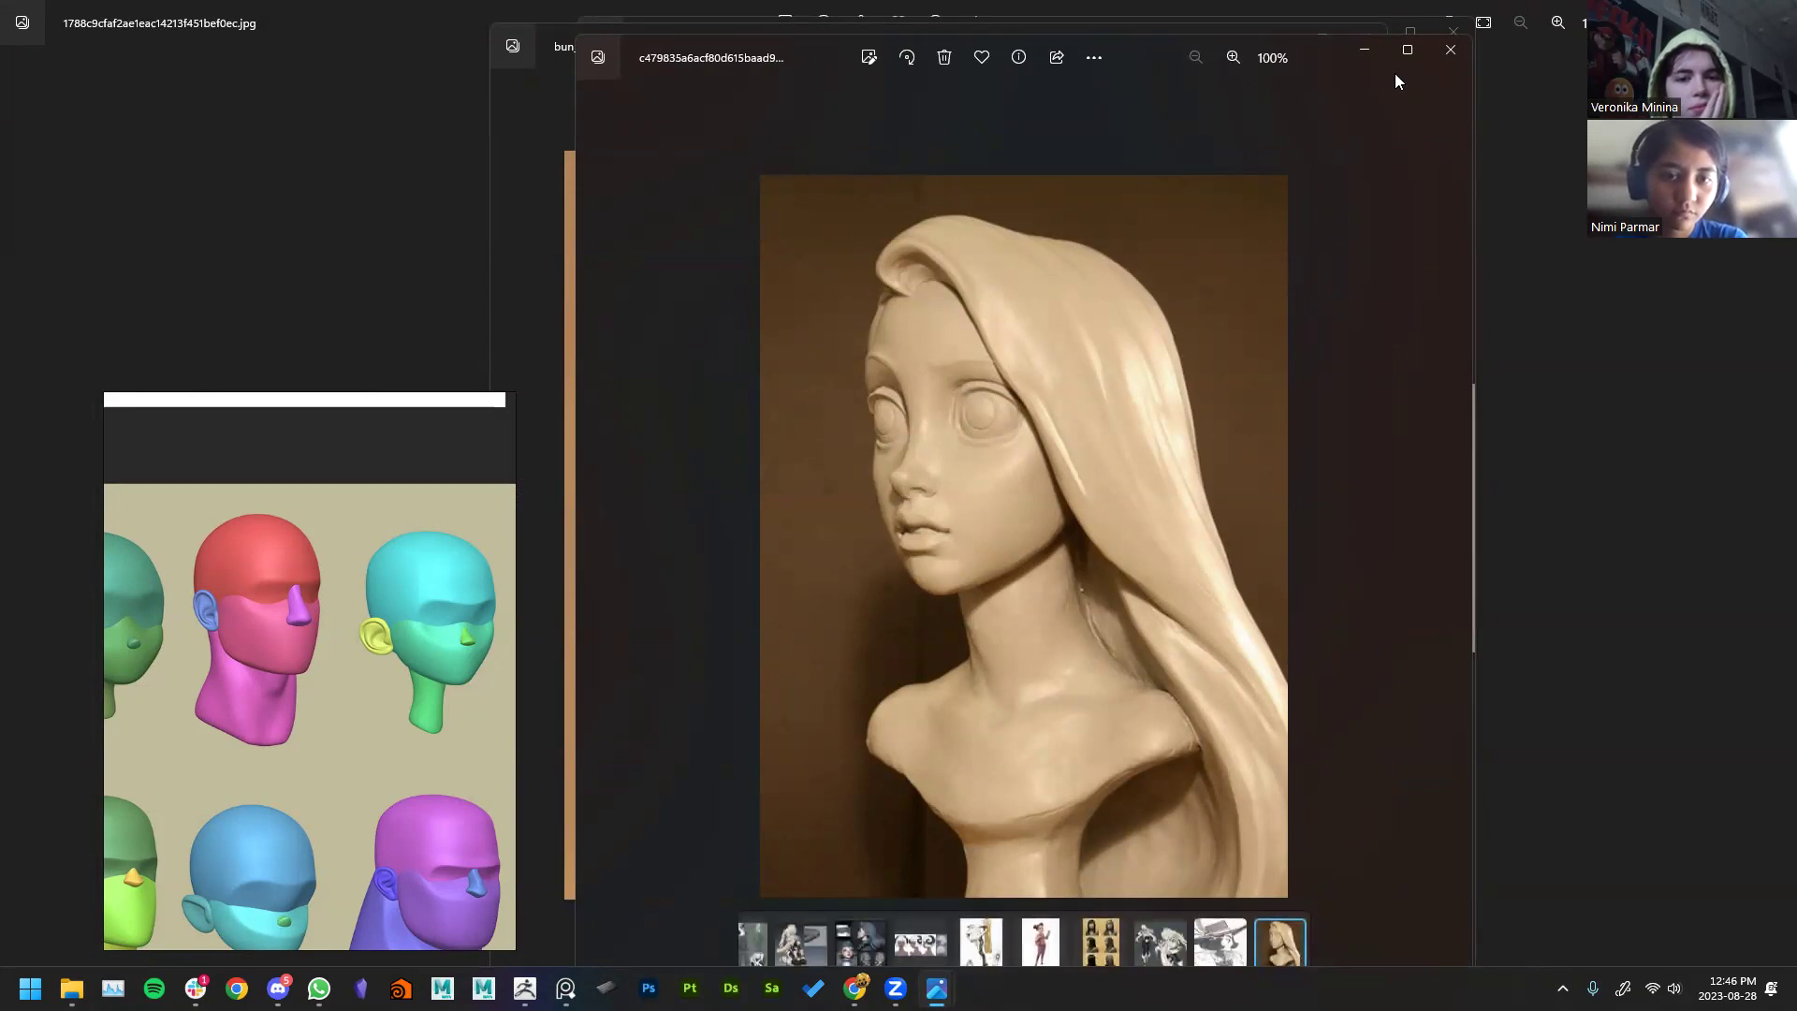
Step: Put away the long-haired bust and bun-haired head references and inspect the side views of the Aia_Head turnaround up close
{"action": "left_click", "coordinate": [1363, 54]}
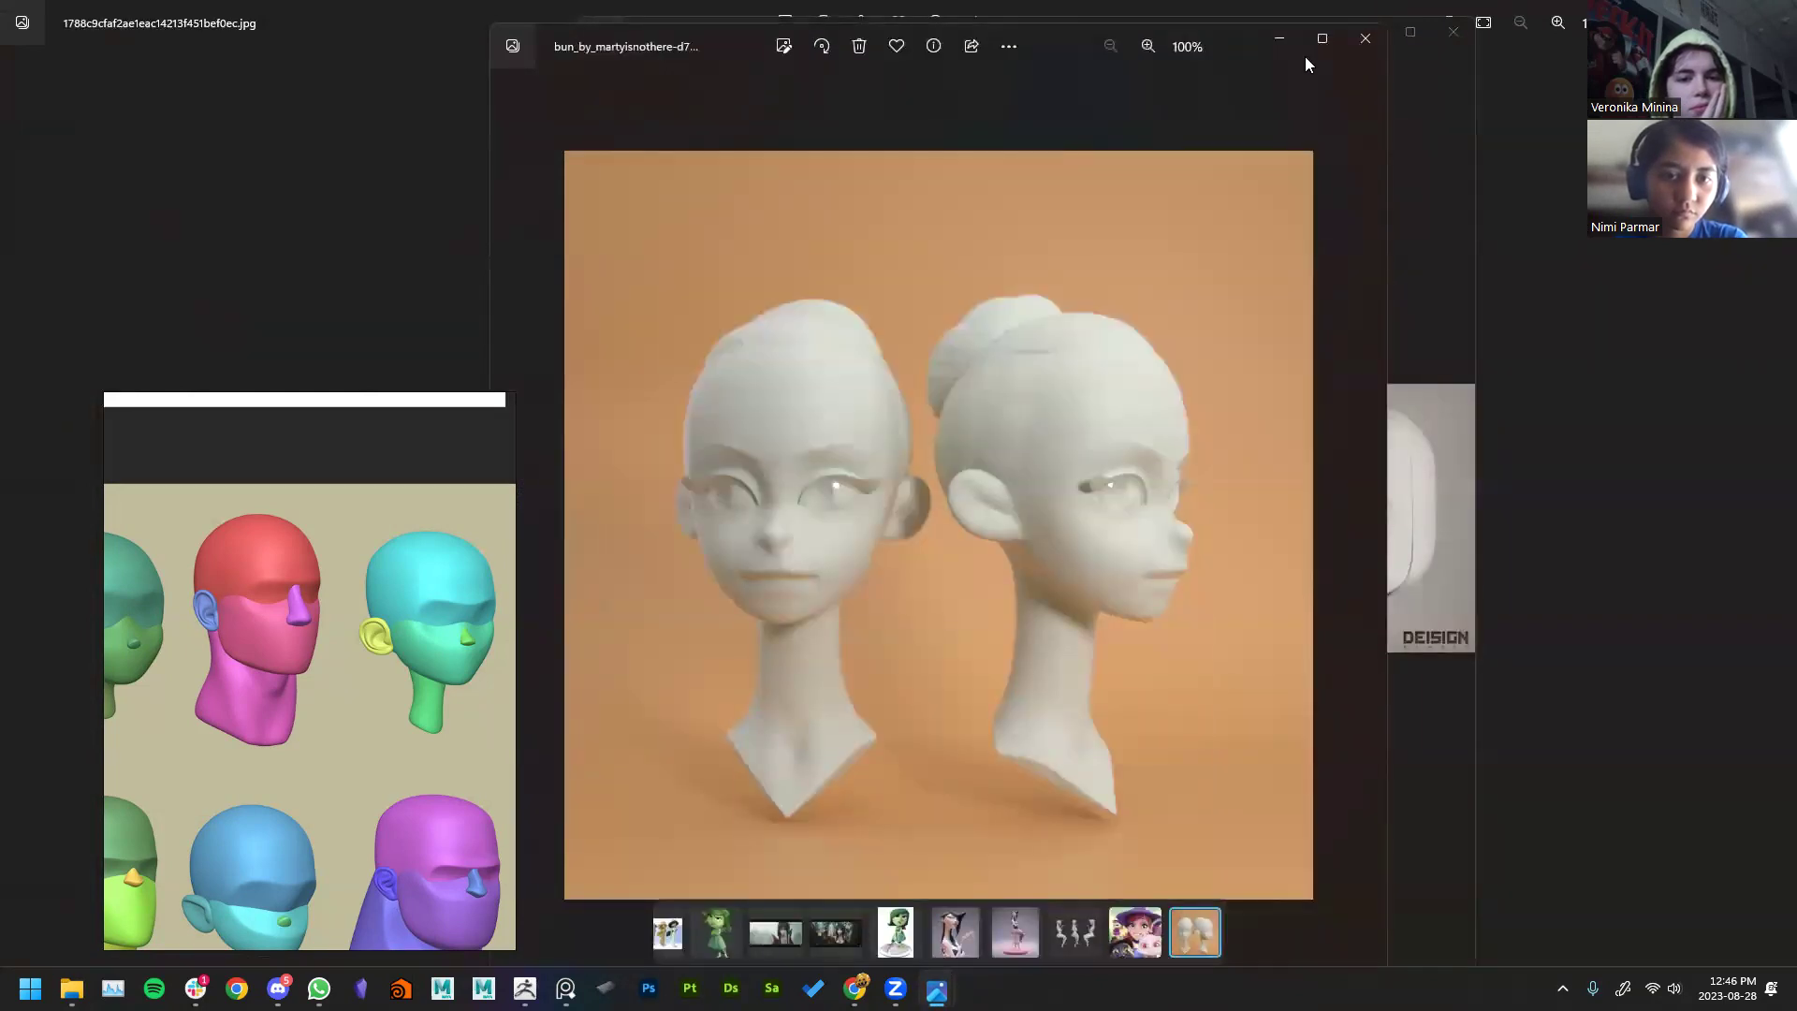
{"action": "left_click", "coordinate": [1275, 38]}
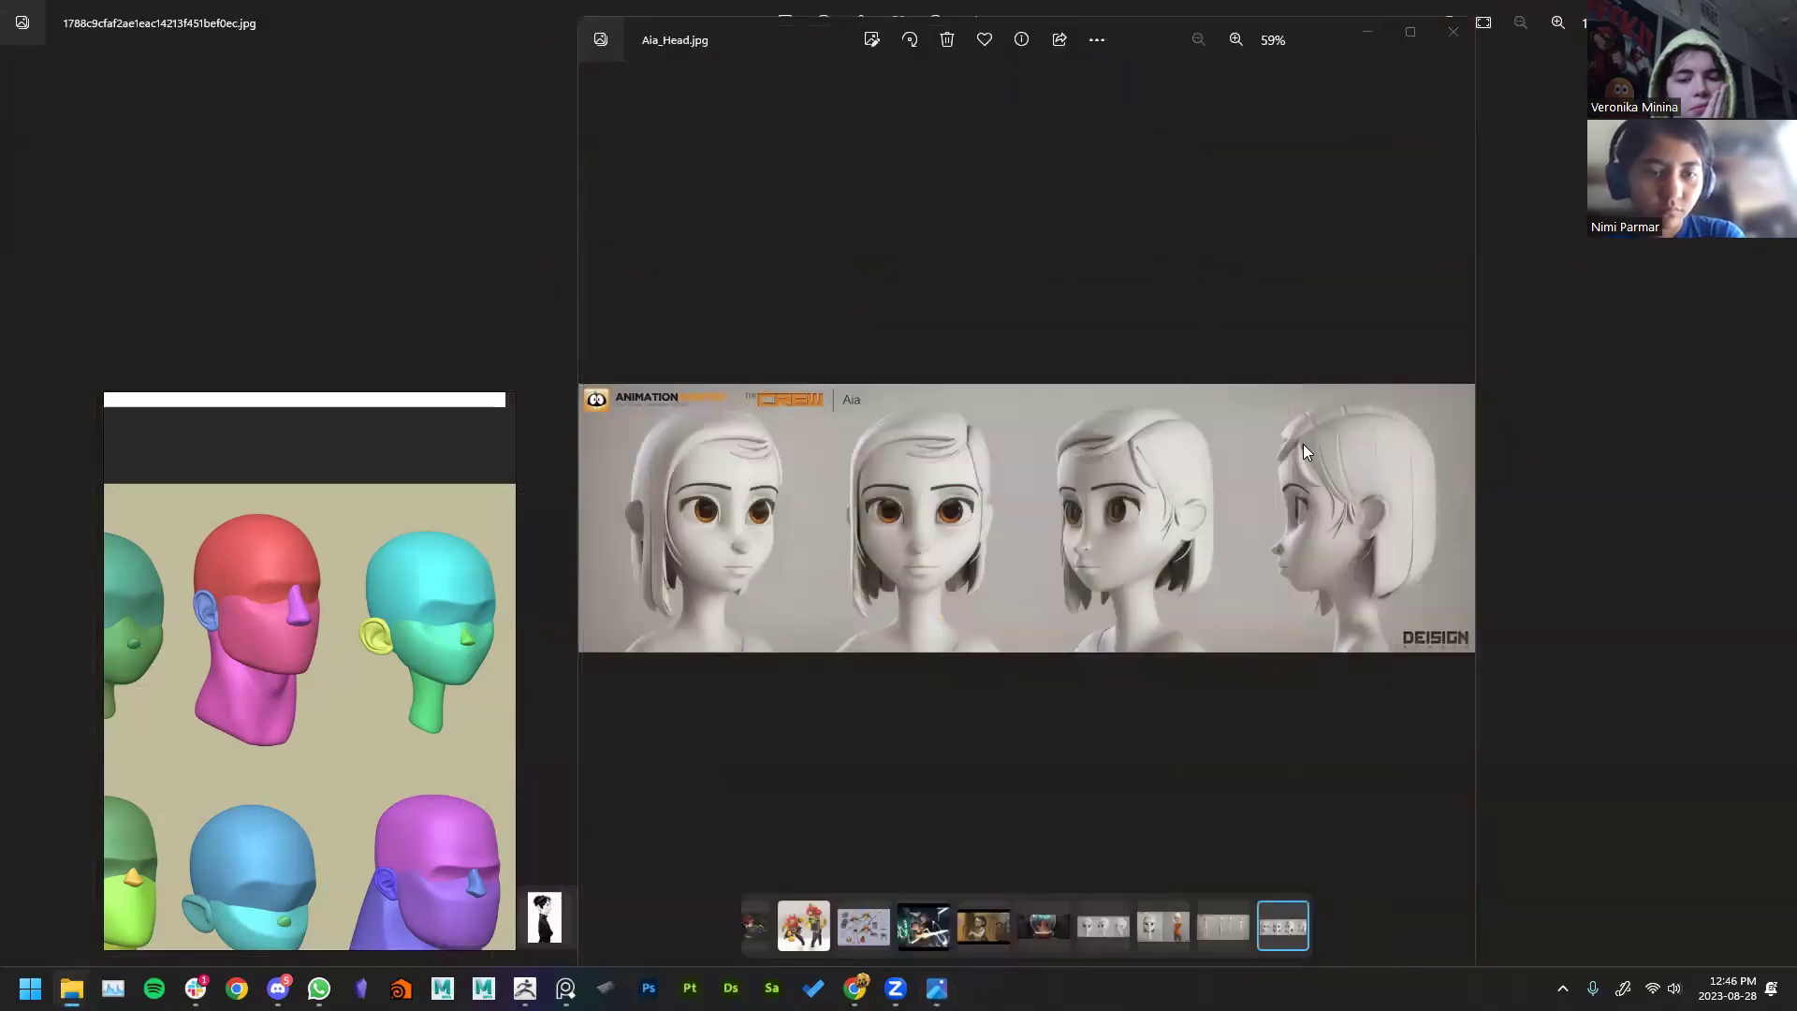
{"action": "scroll", "coordinate": [1216, 501], "scroll_direction": "up", "scroll_amount": 5}
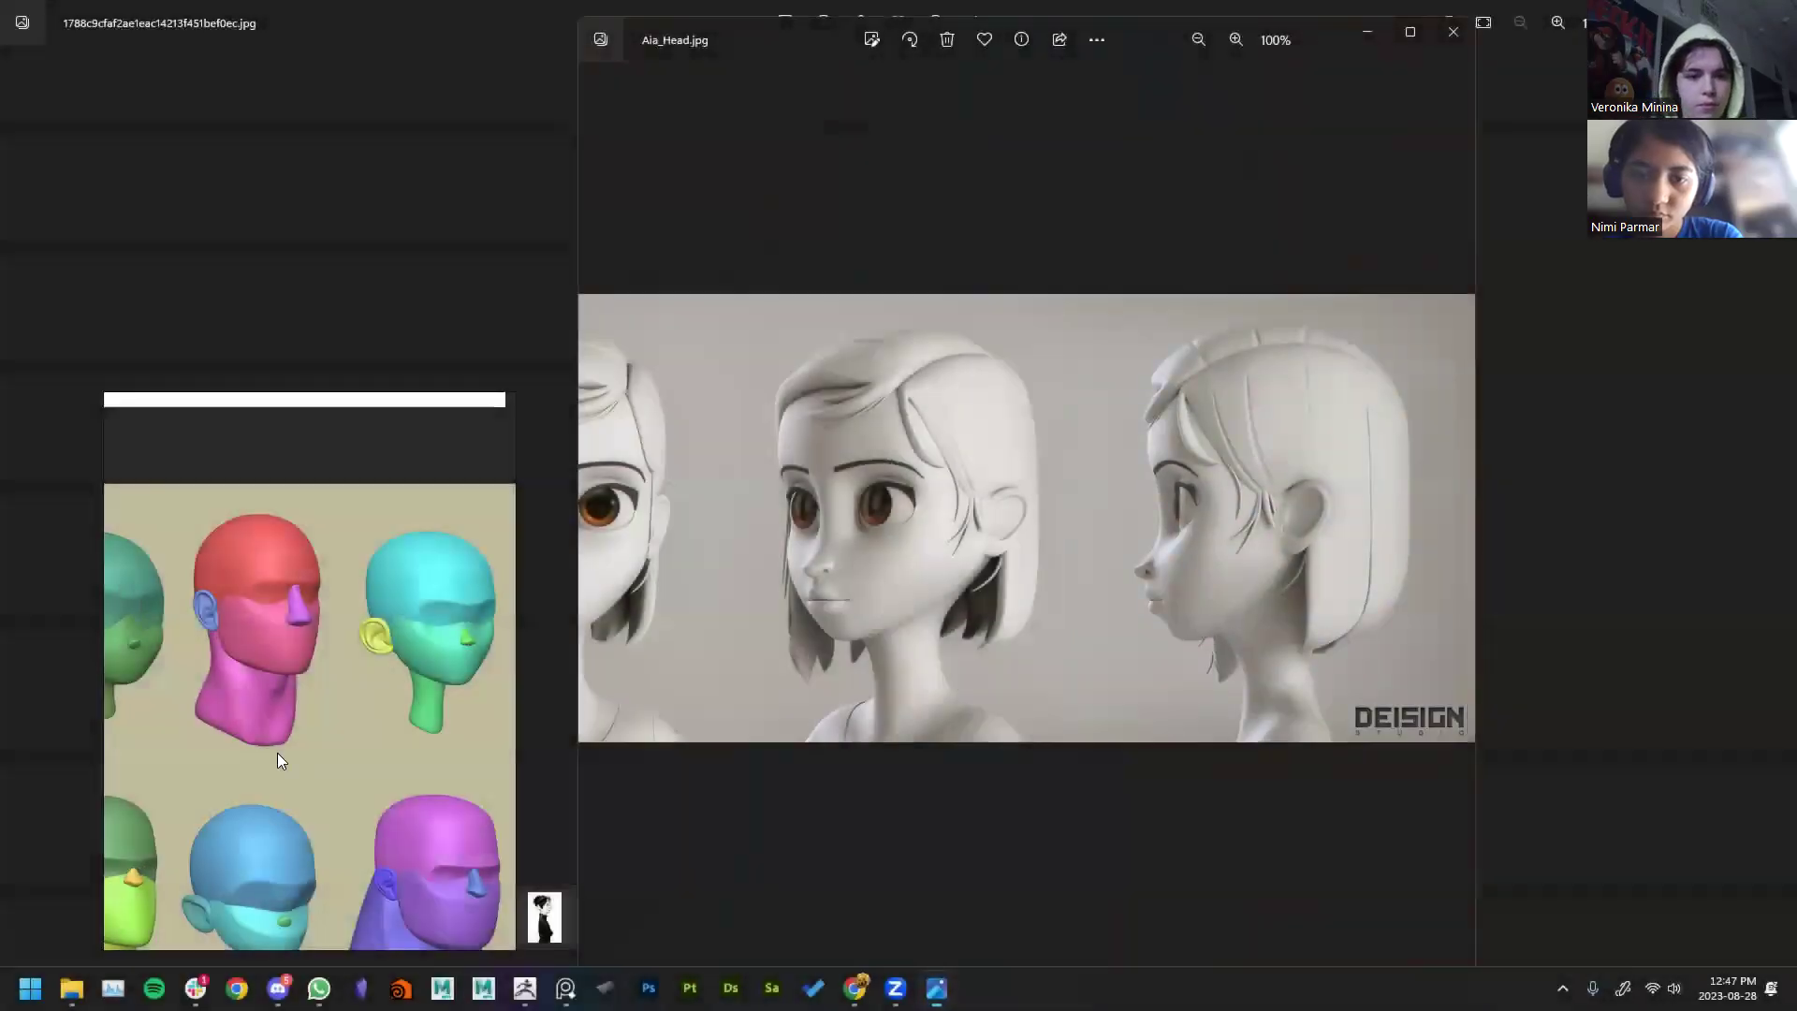
{"action": "scroll", "coordinate": [465, 653], "scroll_direction": "down", "scroll_amount": 5}
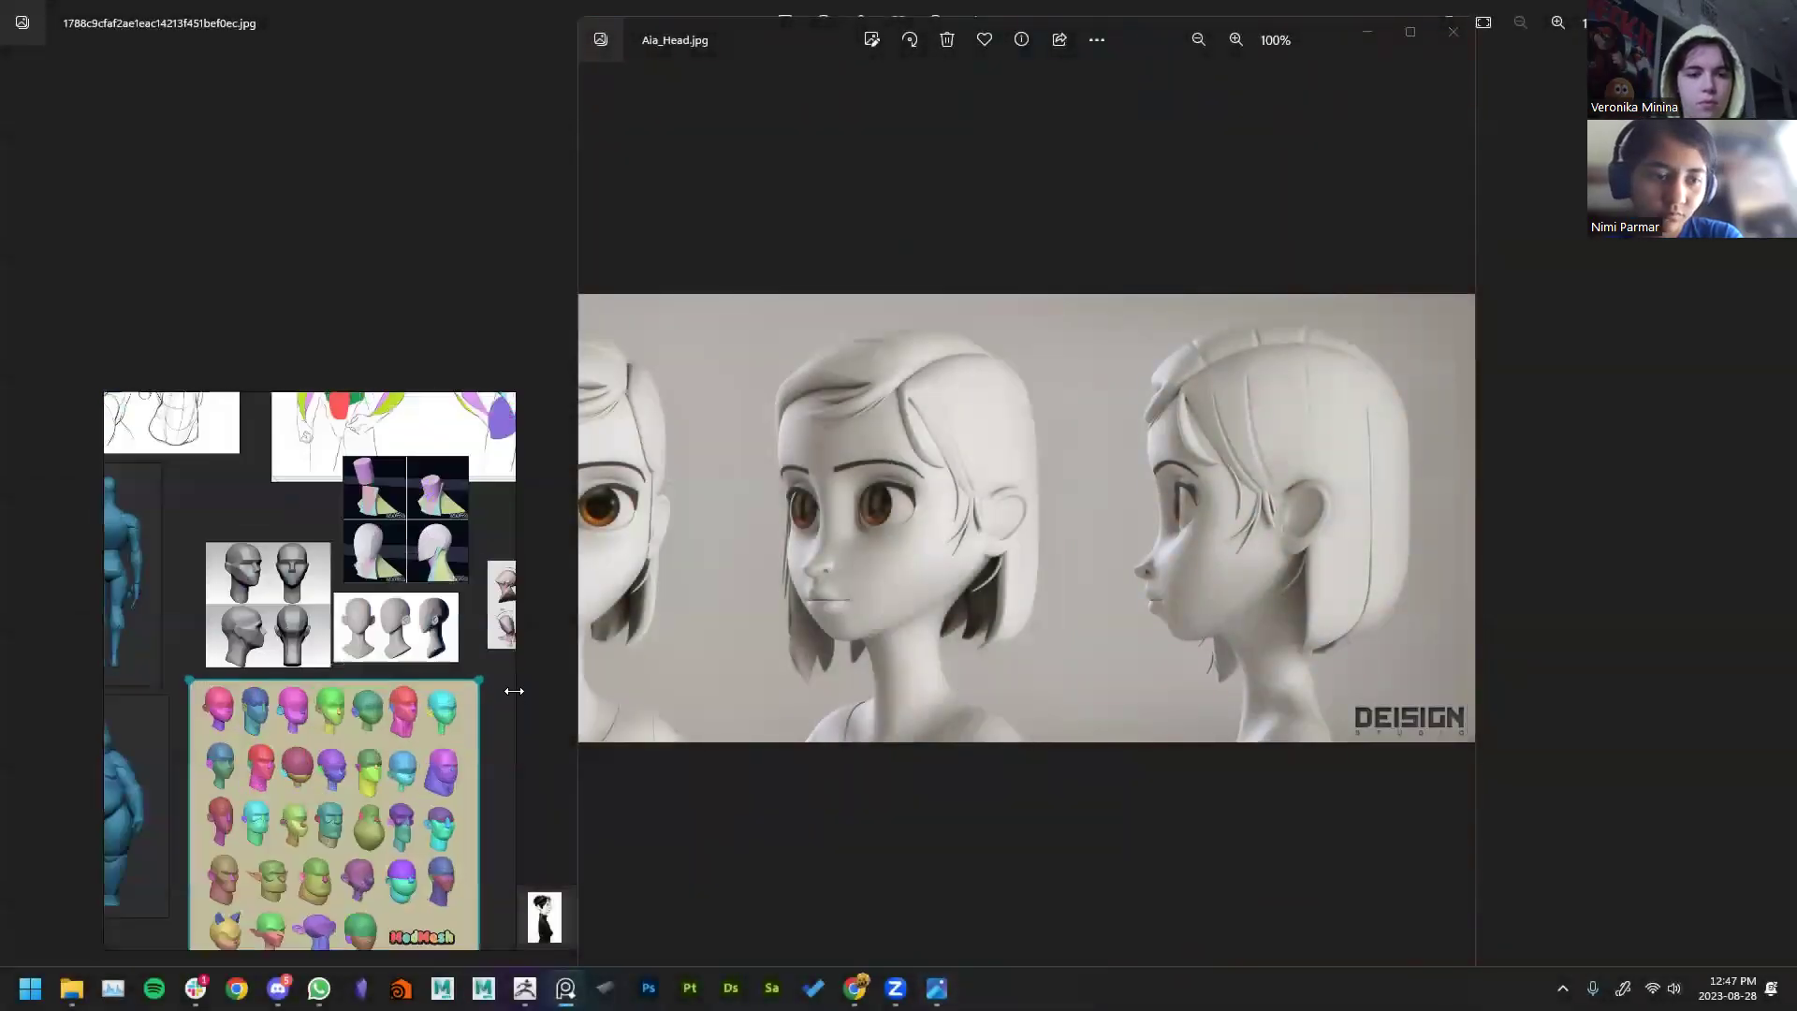
{"action": "left_click", "coordinate": [290, 652]}
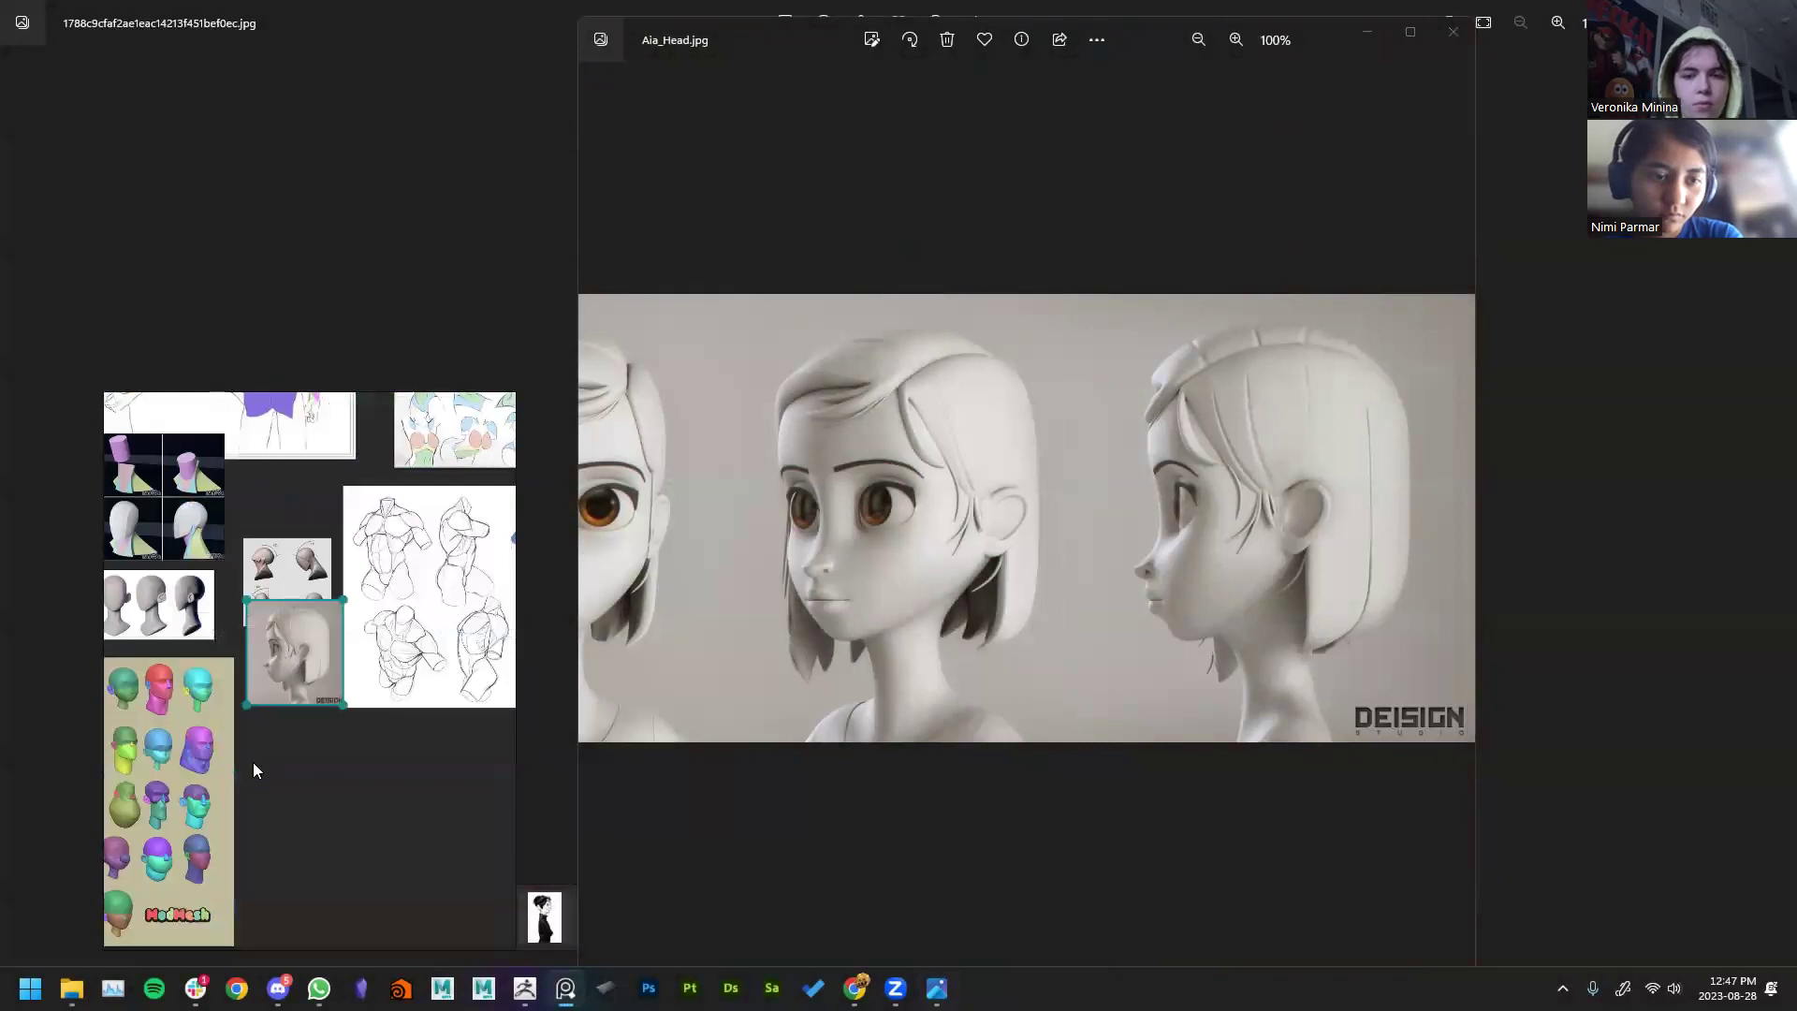
{"action": "scroll", "coordinate": [494, 835], "scroll_direction": "up", "scroll_amount": 6}
{"action": "middle_click_drag", "start_coordinate": [590, 758], "coordinate": [95, 646]}
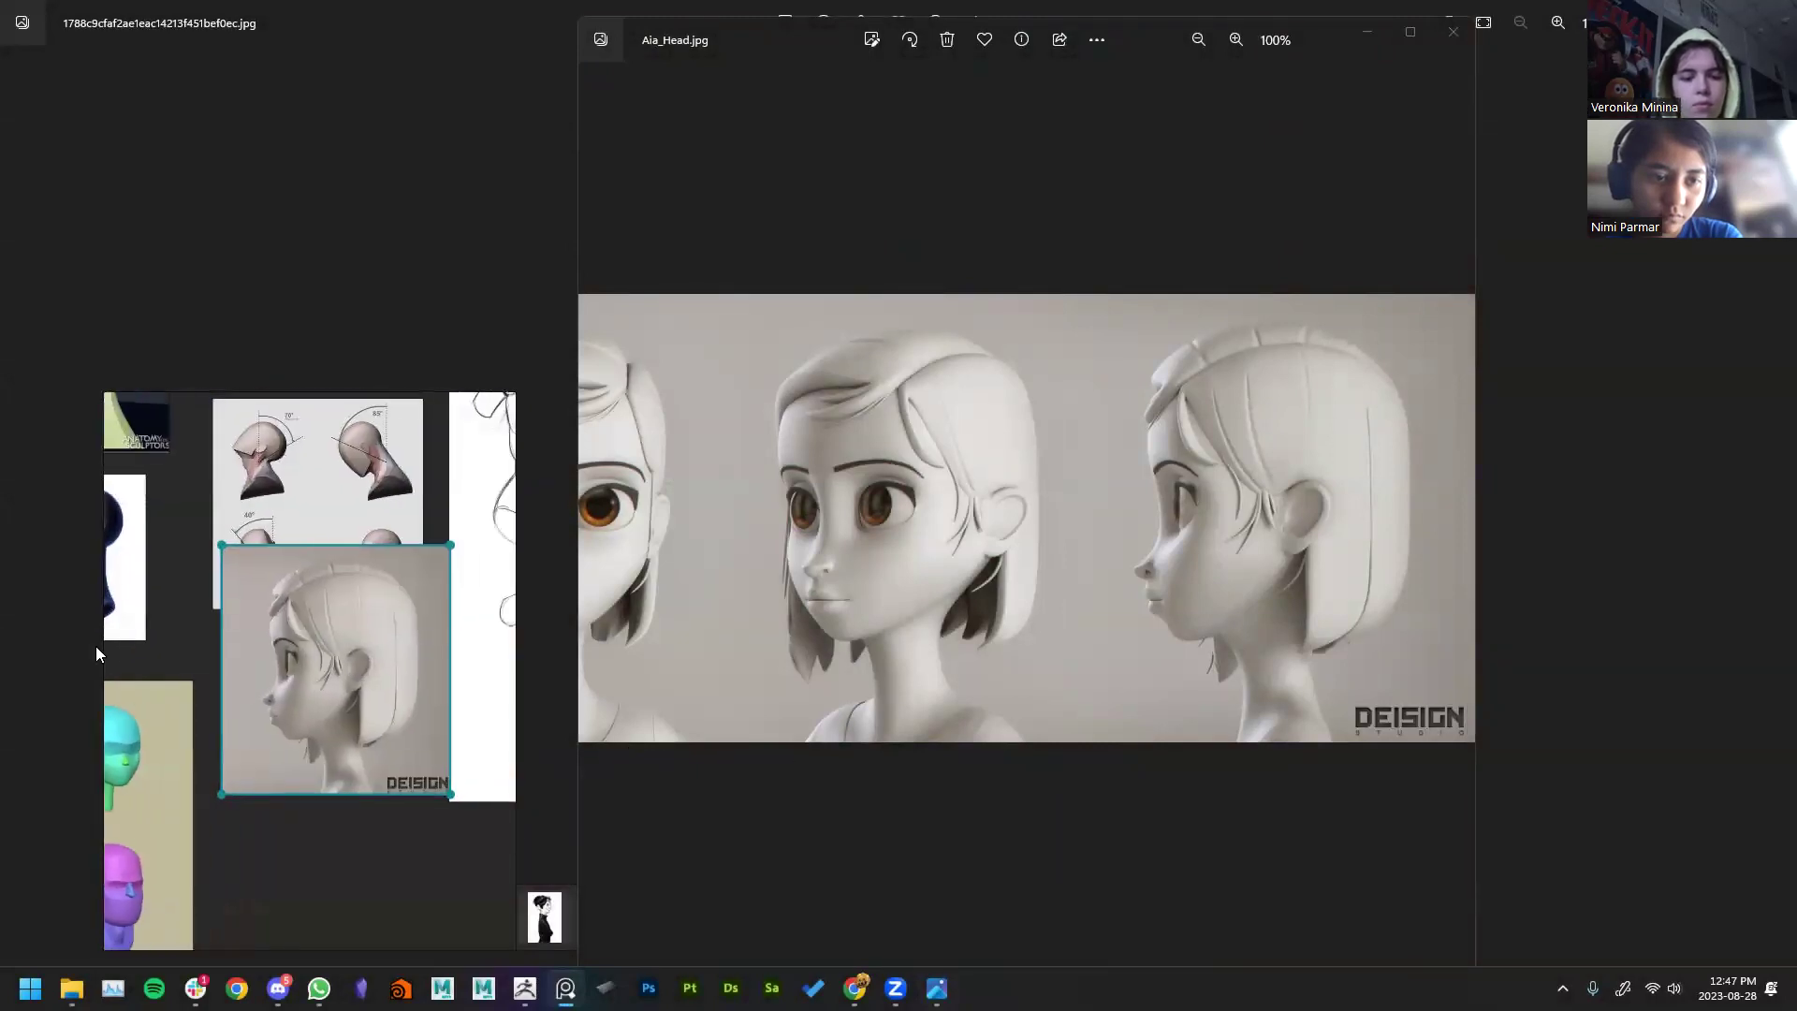
{"action": "scroll", "coordinate": [272, 659], "scroll_direction": "up", "scroll_amount": 2}
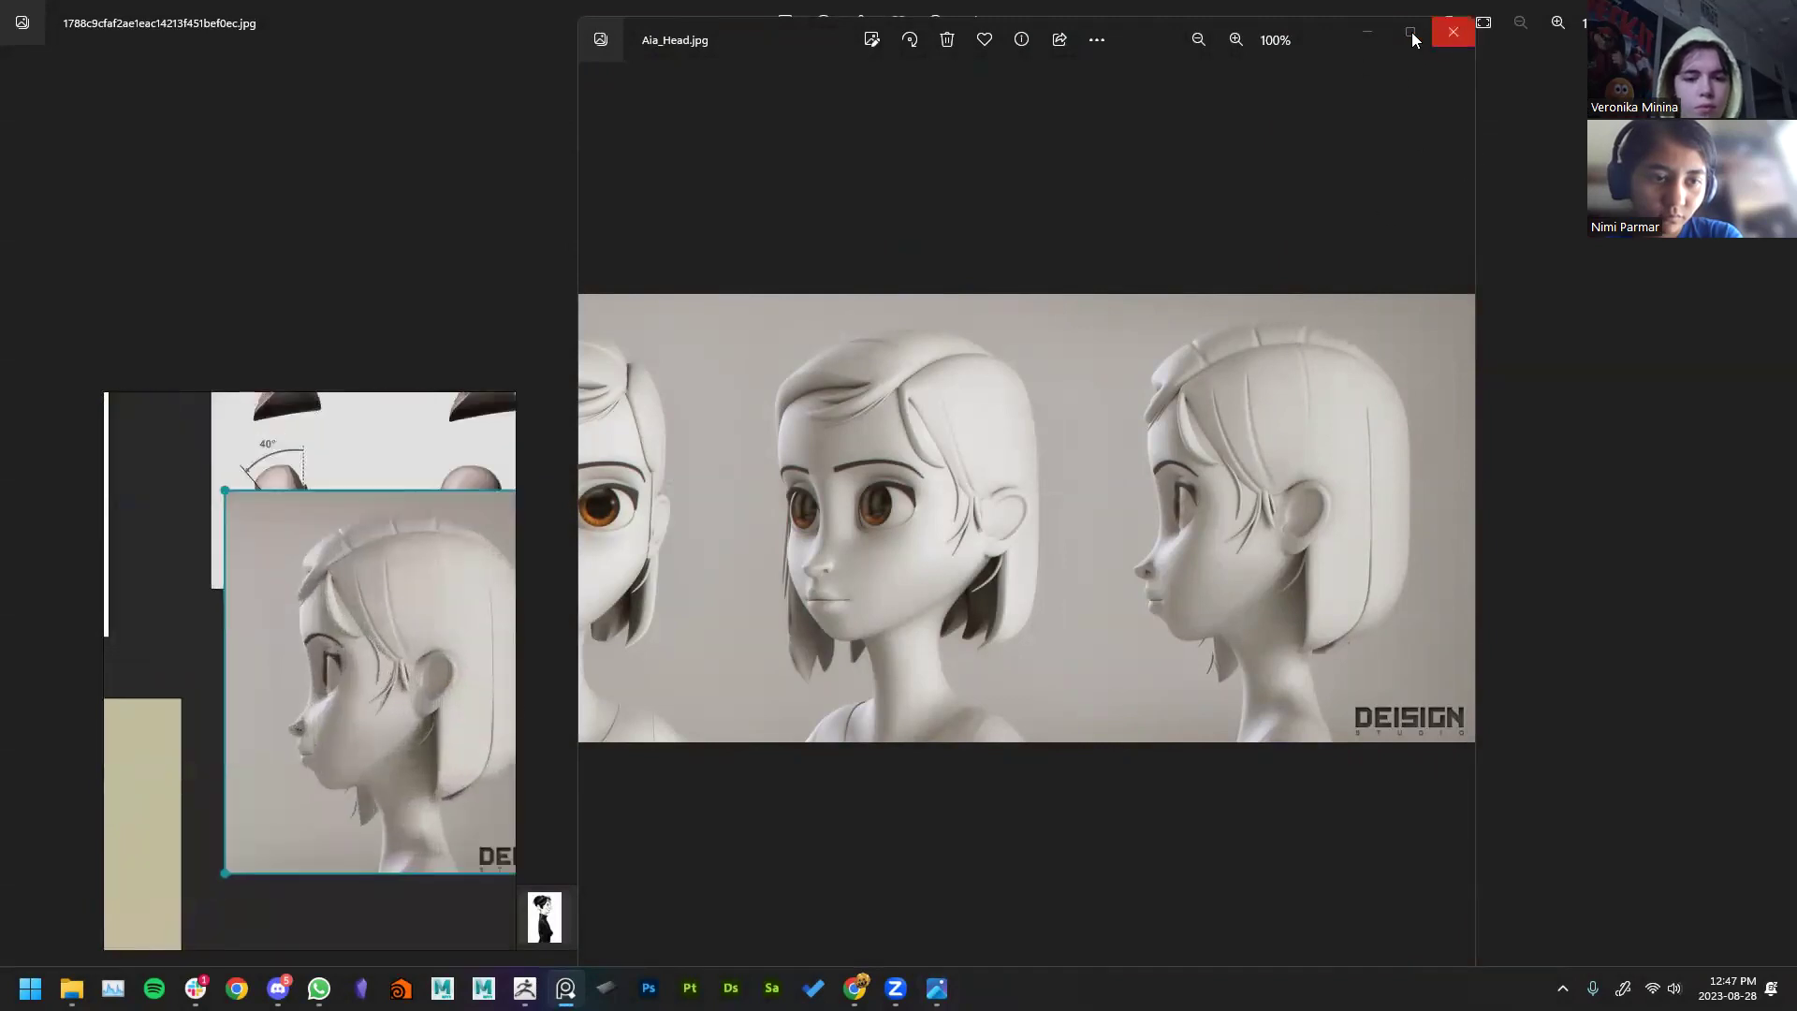
{"action": "key", "text": "ctrl+w"}
{"action": "key", "text": "ctrl+w"}
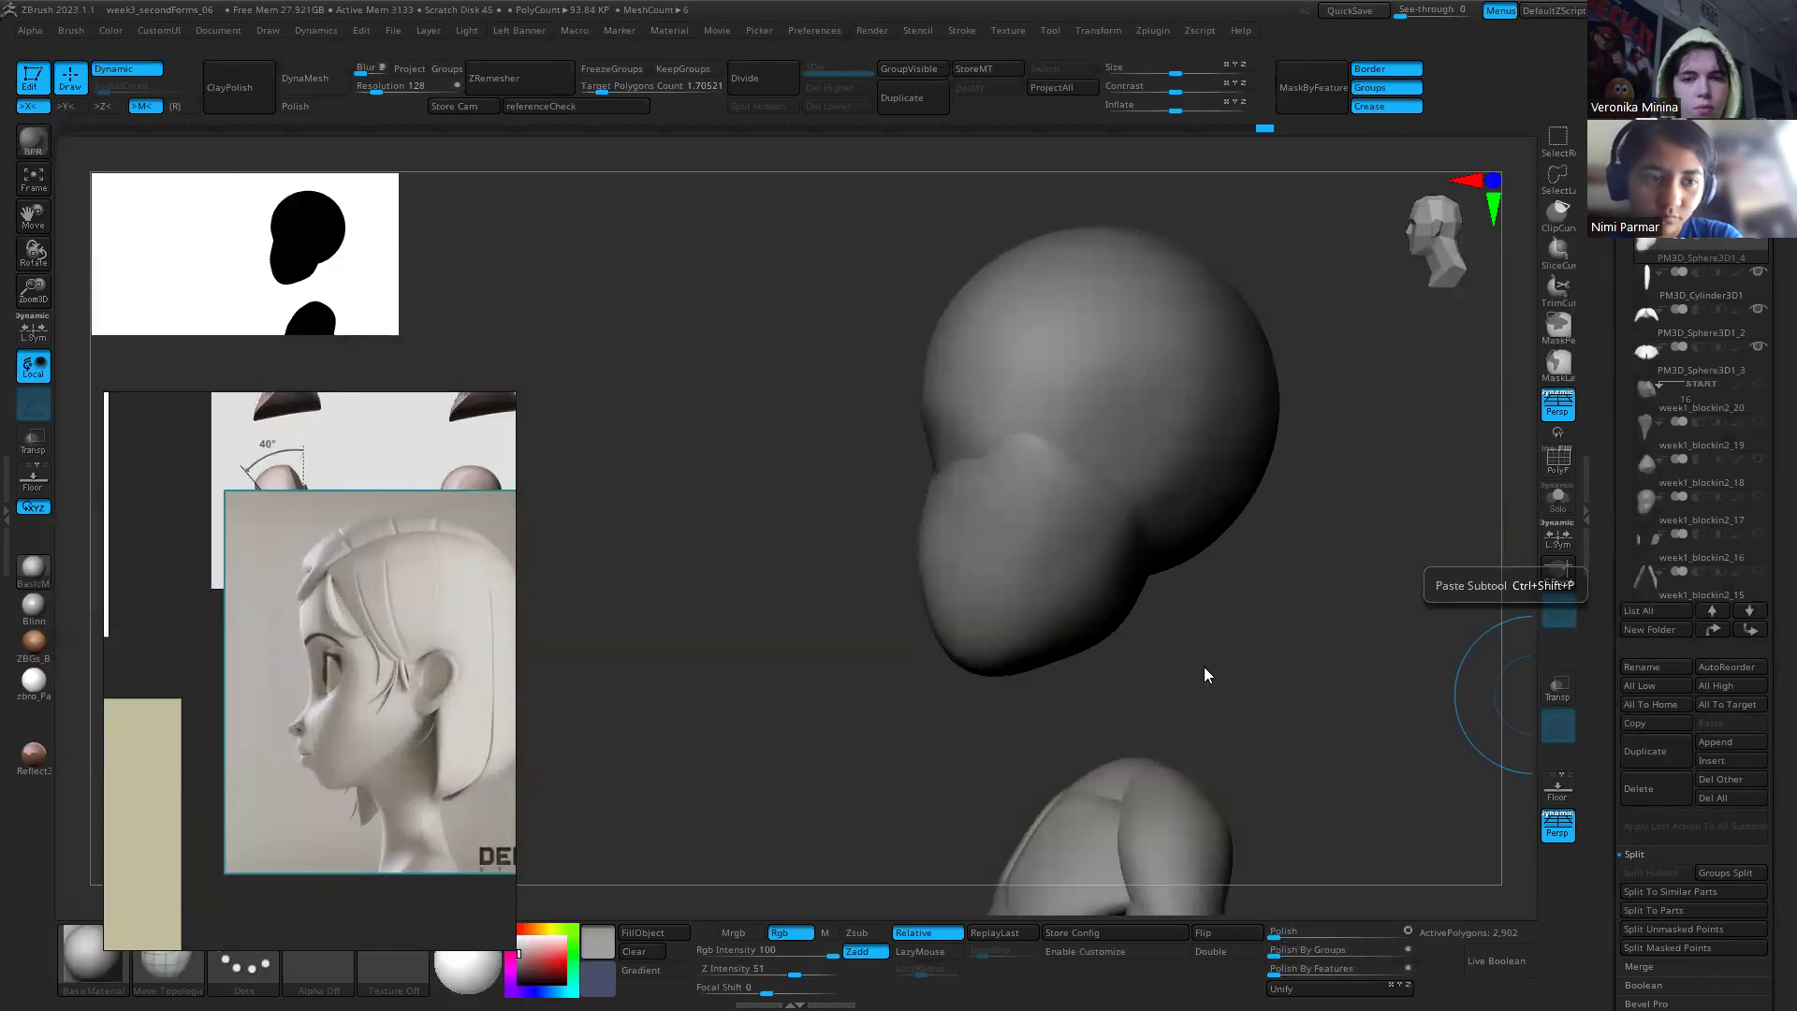
Step: Refine the head's cranium and face contours with the Move Topological brush, working between side and front views
{"action": "left_click_drag", "start_coordinate": [854, 573], "coordinate": [1188, 524]}
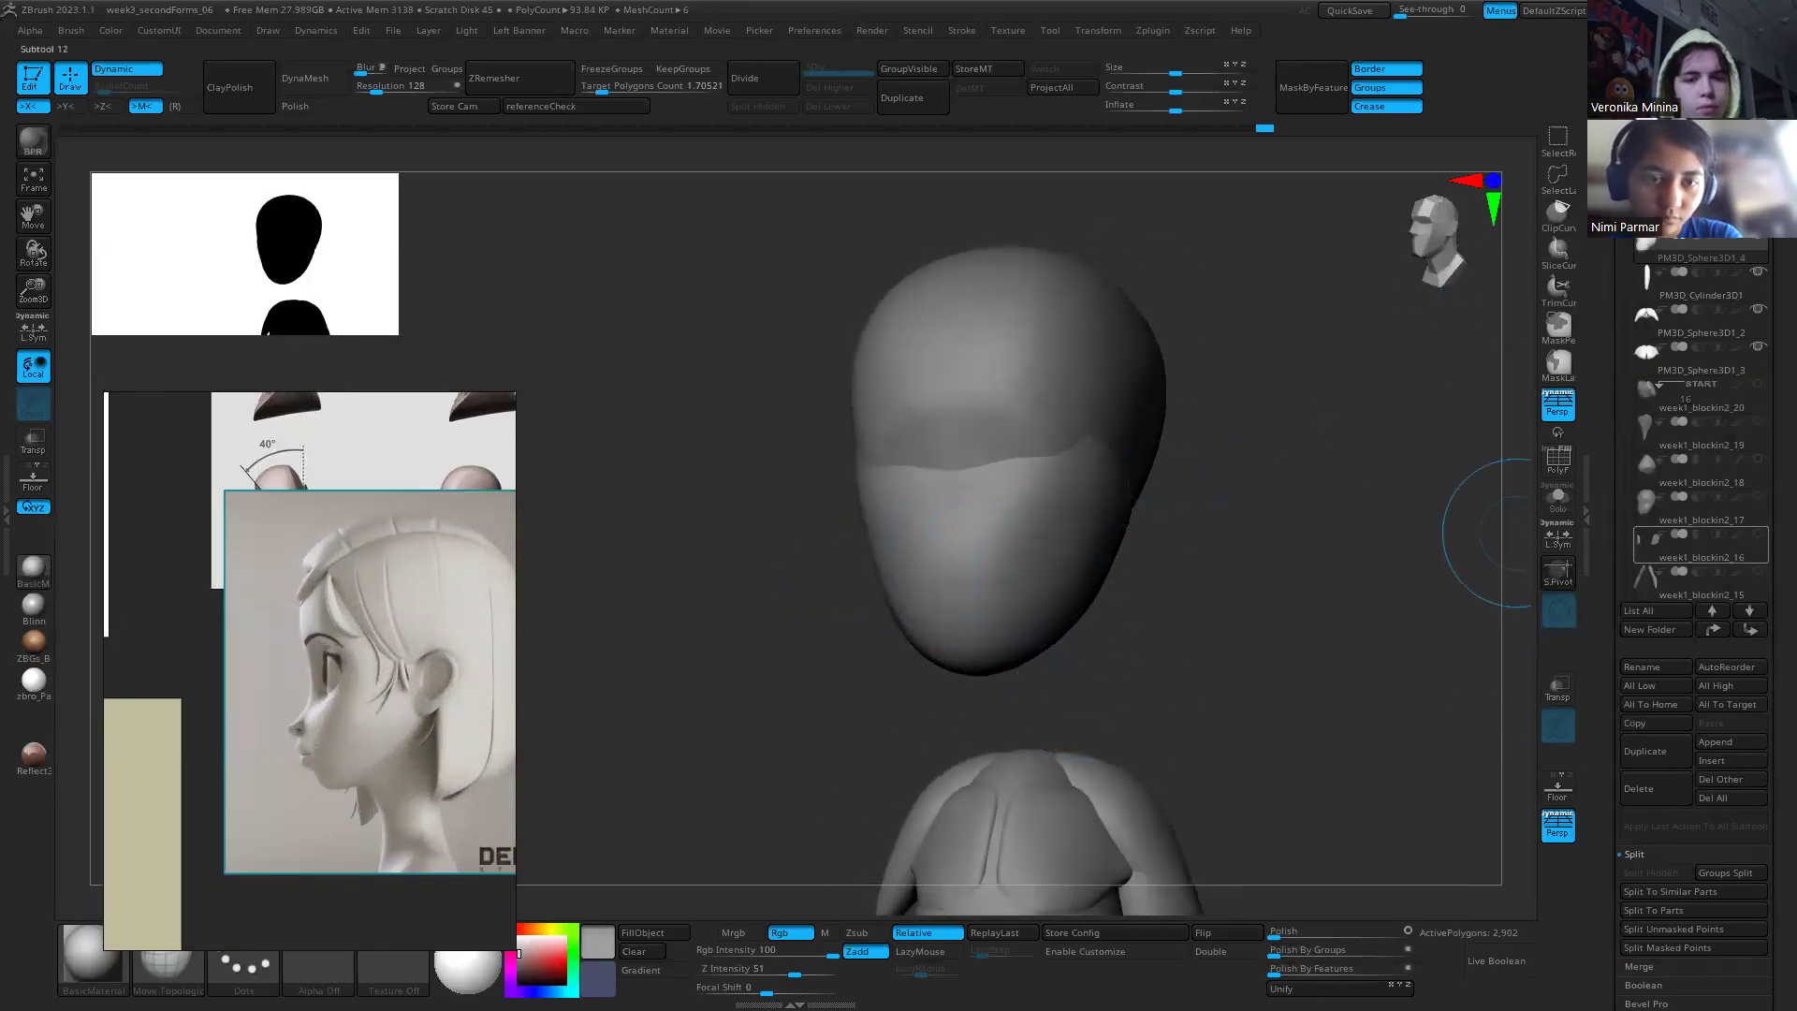
{"action": "mouse_move", "coordinate": [1180, 441]}
{"action": "left_mouse_down"}
{"action": "mouse_move", "coordinate": [1095, 426]}
{"action": "mouse_move", "coordinate": [1113, 374]}
{"action": "mouse_move", "coordinate": [1204, 389]}
{"action": "mouse_move", "coordinate": [1171, 361]}
{"action": "mouse_move", "coordinate": [1150, 272]}
{"action": "mouse_move", "coordinate": [1160, 379]}
{"action": "left_mouse_up"}
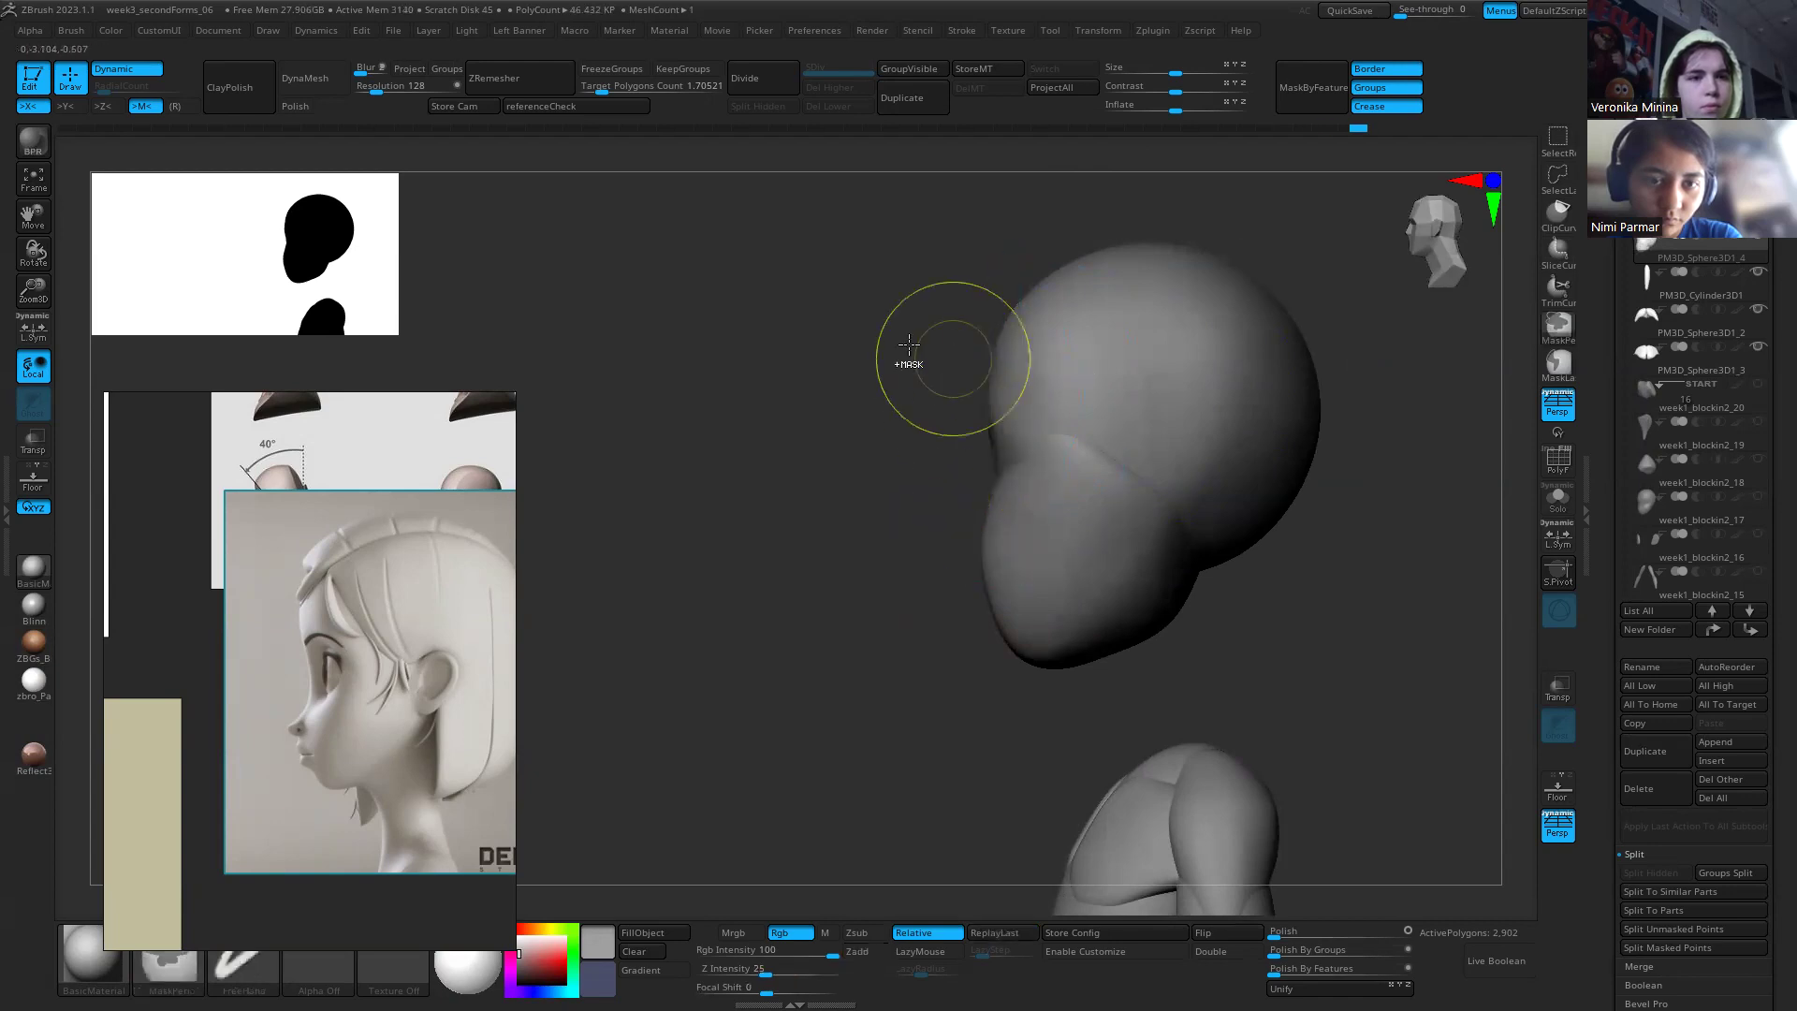
{"action": "right_click_drag", "start_coordinate": [949, 353], "coordinate": [946, 353], "text": "shift"}
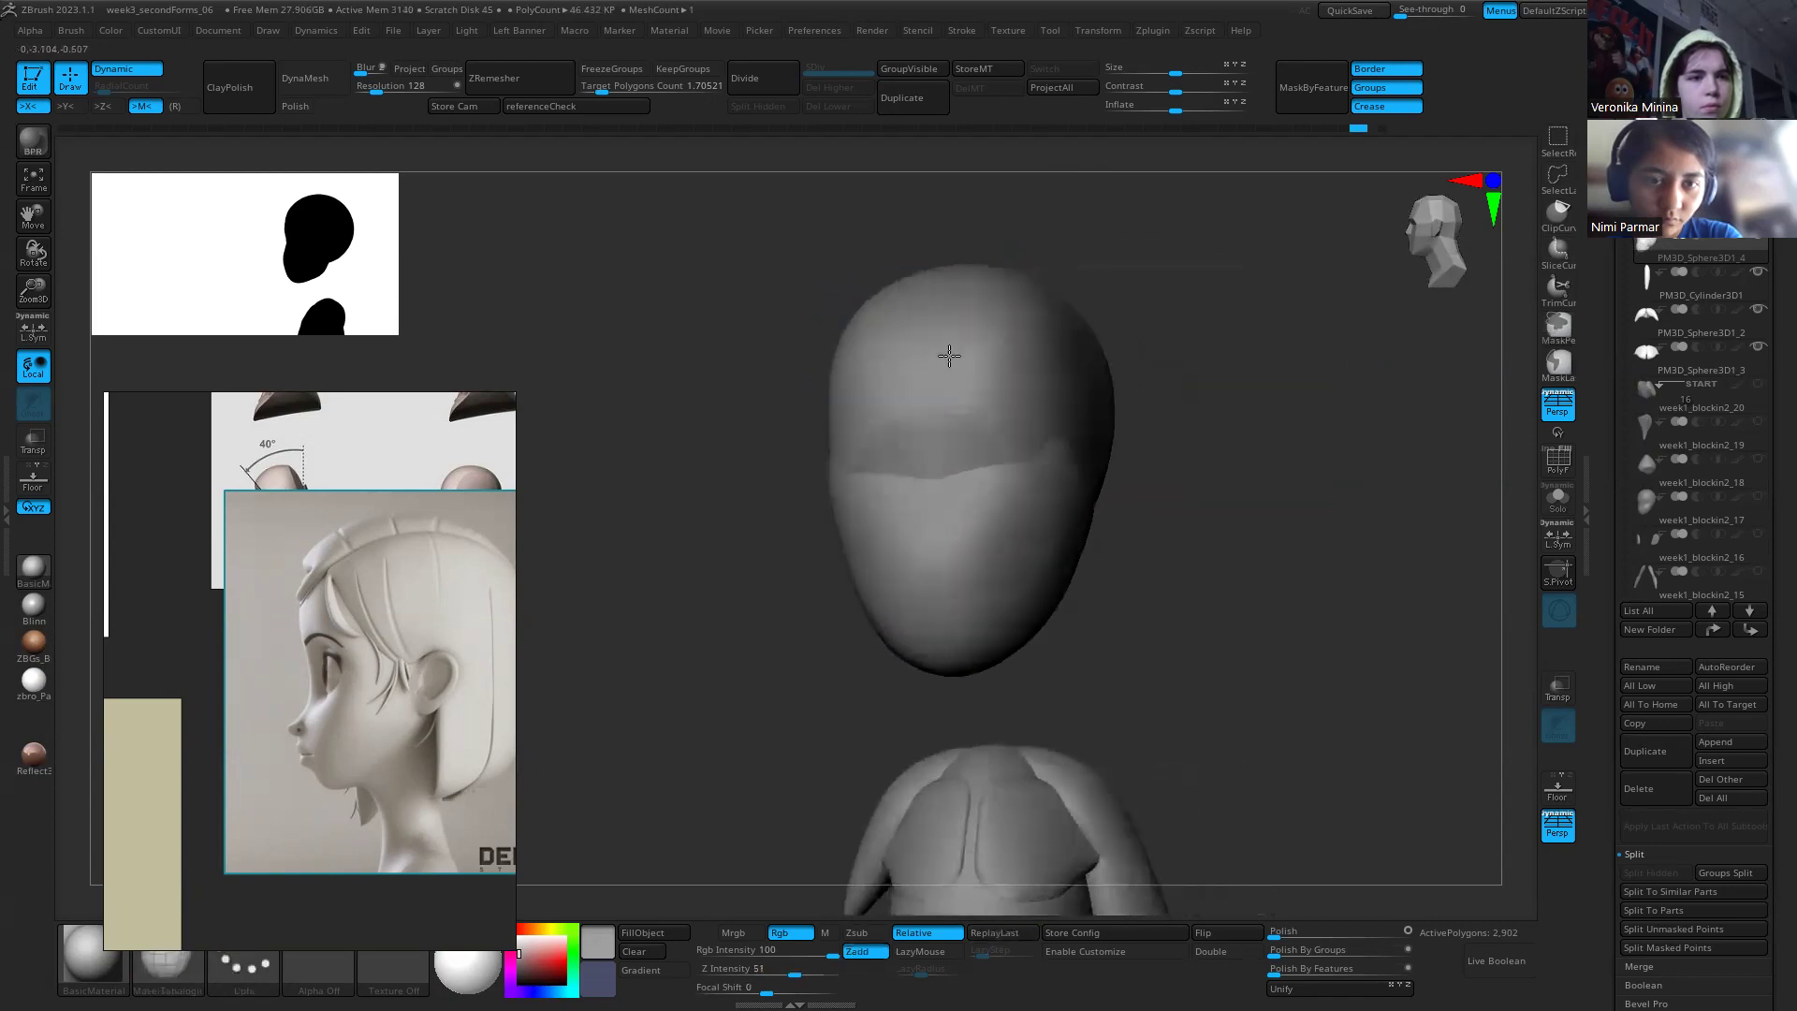
Step: Recall the referenceCheck camera and fit the head's front outline to the character sketch, toggling the overlay to compare
{"action": "left_click", "coordinate": [512, 110]}
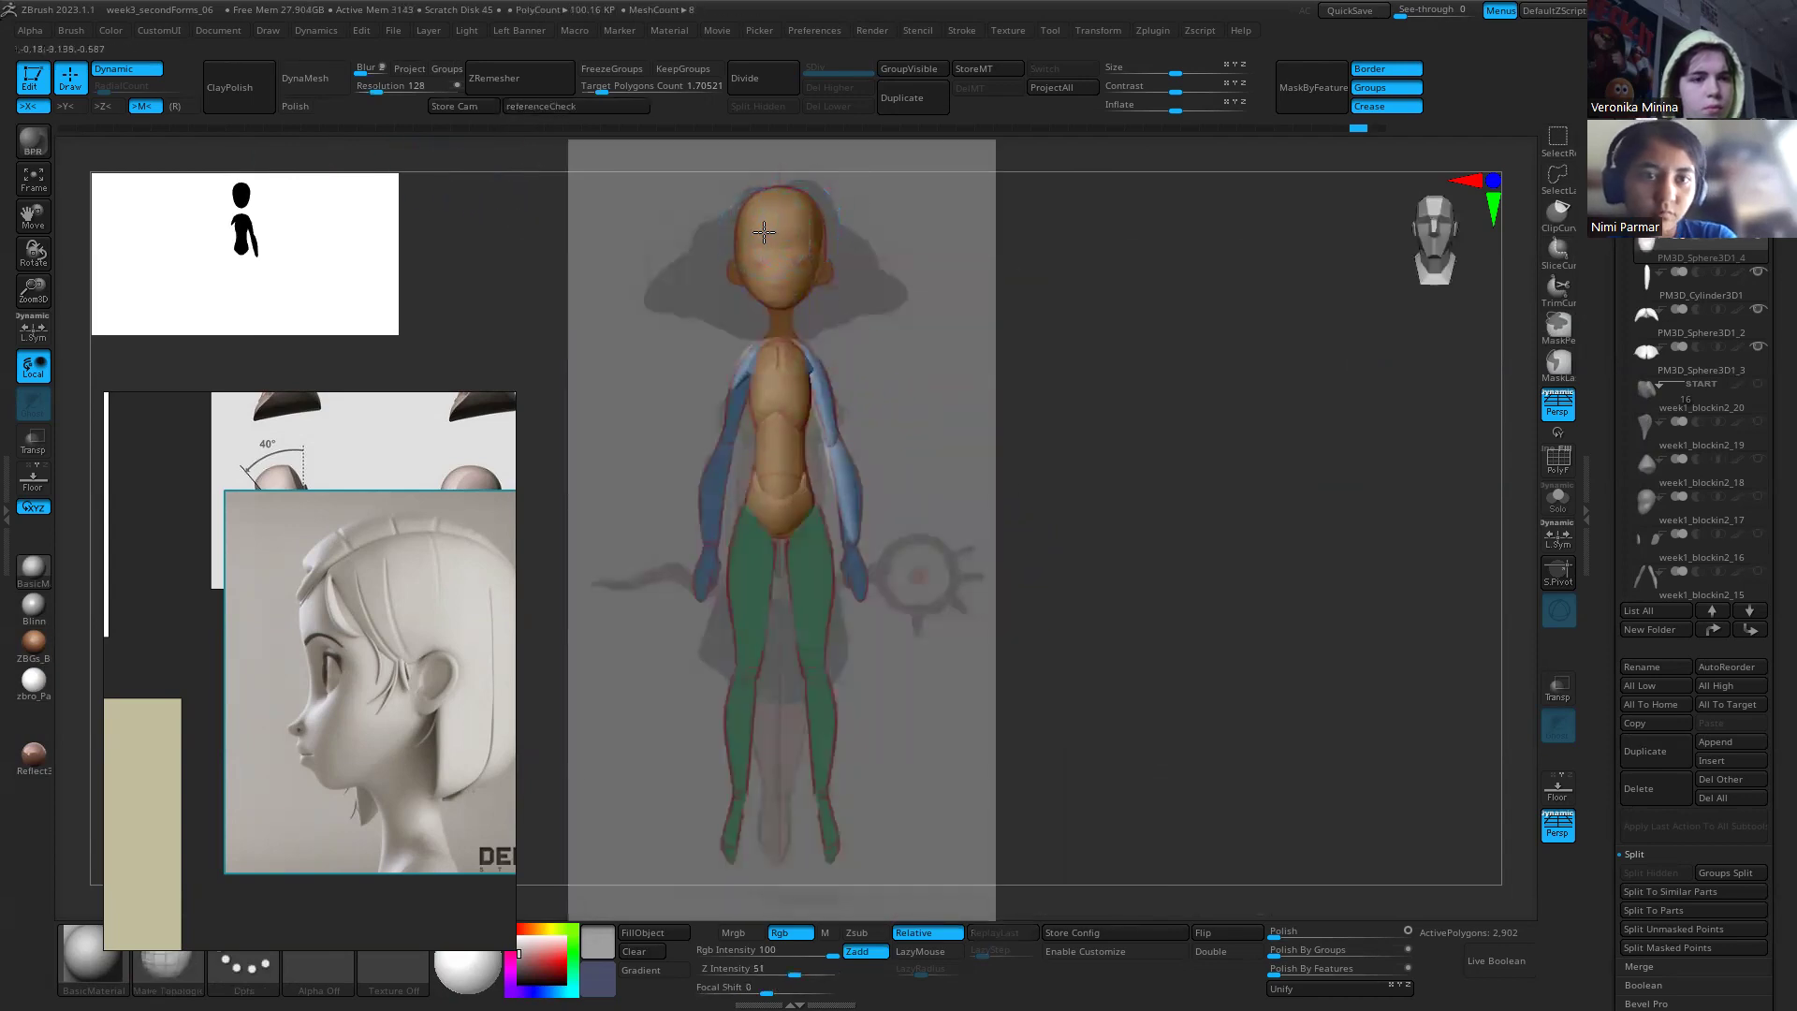
{"action": "mouse_move", "coordinate": [764, 232]}
{"action": "left_mouse_down"}
{"action": "mouse_move", "coordinate": [763, 265]}
{"action": "mouse_move", "coordinate": [748, 248]}
{"action": "left_mouse_up"}
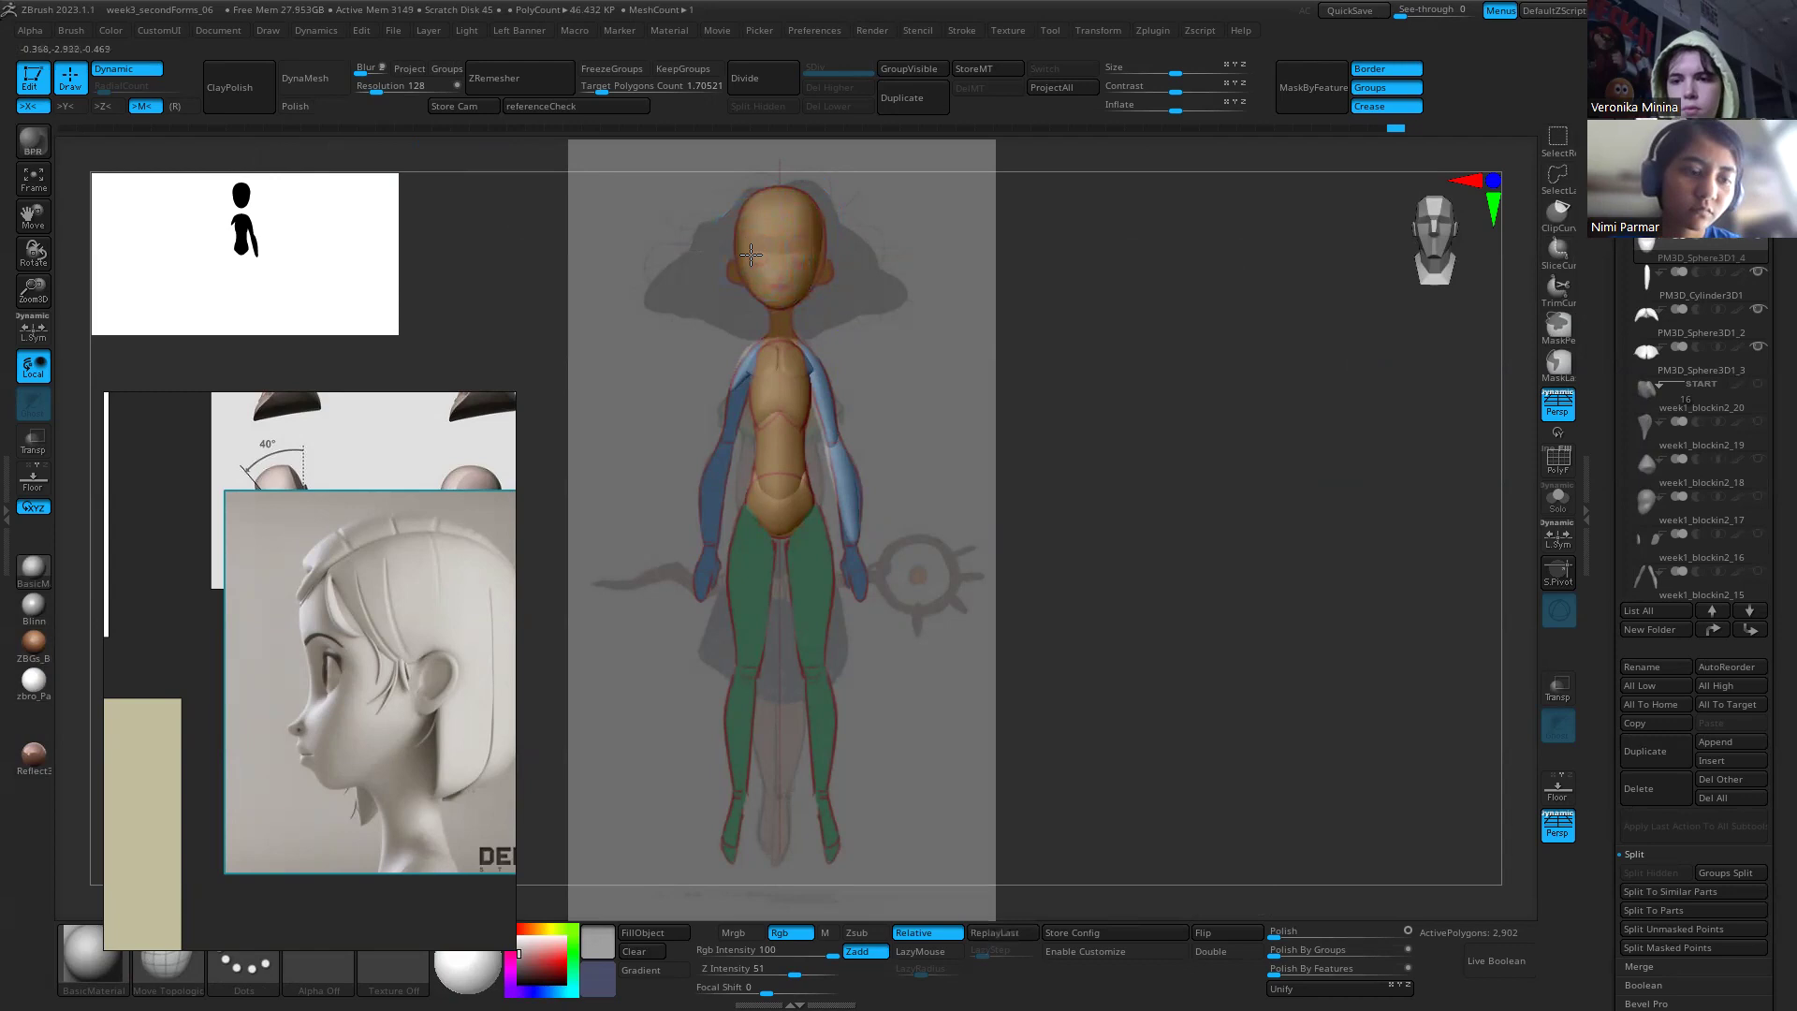
{"action": "key", "text": "shift+z"}
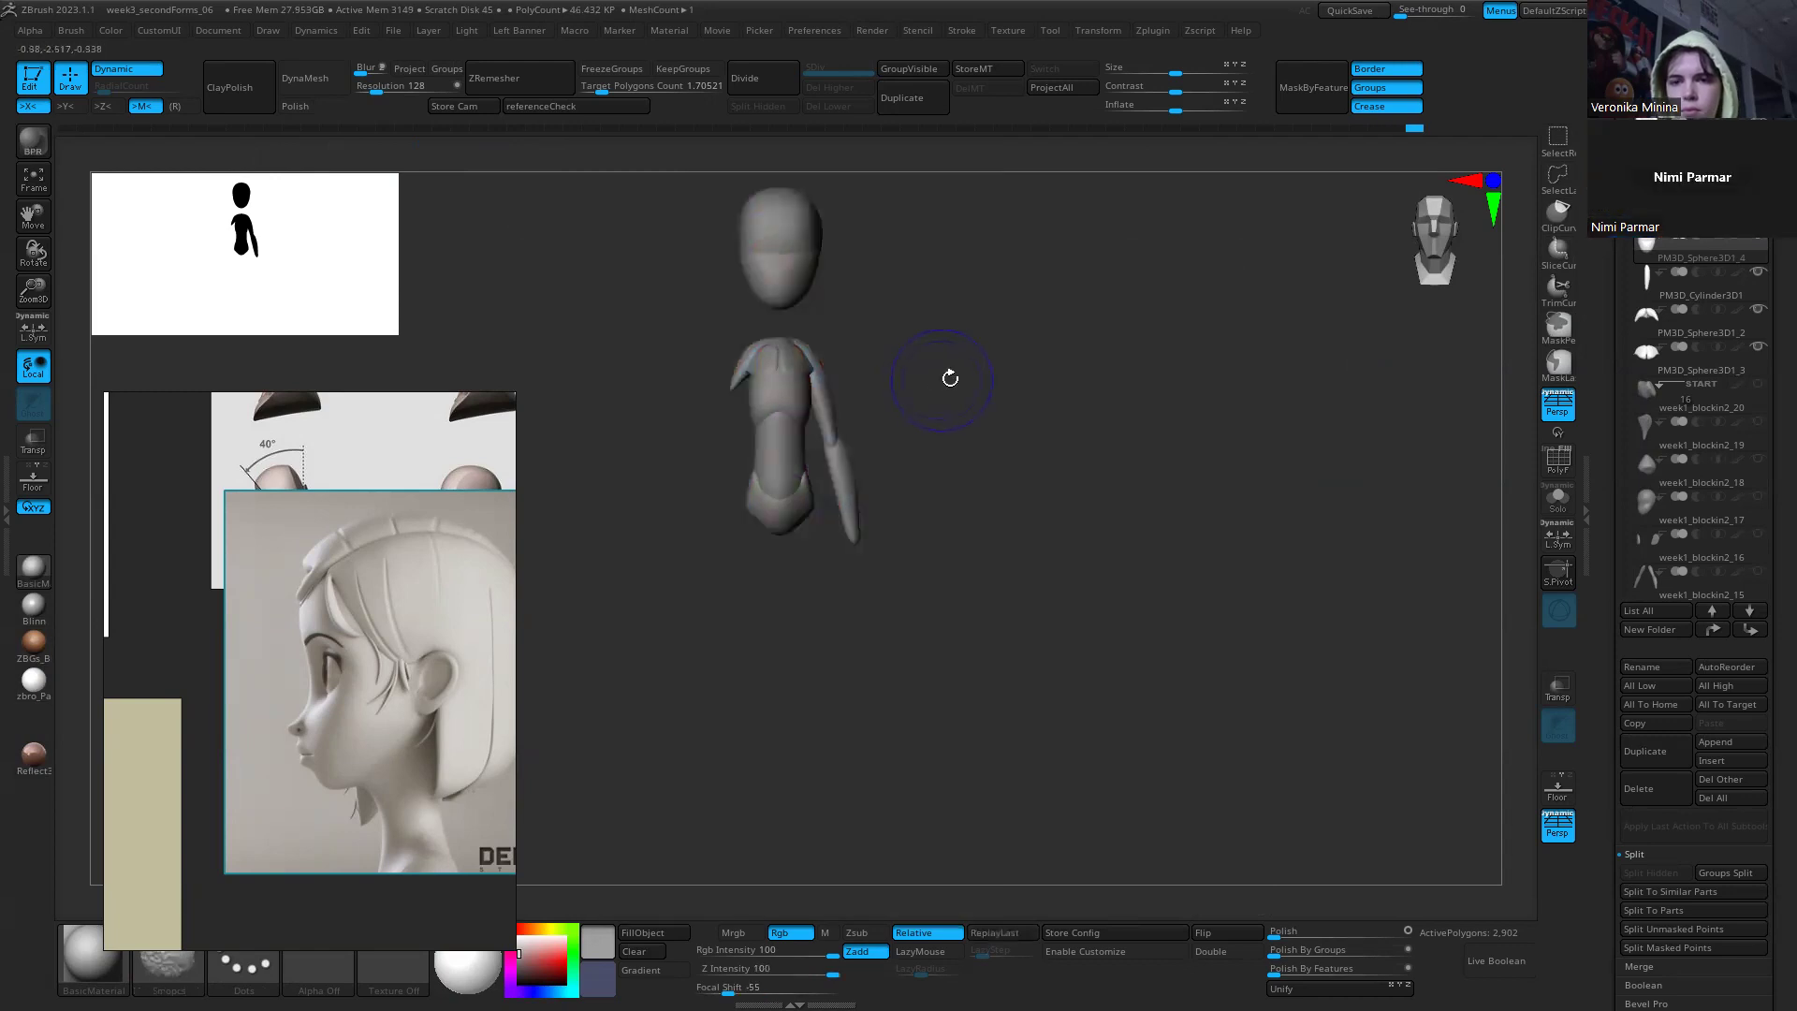
{"action": "key", "text": "shift+z"}
{"action": "key", "text": "shift+z"}
{"action": "key", "text": "shift+z"}
{"action": "key", "text": "shift+z"}
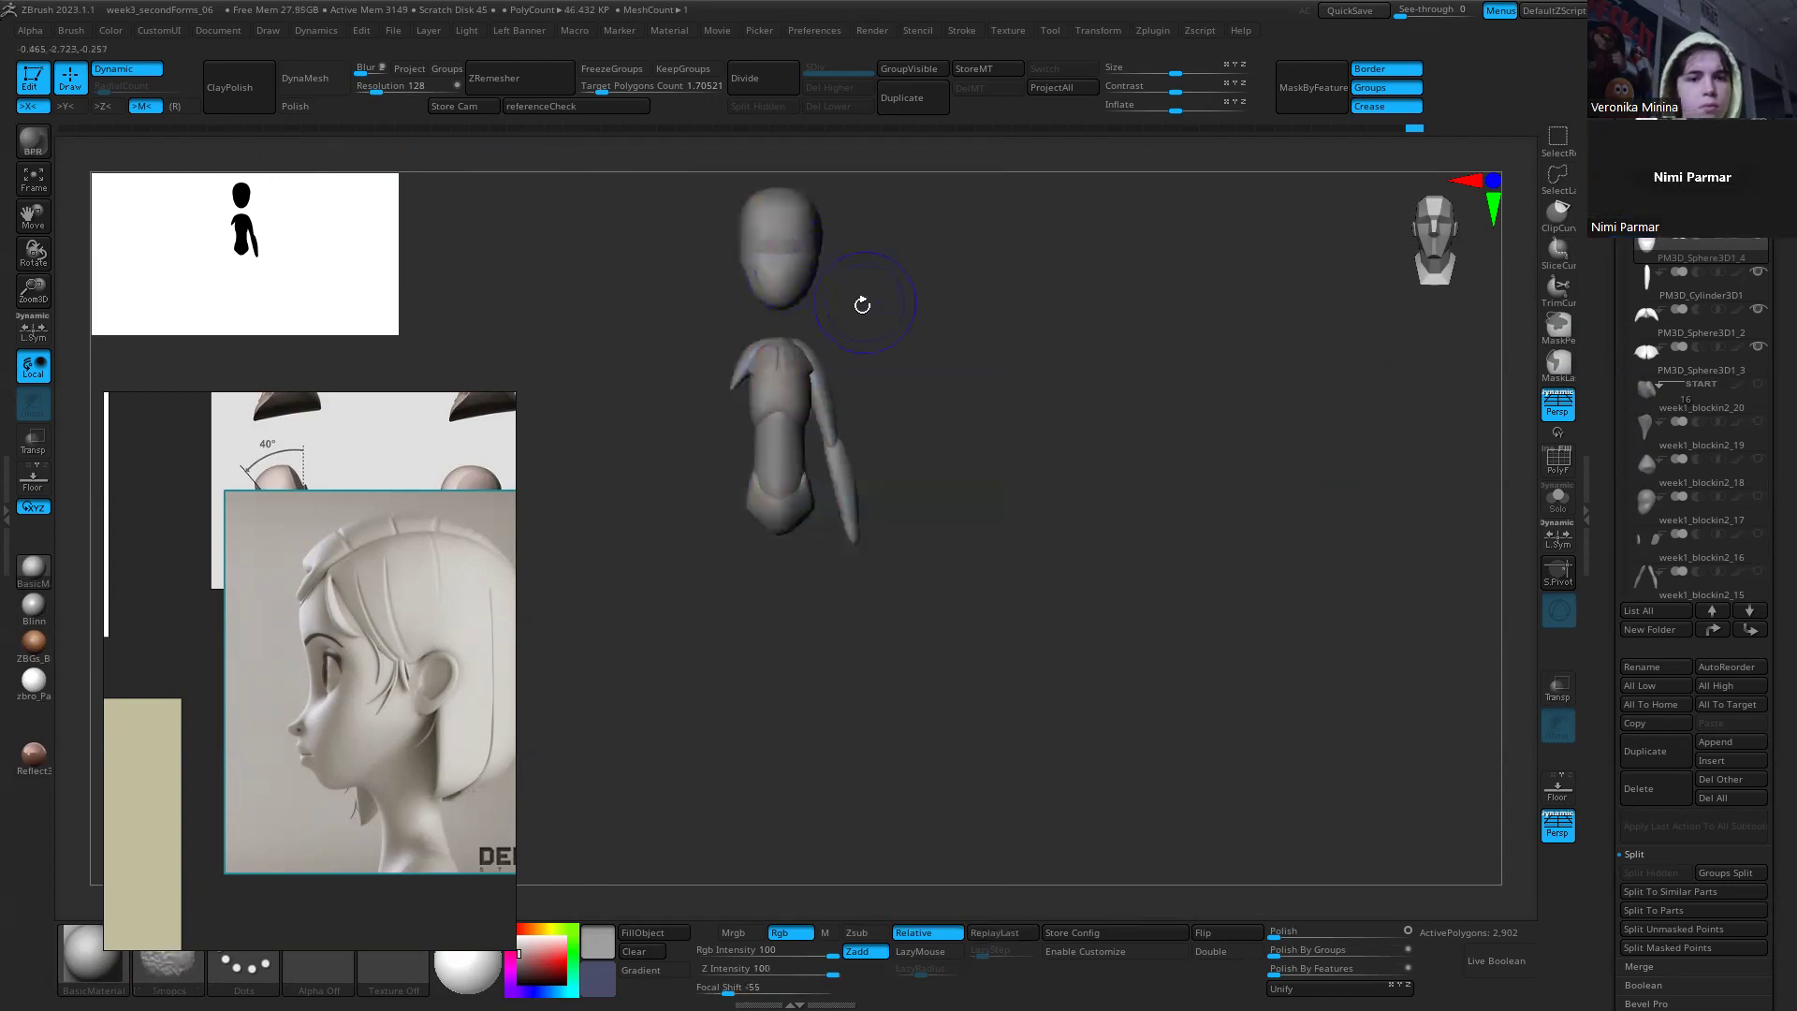
{"action": "key", "text": "shift+z"}
{"action": "key", "text": "shift+z"}
{"action": "key", "text": "shift+z"}
Step: Adjust the Move Topological brush size and reshape the side of the face, checking it against the sketch and in profile
{"action": "key", "text": "s"}
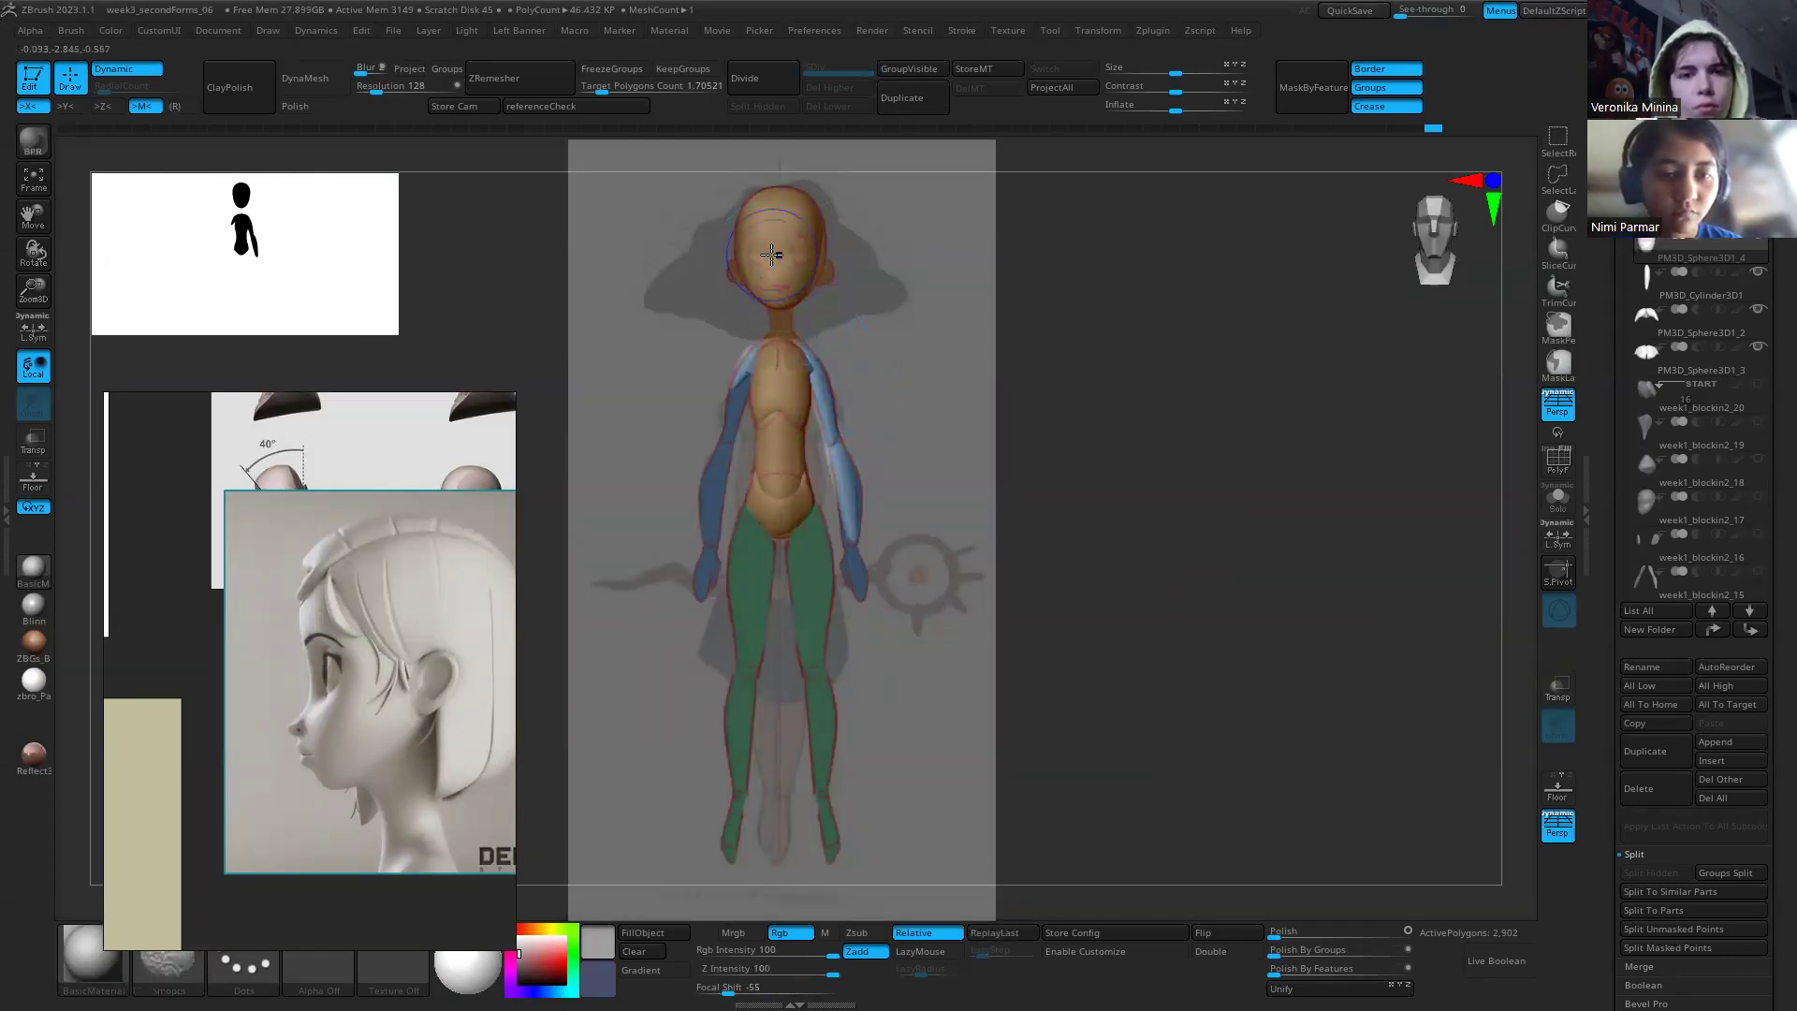
{"action": "key", "text": "shift+z"}
{"action": "key", "text": "shift+z"}
{"action": "key", "text": "shift+z"}
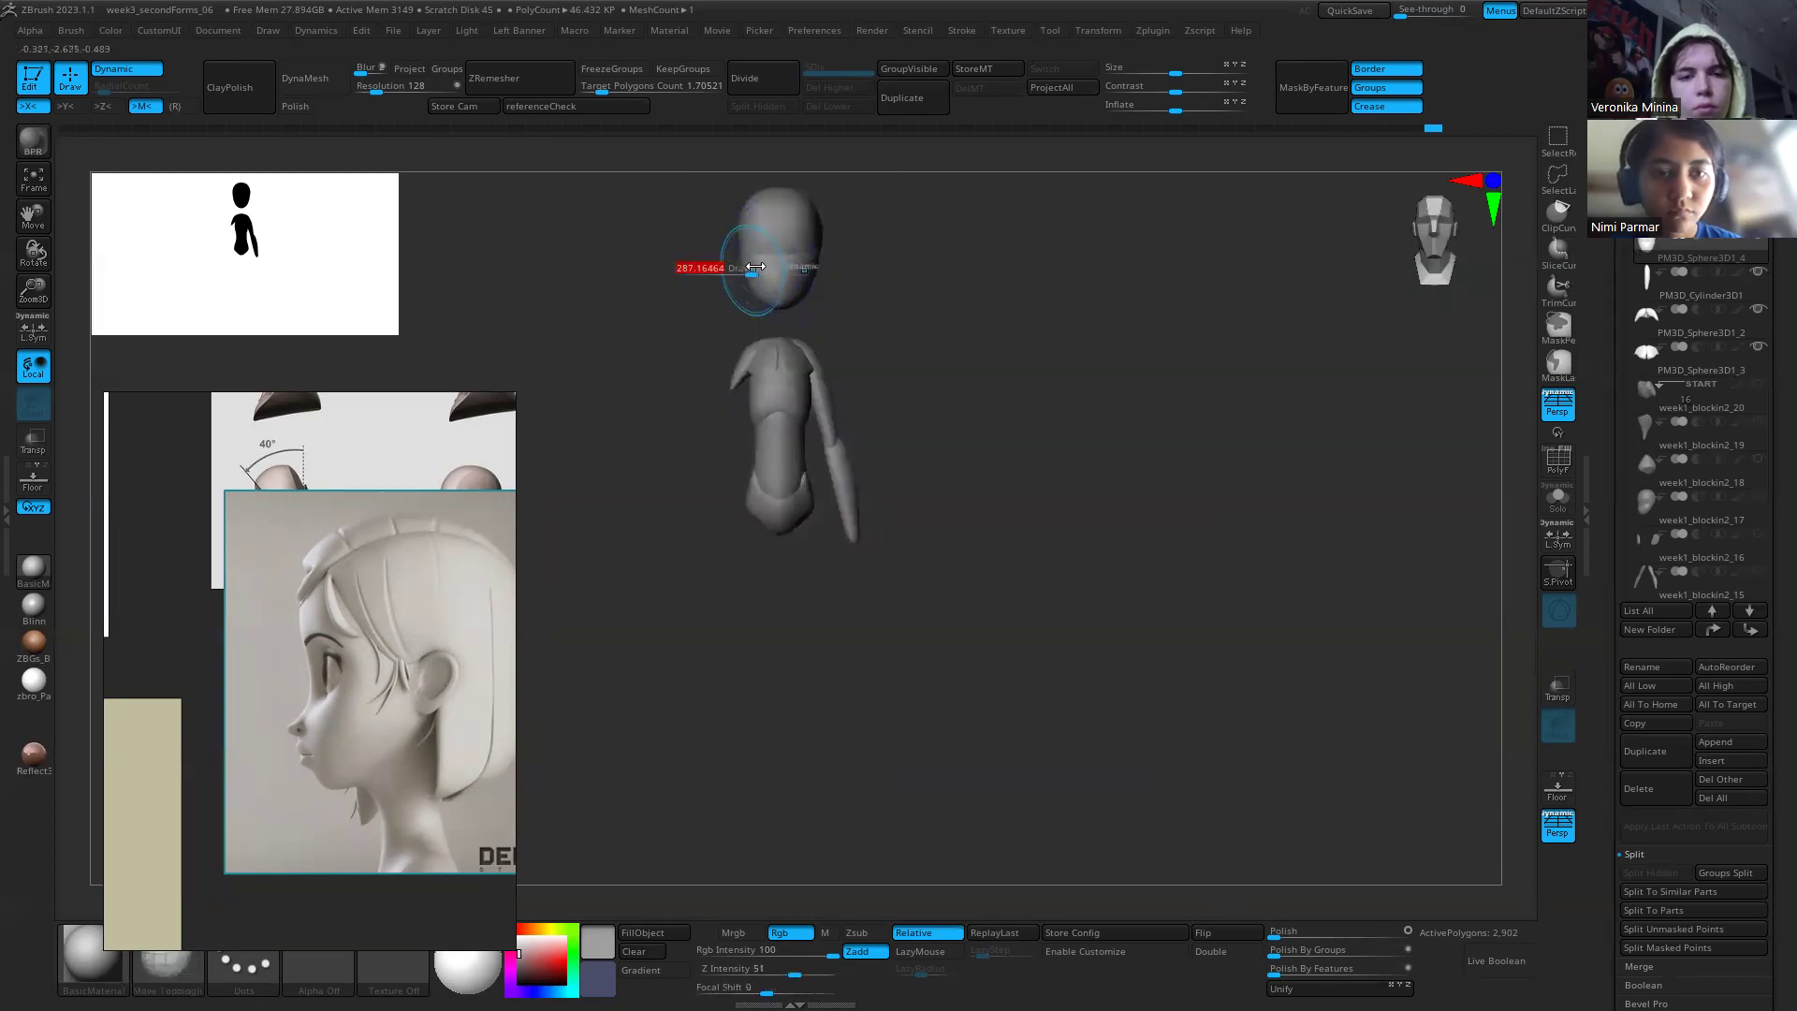
{"action": "key", "text": "ctrl"}
{"action": "key", "text": "ctrl"}
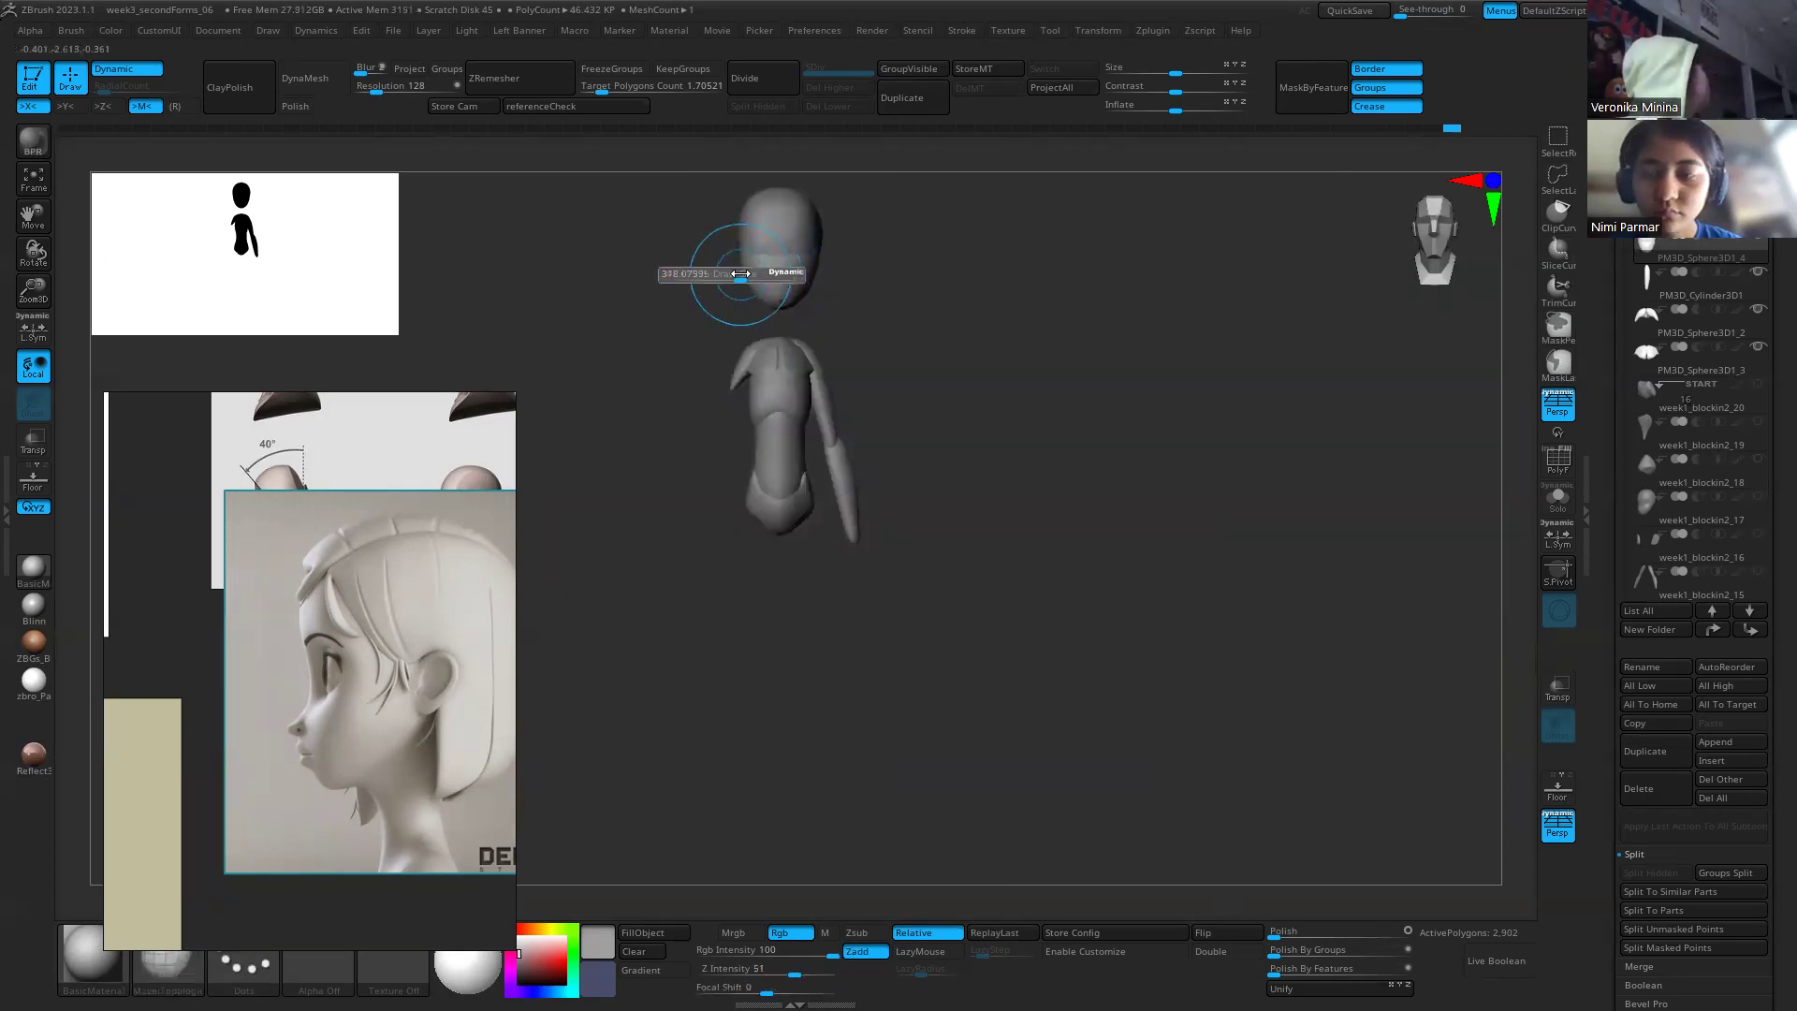
{"action": "left_click_drag", "start_coordinate": [766, 276], "coordinate": [890, 244]}
{"action": "right_click_drag", "start_coordinate": [890, 245], "coordinate": [713, 412], "text": "ctrl"}
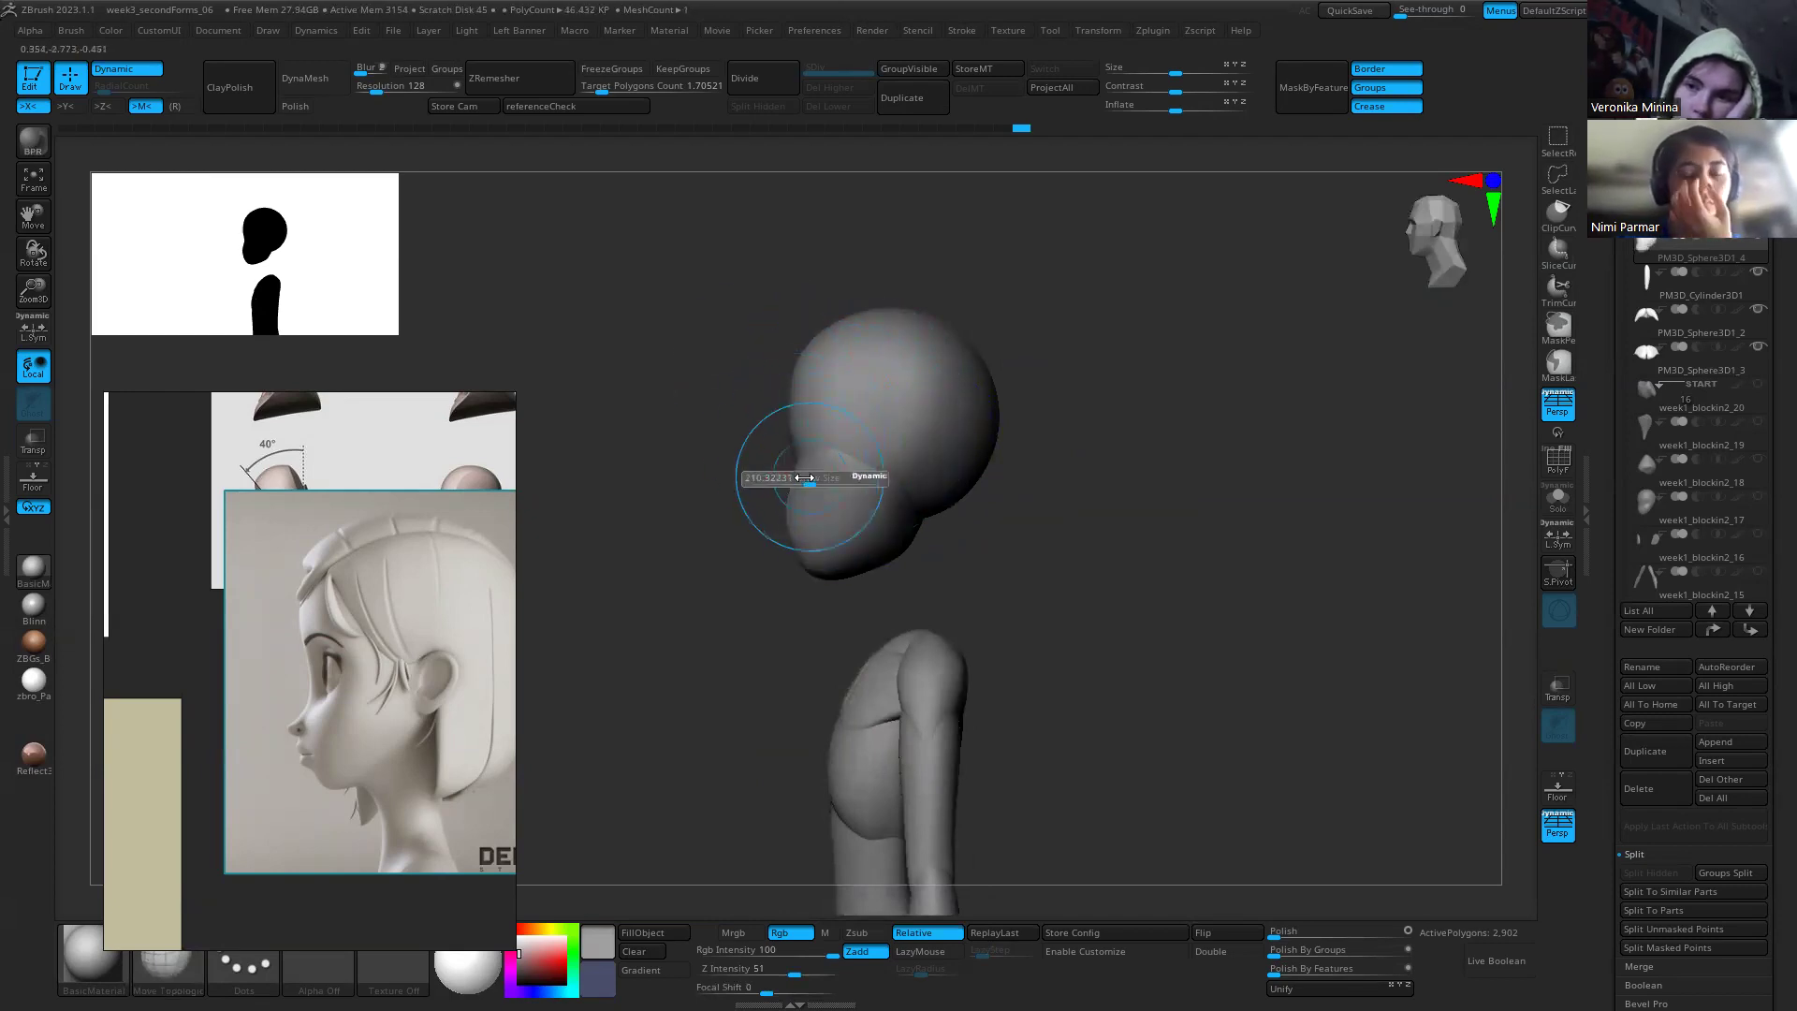
{"action": "key", "text": "ctrl"}
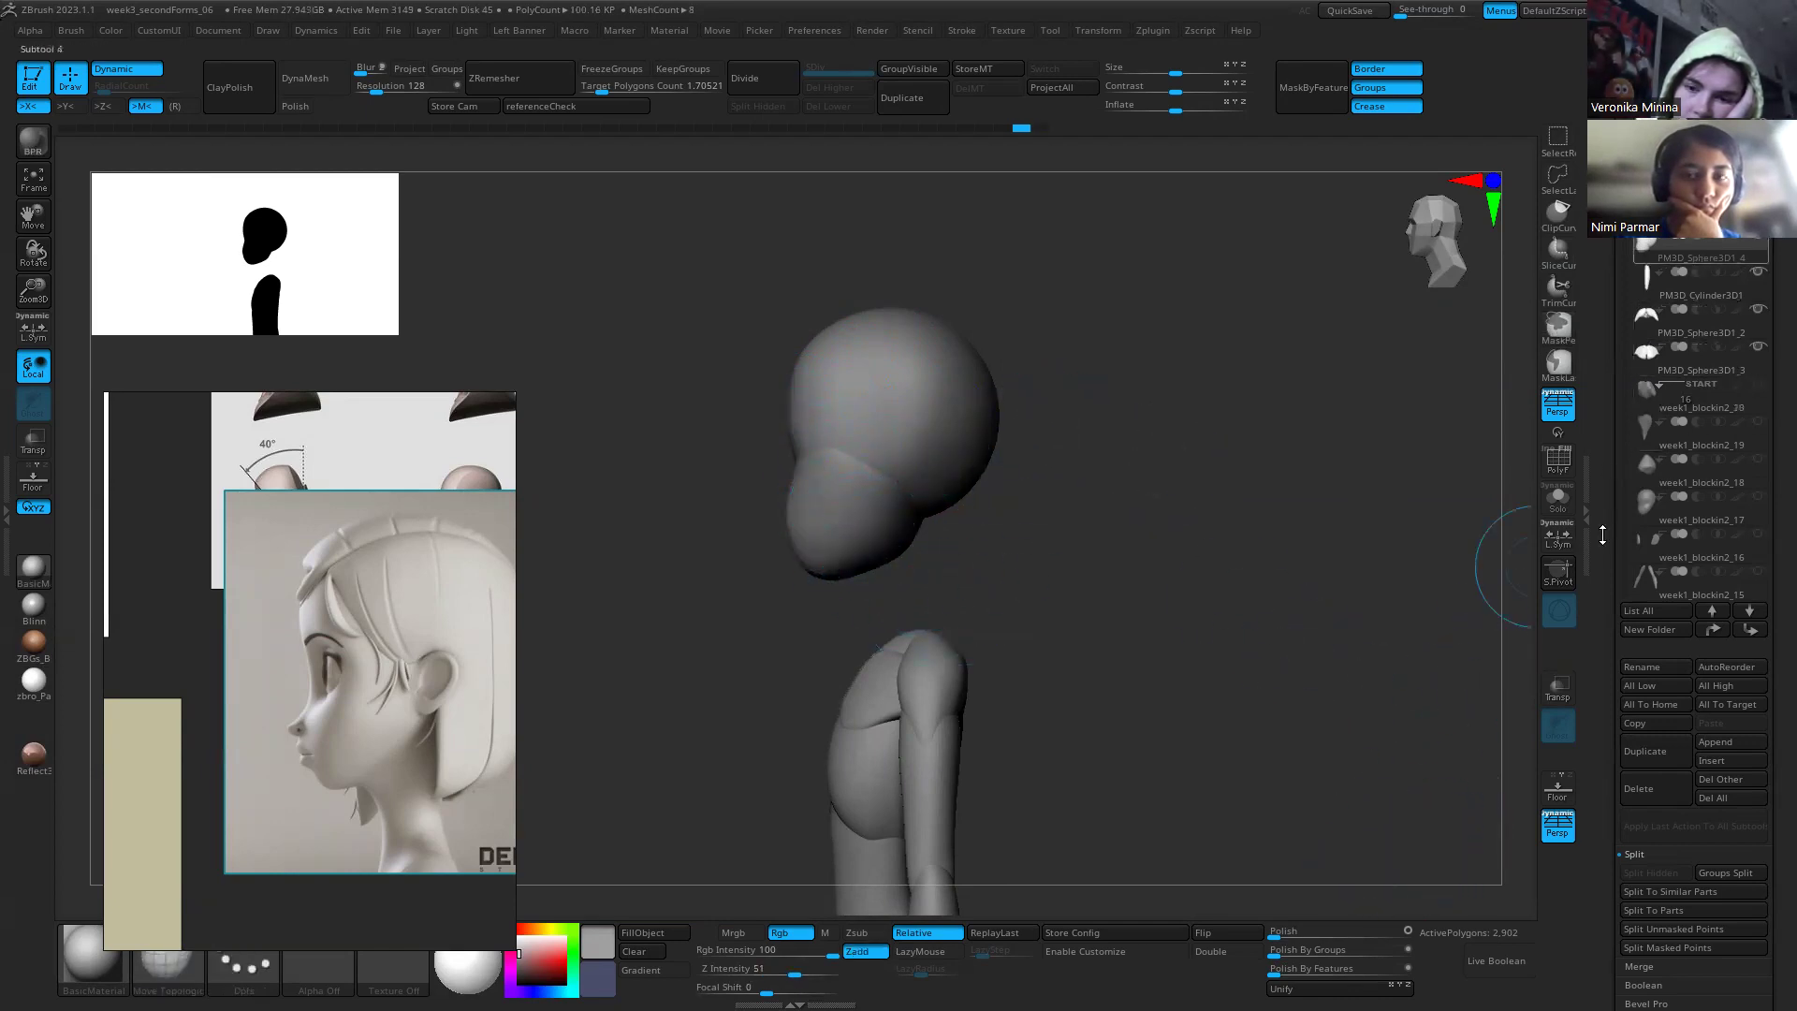
Step: Split the head mesh into separate cranium and face subtools and select the lower face piece
{"action": "left_click", "coordinate": [1679, 908]}
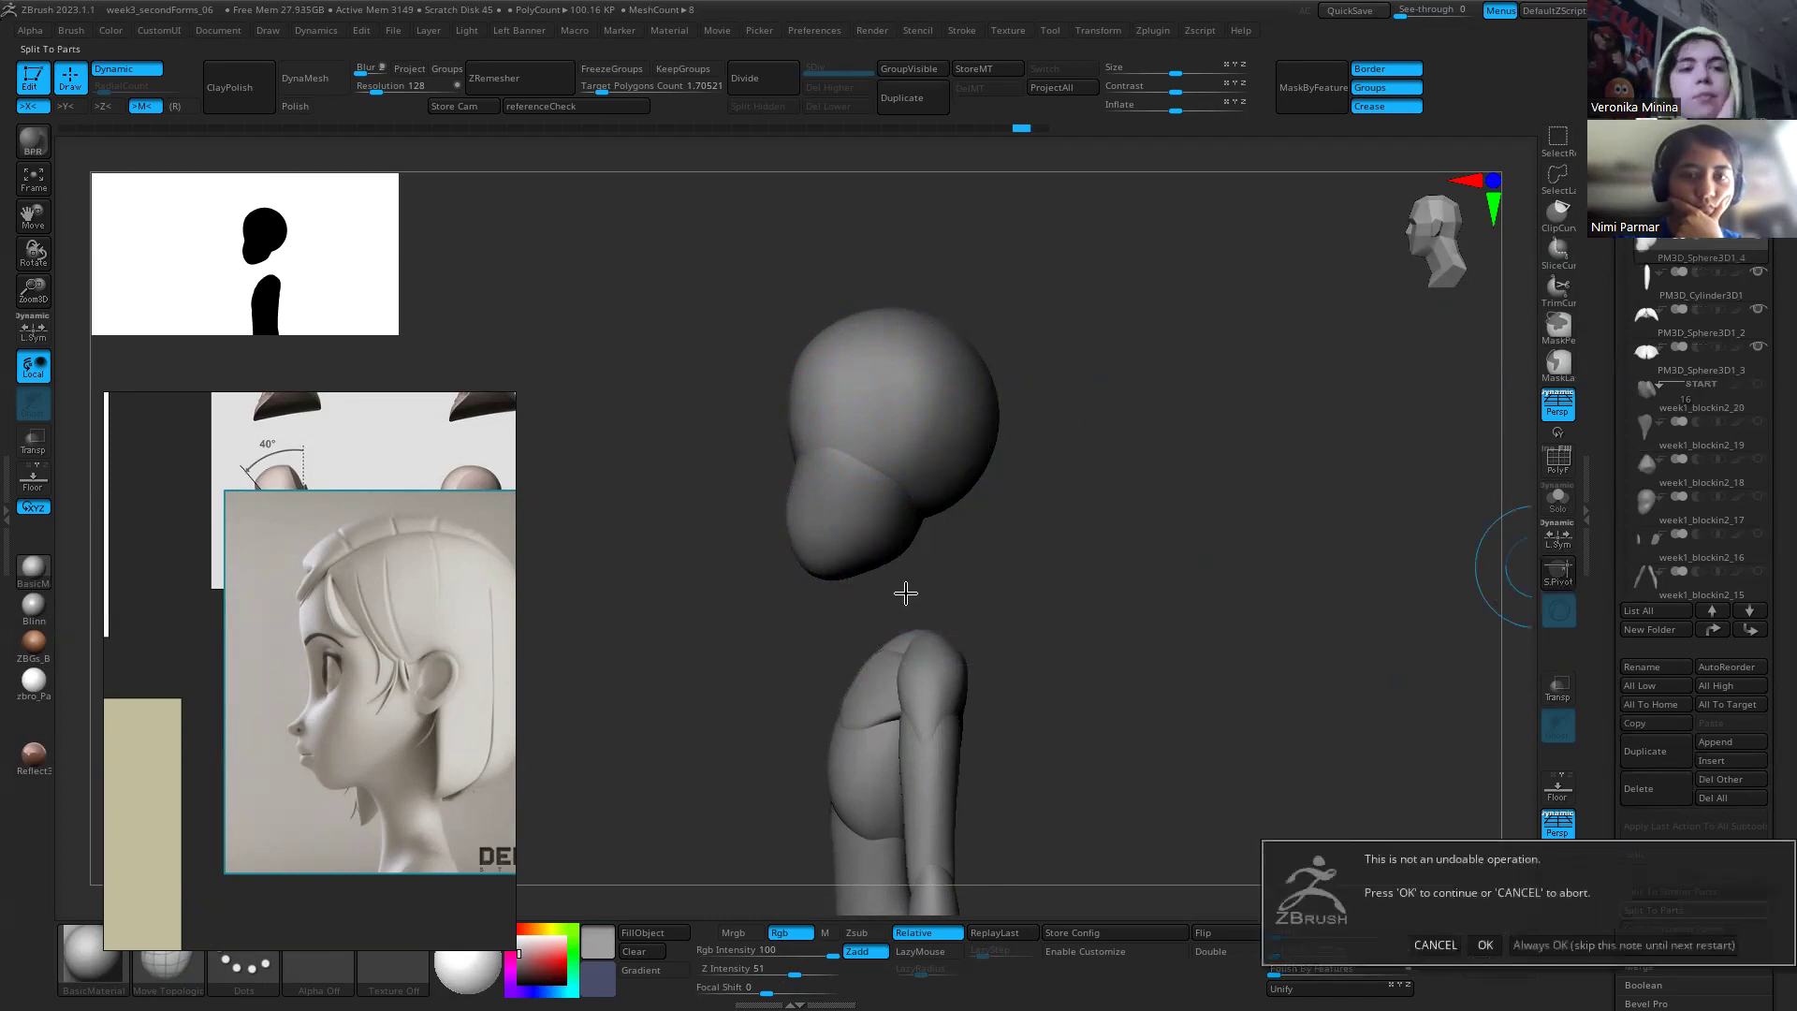
{"action": "left_click", "coordinate": [1487, 945]}
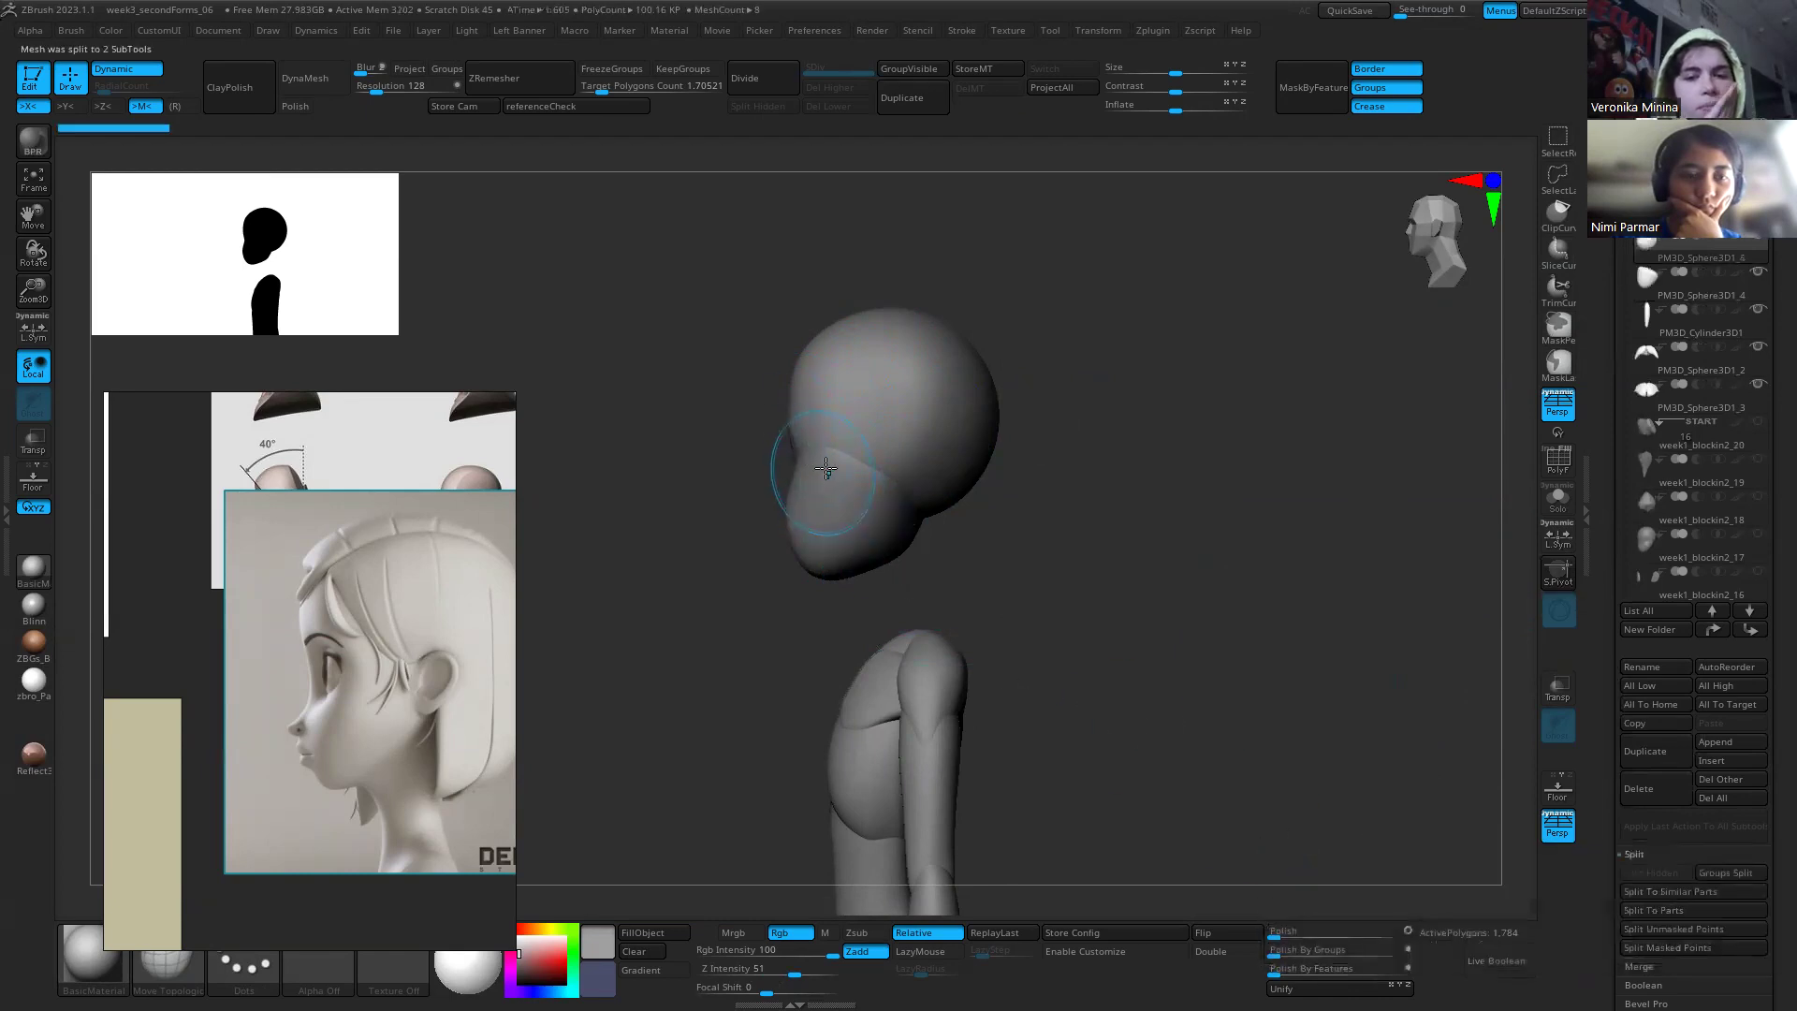
{"action": "left_click", "coordinate": [827, 463], "text": "alt"}
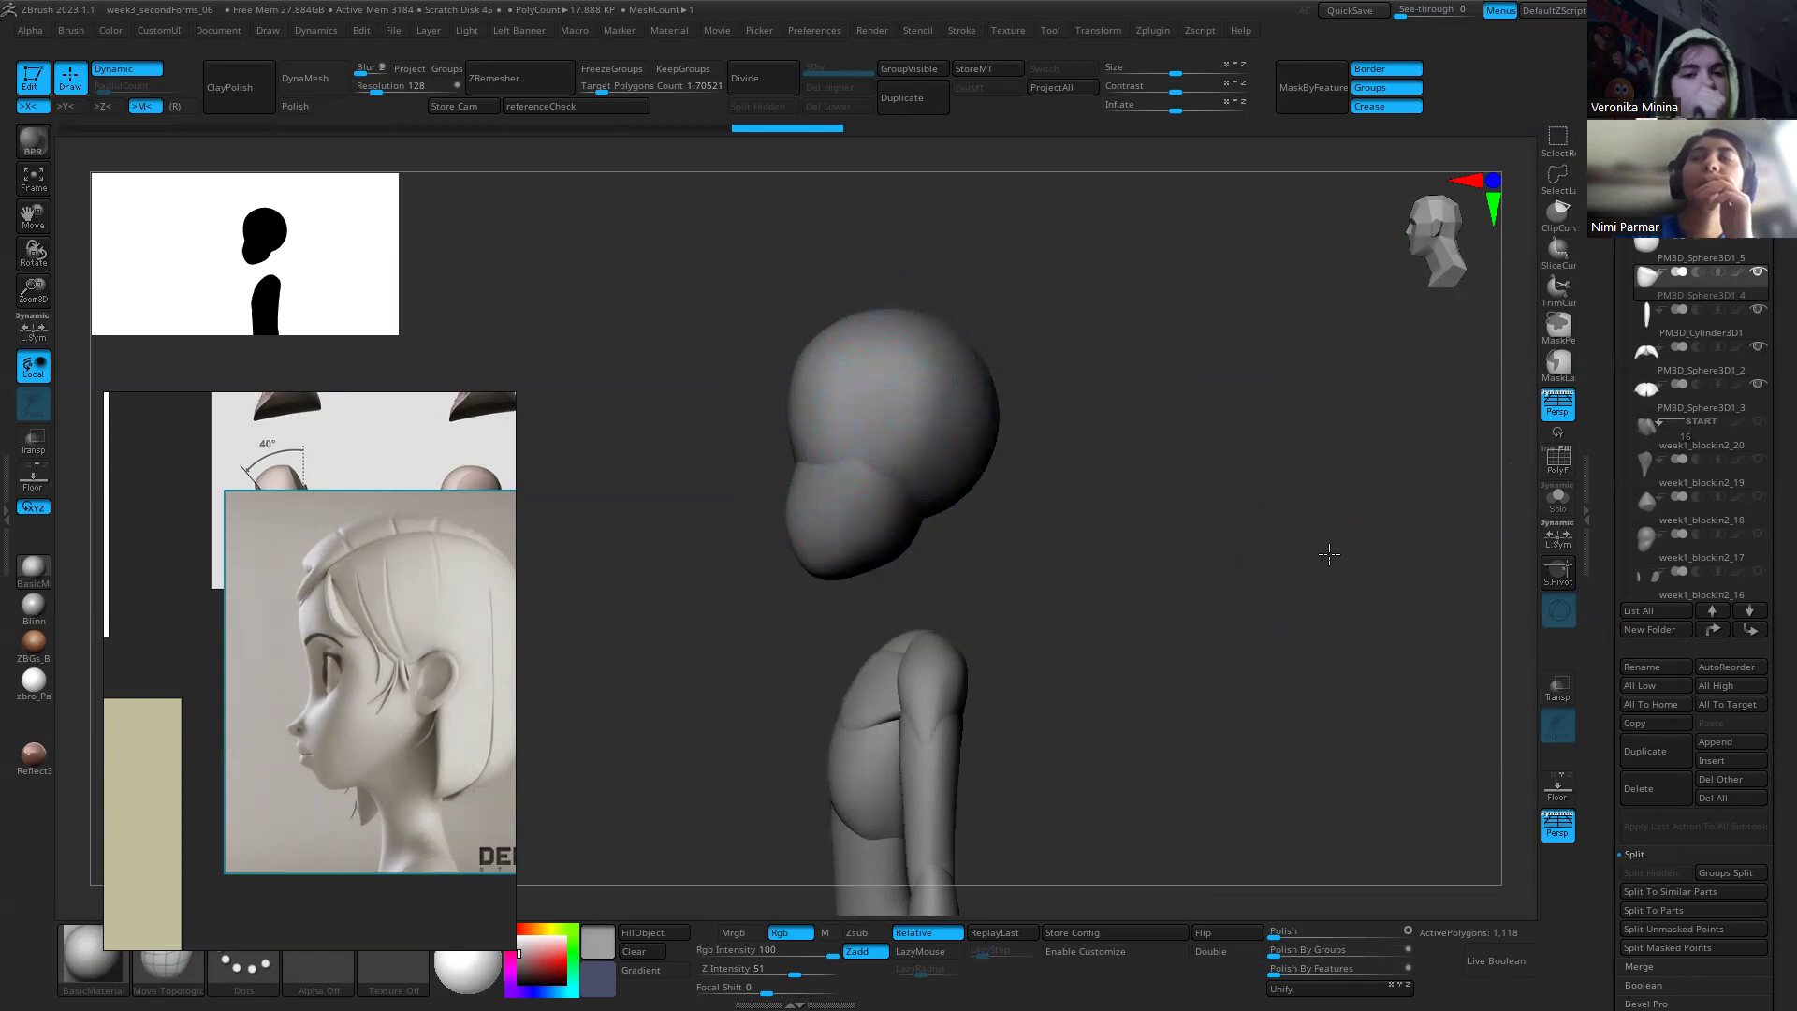
{"action": "left_click_drag", "start_coordinate": [1329, 554], "coordinate": [1430, 561]}
Step: Insert a Sphere3D as a new subtool directly below the face piece
{"action": "left_click", "coordinate": [1725, 760]}
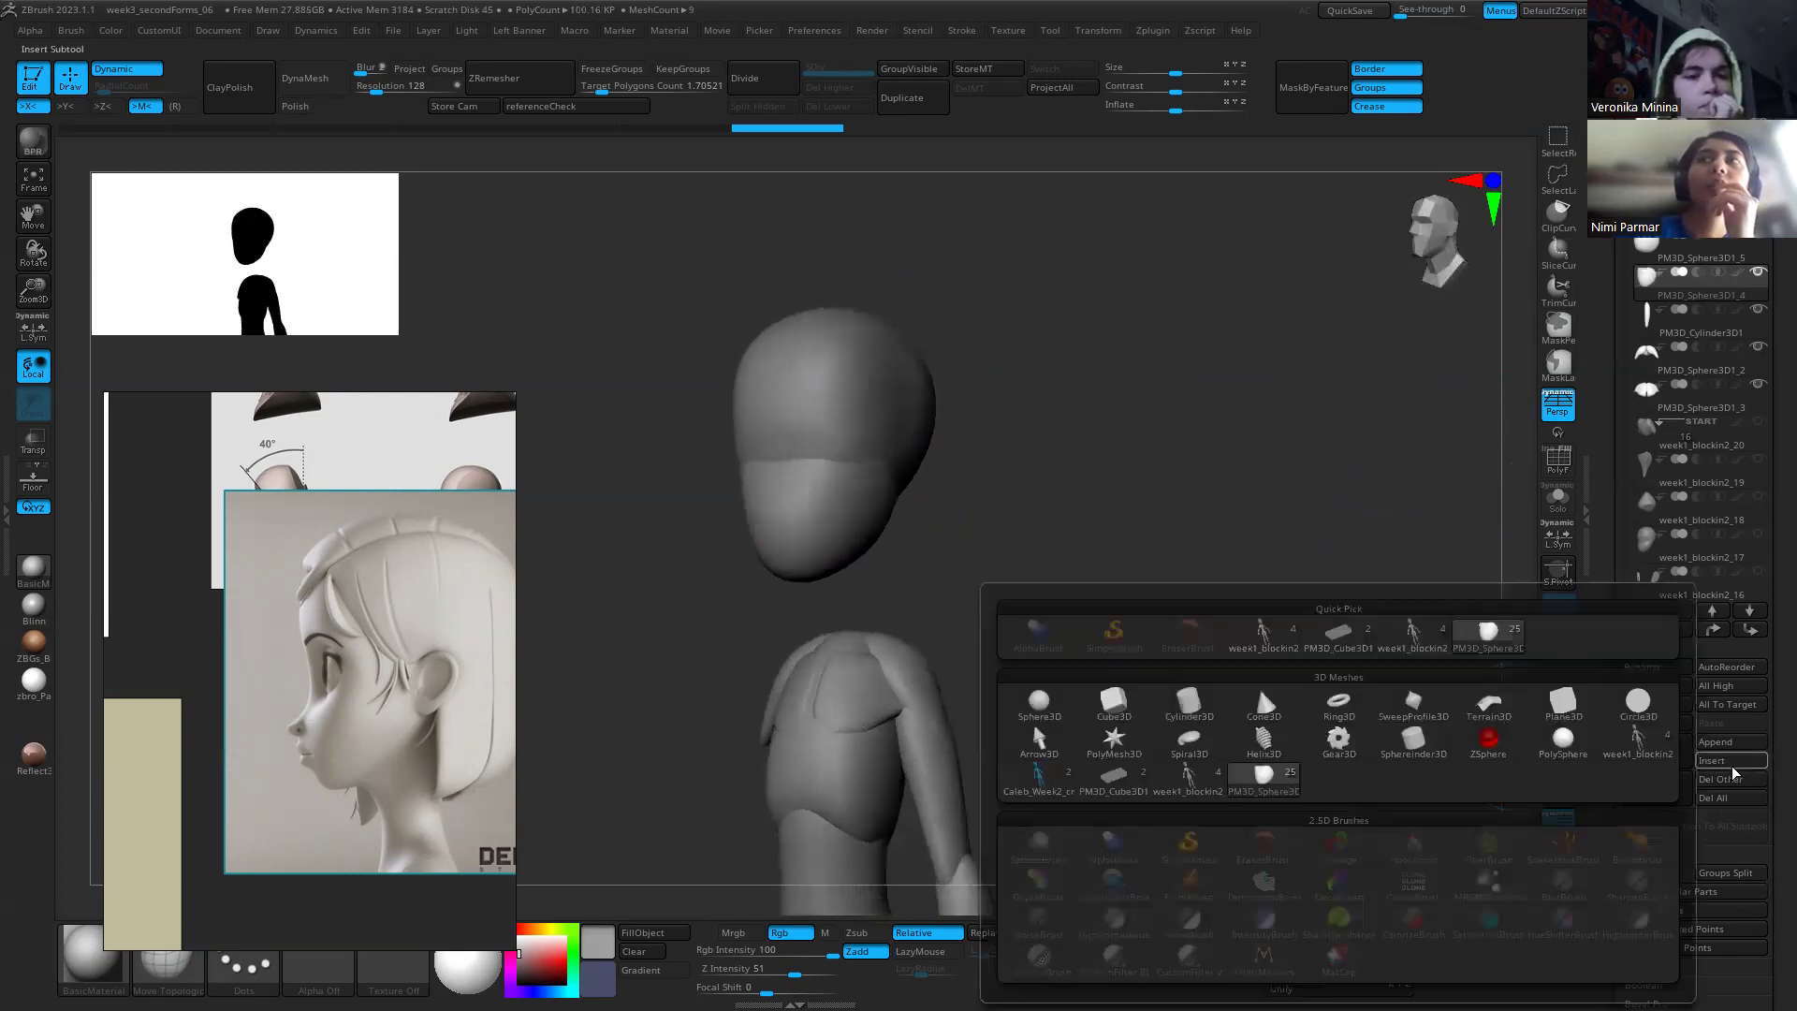
{"action": "left_click", "coordinate": [1721, 760]}
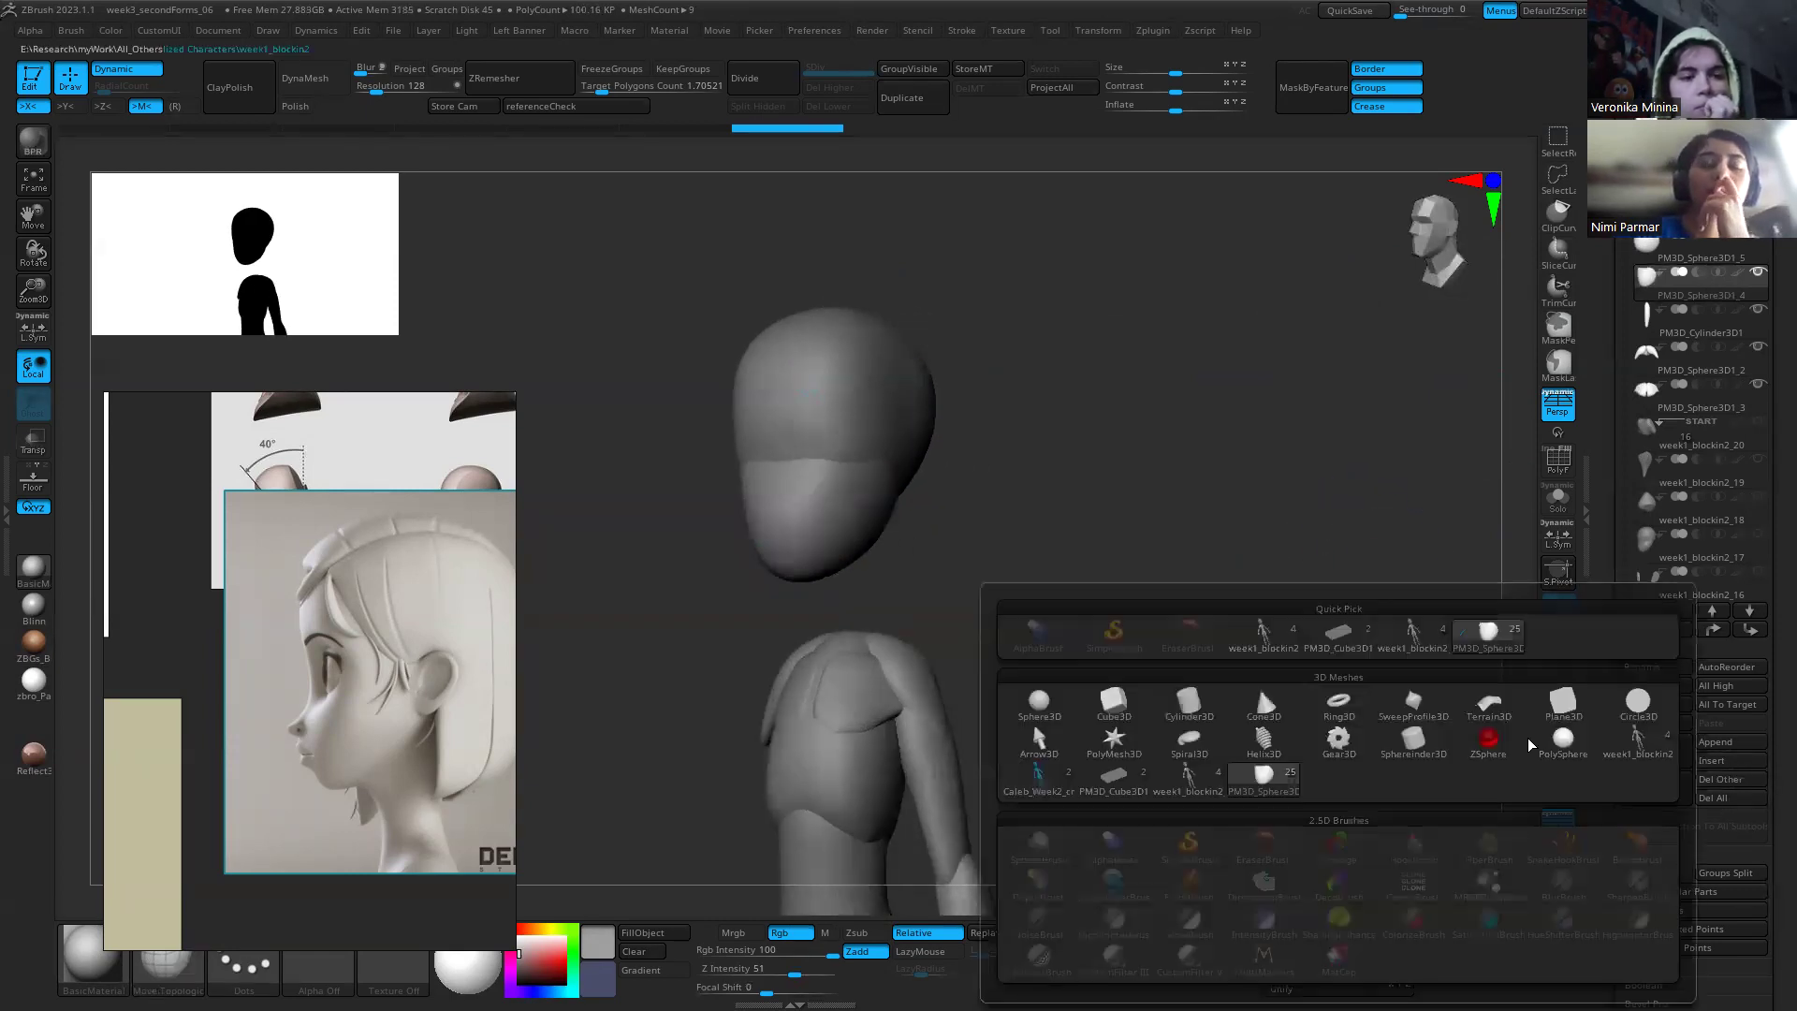
{"action": "left_click", "coordinate": [1047, 717]}
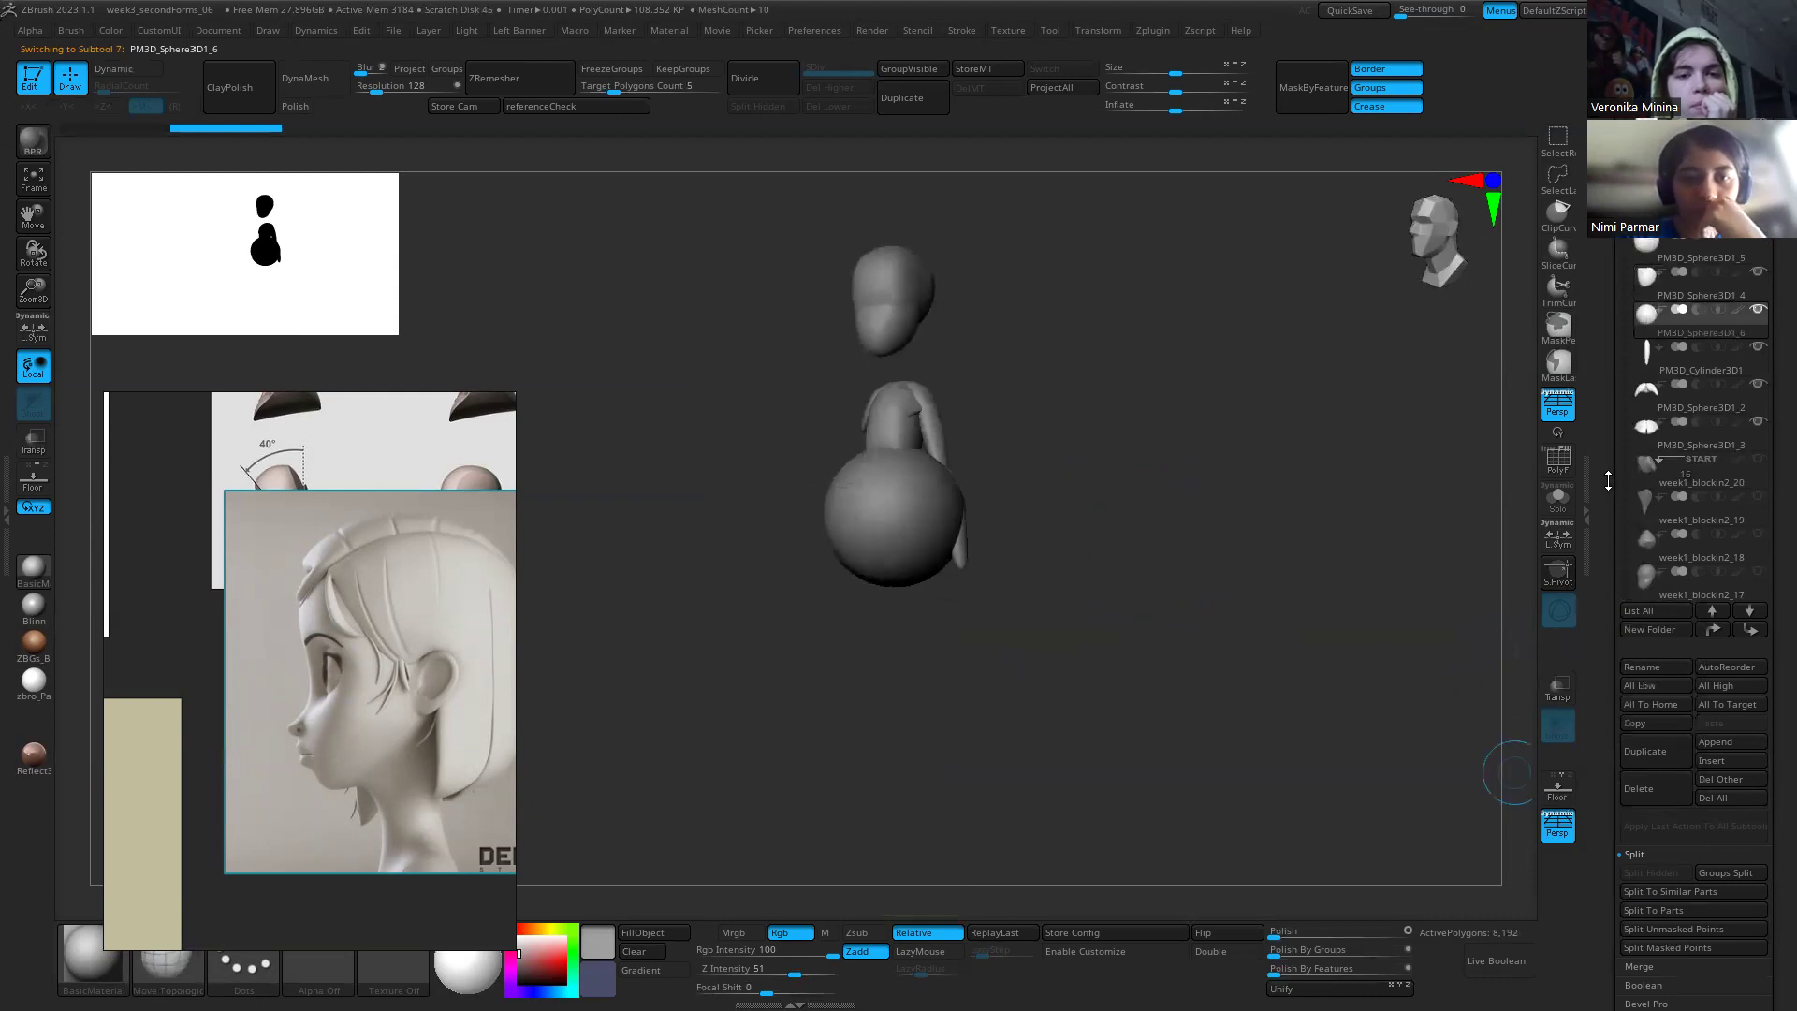
Step: Isolate the new sphere in Solo mode in side view and choose the TrimCurve brush
{"action": "left_click", "coordinate": [1558, 498]}
{"action": "left_click_drag", "start_coordinate": [1042, 514], "coordinate": [983, 403]}
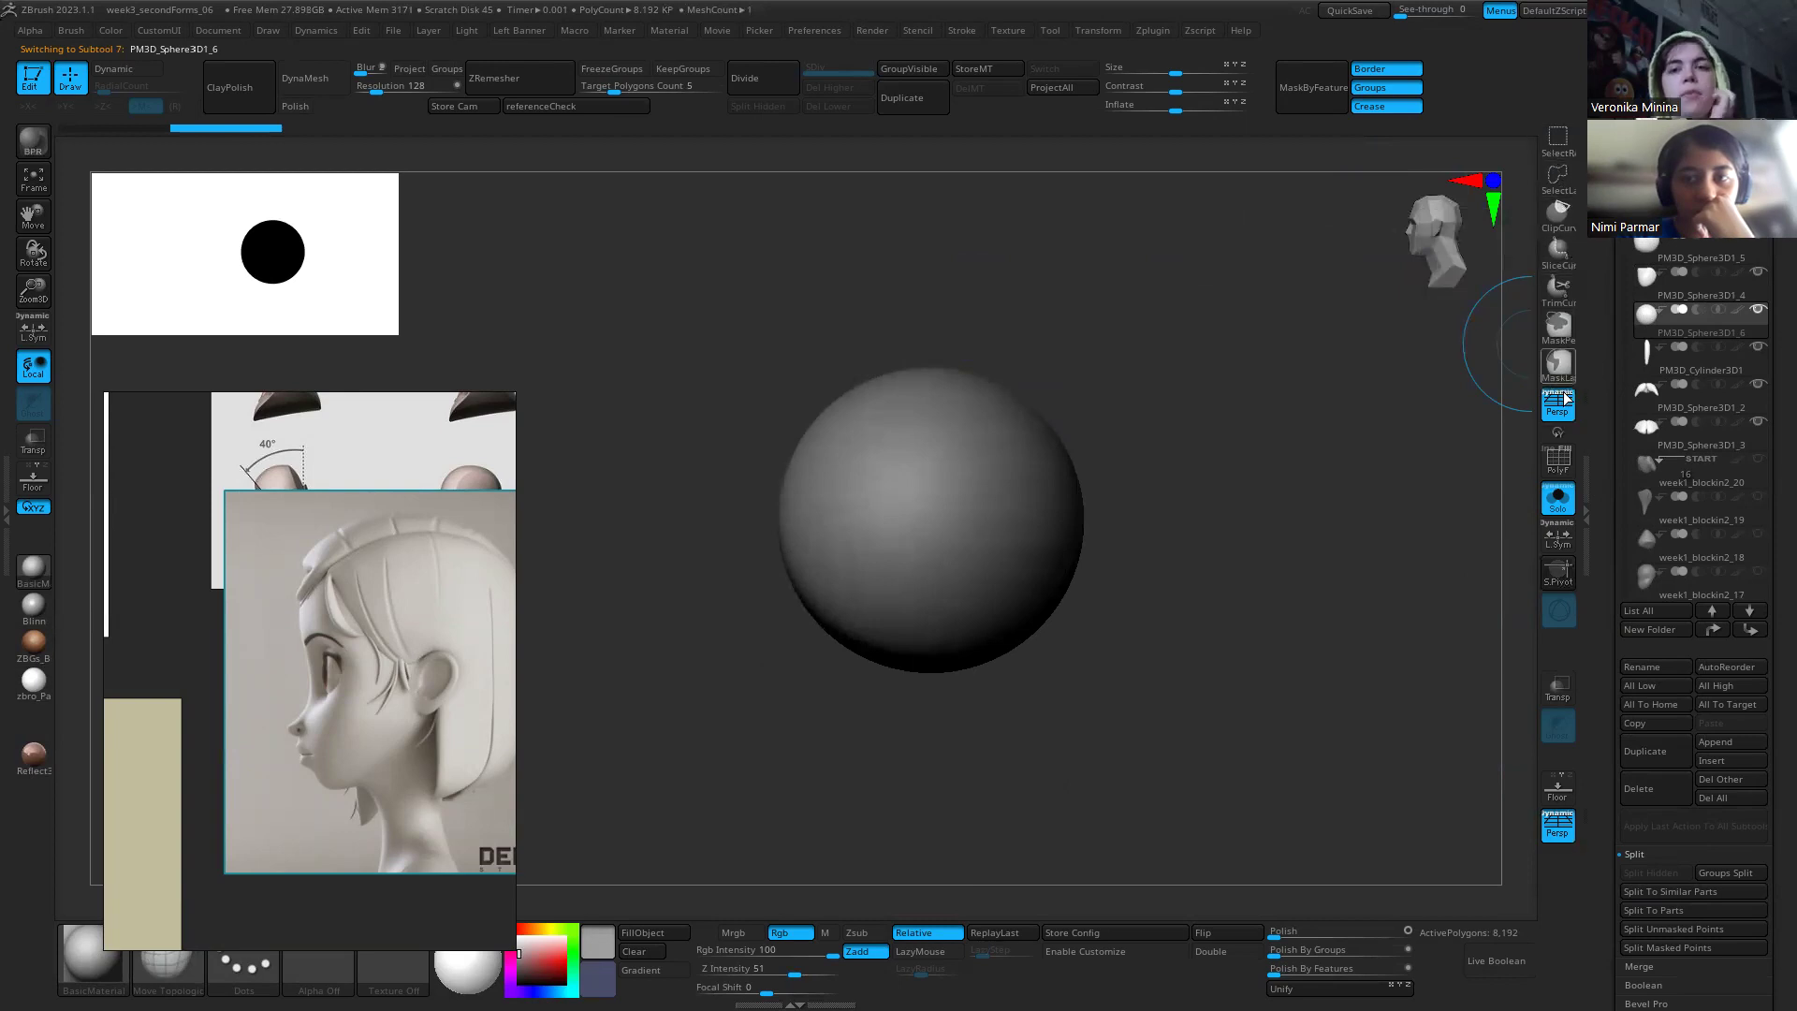
{"action": "left_click", "coordinate": [1562, 307]}
{"action": "left_click", "coordinate": [1592, 323]}
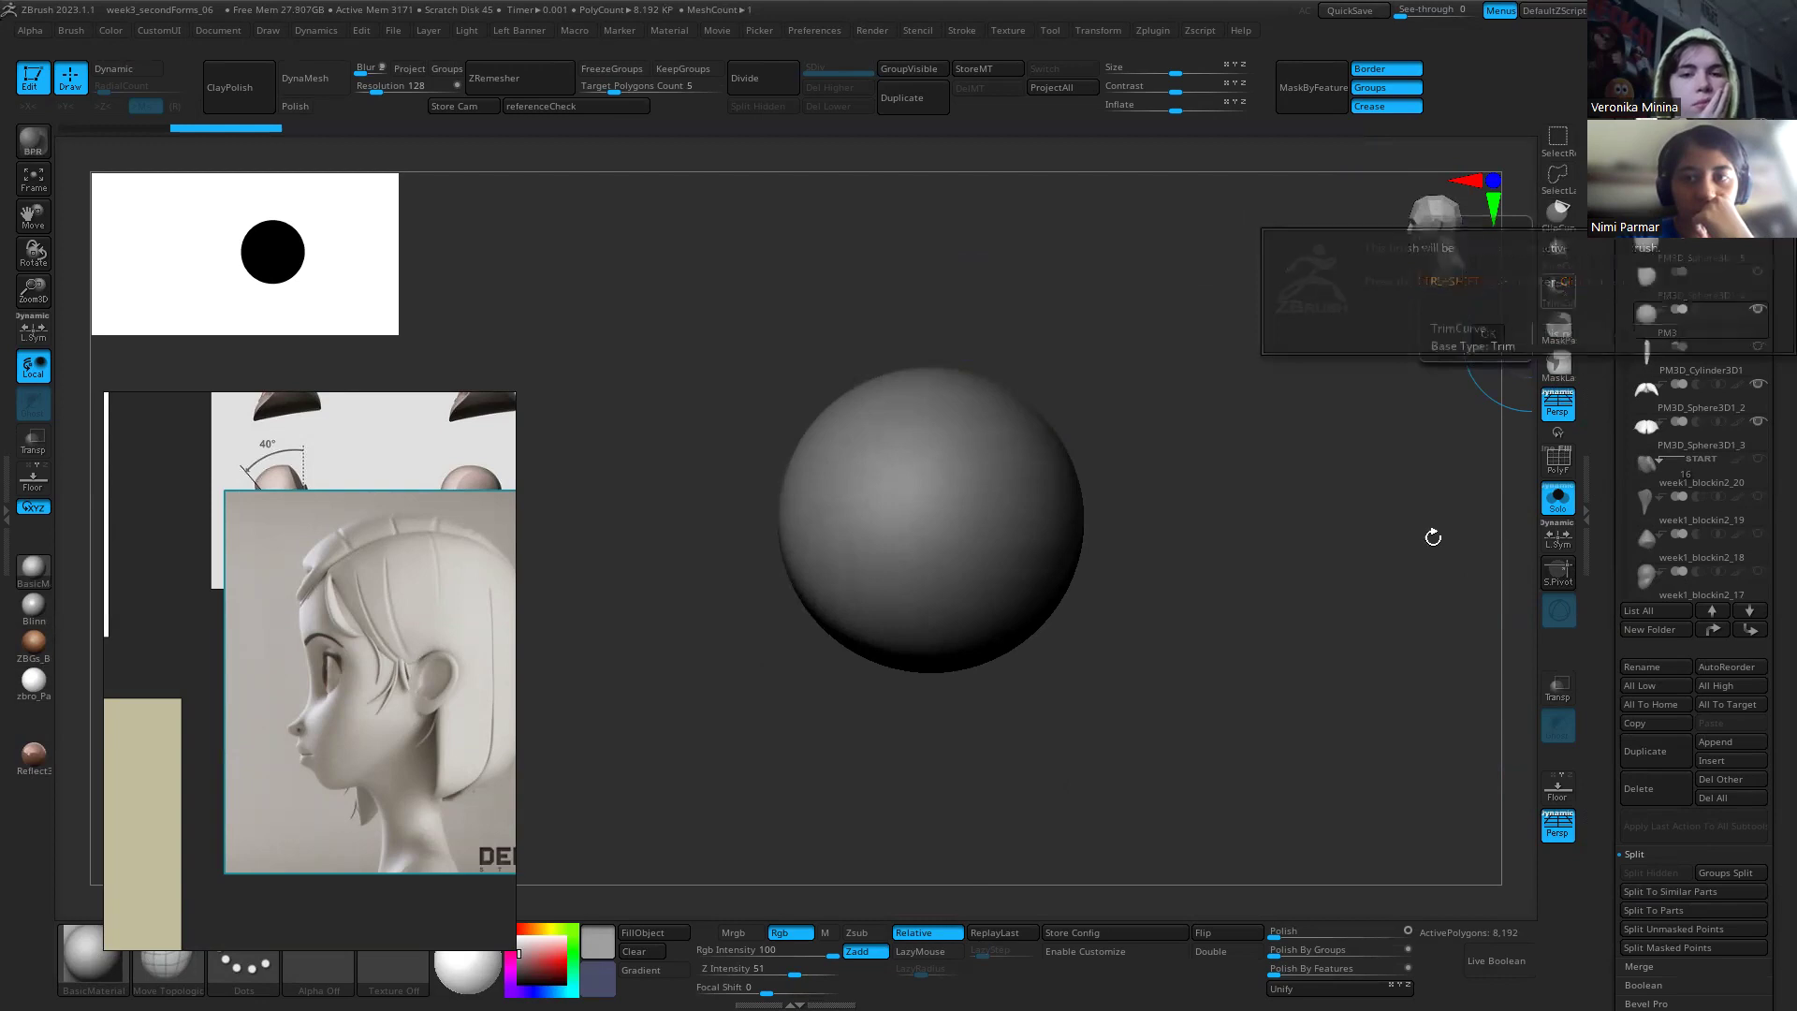
Step: Try trimming the sphere with straight vertical and angled TrimCurve cuts, undoing the cuts
{"action": "mouse_move", "coordinate": [942, 746]}
{"action": "left_mouse_down", "text": "ctrl+shift"}
{"action": "mouse_move", "coordinate": [902, 309]}
{"action": "mouse_move", "coordinate": [926, 181]}
{"action": "left_mouse_up", "text": "ctrl+shift"}
{"action": "mouse_move", "coordinate": [1085, 608]}
{"action": "left_mouse_down"}
{"action": "mouse_move", "coordinate": [1259, 674]}
{"action": "mouse_move", "coordinate": [1167, 666]}
{"action": "left_mouse_up"}
{"action": "left_click_drag", "start_coordinate": [905, 754], "coordinate": [1026, 314], "text": "ctrl+shift"}
{"action": "key", "text": "ctrl+z"}
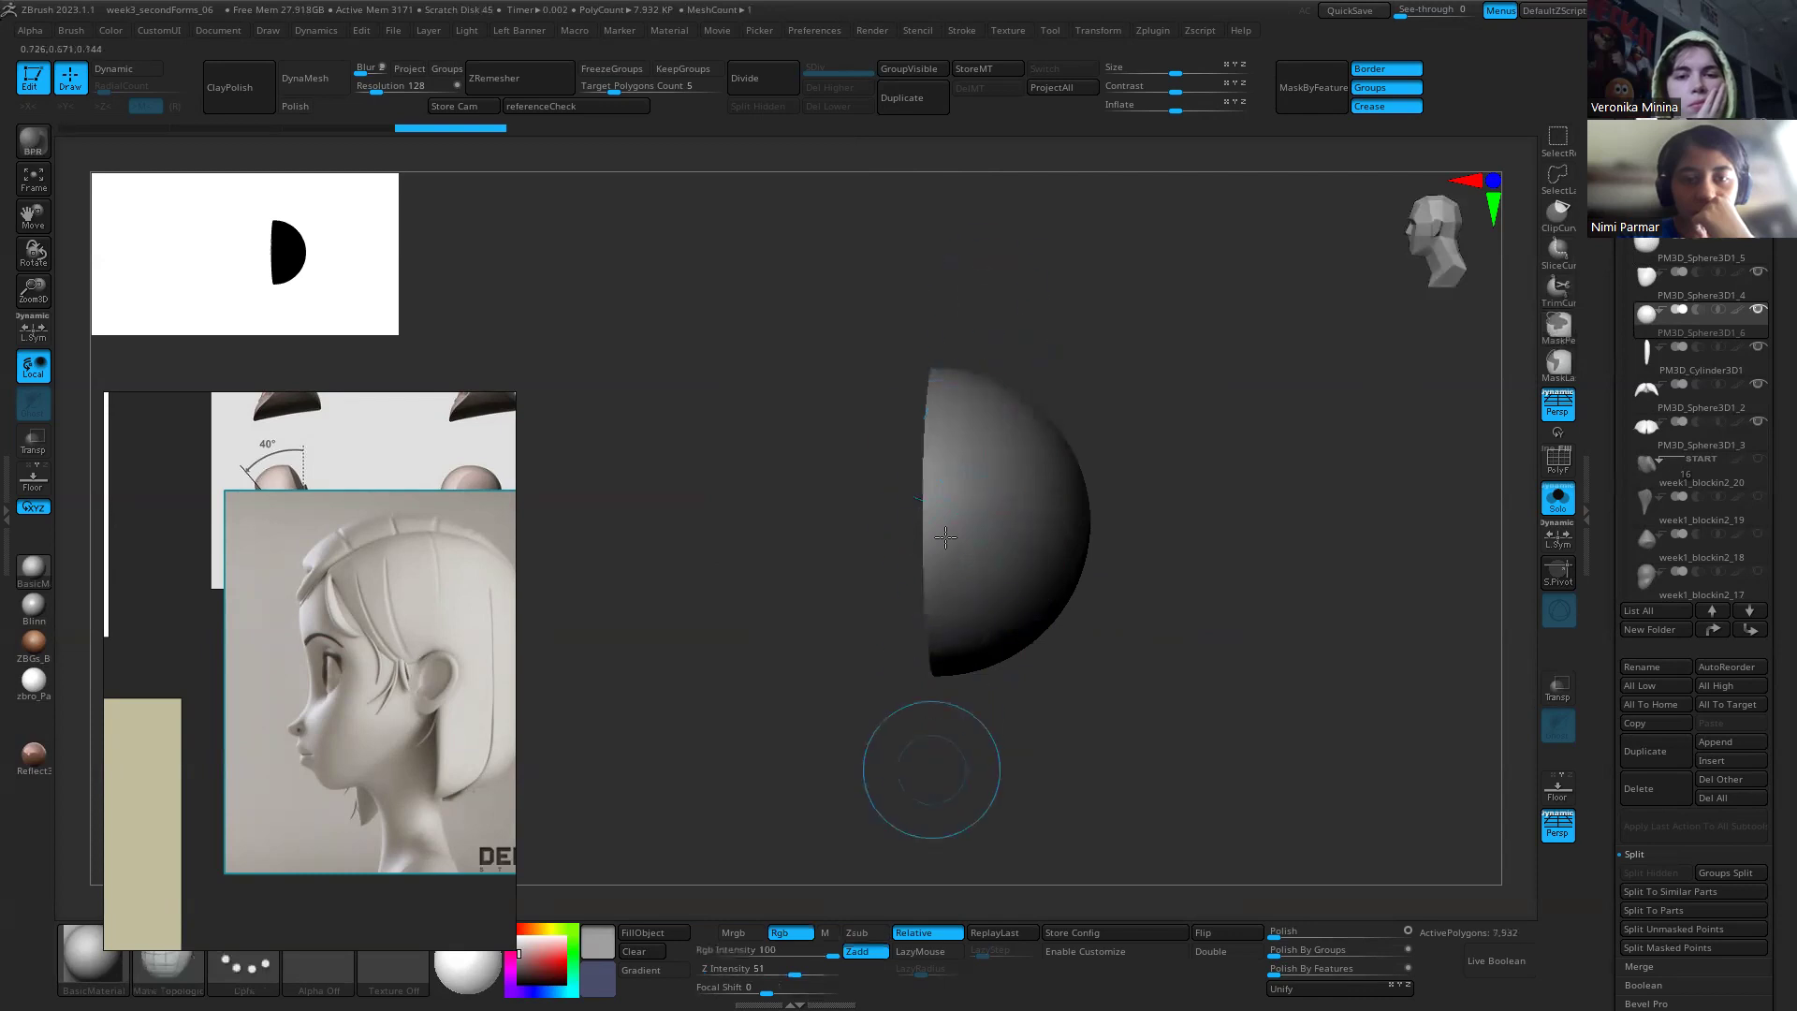
{"action": "left_click_drag", "start_coordinate": [877, 744], "coordinate": [1048, 402], "text": "ctrl+shift"}
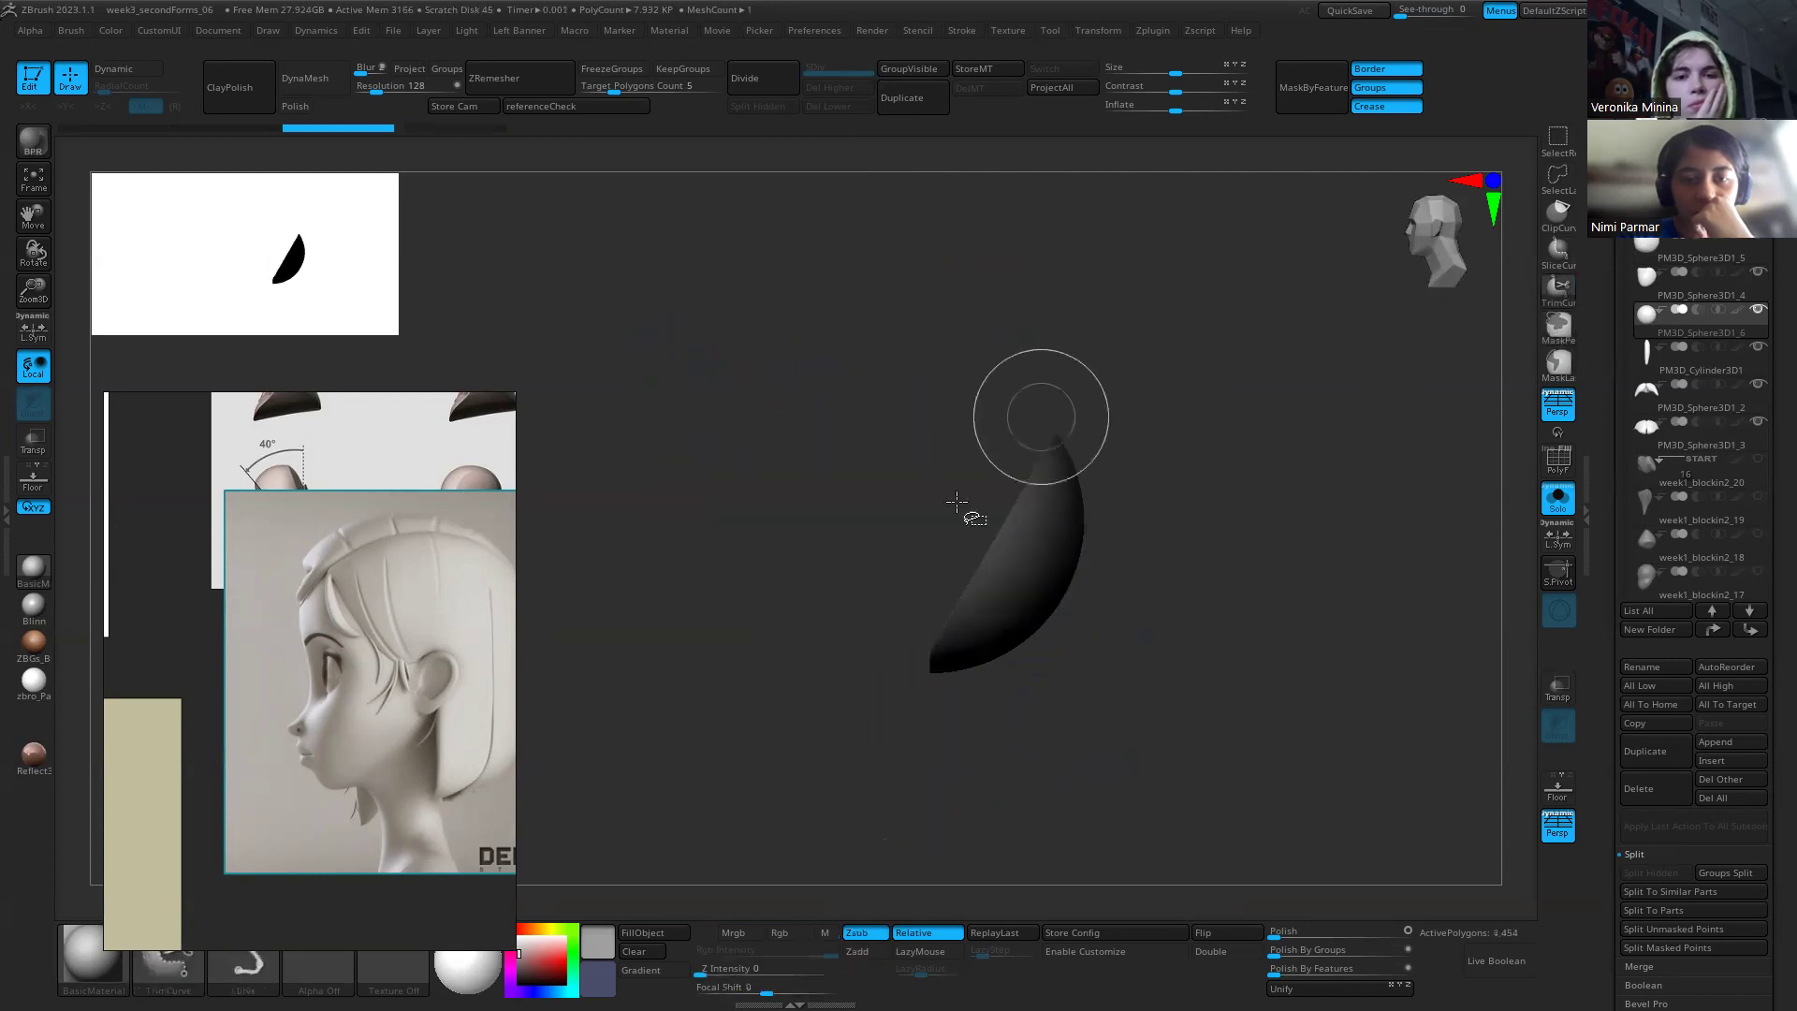
{"action": "mouse_move", "coordinate": [1183, 634]}
{"action": "left_mouse_down"}
{"action": "mouse_move", "coordinate": [1099, 597]}
{"action": "mouse_move", "coordinate": [1219, 626]}
{"action": "mouse_move", "coordinate": [939, 486]}
{"action": "mouse_move", "coordinate": [1019, 682]}
{"action": "mouse_move", "coordinate": [1002, 704]}
{"action": "left_mouse_up"}
{"action": "key", "text": "ctrl+z"}
{"action": "key", "text": "ctrl+z"}
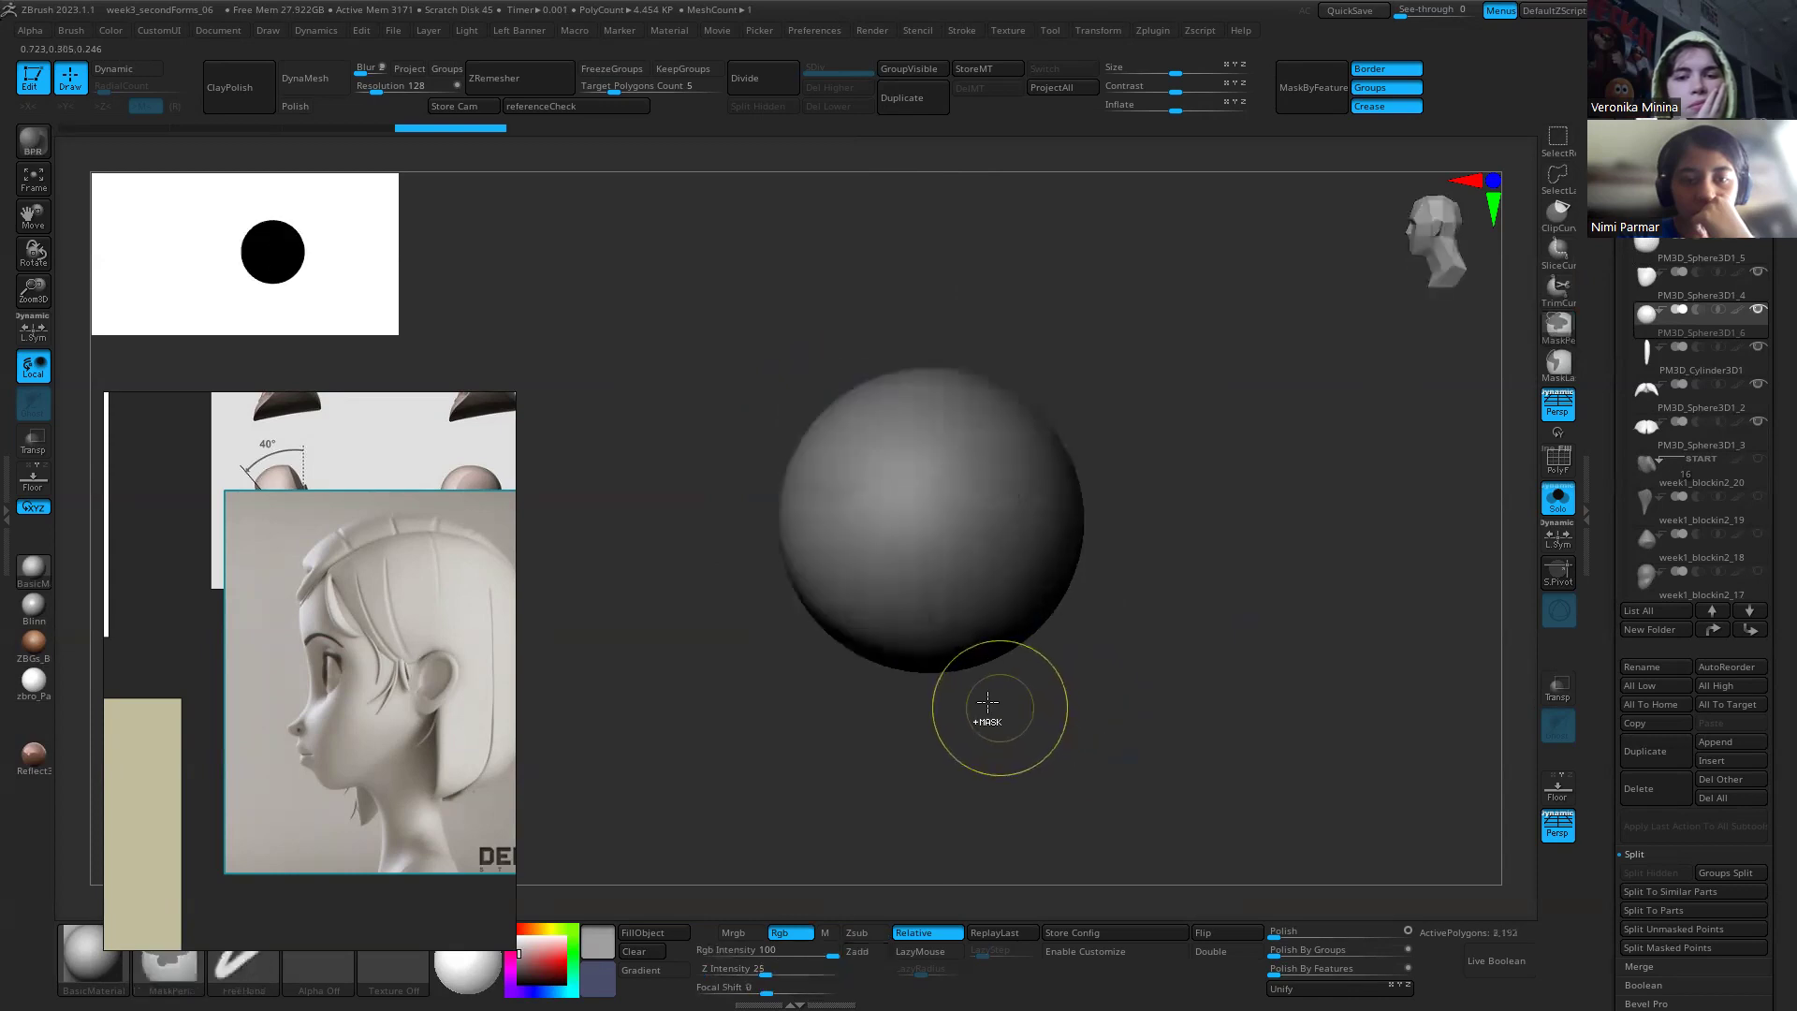
{"action": "left_click_drag", "start_coordinate": [892, 758], "coordinate": [1015, 269], "text": "ctrl+shift"}
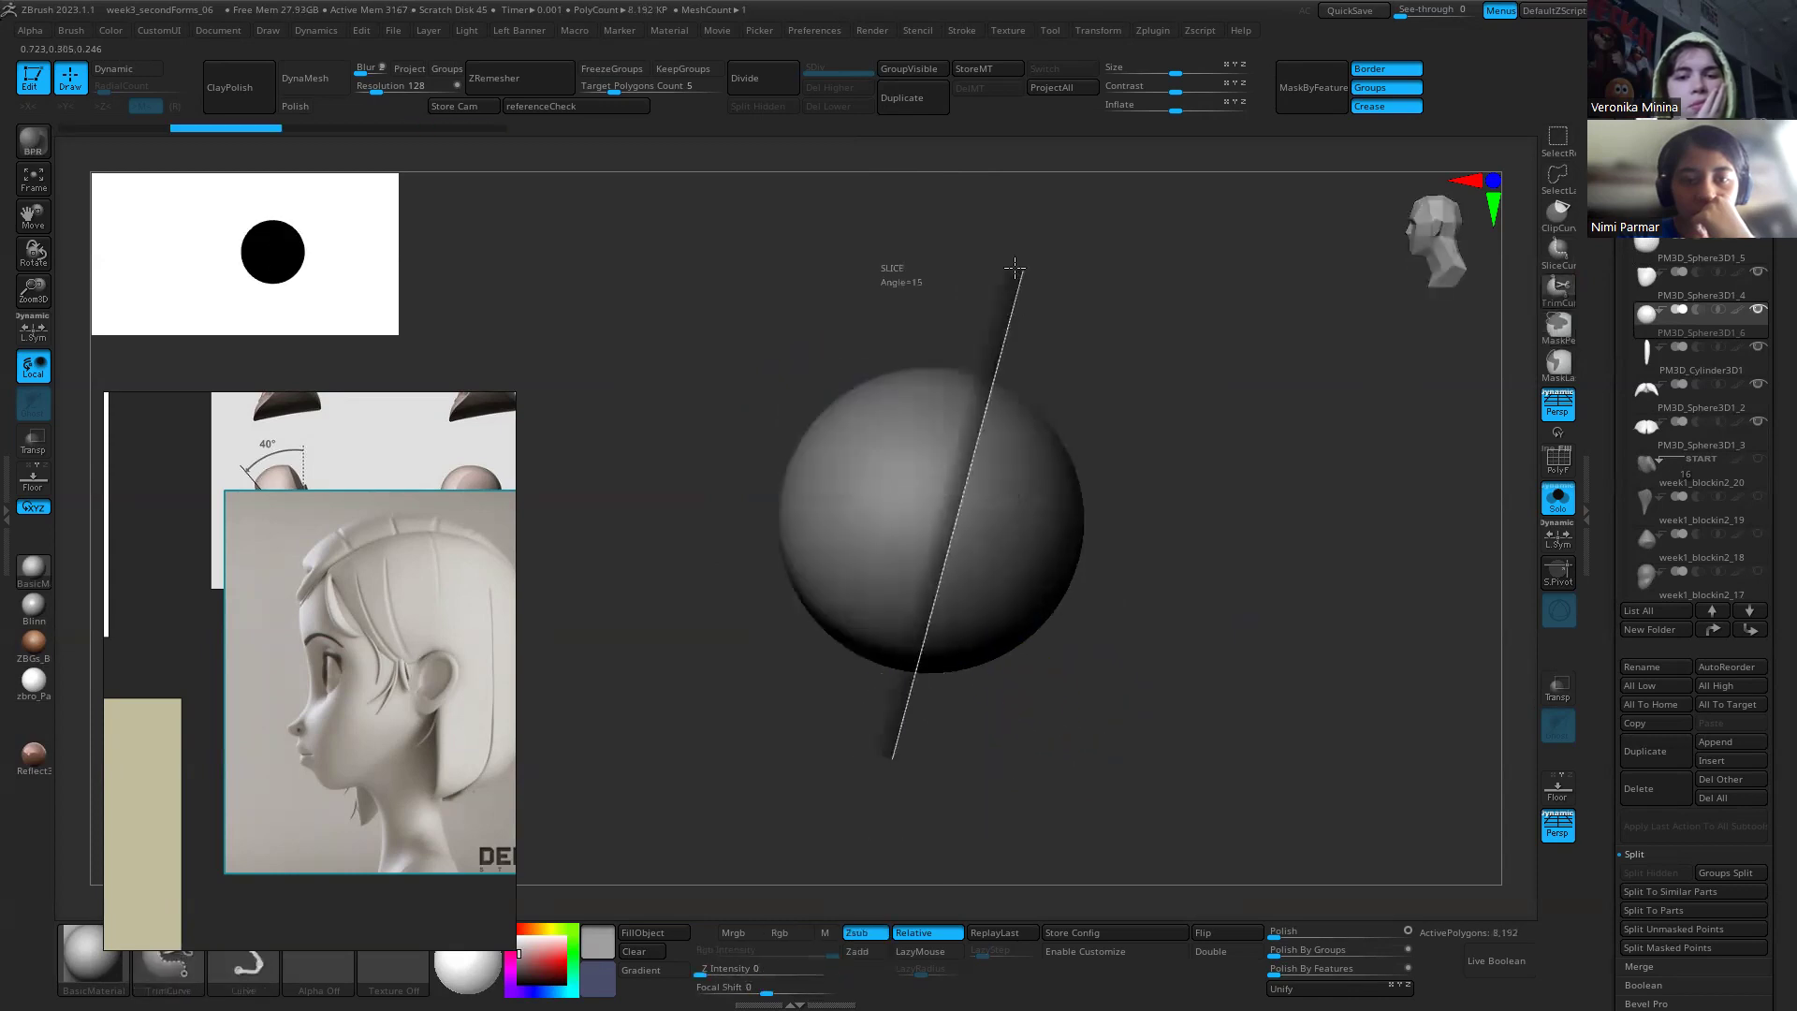
{"action": "left_click_drag", "start_coordinate": [1015, 254], "coordinate": [1016, 254], "text": "ctrl+shift"}
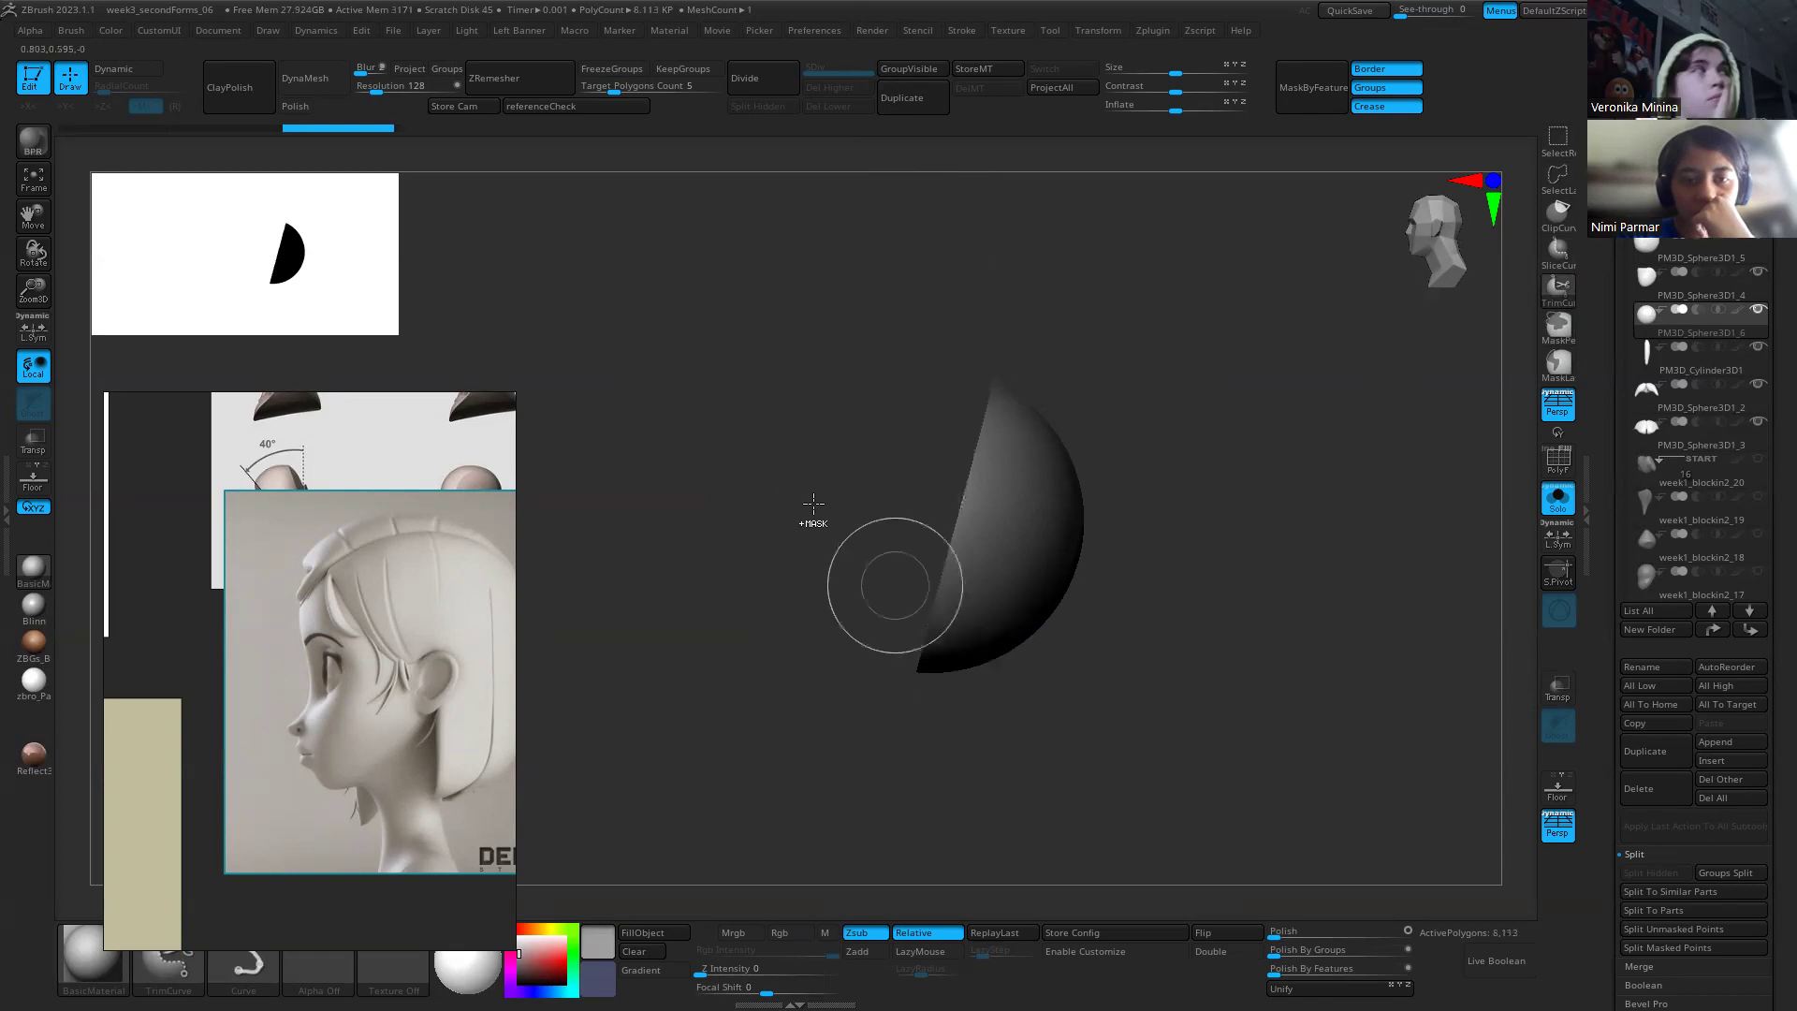
{"action": "left_click", "coordinate": [955, 750], "text": "ctrl+shift"}
Step: Trim the sphere vertically in half with TrimCurve and flatten the remaining half in depth with the gizmo
{"action": "left_click_drag", "start_coordinate": [927, 769], "coordinate": [930, 153], "text": "ctrl+shift"}
{"action": "key", "text": "w"}
{"action": "left_click_drag", "start_coordinate": [867, 518], "coordinate": [910, 505]}
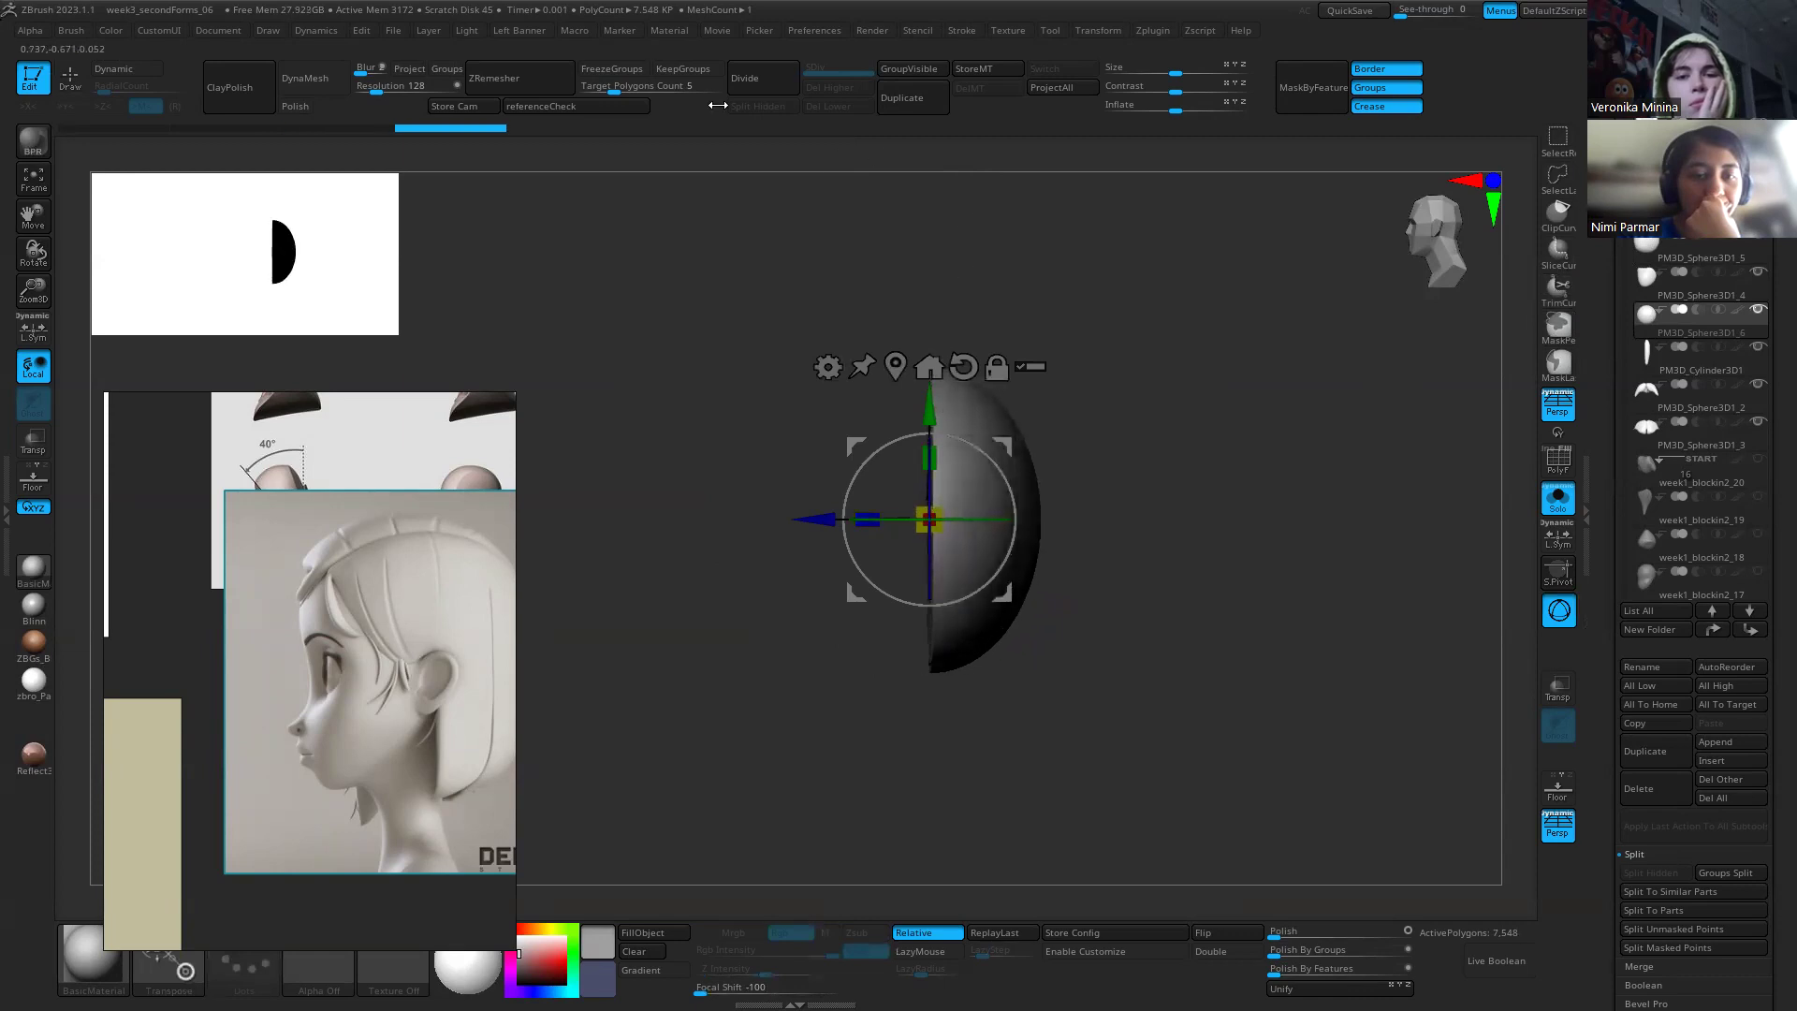
Step: ZRemesh the flattened half sphere with a target polygon count of 0.17927
{"action": "left_click_drag", "start_coordinate": [603, 87], "coordinate": [588, 86]}
{"action": "left_click", "coordinate": [493, 77]}
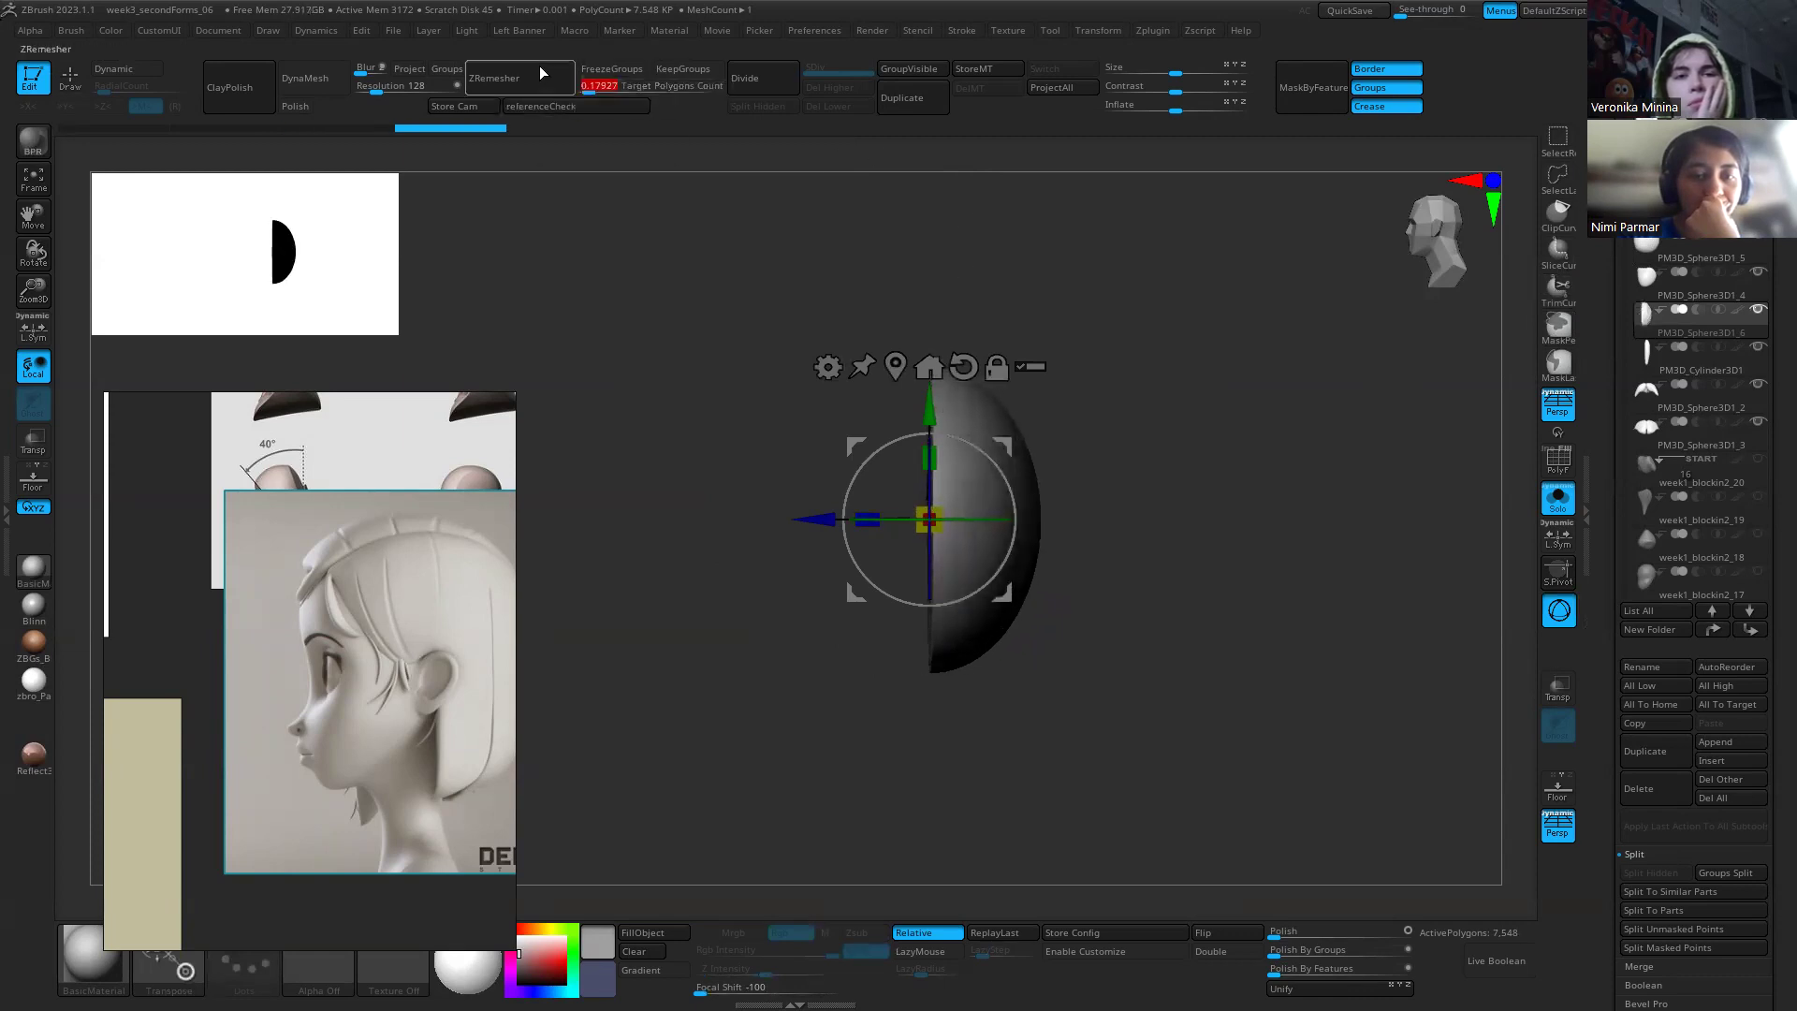
Step: Turn on dynamic subdivision for the remeshed half sphere and check its topology with the wireframe display
{"action": "key", "text": "d"}
{"action": "mouse_move", "coordinate": [1186, 559]}
{"action": "left_mouse_down"}
{"action": "mouse_move", "coordinate": [1070, 598]}
{"action": "mouse_move", "coordinate": [963, 510]}
{"action": "mouse_move", "coordinate": [999, 511]}
{"action": "left_mouse_up"}
{"action": "key", "text": "q"}
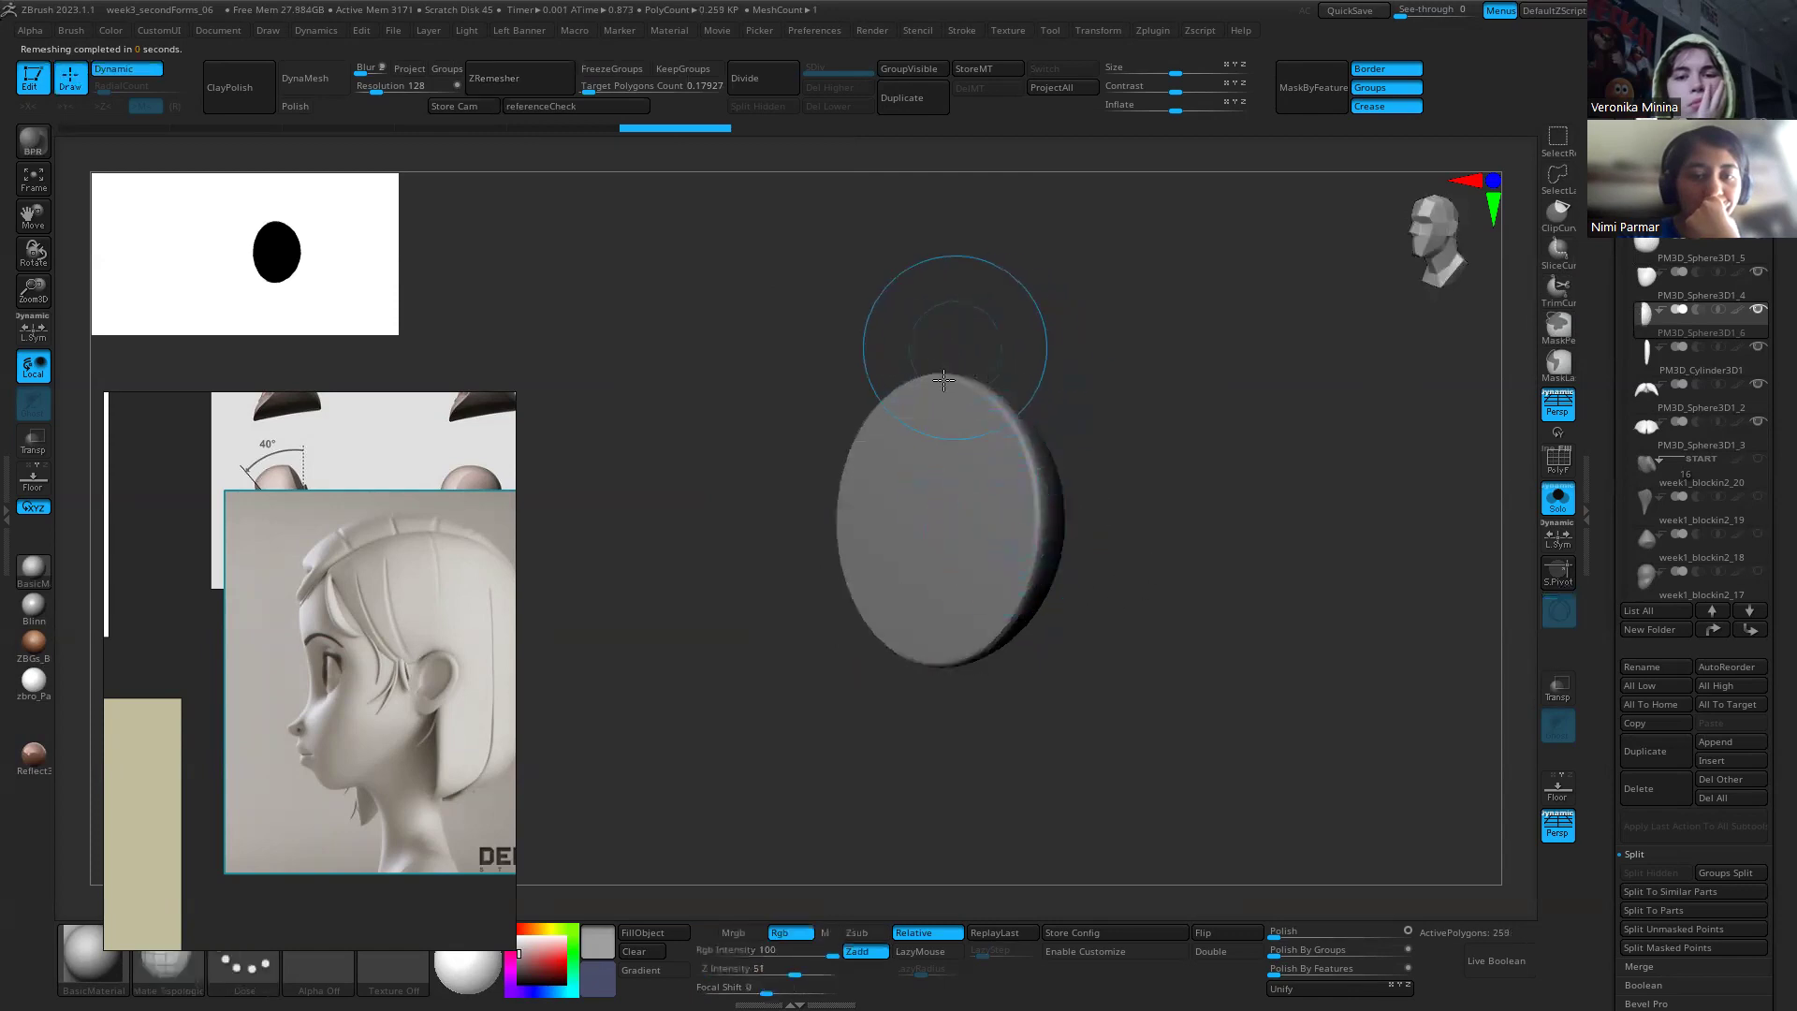
{"action": "key", "text": "shift+f"}
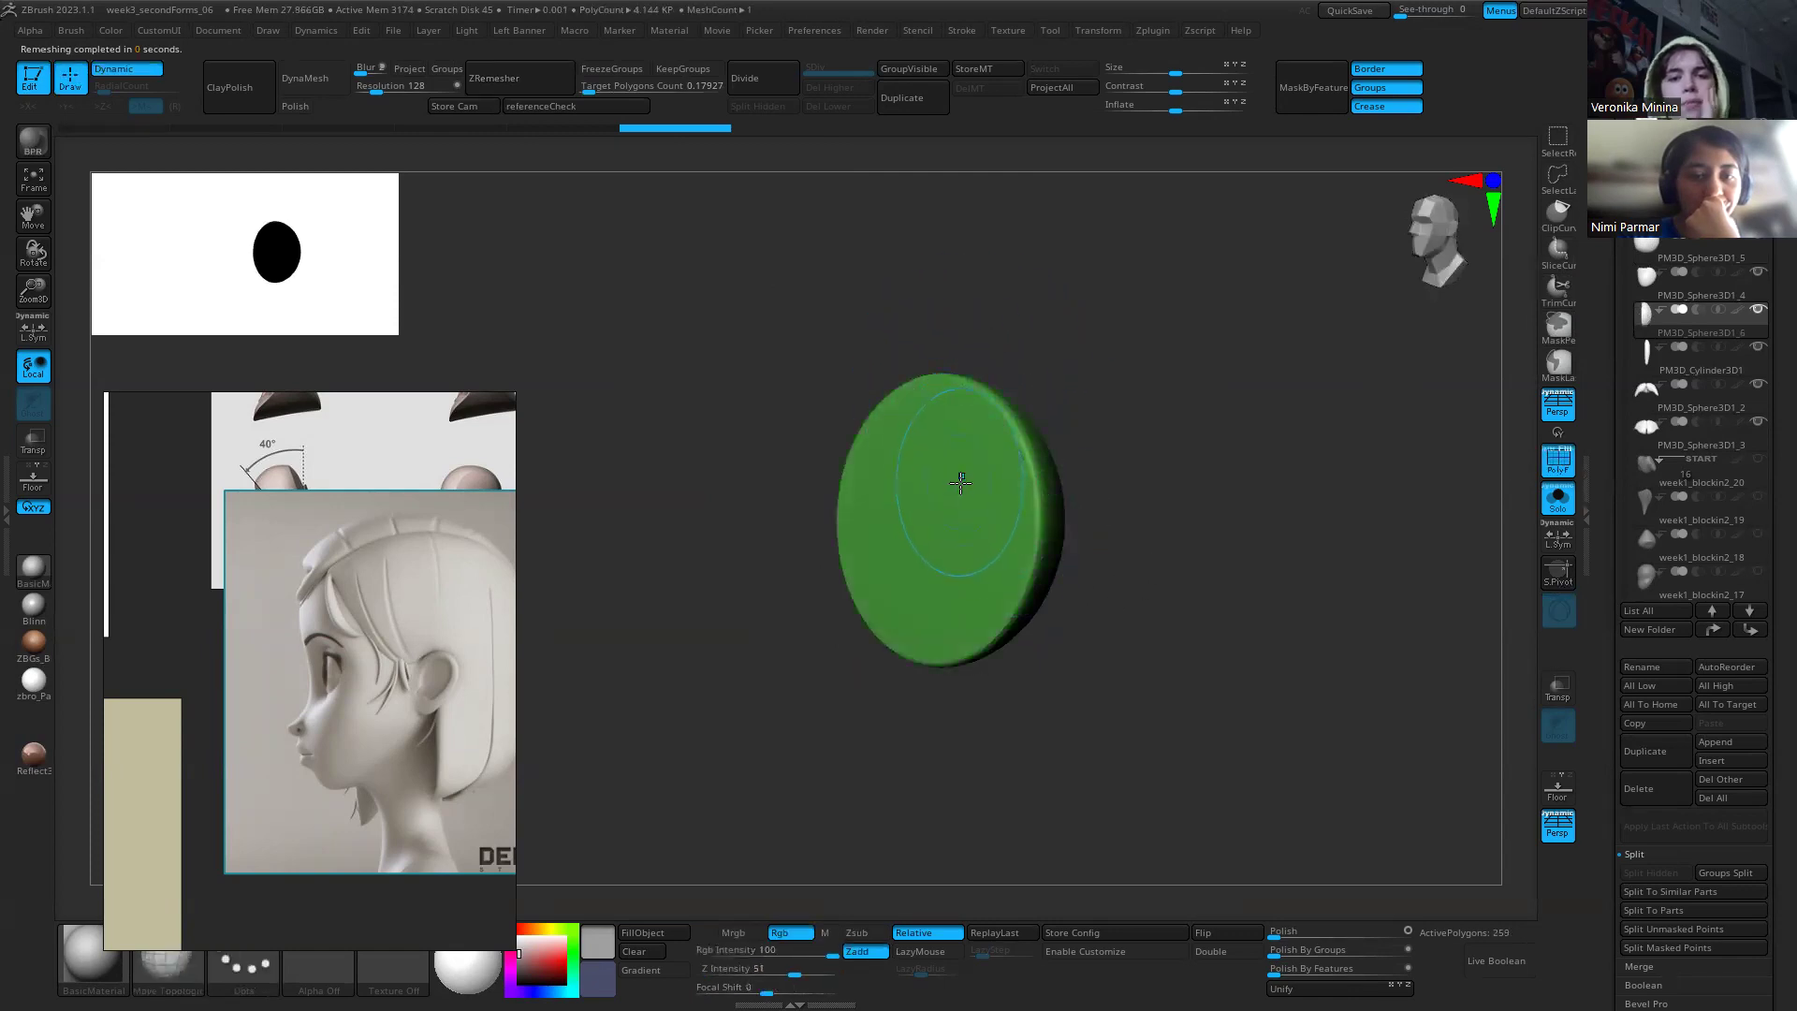
{"action": "left_click", "coordinate": [1558, 459]}
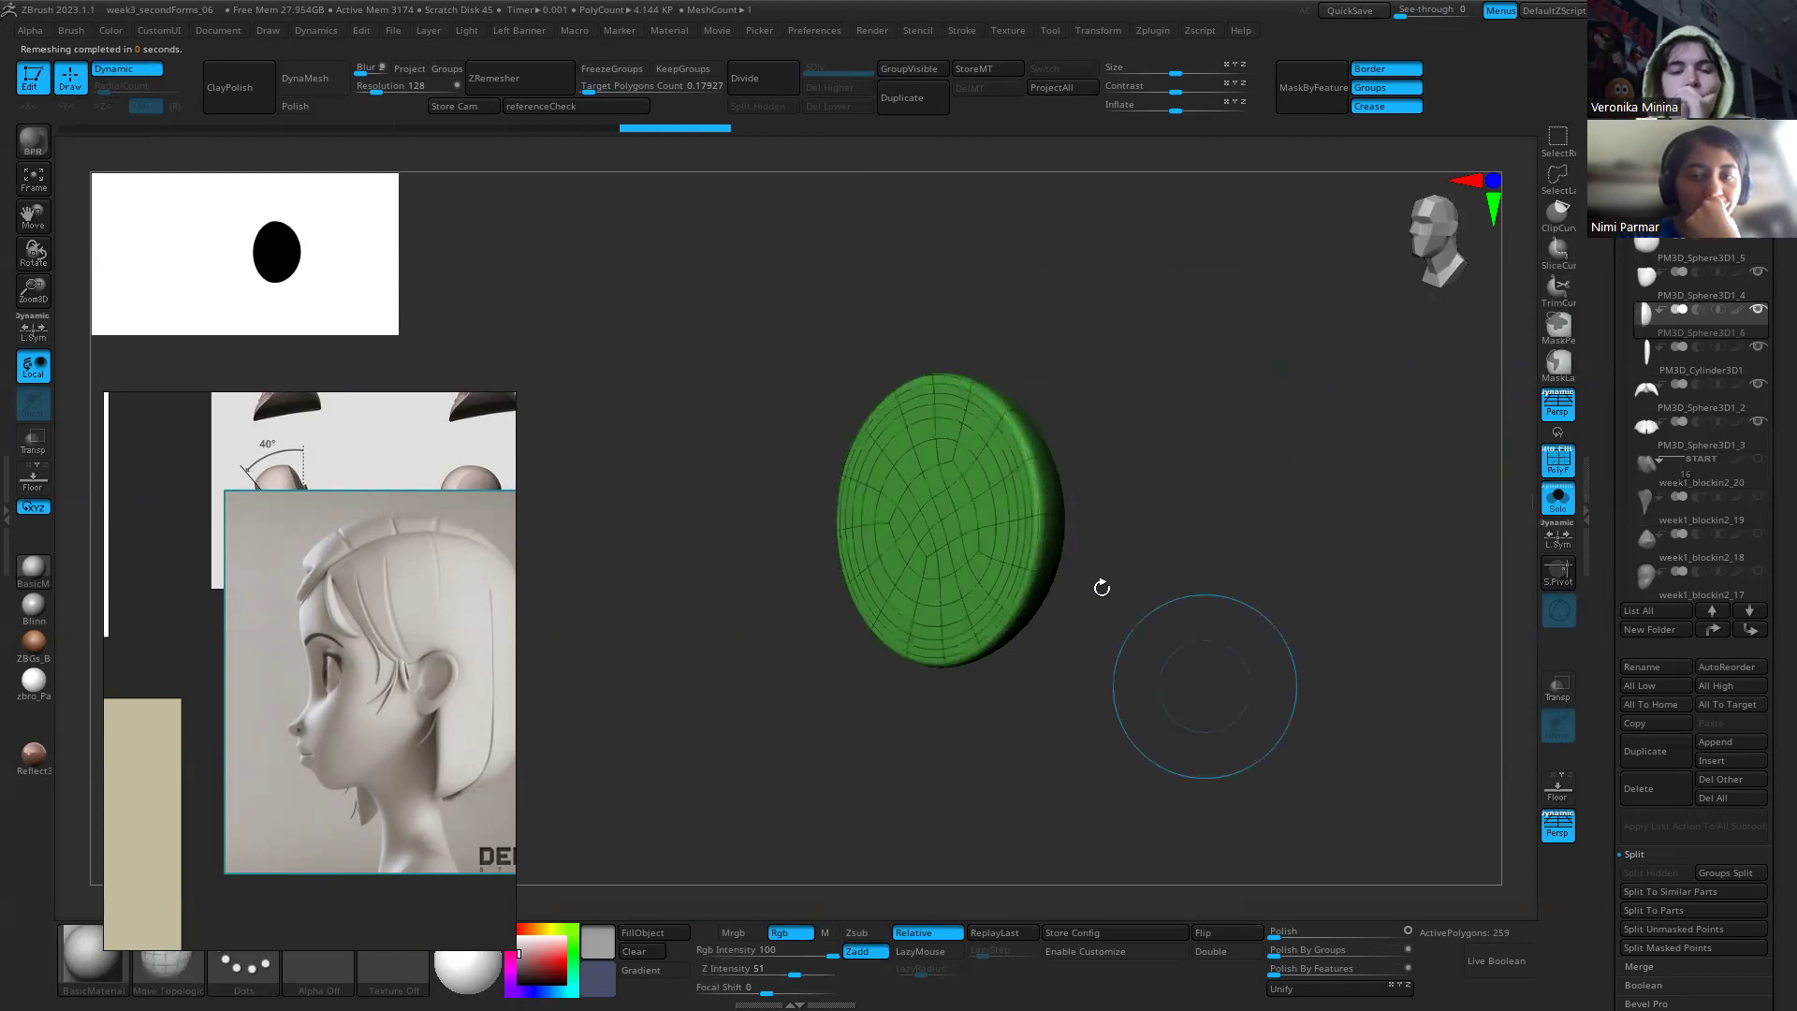
{"action": "key", "text": "shift+f"}
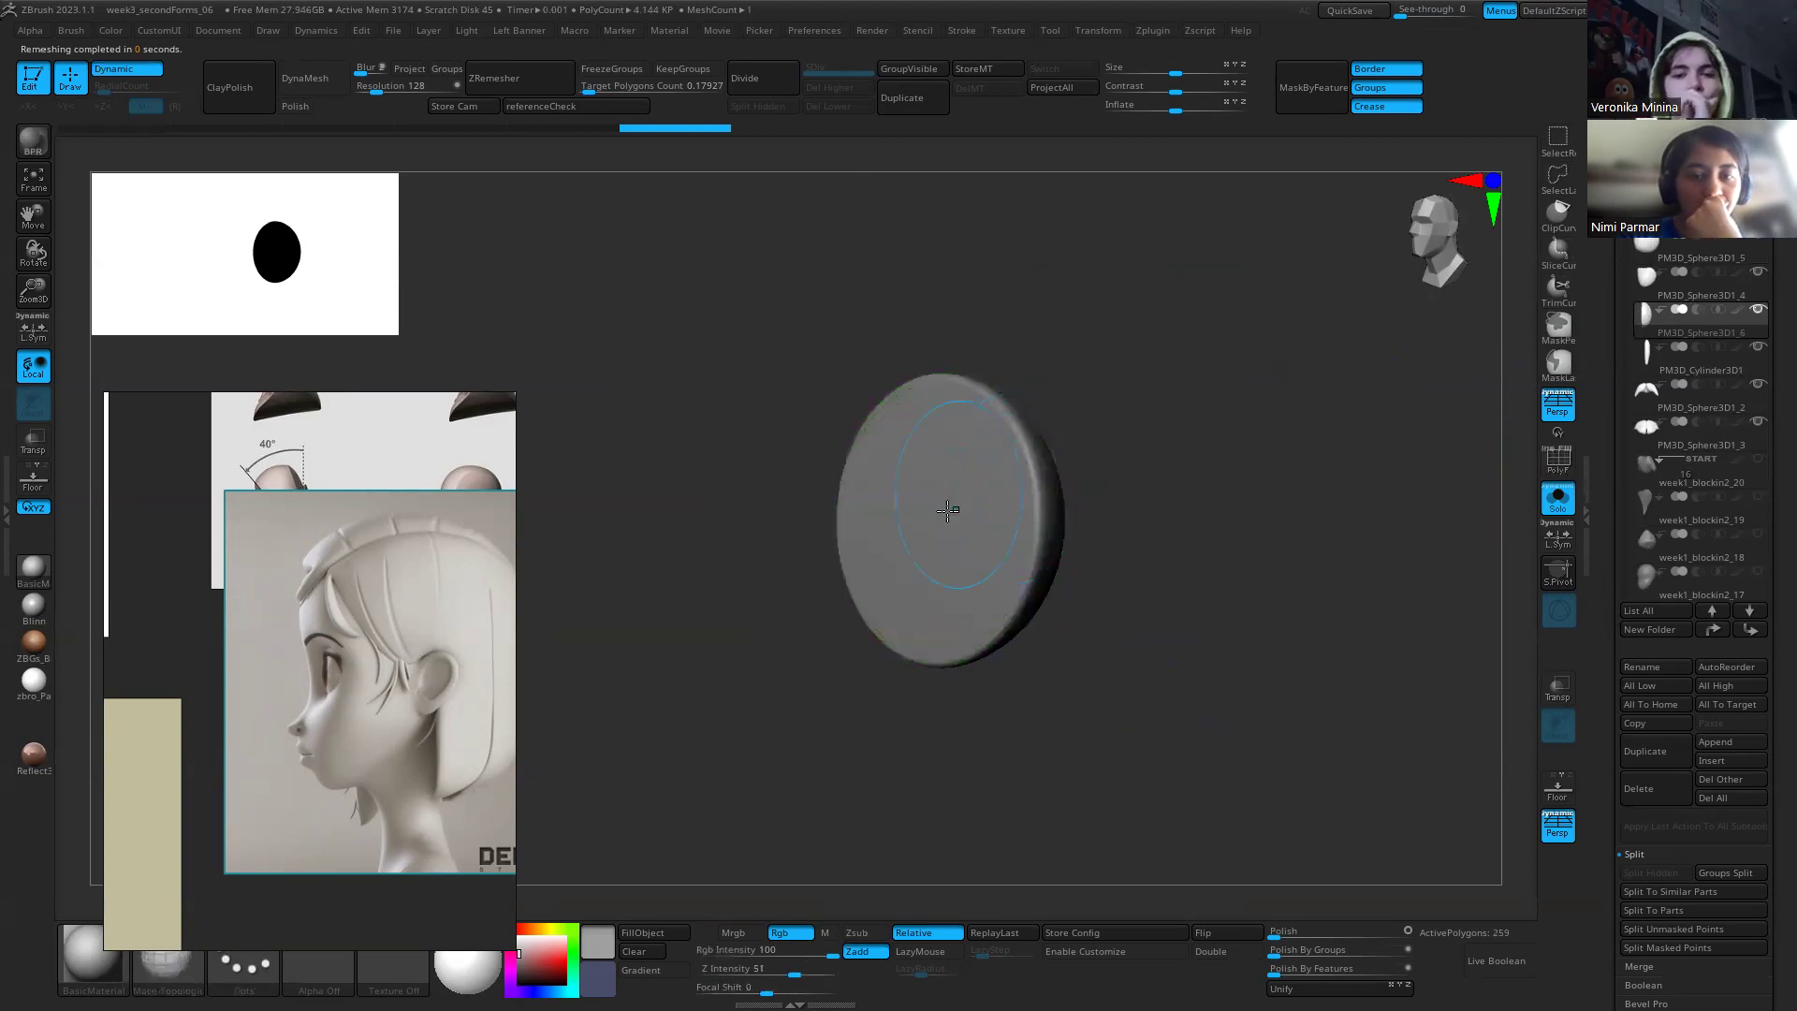
Step: Sculpt a shallow hollow into the flat face of the half sphere
{"action": "mouse_move", "coordinate": [936, 522]}
{"action": "left_mouse_down", "text": "alt"}
{"action": "mouse_move", "coordinate": [884, 521]}
{"action": "mouse_move", "coordinate": [928, 456]}
{"action": "left_mouse_up", "text": "alt"}
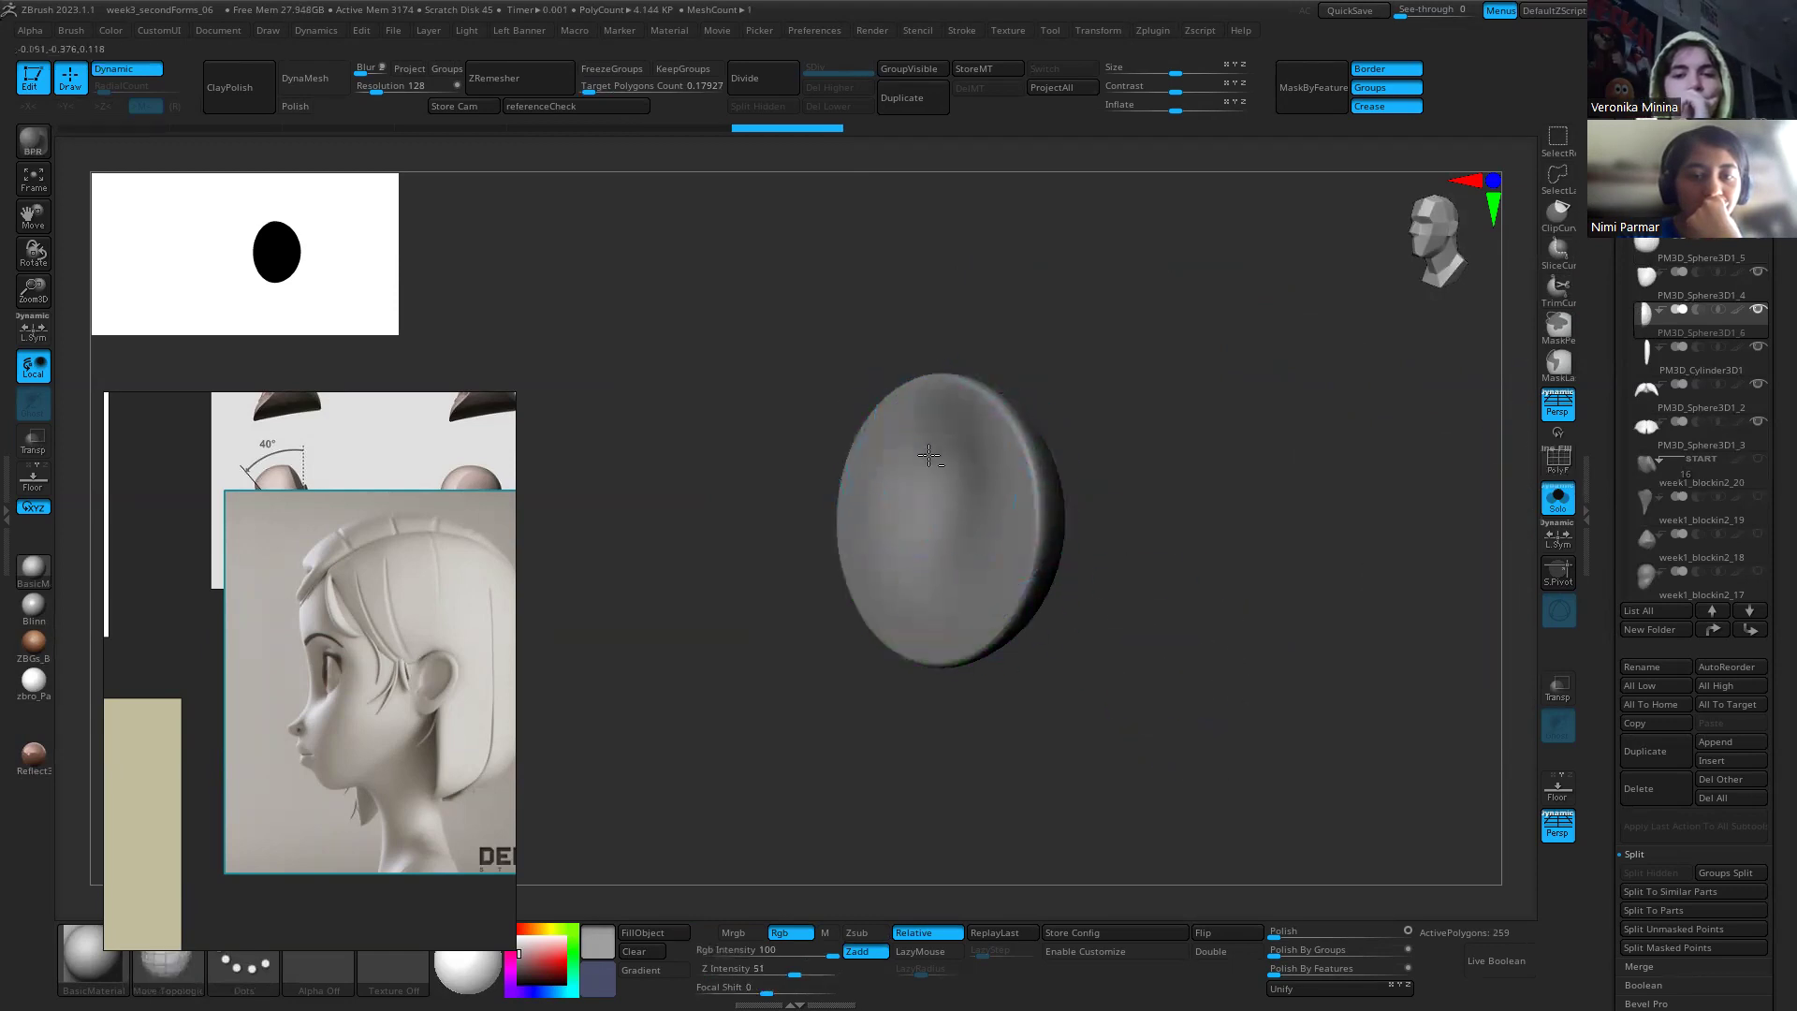
{"action": "left_click_drag", "start_coordinate": [951, 561], "coordinate": [870, 511]}
Step: Try cutting away one side of the disc with near-vertical TrimCurve lines, undoing the cuts
{"action": "left_click_drag", "start_coordinate": [935, 777], "coordinate": [879, 198], "text": "ctrl+shift"}
{"action": "mouse_move", "coordinate": [1145, 710]}
{"action": "left_mouse_down"}
{"action": "mouse_move", "coordinate": [1191, 711]}
{"action": "mouse_move", "coordinate": [1151, 711]}
{"action": "left_mouse_up"}
{"action": "key", "text": "ctrl+z"}
{"action": "left_click_drag", "start_coordinate": [910, 694], "coordinate": [868, 243], "text": "ctrl+shift"}
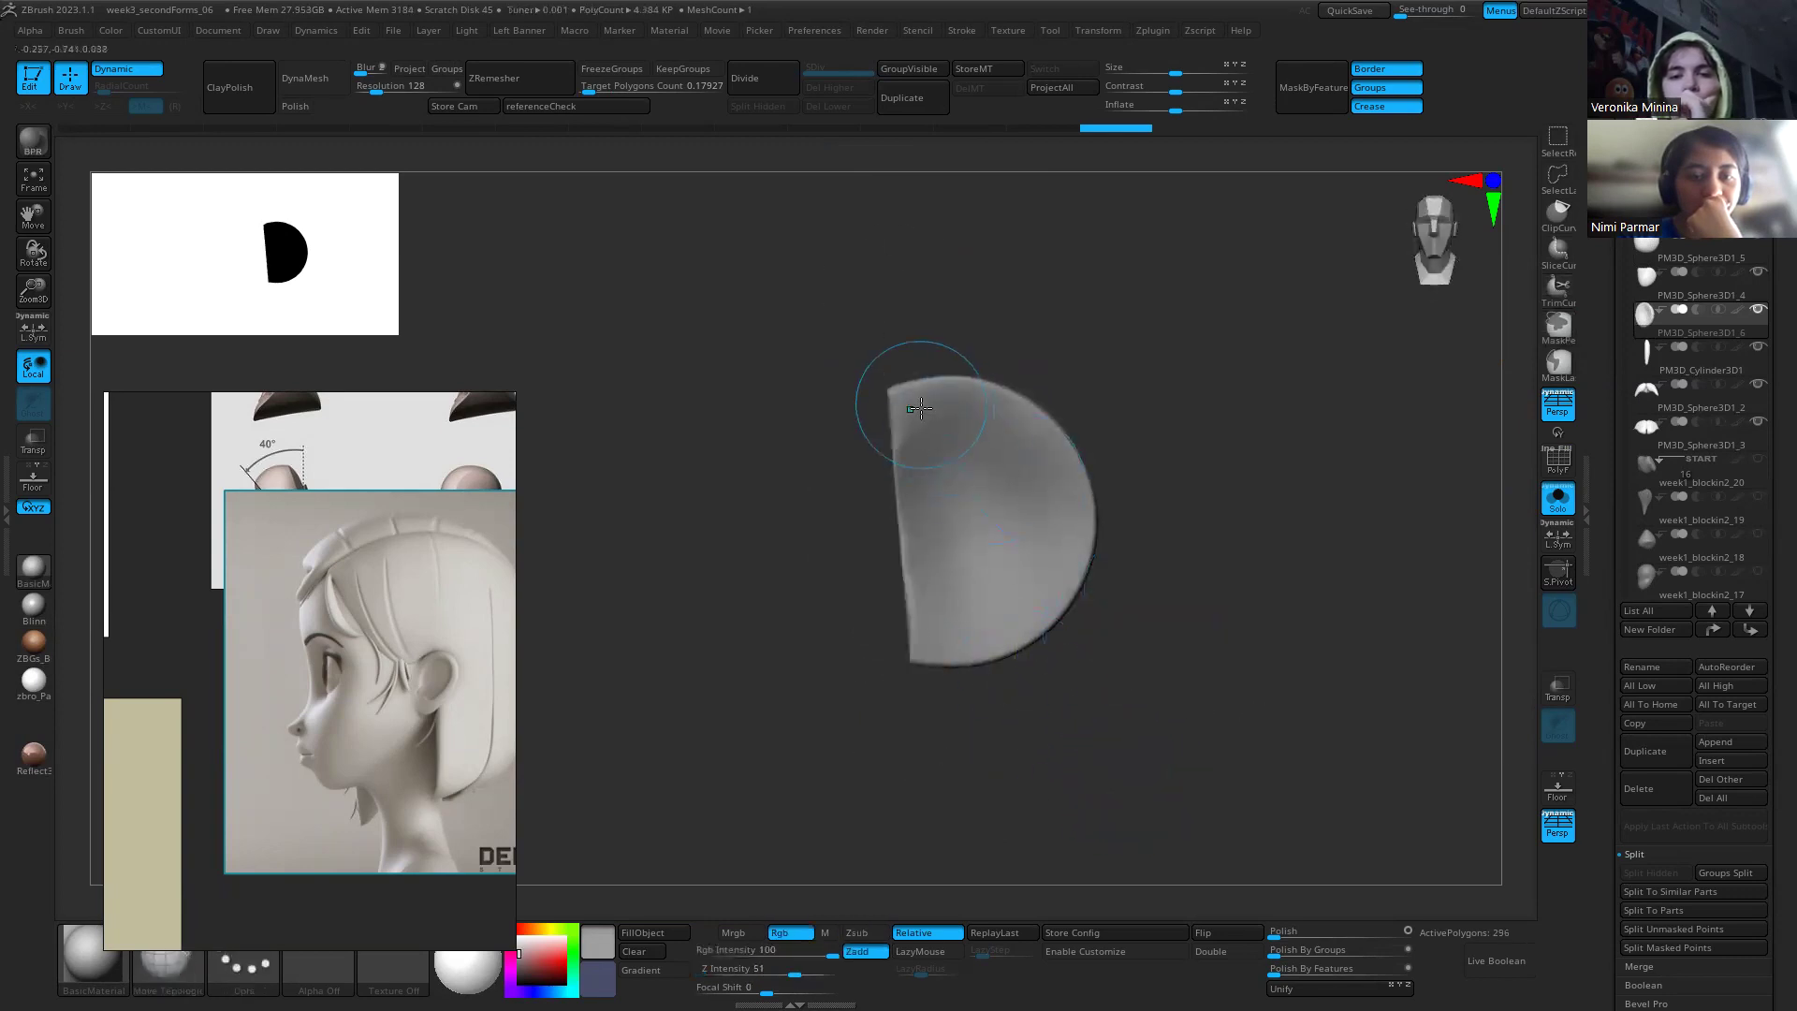
{"action": "key", "text": "ctrl+z"}
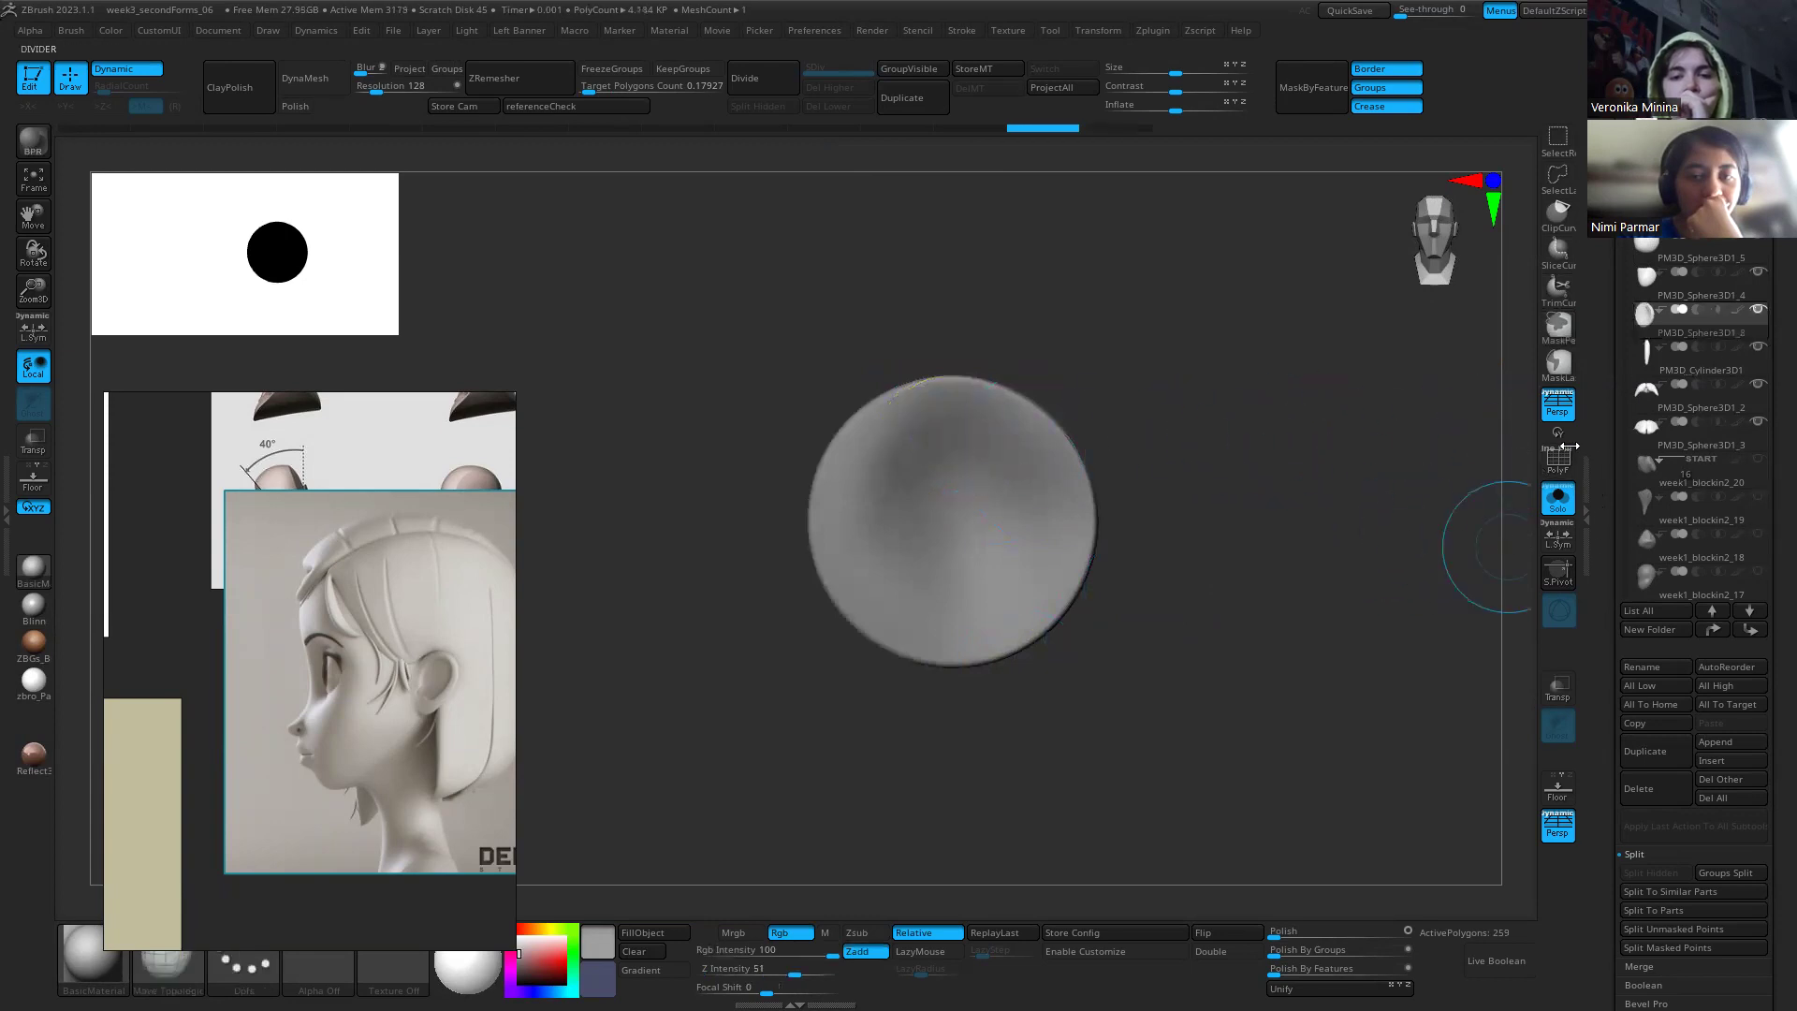
Step: Leave Solo mode and move the disc up beside the head with the gizmo
{"action": "left_click", "coordinate": [1557, 496]}
{"action": "key", "text": "w"}
{"action": "left_click_drag", "start_coordinate": [823, 522], "coordinate": [866, 521]}
{"action": "left_click_drag", "start_coordinate": [980, 414], "coordinate": [980, 223]}
{"action": "left_click_drag", "start_coordinate": [1176, 421], "coordinate": [1248, 577], "text": "shift"}
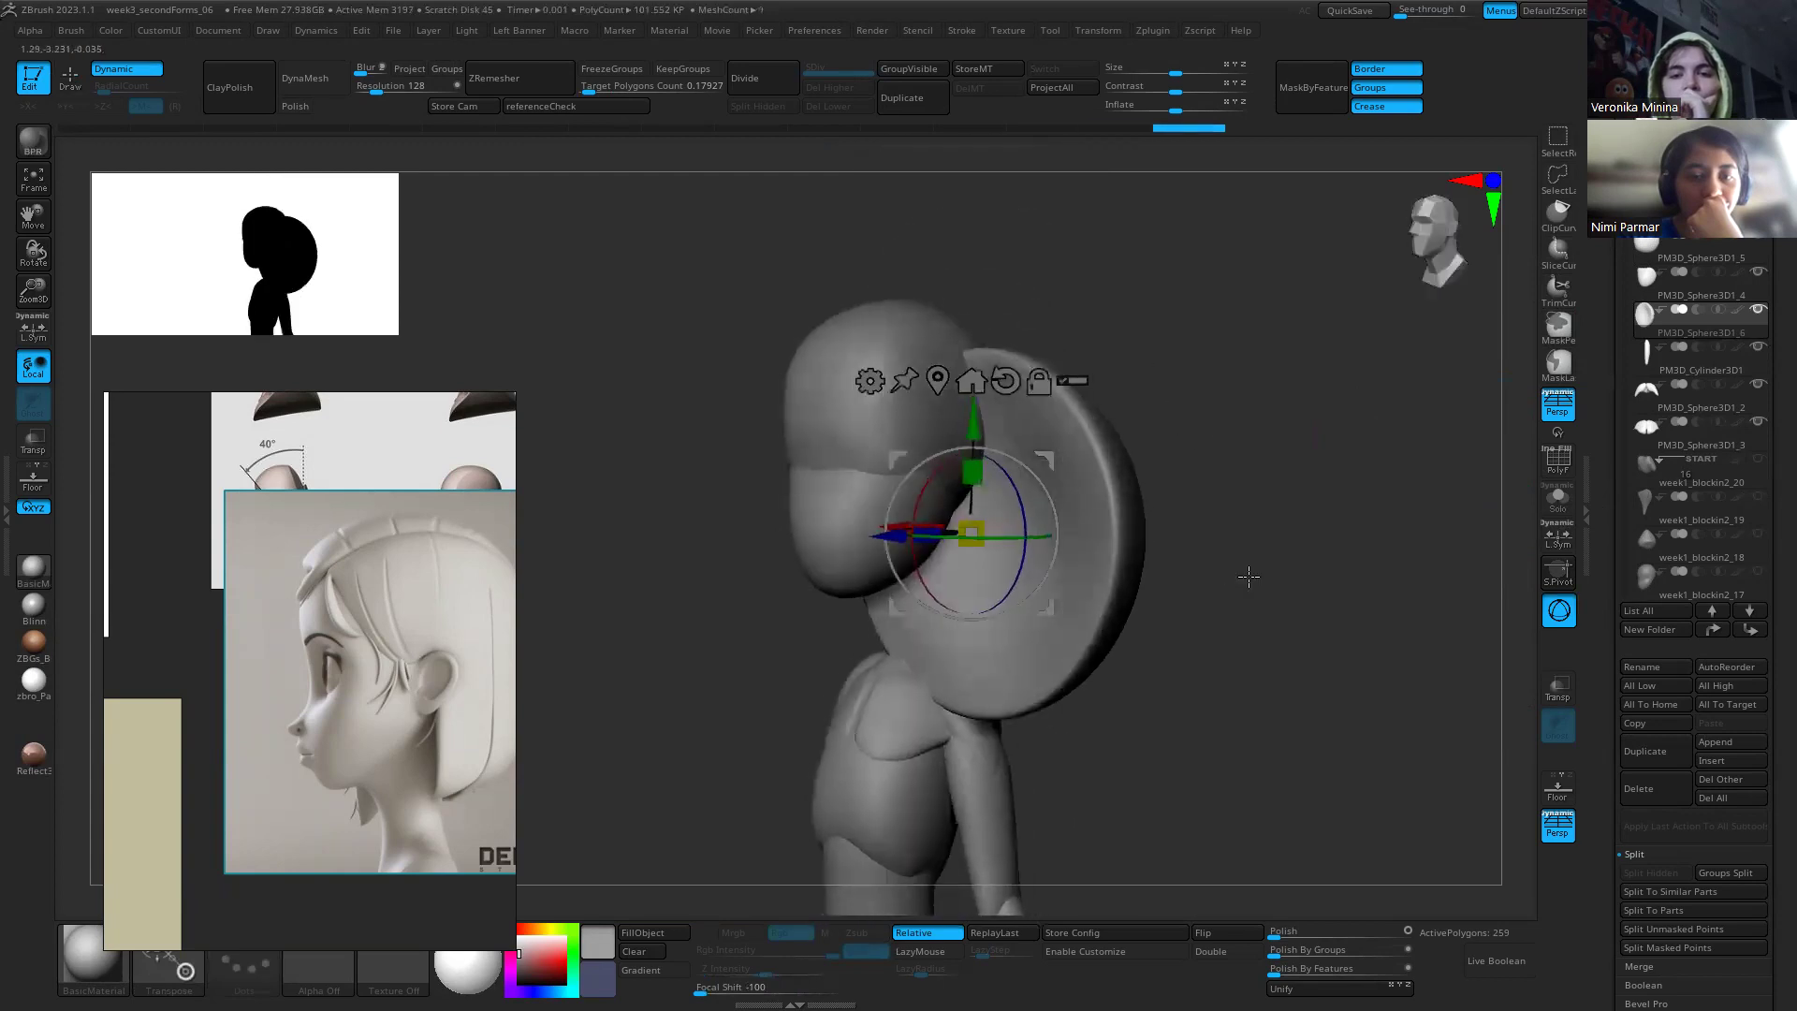
Step: Scale the disc down to ear size and position it at the side of the head, adjusting its height and depth
{"action": "left_click_drag", "start_coordinate": [990, 530], "coordinate": [875, 530]}
{"action": "left_click_drag", "start_coordinate": [1124, 609], "coordinate": [1085, 599], "text": "shift"}
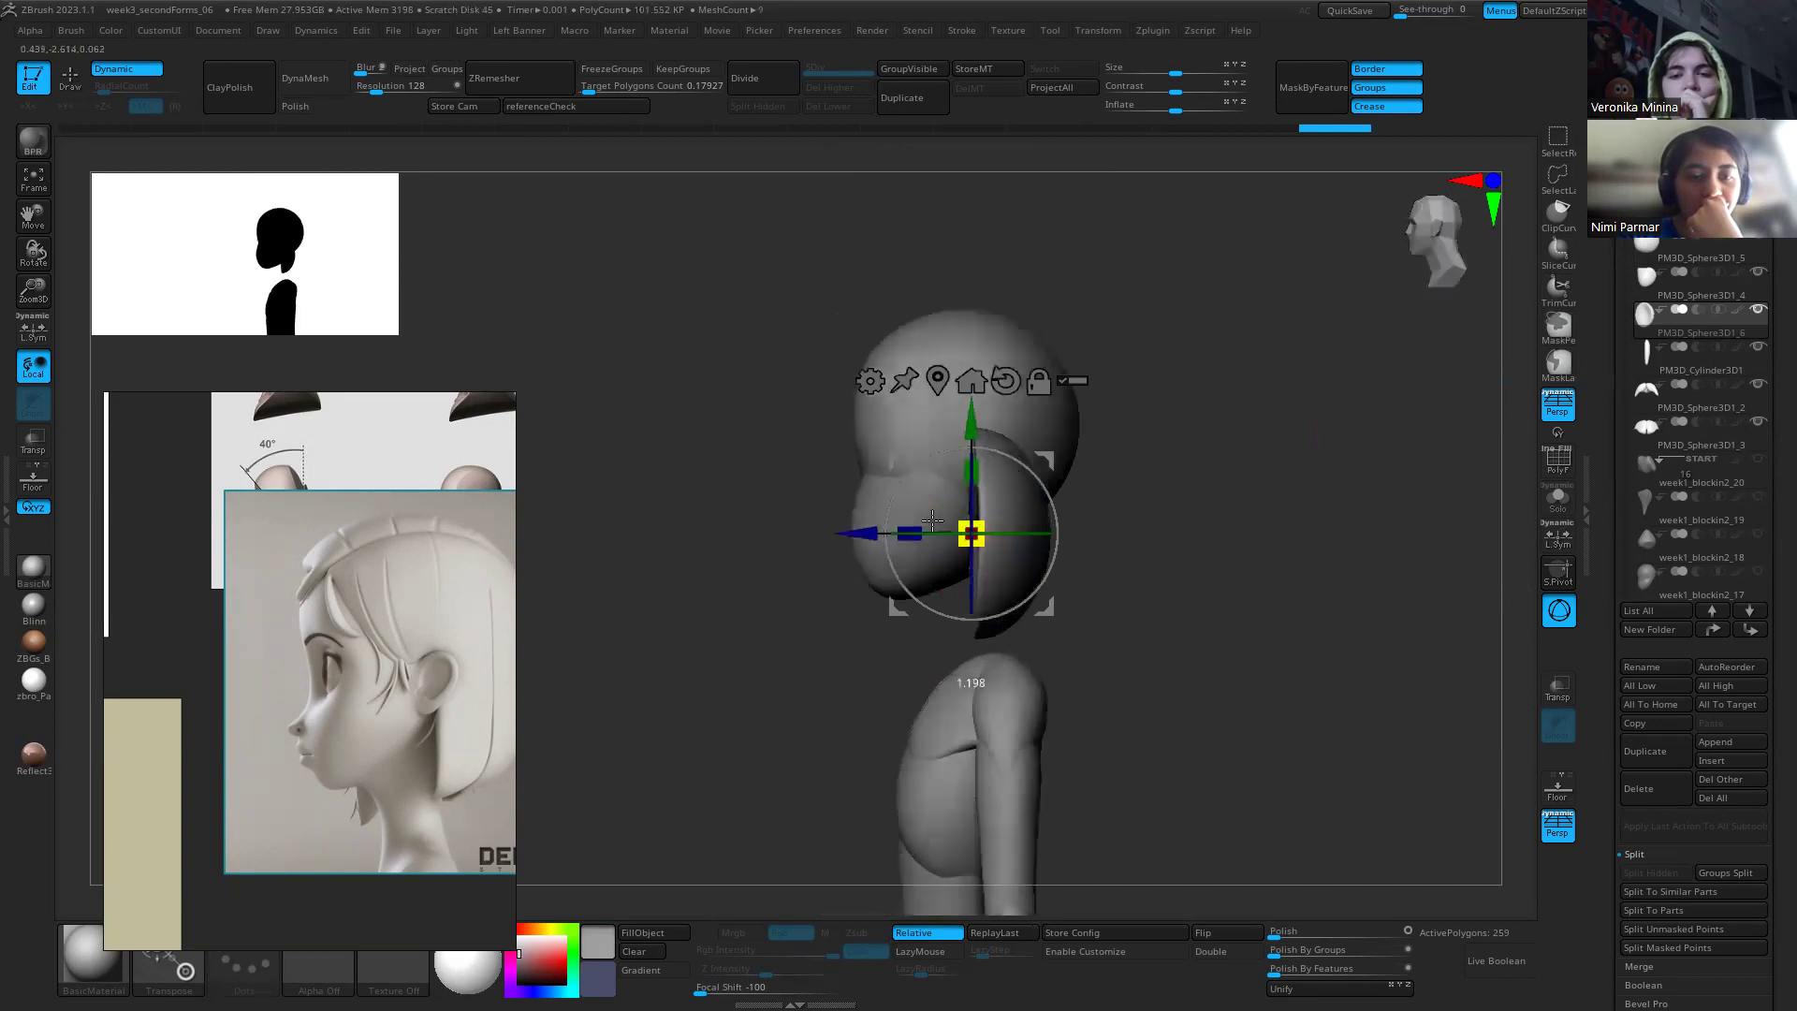
{"action": "left_click_drag", "start_coordinate": [971, 426], "coordinate": [971, 348]}
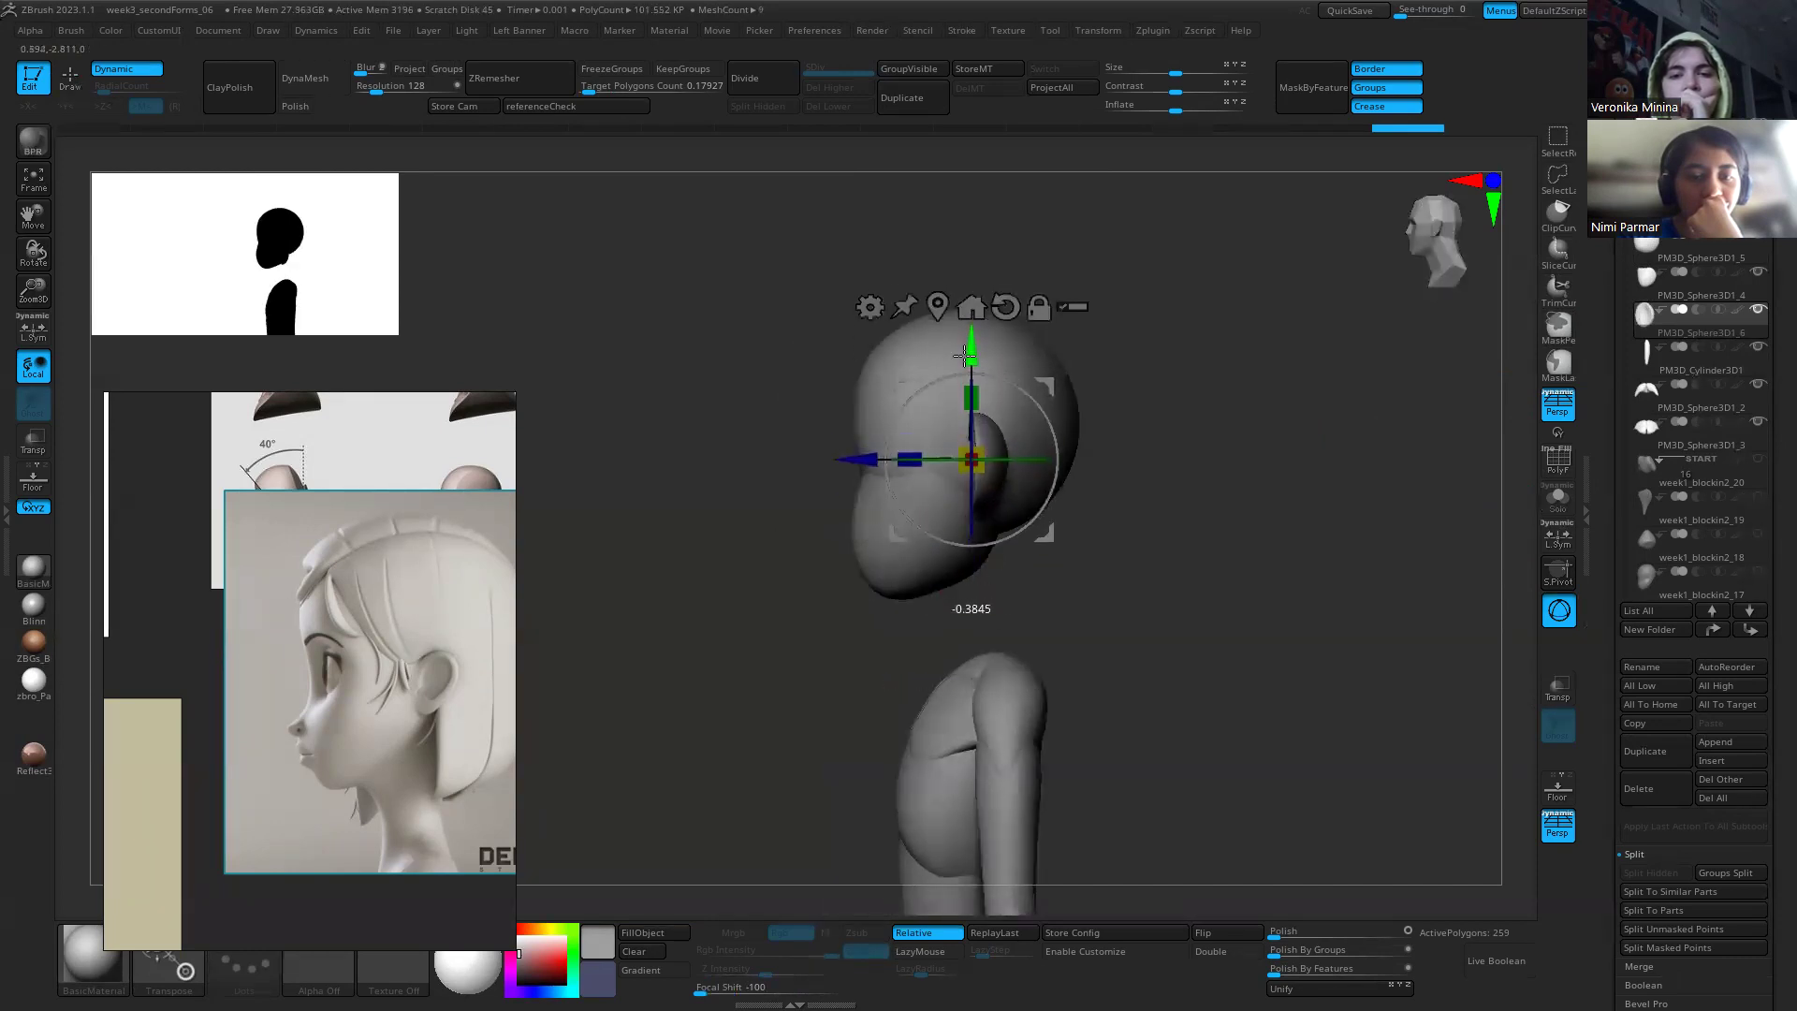
{"action": "left_click_drag", "start_coordinate": [896, 452], "coordinate": [831, 456]}
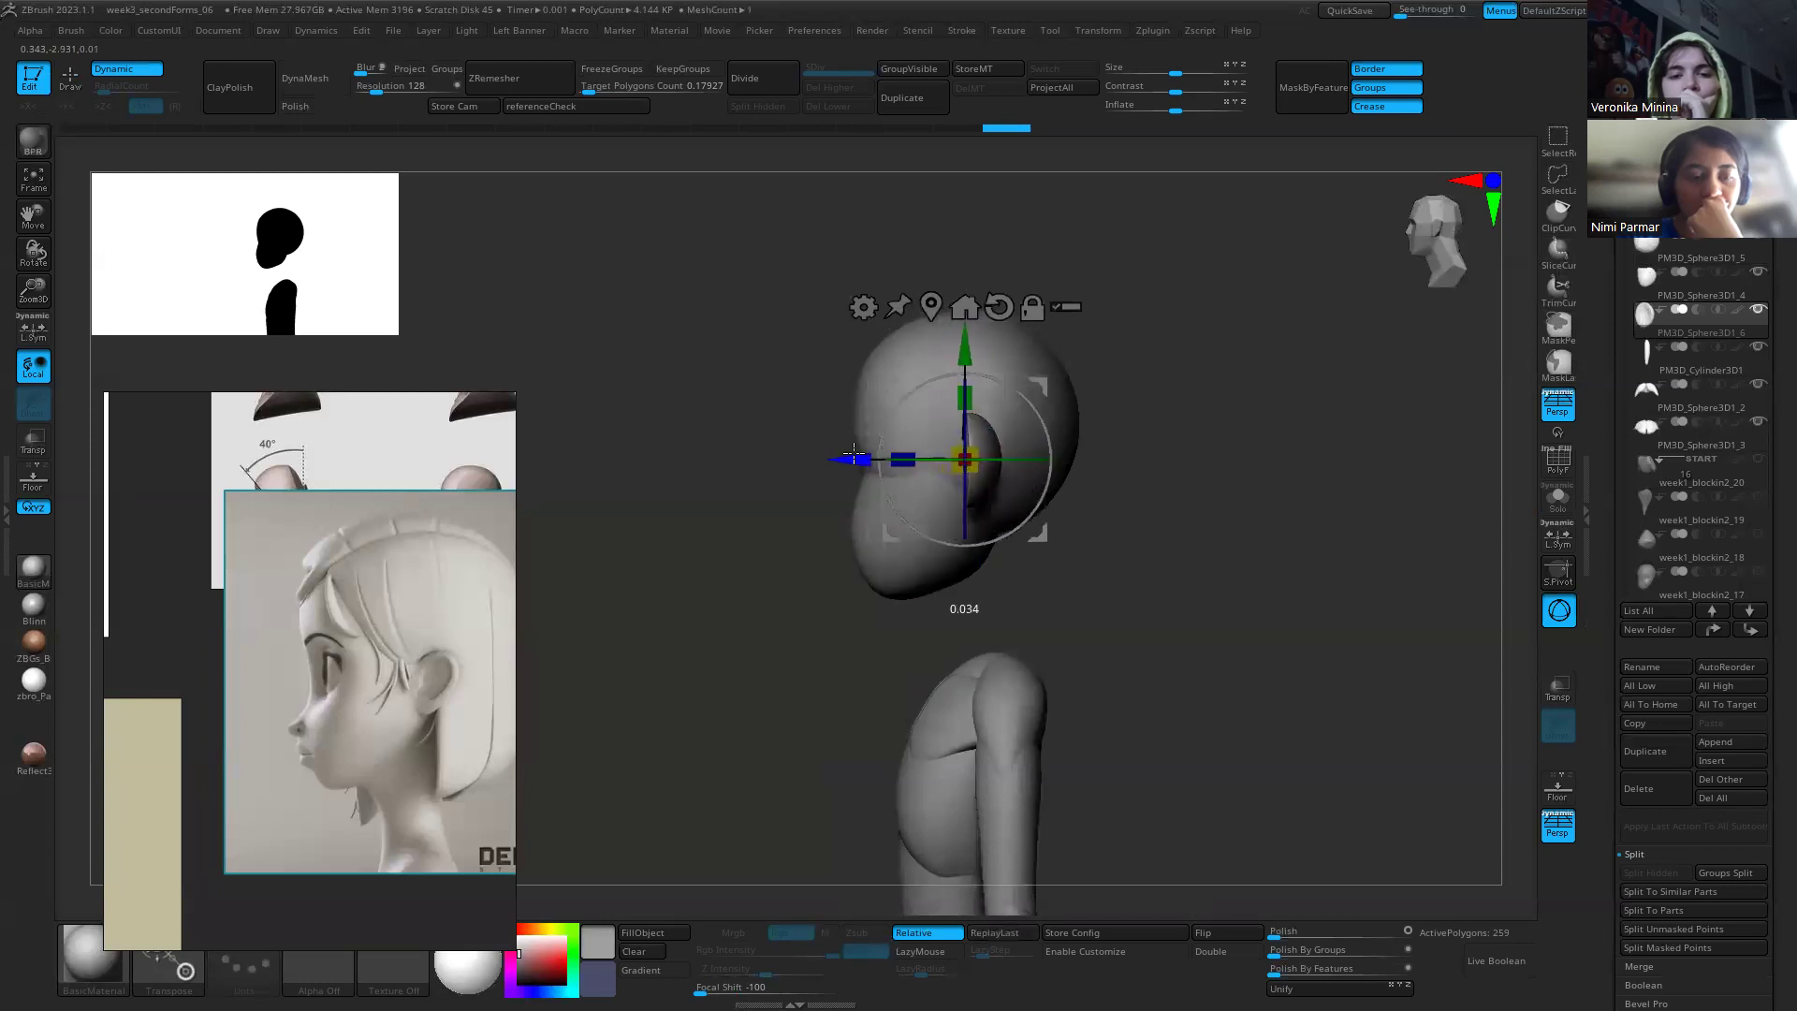
{"action": "key", "text": "q"}
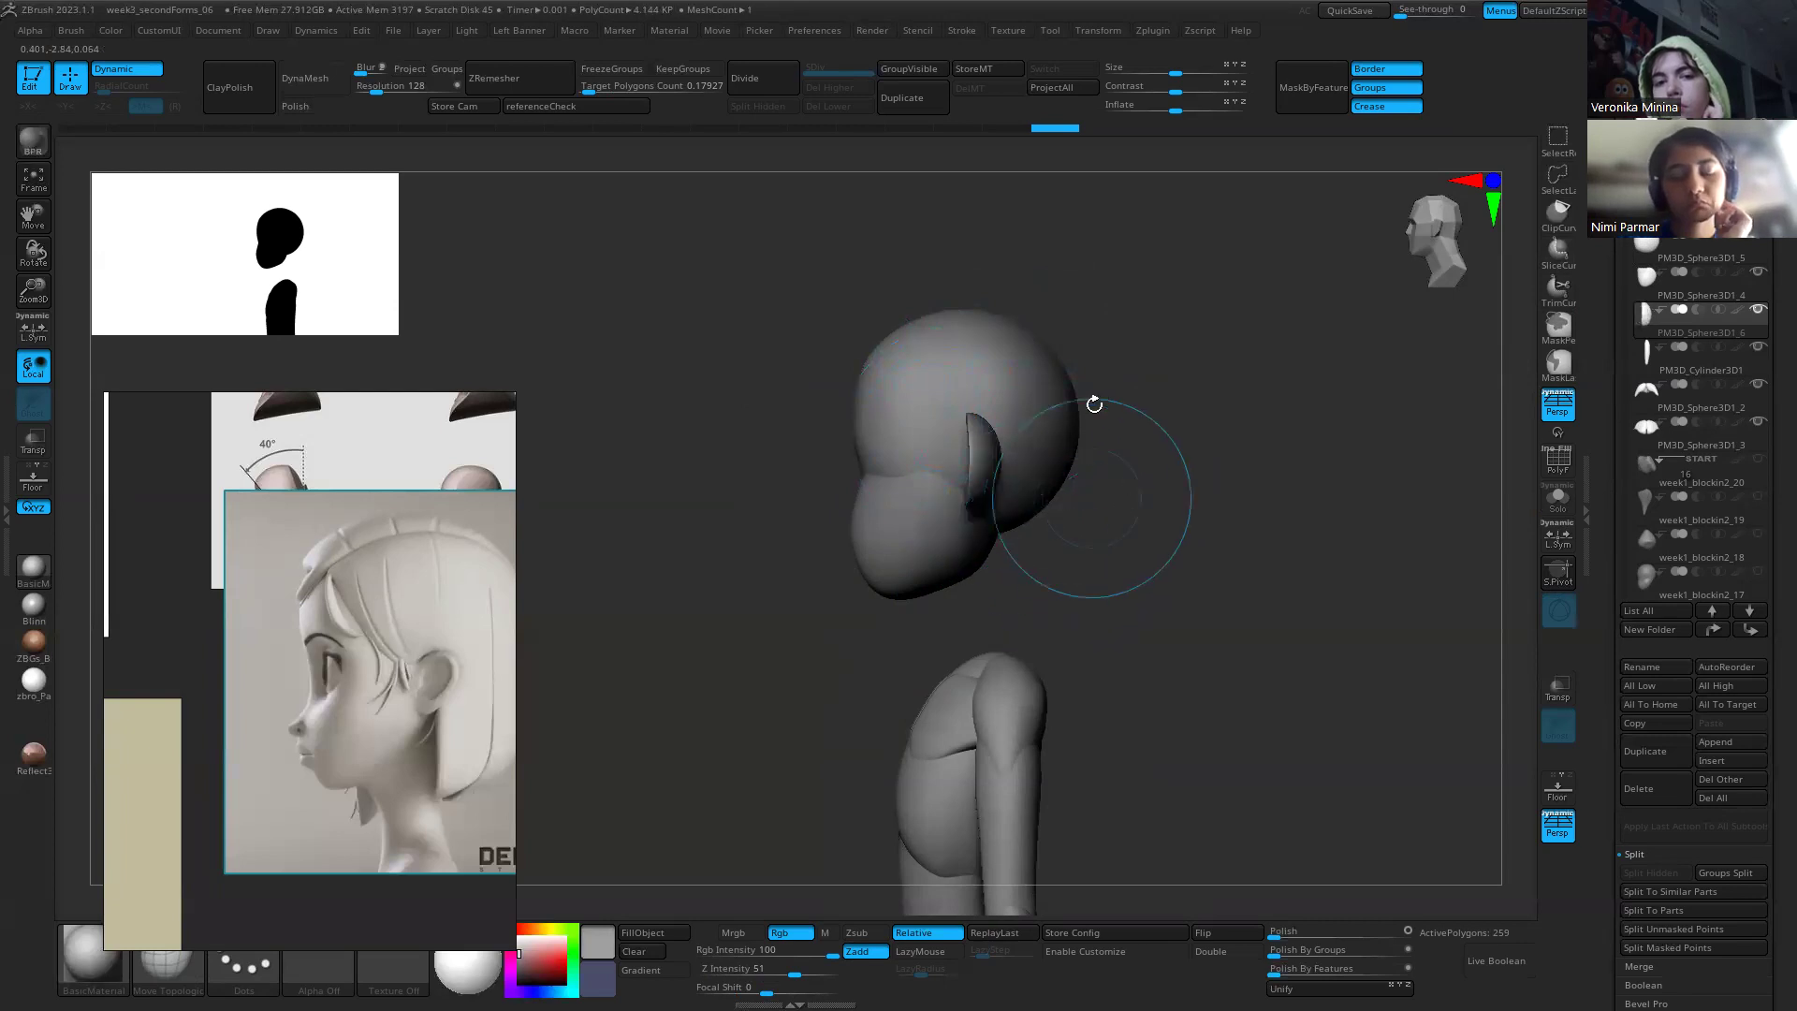
{"action": "key", "text": "w"}
{"action": "left_click_drag", "start_coordinate": [855, 456], "coordinate": [867, 460]}
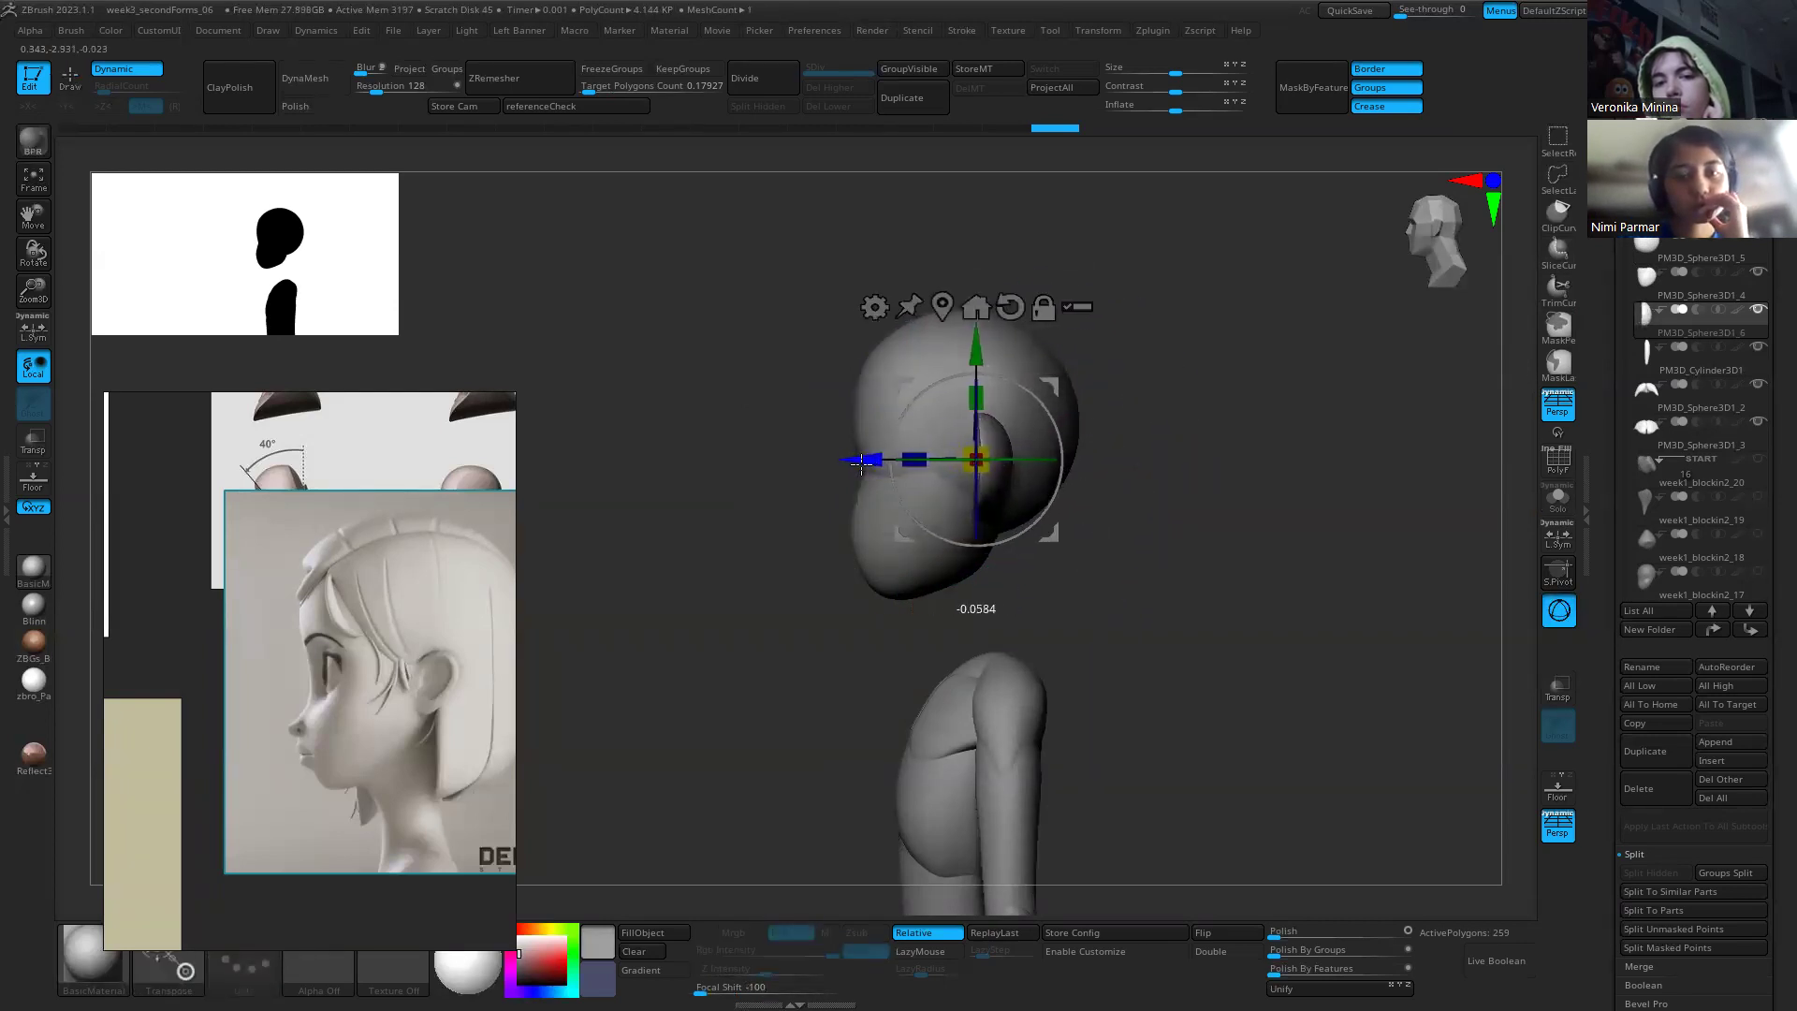
{"action": "key", "text": "q"}
{"action": "key", "text": "w"}
Step: Rotate the ear disc to angle it against the side of the head, comparing front and side views
{"action": "left_click_drag", "start_coordinate": [1160, 623], "coordinate": [1300, 609], "text": "shift"}
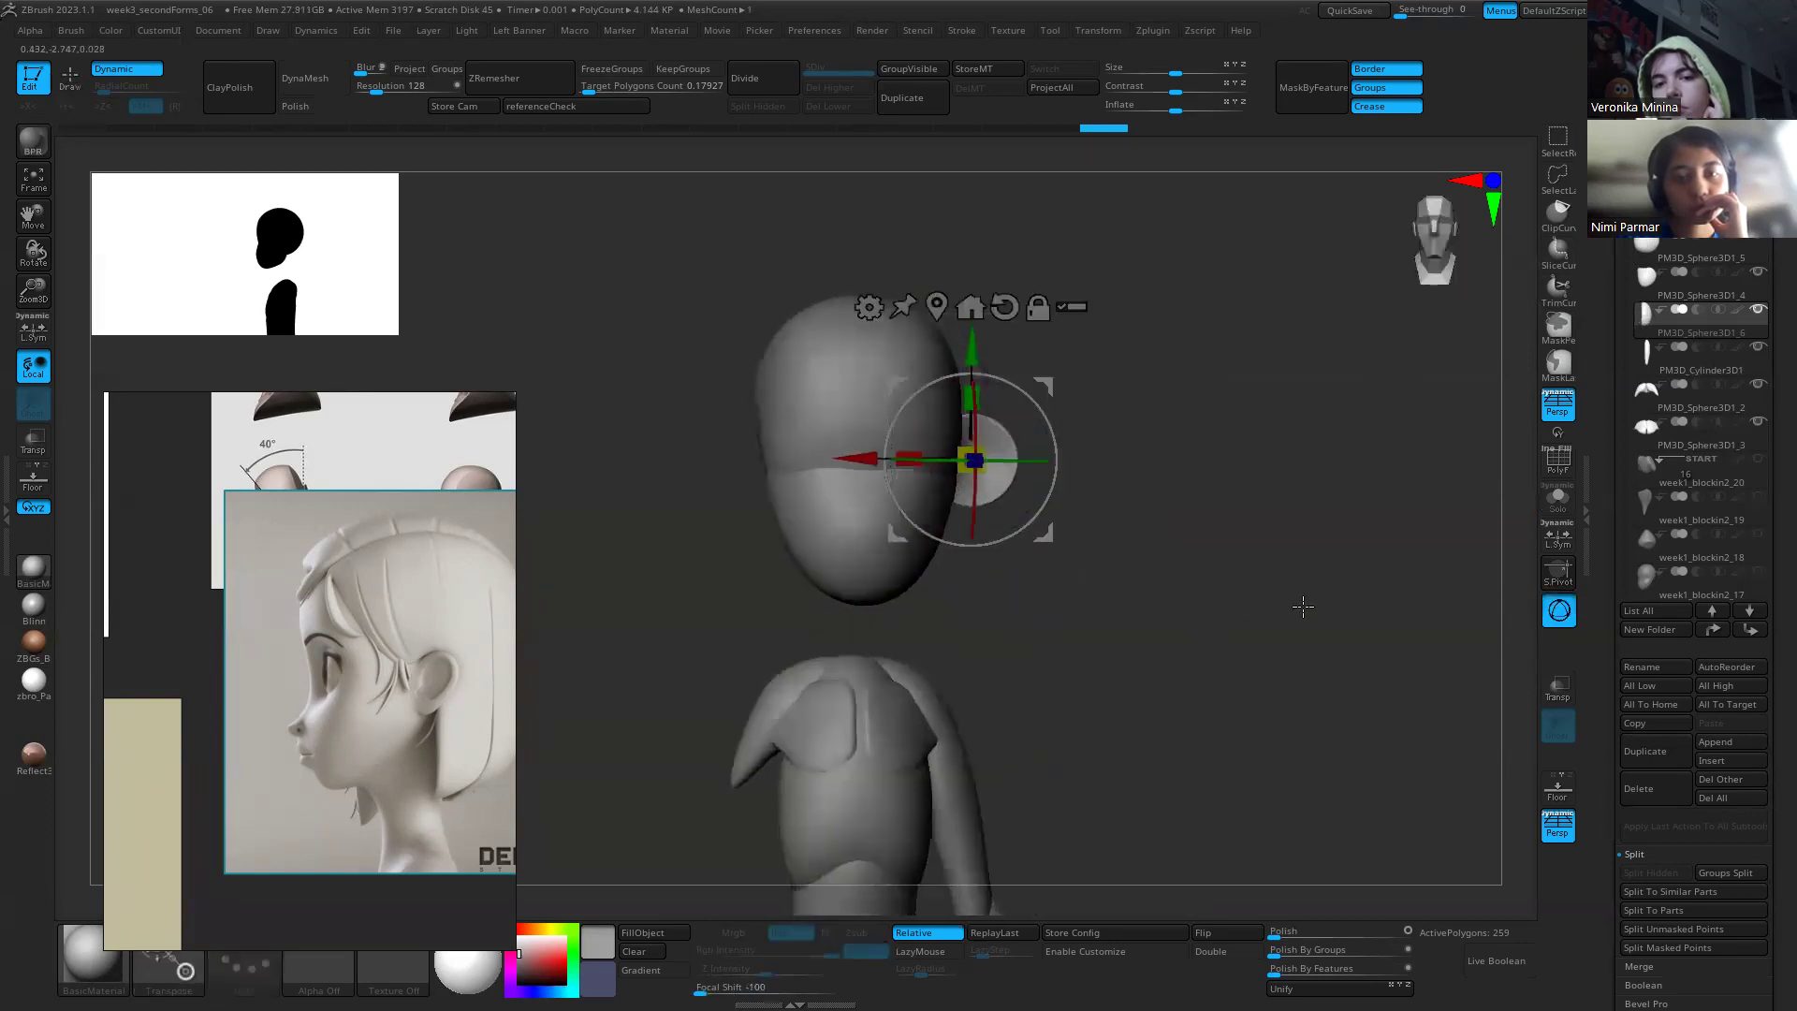
{"action": "key", "text": "q"}
{"action": "key", "text": "w"}
{"action": "left_click_drag", "start_coordinate": [1139, 558], "coordinate": [1097, 556], "text": "shift"}
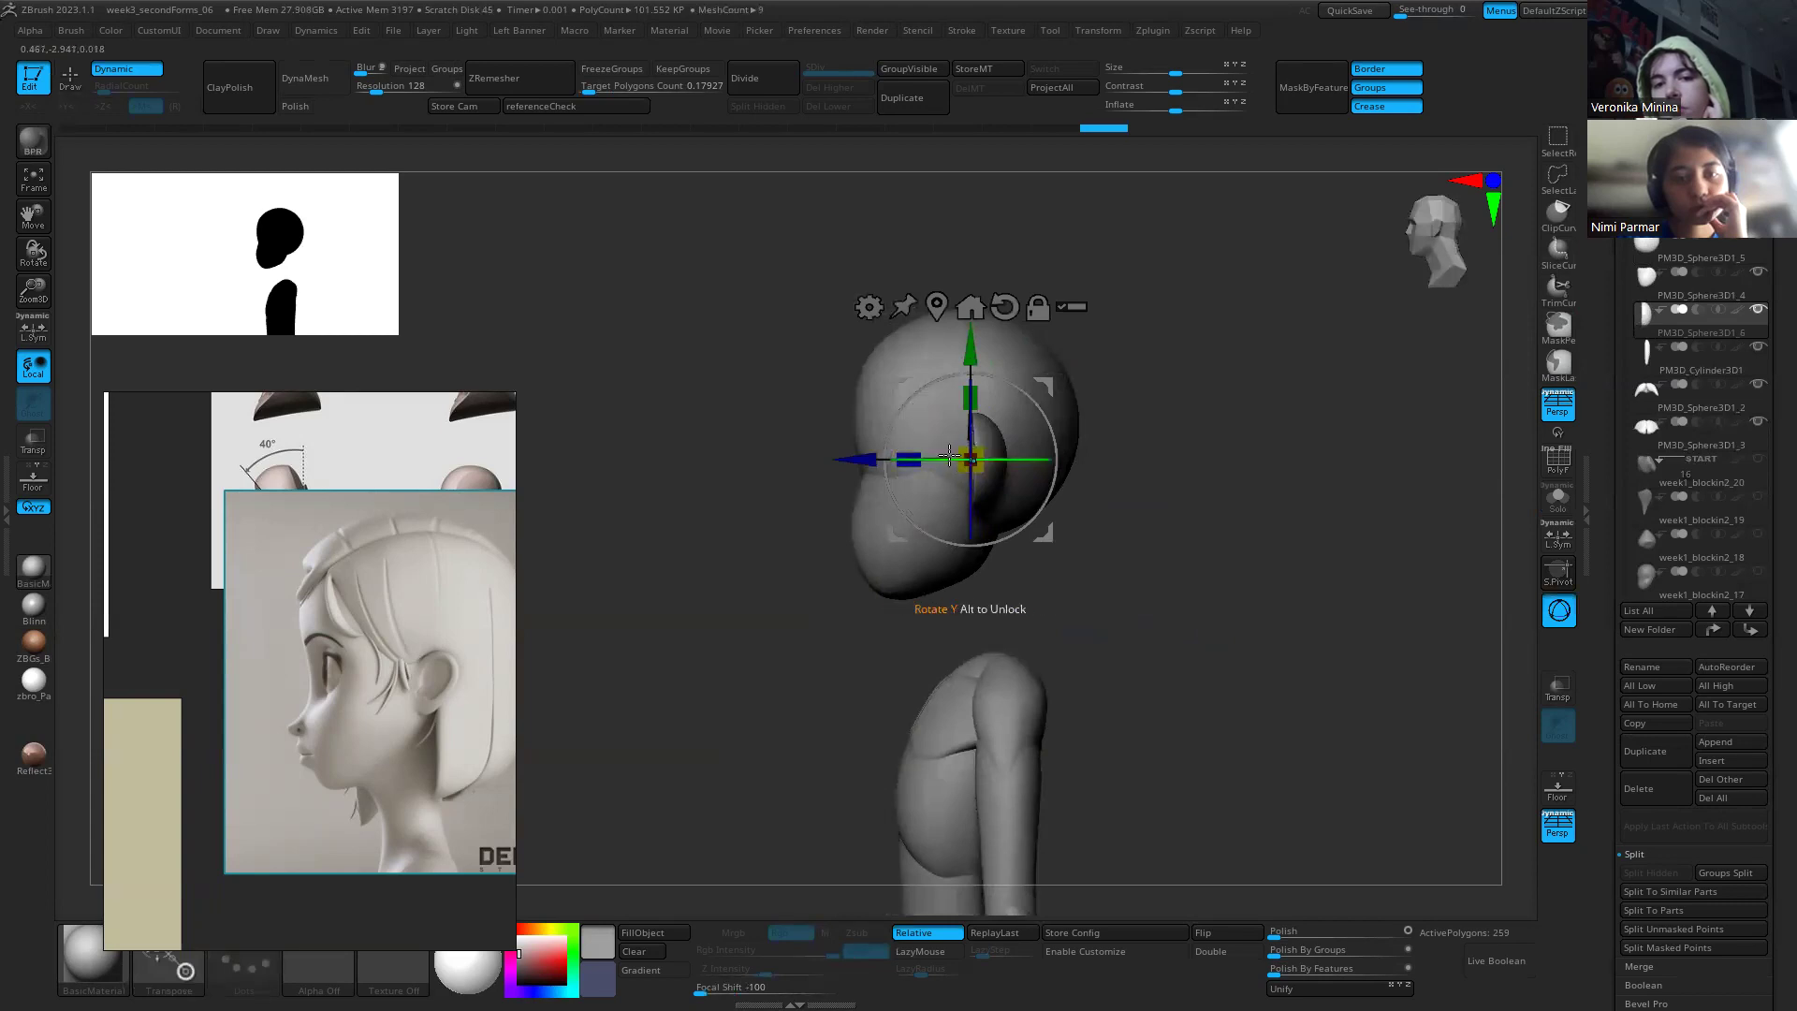
{"action": "left_click_drag", "start_coordinate": [996, 468], "coordinate": [1048, 495]}
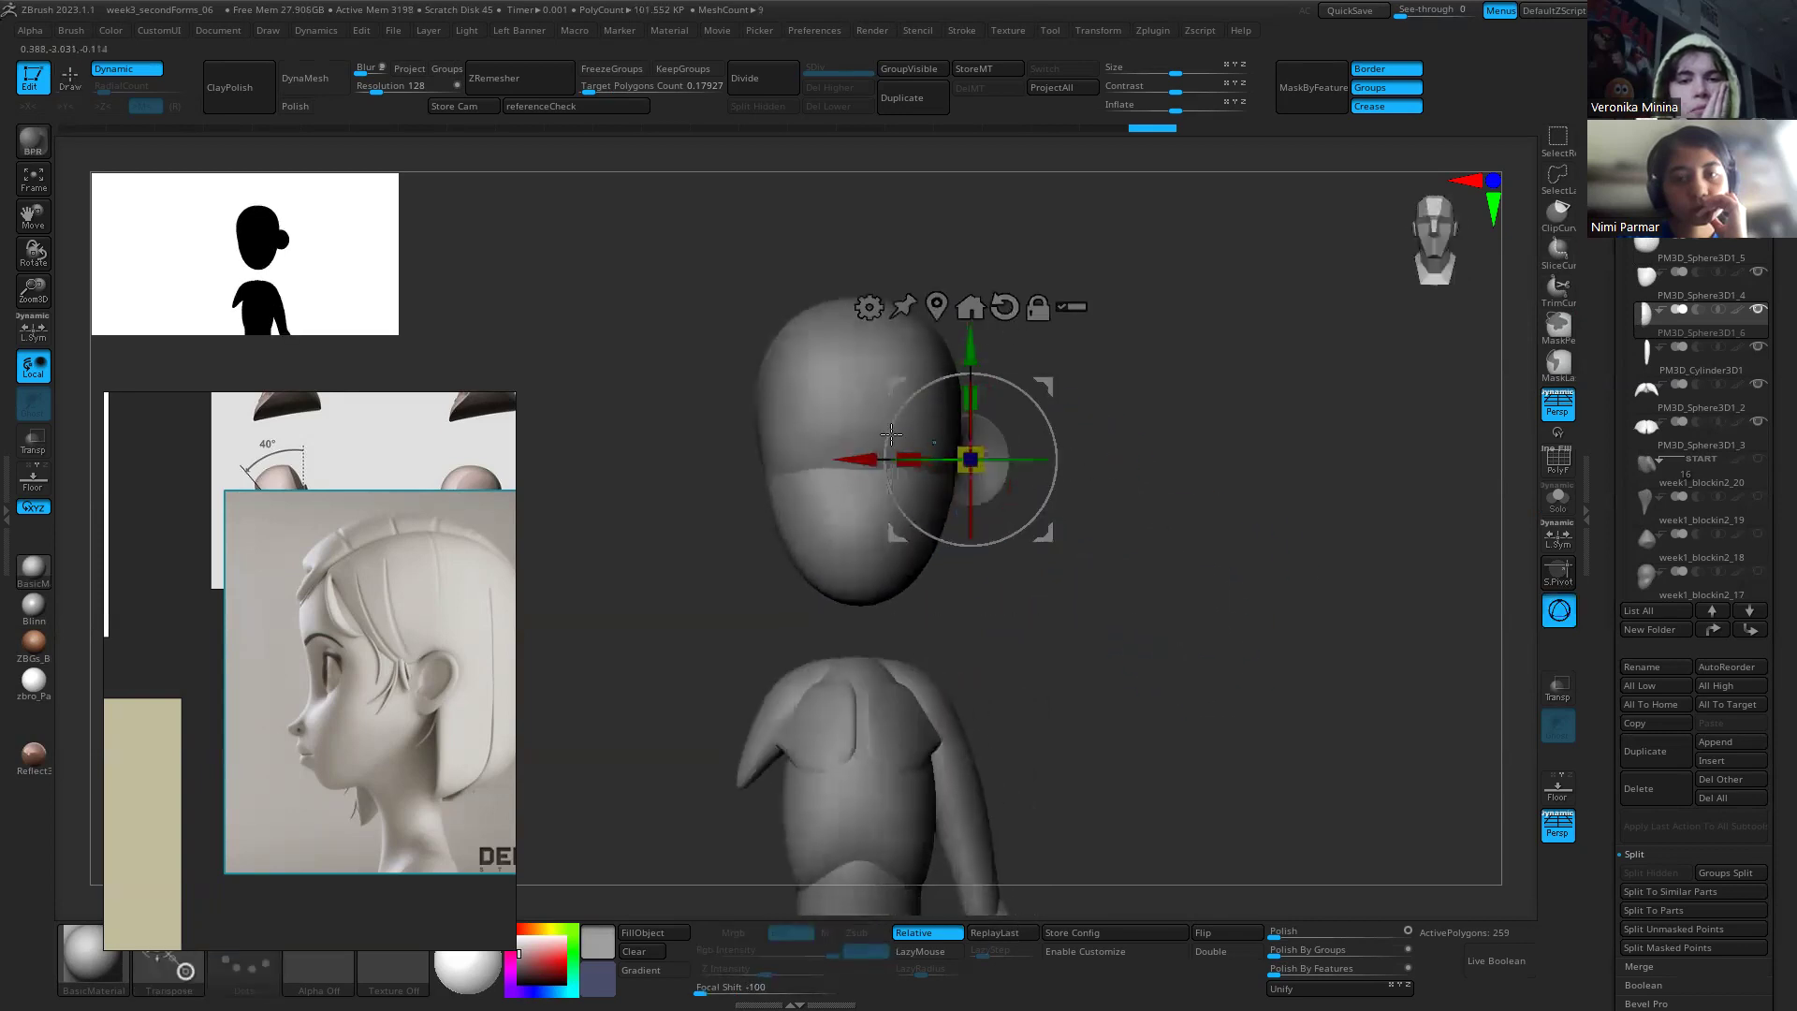
Step: Move the ear disc closer to the head in front view, shrink it slightly and lower it
{"action": "left_click_drag", "start_coordinate": [855, 460], "coordinate": [840, 458]}
{"action": "key", "text": "q"}
{"action": "key", "text": "w"}
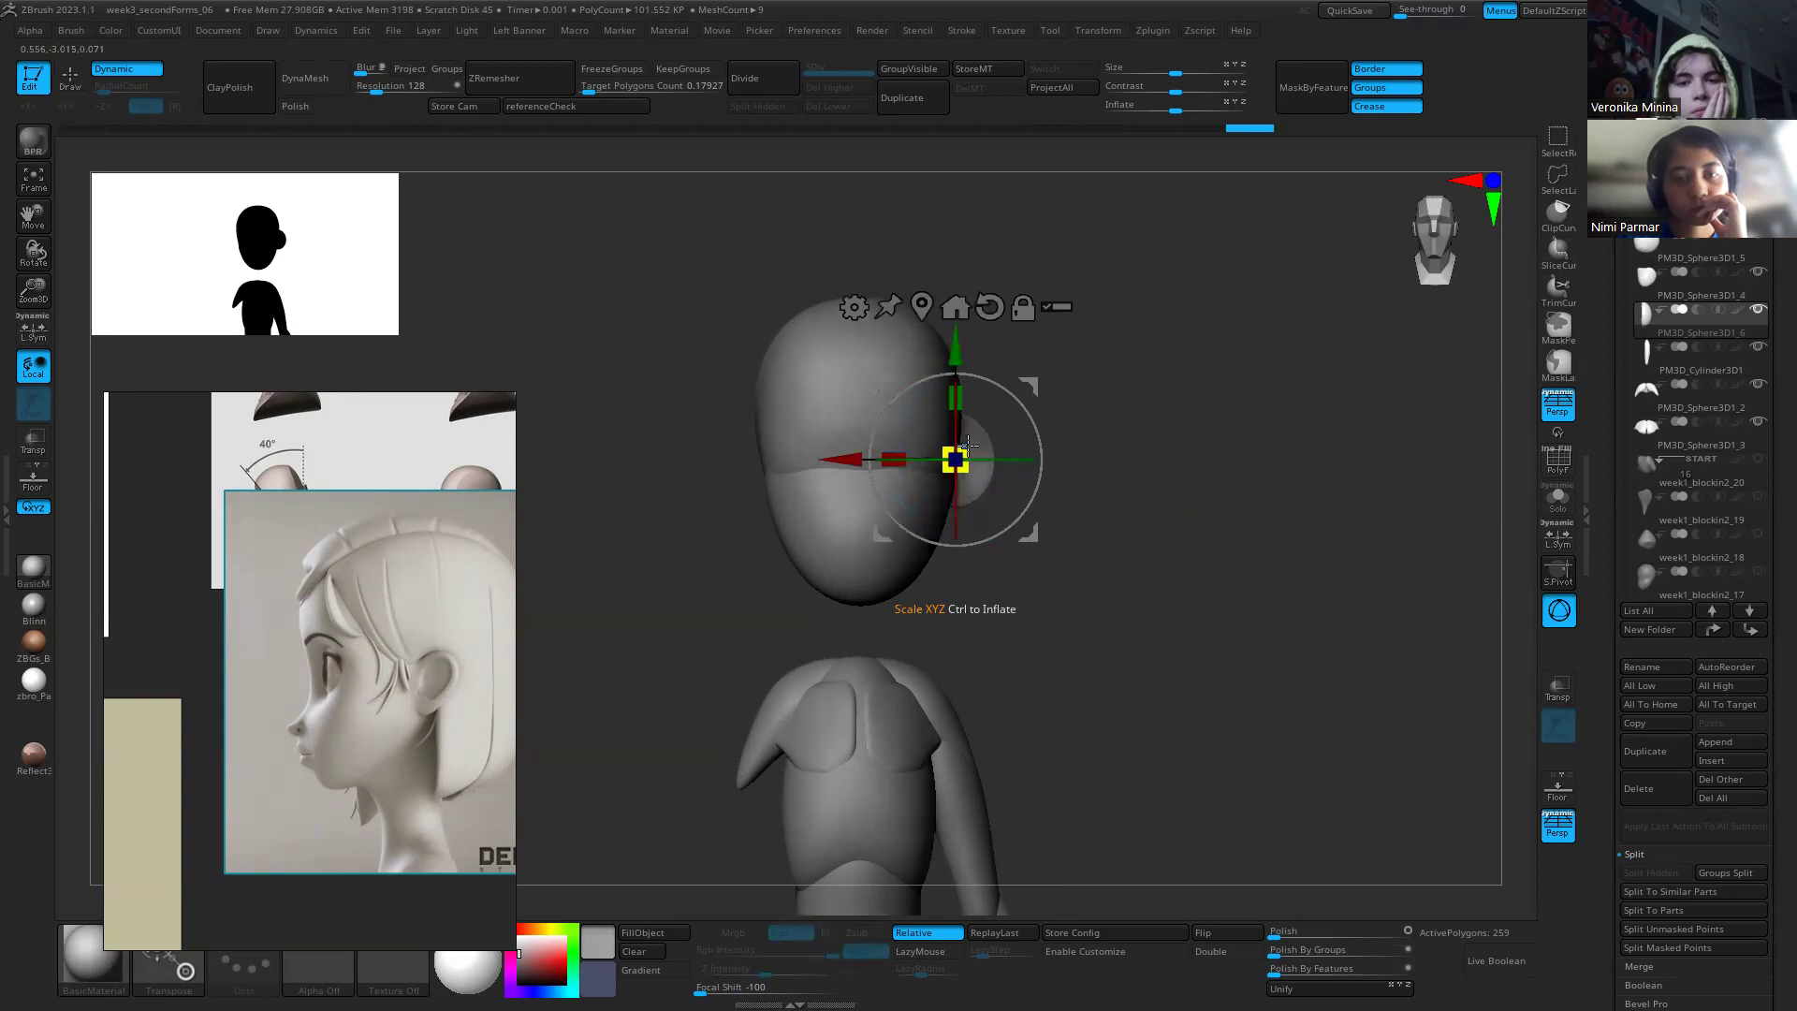
{"action": "left_click_drag", "start_coordinate": [954, 354], "coordinate": [955, 364]}
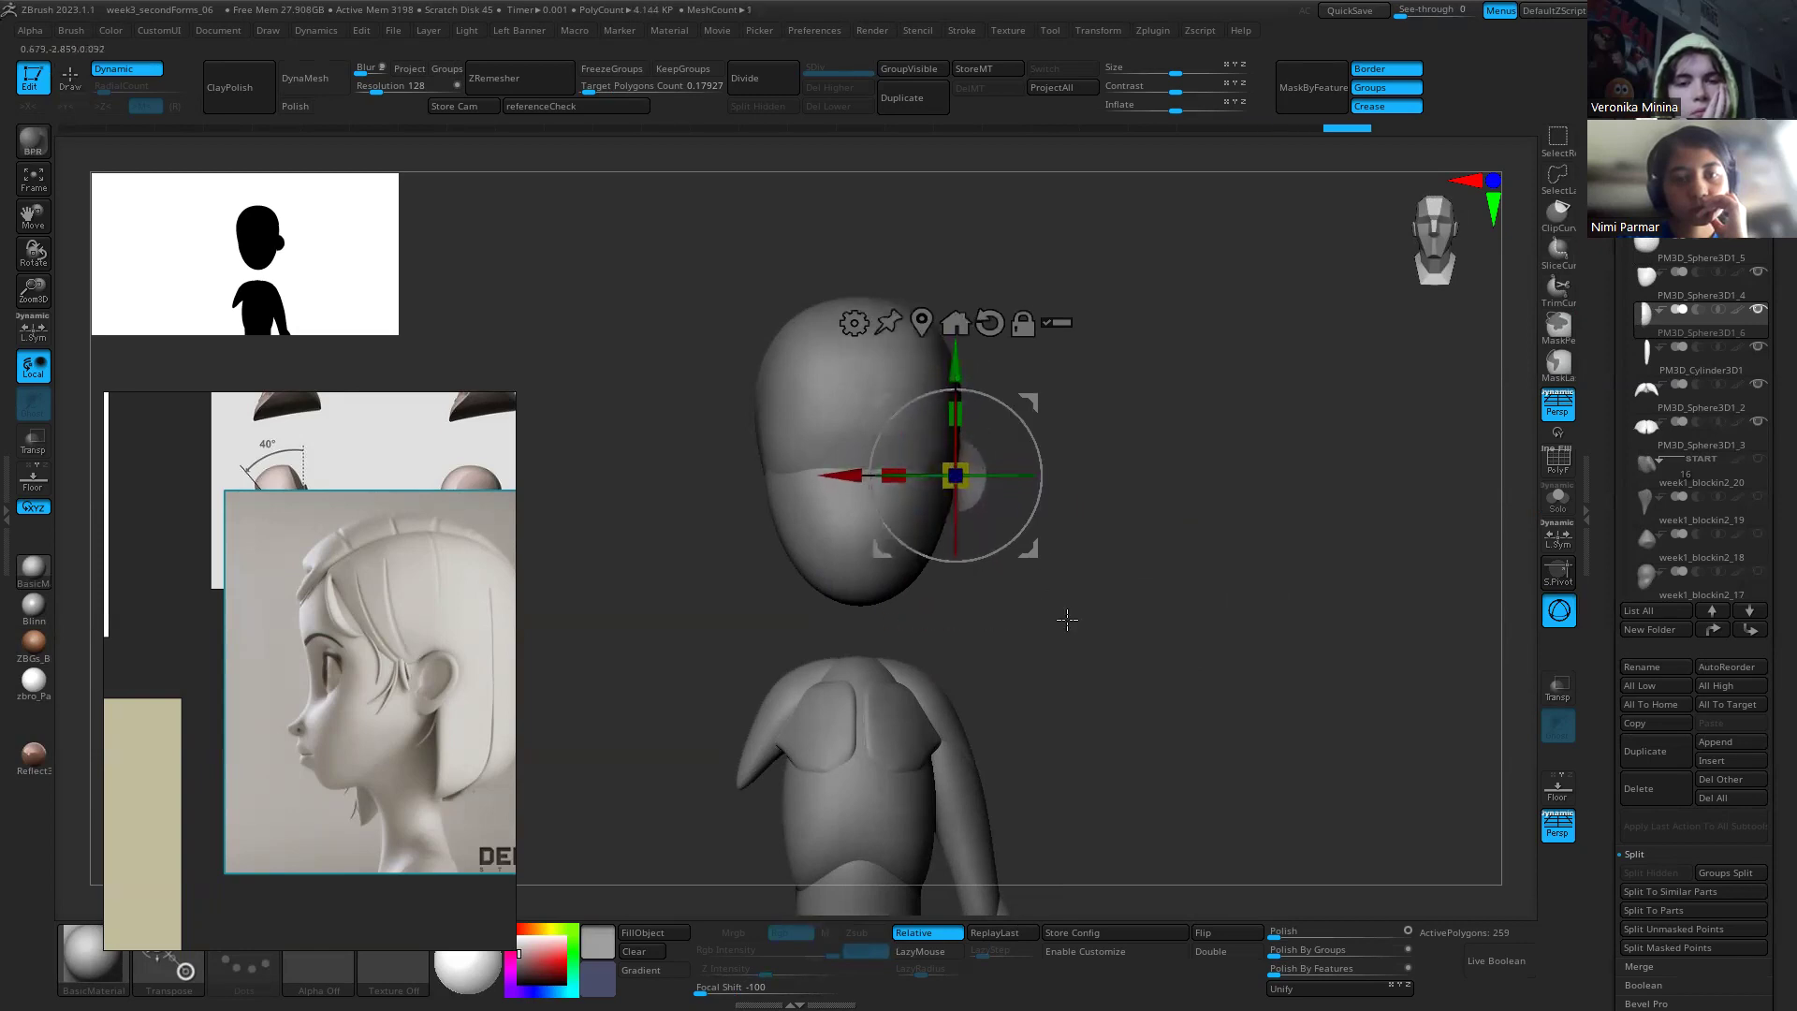
{"action": "key", "text": "q"}
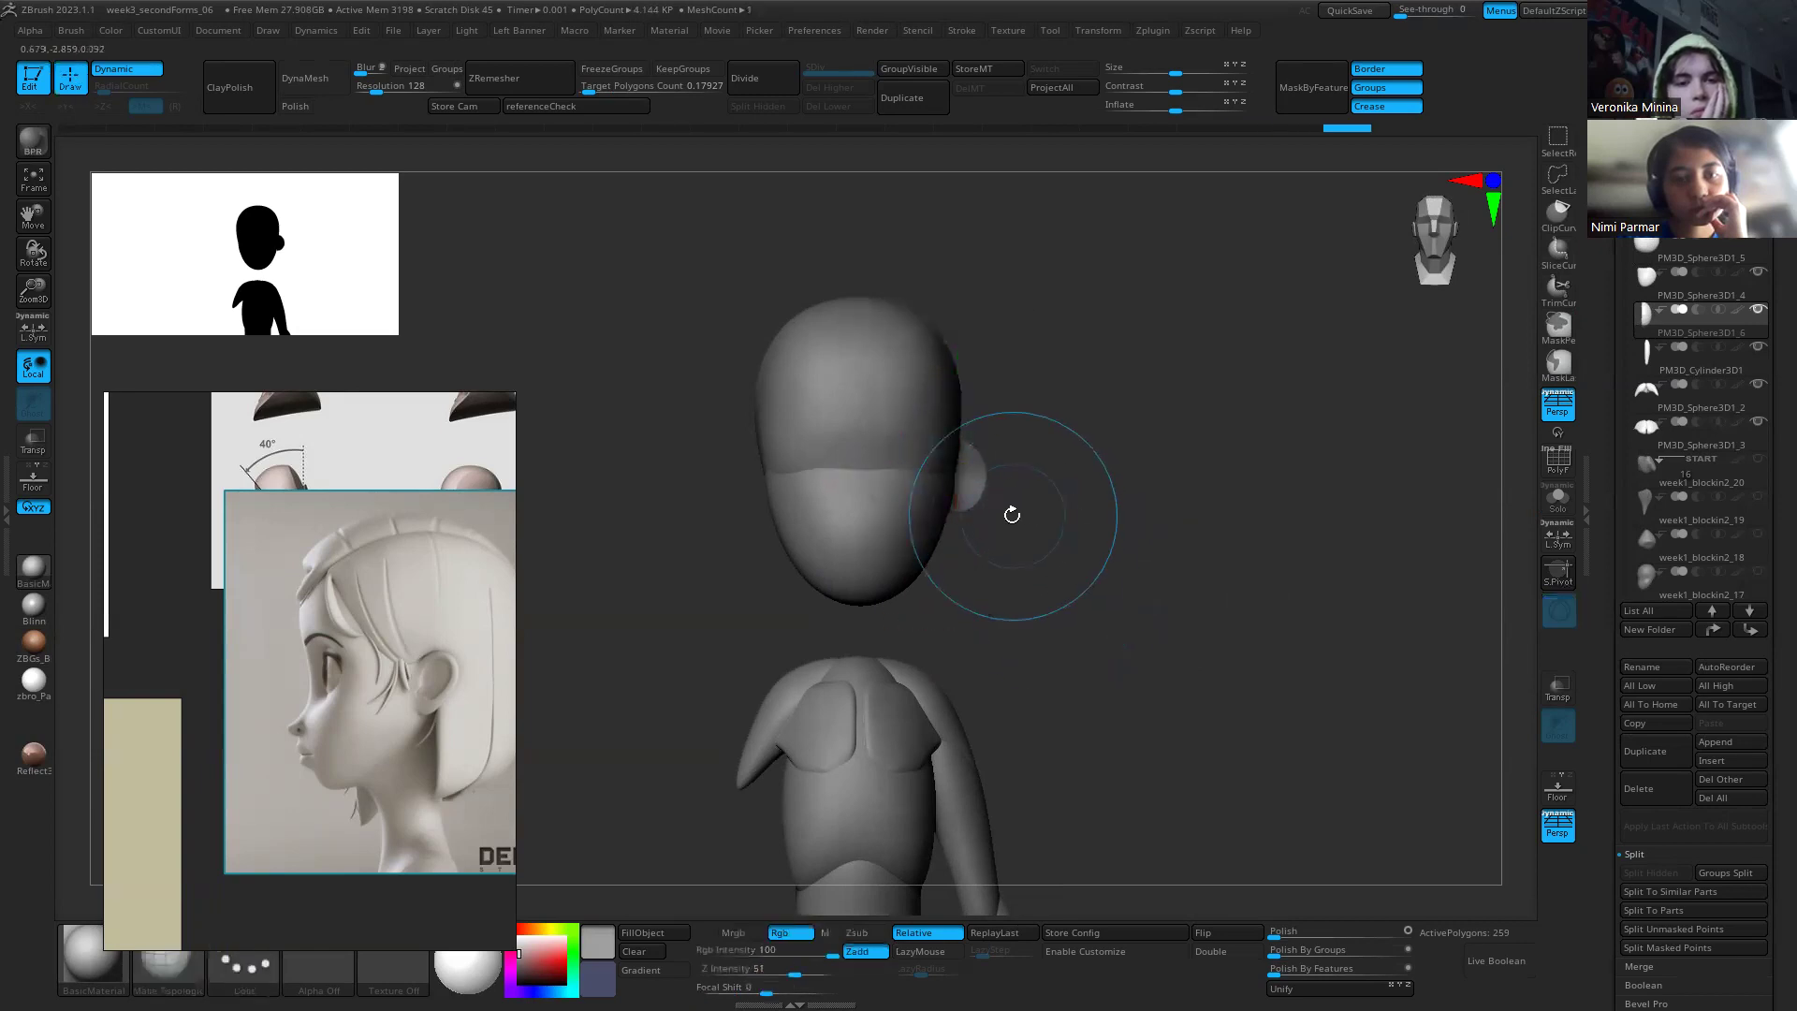
Step: Select the cranium, subdivide it once and push in a band across the eye line
{"action": "left_click", "coordinate": [833, 427], "text": "alt"}
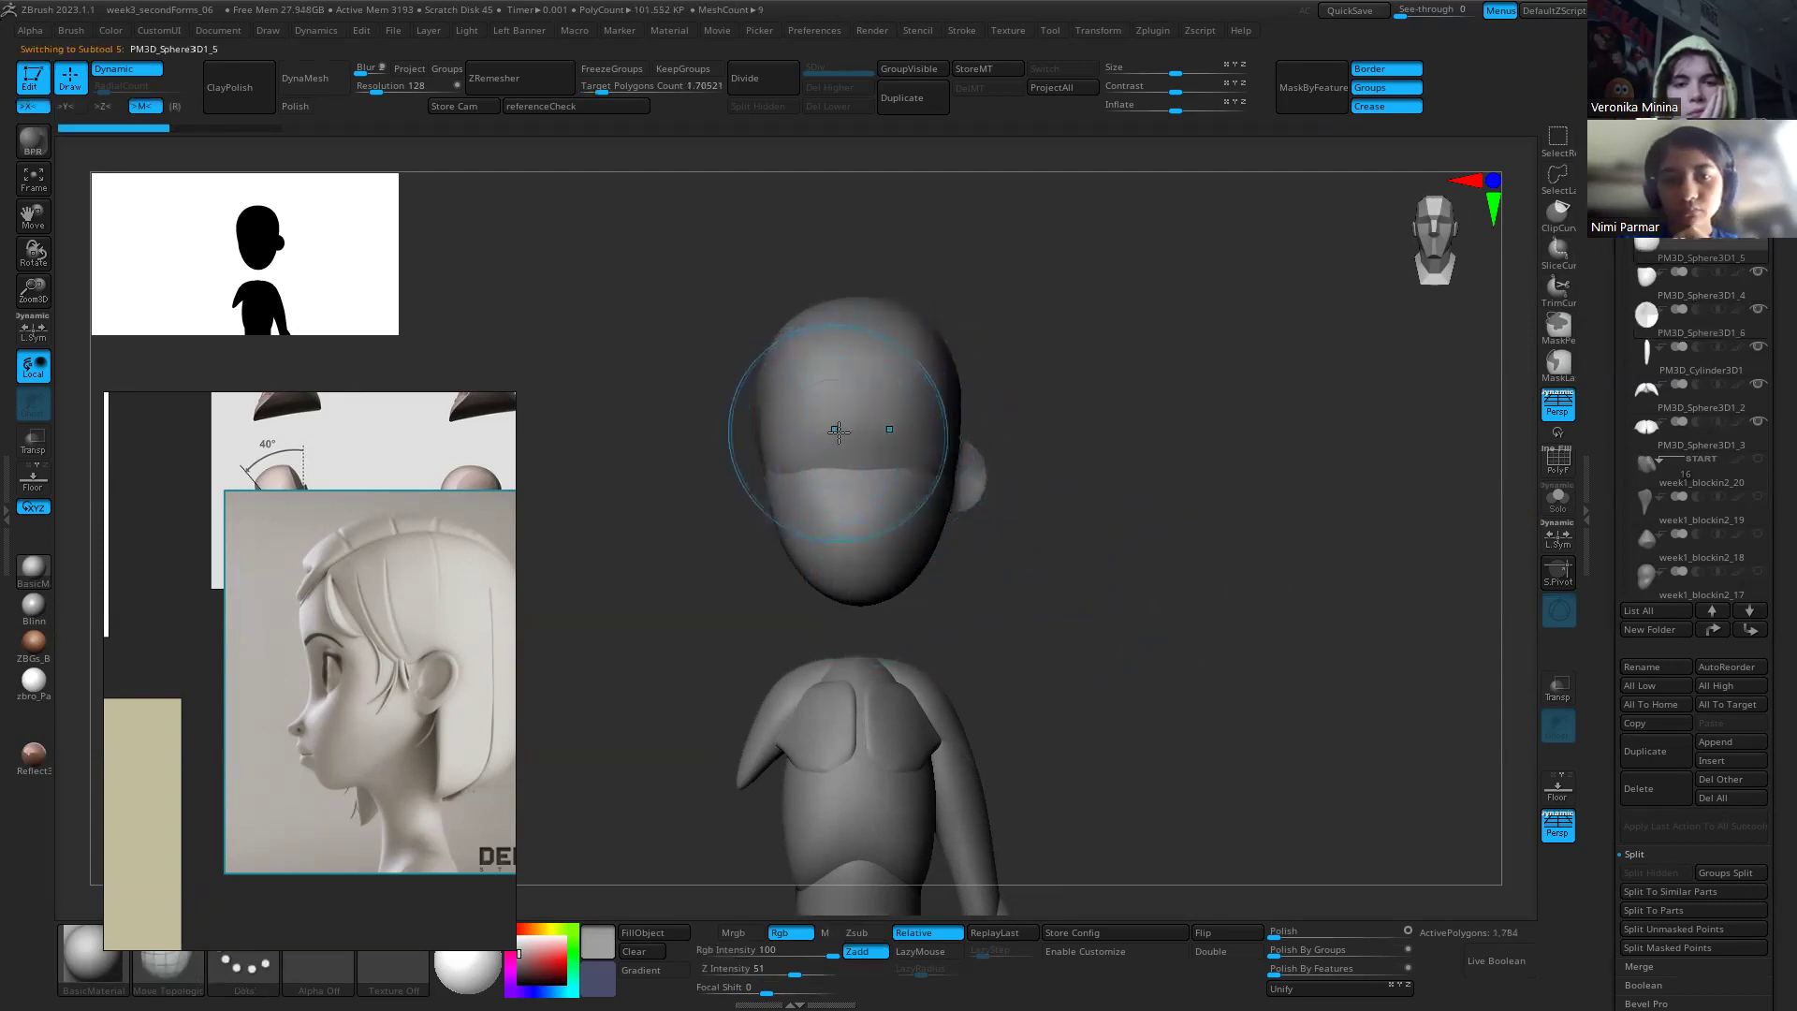
{"action": "key", "text": "b"}
{"action": "key", "text": "d"}
{"action": "key", "text": "s"}
{"action": "key", "text": "s"}
{"action": "key", "text": "s"}
{"action": "key", "text": "ctrl+d"}
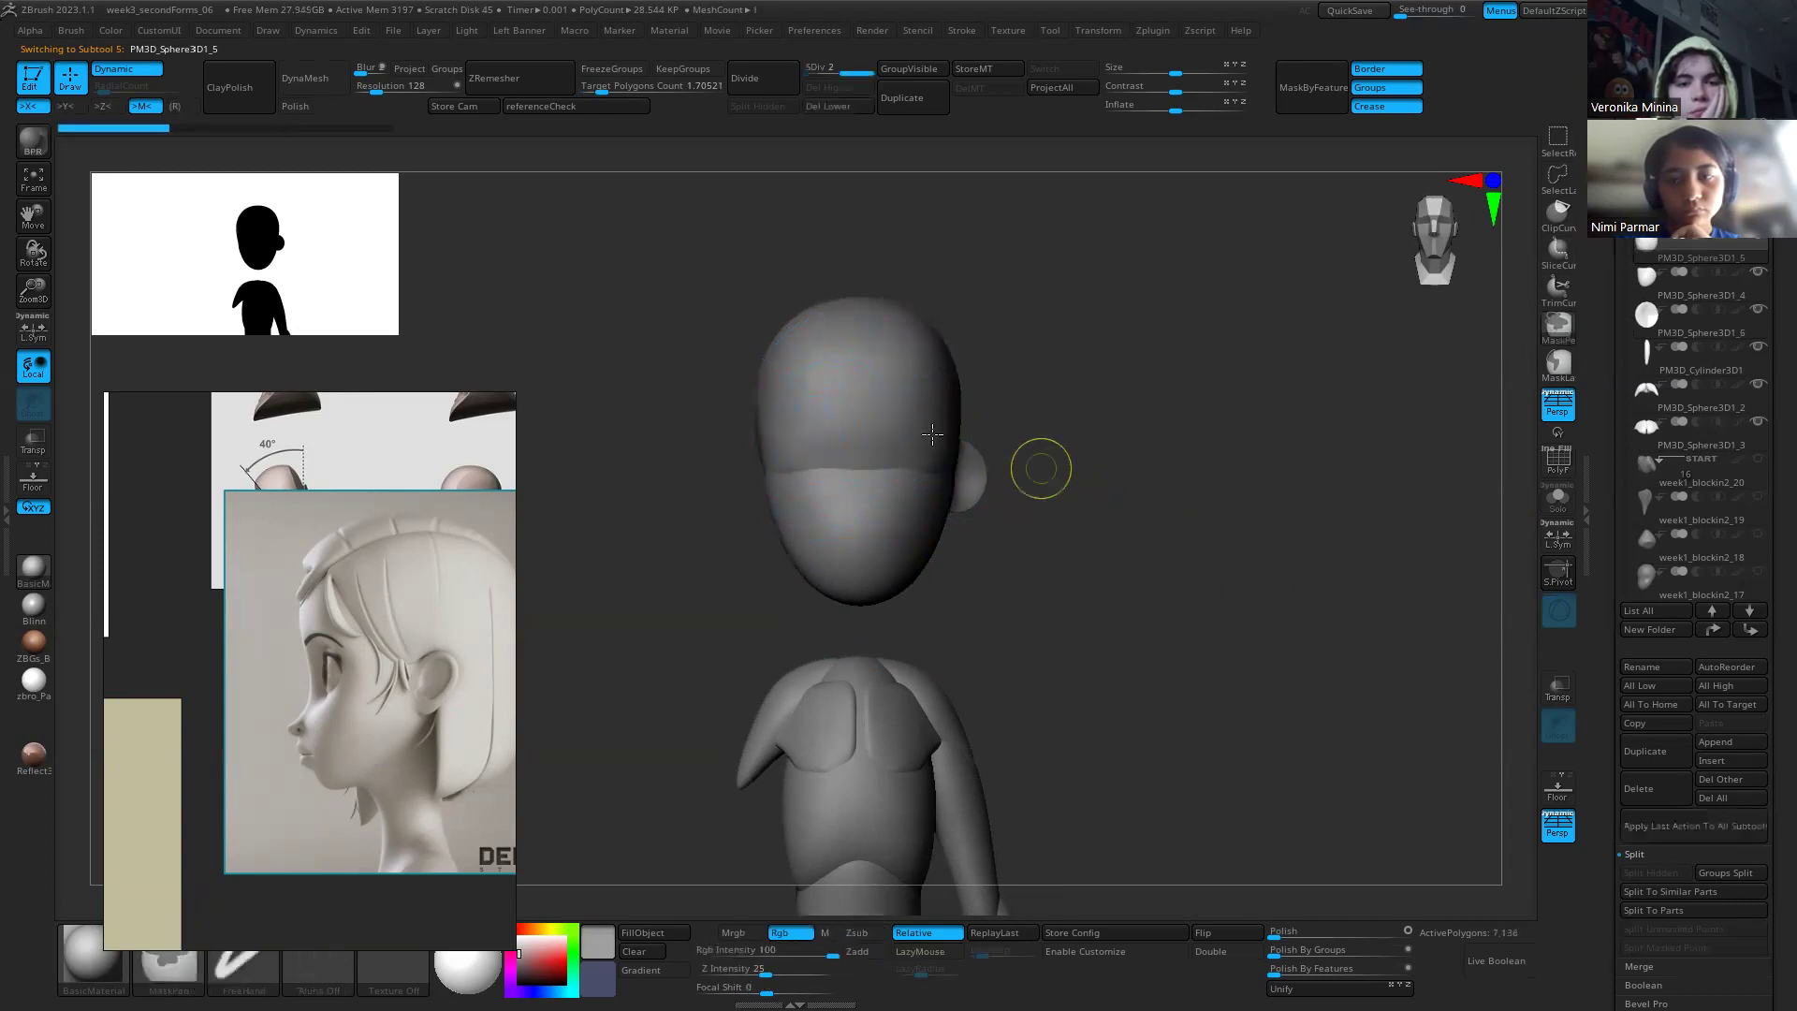
{"action": "mouse_move", "coordinate": [837, 436]}
{"action": "left_mouse_down"}
{"action": "mouse_move", "coordinate": [926, 425]}
{"action": "mouse_move", "coordinate": [1027, 542]}
{"action": "mouse_move", "coordinate": [1067, 453]}
{"action": "mouse_move", "coordinate": [1010, 448]}
{"action": "left_mouse_up"}
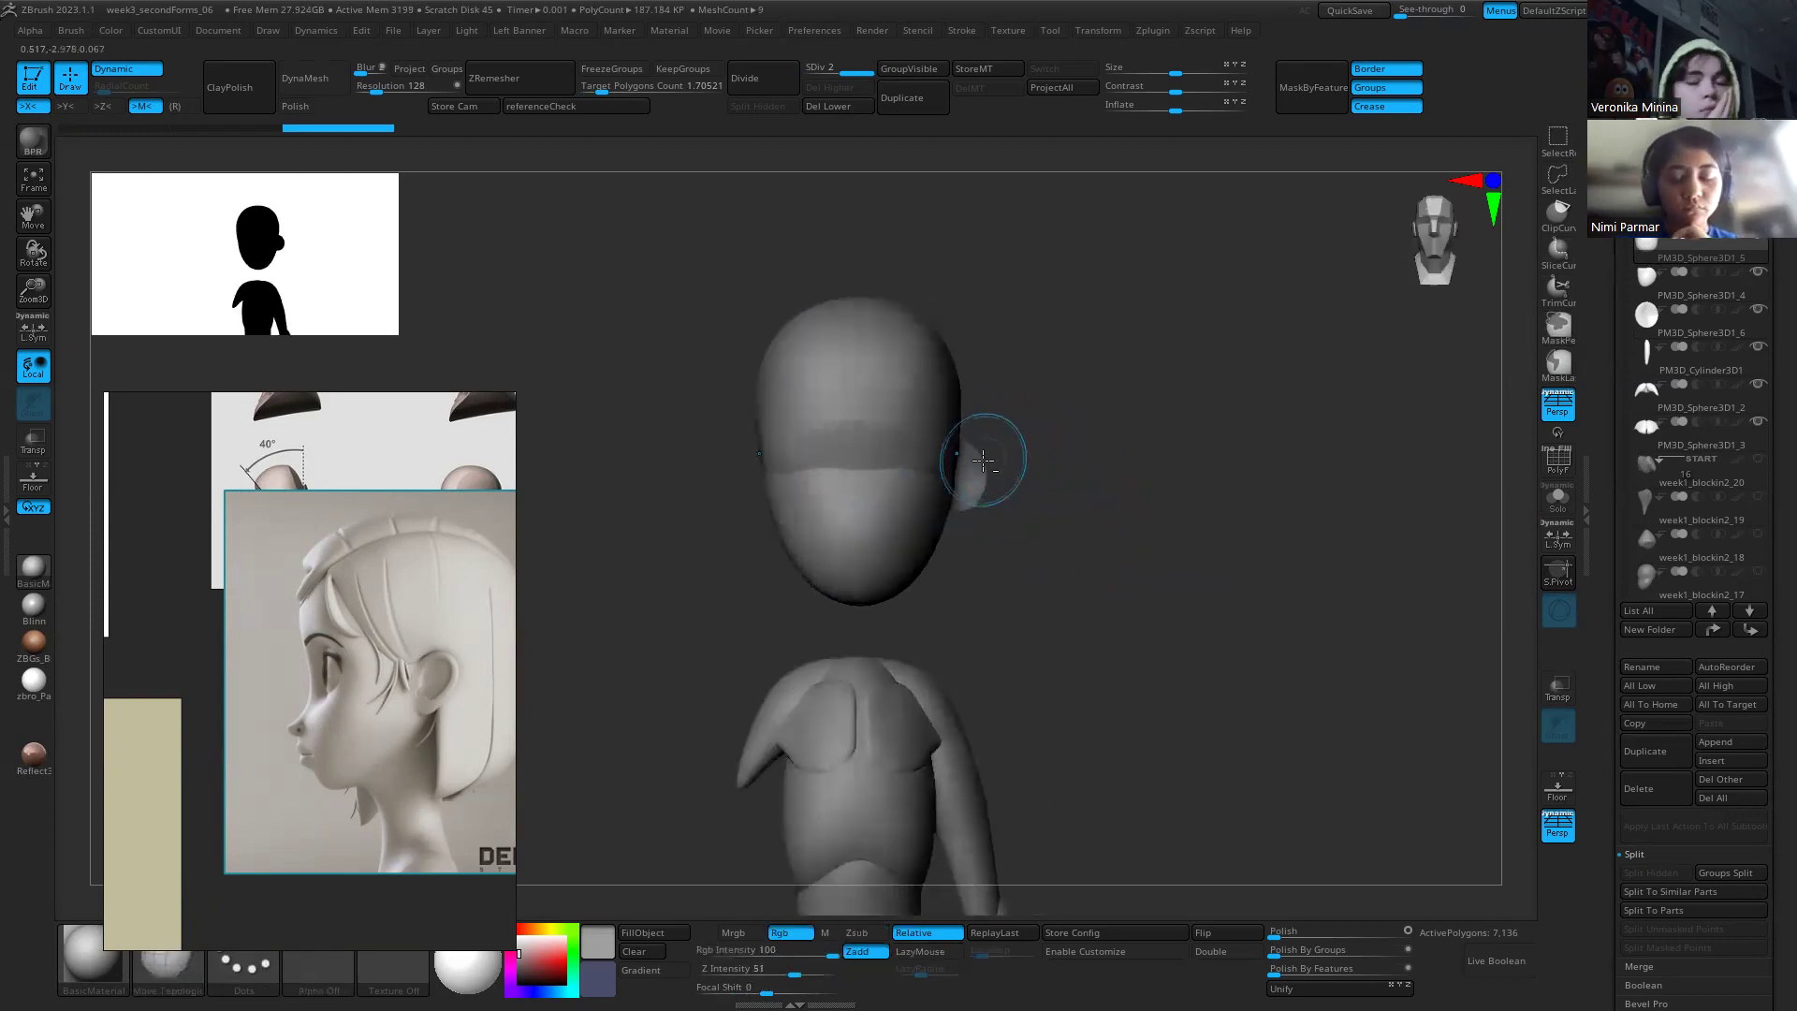
Step: Select the ear form and reshape its upper and lower edges from the front
{"action": "left_click", "coordinate": [982, 457], "text": "alt"}
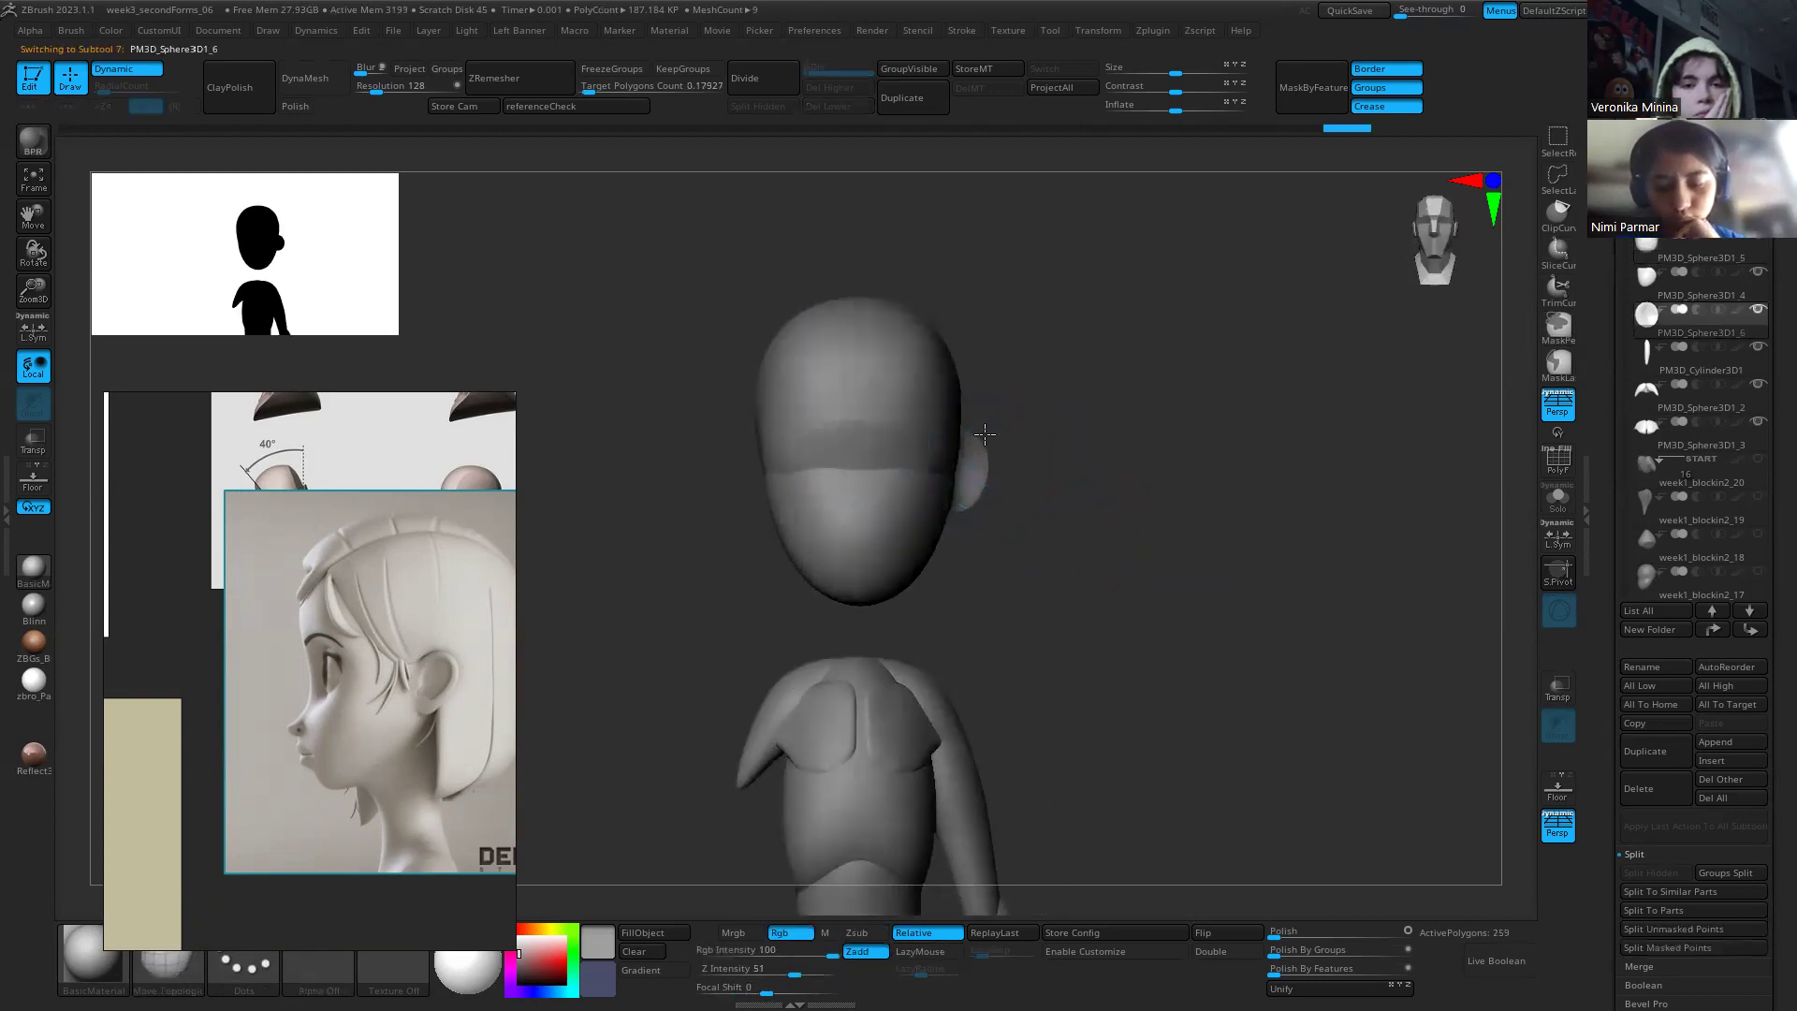
{"action": "left_click_drag", "start_coordinate": [986, 432], "coordinate": [985, 440]}
{"action": "left_click_drag", "start_coordinate": [968, 511], "coordinate": [960, 515]}
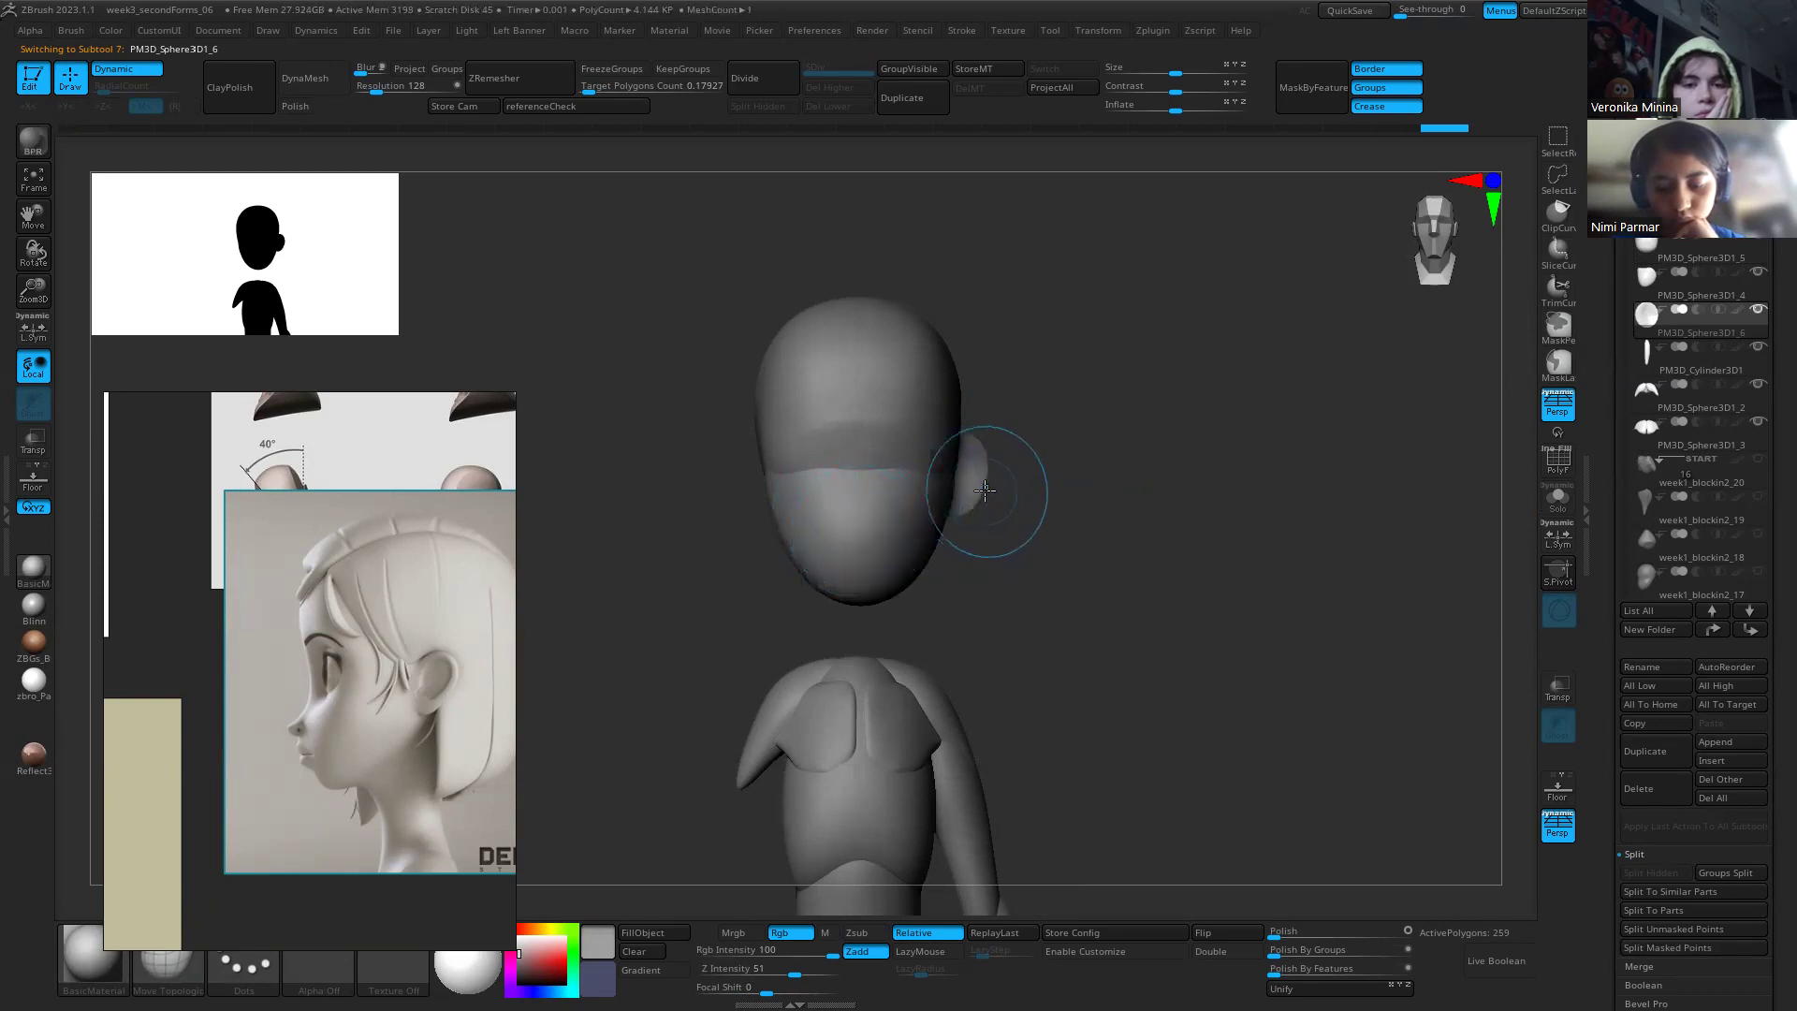
{"action": "mouse_move", "coordinate": [1054, 570]}
{"action": "left_mouse_down"}
{"action": "mouse_move", "coordinate": [953, 470]}
{"action": "mouse_move", "coordinate": [1023, 487]}
{"action": "left_mouse_up"}
Step: Build up the ear's rim around the hollow with the Inflat brush, adjusting the brush size
{"action": "key", "text": "space"}
{"action": "key", "text": "s"}
{"action": "left_click_drag", "start_coordinate": [1052, 489], "coordinate": [1019, 441]}
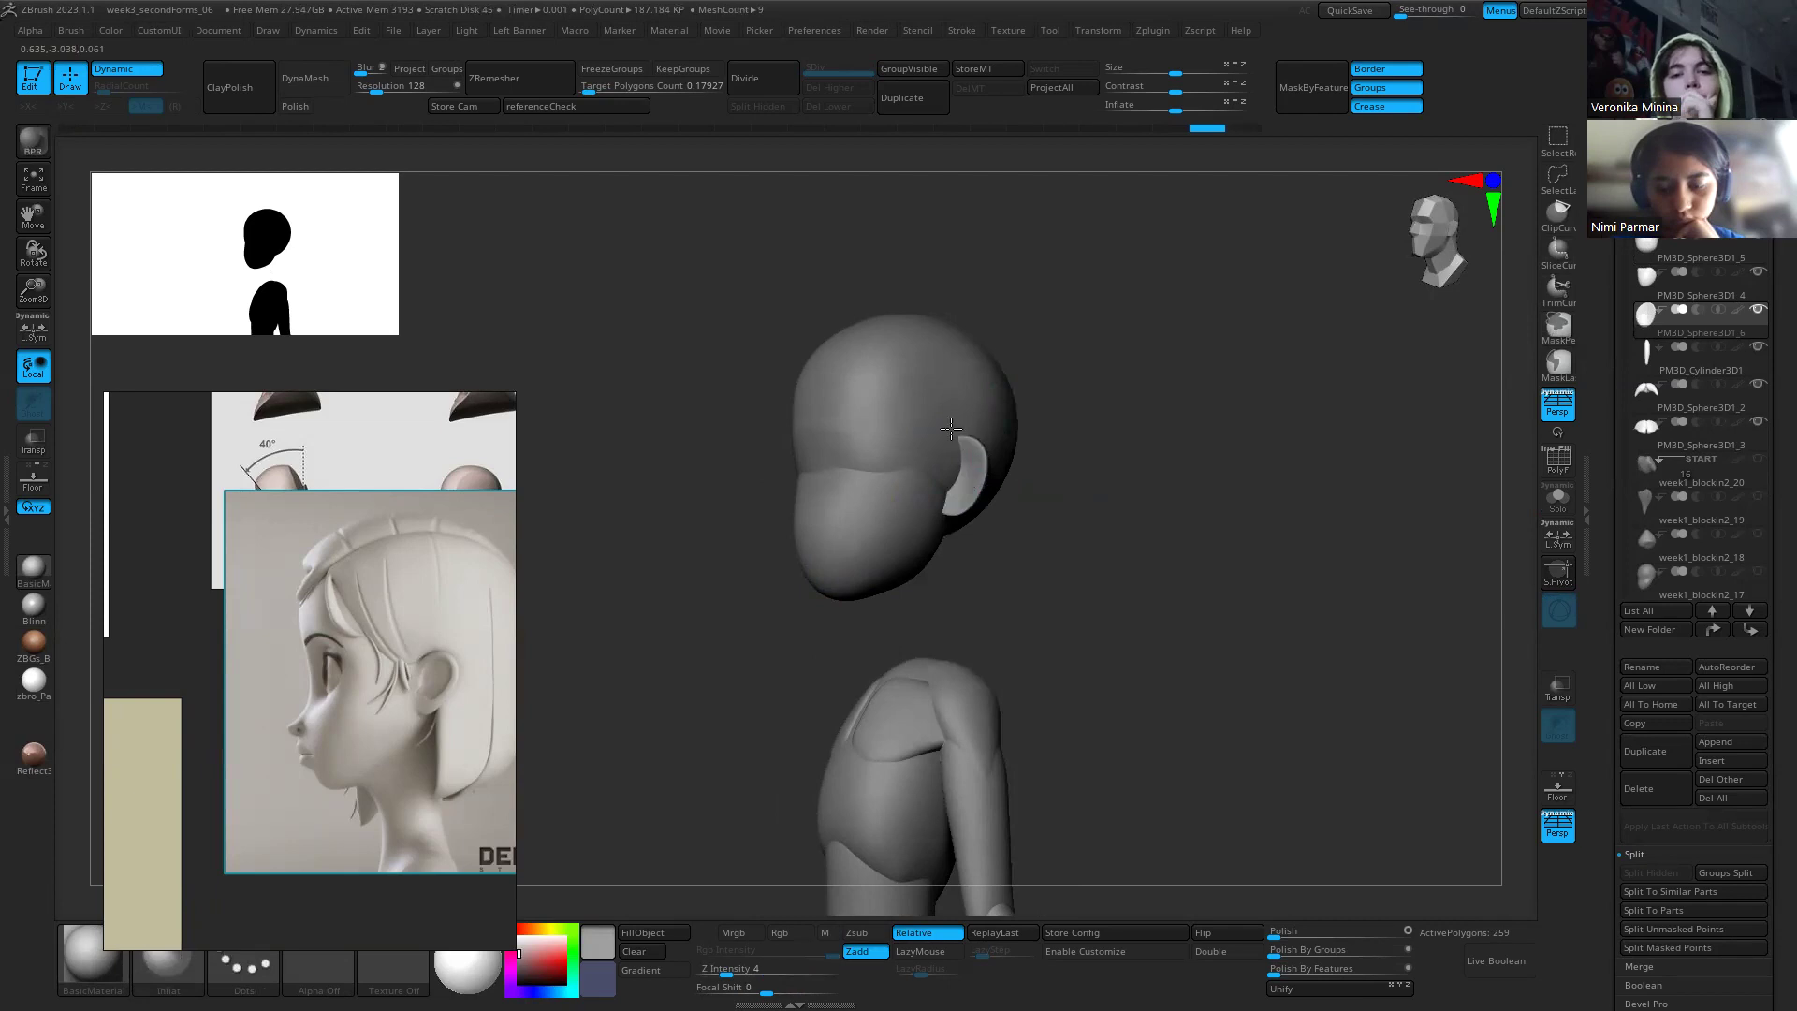
{"action": "key", "text": "s"}
{"action": "left_click_drag", "start_coordinate": [953, 432], "coordinate": [942, 444]}
{"action": "mouse_move", "coordinate": [1024, 487]}
{"action": "left_mouse_down"}
{"action": "mouse_move", "coordinate": [968, 478]}
{"action": "mouse_move", "coordinate": [963, 452]}
{"action": "left_mouse_up"}
{"action": "key", "text": "s"}
{"action": "key", "text": "ctrl+1"}
{"action": "left_click", "coordinate": [945, 503]}
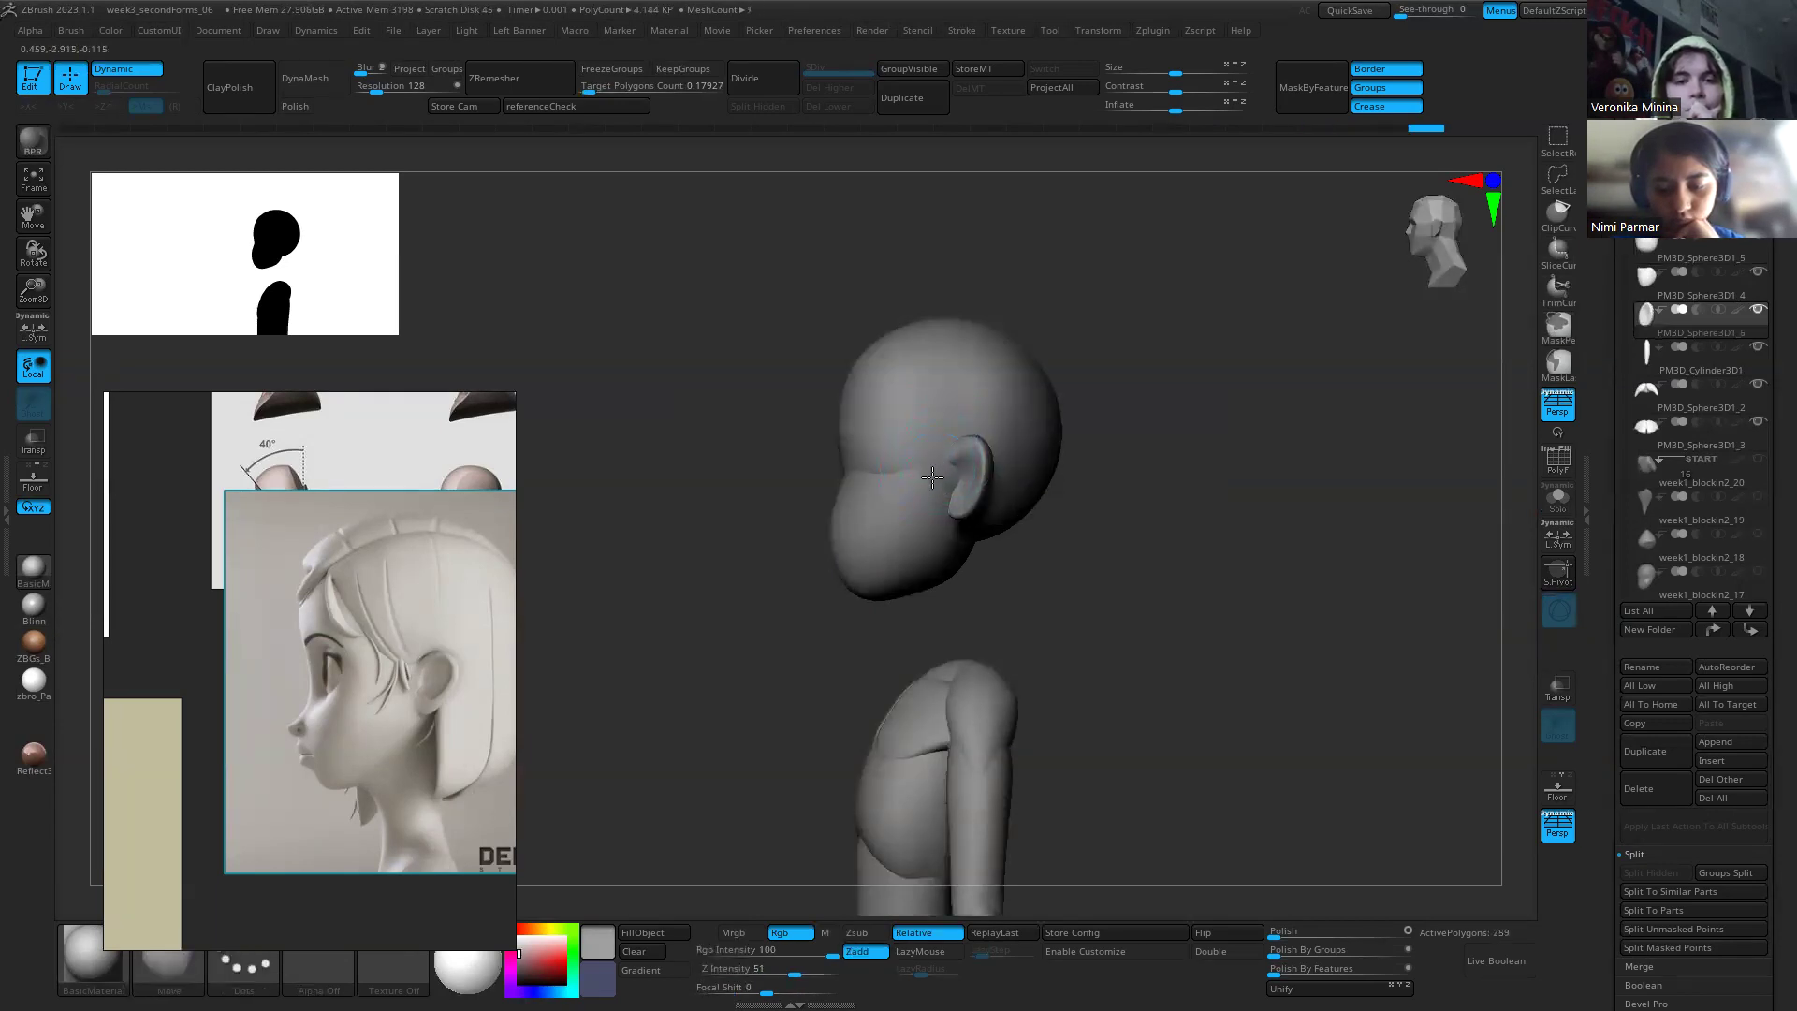
Step: Refine the ear's outline and lobe with the Move brush from front three-quarter and side angles
{"action": "left_click_drag", "start_coordinate": [1047, 547], "coordinate": [979, 454]}
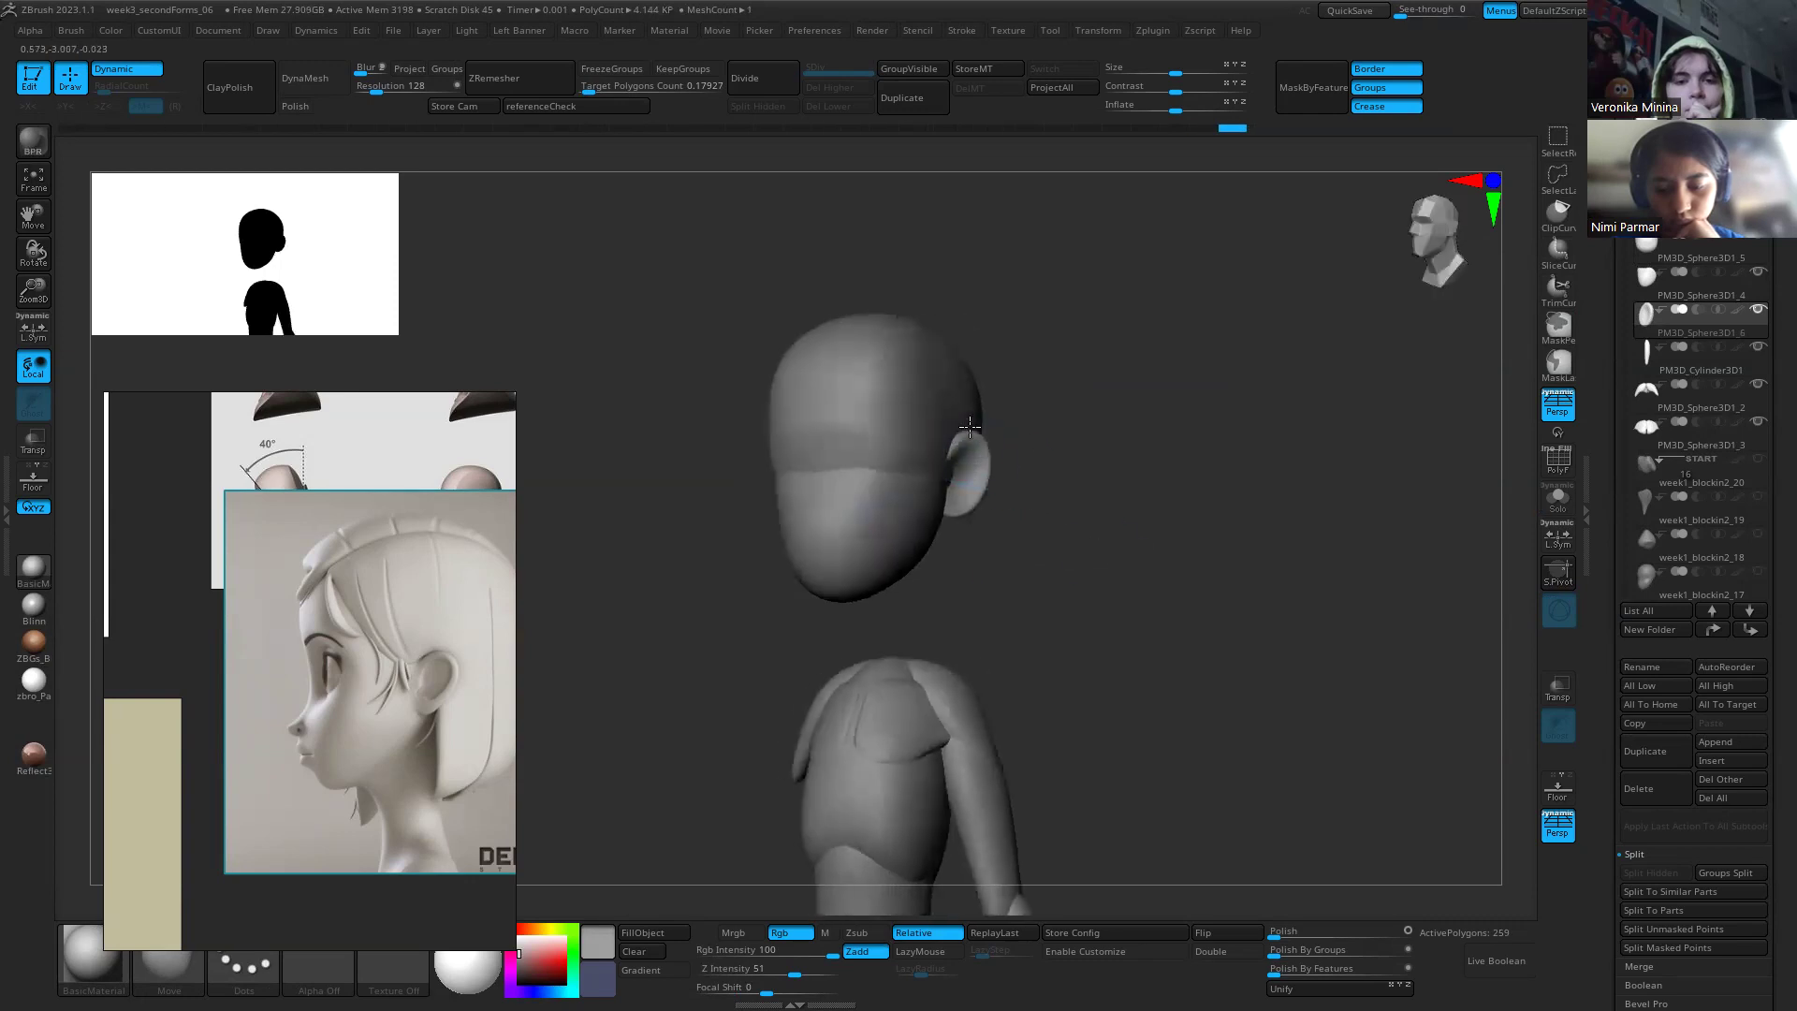
{"action": "left_click_drag", "start_coordinate": [1062, 563], "coordinate": [950, 505]}
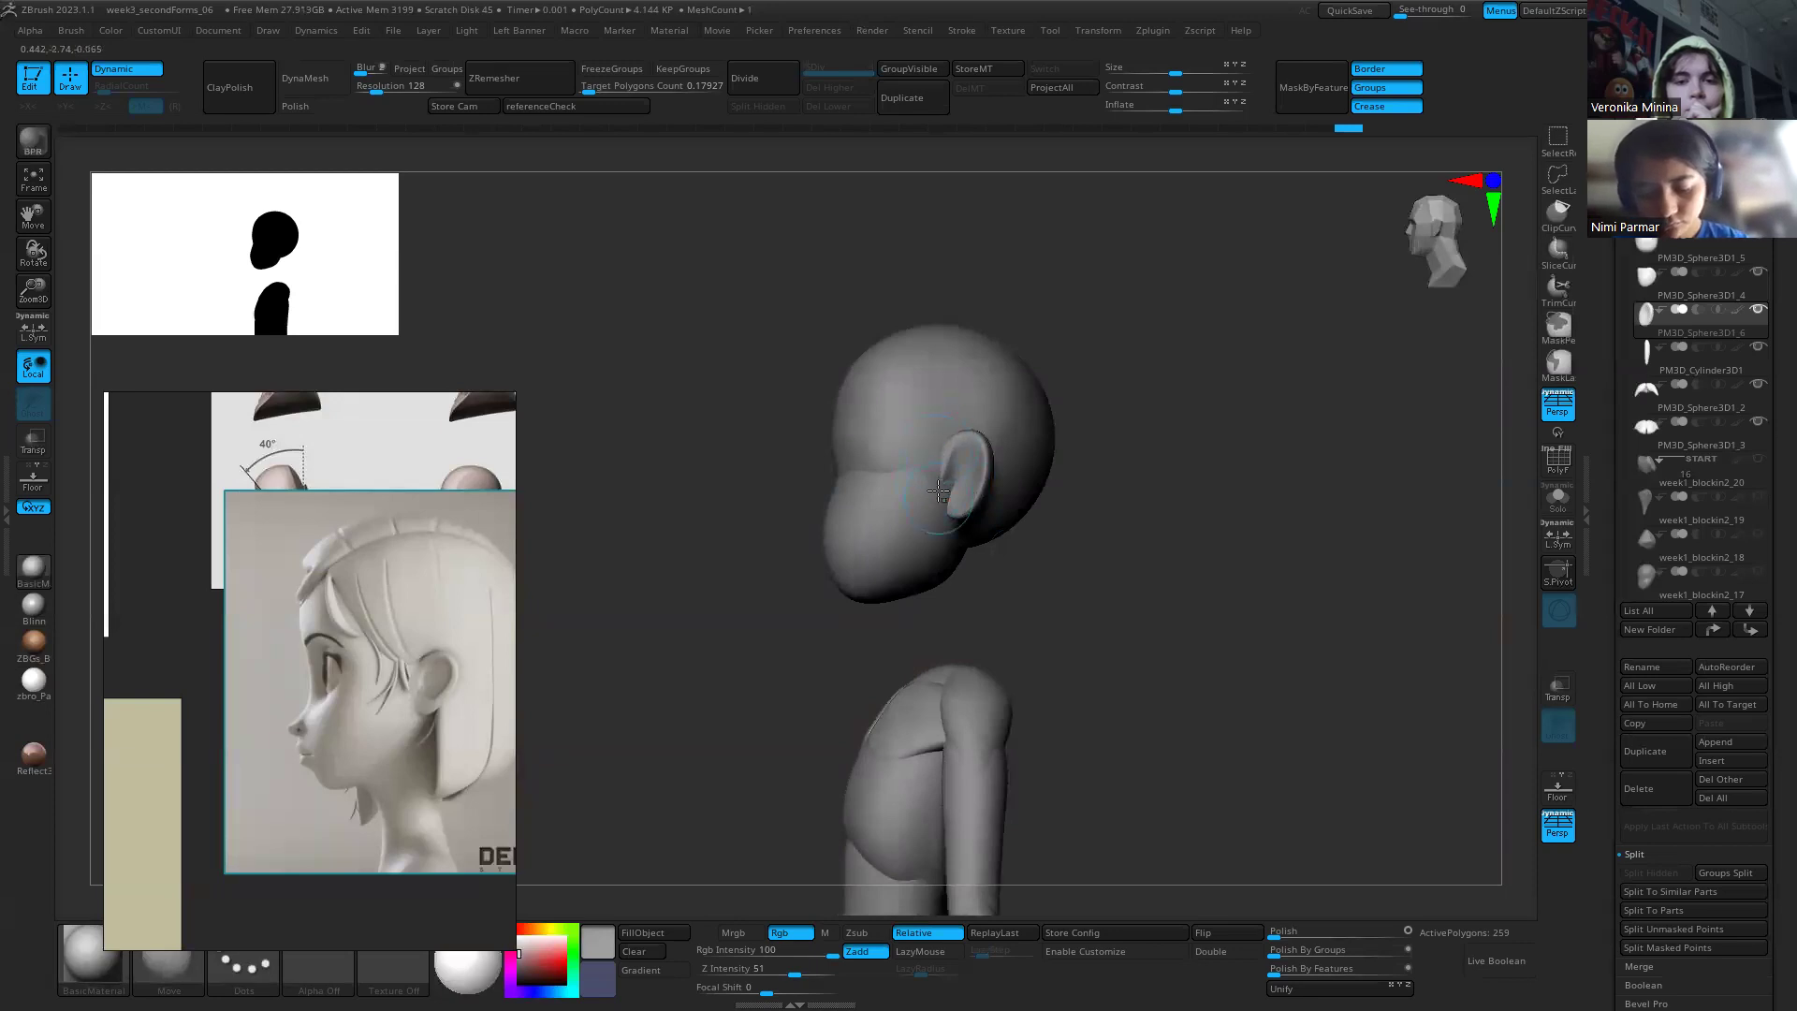
{"action": "left_click_drag", "start_coordinate": [1025, 608], "coordinate": [947, 489]}
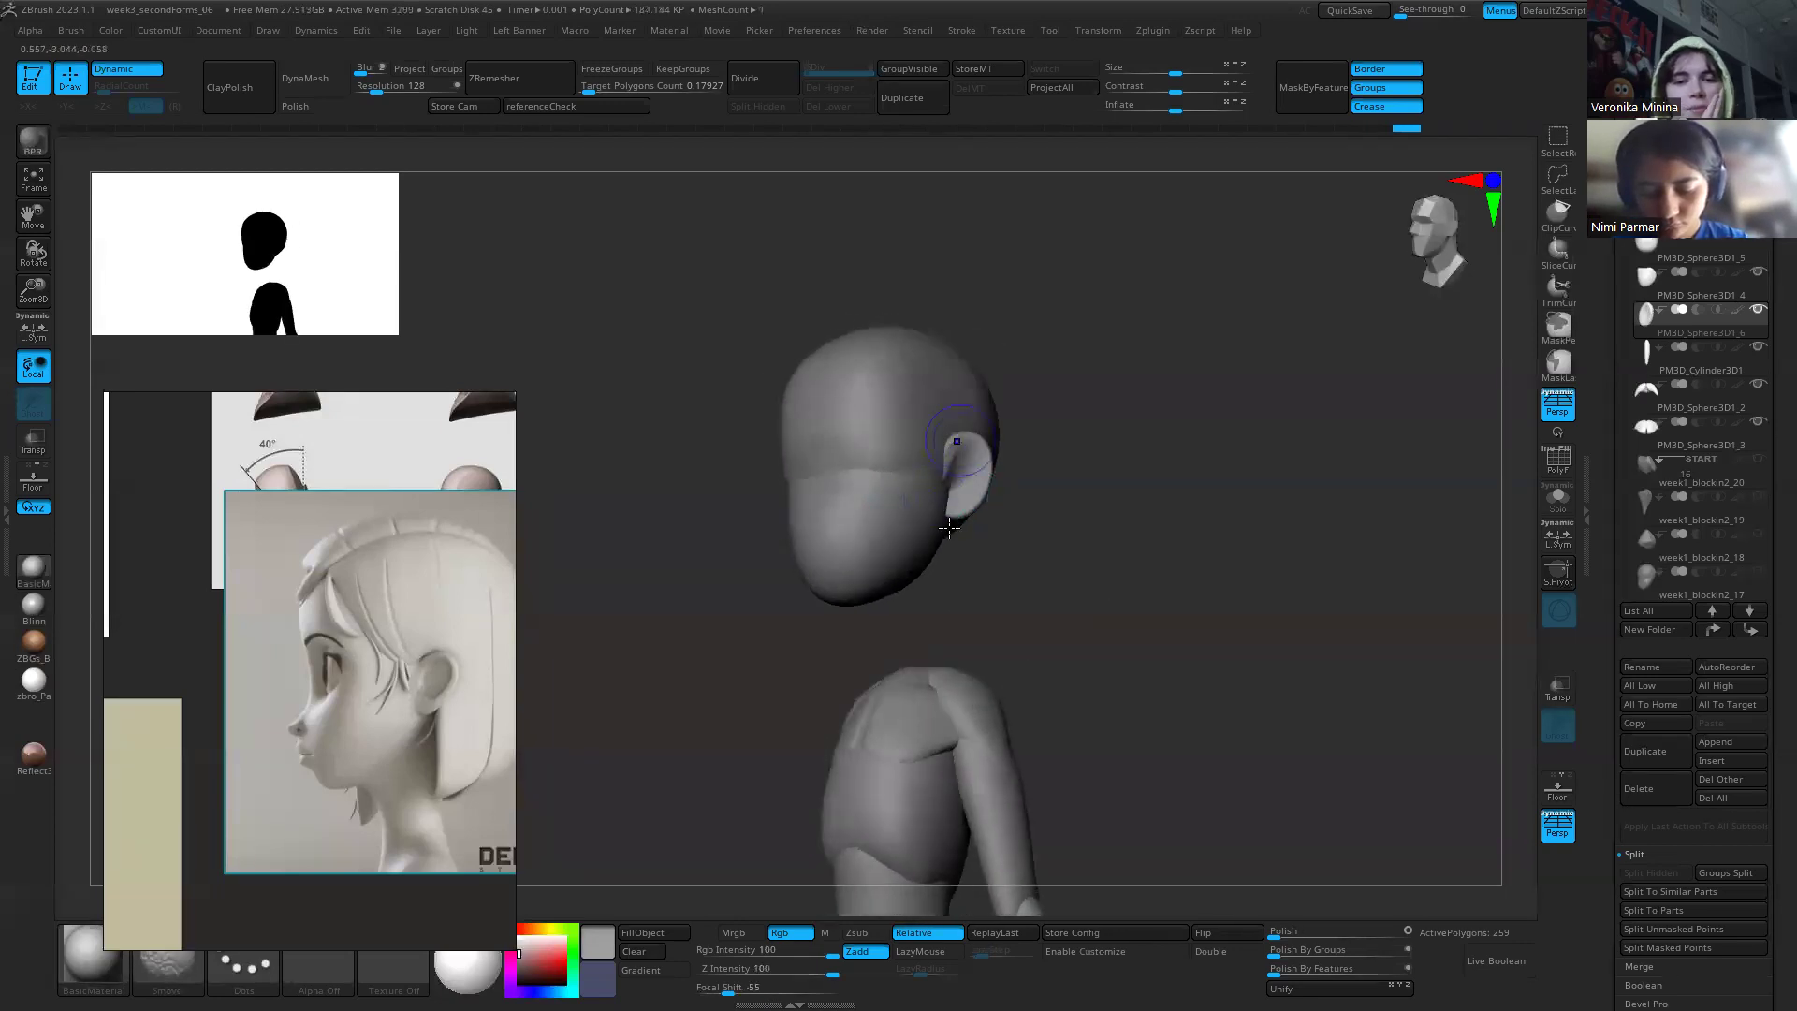
Step: Insert a Cylinder3D as a new subtool below the ear form
{"action": "mouse_move", "coordinate": [1114, 590]}
{"action": "left_mouse_down"}
{"action": "mouse_move", "coordinate": [1011, 605]}
{"action": "mouse_move", "coordinate": [1104, 621]}
{"action": "mouse_move", "coordinate": [987, 542]}
{"action": "mouse_move", "coordinate": [1001, 599]}
{"action": "mouse_move", "coordinate": [1071, 638]}
{"action": "mouse_move", "coordinate": [1147, 614]}
{"action": "mouse_move", "coordinate": [978, 487]}
{"action": "mouse_move", "coordinate": [1019, 563]}
{"action": "mouse_move", "coordinate": [1057, 526]}
{"action": "mouse_move", "coordinate": [1119, 565]}
{"action": "mouse_move", "coordinate": [1035, 609]}
{"action": "mouse_move", "coordinate": [1002, 545]}
{"action": "mouse_move", "coordinate": [1010, 516]}
{"action": "mouse_move", "coordinate": [1027, 586]}
{"action": "left_mouse_up"}
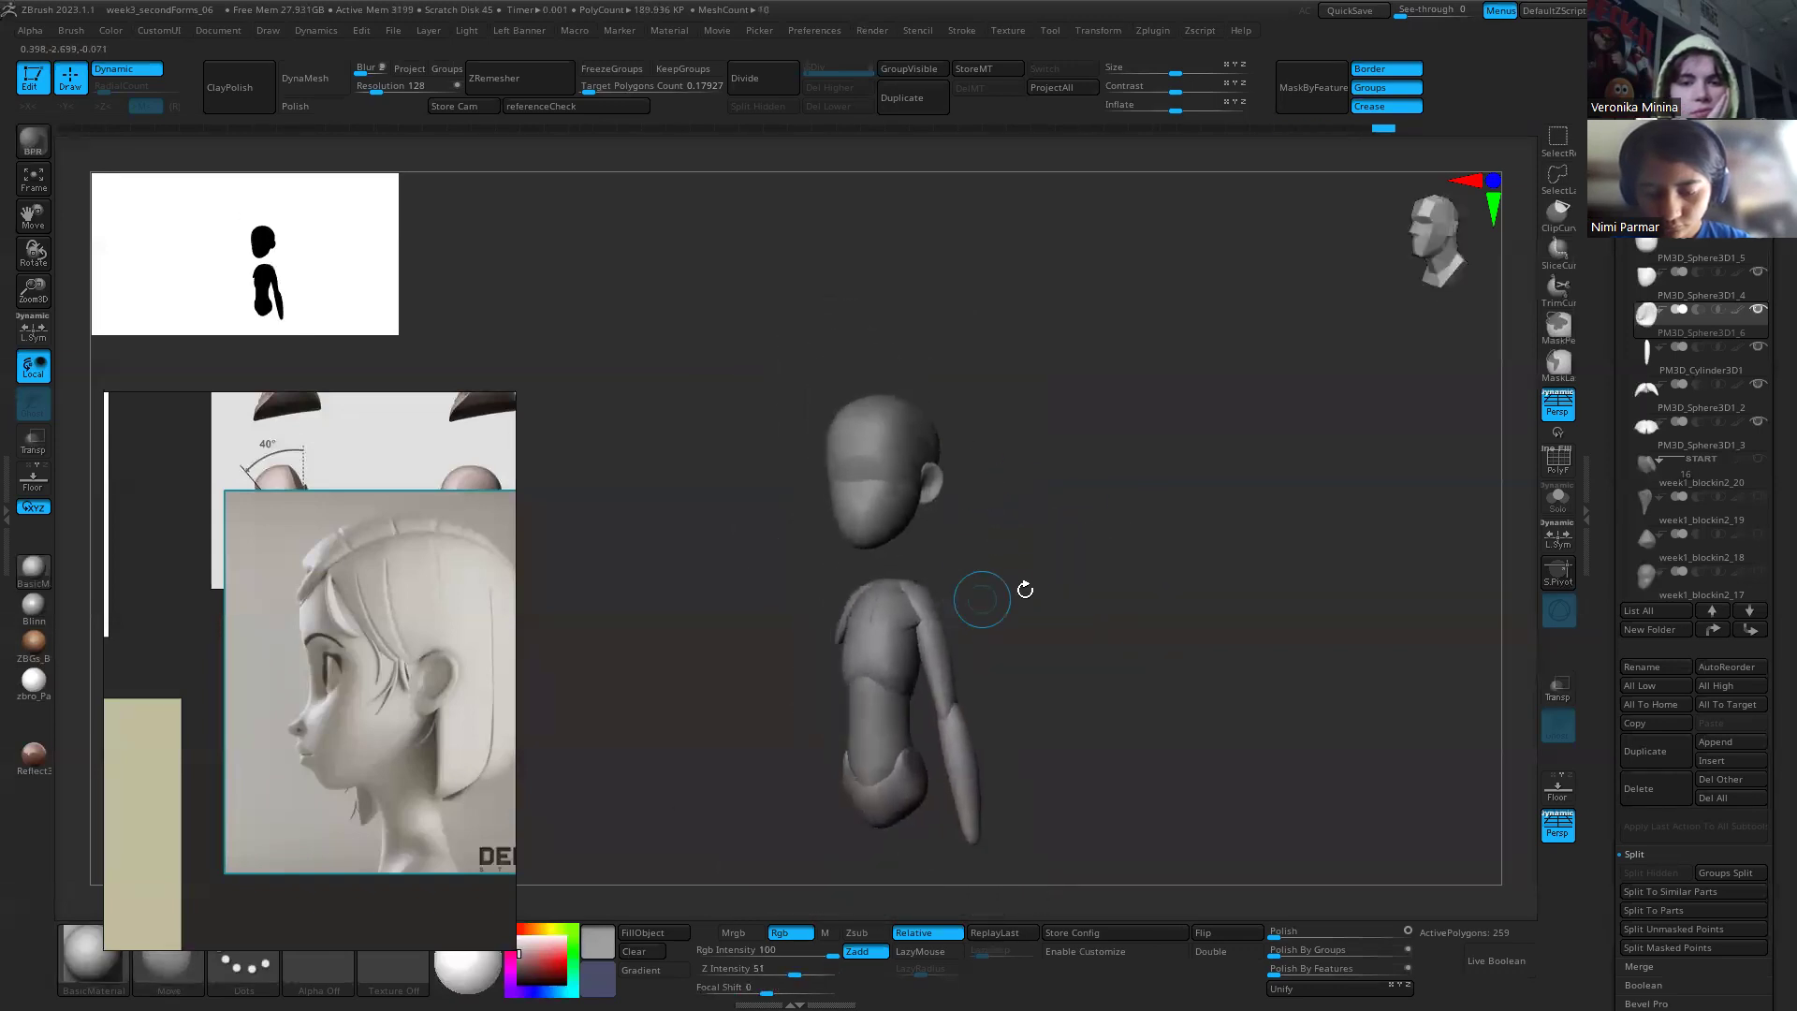
{"action": "left_click", "coordinate": [1718, 760]}
{"action": "left_click", "coordinate": [1728, 760]}
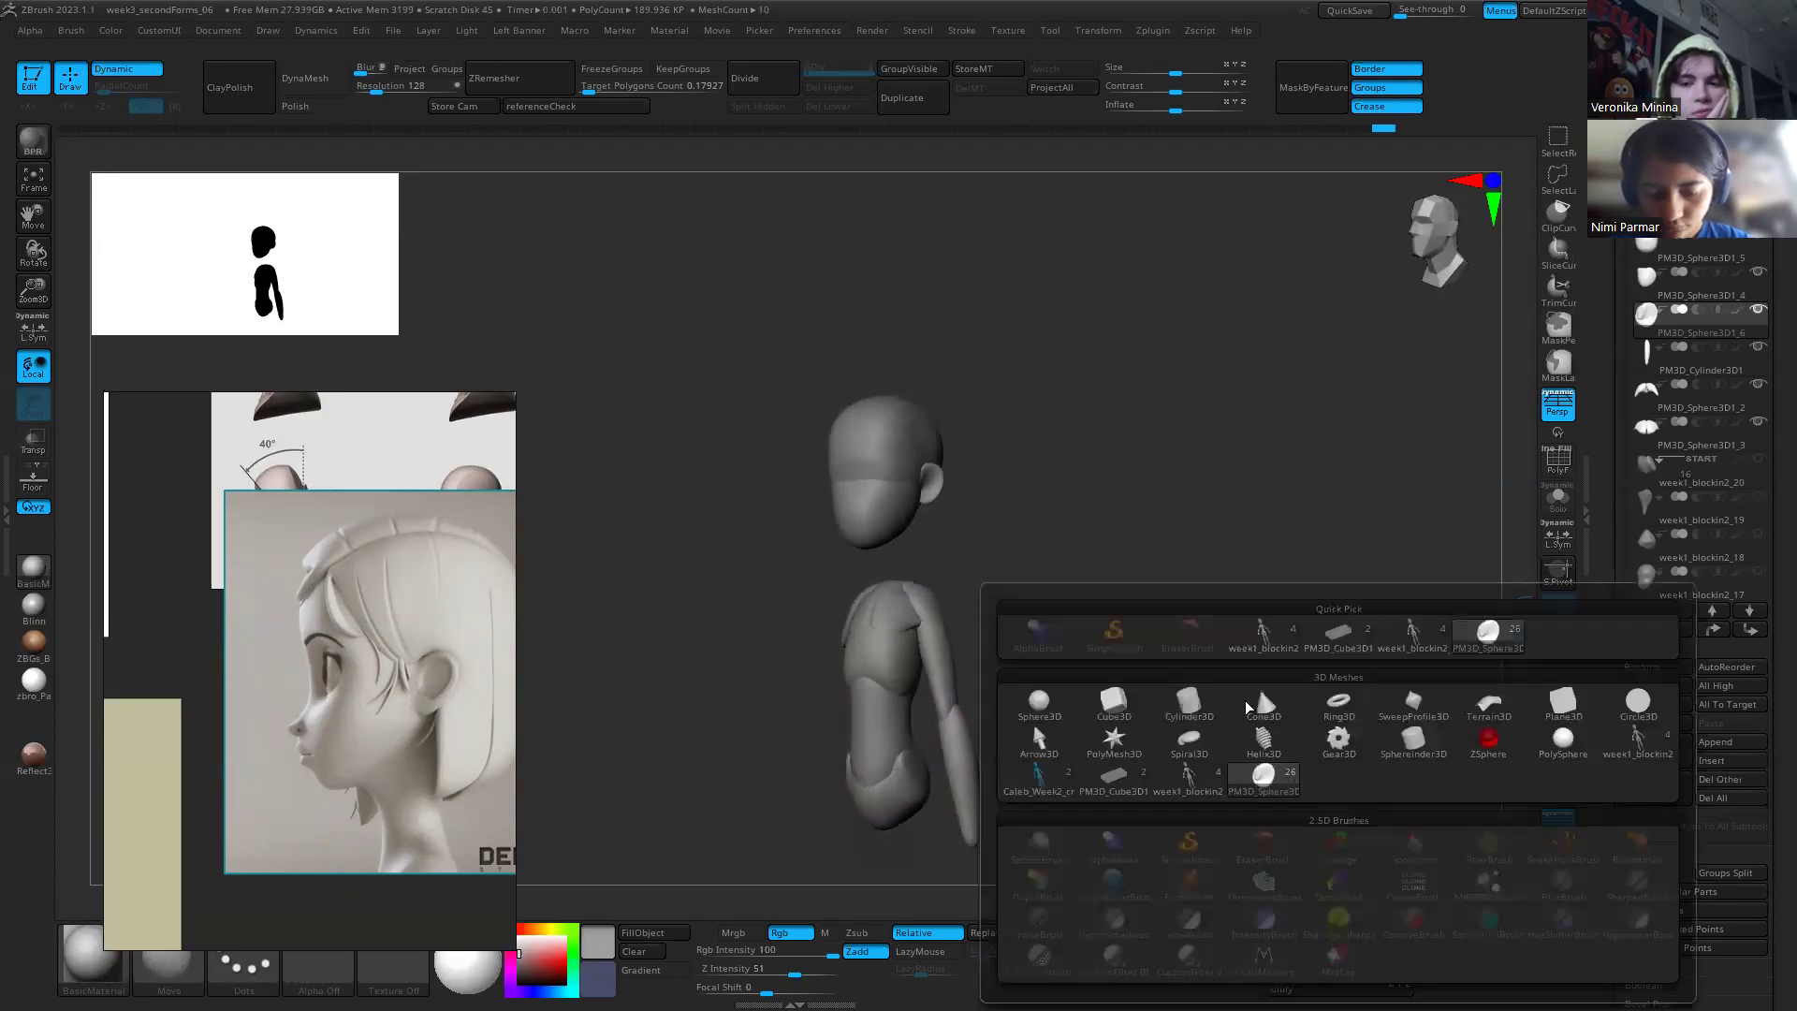
{"action": "left_click", "coordinate": [1188, 702]}
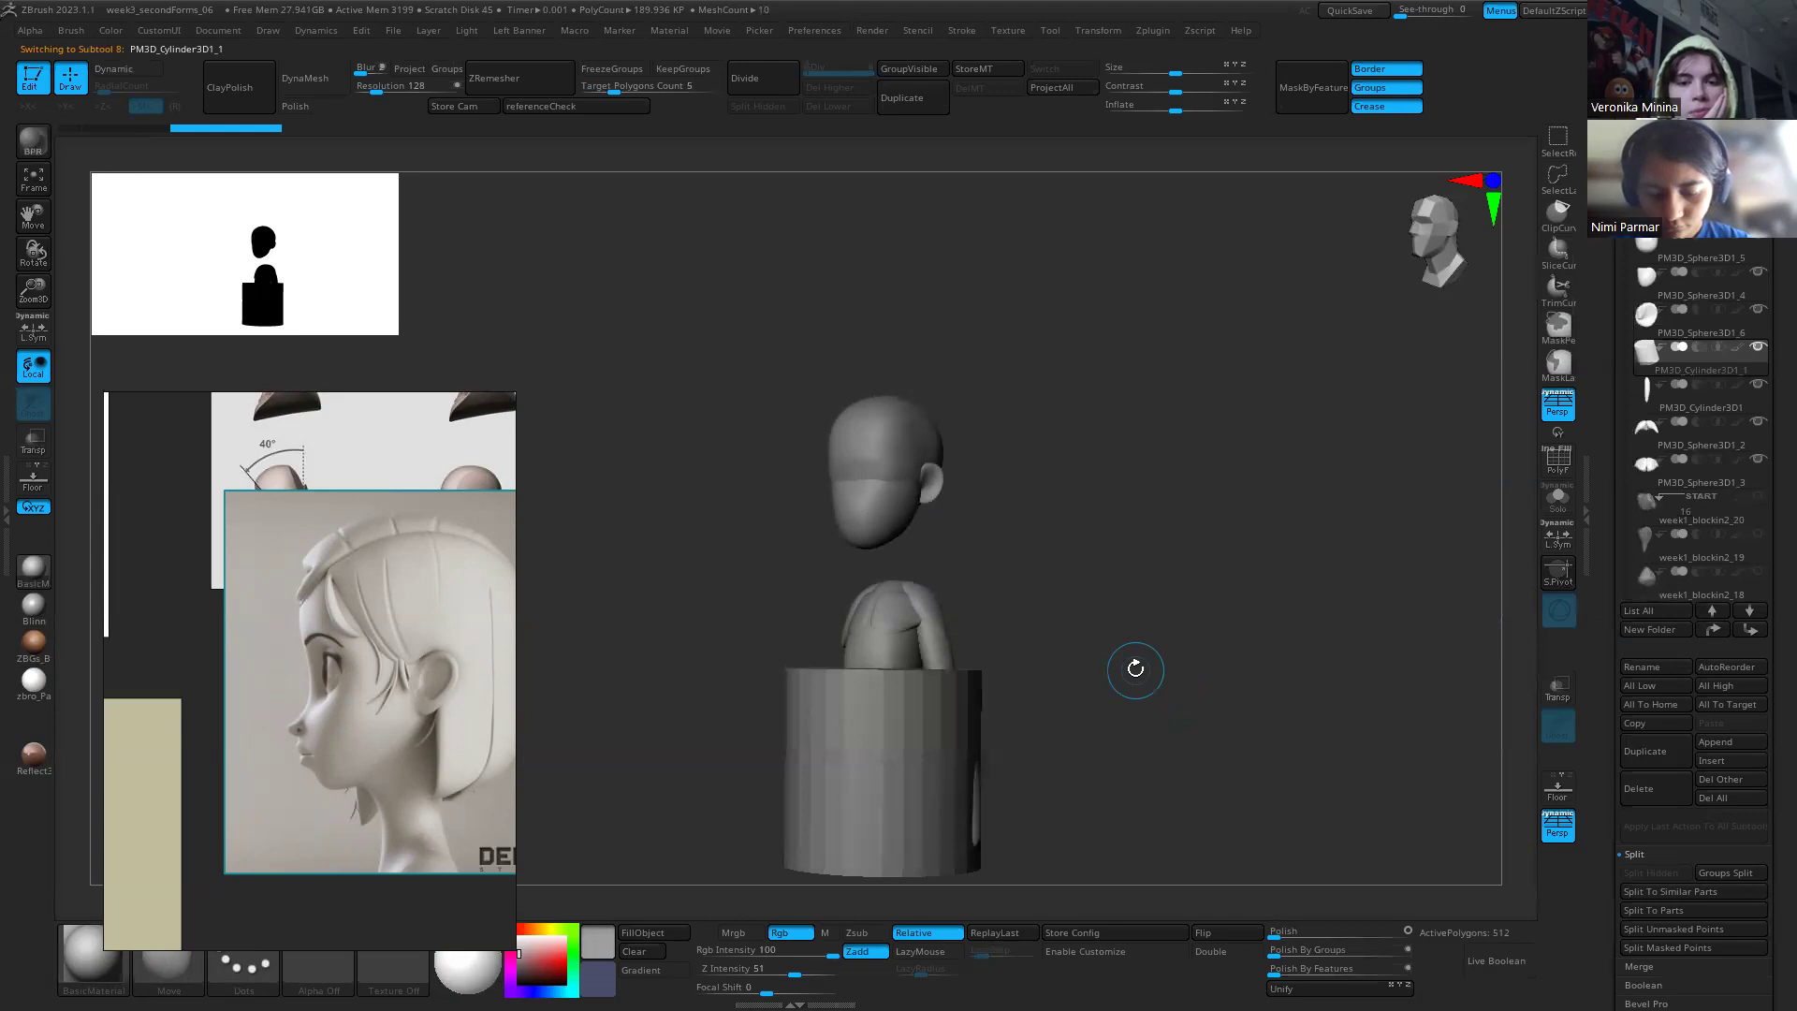
Step: Bring the head and neck construction images into view on the reference board
{"action": "scroll", "coordinate": [337, 516], "scroll_direction": "down", "scroll_amount": 7}
{"action": "mouse_move", "coordinate": [382, 590]}
{"action": "left_mouse_down"}
{"action": "mouse_move", "coordinate": [368, 662]}
{"action": "mouse_move", "coordinate": [384, 616]}
{"action": "left_mouse_up"}
{"action": "scroll", "coordinate": [374, 599], "scroll_direction": "down", "scroll_amount": 3}
{"action": "scroll", "coordinate": [322, 551], "scroll_direction": "up", "scroll_amount": 8}
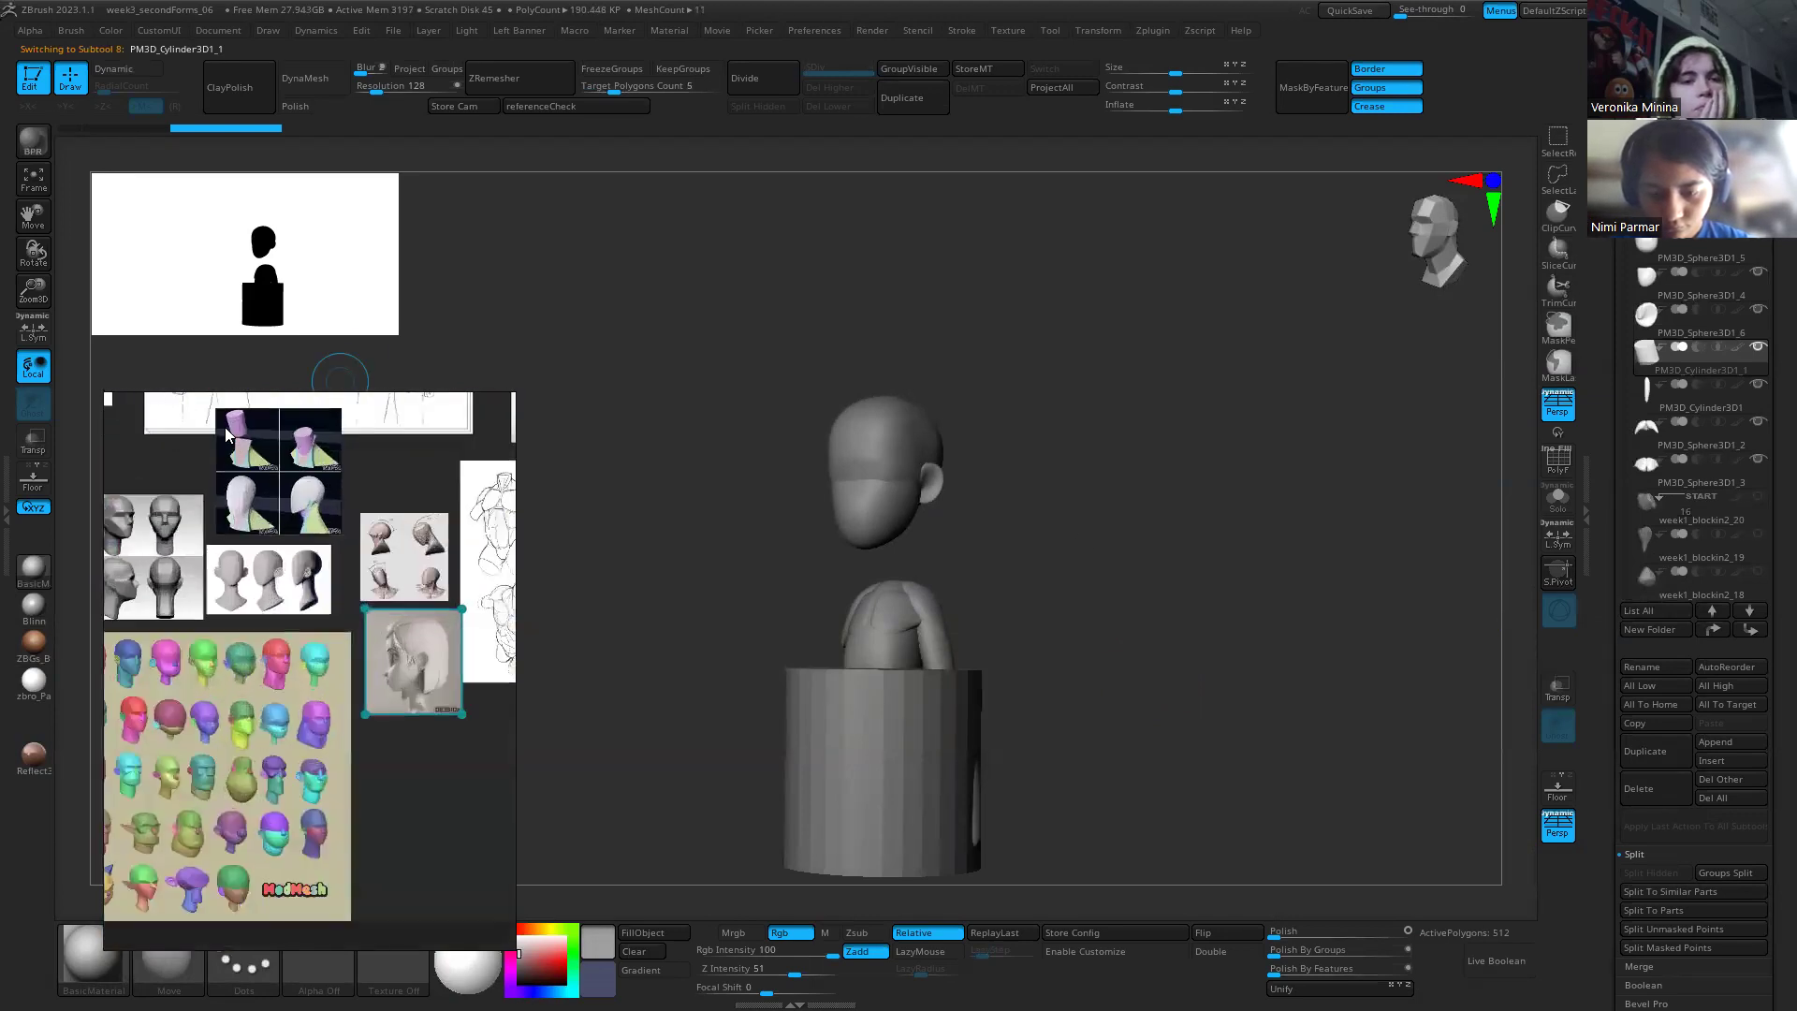
{"action": "middle_click_drag", "start_coordinate": [333, 518], "coordinate": [283, 634]}
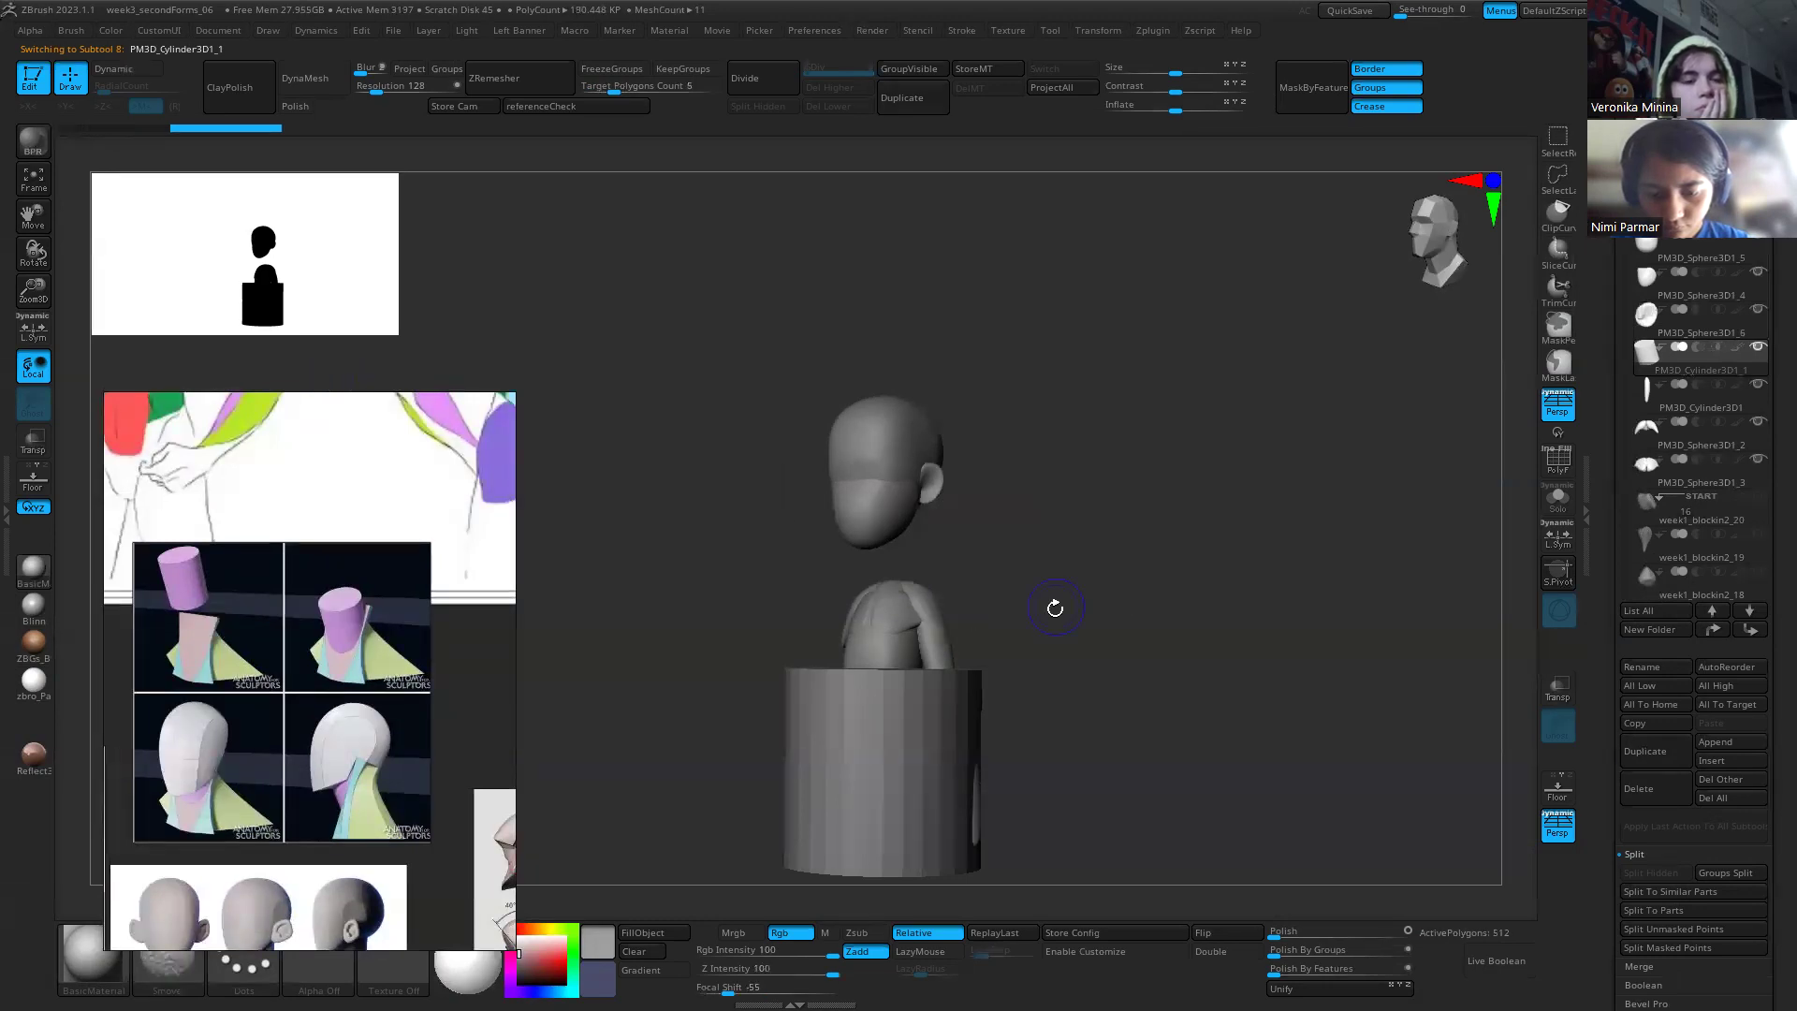
Step: Move the cylinder up beneath the head, scale it down to neck size and shift it slightly backward
{"action": "left_click_drag", "start_coordinate": [1046, 571], "coordinate": [974, 565]}
{"action": "key", "text": "w"}
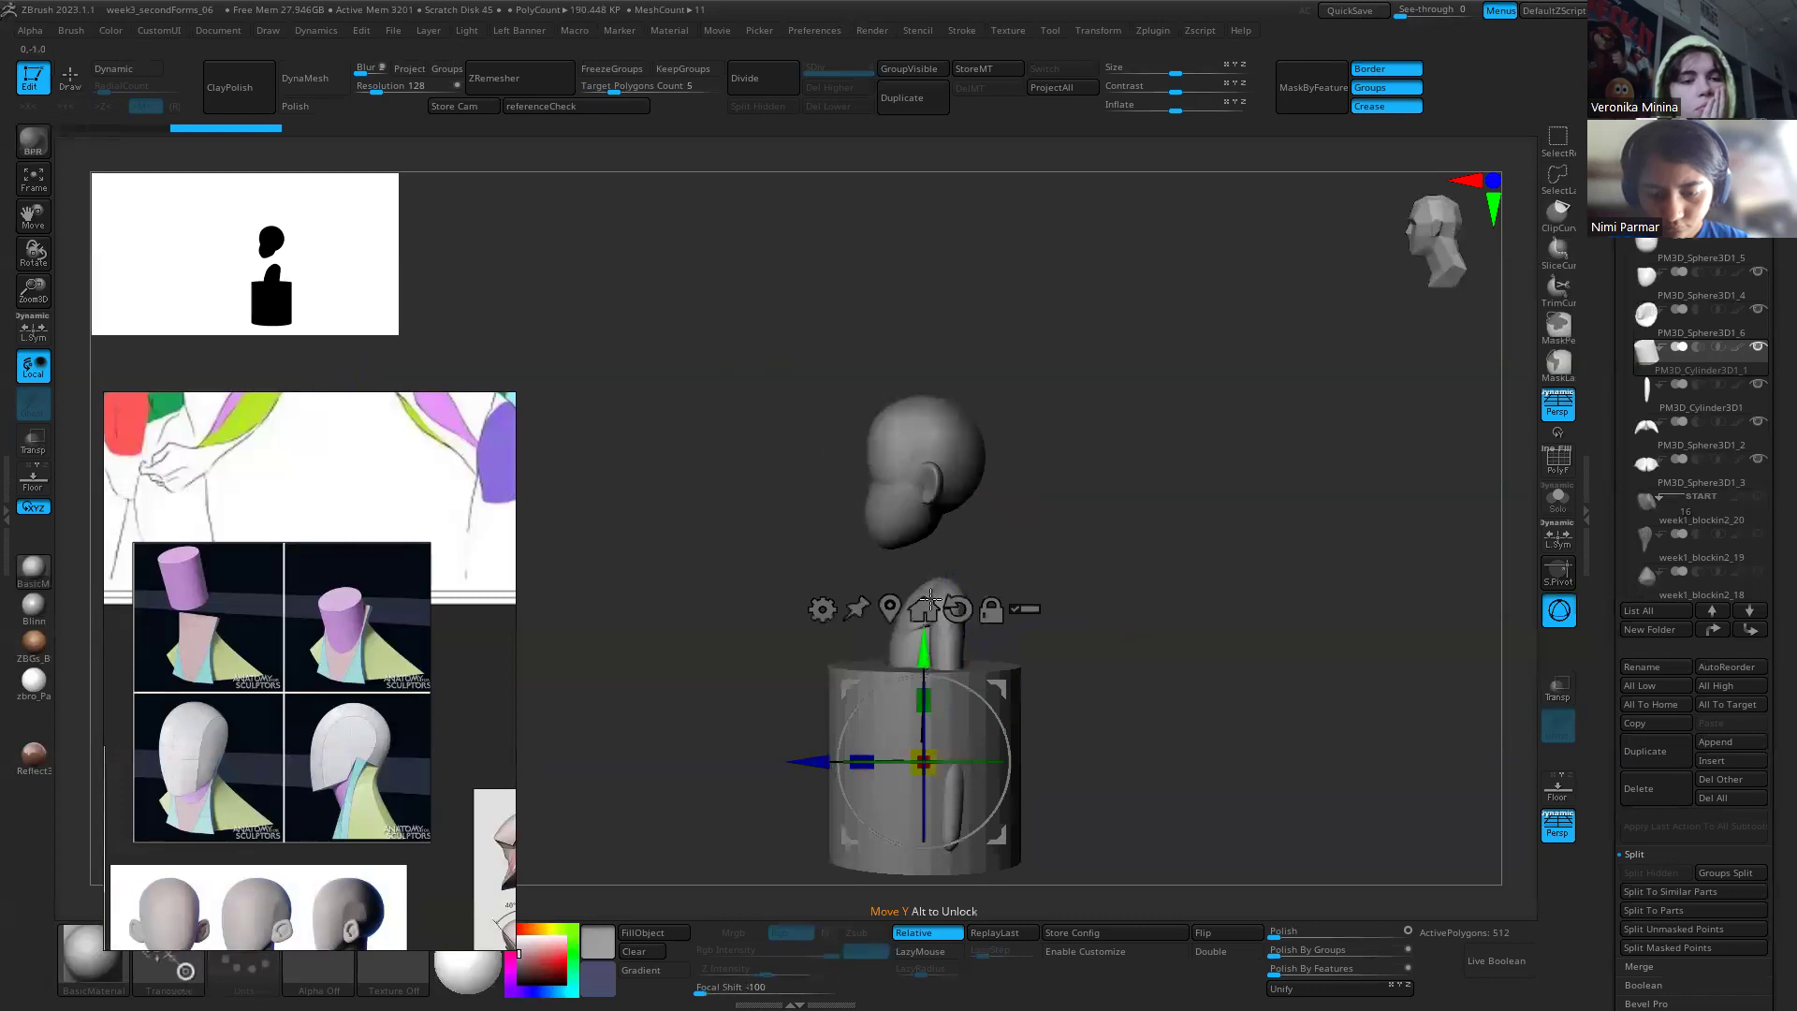
{"action": "left_click_drag", "start_coordinate": [929, 647], "coordinate": [928, 431]}
{"action": "key", "text": "ctrl+z"}
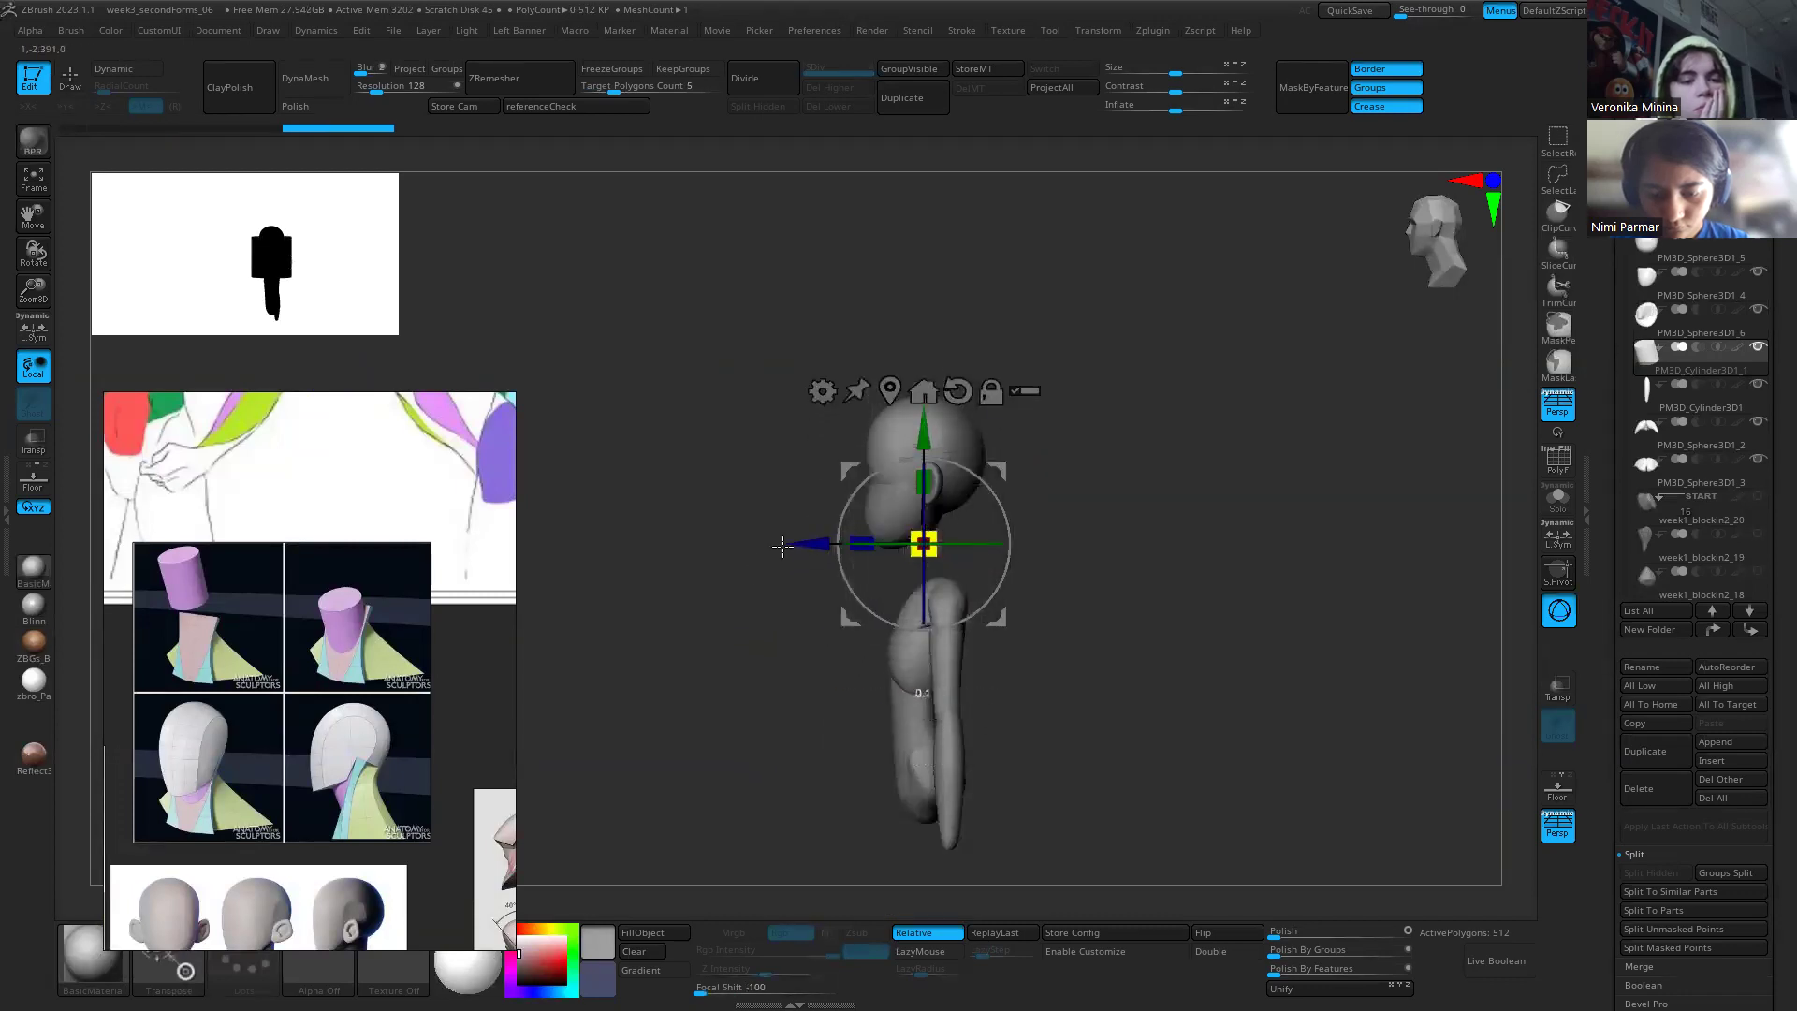
{"action": "key", "text": "ctrl+z"}
{"action": "mouse_move", "coordinate": [804, 541]}
{"action": "left_mouse_down"}
{"action": "mouse_move", "coordinate": [833, 539]}
{"action": "mouse_move", "coordinate": [812, 530]}
{"action": "left_mouse_up"}
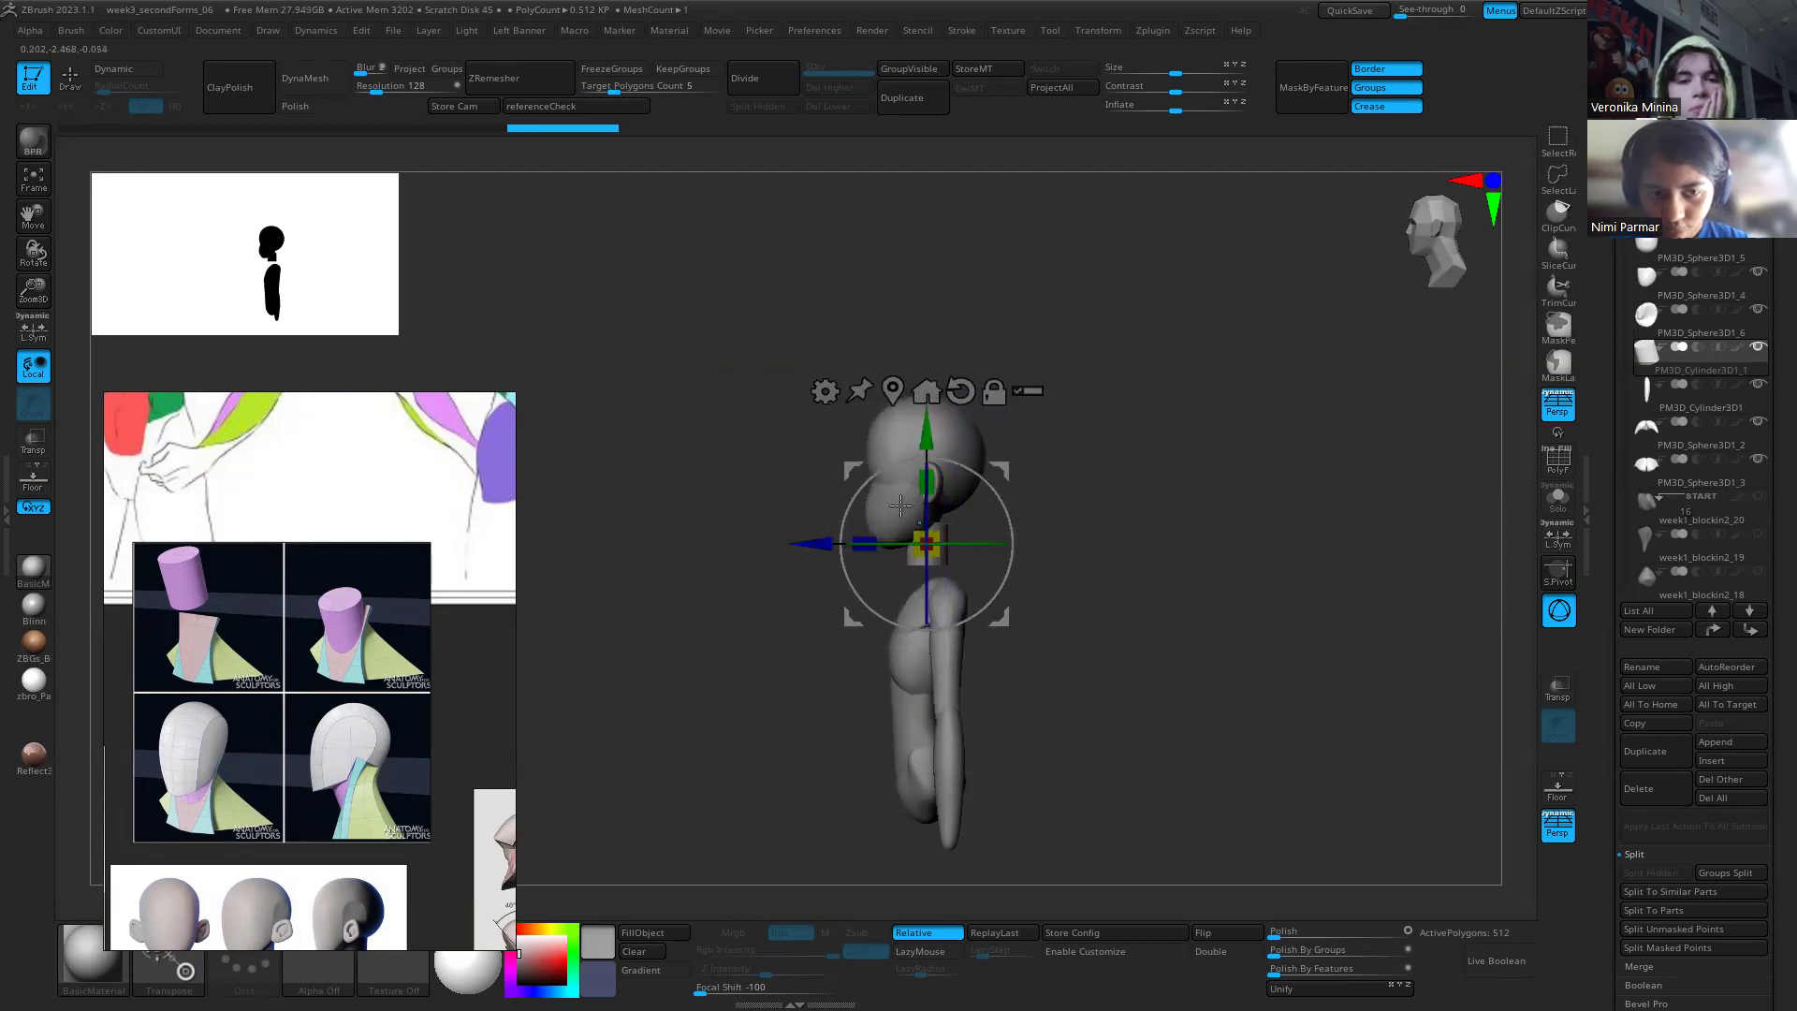
{"action": "left_click_drag", "start_coordinate": [925, 437], "coordinate": [923, 437]}
{"action": "left_click_drag", "start_coordinate": [817, 544], "coordinate": [831, 541]}
{"action": "key", "text": "q"}
{"action": "key", "text": "w"}
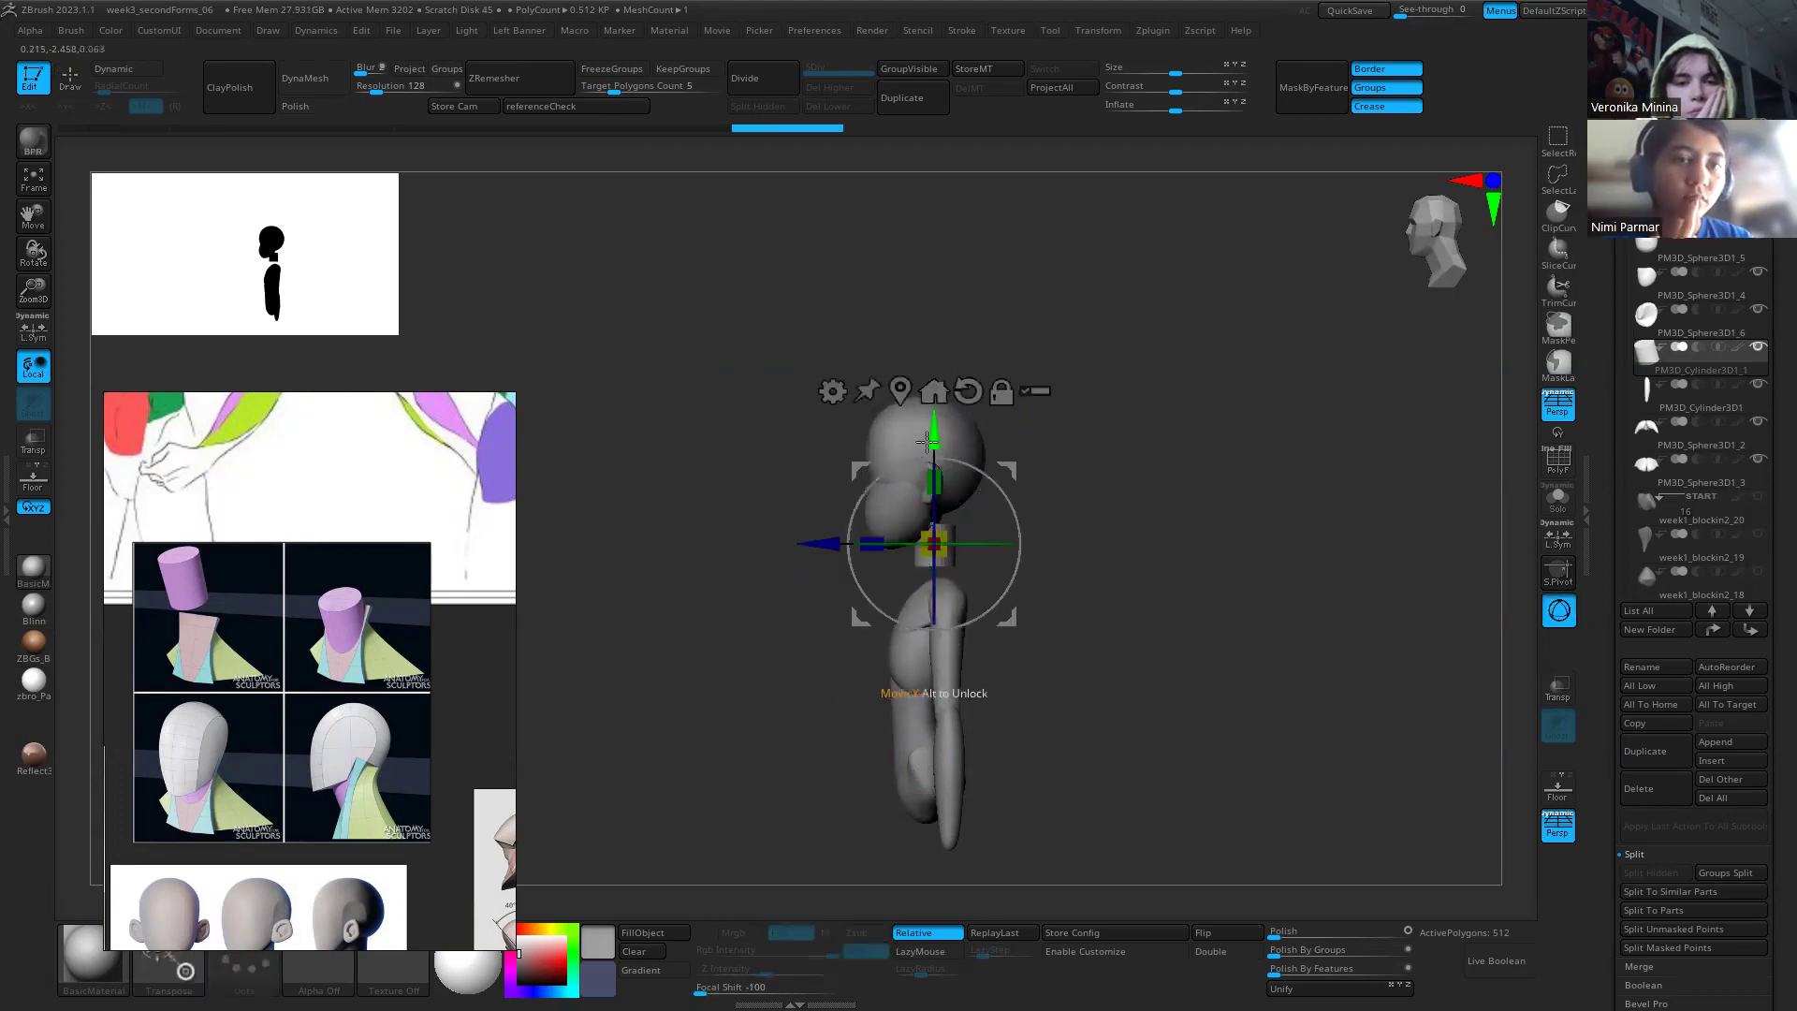
Step: Raise the neck cylinder into the head, stretch it vertically to reach the torso and slim it down
{"action": "key", "text": "q"}
{"action": "mouse_move", "coordinate": [1030, 582]}
{"action": "left_mouse_down"}
{"action": "mouse_move", "coordinate": [1072, 588]}
{"action": "mouse_move", "coordinate": [1016, 585]}
{"action": "mouse_move", "coordinate": [933, 513]}
{"action": "left_mouse_up"}
{"action": "key", "text": "w"}
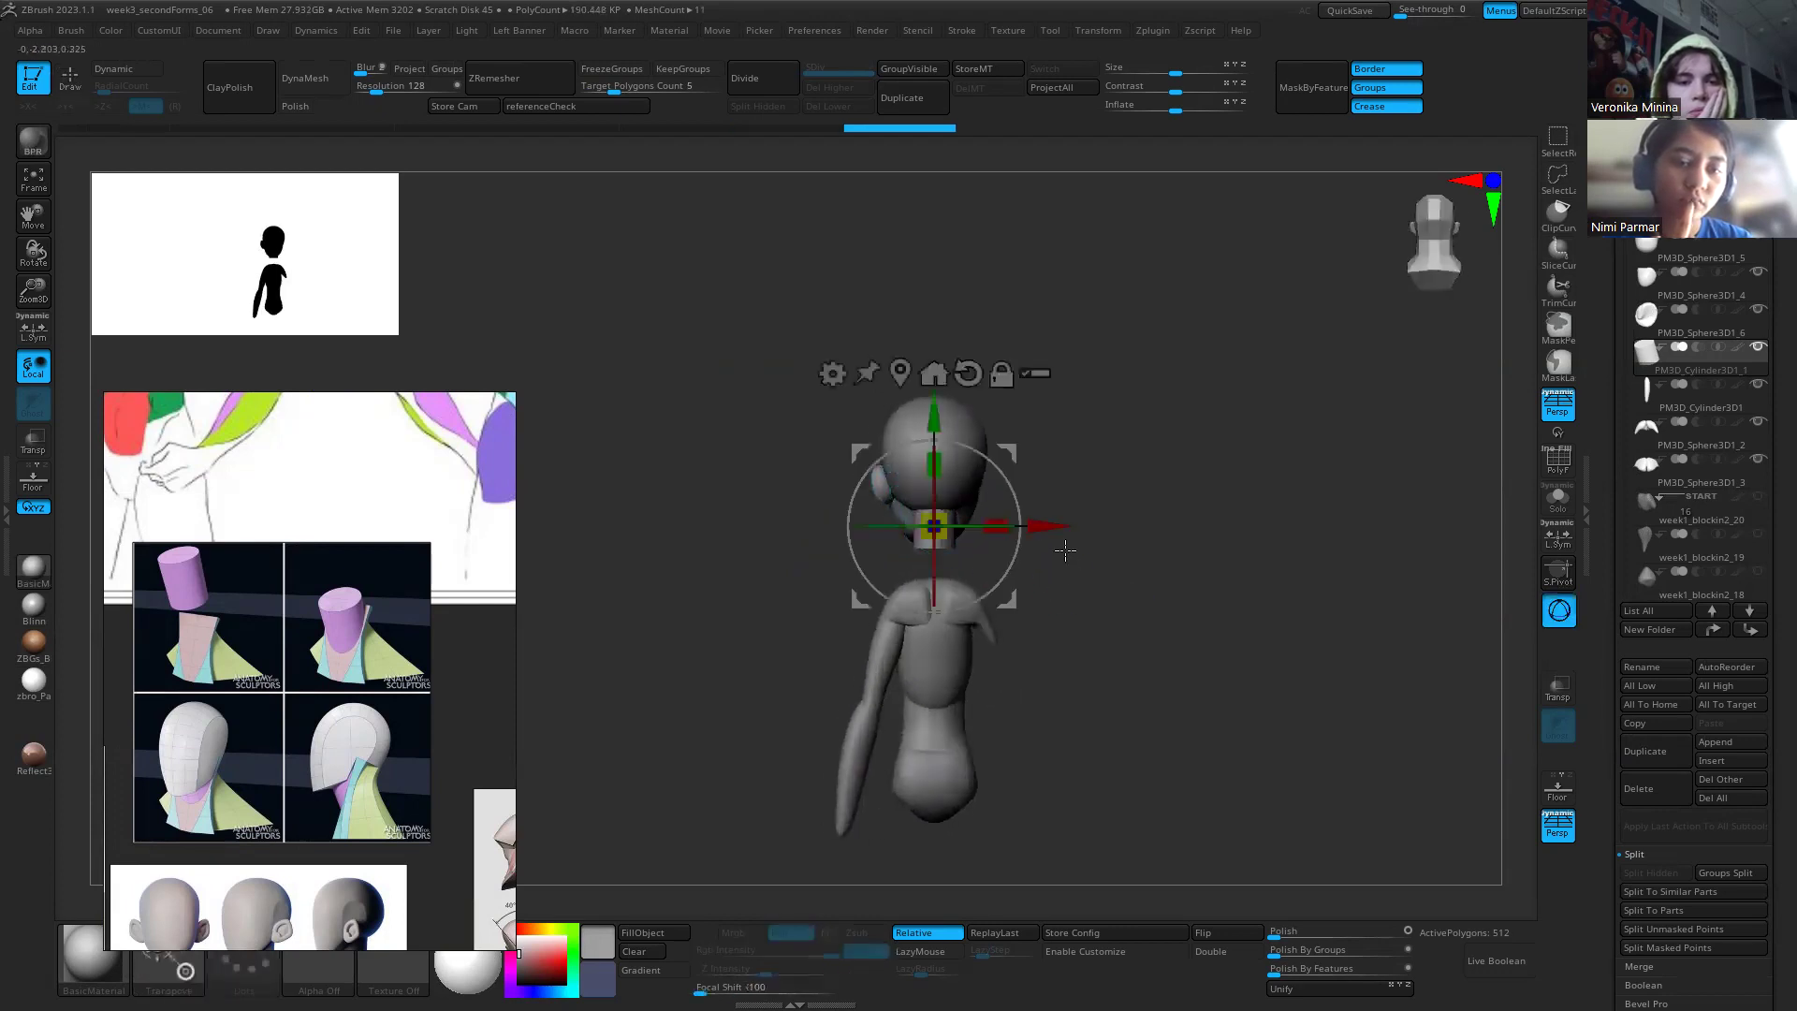
{"action": "left_click_drag", "start_coordinate": [933, 424], "coordinate": [933, 402]}
{"action": "left_click_drag", "start_coordinate": [1131, 513], "coordinate": [946, 487]}
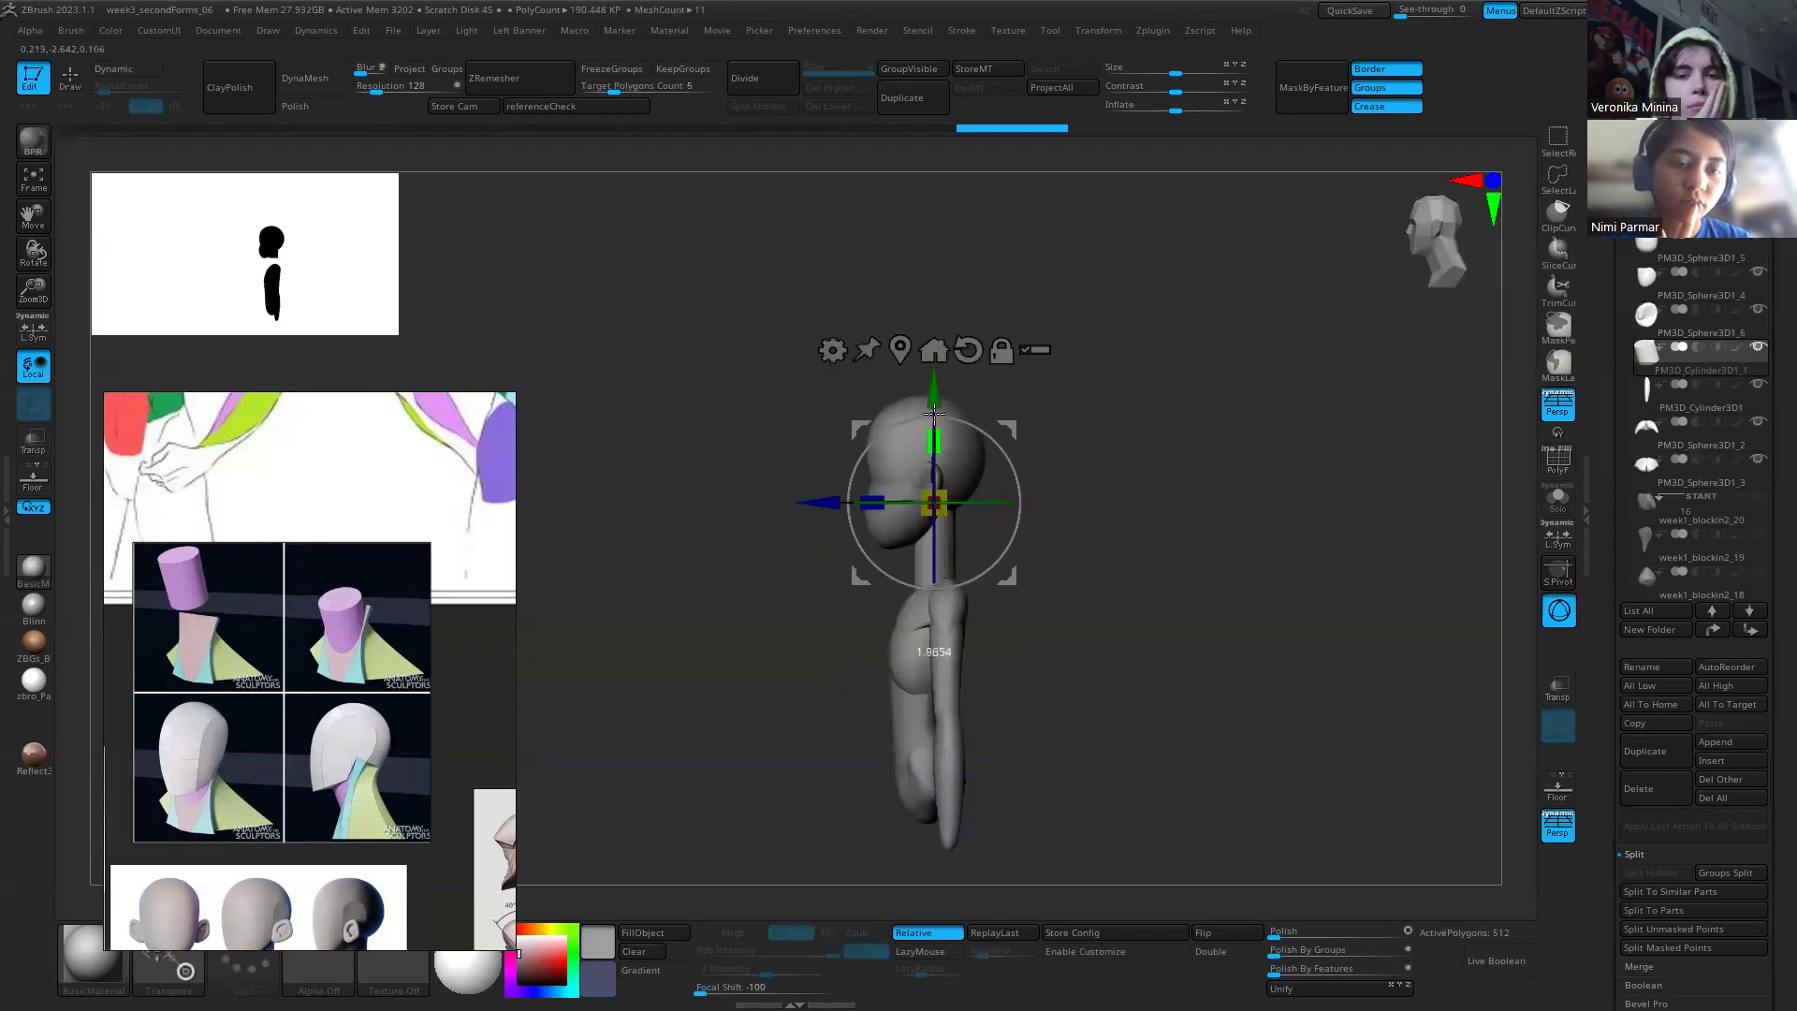
{"action": "left_click_drag", "start_coordinate": [1087, 582], "coordinate": [1165, 587]}
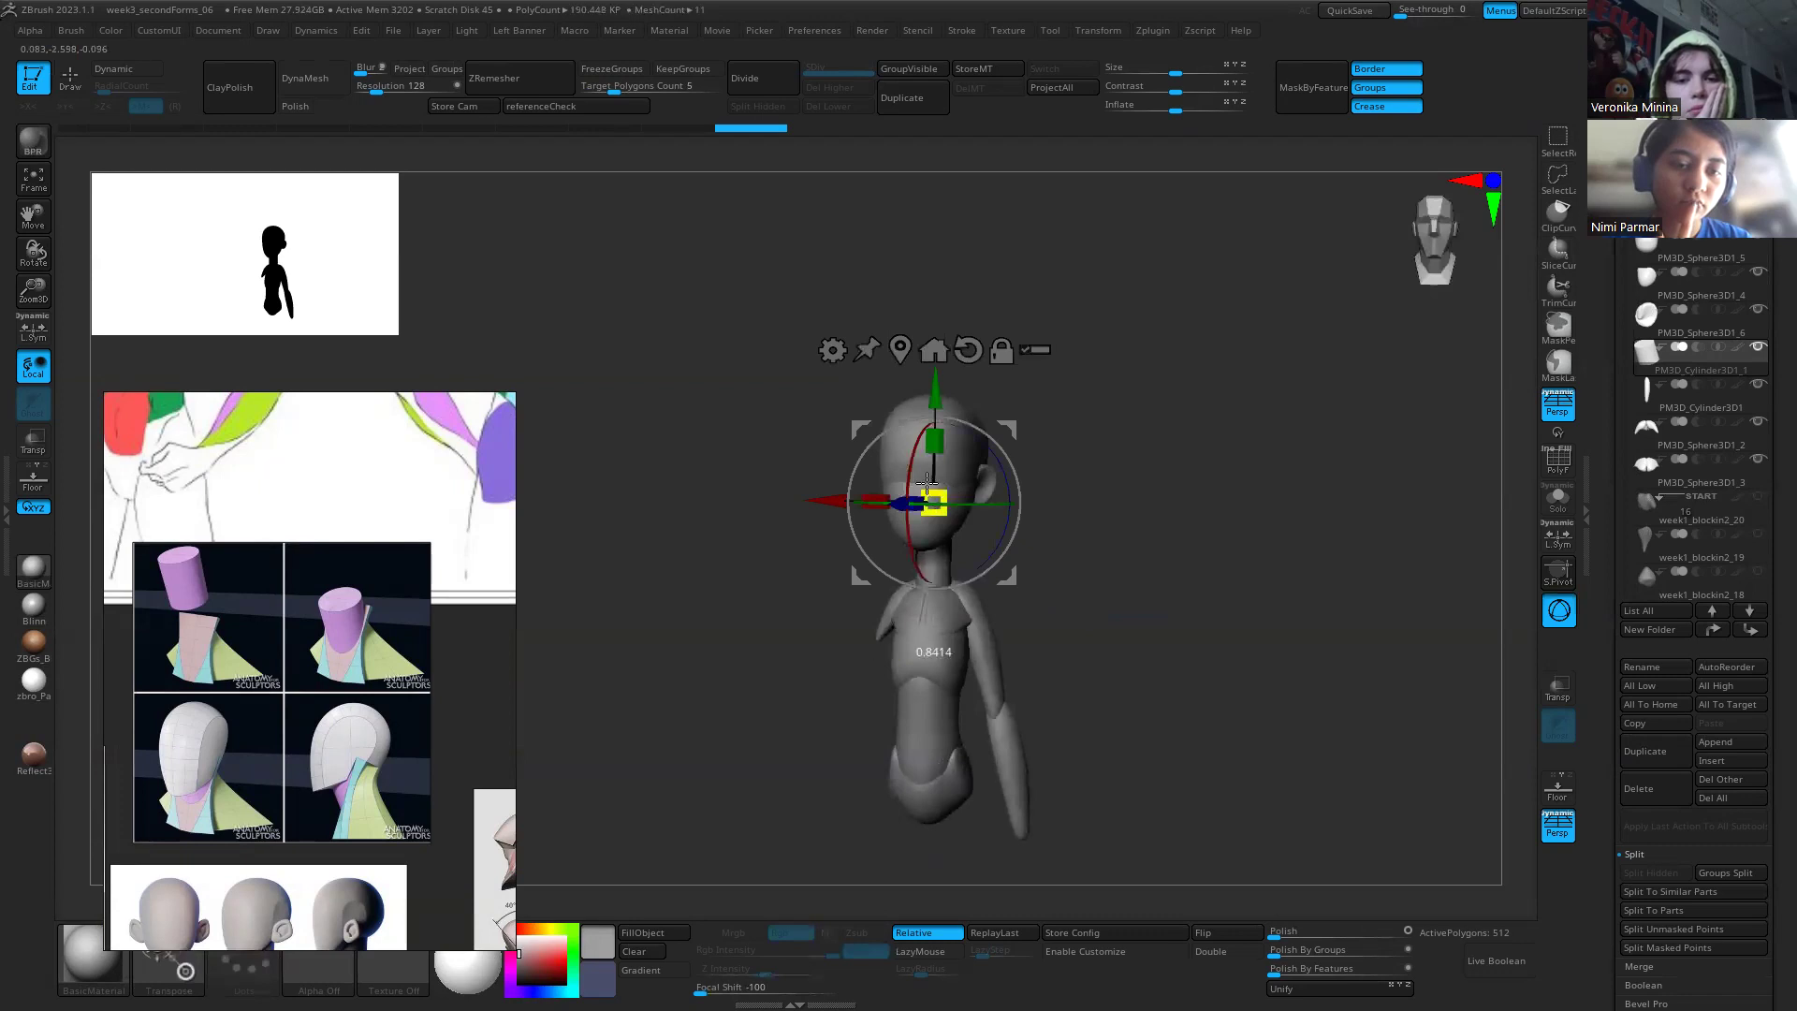
{"action": "left_click_drag", "start_coordinate": [914, 483], "coordinate": [922, 488]}
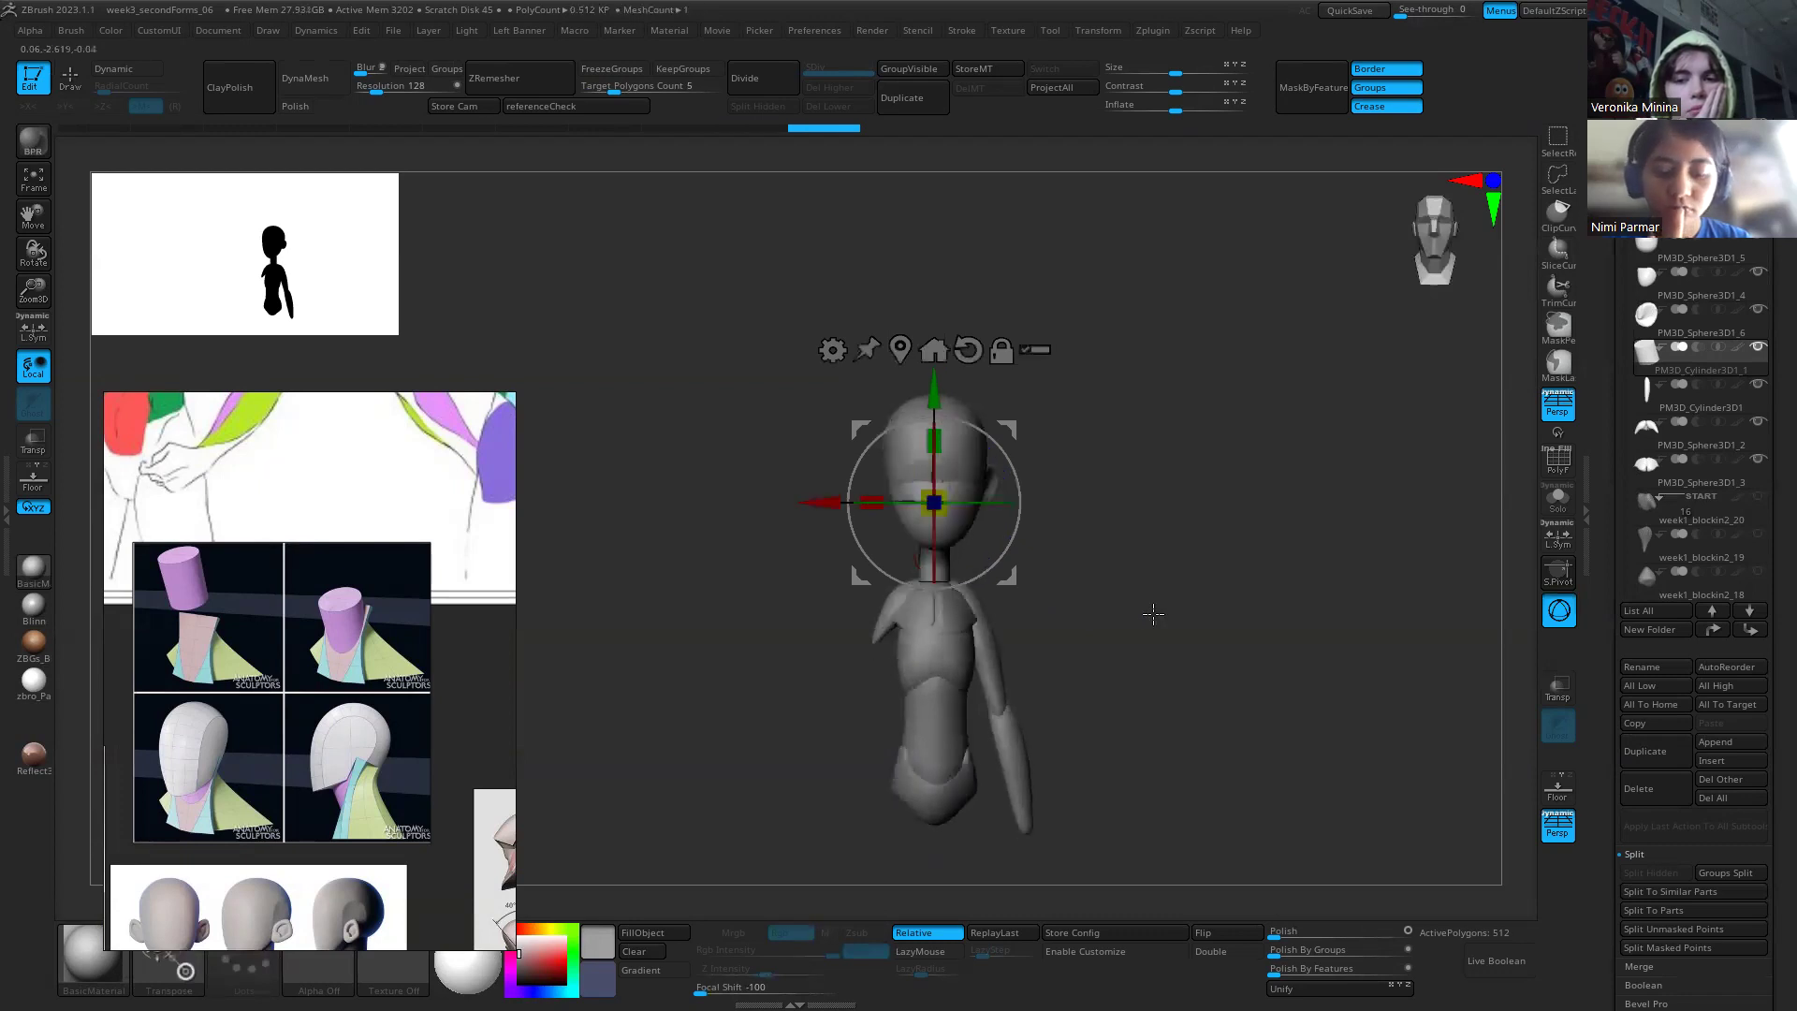
Step: Compare the neck with the front reference overlay from the referenceCheck camera and fine-tune its scale
{"action": "left_click", "coordinate": [567, 110]}
{"action": "key", "text": "shift+z"}
{"action": "key", "text": "shift+z"}
{"action": "key", "text": "shift+z"}
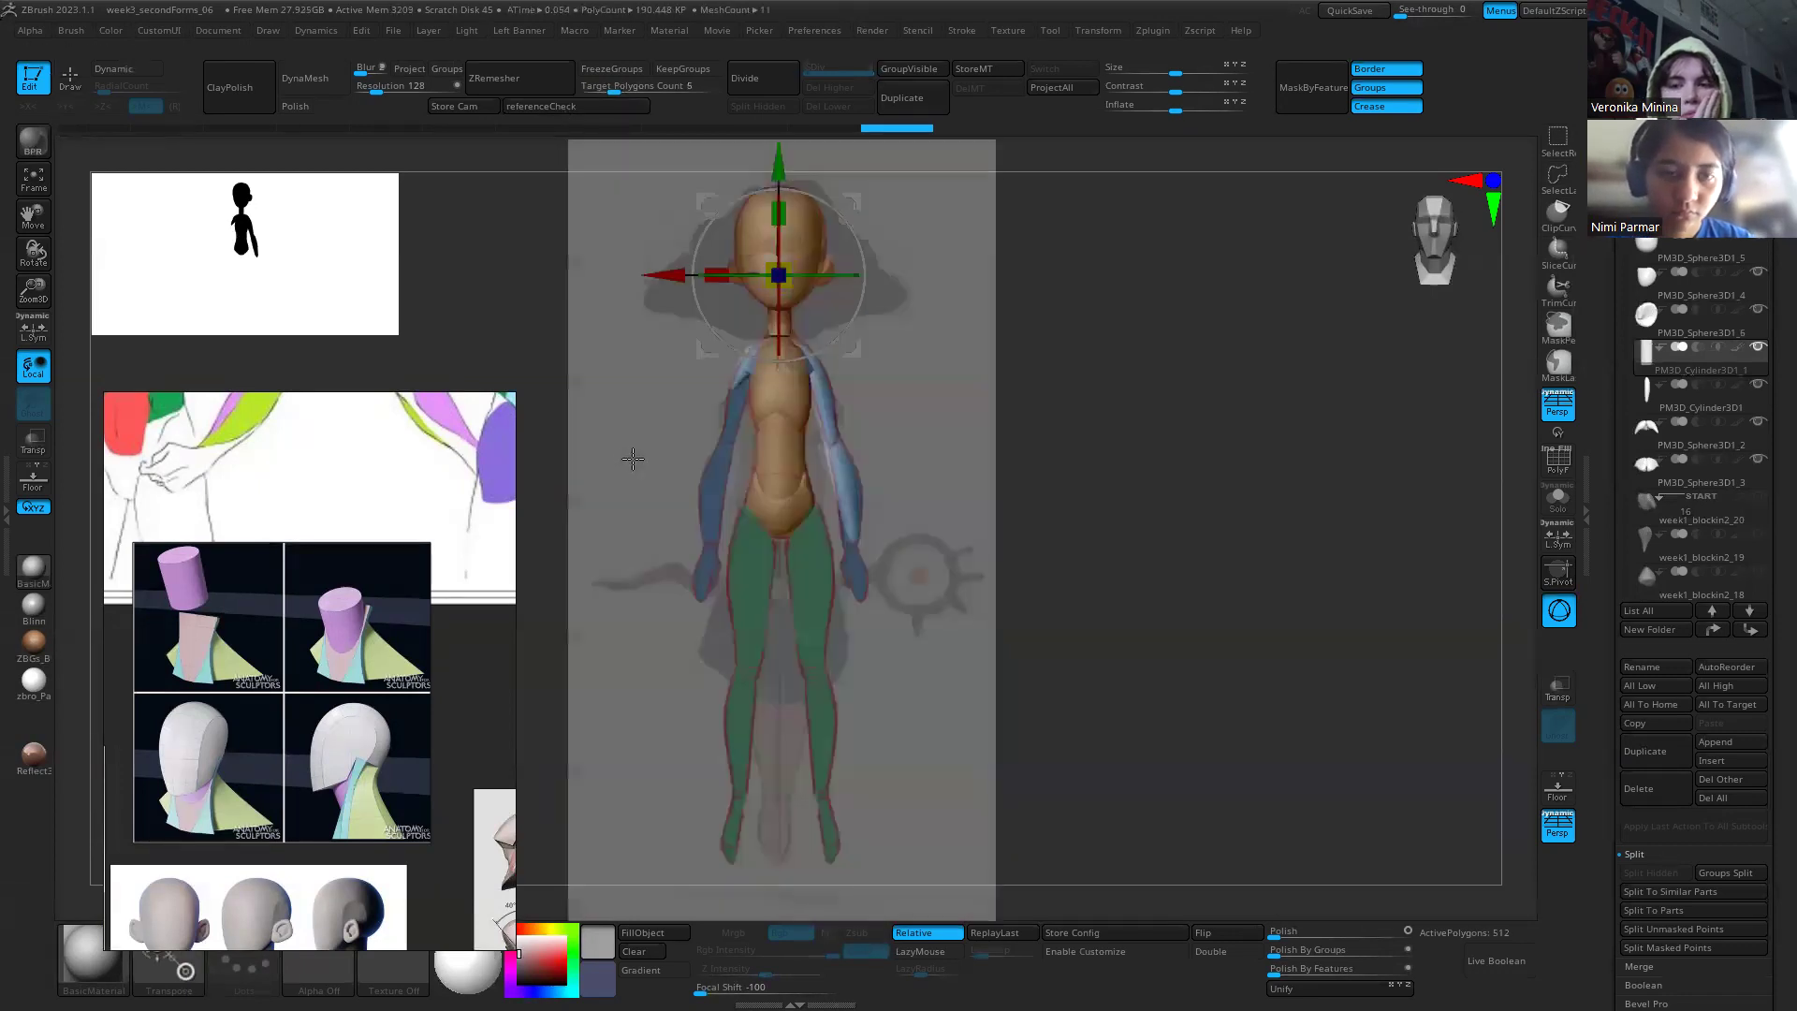
{"action": "key", "text": "shift+z"}
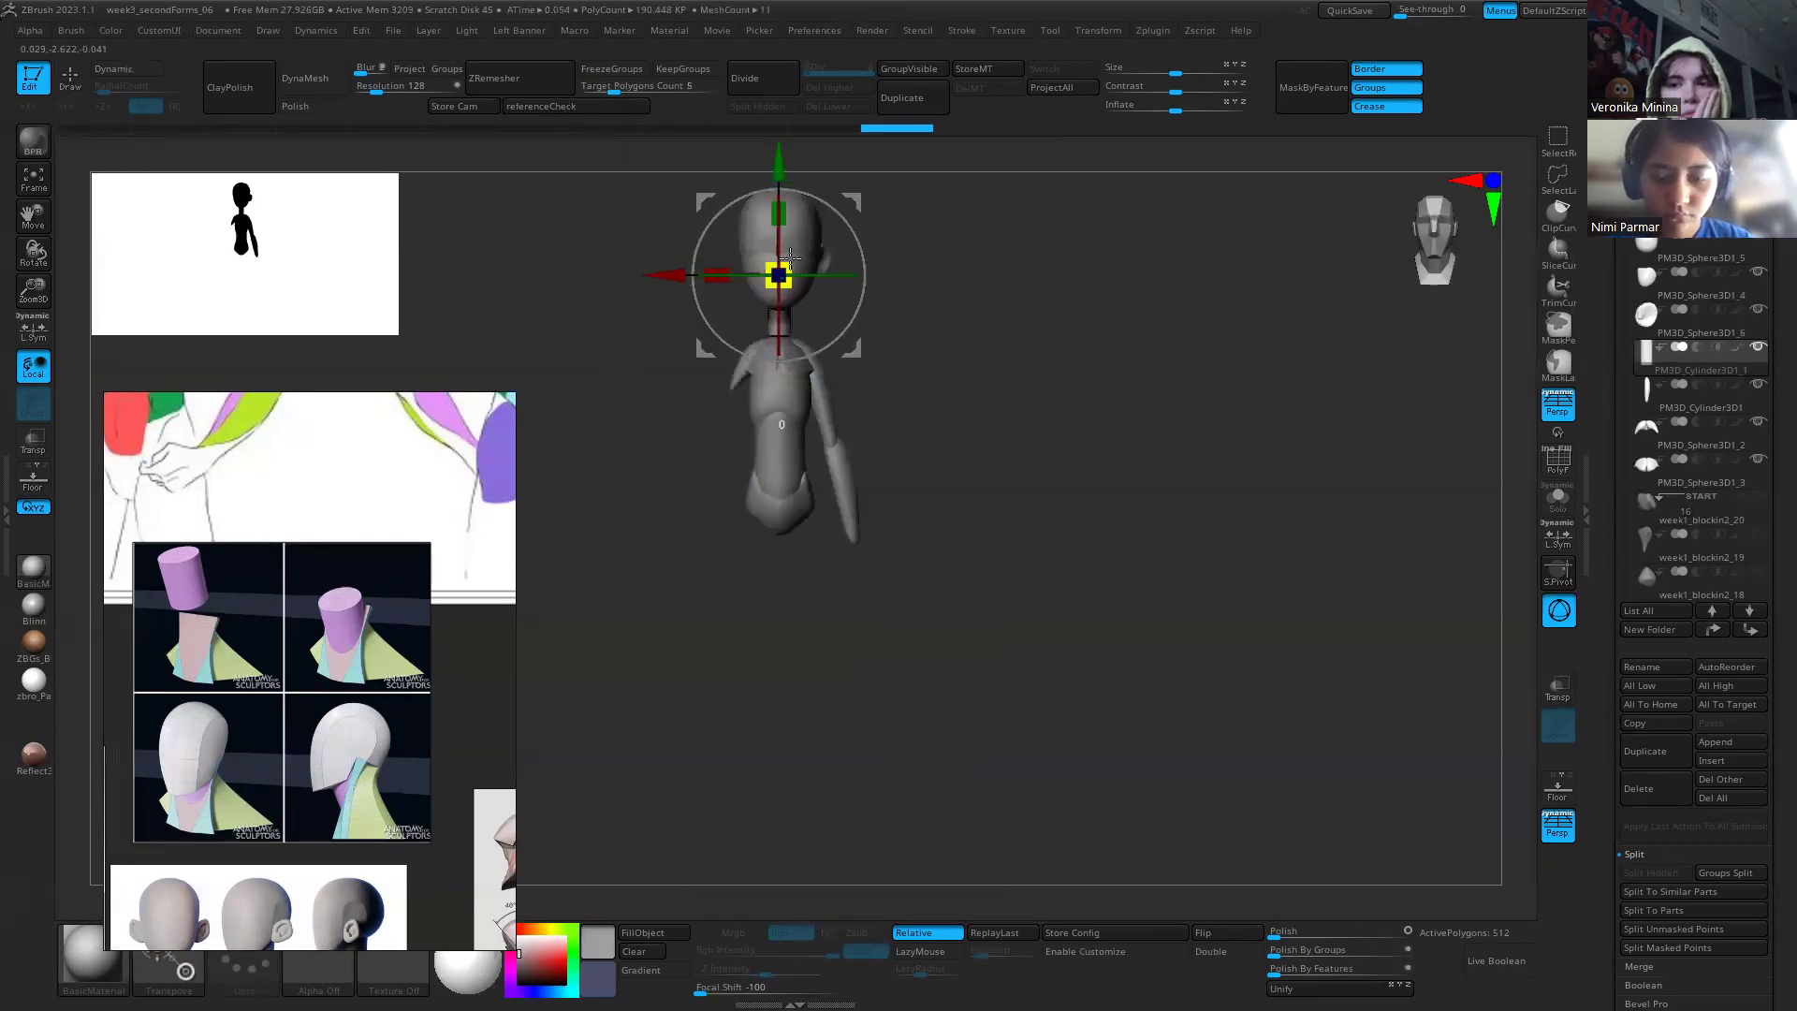
{"action": "left_click_drag", "start_coordinate": [790, 258], "coordinate": [786, 260]}
{"action": "left_click_drag", "start_coordinate": [990, 401], "coordinate": [908, 400]}
{"action": "key", "text": "q"}
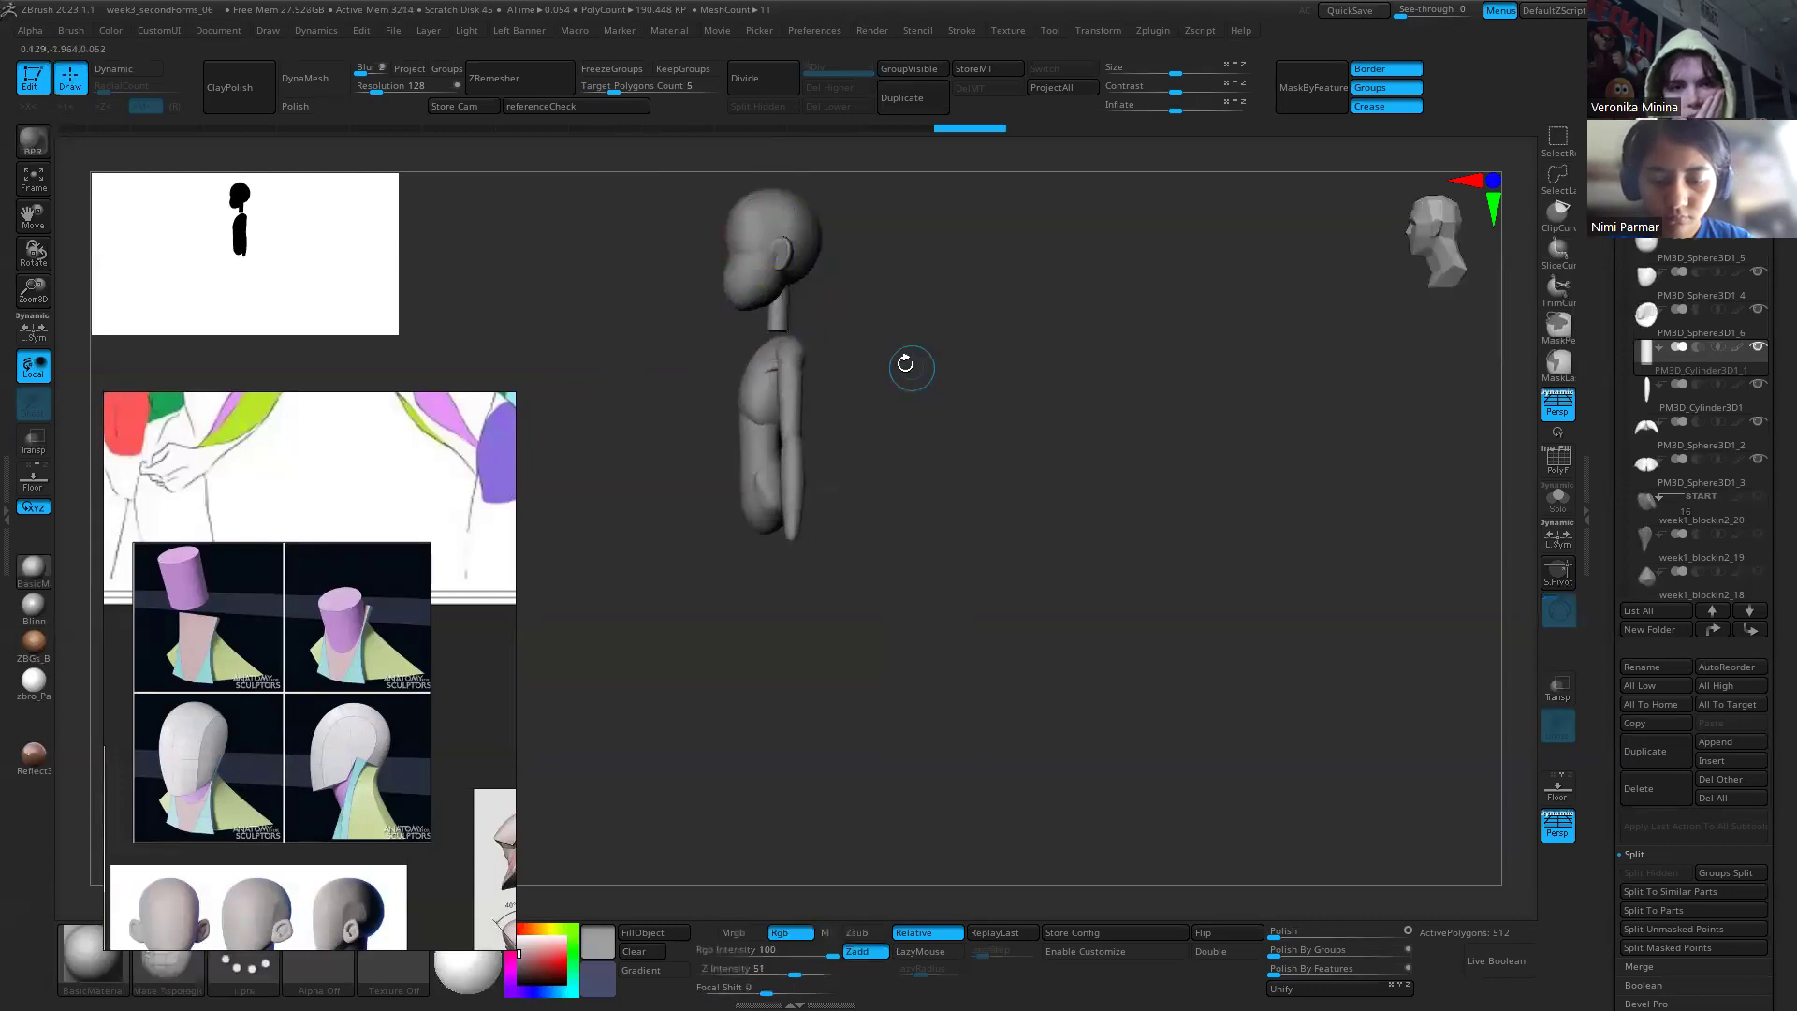
Step: Thicken the neck cylinder slightly and shift it back under the skull in side view
{"action": "mouse_move", "coordinate": [868, 320]}
{"action": "left_mouse_down"}
{"action": "mouse_move", "coordinate": [839, 309]}
{"action": "mouse_move", "coordinate": [935, 469]}
{"action": "mouse_move", "coordinate": [1014, 461]}
{"action": "left_mouse_up"}
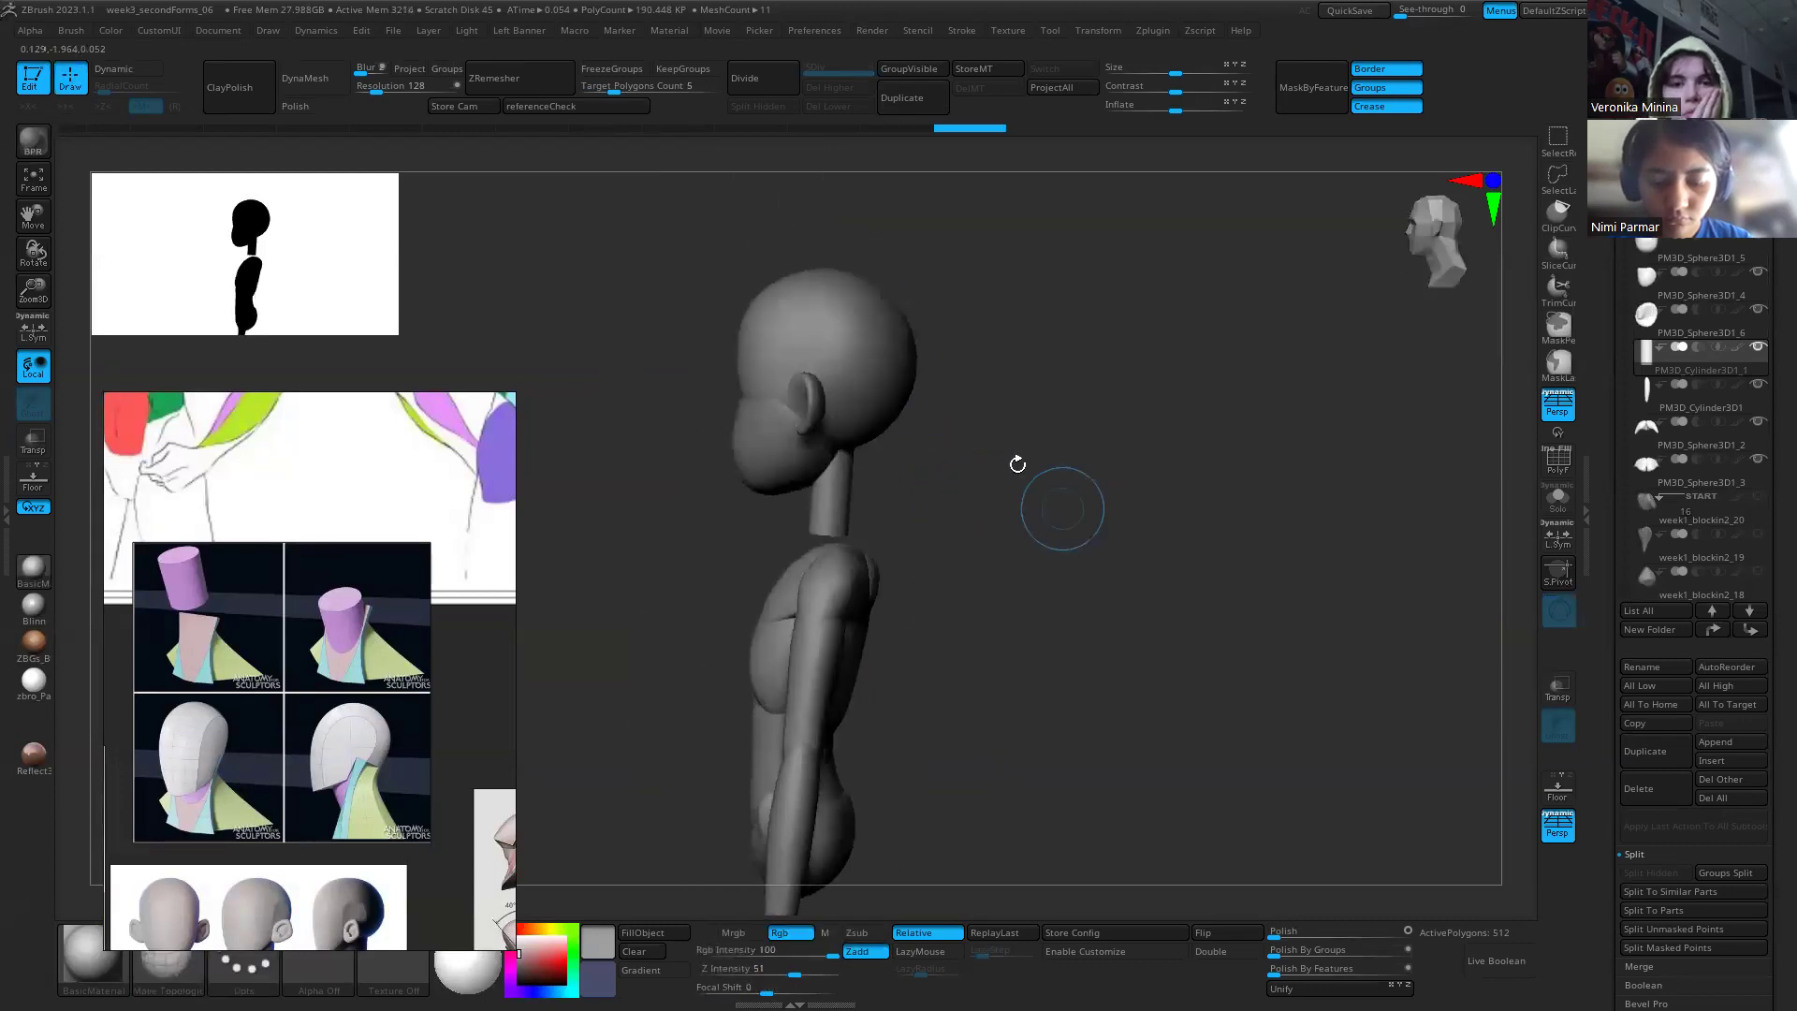
{"action": "key", "text": "w"}
{"action": "left_click_drag", "start_coordinate": [841, 368], "coordinate": [842, 364]}
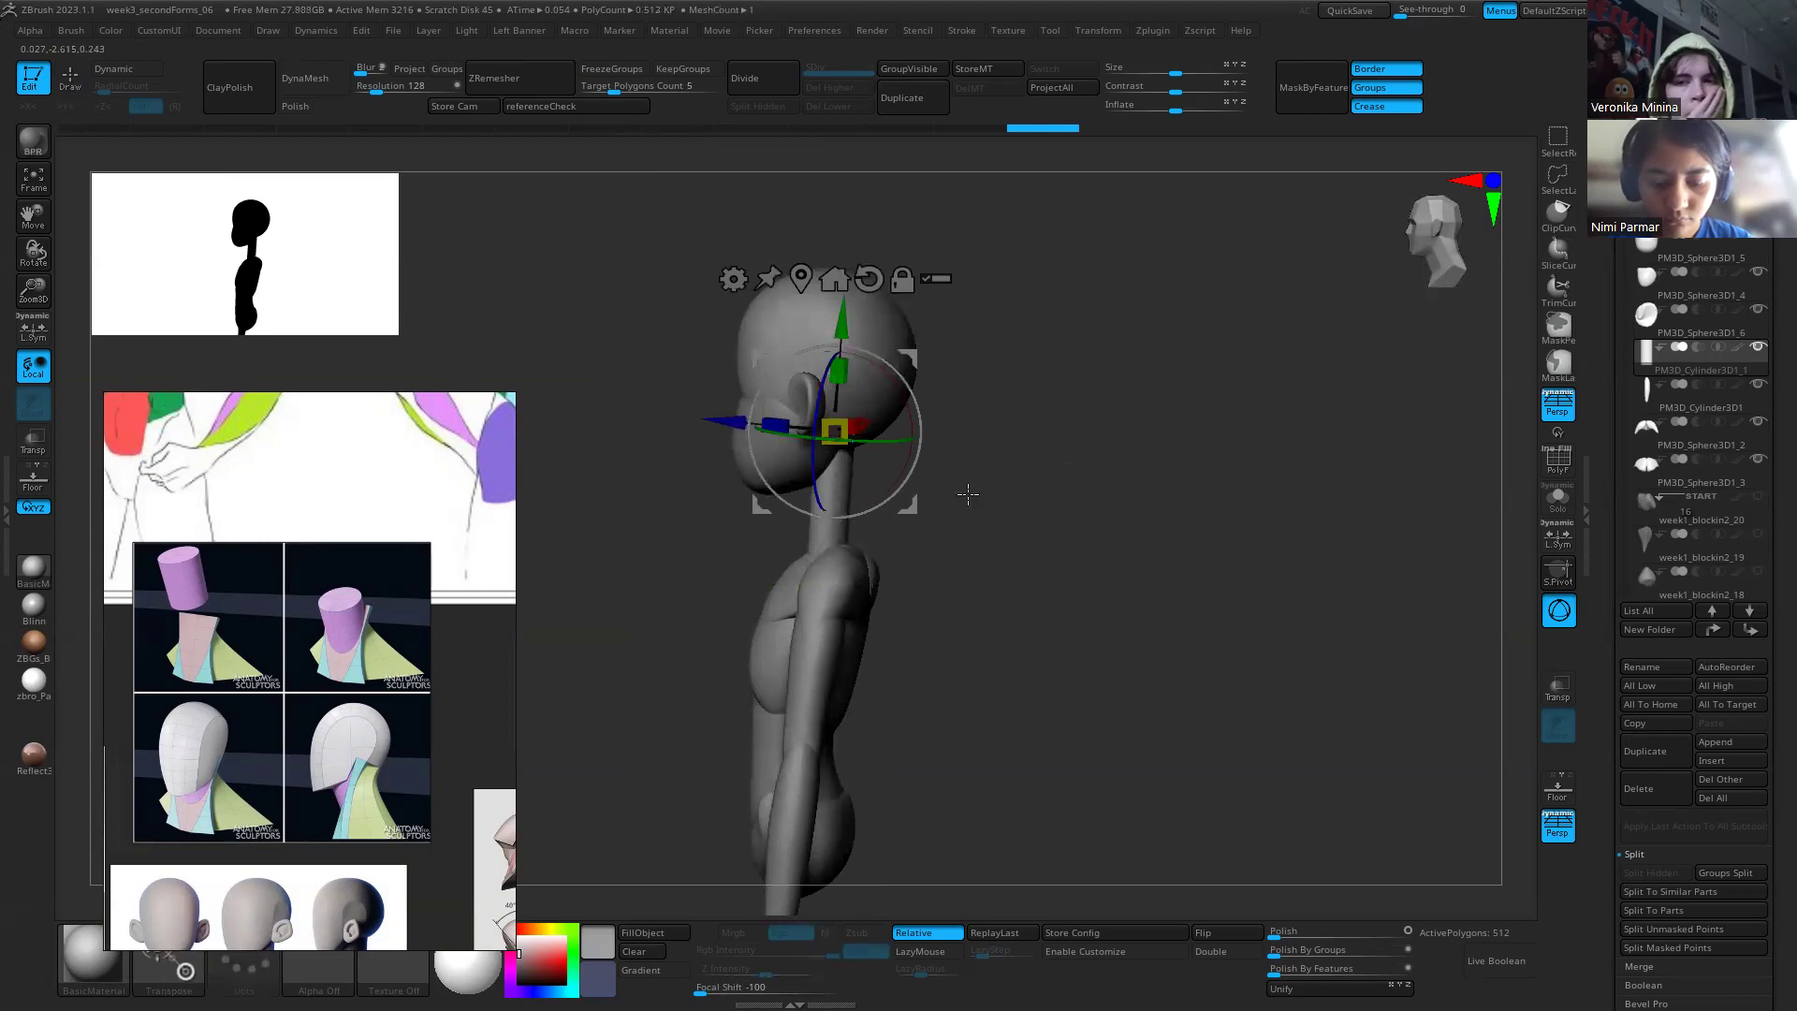
{"action": "key", "text": "q"}
{"action": "key", "text": "w"}
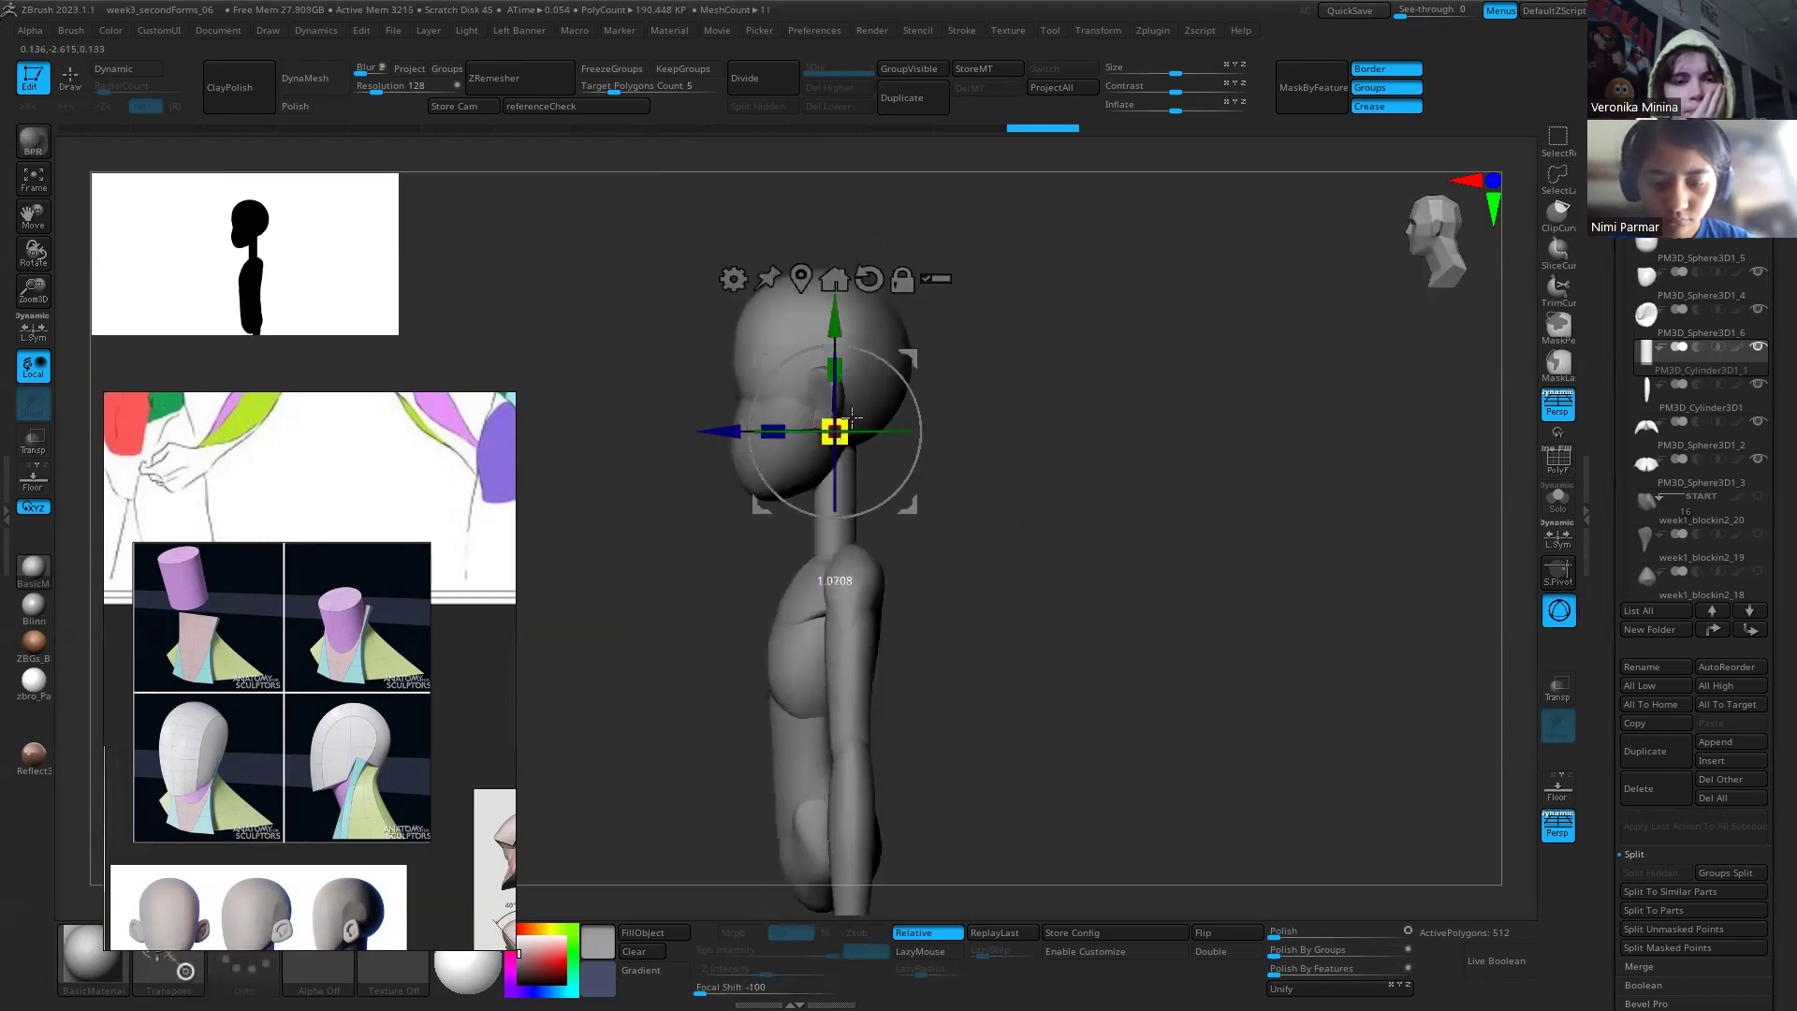
{"action": "left_click_drag", "start_coordinate": [720, 434], "coordinate": [726, 437]}
{"action": "key", "text": "q"}
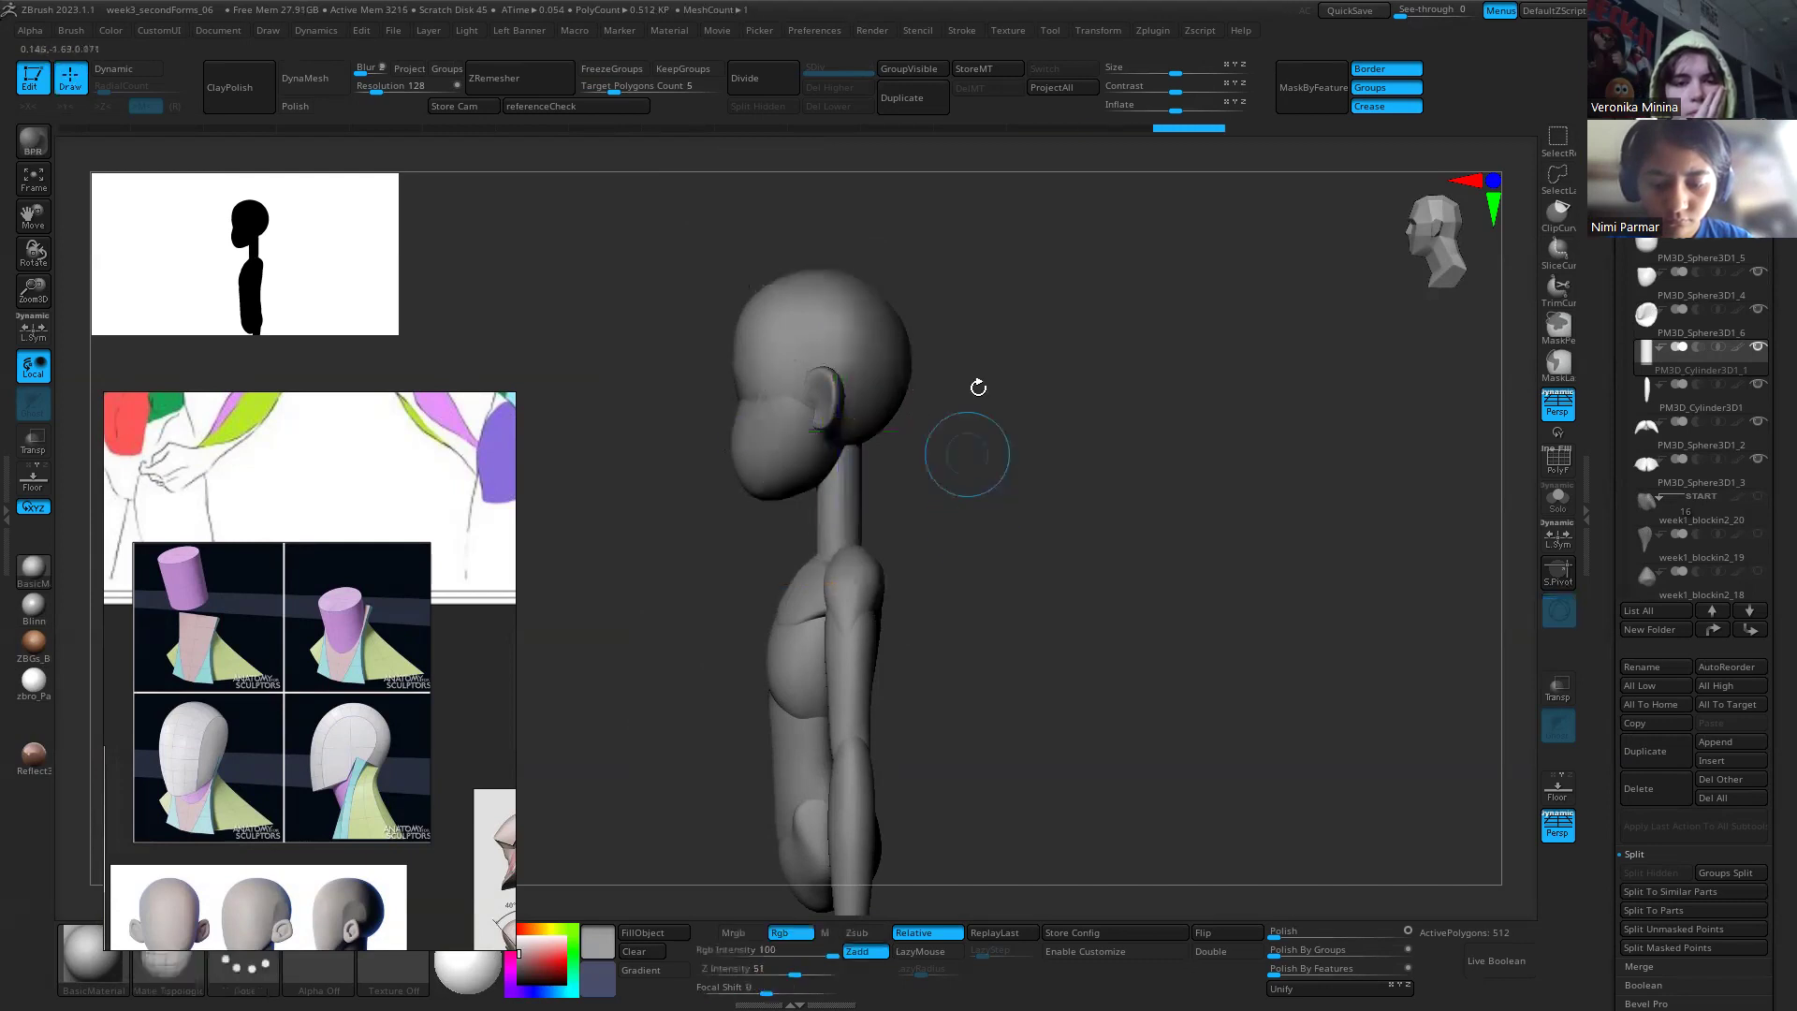
Step: Examine the neck construction, planar head and blue mannequin images on the reference board for head and neck placement in profile
{"action": "left_click", "coordinate": [396, 612]}
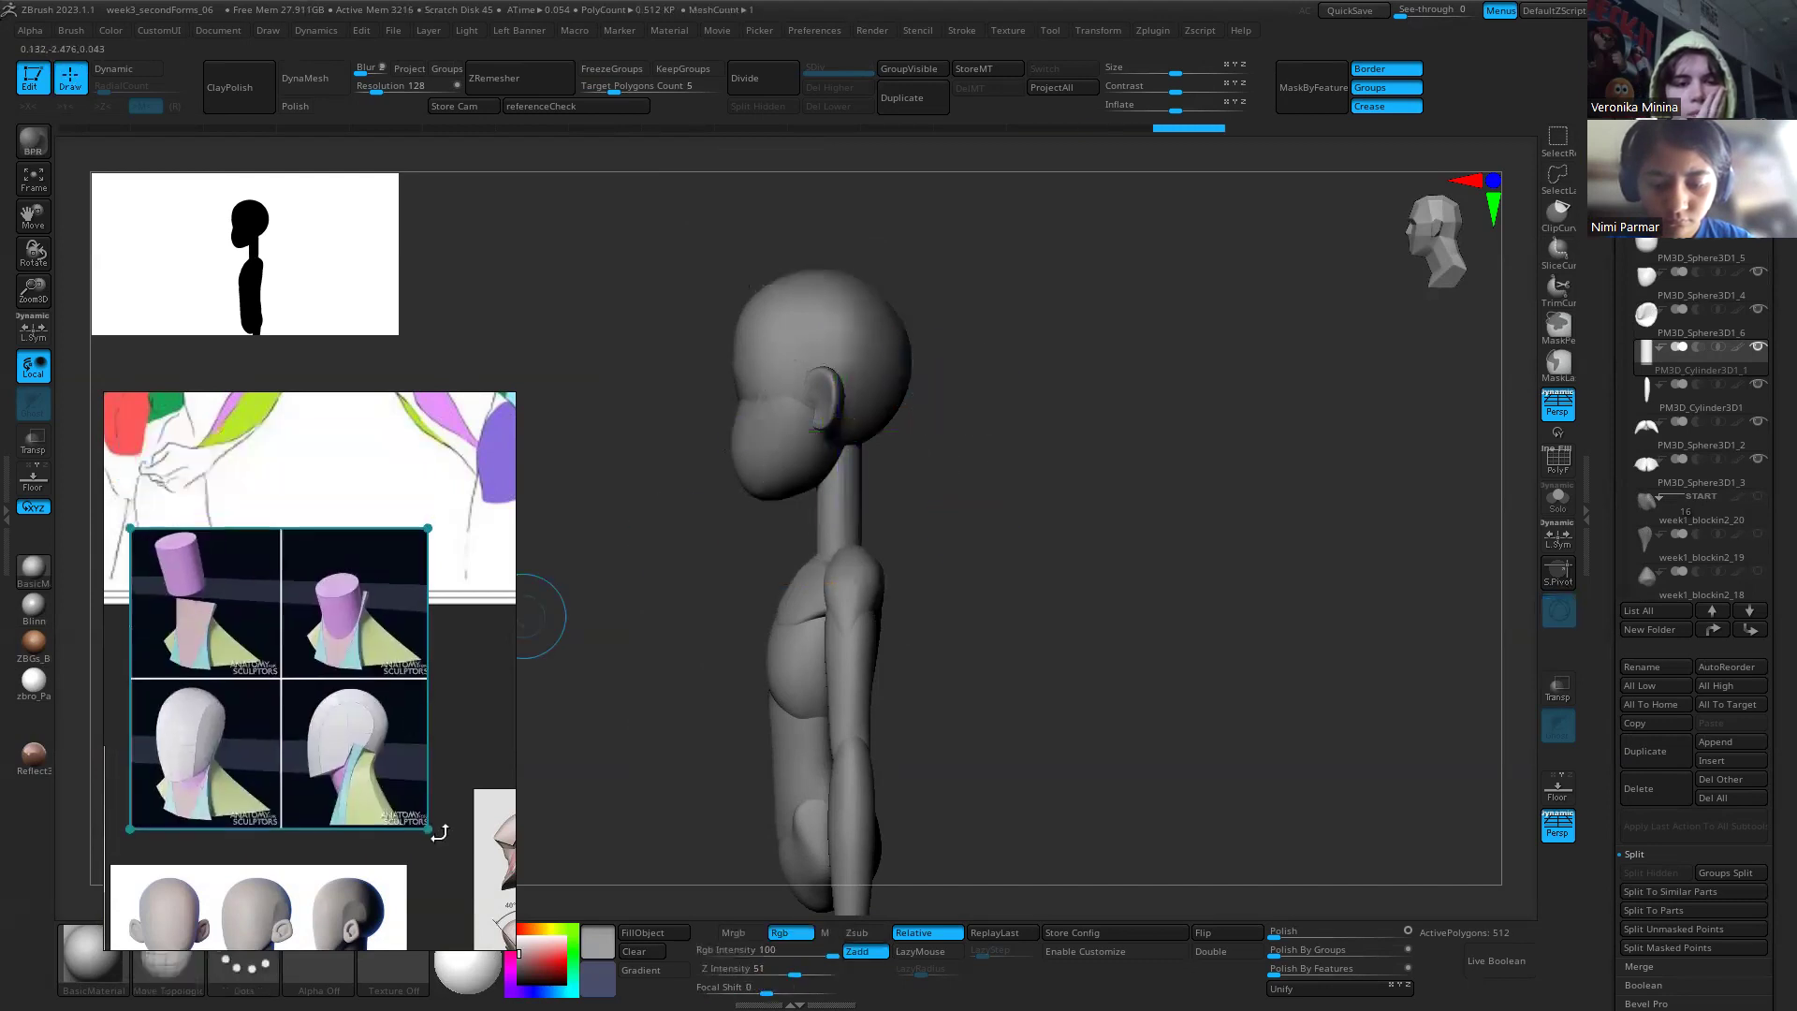
{"action": "scroll", "coordinate": [437, 713], "scroll_direction": "down", "scroll_amount": 2}
{"action": "middle_click_drag", "start_coordinate": [437, 714], "coordinate": [388, 722]}
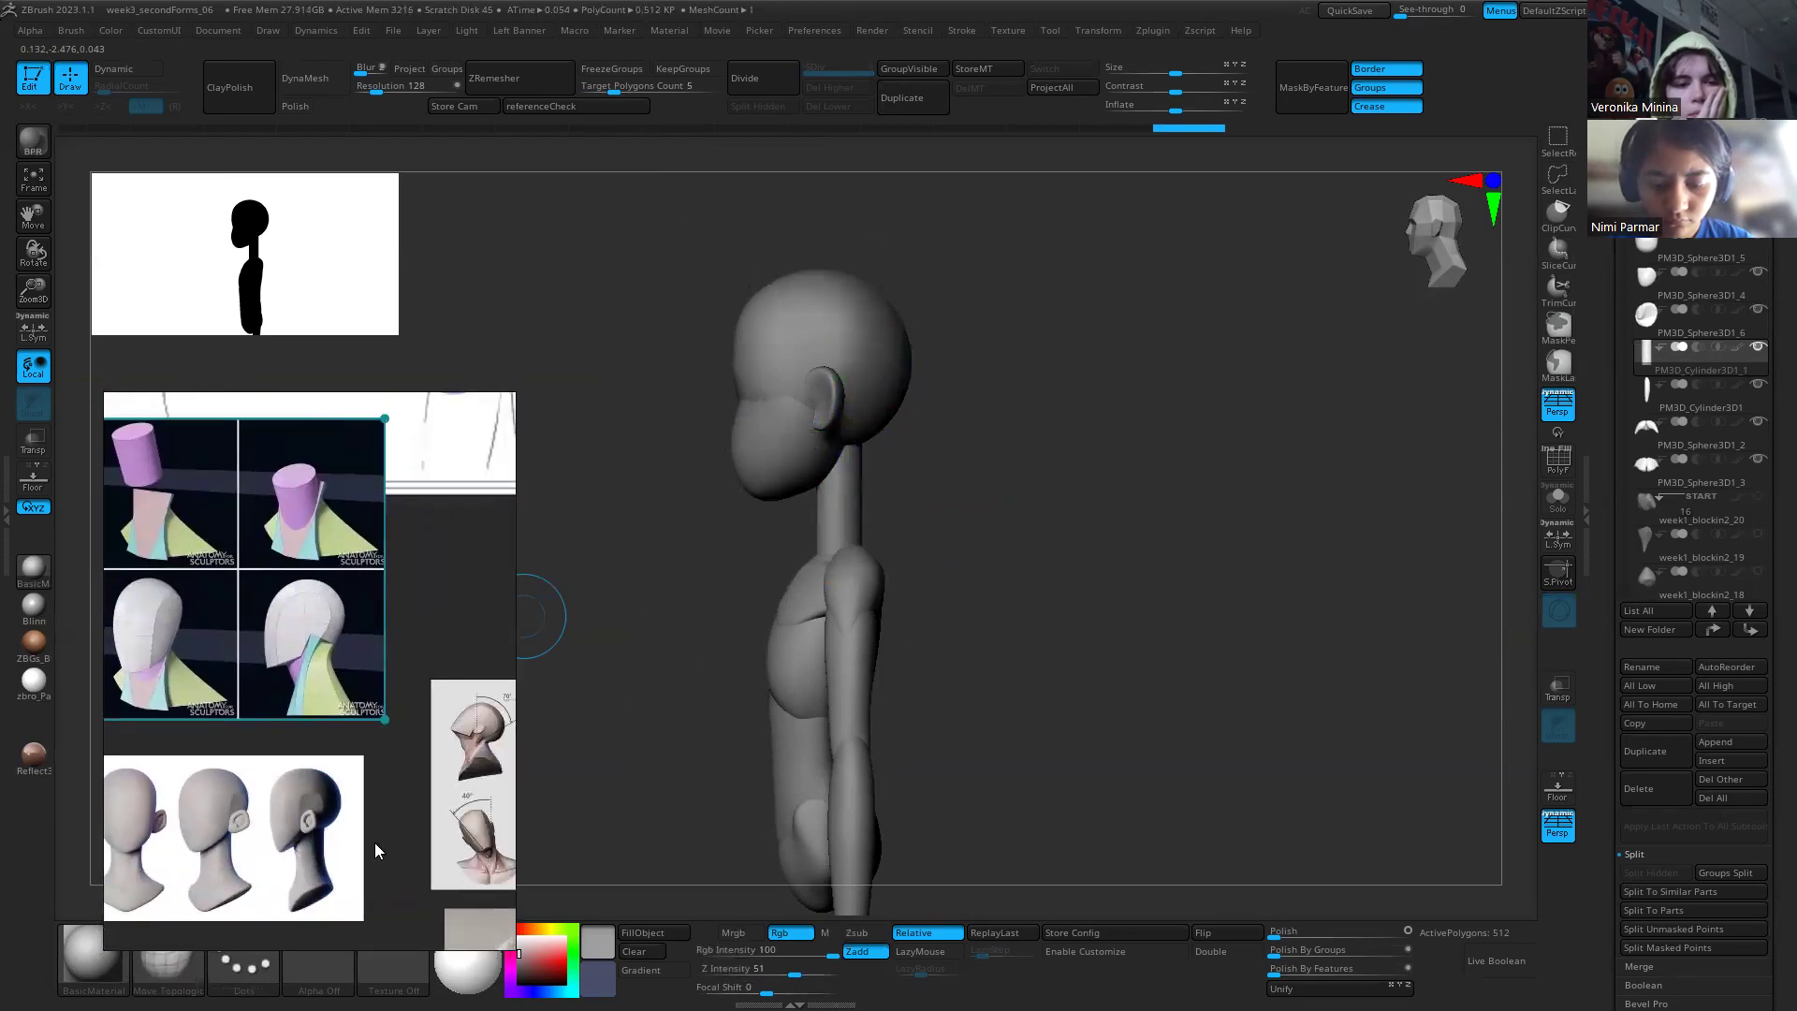
{"action": "scroll", "coordinate": [374, 842], "scroll_direction": "up", "scroll_amount": 1}
{"action": "scroll", "coordinate": [369, 855], "scroll_direction": "down", "scroll_amount": 5}
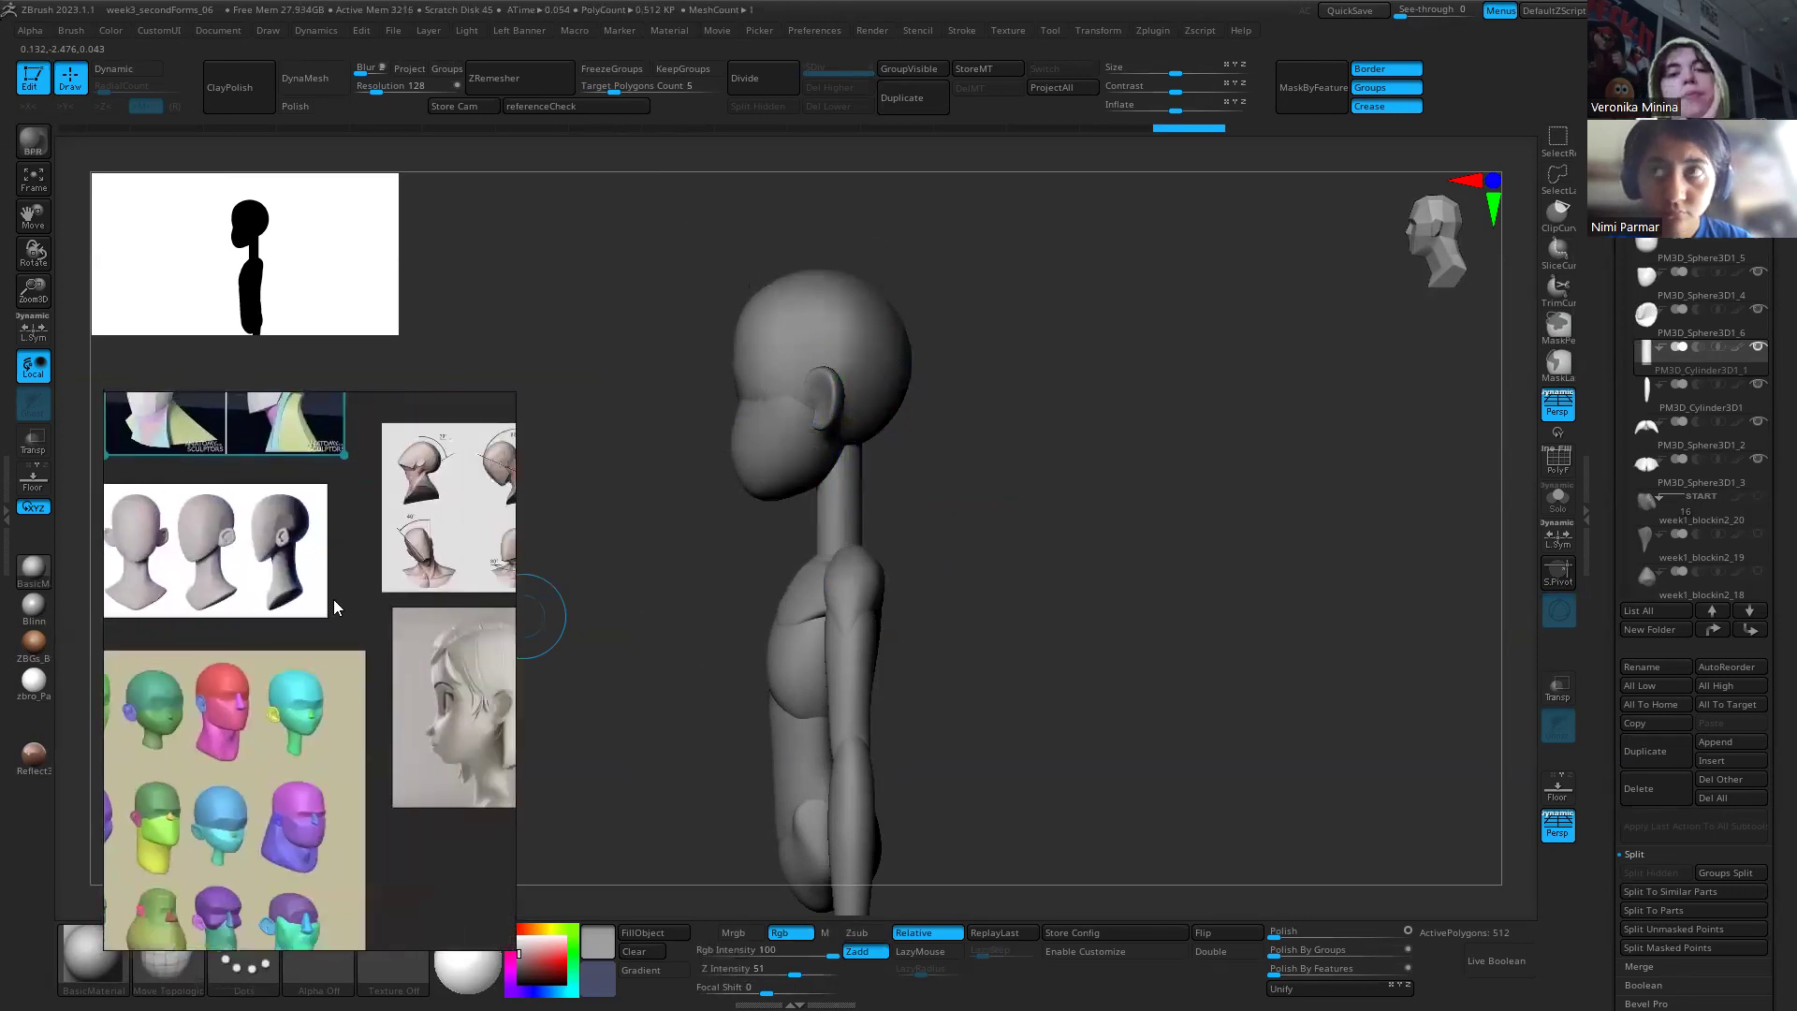
{"action": "scroll", "coordinate": [337, 659], "scroll_direction": "right", "scroll_amount": 3}
{"action": "scroll", "coordinate": [381, 679], "scroll_direction": "down", "scroll_amount": 5}
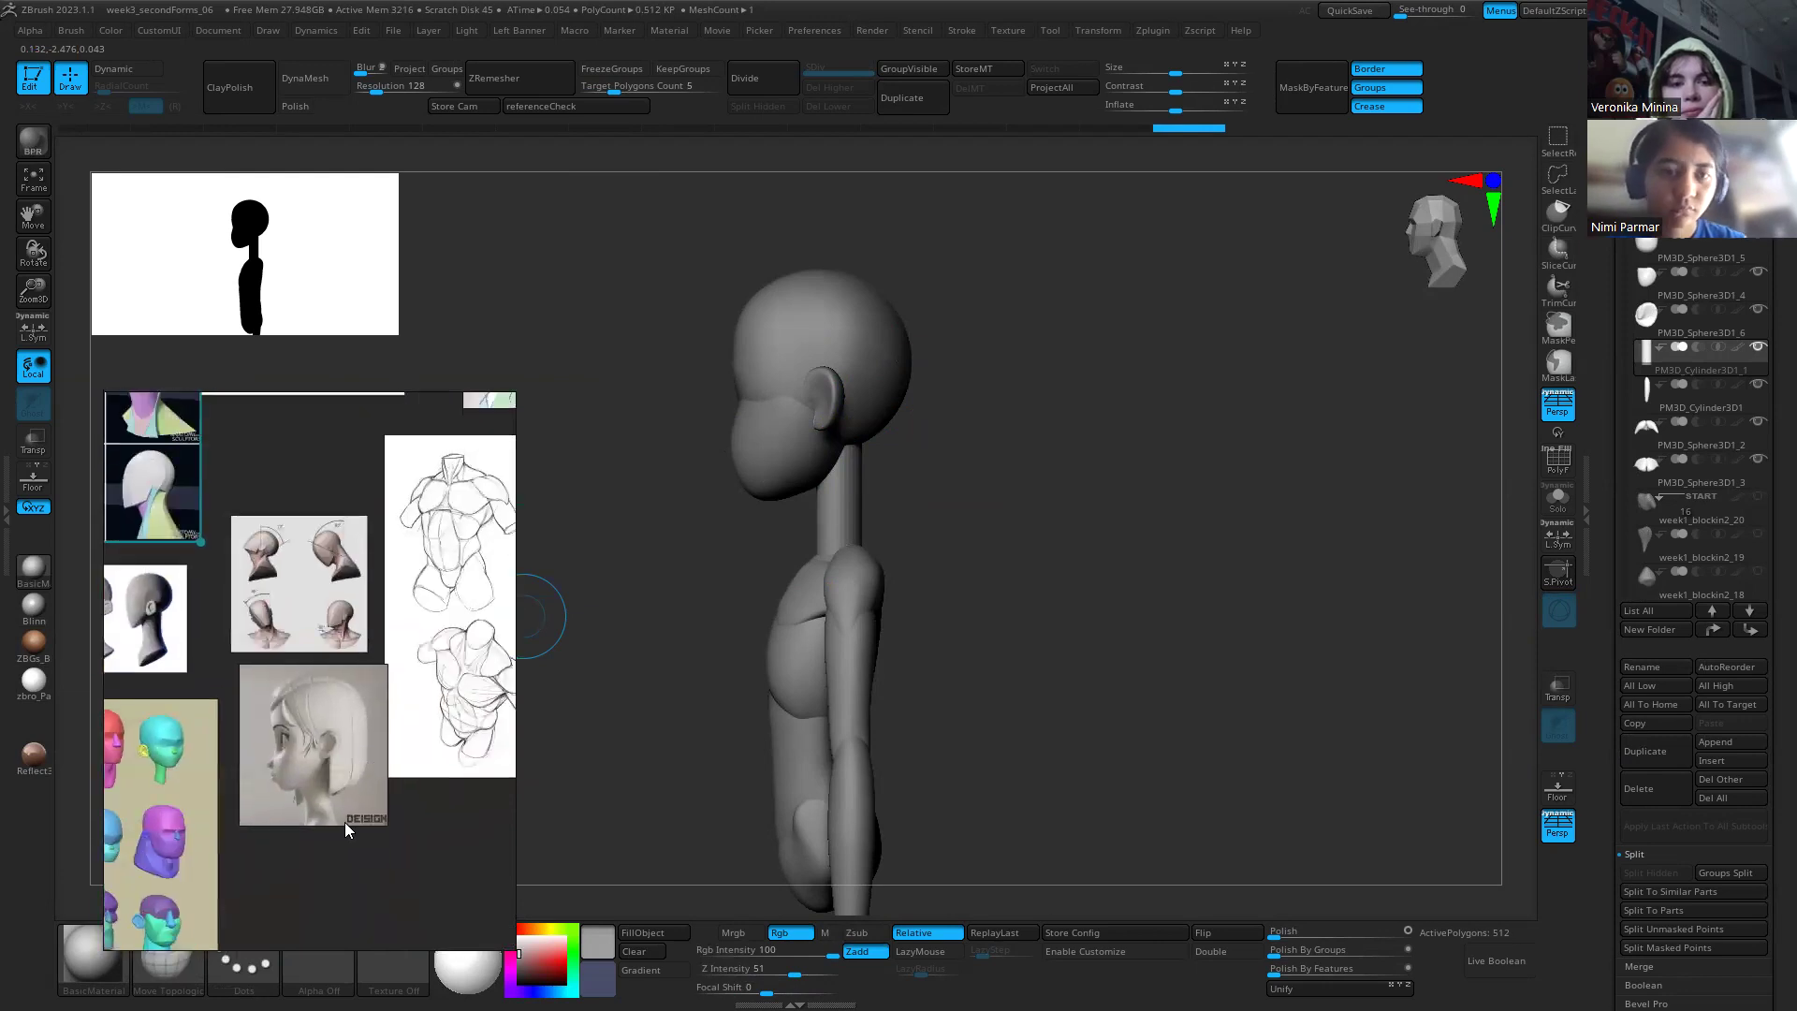
{"action": "scroll", "coordinate": [373, 691], "scroll_direction": "up", "scroll_amount": 5}
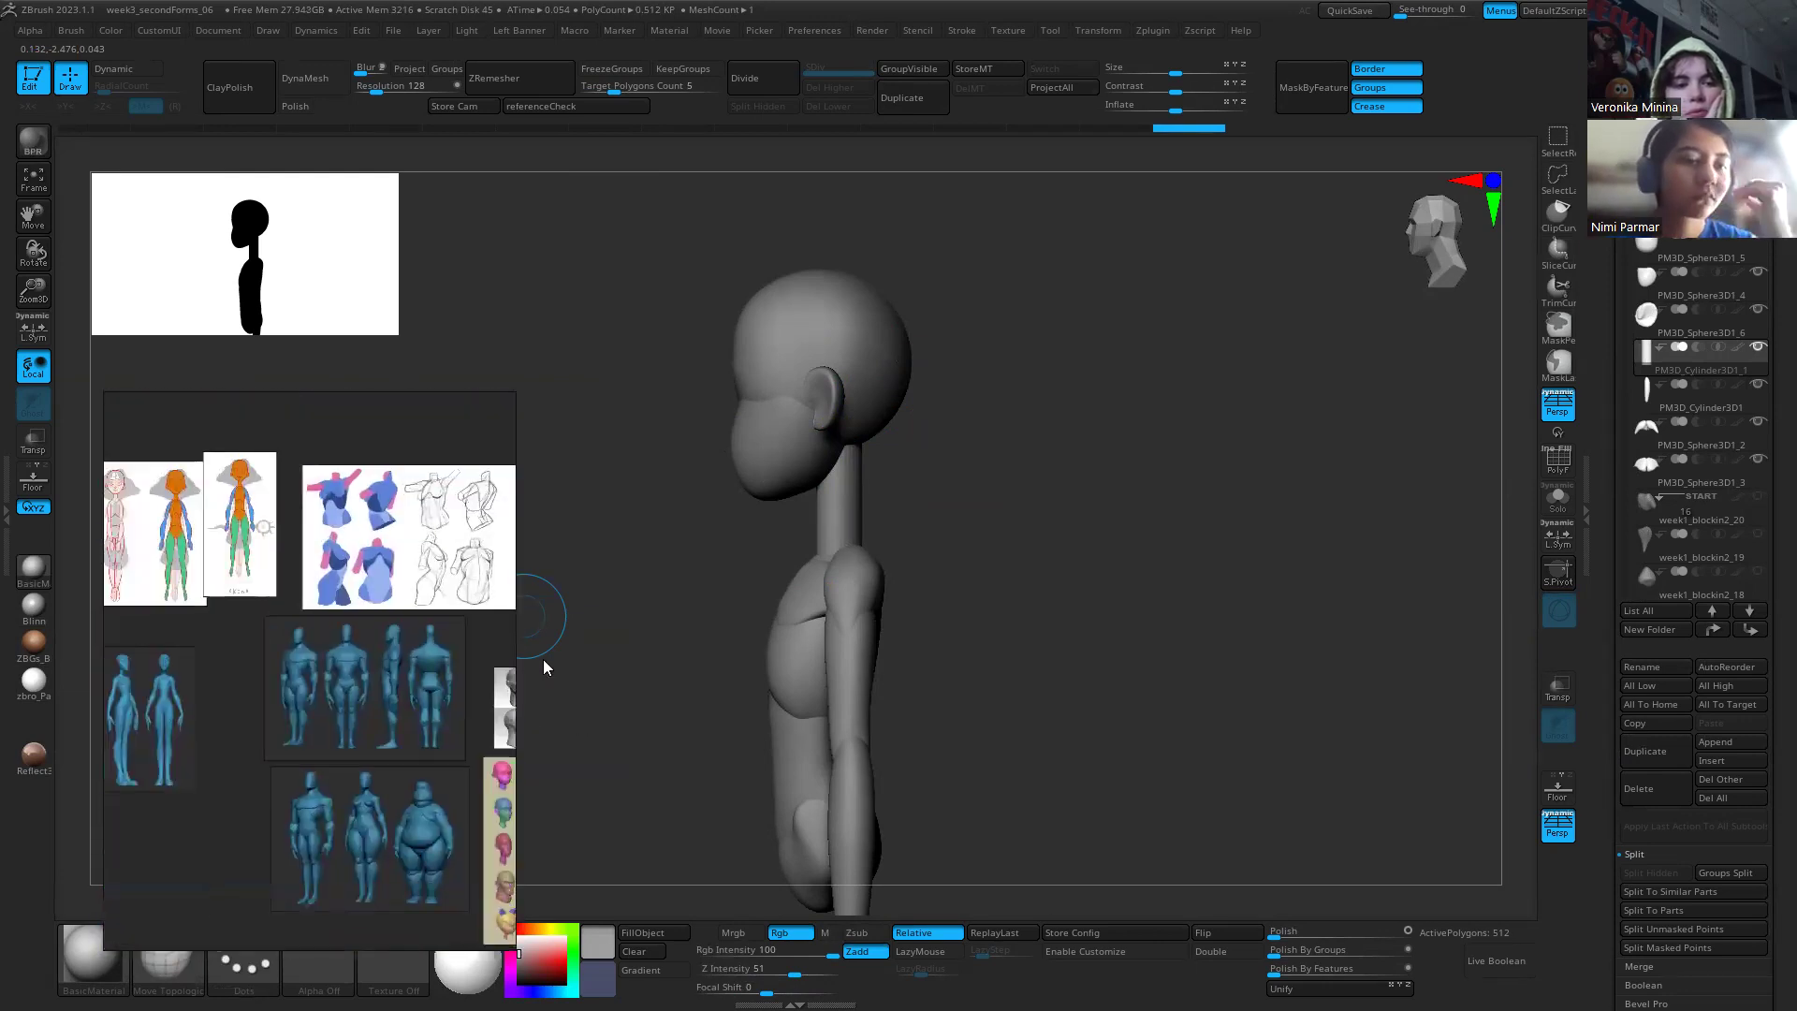
{"action": "scroll", "coordinate": [379, 748], "scroll_direction": "up", "scroll_amount": 3}
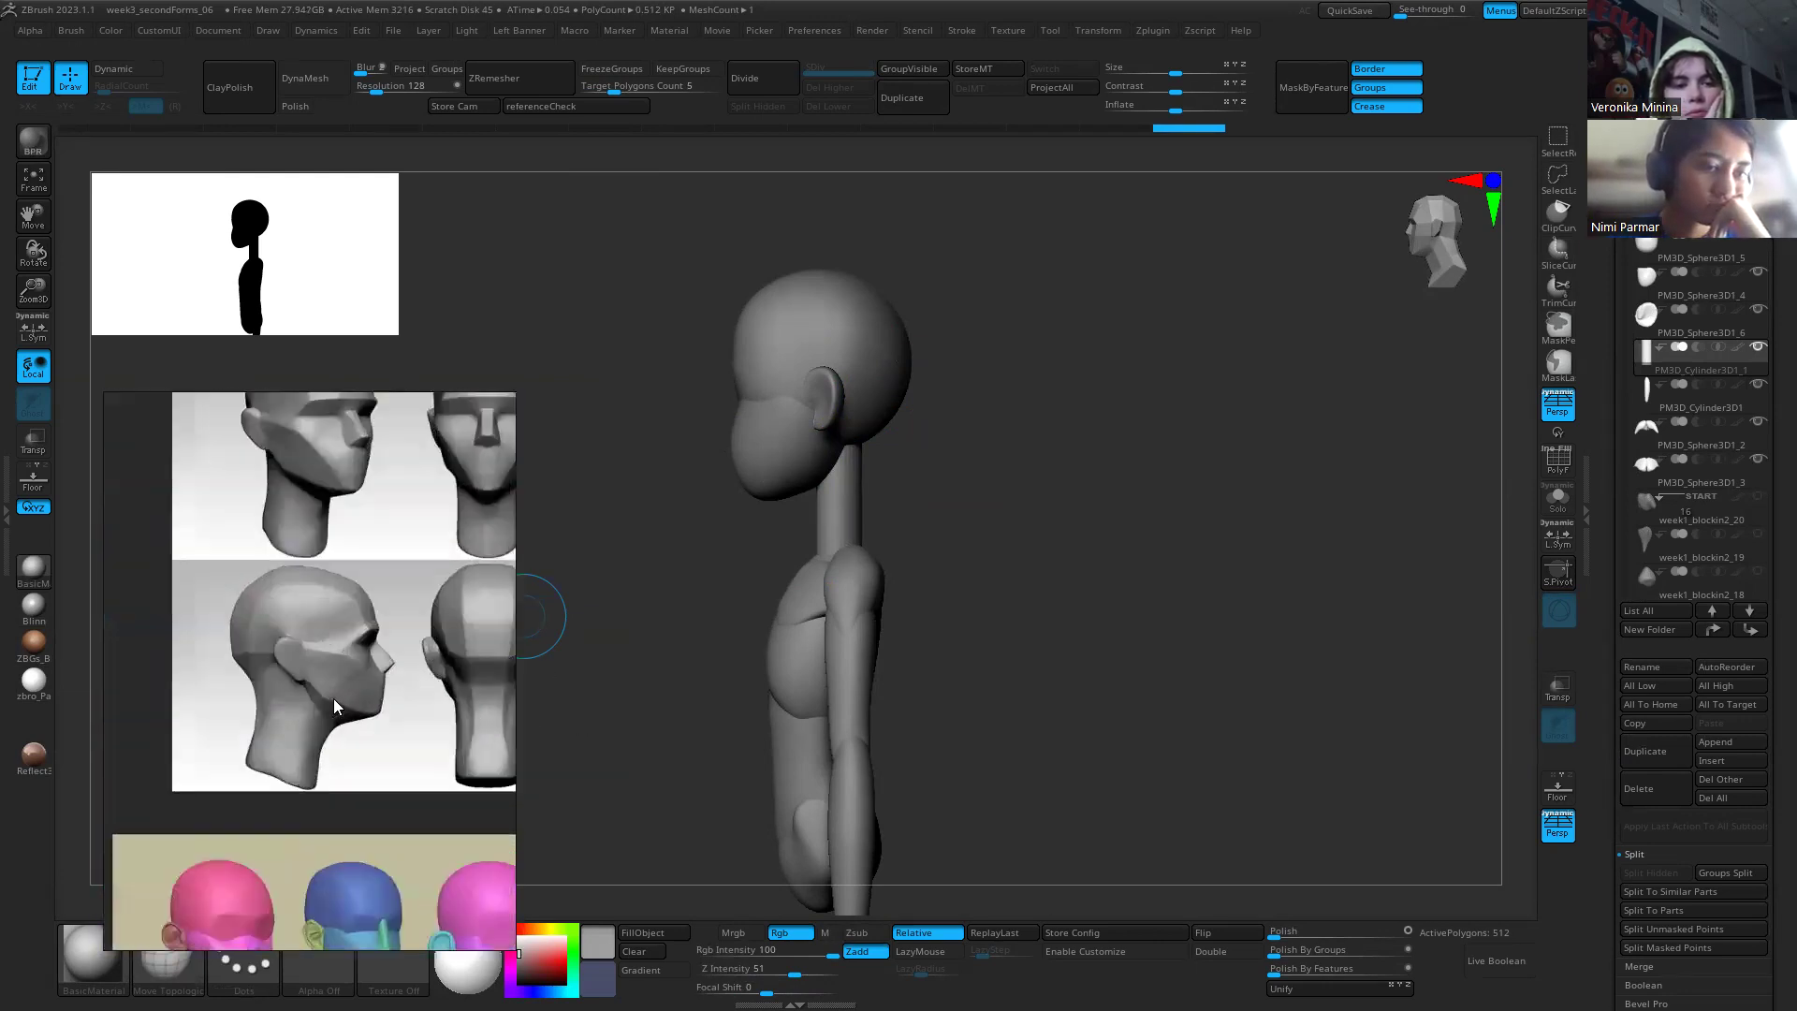
{"action": "scroll", "coordinate": [337, 749], "scroll_direction": "down", "scroll_amount": 5}
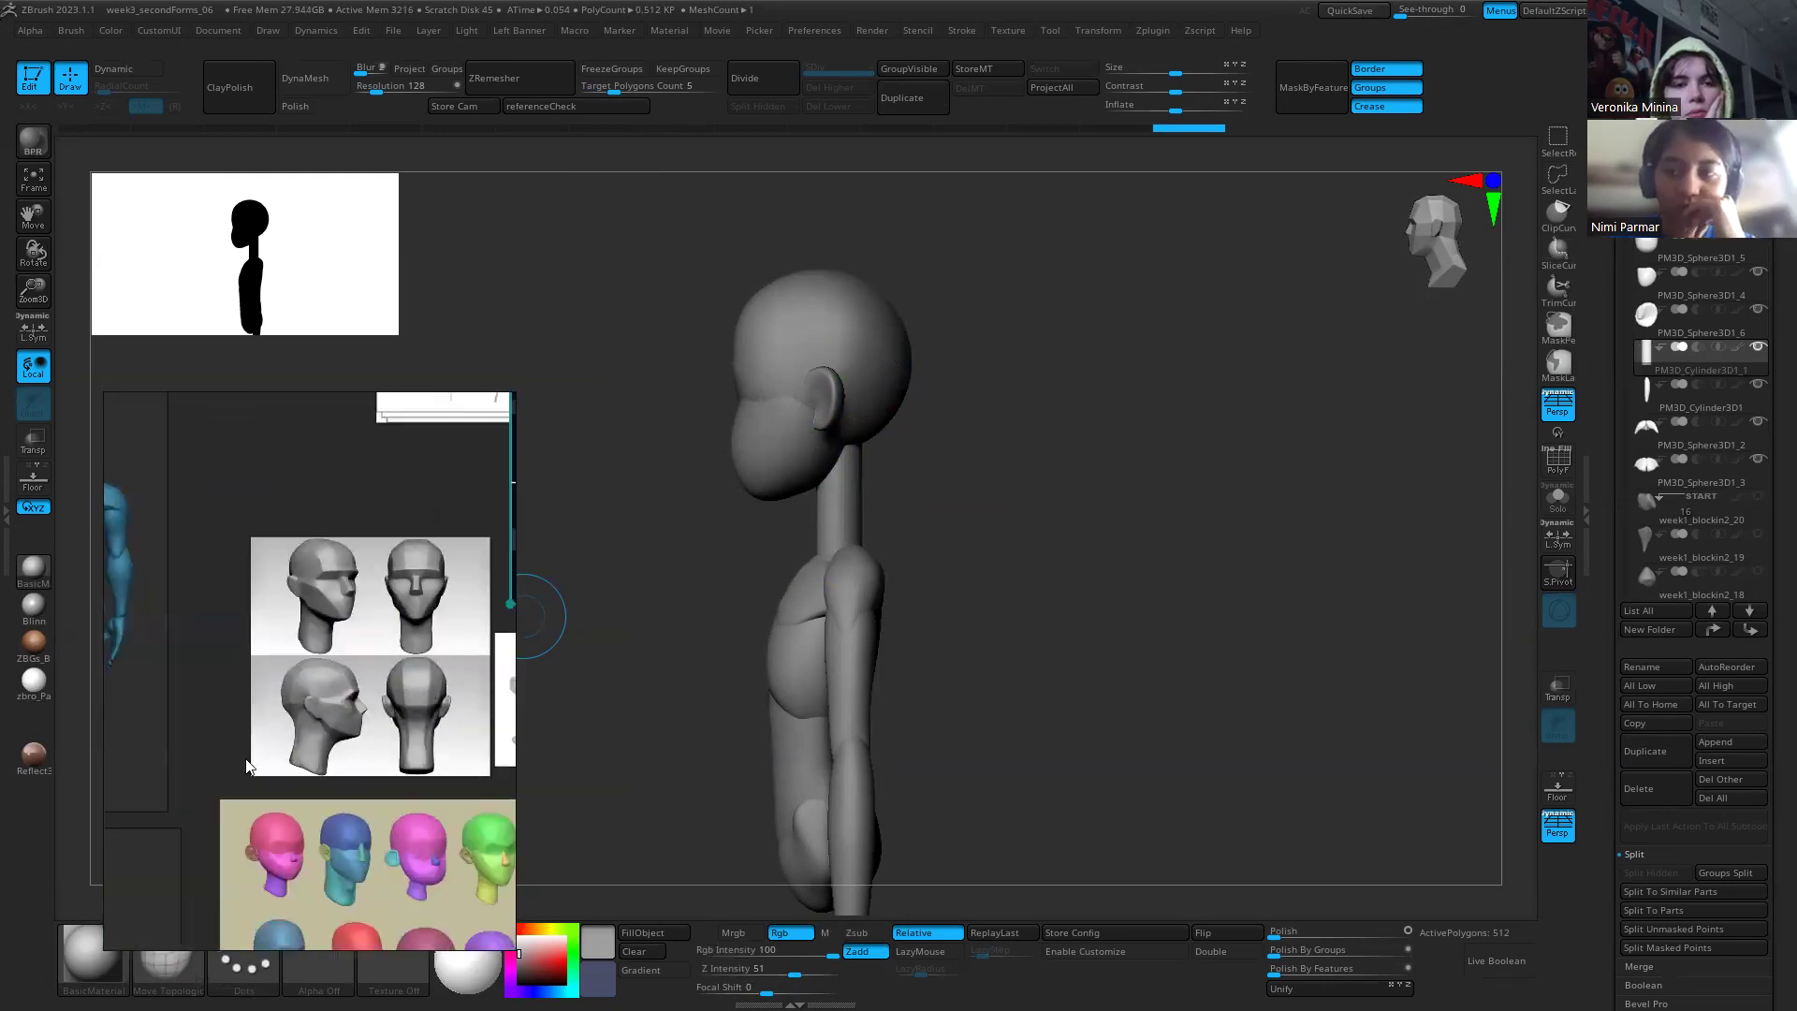
{"action": "scroll", "coordinate": [365, 735], "scroll_direction": "up", "scroll_amount": 4}
{"action": "scroll", "coordinate": [211, 612], "scroll_direction": "down", "scroll_amount": 4}
{"action": "scroll", "coordinate": [404, 617], "scroll_direction": "up", "scroll_amount": 6}
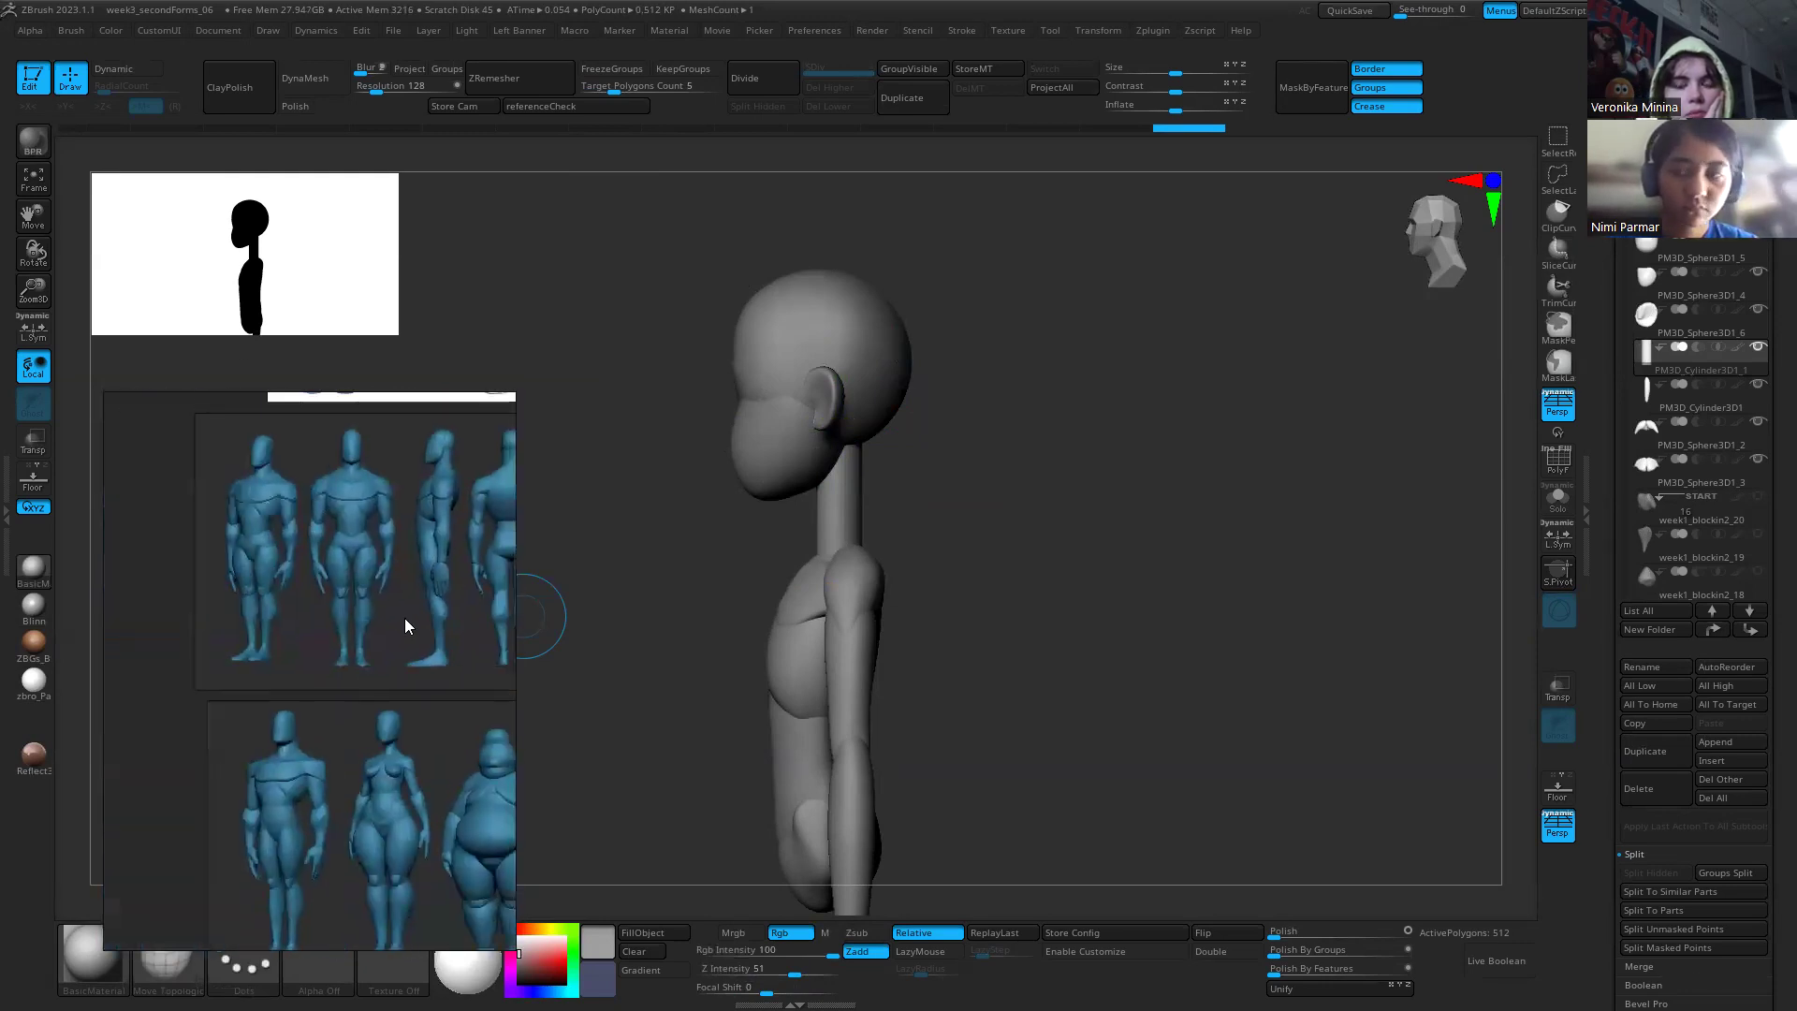
{"action": "middle_click_drag", "start_coordinate": [395, 571], "coordinate": [367, 578]}
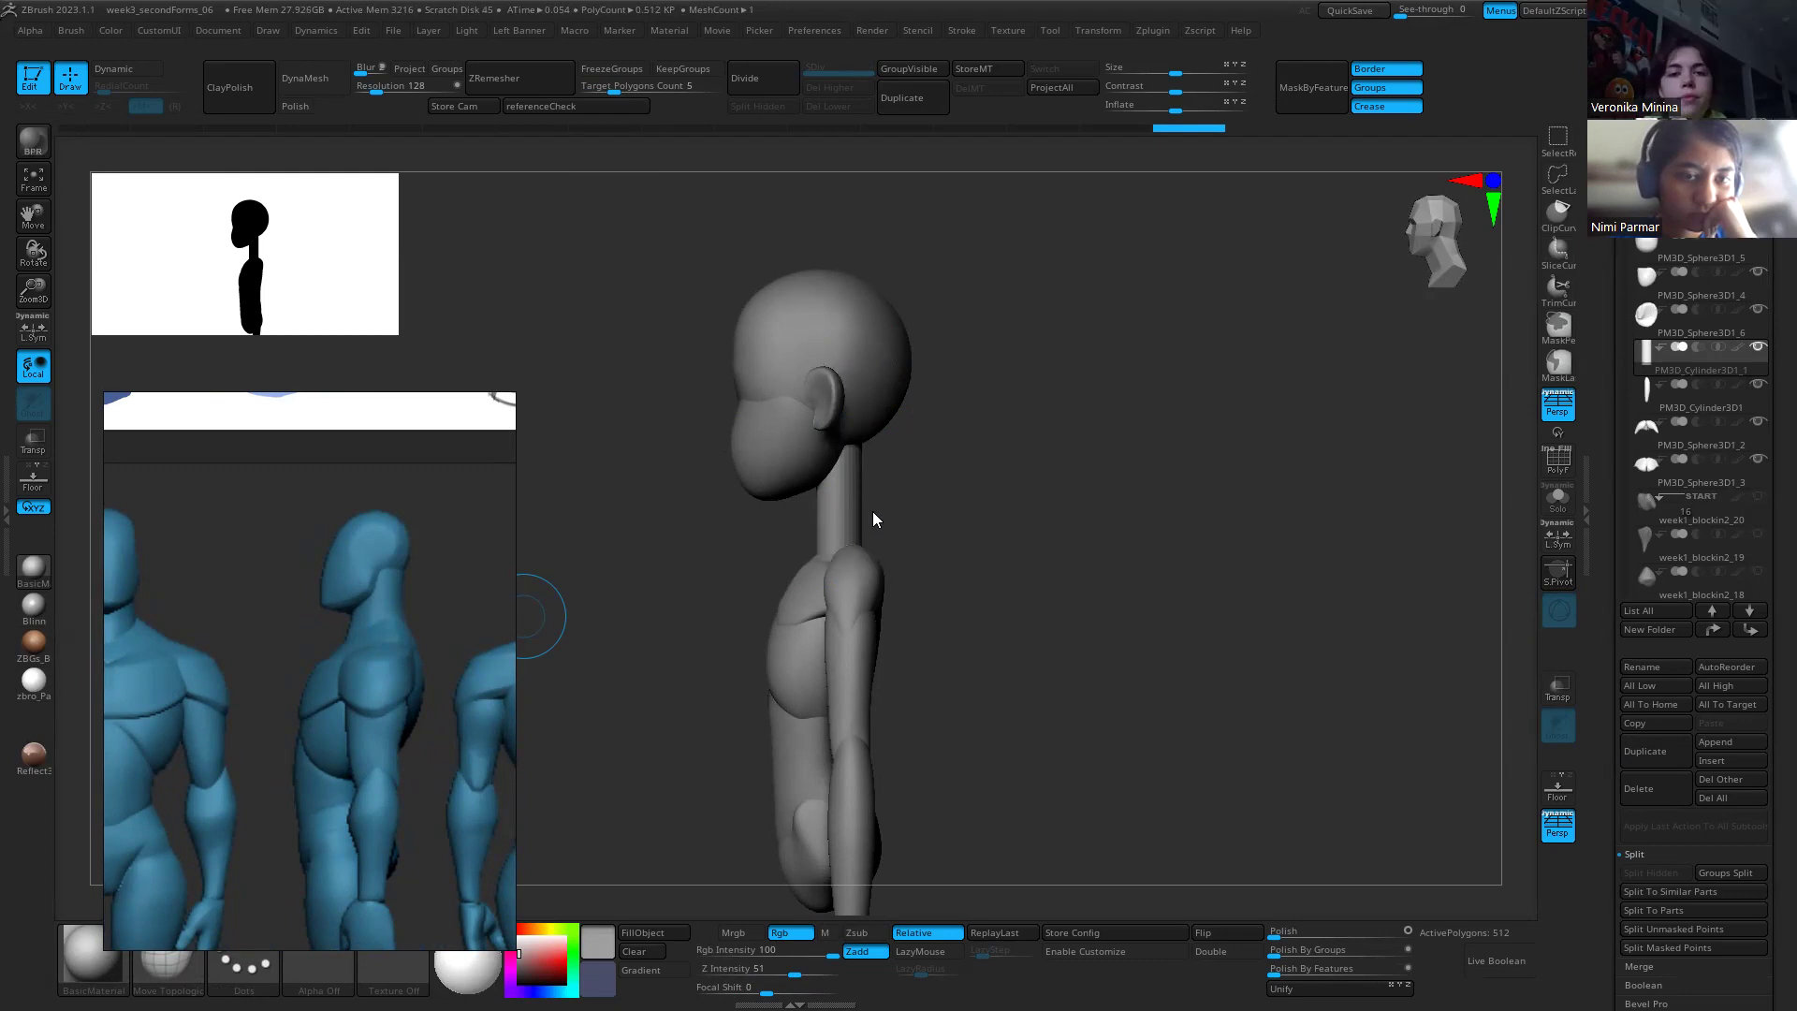
Step: Enable transposing of all selected subtools, select the neck, face, cranium and ear, and move them slightly backward together
{"action": "key", "text": "w"}
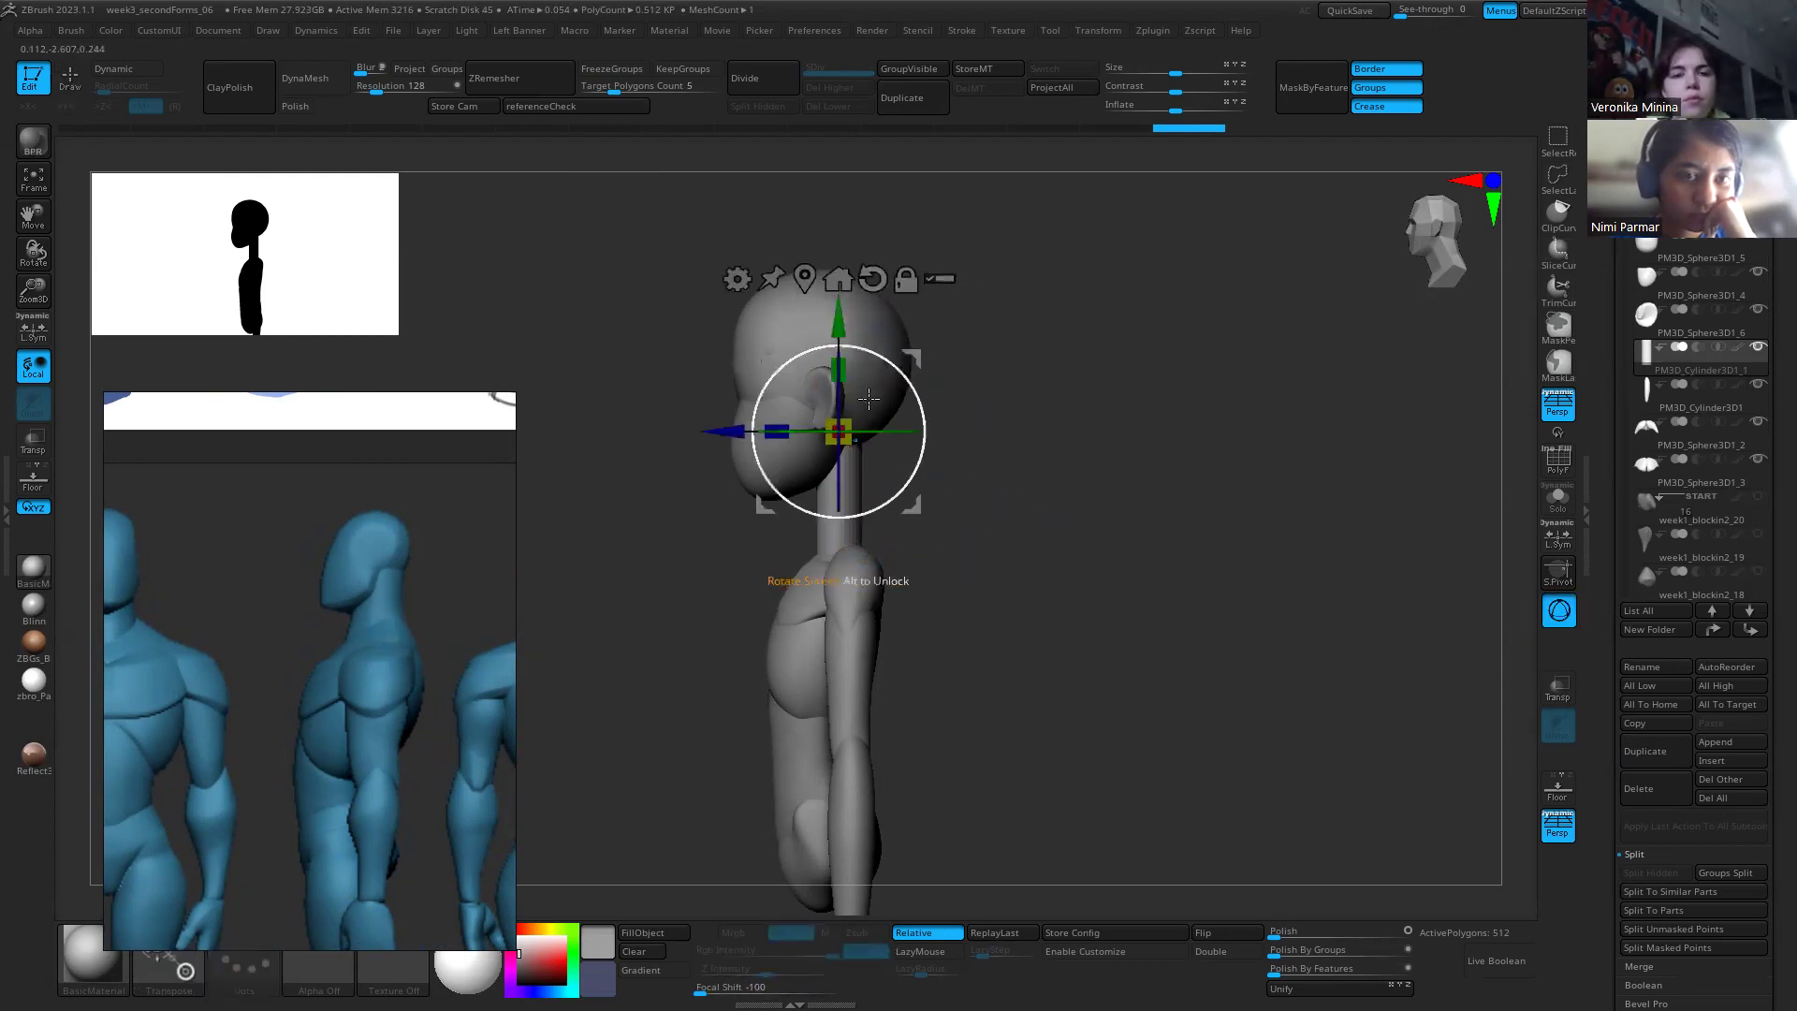
{"action": "mouse_move", "coordinate": [728, 430]}
{"action": "left_mouse_down"}
{"action": "mouse_move", "coordinate": [797, 433]}
{"action": "mouse_move", "coordinate": [730, 431]}
{"action": "left_mouse_up"}
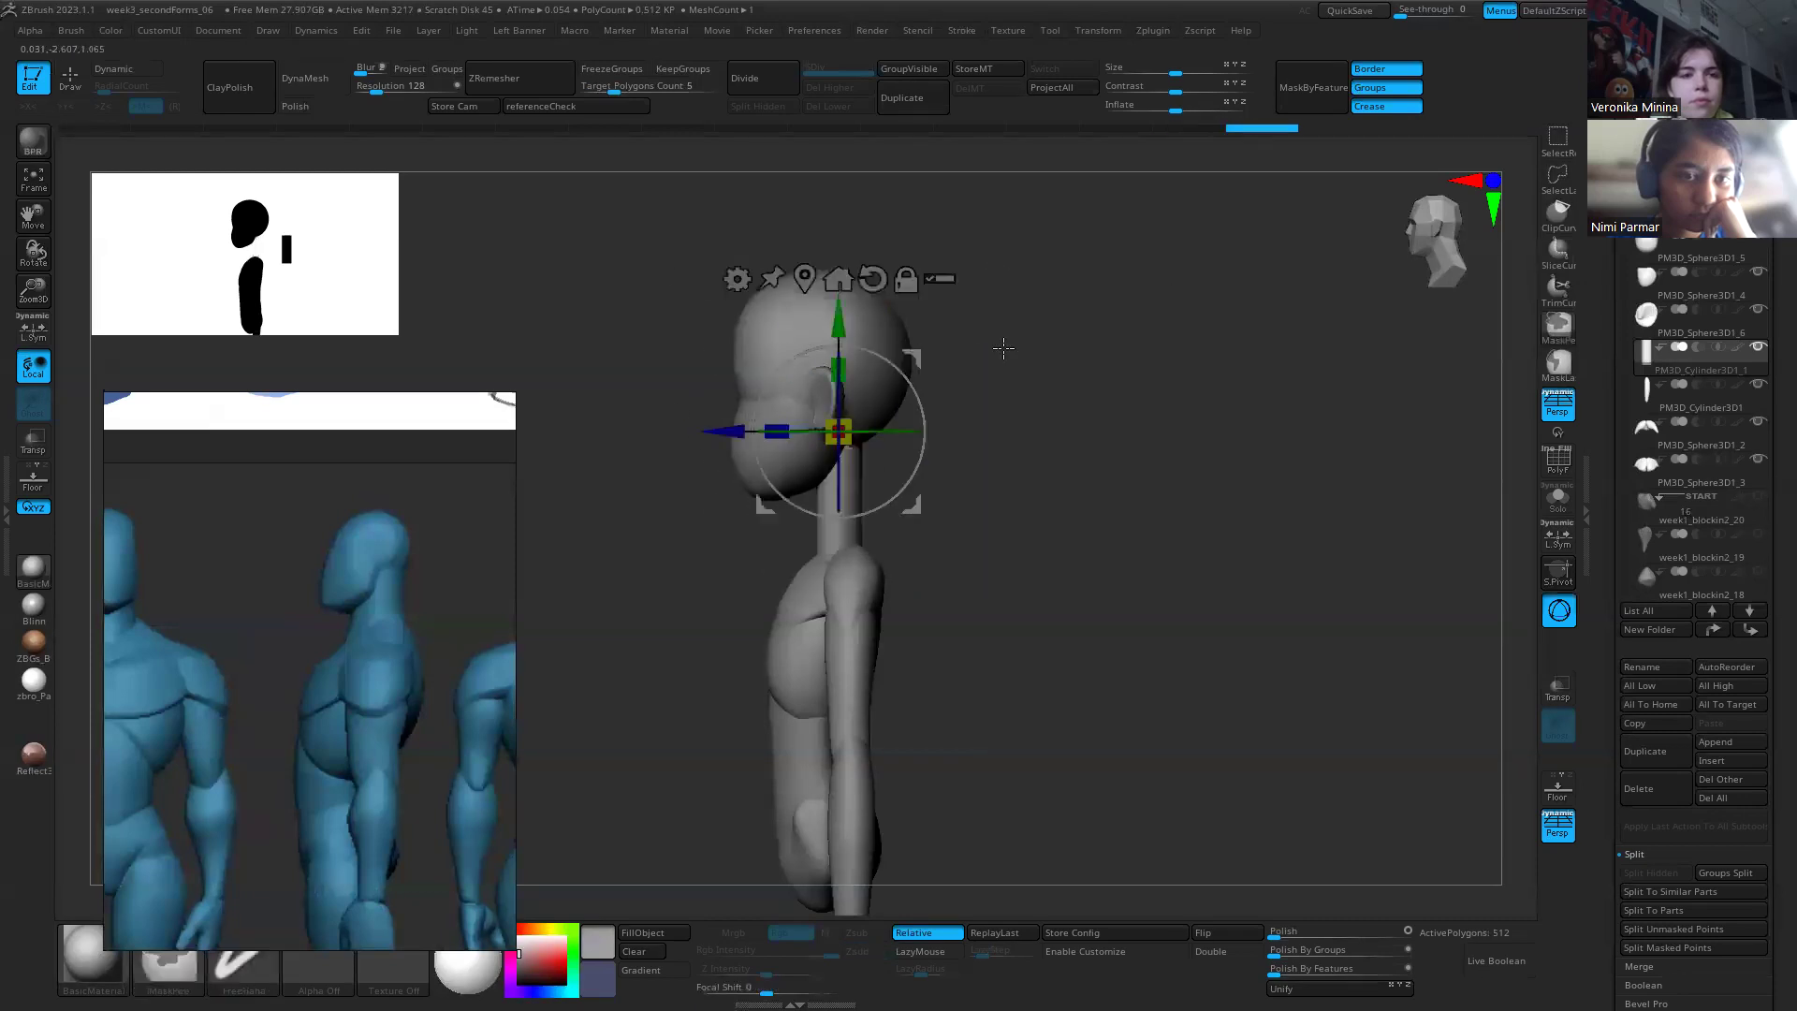
{"action": "left_click", "coordinate": [940, 273]}
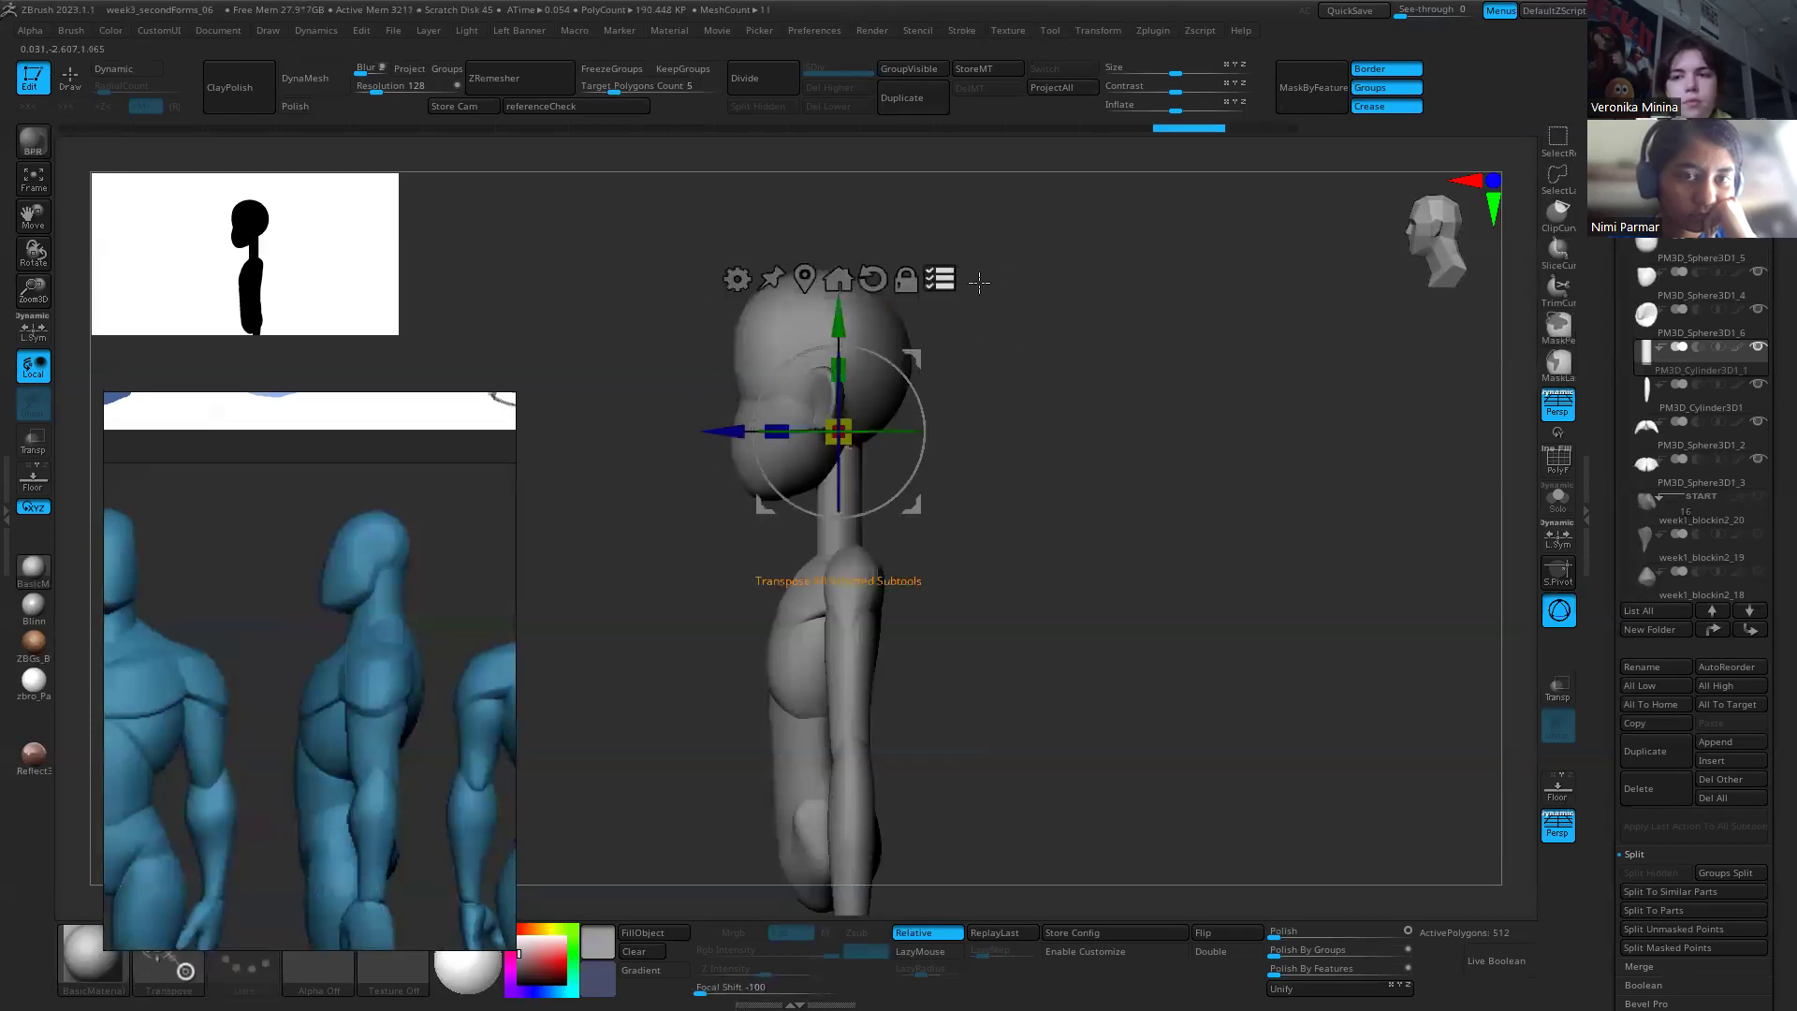
{"action": "left_click", "coordinate": [835, 541], "text": "ctrl+shift"}
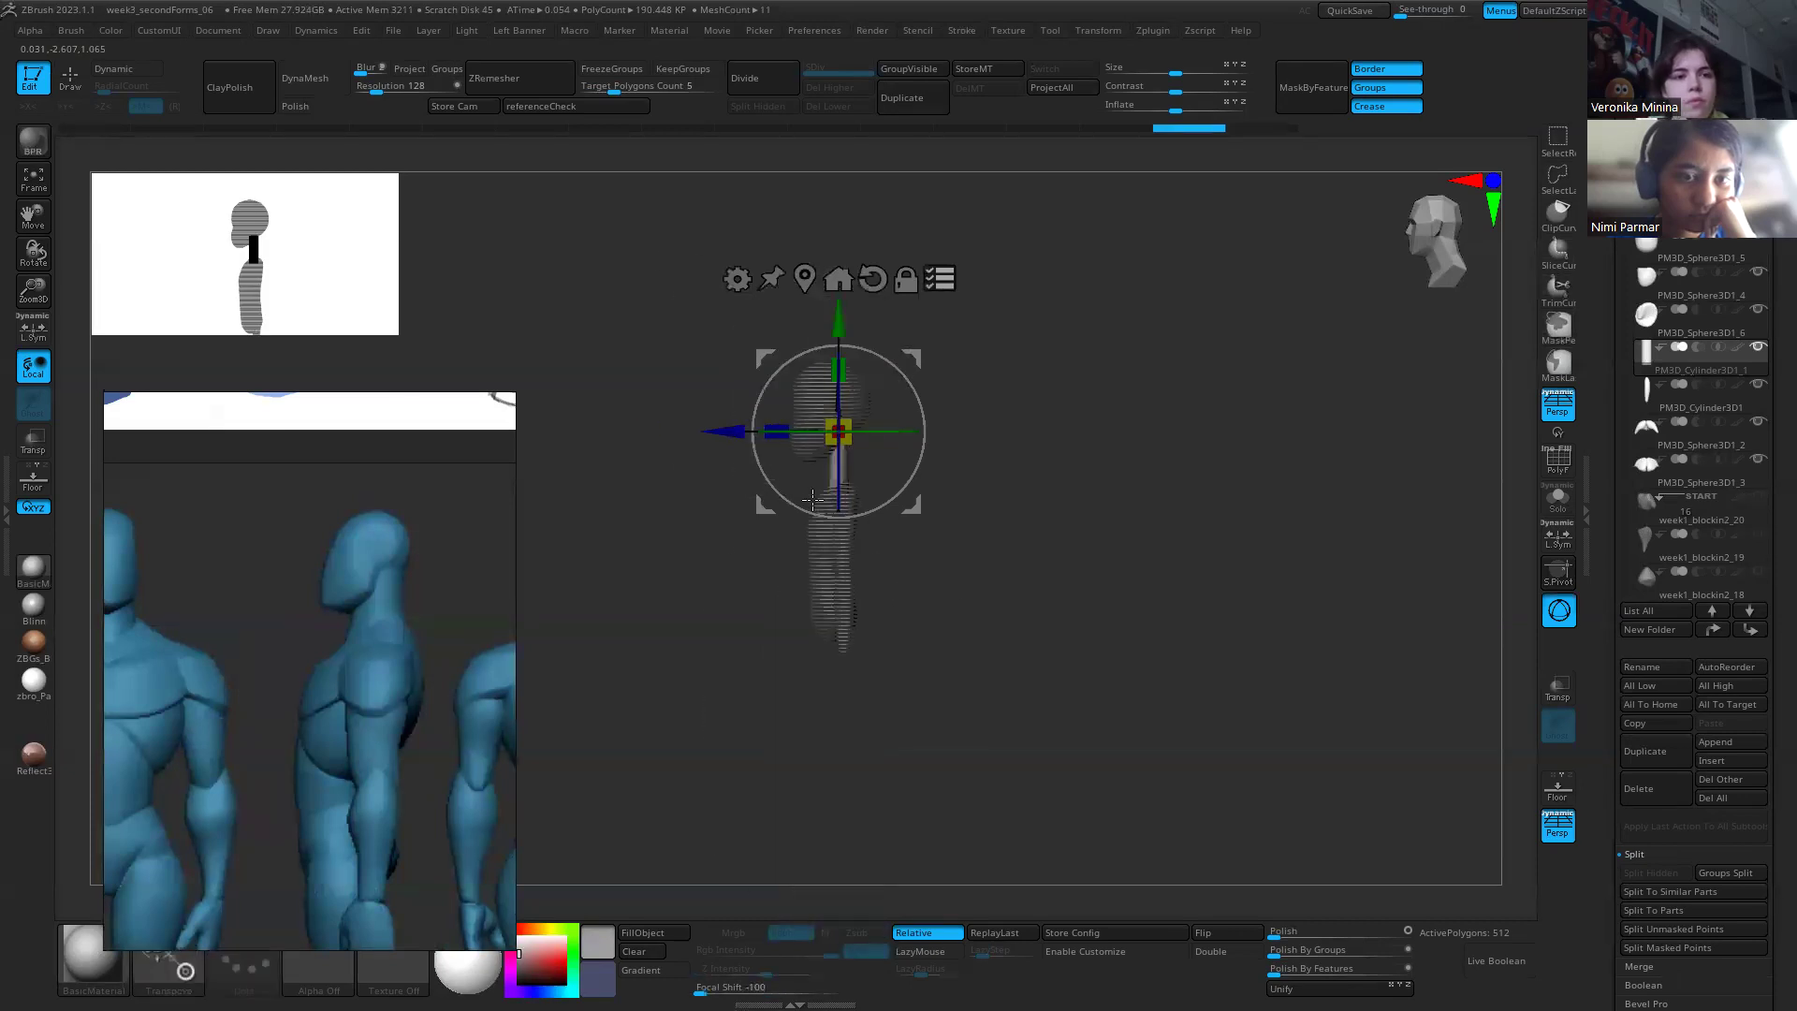
{"action": "left_click_drag", "start_coordinate": [958, 594], "coordinate": [1075, 705], "text": "alt"}
{"action": "key", "text": "ctrl+shift"}
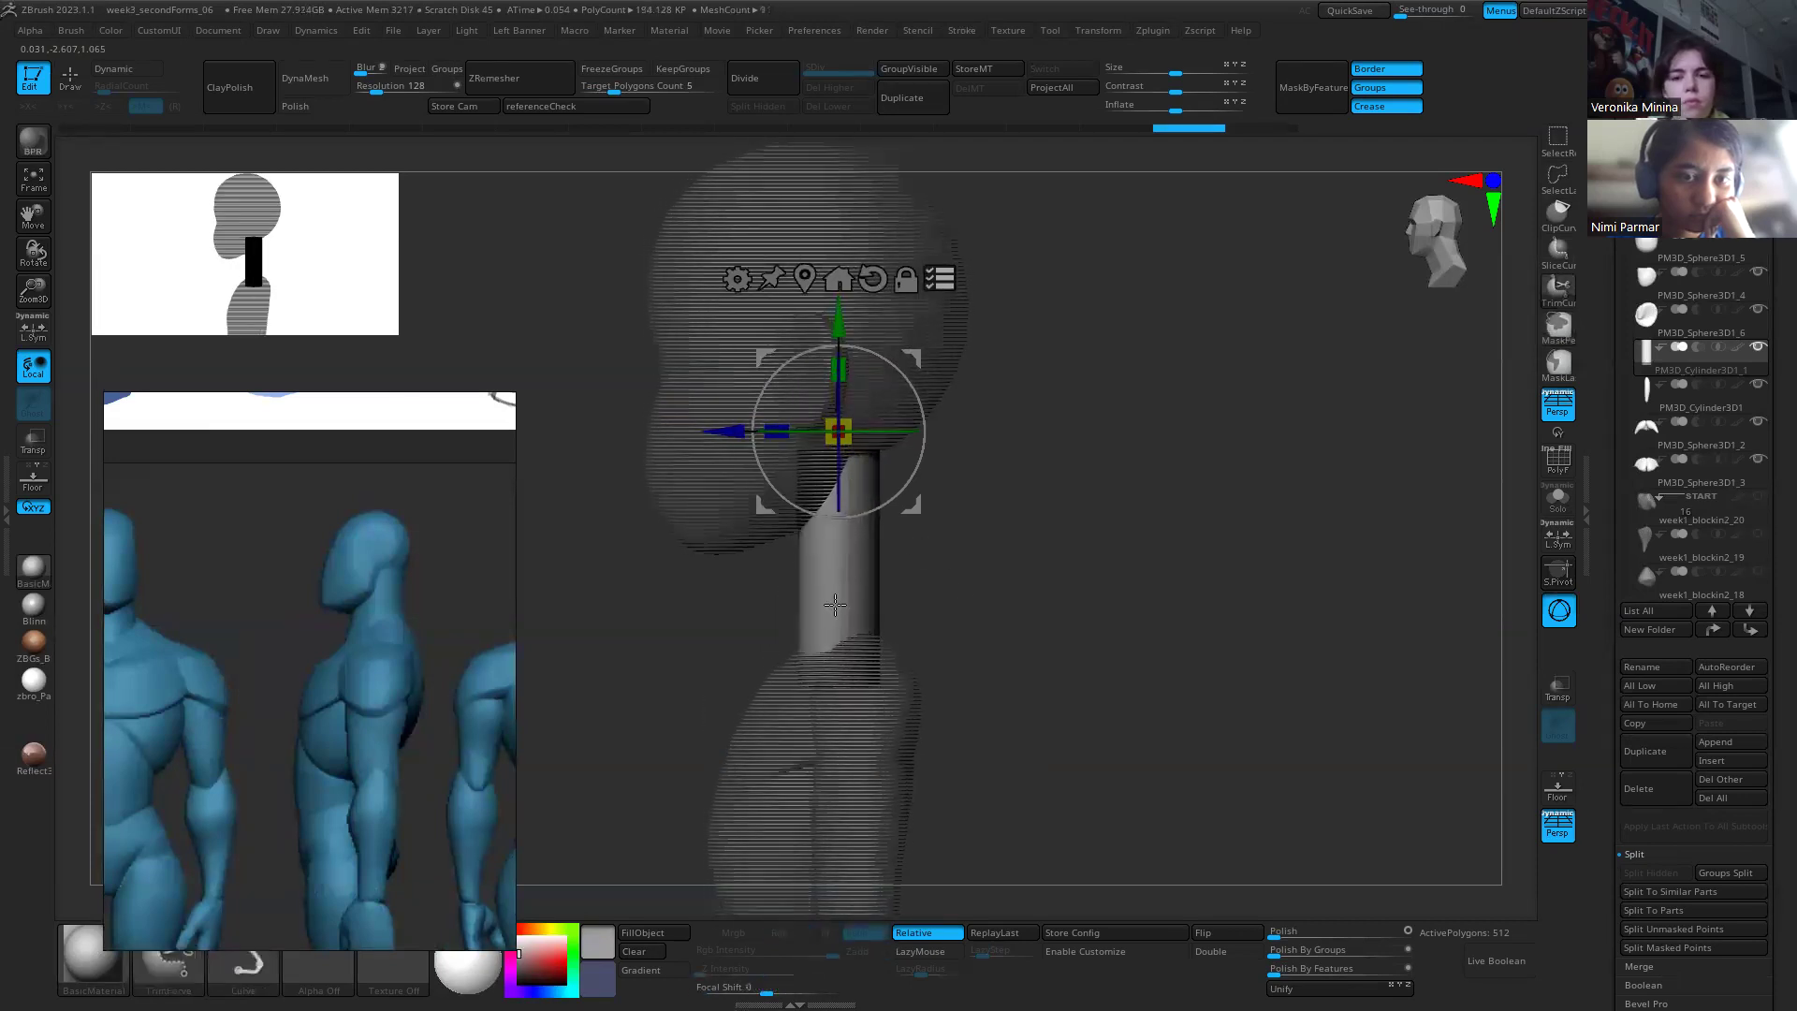
{"action": "left_click", "coordinate": [687, 529], "text": "ctrl+shift"}
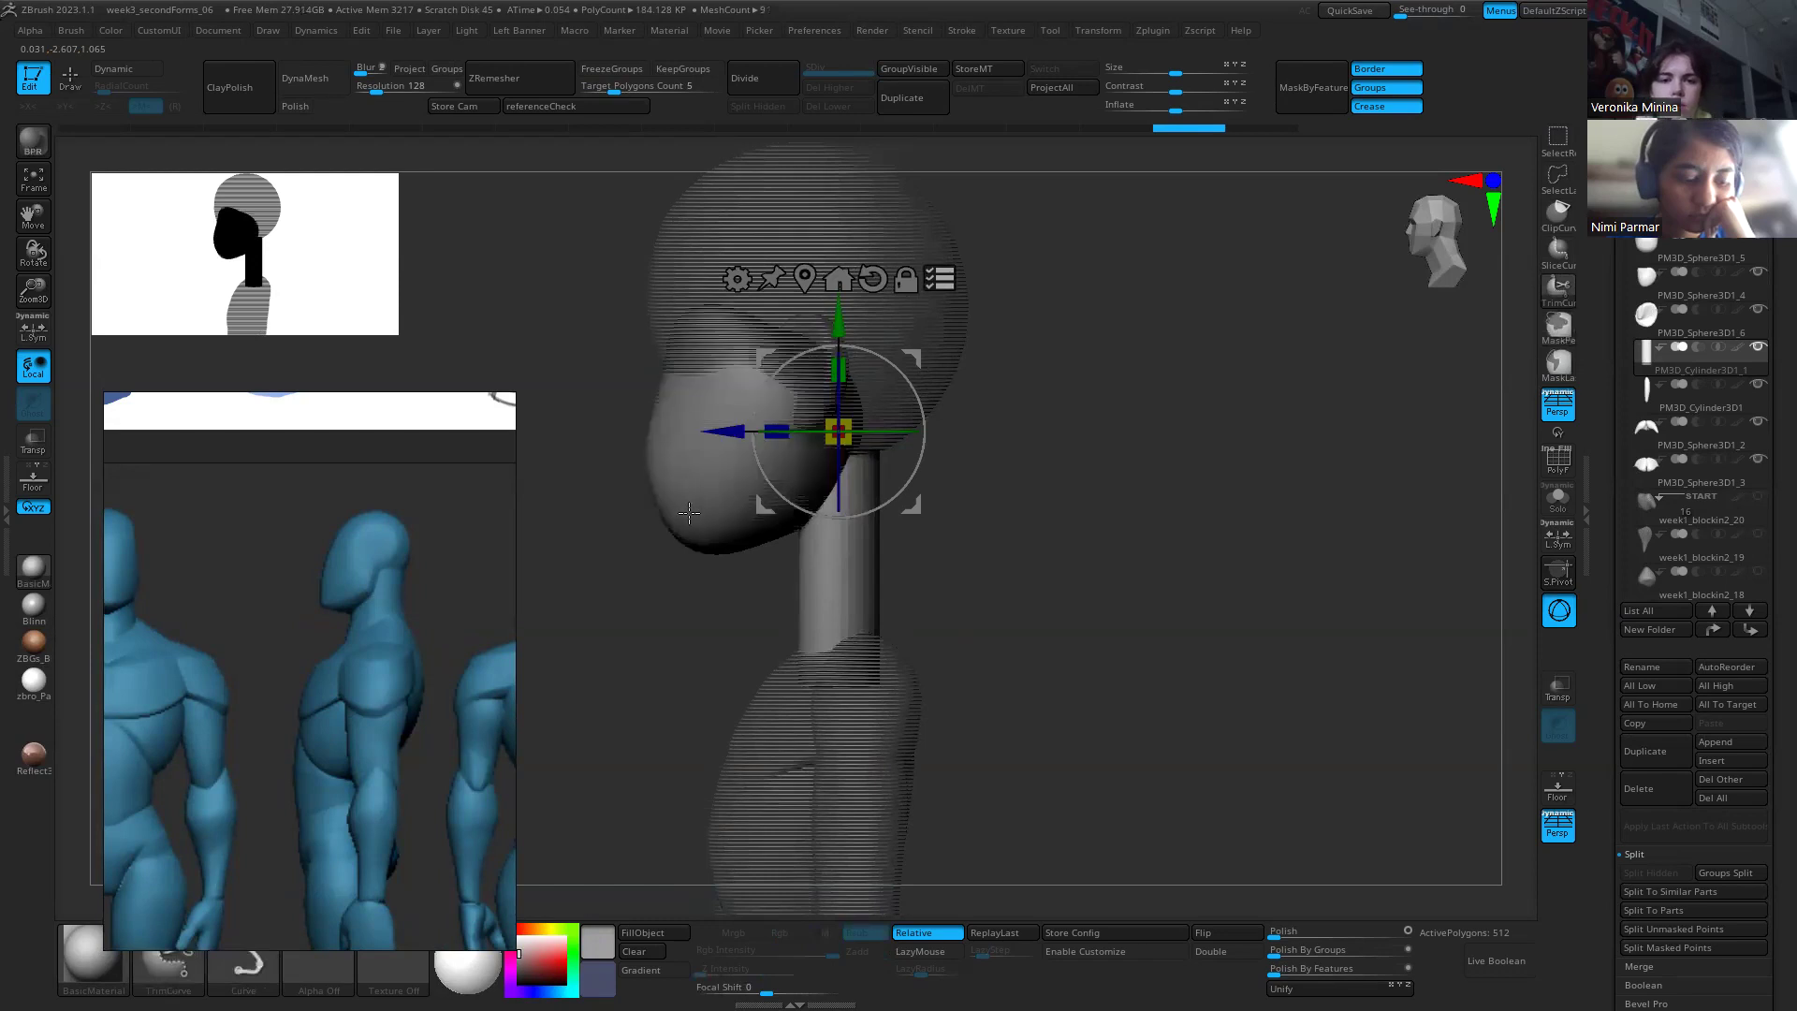
{"action": "left_click", "coordinate": [659, 288], "text": "ctrl+shift"}
{"action": "left_click", "coordinate": [802, 325], "text": "ctrl+shift"}
{"action": "mouse_move", "coordinate": [963, 609]}
{"action": "left_mouse_down"}
{"action": "mouse_move", "coordinate": [1035, 558]}
{"action": "mouse_move", "coordinate": [964, 584]}
{"action": "left_mouse_up"}
{"action": "left_click", "coordinate": [964, 585], "text": "ctrl+shift"}
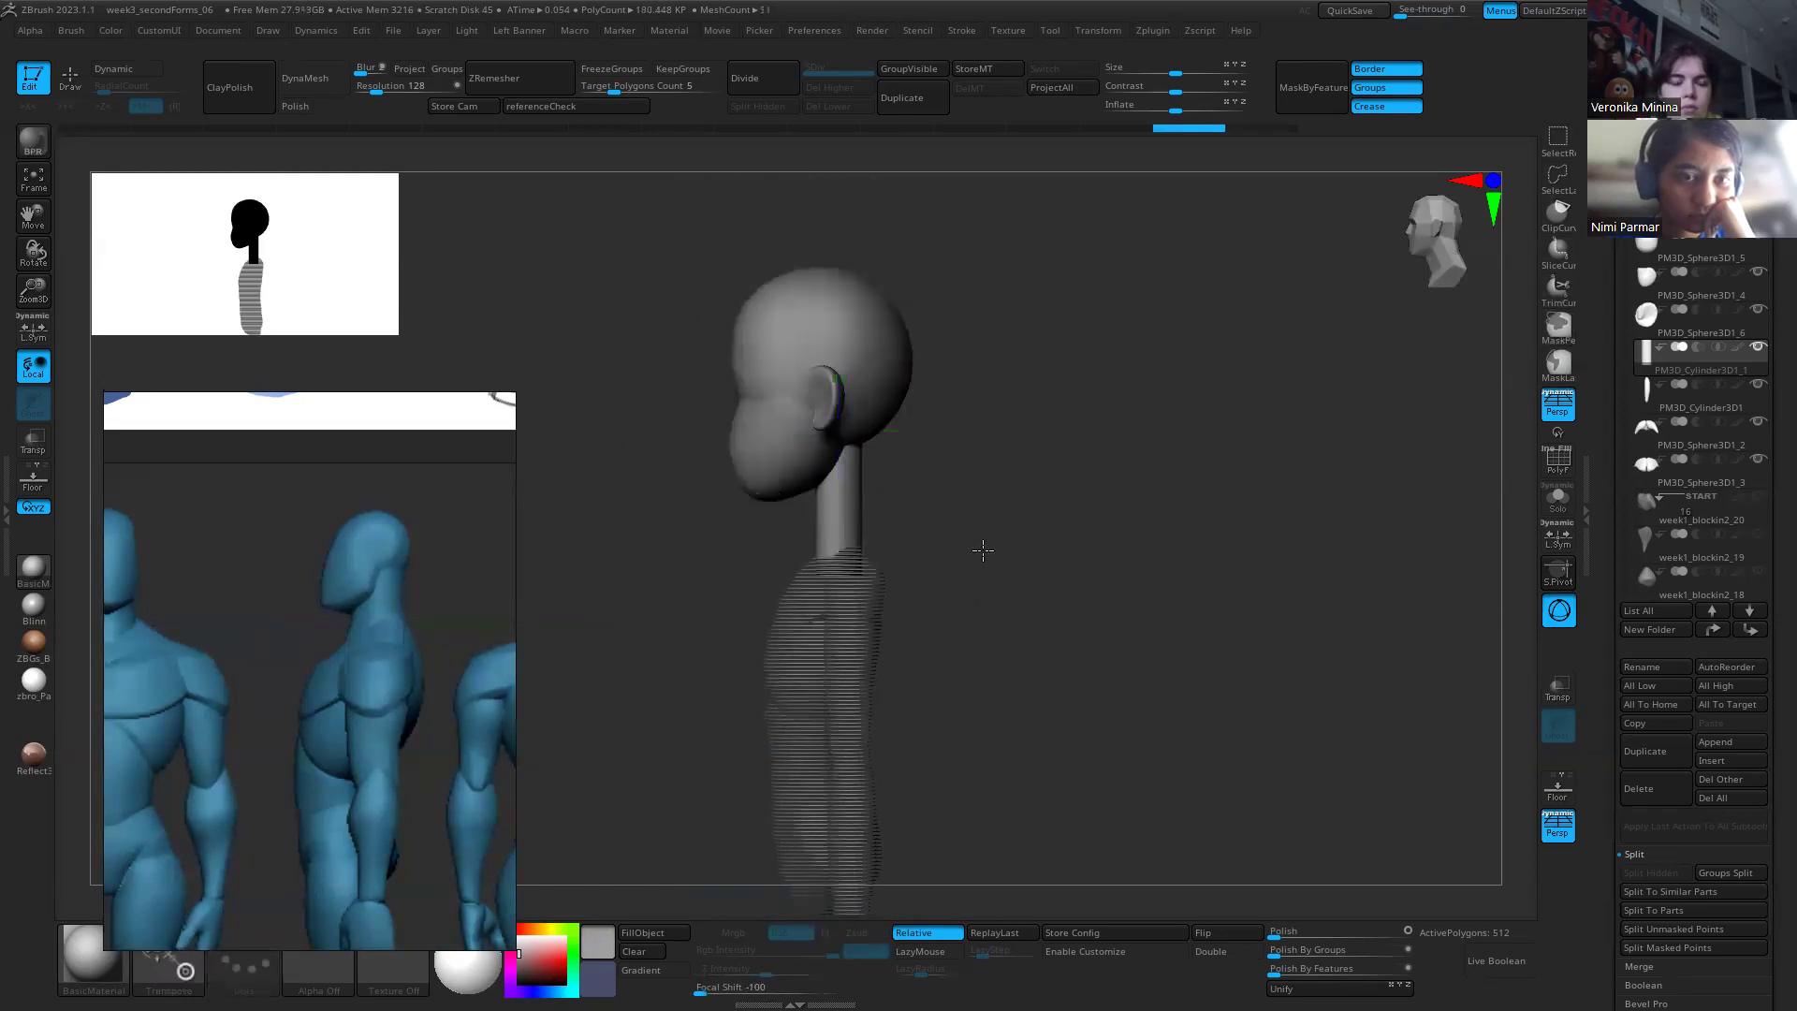
{"action": "left_click_drag", "start_coordinate": [714, 421], "coordinate": [730, 423]}
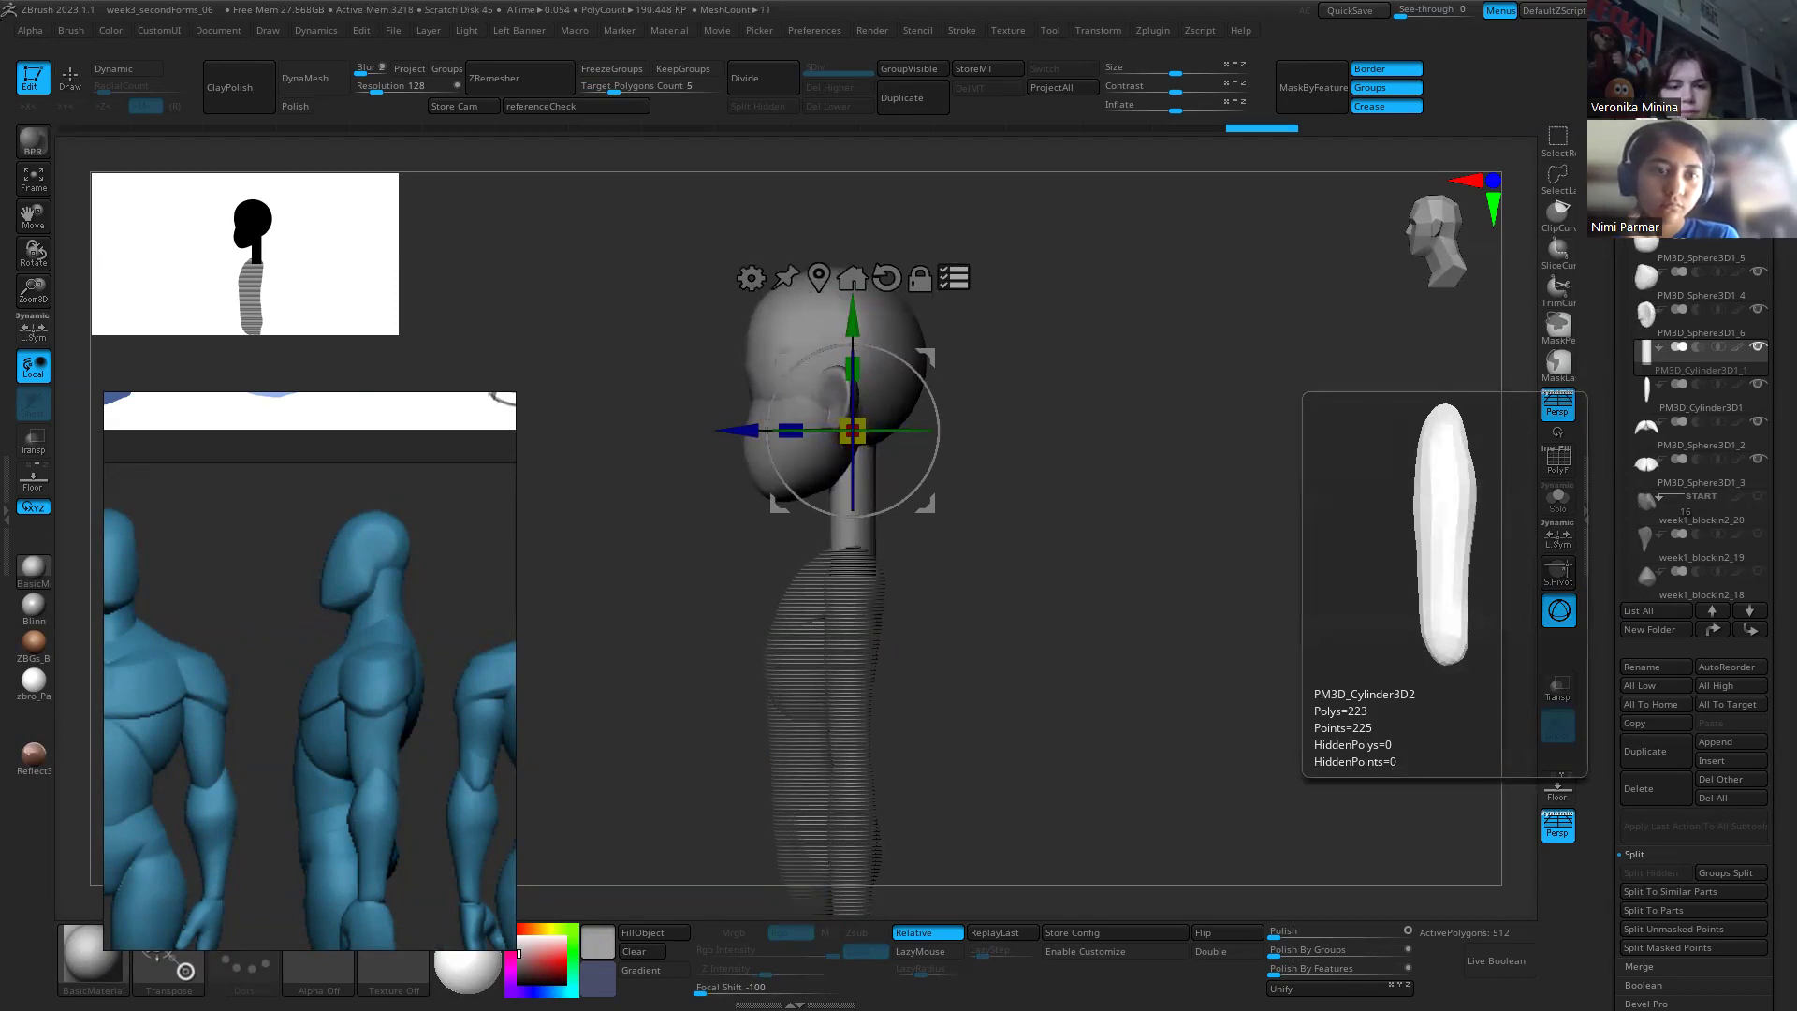
Step: Switch to BlockoutNotes.pdf in the browser and go through to page 7 with the pose and silhouette notes
{"action": "key", "text": "alt+Tab"}
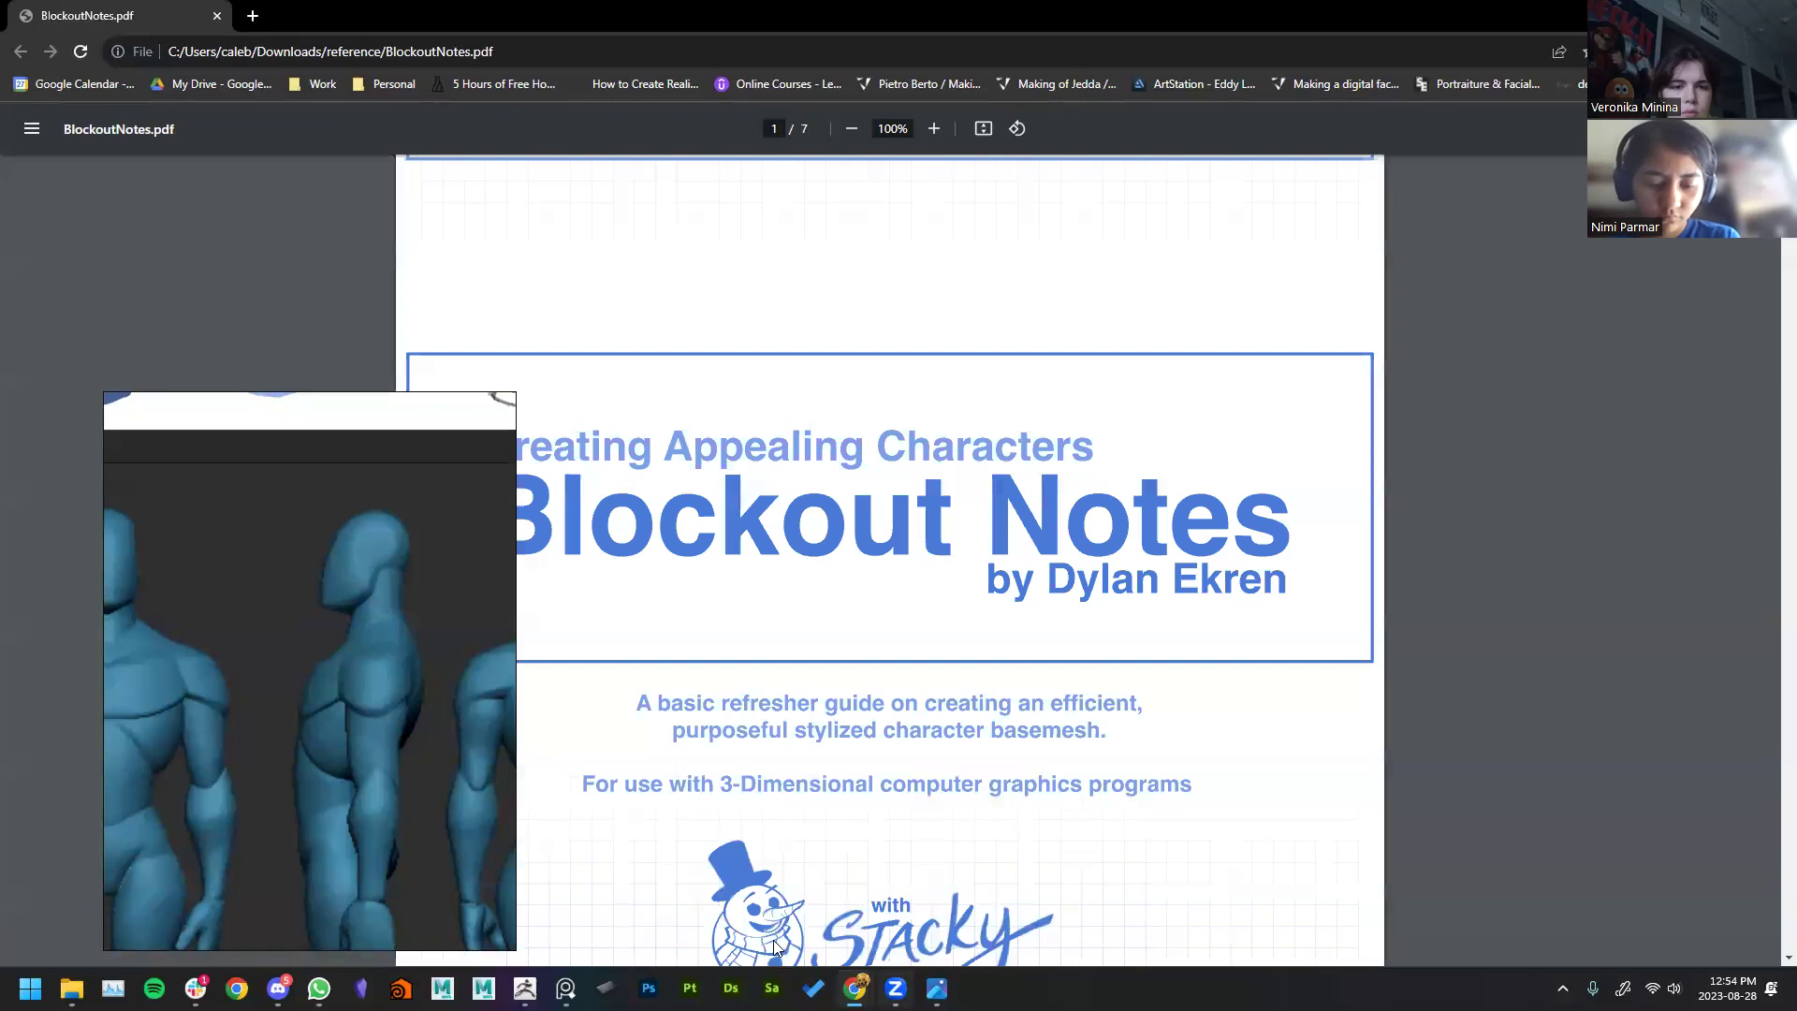
{"action": "scroll", "coordinate": [1544, 516], "scroll_direction": "down", "scroll_amount": 5}
{"action": "left_click_drag", "start_coordinate": [1767, 535], "coordinate": [1761, 849]}
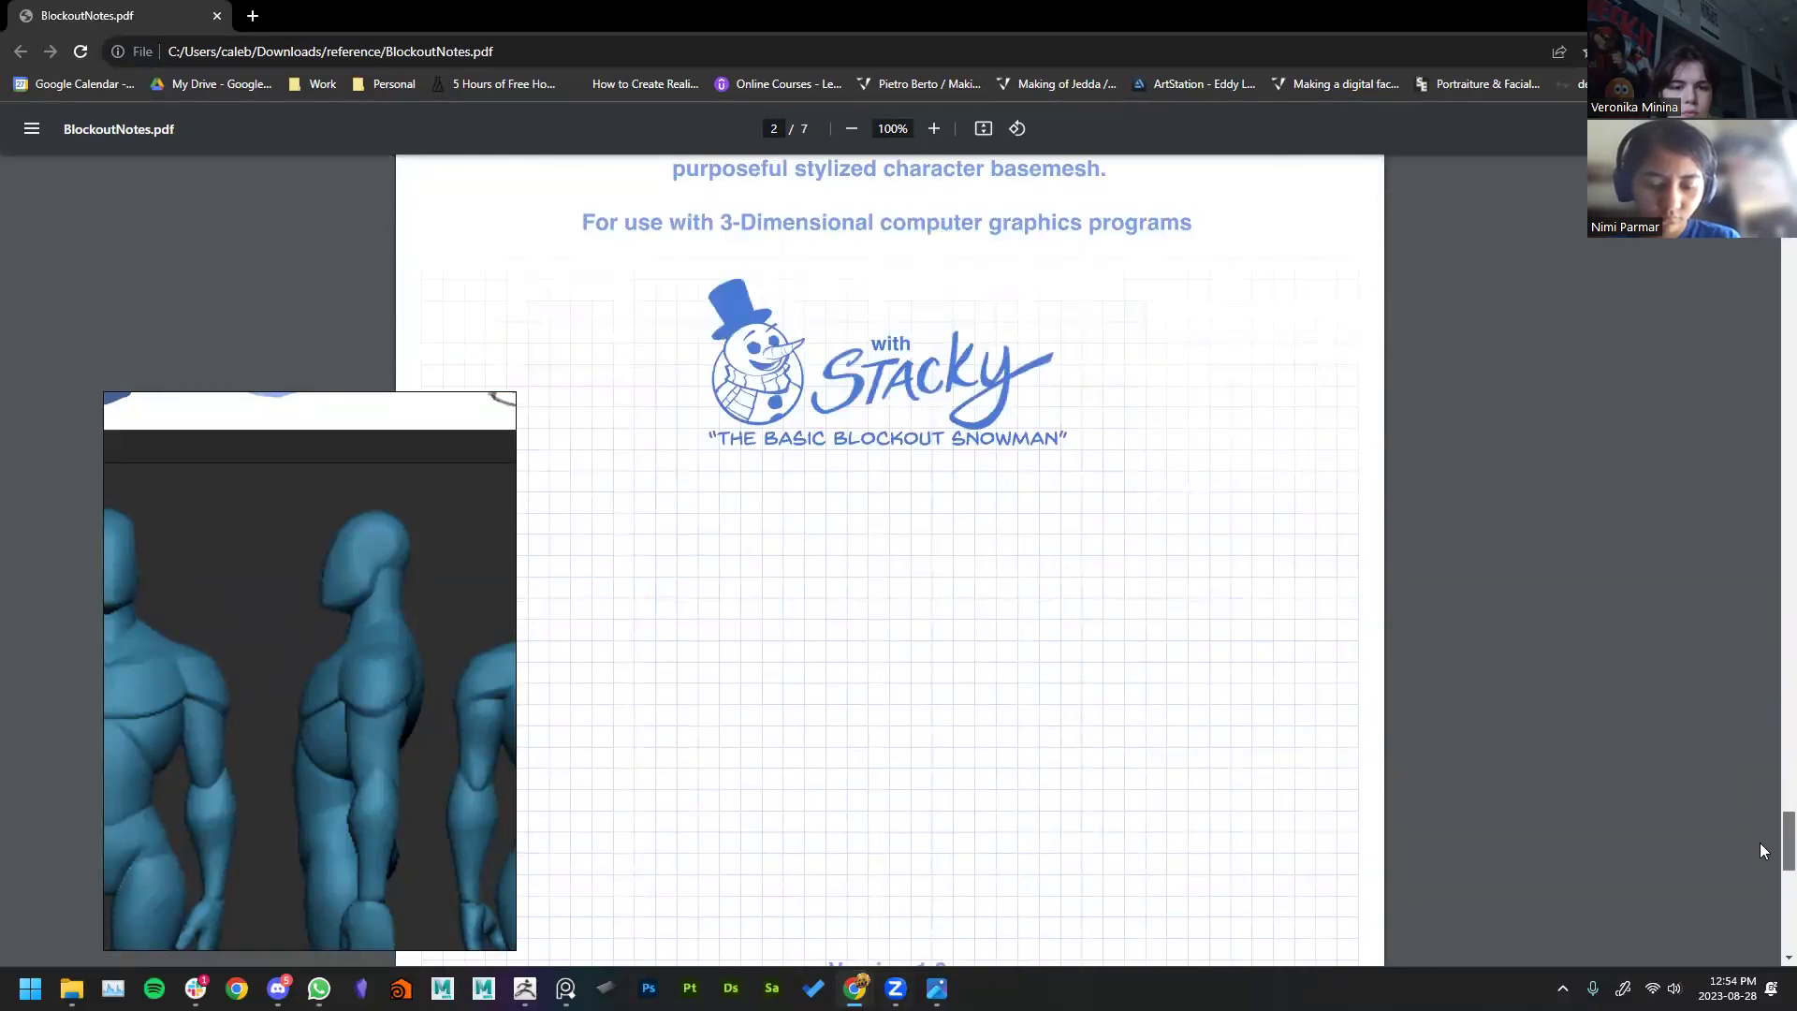
{"action": "left_click_drag", "start_coordinate": [1757, 786], "coordinate": [1769, 894]}
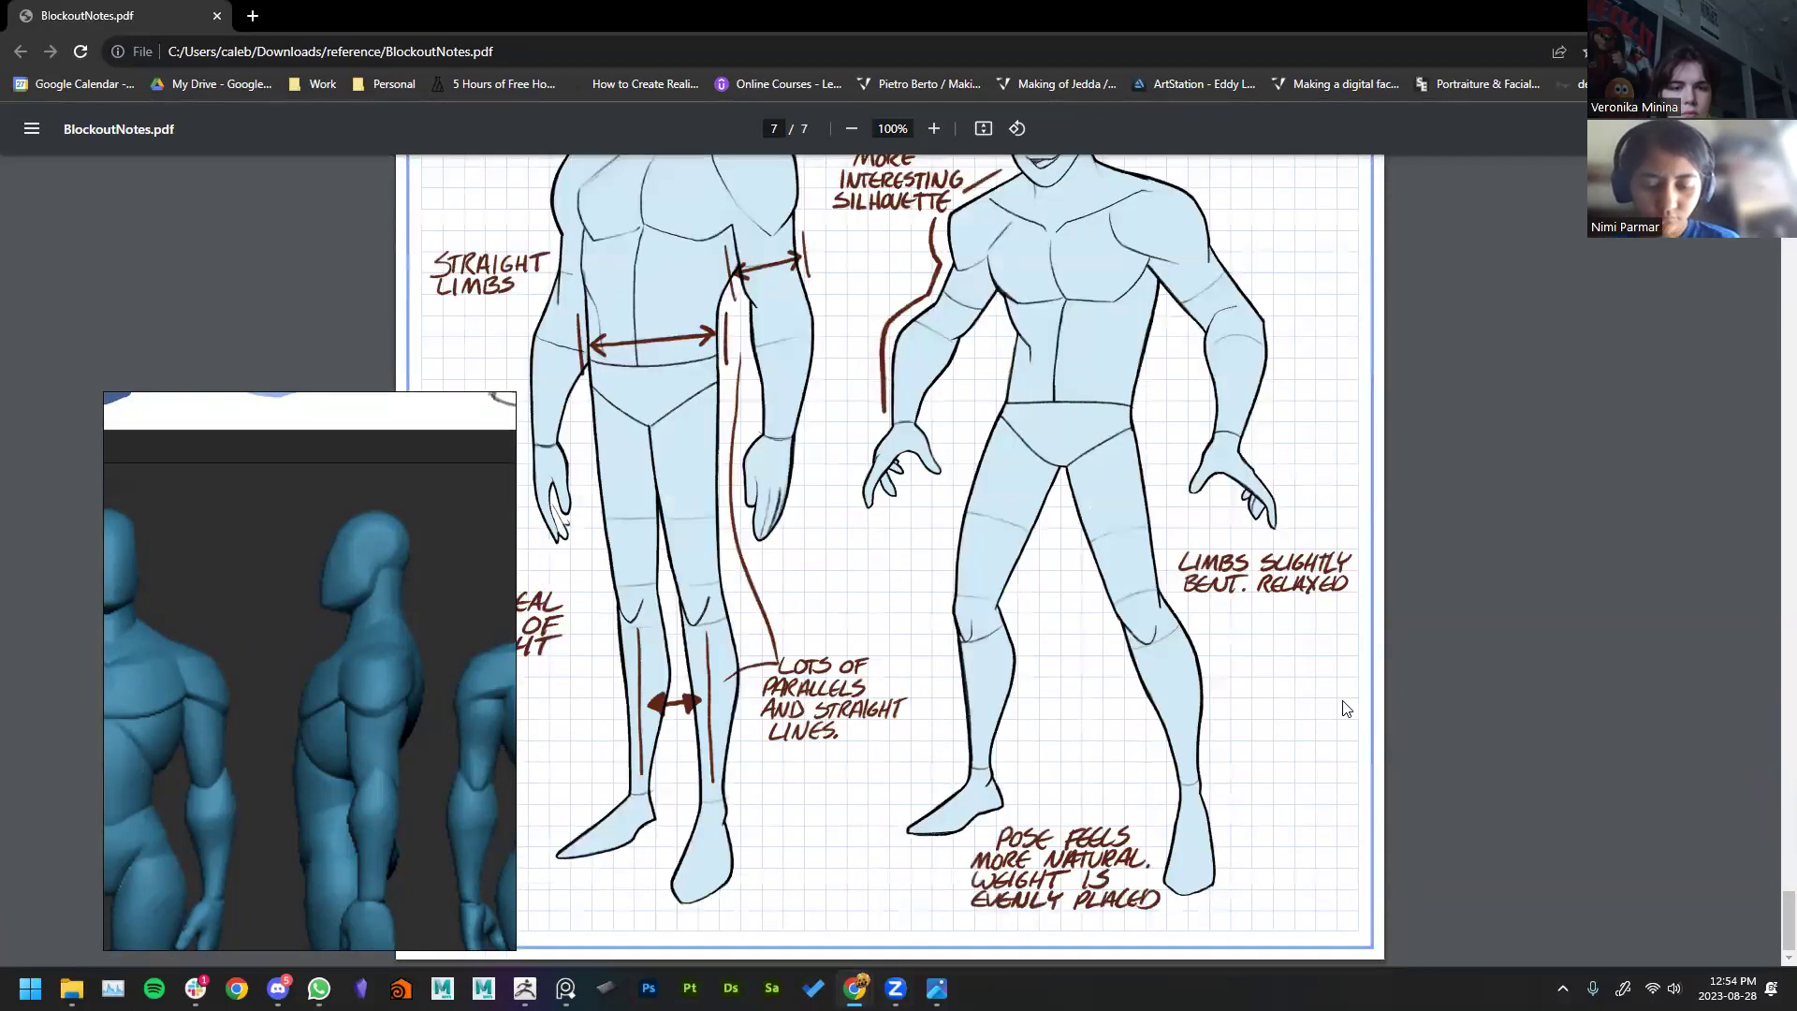
Step: Examine the good and bad side-view poses in the Balance and Rhythm notes on page 6, then return to ZBrush
{"action": "scroll", "coordinate": [1366, 730], "scroll_direction": "up", "scroll_amount": 10}
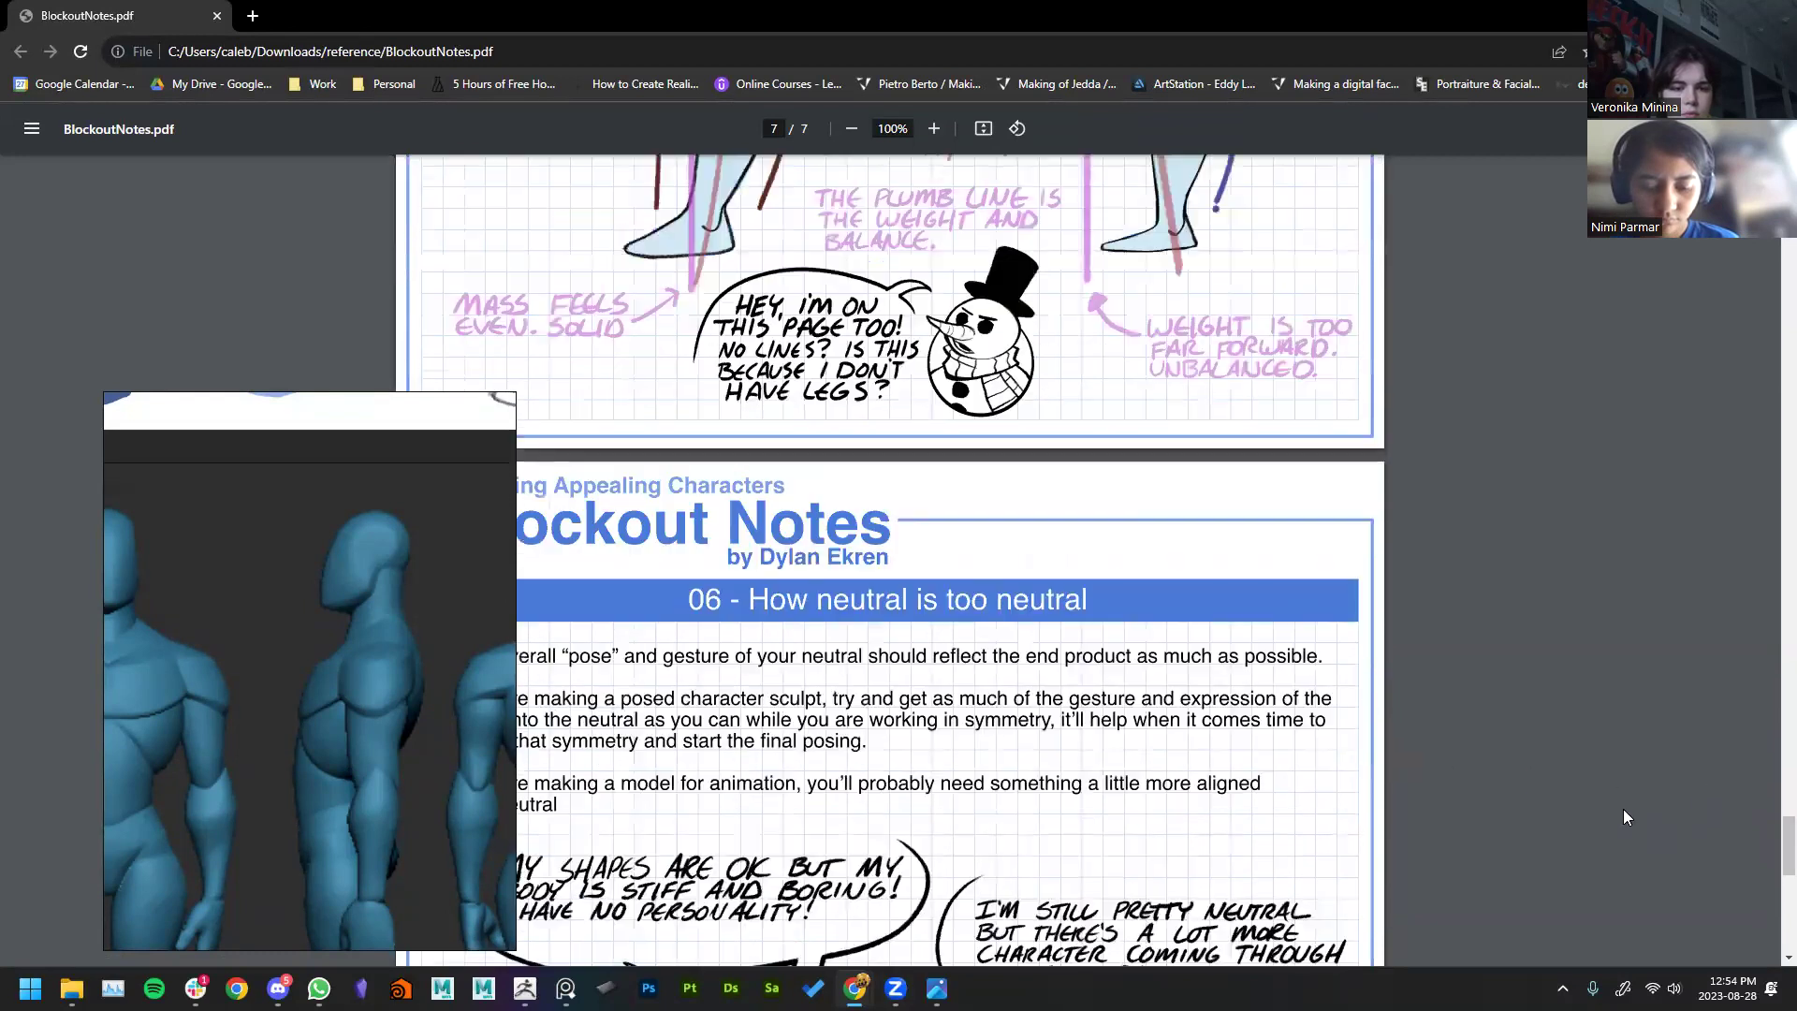
{"action": "scroll", "coordinate": [1469, 744], "scroll_direction": "up", "scroll_amount": 8}
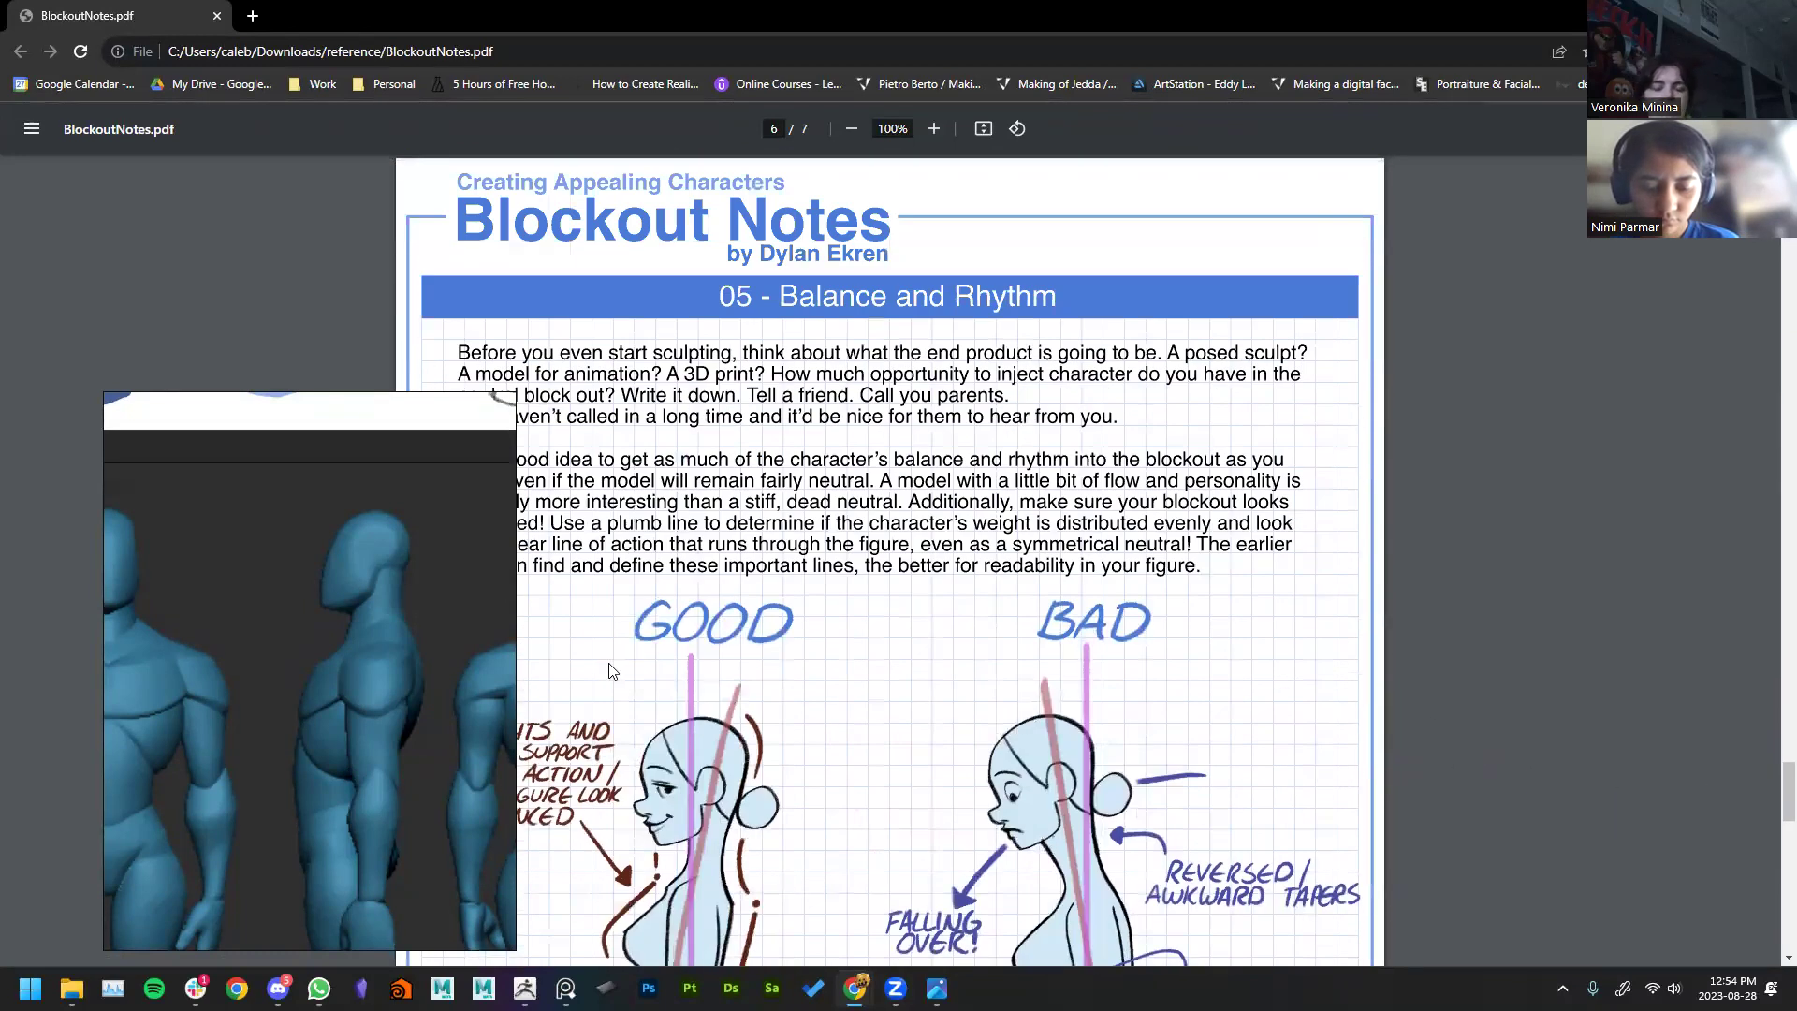
{"action": "scroll", "coordinate": [802, 641], "scroll_direction": "down", "scroll_amount": 5}
{"action": "scroll", "coordinate": [802, 641], "scroll_direction": "down", "scroll_amount": 1}
{"action": "scroll", "coordinate": [710, 401], "scroll_direction": "up", "scroll_amount": 1}
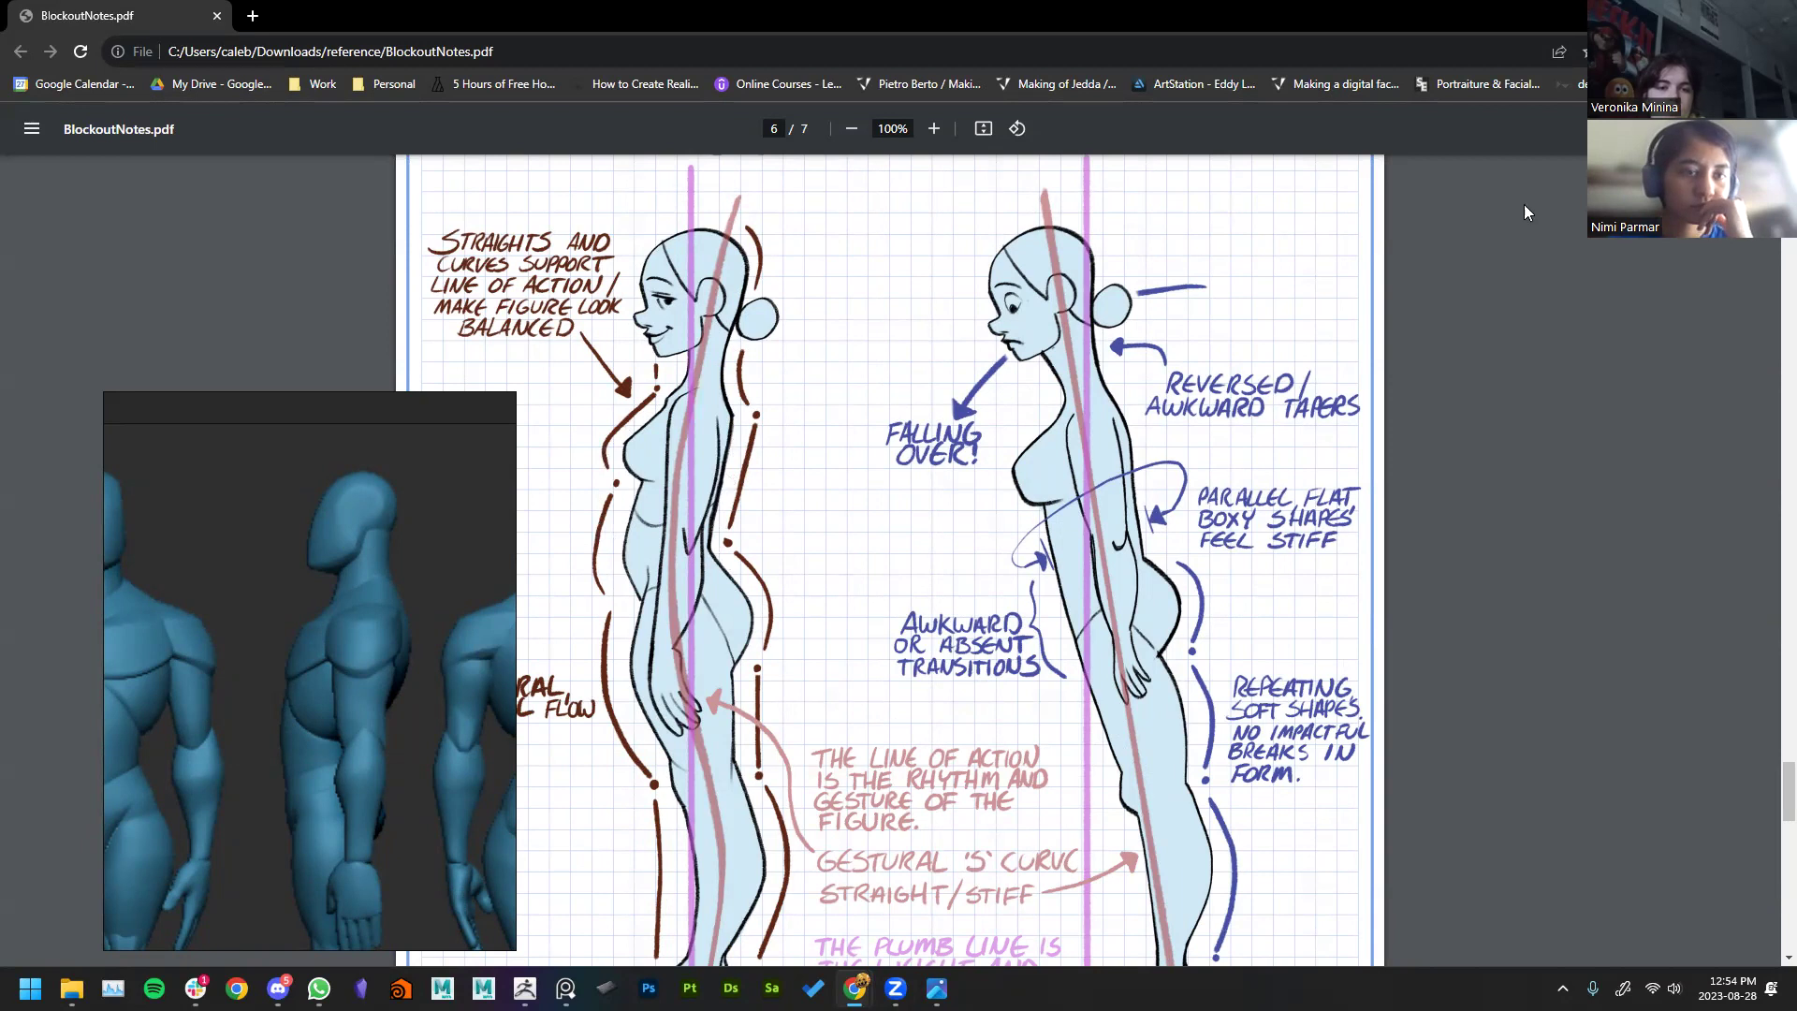
{"action": "left_click", "coordinate": [1668, 15]}
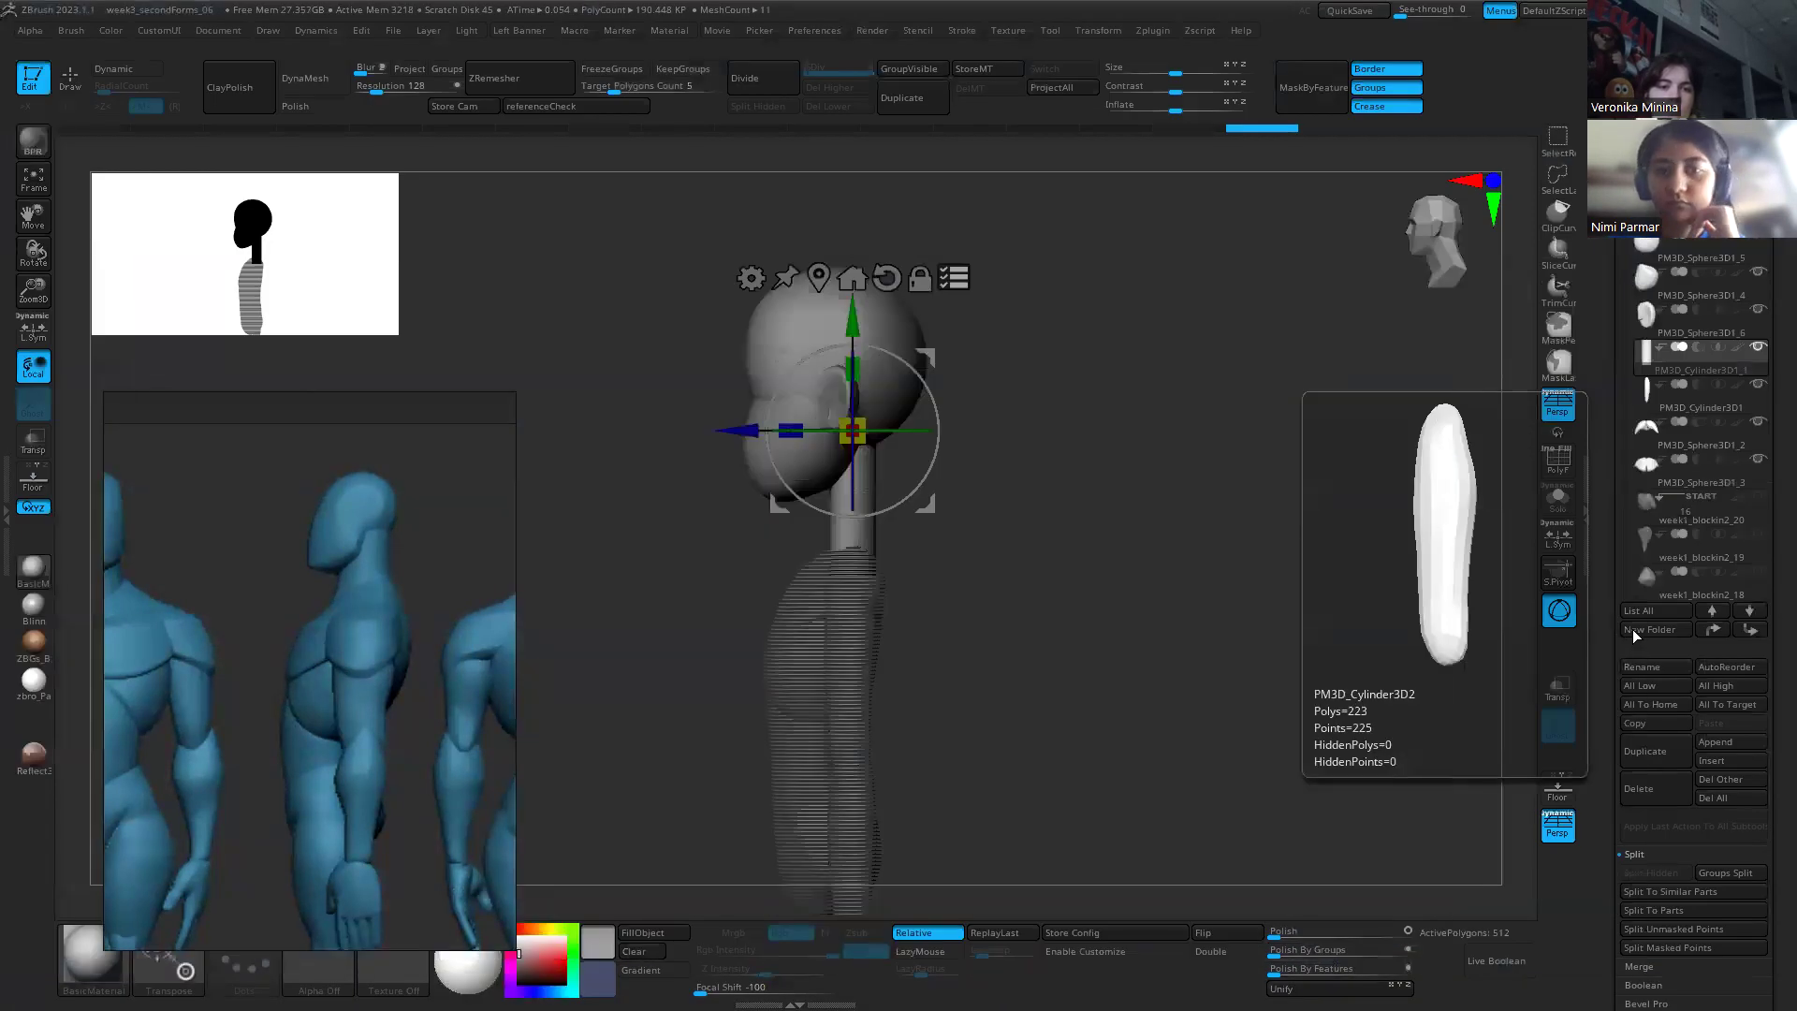
Step: Move the neck cylinder slightly forward in side view
{"action": "key", "text": "q"}
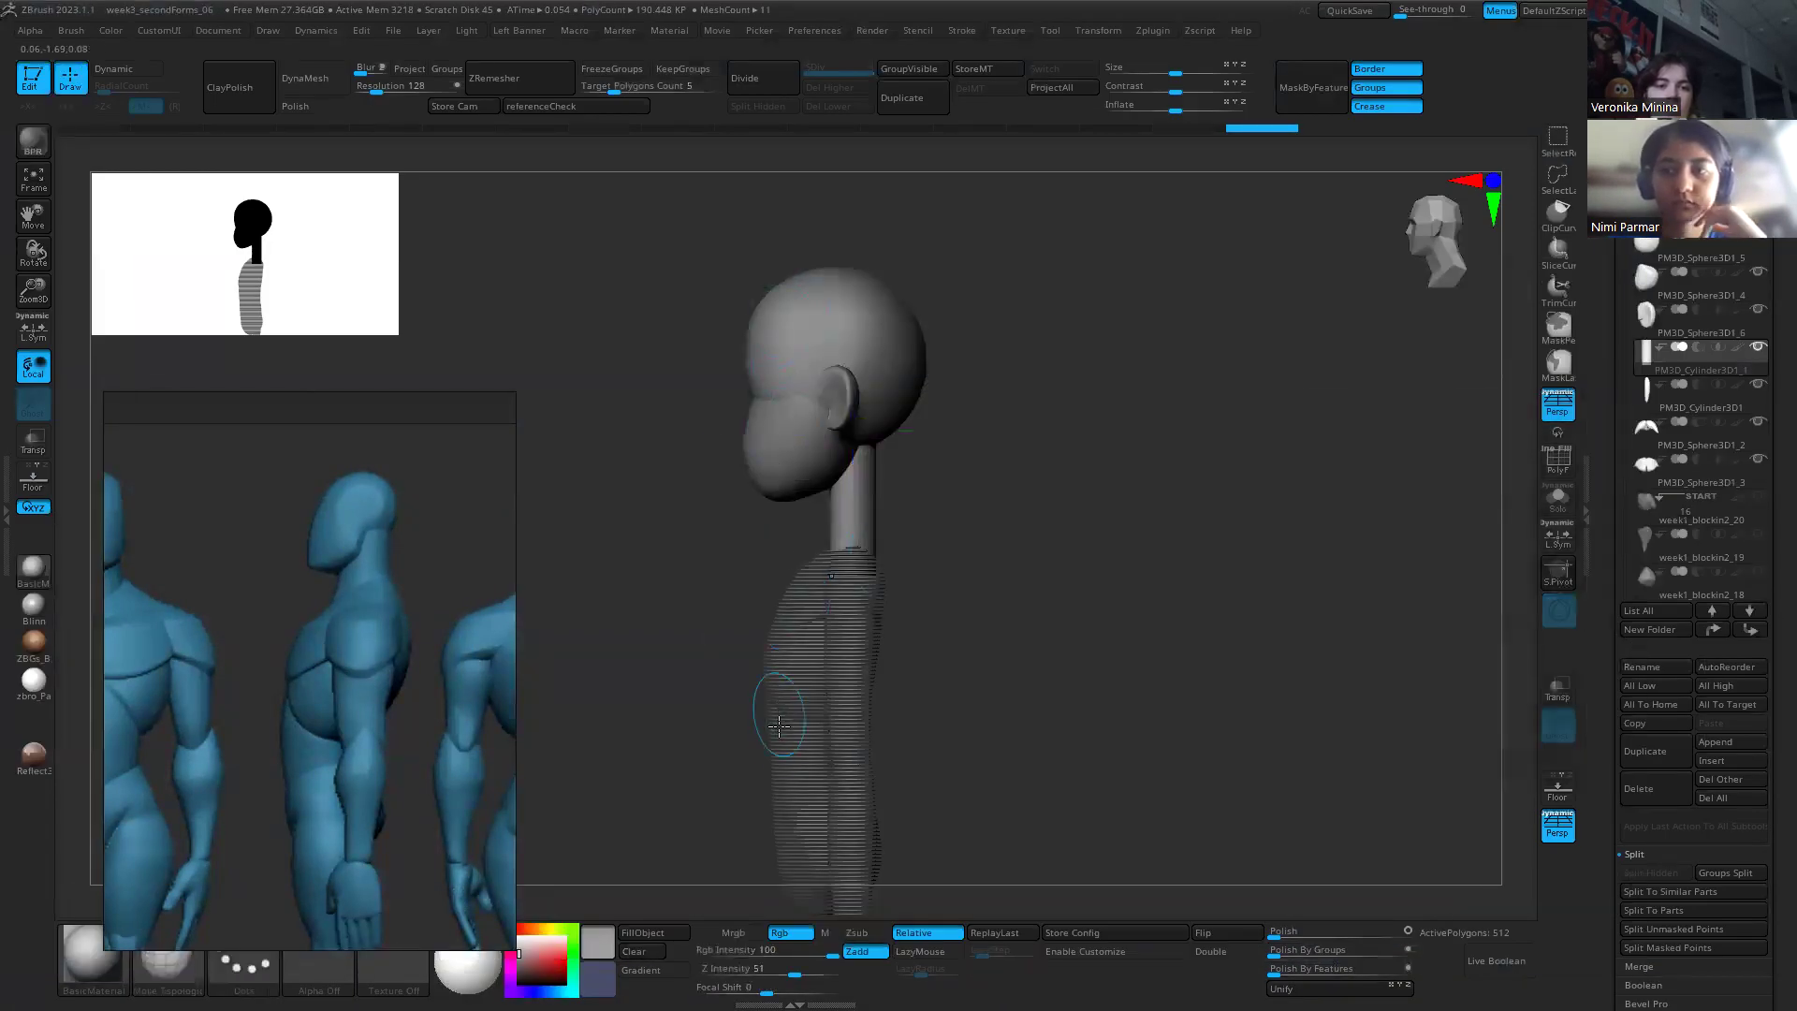
{"action": "key", "text": "w"}
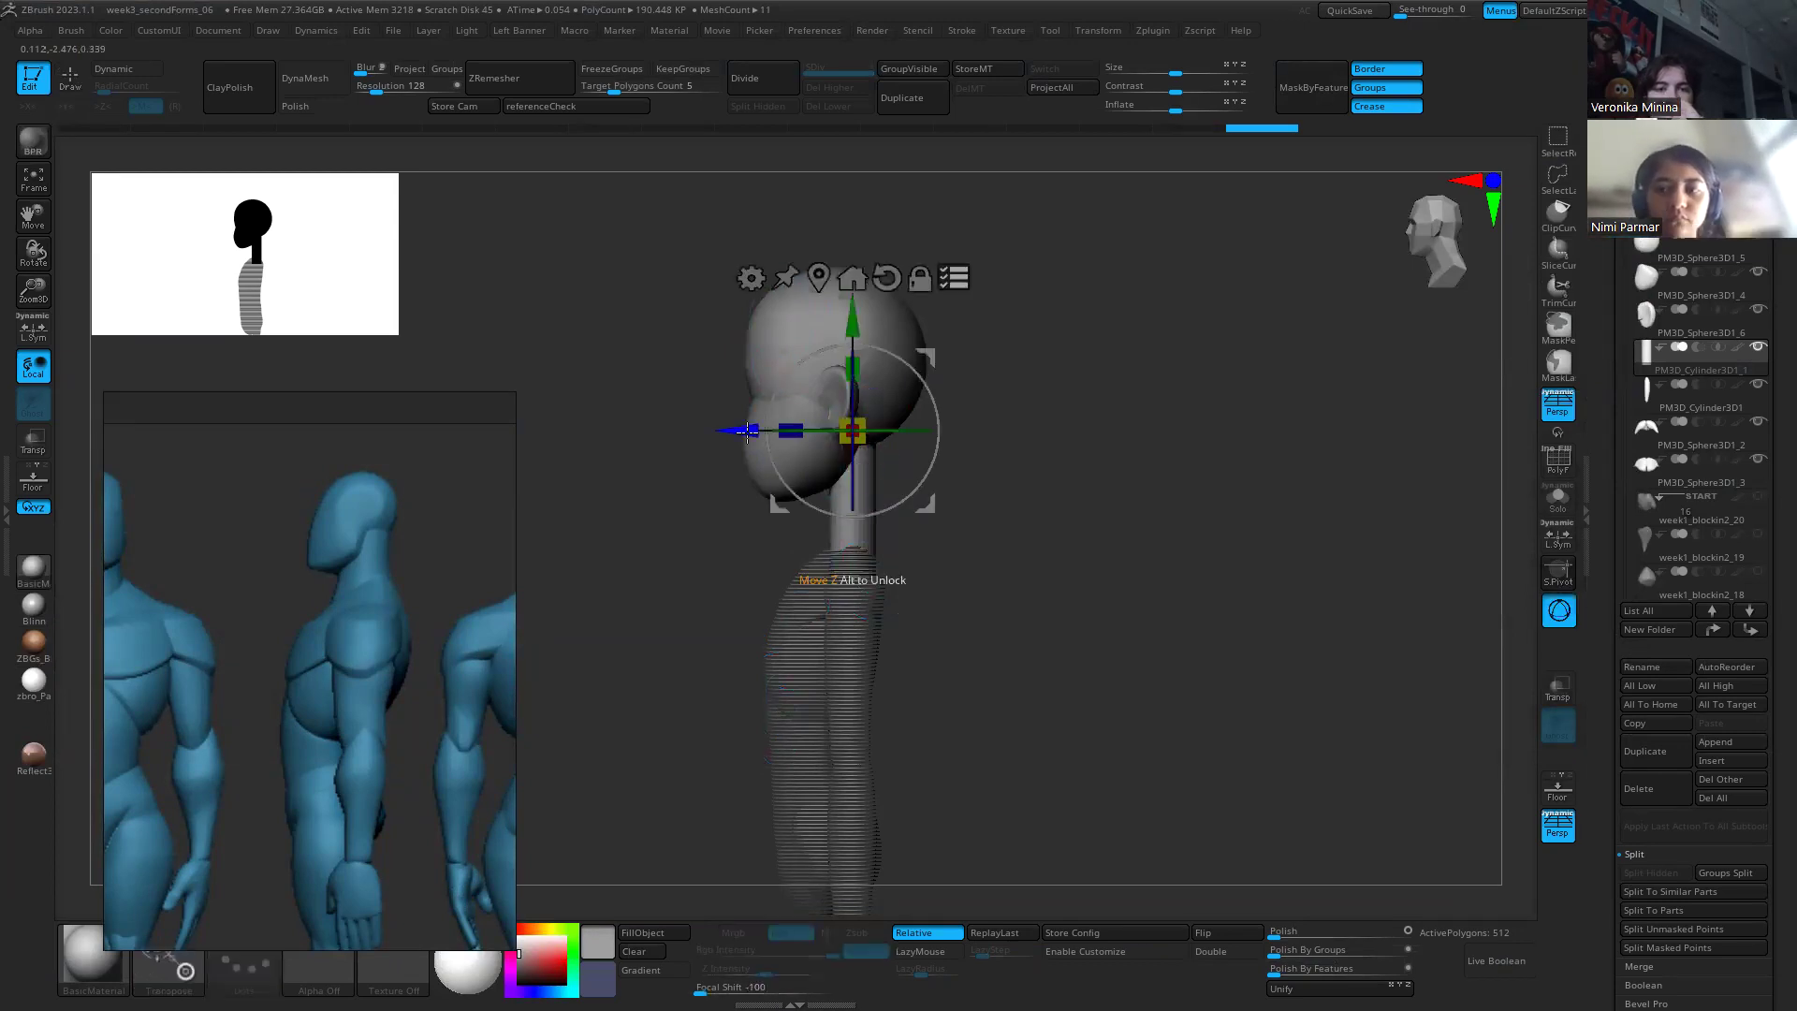
{"action": "left_click_drag", "start_coordinate": [792, 431], "coordinate": [742, 431]}
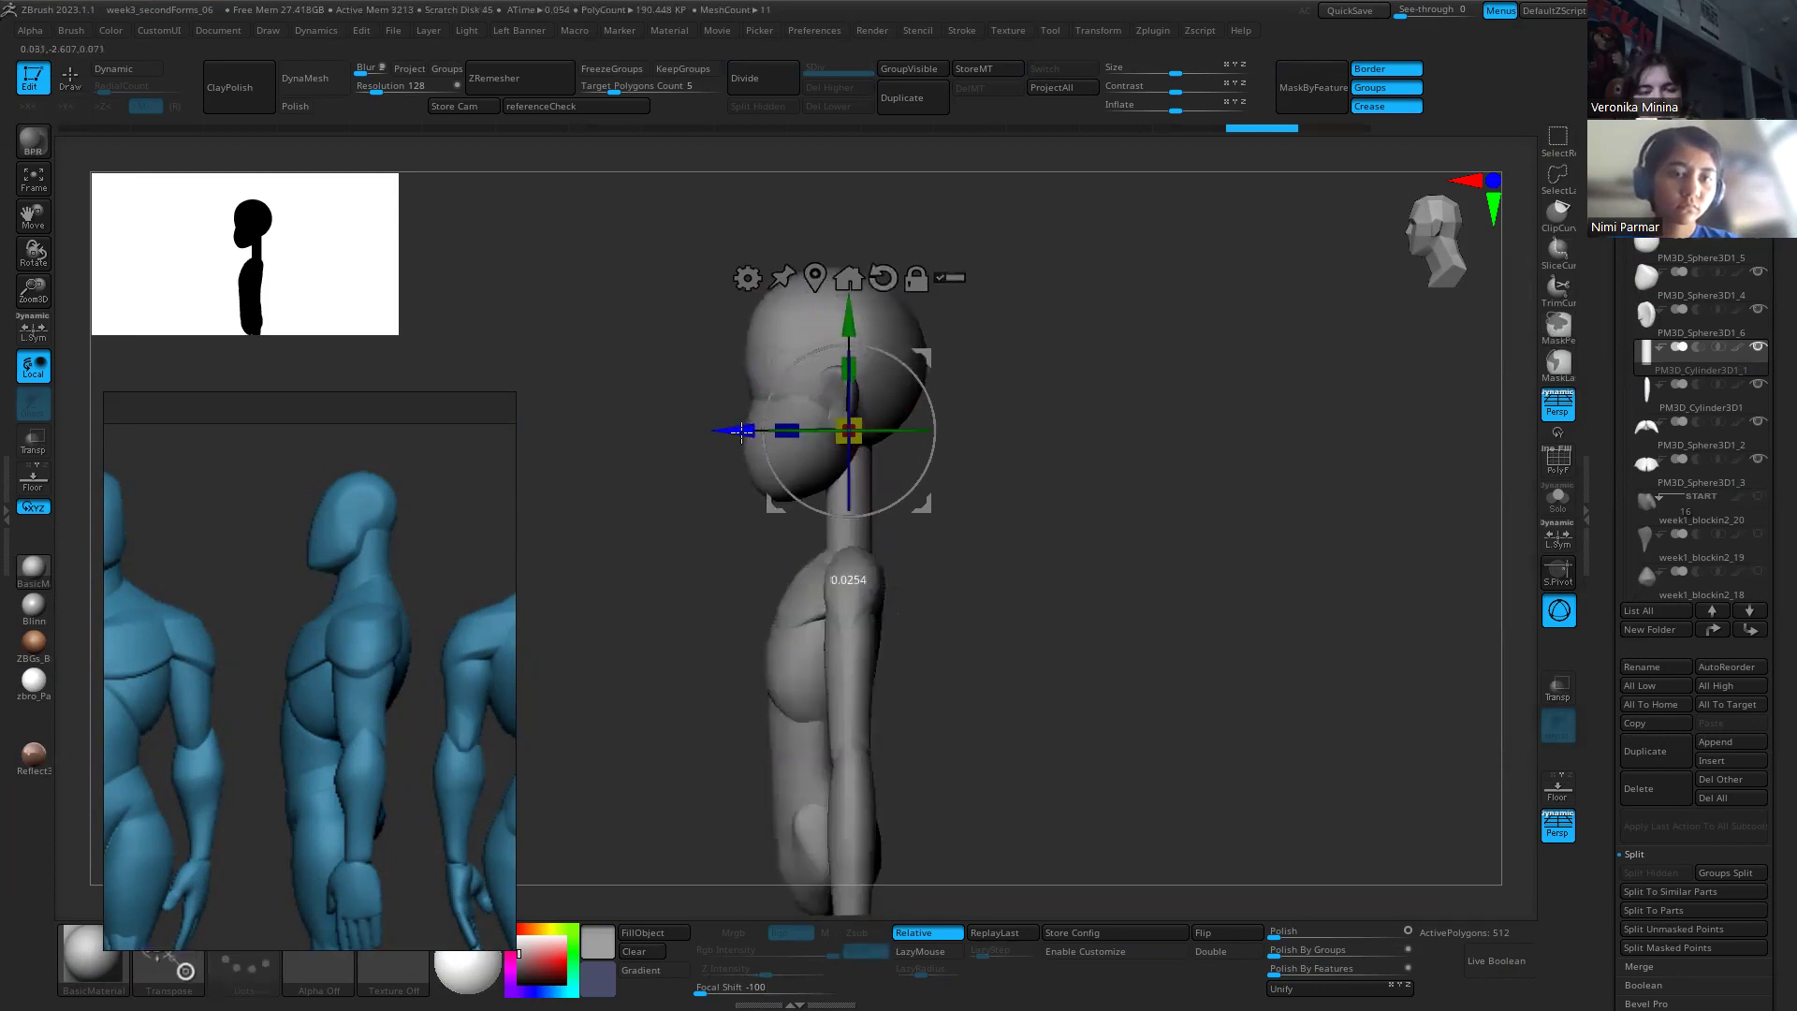
{"action": "key", "text": "q"}
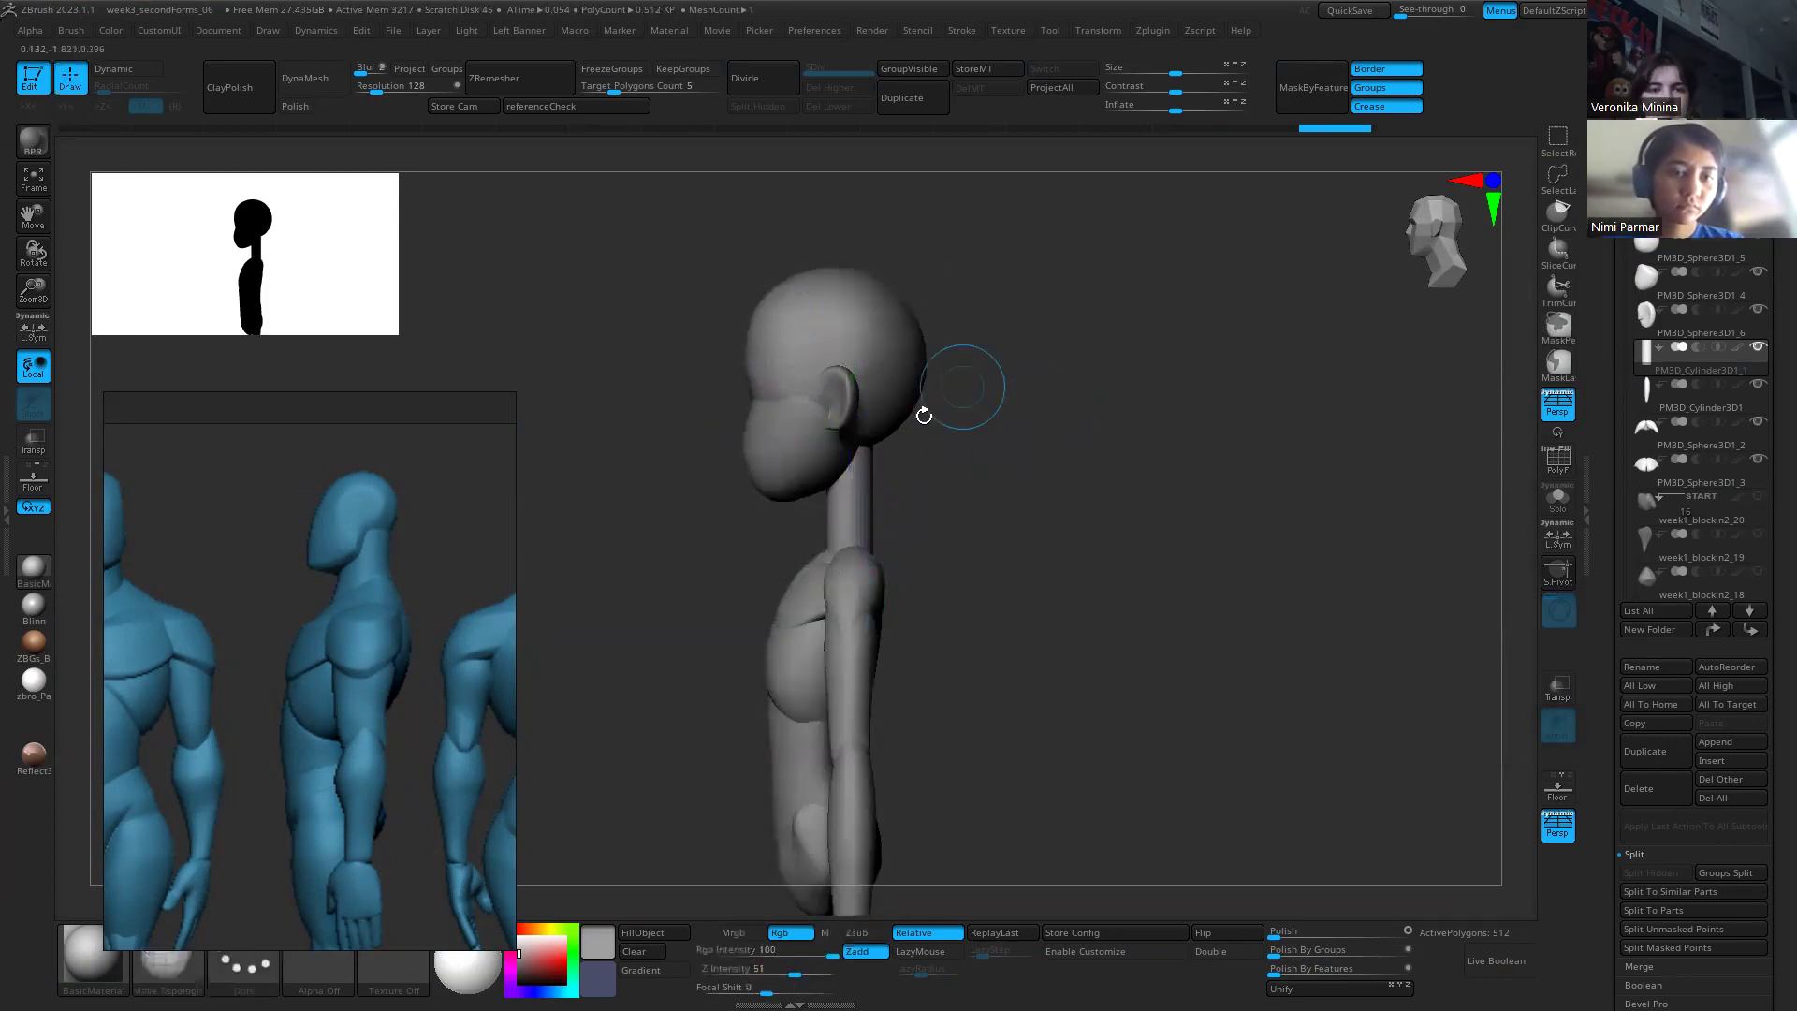
Step: Select the shoulder piece between neck and upper arm and reshape it over the upper back with a resized brush
{"action": "left_click_drag", "start_coordinate": [962, 630], "coordinate": [880, 629]}
{"action": "left_click", "coordinate": [869, 627], "text": "alt"}
{"action": "key", "text": "s"}
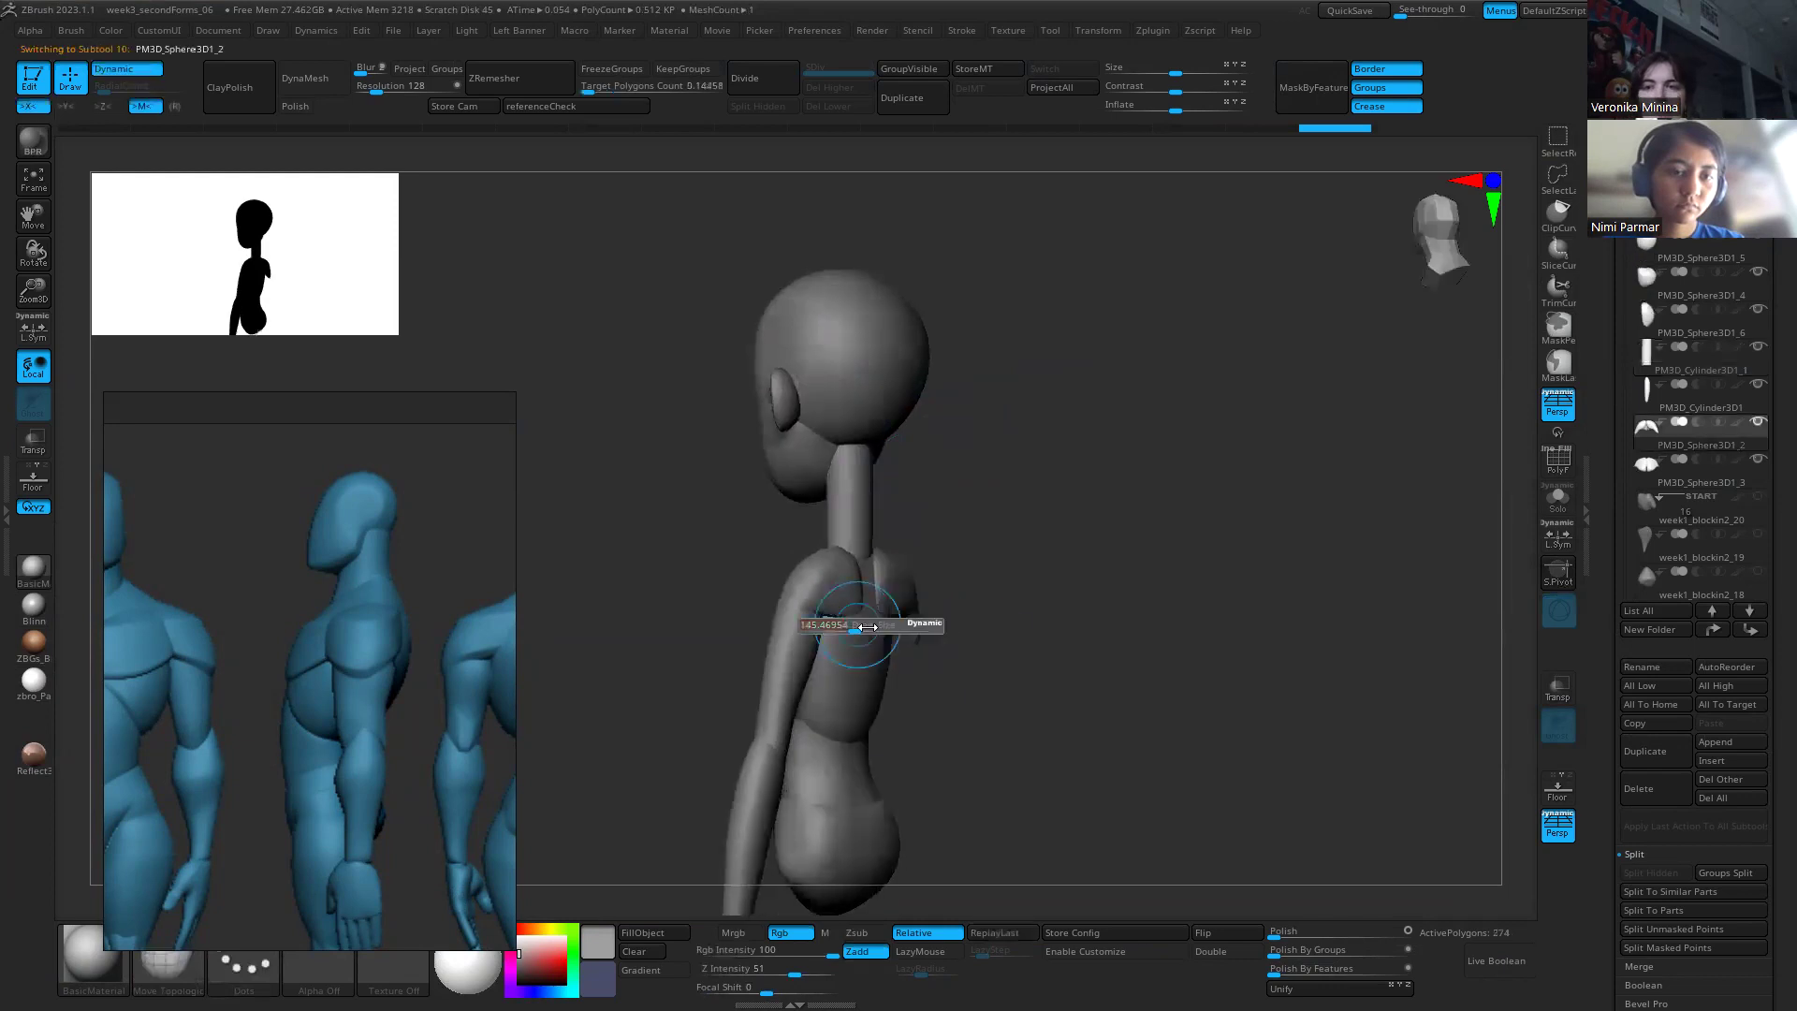
{"action": "left_click", "coordinate": [870, 613], "text": "alt"}
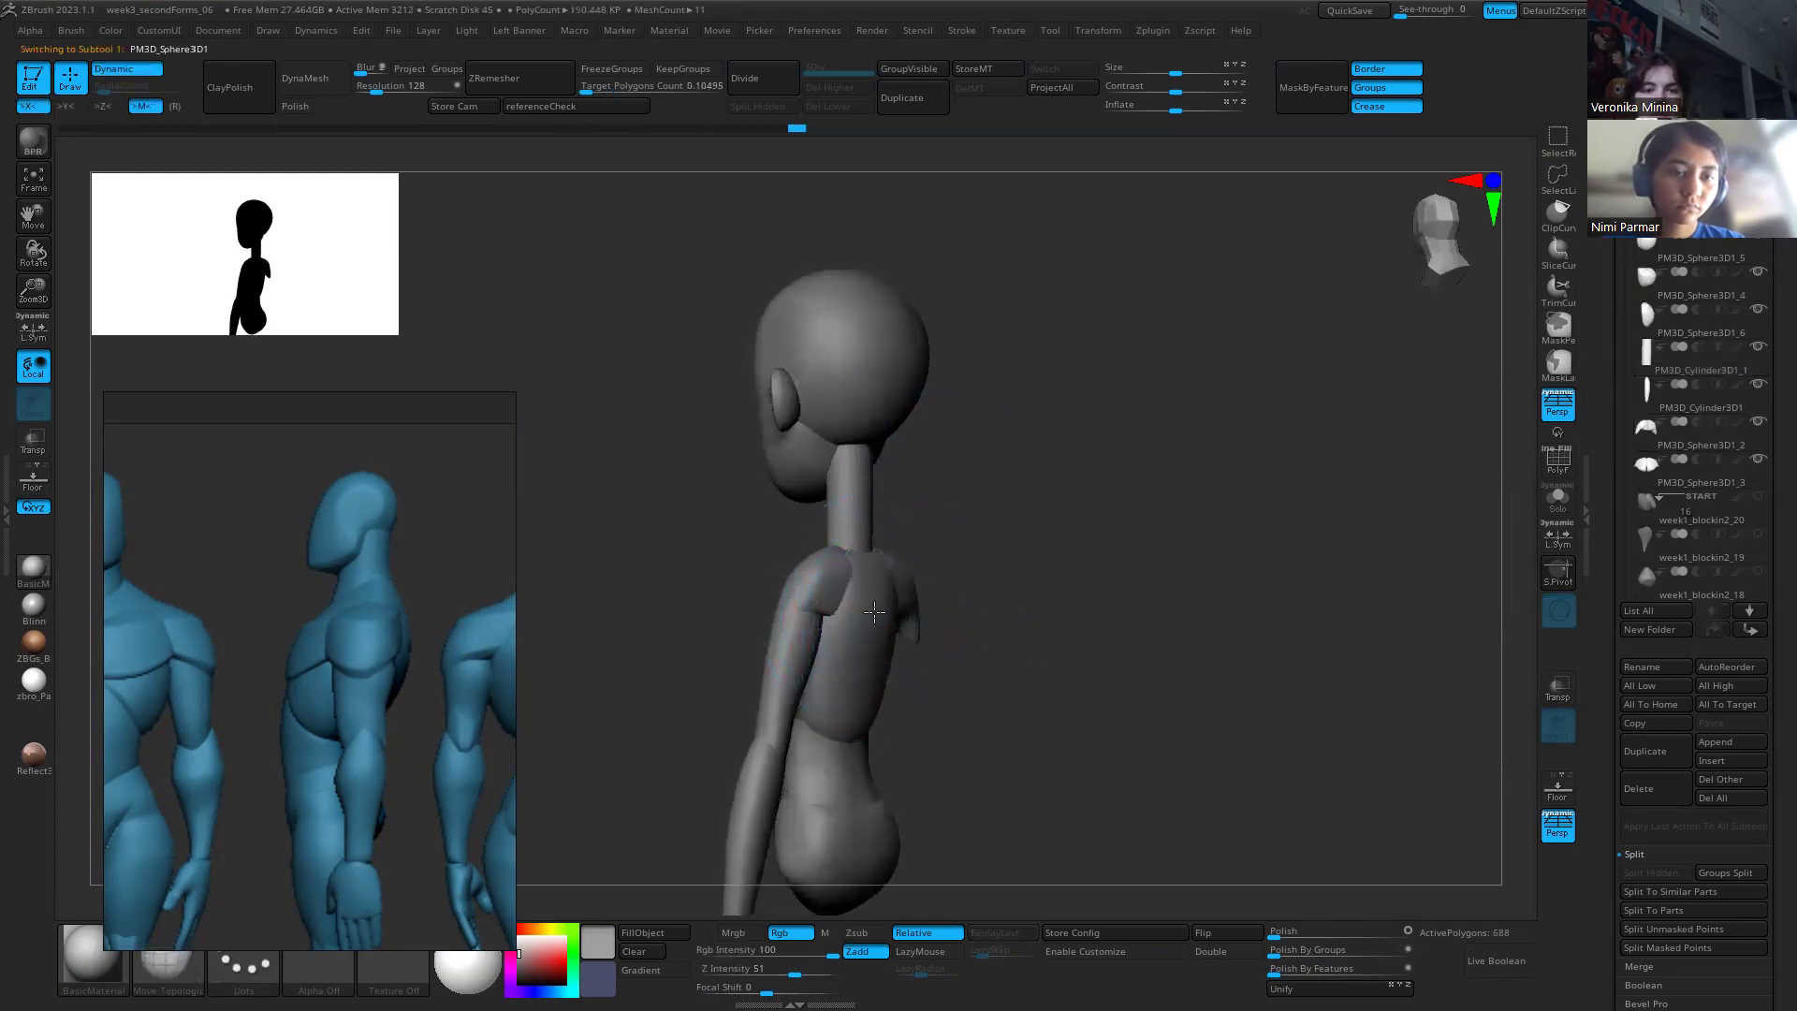
{"action": "left_click", "coordinate": [847, 599], "text": "alt"}
{"action": "key", "text": "s"}
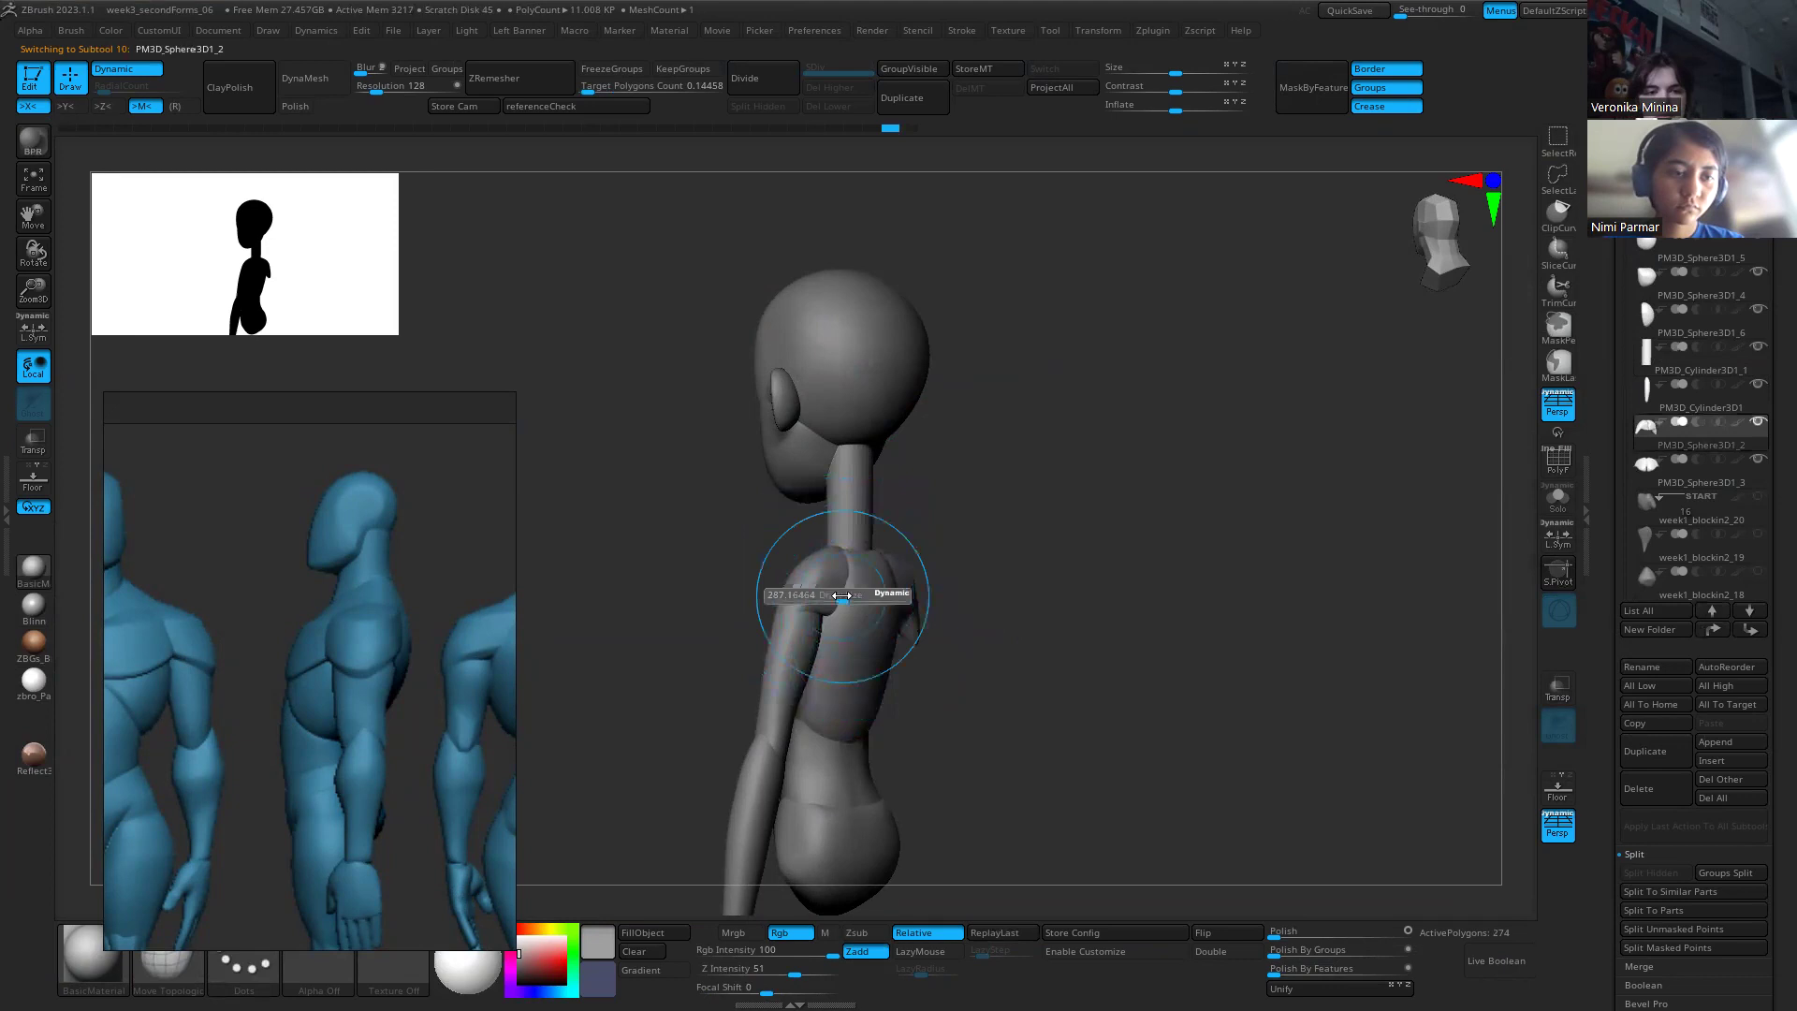
{"action": "left_click_drag", "start_coordinate": [958, 682], "coordinate": [918, 594]}
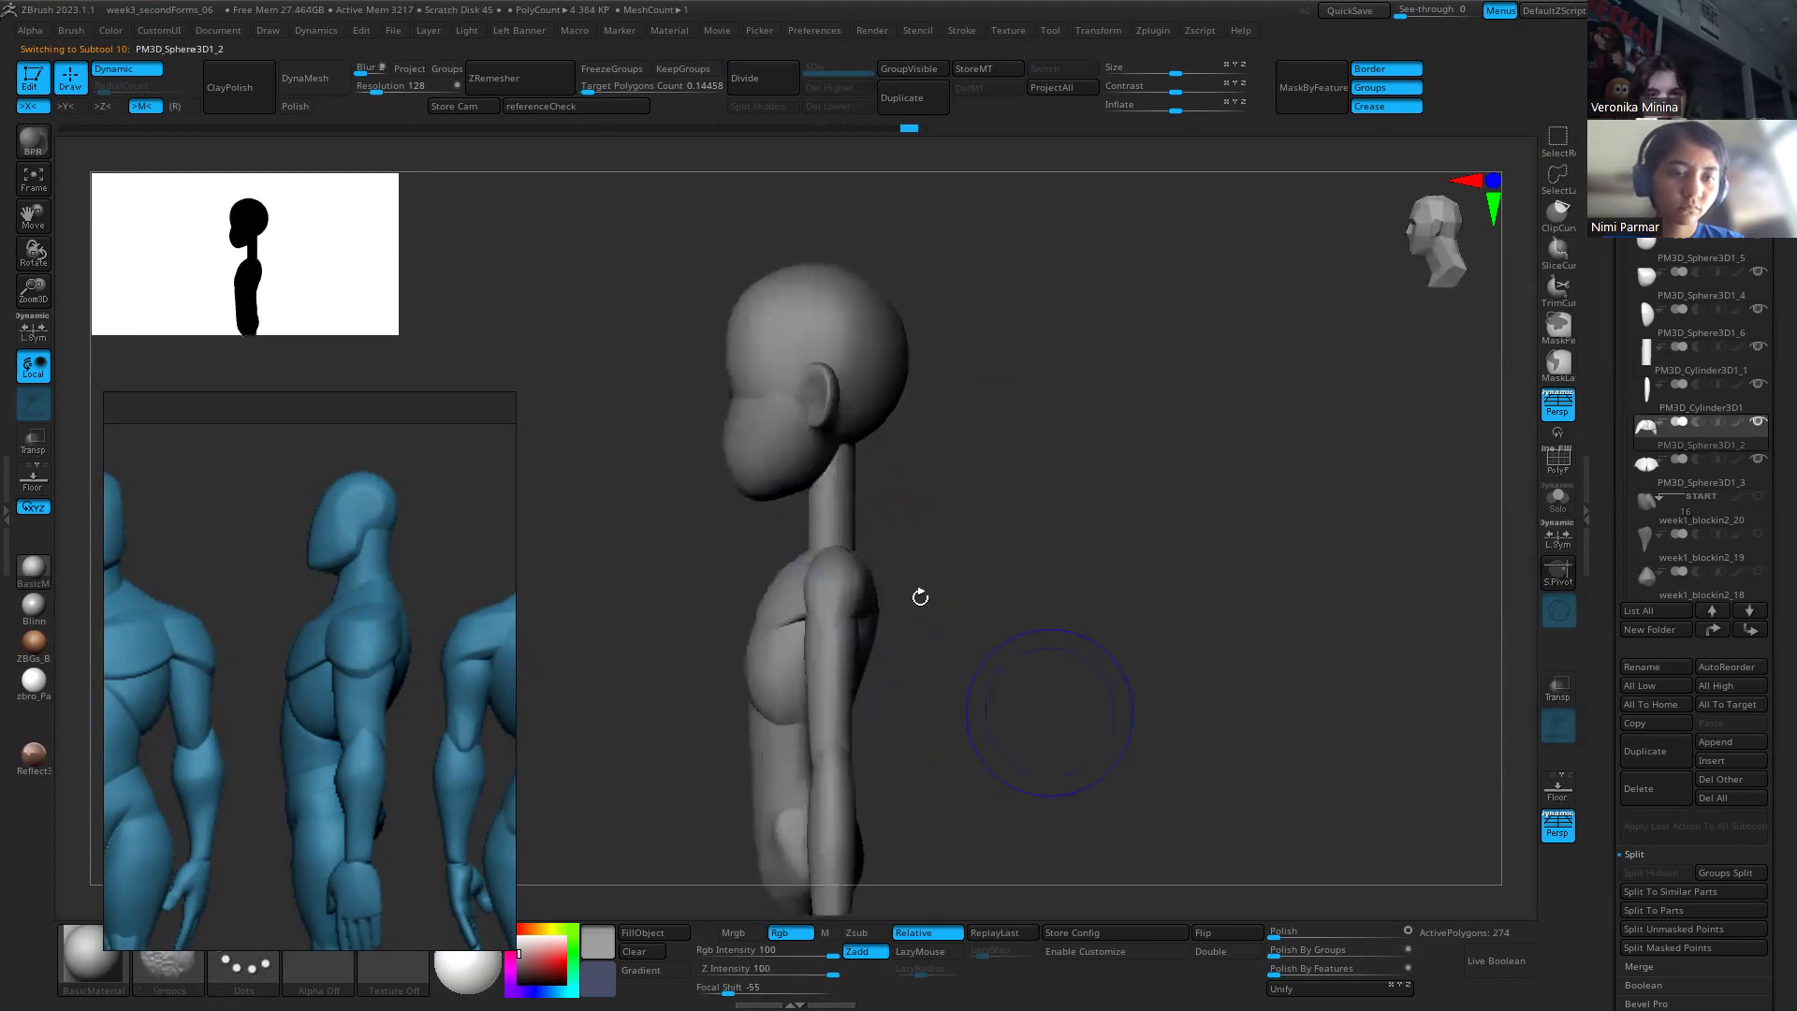
{"action": "left_click_drag", "start_coordinate": [873, 674], "coordinate": [859, 554]}
Step: Refine the shoulder piece's profile around the top of the arm and make the chest muscle piece active
{"action": "left_click", "coordinate": [829, 572], "text": "alt"}
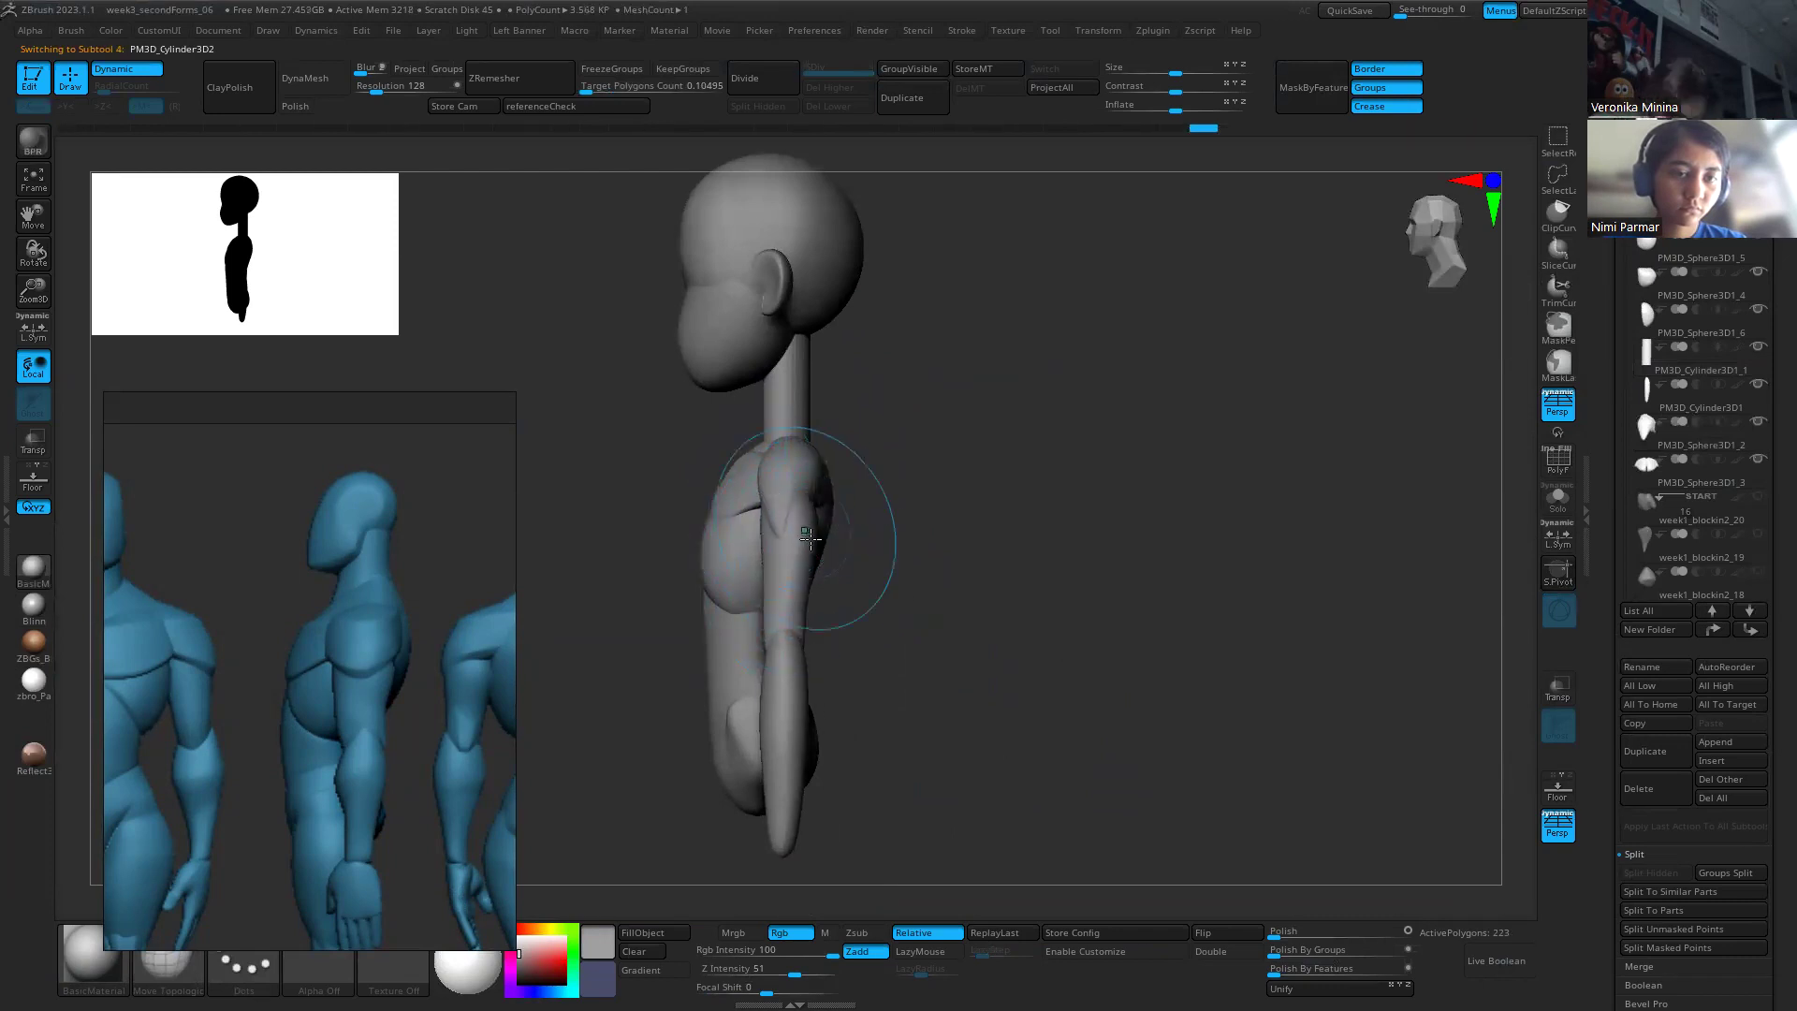
{"action": "left_click", "coordinate": [801, 477], "text": "alt"}
{"action": "key", "text": "s"}
{"action": "left_click_drag", "start_coordinate": [806, 479], "coordinate": [795, 515]}
{"action": "key", "text": "s"}
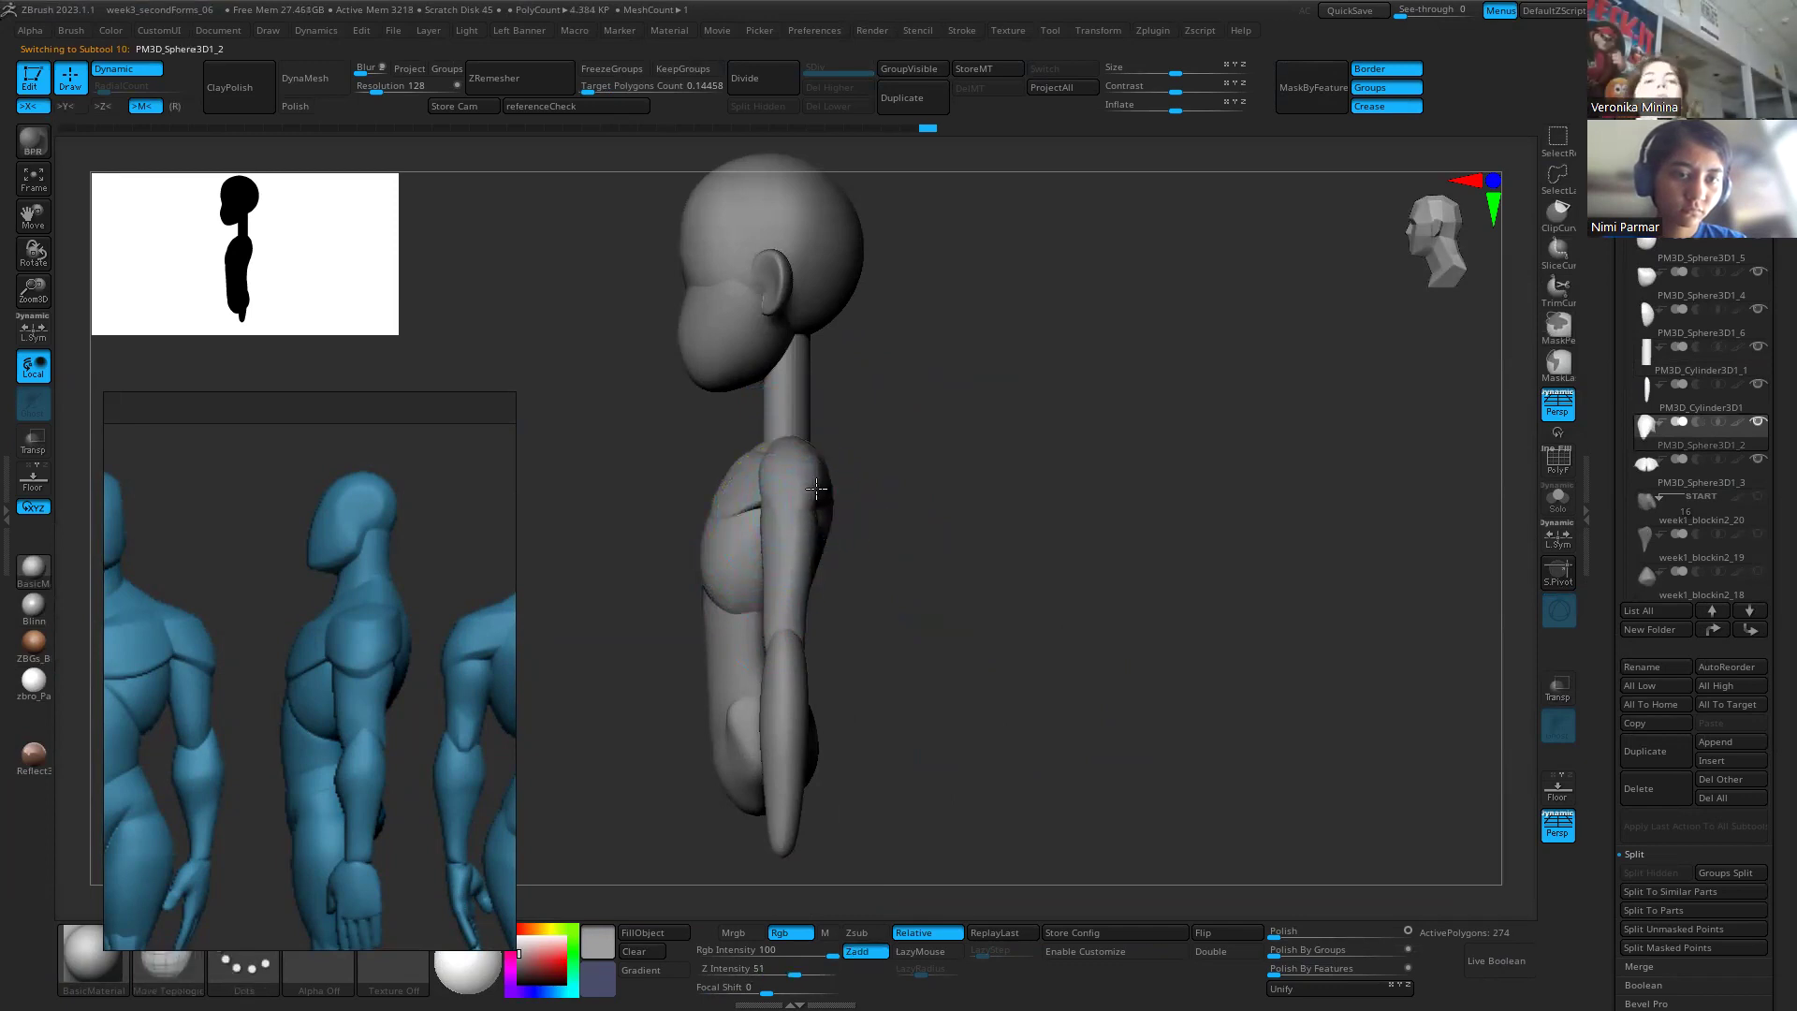
{"action": "left_click", "coordinate": [802, 520], "text": "alt"}
{"action": "left_click", "coordinate": [795, 521], "text": "alt"}
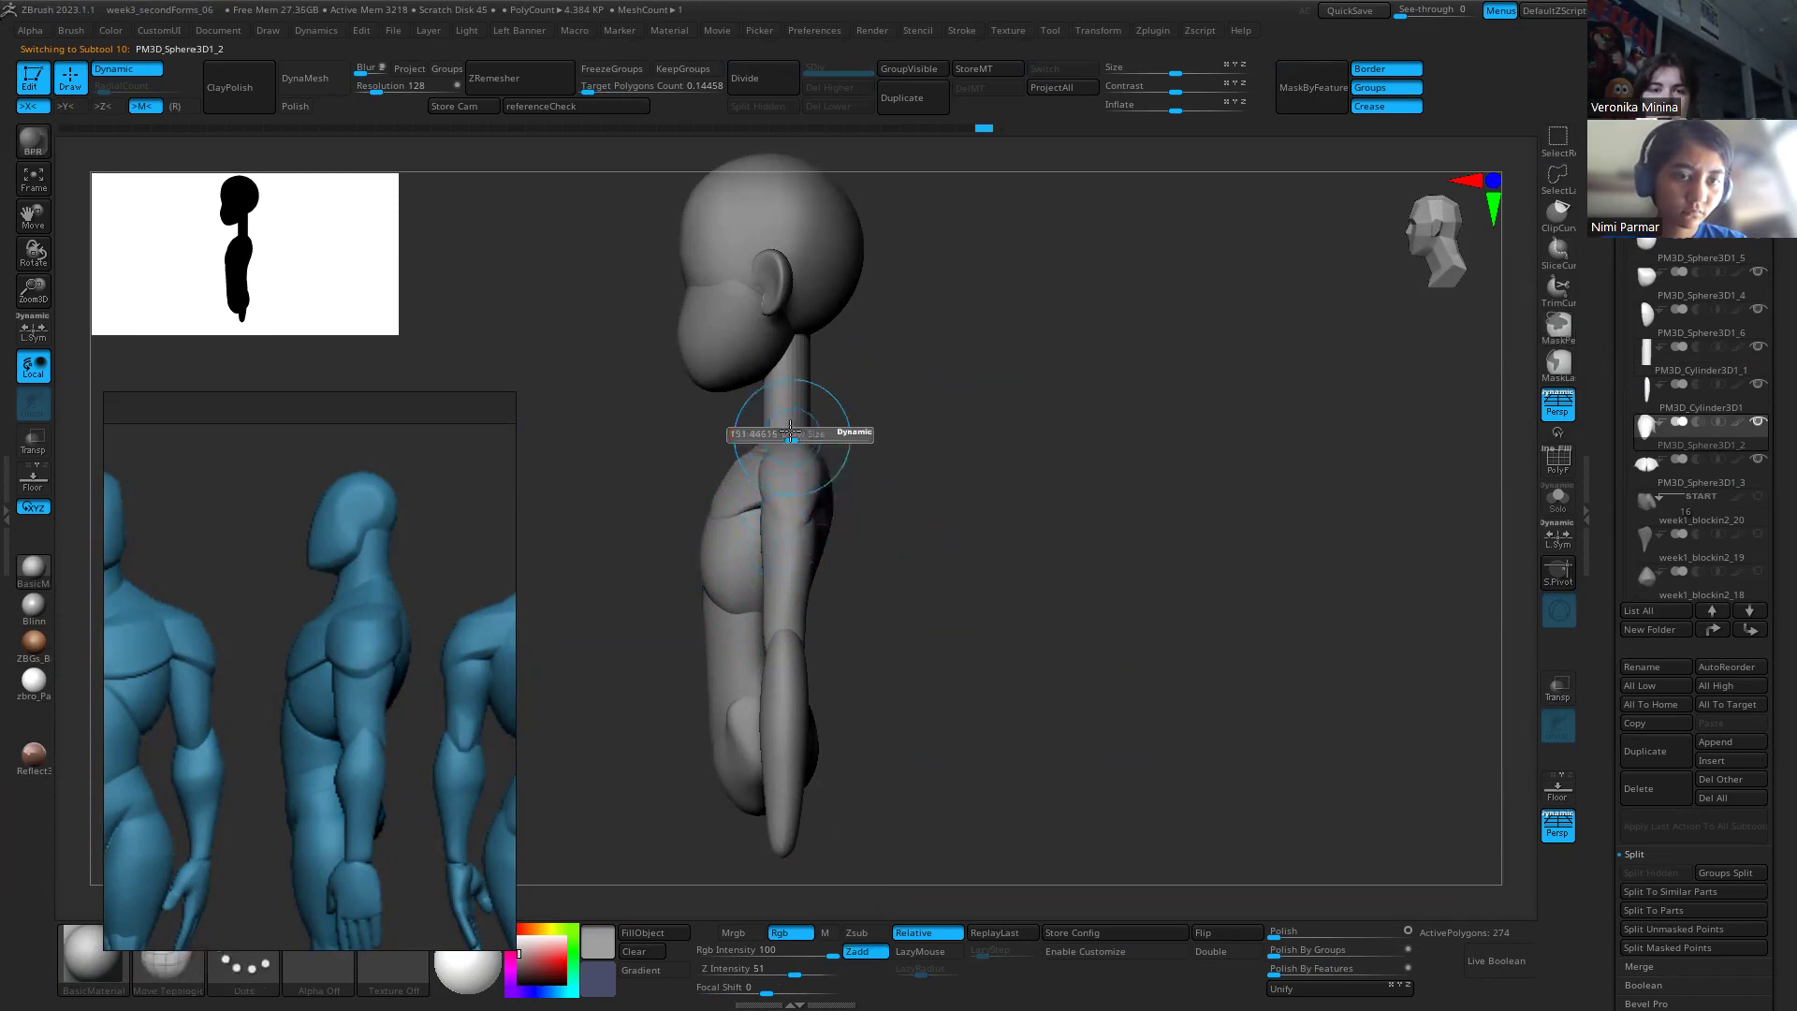
{"action": "mouse_move", "coordinate": [788, 438]}
{"action": "right_mouse_down"}
{"action": "mouse_move", "coordinate": [926, 580]}
{"action": "mouse_move", "coordinate": [1007, 502]}
{"action": "mouse_move", "coordinate": [842, 530]}
{"action": "mouse_move", "coordinate": [756, 595]}
{"action": "mouse_move", "coordinate": [823, 590]}
{"action": "mouse_move", "coordinate": [739, 592]}
{"action": "right_mouse_up"}
{"action": "left_click", "coordinate": [716, 571], "text": "alt"}
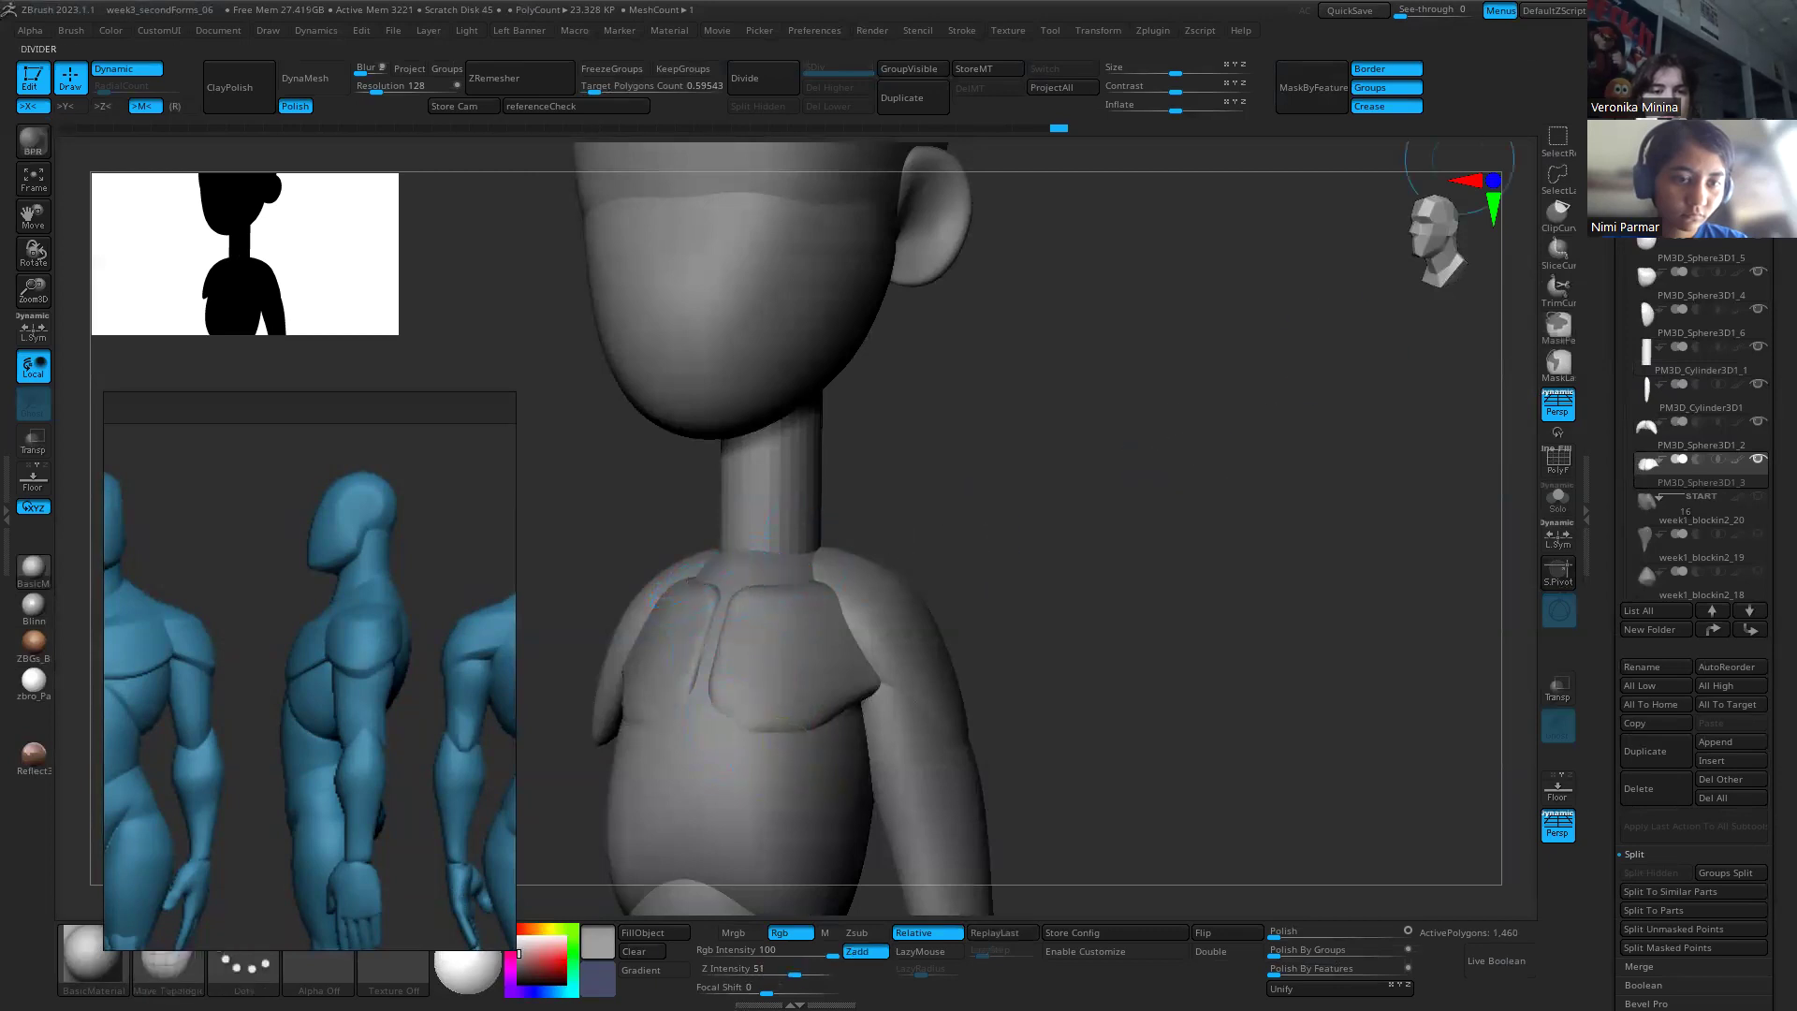
Step: Open the earlier full-body blockout, show only week1_blockin1_1, and examine its neck, collarbone, chest and arm forms
{"action": "scroll", "coordinate": [1693, 421], "scroll_direction": "up", "scroll_amount": 5}
{"action": "left_click", "coordinate": [1705, 256]}
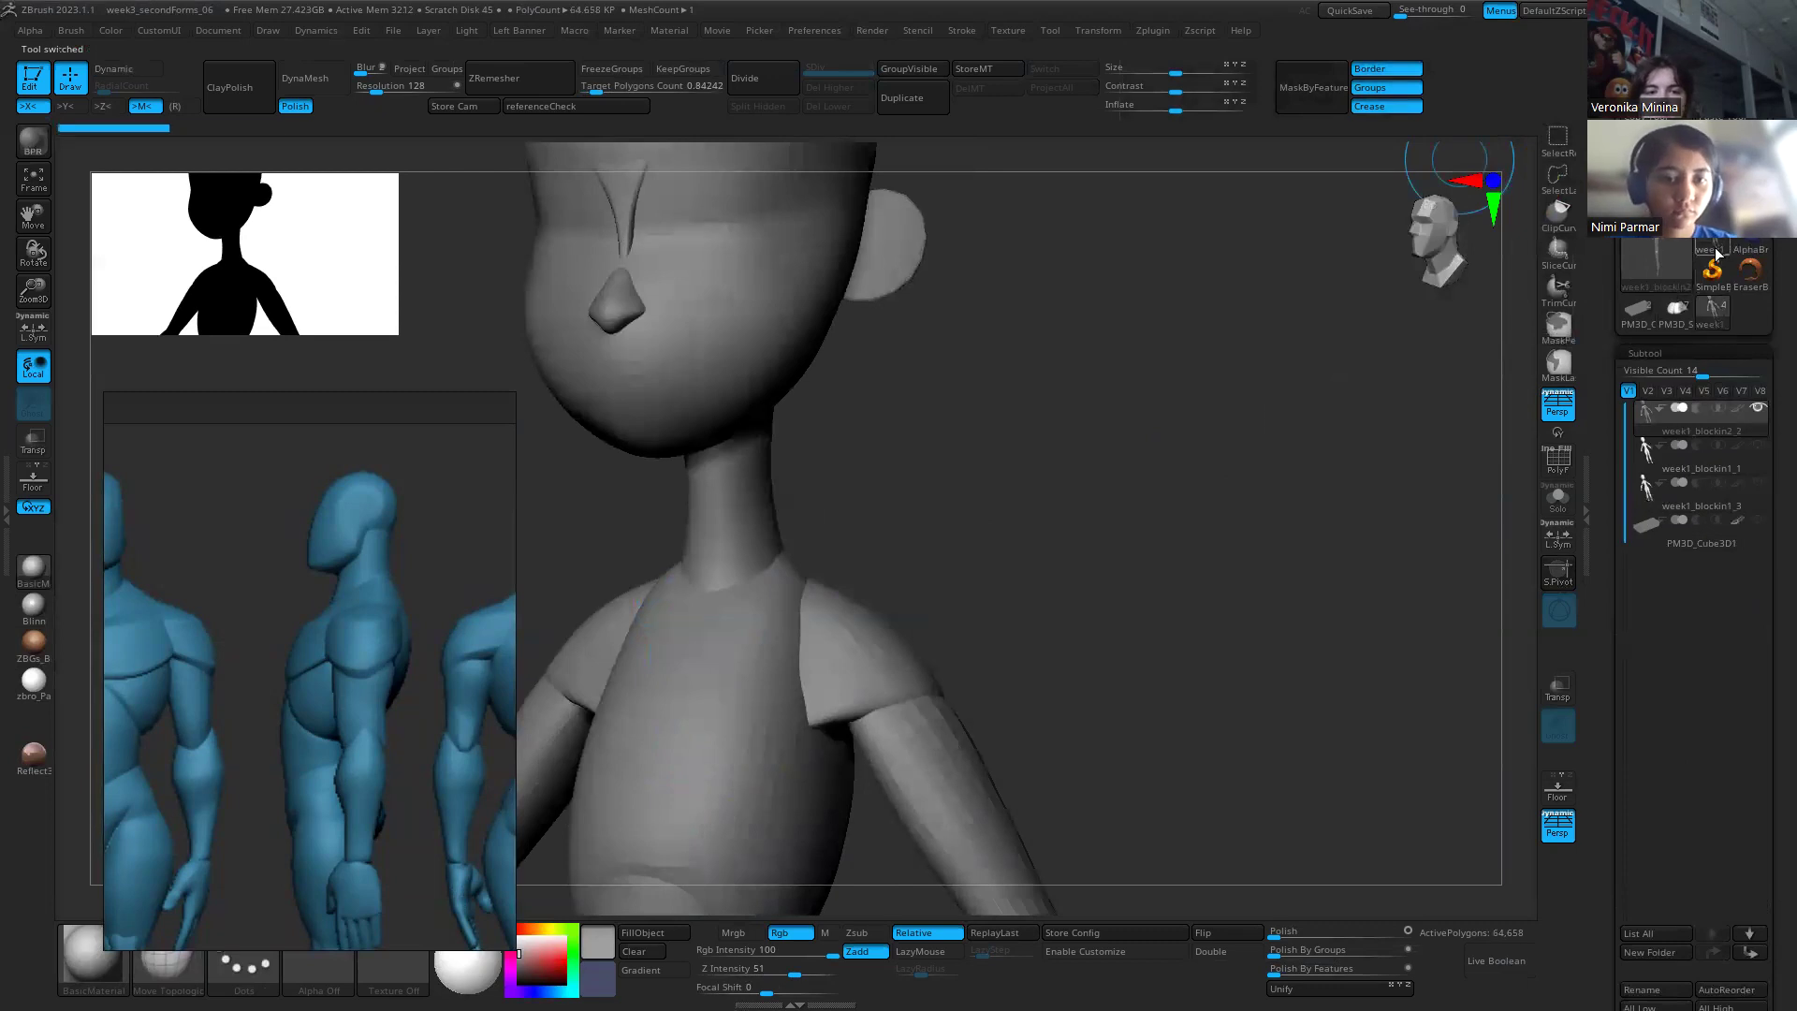
{"action": "left_click", "coordinate": [1652, 492]}
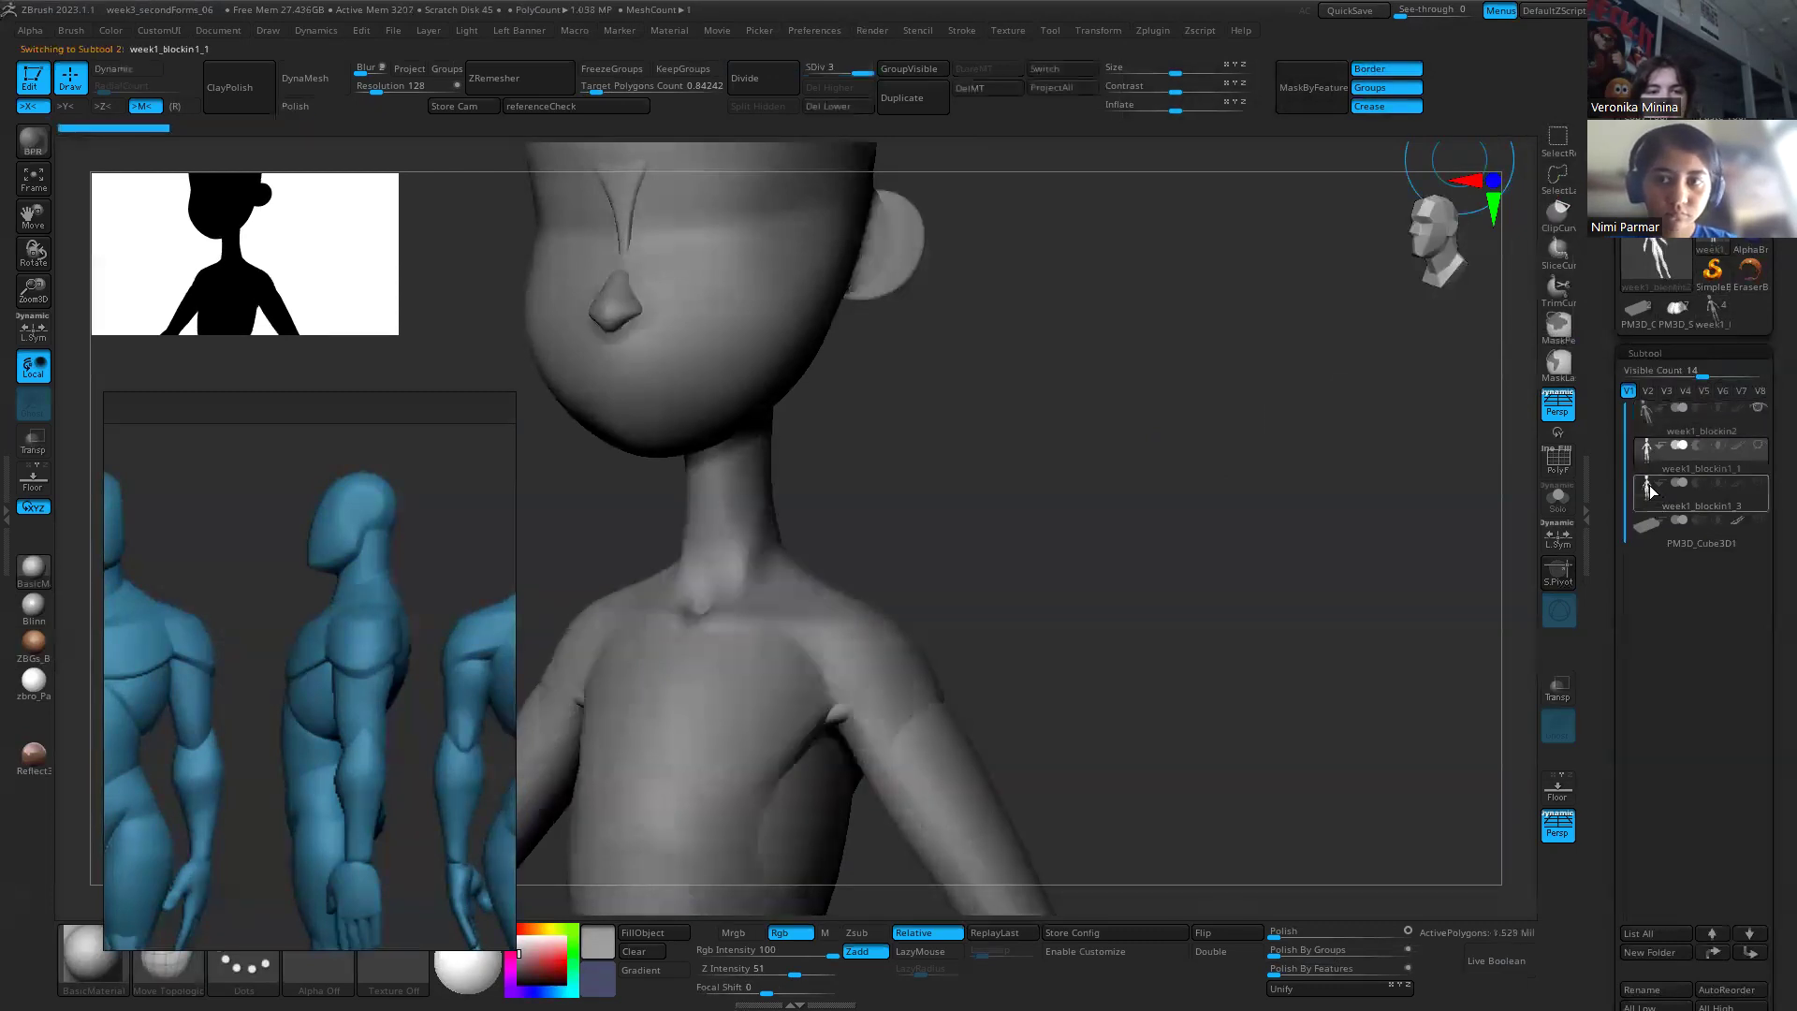
{"action": "left_click", "coordinate": [1662, 447]}
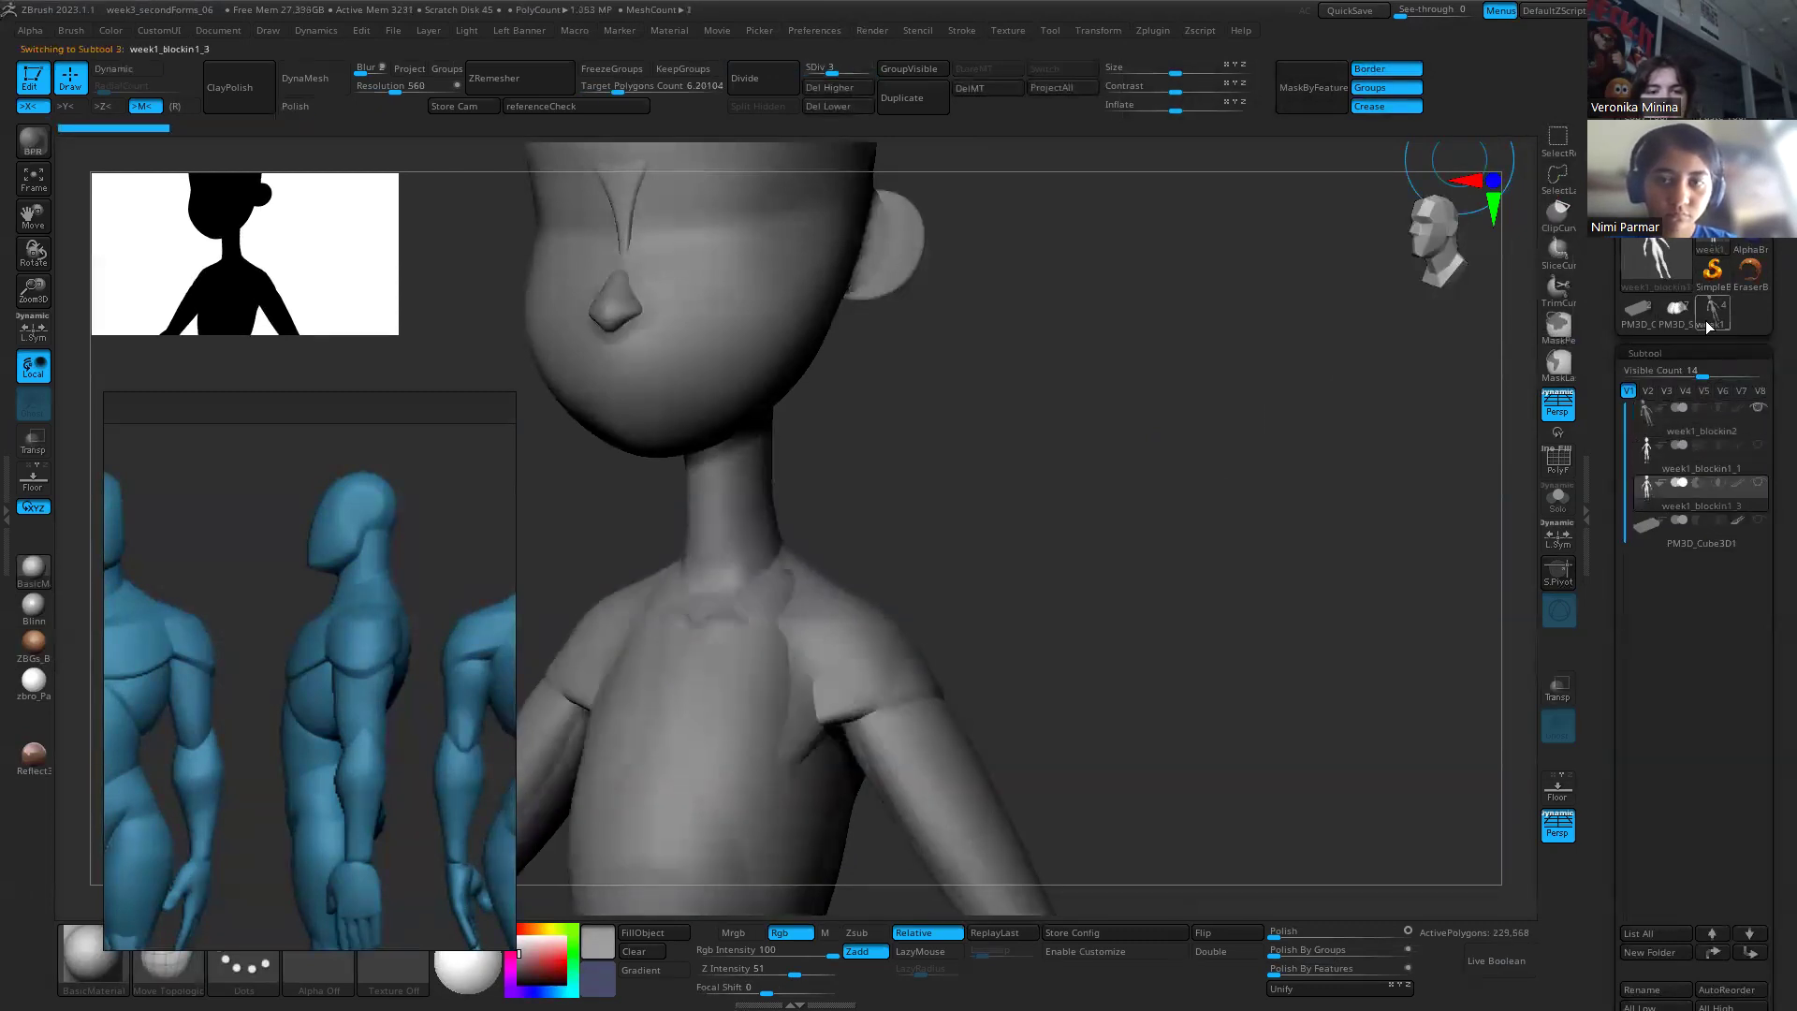
{"action": "left_click", "coordinate": [1662, 447]}
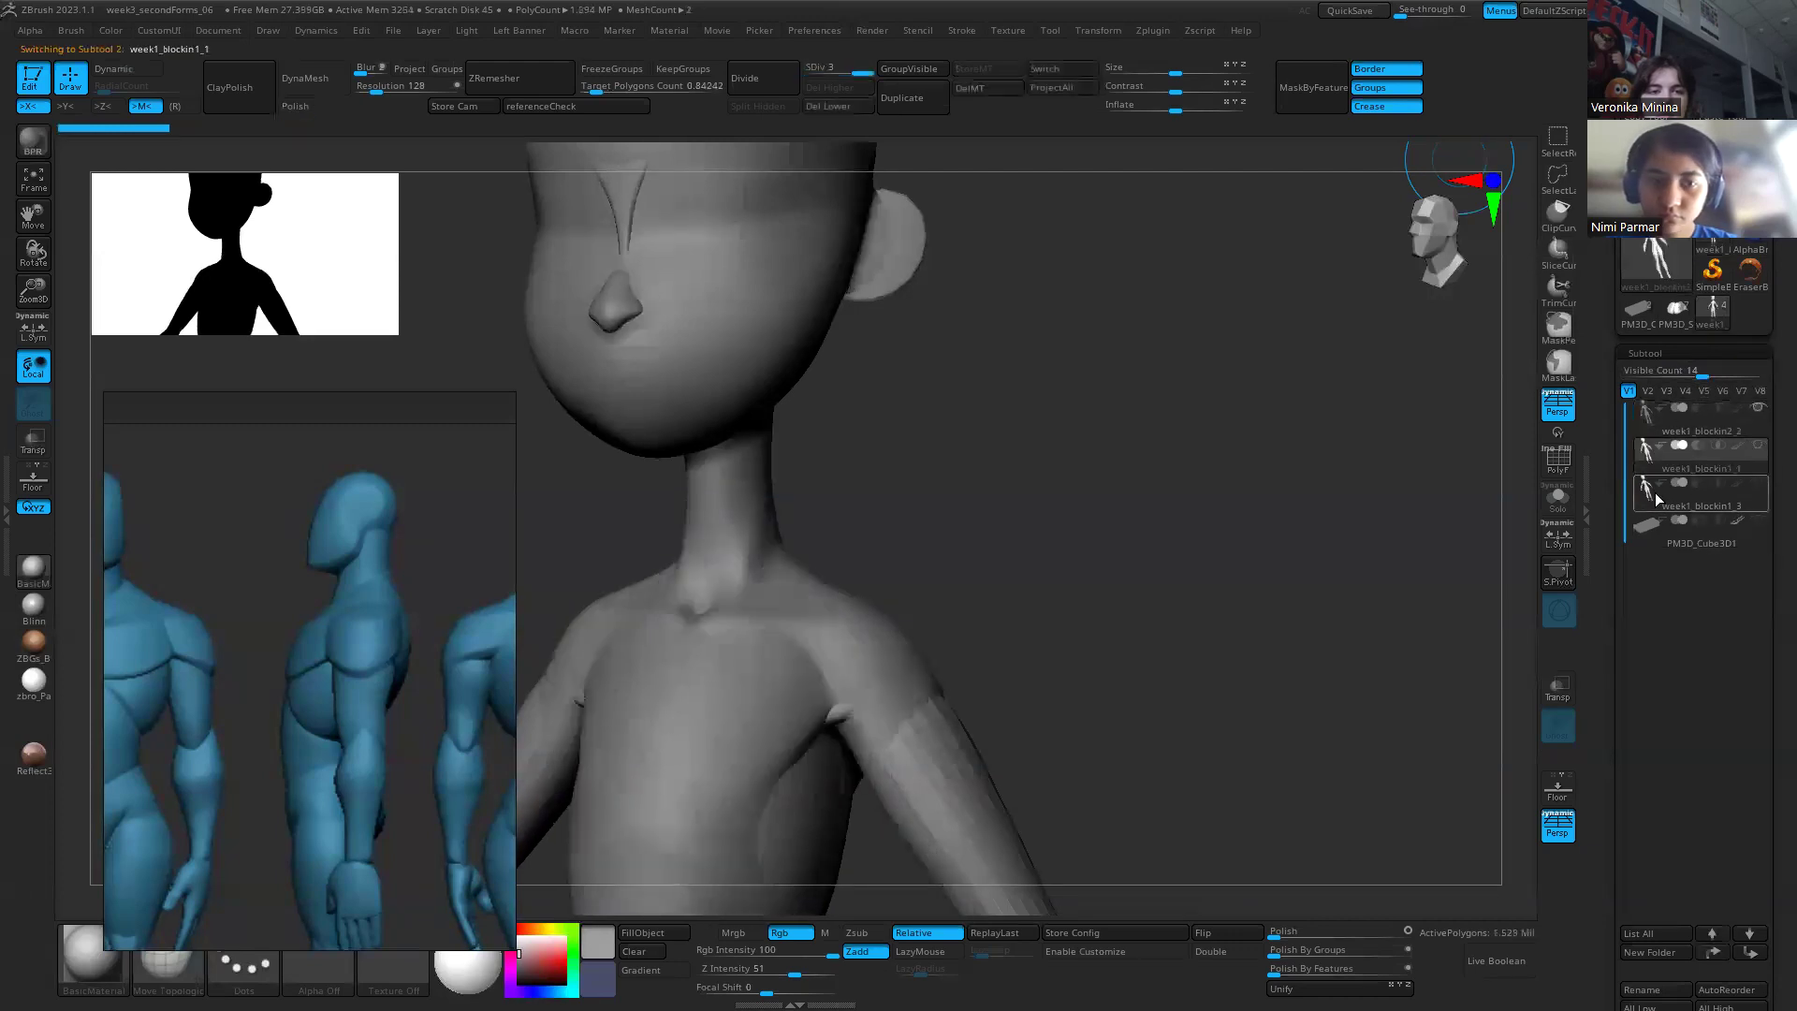
{"action": "left_click", "coordinate": [1758, 413]}
{"action": "mouse_move", "coordinate": [951, 461]}
{"action": "left_mouse_down"}
{"action": "mouse_move", "coordinate": [1143, 509]}
{"action": "mouse_move", "coordinate": [936, 567]}
{"action": "left_mouse_up"}
{"action": "mouse_move", "coordinate": [1064, 688]}
{"action": "left_mouse_down"}
{"action": "mouse_move", "coordinate": [1107, 565]}
{"action": "mouse_move", "coordinate": [1147, 605]}
{"action": "mouse_move", "coordinate": [1170, 599]}
{"action": "mouse_move", "coordinate": [1044, 612]}
{"action": "mouse_move", "coordinate": [1104, 604]}
{"action": "mouse_move", "coordinate": [946, 486]}
{"action": "mouse_move", "coordinate": [1061, 630]}
{"action": "mouse_move", "coordinate": [1035, 626]}
{"action": "left_mouse_up"}
{"action": "left_click_drag", "start_coordinate": [749, 602], "coordinate": [894, 561]}
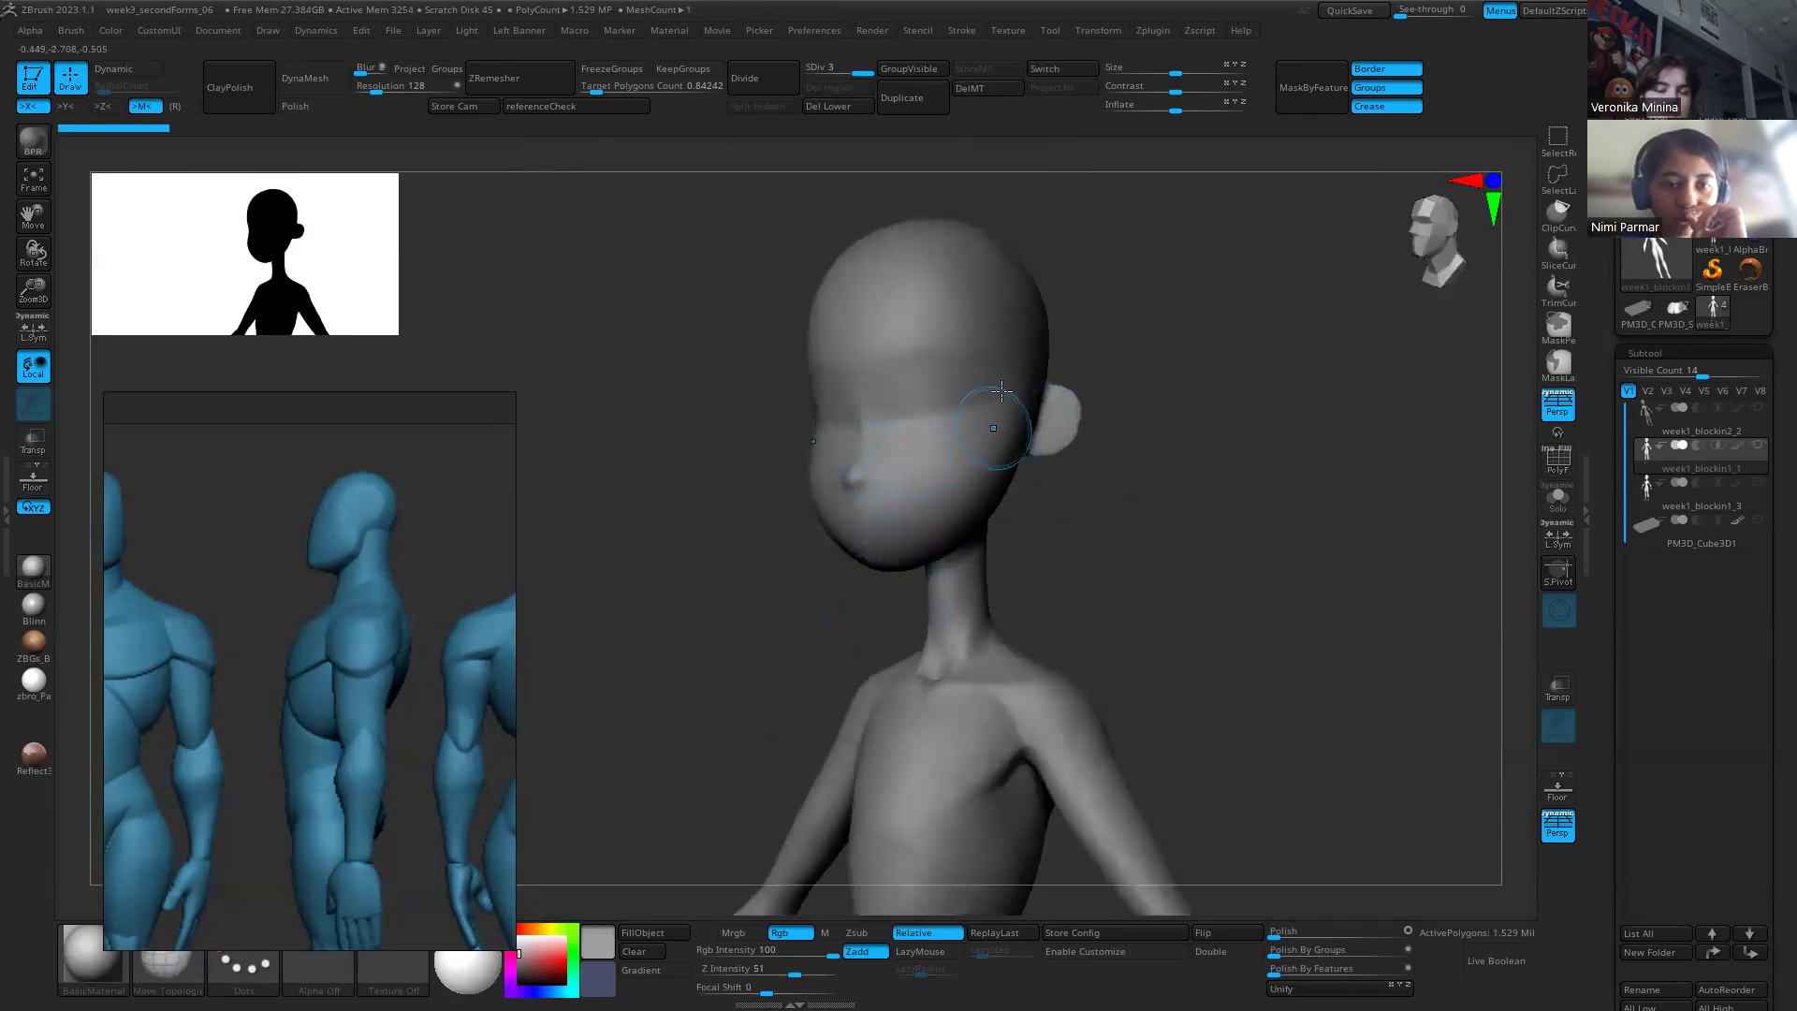
{"action": "left_click_drag", "start_coordinate": [1039, 530], "coordinate": [1057, 592], "text": "alt"}
{"action": "mouse_move", "coordinate": [1014, 385]}
{"action": "left_mouse_down"}
{"action": "mouse_move", "coordinate": [1195, 481]}
{"action": "mouse_move", "coordinate": [1139, 489]}
{"action": "mouse_move", "coordinate": [1179, 481]}
{"action": "mouse_move", "coordinate": [1064, 551]}
{"action": "left_mouse_up"}
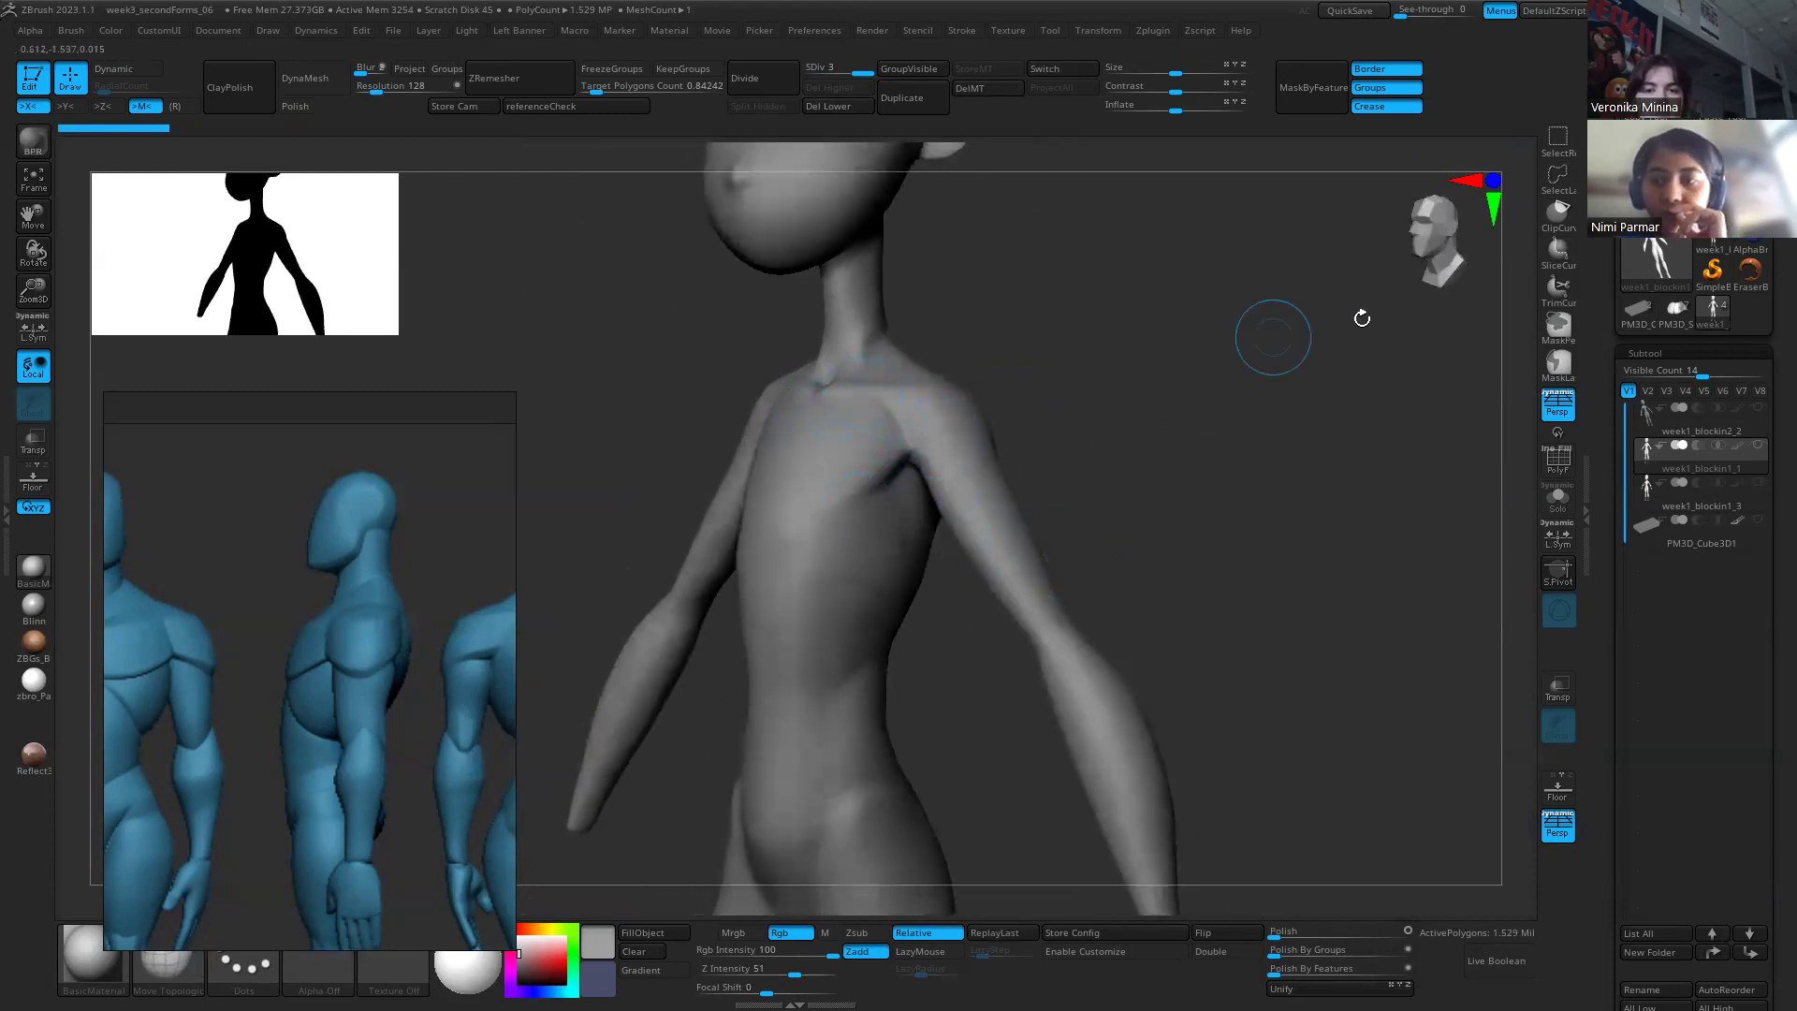
Step: Return to the separate-parts blockout and reshape the upper edge of the chest muscles toward the collarbone and shoulders
{"action": "left_click", "coordinate": [1675, 309]}
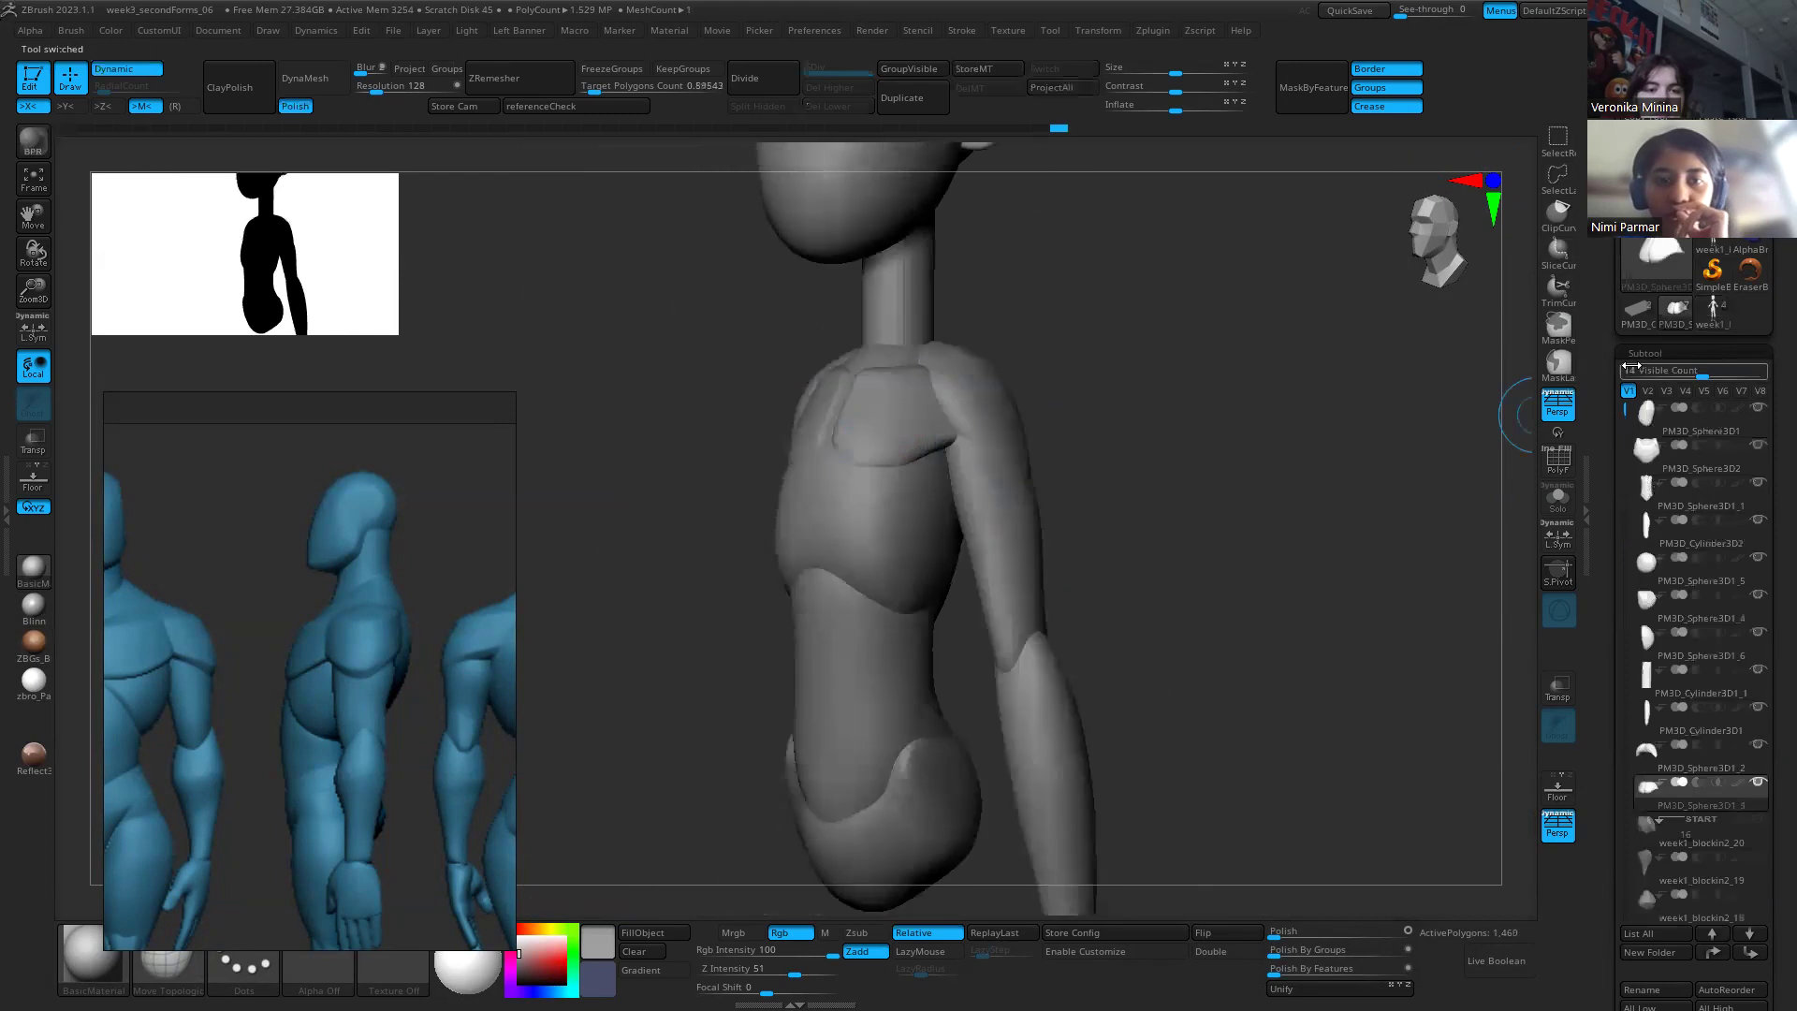
{"action": "key", "text": "s"}
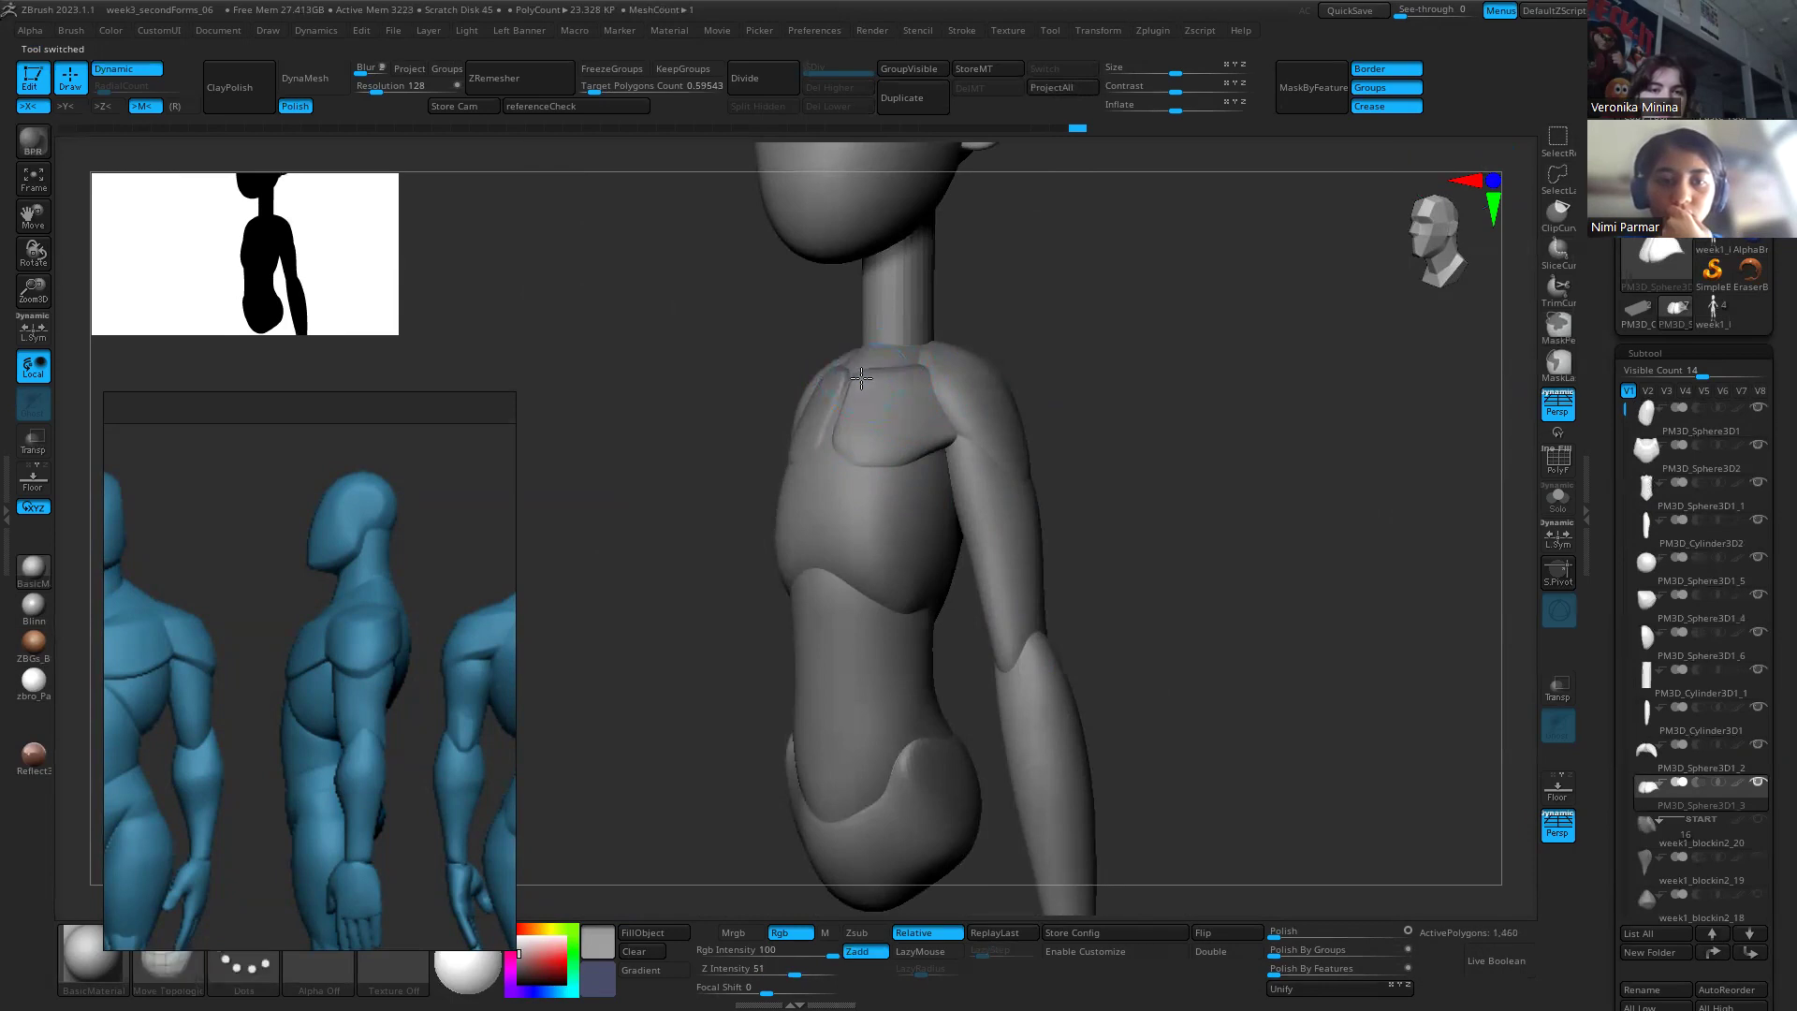
{"action": "mouse_move", "coordinate": [1138, 453]}
{"action": "left_mouse_down"}
{"action": "mouse_move", "coordinate": [802, 447]}
{"action": "mouse_move", "coordinate": [820, 400]}
{"action": "mouse_move", "coordinate": [802, 421]}
{"action": "mouse_move", "coordinate": [793, 402]}
{"action": "mouse_move", "coordinate": [814, 374]}
{"action": "left_mouse_up"}
{"action": "mouse_move", "coordinate": [964, 379]}
{"action": "left_mouse_down"}
{"action": "mouse_move", "coordinate": [1074, 400]}
{"action": "mouse_move", "coordinate": [1055, 381]}
{"action": "left_mouse_up"}
{"action": "key", "text": "s"}
{"action": "mouse_move", "coordinate": [888, 343]}
{"action": "left_mouse_down"}
{"action": "mouse_move", "coordinate": [905, 342]}
{"action": "mouse_move", "coordinate": [984, 507]}
{"action": "mouse_move", "coordinate": [921, 511]}
{"action": "mouse_move", "coordinate": [908, 482]}
{"action": "mouse_move", "coordinate": [955, 533]}
{"action": "mouse_move", "coordinate": [880, 524]}
{"action": "mouse_move", "coordinate": [902, 524]}
{"action": "left_mouse_up"}
{"action": "key", "text": "s"}
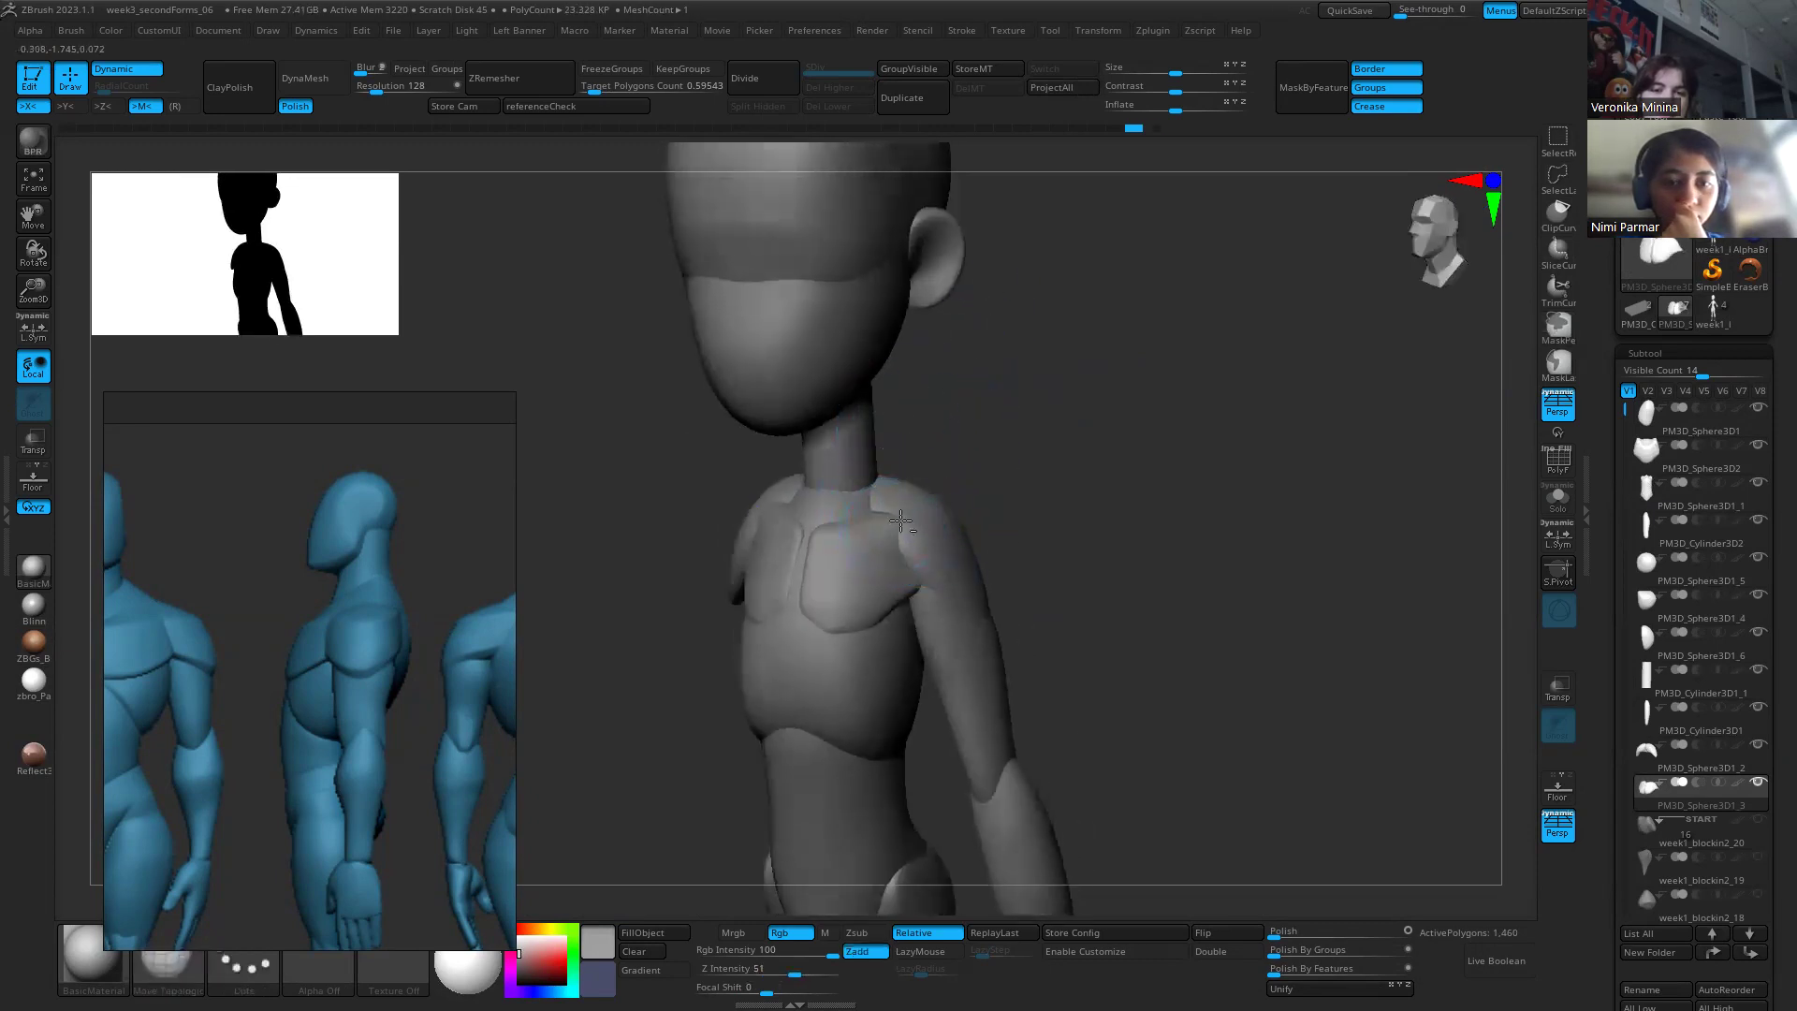
{"action": "mouse_move", "coordinate": [1039, 521]}
{"action": "left_mouse_down"}
{"action": "mouse_move", "coordinate": [874, 493]}
{"action": "mouse_move", "coordinate": [874, 516]}
{"action": "left_mouse_up"}
{"action": "mouse_move", "coordinate": [762, 513]}
{"action": "left_mouse_down", "text": "shift"}
{"action": "mouse_move", "coordinate": [713, 513]}
{"action": "mouse_move", "coordinate": [764, 508]}
{"action": "left_mouse_up", "text": "shift"}
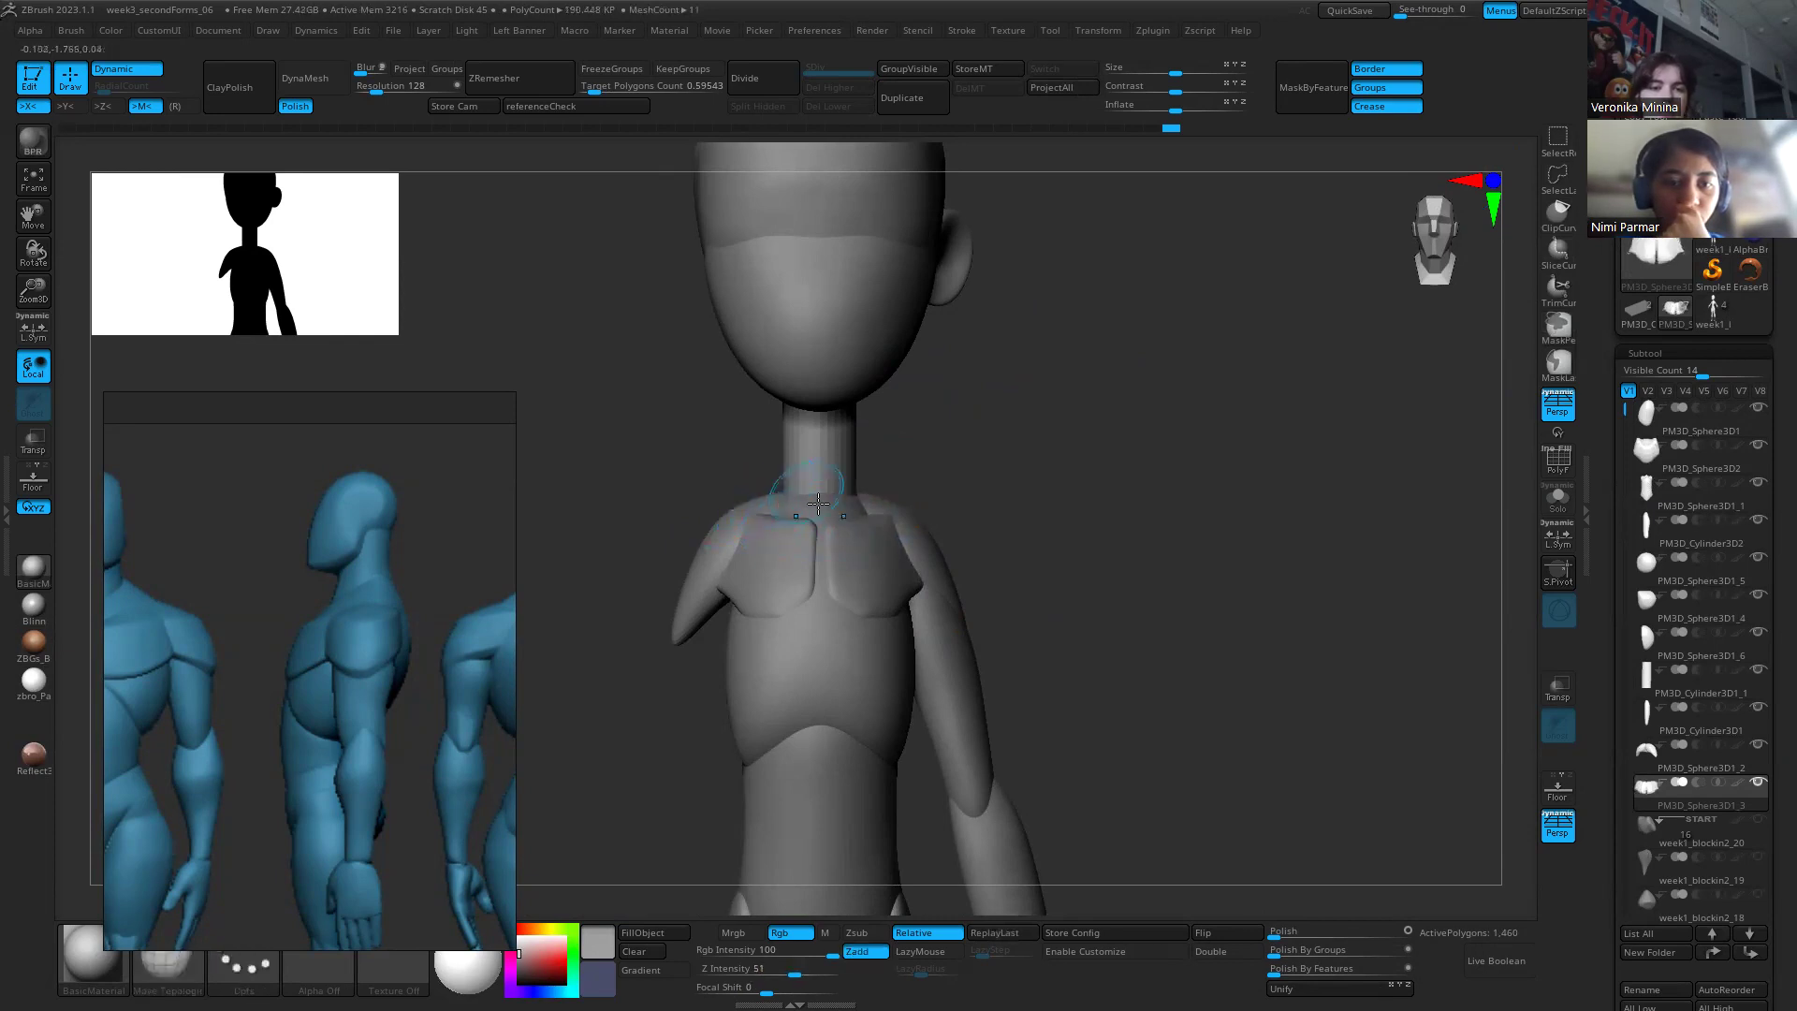
Step: Select the ribcage and adjust its upper front surface at the base of the neck
{"action": "left_click", "coordinate": [818, 503], "text": "alt"}
{"action": "right_click_drag", "start_coordinate": [818, 503], "coordinate": [793, 531], "text": "shift"}
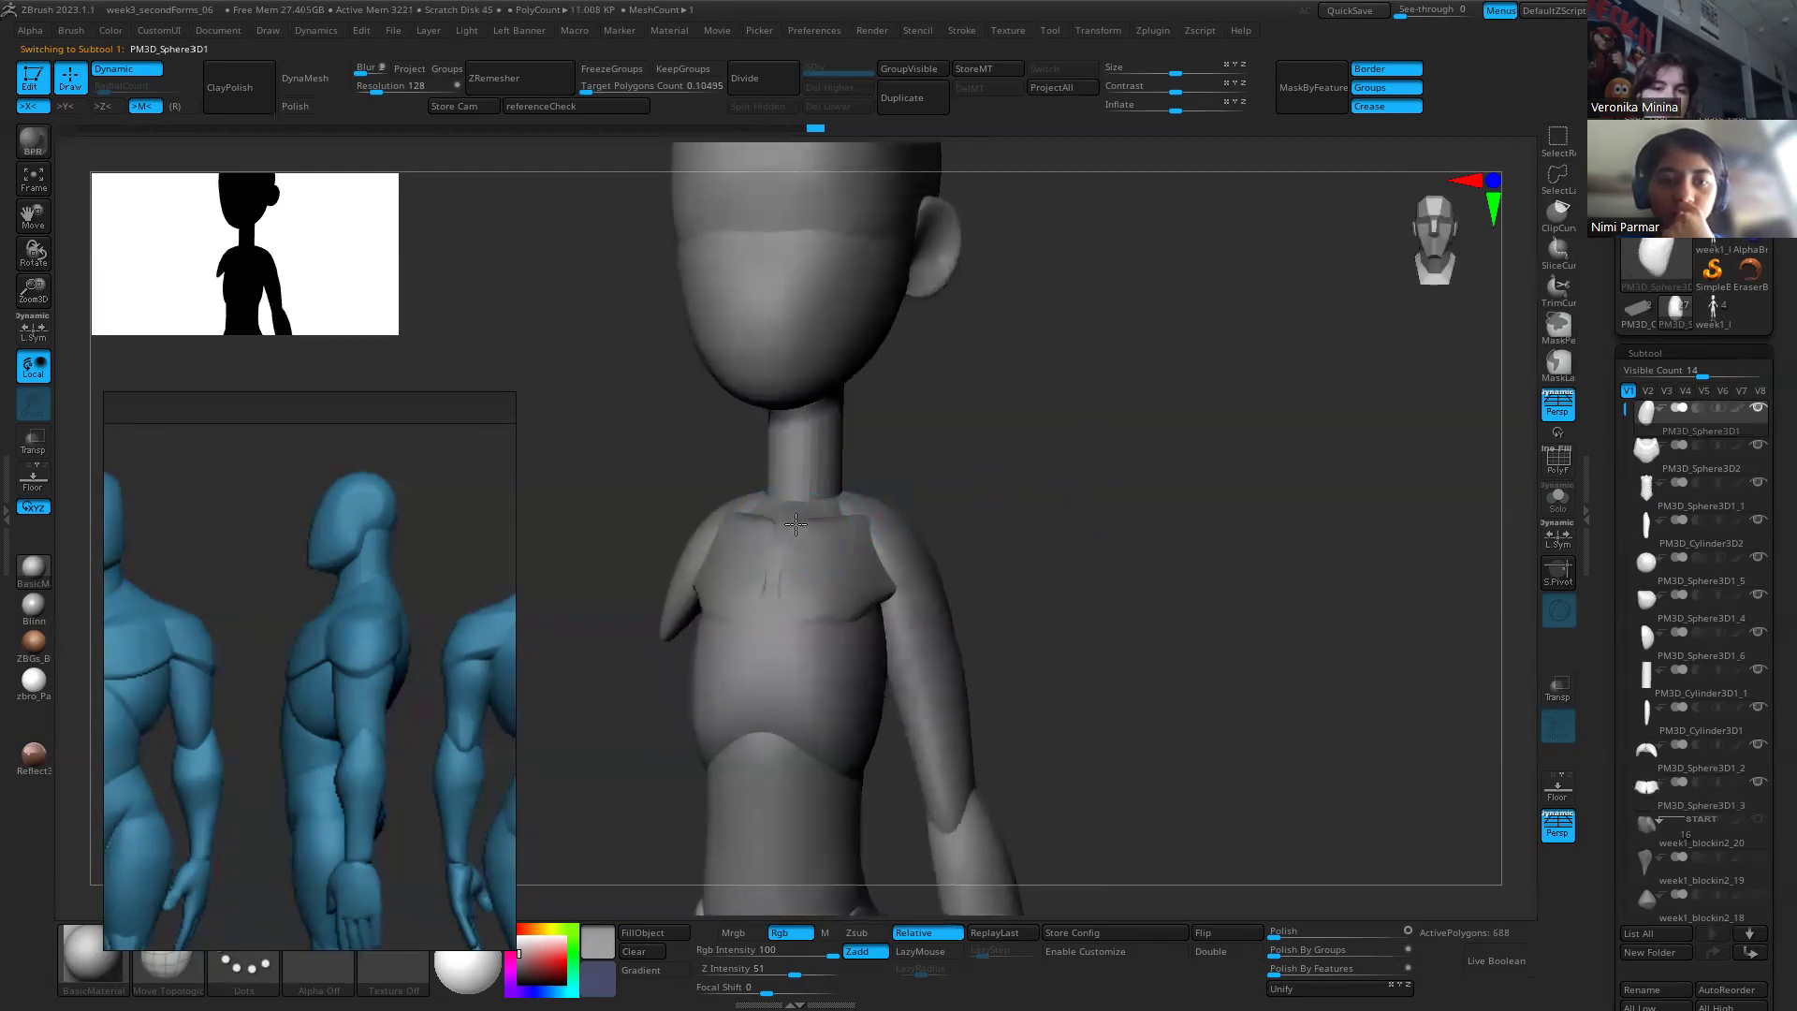
{"action": "left_click_drag", "start_coordinate": [823, 550], "coordinate": [834, 540]}
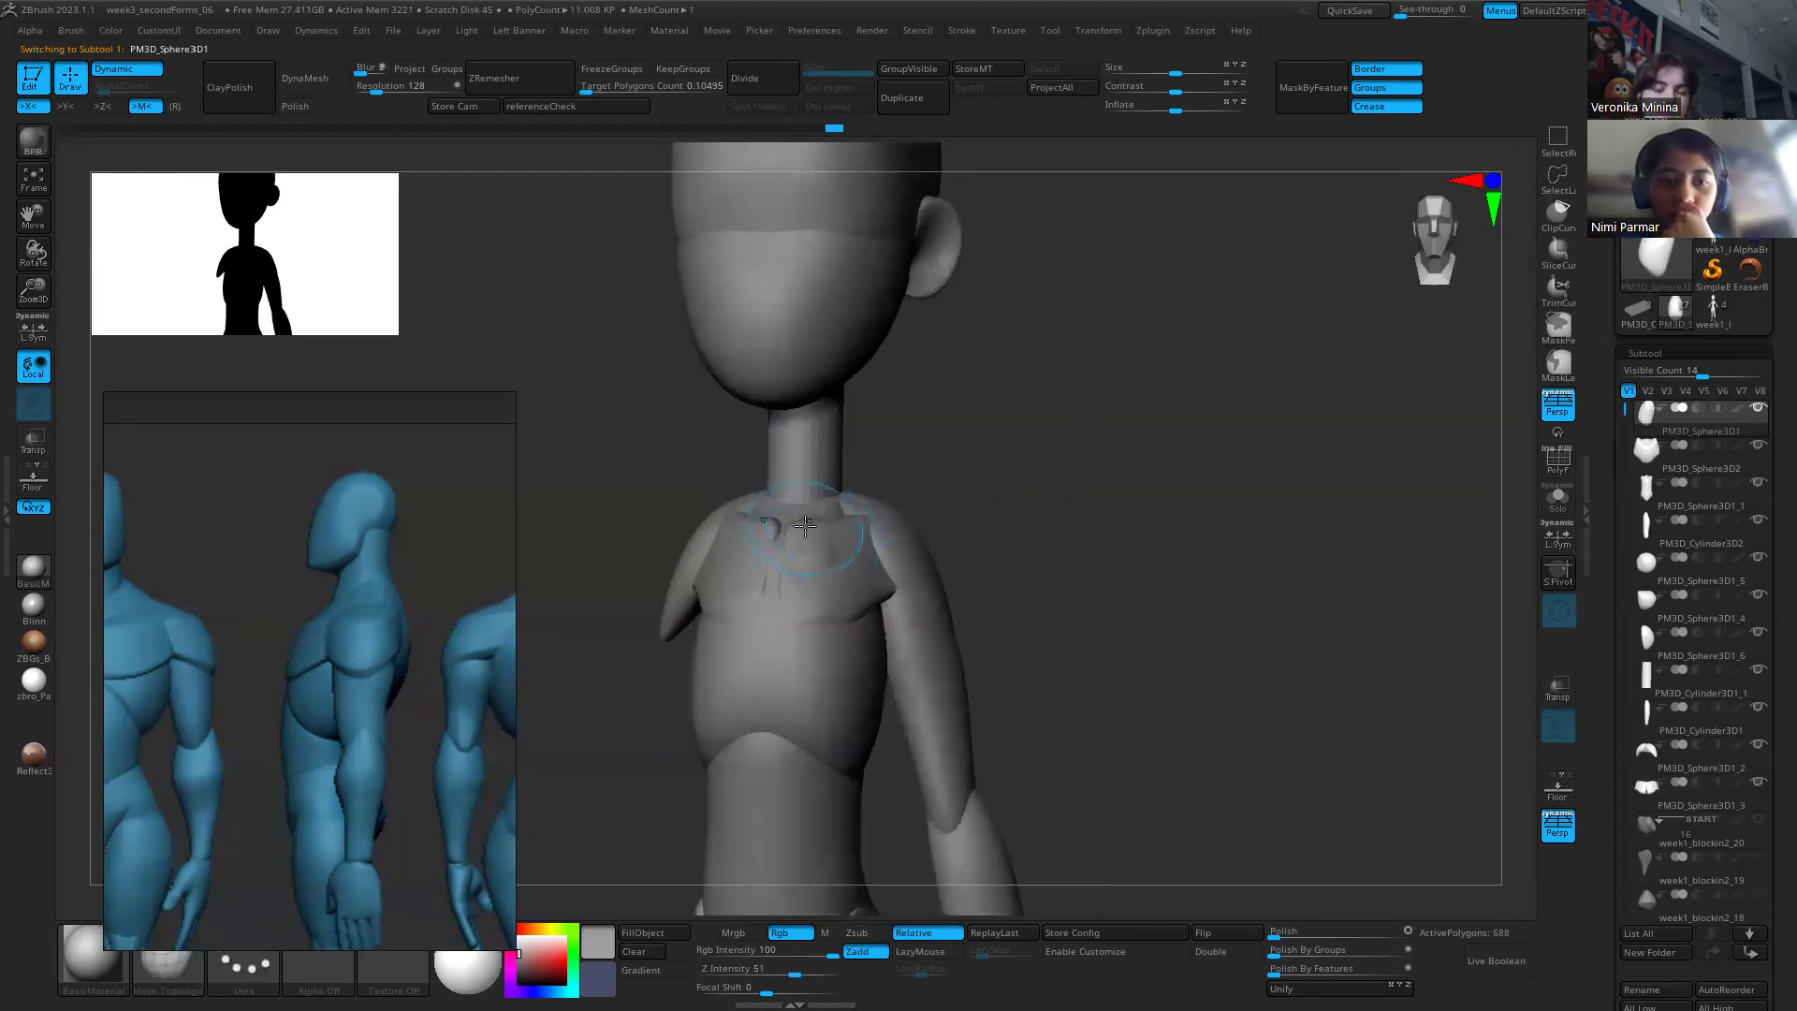
{"action": "mouse_move", "coordinate": [814, 527]}
{"action": "left_mouse_down"}
{"action": "mouse_move", "coordinate": [828, 547]}
{"action": "mouse_move", "coordinate": [808, 539]}
{"action": "left_mouse_up"}
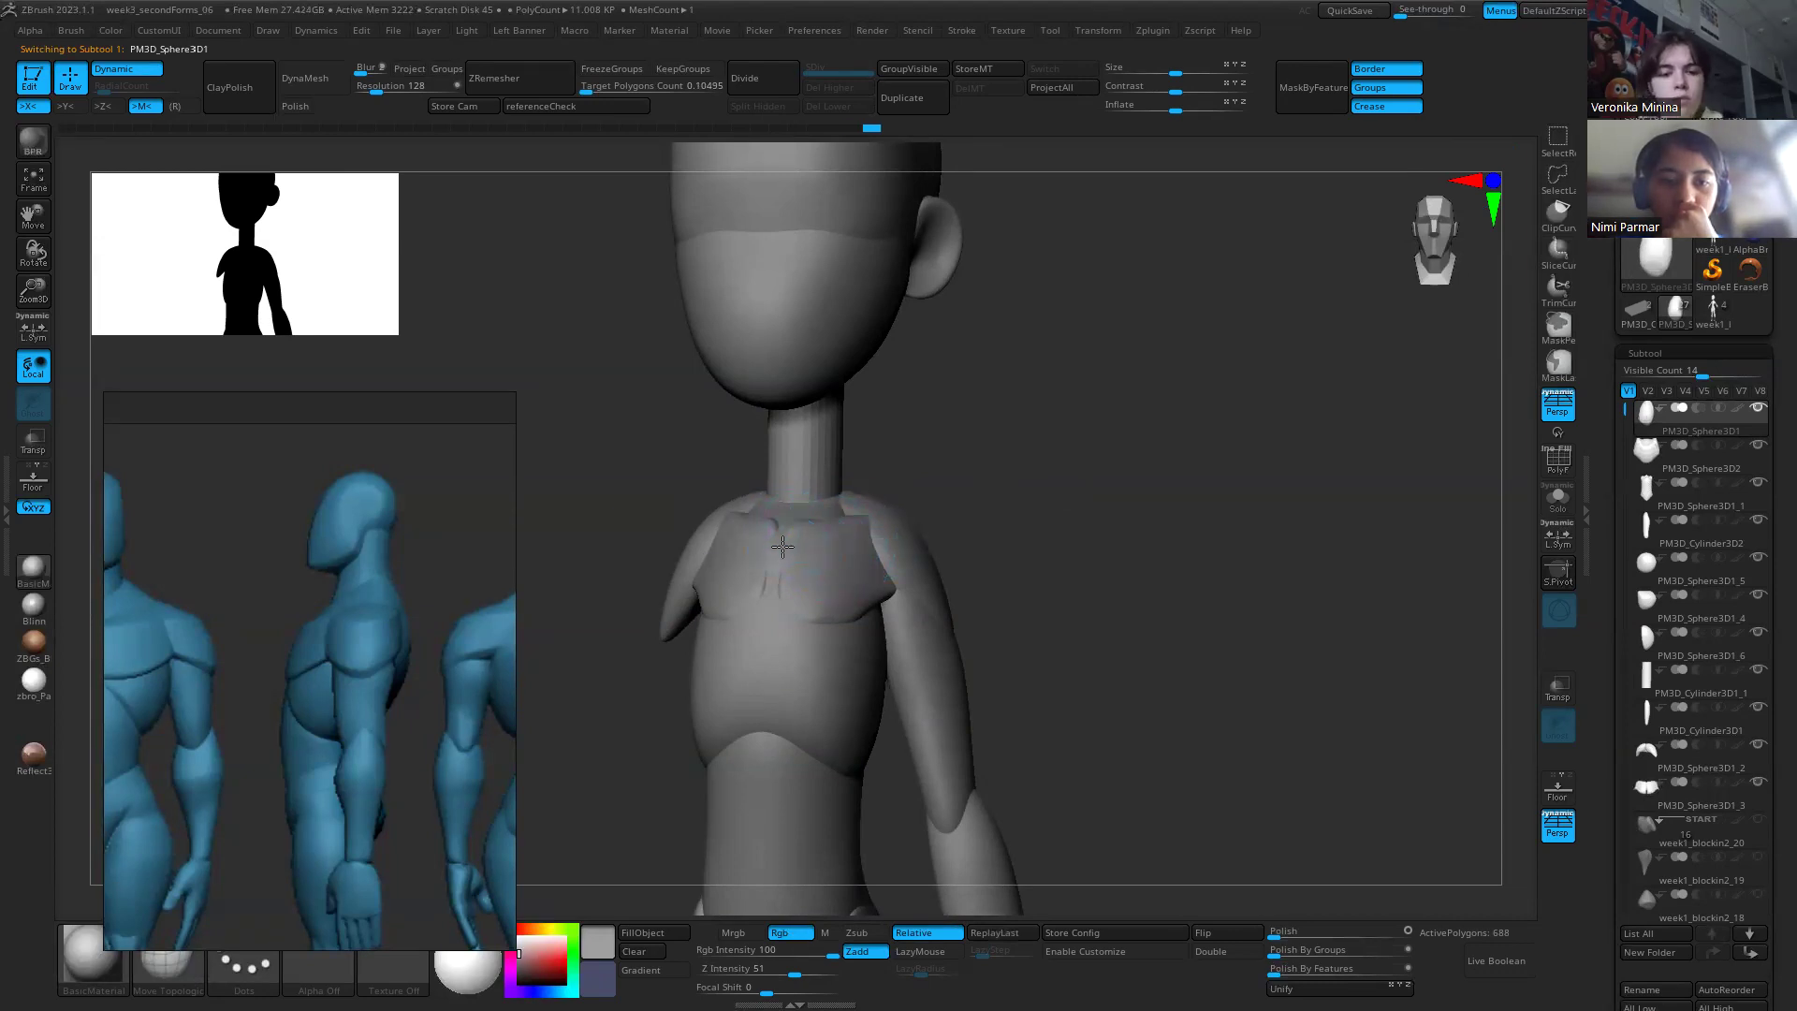
{"action": "mouse_move", "coordinate": [950, 486]}
{"action": "left_mouse_down"}
{"action": "mouse_move", "coordinate": [1025, 472]}
{"action": "mouse_move", "coordinate": [884, 506]}
{"action": "mouse_move", "coordinate": [983, 497]}
{"action": "mouse_move", "coordinate": [869, 506]}
{"action": "left_mouse_up"}
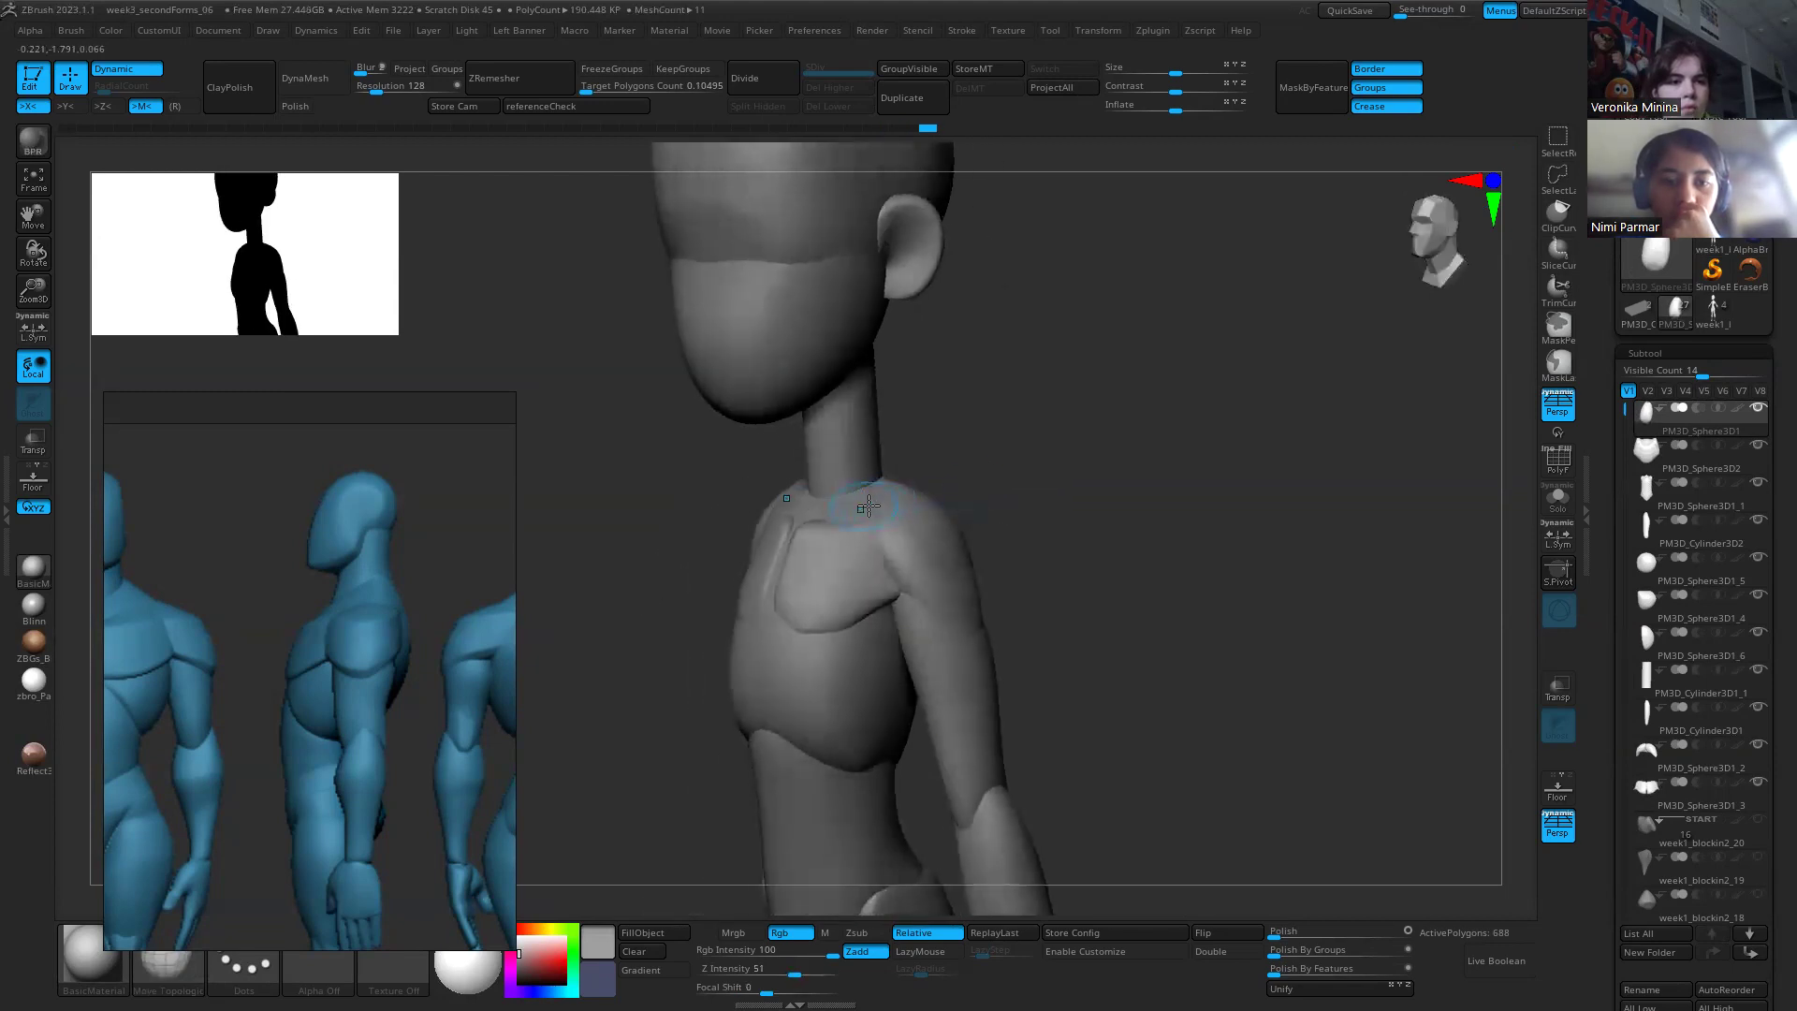
{"action": "left_click_drag", "start_coordinate": [1050, 482], "coordinate": [894, 482]}
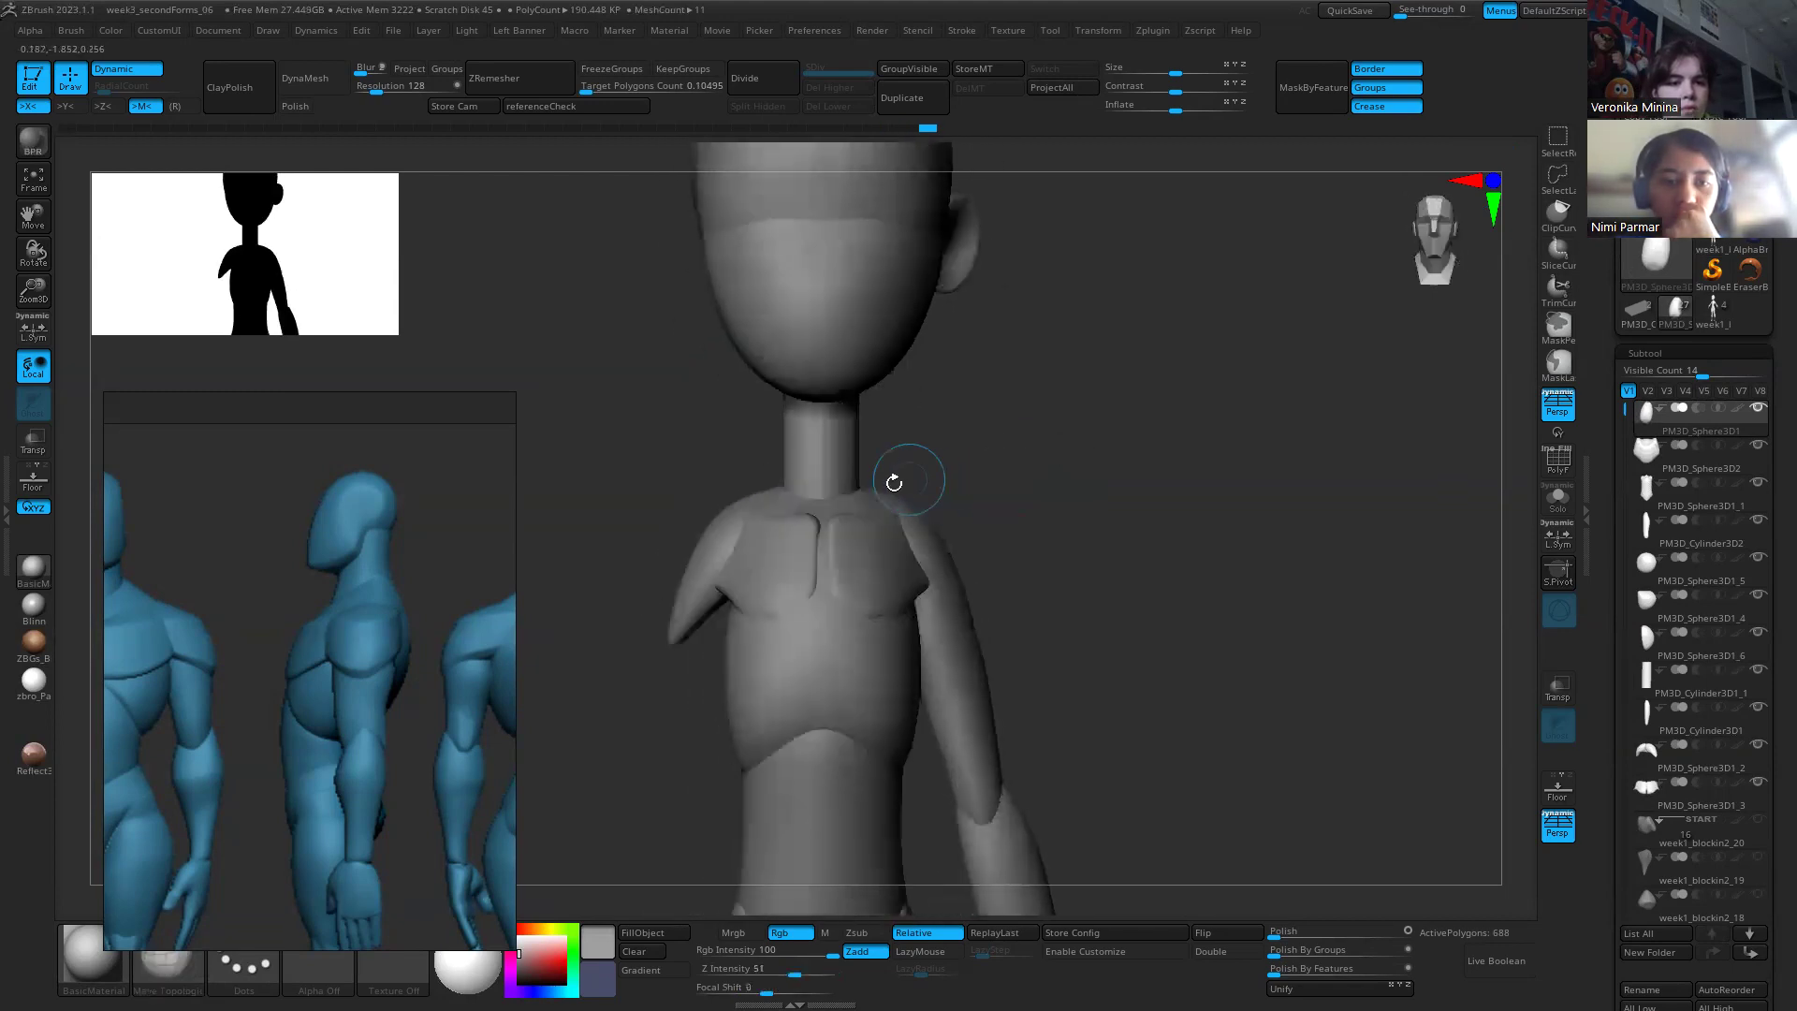
Step: Select the chest muscles again and refine their upper and outer contours where they meet the shoulders
{"action": "left_click", "coordinate": [833, 516], "text": "alt"}
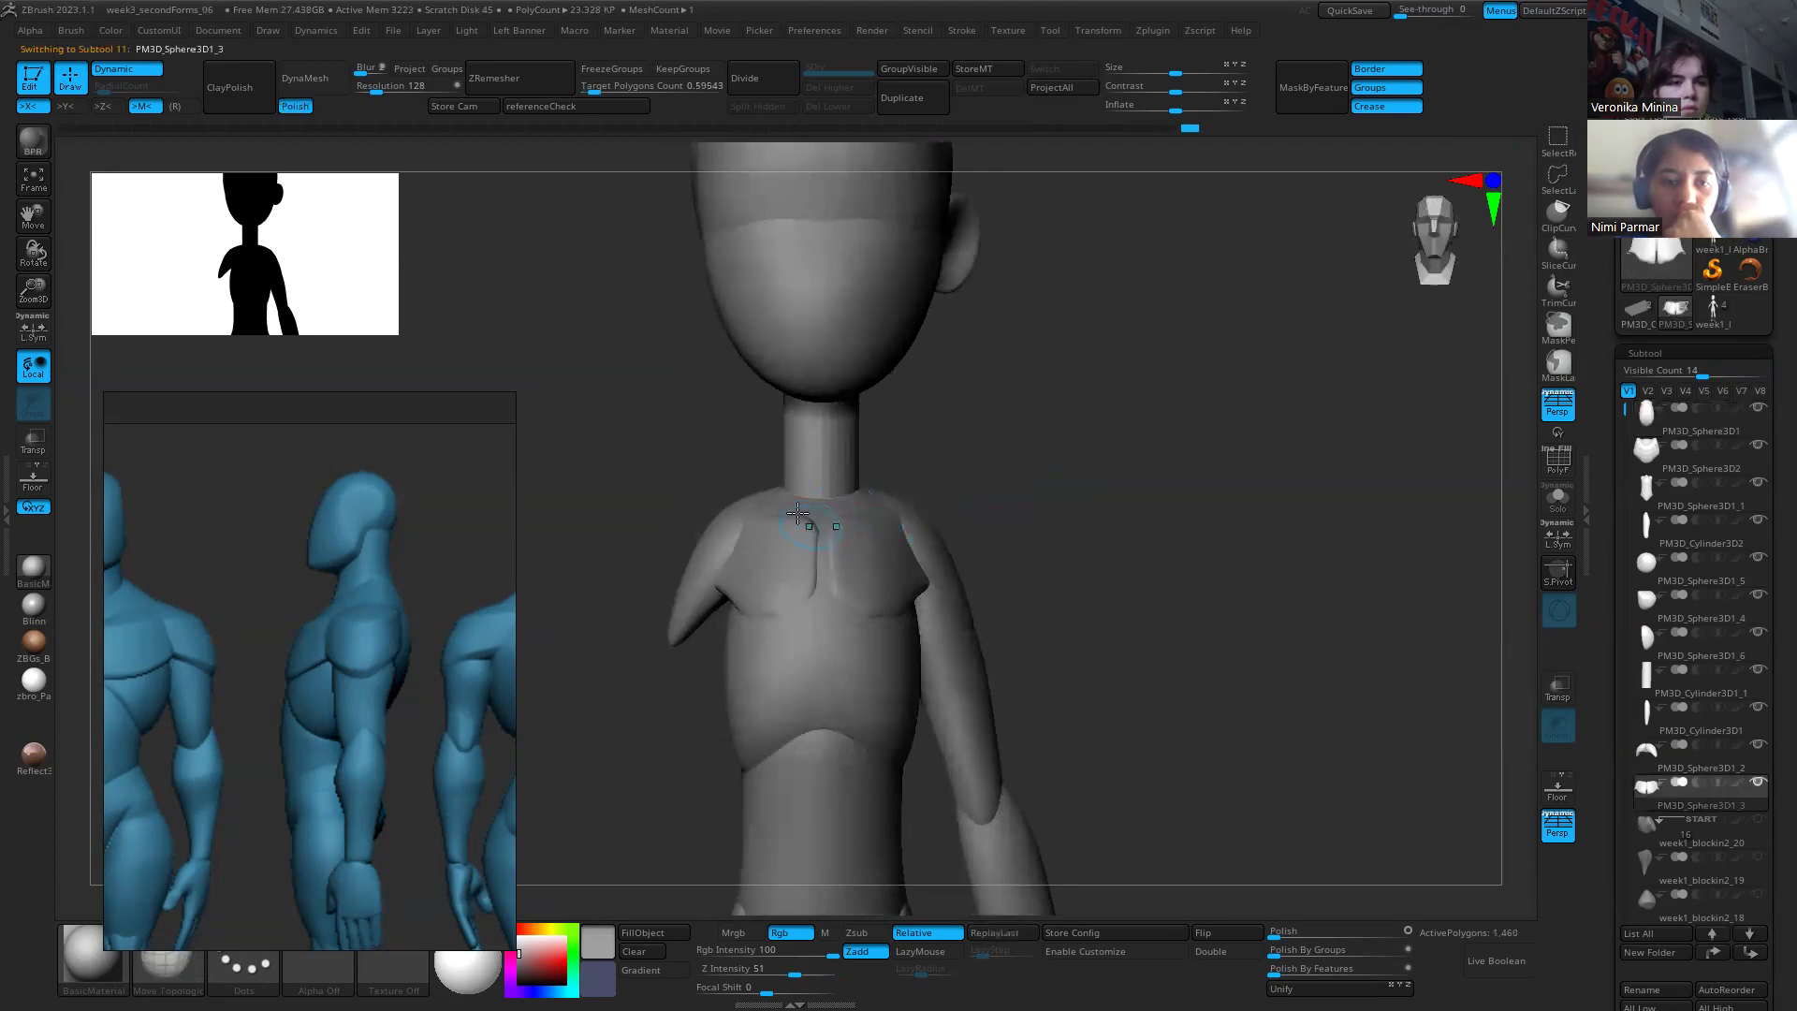
{"action": "left_click_drag", "start_coordinate": [971, 493], "coordinate": [714, 469]}
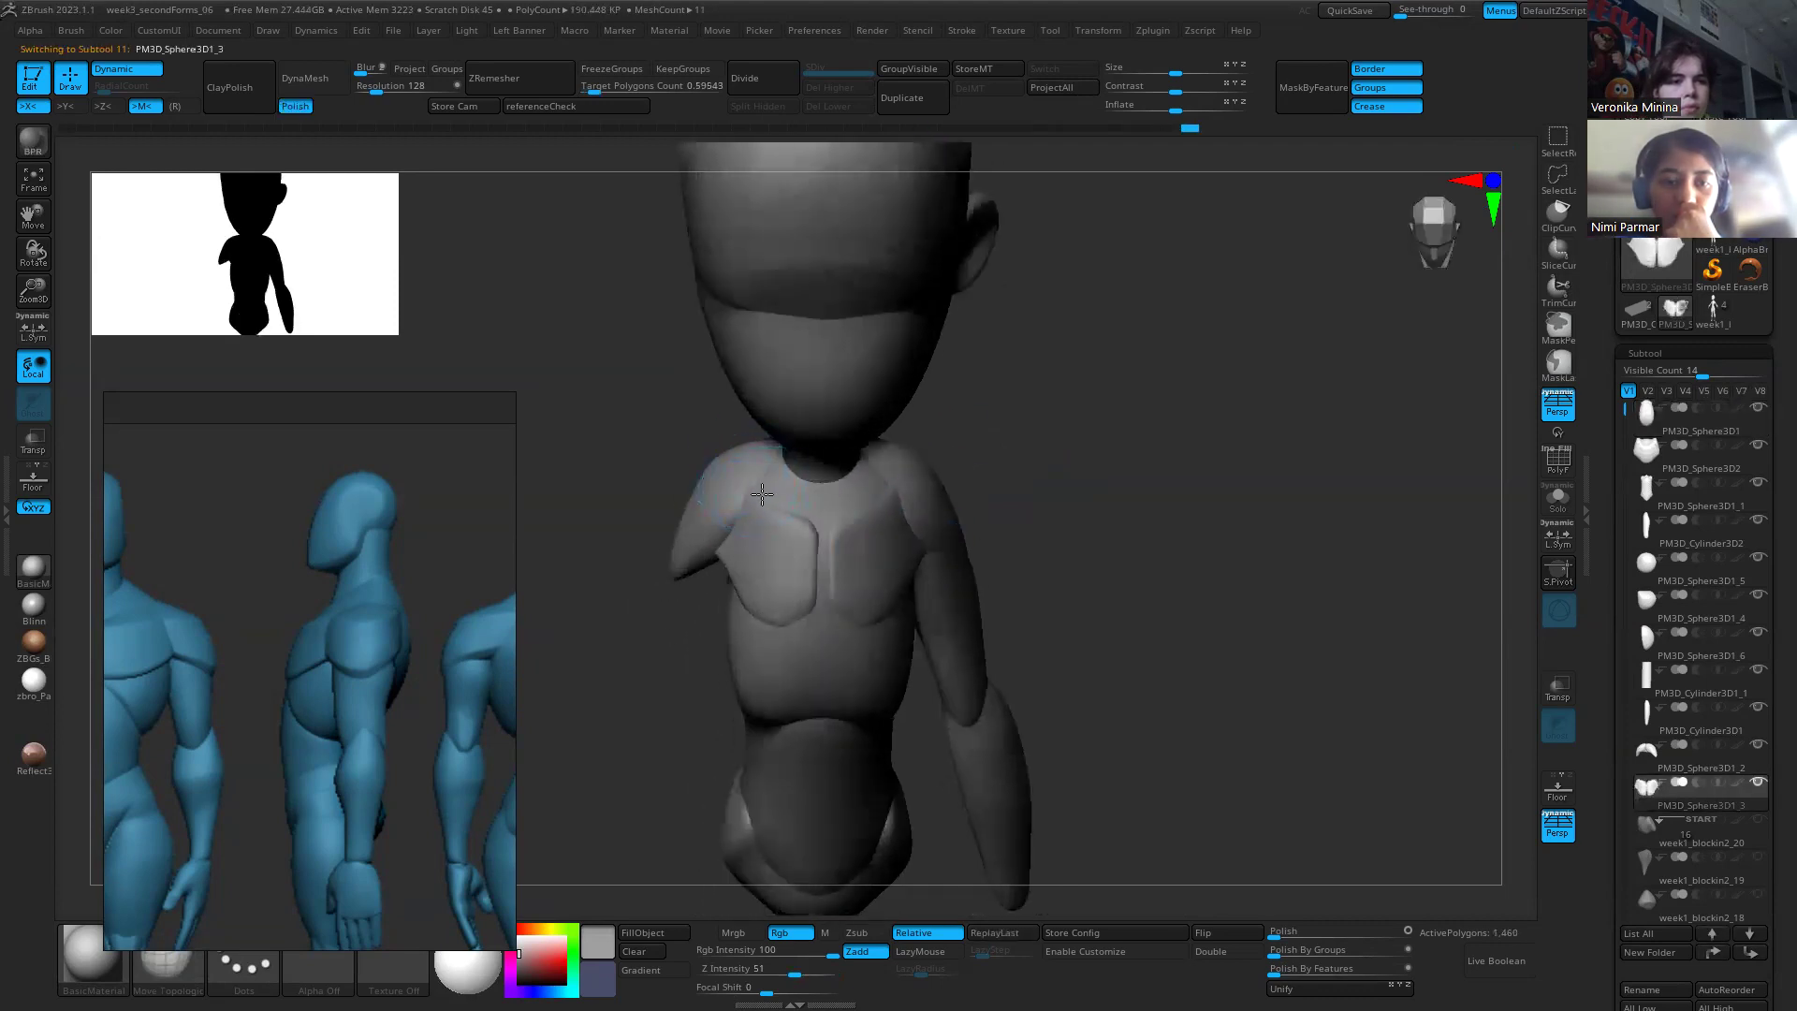
{"action": "mouse_move", "coordinate": [767, 482]}
{"action": "right_mouse_down"}
{"action": "mouse_move", "coordinate": [1110, 493]}
{"action": "mouse_move", "coordinate": [902, 453]}
{"action": "right_mouse_up"}
{"action": "key", "text": "s"}
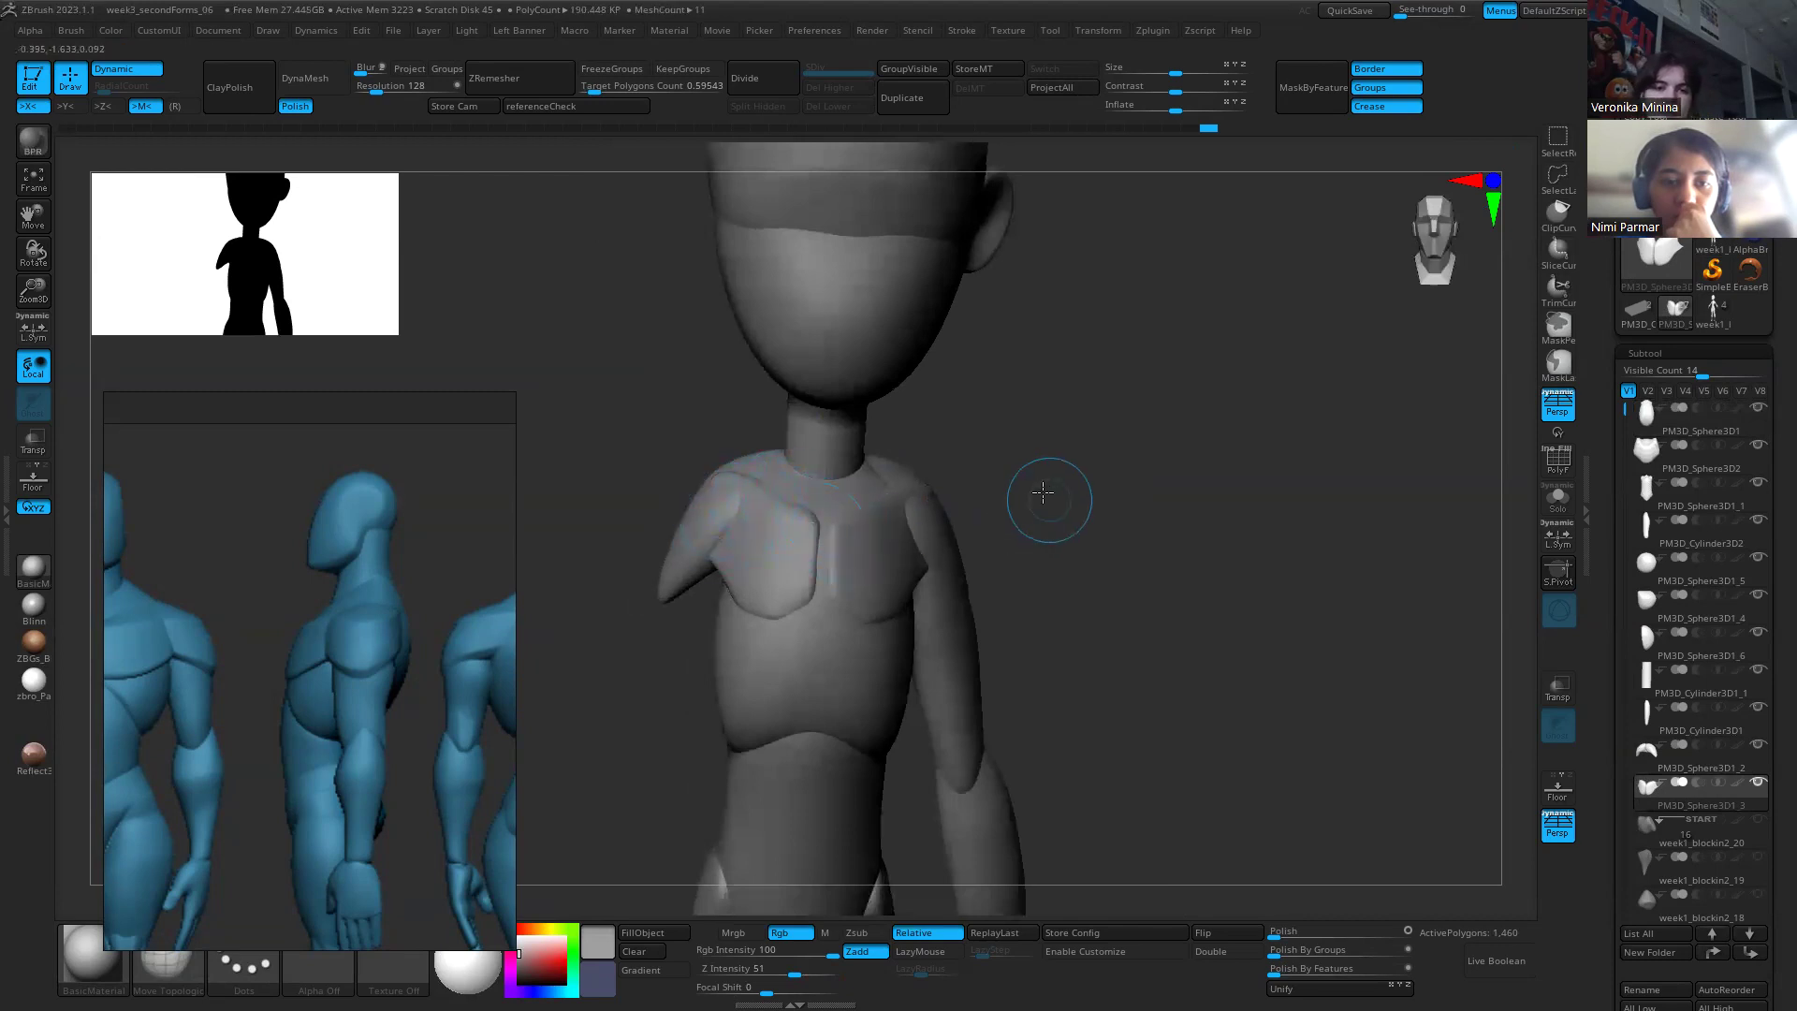
{"action": "right_click_drag", "start_coordinate": [1059, 481], "coordinate": [907, 530]}
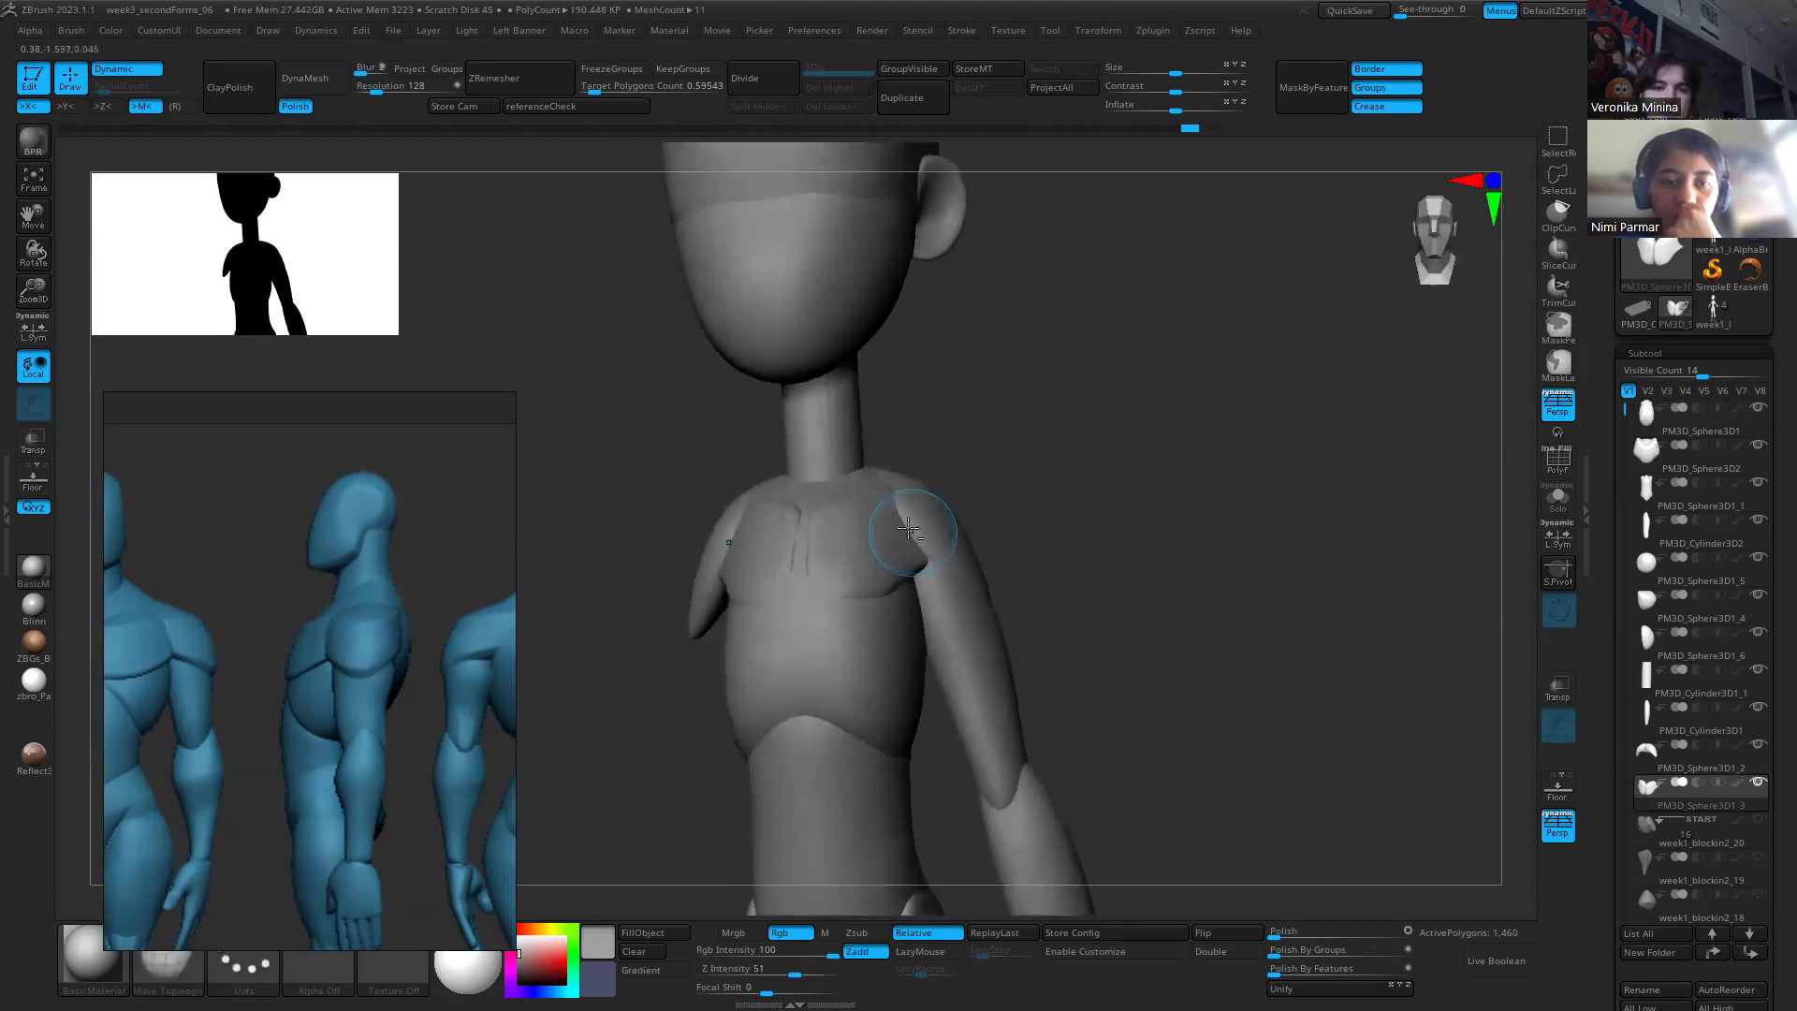
Step: Try to pull the outer corner of the chest muscles farther toward the shoulder
{"action": "left_click", "coordinate": [907, 529], "text": "alt"}
{"action": "right_click_drag", "start_coordinate": [1039, 517], "coordinate": [942, 514]}
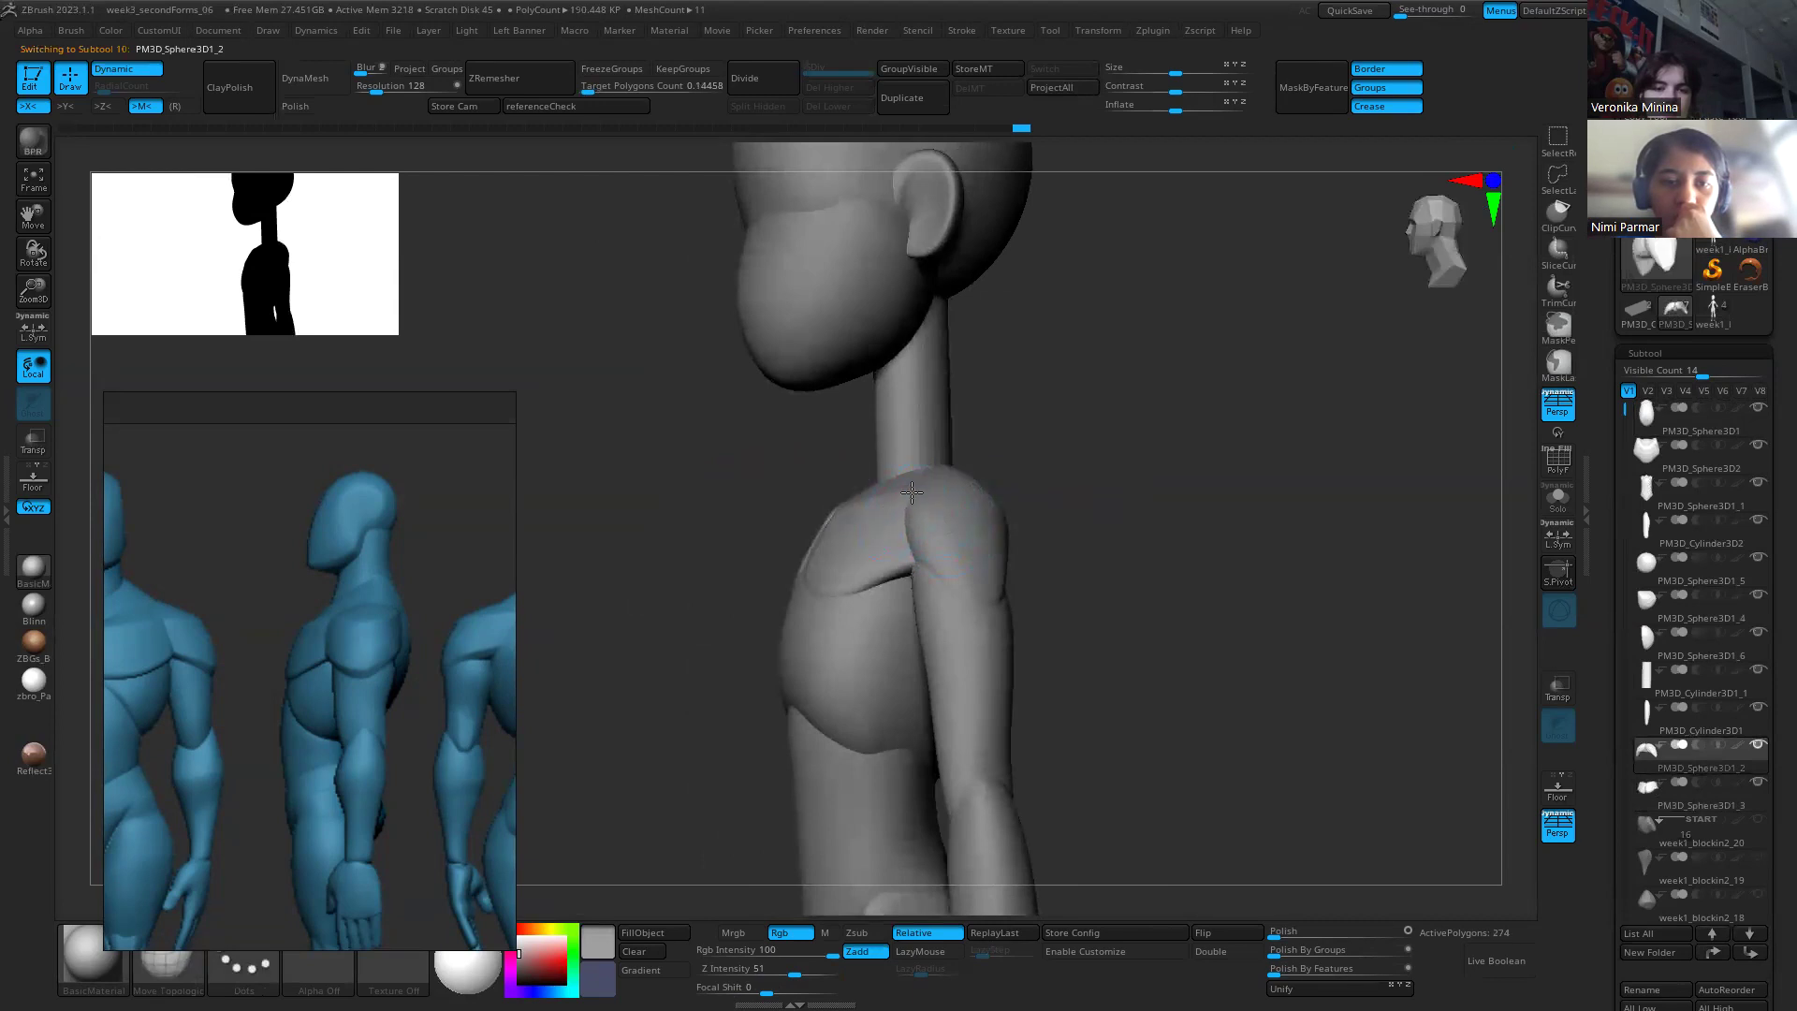
{"action": "left_click", "coordinate": [922, 562], "text": "alt"}
{"action": "right_click_drag", "start_coordinate": [1030, 562], "coordinate": [1126, 598]}
{"action": "left_click_drag", "start_coordinate": [929, 578], "coordinate": [964, 587]}
{"action": "key", "text": "ctrl+z"}
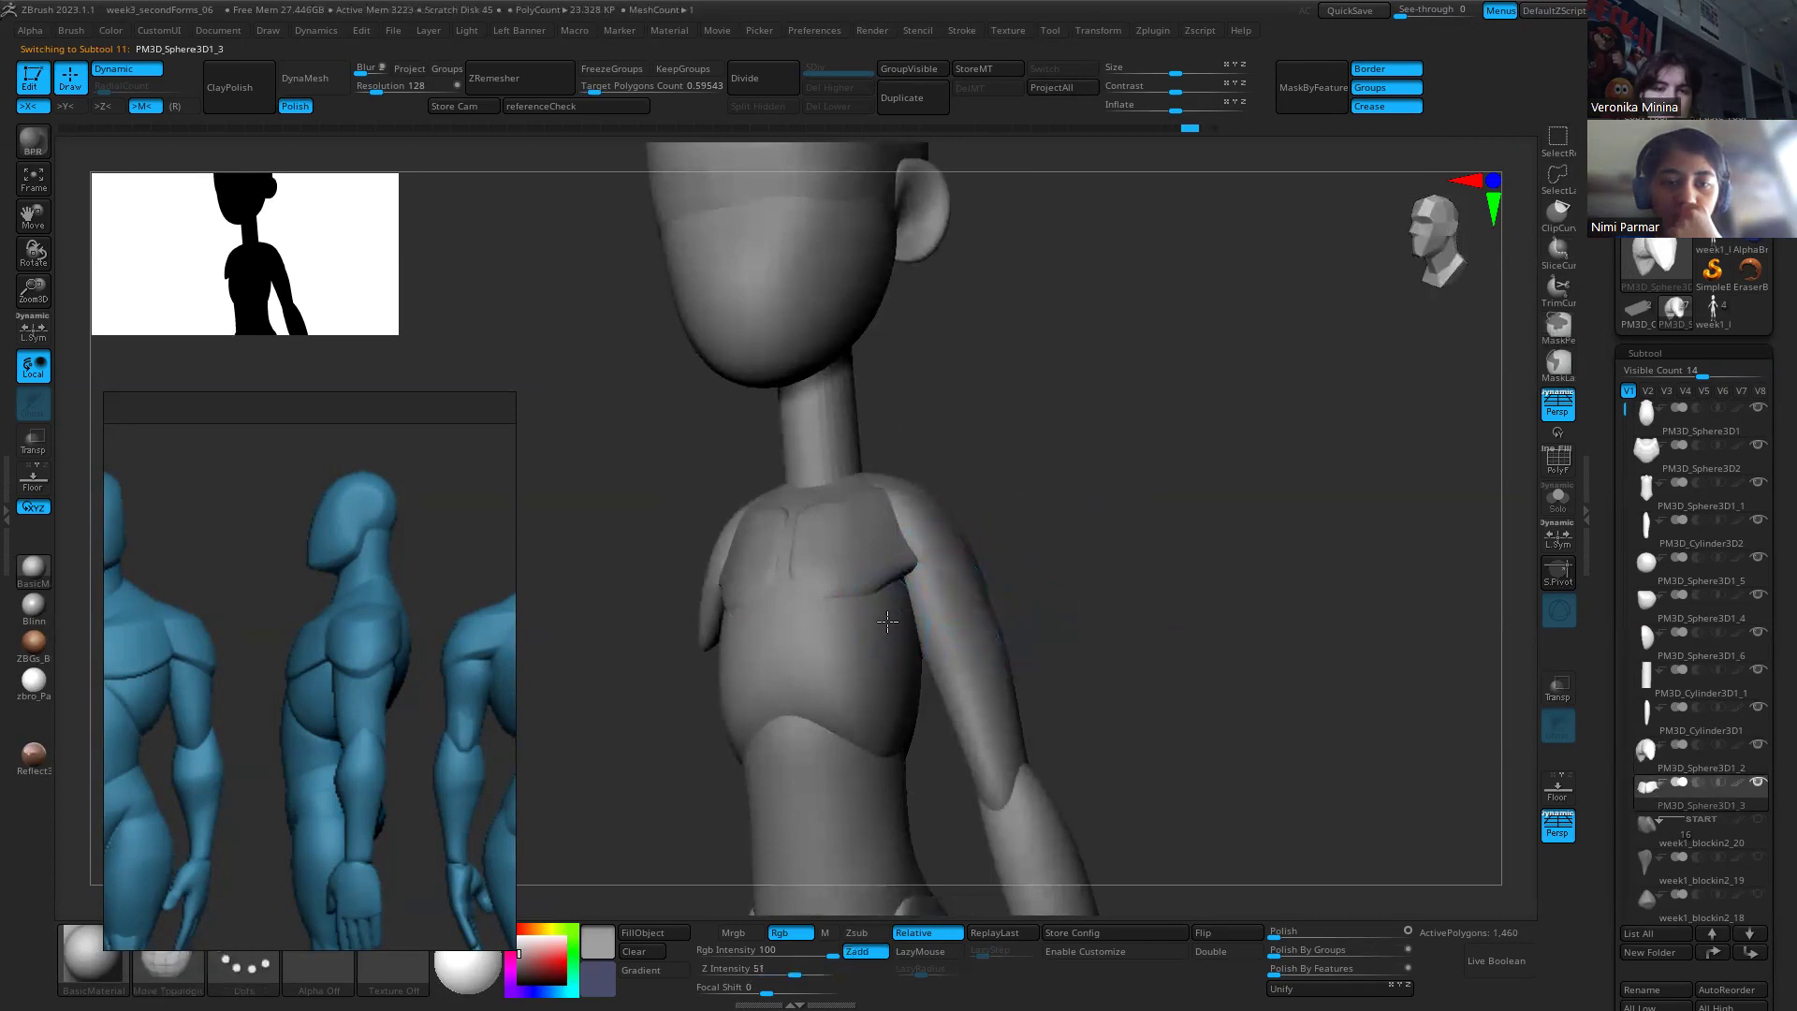
Step: Select the neck, turn on X symmetry, and flare and smooth its base where it meets the torso
{"action": "right_click_drag", "start_coordinate": [1035, 570], "coordinate": [883, 581], "text": "ctrl"}
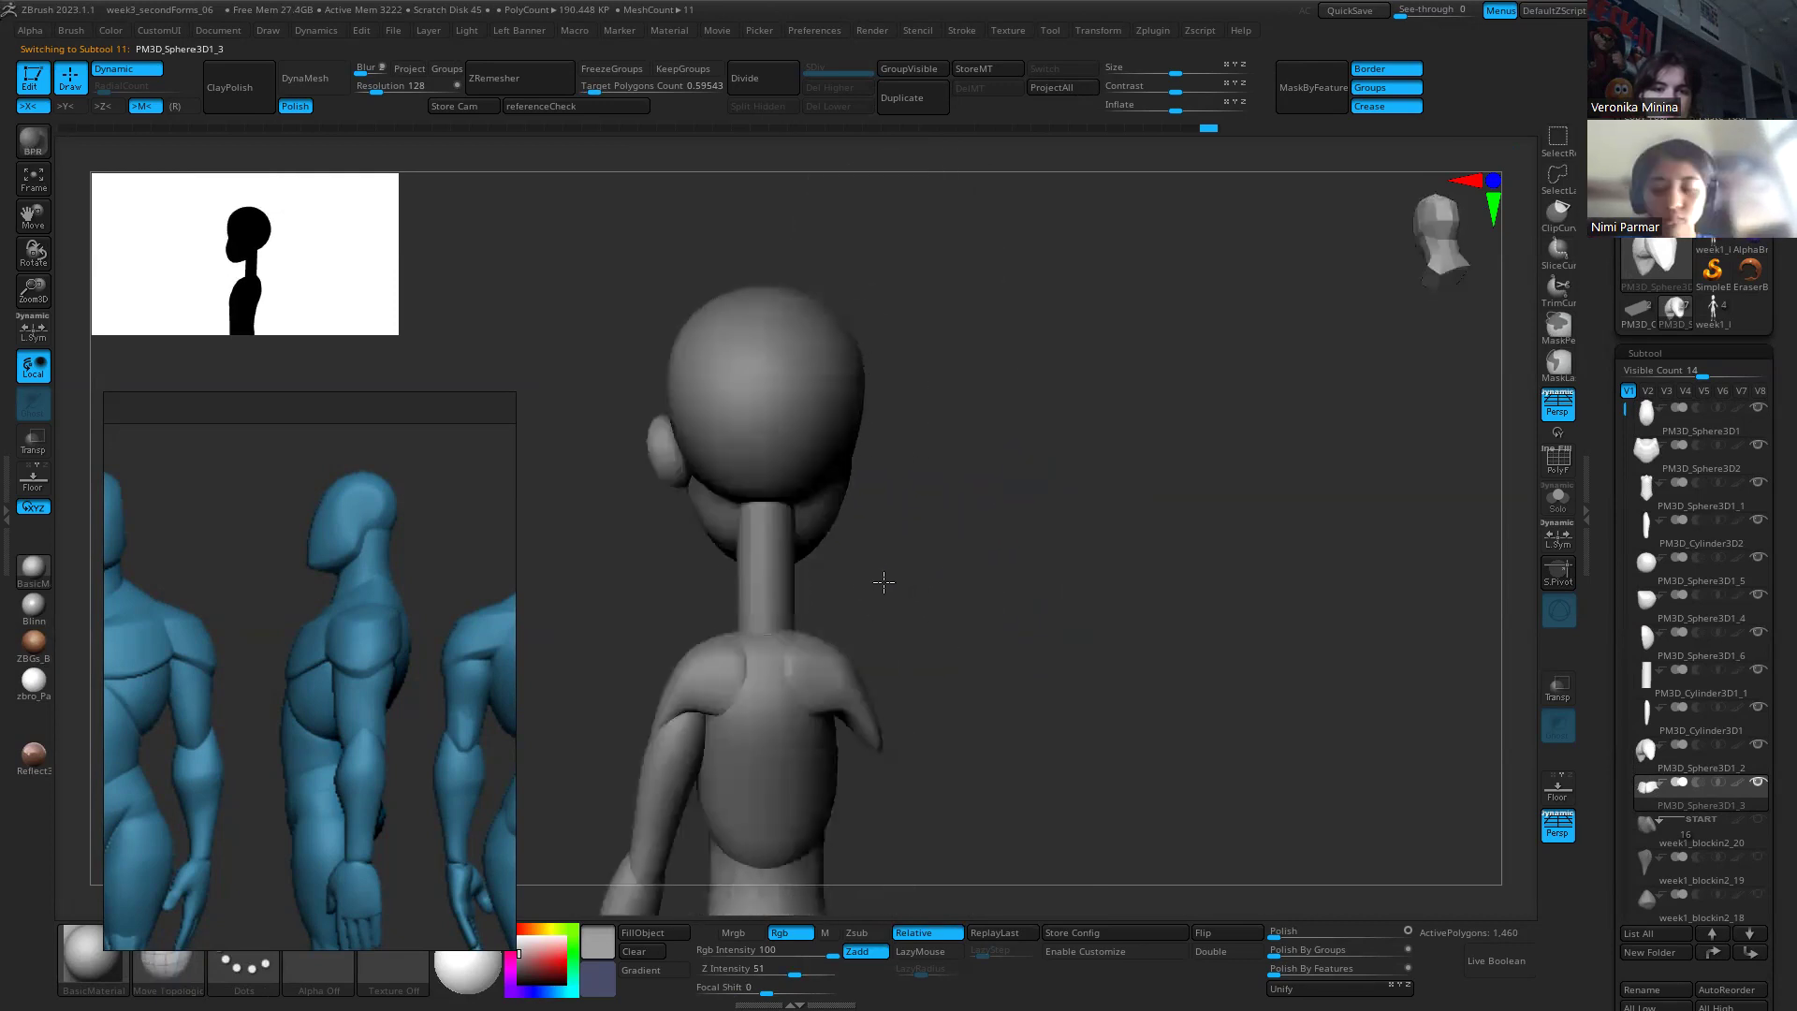
{"action": "left_click", "coordinate": [744, 512], "text": "alt"}
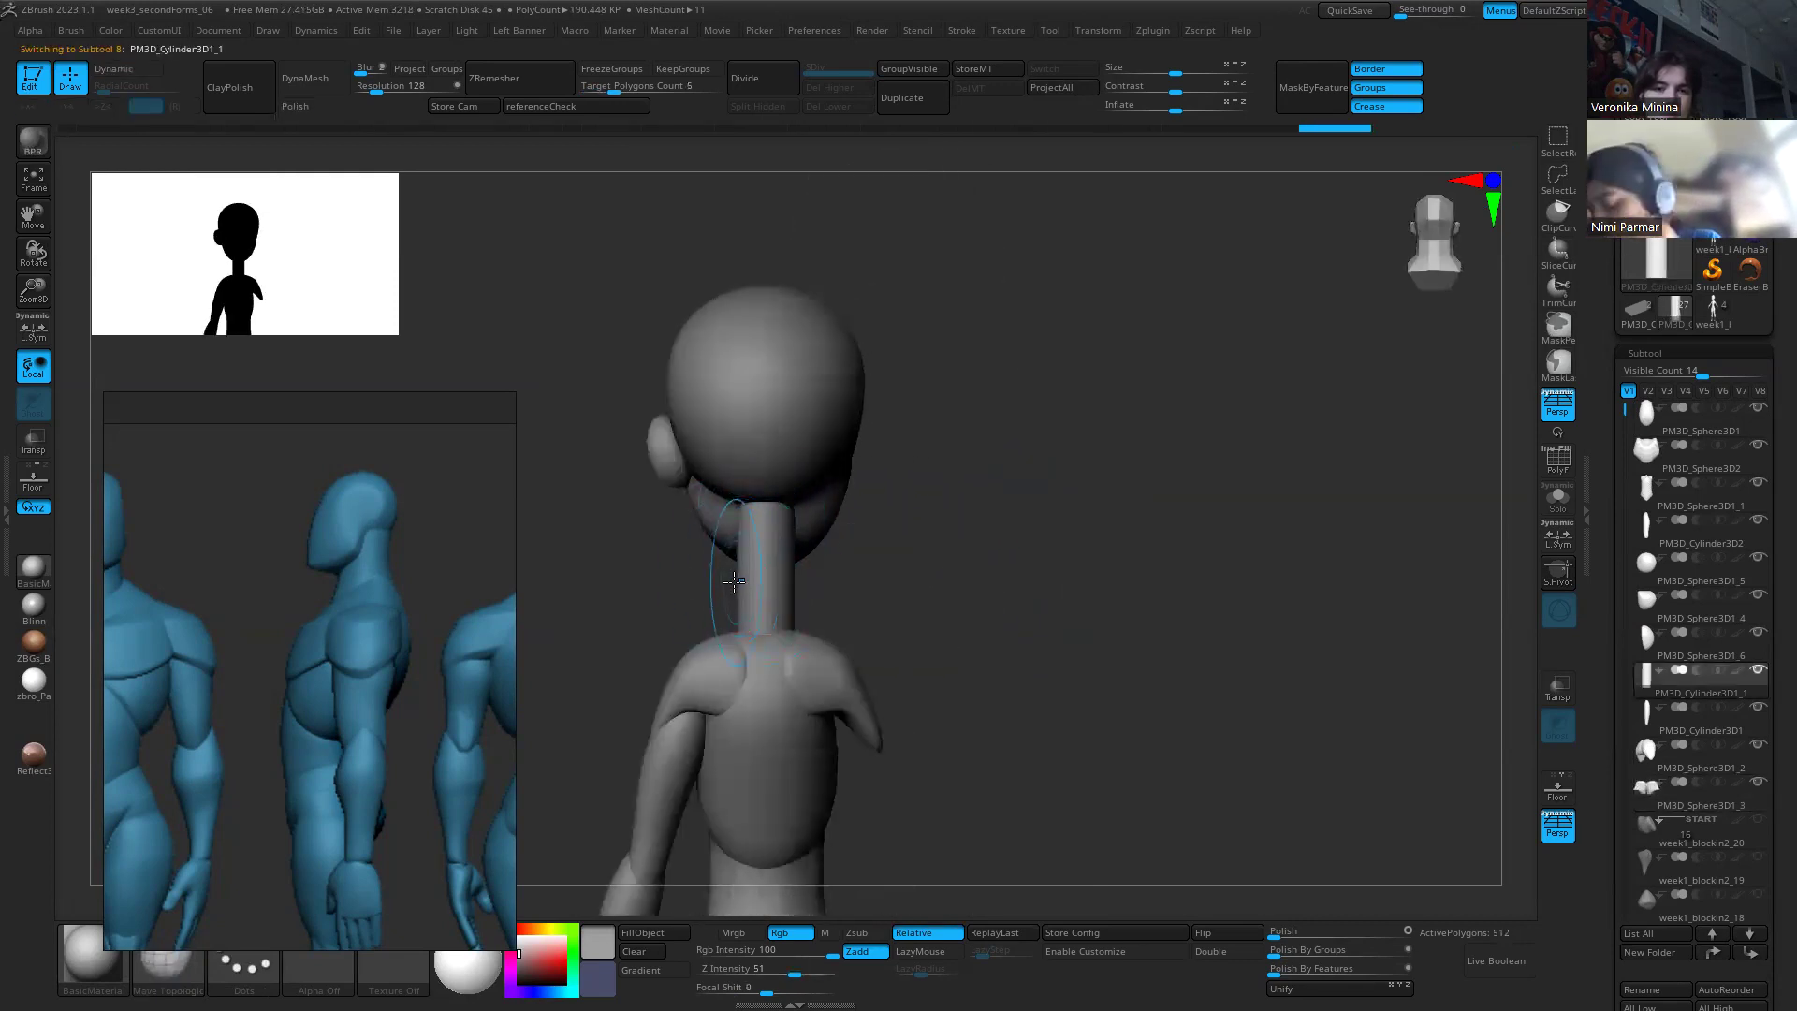
{"action": "key", "text": "x"}
{"action": "right_click_drag", "start_coordinate": [736, 589], "coordinate": [1051, 574], "text": "alt"}
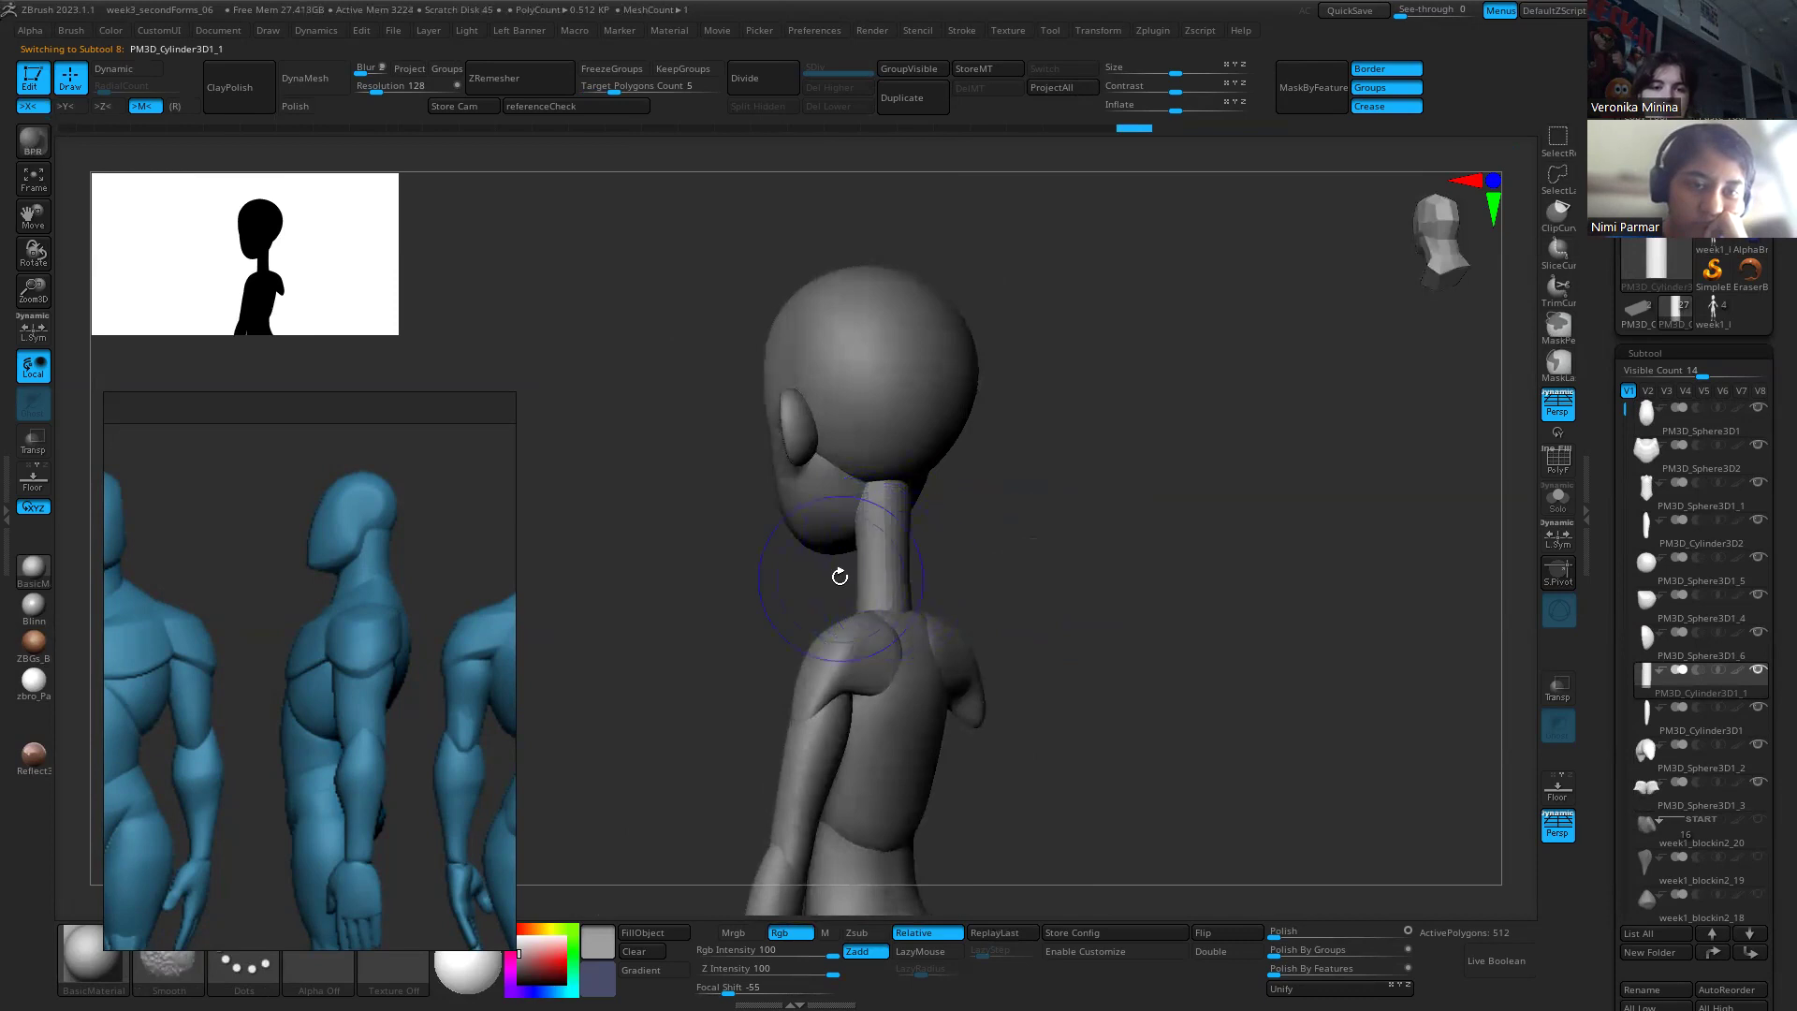
{"action": "mouse_move", "coordinate": [957, 564]}
{"action": "right_mouse_down"}
{"action": "mouse_move", "coordinate": [945, 575]}
{"action": "mouse_move", "coordinate": [982, 586]}
{"action": "right_mouse_up"}
{"action": "key", "text": "s"}
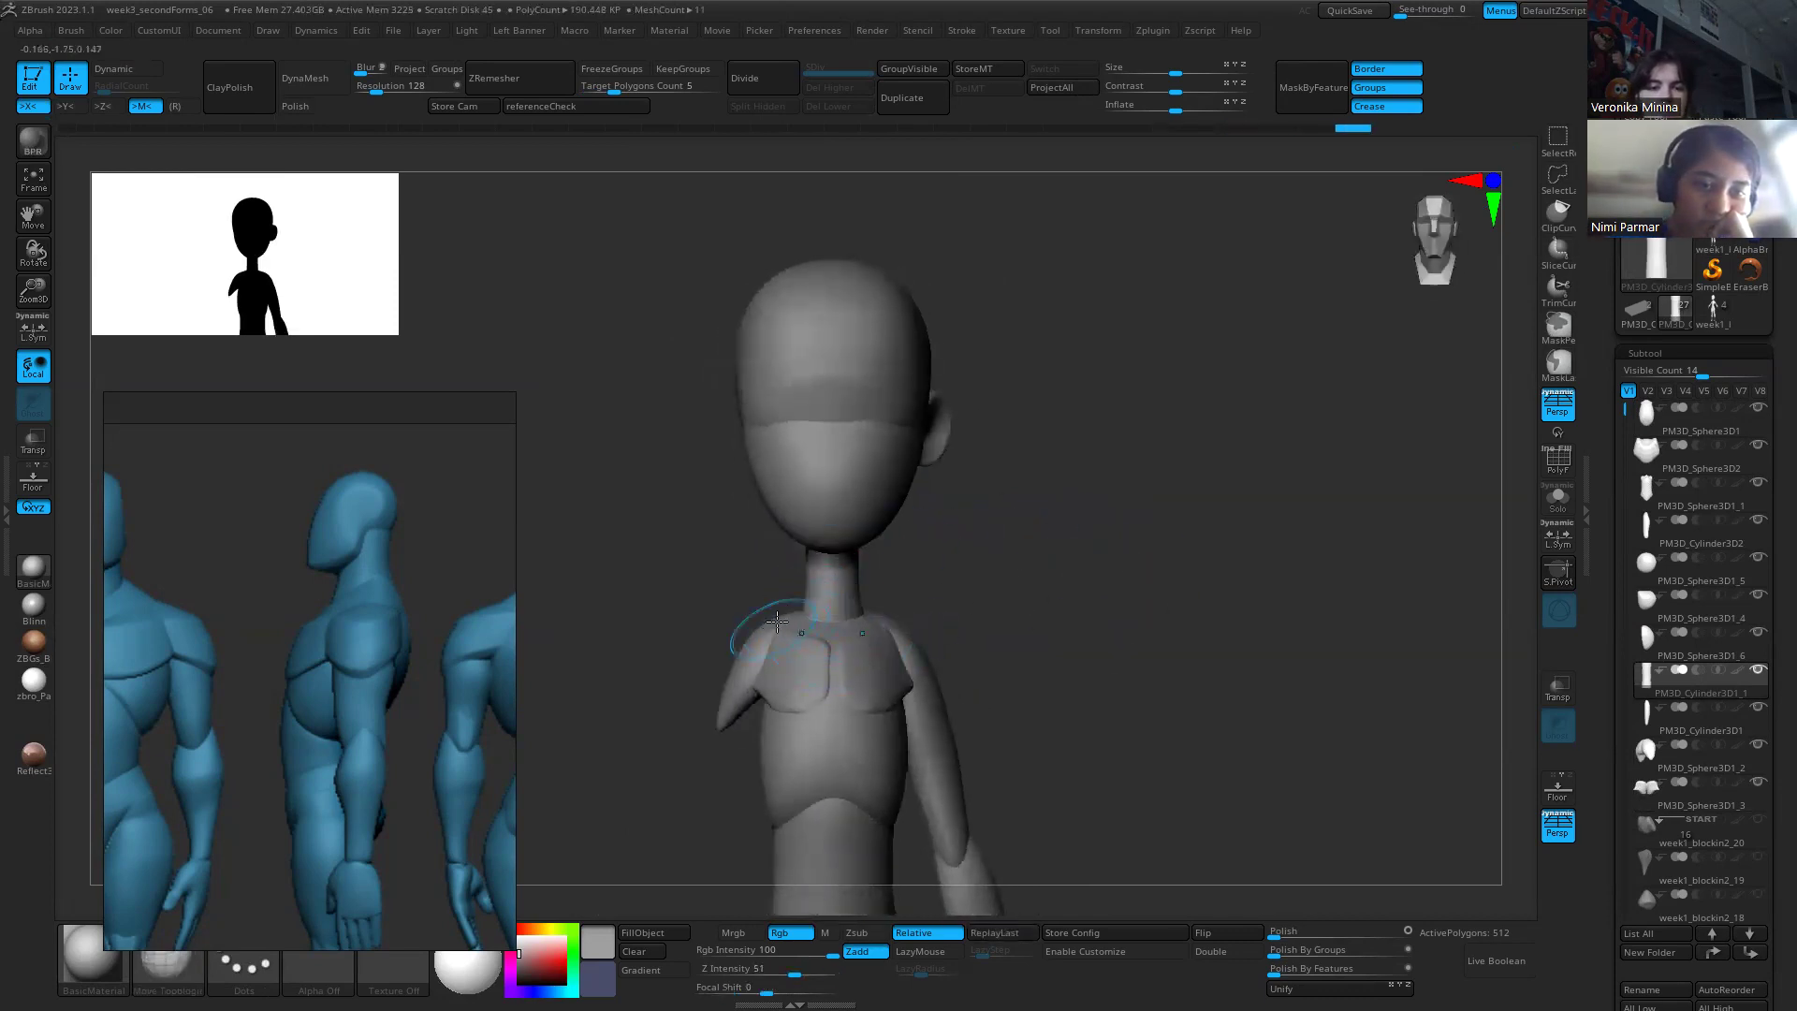
{"action": "left_click_drag", "start_coordinate": [807, 606], "coordinate": [798, 604]}
{"action": "key", "text": "ctrl+z"}
{"action": "right_click_drag", "start_coordinate": [891, 599], "coordinate": [853, 591]}
{"action": "mouse_move", "coordinate": [866, 514]}
{"action": "right_mouse_down"}
{"action": "mouse_move", "coordinate": [1031, 561]}
{"action": "mouse_move", "coordinate": [843, 593]}
{"action": "right_mouse_up"}
{"action": "mouse_move", "coordinate": [814, 595]}
{"action": "left_mouse_down", "text": "shift"}
{"action": "mouse_move", "coordinate": [835, 563]}
{"action": "mouse_move", "coordinate": [814, 601]}
{"action": "mouse_move", "coordinate": [828, 585]}
{"action": "left_mouse_up", "text": "shift"}
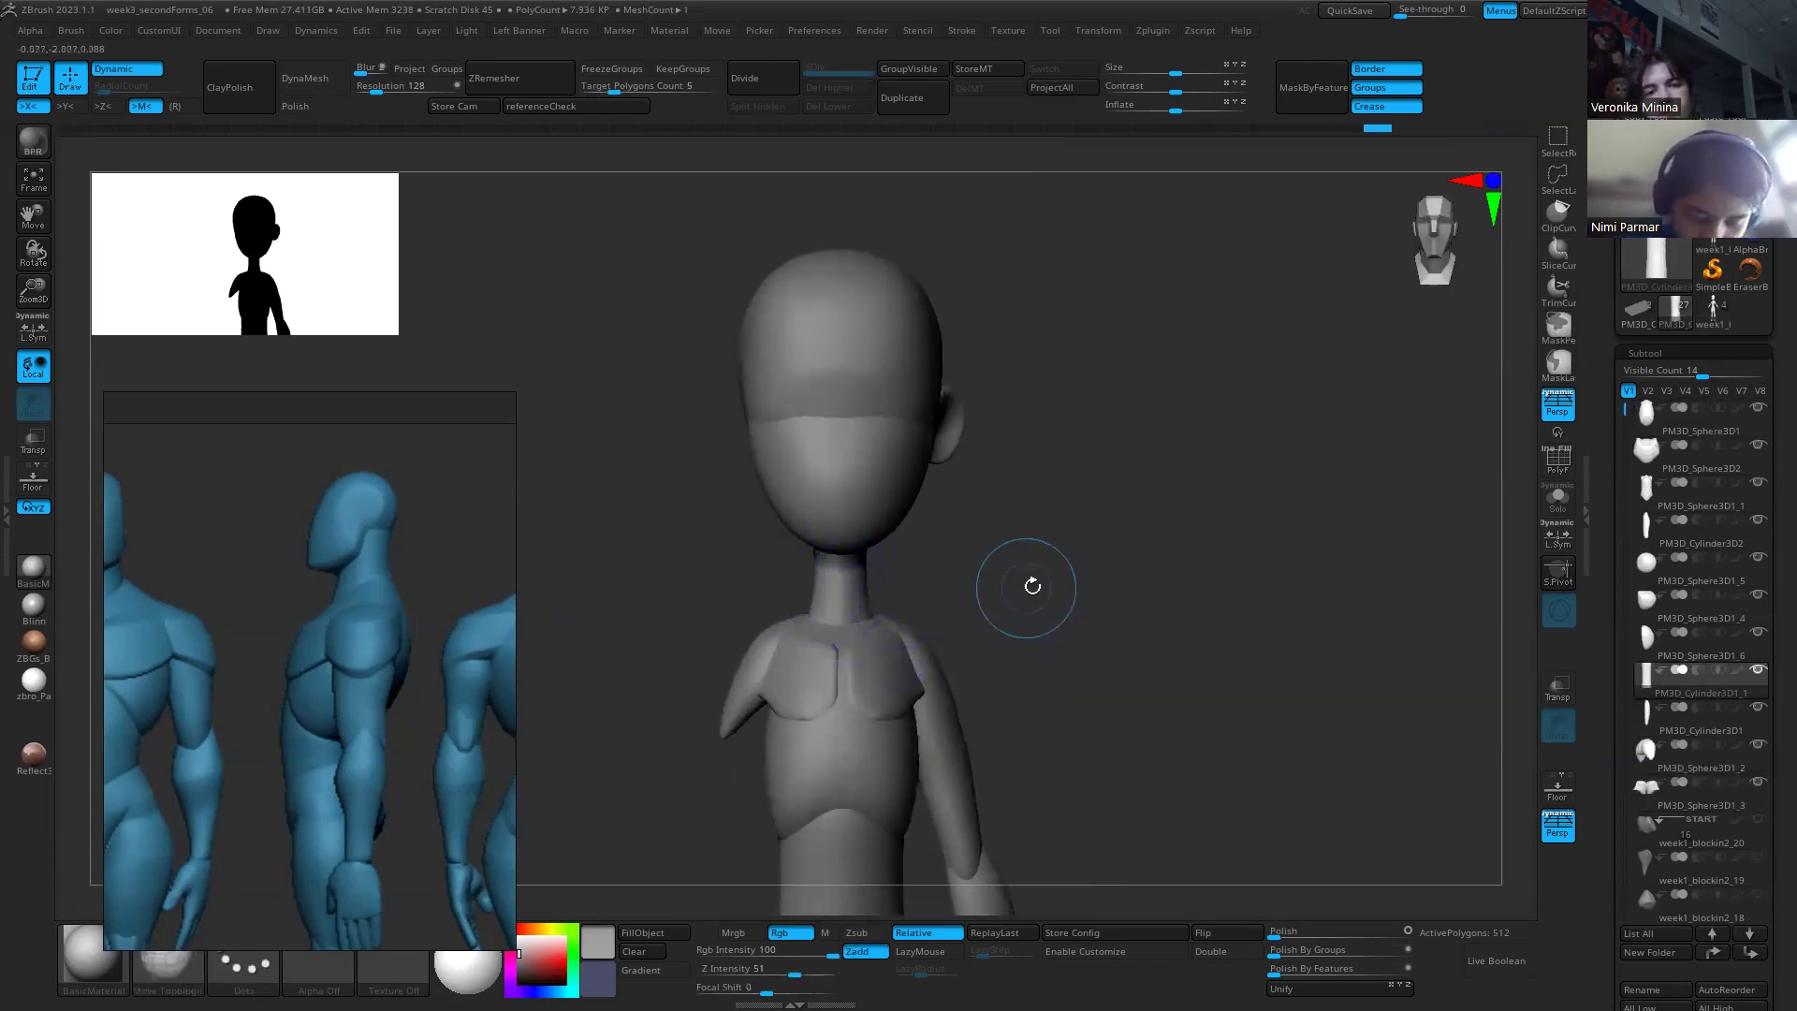
Step: Widen the top of the neck under the skull and shape its side profile behind the jaw and ear
{"action": "right_click_drag", "start_coordinate": [1023, 586], "coordinate": [758, 566]}
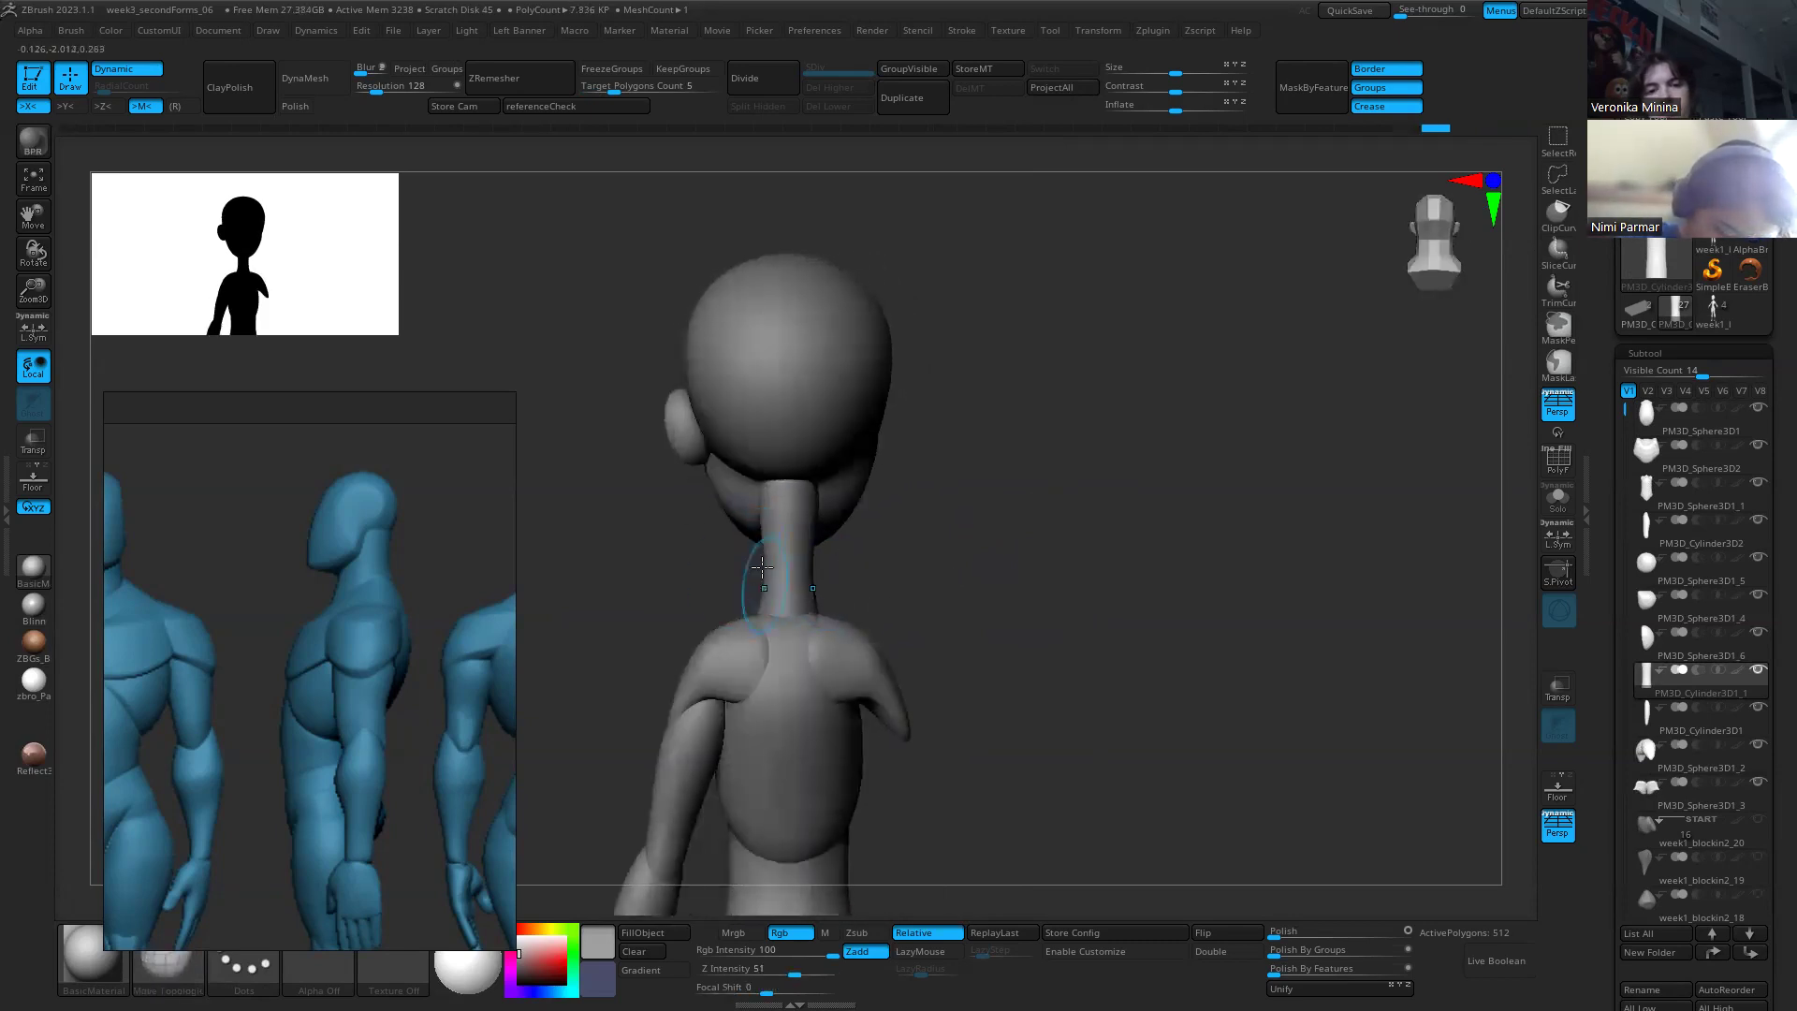
{"action": "key", "text": "ctrl+z"}
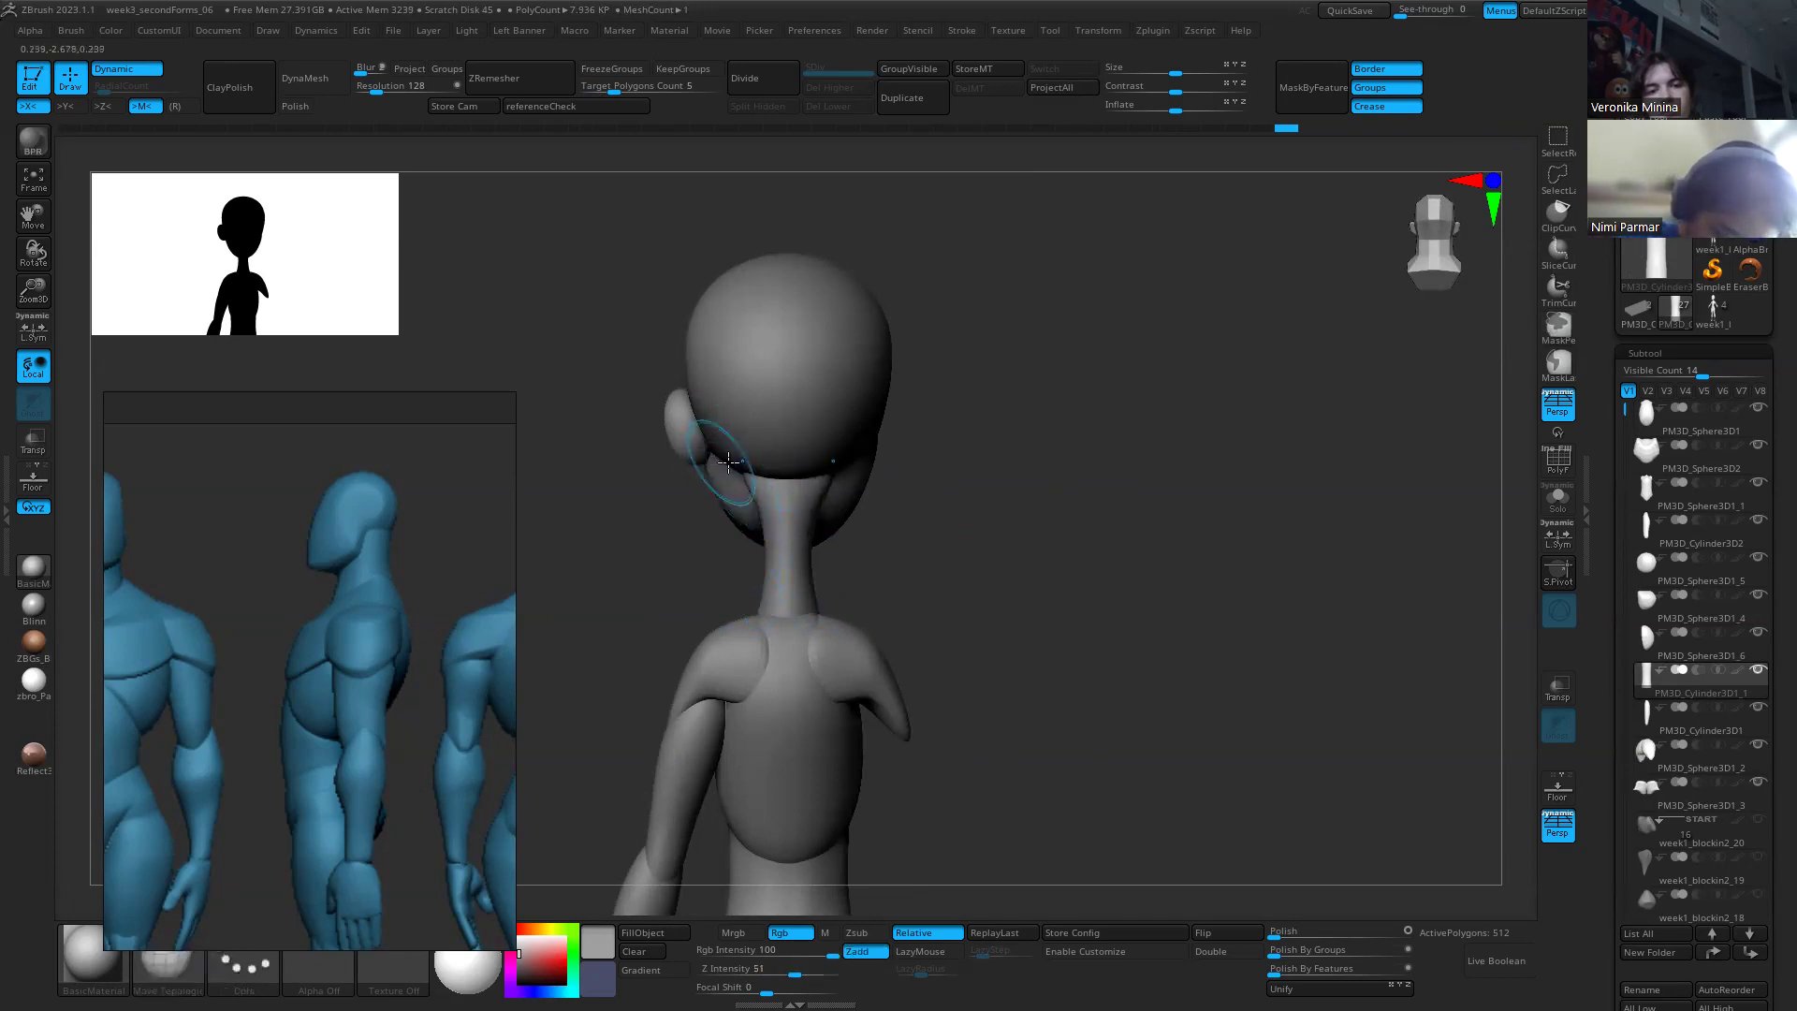
{"action": "mouse_move", "coordinate": [729, 430]}
{"action": "right_mouse_down"}
{"action": "mouse_move", "coordinate": [922, 546]}
{"action": "mouse_move", "coordinate": [802, 502]}
{"action": "mouse_move", "coordinate": [967, 433]}
{"action": "mouse_move", "coordinate": [861, 501]}
{"action": "mouse_move", "coordinate": [1042, 542]}
{"action": "mouse_move", "coordinate": [902, 574]}
{"action": "mouse_move", "coordinate": [726, 450]}
{"action": "right_mouse_up"}
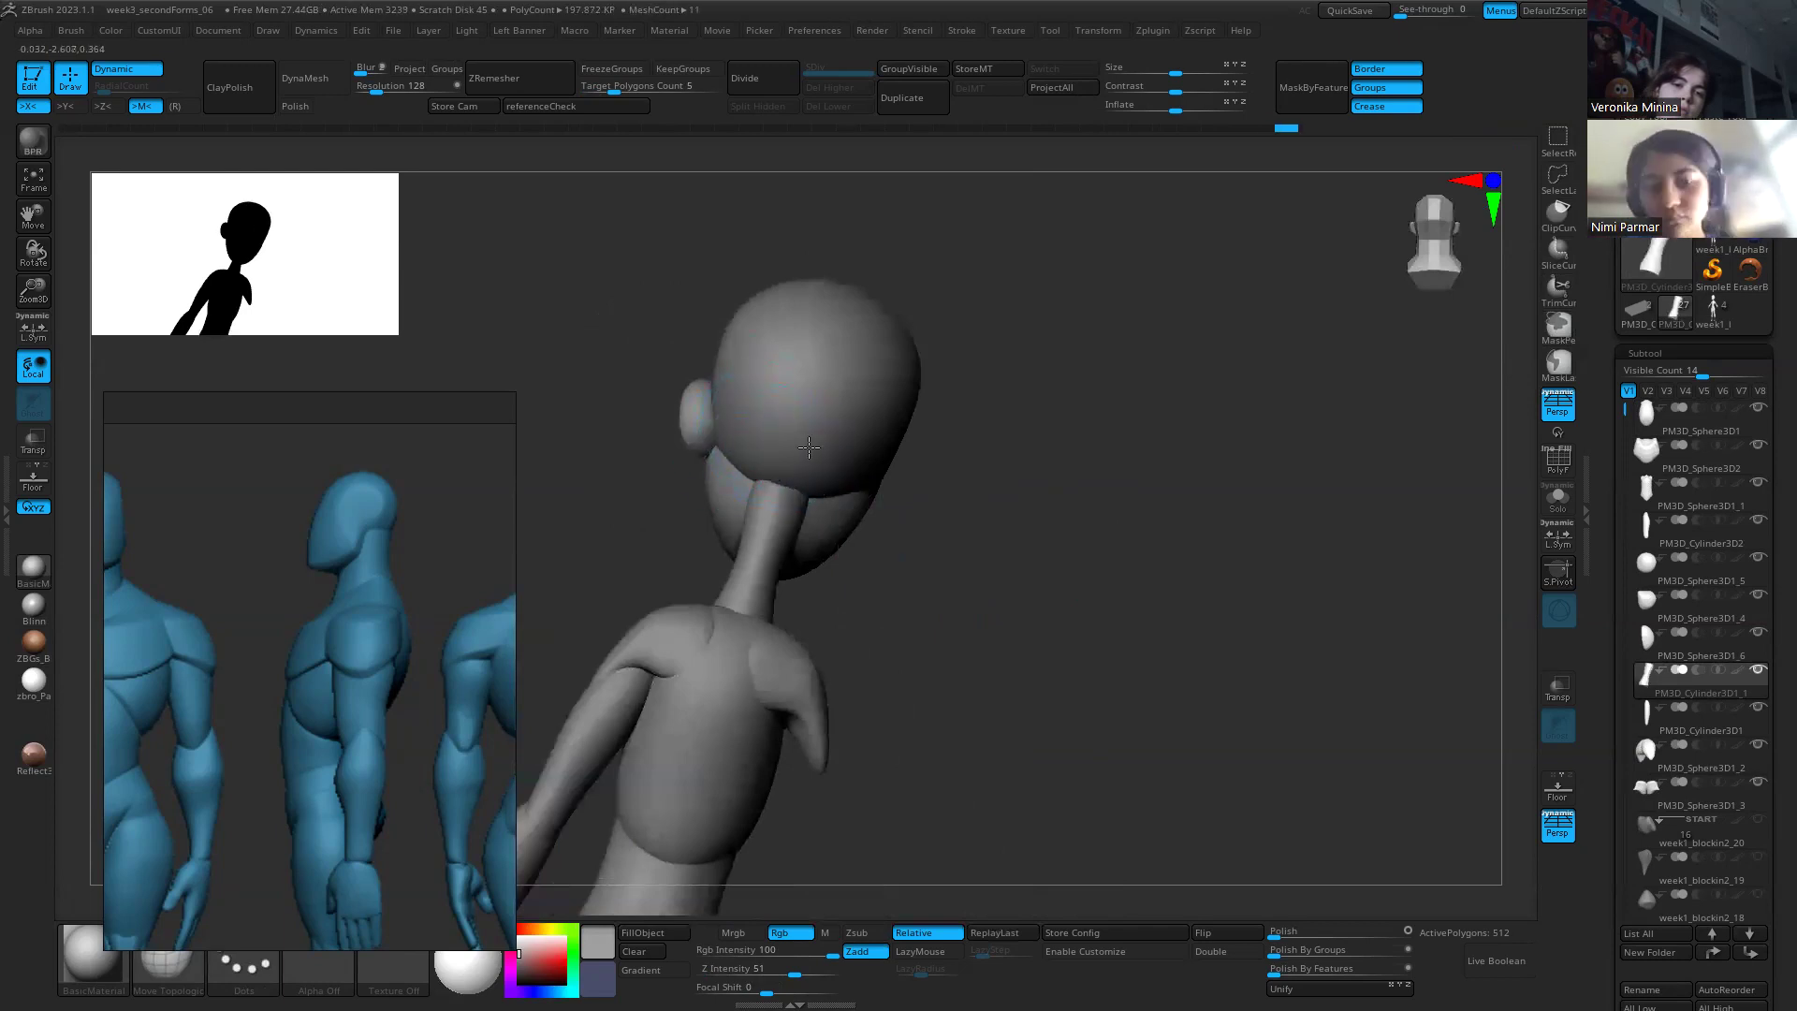
{"action": "right_click_drag", "start_coordinate": [979, 569], "coordinate": [702, 450]}
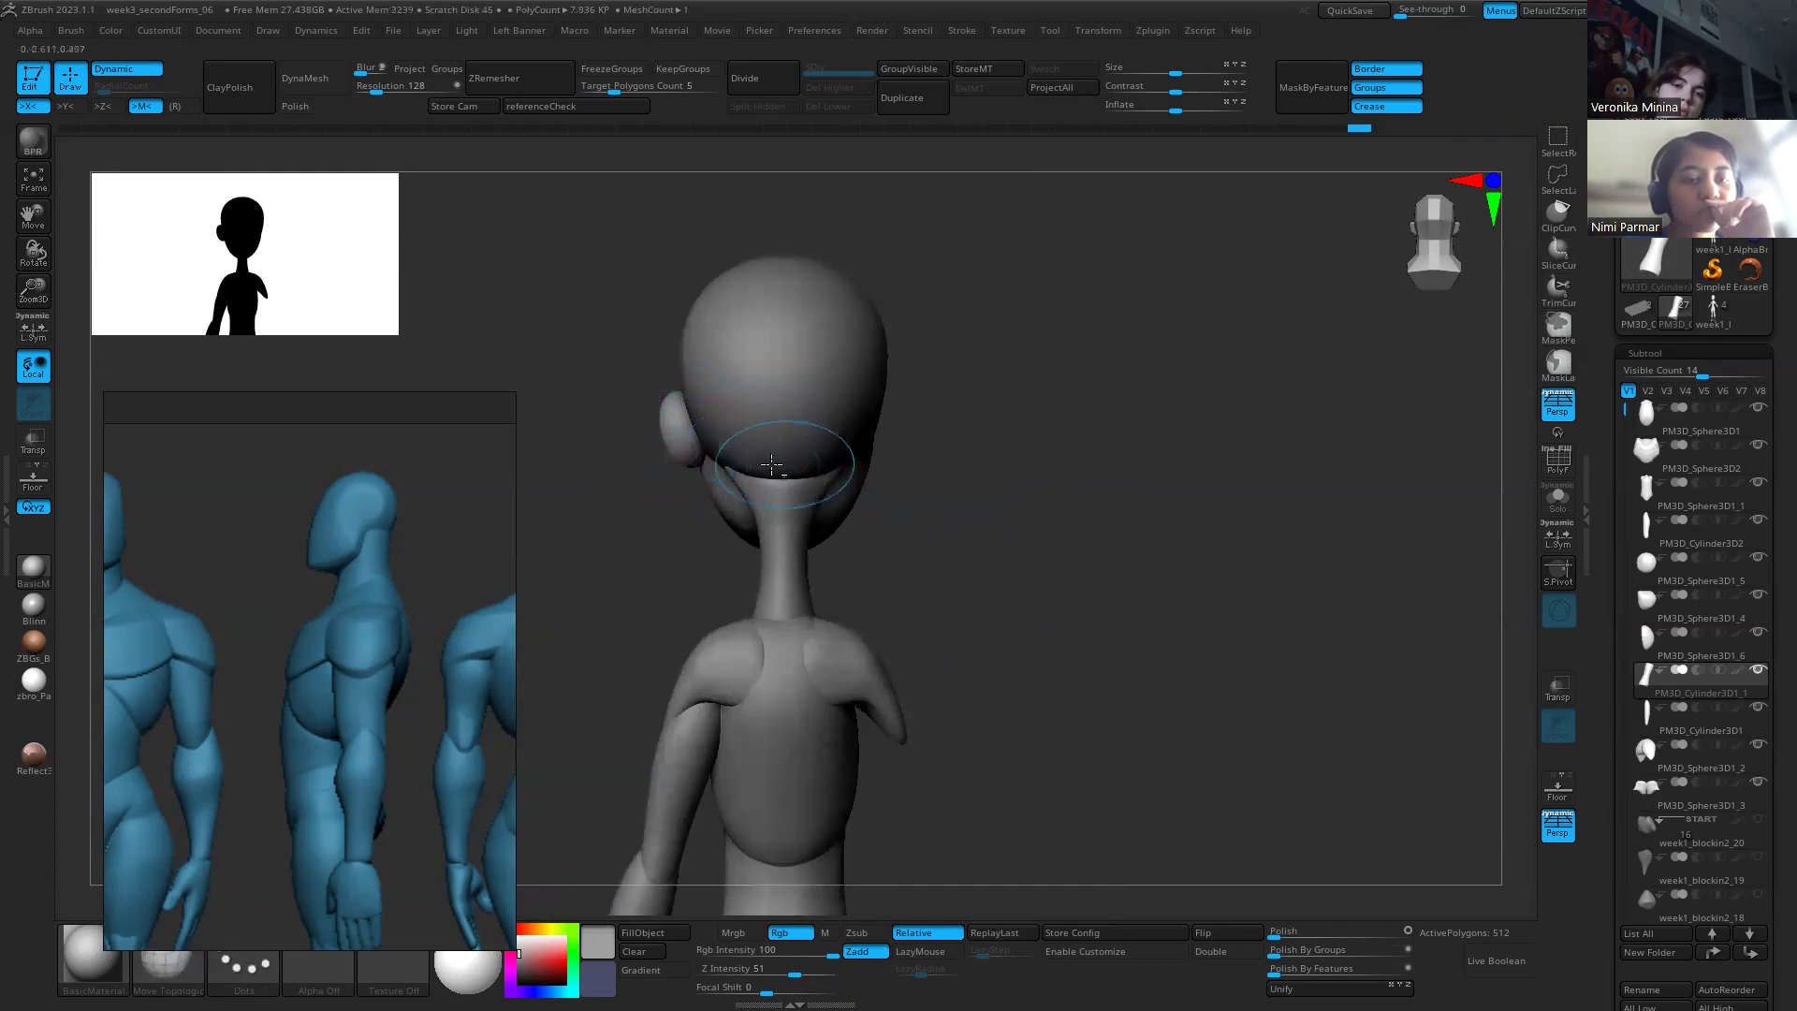
{"action": "mouse_move", "coordinate": [734, 446]}
{"action": "left_mouse_down"}
{"action": "mouse_move", "coordinate": [710, 492]}
{"action": "mouse_move", "coordinate": [730, 490]}
{"action": "left_mouse_up"}
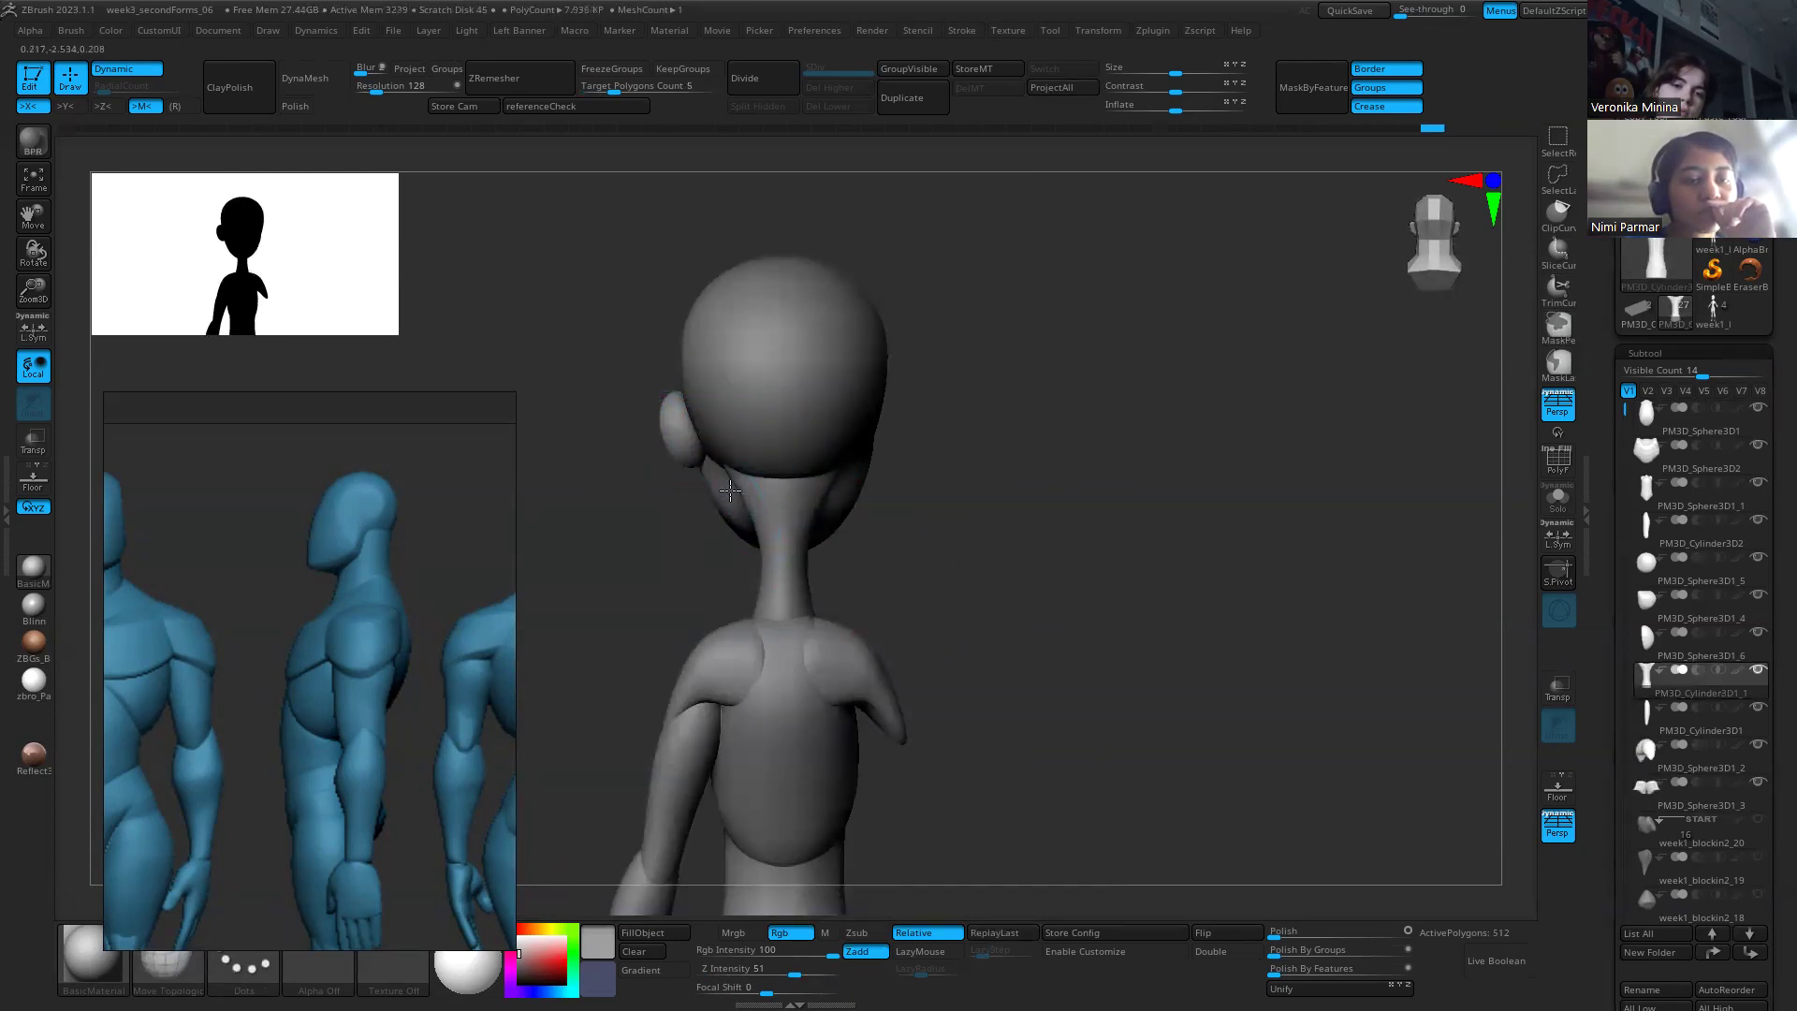
{"action": "mouse_move", "coordinate": [690, 561]}
{"action": "right_mouse_down"}
{"action": "mouse_move", "coordinate": [846, 570]}
{"action": "mouse_move", "coordinate": [737, 448]}
{"action": "right_mouse_up"}
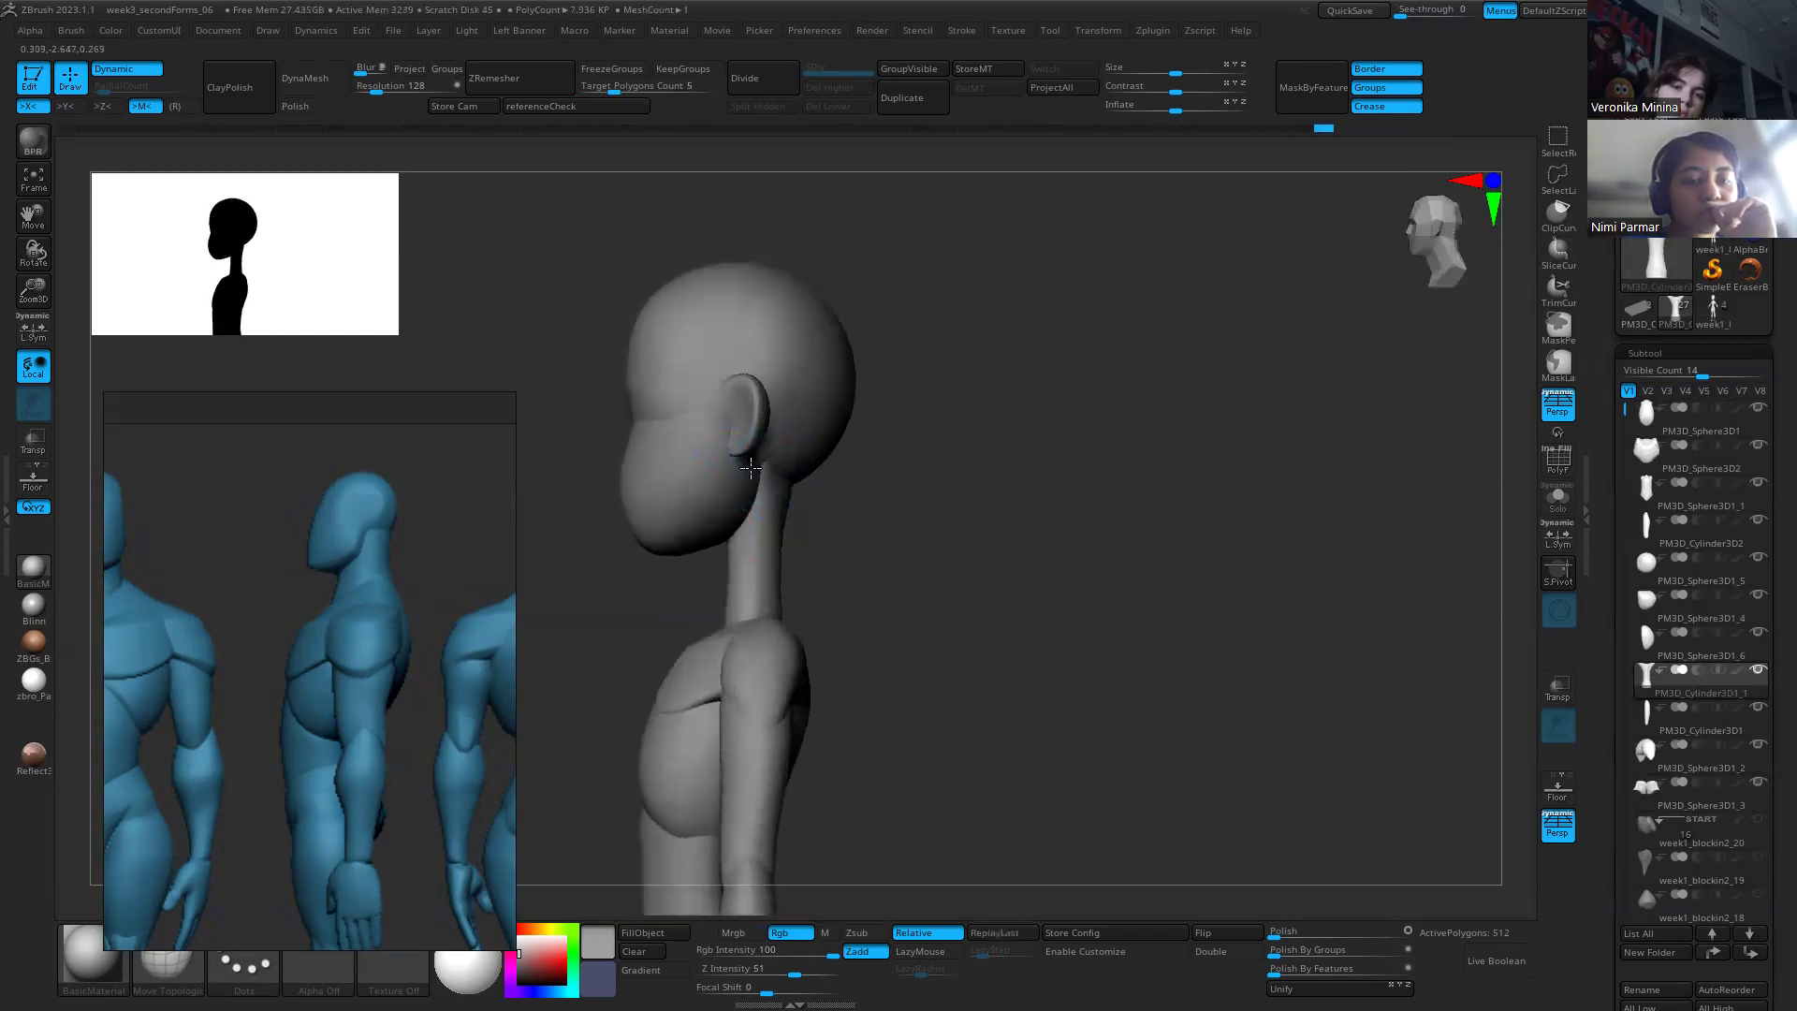
{"action": "left_click_drag", "start_coordinate": [739, 458], "coordinate": [803, 470]}
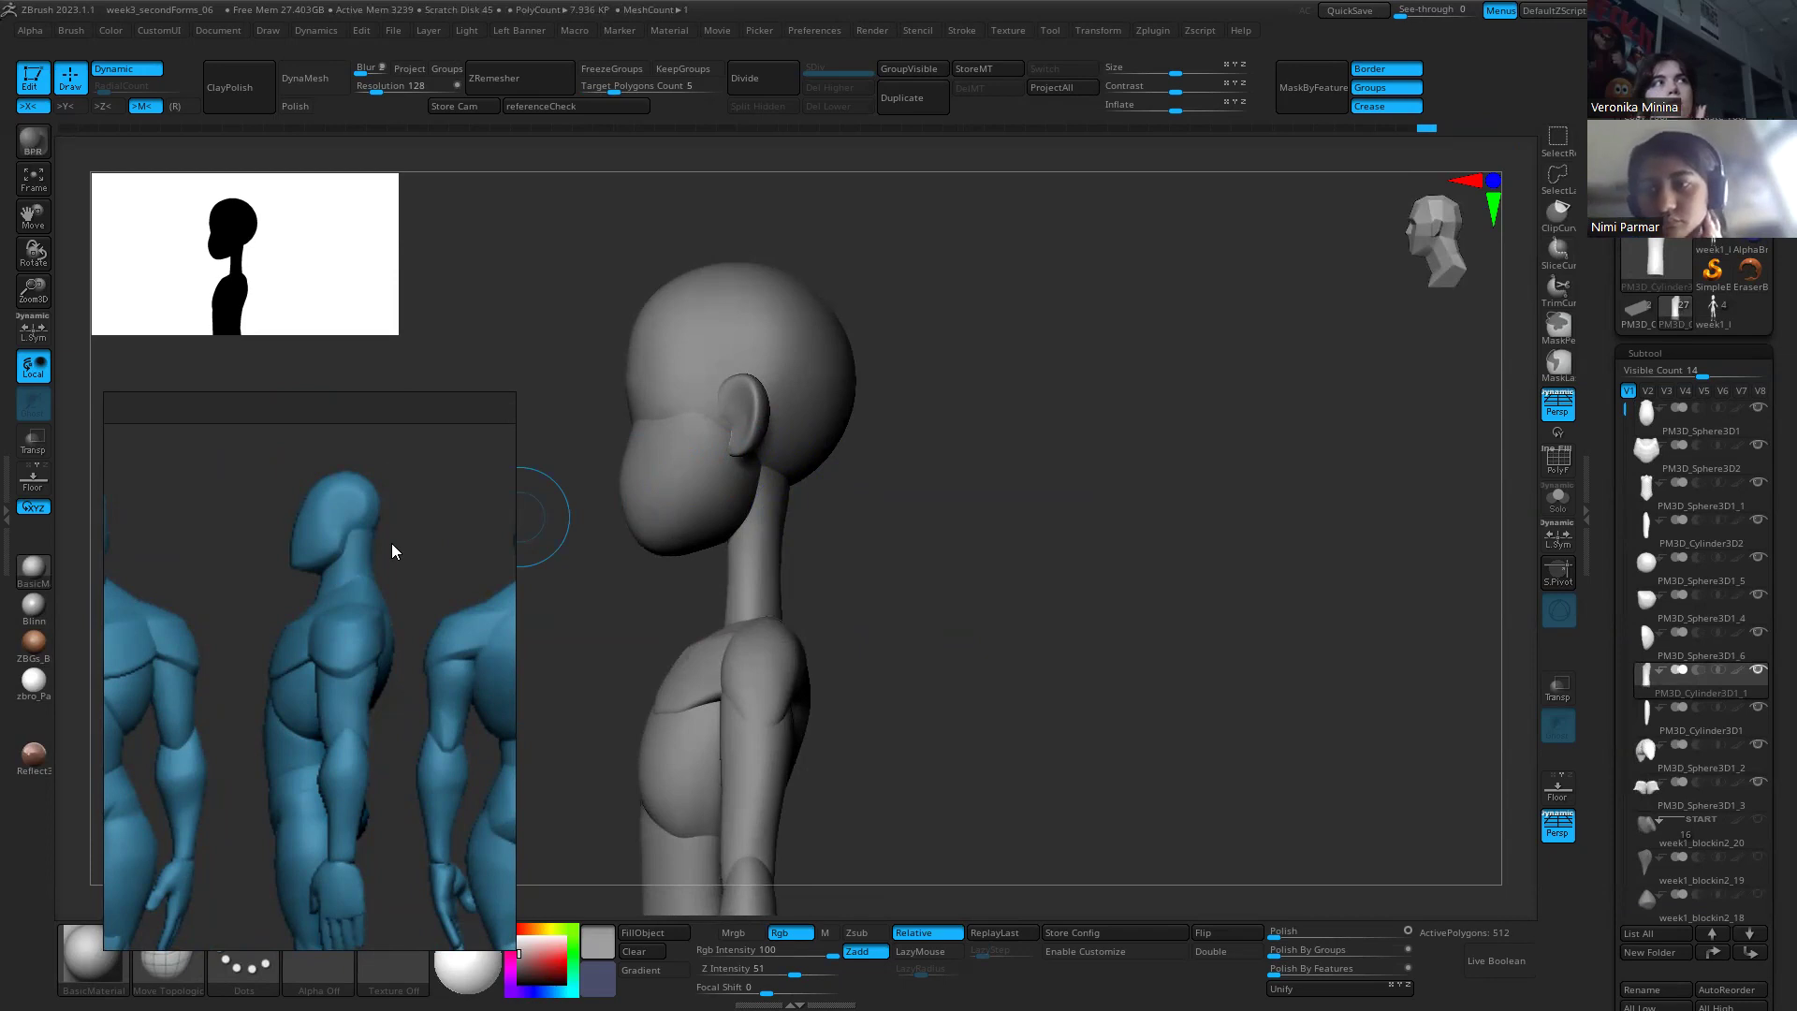
Step: Select the lower face form and smooth its back edge where the jaw meets the neck
{"action": "left_click_drag", "start_coordinate": [887, 534], "coordinate": [771, 516]}
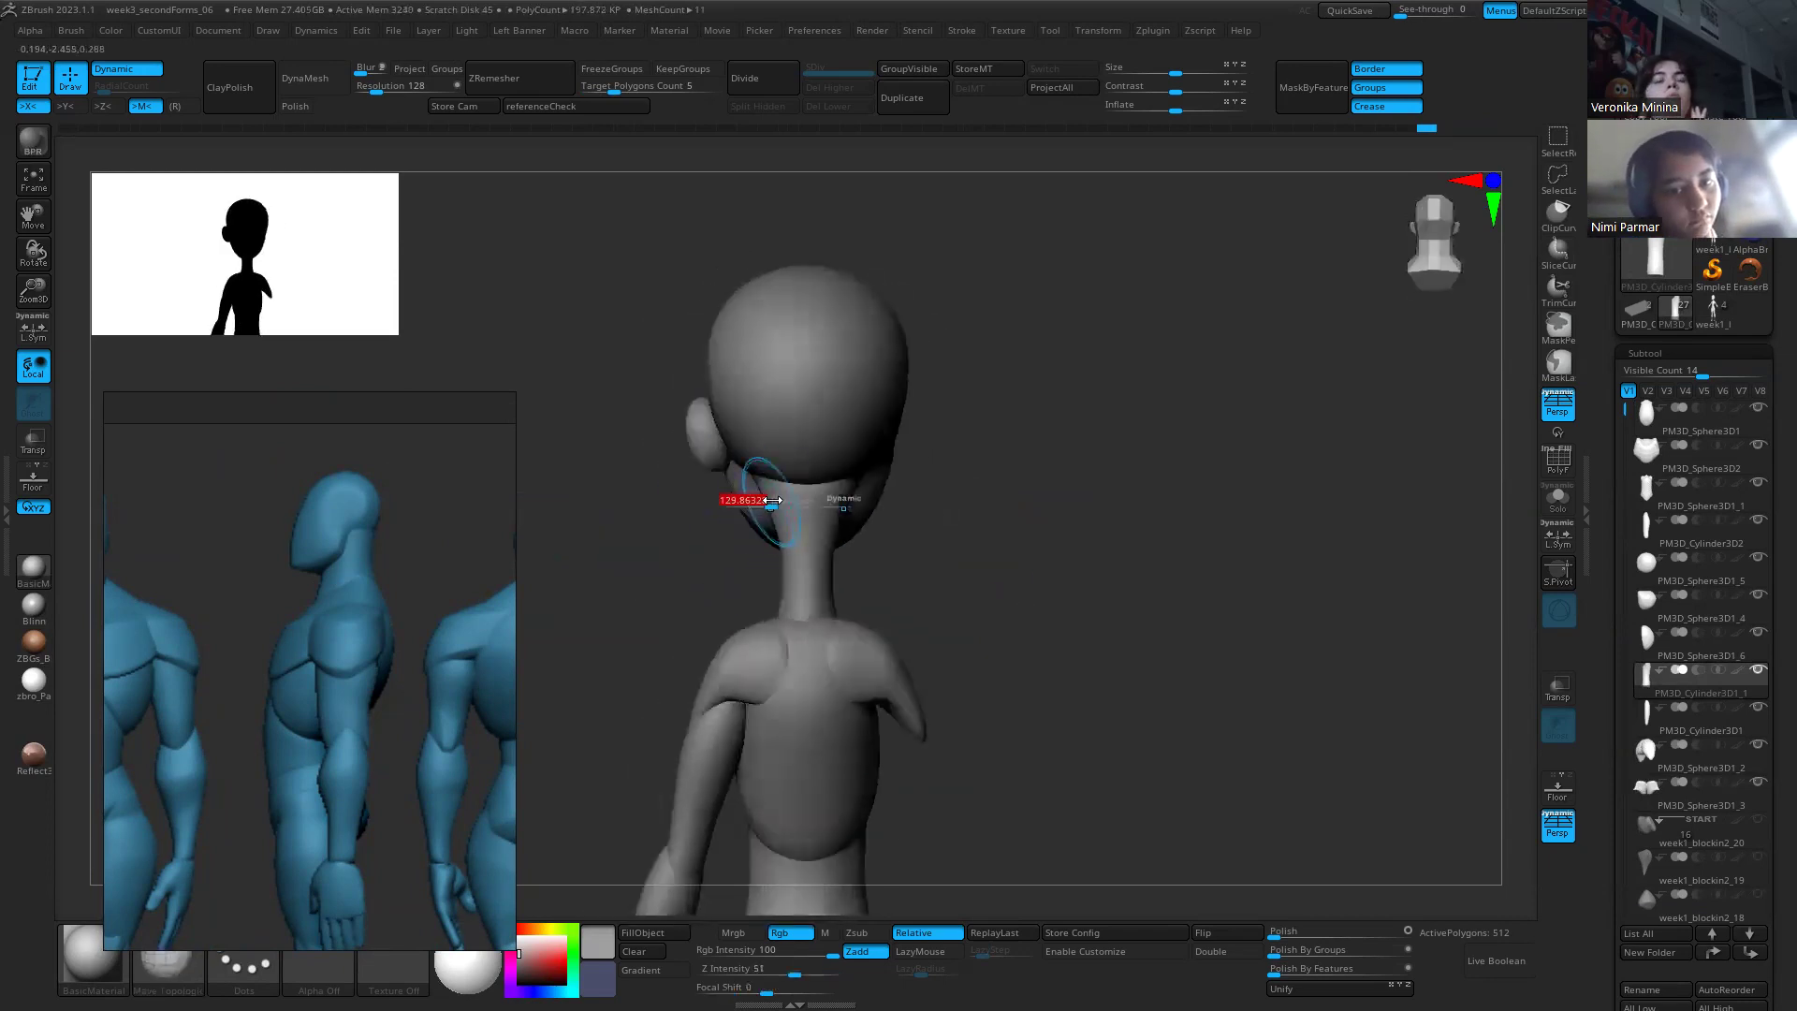
{"action": "left_click", "coordinate": [763, 504], "text": "alt"}
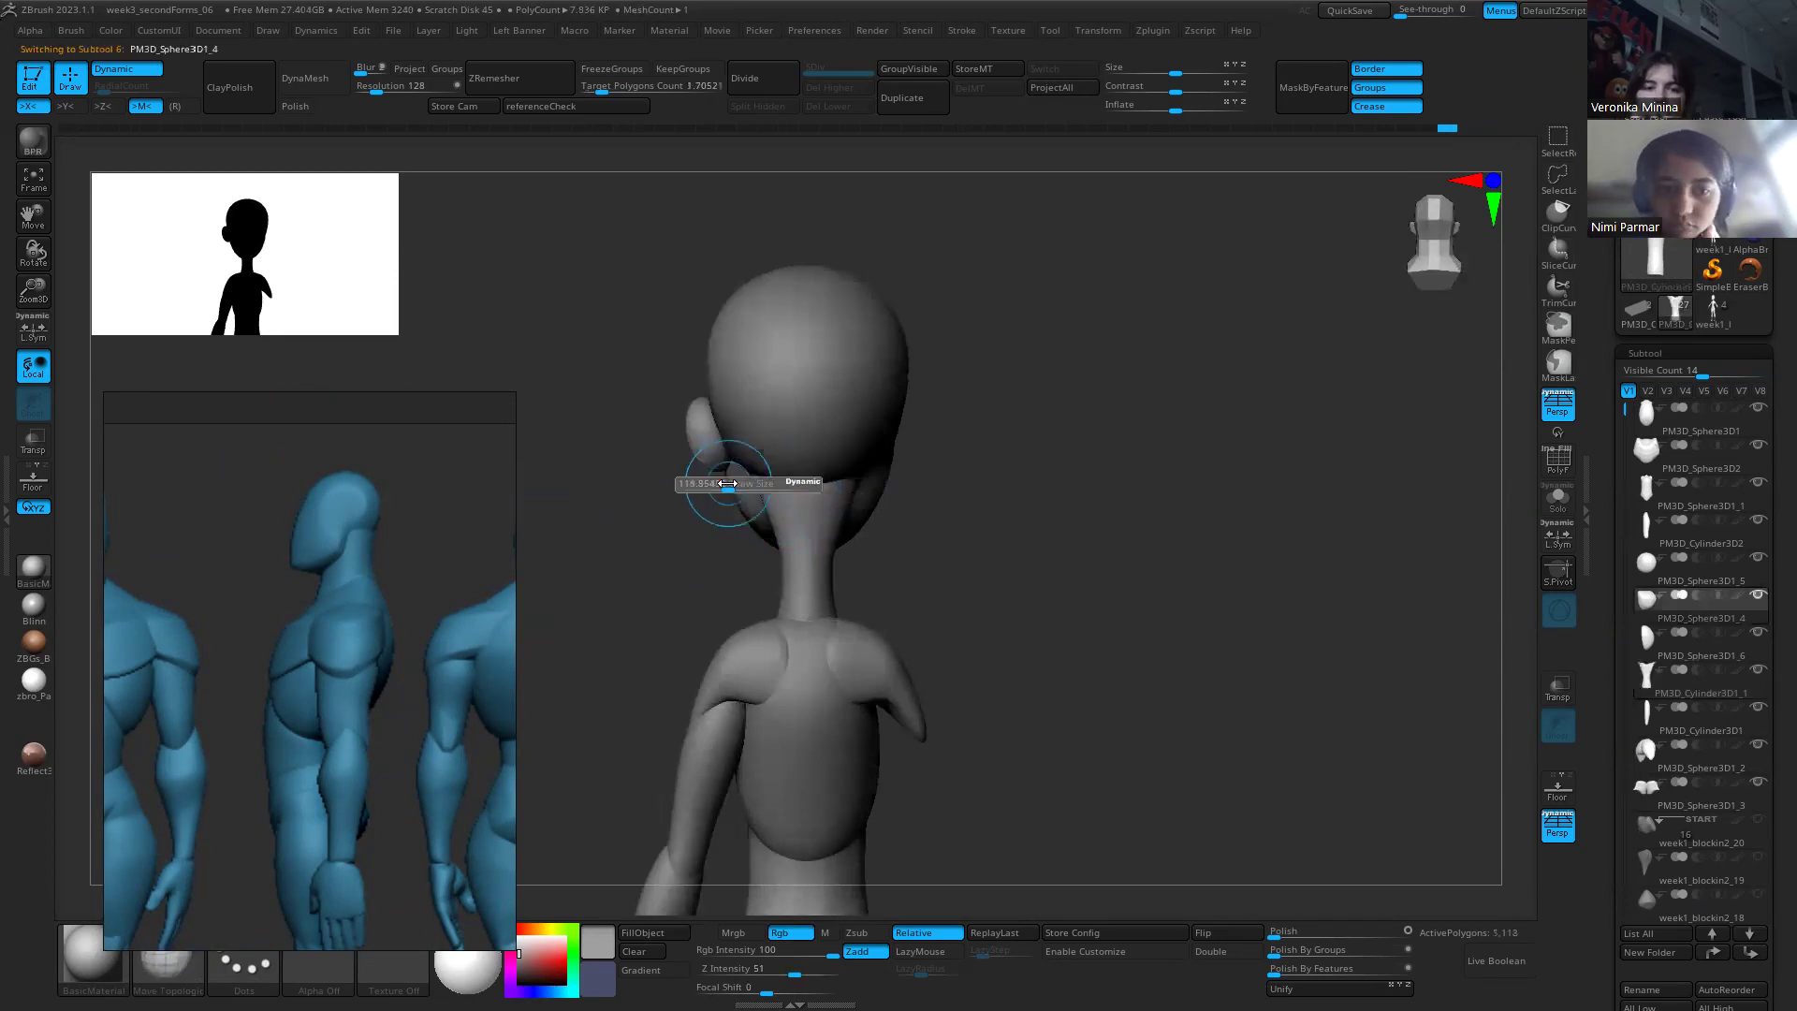
{"action": "mouse_move", "coordinate": [737, 475]}
{"action": "left_mouse_down", "text": "shift"}
{"action": "mouse_move", "coordinate": [842, 505]}
{"action": "mouse_move", "coordinate": [794, 461]}
{"action": "left_mouse_up", "text": "shift"}
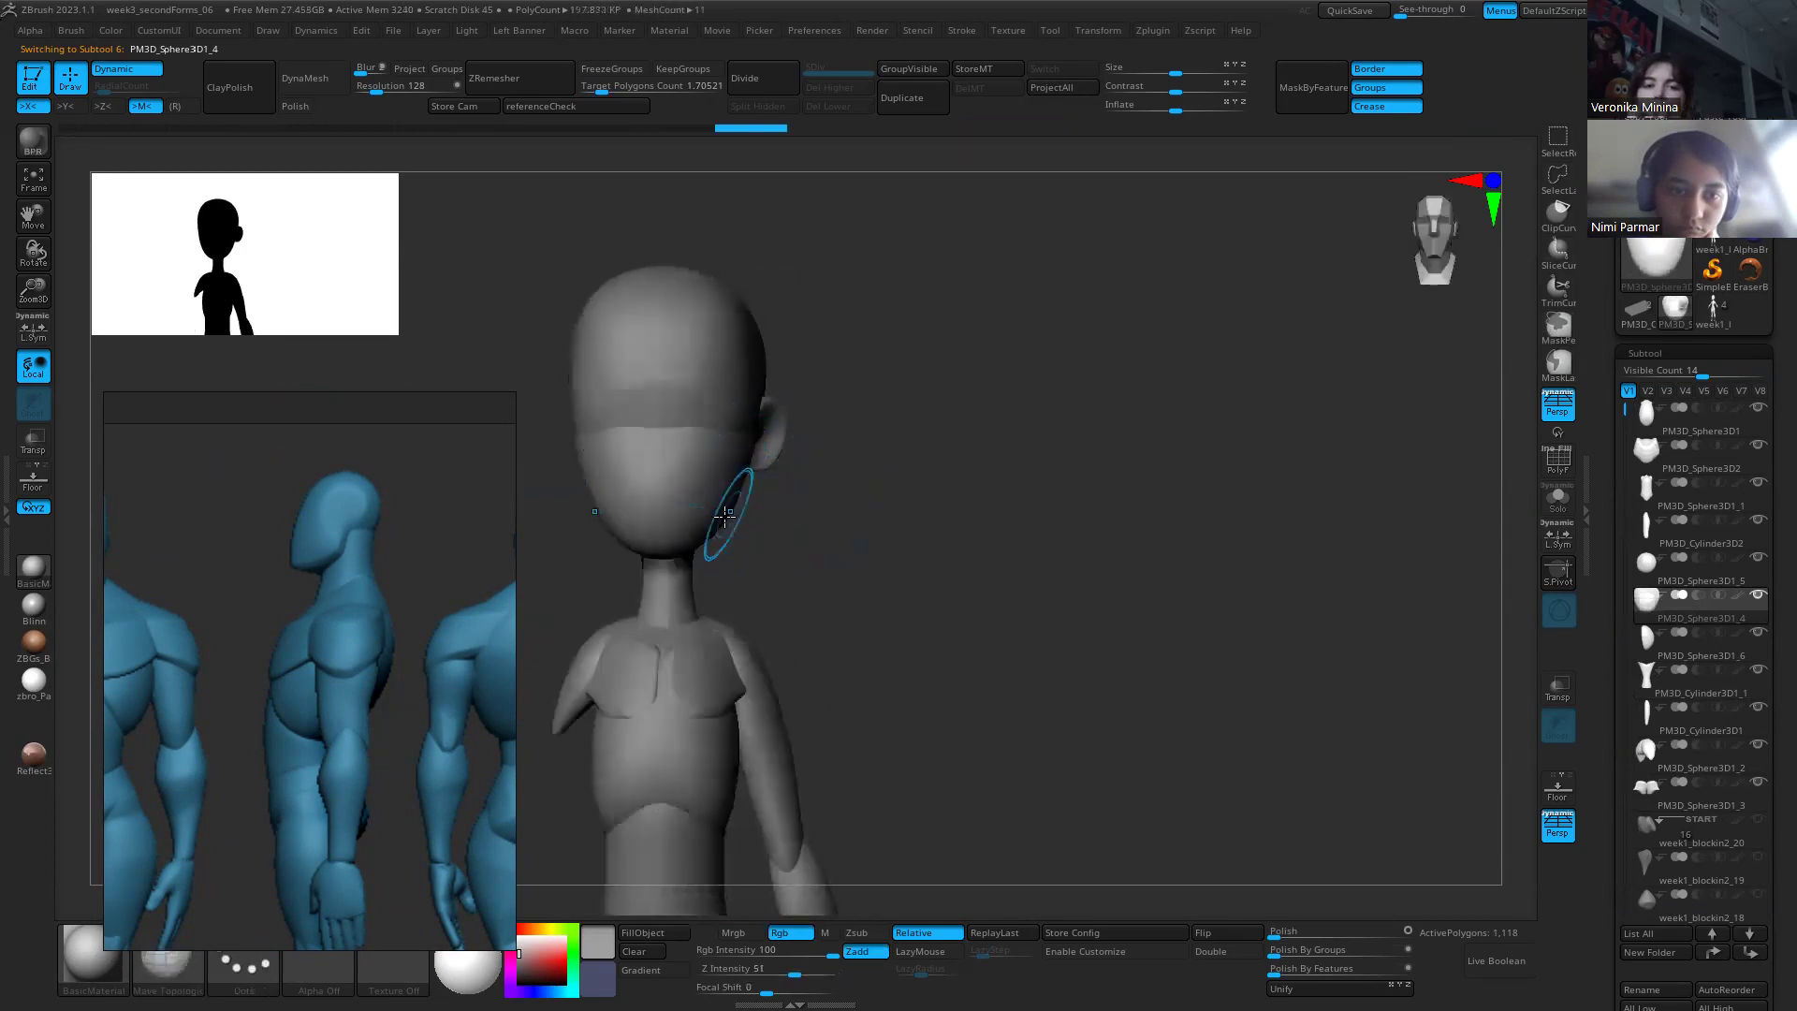
{"action": "right_click_drag", "start_coordinate": [725, 517], "coordinate": [775, 561], "text": "alt"}
{"action": "mouse_move", "coordinate": [765, 517]}
{"action": "left_mouse_down"}
{"action": "mouse_move", "coordinate": [973, 561]}
{"action": "mouse_move", "coordinate": [945, 541]}
{"action": "left_mouse_up"}
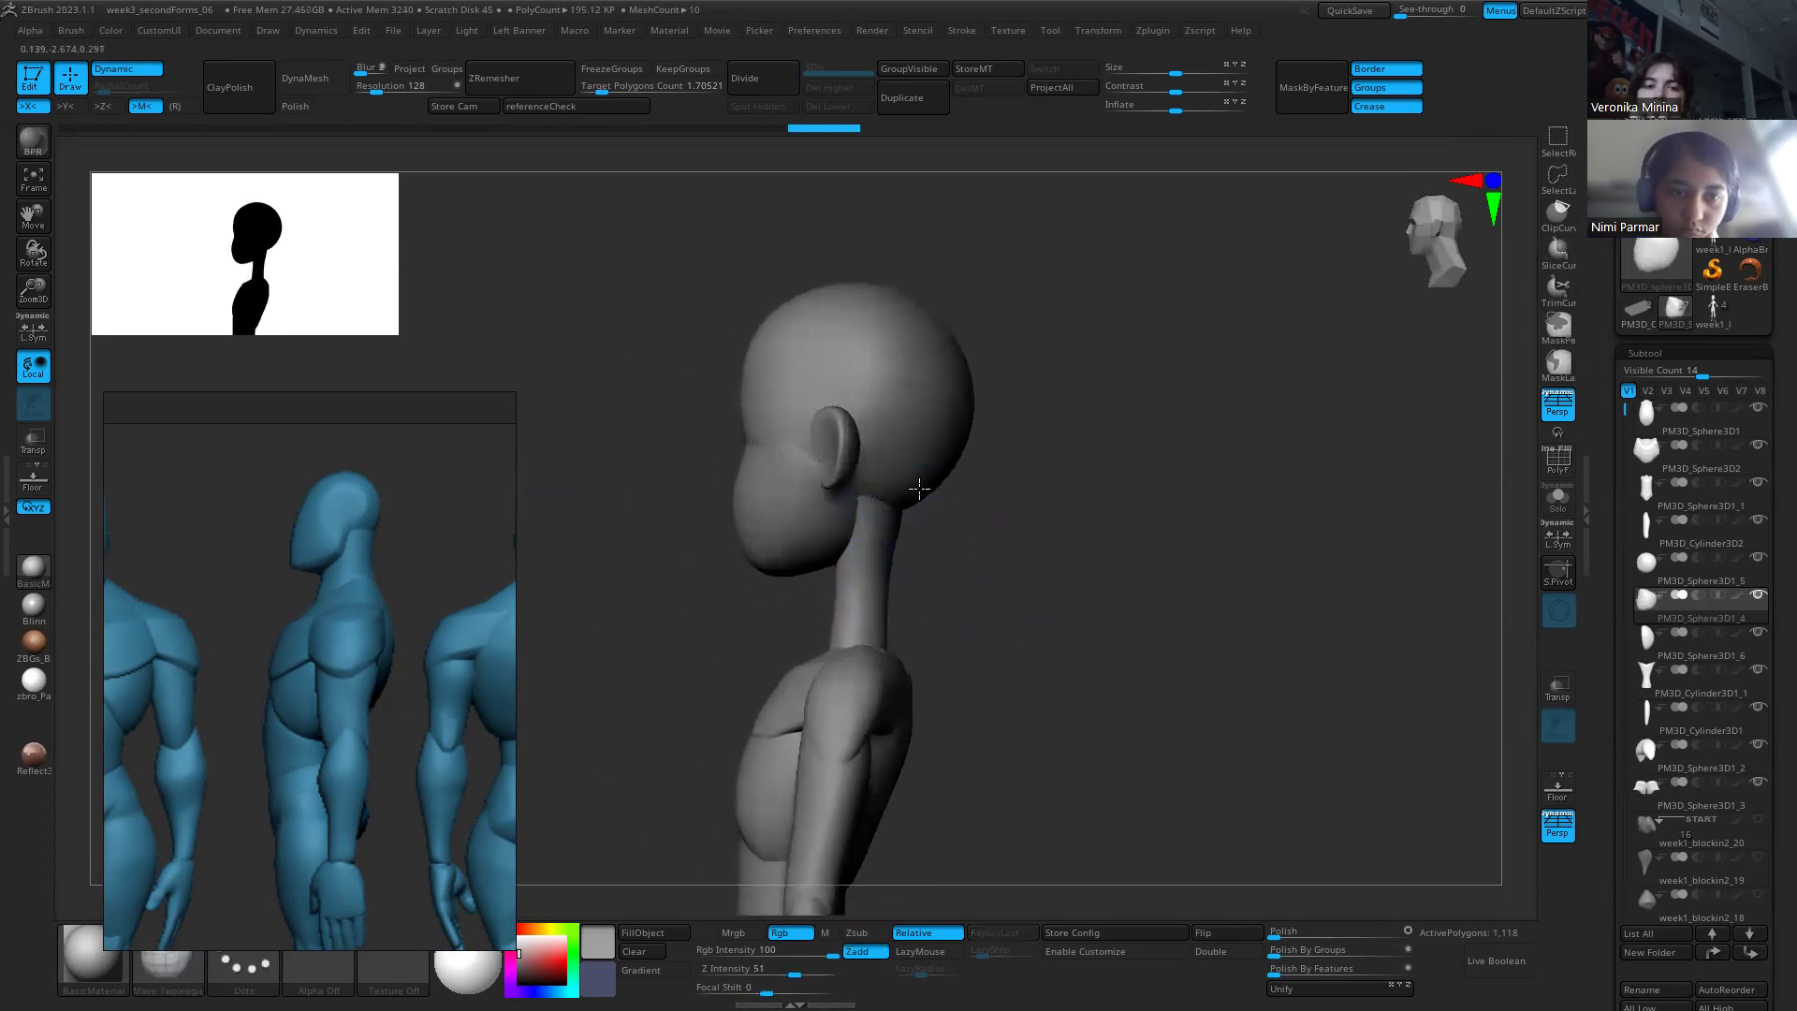
Step: Select the neck again, smooth its length, and refine its contour below the ear
{"action": "left_click", "coordinate": [898, 507], "text": "alt"}
{"action": "key", "text": "shift"}
{"action": "left_click_drag", "start_coordinate": [879, 593], "coordinate": [882, 644], "text": "shift"}
{"action": "left_click_drag", "start_coordinate": [1046, 670], "coordinate": [884, 573]}
{"action": "mouse_move", "coordinate": [992, 655]}
{"action": "left_mouse_down"}
{"action": "mouse_move", "coordinate": [1051, 674]}
{"action": "mouse_move", "coordinate": [903, 667]}
{"action": "left_mouse_up"}
{"action": "scroll", "coordinate": [923, 521], "scroll_direction": "up", "scroll_amount": 2}
{"action": "key", "text": "s"}
{"action": "mouse_move", "coordinate": [935, 554]}
{"action": "left_mouse_down", "text": "alt"}
{"action": "mouse_move", "coordinate": [939, 602]}
{"action": "mouse_move", "coordinate": [926, 537]}
{"action": "mouse_move", "coordinate": [906, 541]}
{"action": "left_mouse_up", "text": "alt"}
{"action": "key", "text": "s"}
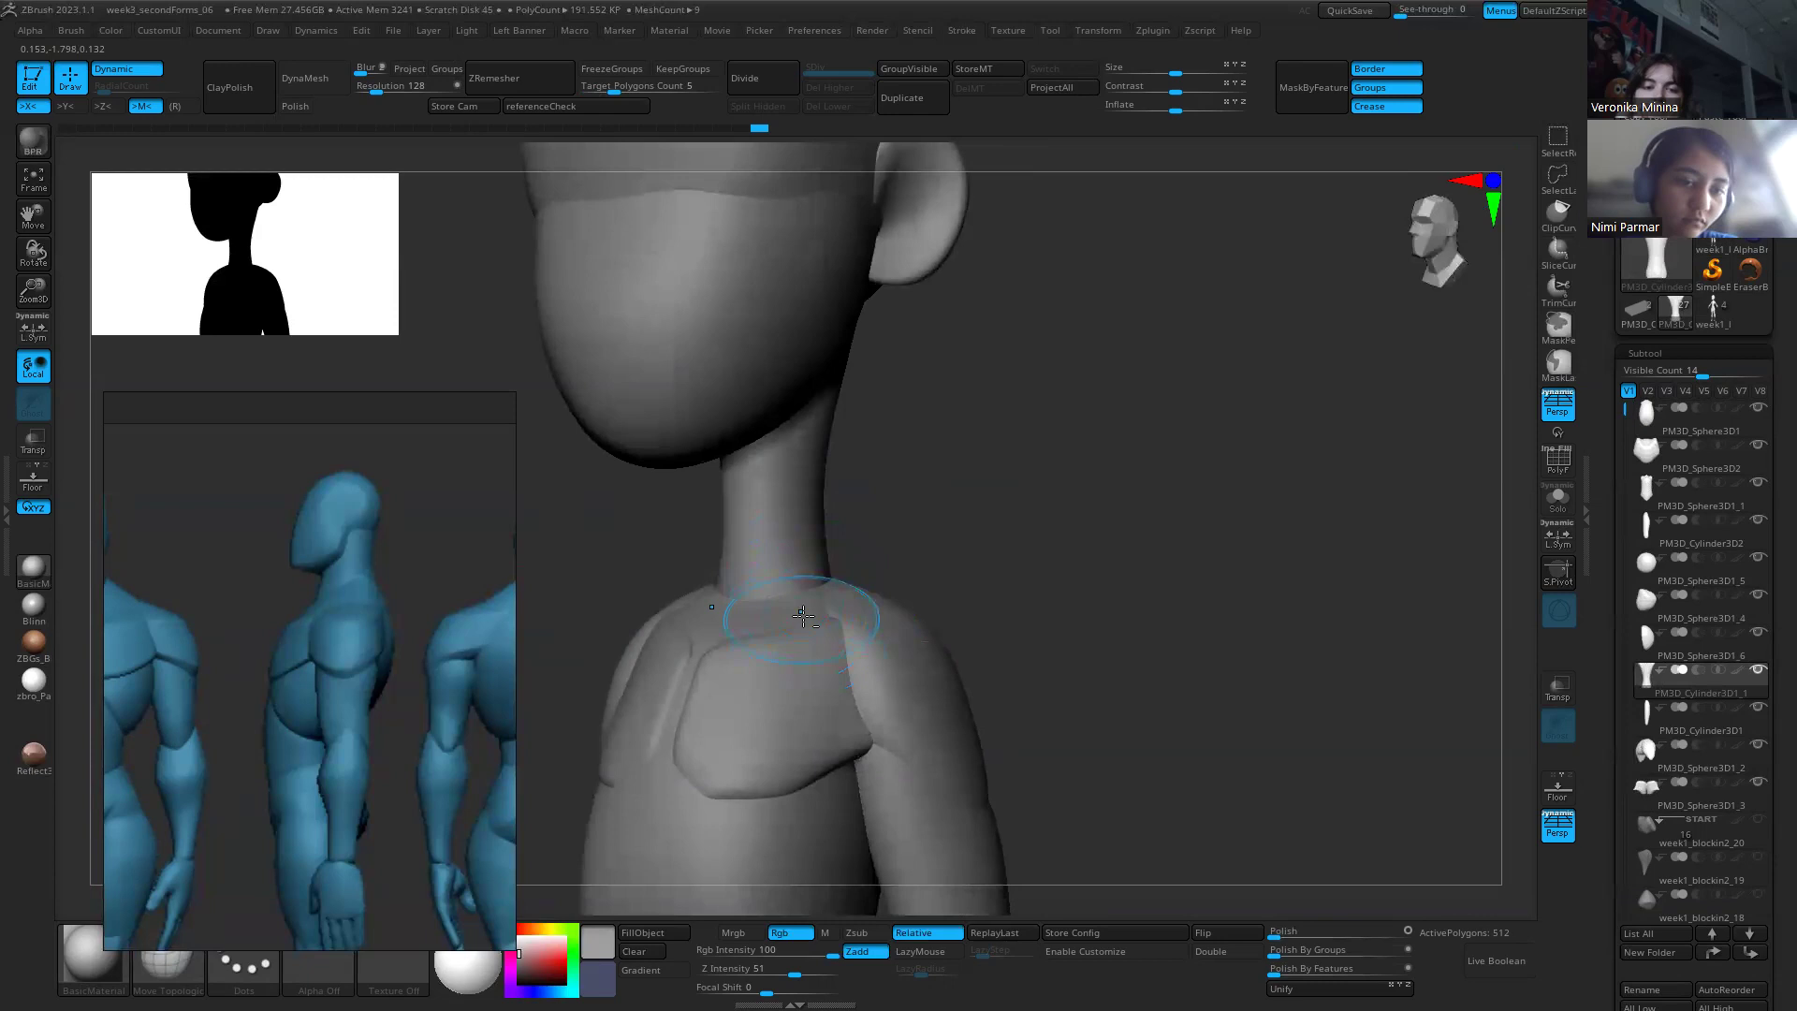
Step: Smooth and spread the front of the neck's base so it blends into the collarbone area
{"action": "left_click_drag", "start_coordinate": [801, 631], "coordinate": [775, 630], "text": "shift"}
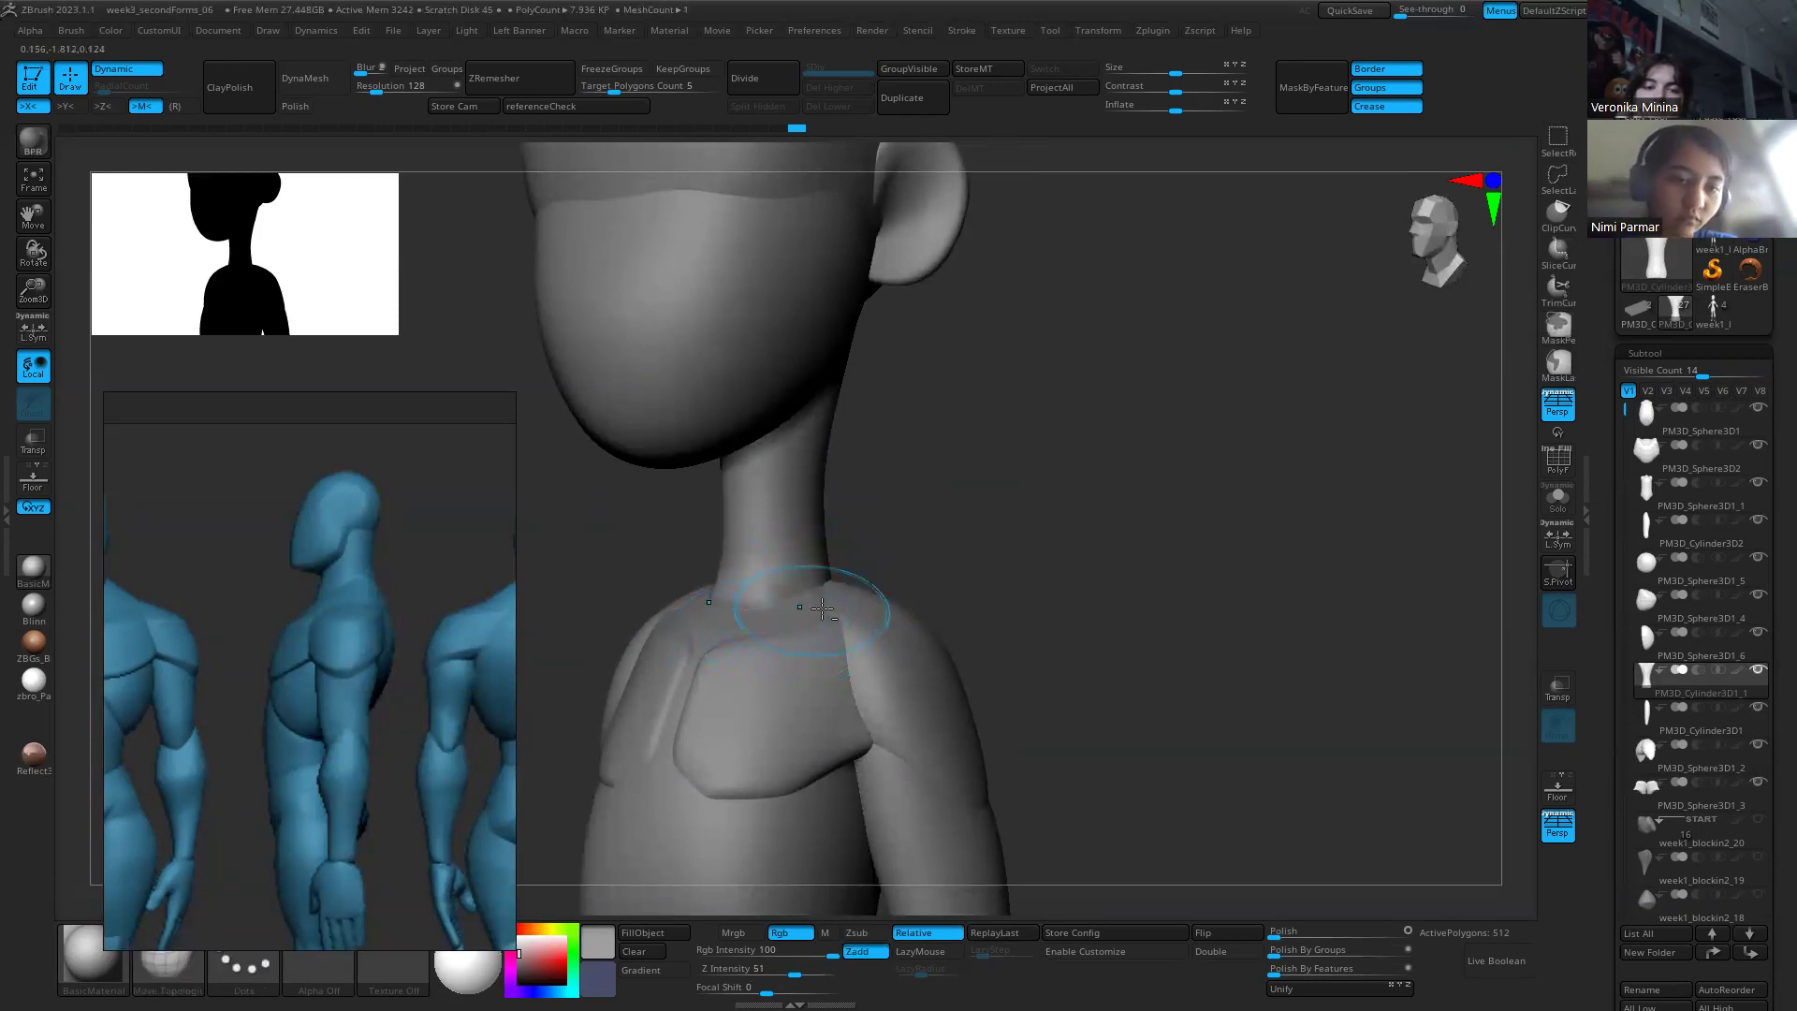
{"action": "left_click_drag", "start_coordinate": [821, 609], "coordinate": [833, 600], "text": "shift"}
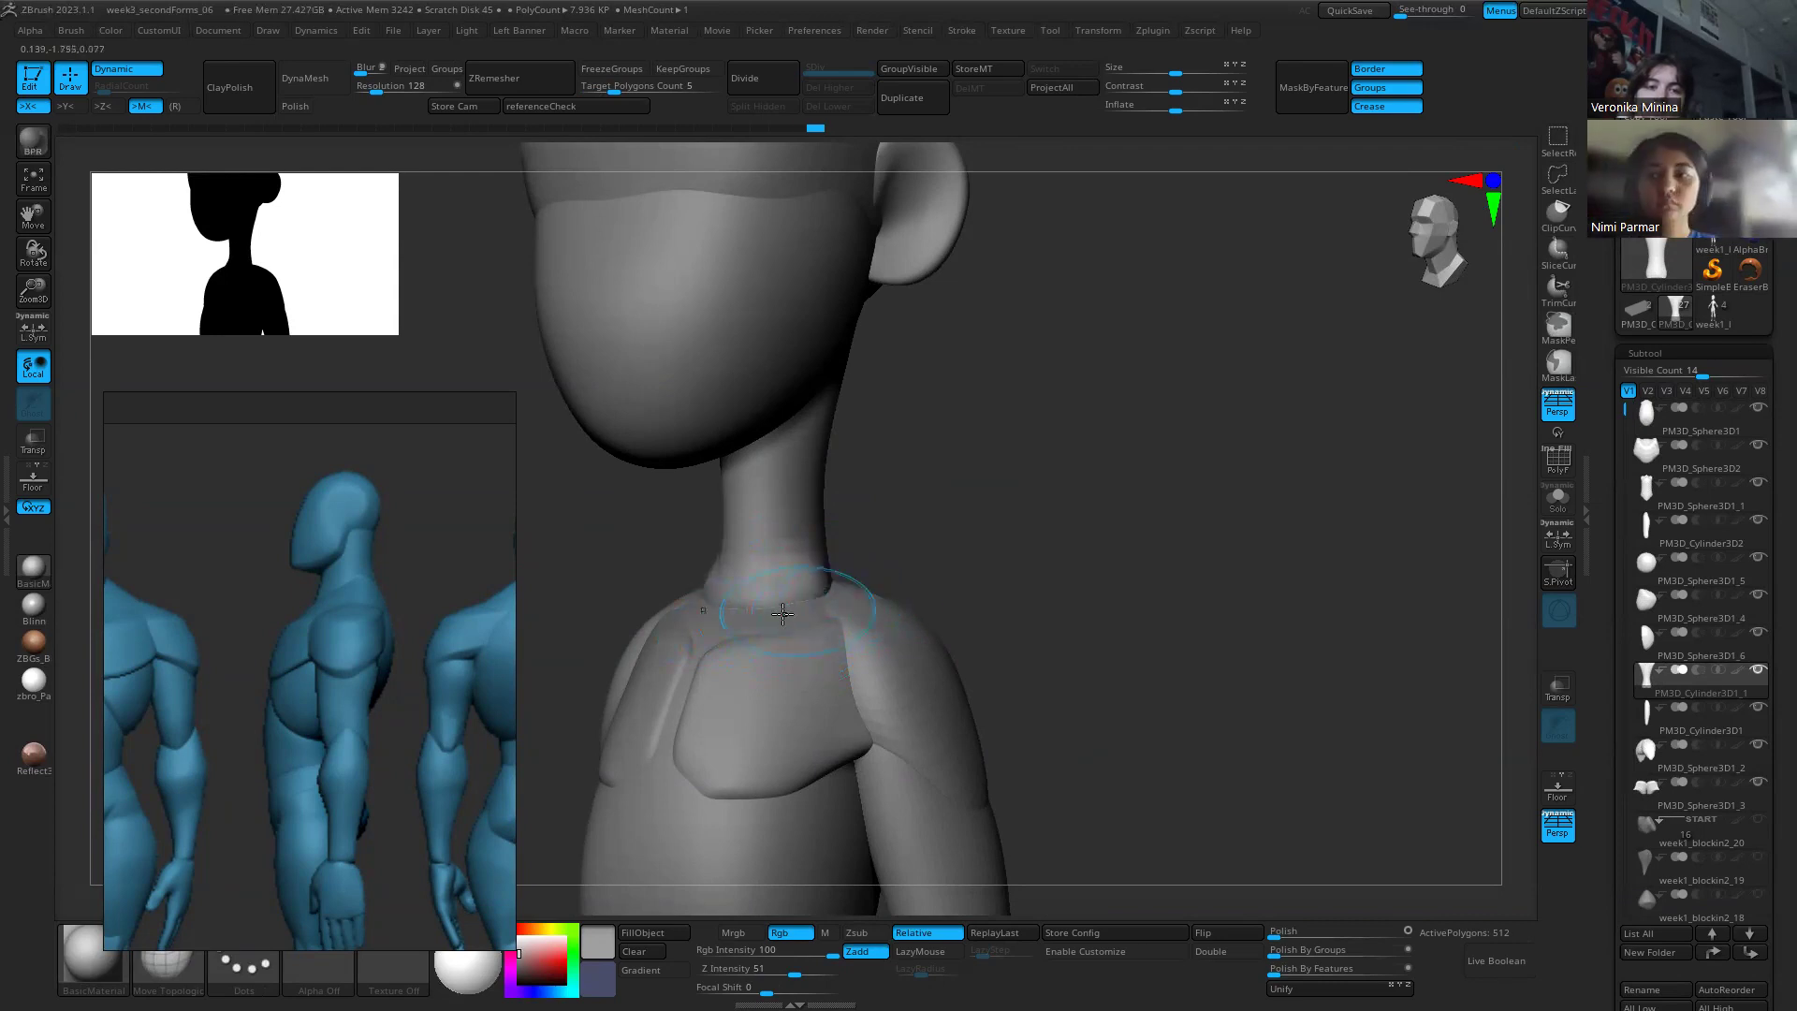
{"action": "left_click_drag", "start_coordinate": [811, 589], "coordinate": [813, 584]}
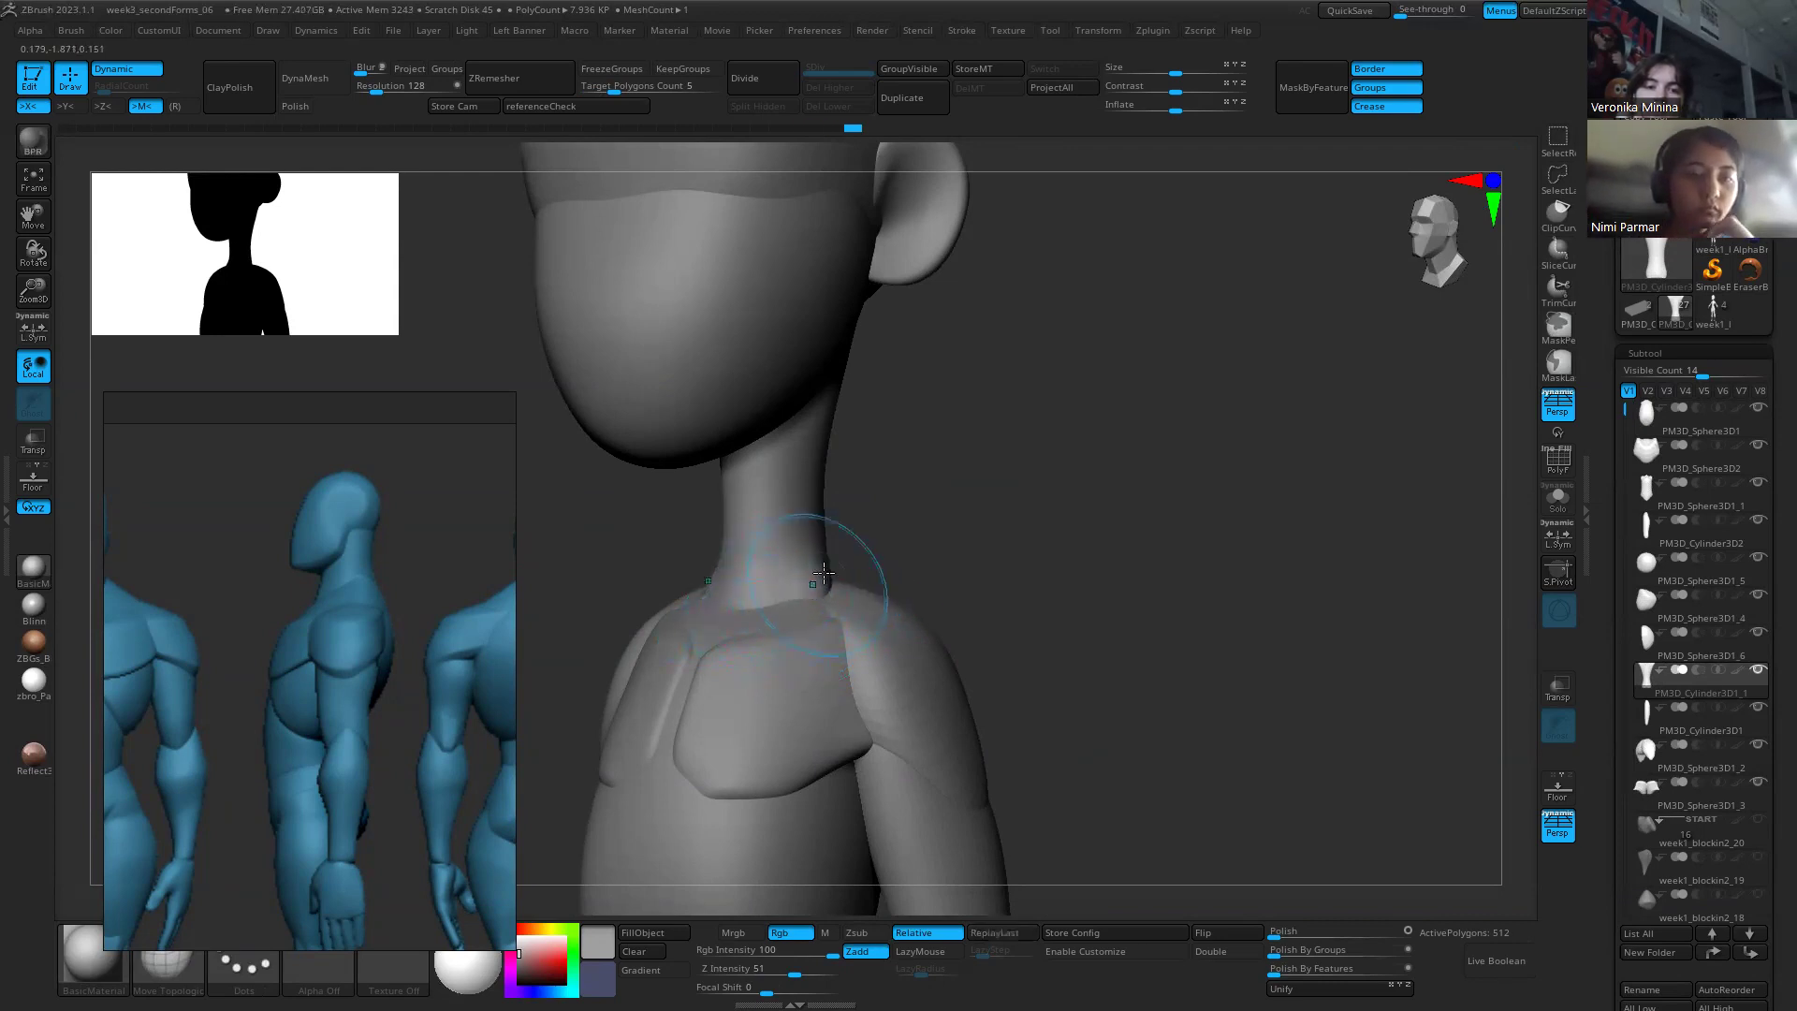
{"action": "right_click_drag", "start_coordinate": [827, 562], "coordinate": [922, 532]}
{"action": "left_click_drag", "start_coordinate": [730, 589], "coordinate": [736, 595]}
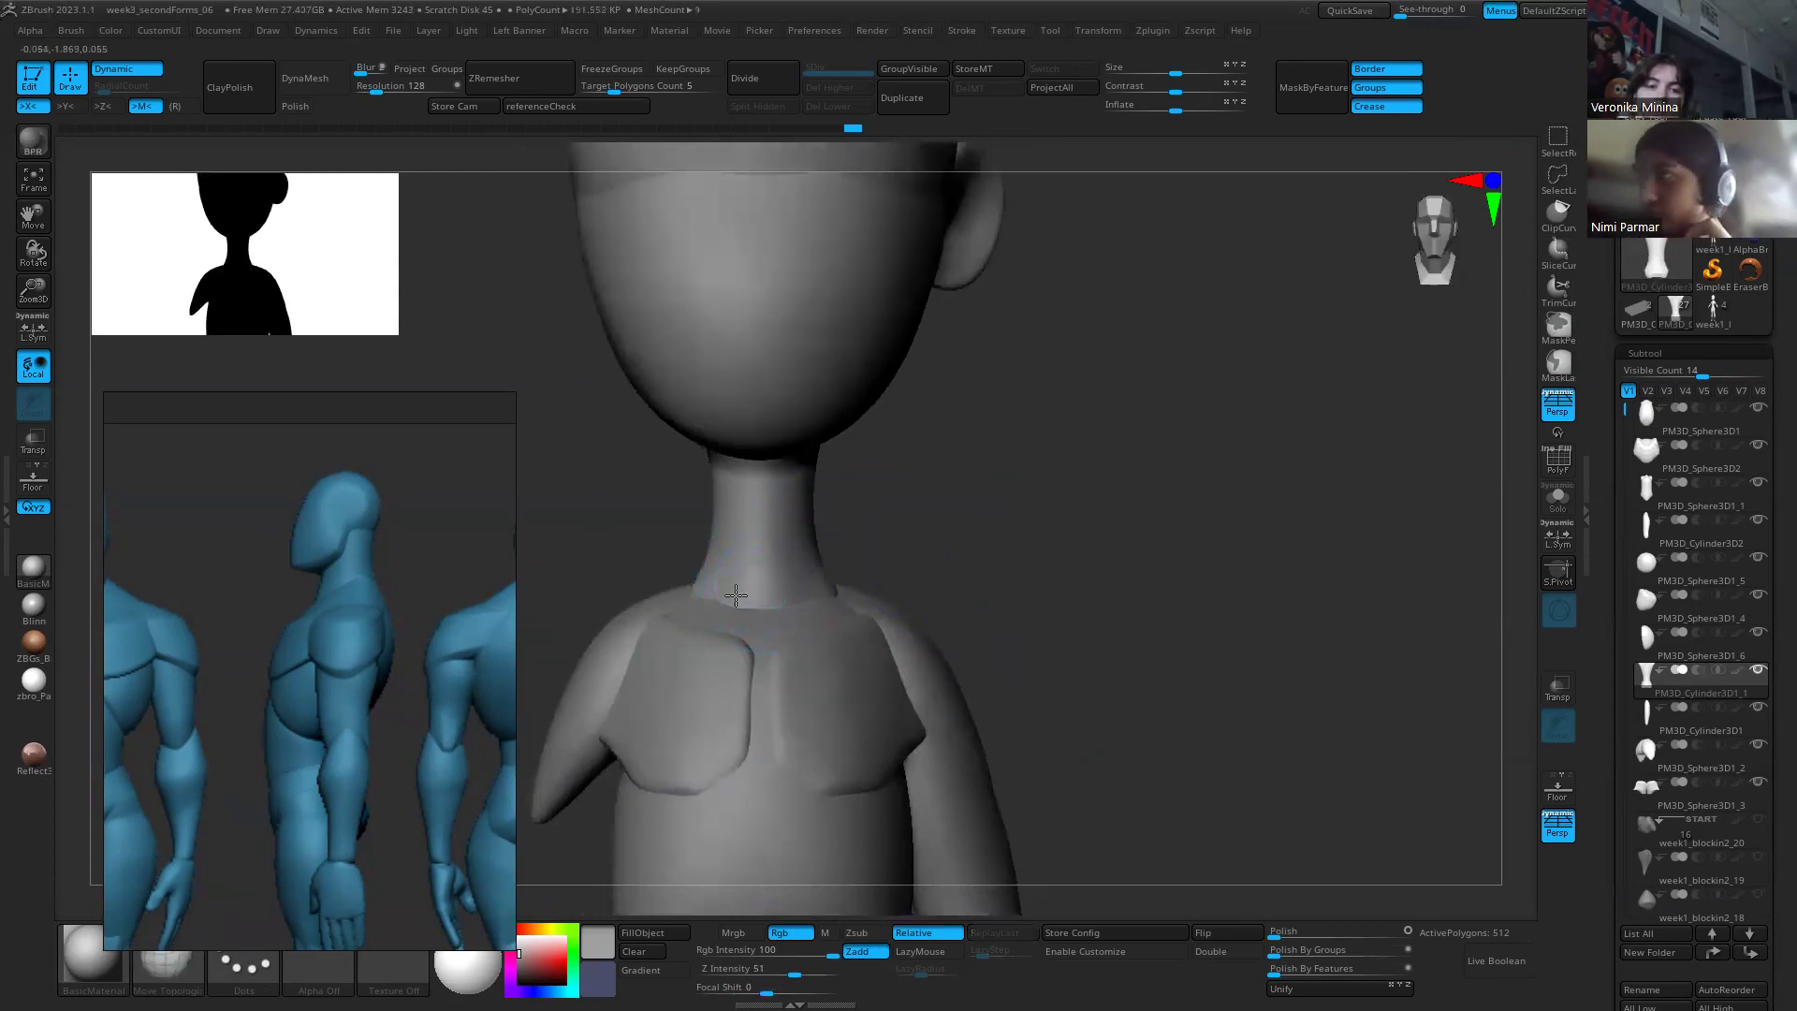
Step: Extend the side and back of the neck's base outward and down between the shoulders
{"action": "mouse_move", "coordinate": [950, 534]}
{"action": "right_mouse_down"}
{"action": "mouse_move", "coordinate": [802, 605]}
{"action": "mouse_move", "coordinate": [730, 599]}
{"action": "mouse_move", "coordinate": [877, 577]}
{"action": "right_mouse_up"}
{"action": "key", "text": "s"}
{"action": "left_click_drag", "start_coordinate": [877, 577], "coordinate": [934, 579]}
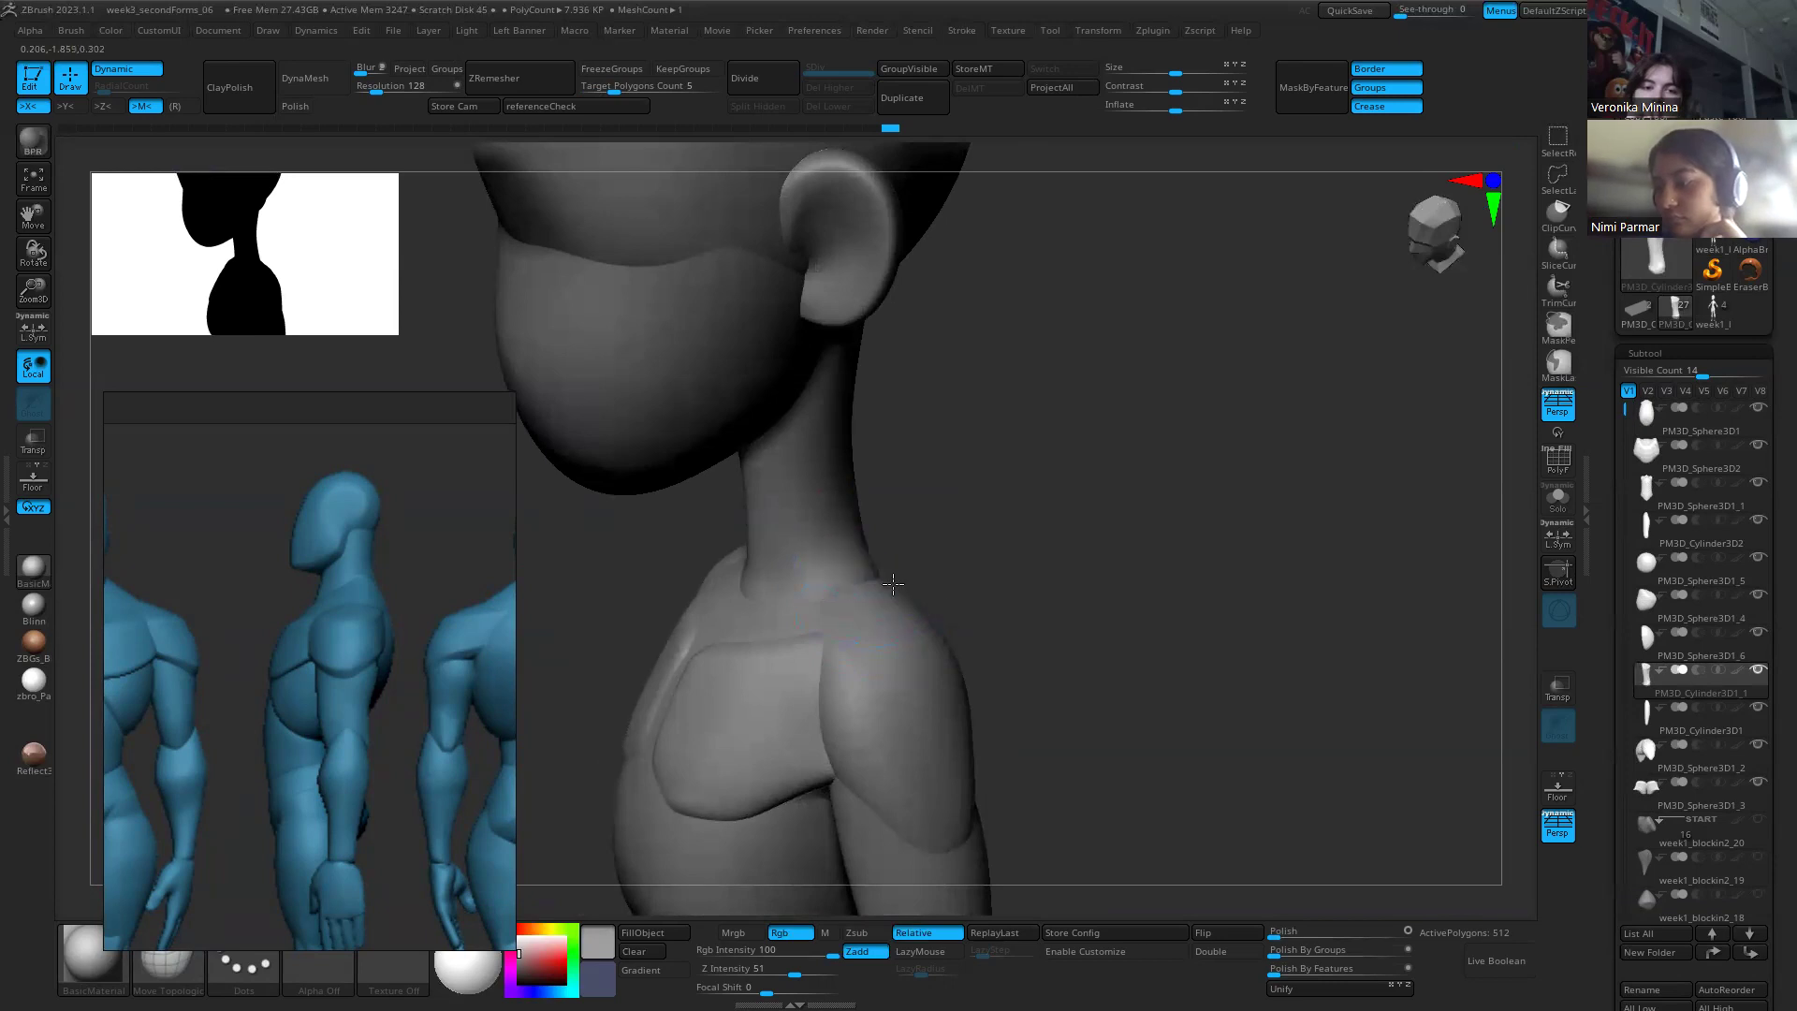
{"action": "right_click_drag", "start_coordinate": [988, 587], "coordinate": [945, 592]}
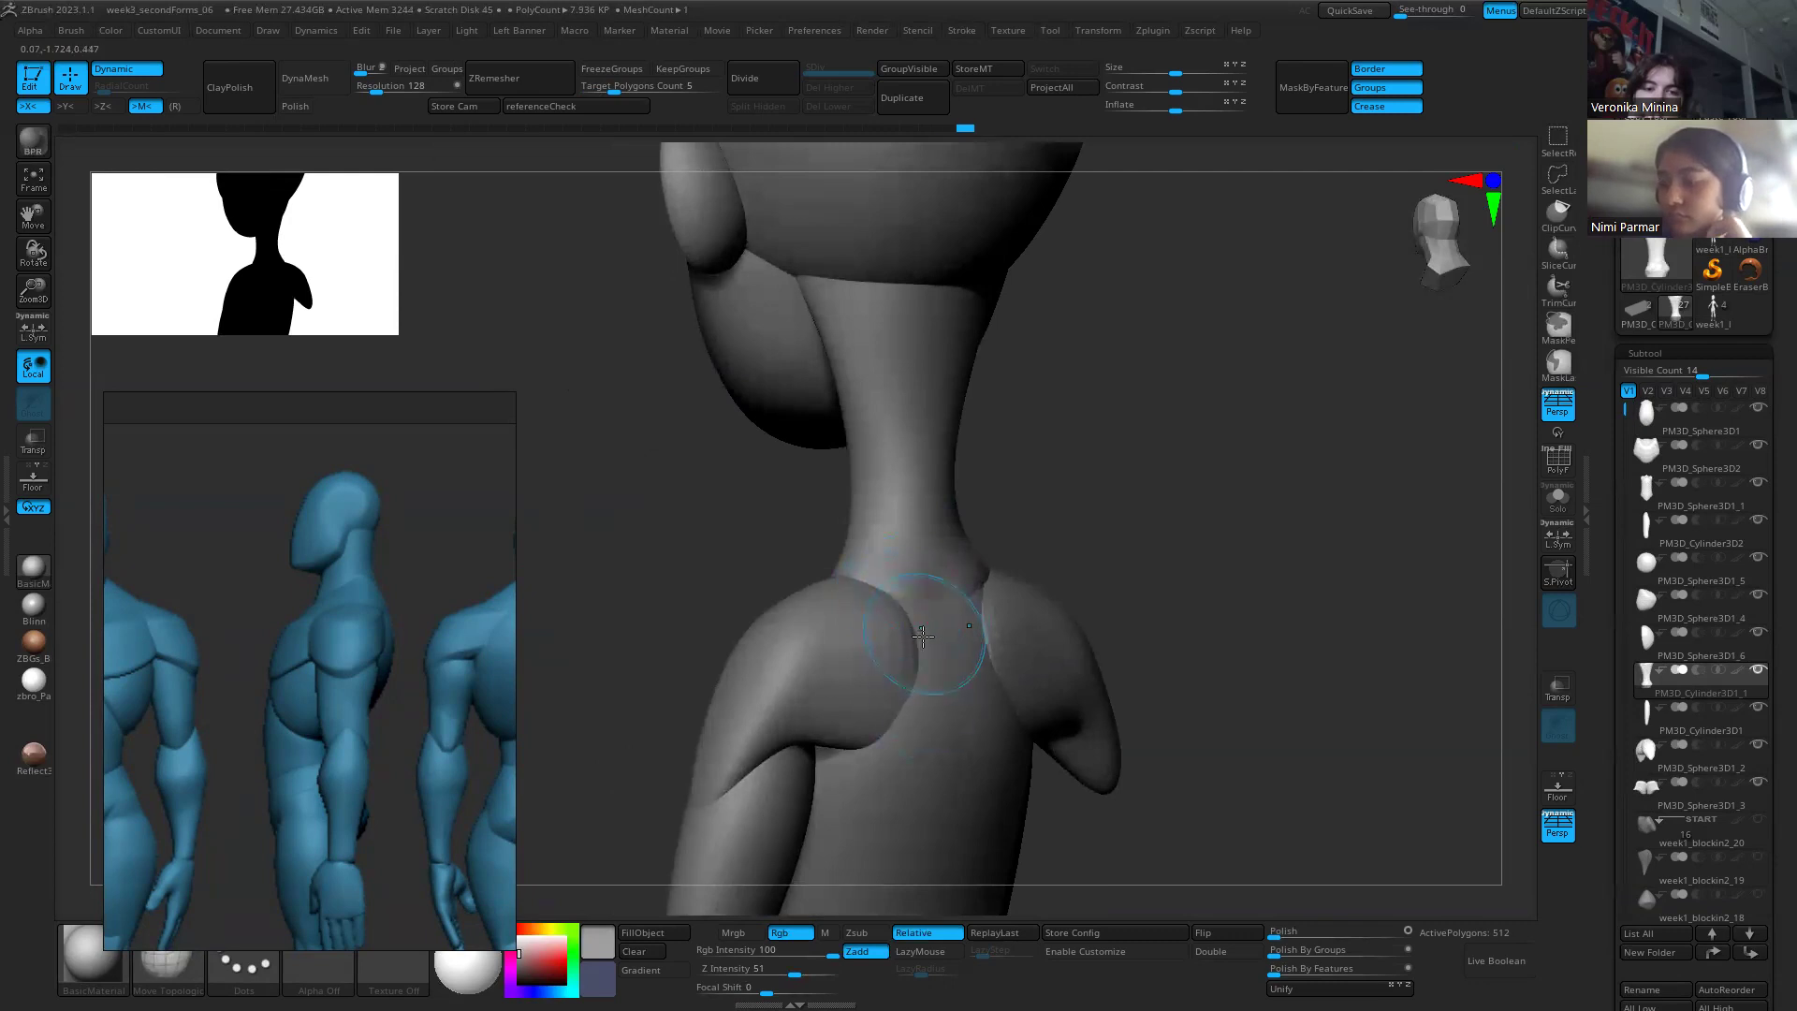
{"action": "mouse_move", "coordinate": [945, 638]}
{"action": "left_mouse_down"}
{"action": "mouse_move", "coordinate": [992, 662]}
{"action": "mouse_move", "coordinate": [920, 760]}
{"action": "mouse_move", "coordinate": [902, 584]}
{"action": "left_mouse_up"}
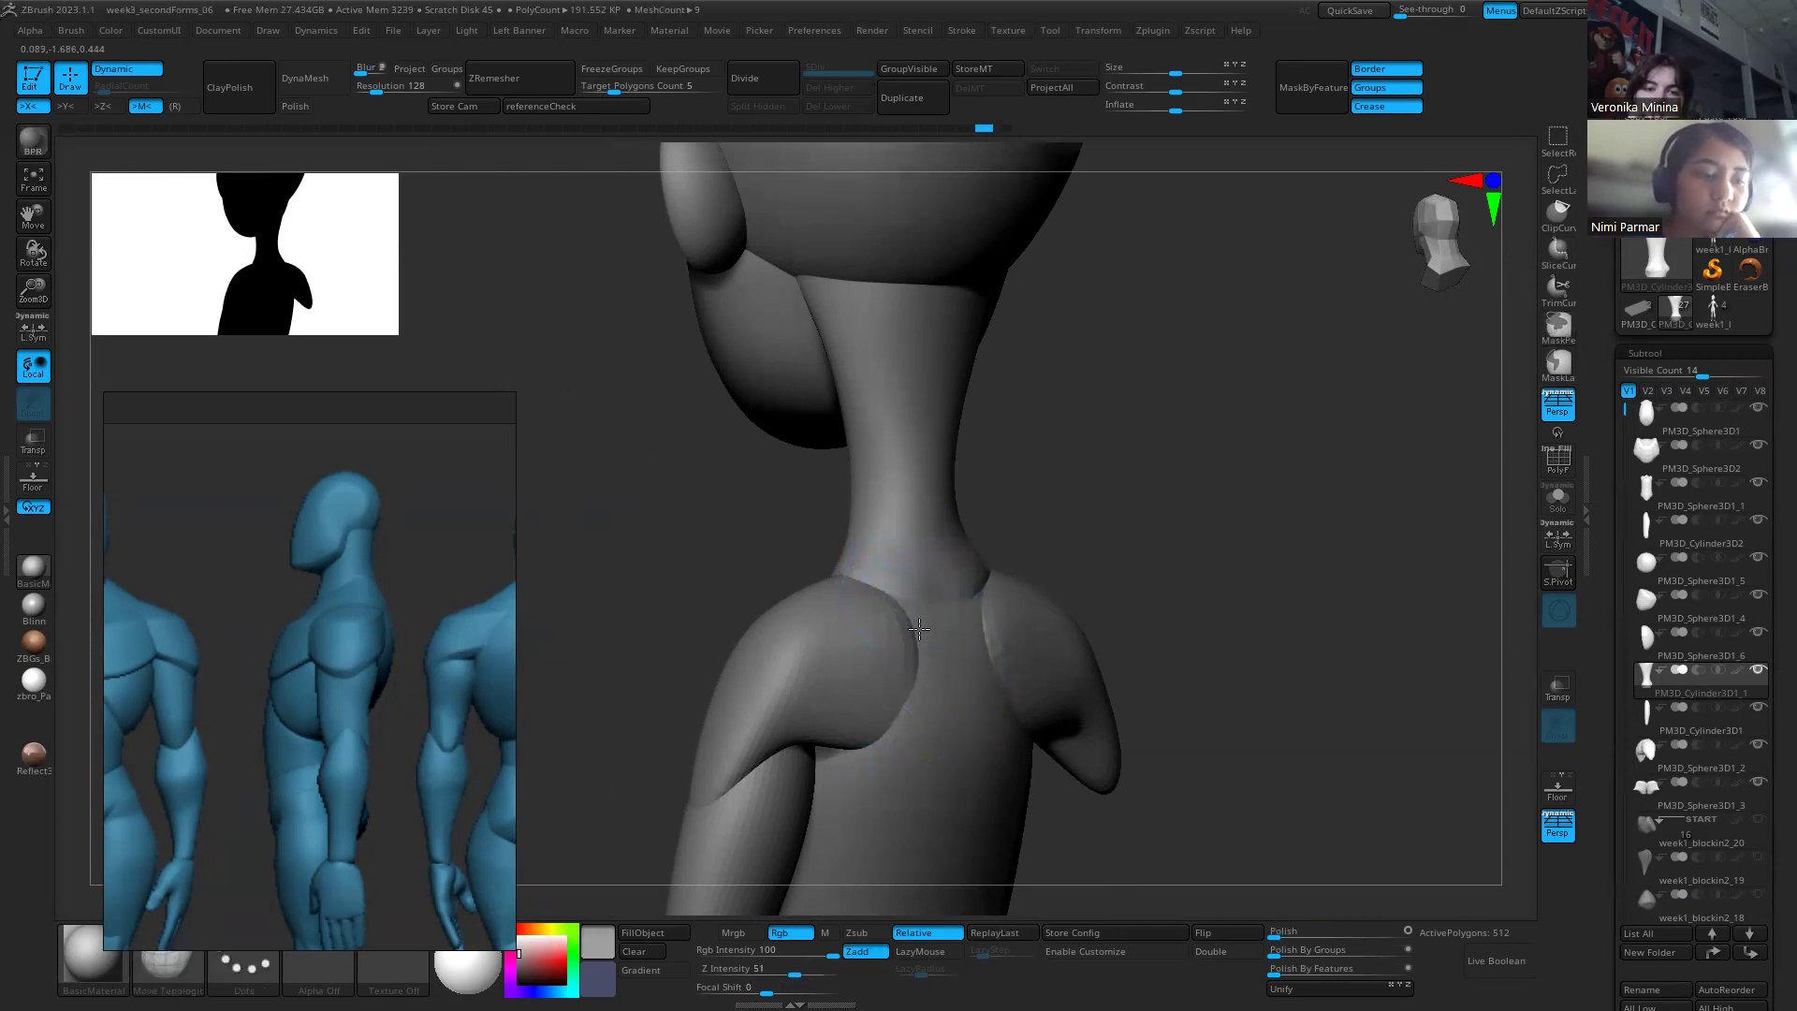
{"action": "left_click_drag", "start_coordinate": [1179, 654], "coordinate": [914, 553], "text": "shift"}
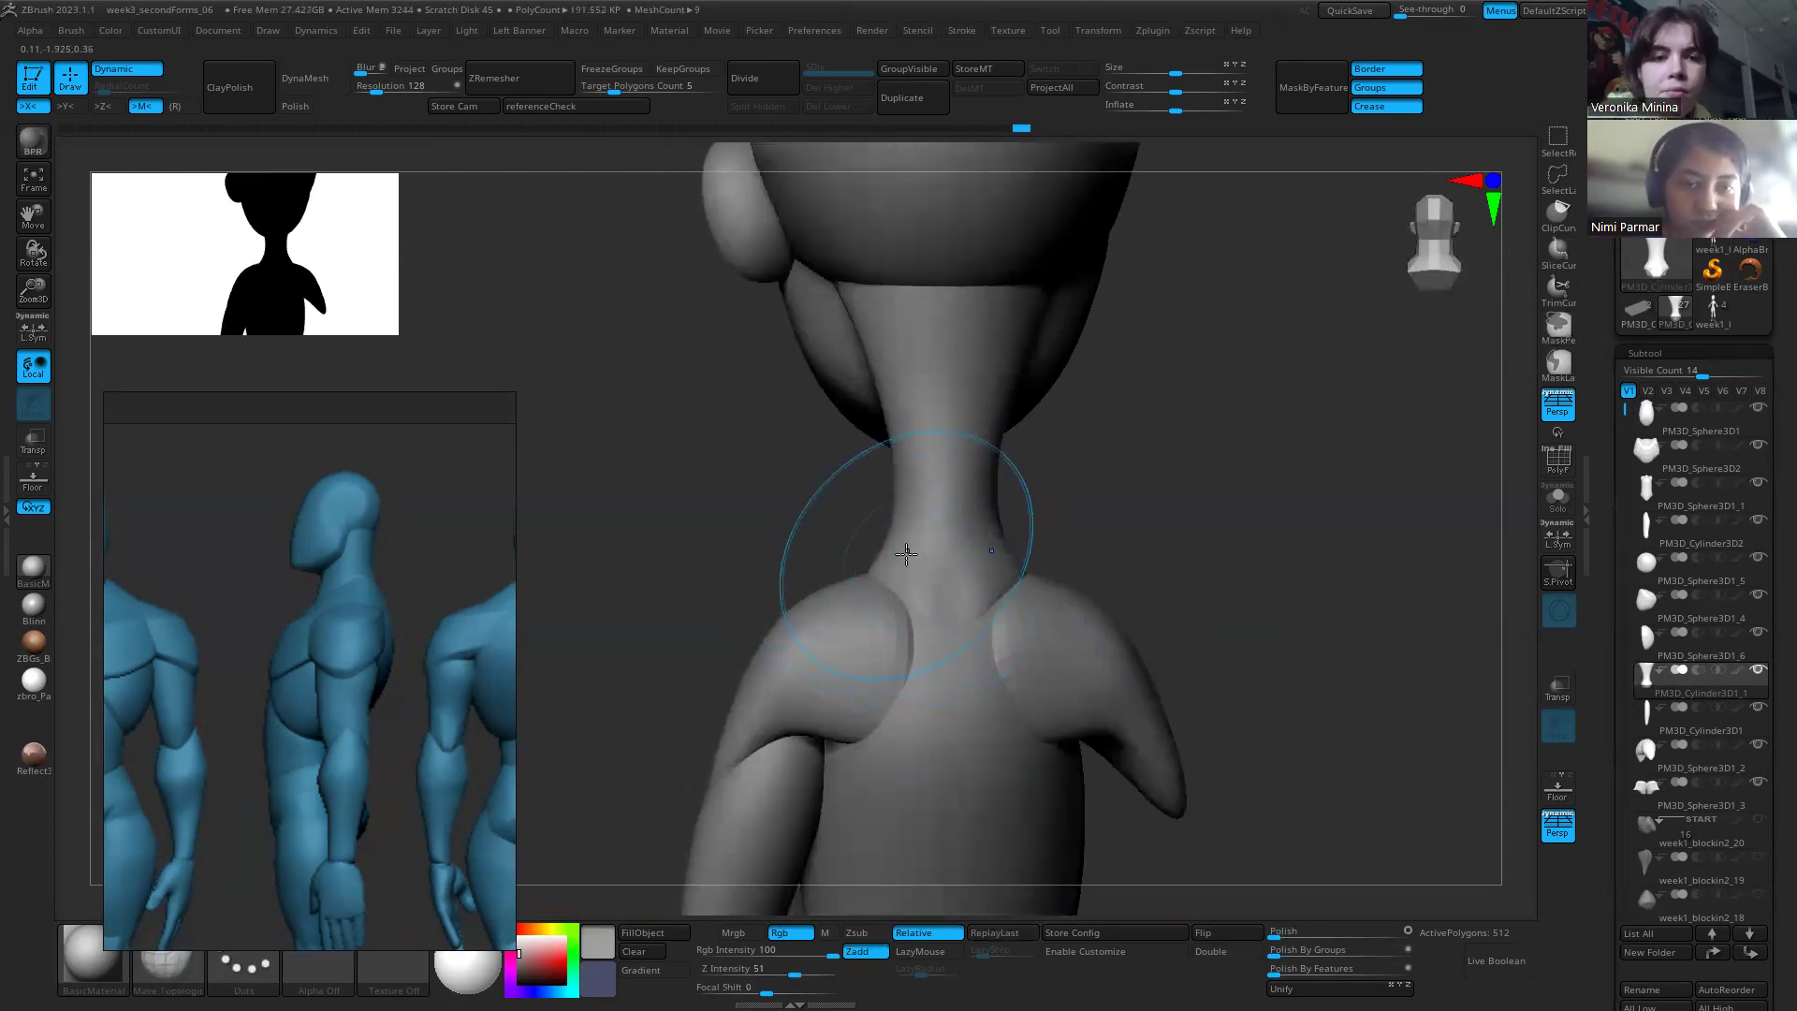
Step: Examine the reference board's body turnaround, simplified neck forms and colored muscle chart for the neck-to-shoulder muscles
{"action": "left_click_drag", "start_coordinate": [561, 439], "coordinate": [904, 573]}
{"action": "scroll", "coordinate": [316, 633], "scroll_direction": "down", "scroll_amount": 4}
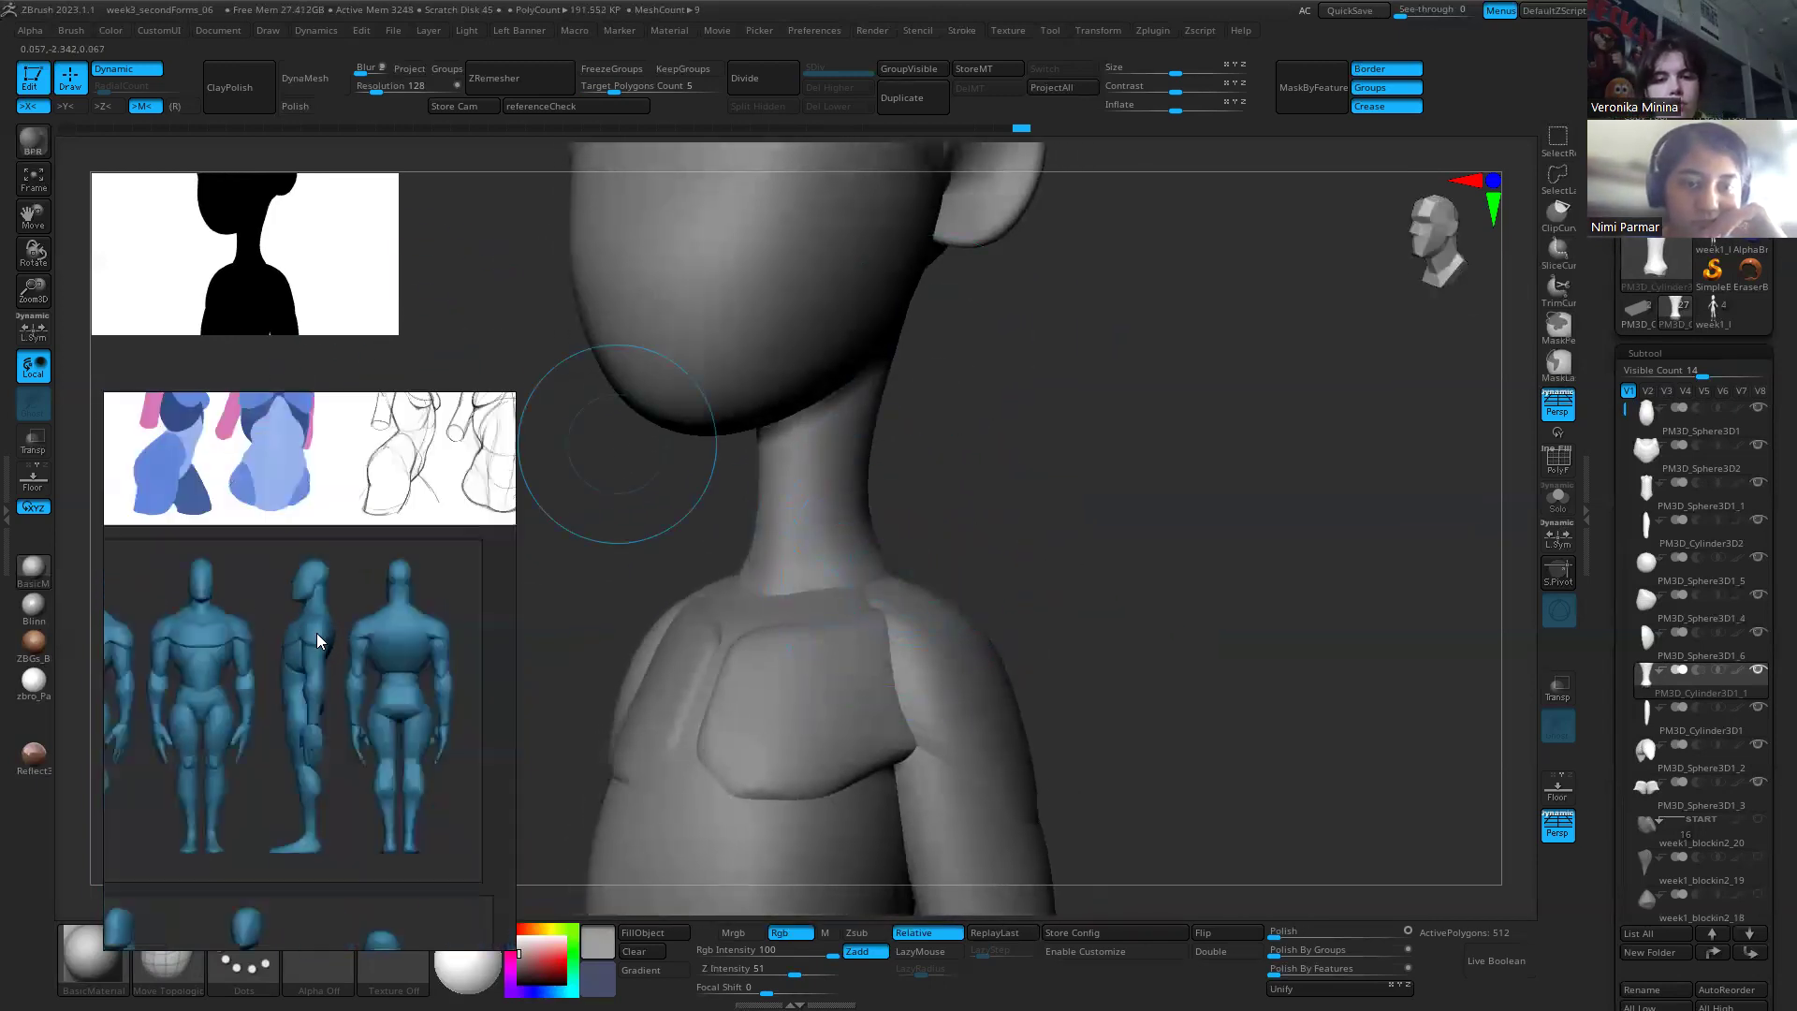
{"action": "middle_click_drag", "start_coordinate": [245, 674], "coordinate": [178, 621]}
{"action": "scroll", "coordinate": [154, 743], "scroll_direction": "down", "scroll_amount": 3}
{"action": "scroll", "coordinate": [309, 544], "scroll_direction": "up", "scroll_amount": 4}
{"action": "left_click", "coordinate": [309, 544]}
{"action": "scroll", "coordinate": [309, 545], "scroll_direction": "up", "scroll_amount": 2}
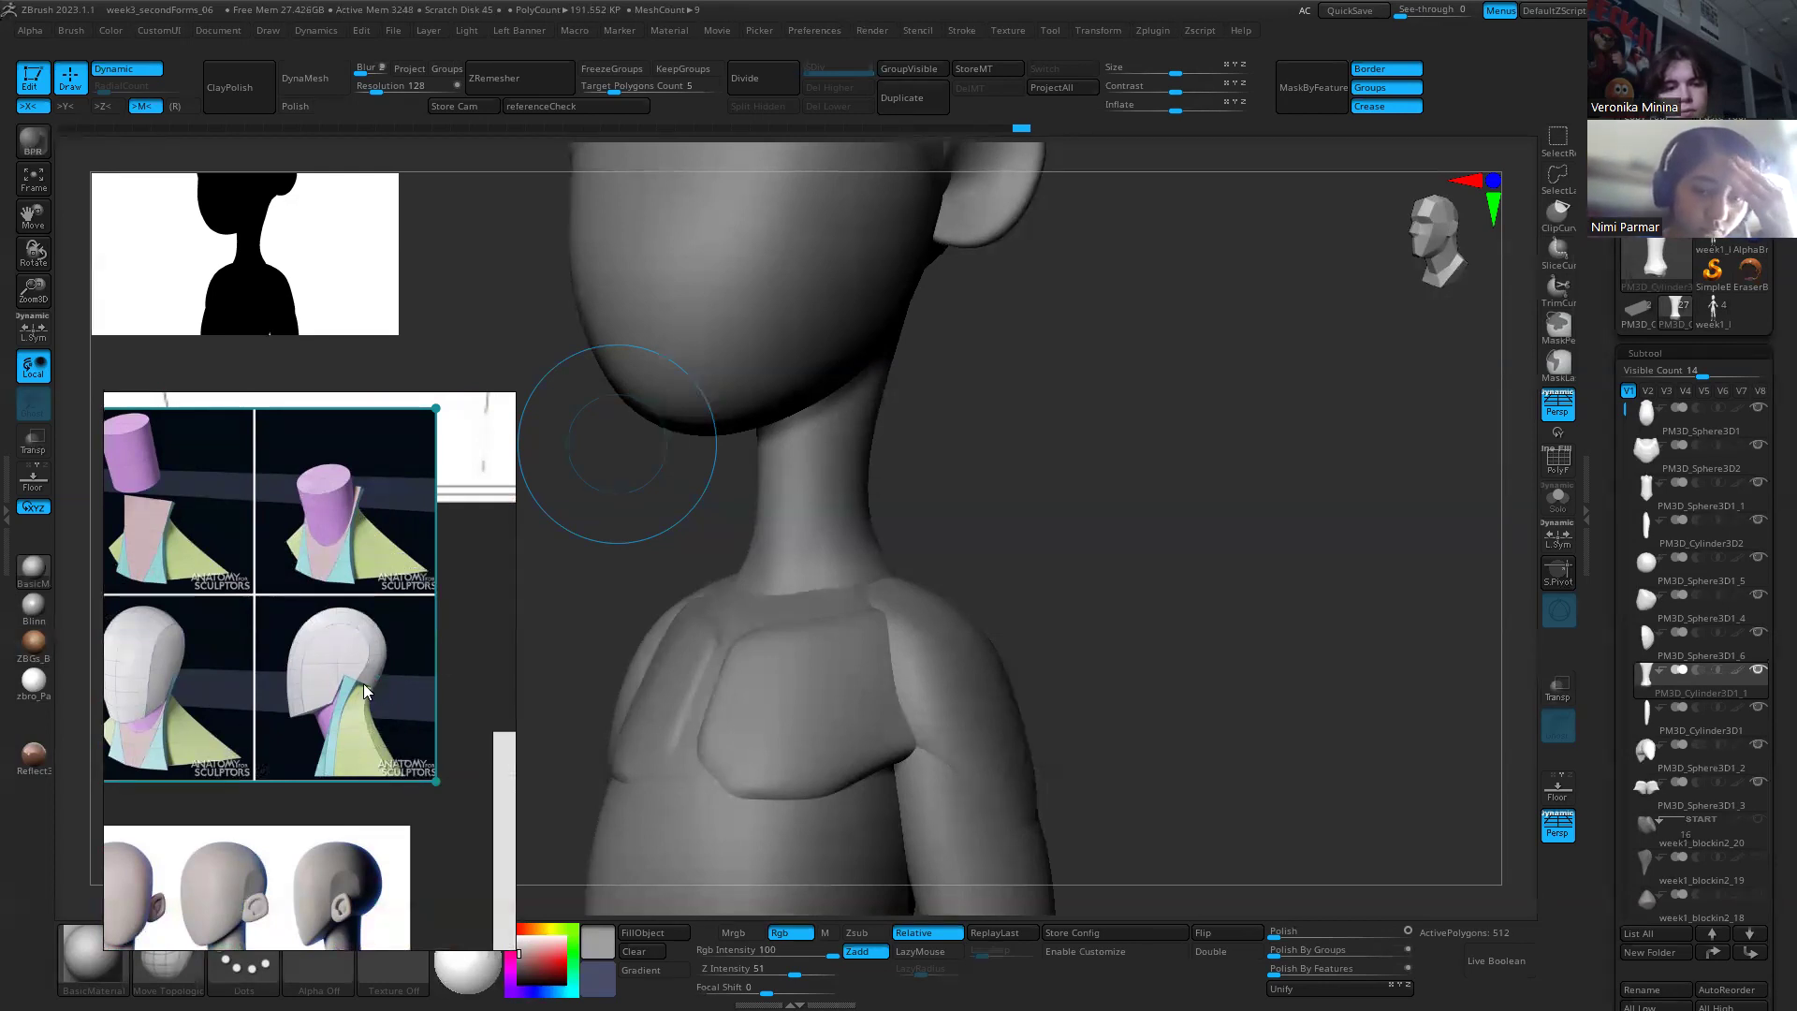
{"action": "scroll", "coordinate": [389, 674], "scroll_direction": "down", "scroll_amount": 4}
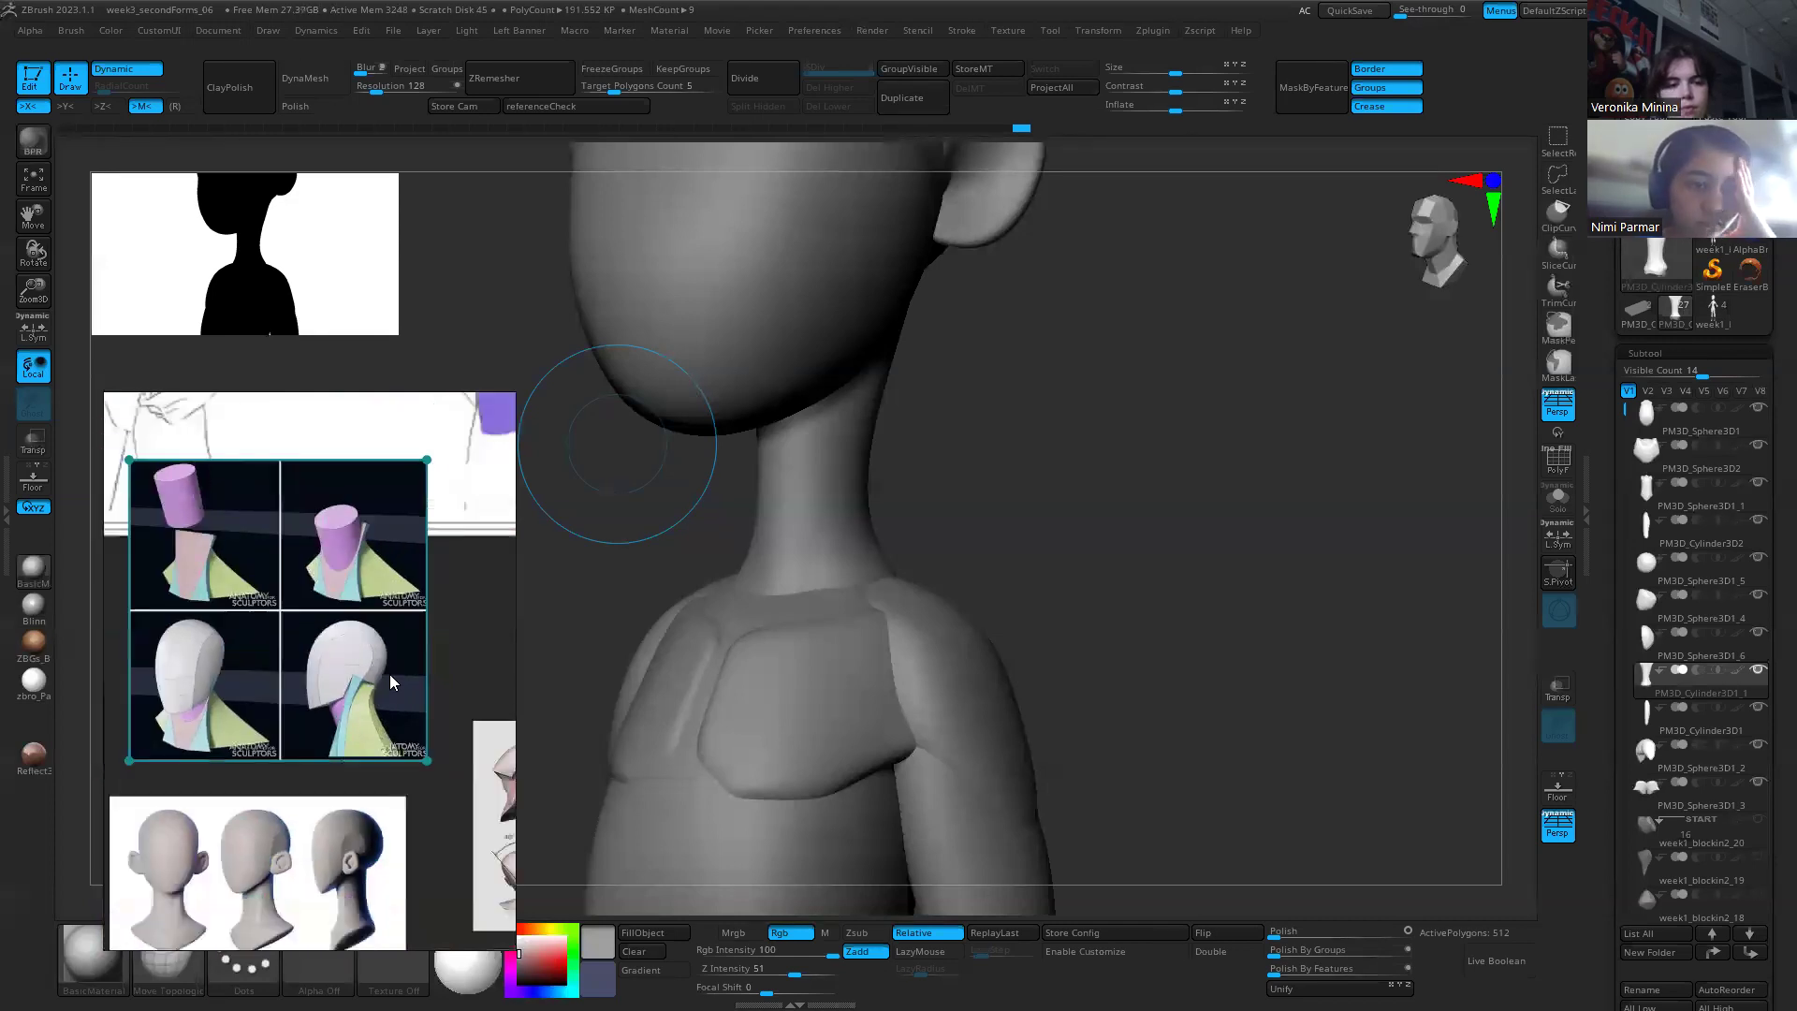
{"action": "scroll", "coordinate": [445, 428], "scroll_direction": "up", "scroll_amount": 5}
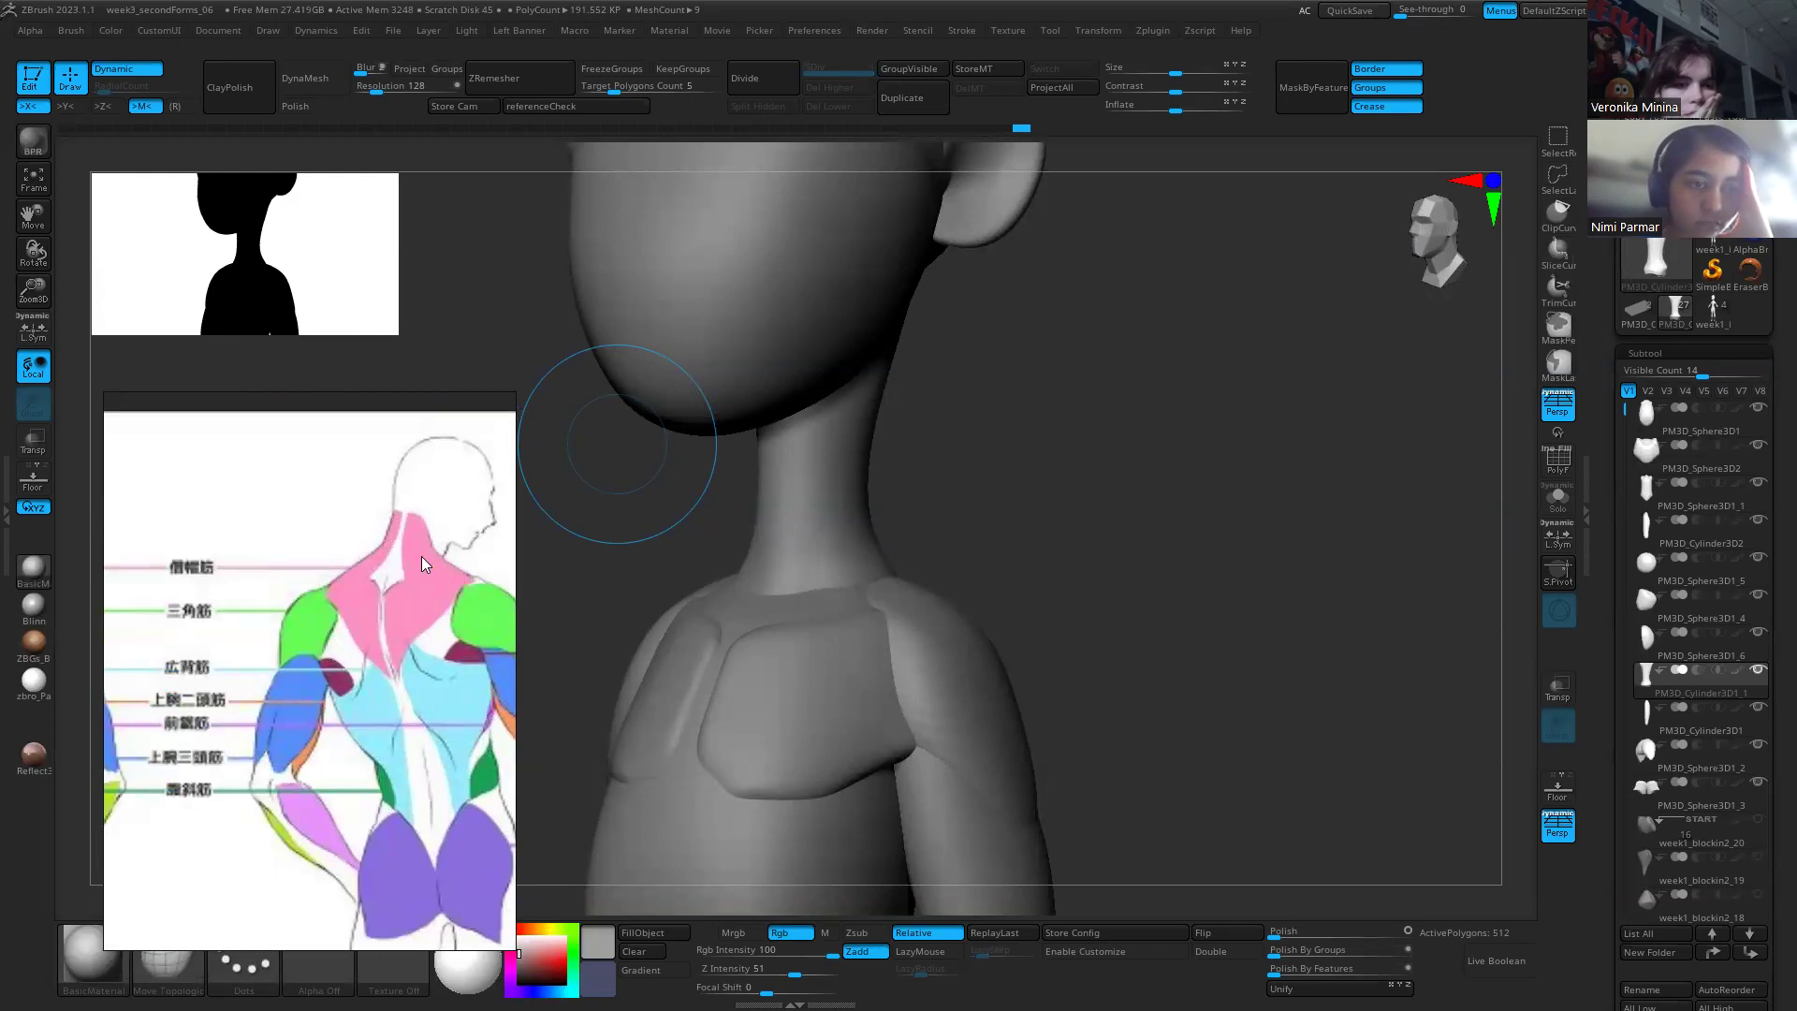
{"action": "scroll", "coordinate": [408, 544], "scroll_direction": "down", "scroll_amount": 4}
{"action": "scroll", "coordinate": [285, 571], "scroll_direction": "up", "scroll_amount": 5}
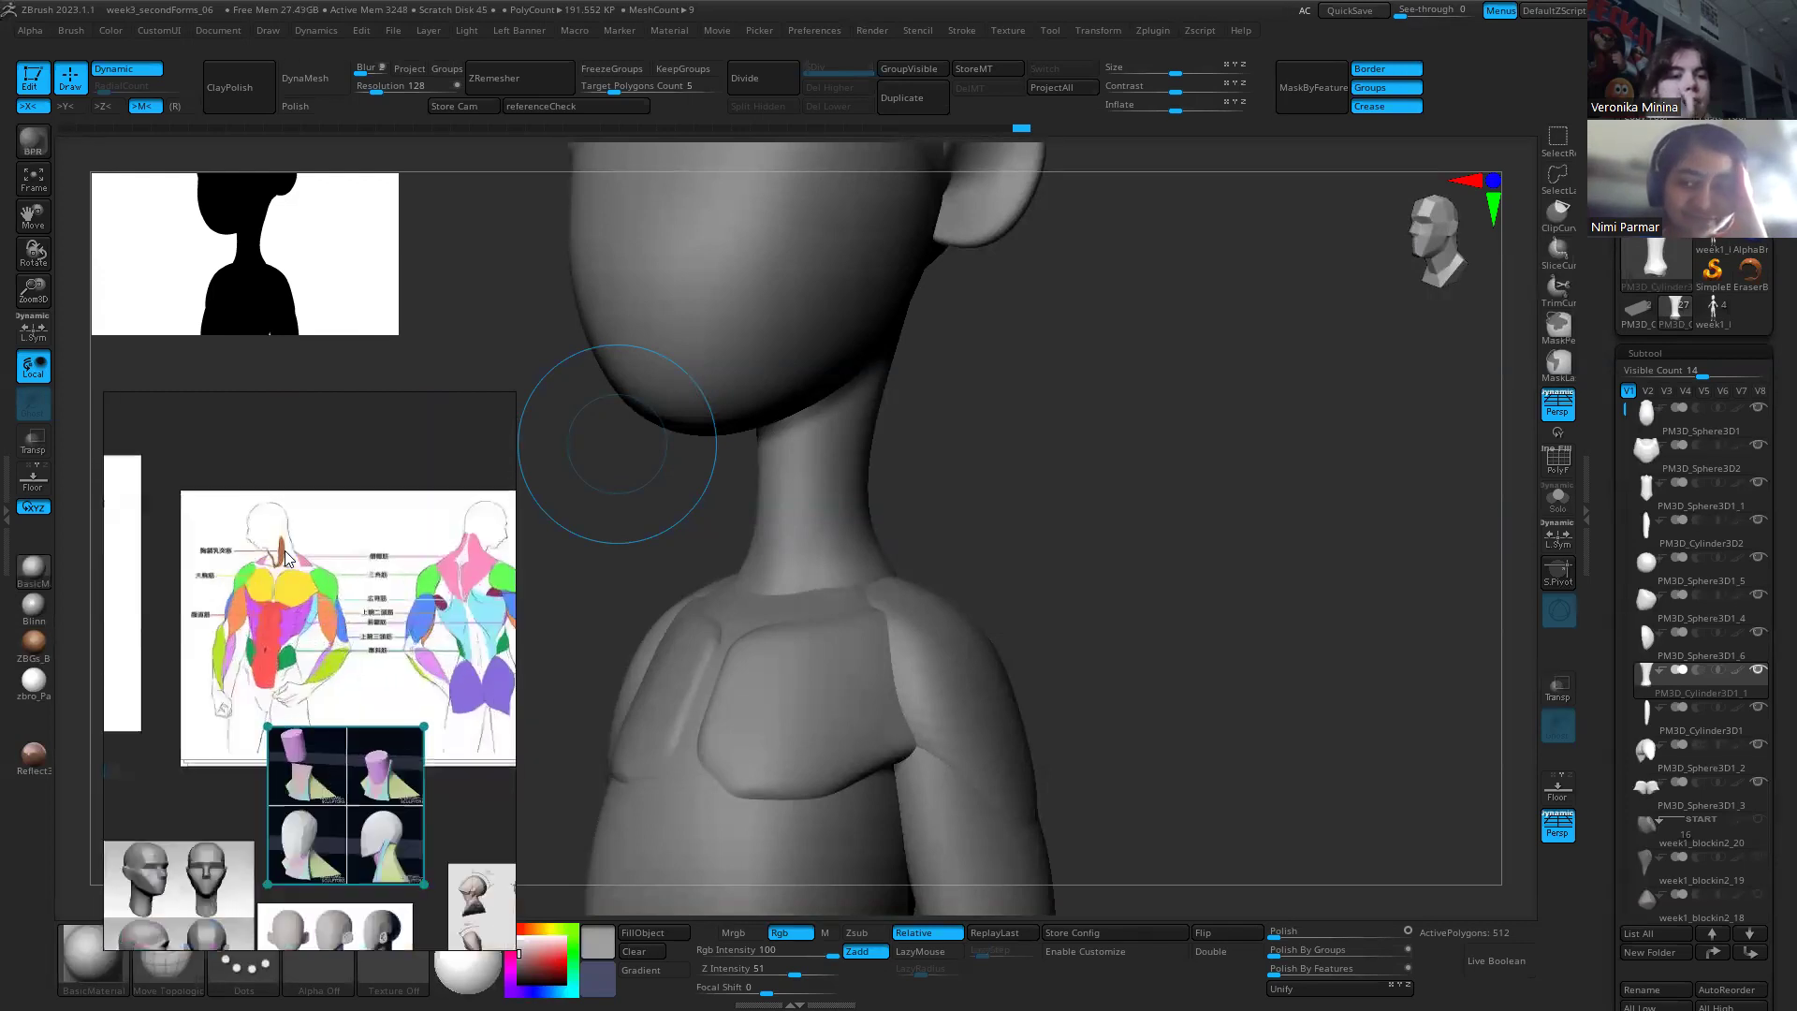
Step: Select the neck subtool and insert a Sphere3D as a new subtool after it
{"action": "scroll", "coordinate": [278, 559], "scroll_direction": "down", "scroll_amount": 2}
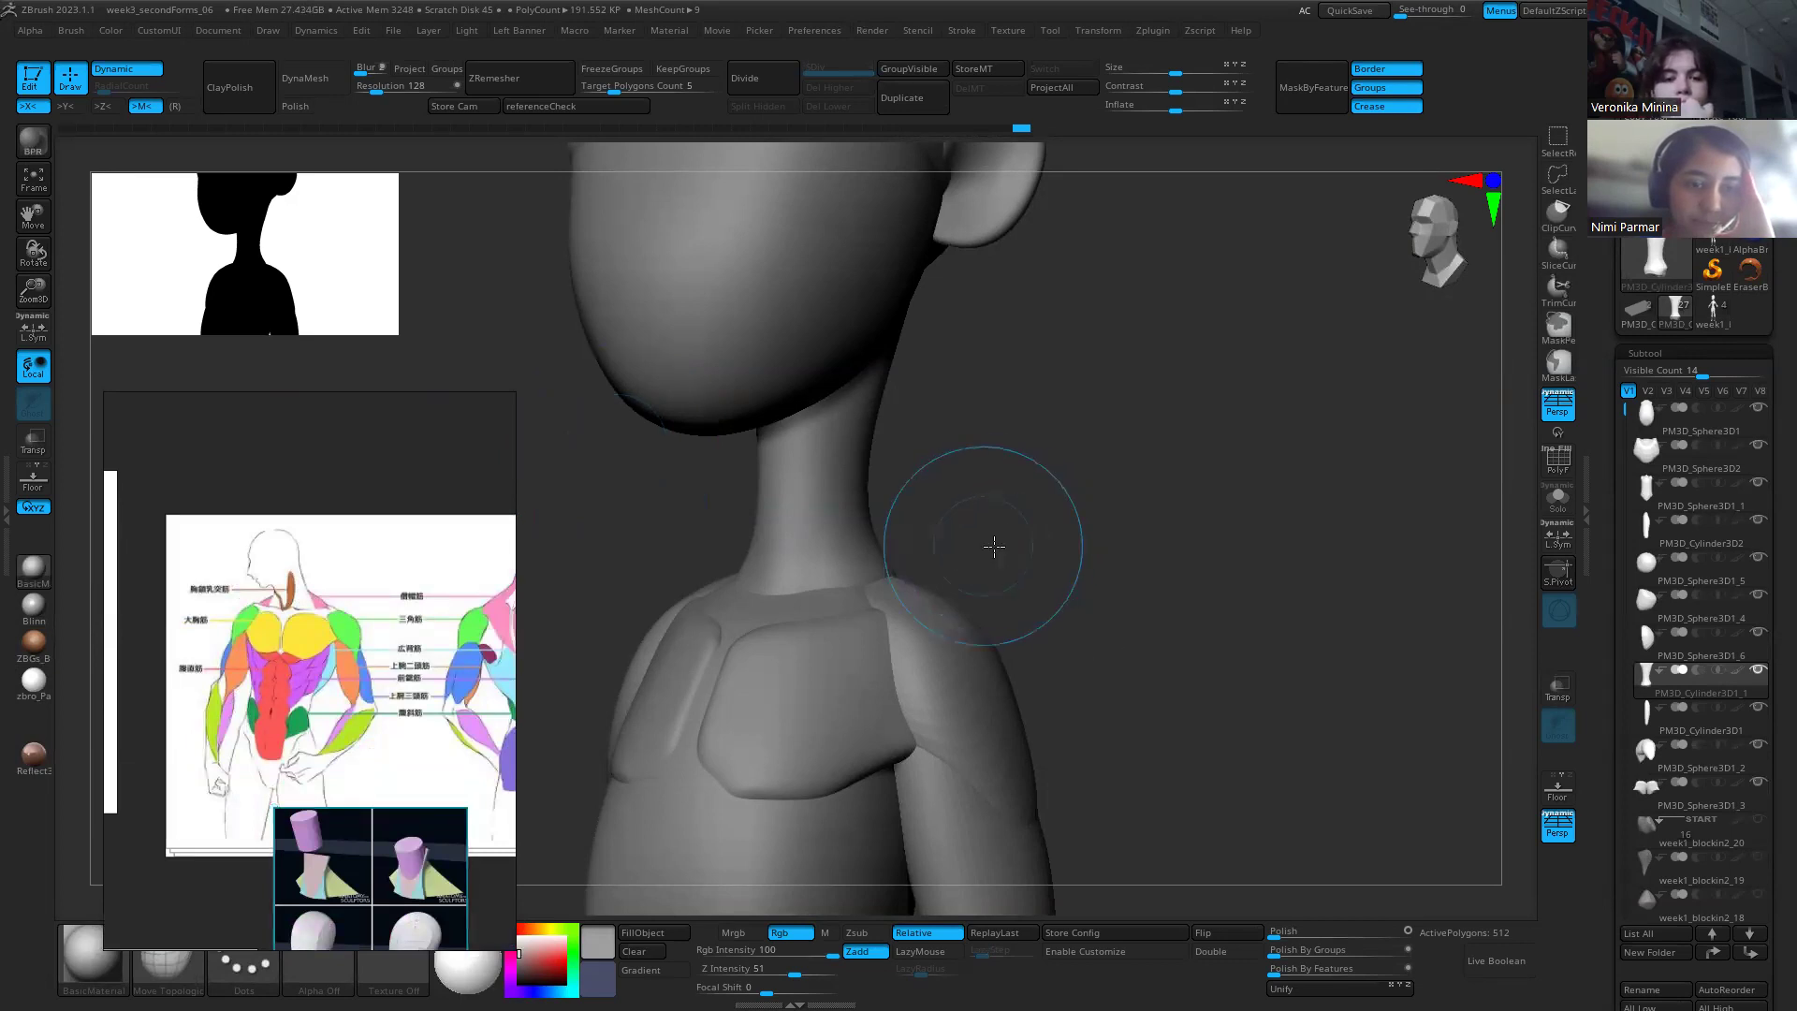
{"action": "left_click_drag", "start_coordinate": [1002, 541], "coordinate": [963, 594], "text": "shift"}
{"action": "left_click", "coordinate": [938, 581], "text": "alt"}
{"action": "left_click", "coordinate": [918, 580], "text": "alt"}
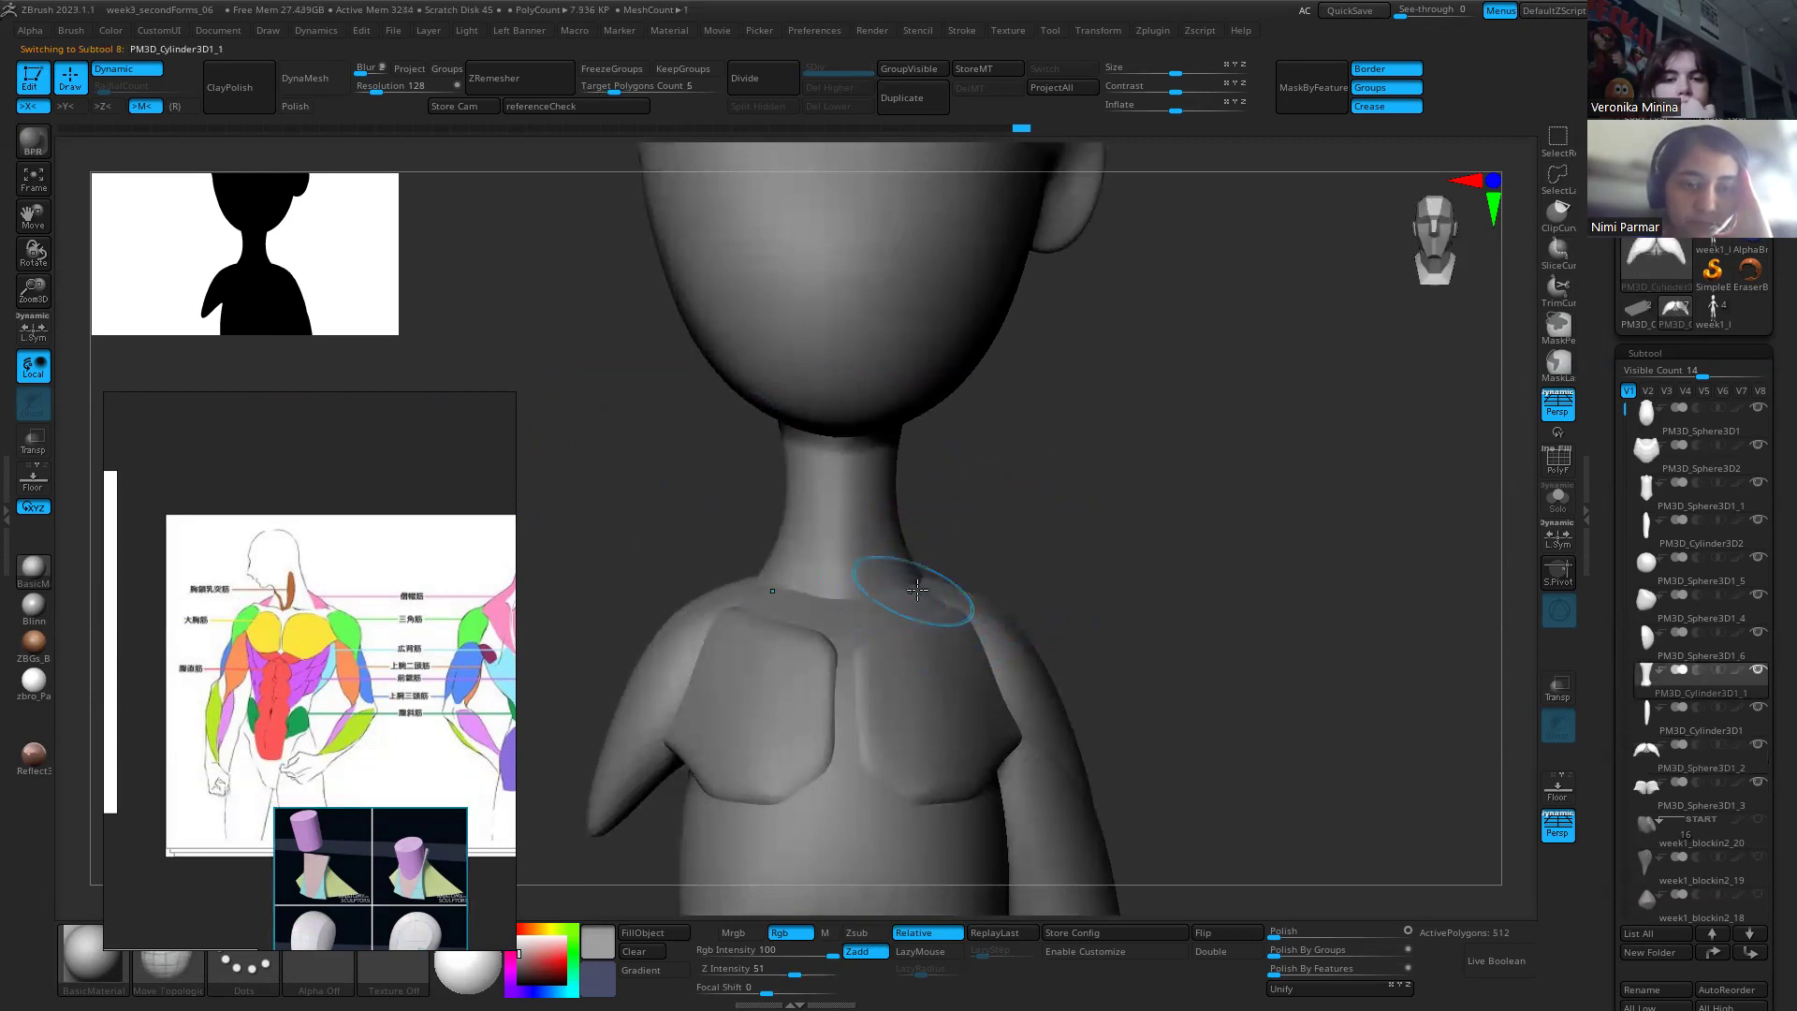
{"action": "left_click_drag", "start_coordinate": [1006, 535], "coordinate": [930, 580]}
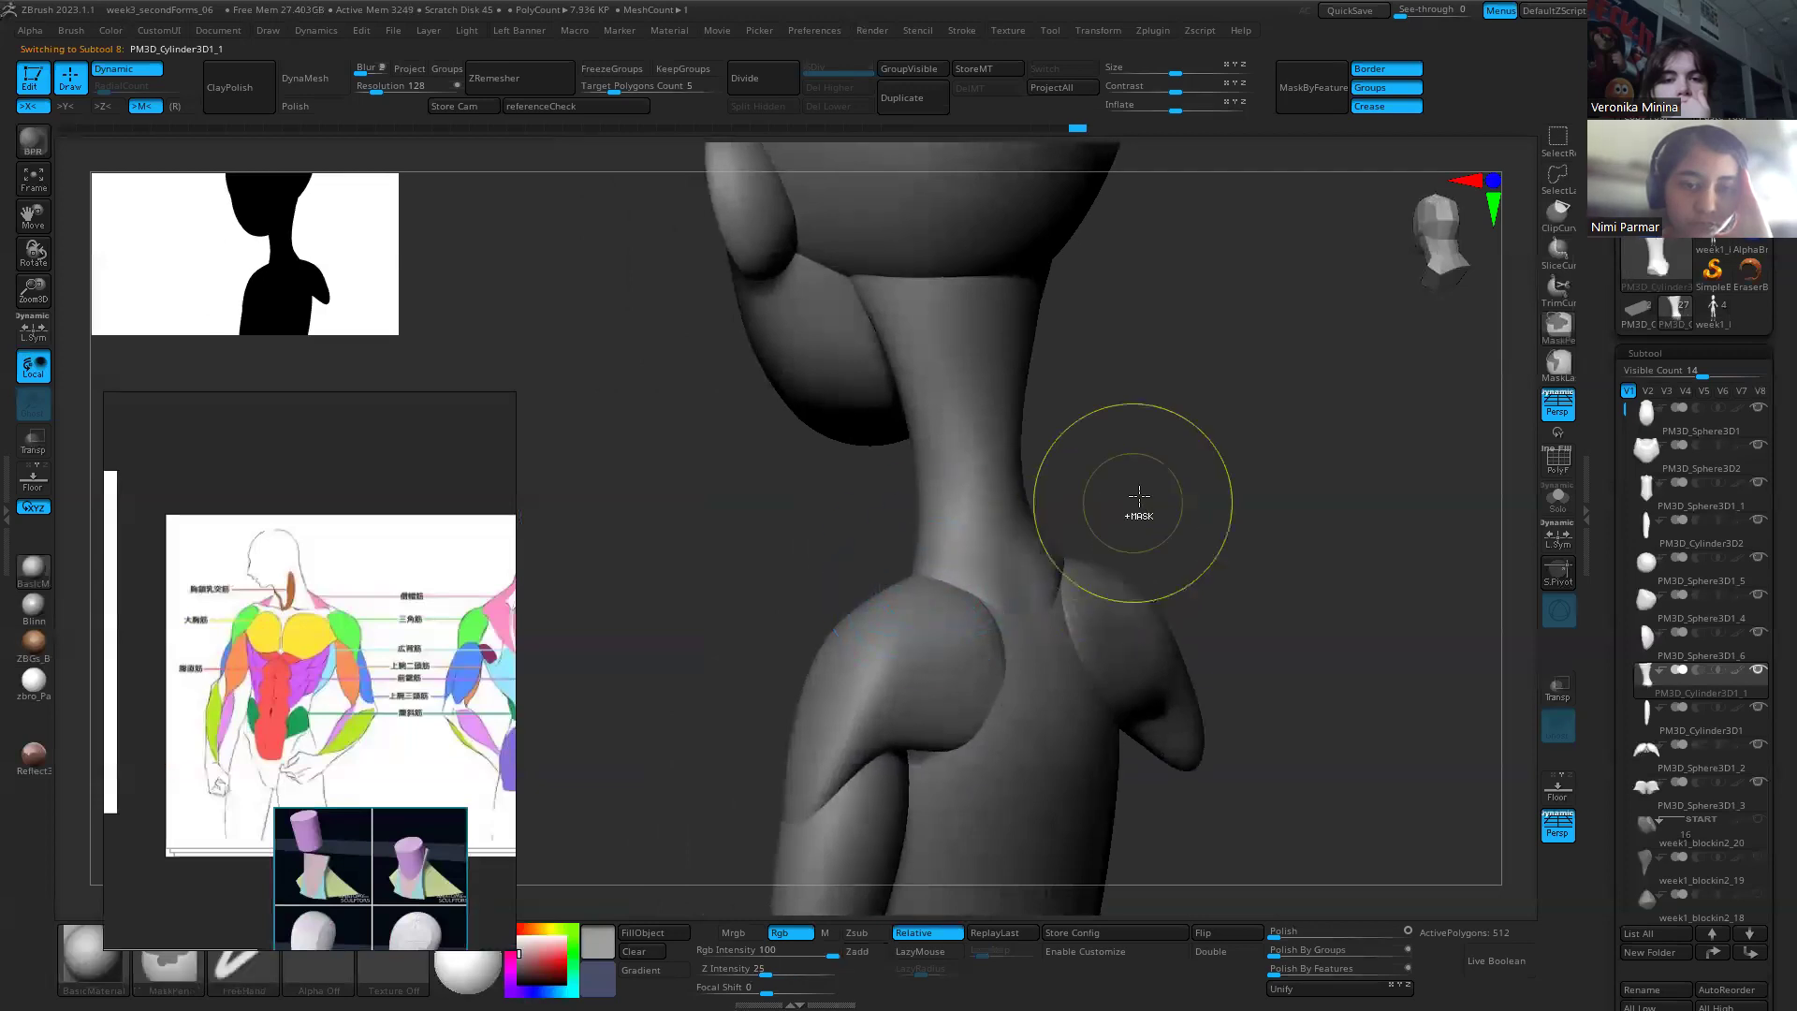
{"action": "left_click_drag", "start_coordinate": [1136, 502], "coordinate": [1244, 462]}
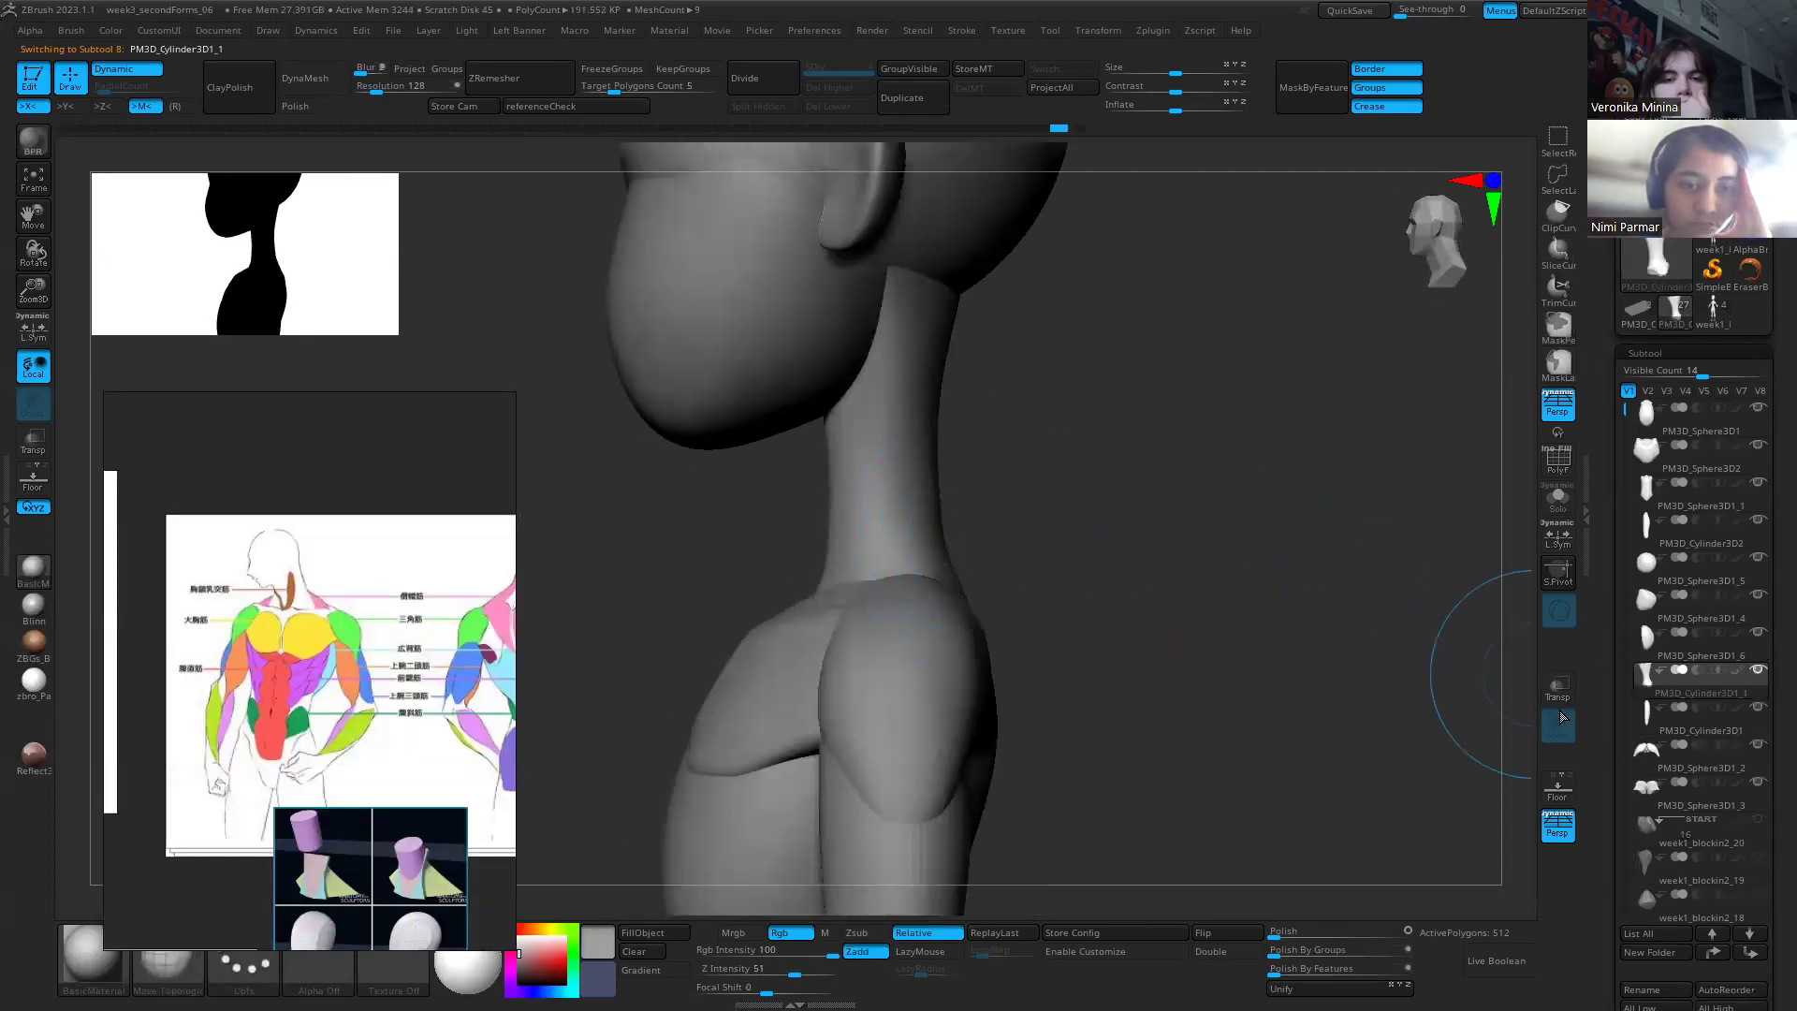
{"action": "left_click", "coordinate": [1594, 912]}
{"action": "scroll", "coordinate": [1680, 854], "scroll_direction": "down", "scroll_amount": 4}
{"action": "left_click", "coordinate": [1720, 924]}
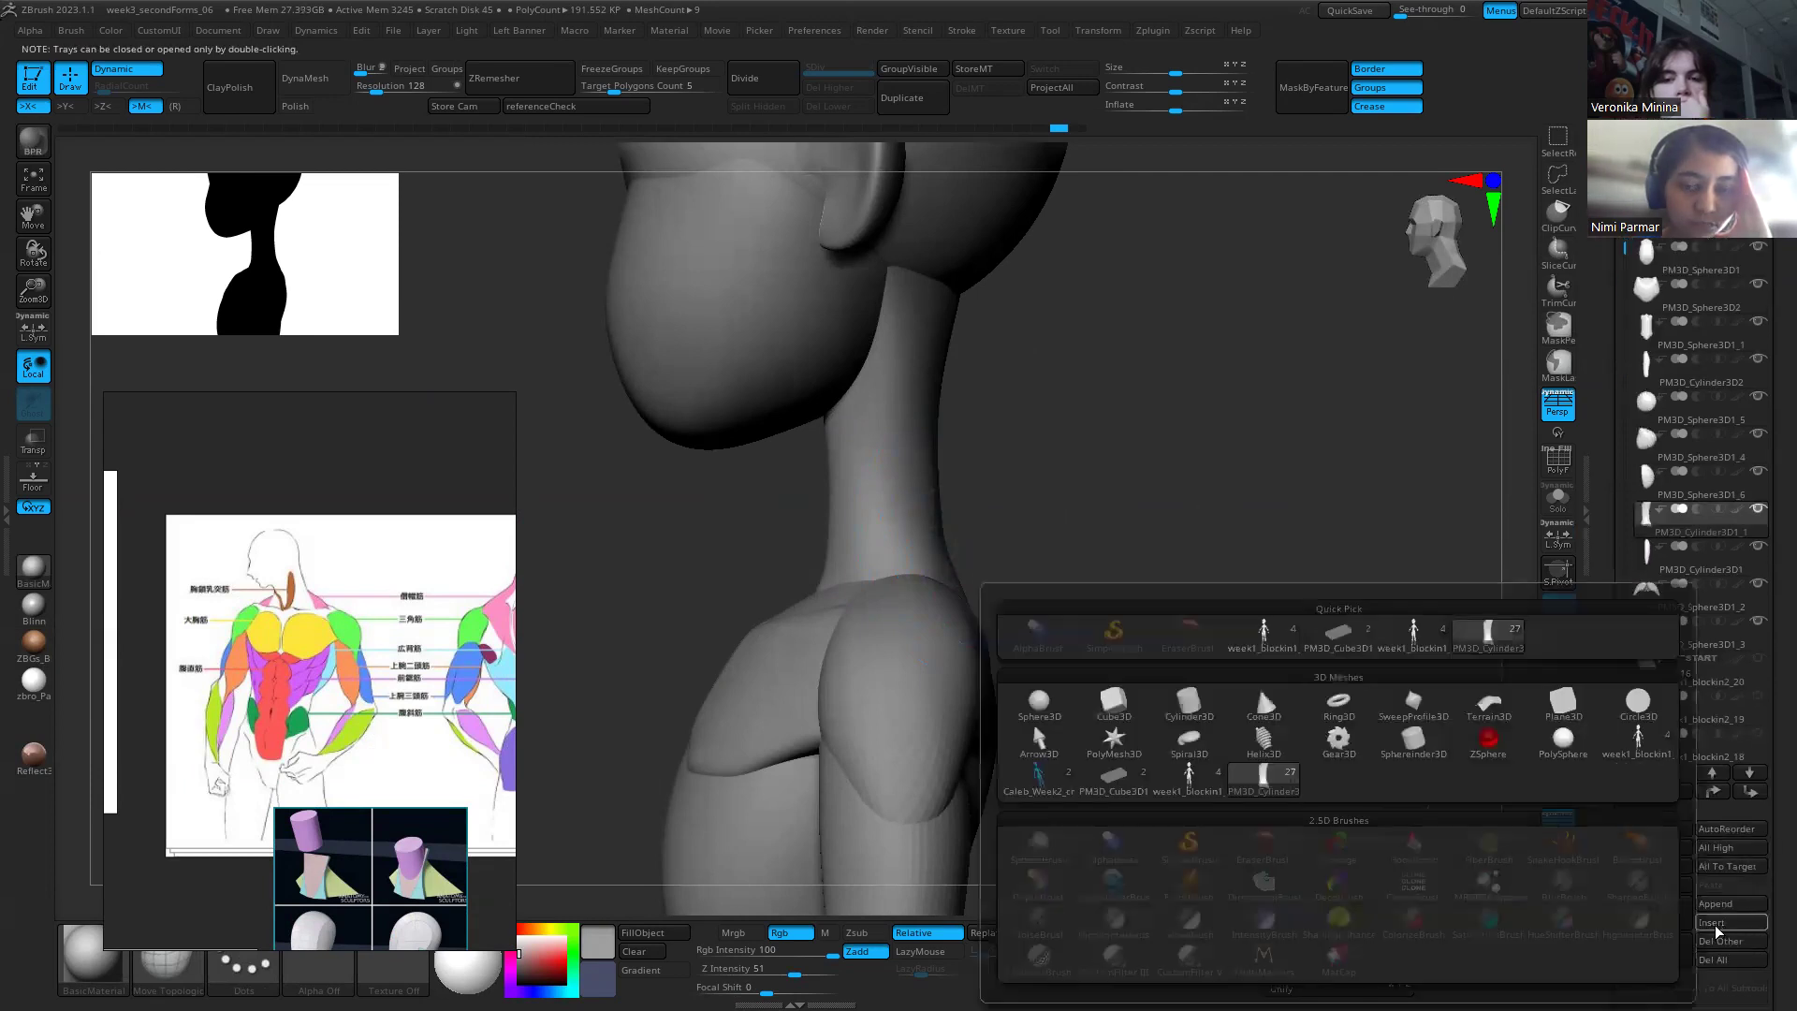
{"action": "left_click", "coordinate": [1038, 702]}
{"action": "key", "text": "f"}
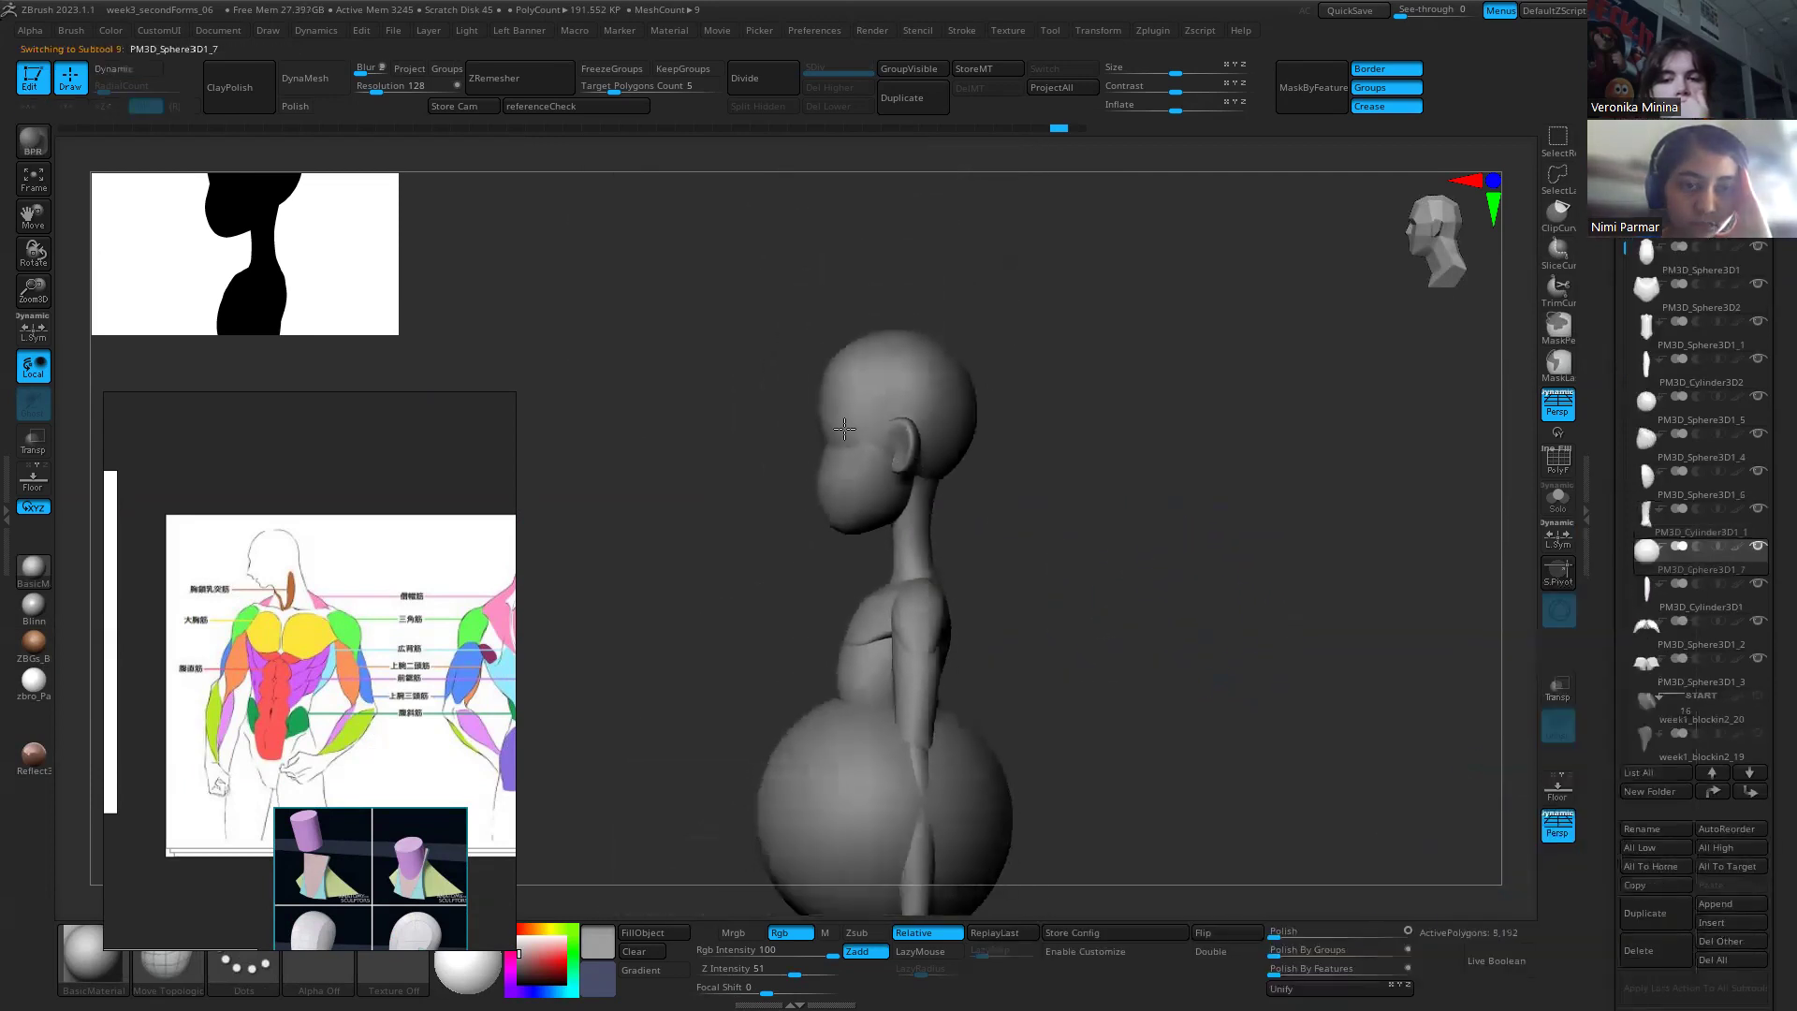
Step: Move the new sphere up to the base of the neck and scale it down between the shoulders
{"action": "key", "text": "w"}
{"action": "left_click_drag", "start_coordinate": [975, 722], "coordinate": [915, 573]}
{"action": "left_click_drag", "start_coordinate": [1195, 611], "coordinate": [1088, 580]}
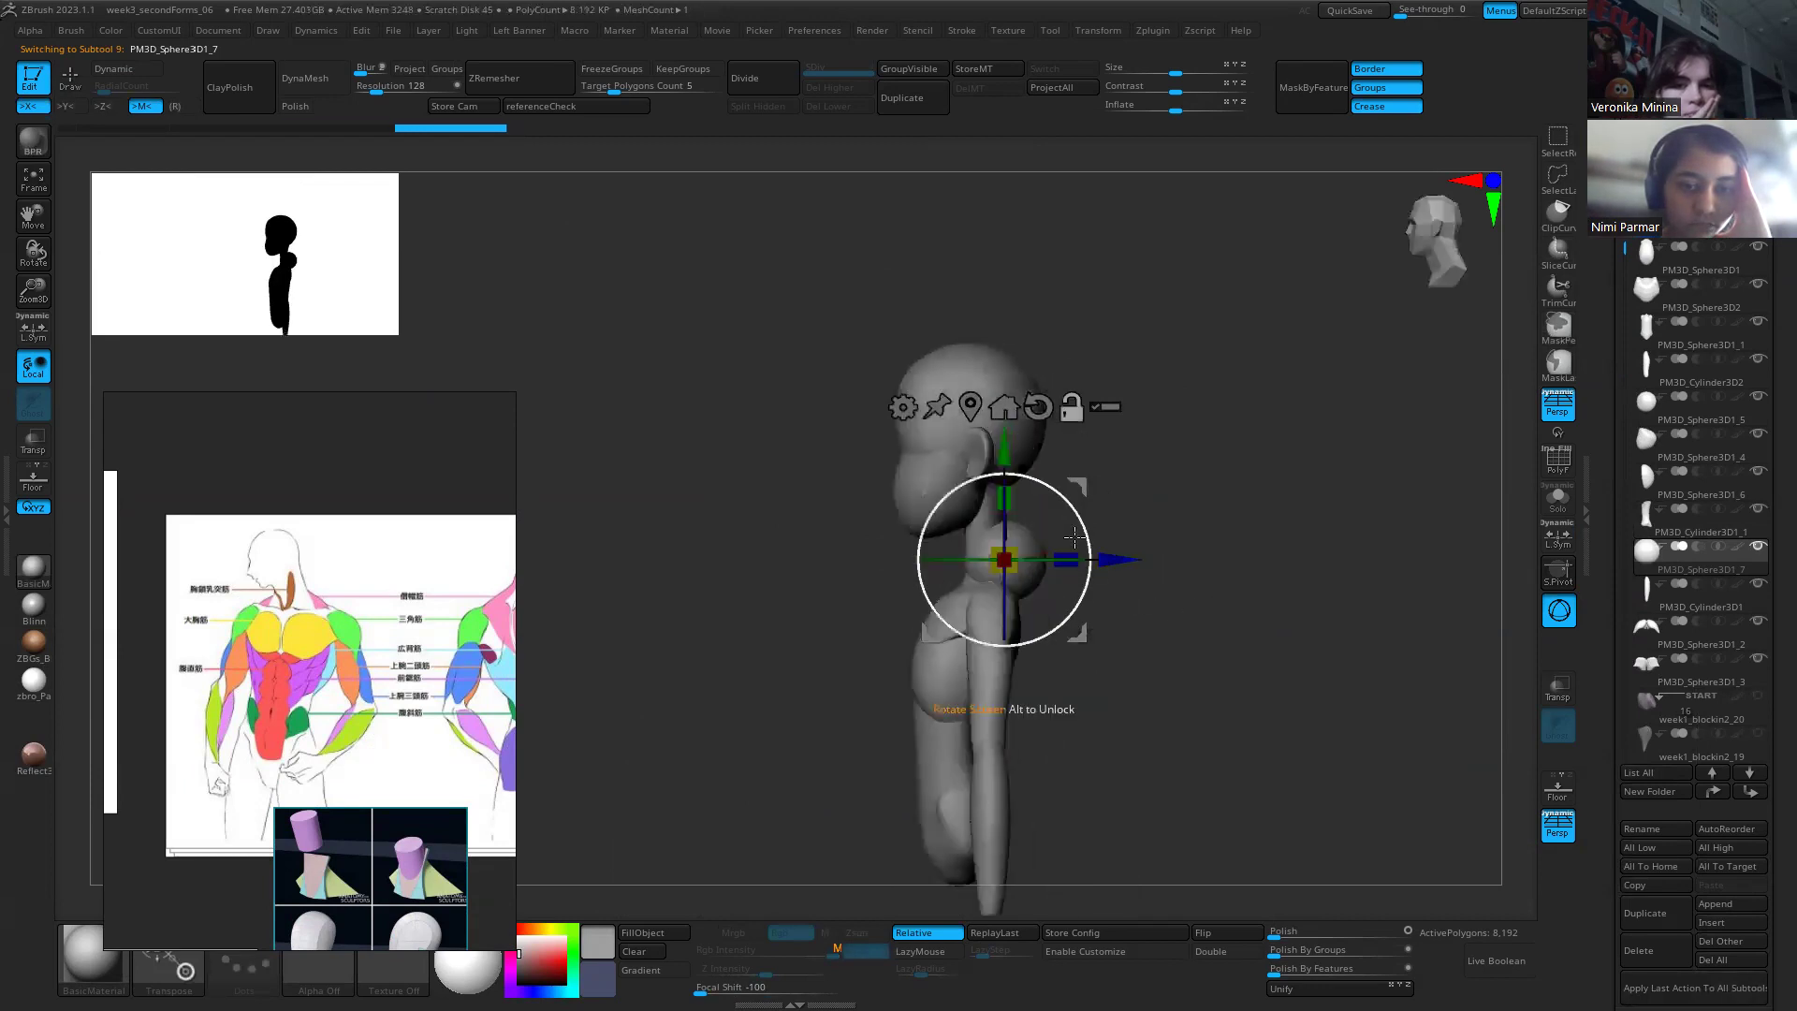
{"action": "right_click_drag", "start_coordinate": [1088, 580], "coordinate": [1066, 540], "text": "ctrl"}
{"action": "left_click_drag", "start_coordinate": [1080, 482], "coordinate": [1045, 544]}
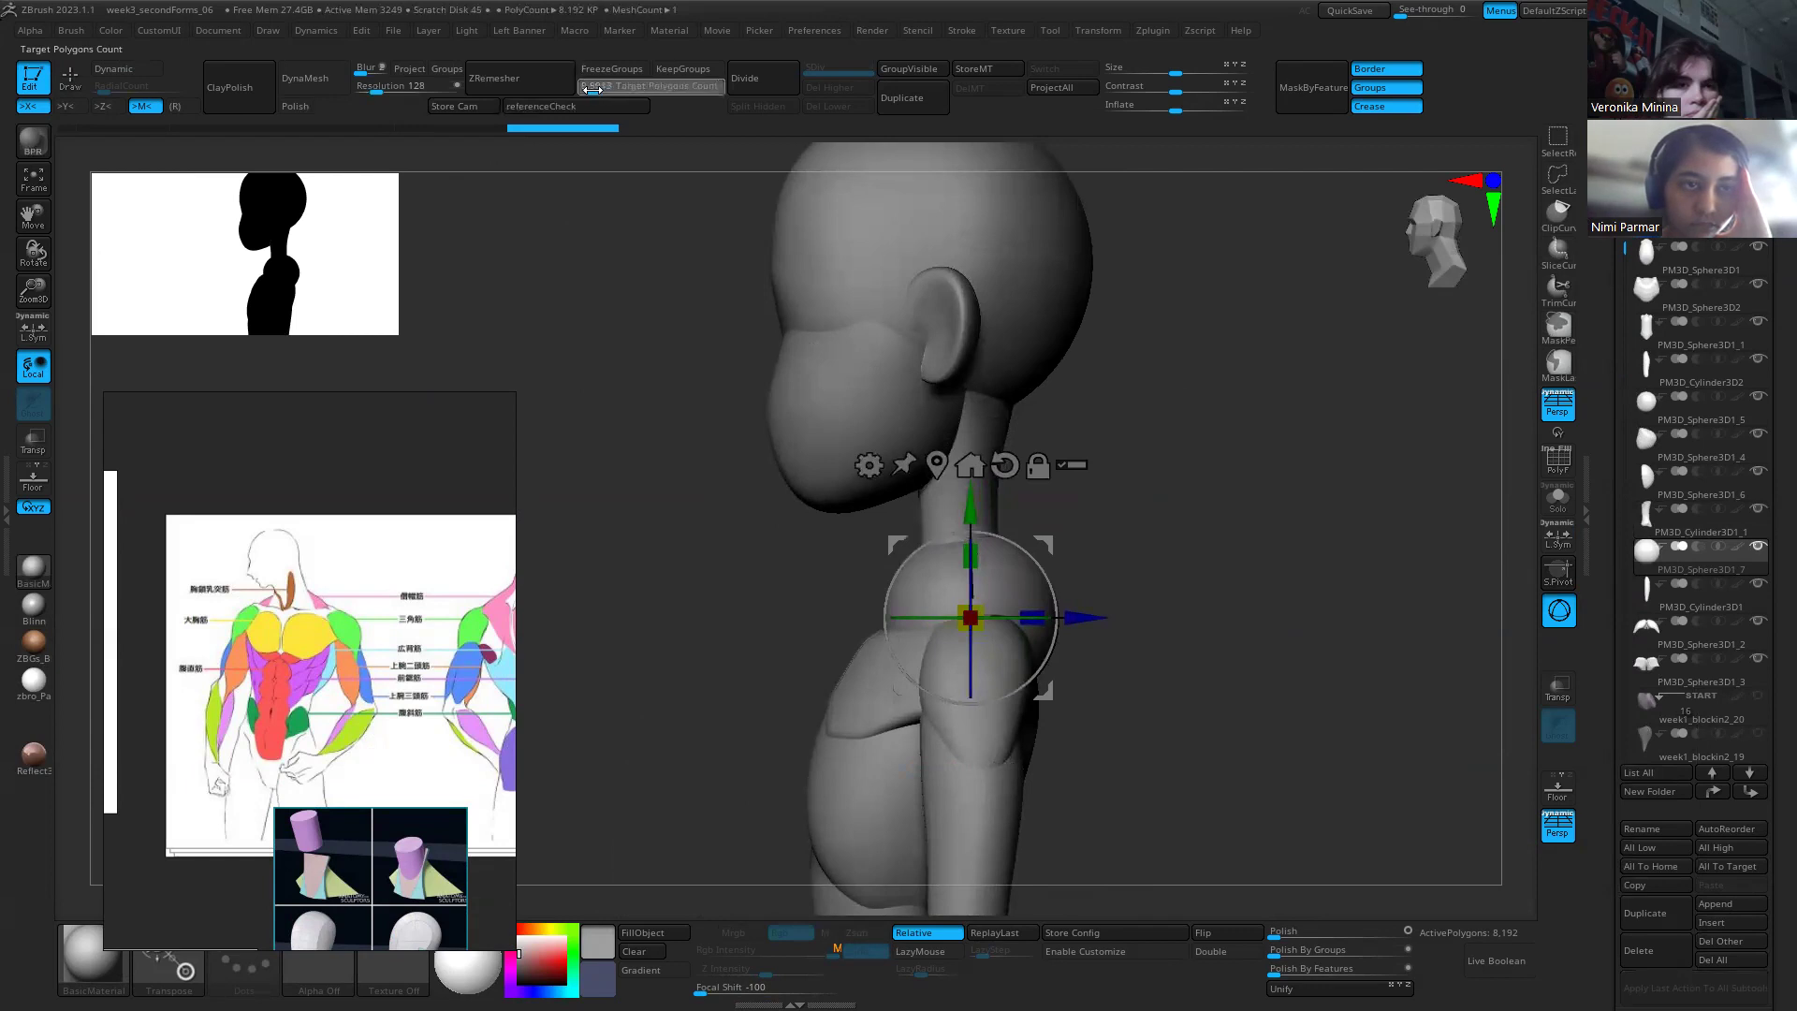
Step: ZRemesh the sphere with the target polygon count at 0.17927 and turn on dynamic subdivision
{"action": "left_click_drag", "start_coordinate": [591, 89], "coordinate": [587, 89]}
{"action": "left_click", "coordinate": [520, 77]}
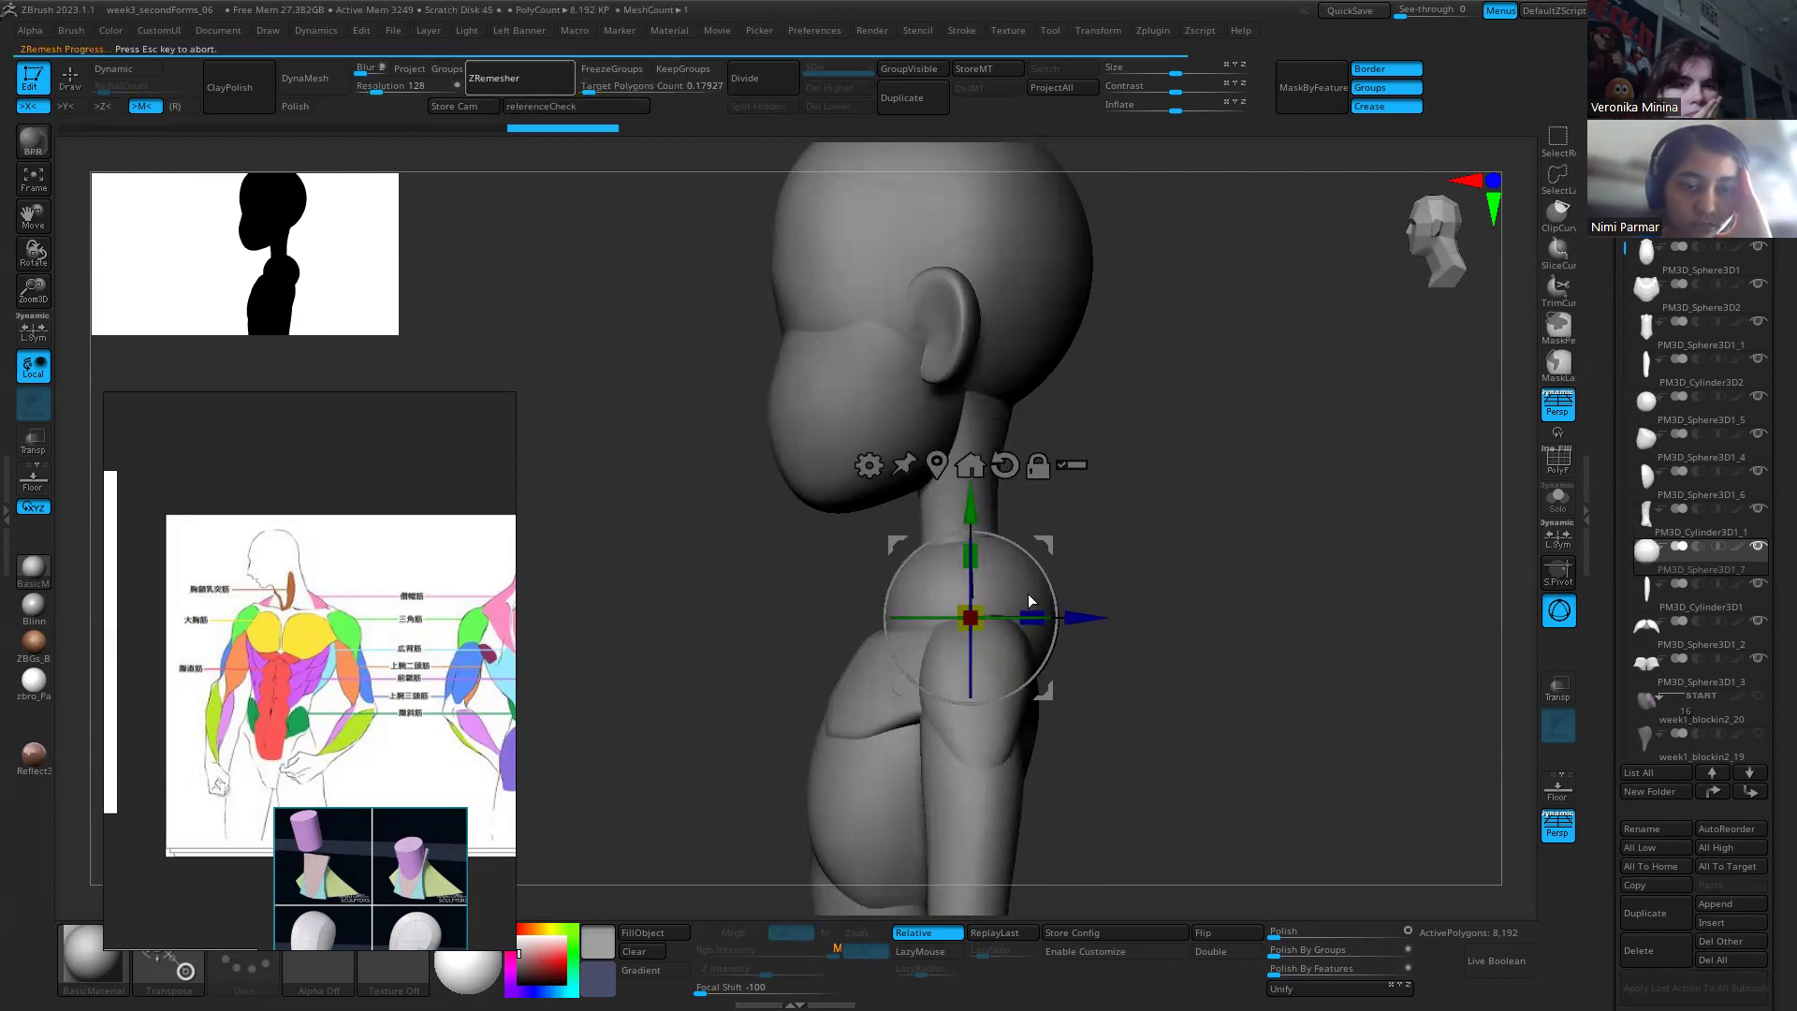
{"action": "key", "text": "d"}
Step: Sculpt the sphere into a trapezius form that tapers up the back of the neck and down between the shoulder blades
{"action": "left_click_drag", "start_coordinate": [970, 617], "coordinate": [960, 615]}
{"action": "key", "text": "q"}
{"action": "mouse_move", "coordinate": [1123, 545]}
{"action": "left_mouse_down"}
{"action": "mouse_move", "coordinate": [1035, 529]}
{"action": "mouse_move", "coordinate": [1051, 545]}
{"action": "mouse_move", "coordinate": [1039, 589]}
{"action": "mouse_move", "coordinate": [996, 418]}
{"action": "left_mouse_up"}
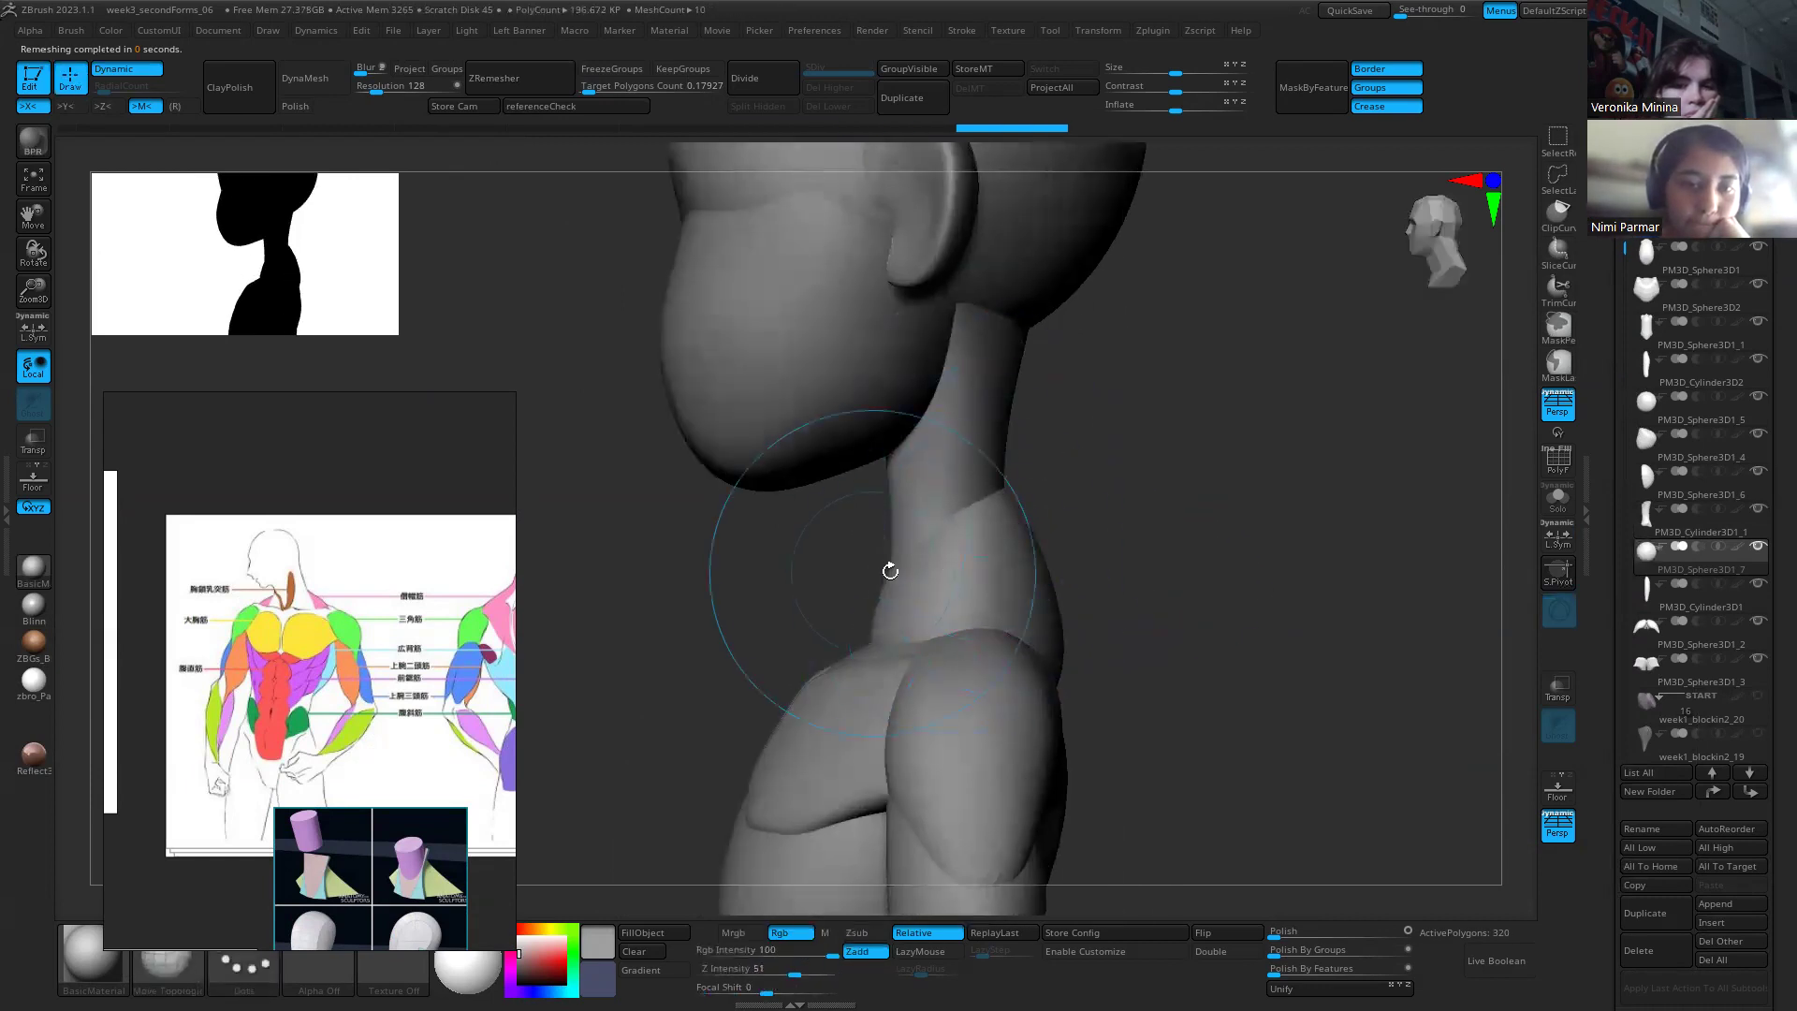
{"action": "left_click_drag", "start_coordinate": [895, 567], "coordinate": [887, 618]}
{"action": "mouse_move", "coordinate": [1113, 582]}
{"action": "left_mouse_down"}
{"action": "mouse_move", "coordinate": [1199, 598]}
{"action": "mouse_move", "coordinate": [1037, 603]}
{"action": "left_mouse_up"}
{"action": "key", "text": "s"}
{"action": "left_click", "coordinate": [884, 630]}
{"action": "left_click_drag", "start_coordinate": [846, 608], "coordinate": [801, 623]}
{"action": "left_click_drag", "start_coordinate": [920, 718], "coordinate": [969, 788]}
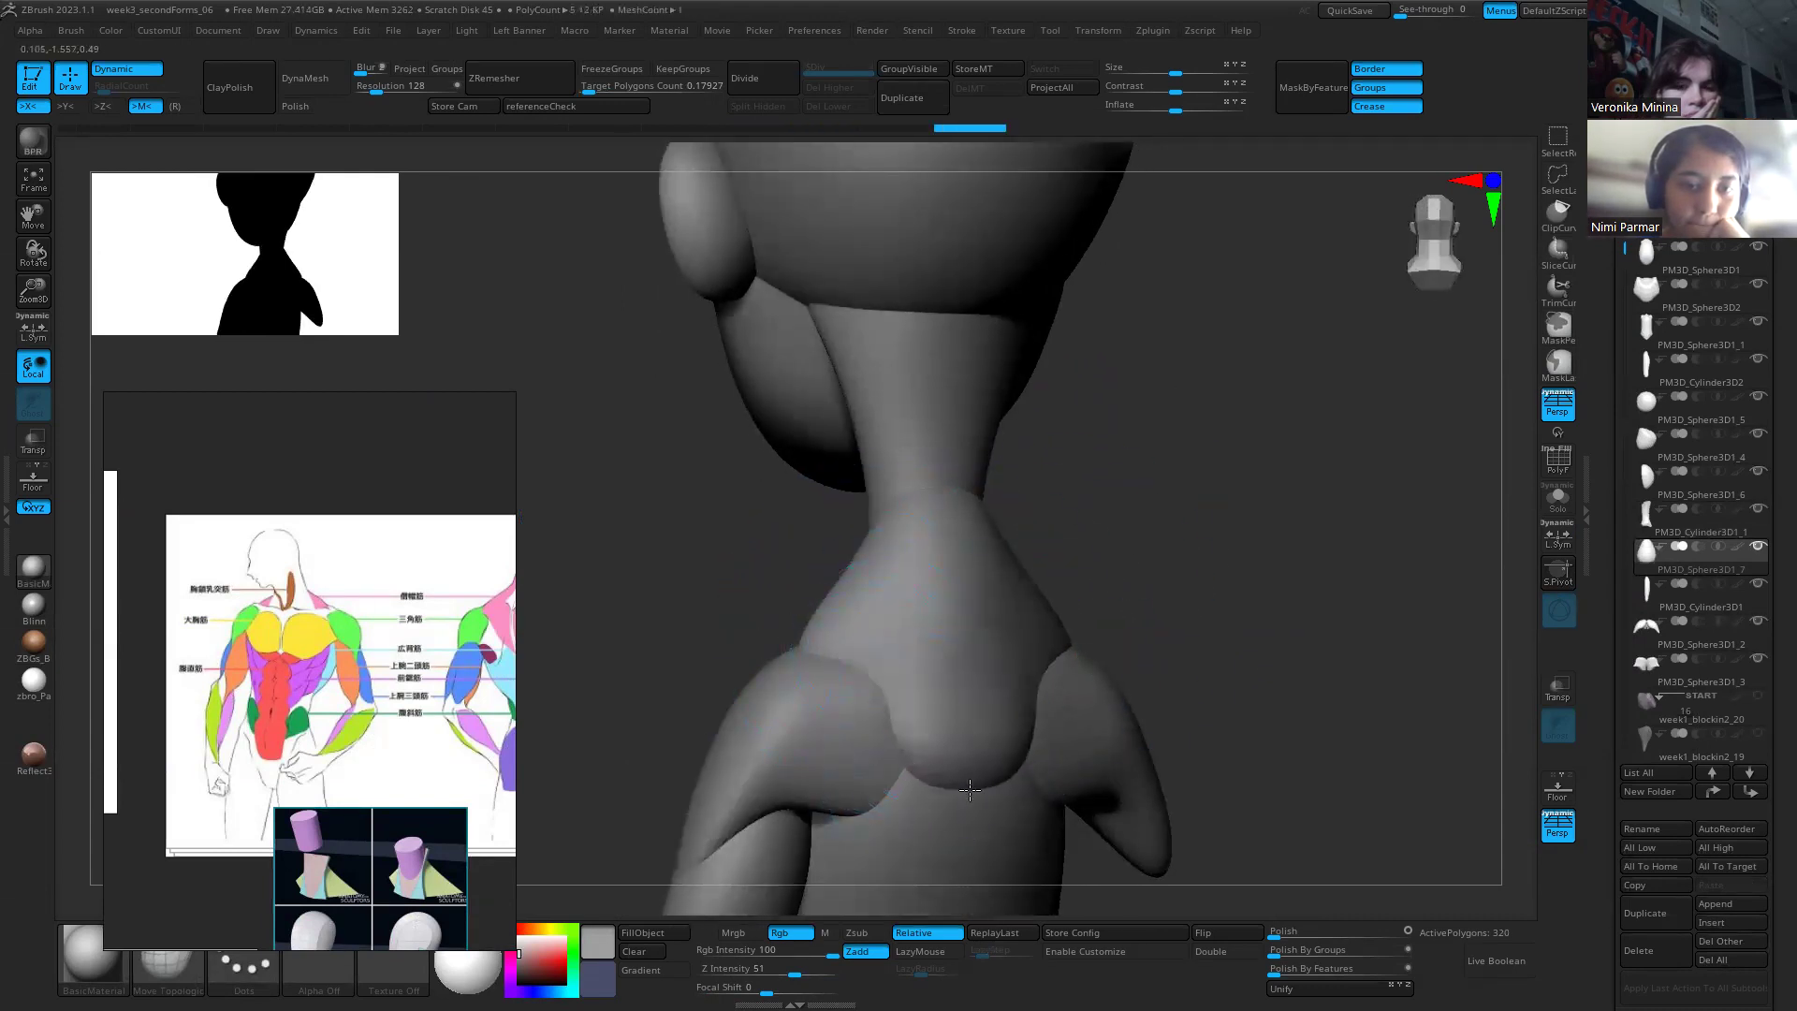
{"action": "mouse_move", "coordinate": [927, 626]}
{"action": "left_mouse_down"}
{"action": "mouse_move", "coordinate": [894, 647]}
{"action": "mouse_move", "coordinate": [909, 875]}
{"action": "left_mouse_up"}
Step: ZRemesh the trapezius again and reshape it from the back and front to slope from the neck toward the shoulders
{"action": "left_click", "coordinate": [513, 86]}
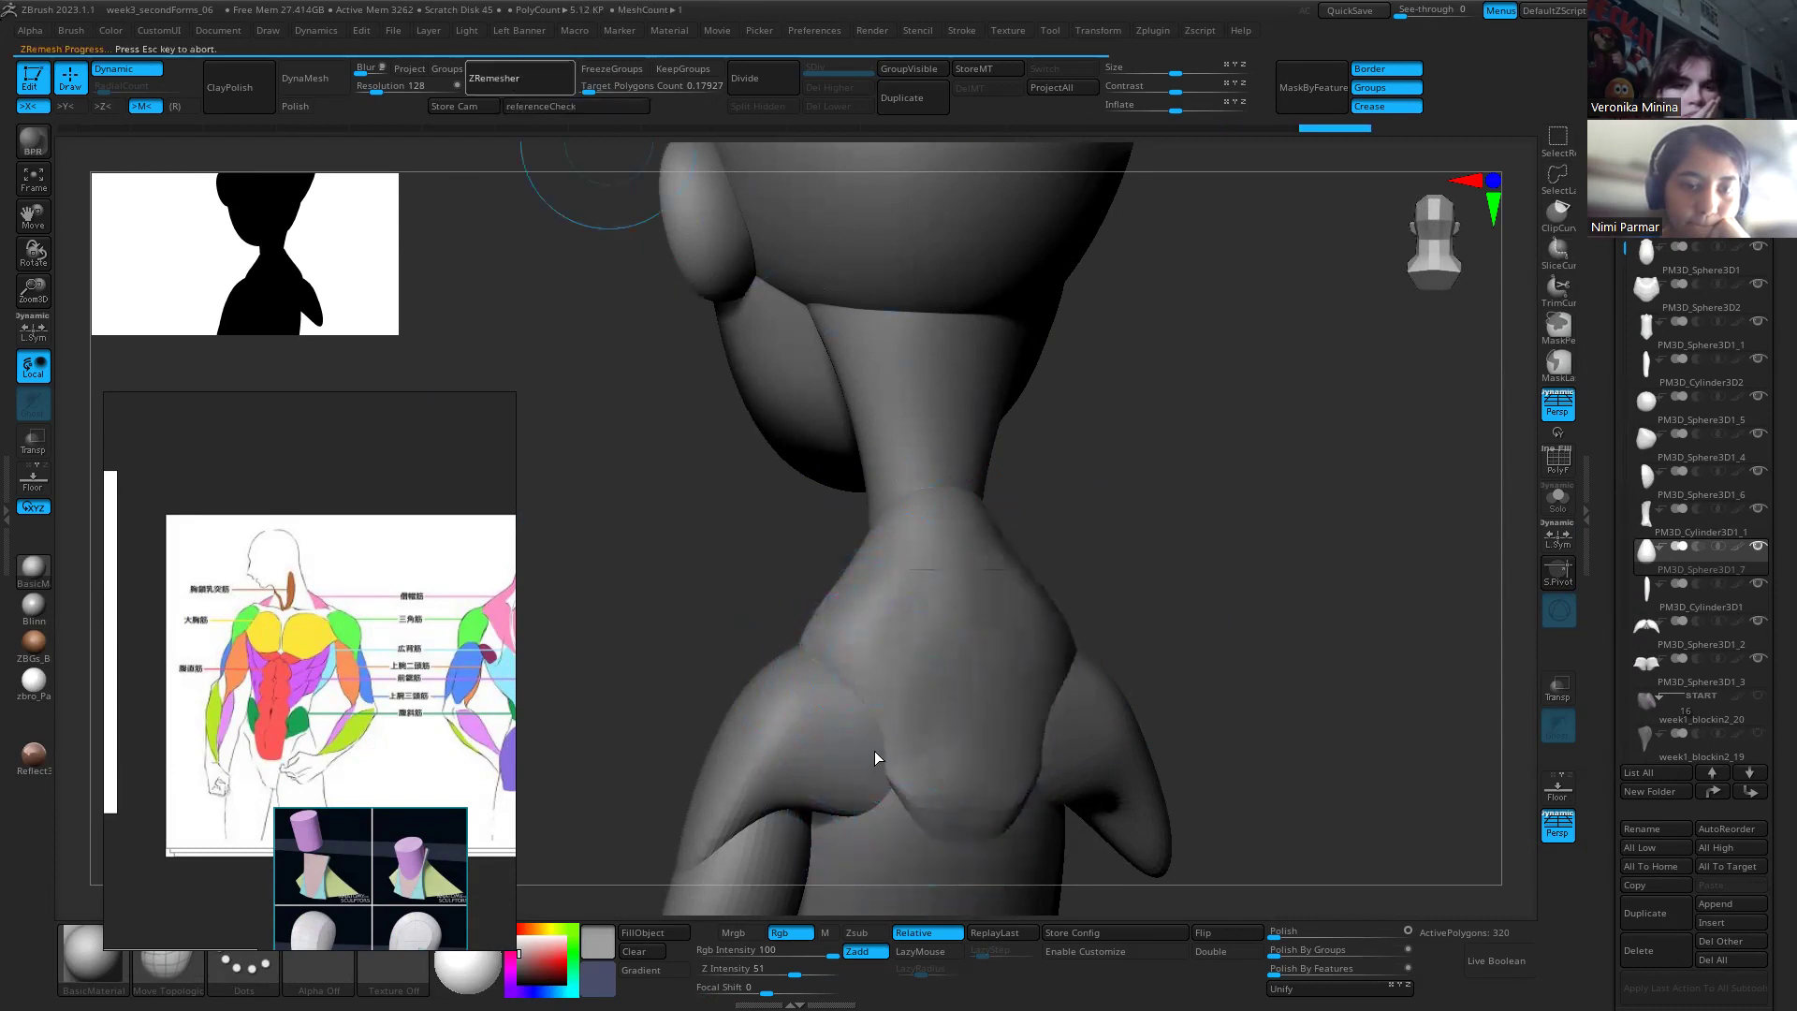
{"action": "mouse_move", "coordinate": [1203, 630]}
{"action": "left_mouse_down"}
{"action": "mouse_move", "coordinate": [942, 509]}
{"action": "mouse_move", "coordinate": [1316, 610]}
{"action": "left_mouse_up"}
{"action": "left_click_drag", "start_coordinate": [909, 644], "coordinate": [925, 661]}
{"action": "left_click_drag", "start_coordinate": [1025, 668], "coordinate": [1149, 674]}
{"action": "mouse_move", "coordinate": [843, 613]}
{"action": "left_mouse_down"}
{"action": "mouse_move", "coordinate": [945, 669]}
{"action": "mouse_move", "coordinate": [936, 524]}
{"action": "mouse_move", "coordinate": [913, 540]}
{"action": "mouse_move", "coordinate": [930, 546]}
{"action": "left_mouse_up"}
{"action": "left_click_drag", "start_coordinate": [1058, 561], "coordinate": [1185, 517]}
{"action": "mouse_move", "coordinate": [880, 391]}
{"action": "left_mouse_down"}
{"action": "mouse_move", "coordinate": [812, 360]}
{"action": "mouse_move", "coordinate": [762, 378]}
{"action": "mouse_move", "coordinate": [749, 360]}
{"action": "left_mouse_up"}
{"action": "left_click_drag", "start_coordinate": [945, 412], "coordinate": [823, 439]}
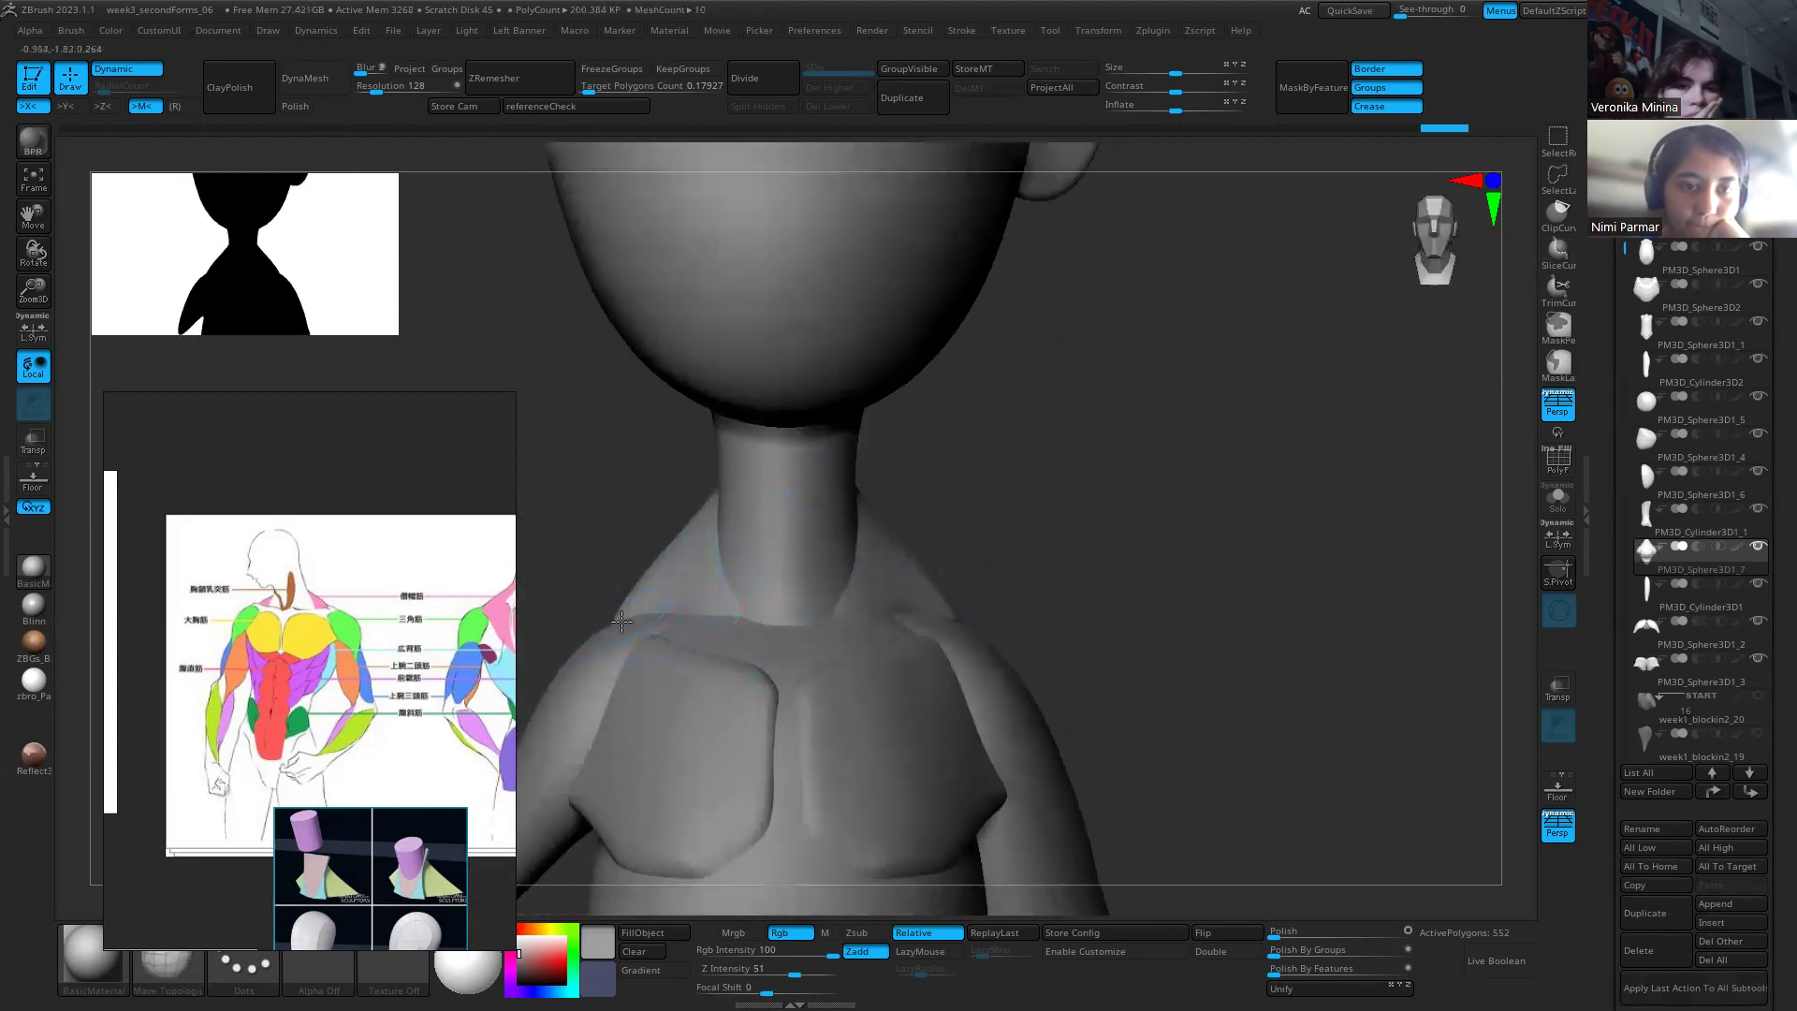
{"action": "right_click_drag", "start_coordinate": [686, 612], "coordinate": [967, 605]}
Step: Adjust the shoulder and chest muscles where they meet the trapezius
{"action": "left_click", "coordinate": [924, 589], "text": "alt"}
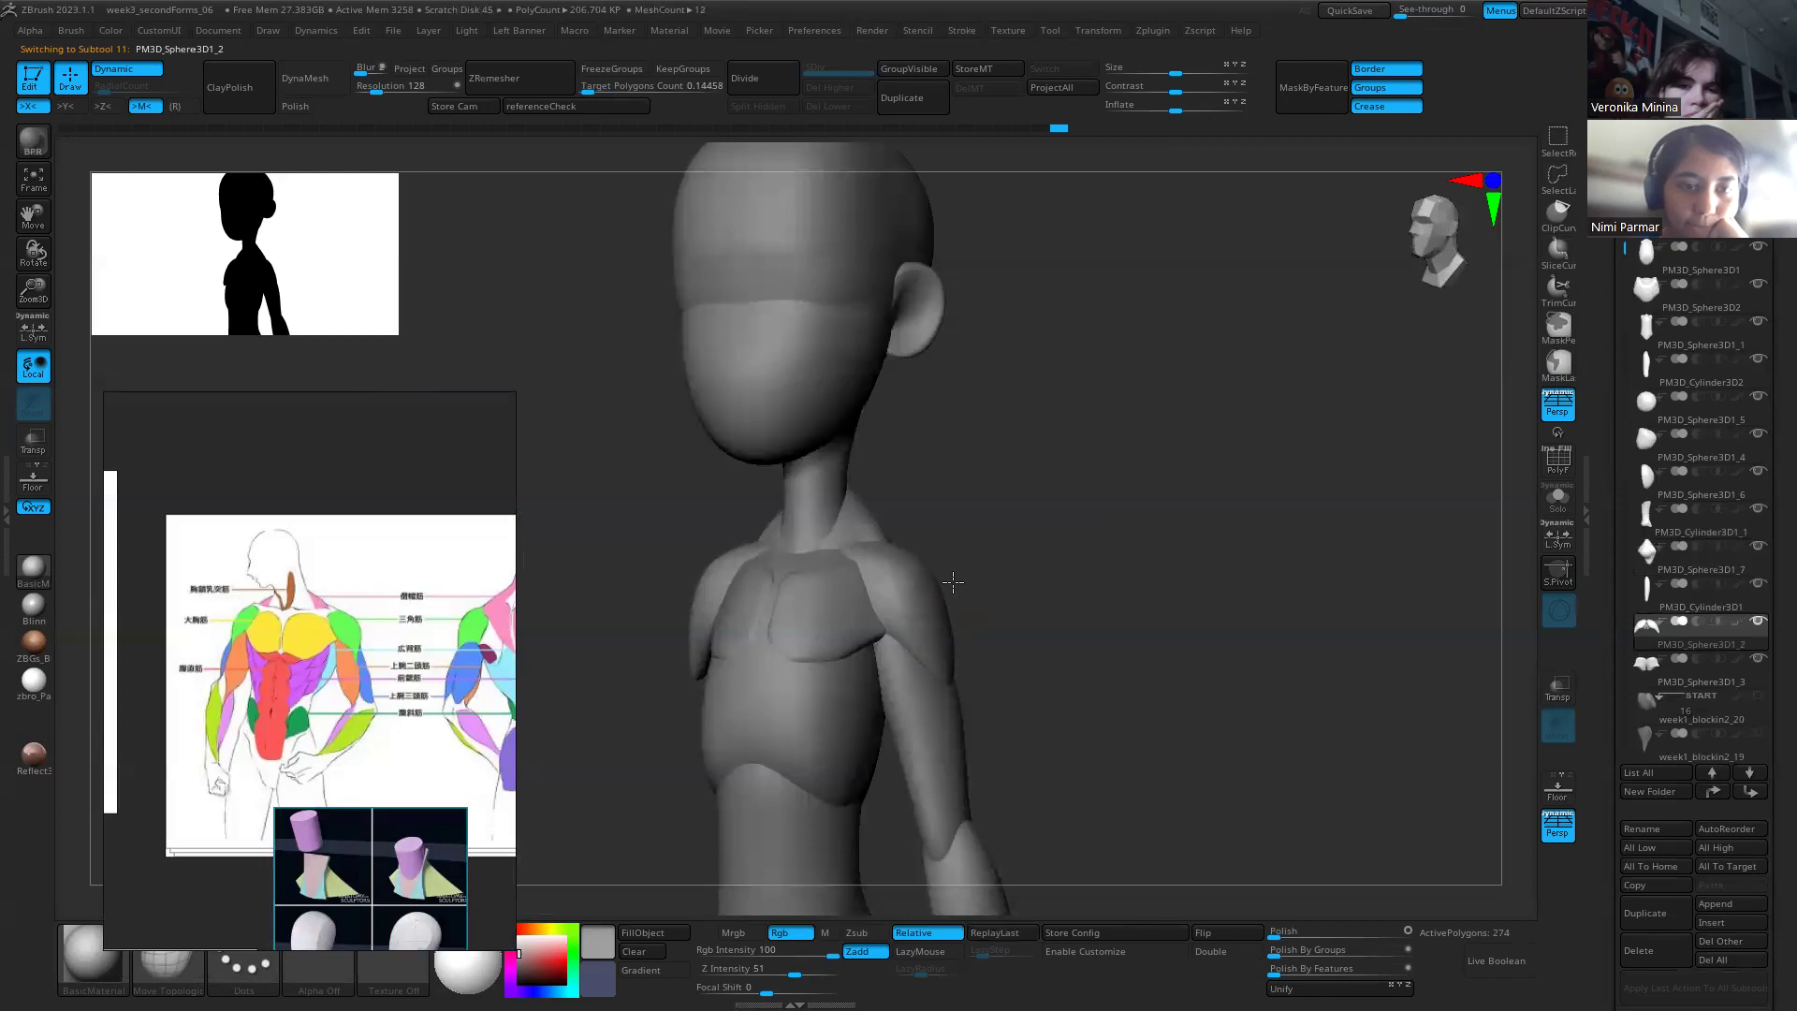
{"action": "left_click", "coordinate": [855, 565], "text": "alt"}
{"action": "key", "text": "s"}
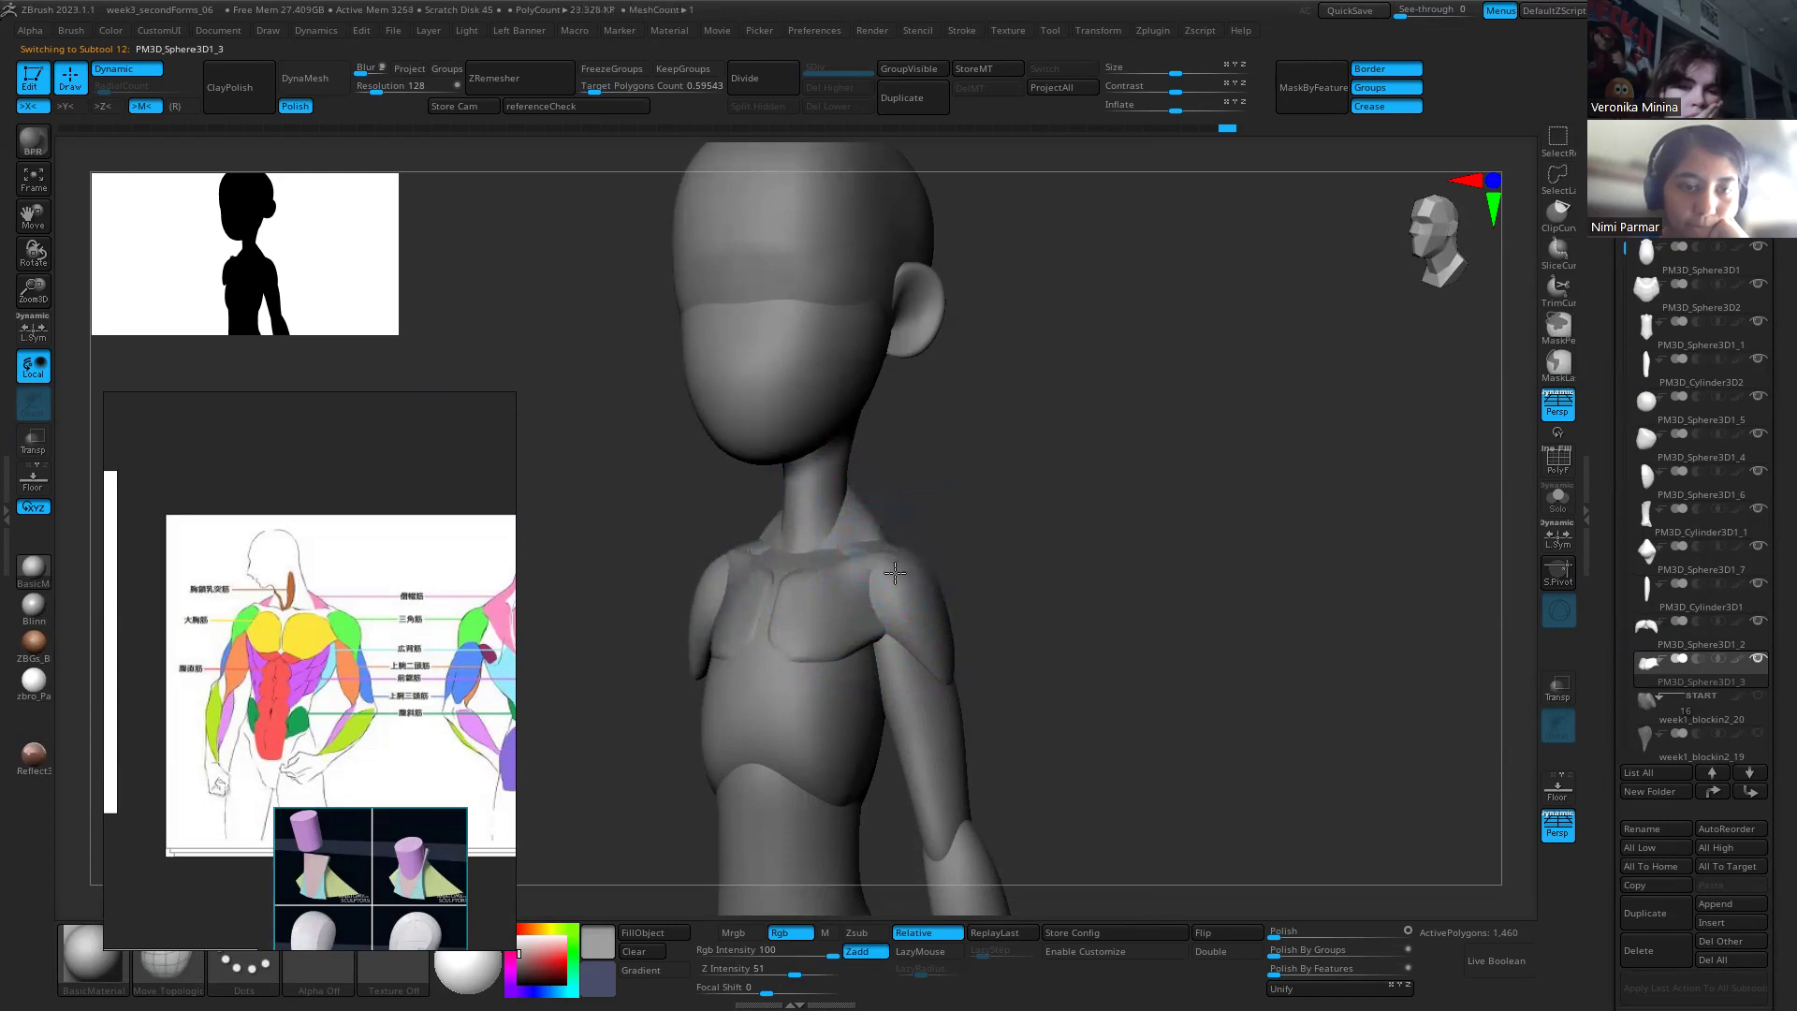
{"action": "mouse_move", "coordinate": [898, 517]}
{"action": "right_mouse_down"}
{"action": "mouse_move", "coordinate": [842, 524]}
{"action": "mouse_move", "coordinate": [896, 552]}
{"action": "right_mouse_up"}
Step: Refine the trapezius slope between the neck and the shoulders to blend with the upper chest
{"action": "left_click", "coordinate": [874, 525], "text": "alt"}
{"action": "key", "text": "s"}
{"action": "mouse_move", "coordinate": [896, 552]}
{"action": "left_mouse_down"}
{"action": "mouse_move", "coordinate": [1015, 625]}
{"action": "mouse_move", "coordinate": [1131, 514]}
{"action": "mouse_move", "coordinate": [1034, 552]}
{"action": "left_mouse_up"}
{"action": "mouse_move", "coordinate": [1071, 633]}
{"action": "left_mouse_down"}
{"action": "mouse_move", "coordinate": [1151, 632]}
{"action": "mouse_move", "coordinate": [1118, 626]}
{"action": "left_mouse_up"}
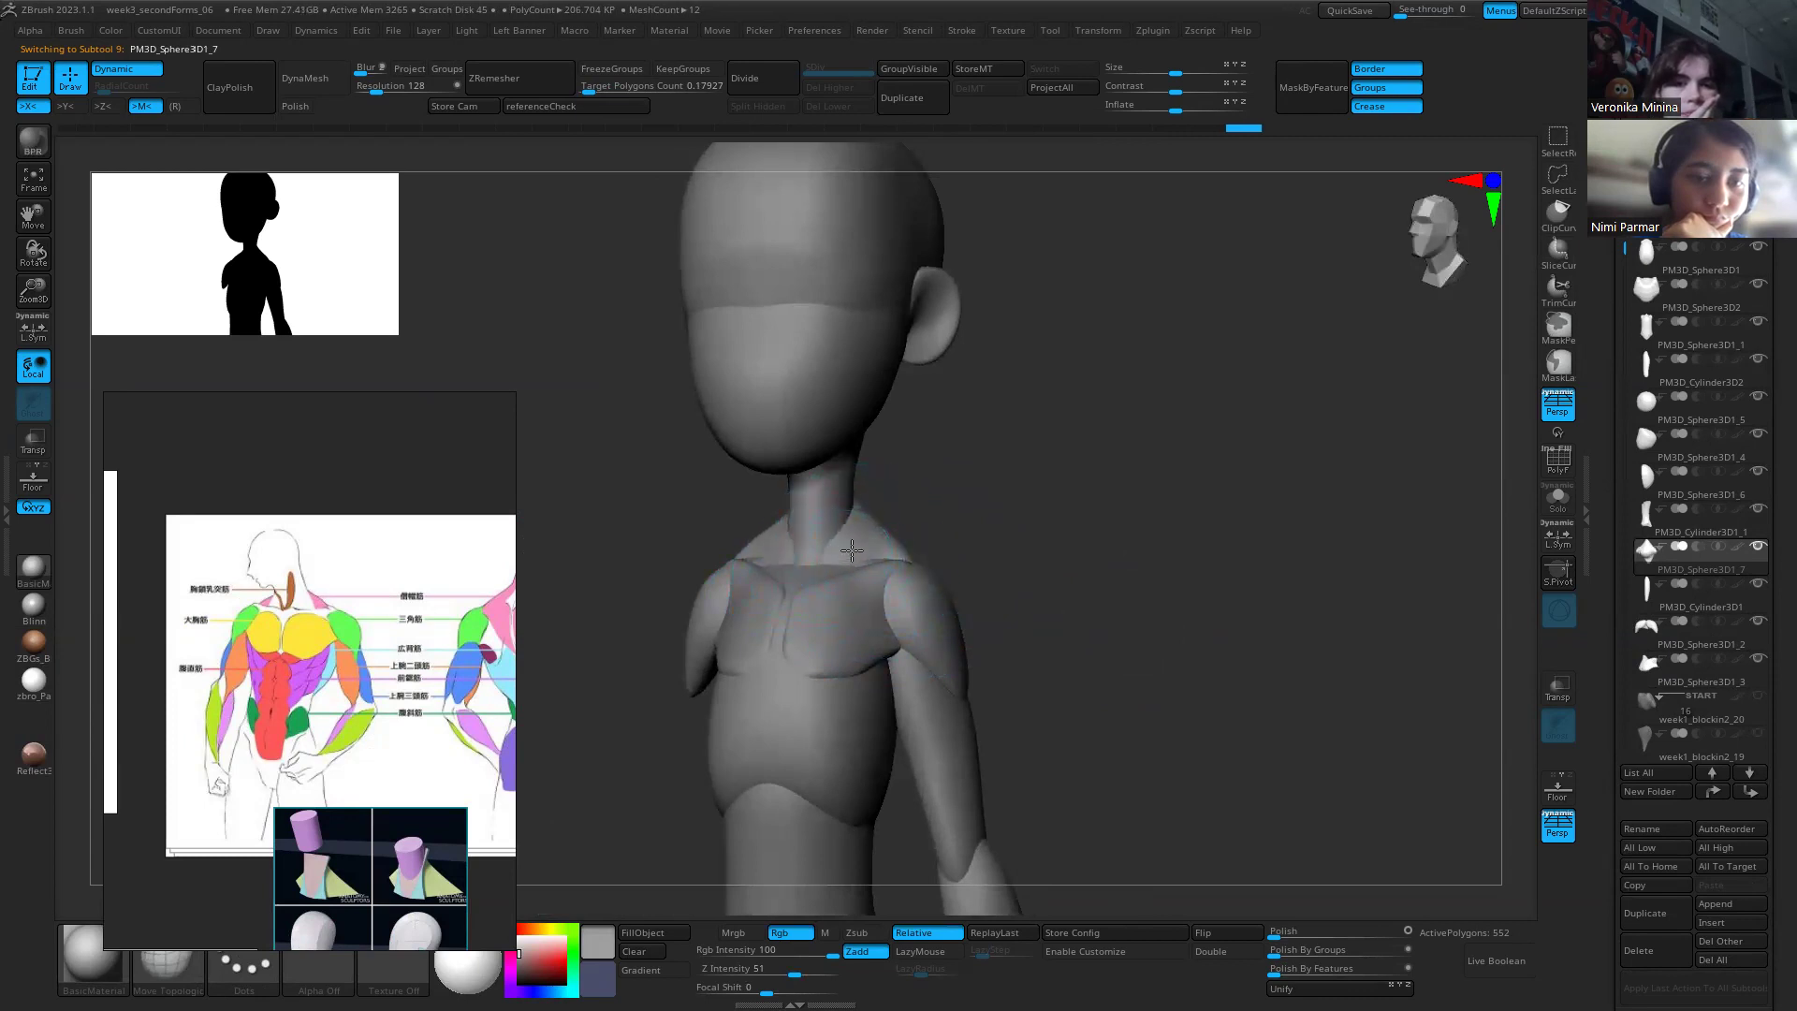
{"action": "mouse_move", "coordinate": [1030, 577]}
{"action": "left_mouse_down"}
{"action": "mouse_move", "coordinate": [1095, 553]}
{"action": "mouse_move", "coordinate": [1198, 574]}
{"action": "mouse_move", "coordinate": [1143, 612]}
{"action": "mouse_move", "coordinate": [874, 605]}
{"action": "mouse_move", "coordinate": [1025, 606]}
{"action": "mouse_move", "coordinate": [1042, 549]}
{"action": "left_mouse_up"}
{"action": "scroll", "coordinate": [1076, 557], "scroll_direction": "up", "scroll_amount": 5}
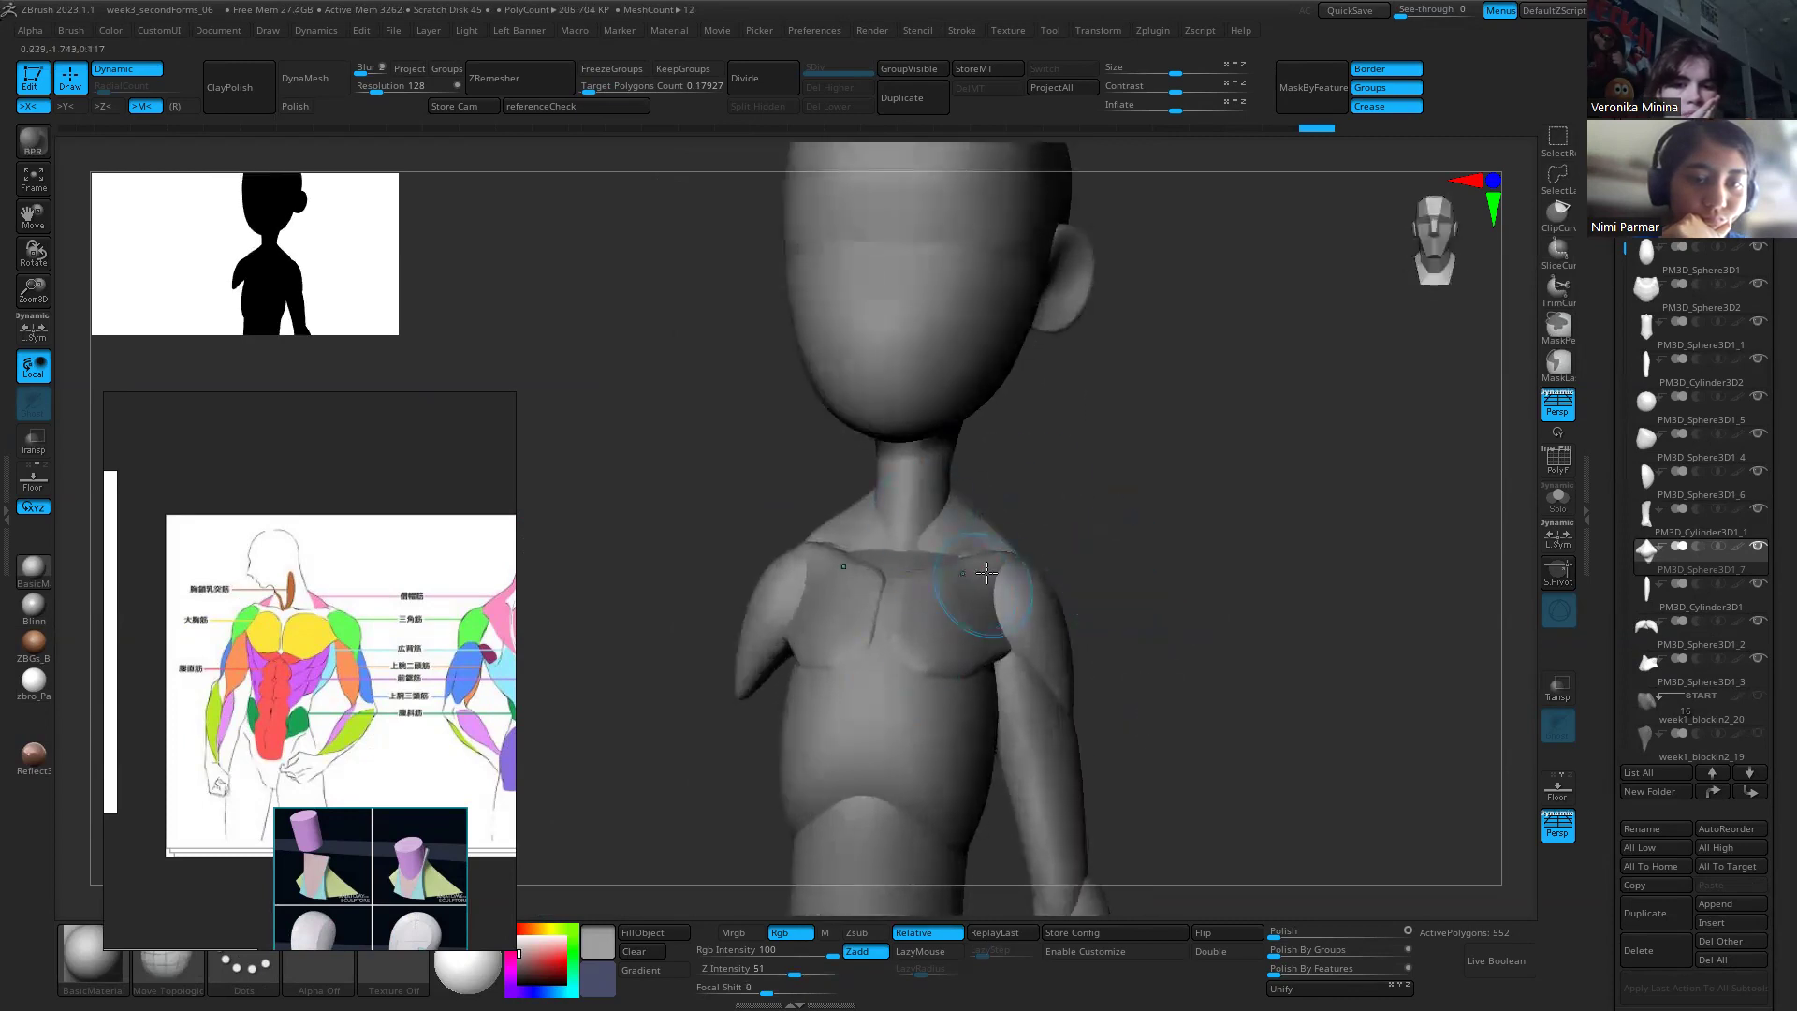
{"action": "key", "text": "ctrl"}
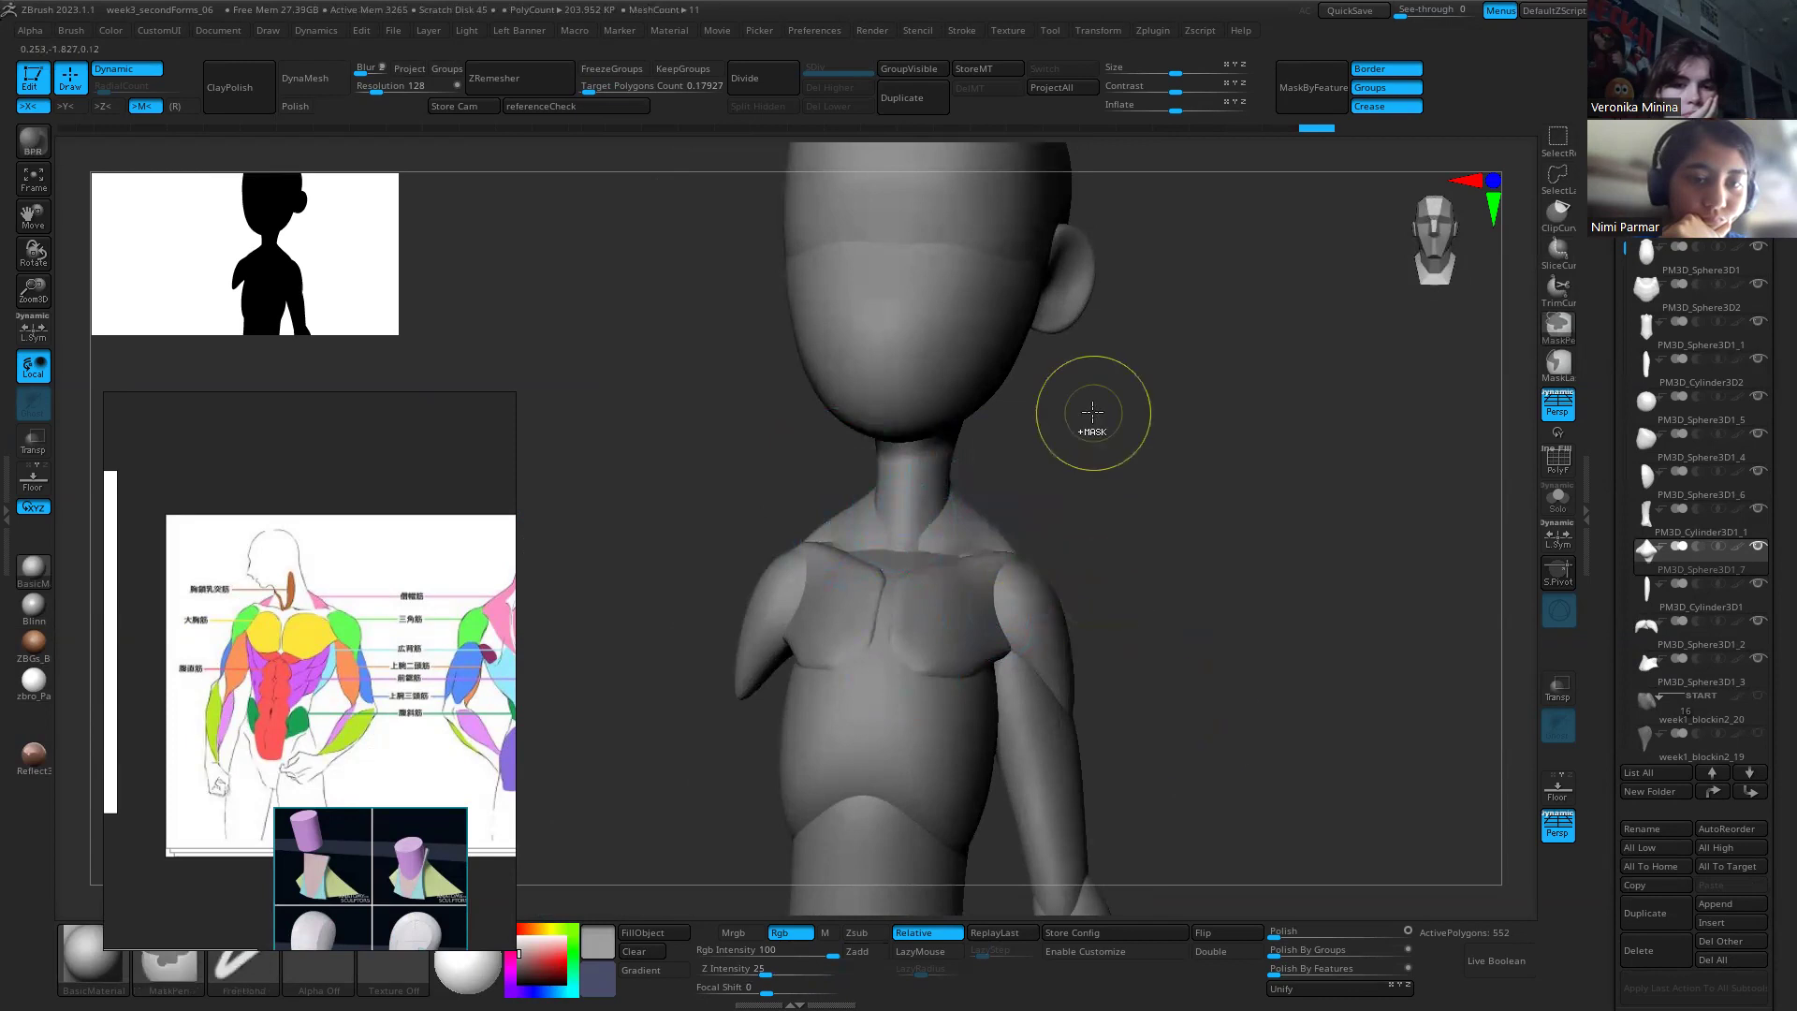
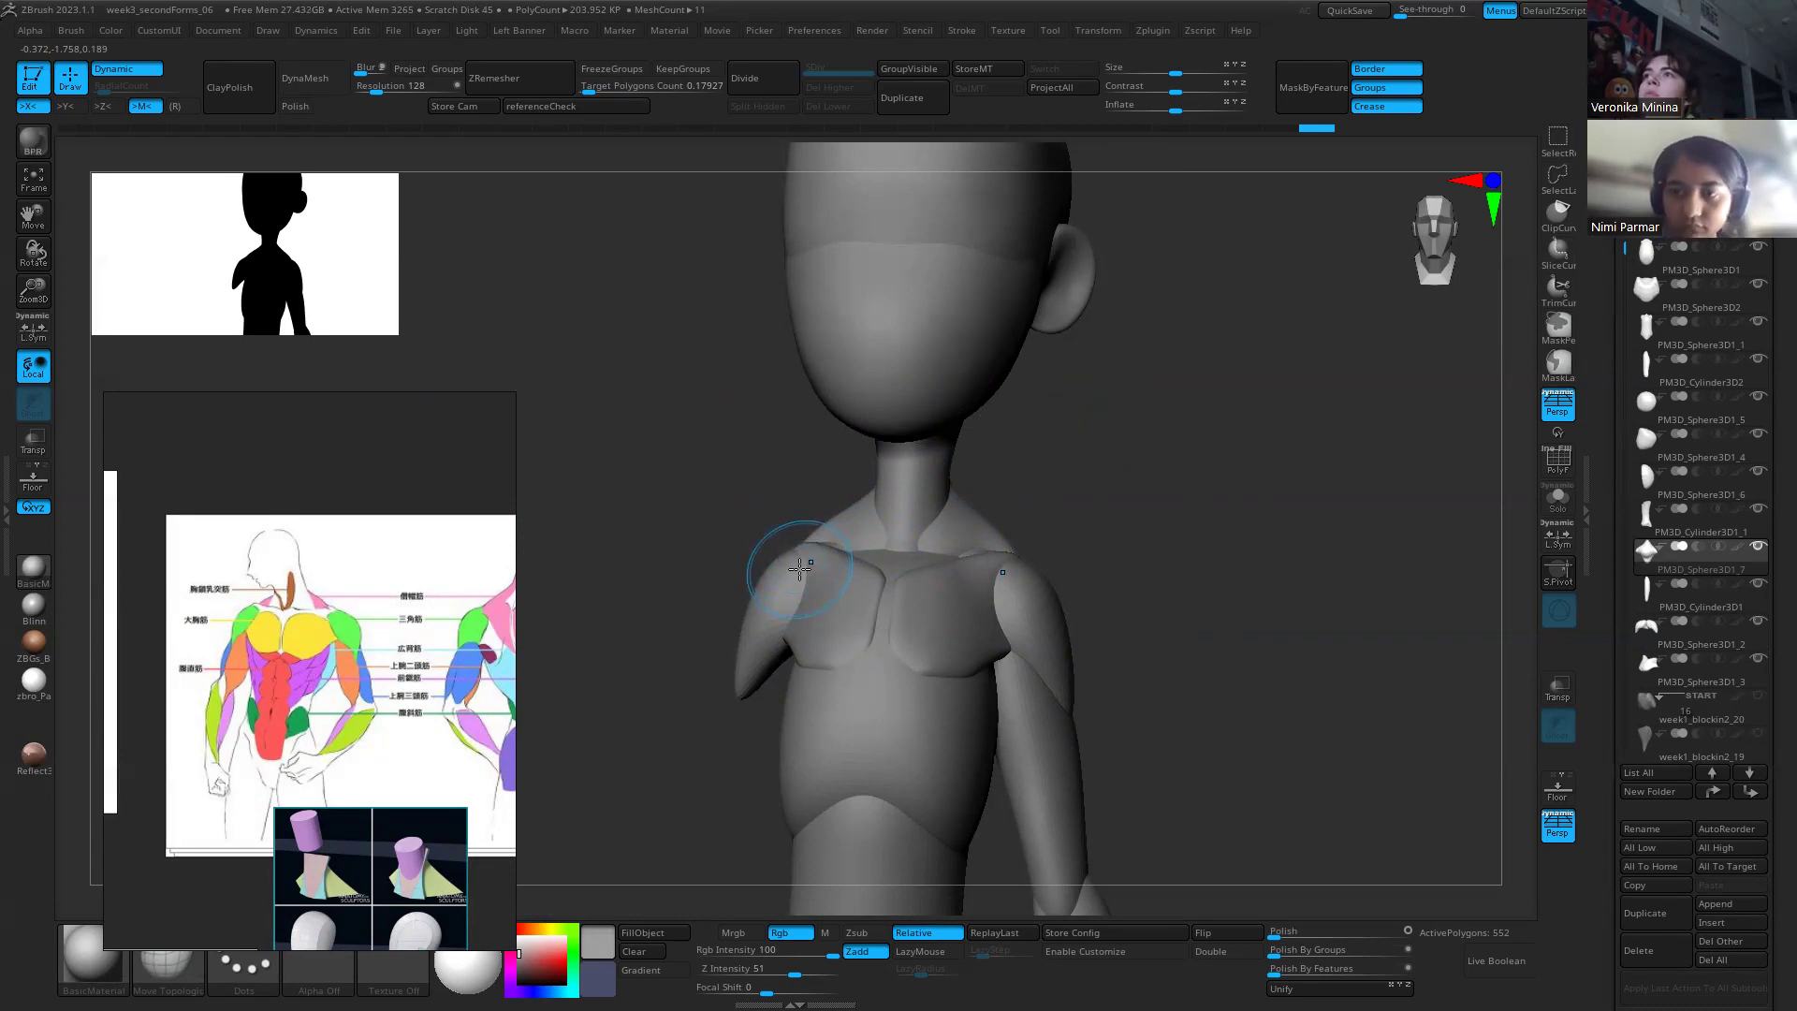
{"action": "mouse_move", "coordinate": [1179, 468]}
{"action": "left_mouse_down"}
{"action": "mouse_move", "coordinate": [1155, 614]}
{"action": "mouse_move", "coordinate": [1181, 575]}
{"action": "mouse_move", "coordinate": [1177, 501]}
{"action": "left_mouse_up"}
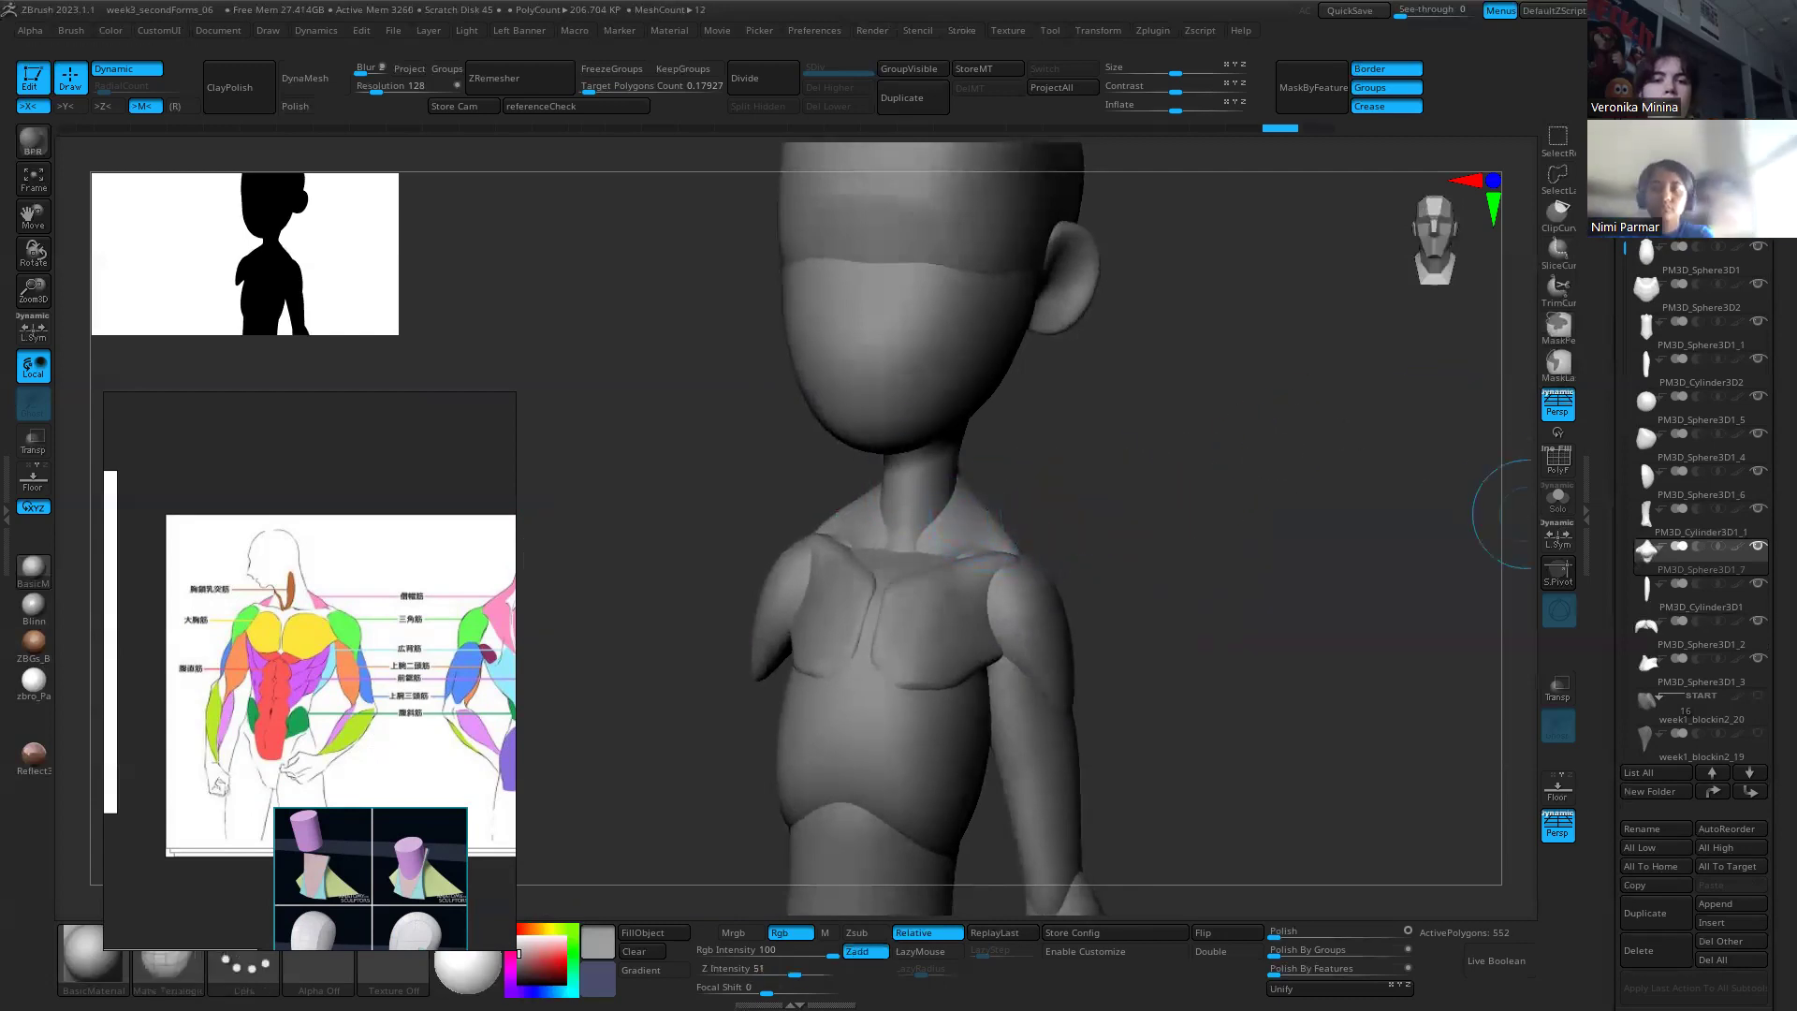
Step: Delete the trapezius sphere subtool and undo the reshaping of the shoulder and chest muscles
{"action": "left_click", "coordinate": [1657, 951]}
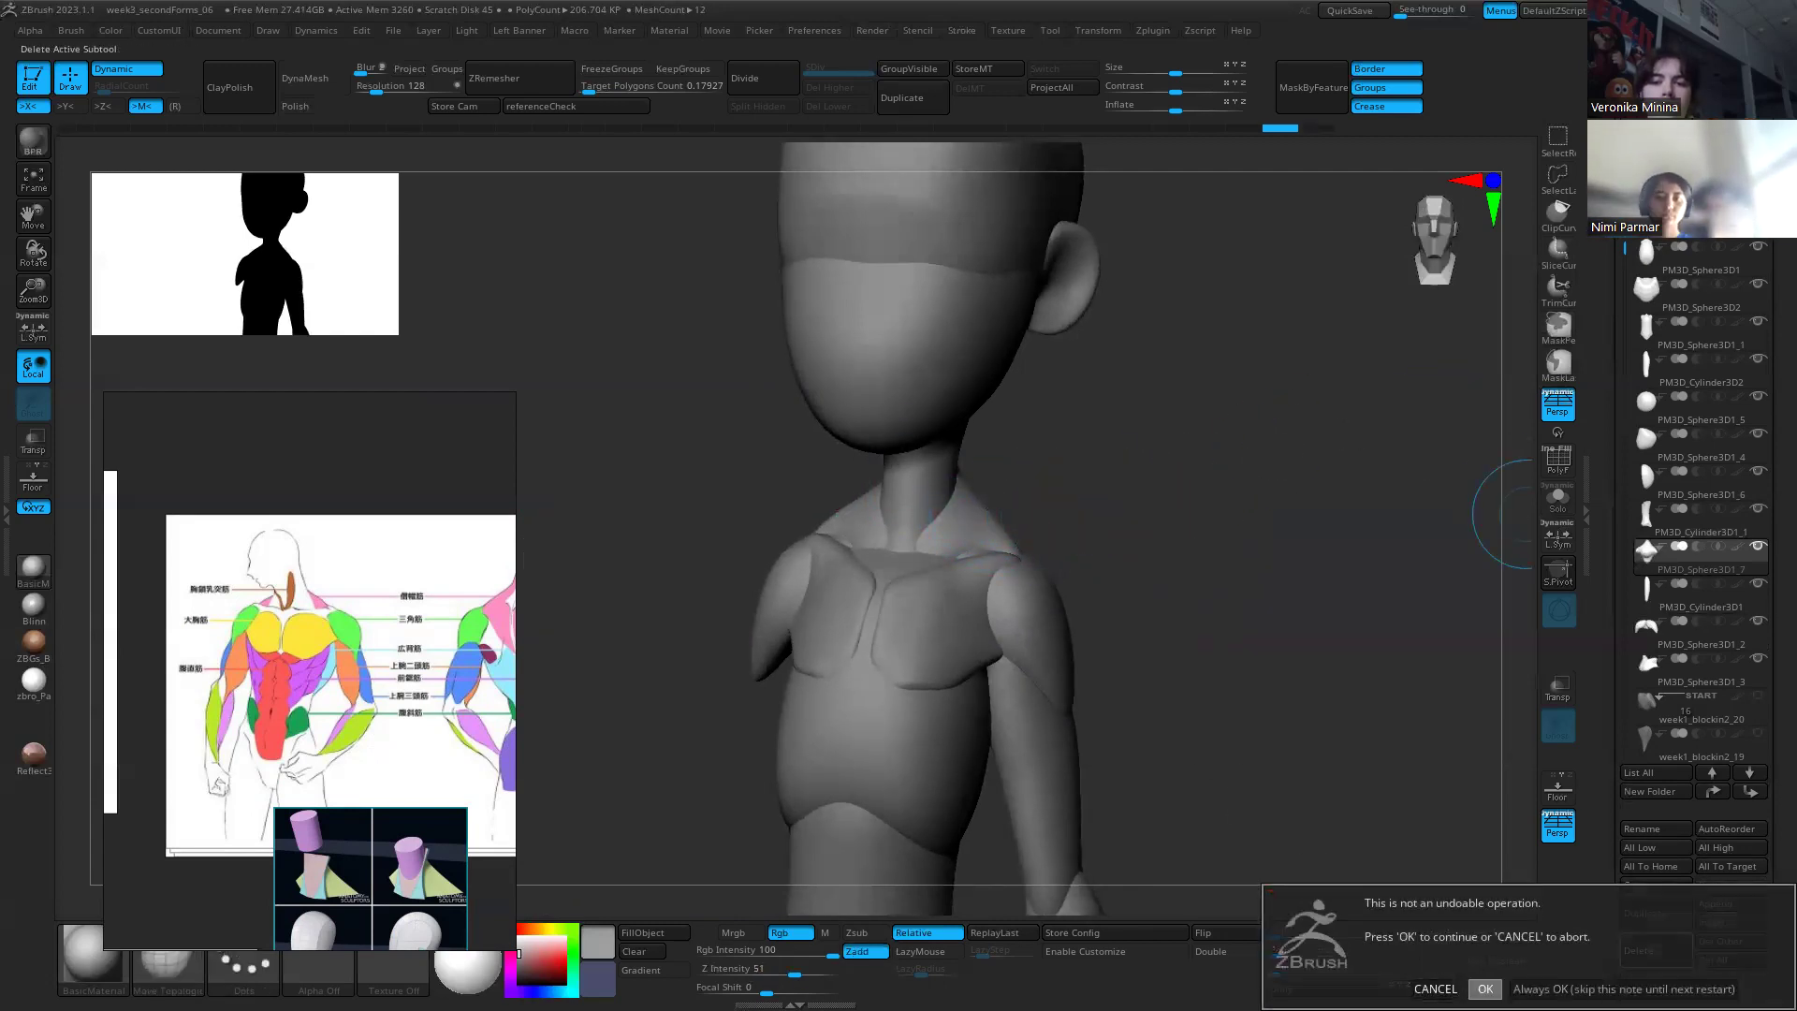
{"action": "left_click", "coordinate": [1485, 989]}
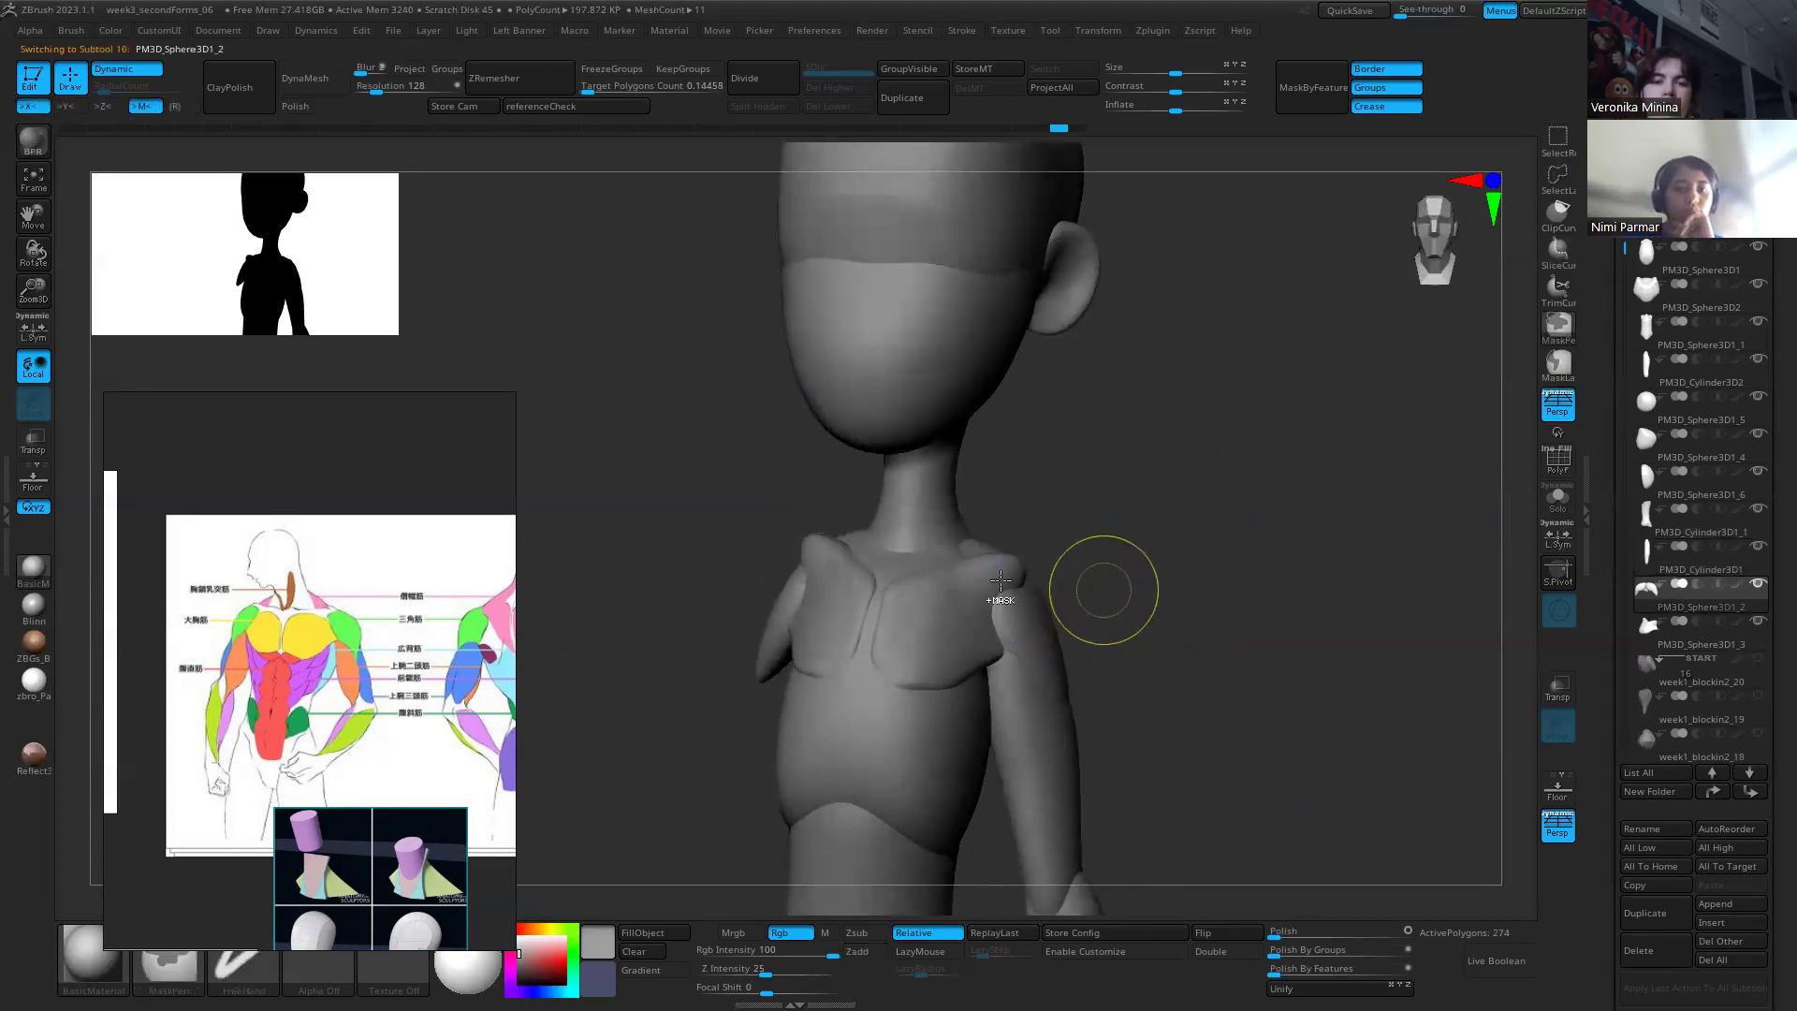
{"action": "left_click", "coordinate": [1024, 604], "text": "alt"}
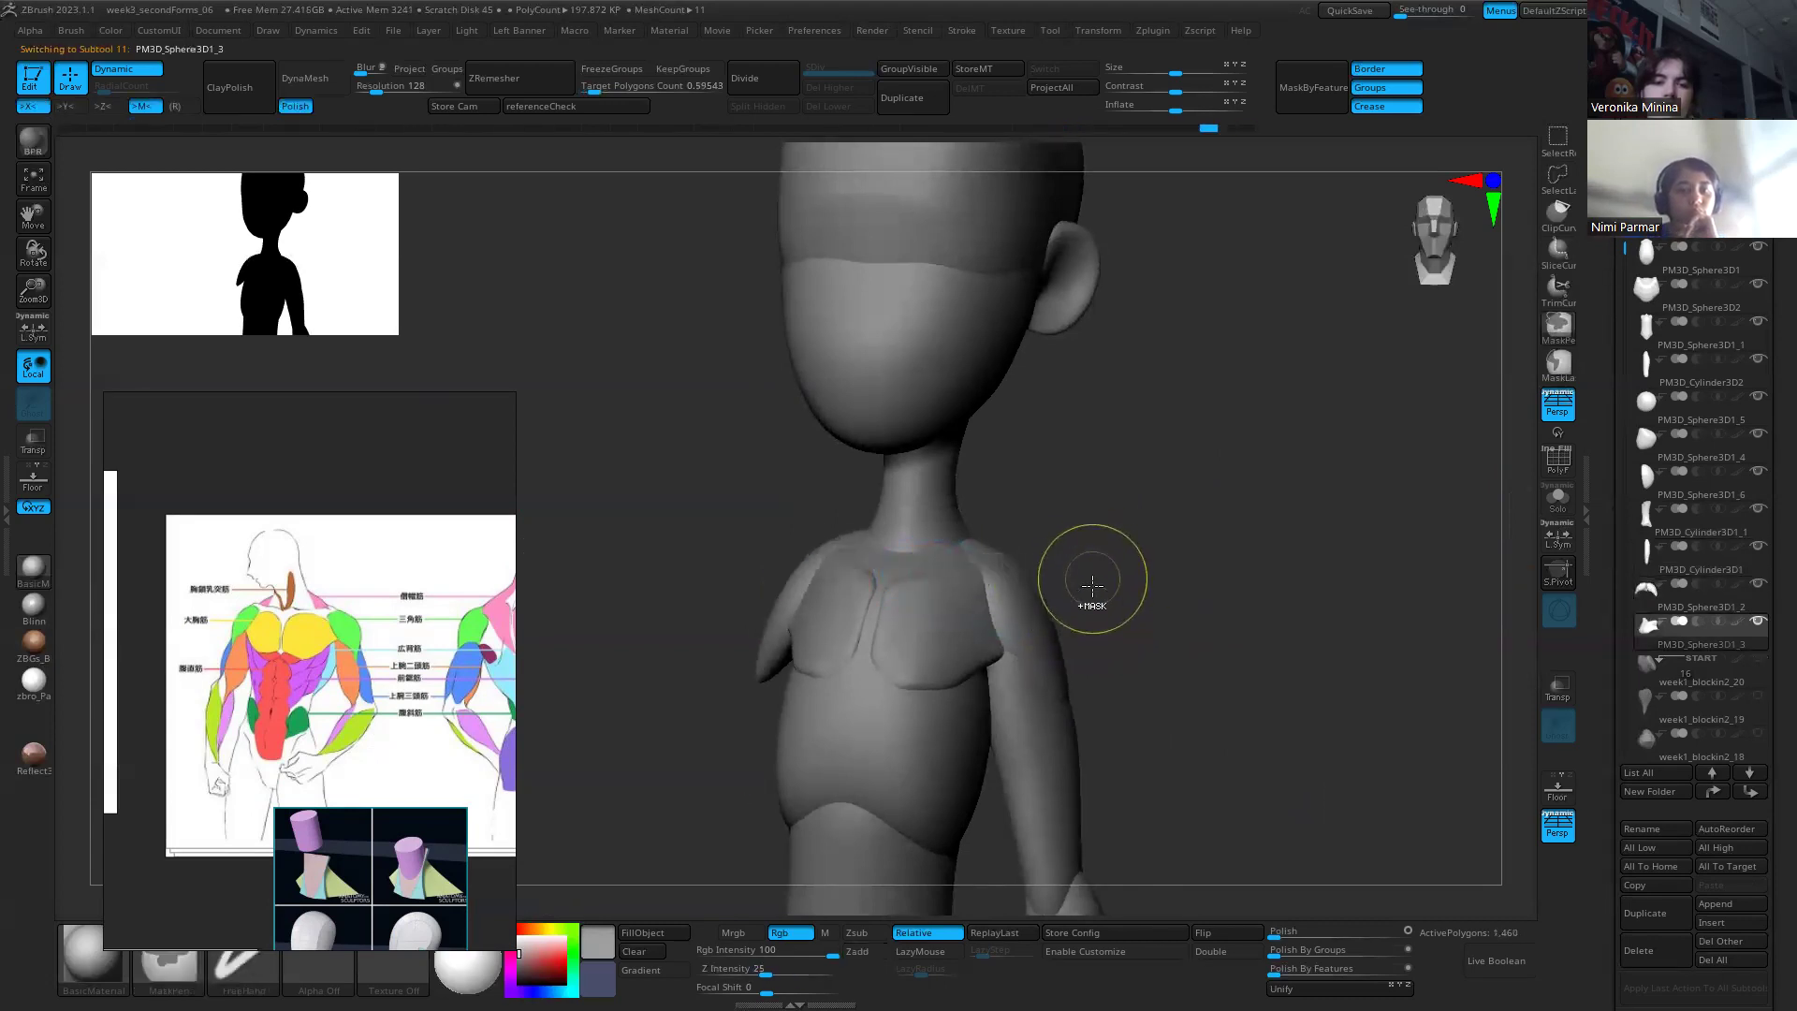
{"action": "left_click", "coordinate": [1062, 601], "text": "alt"}
Step: Reshape the neck subtool's side profile, pulling its upper front forward beneath the jaw and smoothing it
{"action": "left_click", "coordinate": [921, 499], "text": "alt"}
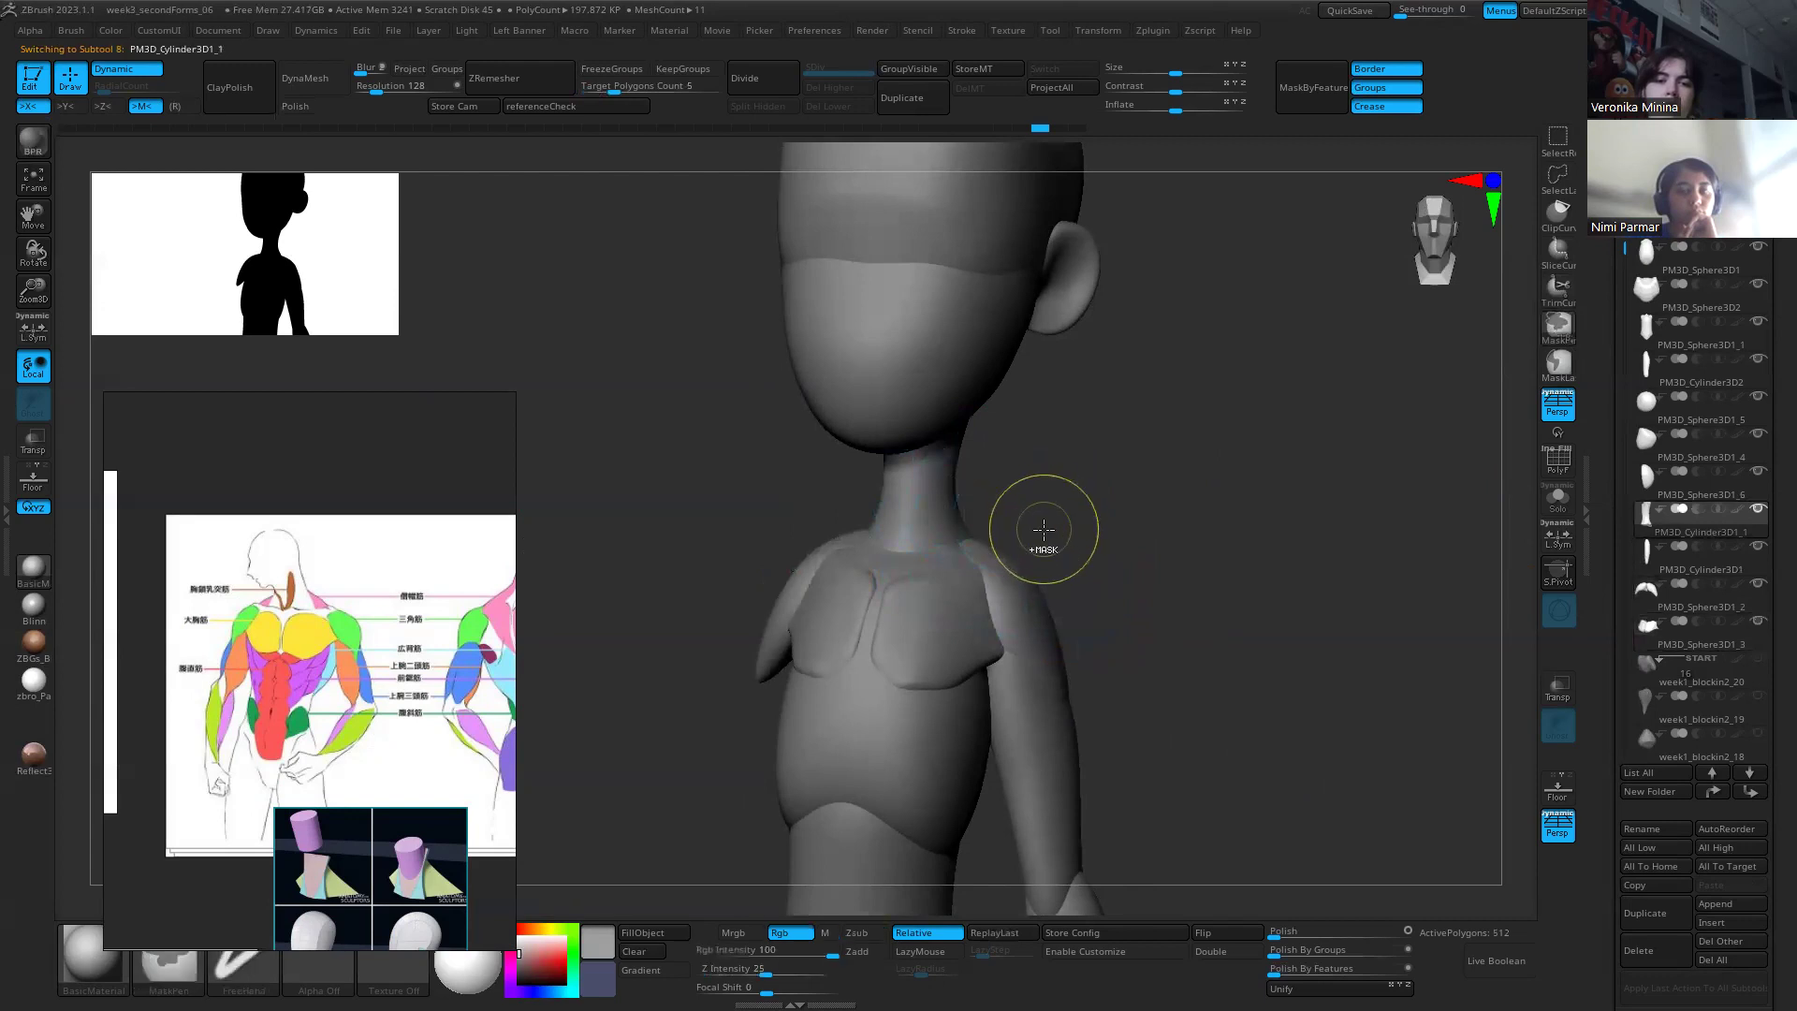
{"action": "left_click_drag", "start_coordinate": [1095, 521], "coordinate": [1004, 500]}
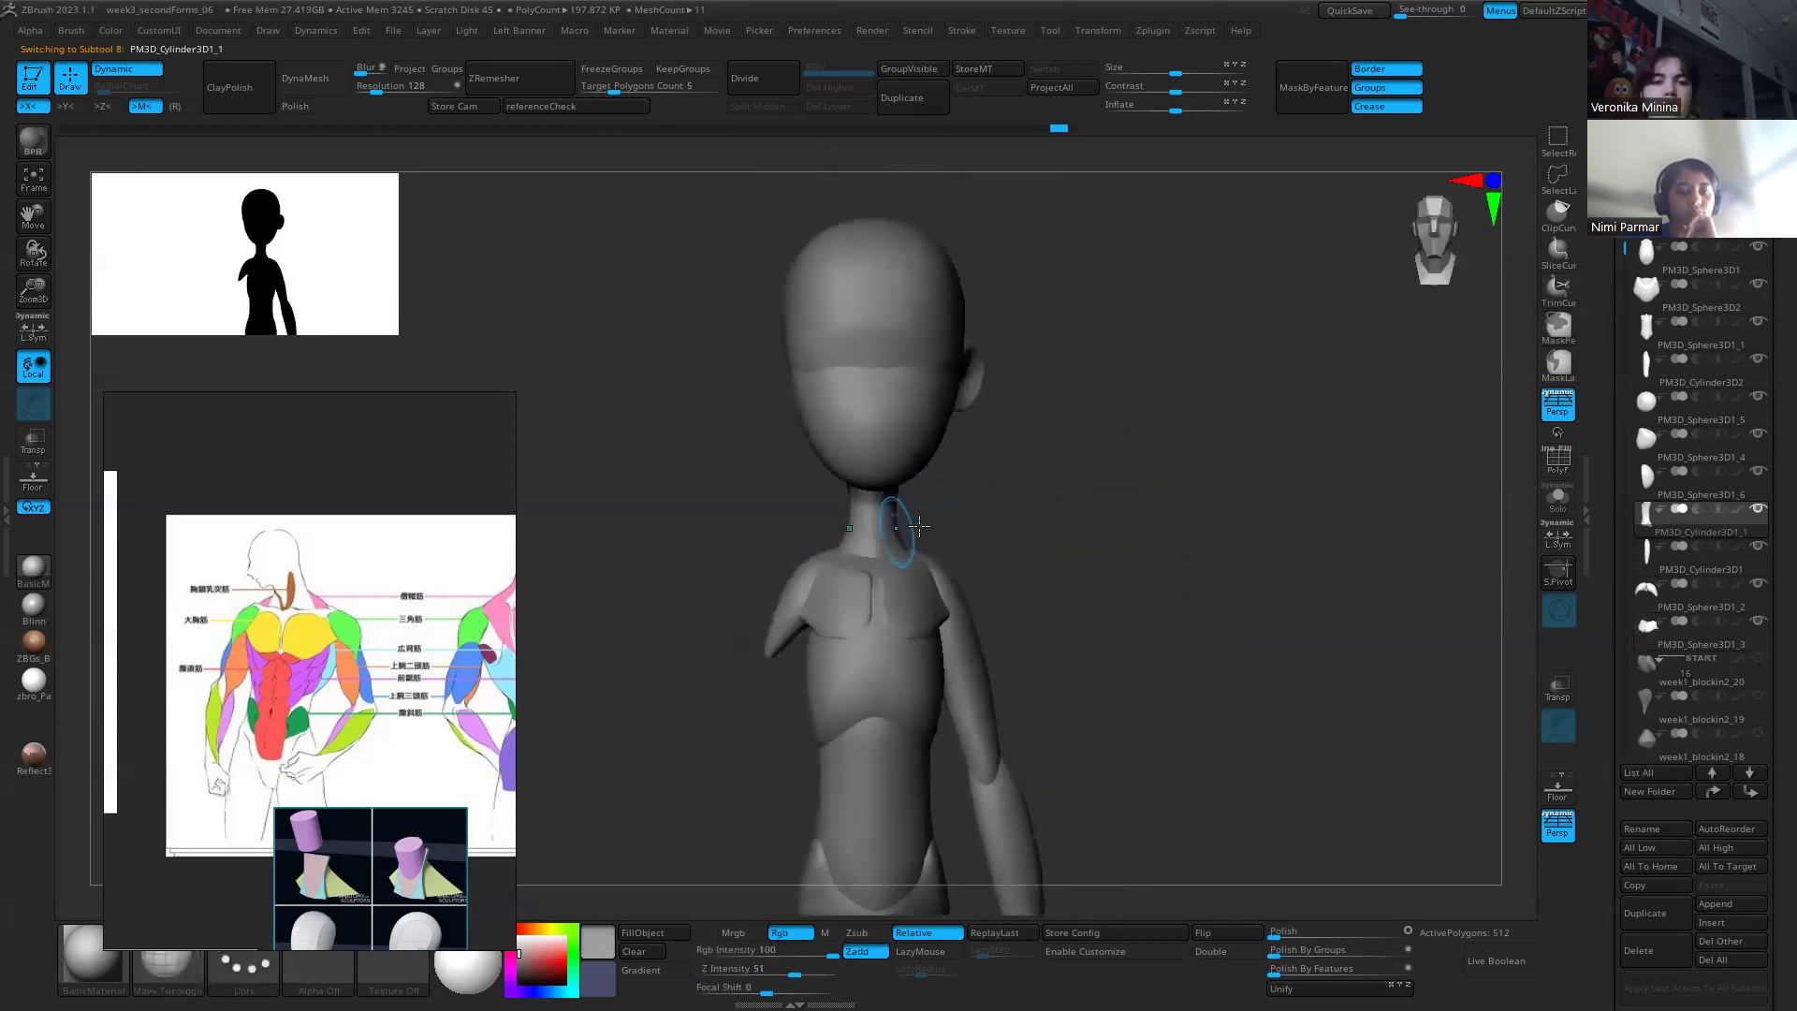
{"action": "left_click_drag", "start_coordinate": [1006, 567], "coordinate": [1083, 507]}
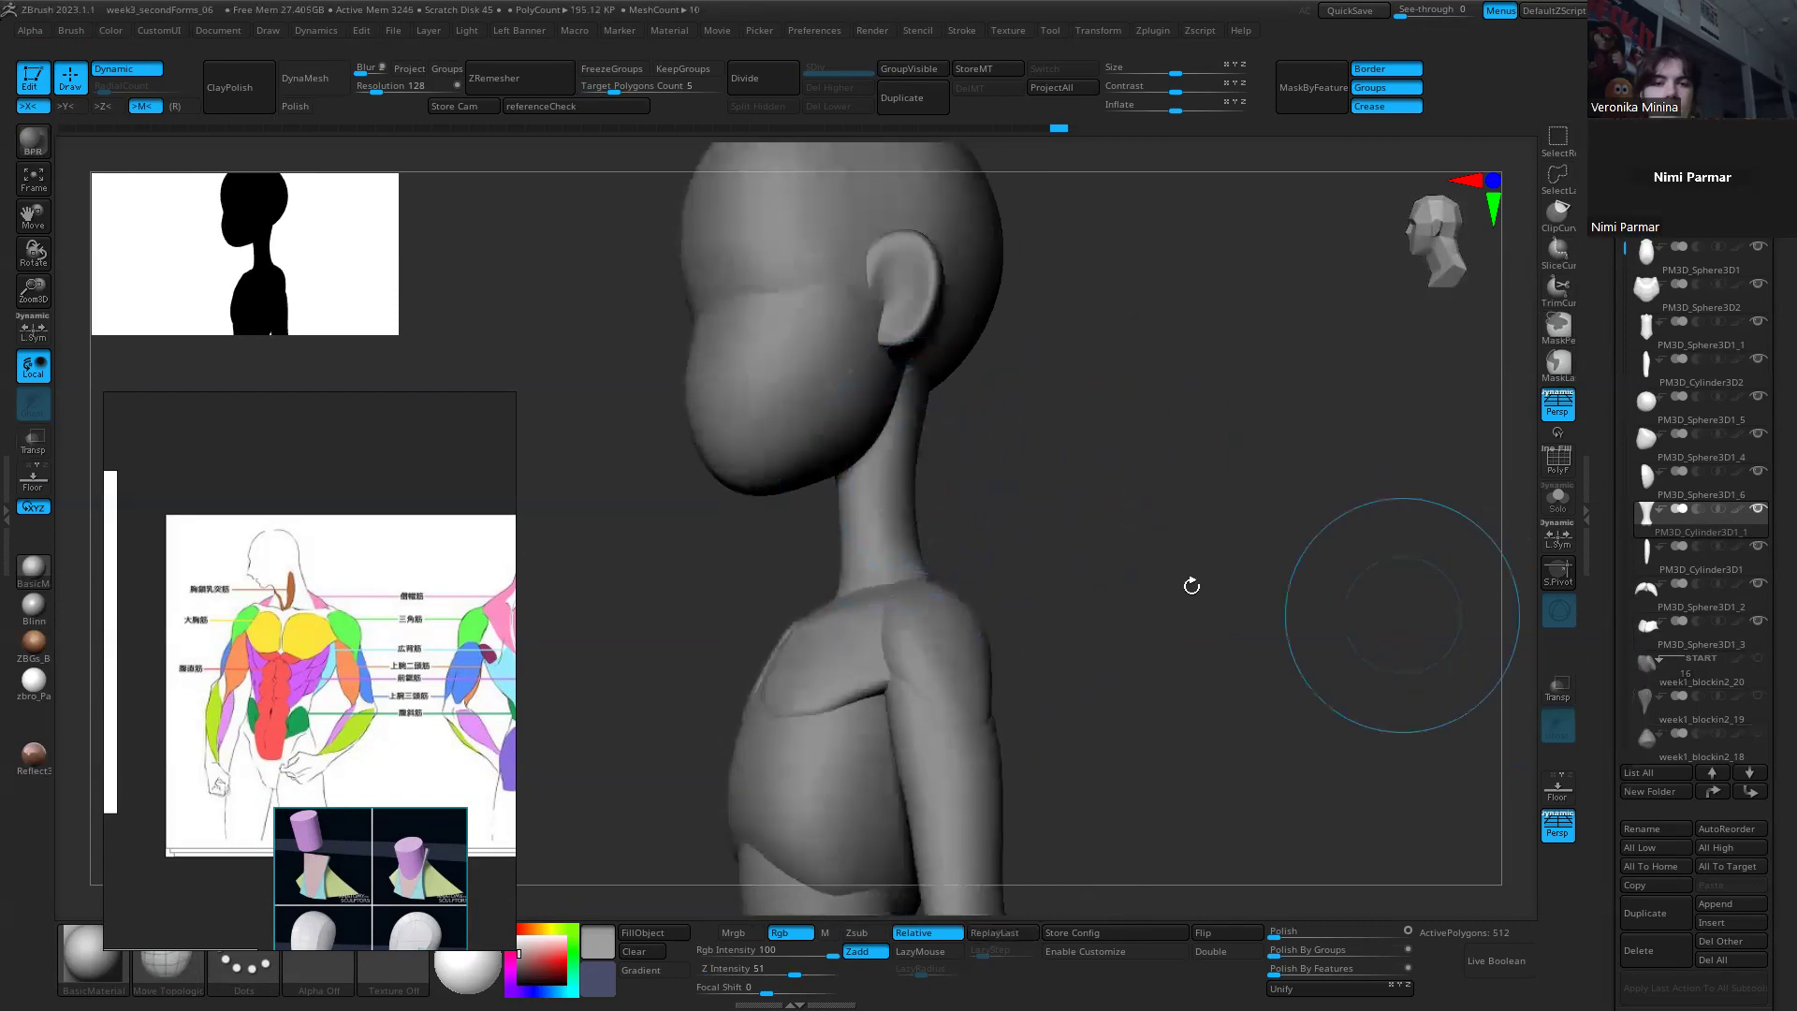
{"action": "mouse_move", "coordinate": [802, 493]}
{"action": "left_mouse_down"}
{"action": "mouse_move", "coordinate": [760, 505]}
{"action": "mouse_move", "coordinate": [822, 525]}
{"action": "mouse_move", "coordinate": [791, 515]}
{"action": "left_mouse_up"}
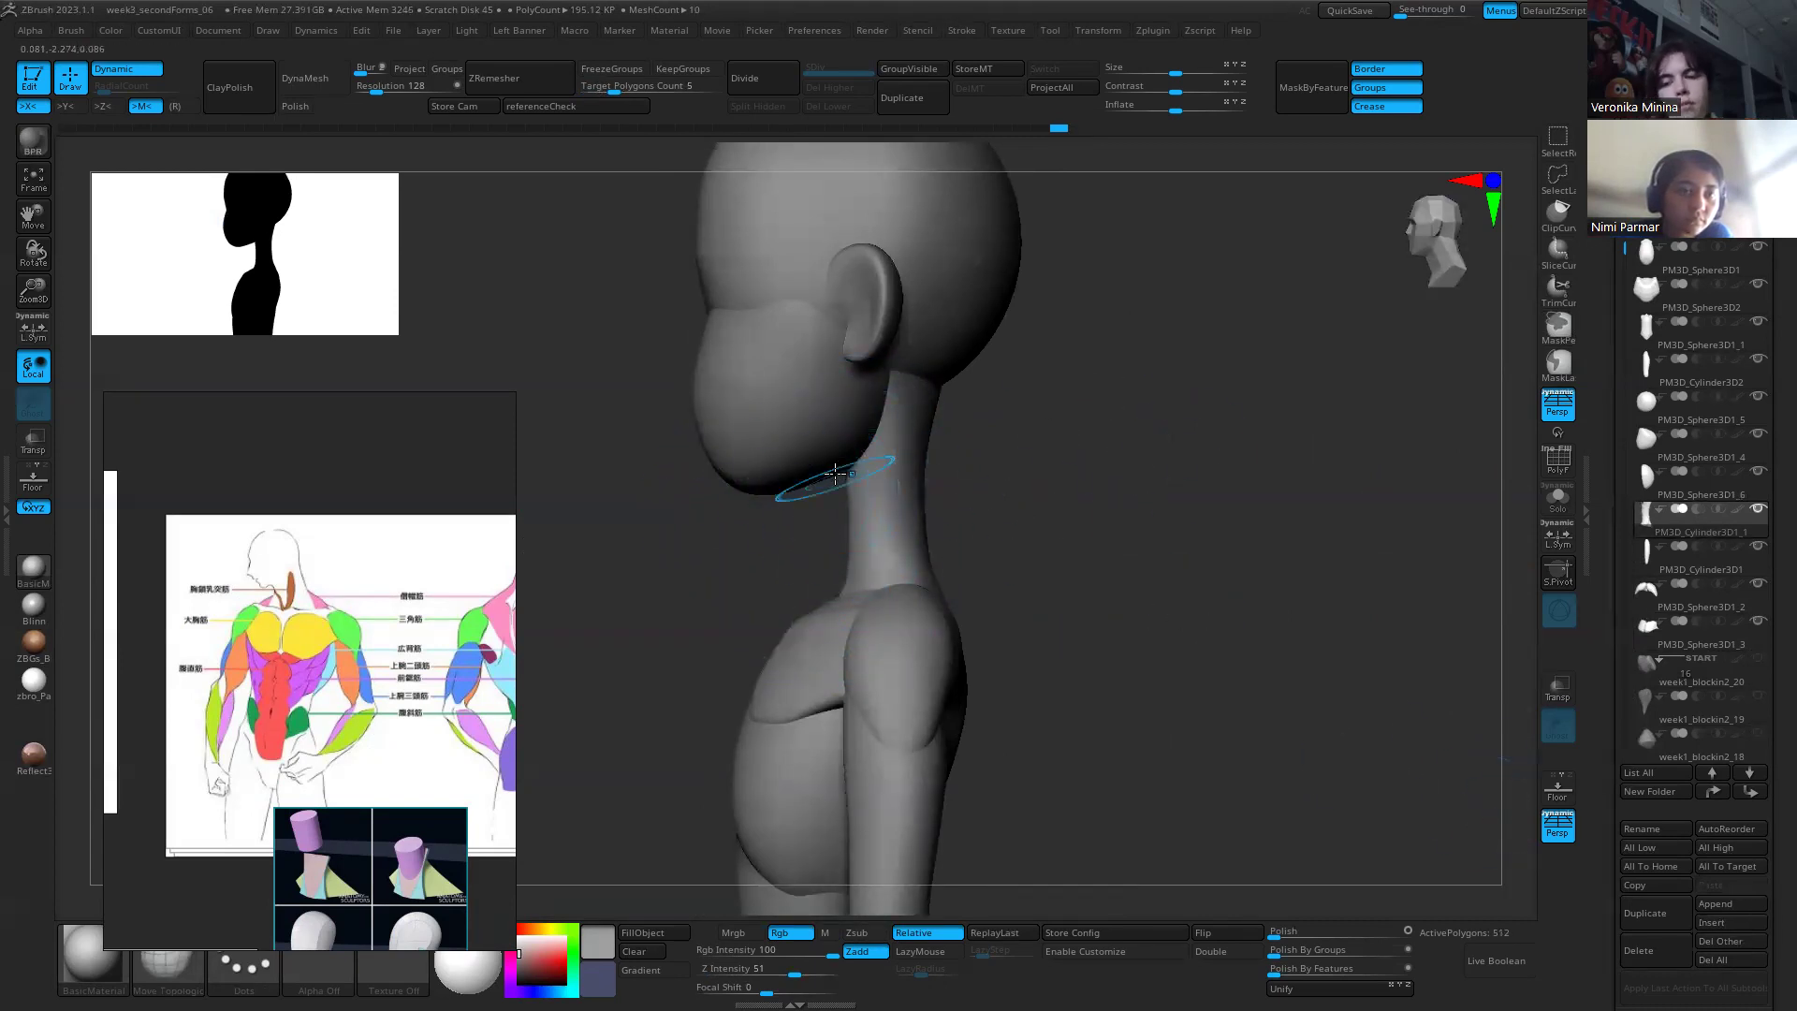
{"action": "left_click", "coordinate": [841, 521], "text": "alt"}
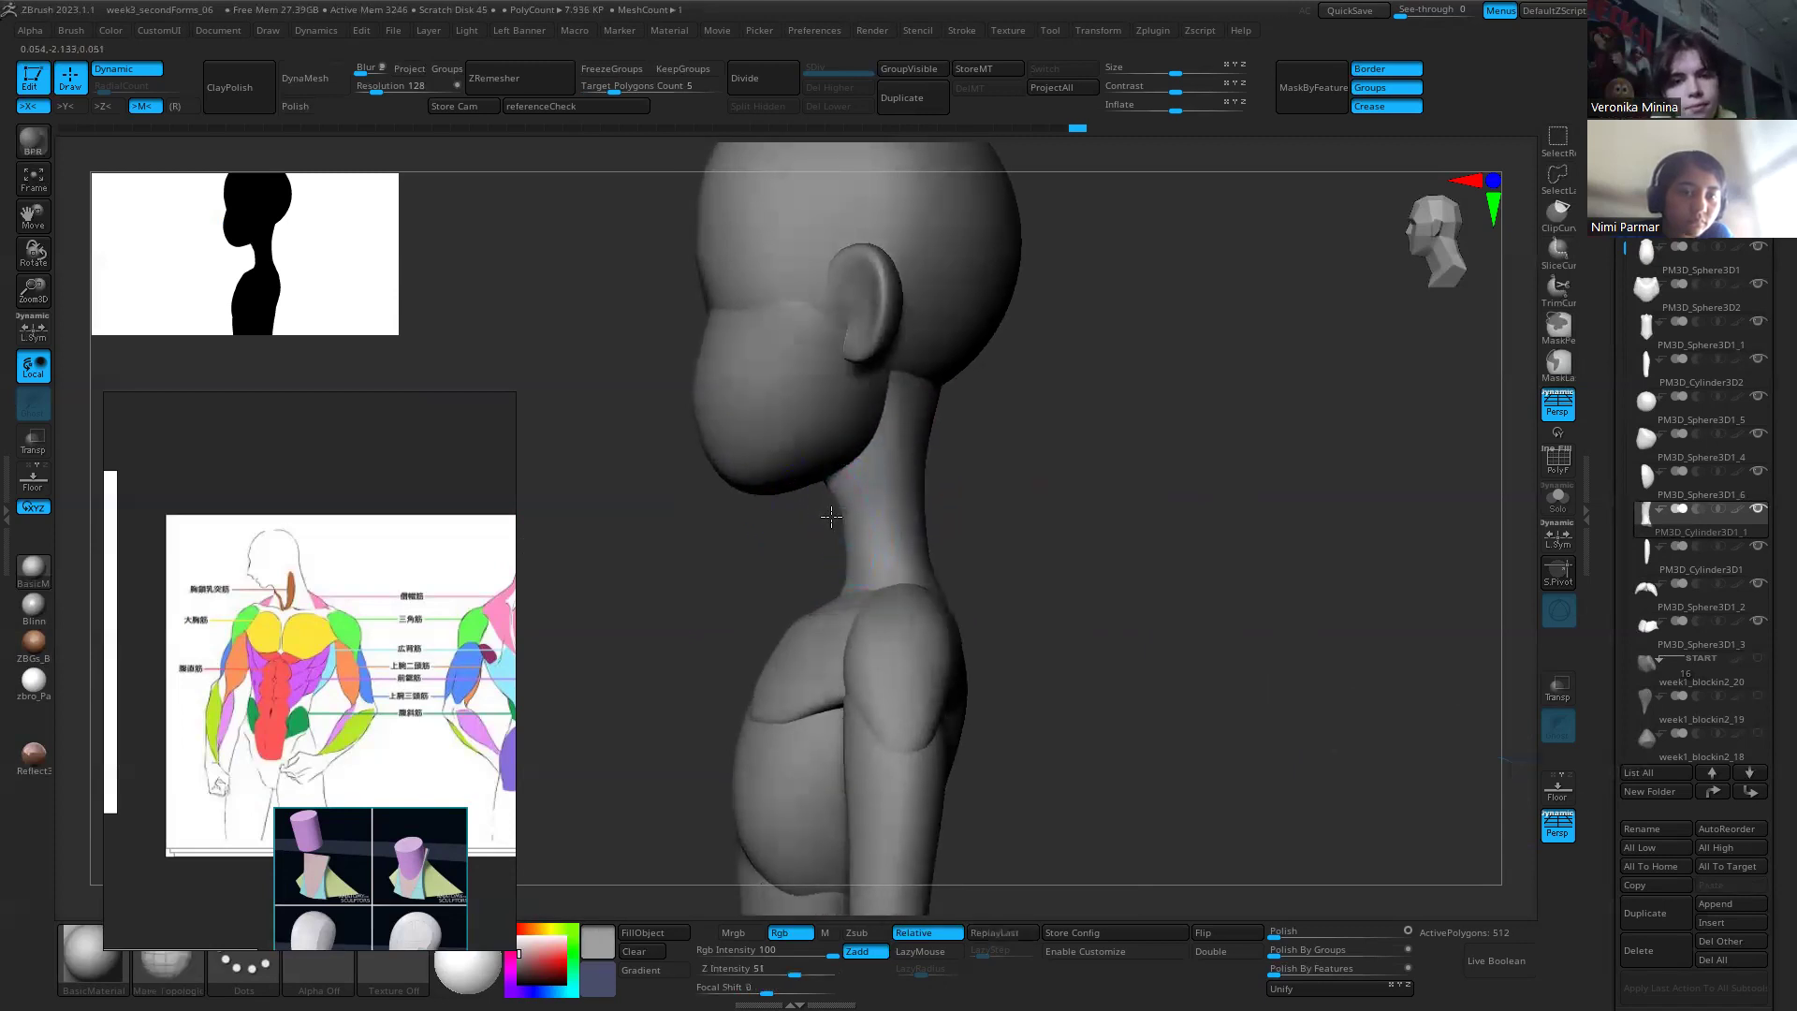
{"action": "key", "text": "shift"}
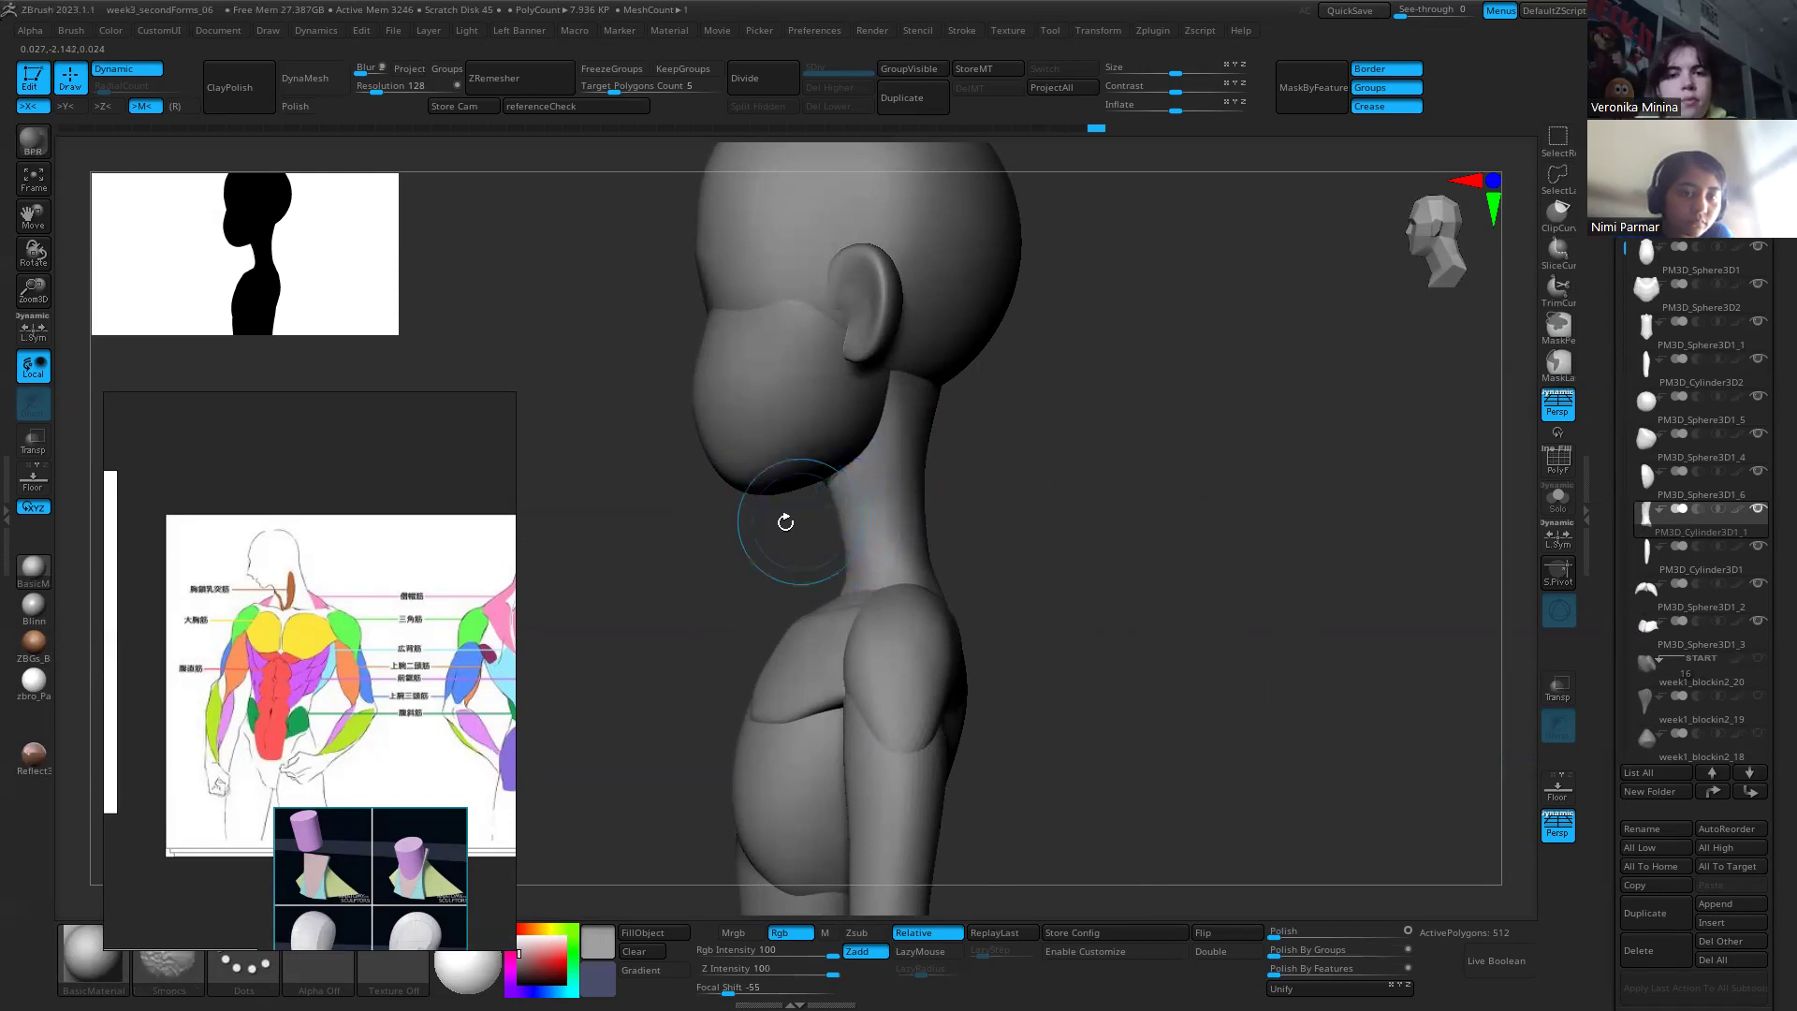
{"action": "left_click_drag", "start_coordinate": [785, 521], "coordinate": [853, 503]}
{"action": "mouse_move", "coordinate": [1004, 546]}
{"action": "left_mouse_down", "text": "shift"}
{"action": "mouse_move", "coordinate": [1033, 521]}
{"action": "mouse_move", "coordinate": [911, 505]}
{"action": "left_mouse_up", "text": "shift"}
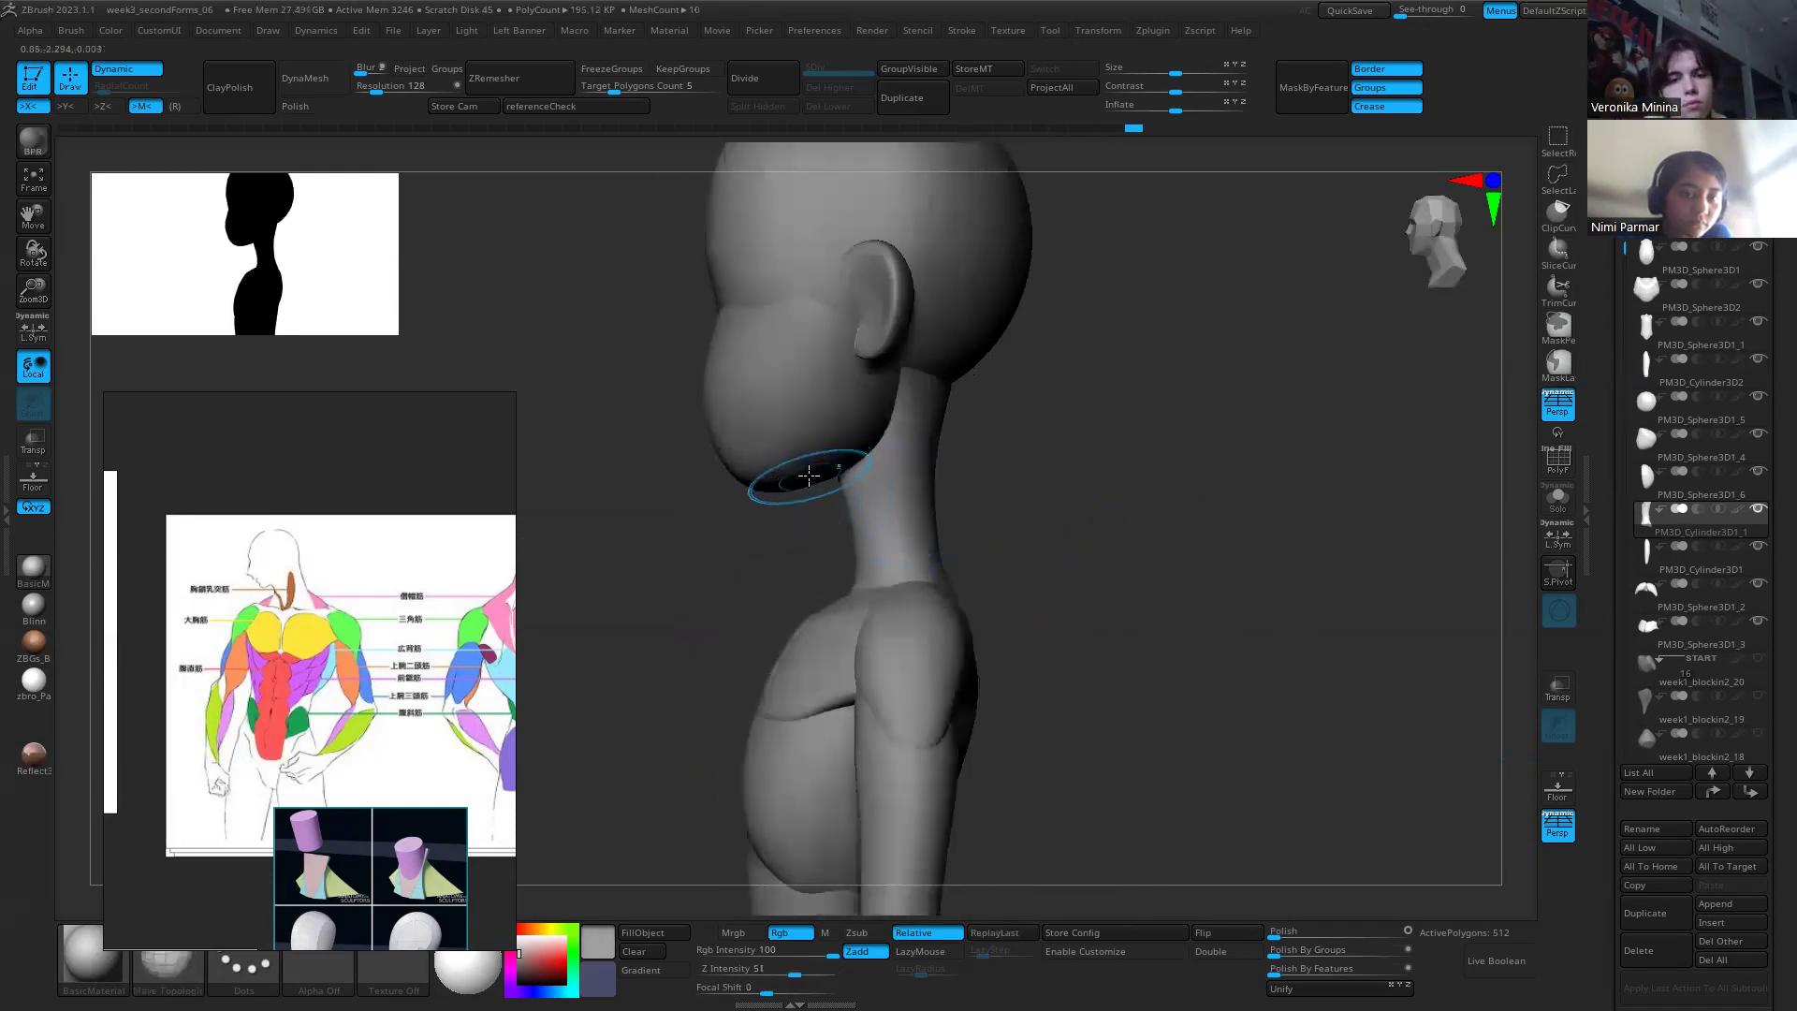
Step: Examine the head and neck reference images for the neck's angle and its connection to the jaw and skull
{"action": "scroll", "coordinate": [370, 782], "scroll_direction": "down", "scroll_amount": 3}
{"action": "scroll", "coordinate": [370, 783], "scroll_direction": "up", "scroll_amount": 4}
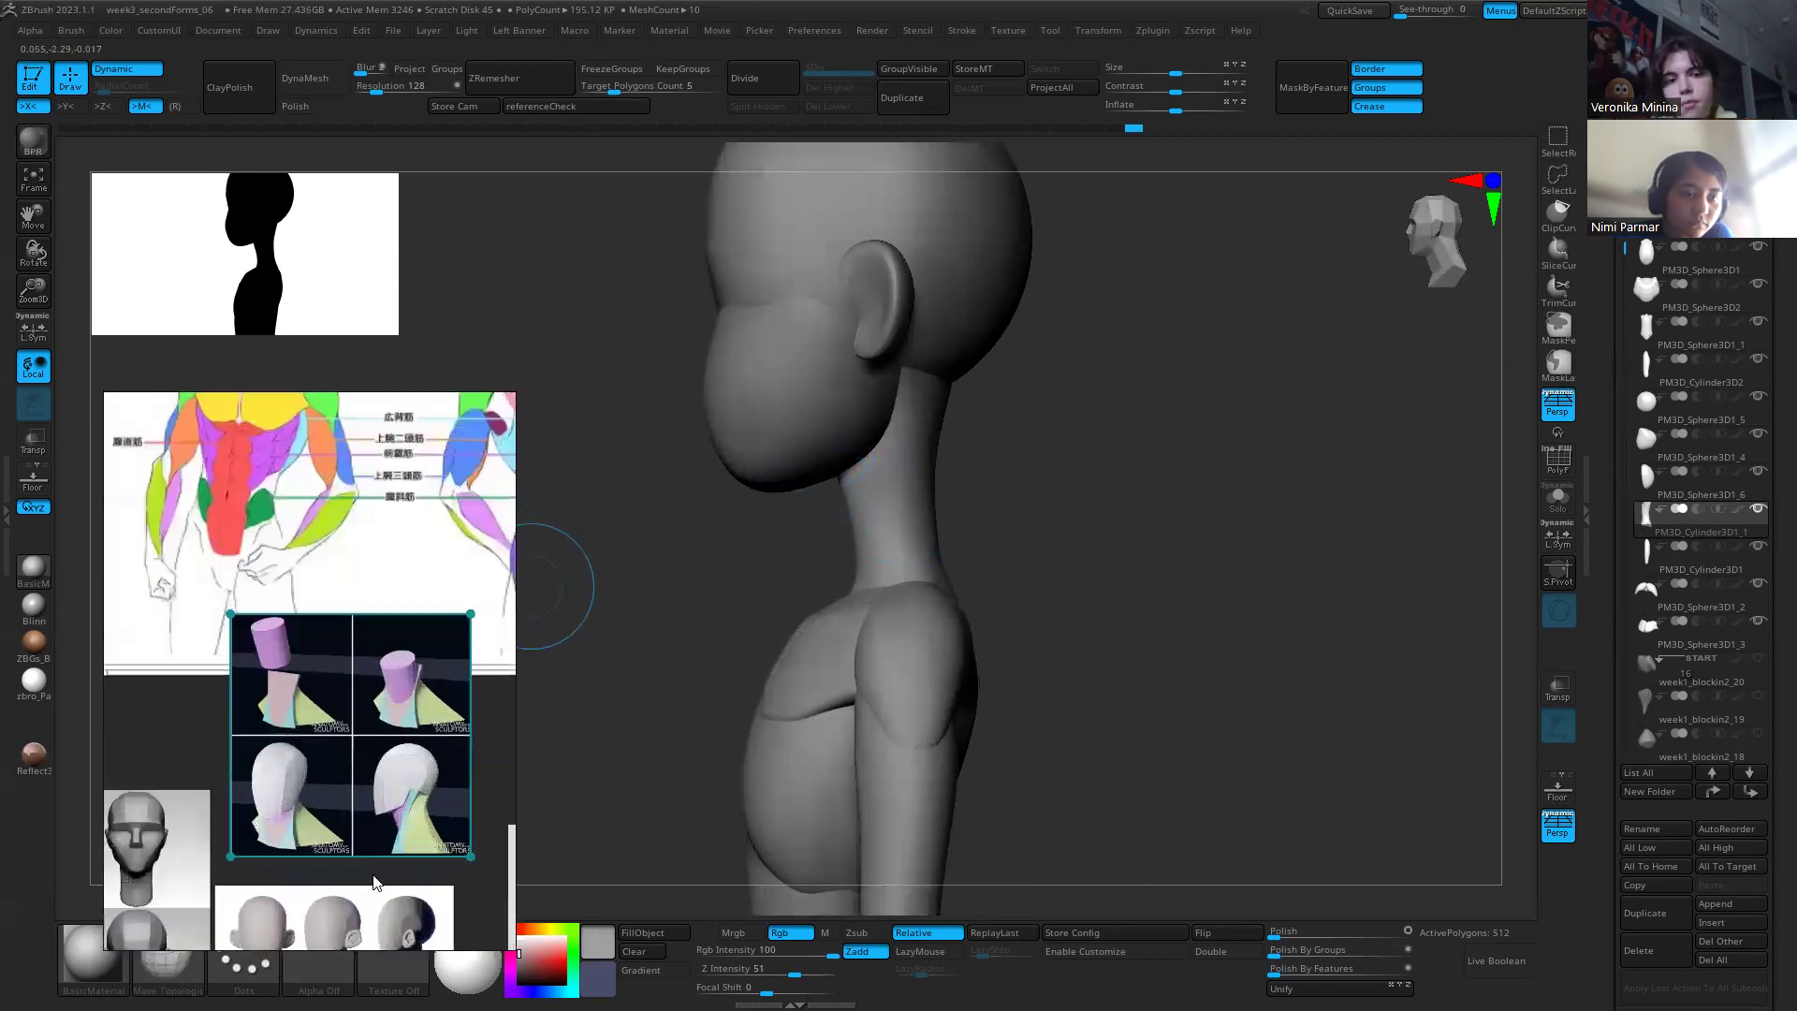
{"action": "scroll", "coordinate": [371, 782], "scroll_direction": "up", "scroll_amount": 3}
{"action": "scroll", "coordinate": [369, 802], "scroll_direction": "down", "scroll_amount": 3}
{"action": "right_click_drag", "start_coordinate": [370, 801], "coordinate": [301, 657]}
{"action": "scroll", "coordinate": [303, 766], "scroll_direction": "up", "scroll_amount": 2}
{"action": "scroll", "coordinate": [221, 801], "scroll_direction": "down", "scroll_amount": 2}
{"action": "scroll", "coordinate": [225, 795], "scroll_direction": "down", "scroll_amount": 2}
{"action": "scroll", "coordinate": [450, 754], "scroll_direction": "up", "scroll_amount": 2}
{"action": "right_click_drag", "start_coordinate": [259, 747], "coordinate": [123, 750]}
{"action": "scroll", "coordinate": [121, 749], "scroll_direction": "up", "scroll_amount": 2}
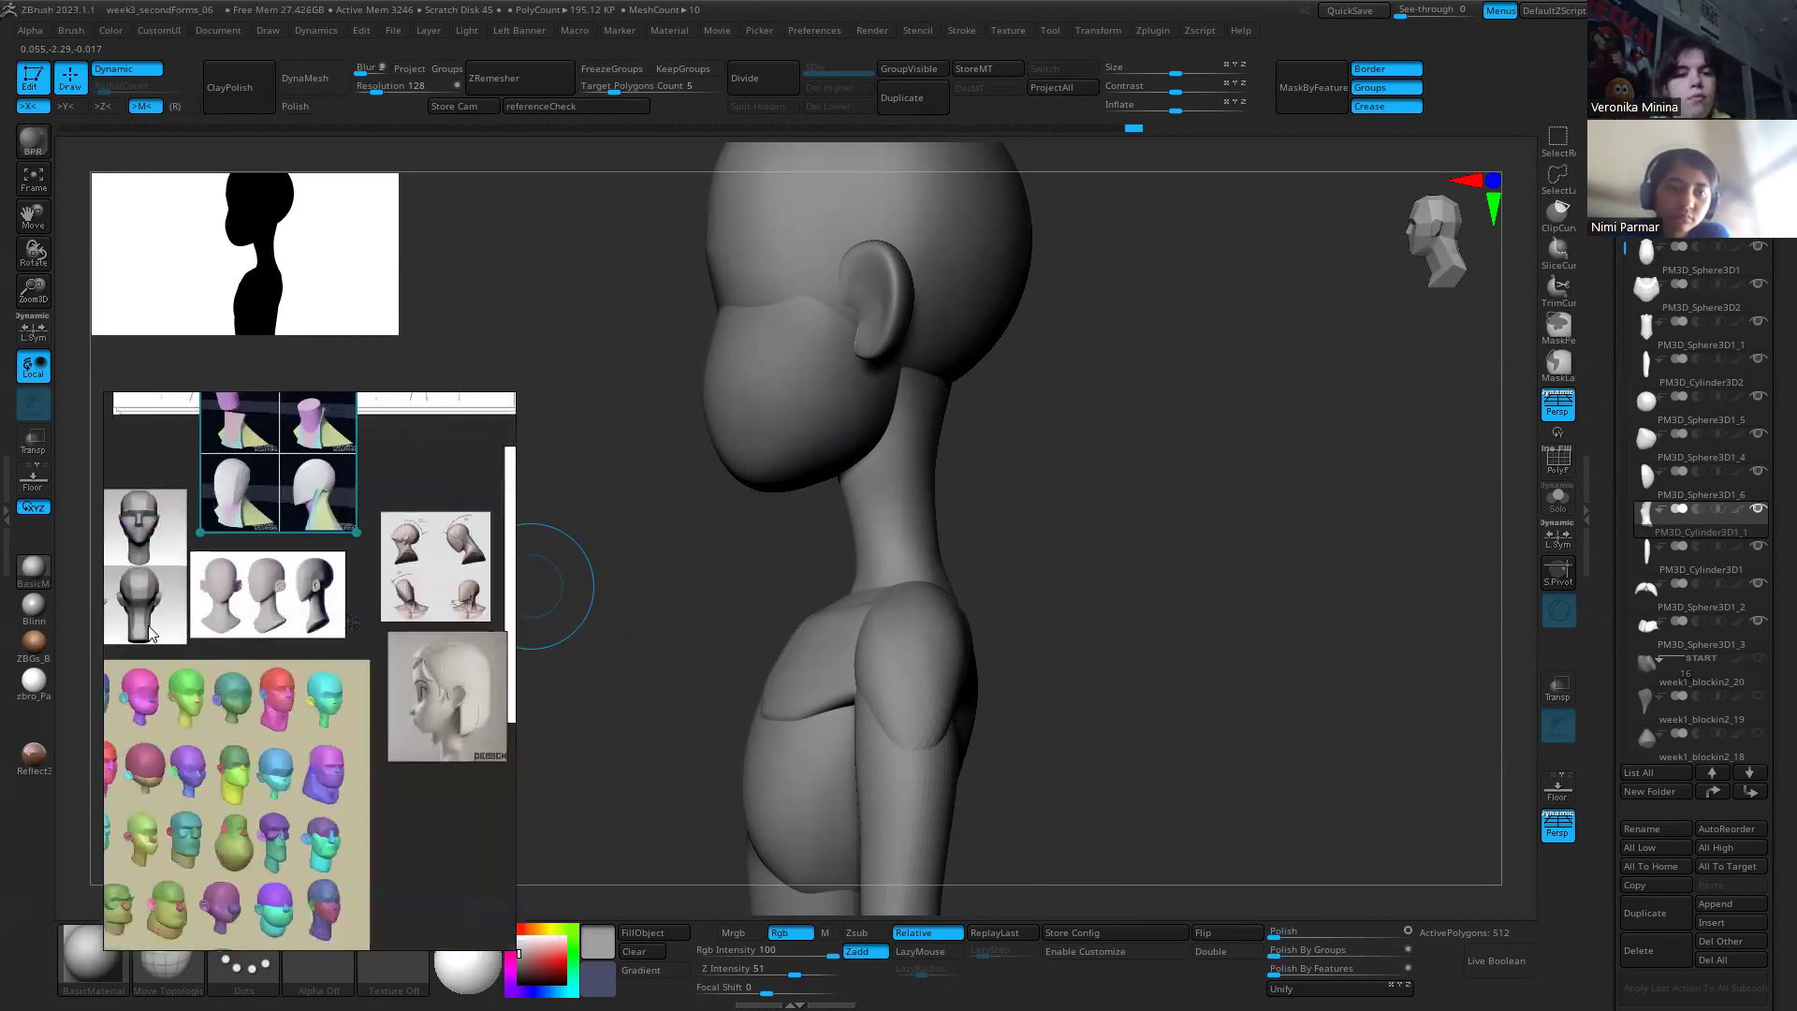
{"action": "scroll", "coordinate": [392, 657], "scroll_direction": "up", "scroll_amount": 2}
{"action": "scroll", "coordinate": [332, 697], "scroll_direction": "up", "scroll_amount": 2}
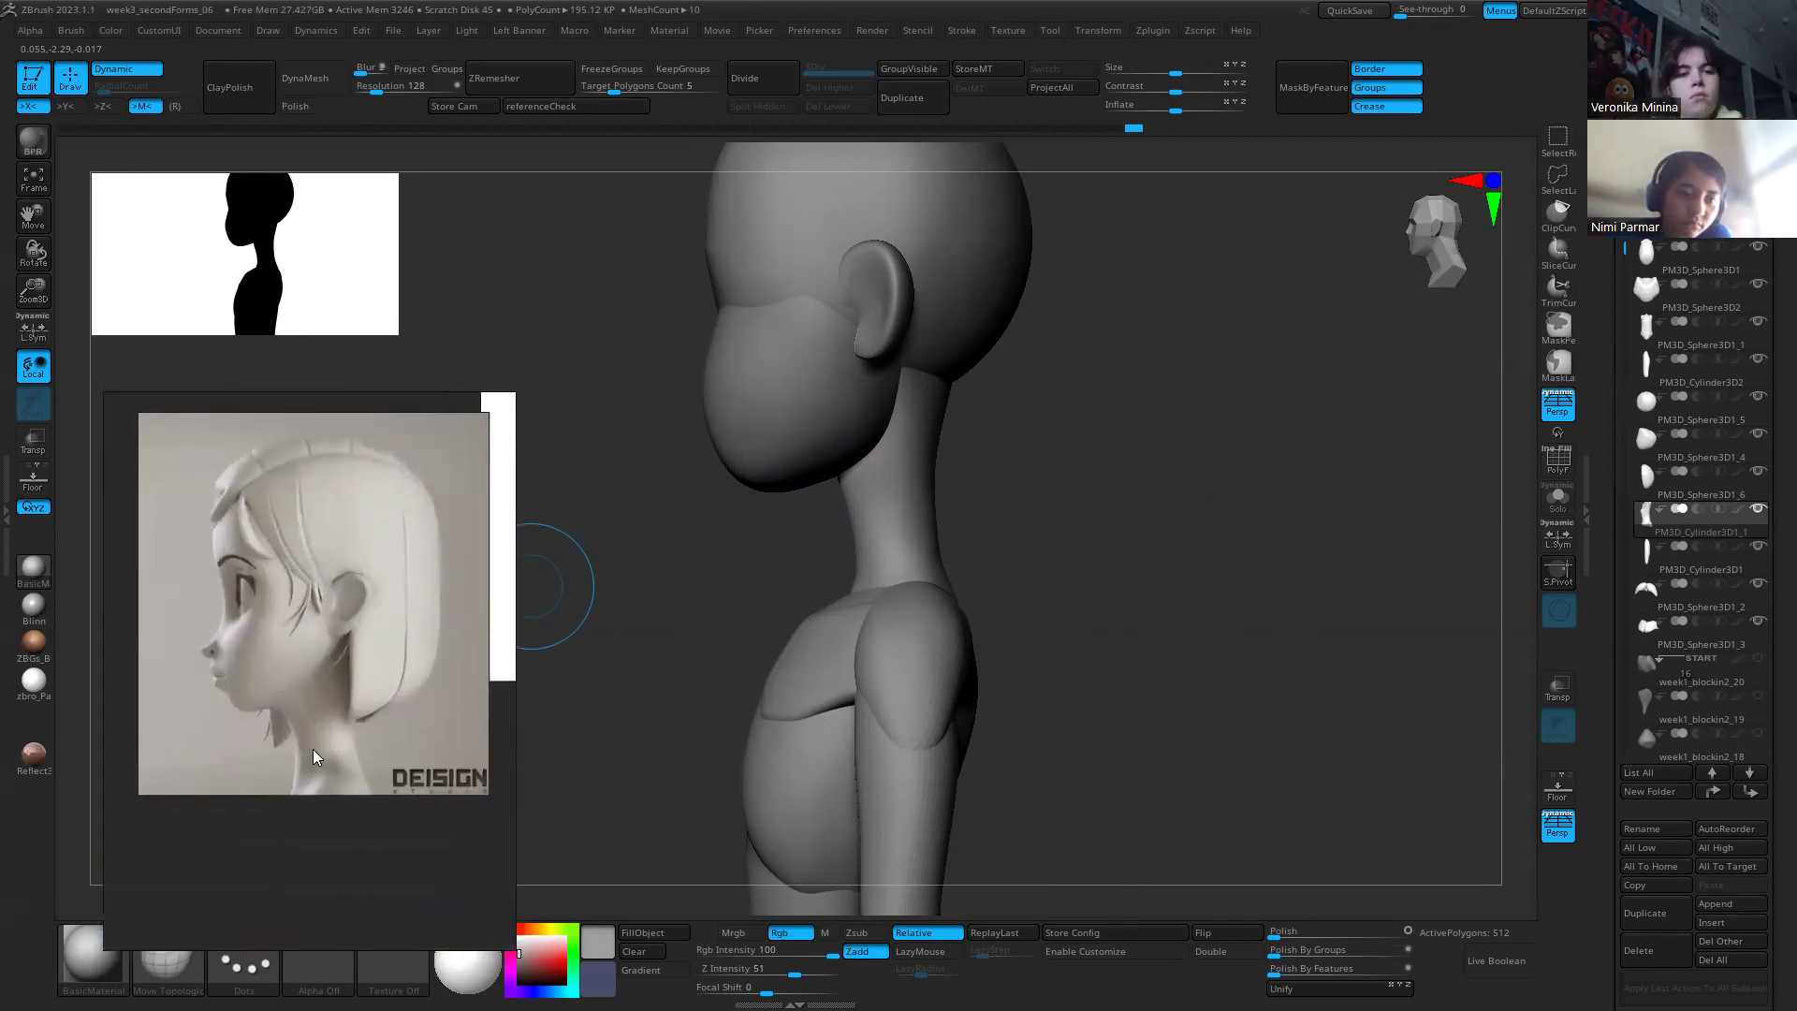
{"action": "scroll", "coordinate": [309, 728], "scroll_direction": "down", "scroll_amount": 2}
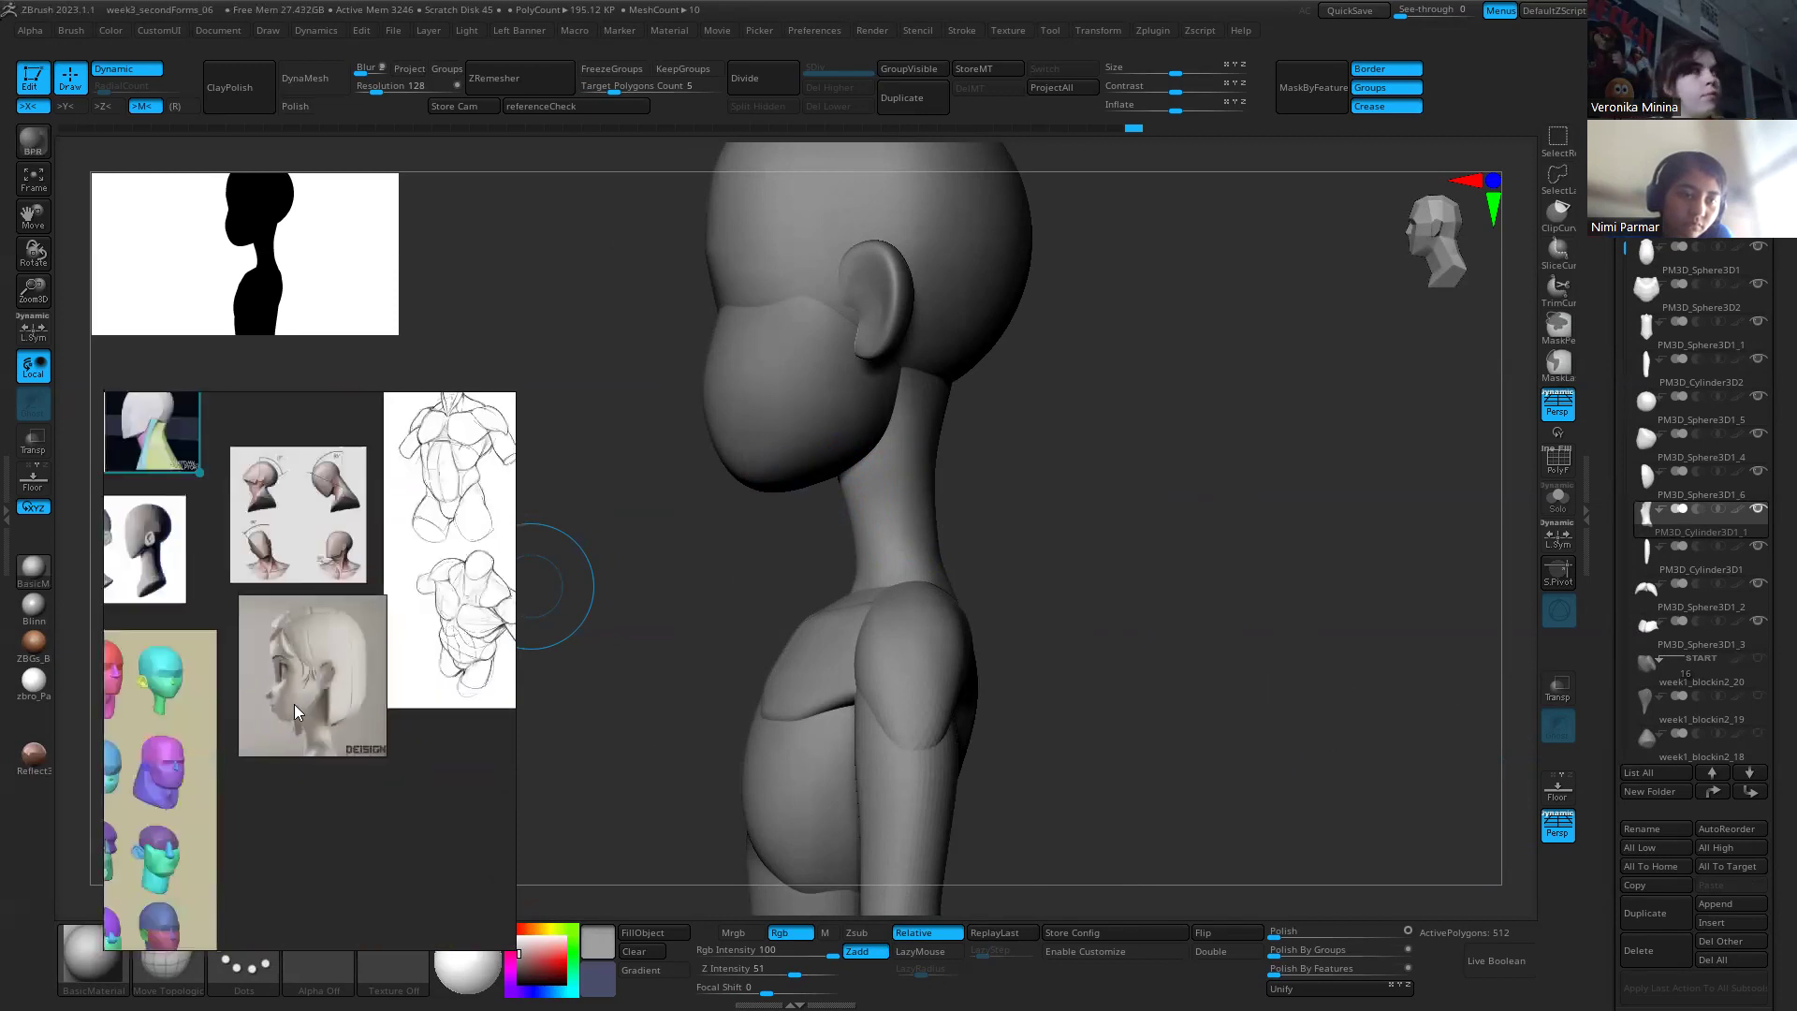
{"action": "scroll", "coordinate": [285, 712], "scroll_direction": "up", "scroll_amount": 2}
{"action": "scroll", "coordinate": [282, 713], "scroll_direction": "down", "scroll_amount": 2}
{"action": "scroll", "coordinate": [352, 705], "scroll_direction": "up", "scroll_amount": 3}
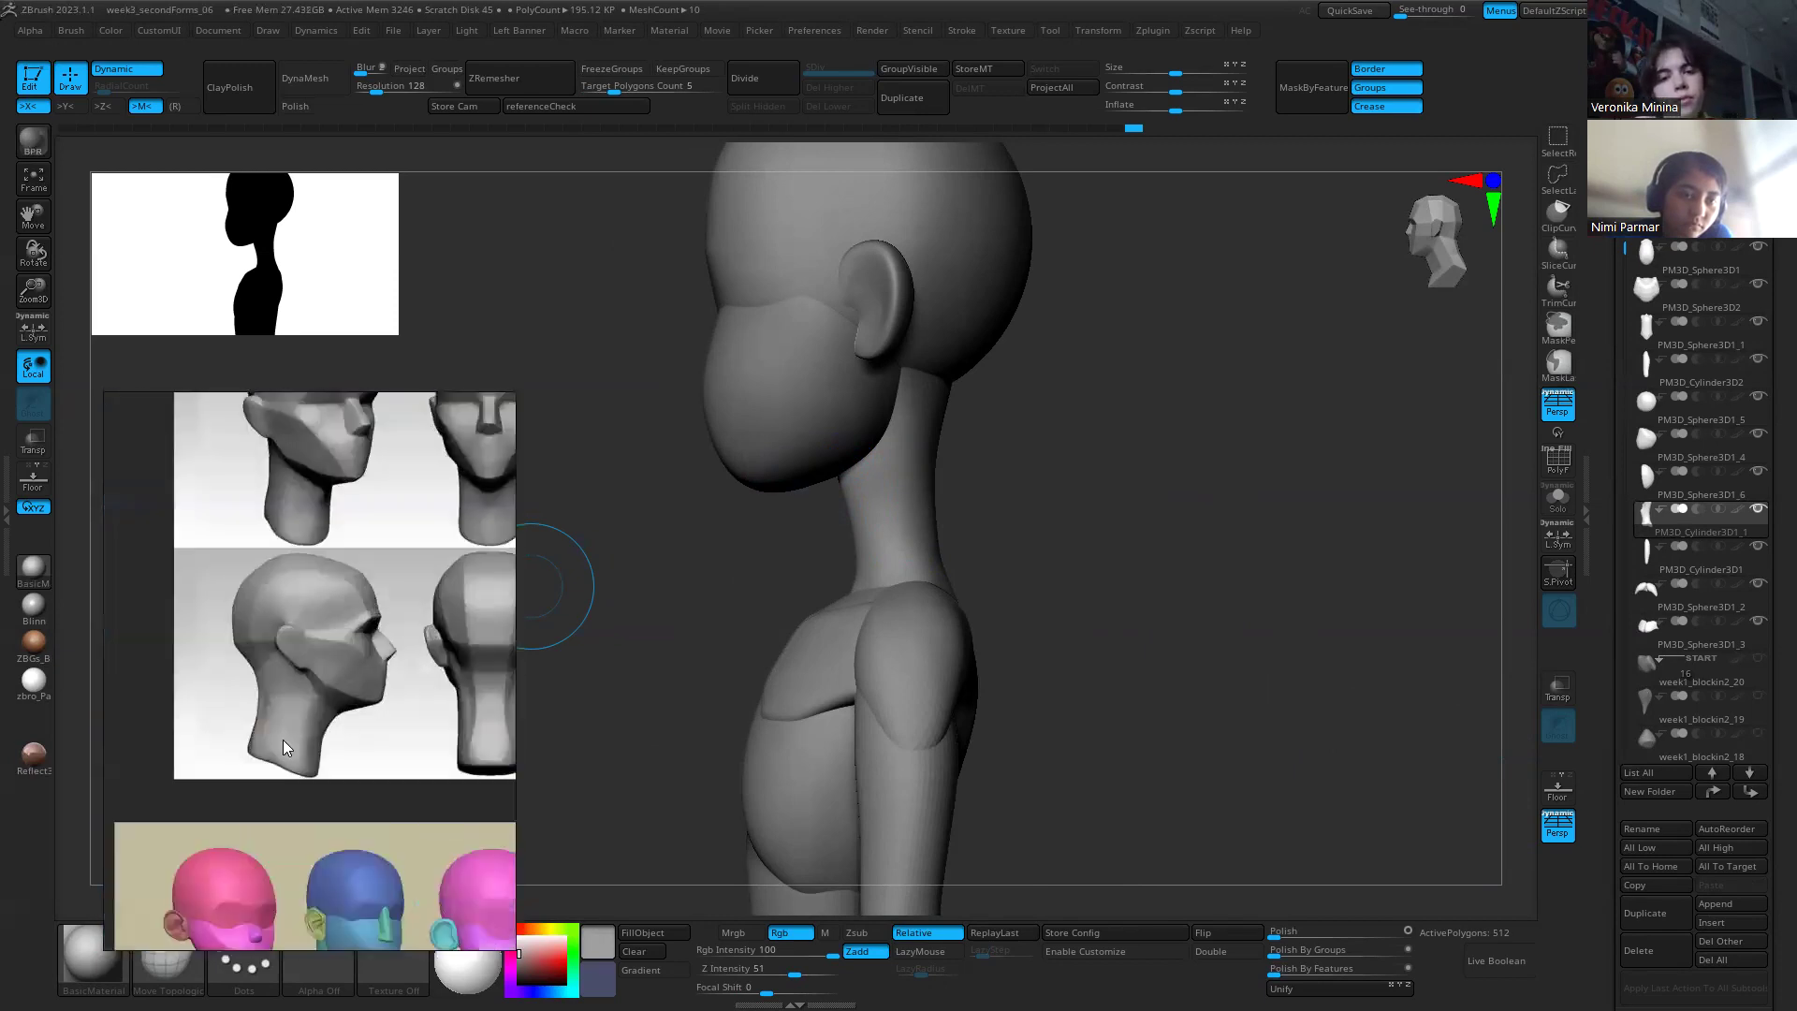
Step: Examine the blue full-body reference figures for the side profile of the neck where it meets the jaw
{"action": "scroll", "coordinate": [243, 739], "scroll_direction": "down", "scroll_amount": 2}
{"action": "scroll", "coordinate": [412, 711], "scroll_direction": "up", "scroll_amount": 2}
{"action": "scroll", "coordinate": [361, 567], "scroll_direction": "up", "scroll_amount": 4}
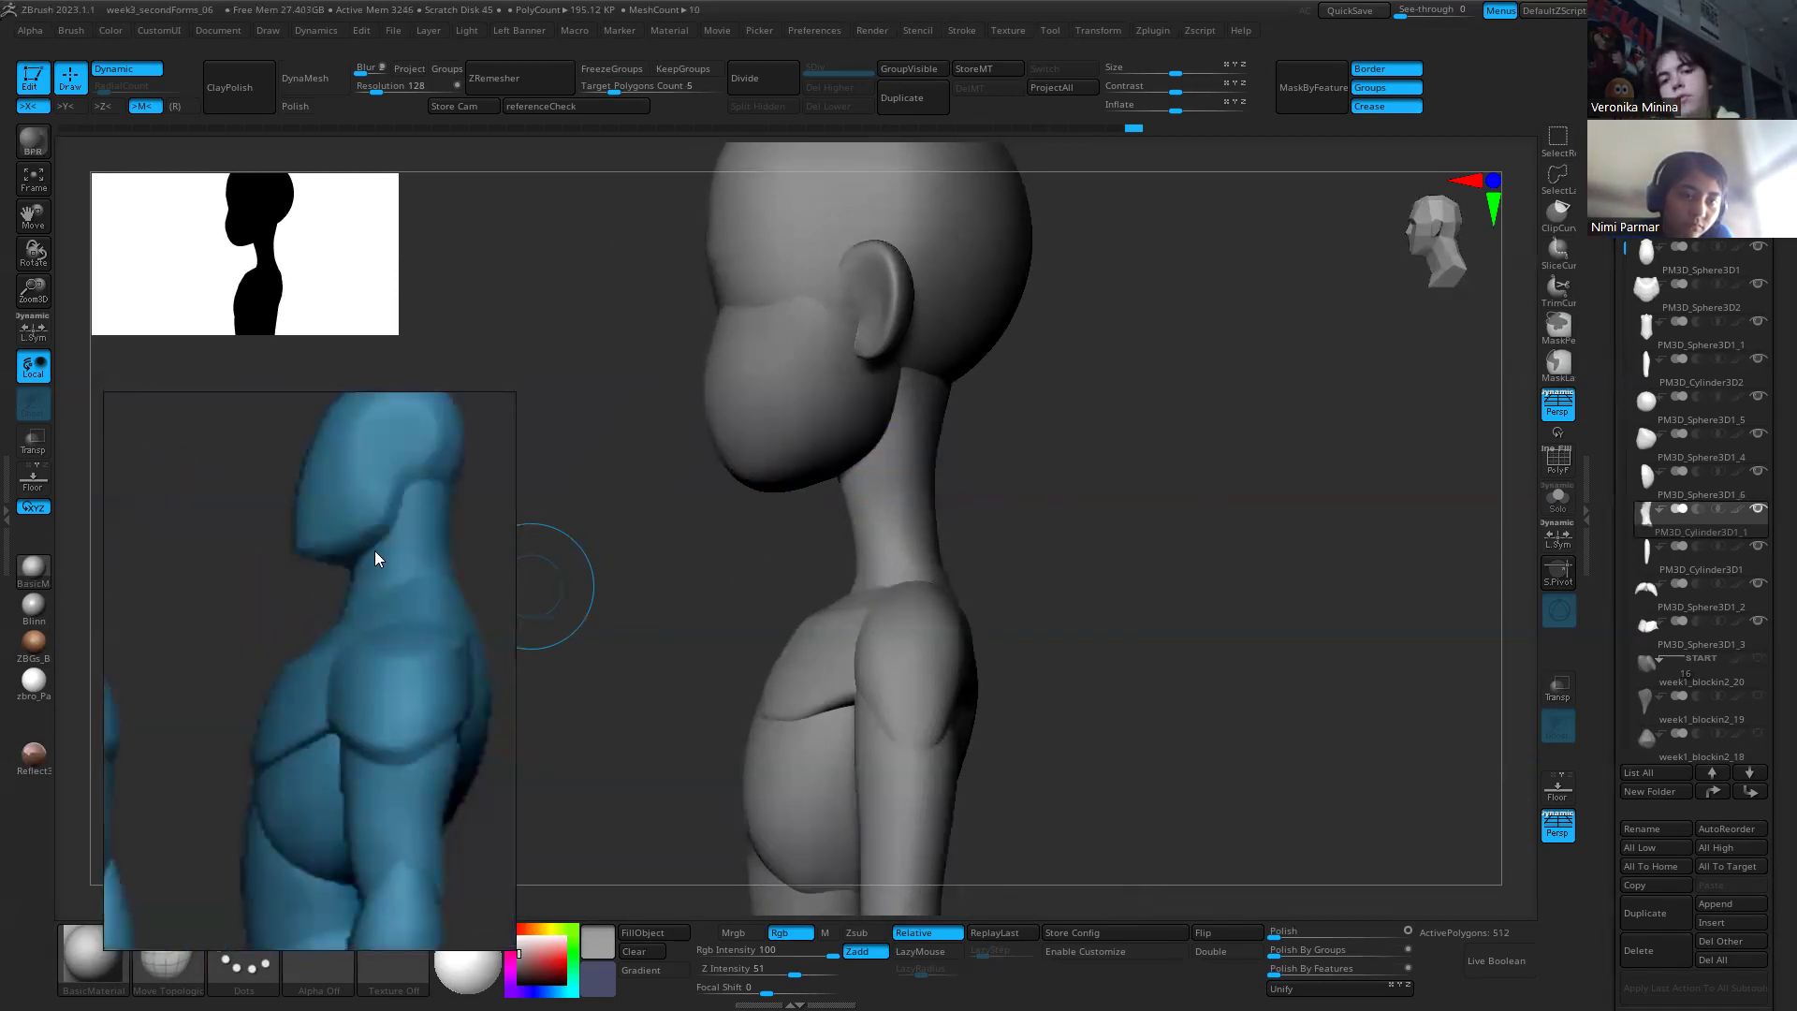
{"action": "scroll", "coordinate": [342, 625], "scroll_direction": "down", "scroll_amount": 5}
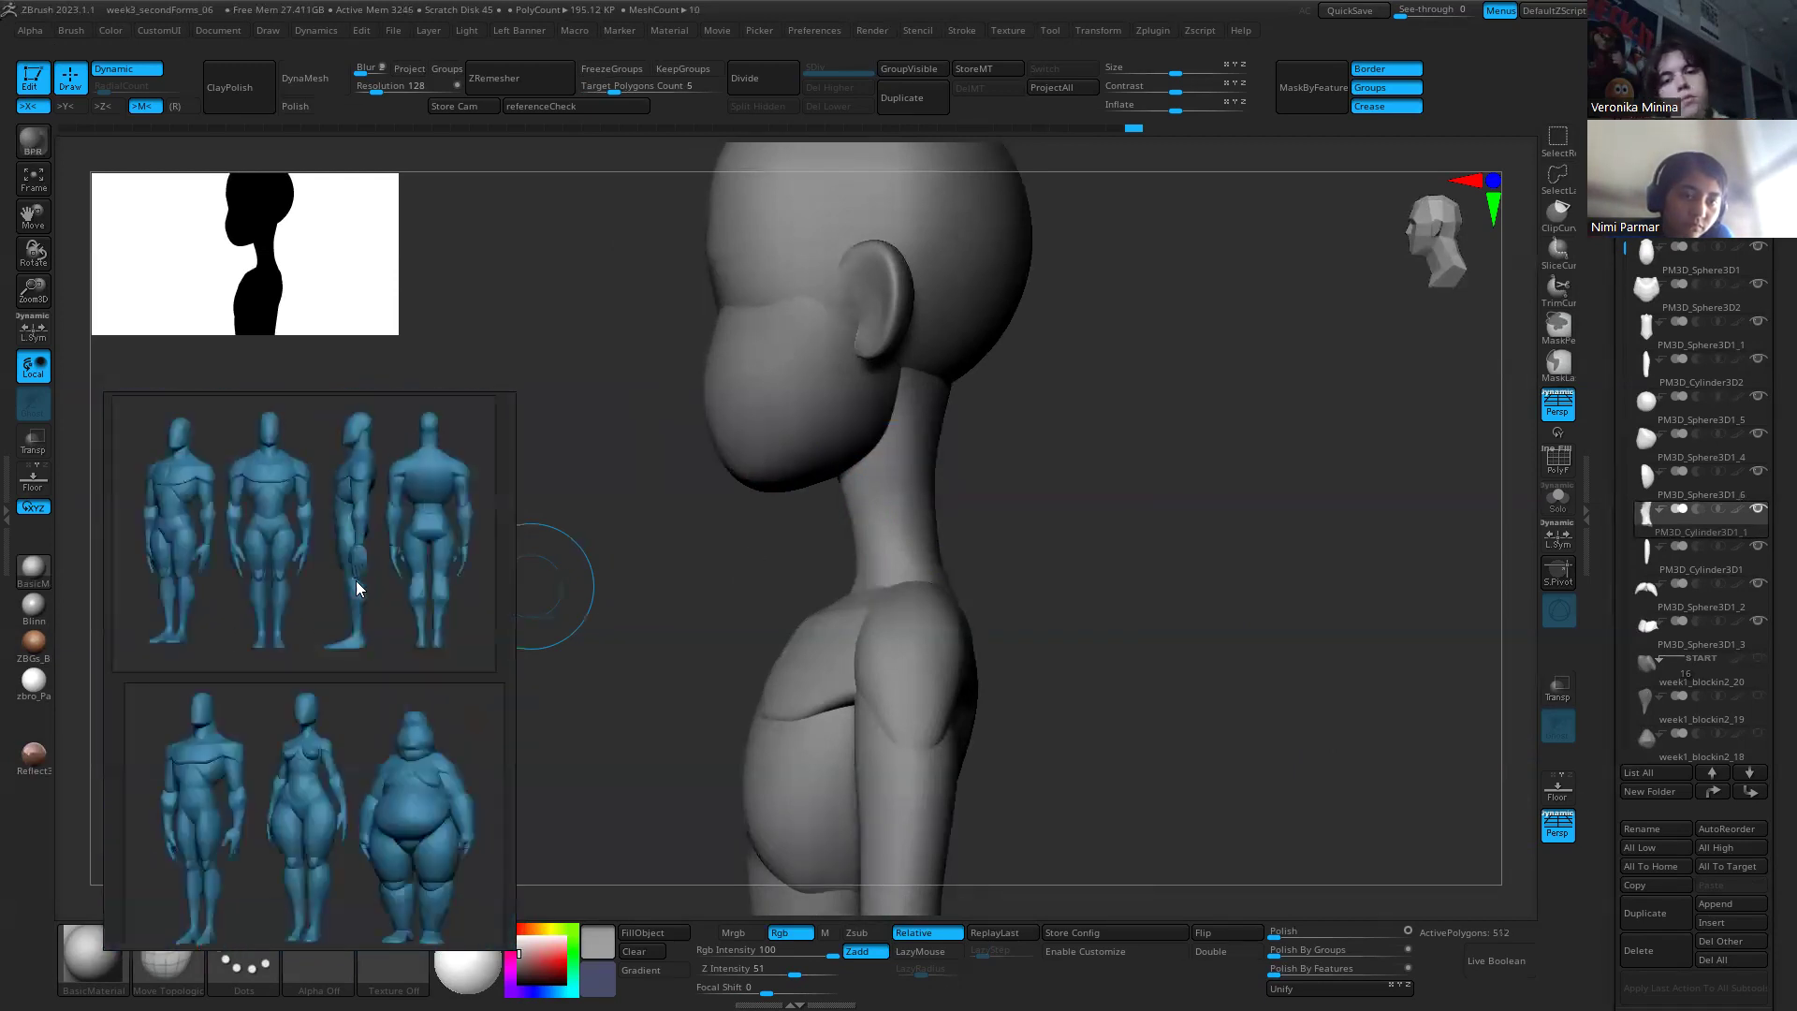
{"action": "scroll", "coordinate": [356, 590], "scroll_direction": "up", "scroll_amount": 5}
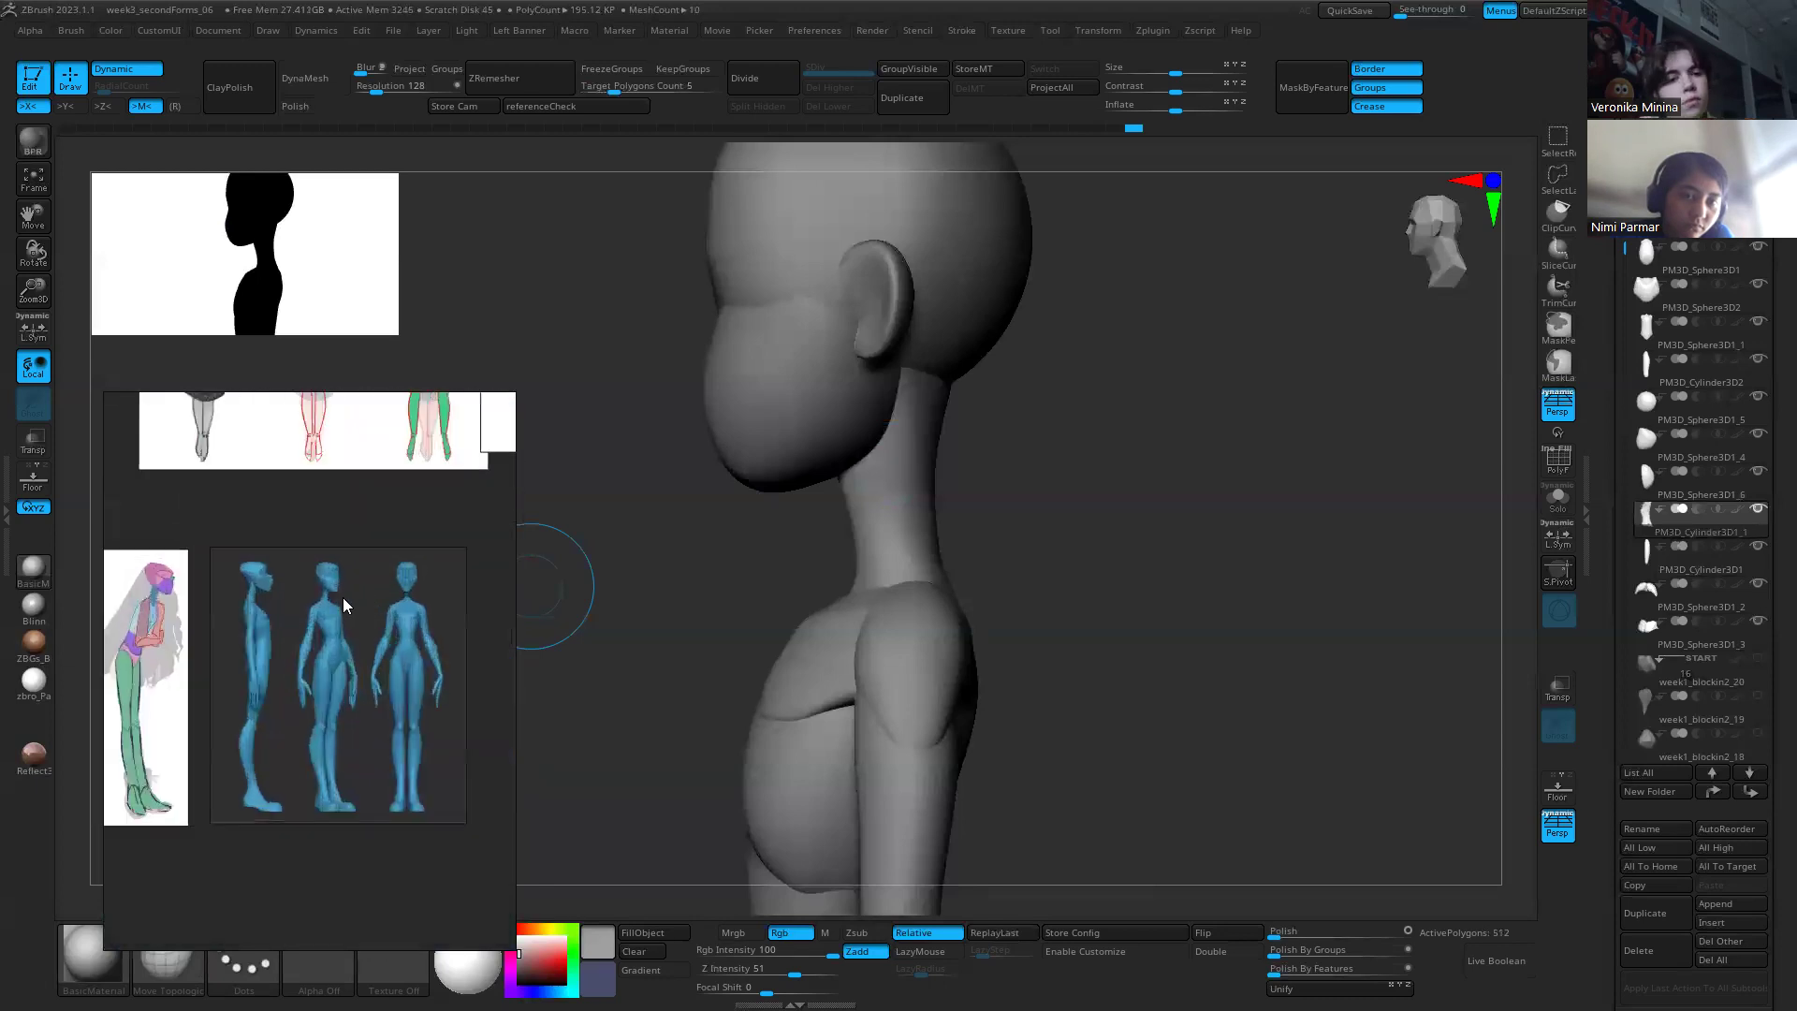
{"action": "scroll", "coordinate": [245, 571], "scroll_direction": "up", "scroll_amount": 2}
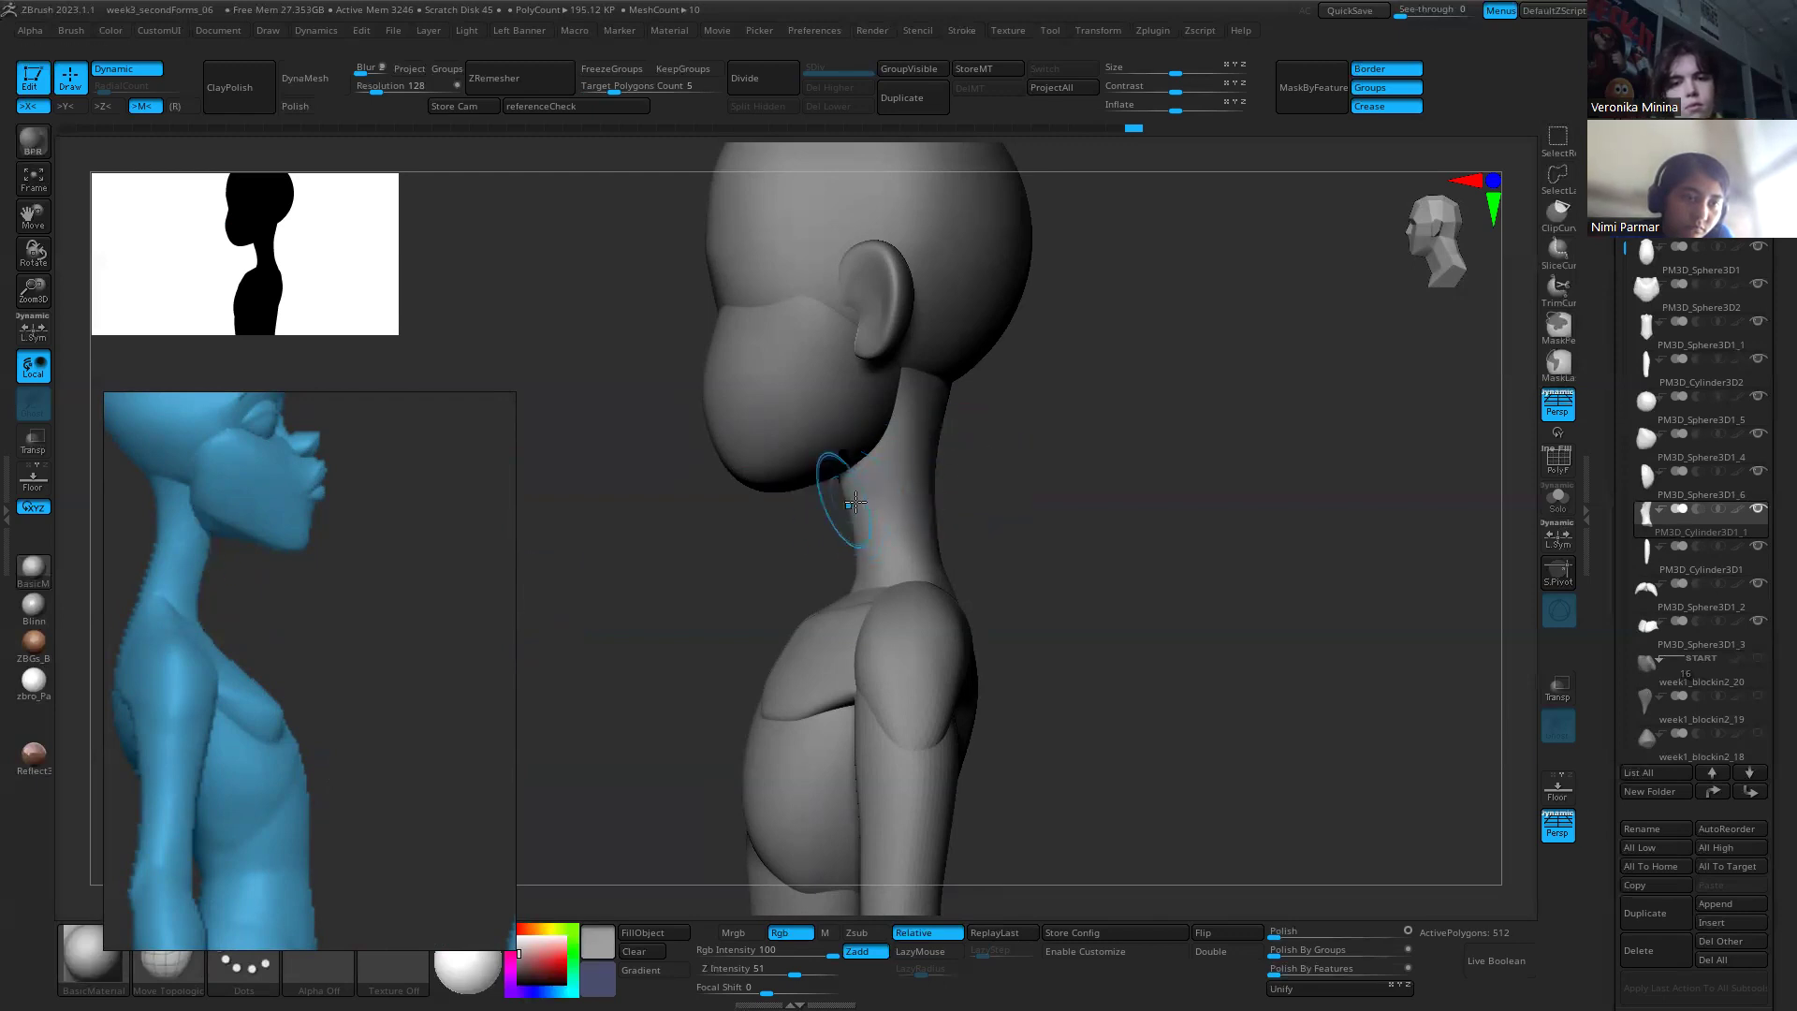
Step: Undo the last reshaping of the neck's side profile
{"action": "left_click", "coordinate": [1163, 580], "text": "ctrl"}
{"action": "left_click_drag", "start_coordinate": [1168, 579], "coordinate": [1217, 609], "text": "ctrl"}
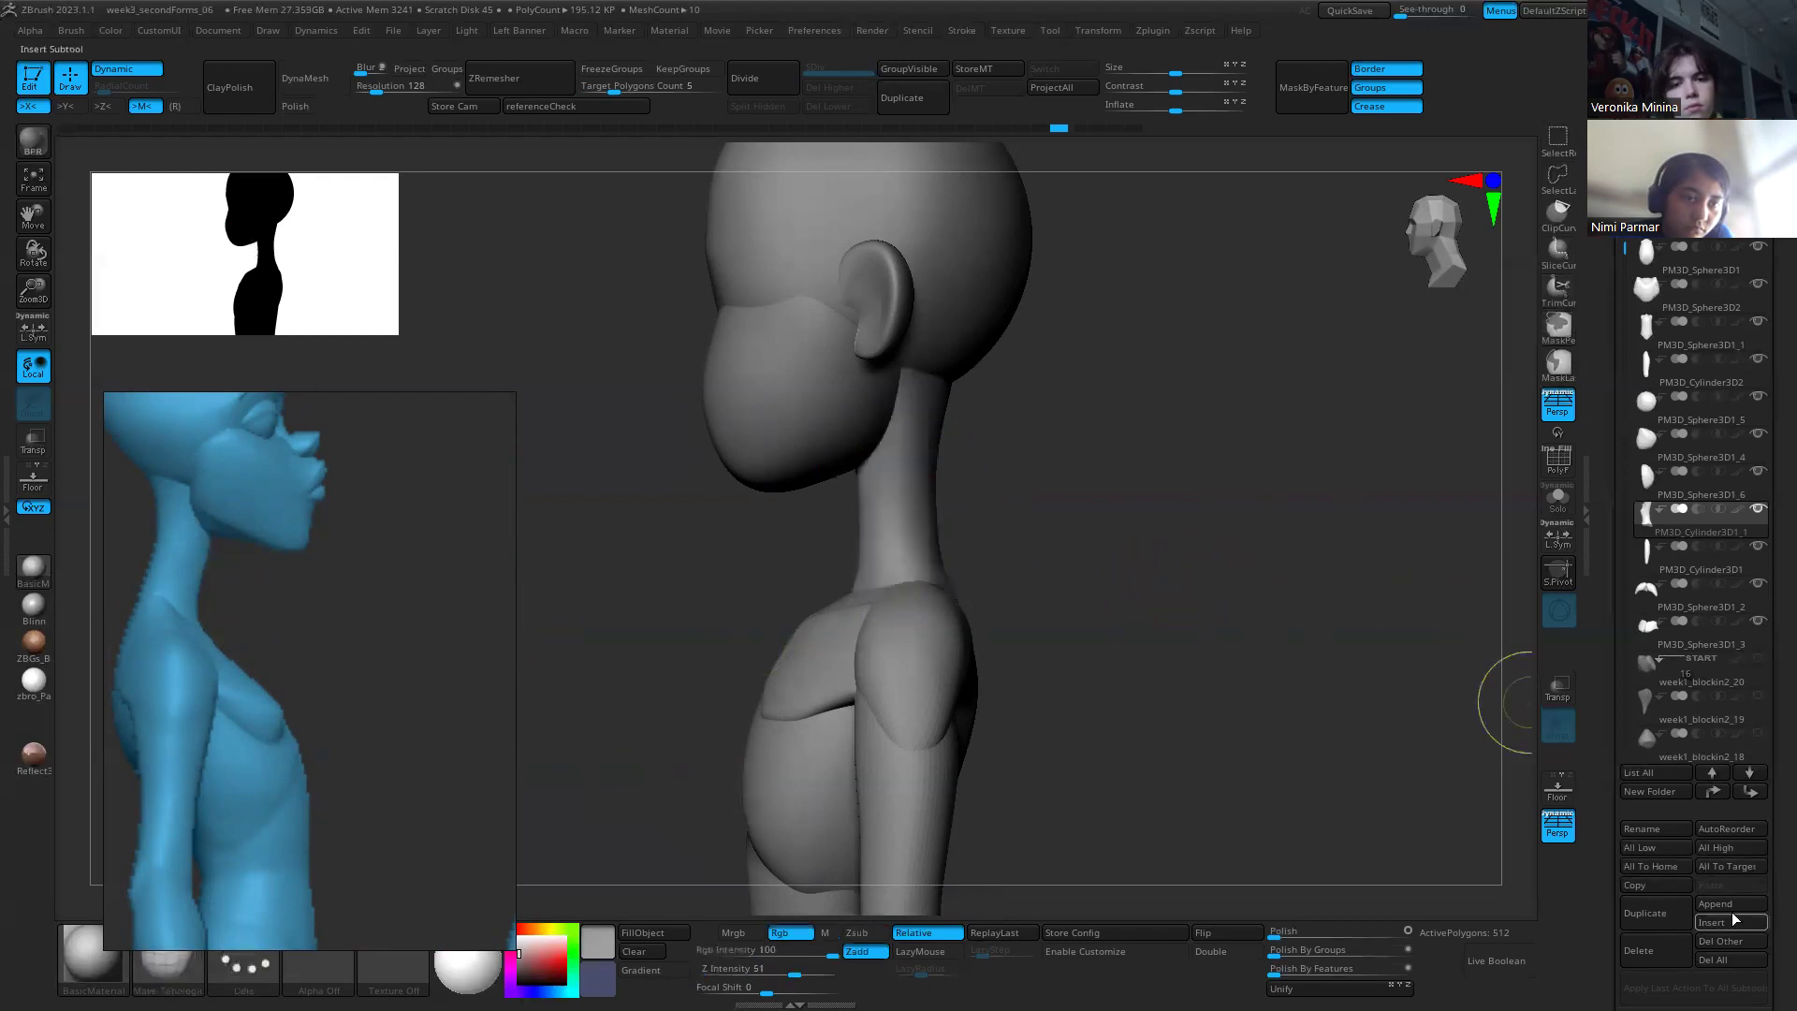
{"action": "key", "text": "b"}
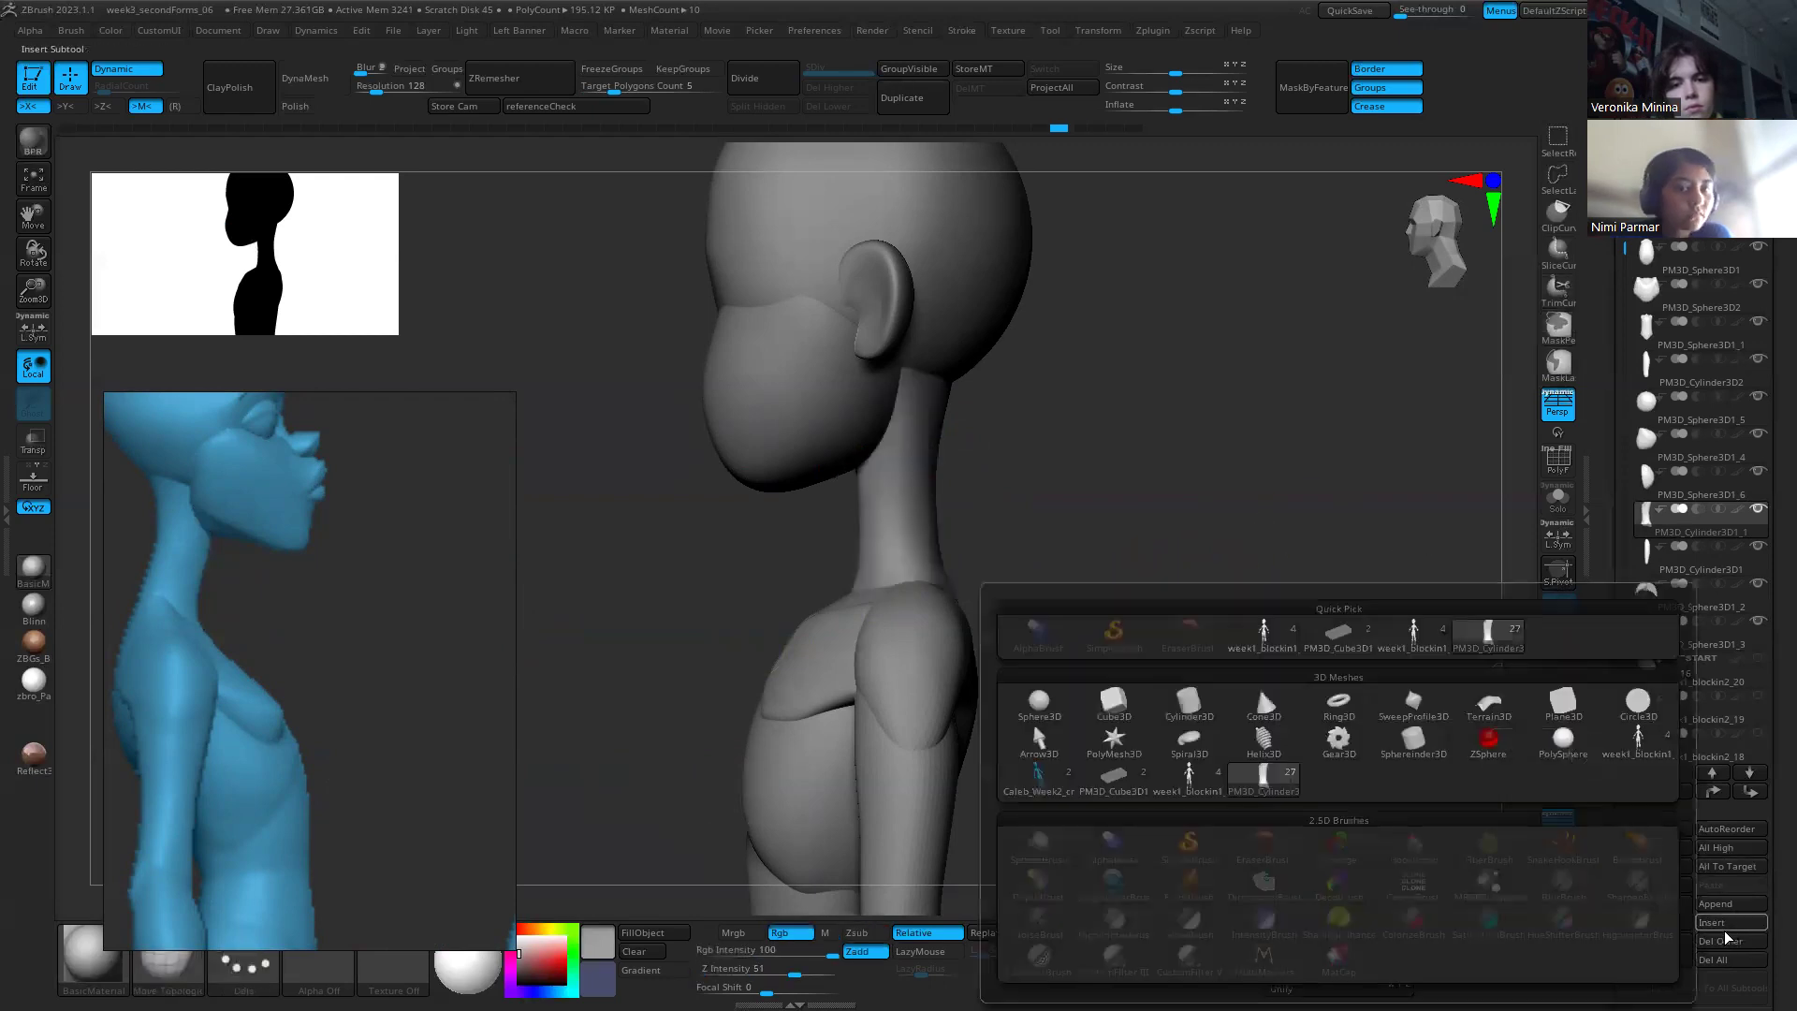
{"action": "left_click_drag", "start_coordinate": [1042, 520], "coordinate": [824, 393]}
Step: Try to insert a cylinder primitive into the neck subtool from the IMM Primitives brush
{"action": "key", "text": "w"}
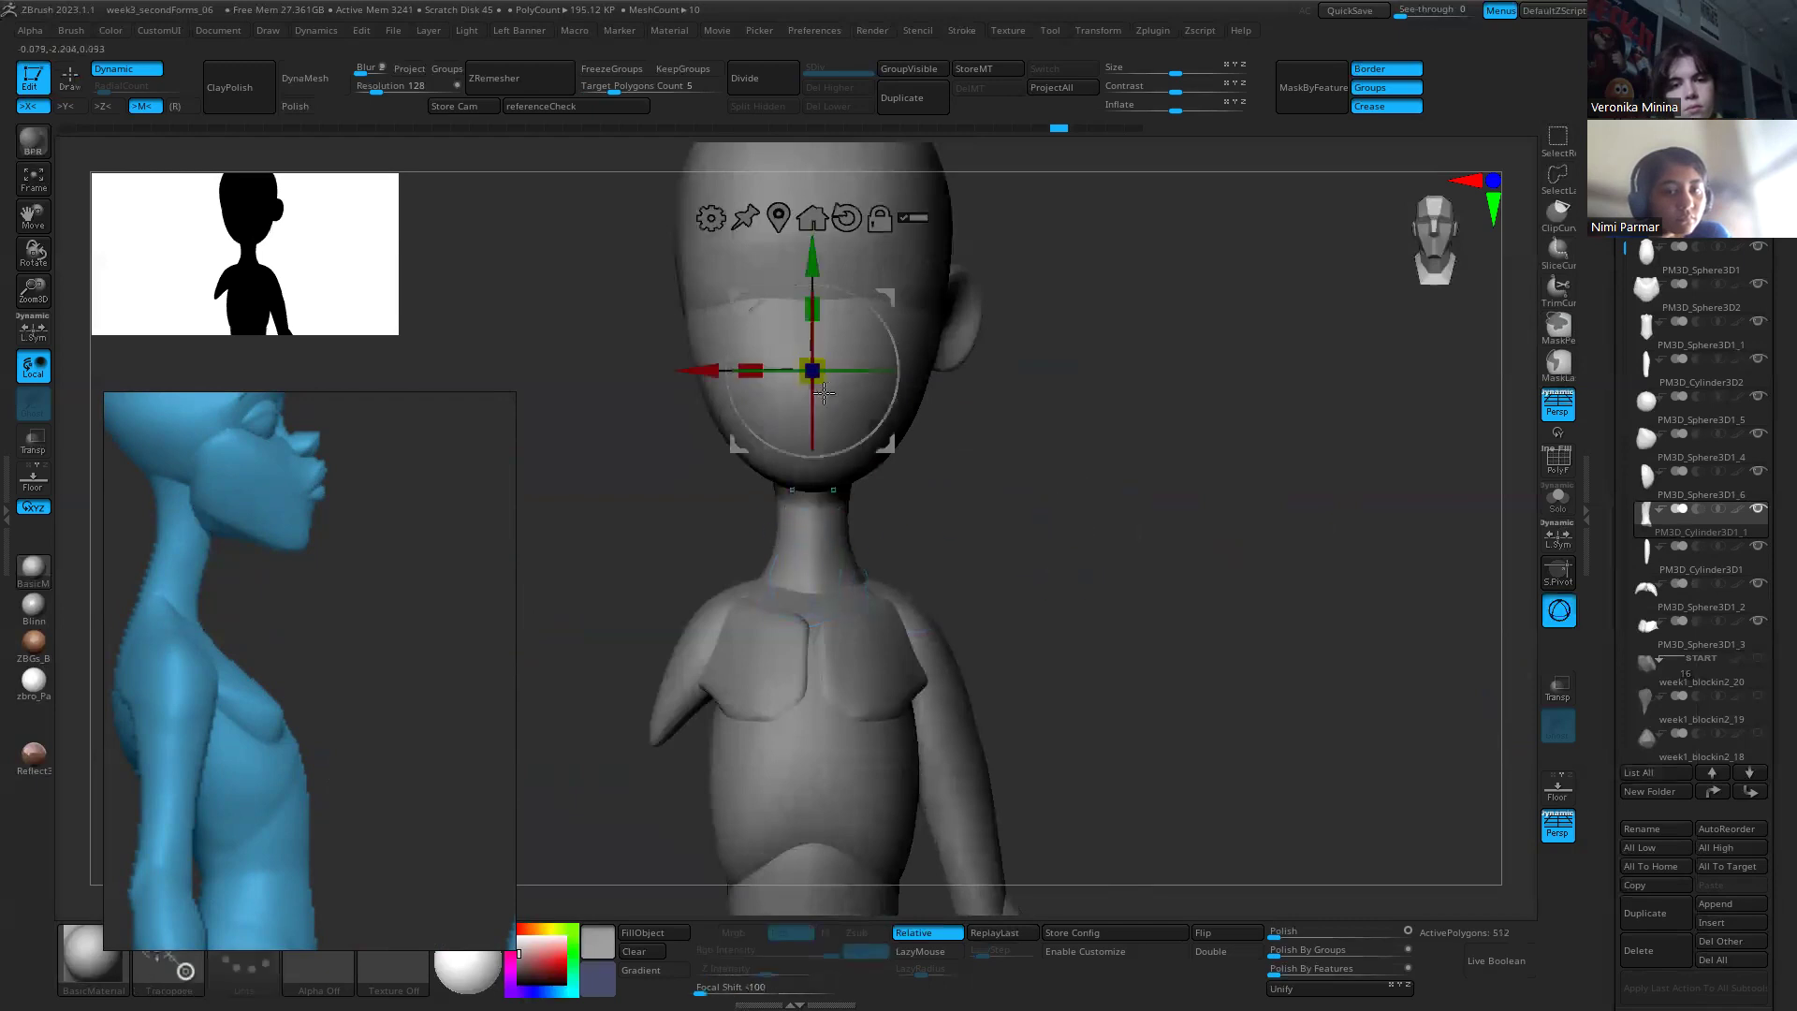
{"action": "left_click_drag", "start_coordinate": [1022, 510], "coordinate": [990, 514]}
{"action": "key", "text": "b"}
{"action": "key", "text": "i"}
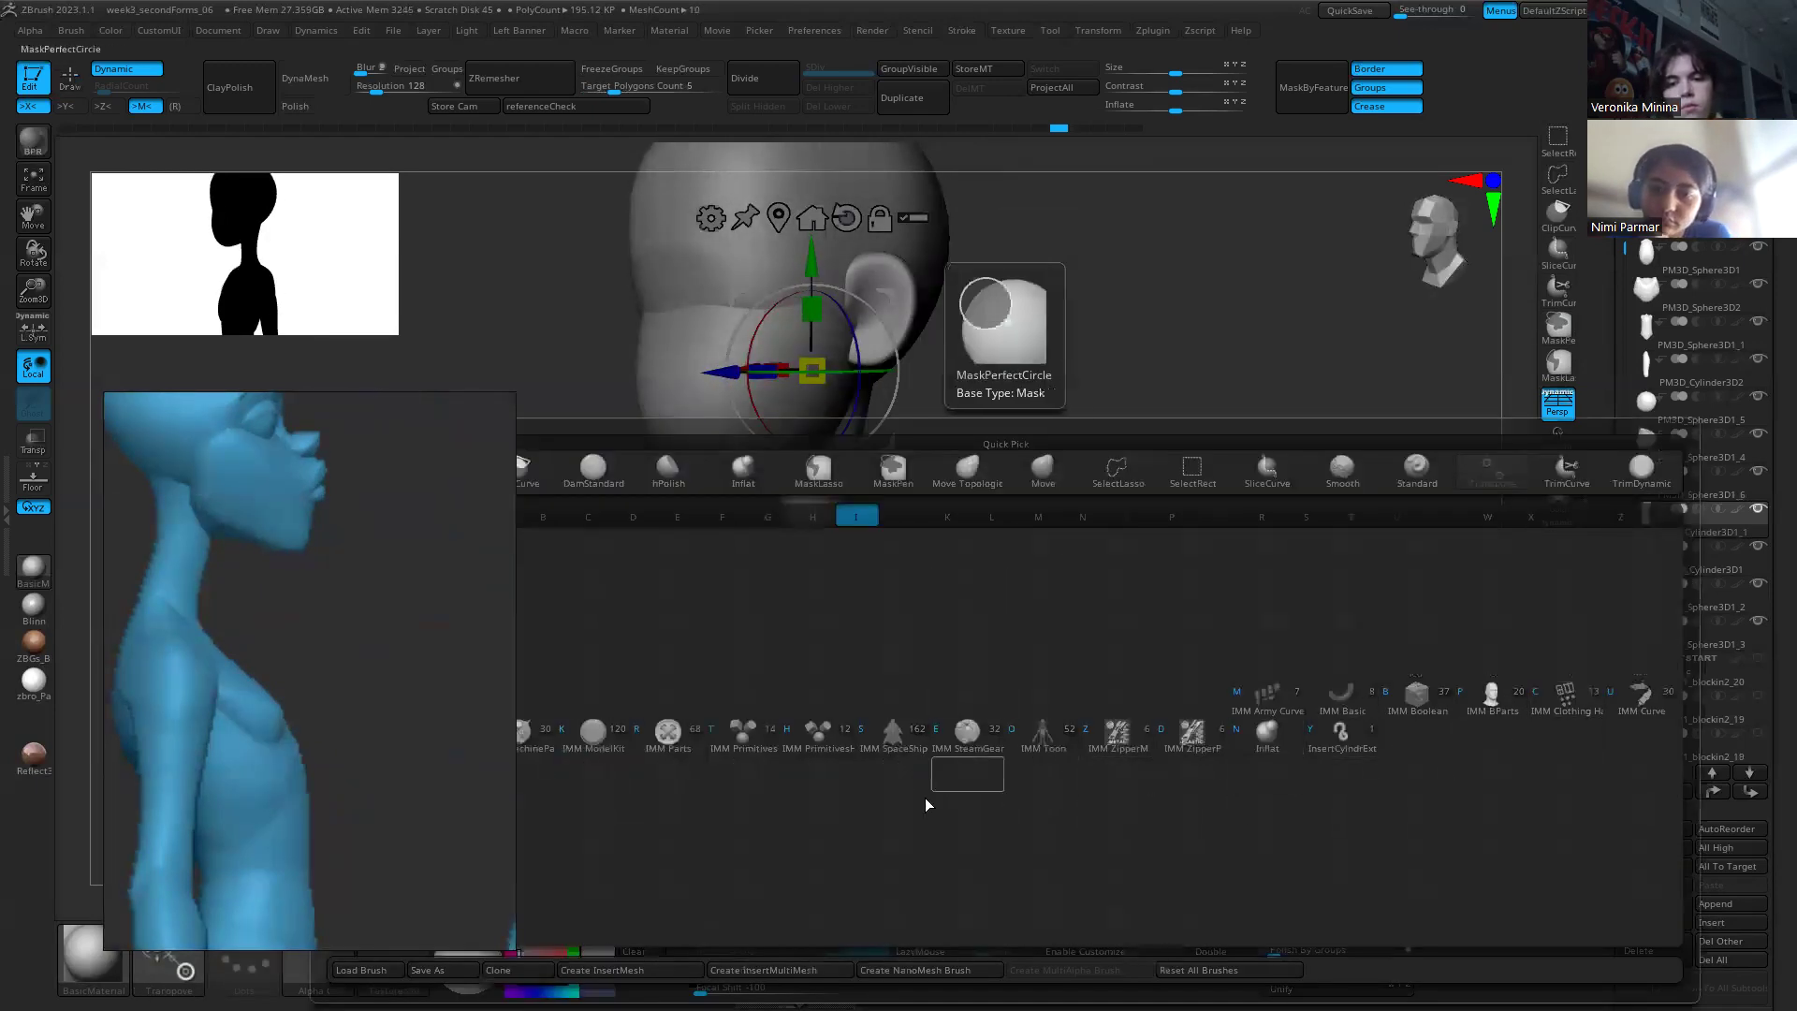
{"action": "left_click", "coordinate": [829, 754]}
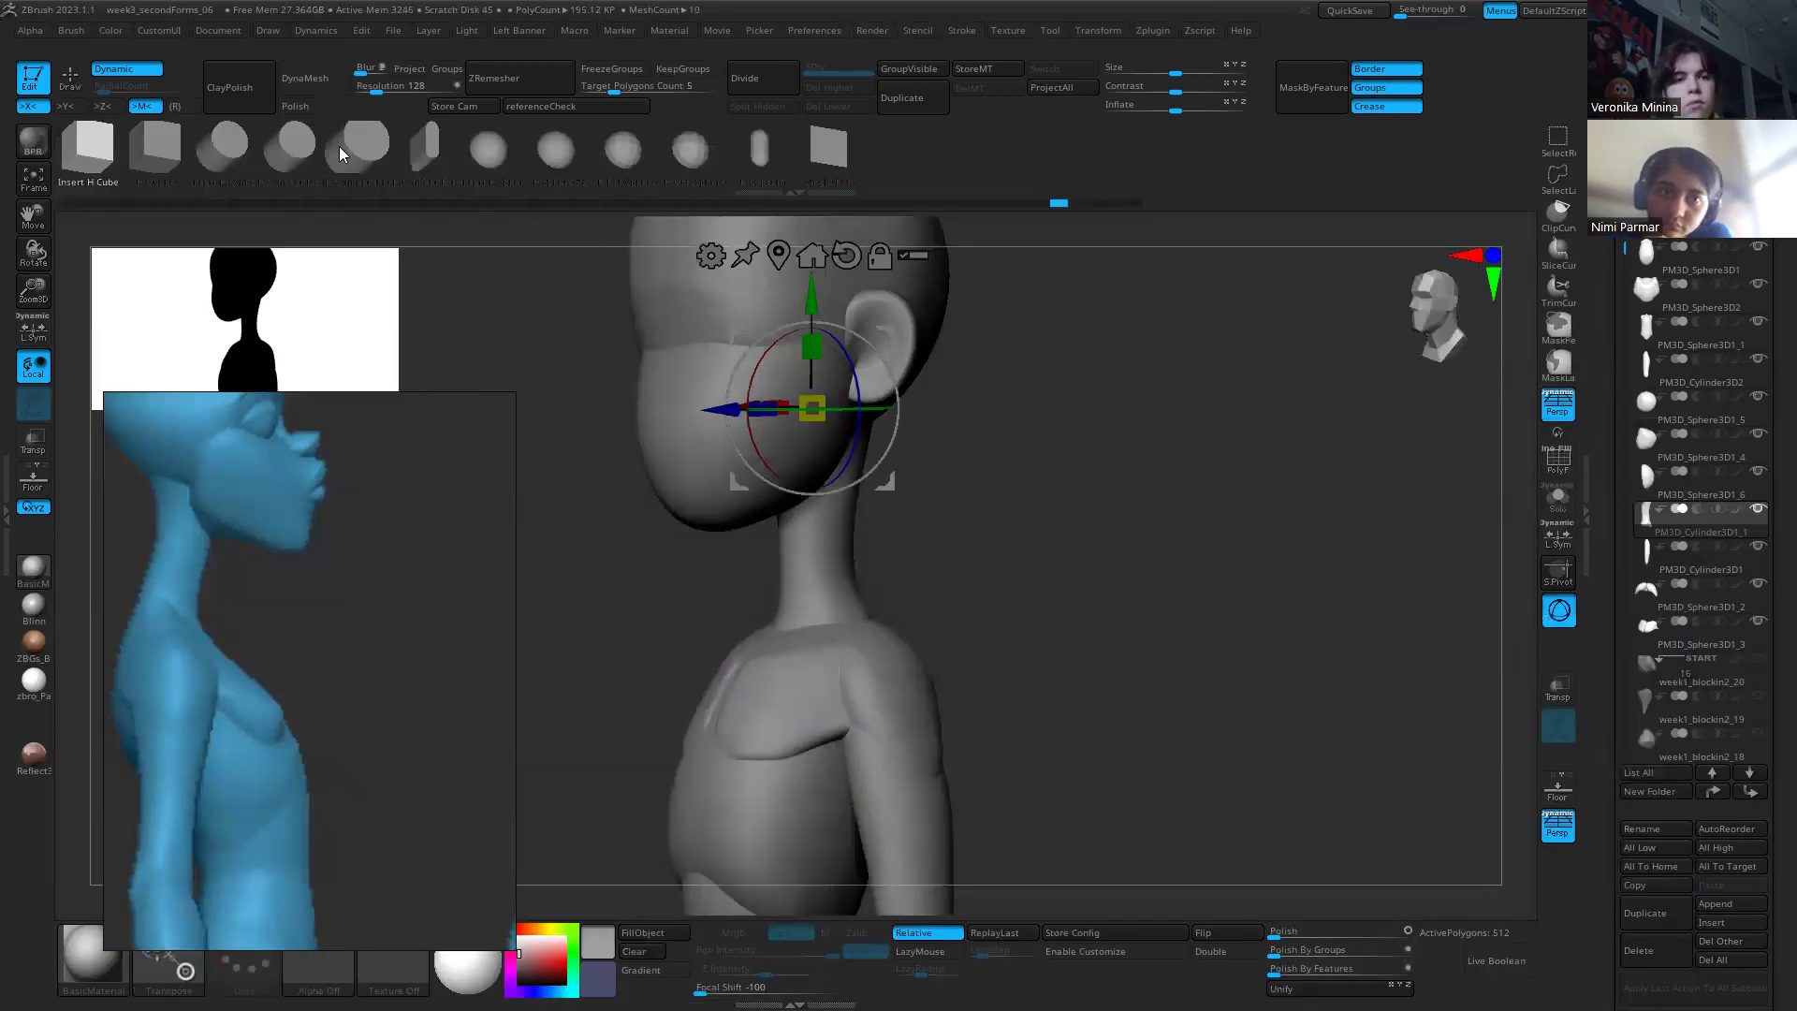
{"action": "left_click", "coordinate": [459, 149]}
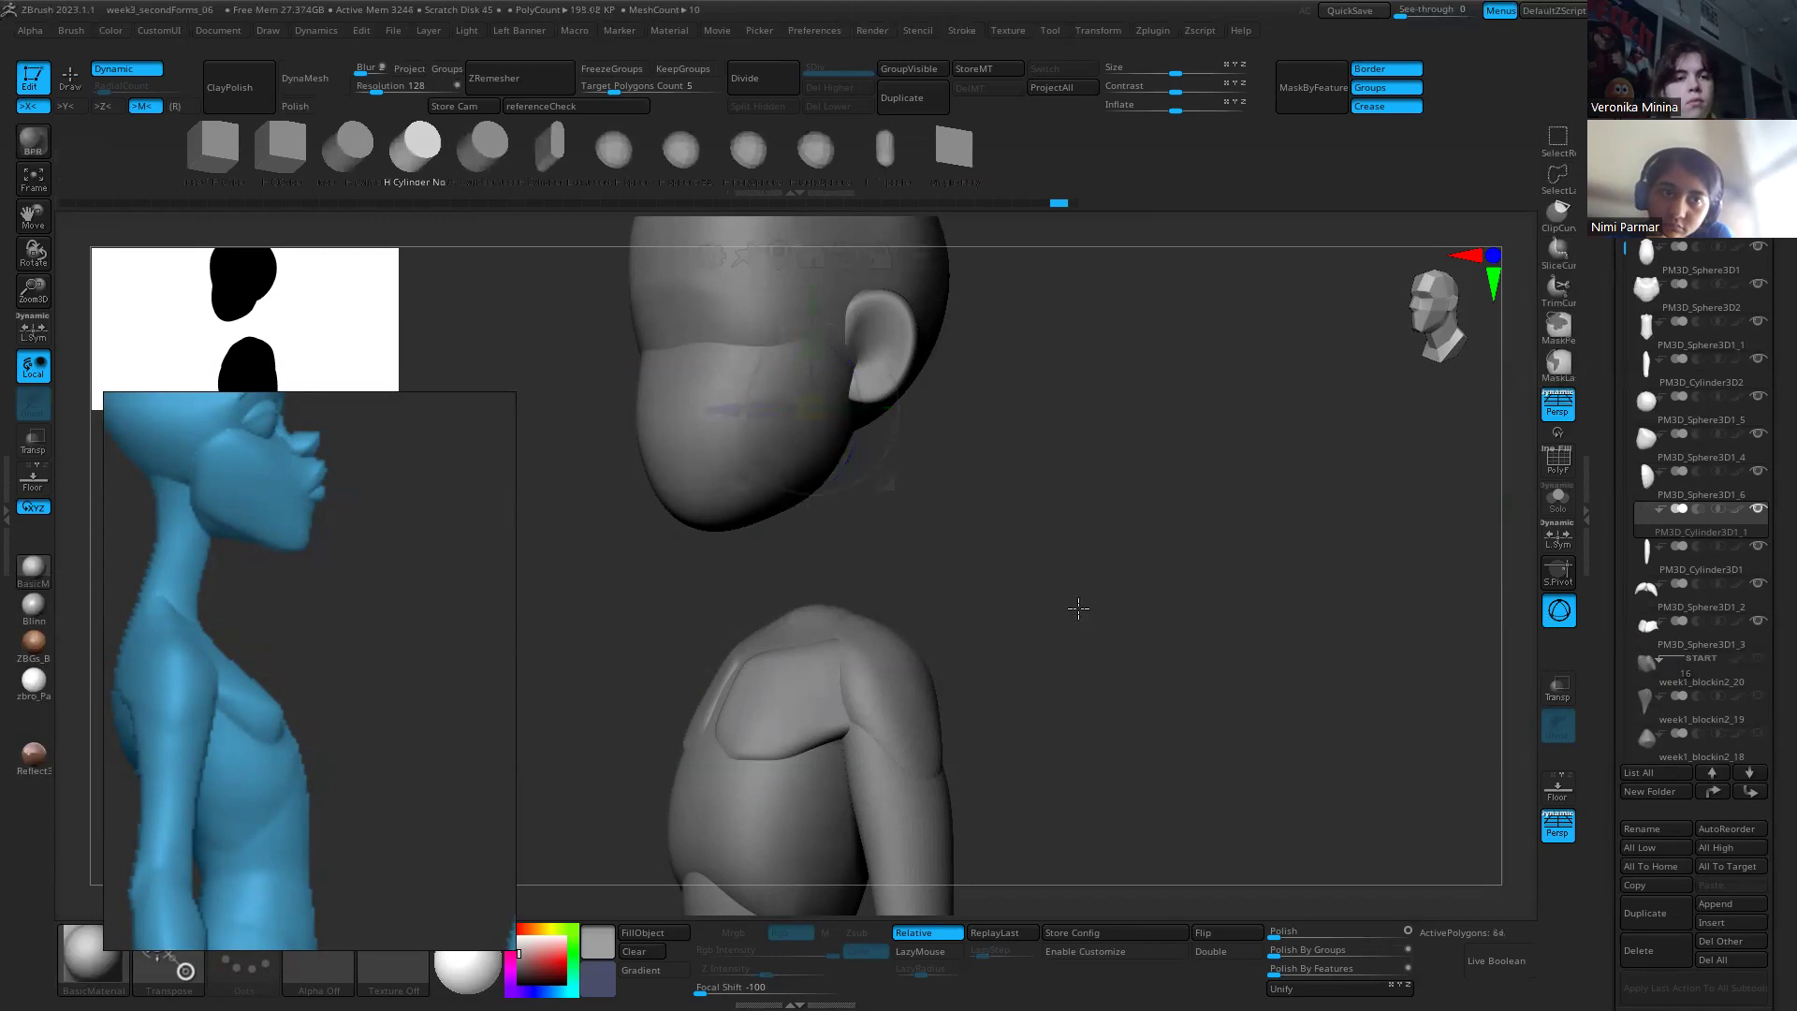
Step: Choose the Capsule shape of the IMM Primitives brush and turn the model to its front view
{"action": "key", "text": "b"}
{"action": "key", "text": "i"}
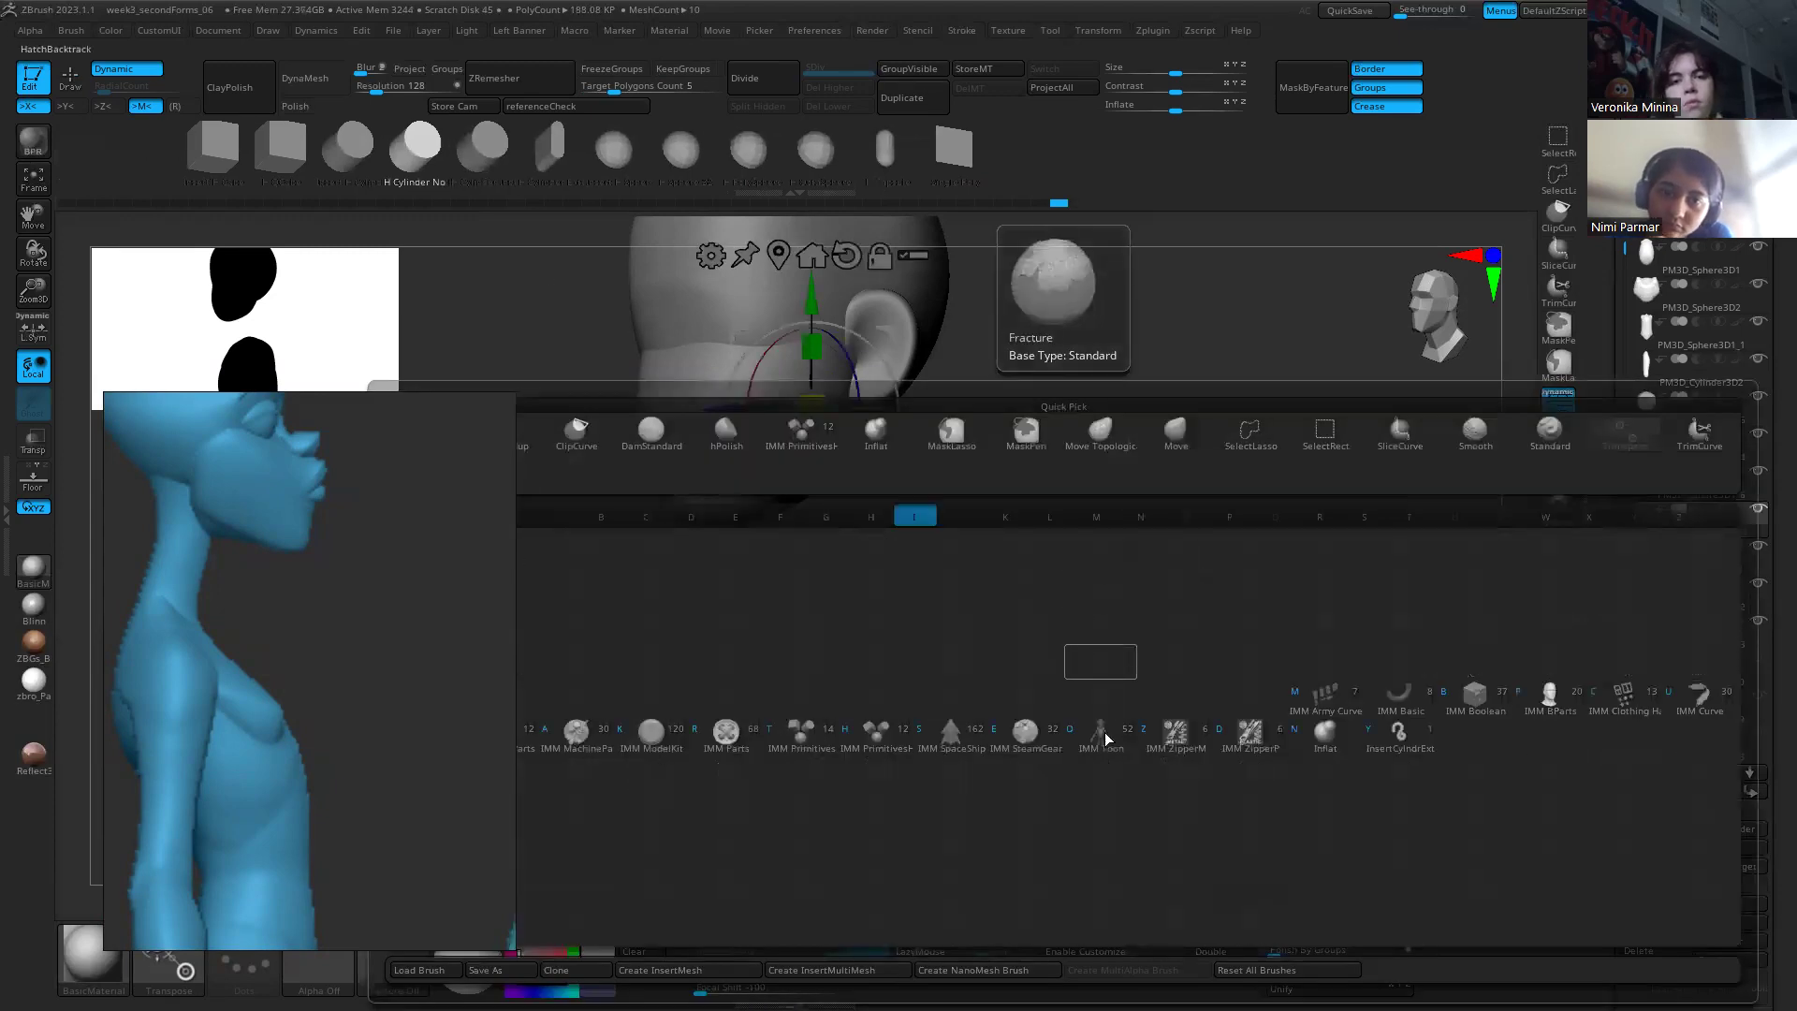
{"action": "left_click", "coordinate": [814, 739]}
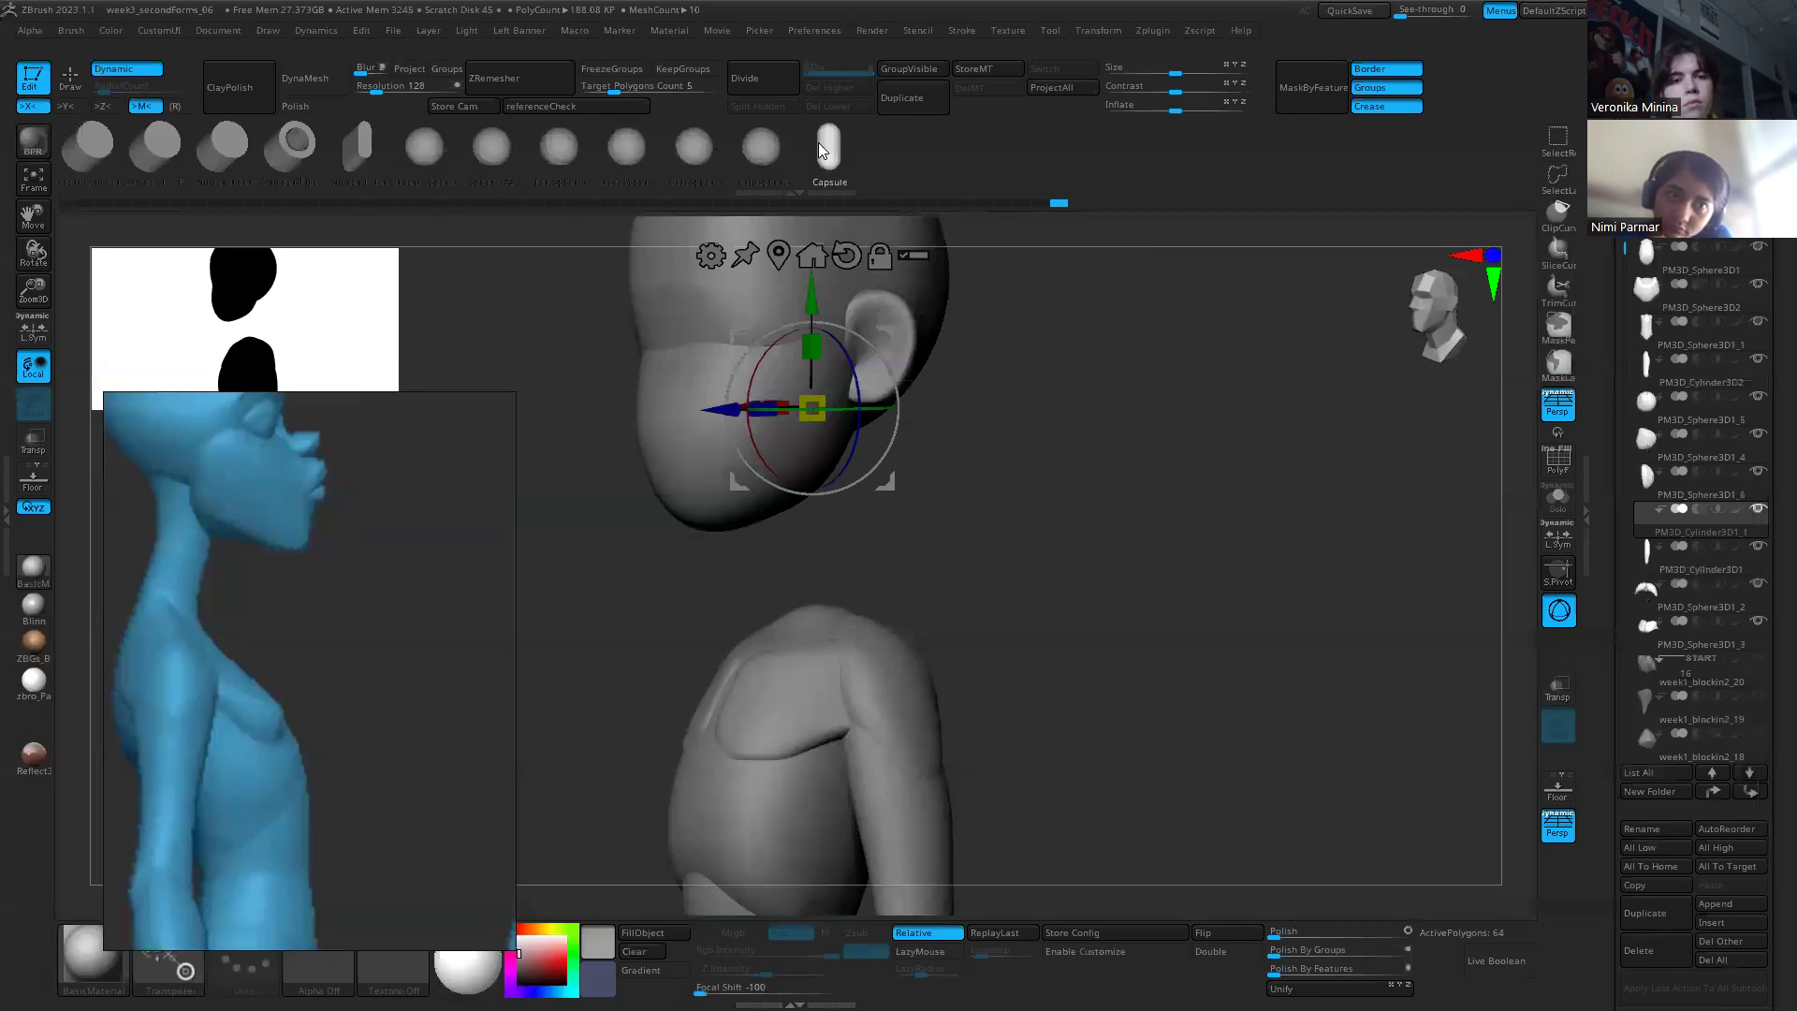
{"action": "mouse_move", "coordinate": [994, 514]}
{"action": "left_mouse_down", "text": "shift"}
{"action": "mouse_move", "coordinate": [1063, 513]}
{"action": "mouse_move", "coordinate": [831, 533]}
{"action": "left_mouse_up", "text": "shift"}
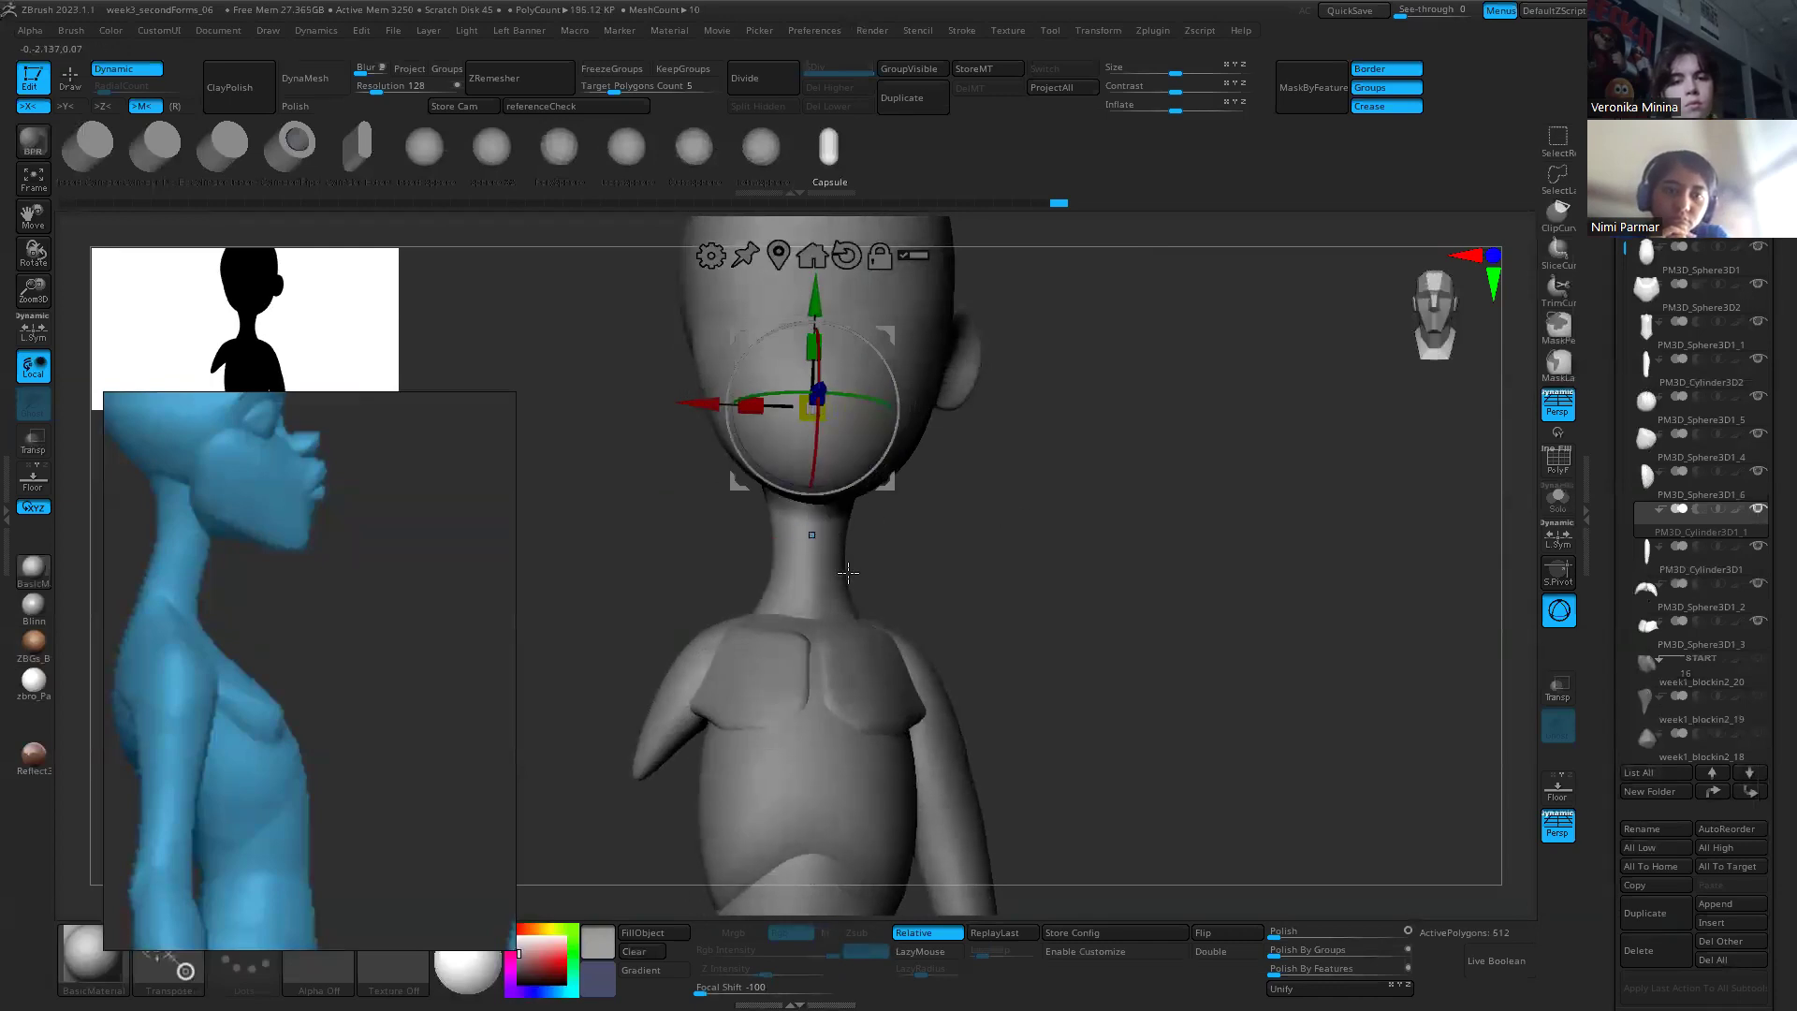
Step: Try to insert a capsule on the front of the neck just below the chin
{"action": "key", "text": "q"}
{"action": "left_click_drag", "start_coordinate": [810, 532], "coordinate": [795, 584]}
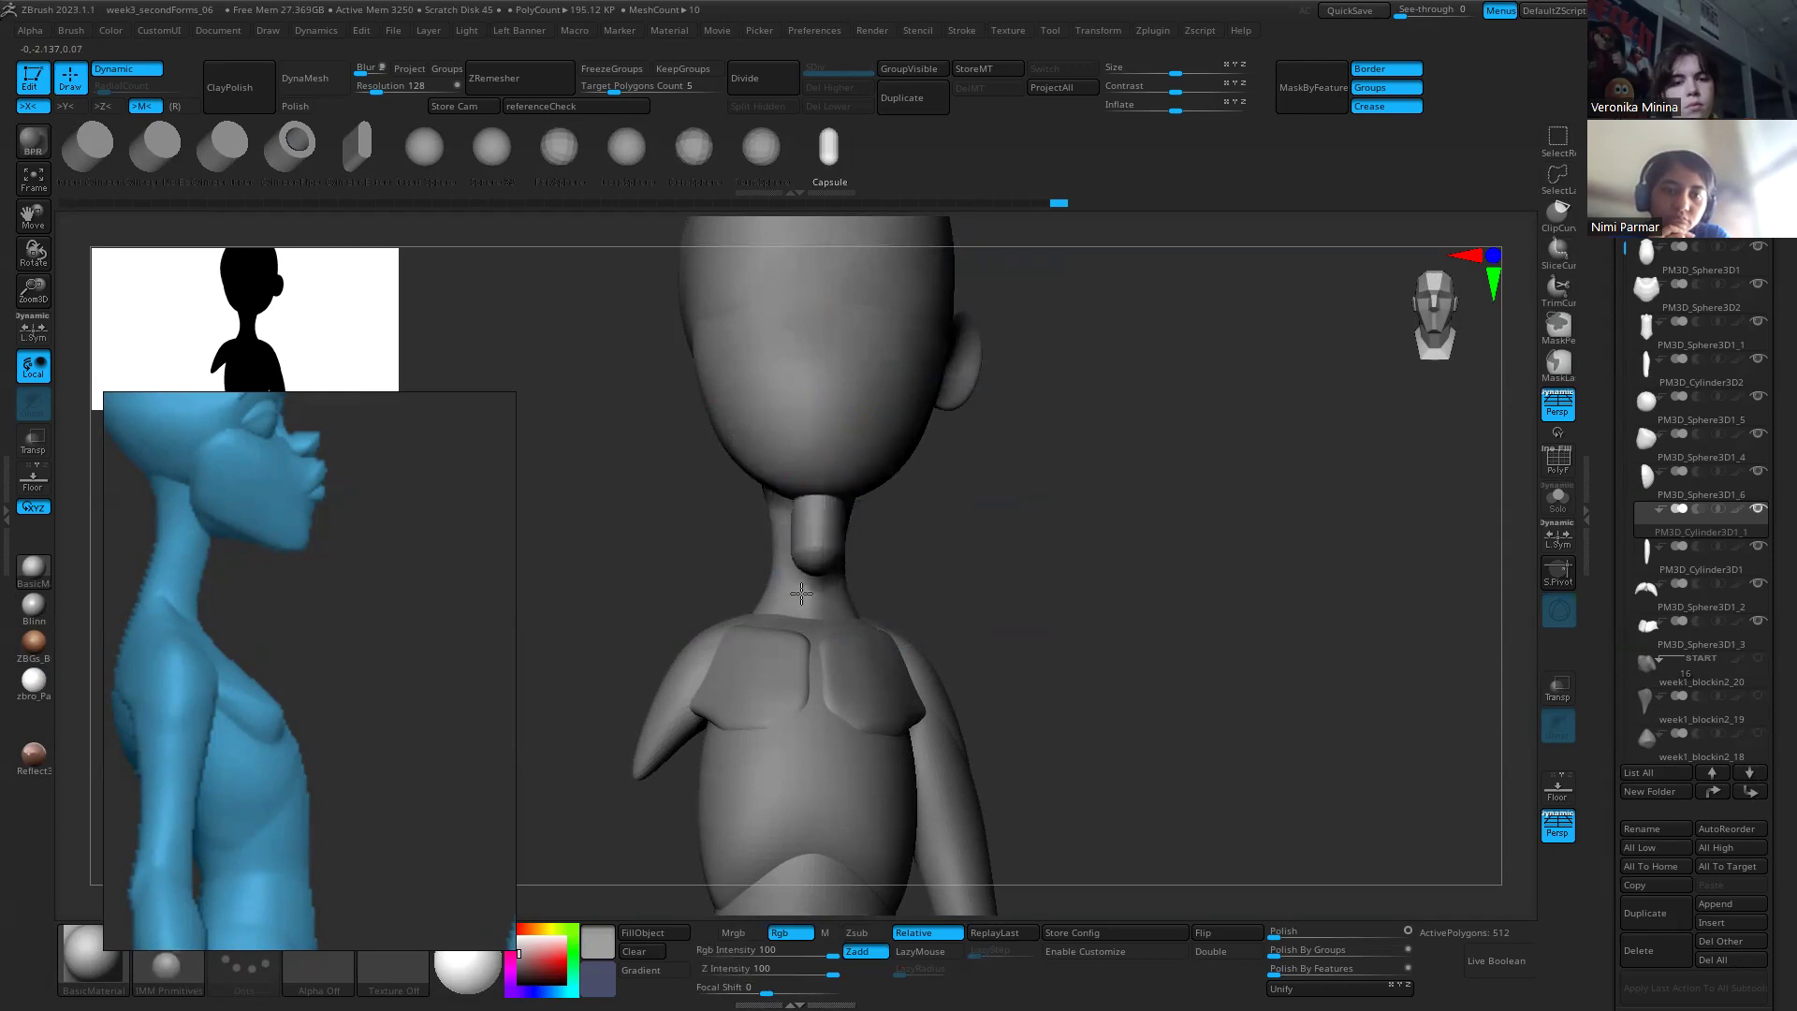
{"action": "right_click_drag", "start_coordinate": [807, 593], "coordinate": [935, 593]}
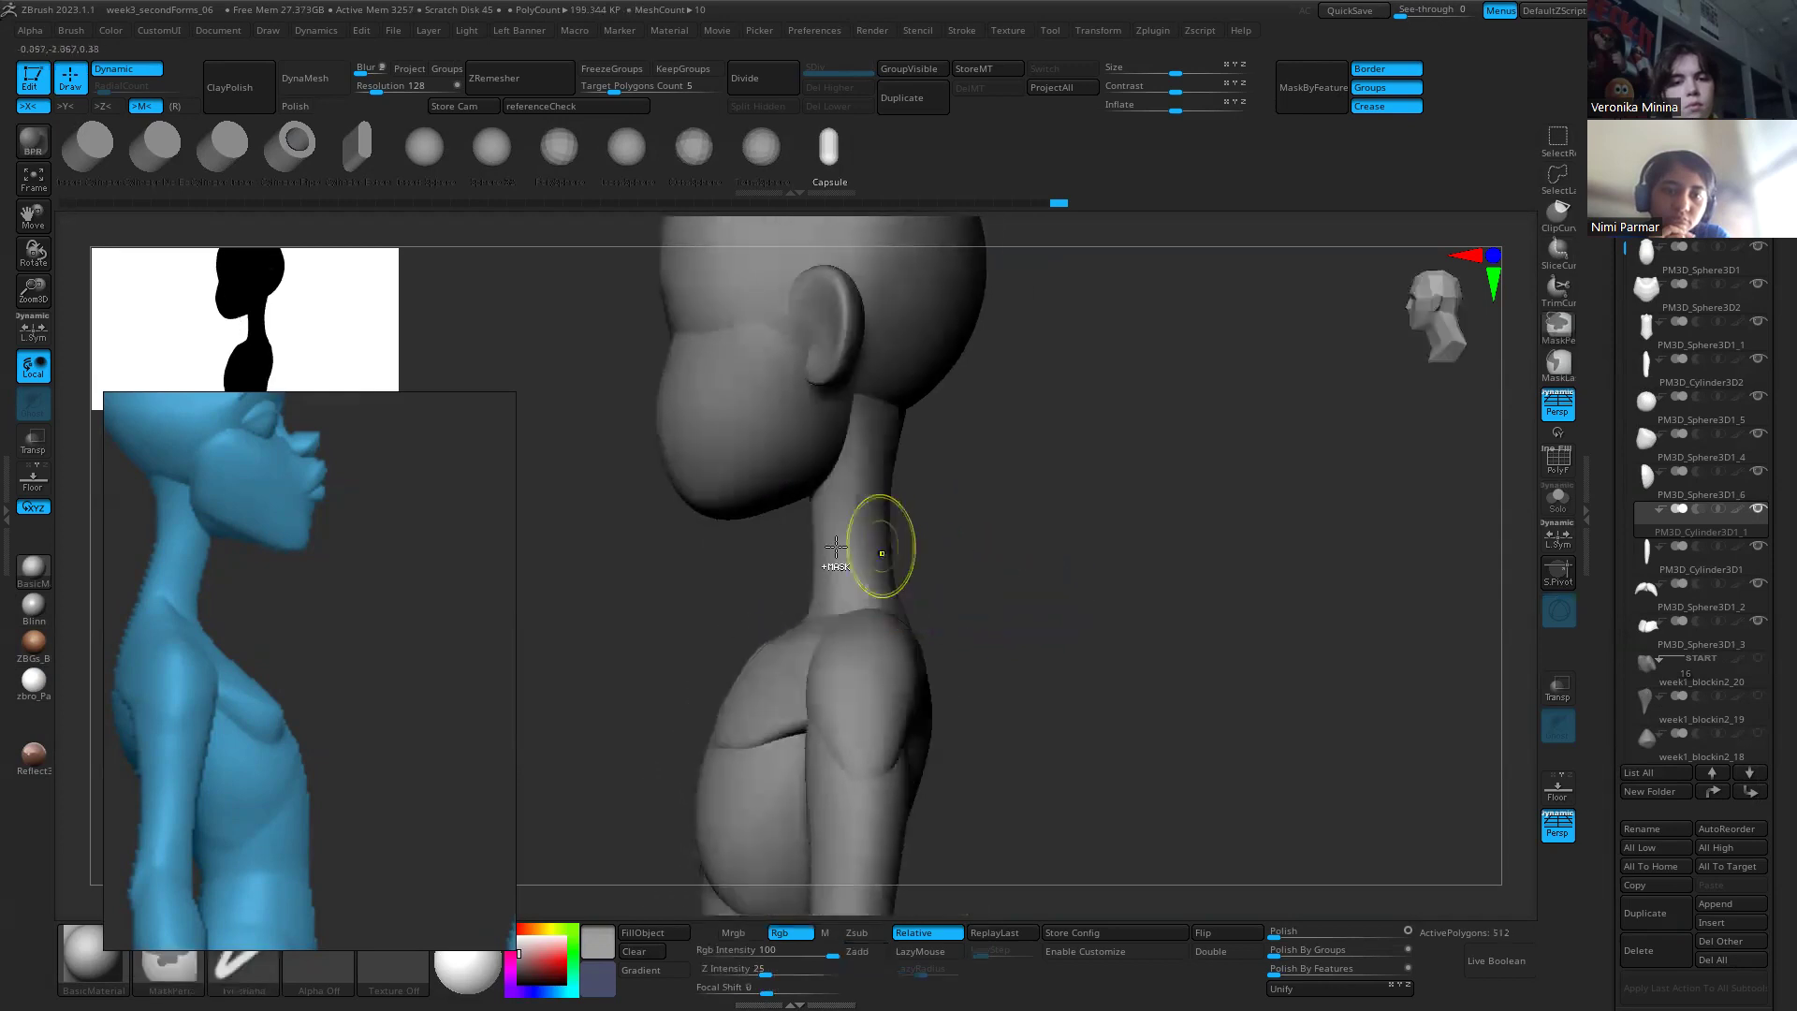
{"action": "right_click_drag", "start_coordinate": [755, 576], "coordinate": [827, 571]}
{"action": "left_click_drag", "start_coordinate": [867, 535], "coordinate": [870, 557]}
{"action": "left_click_drag", "start_coordinate": [880, 473], "coordinate": [894, 496]}
{"action": "key", "text": "ctrl+z"}
{"action": "key", "text": "ctrl+z"}
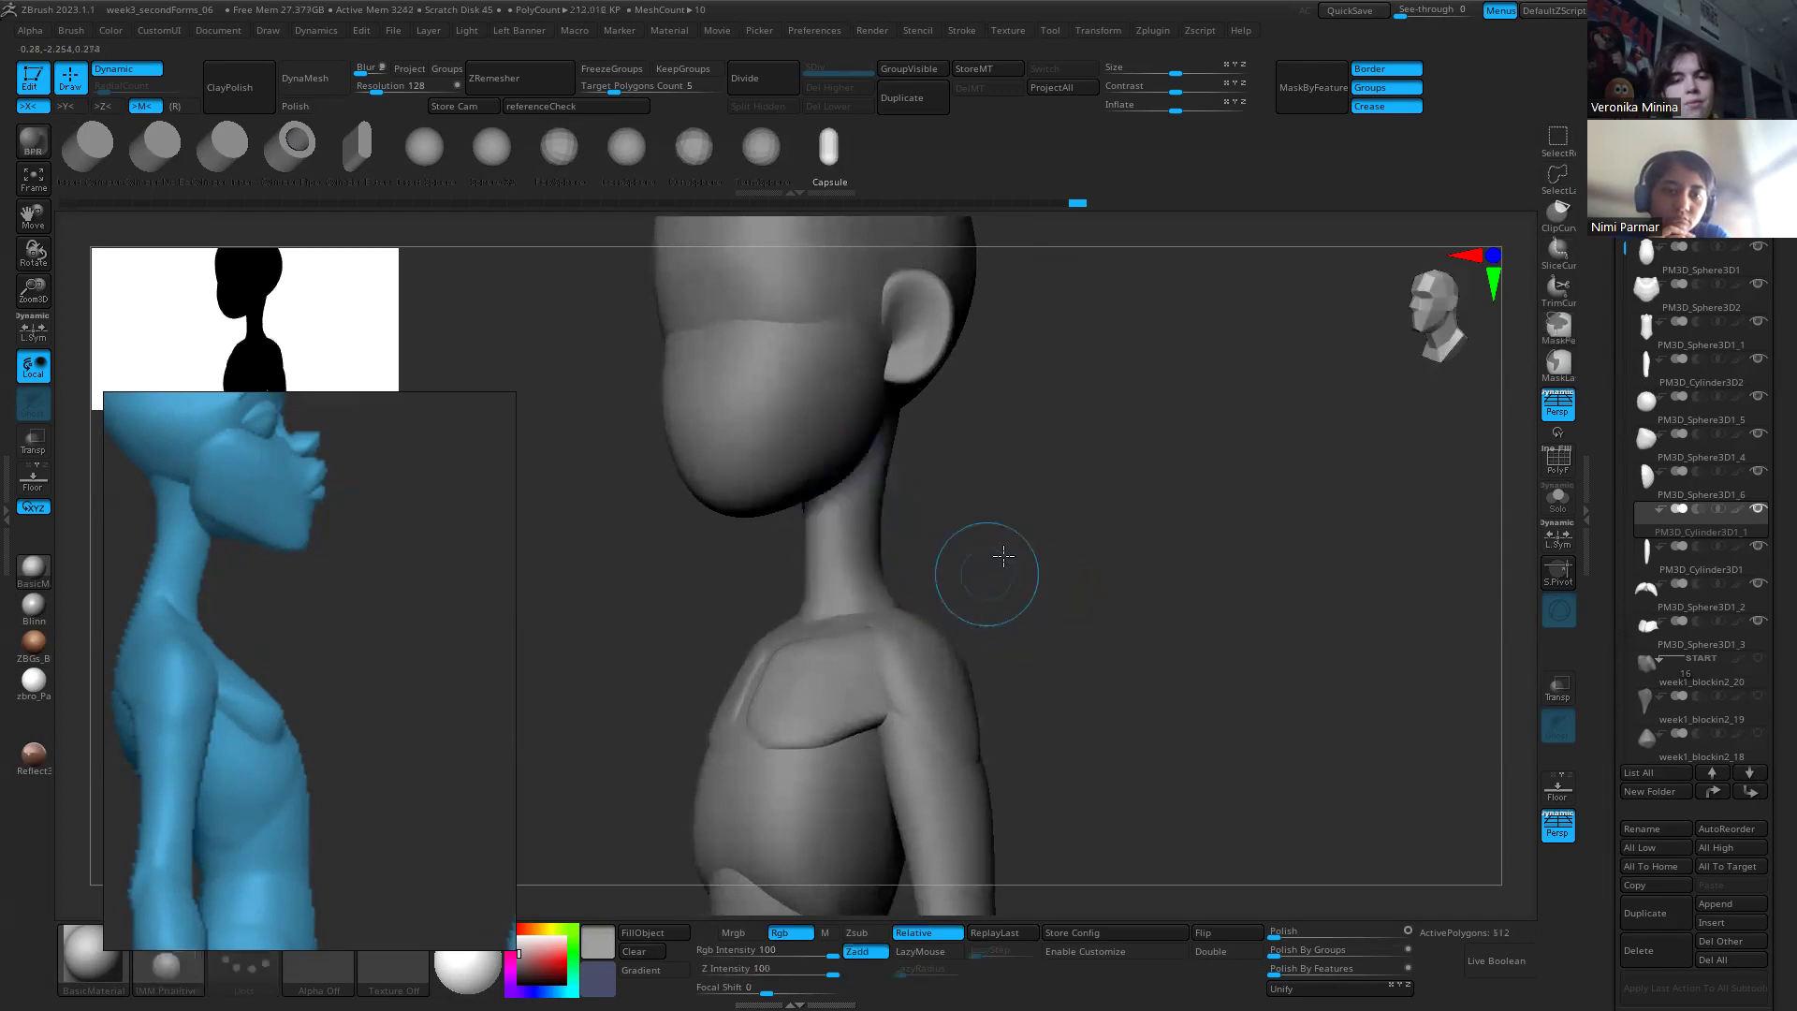
Step: Switch off symmetry and insert a small capsule at the centre of the neck's front, beneath the chin
{"action": "right_click_drag", "start_coordinate": [988, 573], "coordinate": [1046, 575]}
{"action": "key", "text": "x"}
{"action": "left_click_drag", "start_coordinate": [821, 531], "coordinate": [822, 558]}
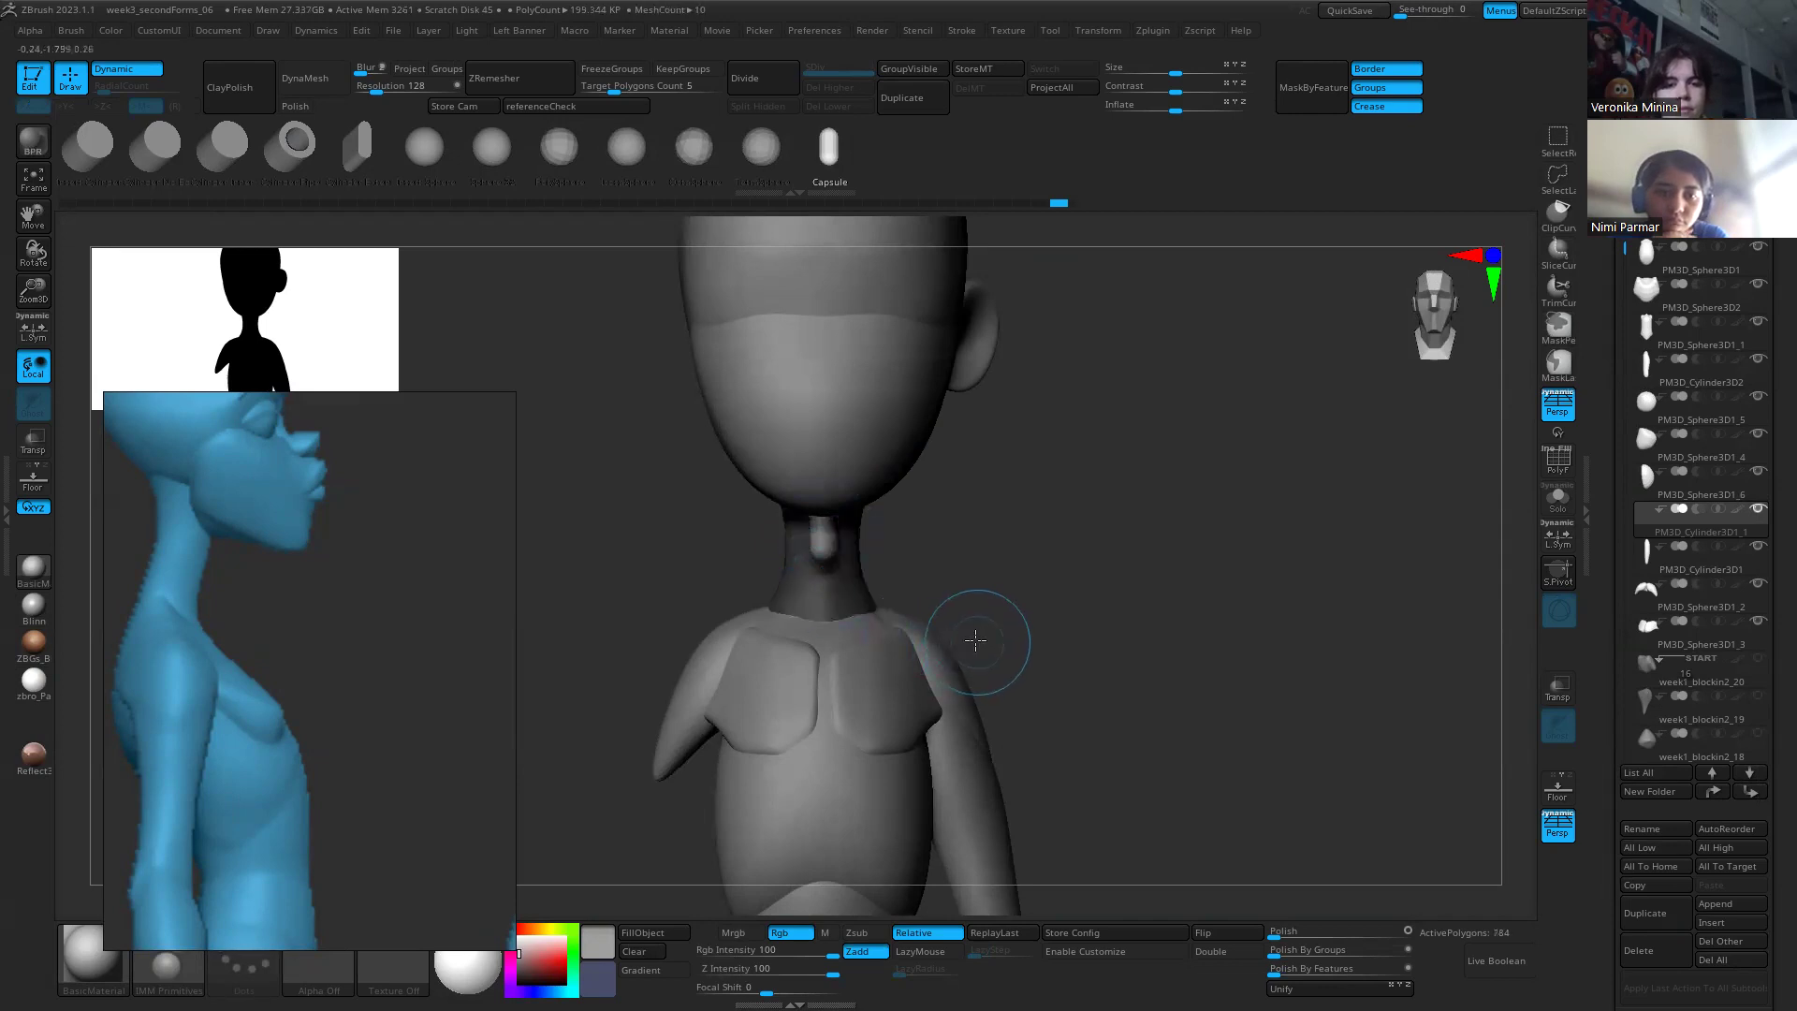
Step: Move the capsule back against the neck, enlarge it, and tilt it so it bridges the jaw's underside and the neck
{"action": "key", "text": "w"}
{"action": "left_click", "coordinate": [855, 378]}
{"action": "left_click_drag", "start_coordinate": [983, 524], "coordinate": [906, 517]}
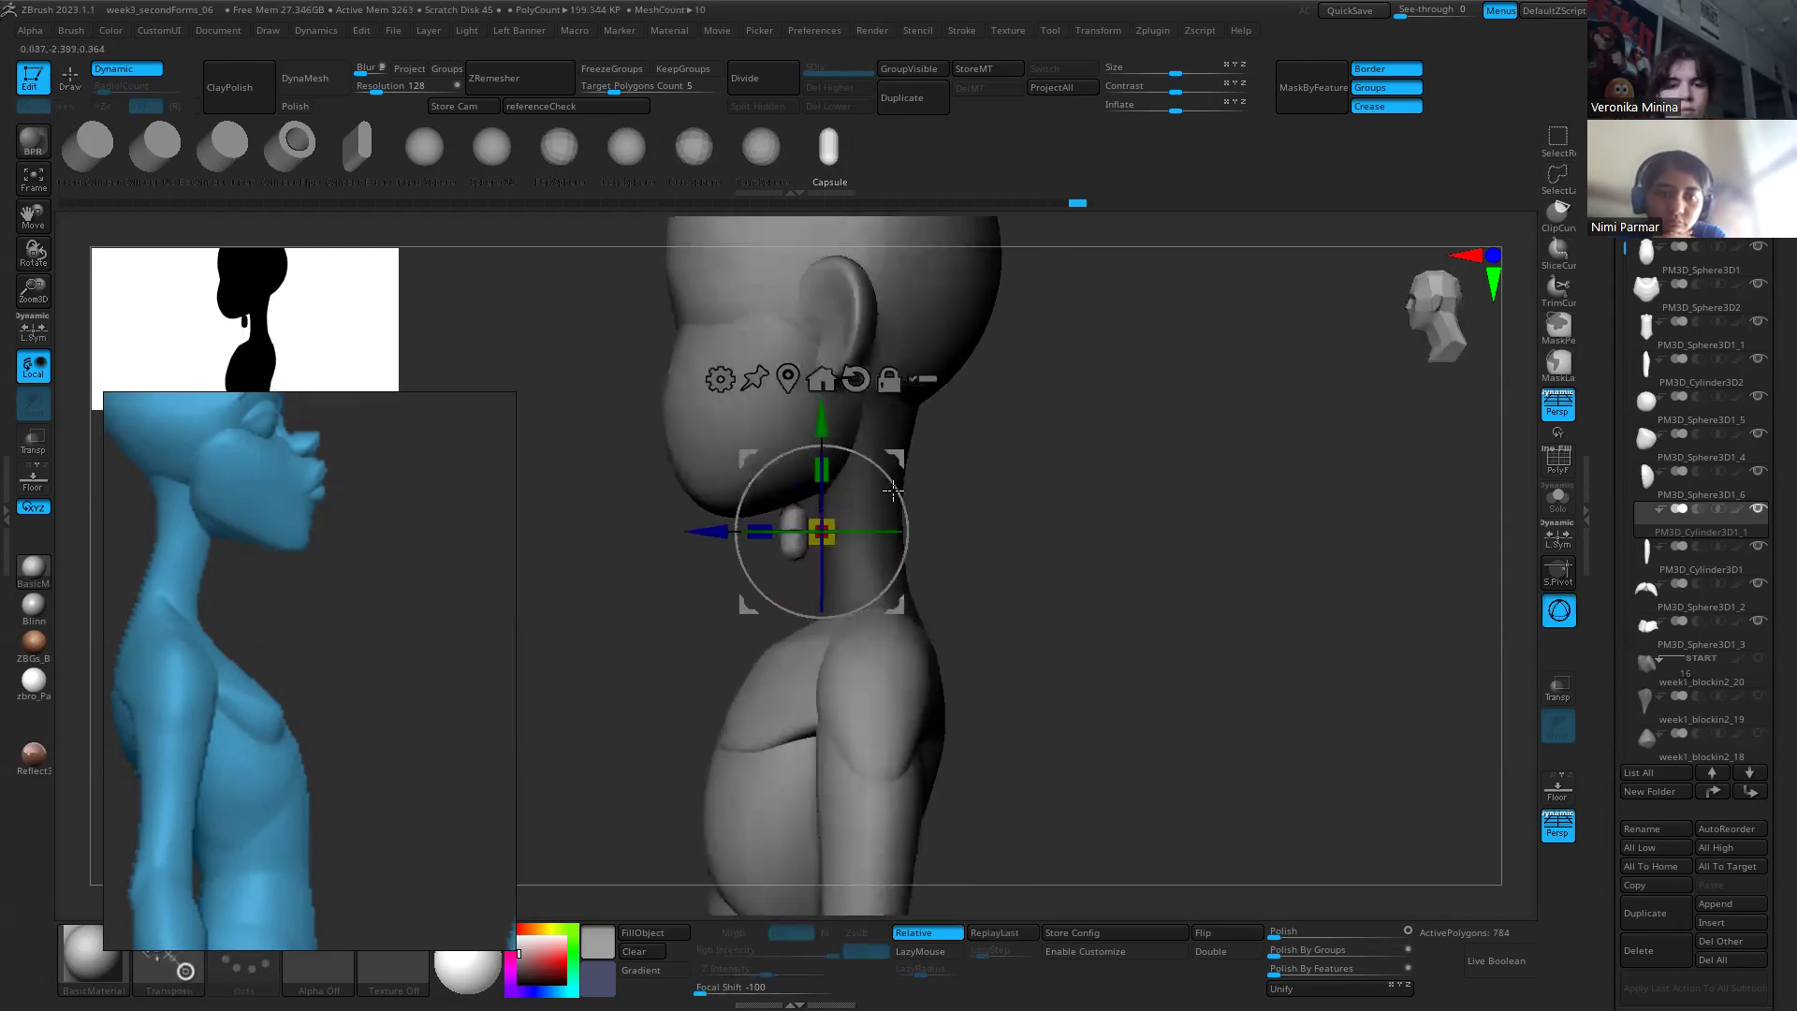
{"action": "mouse_move", "coordinate": [712, 532]}
{"action": "left_mouse_down"}
{"action": "mouse_move", "coordinate": [681, 534]}
{"action": "mouse_move", "coordinate": [708, 531]}
{"action": "left_mouse_up"}
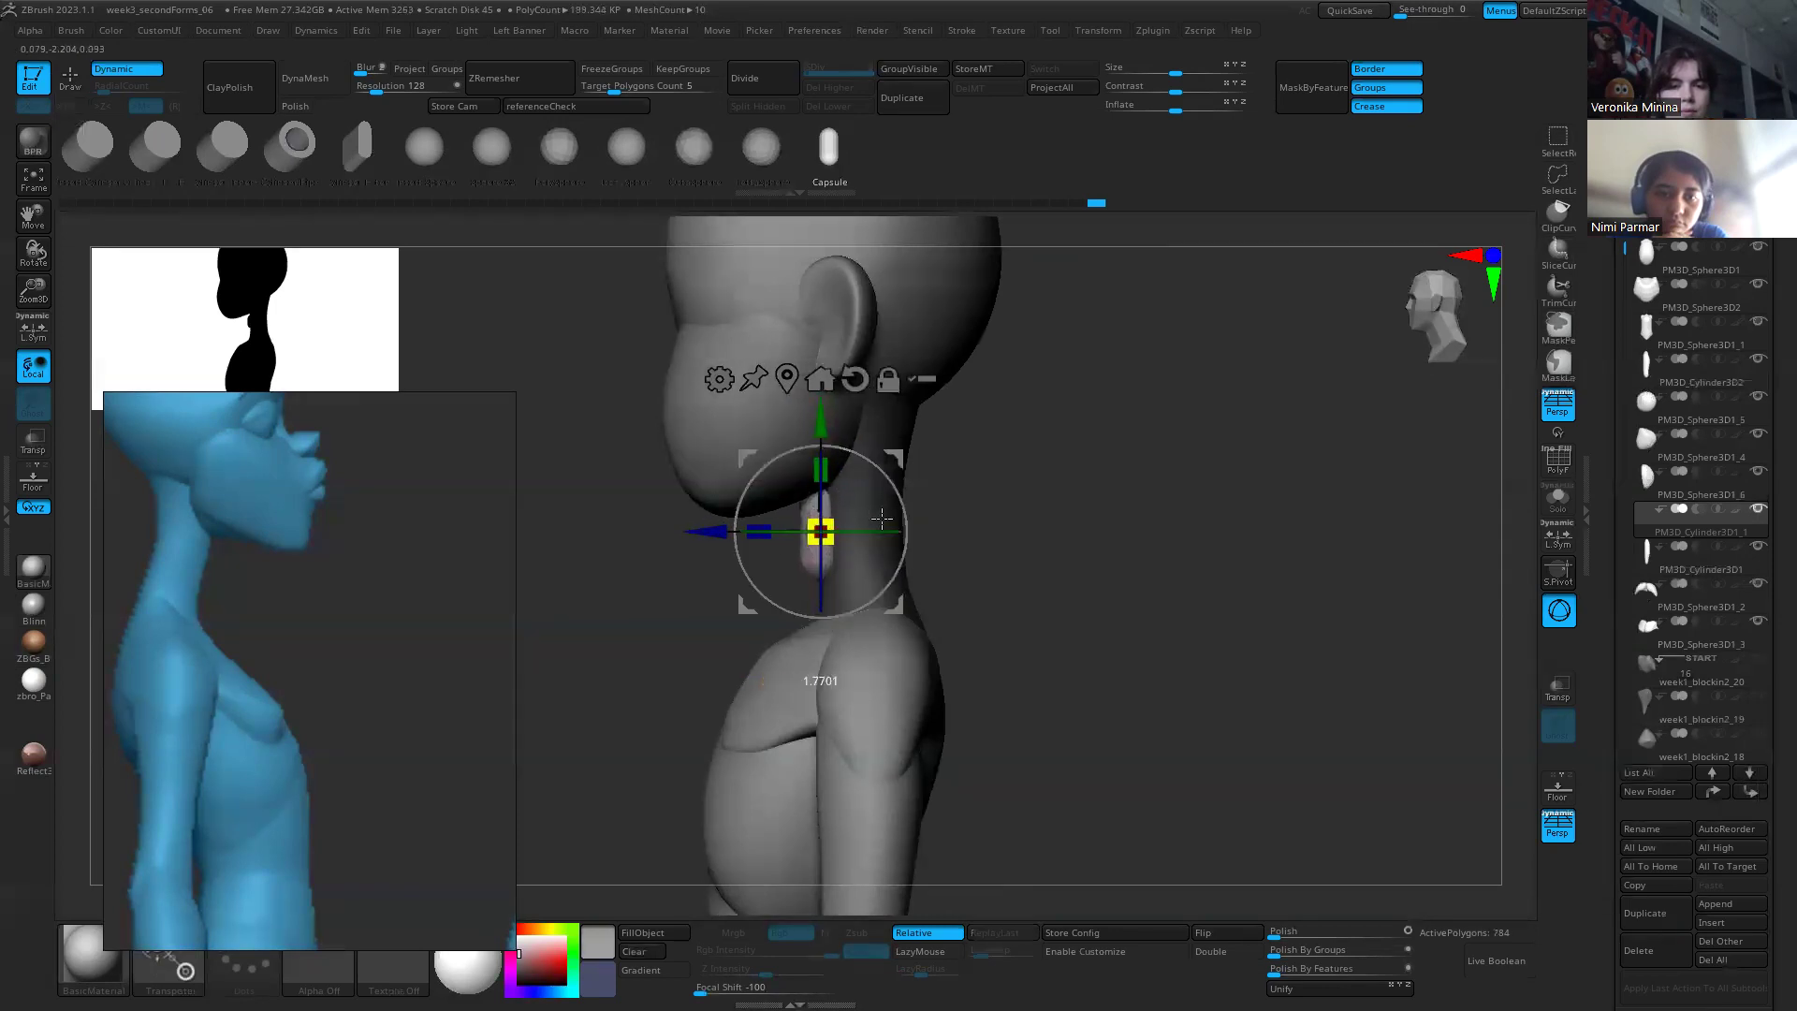
{"action": "left_click_drag", "start_coordinate": [810, 456], "coordinate": [811, 409]}
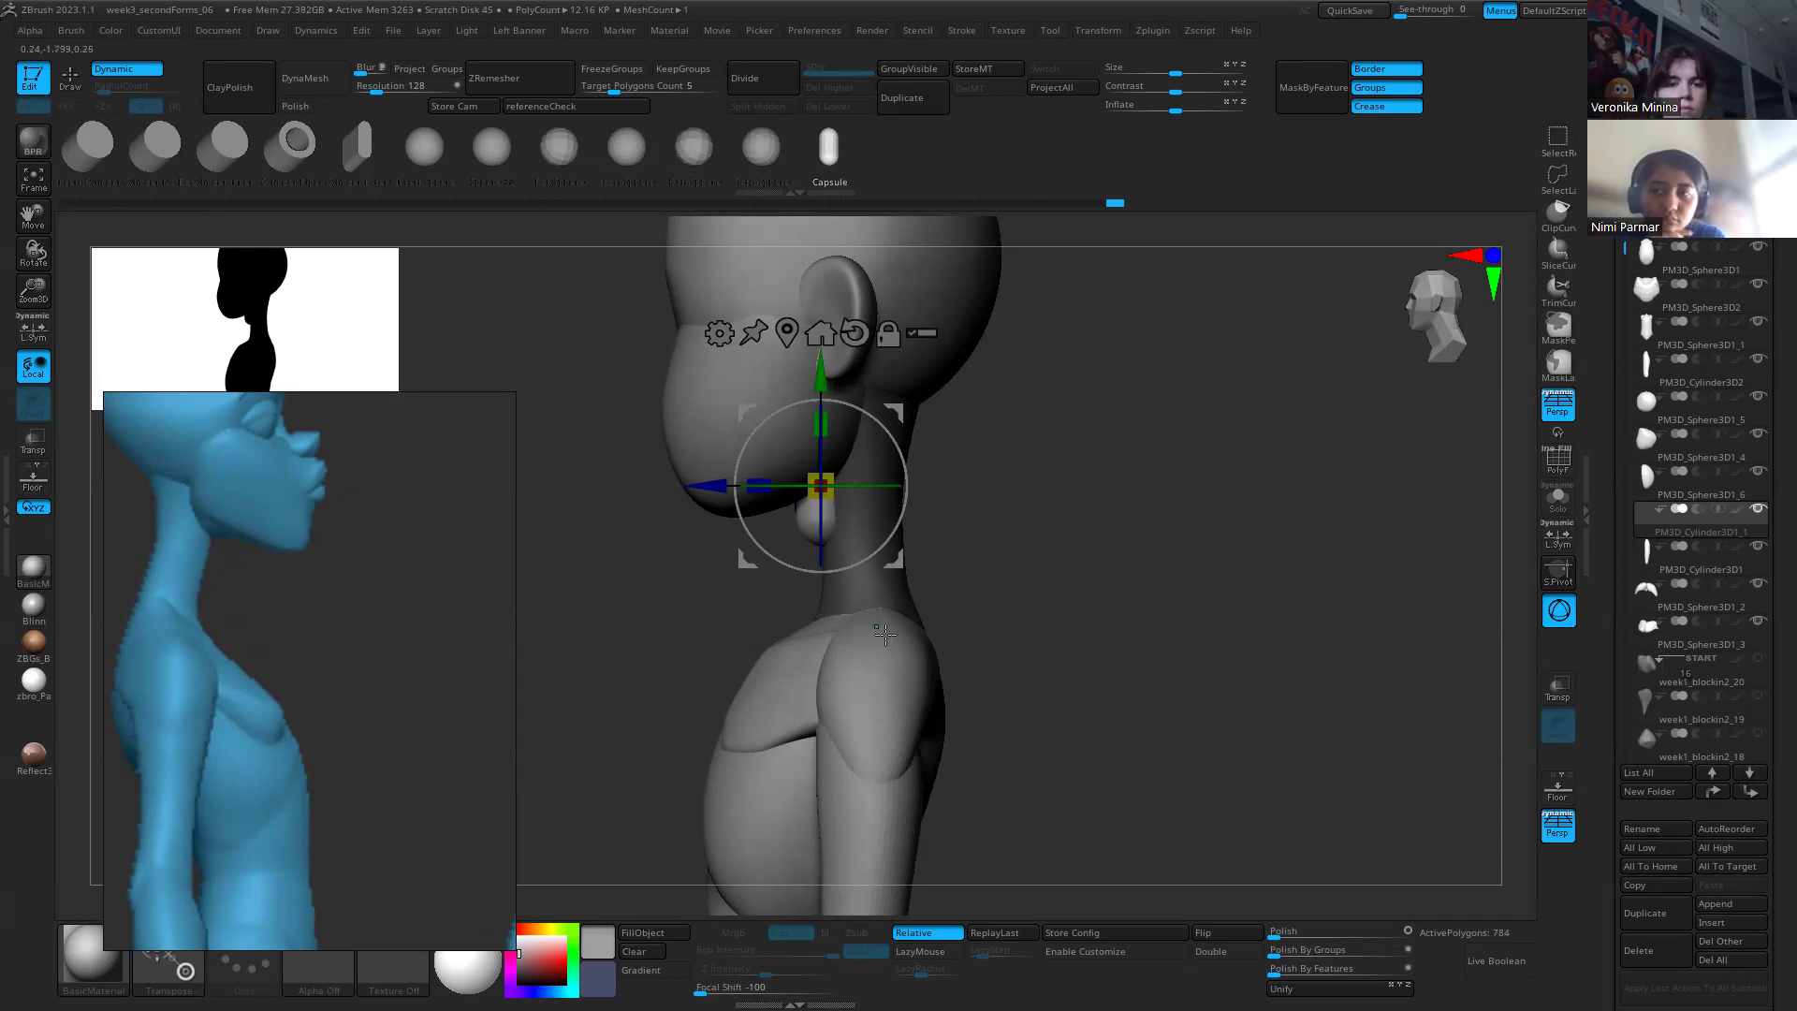
{"action": "key", "text": "q"}
{"action": "key", "text": "w"}
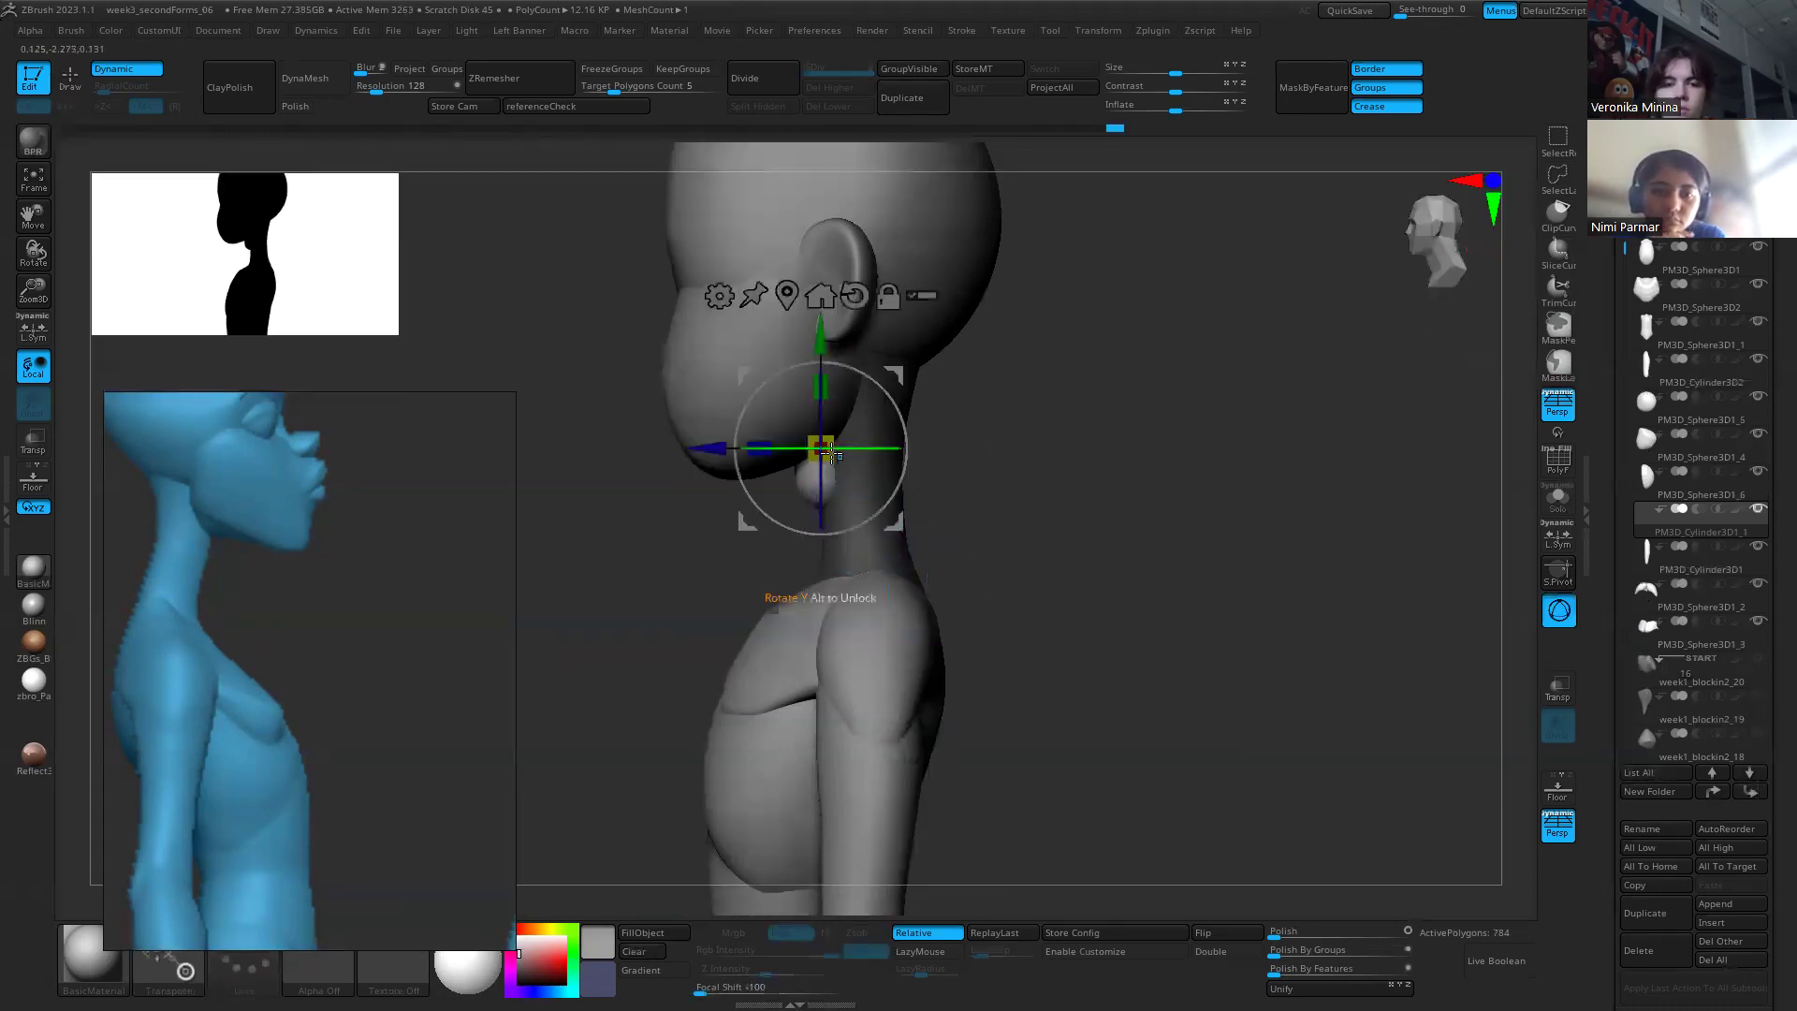
{"action": "left_click_drag", "start_coordinate": [857, 427], "coordinate": [842, 427]}
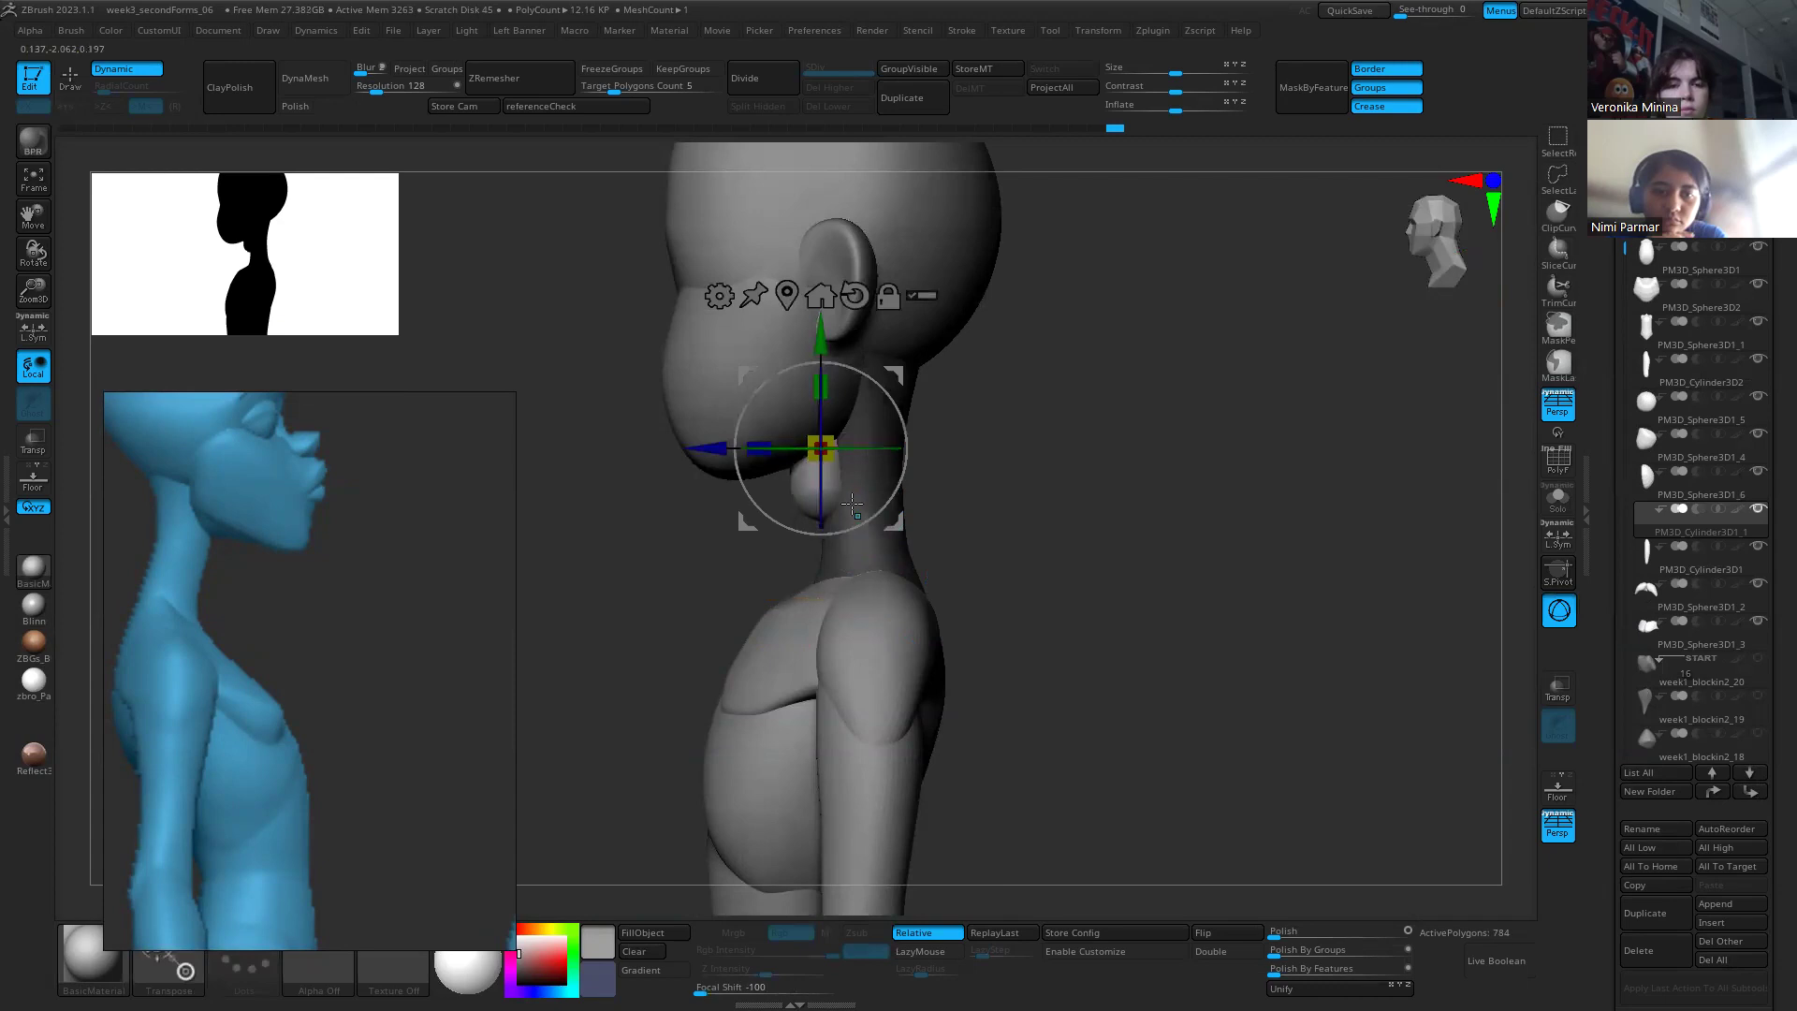
{"action": "left_click_drag", "start_coordinate": [636, 501], "coordinate": [749, 506], "text": "shift"}
{"action": "left_click_drag", "start_coordinate": [936, 515], "coordinate": [791, 529], "text": "shift"}
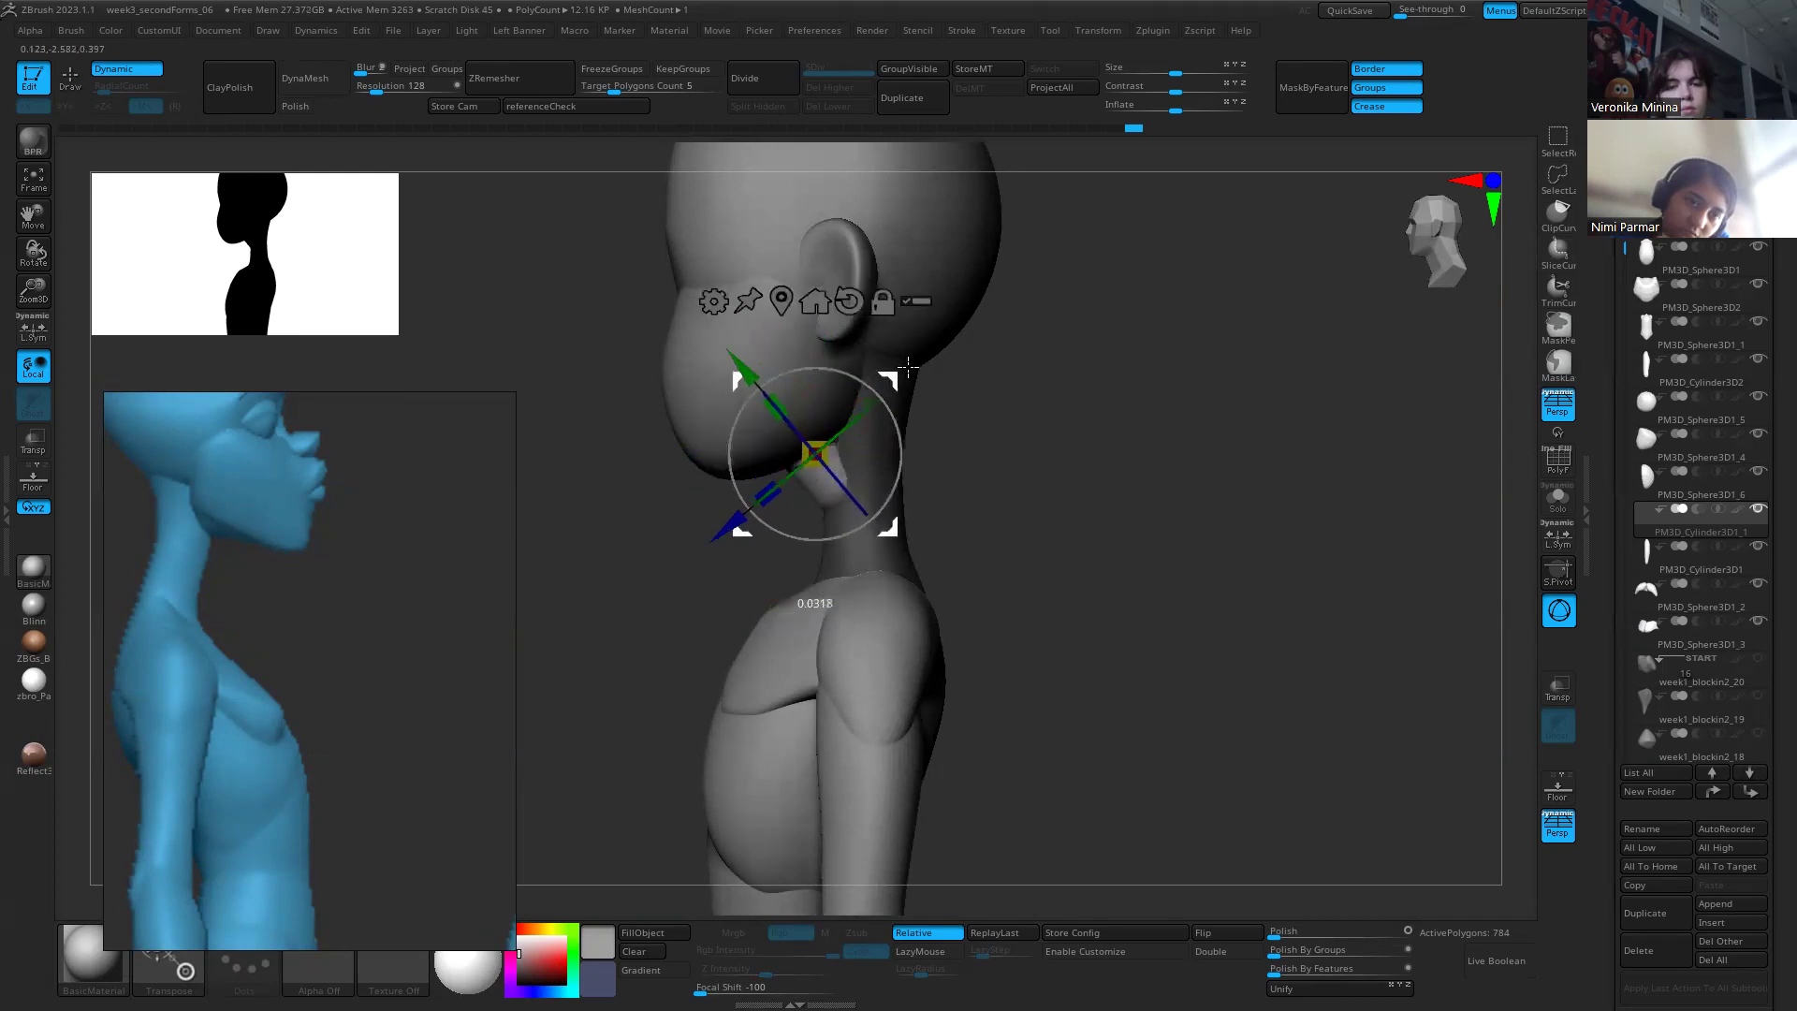
Step: Reshape the capsule beneath the jaw with the Move brush while the neck is masked, blending it into the neck's front
{"action": "key", "text": "q"}
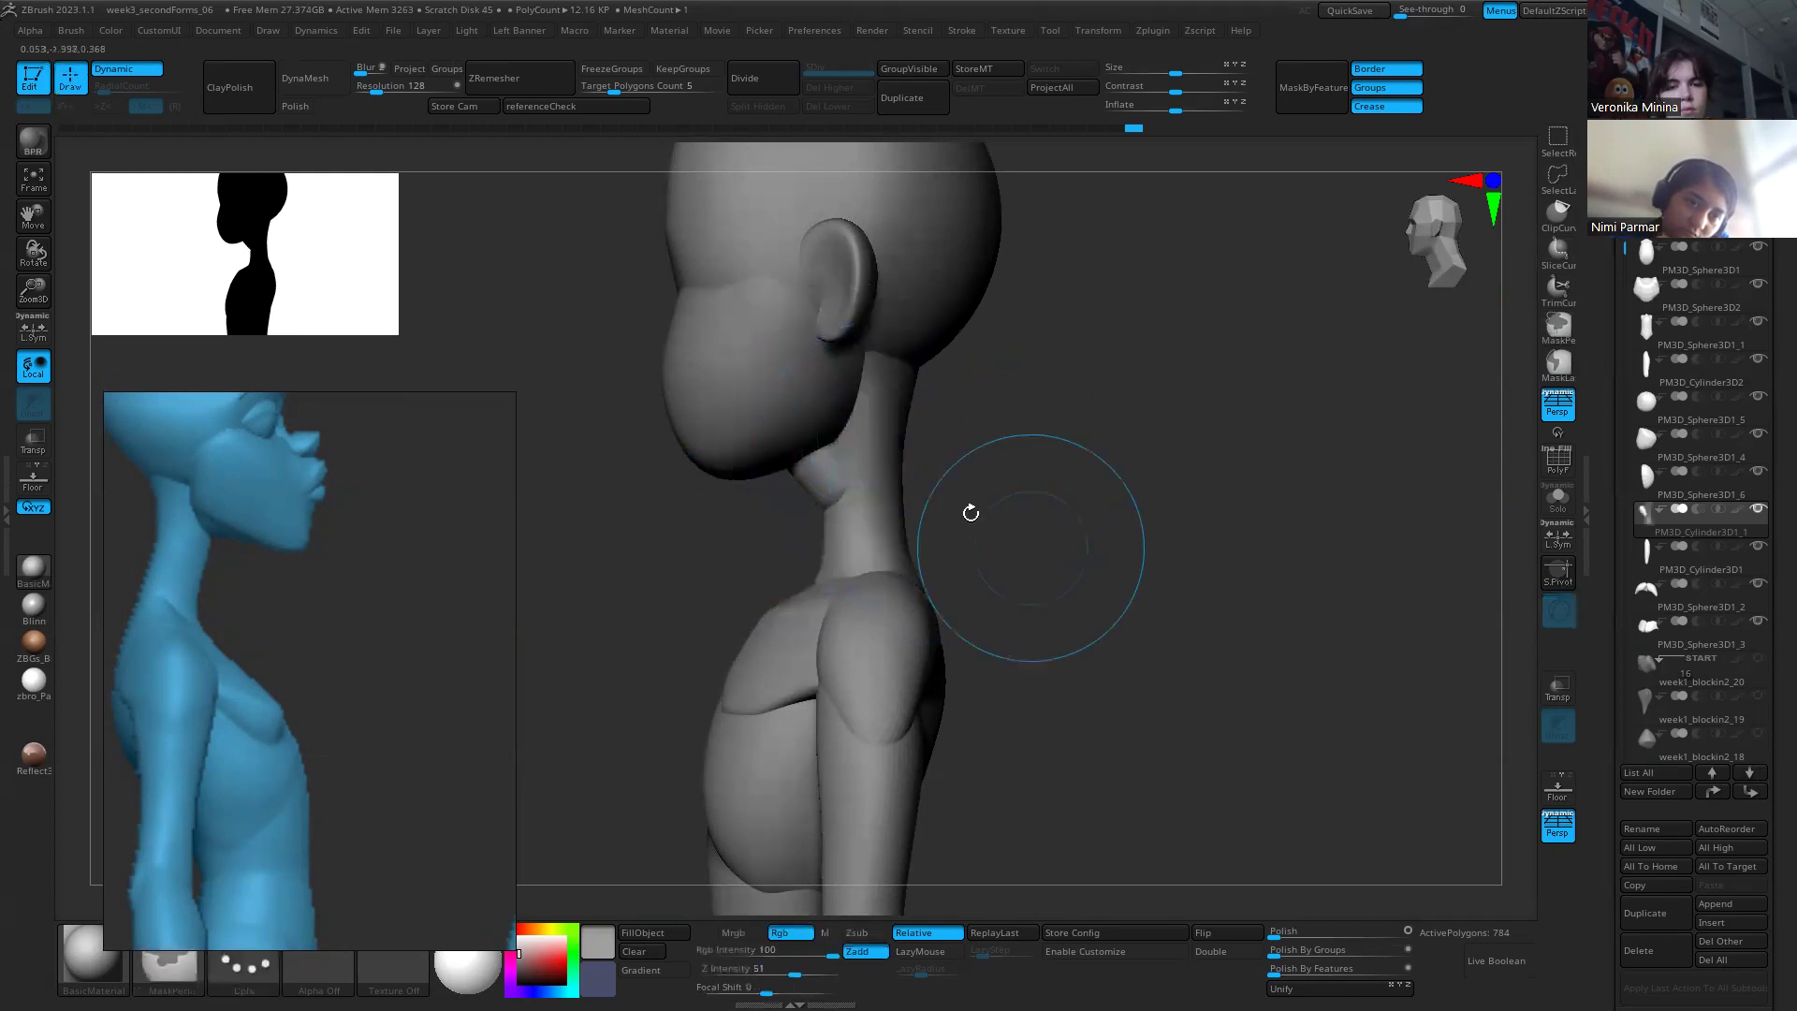
{"action": "left_click", "coordinate": [895, 521], "text": "ctrl"}
{"action": "key", "text": "x"}
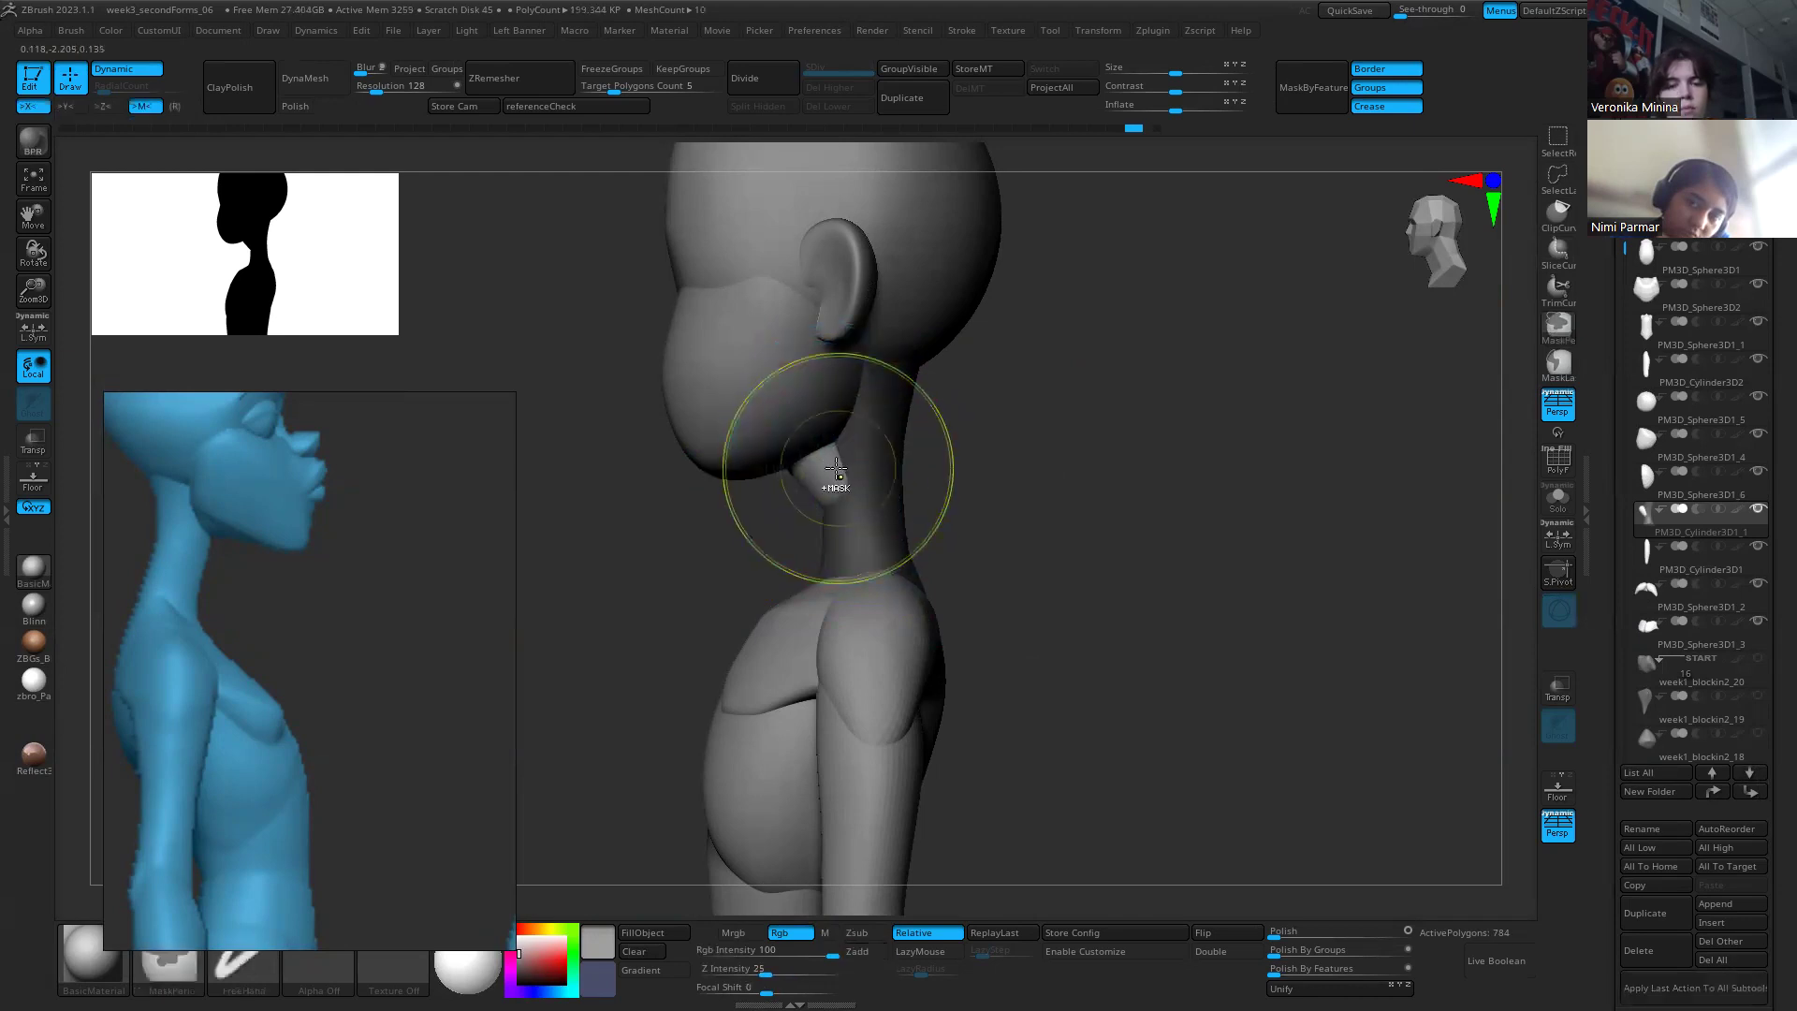
{"action": "key", "text": "ctrl+s"}
{"action": "key", "text": "ctrl+s"}
{"action": "key", "text": "ctrl+s"}
{"action": "key", "text": "ctrl+s"}
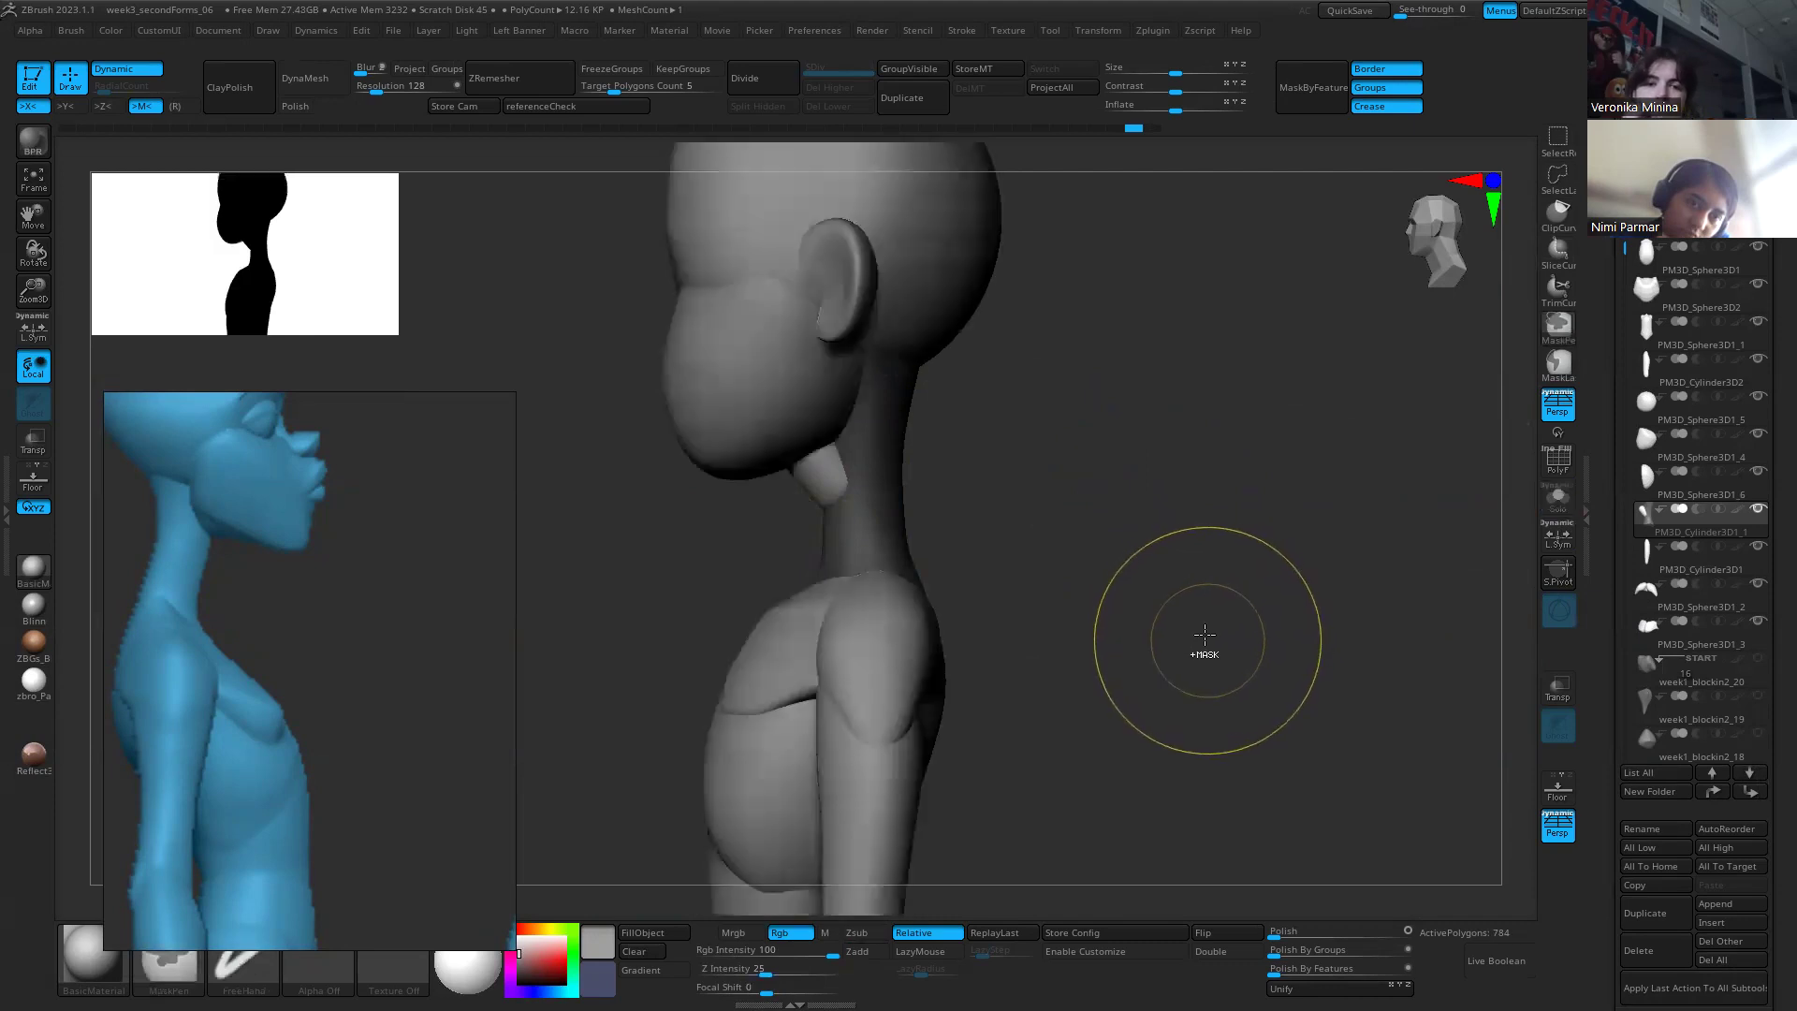
{"action": "left_click_drag", "start_coordinate": [848, 488], "coordinate": [851, 517]}
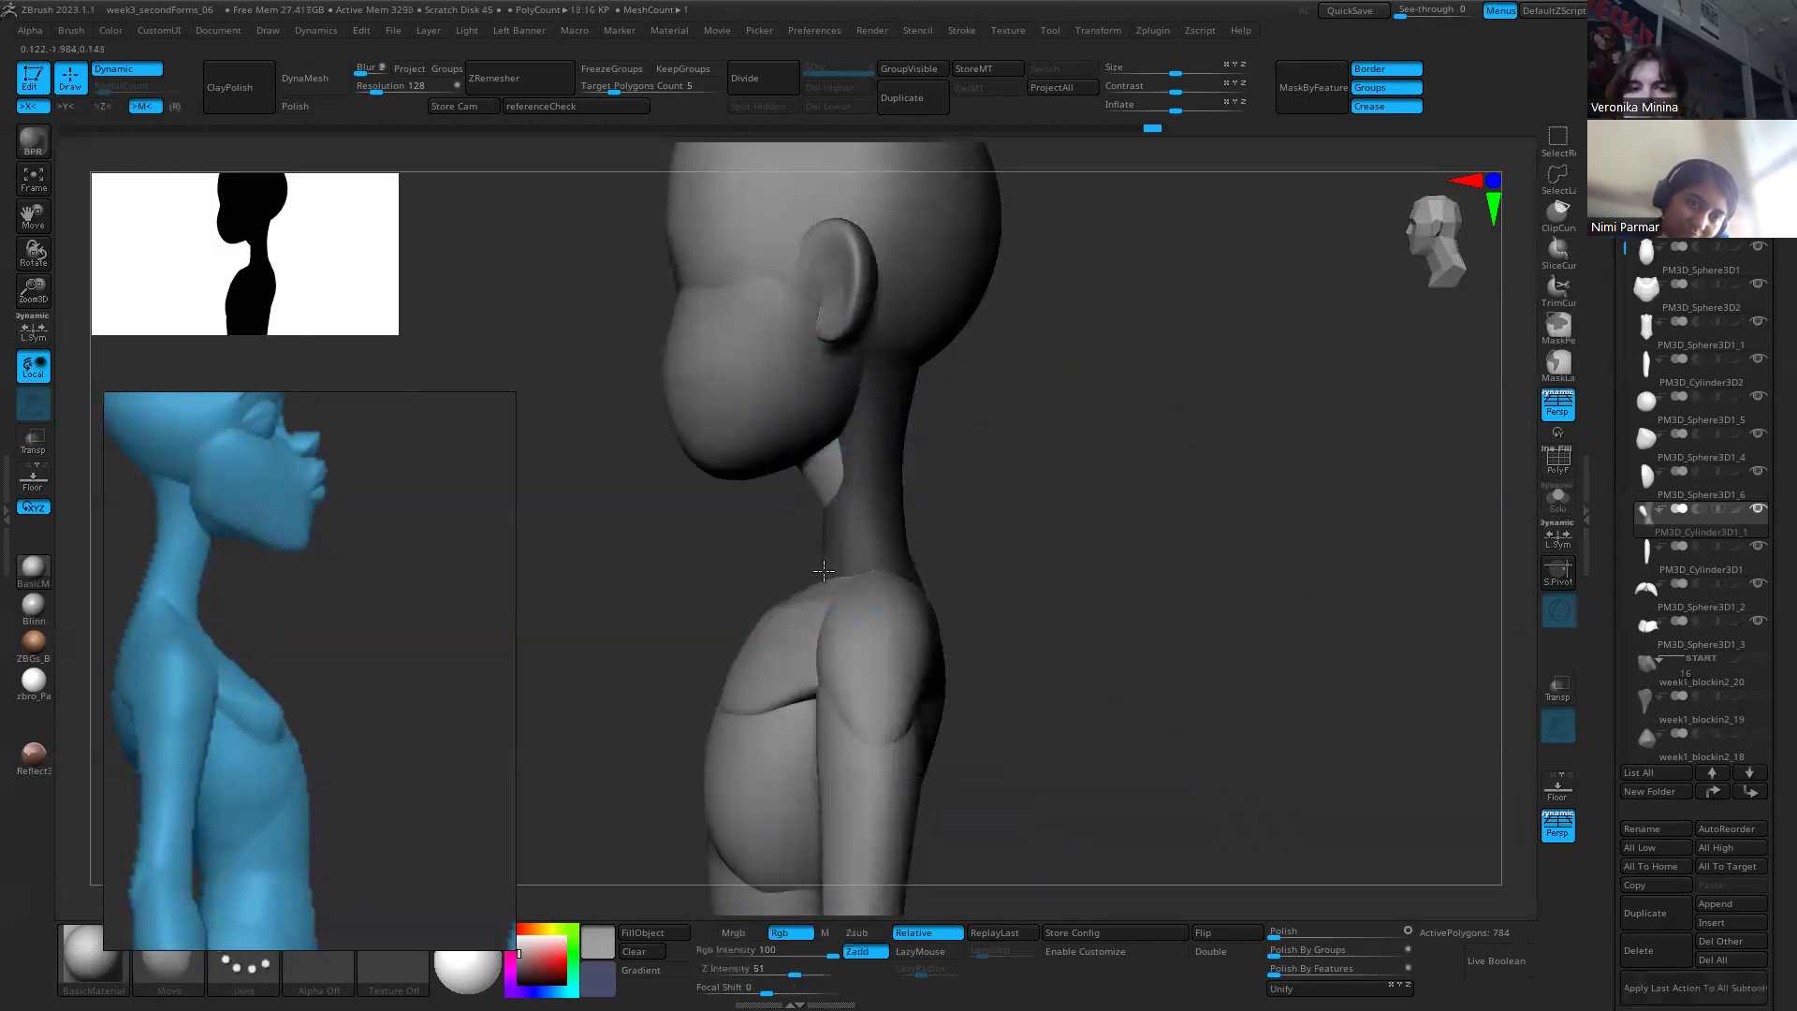
{"action": "left_click_drag", "start_coordinate": [807, 468], "coordinate": [1008, 583]}
{"action": "key", "text": "f"}
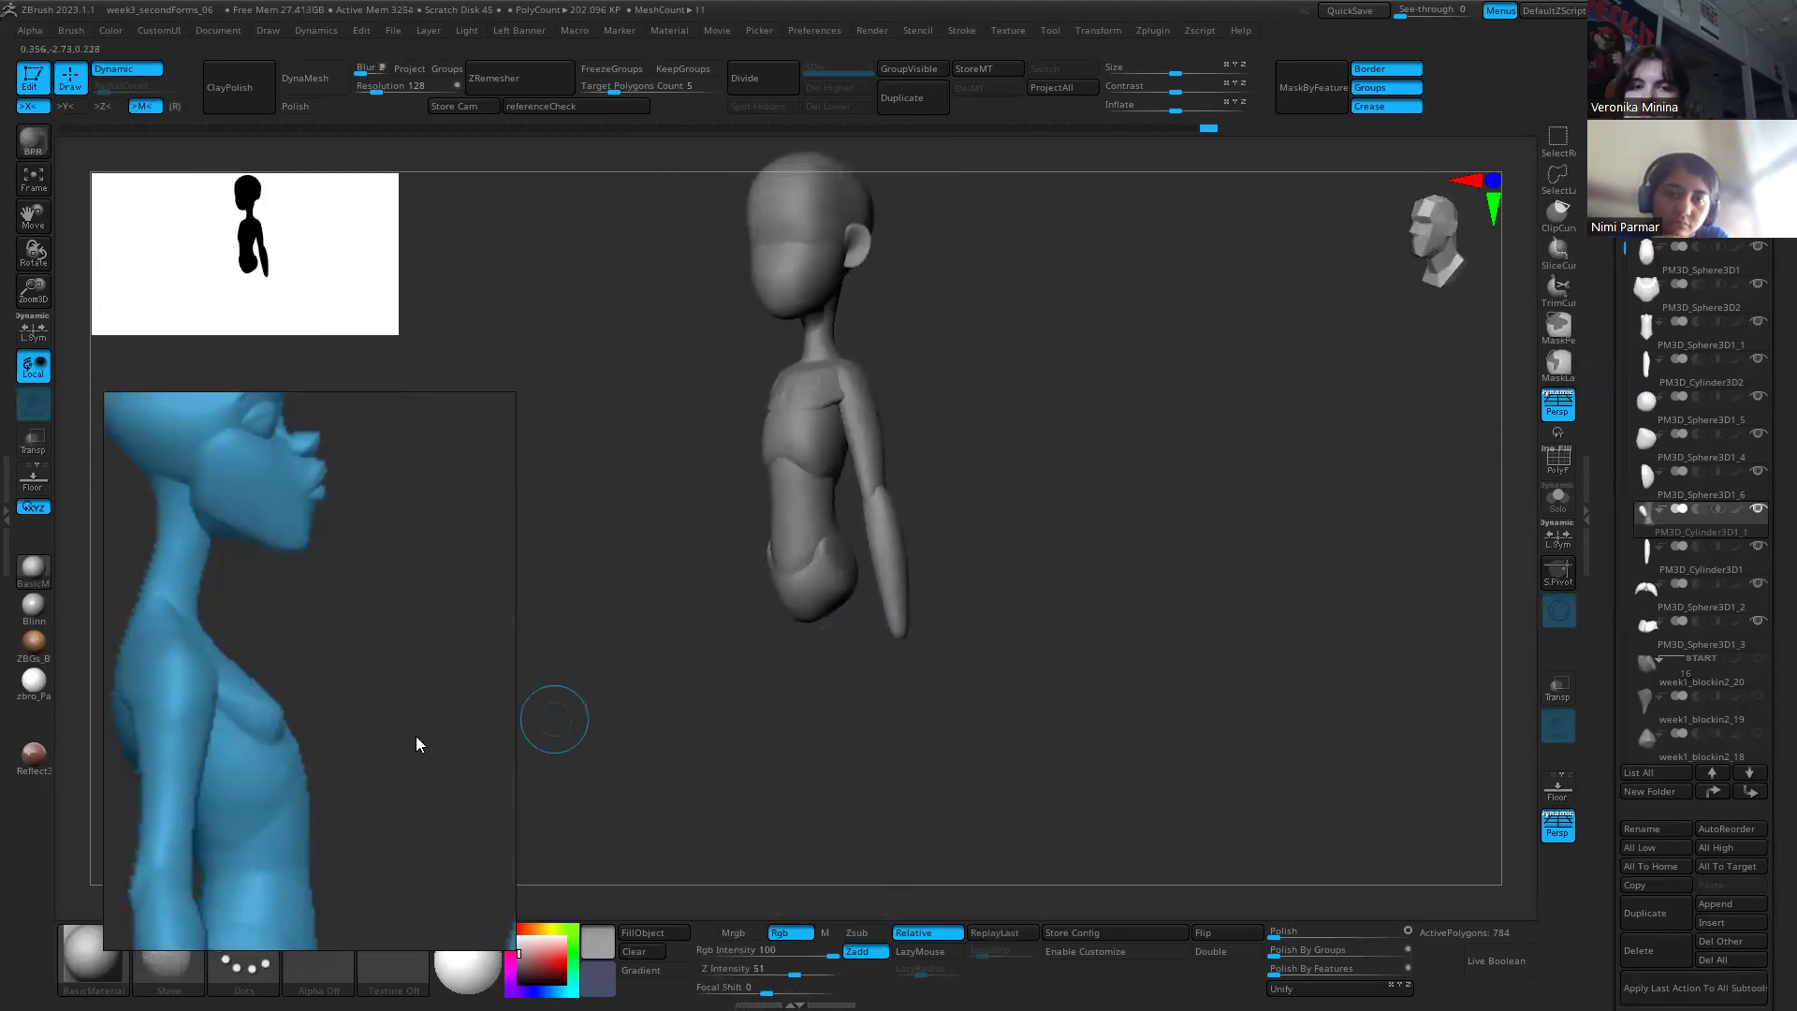
Step: Examine the body, torso and head reference images for the figure's overall proportions and secondary forms
{"action": "scroll", "coordinate": [375, 711], "scroll_direction": "down", "scroll_amount": 5}
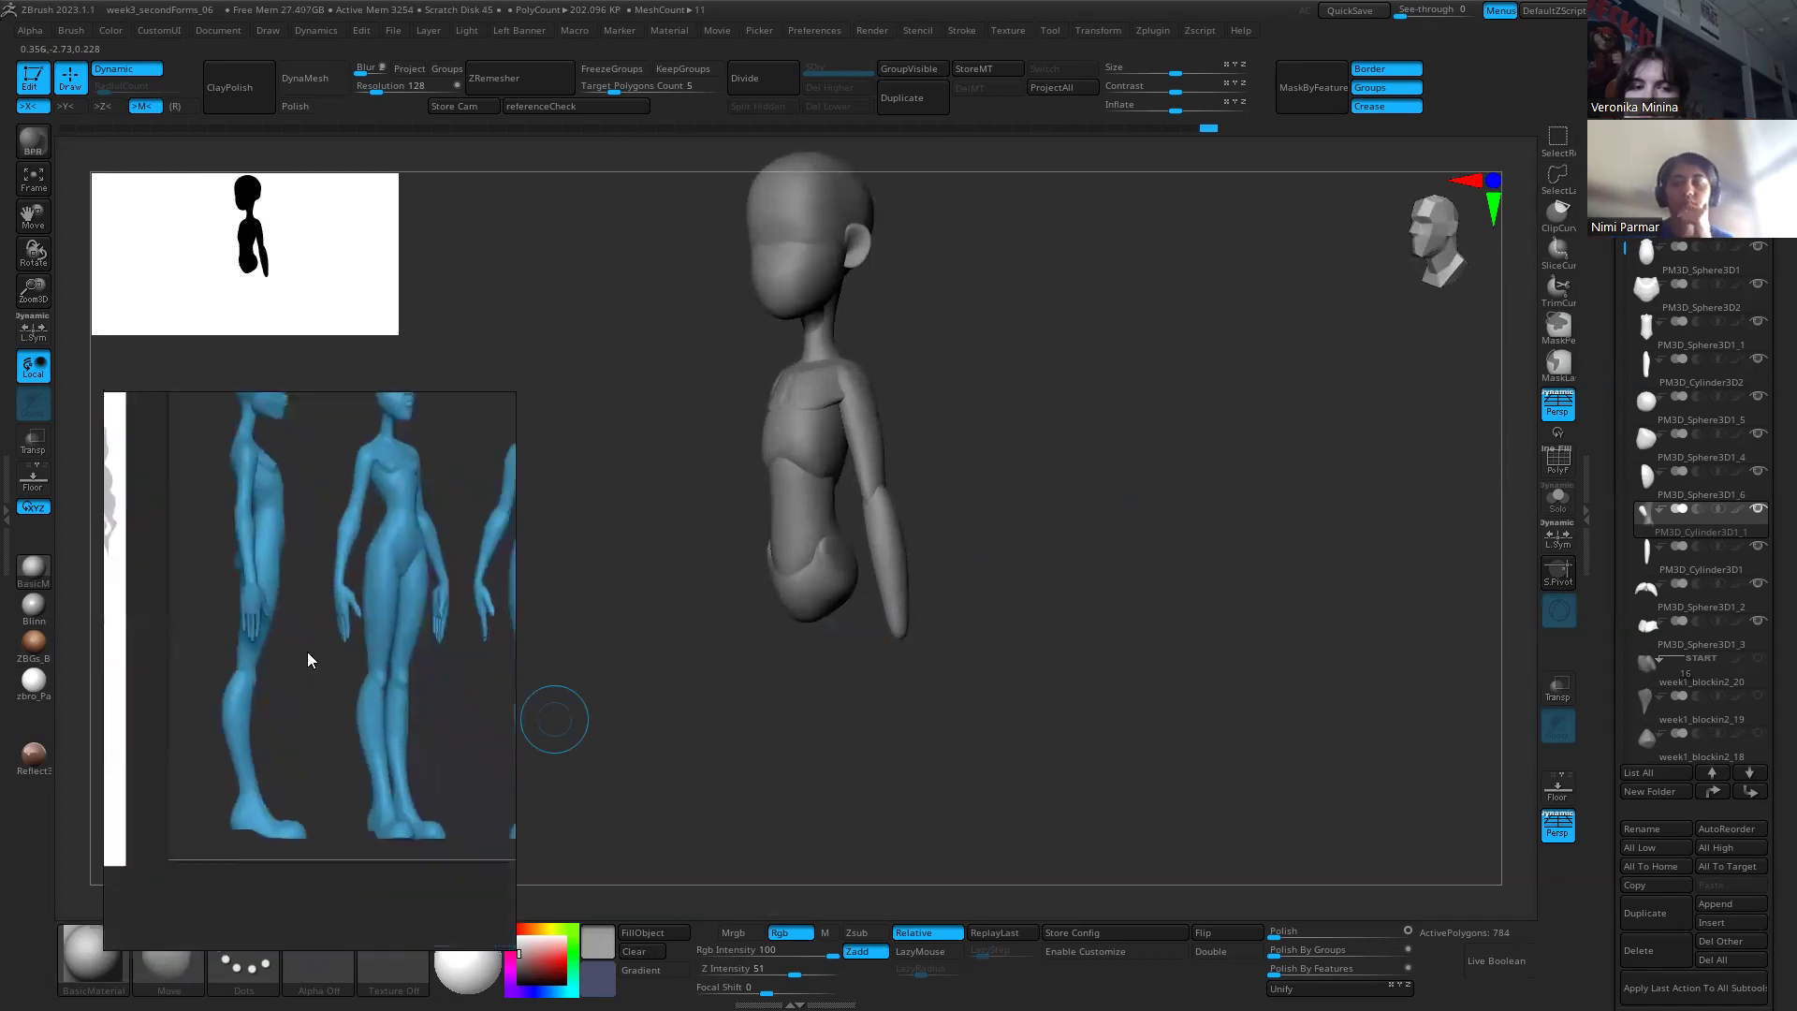
{"action": "scroll", "coordinate": [374, 756], "scroll_direction": "down", "scroll_amount": 5}
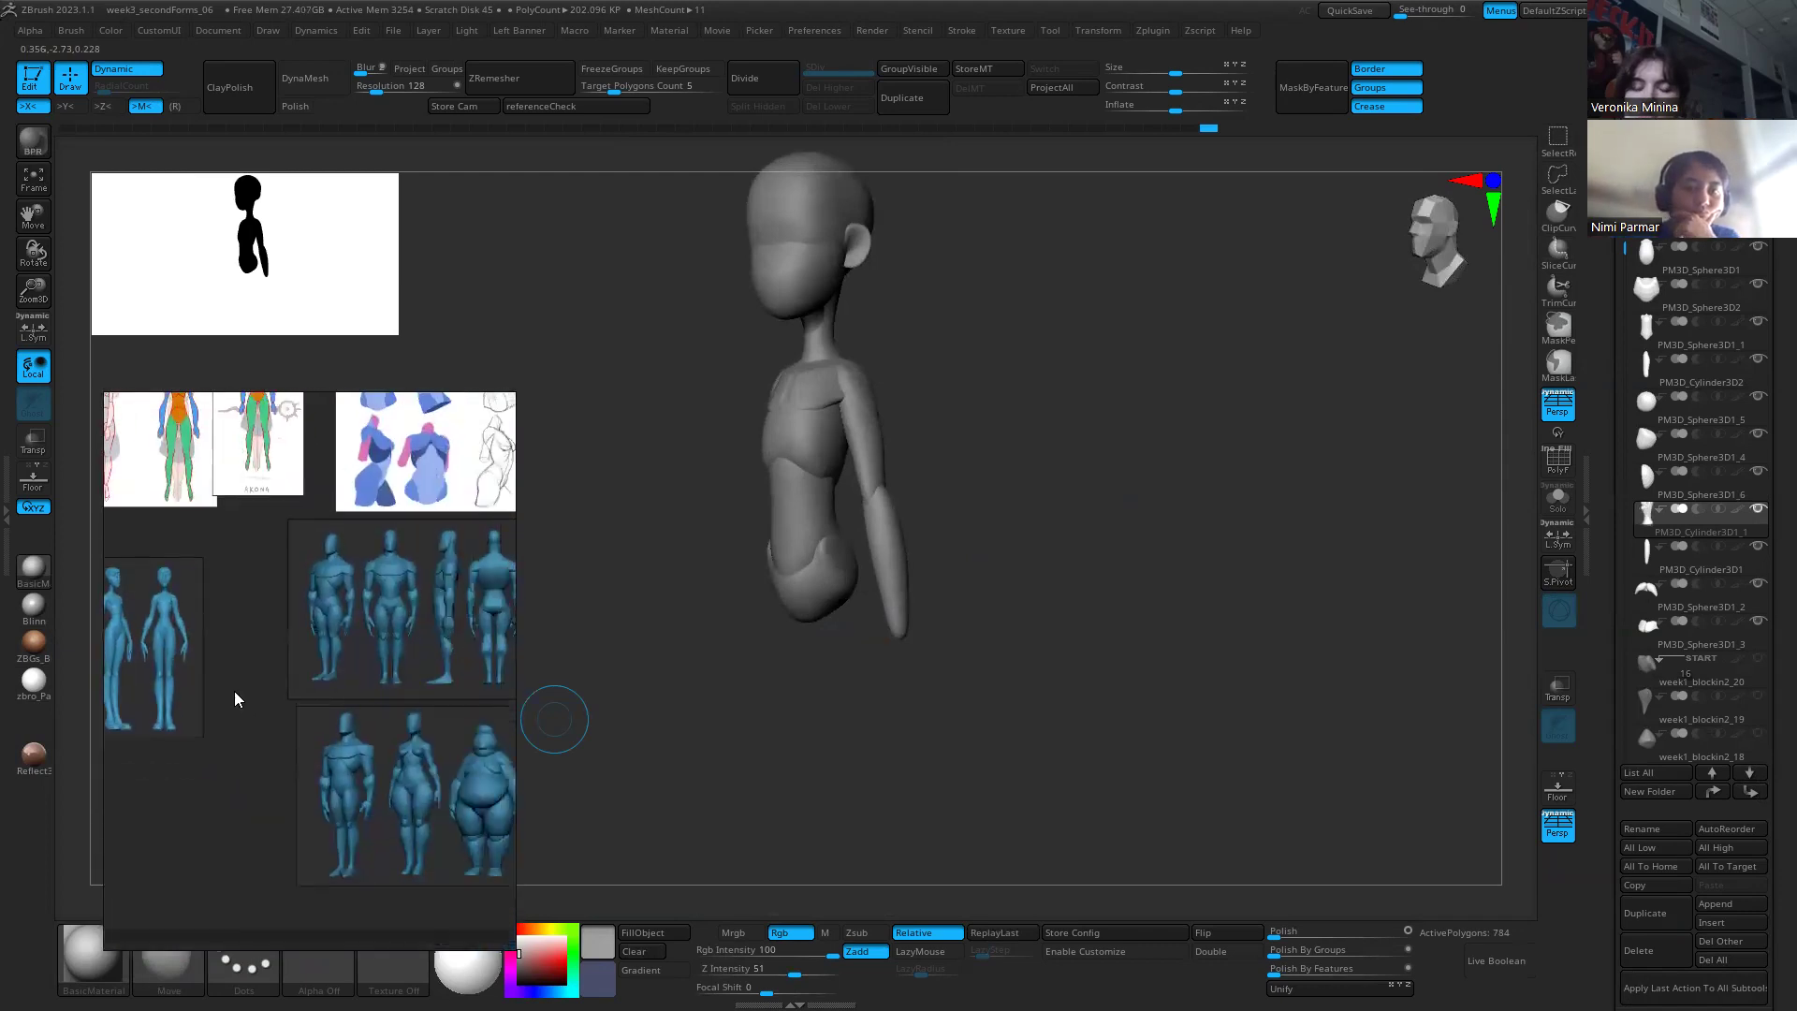
{"action": "scroll", "coordinate": [426, 764], "scroll_direction": "up", "scroll_amount": 4}
{"action": "middle_click_drag", "start_coordinate": [420, 762], "coordinate": [270, 607]}
{"action": "scroll", "coordinate": [270, 606], "scroll_direction": "up", "scroll_amount": 2}
{"action": "scroll", "coordinate": [334, 704], "scroll_direction": "down", "scroll_amount": 3}
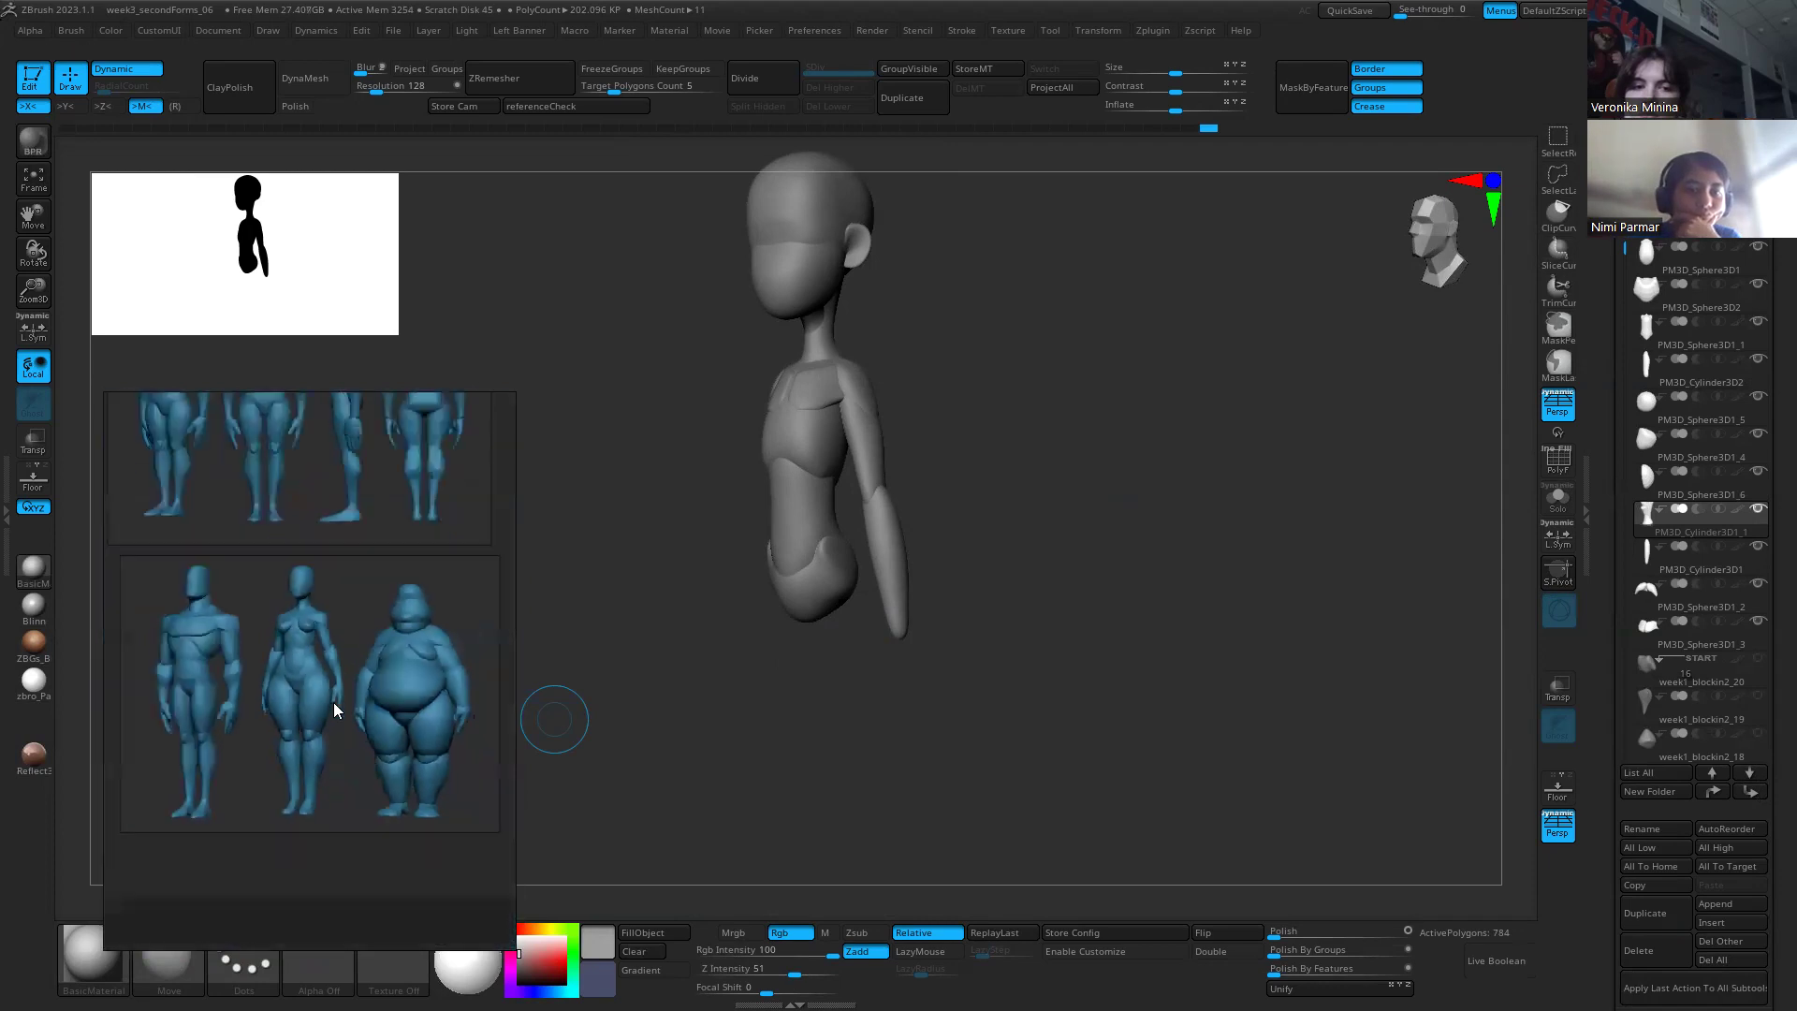
{"action": "scroll", "coordinate": [334, 709], "scroll_direction": "down", "scroll_amount": 5}
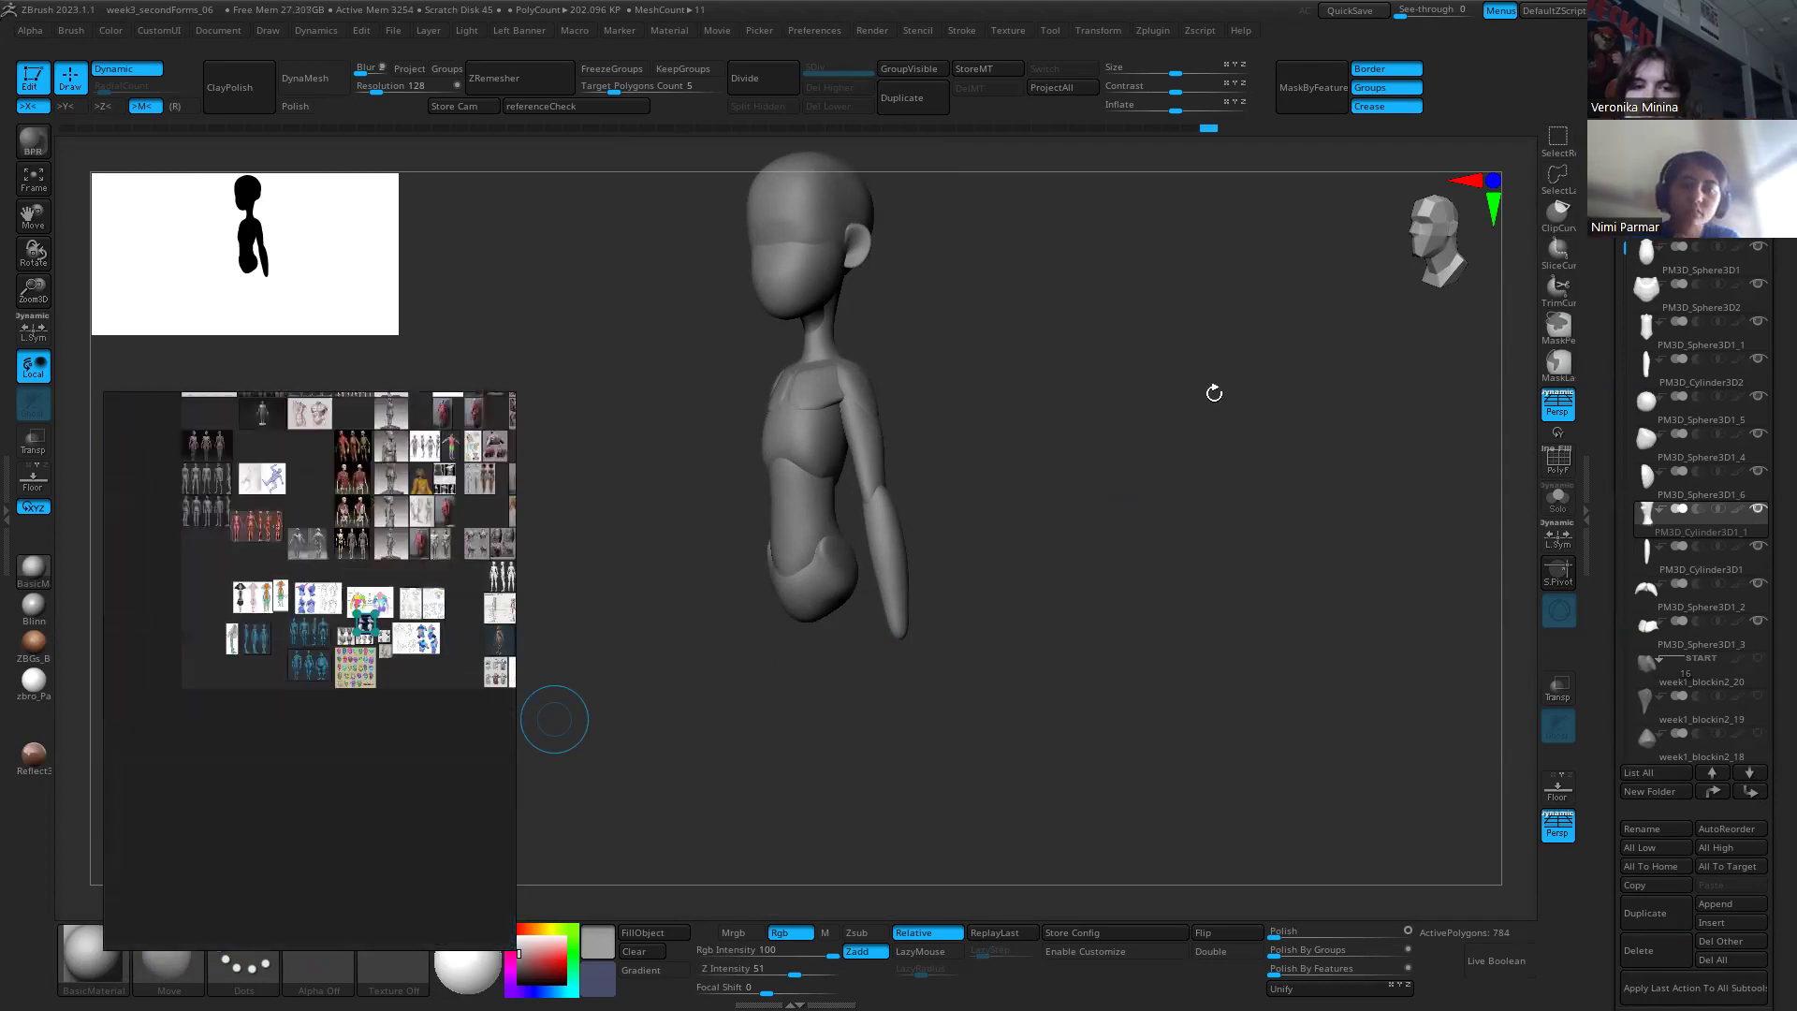
{"action": "scroll", "coordinate": [402, 666], "scroll_direction": "up", "scroll_amount": 8}
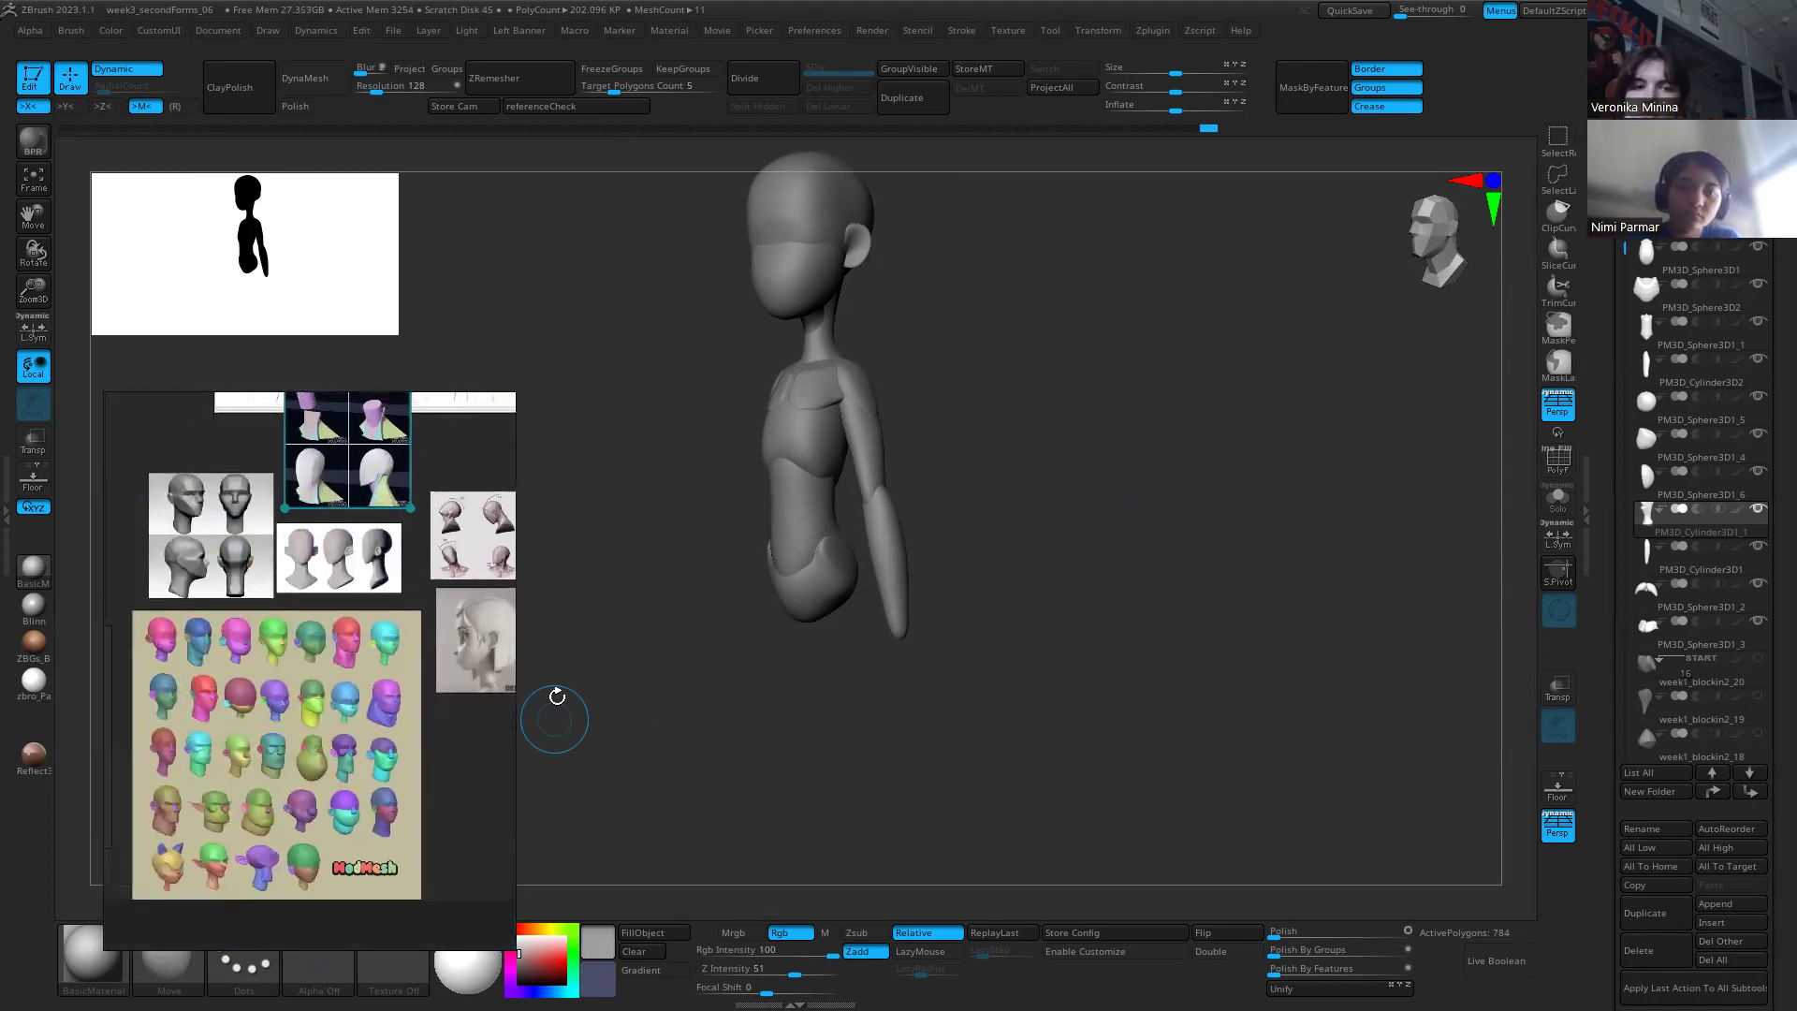
{"action": "scroll", "coordinate": [556, 696], "scroll_direction": "down", "scroll_amount": 3}
{"action": "scroll", "coordinate": [621, 709], "scroll_direction": "up", "scroll_amount": 1}
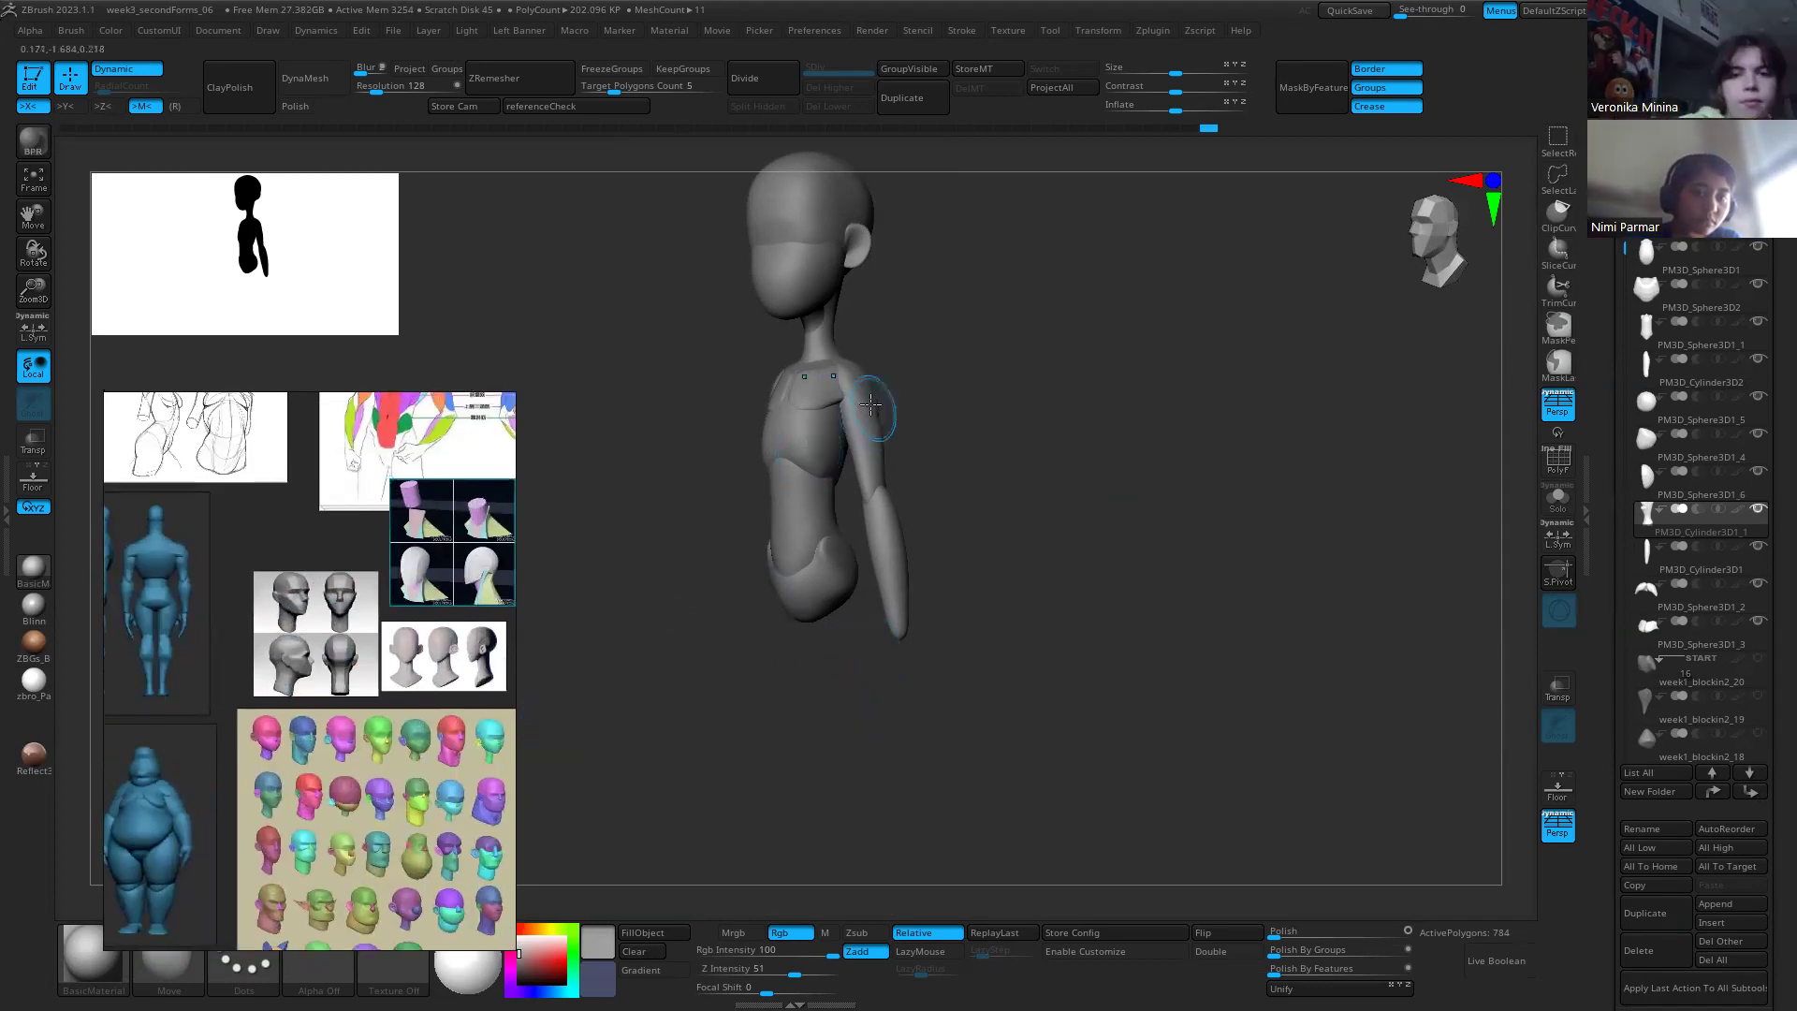
Step: Select the ribcage and smooth and reshape its lower side where it meets the waist
{"action": "left_click", "coordinate": [836, 465], "text": "alt"}
{"action": "scroll", "coordinate": [836, 465], "scroll_direction": "up", "scroll_amount": 5}
{"action": "key", "text": "s"}
{"action": "left_click", "coordinate": [836, 465]}
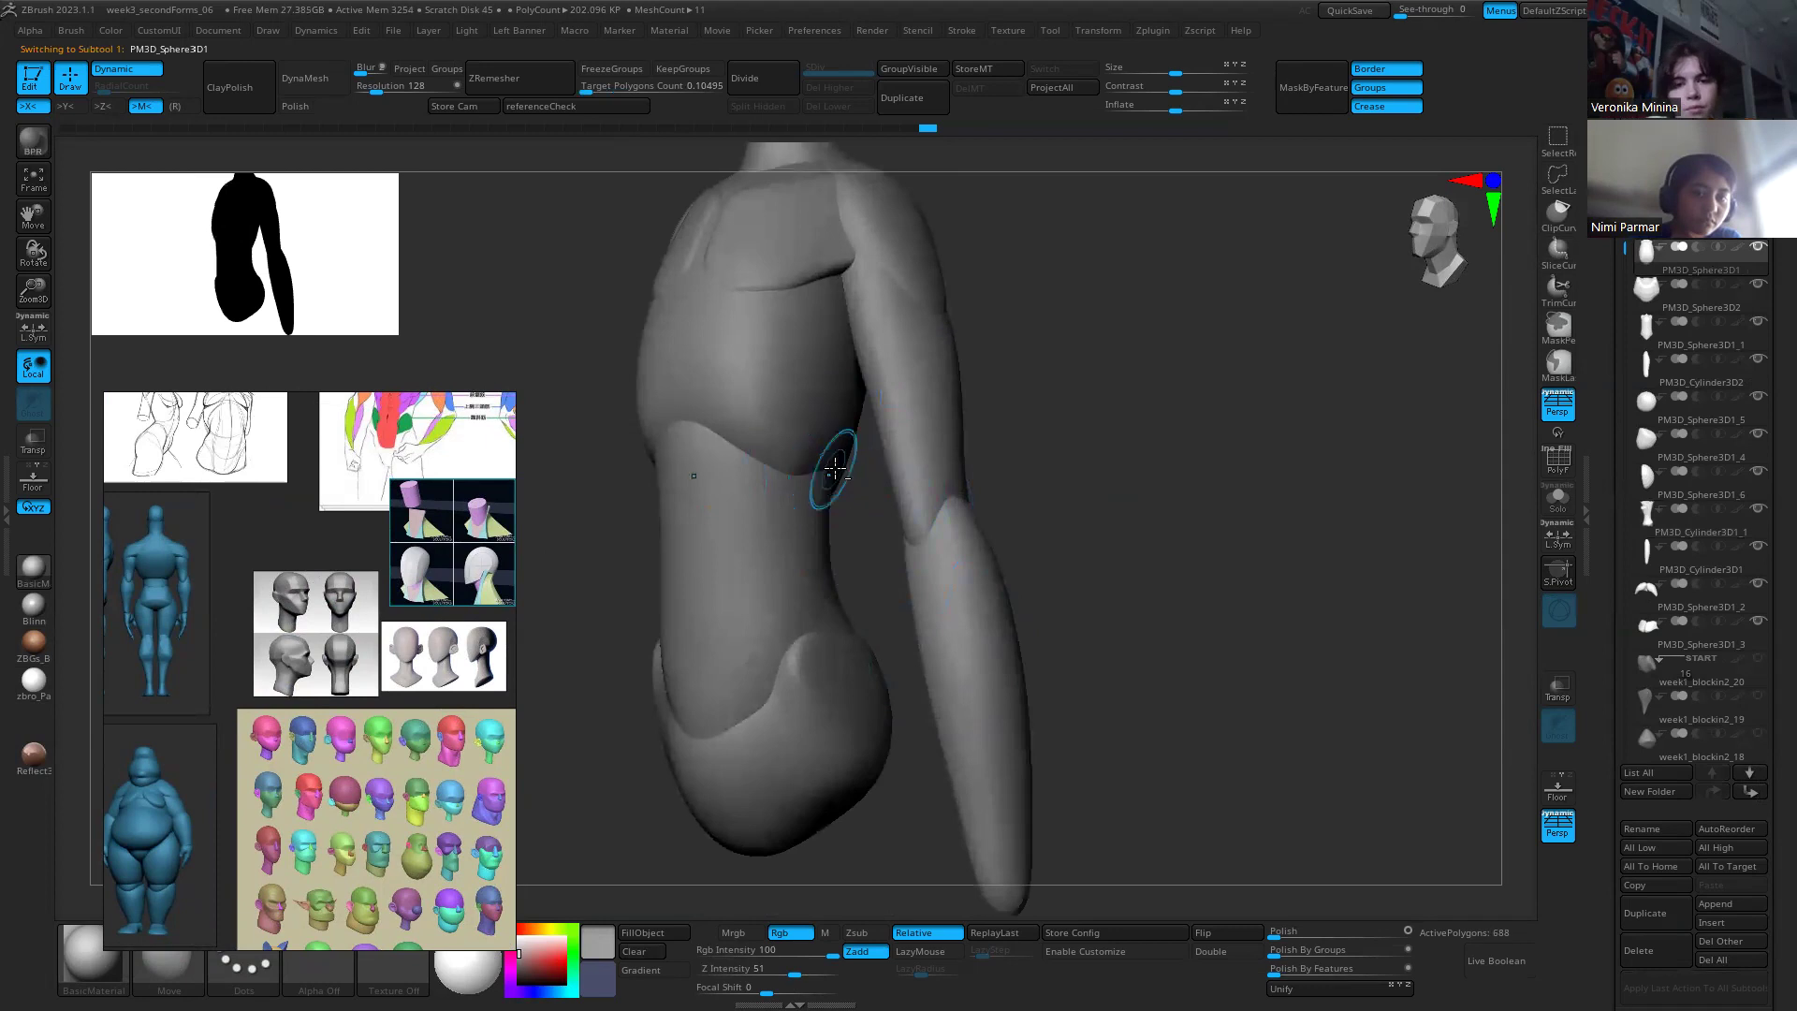
{"action": "key", "text": "shift"}
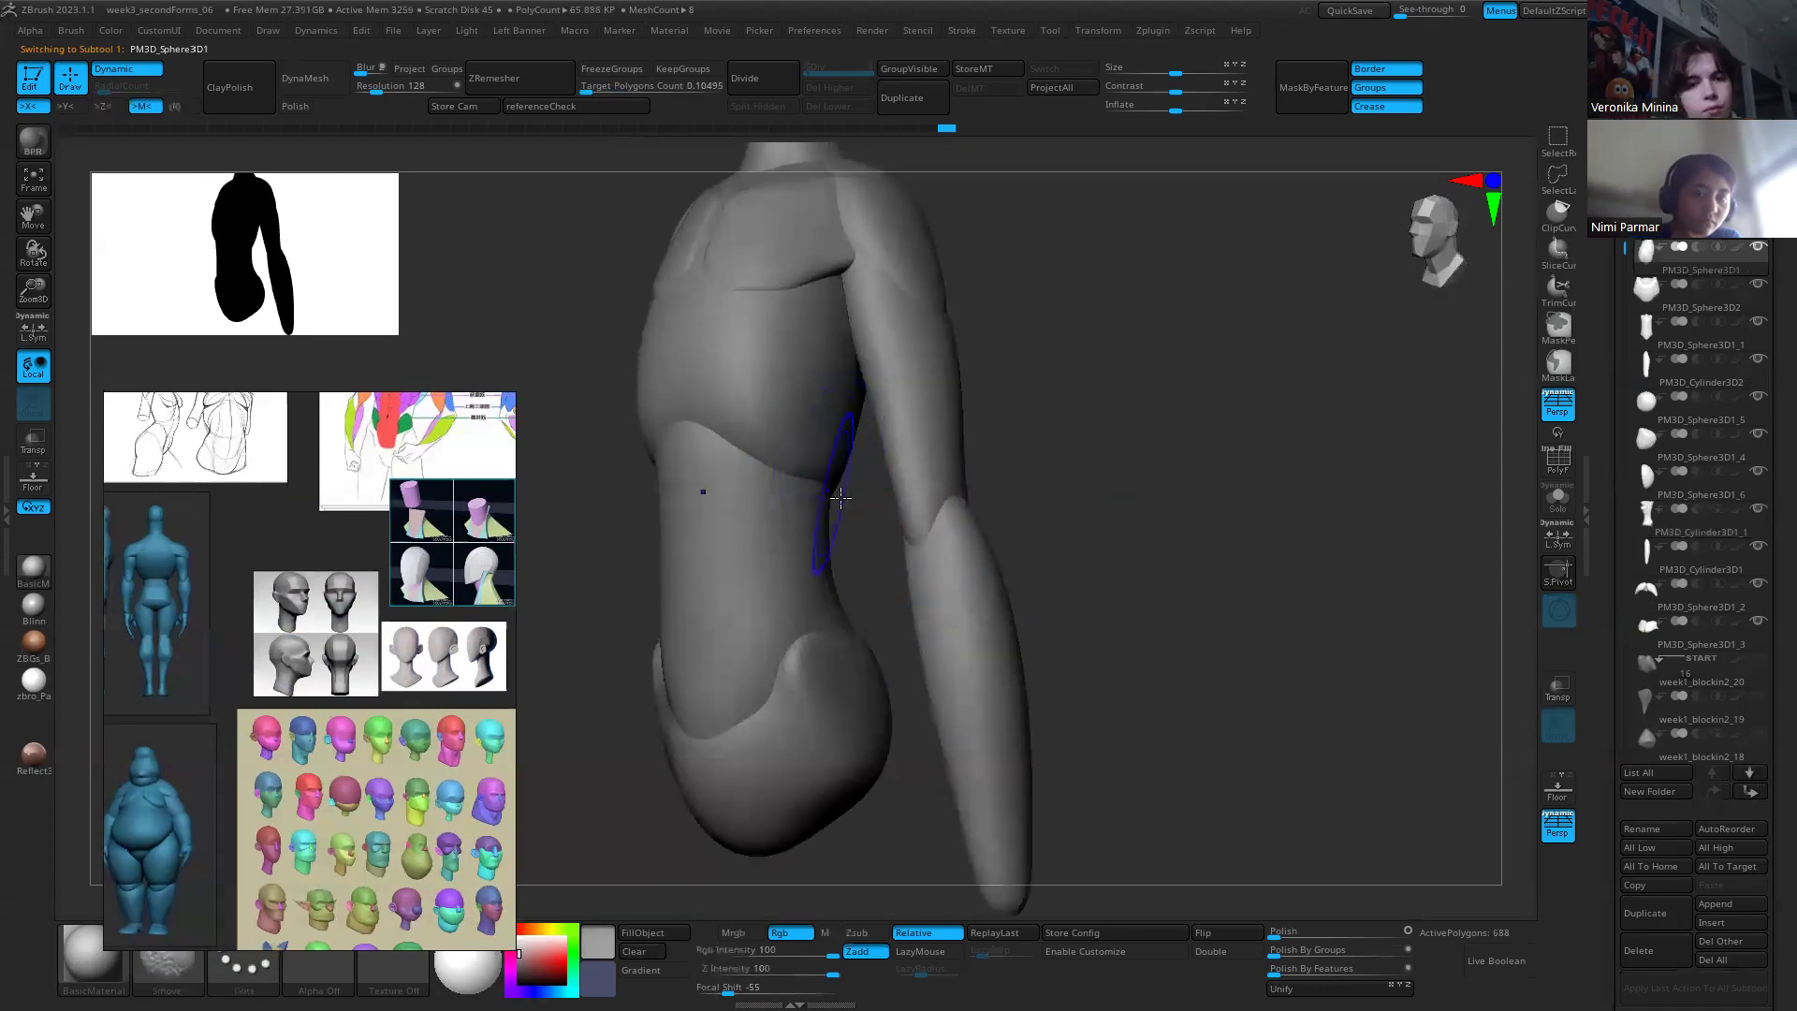
{"action": "mouse_move", "coordinate": [832, 516]}
{"action": "left_mouse_down", "text": "shift"}
{"action": "mouse_move", "coordinate": [805, 474]}
{"action": "mouse_move", "coordinate": [829, 474]}
{"action": "mouse_move", "coordinate": [840, 421]}
{"action": "mouse_move", "coordinate": [837, 489]}
{"action": "left_mouse_up", "text": "shift"}
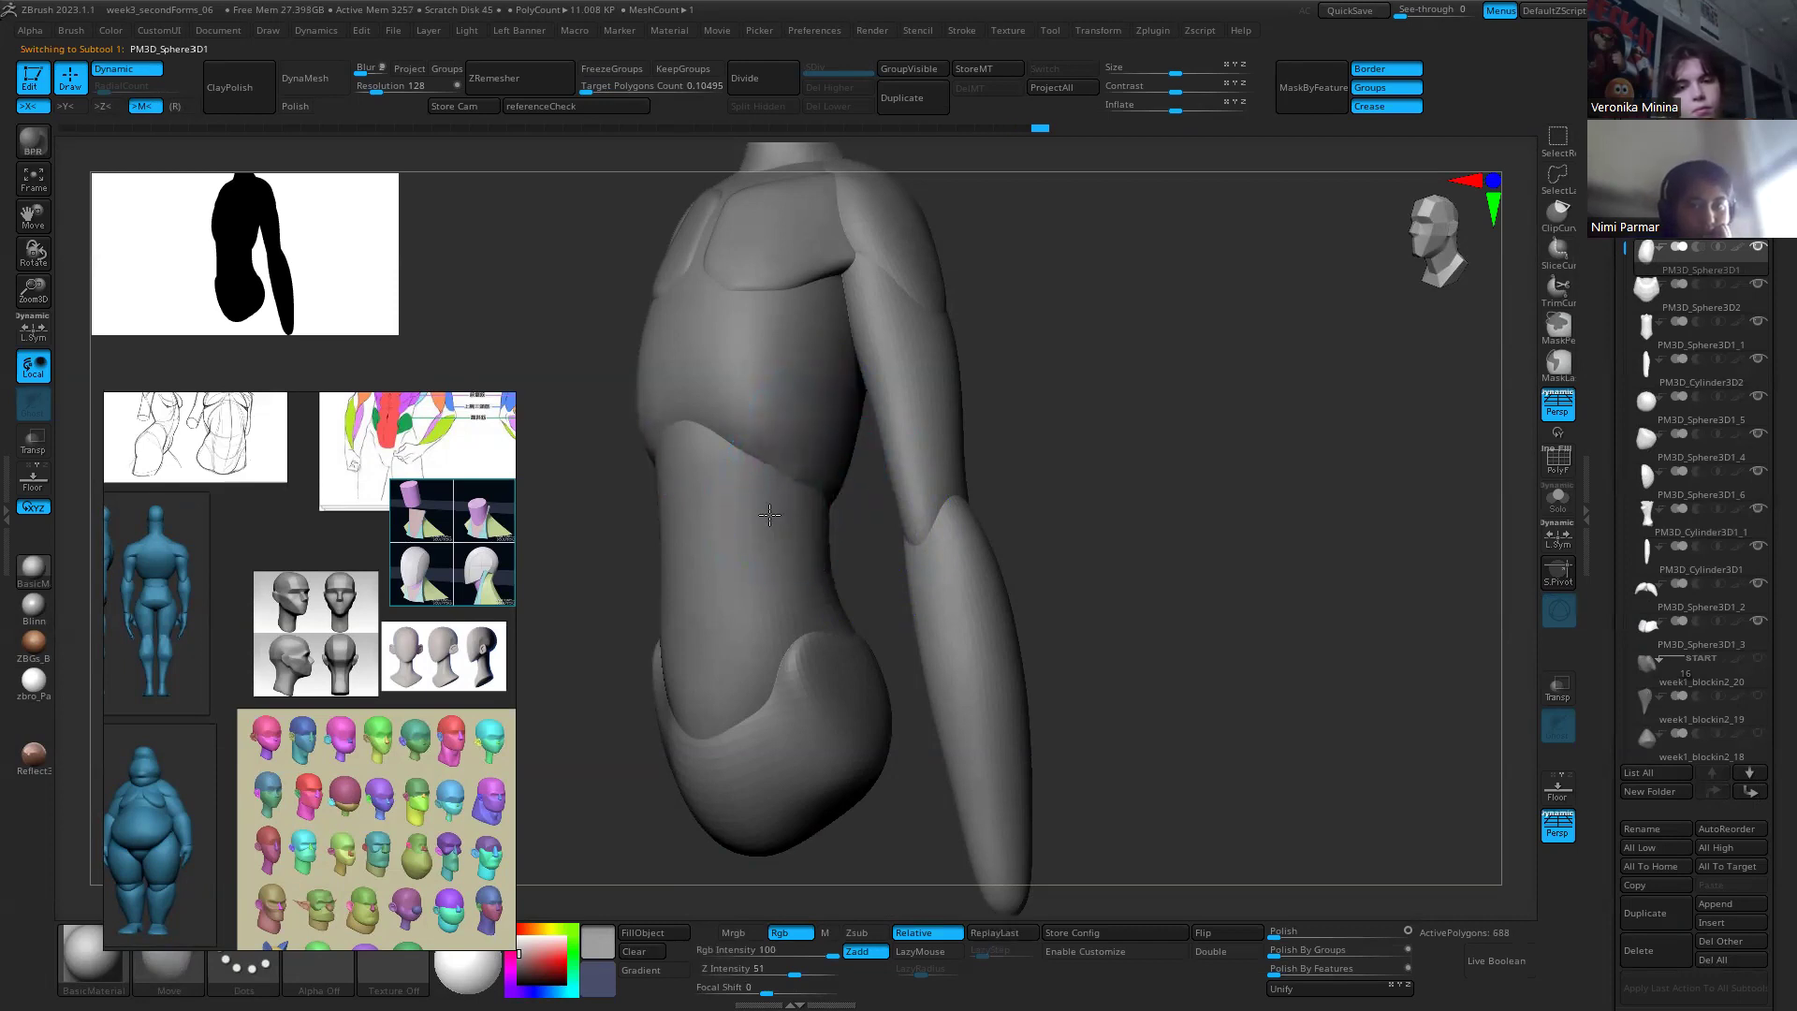
{"action": "mouse_move", "coordinate": [846, 525]}
{"action": "left_mouse_down", "text": "shift"}
{"action": "mouse_move", "coordinate": [797, 506]}
{"action": "mouse_move", "coordinate": [835, 480]}
{"action": "mouse_move", "coordinate": [811, 486]}
{"action": "left_mouse_up", "text": "shift"}
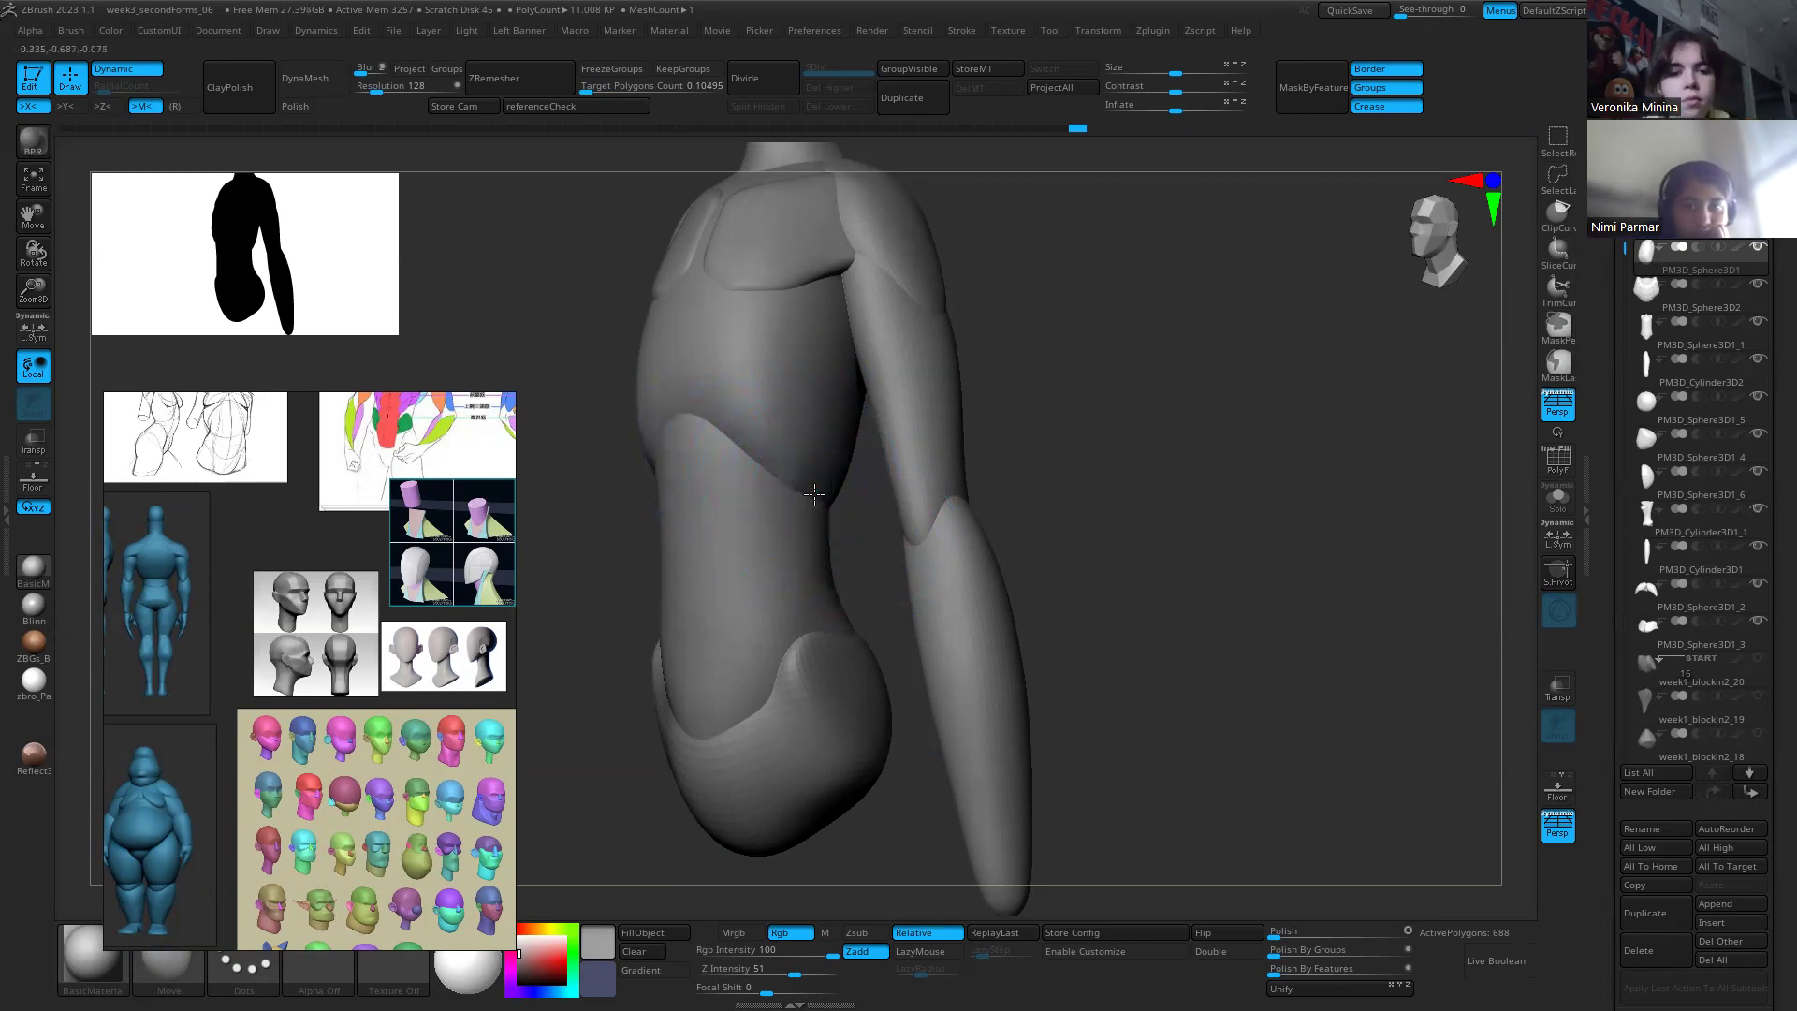
Step: Remesh the ribcage with ZRemesher and check the whole figure from a distance
{"action": "left_click", "coordinate": [543, 86]}
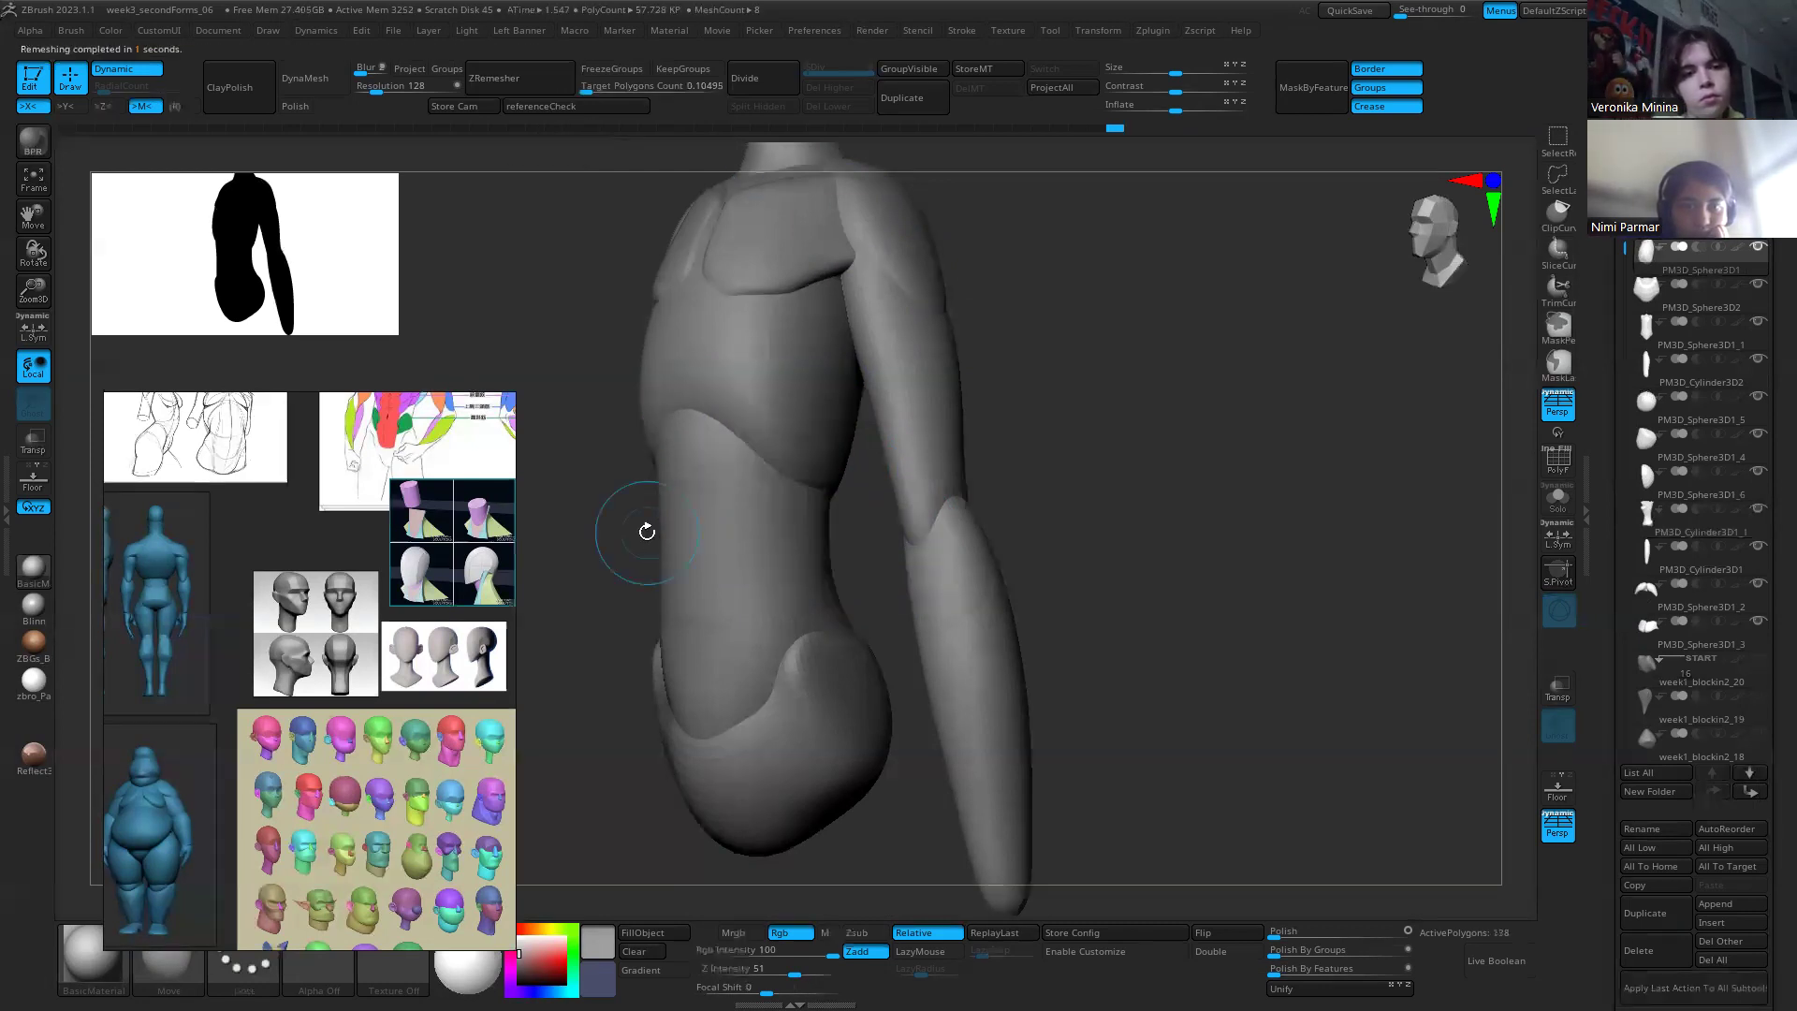
{"action": "key", "text": "ctrl"}
{"action": "left_click_drag", "start_coordinate": [638, 528], "coordinate": [1007, 599]}
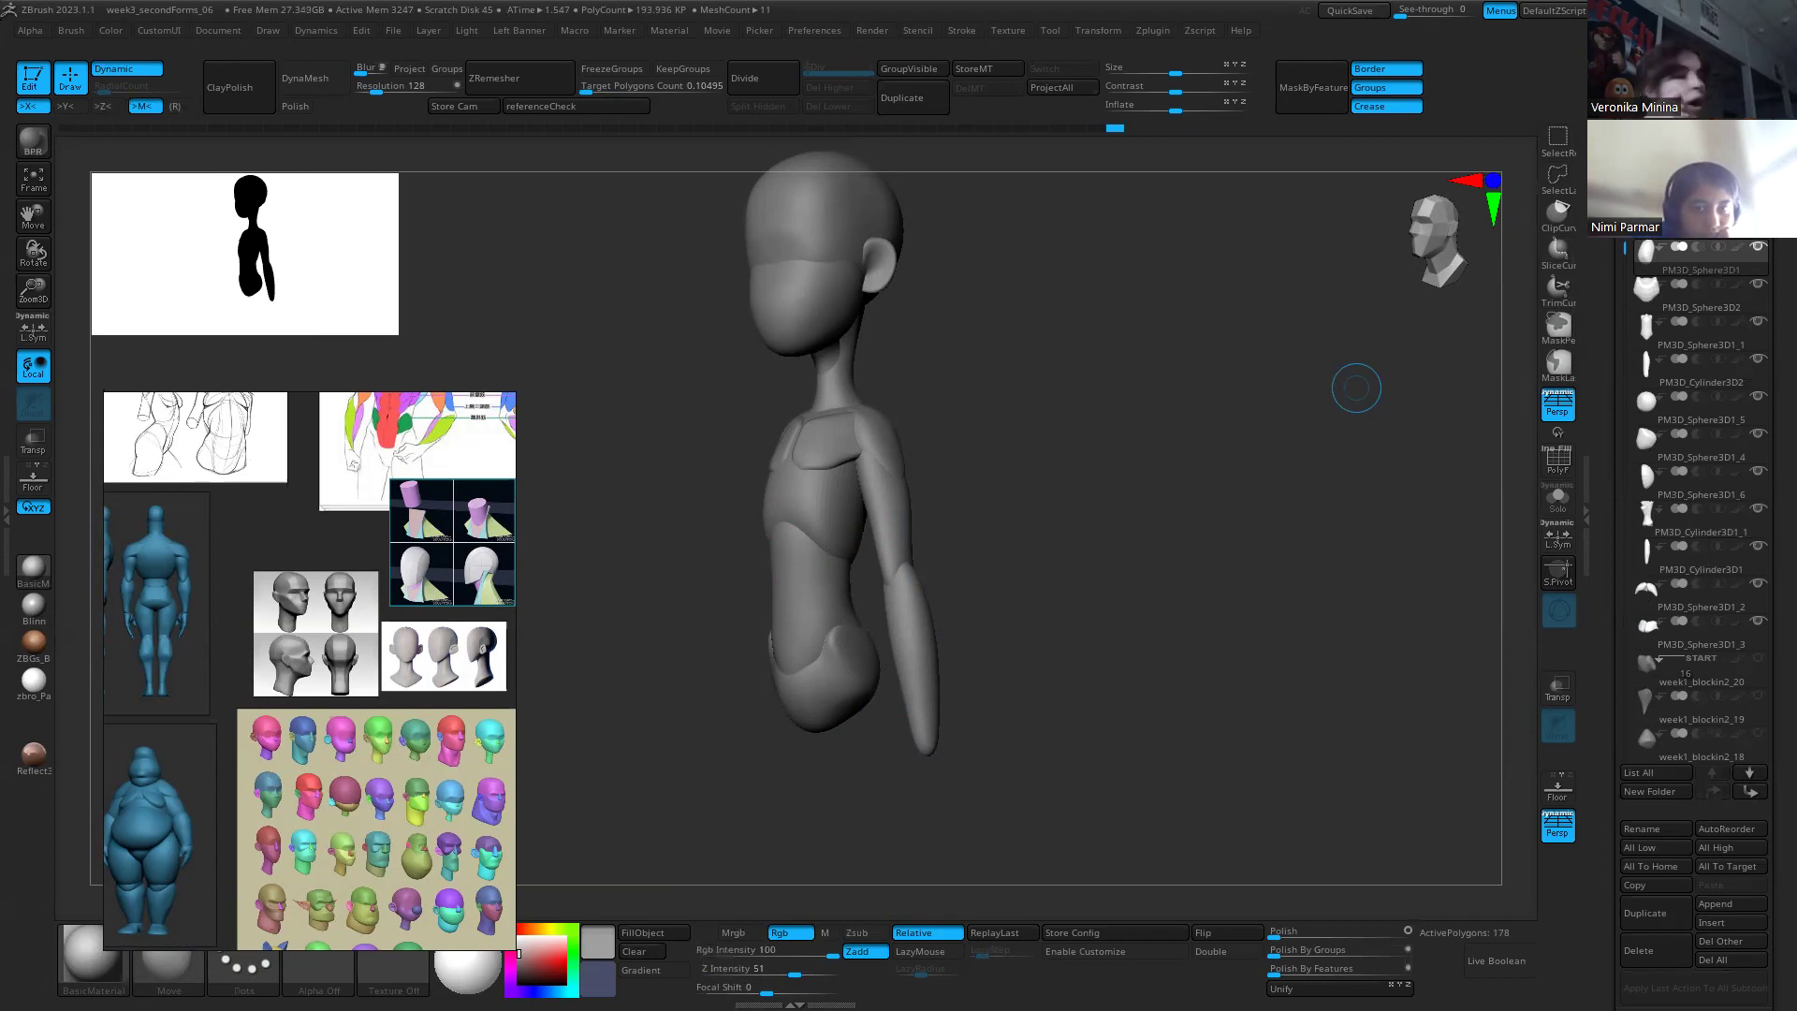
Step: Switch to the browser and look through the open Pinterest pins for stylized sculpt references, including Samurai Jack
{"action": "key", "text": "alt+Tab"}
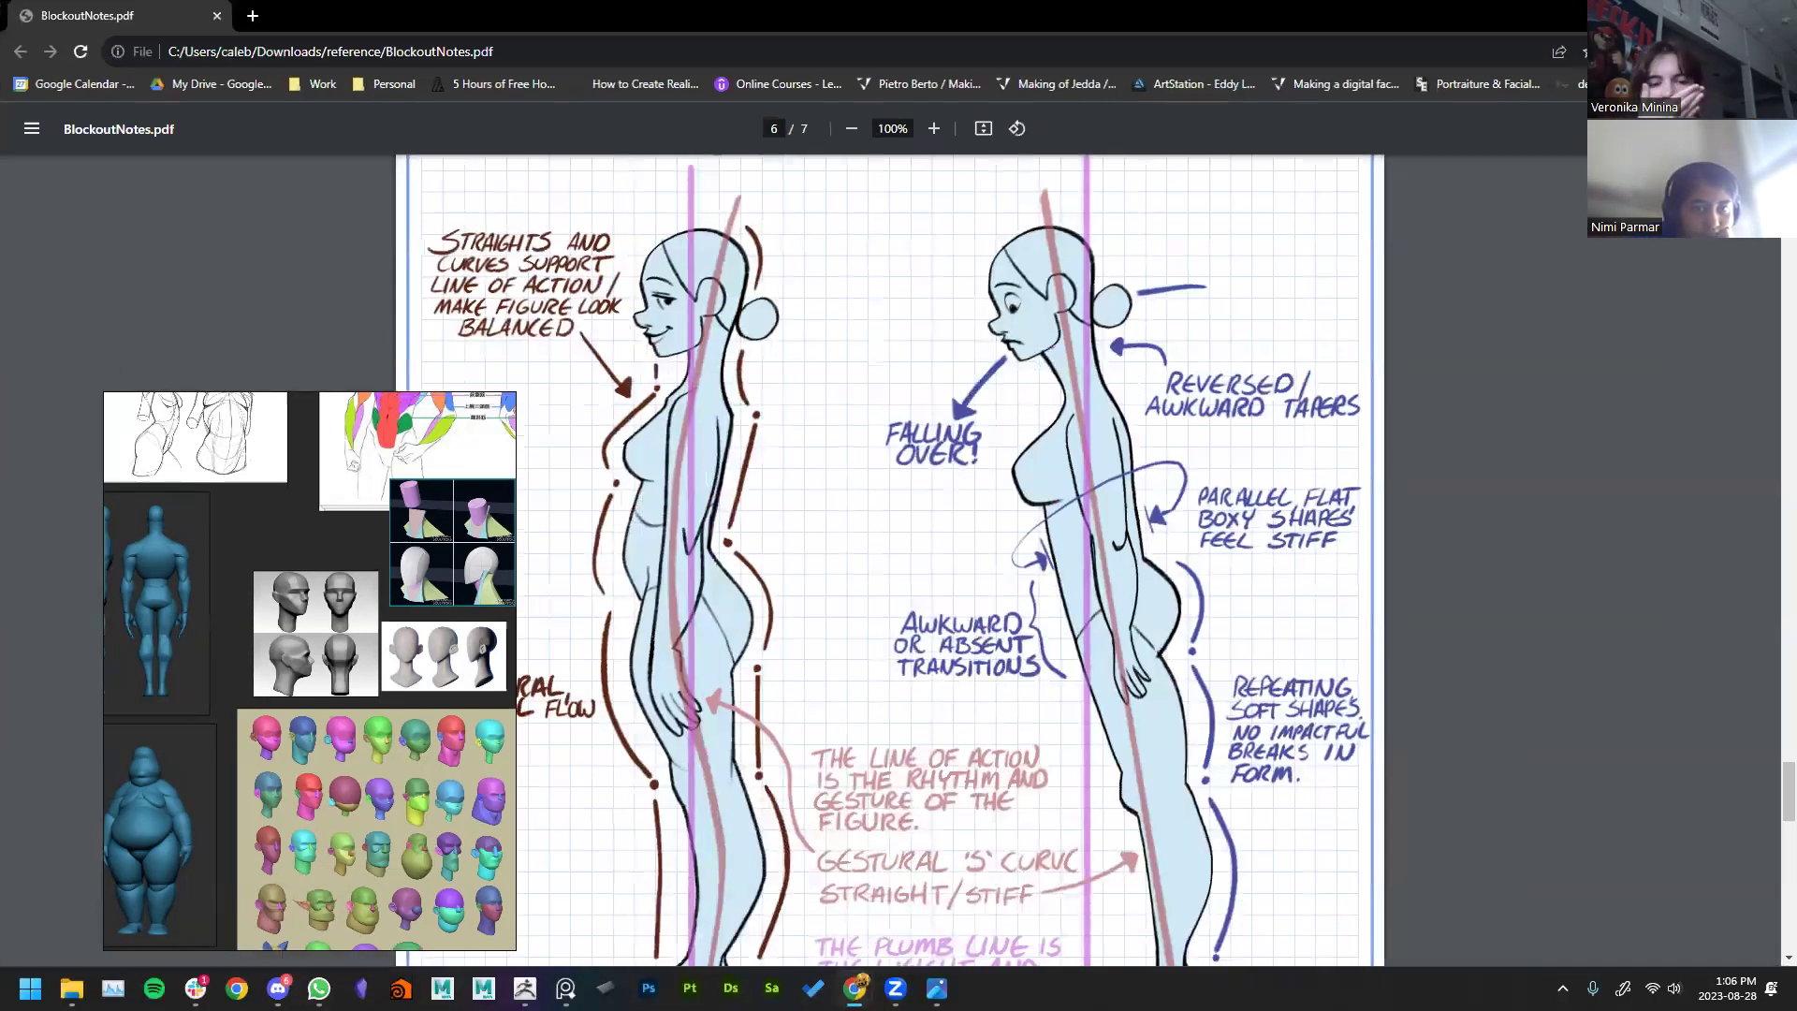
{"action": "key", "text": "alt+Tab"}
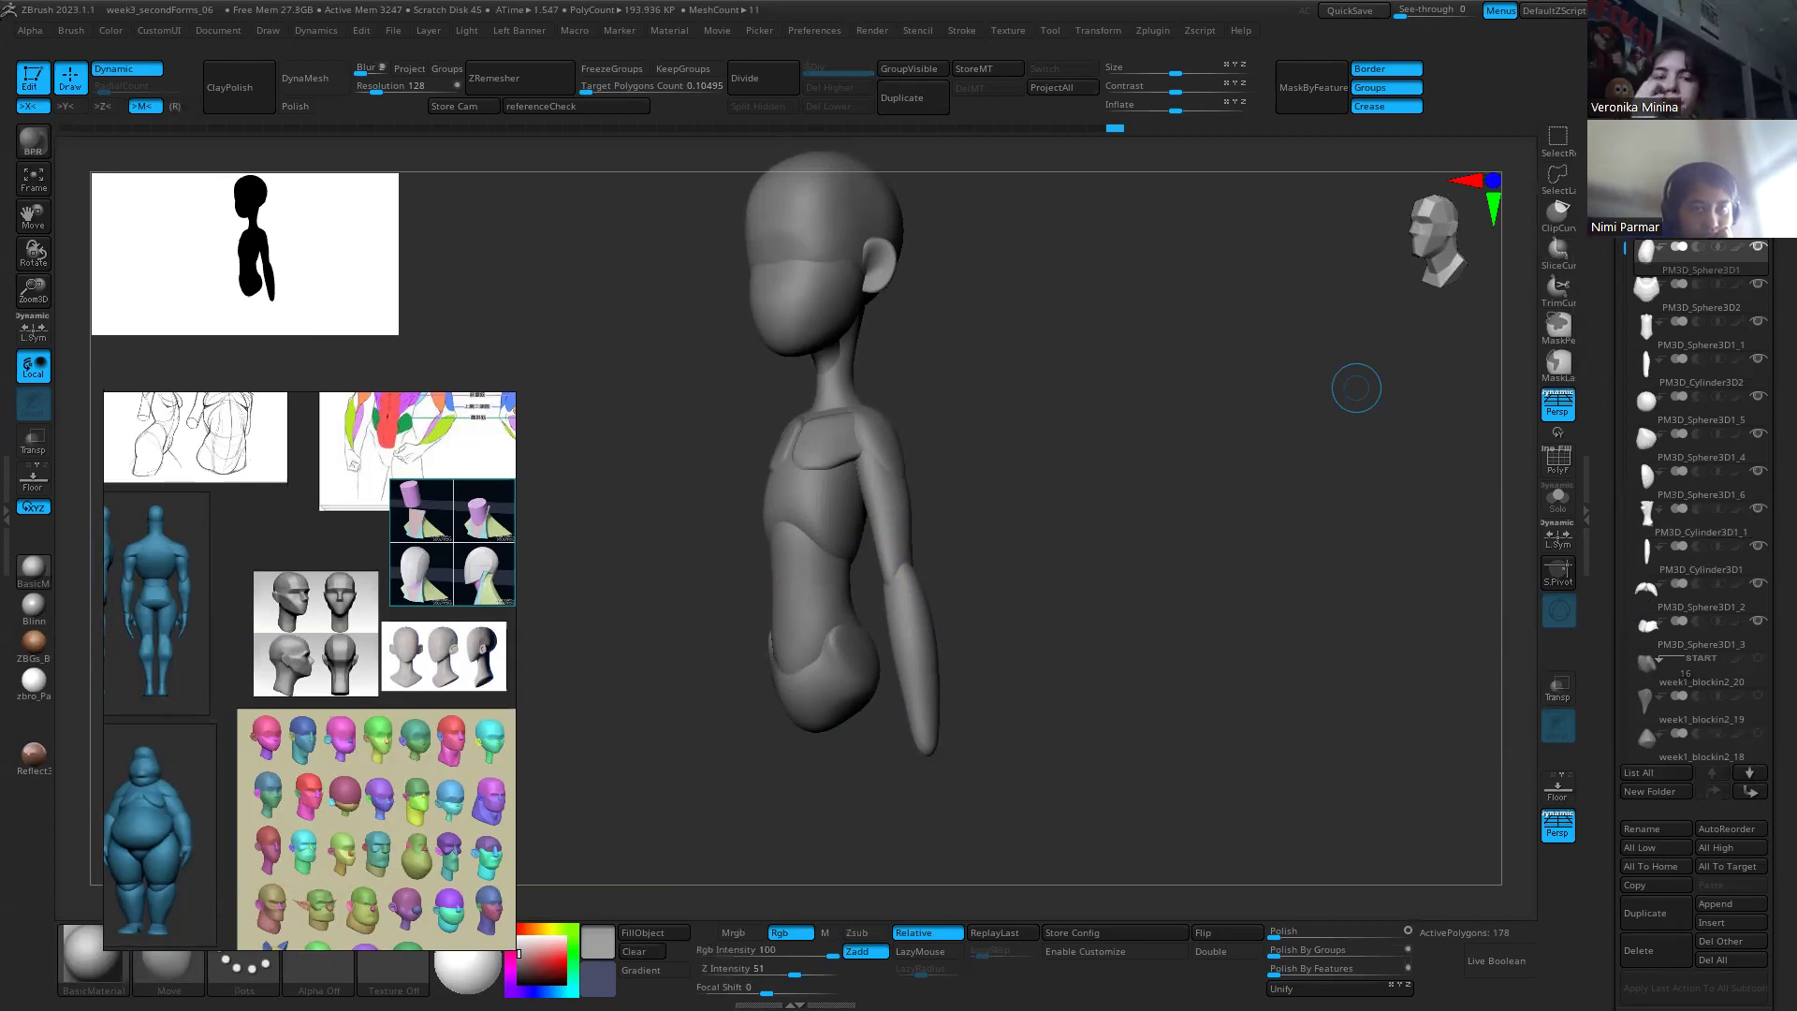
{"action": "key", "text": "alt+Tab"}
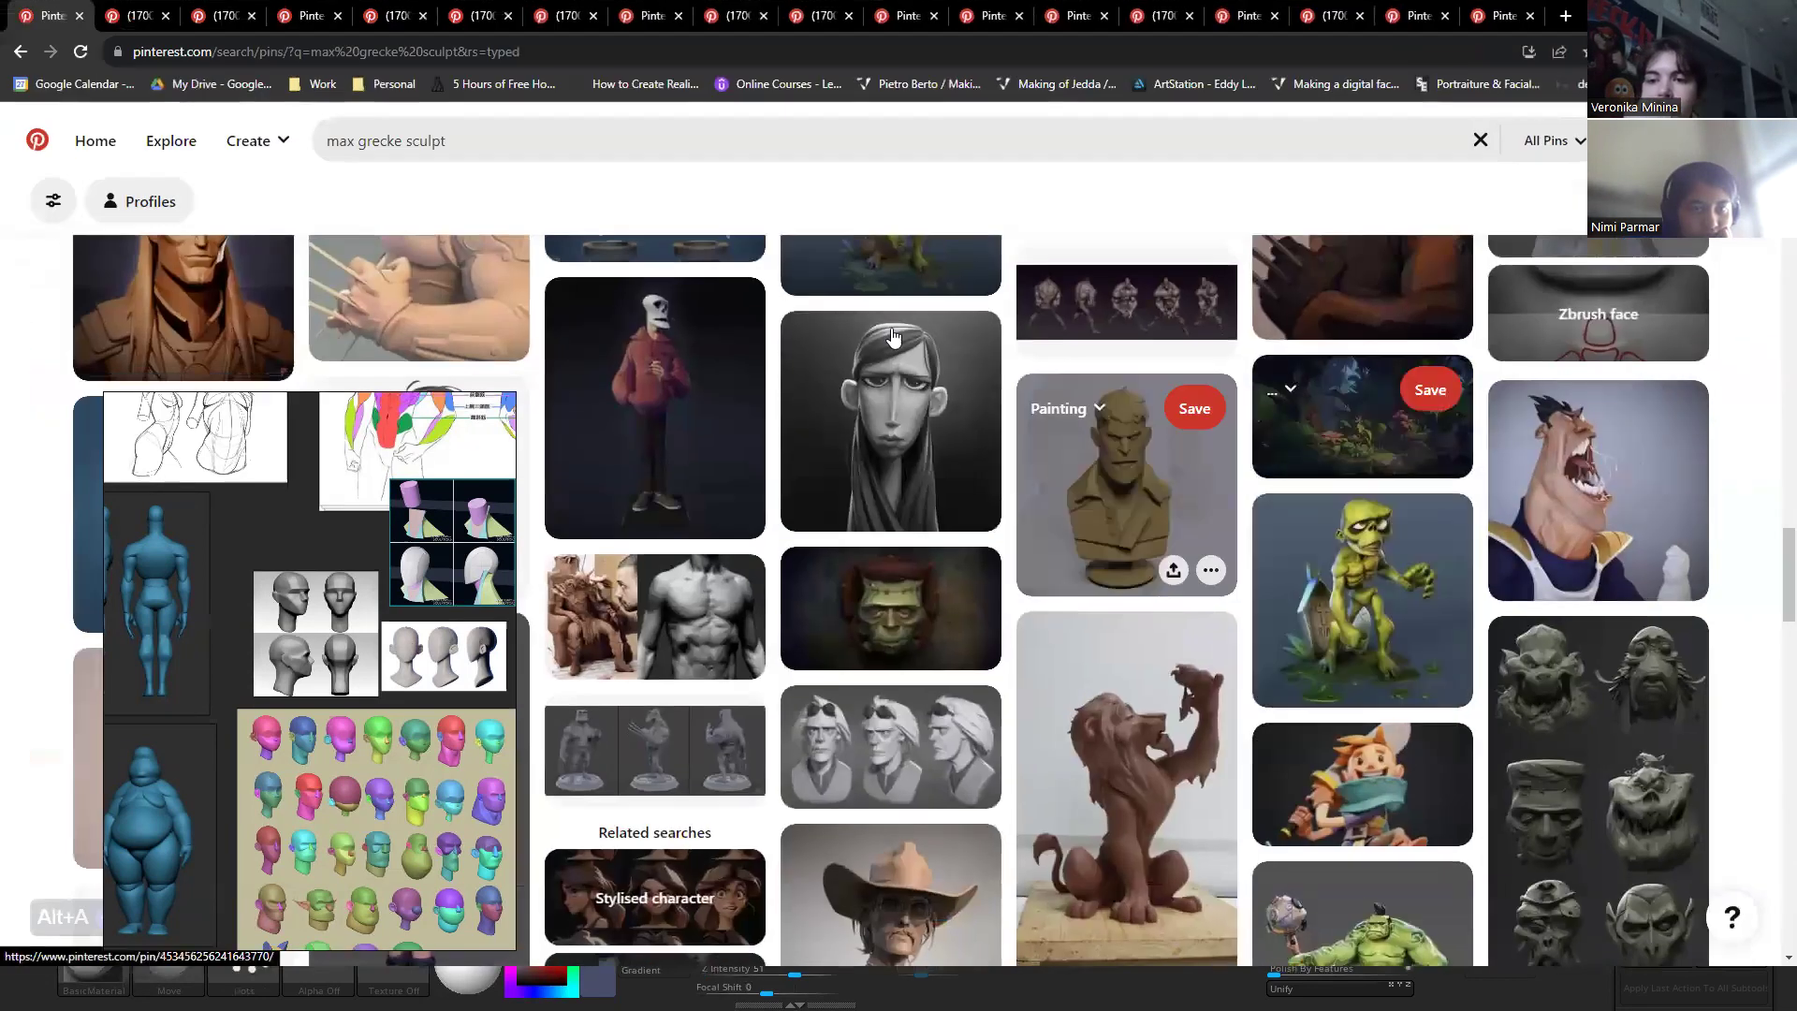
{"action": "key", "text": "ctrl+Tab"}
{"action": "key", "text": "ctrl+Tab"}
{"action": "key", "text": "ctrl+Tab"}
{"action": "key", "text": "ctrl+Tab"}
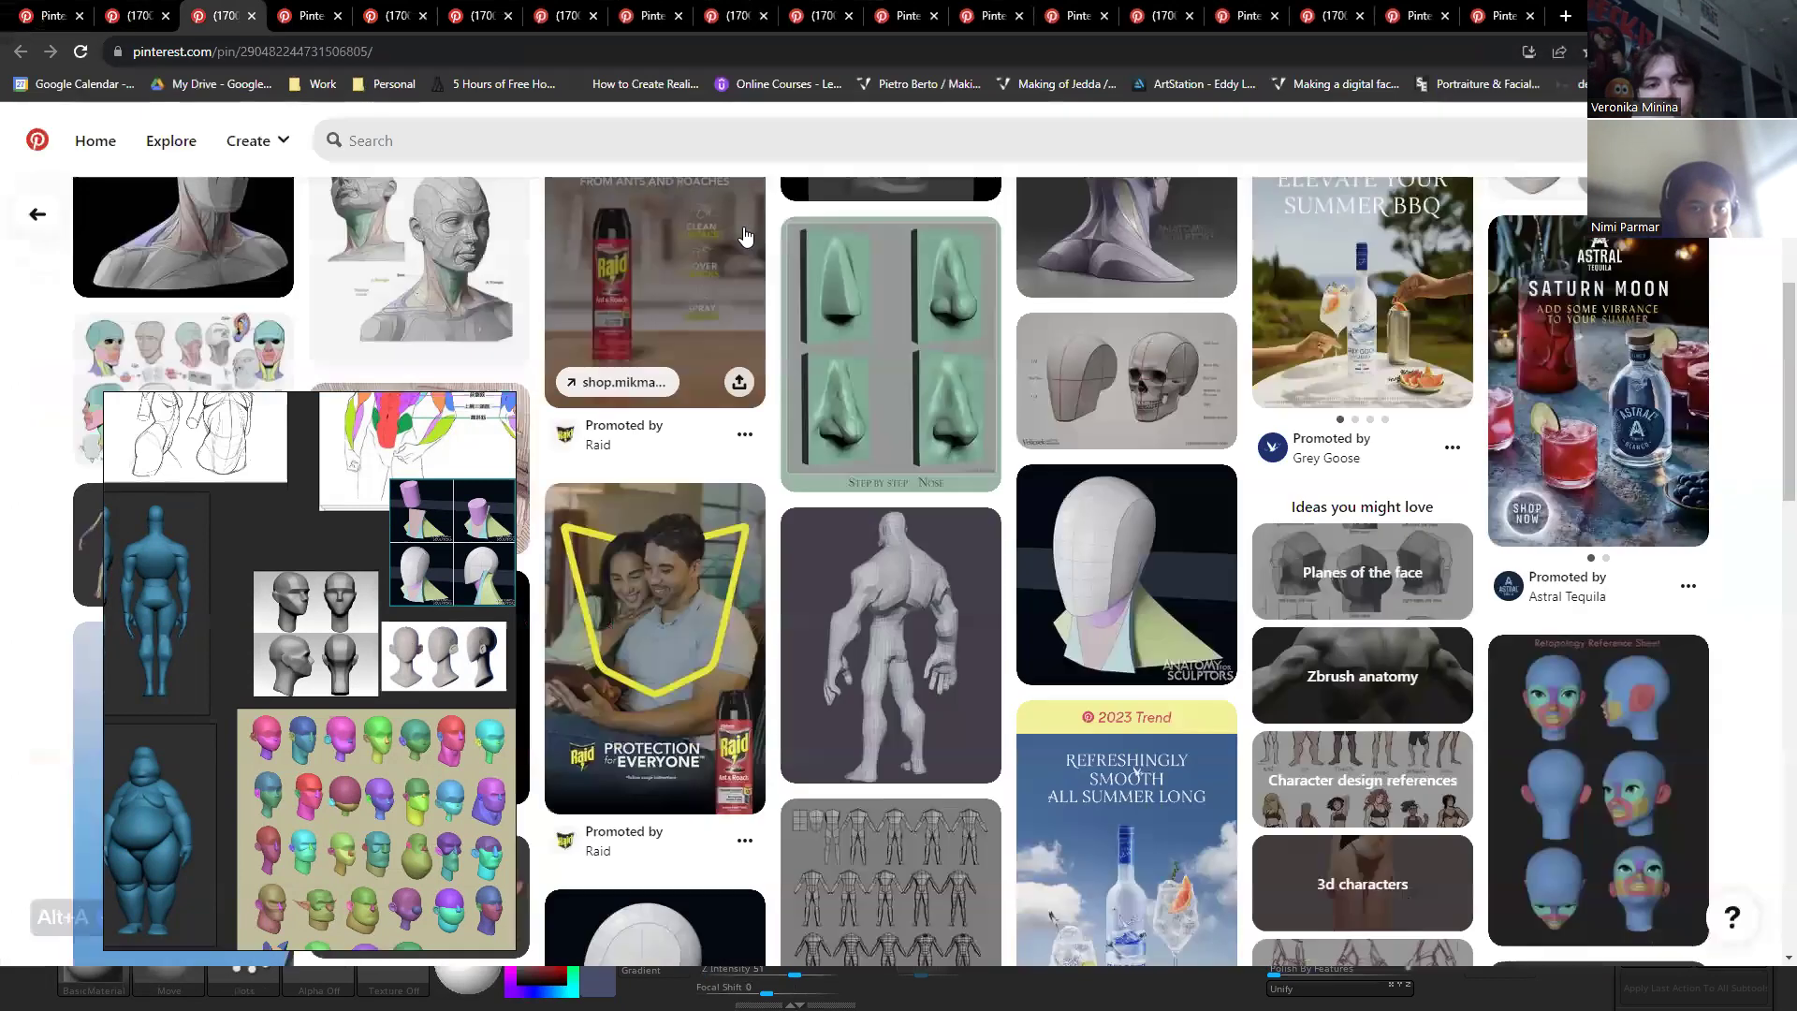
{"action": "key", "text": "ctrl+Tab"}
{"action": "key", "text": "ctrl+Tab"}
{"action": "key", "text": "ctrl+Tab"}
{"action": "key", "text": "ctrl+Tab"}
{"action": "key", "text": "ctrl+Tab"}
{"action": "key", "text": "ctrl+Tab"}
{"action": "key", "text": "ctrl+Tab"}
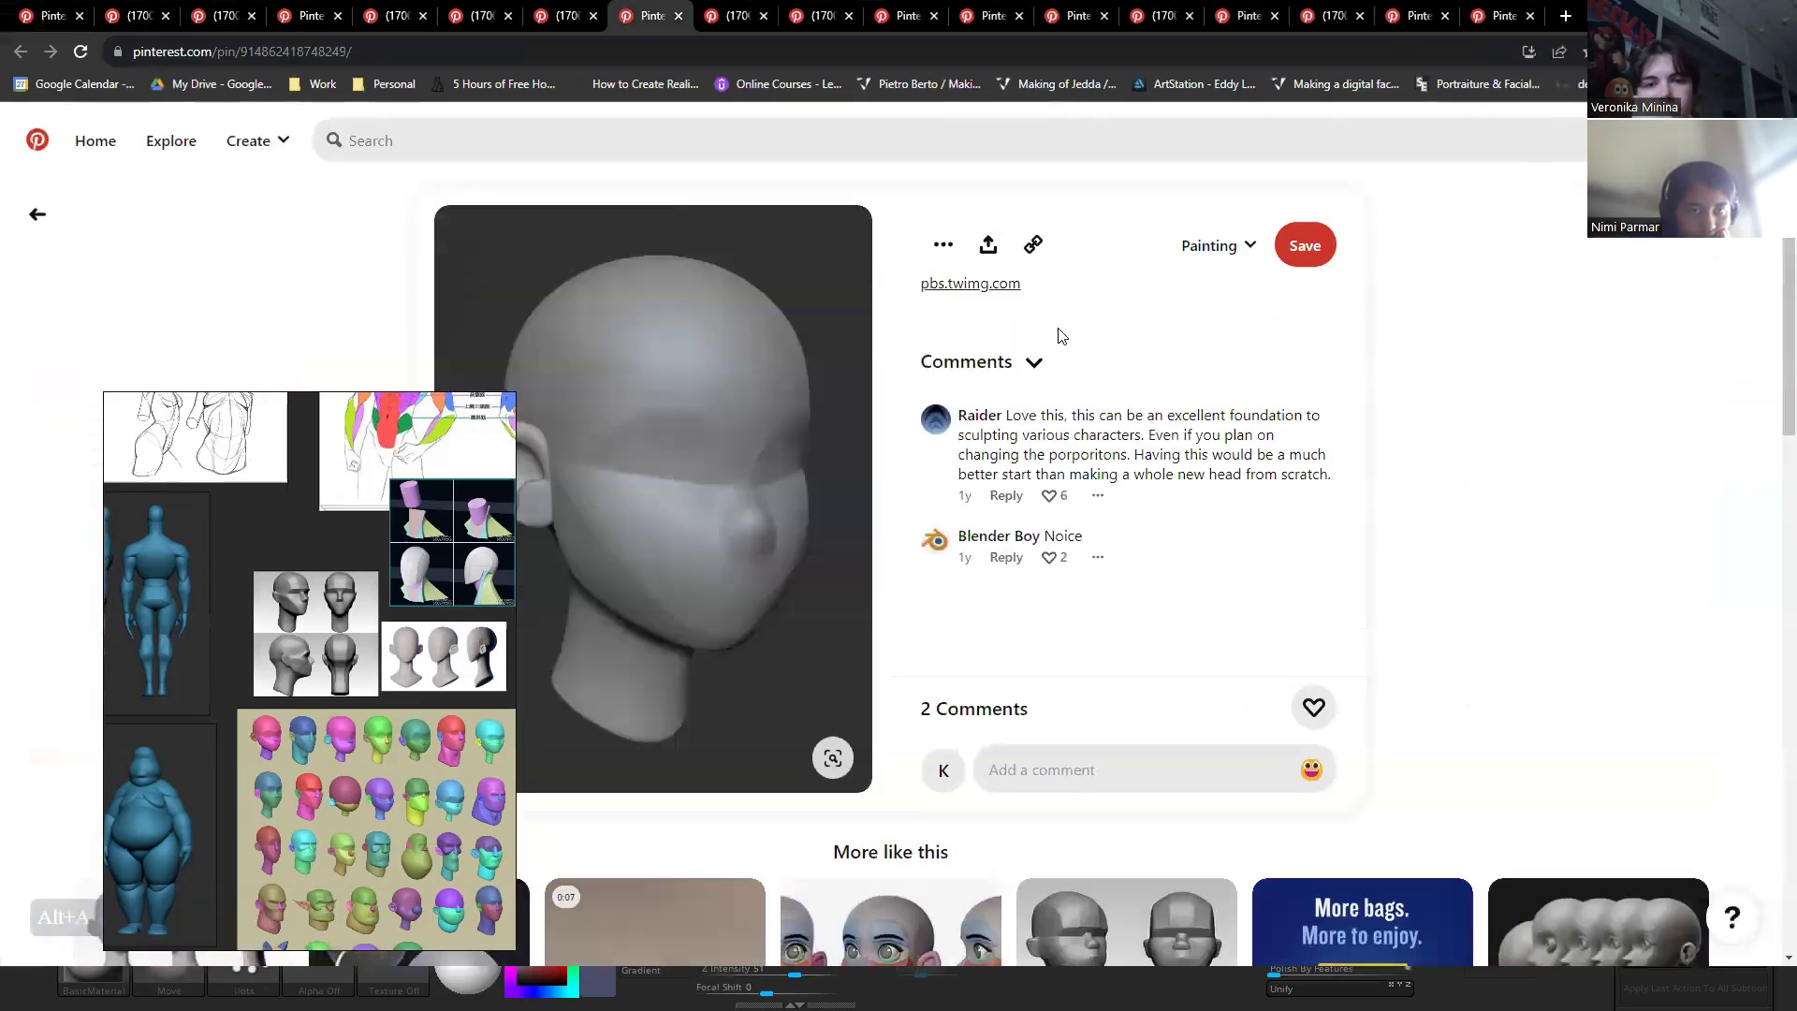
{"action": "key", "text": "ctrl+Tab"}
{"action": "key", "text": "ctrl+Tab"}
{"action": "key", "text": "ctrl+Tab"}
{"action": "key", "text": "ctrl+Tab"}
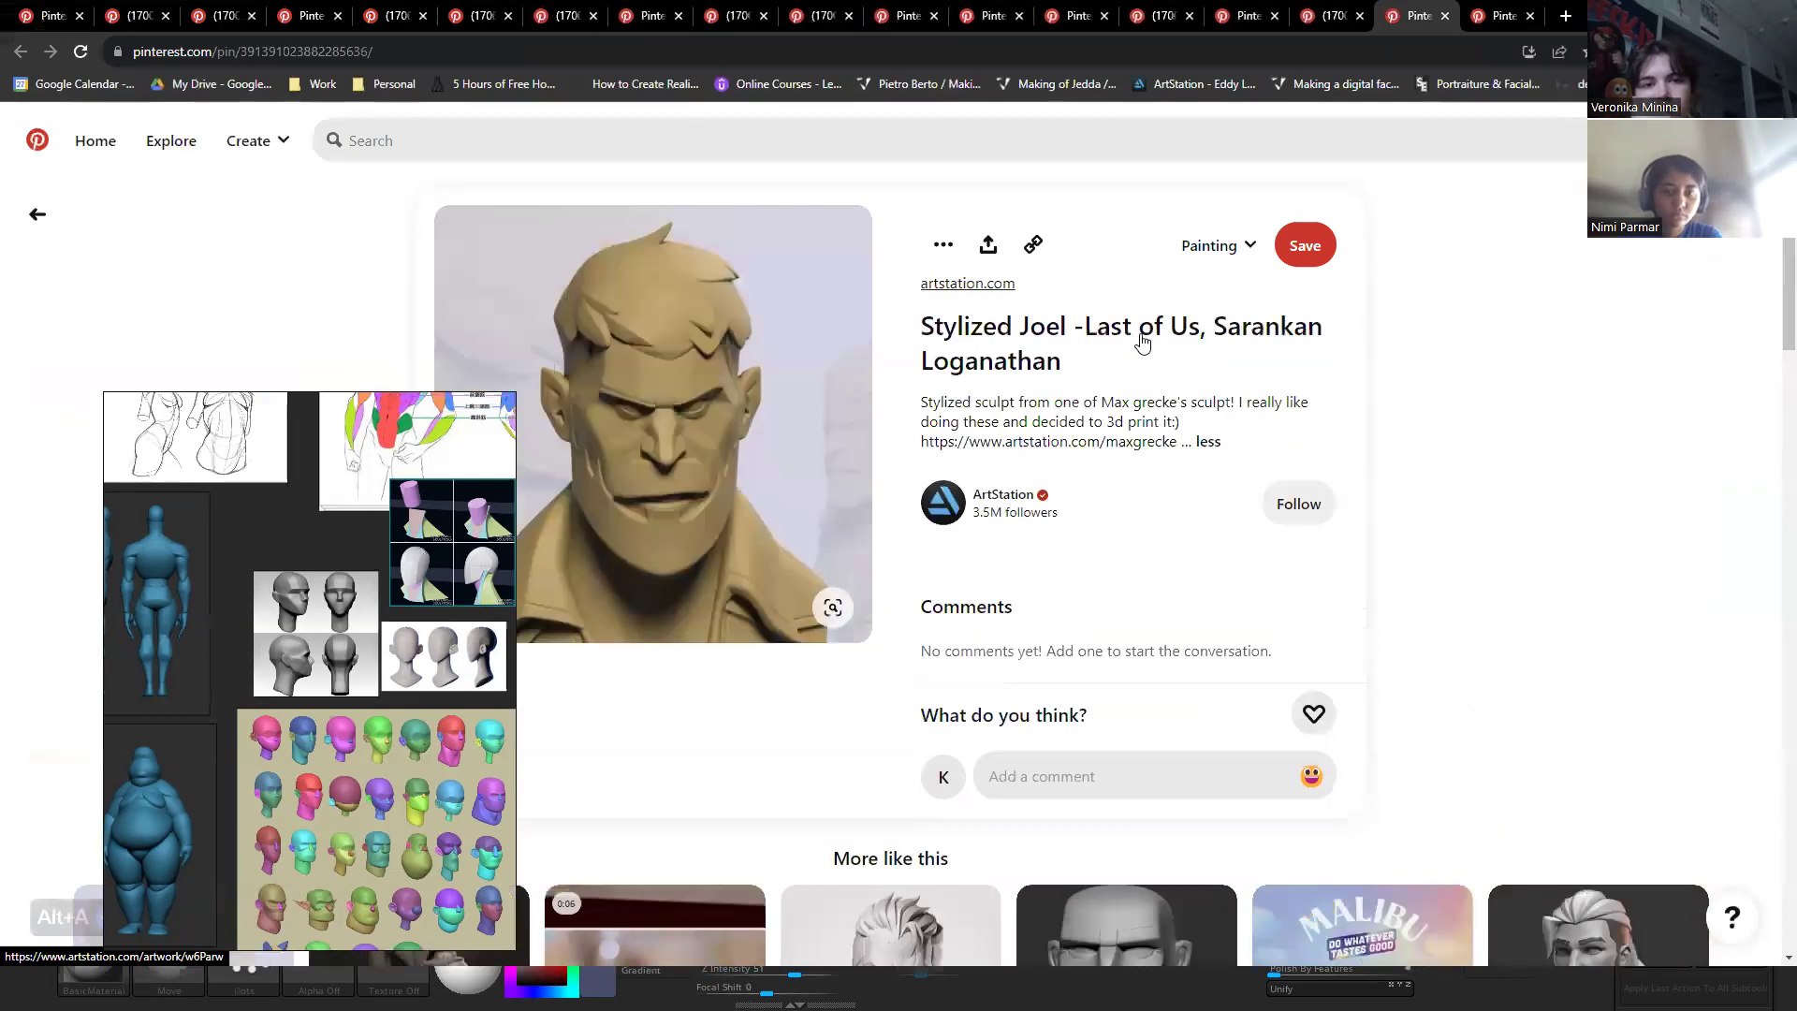
{"action": "key", "text": "ctrl+Tab"}
{"action": "key", "text": "ctrl+shift+Tab"}
{"action": "key", "text": "ctrl+shift+Tab"}
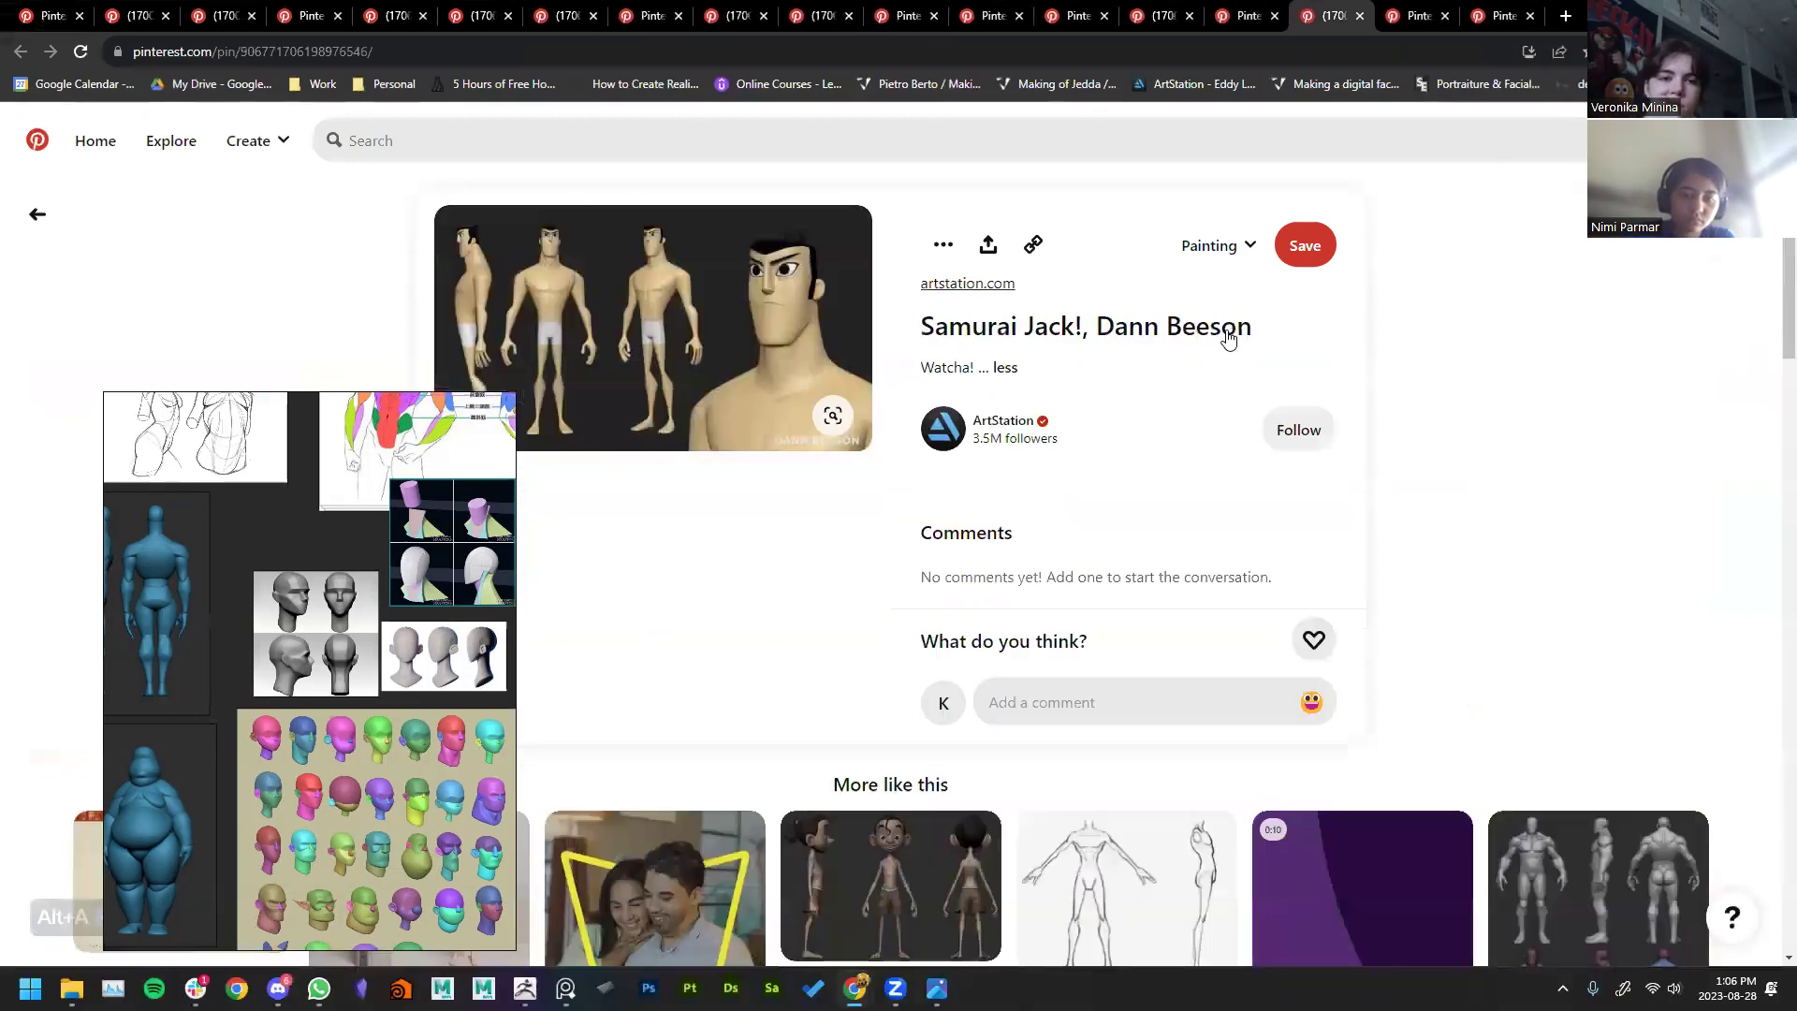
Step: Open the Samurai Jack artwork on ArtStation and examine the body turnarounds, neck, chest and waist shapes
{"action": "left_click", "coordinate": [964, 285]}
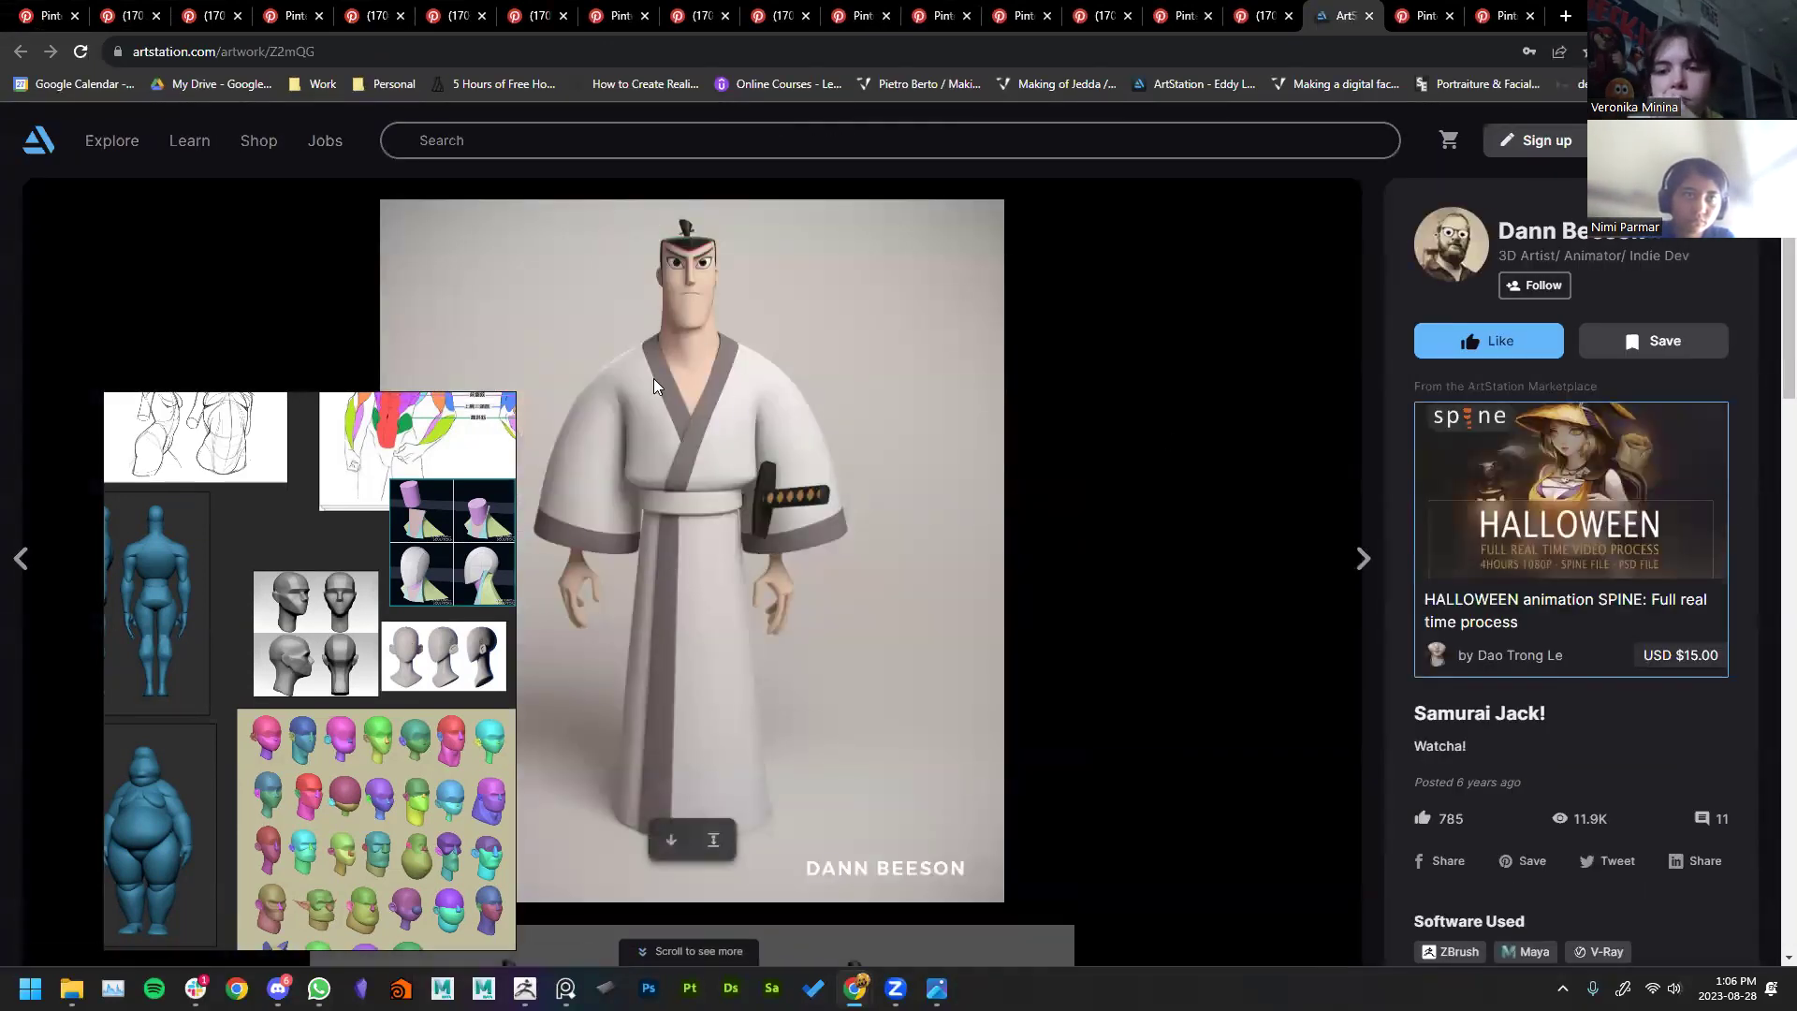
{"action": "scroll", "coordinate": [724, 709], "scroll_direction": "down", "scroll_amount": 15}
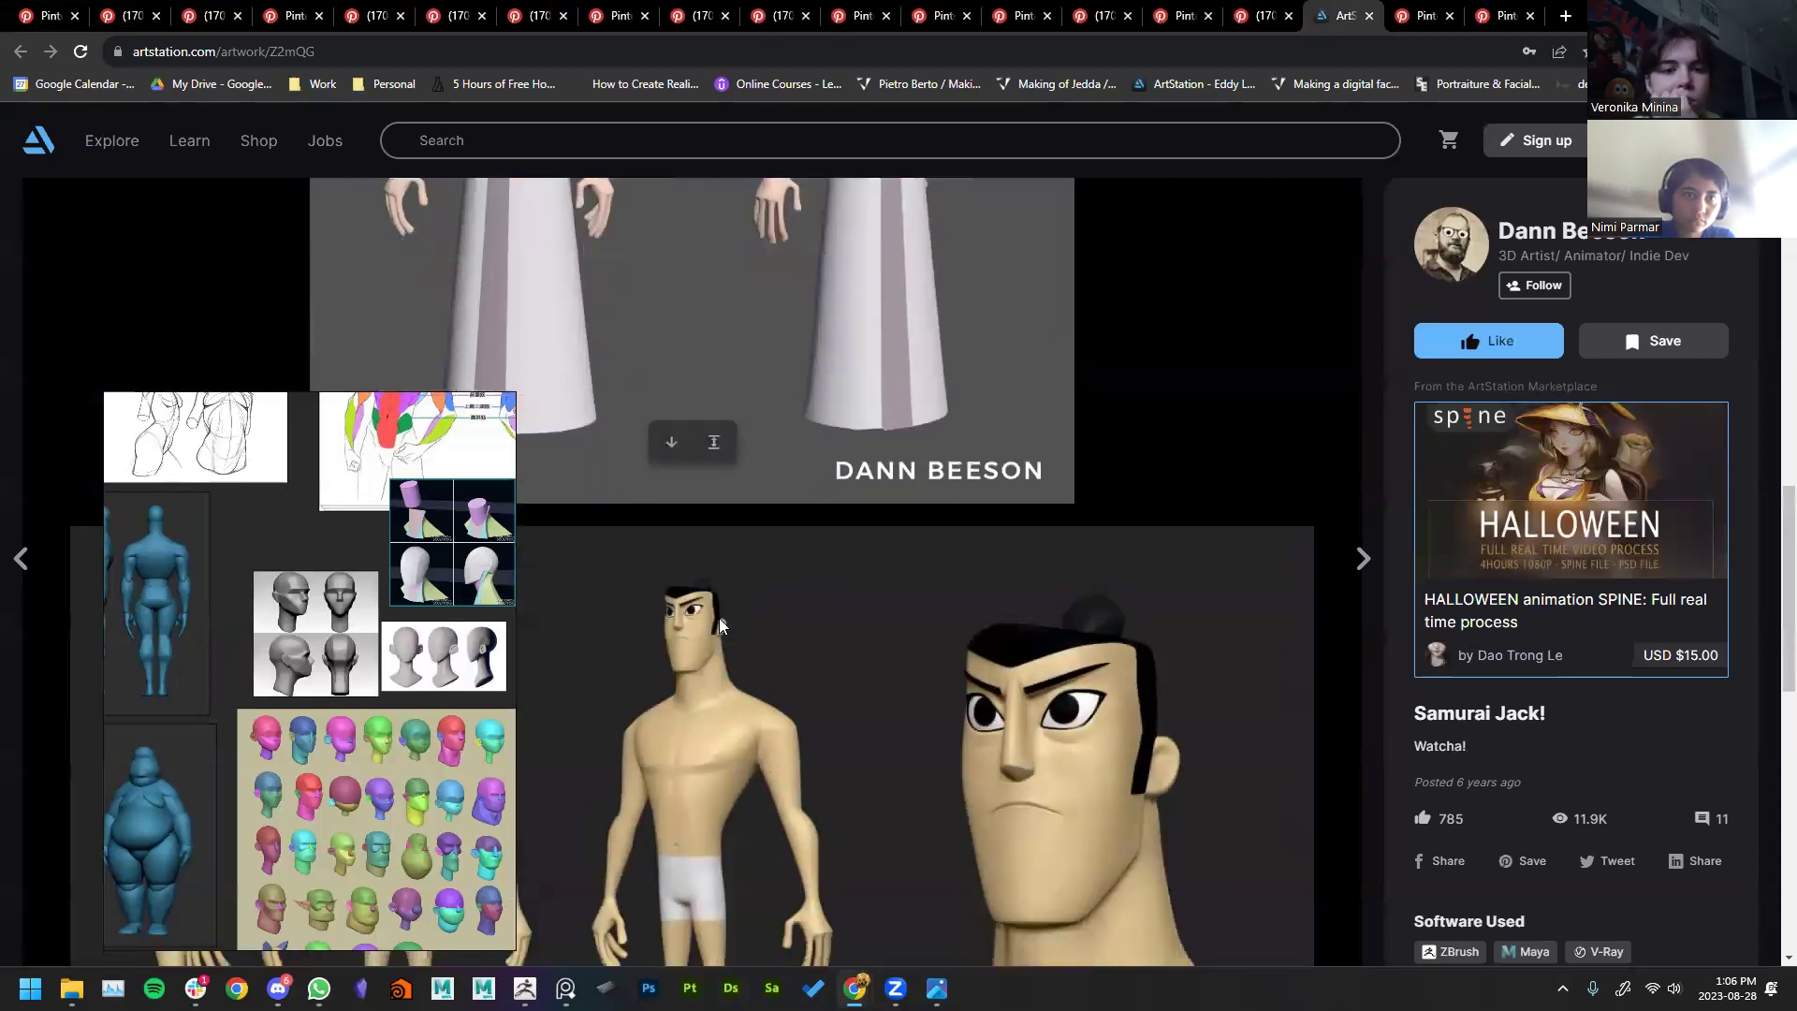
{"action": "scroll", "coordinate": [756, 534], "scroll_direction": "down", "scroll_amount": 8}
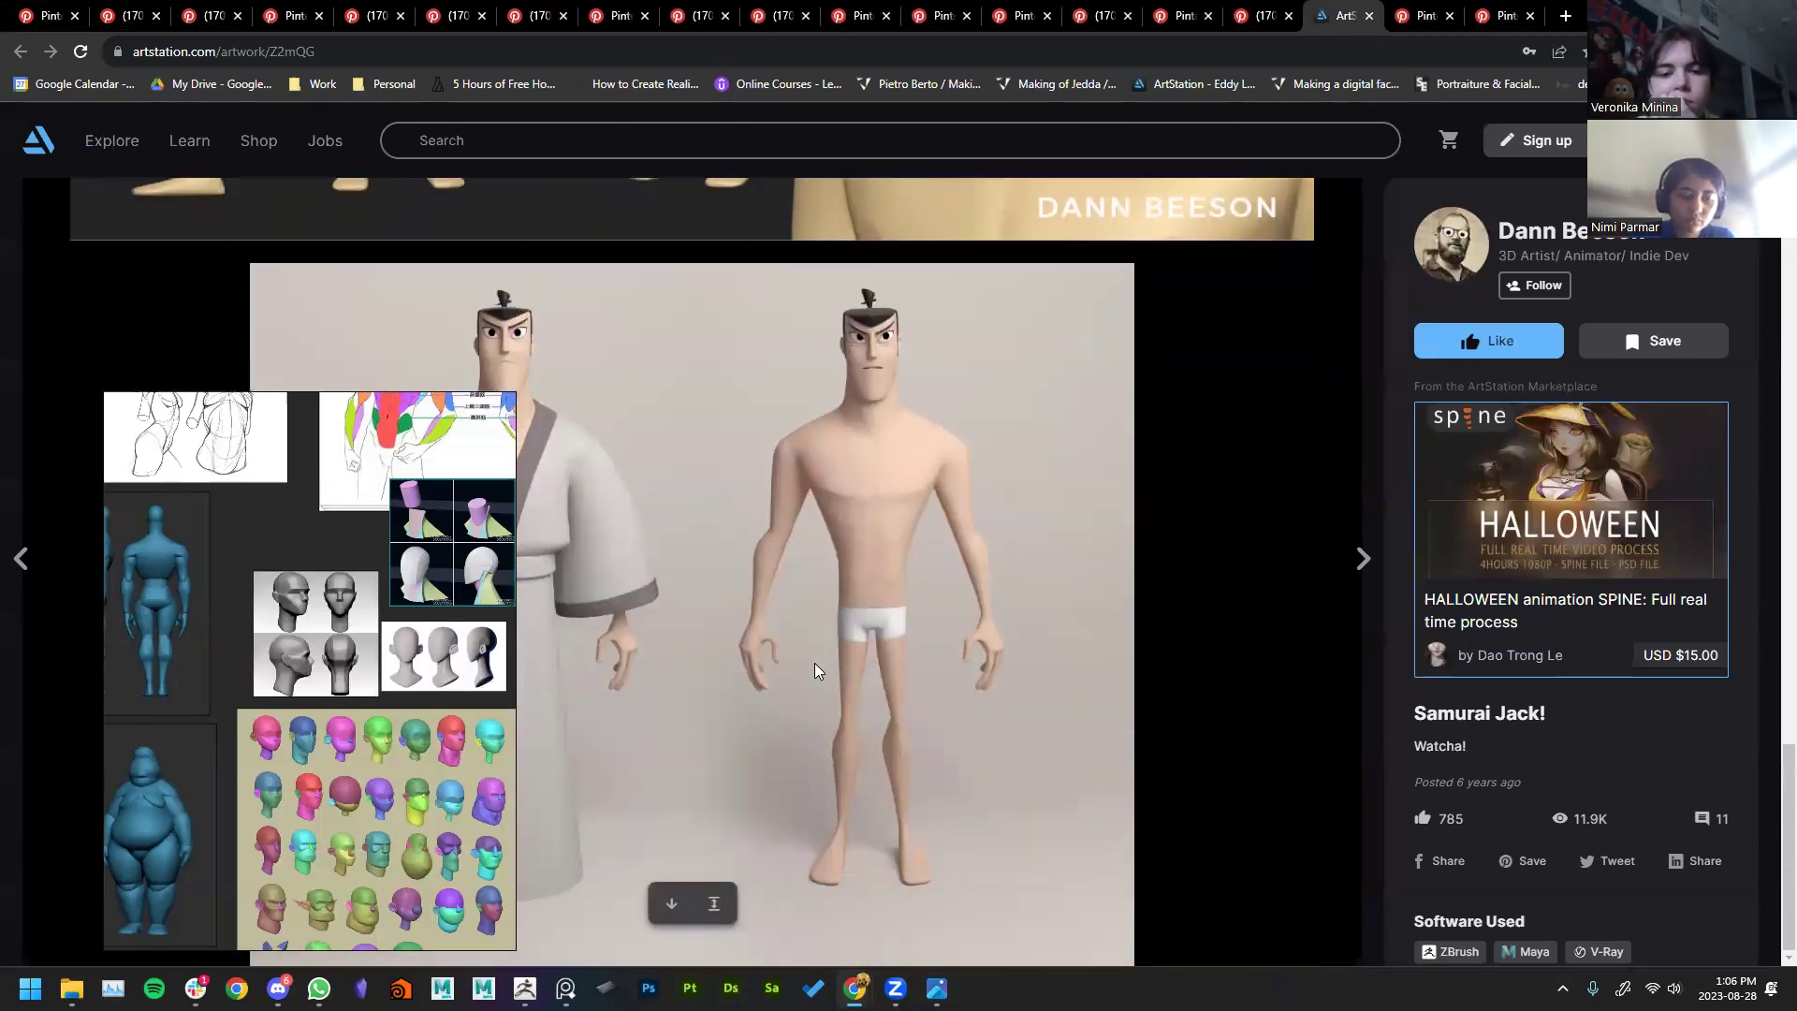
{"action": "scroll", "coordinate": [812, 655], "scroll_direction": "up", "scroll_amount": 6}
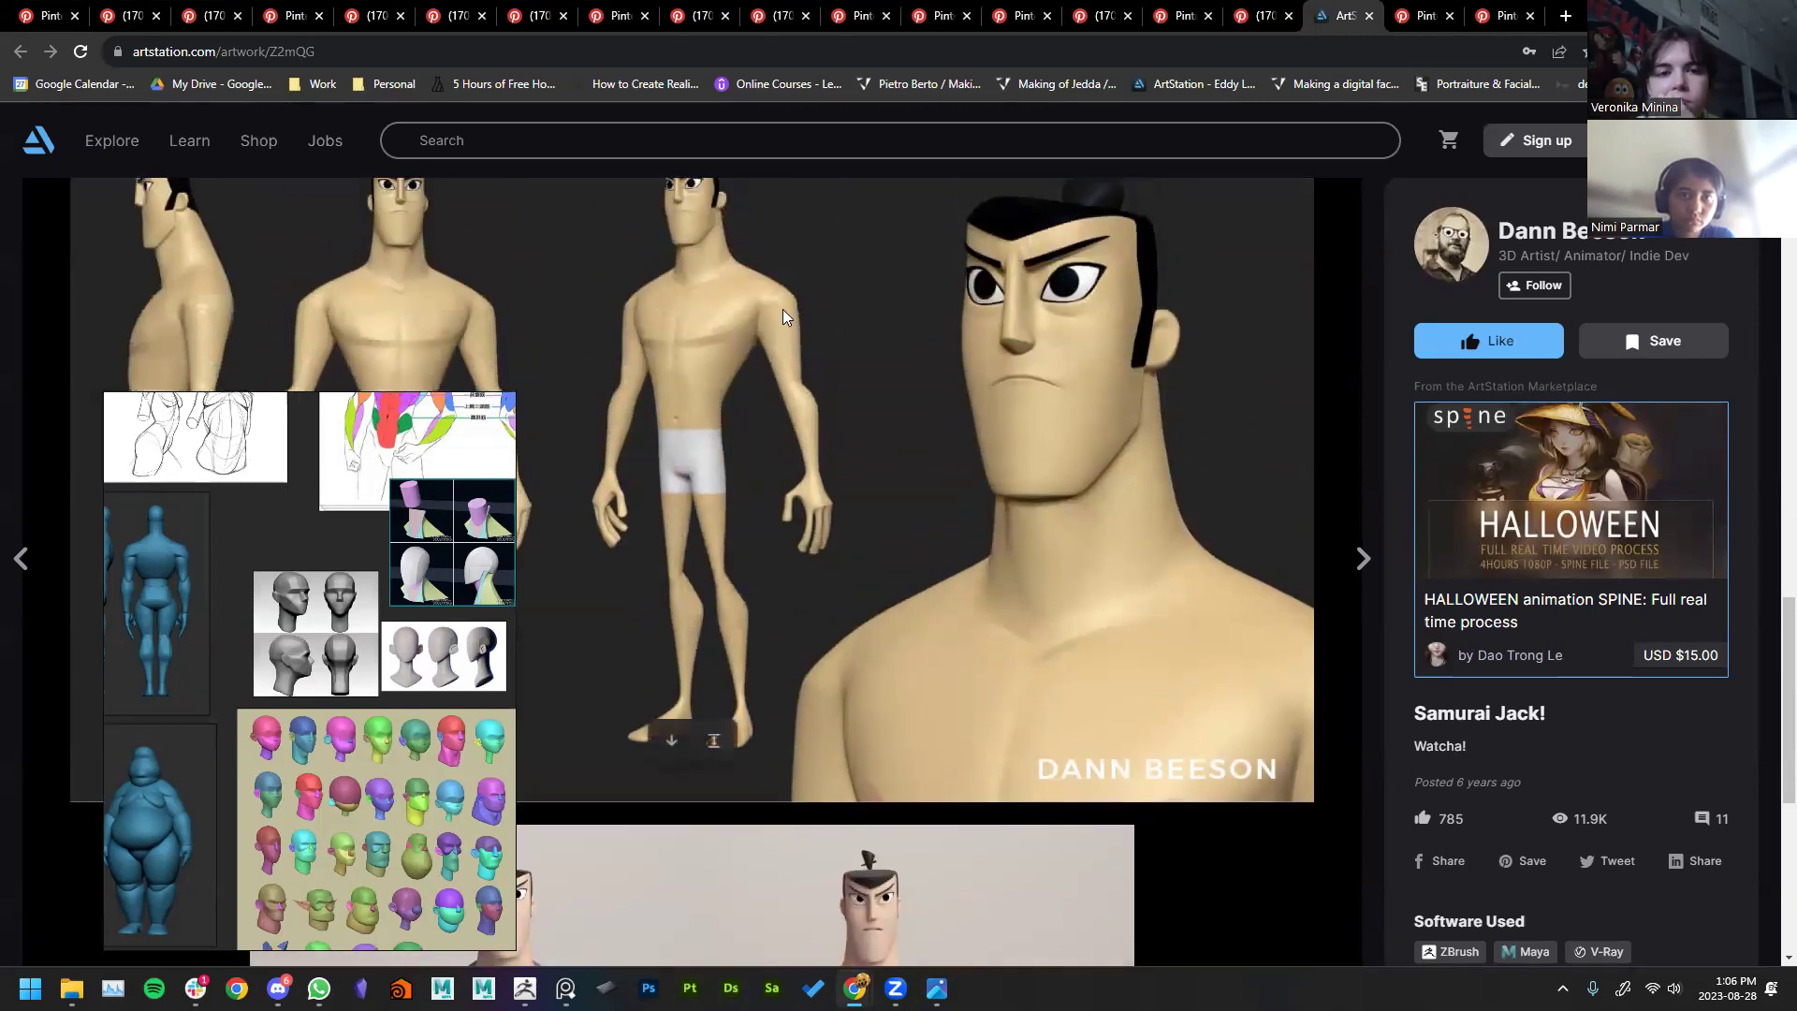
{"action": "scroll", "coordinate": [948, 607], "scroll_direction": "down", "scroll_amount": 12}
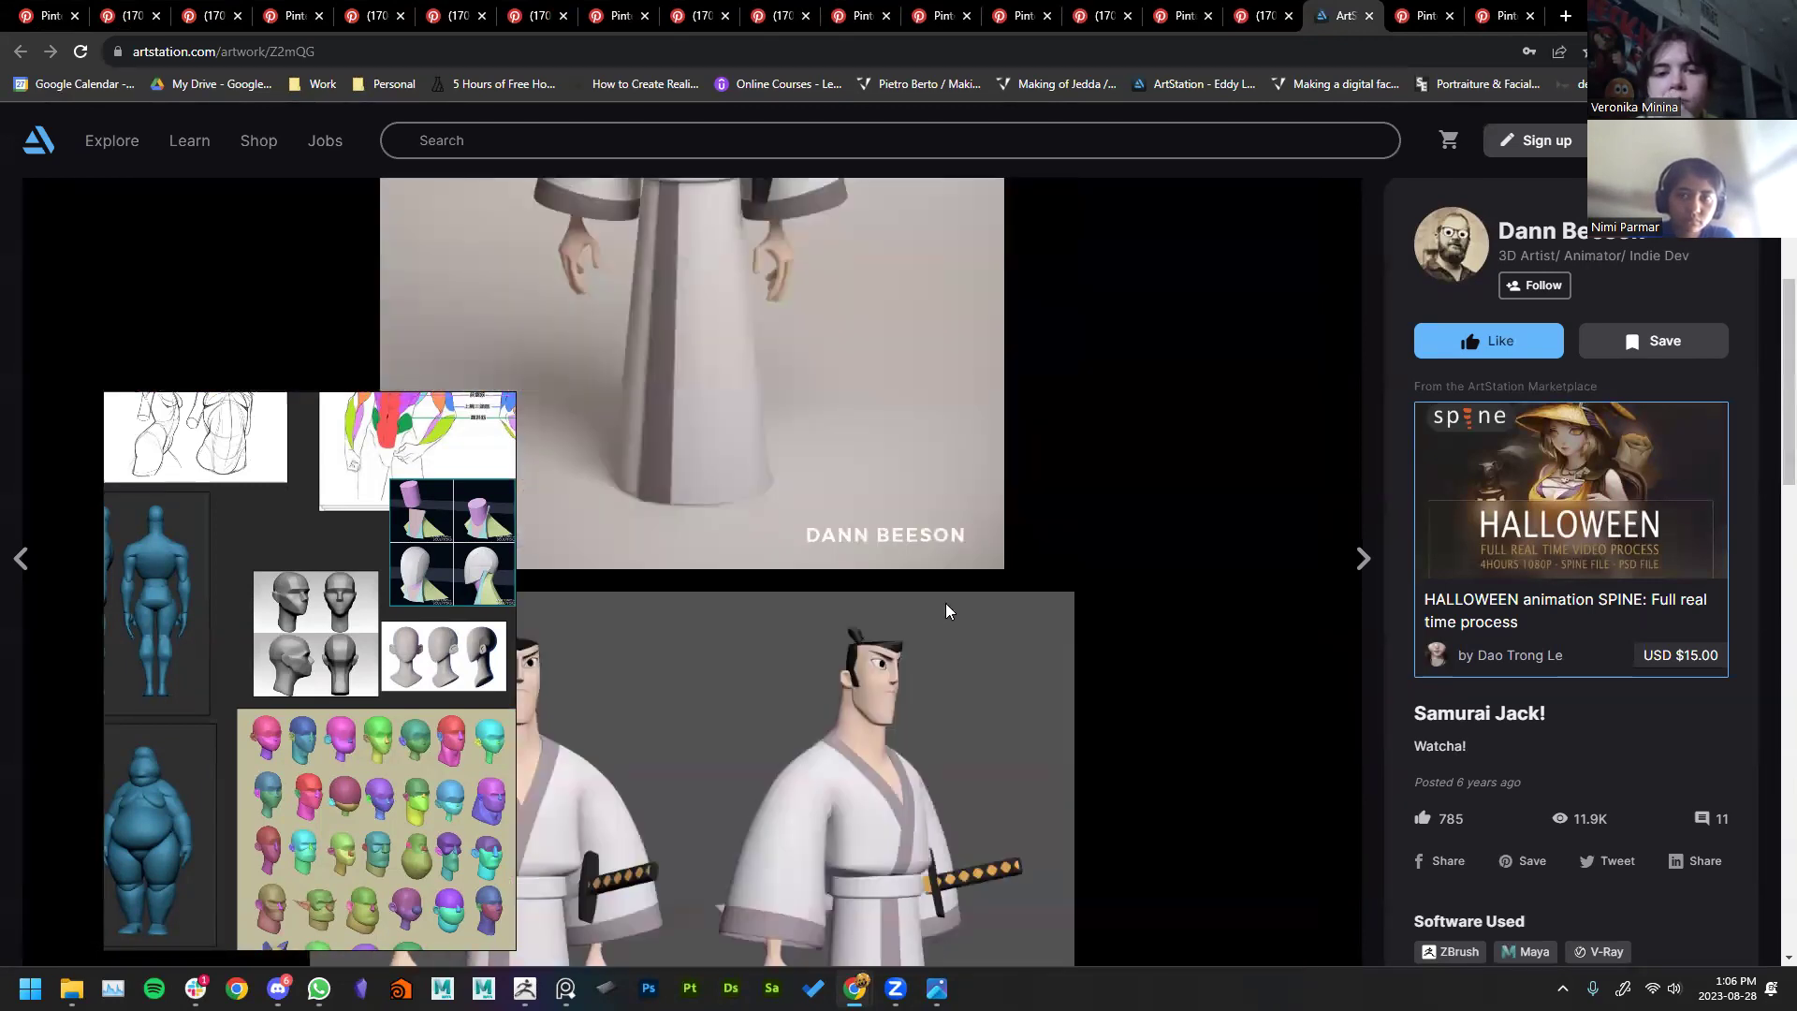
{"action": "scroll", "coordinate": [870, 592], "scroll_direction": "down", "scroll_amount": 12}
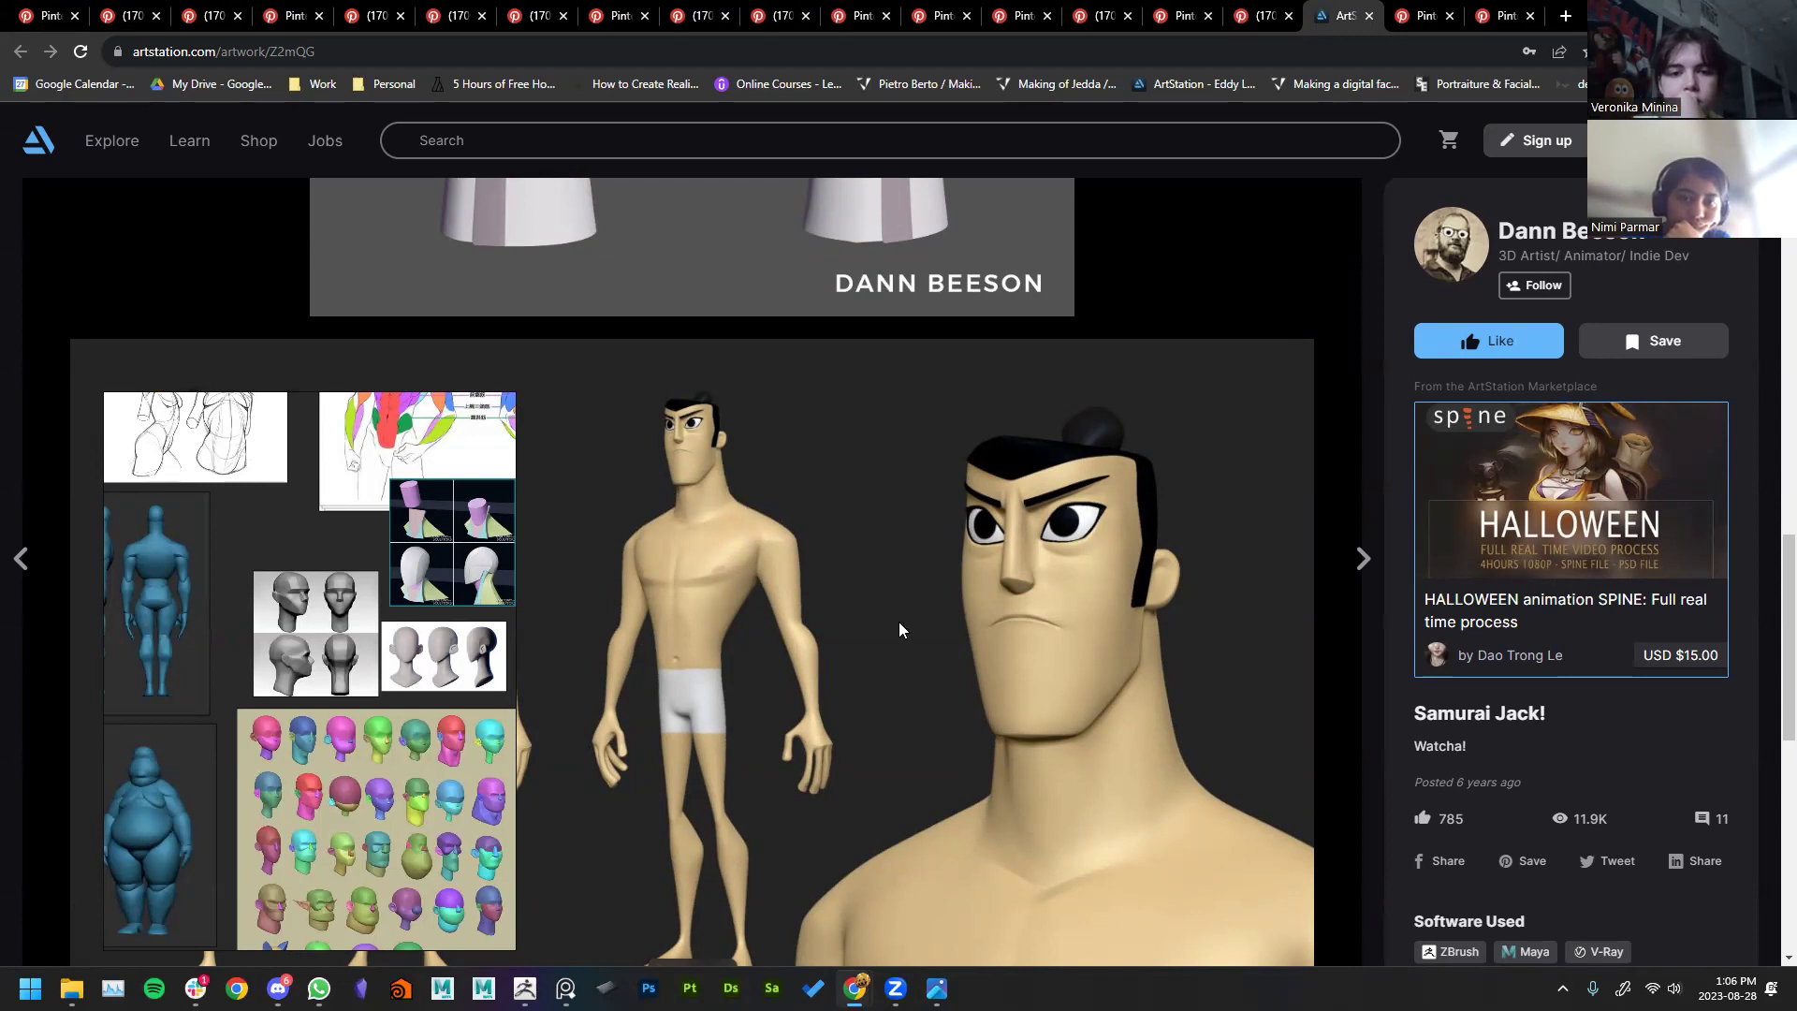
{"action": "scroll", "coordinate": [900, 622], "scroll_direction": "up", "scroll_amount": 5}
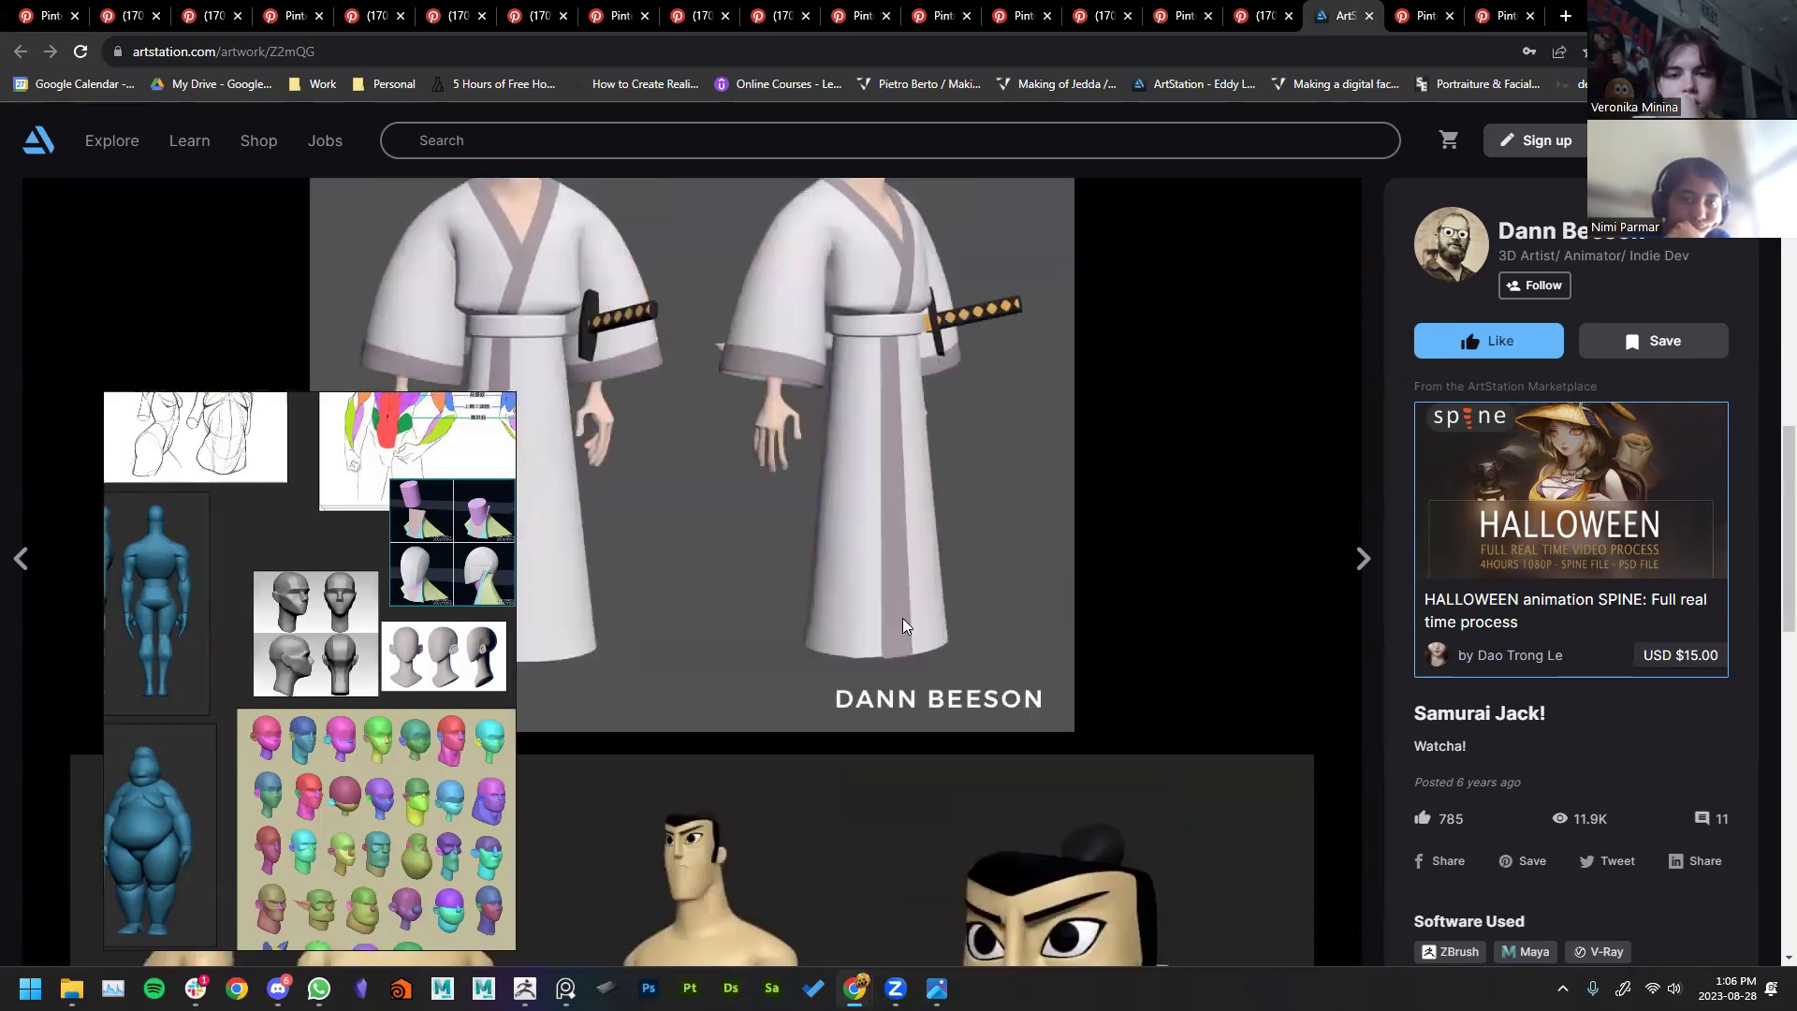
{"action": "scroll", "coordinate": [902, 625], "scroll_direction": "up", "scroll_amount": 10}
{"action": "scroll", "coordinate": [902, 625], "scroll_direction": "down", "scroll_amount": 15}
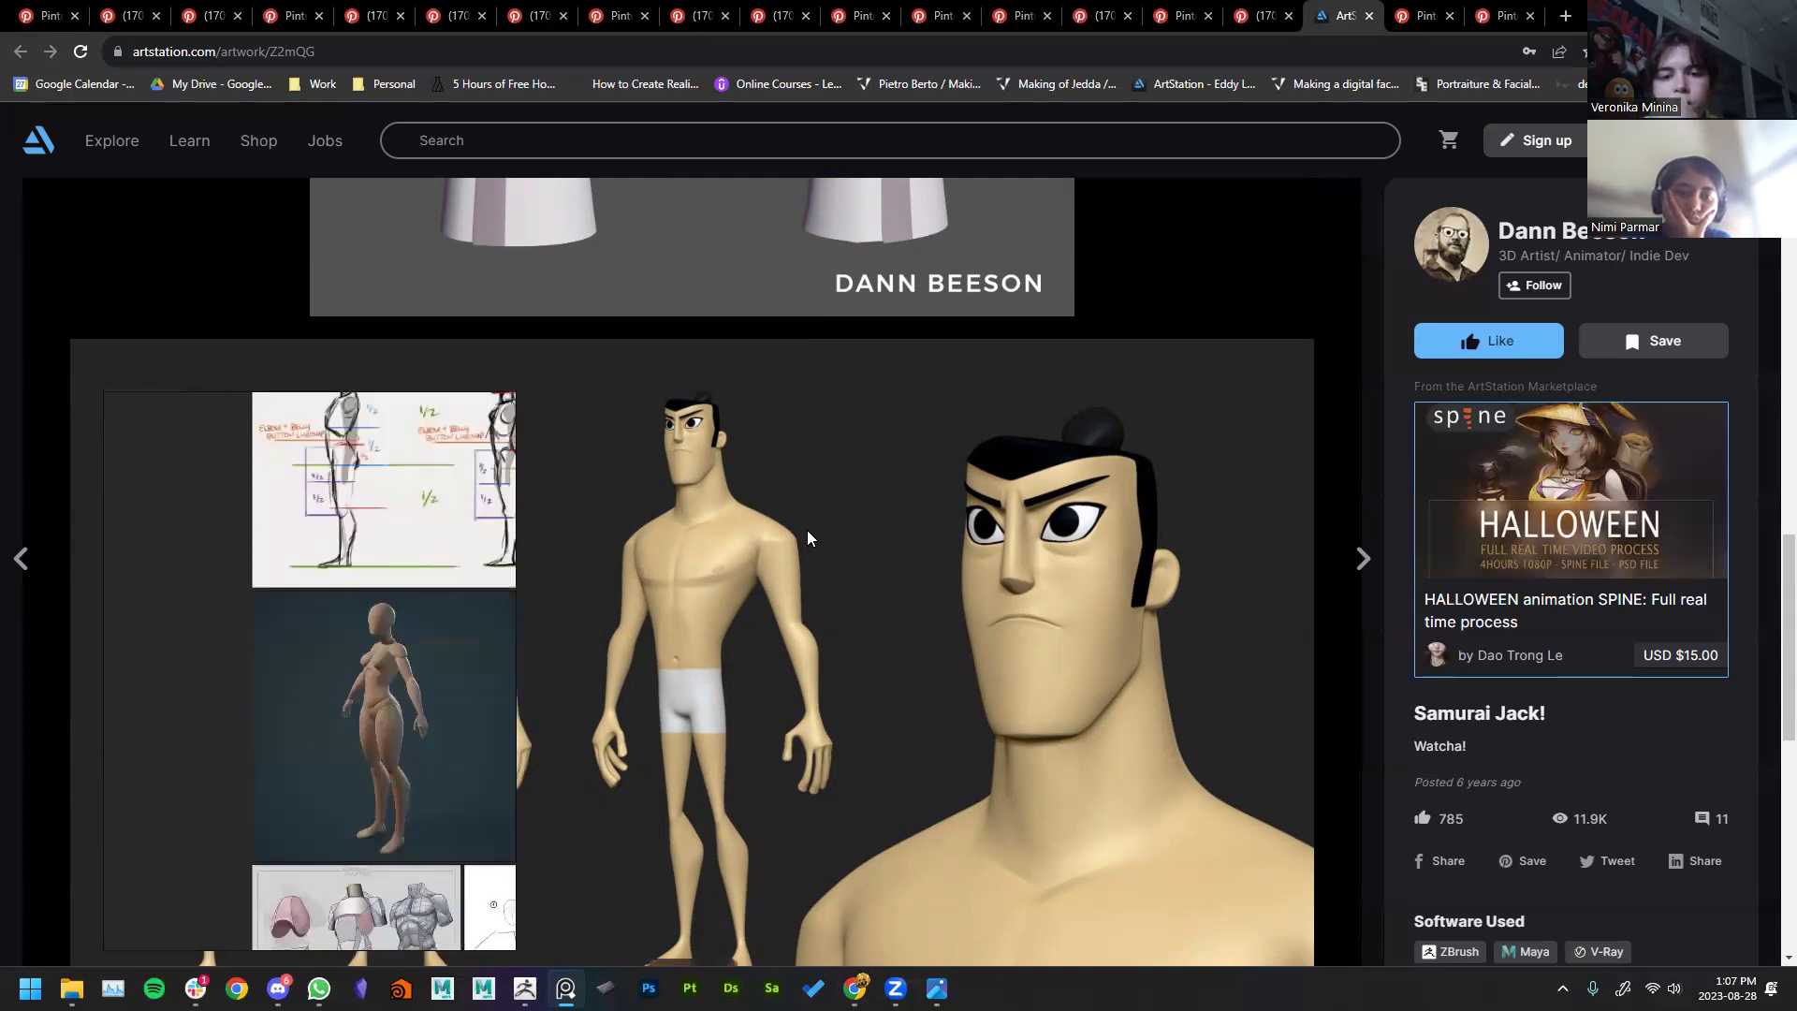
{"action": "scroll", "coordinate": [899, 703], "scroll_direction": "down", "scroll_amount": 3}
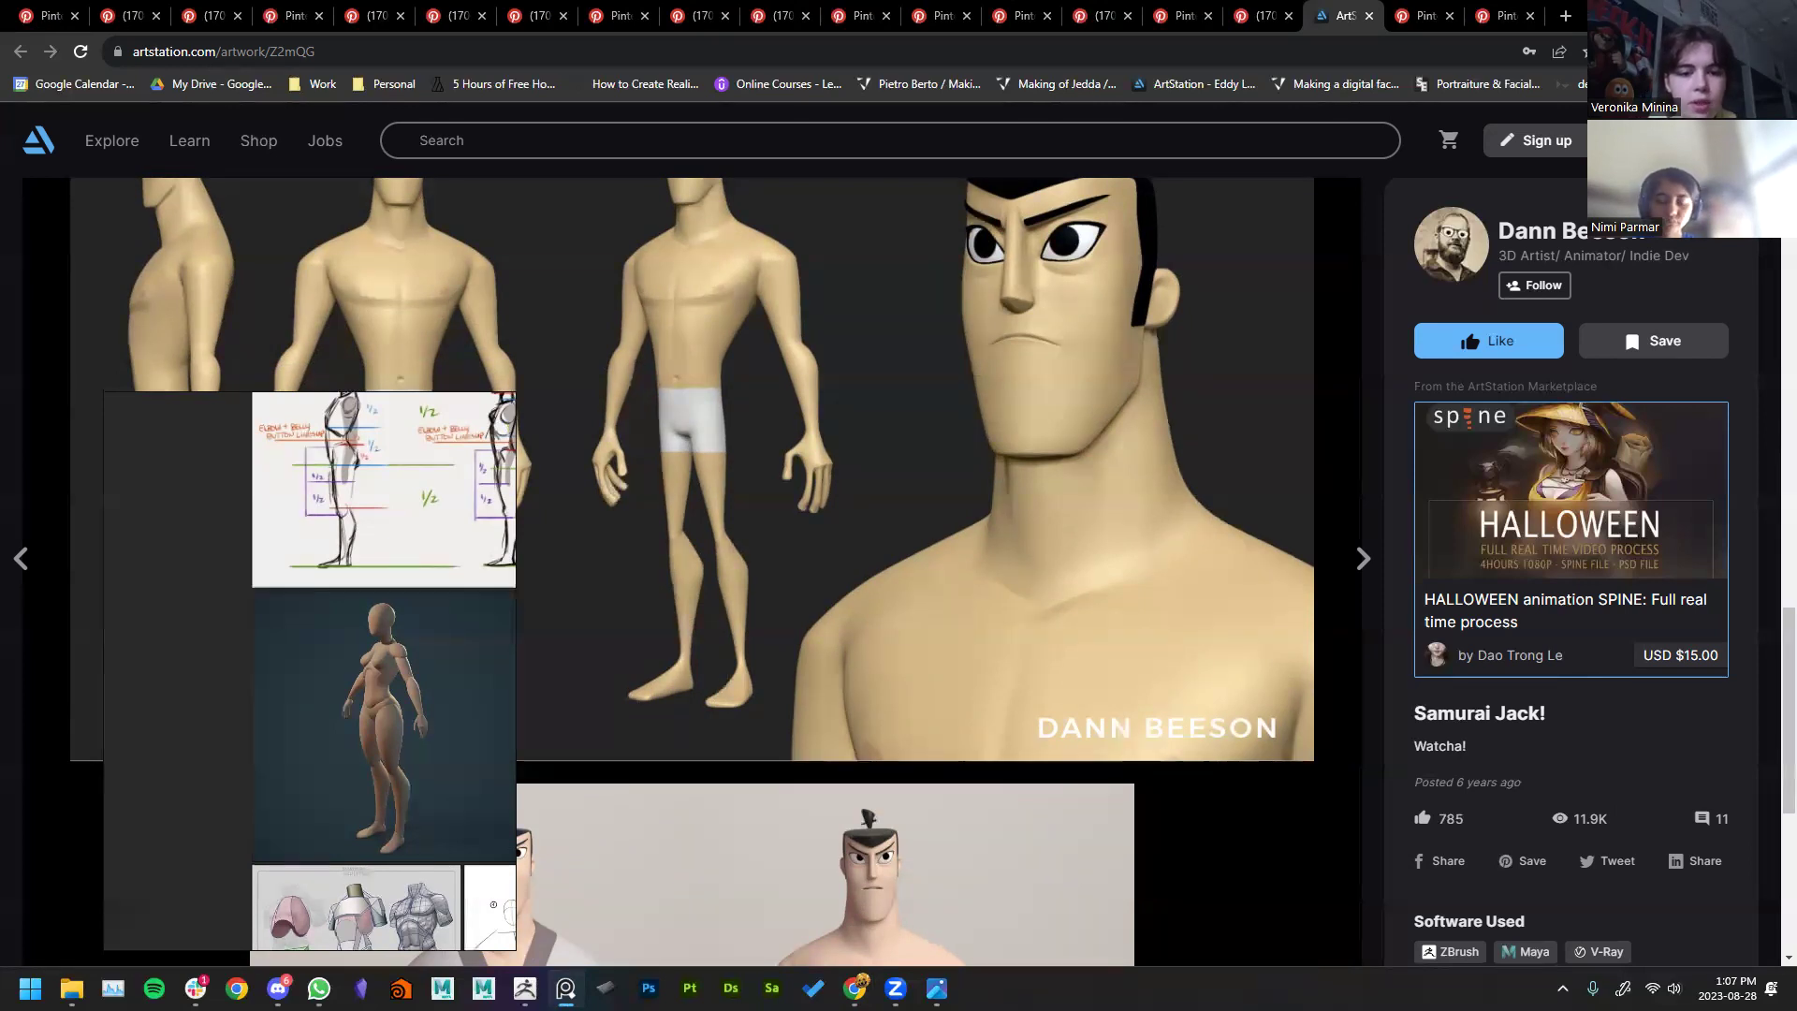
{"action": "left_click", "coordinate": [1105, 605]}
{"action": "scroll", "coordinate": [992, 572], "scroll_direction": "down", "scroll_amount": 1}
{"action": "scroll", "coordinate": [898, 557], "scroll_direction": "up", "scroll_amount": 7}
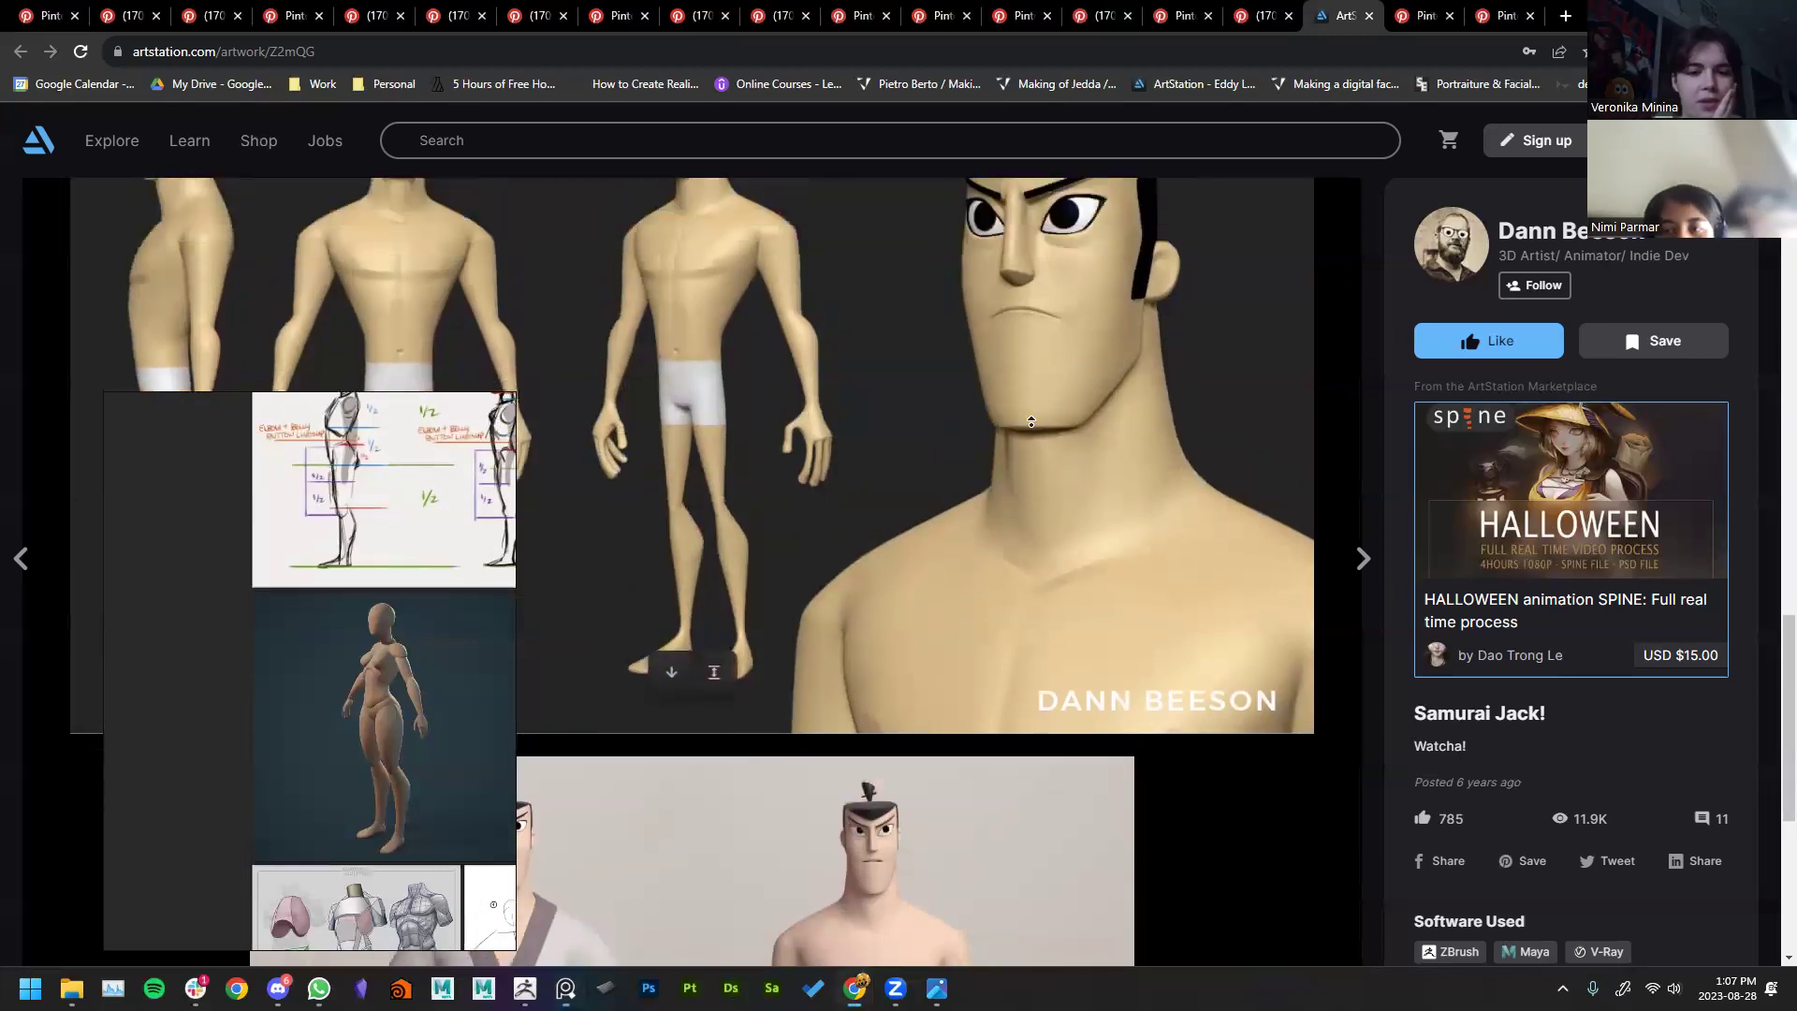
{"action": "scroll", "coordinate": [832, 554], "scroll_direction": "down", "scroll_amount": 6}
{"action": "scroll", "coordinate": [786, 542], "scroll_direction": "down", "scroll_amount": 2}
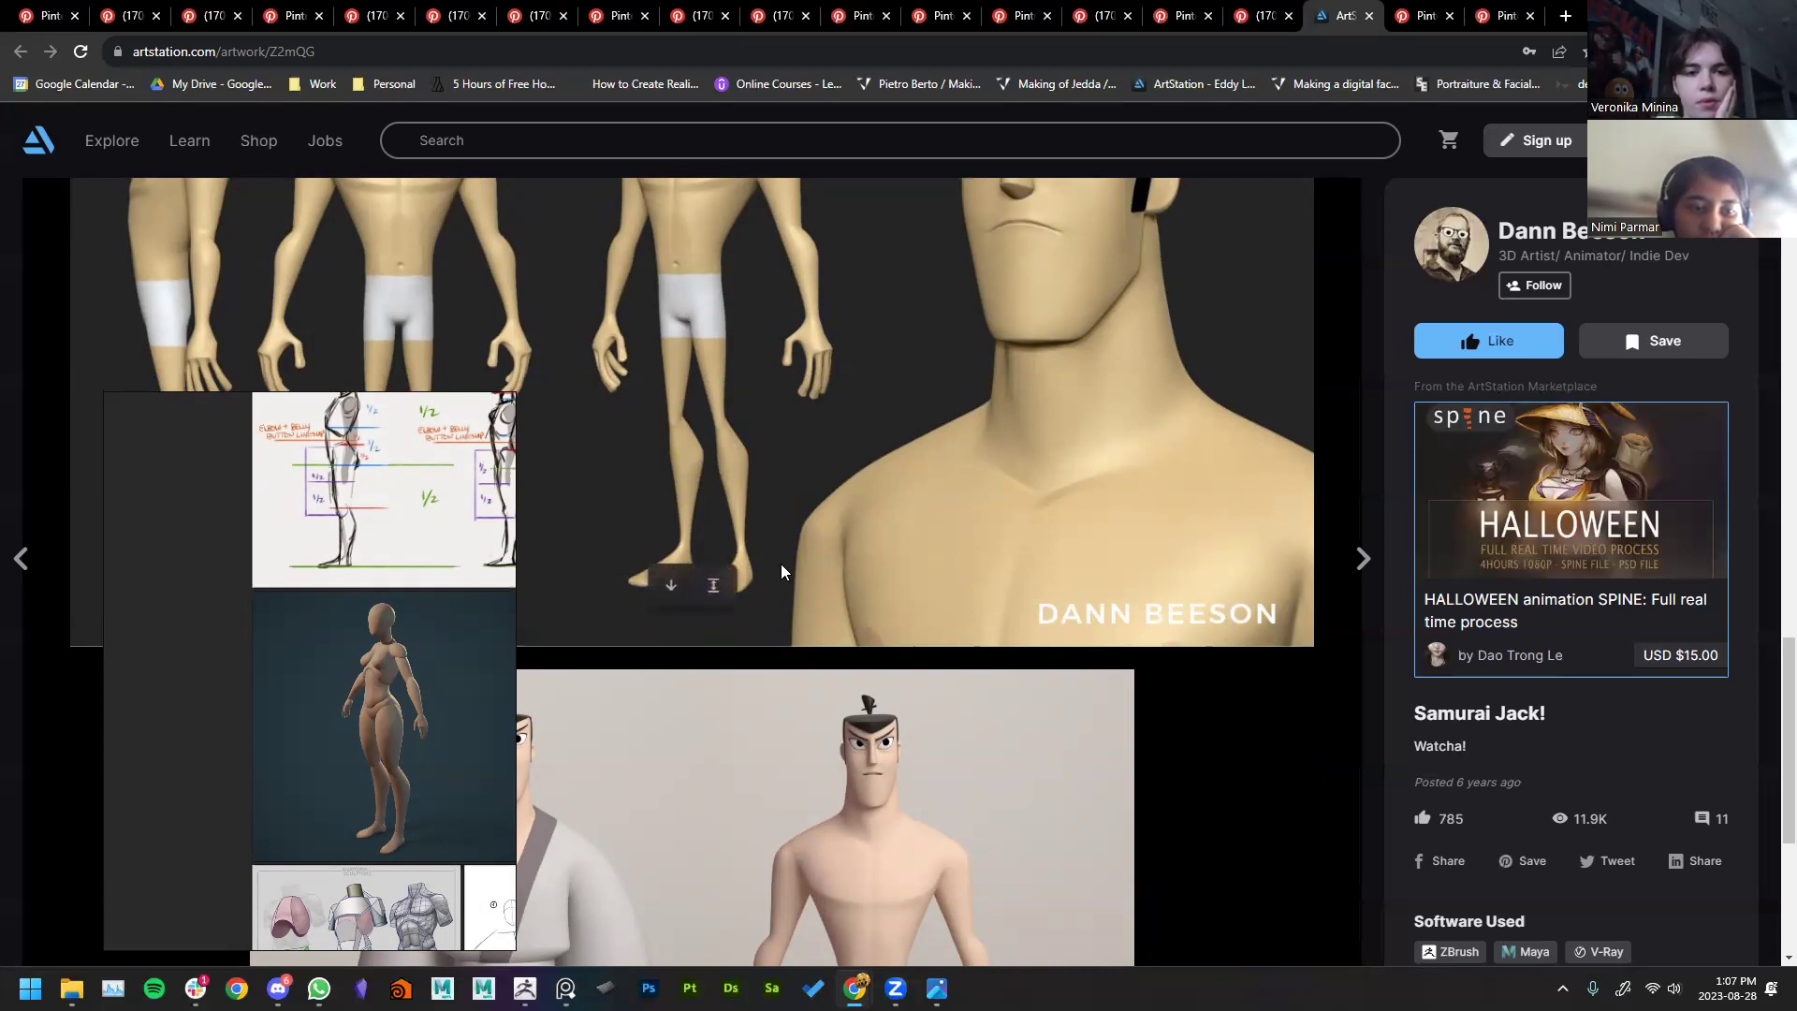
{"action": "scroll", "coordinate": [753, 721], "scroll_direction": "down", "scroll_amount": 5}
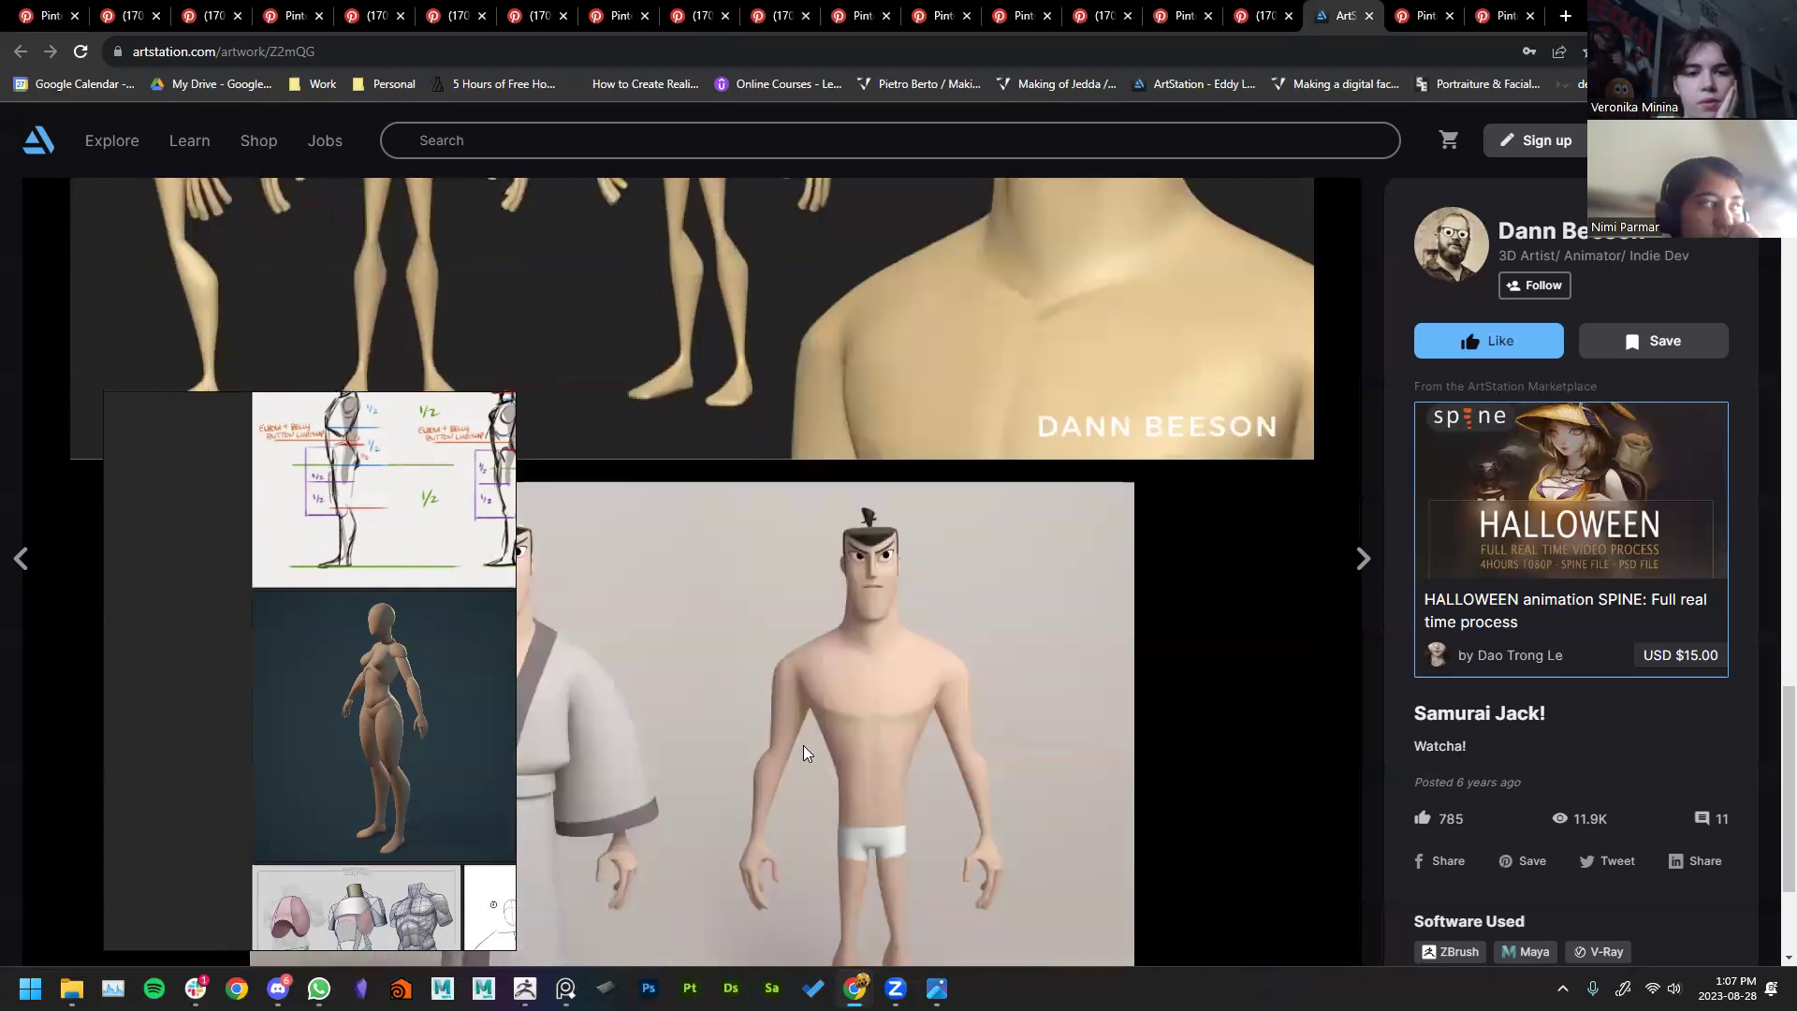
{"action": "scroll", "coordinate": [1069, 768], "scroll_direction": "up", "scroll_amount": 6}
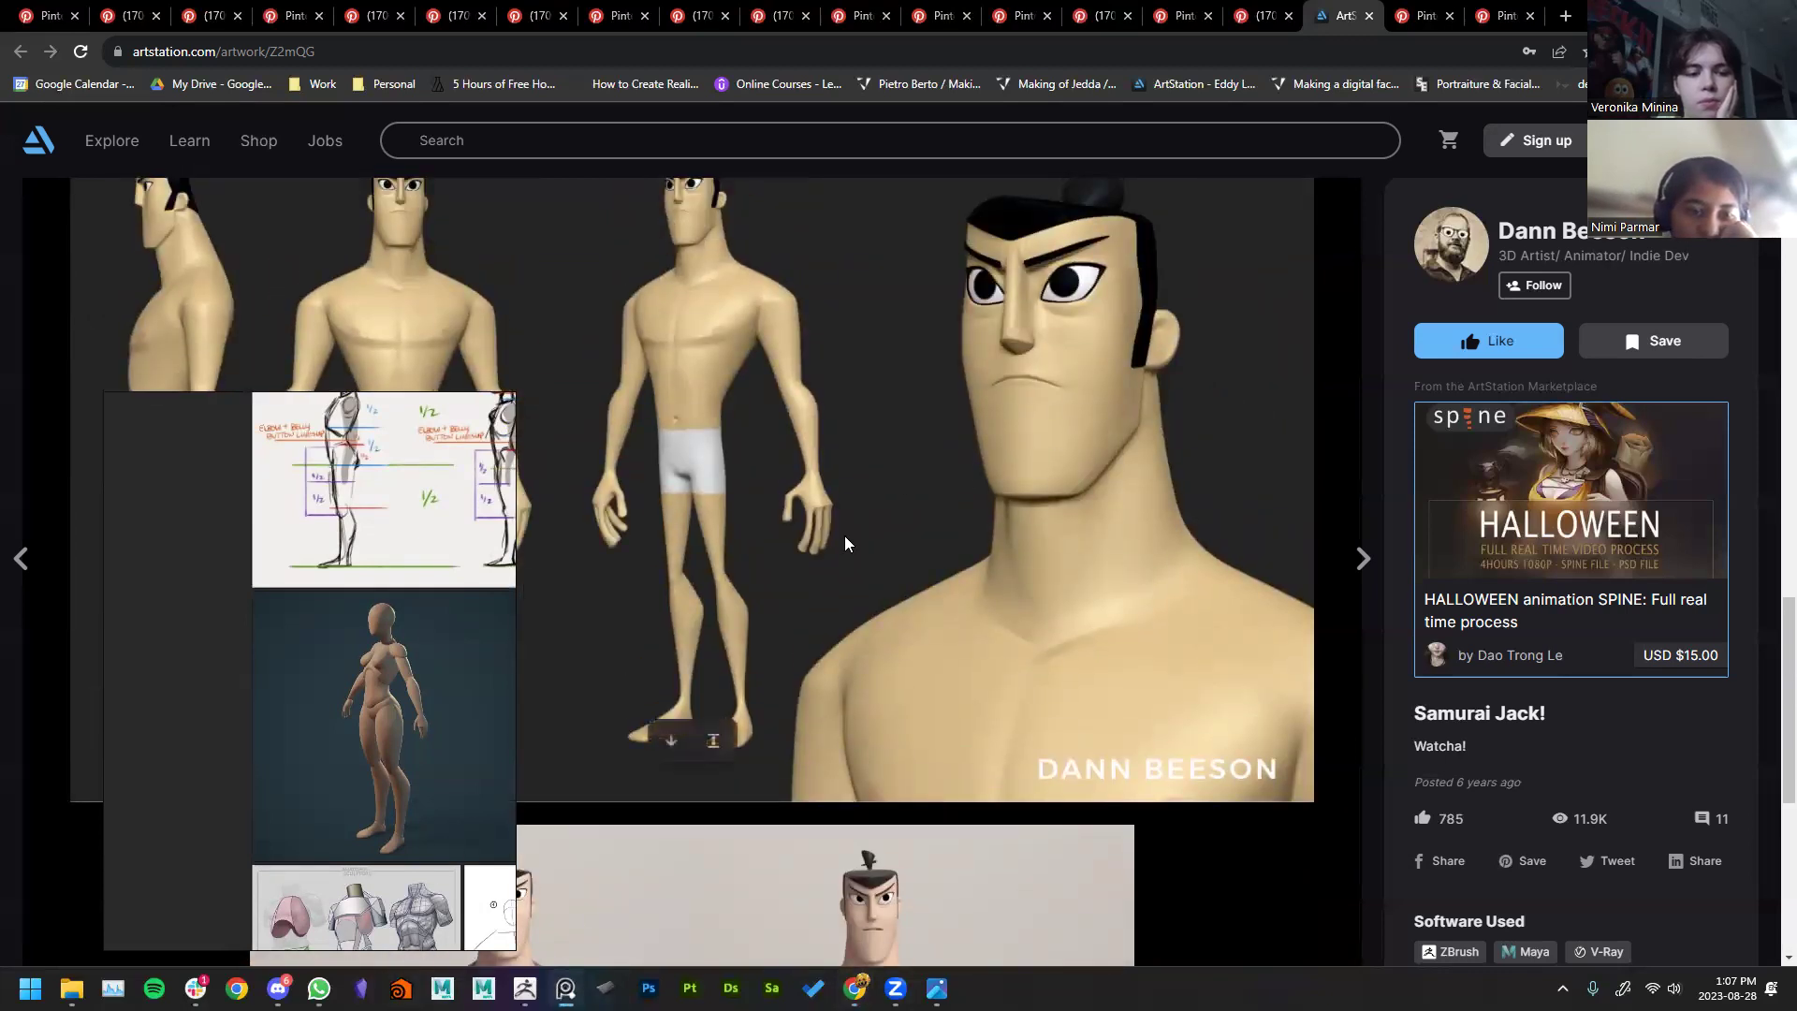
Step: Examine the blue blocked-out body figures on the reference board, including their torsos, legs and feet
{"action": "scroll", "coordinate": [435, 782], "scroll_direction": "down", "scroll_amount": 2}
{"action": "scroll", "coordinate": [434, 781], "scroll_direction": "down", "scroll_amount": 5}
{"action": "middle_click_drag", "start_coordinate": [404, 800], "coordinate": [481, 694]}
{"action": "middle_click_drag", "start_coordinate": [172, 728], "coordinate": [340, 716]}
{"action": "scroll", "coordinate": [315, 670], "scroll_direction": "up", "scroll_amount": 5}
{"action": "scroll", "coordinate": [382, 650], "scroll_direction": "up", "scroll_amount": 6}
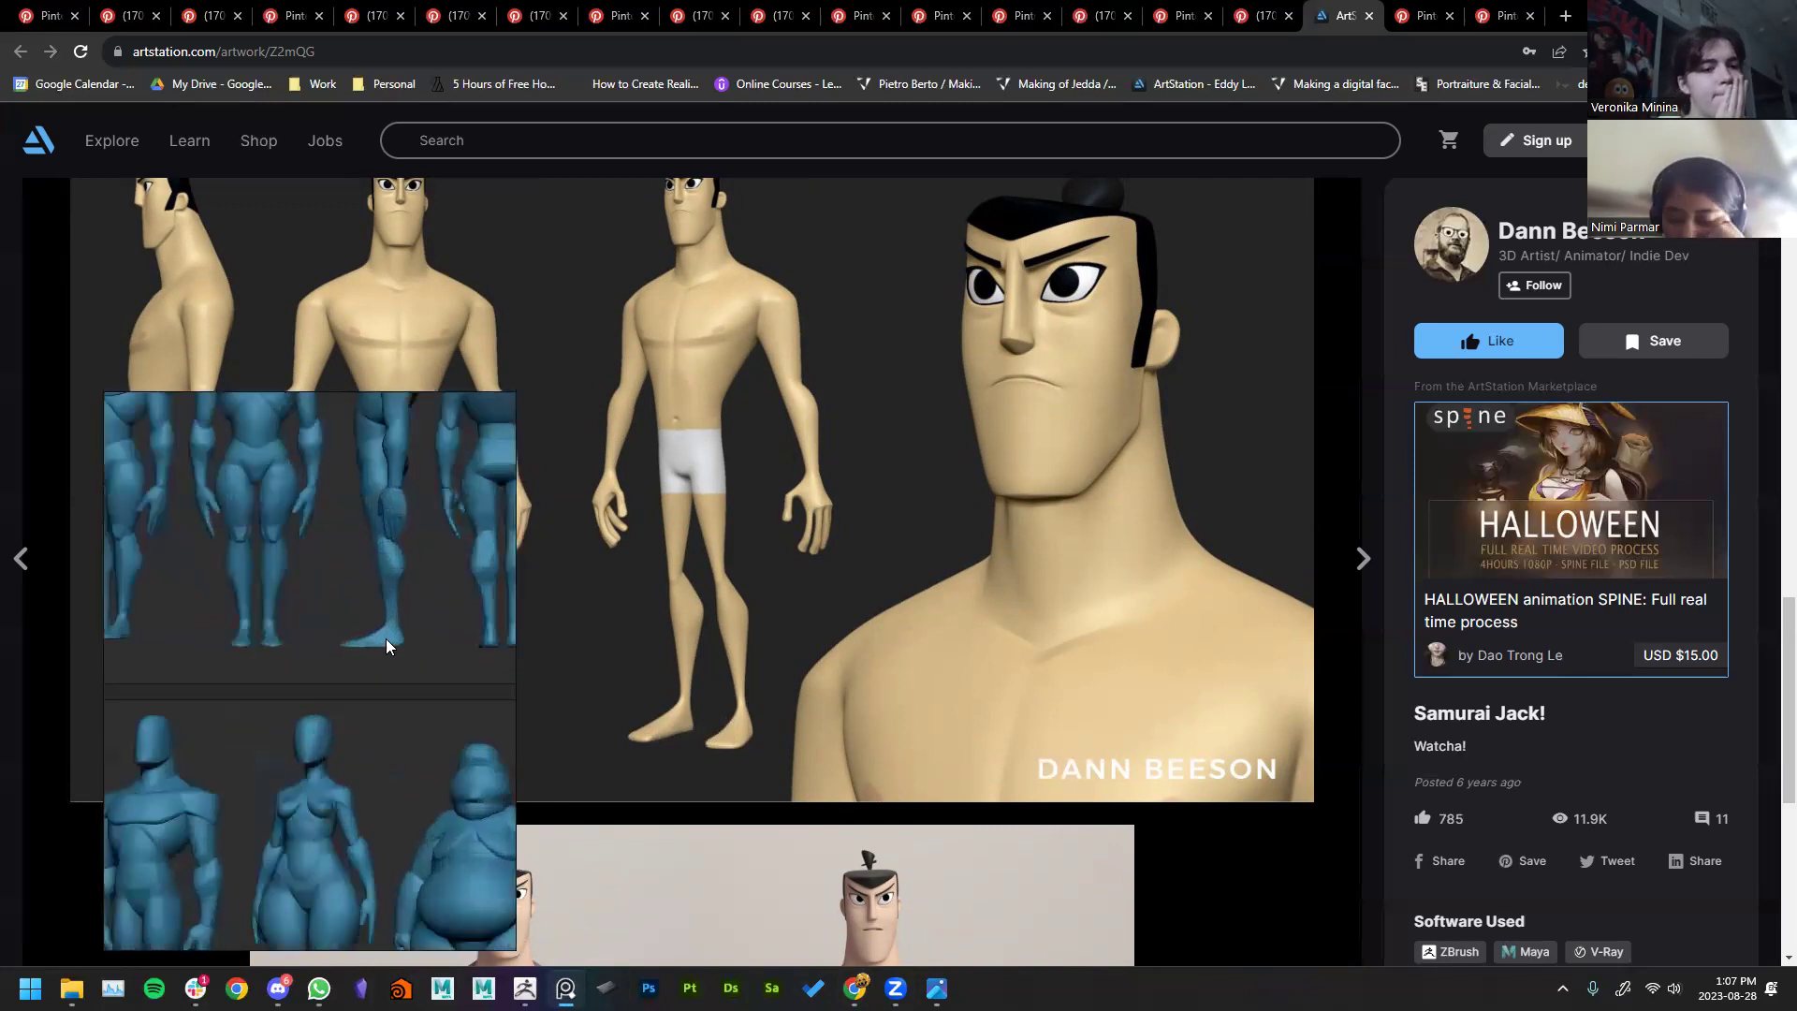
{"action": "scroll", "coordinate": [341, 692], "scroll_direction": "up", "scroll_amount": 4}
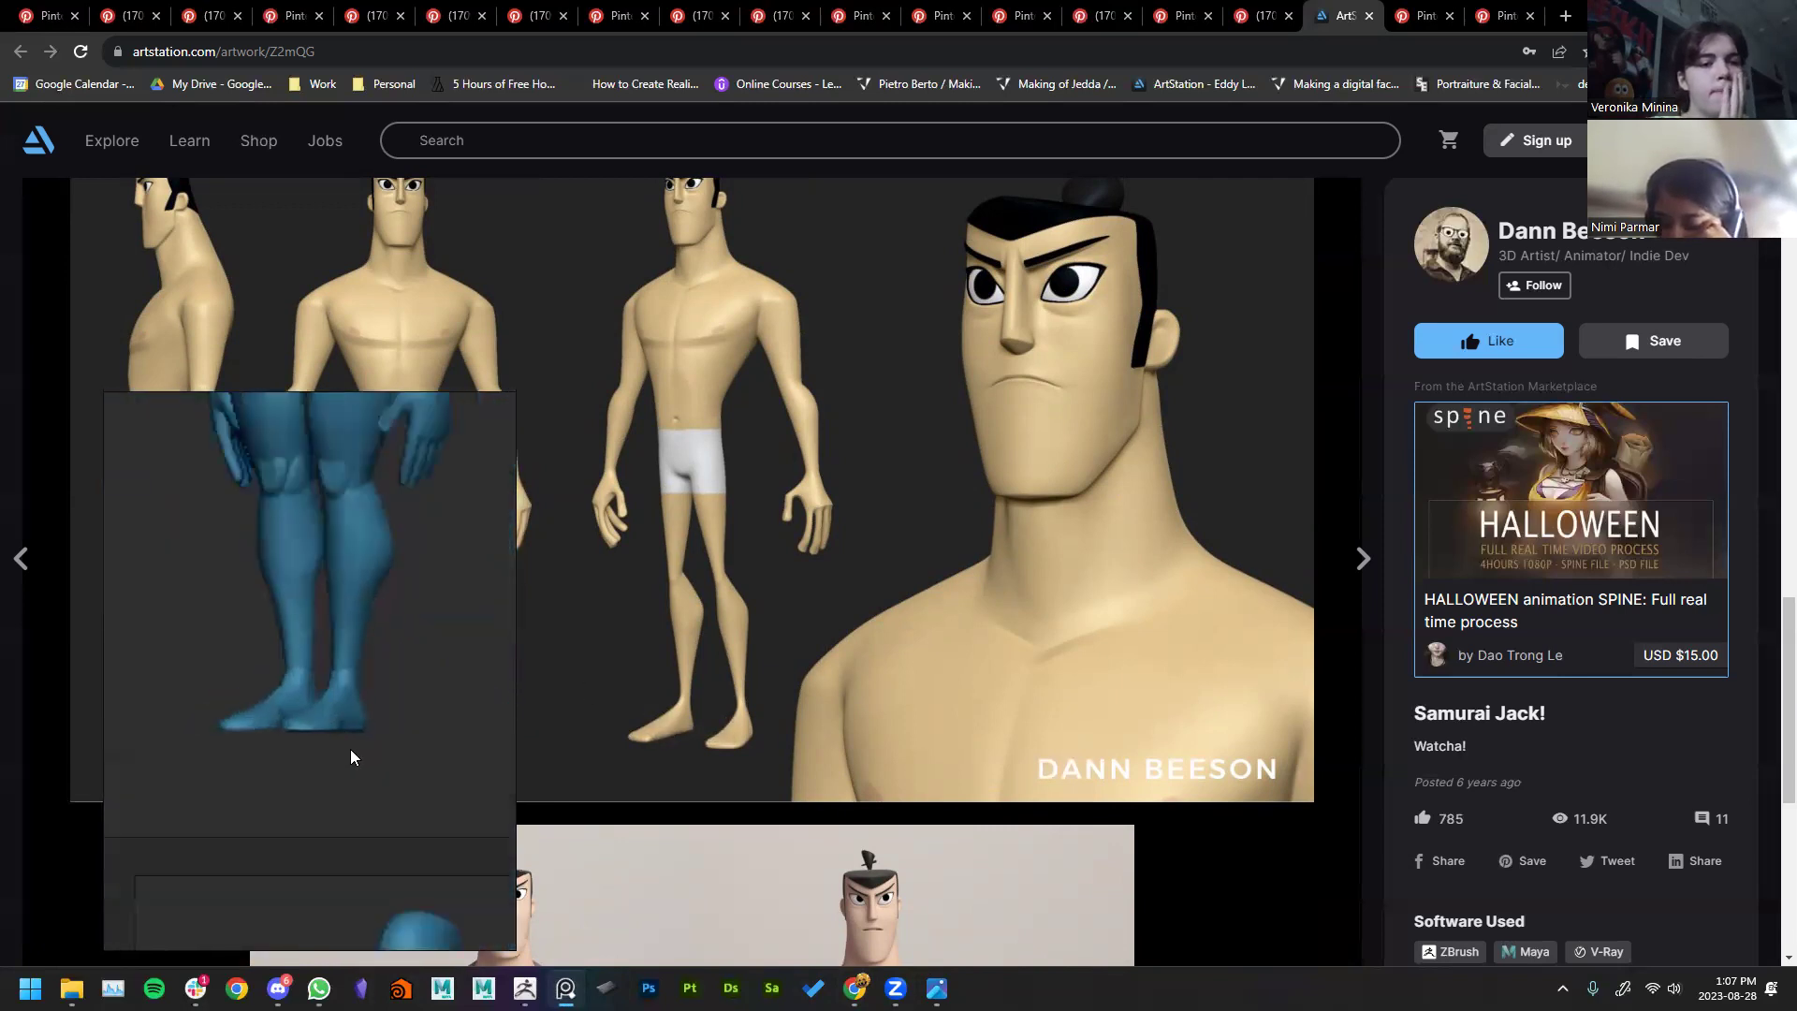
{"action": "scroll", "coordinate": [350, 749], "scroll_direction": "down", "scroll_amount": 5}
{"action": "scroll", "coordinate": [314, 660], "scroll_direction": "down", "scroll_amount": 3}
{"action": "middle_click_drag", "start_coordinate": [314, 660], "coordinate": [245, 704]}
{"action": "scroll", "coordinate": [245, 704], "scroll_direction": "down", "scroll_amount": 3}
{"action": "middle_click_drag", "start_coordinate": [455, 728], "coordinate": [247, 719]}
{"action": "scroll", "coordinate": [399, 744], "scroll_direction": "up", "scroll_amount": 2}
{"action": "middle_click_drag", "start_coordinate": [399, 744], "coordinate": [342, 653]}
{"action": "scroll", "coordinate": [342, 653], "scroll_direction": "down", "scroll_amount": 5}
{"action": "scroll", "coordinate": [340, 651], "scroll_direction": "up", "scroll_amount": 8}
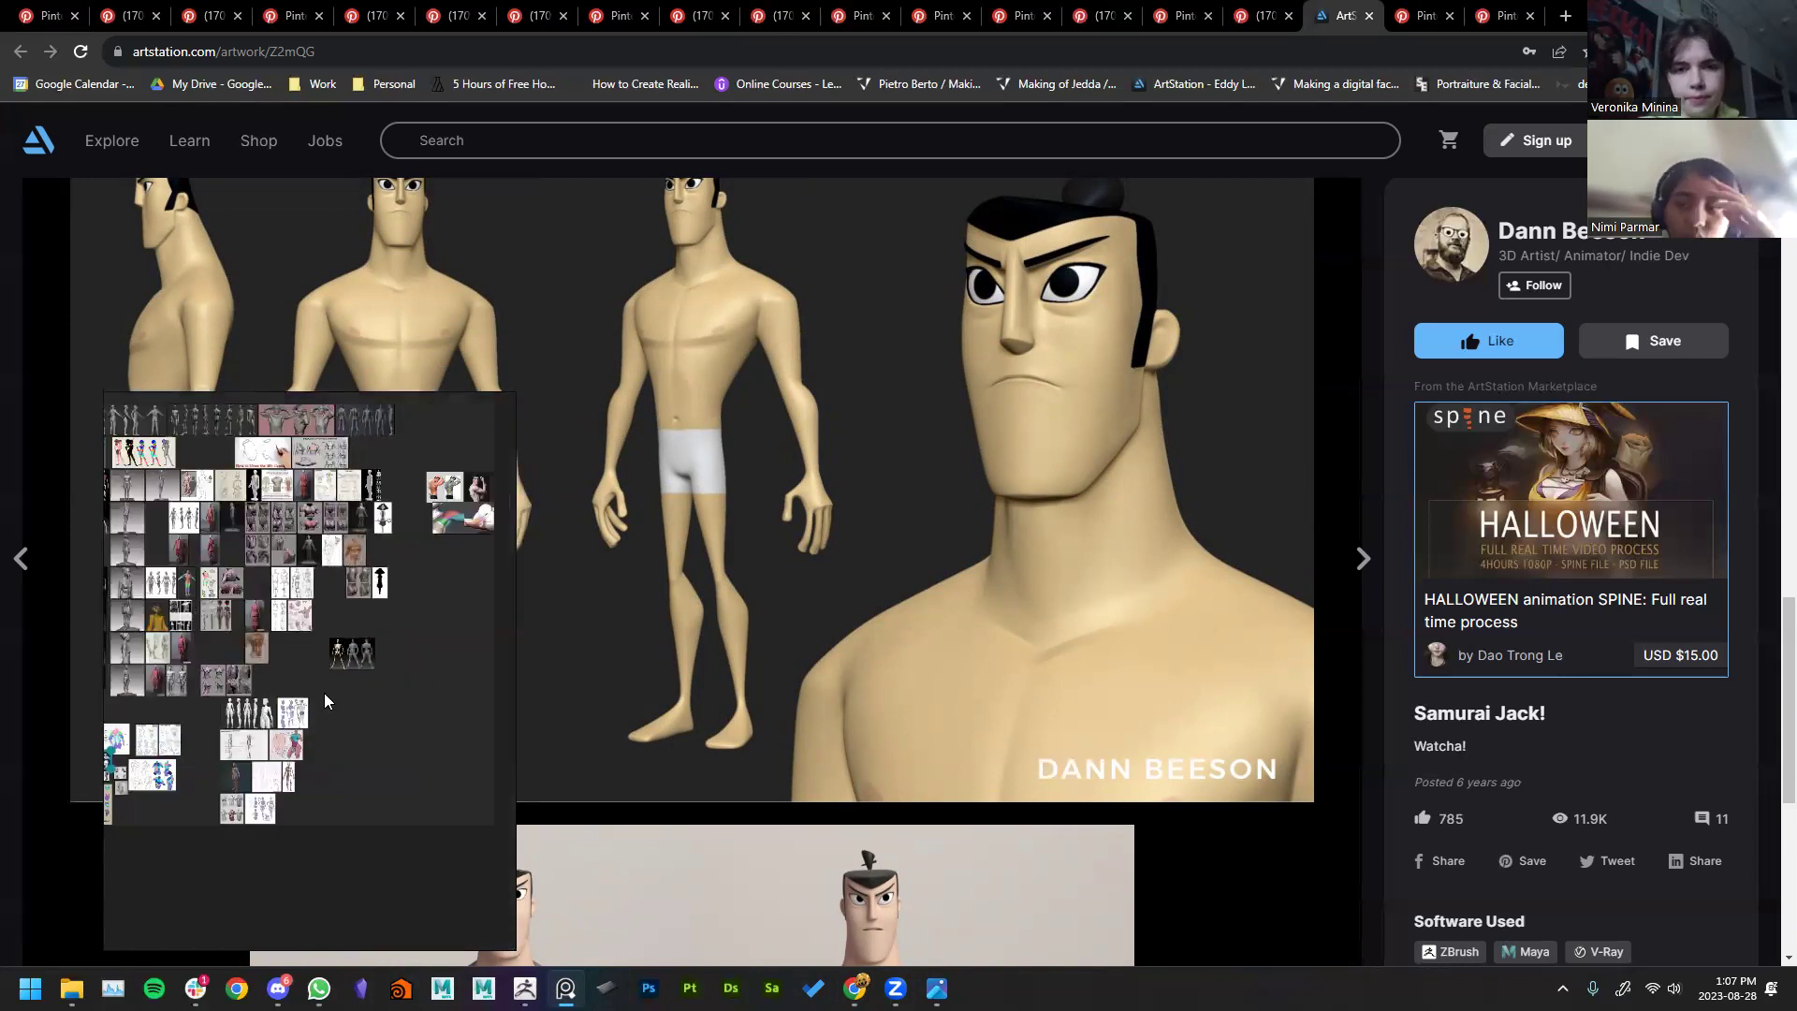
Step: Examine the muscle anatomy figures and the colour-coded torso diagrams on the reference board
{"action": "scroll", "coordinate": [337, 729], "scroll_direction": "up", "scroll_amount": 1}
{"action": "scroll", "coordinate": [313, 762], "scroll_direction": "up", "scroll_amount": 1}
{"action": "middle_click_drag", "start_coordinate": [310, 773], "coordinate": [800, 704]}
{"action": "scroll", "coordinate": [800, 703], "scroll_direction": "down", "scroll_amount": 1}
{"action": "scroll", "coordinate": [327, 732], "scroll_direction": "down", "scroll_amount": 2}
{"action": "mouse_move", "coordinate": [301, 734]}
{"action": "middle_mouse_down"}
{"action": "mouse_move", "coordinate": [520, 719]}
{"action": "mouse_move", "coordinate": [548, 743]}
{"action": "mouse_move", "coordinate": [468, 758]}
{"action": "mouse_move", "coordinate": [391, 818]}
{"action": "middle_mouse_up"}
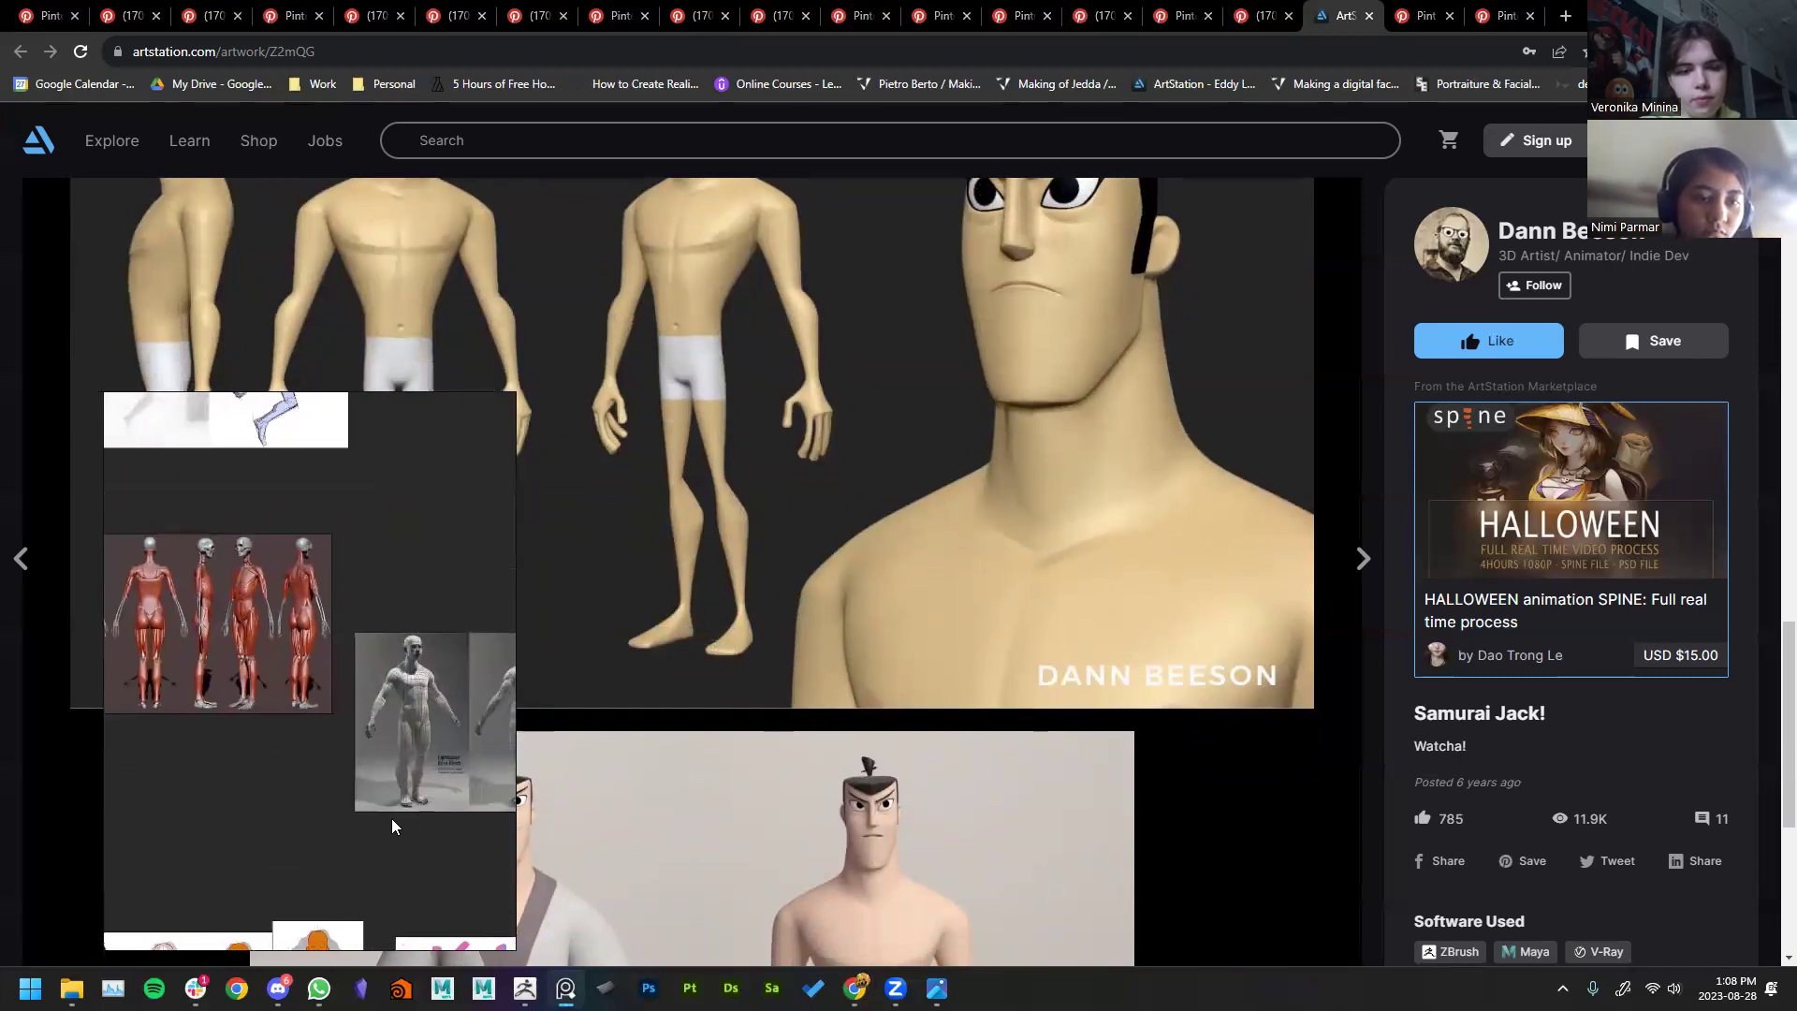
{"action": "scroll", "coordinate": [384, 734], "scroll_direction": "down", "scroll_amount": 3}
{"action": "scroll", "coordinate": [338, 687], "scroll_direction": "up", "scroll_amount": 1}
{"action": "middle_click_drag", "start_coordinate": [344, 691], "coordinate": [129, 663]}
{"action": "scroll", "coordinate": [338, 764], "scroll_direction": "up", "scroll_amount": 2}
{"action": "middle_click_drag", "start_coordinate": [371, 787], "coordinate": [212, 520]}
{"action": "scroll", "coordinate": [355, 737], "scroll_direction": "up", "scroll_amount": 1}
{"action": "middle_click_drag", "start_coordinate": [355, 736], "coordinate": [187, 493]}
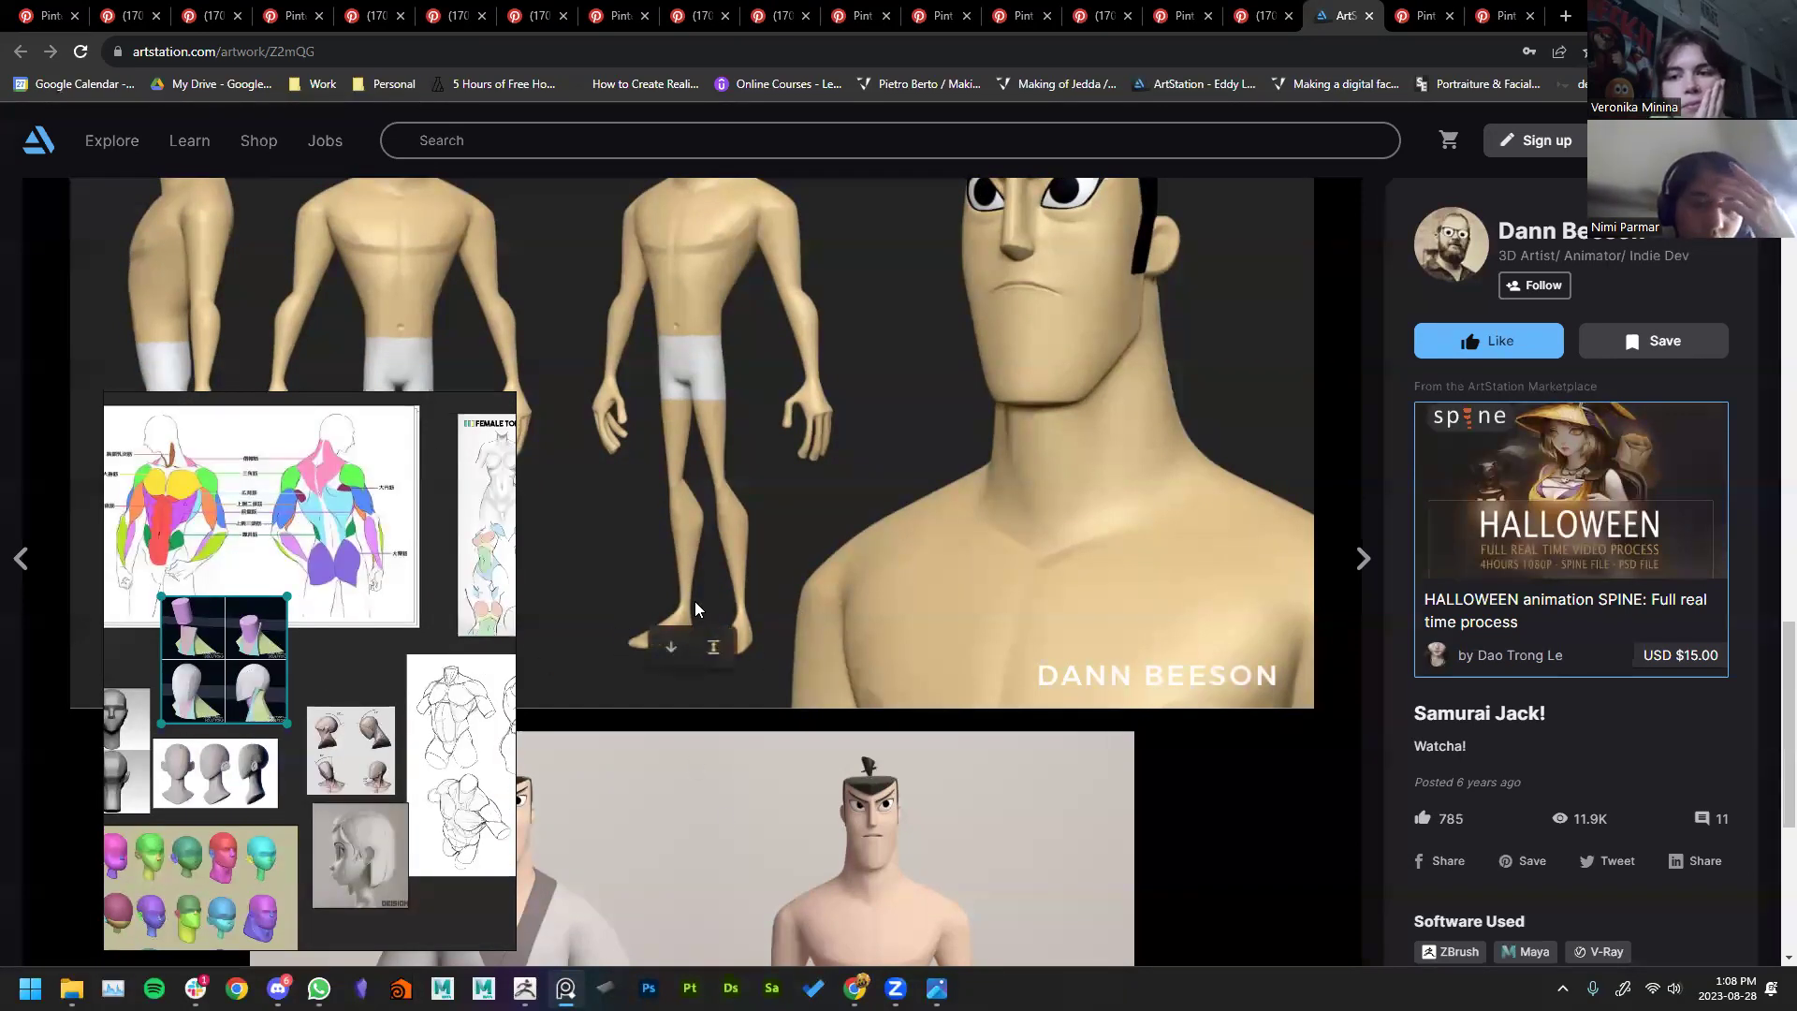
Step: Return to ZBrush, examine the week 1 blockin full-body figures, and switch back to the segmented upper-body sculpt
{"action": "left_click", "coordinate": [1689, 15]}
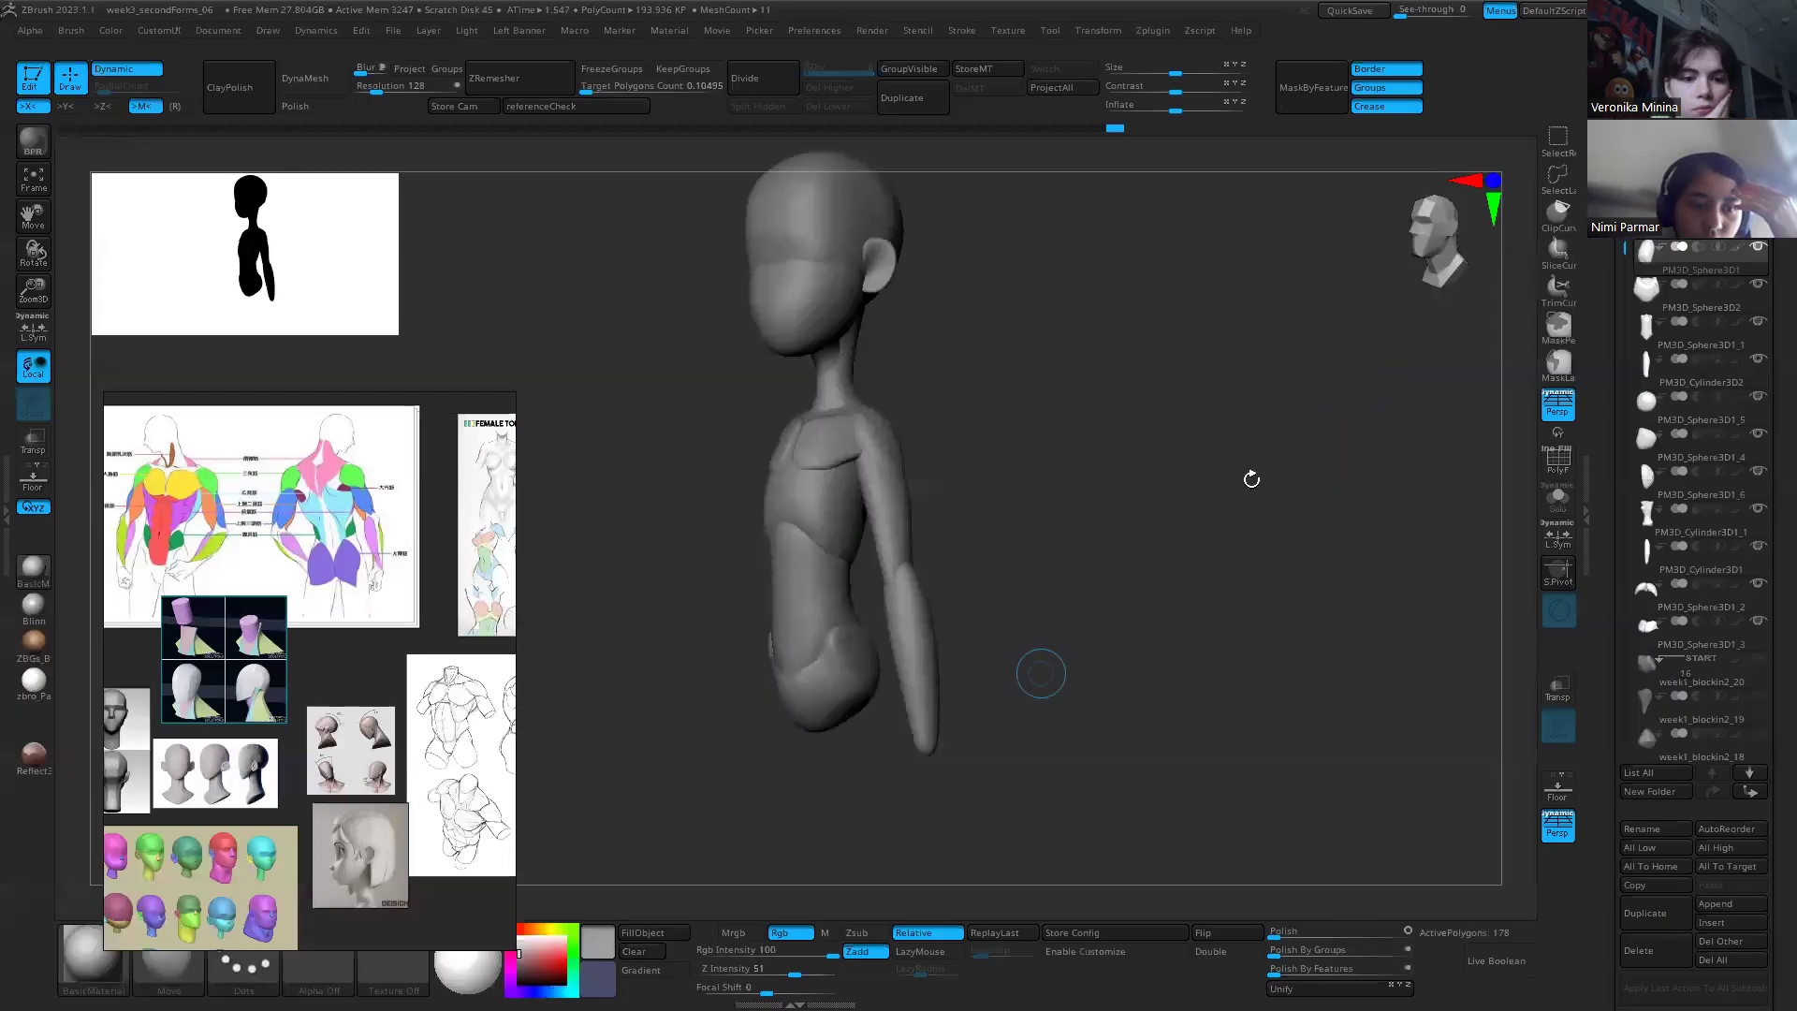
{"action": "left_click", "coordinate": [1658, 178]}
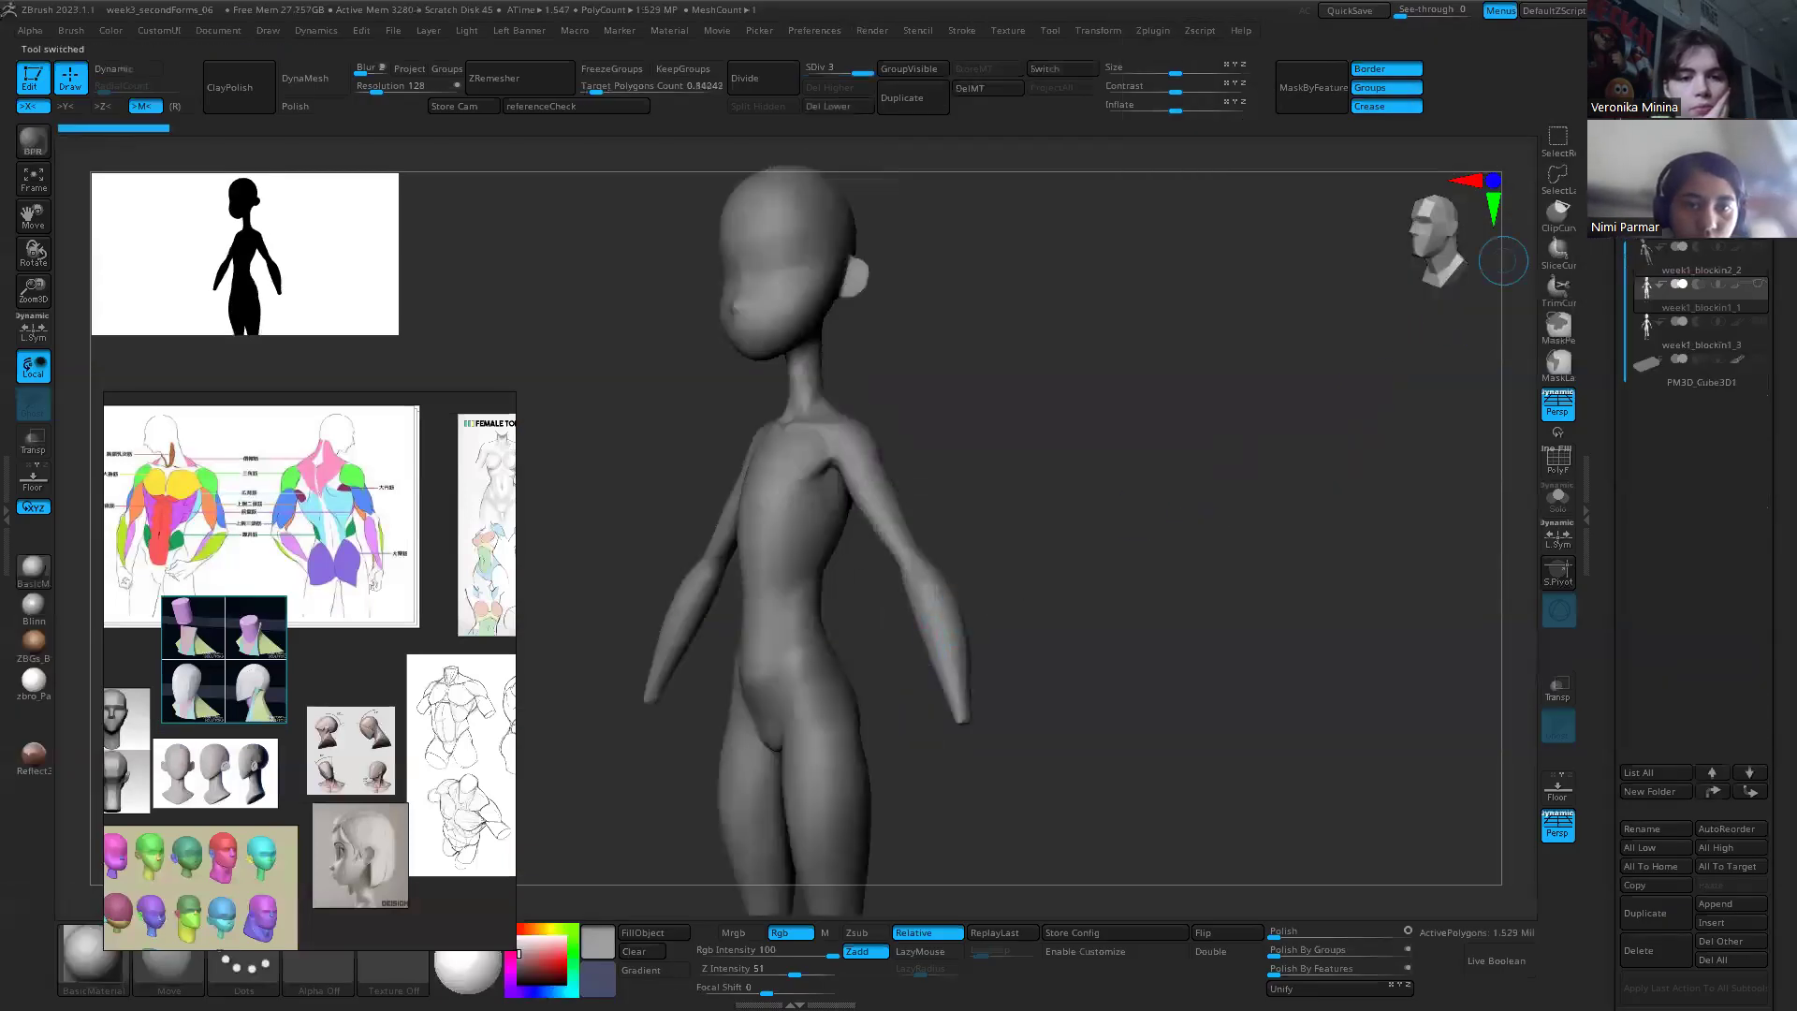
{"action": "left_click", "coordinate": [1661, 273]}
{"action": "left_click_drag", "start_coordinate": [1091, 646], "coordinate": [1100, 253], "text": "alt"}
{"action": "mouse_move", "coordinate": [1086, 597]}
{"action": "left_mouse_down", "text": "alt"}
{"action": "mouse_move", "coordinate": [1090, 375]}
{"action": "mouse_move", "coordinate": [918, 591]}
{"action": "mouse_move", "coordinate": [1095, 578]}
{"action": "mouse_move", "coordinate": [1185, 734]}
{"action": "mouse_move", "coordinate": [1087, 714]}
{"action": "mouse_move", "coordinate": [1176, 621]}
{"action": "mouse_move", "coordinate": [1235, 441]}
{"action": "mouse_move", "coordinate": [1192, 228]}
{"action": "mouse_move", "coordinate": [1259, 461]}
{"action": "mouse_move", "coordinate": [1315, 461]}
{"action": "mouse_move", "coordinate": [1092, 461]}
{"action": "mouse_move", "coordinate": [1202, 492]}
{"action": "mouse_move", "coordinate": [1039, 524]}
{"action": "mouse_move", "coordinate": [1271, 534]}
{"action": "mouse_move", "coordinate": [1109, 542]}
{"action": "mouse_move", "coordinate": [1245, 561]}
{"action": "mouse_move", "coordinate": [1198, 513]}
{"action": "mouse_move", "coordinate": [1301, 604]}
{"action": "left_mouse_up", "text": "alt"}
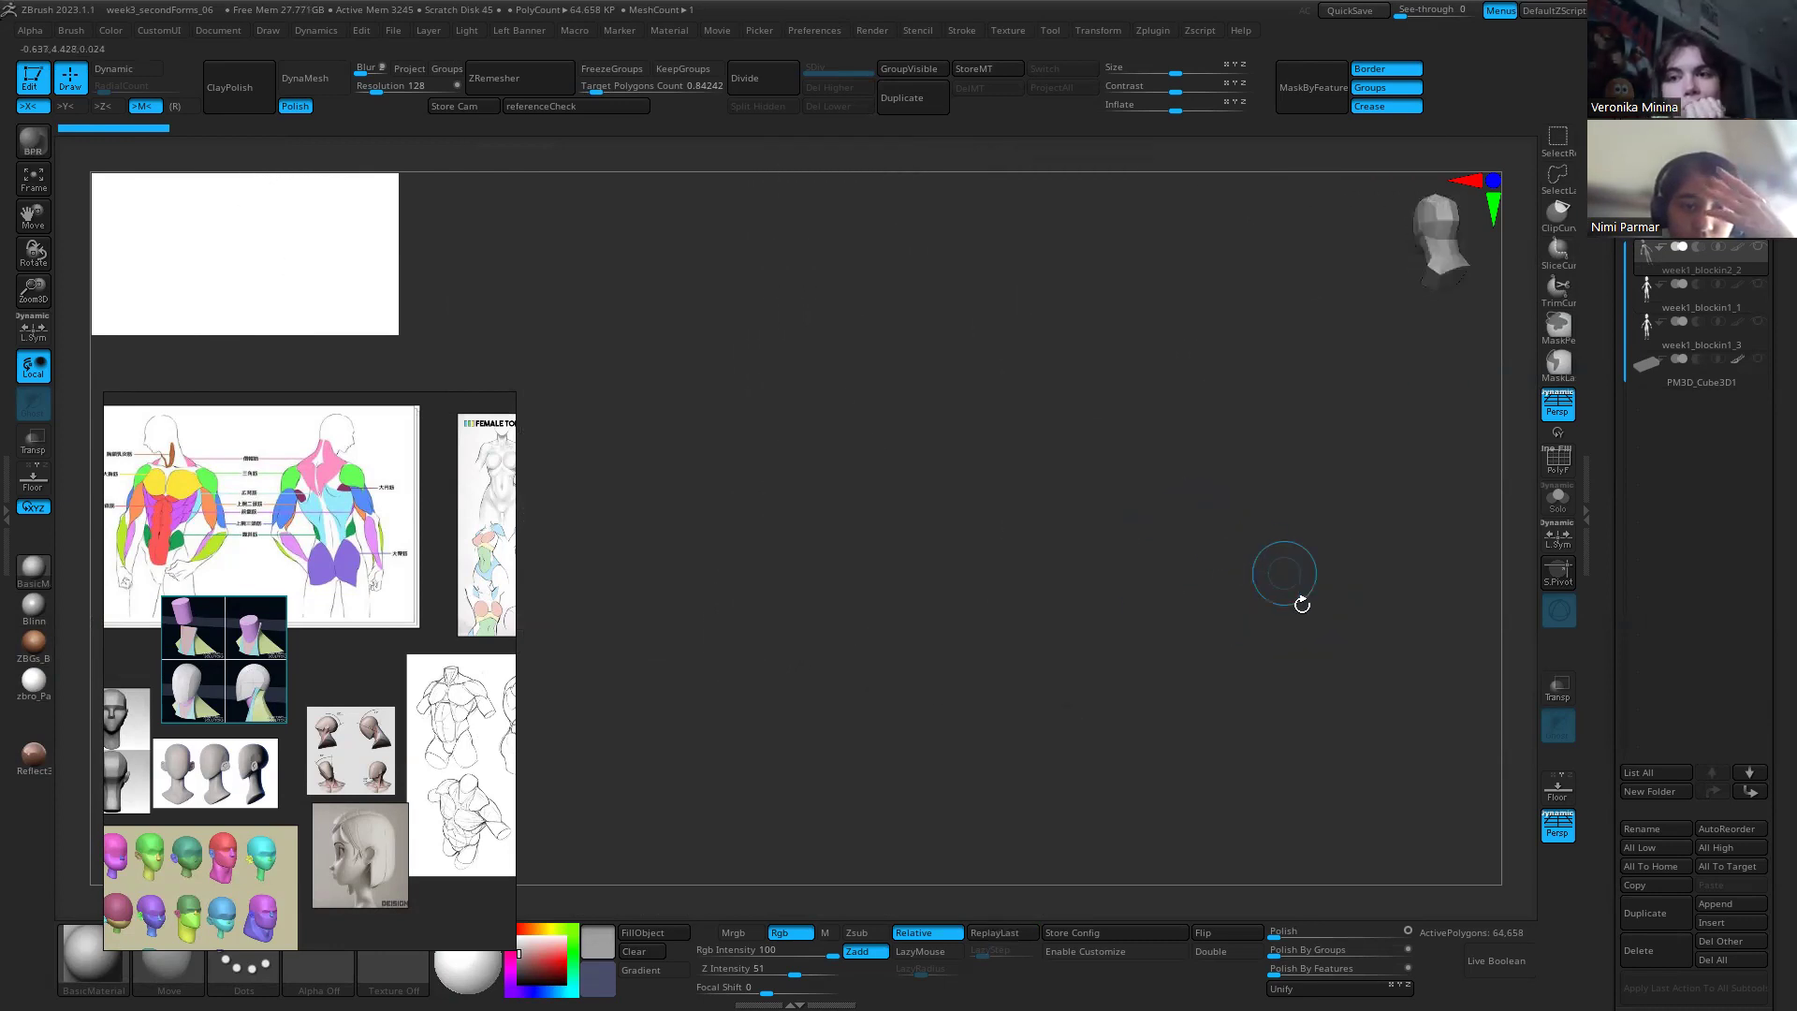
{"action": "key", "text": "f"}
{"action": "left_click_drag", "start_coordinate": [999, 625], "coordinate": [1273, 599]}
{"action": "left_click", "coordinate": [1695, 166]}
{"action": "left_click_drag", "start_coordinate": [1344, 349], "coordinate": [1316, 560], "text": "alt"}
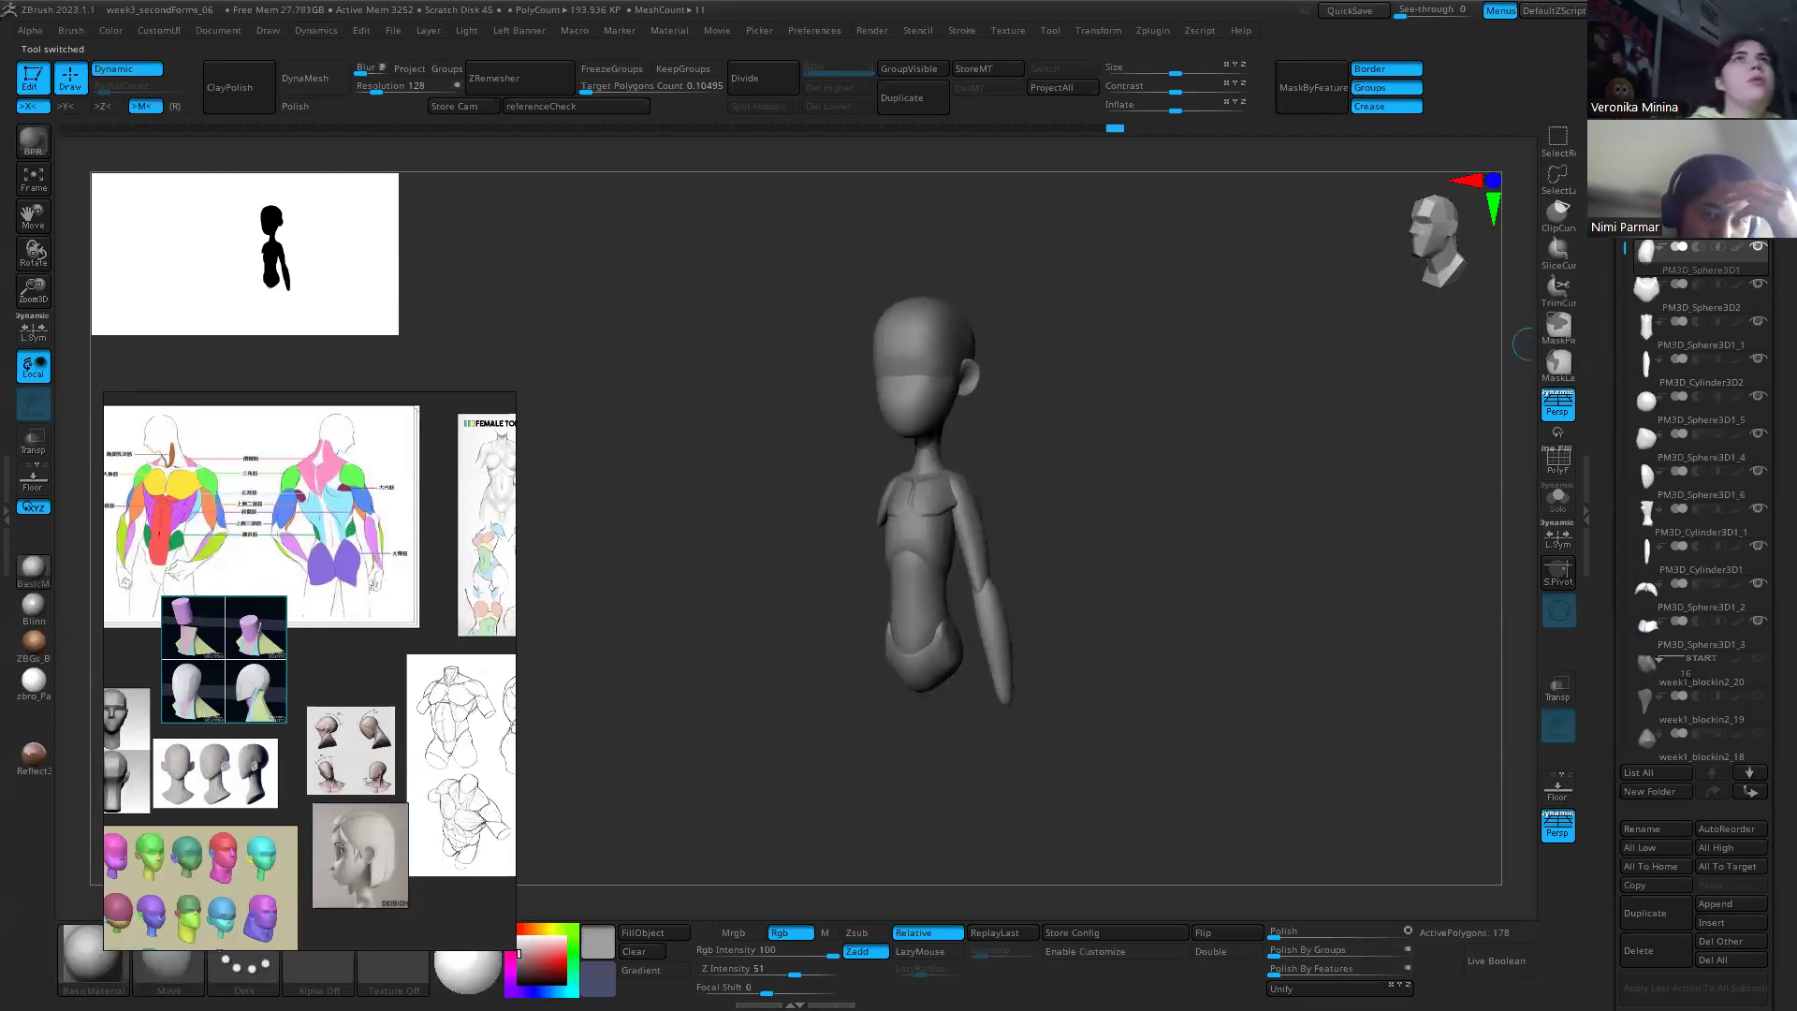
Step: Switch to the week 1 blockin full-body tool and delete all of its subtools
{"action": "left_click_drag", "start_coordinate": [1603, 279], "coordinate": [1603, 440]}
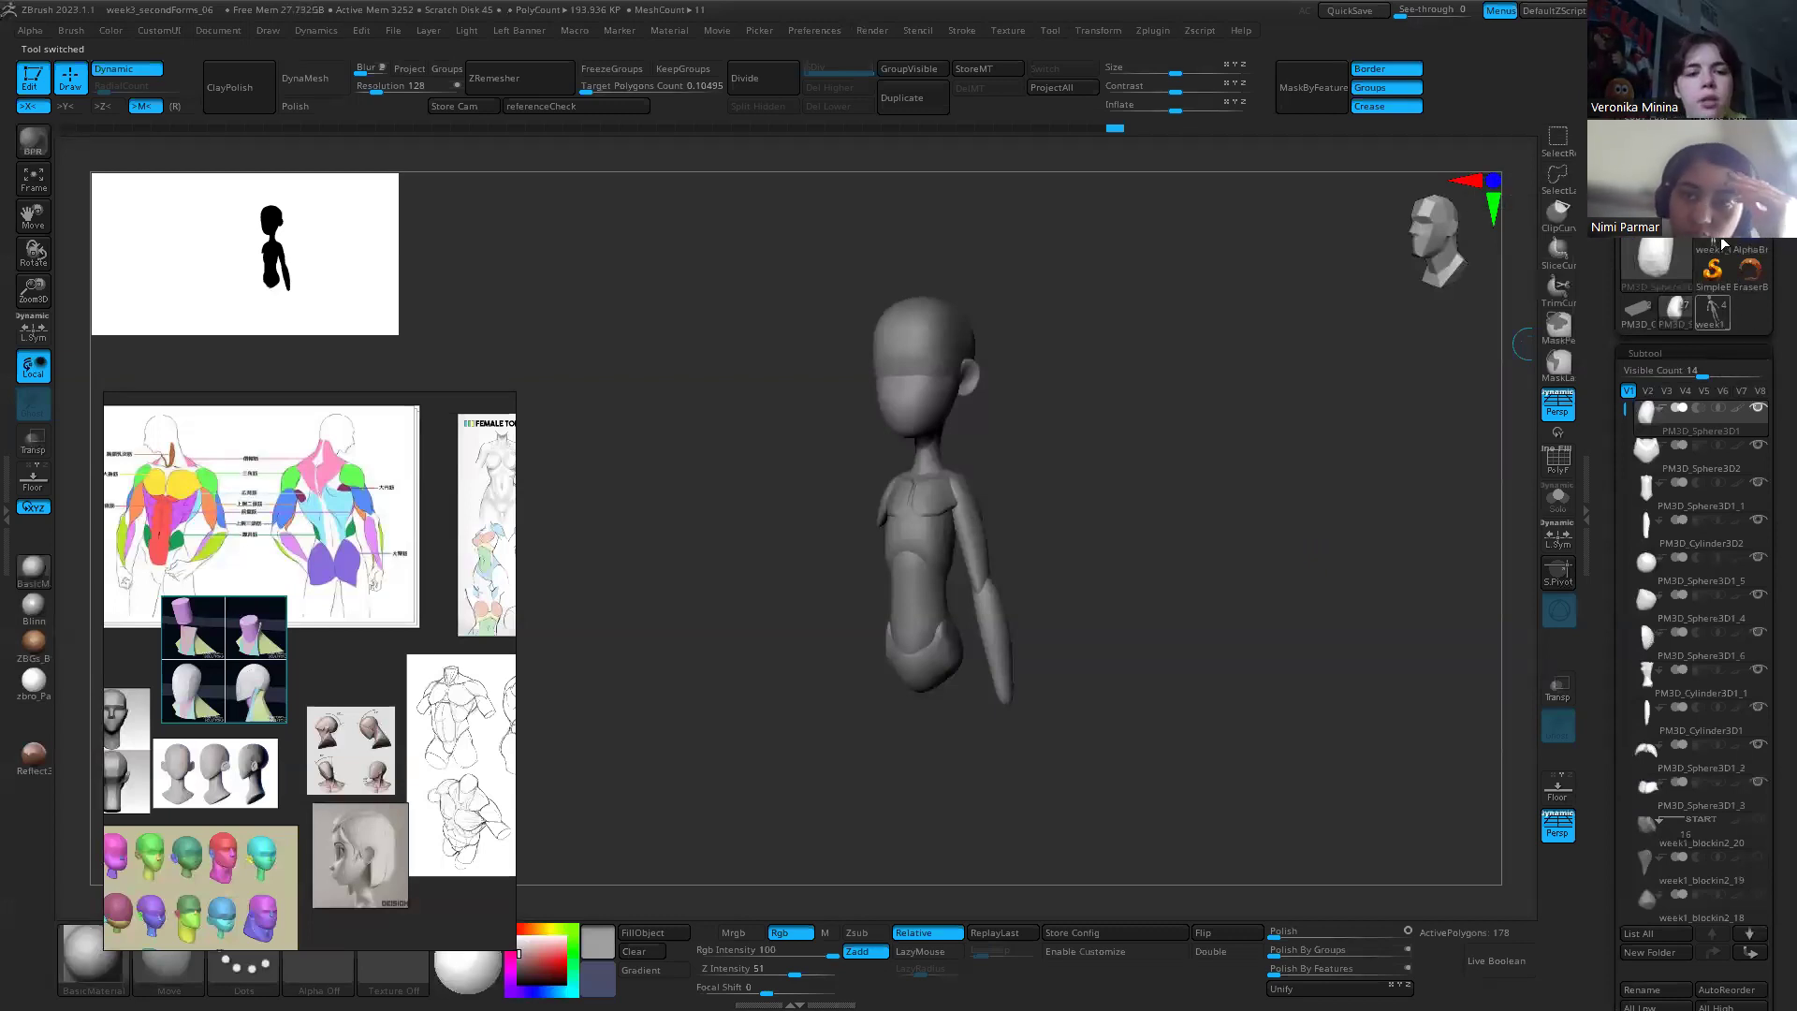
{"action": "left_click", "coordinate": [1715, 307]}
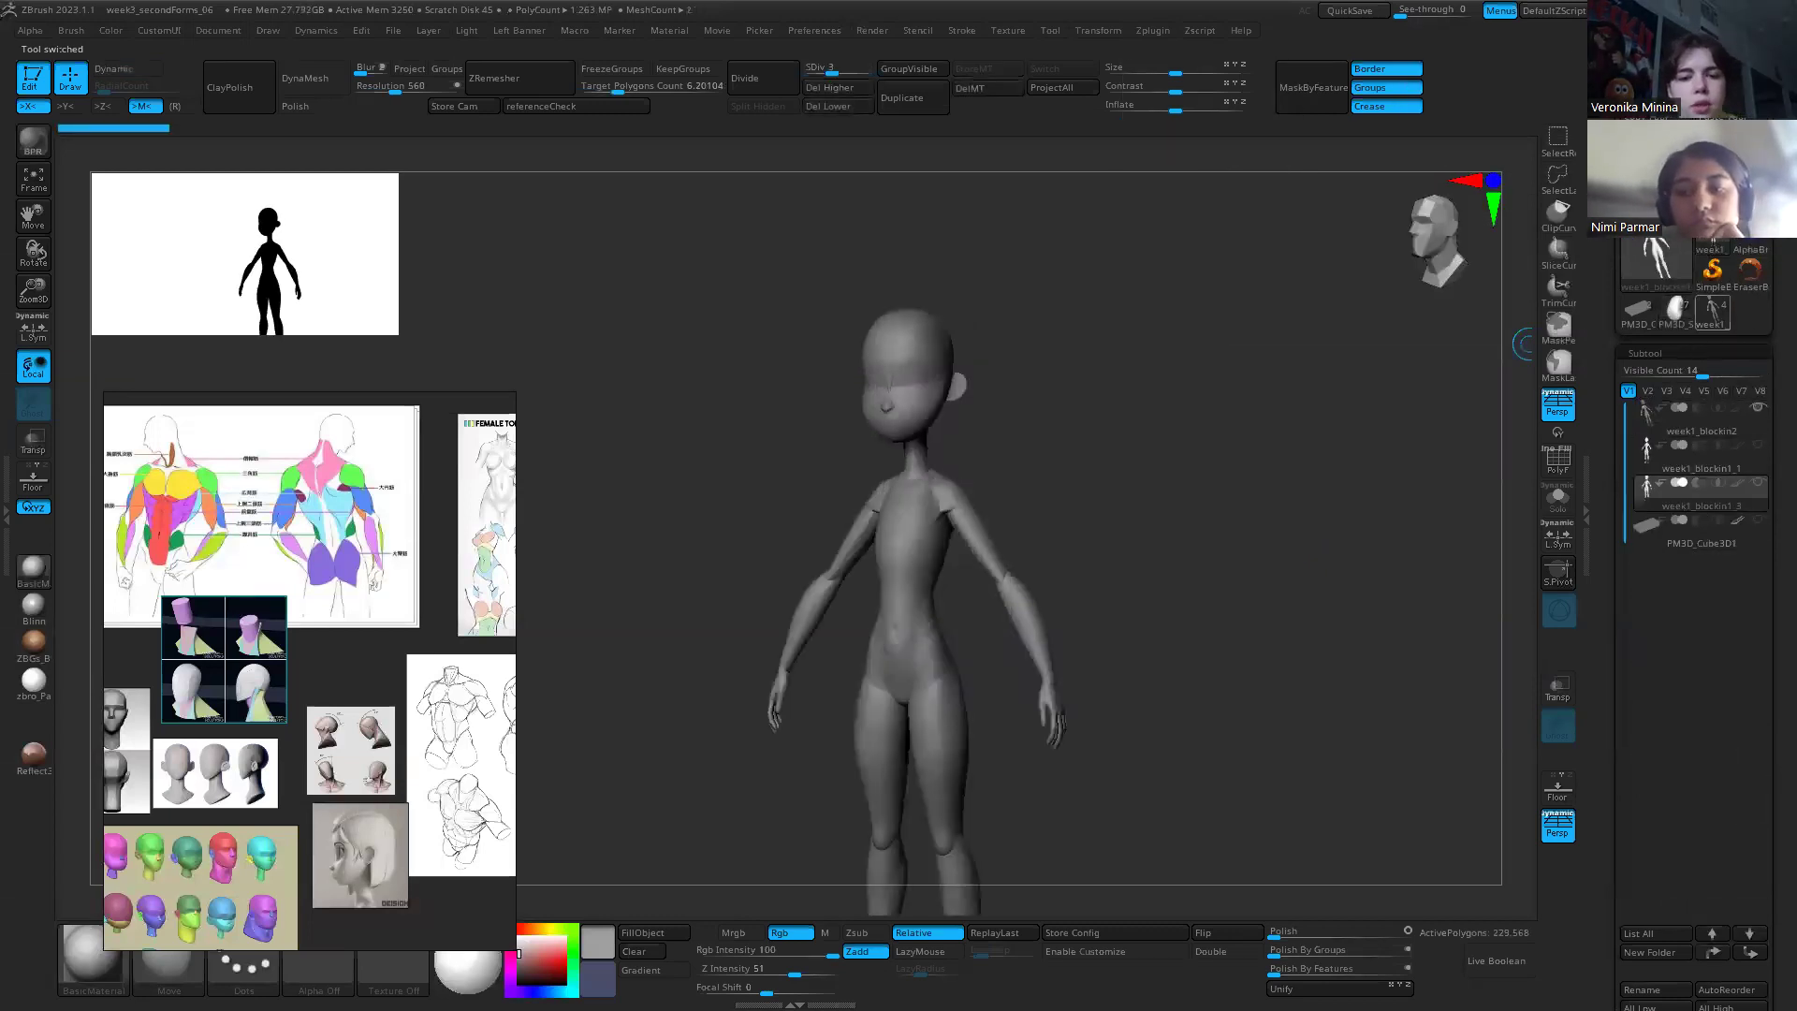
{"action": "scroll", "coordinate": [1637, 358], "scroll_direction": "down", "scroll_amount": 5}
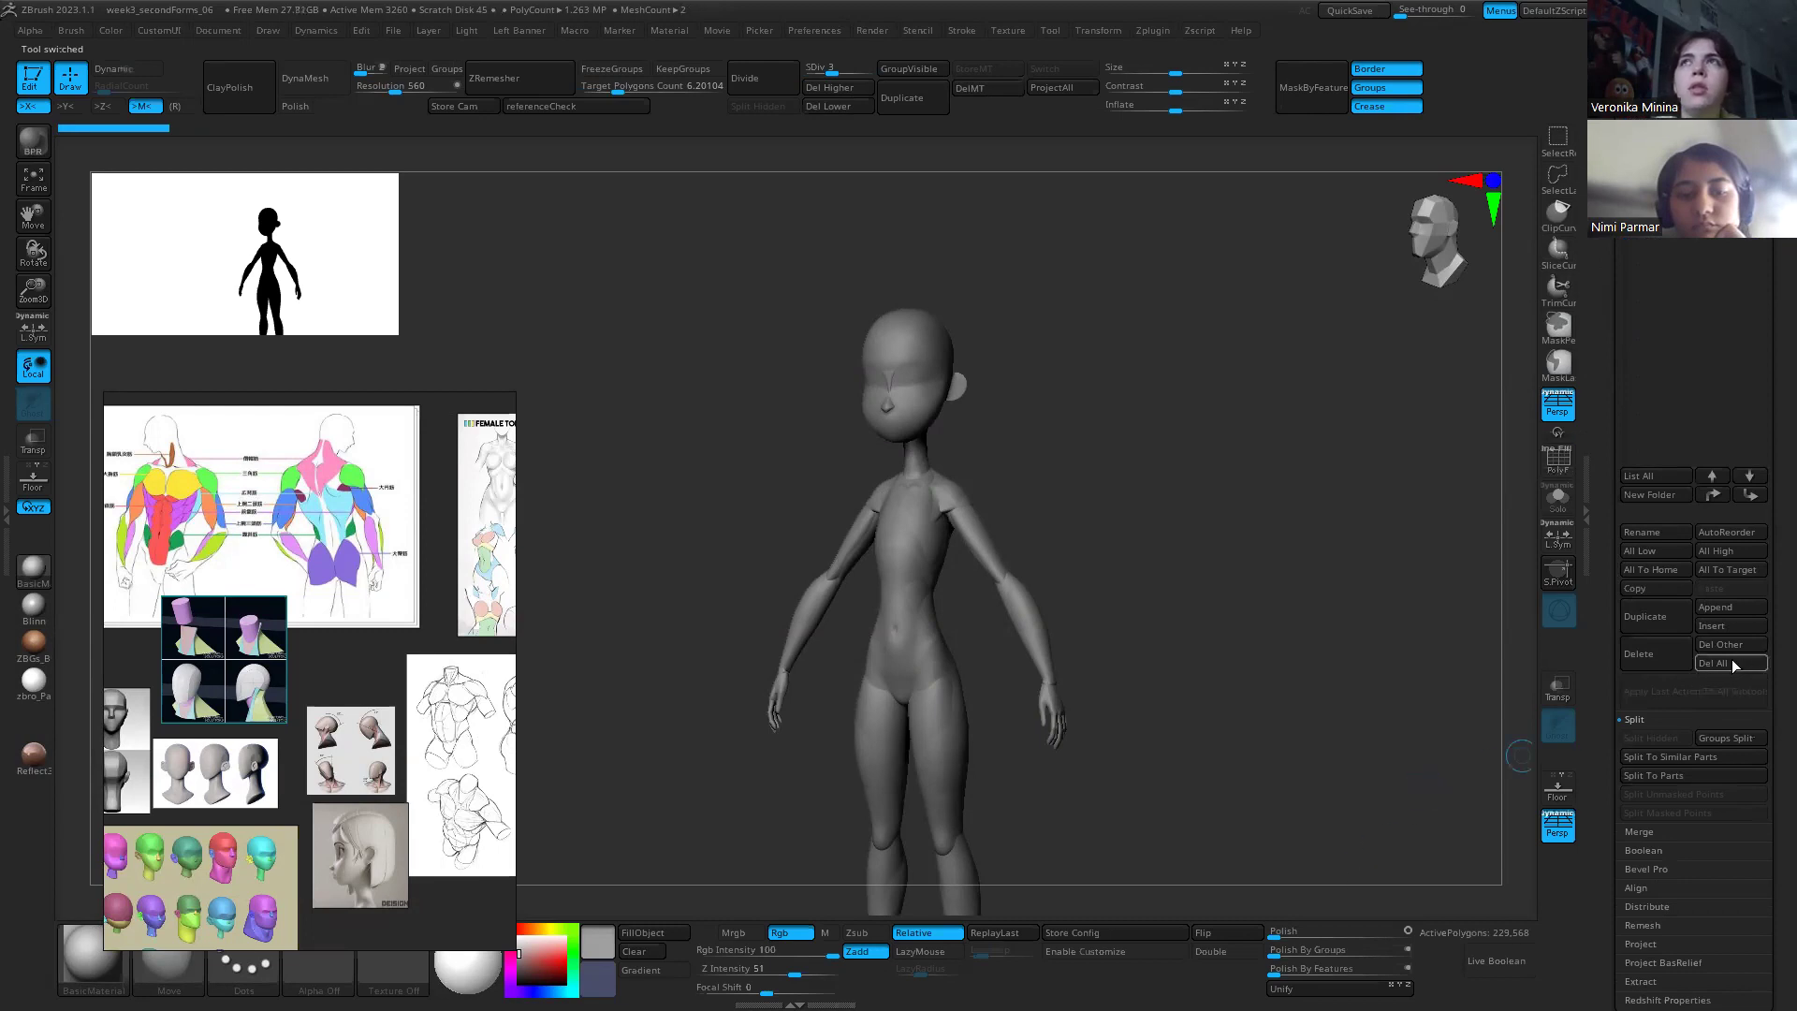
{"action": "left_click", "coordinate": [1729, 662]}
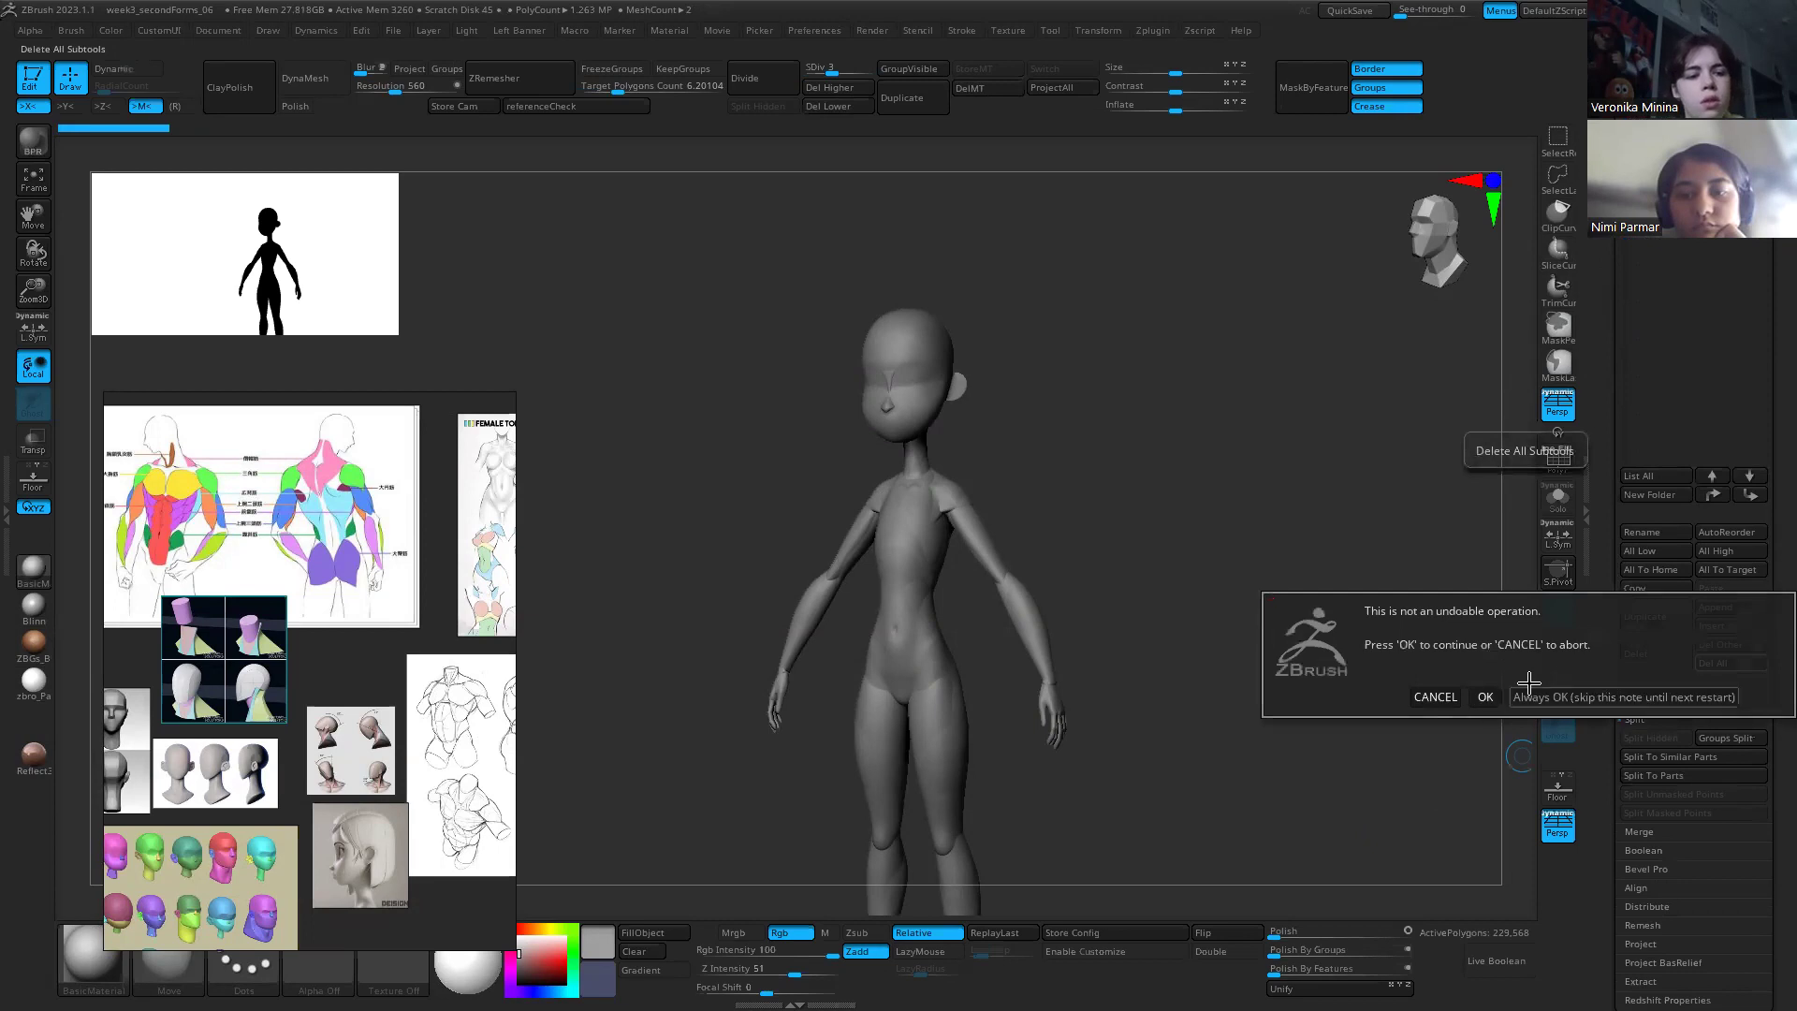
{"action": "left_click", "coordinate": [1480, 697]}
{"action": "scroll", "coordinate": [1703, 394], "scroll_direction": "up", "scroll_amount": 5}
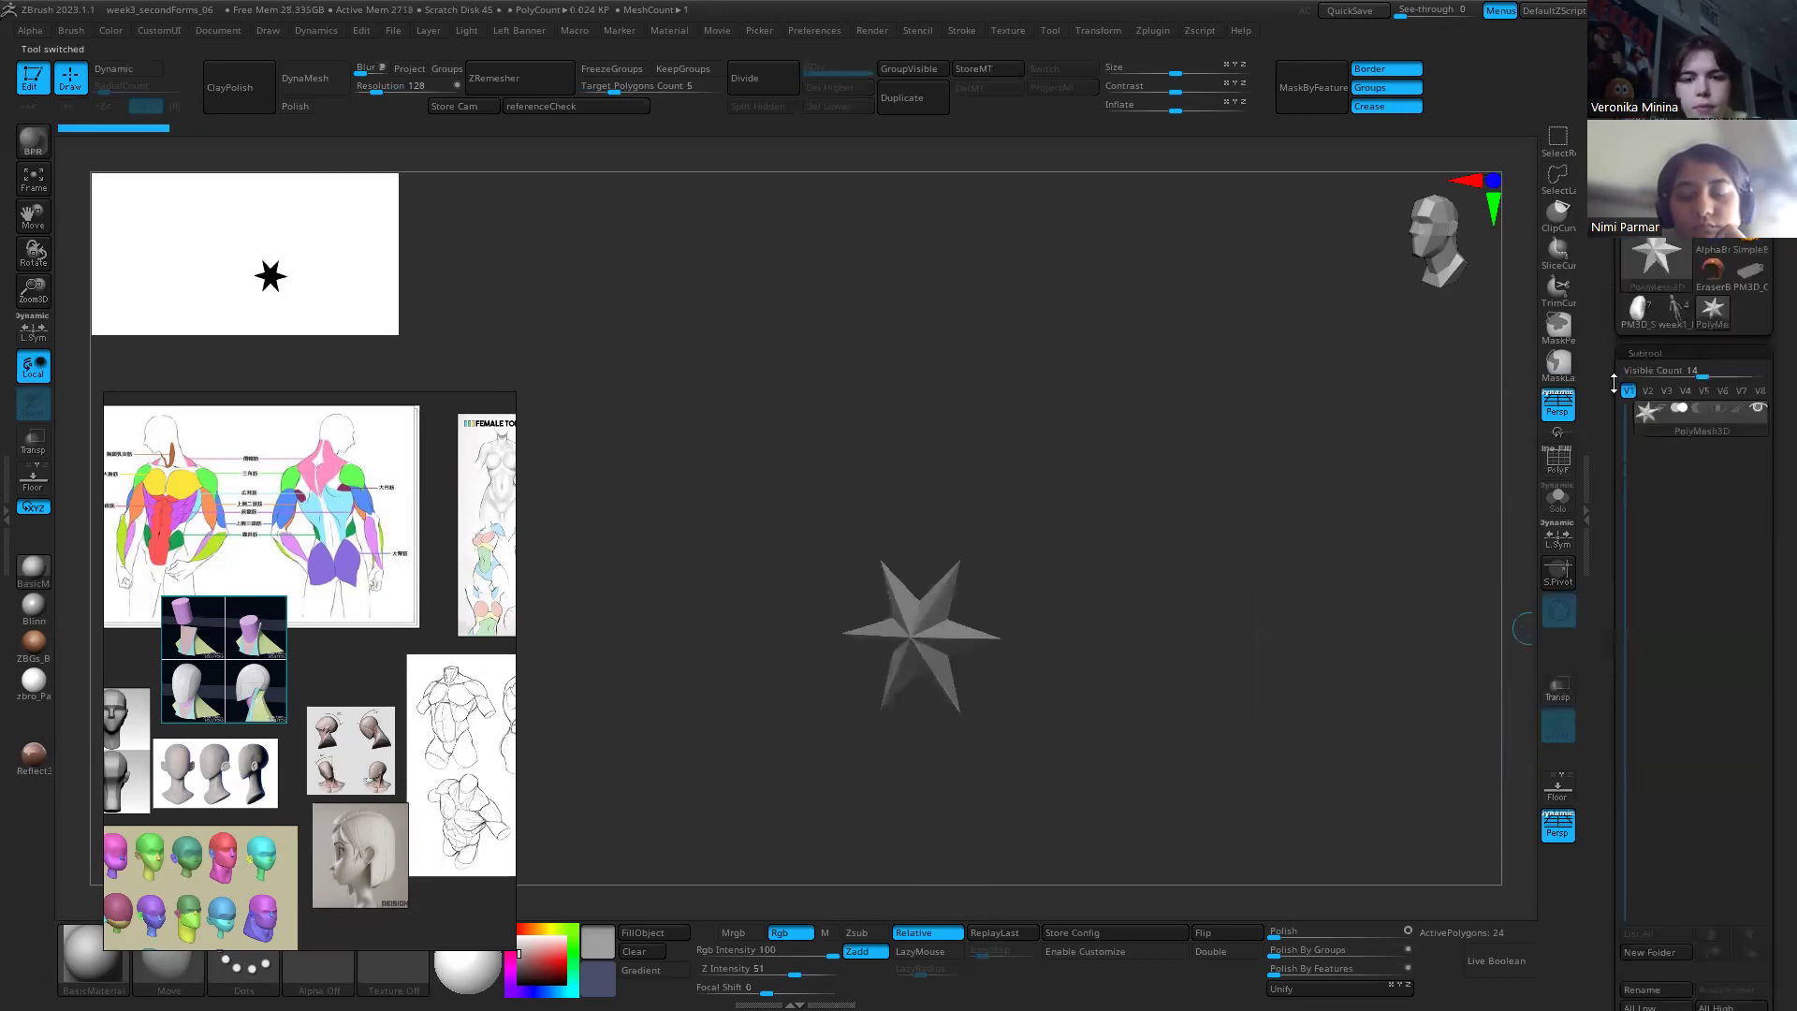
Step: Switch to the remaining week 1 blockin tool and duplicate its week1_blockin1_3 subtool
{"action": "left_click", "coordinate": [1673, 313]}
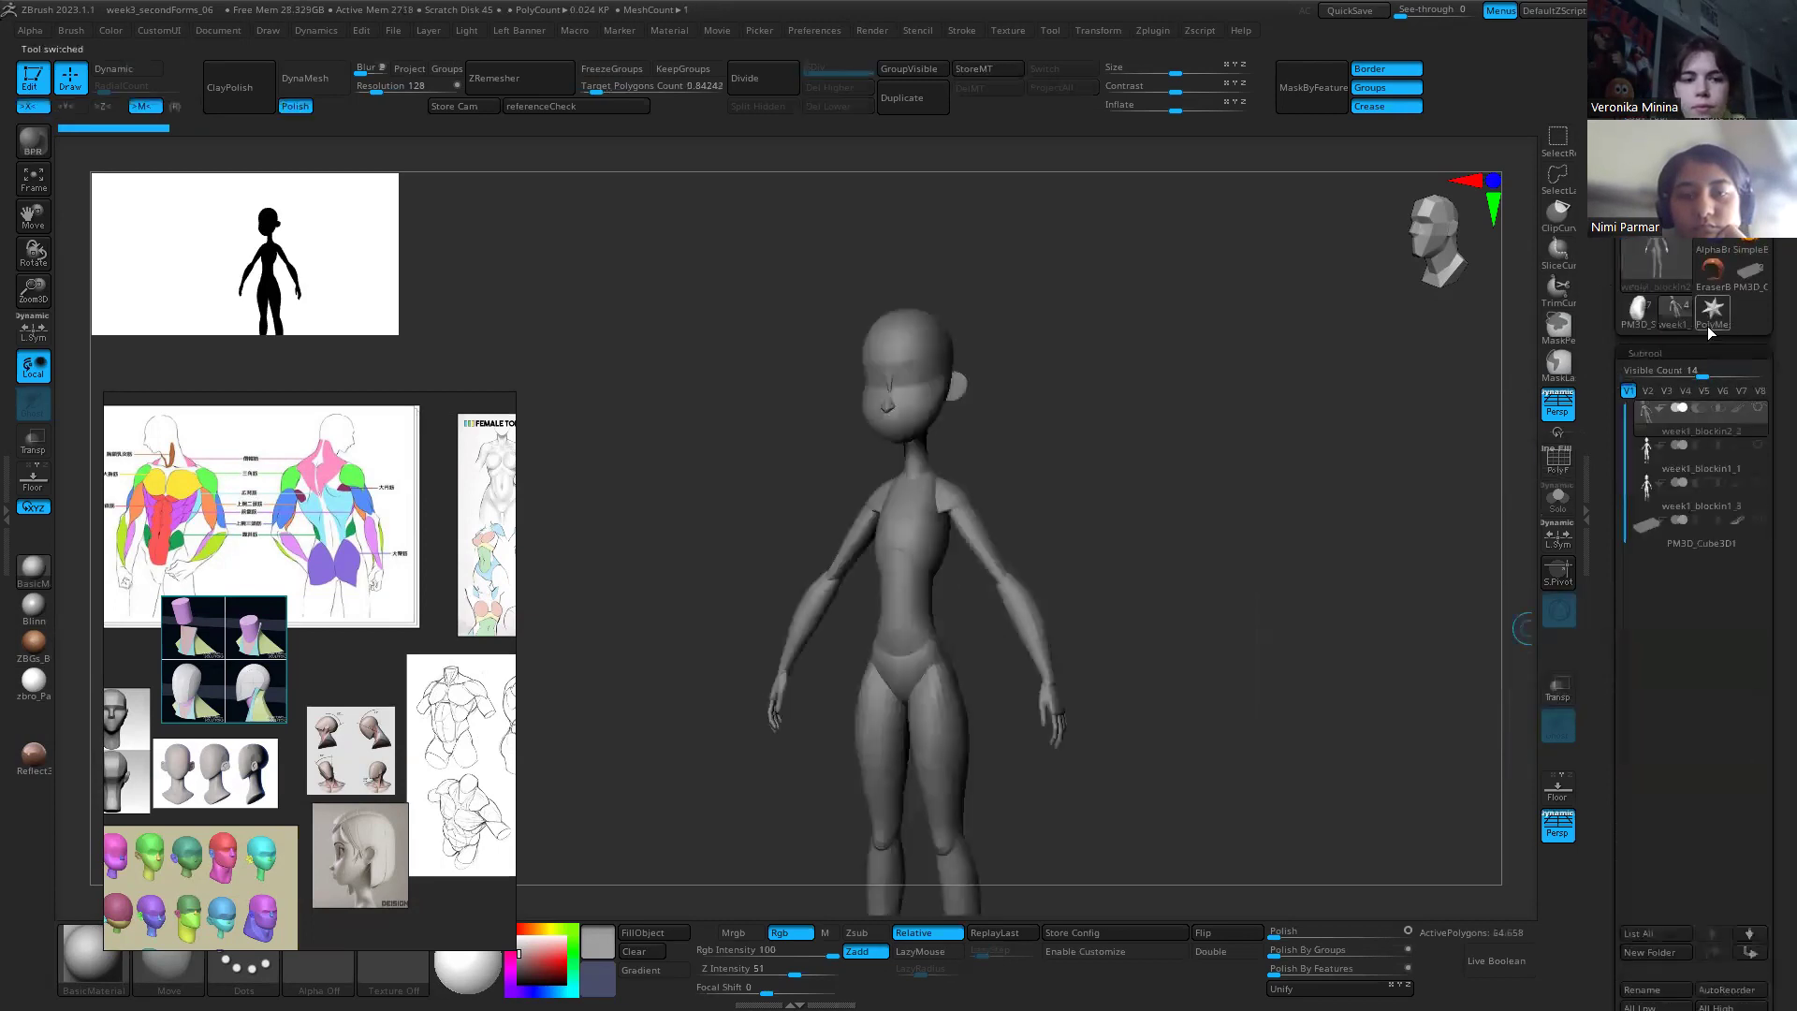
{"action": "left_click", "coordinate": [1637, 311]}
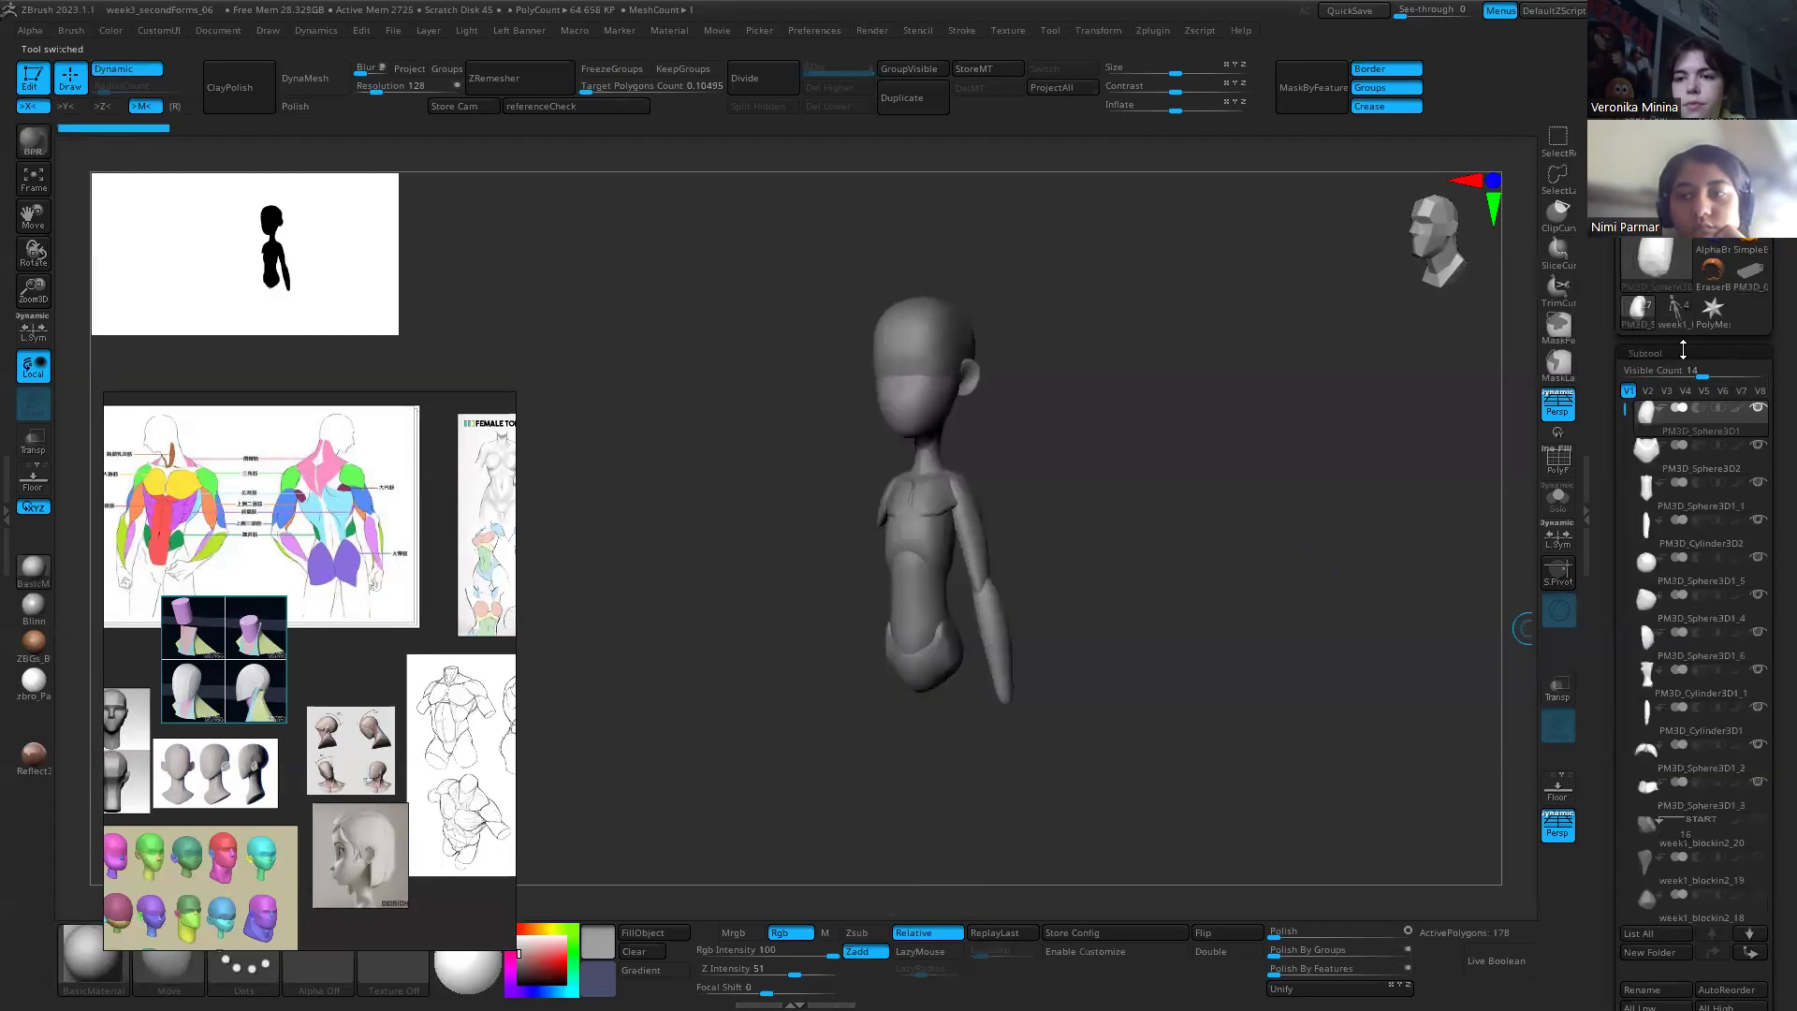
{"action": "left_click", "coordinate": [1674, 312]}
{"action": "left_click", "coordinate": [1655, 470]}
{"action": "left_click", "coordinate": [1649, 496]}
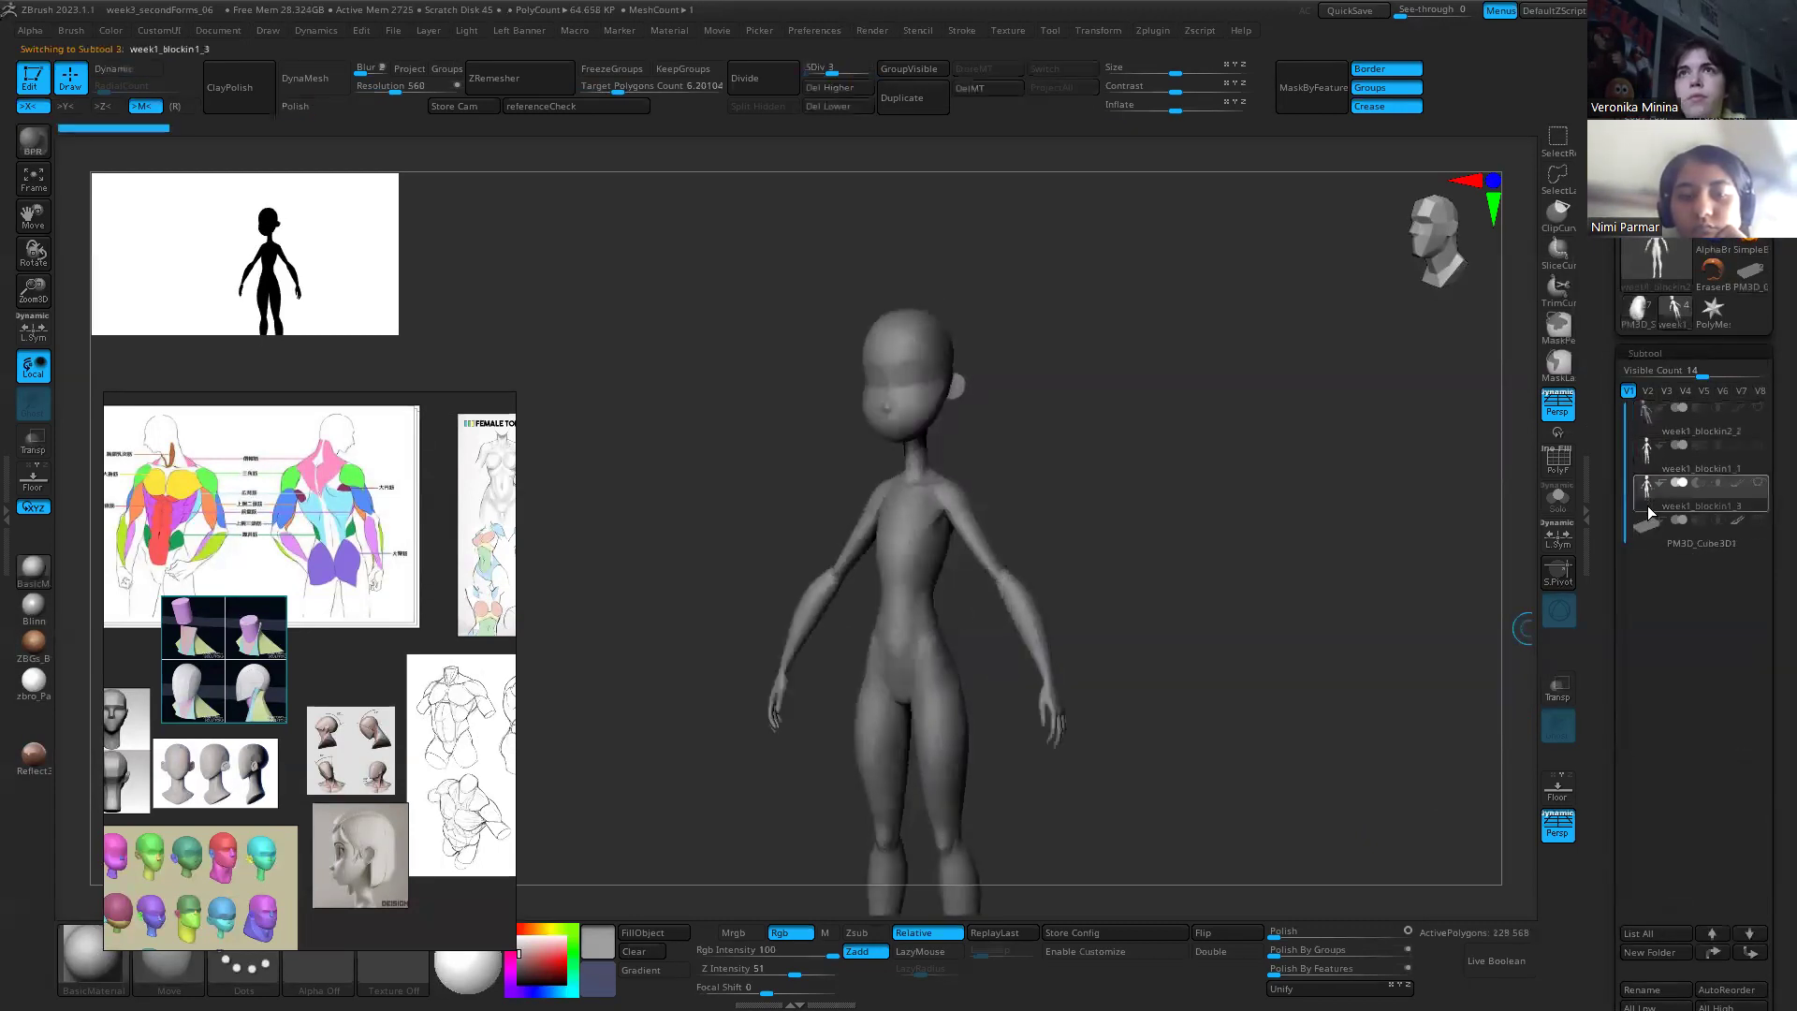
{"action": "scroll", "coordinate": [1652, 965], "scroll_direction": "down", "scroll_amount": 4}
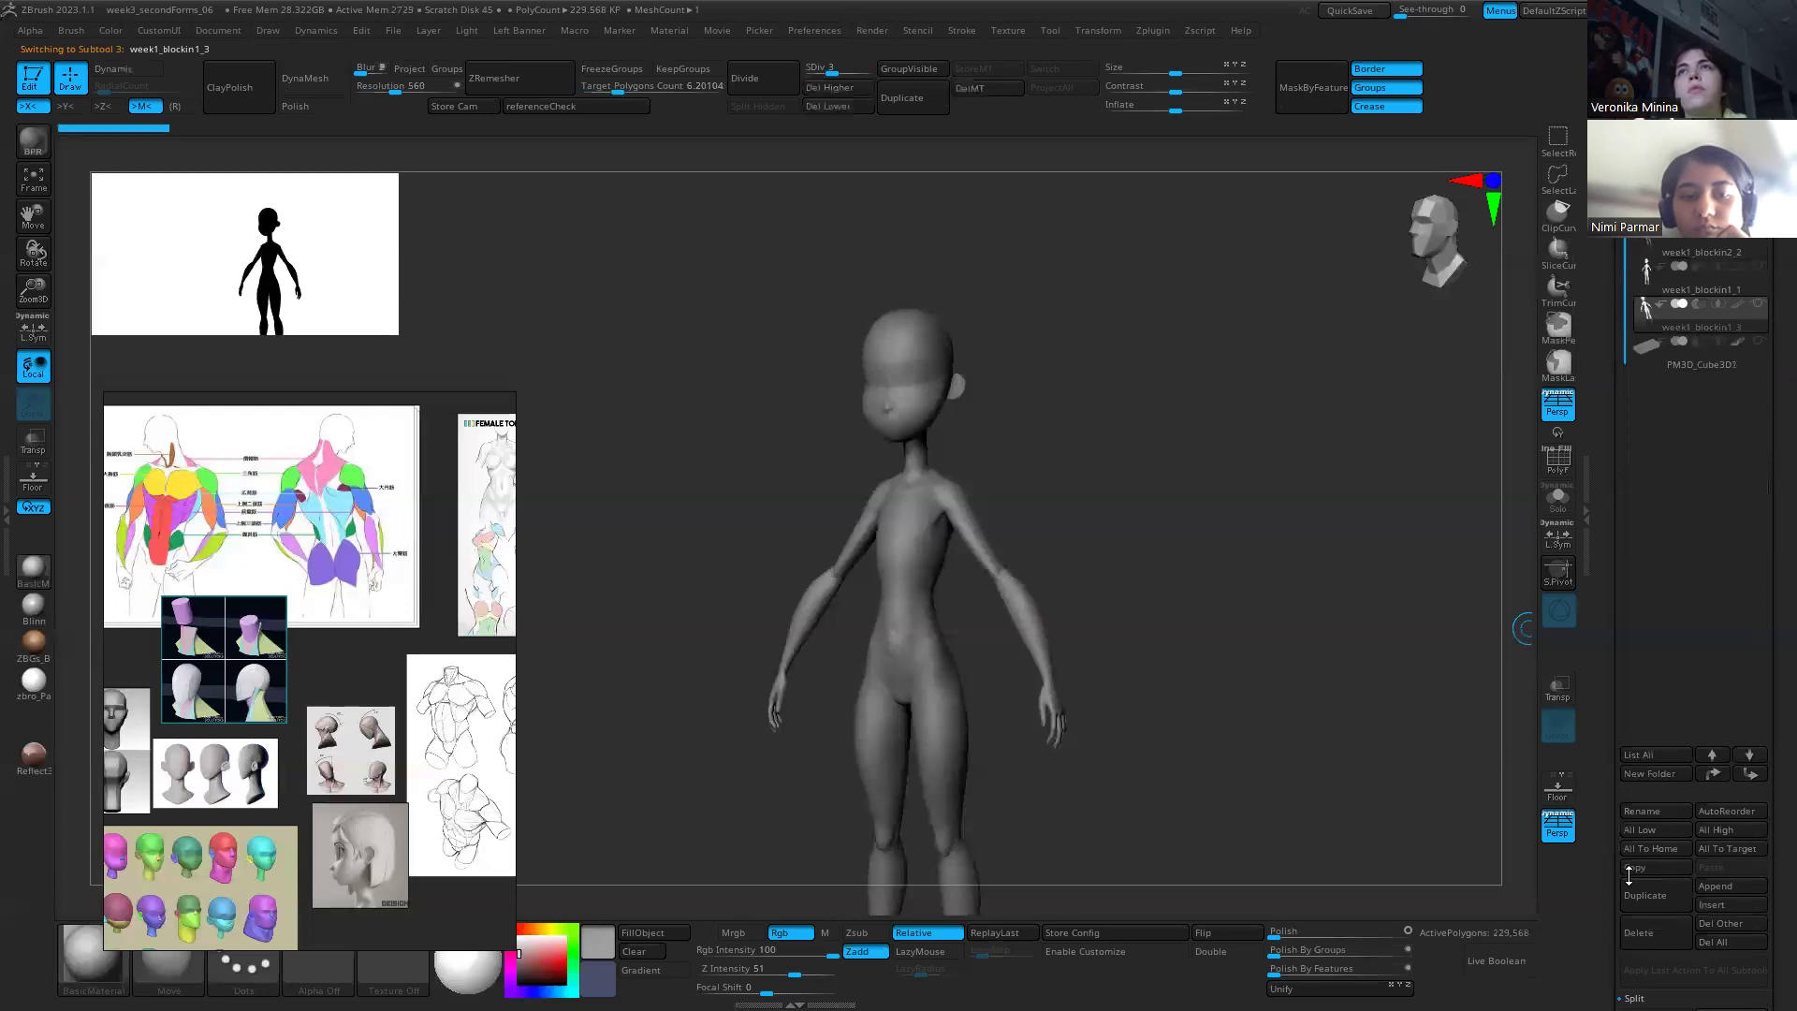
{"action": "left_click", "coordinate": [1654, 904]}
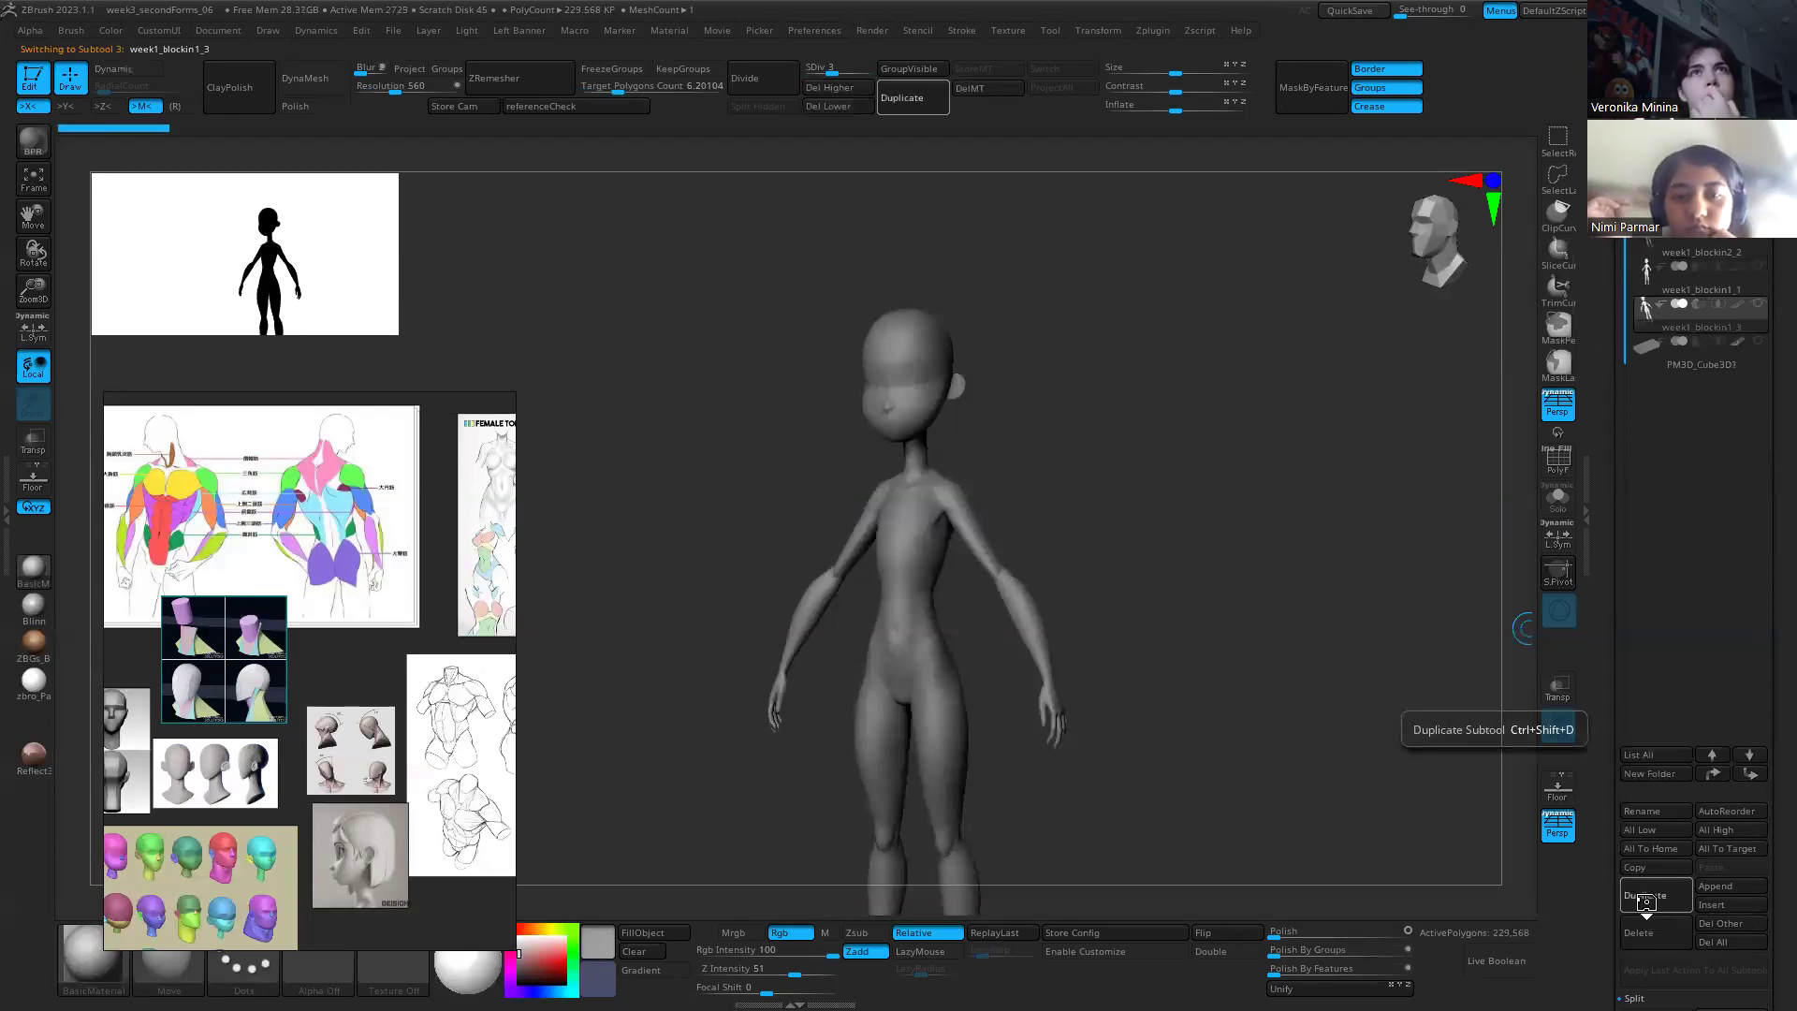
Step: Face the duplicated figure from the front, delete its lower subdivision levels and clear its mask
{"action": "right_click_drag", "start_coordinate": [1114, 440], "coordinate": [1146, 445]}
{"action": "right_click_drag", "start_coordinate": [1076, 454], "coordinate": [1046, 537], "text": "ctrl"}
{"action": "key", "text": "shift+f"}
{"action": "right_click_drag", "start_coordinate": [836, 566], "coordinate": [795, 521], "text": "alt"}
{"action": "left_click", "coordinate": [708, 476], "text": "ctrl"}
{"action": "left_click_drag", "start_coordinate": [713, 471], "coordinate": [784, 567], "text": "ctrl"}
{"action": "left_click", "coordinate": [1011, 283], "text": "ctrl"}
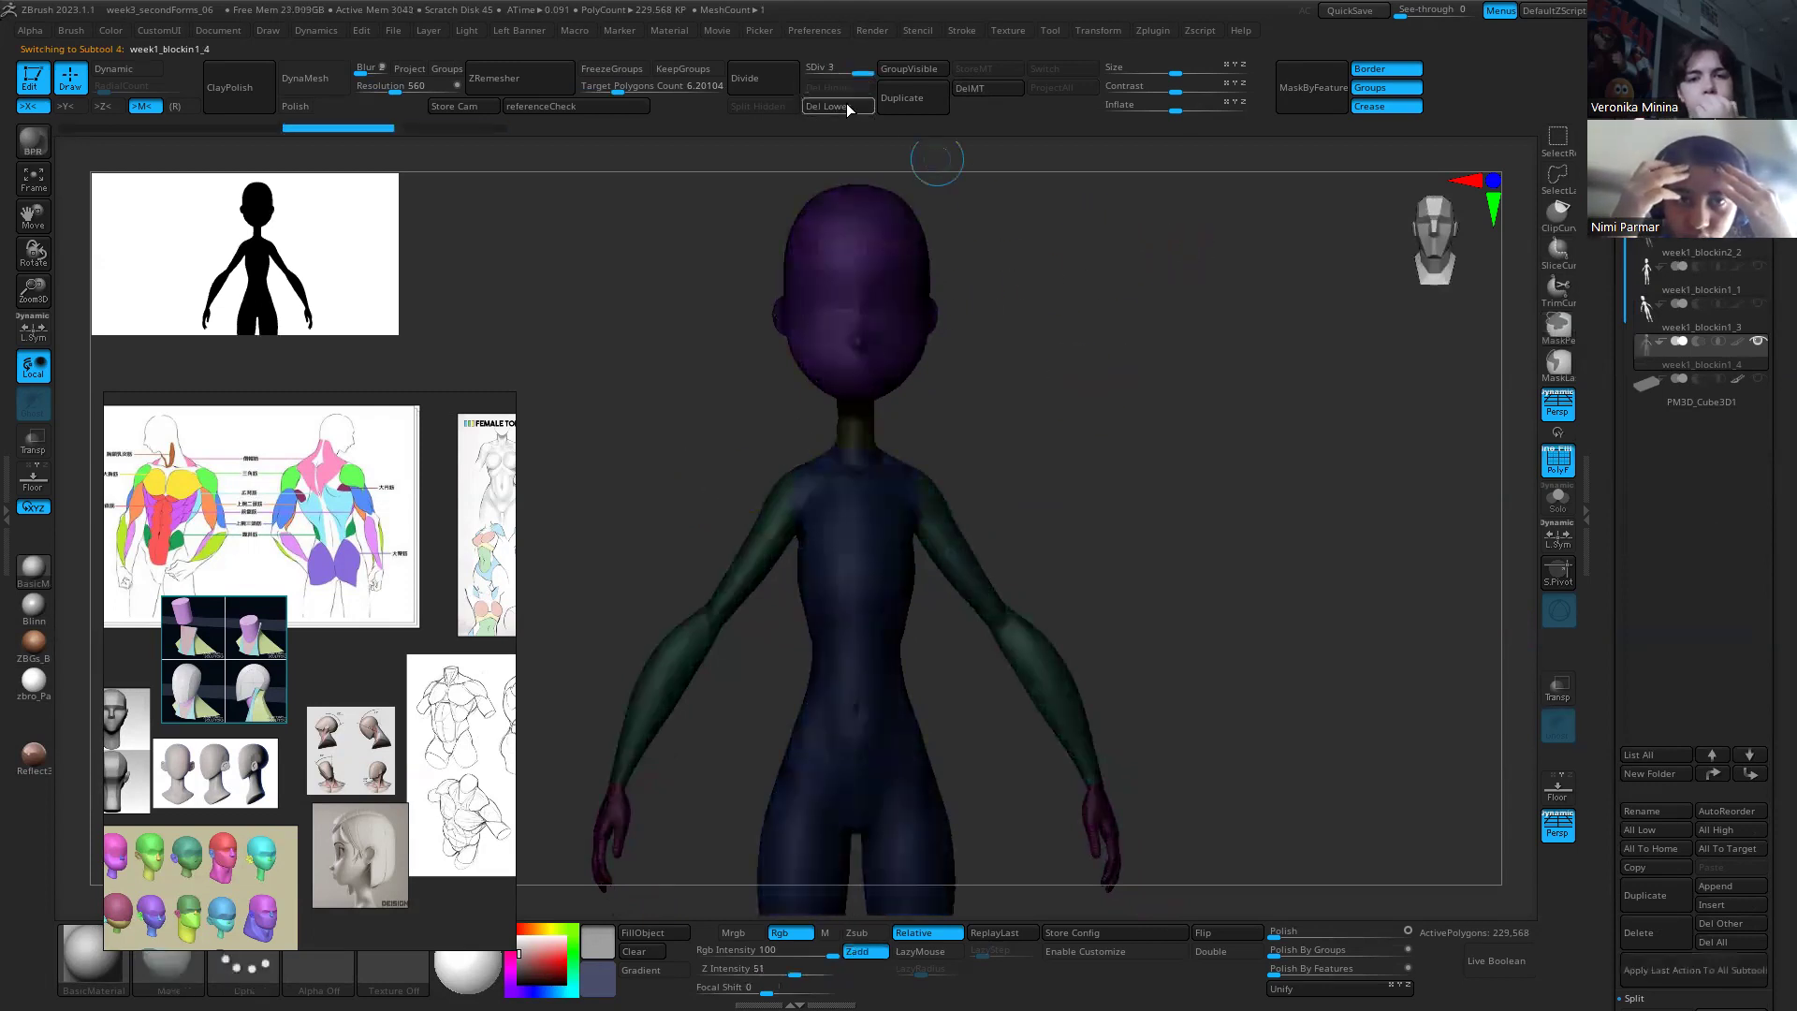
{"action": "key", "text": "shift+f"}
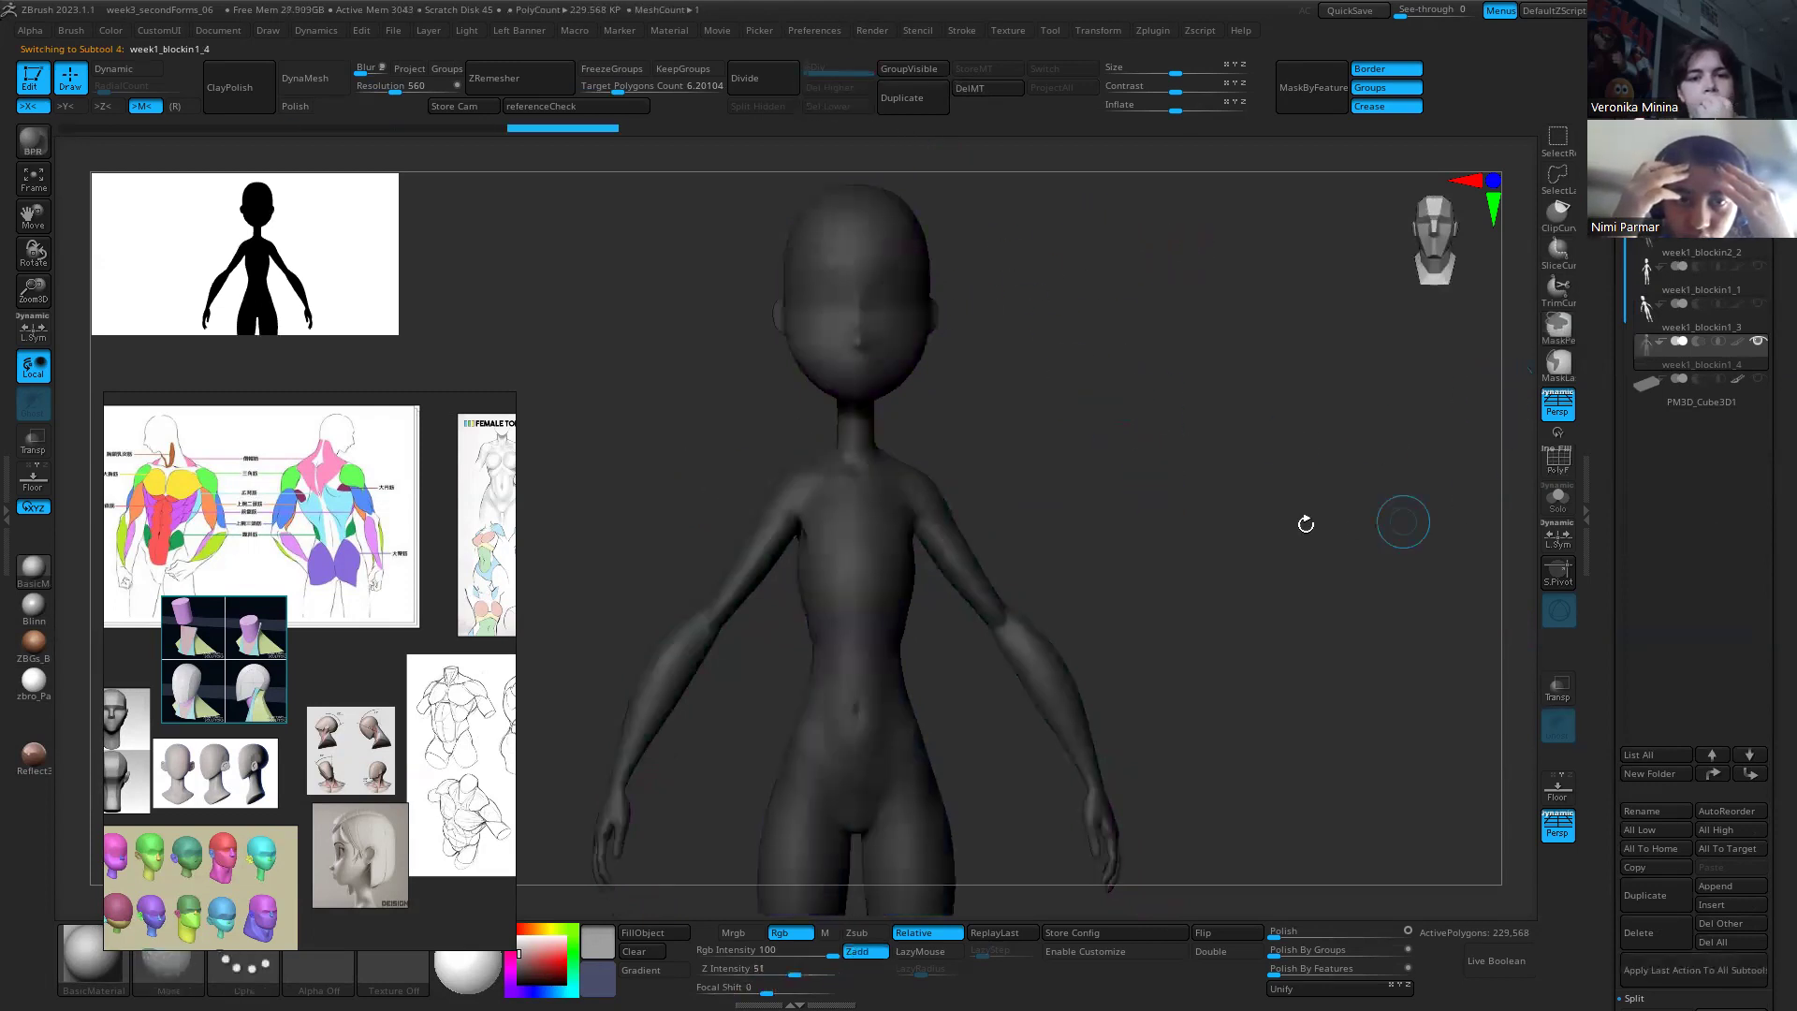
{"action": "left_click", "coordinate": [1305, 524], "text": "ctrl"}
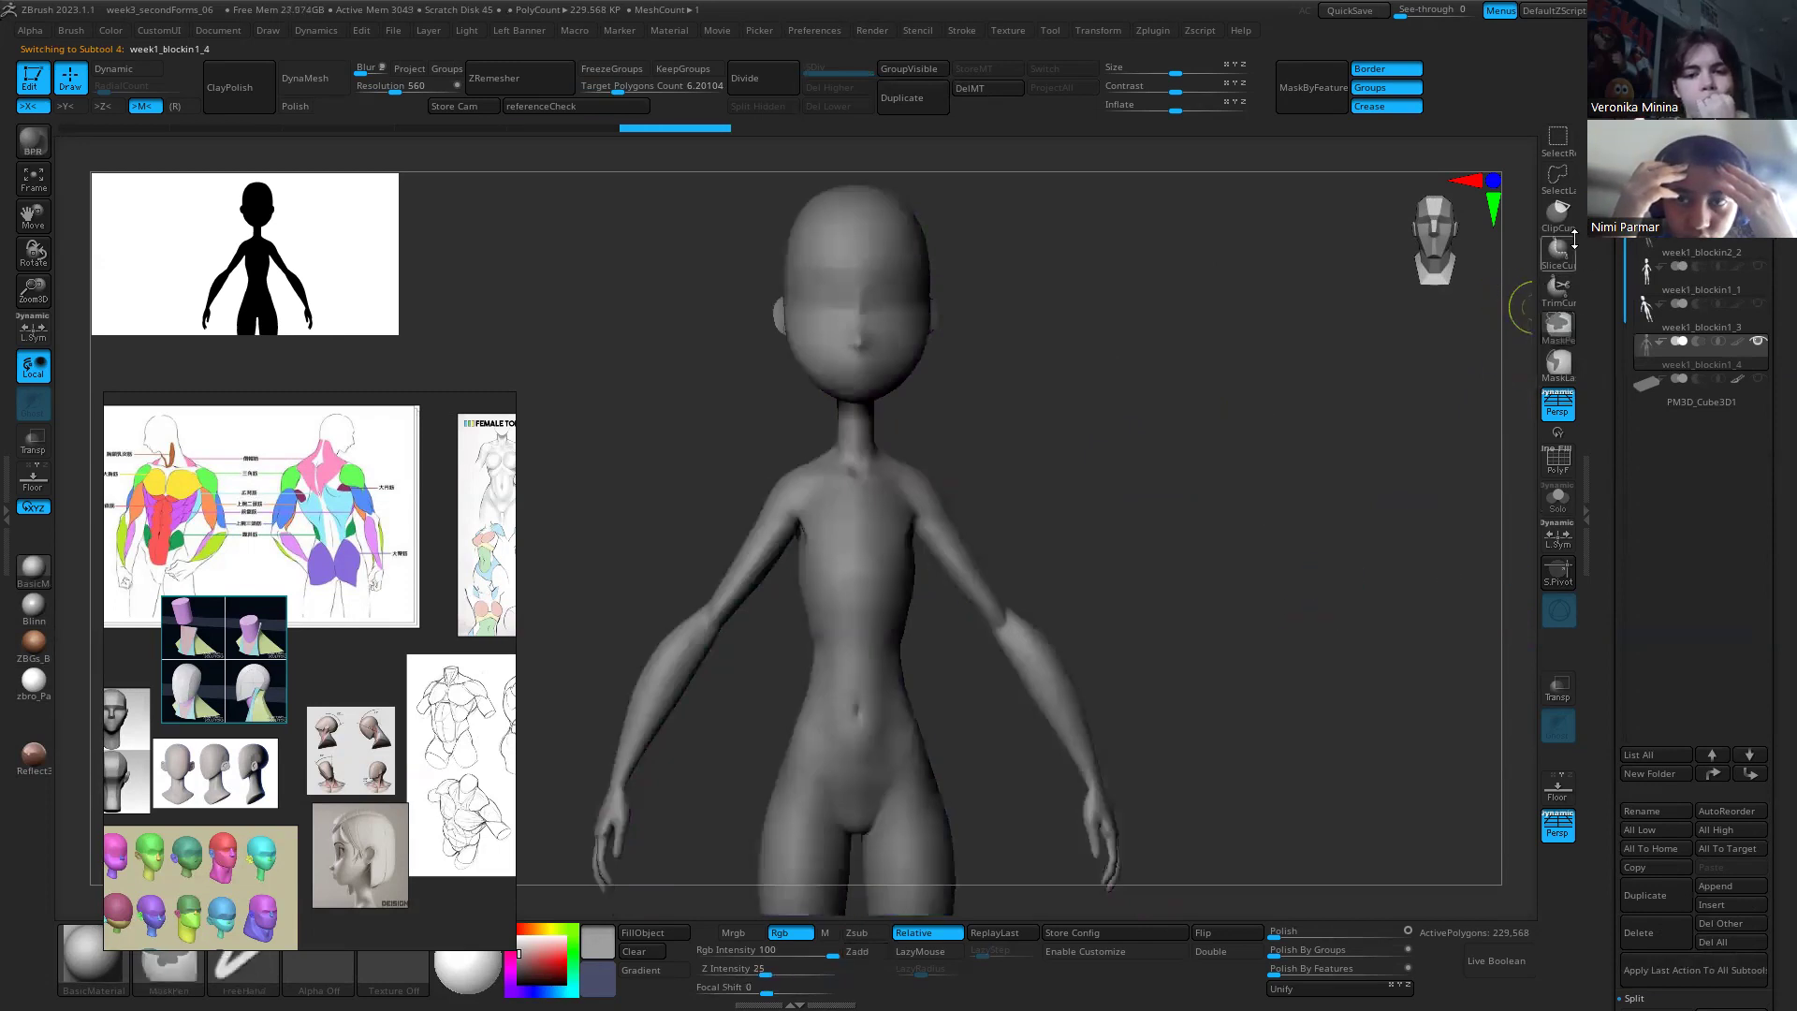
Step: Mask a short-sleeved top shape over the torso and upper arms with MaskLasso, and clear the mask again
{"action": "left_click", "coordinate": [1558, 365], "text": "ctrl"}
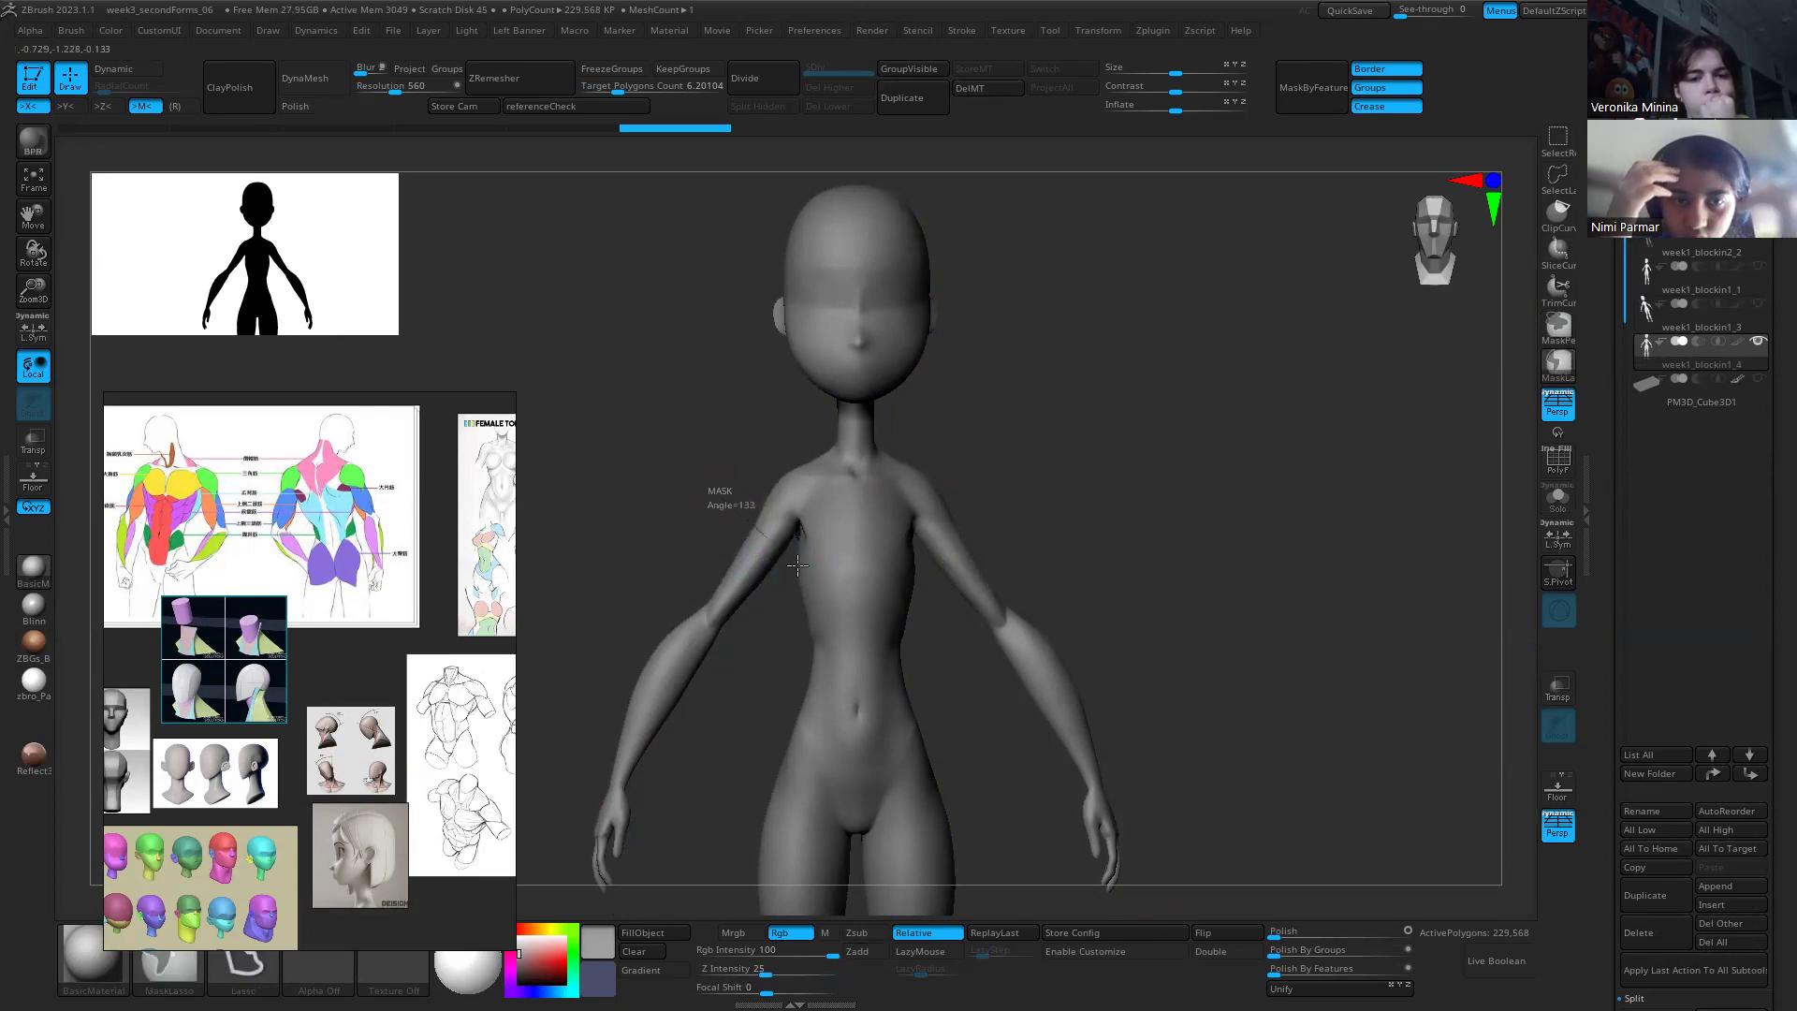
{"action": "mouse_move", "coordinate": [829, 652]}
{"action": "left_mouse_down", "text": "ctrl"}
{"action": "mouse_move", "coordinate": [934, 665]}
{"action": "mouse_move", "coordinate": [918, 538]}
{"action": "mouse_move", "coordinate": [824, 463]}
{"action": "mouse_move", "coordinate": [823, 426]}
{"action": "mouse_move", "coordinate": [856, 454]}
{"action": "mouse_move", "coordinate": [883, 444]}
{"action": "mouse_move", "coordinate": [910, 462]}
{"action": "left_mouse_up", "text": "ctrl"}
{"action": "mouse_move", "coordinate": [1067, 461]}
{"action": "left_mouse_down"}
{"action": "mouse_move", "coordinate": [1010, 474]}
{"action": "mouse_move", "coordinate": [1136, 463]}
{"action": "mouse_move", "coordinate": [1154, 523]}
{"action": "left_mouse_up"}
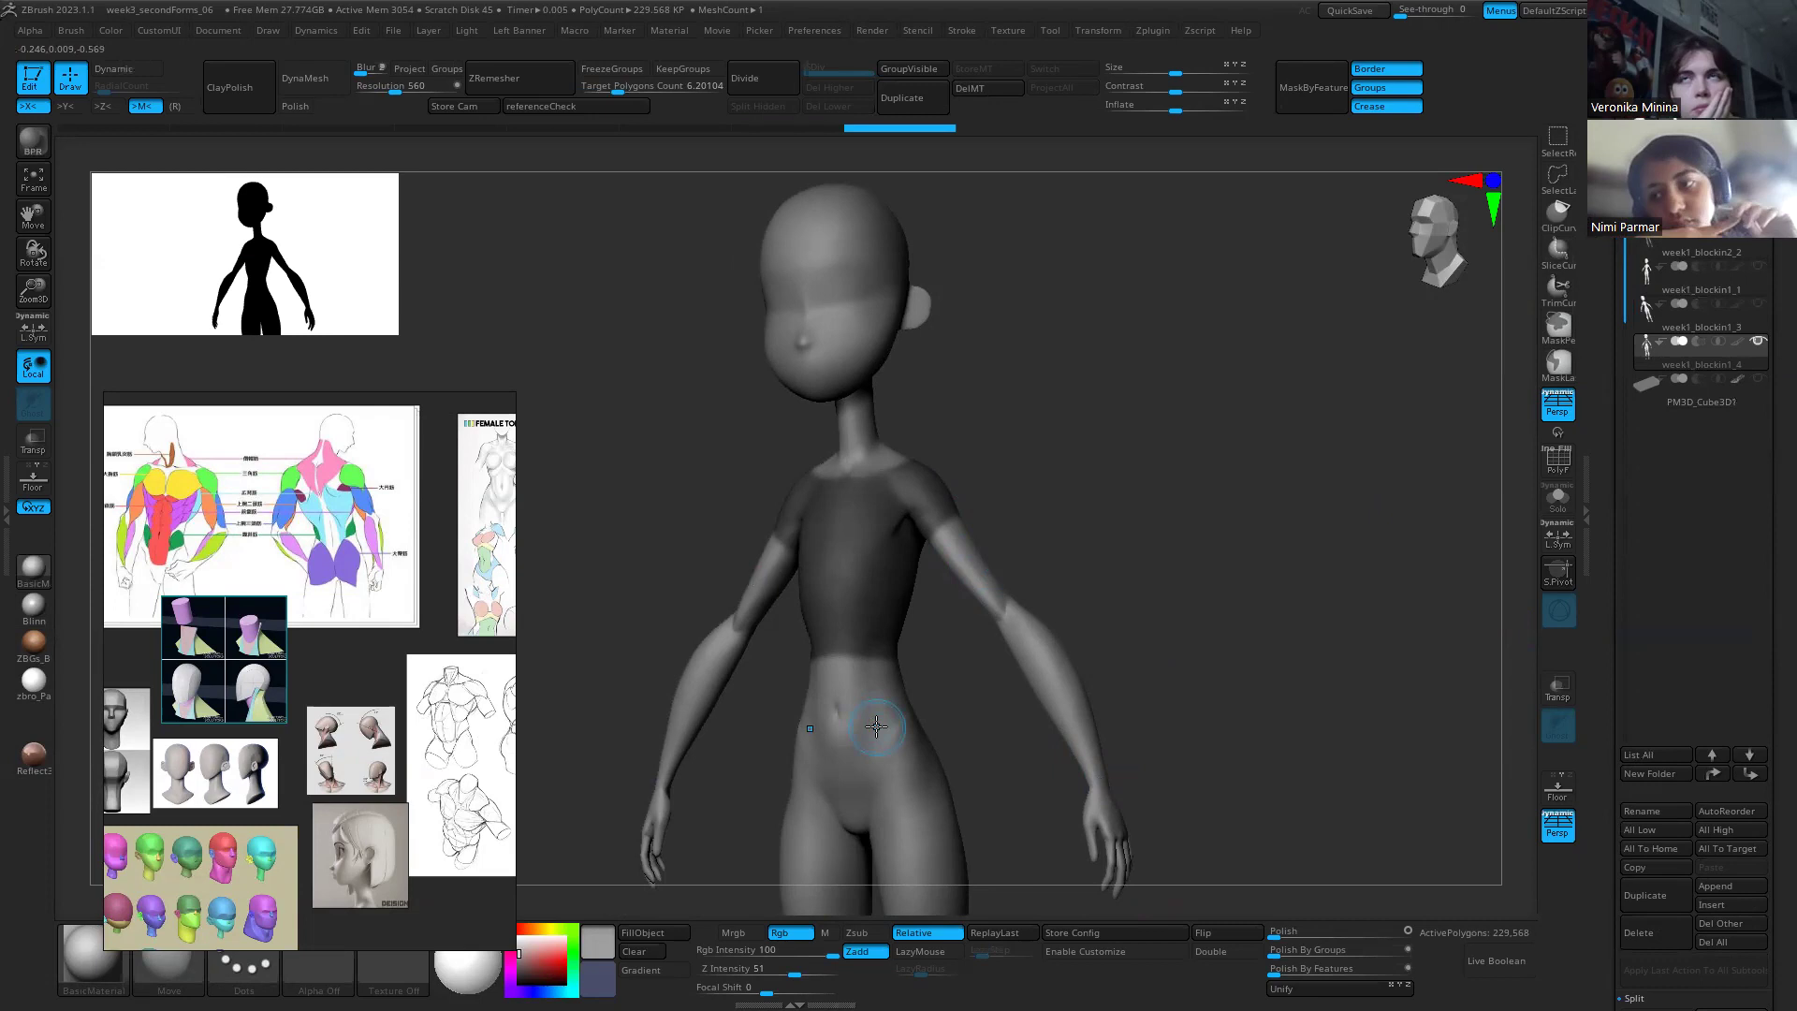
{"action": "left_click", "coordinate": [1245, 543], "text": "ctrl"}
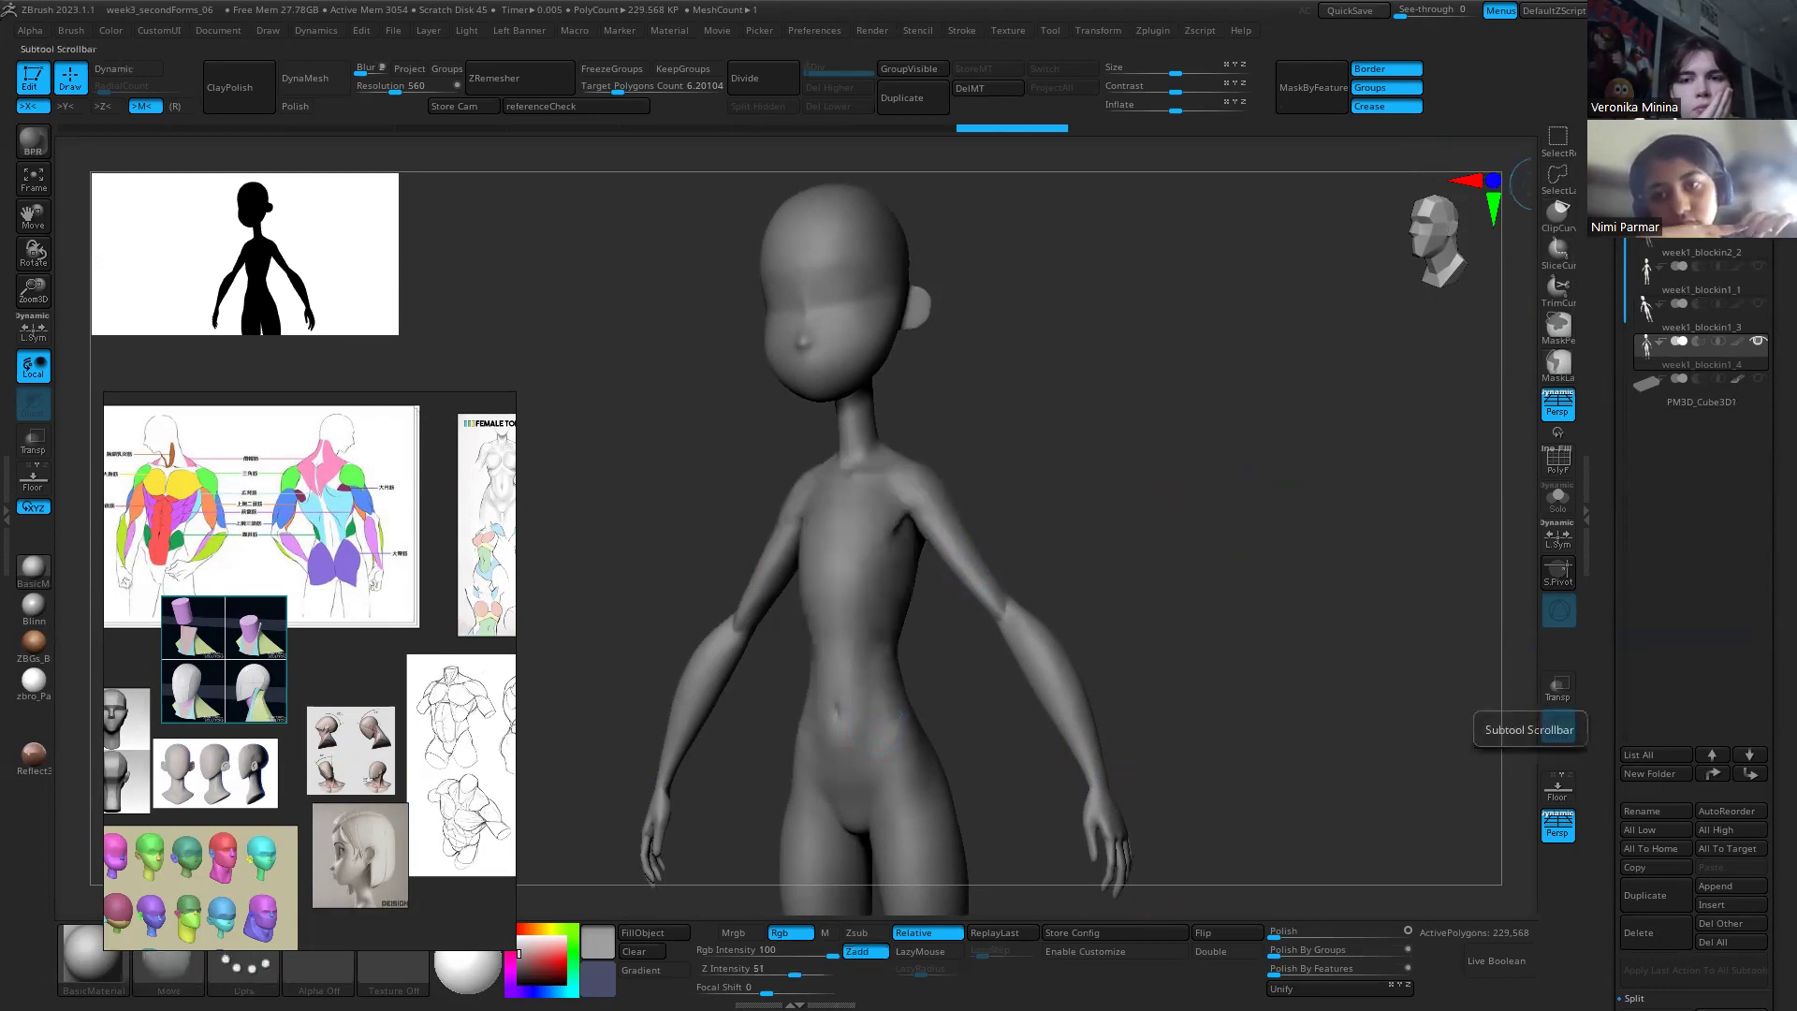
Step: Switch to the tool holding the blue week1_blockin figure and the cube, and delete both of its subtools
{"action": "scroll", "coordinate": [1684, 187], "scroll_direction": "up", "scroll_amount": 3}
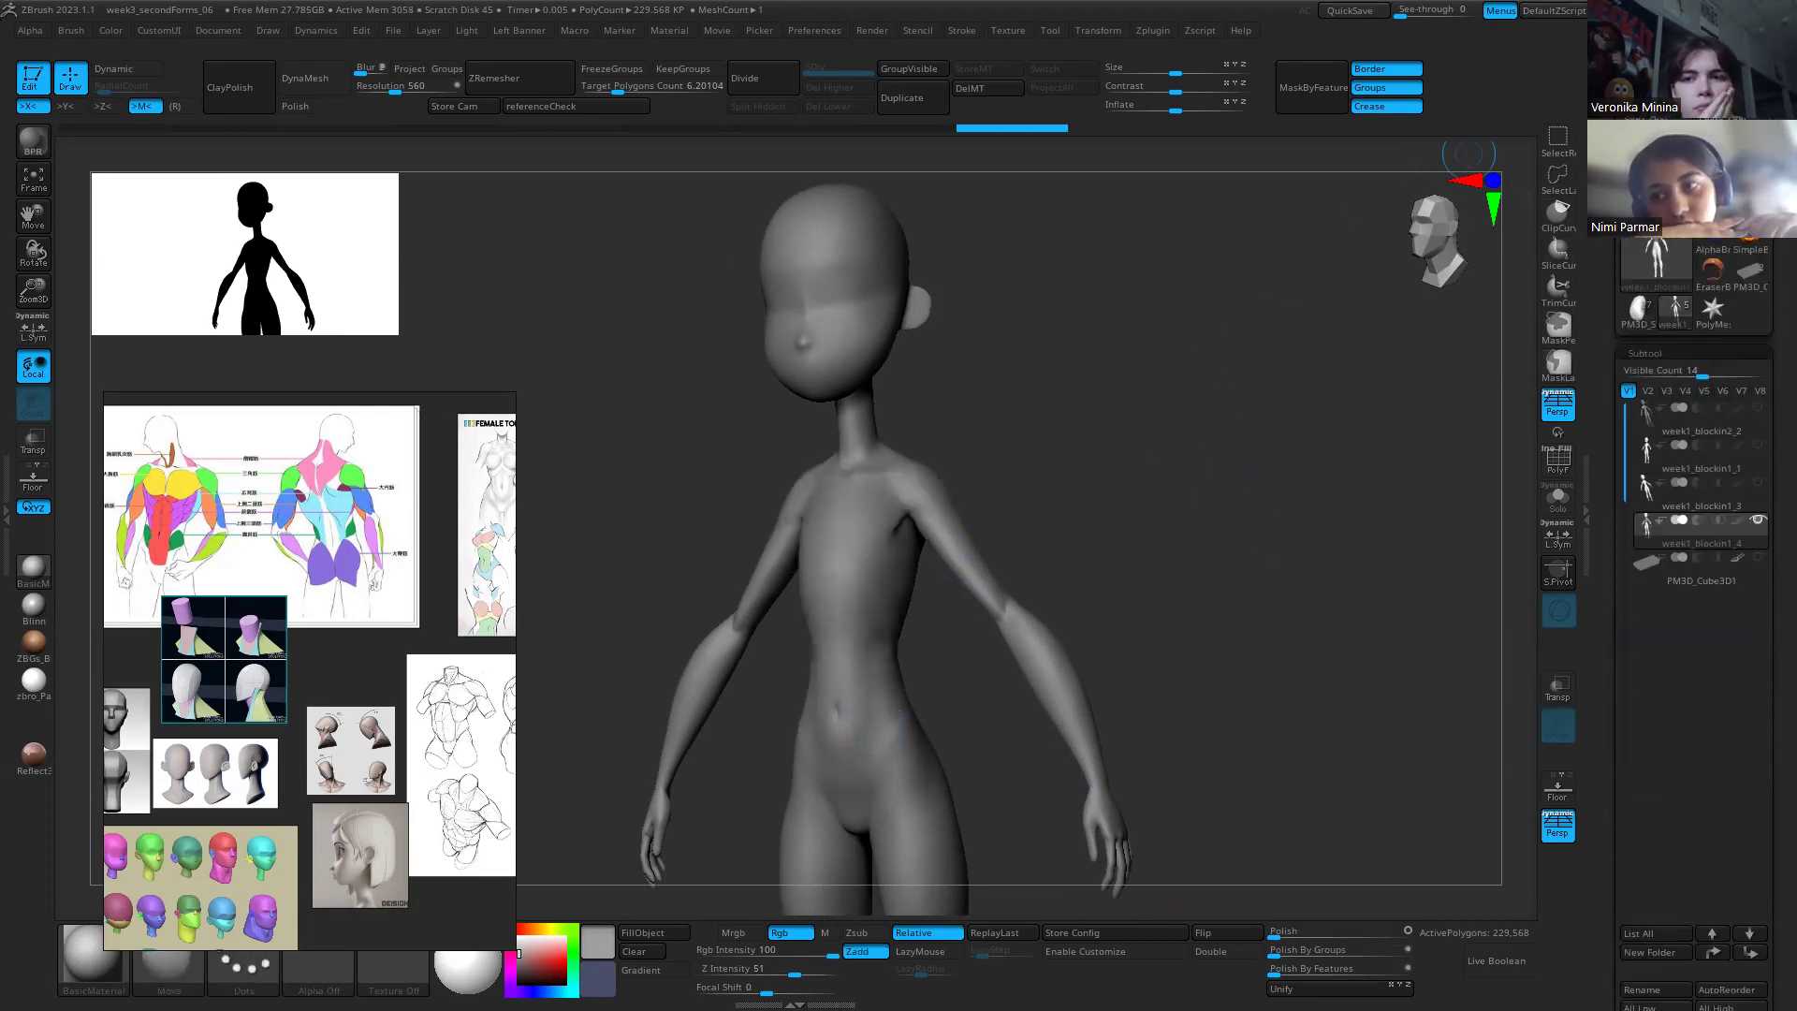
{"action": "left_click", "coordinate": [1748, 271]}
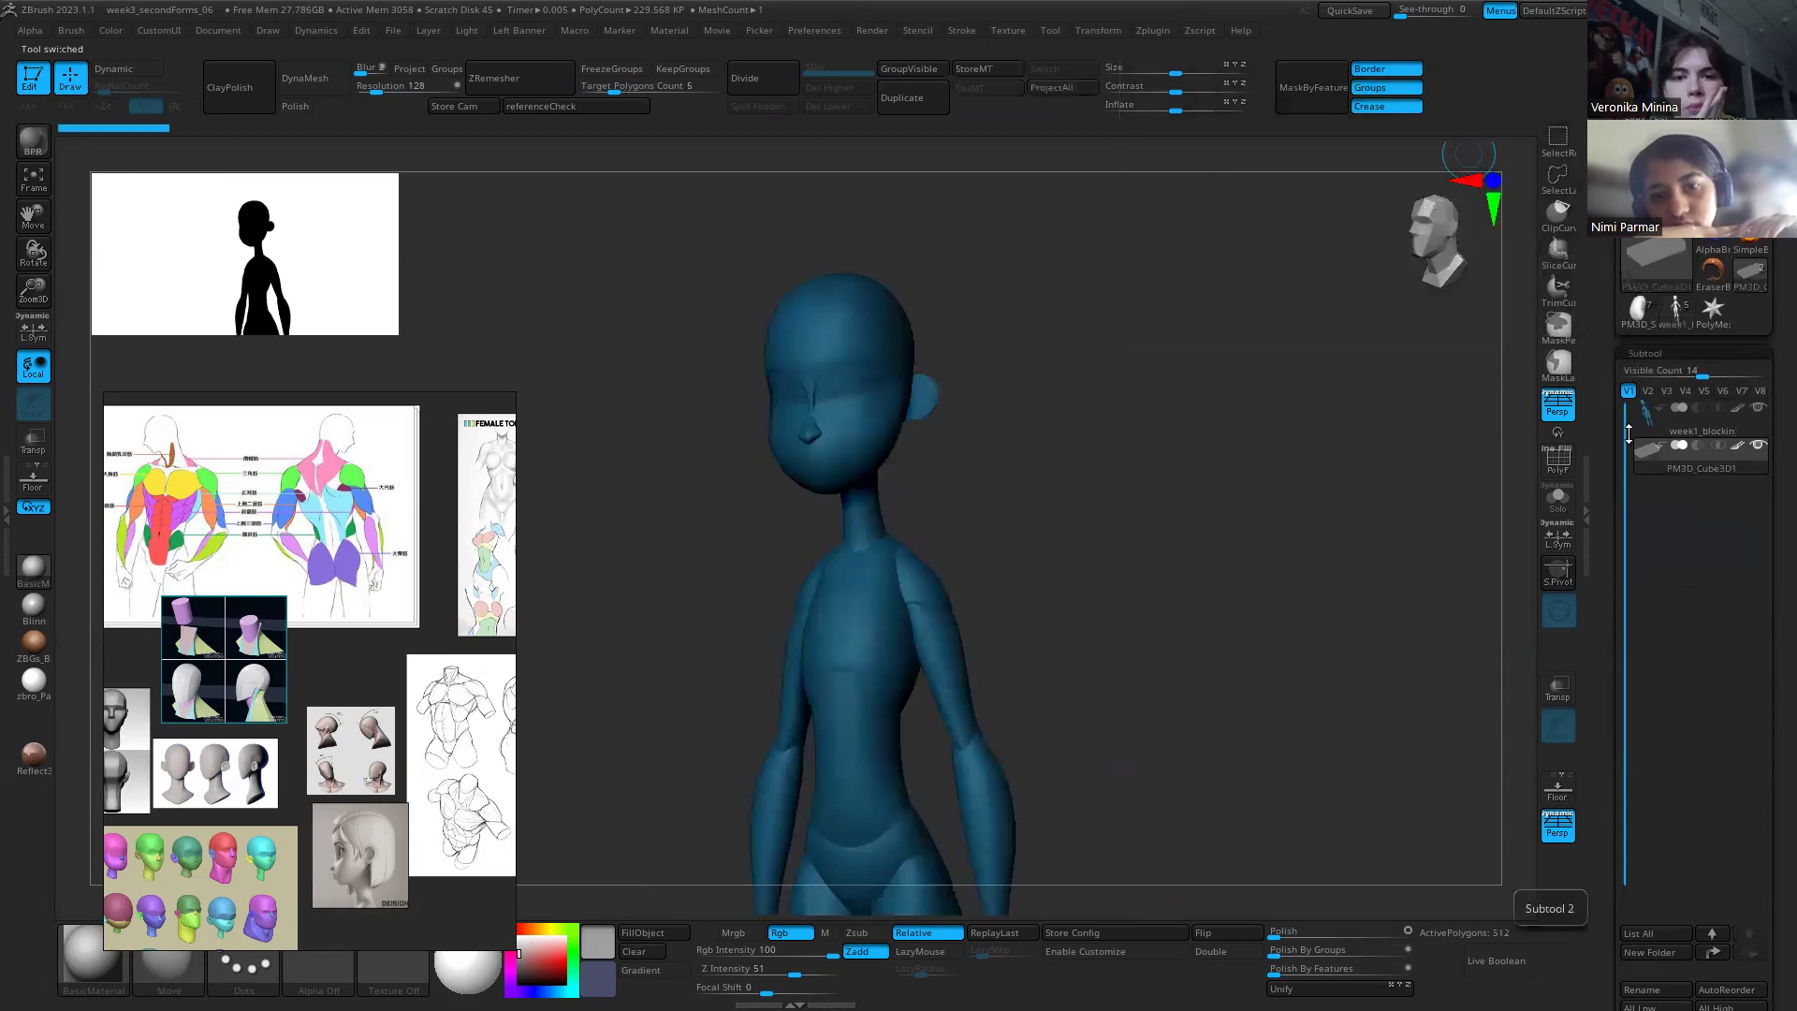
{"action": "scroll", "coordinate": [1606, 817], "scroll_direction": "down", "scroll_amount": 4}
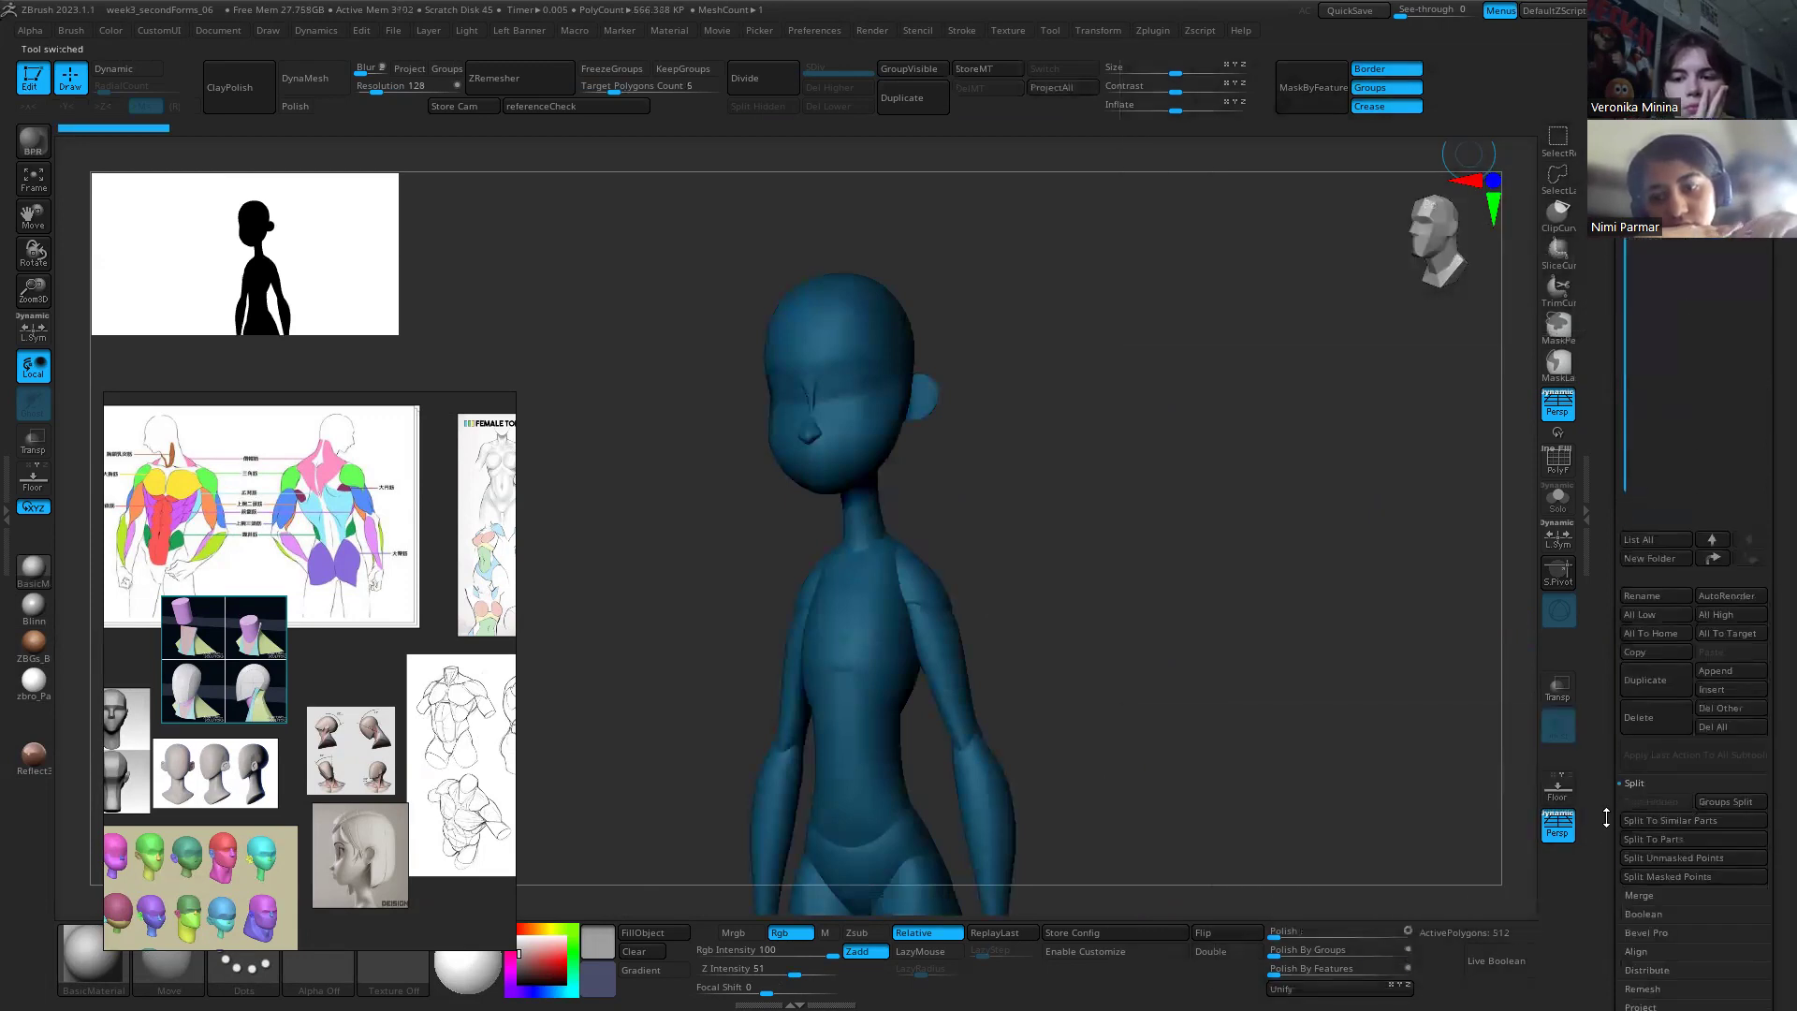
{"action": "left_click", "coordinate": [1653, 727]}
{"action": "left_click", "coordinate": [1485, 765]}
{"action": "left_click", "coordinate": [1653, 717]}
{"action": "left_click", "coordinate": [1484, 749]}
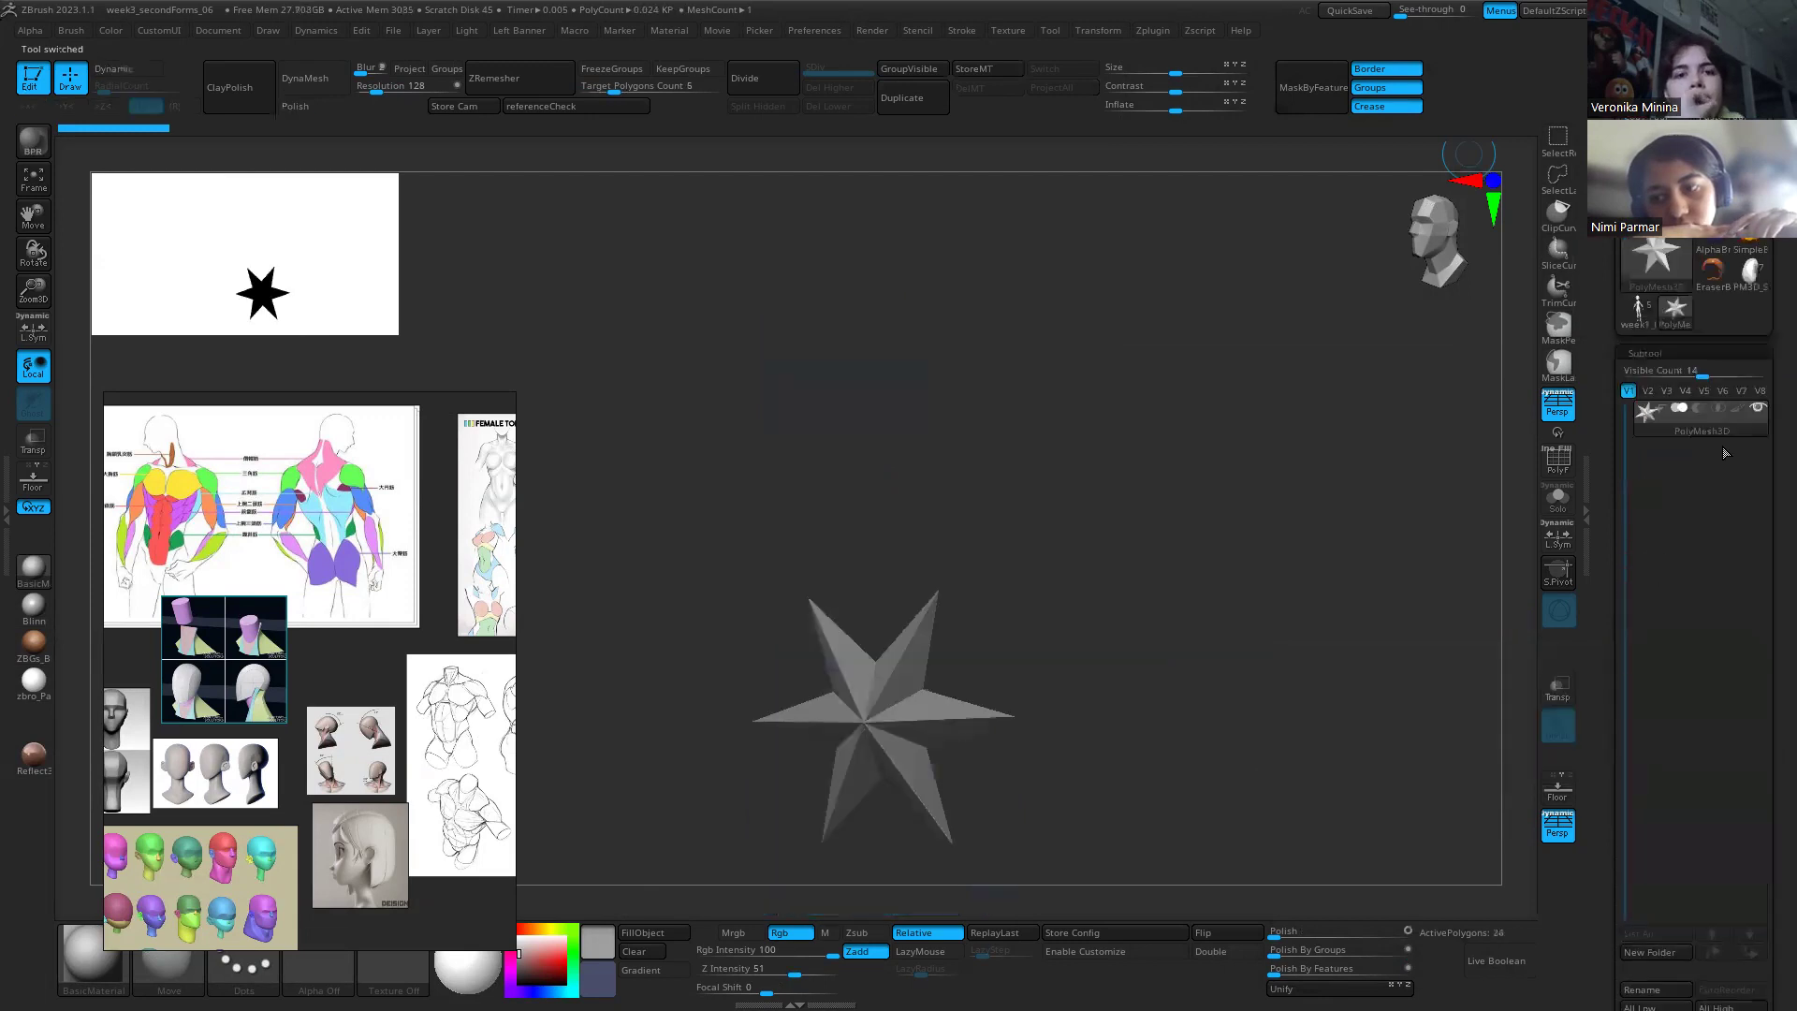
Step: Return to the segmented upper-body sculpt and save the project under the name demo in the sculpting folder
{"action": "left_click", "coordinate": [1751, 279]}
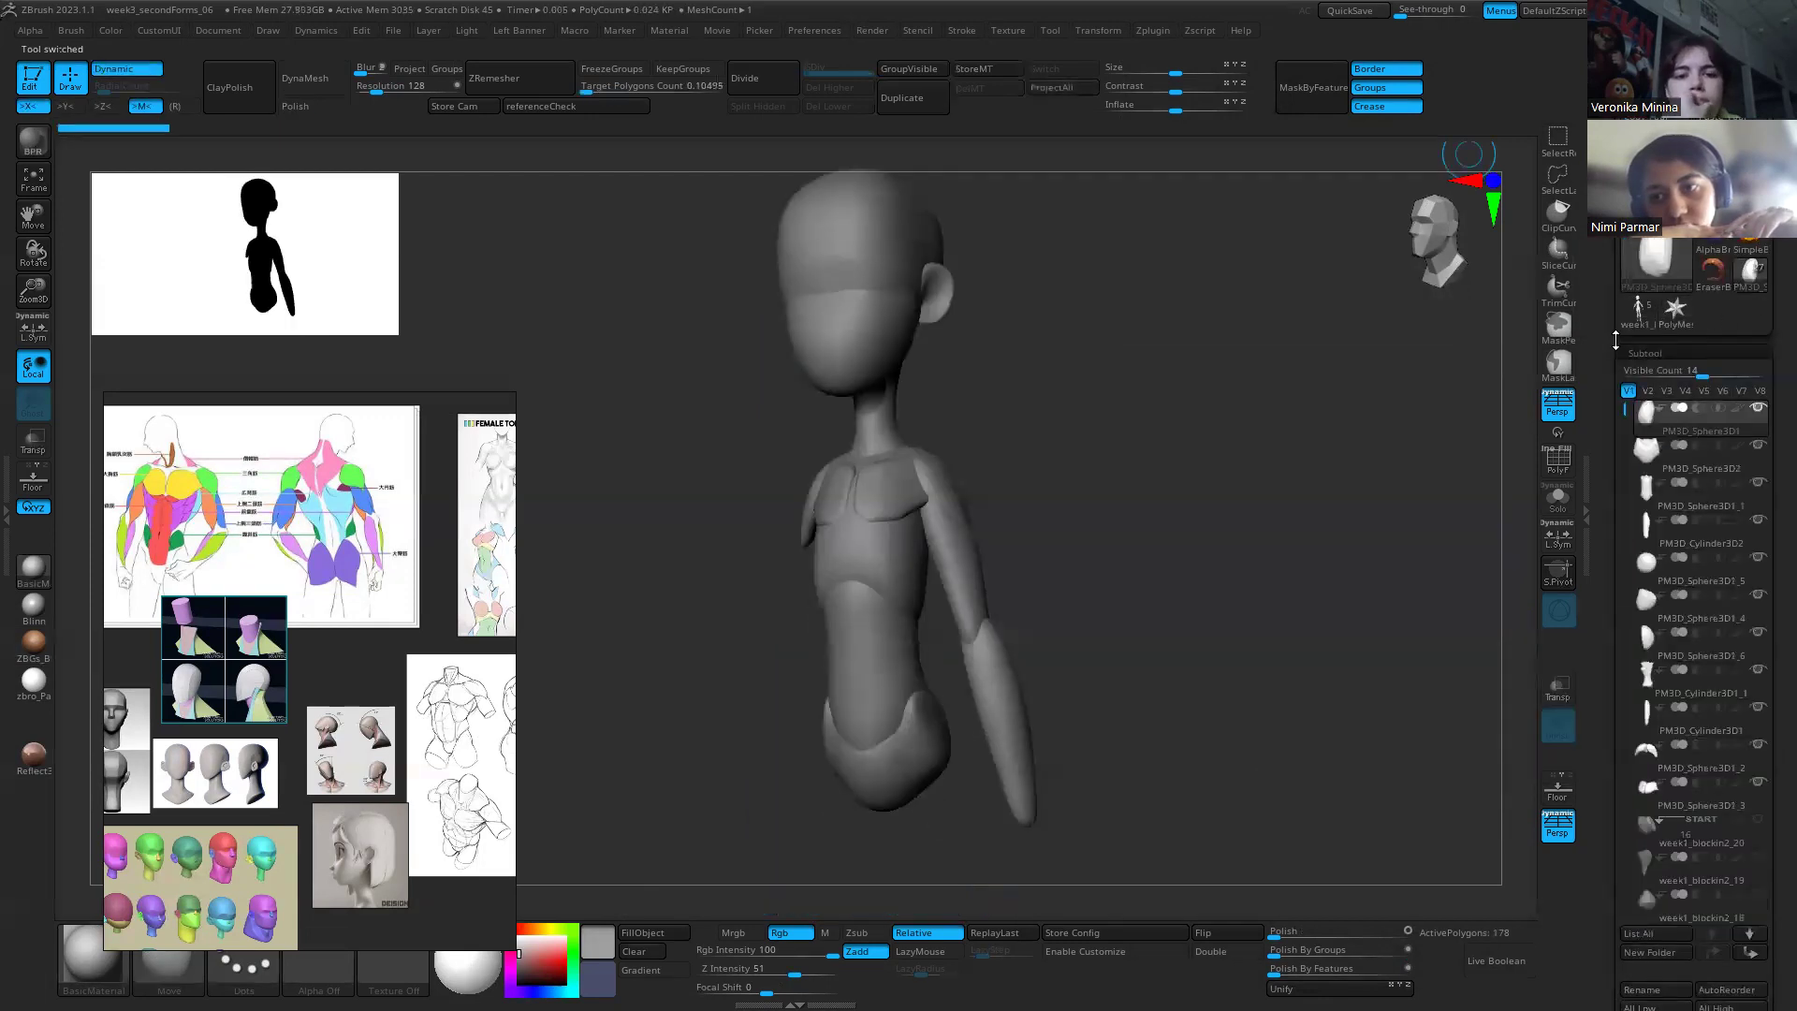
{"action": "left_click", "coordinate": [388, 30]}
{"action": "left_click", "coordinate": [517, 64]}
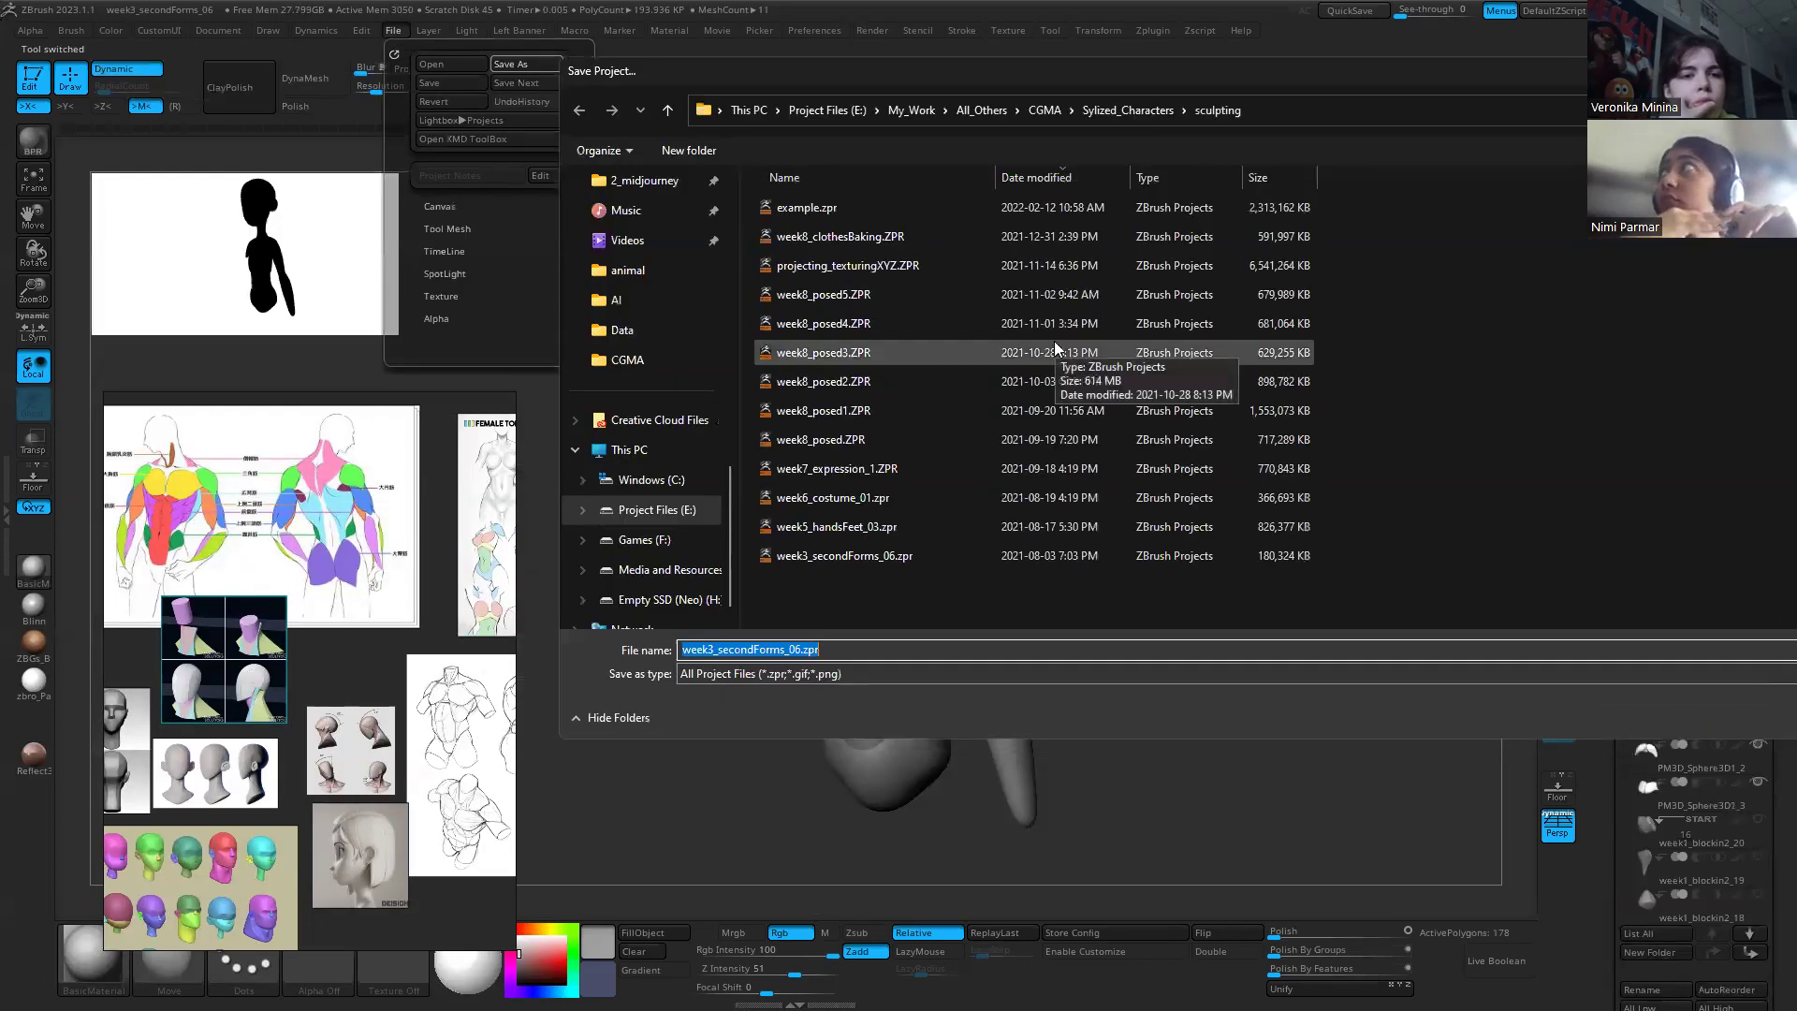
{"action": "type", "text": "demo"}
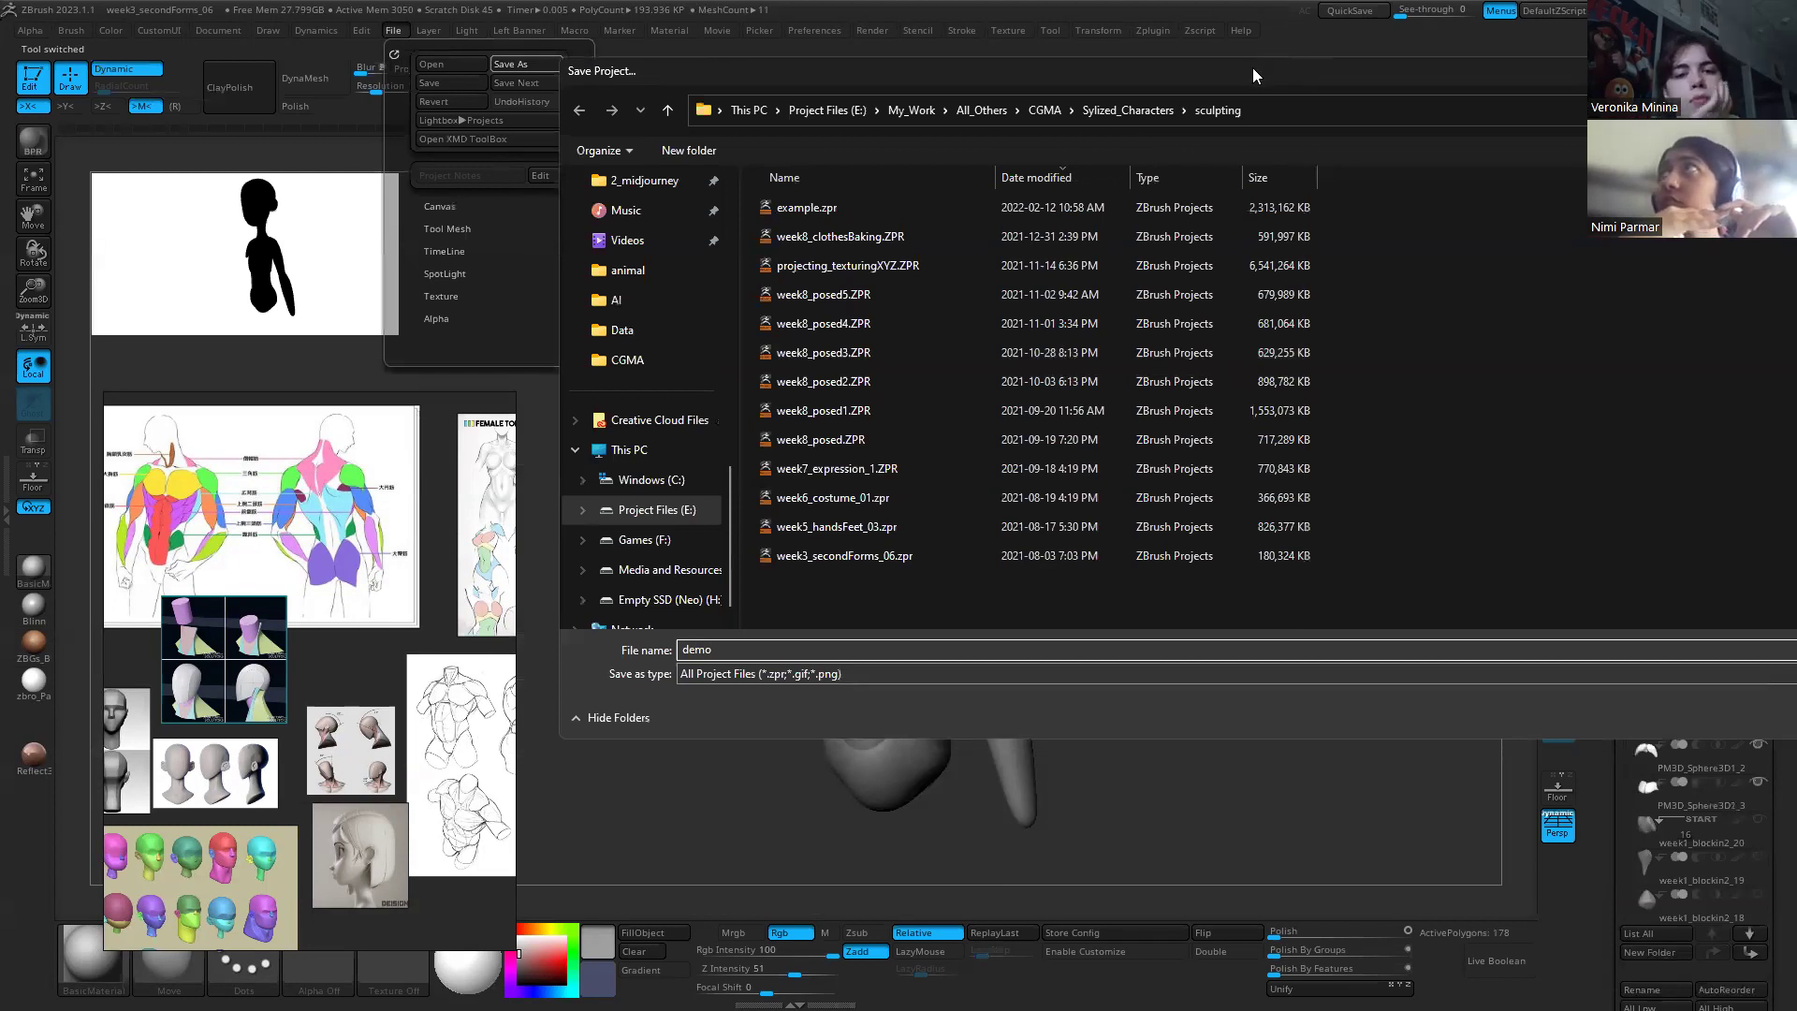
{"action": "left_click_drag", "start_coordinate": [1252, 67], "coordinate": [606, 102]}
{"action": "left_click", "coordinate": [1456, 750]}
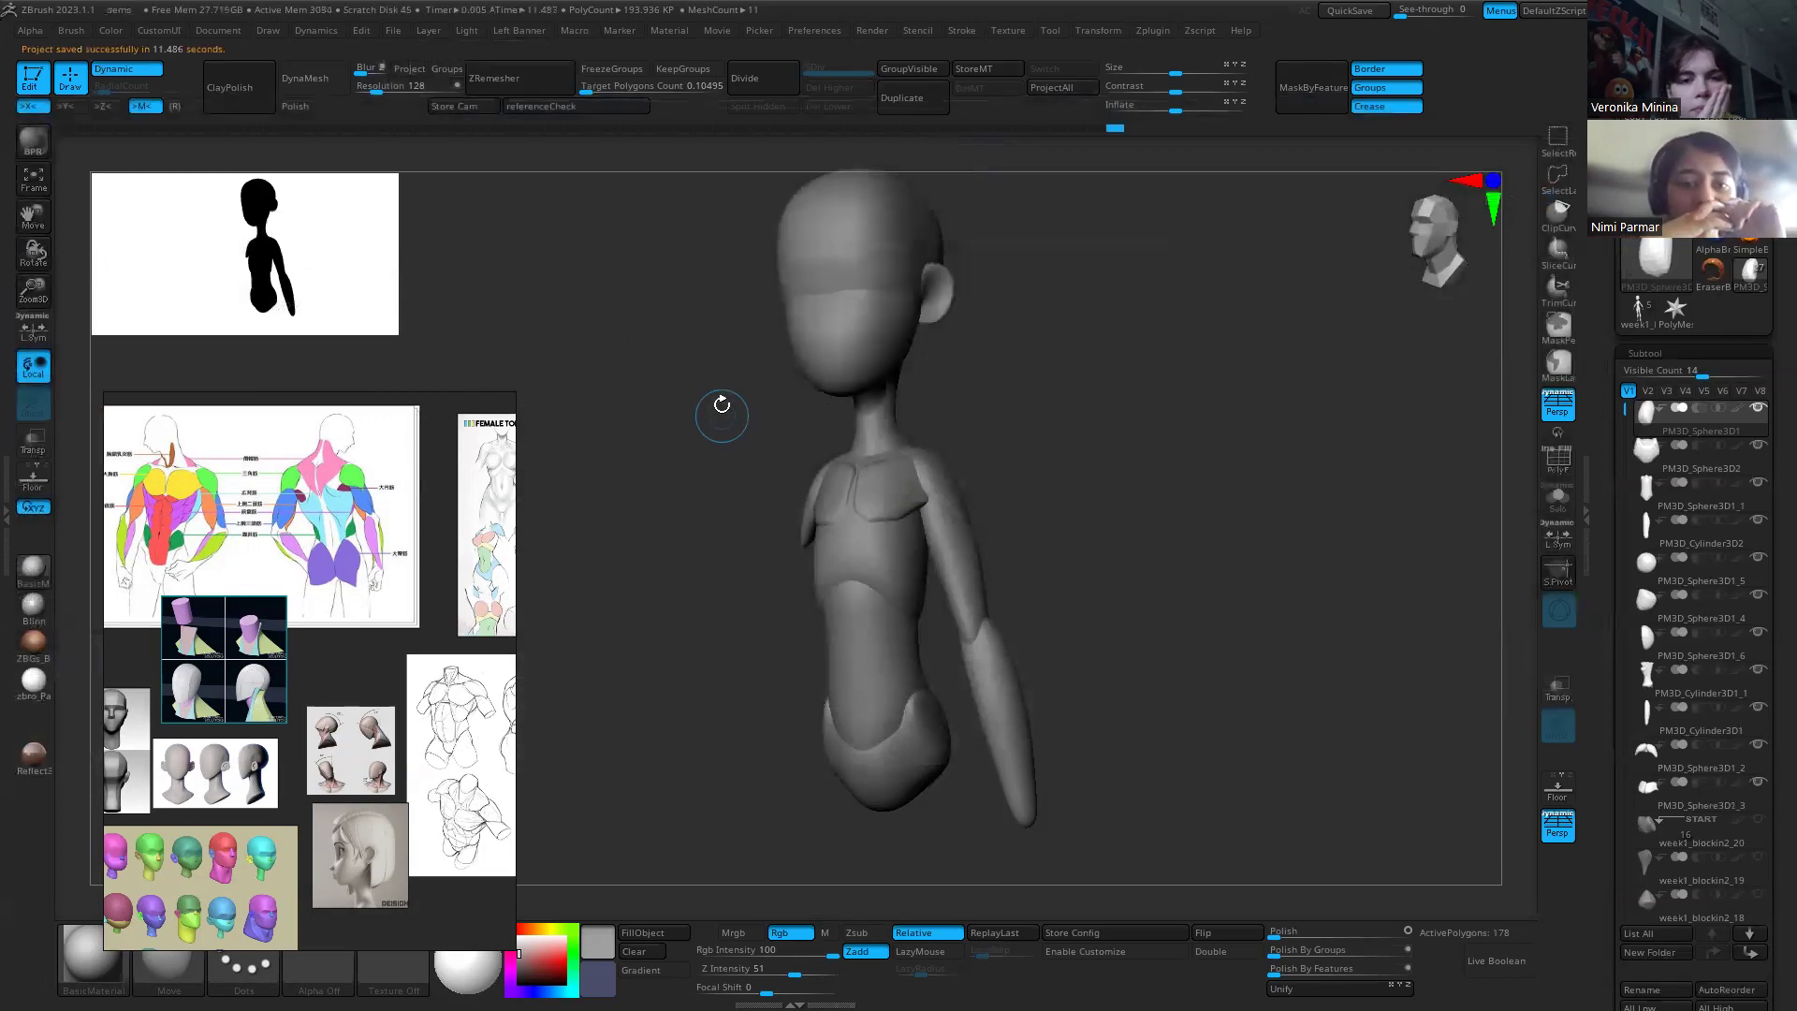
Step: Open the week6_costume_01.zpr project without saving changes to the current one
{"action": "left_click", "coordinate": [392, 32]}
{"action": "left_click", "coordinate": [444, 66]}
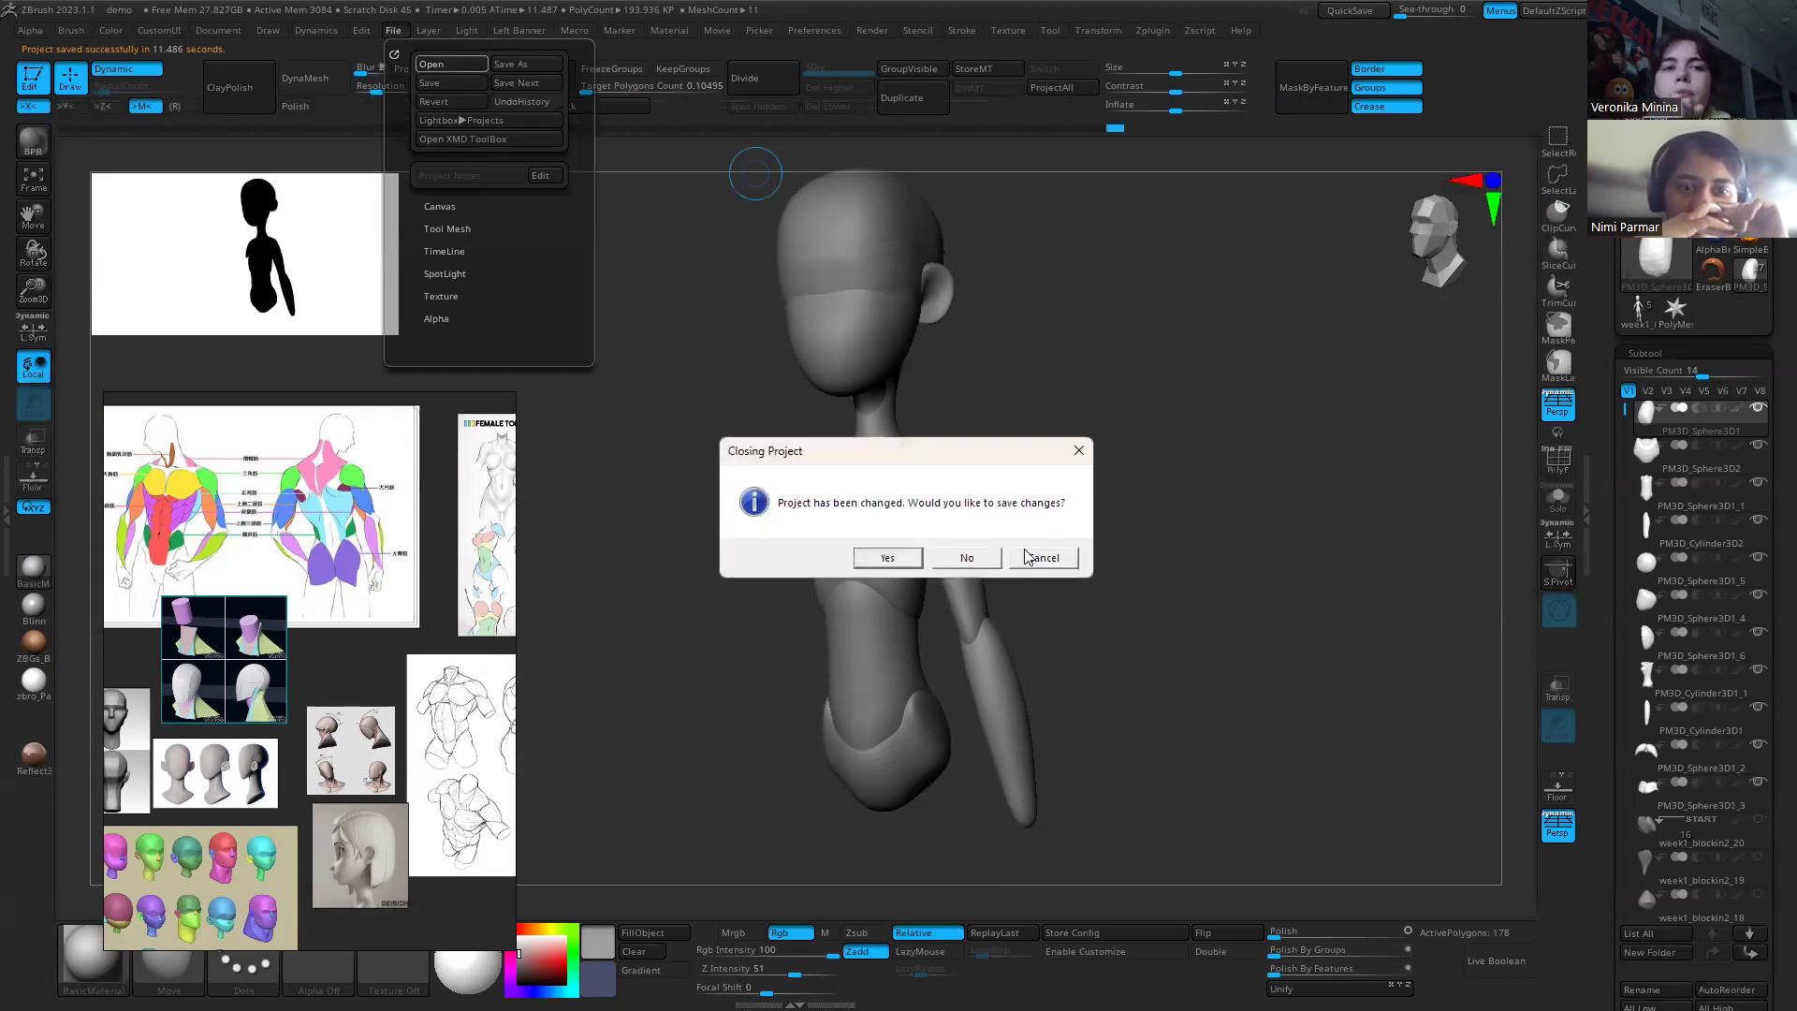
{"action": "left_click", "coordinate": [967, 559]}
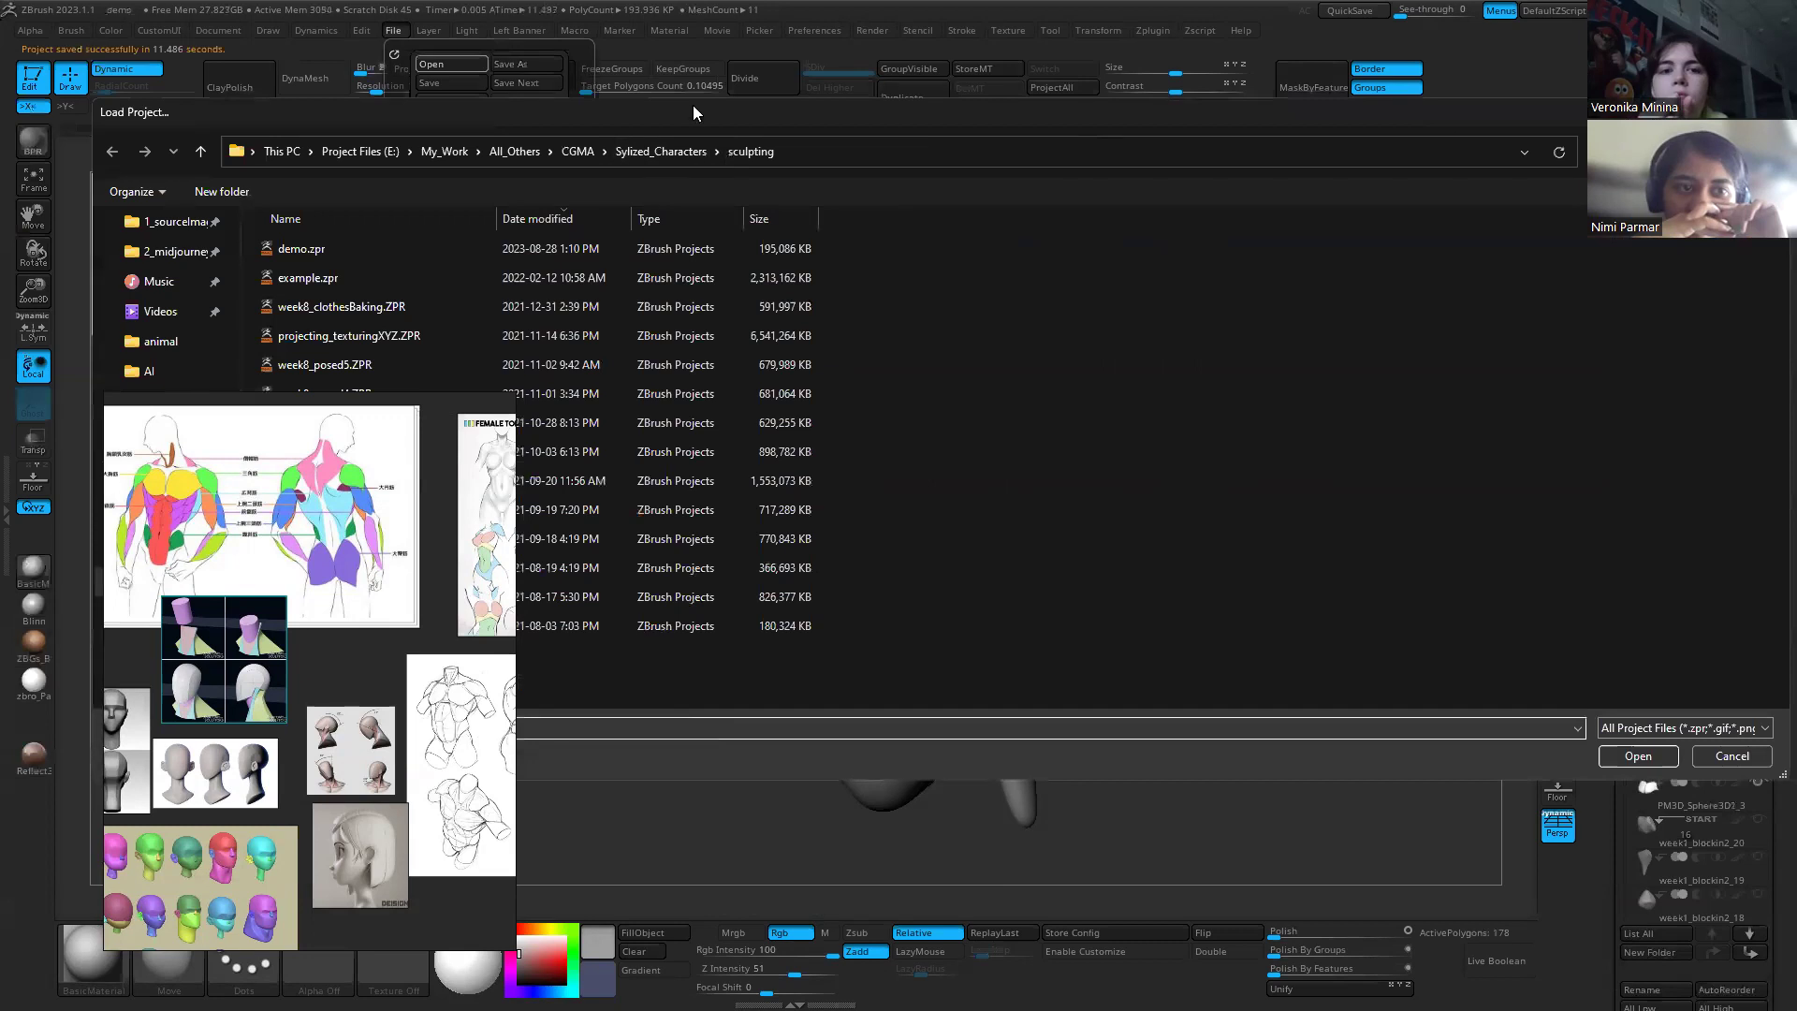
{"action": "left_click_drag", "start_coordinate": [492, 106], "coordinate": [904, 126]}
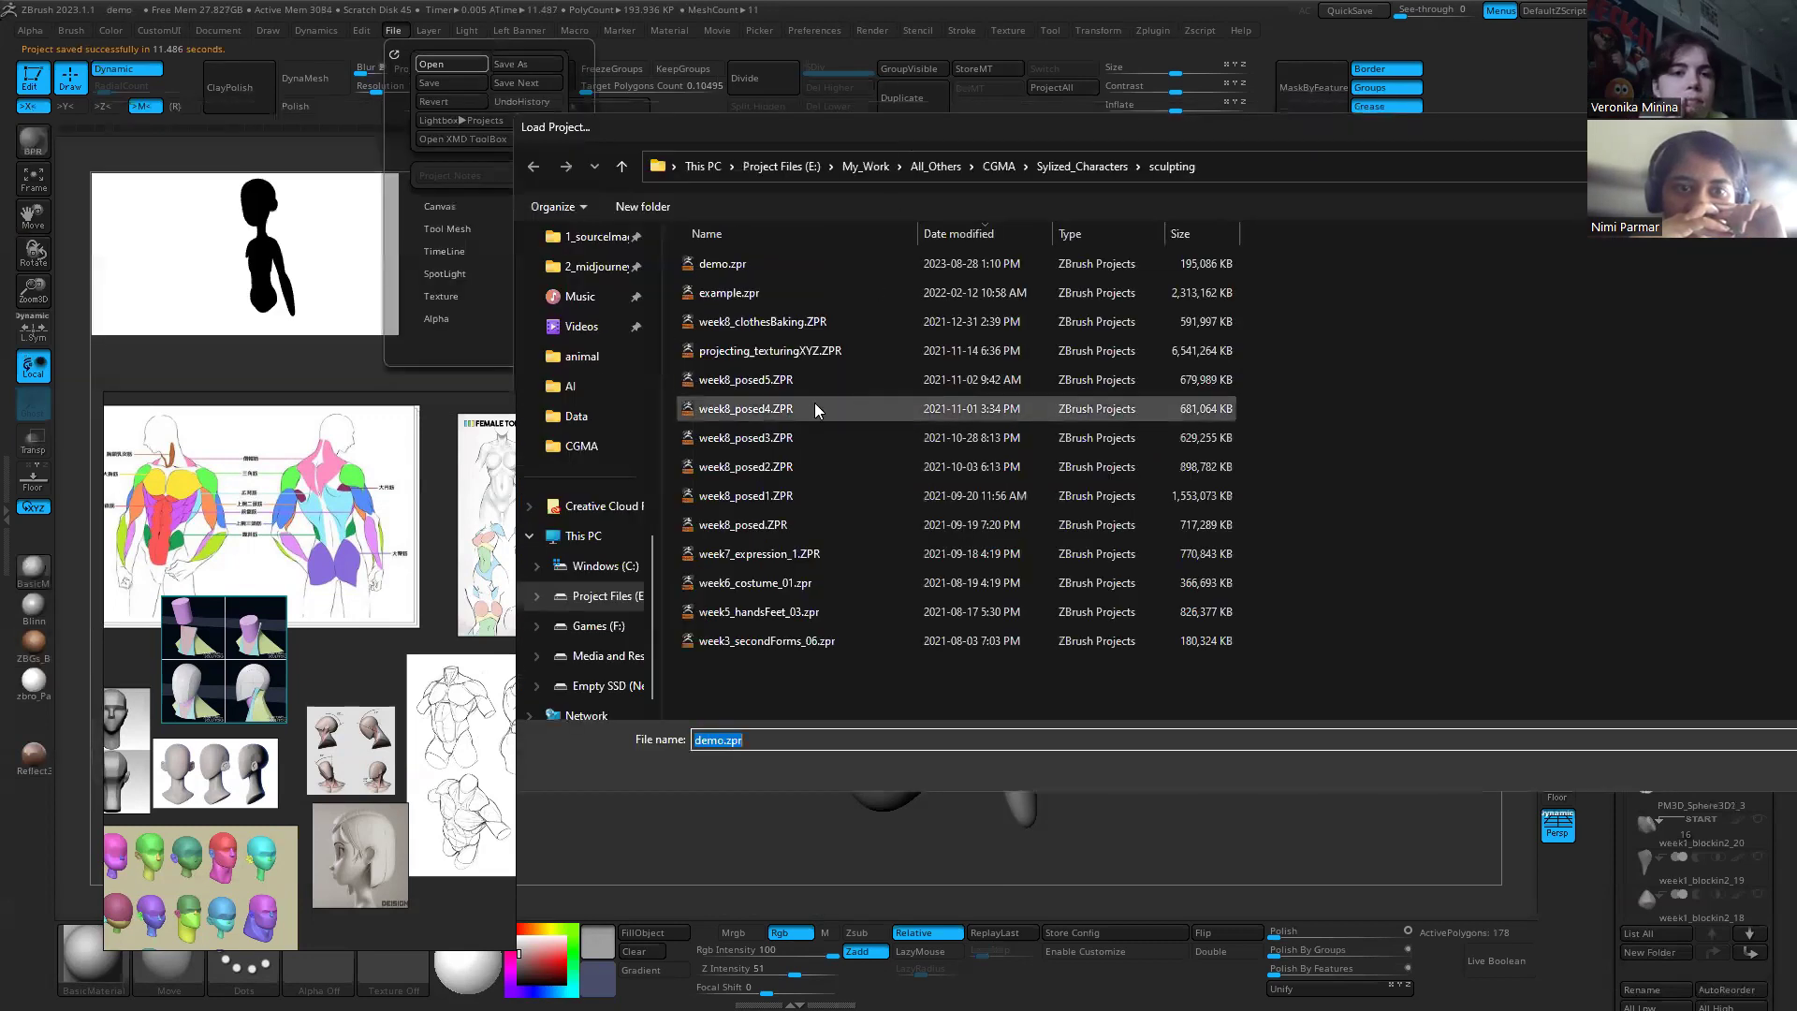
{"action": "double_click", "coordinate": [812, 582]}
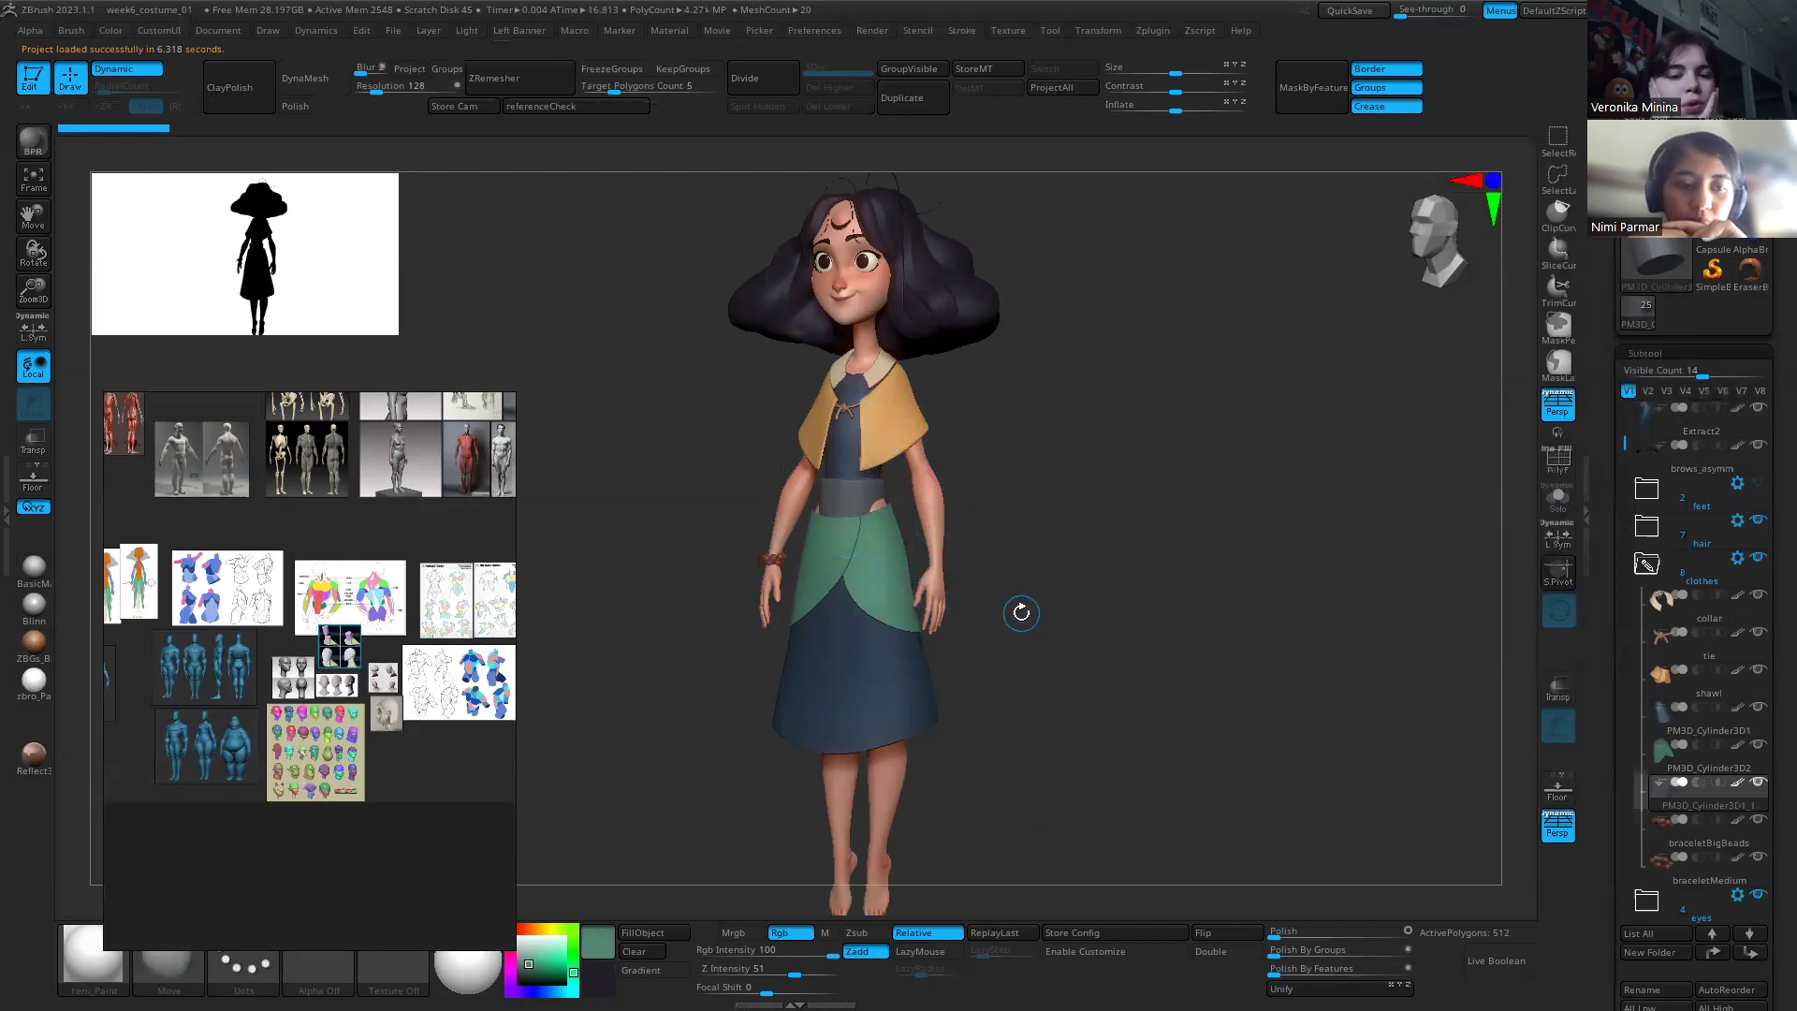
Step: Examine the costumed character from the front, checking the wireframes of the skirt layers and shawl
{"action": "left_click_drag", "start_coordinate": [1002, 634], "coordinate": [967, 820]}
{"action": "mouse_move", "coordinate": [1227, 604]}
{"action": "left_mouse_down"}
{"action": "mouse_move", "coordinate": [1176, 534]}
{"action": "mouse_move", "coordinate": [1019, 521]}
{"action": "mouse_move", "coordinate": [1042, 537]}
{"action": "mouse_move", "coordinate": [943, 446]}
{"action": "mouse_move", "coordinate": [1039, 696]}
{"action": "mouse_move", "coordinate": [1142, 556]}
{"action": "mouse_move", "coordinate": [1086, 521]}
{"action": "mouse_move", "coordinate": [1174, 433]}
{"action": "mouse_move", "coordinate": [1146, 547]}
{"action": "left_mouse_up"}
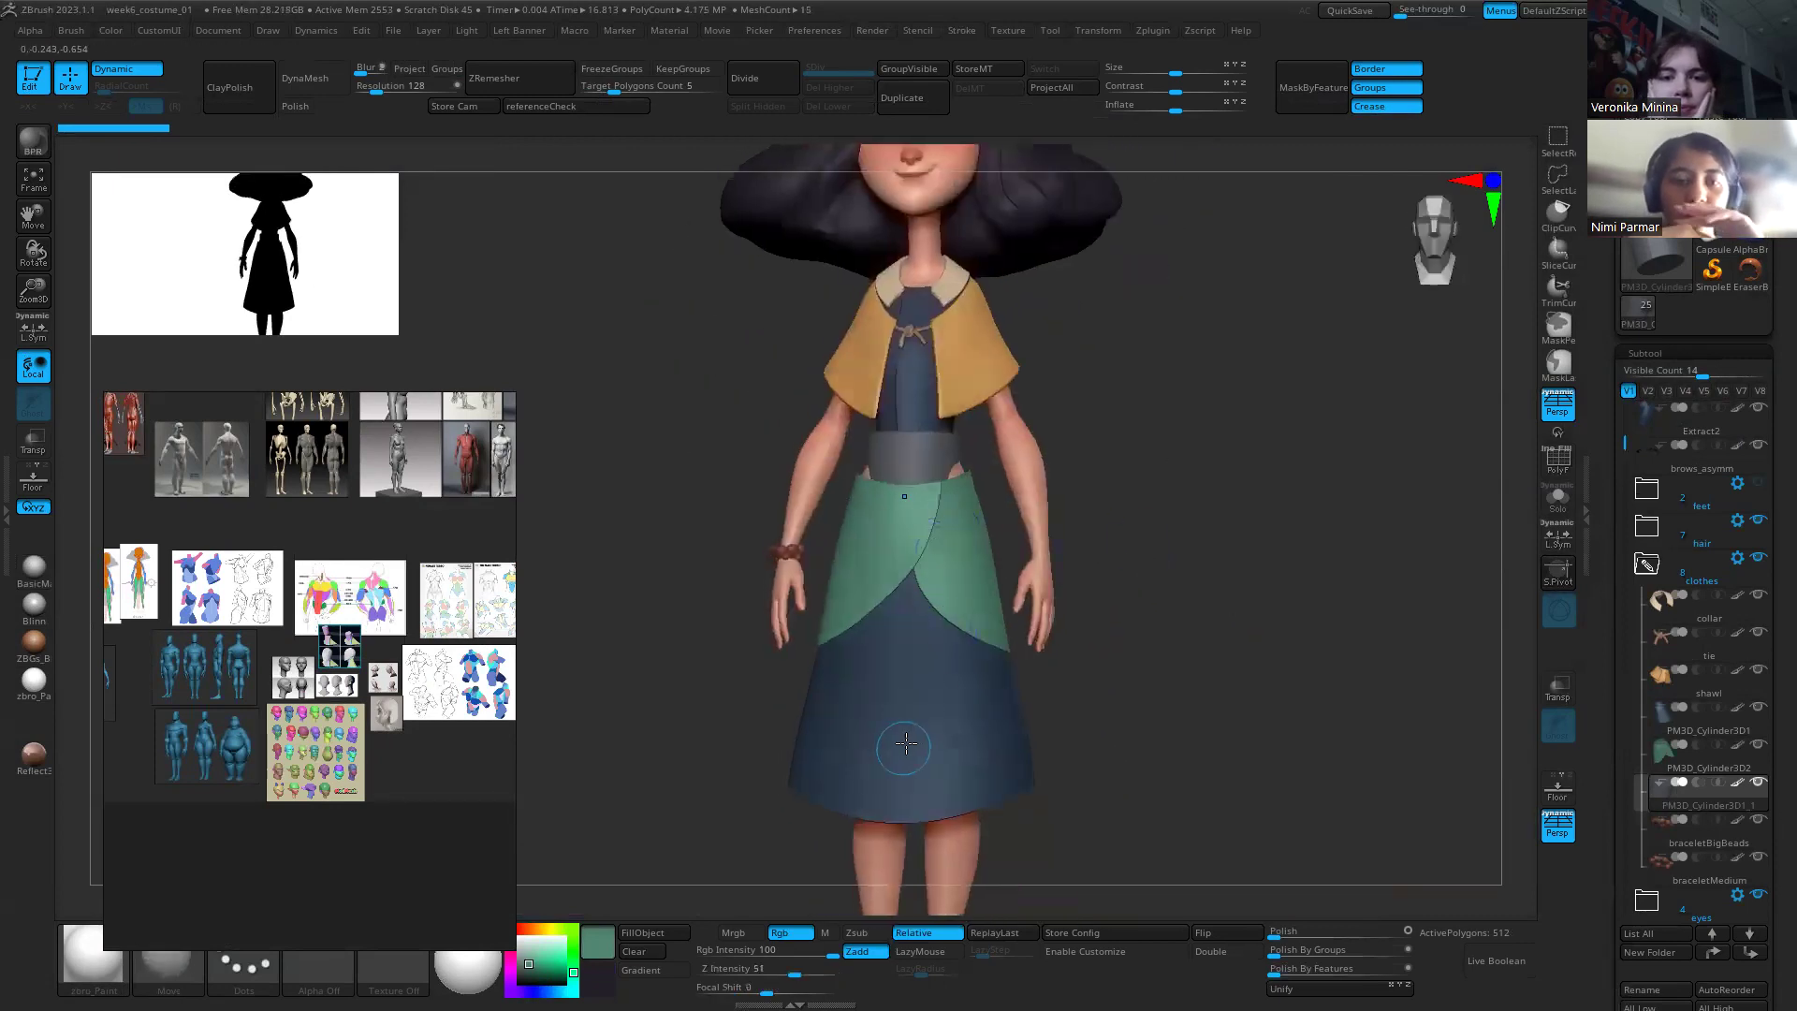
{"action": "left_click", "coordinate": [945, 599], "text": "alt"}
{"action": "left_click", "coordinate": [981, 599], "text": "alt"}
{"action": "key", "text": "shift+f"}
{"action": "left_click", "coordinate": [988, 391], "text": "alt"}
{"action": "key", "text": "shift+f"}
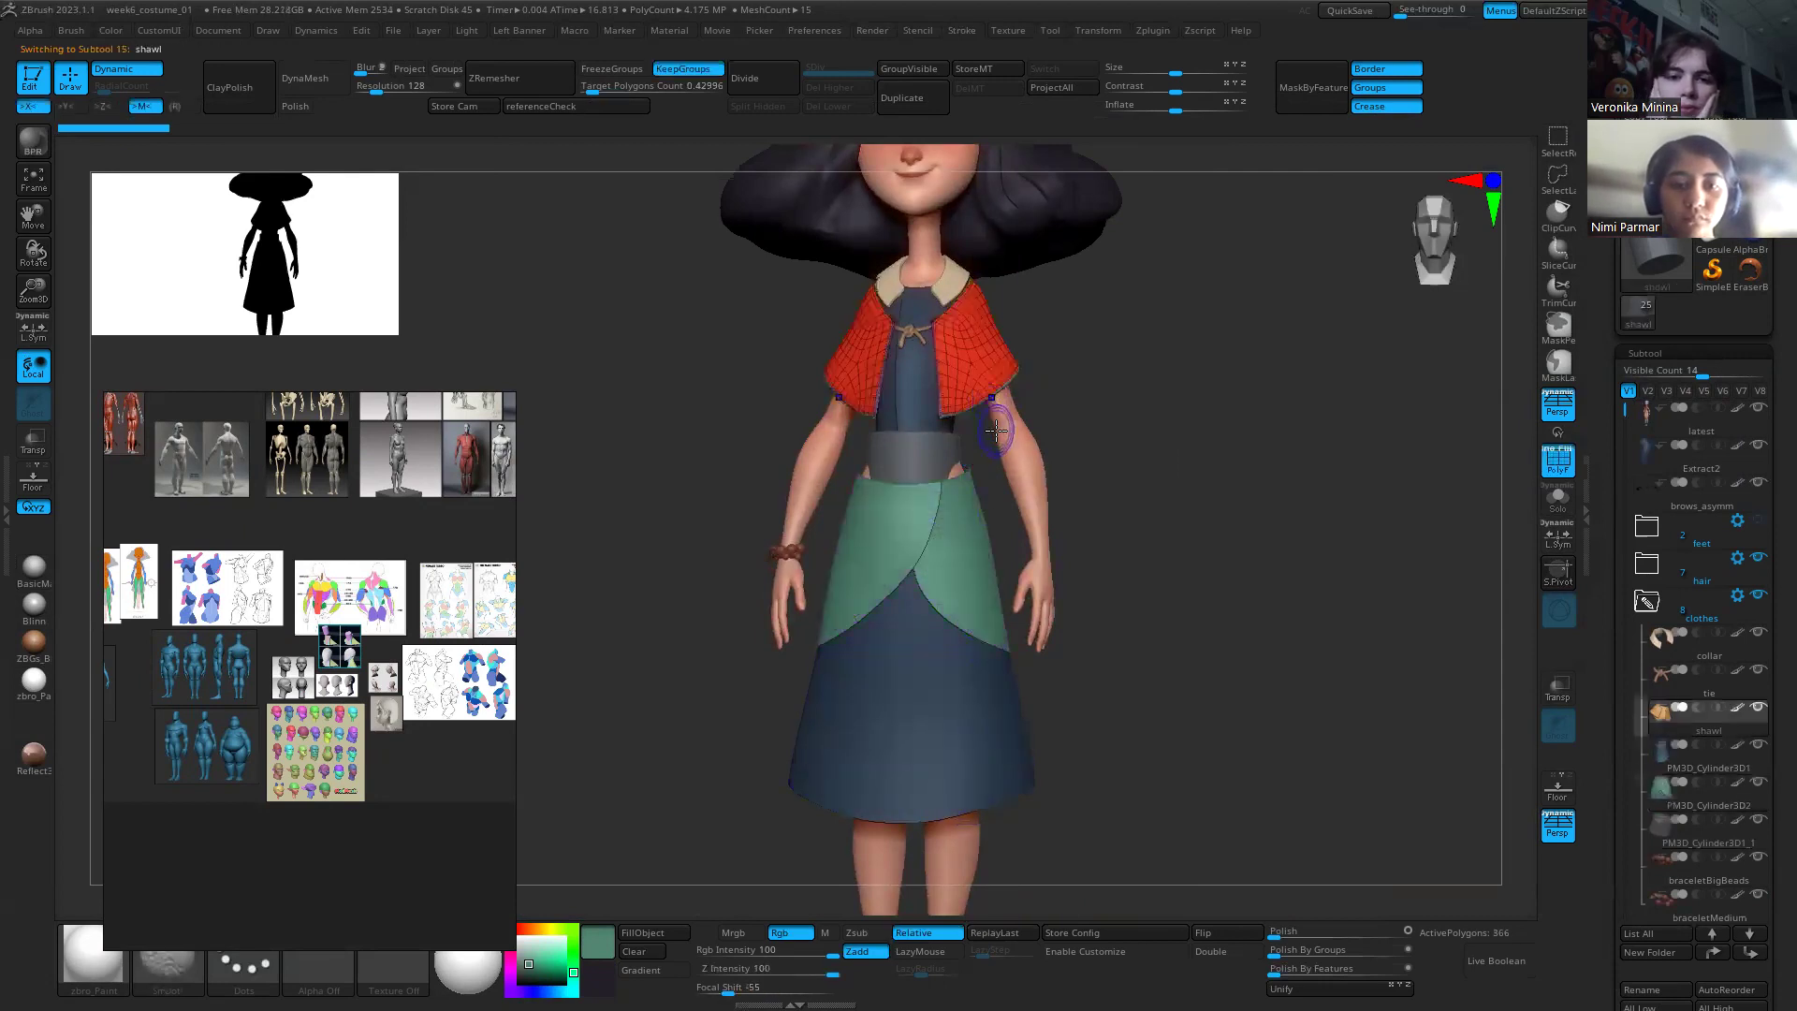
{"action": "mouse_move", "coordinate": [1083, 345]}
{"action": "left_mouse_down"}
{"action": "mouse_move", "coordinate": [1260, 609]}
{"action": "mouse_move", "coordinate": [1320, 539]}
{"action": "mouse_move", "coordinate": [1228, 621]}
{"action": "left_mouse_up"}
{"action": "key", "text": "shift+f"}
Step: Examine the knotted tie, collar and shawl edges of the costume up close
{"action": "right_click_drag", "start_coordinate": [775, 516], "coordinate": [847, 524], "text": "alt"}
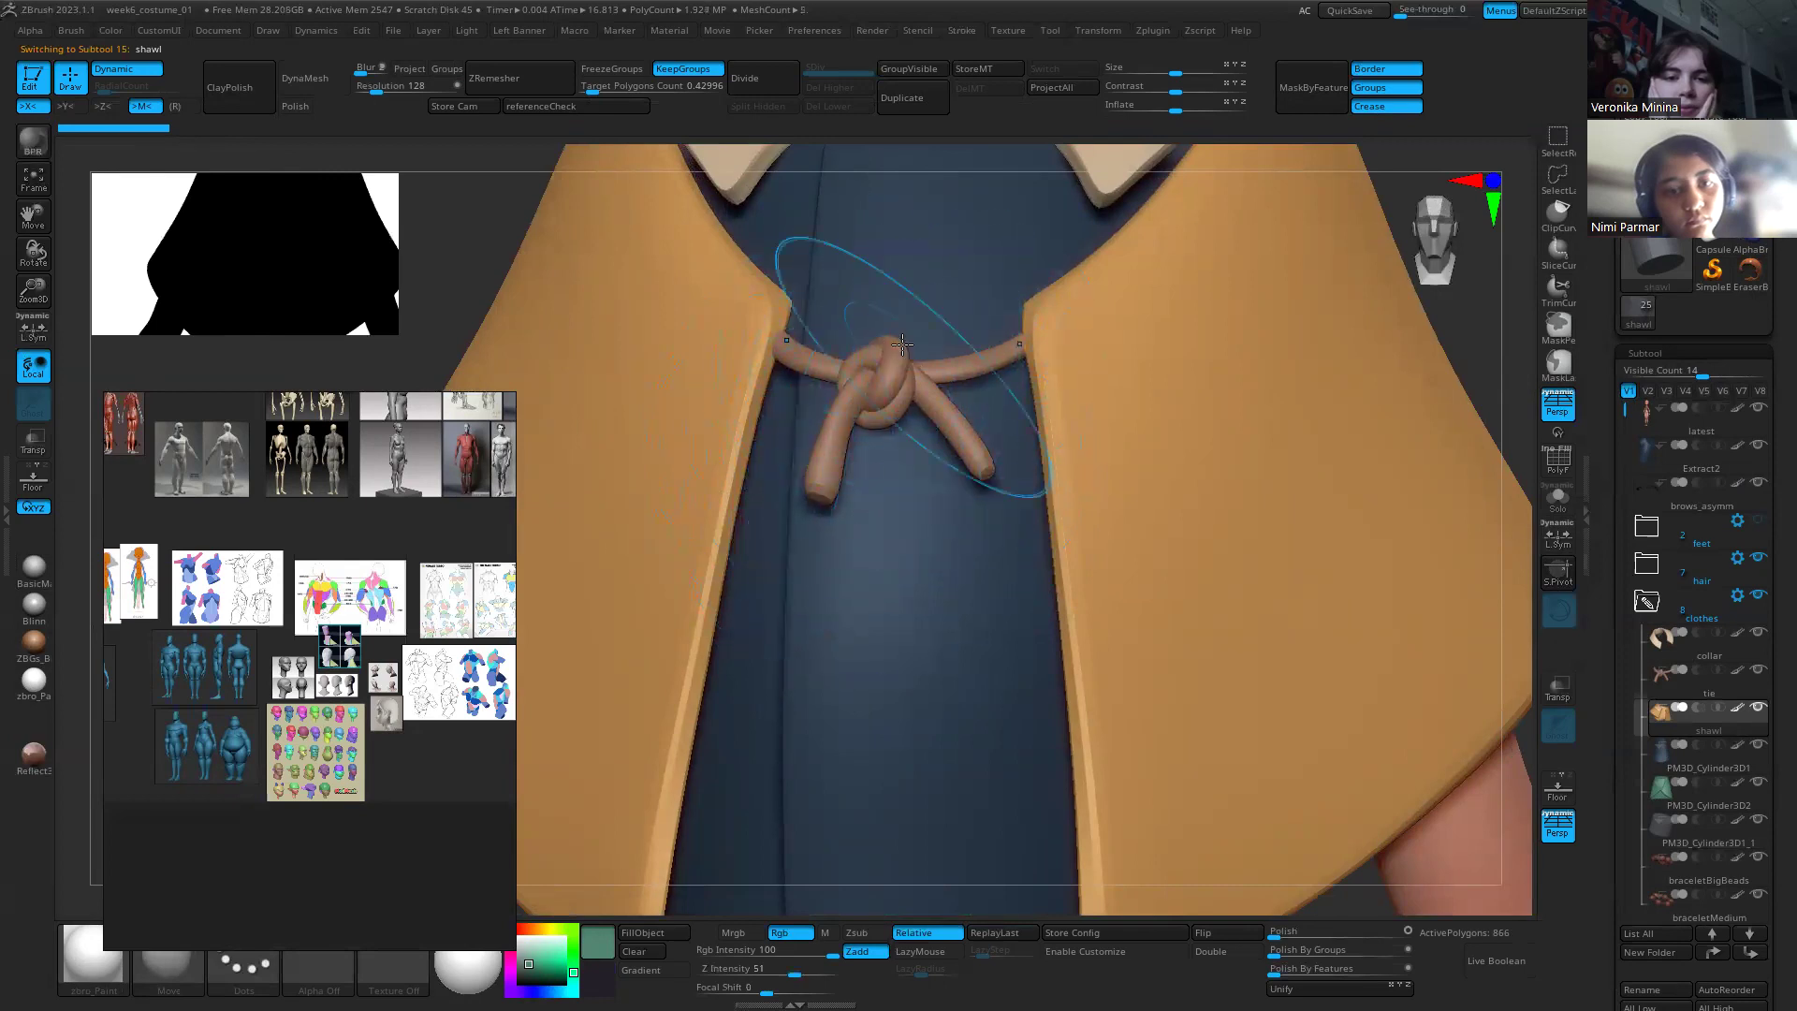
{"action": "right_click_drag", "start_coordinate": [898, 345], "coordinate": [1078, 391], "text": "alt"}
{"action": "right_click_drag", "start_coordinate": [1290, 410], "coordinate": [1067, 838], "text": "alt"}
{"action": "right_click_drag", "start_coordinate": [971, 510], "coordinate": [889, 606], "text": "alt"}
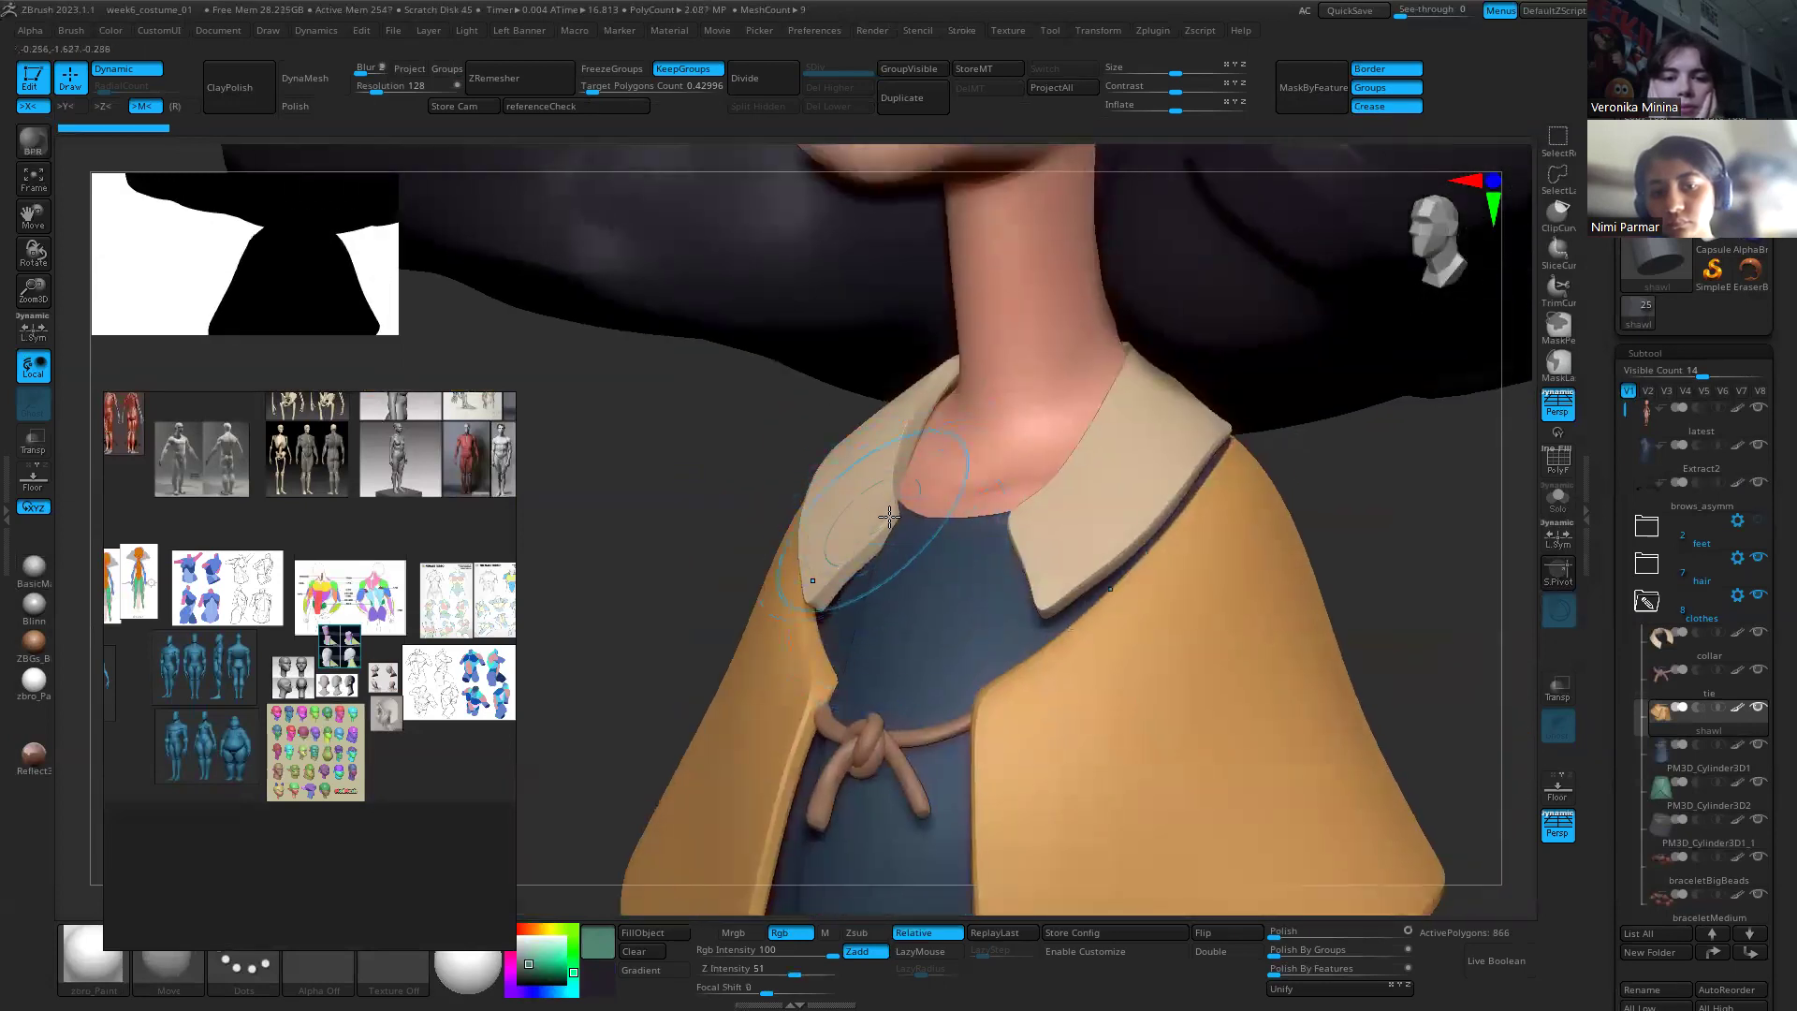
{"action": "right_click_drag", "start_coordinate": [1139, 486], "coordinate": [962, 433], "text": "alt"}
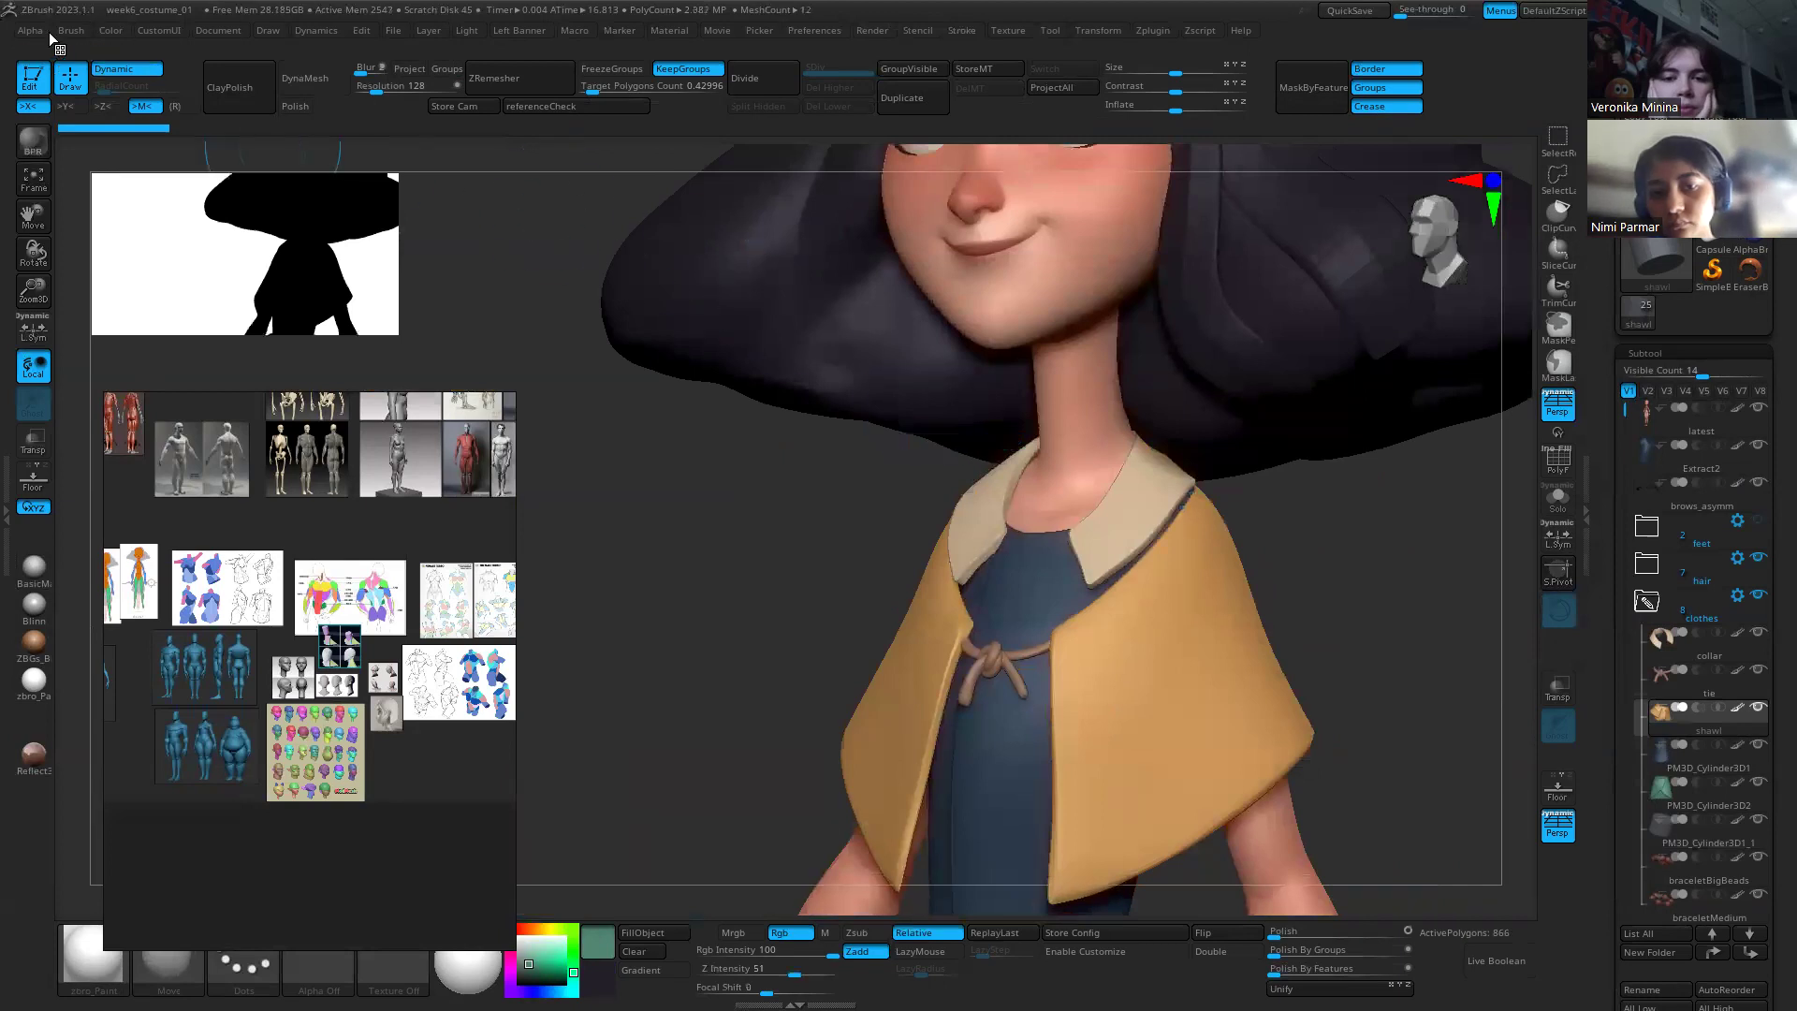
Step: Open the week8_clothesBaking.ZPR project from the sculpting folder without saving changes to the current one
{"action": "left_click", "coordinate": [393, 30]}
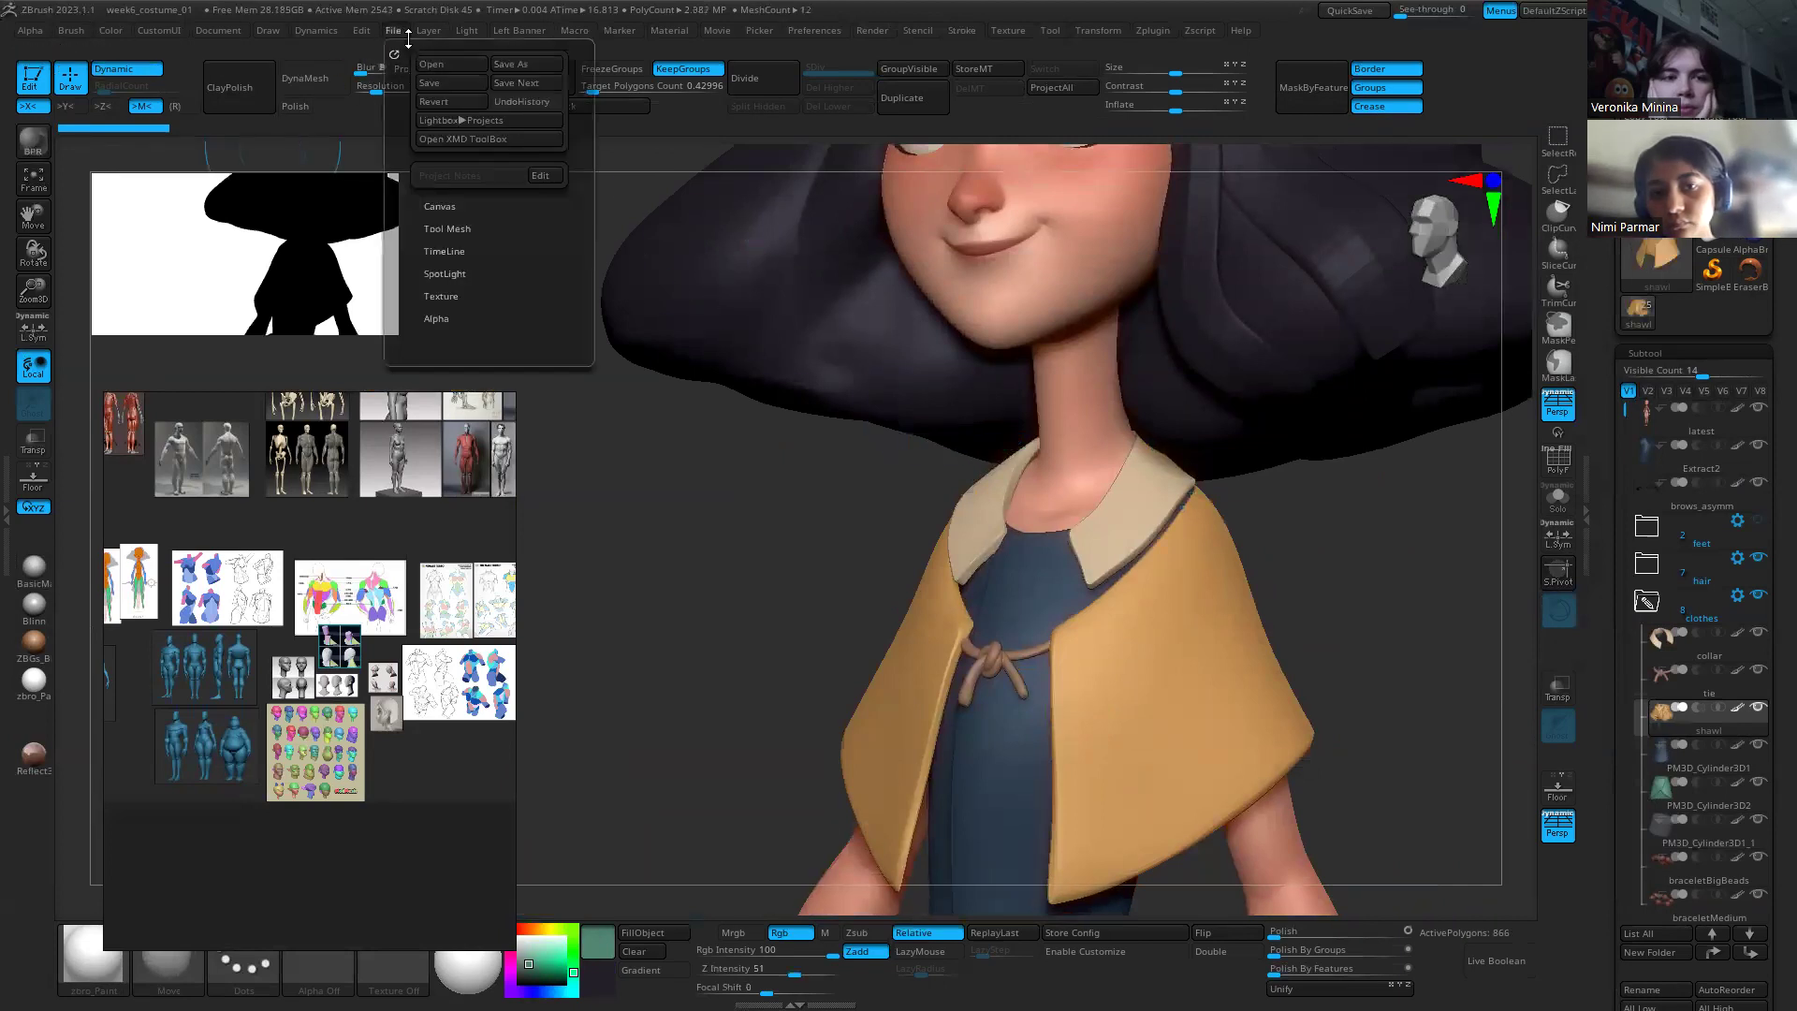
{"action": "left_click", "coordinate": [450, 62]}
{"action": "left_click", "coordinate": [967, 557]}
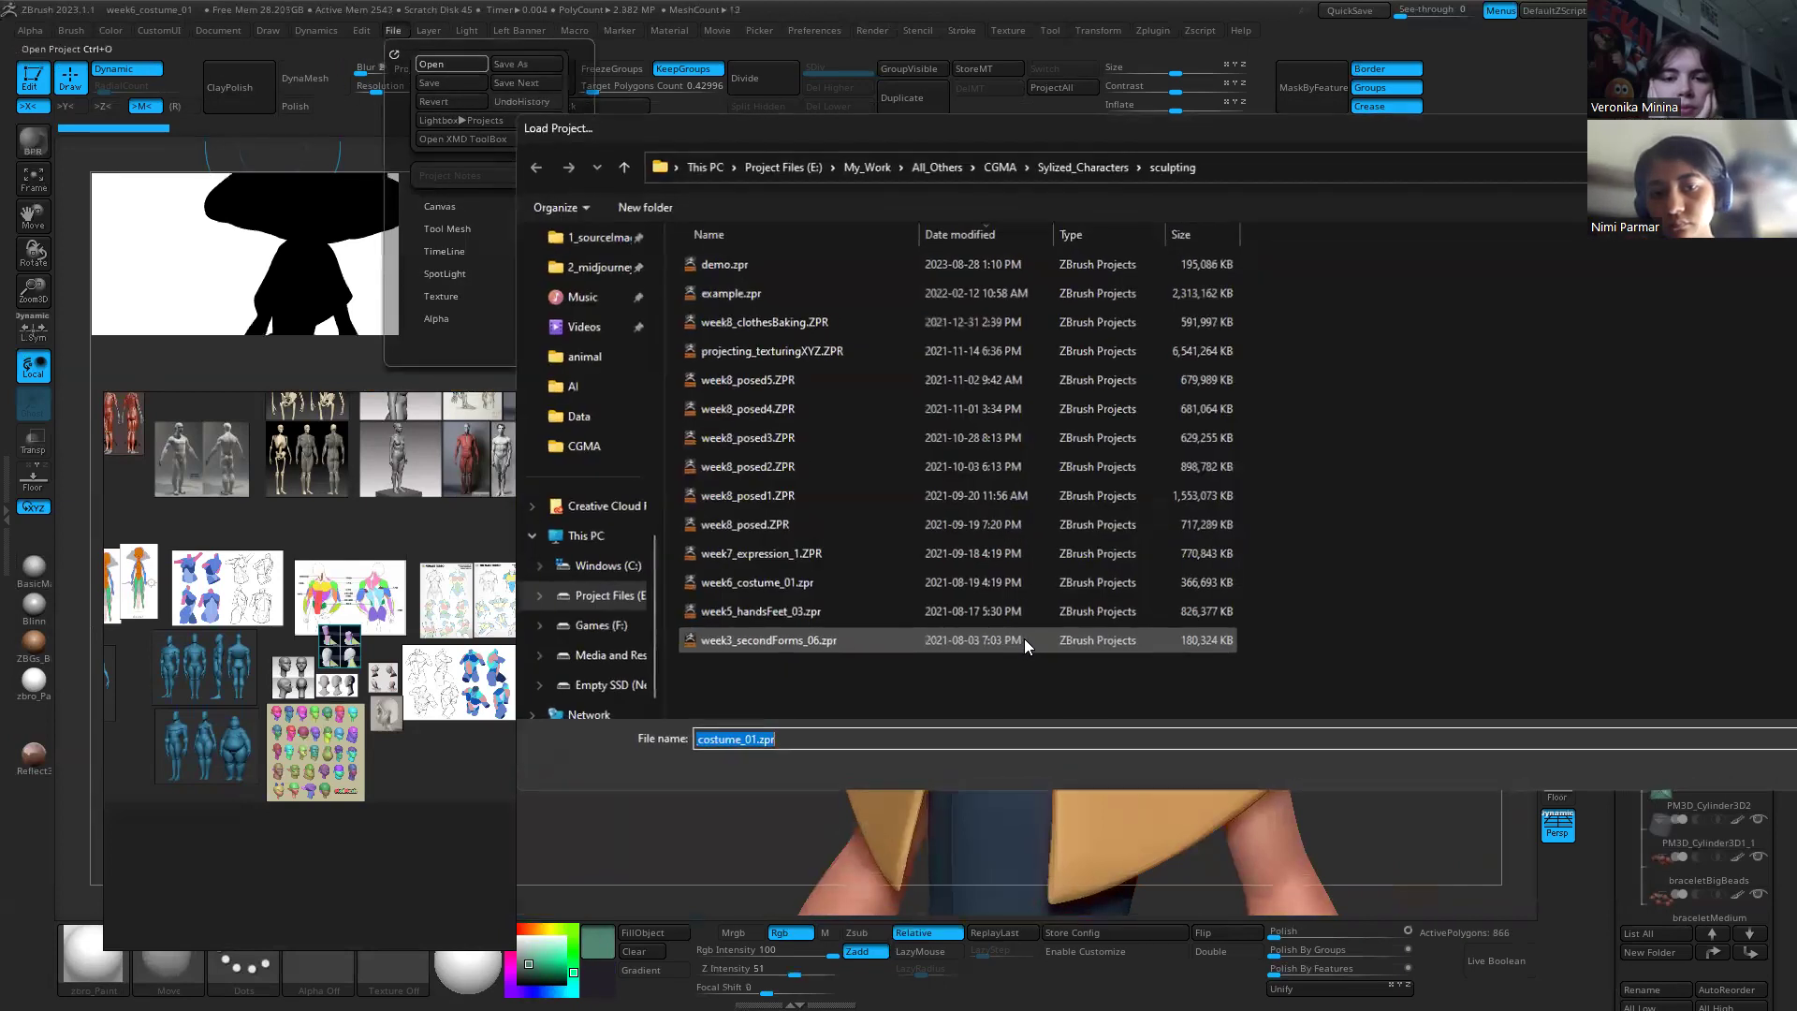
{"action": "left_click", "coordinate": [861, 326]}
{"action": "double_click", "coordinate": [861, 325]}
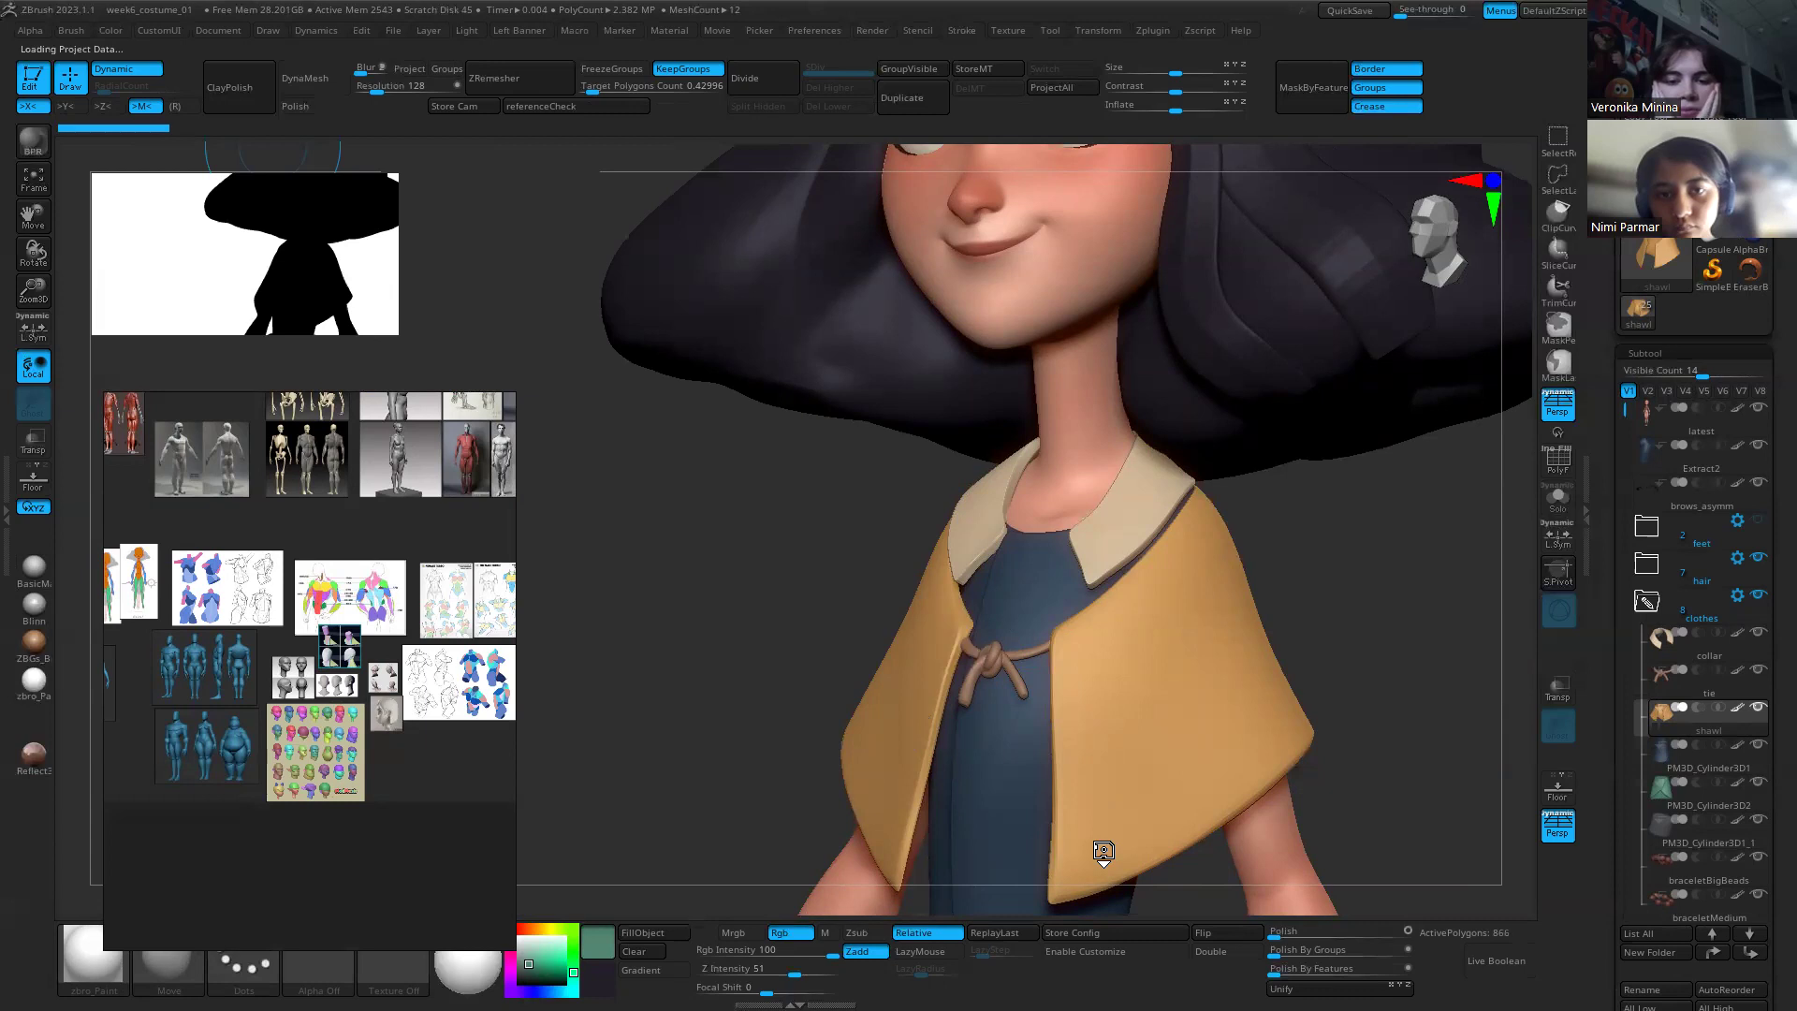
Step: Examine the shawl, collar, knotted tie and shirt buttons up close from the front and both sides, with the shawl subtool selected
{"action": "left_click_drag", "start_coordinate": [1141, 393], "coordinate": [1156, 515]}
{"action": "left_click_drag", "start_coordinate": [1132, 169], "coordinate": [1028, 526], "text": "alt"}
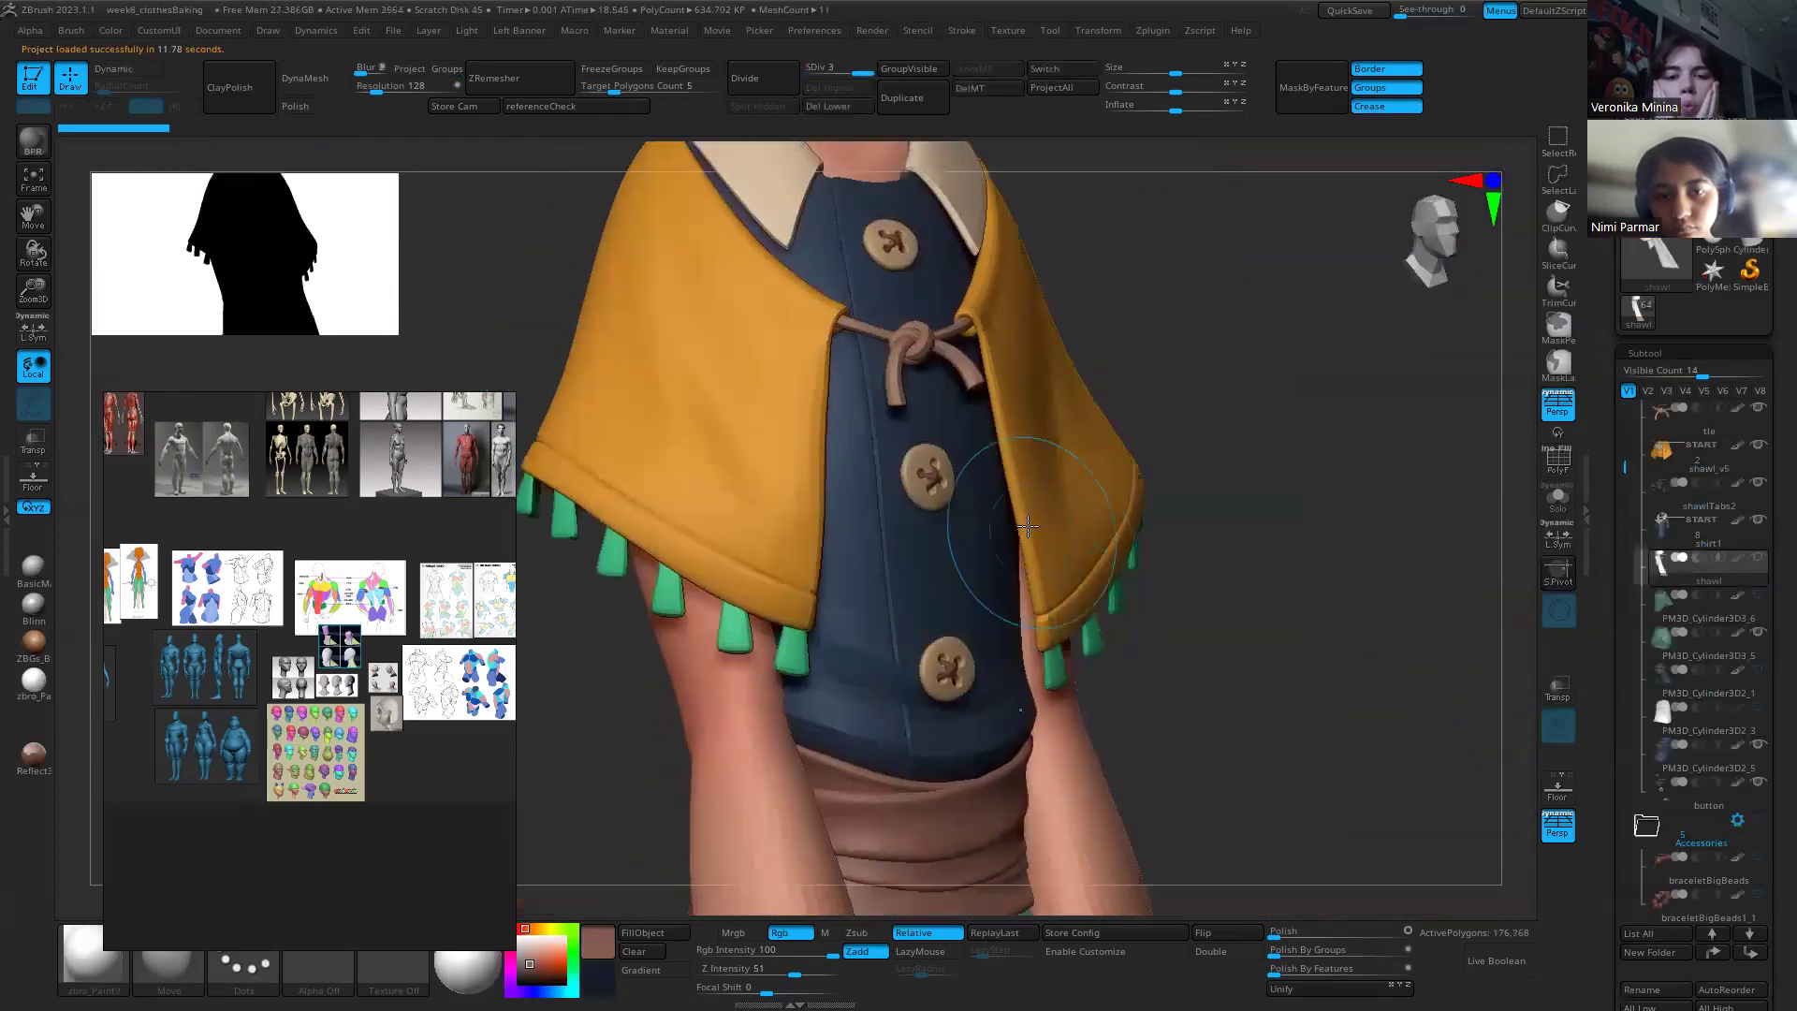
{"action": "left_click", "coordinate": [1048, 468], "text": "alt"}
{"action": "left_click_drag", "start_coordinate": [1127, 379], "coordinate": [1170, 561], "text": "alt"}
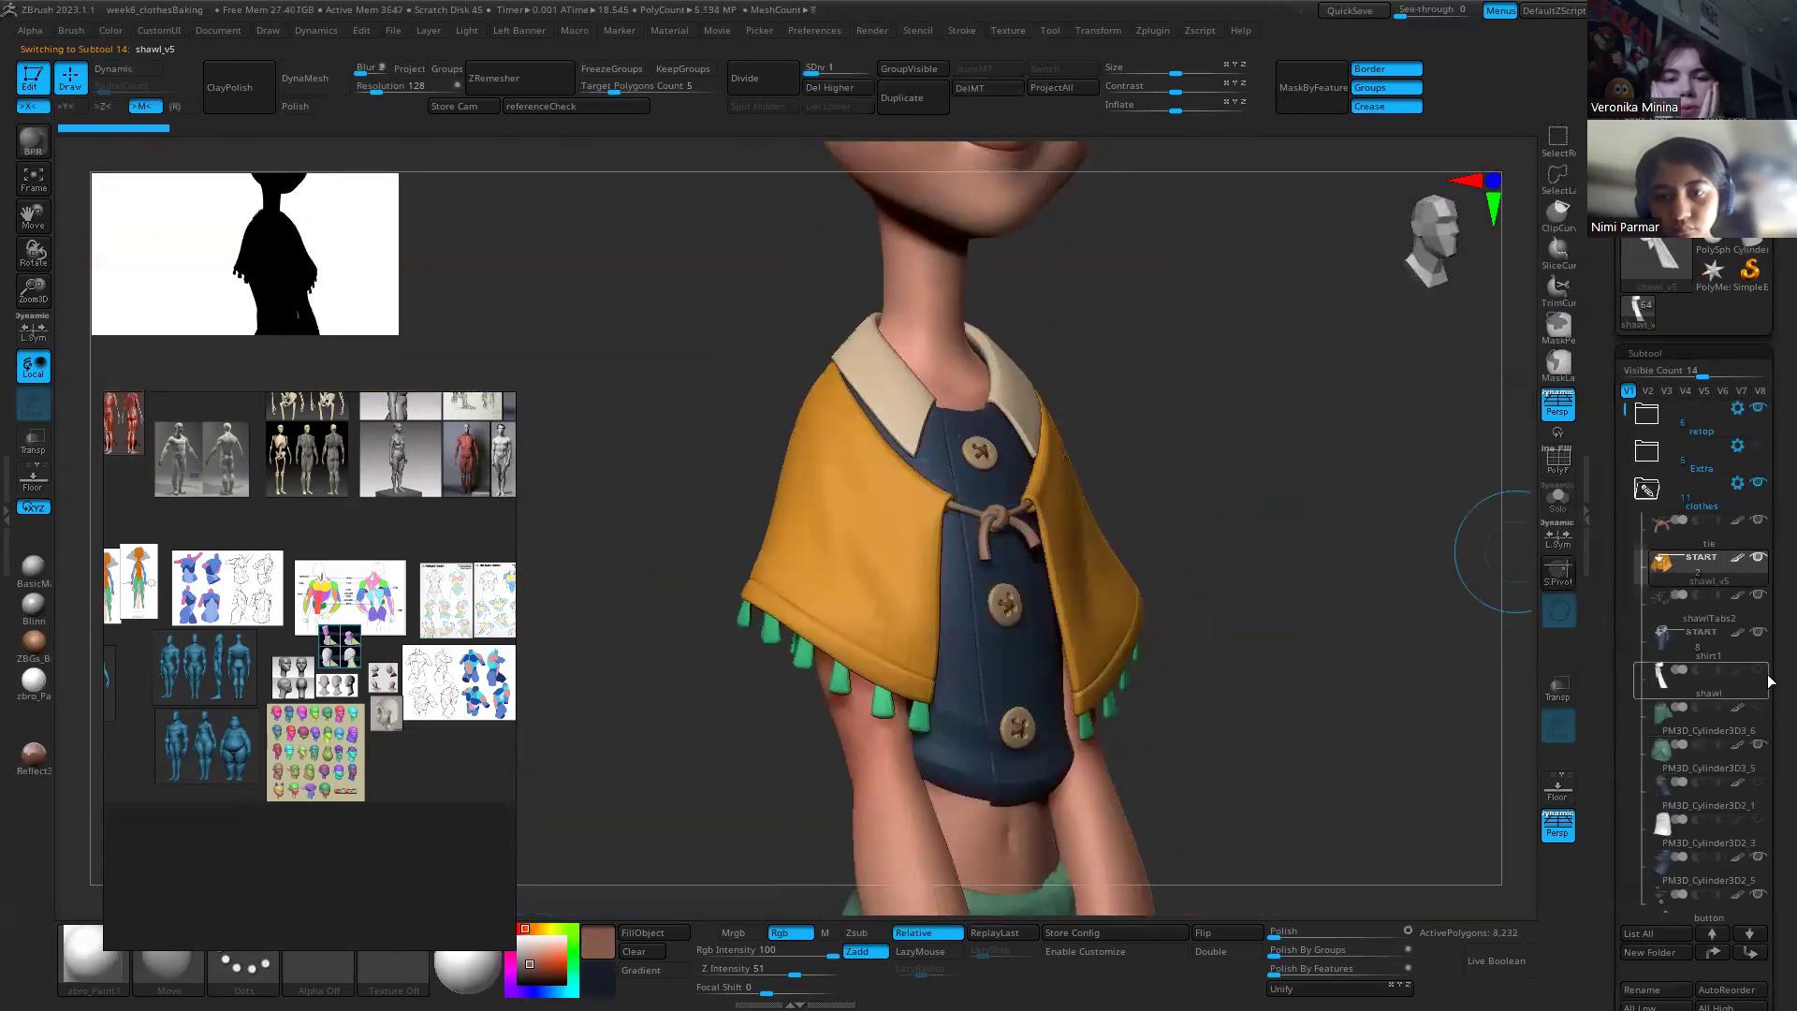
{"action": "scroll", "coordinate": [1174, 494], "scroll_direction": "up", "scroll_amount": 3}
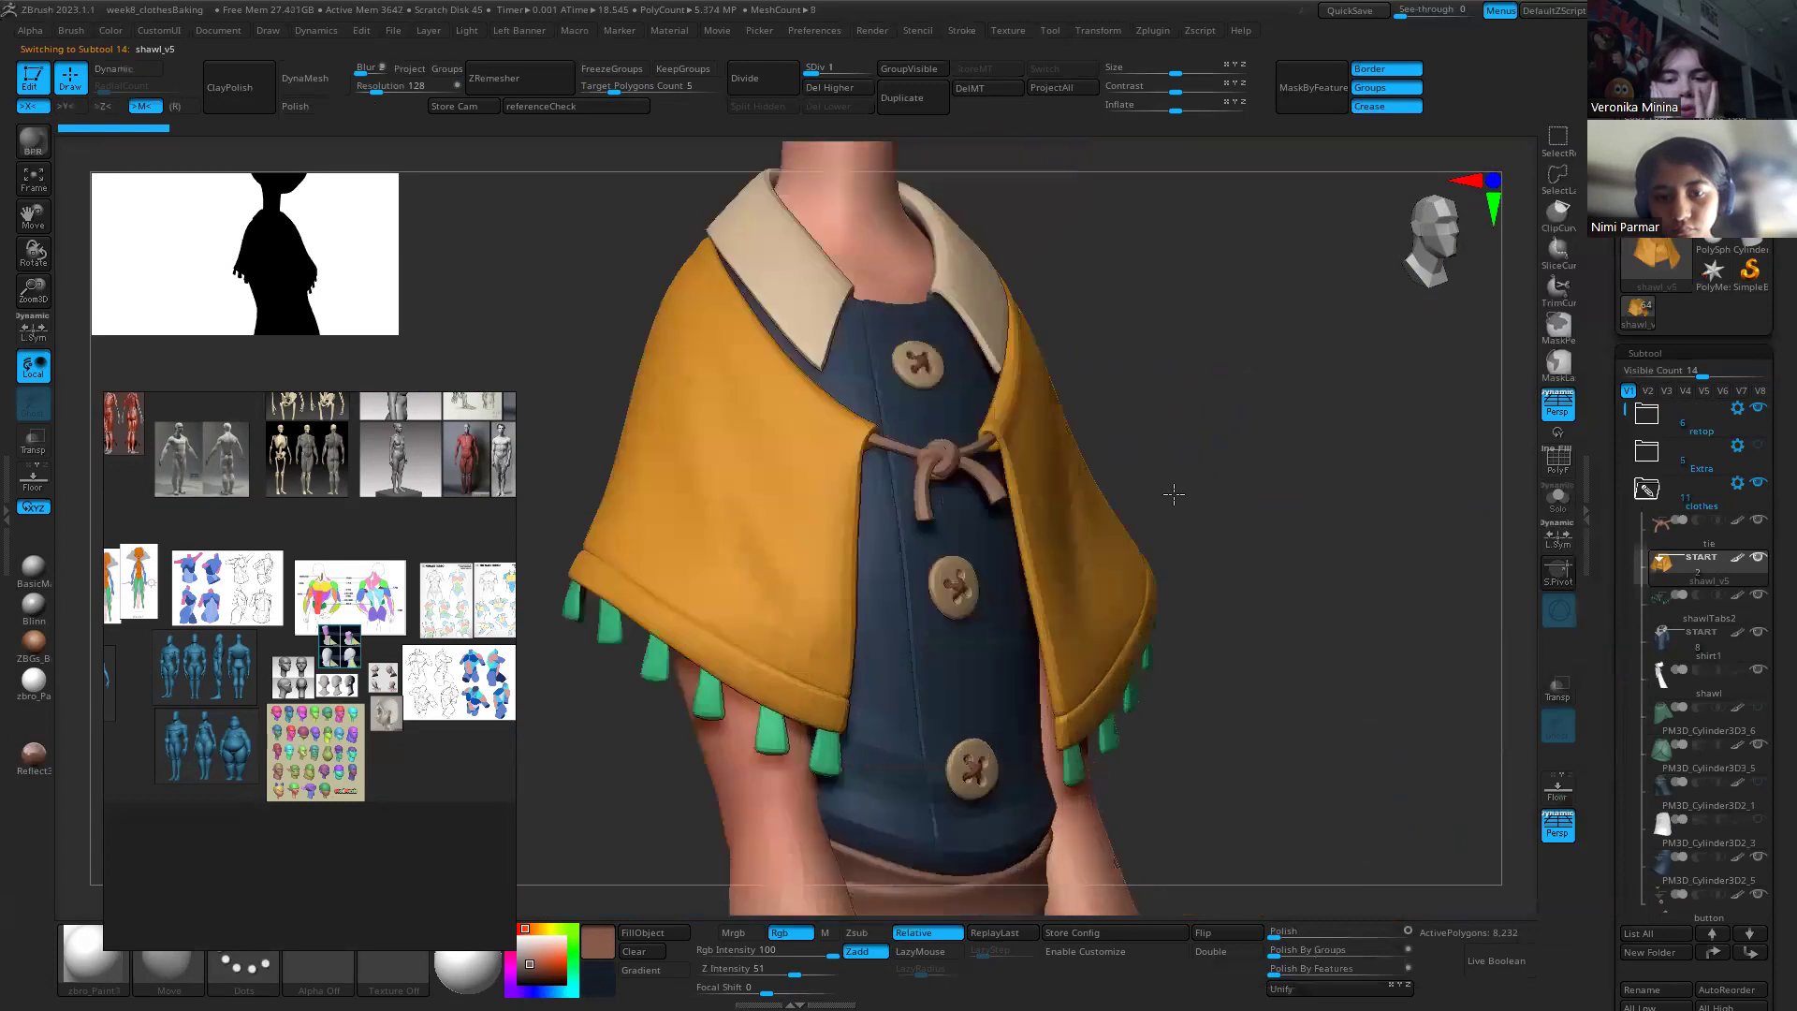
{"action": "scroll", "coordinate": [1174, 494], "scroll_direction": "up", "scroll_amount": 3}
{"action": "scroll", "coordinate": [1243, 405], "scroll_direction": "up", "scroll_amount": 3}
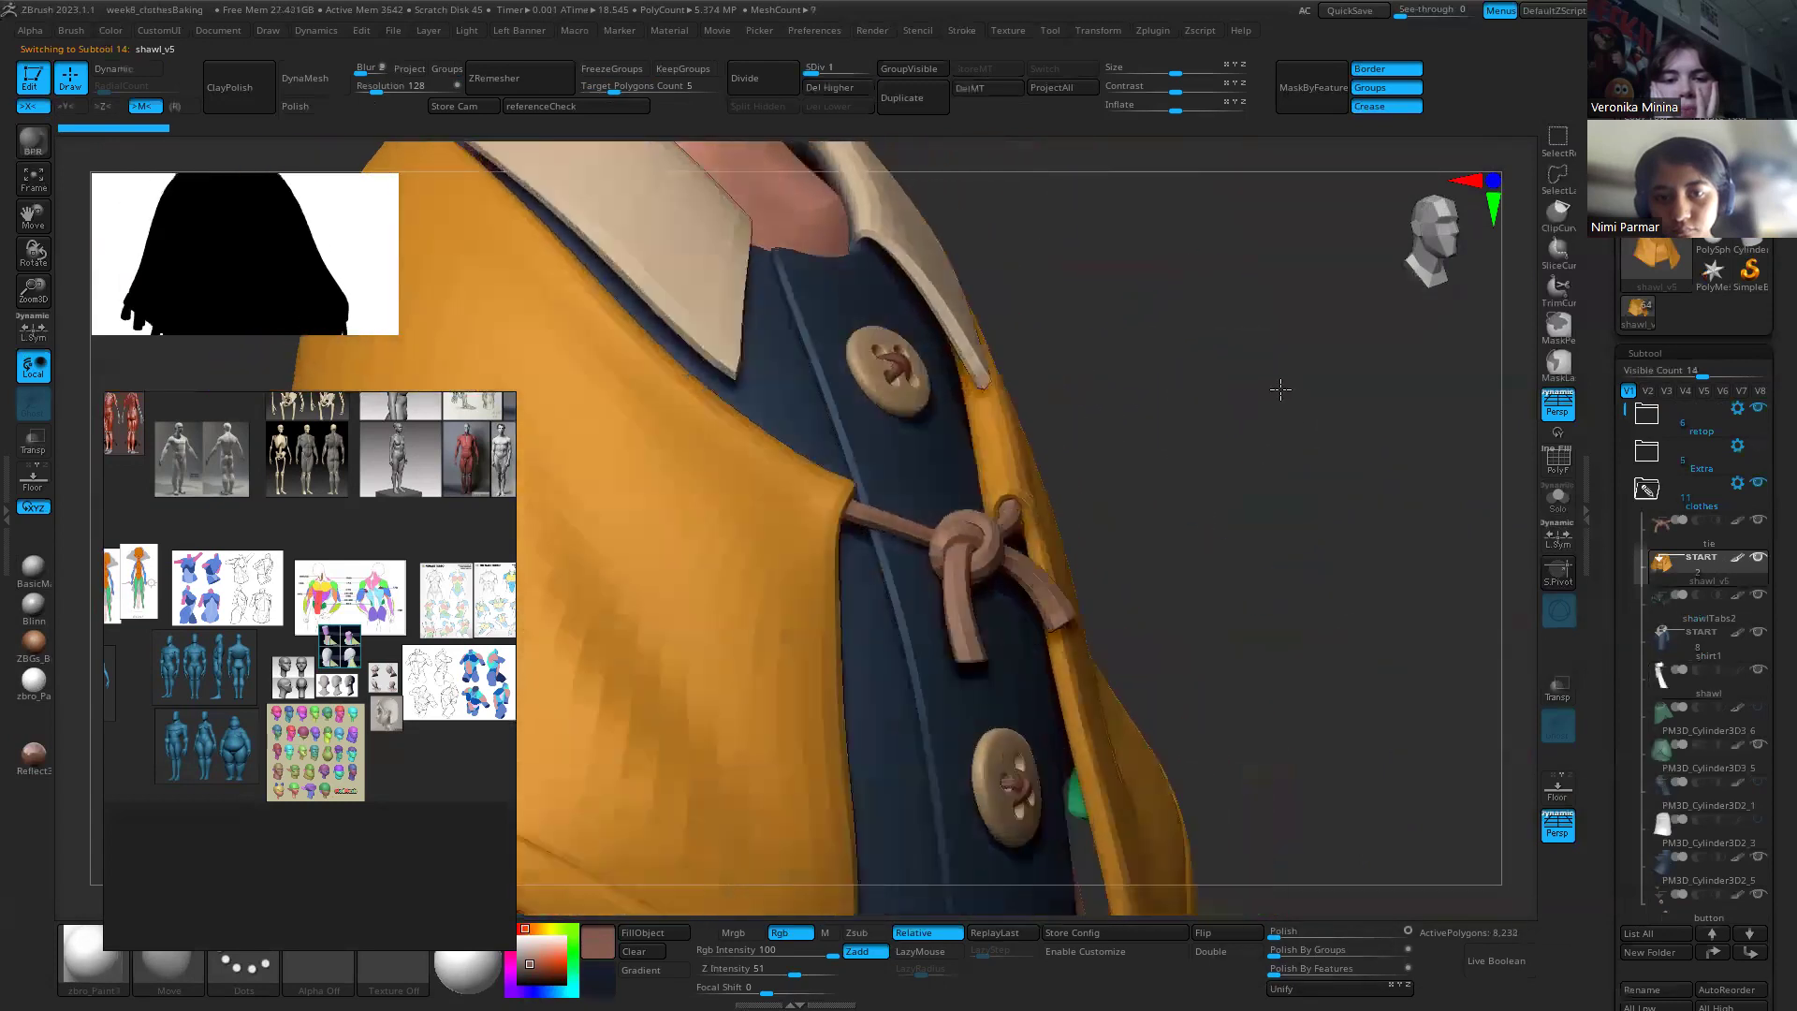
{"action": "scroll", "coordinate": [1280, 388], "scroll_direction": "down", "scroll_amount": 1}
{"action": "left_click_drag", "start_coordinate": [1159, 521], "coordinate": [1101, 527], "text": "shift"}
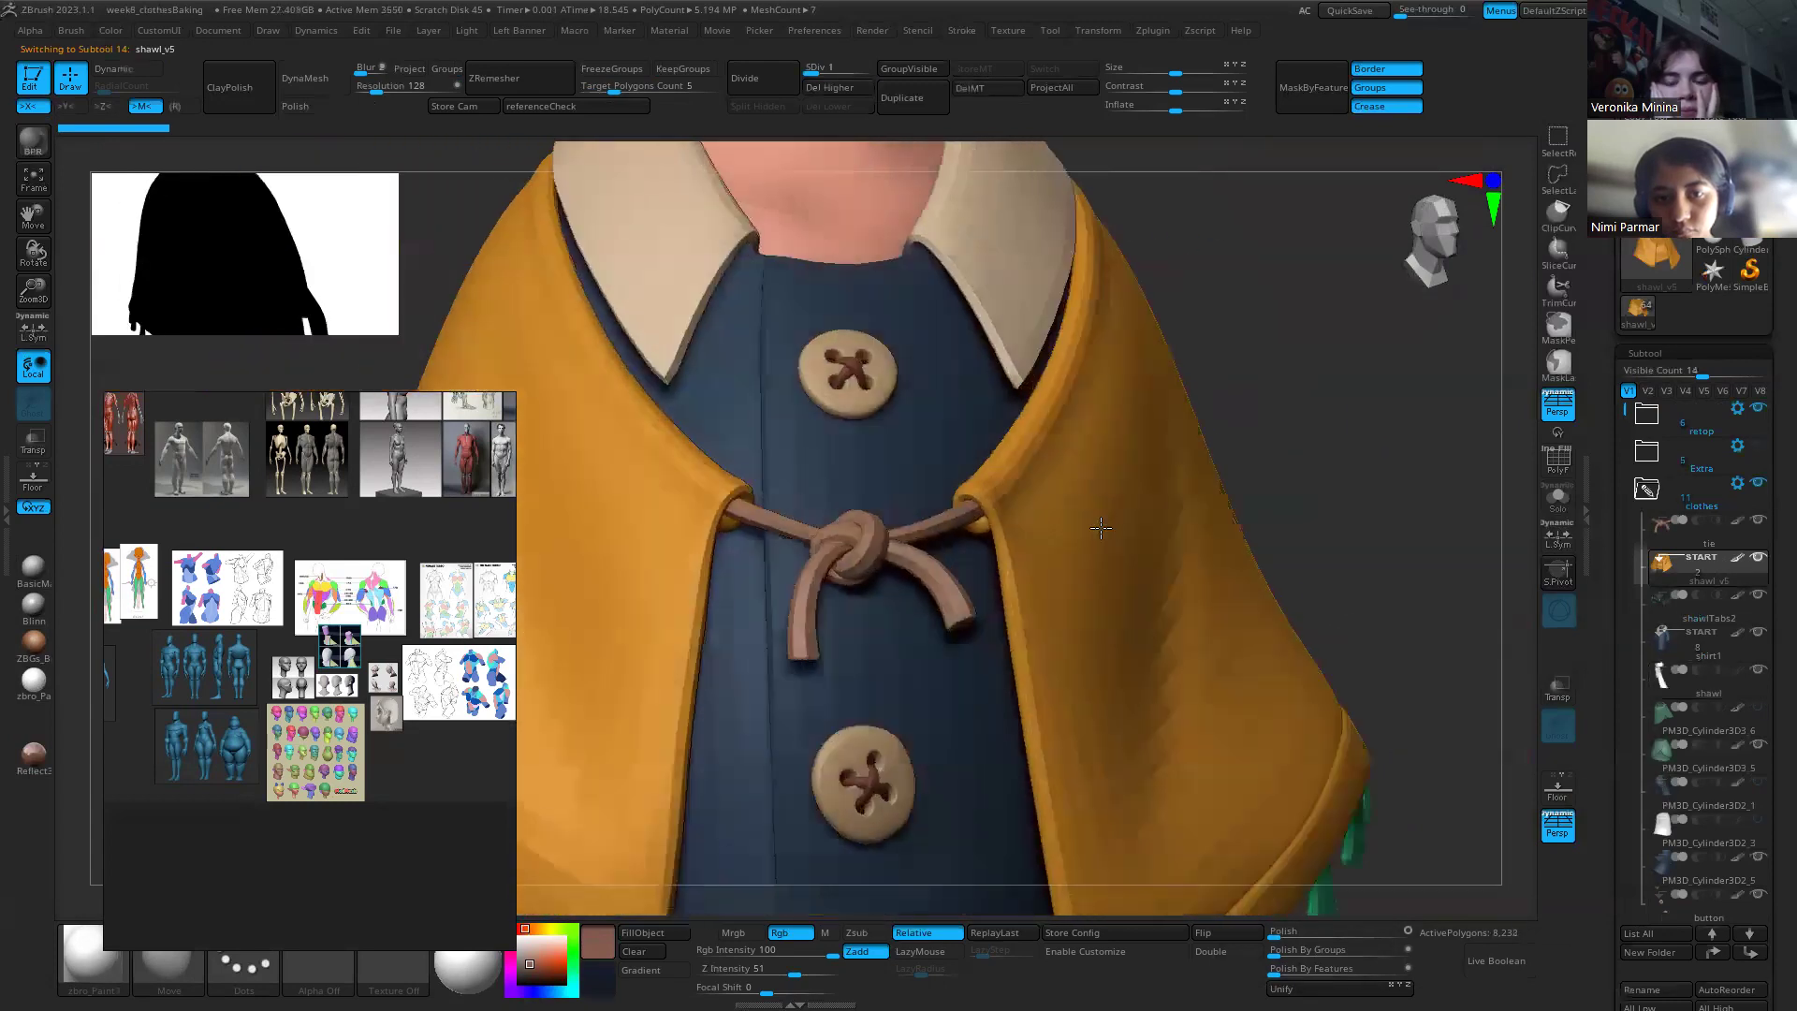
{"action": "right_click_drag", "start_coordinate": [1101, 528], "coordinate": [1161, 526], "text": "shift"}
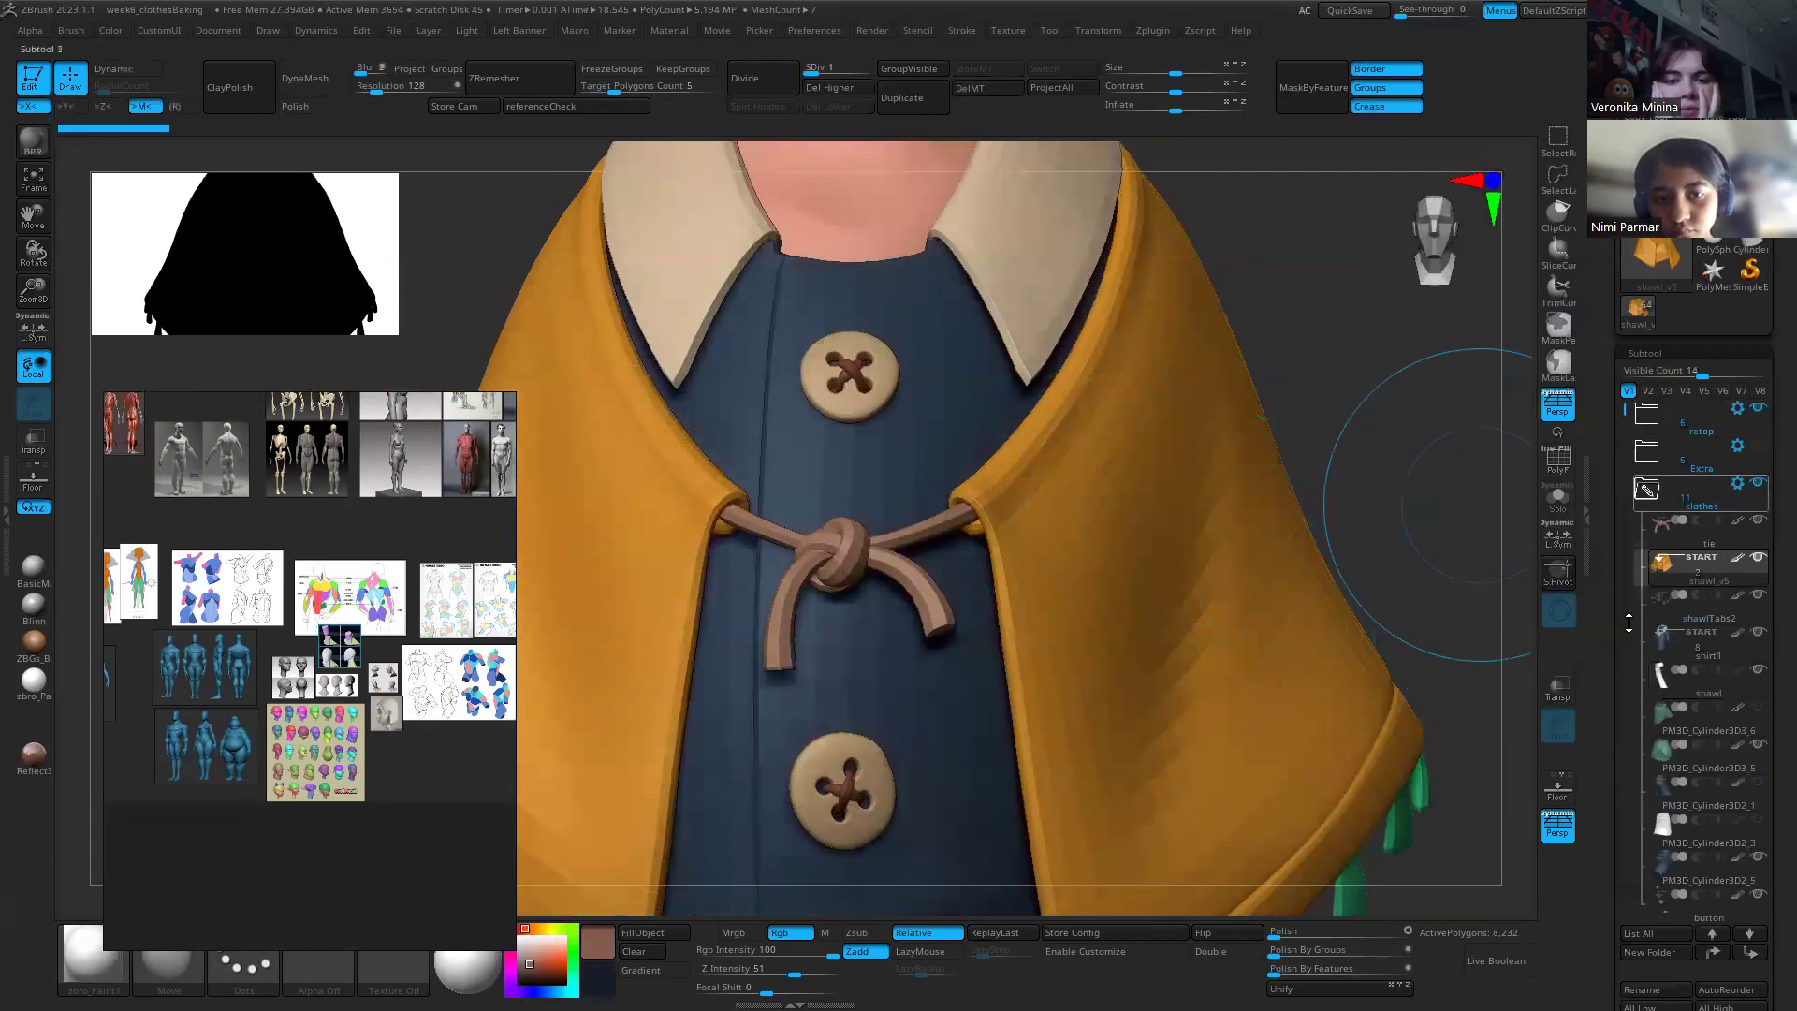
{"action": "right_click_drag", "start_coordinate": [1323, 338], "coordinate": [1288, 355]}
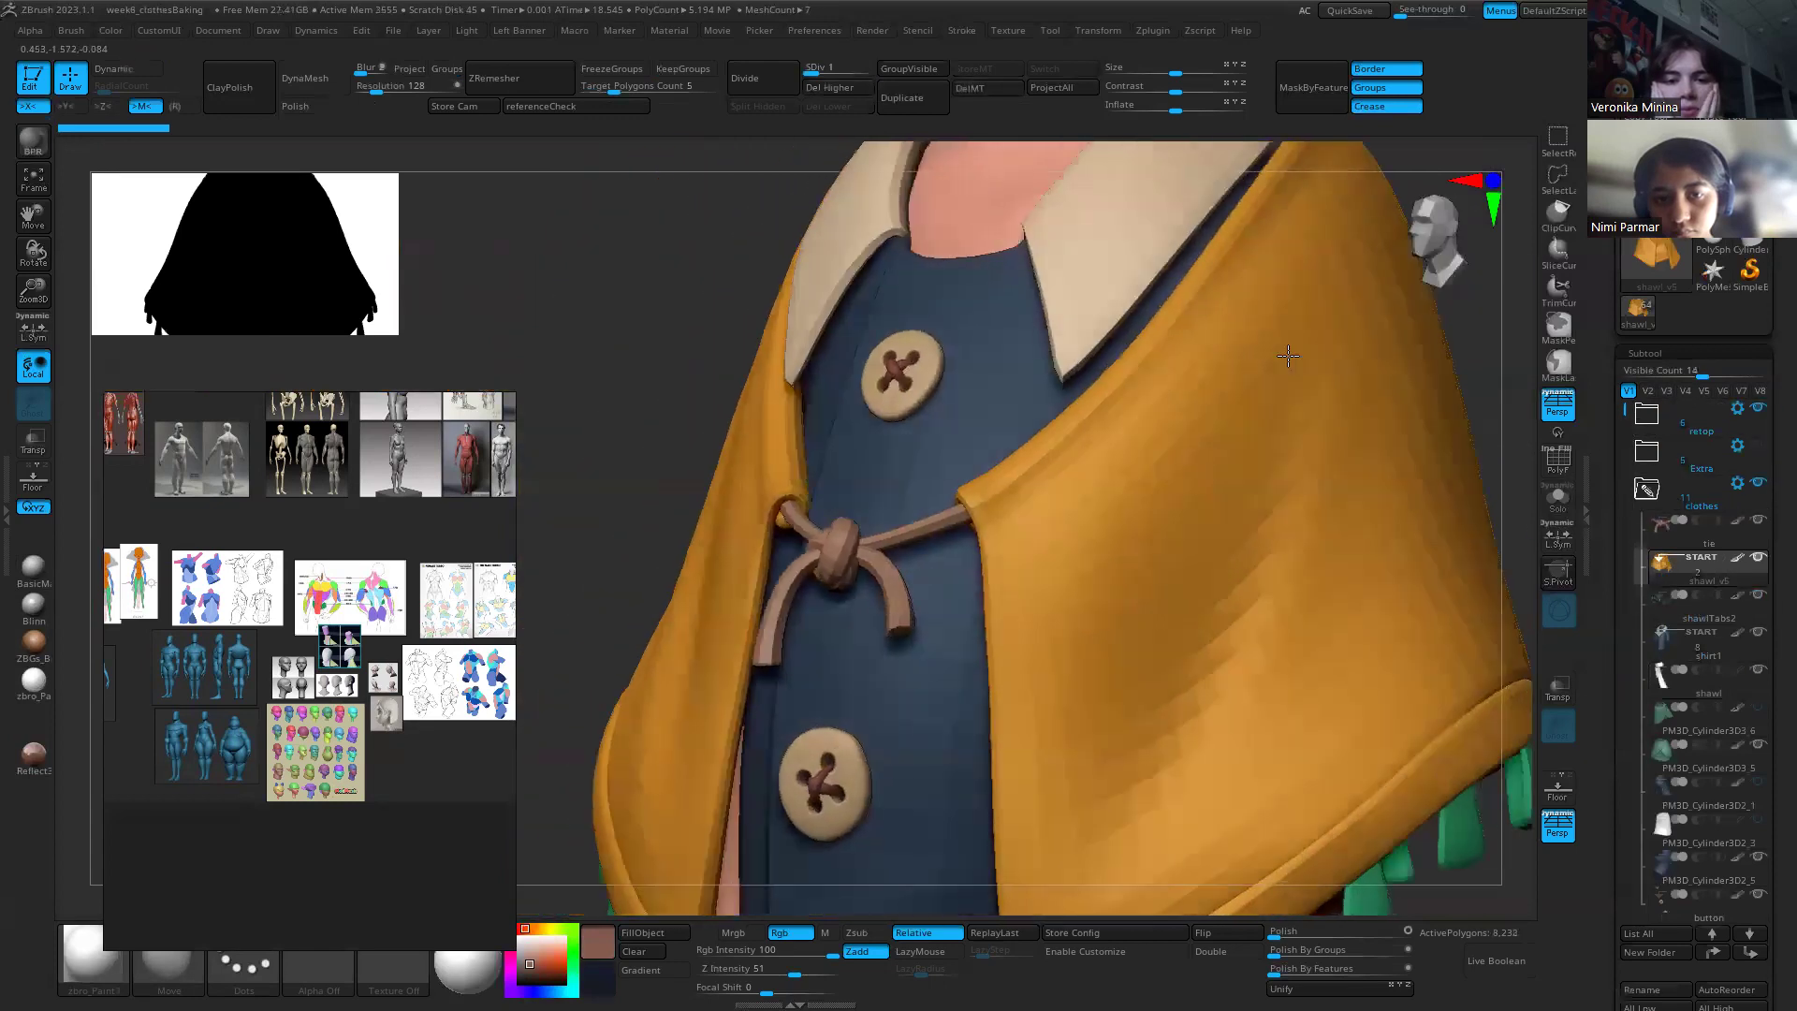
{"action": "scroll", "coordinate": [1287, 355], "scroll_direction": "down", "scroll_amount": 1}
Step: Inspect the green overskirt's wireframe, the buttoned shirt and the blue skirt, selecting each garment and raising its subdivision level for comparison
{"action": "right_click_drag", "start_coordinate": [875, 601], "coordinate": [1203, 587]}
{"action": "right_click_drag", "start_coordinate": [1208, 705], "coordinate": [1044, 614]}
{"action": "left_click", "coordinate": [1044, 614], "text": "alt"}
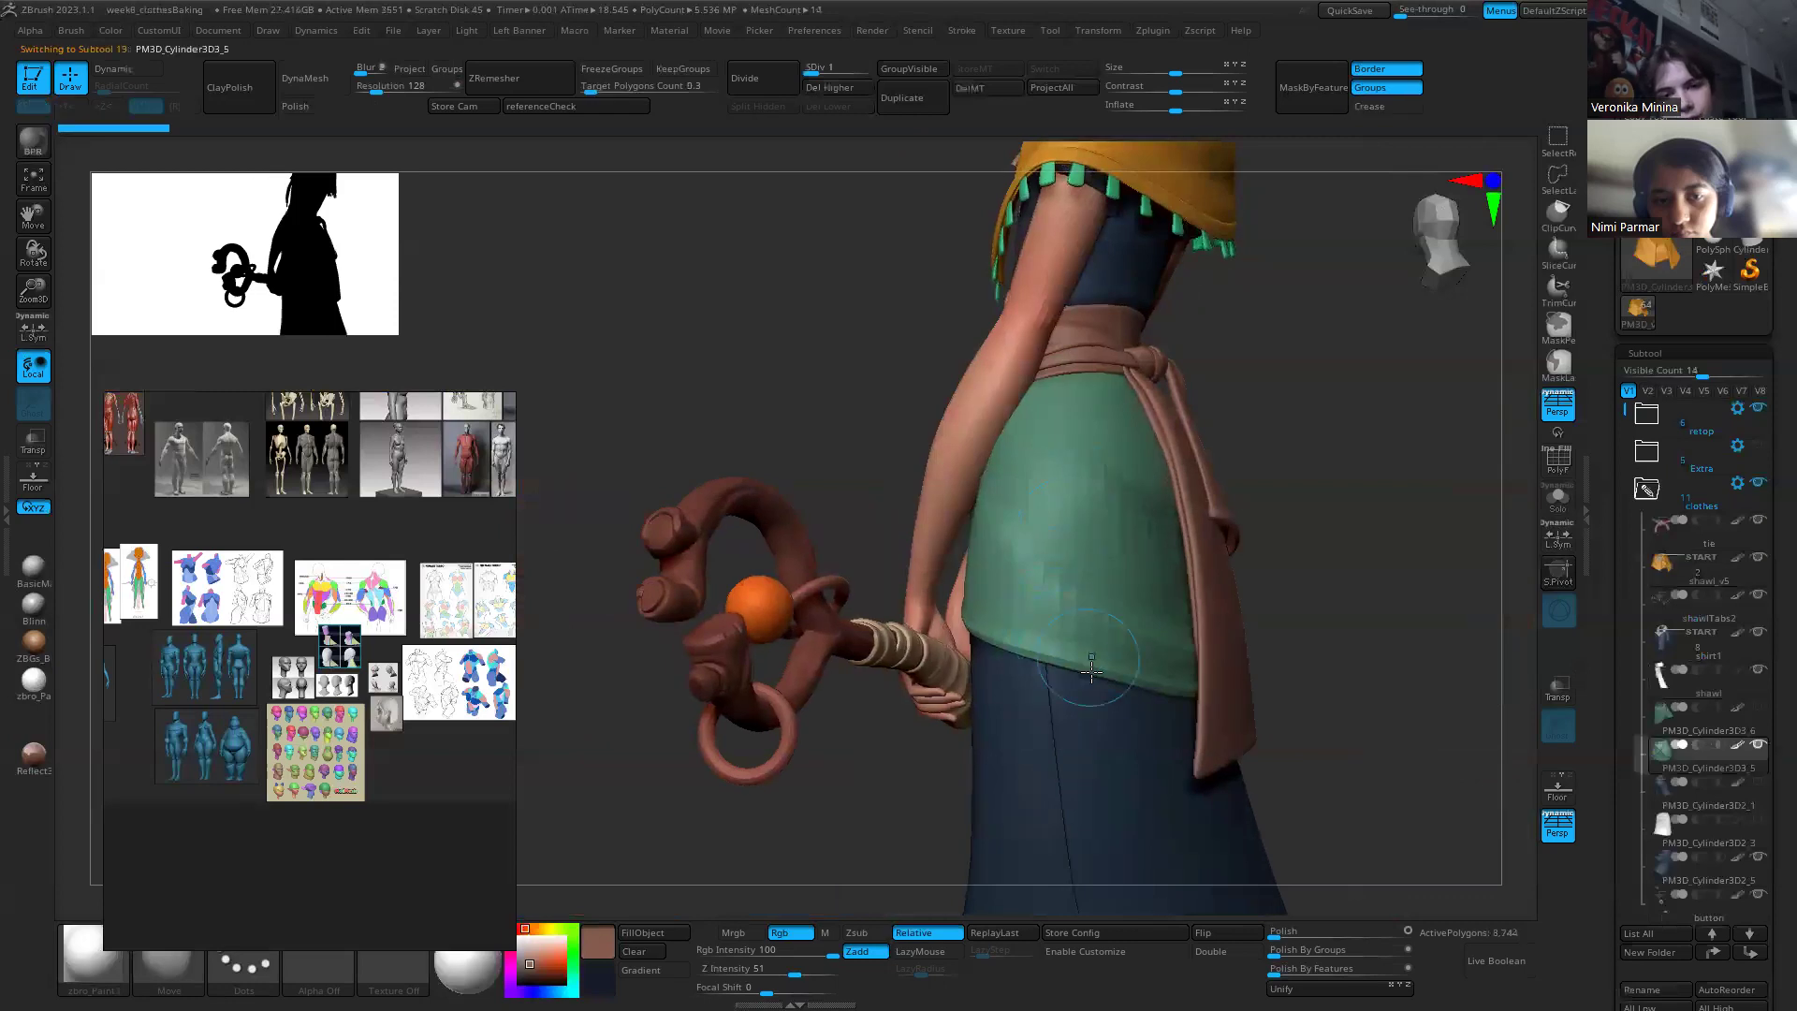
{"action": "key", "text": "shift+f"}
{"action": "key", "text": "shift+f"}
{"action": "right_click_drag", "start_coordinate": [1360, 534], "coordinate": [1248, 580]}
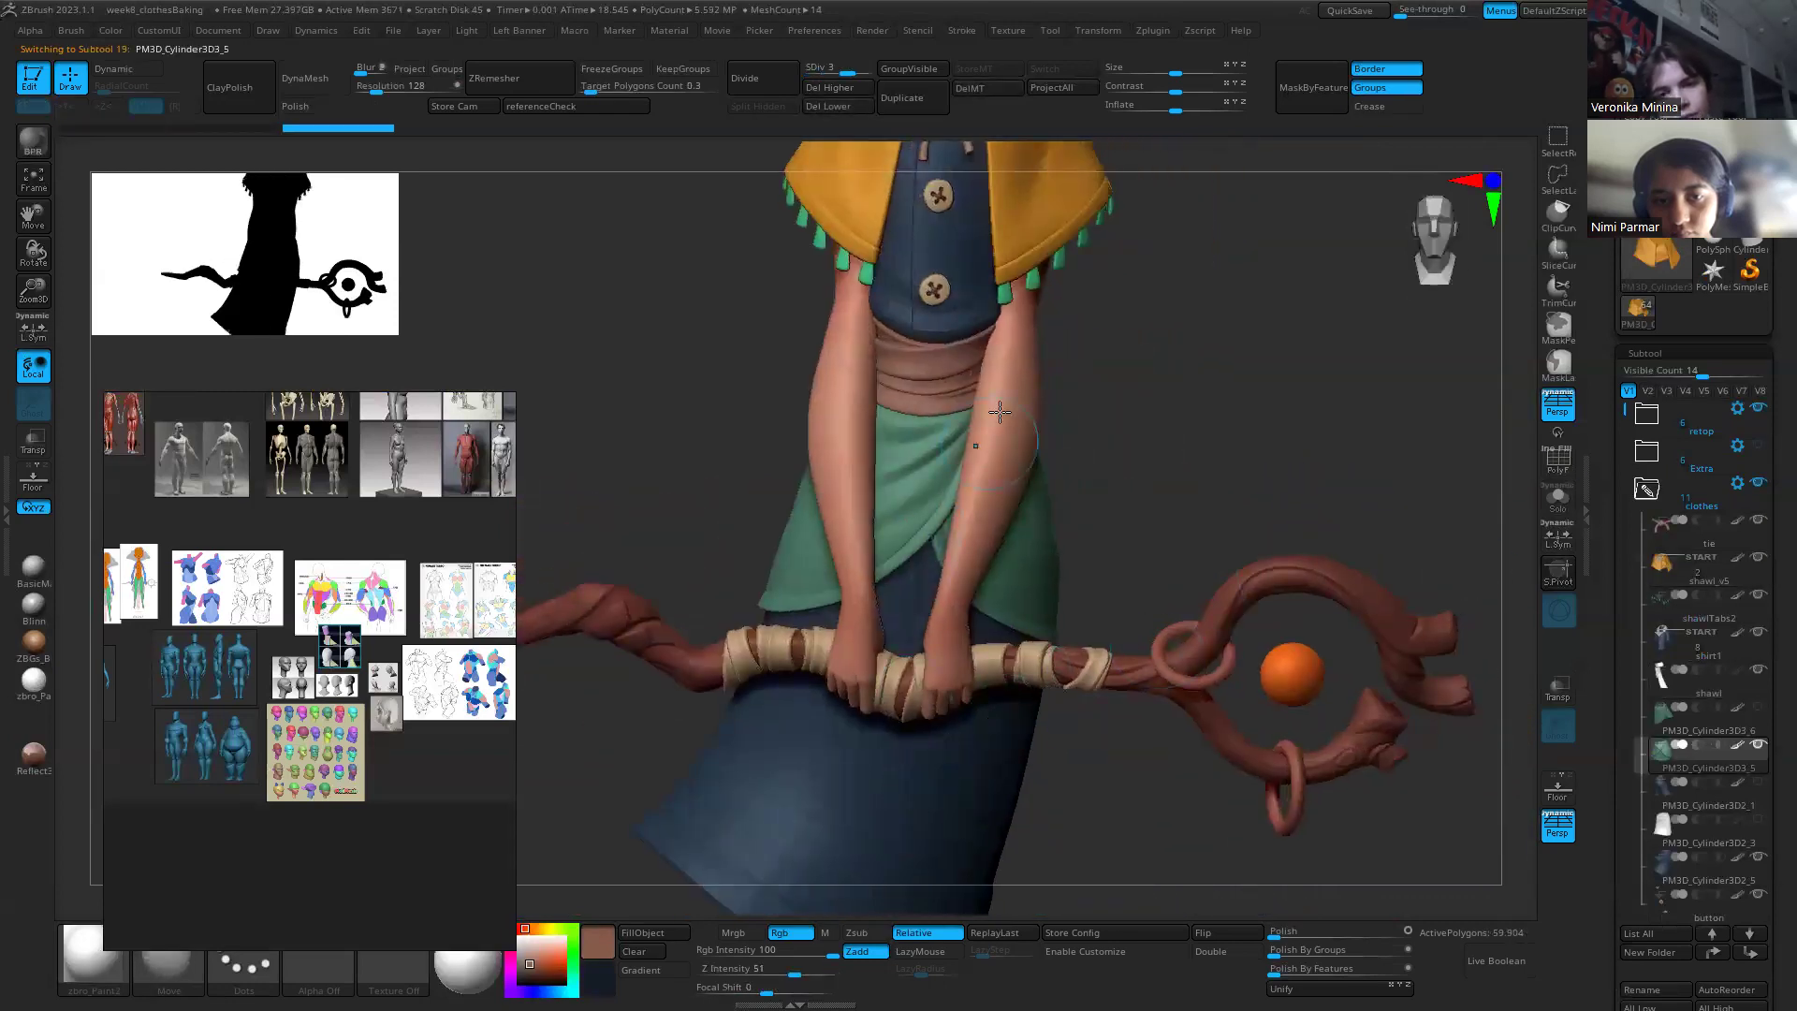
{"action": "right_click_drag", "start_coordinate": [1153, 517], "coordinate": [1066, 584], "text": "alt"}
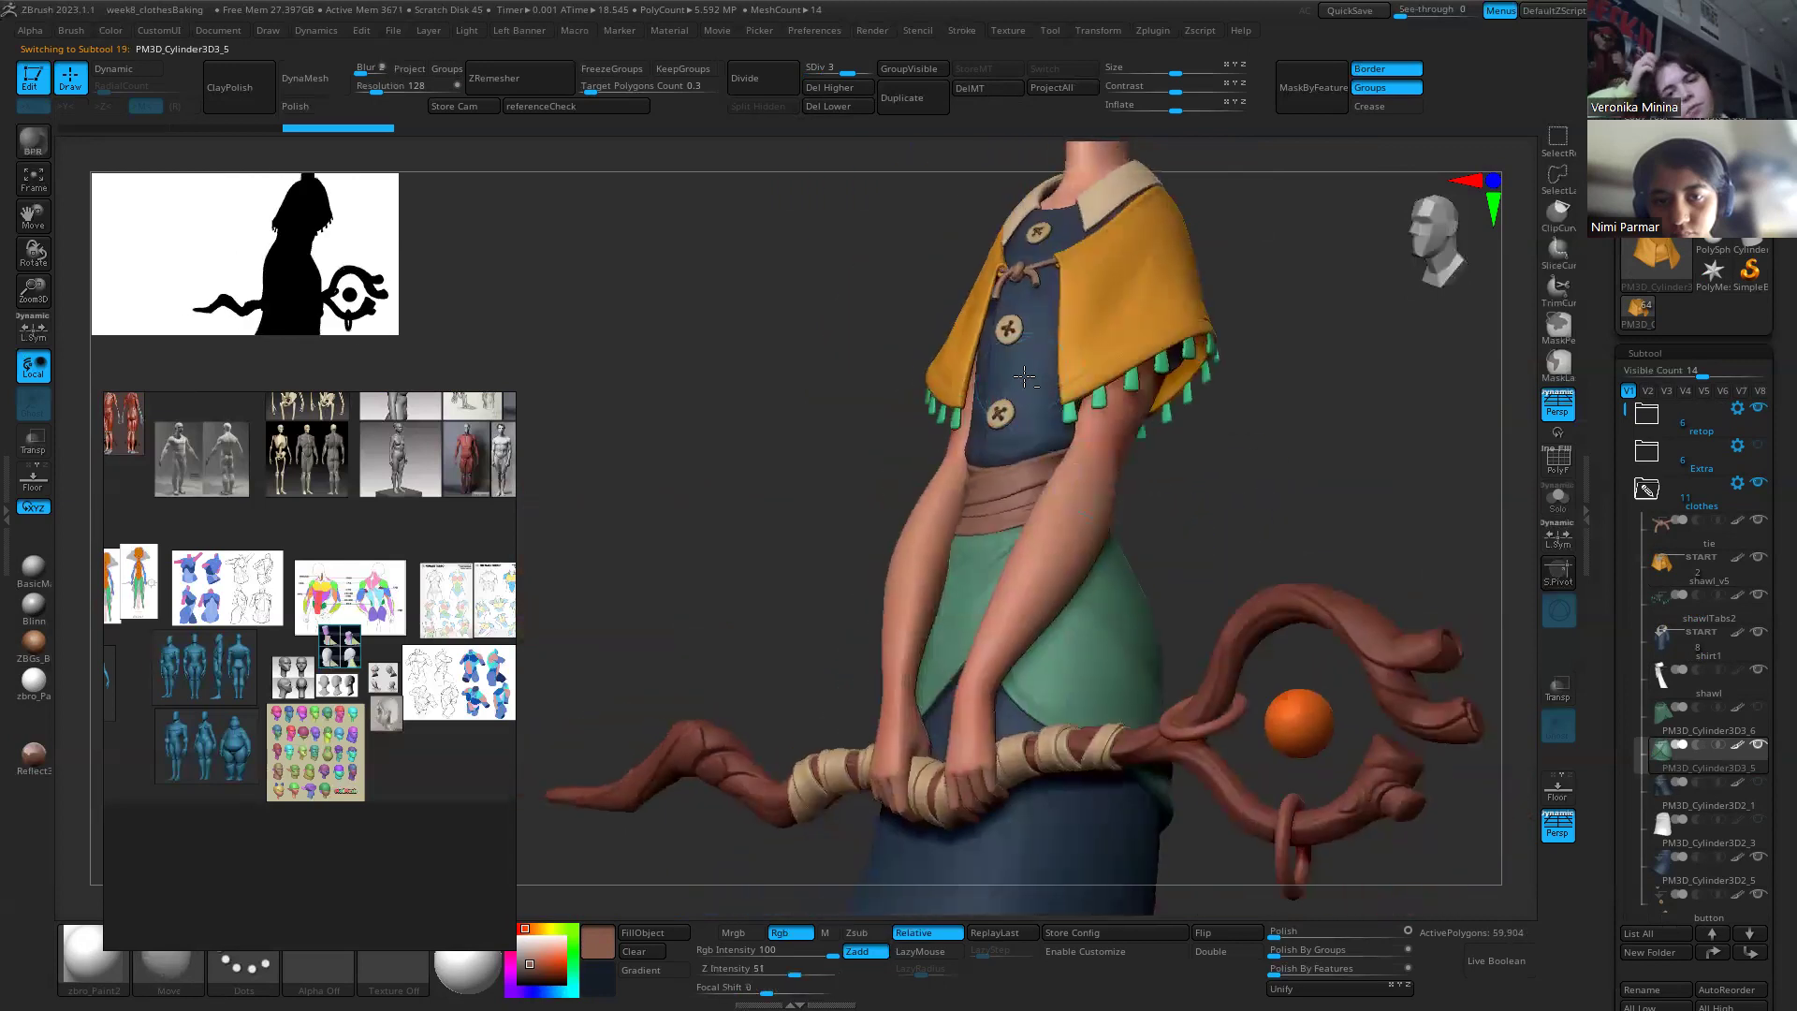
{"action": "left_click", "coordinate": [1029, 381], "text": "alt"}
{"action": "key", "text": "d"}
{"action": "right_click_drag", "start_coordinate": [1244, 521], "coordinate": [1255, 440]}
{"action": "right_click_drag", "start_coordinate": [1168, 514], "coordinate": [1099, 388], "text": "alt"}
{"action": "left_click", "coordinate": [1043, 716], "text": "alt"}
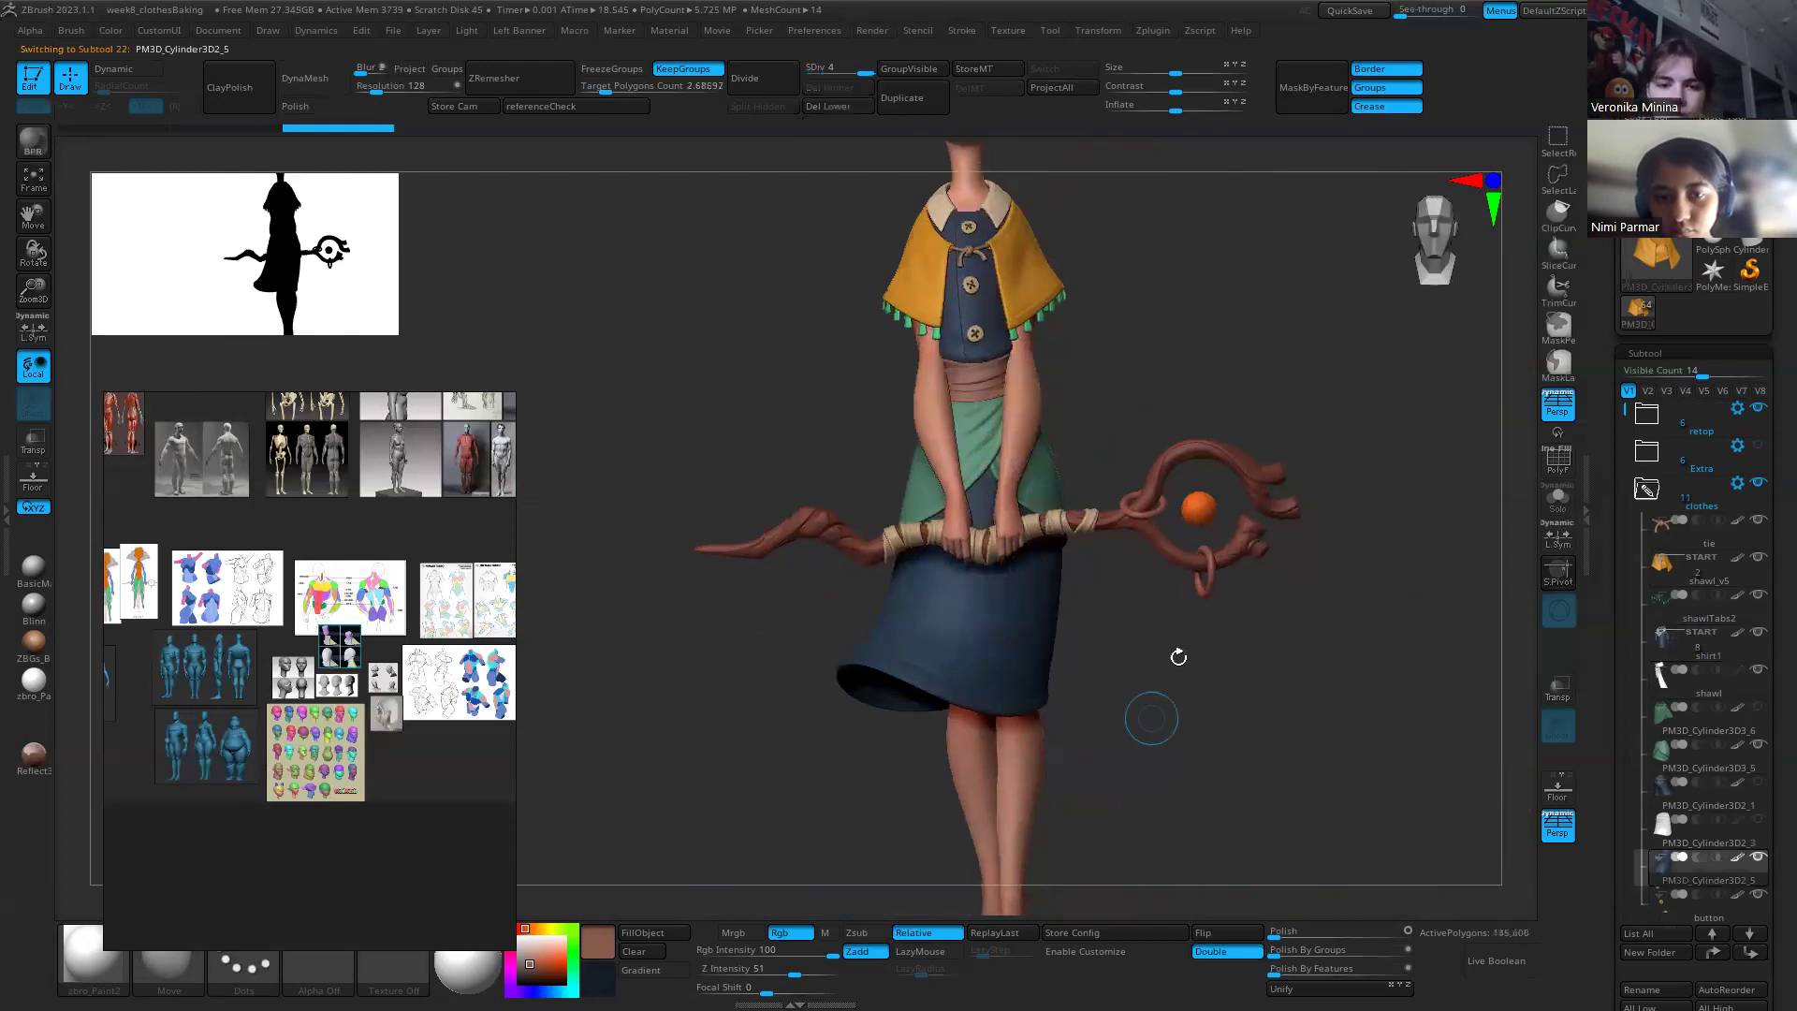
Step: Show the Accessories subtool folder and check the beaded anklets on the lower legs
{"action": "right_click_drag", "start_coordinate": [1083, 559], "coordinate": [1101, 651], "text": "alt"}
{"action": "right_click_drag", "start_coordinate": [1131, 539], "coordinate": [1156, 506]}
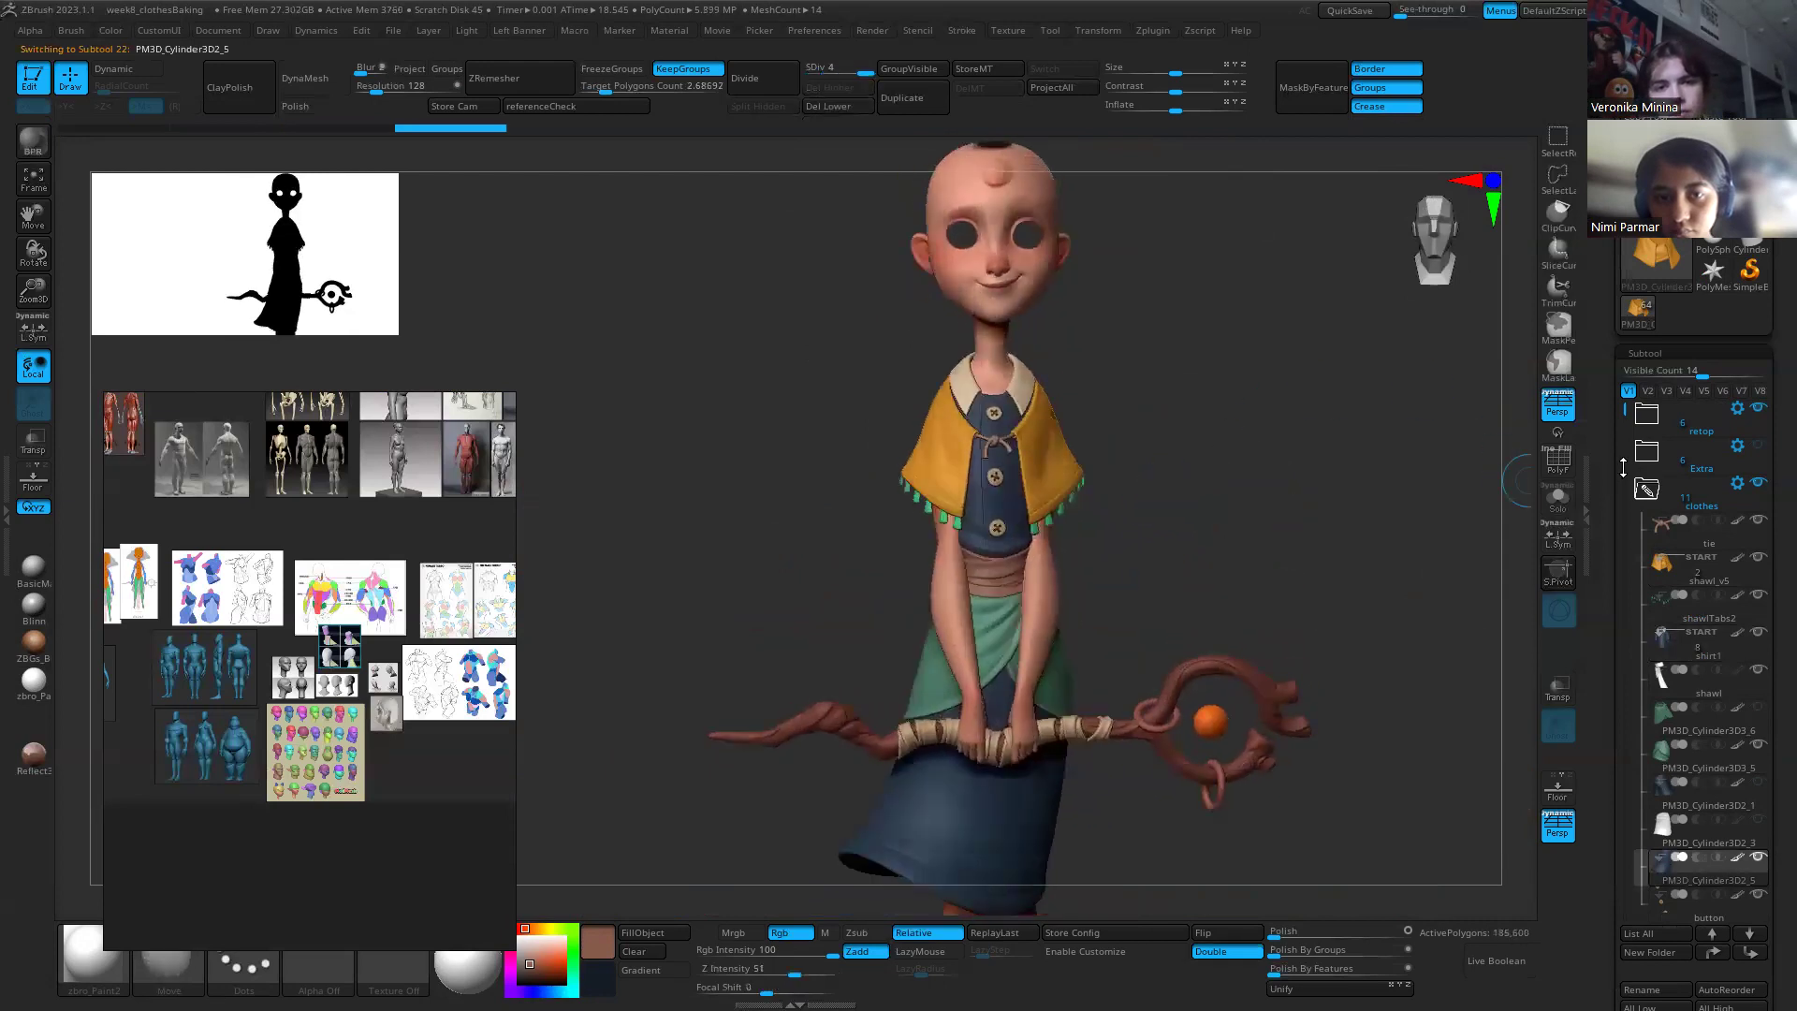
{"action": "left_click_drag", "start_coordinate": [1626, 417], "coordinate": [1628, 629]}
{"action": "left_click", "coordinate": [1758, 483]}
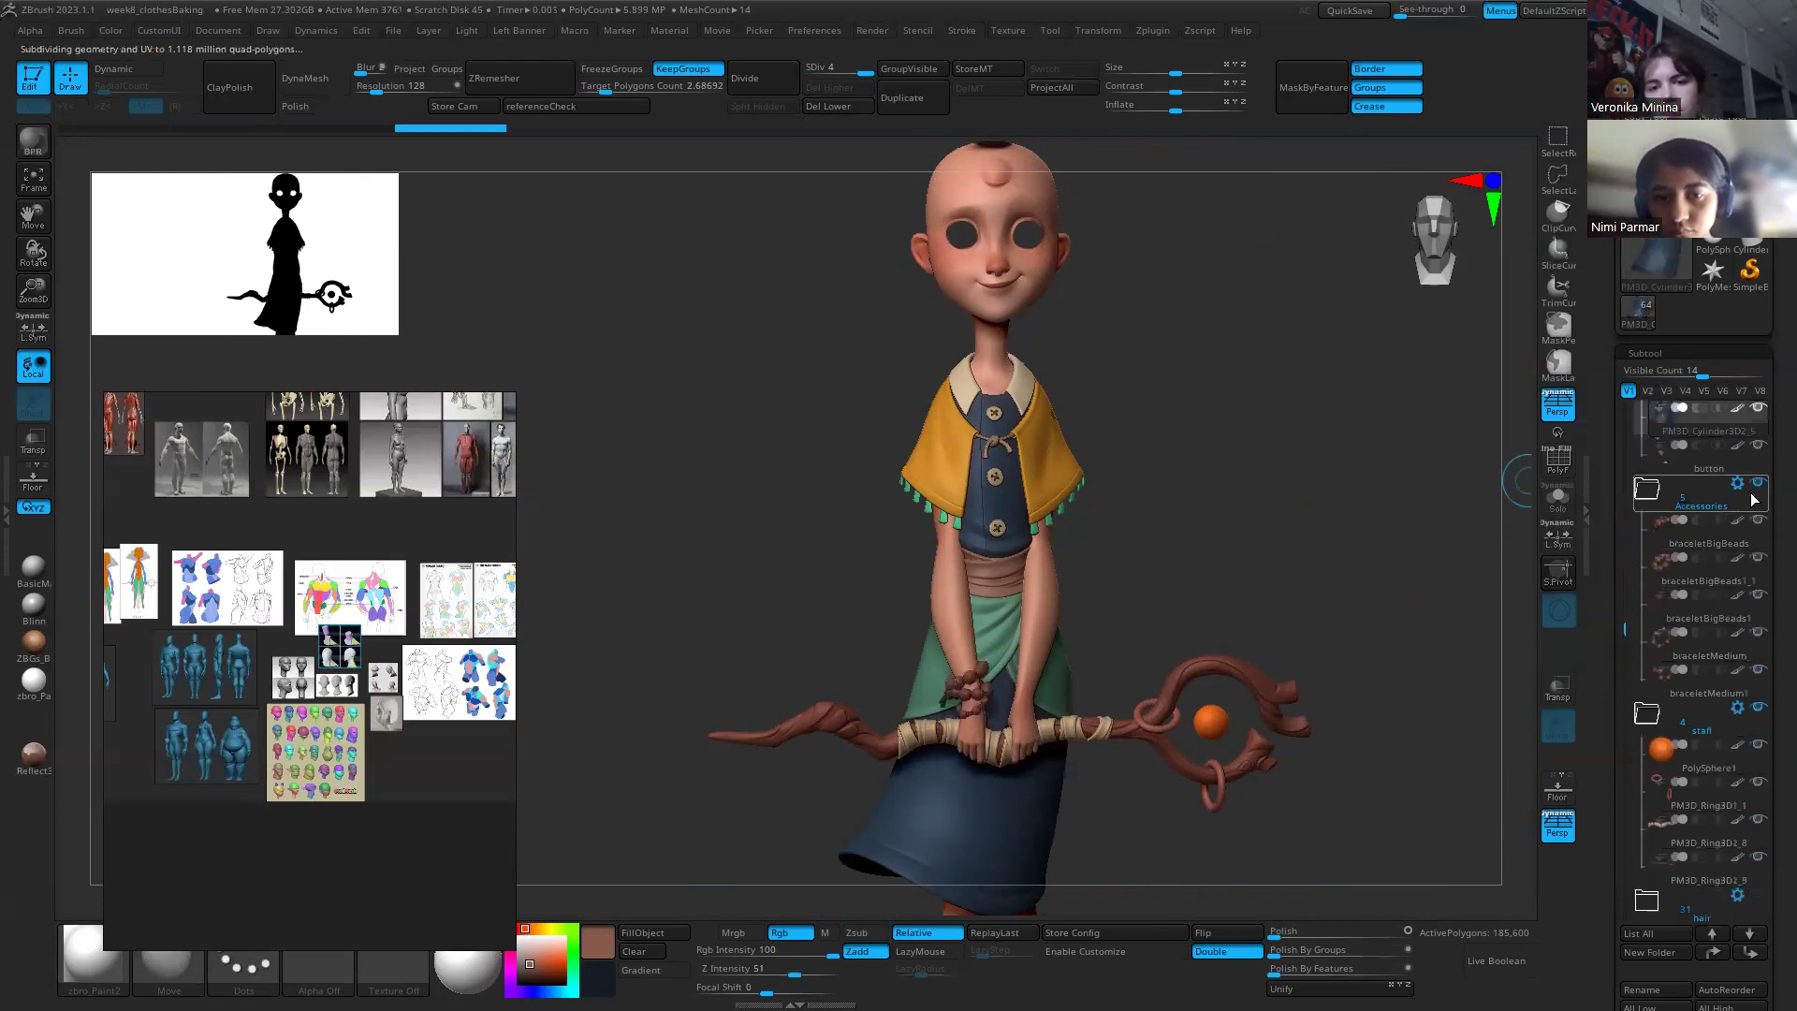
{"action": "left_click_drag", "start_coordinate": [1143, 715], "coordinate": [1135, 565], "text": "alt"}
{"action": "left_click_drag", "start_coordinate": [1056, 715], "coordinate": [1201, 655], "text": "alt"}
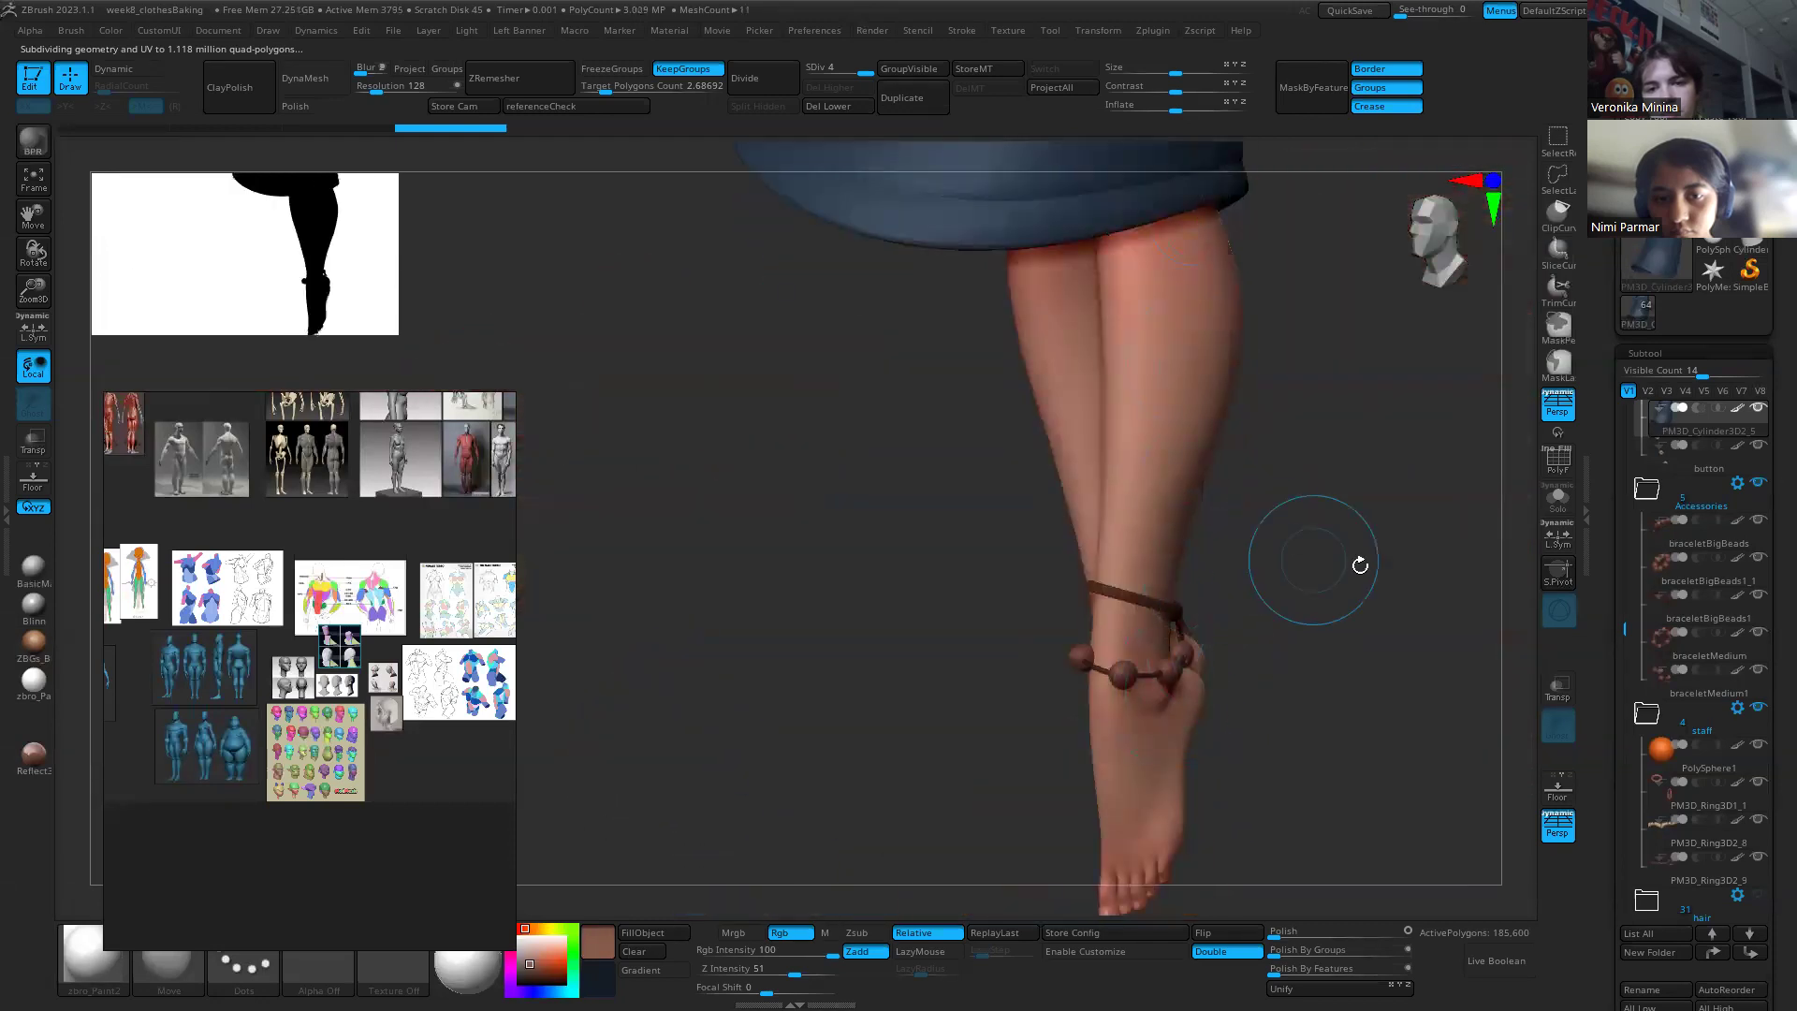
{"action": "left_click_drag", "start_coordinate": [1624, 629], "coordinate": [1624, 688]}
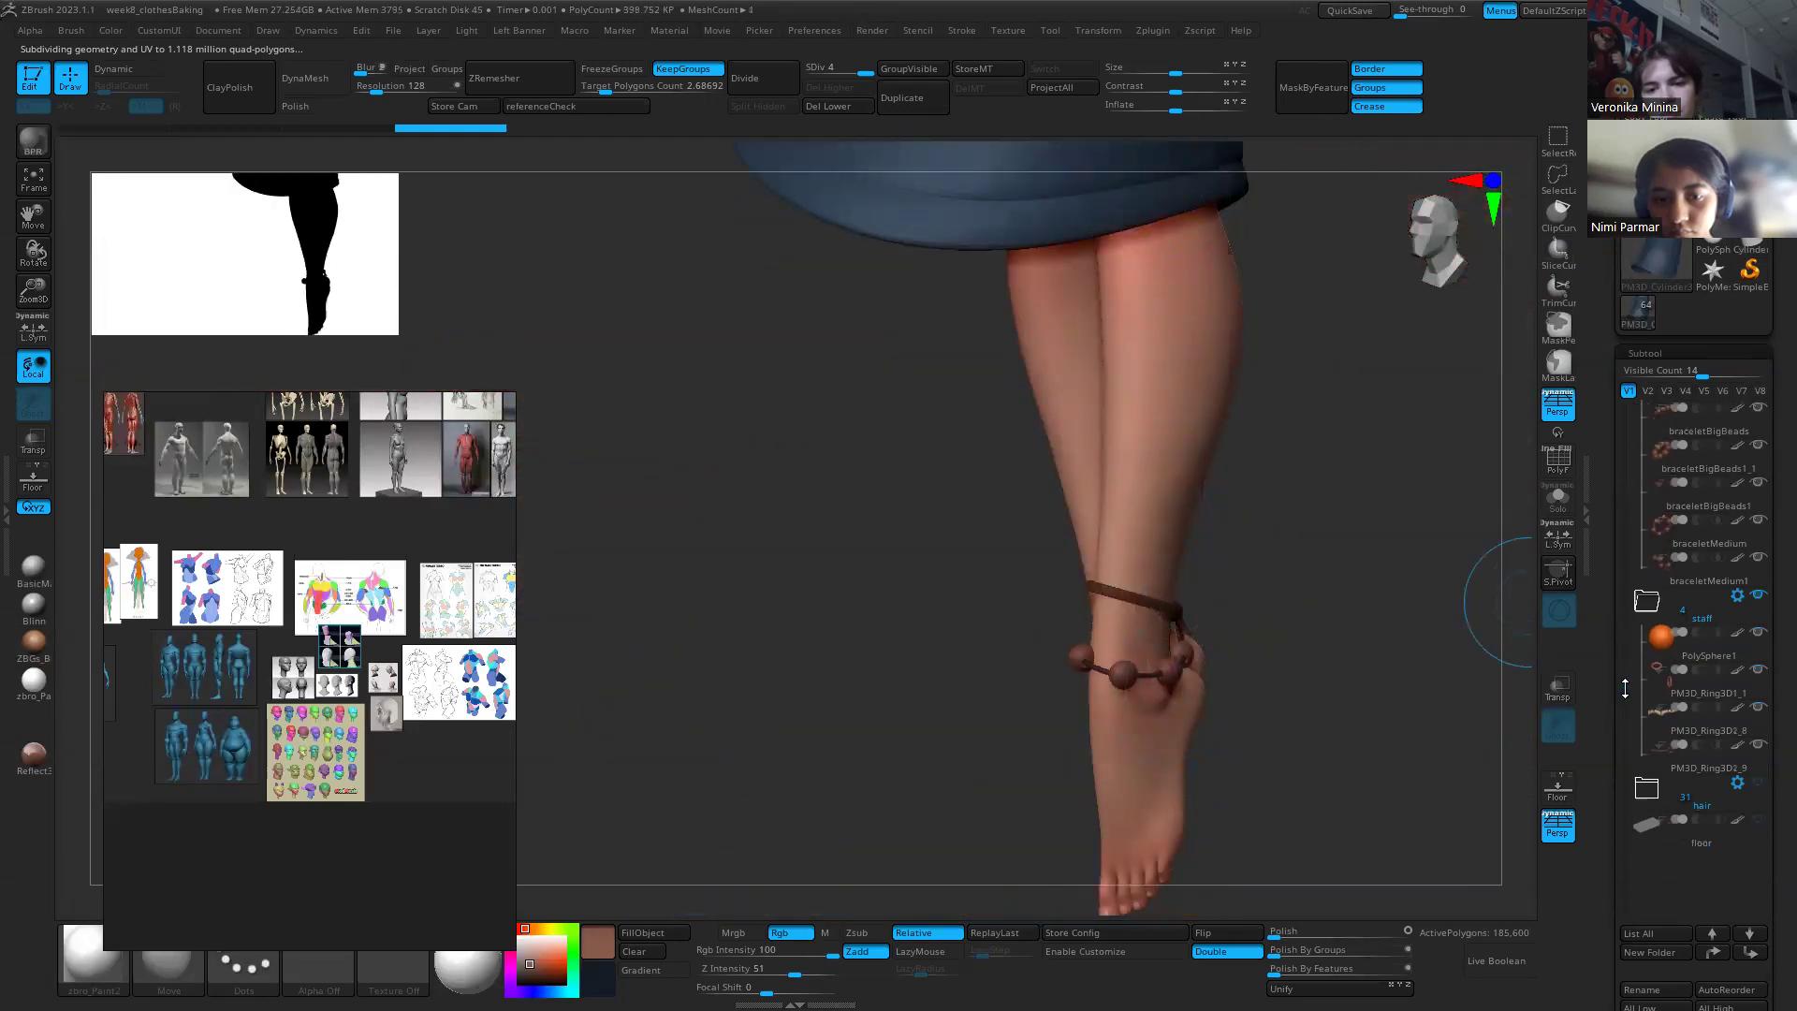
Step: Examine the layered costume, waist sash and staff from the back, sides and front
{"action": "left_click_drag", "start_coordinate": [1315, 281], "coordinate": [1075, 674], "text": "alt"}
{"action": "left_click_drag", "start_coordinate": [1171, 444], "coordinate": [899, 332]}
{"action": "mouse_move", "coordinate": [1014, 442]}
{"action": "left_mouse_down"}
{"action": "mouse_move", "coordinate": [1195, 502]}
{"action": "mouse_move", "coordinate": [1235, 369]}
{"action": "mouse_move", "coordinate": [1306, 343]}
{"action": "mouse_move", "coordinate": [1215, 381]}
{"action": "mouse_move", "coordinate": [1163, 502]}
{"action": "mouse_move", "coordinate": [1283, 461]}
{"action": "mouse_move", "coordinate": [1265, 474]}
{"action": "mouse_move", "coordinate": [1111, 453]}
{"action": "mouse_move", "coordinate": [1332, 440]}
{"action": "mouse_move", "coordinate": [1180, 480]}
{"action": "mouse_move", "coordinate": [1151, 447]}
{"action": "mouse_move", "coordinate": [1119, 447]}
{"action": "mouse_move", "coordinate": [1147, 417]}
{"action": "mouse_move", "coordinate": [1356, 437]}
{"action": "mouse_move", "coordinate": [1117, 478]}
{"action": "left_mouse_up"}
{"action": "left_click_drag", "start_coordinate": [1157, 558], "coordinate": [1072, 462], "text": "alt"}
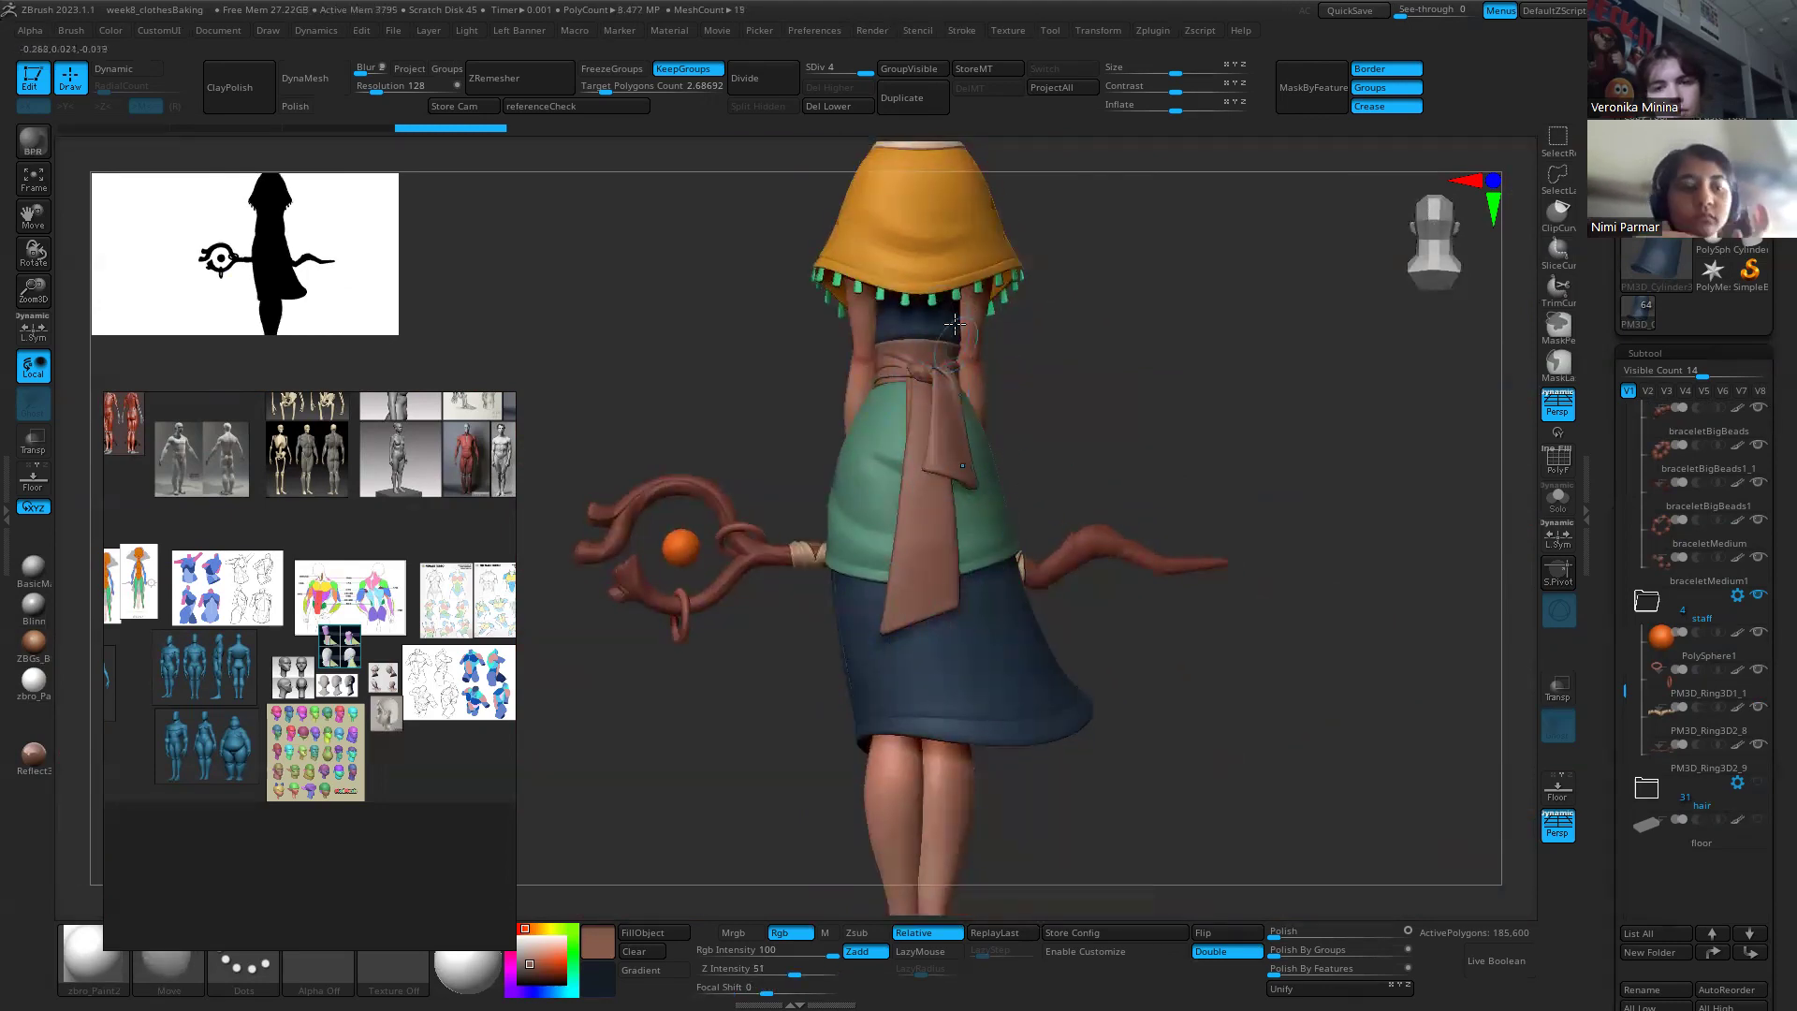
{"action": "mouse_move", "coordinate": [1067, 434]}
{"action": "left_mouse_down"}
{"action": "mouse_move", "coordinate": [1035, 481]}
{"action": "mouse_move", "coordinate": [979, 311]}
{"action": "mouse_move", "coordinate": [1272, 353]}
{"action": "mouse_move", "coordinate": [1075, 301]}
{"action": "mouse_move", "coordinate": [1158, 350]}
{"action": "mouse_move", "coordinate": [960, 507]}
{"action": "mouse_move", "coordinate": [1063, 773]}
{"action": "mouse_move", "coordinate": [1091, 481]}
{"action": "mouse_move", "coordinate": [1002, 490]}
{"action": "mouse_move", "coordinate": [1147, 505]}
{"action": "mouse_move", "coordinate": [1075, 421]}
{"action": "mouse_move", "coordinate": [1091, 421]}
{"action": "mouse_move", "coordinate": [1212, 522]}
{"action": "mouse_move", "coordinate": [1083, 521]}
{"action": "mouse_move", "coordinate": [1107, 486]}
{"action": "mouse_move", "coordinate": [1171, 706]}
{"action": "mouse_move", "coordinate": [1150, 526]}
{"action": "mouse_move", "coordinate": [1035, 441]}
{"action": "mouse_move", "coordinate": [1067, 200]}
{"action": "mouse_move", "coordinate": [1099, 654]}
{"action": "mouse_move", "coordinate": [1154, 770]}
{"action": "mouse_move", "coordinate": [1127, 542]}
{"action": "mouse_move", "coordinate": [1002, 329]}
{"action": "mouse_move", "coordinate": [868, 398]}
{"action": "left_mouse_up"}
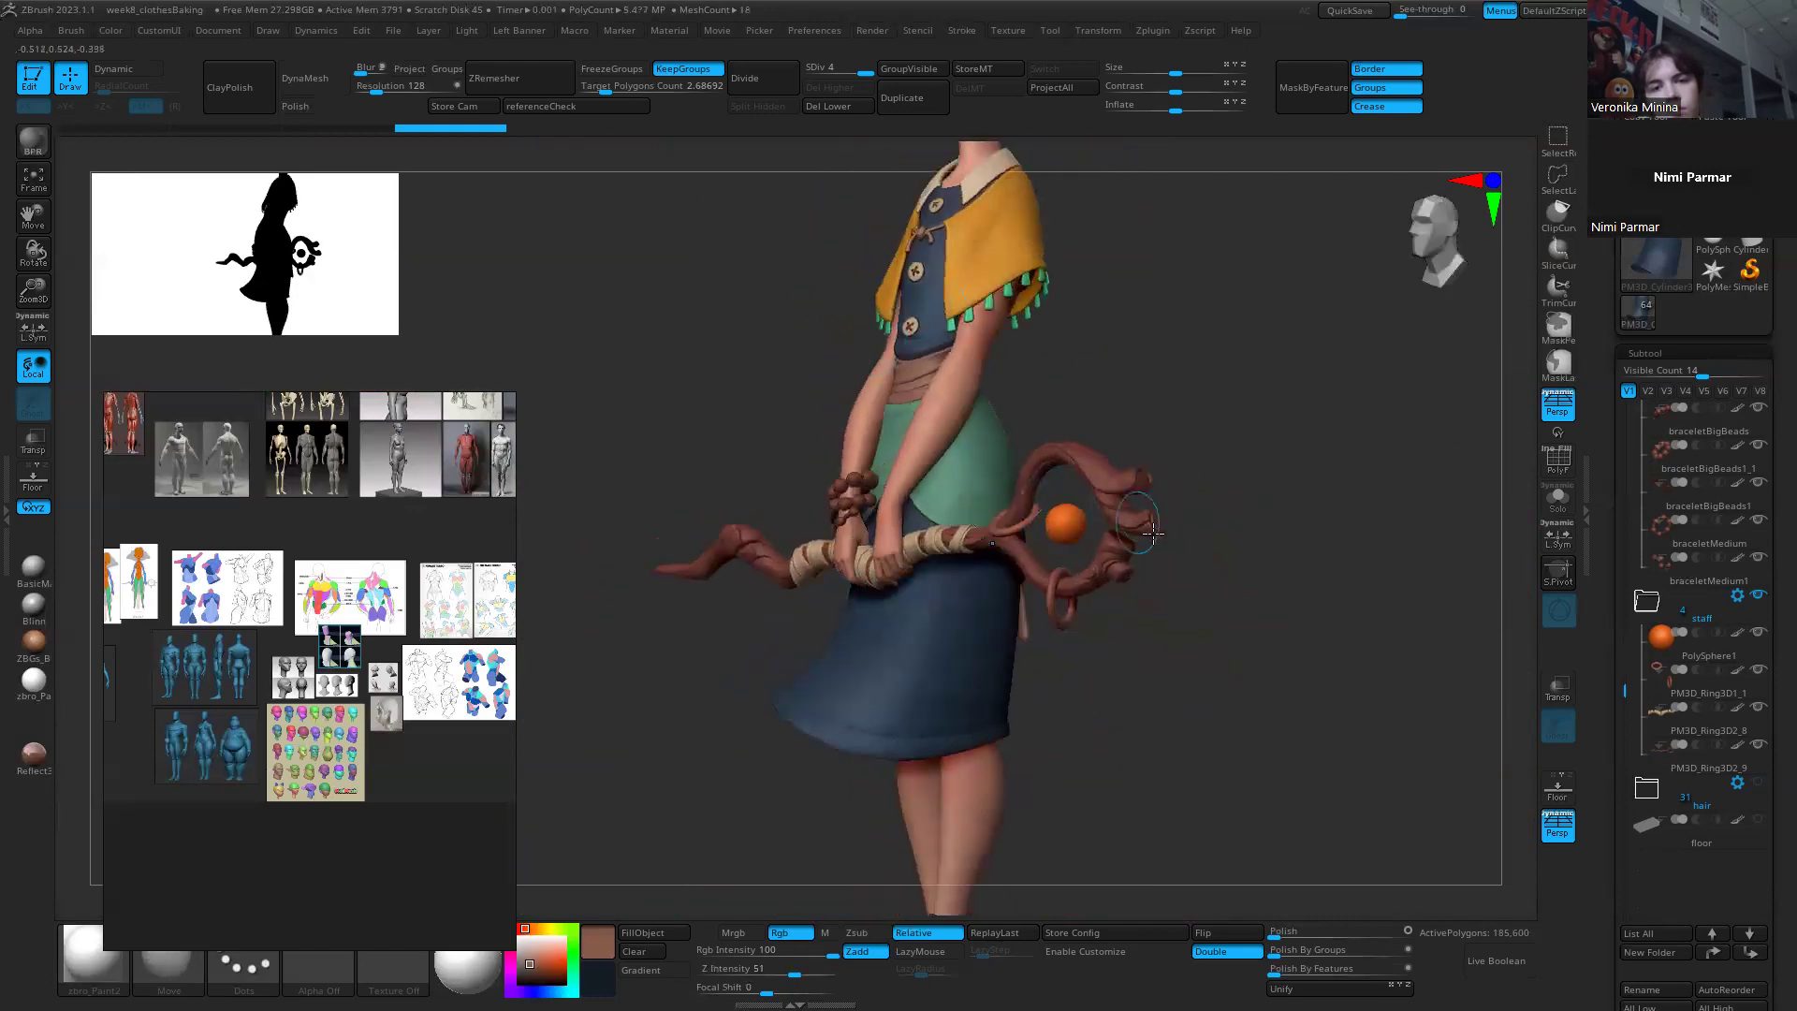
{"action": "left_click_drag", "start_coordinate": [1143, 770], "coordinate": [1029, 708]}
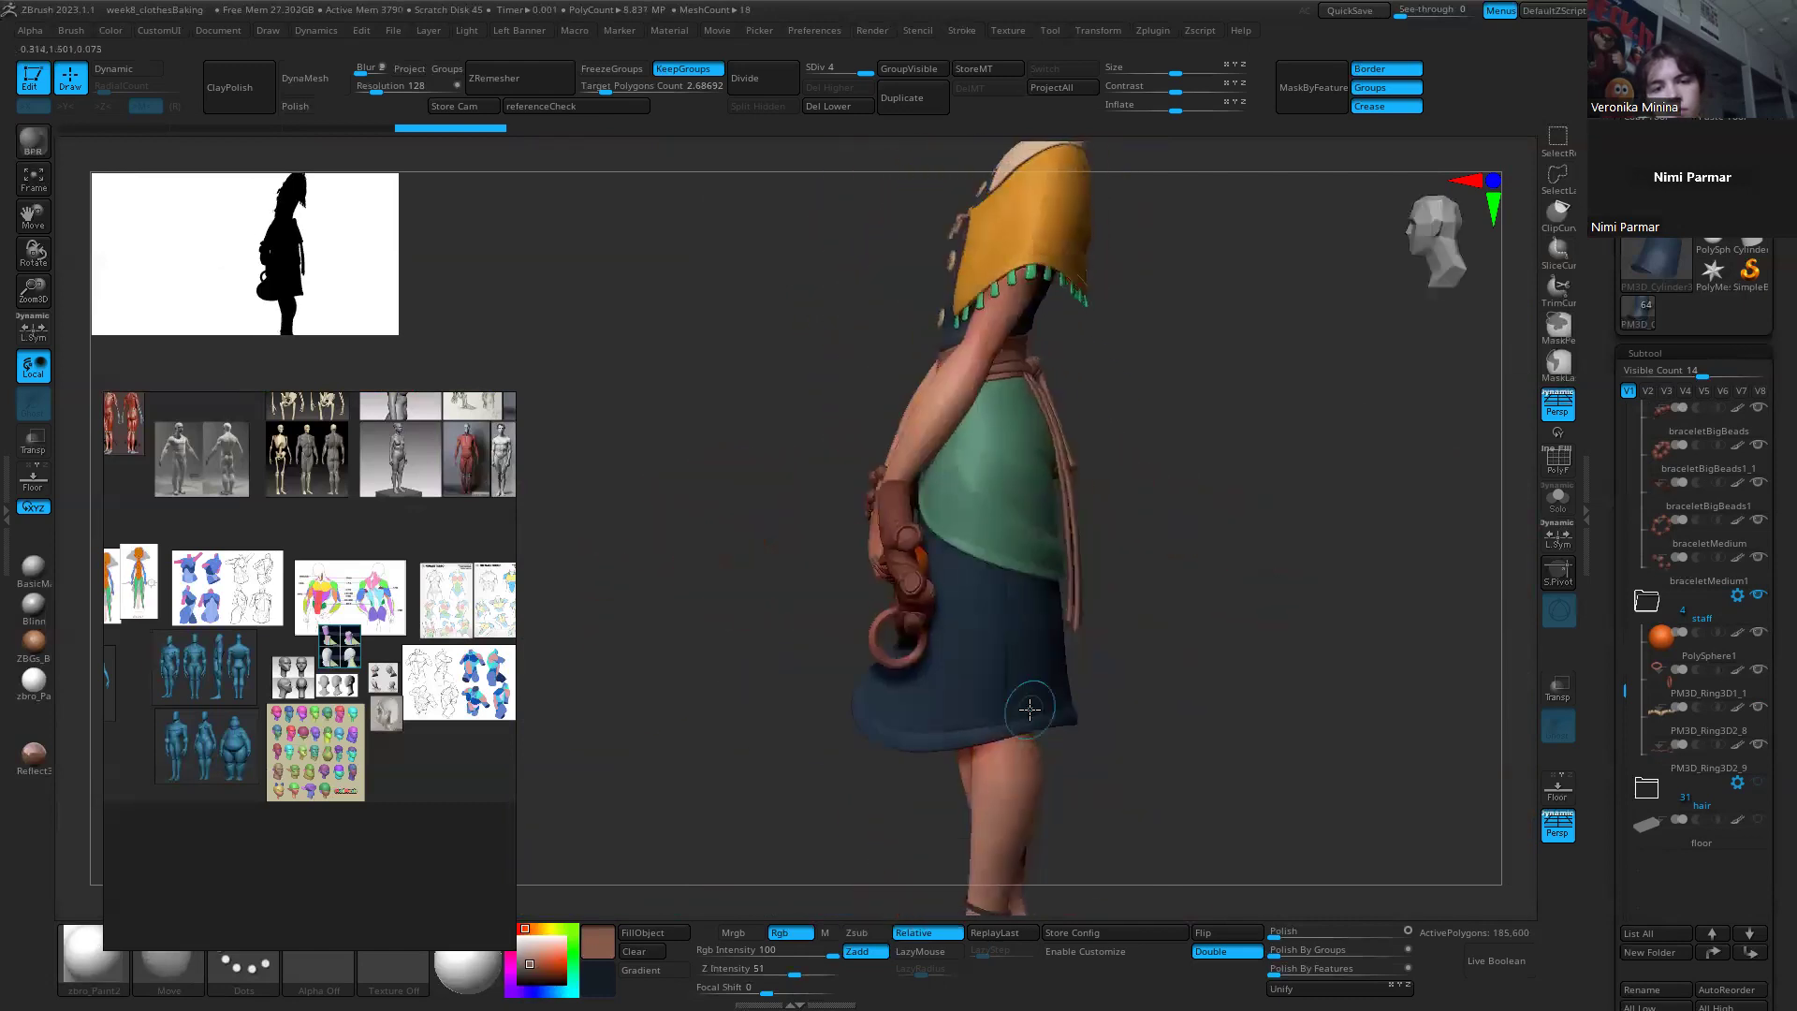
{"action": "left_click_drag", "start_coordinate": [694, 630], "coordinate": [1086, 468]}
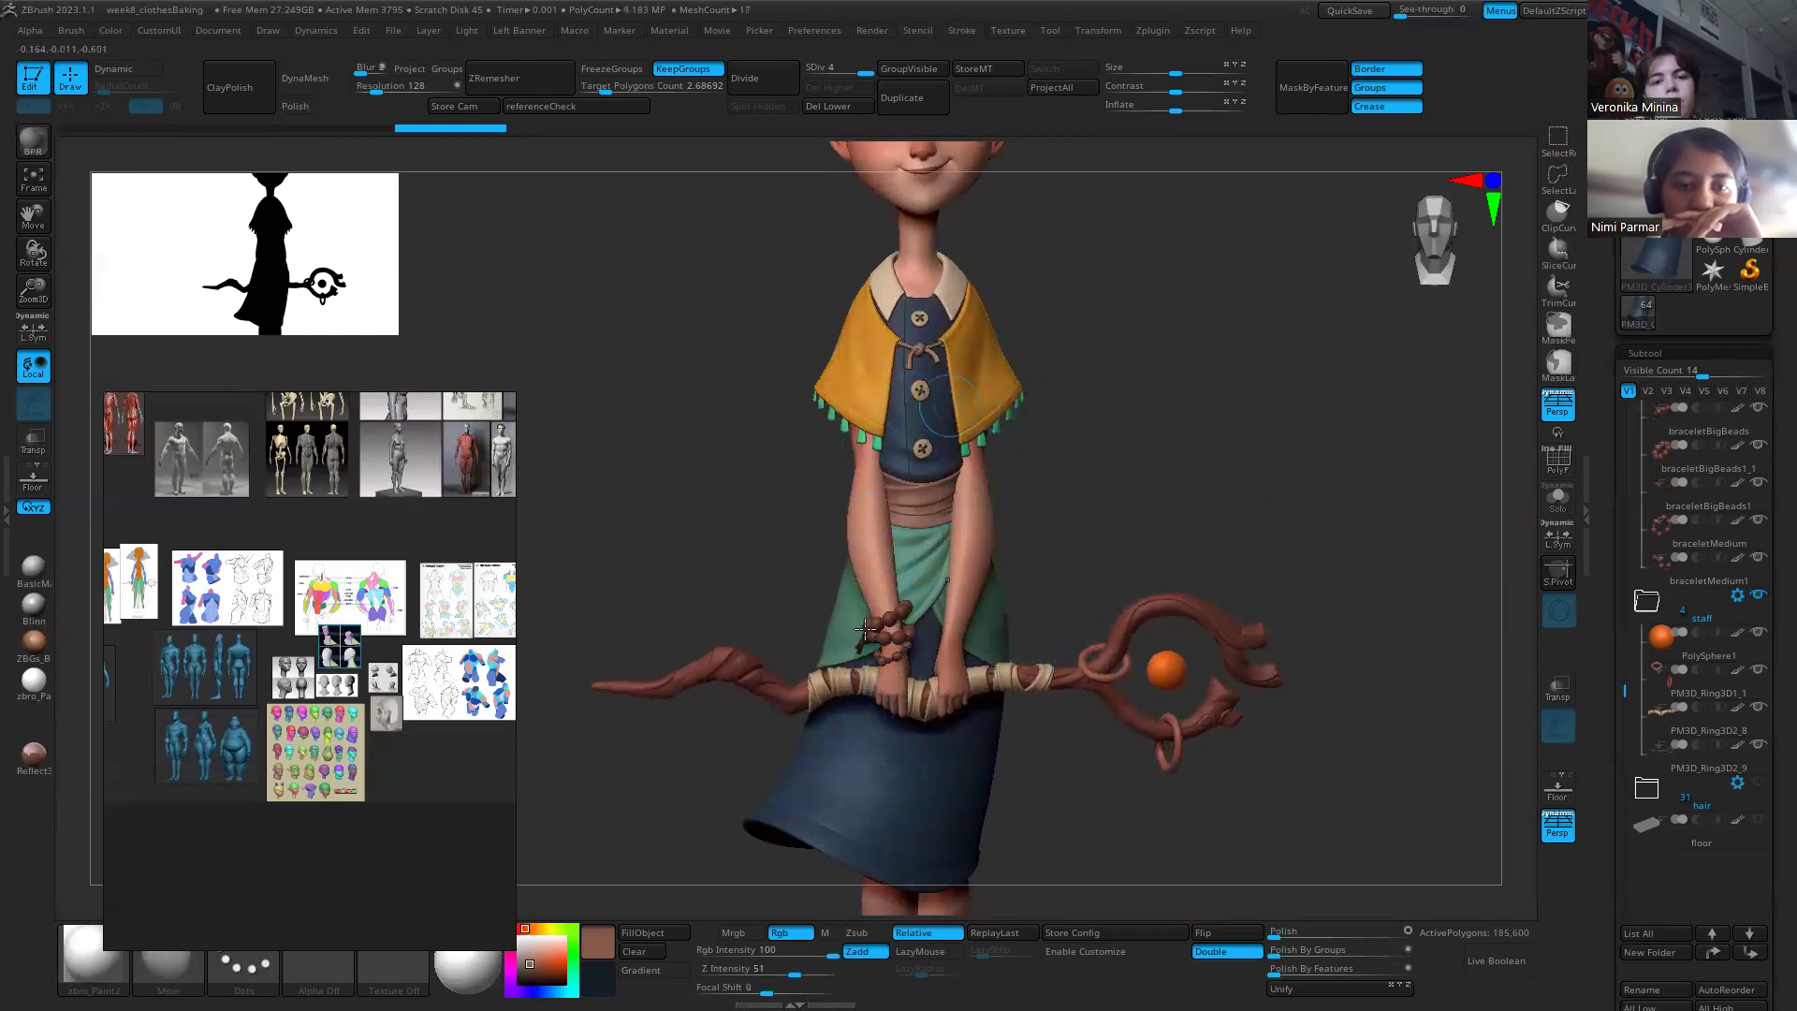
{"action": "left_click_drag", "start_coordinate": [1099, 402], "coordinate": [1126, 486]}
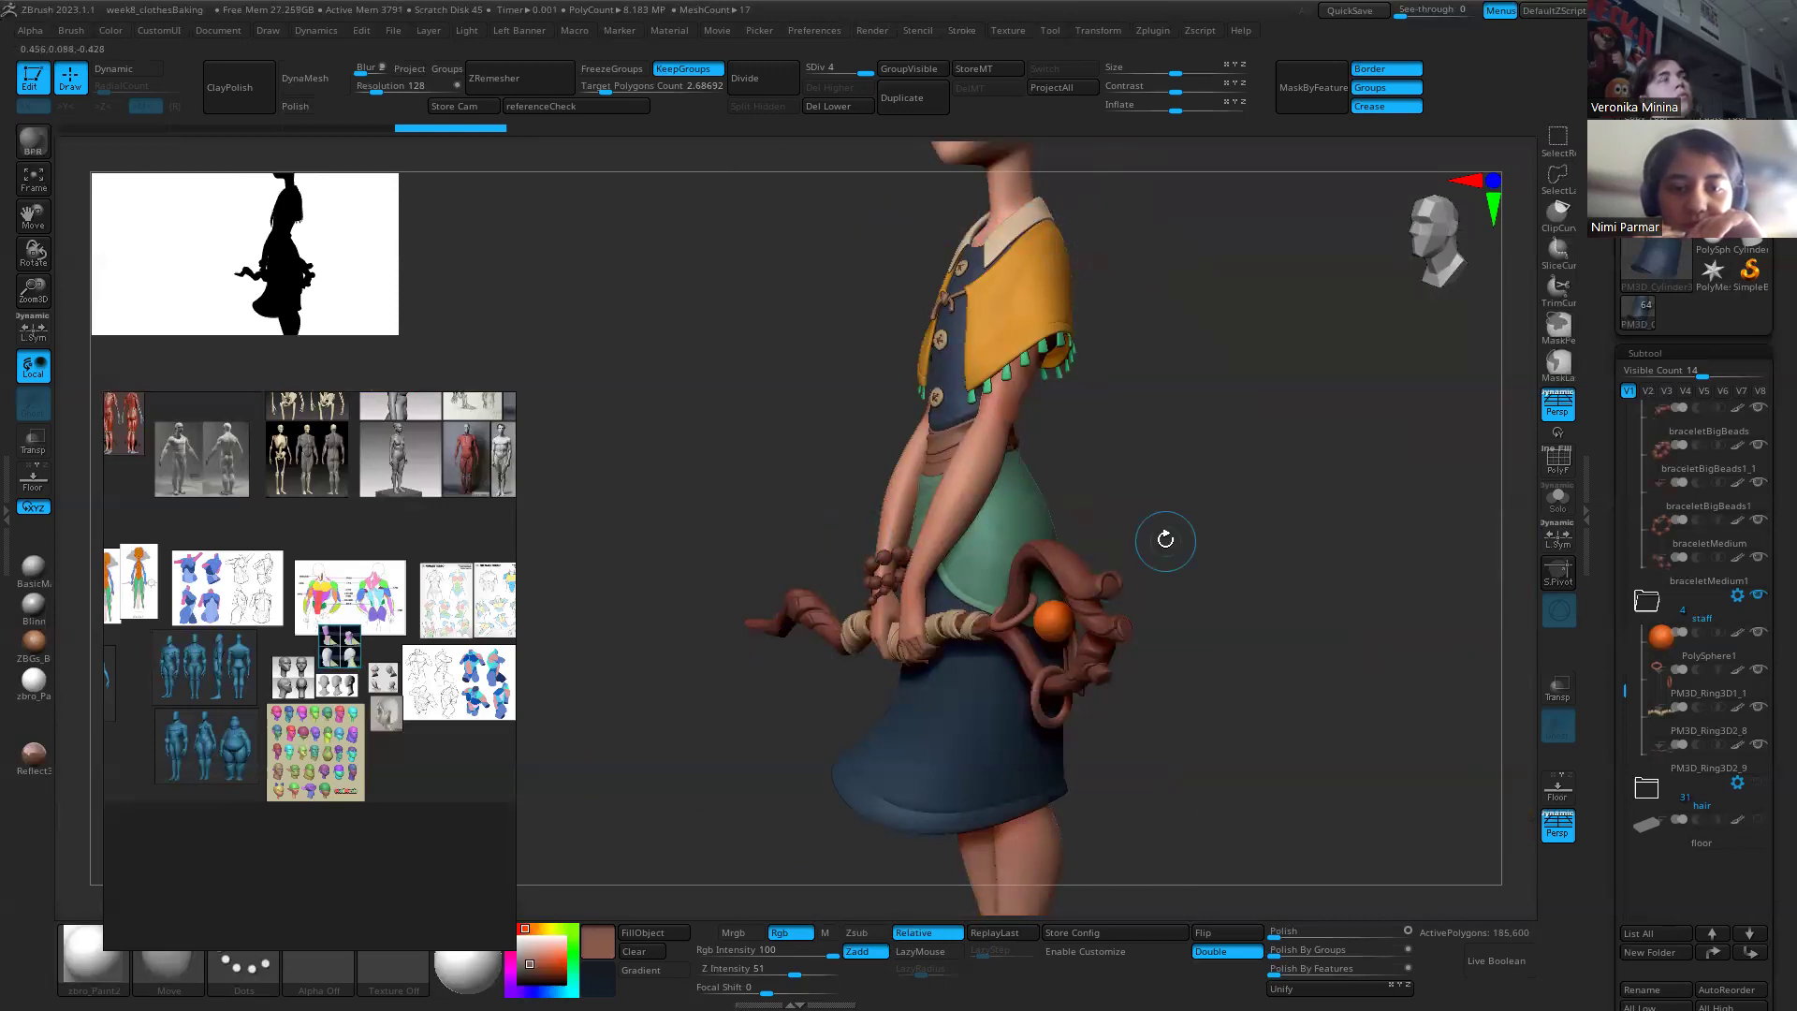
{"action": "mouse_move", "coordinate": [1254, 412]}
{"action": "left_mouse_down"}
{"action": "mouse_move", "coordinate": [1217, 423]}
{"action": "mouse_move", "coordinate": [1267, 418]}
{"action": "left_mouse_up"}
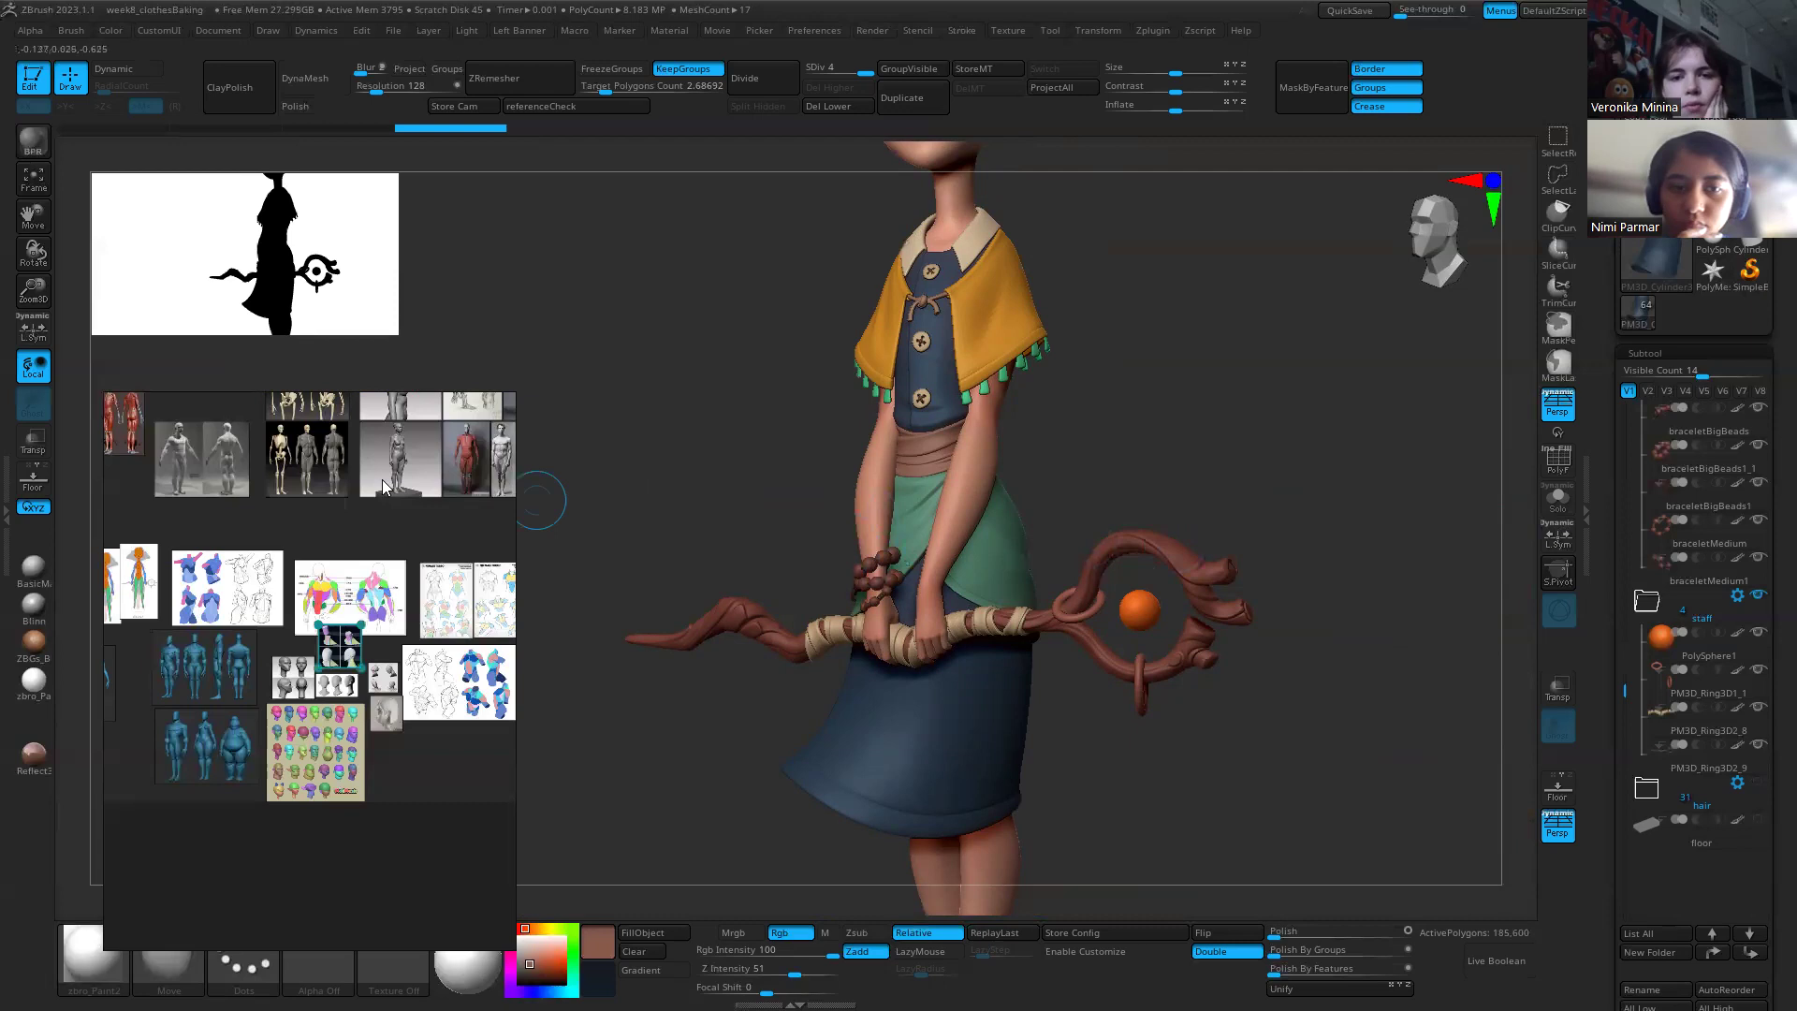
Step: Enlarge the character concept with the red body construction lines on the reference board and frame the full figure
{"action": "scroll", "coordinate": [488, 720], "scroll_direction": "up", "scroll_amount": 3}
{"action": "scroll", "coordinate": [487, 721], "scroll_direction": "up", "scroll_amount": 6}
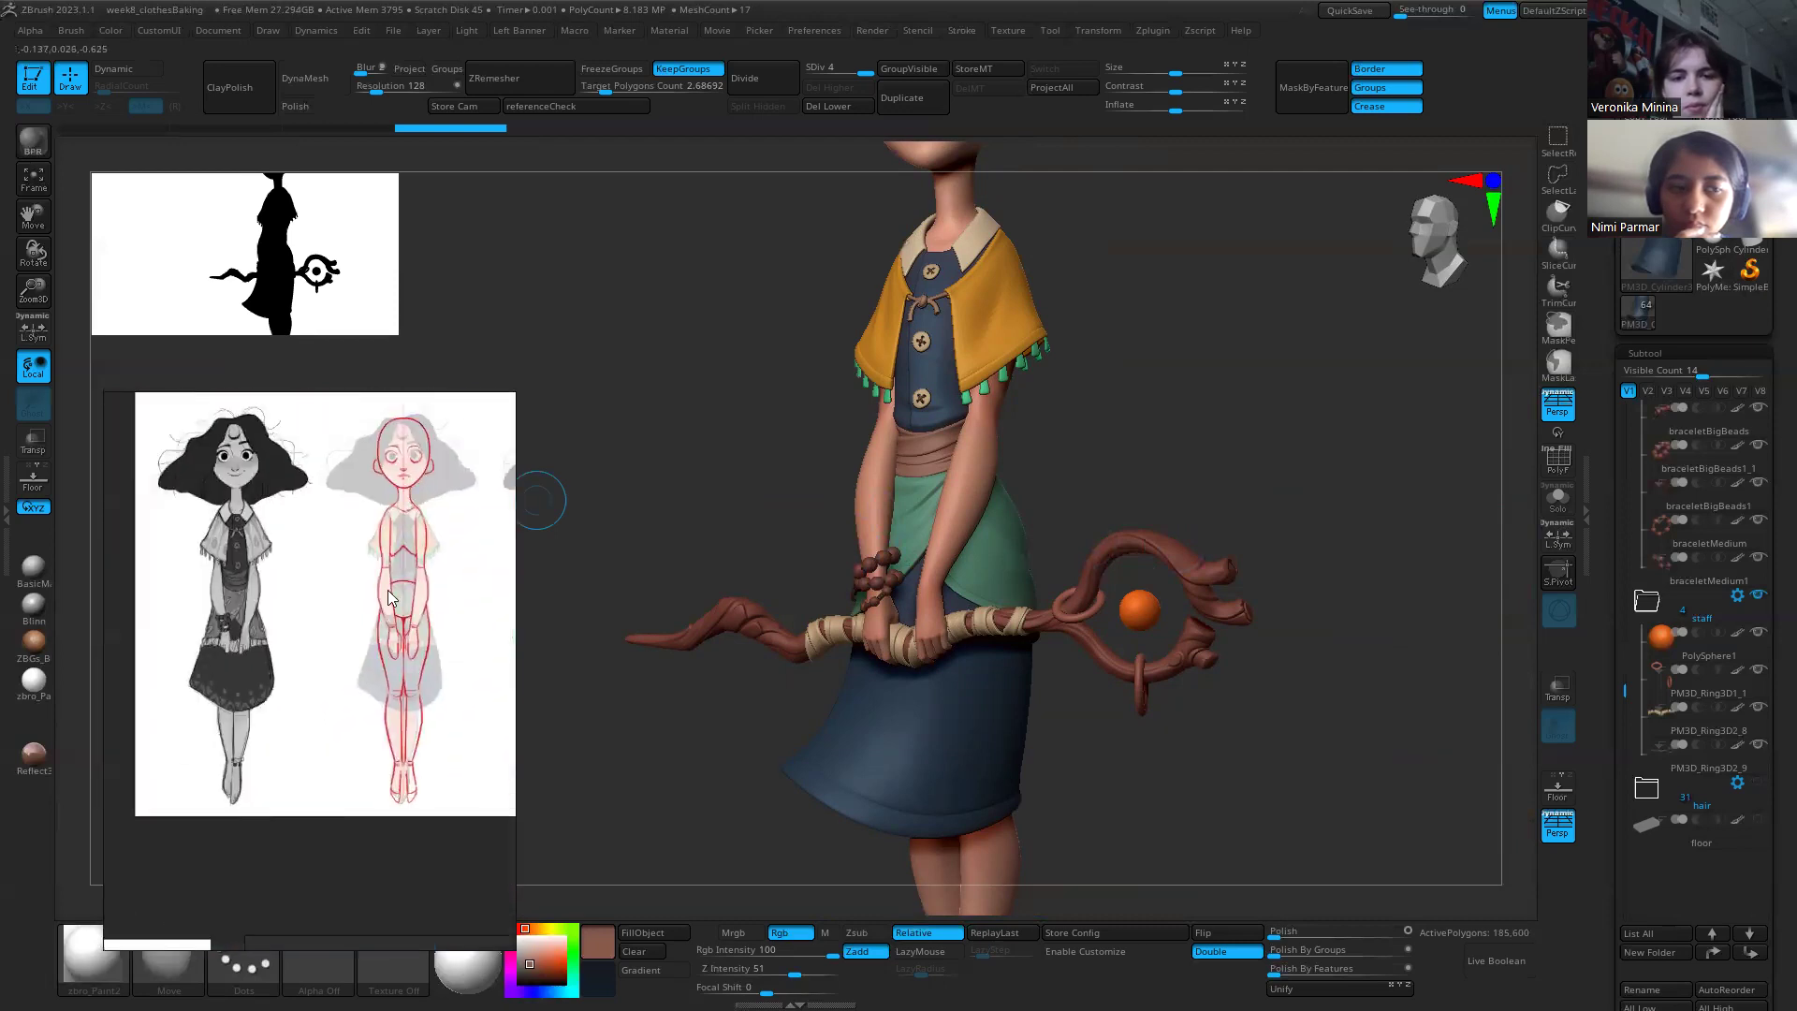
{"action": "middle_click_drag", "start_coordinate": [391, 516], "coordinate": [374, 566]}
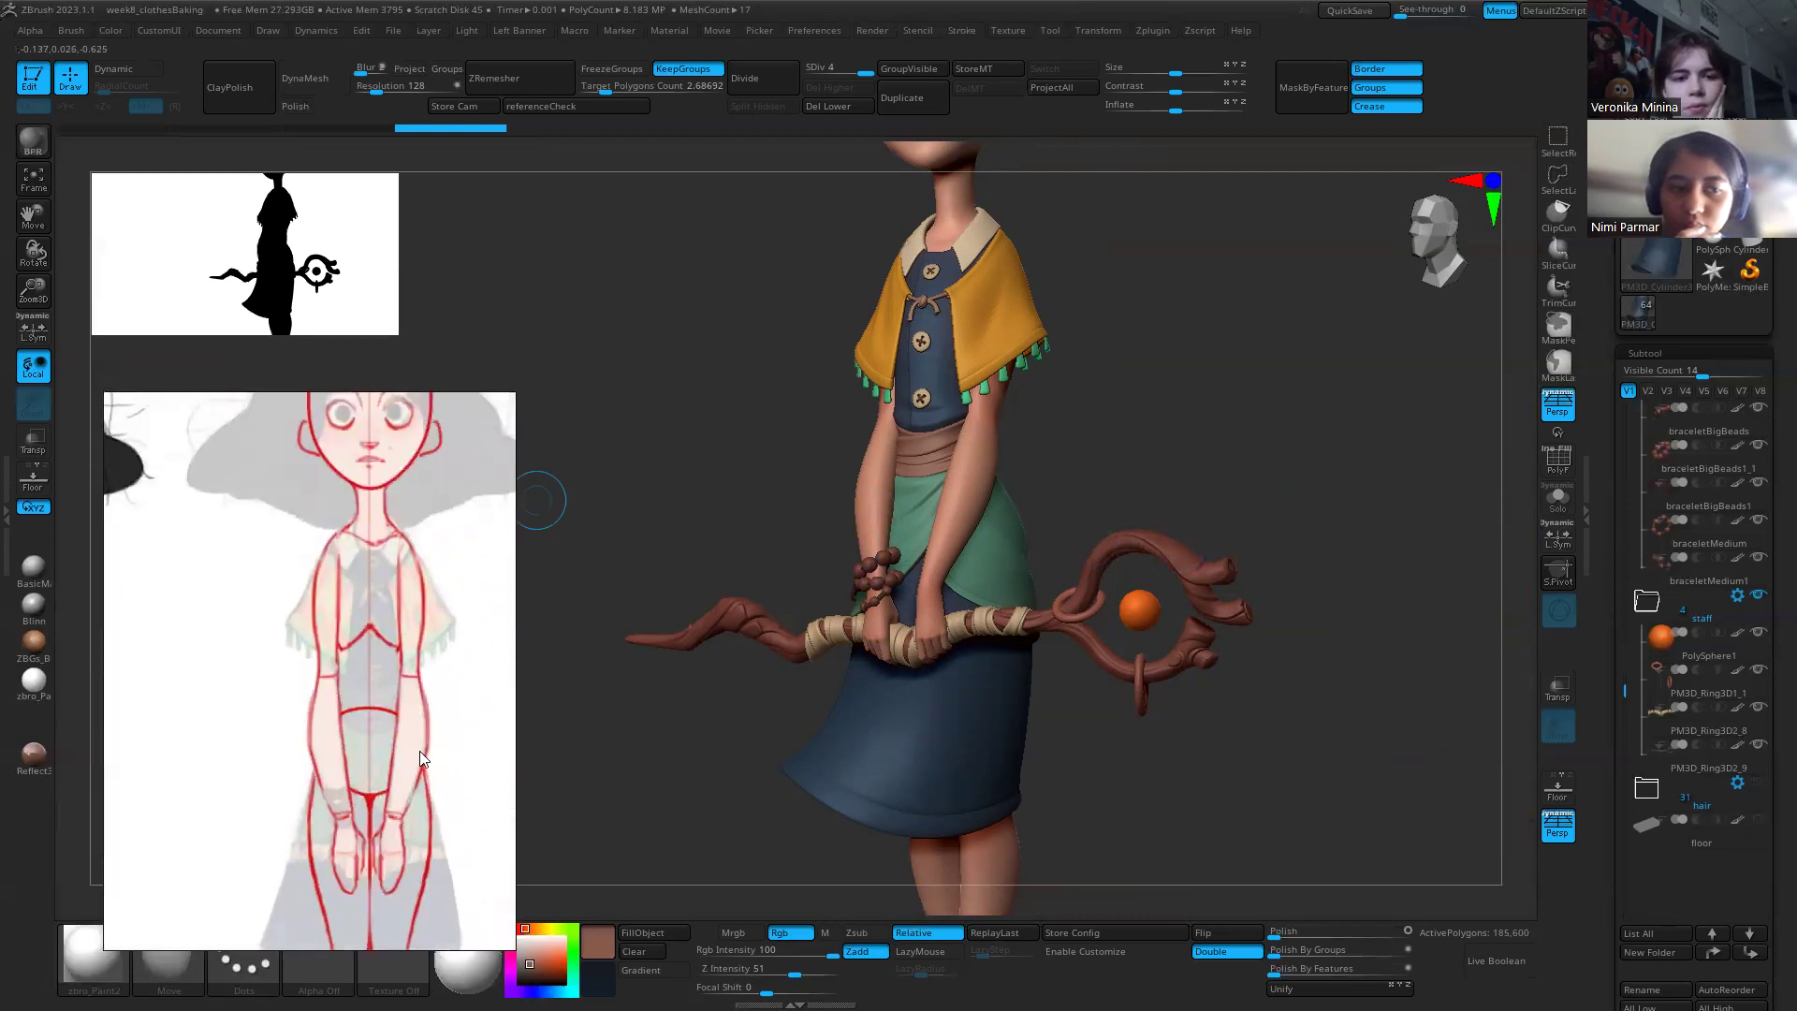
{"action": "scroll", "coordinate": [420, 758], "scroll_direction": "down", "scroll_amount": 3}
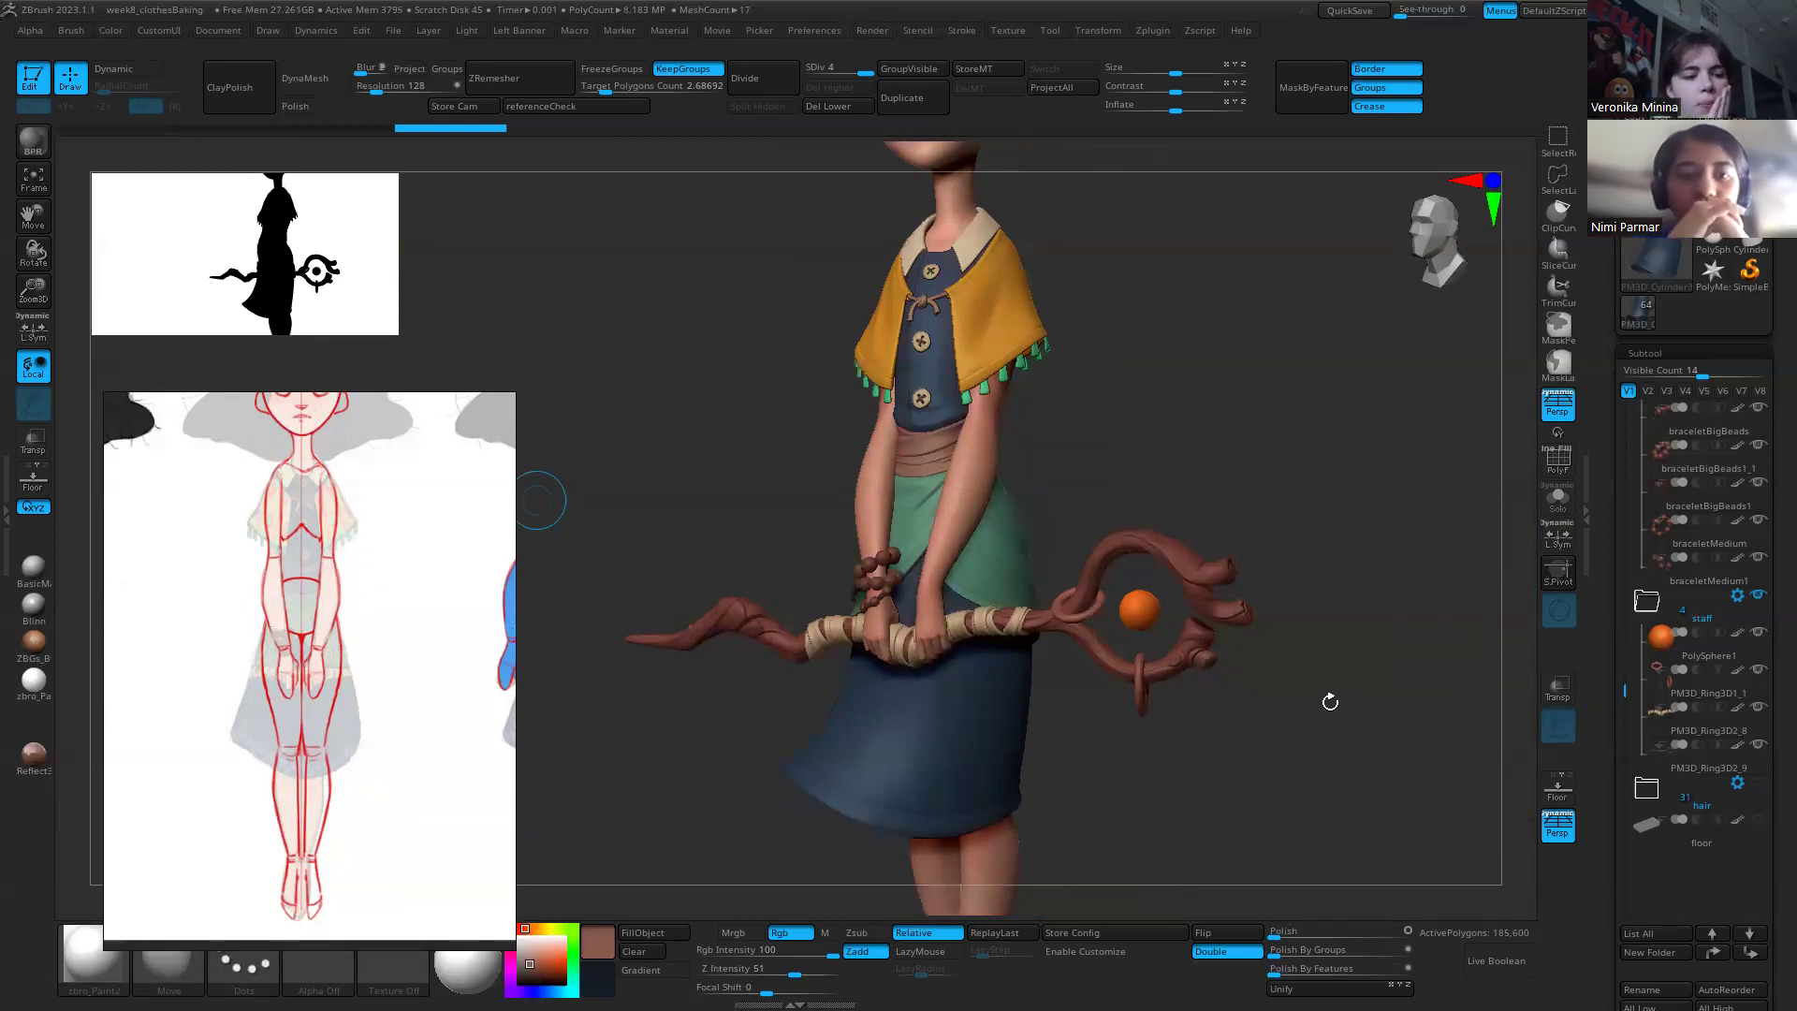
Step: Compare the full costumed figure with the concept sketch, viewing the model from the side, back and front
{"action": "left_click_drag", "start_coordinate": [1198, 497], "coordinate": [1104, 508]}
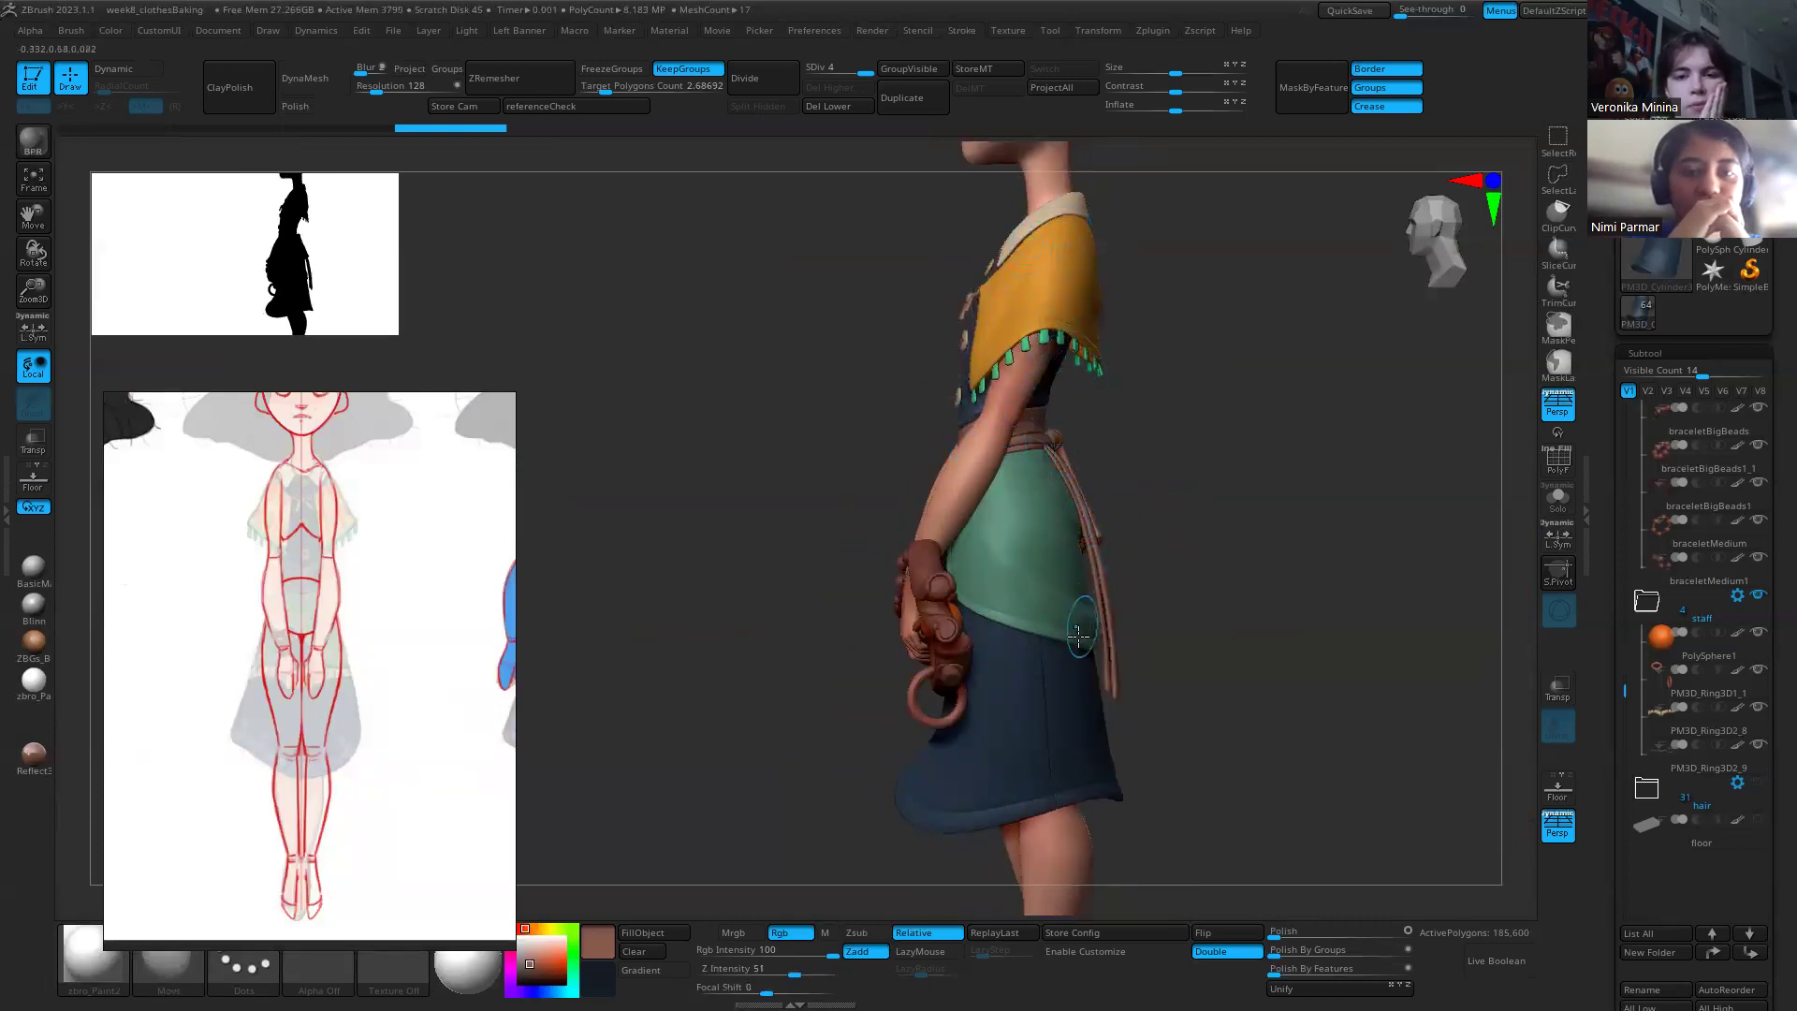
{"action": "left_click_drag", "start_coordinate": [1247, 636], "coordinate": [1125, 701]}
{"action": "left_click_drag", "start_coordinate": [1129, 577], "coordinate": [862, 373], "text": "alt"}
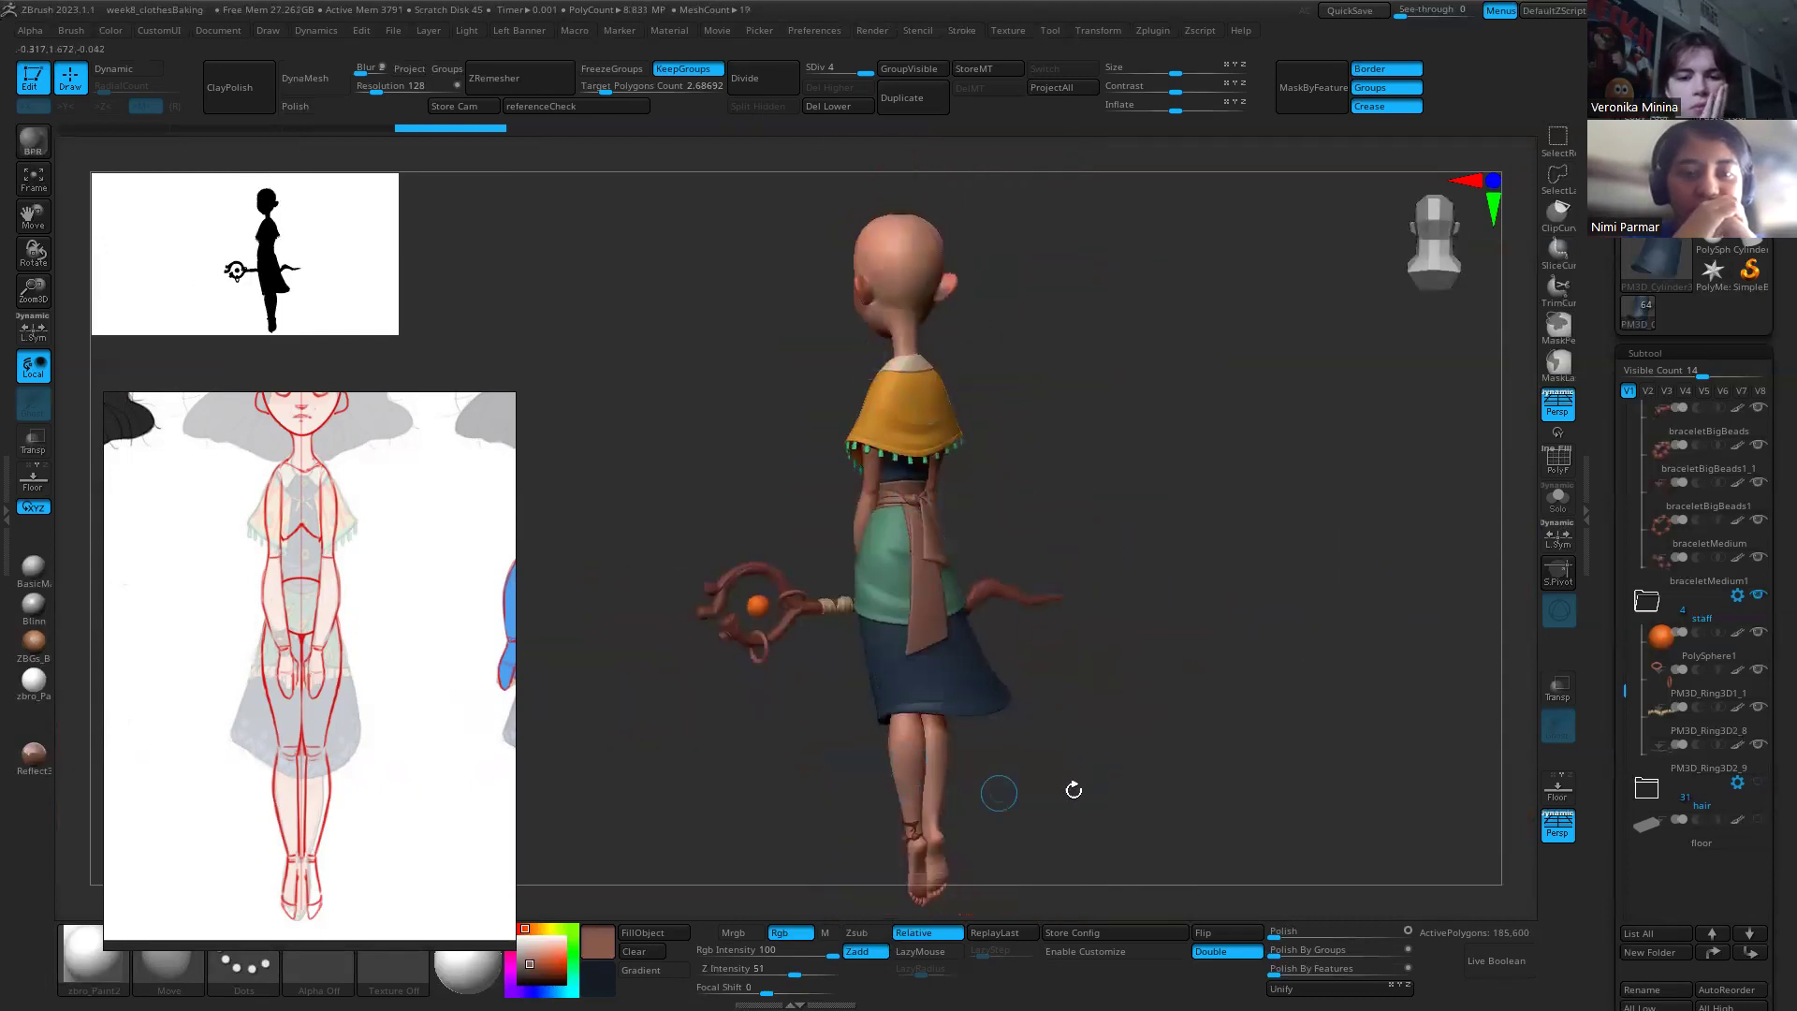
{"action": "left_click_drag", "start_coordinate": [1073, 789], "coordinate": [1223, 766]}
{"action": "mouse_move", "coordinate": [1035, 802]}
{"action": "left_mouse_down", "text": "alt"}
{"action": "mouse_move", "coordinate": [1047, 783]}
{"action": "mouse_move", "coordinate": [1135, 774]}
{"action": "mouse_move", "coordinate": [1051, 777]}
{"action": "left_mouse_up", "text": "alt"}
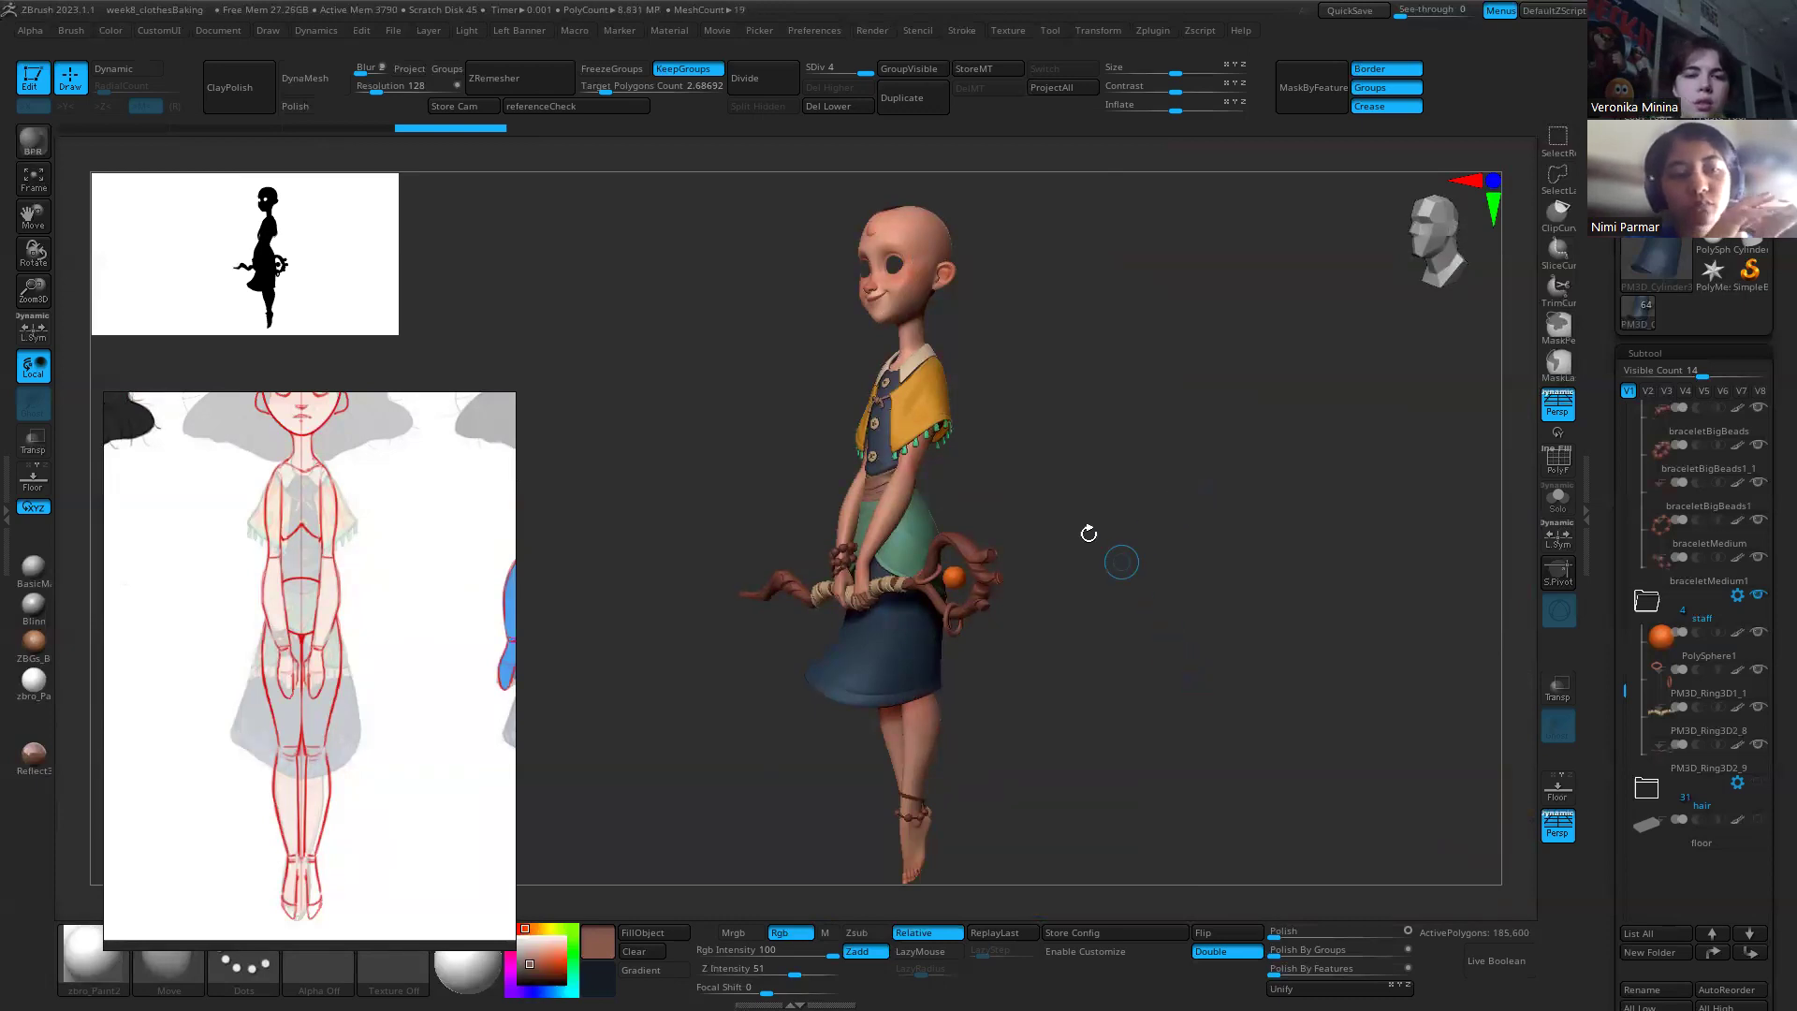
{"action": "left_click_drag", "start_coordinate": [1100, 498], "coordinate": [610, 590]}
{"action": "left_click_drag", "start_coordinate": [1144, 636], "coordinate": [1184, 674]}
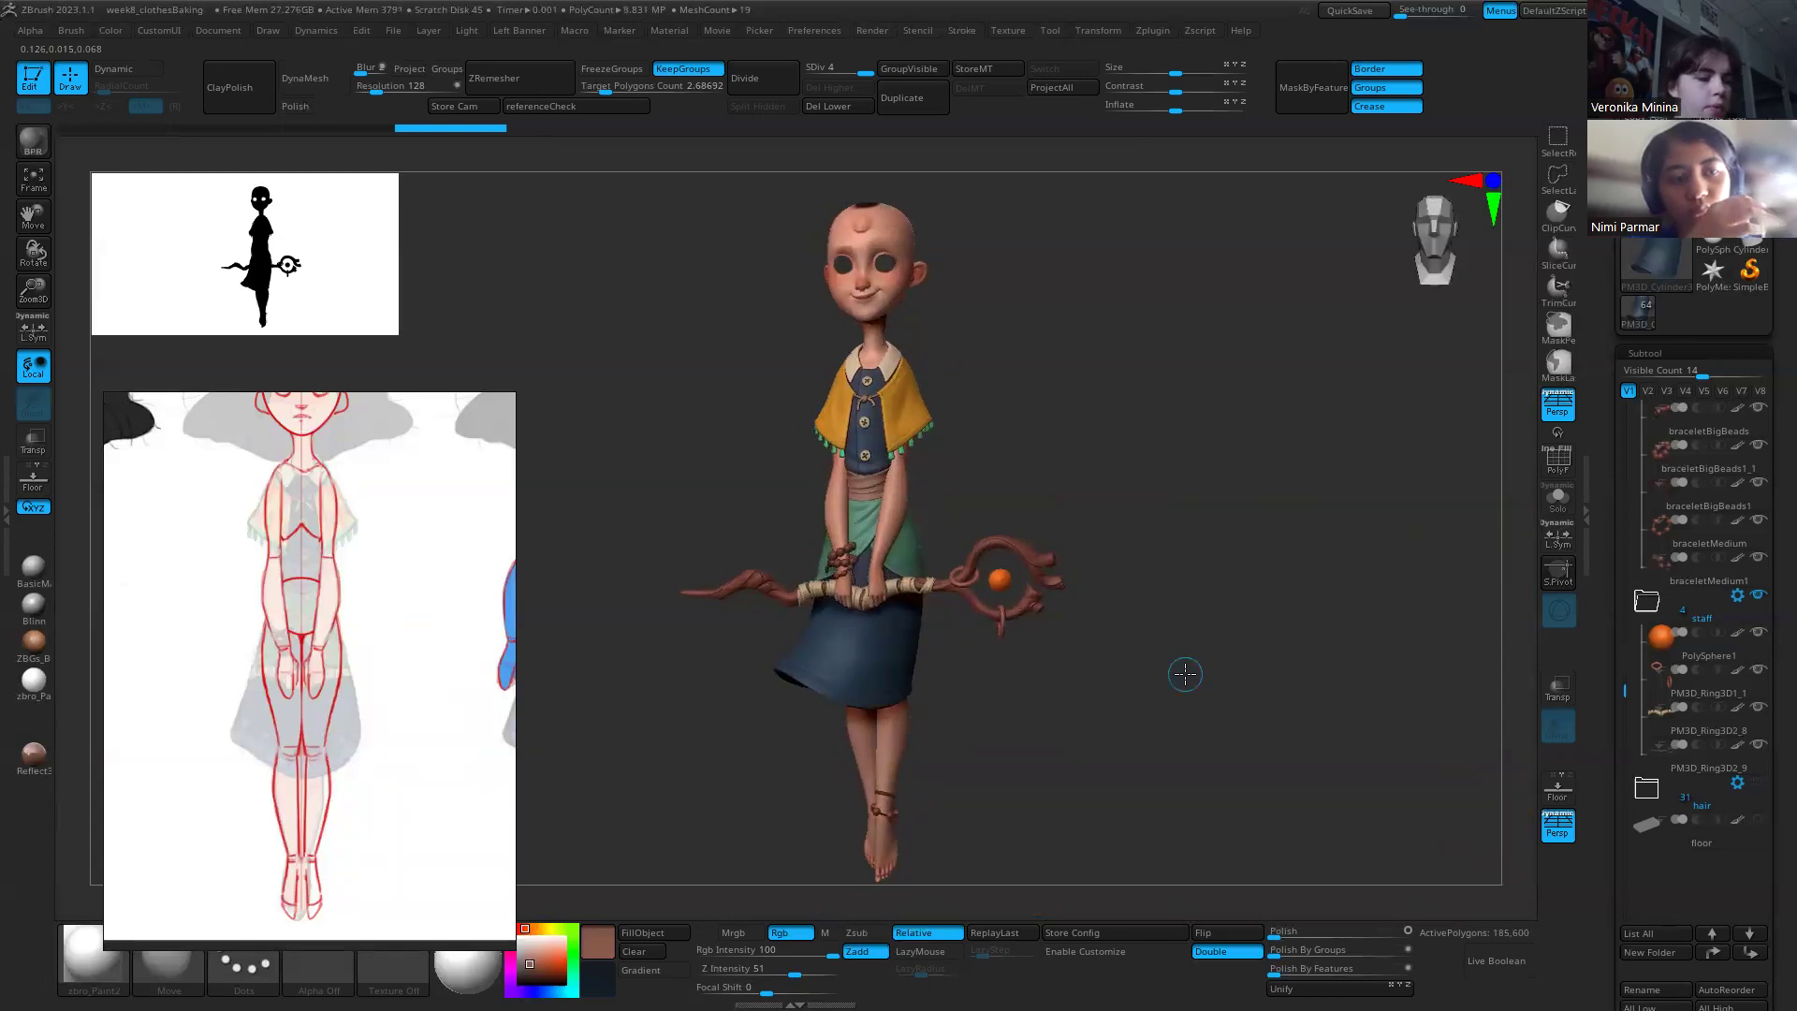
Step: Open the example.zpr project from the sculpting folder without saving changes to the current one
{"action": "left_click", "coordinate": [389, 30]}
{"action": "left_click", "coordinate": [453, 63]}
{"action": "left_click", "coordinate": [994, 562]}
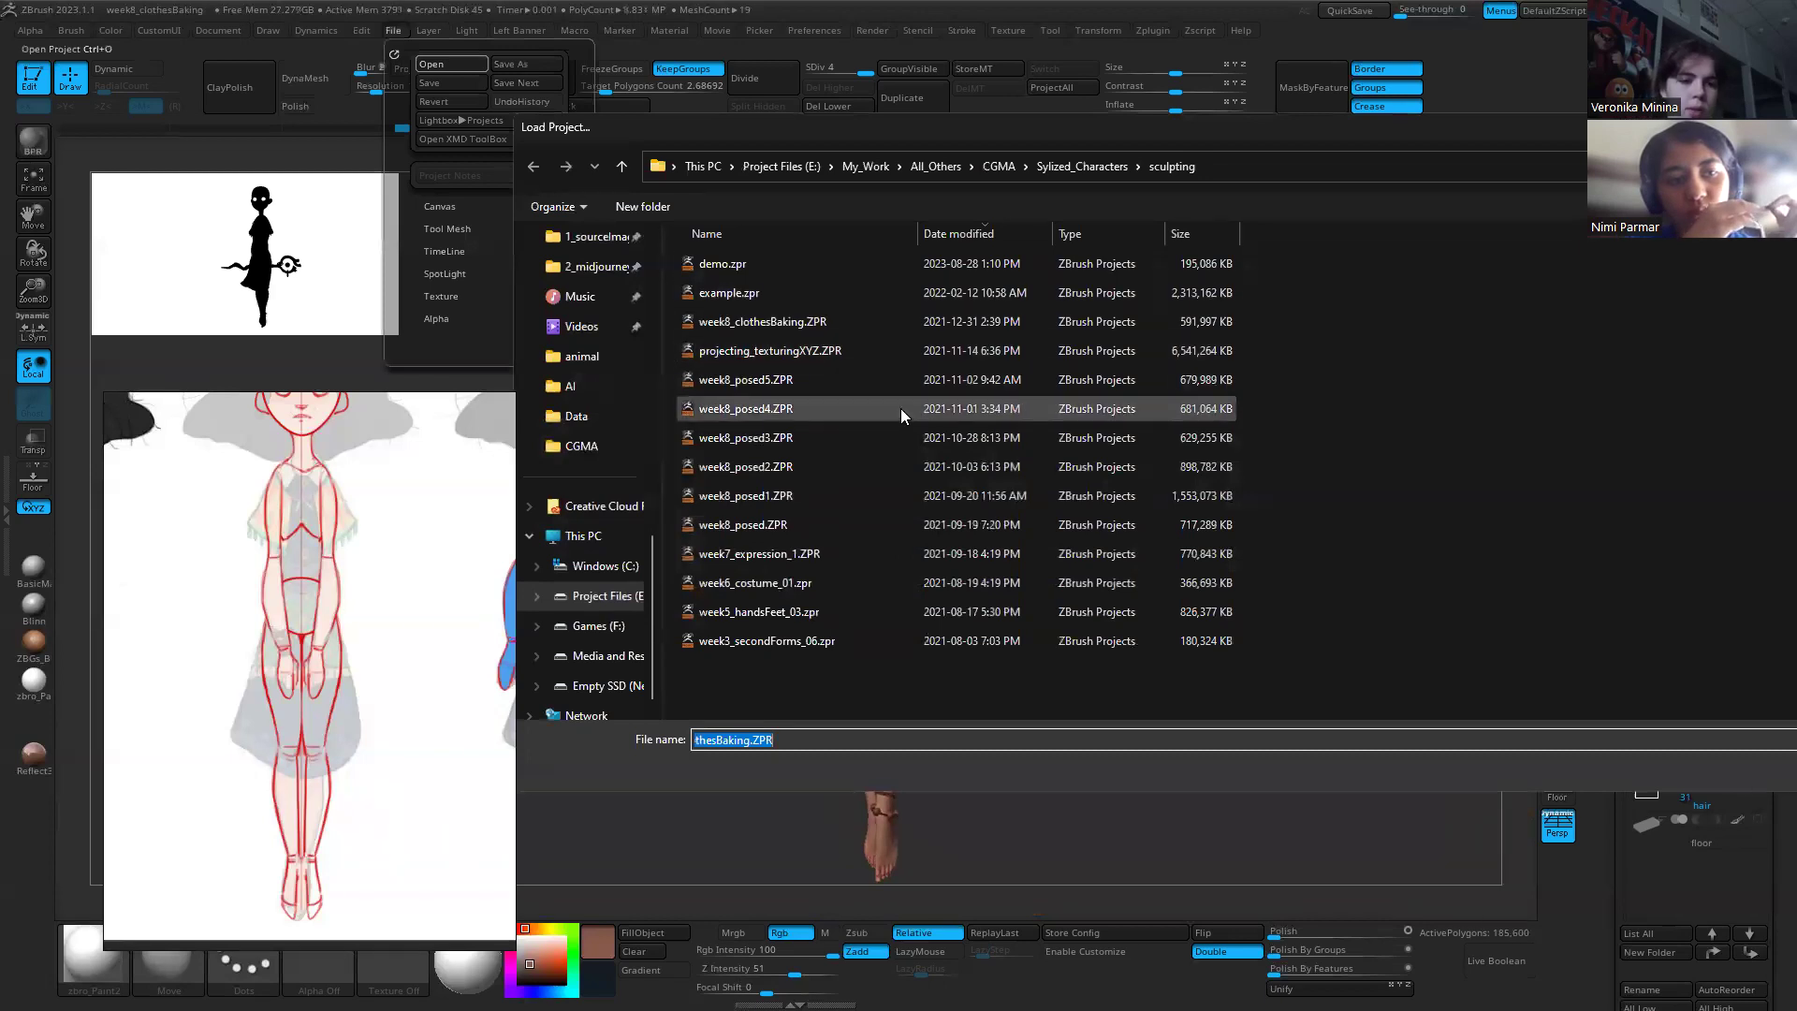
{"action": "double_click", "coordinate": [891, 303]}
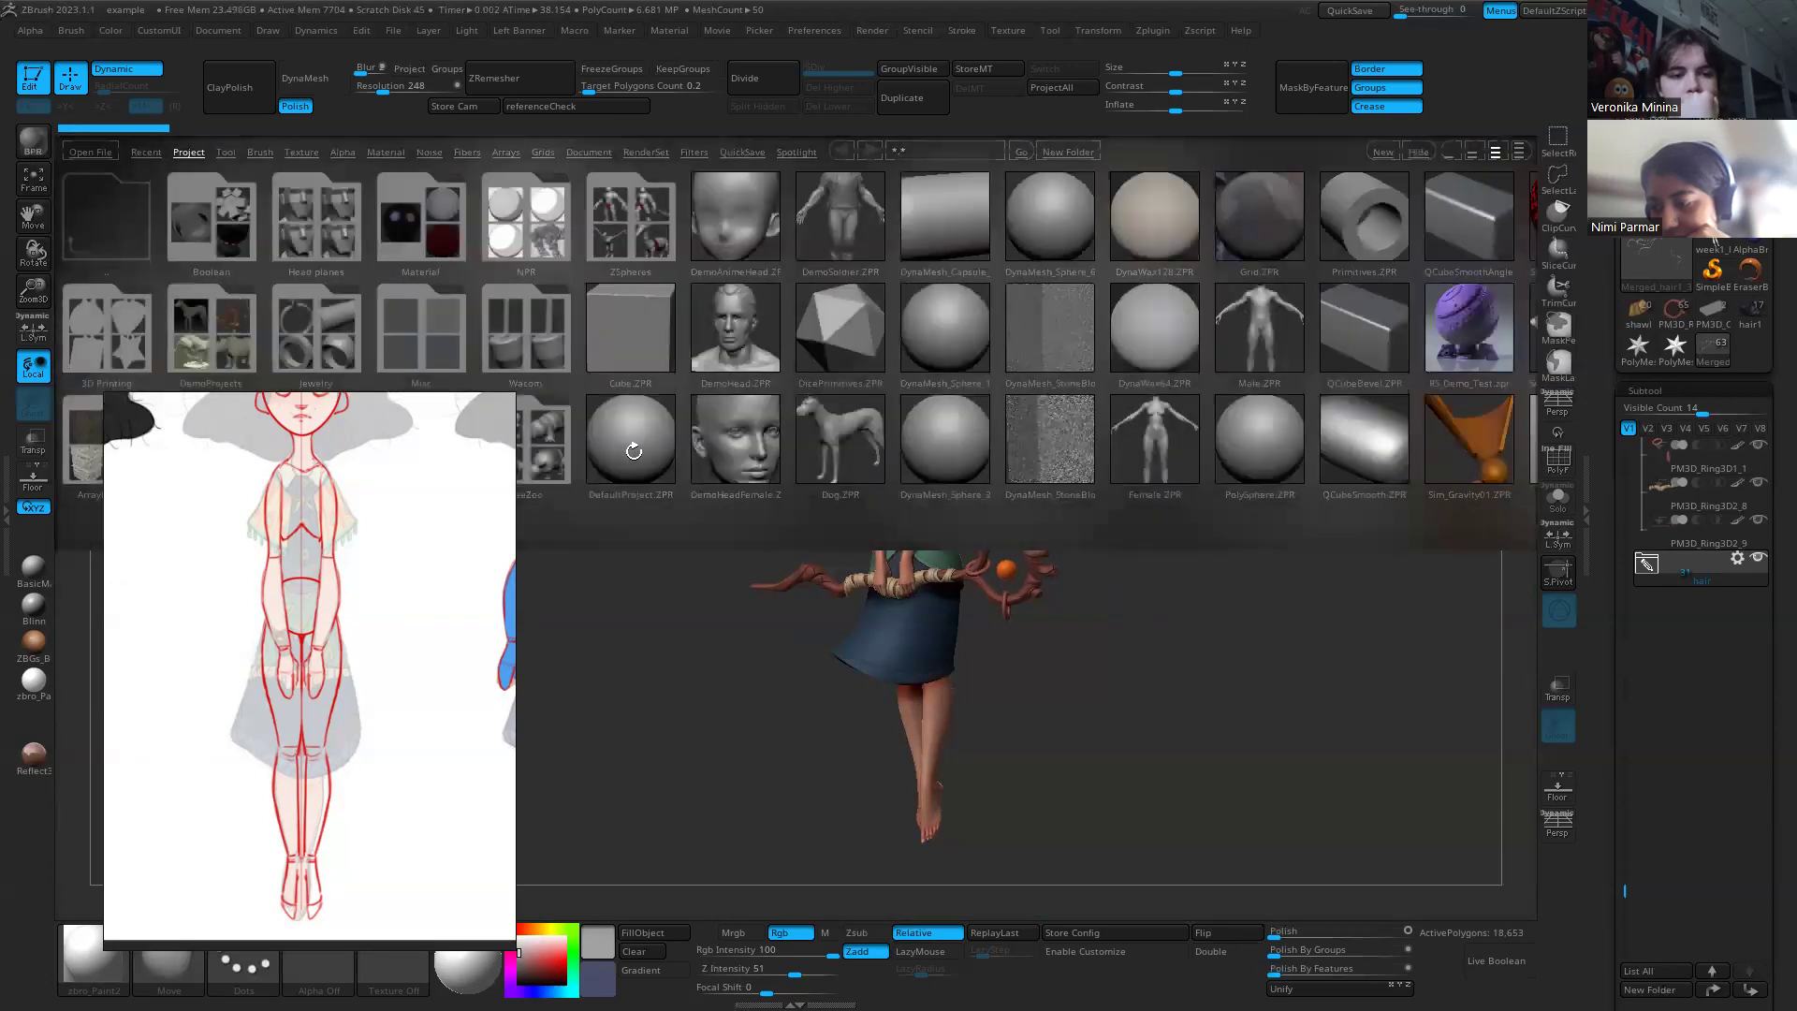
Step: Open the DefaultProject.ZPR sphere project and clear the floating concept reference from the canvas
{"action": "double_click", "coordinate": [634, 458]}
{"action": "key", "text": "Escape"}
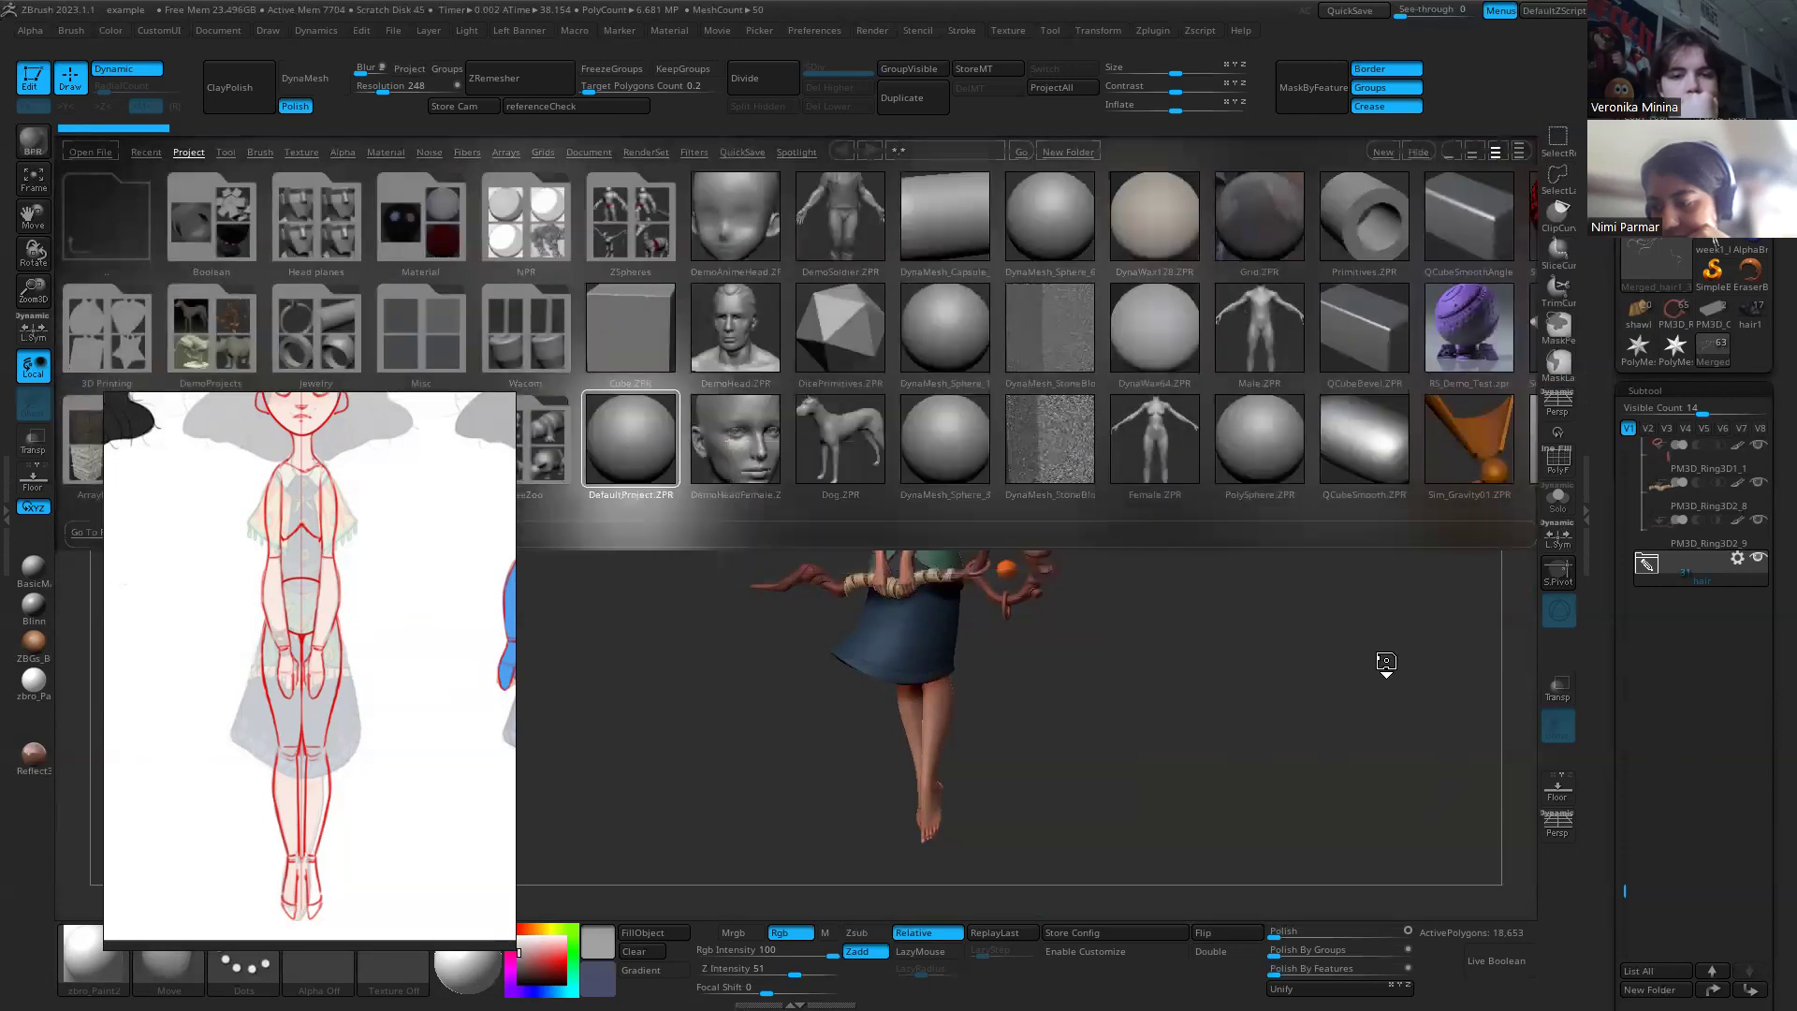
{"action": "right_click", "coordinate": [459, 690]}
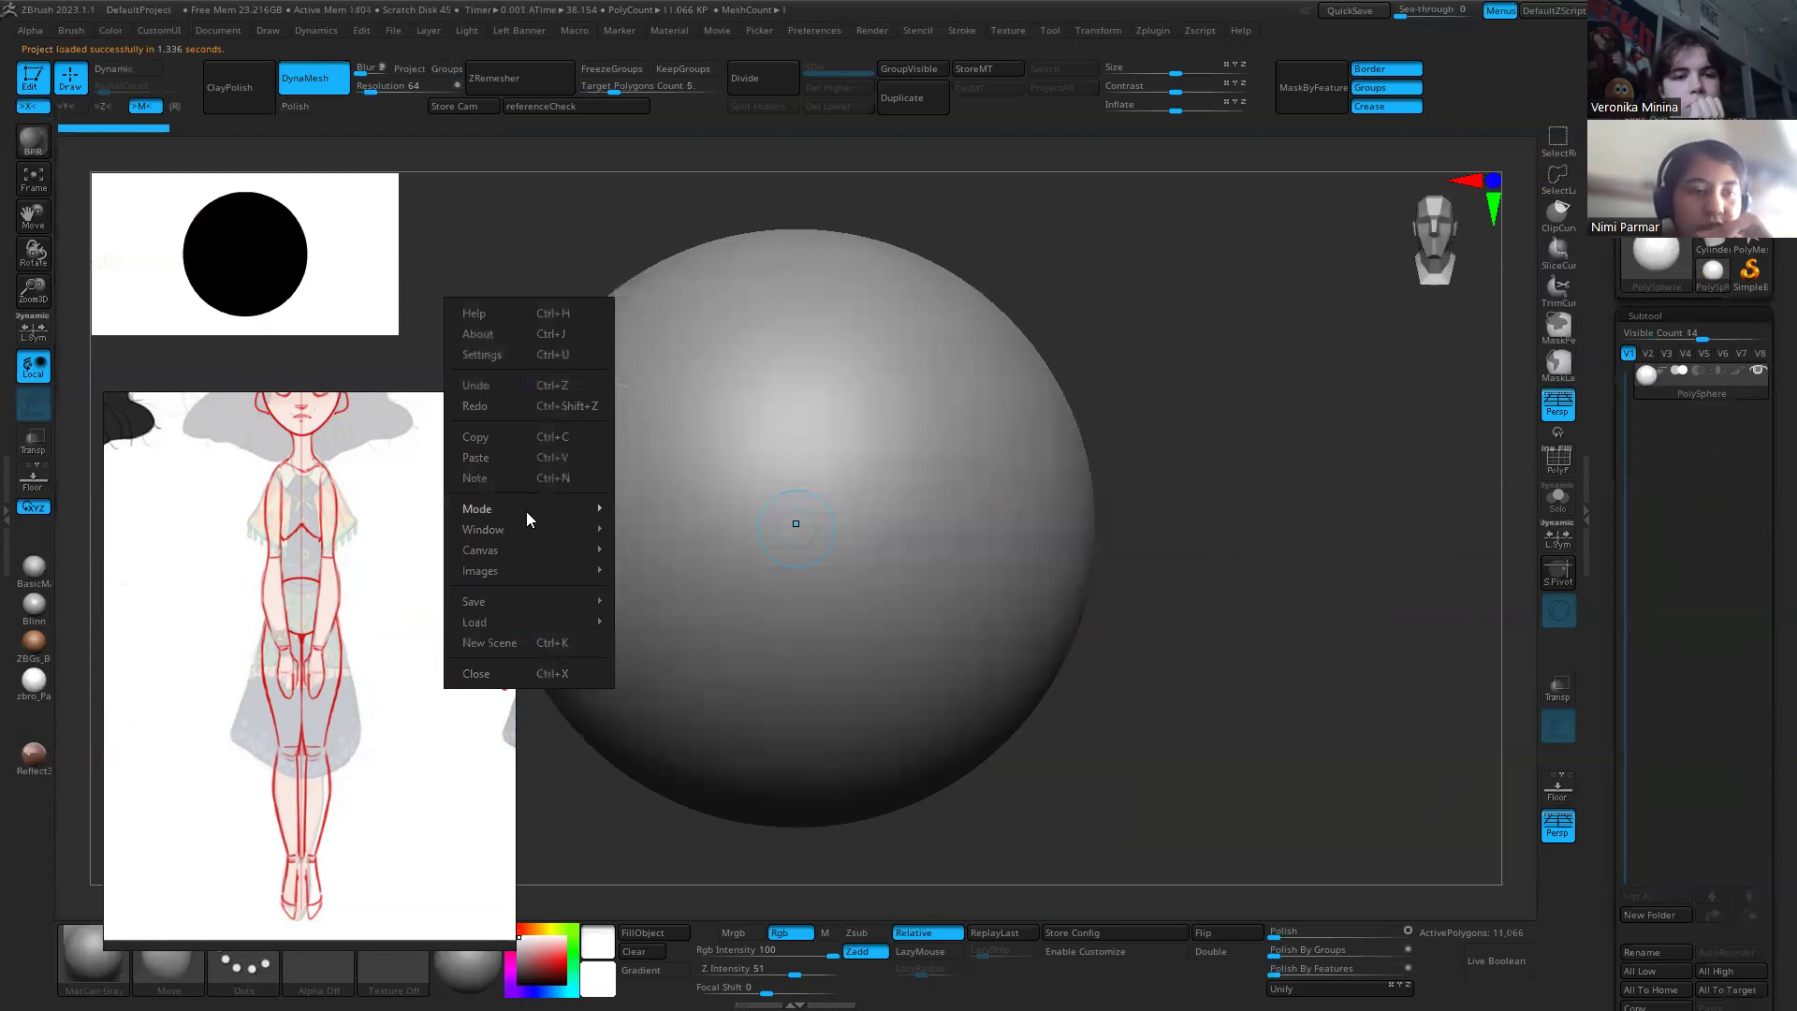
{"action": "mouse_move", "coordinate": [526, 511]}
{"action": "left_click", "coordinate": [695, 550]}
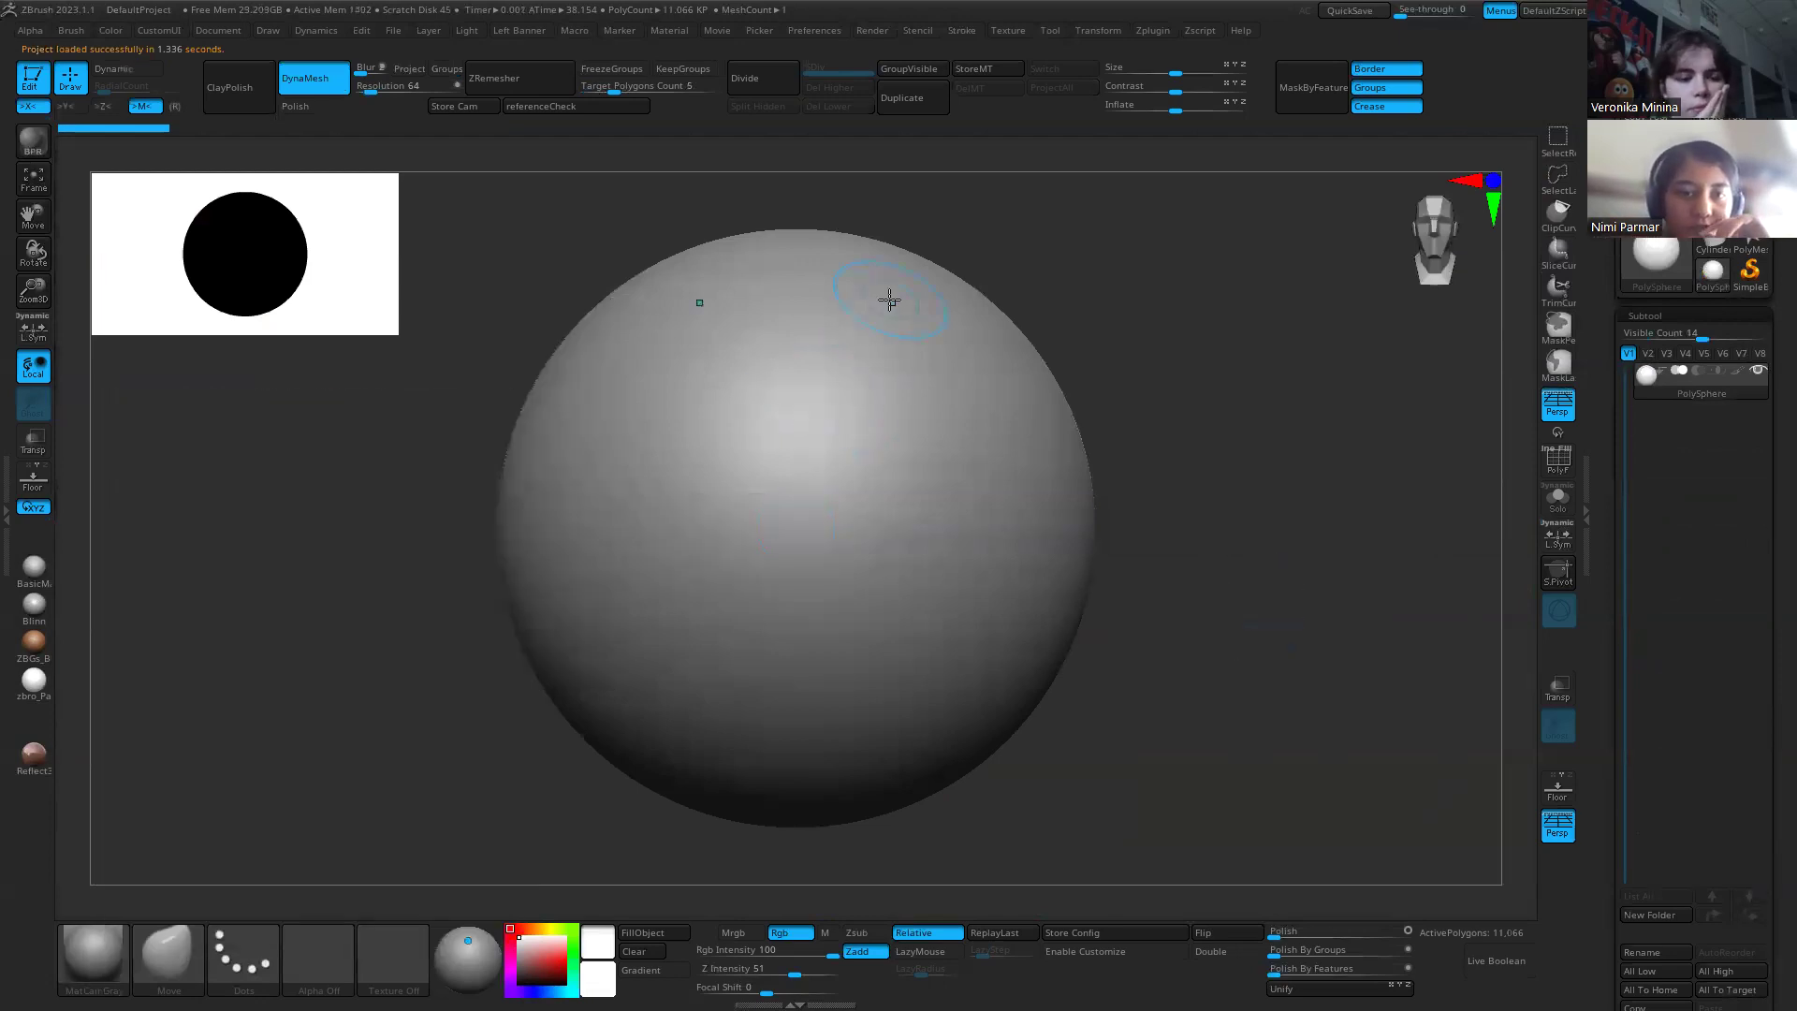
Step: Shorten the visible subtool list and bring the DynaMesh geometry settings into reach beside the sphere
{"action": "right_click_drag", "start_coordinate": [1081, 508], "coordinate": [1083, 644], "text": "ctrl"}
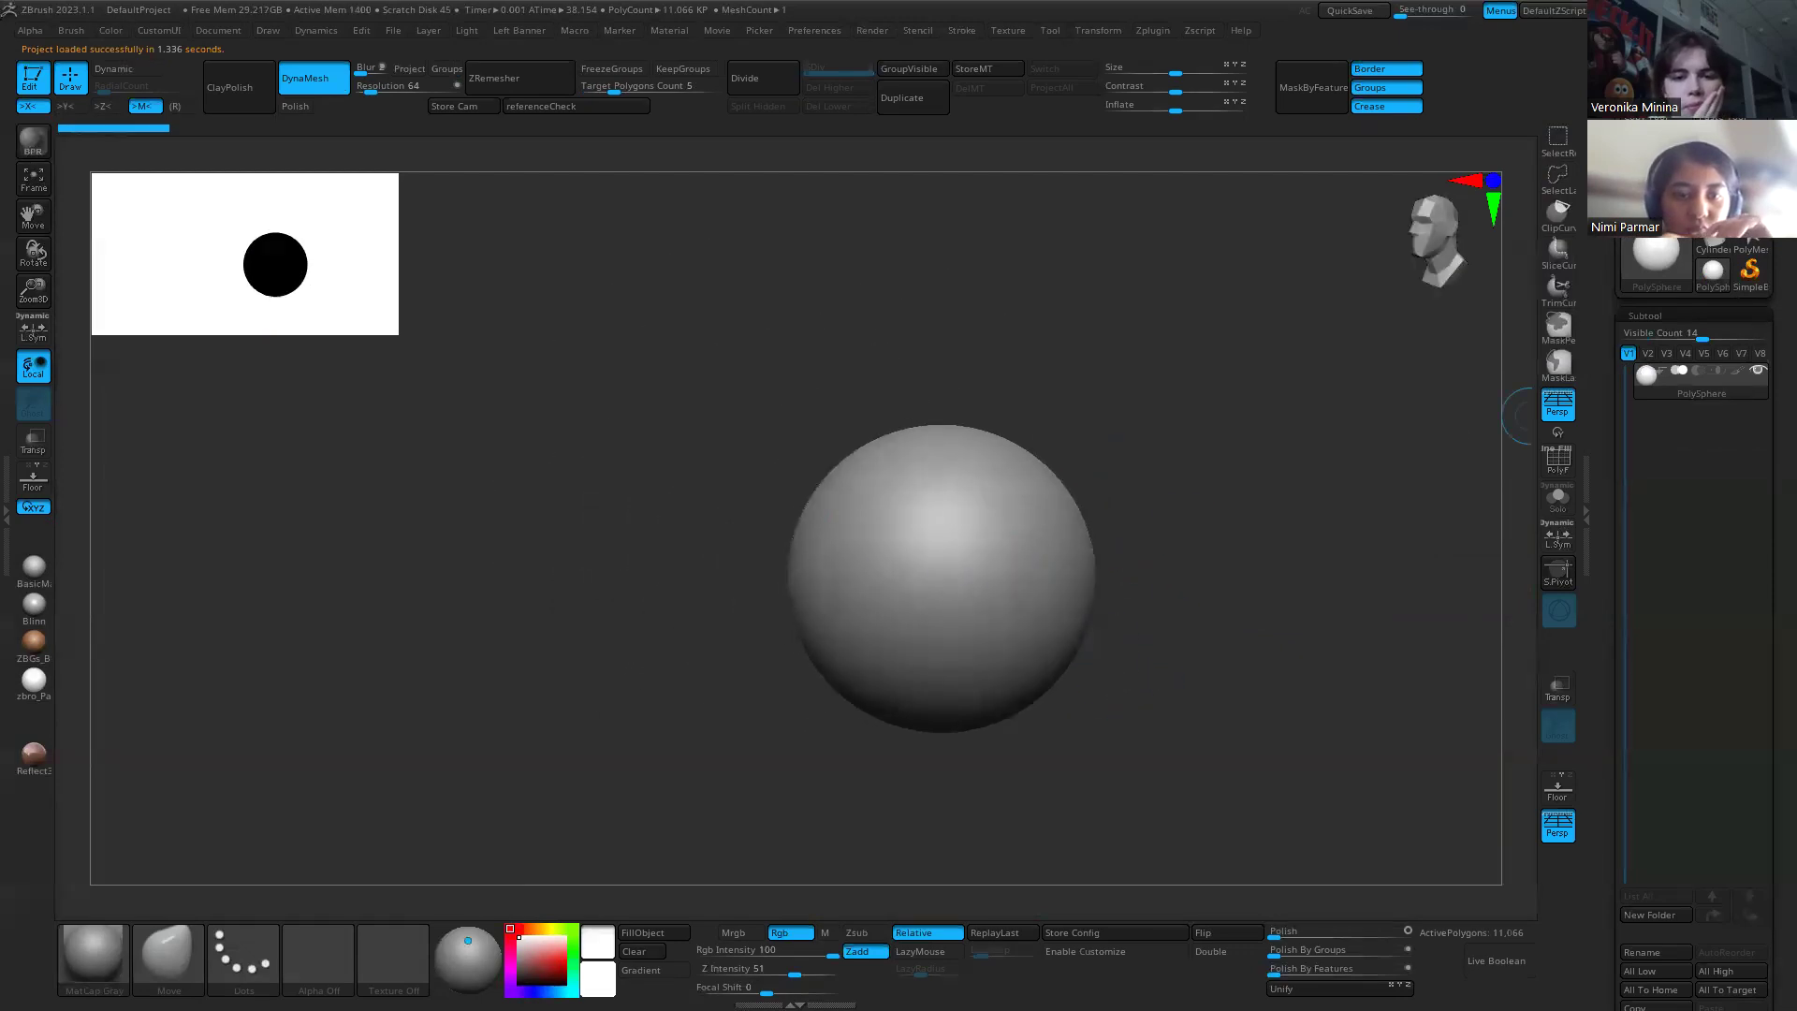
{"action": "left_click_drag", "start_coordinate": [1697, 332], "coordinate": [1643, 334]}
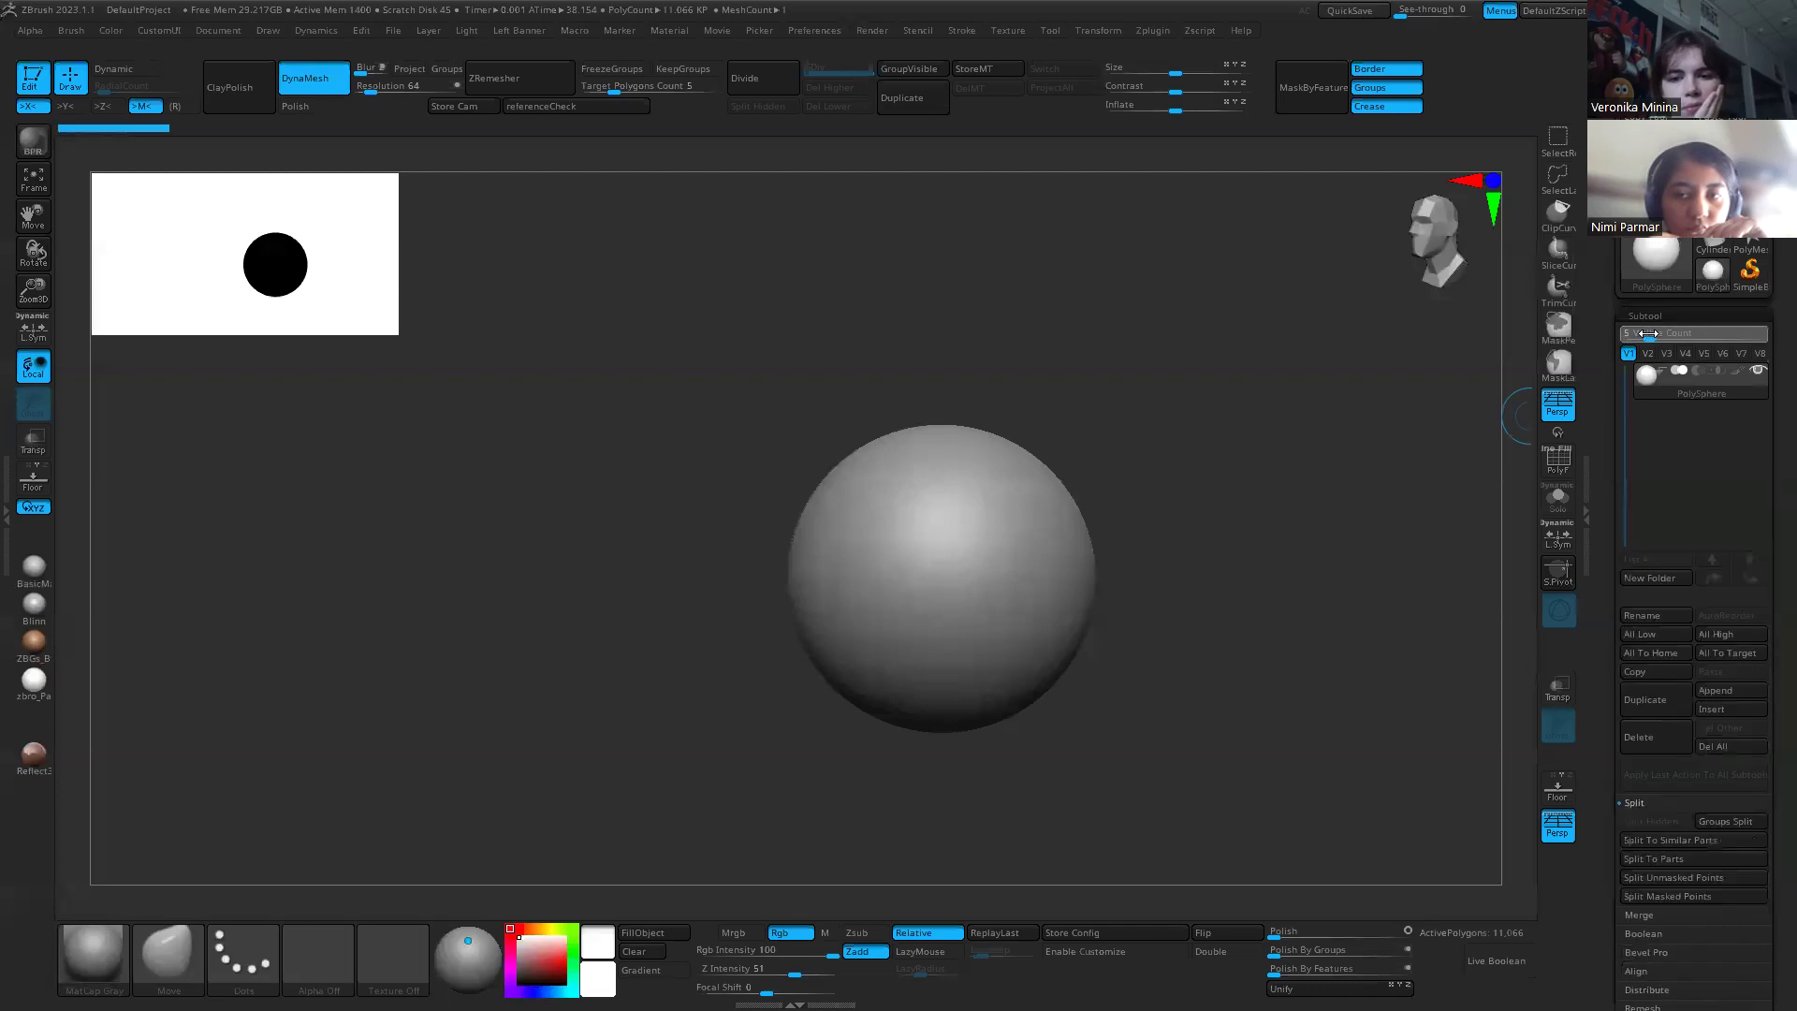
{"action": "scroll", "coordinate": [1658, 552], "scroll_direction": "down", "scroll_amount": 3}
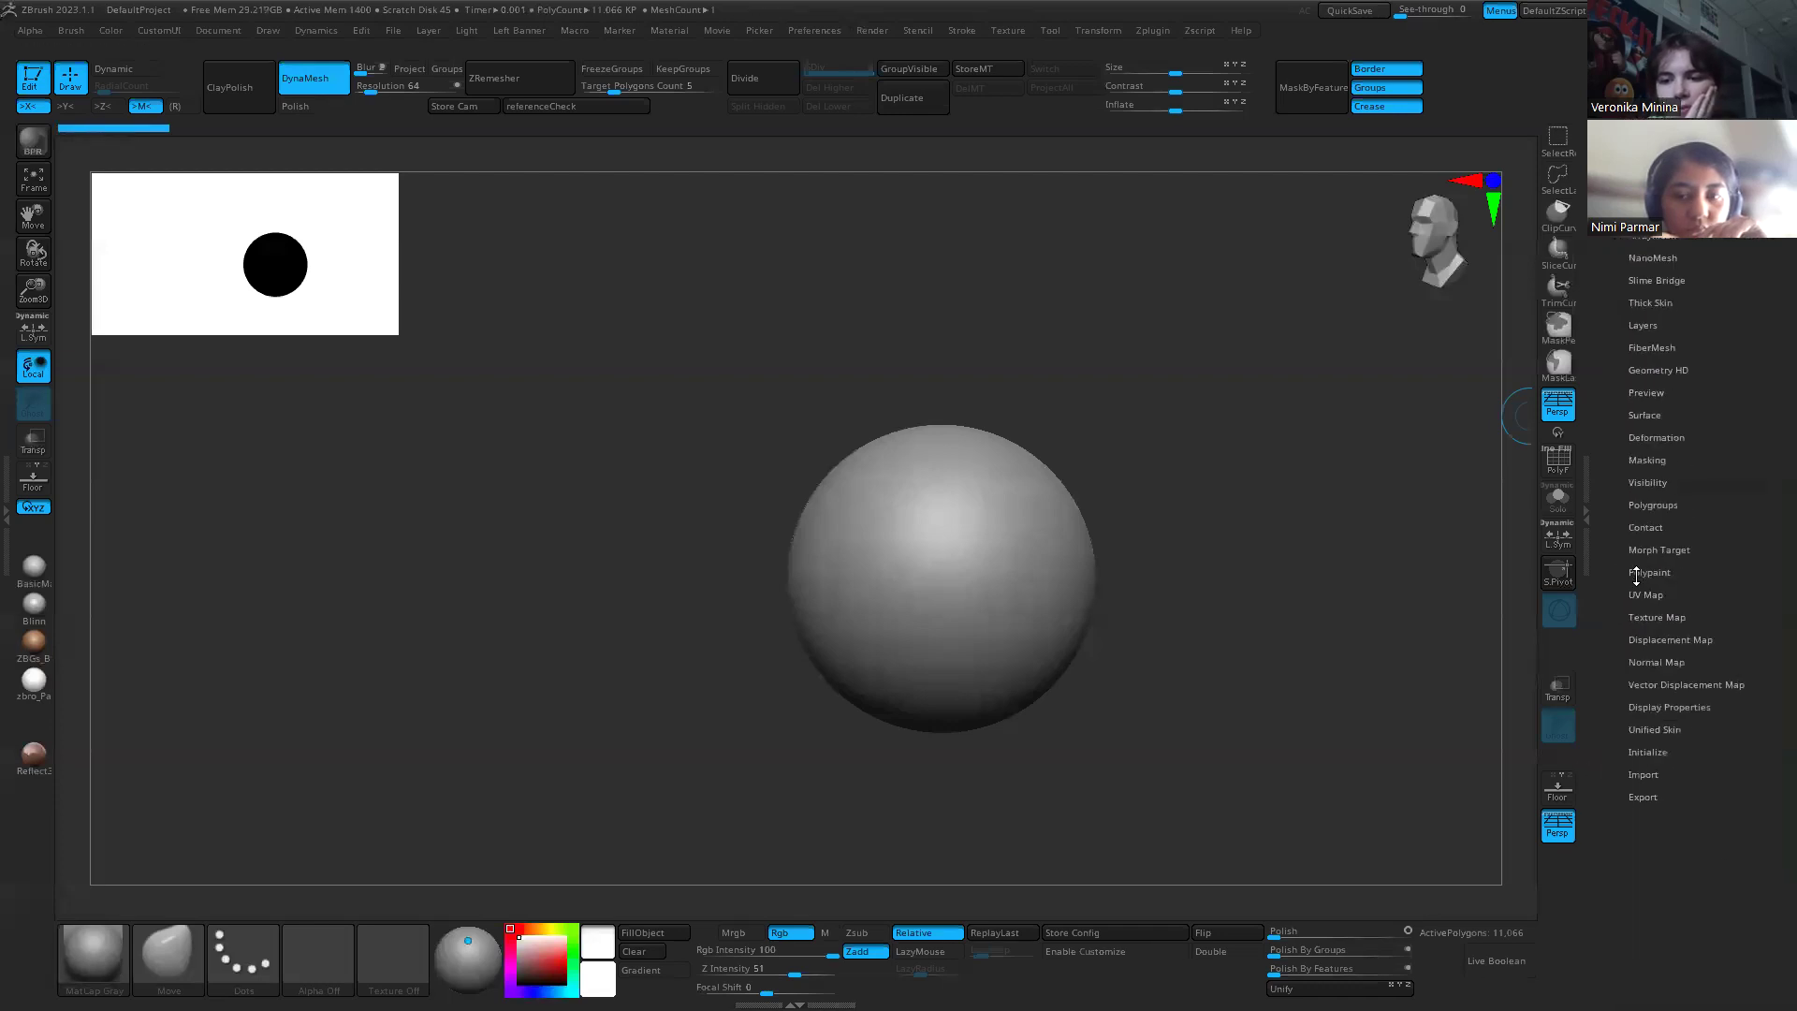
{"action": "scroll", "coordinate": [1658, 552], "scroll_direction": "down", "scroll_amount": 5}
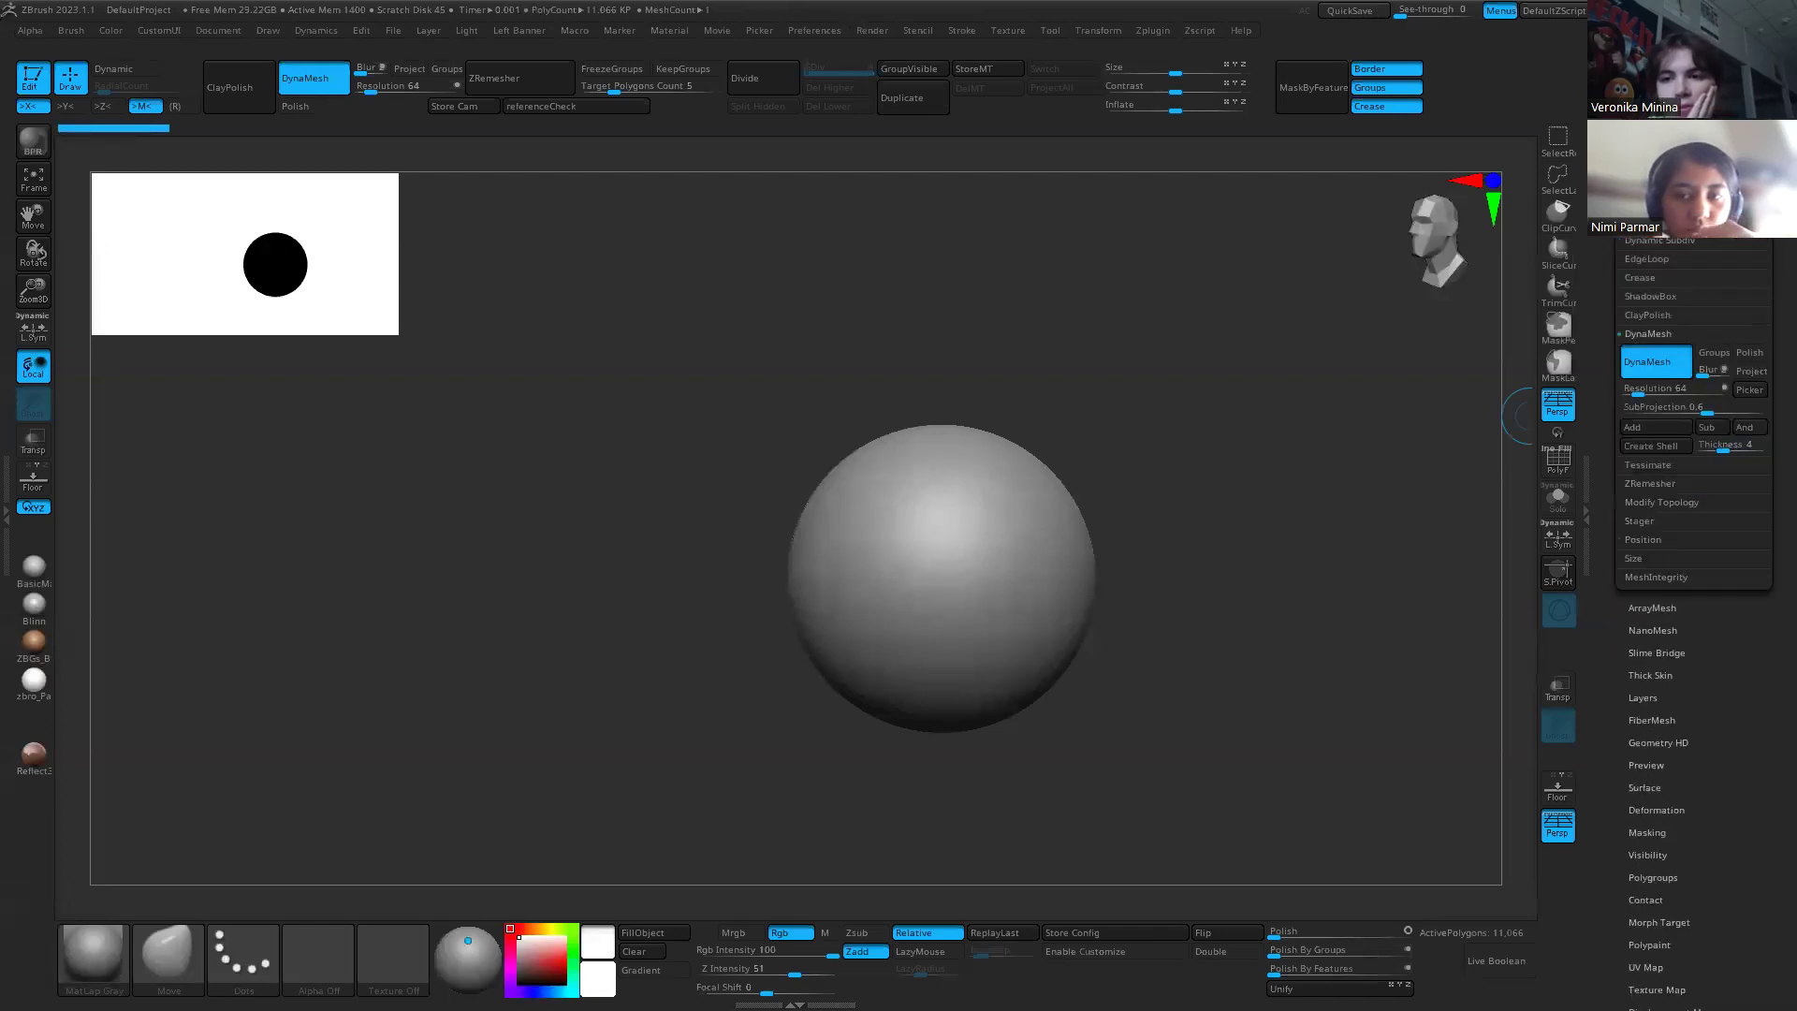
{"action": "scroll", "coordinate": [1606, 246], "scroll_direction": "up", "scroll_amount": 1}
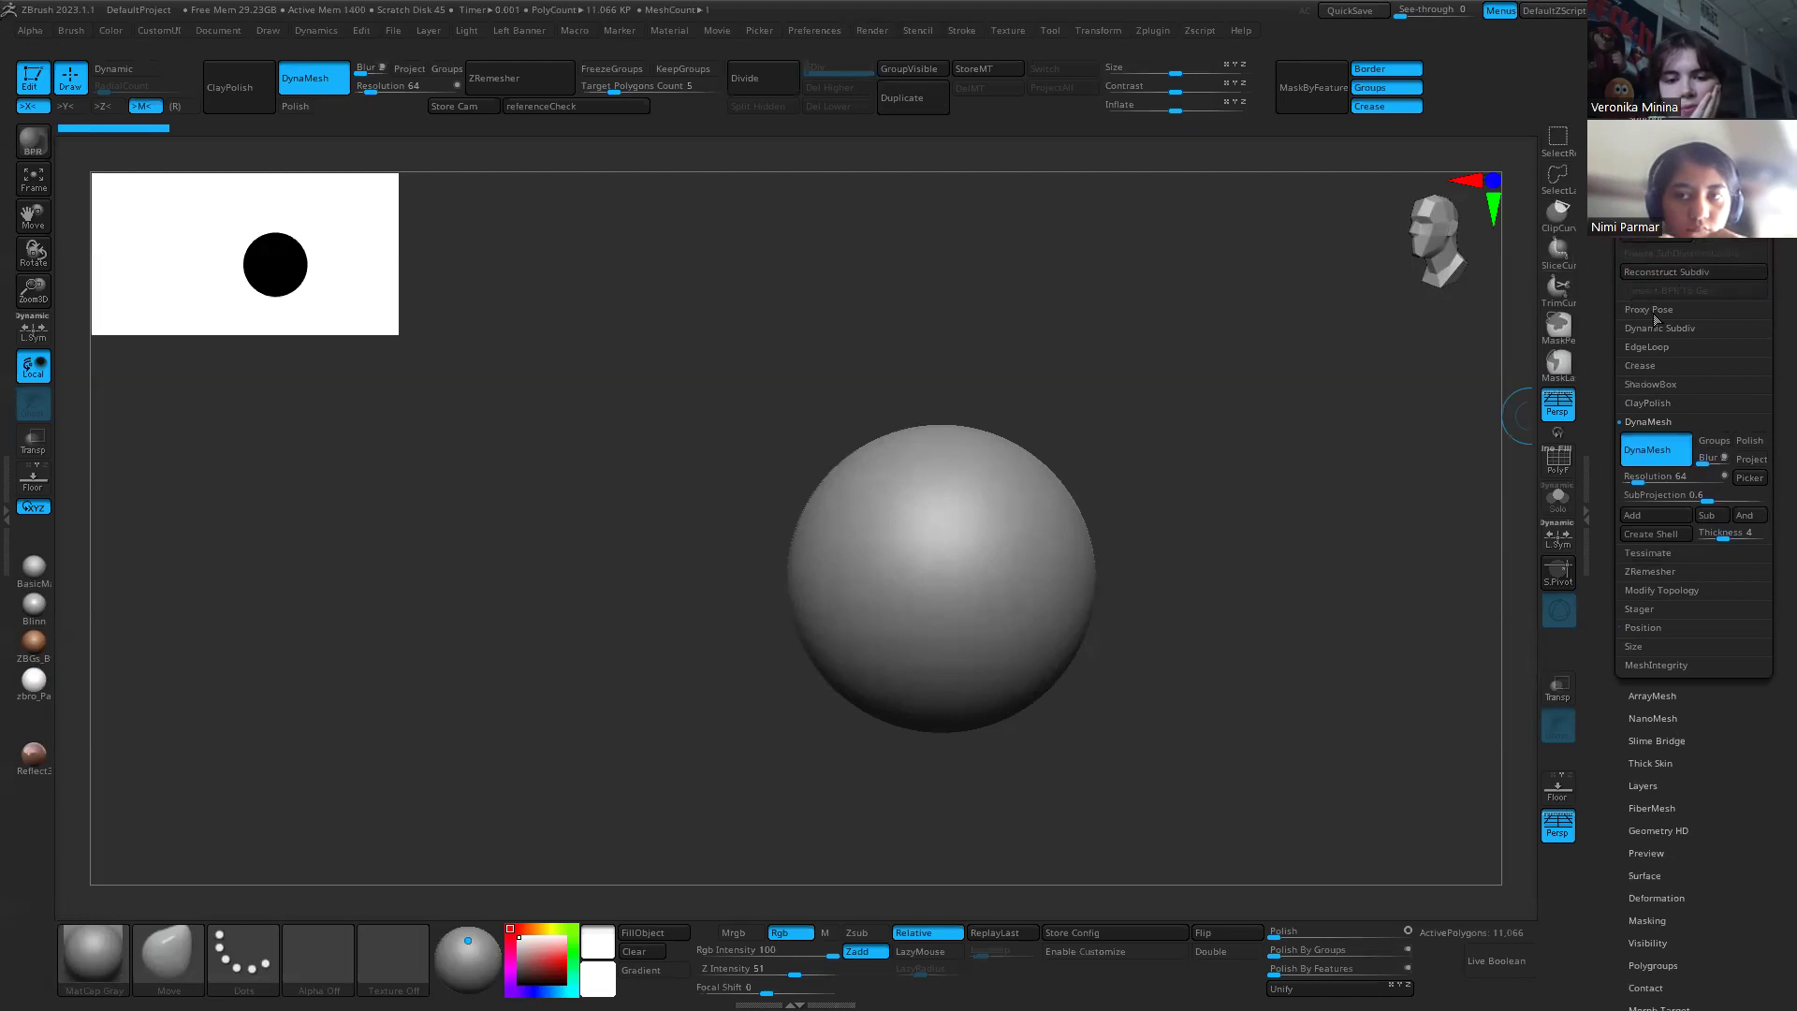
{"action": "left_click_drag", "start_coordinate": [1197, 511], "coordinate": [1076, 483]}
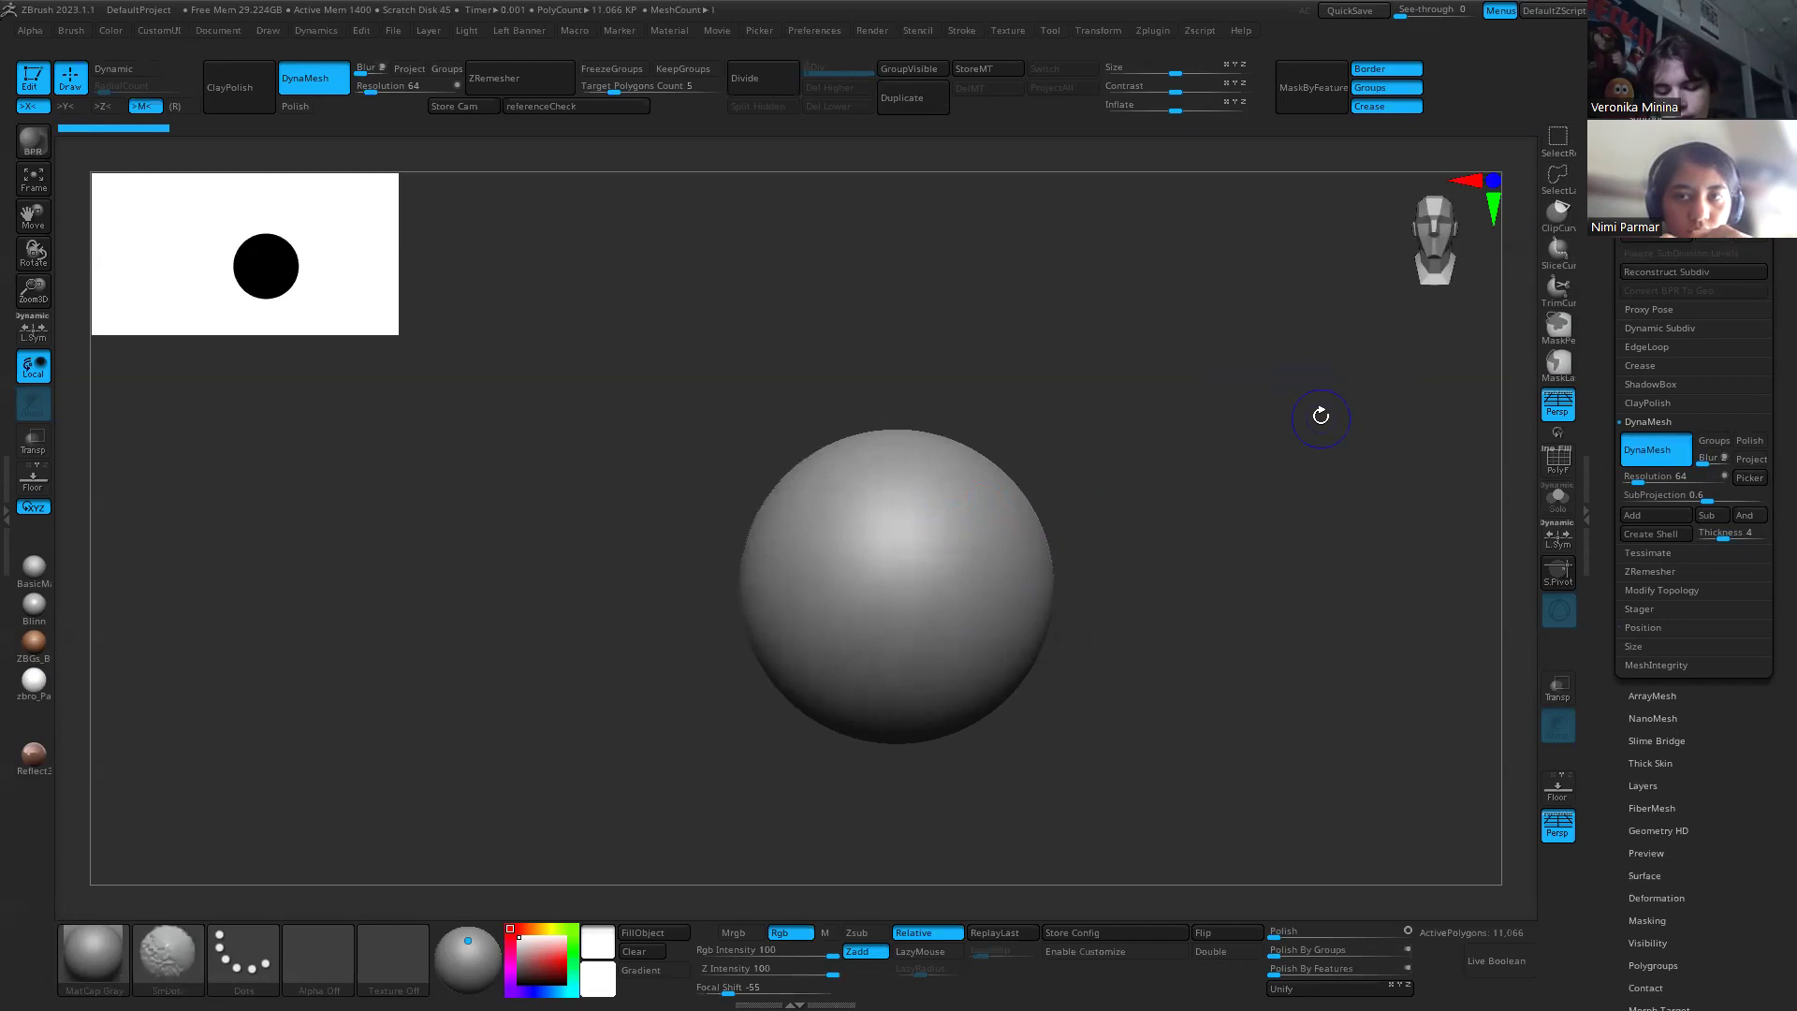
Step: Give the sphere the white paint material with a grey colour and check its wireframe
{"action": "left_click", "coordinate": [1551, 468]}
{"action": "left_click", "coordinate": [1551, 468]}
{"action": "key", "text": "shift+f"}
{"action": "key", "text": "shift+f"}
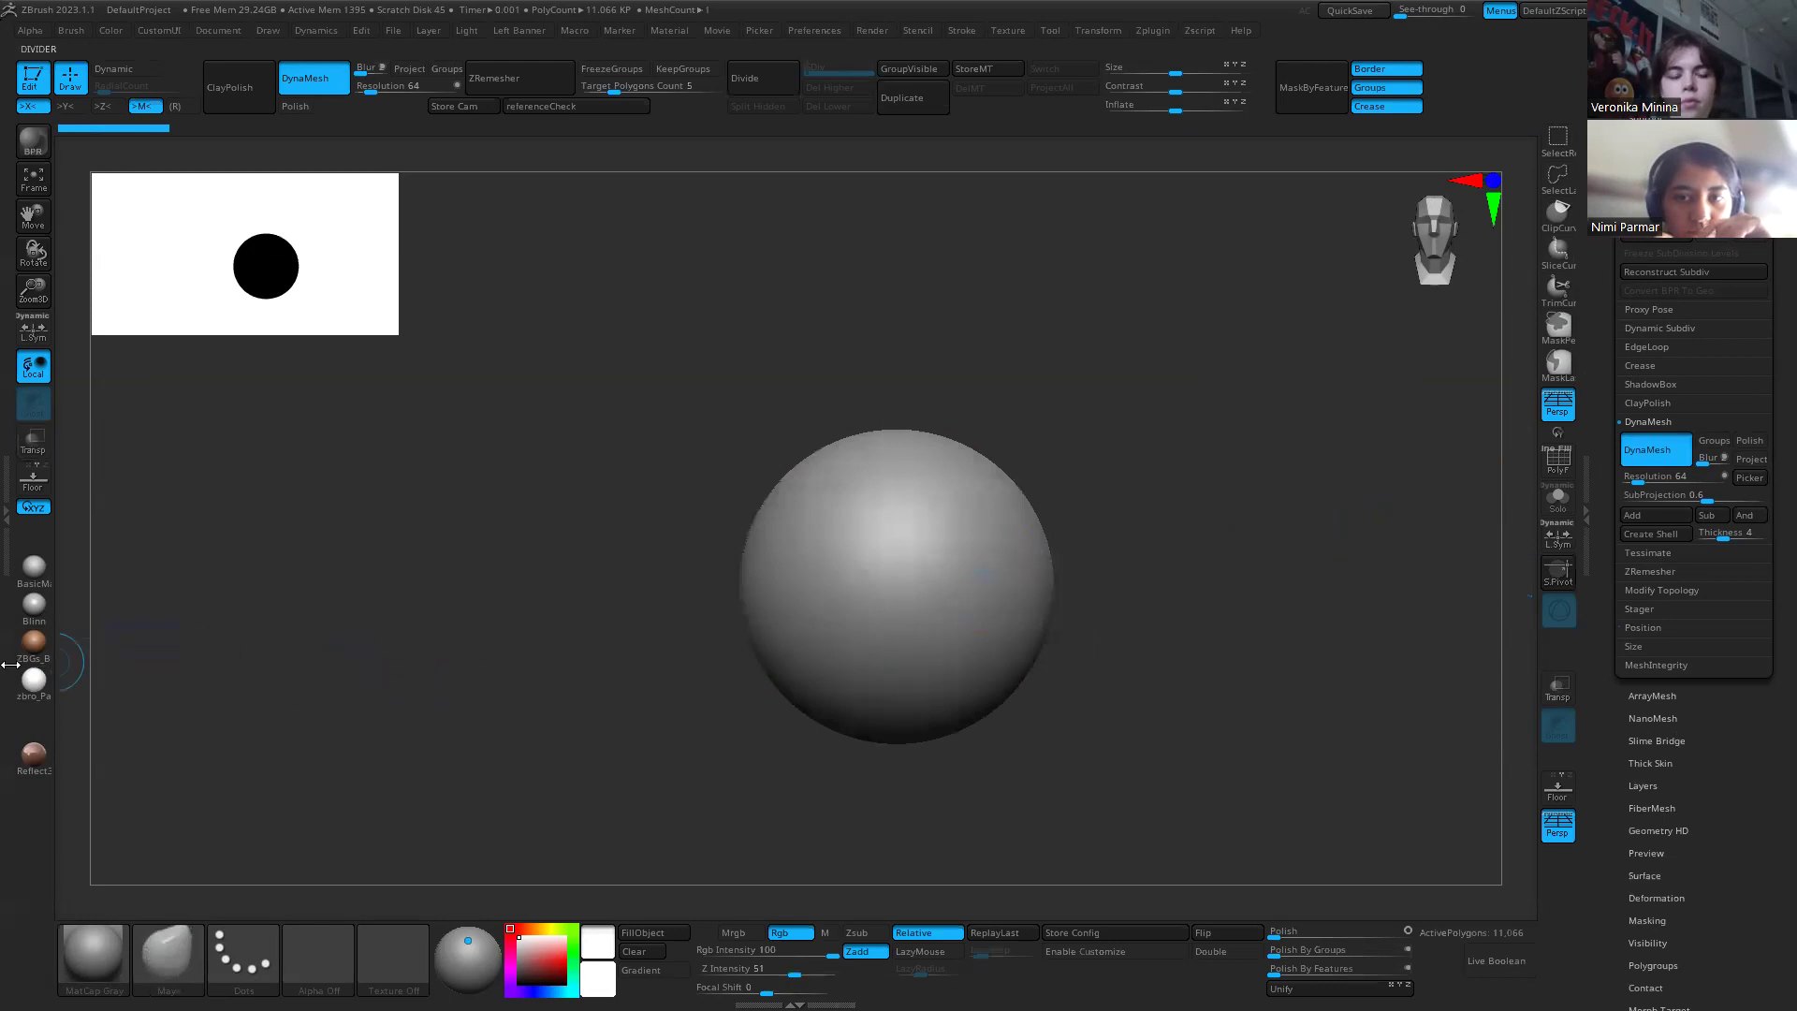
{"action": "left_click", "coordinate": [33, 688]}
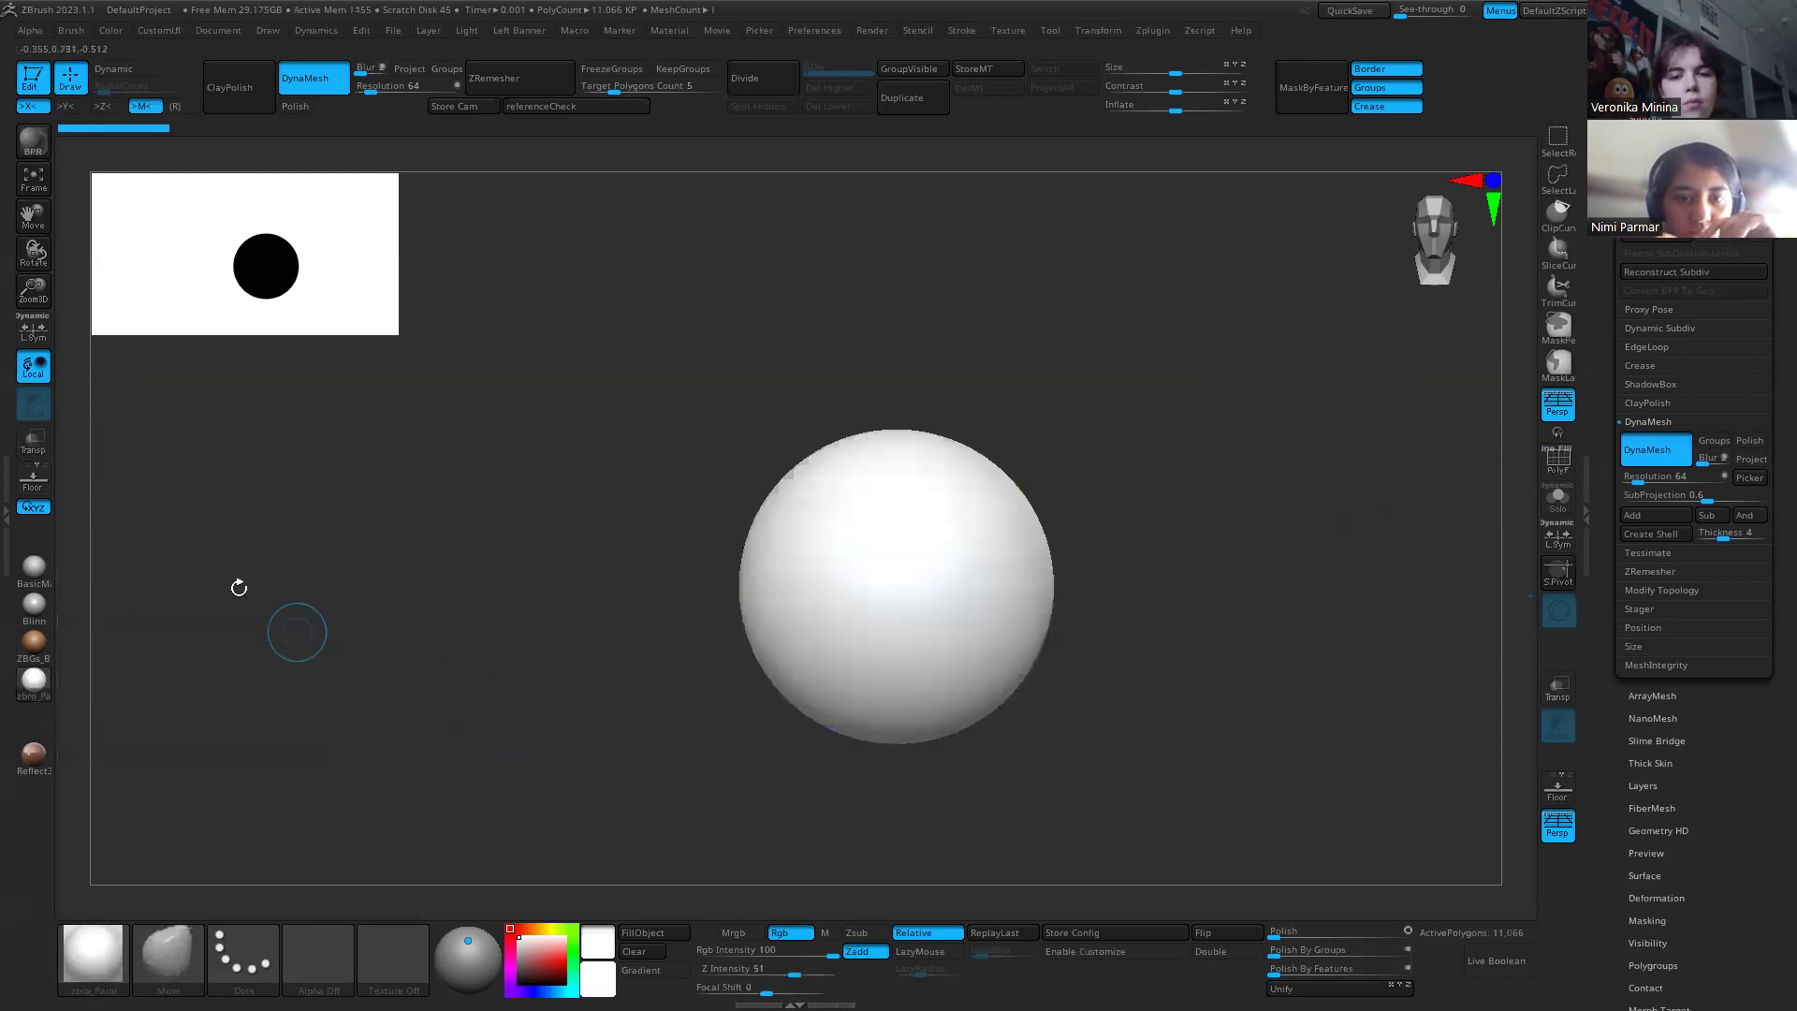
{"action": "left_click", "coordinate": [524, 955]}
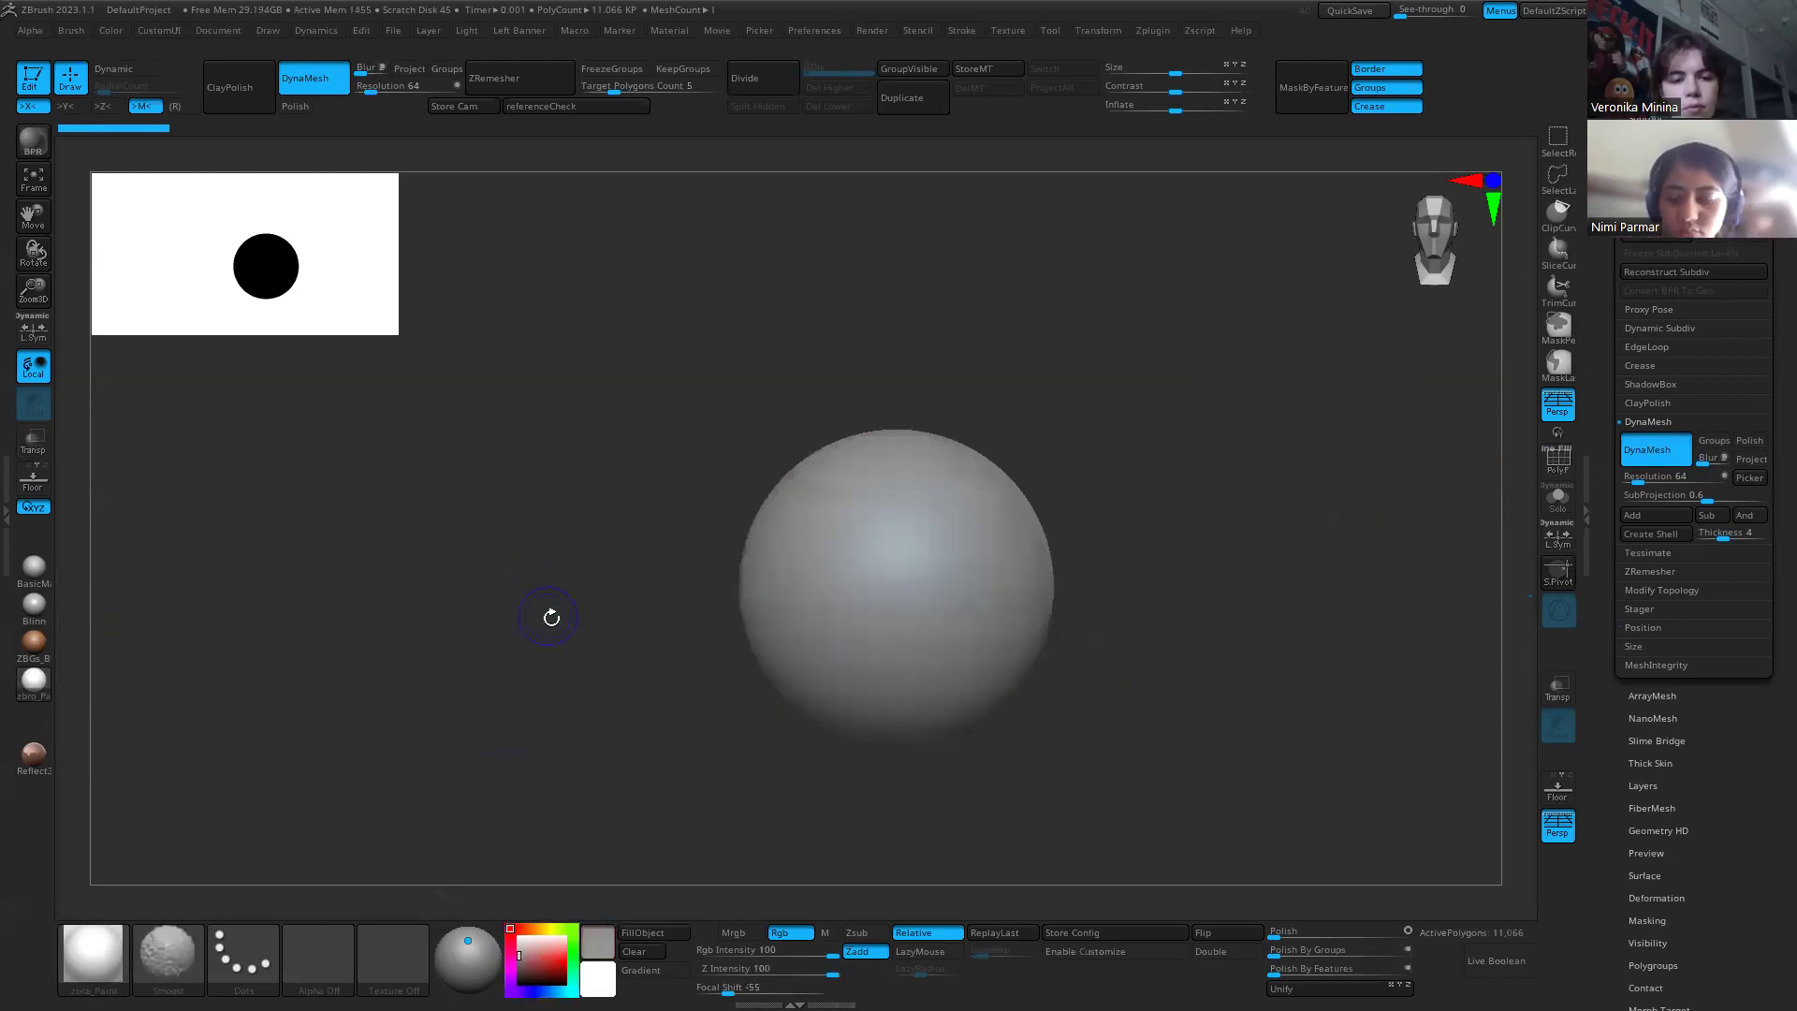
{"action": "key", "text": "shift+f"}
{"action": "key", "text": "shift+f"}
{"action": "key", "text": "shift+f"}
{"action": "key", "text": "shift+f"}
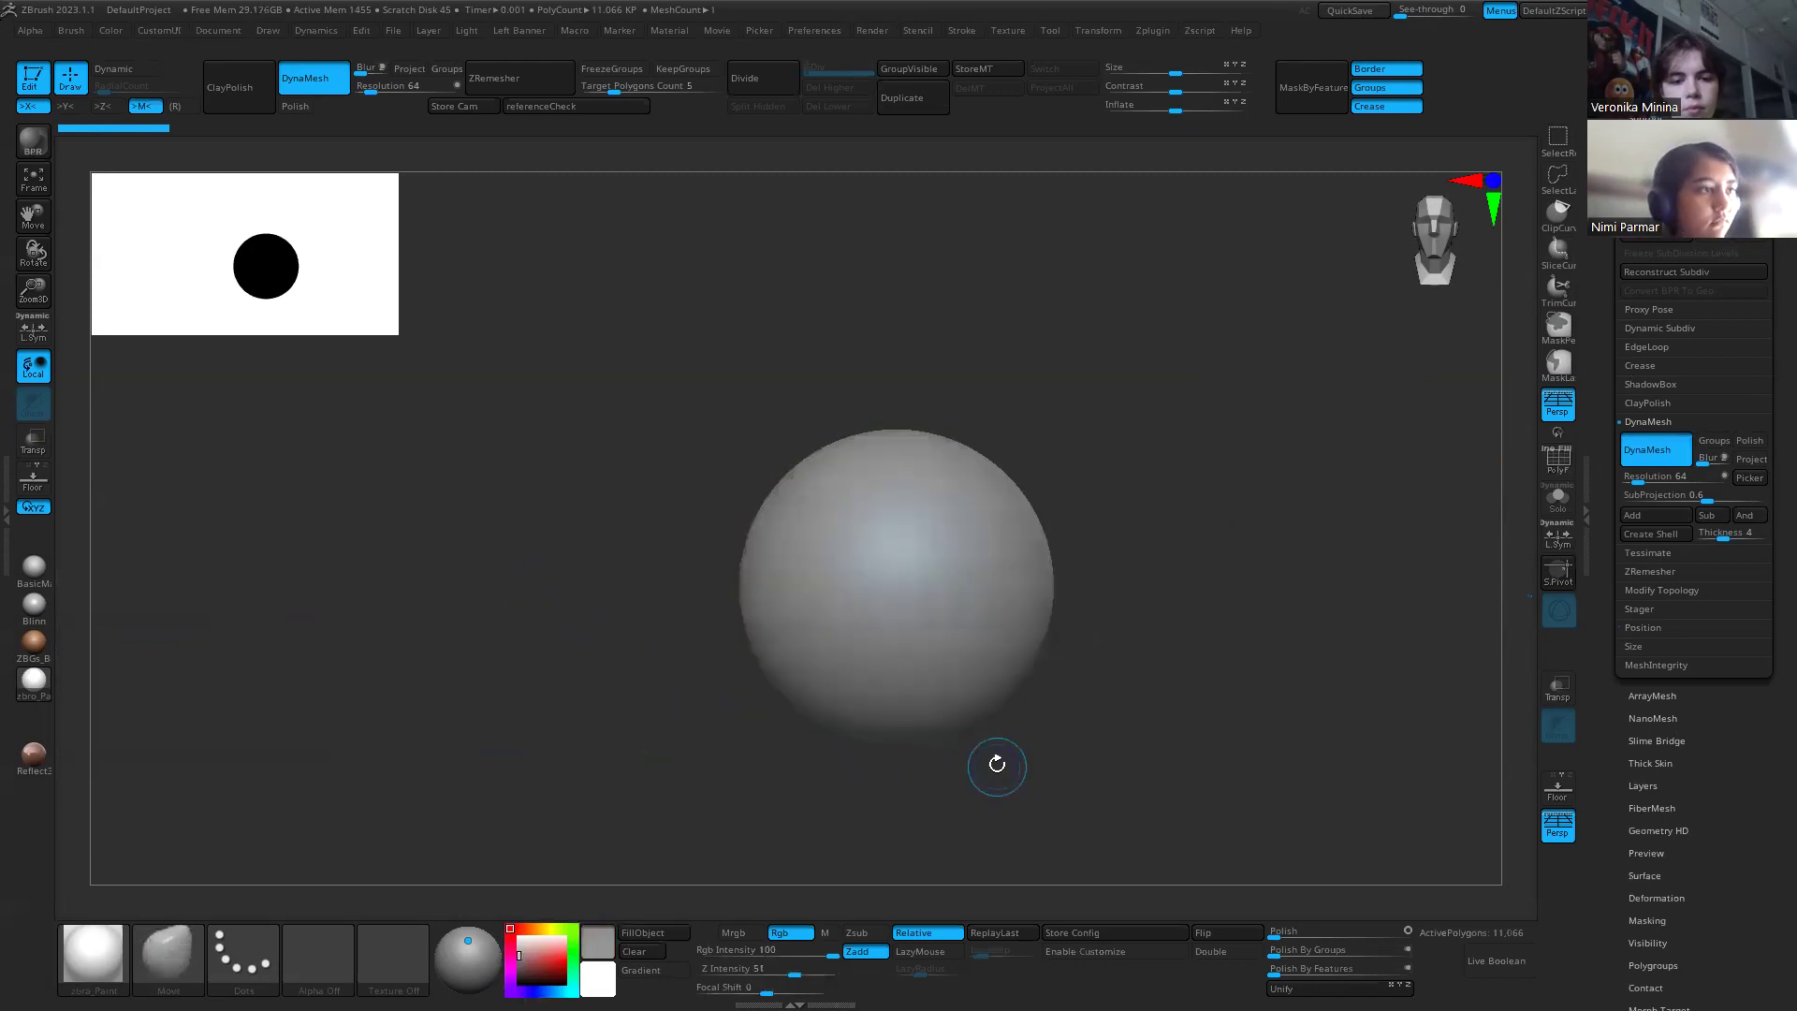
Step: Pull two long mirrored horns out of the sphere's upper sides with the SnakeHook brush and inspect their stretched polygons
{"action": "left_click_drag", "start_coordinate": [980, 395], "coordinate": [946, 542], "text": "alt"}
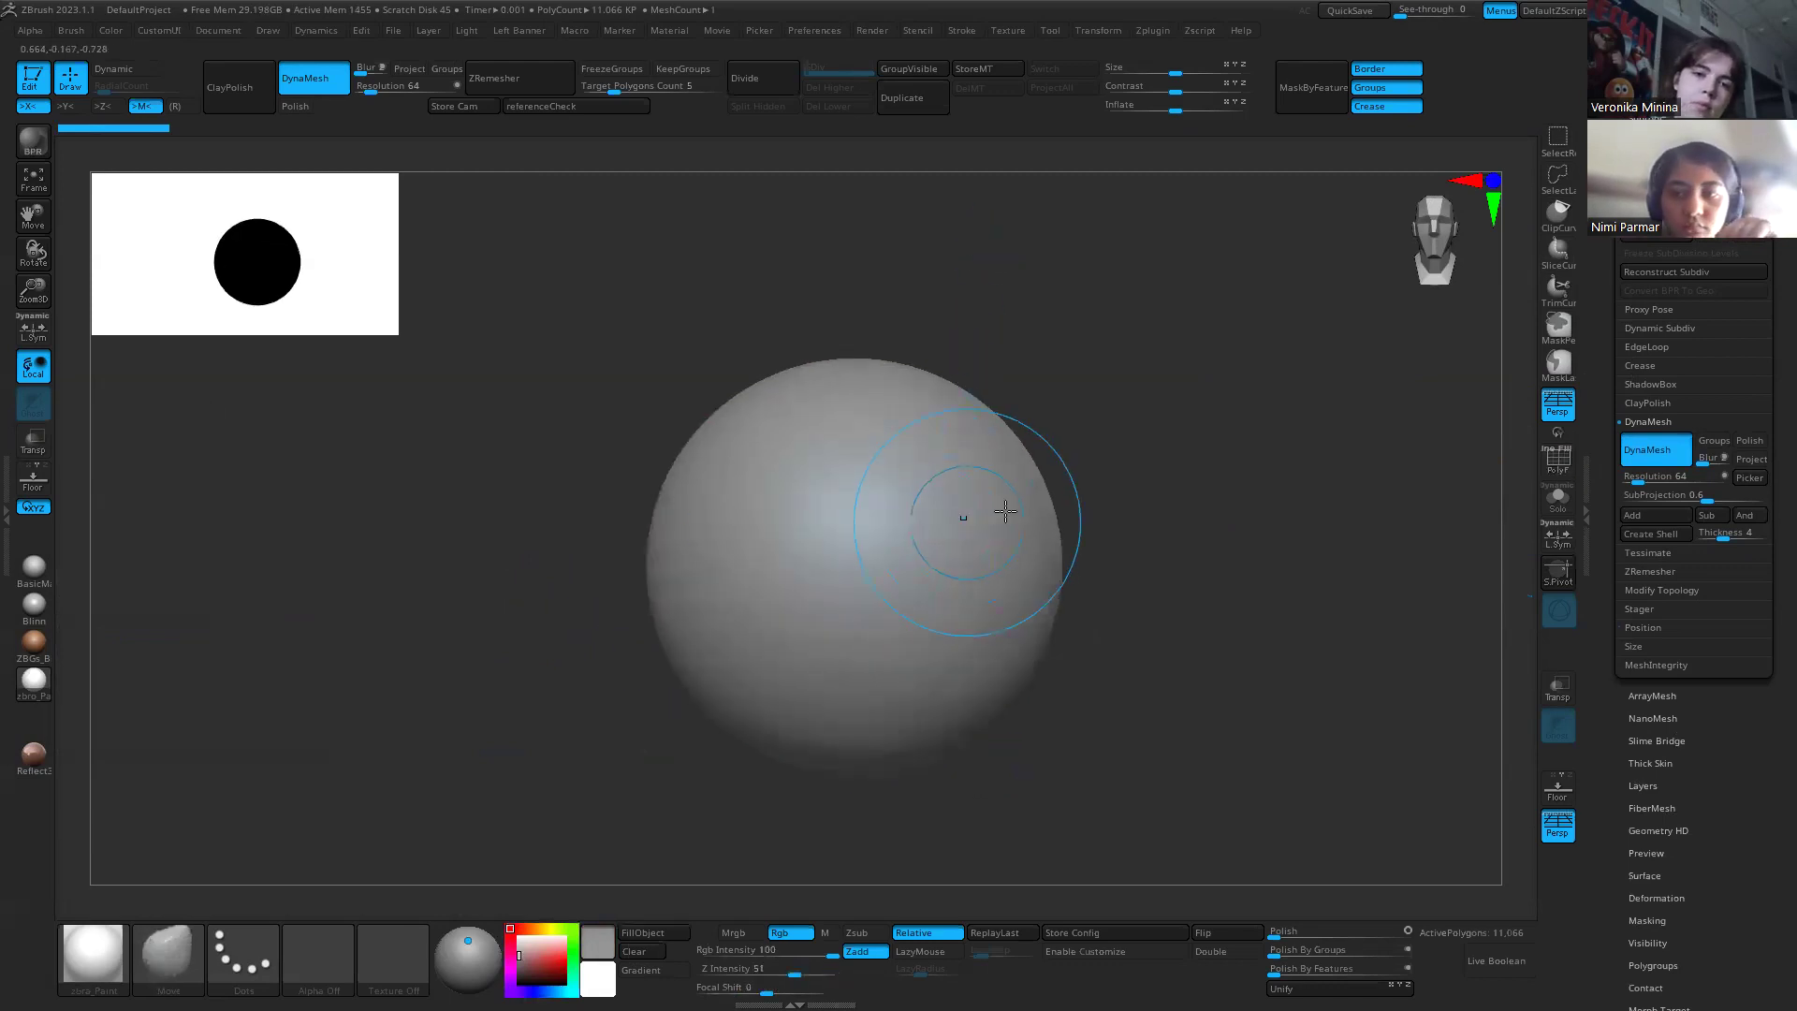
{"action": "left_click_drag", "start_coordinate": [1206, 315], "coordinate": [1147, 381]}
{"action": "key", "text": "b"}
{"action": "key", "text": "s"}
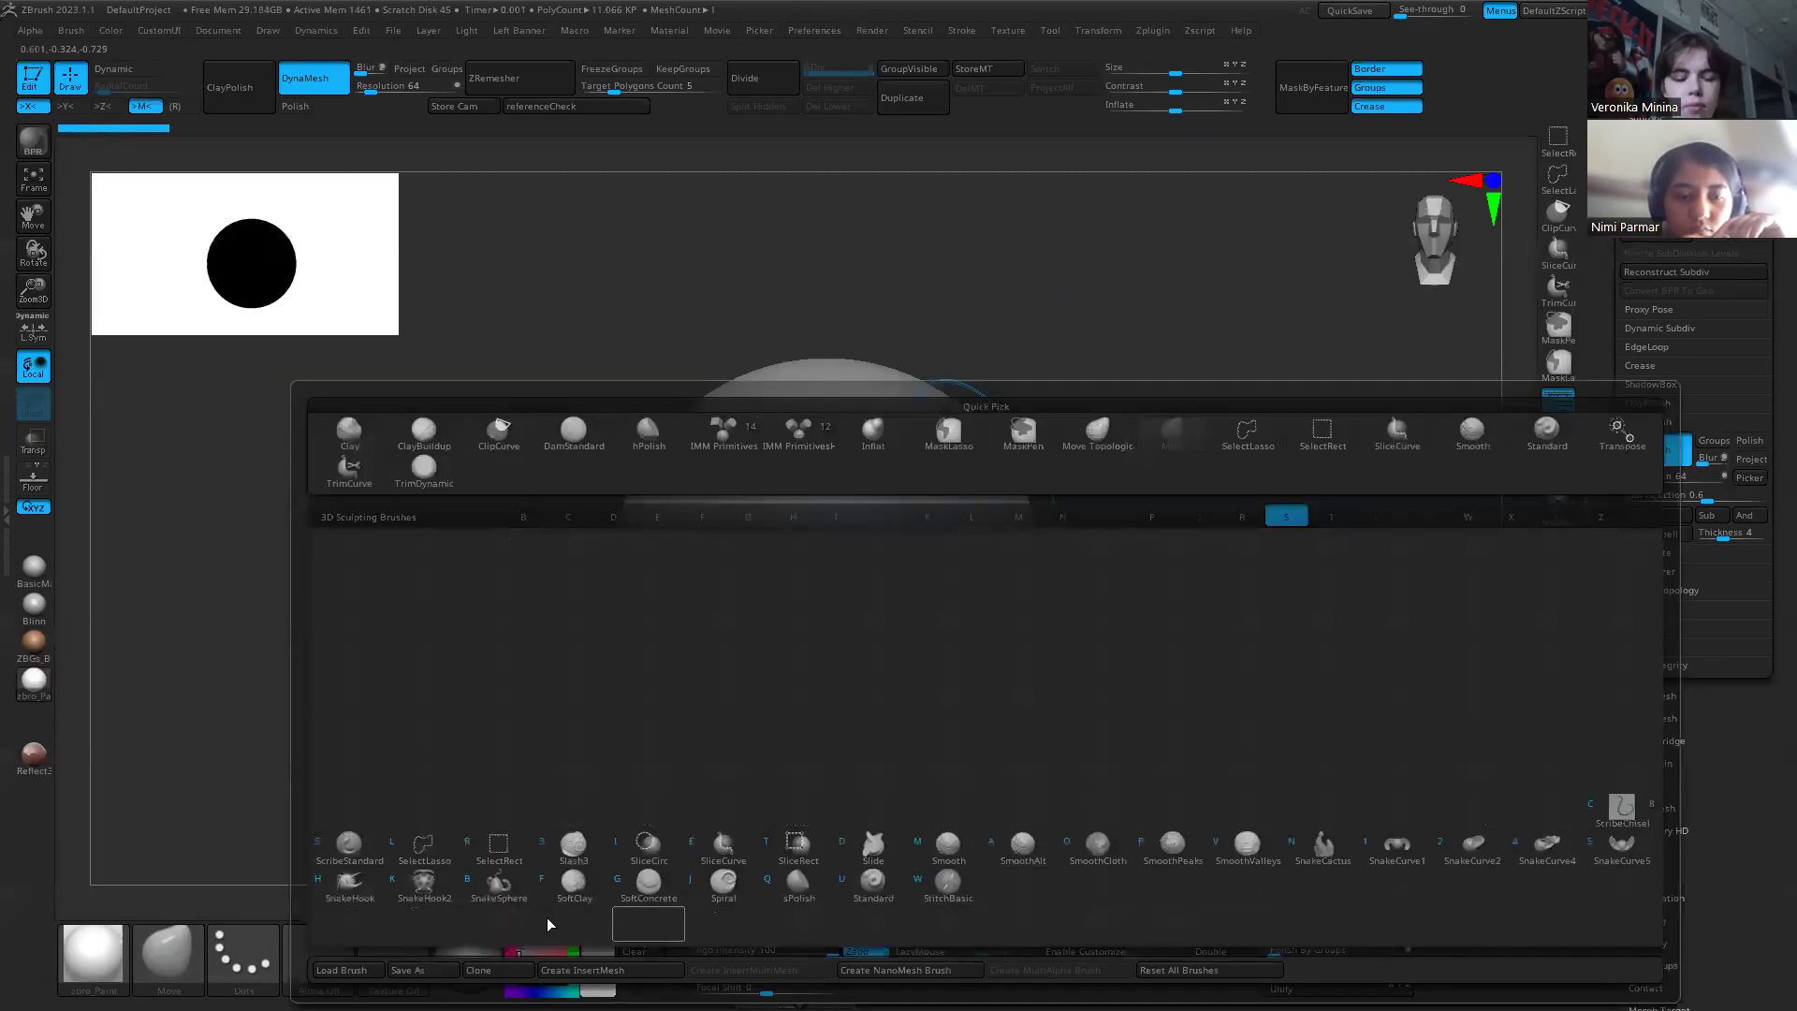
{"action": "key", "text": "h"}
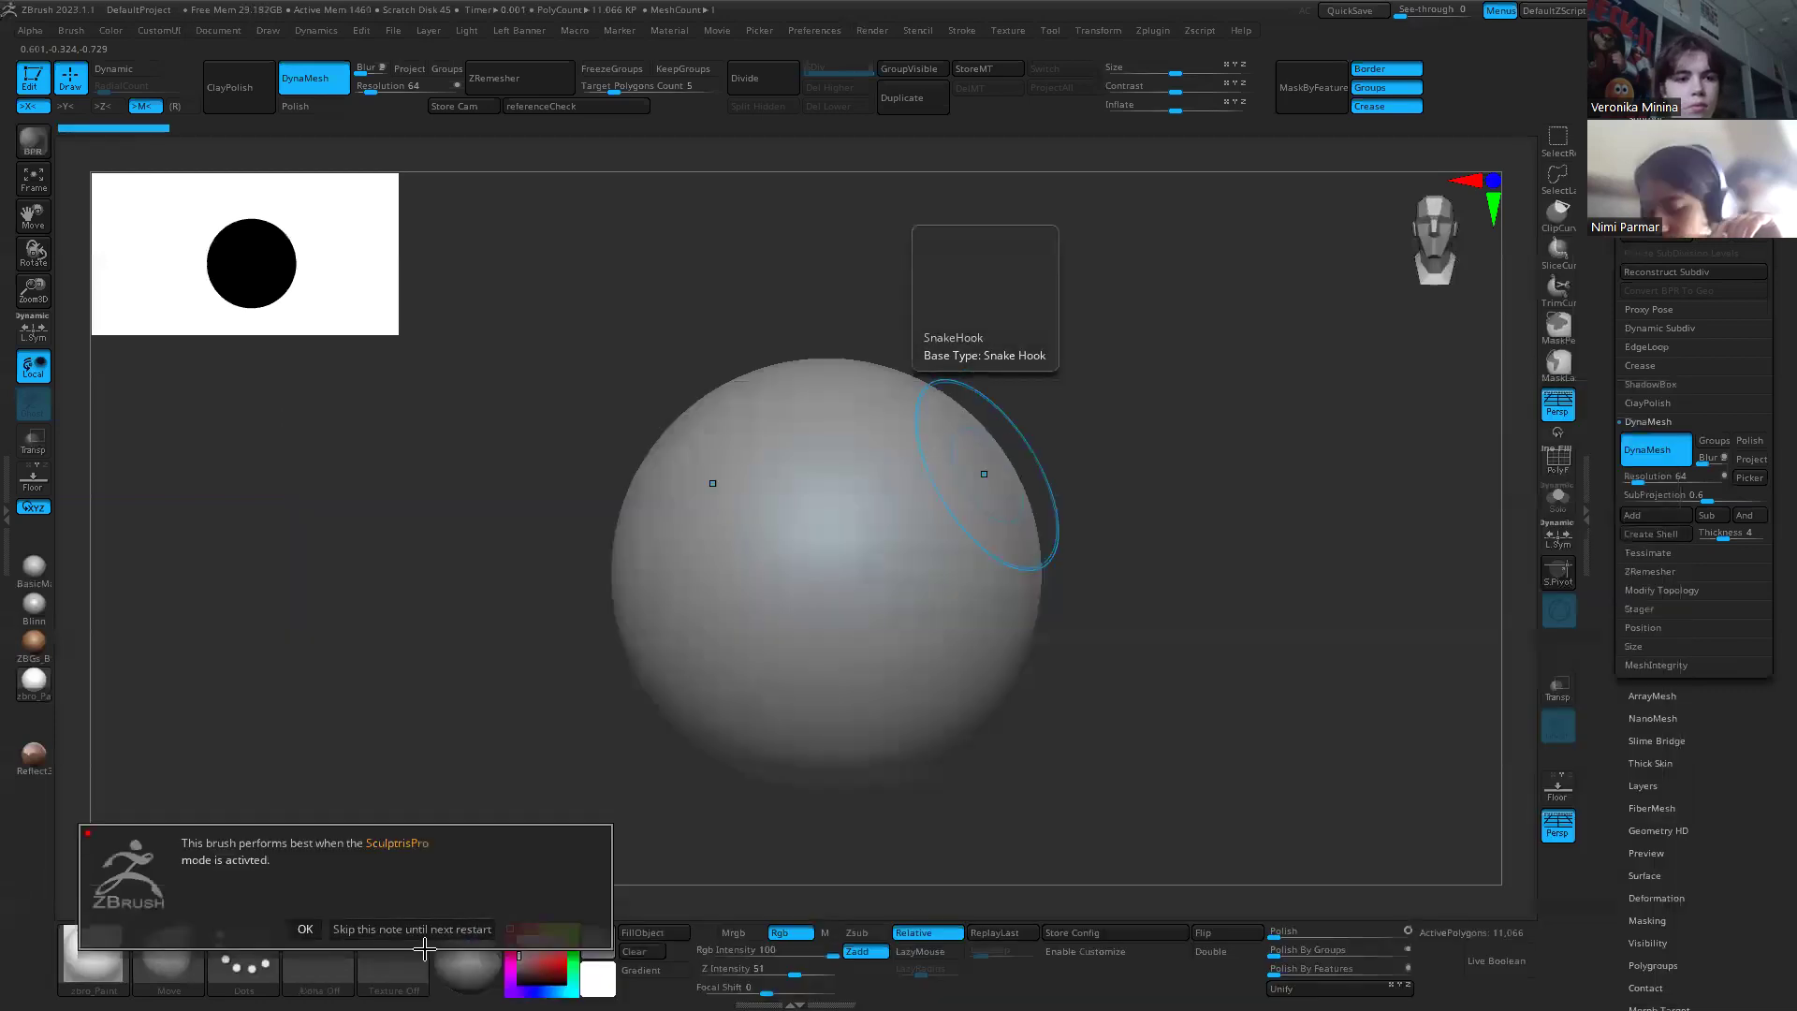
{"action": "mouse_move", "coordinate": [979, 453]}
{"action": "left_mouse_down"}
{"action": "mouse_move", "coordinate": [1050, 360]}
{"action": "mouse_move", "coordinate": [1109, 337]}
{"action": "mouse_move", "coordinate": [1254, 131]}
{"action": "left_mouse_up"}
{"action": "left_click_drag", "start_coordinate": [1180, 361], "coordinate": [800, 820]}
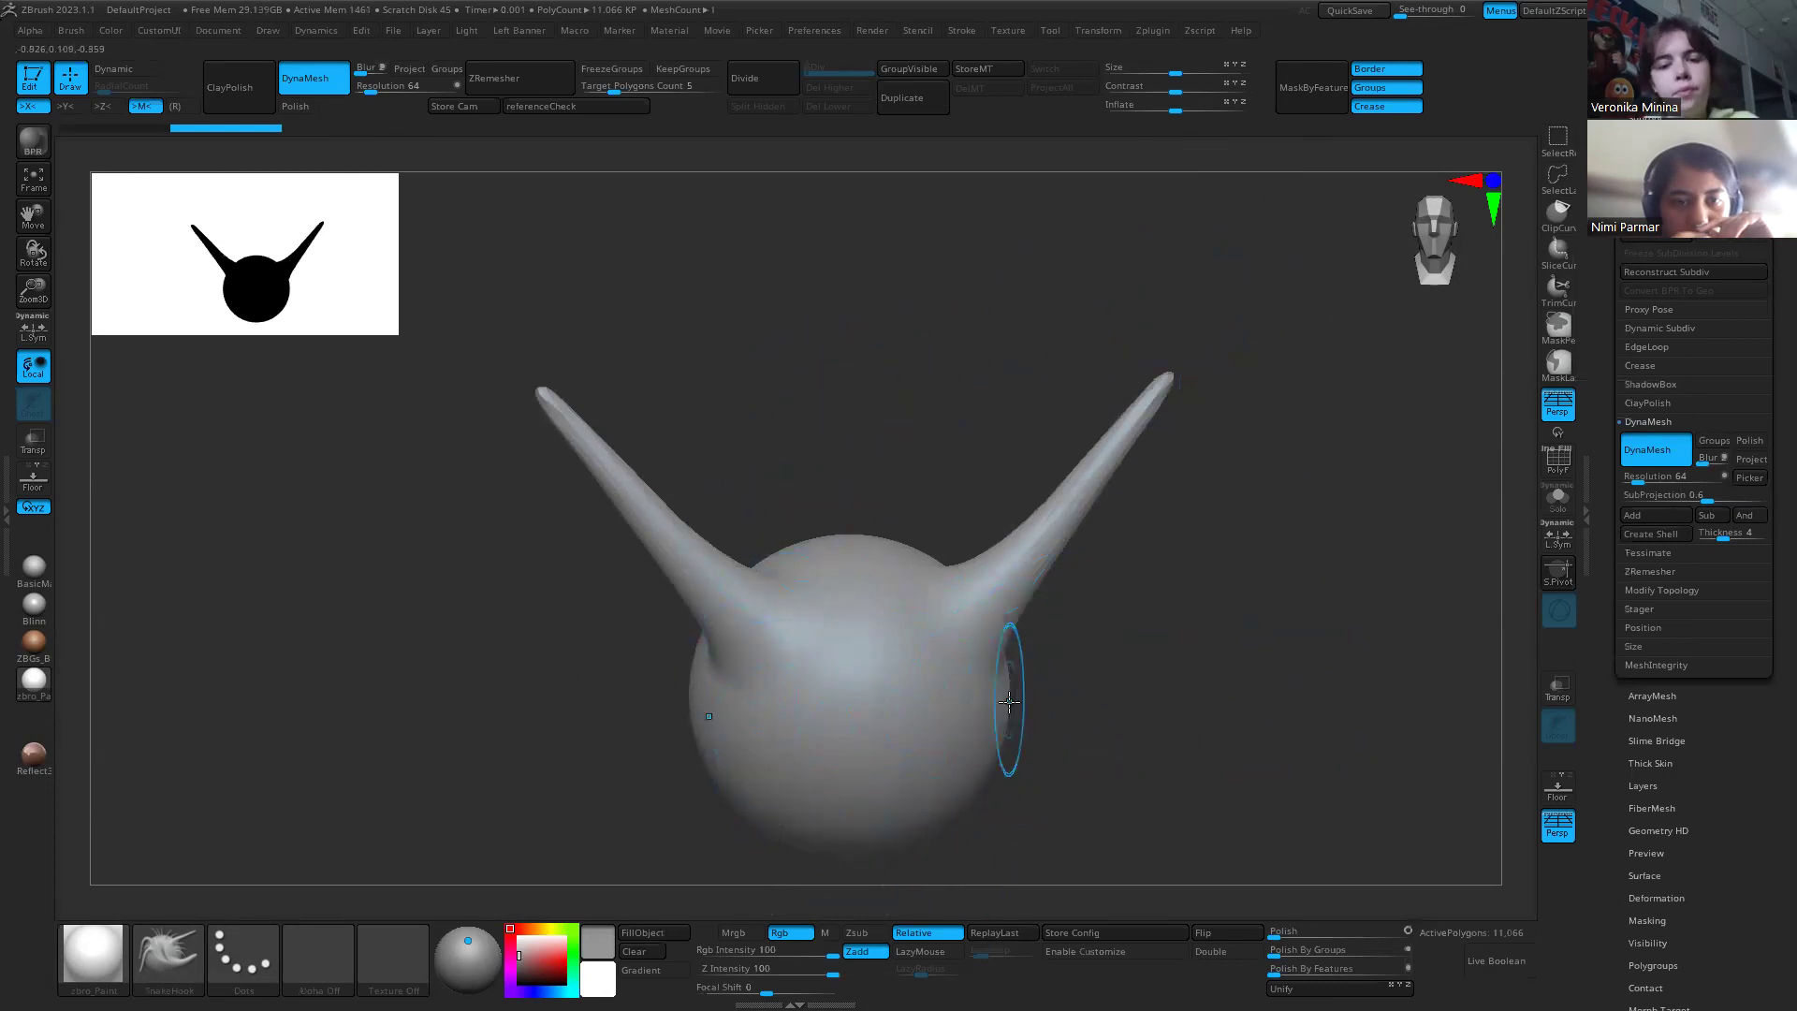
{"action": "left_click_drag", "start_coordinate": [1168, 377], "coordinate": [1218, 281]}
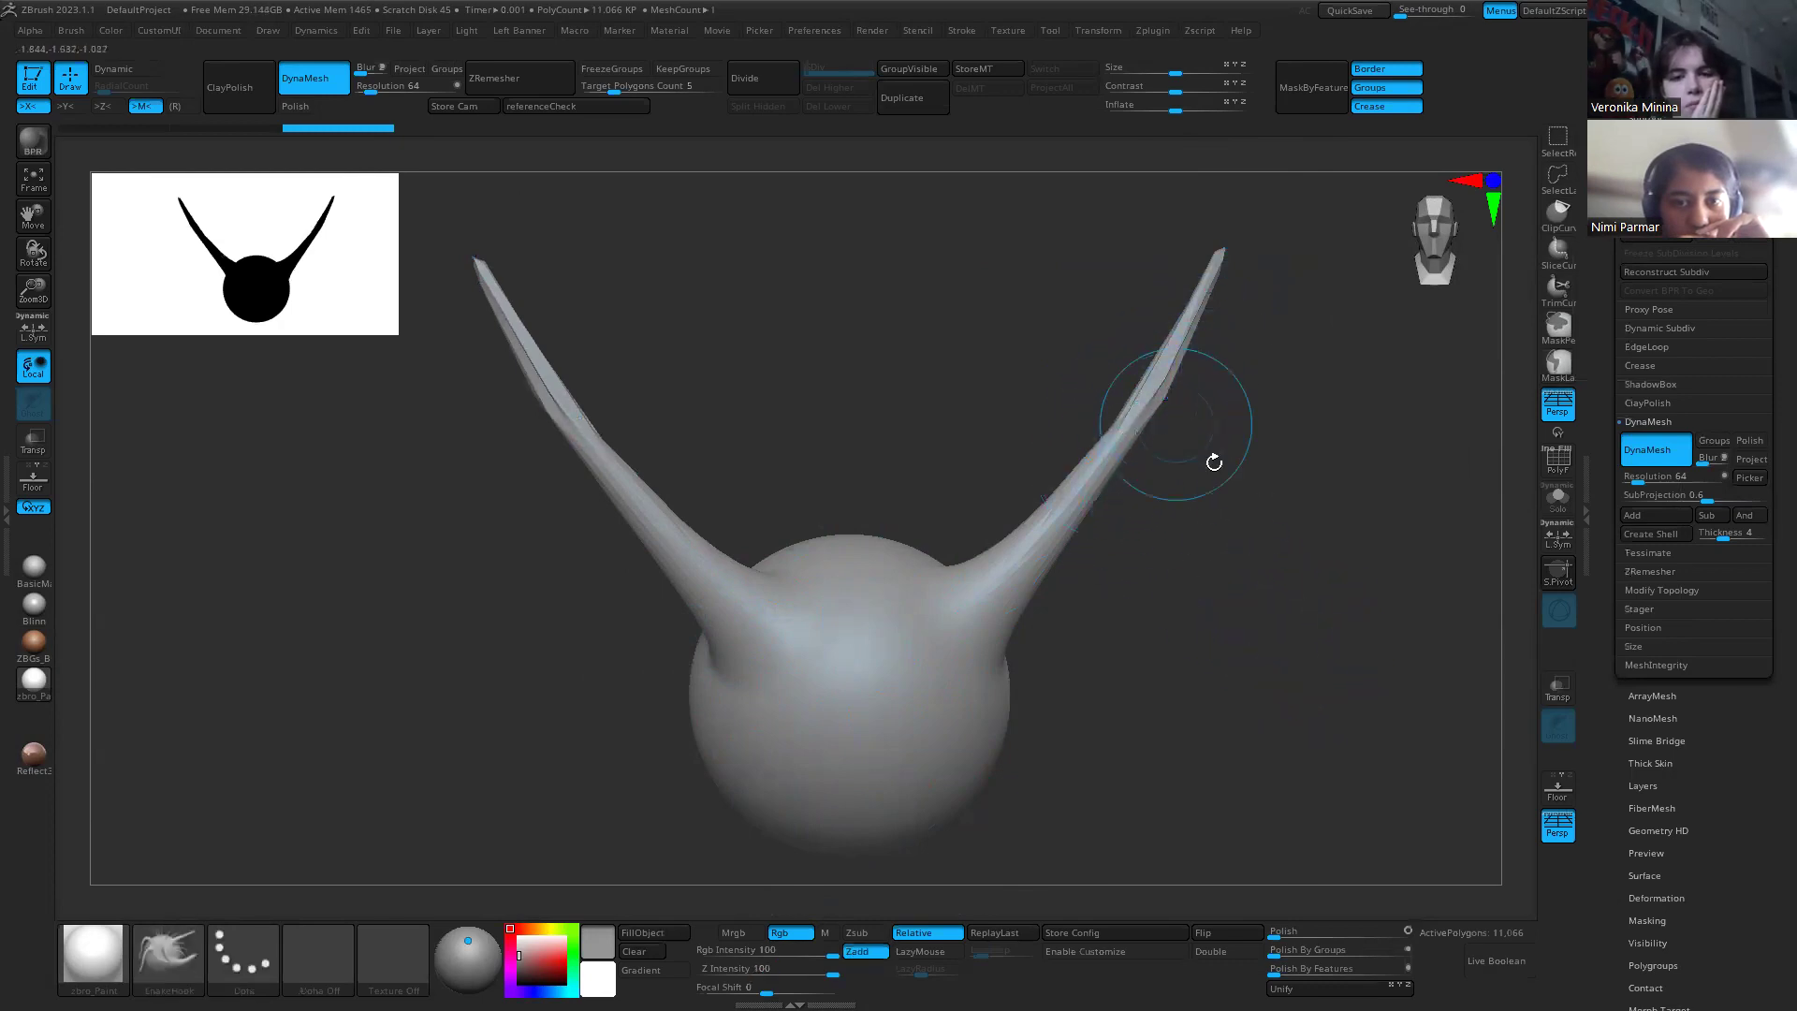
{"action": "key", "text": "shift+f"}
{"action": "key", "text": "shift+f"}
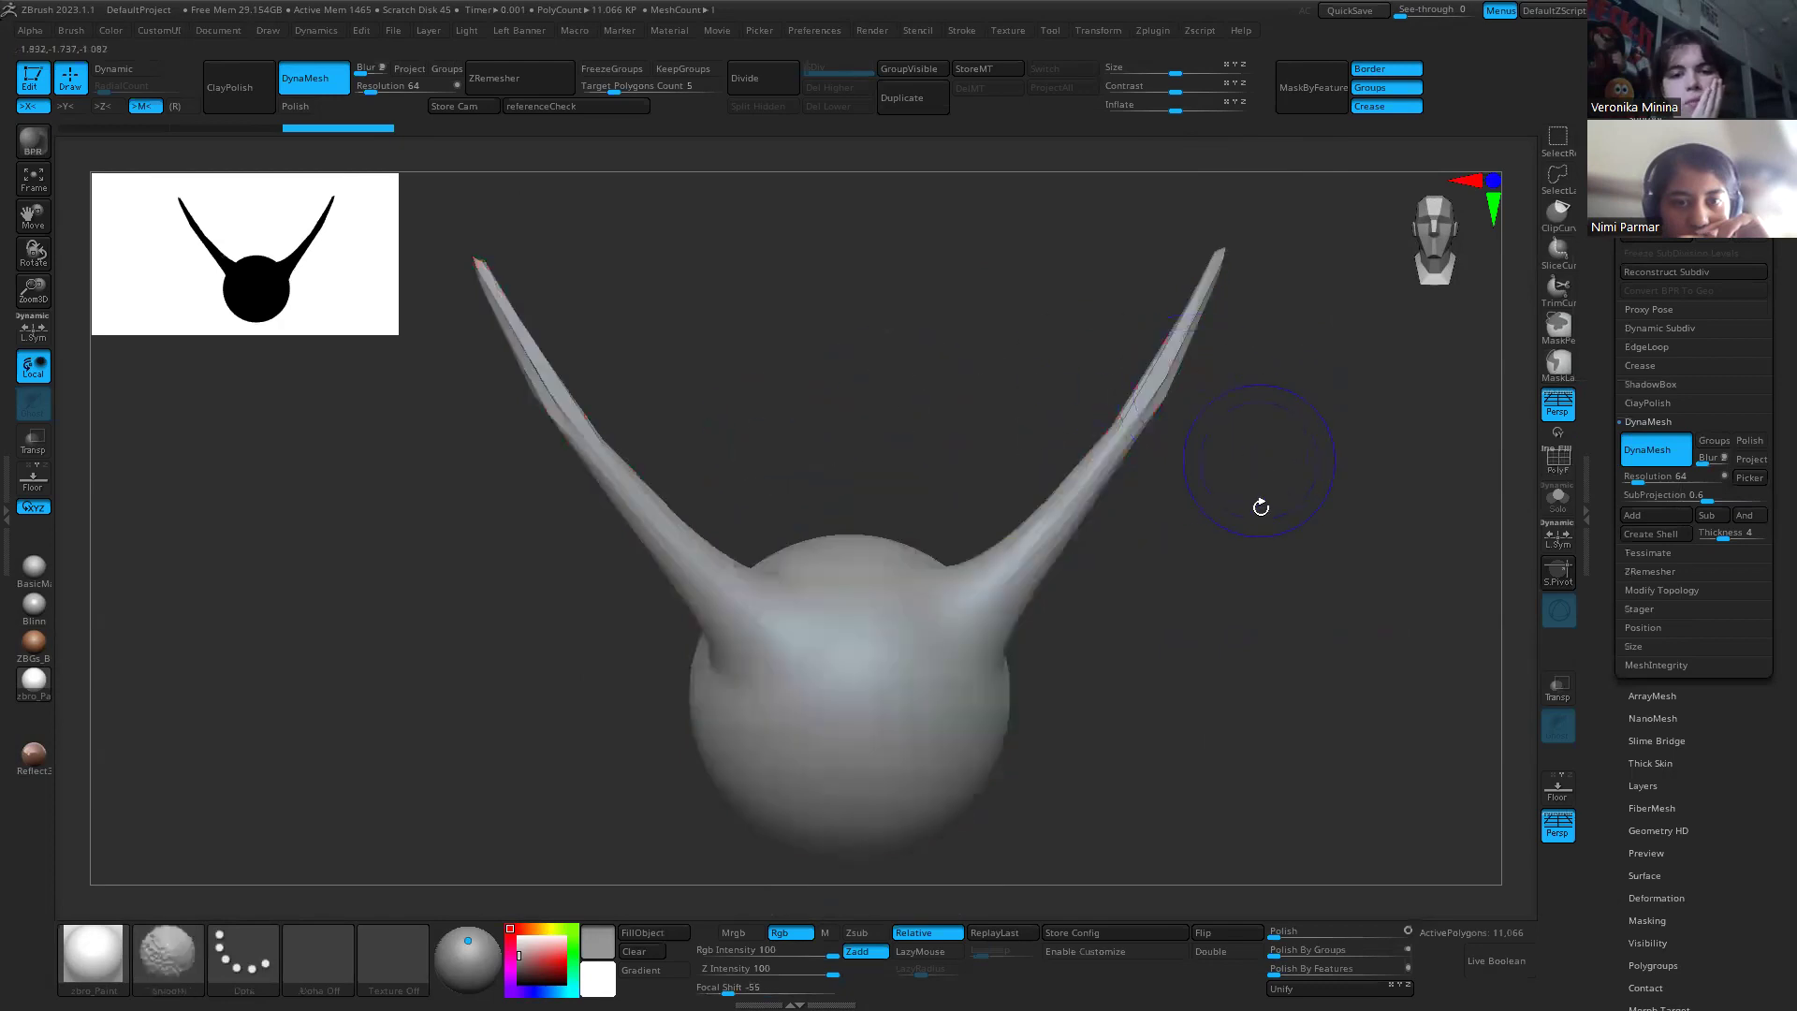
Step: Try sculpting mirrored curved strokes on the front of the sphere with the Standard brush
{"action": "key", "text": "b"}
{"action": "key", "text": "d"}
{"action": "key", "text": "s"}
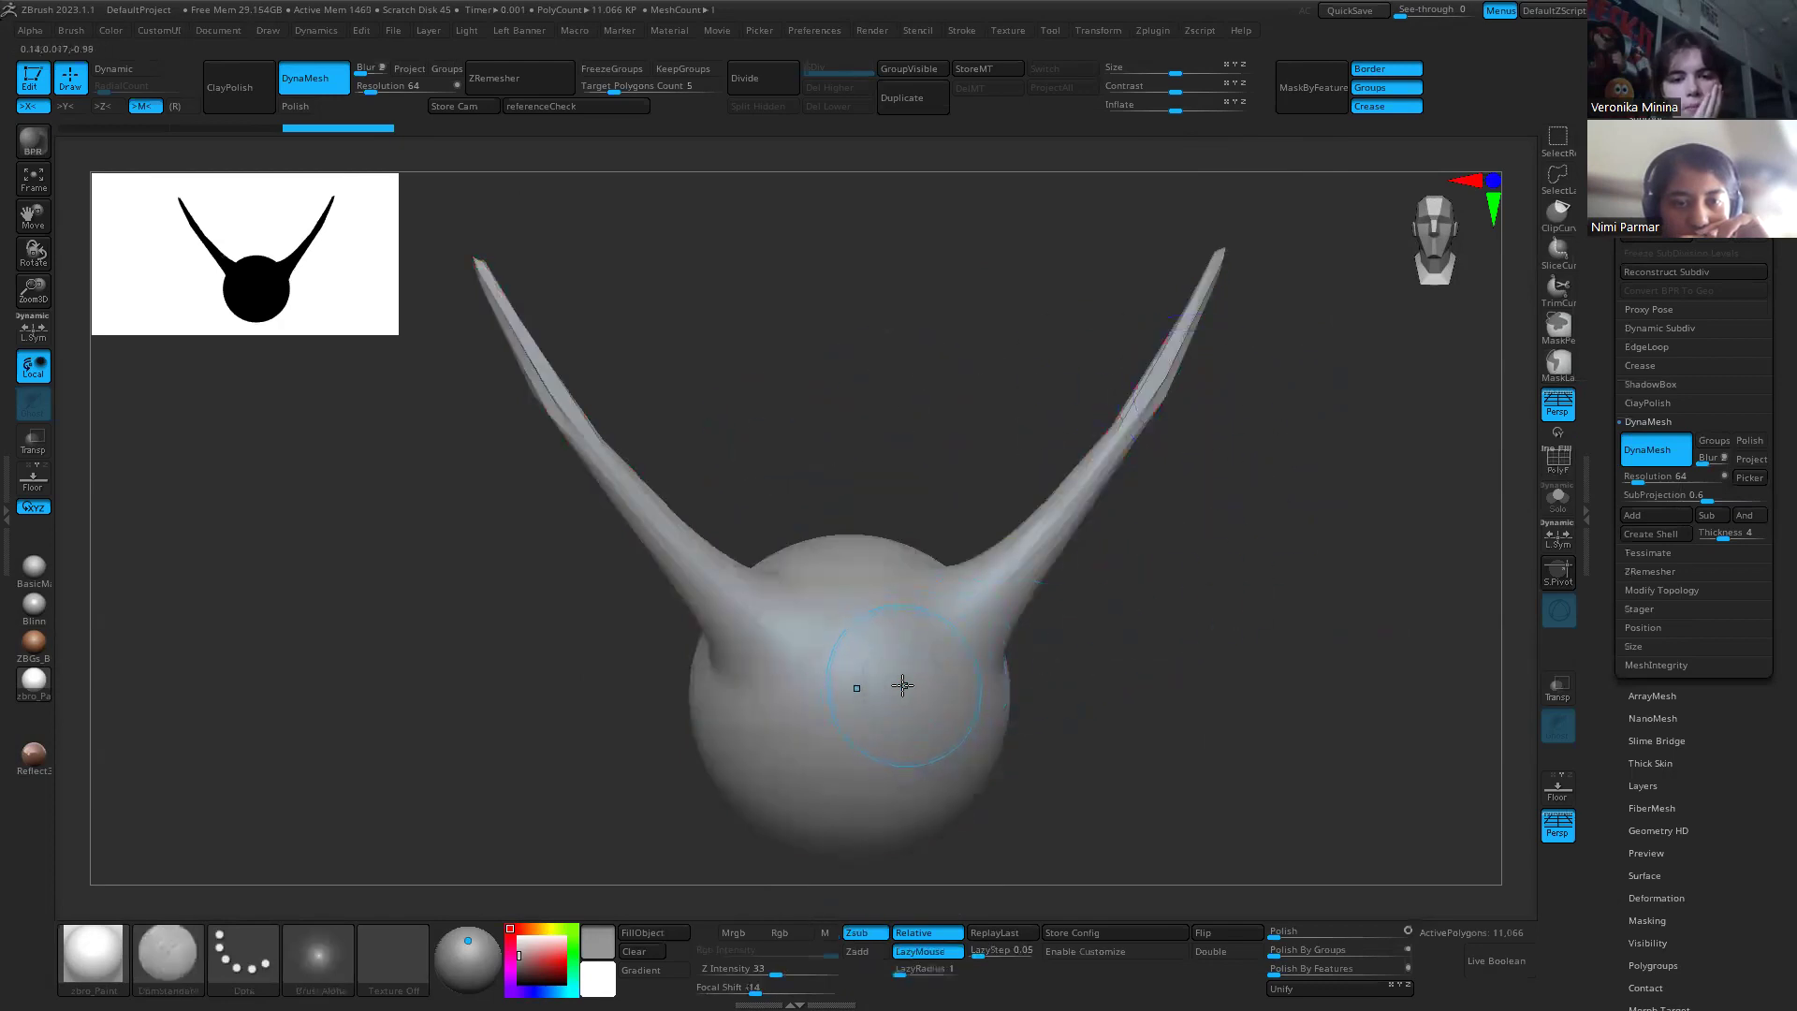
{"action": "key", "text": "b"}
{"action": "key", "text": "s"}
{"action": "key", "text": "t"}
{"action": "key", "text": "s"}
{"action": "key", "text": "s"}
{"action": "left_click_drag", "start_coordinate": [864, 646], "coordinate": [733, 771]}
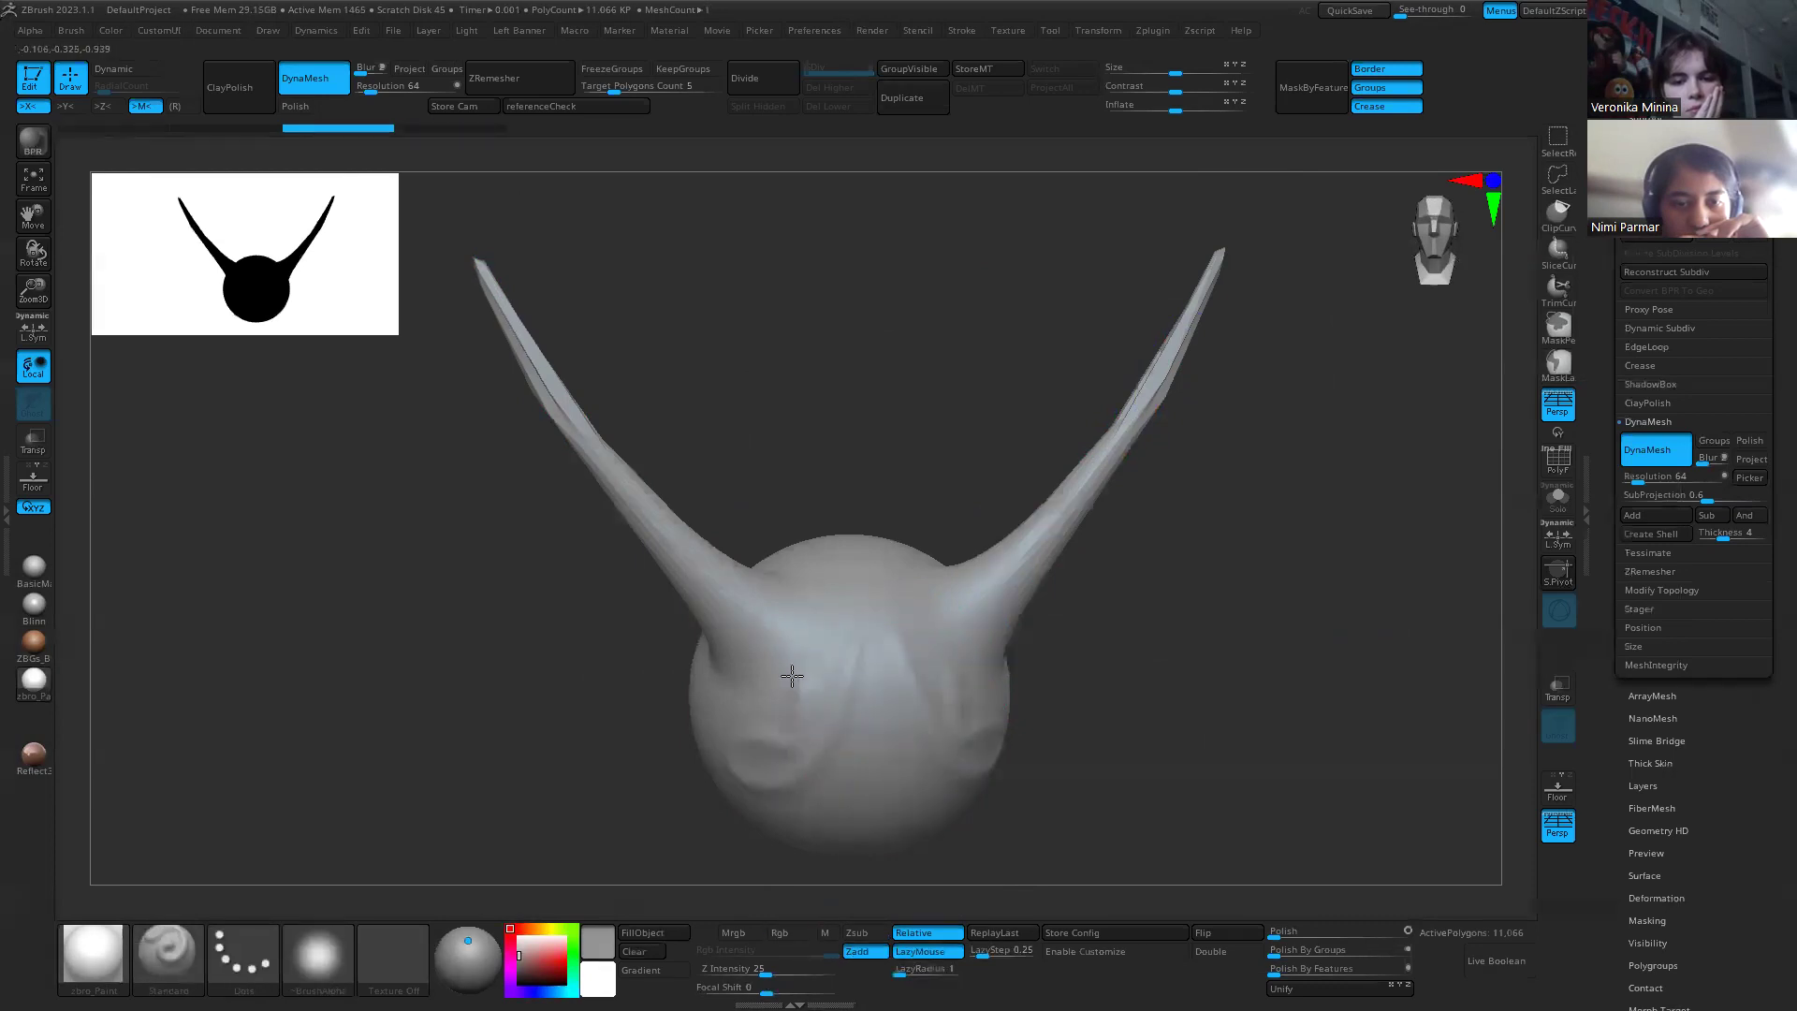
{"action": "key", "text": "ctrl+z"}
Step: Try a stroke on the upper part of the stretched horn and examine its polygons in wireframe
{"action": "key", "text": "b"}
{"action": "key", "text": "m"}
{"action": "key", "text": "a"}
{"action": "mouse_move", "coordinate": [558, 395]}
{"action": "left_mouse_down"}
{"action": "mouse_move", "coordinate": [513, 313]}
{"action": "mouse_move", "coordinate": [561, 416]}
{"action": "mouse_move", "coordinate": [602, 404]}
{"action": "left_mouse_up"}
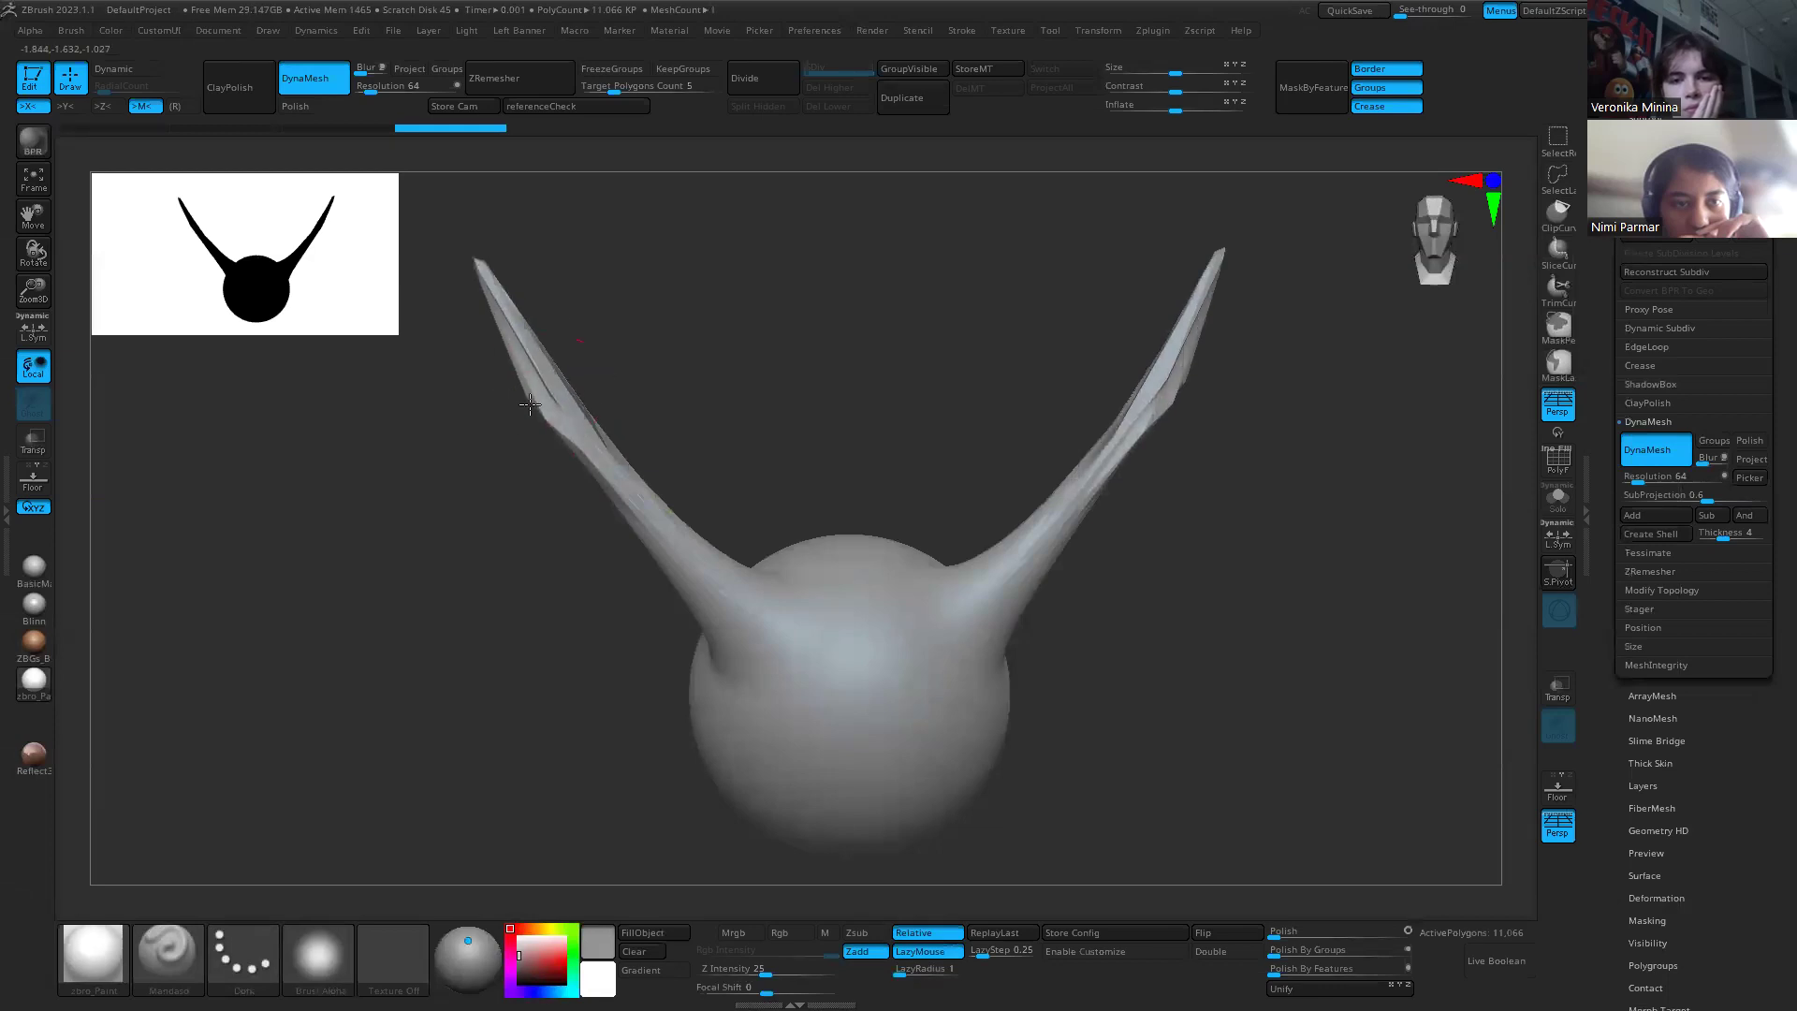
{"action": "key", "text": "ctrl+z"}
{"action": "key", "text": "b"}
{"action": "key", "text": "s"}
{"action": "key", "text": "t"}
{"action": "key", "text": "shift+f"}
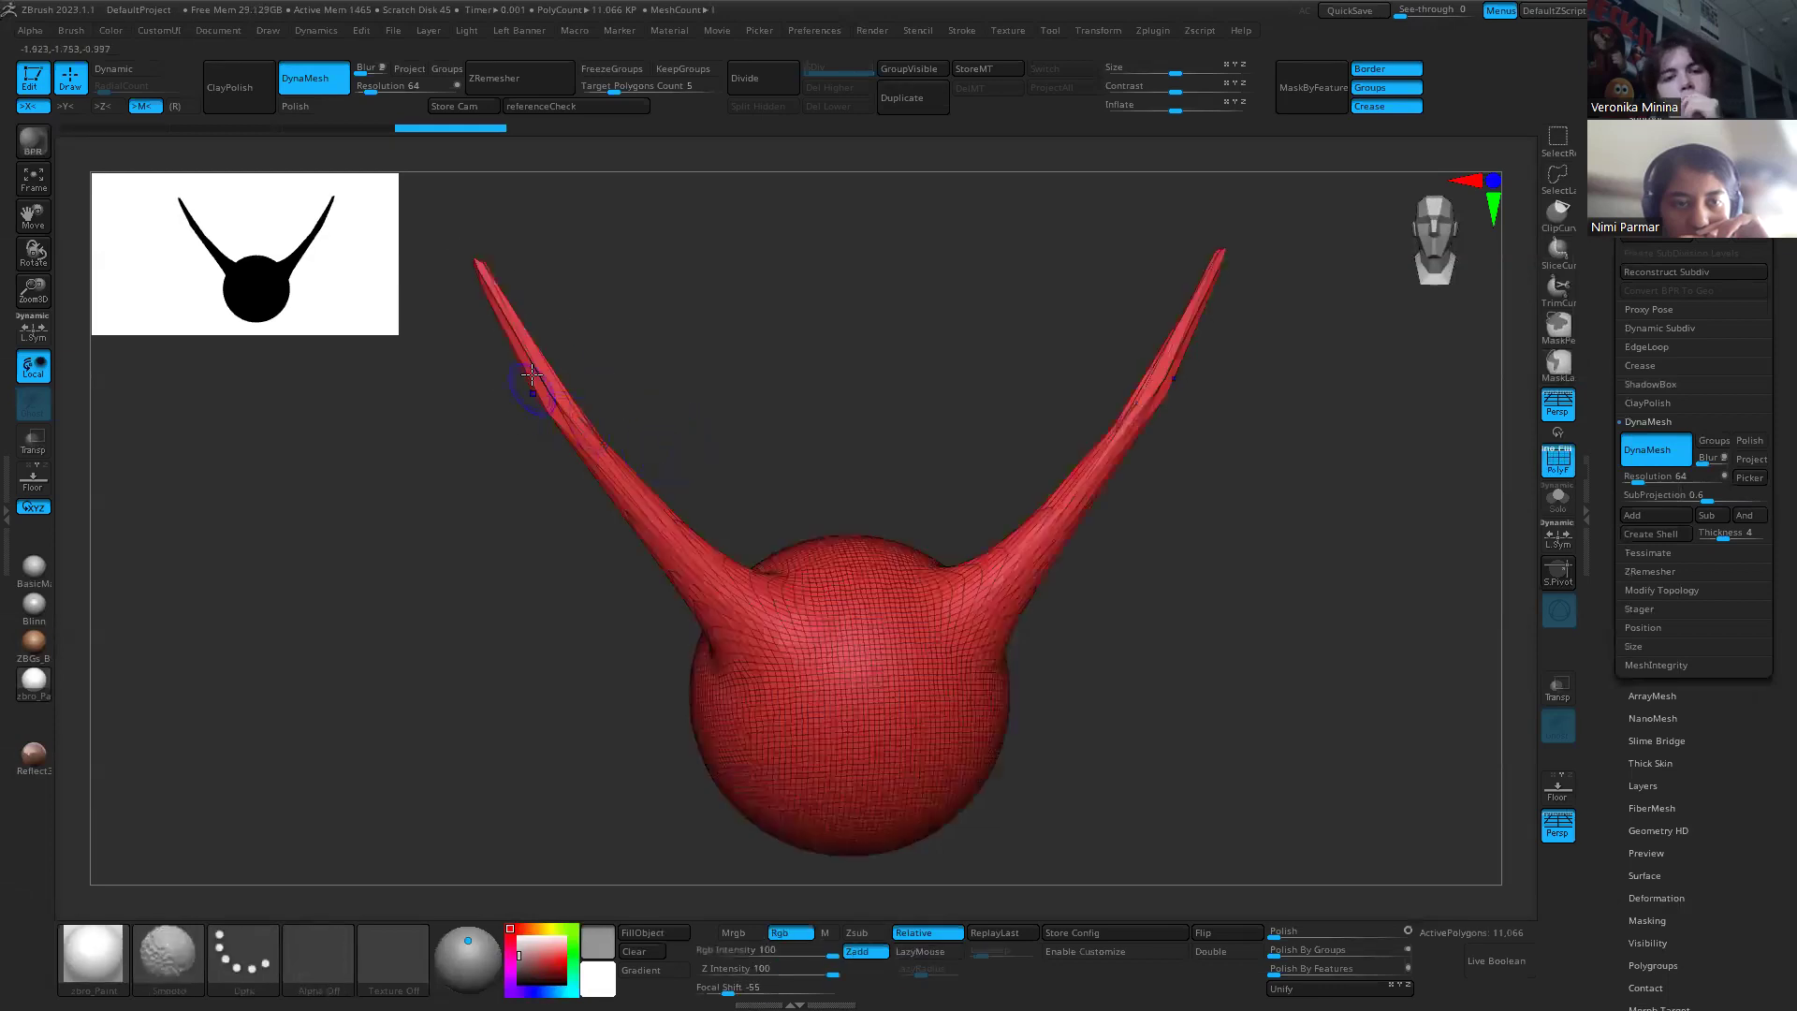
{"action": "key", "text": "shift+f"}
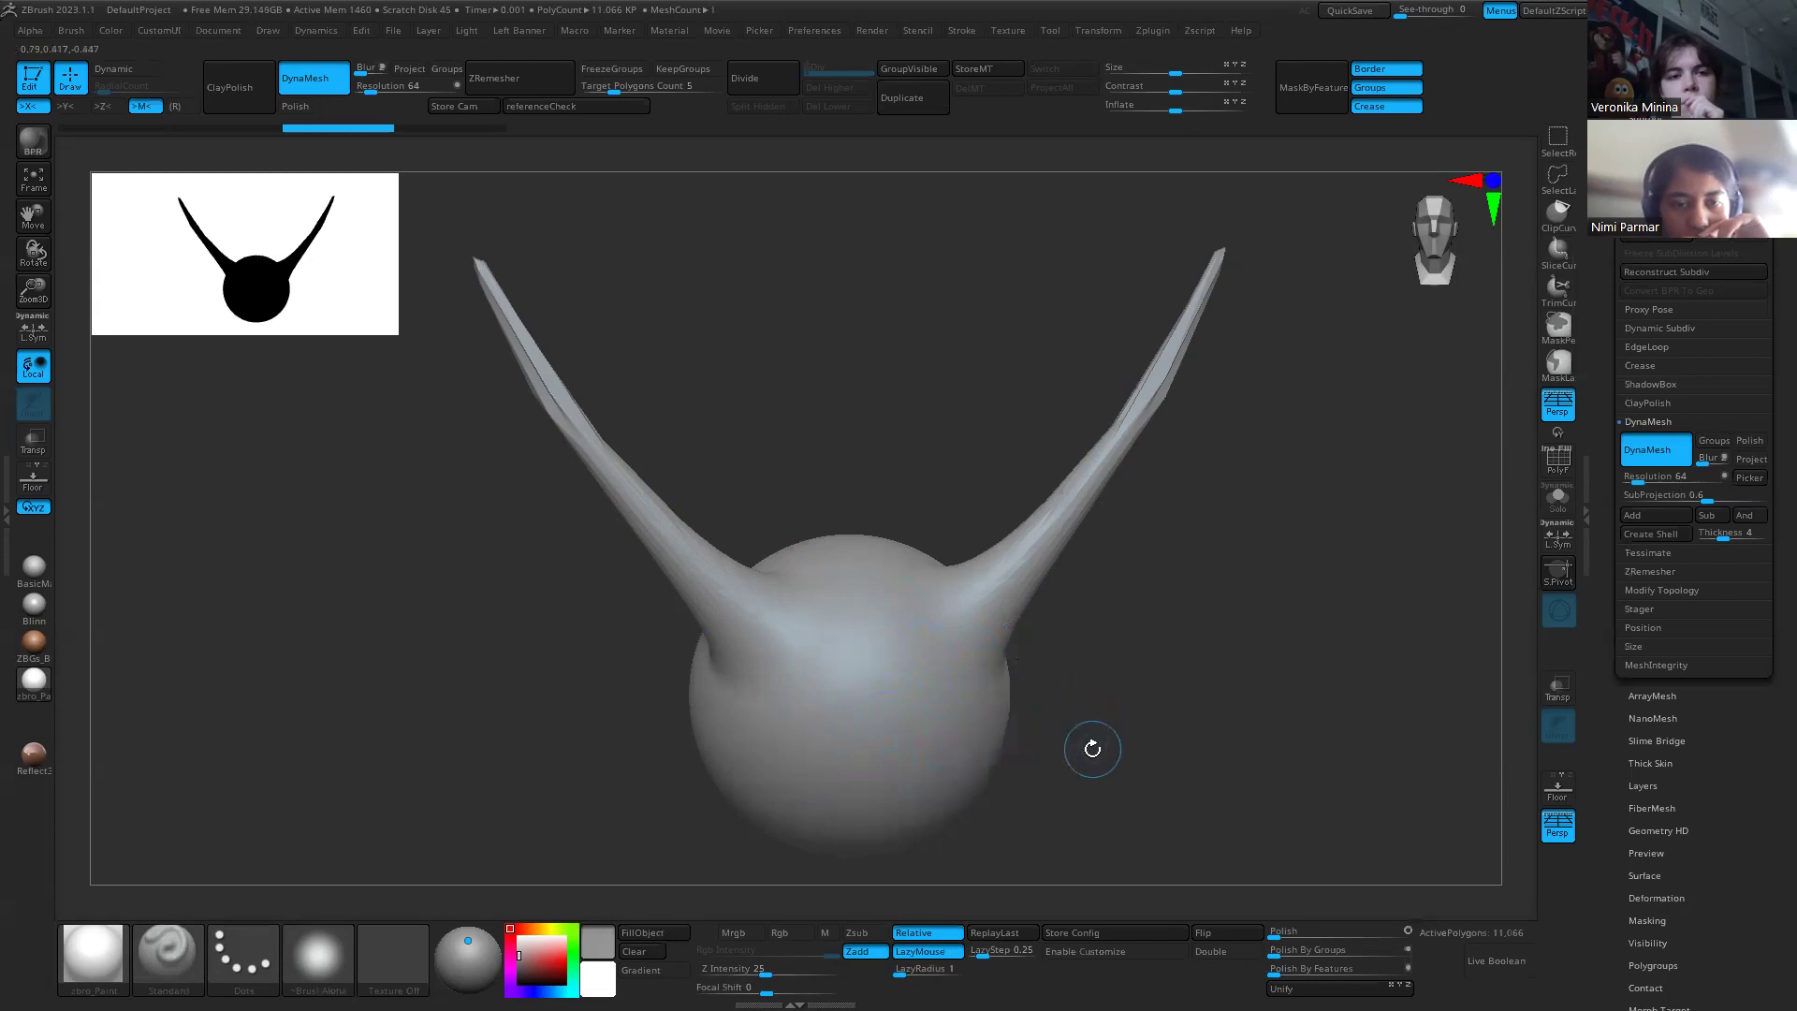
Step: Subdivide the horned sphere to subdivision level 4, comparing it with level 1 before returning to the highest level
{"action": "key", "text": "ctrl"}
{"action": "key", "text": "ctrl+d"}
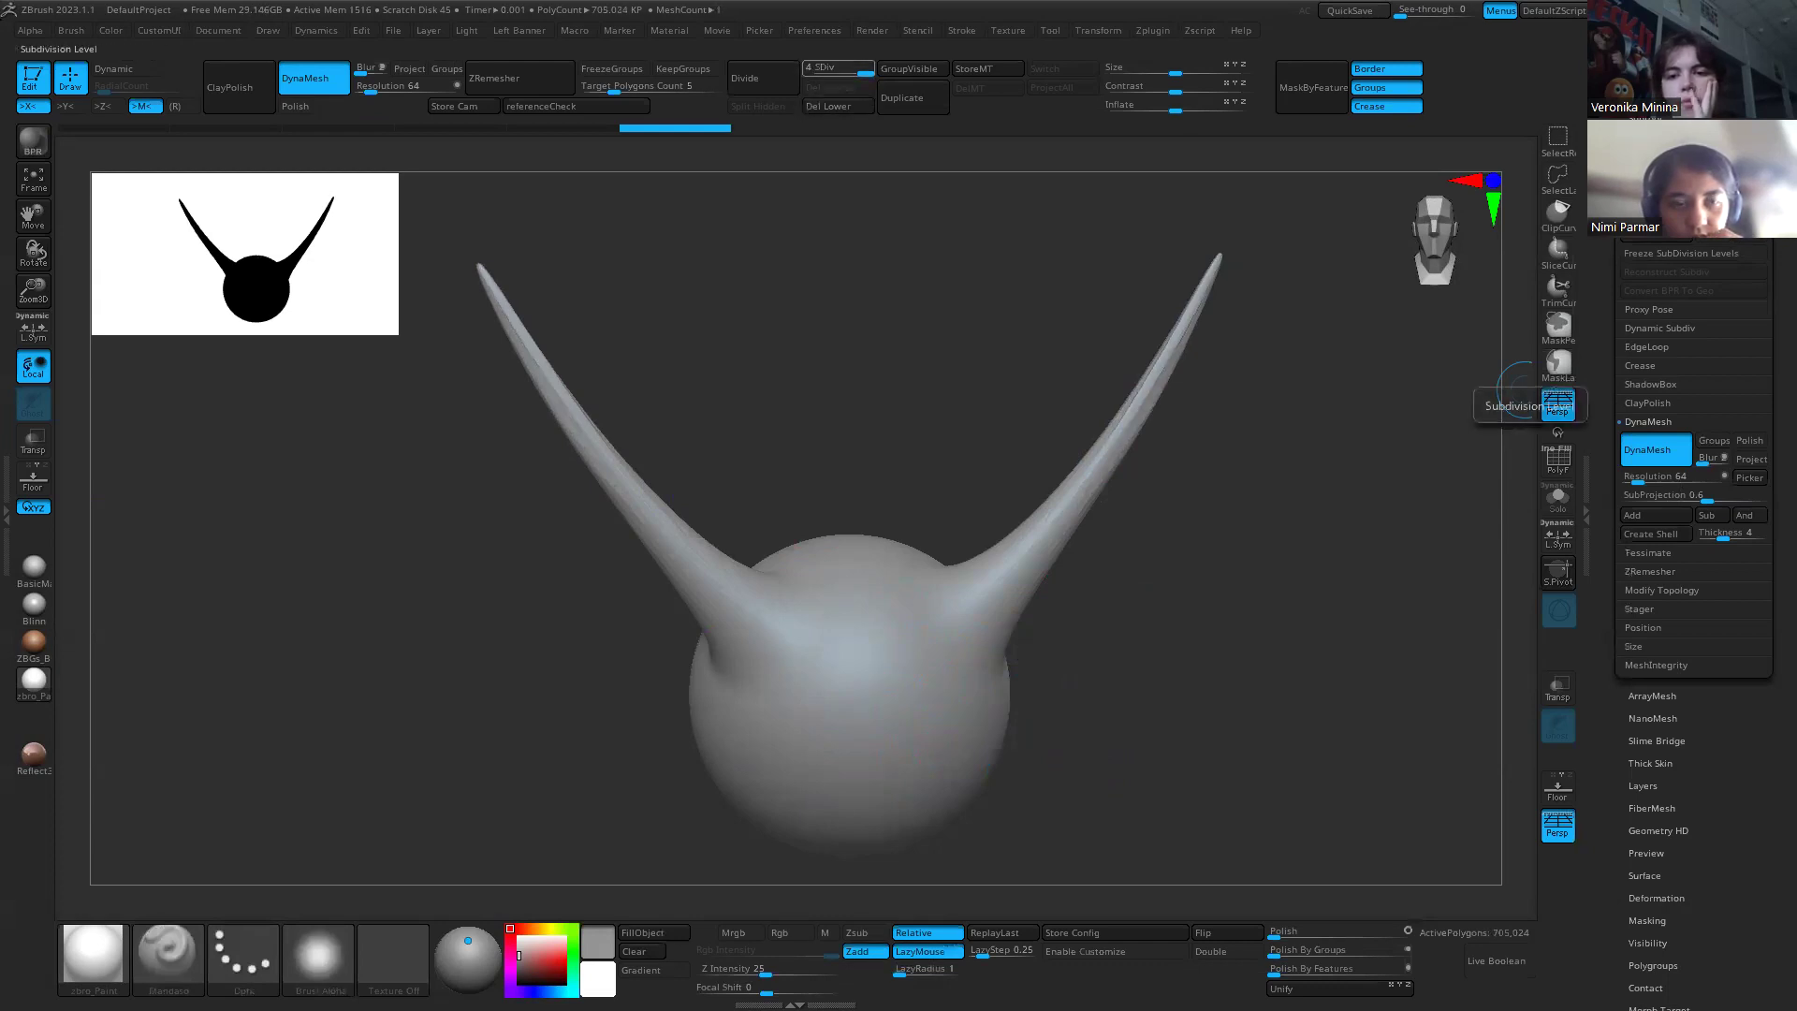
{"action": "key", "text": "shift+d"}
{"action": "key", "text": "shift+d"}
{"action": "key", "text": "shift+d"}
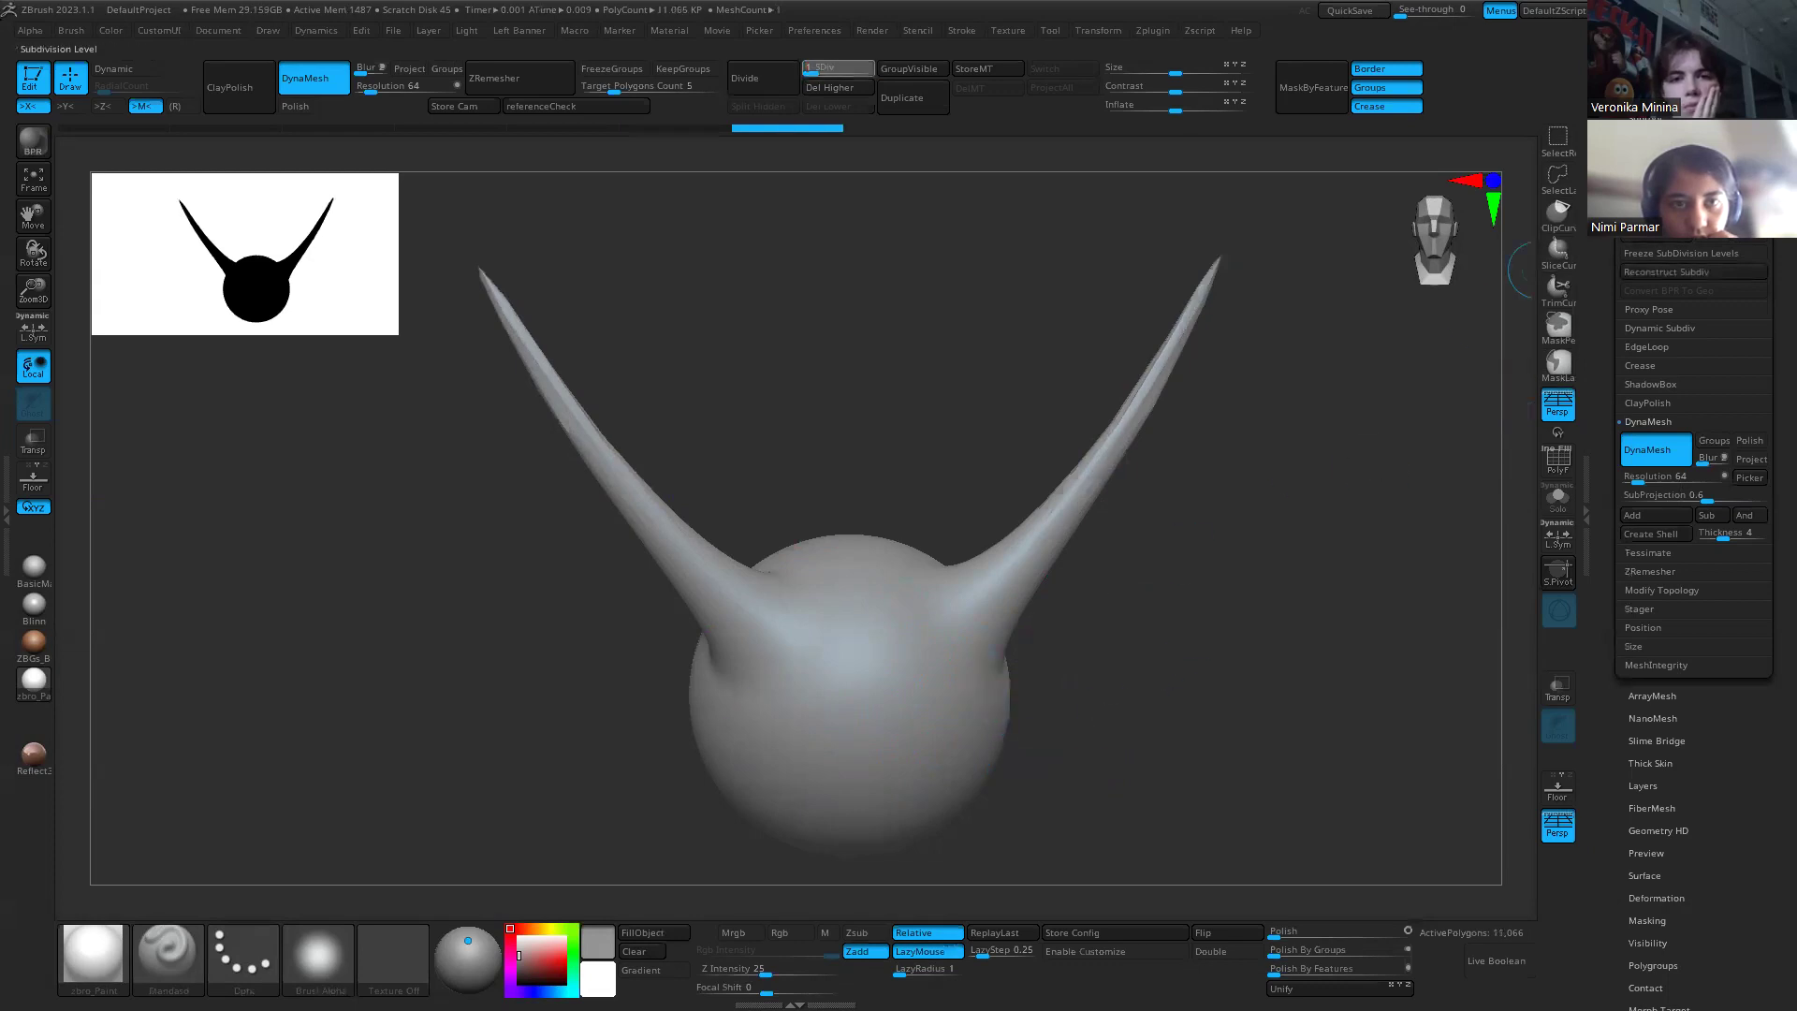
{"action": "key", "text": "d"}
{"action": "key", "text": "d"}
{"action": "key", "text": "d"}
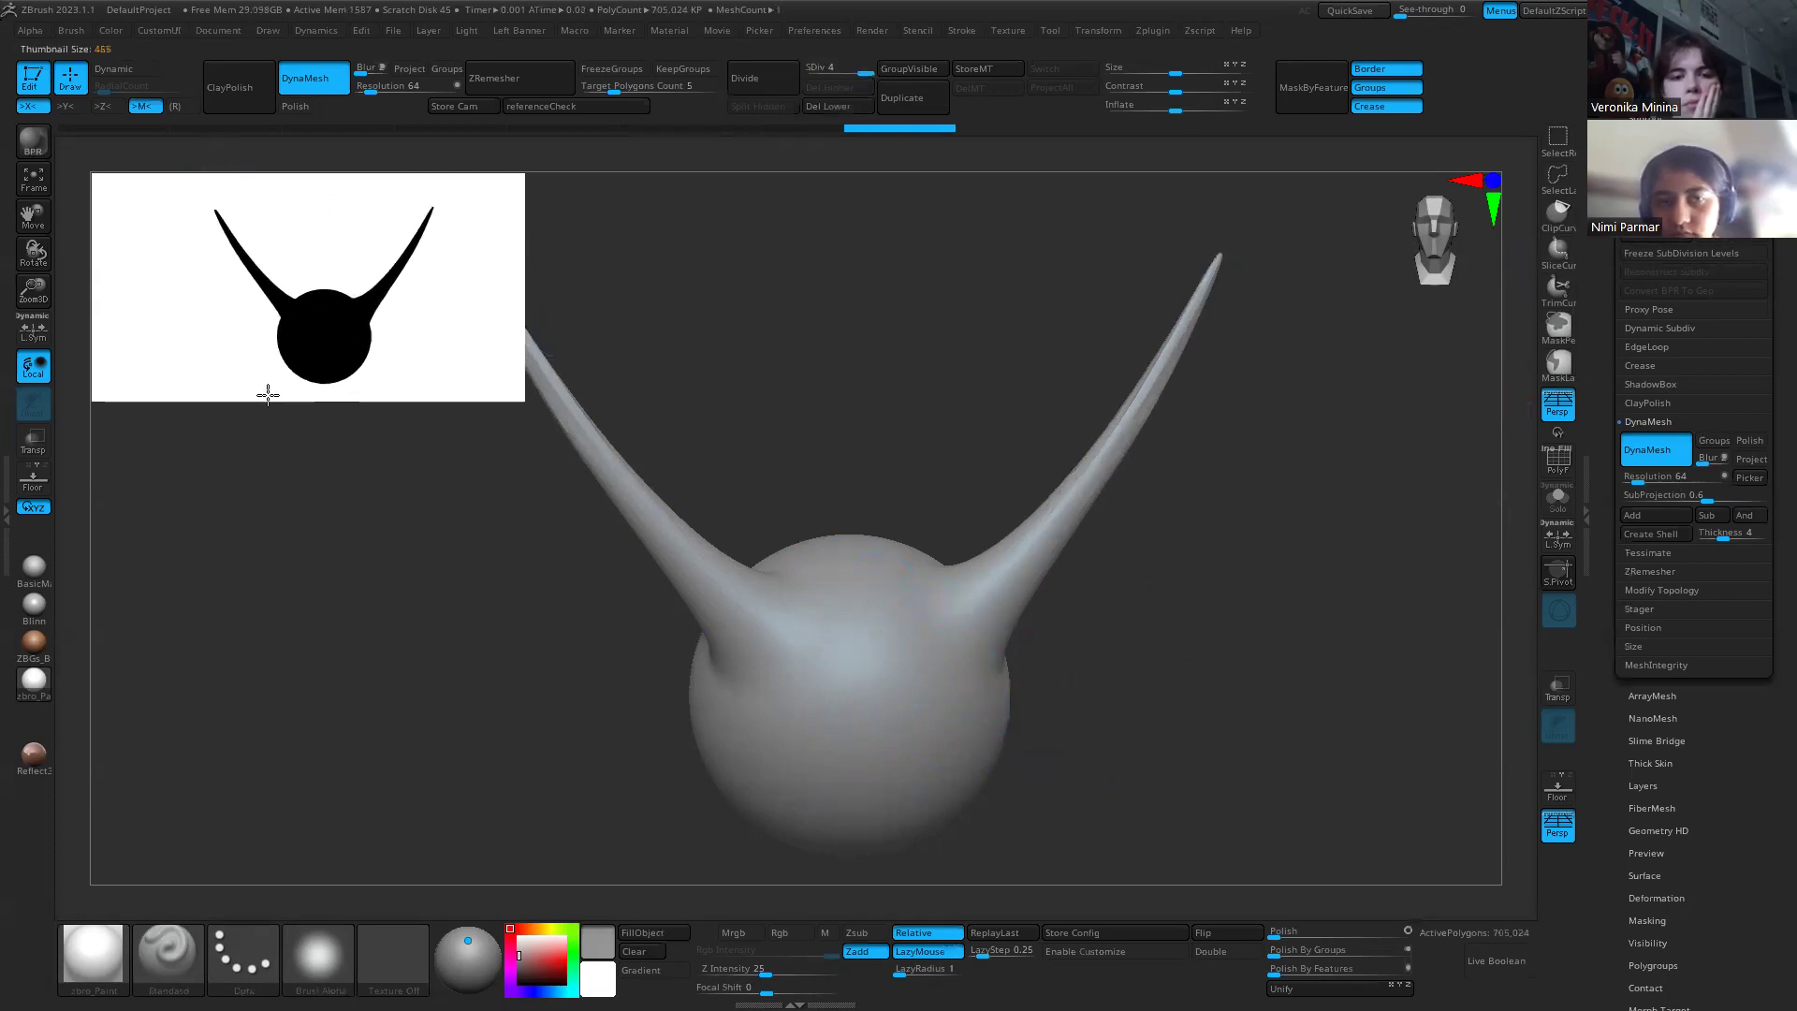
{"action": "left_click_drag", "start_coordinate": [253, 251], "coordinate": [269, 266]}
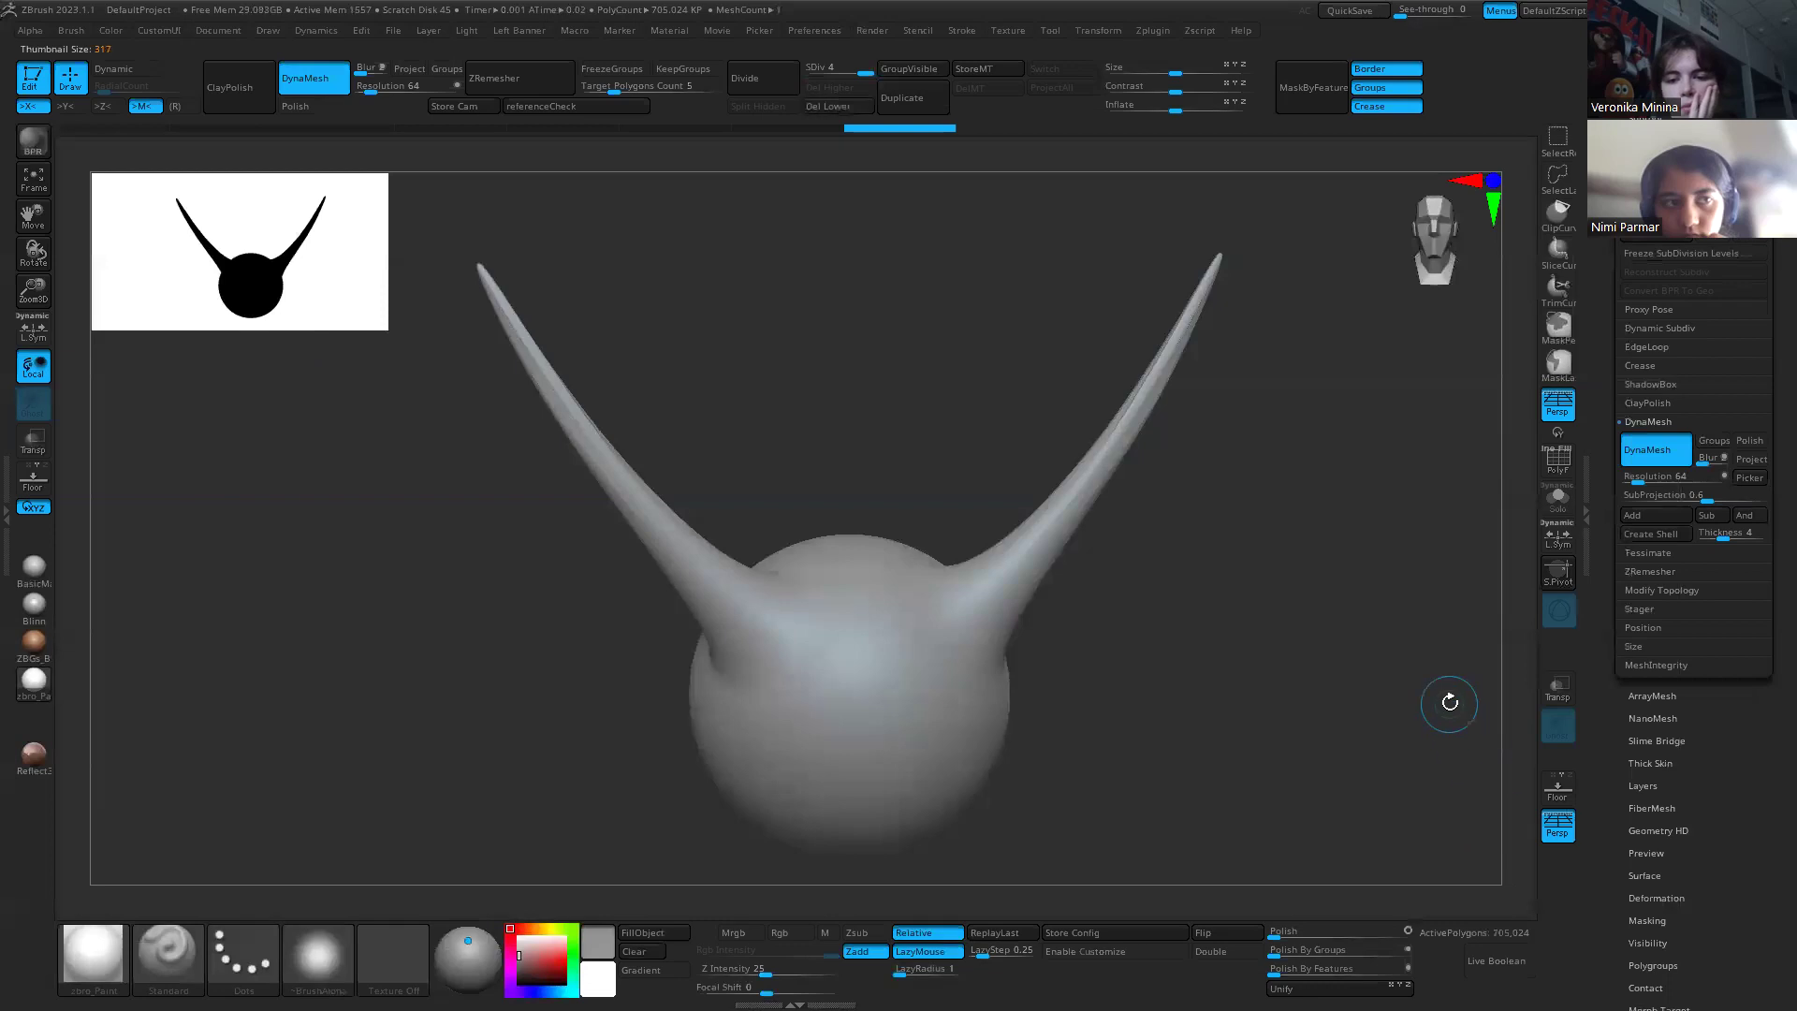
Step: Carve mirrored curling grooves across the front of the sphere with the DamStandard brush
{"action": "scroll", "coordinate": [1255, 460], "scroll_direction": "up", "scroll_amount": 10}
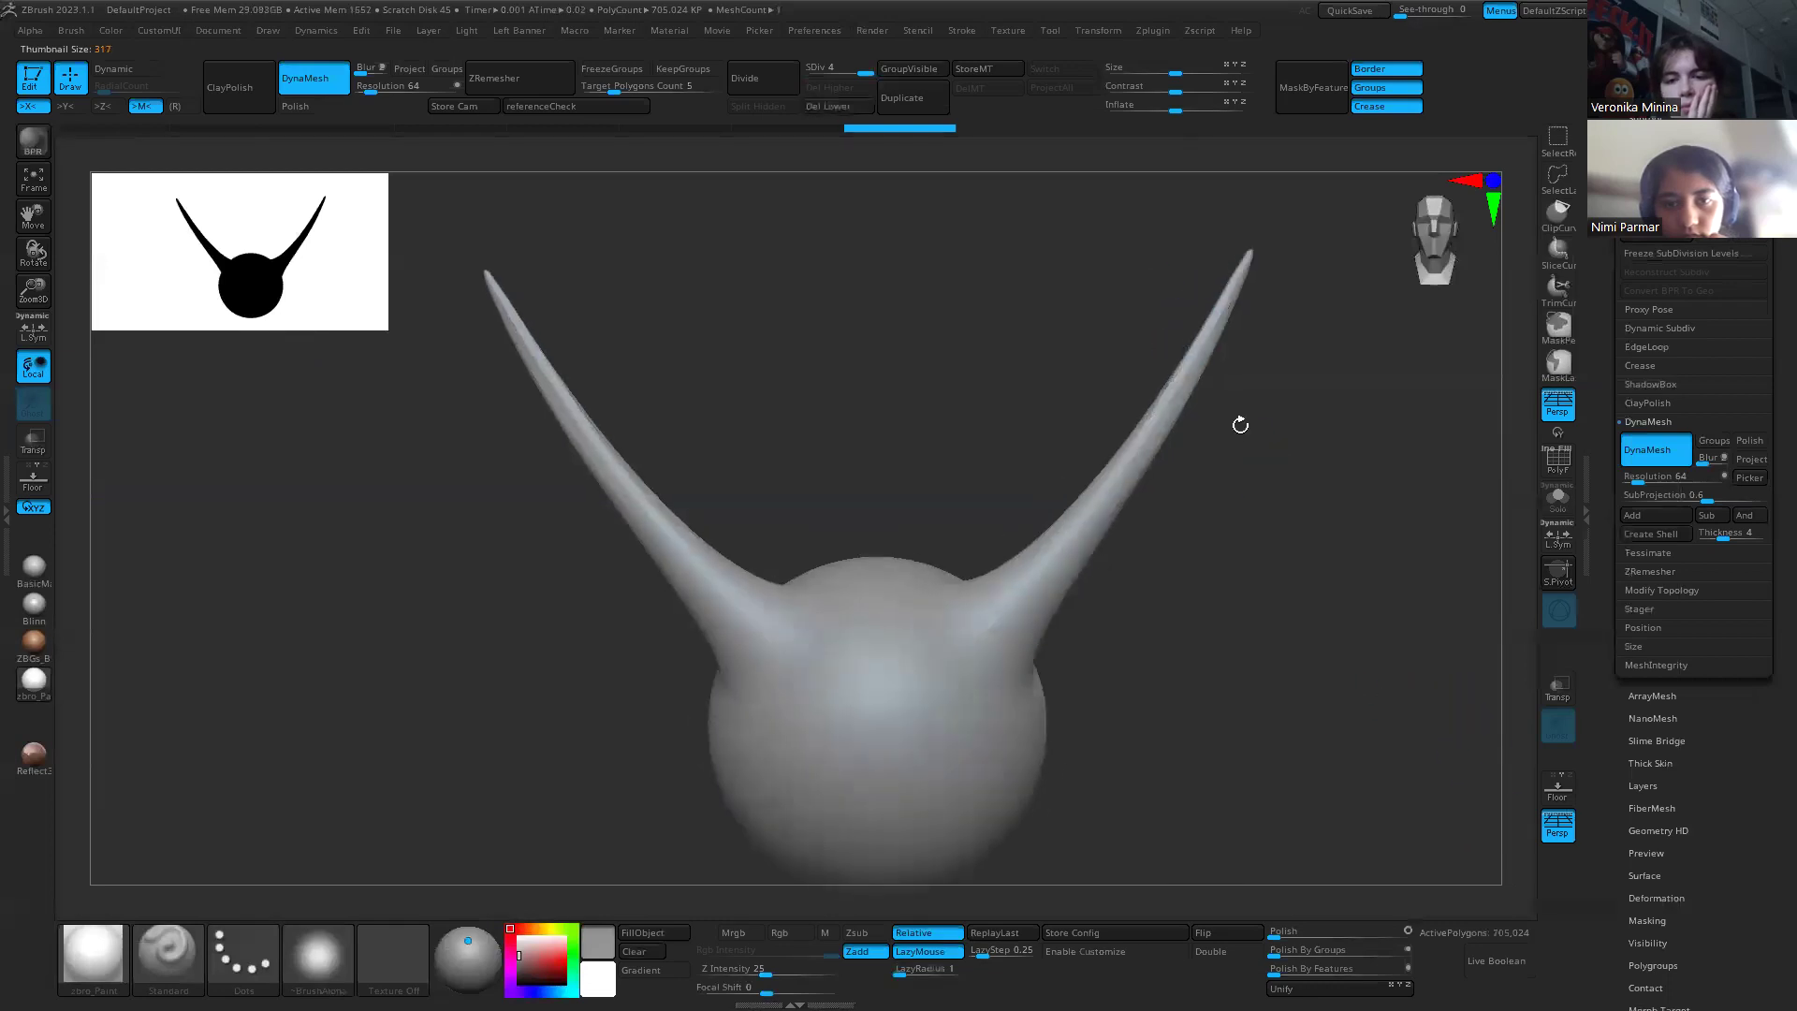
{"action": "key", "text": "b"}
{"action": "key", "text": "d"}
{"action": "key", "text": "s"}
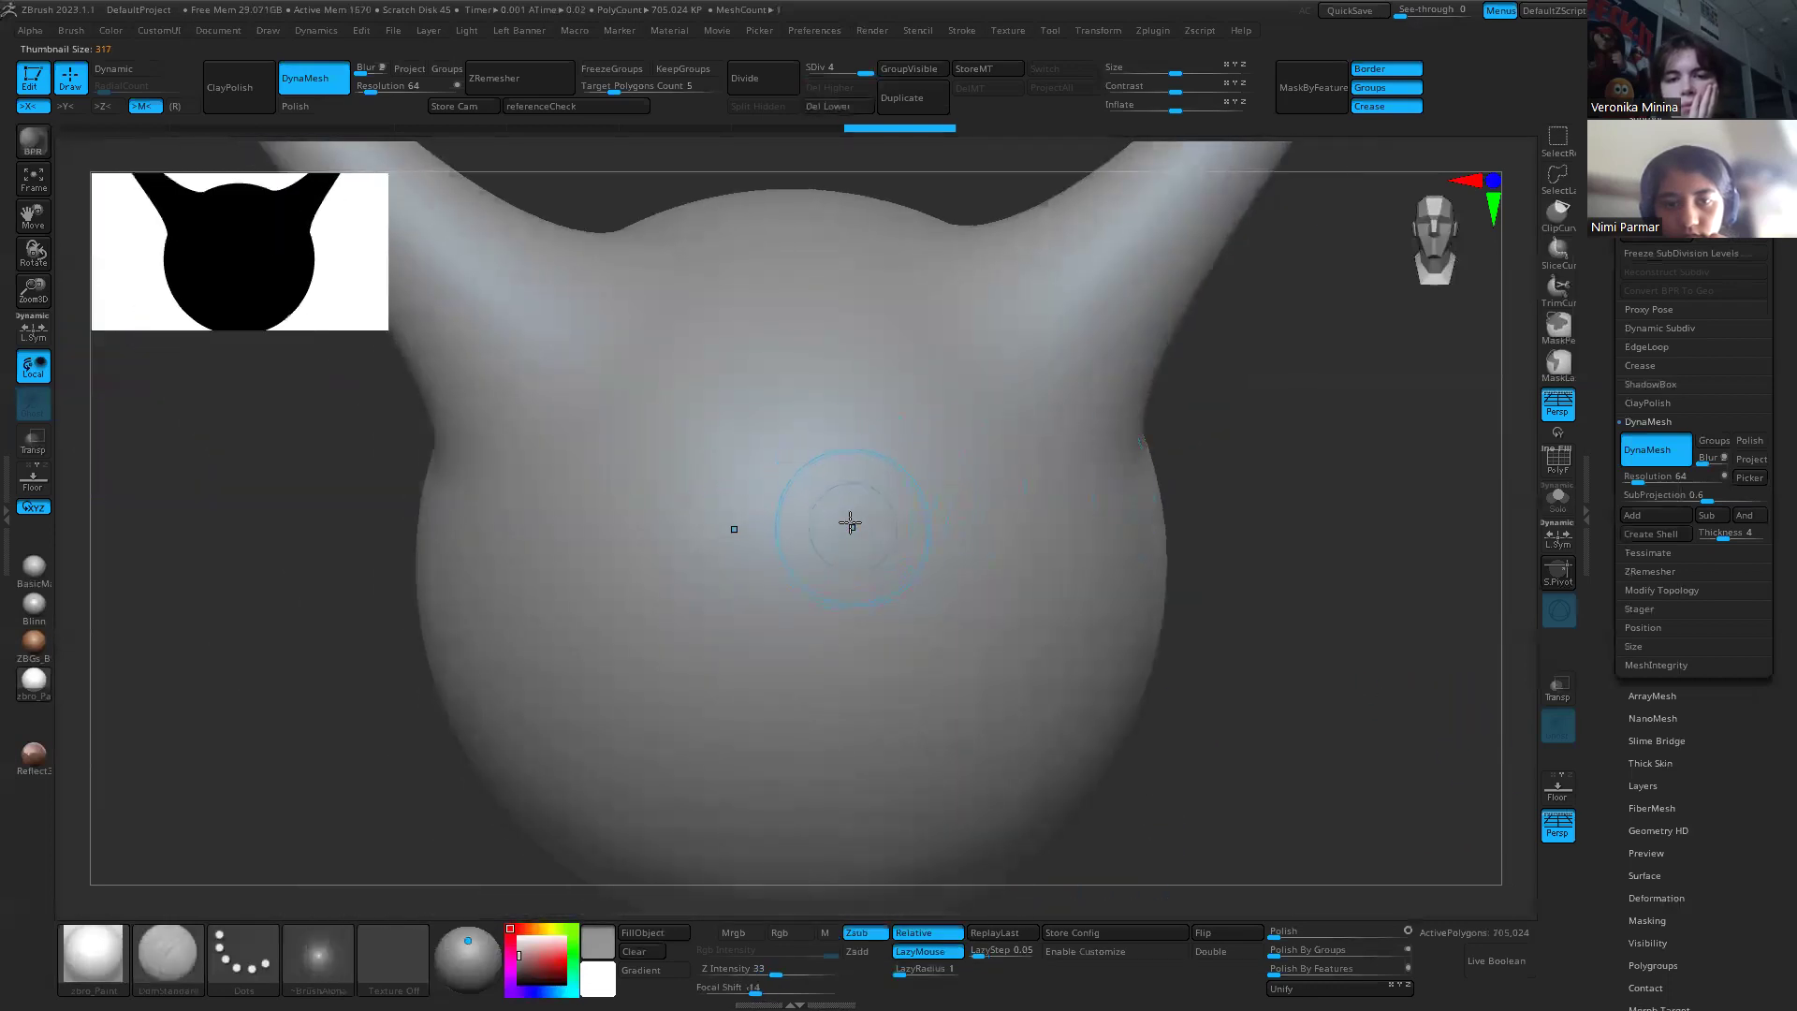
{"action": "left_click_drag", "start_coordinate": [801, 376], "coordinate": [814, 438]}
{"action": "mouse_move", "coordinate": [839, 531]}
{"action": "left_mouse_down"}
{"action": "mouse_move", "coordinate": [945, 609]}
{"action": "mouse_move", "coordinate": [912, 711]}
{"action": "mouse_move", "coordinate": [838, 660]}
{"action": "mouse_move", "coordinate": [871, 746]}
{"action": "mouse_move", "coordinate": [838, 847]}
{"action": "mouse_move", "coordinate": [1044, 590]}
{"action": "mouse_move", "coordinate": [973, 443]}
{"action": "left_mouse_up"}
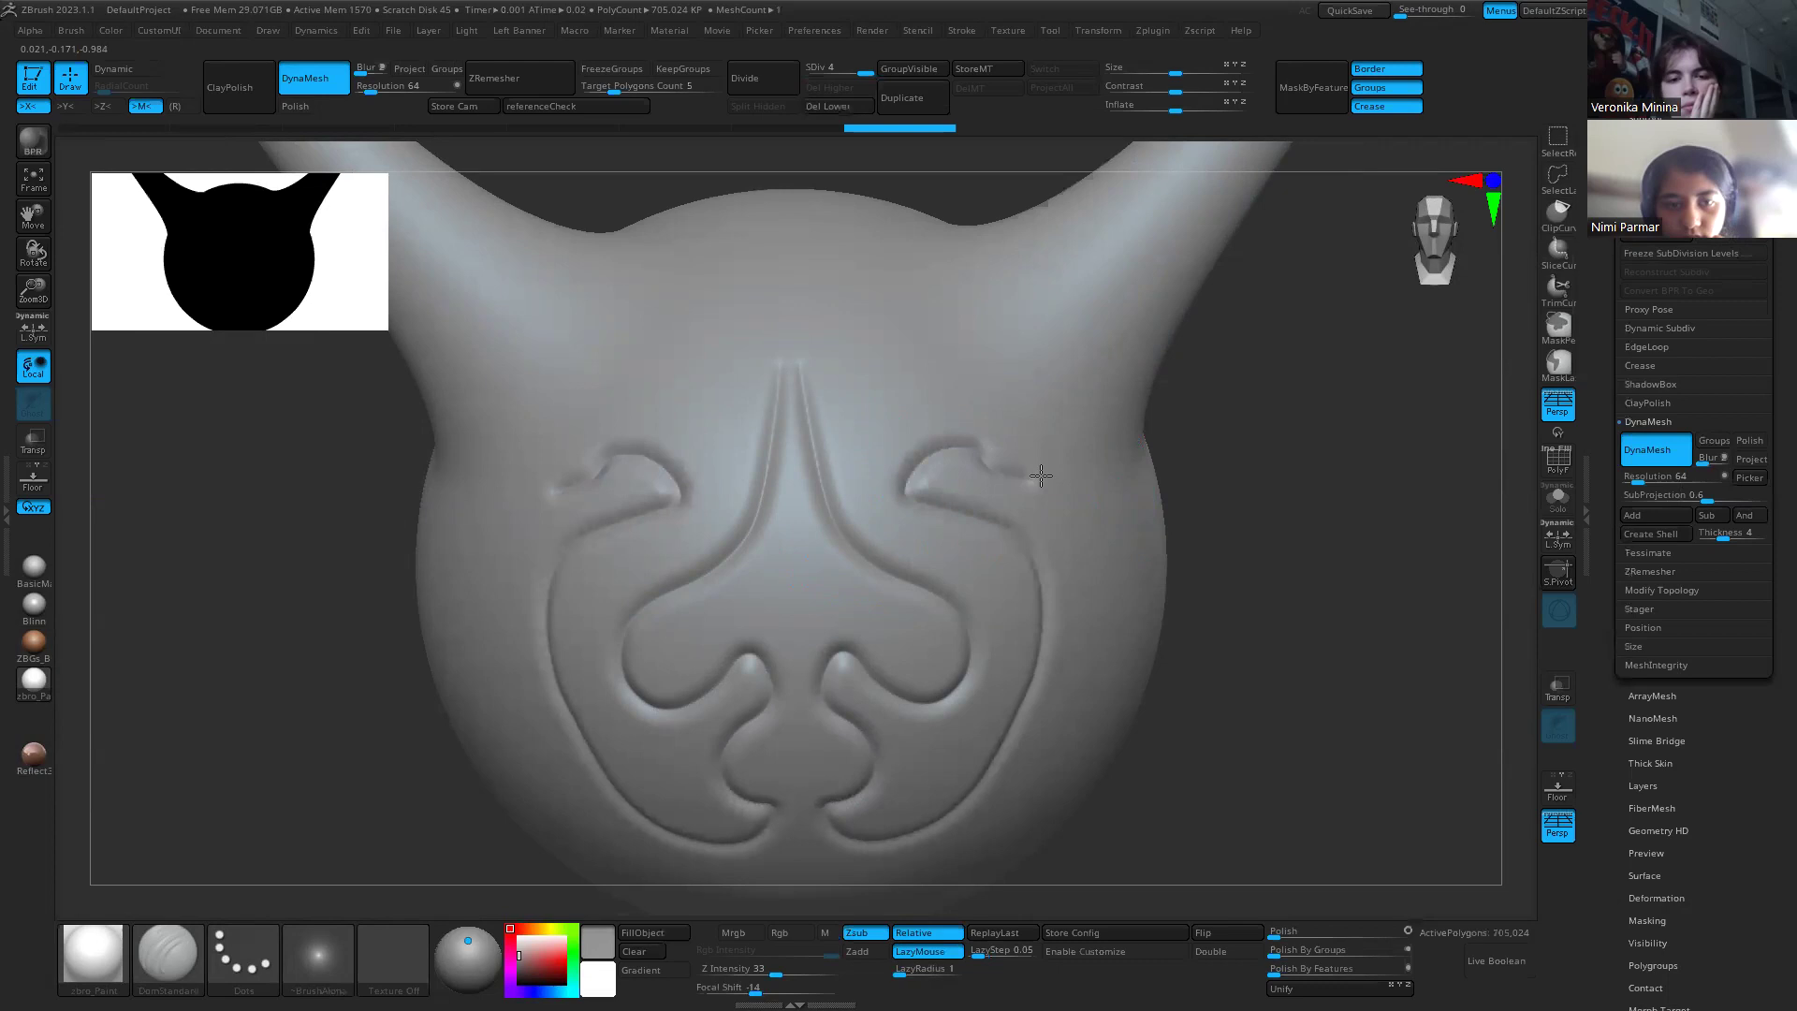
Step: Carve fine lengthwise grooves along the upper part of a horn with DamStandard and check its wireframe
{"action": "mouse_move", "coordinate": [1183, 396]}
{"action": "left_mouse_down", "text": "alt"}
{"action": "mouse_move", "coordinate": [1011, 453]}
{"action": "mouse_move", "coordinate": [965, 685]}
{"action": "left_mouse_up", "text": "alt"}
{"action": "mouse_move", "coordinate": [1127, 426]}
{"action": "left_mouse_down", "text": "alt"}
{"action": "mouse_move", "coordinate": [1038, 512]}
{"action": "mouse_move", "coordinate": [1035, 553]}
{"action": "mouse_move", "coordinate": [1007, 530]}
{"action": "mouse_move", "coordinate": [802, 671]}
{"action": "mouse_move", "coordinate": [777, 748]}
{"action": "mouse_move", "coordinate": [886, 550]}
{"action": "left_mouse_up", "text": "alt"}
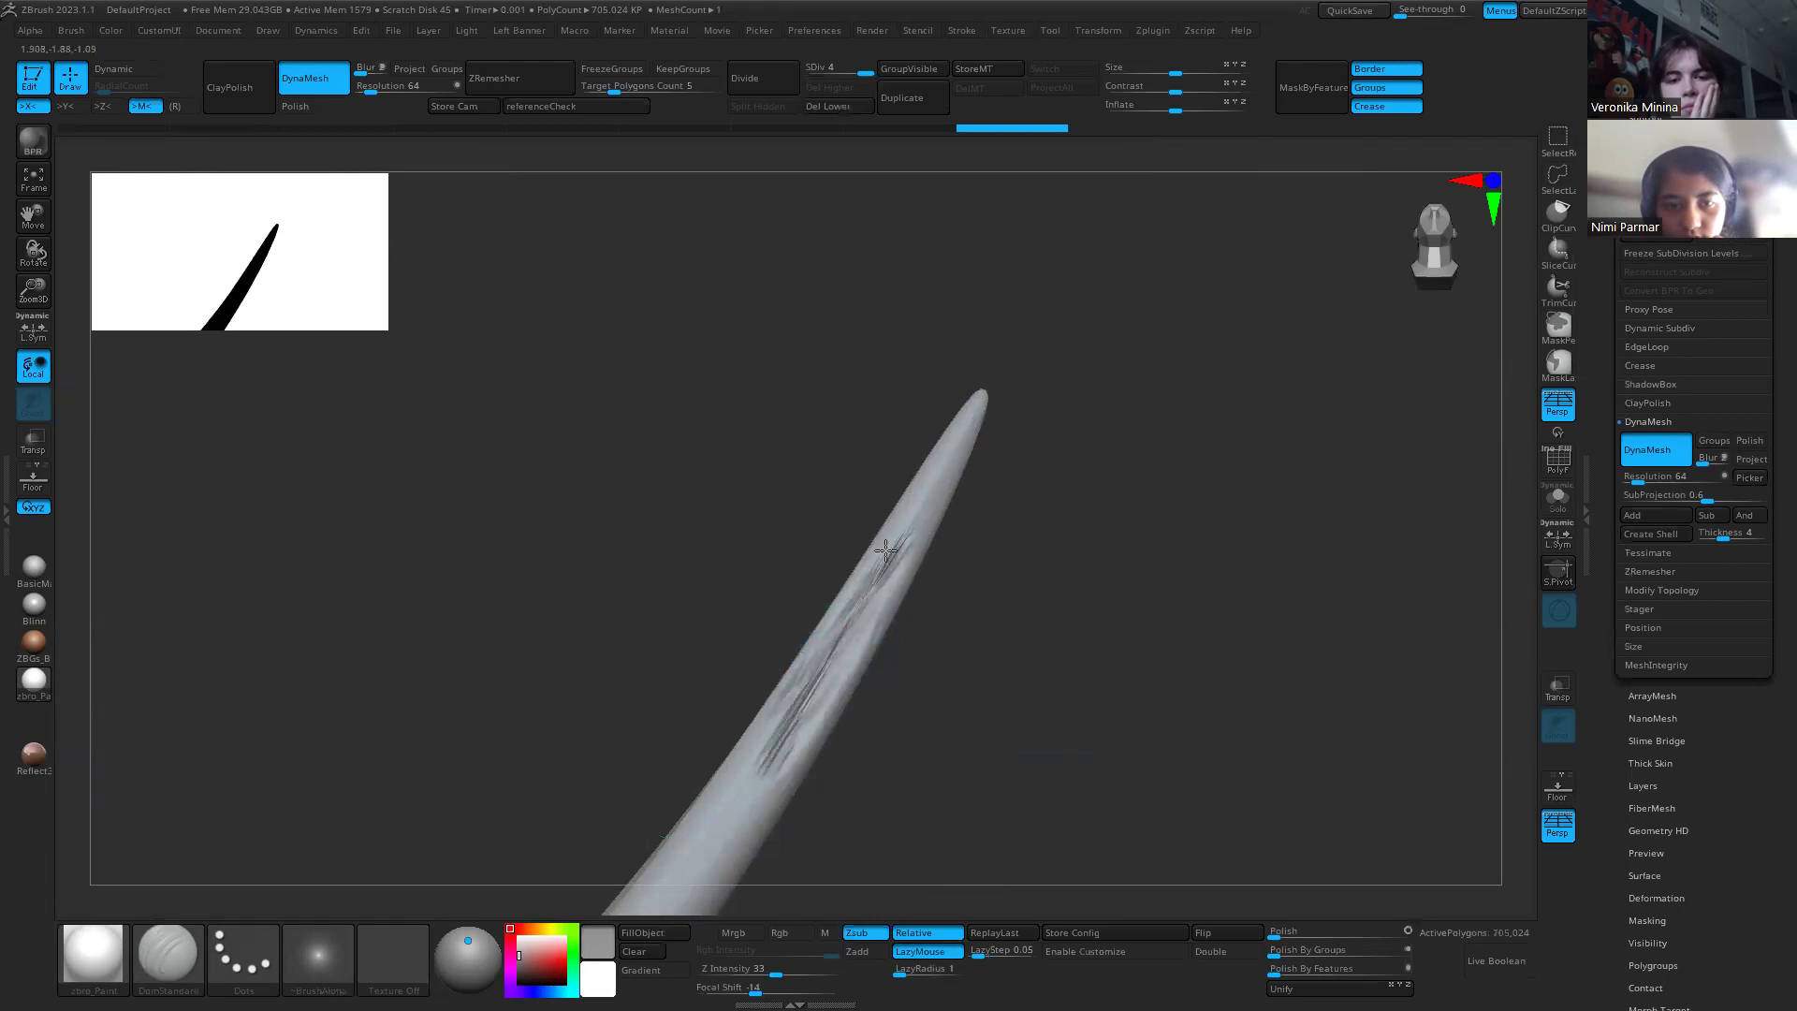
{"action": "left_click_drag", "start_coordinate": [794, 748], "coordinate": [737, 822]}
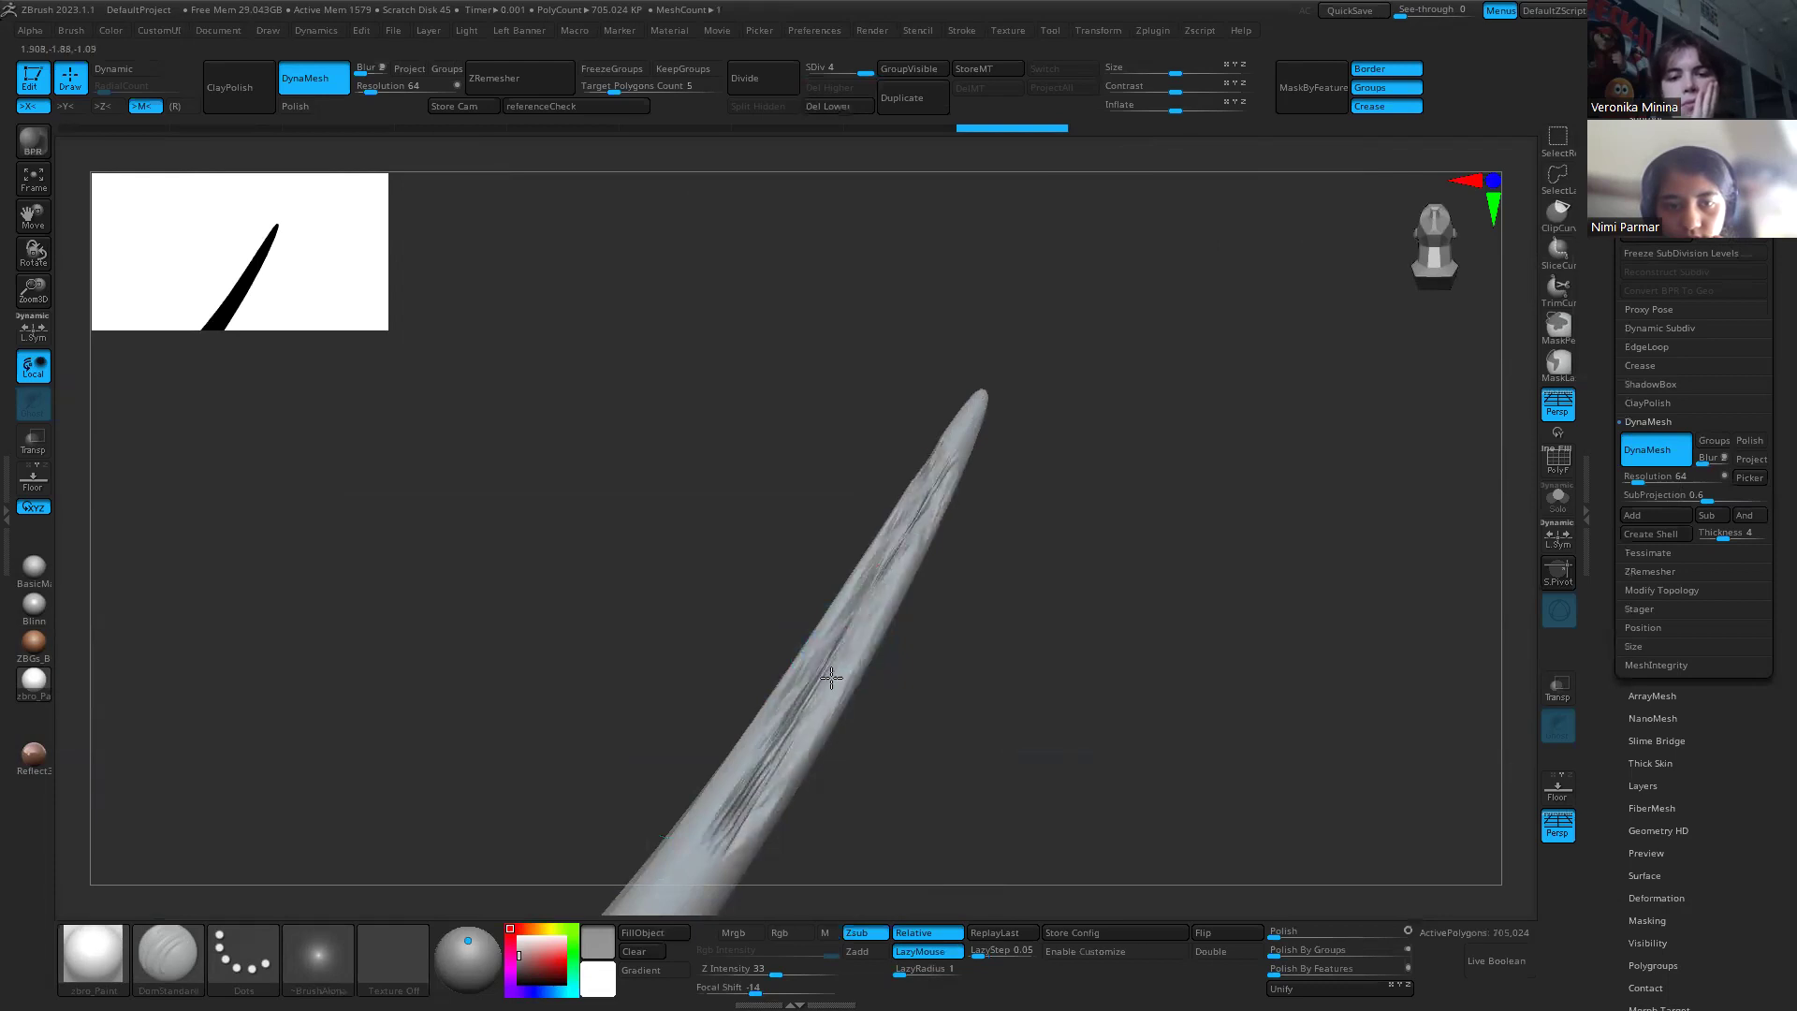
{"action": "left_click_drag", "start_coordinate": [995, 626], "coordinate": [934, 451], "text": "alt"}
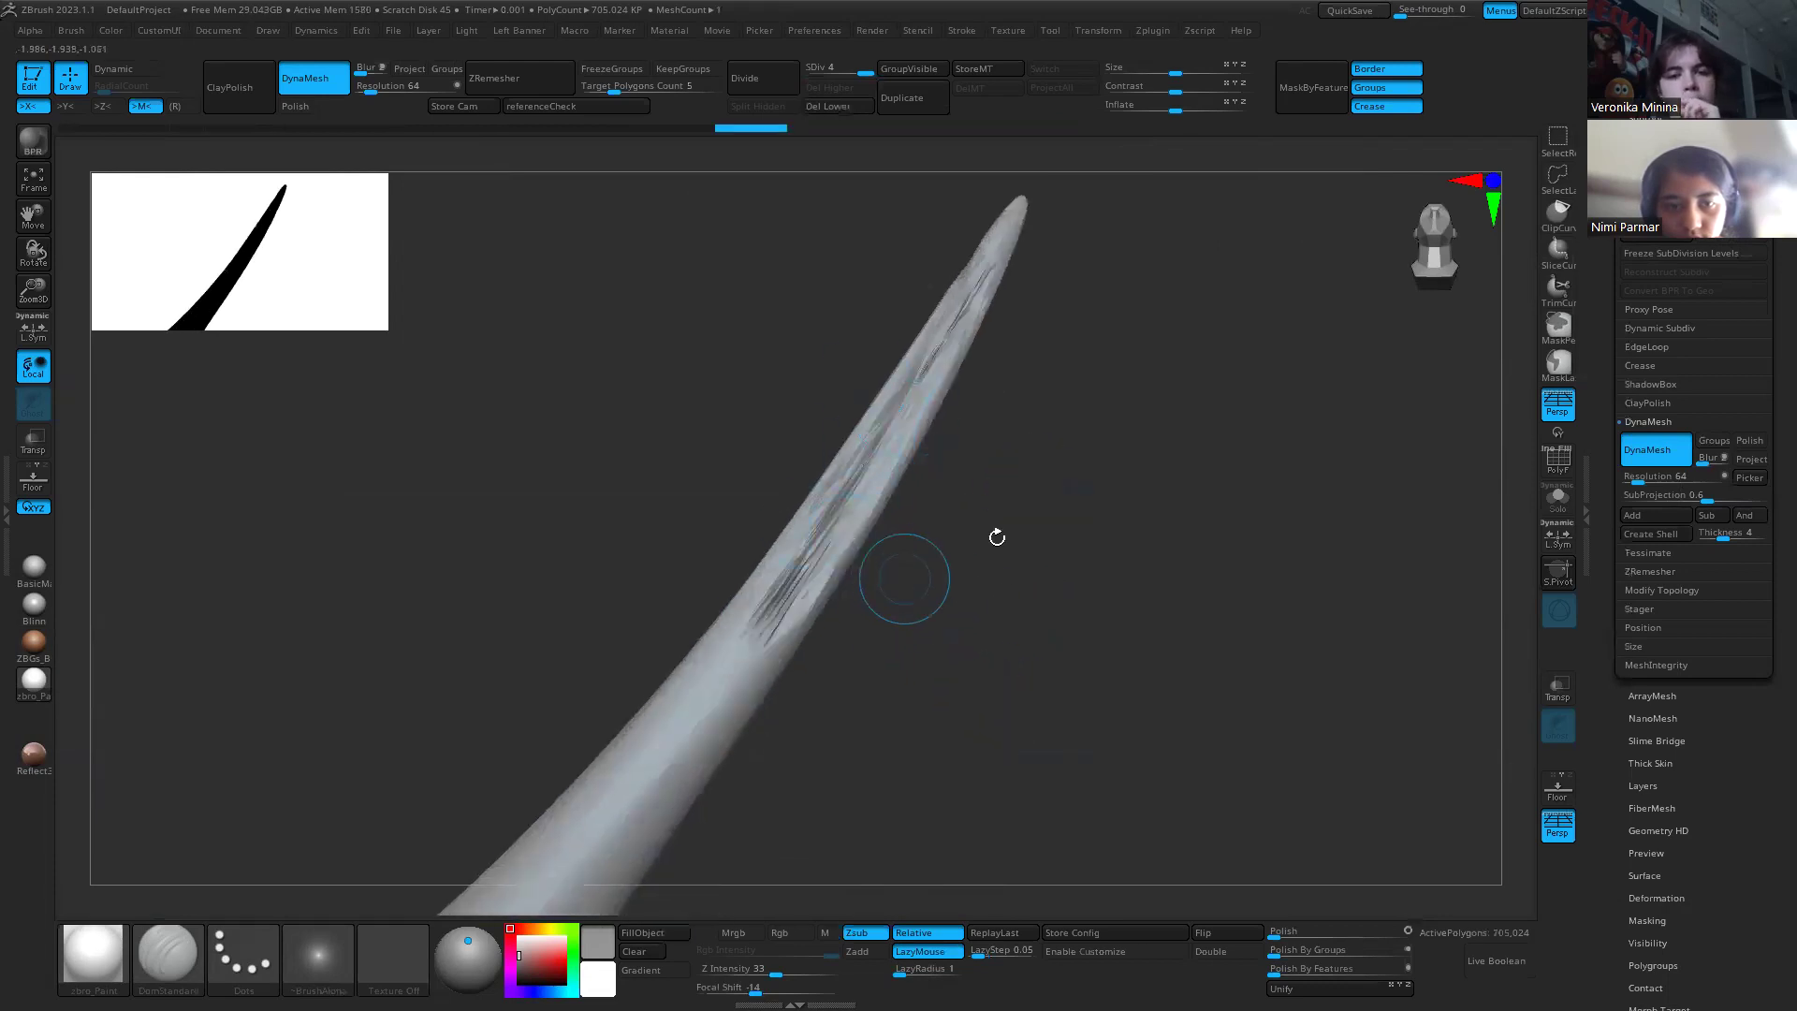
{"action": "key", "text": "shift+f"}
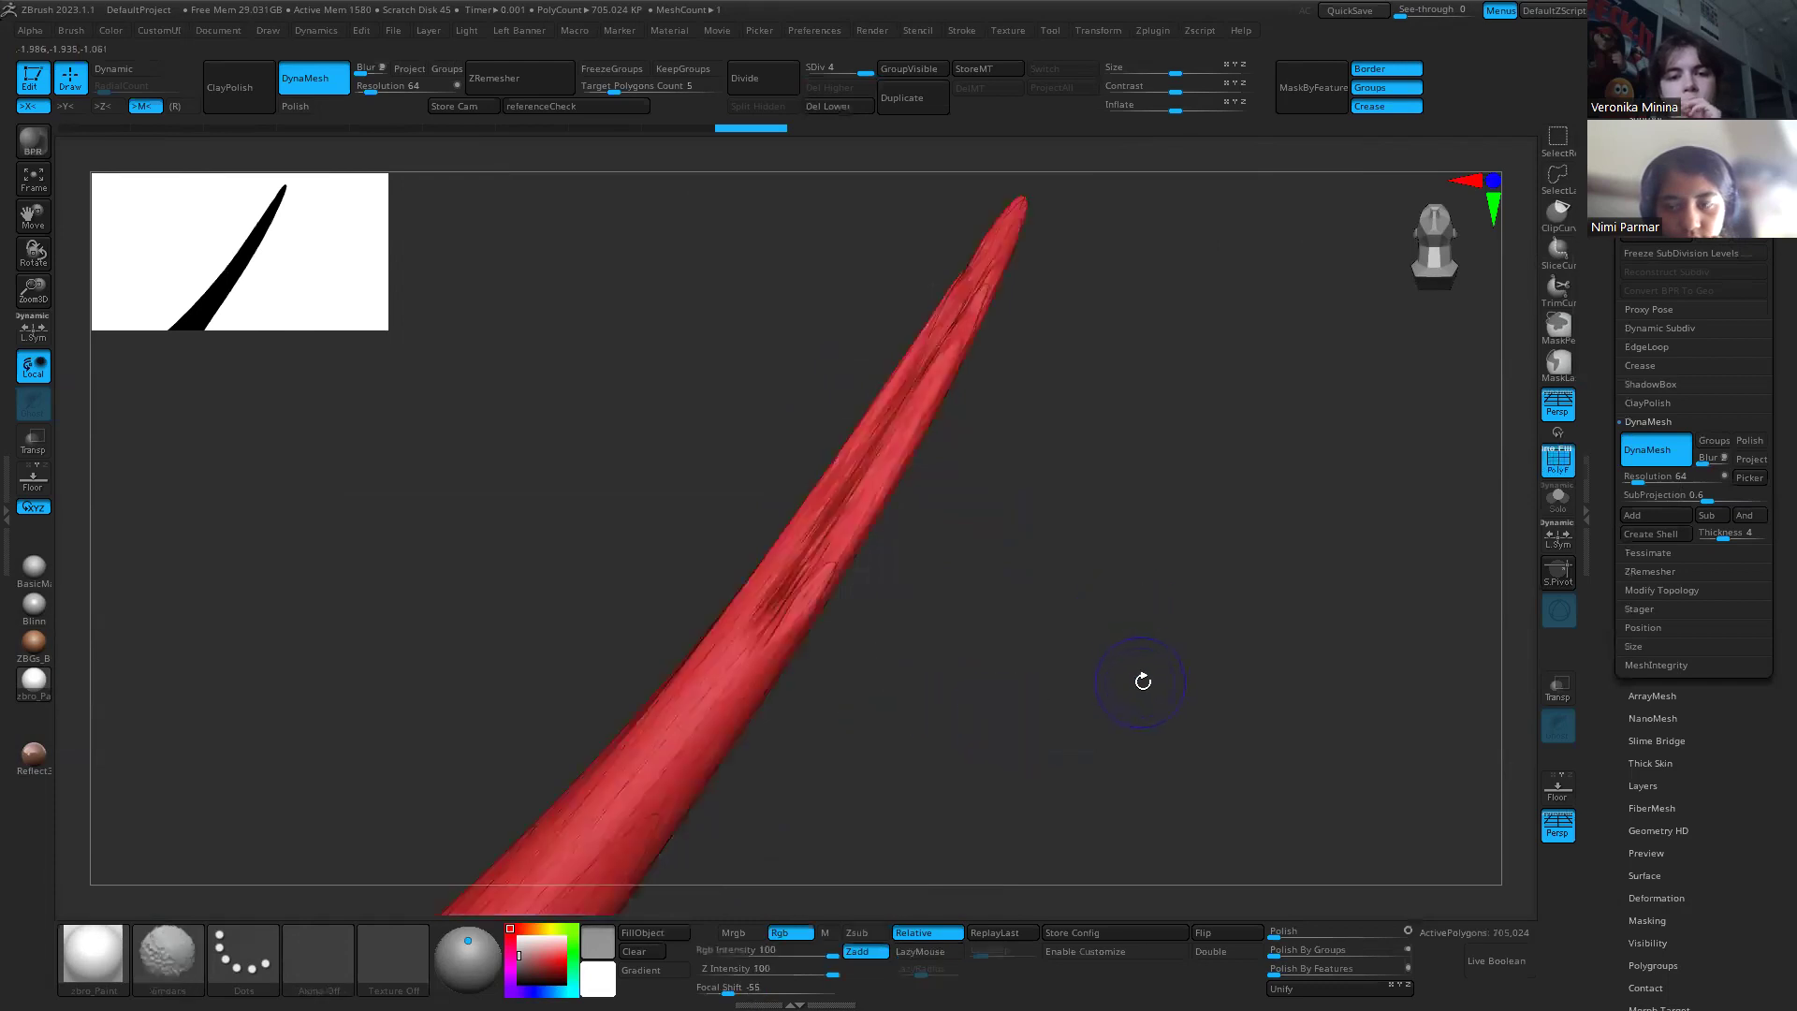
Step: Subdivide the horned sphere to subdivision level 6 and sculpt a wavy stroke along a horn
{"action": "key", "text": "shift+f"}
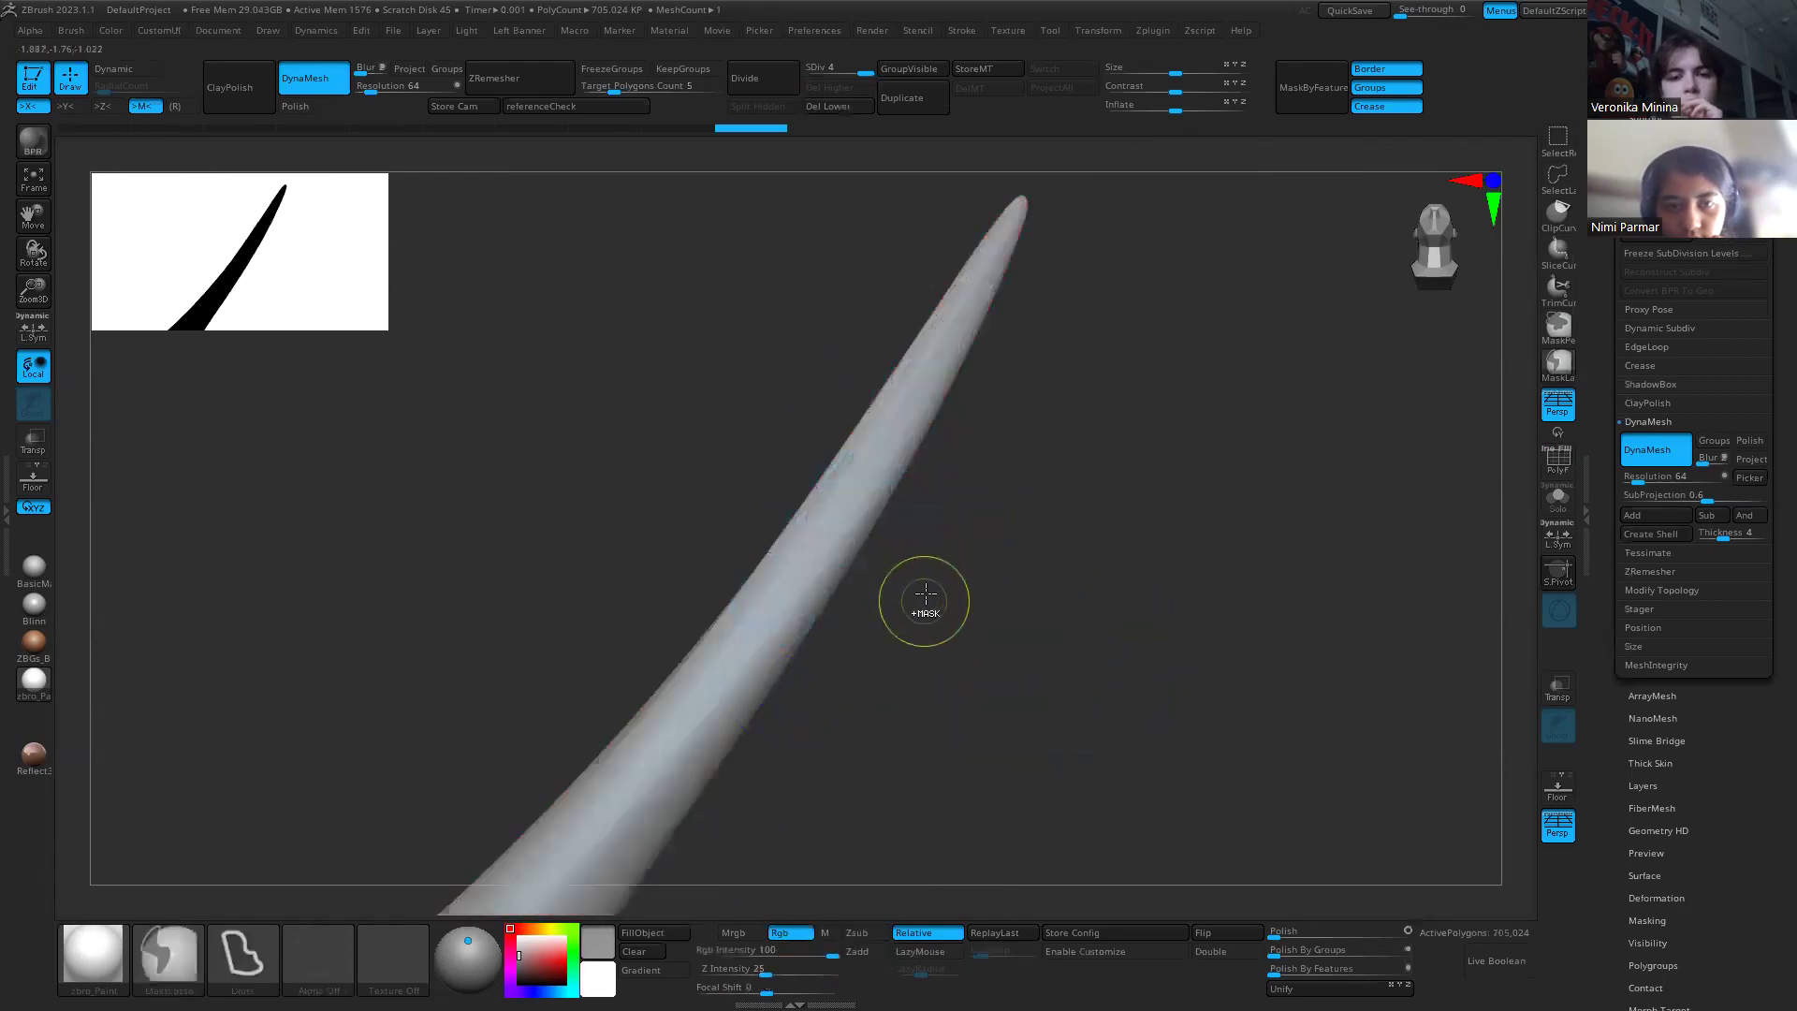
{"action": "key", "text": "ctrl"}
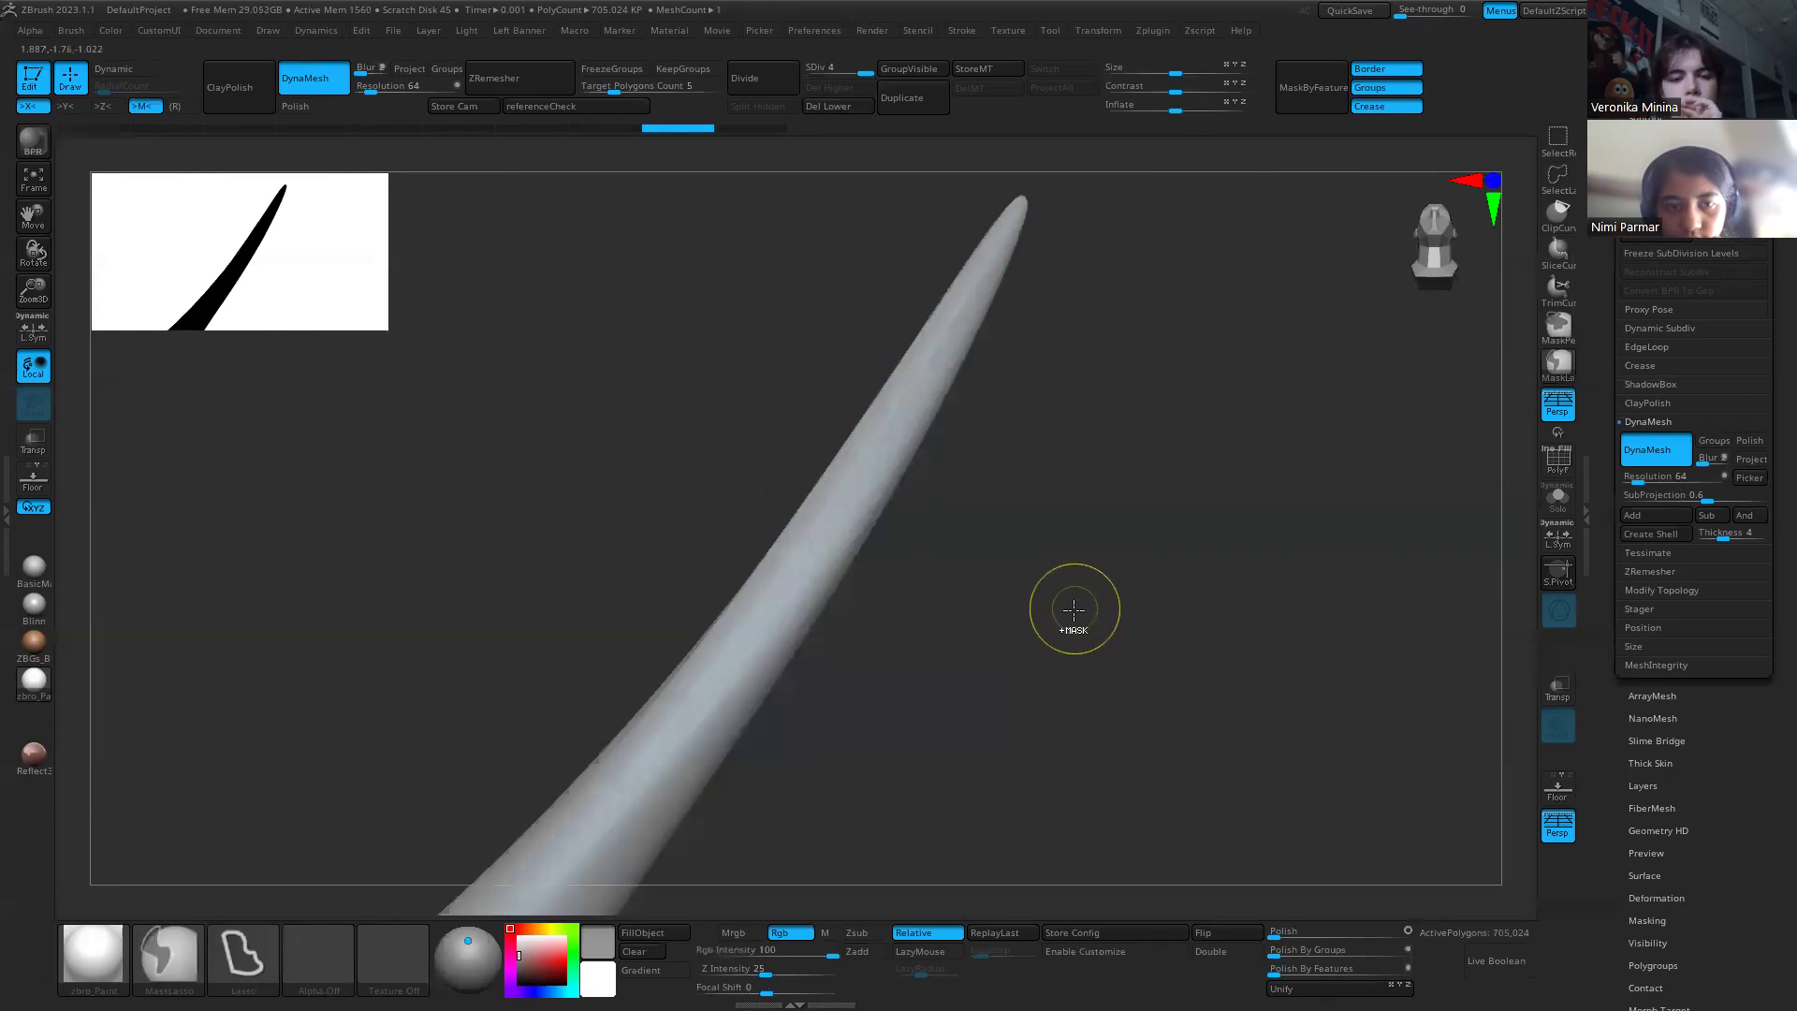
{"action": "key", "text": "ctrl+d"}
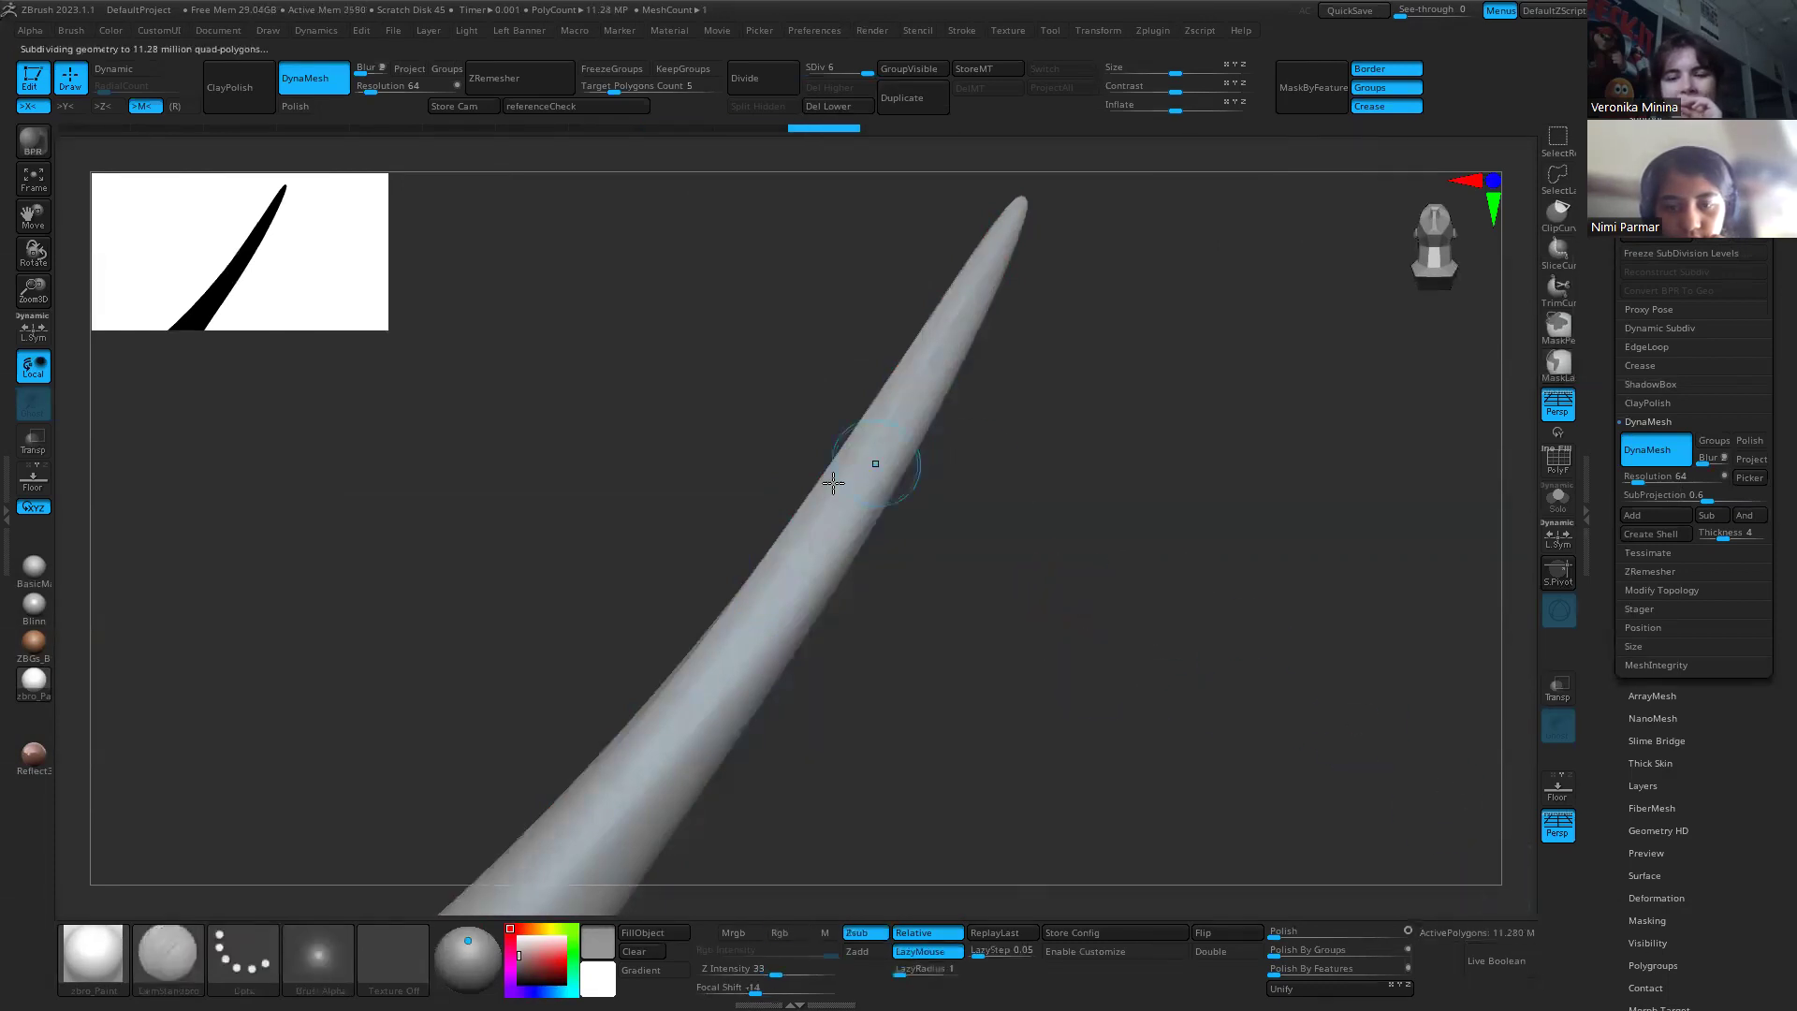
{"action": "mouse_move", "coordinate": [900, 520]}
{"action": "left_mouse_down", "text": "alt"}
{"action": "mouse_move", "coordinate": [916, 589]}
{"action": "mouse_move", "coordinate": [783, 621]}
{"action": "mouse_move", "coordinate": [811, 839]}
{"action": "mouse_move", "coordinate": [916, 618]}
{"action": "left_mouse_up", "text": "alt"}
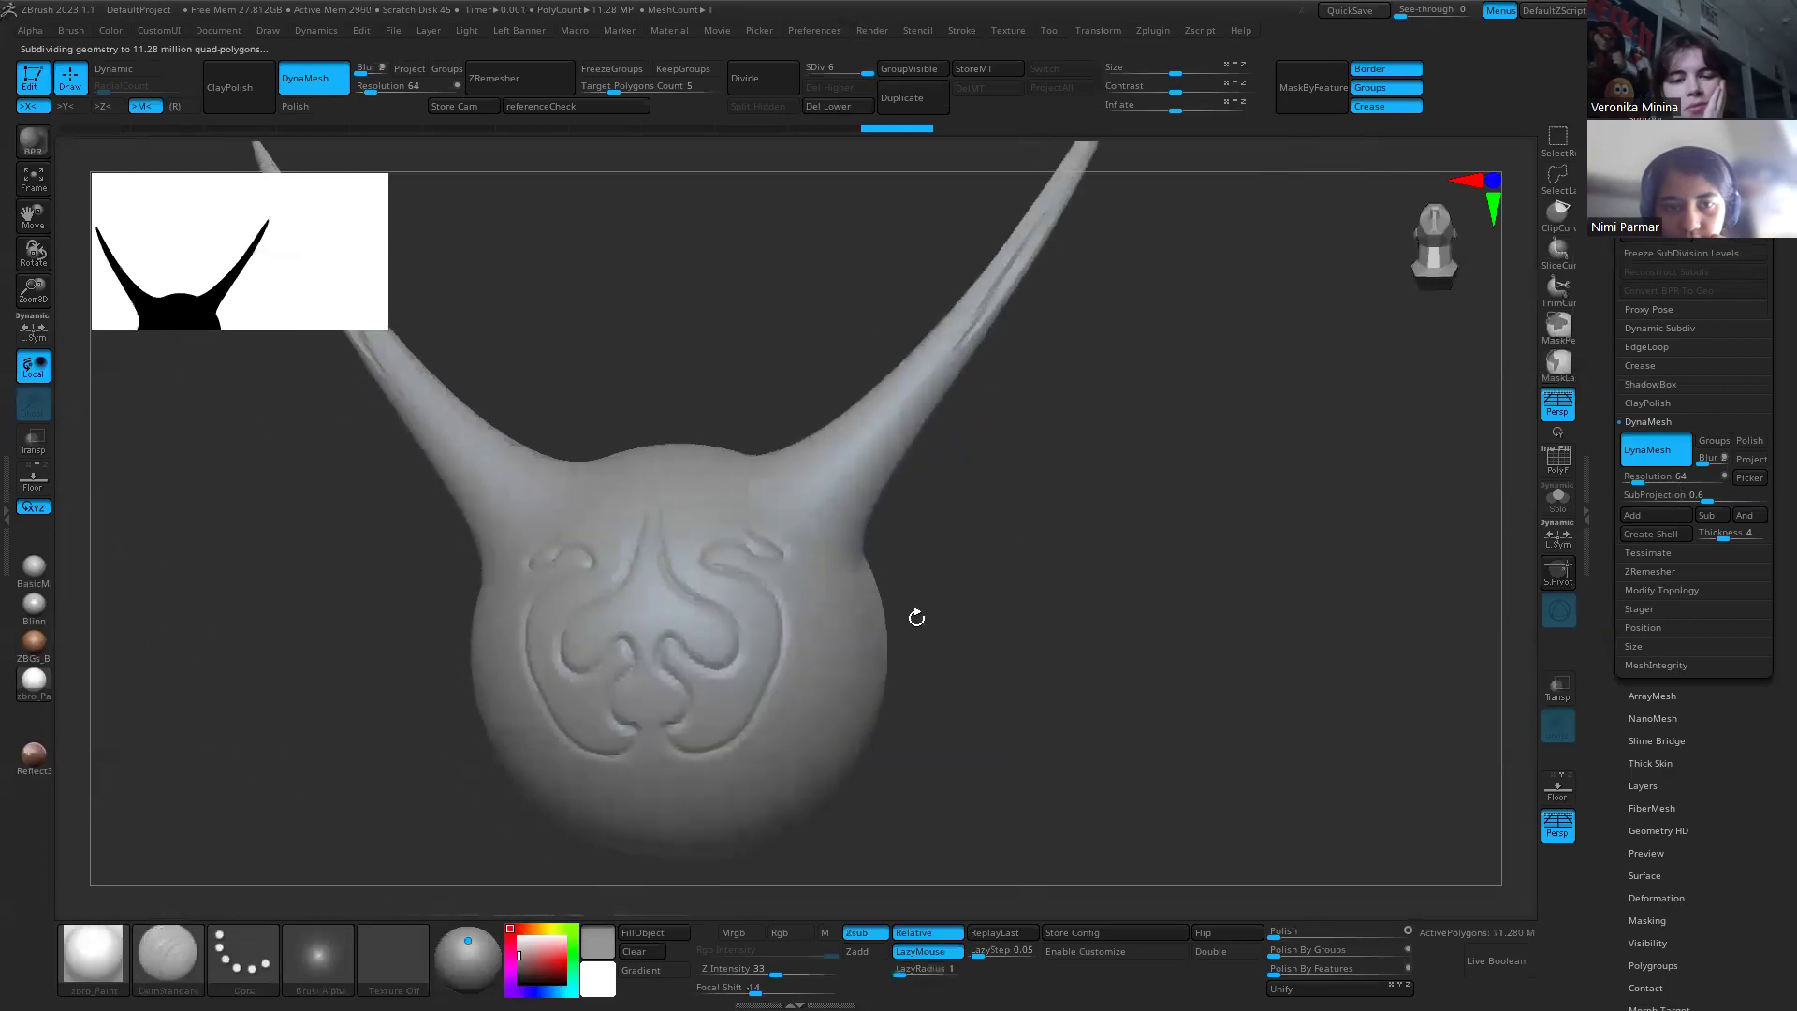
{"action": "mouse_move", "coordinate": [939, 497]}
{"action": "left_mouse_down", "text": "alt"}
{"action": "mouse_move", "coordinate": [858, 601]}
{"action": "mouse_move", "coordinate": [1010, 682]}
{"action": "mouse_move", "coordinate": [918, 680]}
{"action": "mouse_move", "coordinate": [983, 634]}
{"action": "mouse_move", "coordinate": [842, 655]}
{"action": "left_mouse_up", "text": "alt"}
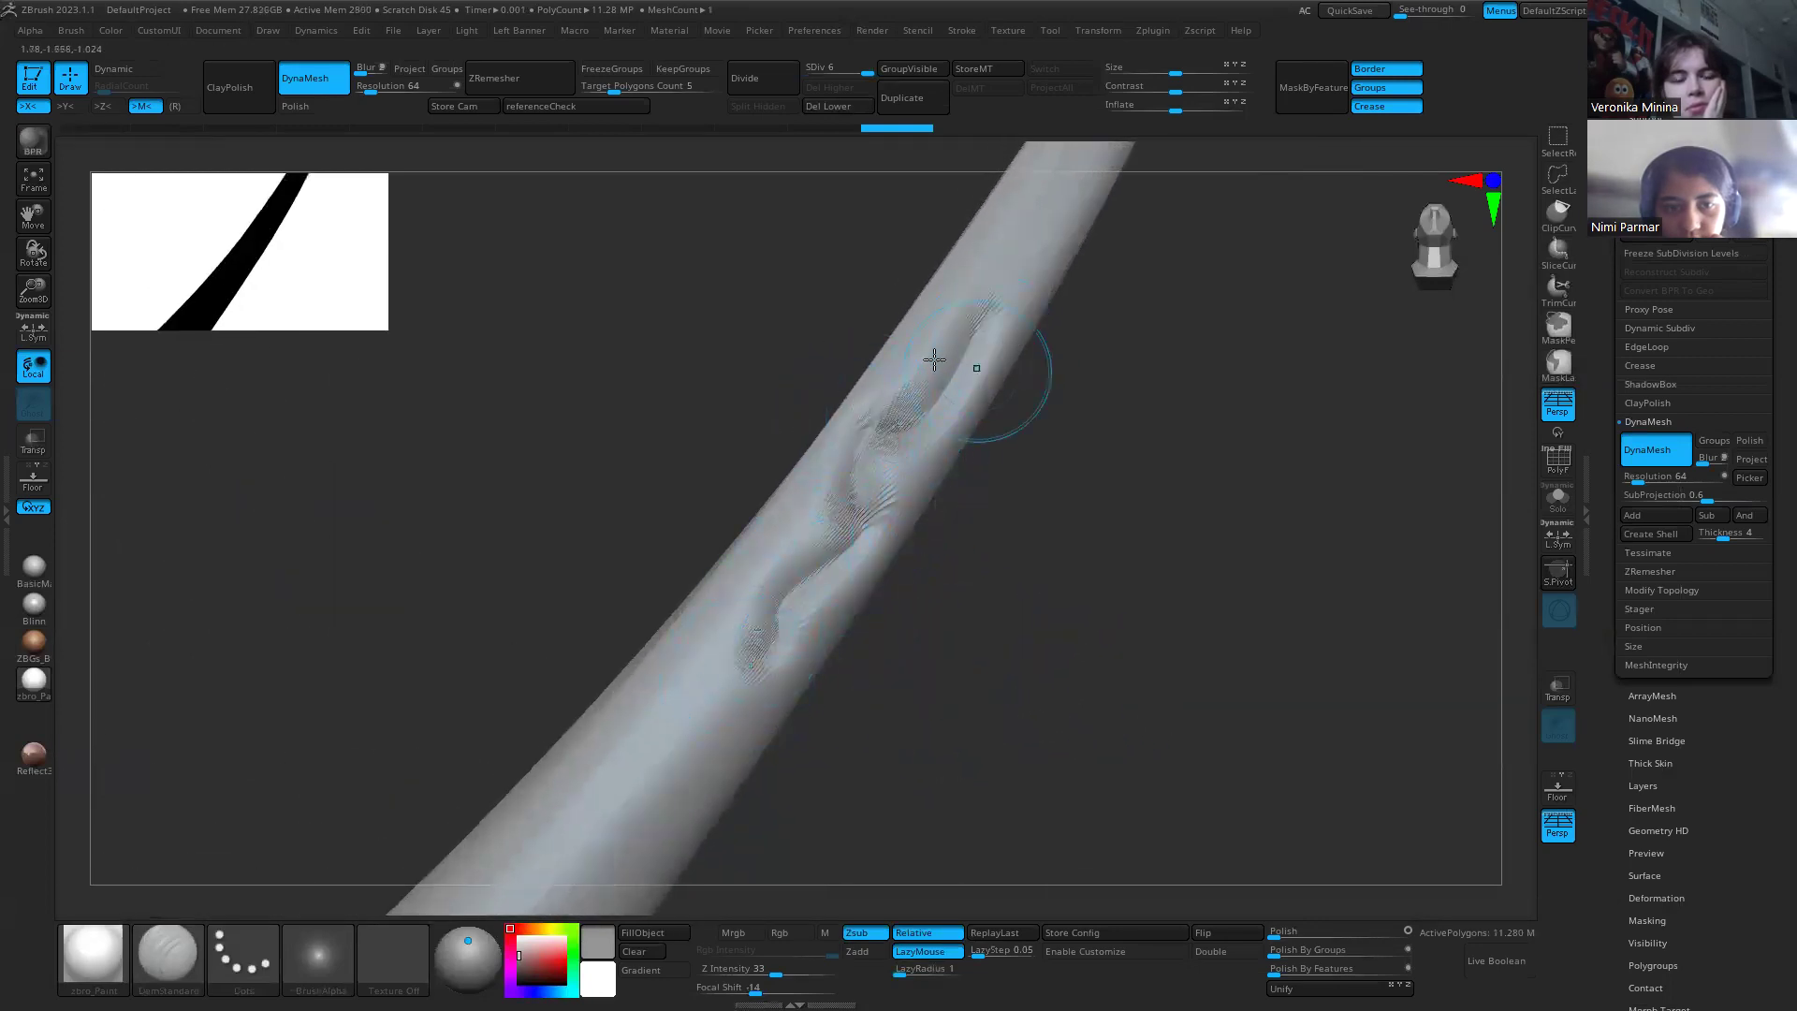
Step: Compare the front grooves and the horn's wavy stroke at subdivision levels 4, 6 and 5
{"action": "left_click_drag", "start_coordinate": [779, 840], "coordinate": [905, 485], "text": "alt"}
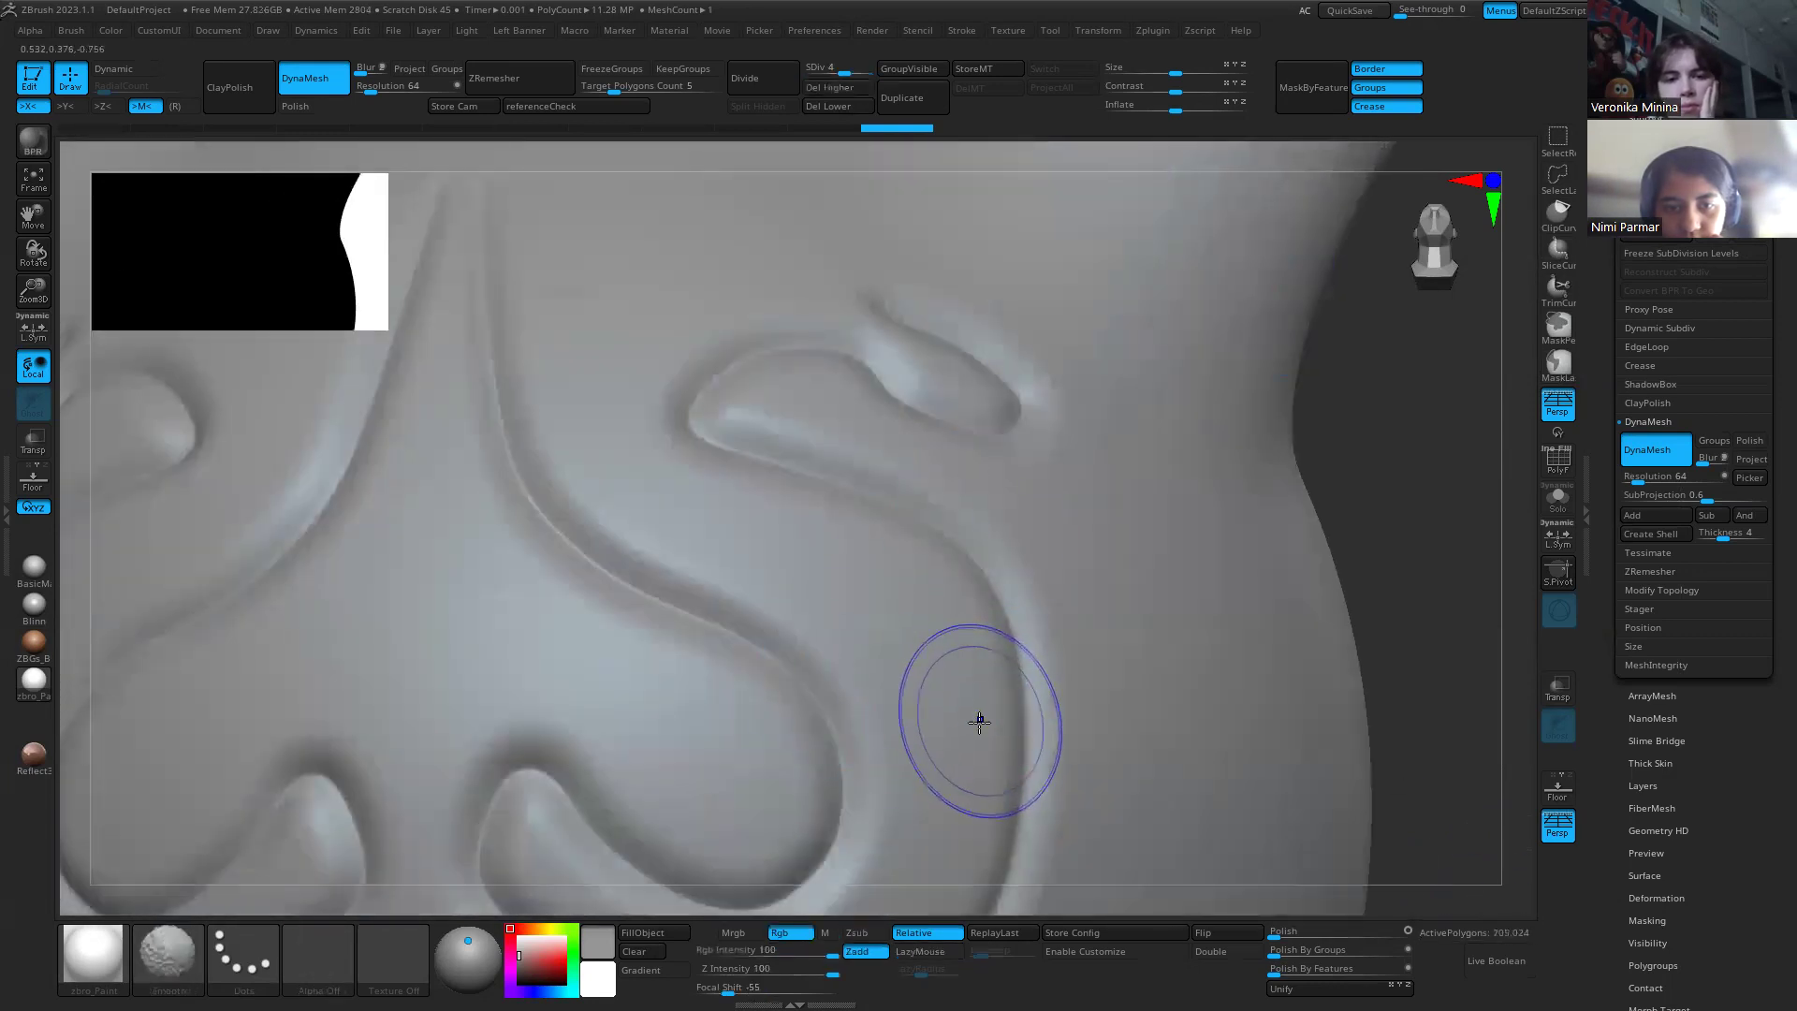
{"action": "key", "text": "shift"}
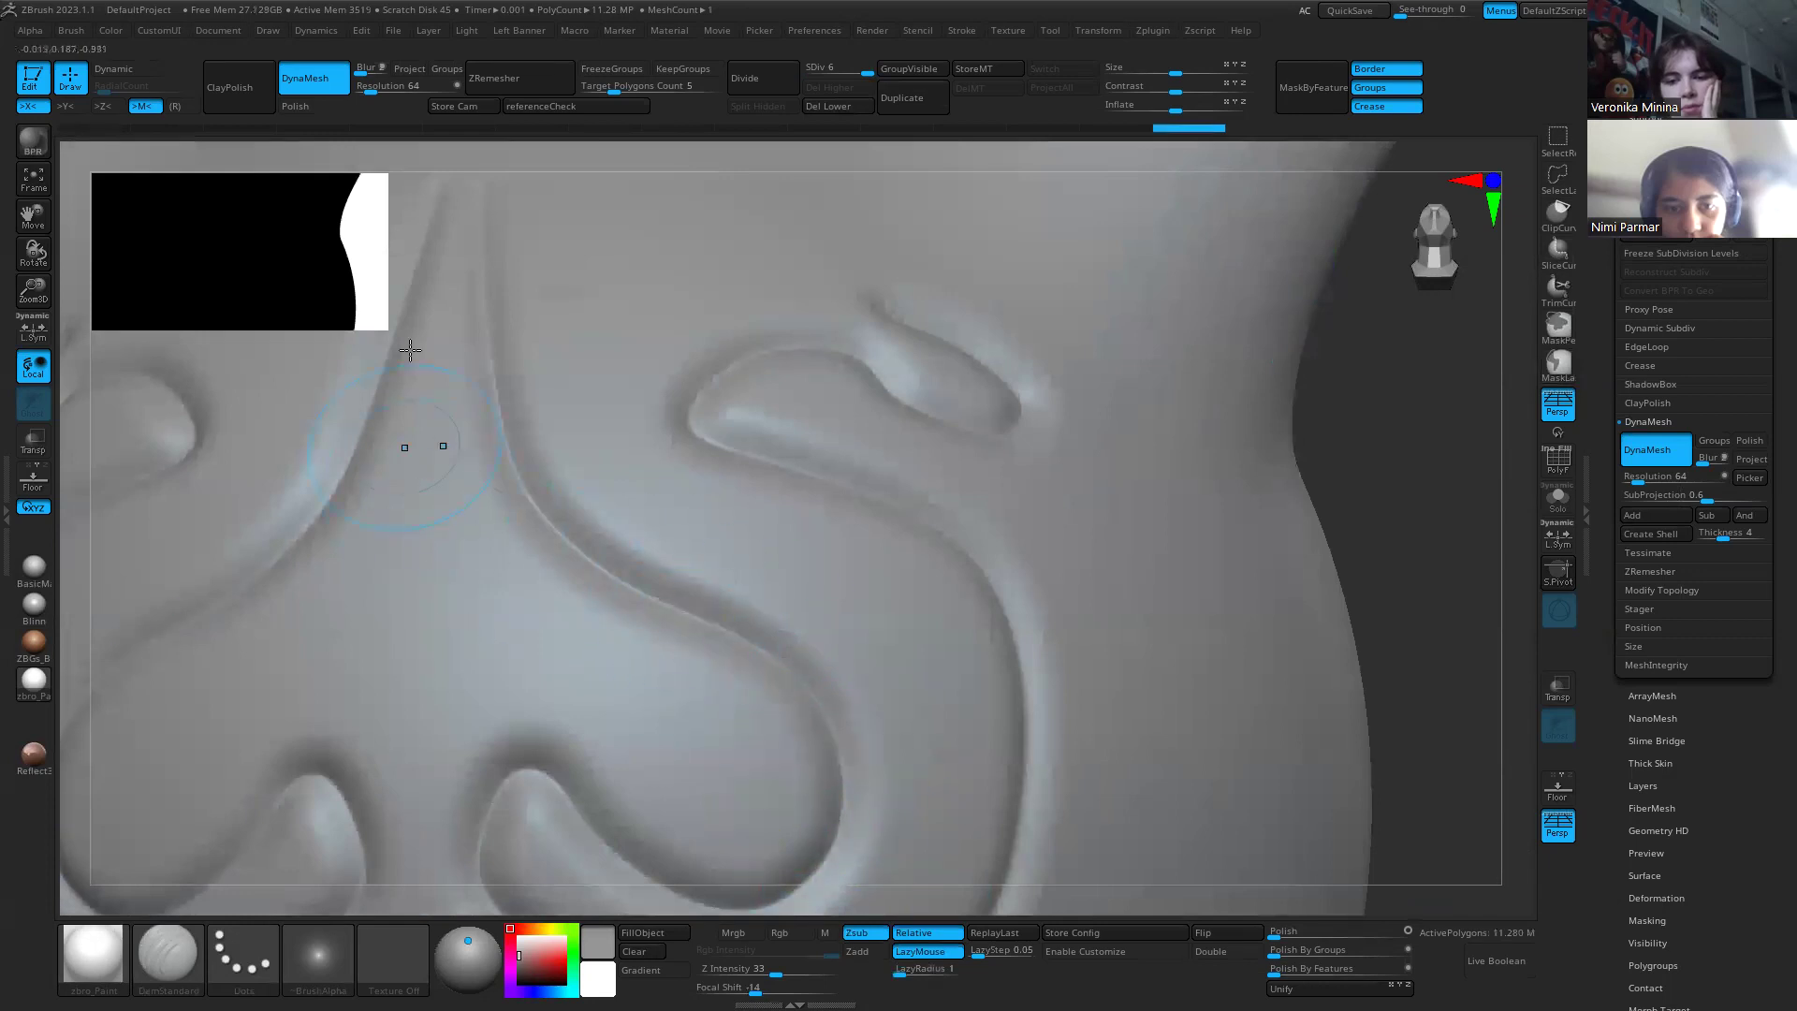
{"action": "key", "text": "shift+d"}
{"action": "mouse_move", "coordinate": [1223, 401]}
{"action": "left_mouse_down"}
{"action": "mouse_move", "coordinate": [1056, 618]}
{"action": "mouse_move", "coordinate": [1050, 706]}
{"action": "left_mouse_up"}
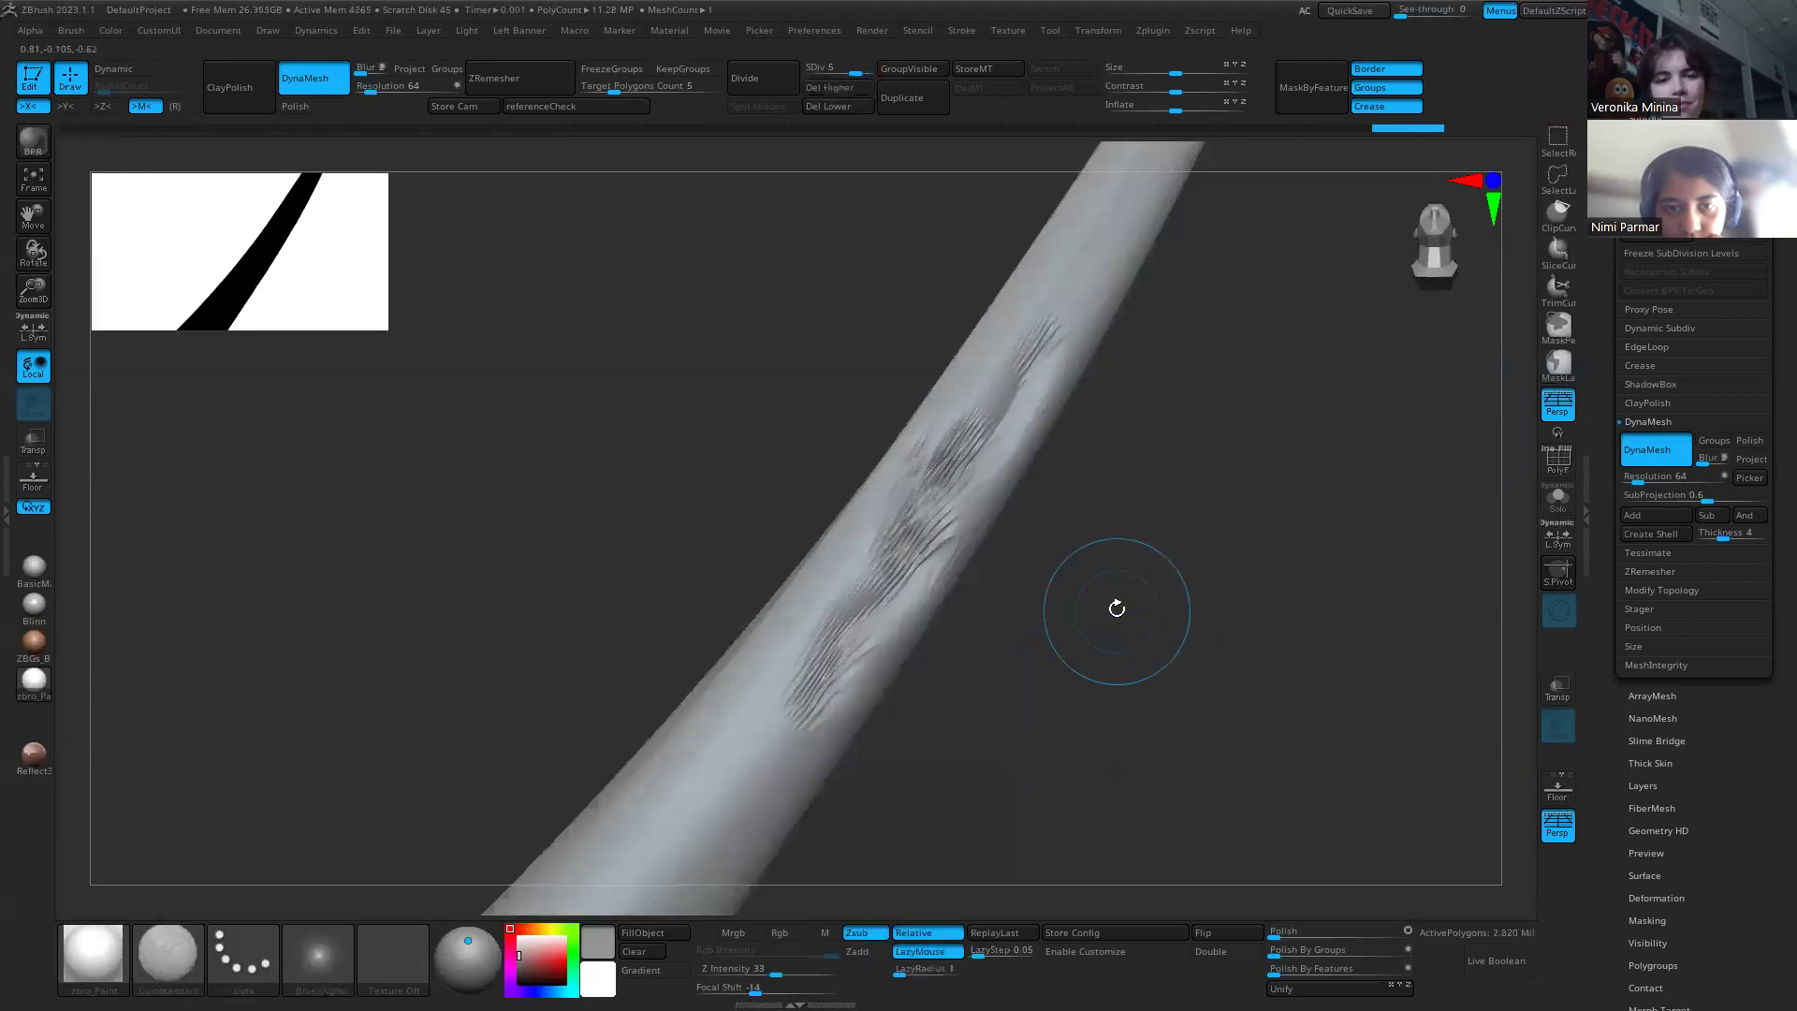
{"action": "mouse_move", "coordinate": [1094, 730]}
{"action": "left_mouse_down"}
{"action": "mouse_move", "coordinate": [967, 786]}
{"action": "mouse_move", "coordinate": [935, 766]}
{"action": "mouse_move", "coordinate": [1264, 429]}
{"action": "left_mouse_up"}
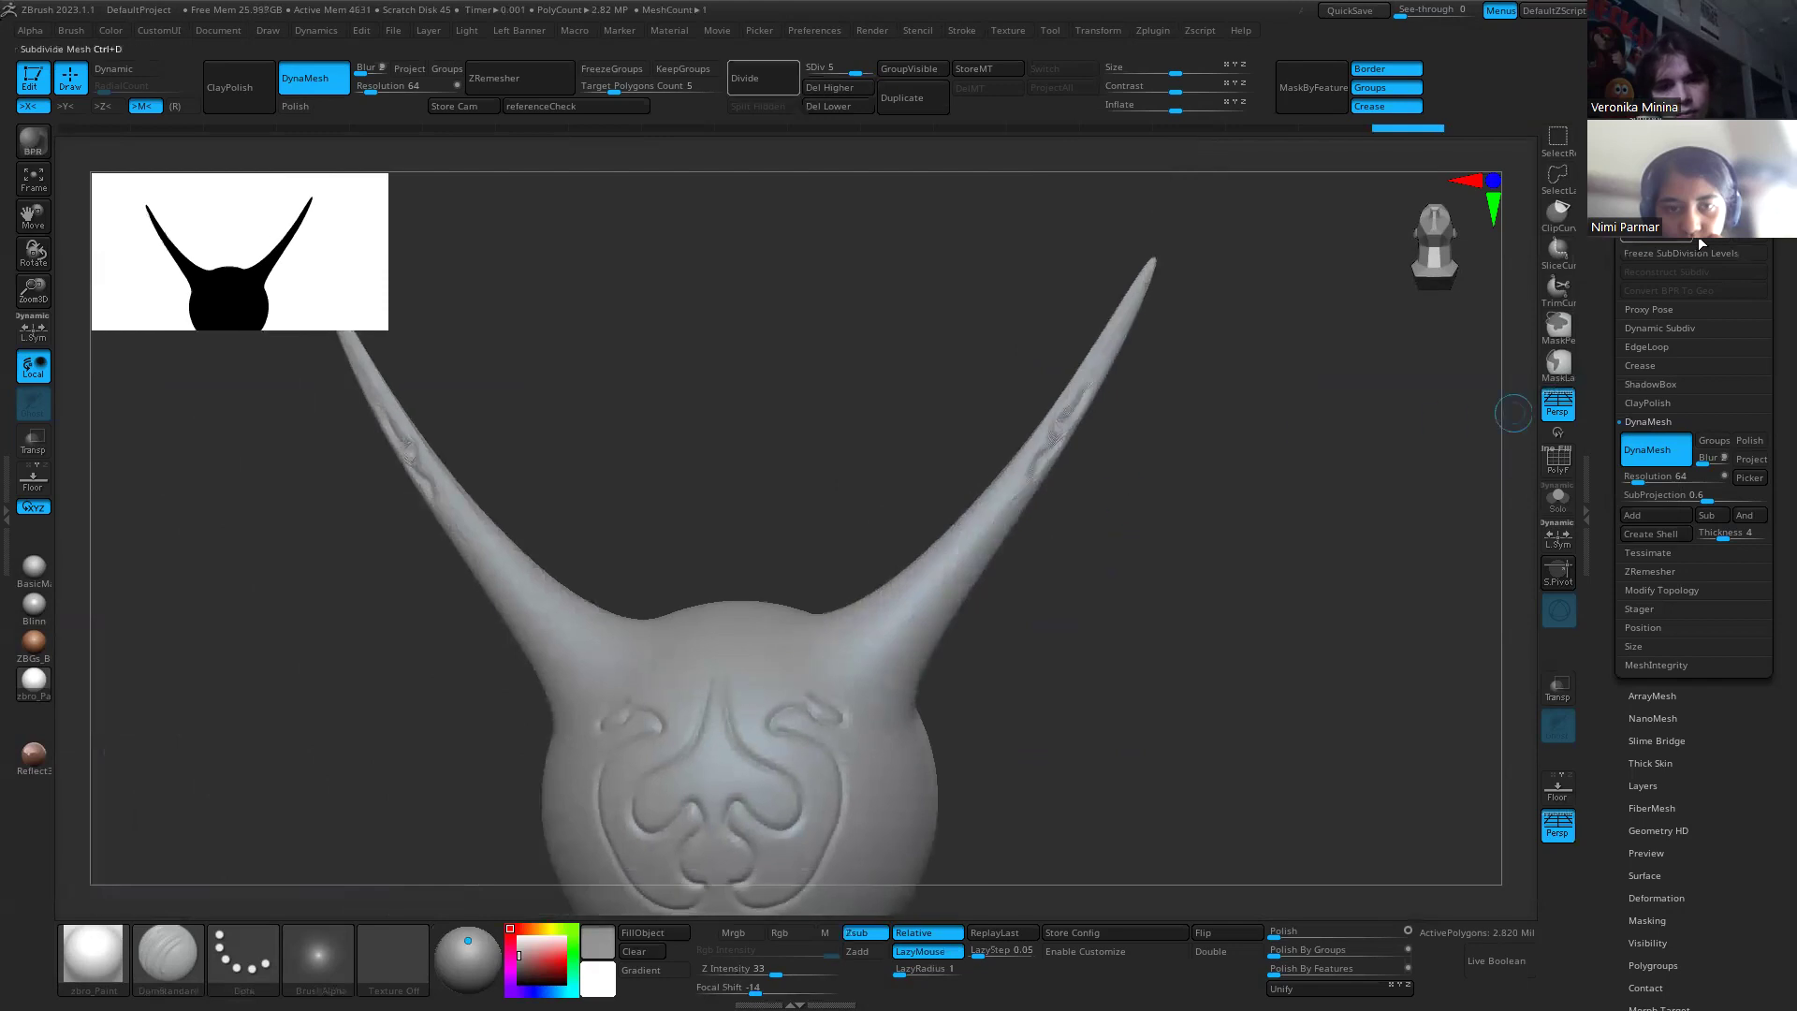
Step: Try to remesh the horned sphere with DynaMesh while it is at subdivision level 5
{"action": "mouse_move", "coordinate": [1014, 622]}
{"action": "left_mouse_down"}
{"action": "mouse_move", "coordinate": [1043, 682]}
{"action": "mouse_move", "coordinate": [966, 662]}
{"action": "mouse_move", "coordinate": [1036, 668]}
{"action": "left_mouse_up"}
{"action": "key", "text": "s"}
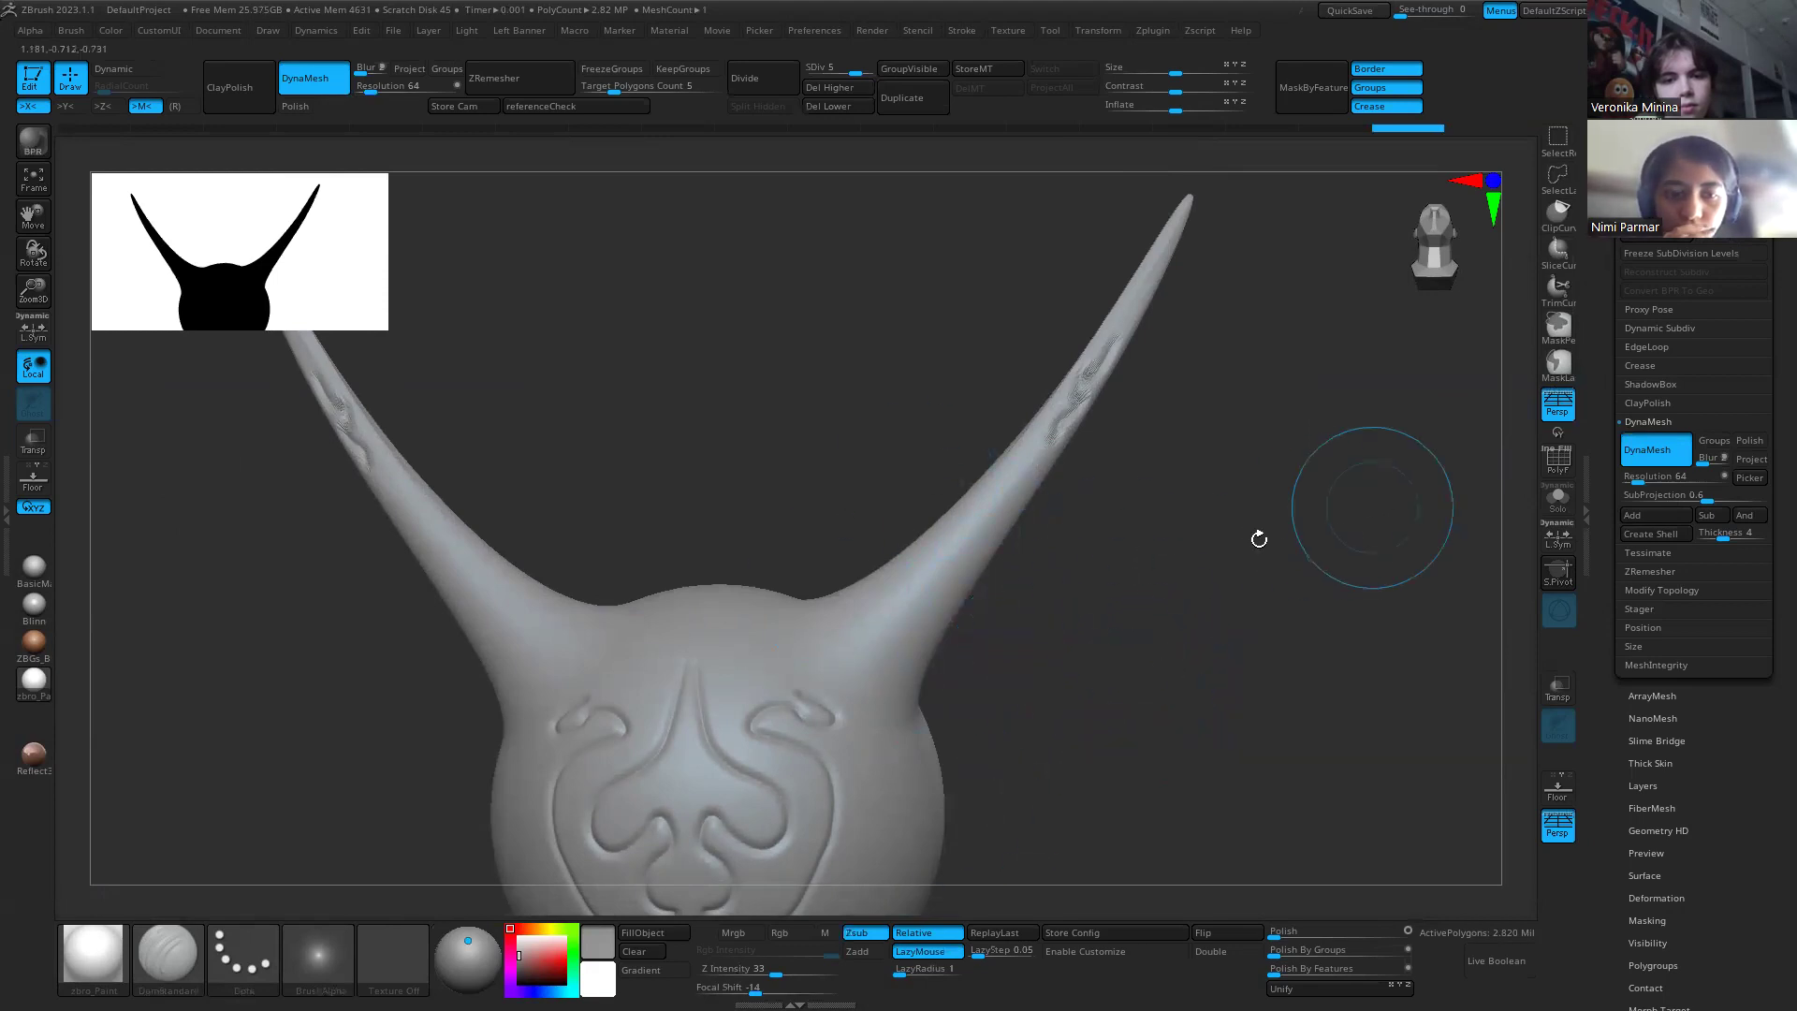
{"action": "left_click_drag", "start_coordinate": [1156, 554], "coordinate": [1235, 648], "text": "ctrl"}
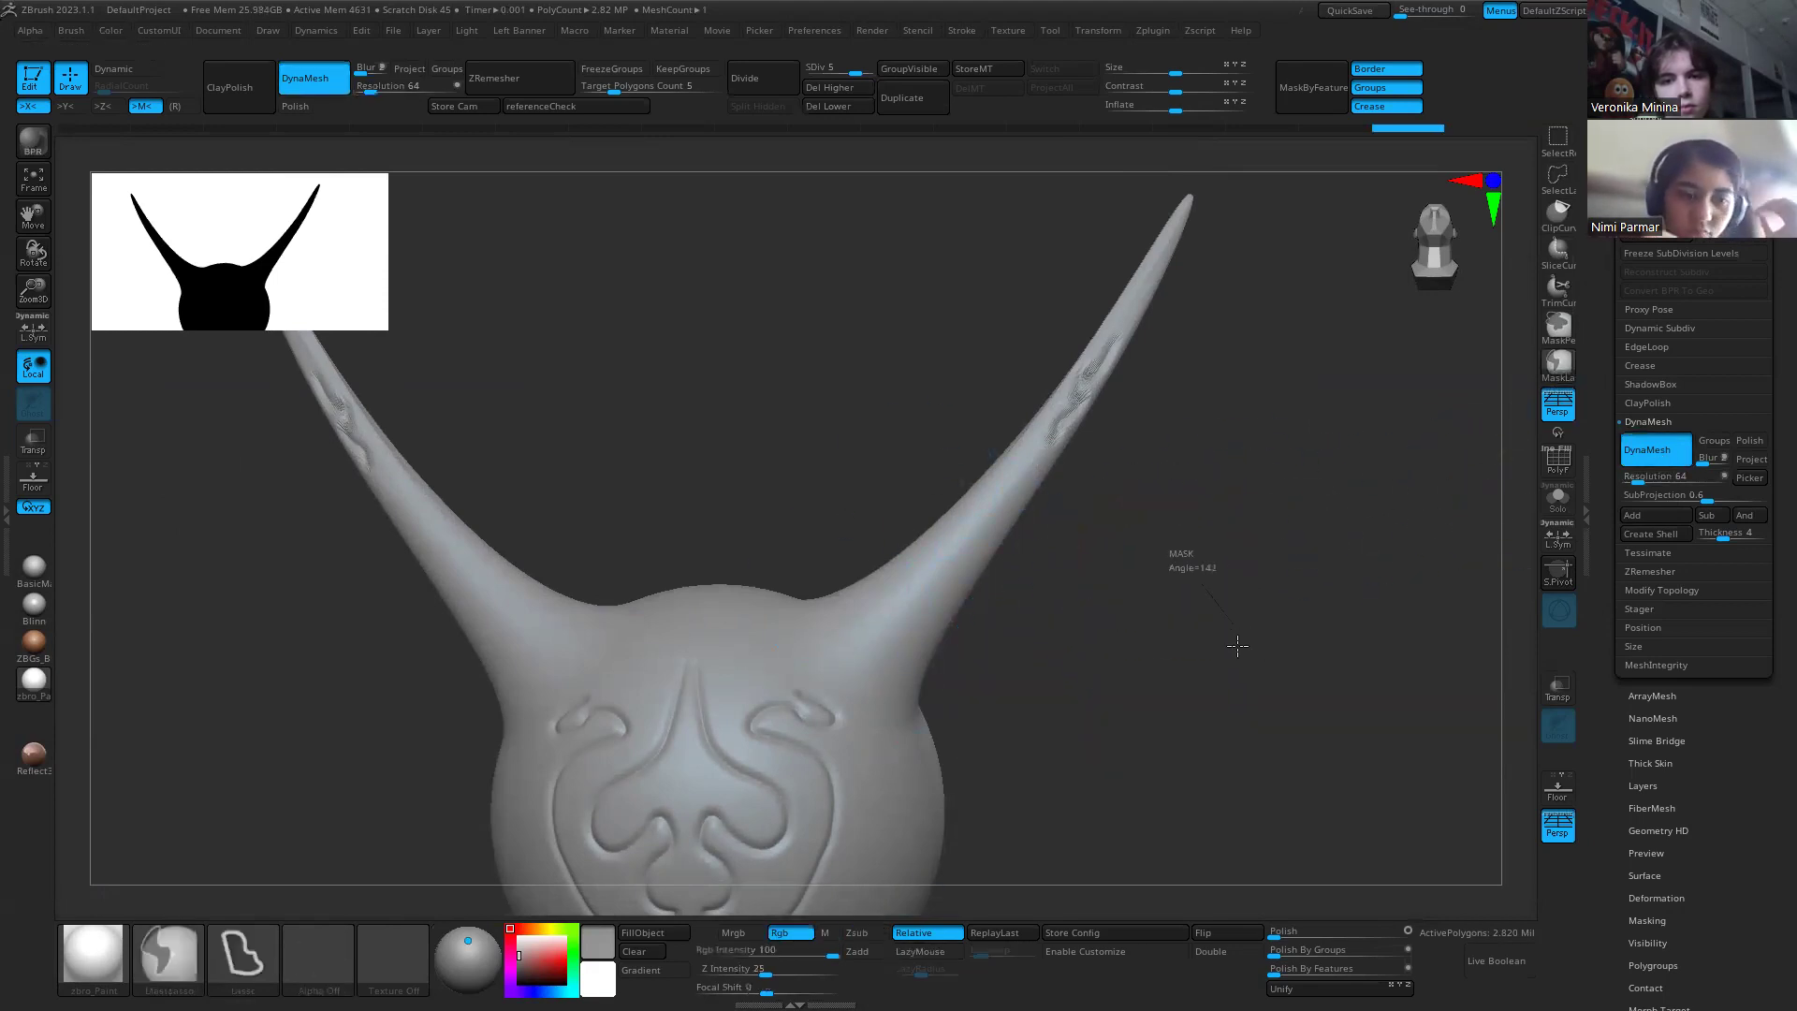
{"action": "key", "text": "ctrl+z"}
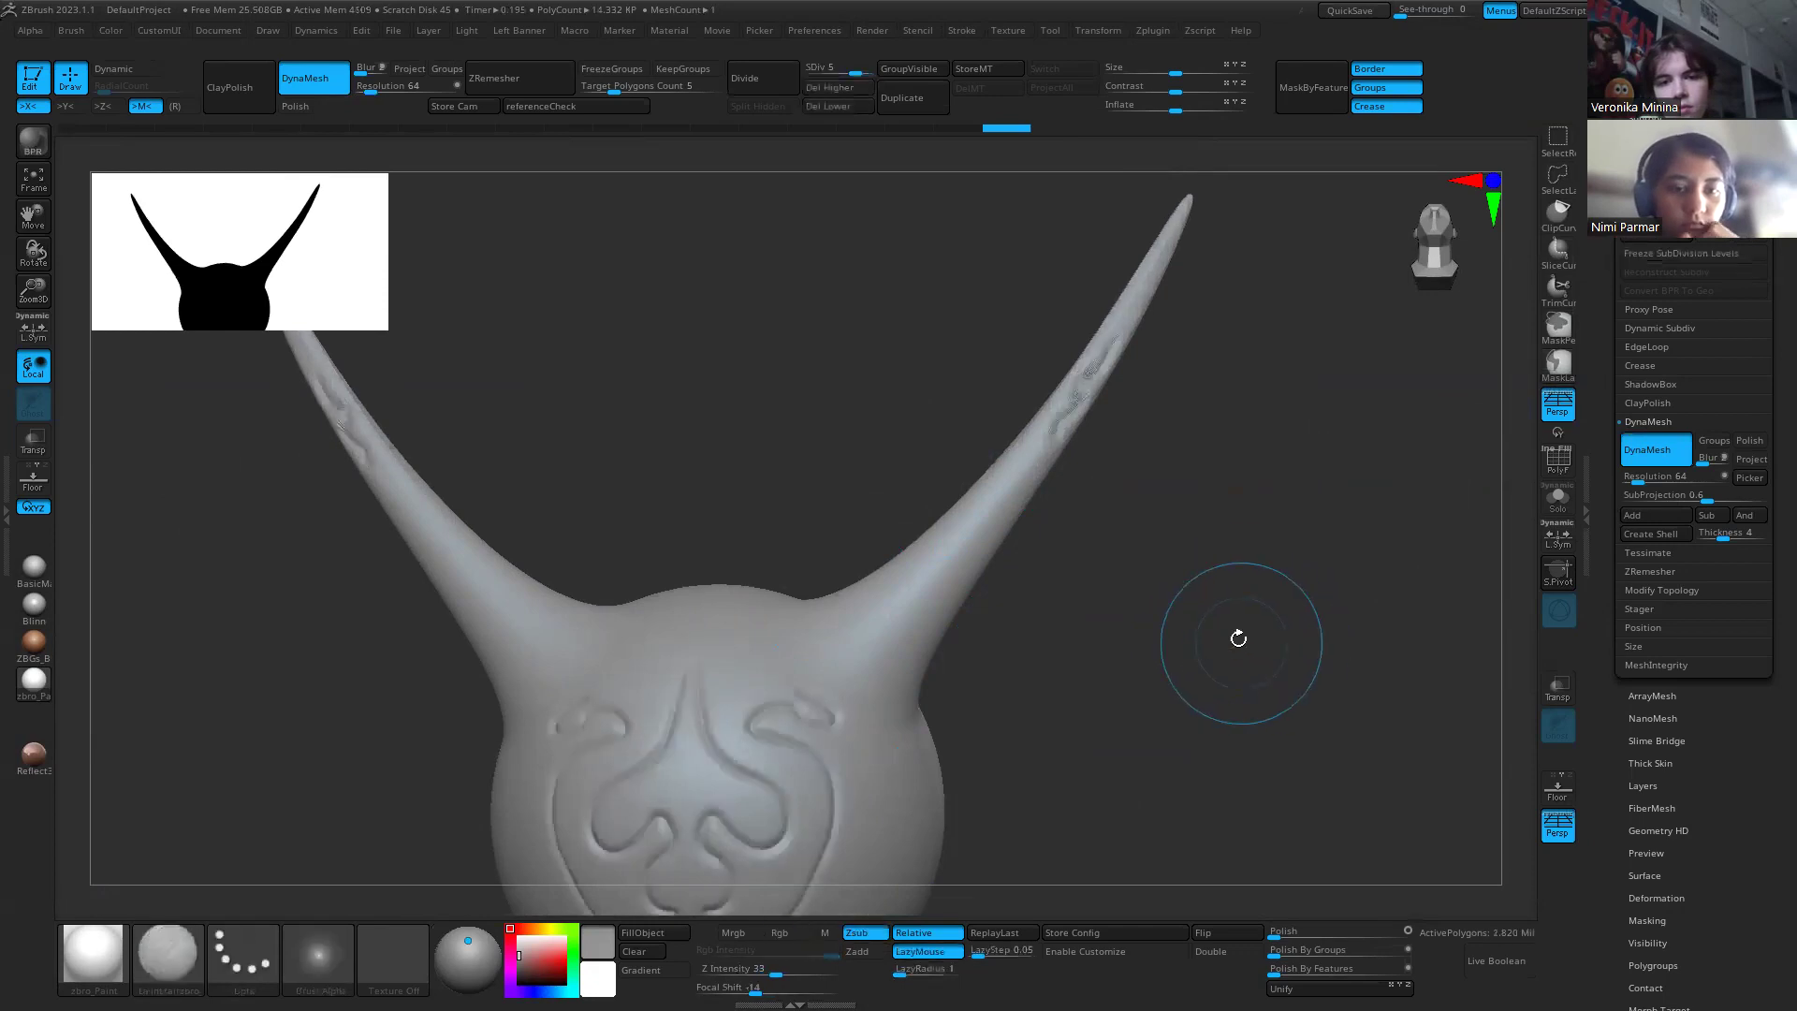
Step: Delete the subdivision levels, keeping a coarser version of the horned sphere, and check its polygons in wireframe
{"action": "key", "text": "shift+f"}
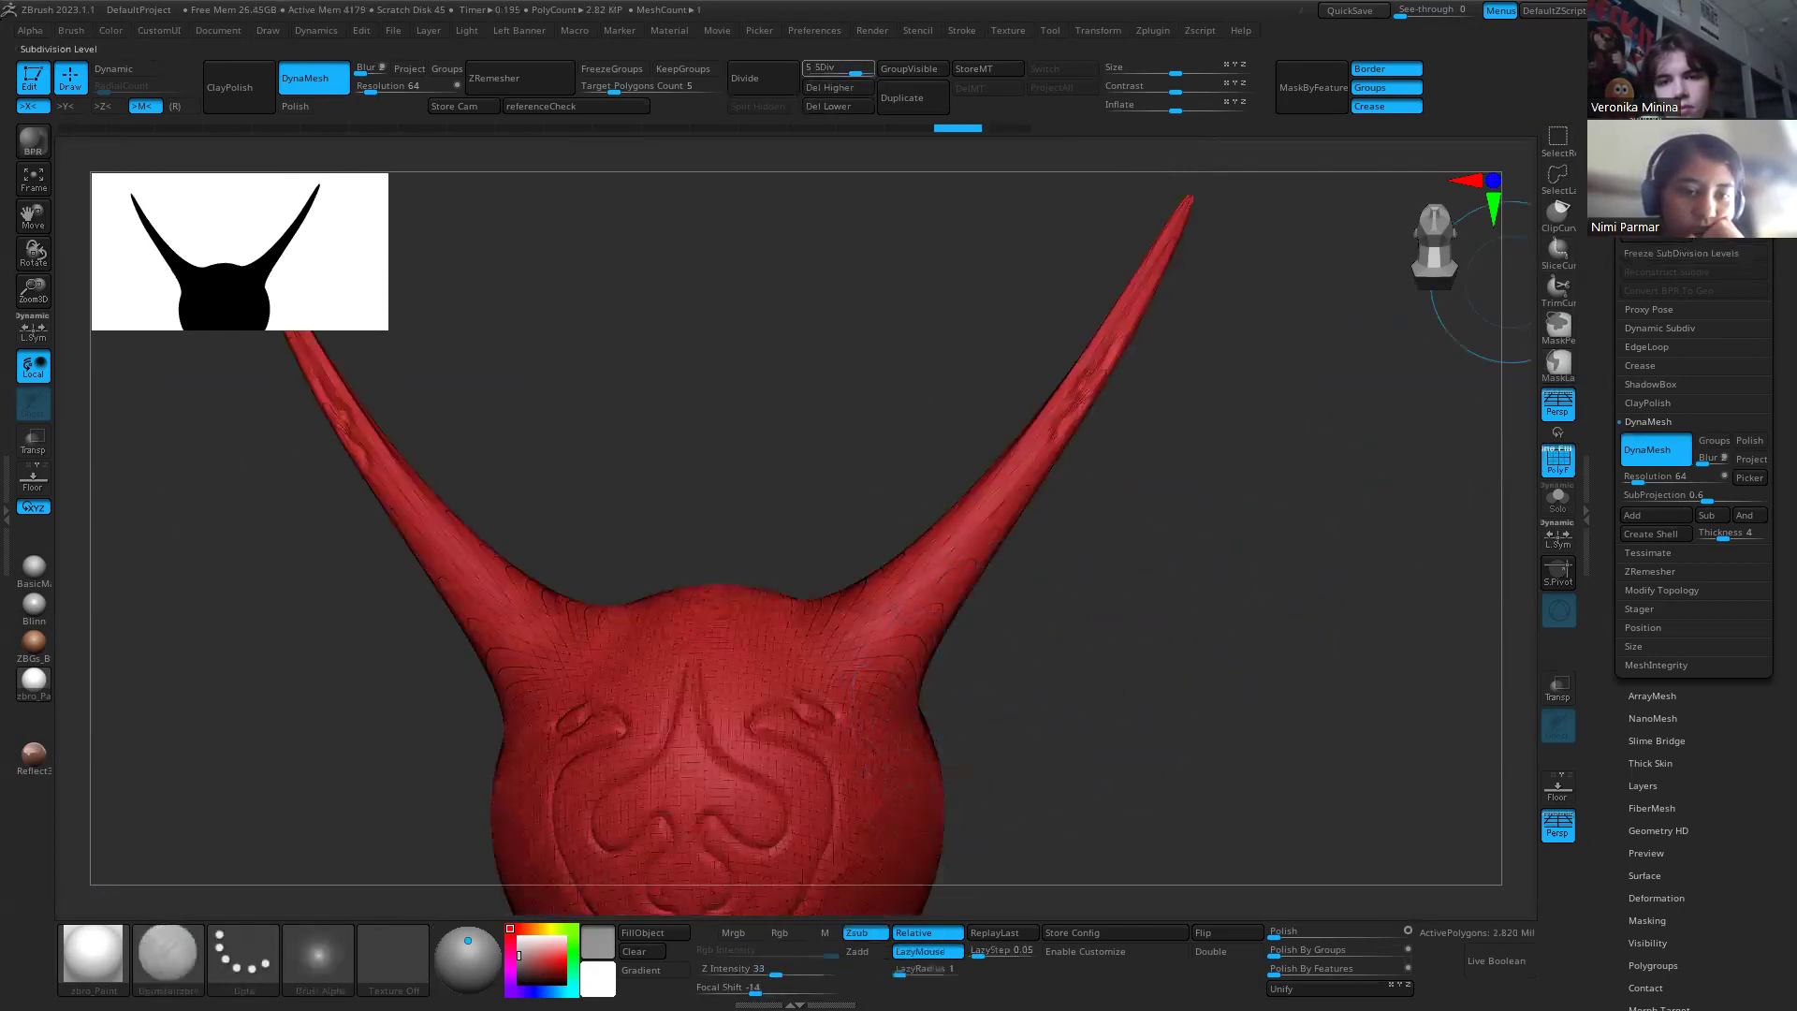
{"action": "left_click", "coordinate": [1659, 260]}
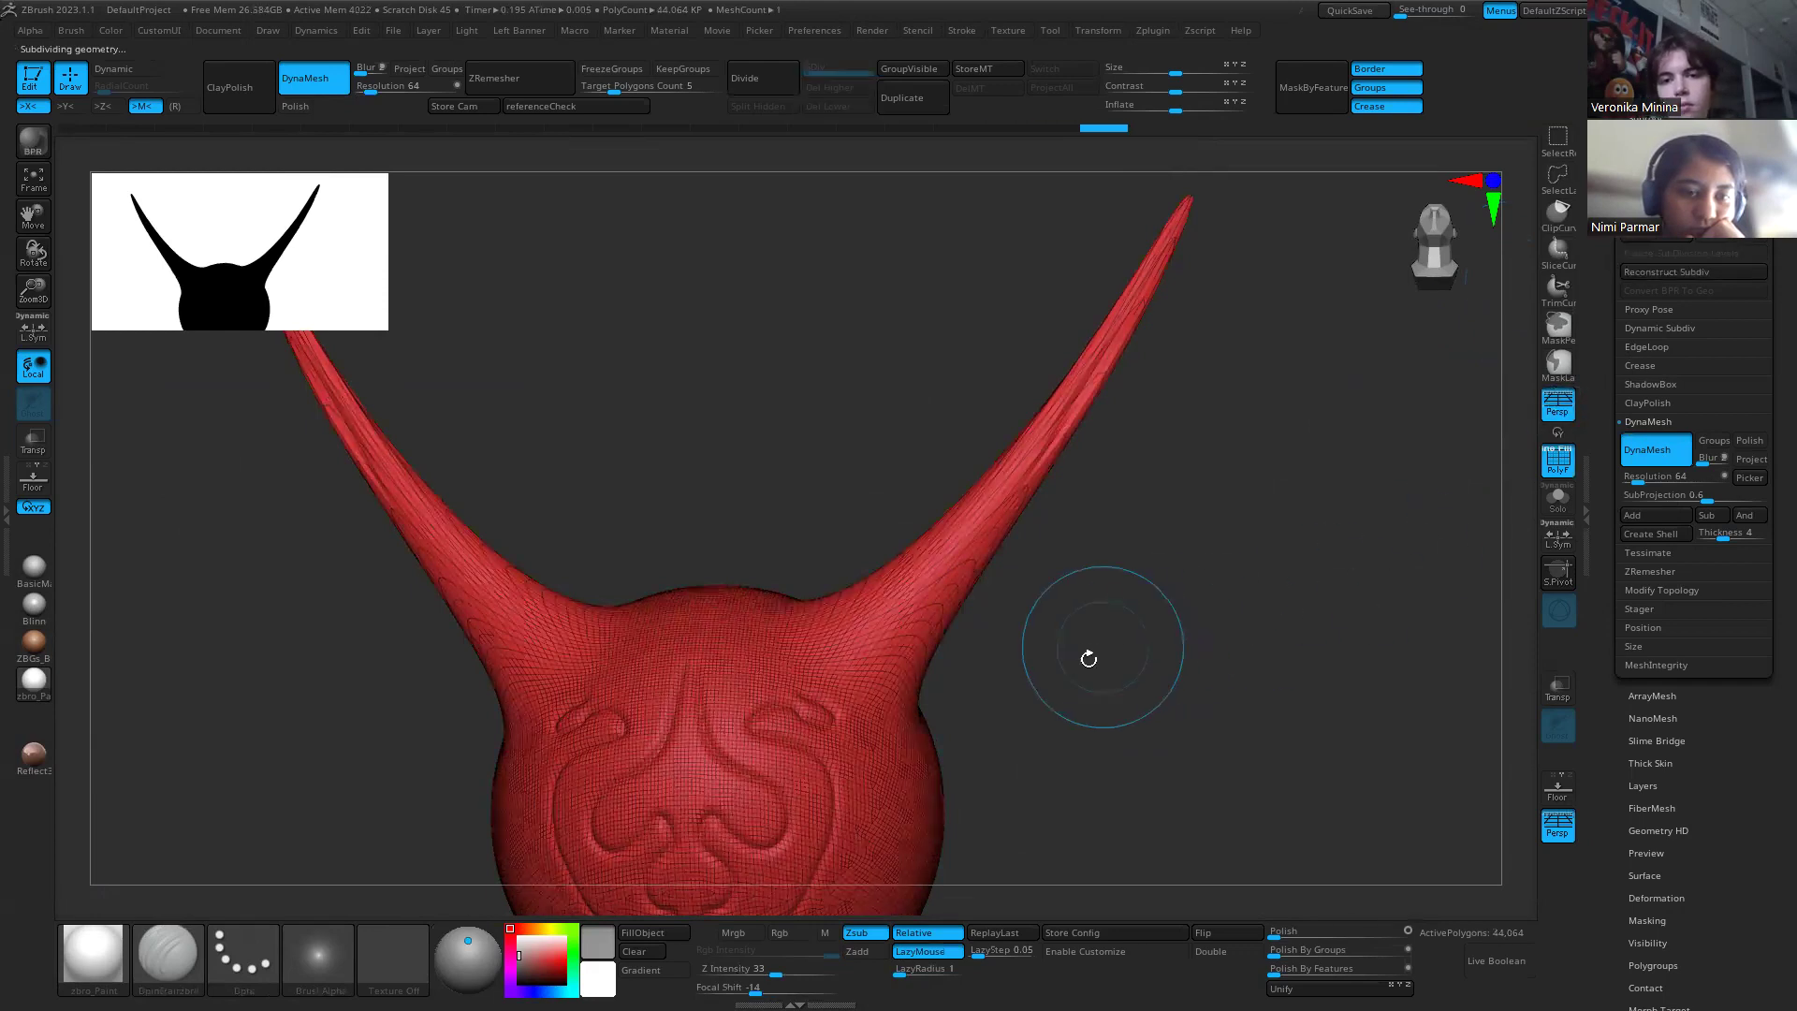
{"action": "left_click_drag", "start_coordinate": [1123, 652], "coordinate": [777, 808]}
{"action": "left_click_drag", "start_coordinate": [694, 719], "coordinate": [1313, 527]}
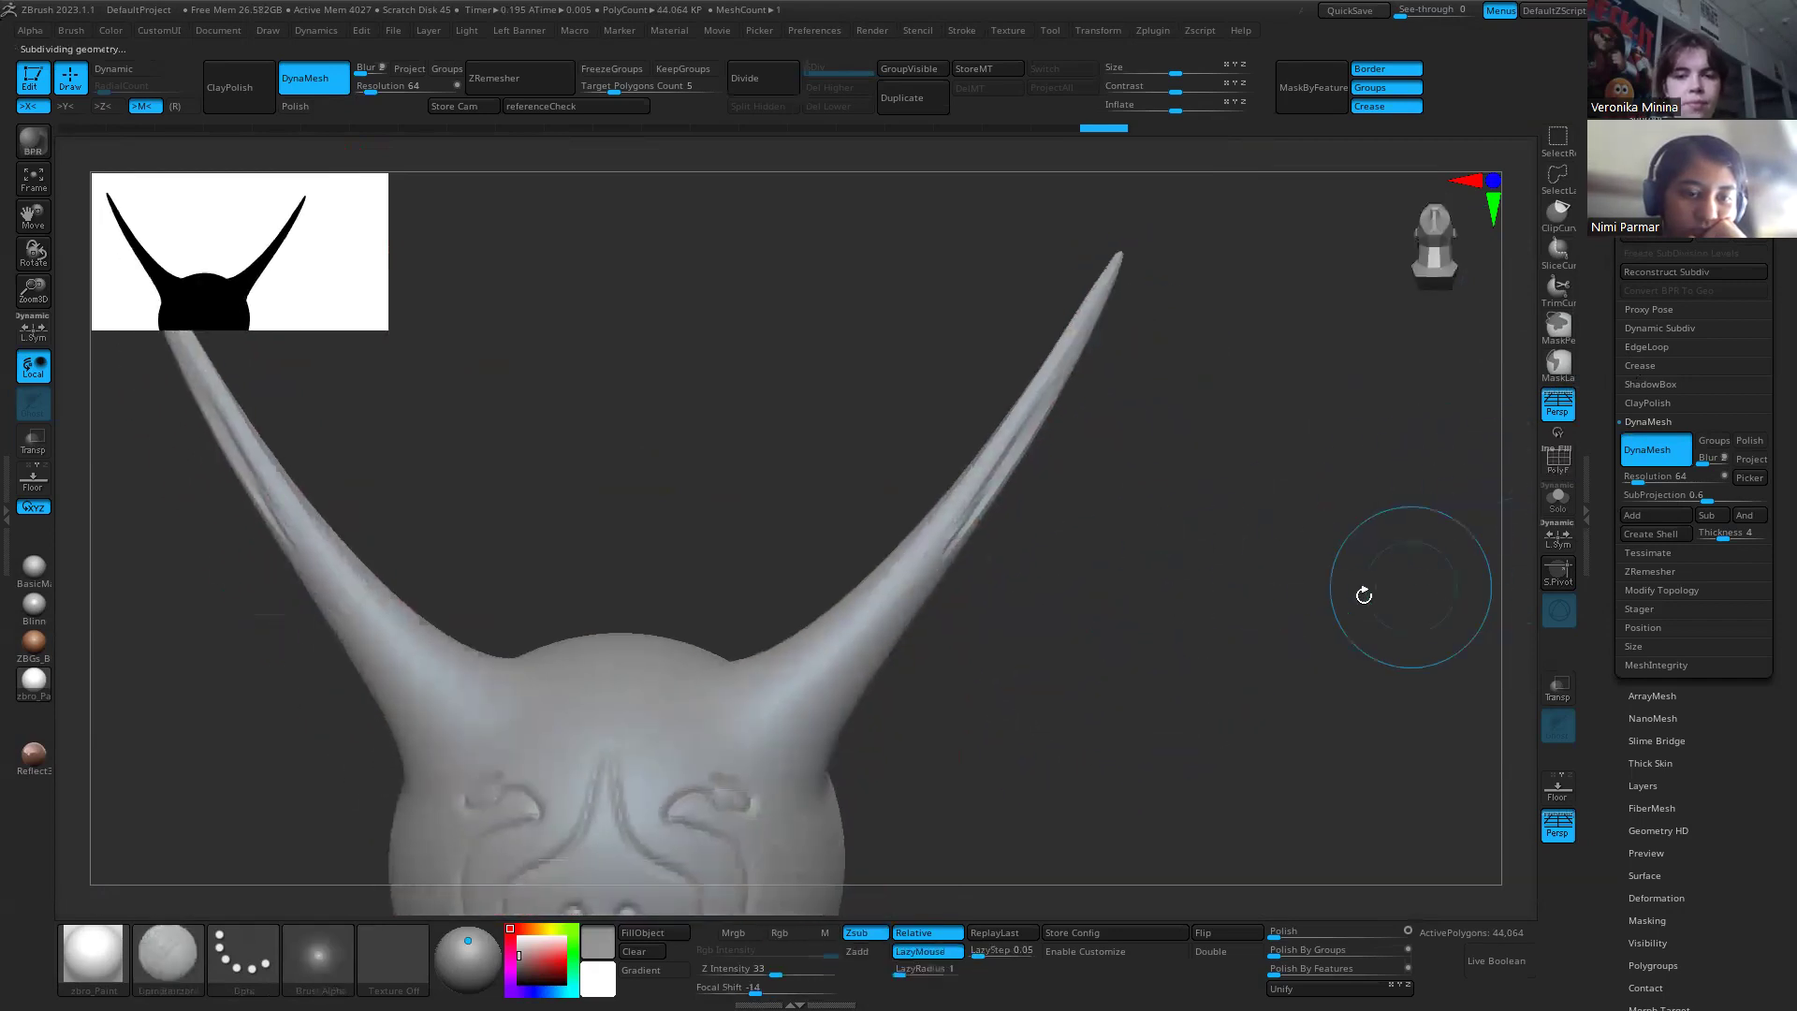
Step: Remesh the horned sphere with DynaMesh at resolution 64 and examine the polygons on its horns and face in wireframe
{"action": "key", "text": "shift+f"}
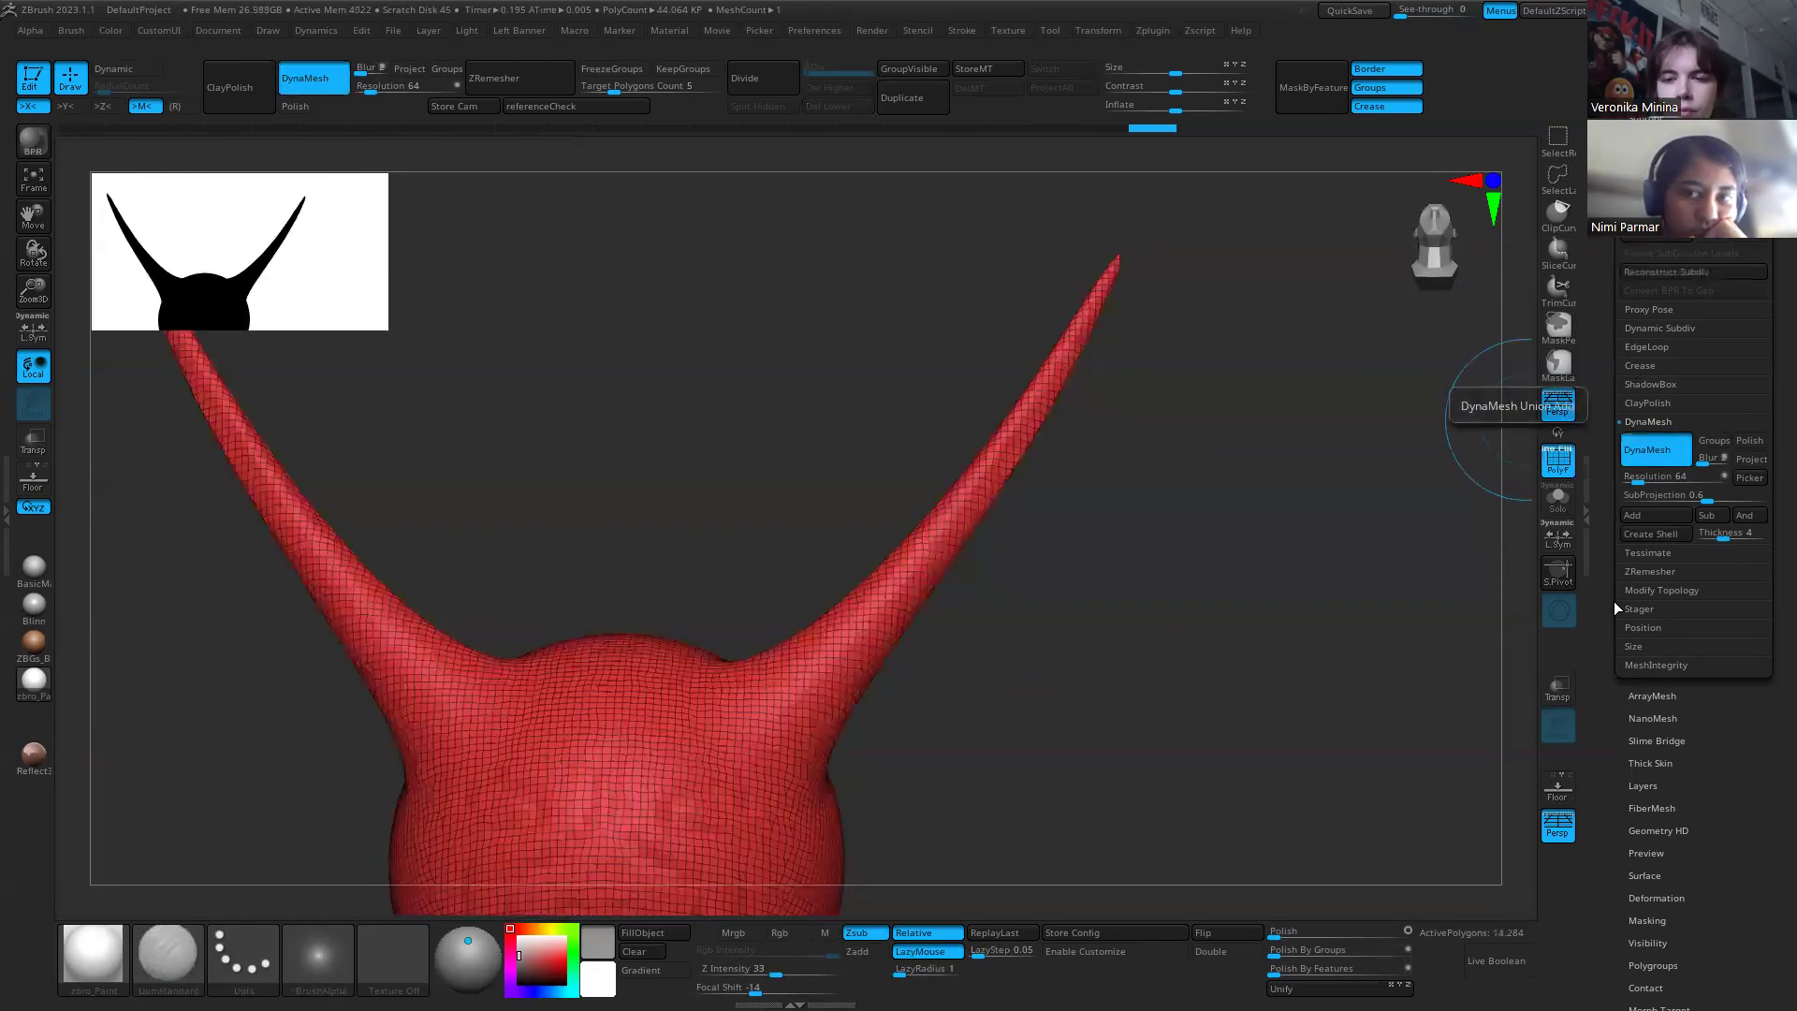
{"action": "left_click_drag", "start_coordinate": [1123, 602], "coordinate": [766, 765]}
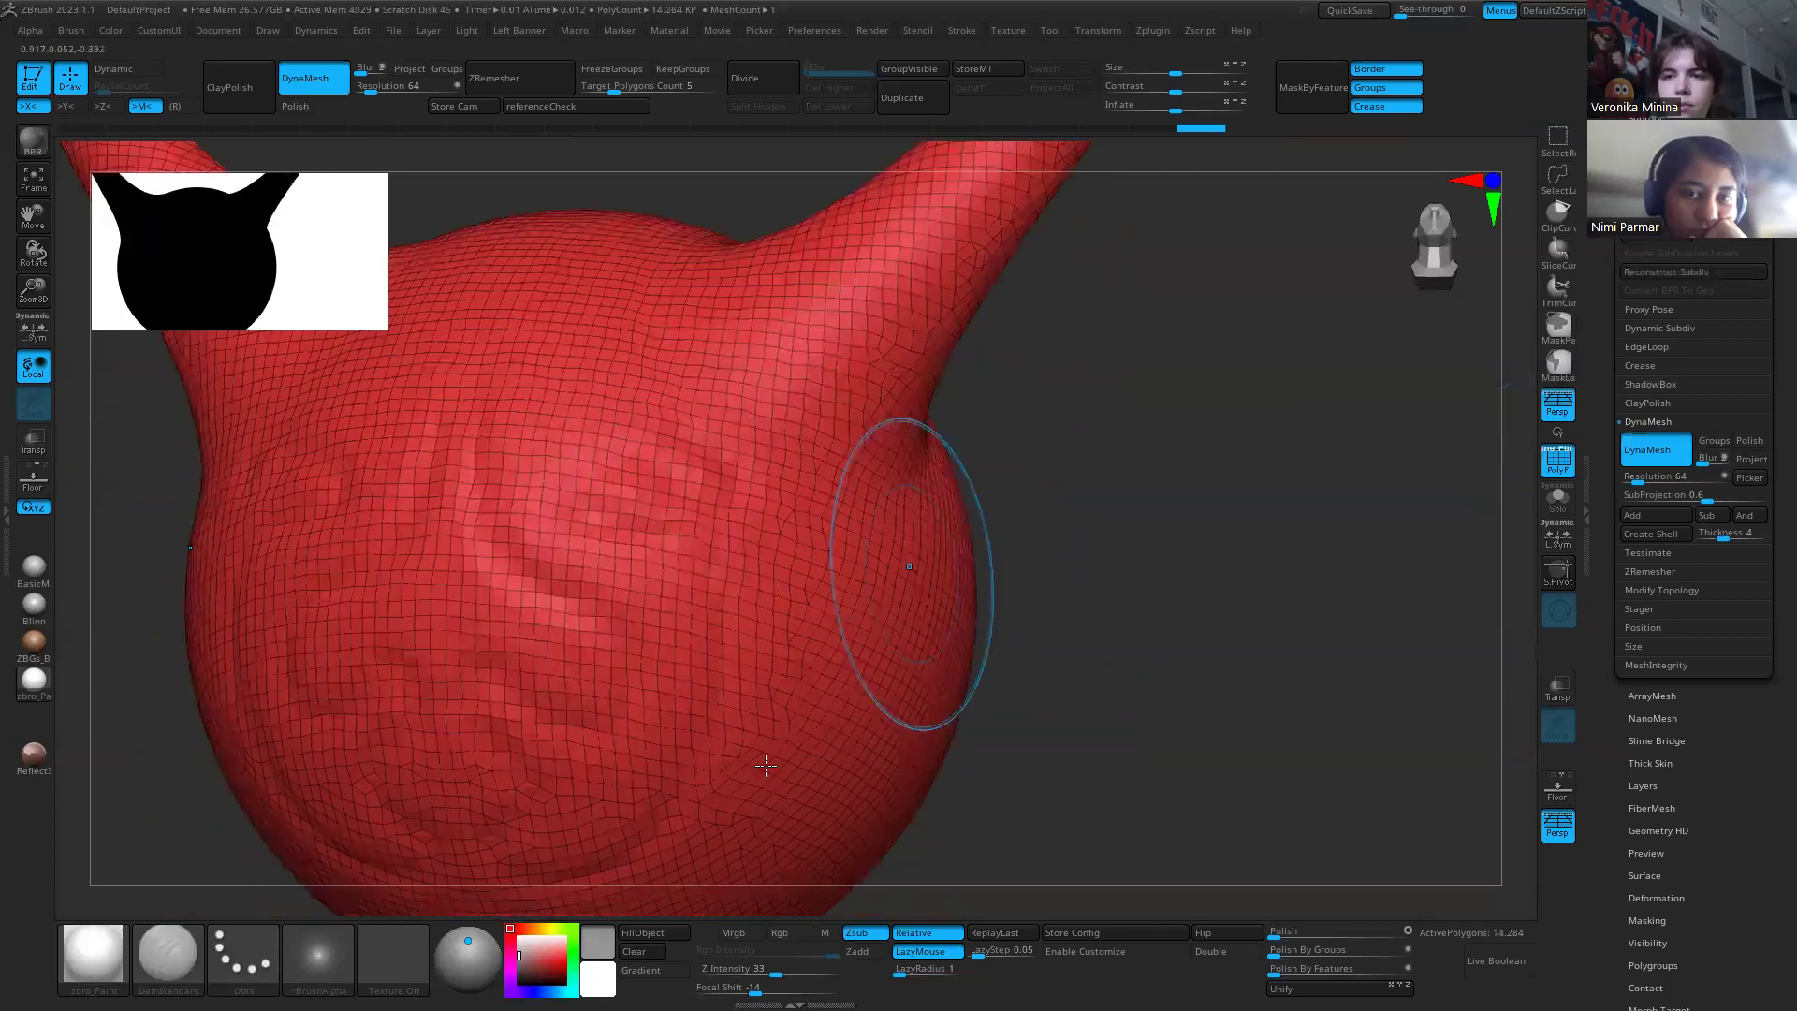
{"action": "mouse_move", "coordinate": [1050, 475]}
{"action": "left_mouse_down"}
{"action": "mouse_move", "coordinate": [898, 854]}
{"action": "mouse_move", "coordinate": [918, 714]}
{"action": "left_mouse_up"}
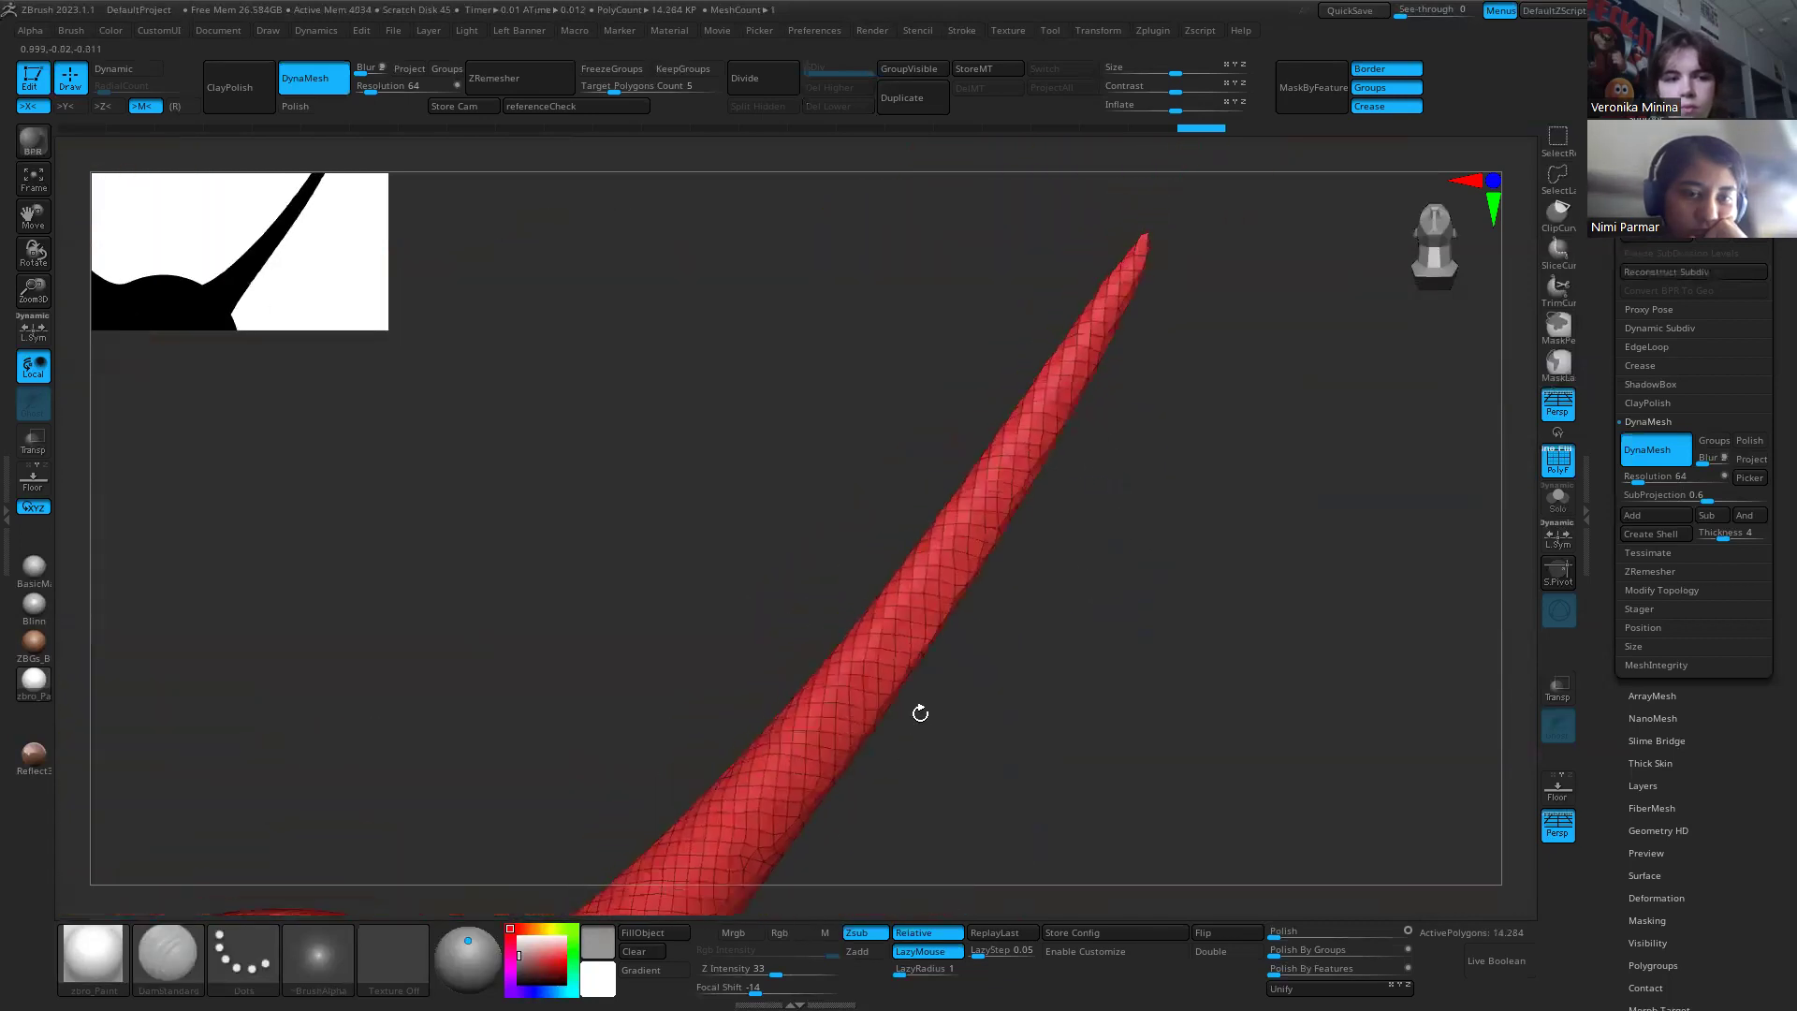
{"action": "left_click_drag", "start_coordinate": [1028, 519], "coordinate": [647, 742]}
{"action": "left_click_drag", "start_coordinate": [830, 581], "coordinate": [784, 541]}
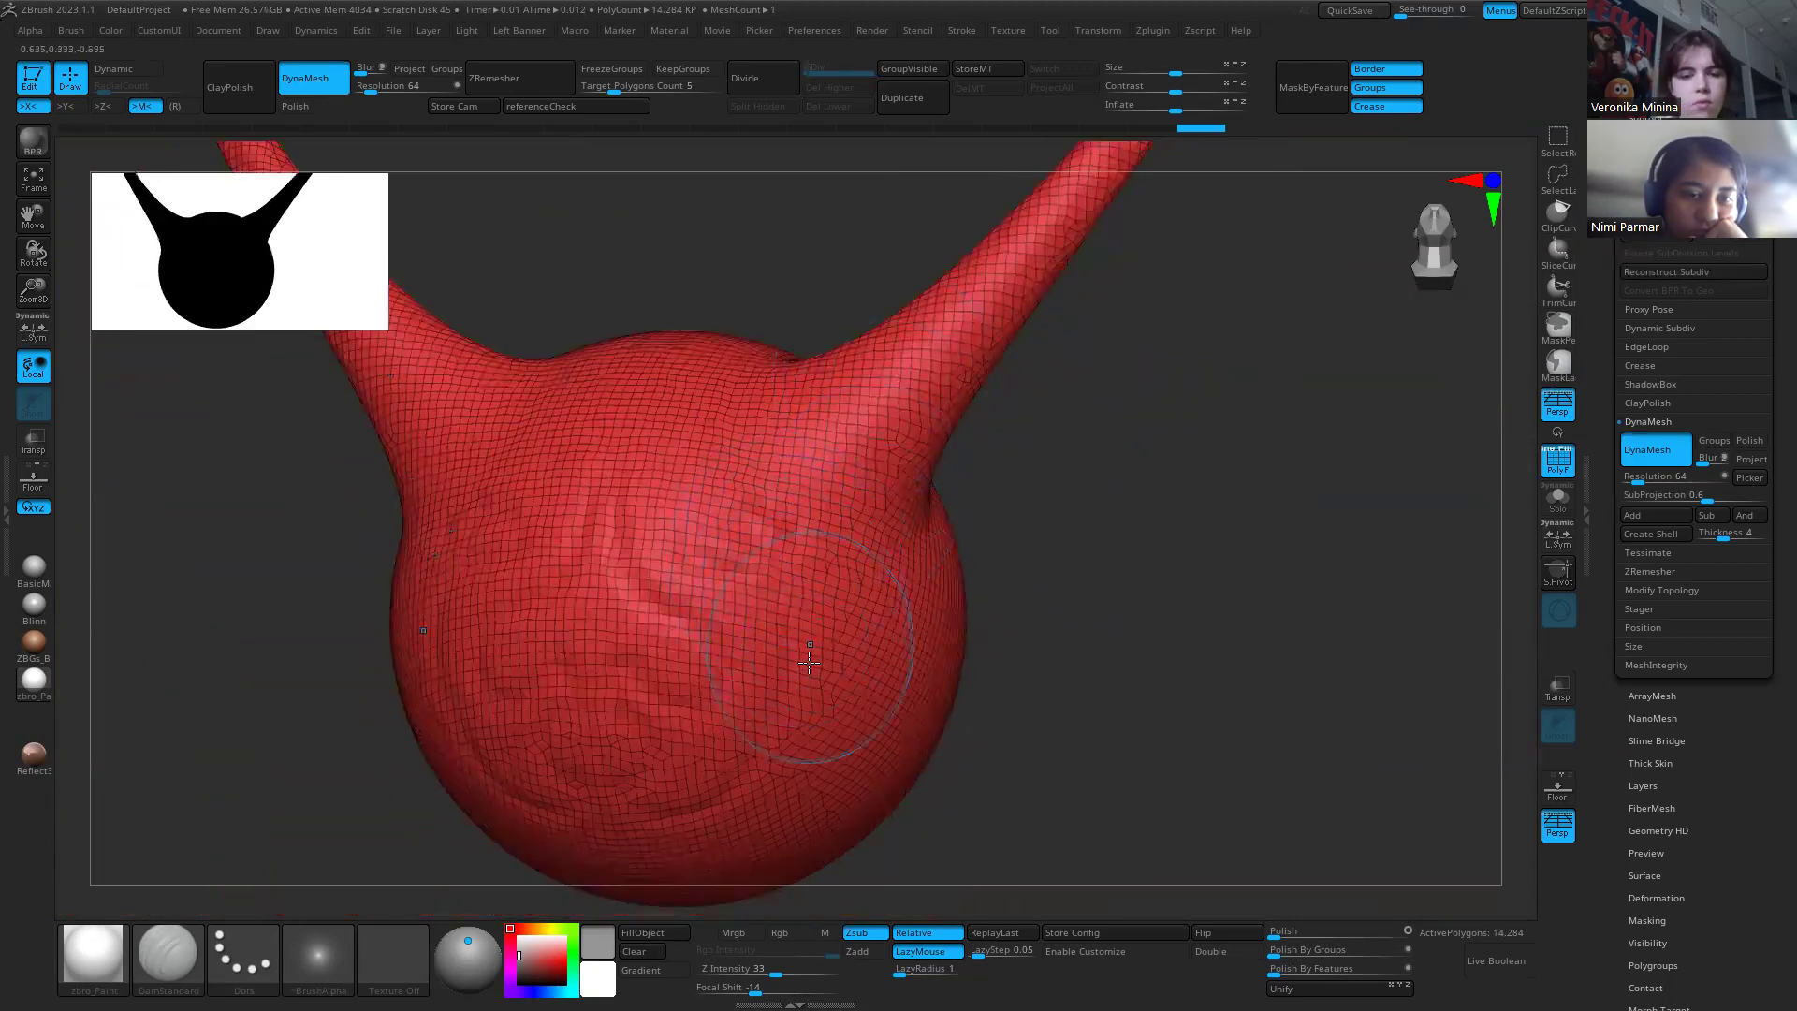
{"action": "left_click_drag", "start_coordinate": [947, 547], "coordinate": [1095, 642]}
{"action": "key", "text": "shift+f"}
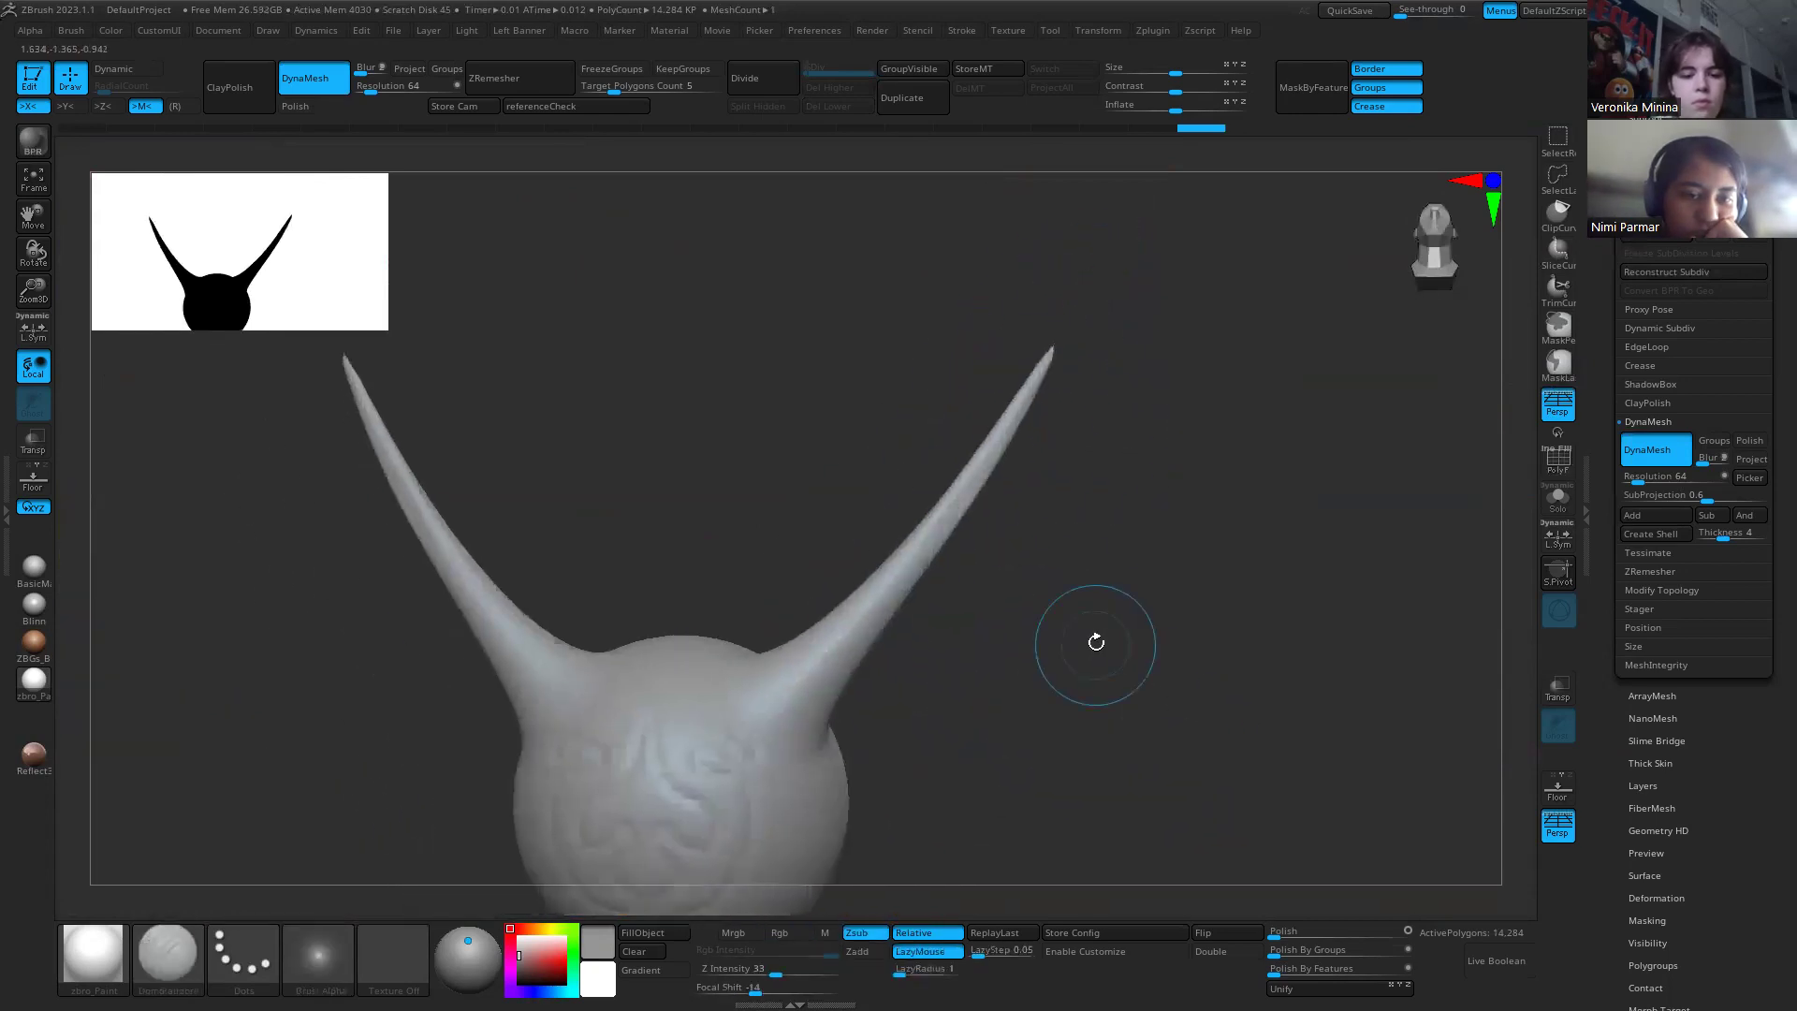
Step: Revert the low-resolution remesh, remesh the horned sphere with DynaMesh at resolution 184, and inspect its wireframe
{"action": "left_click", "coordinate": [1655, 449]}
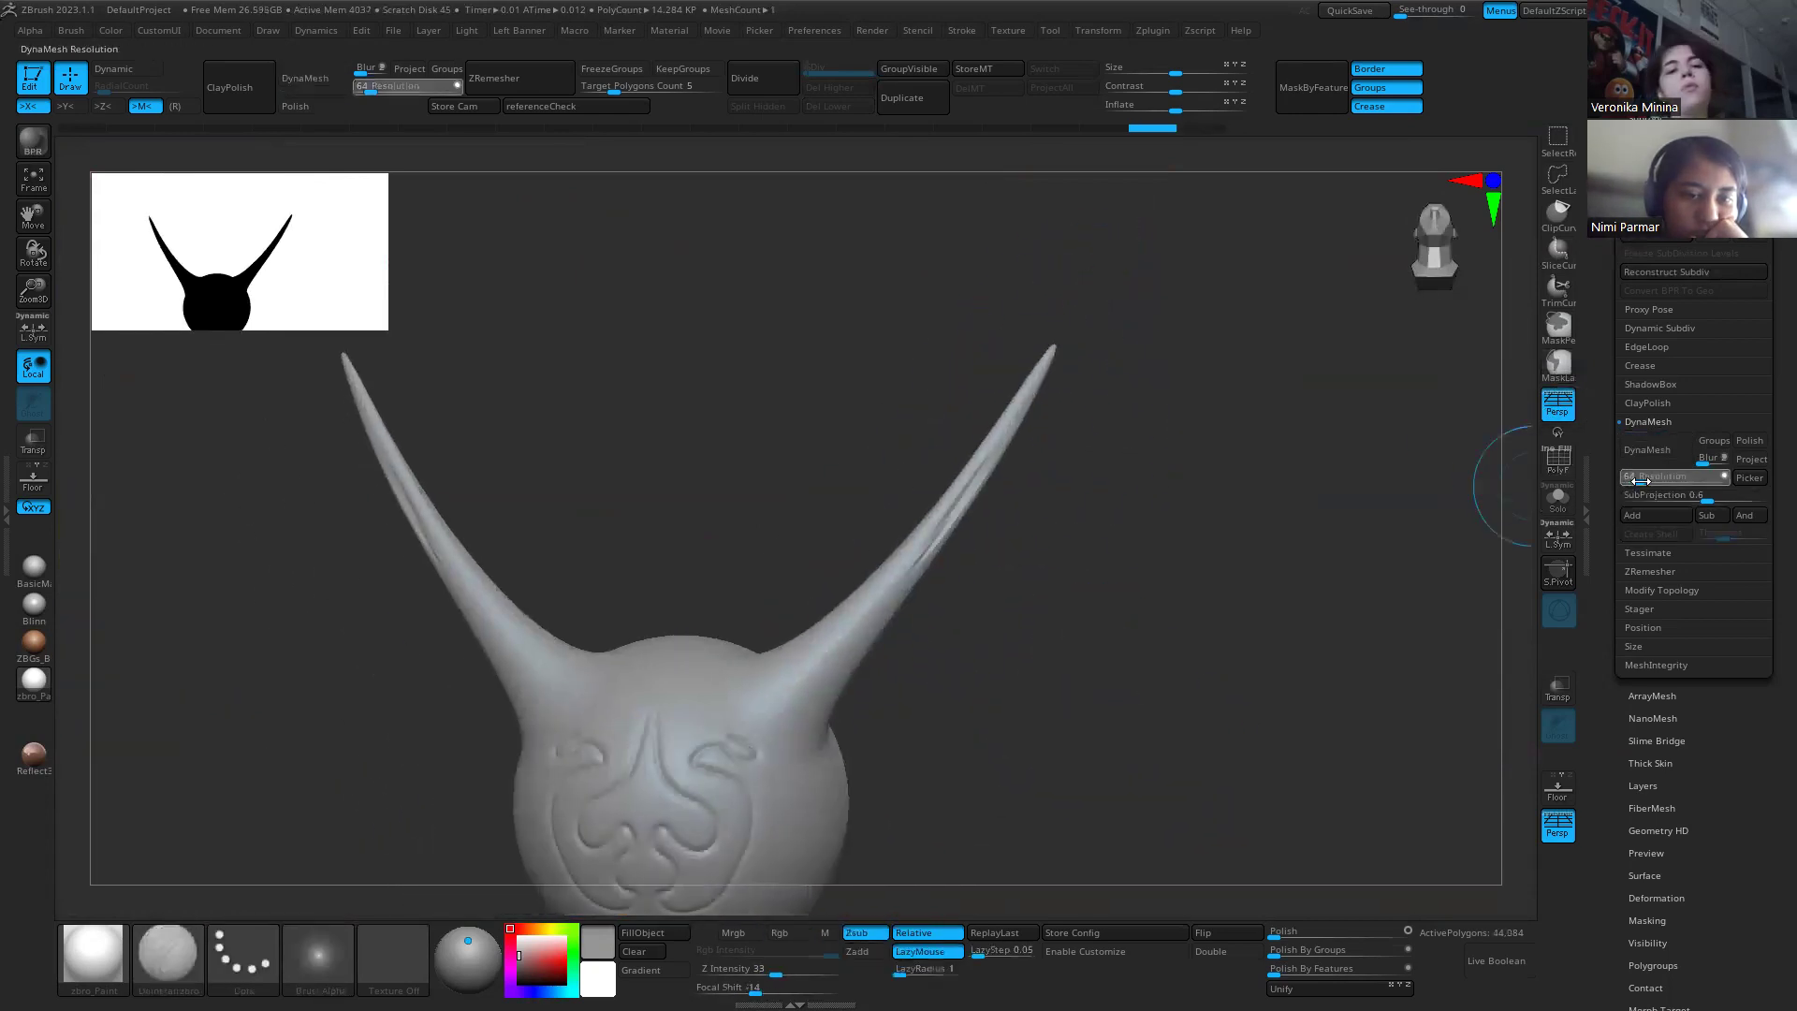
{"action": "left_click_drag", "start_coordinate": [1626, 480], "coordinate": [1636, 480]}
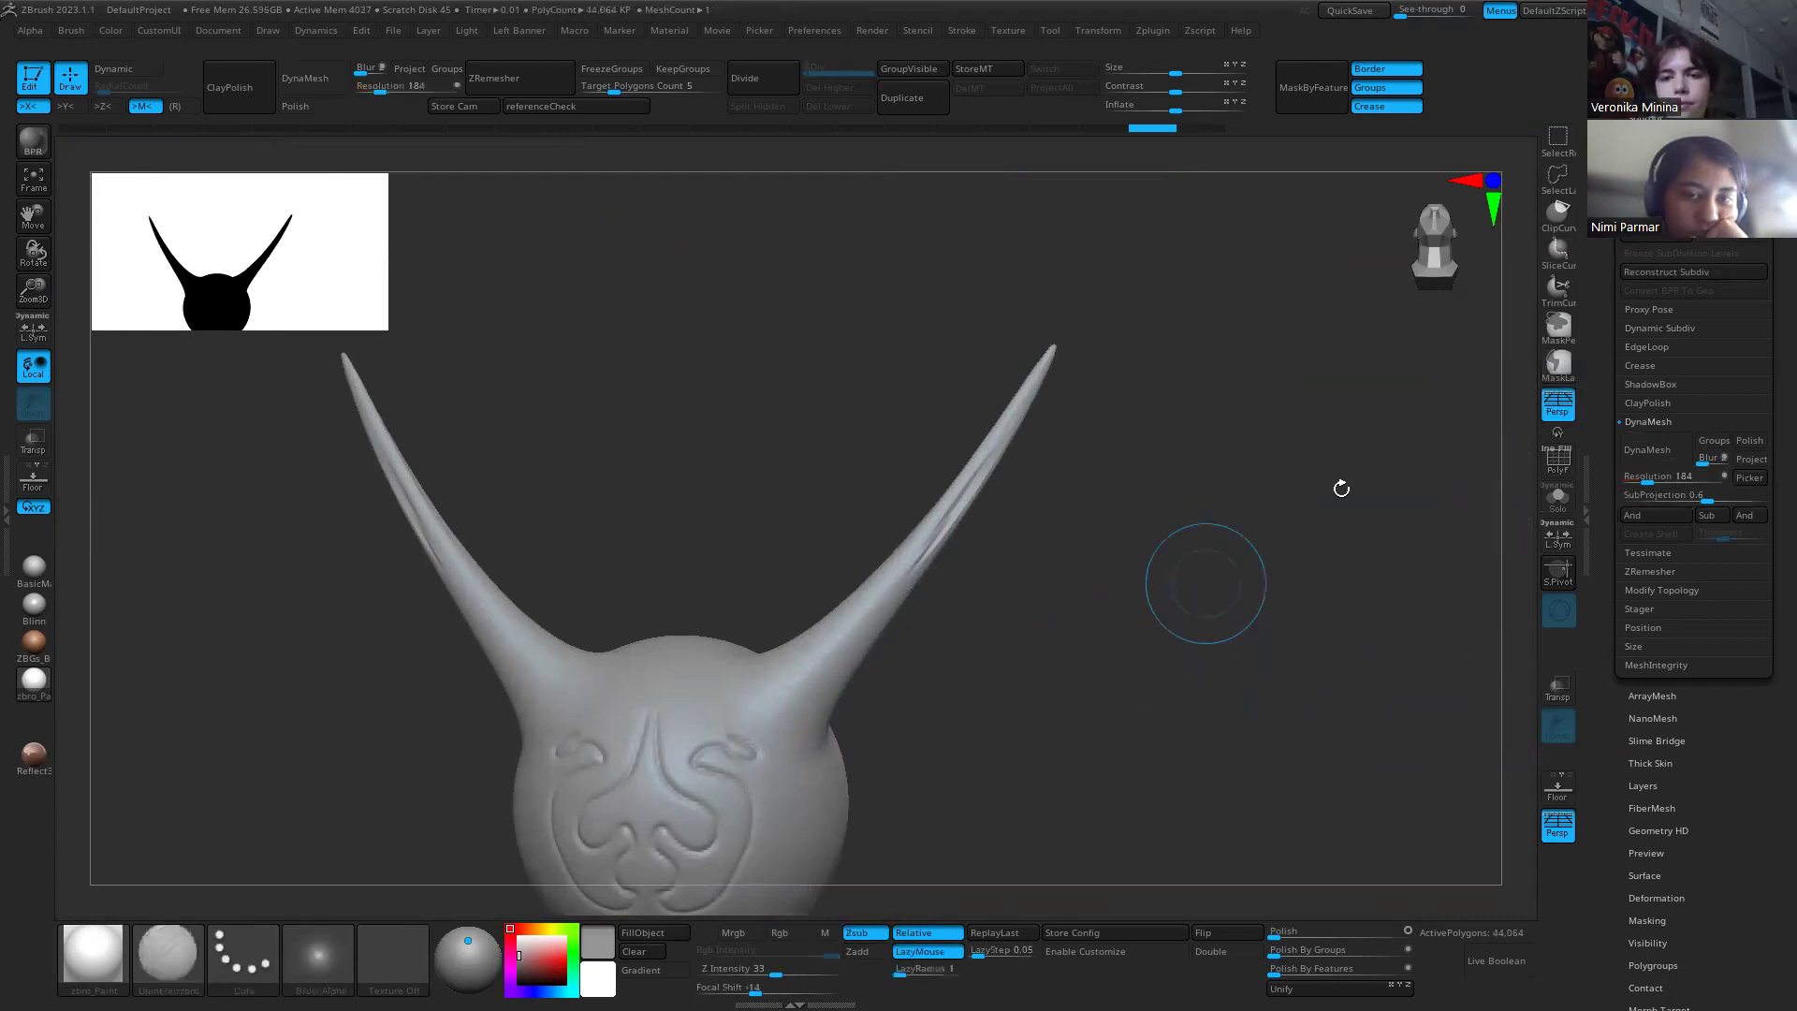
{"action": "left_click", "coordinate": [1647, 450]}
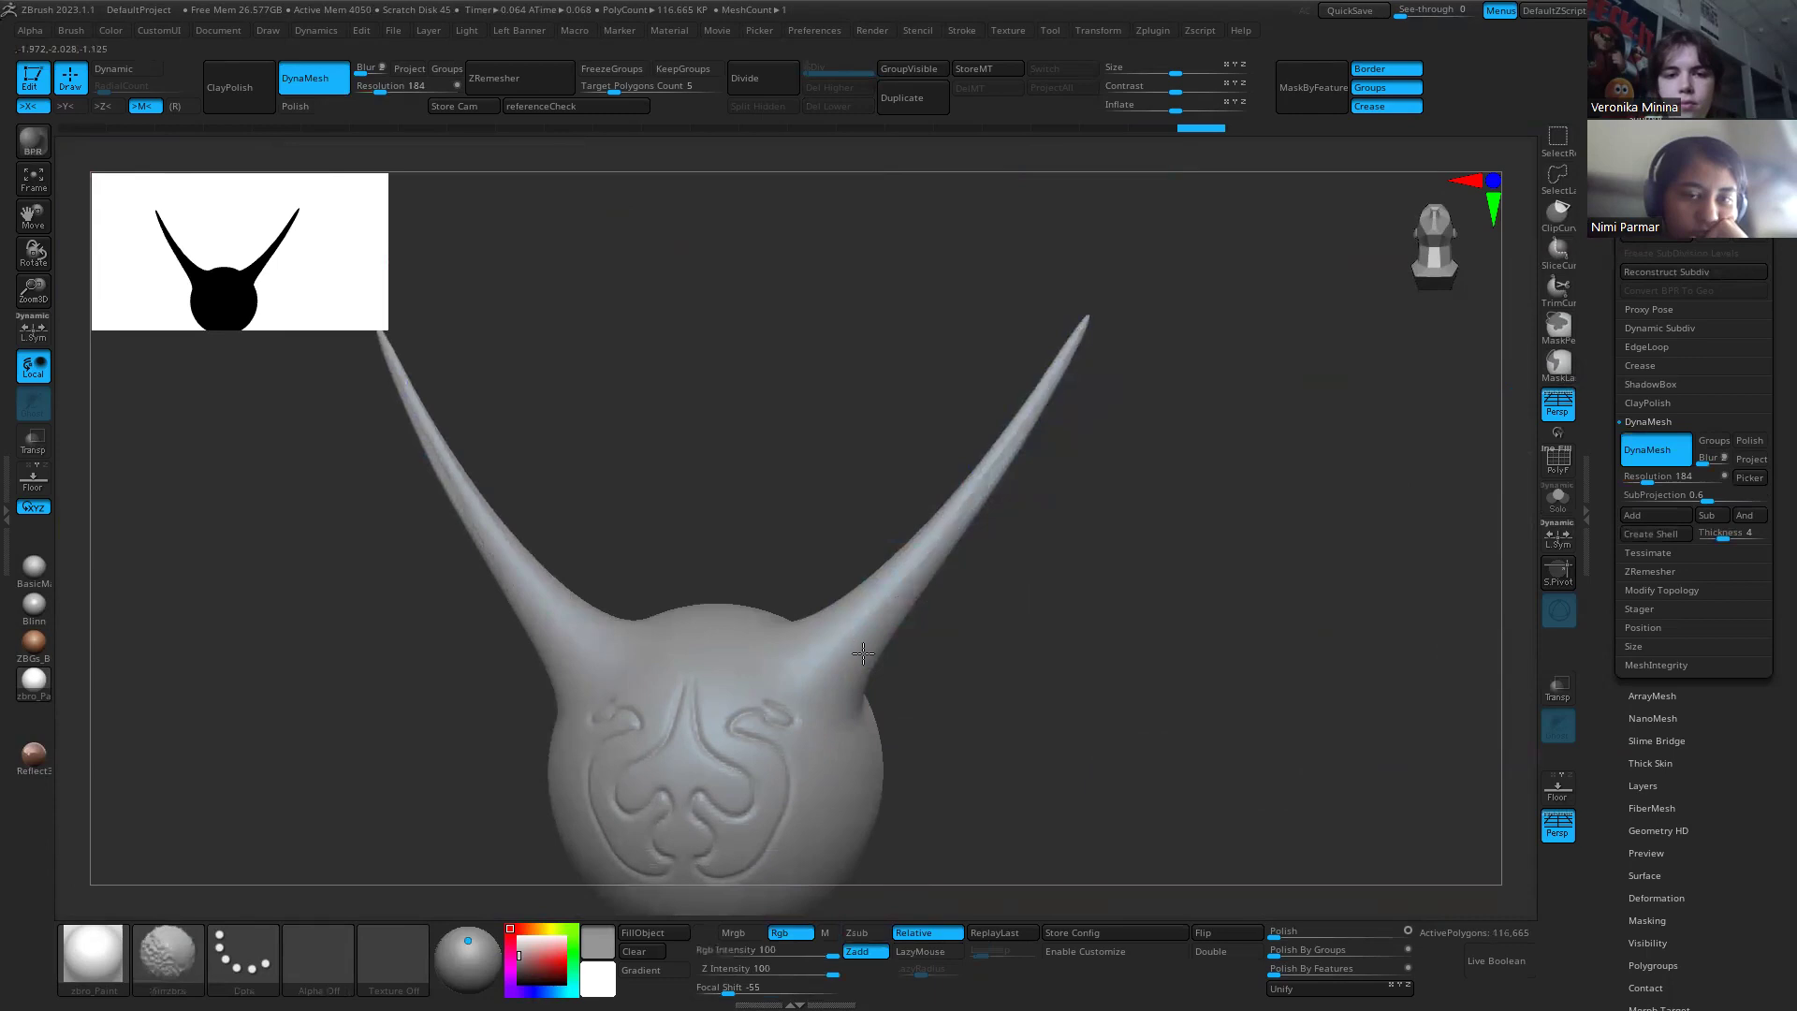
{"action": "right_click_drag", "start_coordinate": [863, 652], "coordinate": [995, 602], "text": "ctrl"}
{"action": "key", "text": "shift+f"}
{"action": "right_click_drag", "start_coordinate": [1035, 758], "coordinate": [781, 682], "text": "alt"}
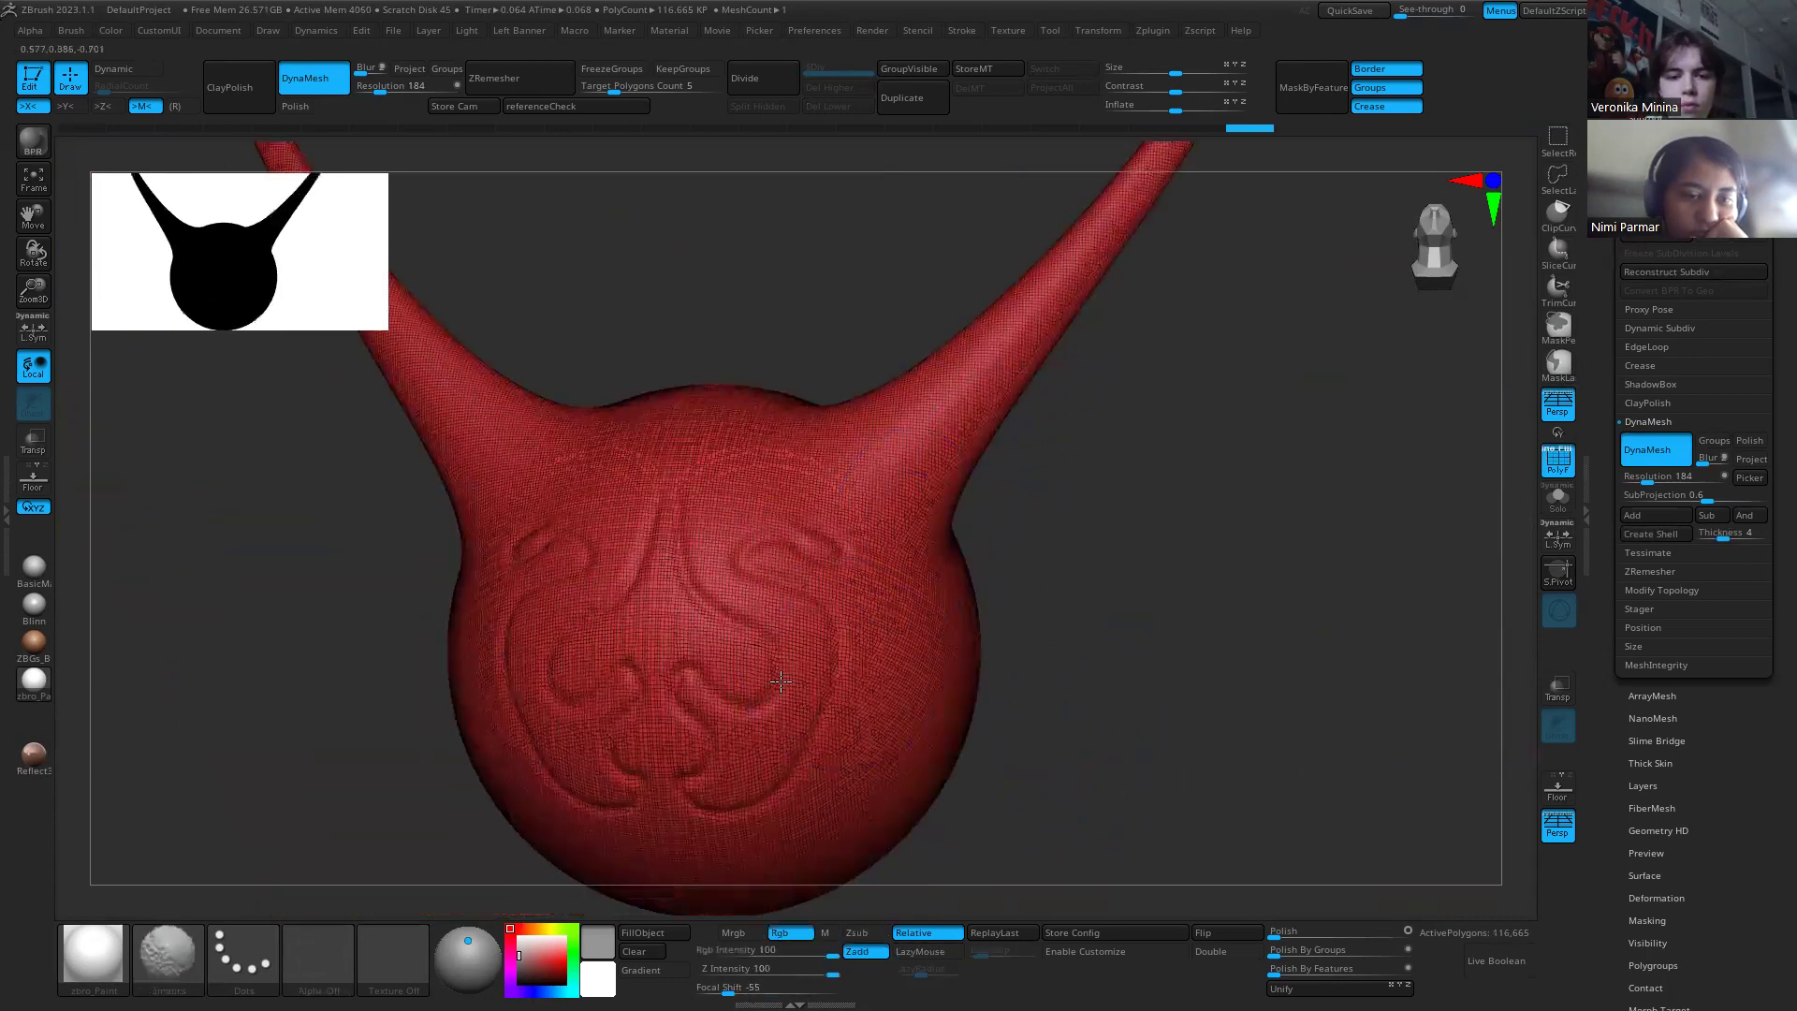
Step: Smooth away the front grooves and bulge the sphere's sides below the horns with the Move Topological brush
{"action": "key", "text": "shift+f"}
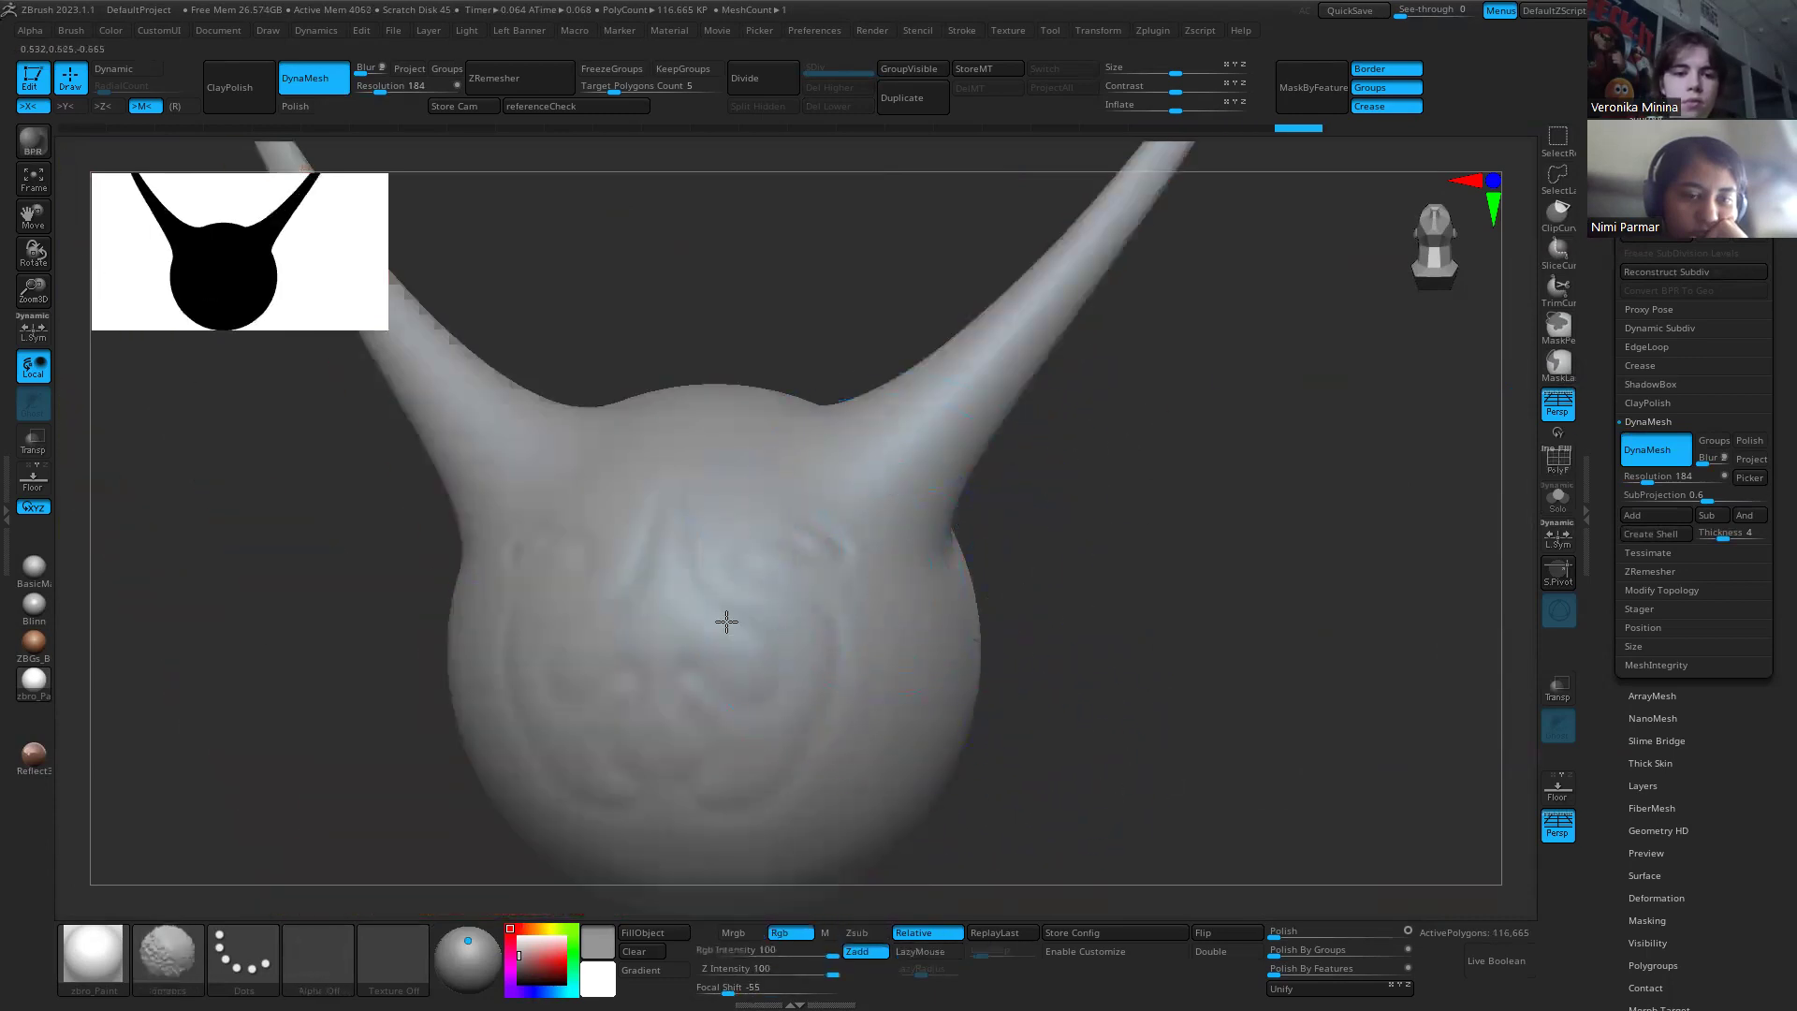
{"action": "key", "text": "f"}
{"action": "key", "text": "b"}
{"action": "key", "text": "m"}
{"action": "key", "text": "t"}
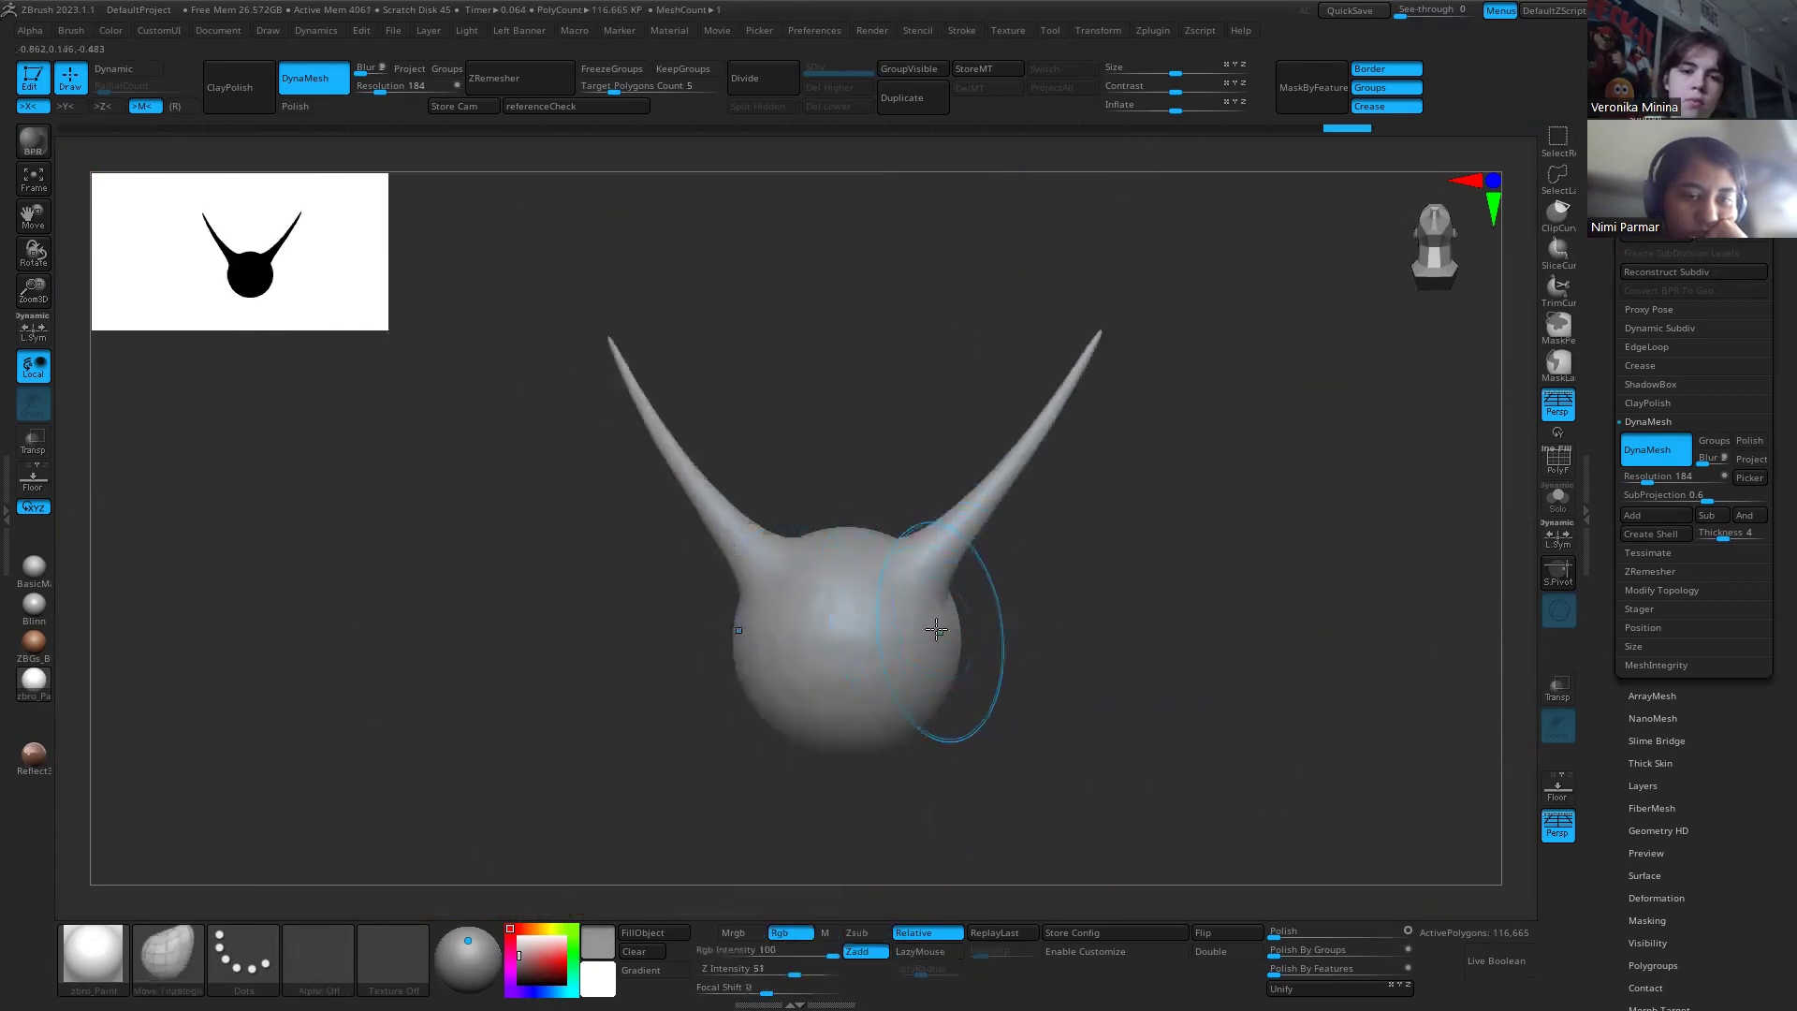
Step: Sculpt eye sockets, eye forms and brow ridges running into the horns with the ClayBuildup brush
{"action": "key", "text": "b"}
{"action": "key", "text": "c"}
{"action": "key", "text": "b"}
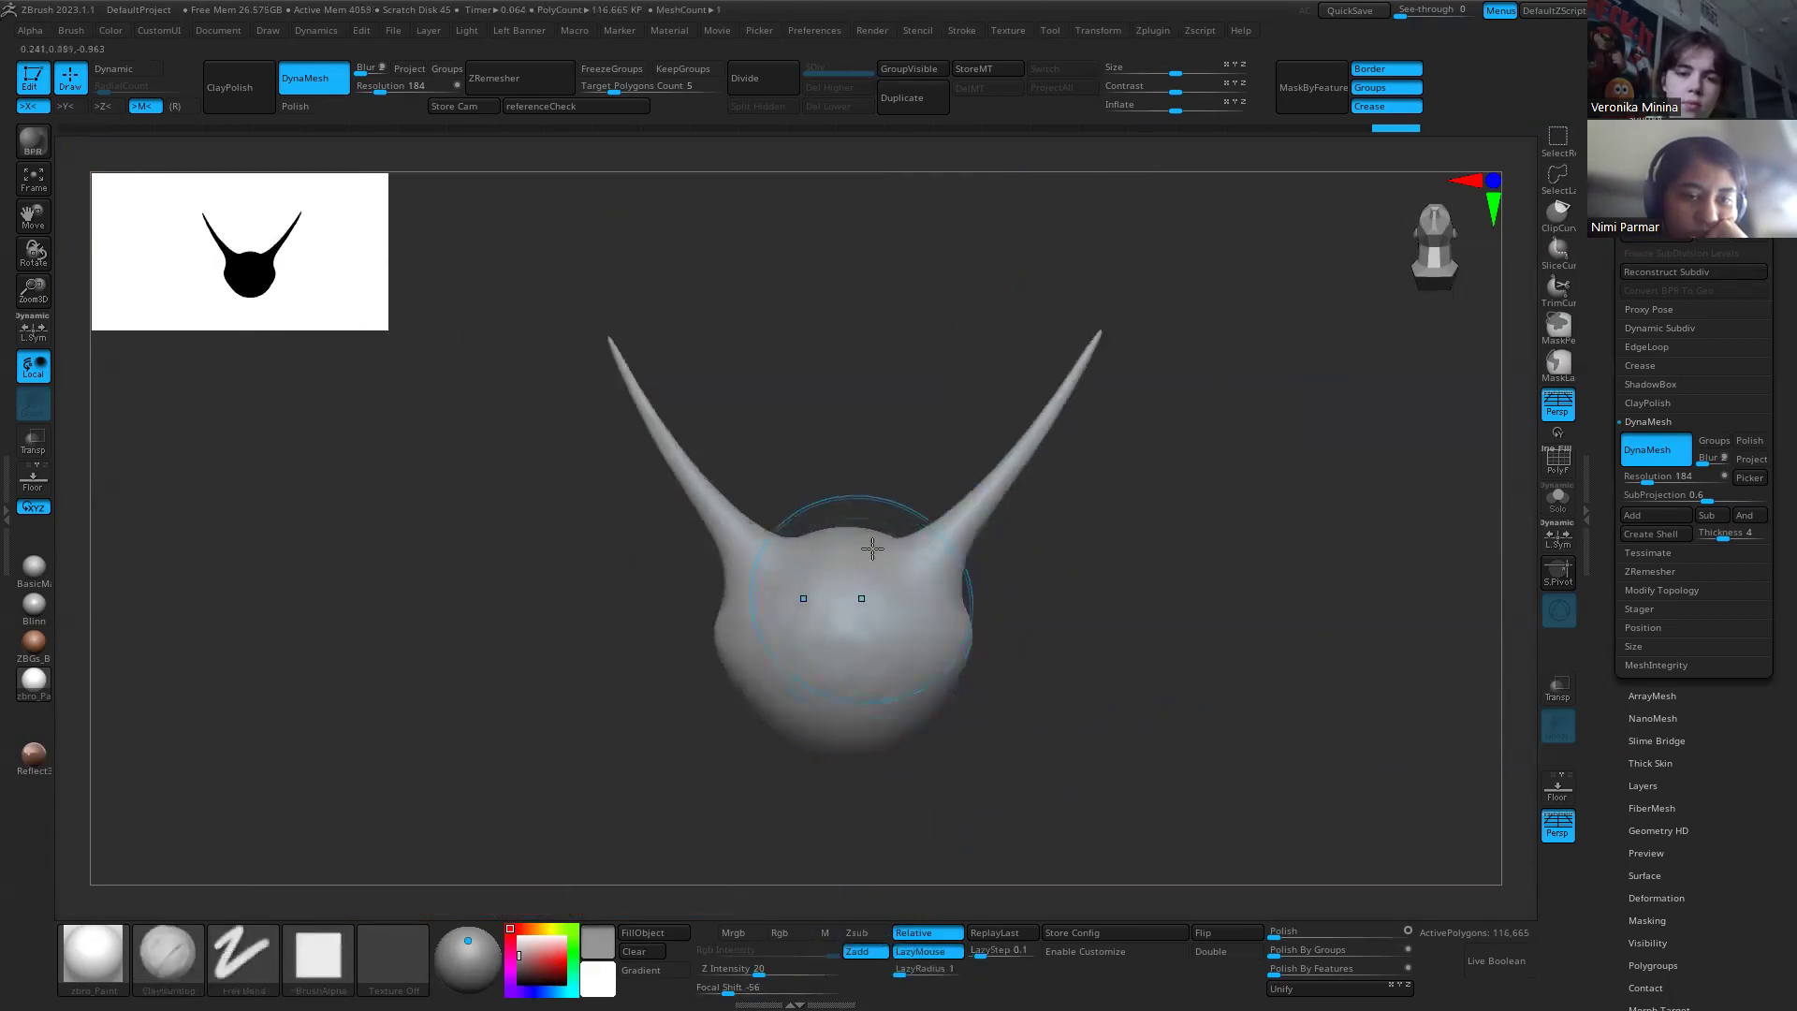
{"action": "right_click_drag", "start_coordinate": [854, 587], "coordinate": [887, 640], "text": "alt"}
{"action": "left_click_drag", "start_coordinate": [824, 524], "coordinate": [910, 593]}
{"action": "mouse_move", "coordinate": [814, 660]}
{"action": "left_mouse_down"}
{"action": "mouse_move", "coordinate": [942, 549]}
{"action": "mouse_move", "coordinate": [870, 722]}
{"action": "left_mouse_up"}
{"action": "mouse_move", "coordinate": [1002, 561]}
{"action": "left_mouse_down"}
{"action": "mouse_move", "coordinate": [927, 665]}
{"action": "mouse_move", "coordinate": [1009, 518]}
{"action": "left_mouse_up"}
{"action": "left_click_drag", "start_coordinate": [1011, 697], "coordinate": [956, 668]}
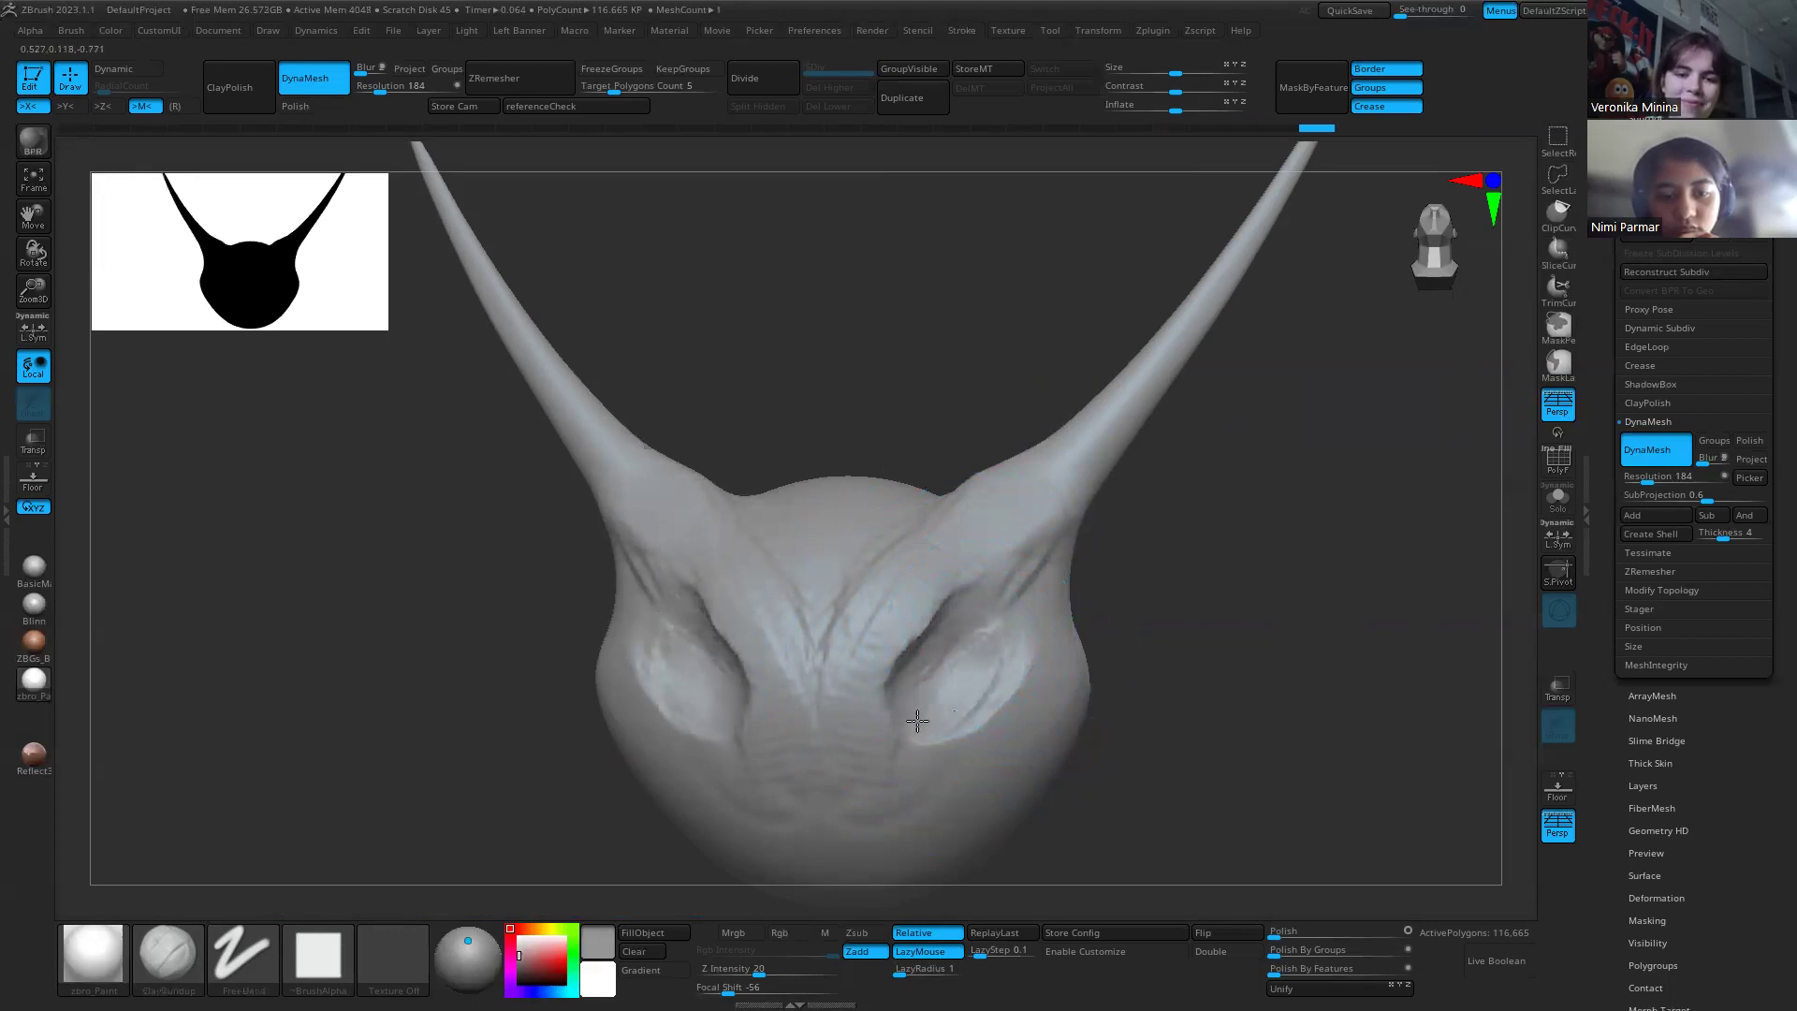
{"action": "left_click_drag", "start_coordinate": [926, 614], "coordinate": [878, 716], "text": "alt"}
Step: Pull a long tapered snout out of the lower face with the Move Topological brush
{"action": "mouse_move", "coordinate": [947, 735]}
{"action": "right_mouse_down"}
{"action": "mouse_move", "coordinate": [995, 714]}
{"action": "mouse_move", "coordinate": [886, 634]}
{"action": "mouse_move", "coordinate": [878, 558]}
{"action": "right_mouse_up"}
{"action": "key", "text": "b"}
{"action": "key", "text": "m"}
{"action": "key", "text": "t"}
{"action": "left_click_drag", "start_coordinate": [892, 613], "coordinate": [827, 786]}
{"action": "right_click_drag", "start_coordinate": [1161, 775], "coordinate": [674, 706]}
{"action": "left_click_drag", "start_coordinate": [627, 559], "coordinate": [662, 661]}
Step: Refine the snout's tip and the jaw's profile with Move Topological, working from several angles
{"action": "mouse_move", "coordinate": [662, 662]}
{"action": "right_mouse_down"}
{"action": "mouse_move", "coordinate": [934, 649]}
{"action": "mouse_move", "coordinate": [762, 577]}
{"action": "mouse_move", "coordinate": [763, 561]}
{"action": "right_mouse_up"}
{"action": "mouse_move", "coordinate": [697, 669]}
{"action": "left_mouse_down"}
{"action": "mouse_move", "coordinate": [725, 606]}
{"action": "mouse_move", "coordinate": [704, 641]}
{"action": "left_mouse_up"}
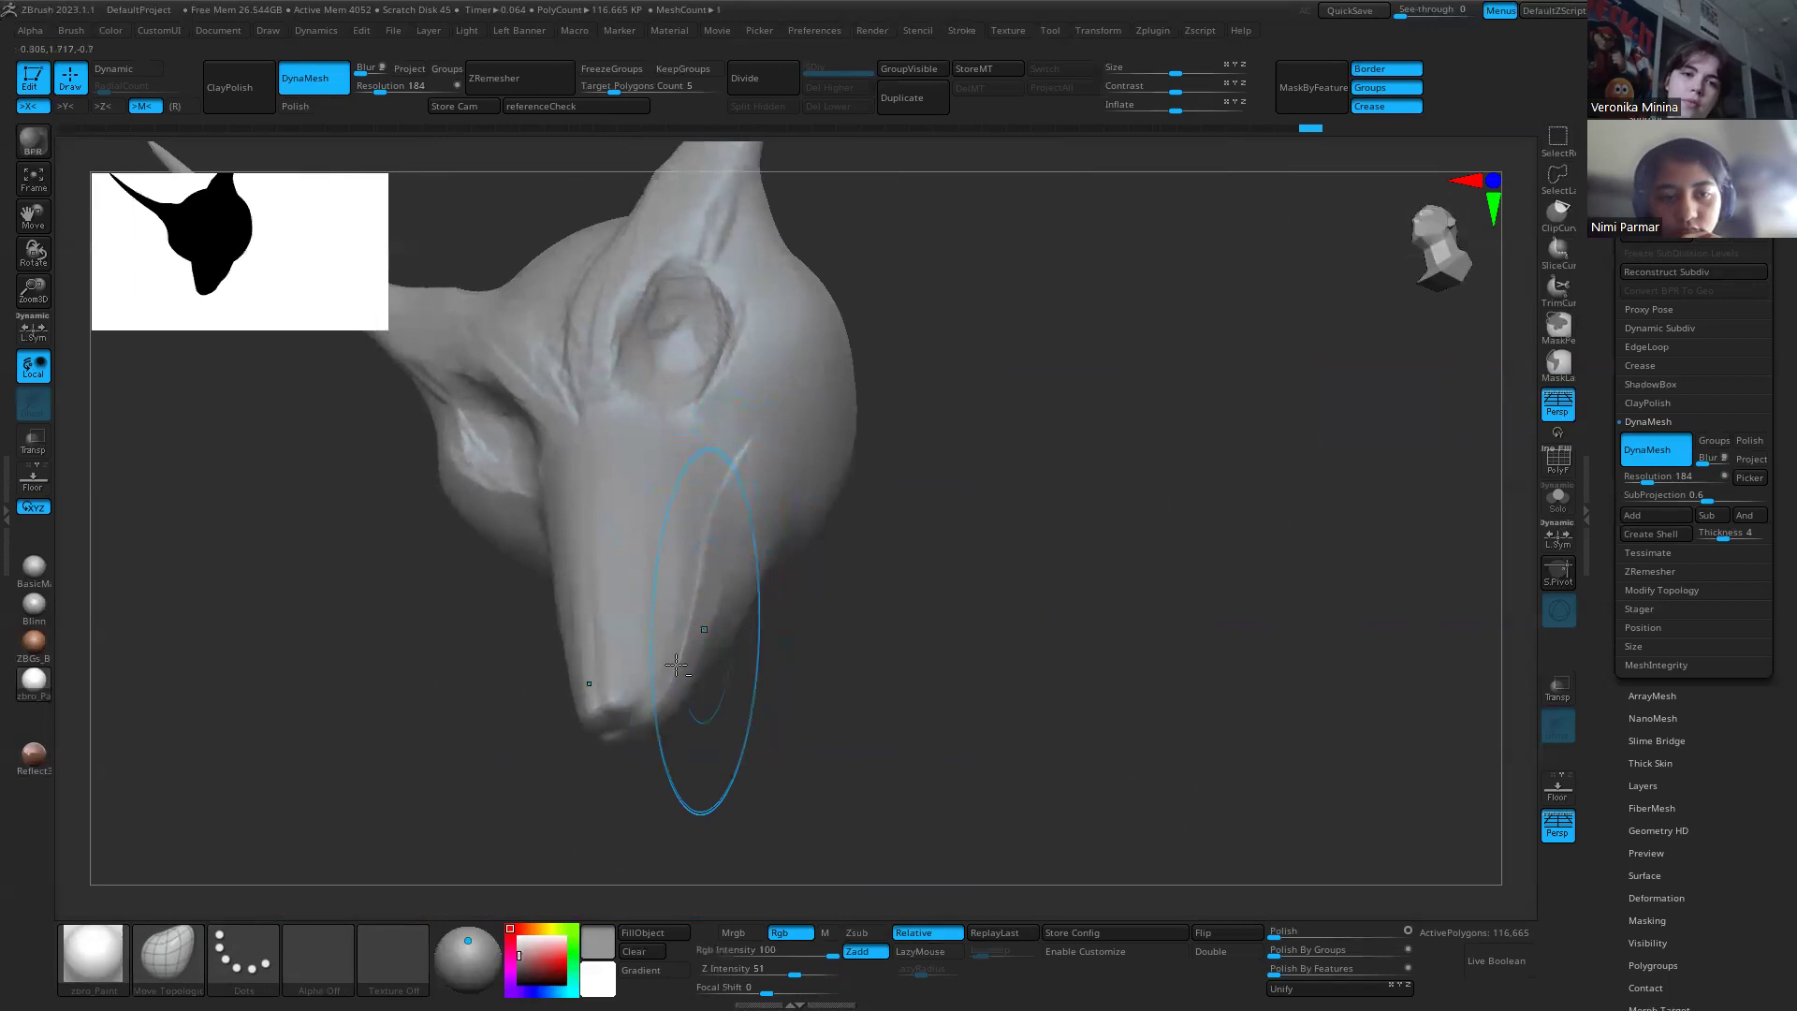
{"action": "mouse_move", "coordinate": [638, 703]}
{"action": "left_mouse_down"}
{"action": "mouse_move", "coordinate": [592, 724]}
{"action": "mouse_move", "coordinate": [571, 661]}
{"action": "left_mouse_up"}
{"action": "mouse_move", "coordinate": [869, 584]}
{"action": "right_mouse_down"}
{"action": "mouse_move", "coordinate": [830, 469]}
{"action": "mouse_move", "coordinate": [782, 622]}
{"action": "right_mouse_up"}
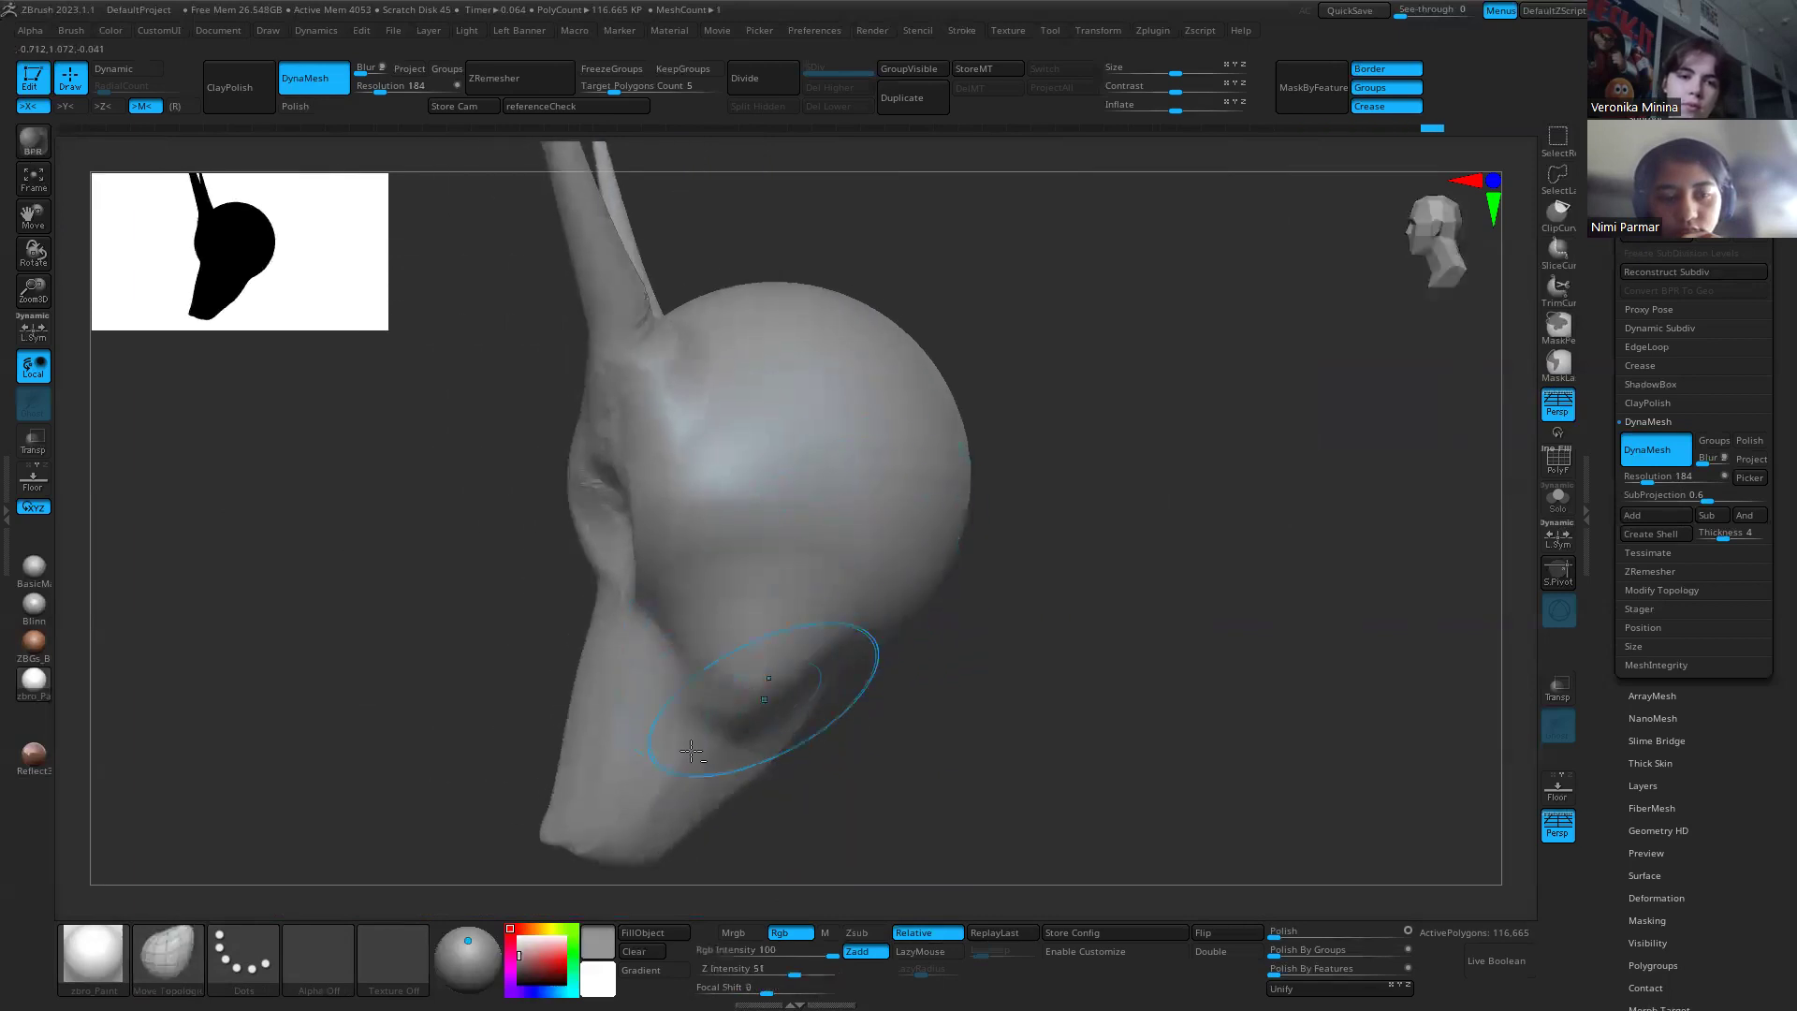
{"action": "right_click_drag", "start_coordinate": [983, 730], "coordinate": [763, 616]}
Step: Build up the cheek and the side of the snout with the ClayBuildup brush
{"action": "key", "text": "b"}
{"action": "key", "text": "c"}
{"action": "key", "text": "b"}
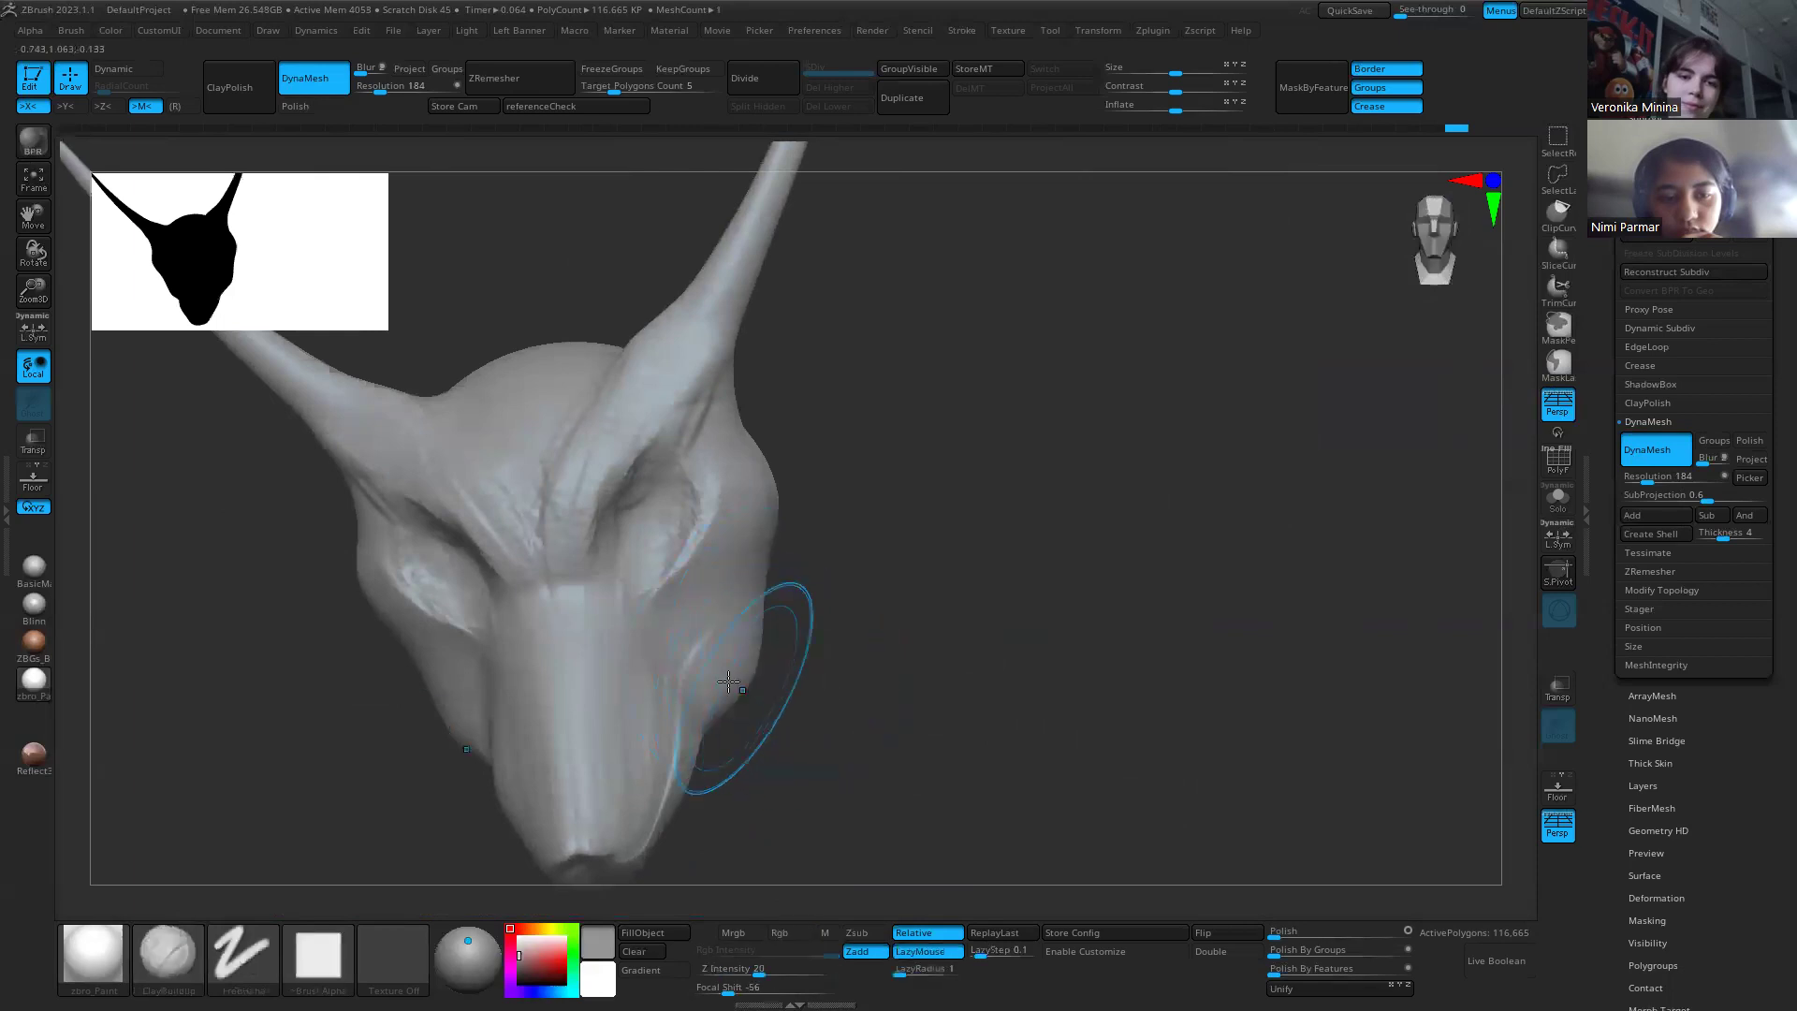
{"action": "right_click_drag", "start_coordinate": [693, 677], "coordinate": [730, 684]}
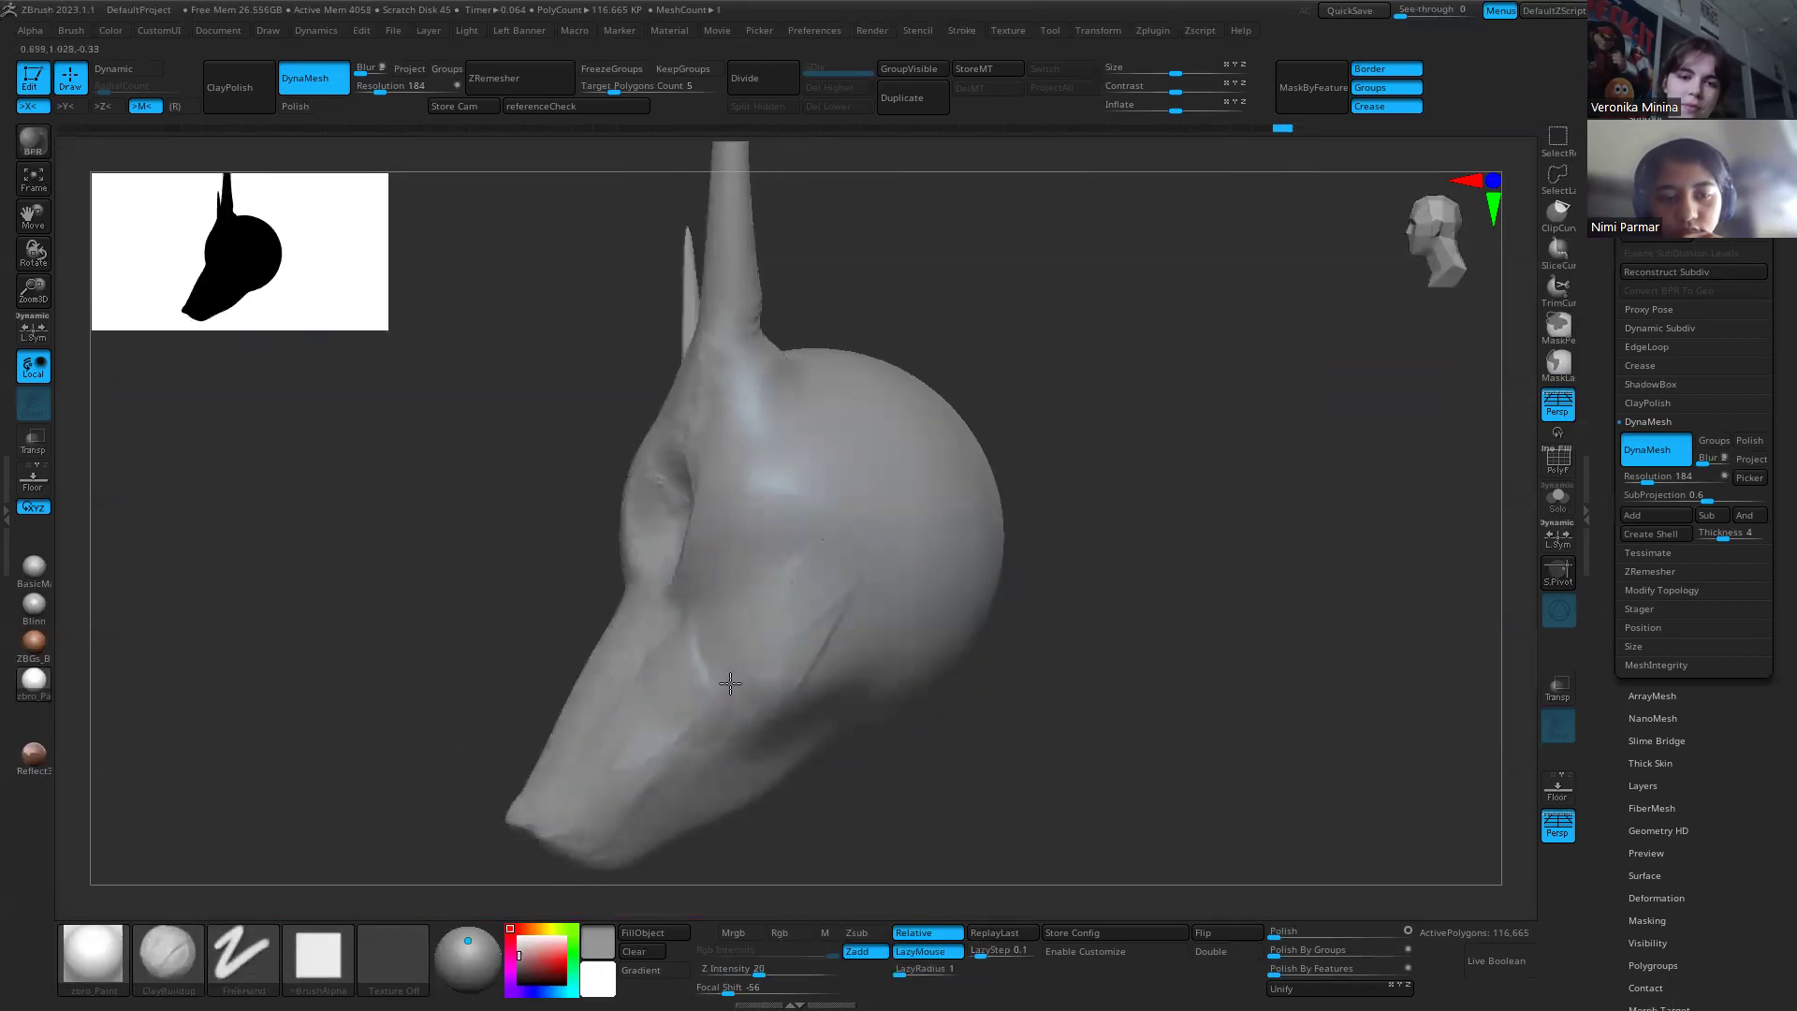
{"action": "right_click_drag", "start_coordinate": [850, 533], "coordinate": [898, 477]}
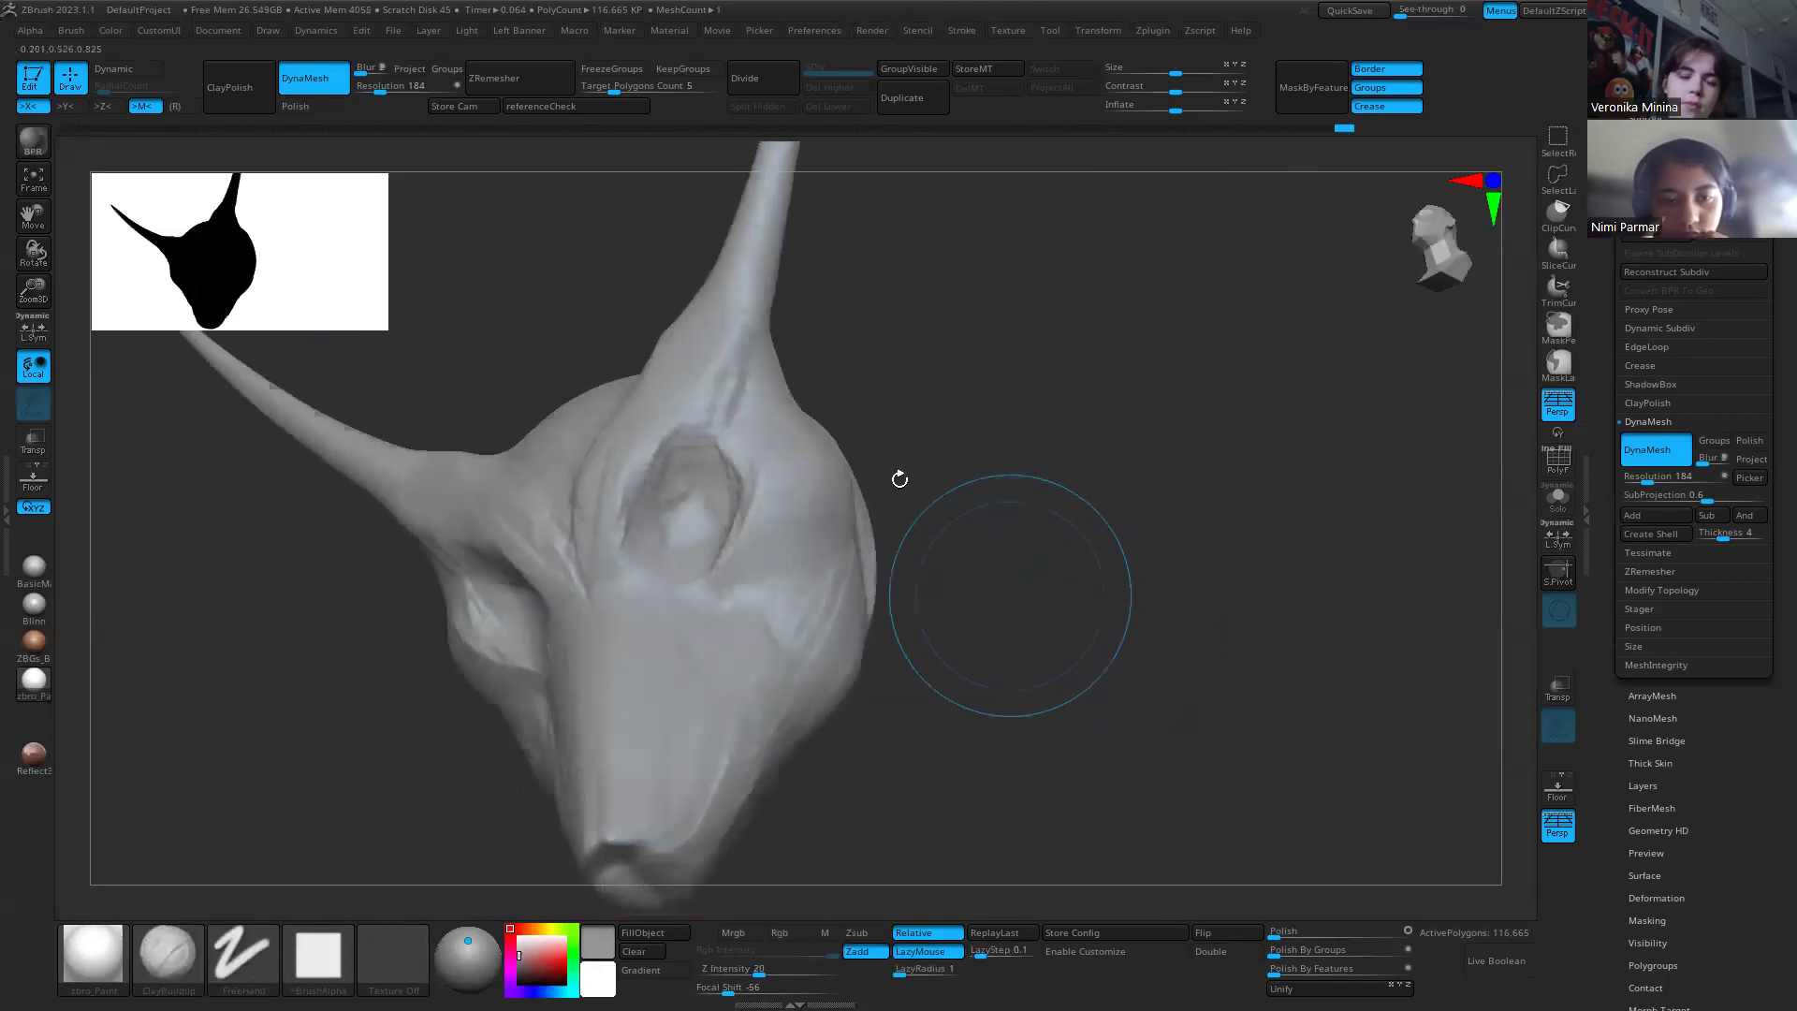
{"action": "right_click_drag", "start_coordinate": [982, 581], "coordinate": [1004, 700]}
Step: Check the horned head's wireframe and remesh it with DynaMesh at resolution 184
{"action": "key", "text": "shift+f"}
{"action": "key", "text": "shift+f"}
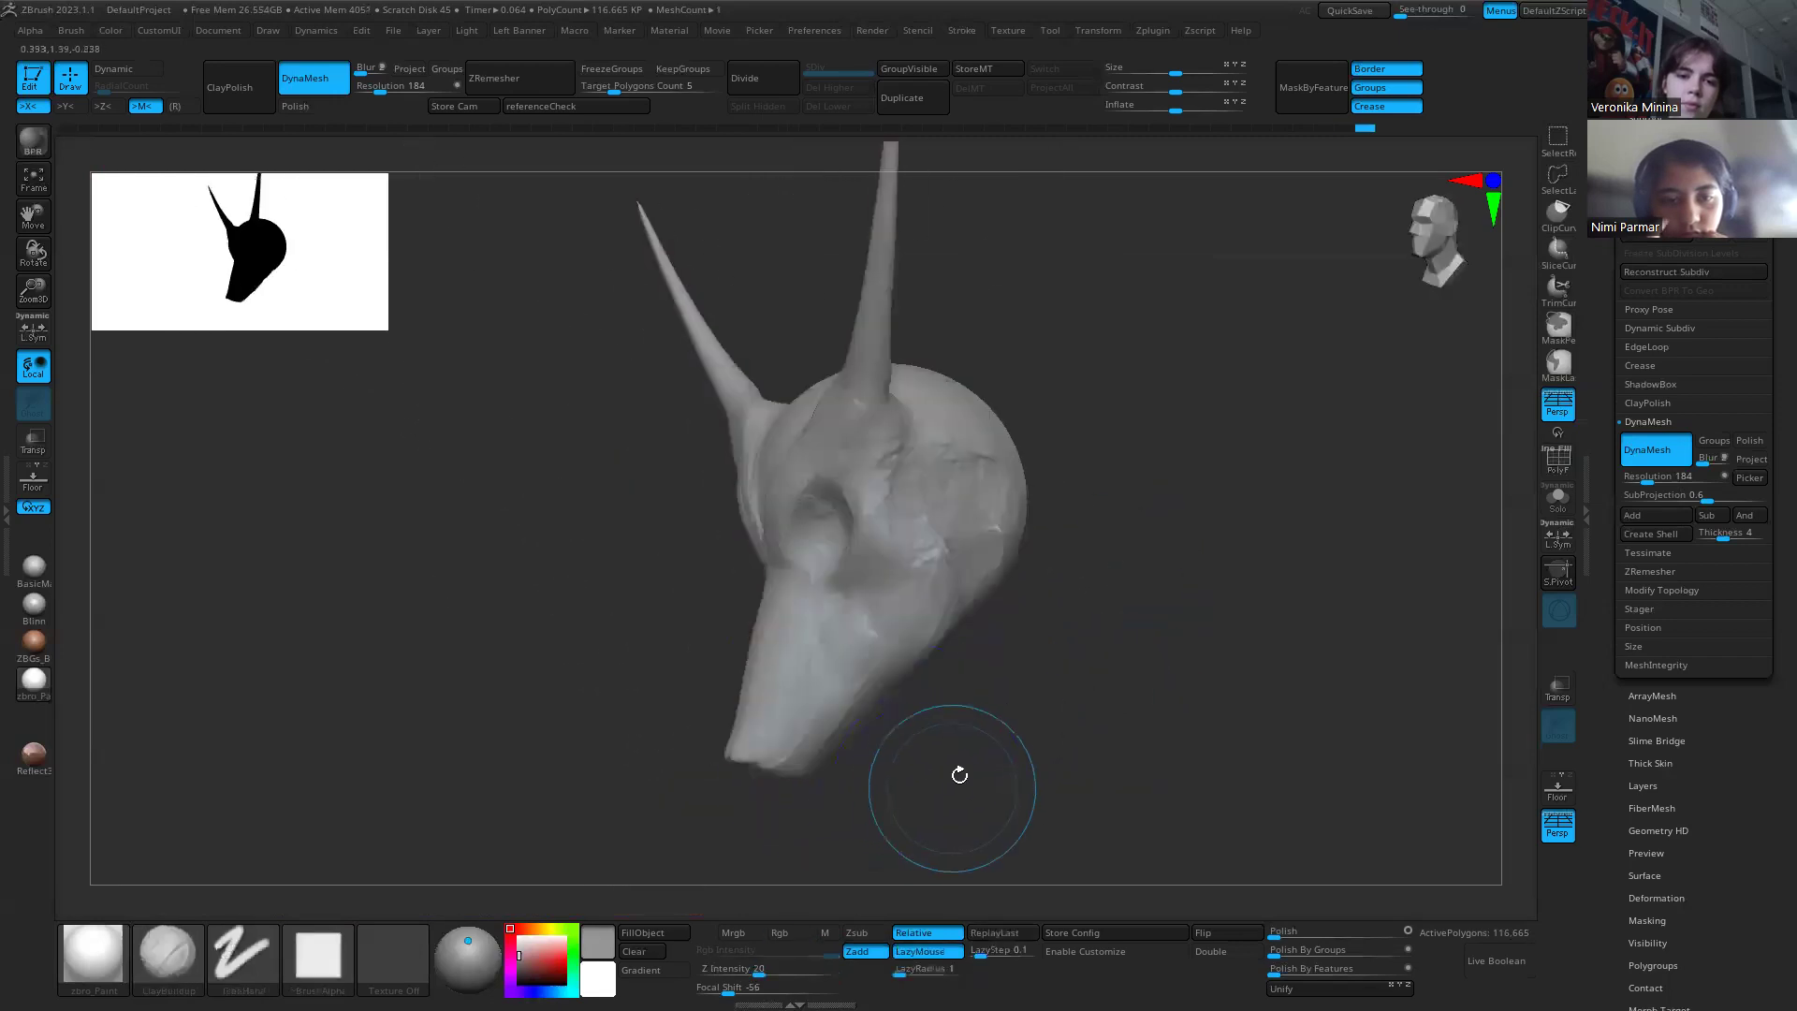
{"action": "right_click_drag", "start_coordinate": [959, 771], "coordinate": [924, 751]}
{"action": "left_click_drag", "start_coordinate": [1114, 466], "coordinate": [1357, 725], "text": "ctrl"}
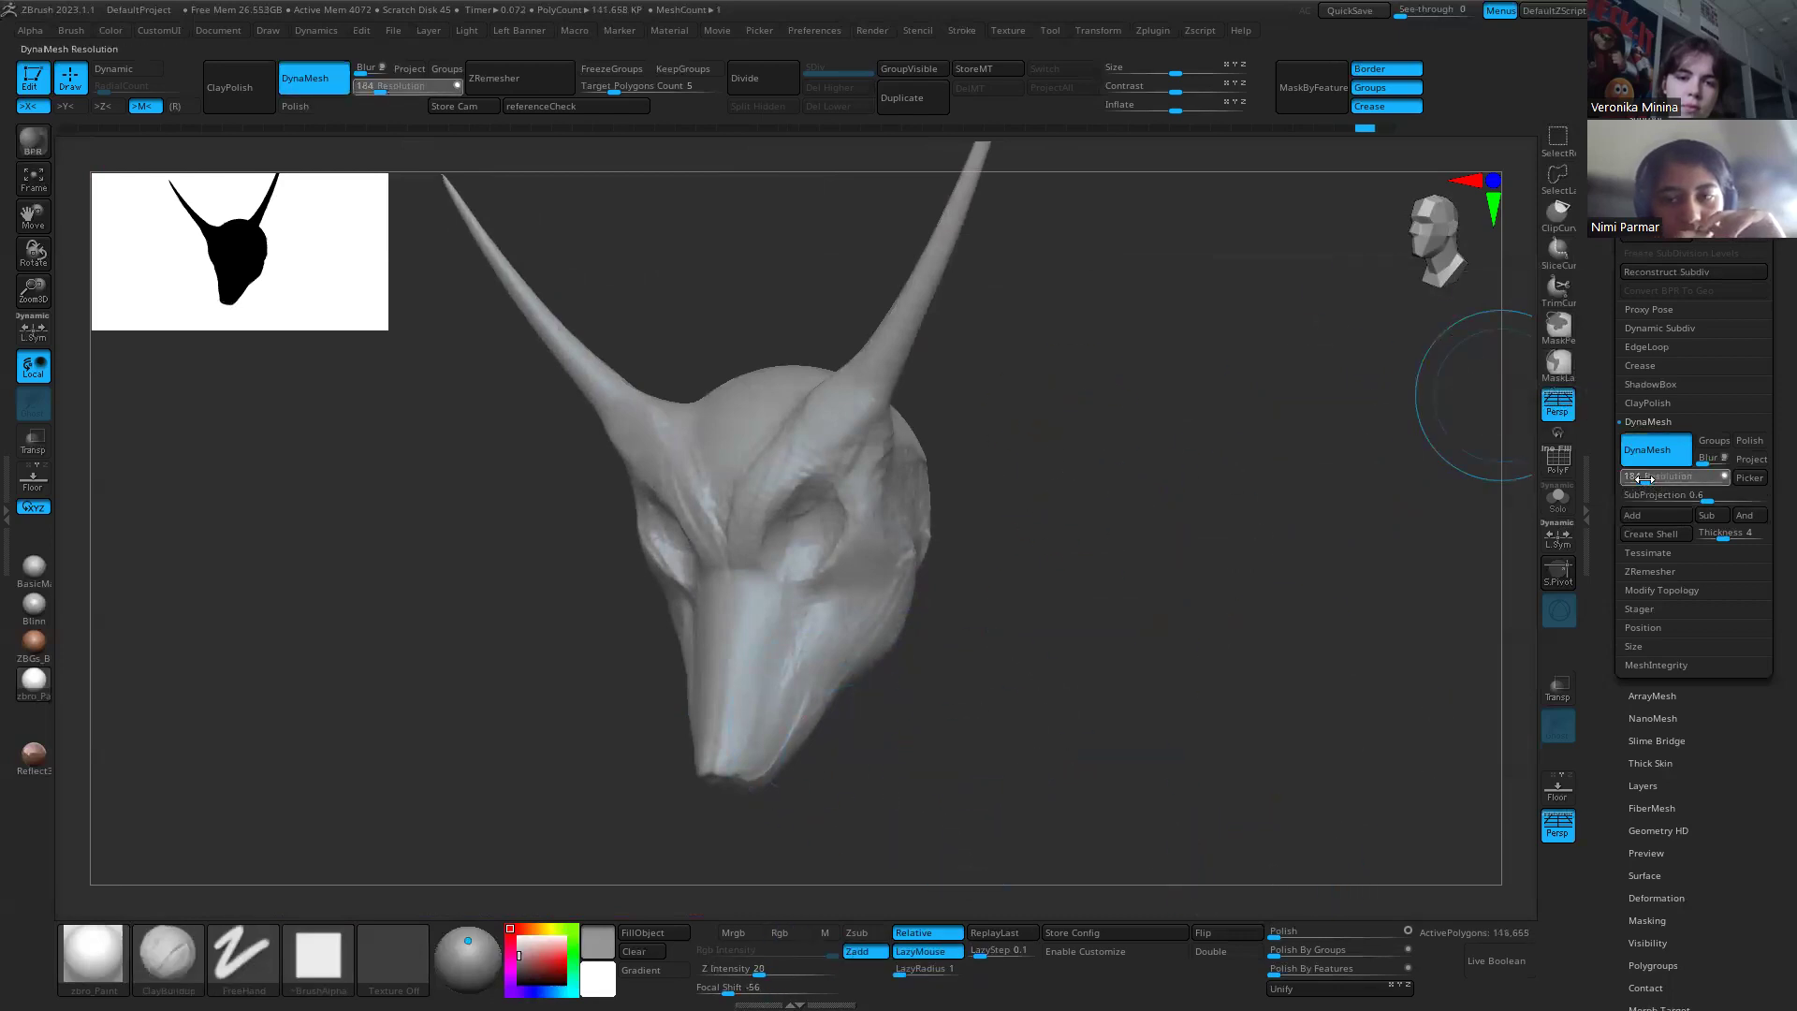
Step: Set the DynaMesh resolution to 96 and remesh the horned head
{"action": "left_click_drag", "start_coordinate": [1633, 480], "coordinate": [1623, 480]}
{"action": "left_click_drag", "start_coordinate": [1203, 681], "coordinate": [1216, 692], "text": "ctrl"}
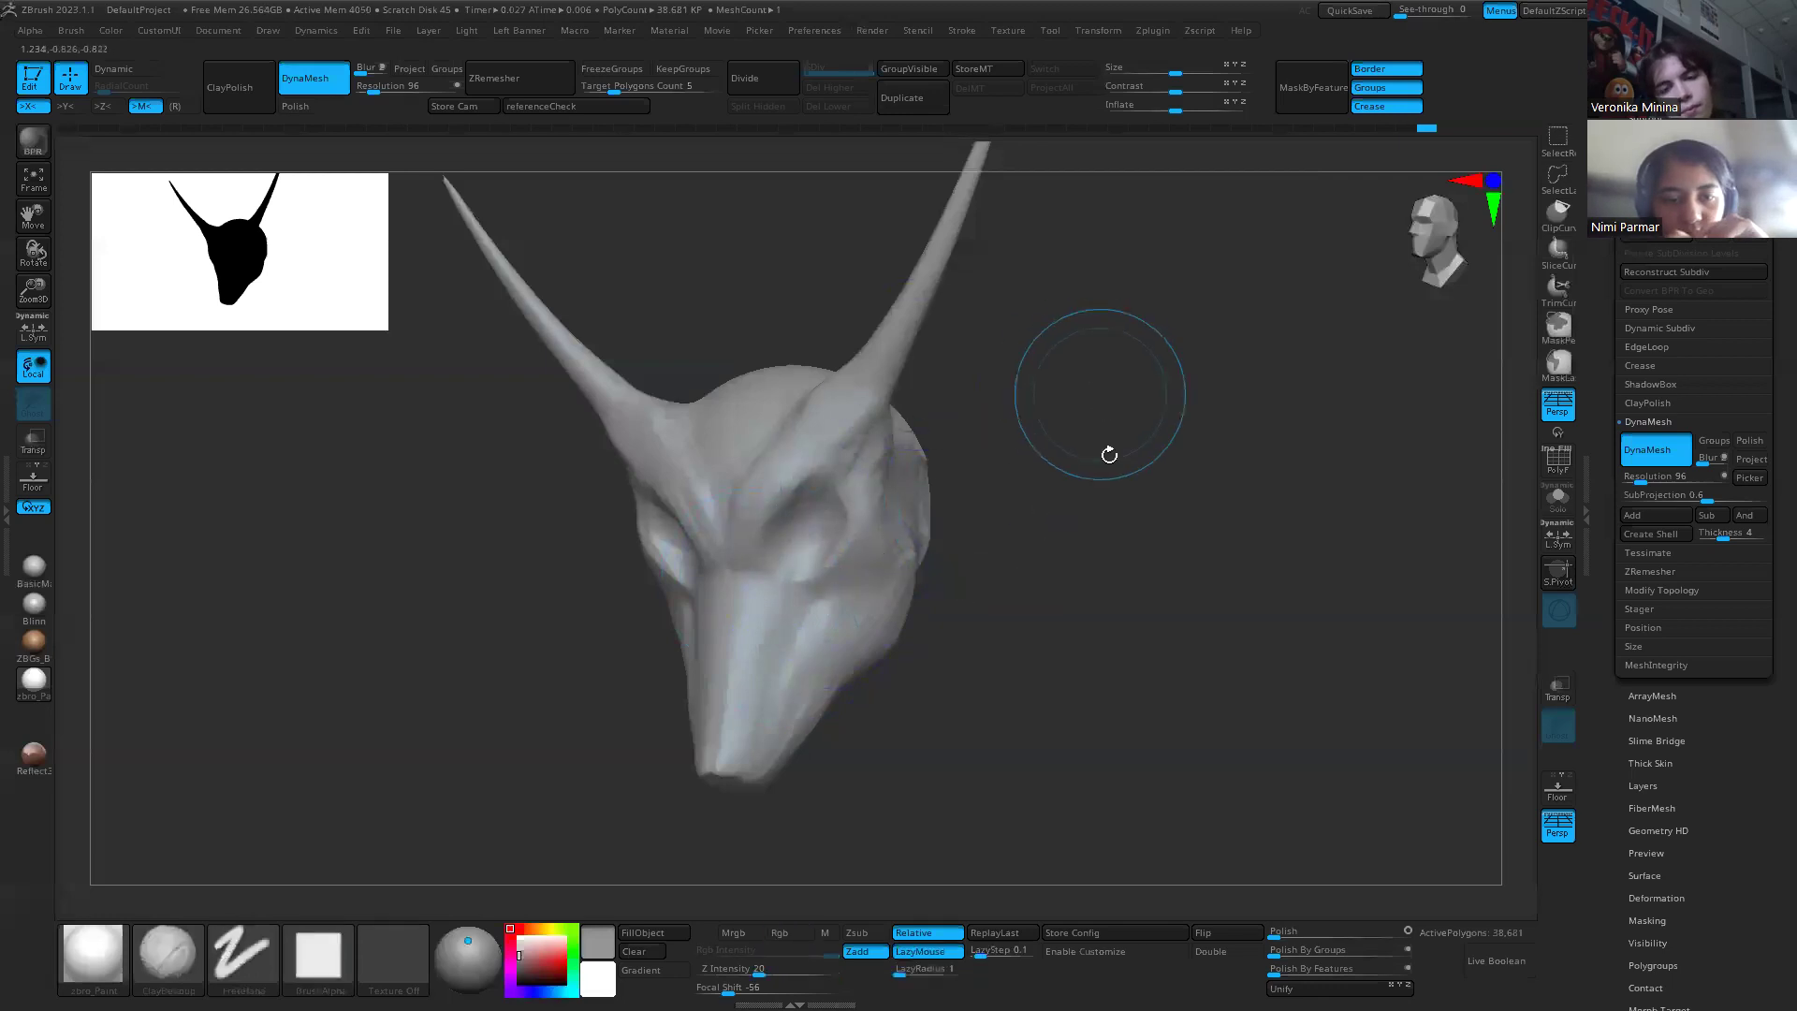
{"action": "mouse_move", "coordinate": [1058, 661]}
{"action": "left_mouse_down"}
{"action": "mouse_move", "coordinate": [983, 655]}
{"action": "mouse_move", "coordinate": [1275, 614]}
{"action": "mouse_move", "coordinate": [889, 434]}
{"action": "left_mouse_up"}
Step: Build up eyeballs in both sockets and add volume along the sides of the snout with the ClayBuildup brush
{"action": "key", "text": "b"}
{"action": "key", "text": "m"}
{"action": "key", "text": "t"}
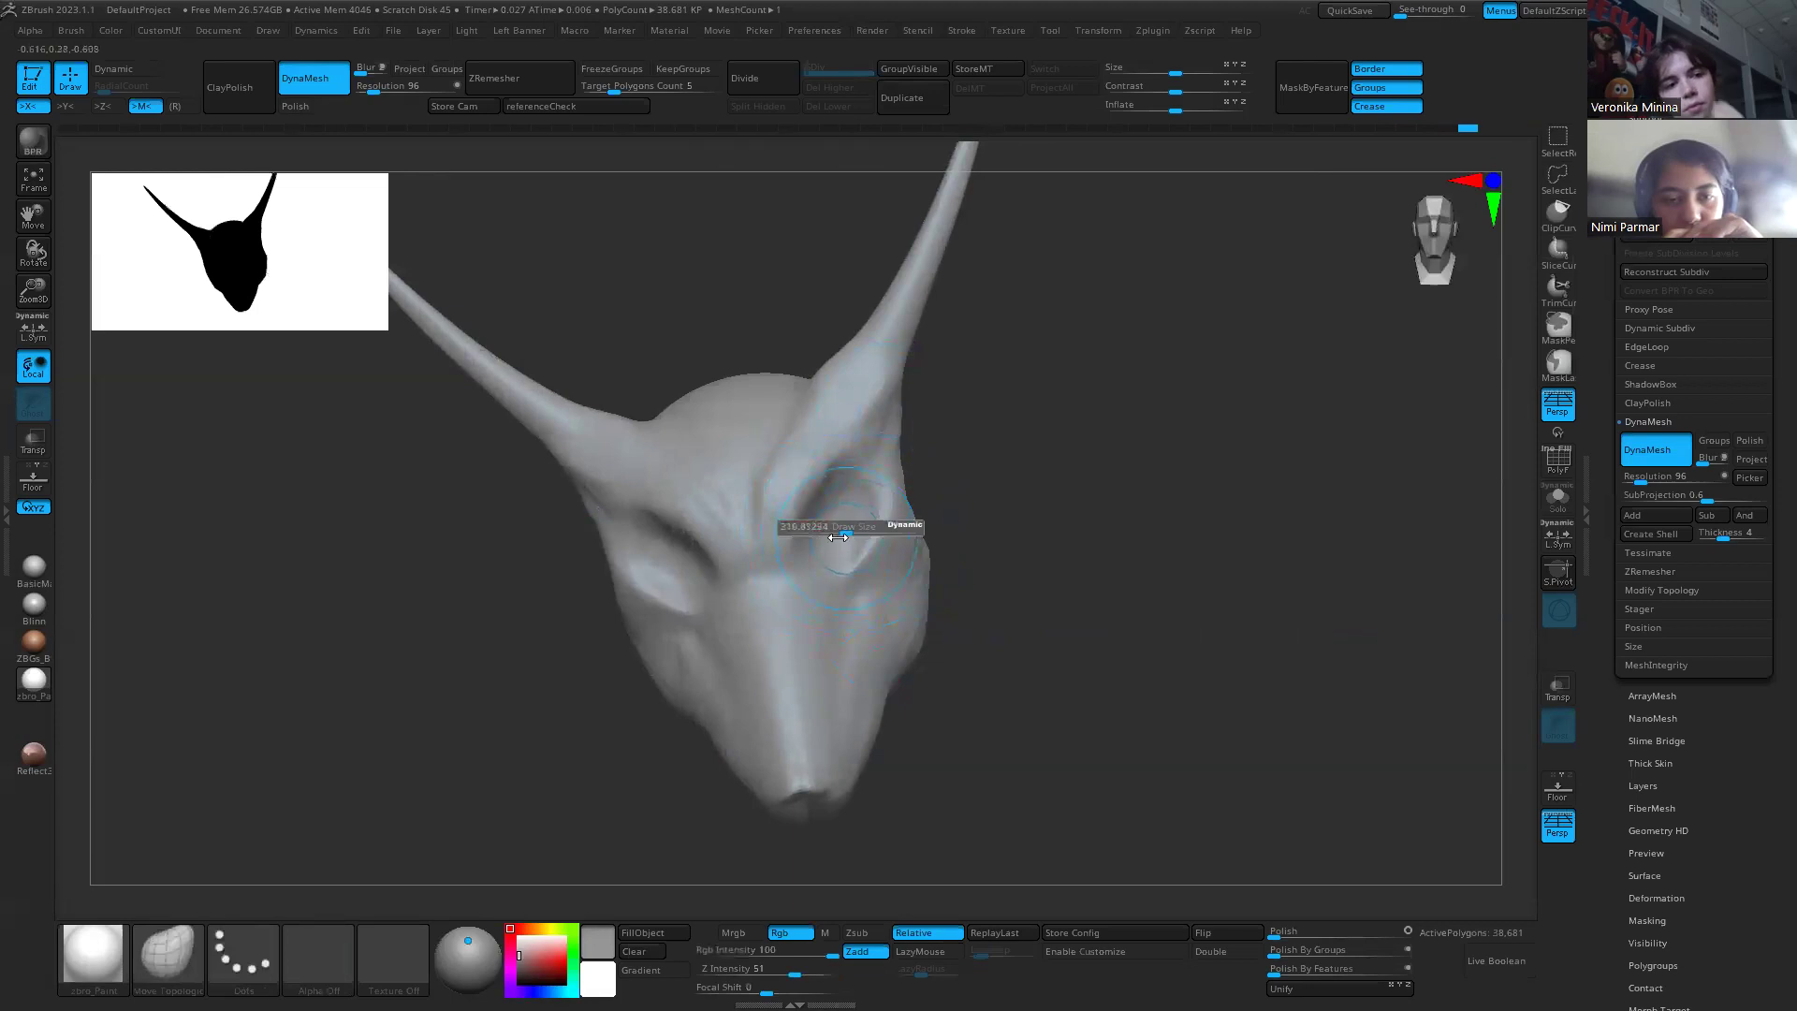
{"action": "key", "text": "b"}
{"action": "key", "text": "c"}
{"action": "key", "text": "b"}
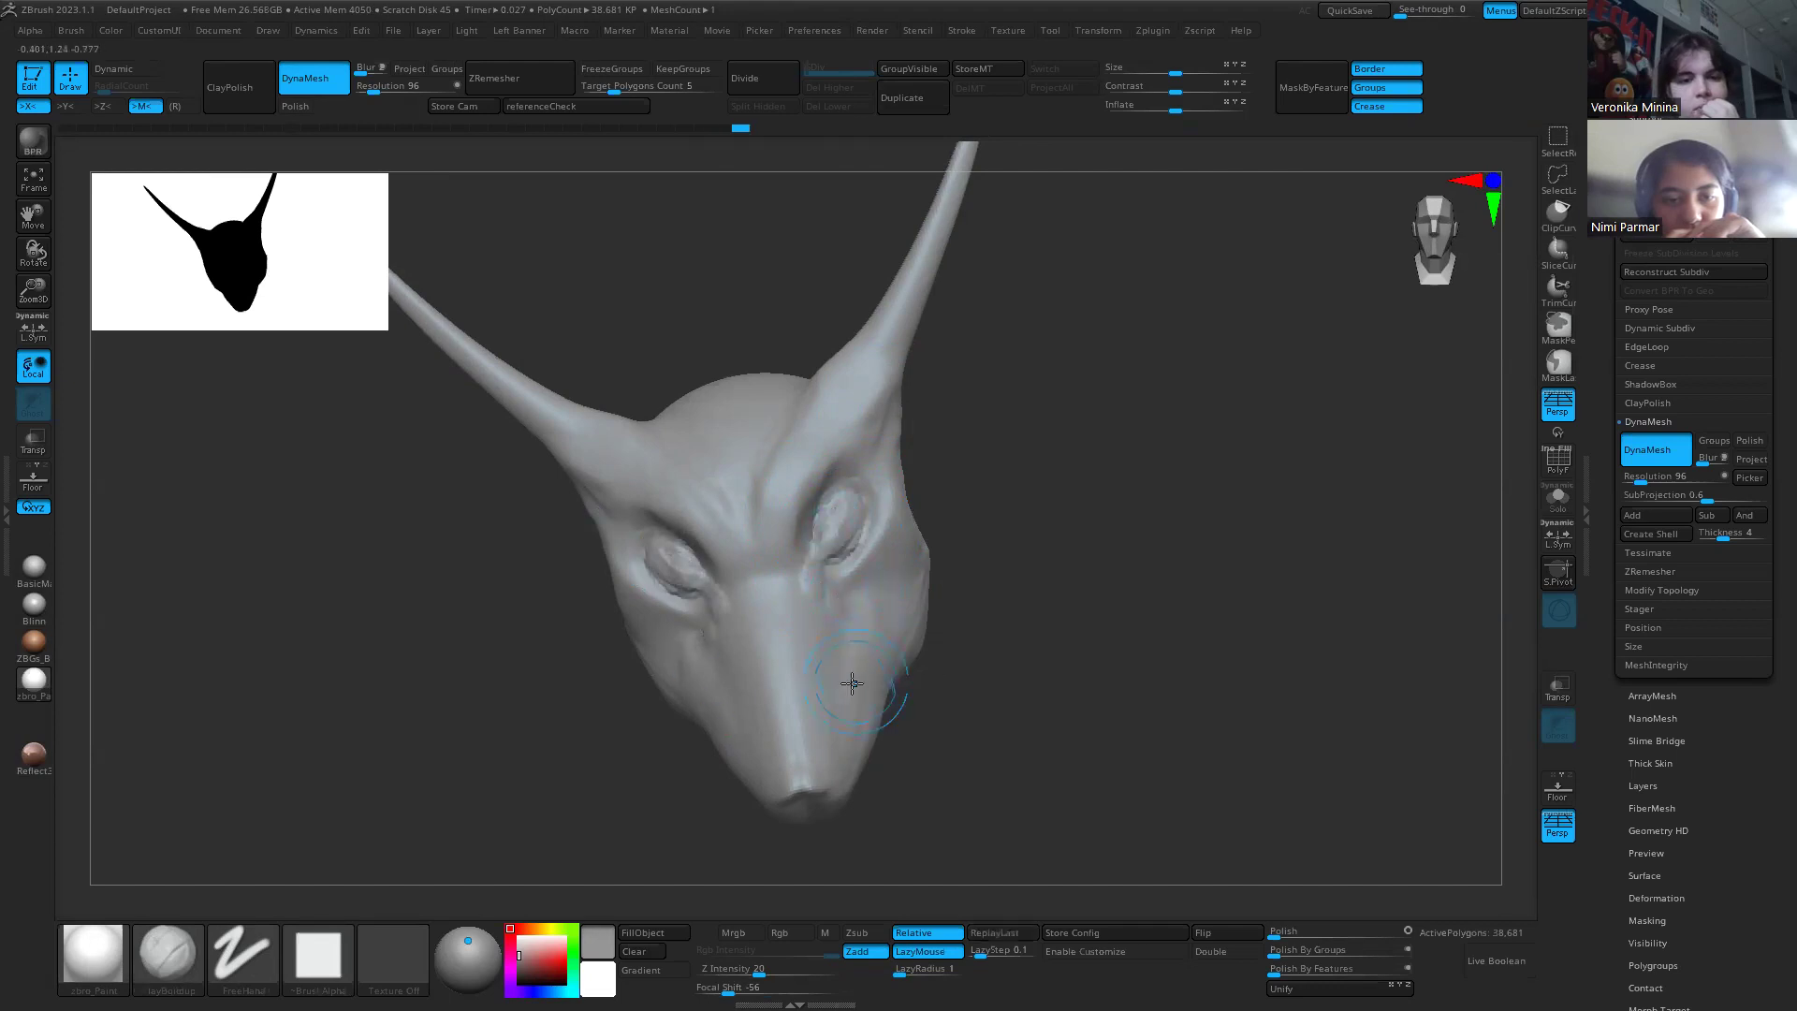
{"action": "left_click_drag", "start_coordinate": [1064, 683], "coordinate": [898, 704]}
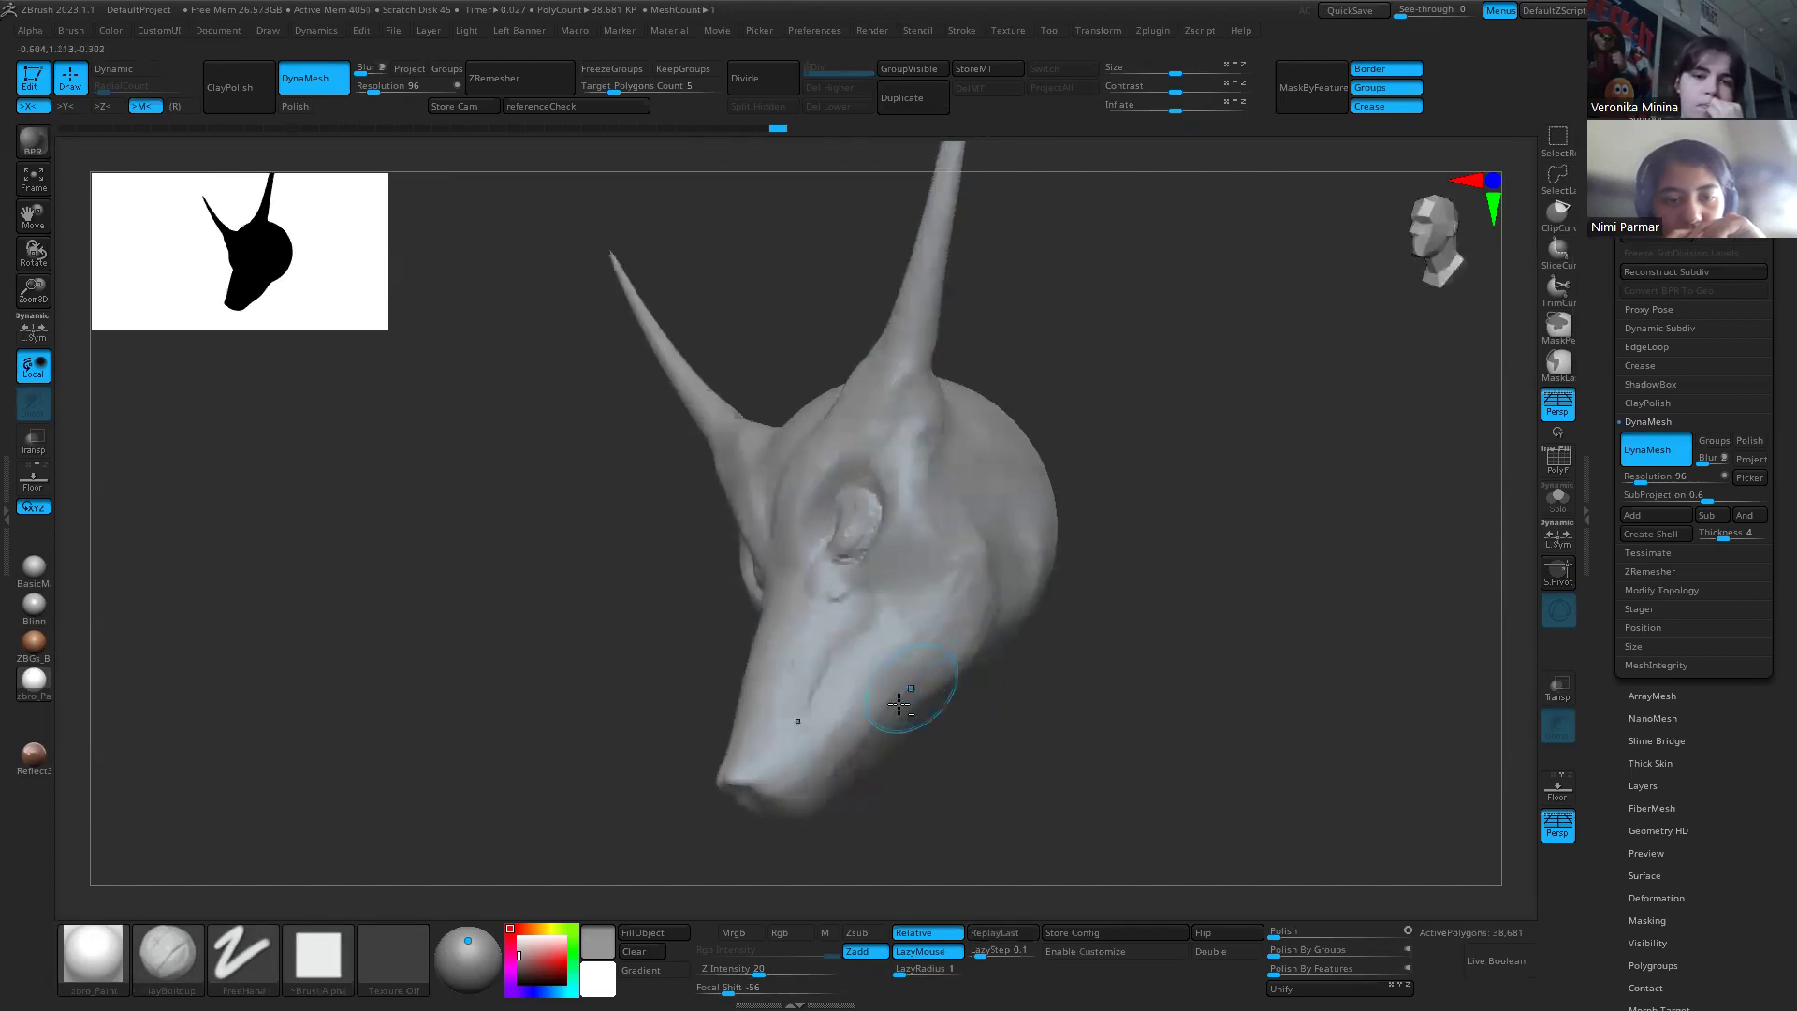
{"action": "mouse_move", "coordinate": [1070, 470]}
{"action": "left_mouse_down", "text": "shift"}
{"action": "mouse_move", "coordinate": [1142, 602]}
{"action": "mouse_move", "coordinate": [1039, 654]}
{"action": "left_mouse_up", "text": "shift"}
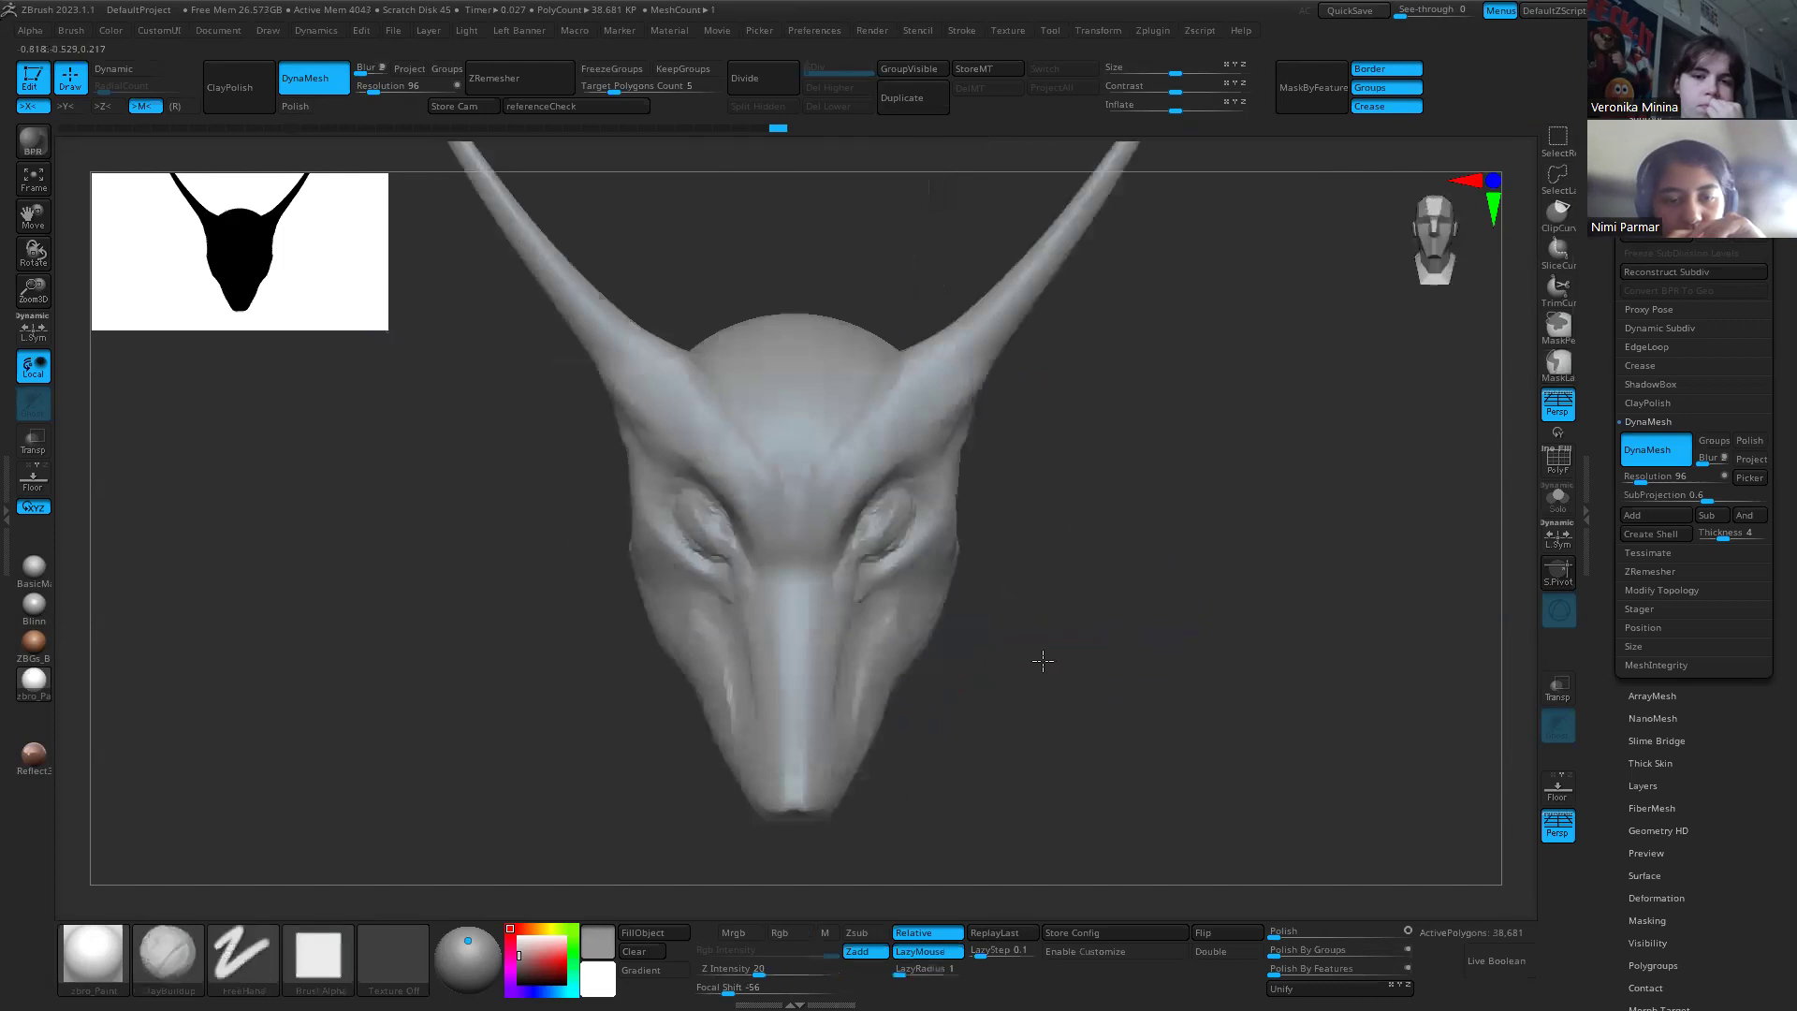
Step: Remesh the head with DynaMesh and adjust the rear of the jaw with an enlarged Move Topological brush
{"action": "key", "text": "ctrl"}
{"action": "mouse_move", "coordinate": [1192, 679]}
{"action": "left_mouse_down"}
{"action": "mouse_move", "coordinate": [1187, 553]}
{"action": "mouse_move", "coordinate": [1187, 749]}
{"action": "left_mouse_up"}
{"action": "key", "text": "s"}
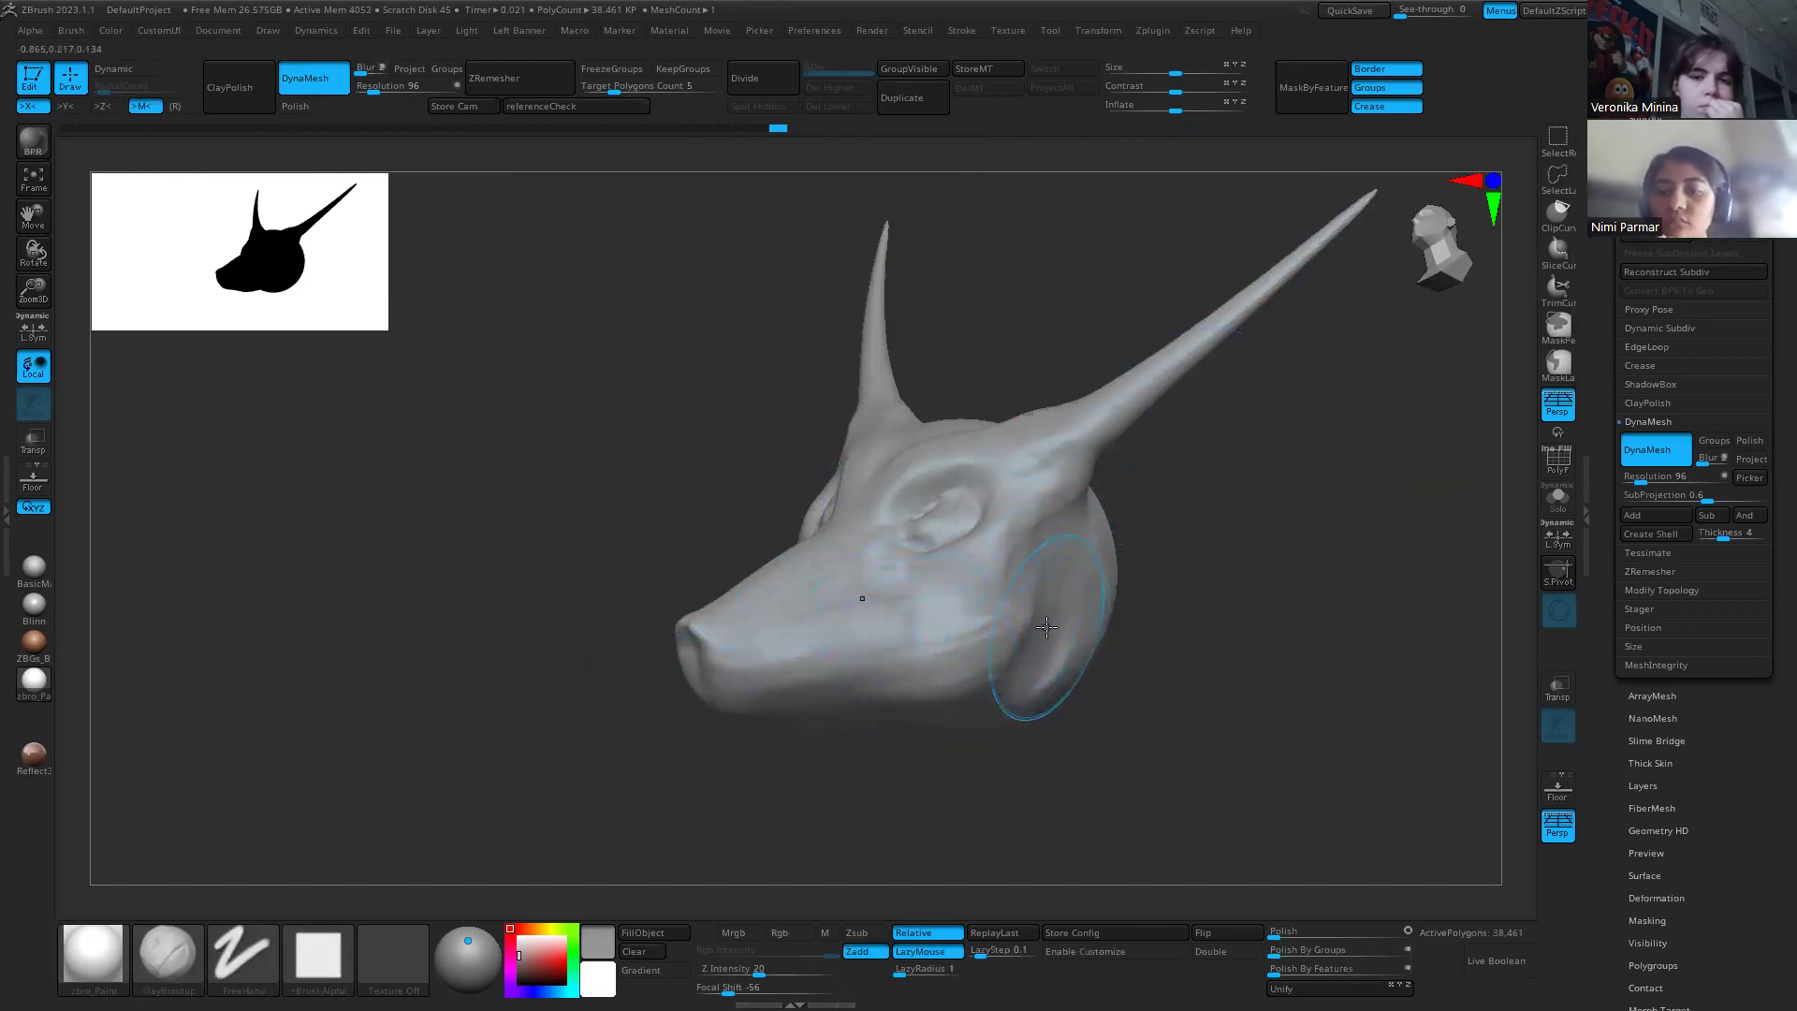
{"action": "key", "text": "b"}
{"action": "key", "text": "m"}
{"action": "key", "text": "t"}
{"action": "key", "text": "s"}
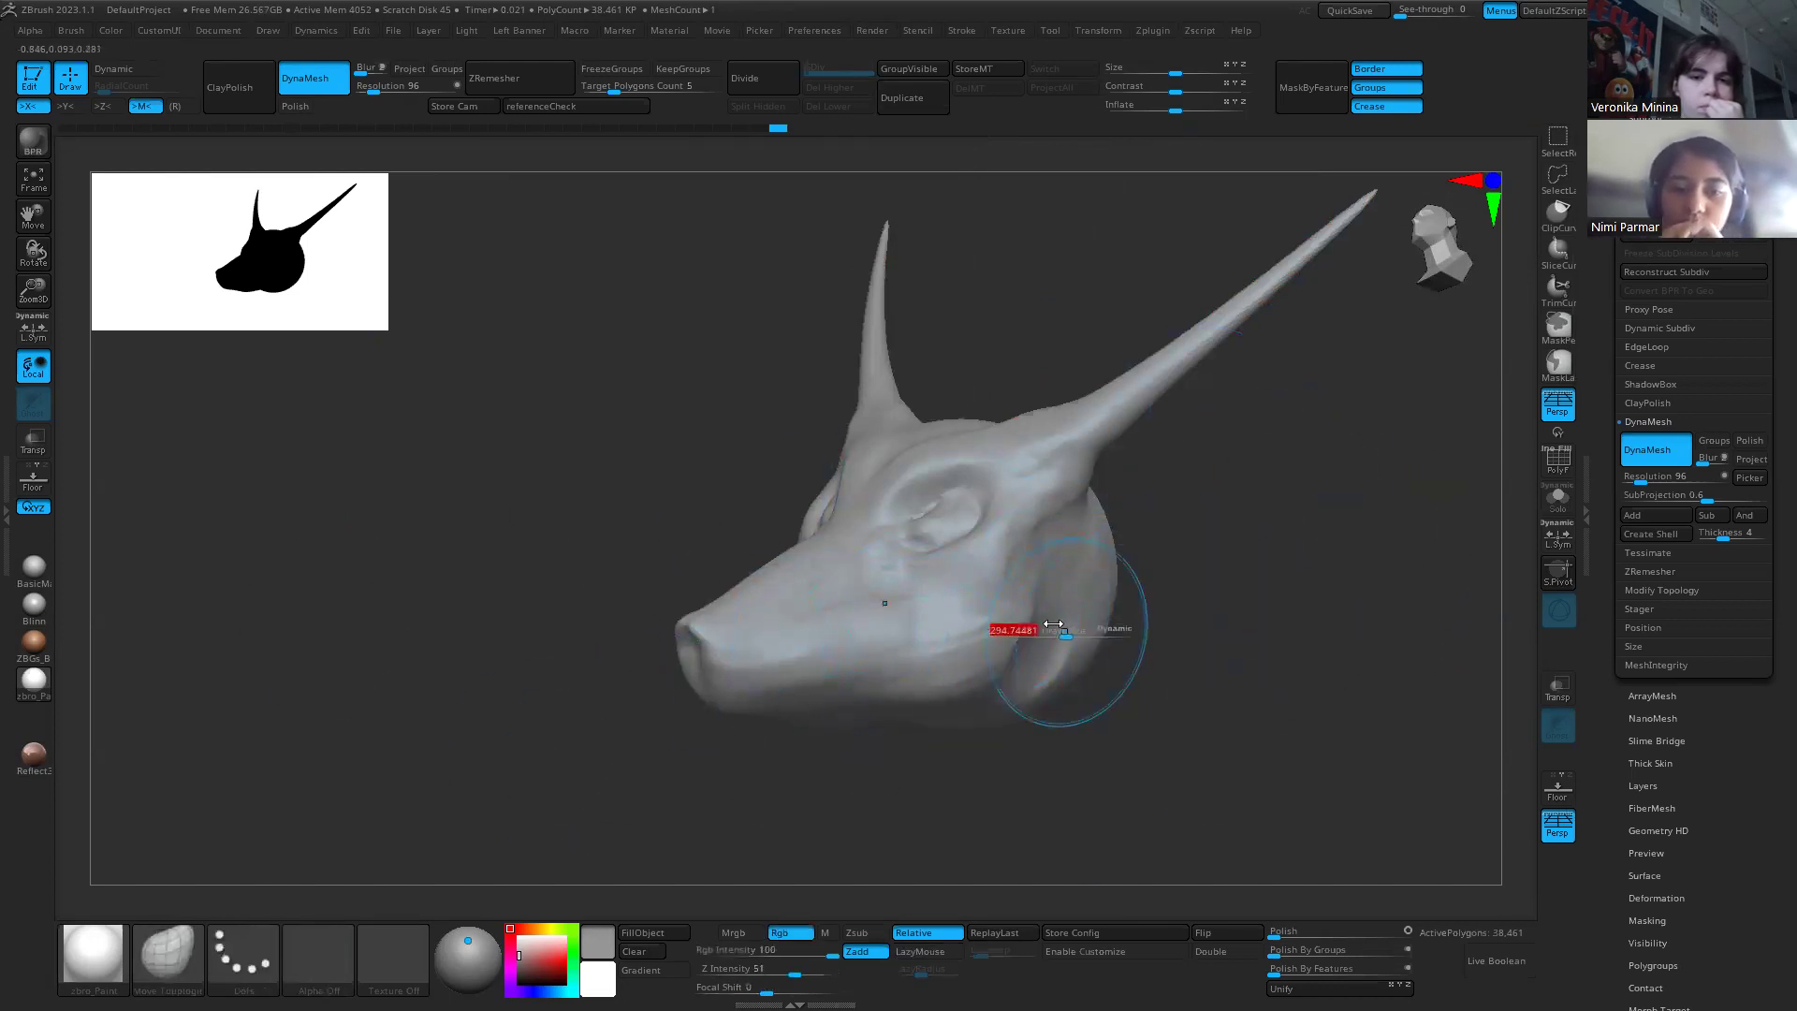
{"action": "mouse_move", "coordinate": [1081, 722]}
{"action": "left_mouse_down"}
{"action": "mouse_move", "coordinate": [1070, 742]}
{"action": "mouse_move", "coordinate": [1175, 653]}
{"action": "left_mouse_up"}
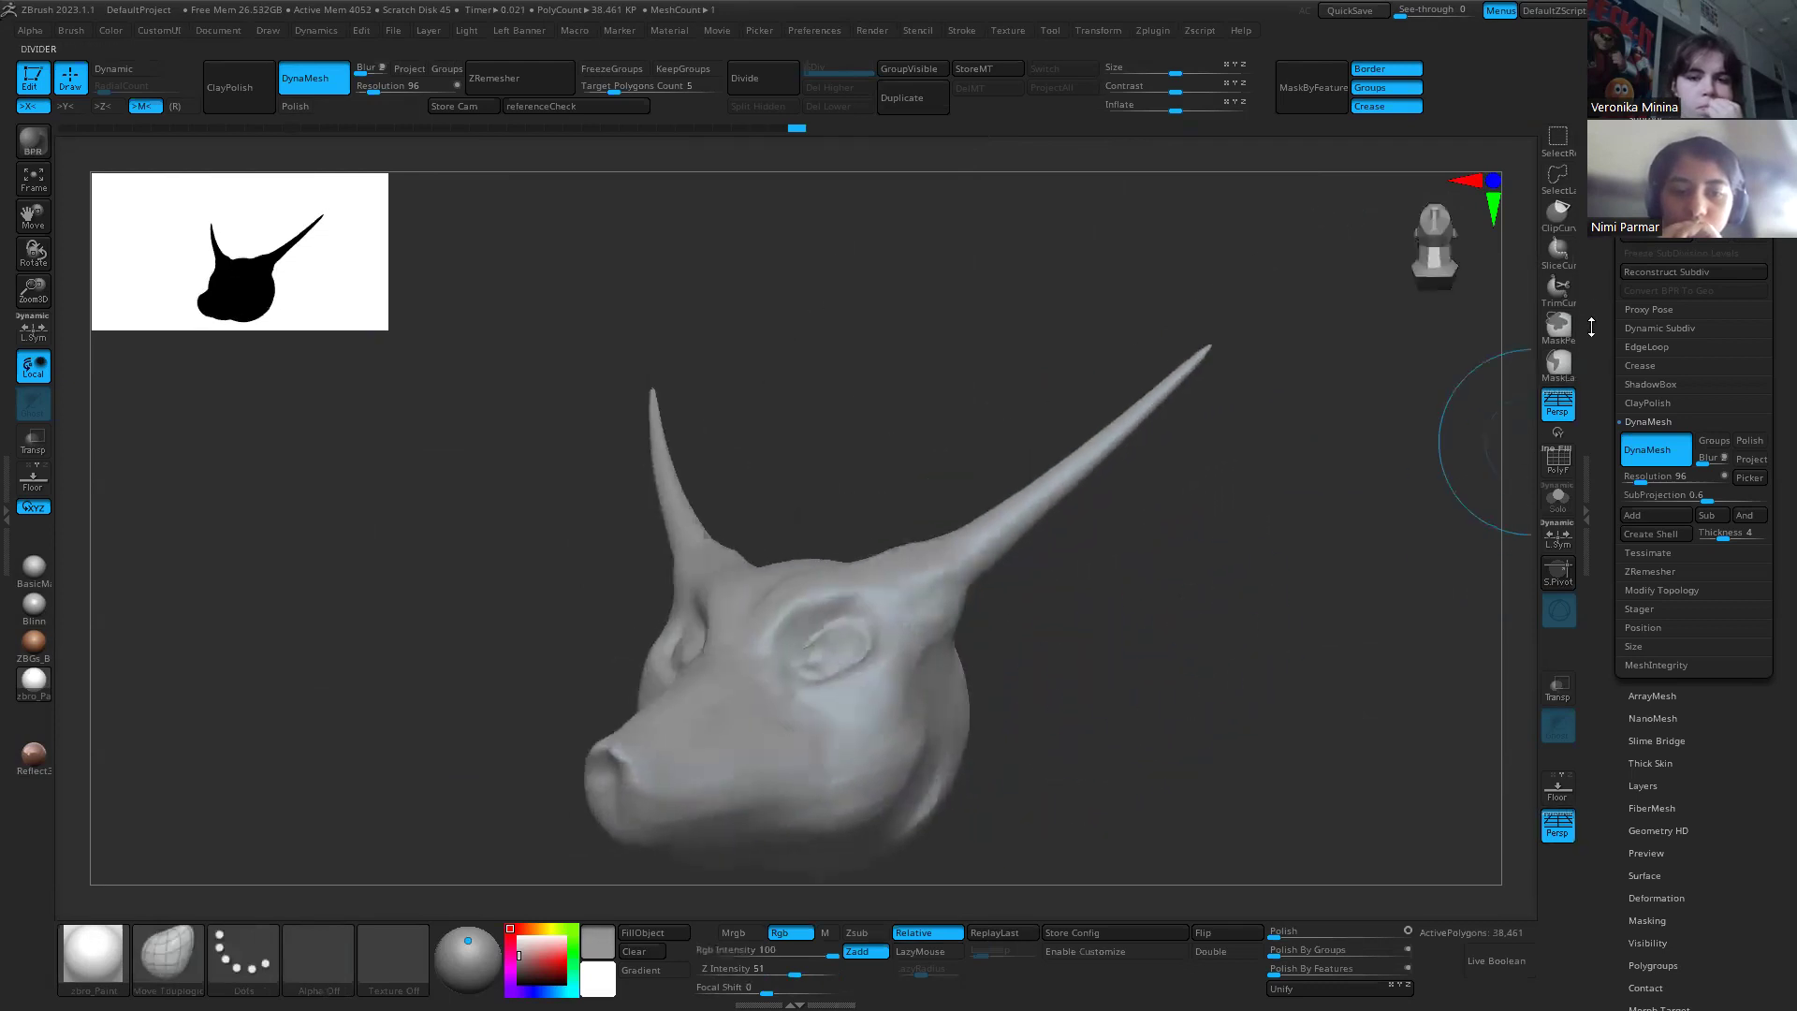
{"action": "left_click", "coordinate": [1561, 309]}
{"action": "left_click_drag", "start_coordinate": [1035, 474], "coordinate": [1175, 599], "text": "ctrl+shift"}
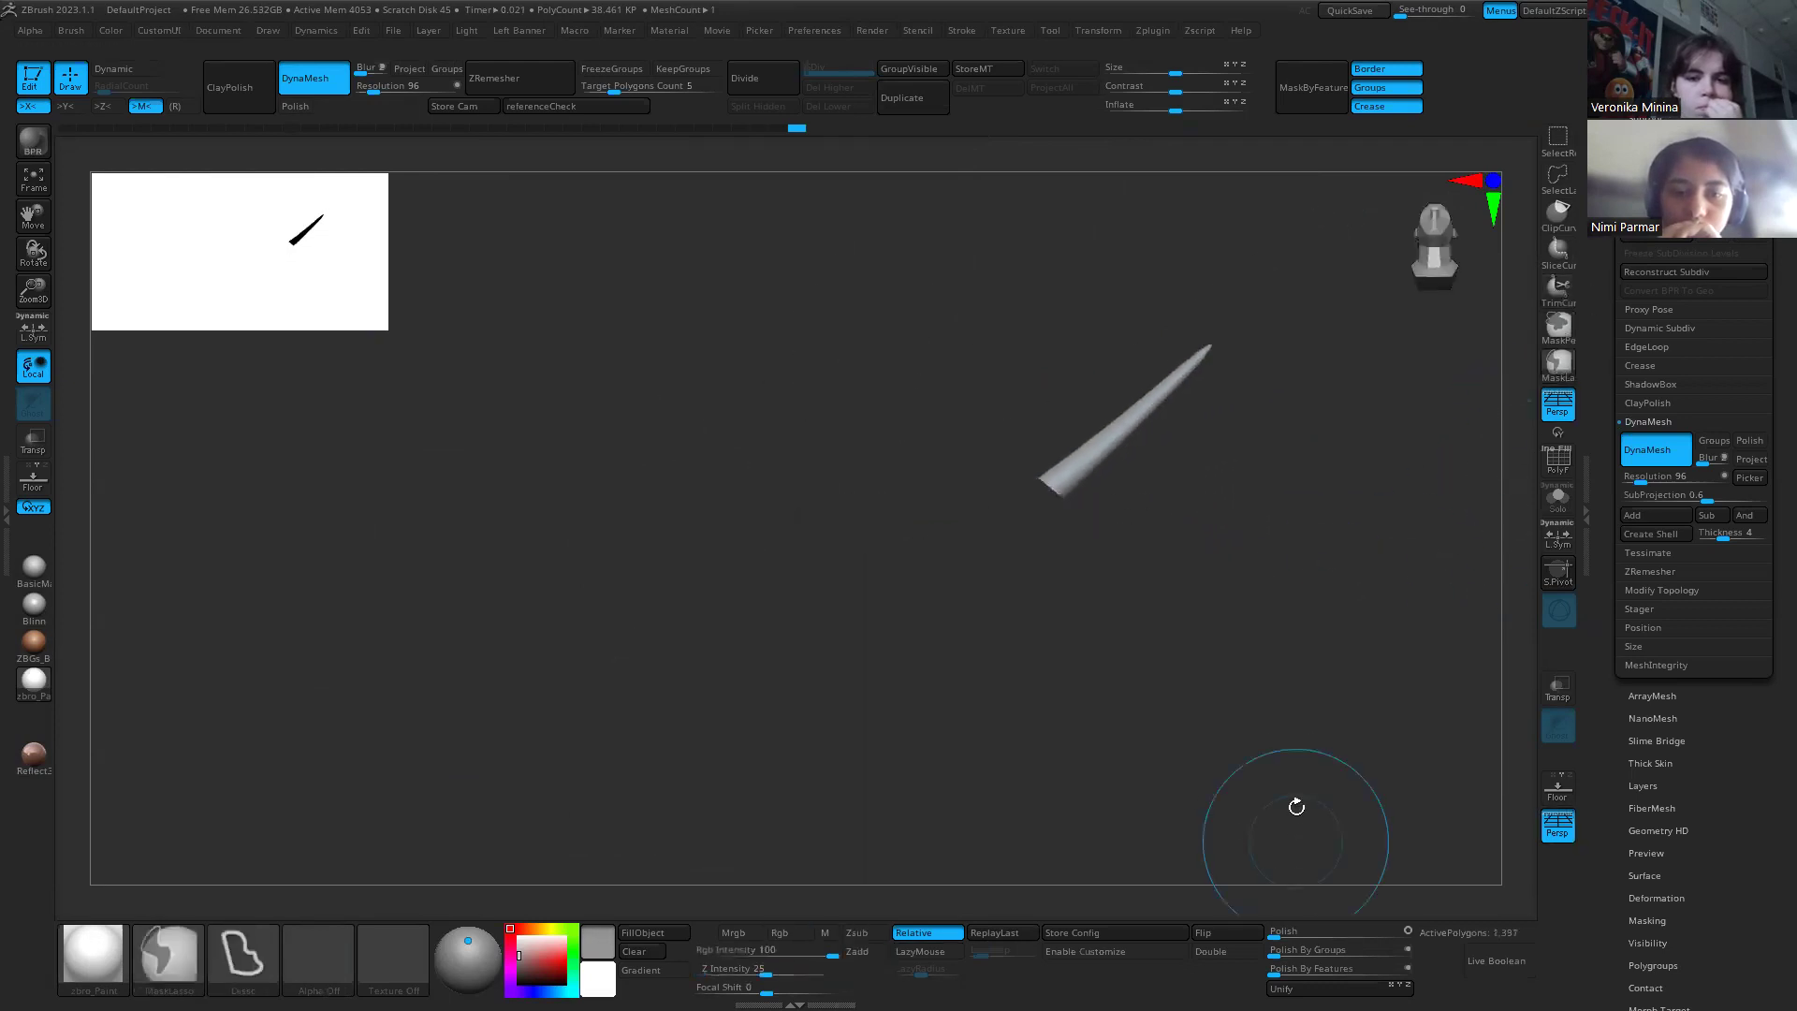
{"action": "key", "text": "ctrl+z"}
{"action": "left_click_drag", "start_coordinate": [998, 404], "coordinate": [1203, 662], "text": "ctrl+shift"}
{"action": "key", "text": "ctrl+z"}
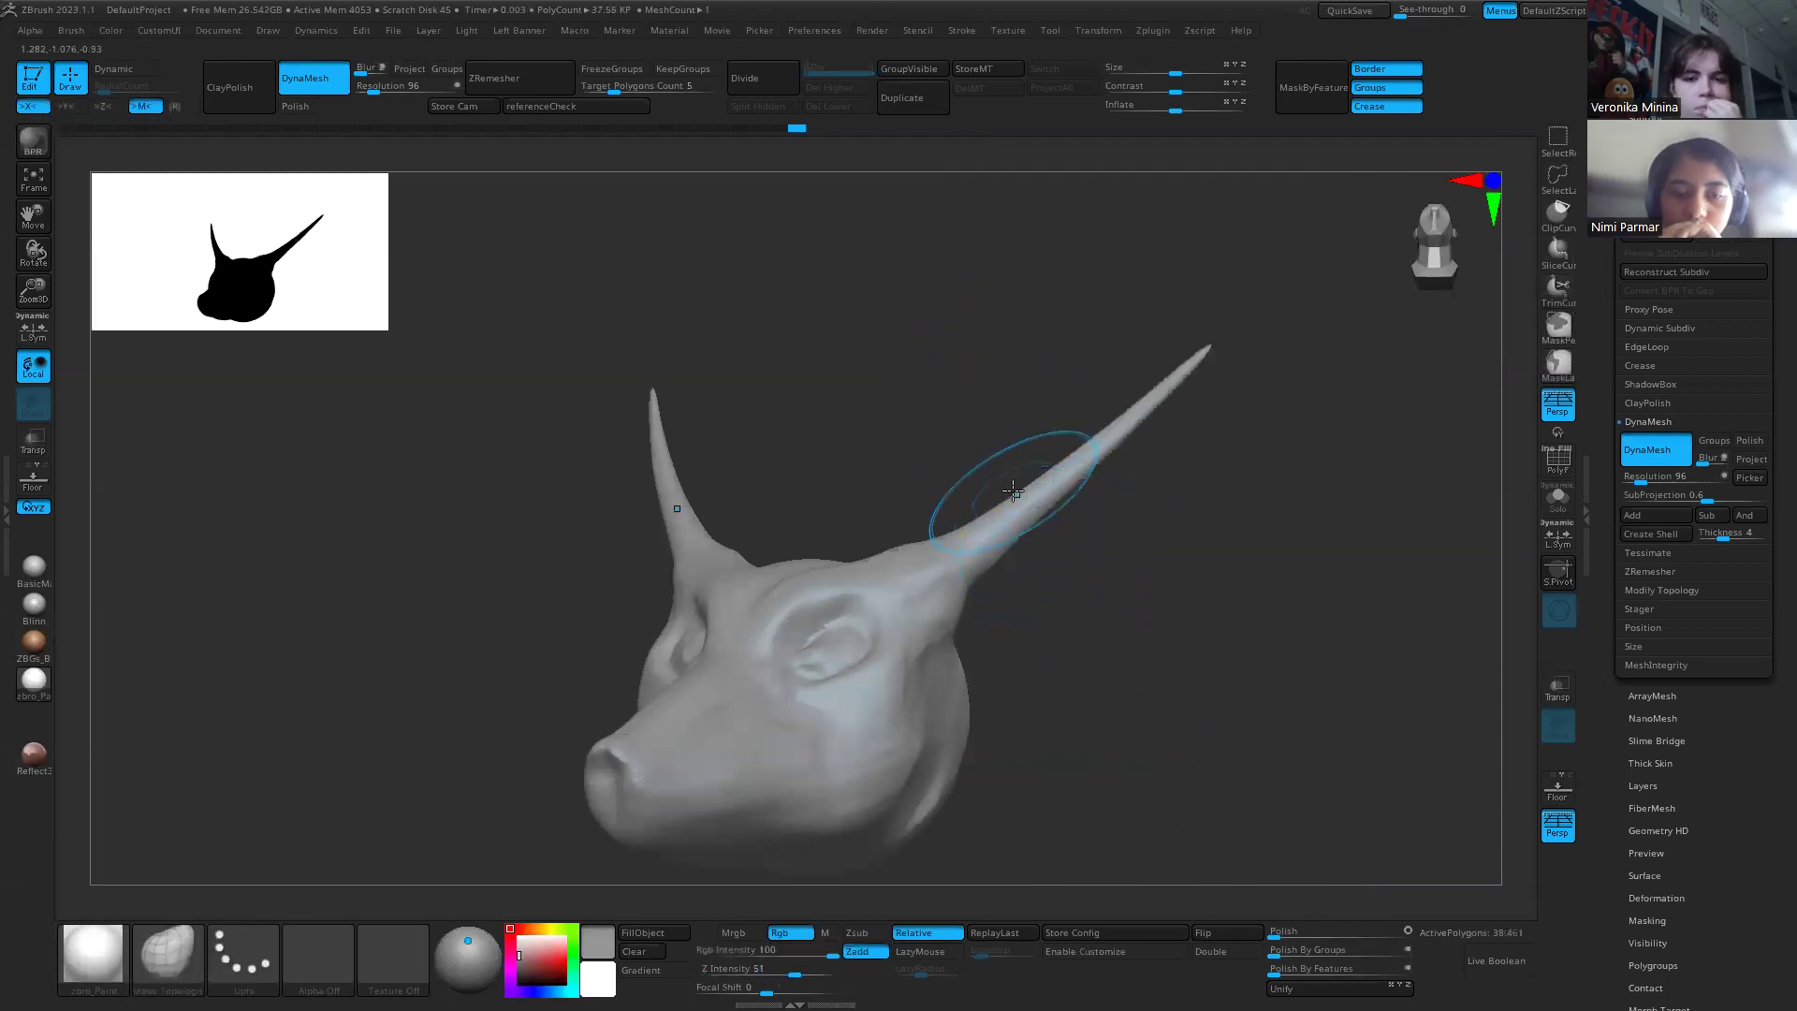
Step: Cut the tip off one horn and slice the back of the skull flat, checking the wireframe from several angles
{"action": "left_click_drag", "start_coordinate": [962, 368], "coordinate": [1252, 701], "text": "ctrl+shift"}
{"action": "left_click_drag", "start_coordinate": [1116, 709], "coordinate": [982, 309], "text": "alt"}
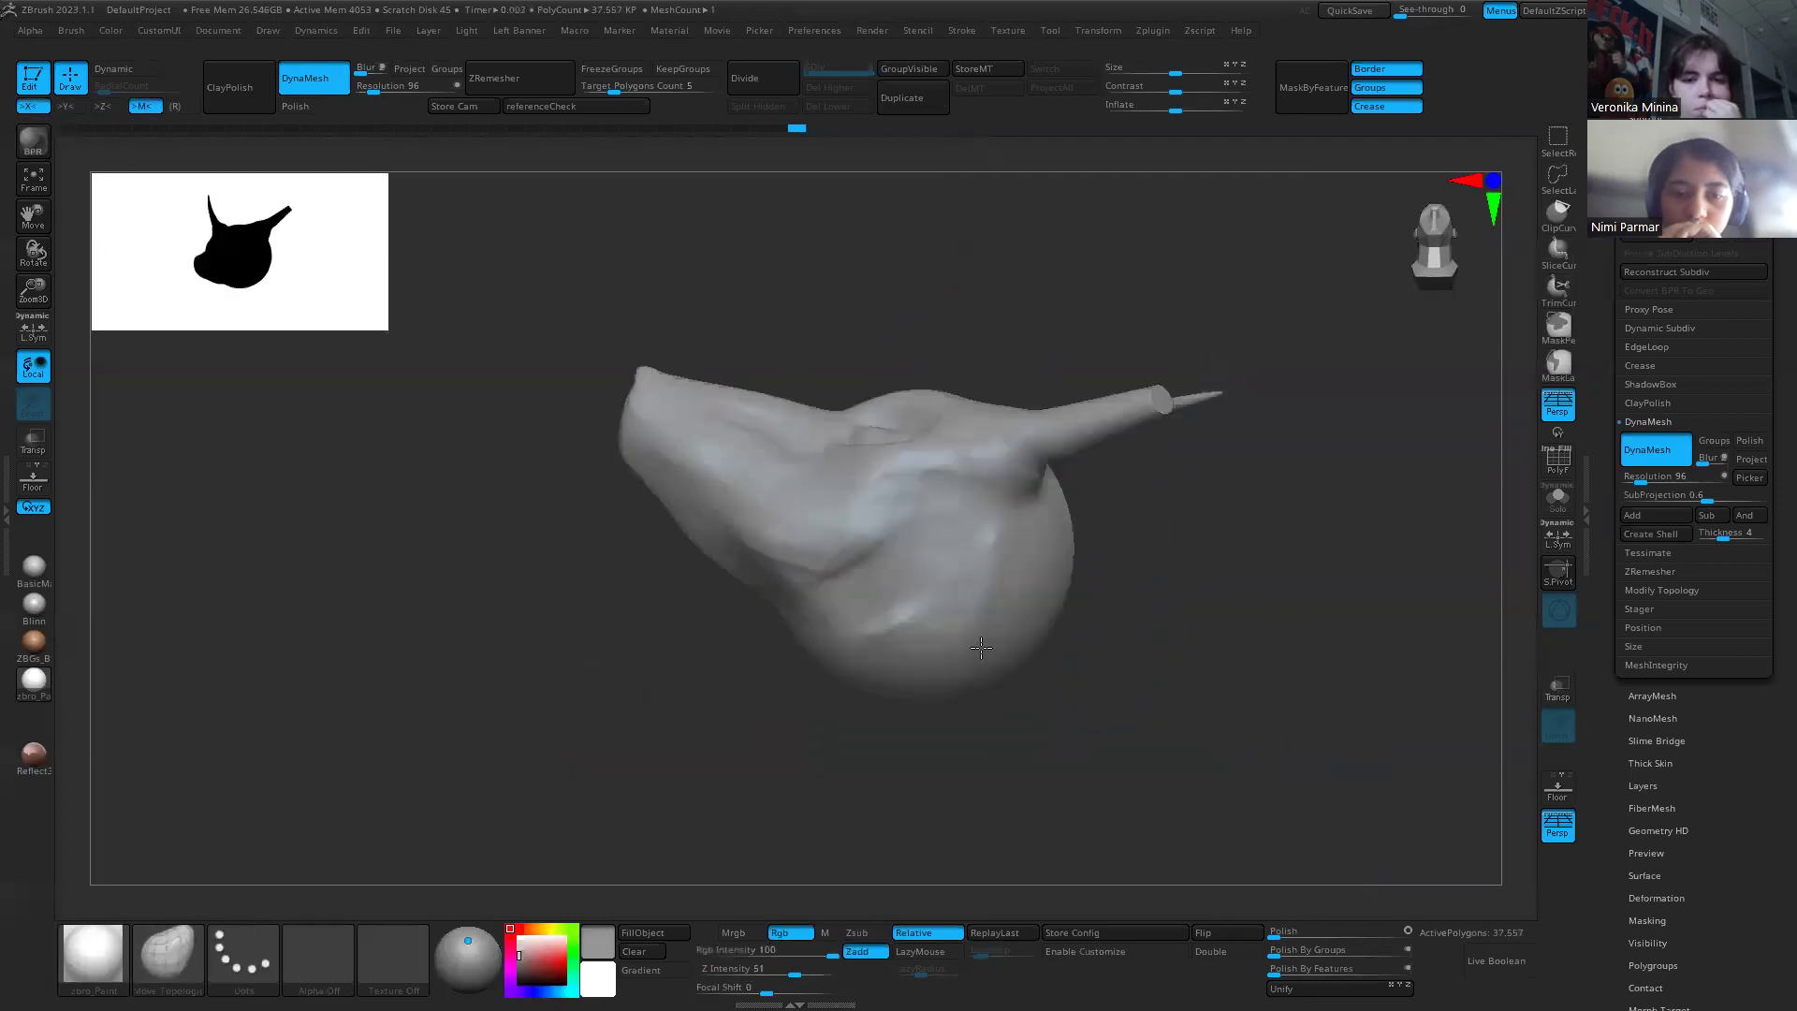
{"action": "key", "text": "ctrl+z"}
{"action": "key", "text": "ctrl+shift+z"}
{"action": "mouse_move", "coordinate": [686, 697]}
{"action": "left_mouse_down", "text": "ctrl+shift"}
{"action": "mouse_move", "coordinate": [1263, 473]}
{"action": "mouse_move", "coordinate": [1151, 524]}
{"action": "left_mouse_up", "text": "ctrl+shift"}
{"action": "key", "text": "shift+f"}
{"action": "left_click_drag", "start_coordinate": [1227, 683], "coordinate": [1332, 621]}
{"action": "key", "text": "shift+f"}
{"action": "mouse_move", "coordinate": [1194, 454]}
{"action": "left_mouse_down"}
{"action": "mouse_move", "coordinate": [1177, 705]}
{"action": "mouse_move", "coordinate": [1163, 501]}
{"action": "mouse_move", "coordinate": [1111, 591]}
{"action": "left_mouse_up"}
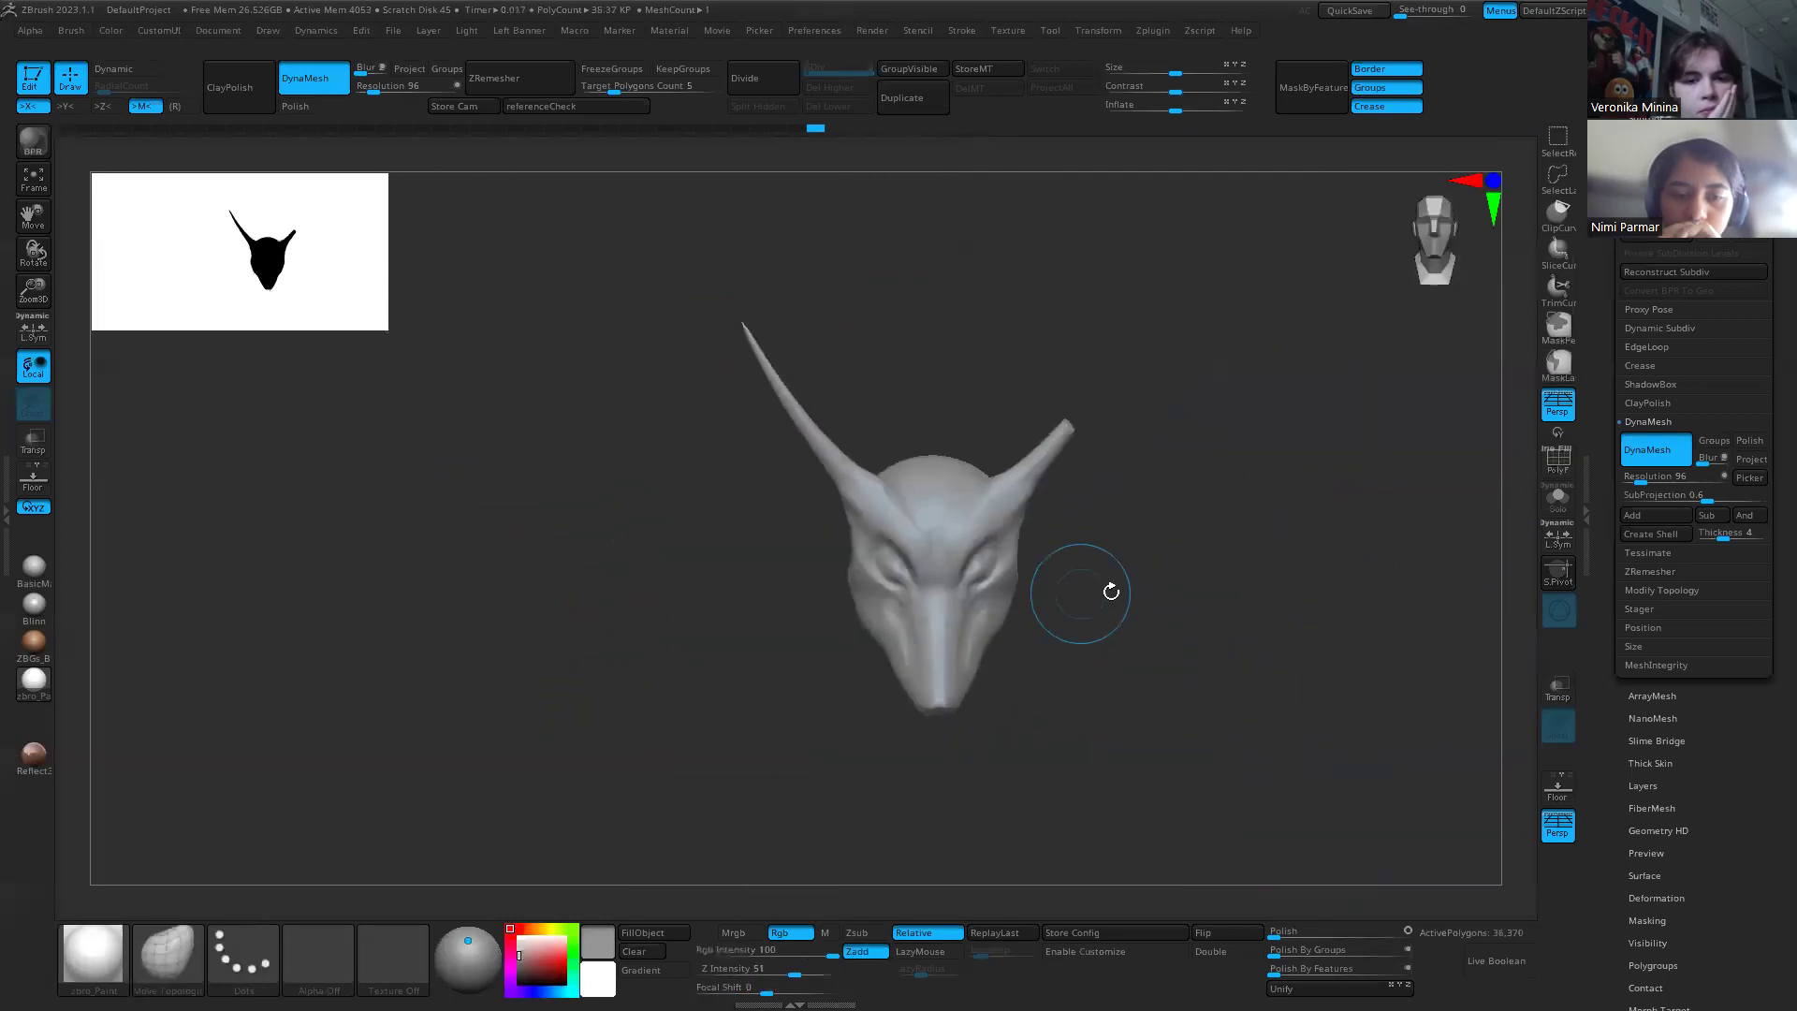
{"action": "mouse_move", "coordinate": [1270, 605]}
{"action": "left_mouse_down"}
{"action": "mouse_move", "coordinate": [1204, 537]}
{"action": "mouse_move", "coordinate": [1115, 689]}
{"action": "mouse_move", "coordinate": [1384, 705]}
{"action": "left_mouse_up"}
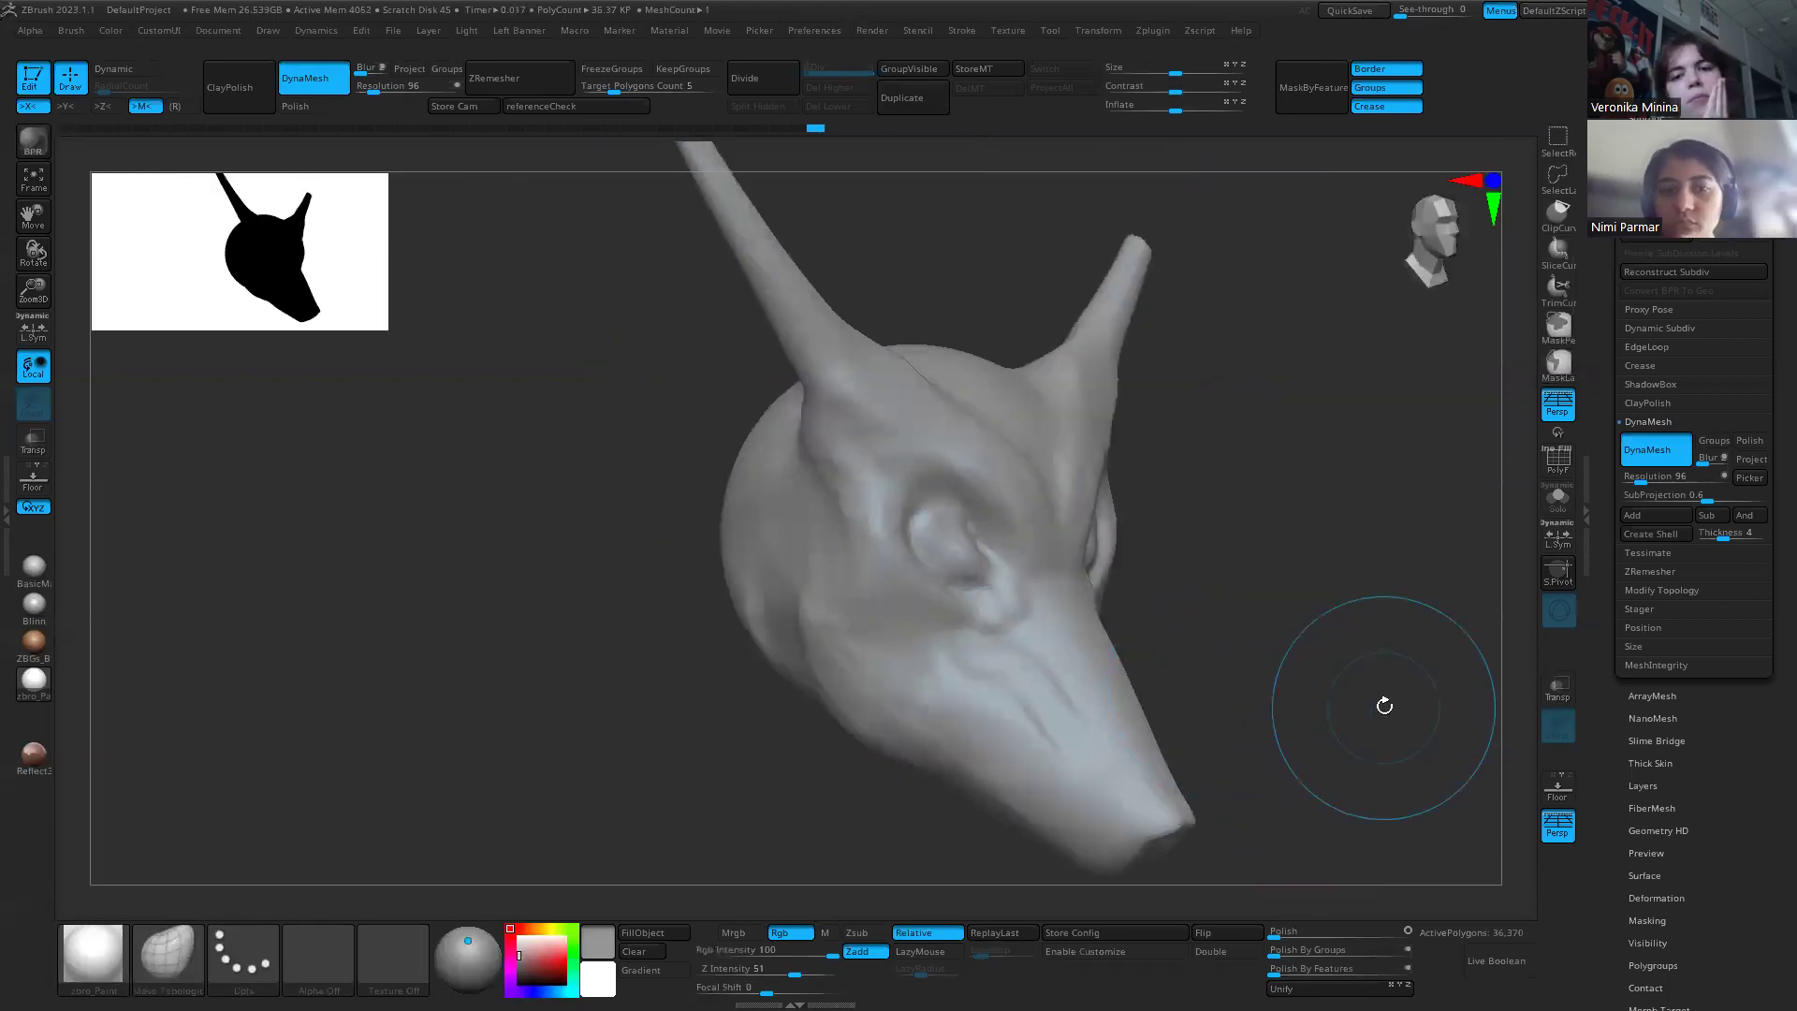
{"action": "mouse_move", "coordinate": [1083, 645]}
{"action": "left_mouse_down"}
{"action": "mouse_move", "coordinate": [1263, 602]}
{"action": "mouse_move", "coordinate": [1091, 542]}
{"action": "left_mouse_up"}
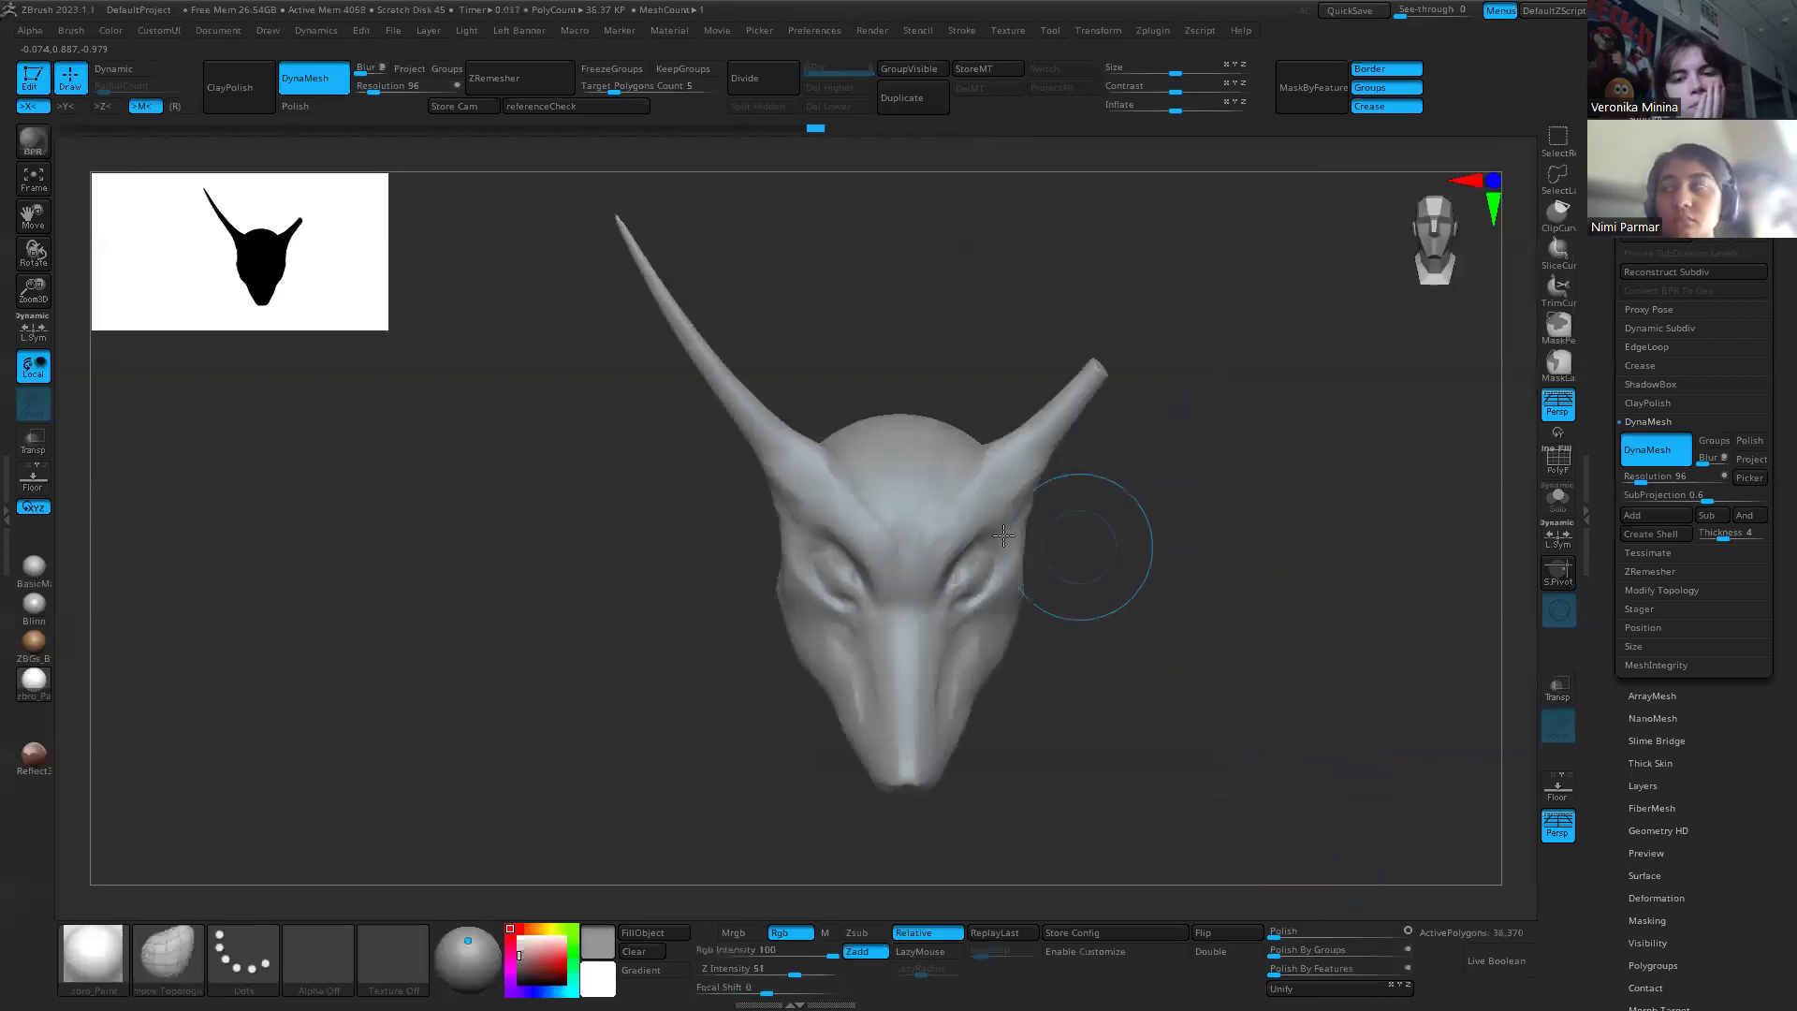
Step: Insert a symmetrical pair of ears on the sides of the head with the IMM BParts brush
{"action": "key", "text": "b"}
{"action": "key", "text": "i"}
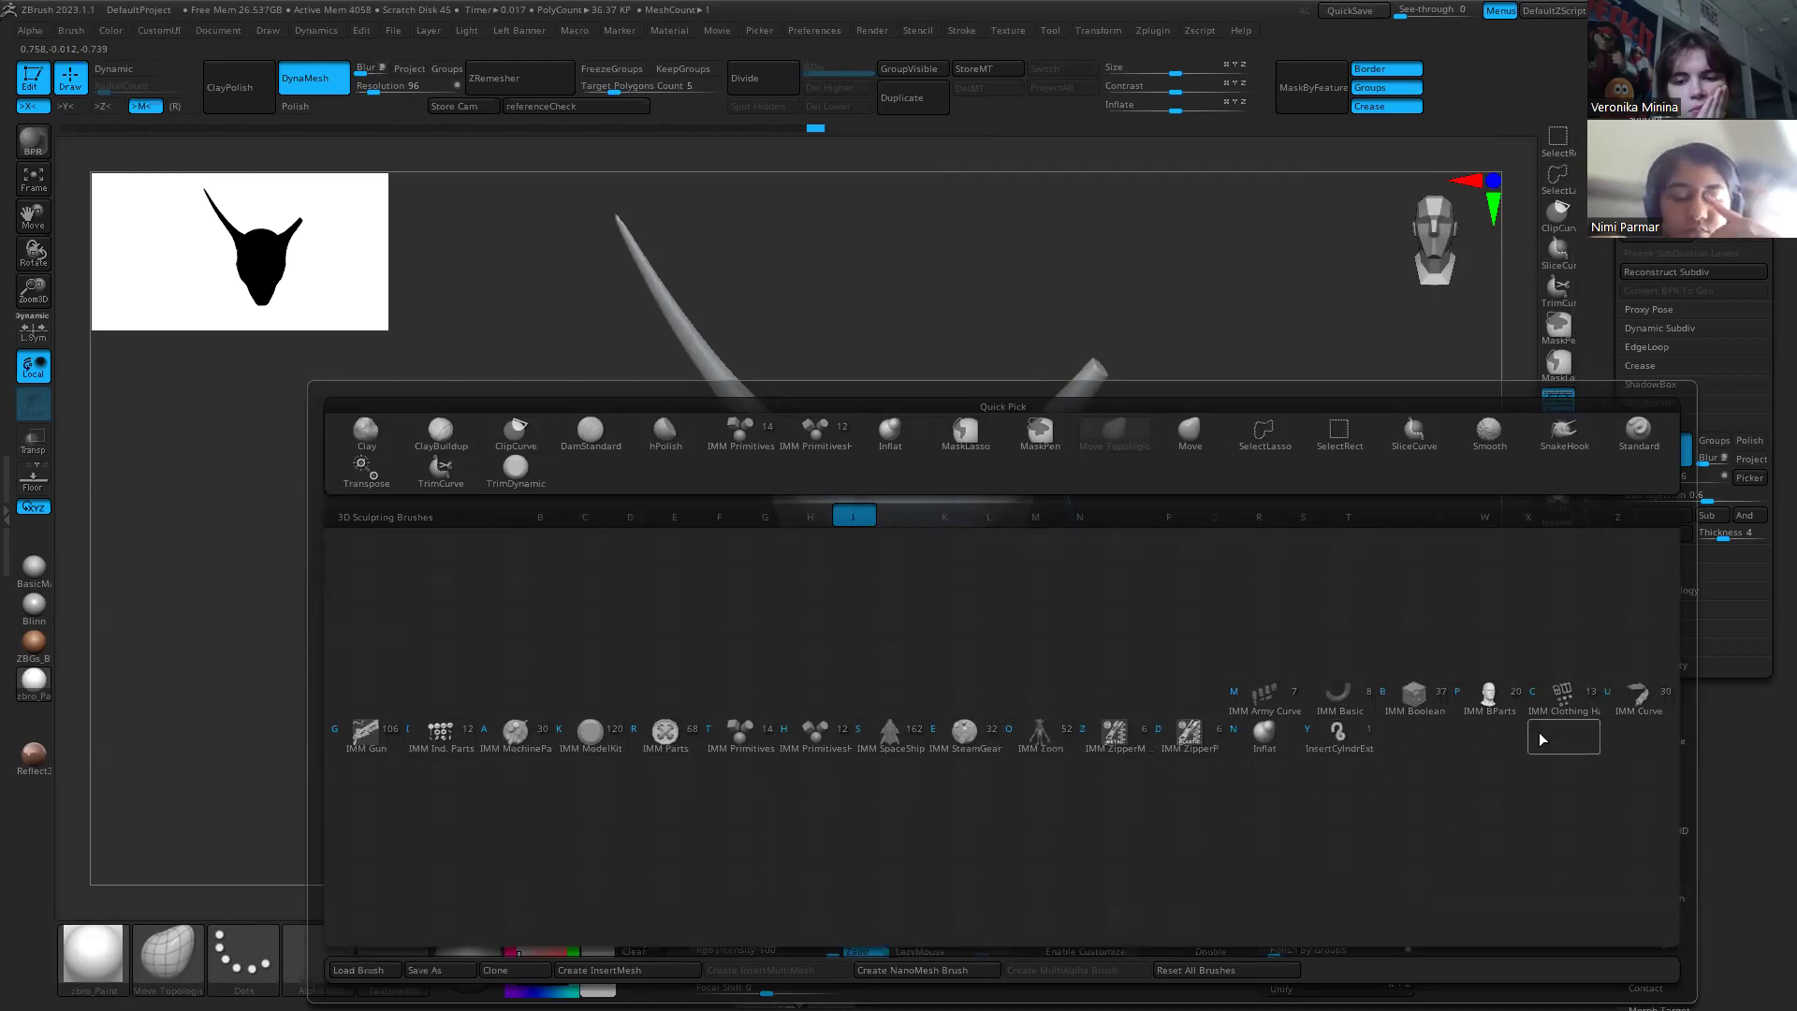
{"action": "key", "text": "b"}
{"action": "key", "text": "i"}
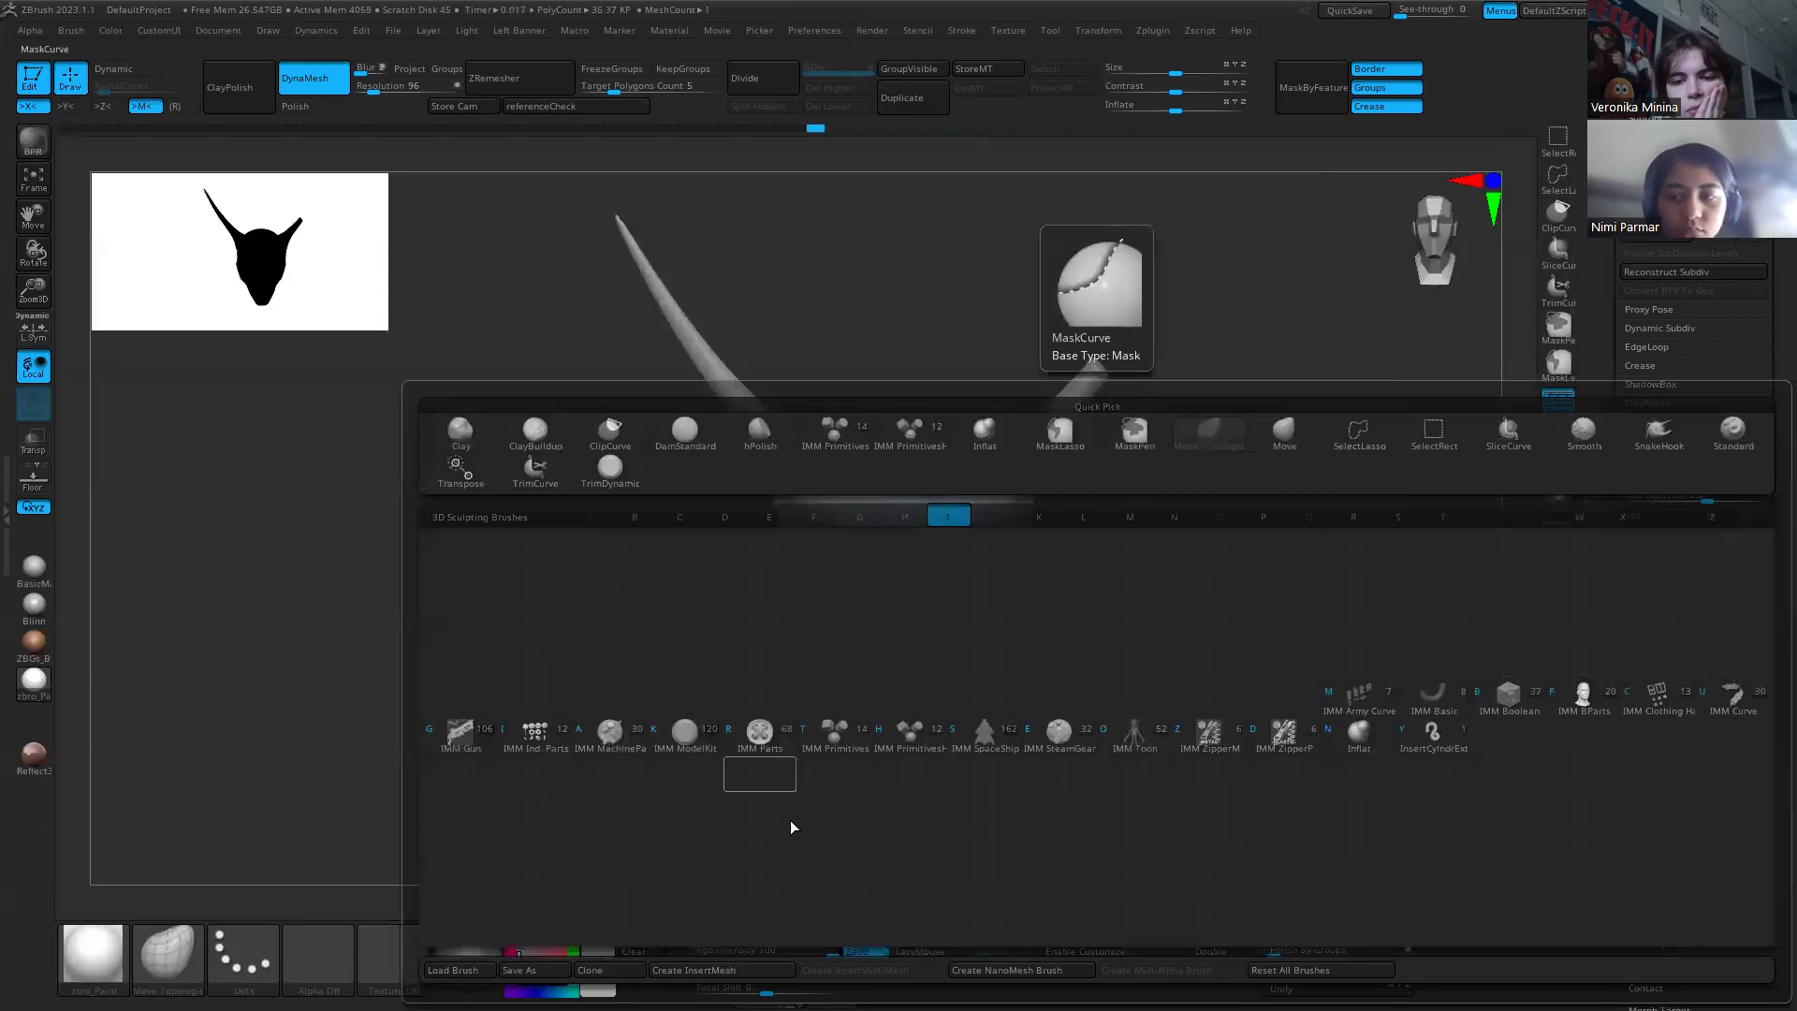
{"action": "left_click", "coordinate": [760, 734]}
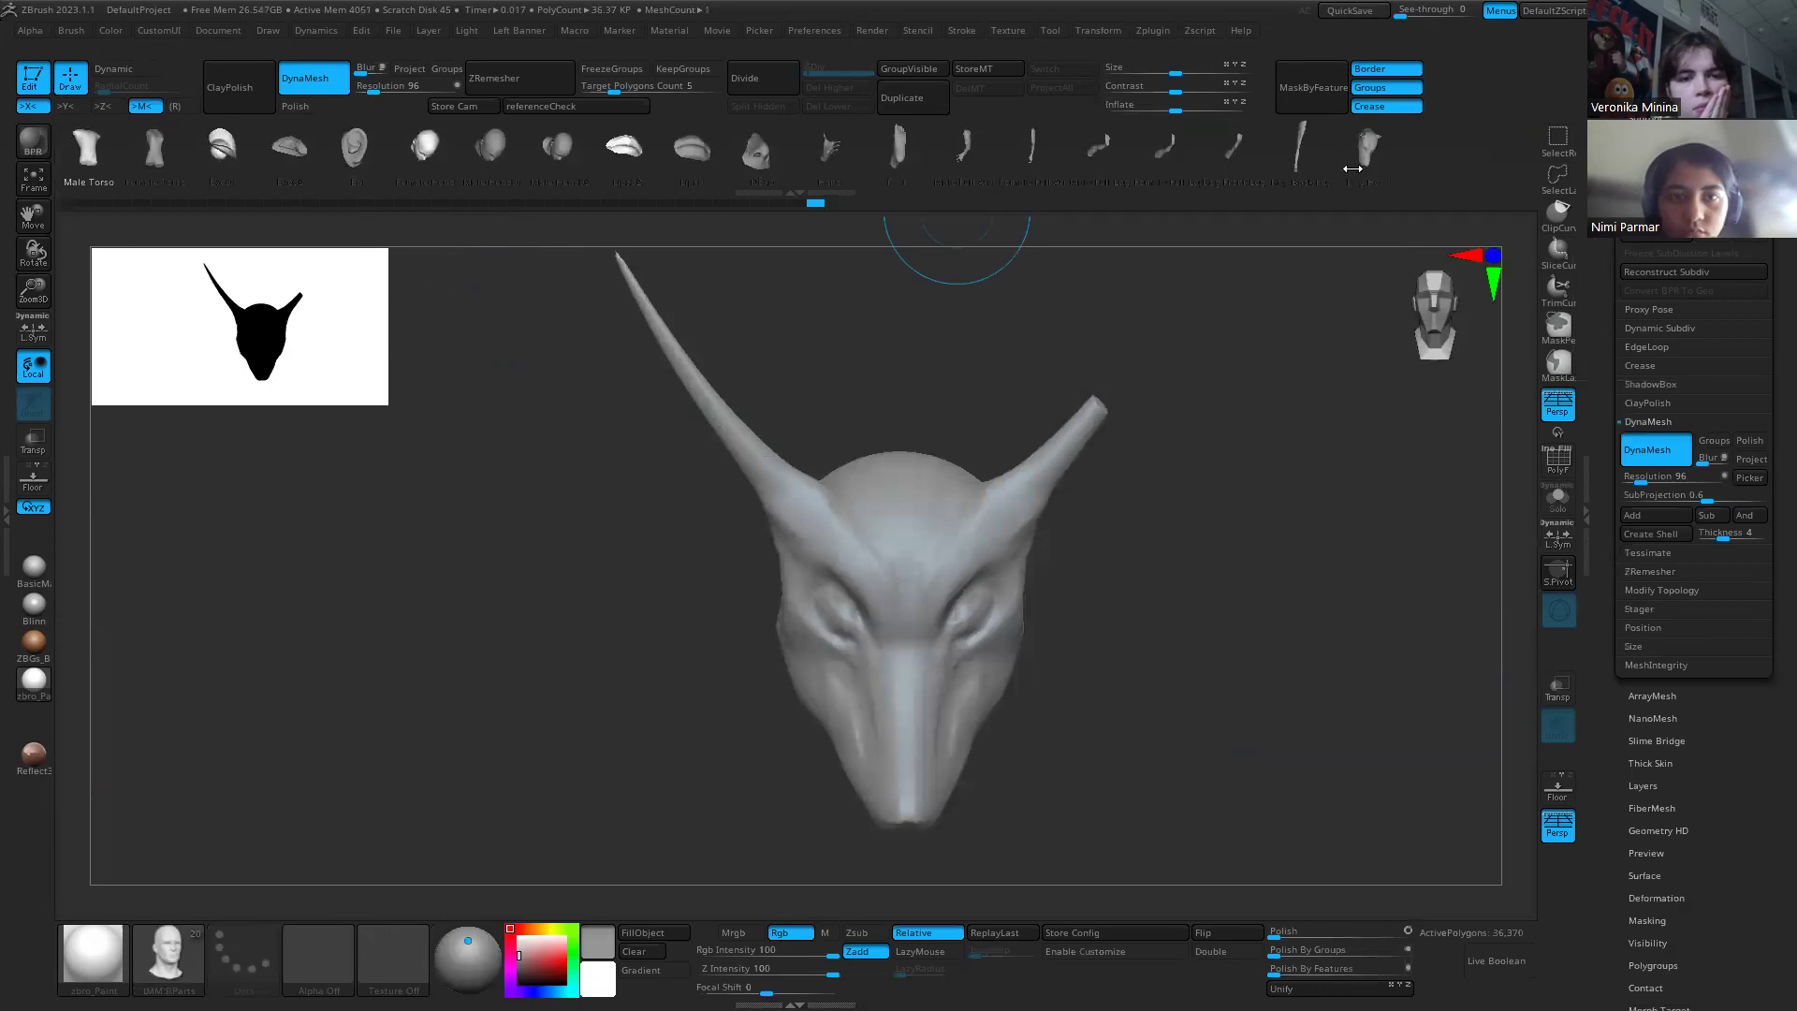
{"action": "left_click", "coordinate": [353, 148]}
{"action": "left_click_drag", "start_coordinate": [1161, 683], "coordinate": [1181, 651]}
{"action": "left_click_drag", "start_coordinate": [1007, 564], "coordinate": [1075, 626]}
Step: Position the inserted ears against the head with the gizmo and adjust their fit with Move Topological
{"action": "key", "text": "w"}
{"action": "left_click_drag", "start_coordinate": [1106, 546], "coordinate": [975, 614]}
{"action": "left_click_drag", "start_coordinate": [1155, 580], "coordinate": [992, 543]}
{"action": "key", "text": "q"}
{"action": "key", "text": "s"}
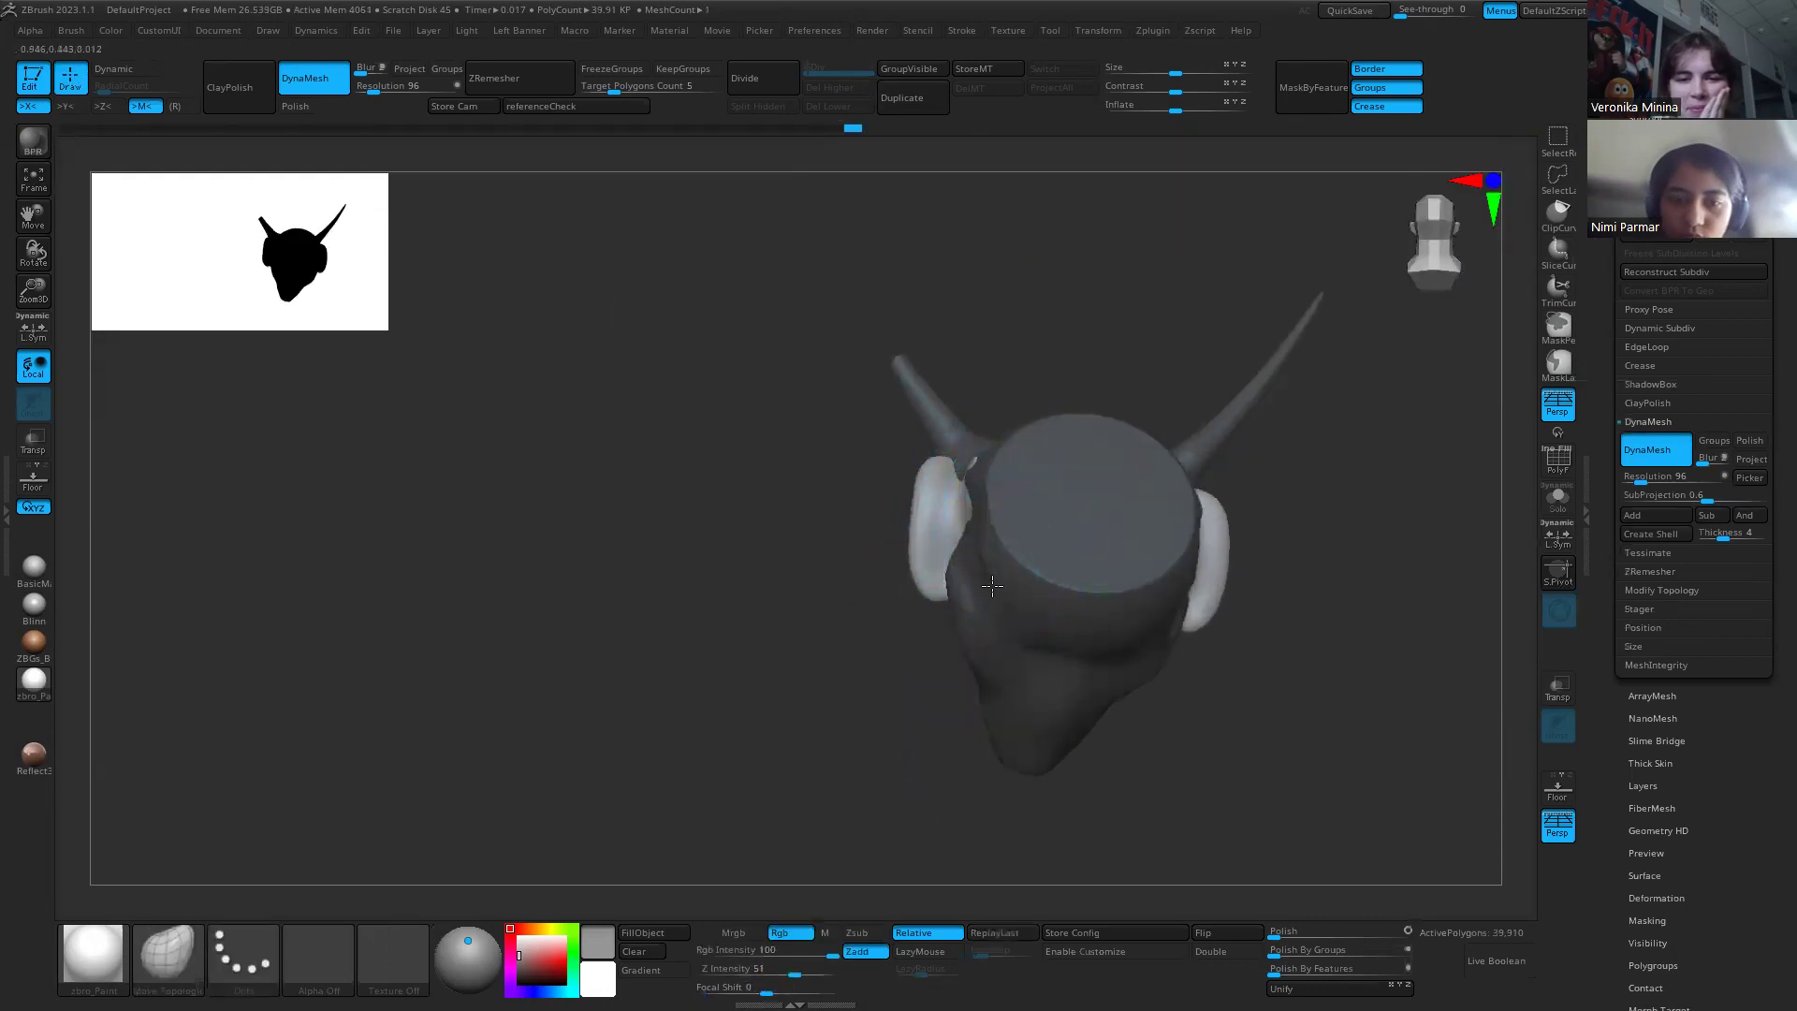
{"action": "mouse_move", "coordinate": [1198, 599]}
{"action": "left_mouse_down"}
{"action": "mouse_move", "coordinate": [1235, 626]}
{"action": "mouse_move", "coordinate": [1251, 574]}
{"action": "mouse_move", "coordinate": [1256, 614]}
{"action": "left_mouse_up"}
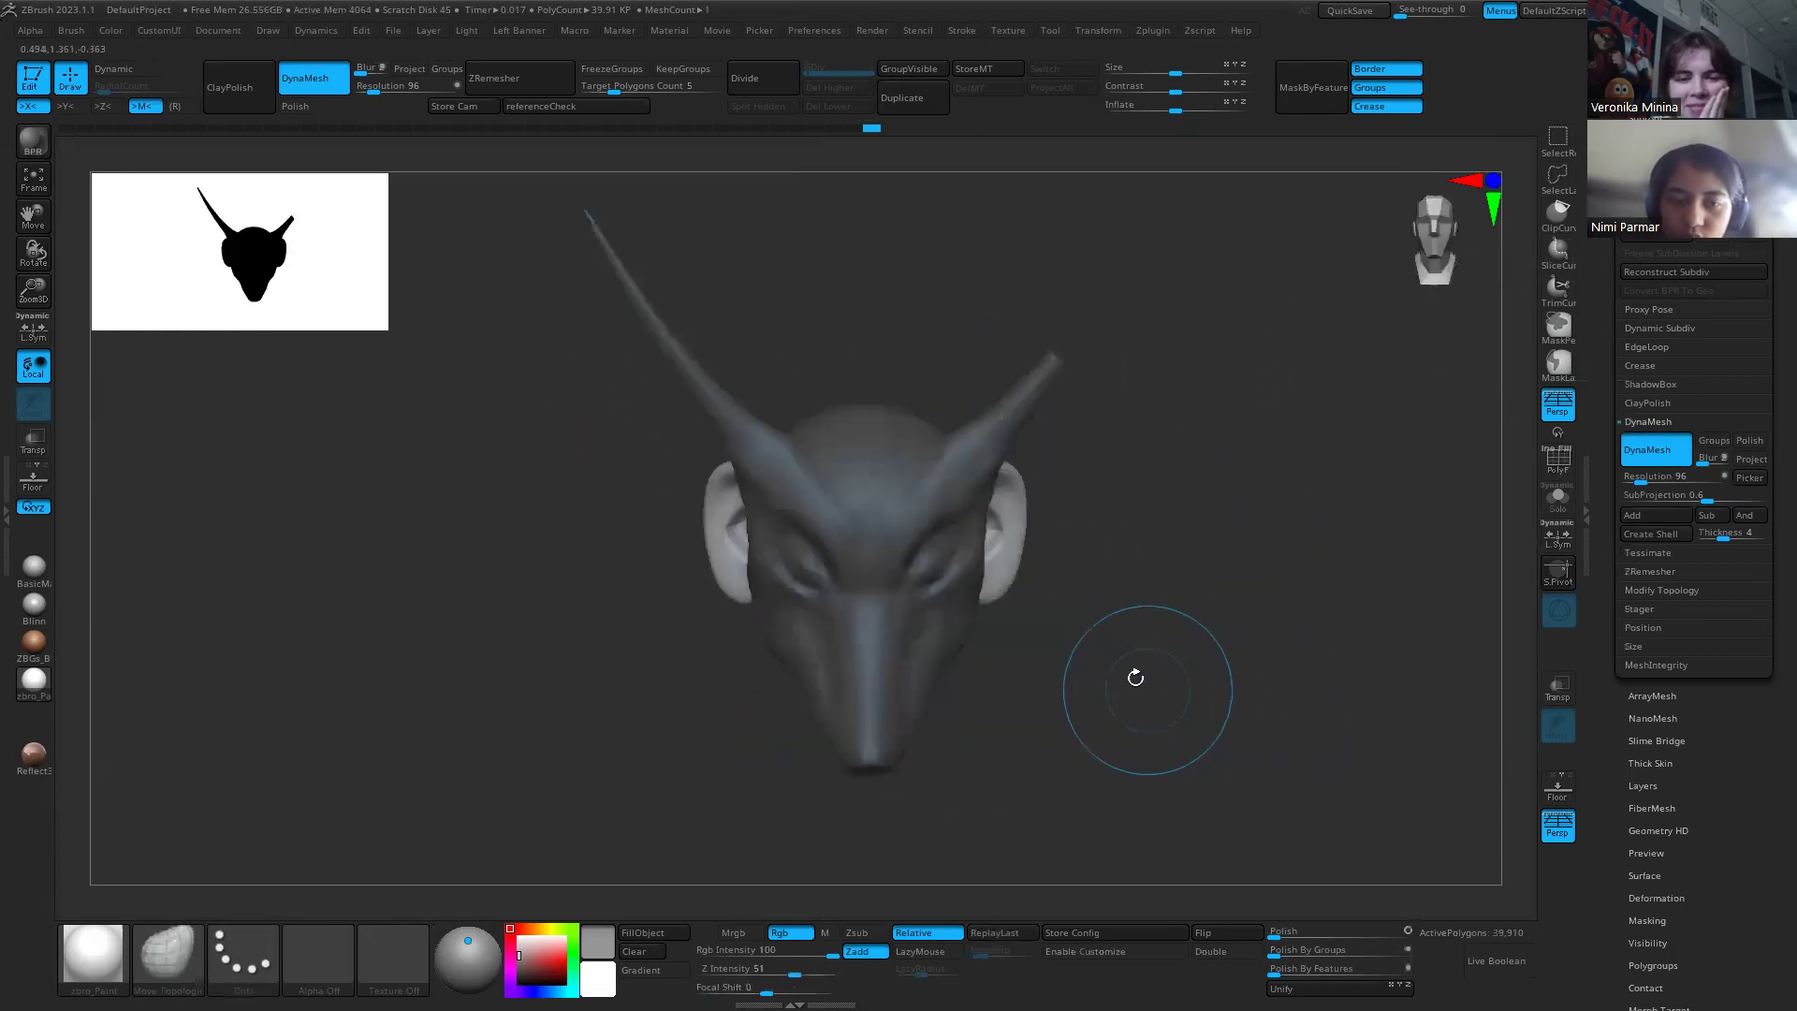
{"action": "mouse_move", "coordinate": [998, 634]}
{"action": "left_mouse_down"}
{"action": "mouse_move", "coordinate": [1063, 694]}
{"action": "mouse_move", "coordinate": [1014, 630]}
{"action": "mouse_move", "coordinate": [1057, 668]}
{"action": "mouse_move", "coordinate": [973, 641]}
{"action": "left_mouse_up"}
{"action": "mouse_move", "coordinate": [972, 573]}
{"action": "left_mouse_down"}
{"action": "mouse_move", "coordinate": [1119, 521]}
{"action": "mouse_move", "coordinate": [1204, 609]}
{"action": "left_mouse_up"}
Step: Fuse the ears into the head with DynaMesh and inspect the joined wireframe around the ear
{"action": "left_click", "coordinate": [1652, 452]}
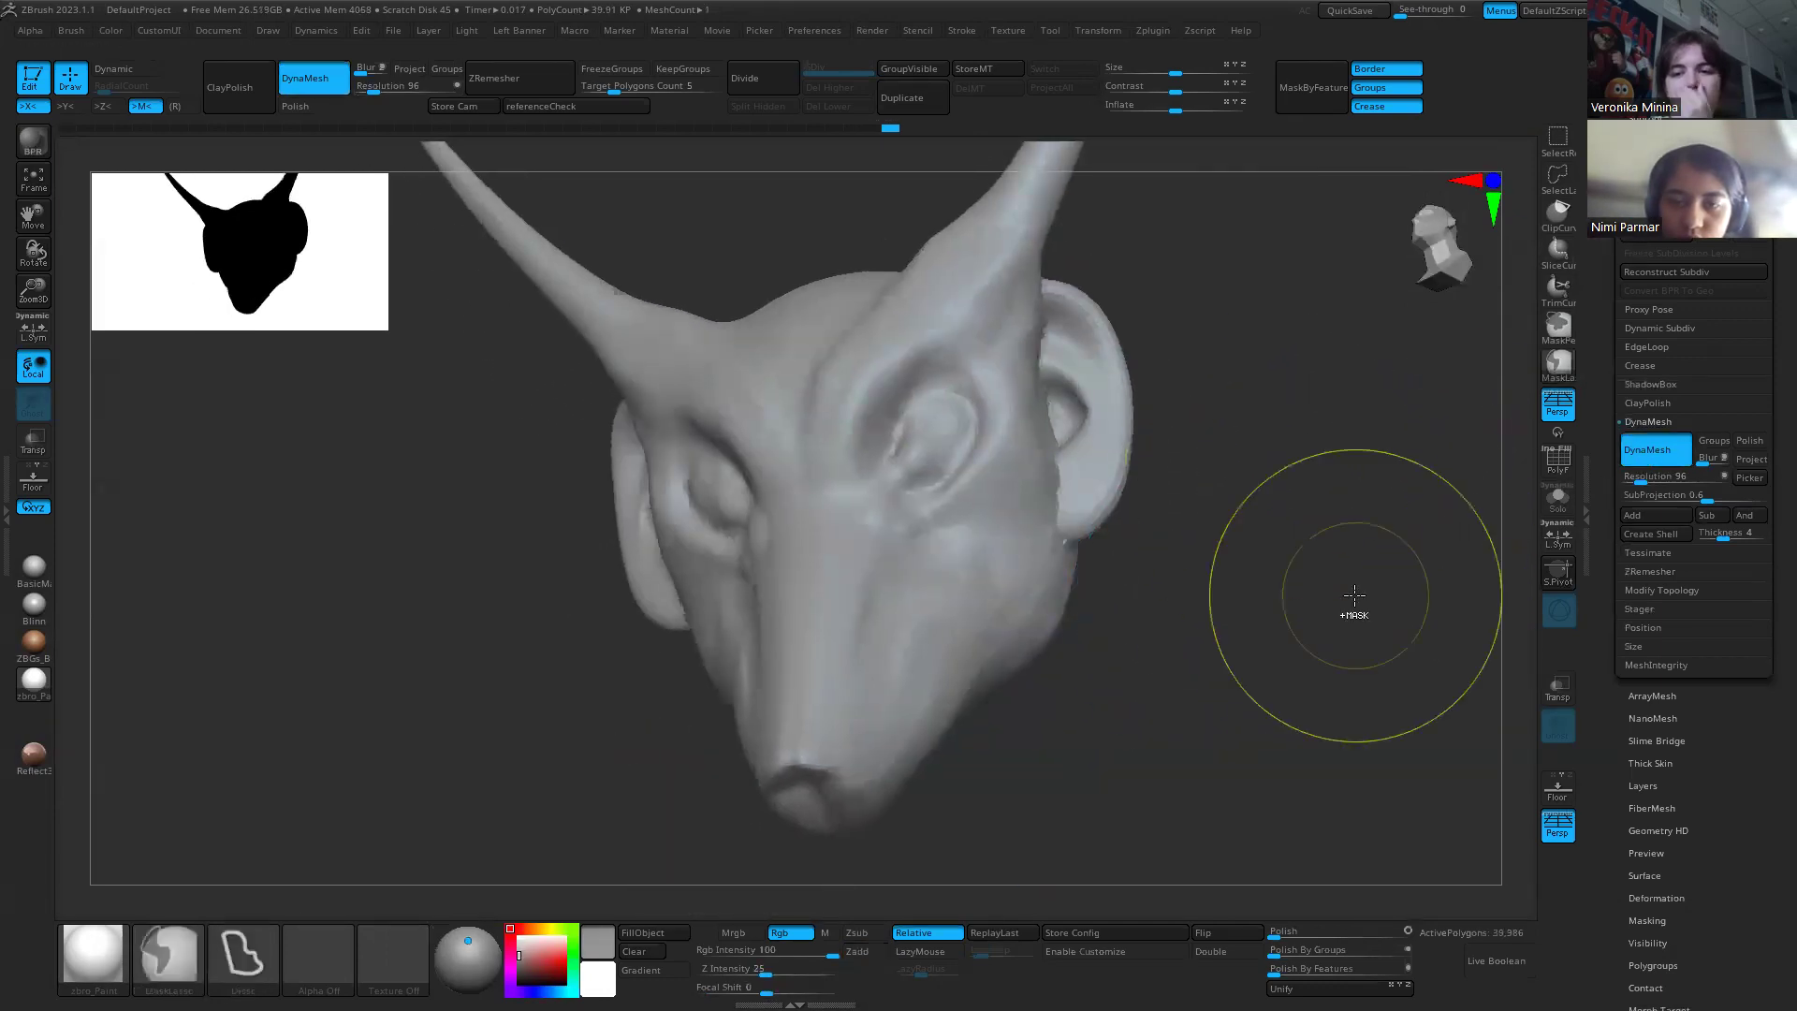
{"action": "mouse_move", "coordinate": [1363, 609]}
{"action": "left_mouse_down"}
{"action": "mouse_move", "coordinate": [1192, 614]}
{"action": "mouse_move", "coordinate": [1338, 607]}
{"action": "mouse_move", "coordinate": [1282, 595]}
{"action": "left_mouse_up"}
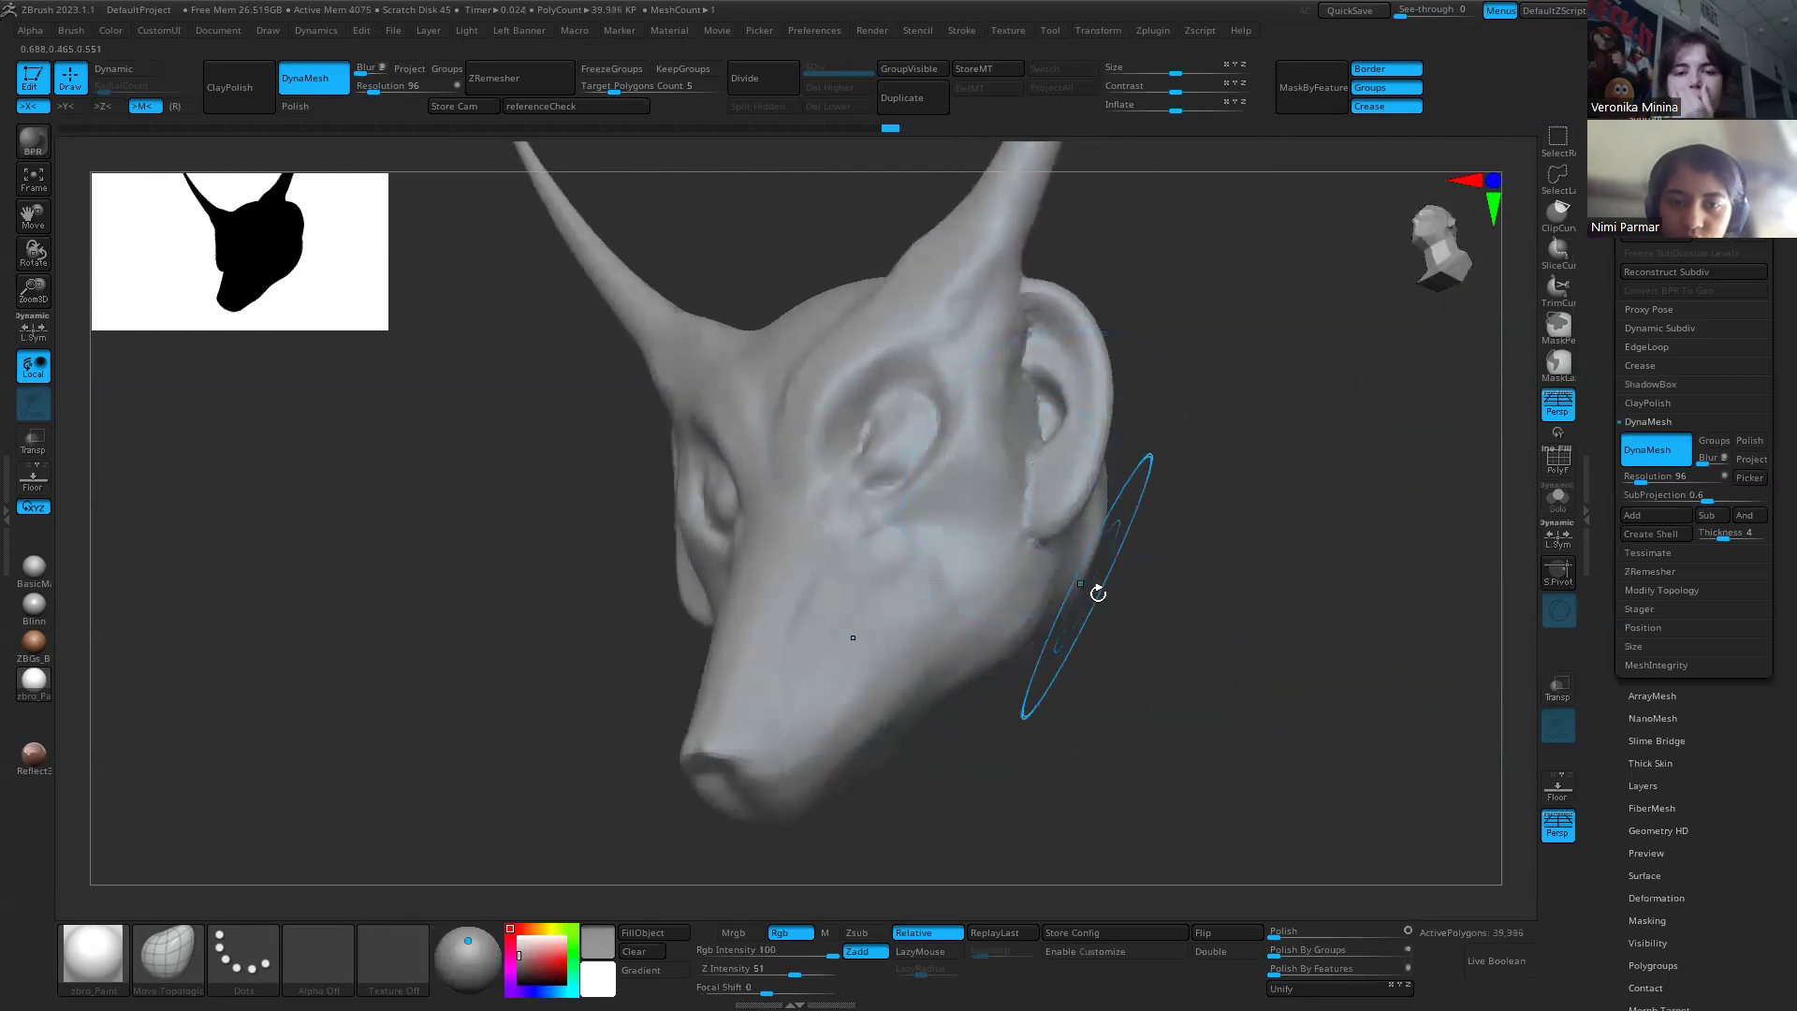
{"action": "key", "text": "shift+f"}
{"action": "left_click_drag", "start_coordinate": [1123, 528], "coordinate": [1164, 646], "text": "alt"}
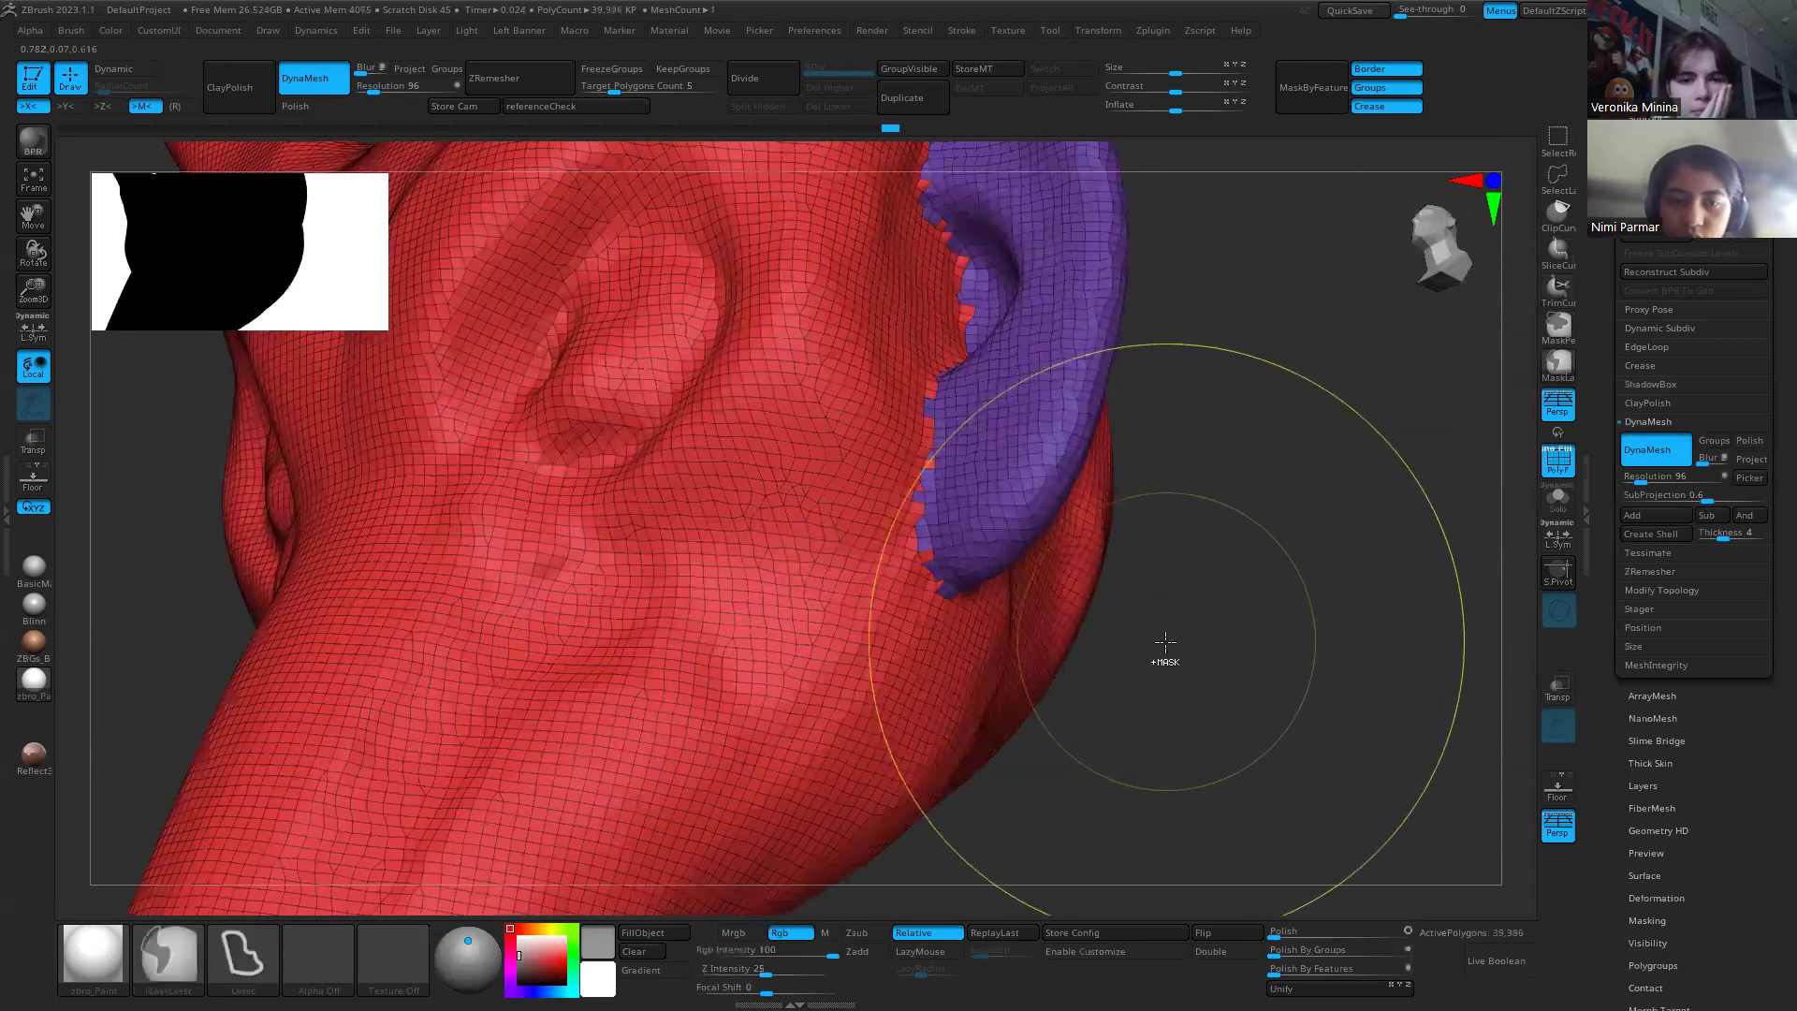
{"action": "key", "text": "f"}
{"action": "mouse_move", "coordinate": [1313, 545]}
{"action": "left_mouse_down"}
{"action": "mouse_move", "coordinate": [1251, 609]}
{"action": "mouse_move", "coordinate": [1304, 654]}
{"action": "mouse_move", "coordinate": [1151, 670]}
{"action": "mouse_move", "coordinate": [1123, 629]}
{"action": "mouse_move", "coordinate": [1167, 690]}
{"action": "mouse_move", "coordinate": [1071, 699]}
{"action": "mouse_move", "coordinate": [1051, 726]}
{"action": "mouse_move", "coordinate": [1151, 514]}
{"action": "mouse_move", "coordinate": [870, 621]}
{"action": "left_mouse_up"}
{"action": "key", "text": "shift+f"}
Step: Reshape the snout's tip and profile from the side with Move Topological
{"action": "key", "text": "s"}
{"action": "left_click_drag", "start_coordinate": [823, 758], "coordinate": [774, 833]}
{"action": "key", "text": "ctrl"}
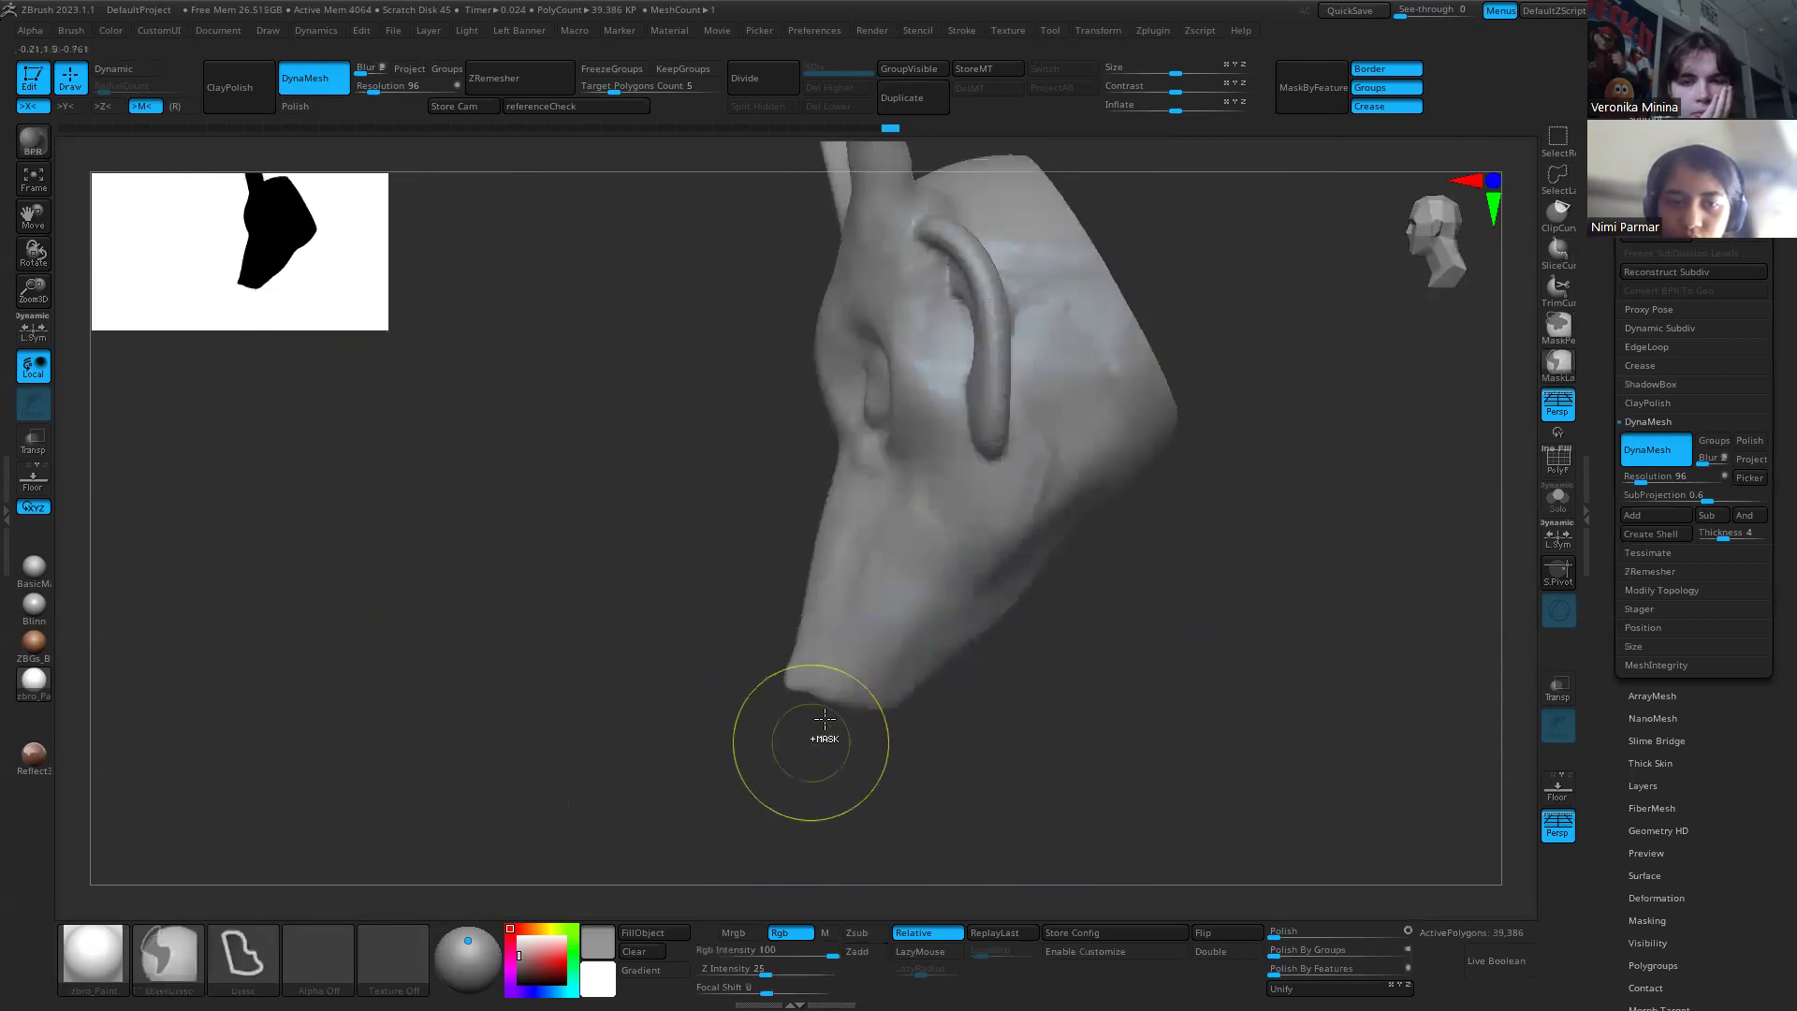
{"action": "mouse_move", "coordinate": [1035, 782]}
{"action": "left_mouse_down"}
{"action": "mouse_move", "coordinate": [963, 754]}
{"action": "mouse_move", "coordinate": [1053, 737]}
{"action": "mouse_move", "coordinate": [1083, 670]}
{"action": "mouse_move", "coordinate": [1303, 477]}
{"action": "left_mouse_up"}
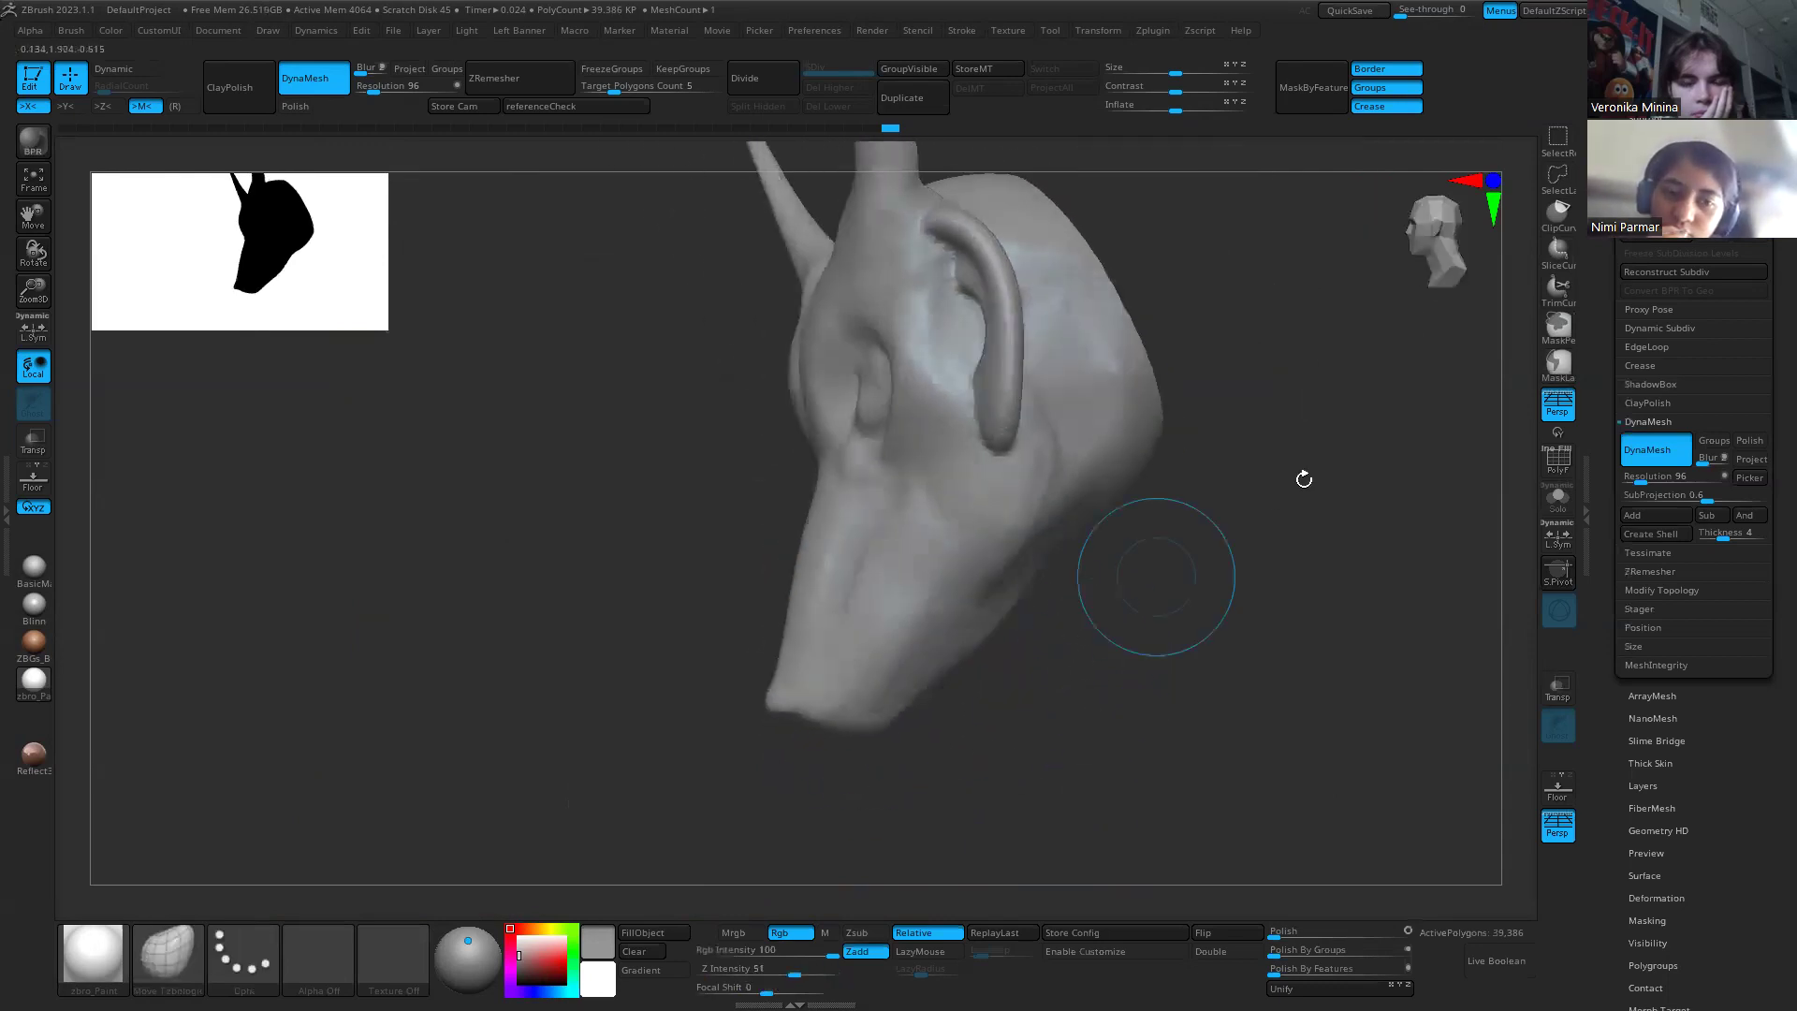
Step: Insert a cylinder subtool, scale it down and move it below the head as a neck
{"action": "key", "text": "w"}
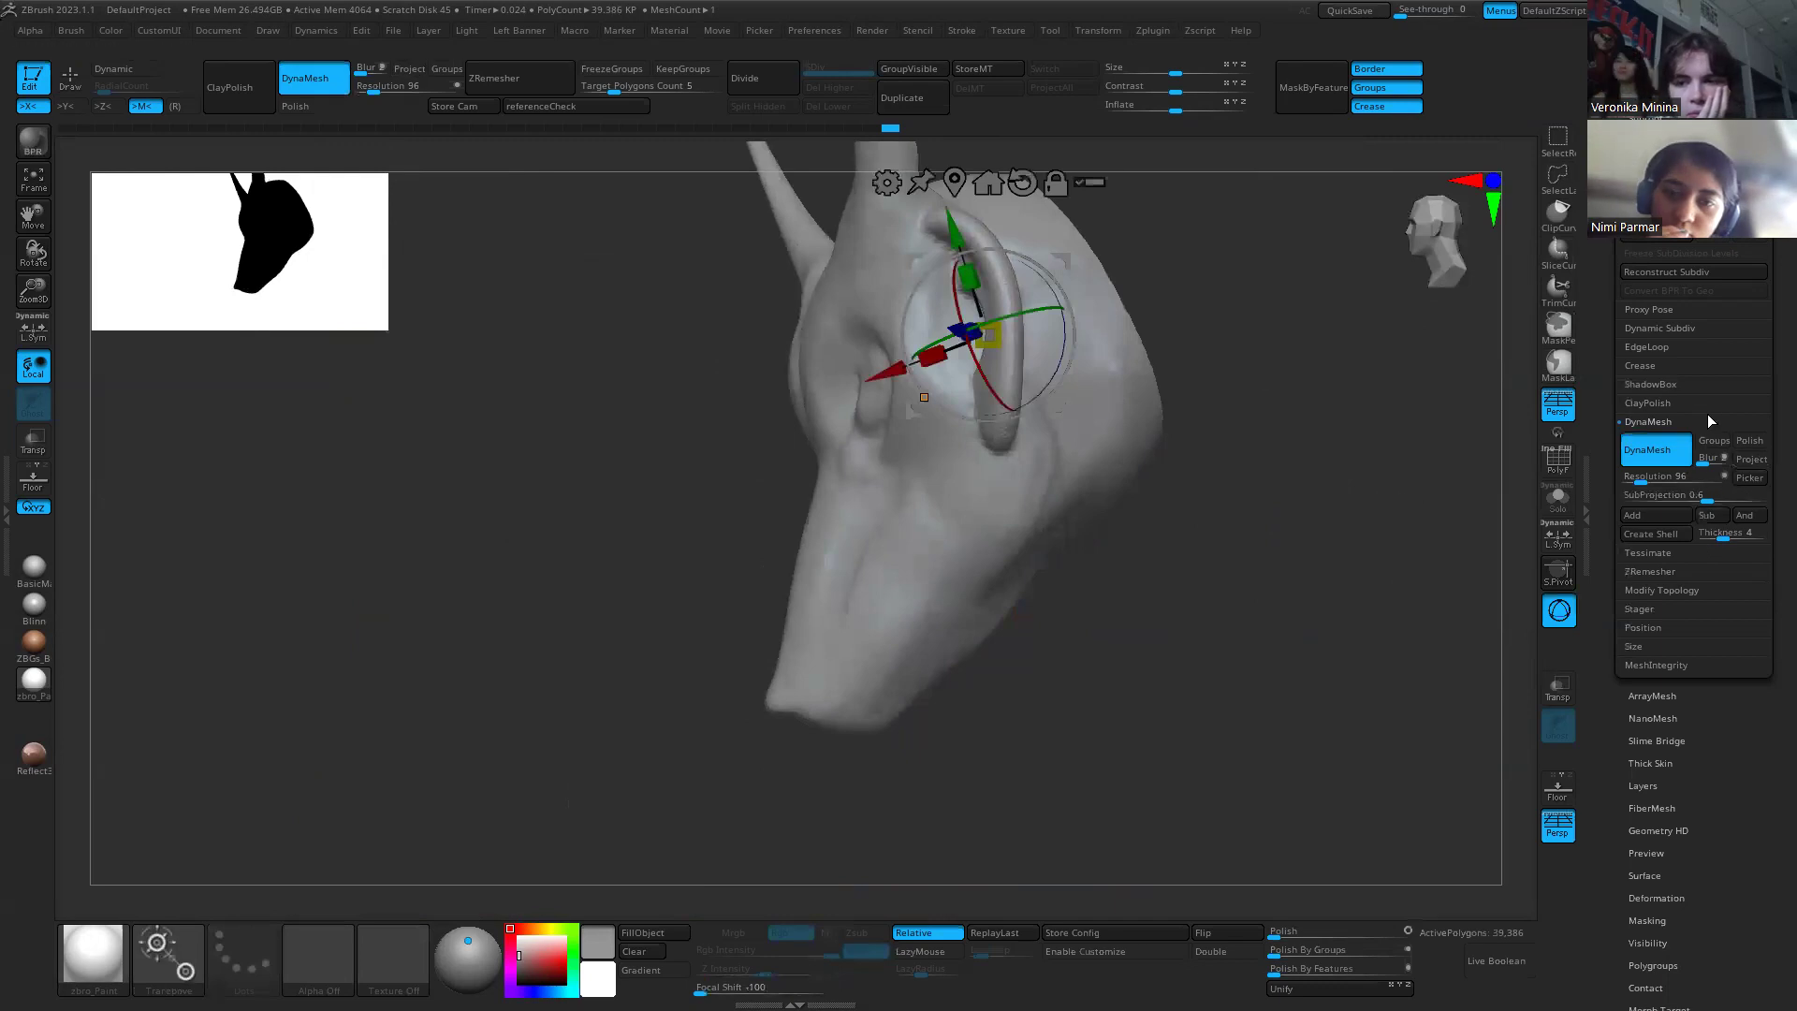
{"action": "left_click_drag", "start_coordinate": [1781, 458], "coordinate": [1782, 581]}
{"action": "left_click", "coordinate": [1649, 101]}
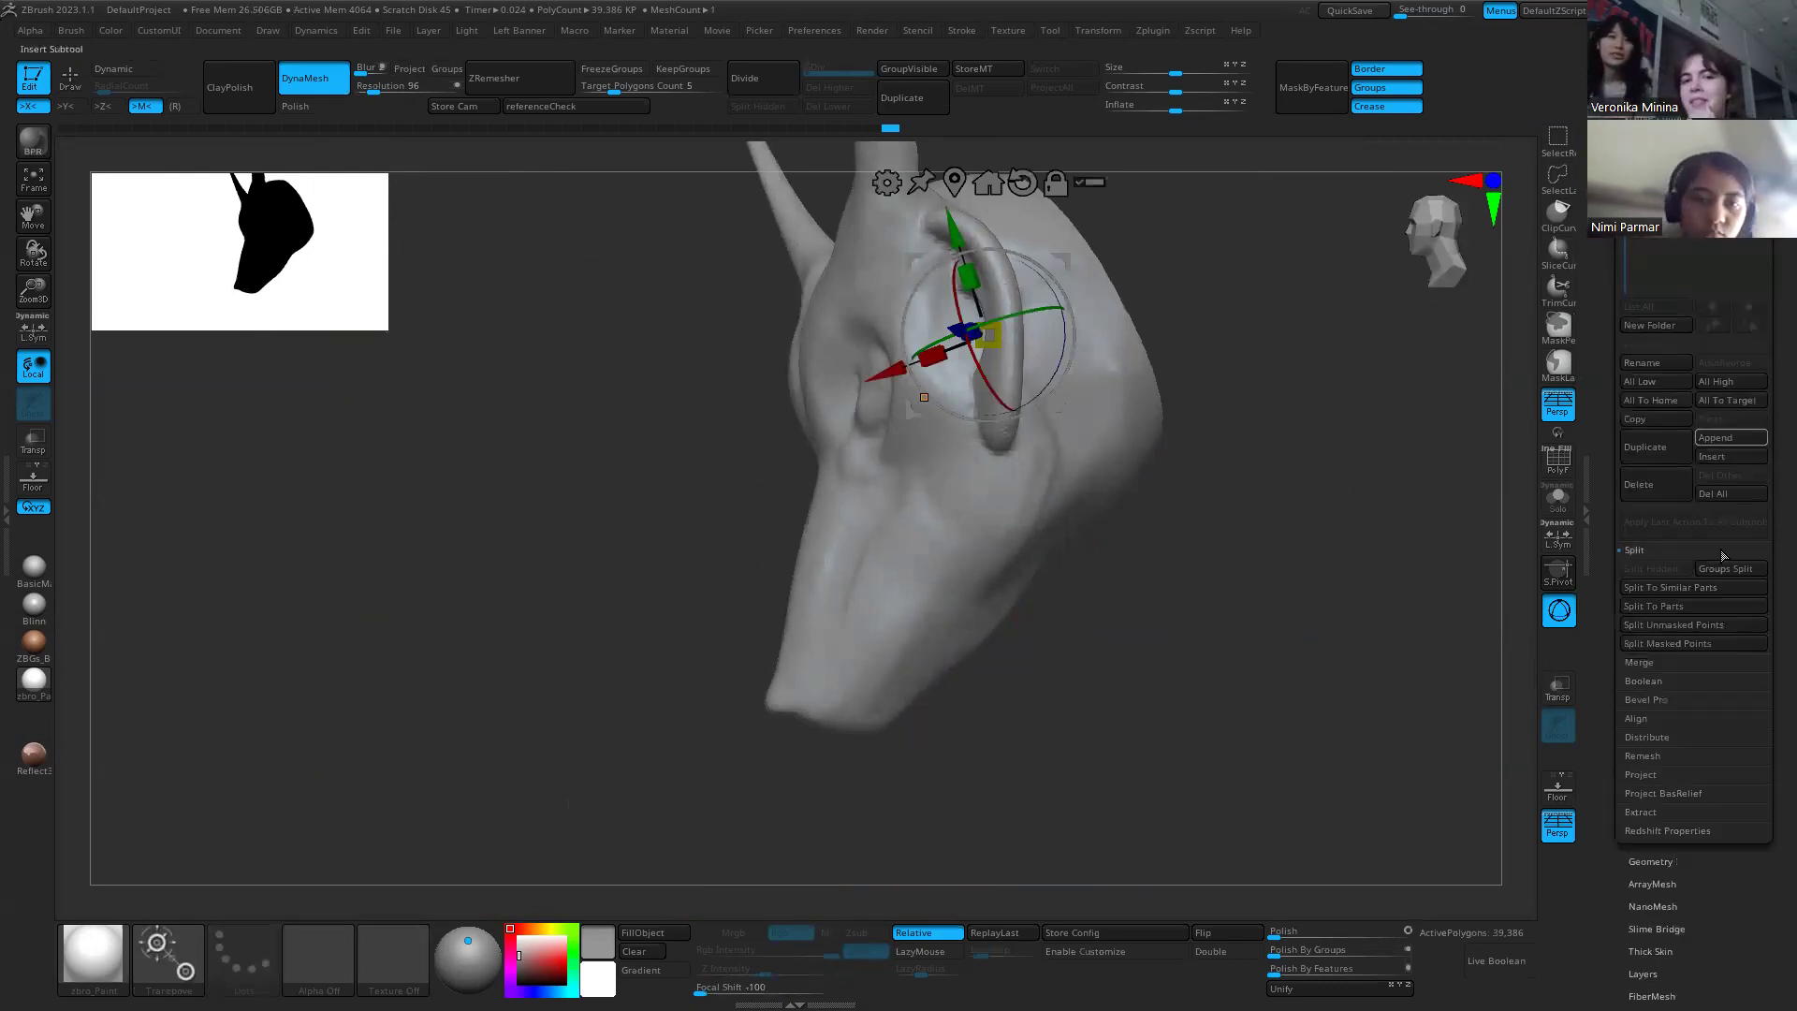
{"action": "left_click", "coordinate": [1724, 457]}
{"action": "left_click", "coordinate": [1406, 542]}
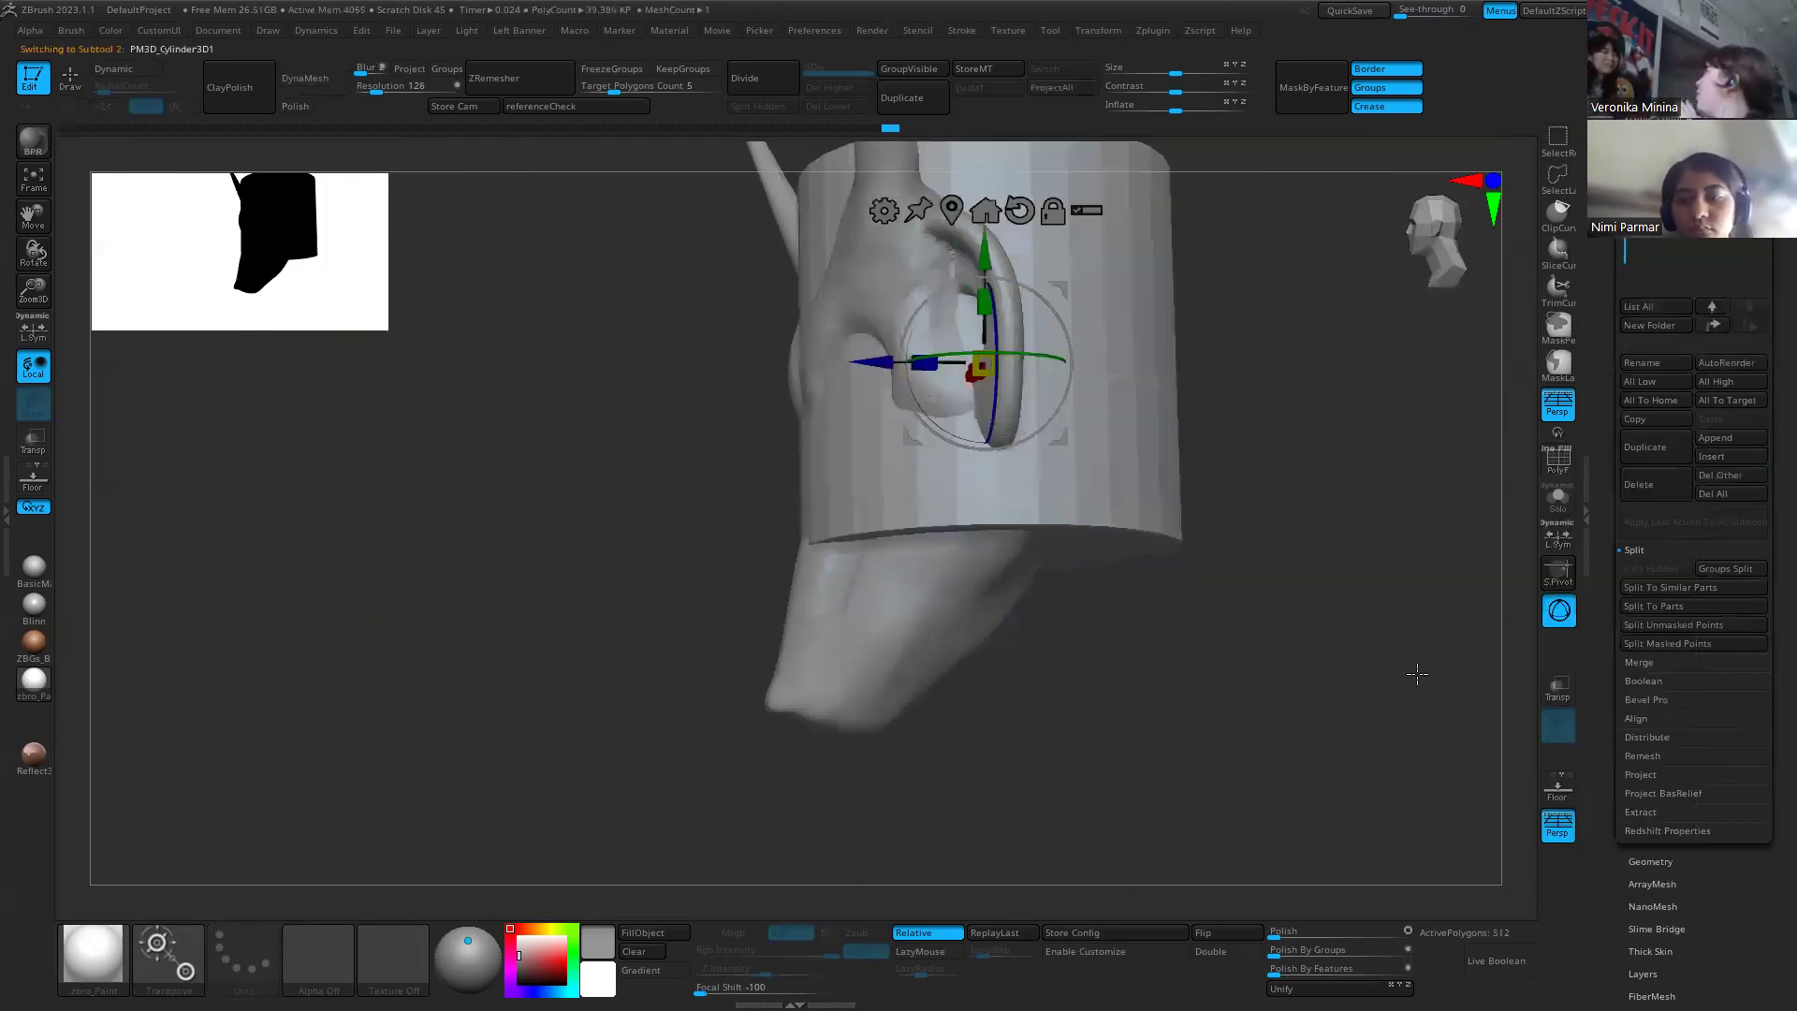
{"action": "left_click_drag", "start_coordinate": [1001, 361], "coordinate": [978, 632]}
{"action": "mouse_move", "coordinate": [1053, 569]}
{"action": "left_mouse_down"}
{"action": "mouse_move", "coordinate": [1076, 608]}
{"action": "mouse_move", "coordinate": [1056, 569]}
{"action": "left_mouse_up"}
{"action": "left_click_drag", "start_coordinate": [1216, 654], "coordinate": [788, 568], "text": "shift"}
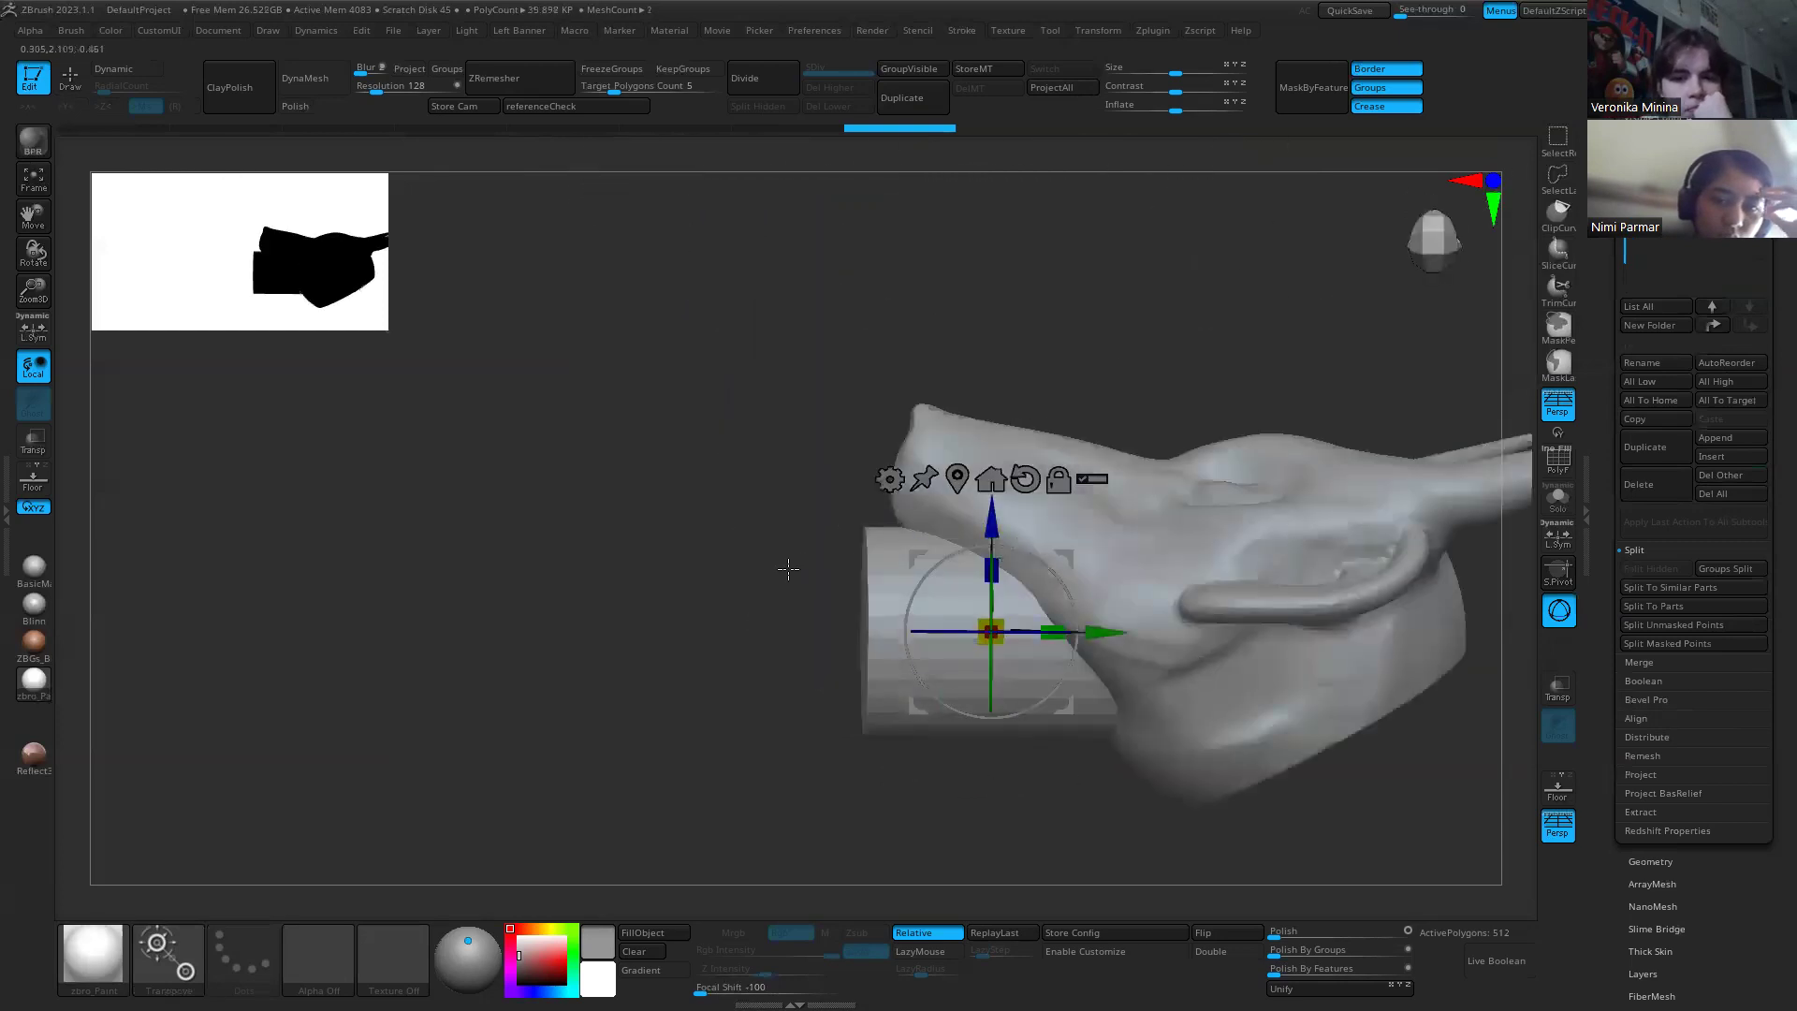
Step: Trim the neck cylinder with straight cuts, slanting one of its sides inward toward the base in the front view
{"action": "key", "text": "q"}
{"action": "key", "text": "ctrl+shift"}
{"action": "left_click_drag", "start_coordinate": [1493, 596], "coordinate": [1404, 257], "text": "ctrl+shift"}
{"action": "left_click_drag", "start_coordinate": [1644, 510], "coordinate": [1494, 597], "text": "ctrl+shift"}
{"action": "left_click_drag", "start_coordinate": [721, 622], "coordinate": [1561, 607], "text": "ctrl+shift"}
{"action": "mouse_move", "coordinate": [1217, 749]}
{"action": "left_mouse_down"}
{"action": "mouse_move", "coordinate": [1151, 815]}
{"action": "mouse_move", "coordinate": [1151, 850]}
{"action": "mouse_move", "coordinate": [1158, 833]}
{"action": "left_mouse_up"}
{"action": "left_click_drag", "start_coordinate": [1024, 842], "coordinate": [1128, 442], "text": "ctrl+shift"}
{"action": "key", "text": "ctrl+z"}
{"action": "mouse_move", "coordinate": [1252, 339]}
{"action": "left_mouse_down", "text": "ctrl+shift"}
{"action": "mouse_move", "coordinate": [1051, 761]}
{"action": "mouse_move", "coordinate": [982, 805]}
{"action": "left_mouse_up", "text": "ctrl+shift"}
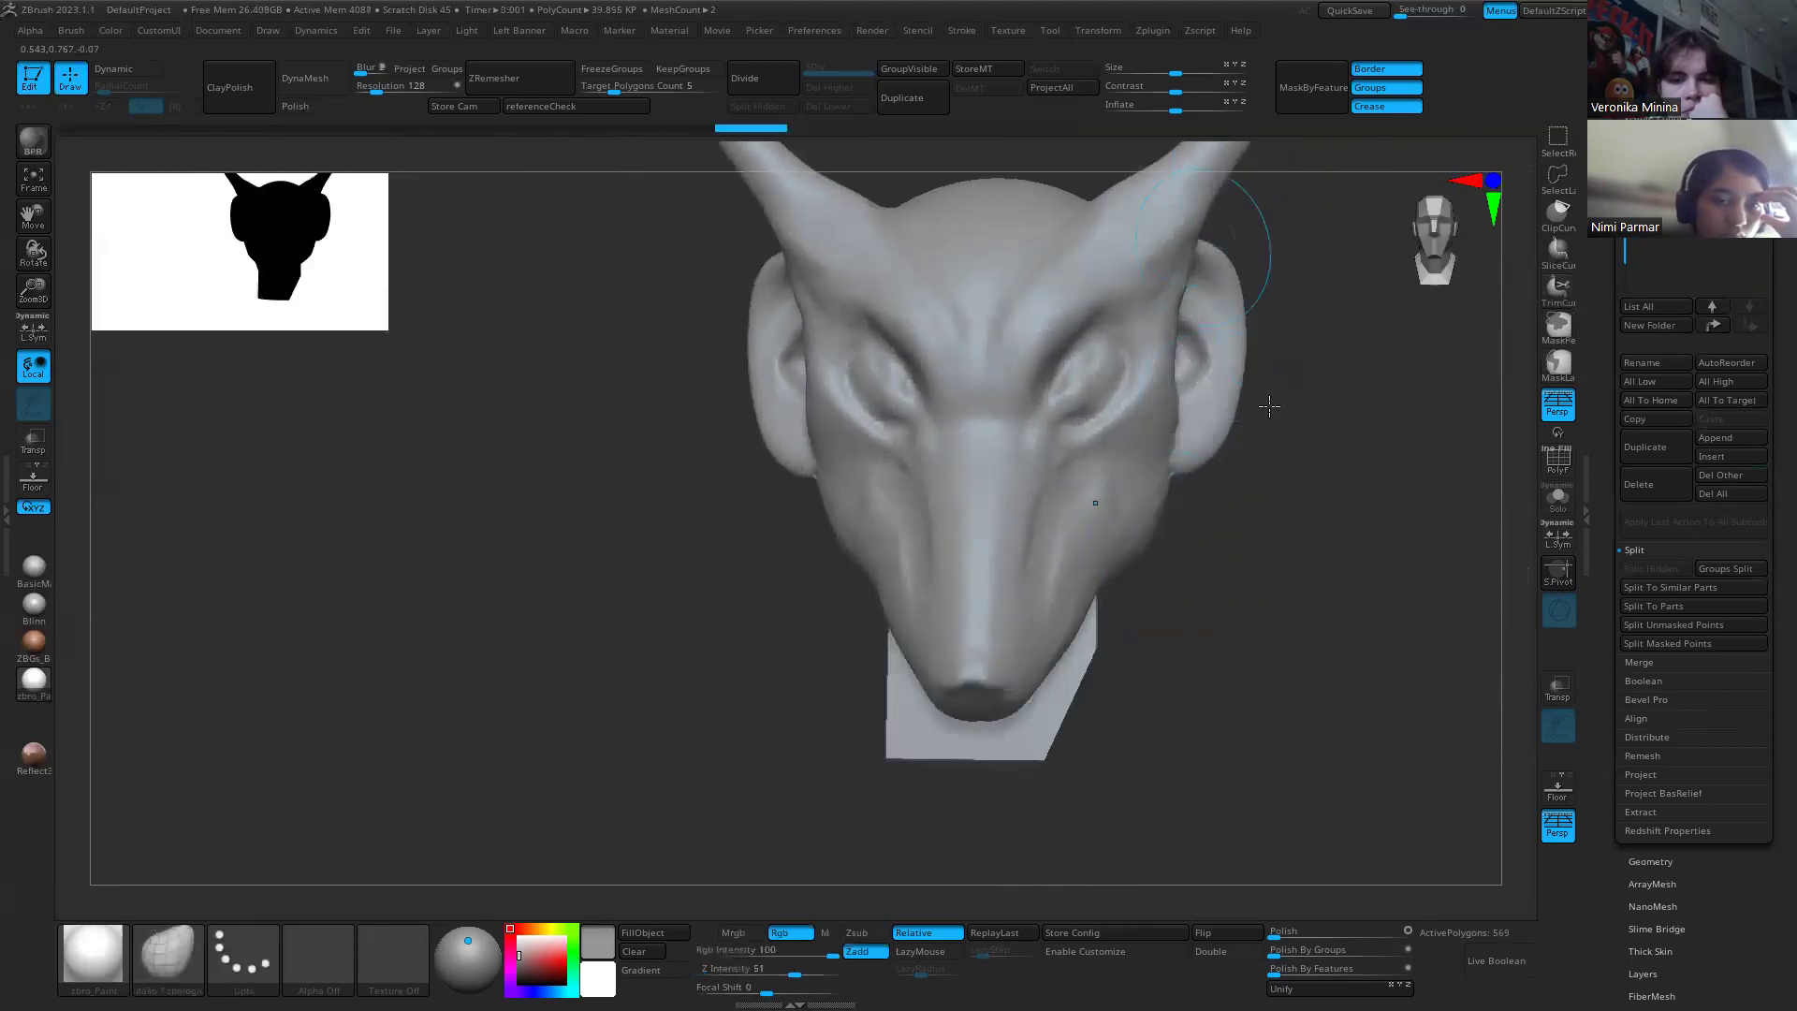
{"action": "left_click_drag", "start_coordinate": [1268, 193], "coordinate": [992, 831], "text": "ctrl+shift"}
Step: Mirror and weld the trimmed neck, and cut another slanted facet from it at an angled view
{"action": "key", "text": "space"}
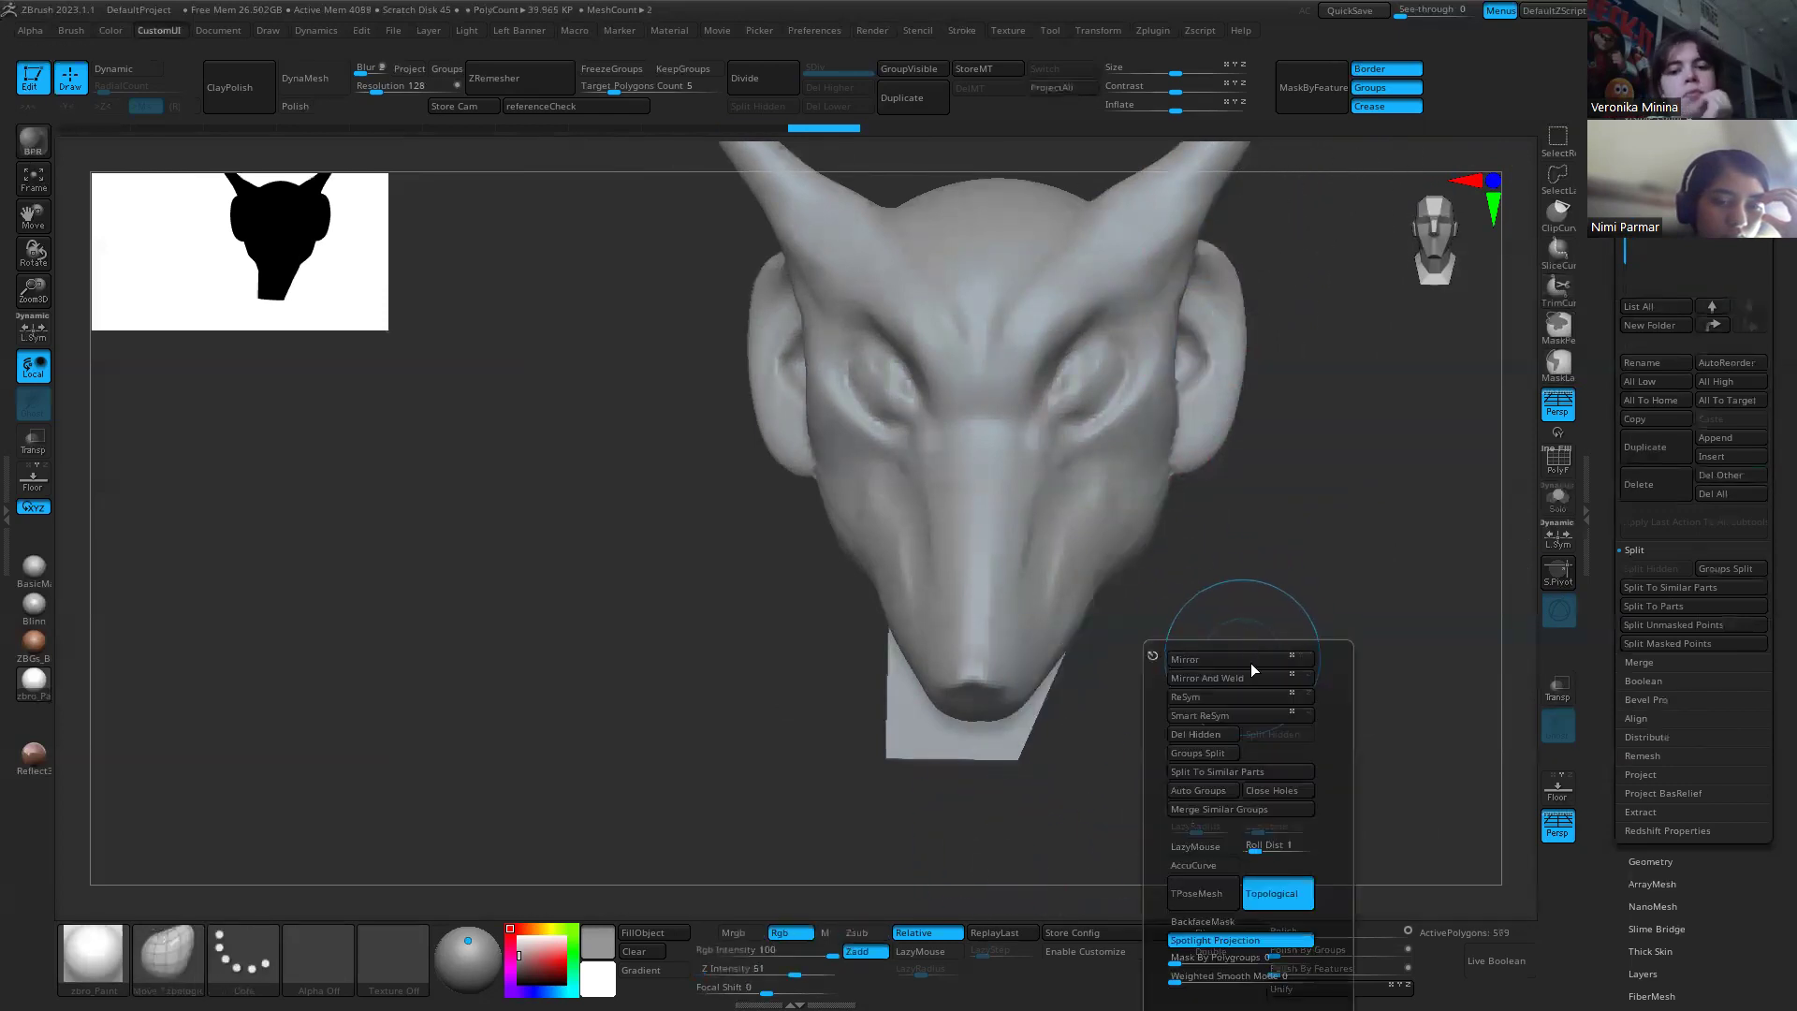
{"action": "left_click", "coordinate": [1246, 680]}
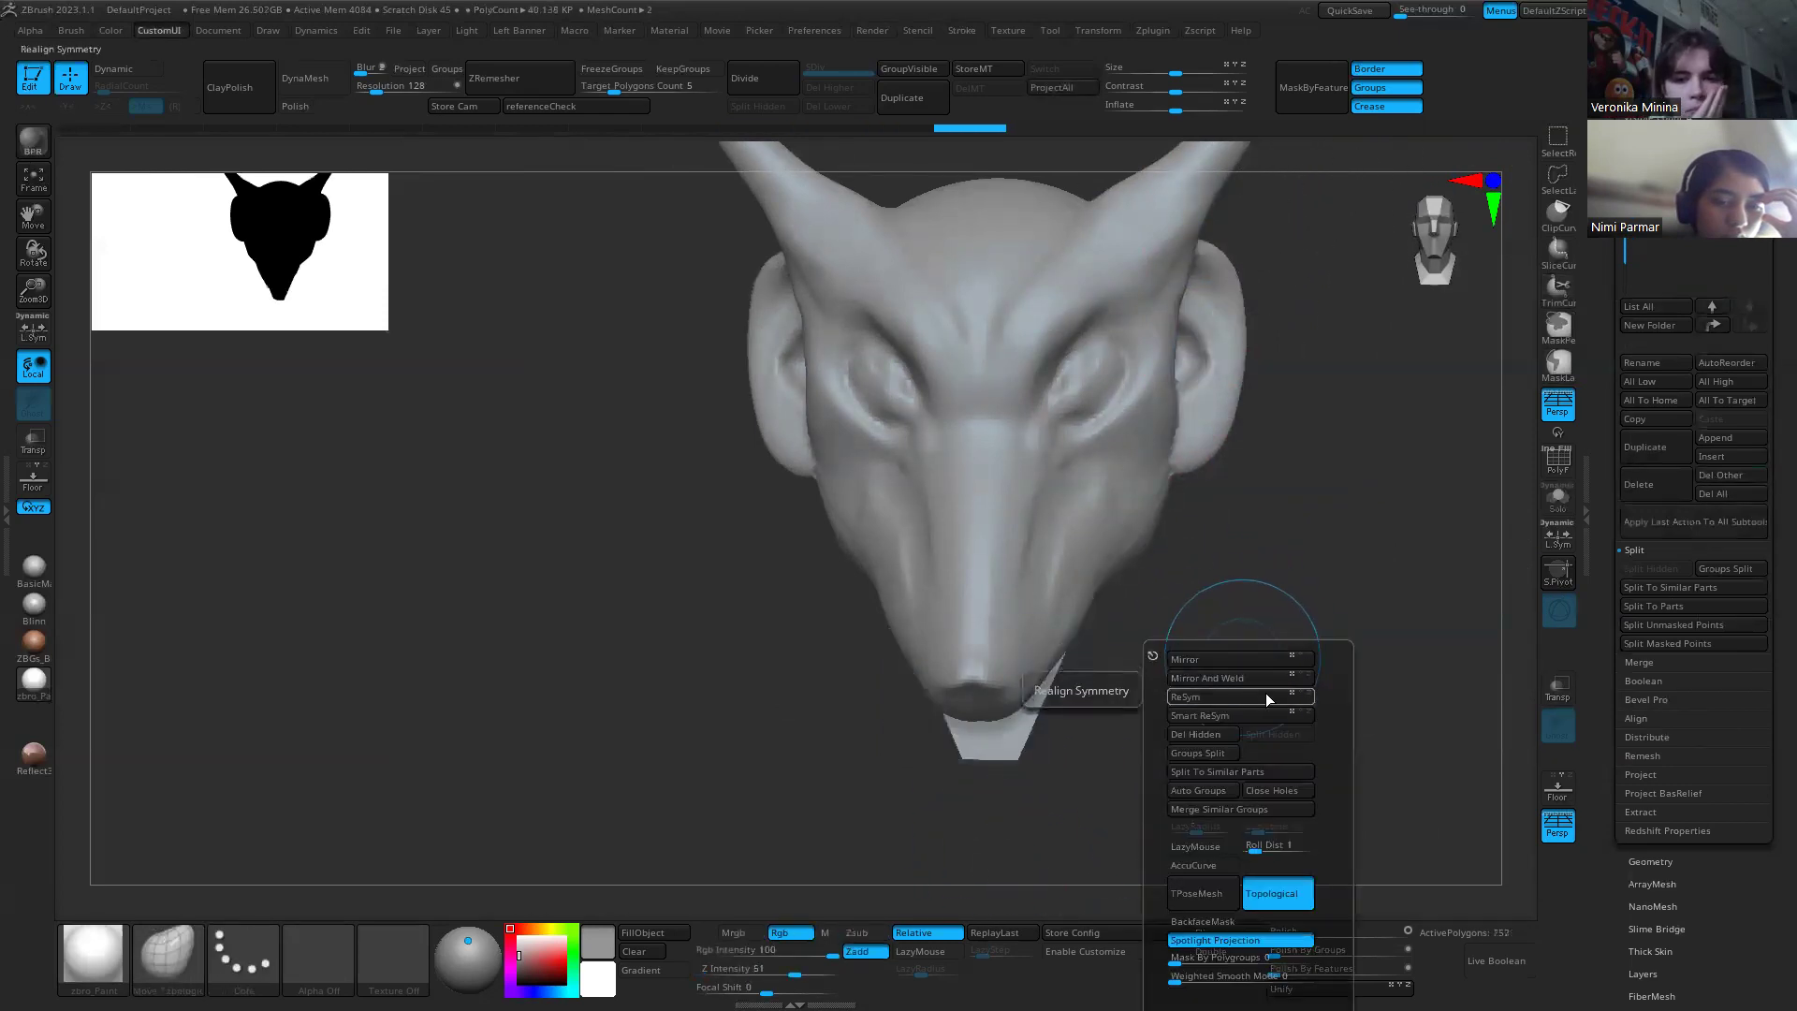
{"action": "left_click_drag", "start_coordinate": [1267, 546], "coordinate": [1186, 536]}
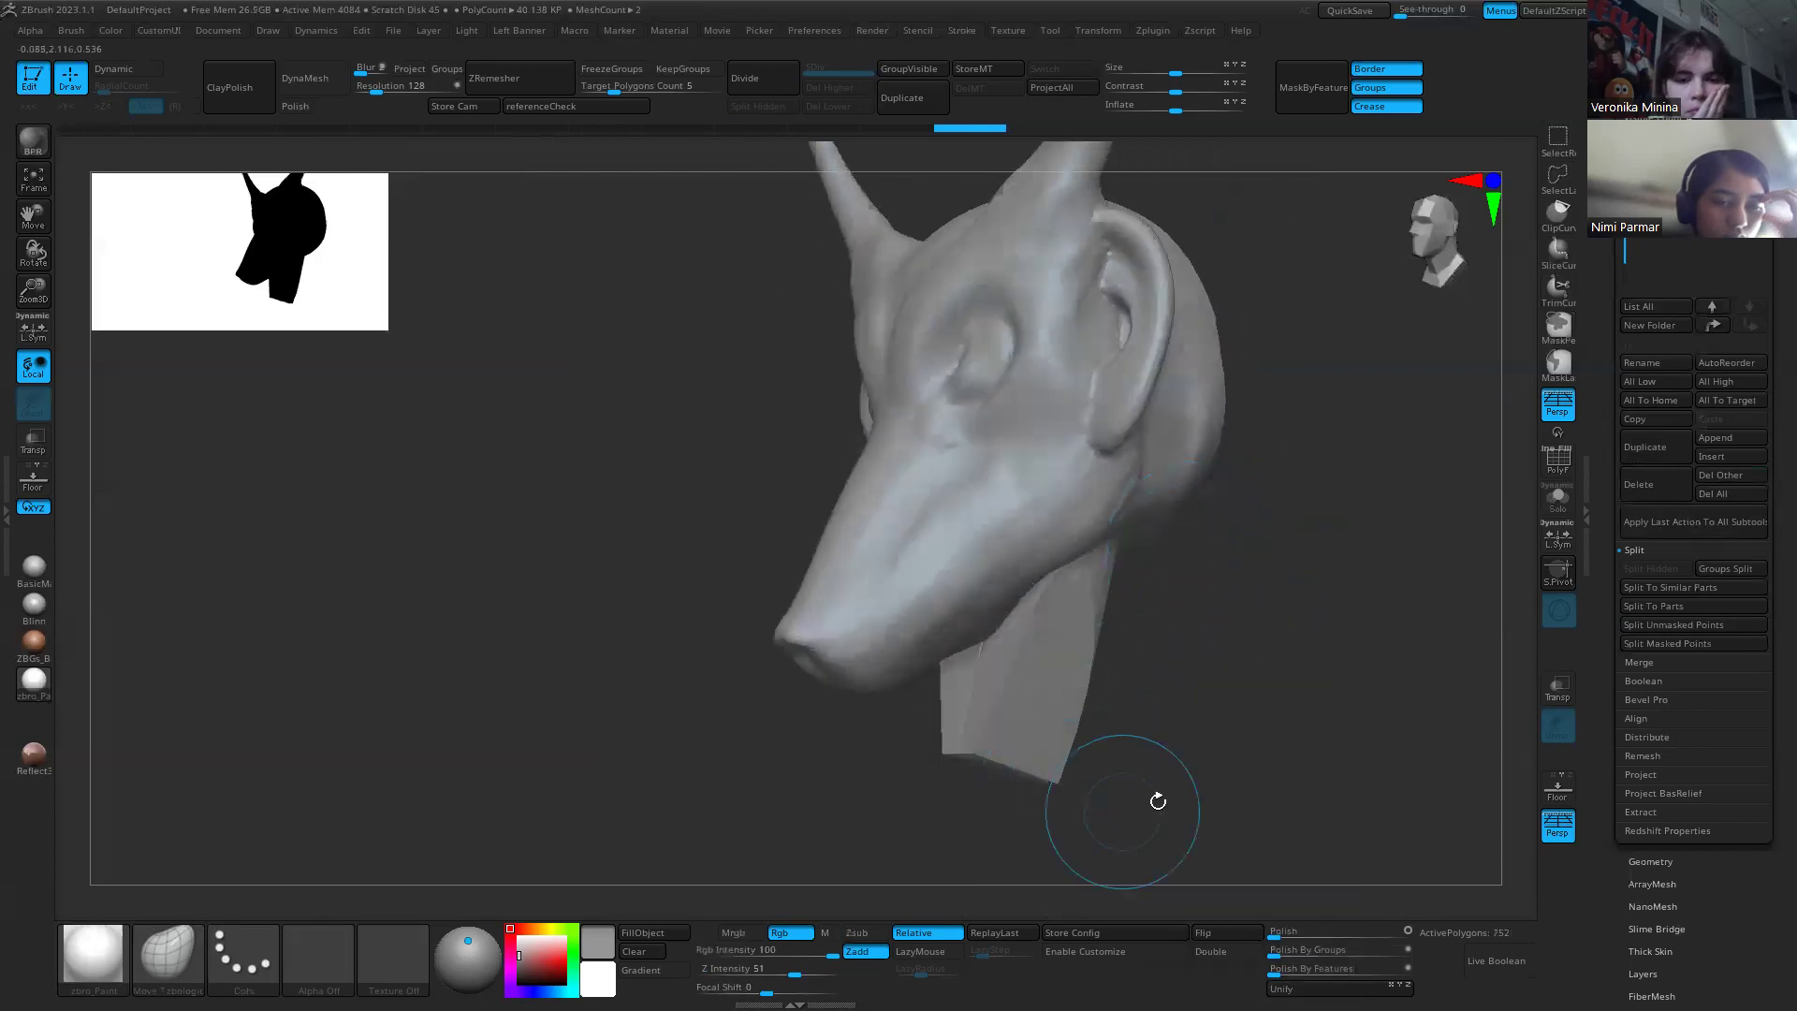
{"action": "left_click_drag", "start_coordinate": [1158, 801], "coordinate": [1143, 633]}
{"action": "left_click_drag", "start_coordinate": [1113, 270], "coordinate": [1007, 847], "text": "ctrl+shift"}
{"action": "left_click_drag", "start_coordinate": [1155, 686], "coordinate": [1219, 606]}
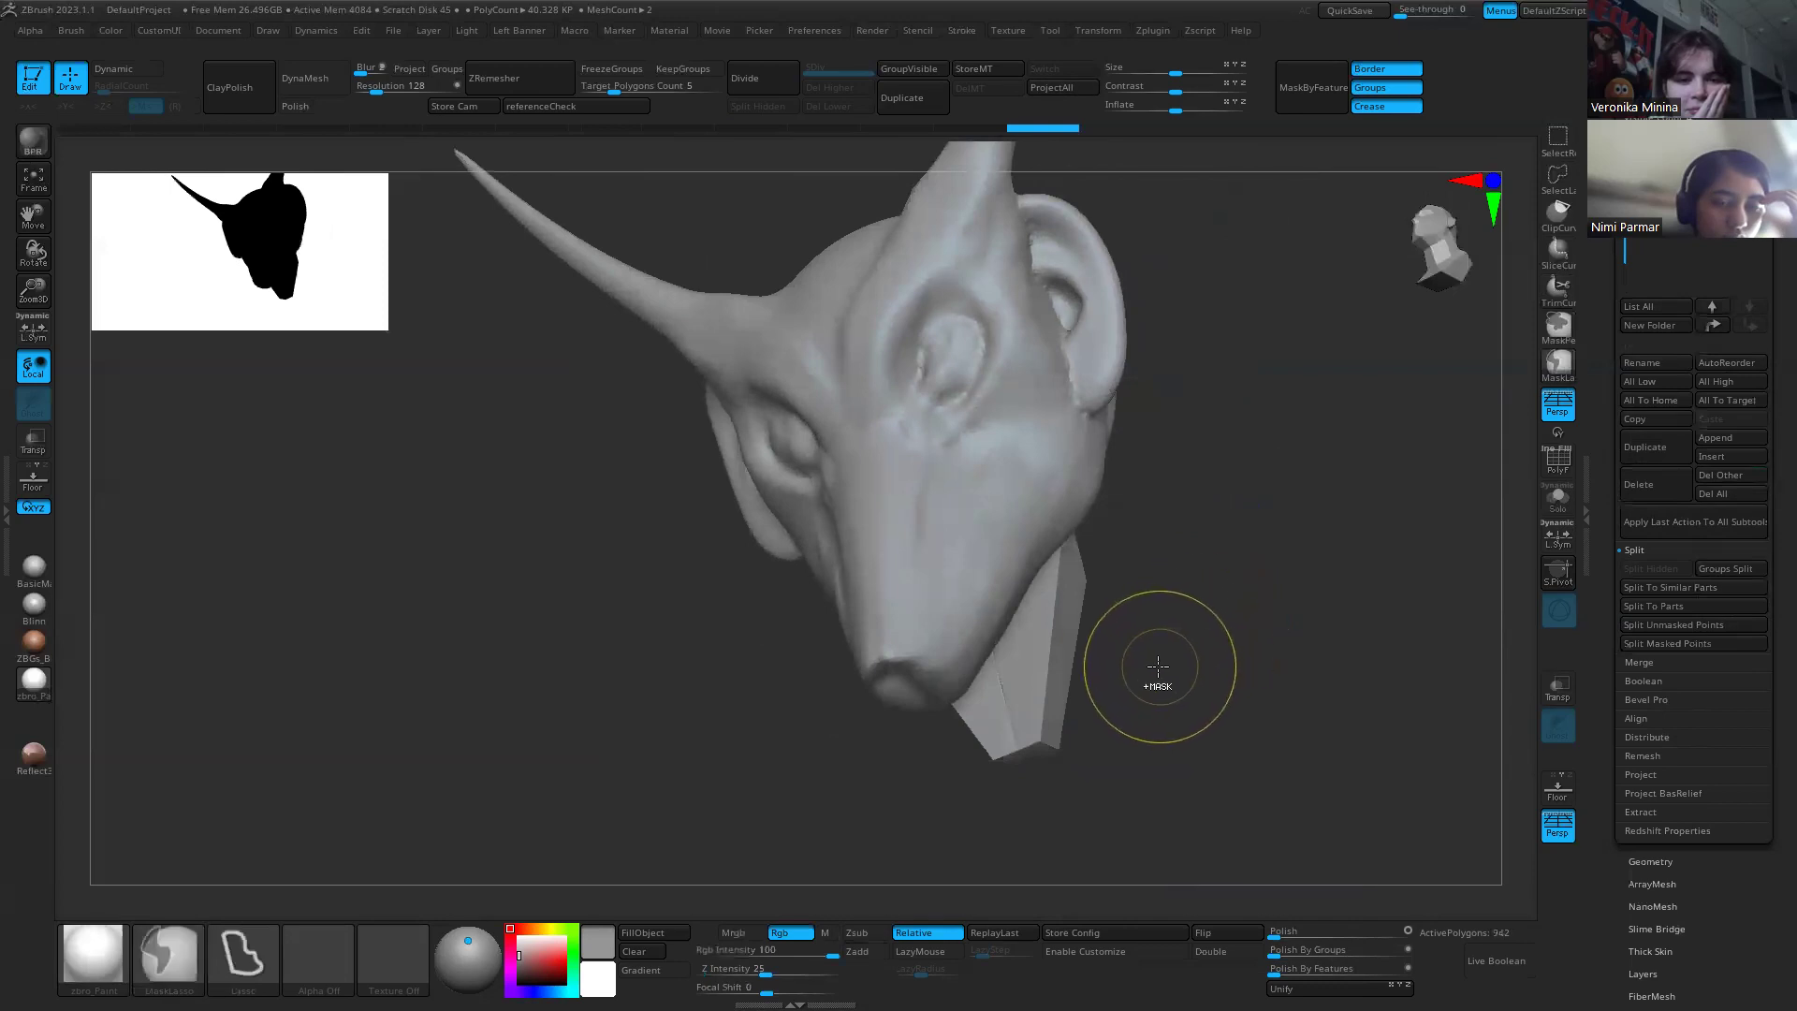
Step: Remesh the neck with ZRemesher and make the head the active subtool
{"action": "left_click", "coordinate": [541, 82]}
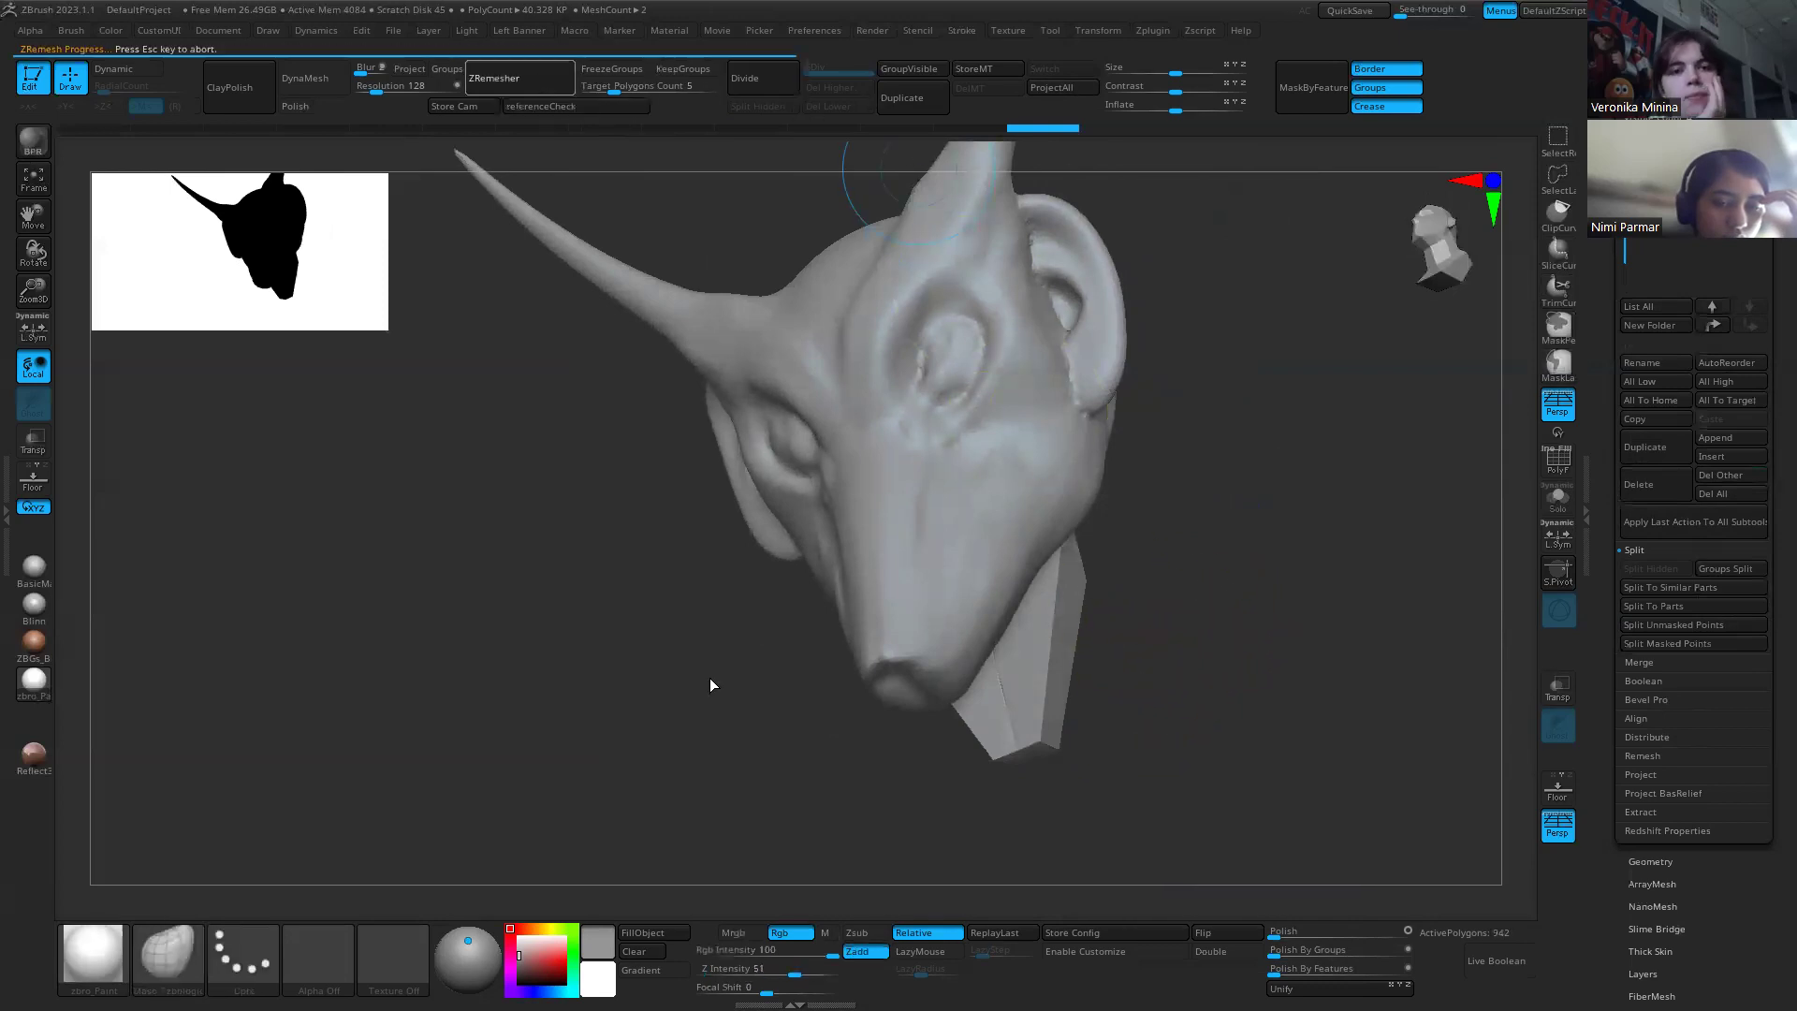
{"action": "left_click_drag", "start_coordinate": [722, 682], "coordinate": [1305, 697]}
{"action": "key", "text": "Up"}
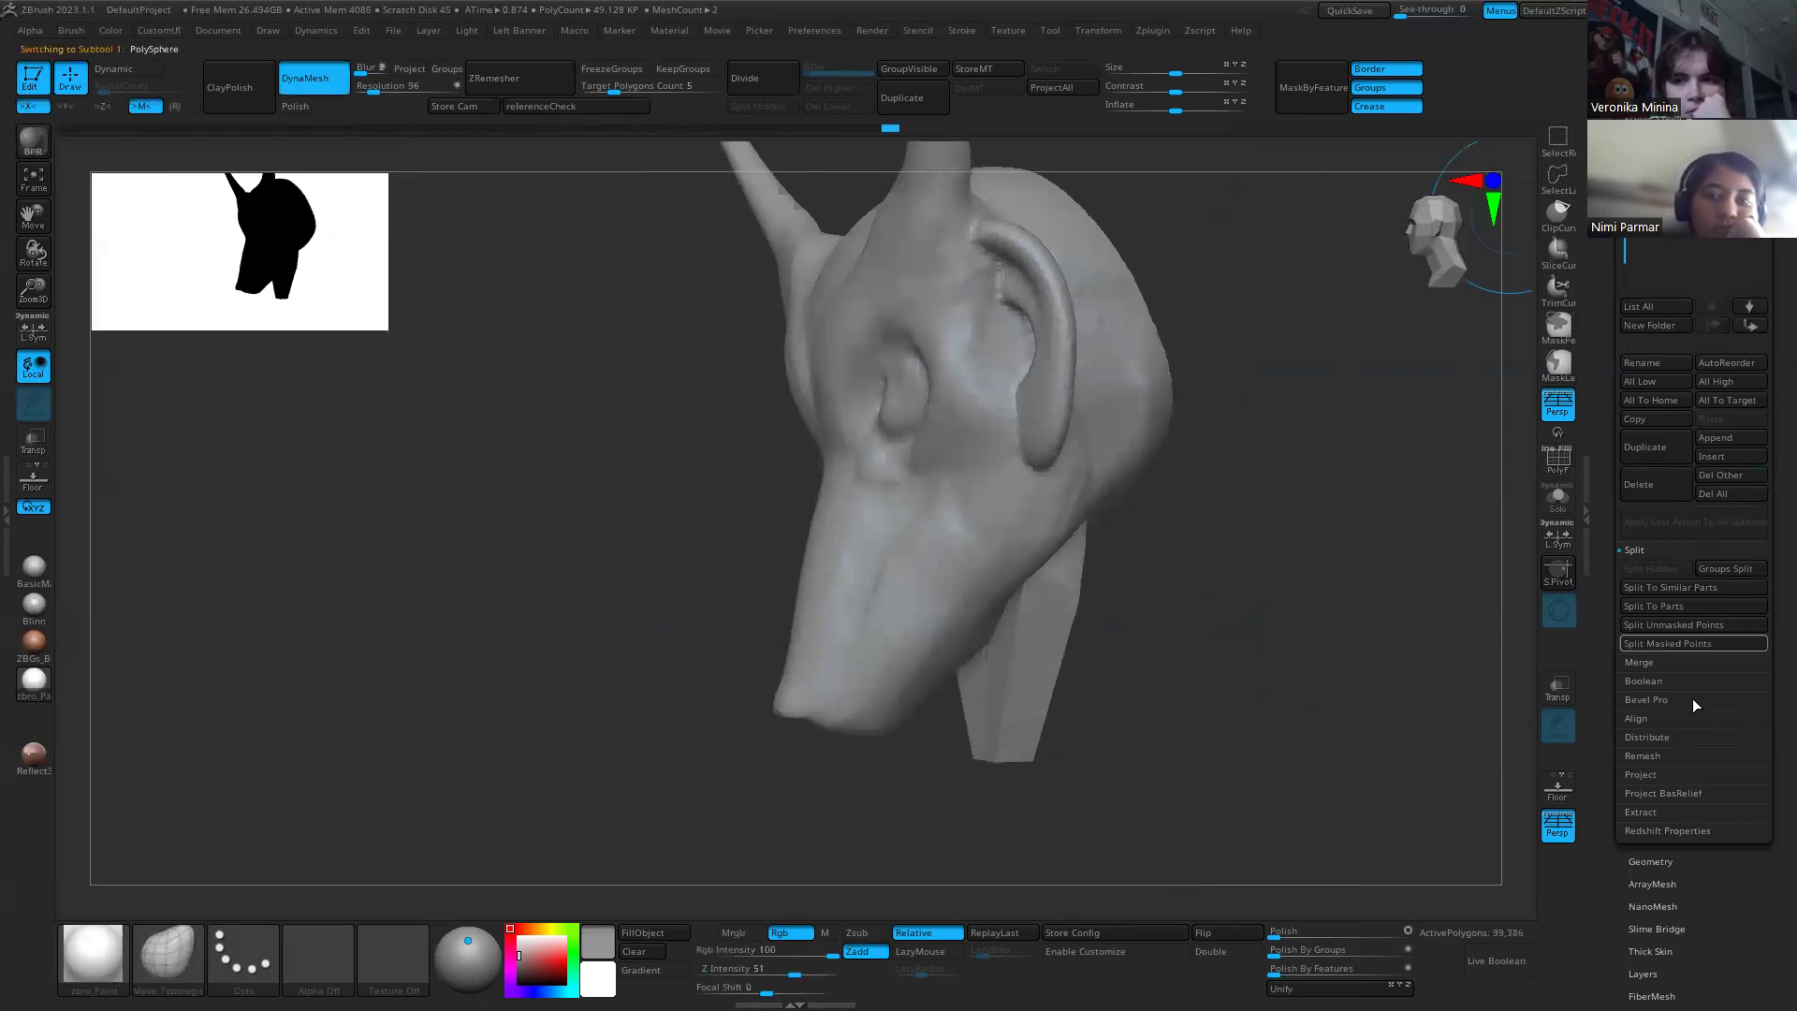
Step: Merge the head subtool down with the neck subtool and accept that the operation cannot be undone
{"action": "left_click", "coordinate": [1647, 663]}
{"action": "left_click", "coordinate": [1645, 603]}
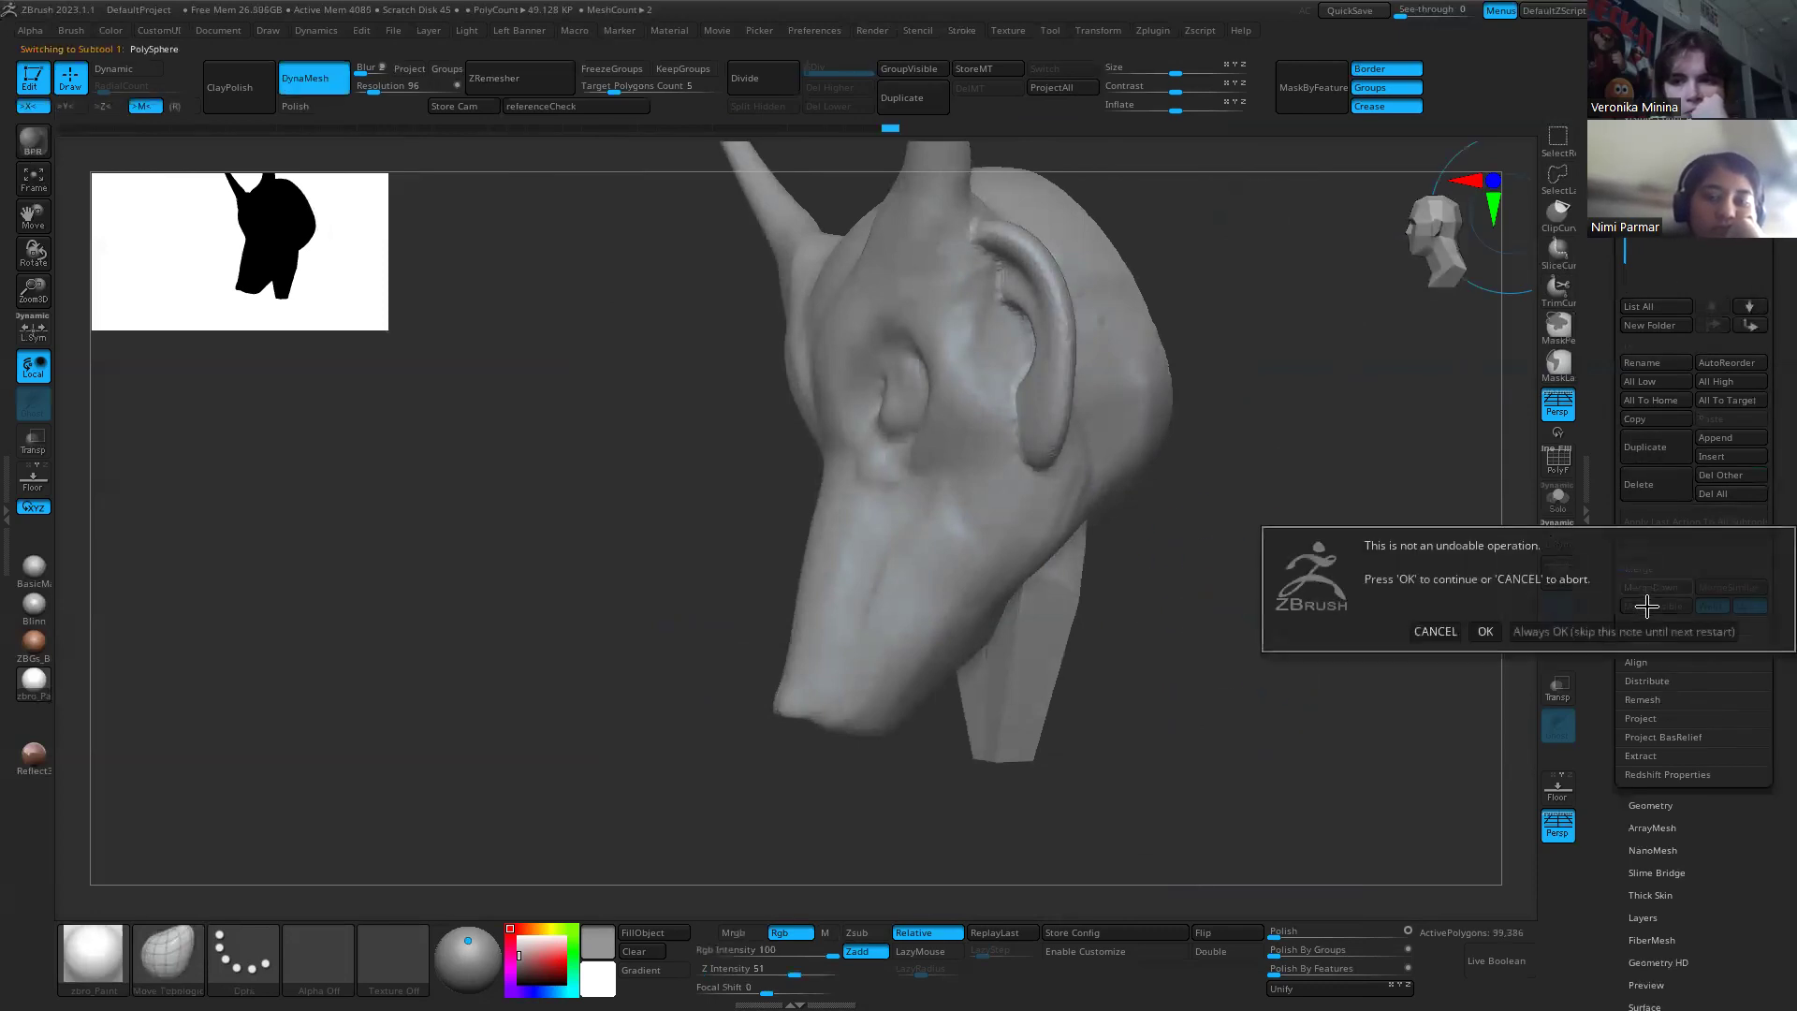
{"action": "left_click", "coordinate": [1488, 636]}
Step: Try to reshape the neck piece into a lower jaw running close beneath the snout with the Move Topological brush
{"action": "mouse_move", "coordinate": [929, 645]}
{"action": "right_mouse_down"}
{"action": "mouse_move", "coordinate": [1135, 626]}
{"action": "mouse_move", "coordinate": [978, 646]}
{"action": "right_mouse_up"}
{"action": "left_click_drag", "start_coordinate": [959, 646], "coordinate": [962, 582]}
{"action": "right_click_drag", "start_coordinate": [878, 695], "coordinate": [1044, 584]}
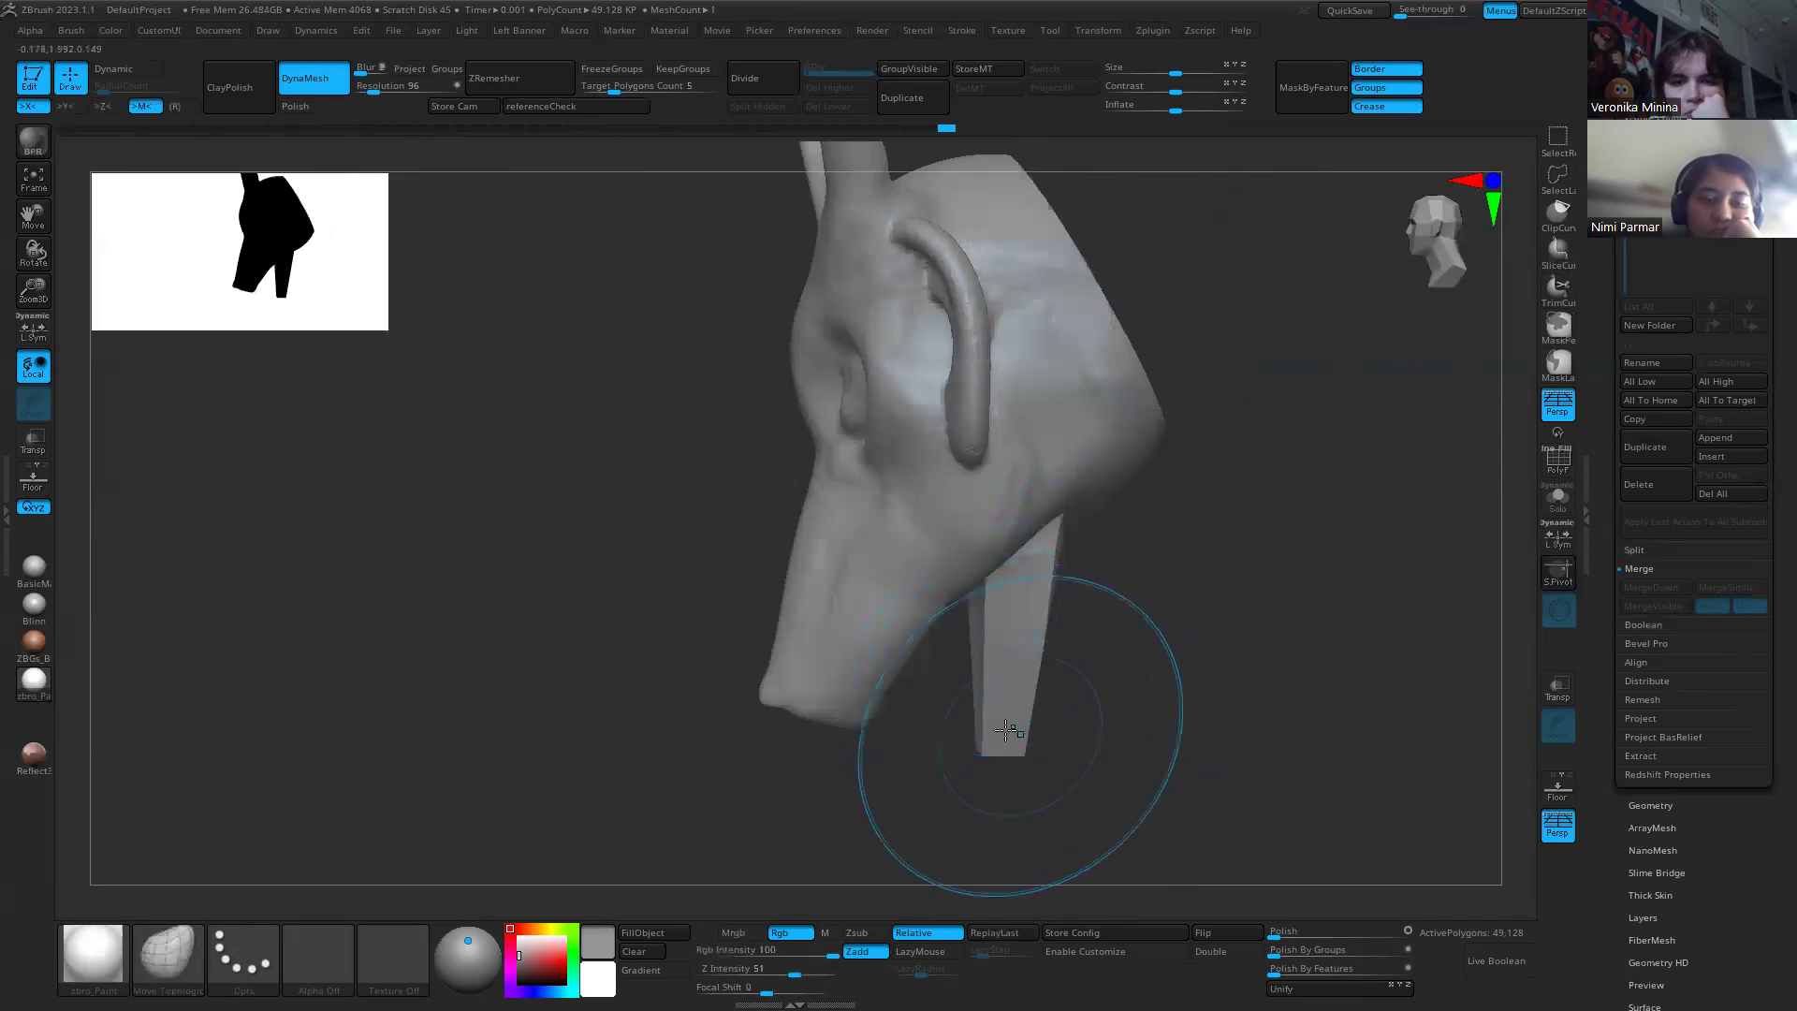
{"action": "mouse_move", "coordinate": [983, 702]}
{"action": "right_mouse_down"}
{"action": "mouse_move", "coordinate": [1002, 749]}
{"action": "mouse_move", "coordinate": [926, 766]}
{"action": "mouse_move", "coordinate": [987, 749]}
{"action": "mouse_move", "coordinate": [1014, 670]}
{"action": "right_mouse_up"}
{"action": "right_click_drag", "start_coordinate": [1029, 571], "coordinate": [1095, 529]}
{"action": "left_click_drag", "start_coordinate": [1084, 537], "coordinate": [934, 615]}
{"action": "left_click_drag", "start_coordinate": [868, 718], "coordinate": [823, 754]}
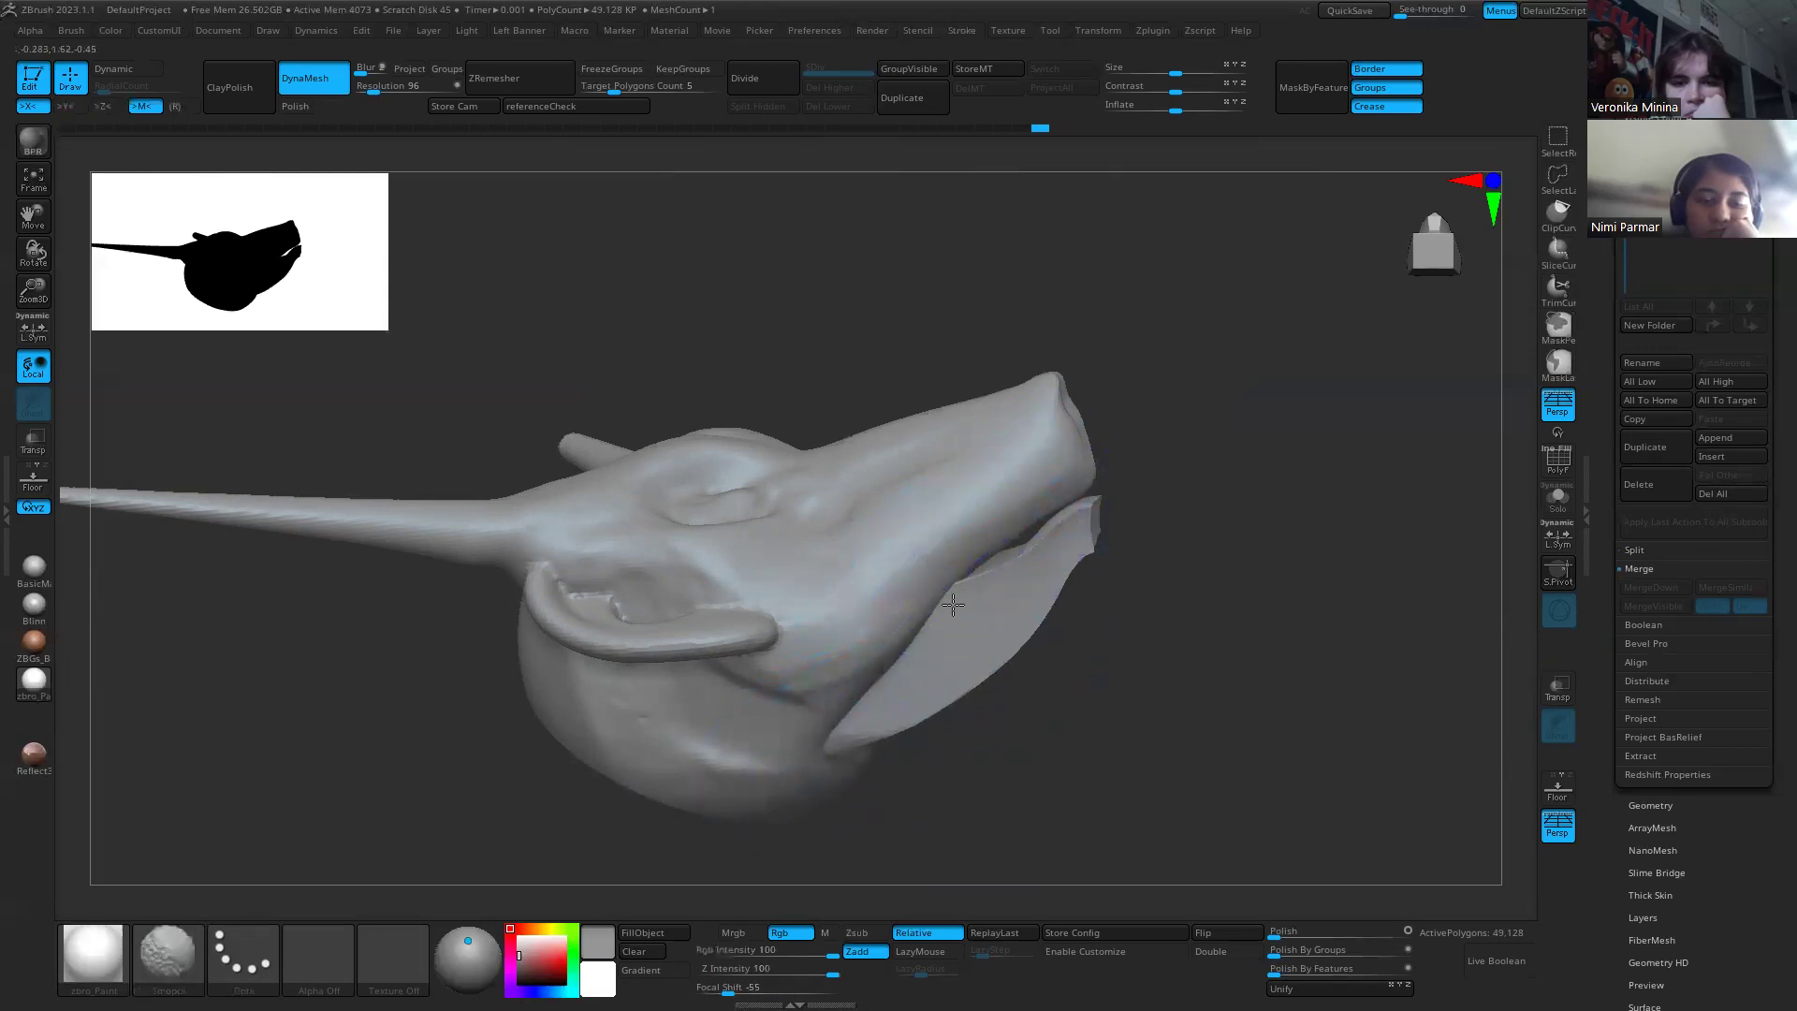
Step: Try remeshing the merged head with DynaMesh at resolution 96, examine the jaw up close, and undo the remesh
{"action": "mouse_move", "coordinate": [1158, 425]}
{"action": "right_mouse_down"}
{"action": "mouse_move", "coordinate": [1335, 738]}
{"action": "mouse_move", "coordinate": [1283, 838]}
{"action": "mouse_move", "coordinate": [1087, 715]}
{"action": "mouse_move", "coordinate": [1343, 465]}
{"action": "right_mouse_up"}
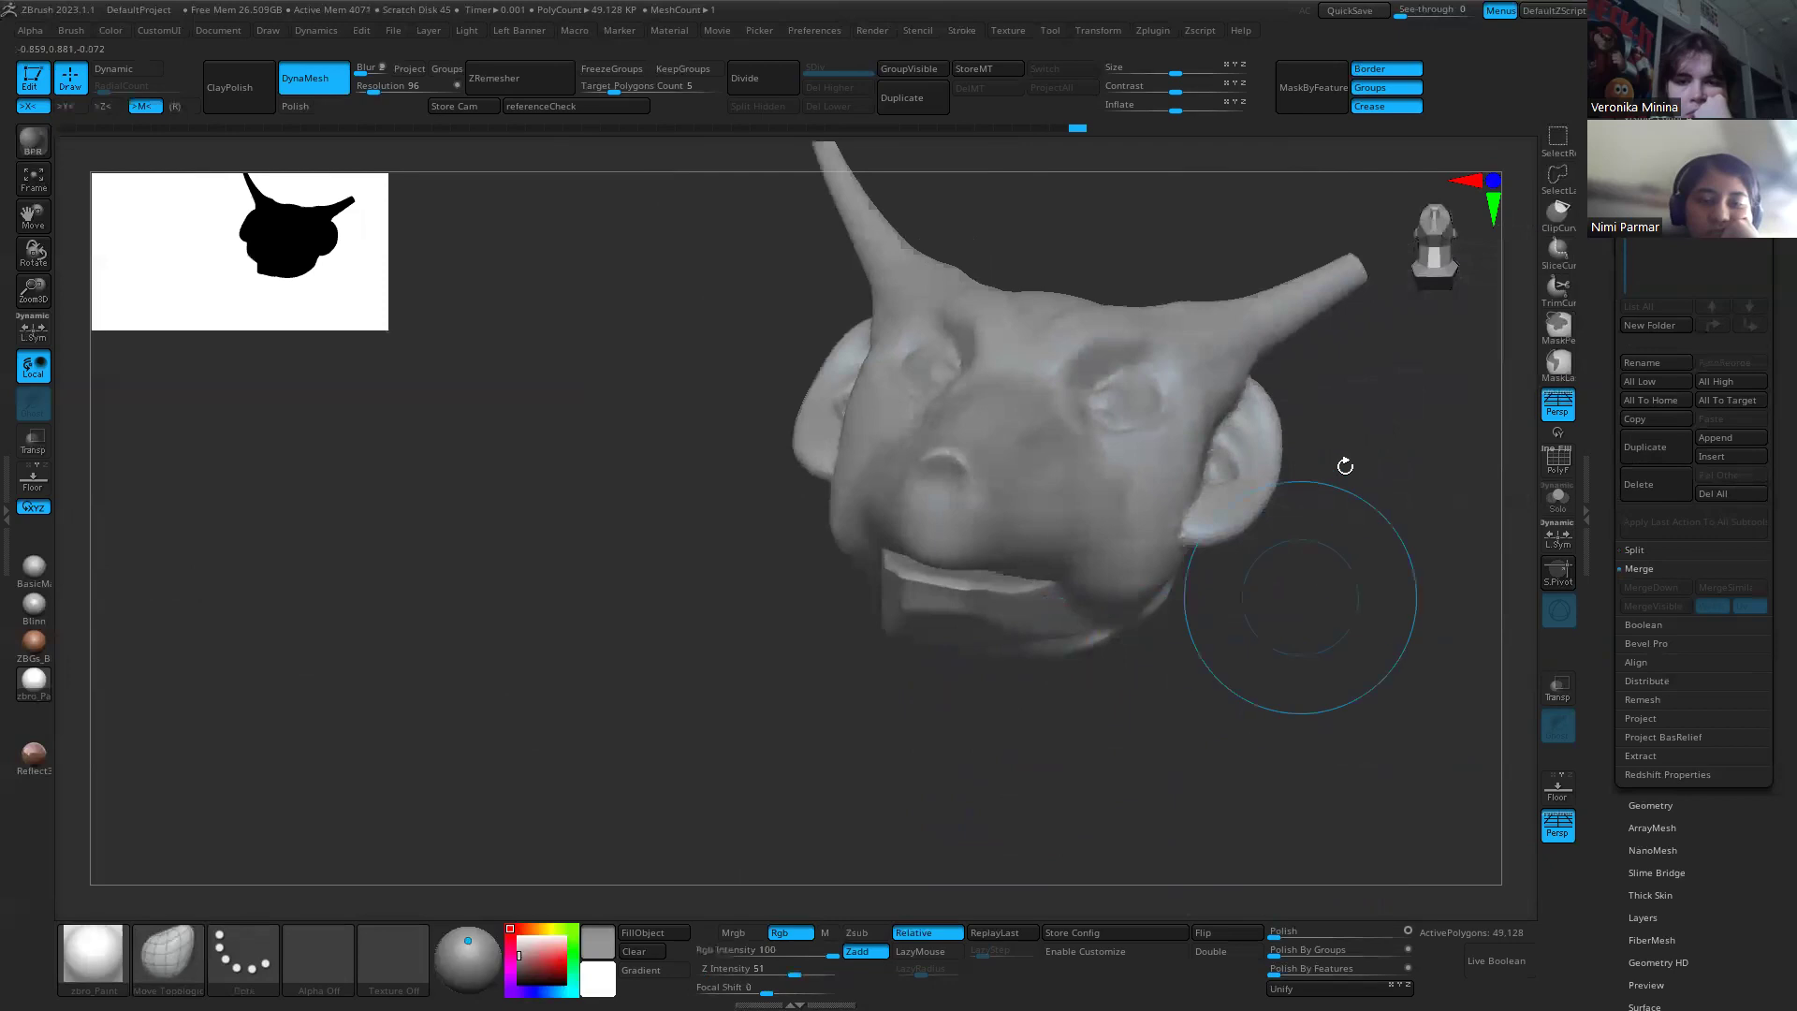
{"action": "left_click", "coordinate": [1633, 805]}
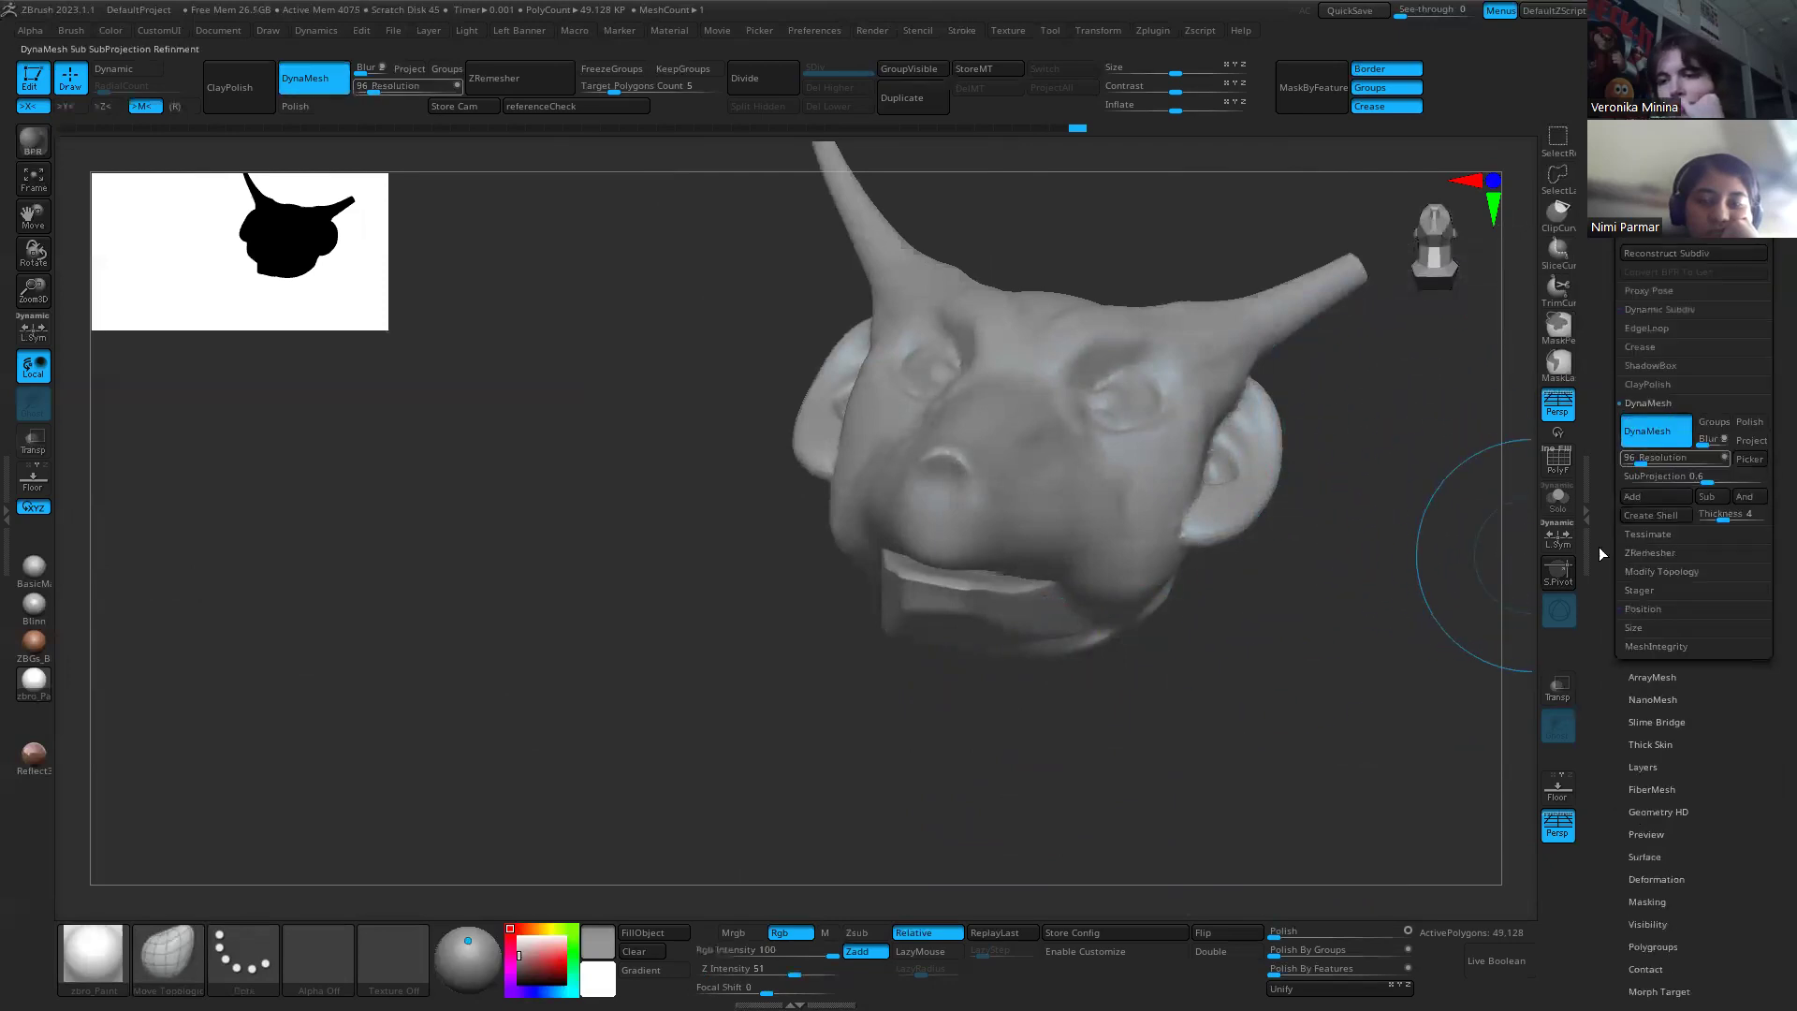
{"action": "left_click_drag", "start_coordinate": [1300, 657], "coordinate": [1263, 756], "text": "ctrl"}
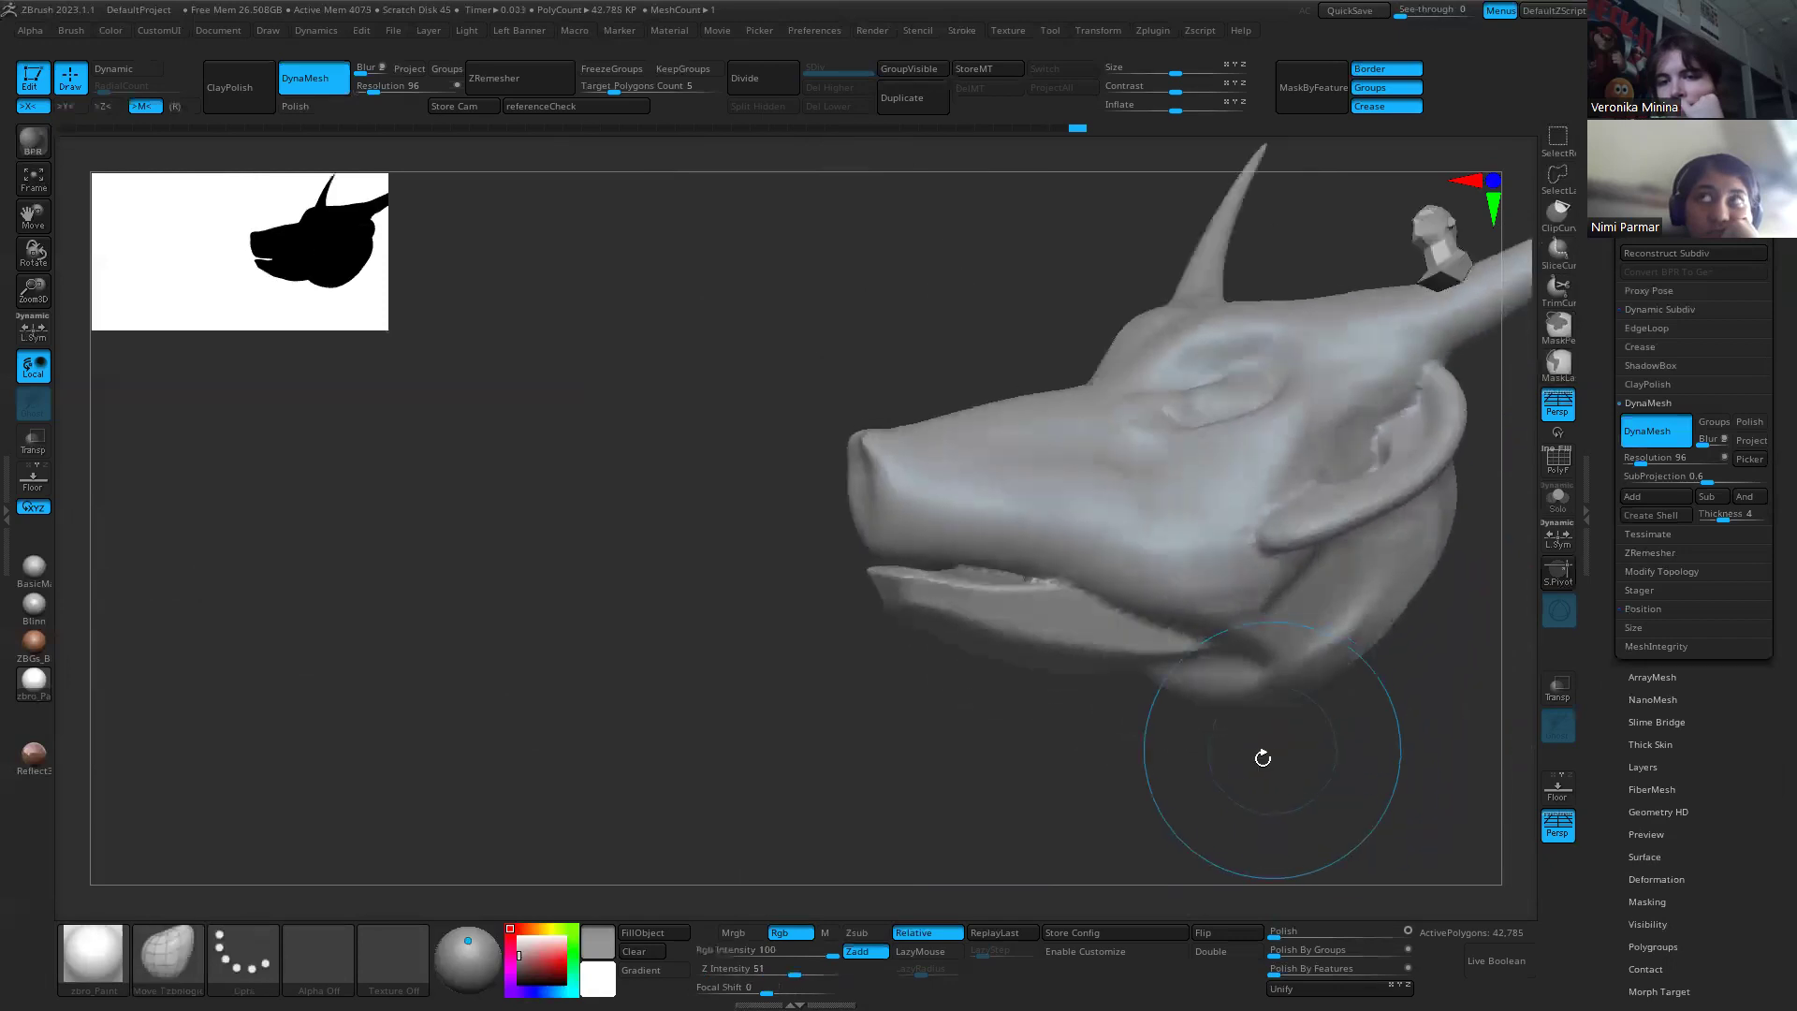
{"action": "key", "text": "ctrl+z"}
{"action": "mouse_move", "coordinate": [1306, 567]}
{"action": "right_mouse_down", "text": "alt"}
{"action": "mouse_move", "coordinate": [968, 588]}
{"action": "mouse_move", "coordinate": [1057, 646]}
{"action": "right_mouse_up", "text": "alt"}
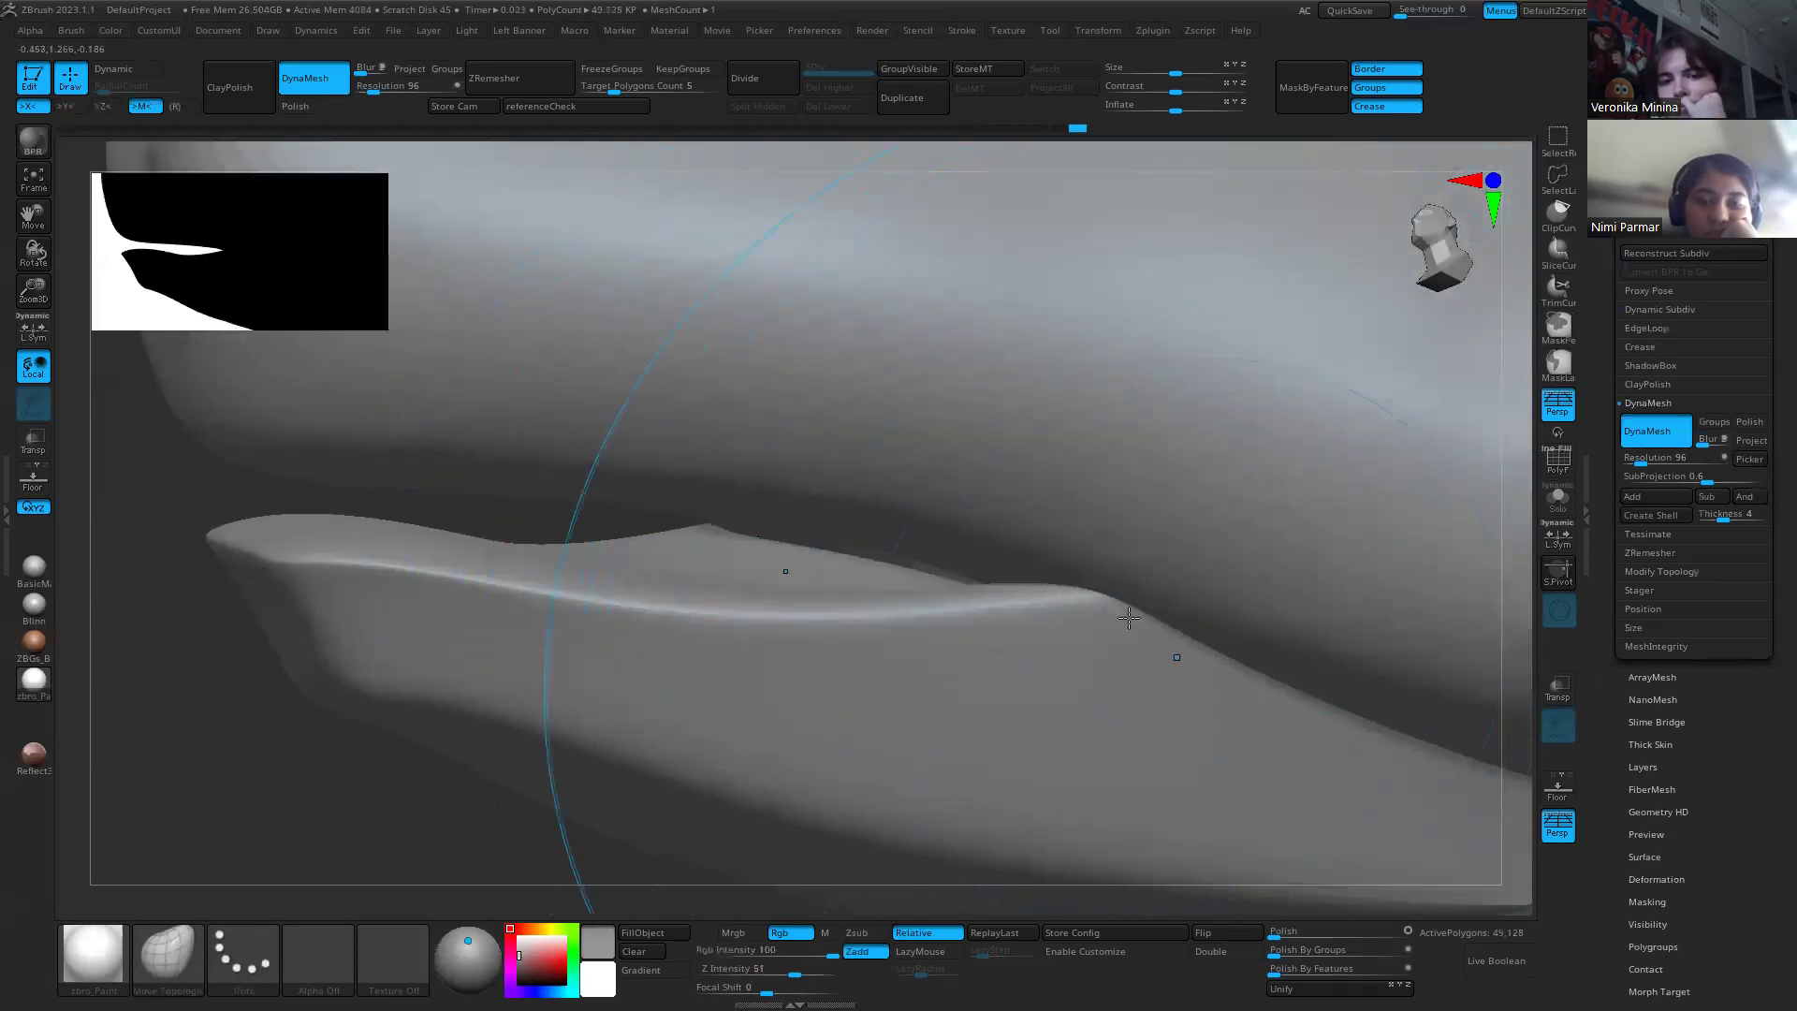
{"action": "left_click_drag", "start_coordinate": [328, 795], "coordinate": [381, 842], "text": "ctrl"}
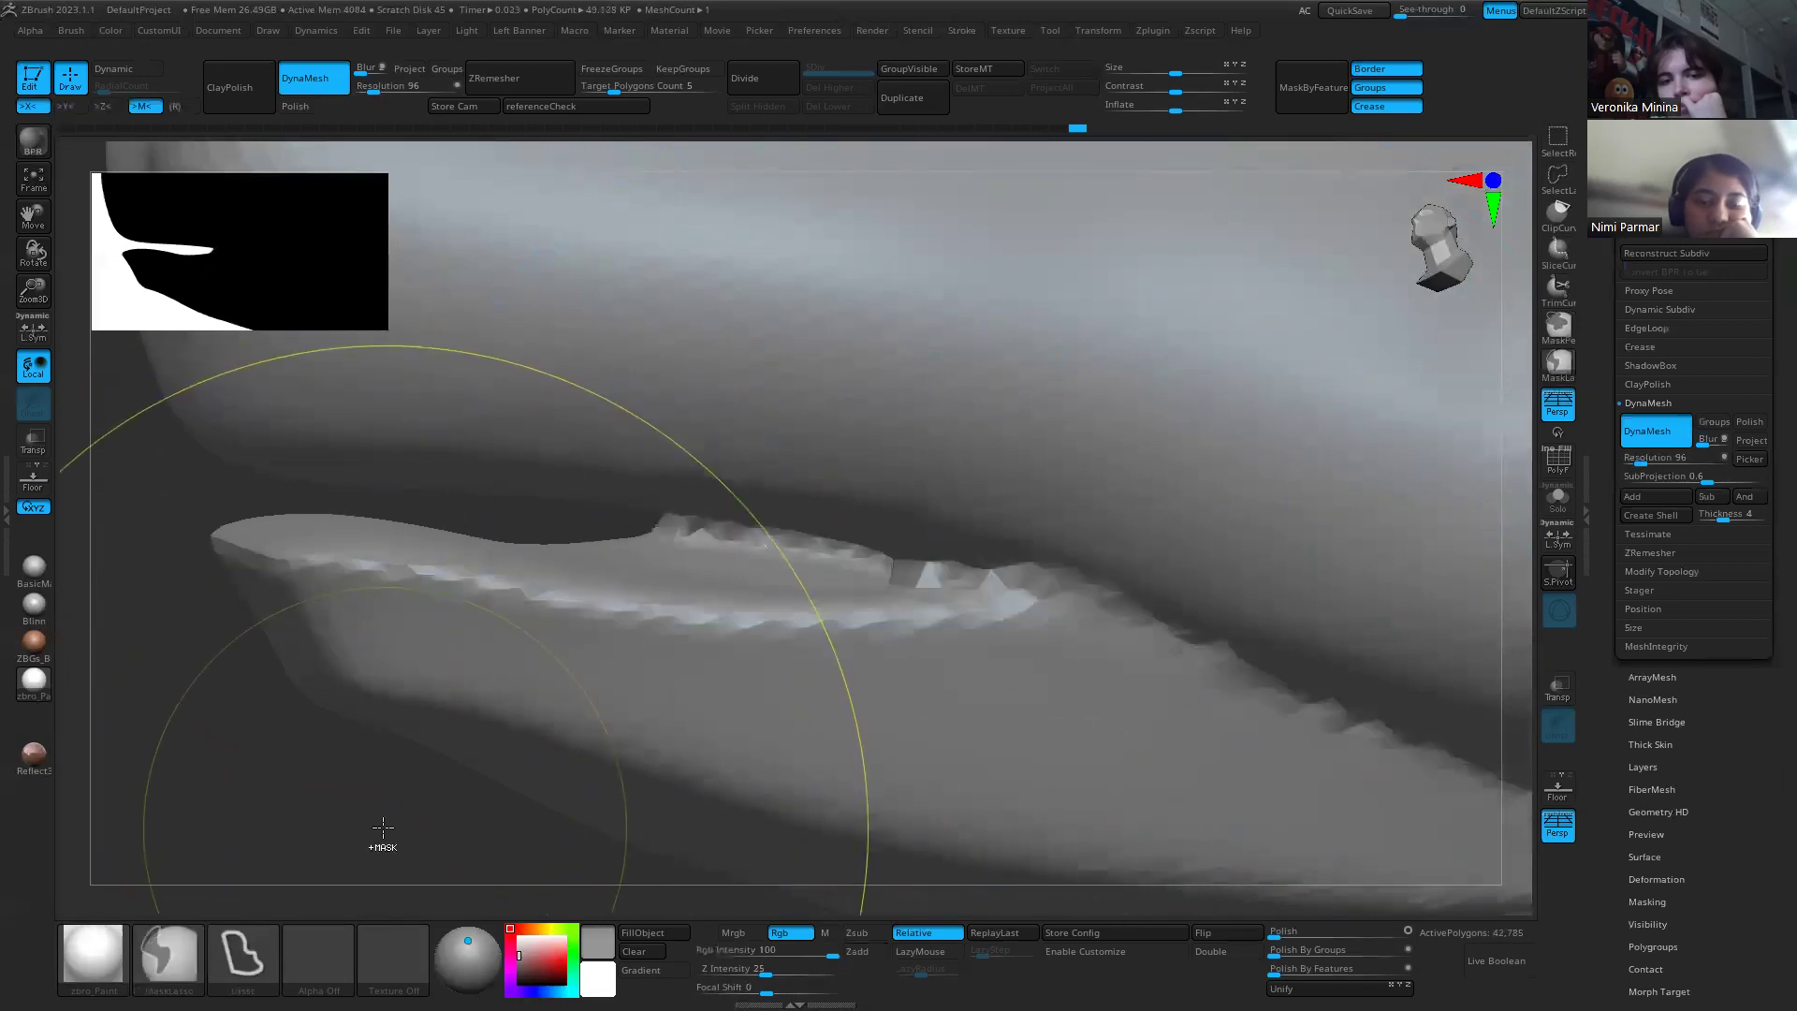
{"action": "key", "text": "ctrl+z"}
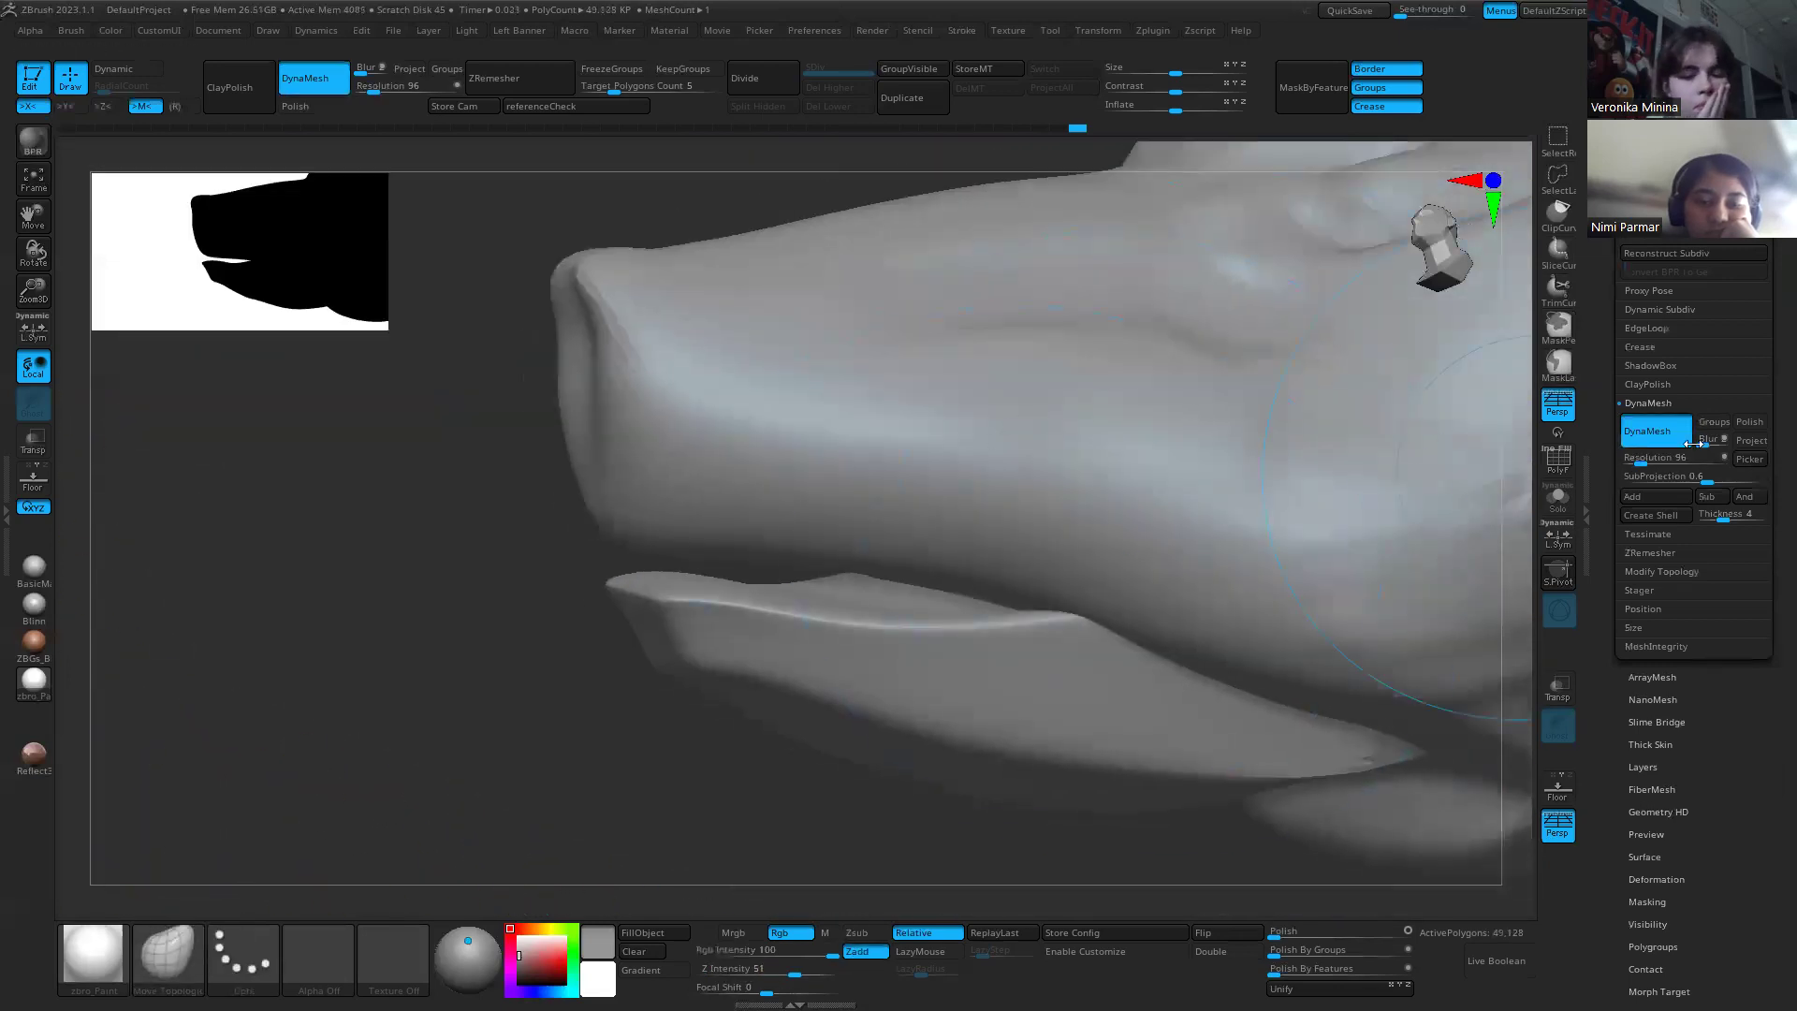
Step: Try remeshing the merged head with DynaMesh at resolution 24 and undo the remesh
{"action": "left_click_drag", "start_coordinate": [1640, 461], "coordinate": [1633, 460]}
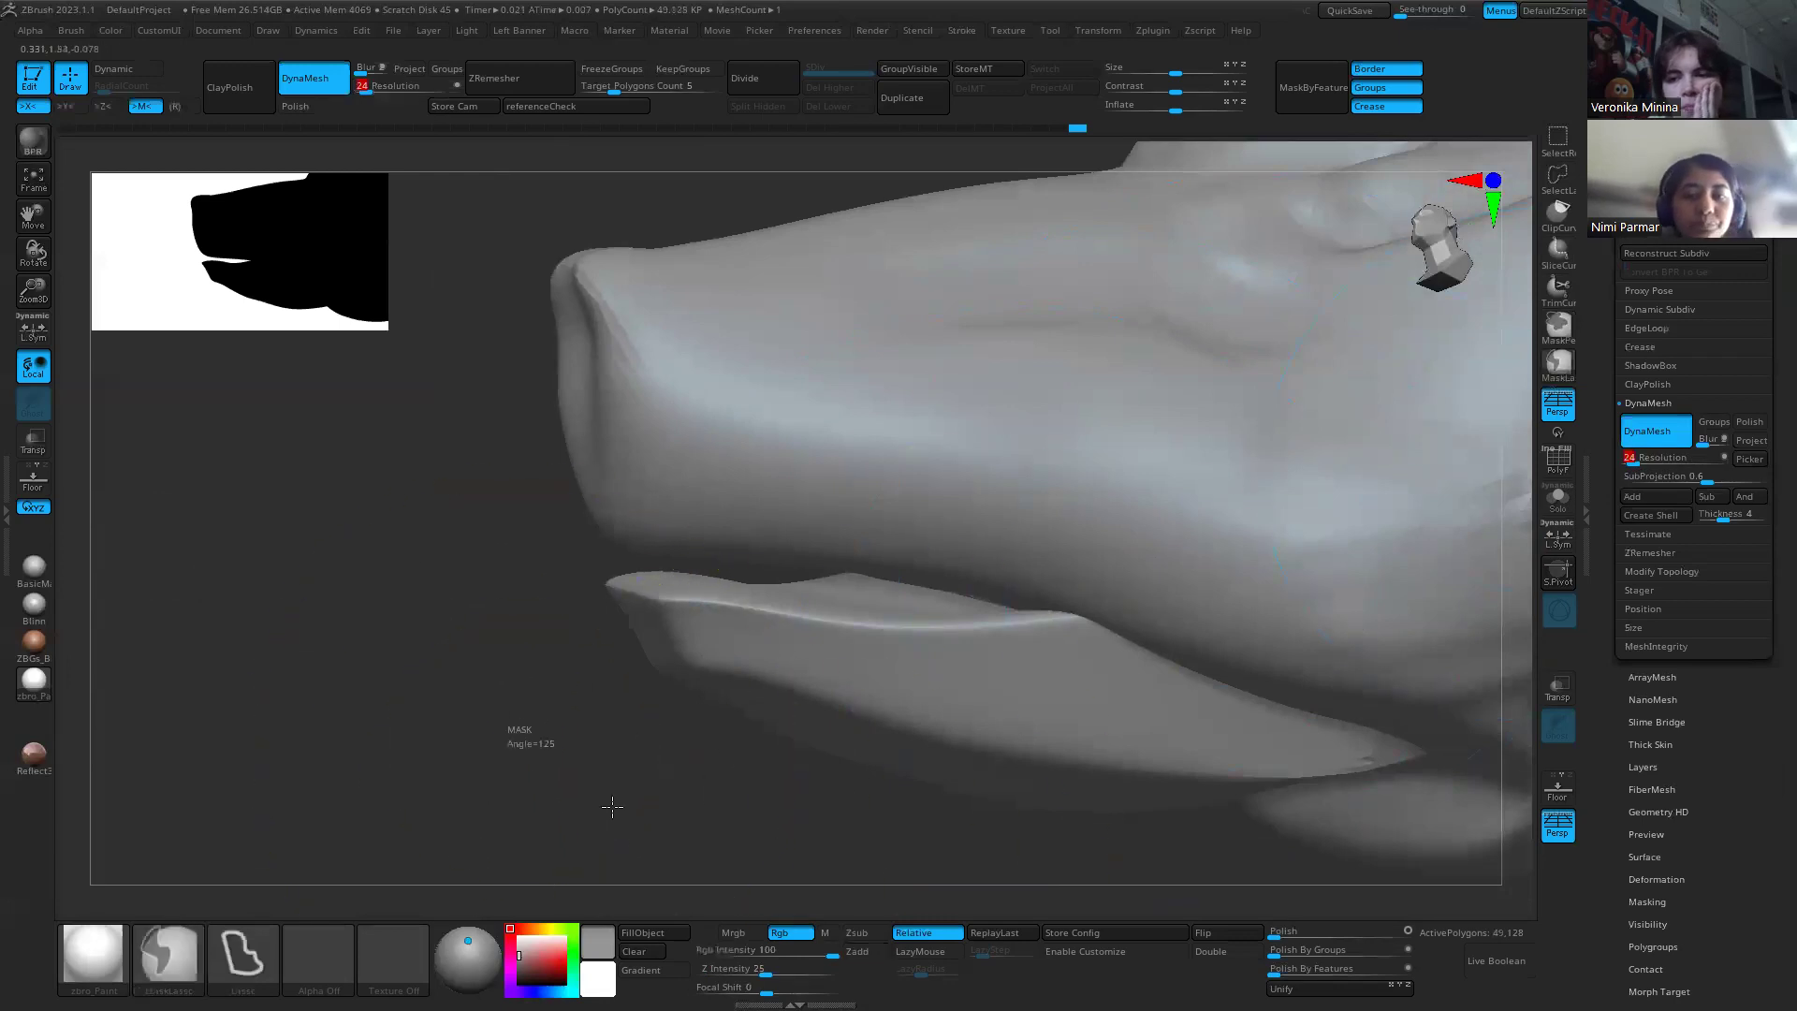
{"action": "left_click_drag", "start_coordinate": [609, 802], "coordinate": [645, 823], "text": "ctrl"}
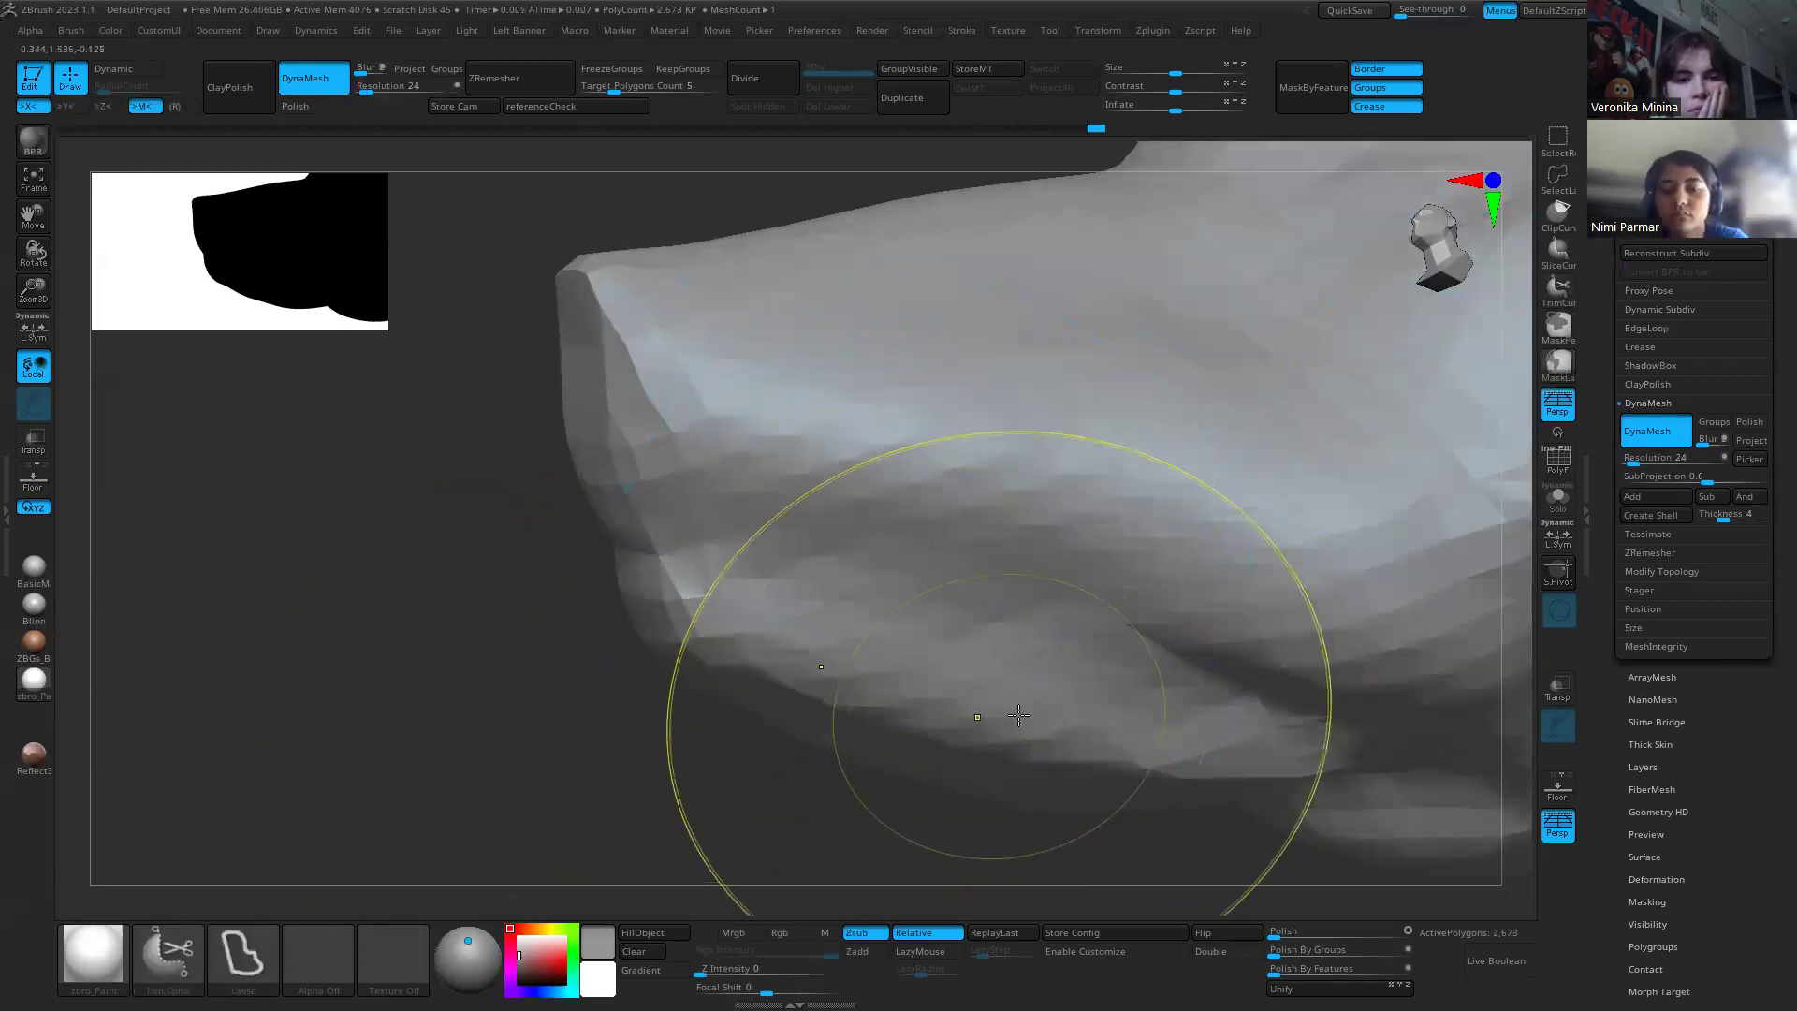
{"action": "key", "text": "ctrl+z"}
Step: Try DynaMesh at other resolutions, including 992, and undo back to the straight neck piece at resolution 96
{"action": "left_click_drag", "start_coordinate": [1638, 459], "coordinate": [1663, 458]}
{"action": "left_click_drag", "start_coordinate": [474, 714], "coordinate": [622, 858], "text": "ctrl"}
{"action": "key", "text": "ctrl+z"}
{"action": "left_click_drag", "start_coordinate": [1633, 459], "coordinate": [1689, 451]}
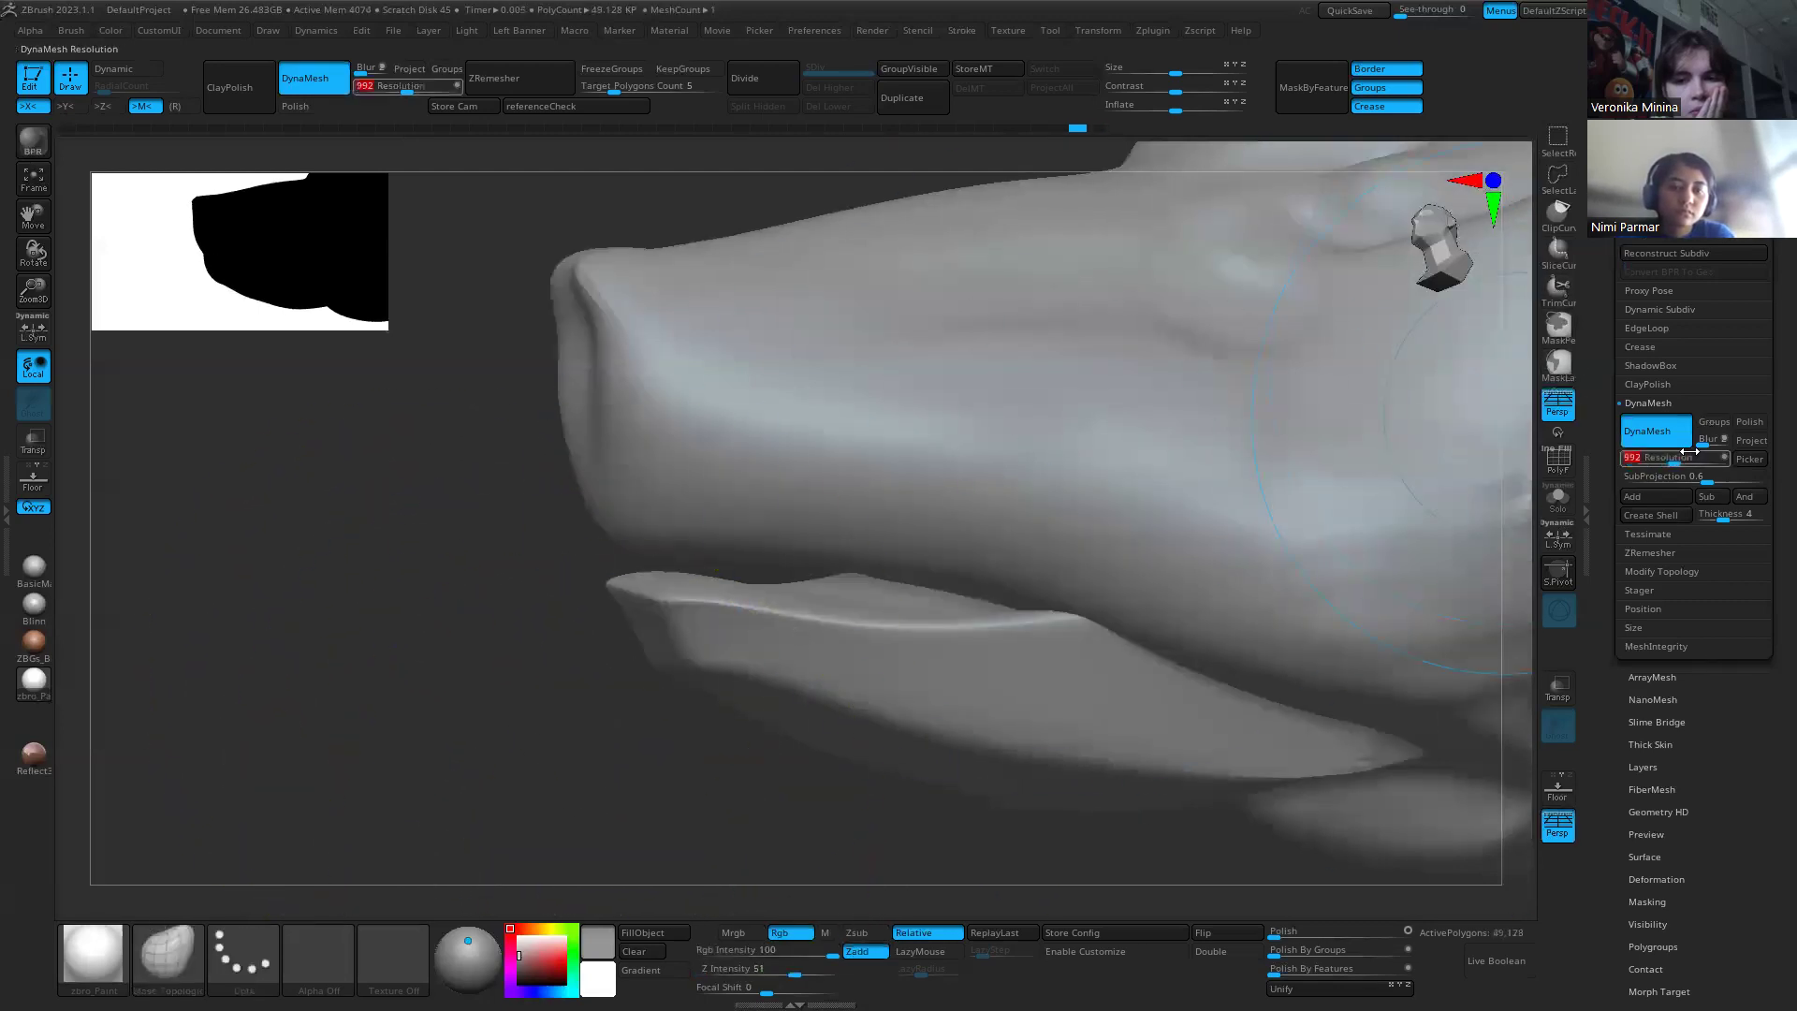
{"action": "left_click_drag", "start_coordinate": [494, 648], "coordinate": [547, 702], "text": "ctrl"}
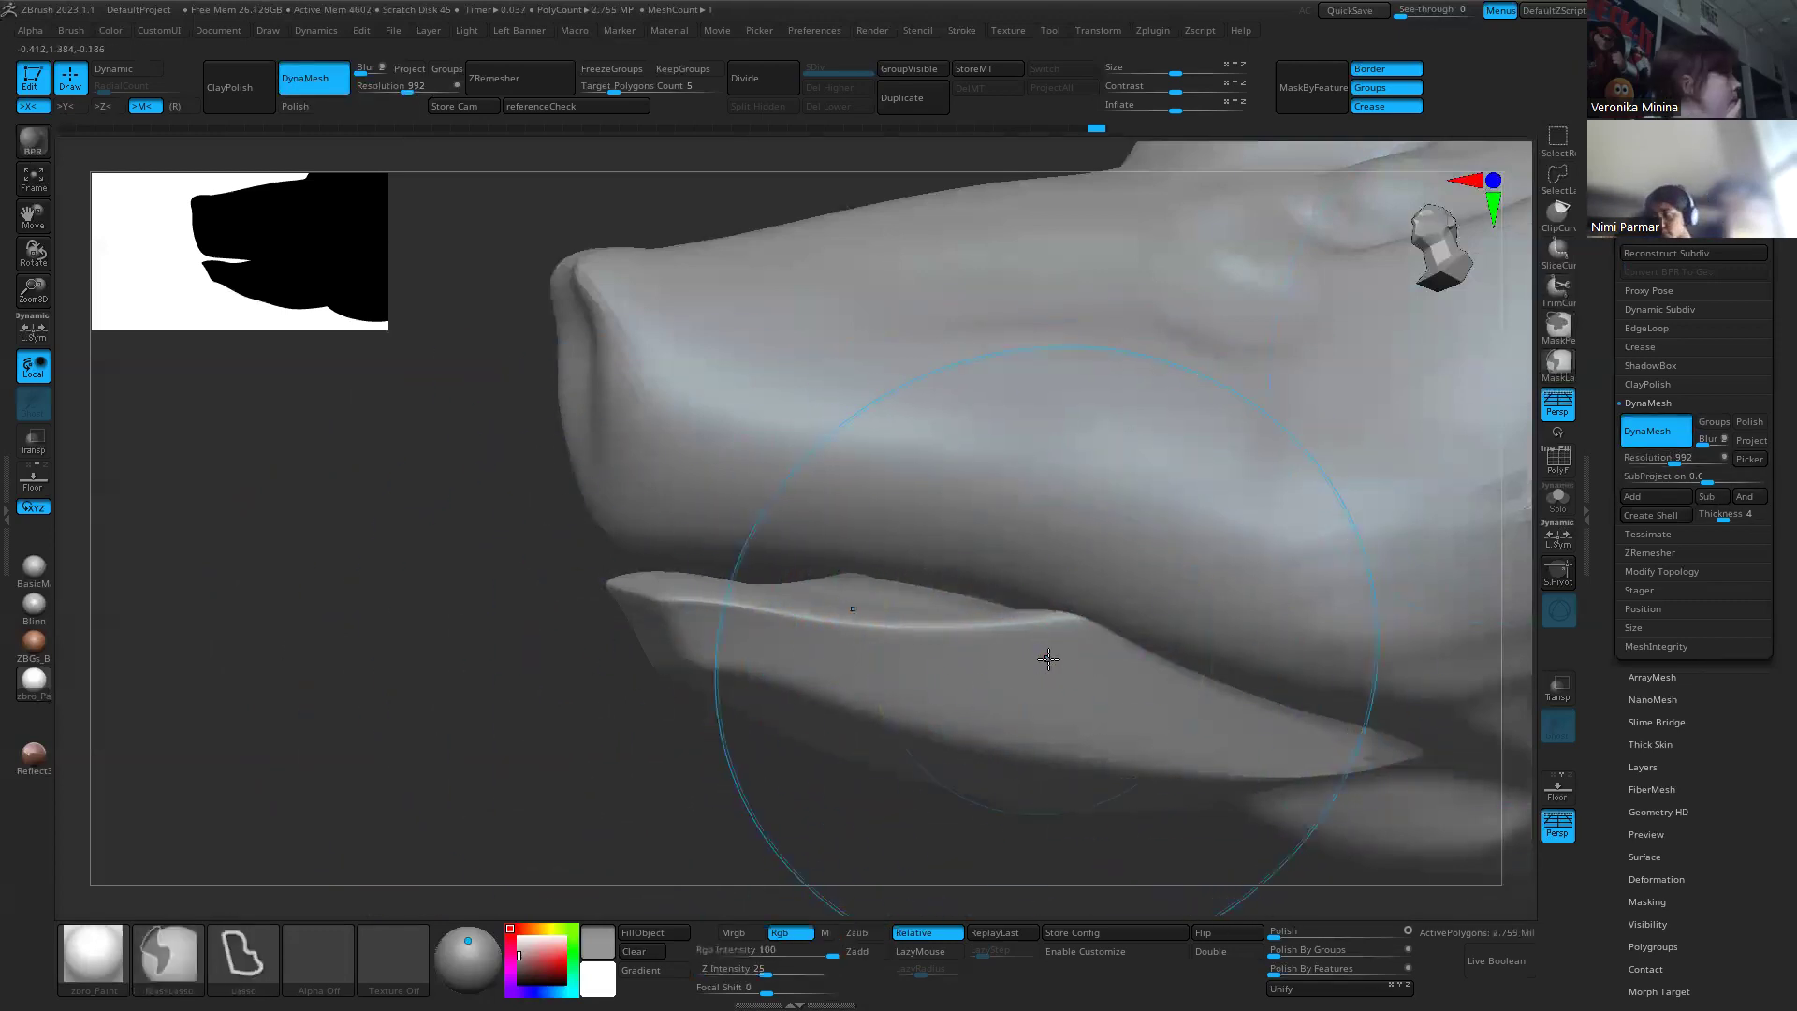
{"action": "right_click_drag", "start_coordinate": [1047, 658], "coordinate": [761, 486], "text": "ctrl"}
{"action": "right_click_drag", "start_coordinate": [1029, 781], "coordinate": [868, 720], "text": "alt"}
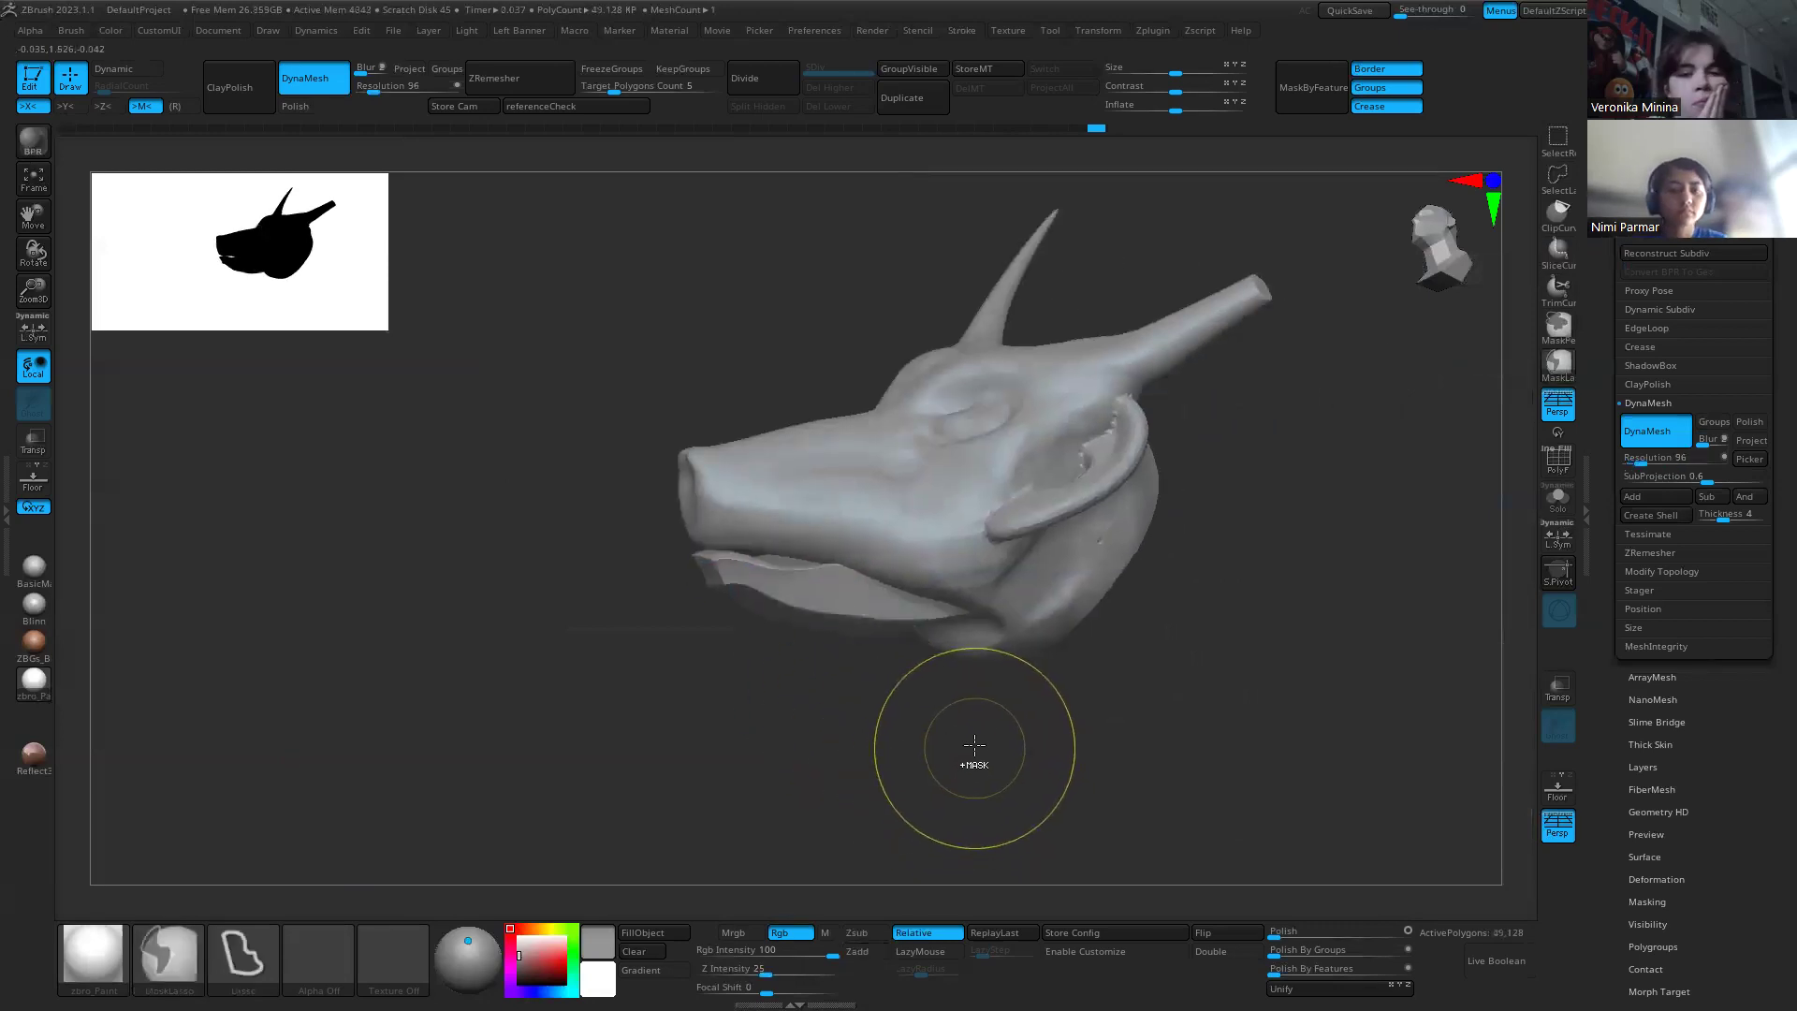
{"action": "key", "text": "ctrl+z"}
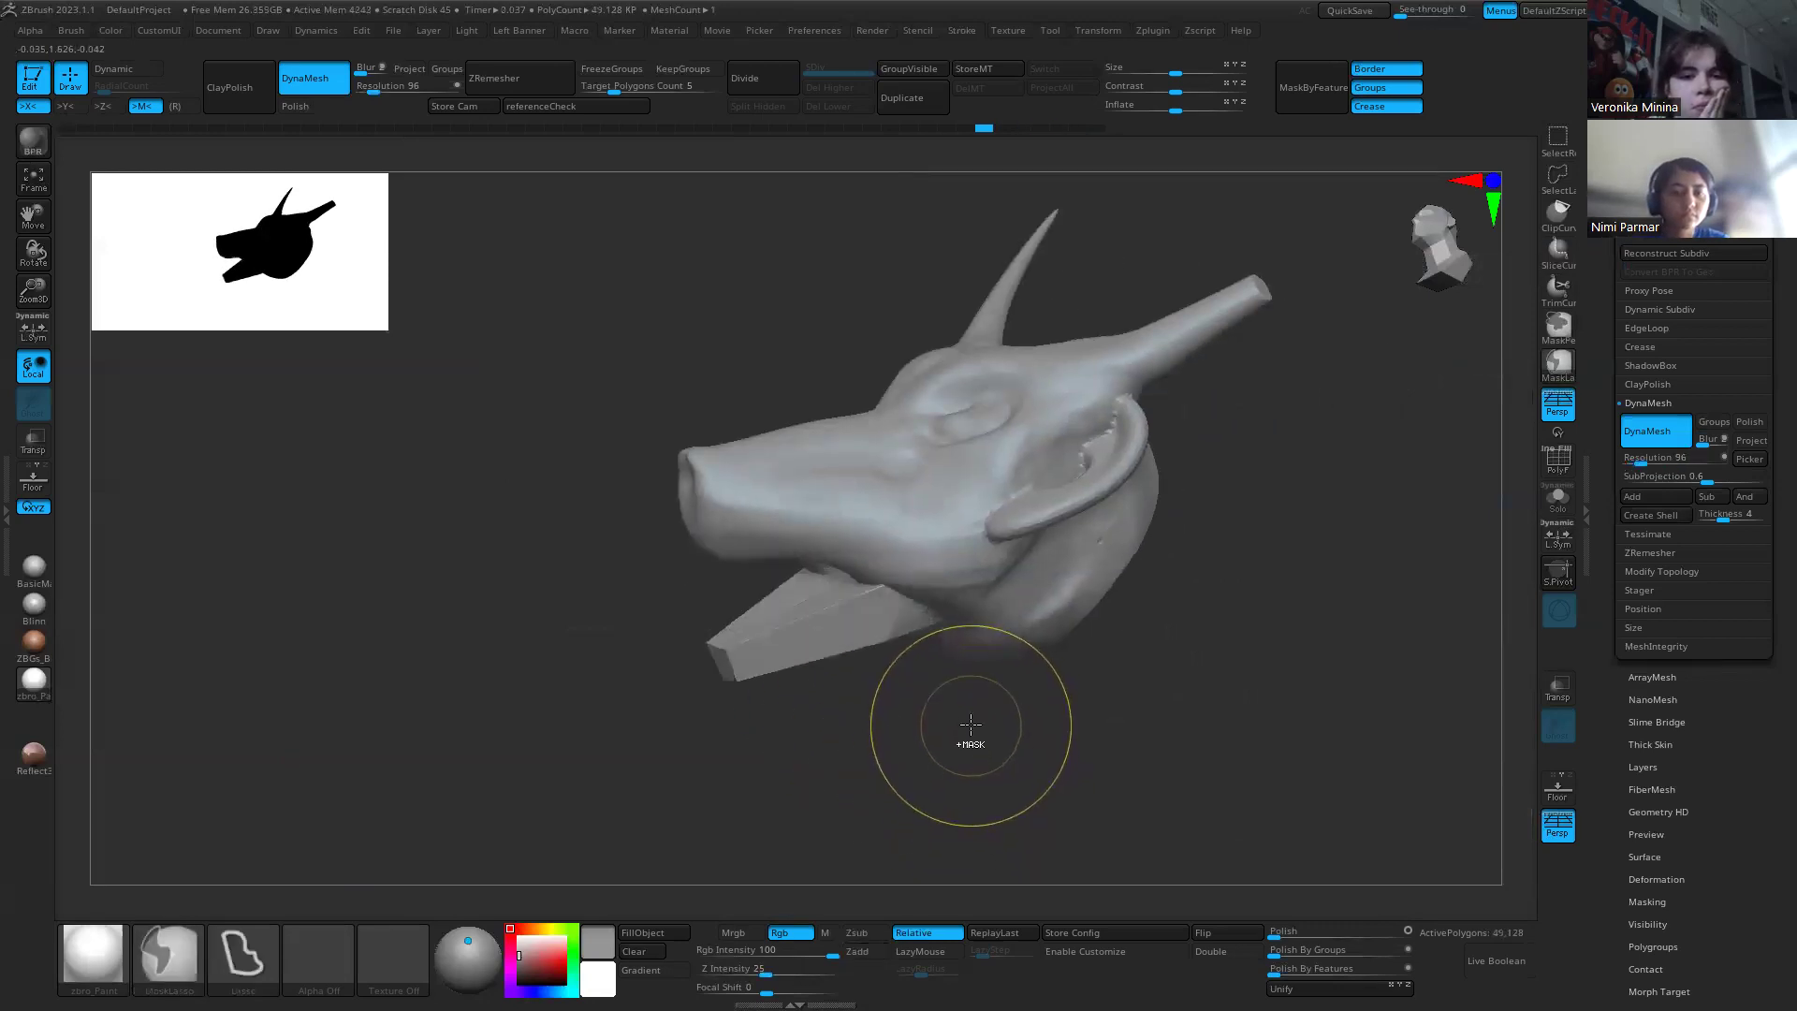
Step: Isolate the merged neck piece, invert the visibility to the head, and delete the hidden neck geometry
{"action": "left_click_drag", "start_coordinate": [1143, 714], "coordinate": [1182, 732]}
{"action": "left_click", "coordinate": [768, 640], "text": "ctrl+shift"}
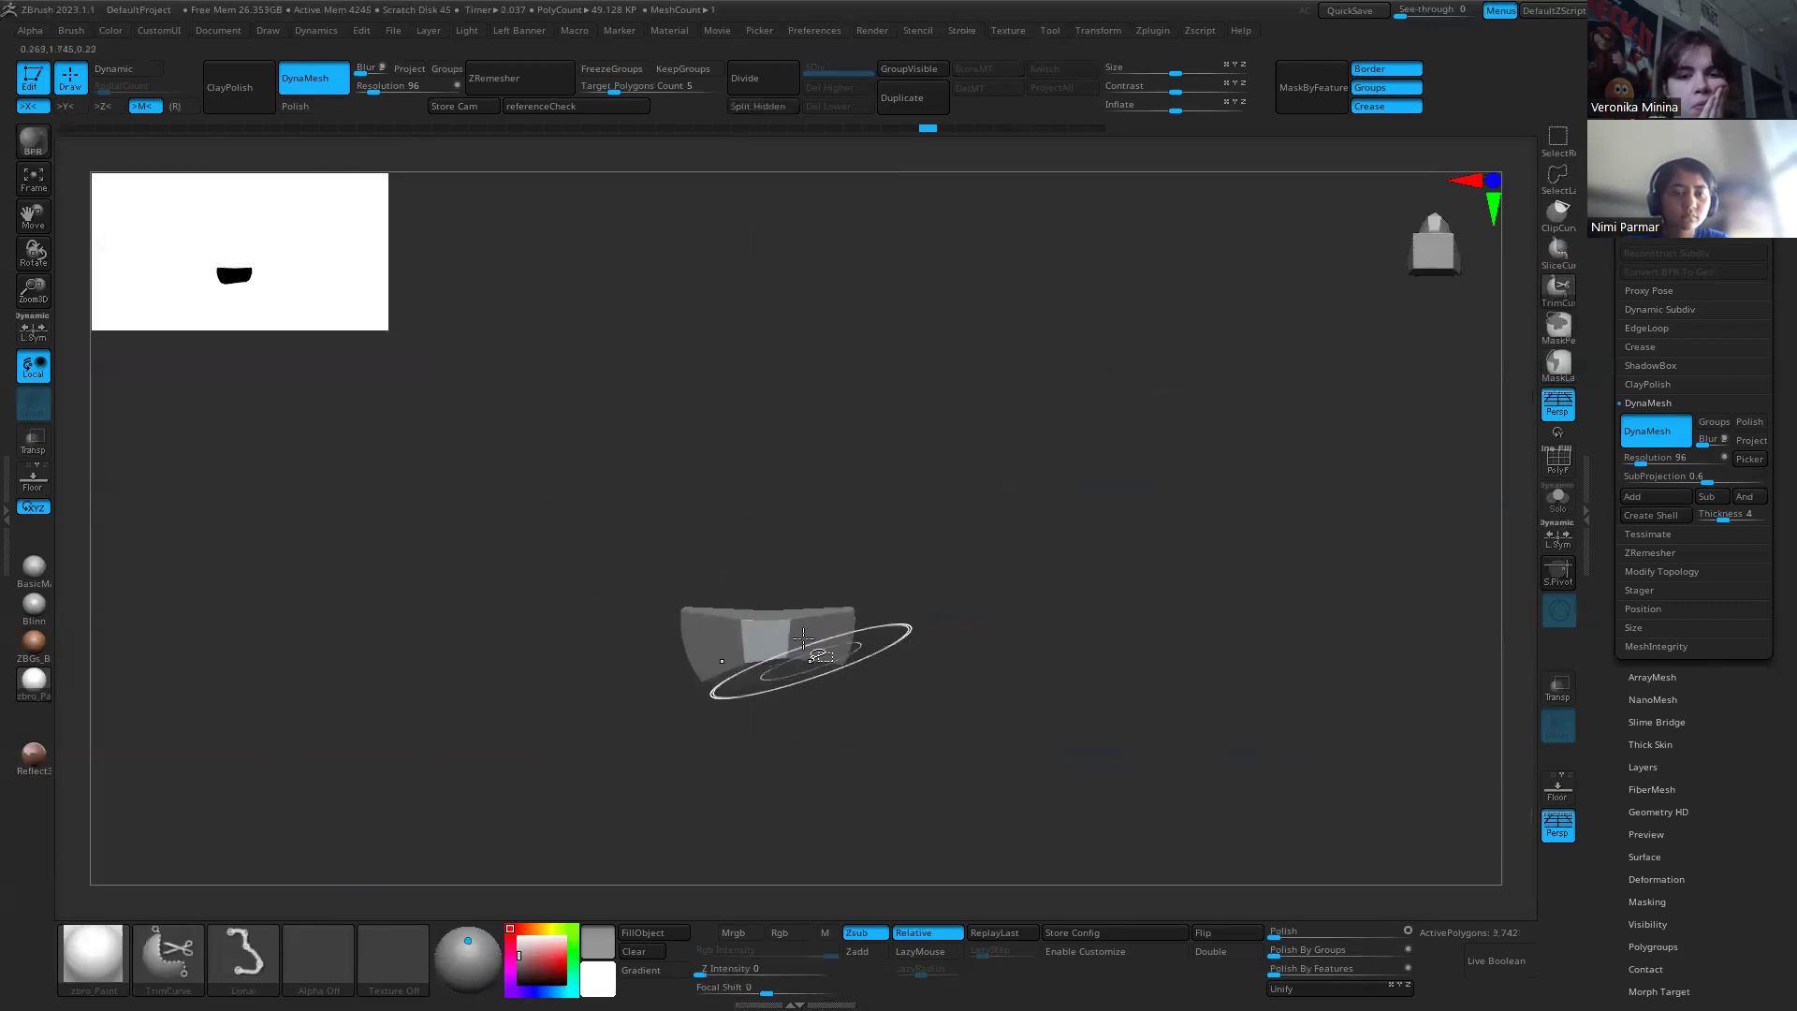
{"action": "left_click", "coordinate": [813, 654], "text": "ctrl+shift"}
{"action": "left_click_drag", "start_coordinate": [1235, 295], "coordinate": [1289, 375]}
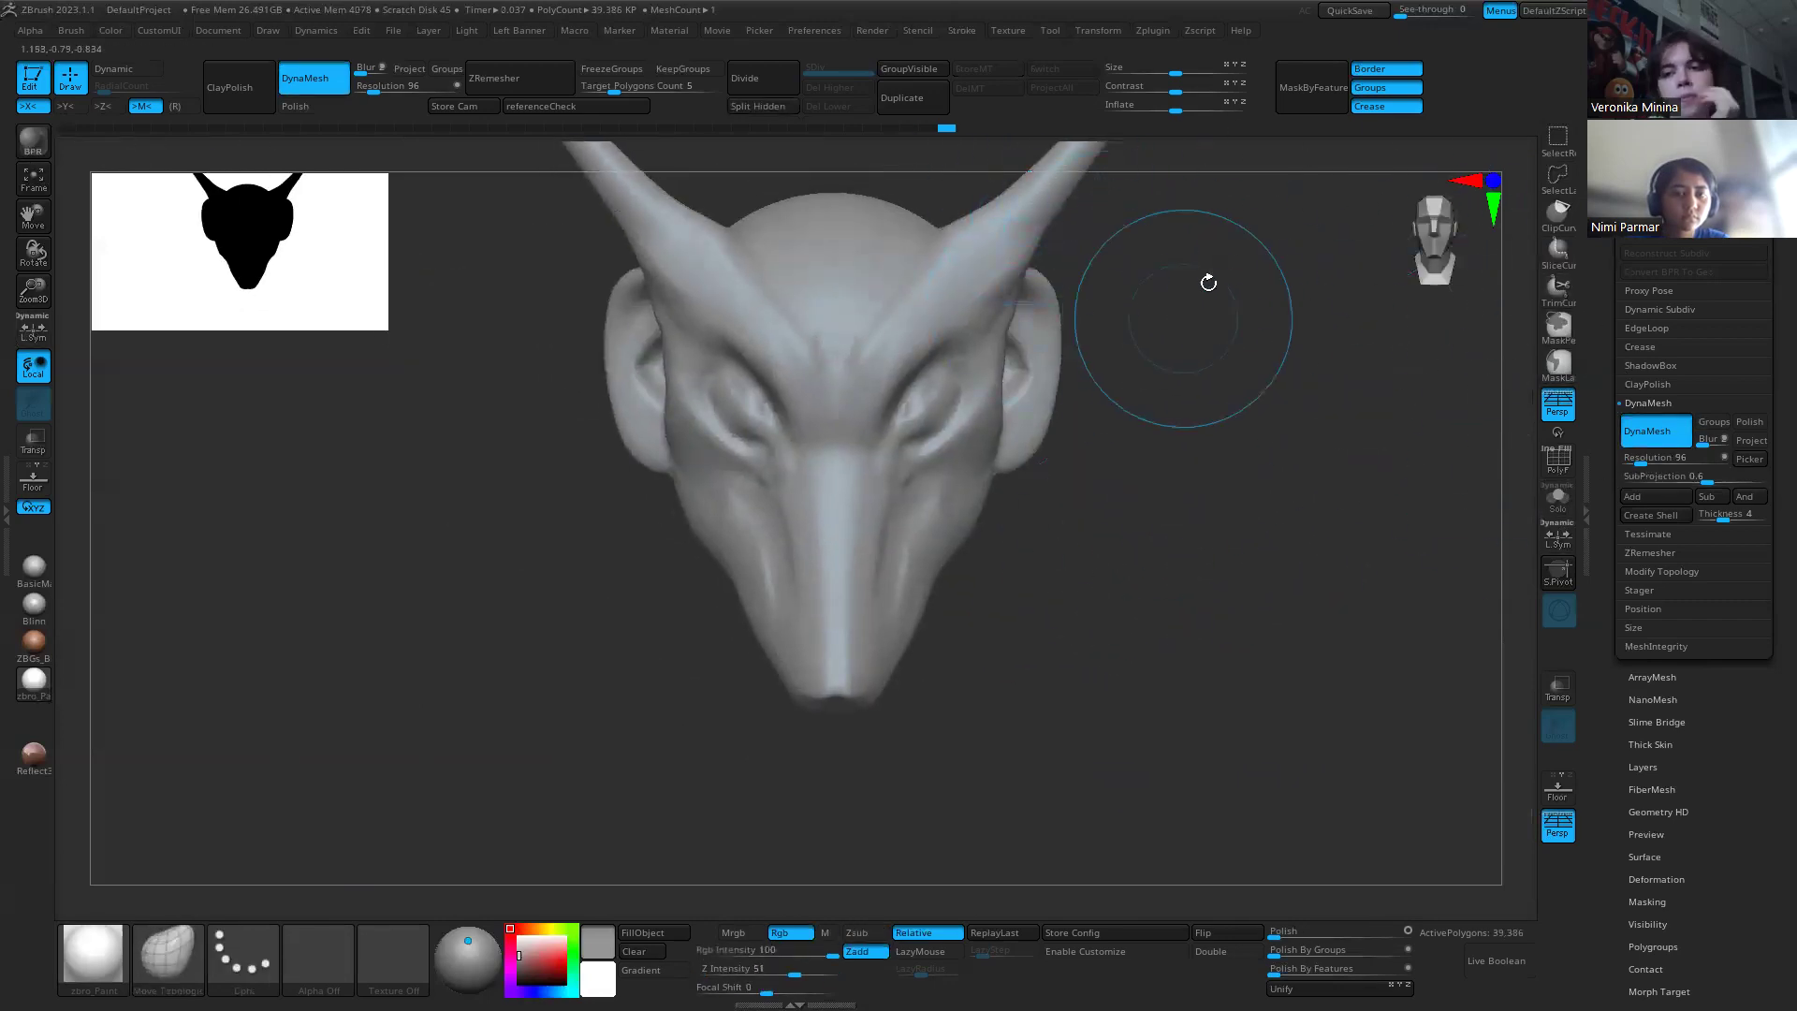
{"action": "key", "text": "space"}
{"action": "left_click", "coordinate": [1178, 357]}
Step: Try to pull the eye and cheek areas outward with the Move Topological brush, and undo the change
{"action": "mouse_move", "coordinate": [1303, 742]}
{"action": "left_mouse_down"}
{"action": "mouse_move", "coordinate": [1159, 718]}
{"action": "mouse_move", "coordinate": [950, 602]}
{"action": "mouse_move", "coordinate": [1149, 718]}
{"action": "mouse_move", "coordinate": [1087, 649]}
{"action": "left_mouse_up"}
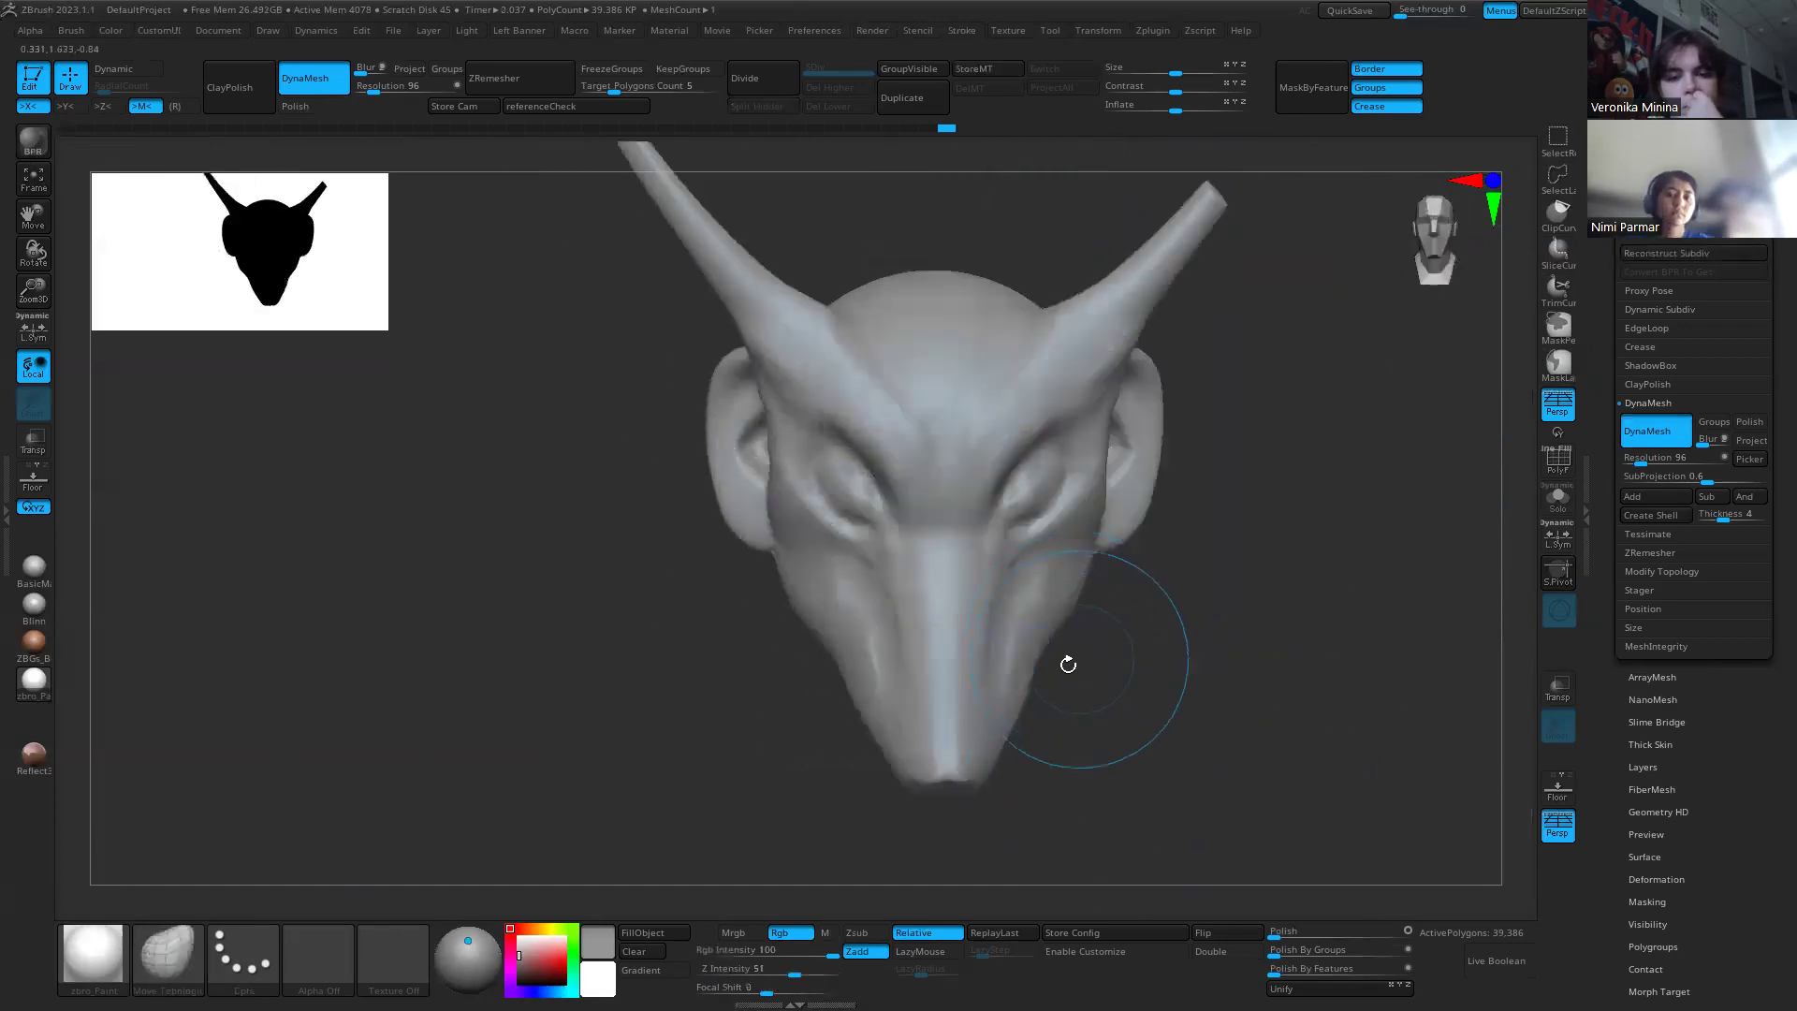
{"action": "left_click_drag", "start_coordinate": [1234, 372], "coordinate": [1082, 661]}
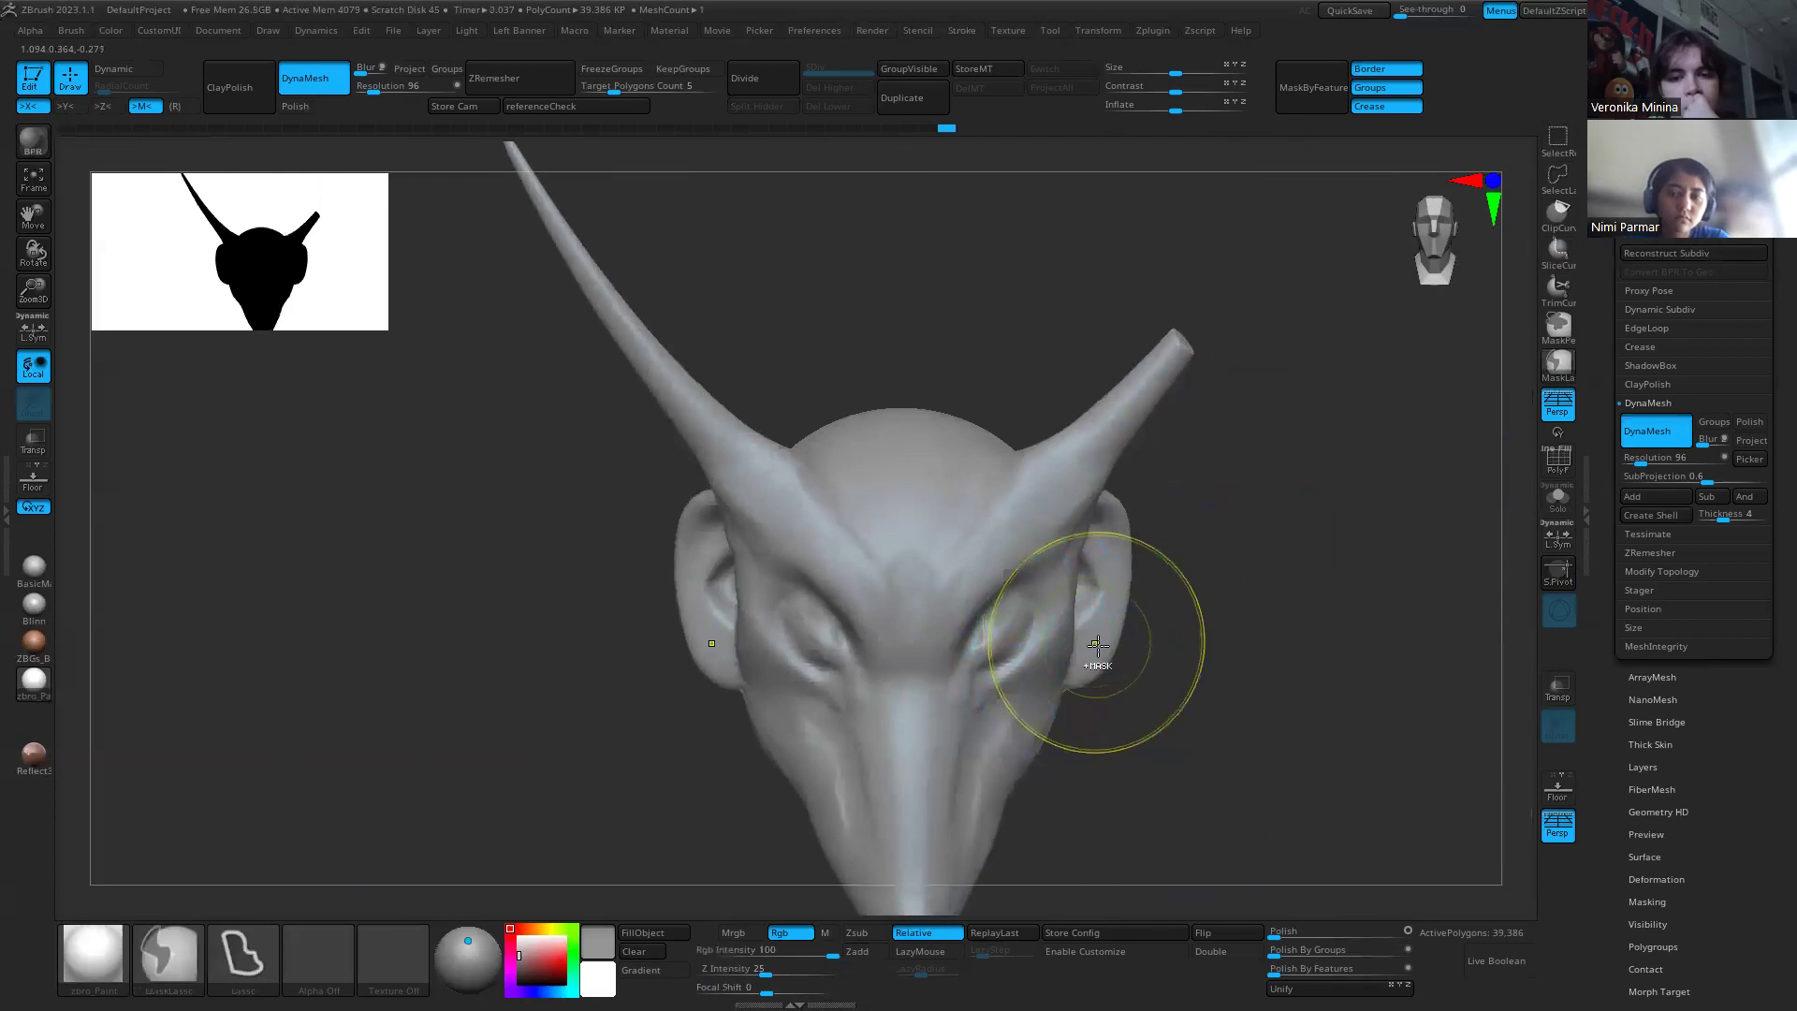
{"action": "mouse_move", "coordinate": [985, 577]}
{"action": "left_mouse_down"}
{"action": "mouse_move", "coordinate": [1151, 608]}
{"action": "mouse_move", "coordinate": [1111, 722]}
{"action": "mouse_move", "coordinate": [1035, 721]}
{"action": "left_mouse_up"}
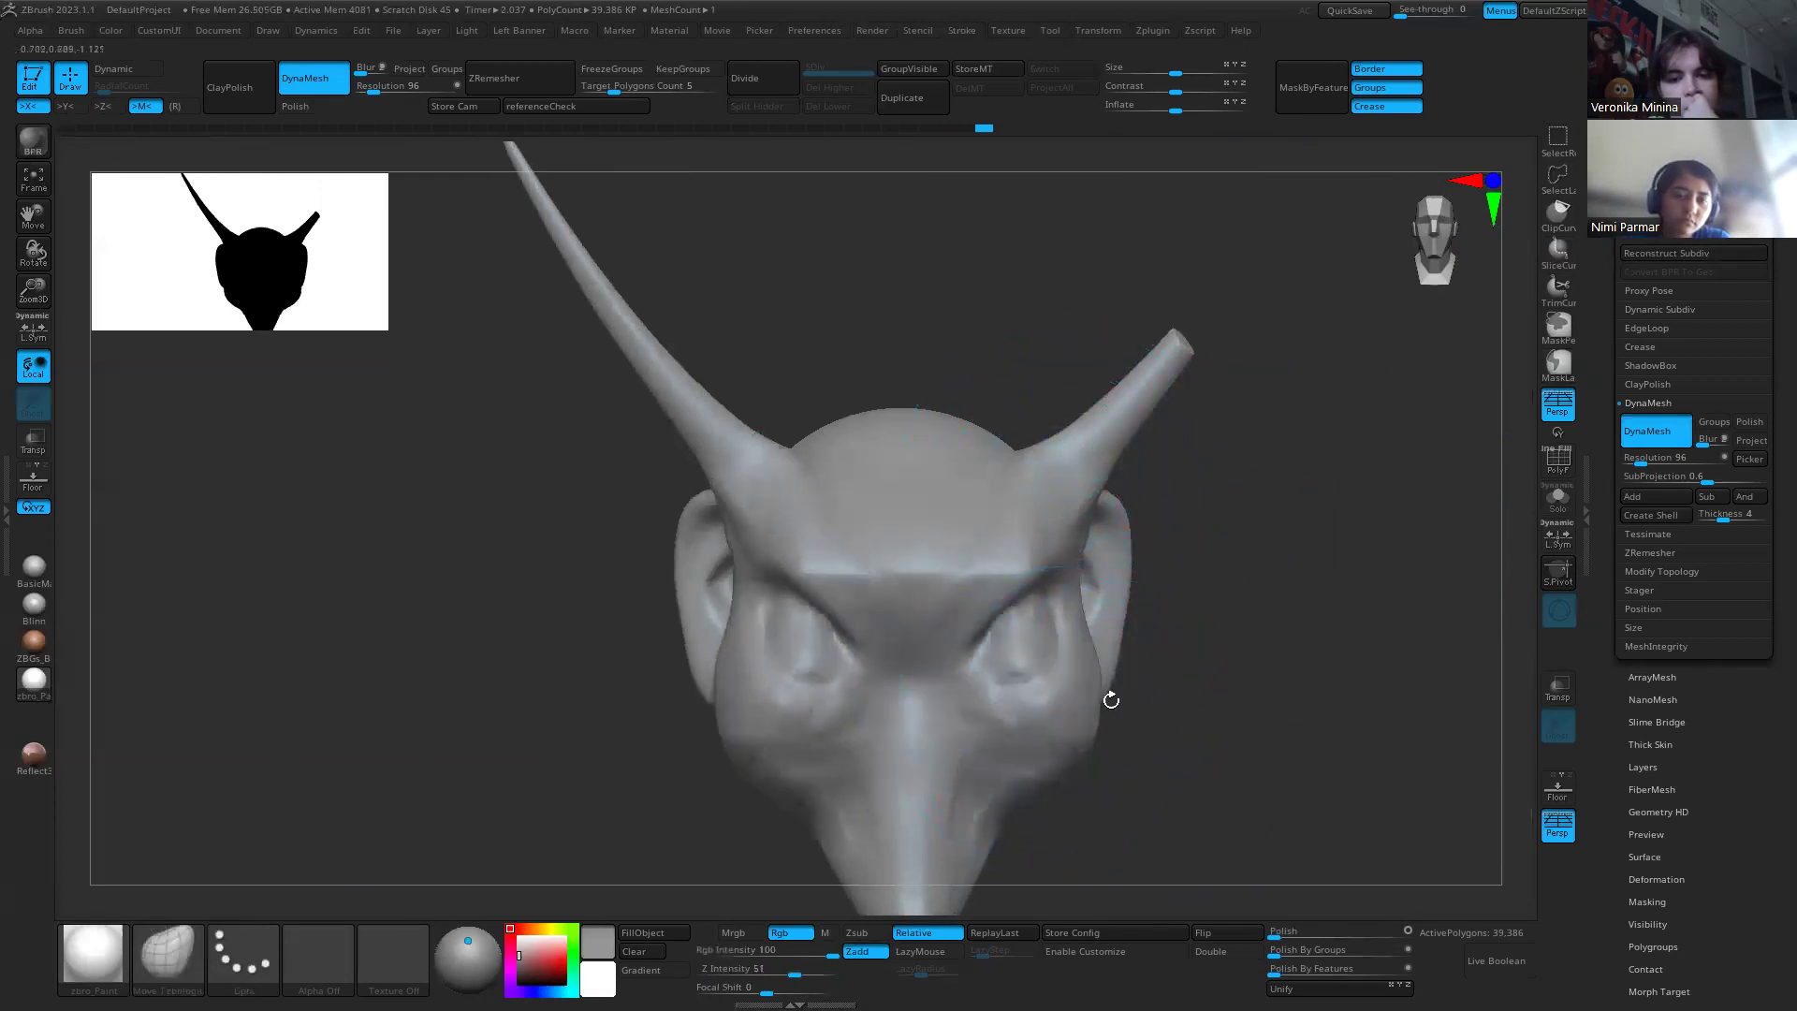
{"action": "key", "text": "ctrl"}
{"action": "left_click", "coordinate": [1204, 714], "text": "ctrl"}
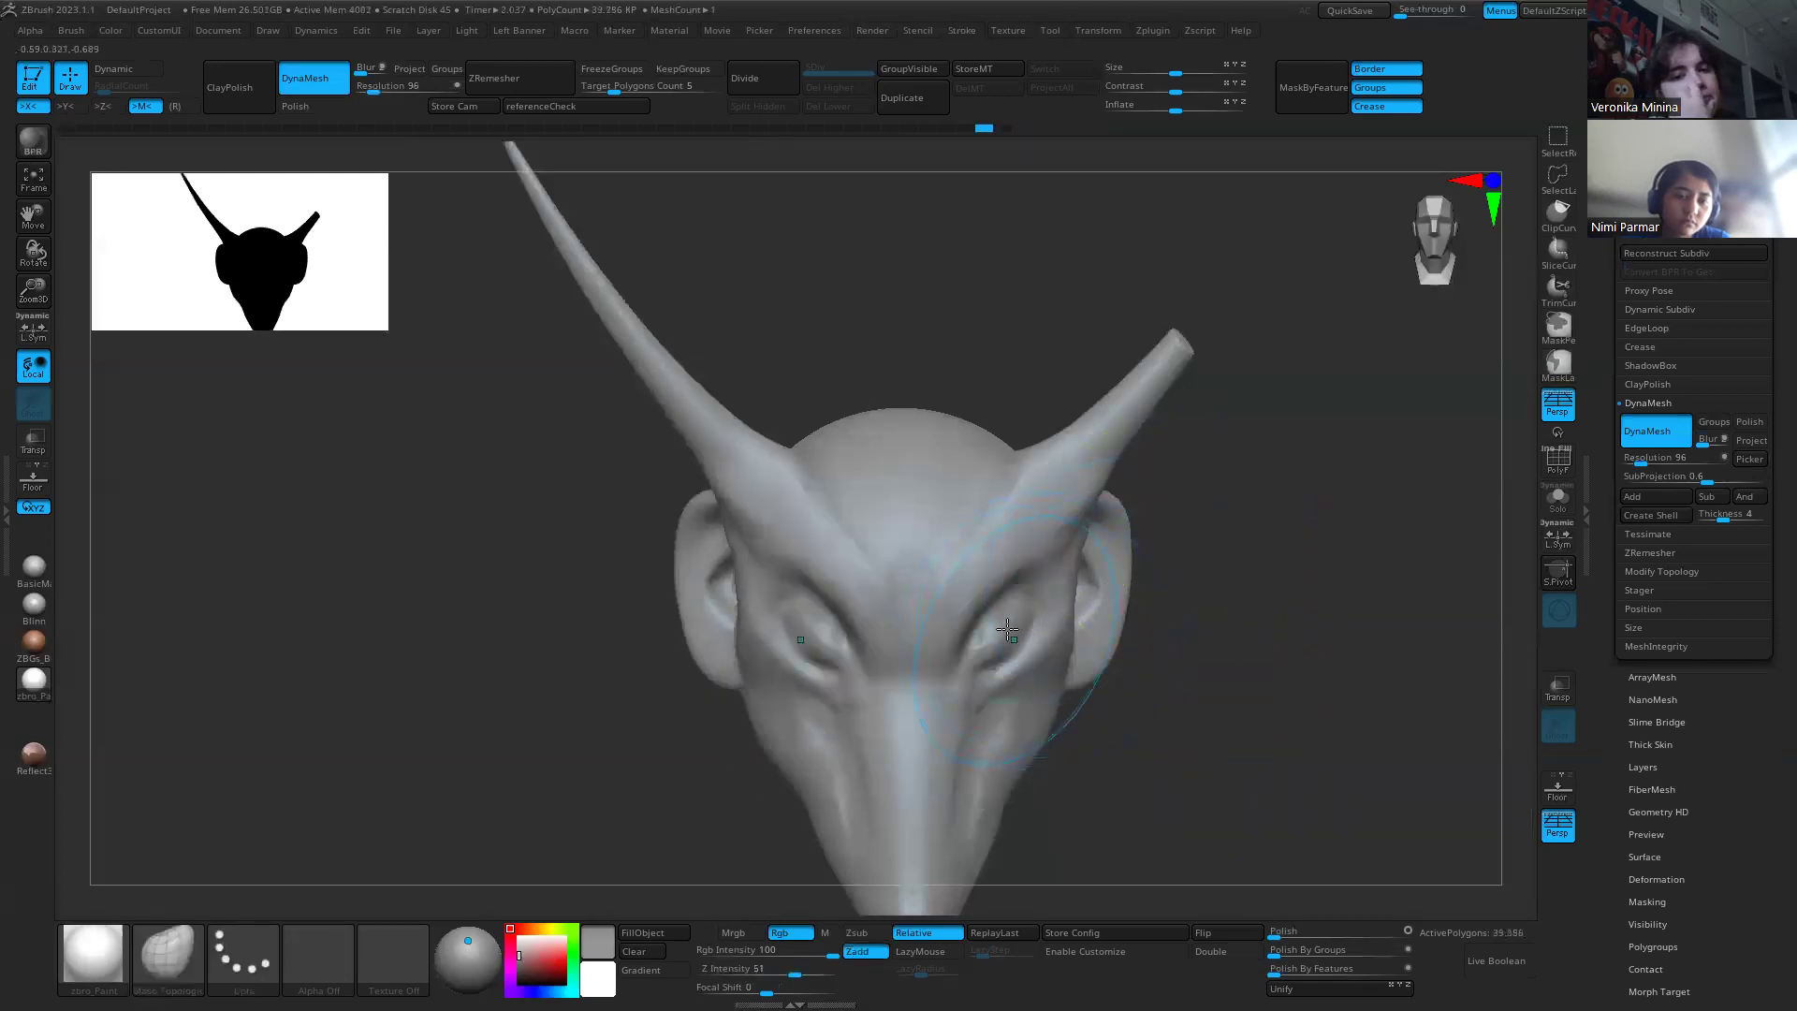
Step: Check the head's wireframe and polygroups in the front view with the polyframe display, and turn the display off
{"action": "key", "text": "shift+f"}
{"action": "left_click_drag", "start_coordinate": [1195, 718], "coordinate": [1148, 622]}
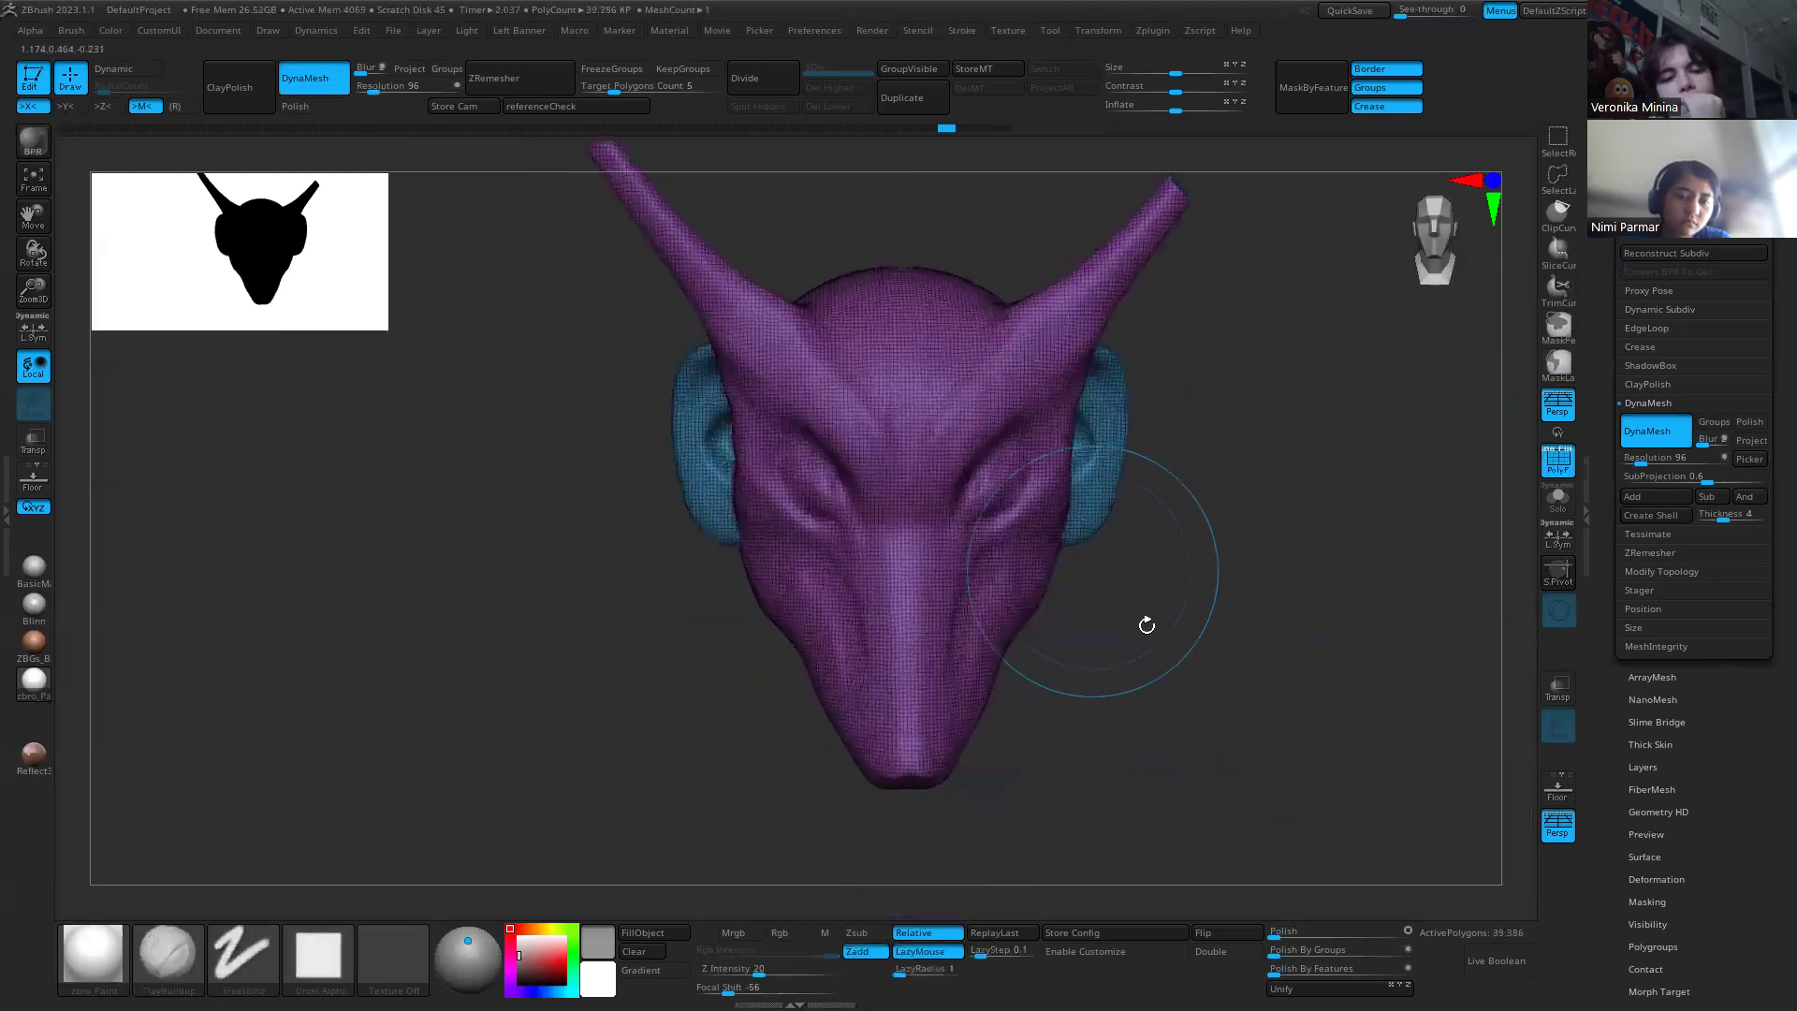
{"action": "key", "text": "shift+f"}
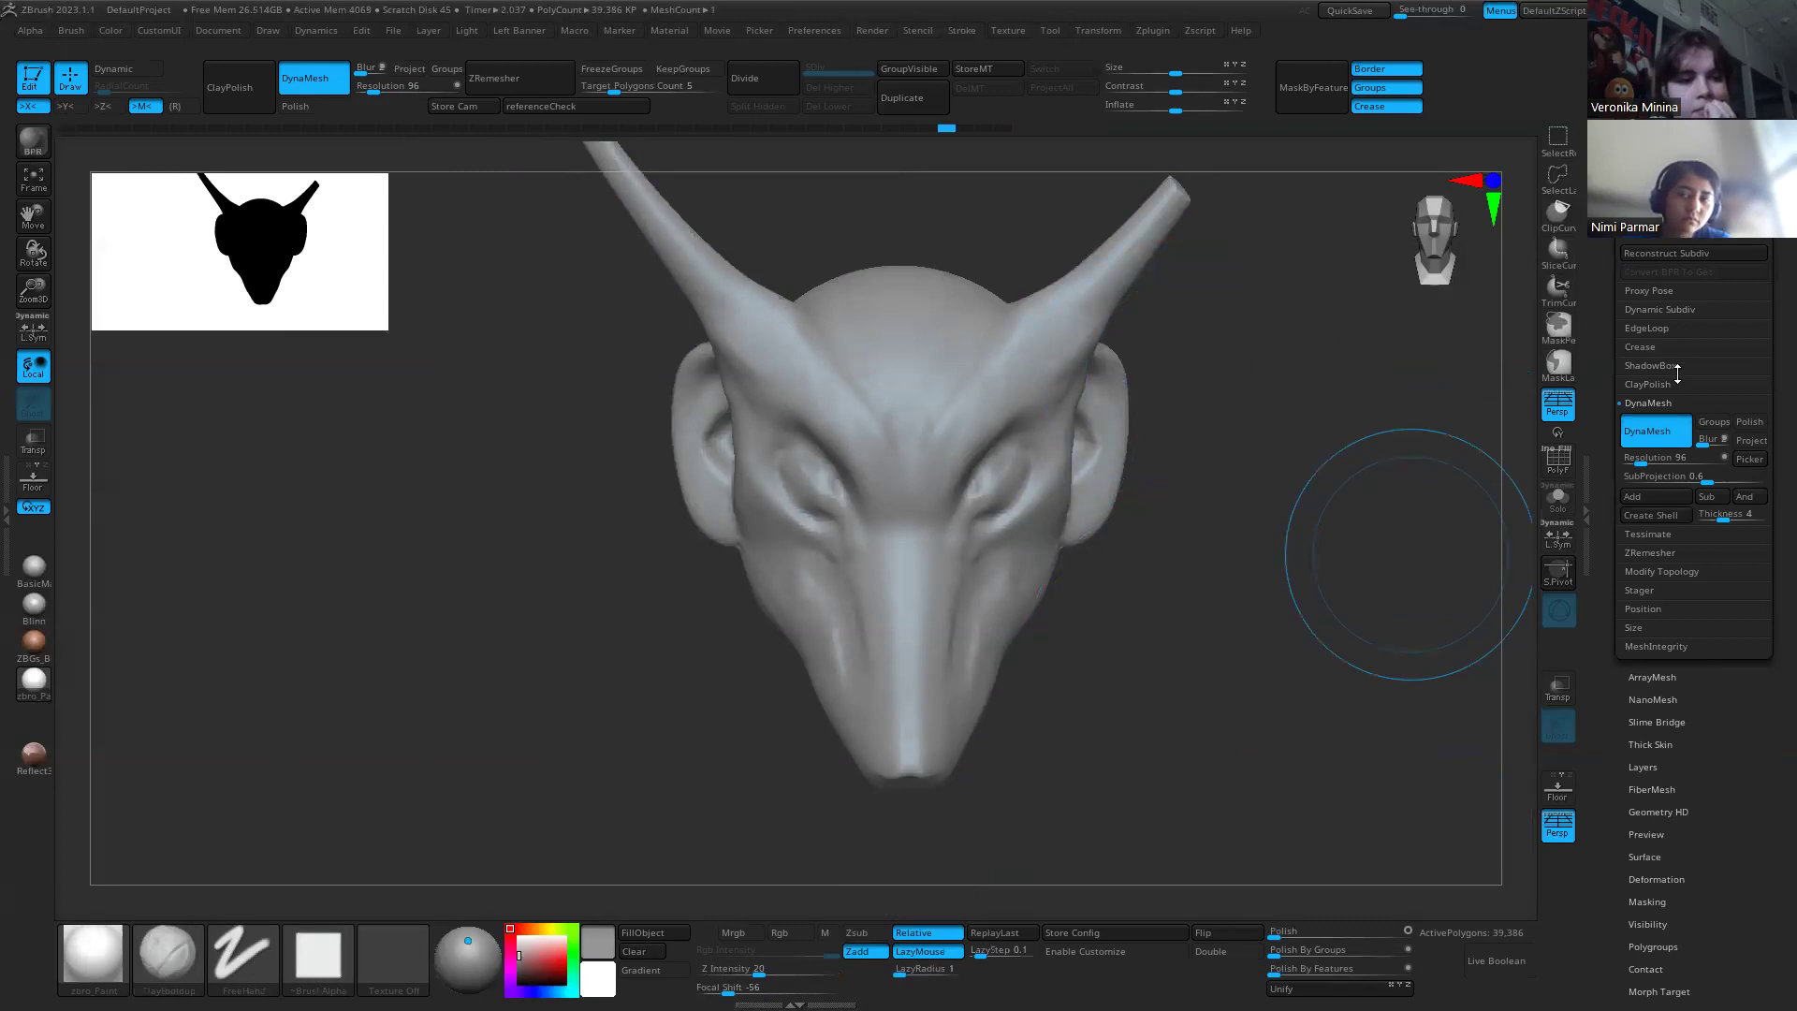
Step: Open the ZRemesher settings and examine the DynaMesh wireframe around the head's eyes and ears with the polyframe display
{"action": "left_click", "coordinate": [1654, 402]}
{"action": "left_click", "coordinate": [1663, 440]}
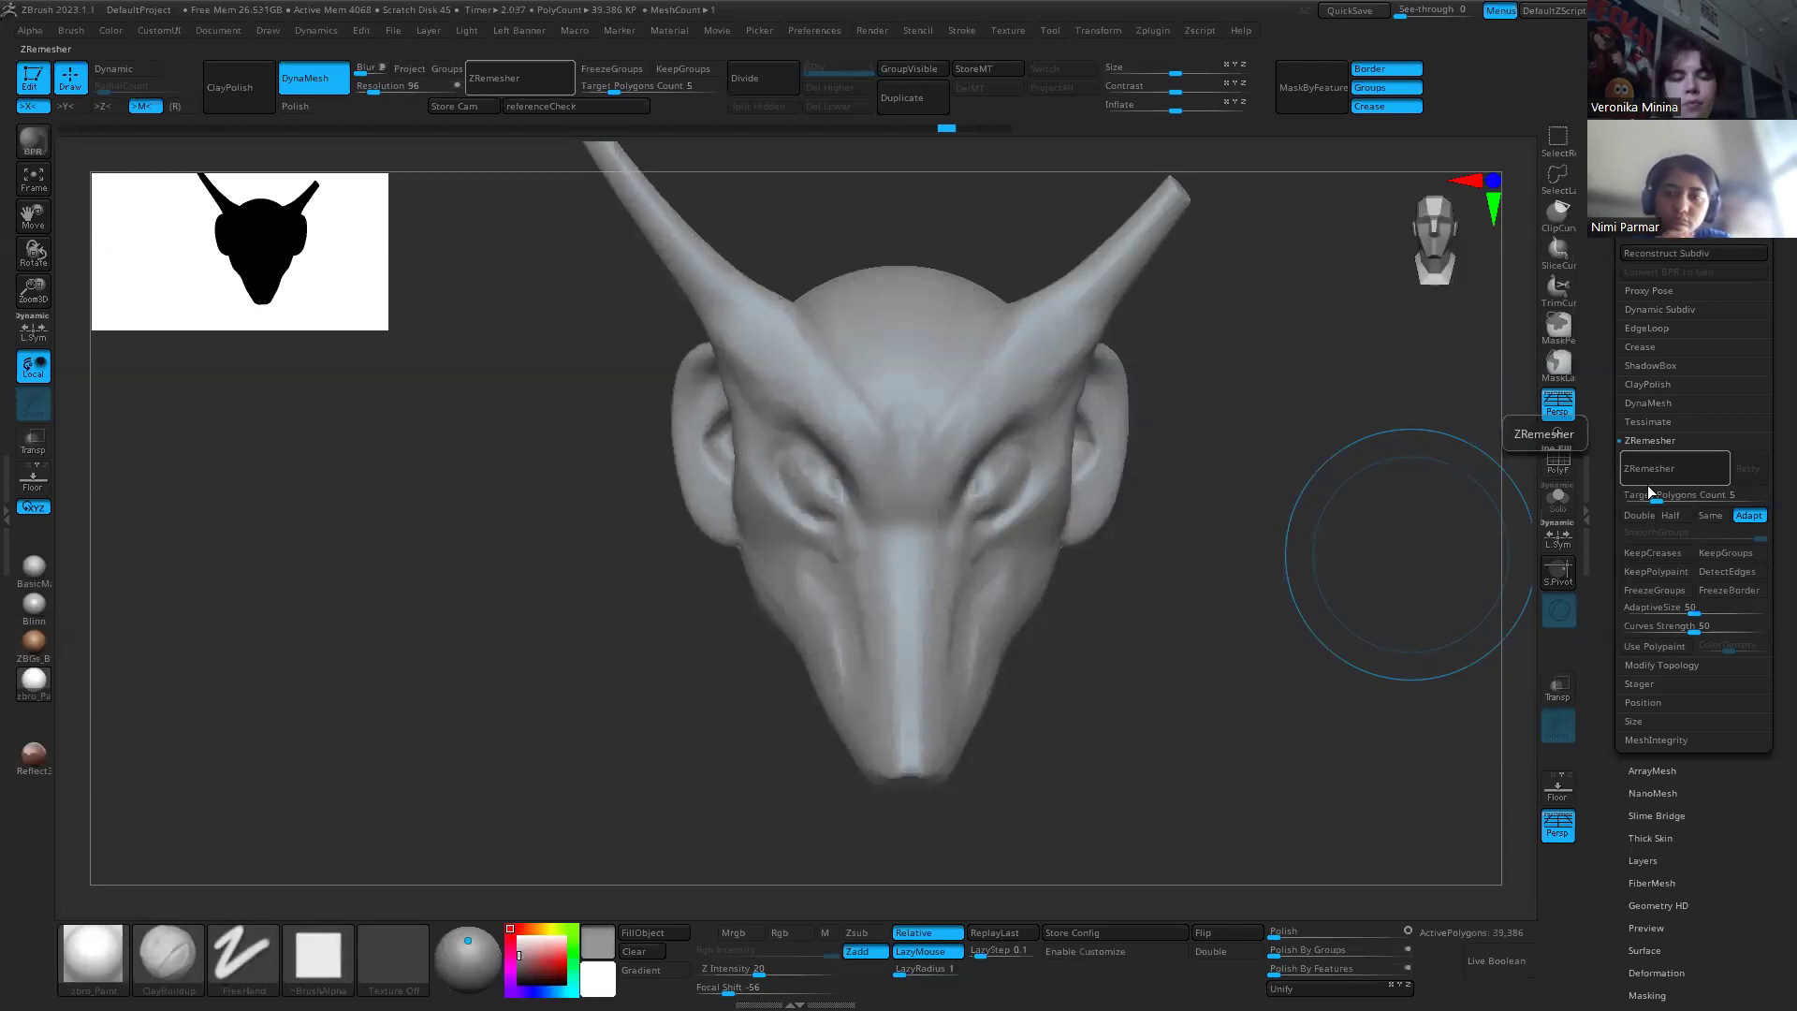
{"action": "mouse_move", "coordinate": [1191, 562]}
{"action": "left_mouse_down"}
{"action": "mouse_move", "coordinate": [1145, 671]}
{"action": "mouse_move", "coordinate": [986, 524]}
{"action": "left_mouse_up"}
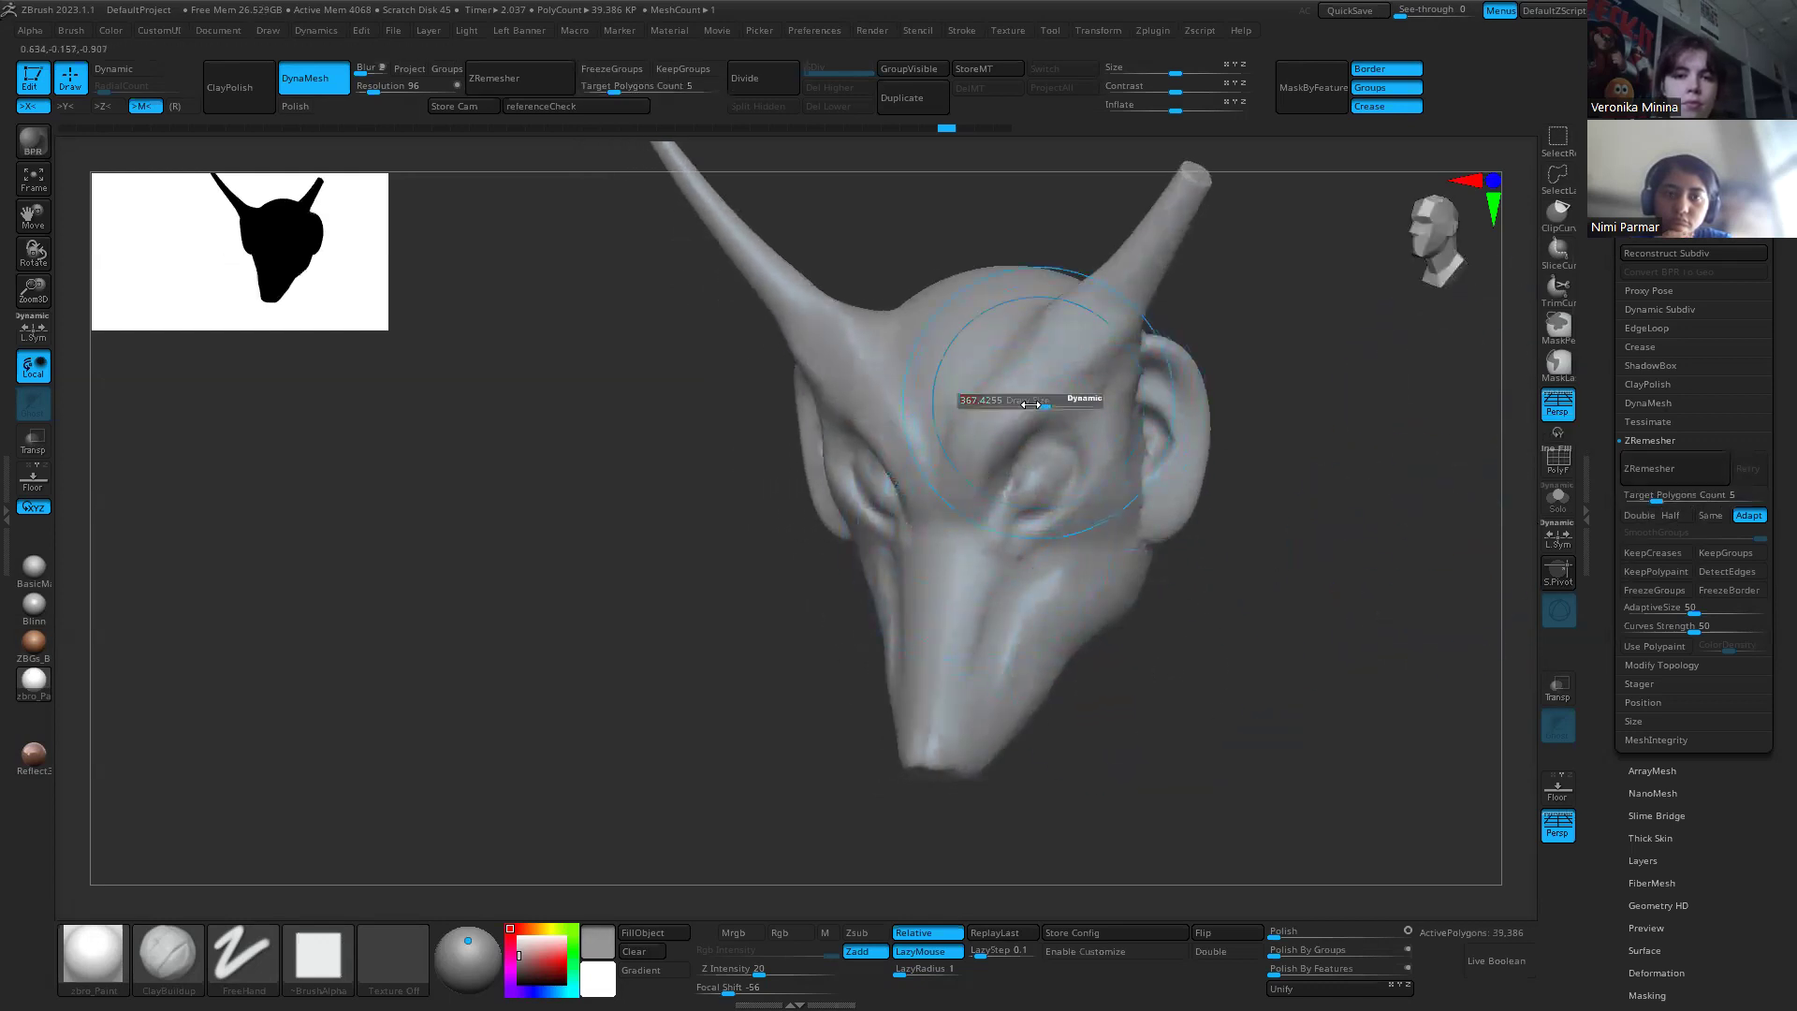
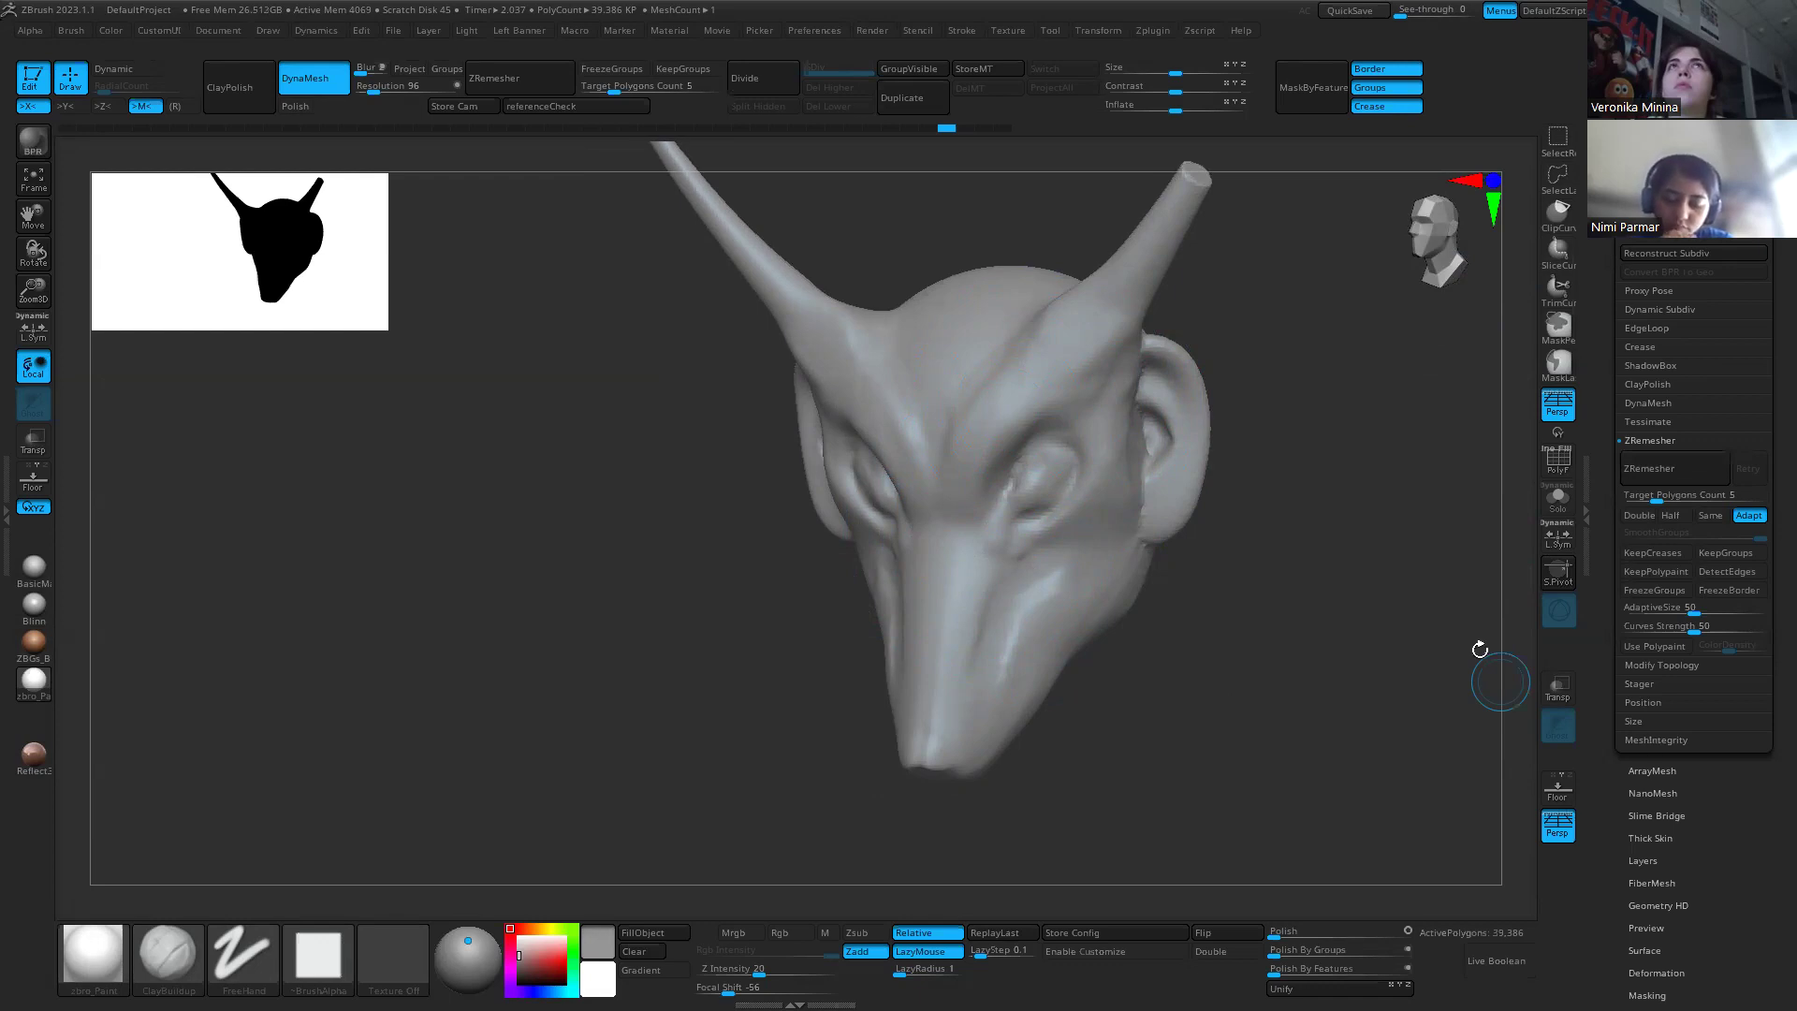
{"action": "mouse_move", "coordinate": [1329, 652]}
{"action": "left_mouse_down"}
{"action": "mouse_move", "coordinate": [1296, 605]}
{"action": "mouse_move", "coordinate": [1267, 614]}
{"action": "mouse_move", "coordinate": [1303, 612]}
{"action": "mouse_move", "coordinate": [1521, 468]}
{"action": "left_mouse_up"}
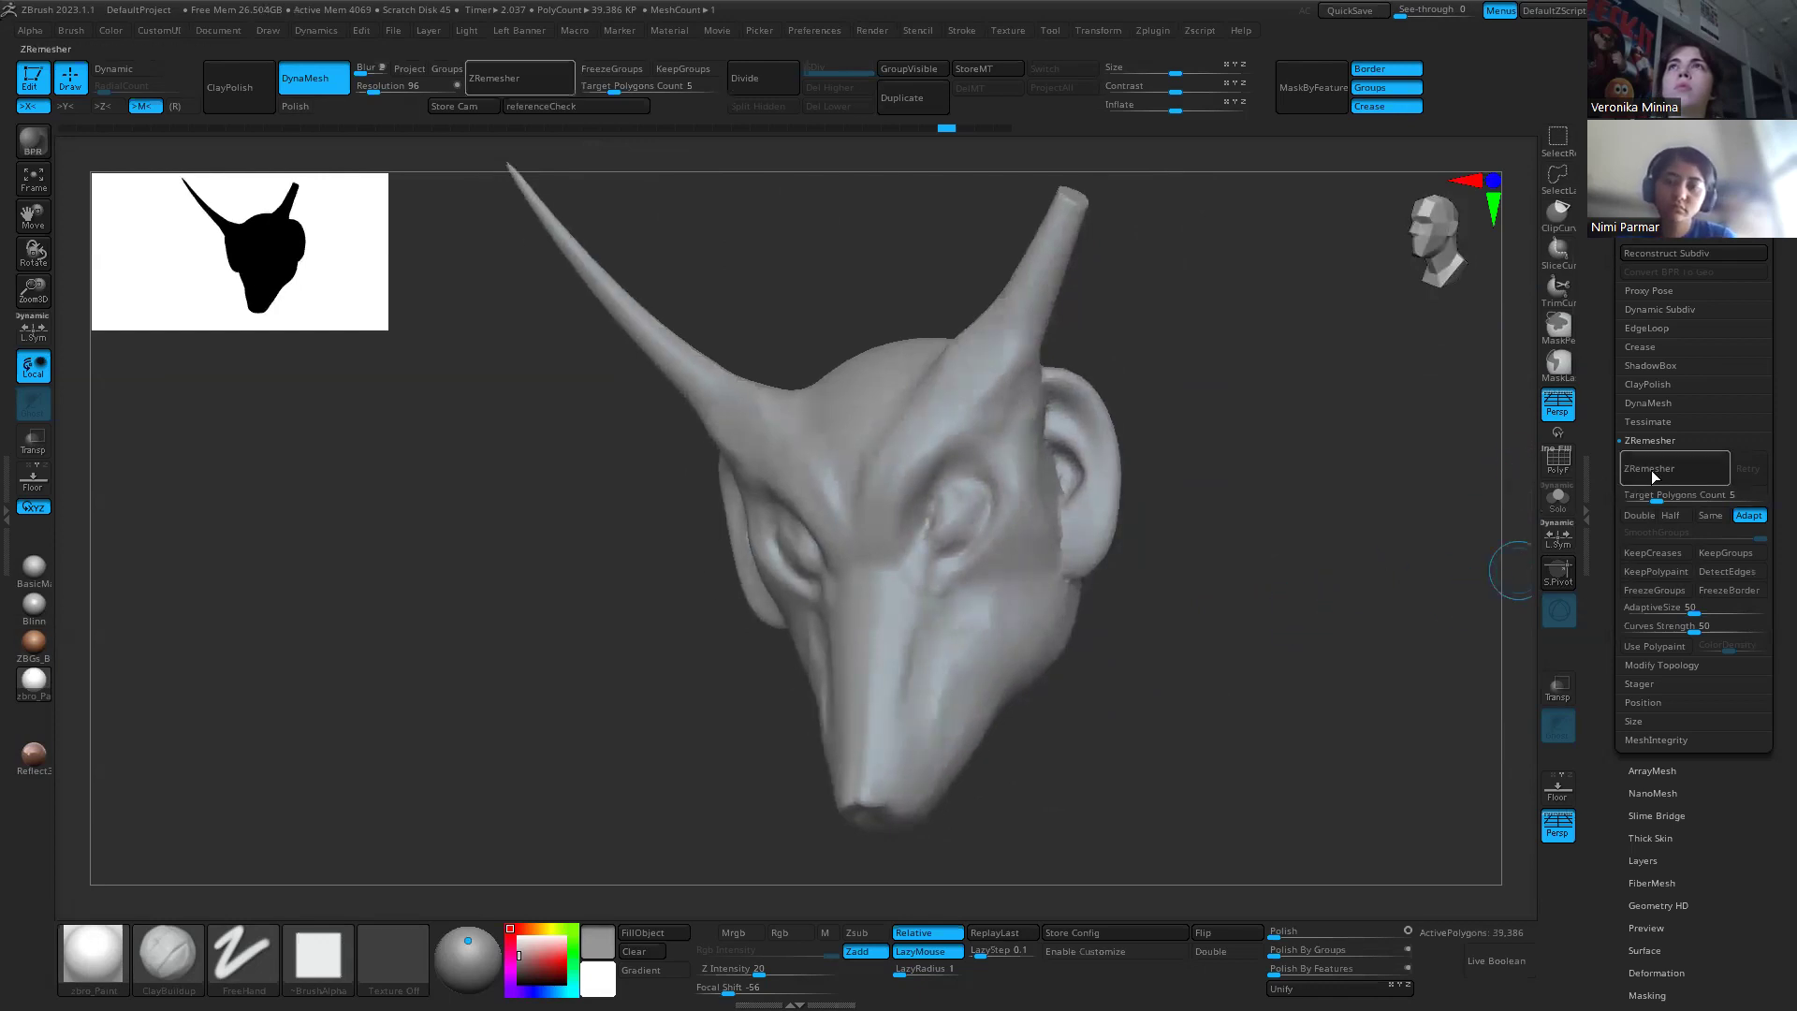
{"action": "key", "text": "shift+f"}
{"action": "right_click_drag", "start_coordinate": [917, 475], "coordinate": [990, 541], "text": "alt"}
{"action": "mouse_move", "coordinate": [1076, 582]}
{"action": "right_mouse_down", "text": "alt"}
{"action": "mouse_move", "coordinate": [998, 524]}
{"action": "mouse_move", "coordinate": [933, 557]}
{"action": "right_mouse_up", "text": "alt"}
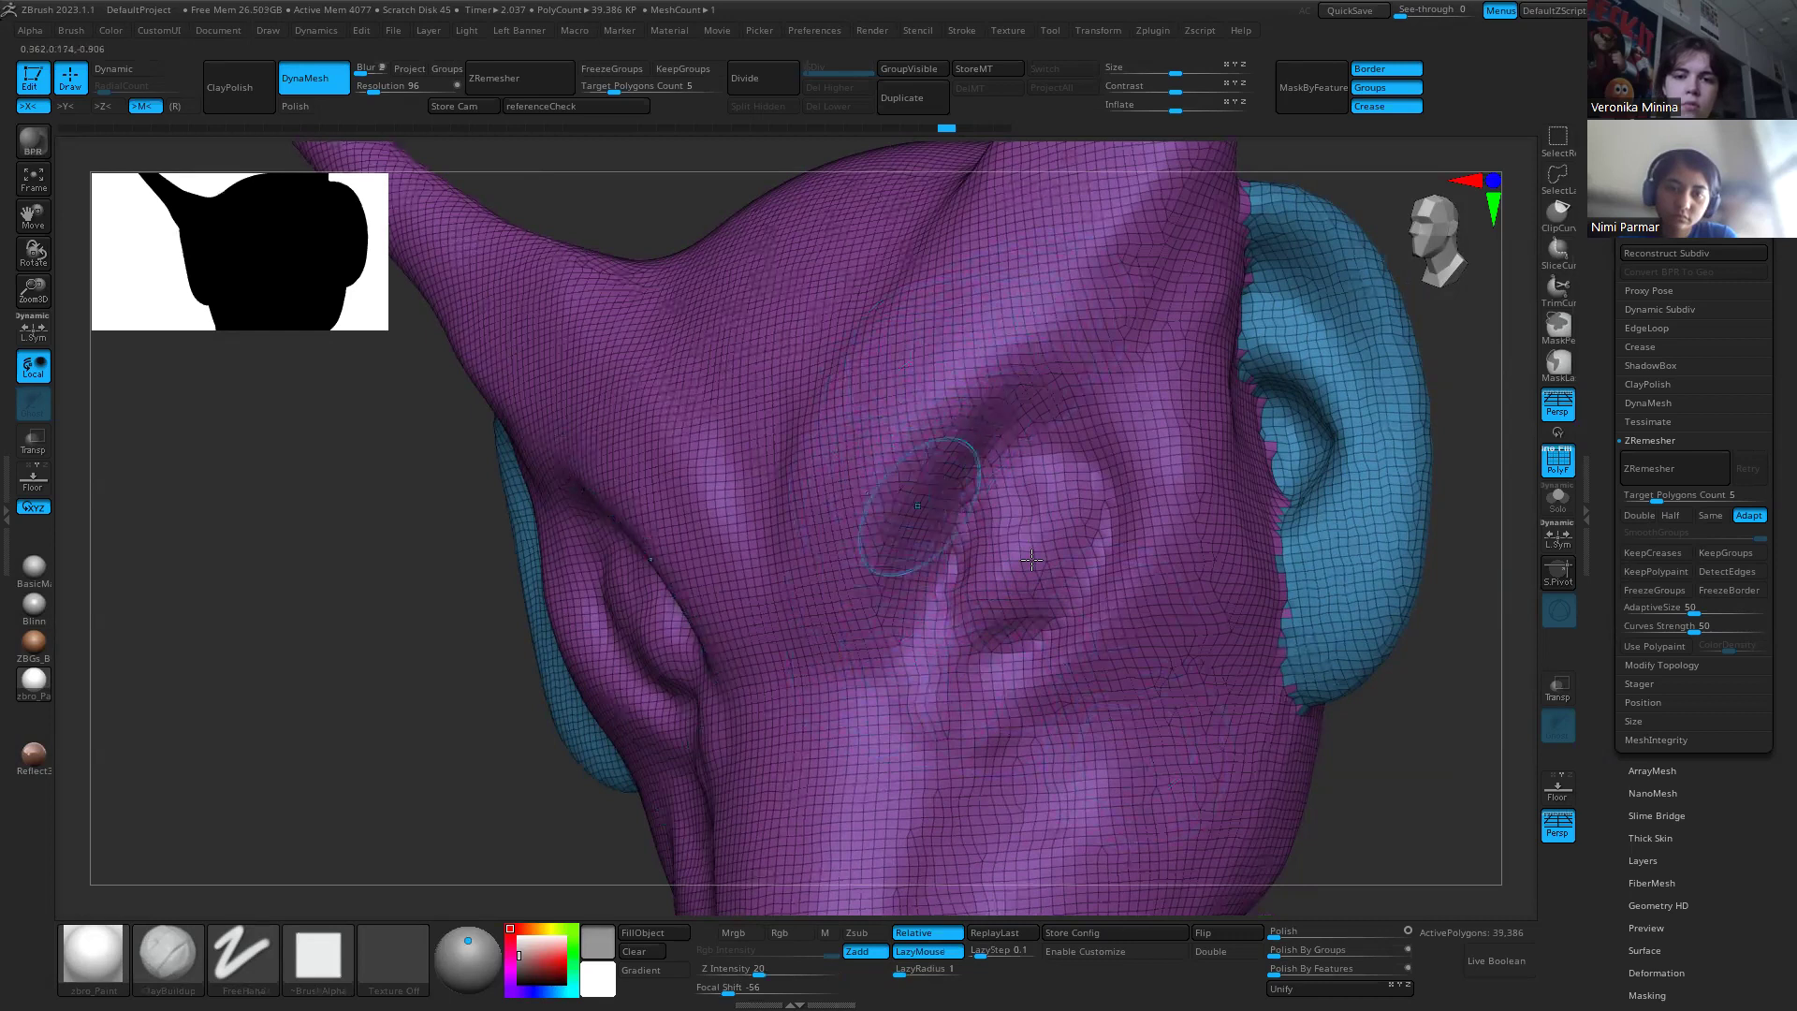
Step: Remesh the head with ZRemesher at a target polygon count of 5, inspect the topology, and undo the remesh
{"action": "left_click", "coordinate": [1675, 468]}
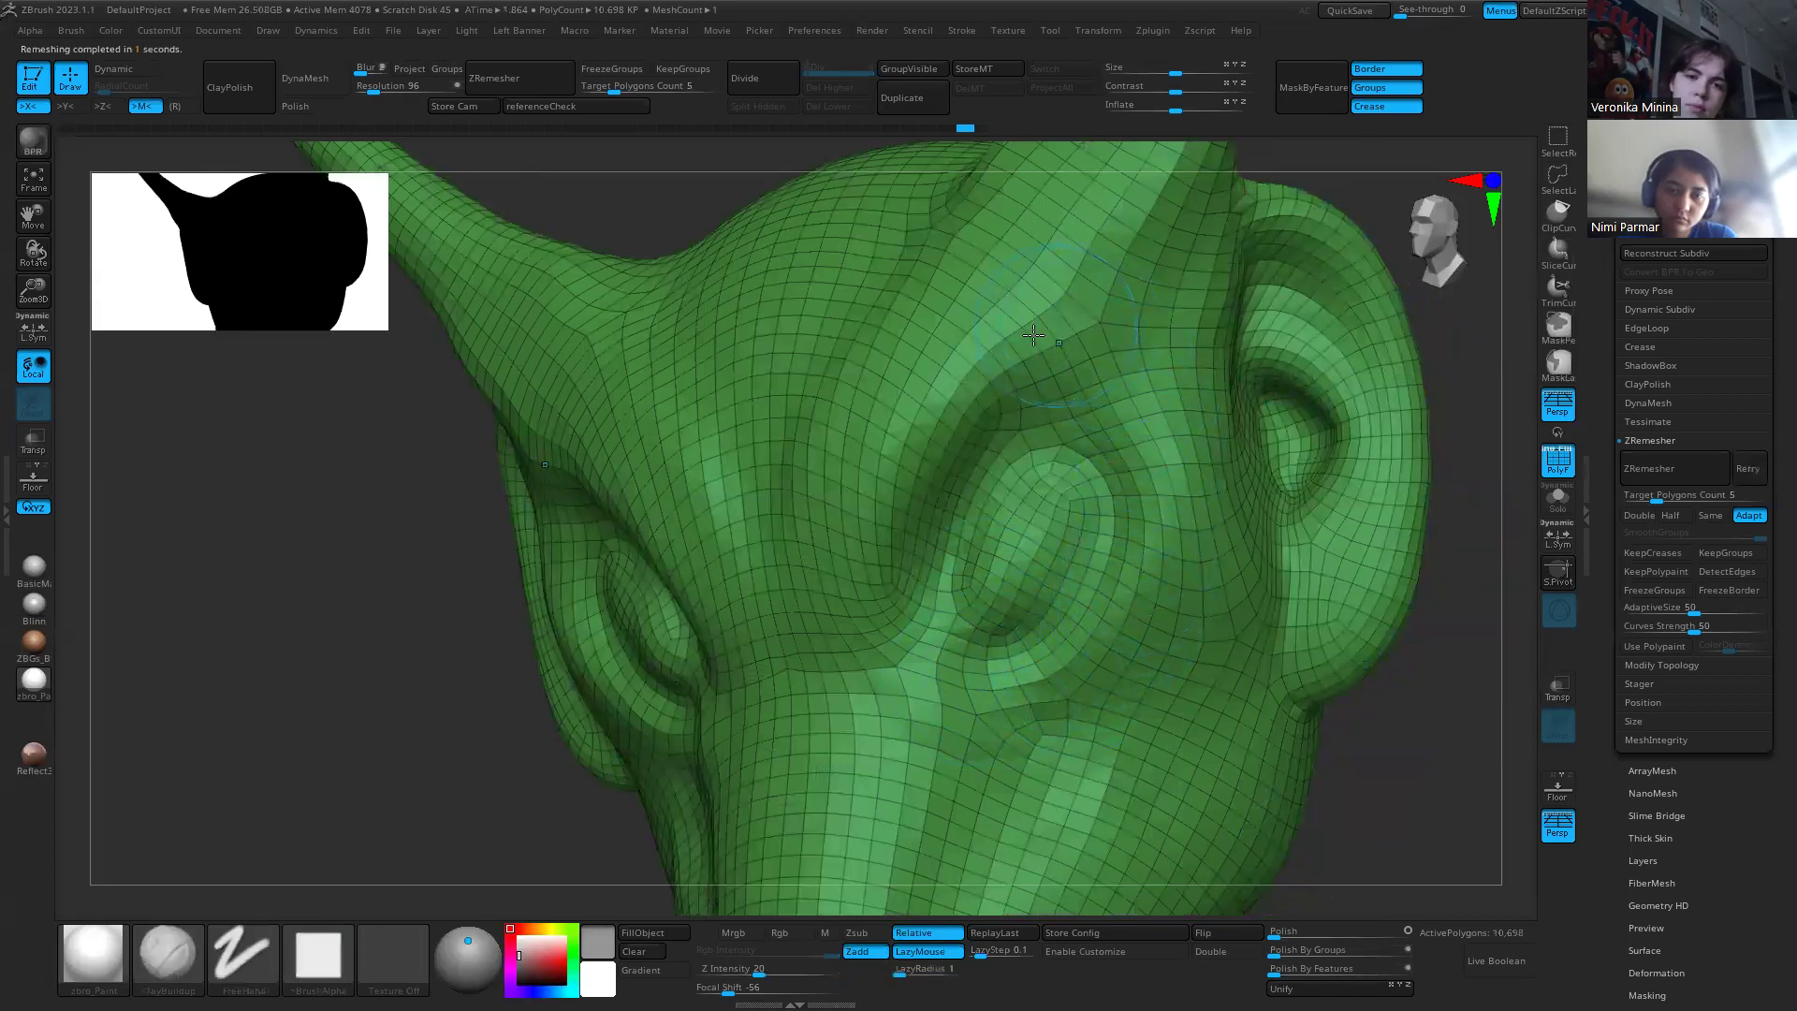
{"action": "left_click_drag", "start_coordinate": [1423, 822], "coordinate": [1232, 720]}
{"action": "left_click_drag", "start_coordinate": [1106, 776], "coordinate": [1181, 730]}
{"action": "key", "text": "ctrl+z"}
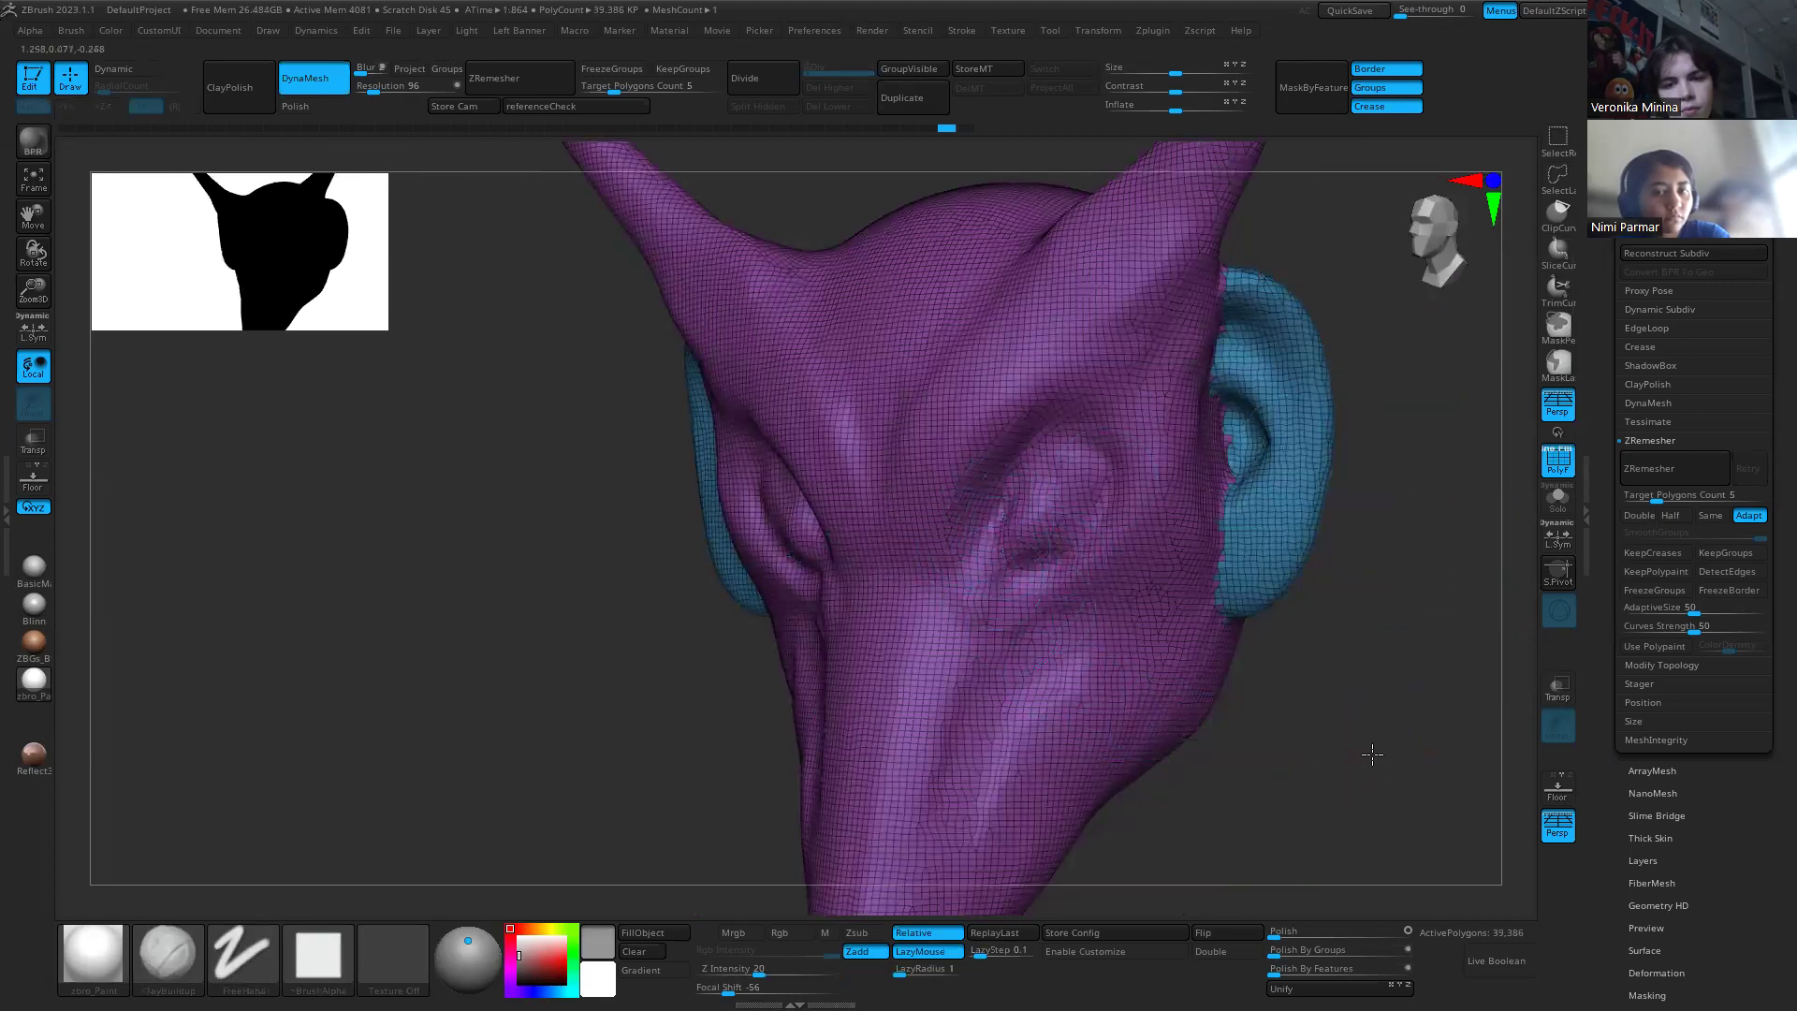
Step: Return the head to the front view, remesh it with ZRemesher at target polygon count 5, and hide the polyframe
{"action": "left_click_drag", "start_coordinate": [1371, 754], "coordinate": [1487, 634], "text": "shift"}
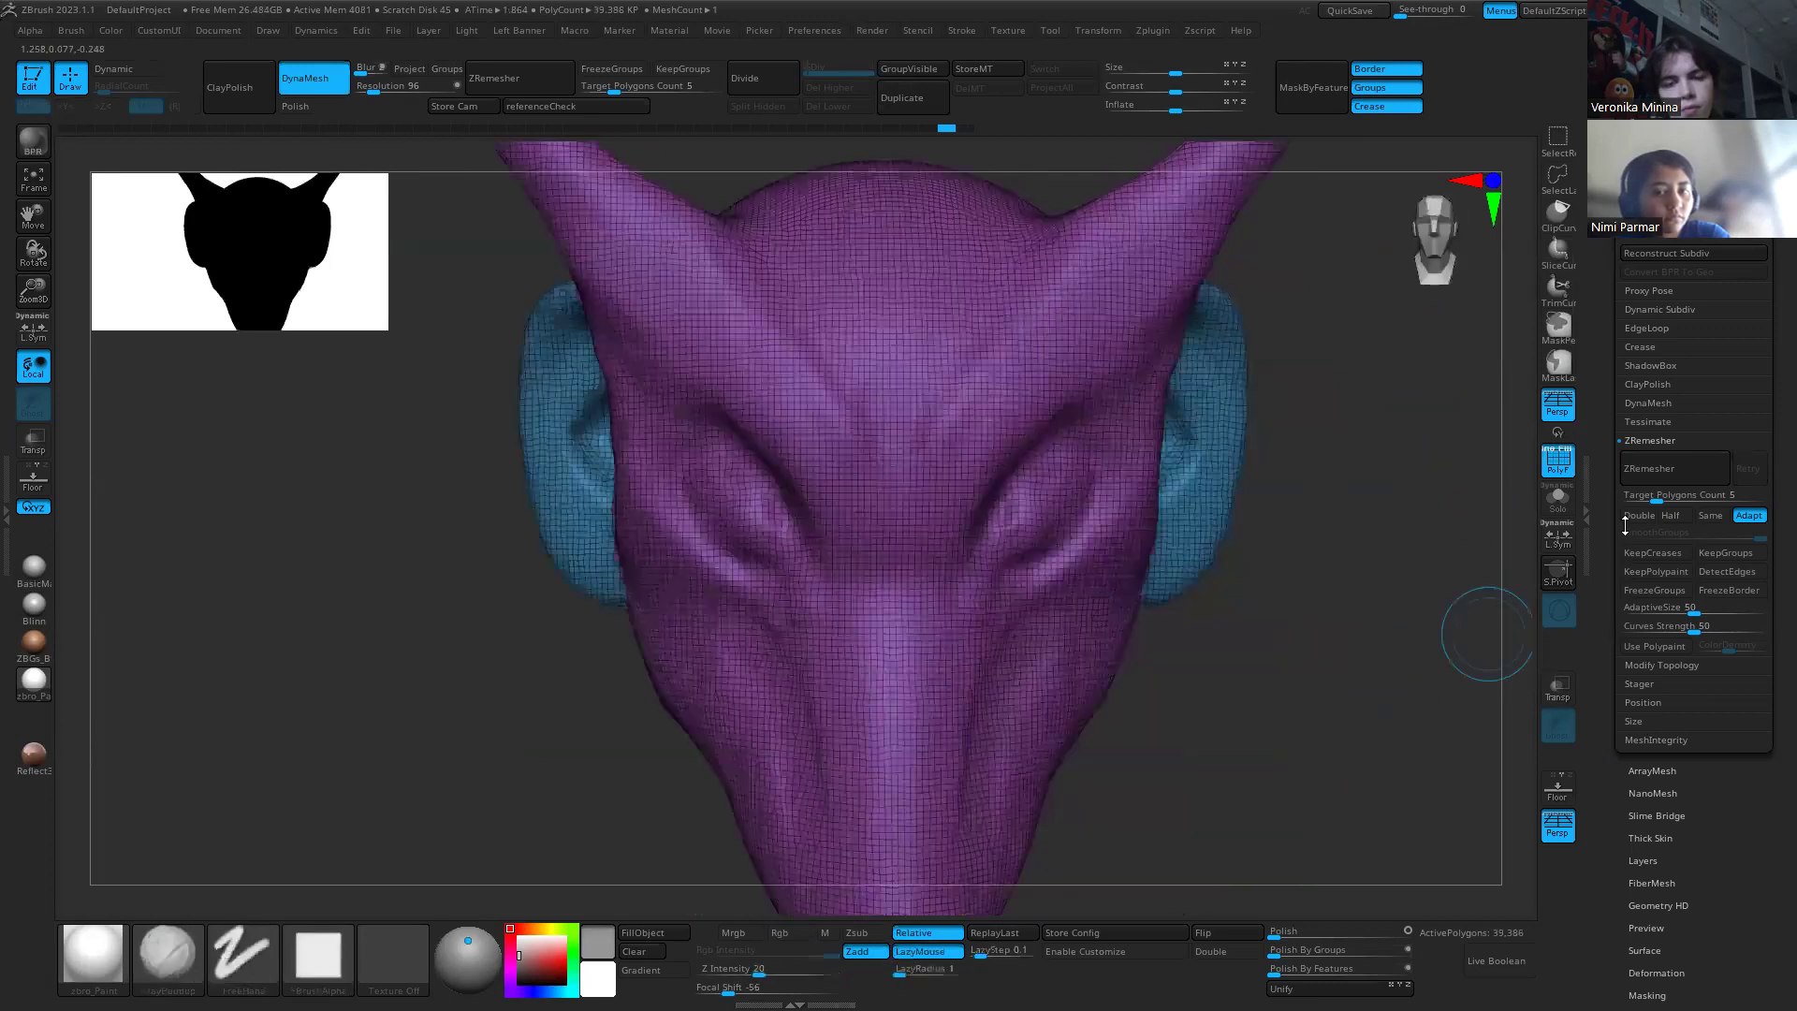
{"action": "left_click", "coordinate": [1665, 475]}
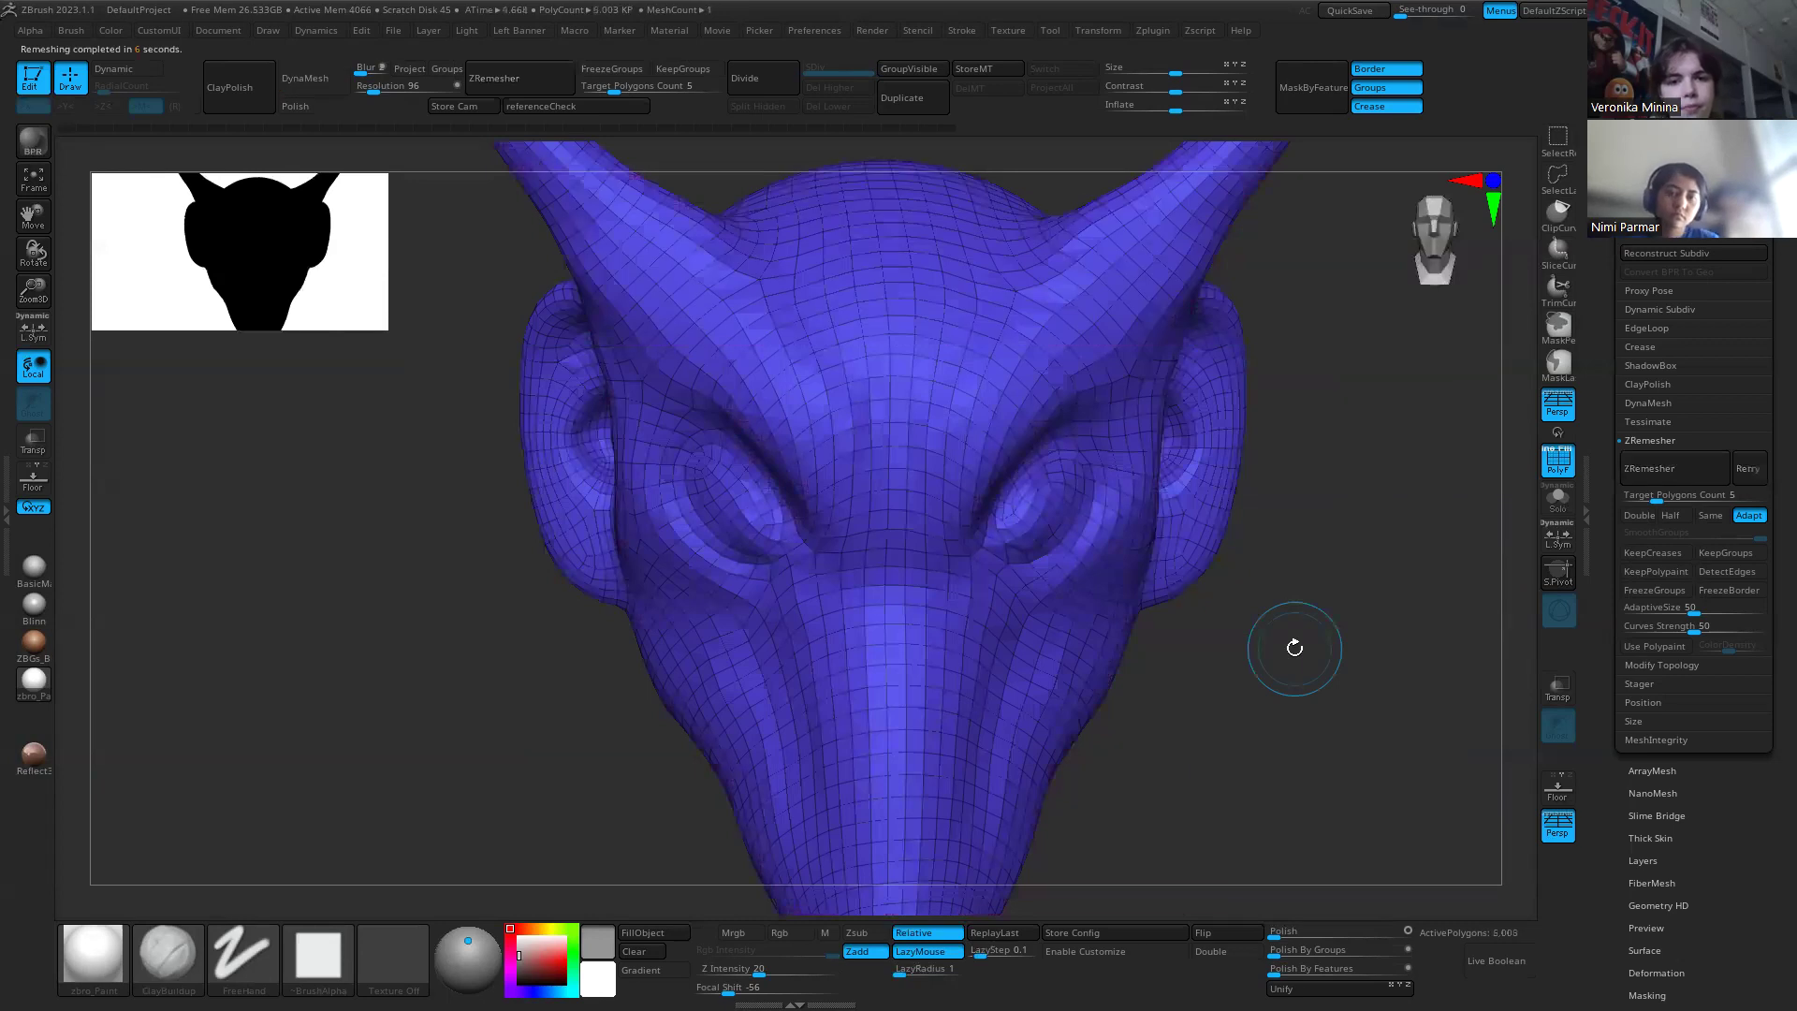
{"action": "key", "text": "shift+f"}
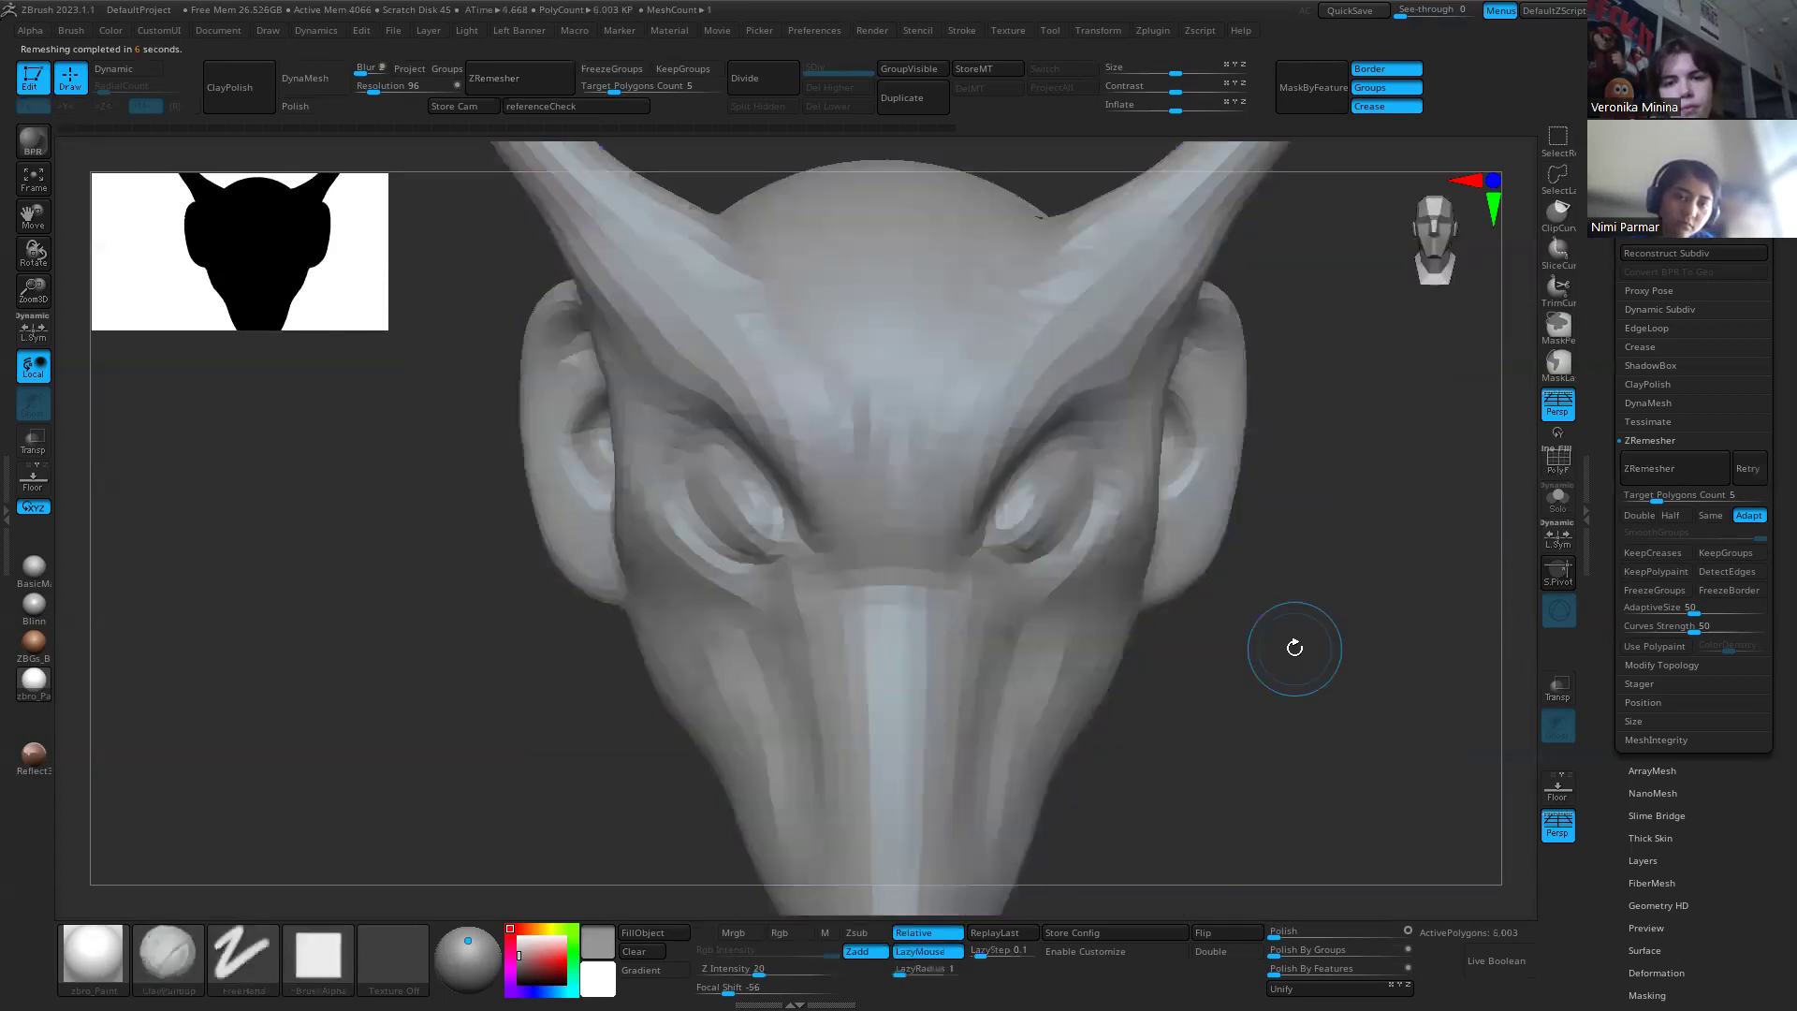
Step: Show the polyframe again, inspect the topology around the eyes, and run ZRemesher once more on the remeshed head
{"action": "key", "text": "f"}
{"action": "mouse_move", "coordinate": [1232, 689]}
{"action": "left_mouse_down"}
{"action": "mouse_move", "coordinate": [1175, 702]}
{"action": "mouse_move", "coordinate": [1267, 682]}
{"action": "mouse_move", "coordinate": [1164, 663]}
{"action": "mouse_move", "coordinate": [1232, 748]}
{"action": "left_mouse_up"}
{"action": "mouse_move", "coordinate": [1104, 596]}
{"action": "right_mouse_down", "text": "ctrl"}
{"action": "mouse_move", "coordinate": [1329, 796]}
{"action": "mouse_move", "coordinate": [1348, 786]}
{"action": "right_mouse_up", "text": "ctrl"}
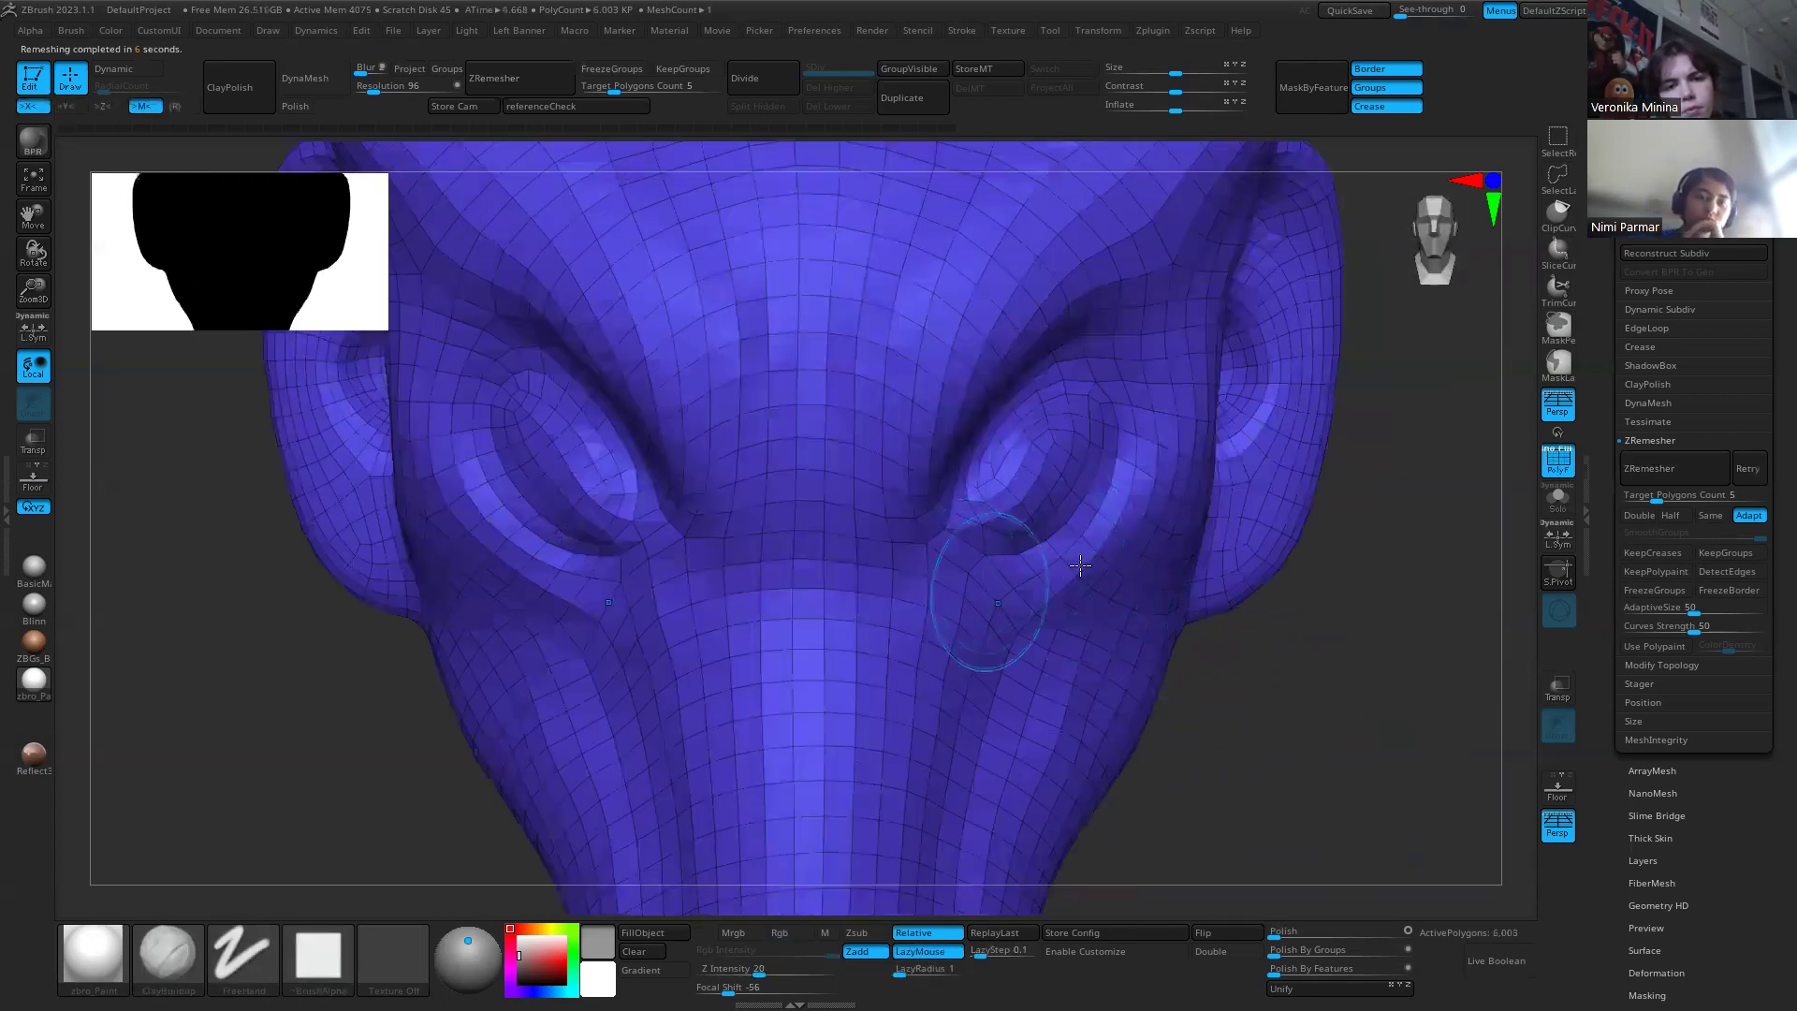
{"action": "left_click", "coordinate": [1673, 479]}
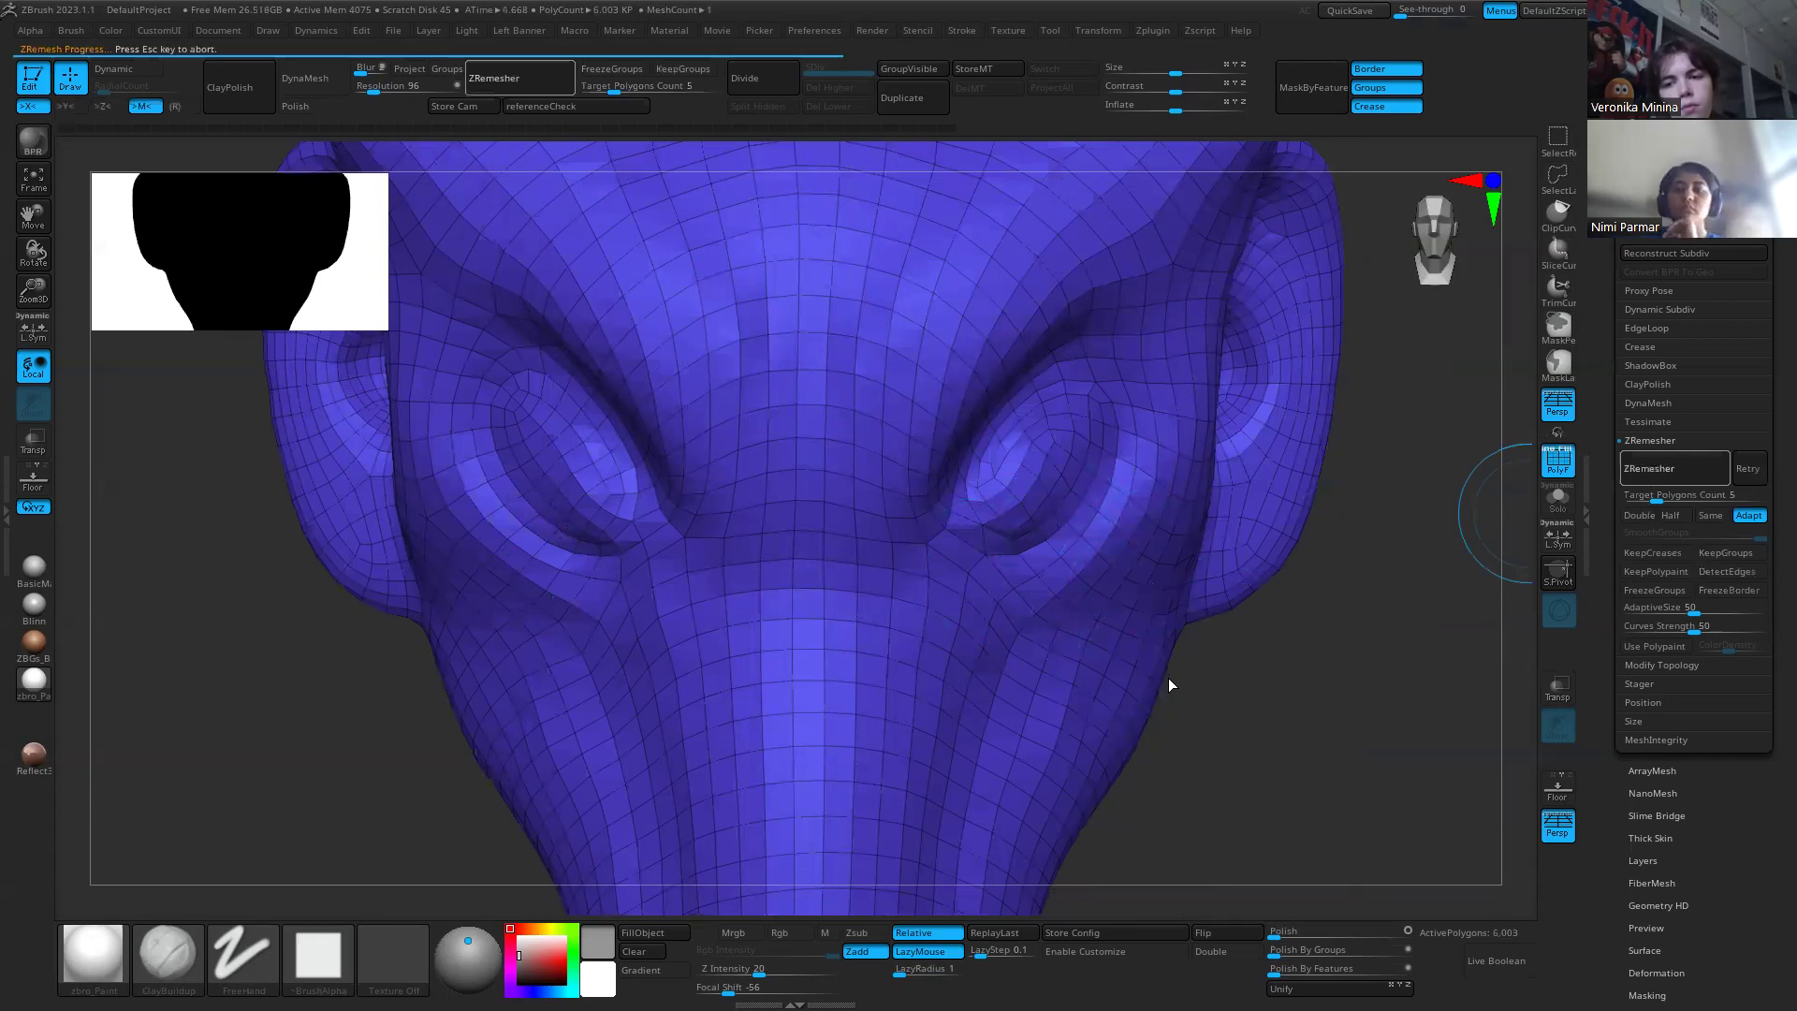
Step: Hide the polyframe on the remeshed head and subdivide the mesh up to level 5
{"action": "right_click_drag", "start_coordinate": [1323, 730], "coordinate": [1246, 689]}
{"action": "key", "text": "shift+f"}
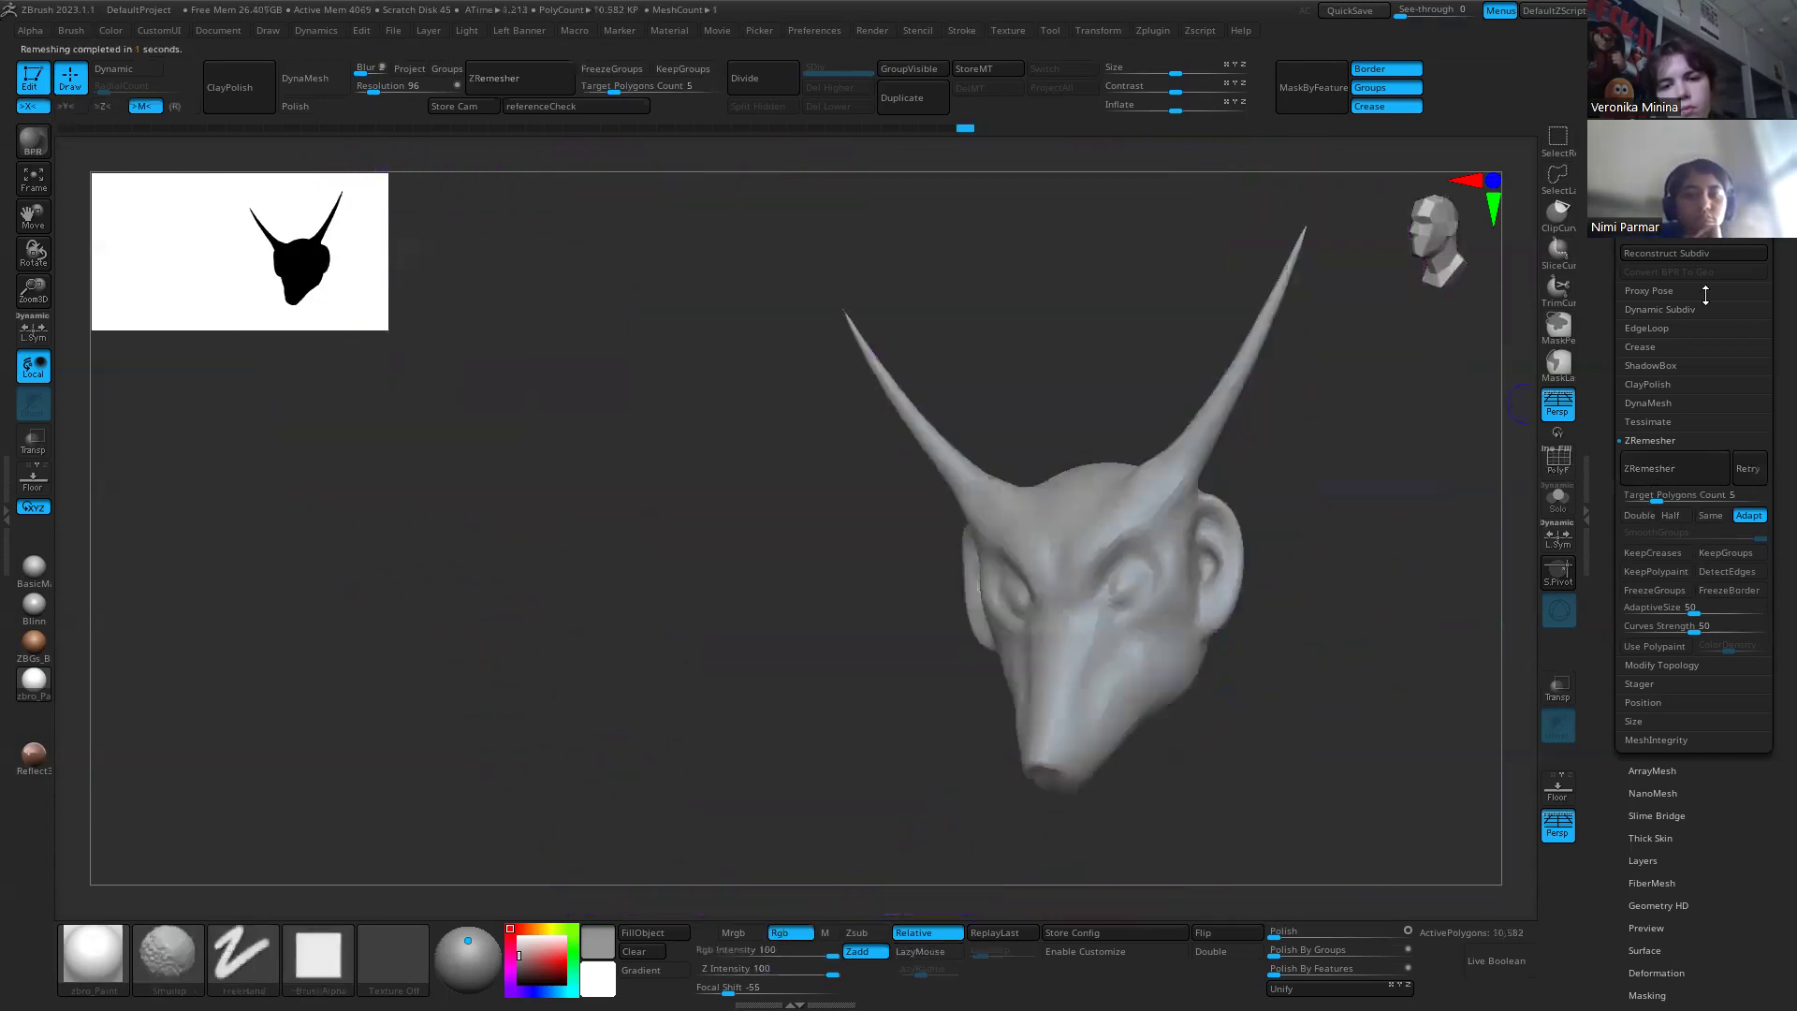
{"action": "key", "text": "ctrl+d"}
{"action": "key", "text": "ctrl+d"}
{"action": "key", "text": "ctrl+d"}
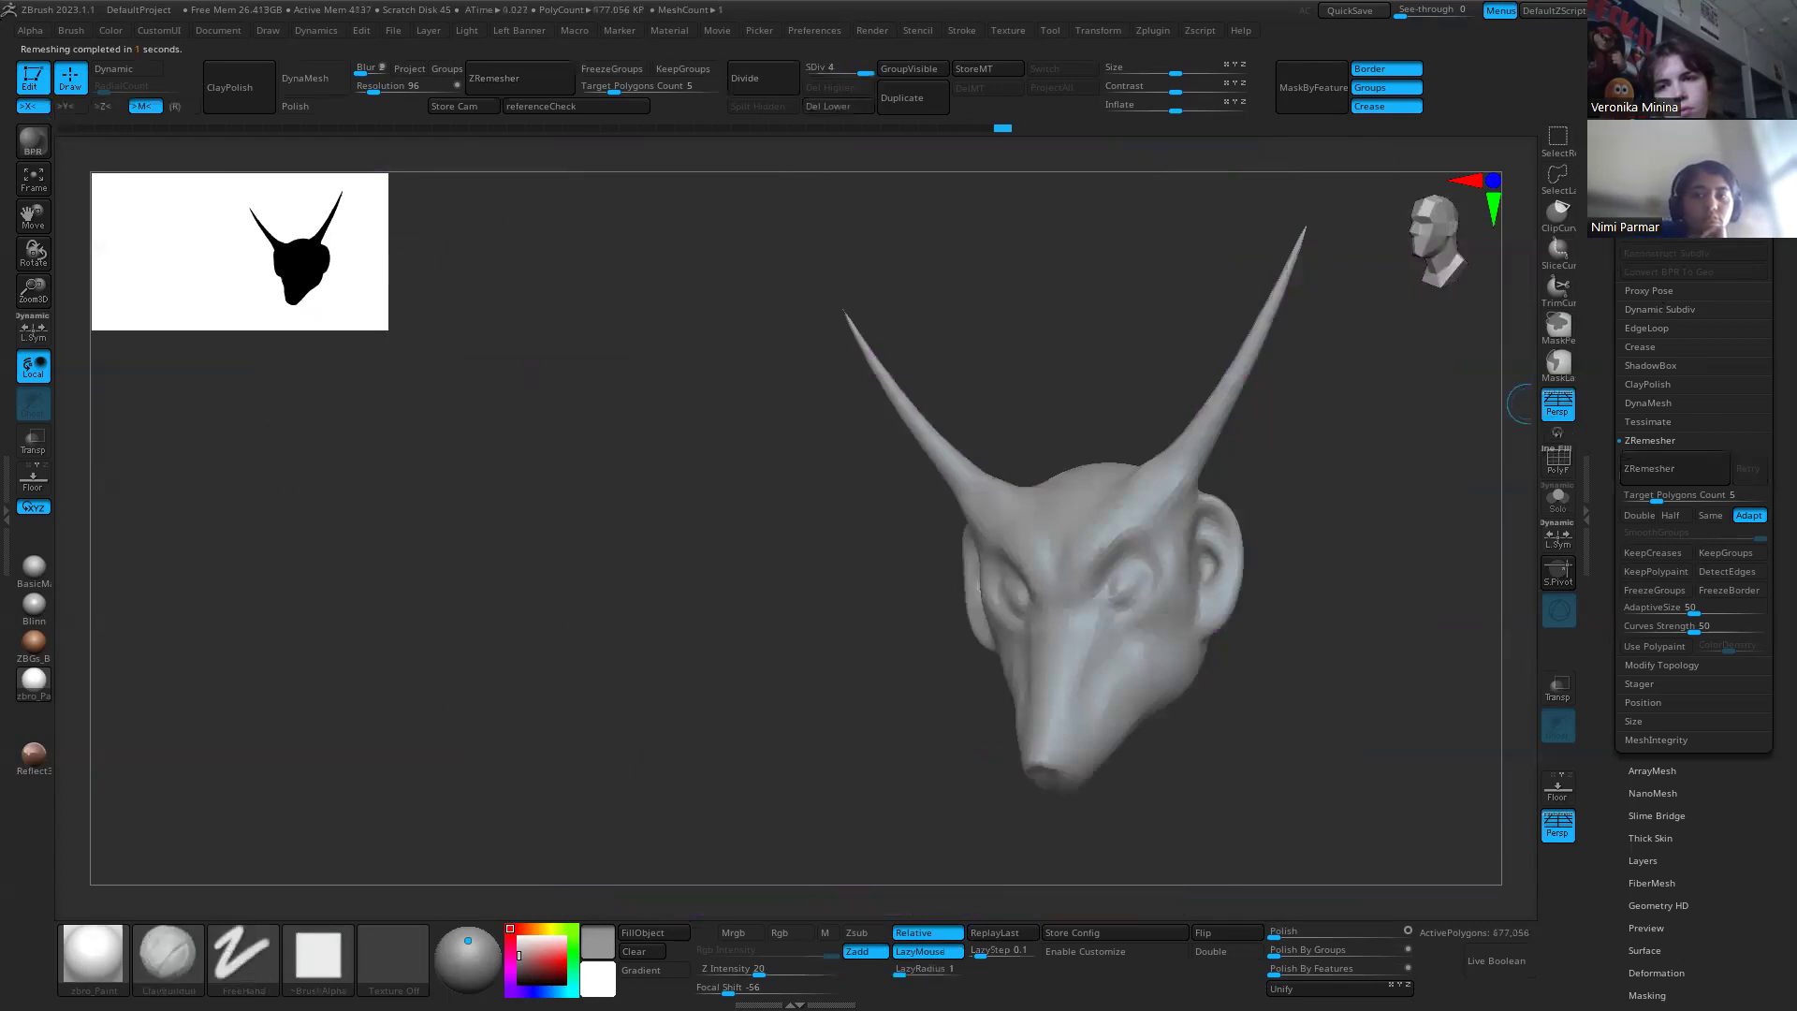
{"action": "key", "text": "ctrl+d"}
{"action": "left_click_drag", "start_coordinate": [1240, 641], "coordinate": [1359, 765]}
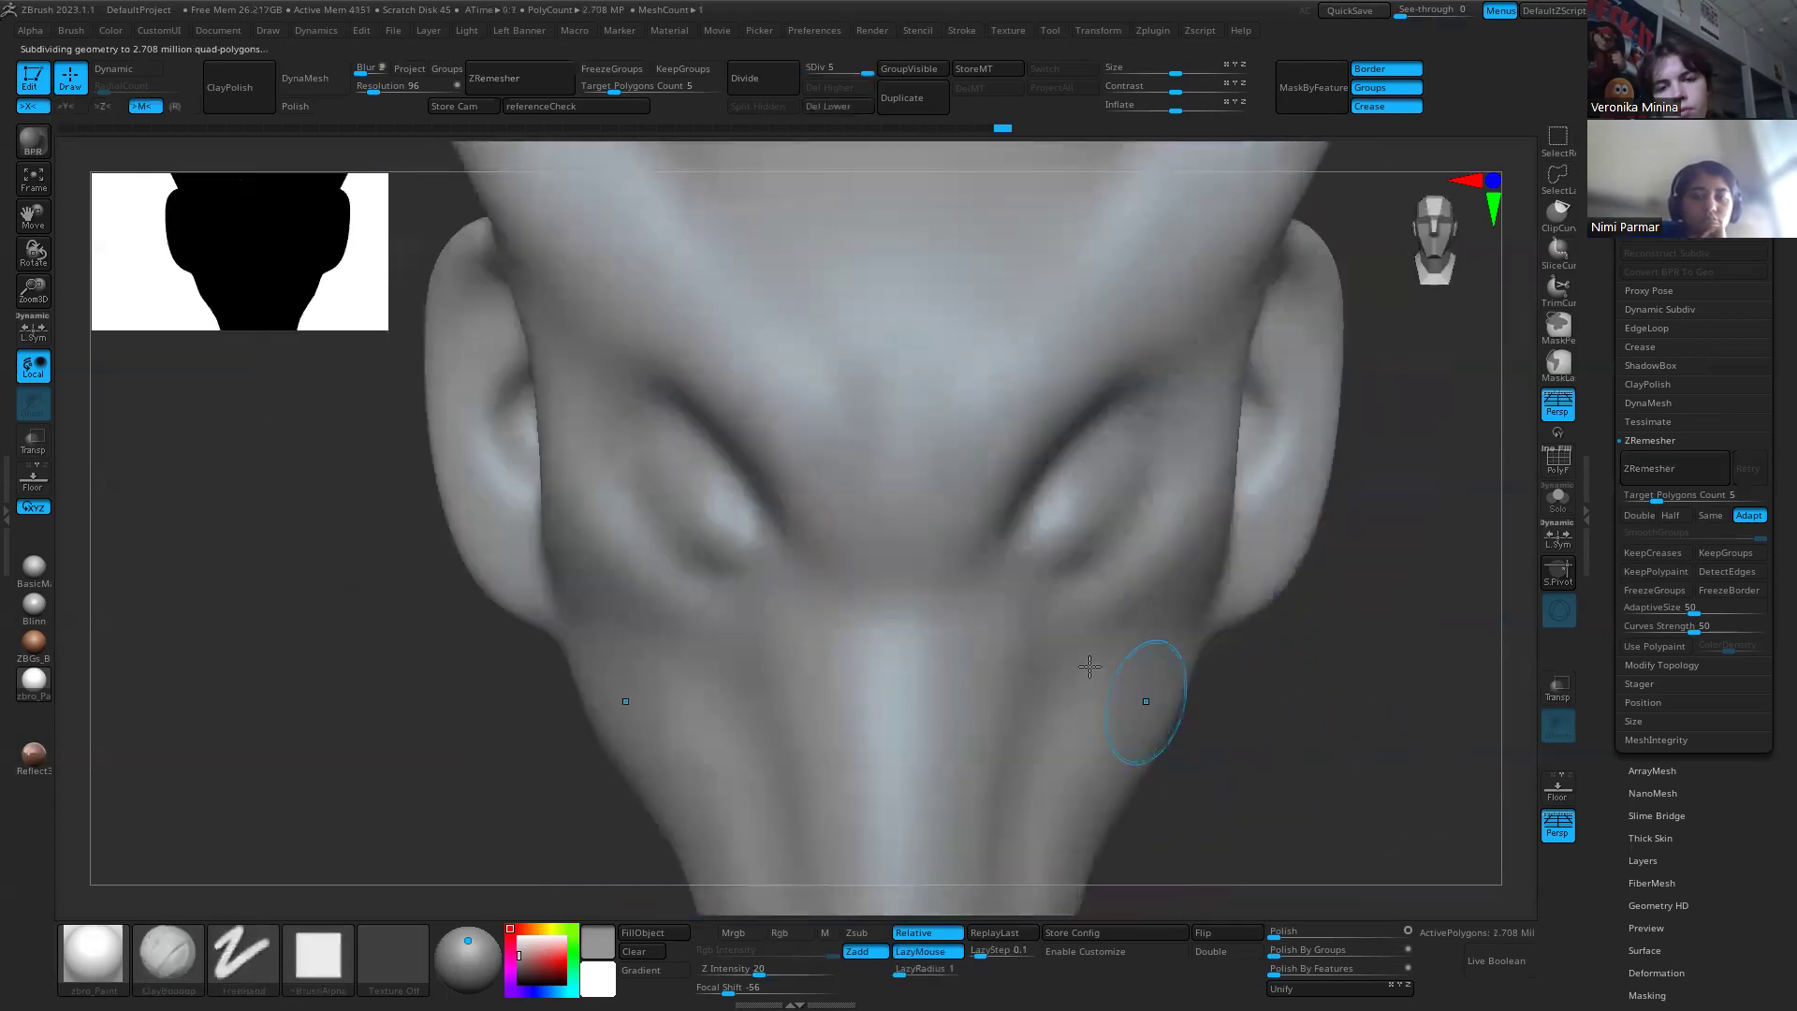
{"action": "key", "text": "shift+f"}
{"action": "key", "text": "shift+f"}
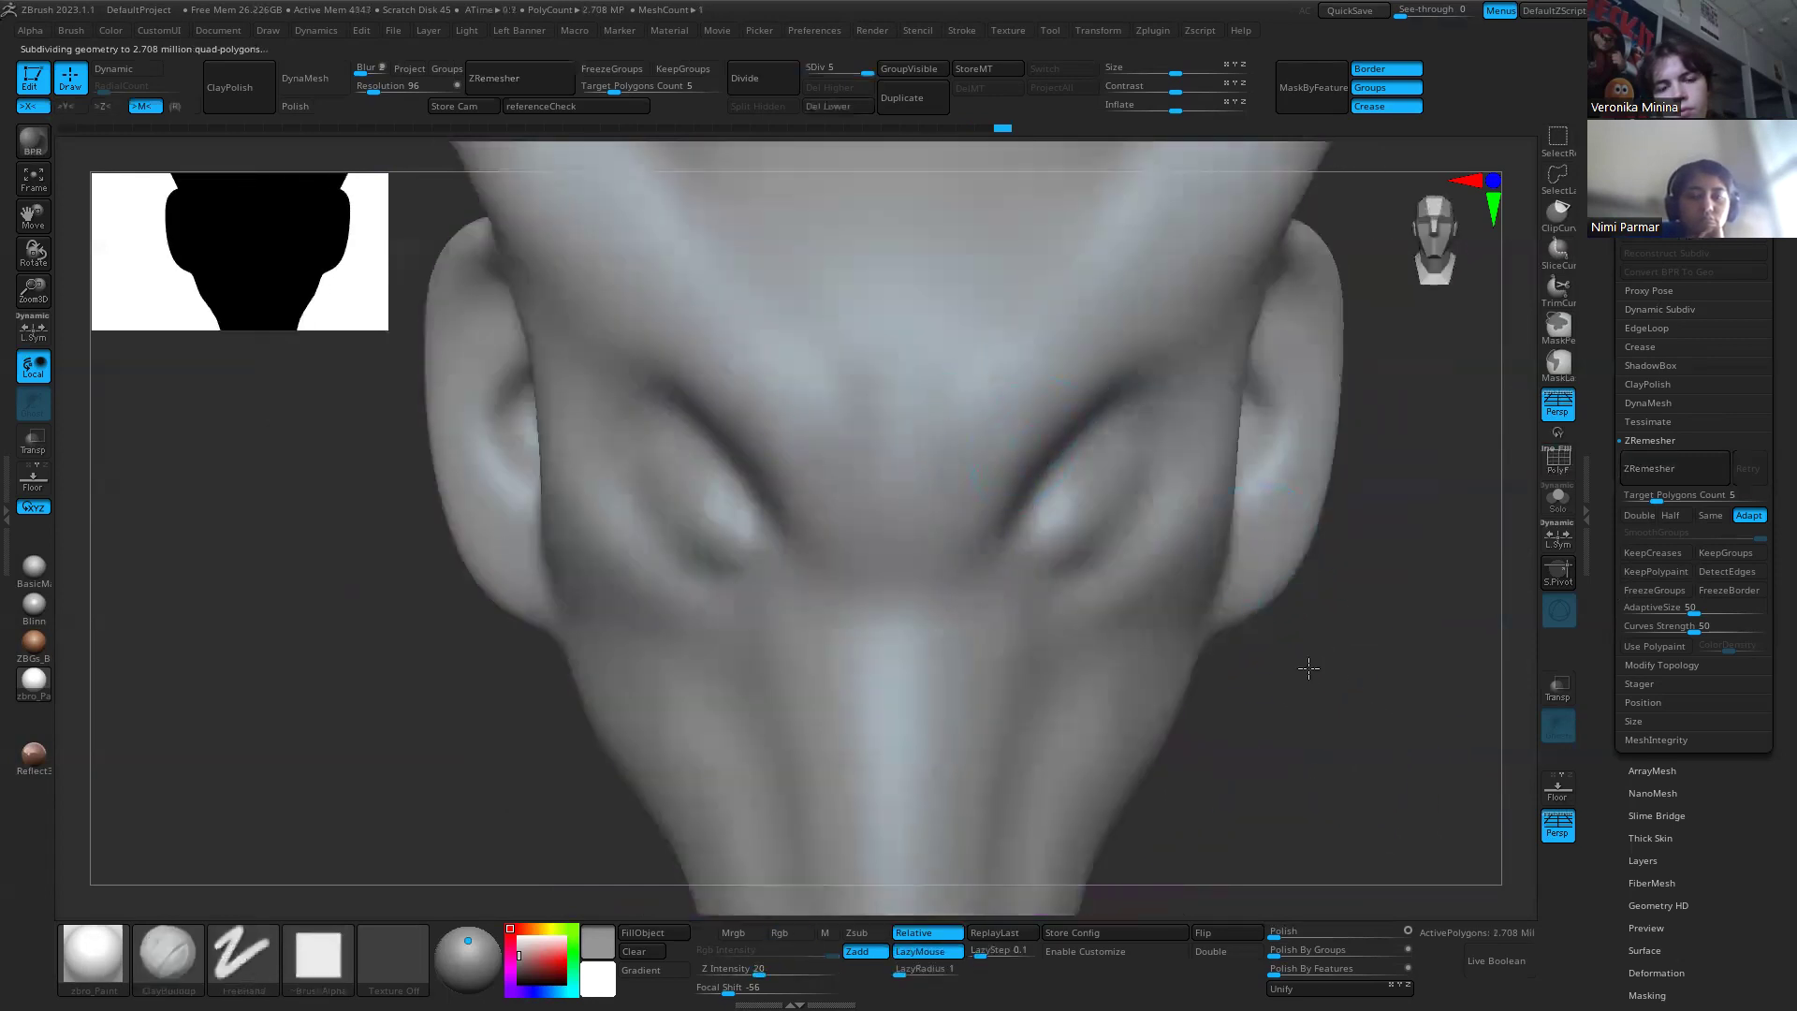
Step: Carve test creases with the DamStandard brush along both brows and the upper eyelids of the head
{"action": "left_click_drag", "start_coordinate": [943, 500], "coordinate": [865, 470]}
{"action": "key", "text": "b"}
{"action": "key", "text": "d"}
{"action": "key", "text": "s"}
{"action": "left_click_drag", "start_coordinate": [762, 491], "coordinate": [753, 386]}
{"action": "mouse_move", "coordinate": [889, 487]}
{"action": "left_mouse_down"}
{"action": "mouse_move", "coordinate": [902, 371]}
{"action": "mouse_move", "coordinate": [1035, 289]}
{"action": "mouse_move", "coordinate": [1086, 225]}
{"action": "left_mouse_up"}
{"action": "left_click_drag", "start_coordinate": [1048, 412], "coordinate": [1149, 360]}
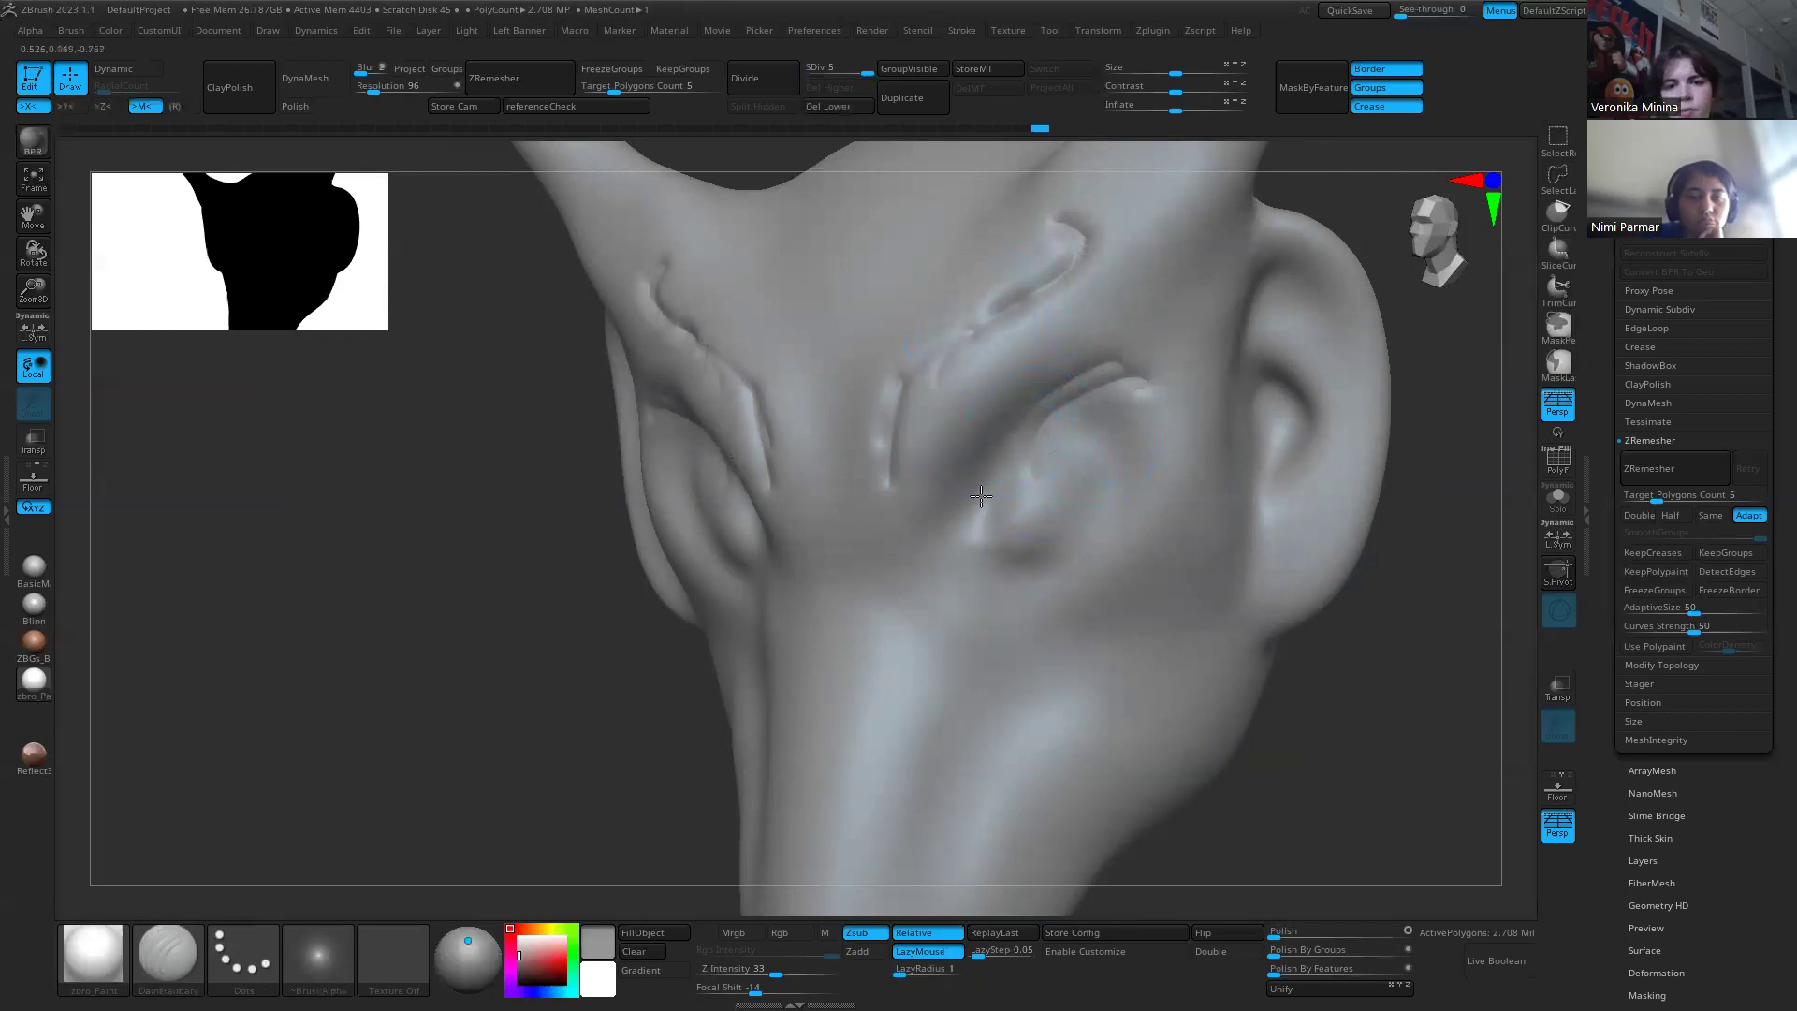
Step: Try another crease near the eye, then undo the test strokes carved around the brows and eyes
{"action": "key", "text": "ctrl"}
{"action": "key", "text": "ctrl+z"}
{"action": "mouse_move", "coordinate": [971, 541]}
{"action": "left_mouse_down"}
{"action": "mouse_move", "coordinate": [1123, 481]}
{"action": "mouse_move", "coordinate": [1023, 607]}
{"action": "mouse_move", "coordinate": [943, 764]}
{"action": "mouse_move", "coordinate": [992, 795]}
{"action": "mouse_move", "coordinate": [889, 637]}
{"action": "mouse_move", "coordinate": [1104, 533]}
{"action": "left_mouse_up"}
{"action": "key", "text": "ctrl+z"}
{"action": "key", "text": "f"}
{"action": "left_click_drag", "start_coordinate": [1332, 810], "coordinate": [1332, 321]}
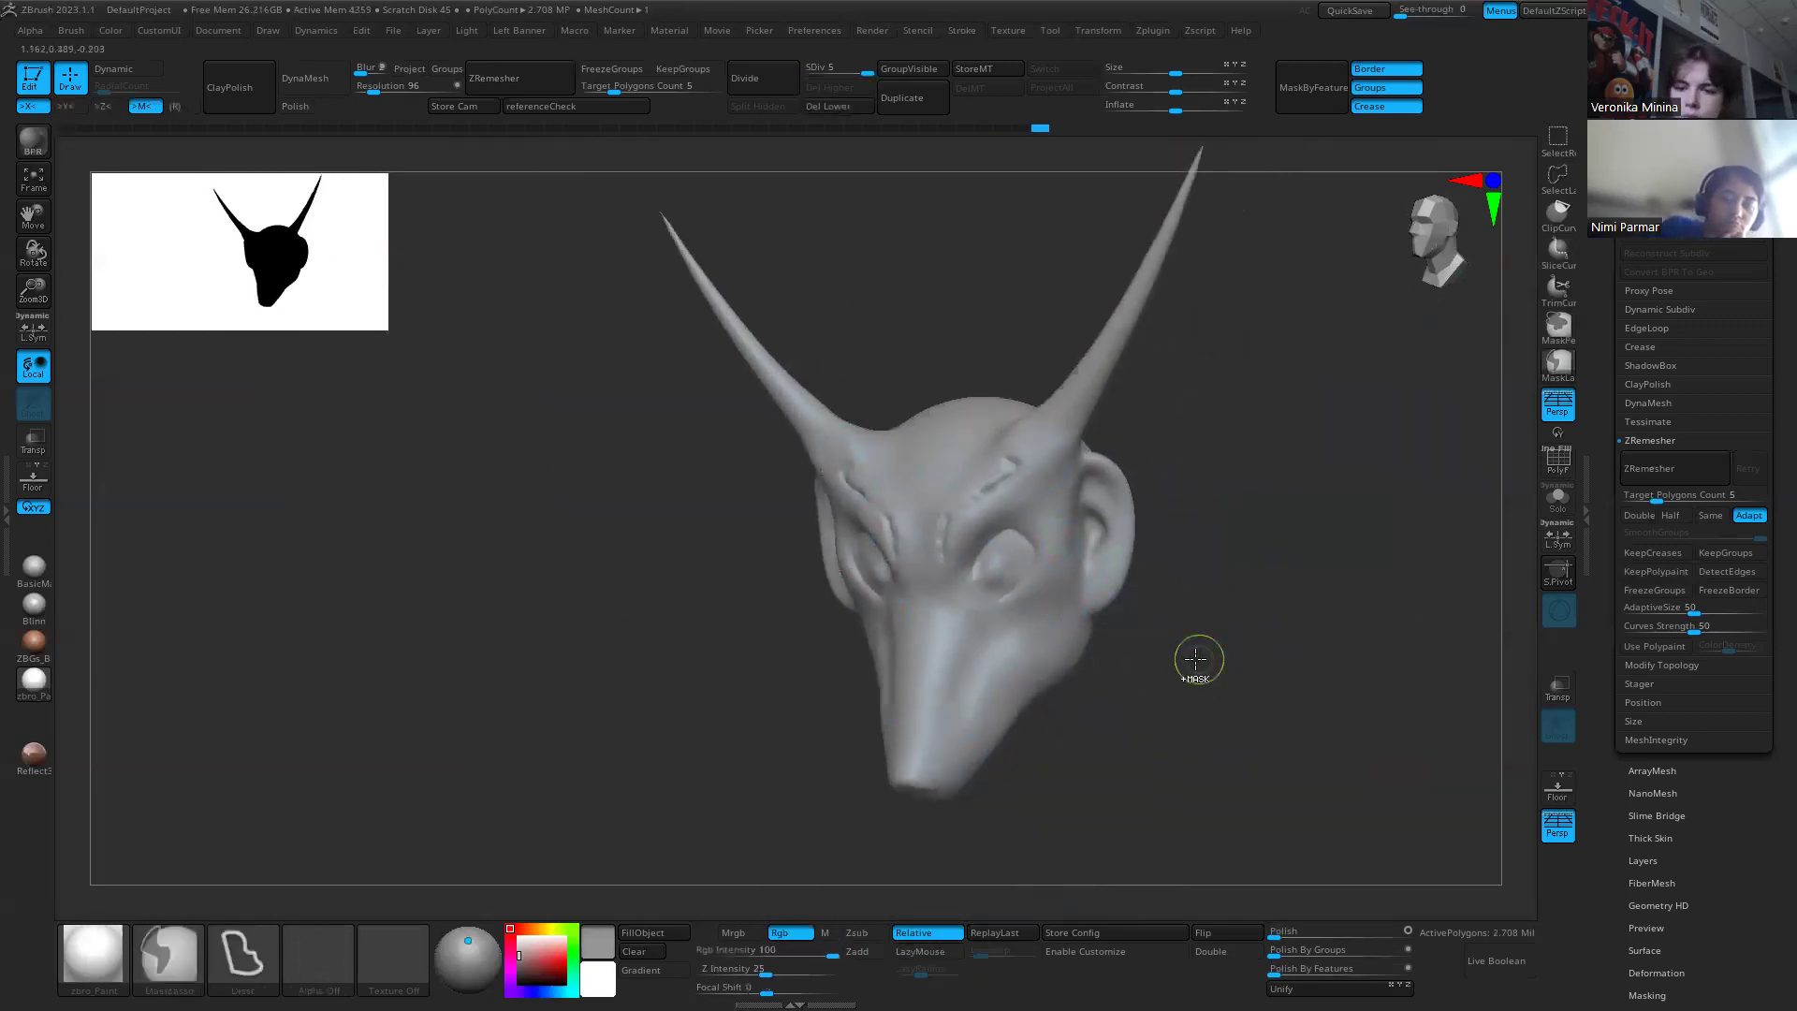
{"action": "key", "text": "ctrl+z"}
{"action": "key", "text": "ctrl+z"}
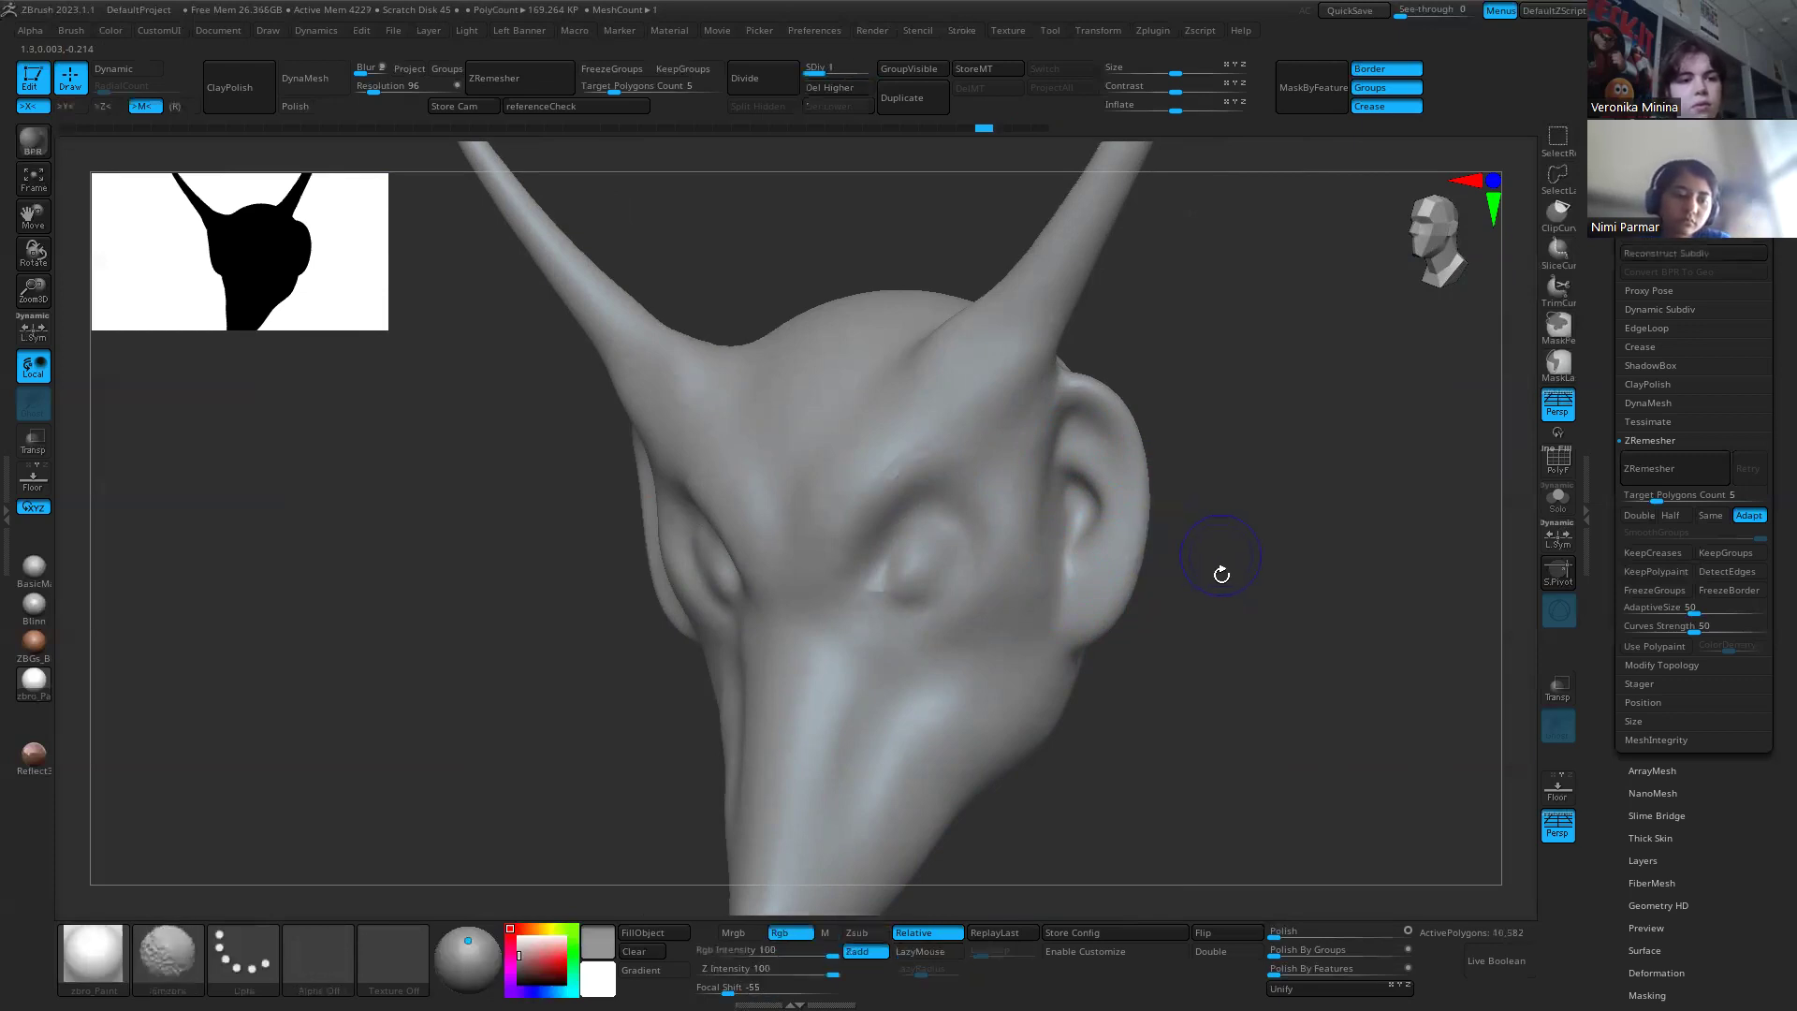
Step: Lower the head to subdivision level 1 and display its polyframe
{"action": "key", "text": "shift+d"}
{"action": "key", "text": "shift+d"}
{"action": "key", "text": "shift+f"}
{"action": "left_click_drag", "start_coordinate": [1158, 666], "coordinate": [1273, 561]}
Step: Remove the head's subdivision levels and convert it to a DynaMesh at resolution 96
{"action": "left_click", "coordinate": [1655, 402]}
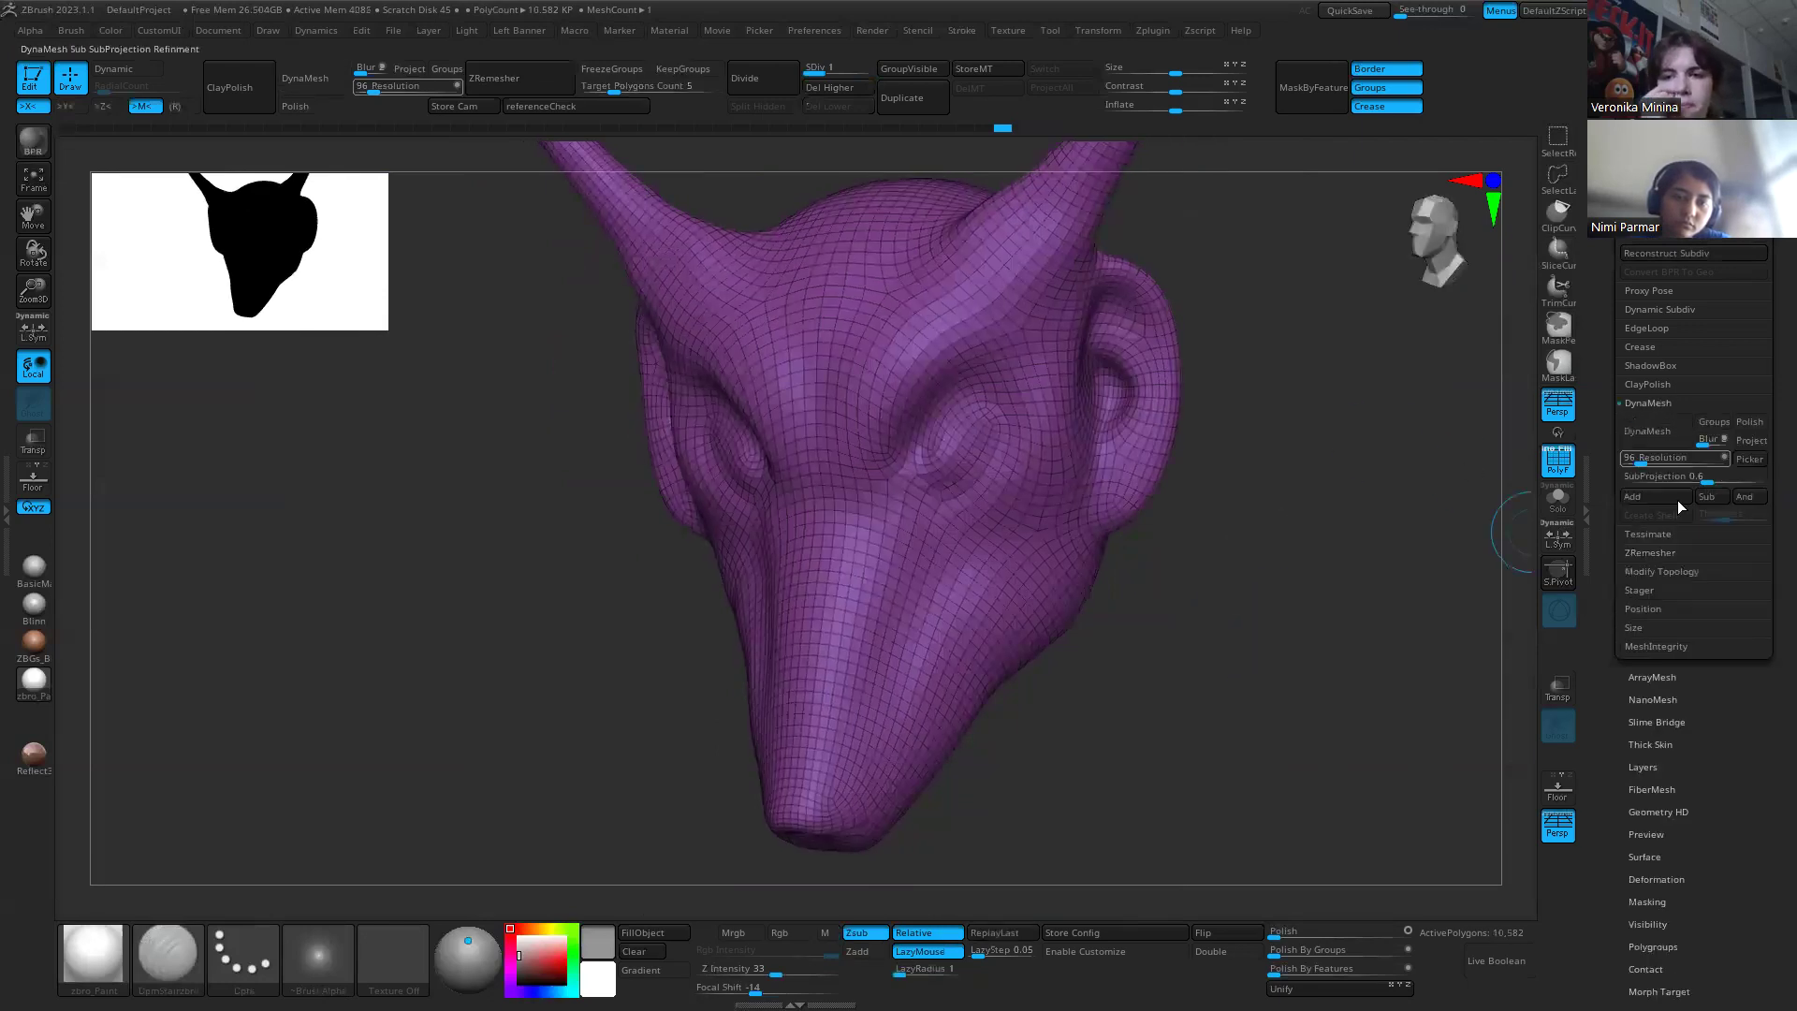
{"action": "key", "text": "ctrl+shift"}
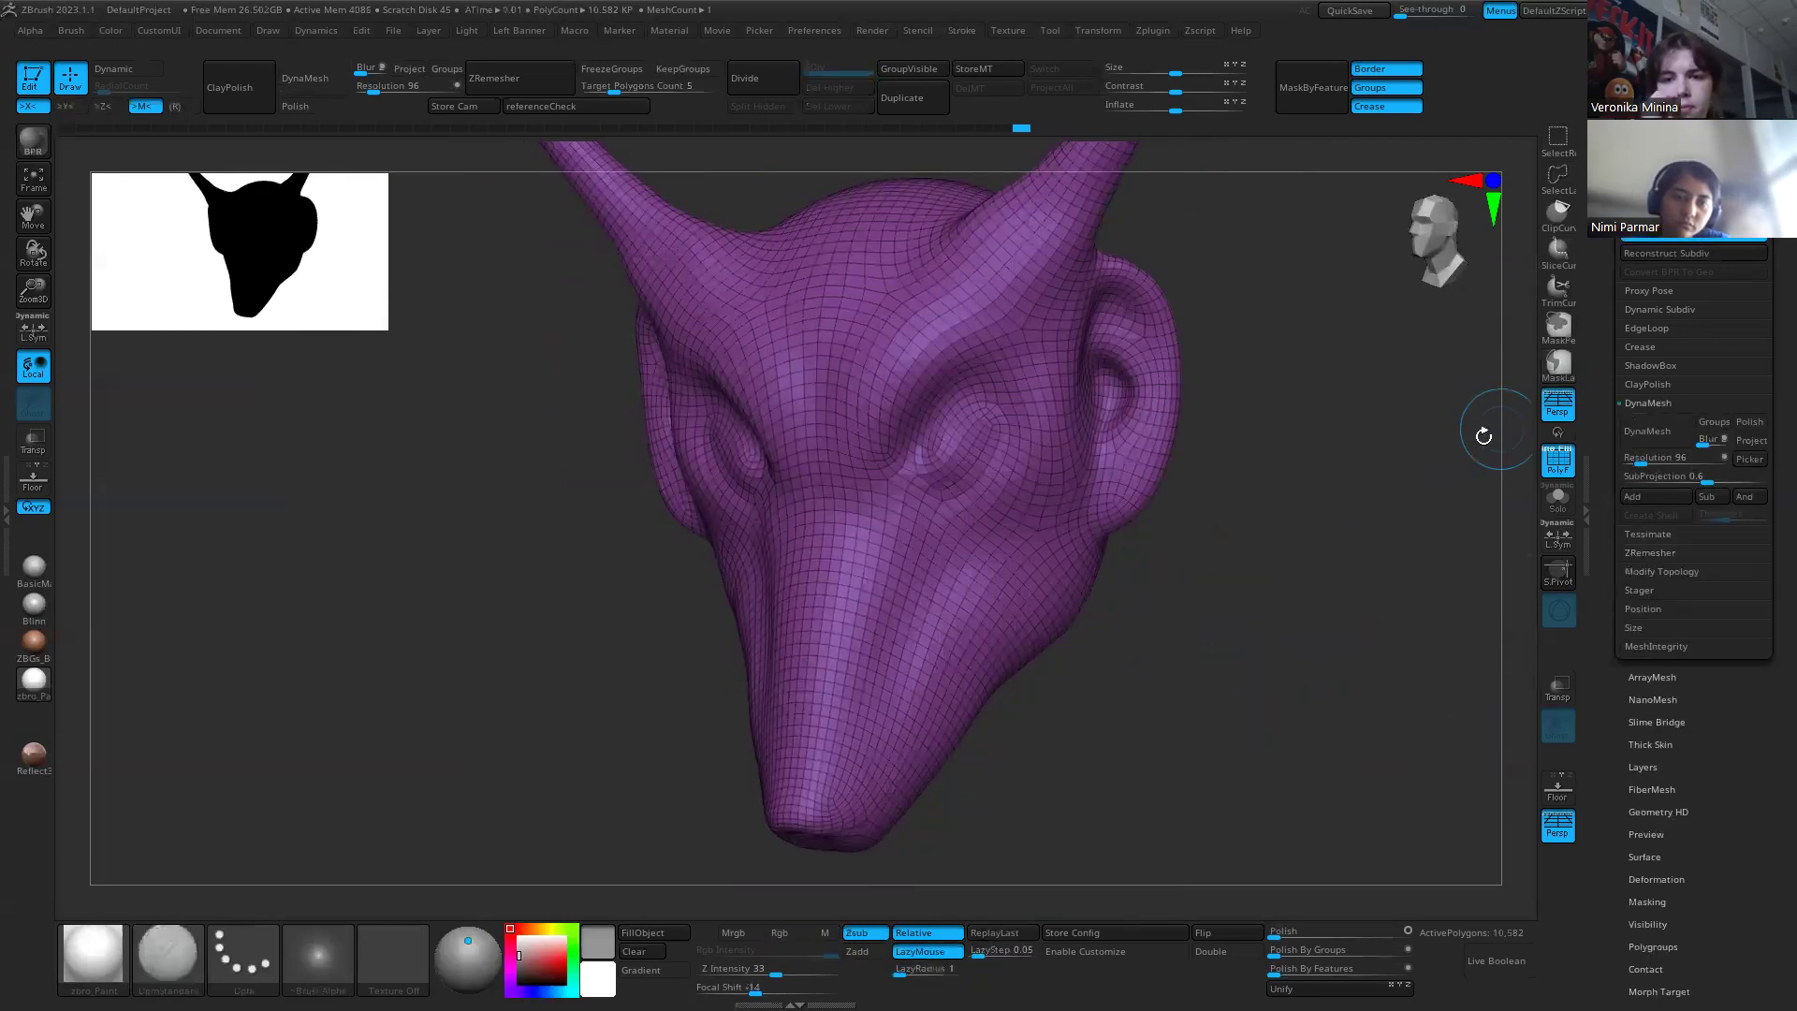
{"action": "left_click", "coordinate": [1654, 431]}
{"action": "mouse_move", "coordinate": [1243, 673]}
{"action": "left_mouse_down"}
{"action": "mouse_move", "coordinate": [1085, 693]}
{"action": "mouse_move", "coordinate": [1119, 720]}
{"action": "mouse_move", "coordinate": [1091, 599]}
{"action": "left_mouse_up"}
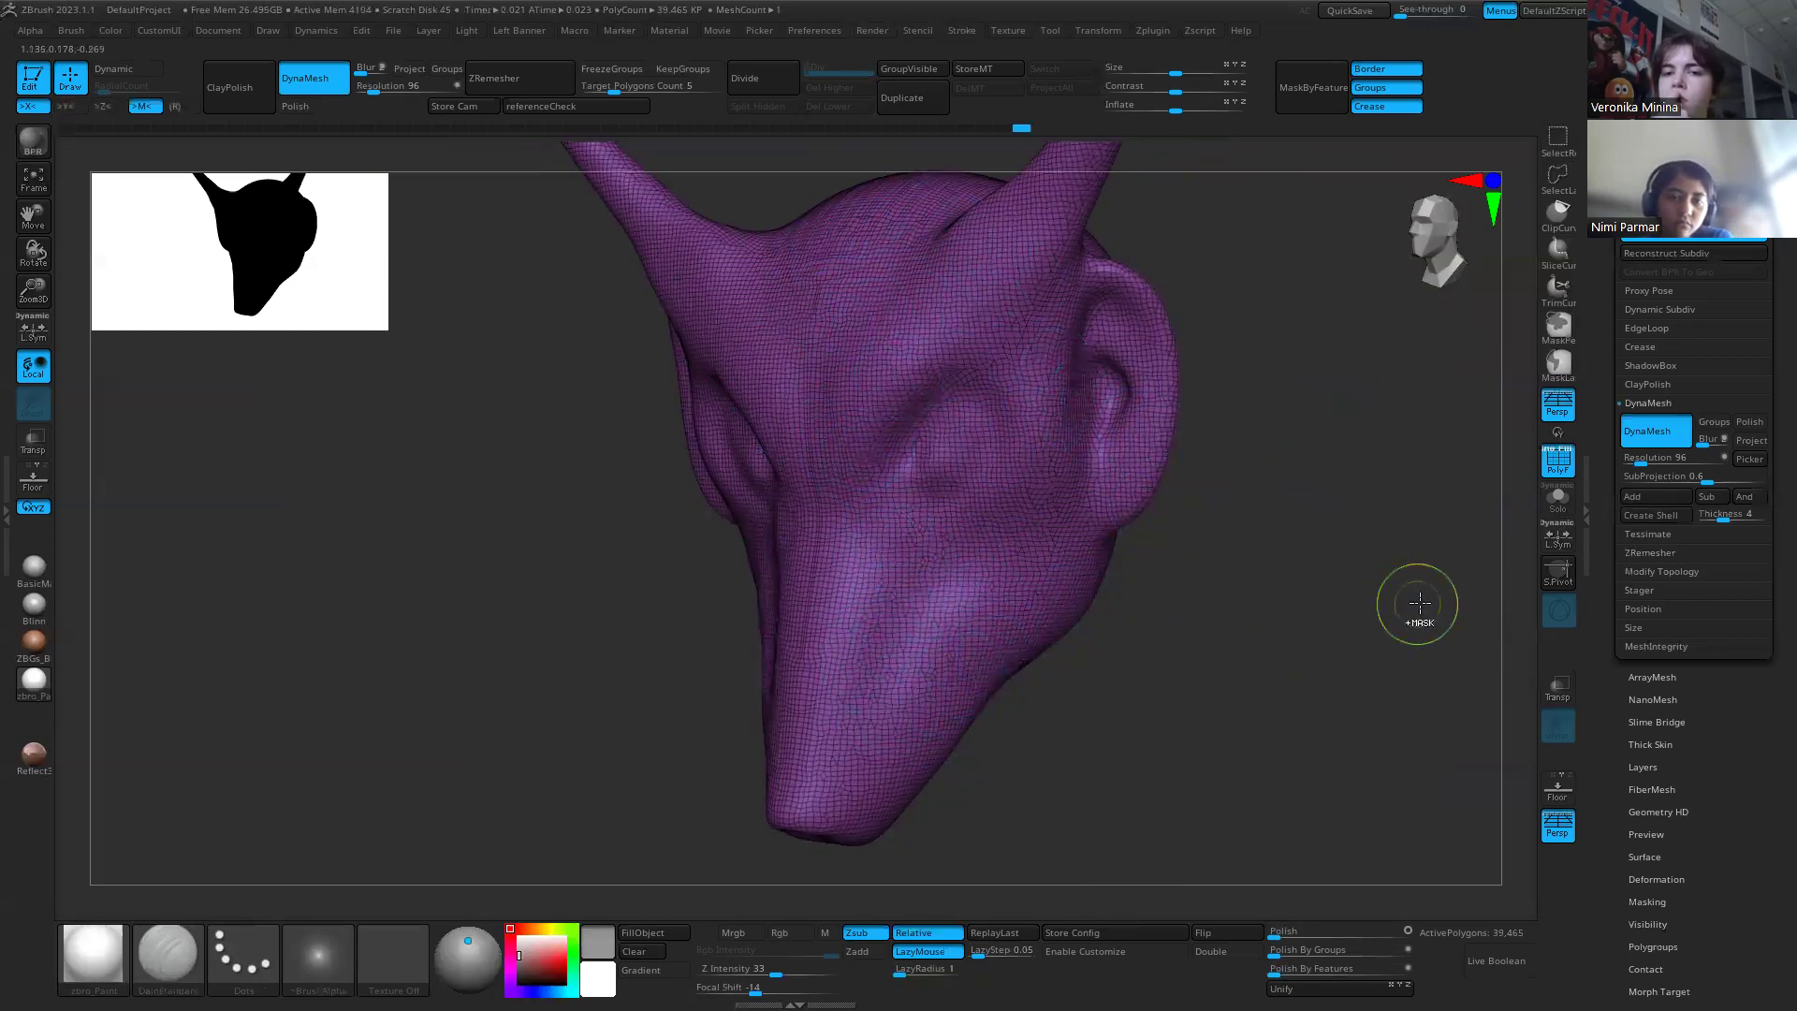
Step: Compare the wireframe before and after DynaMesh using undo and redo, and inspect the topology around the cheek and snout
{"action": "key", "text": "ctrl+z"}
{"action": "key", "text": "ctrl+shift+z"}
{"action": "scroll", "coordinate": [1160, 564], "scroll_direction": "up", "scroll_amount": 2}
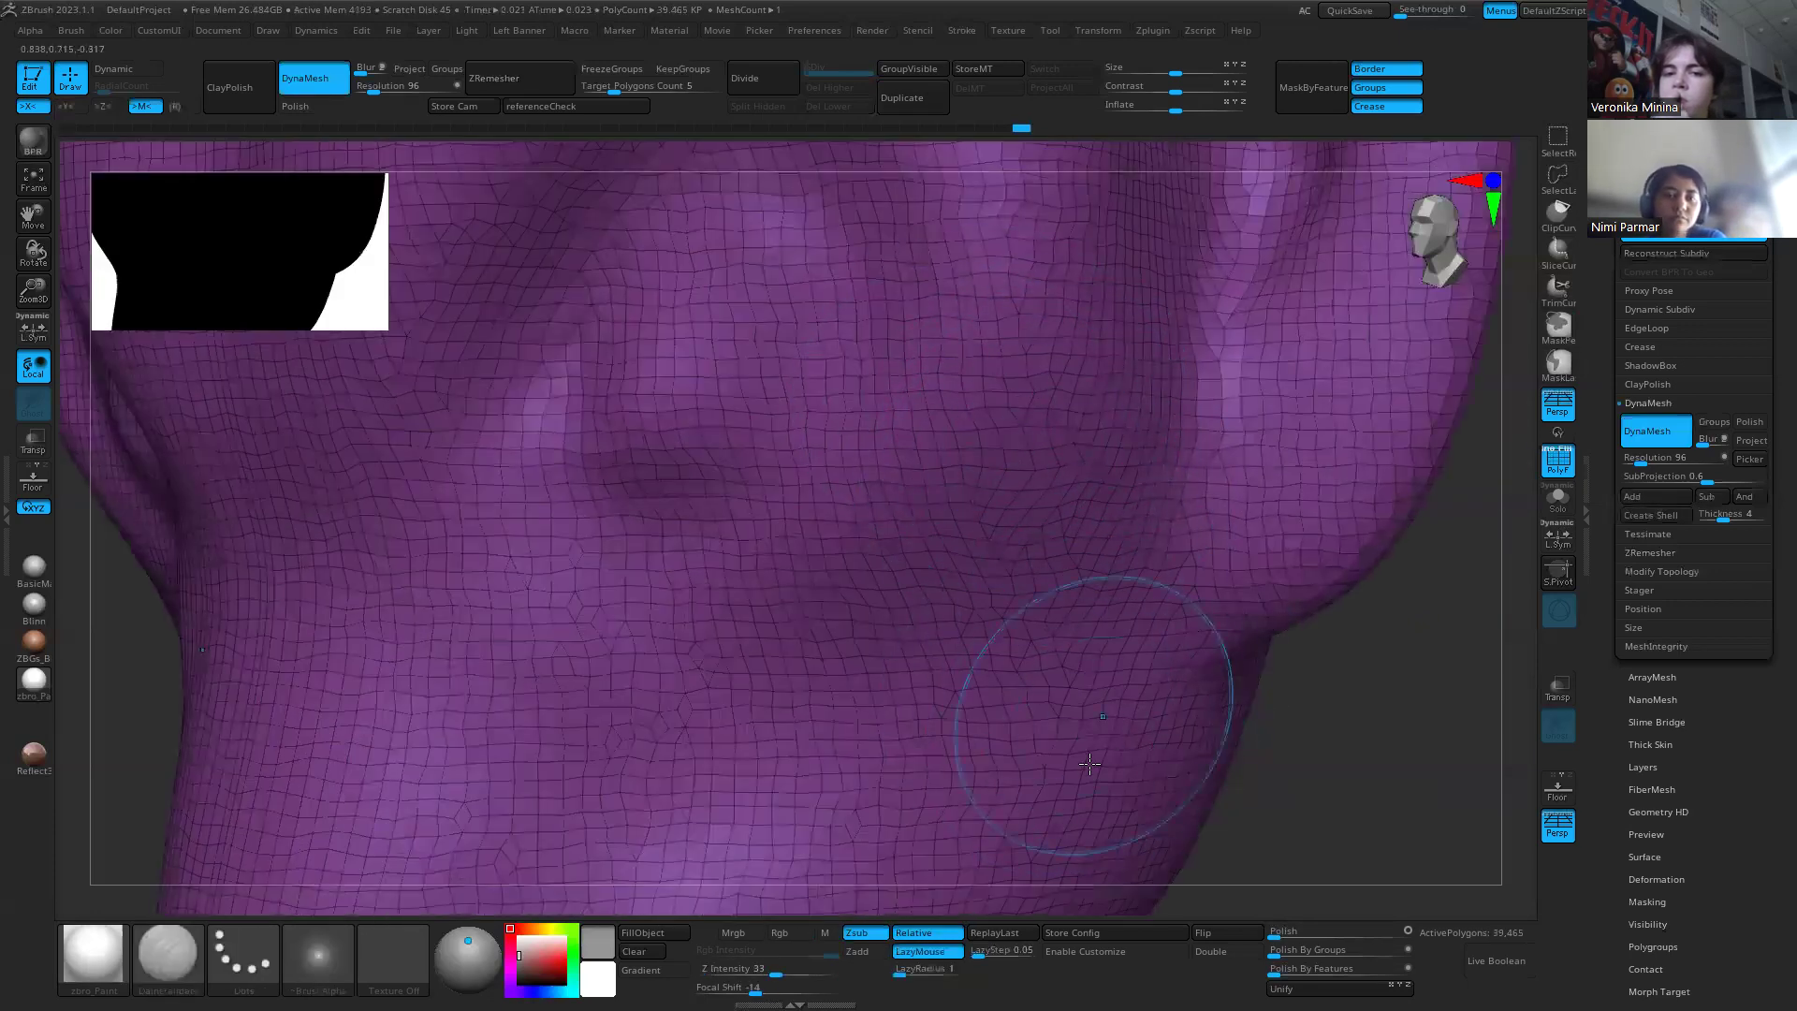
{"action": "scroll", "coordinate": [1086, 693], "scroll_direction": "down", "scroll_amount": 3}
{"action": "scroll", "coordinate": [959, 663], "scroll_direction": "down", "scroll_amount": 1}
{"action": "scroll", "coordinate": [959, 662], "scroll_direction": "up", "scroll_amount": 3}
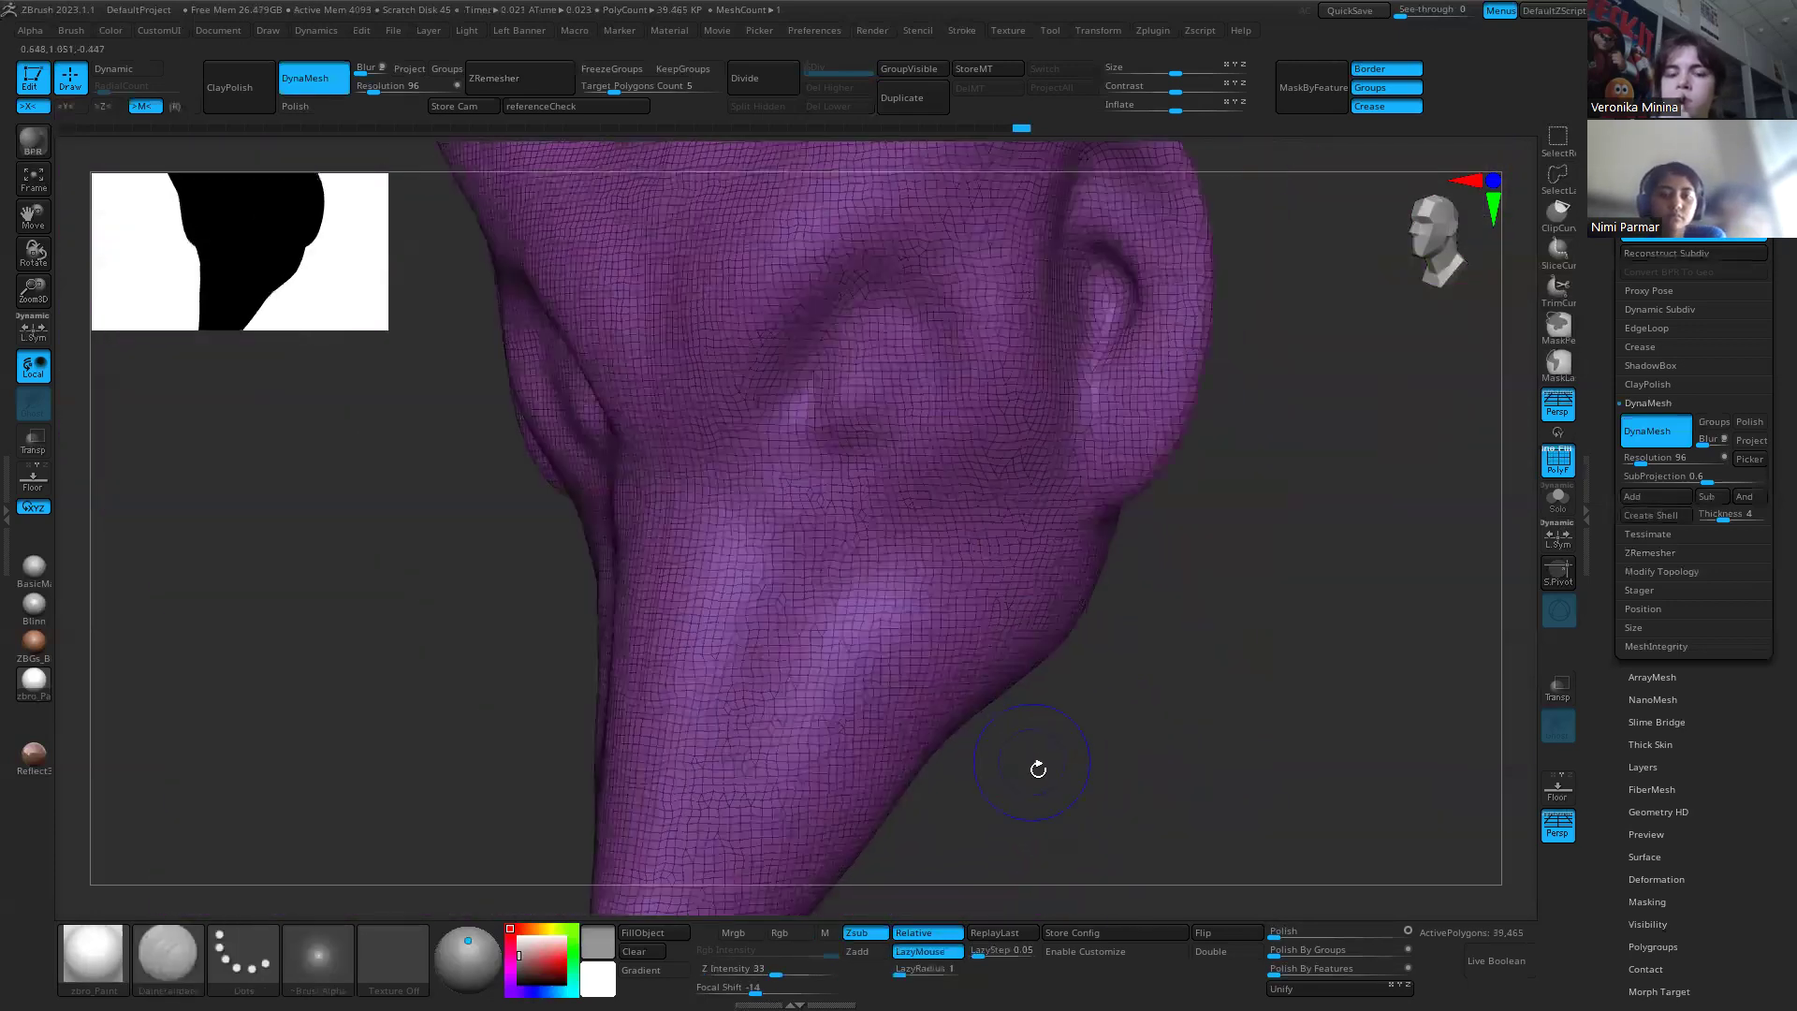
Step: Hide the polyframe and subdivide the DynaMesh head up to level 4
{"action": "key", "text": "shift+f"}
{"action": "key", "text": "ctrl+d"}
{"action": "key", "text": "ctrl+d"}
{"action": "key", "text": "ctrl+d"}
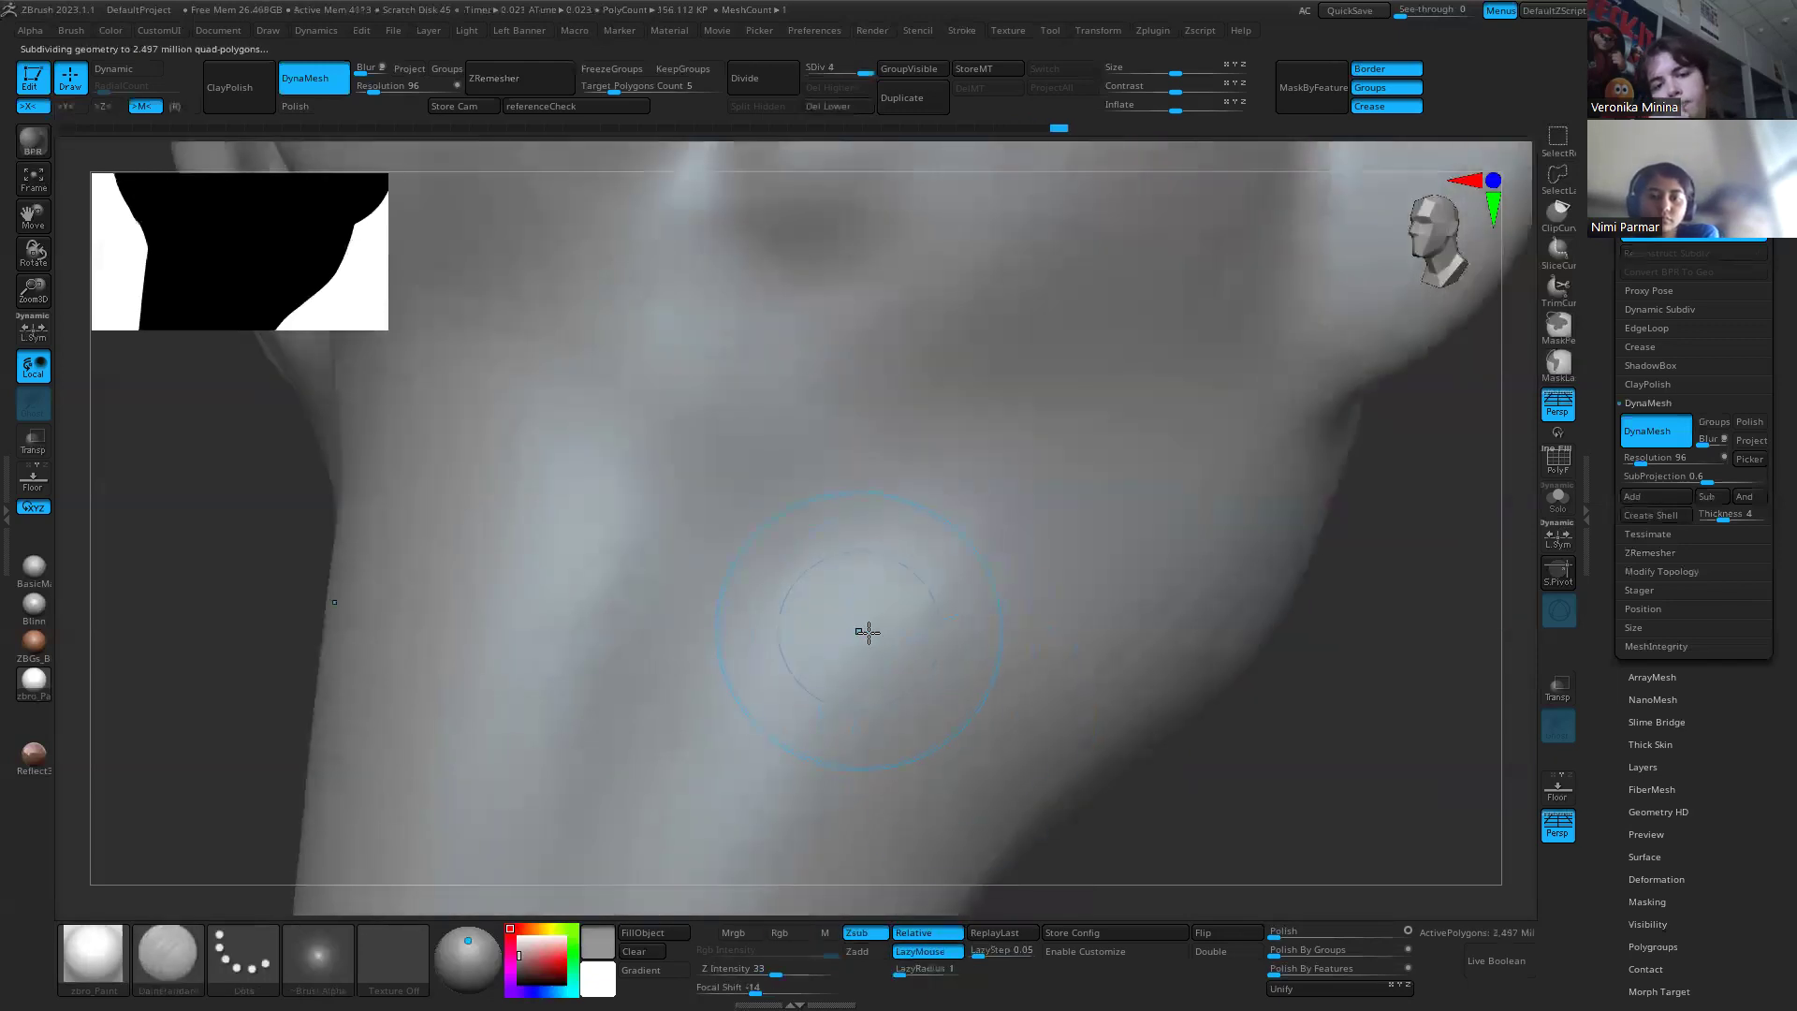
Step: Test a brush stroke on the cheek, undo it, and lower the head to subdivision level 2
{"action": "mouse_move", "coordinate": [975, 526]}
{"action": "left_mouse_down"}
{"action": "mouse_move", "coordinate": [842, 629]}
{"action": "mouse_move", "coordinate": [971, 571]}
{"action": "left_mouse_up"}
{"action": "key", "text": "ctrl+z"}
{"action": "key", "text": "shift+d"}
{"action": "key", "text": "shift+d"}
{"action": "key", "text": "shift+d"}
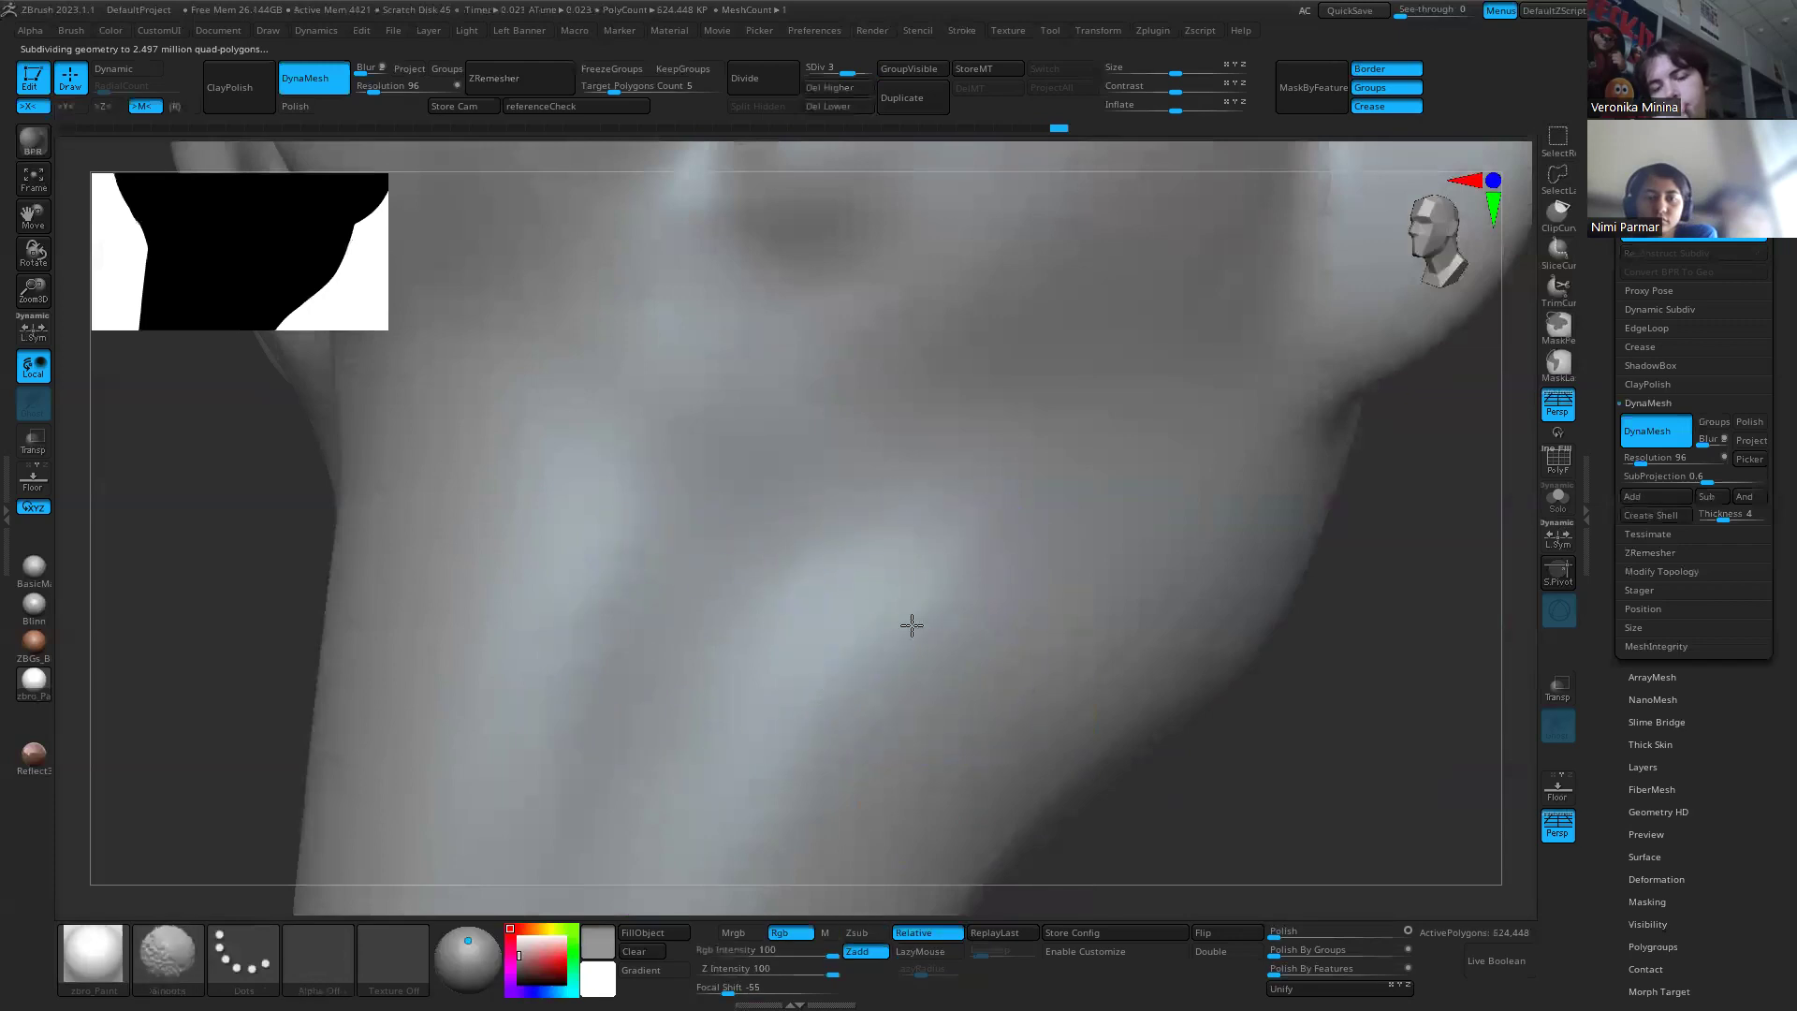
{"action": "key", "text": "d"}
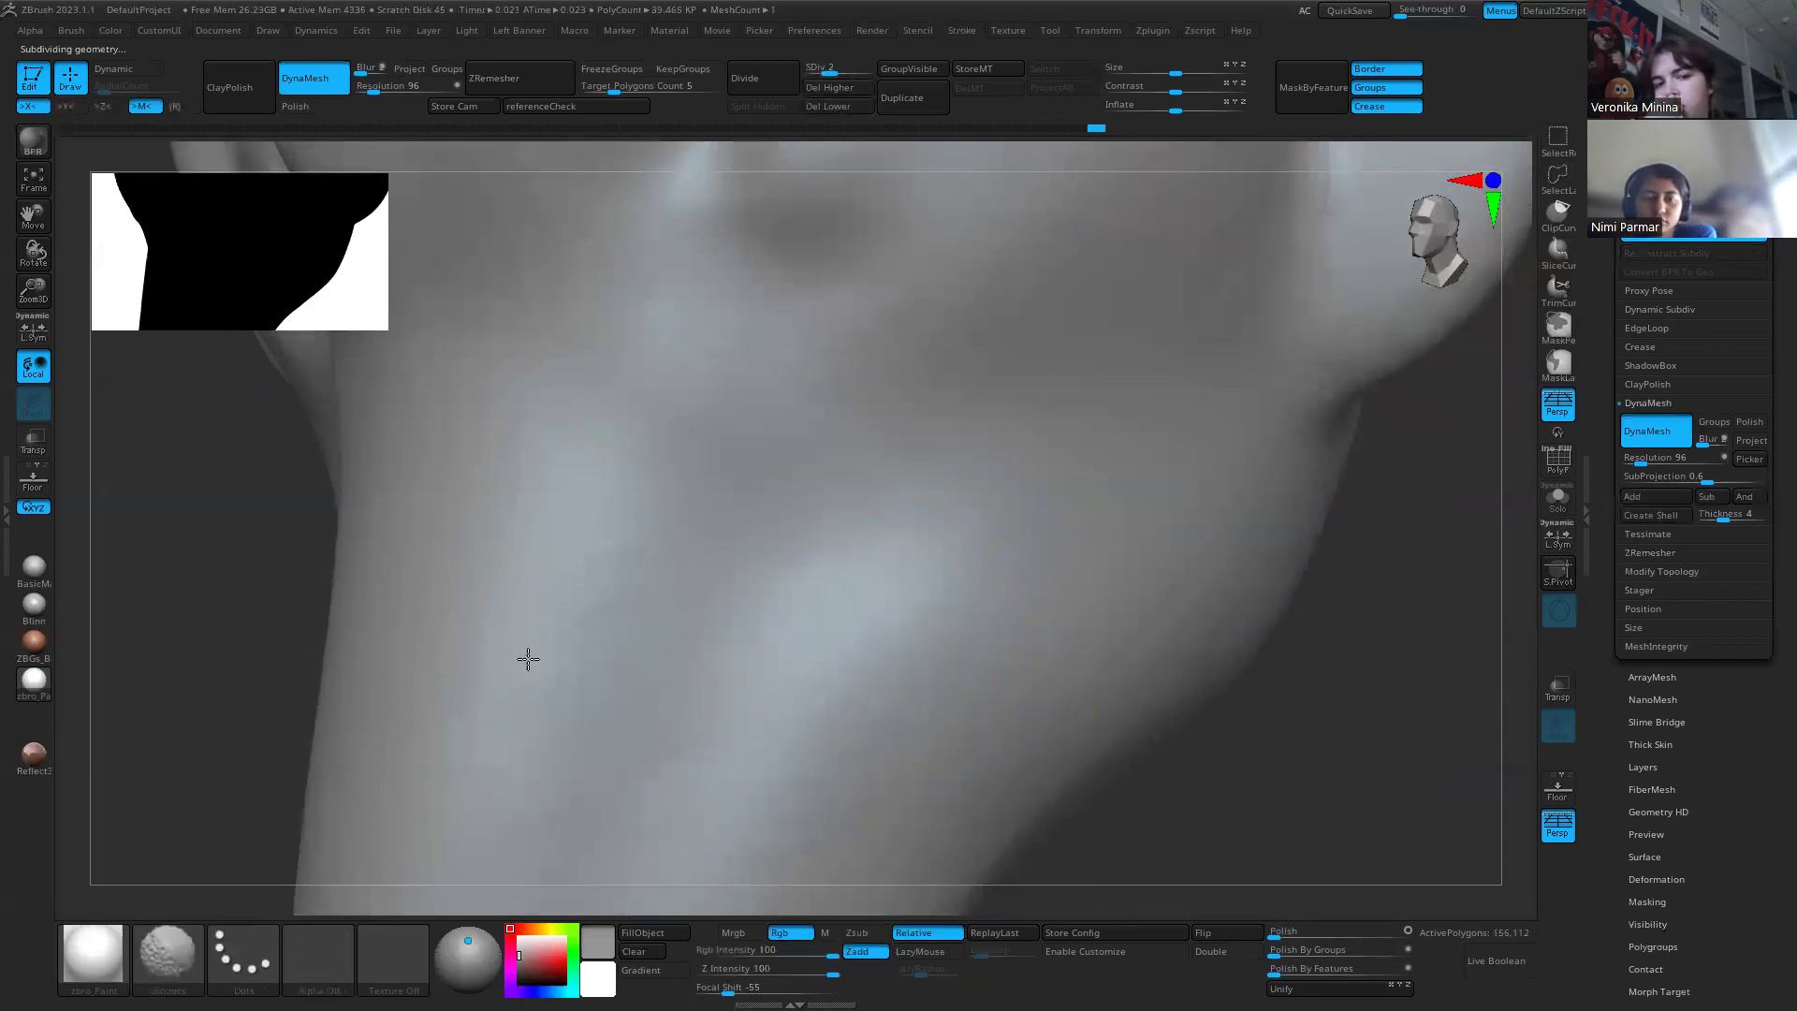
Step: Carve symmetrical swirling grooves across the snout with the DamStandard brush and review them from the front
{"action": "mouse_move", "coordinate": [782, 655]}
{"action": "right_mouse_down", "text": "ctrl"}
{"action": "mouse_move", "coordinate": [823, 534]}
{"action": "mouse_move", "coordinate": [1026, 581]}
{"action": "mouse_move", "coordinate": [963, 693]}
{"action": "right_mouse_up", "text": "ctrl"}
{"action": "mouse_move", "coordinate": [811, 550]}
{"action": "left_mouse_down"}
{"action": "mouse_move", "coordinate": [762, 500]}
{"action": "mouse_move", "coordinate": [949, 440]}
{"action": "mouse_move", "coordinate": [658, 395]}
{"action": "mouse_move", "coordinate": [621, 300]}
{"action": "mouse_move", "coordinate": [733, 389]}
{"action": "mouse_move", "coordinate": [830, 533]}
{"action": "mouse_move", "coordinate": [622, 578]}
{"action": "left_mouse_up"}
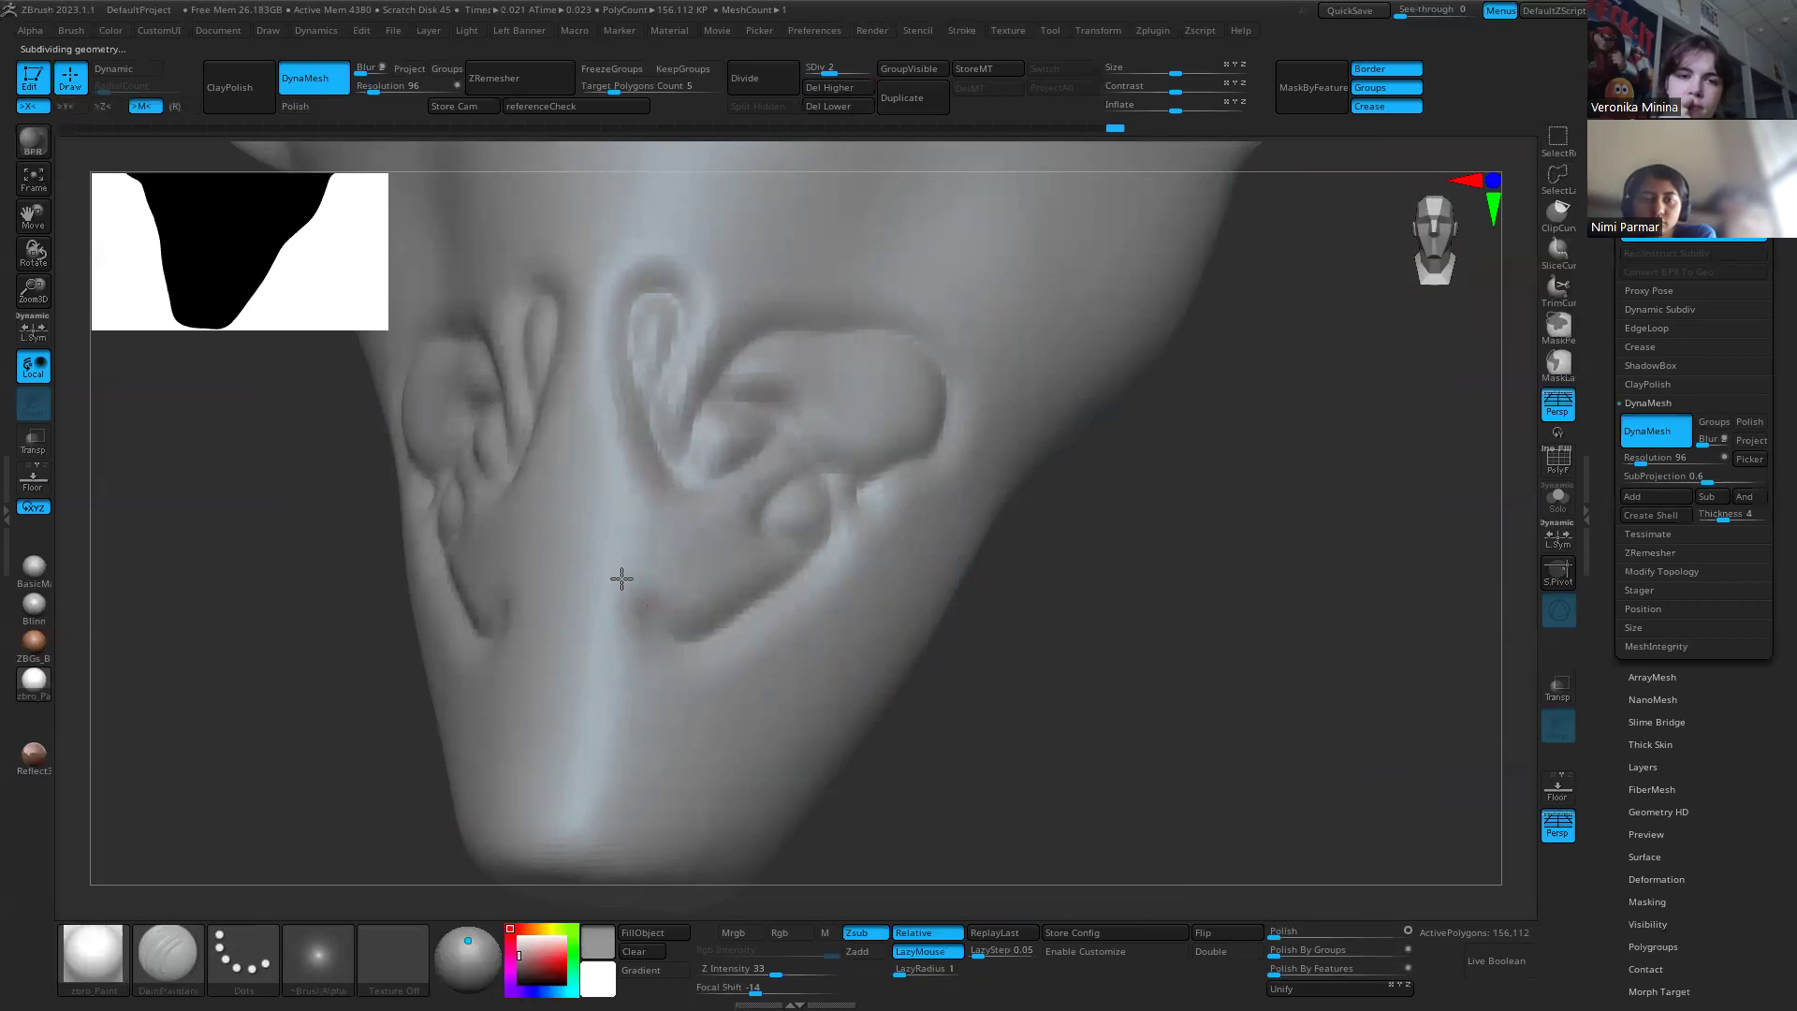
{"action": "right_click_drag", "start_coordinate": [622, 578], "coordinate": [673, 774], "text": "ctrl"}
{"action": "right_click_drag", "start_coordinate": [1071, 542], "coordinate": [1000, 617], "text": "ctrl"}
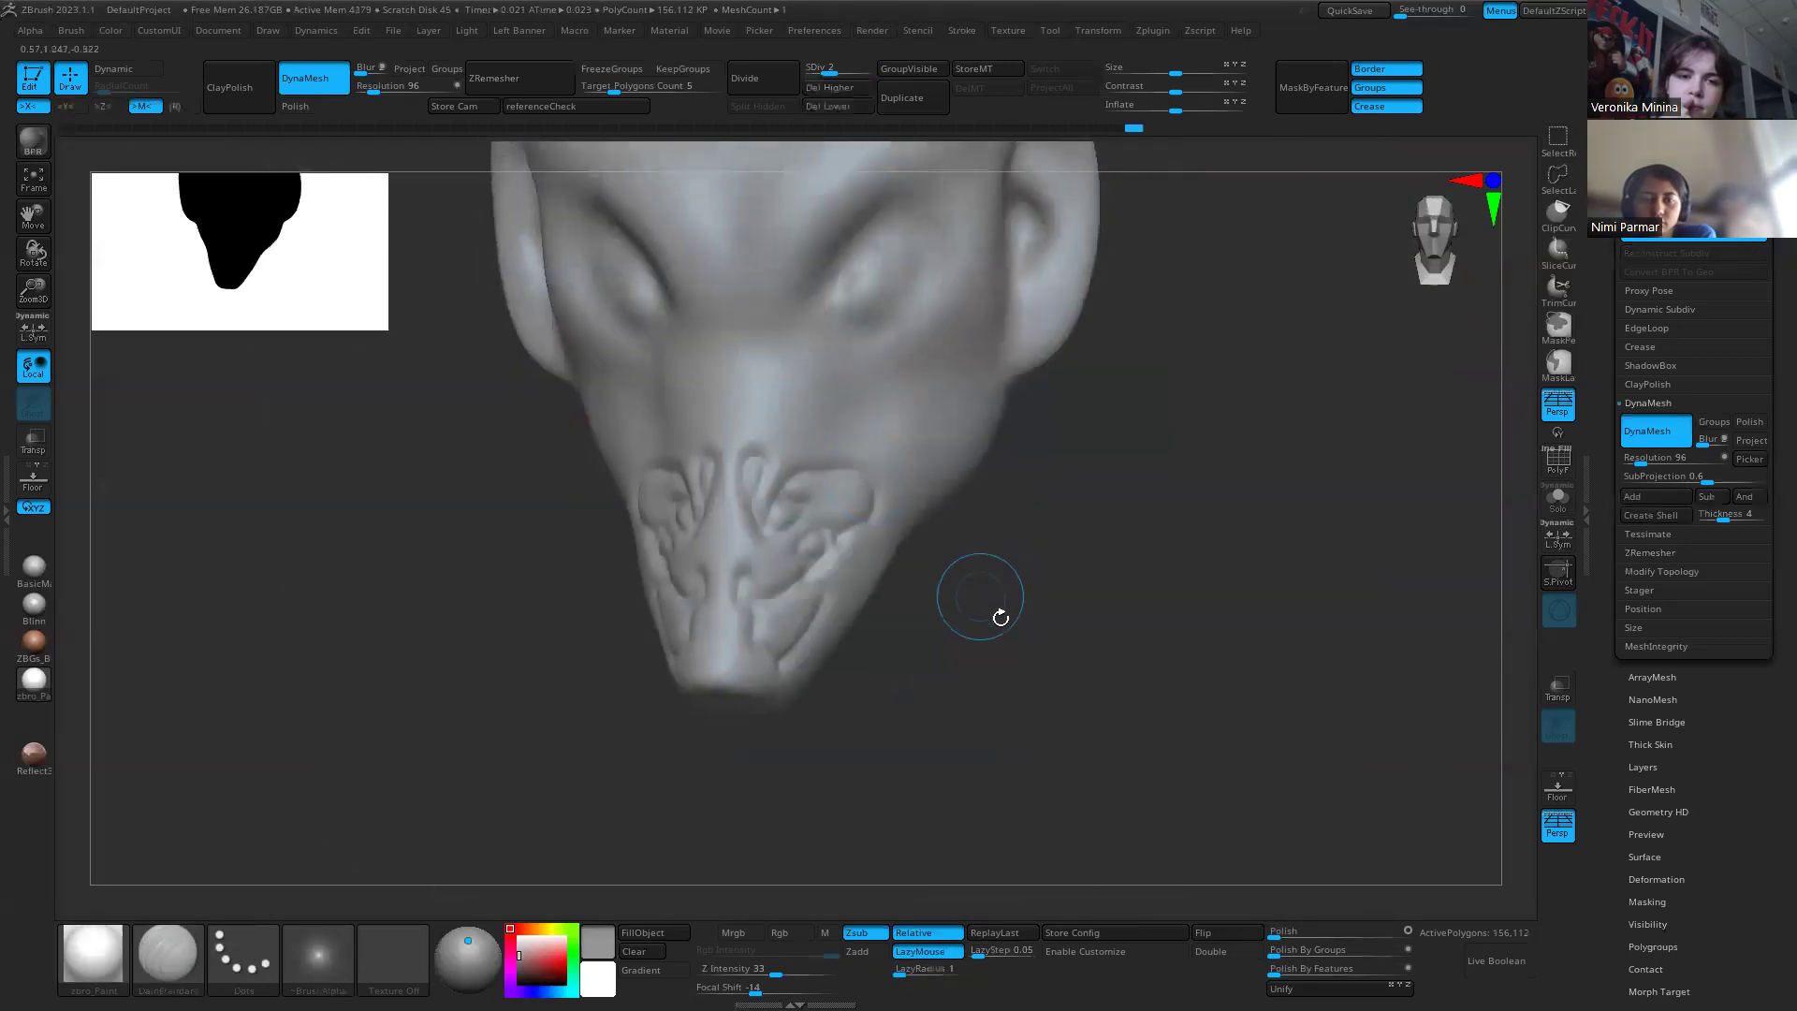
Step: View the carved snout at subdivision level 1, then undo the groove strokes
{"action": "key", "text": "shift+d"}
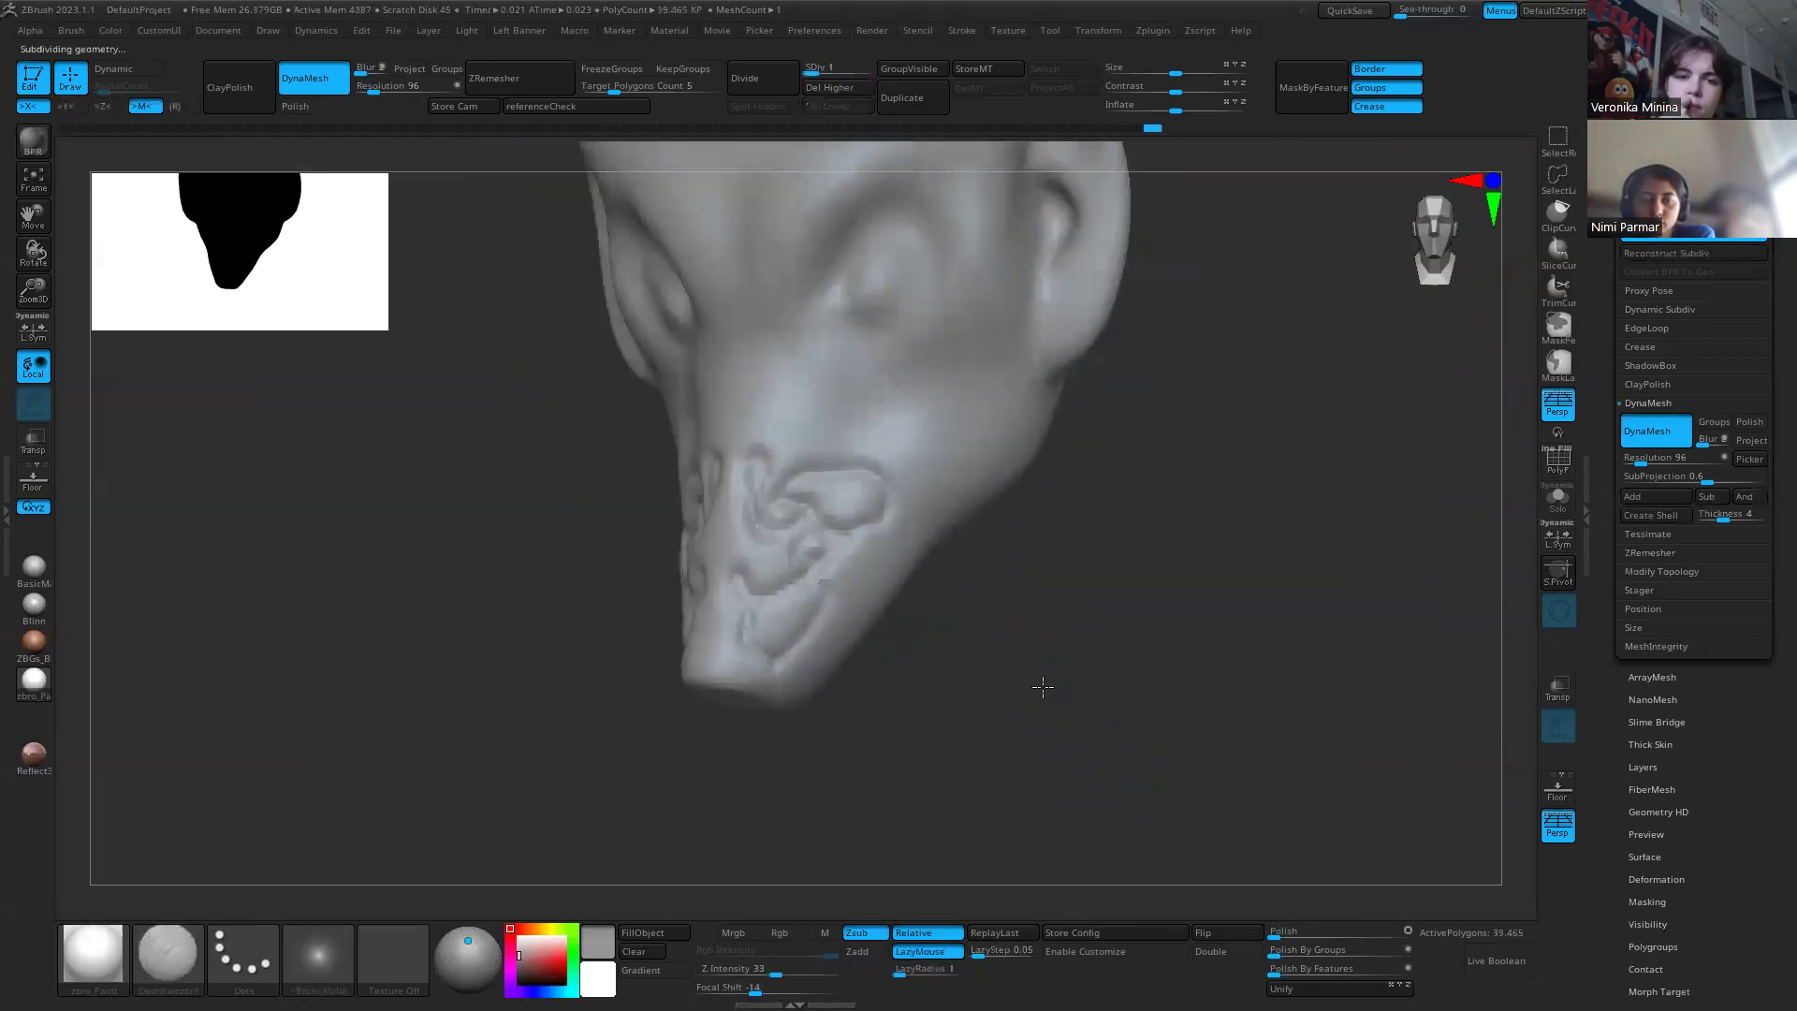
{"action": "key", "text": "ctrl+z"}
{"action": "key", "text": "ctrl+z"}
{"action": "key", "text": "ctrl+z"}
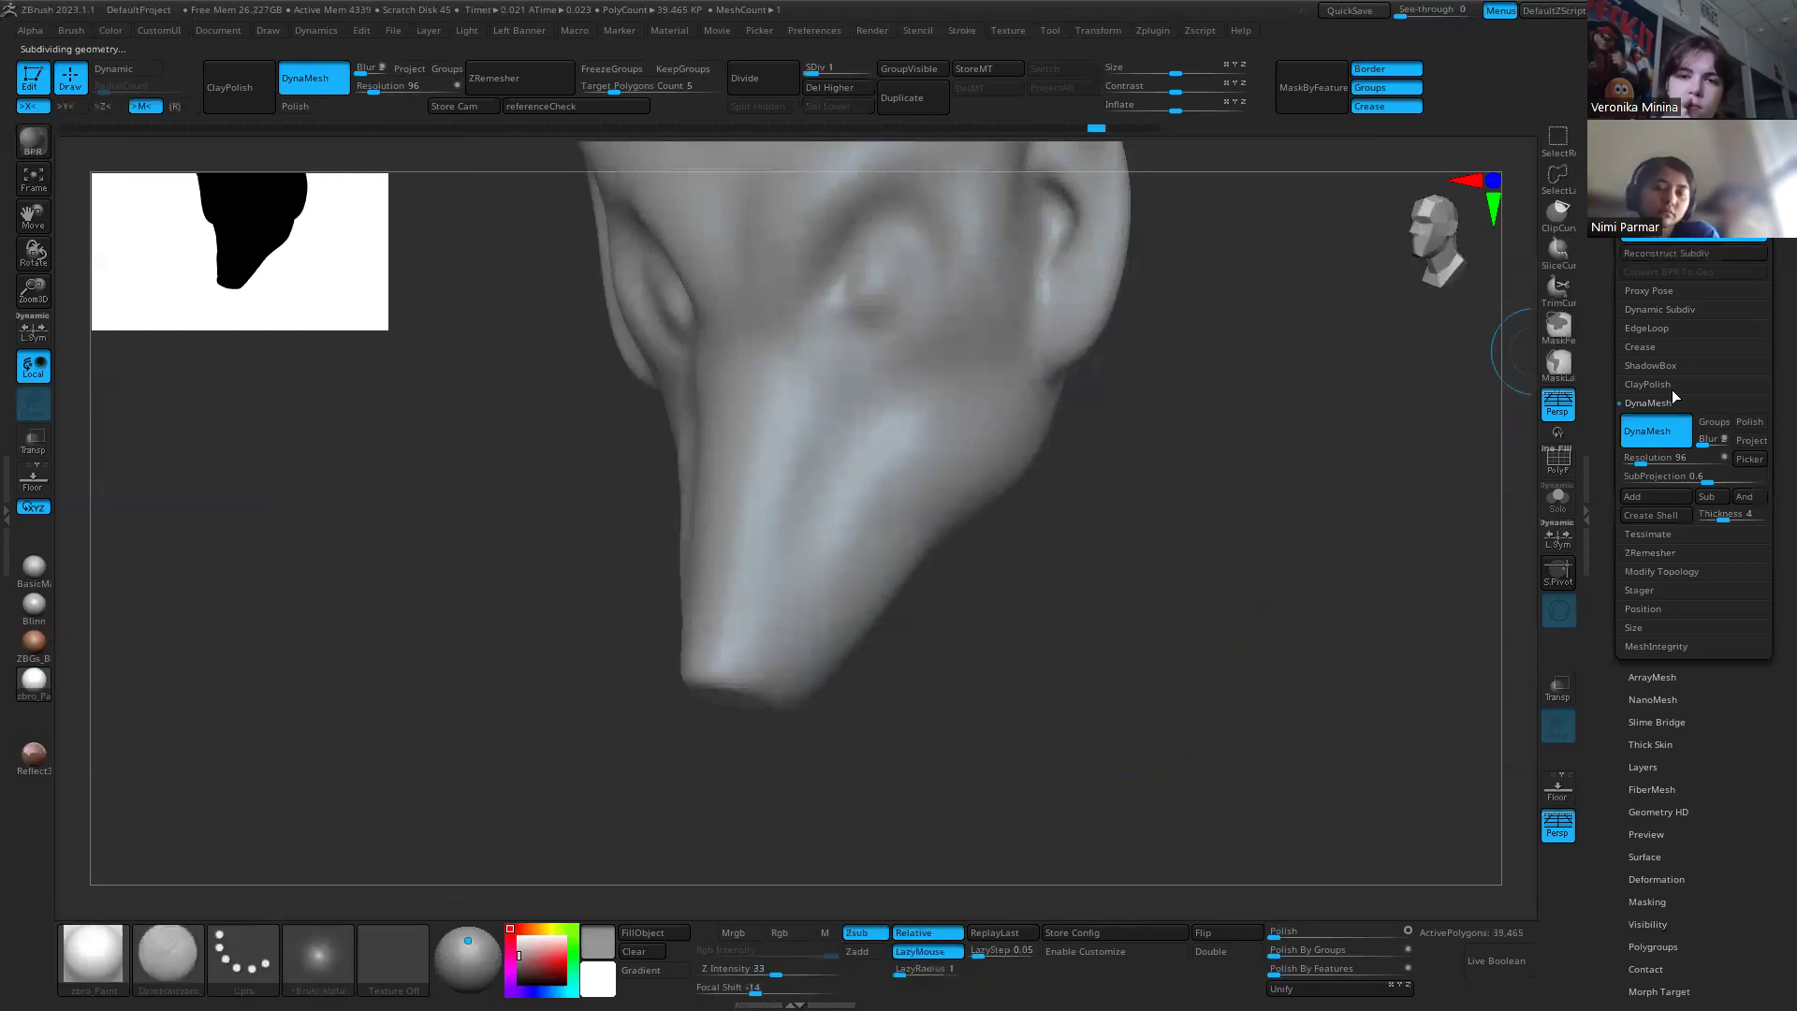
Step: Show the polyframe and remesh the head with ZRemesher at a target polygon count of 5
{"action": "left_click", "coordinate": [1657, 402]}
{"action": "left_click", "coordinate": [1647, 439]}
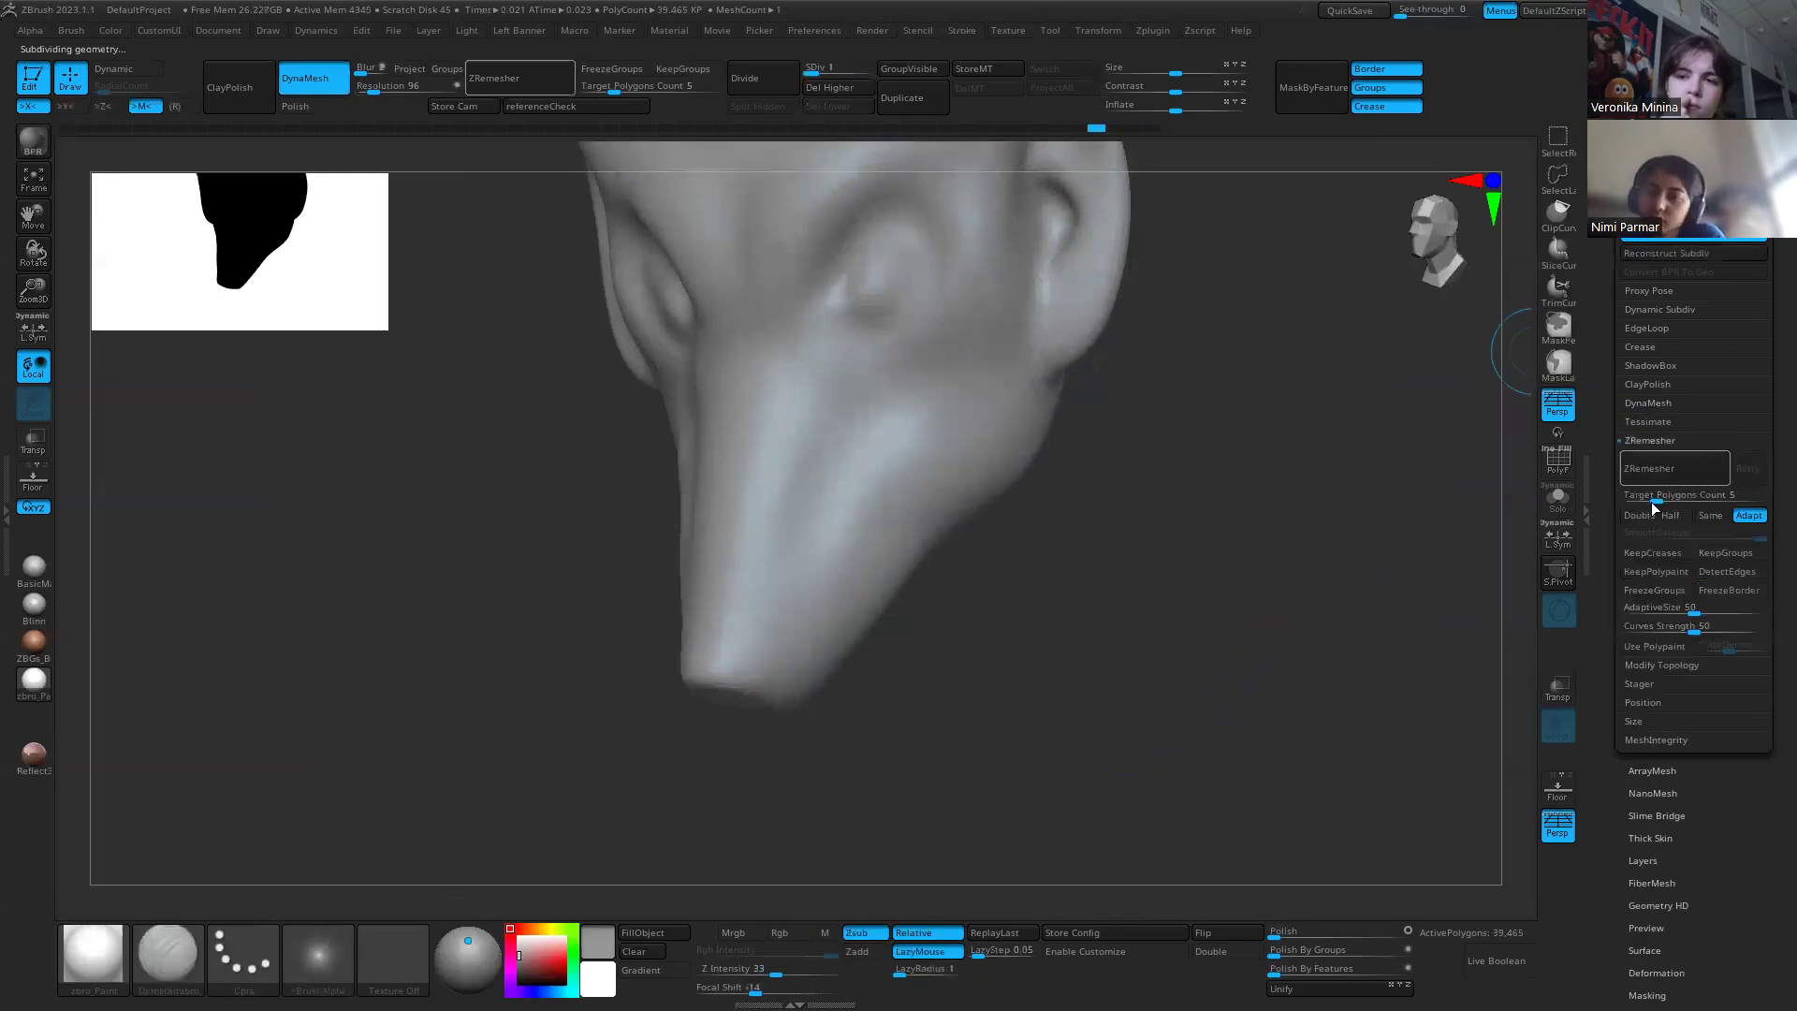
{"action": "left_click_drag", "start_coordinate": [1254, 673], "coordinate": [1143, 714]}
{"action": "key", "text": "shift+f"}
{"action": "mouse_move", "coordinate": [1263, 614]}
{"action": "left_mouse_down"}
{"action": "mouse_move", "coordinate": [1149, 632]}
{"action": "mouse_move", "coordinate": [1254, 604]}
{"action": "left_mouse_up"}
{"action": "left_click", "coordinate": [1674, 468]}
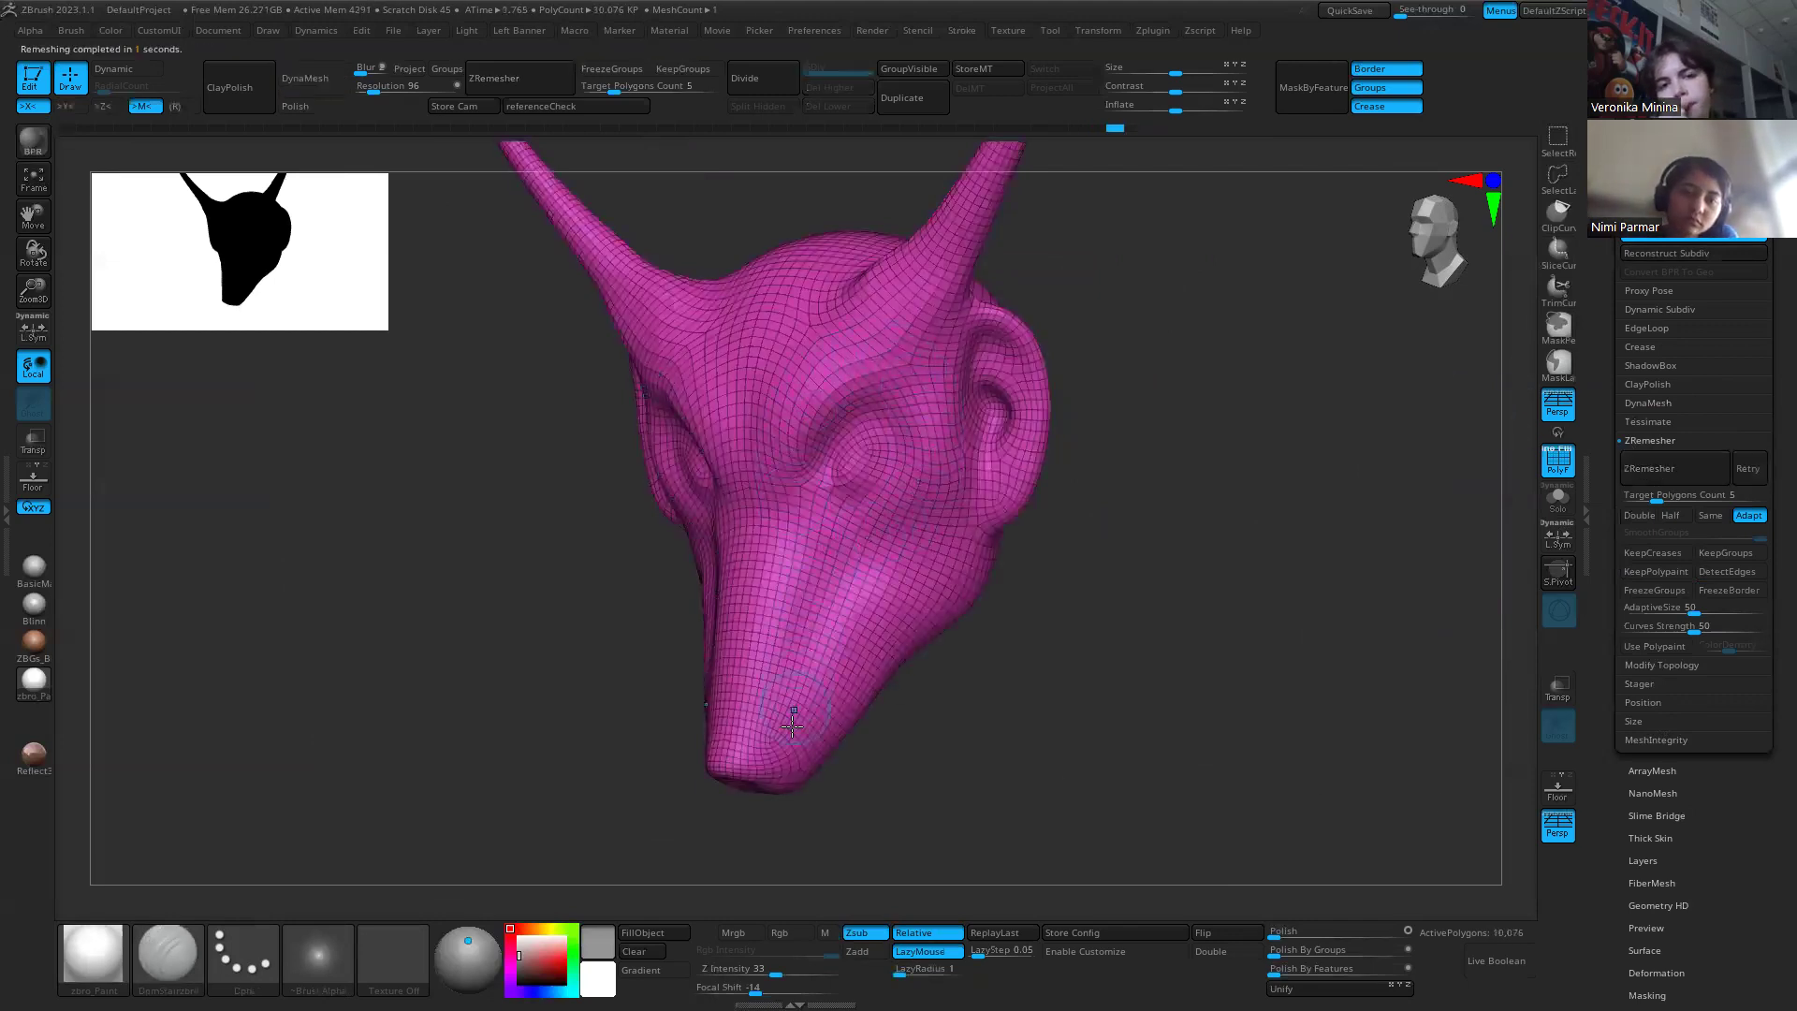
Step: Hide the polyframe and review the remeshed head from the front and three-quarter views
{"action": "left_click_drag", "start_coordinate": [1196, 466], "coordinate": [1155, 577]}
{"action": "key", "text": "shift+f"}
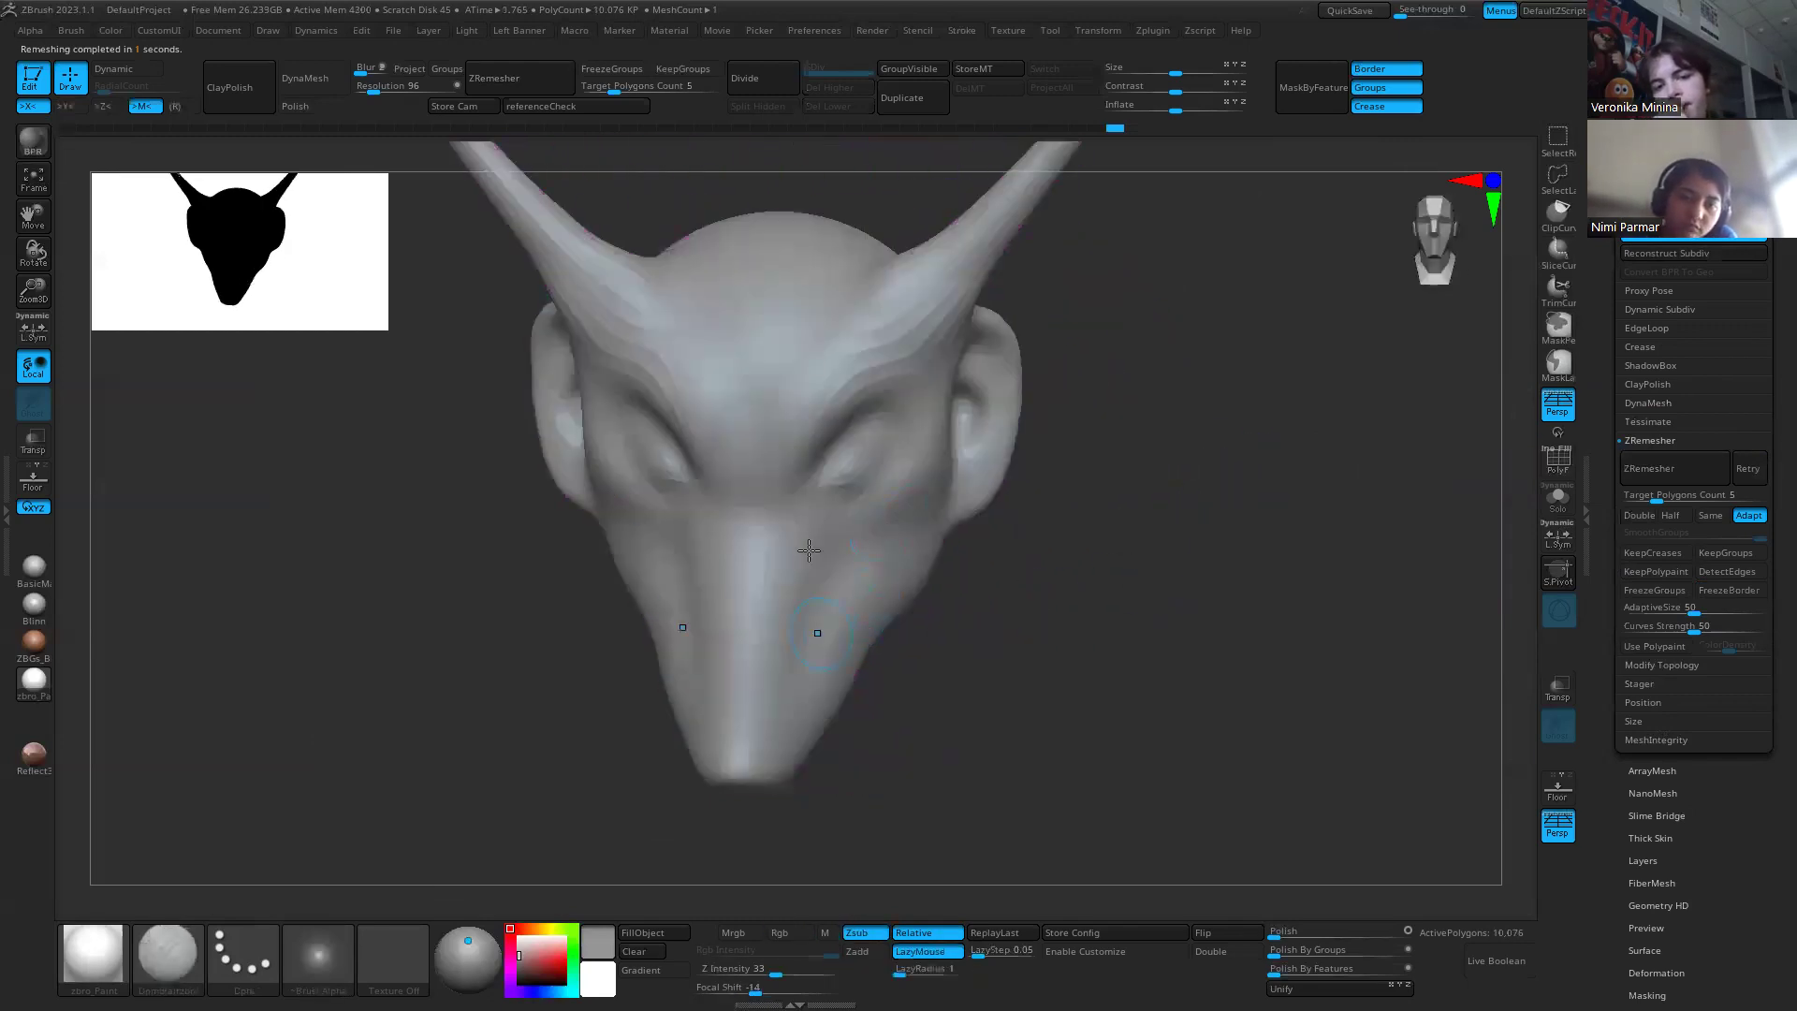
{"action": "left_click_drag", "start_coordinate": [1027, 734], "coordinate": [846, 753]}
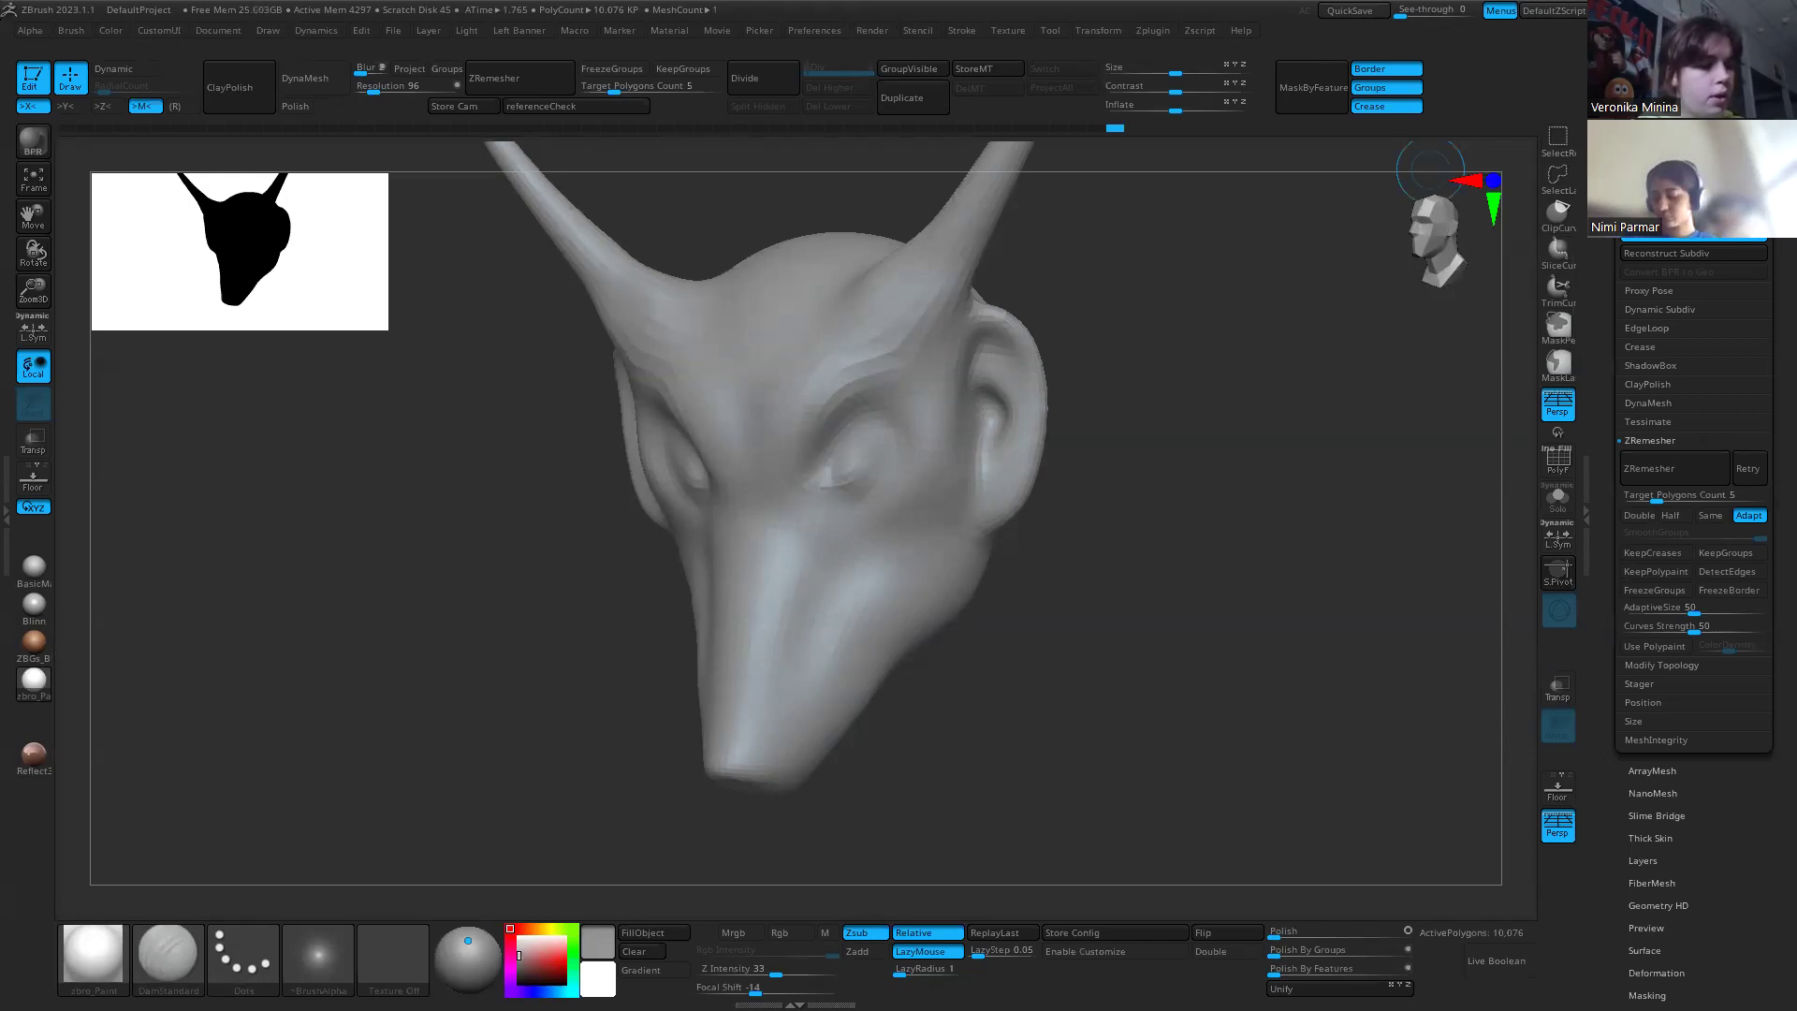
Step: Switch to Photos and view the full-screen turnaround reference of the woman in a white blouse and black skirt
{"action": "mouse_move", "coordinate": [1792, 11]}
{"action": "left_mouse_down"}
{"action": "mouse_move", "coordinate": [1684, 12]}
{"action": "mouse_move", "coordinate": [1794, 3]}
{"action": "left_mouse_up"}
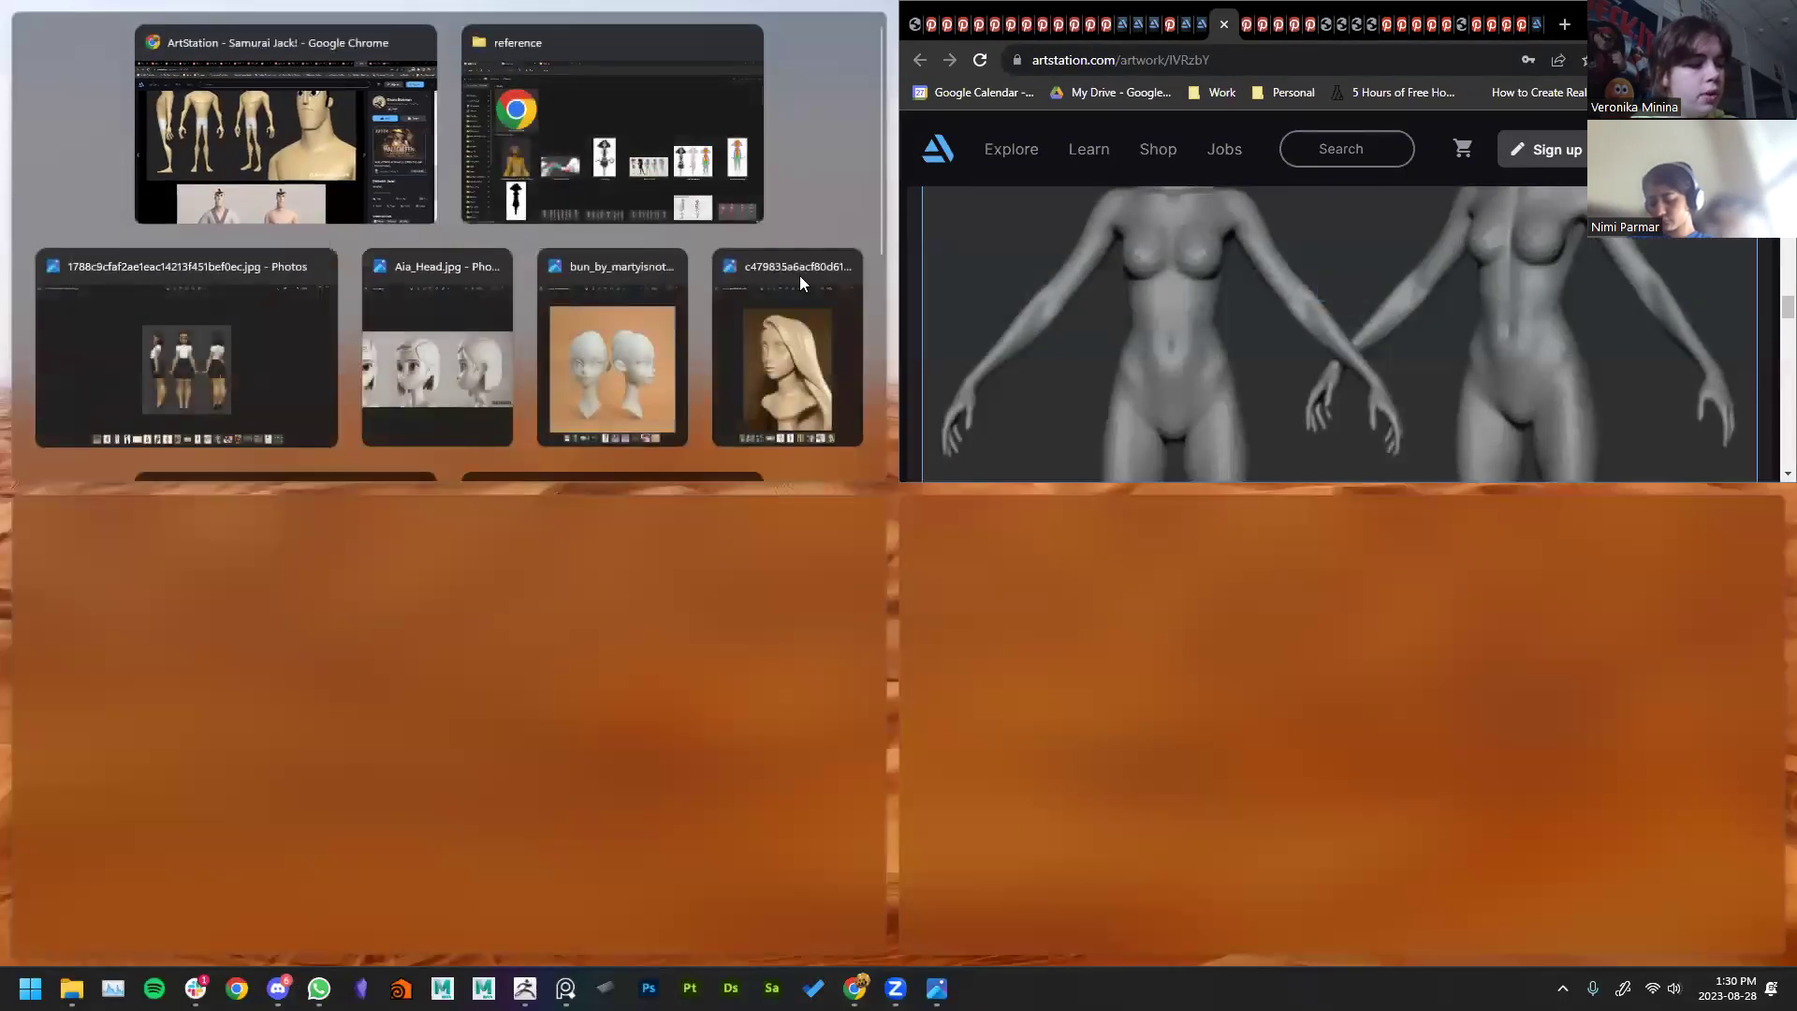
{"action": "left_click", "coordinate": [278, 406]}
{"action": "left_click", "coordinate": [829, 17]}
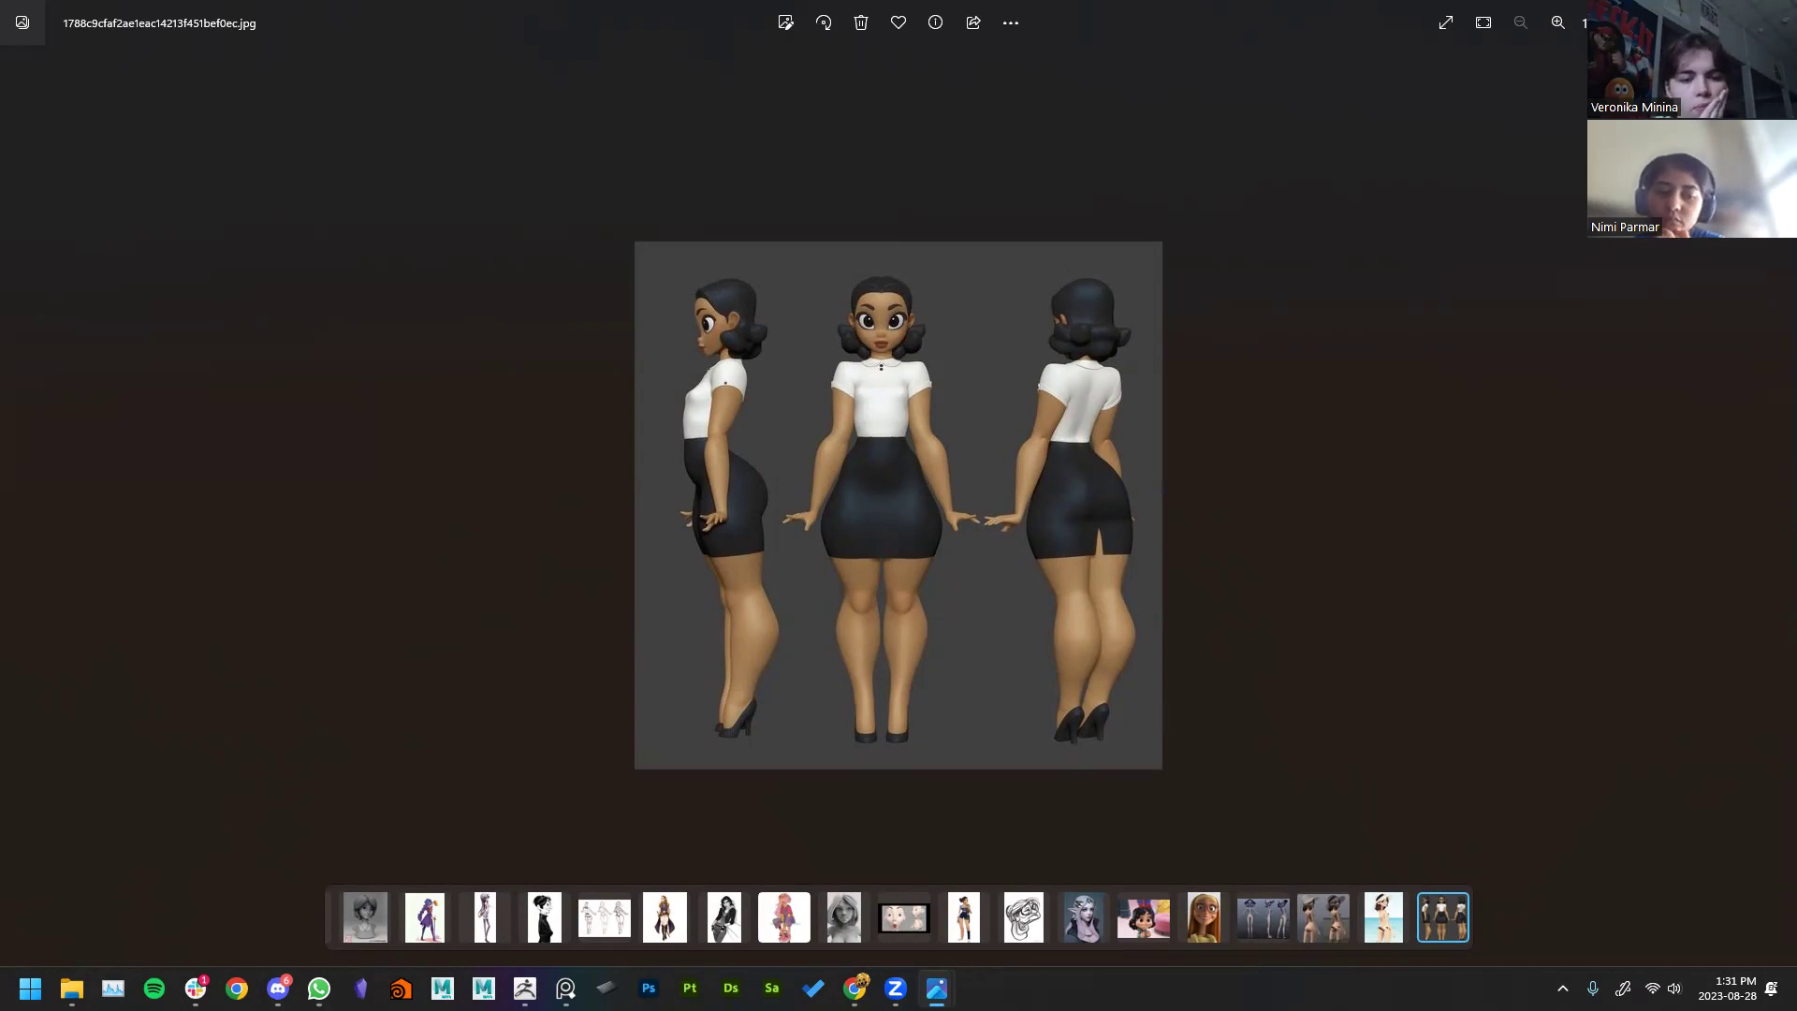
{"action": "key", "text": "alt+Tab"}
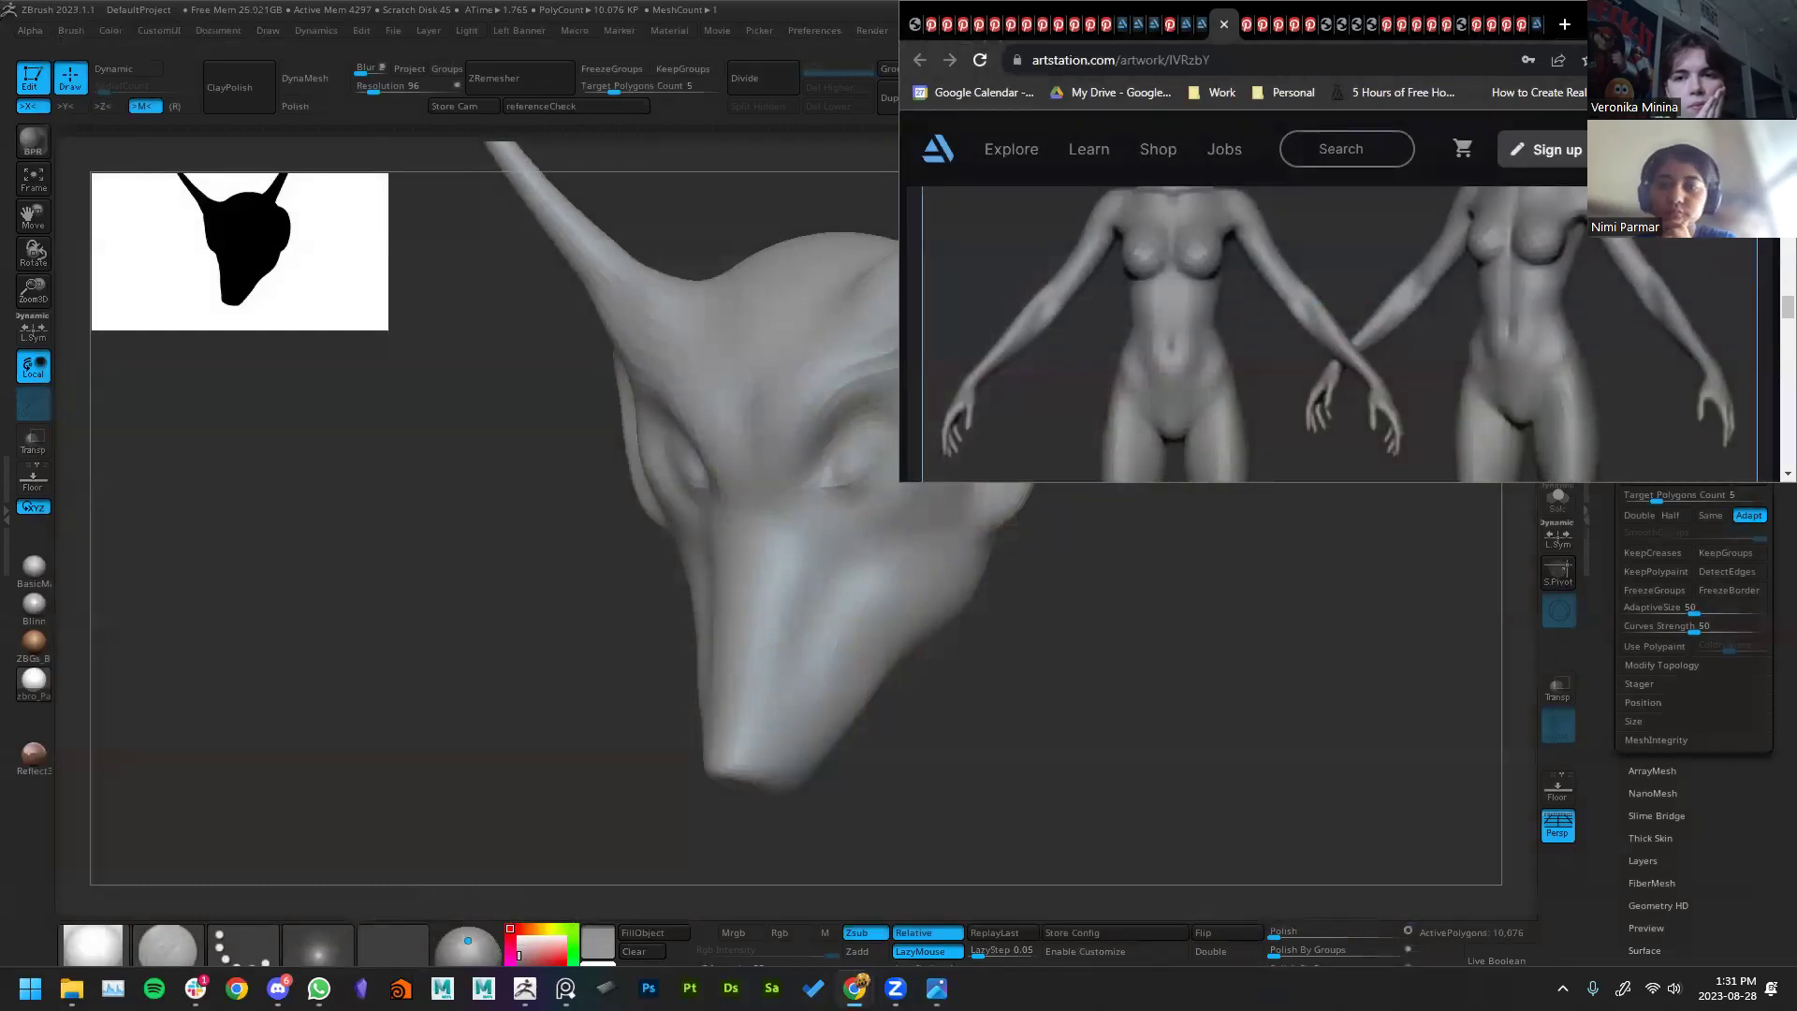
Step: Switch to the reference board and examine the character drawing beside its red line and coloured shape breakdowns
{"action": "key", "text": "alt+Tab"}
{"action": "scroll", "coordinate": [298, 530], "scroll_direction": "down", "scroll_amount": 2}
{"action": "scroll", "coordinate": [337, 552], "scroll_direction": "up", "scroll_amount": 2}
{"action": "scroll", "coordinate": [389, 573], "scroll_direction": "down", "scroll_amount": 2}
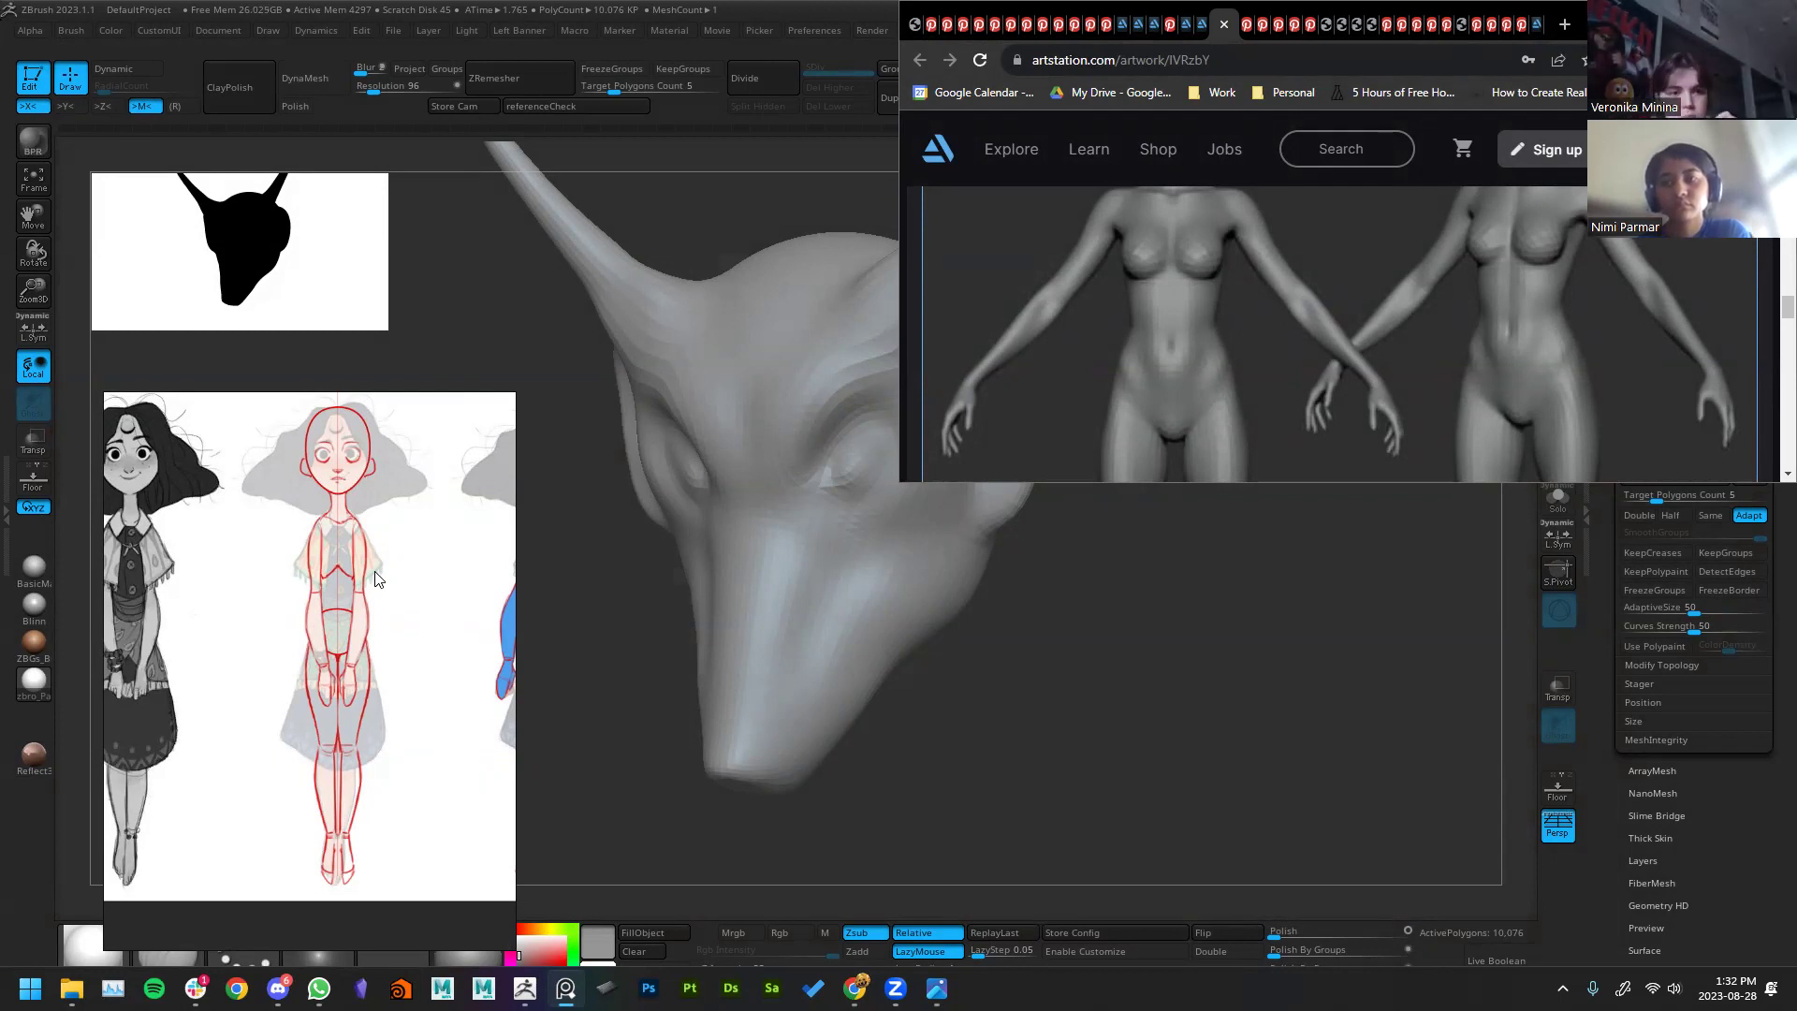
{"action": "scroll", "coordinate": [396, 655], "scroll_direction": "down", "scroll_amount": 5}
{"action": "middle_click_drag", "start_coordinate": [396, 674], "coordinate": [258, 631]}
{"action": "scroll", "coordinate": [303, 655], "scroll_direction": "up", "scroll_amount": 8}
{"action": "scroll", "coordinate": [234, 588], "scroll_direction": "down", "scroll_amount": 3}
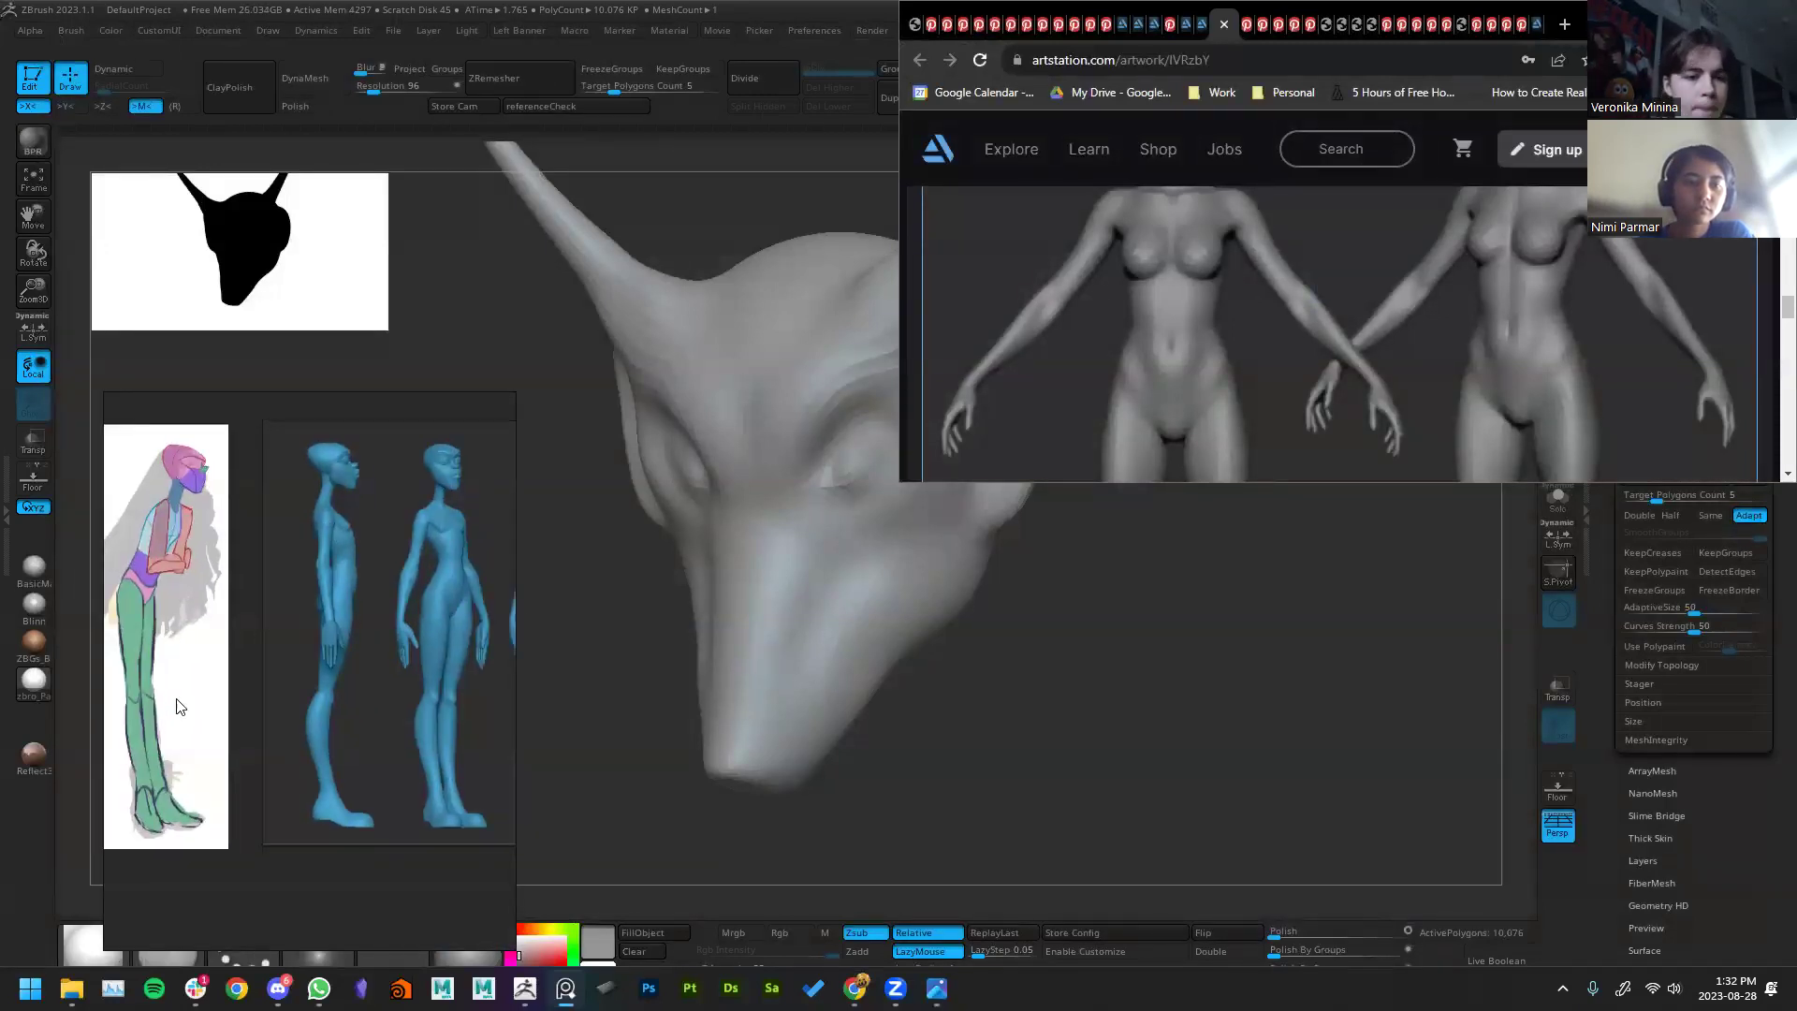
Step: Examine the blue base body sculpt on the reference board, viewing all three poses and the torso up close
{"action": "scroll", "coordinate": [189, 524], "scroll_direction": "up", "scroll_amount": 3}
{"action": "mouse_move", "coordinate": [189, 524]}
{"action": "middle_mouse_down"}
{"action": "mouse_move", "coordinate": [354, 532]}
{"action": "mouse_move", "coordinate": [265, 592]}
{"action": "middle_mouse_up"}
{"action": "scroll", "coordinate": [265, 591], "scroll_direction": "down", "scroll_amount": 3}
{"action": "middle_click_drag", "start_coordinate": [416, 530], "coordinate": [281, 569]}
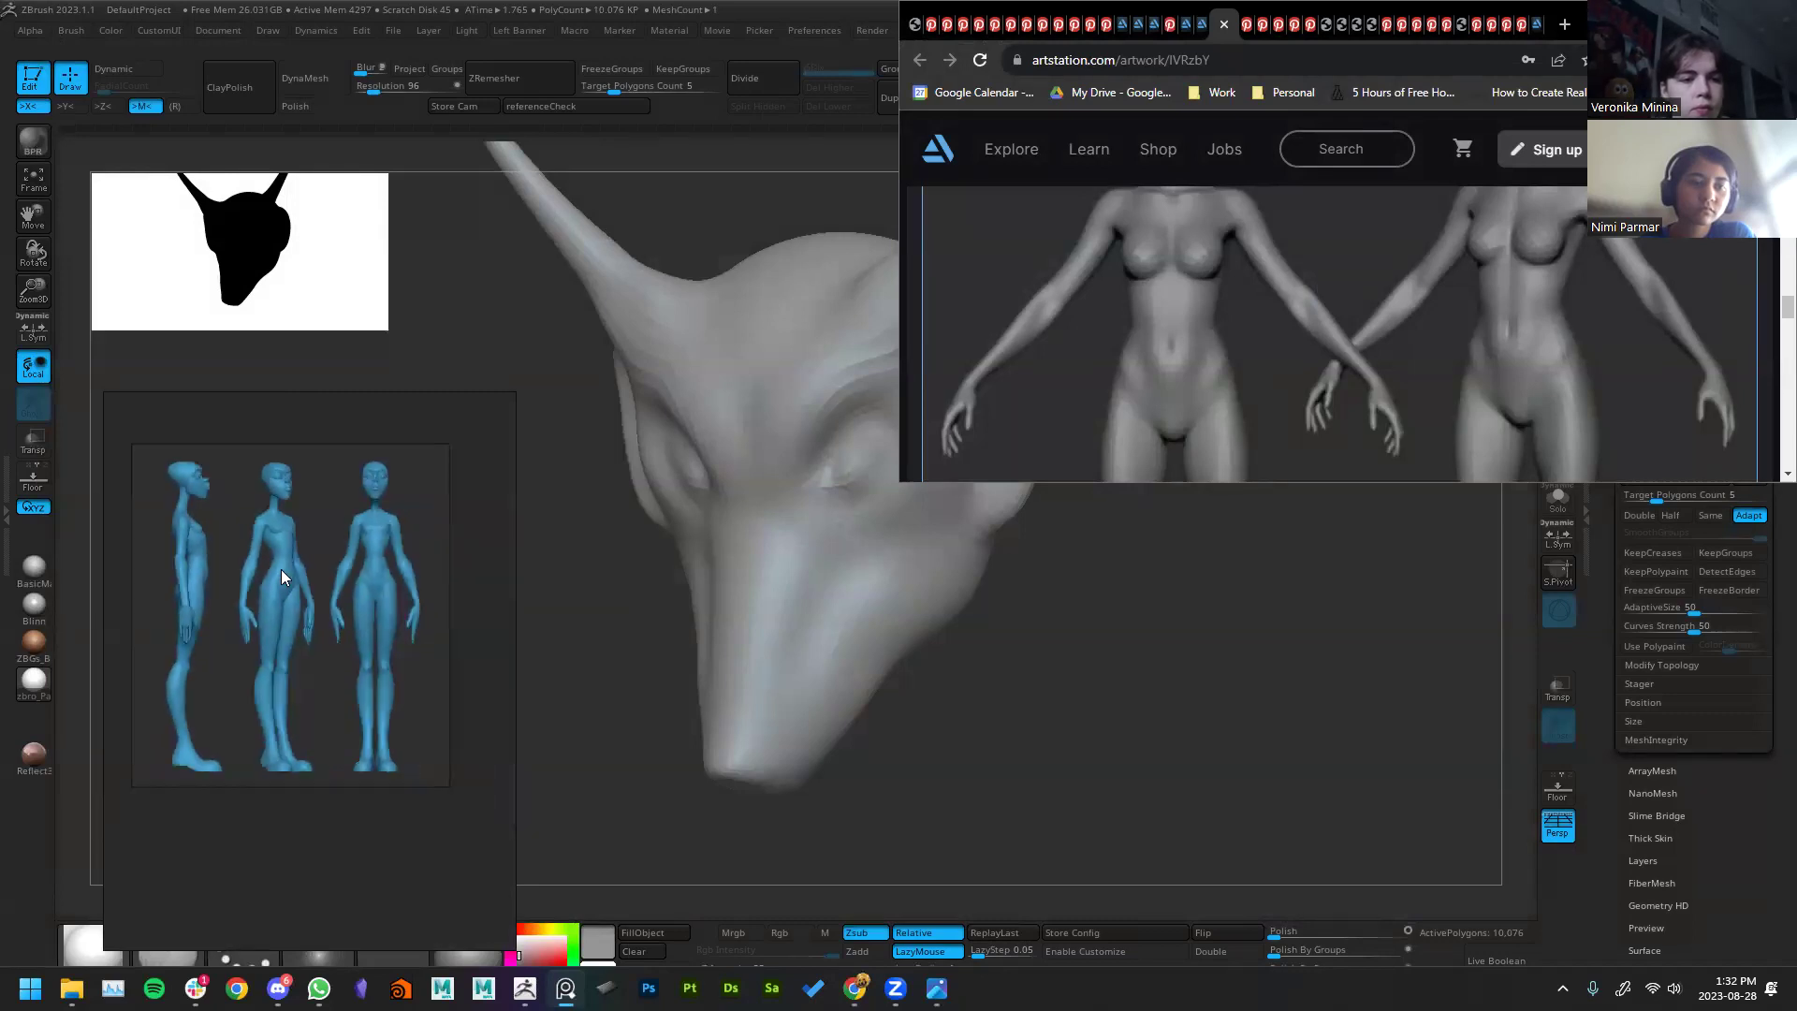
{"action": "scroll", "coordinate": [397, 571], "scroll_direction": "up", "scroll_amount": 3}
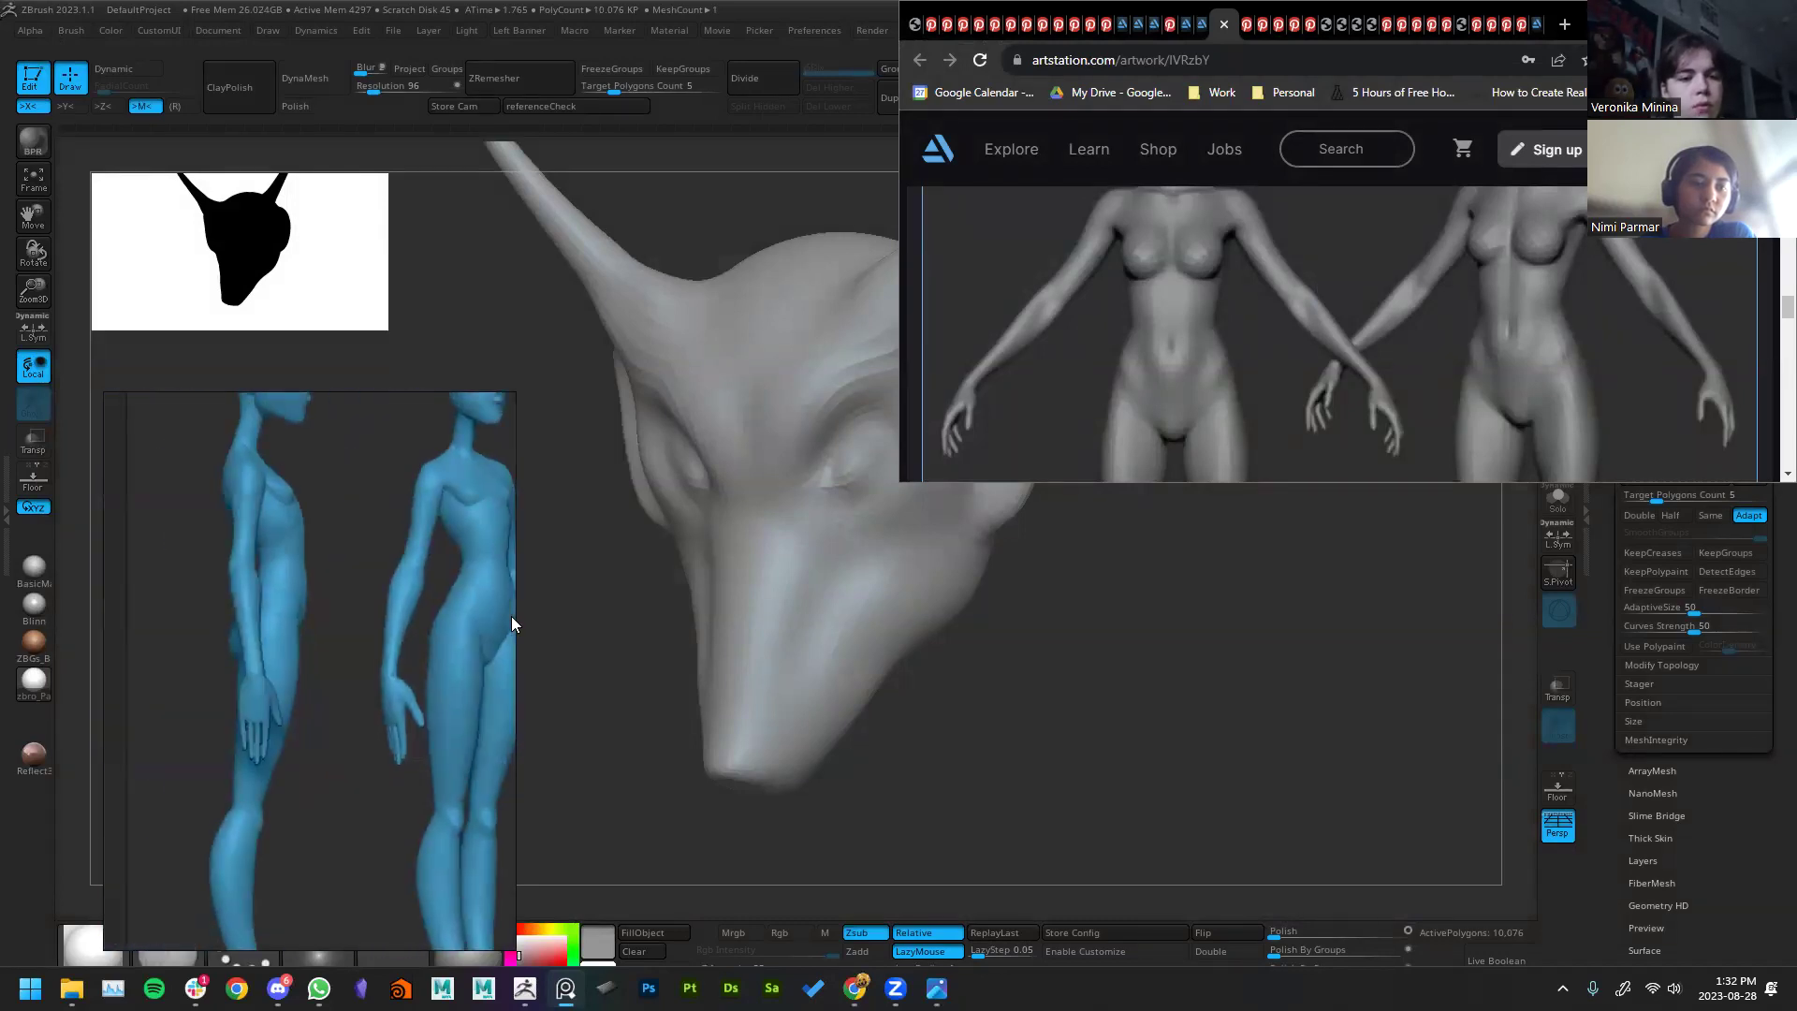